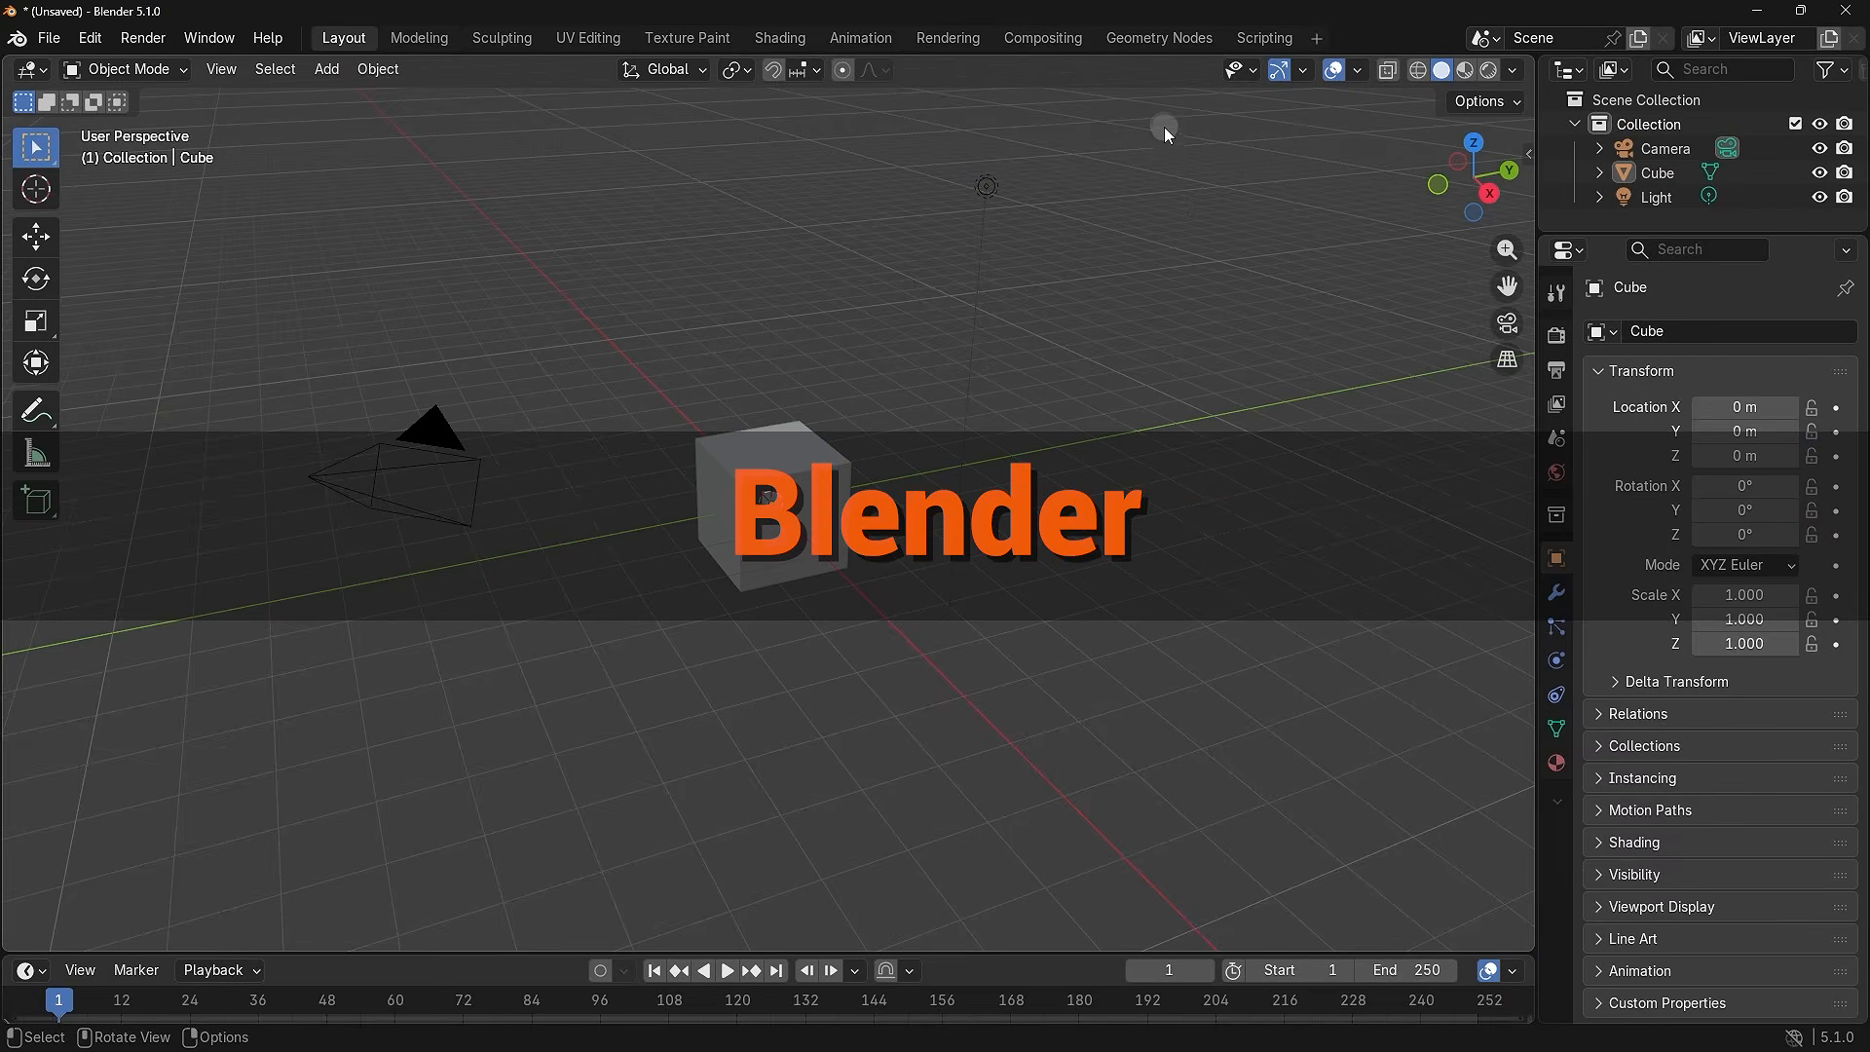
- Delete the default camera, cube and light from the scene
left_click_drag(1164, 124, 341, 484)
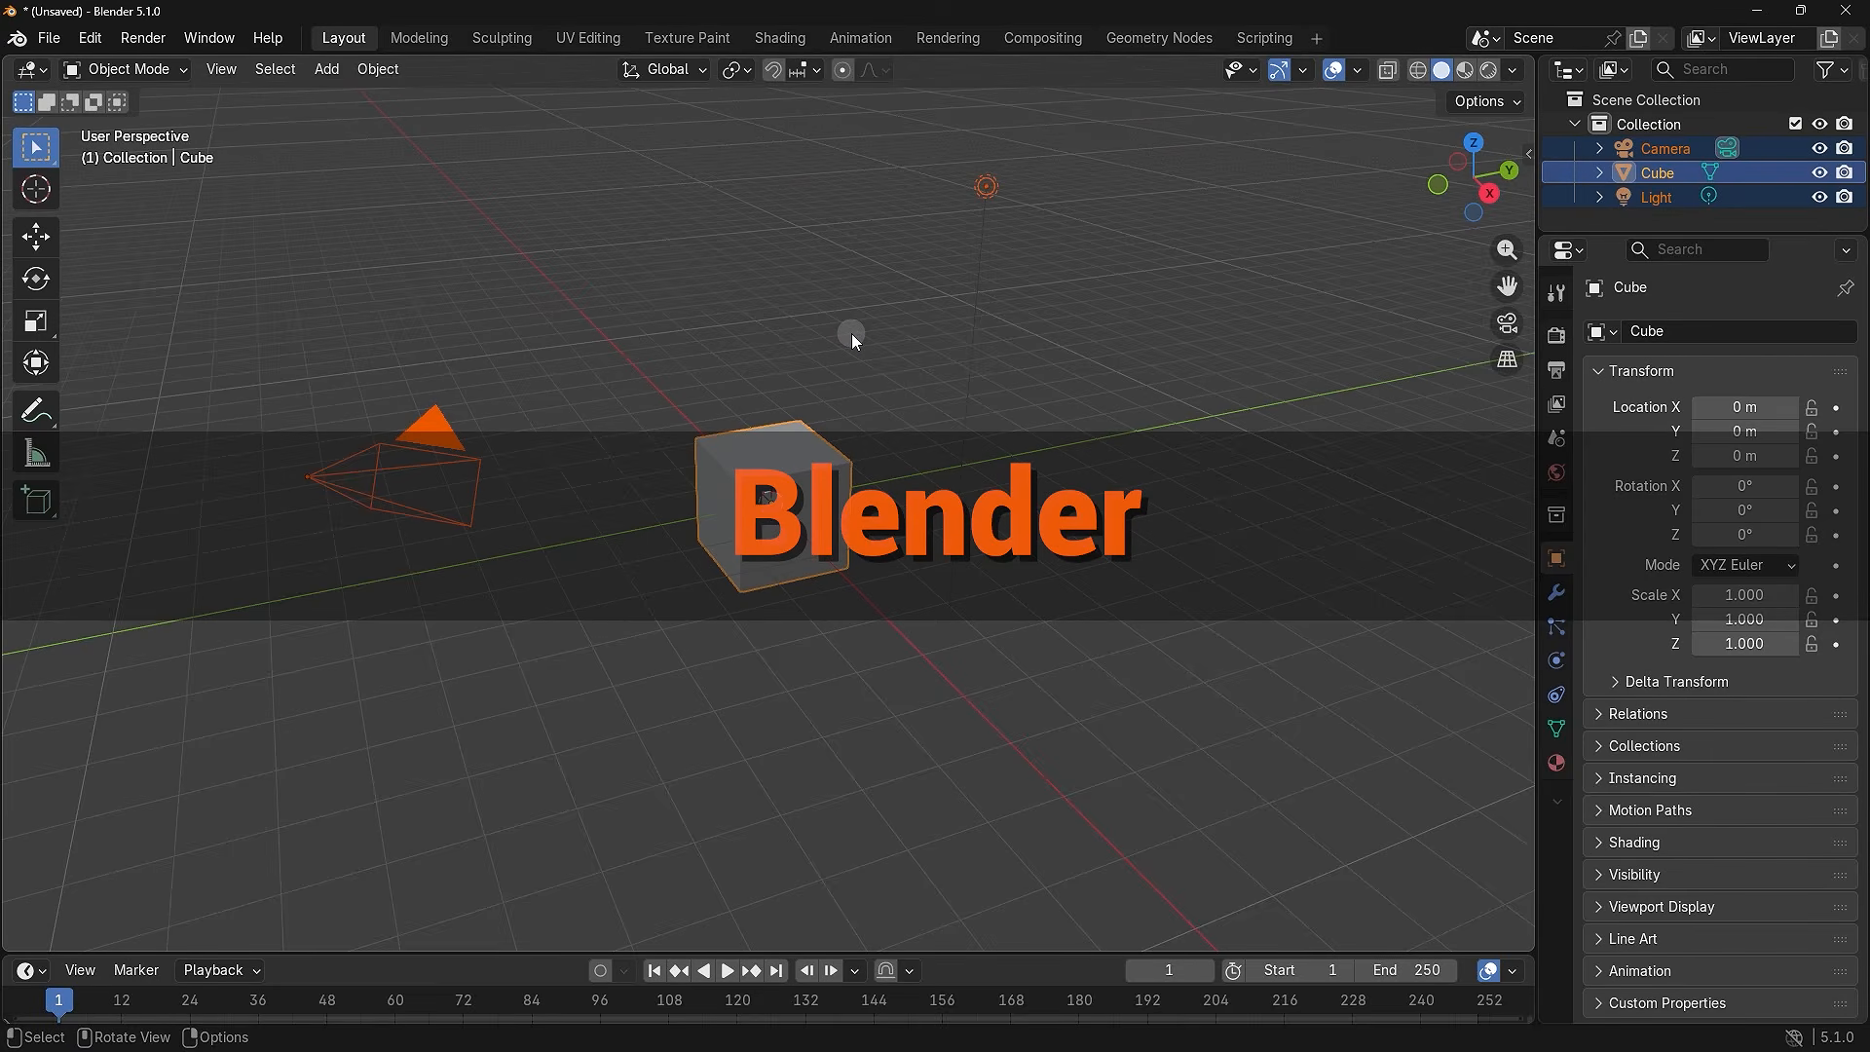
key("Delete")
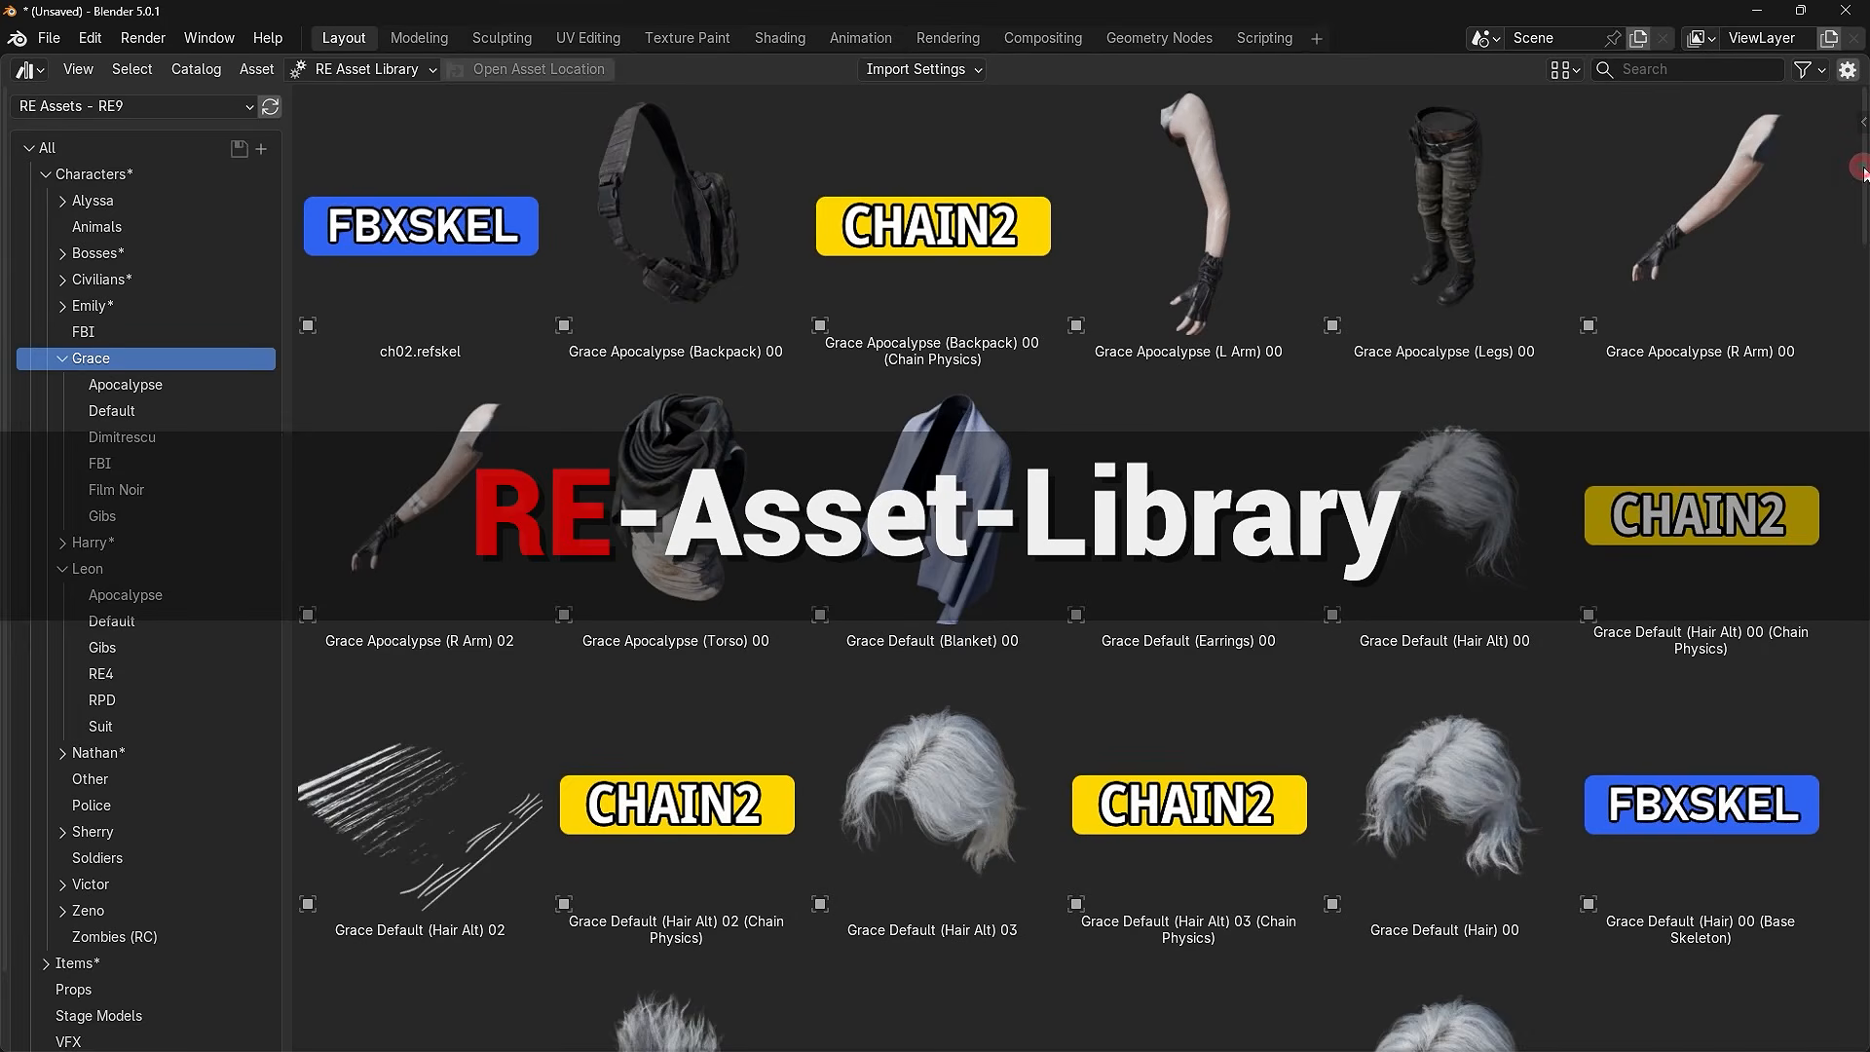
- Browse Grace's assets in the RE Asset Library and place Grace Default (Head) 00 in the 3D viewport
scroll(1082, 565, "down", 3)
scroll(1082, 565, "down", 10)
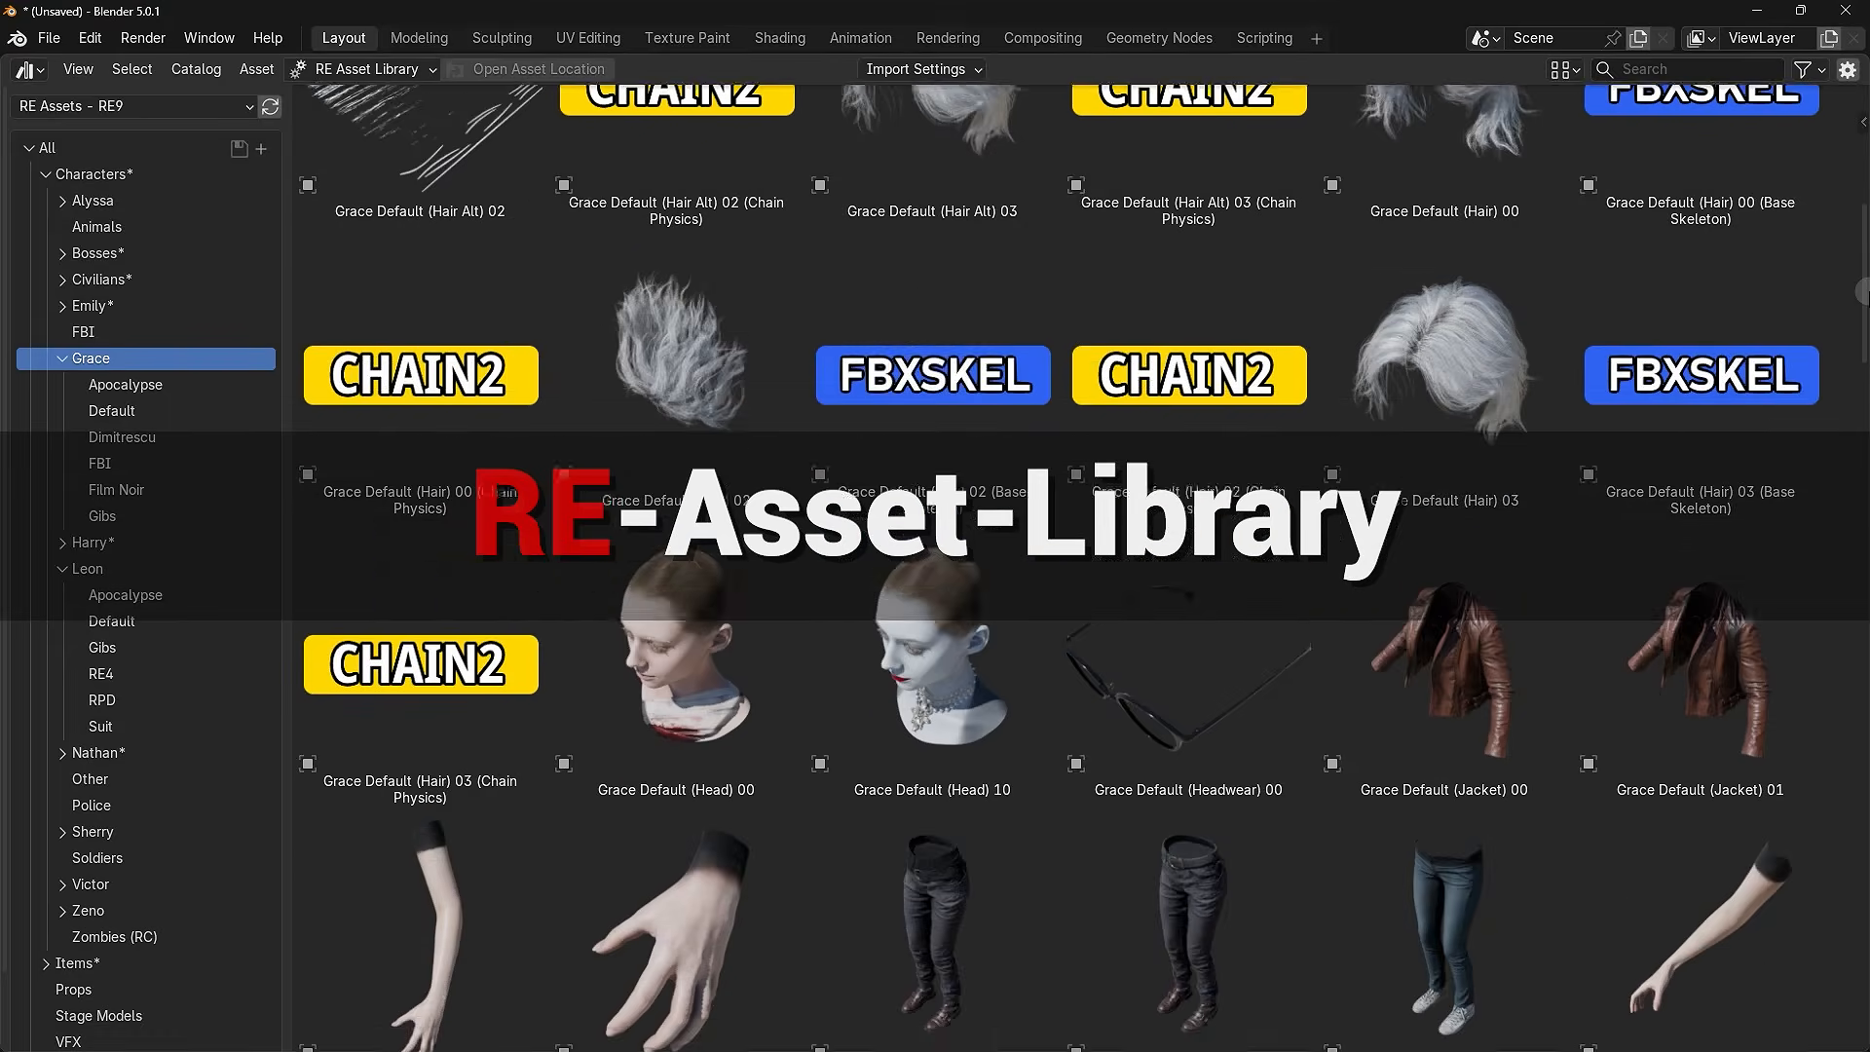
scroll(1082, 565, "down", 8)
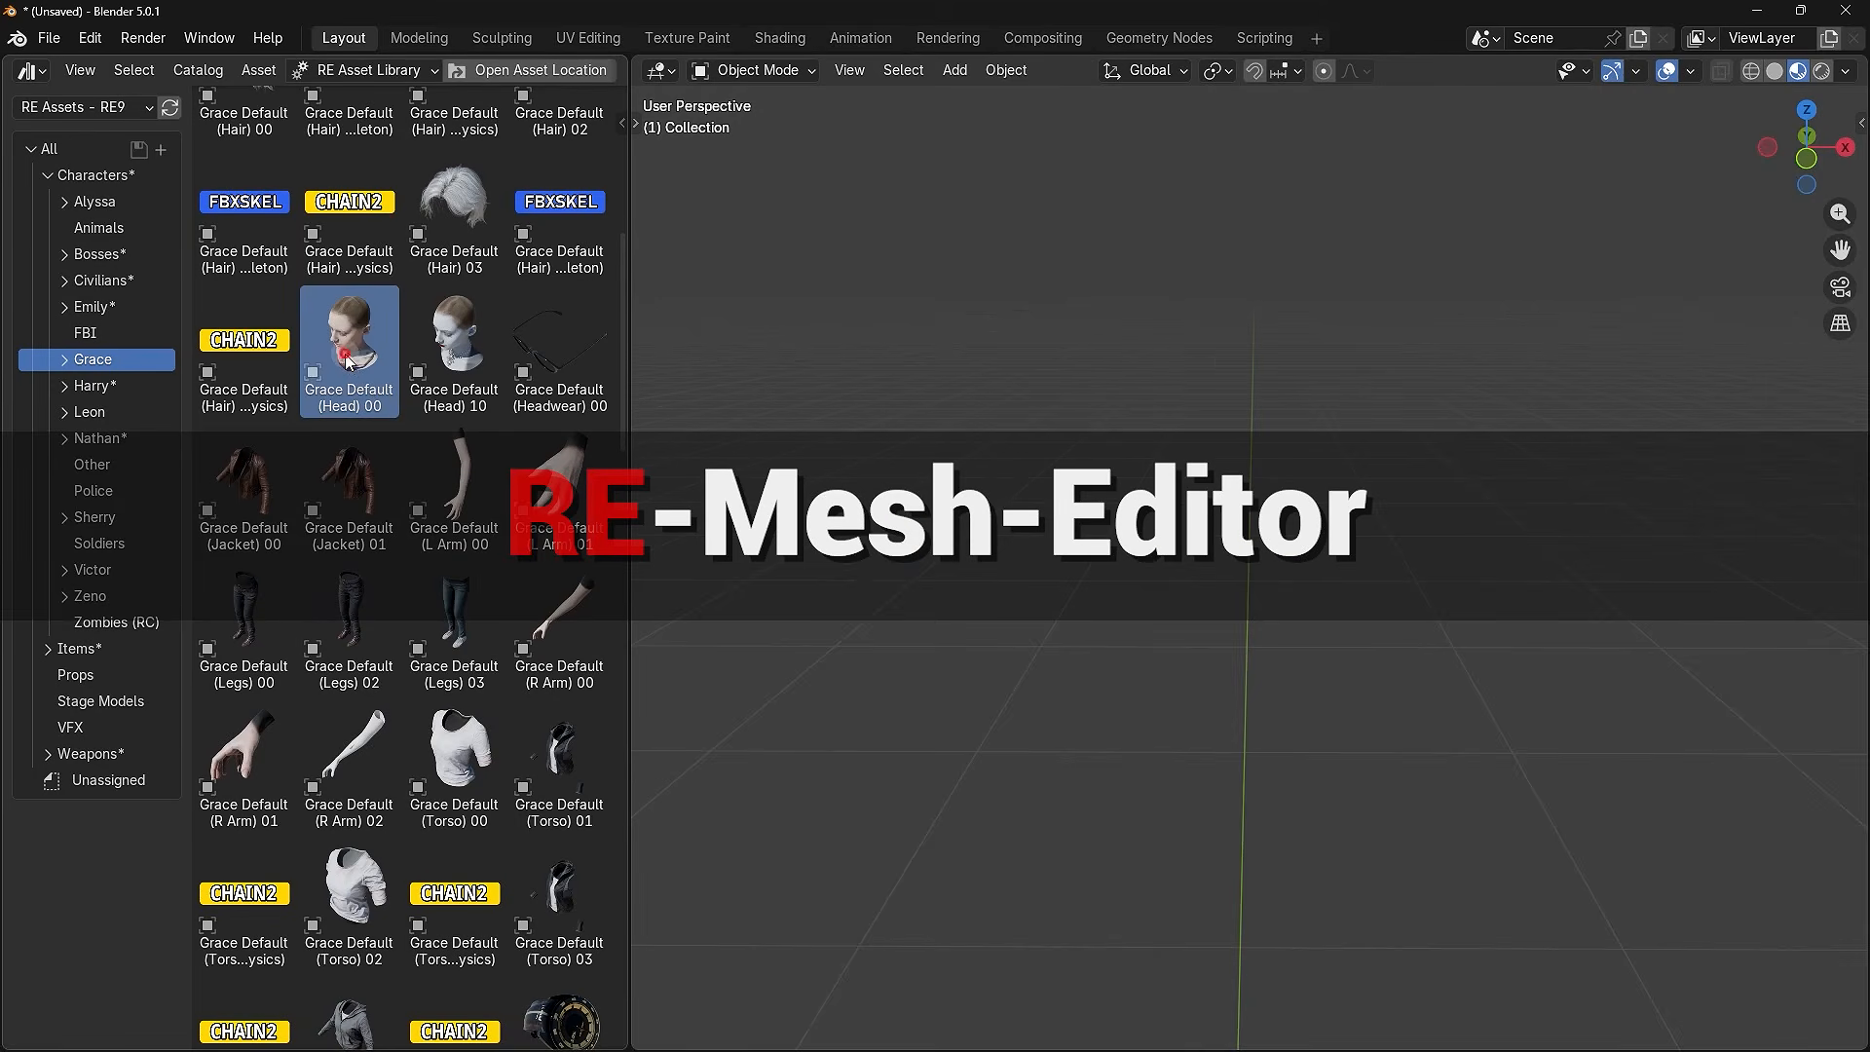
left_click_drag(348, 362, 1075, 559)
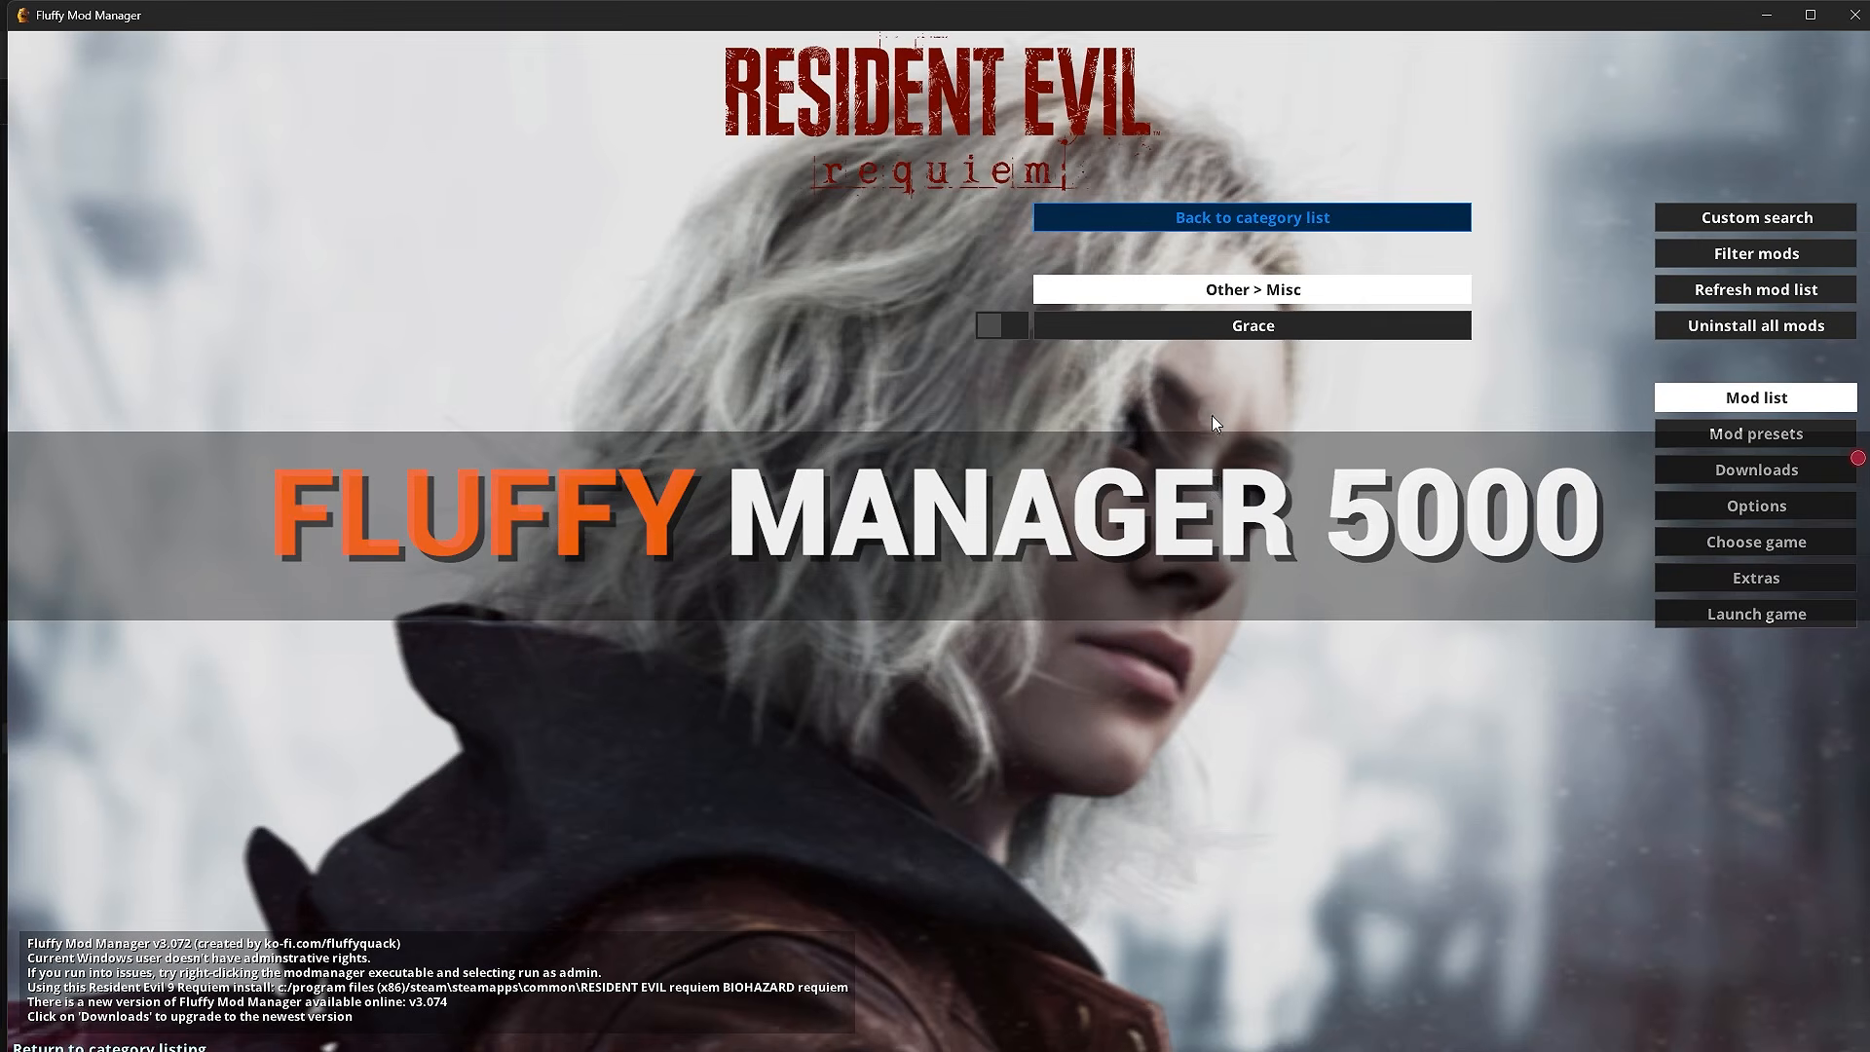
- Switch to Fluffy Mod Manager and toggle the Grace mod under Other > Misc
left_click(1219, 327)
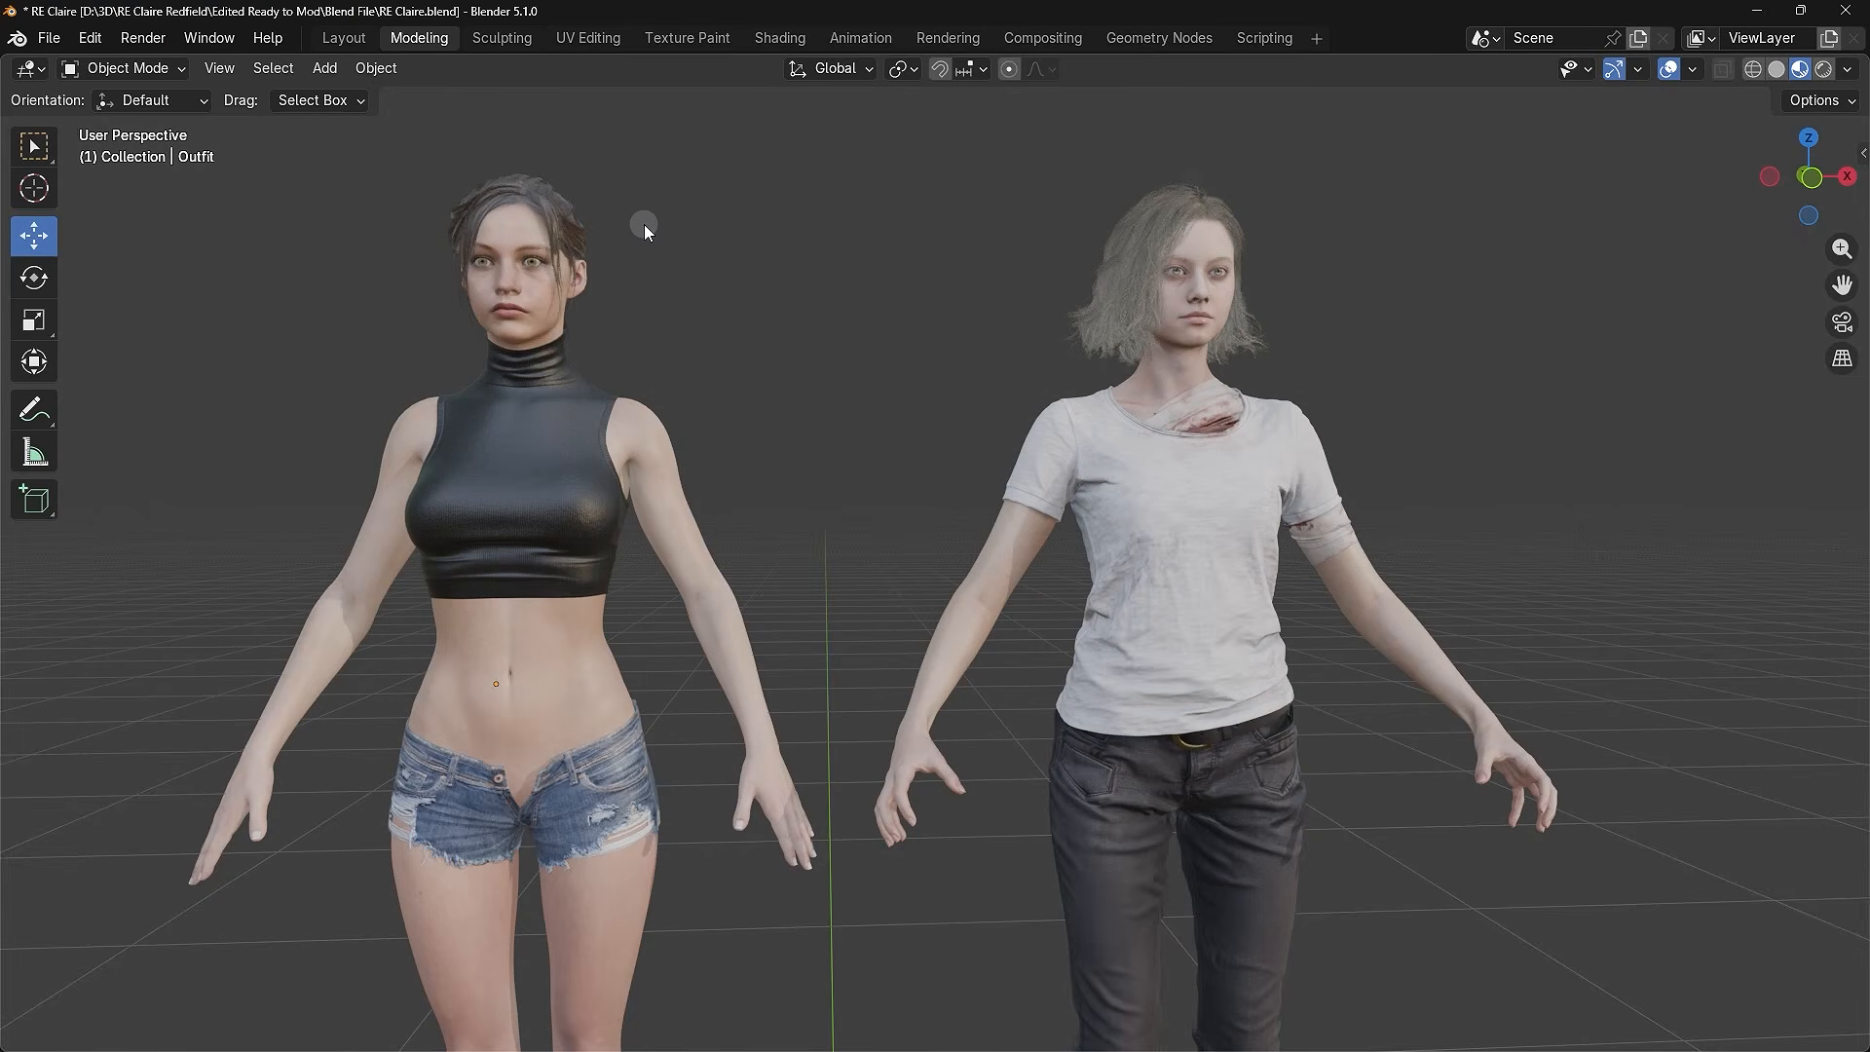
- In the RE Claire scene, delete the head and hair of the crop-top character and the body and clothes of the white-shirt character
left_click_drag(543, 259, 460, 307)
key("Delete")
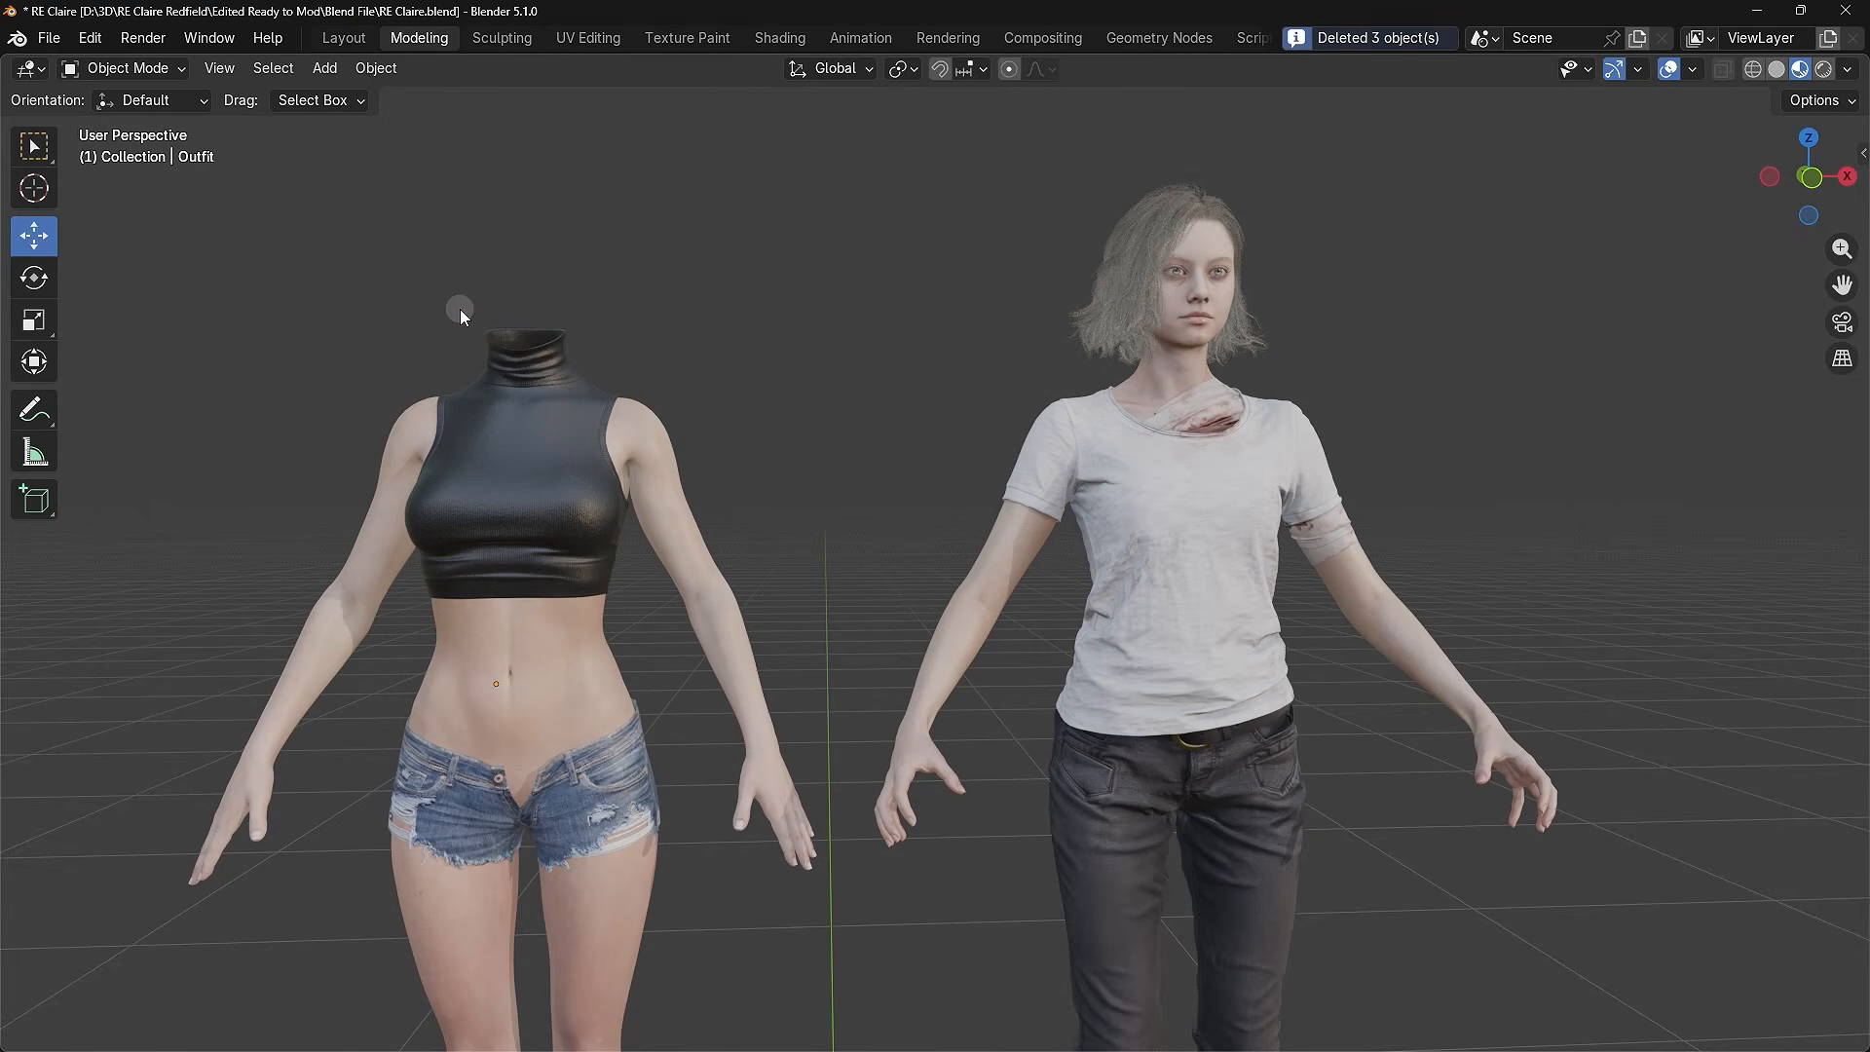
left_click_drag(894, 489, 1496, 938)
key("Delete")
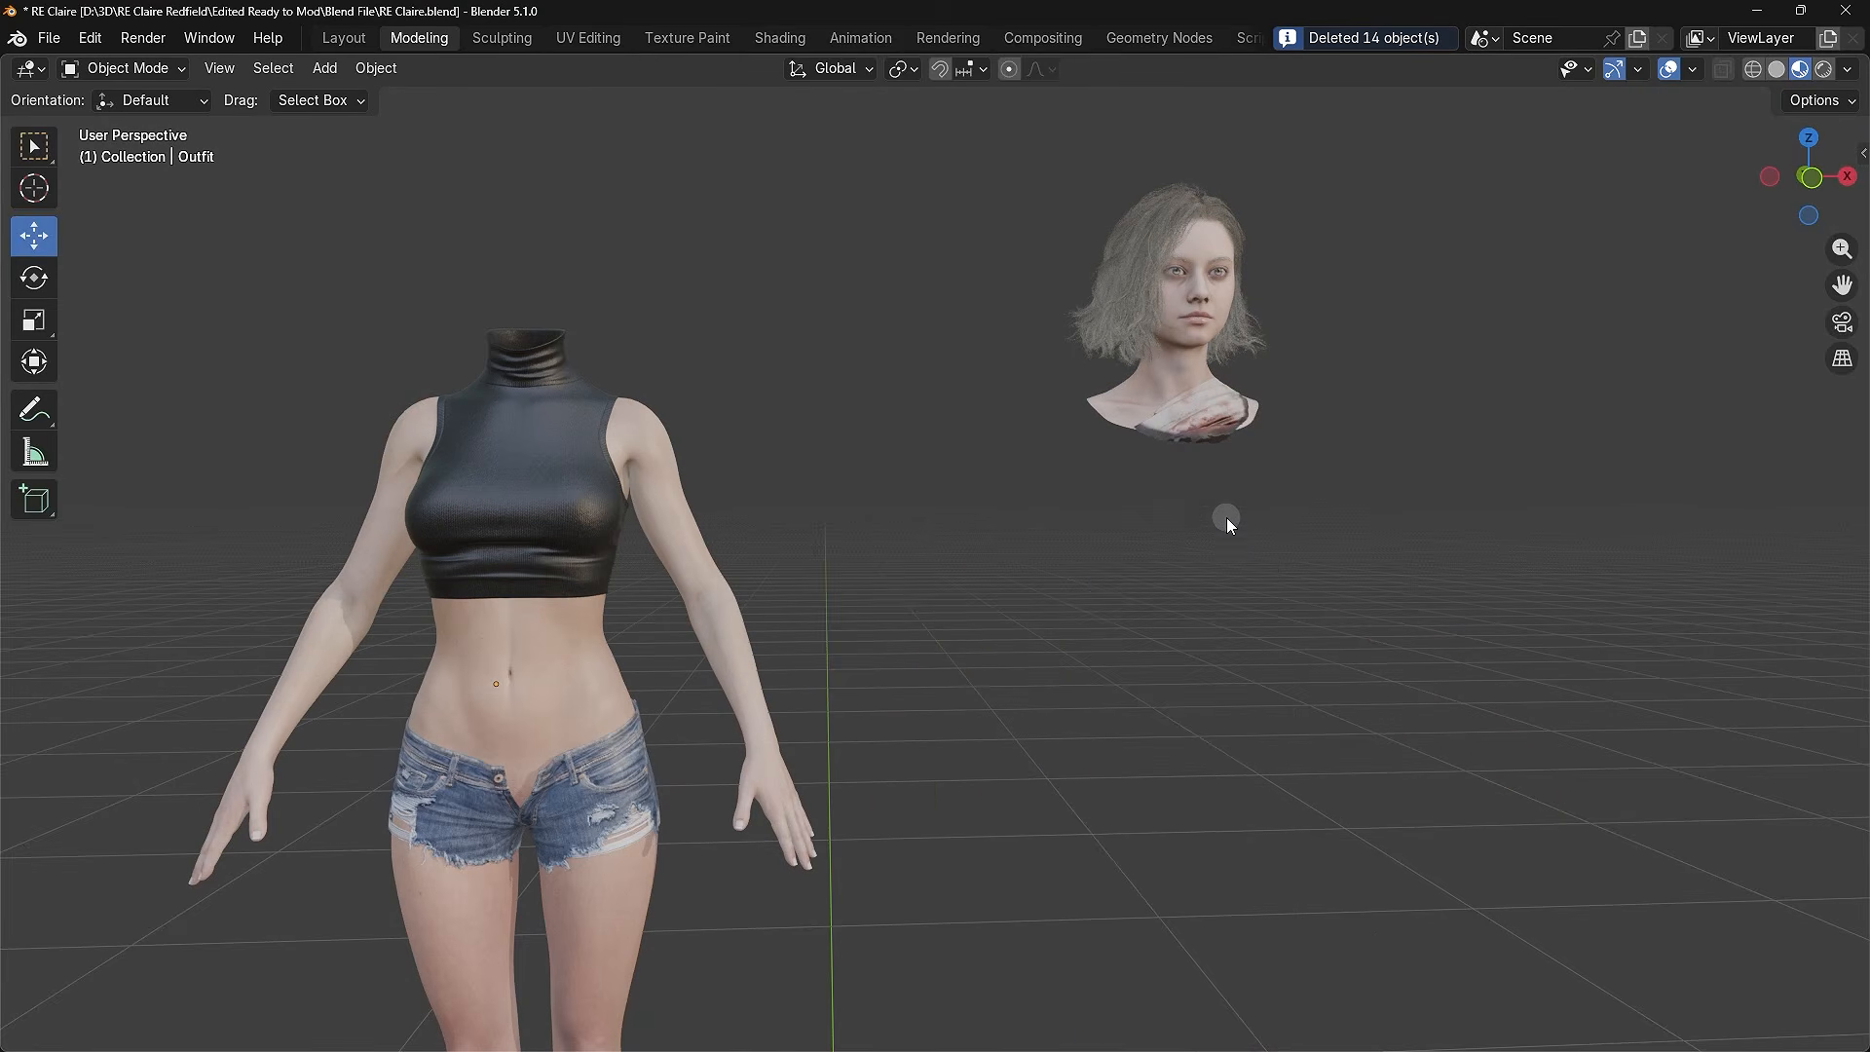
key("Delete")
- Select the whole headless body and move it across to sit beneath the remaining head
left_click_drag(871, 283, 196, 937)
left_click_drag(597, 688, 1294, 680)
middle_click_drag(1067, 592, 838, 596, "shift")
left_click(1212, 482)
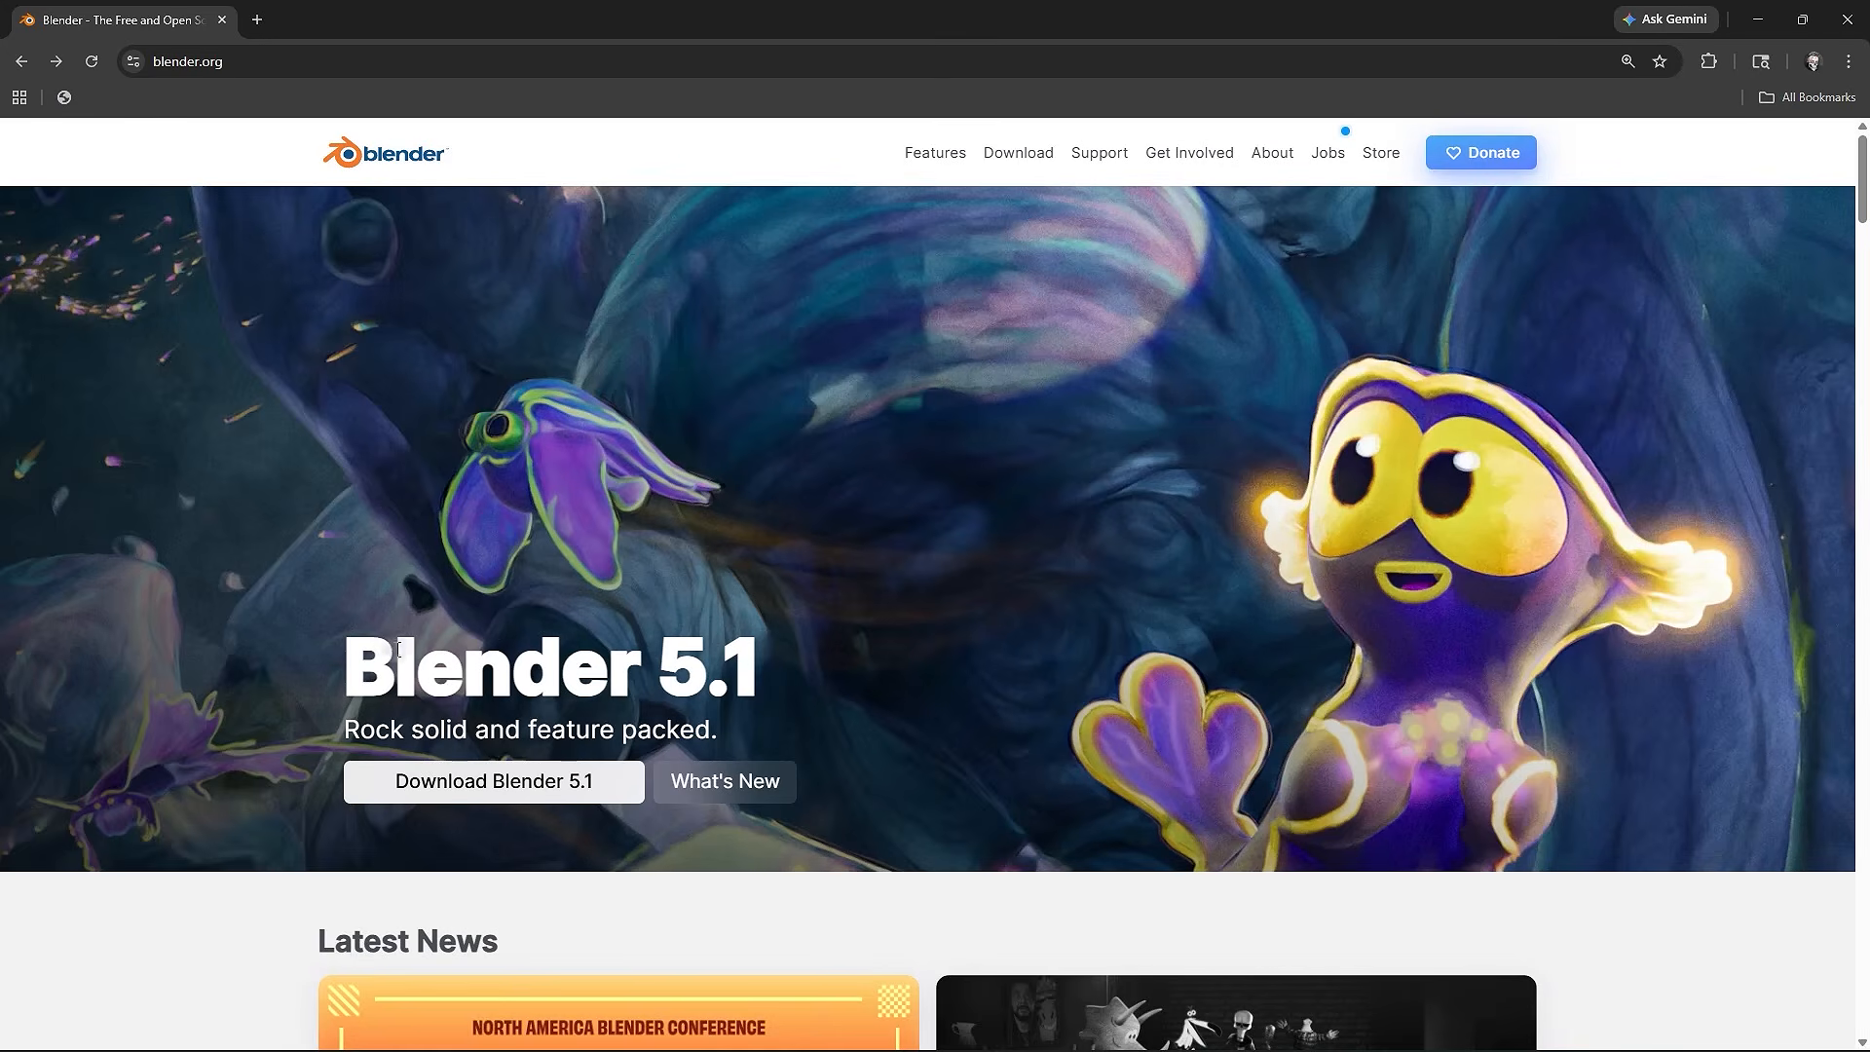
- Download the Blender 5.1 Windows installer from blender.org in the browser, allowing the unverified file
left_click_drag(346, 662, 755, 659)
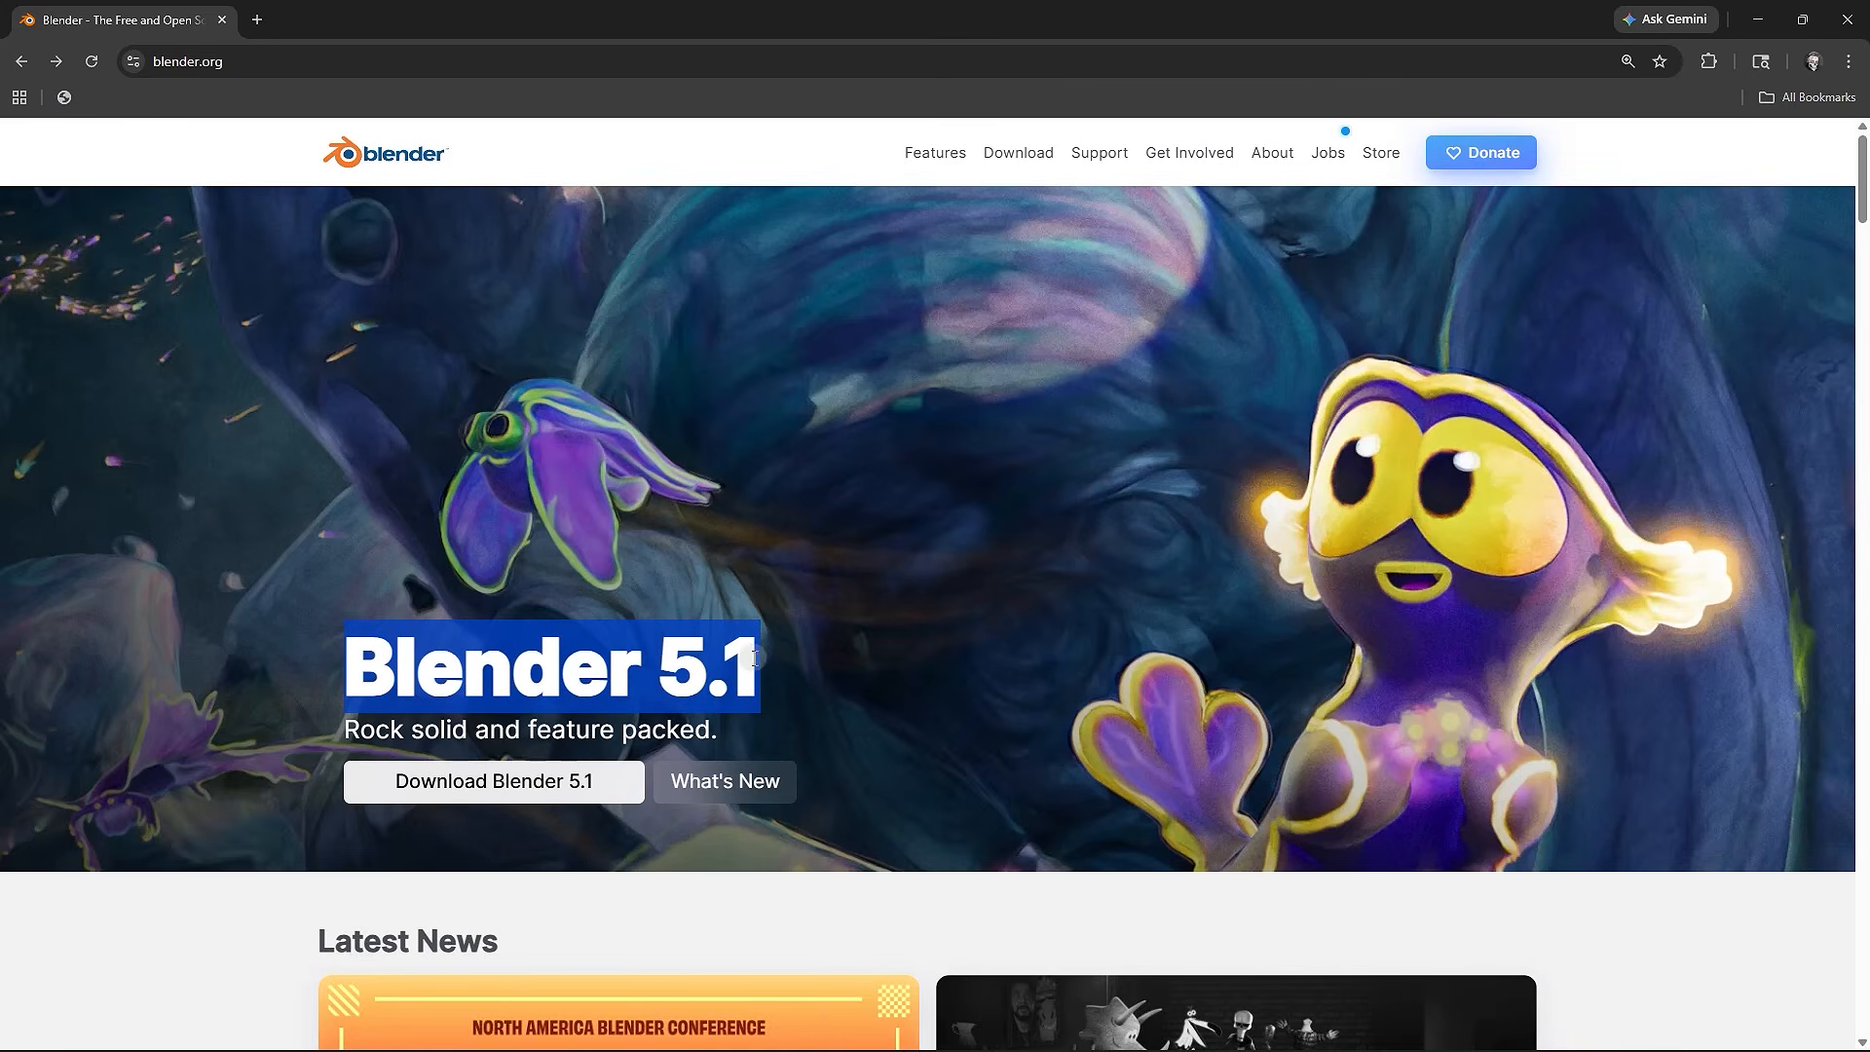
left_click(822, 662)
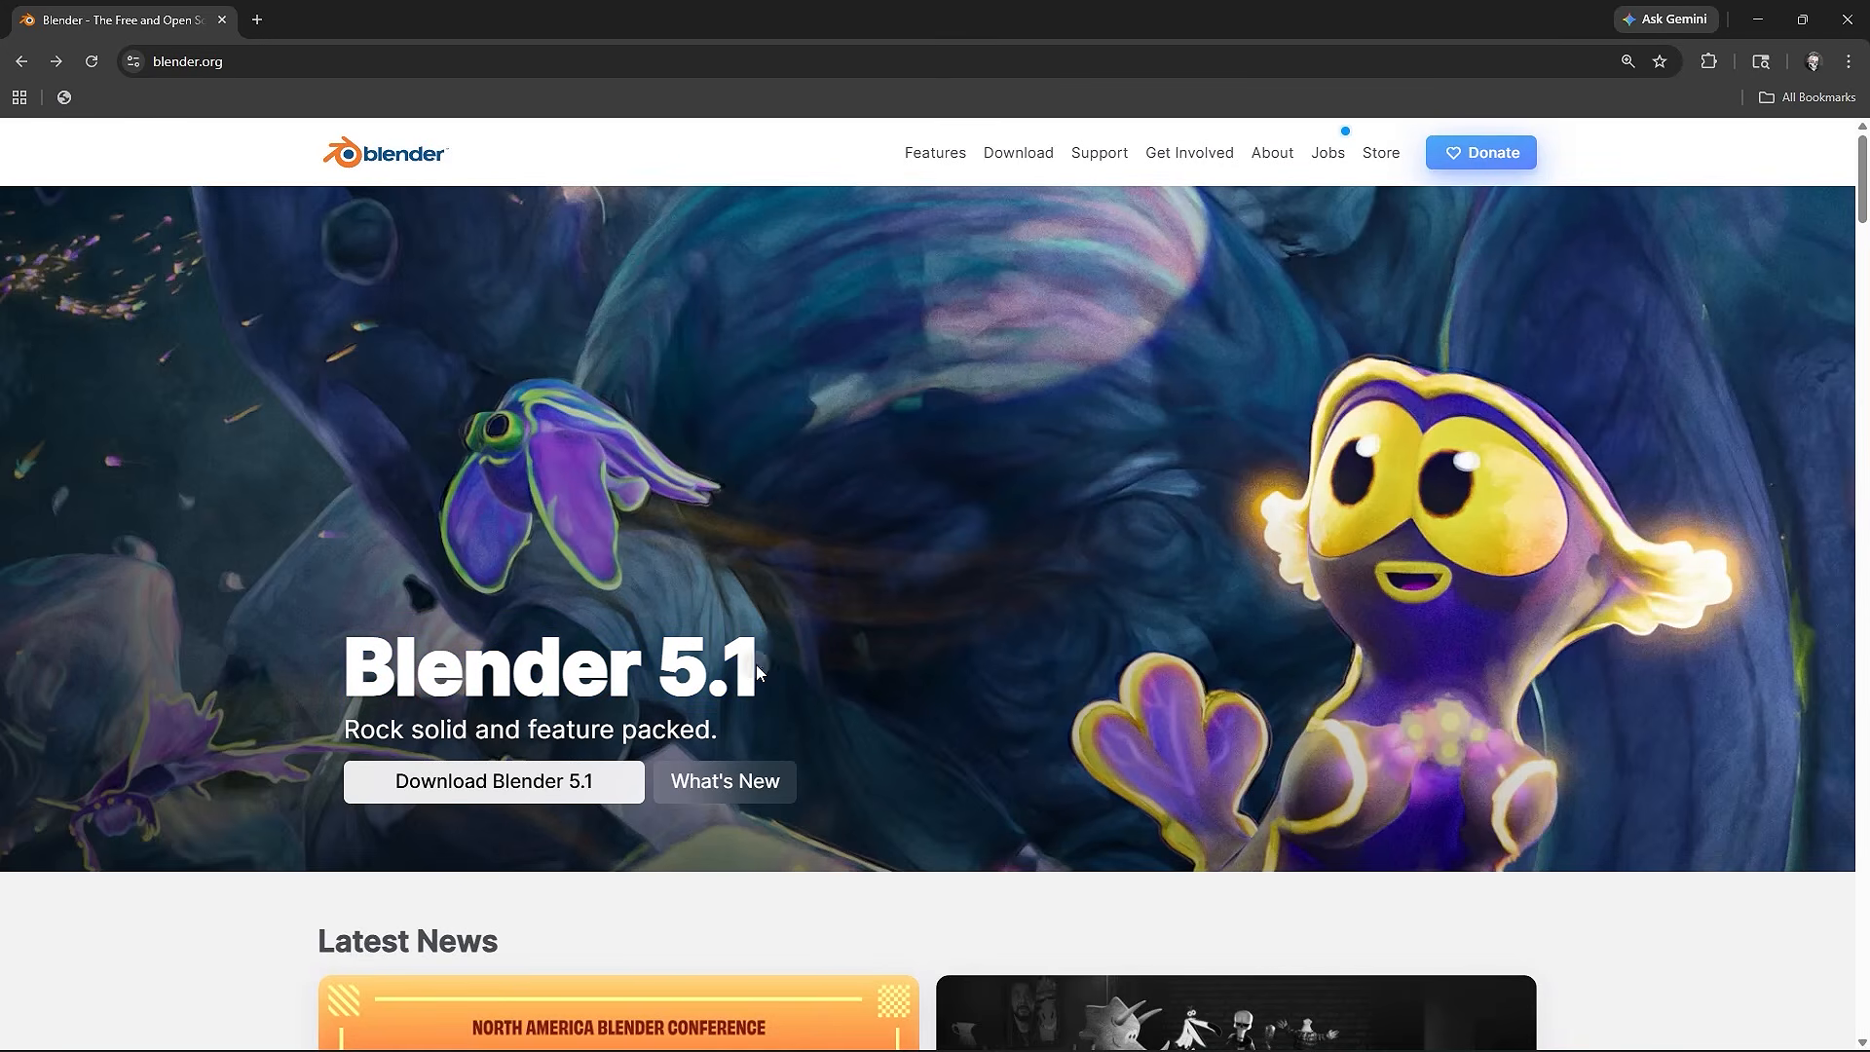
left_click(489, 793)
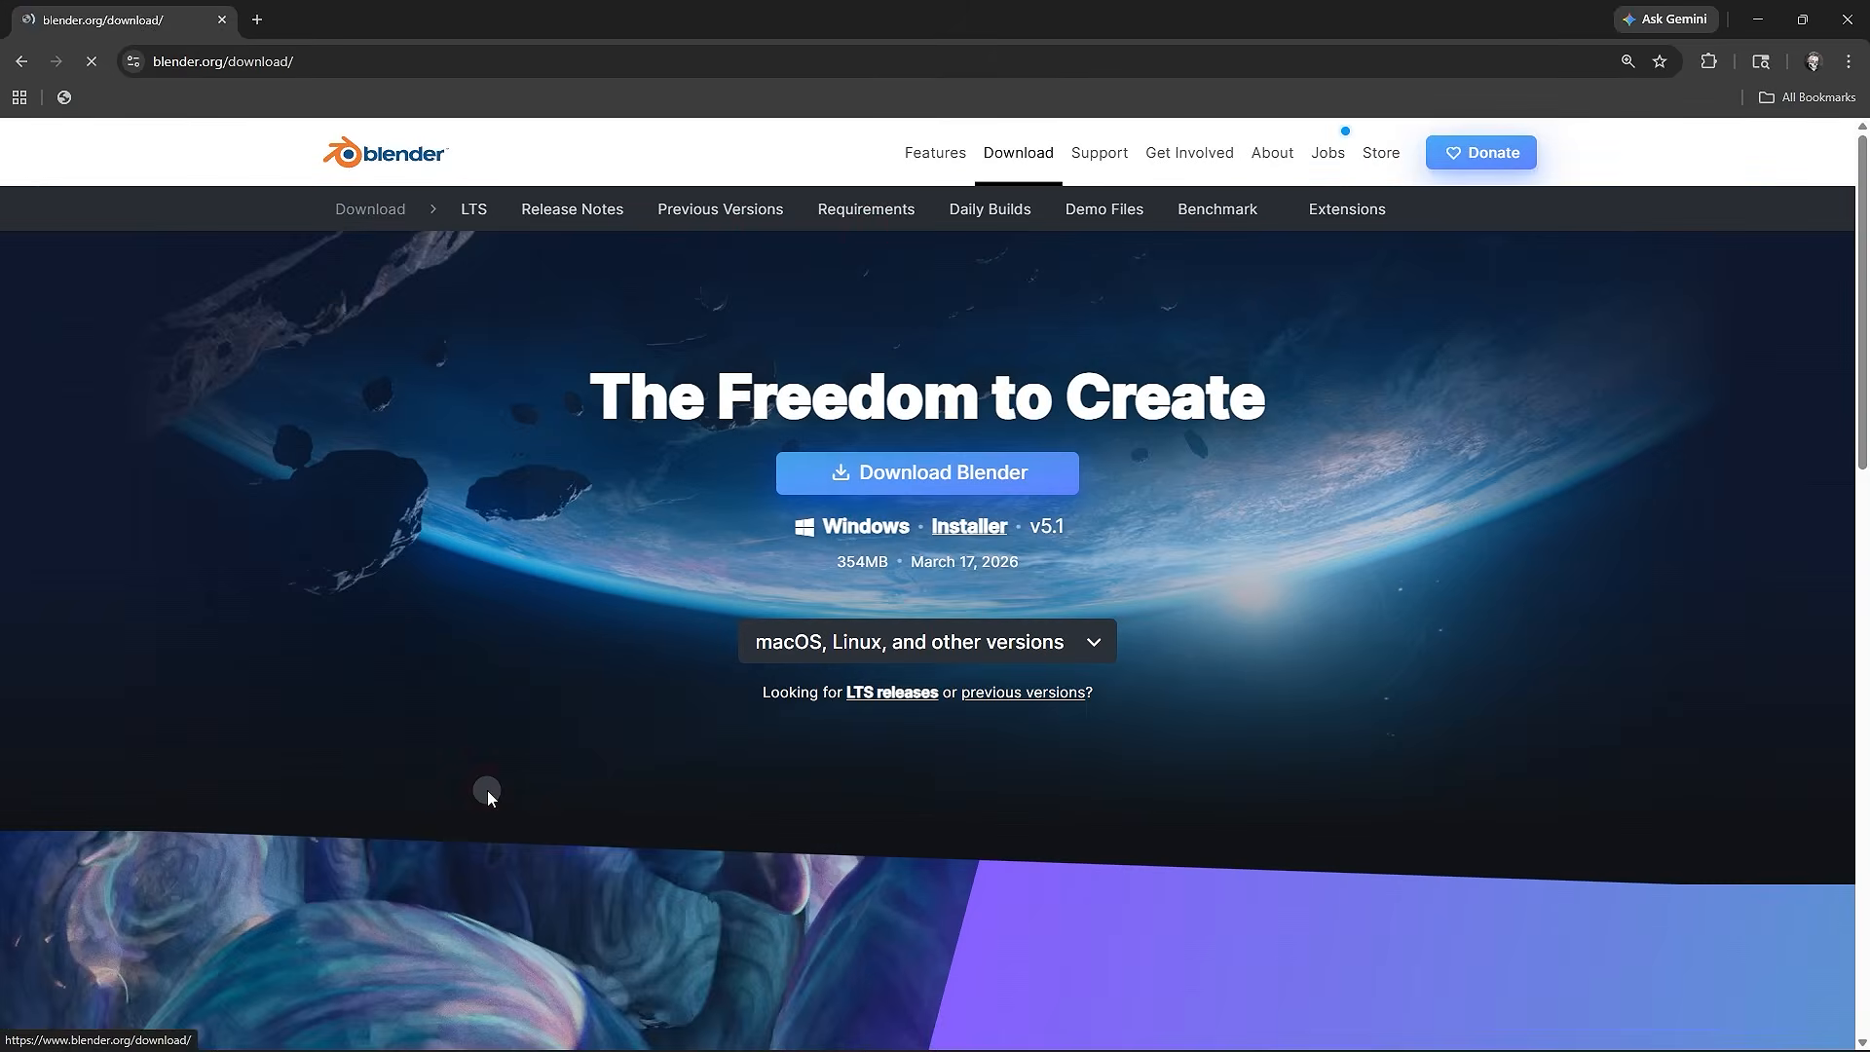
left_click(900, 484)
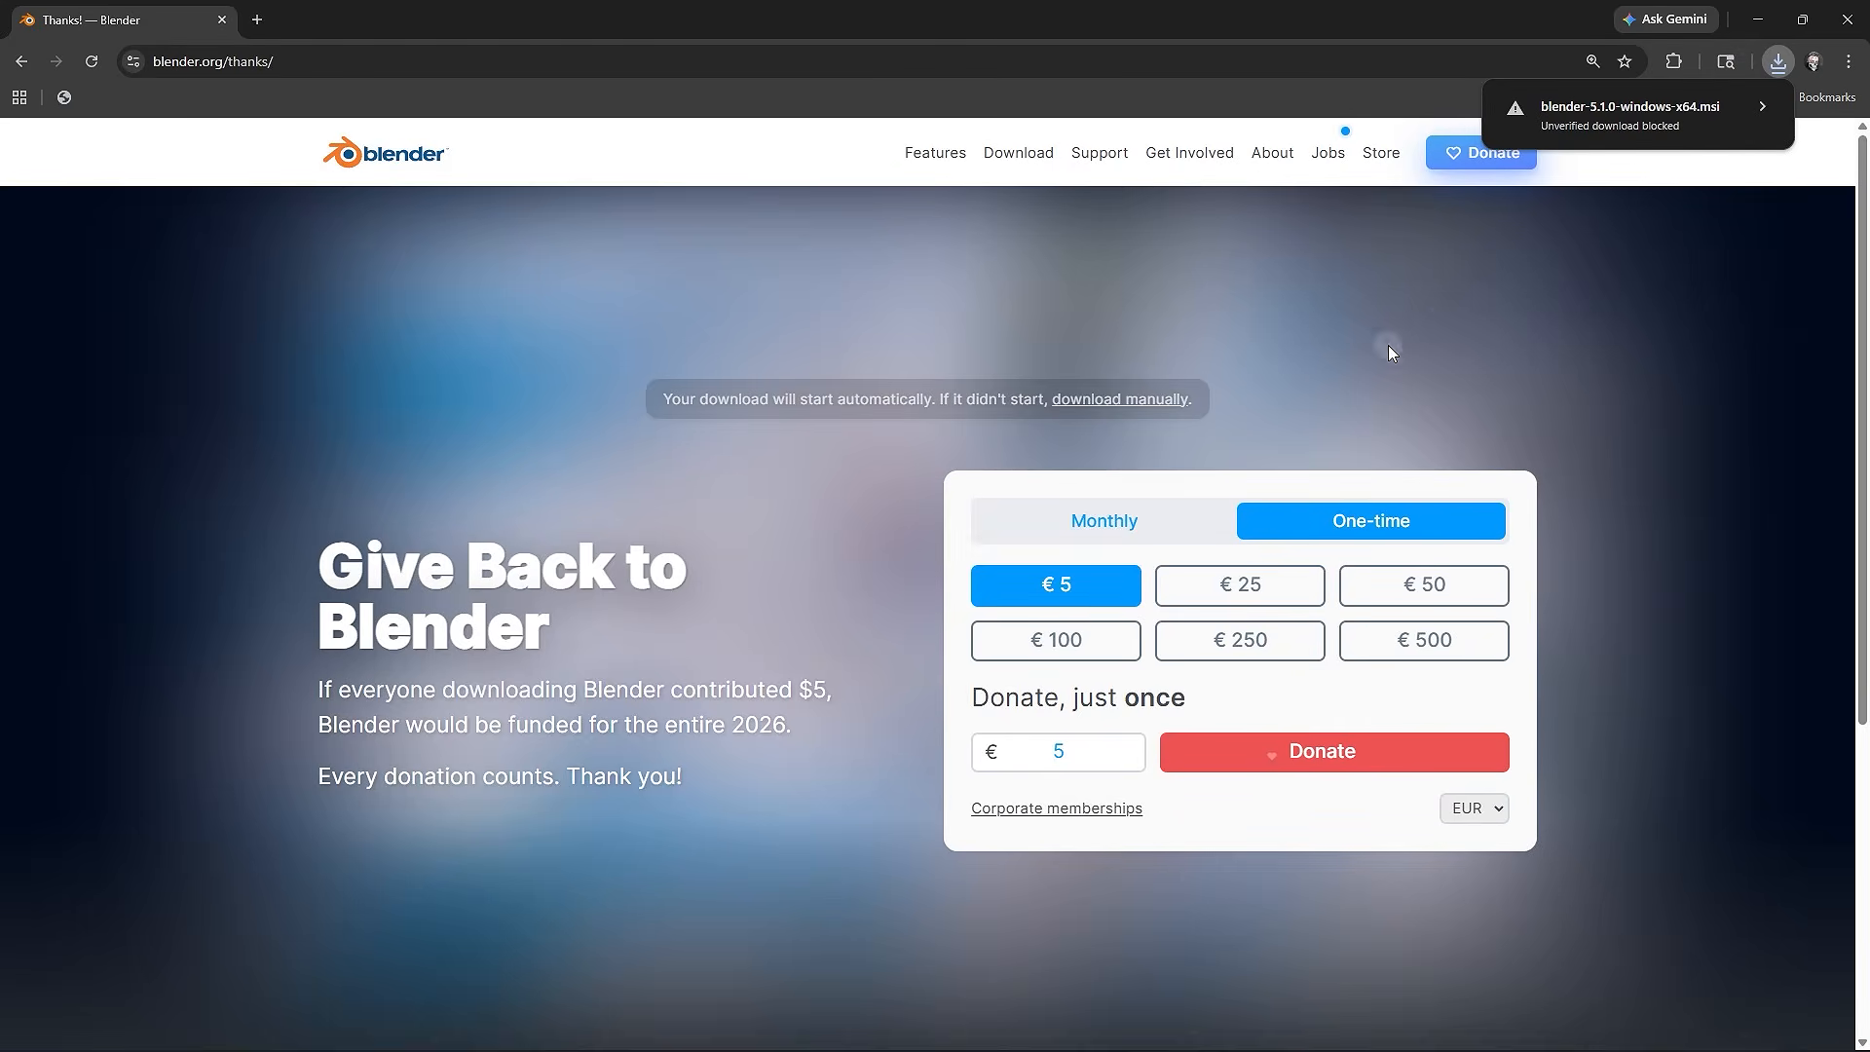
left_click(1699, 116)
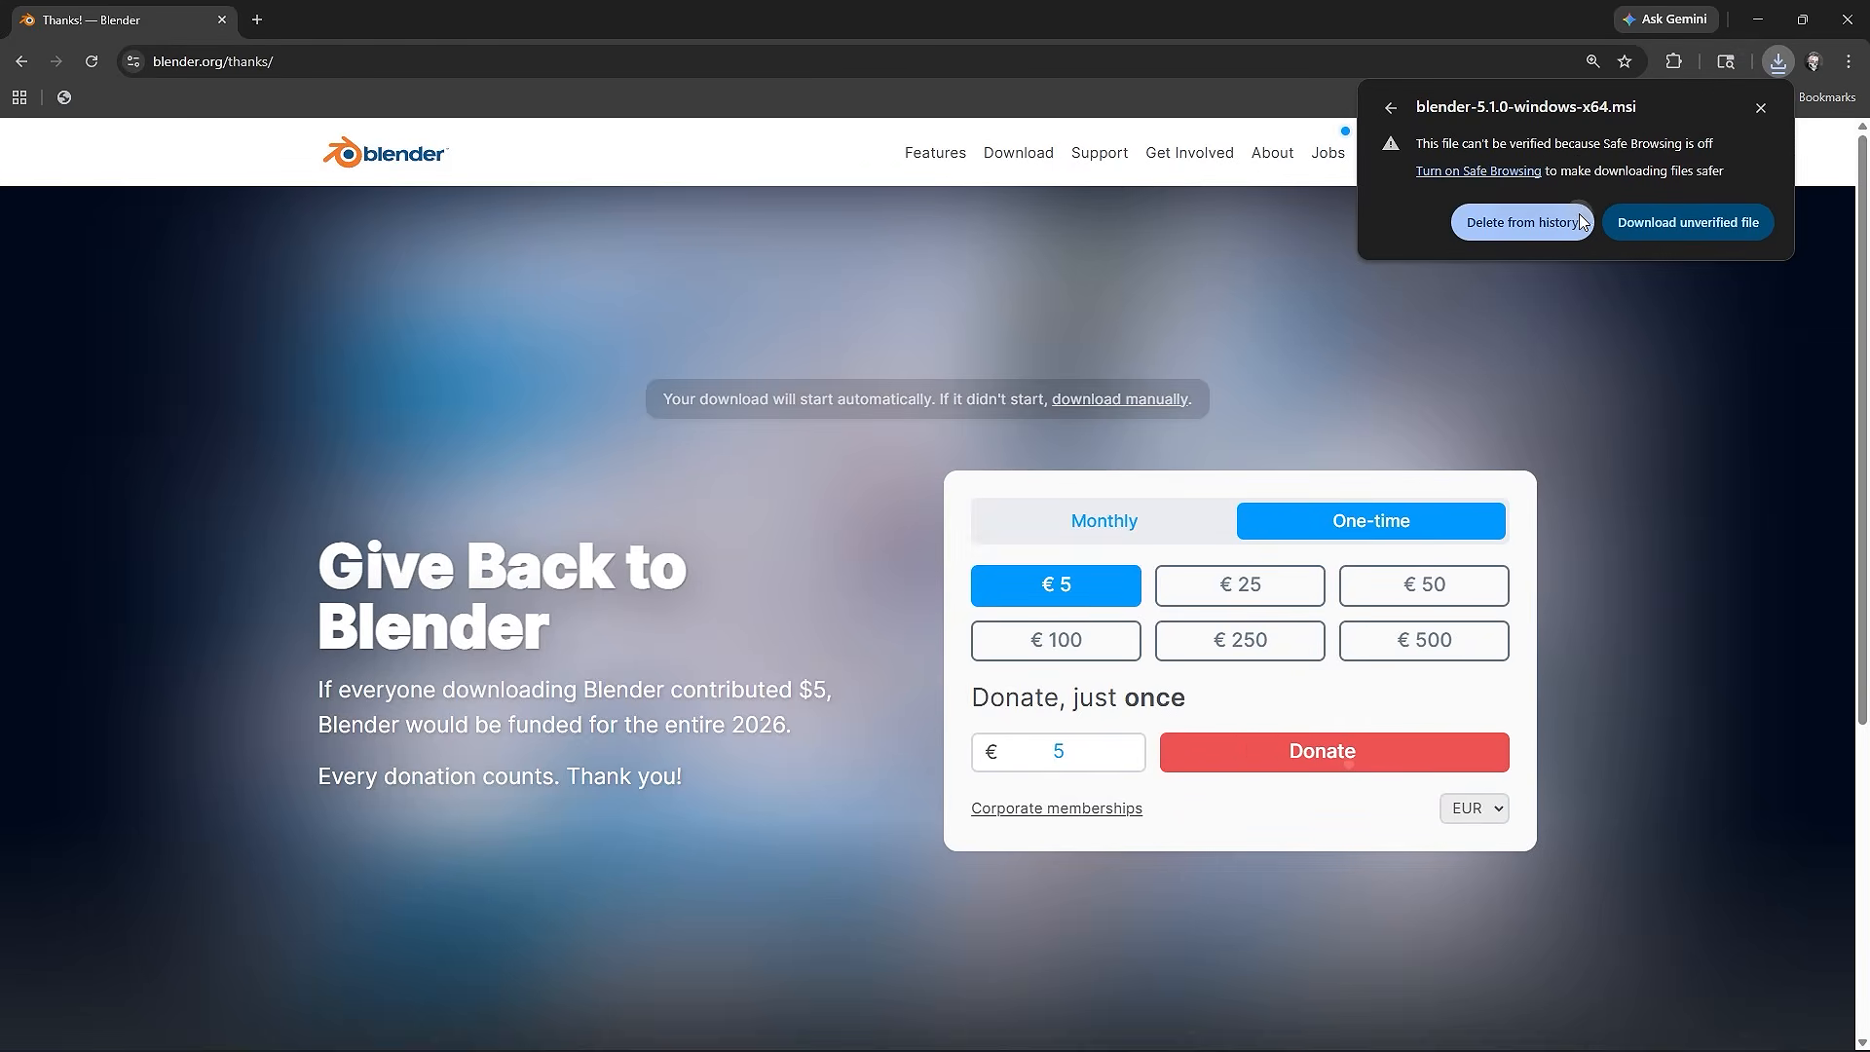
left_click(1682, 225)
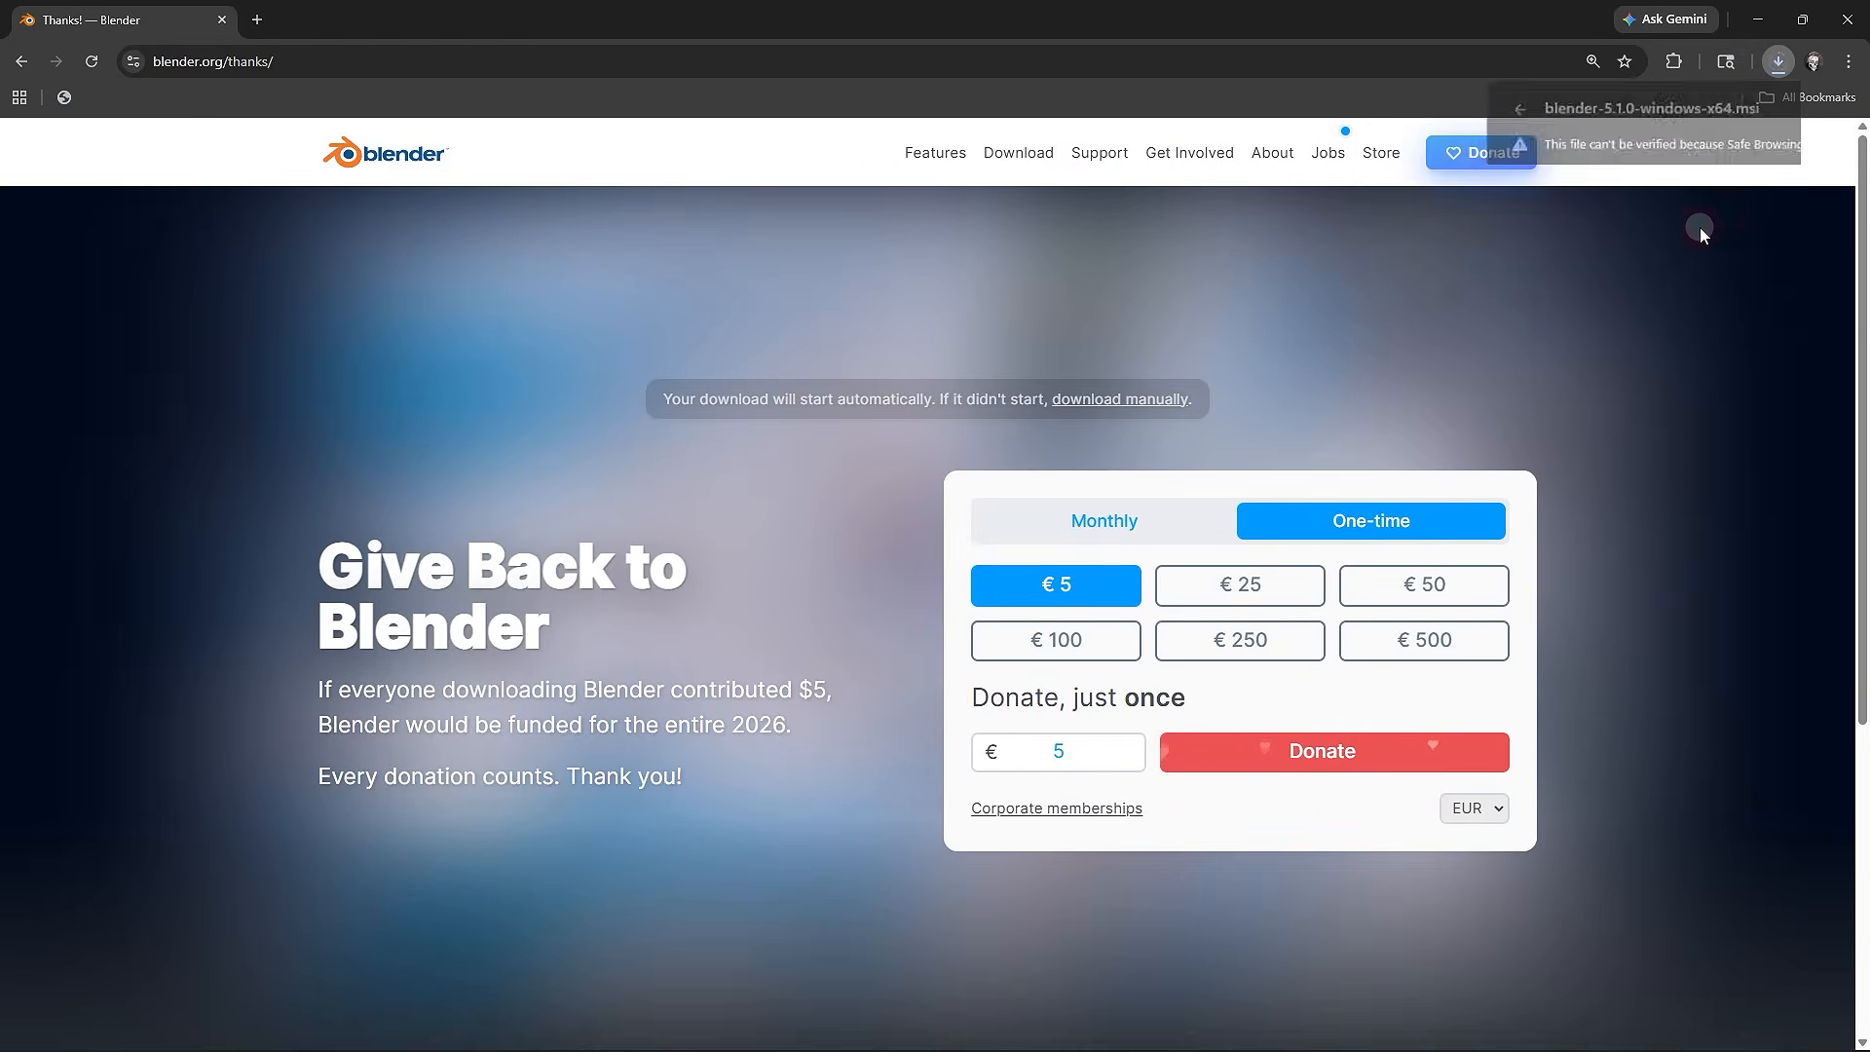
- Show the downloaded blender-5.1.0-windows-x64.msi in its folder and launch the installer
left_click(1776, 70)
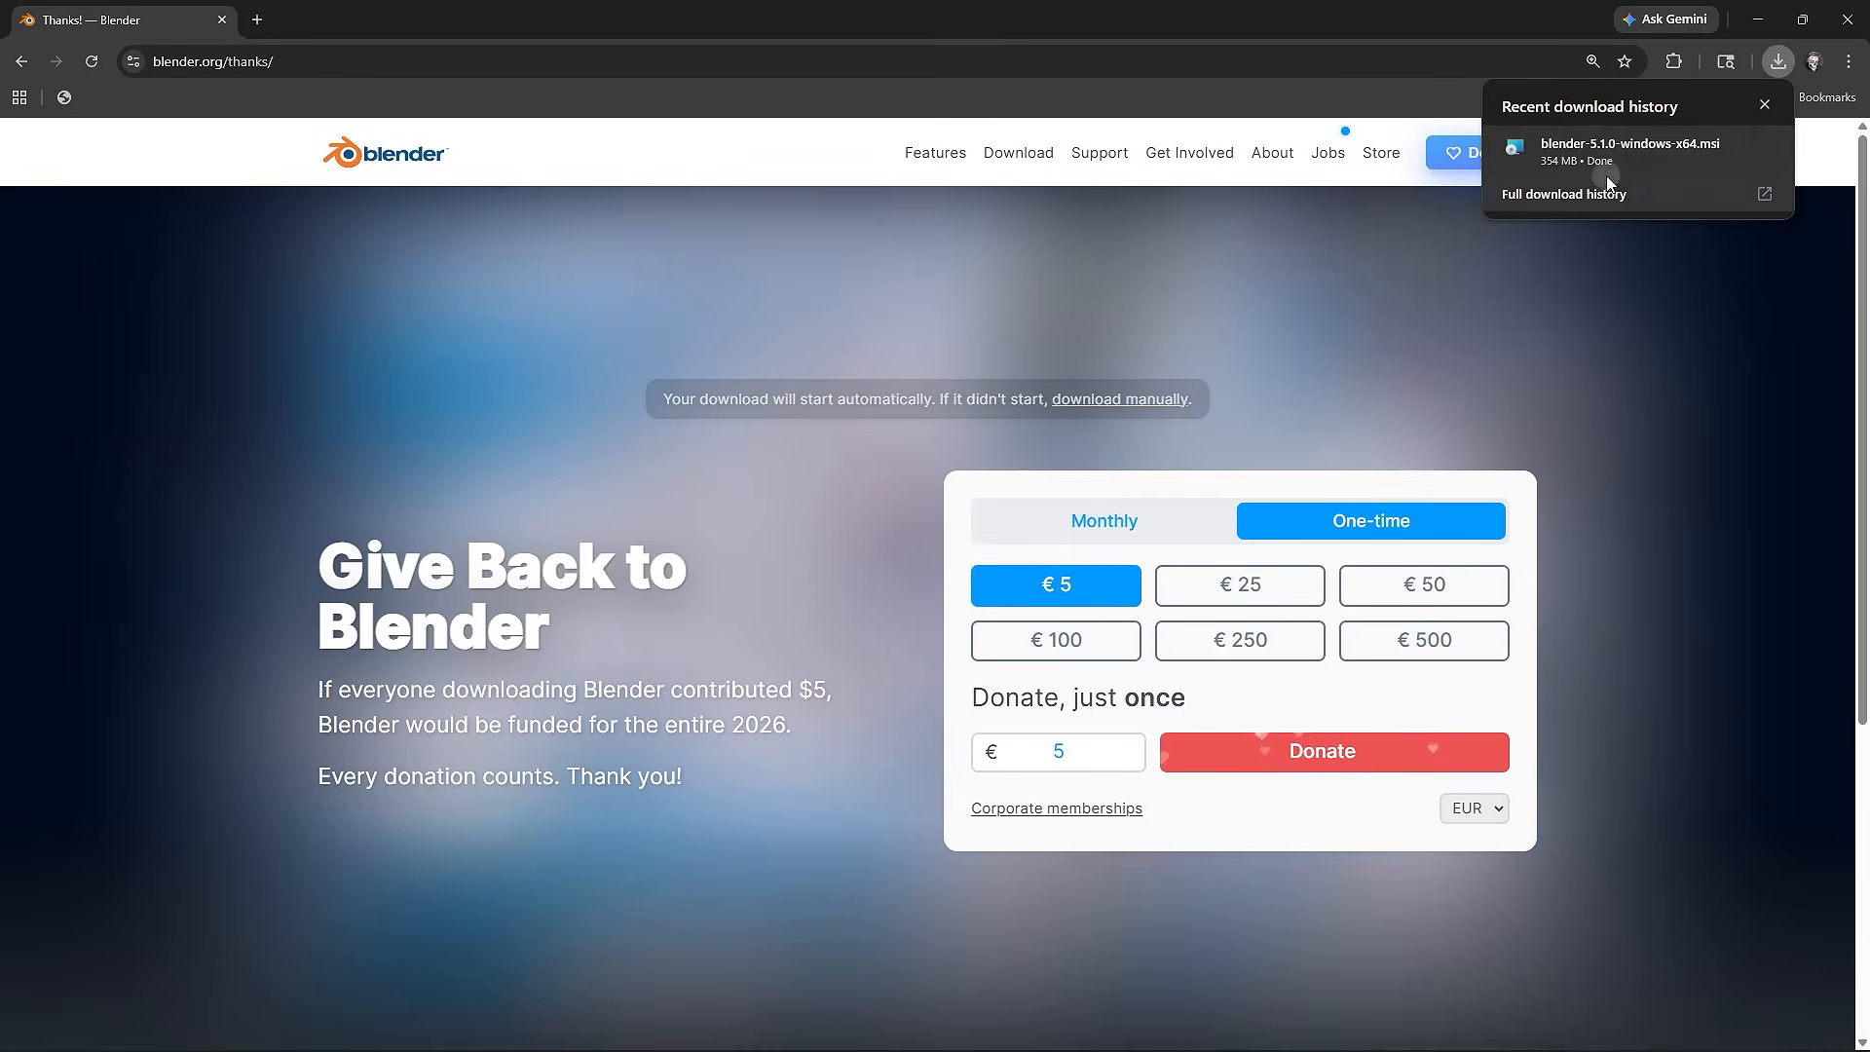
left_click(1726, 147)
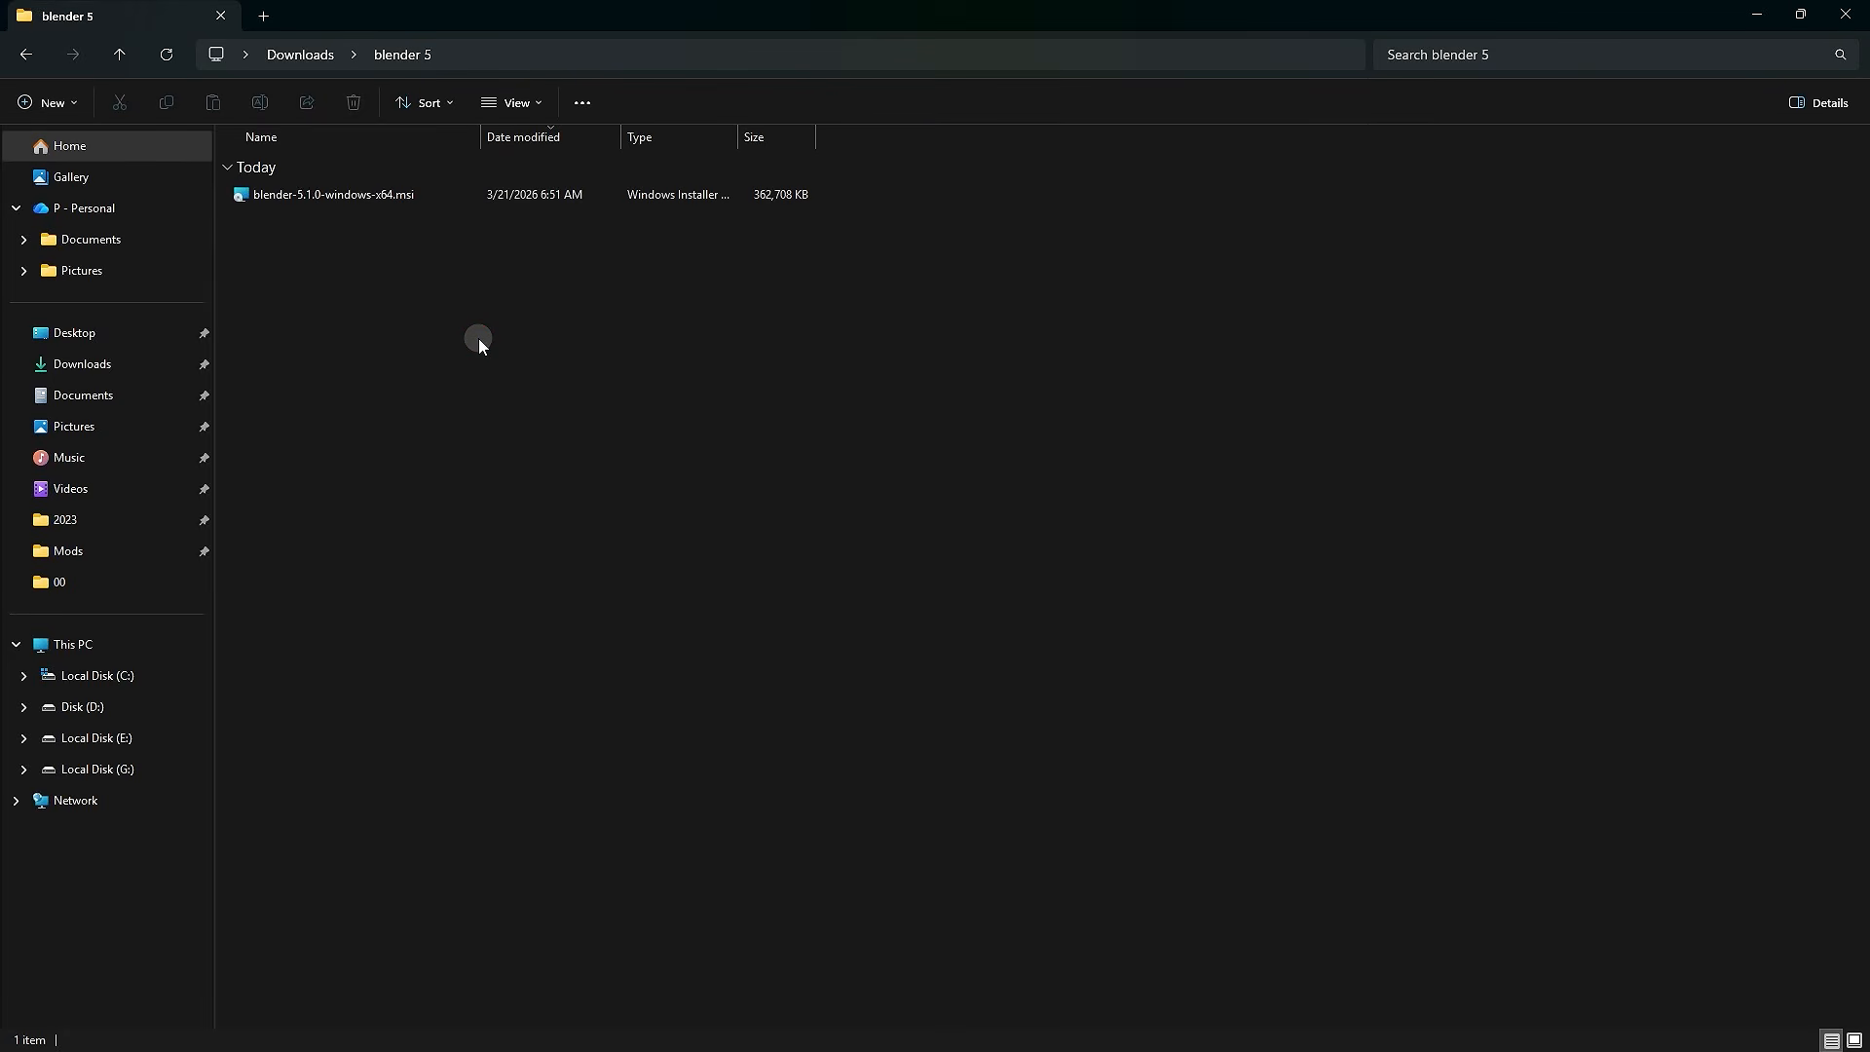
left_click(312, 200)
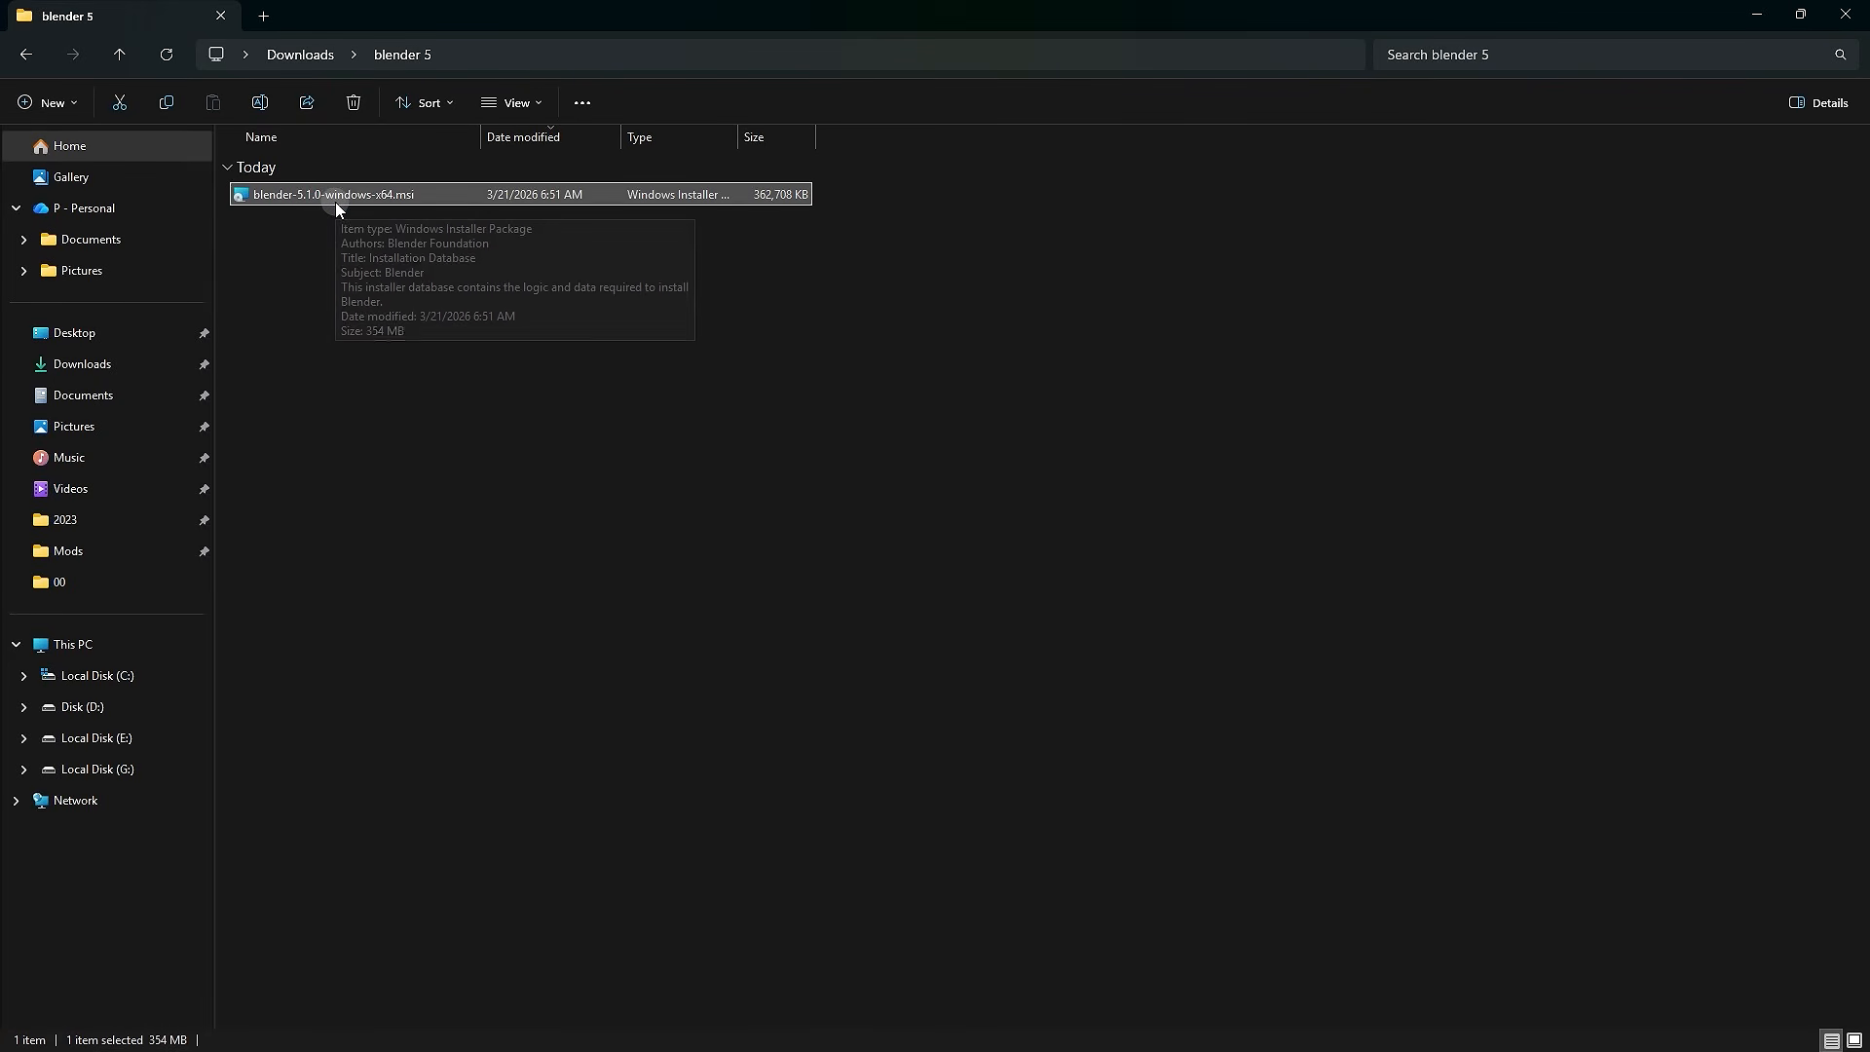
double_click(434, 193)
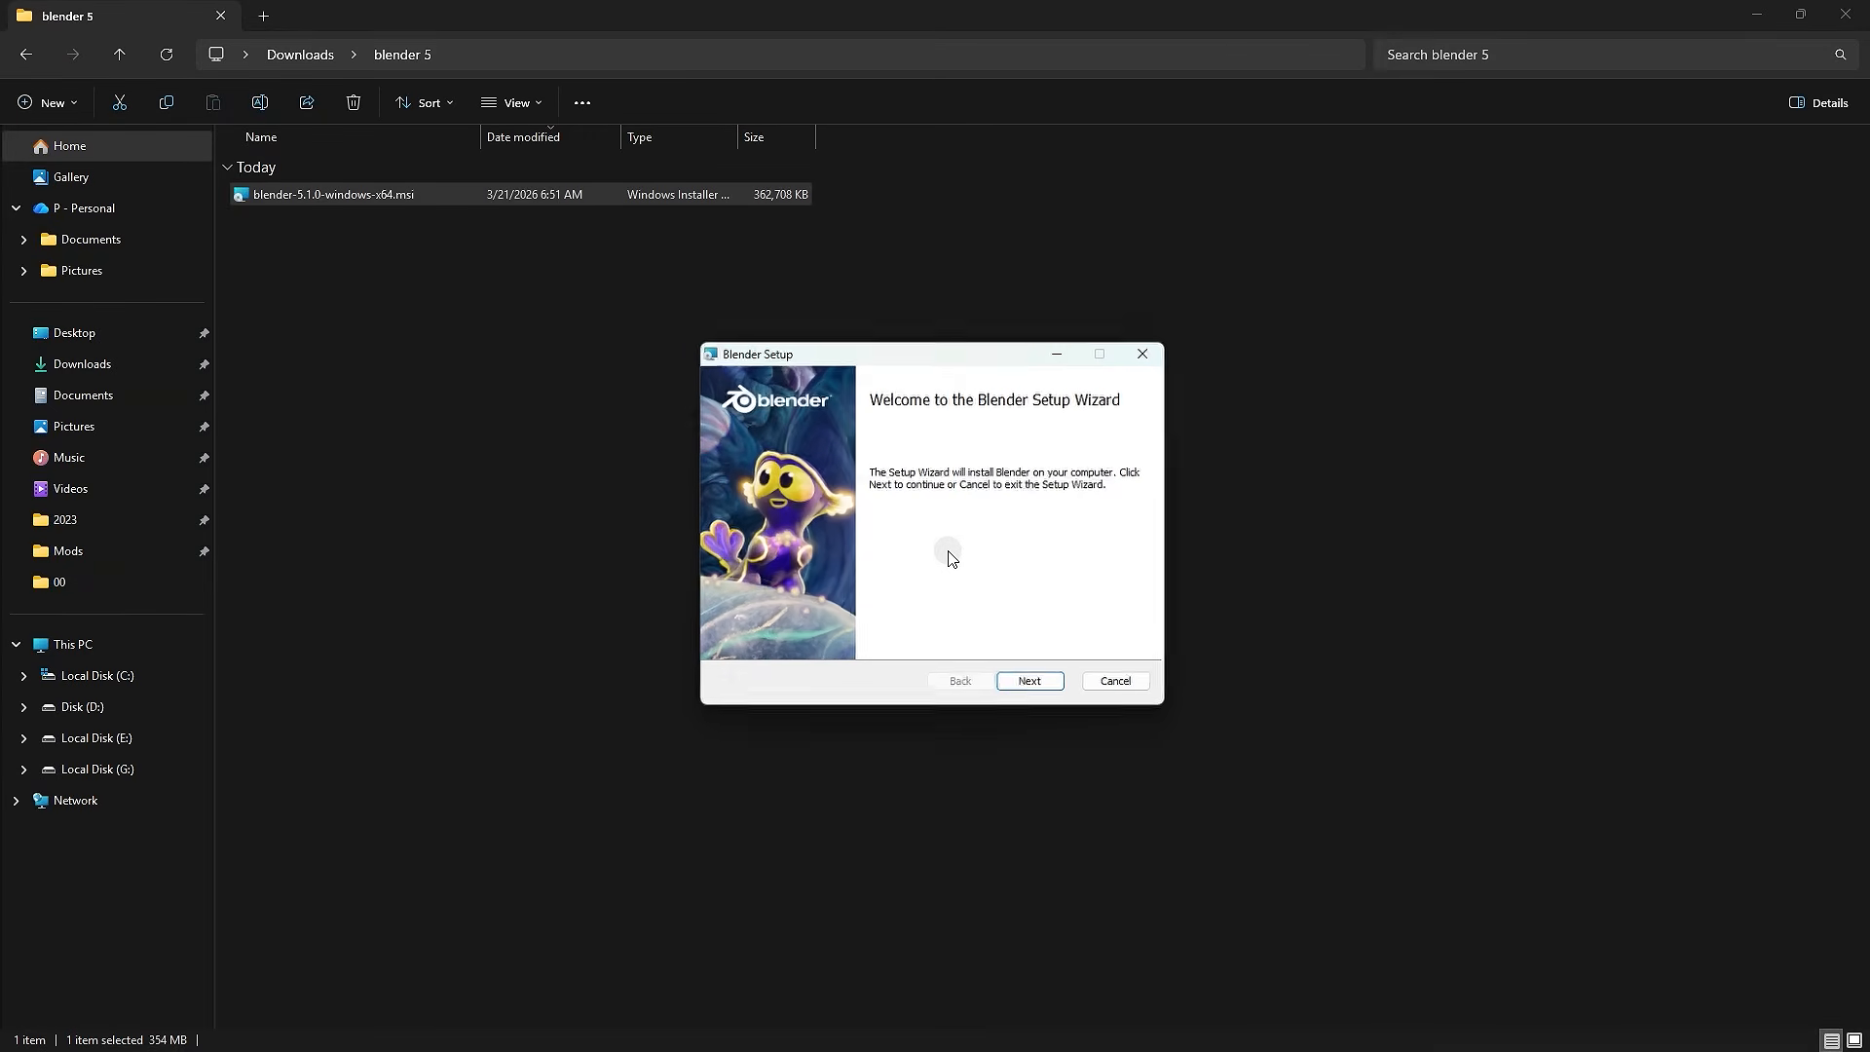
- Install Blender to C:\Program Files\Blender Foundation\Blender 5.1\ and finish the setup wizard
left_click(1040, 688)
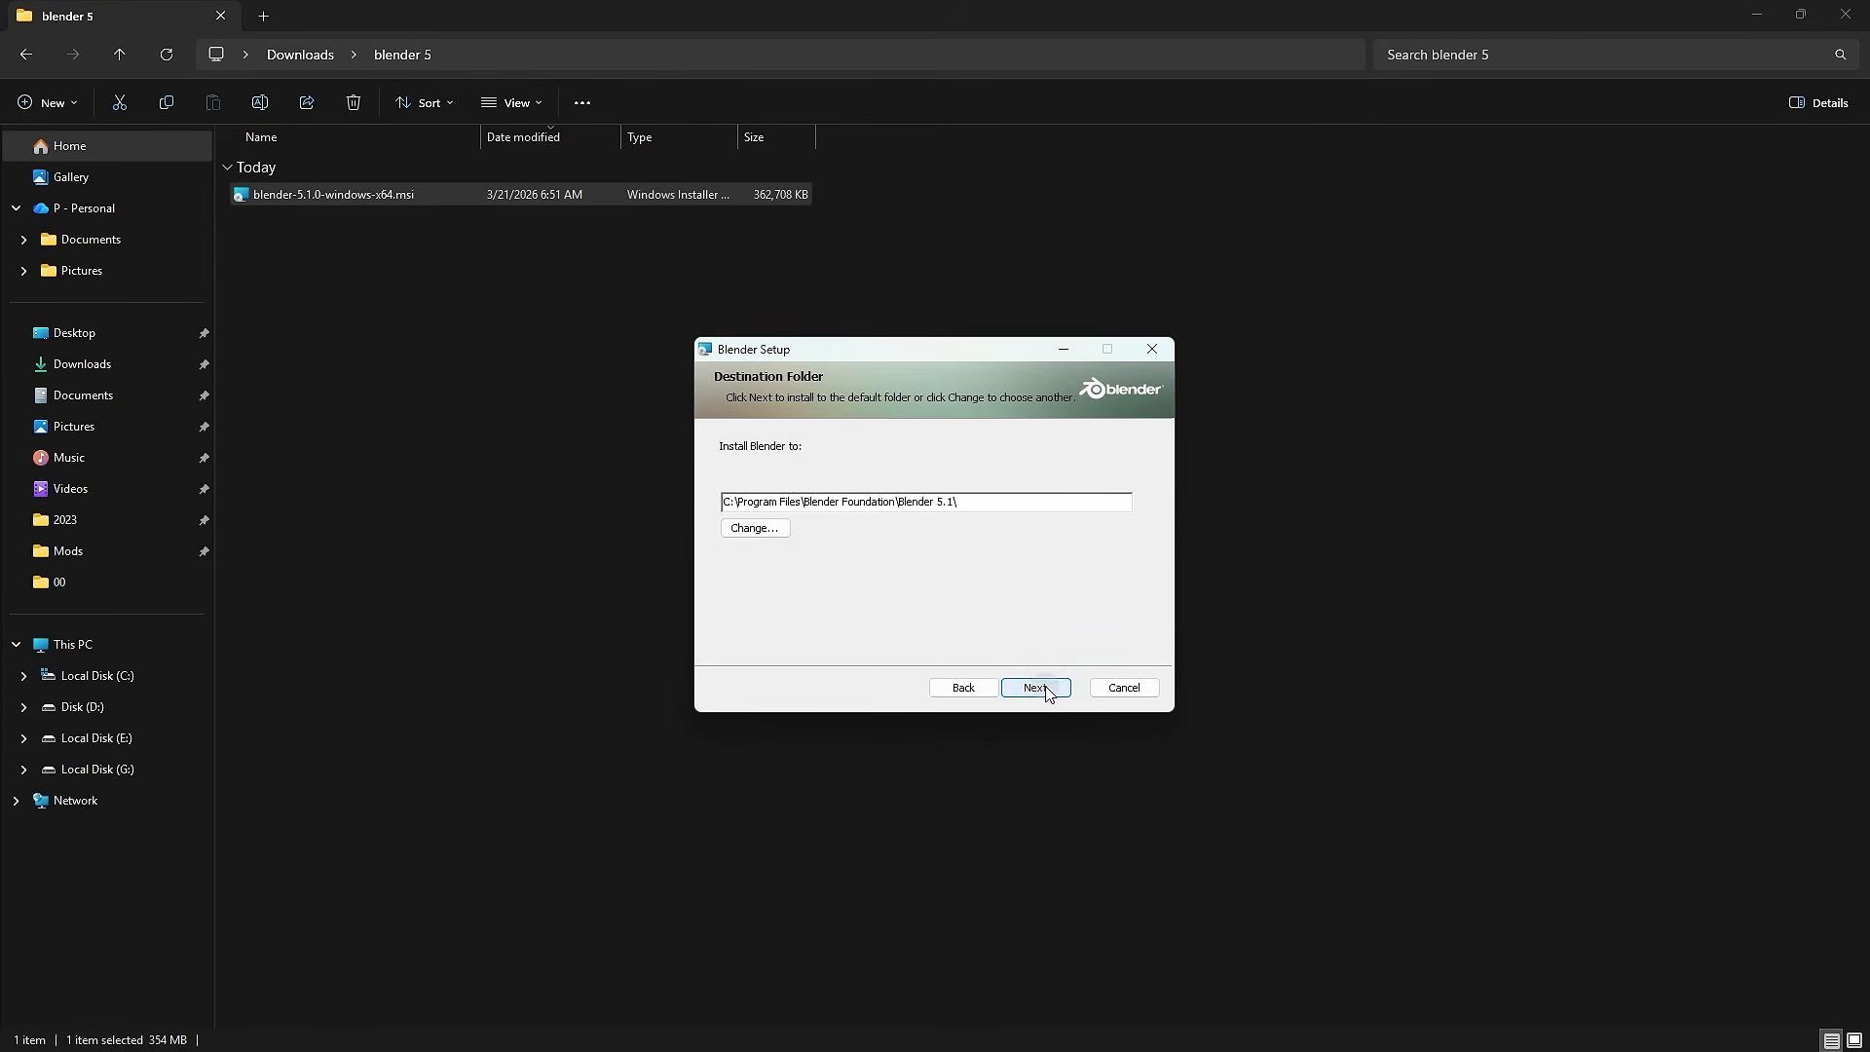
left_click(1045, 687)
left_click(1045, 688)
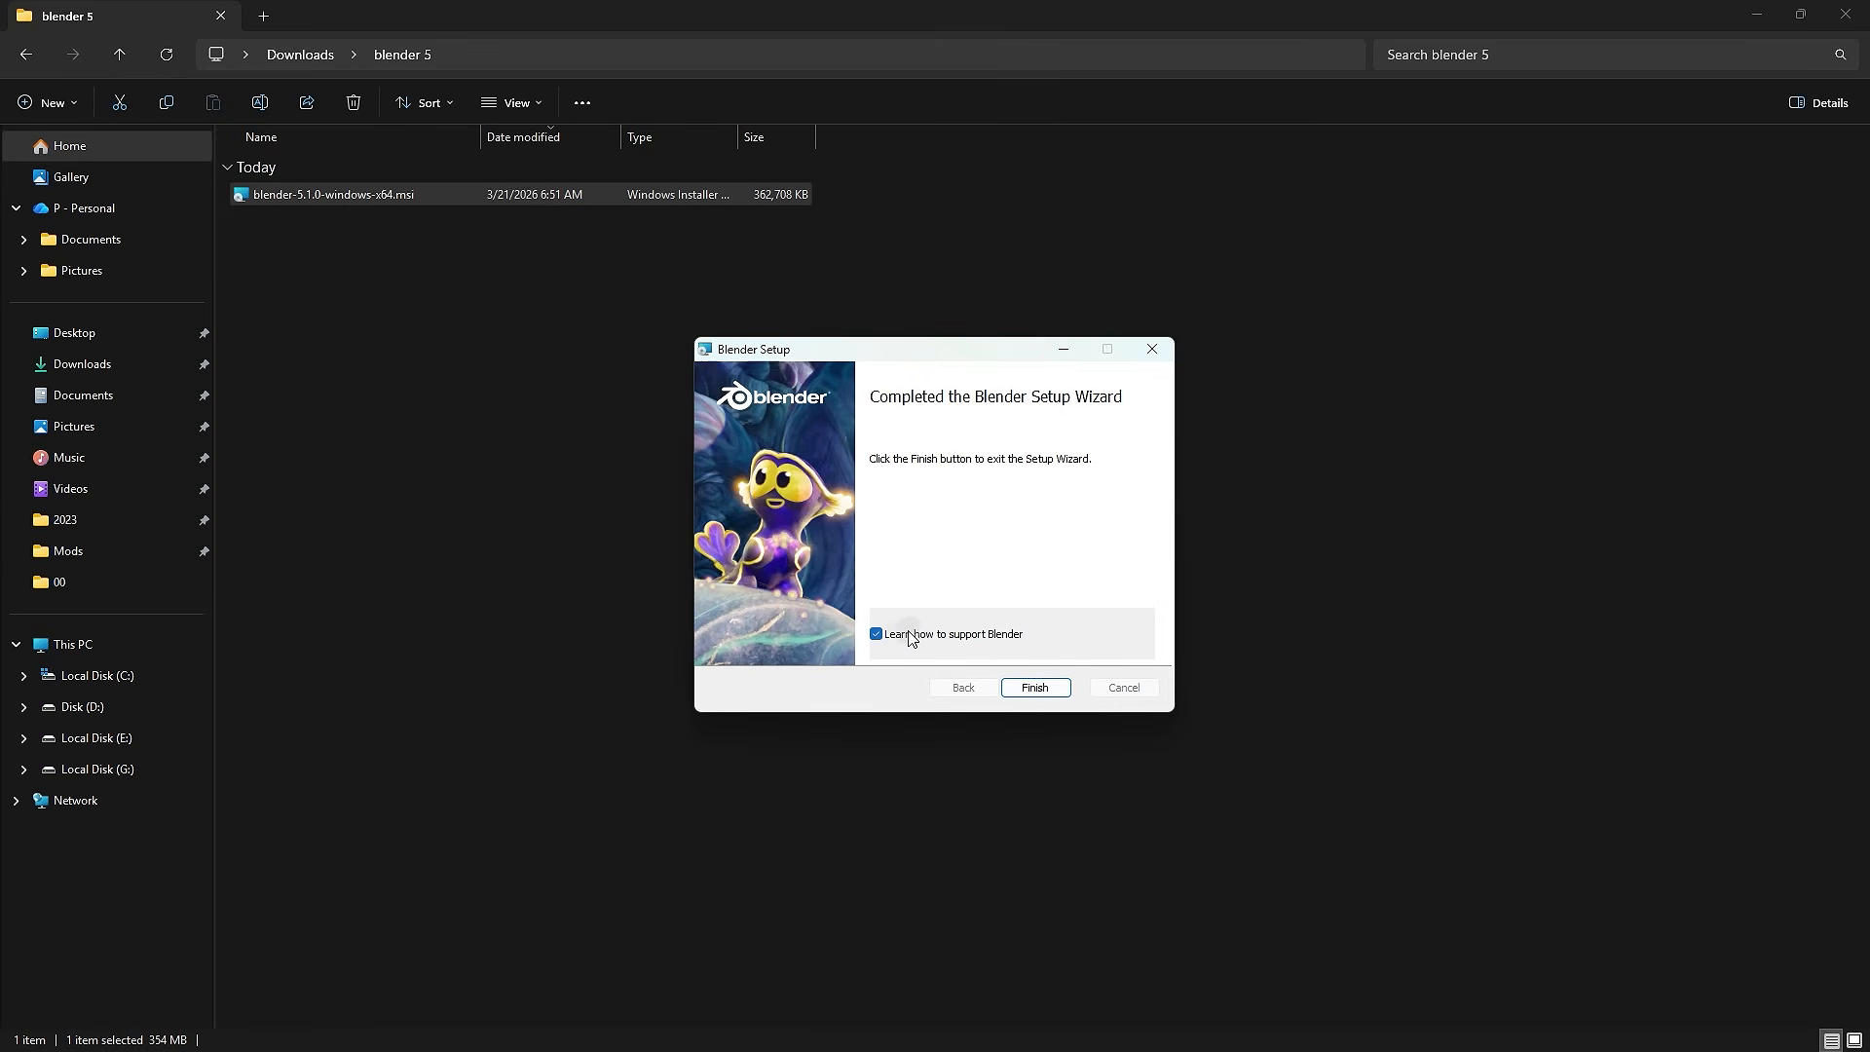
left_click(1035, 683)
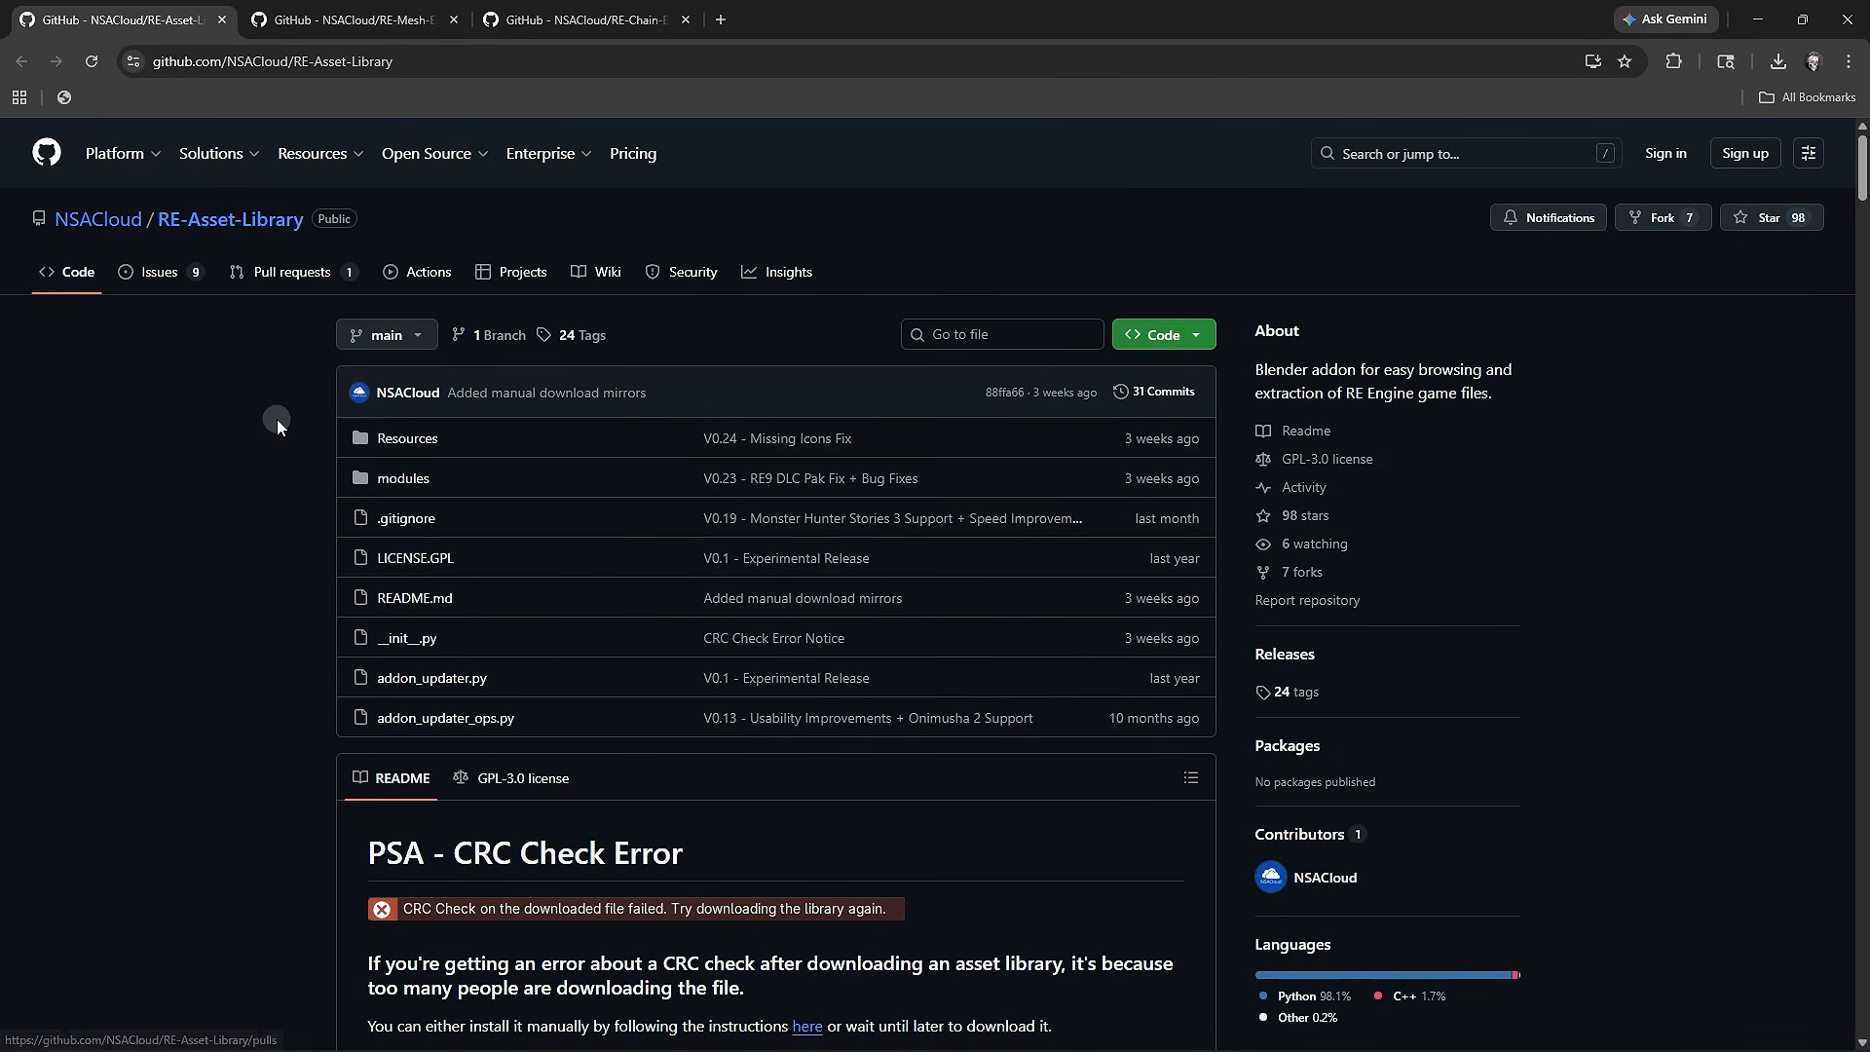
- Download the RE Asset Library add-on from the README of its GitHub repository and check the recent downloads
scroll(278, 435, "down", 4)
scroll(278, 434, "down", 5)
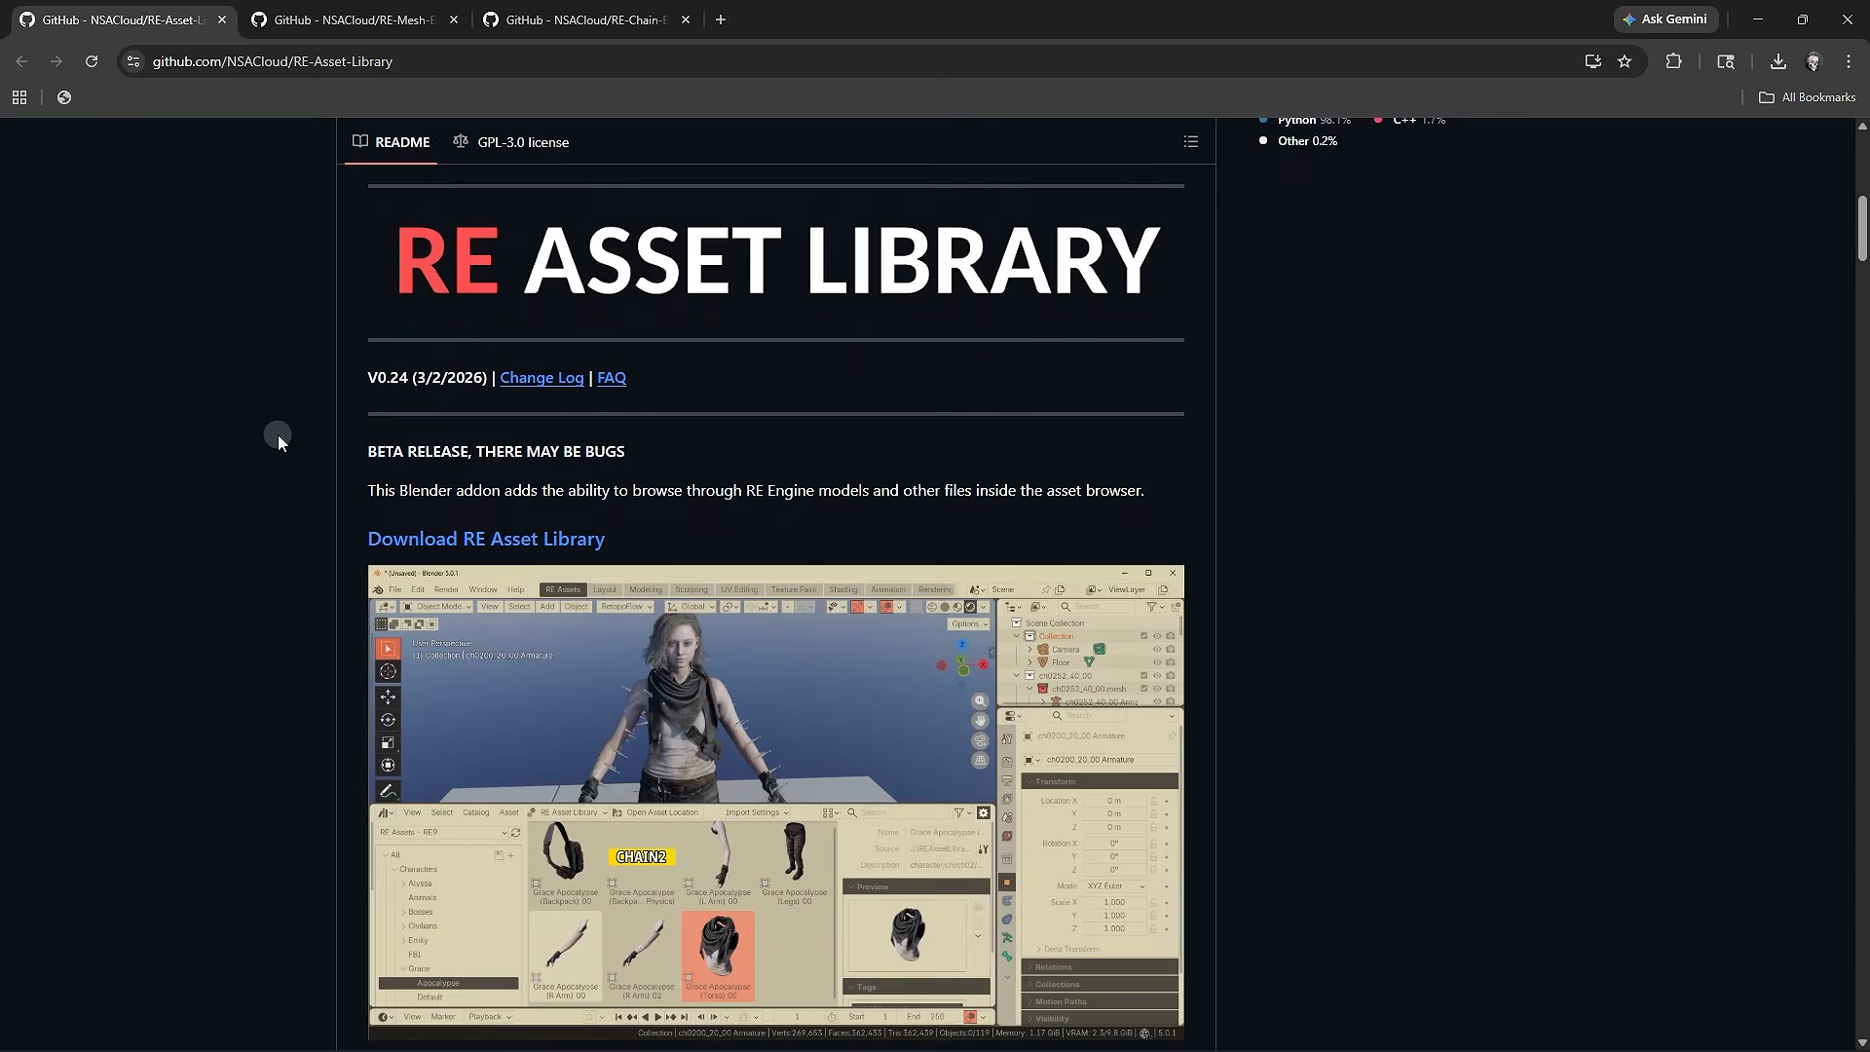
scroll(288, 466, "down", 1)
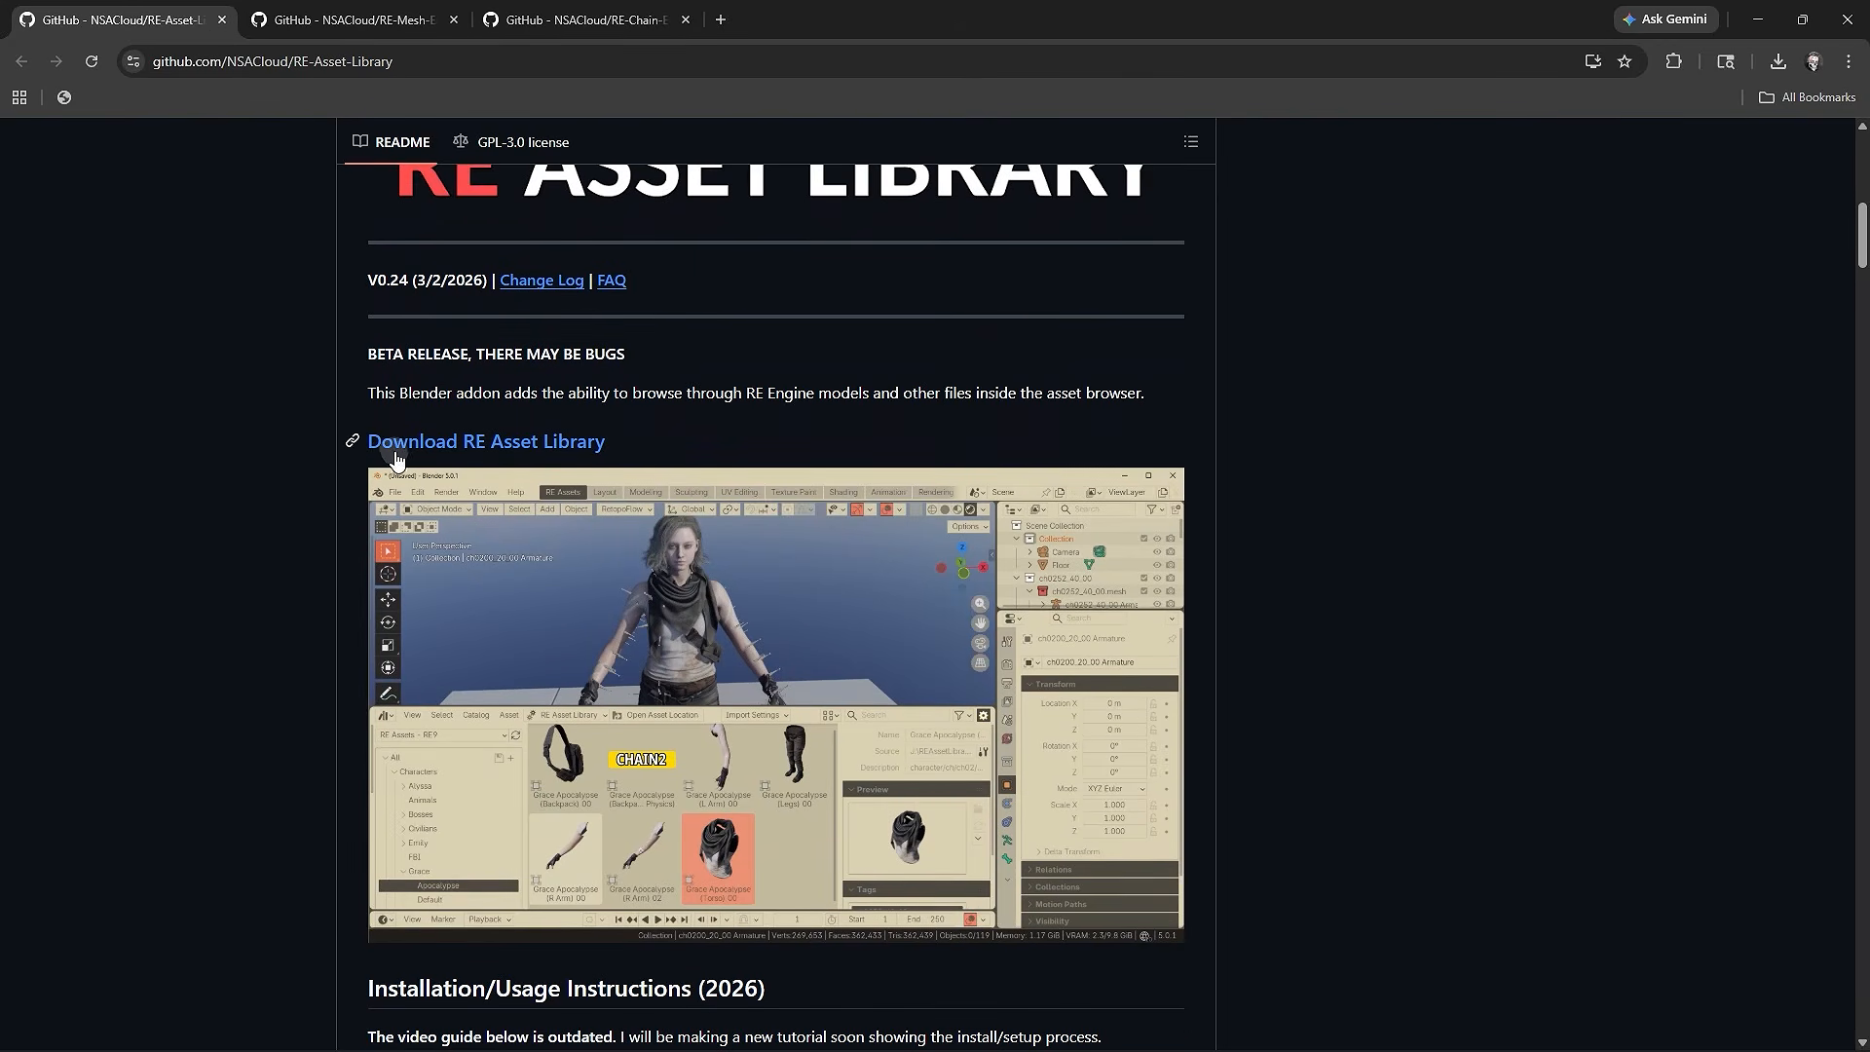
left_click(523, 457)
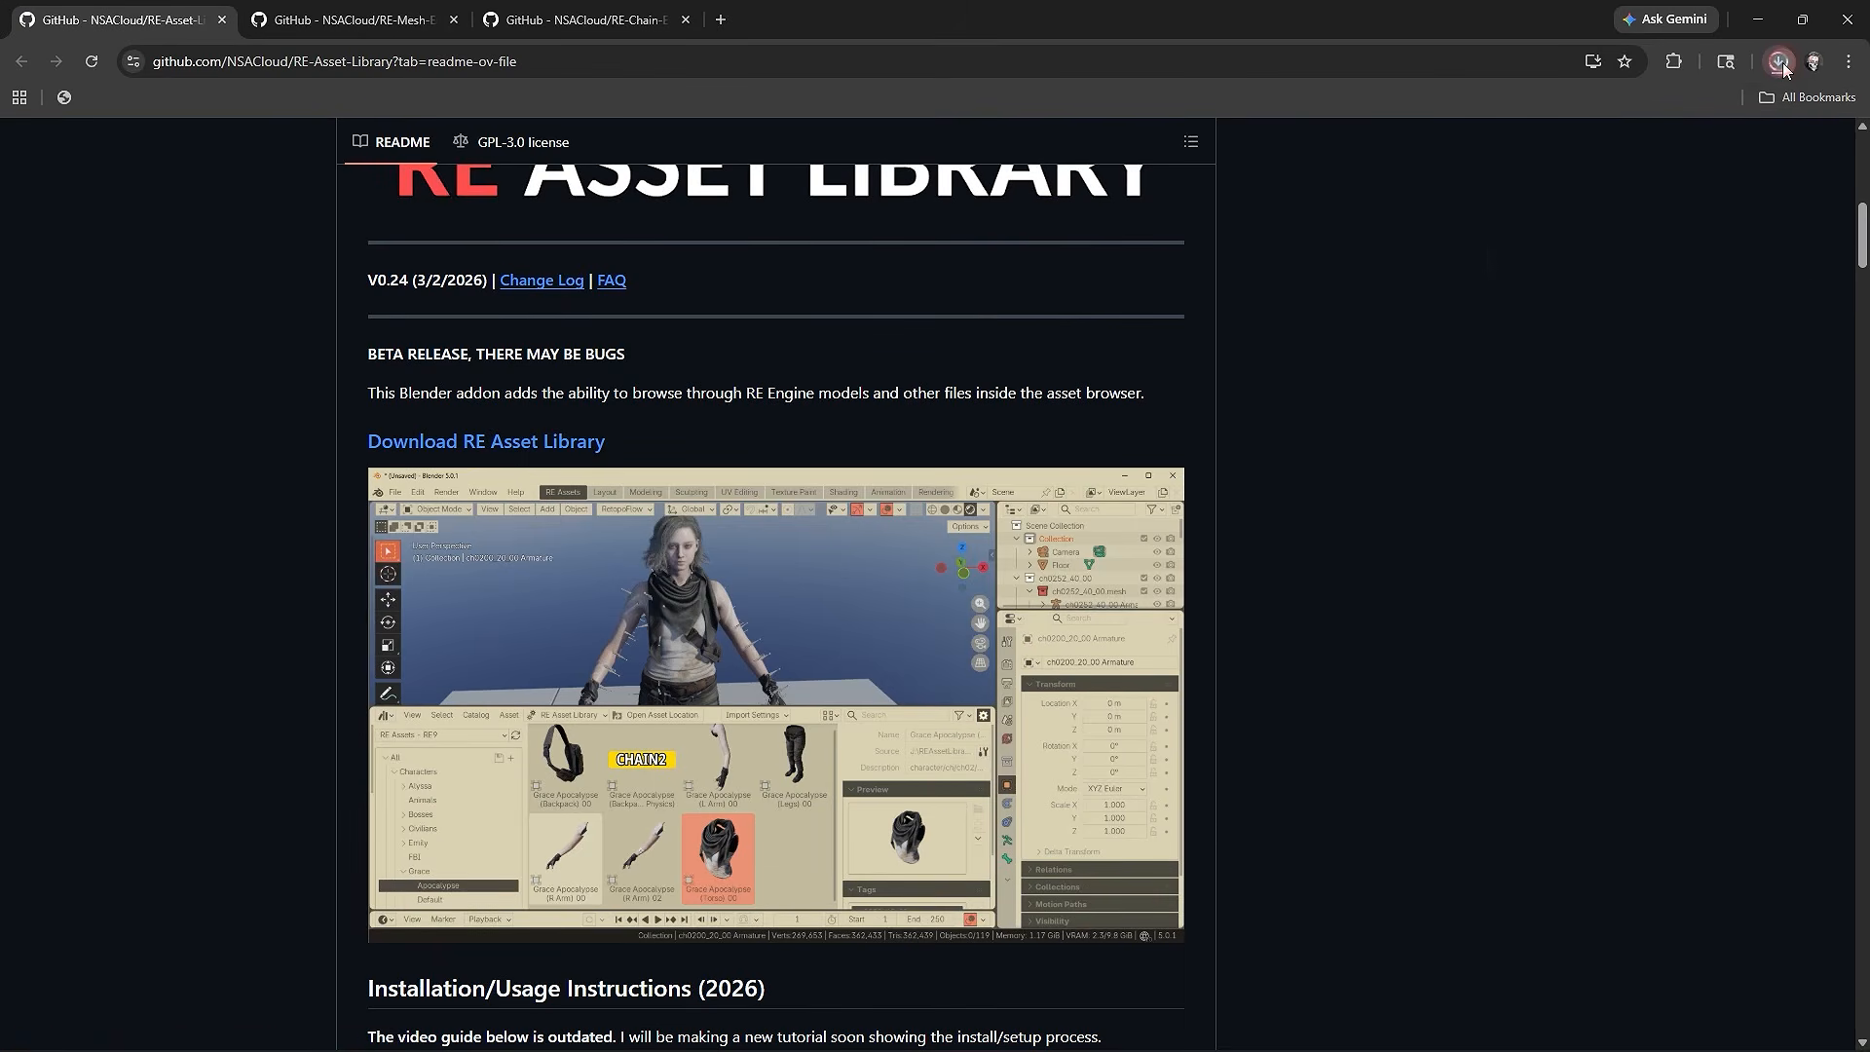
left_click(1779, 62)
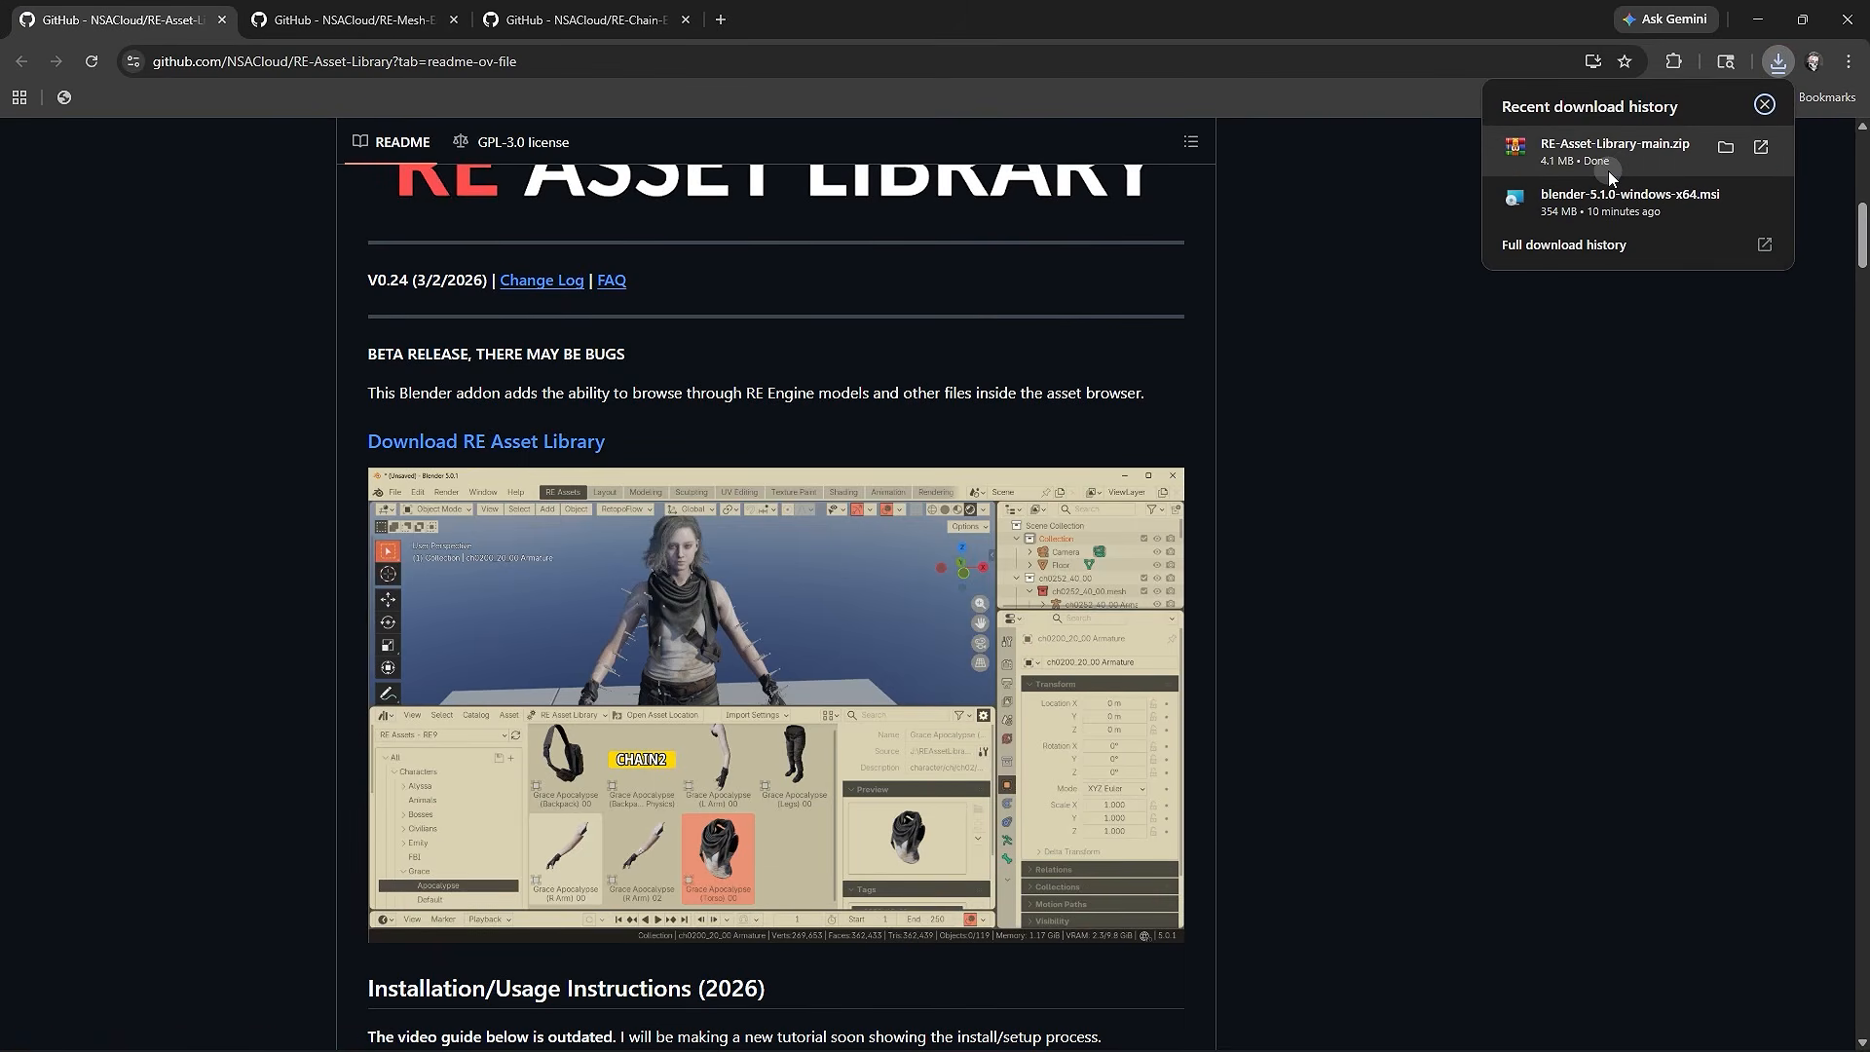
- Examine the alternative ZIP download option in the RE-Asset-Library repository's code options
scroll(1344, 321, "up", 3)
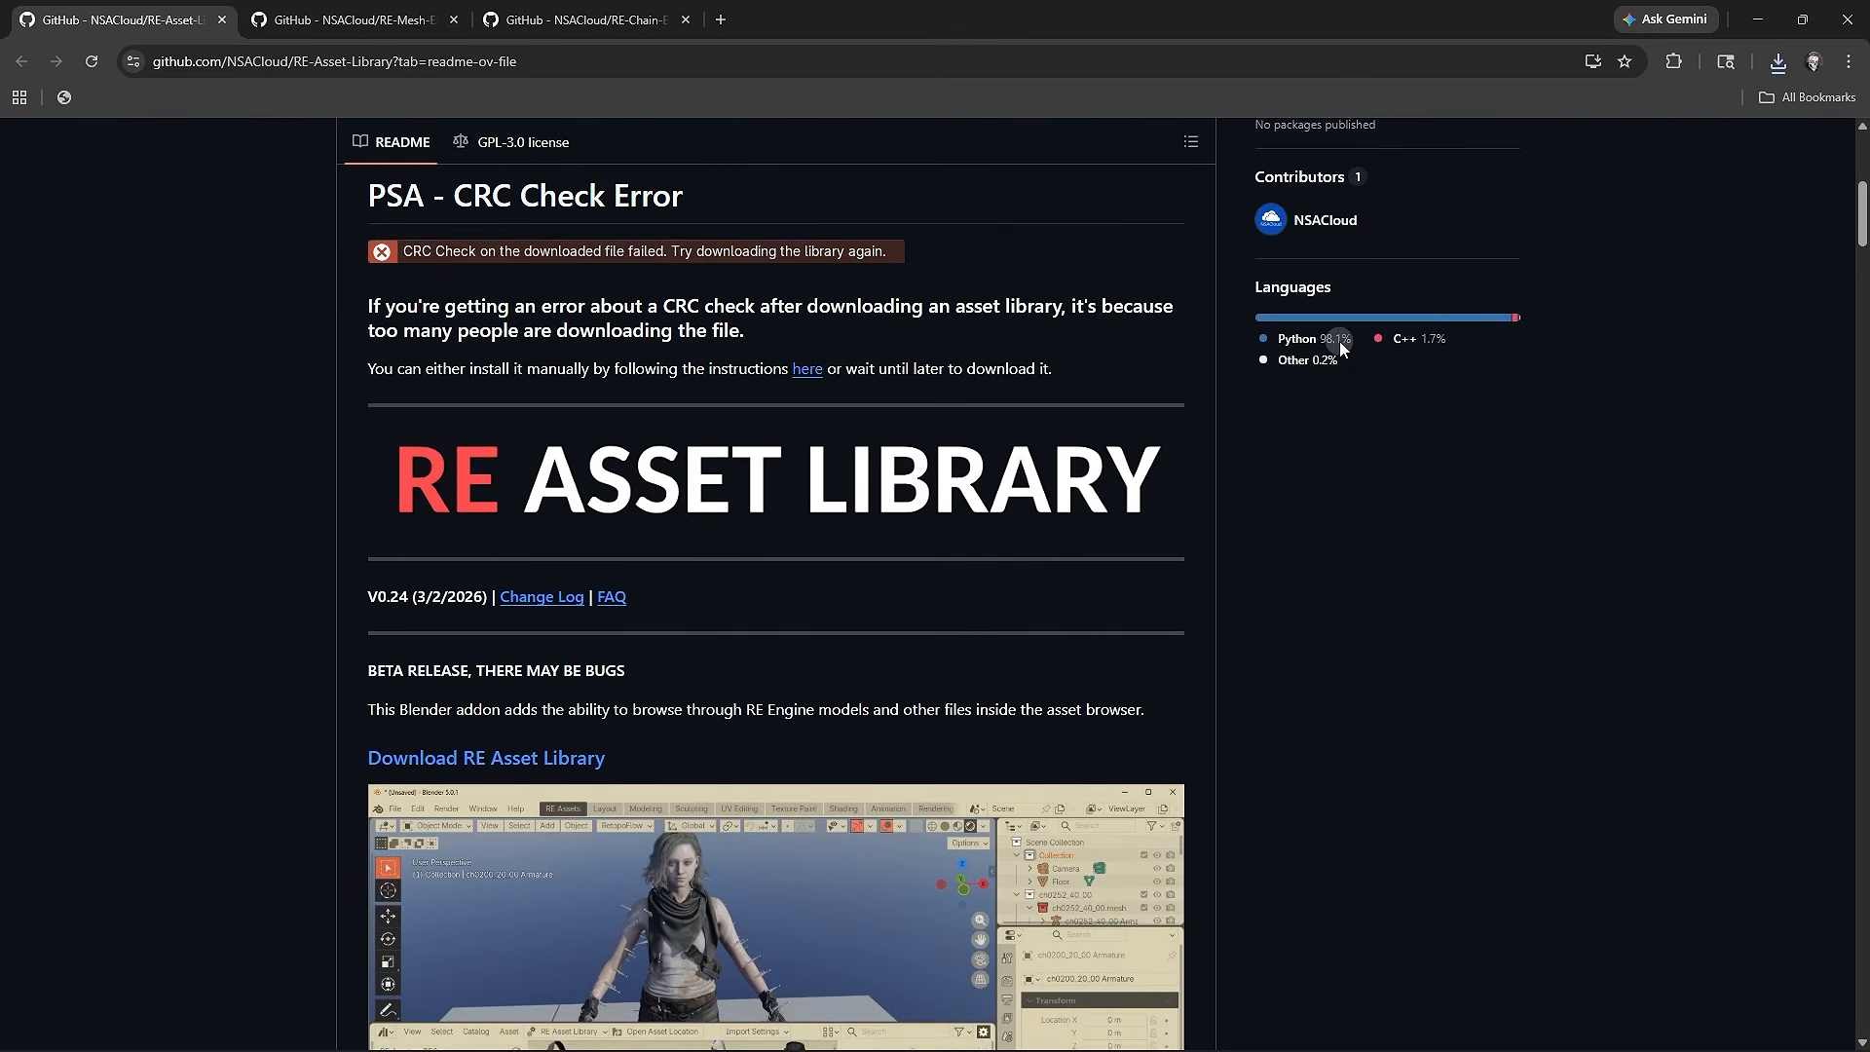
scroll(1341, 341, "up", 6)
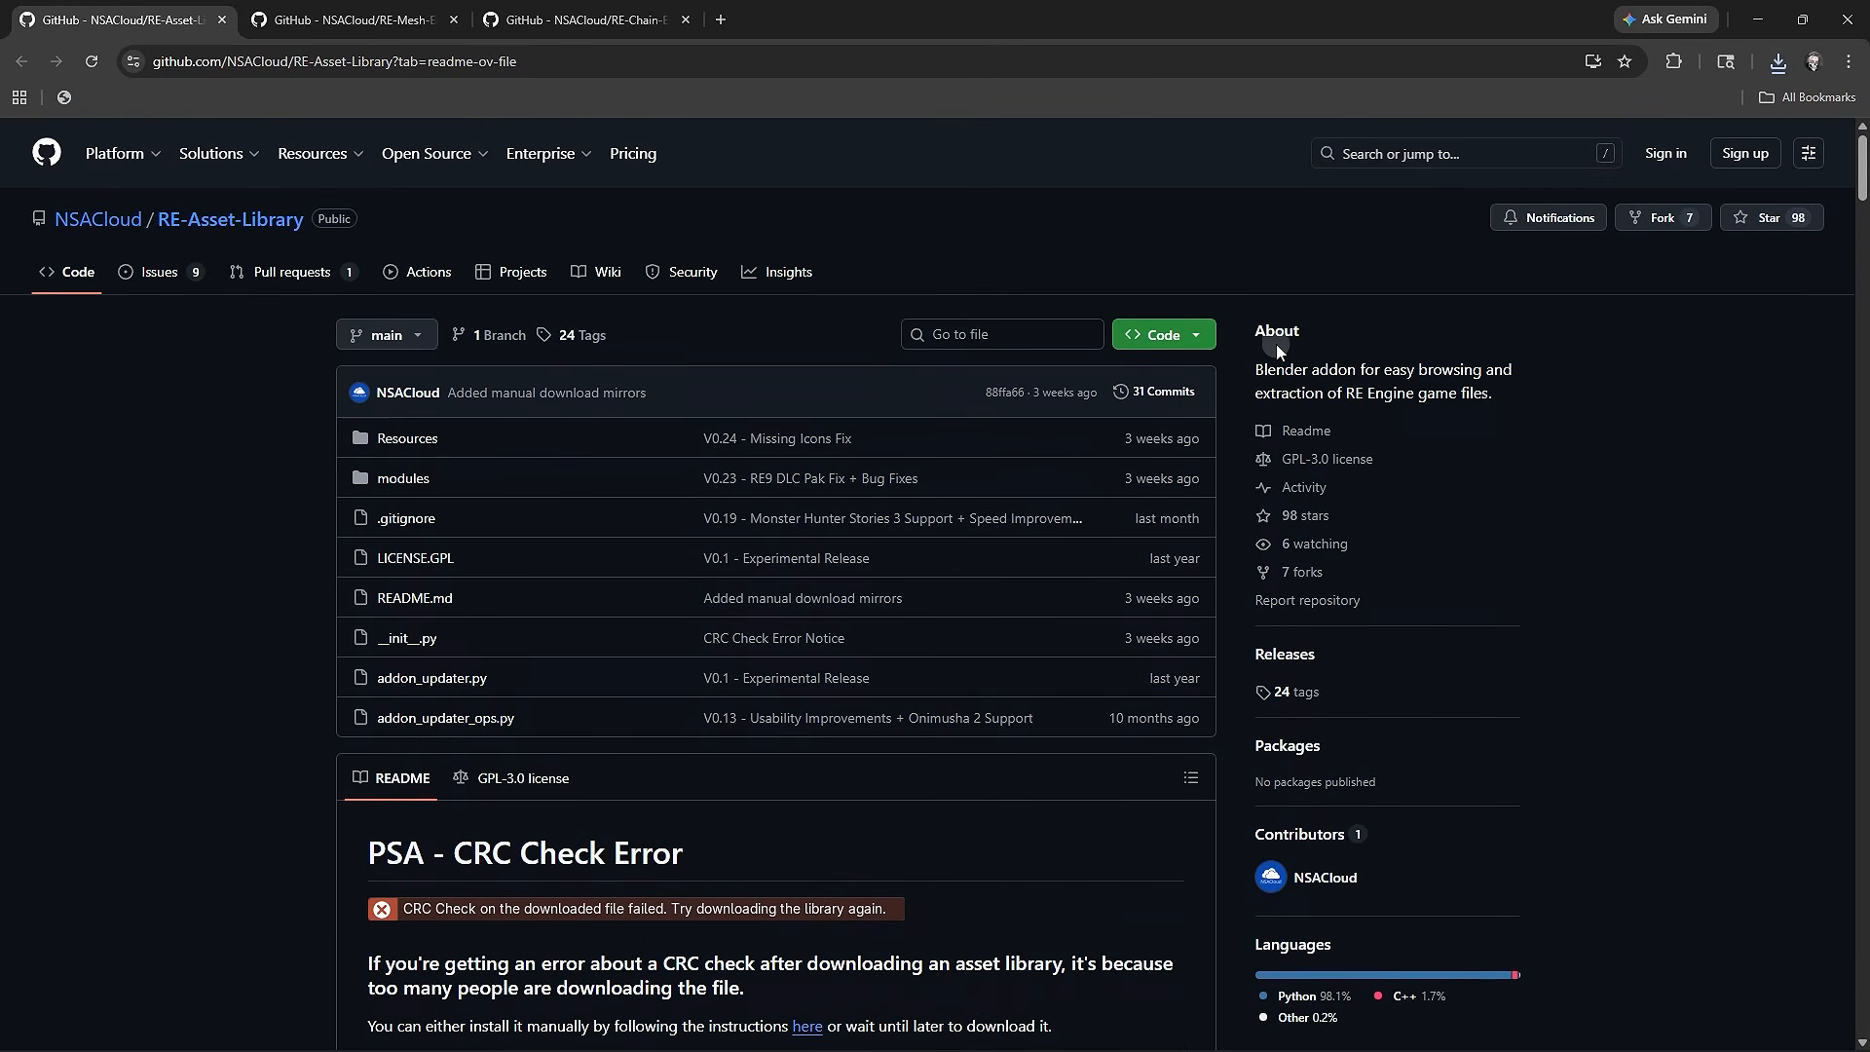
left_click(1194, 341)
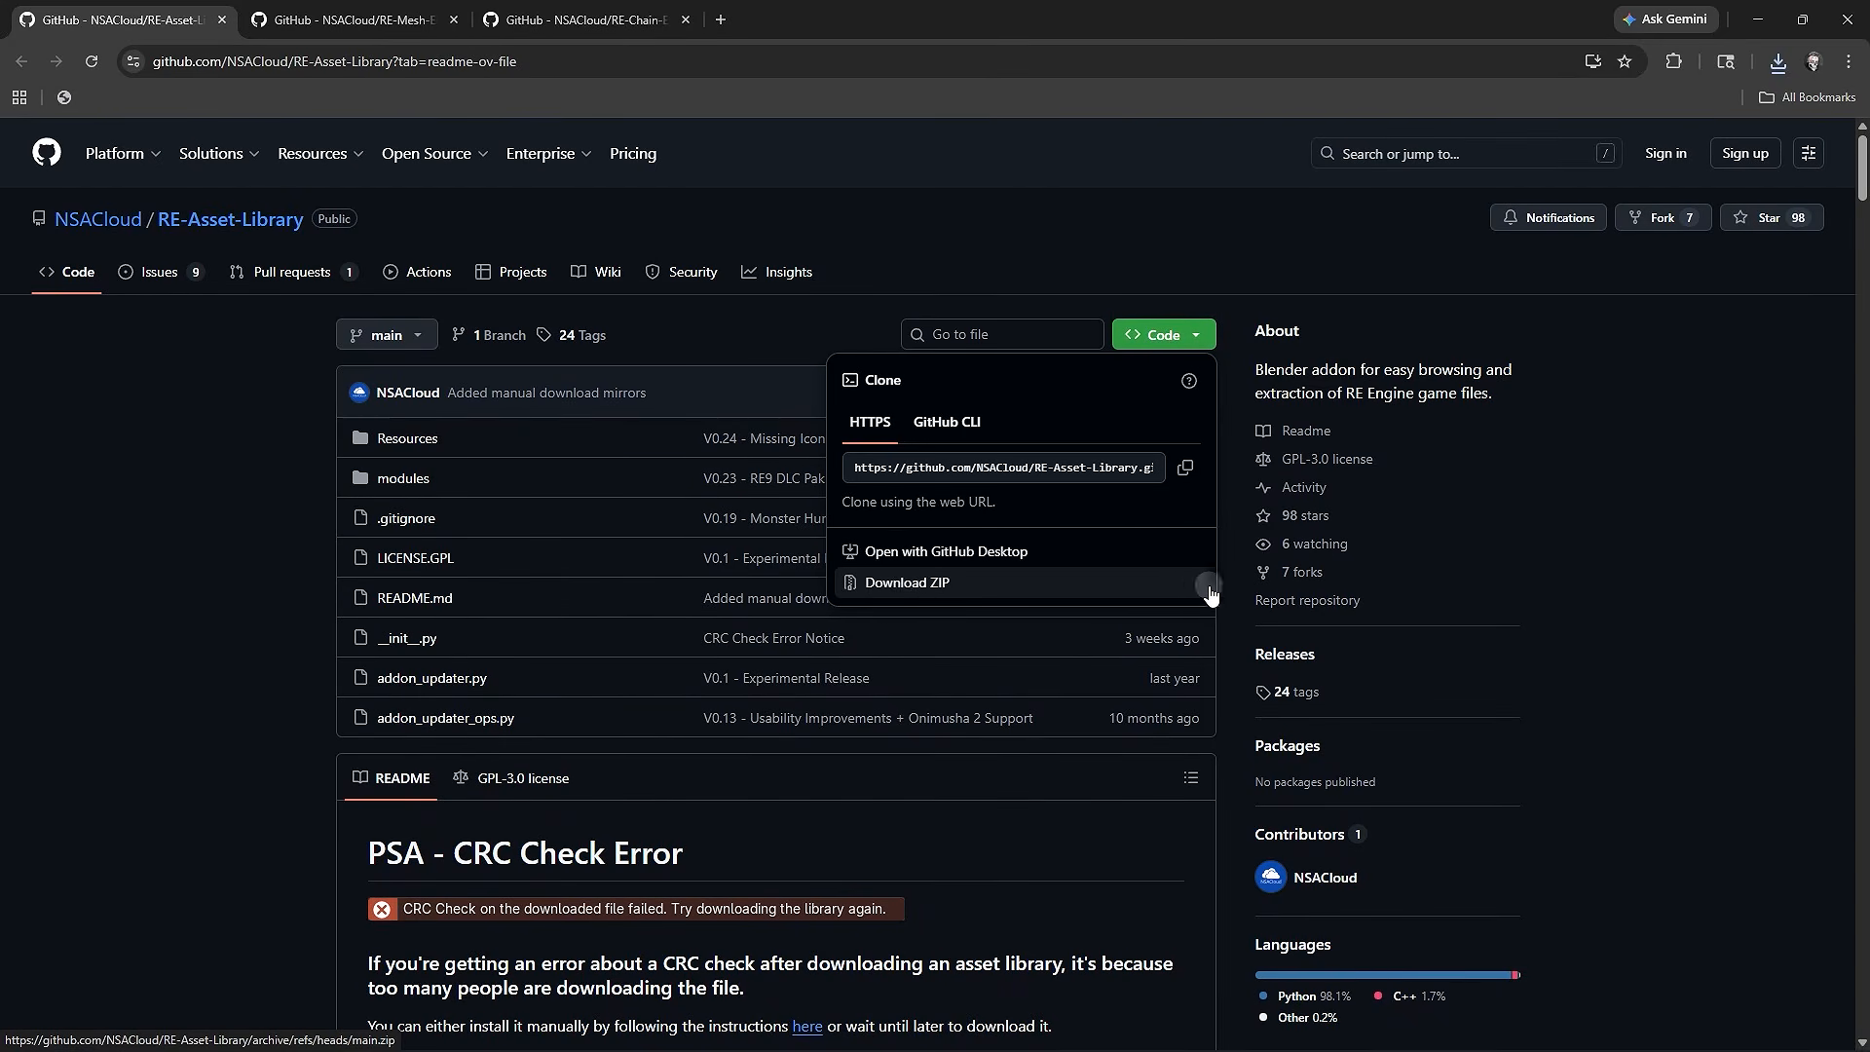
left_click(1622, 550)
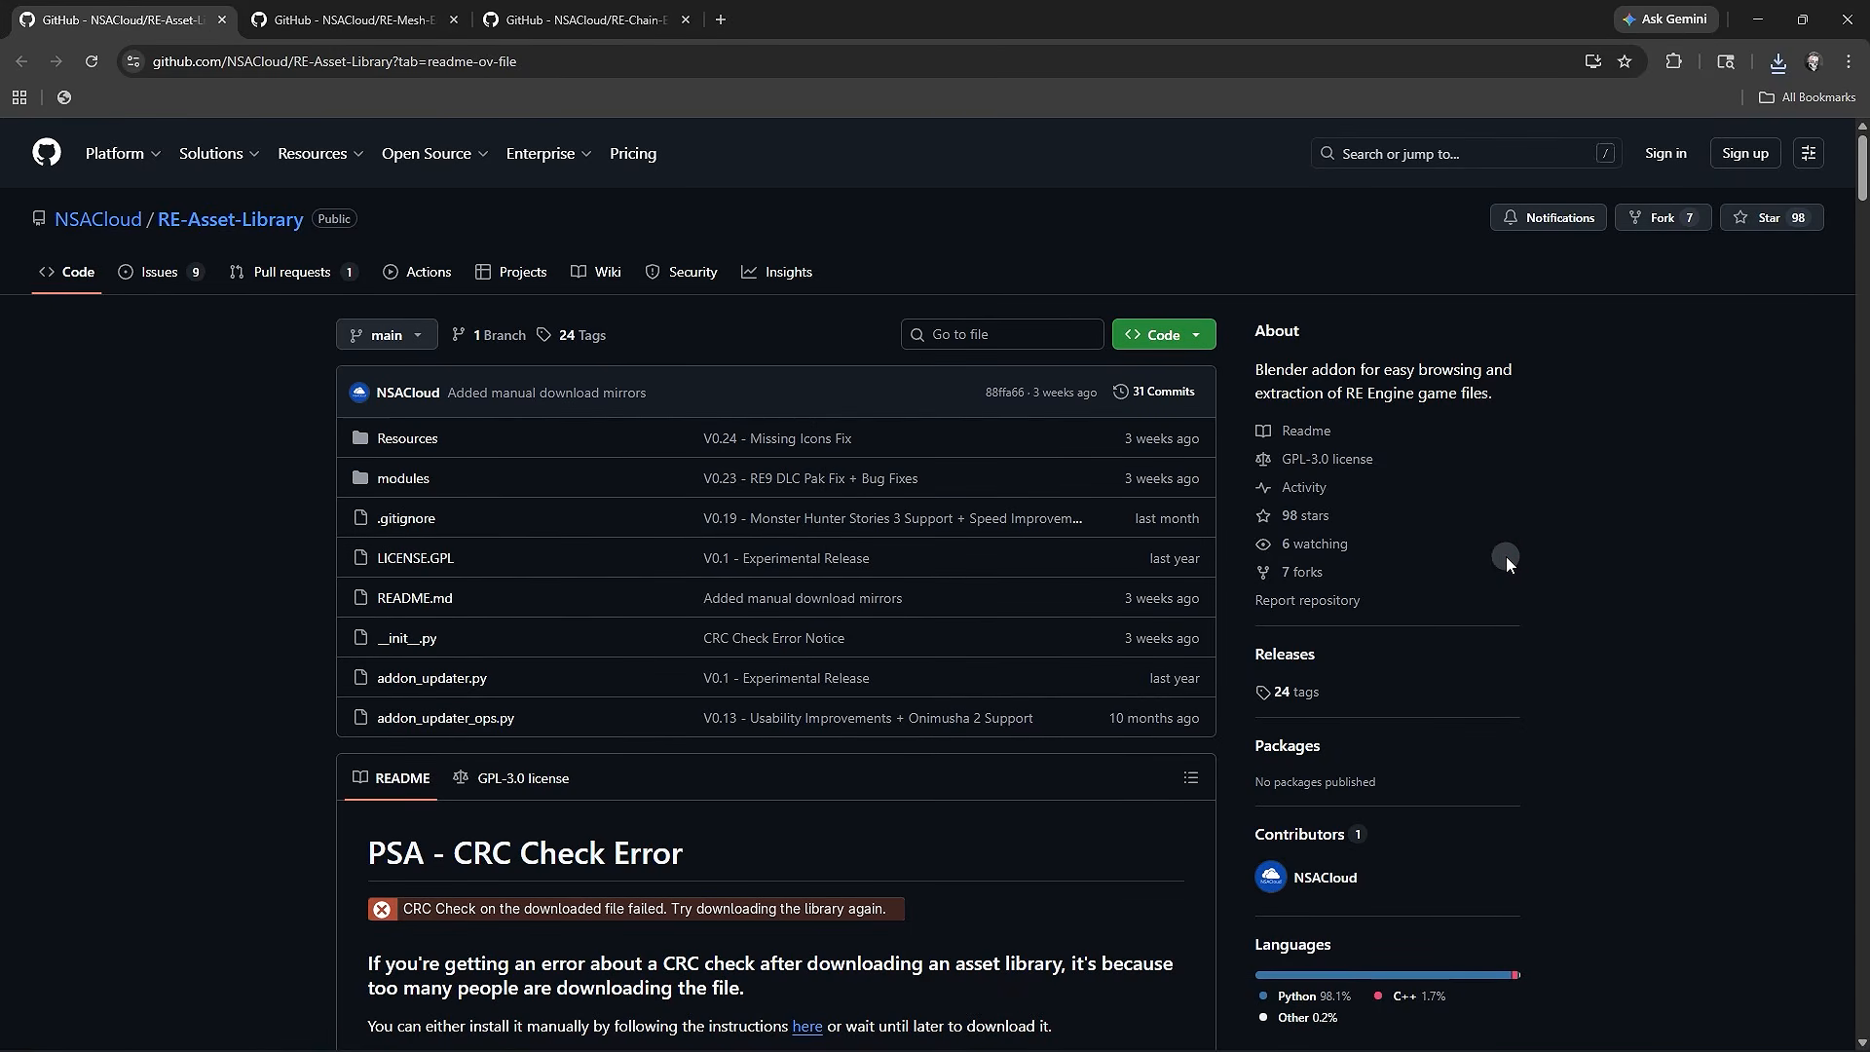
- Download the RE Mesh Editor add-on from the README of the RE-Mesh-Editor repository and check the recent downloads
left_click(352, 21)
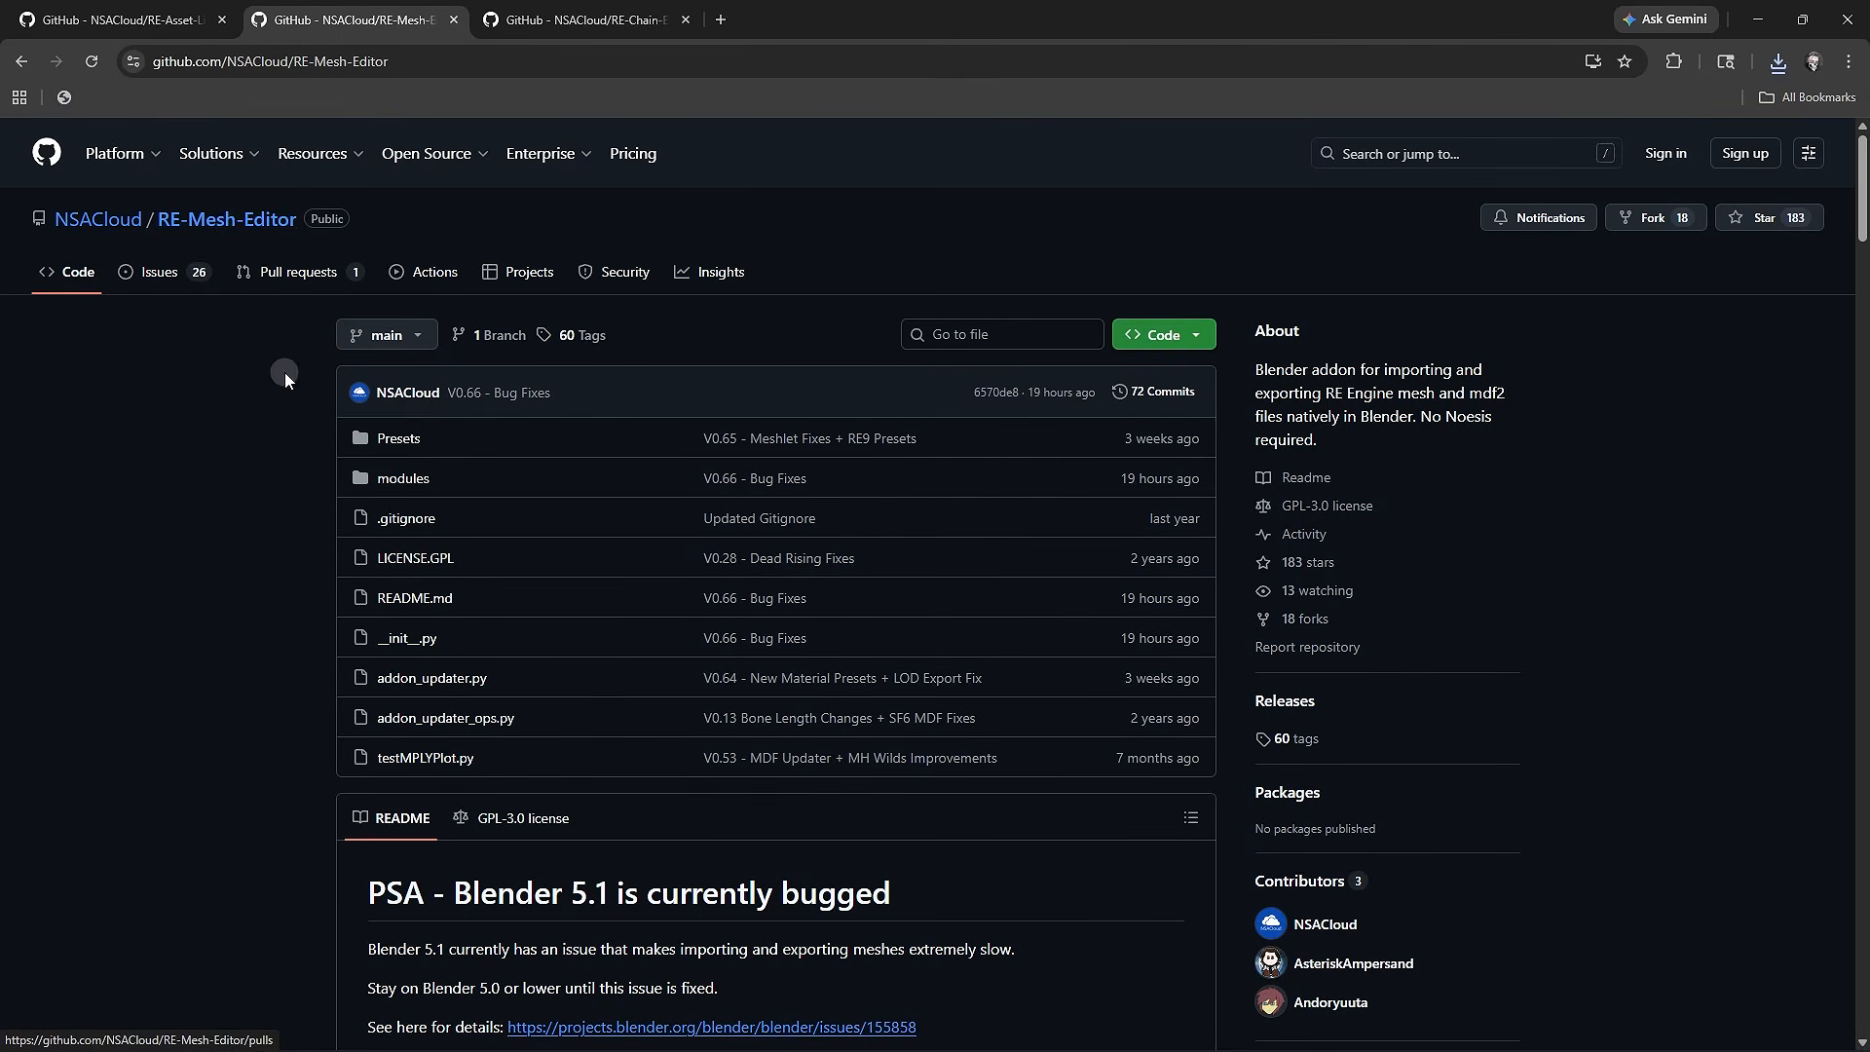
scroll(302, 431, "down", 8)
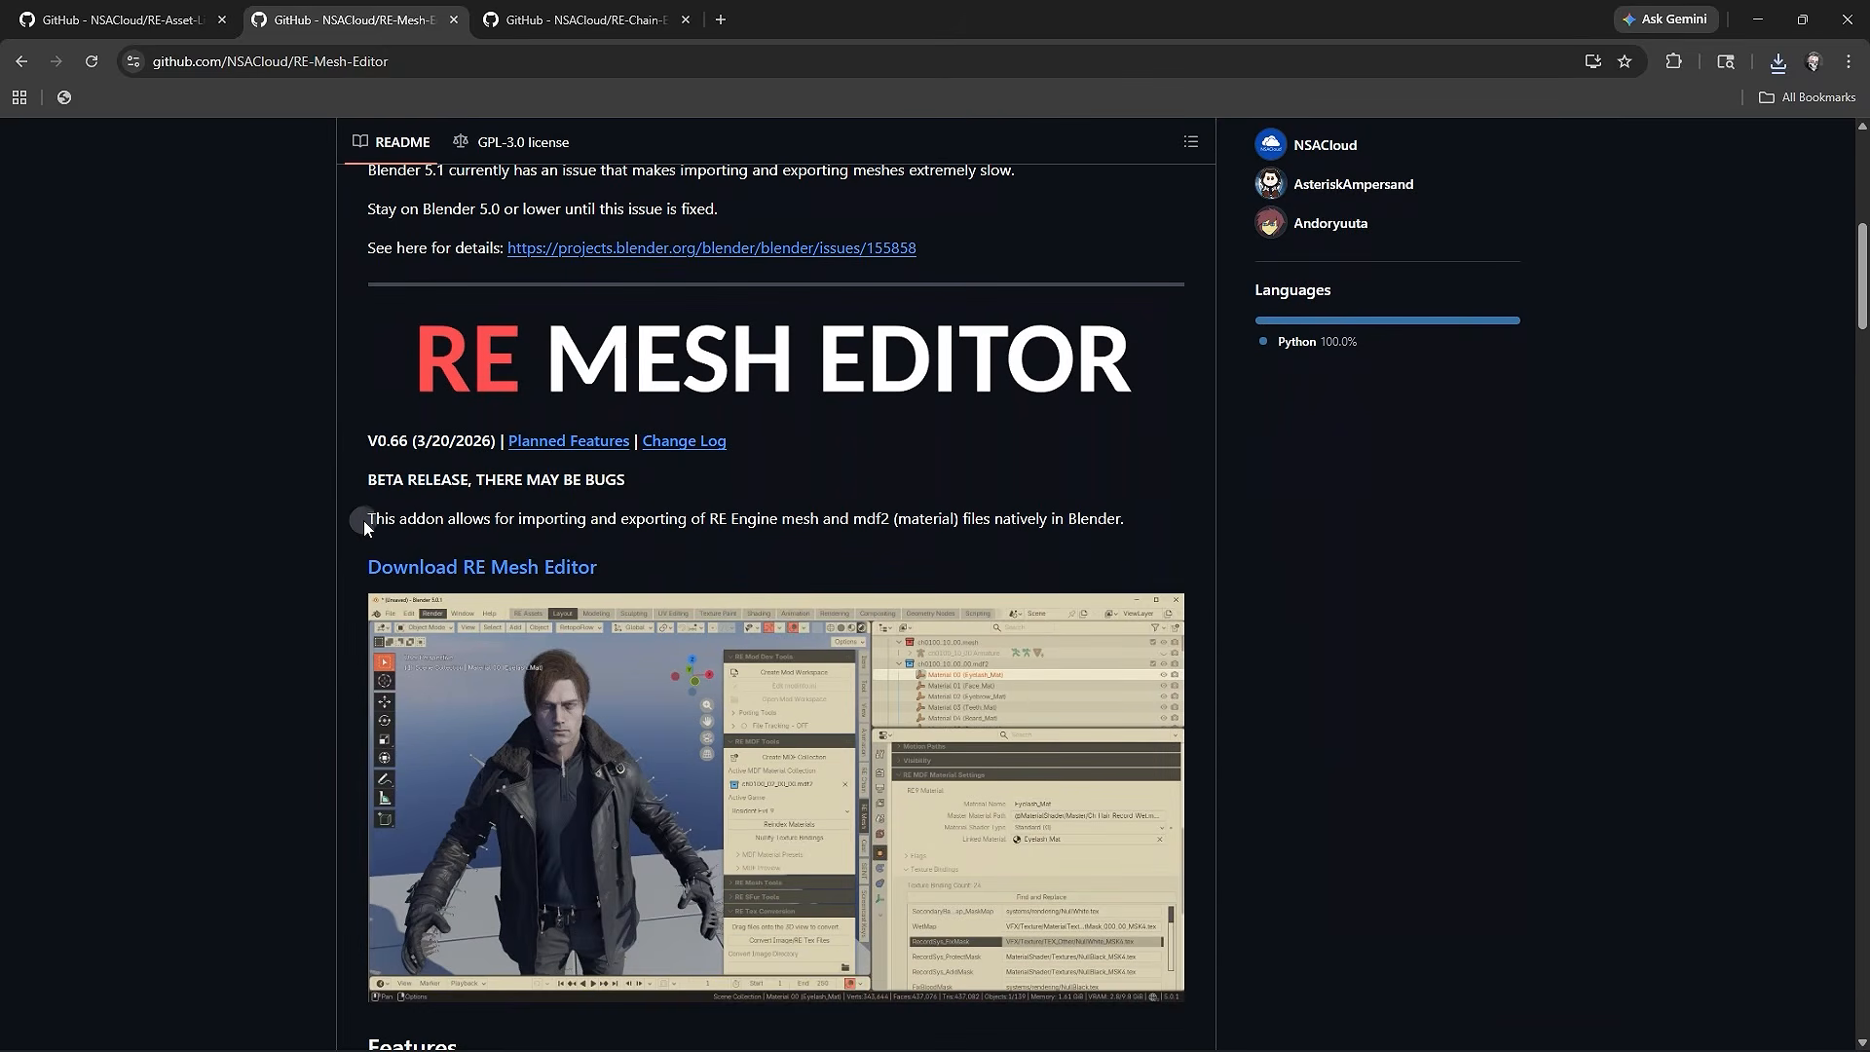
left_click(425, 579)
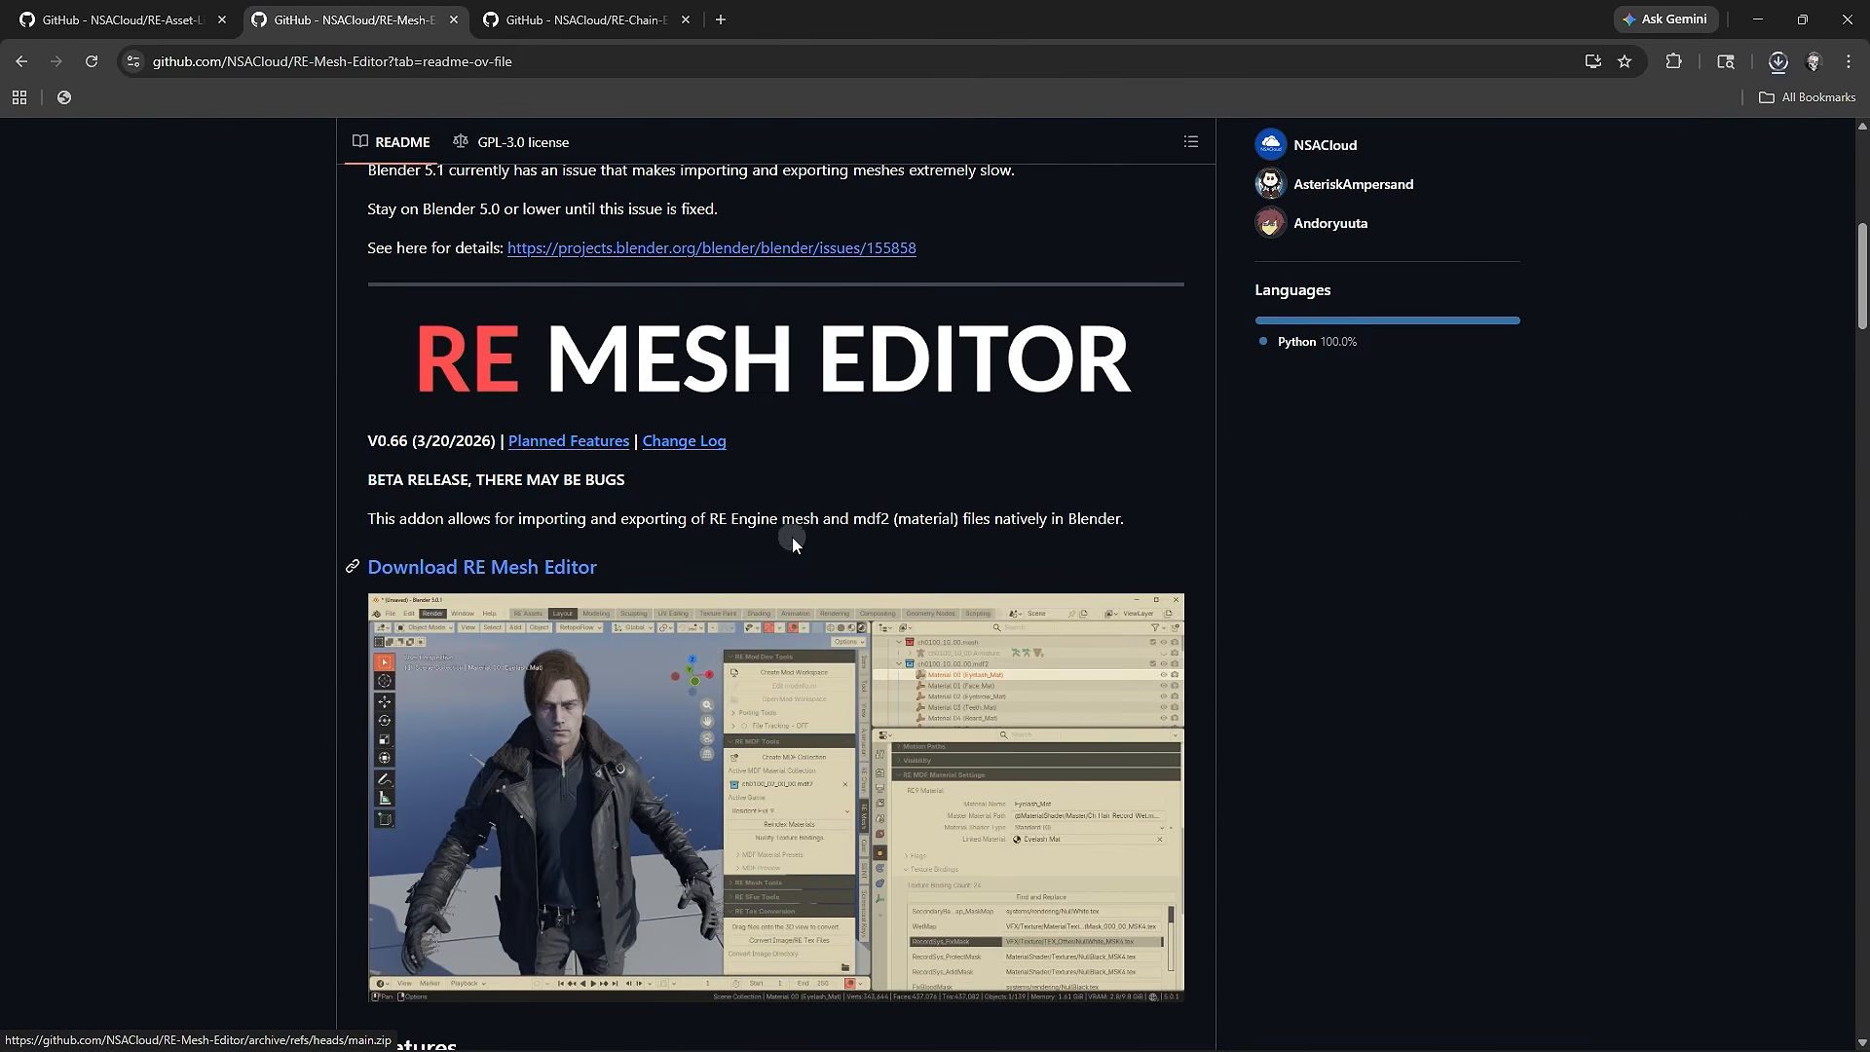
left_click(1775, 63)
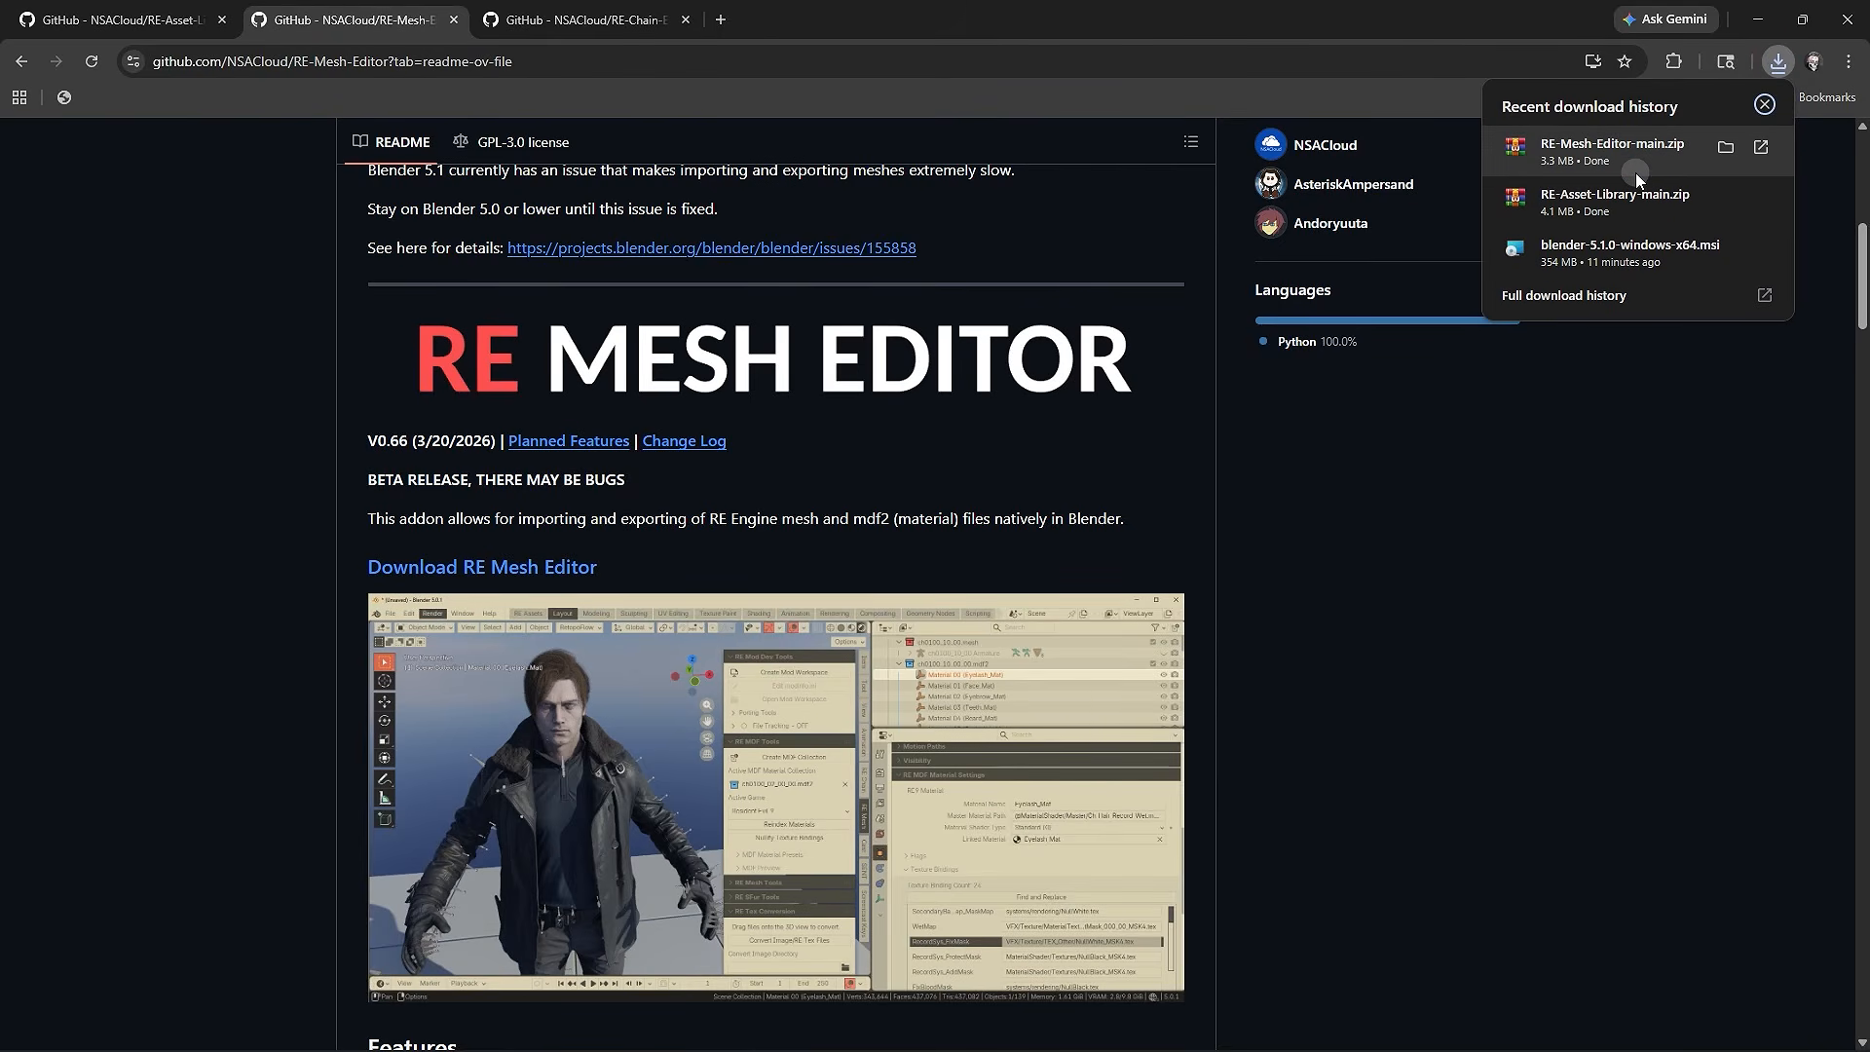
- Download the RE Chain Editor add-on from the README of the RE-Chain-Editor repository and check the recent downloads
left_click(556, 18)
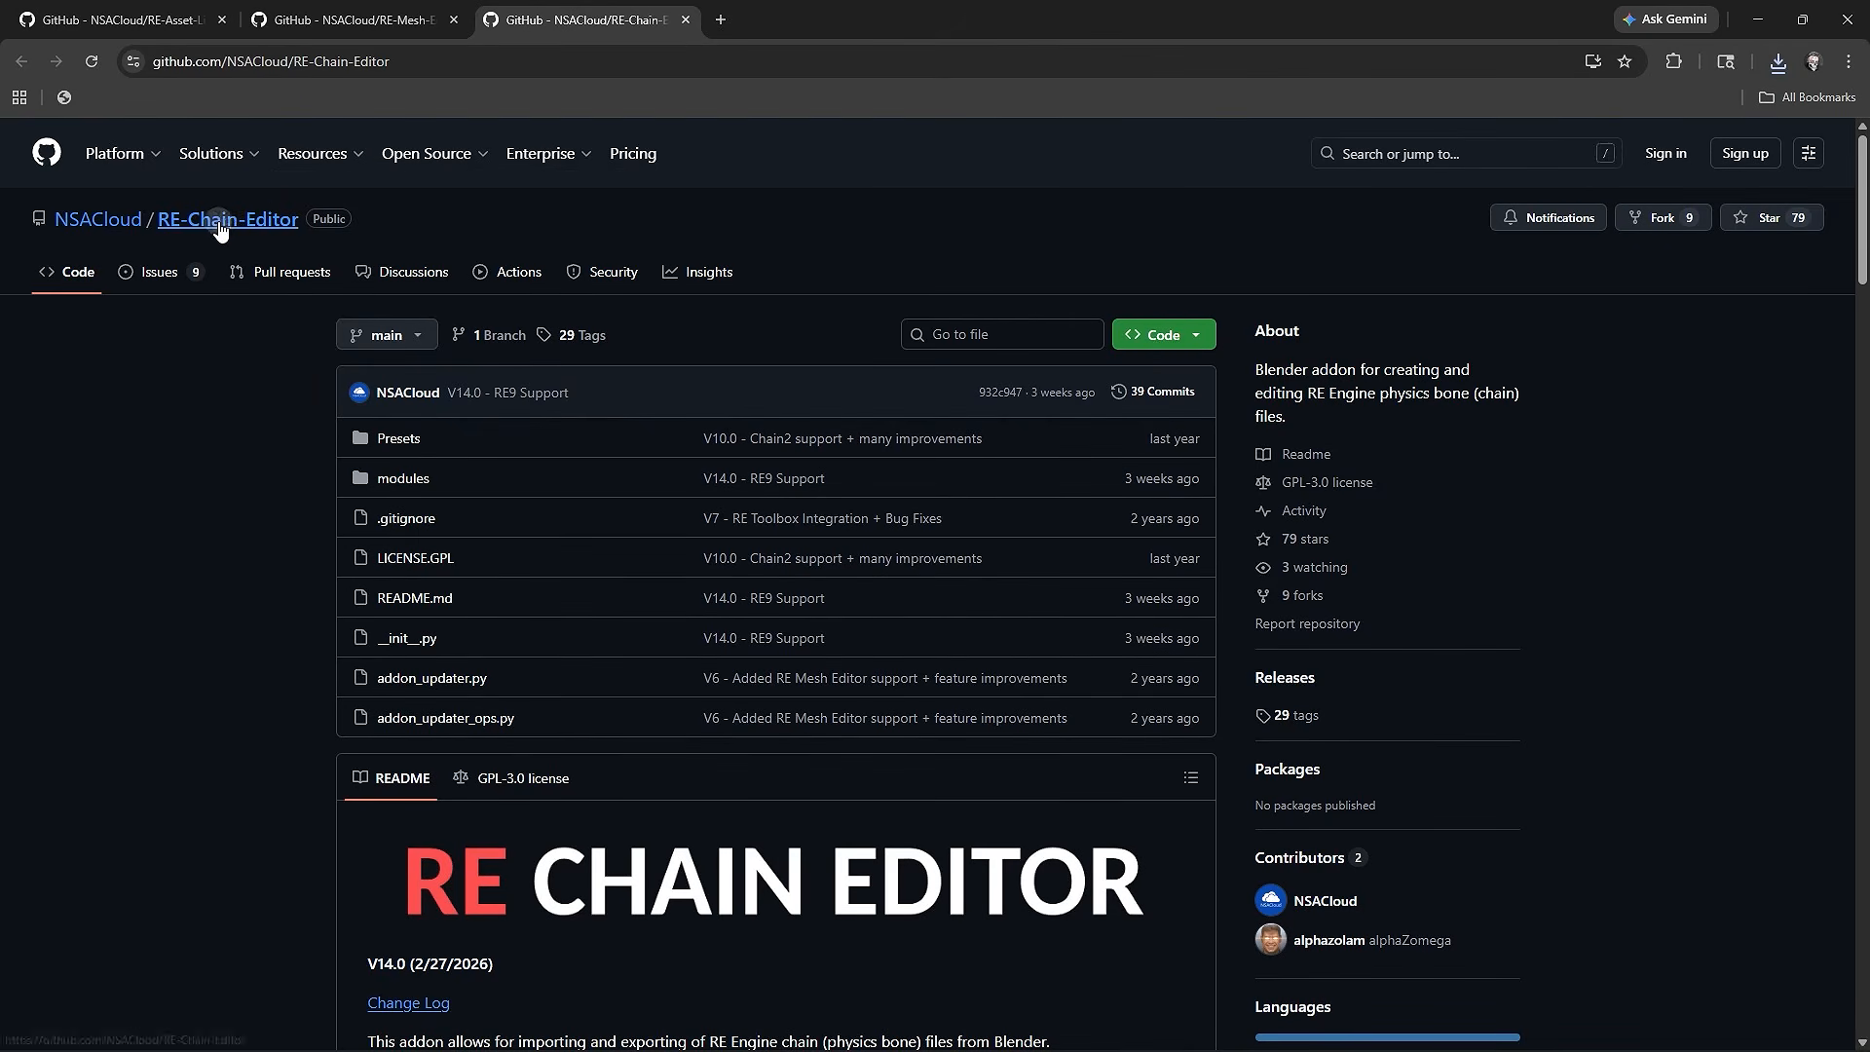
scroll(297, 448, "down", 4)
scroll(300, 452, "down", 6)
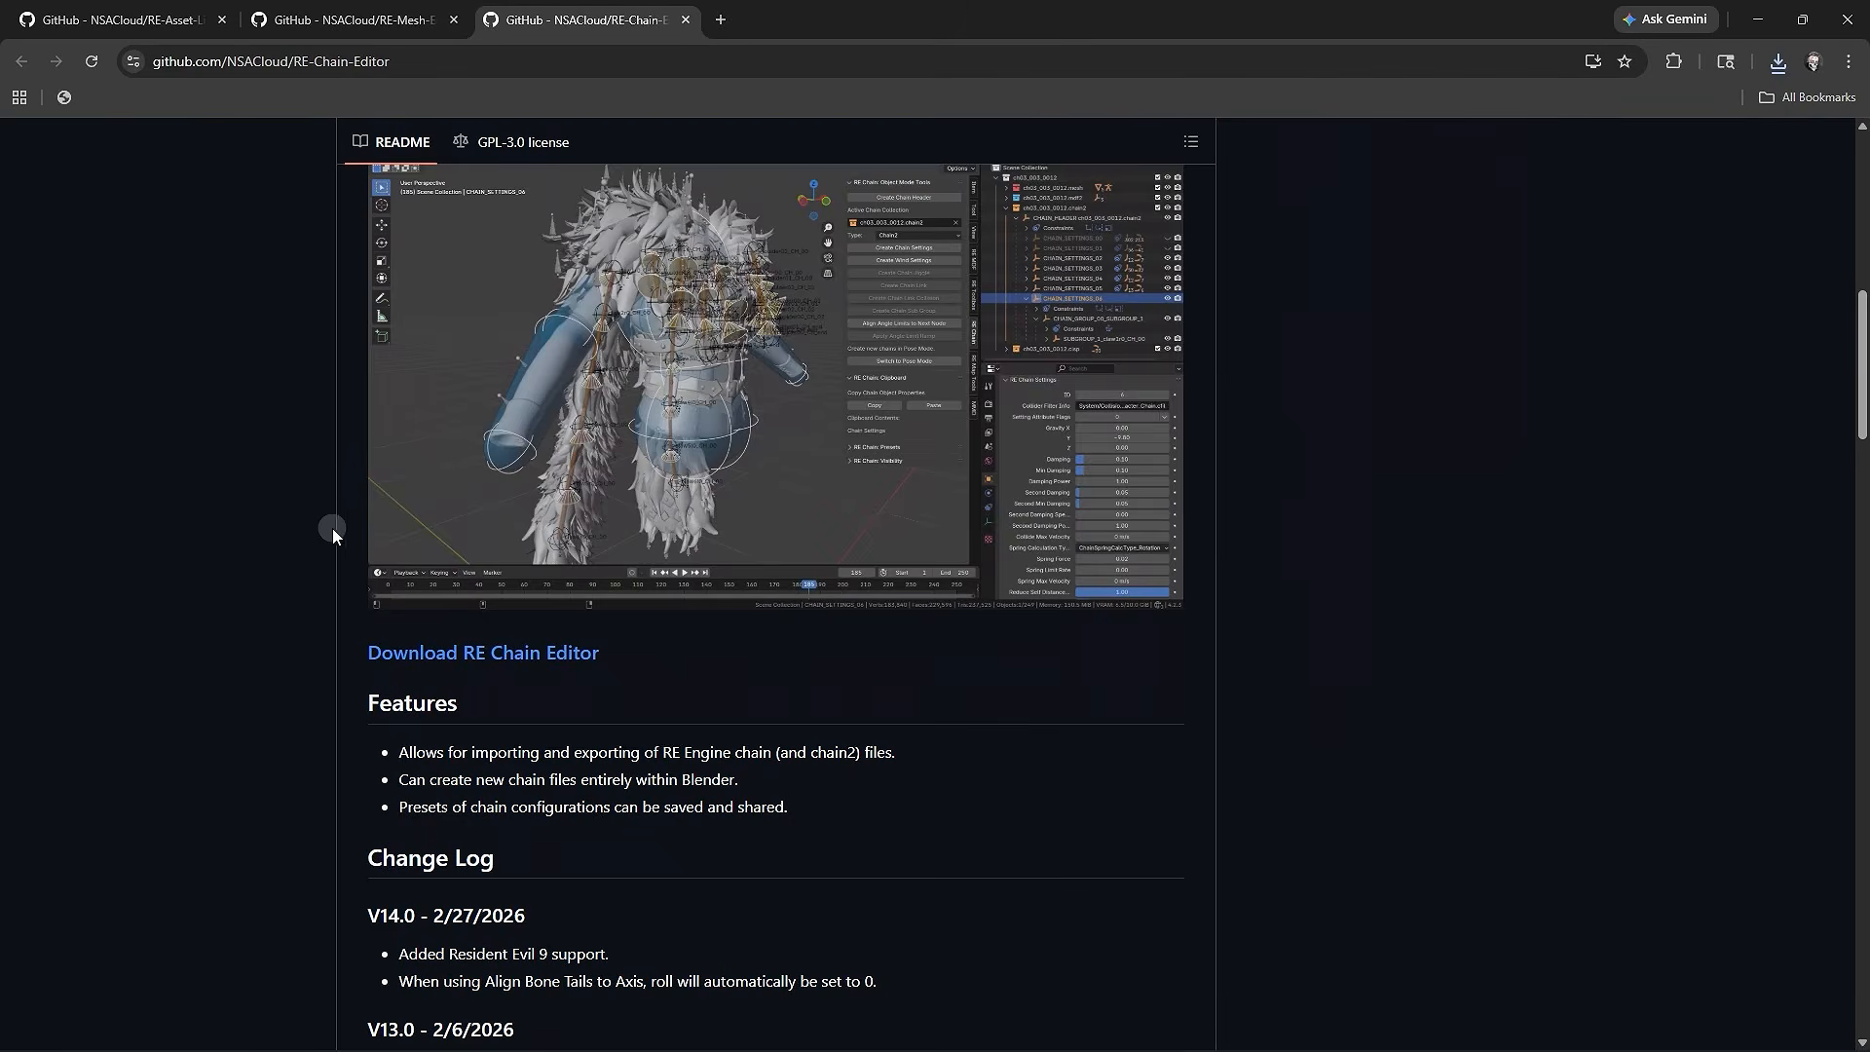
left_click(483, 662)
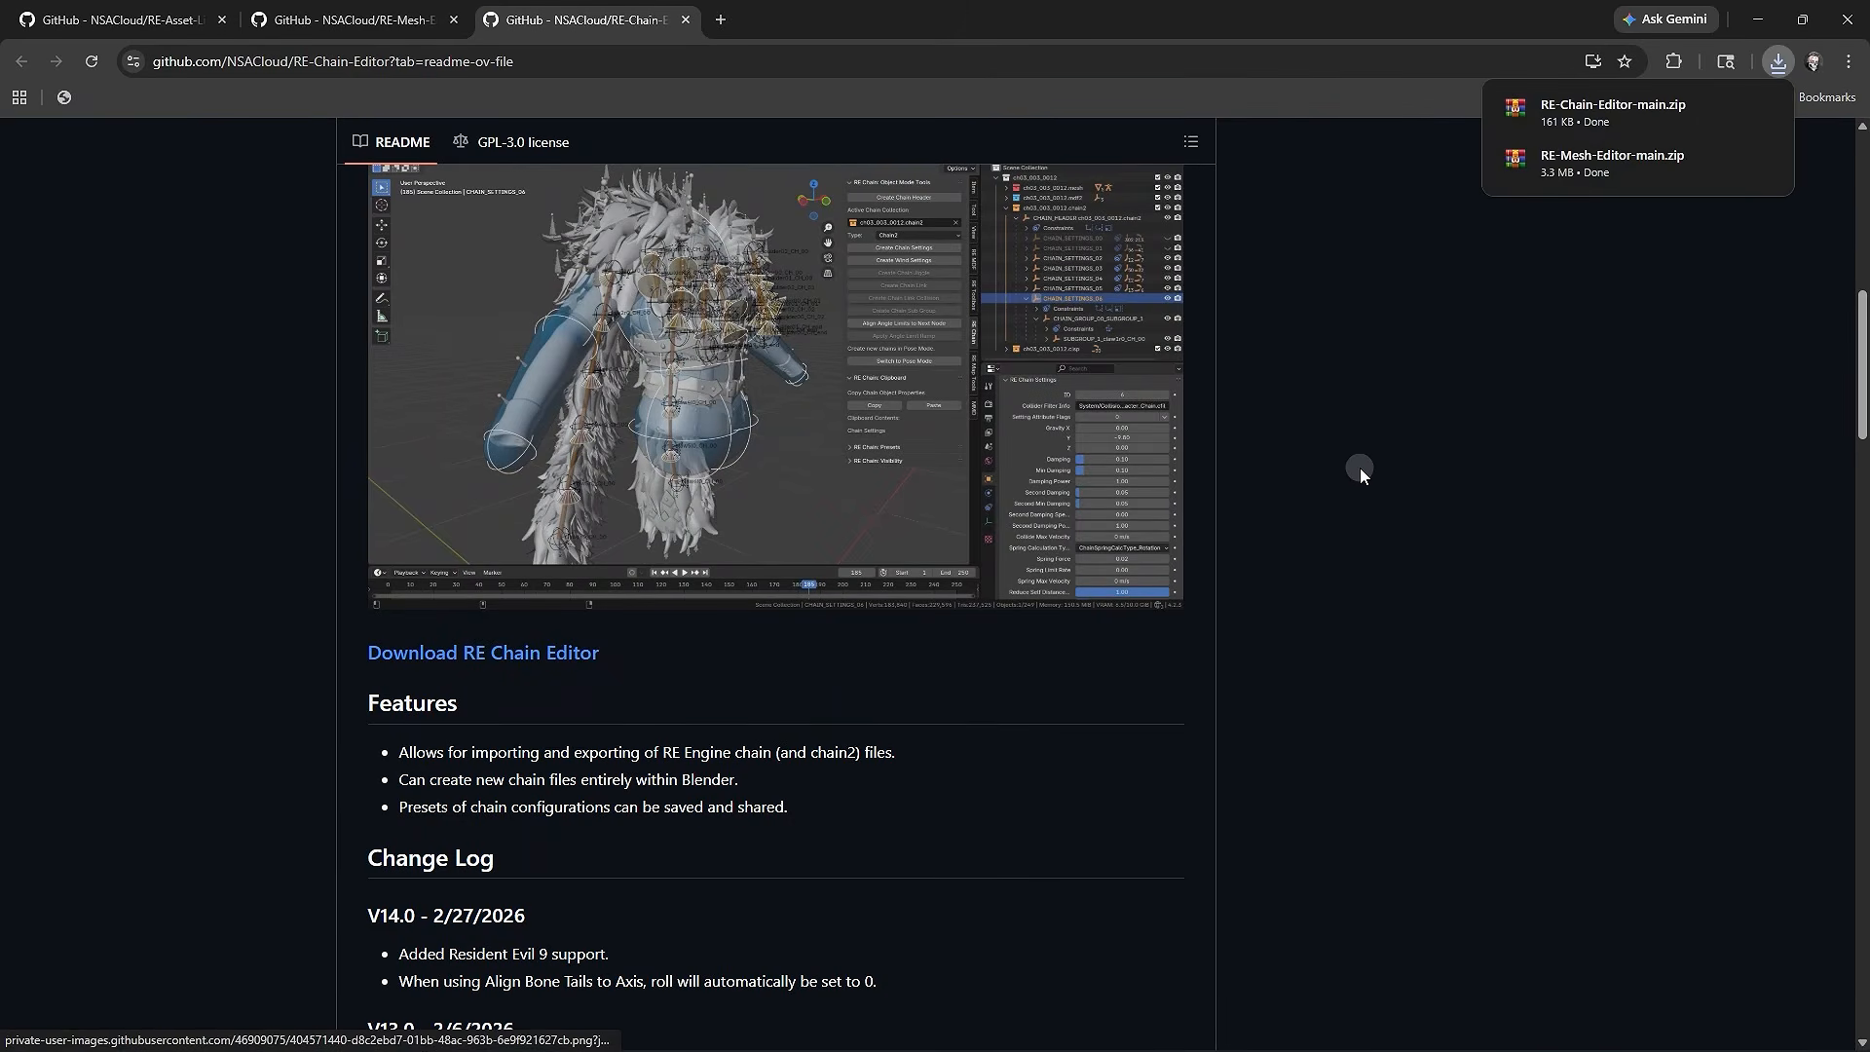
mouse_move(1656, 119)
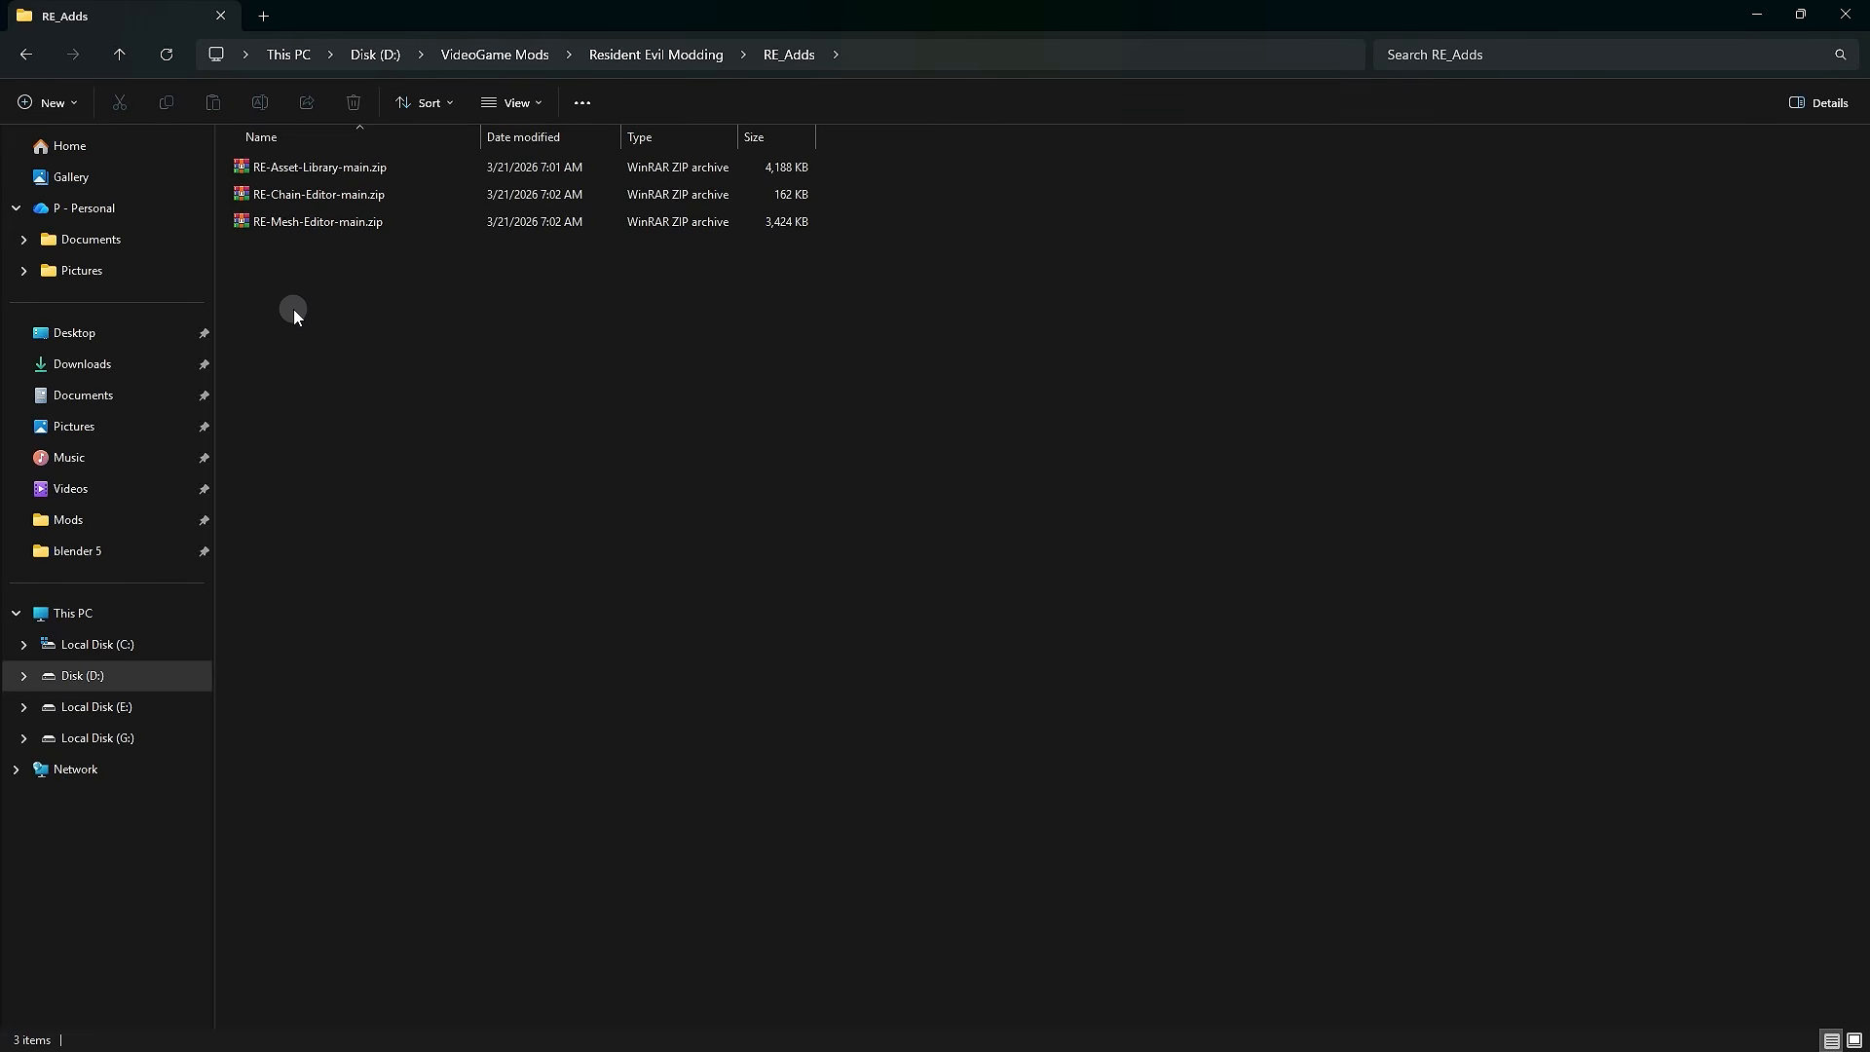
- Look over the three add-on ZIP archives gathered in the RE_Adds folder without extracting them
left_click_drag(294, 308, 429, 166)
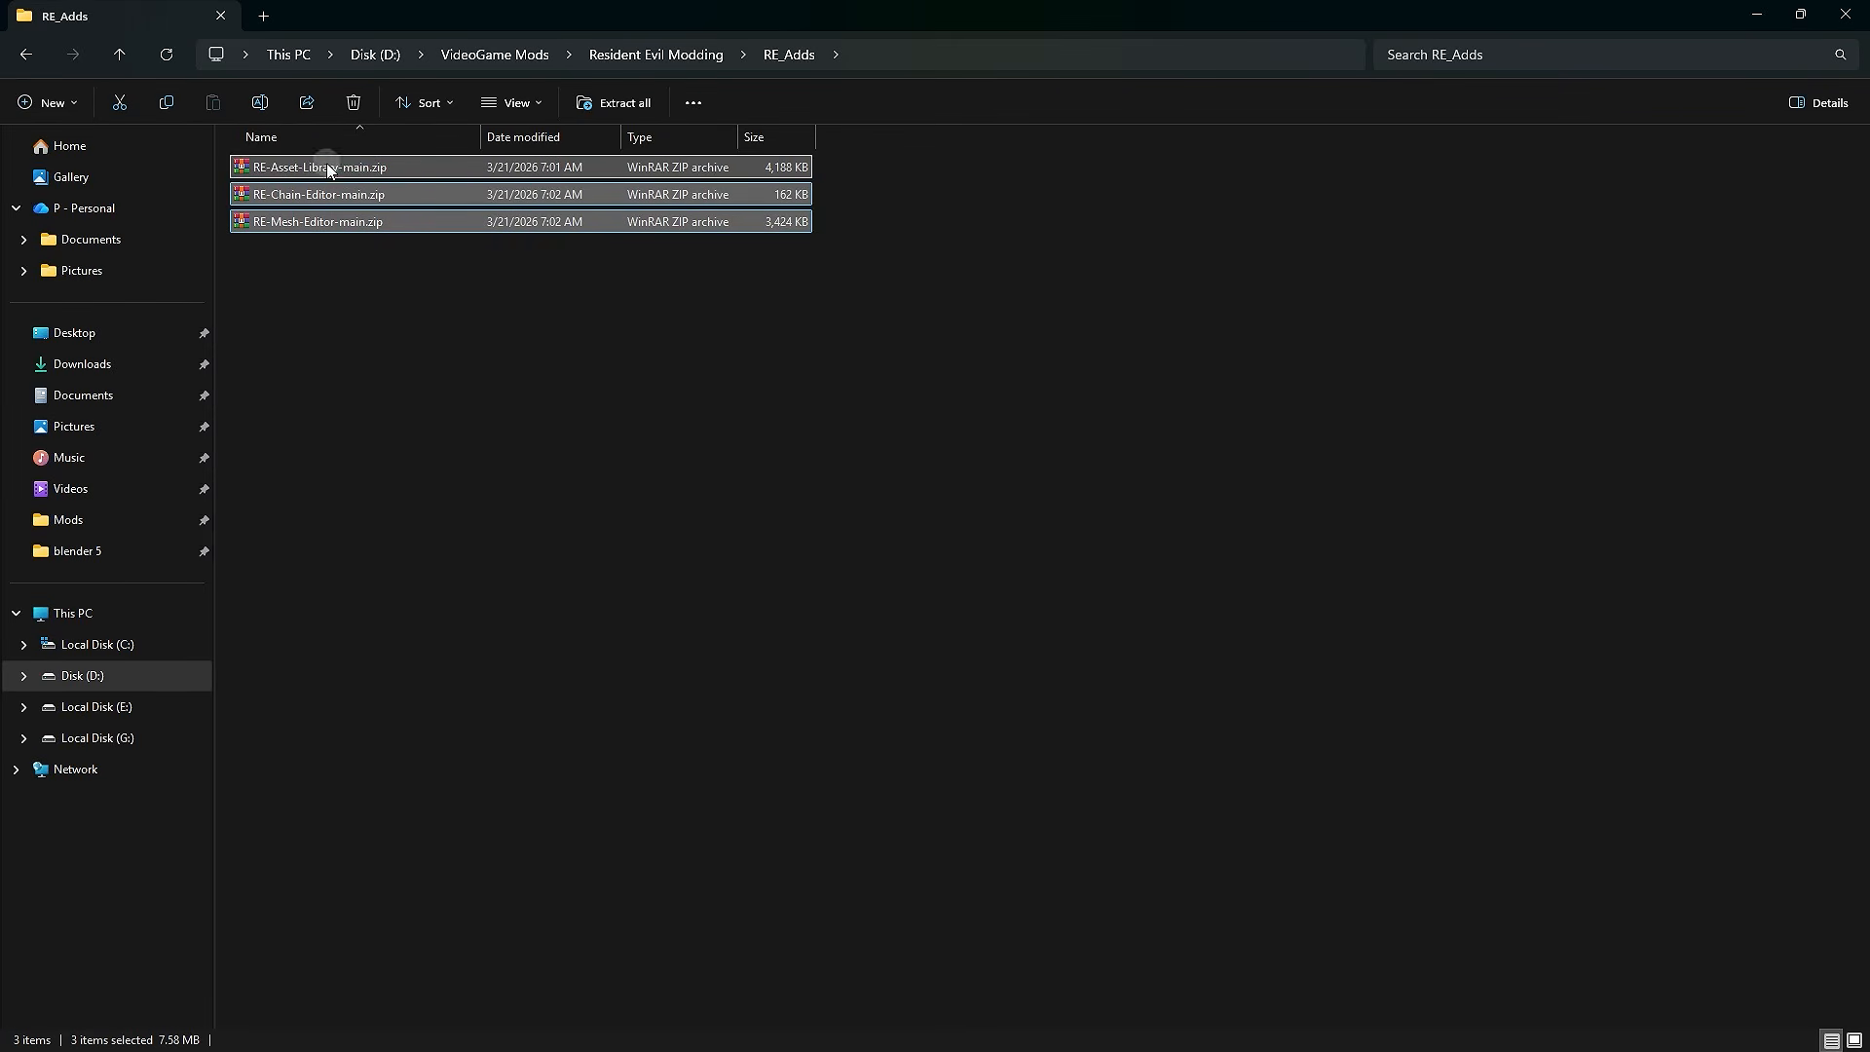
left_click(343, 269)
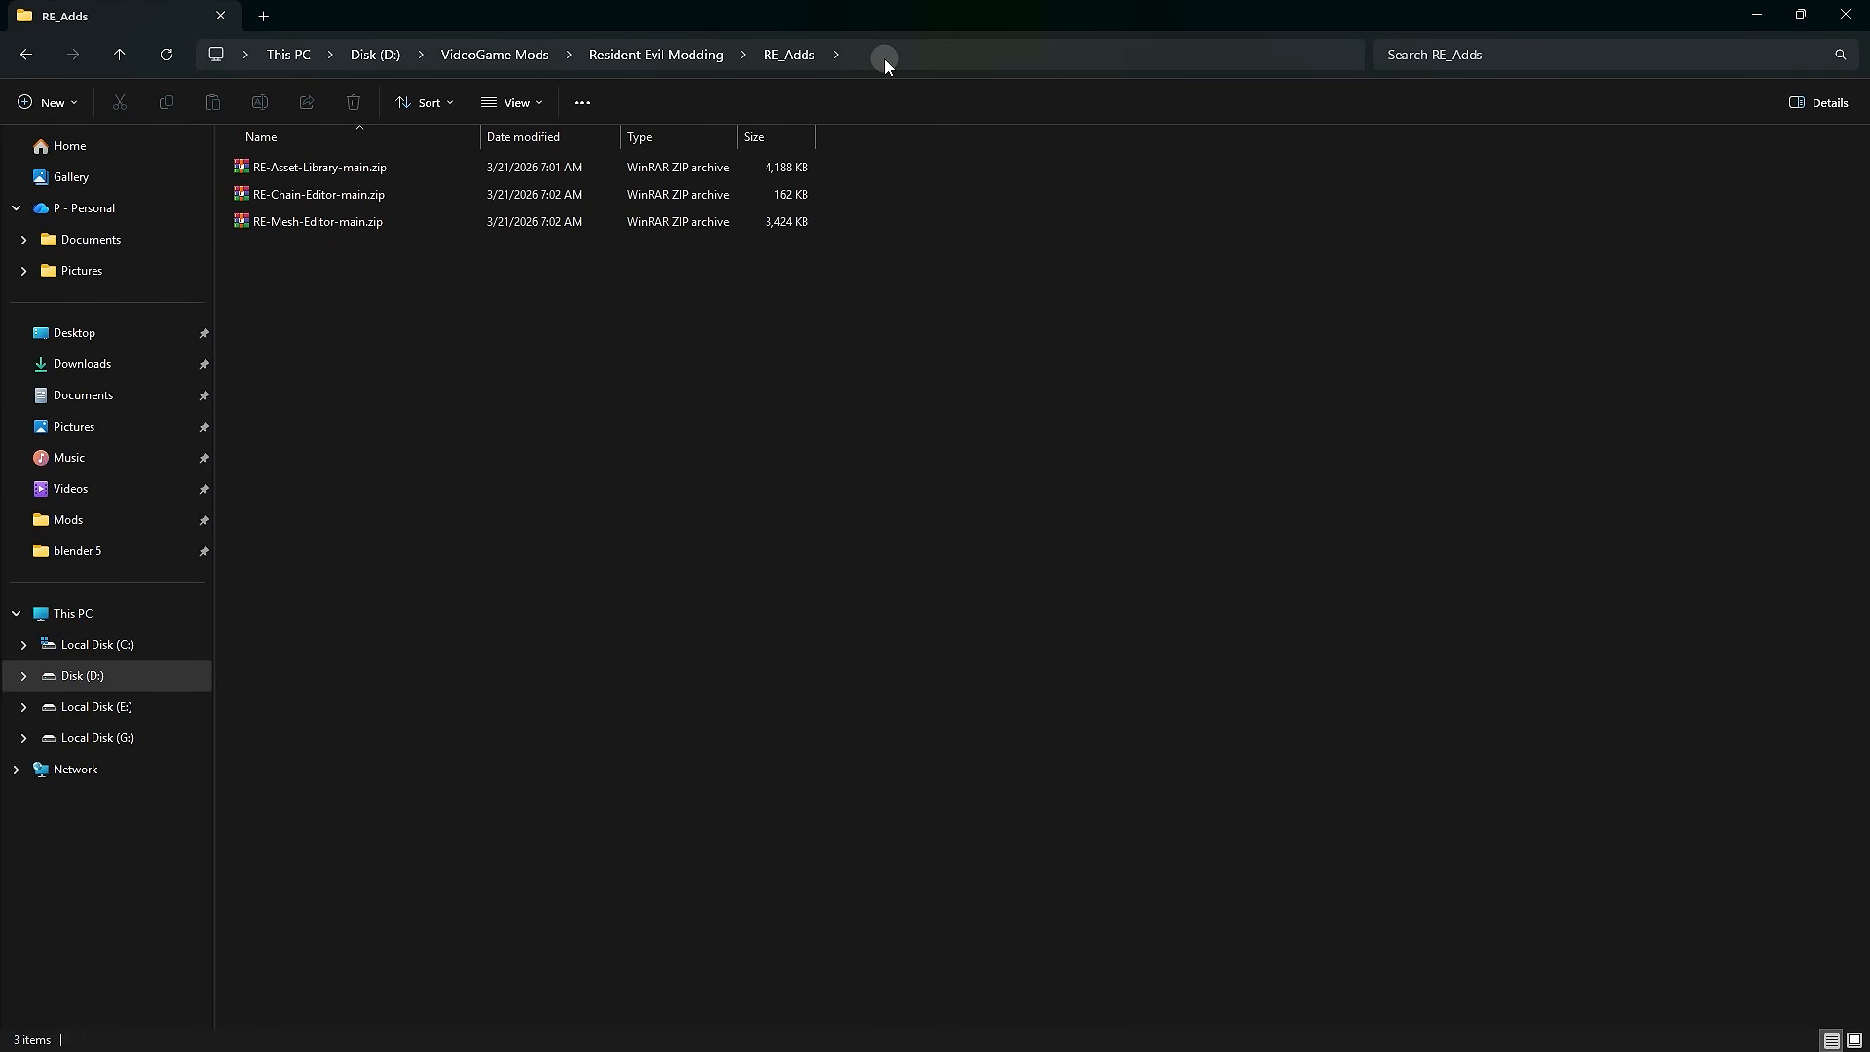
left_click_drag(384, 278, 324, 171)
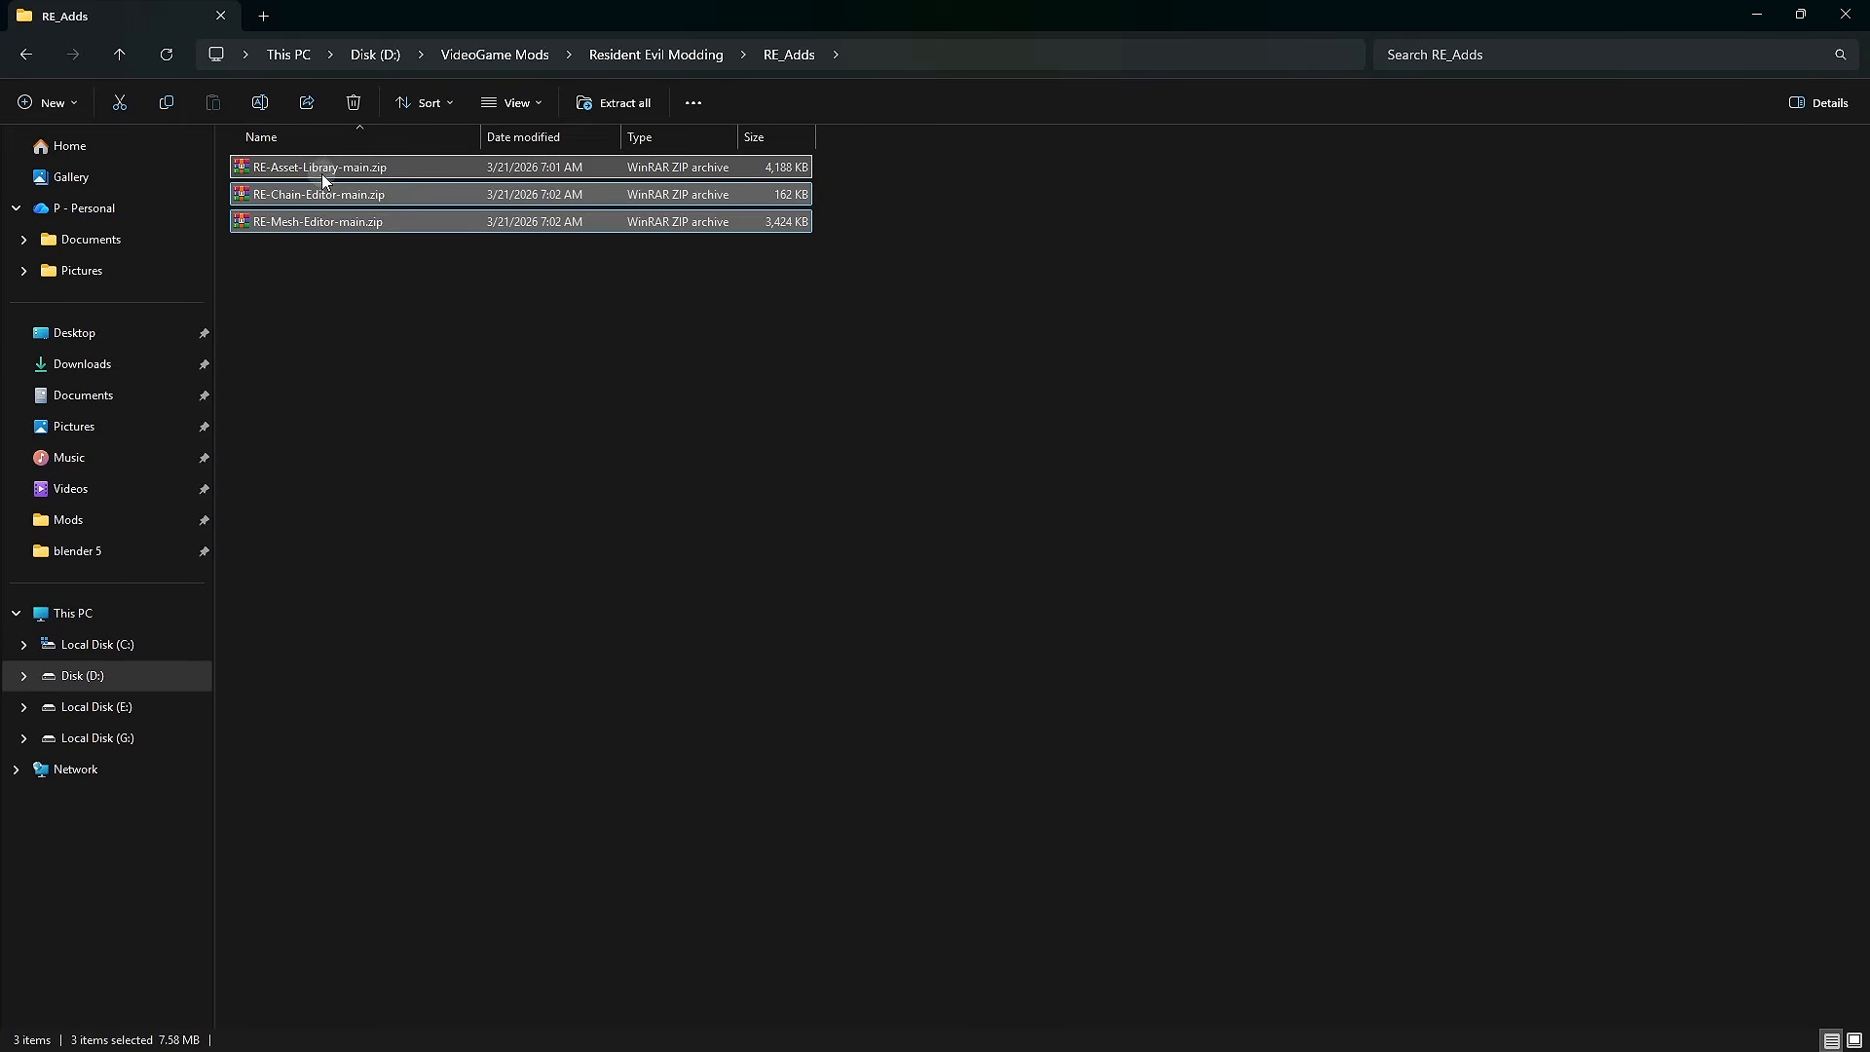
left_click(341, 250)
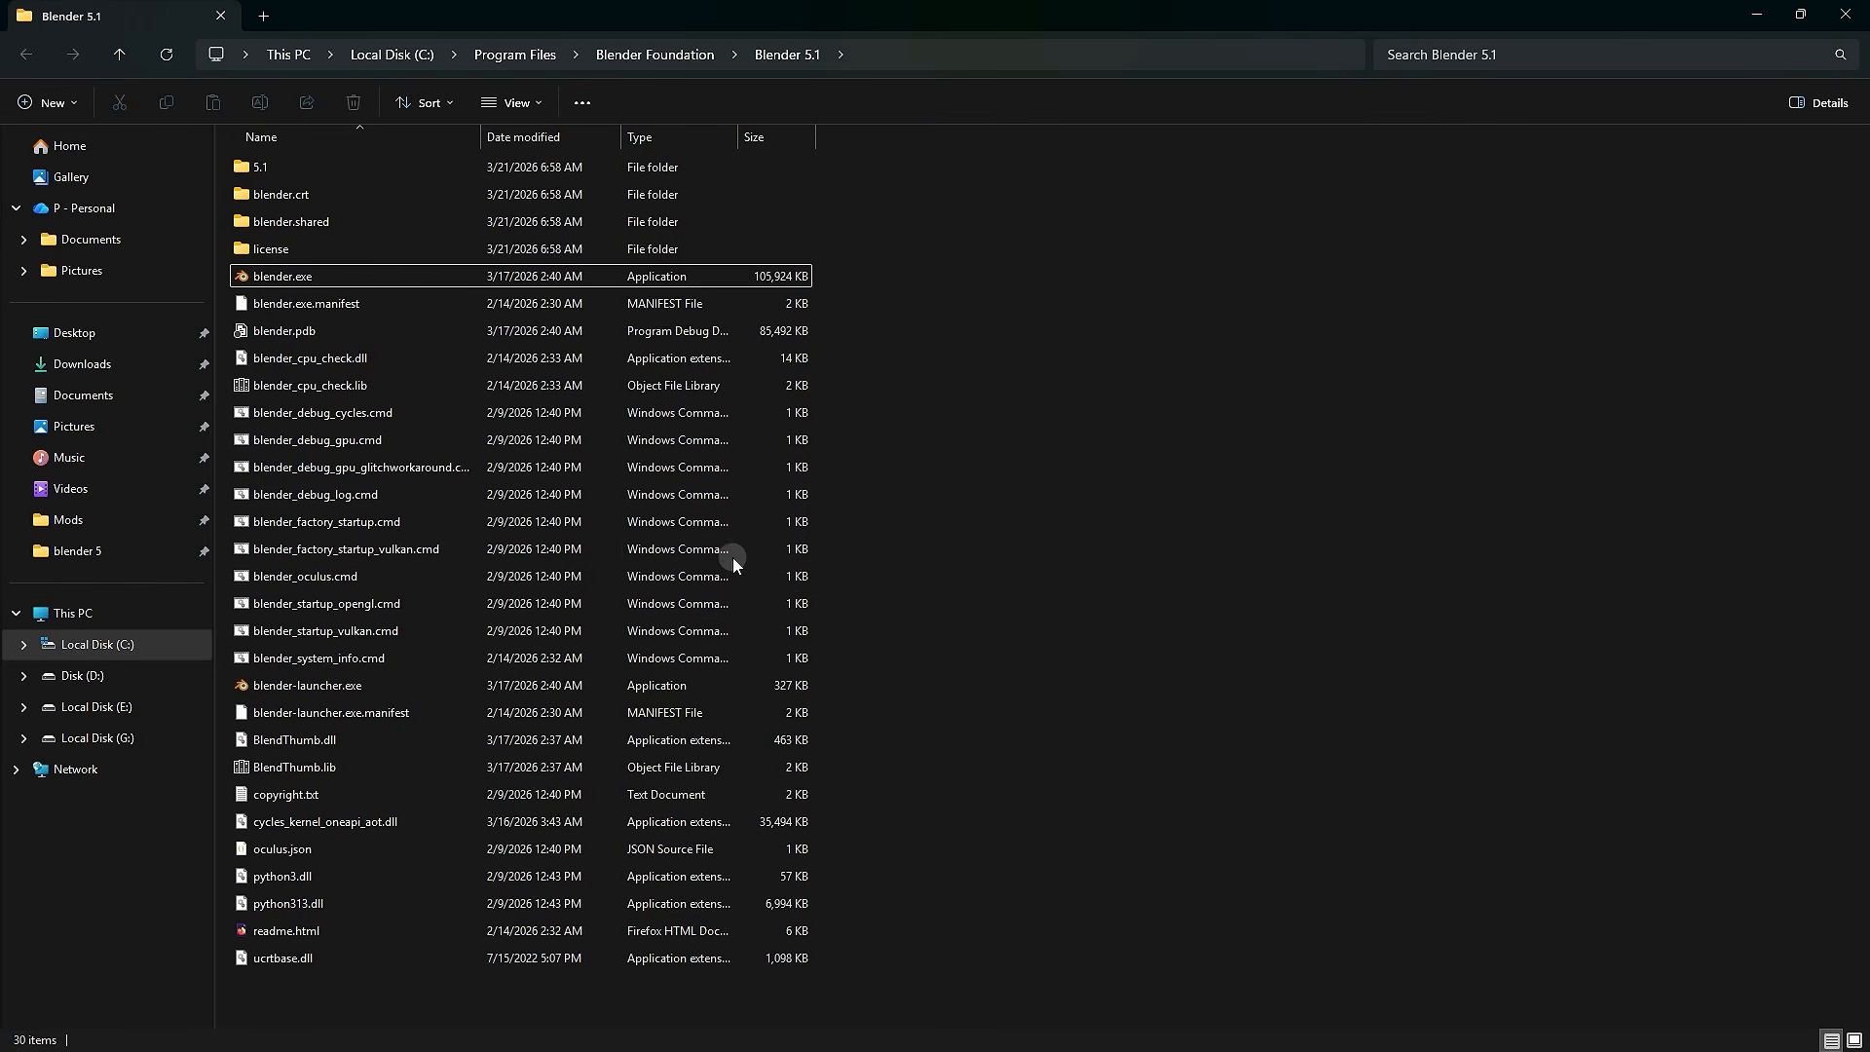
- Launch blender.exe from the Blender 5.1 installation folder and start a new General file
left_click(320, 281)
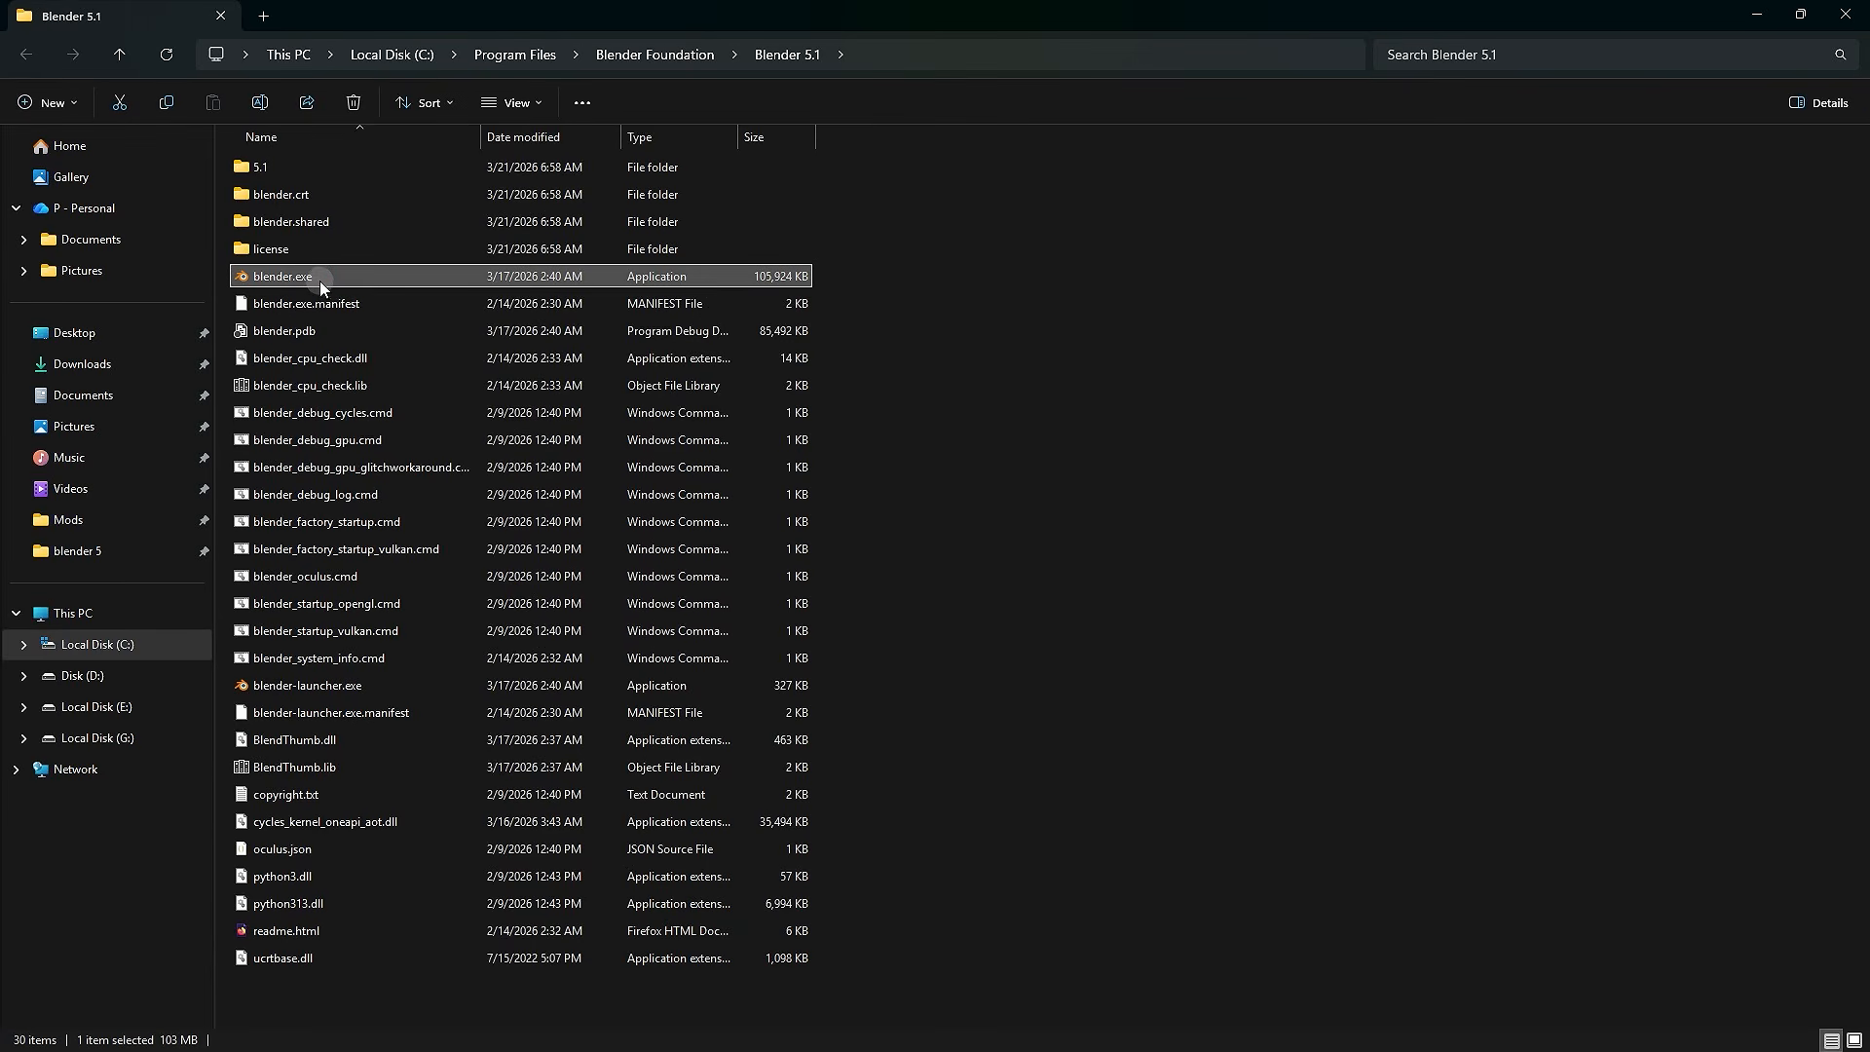
double_click(341, 281)
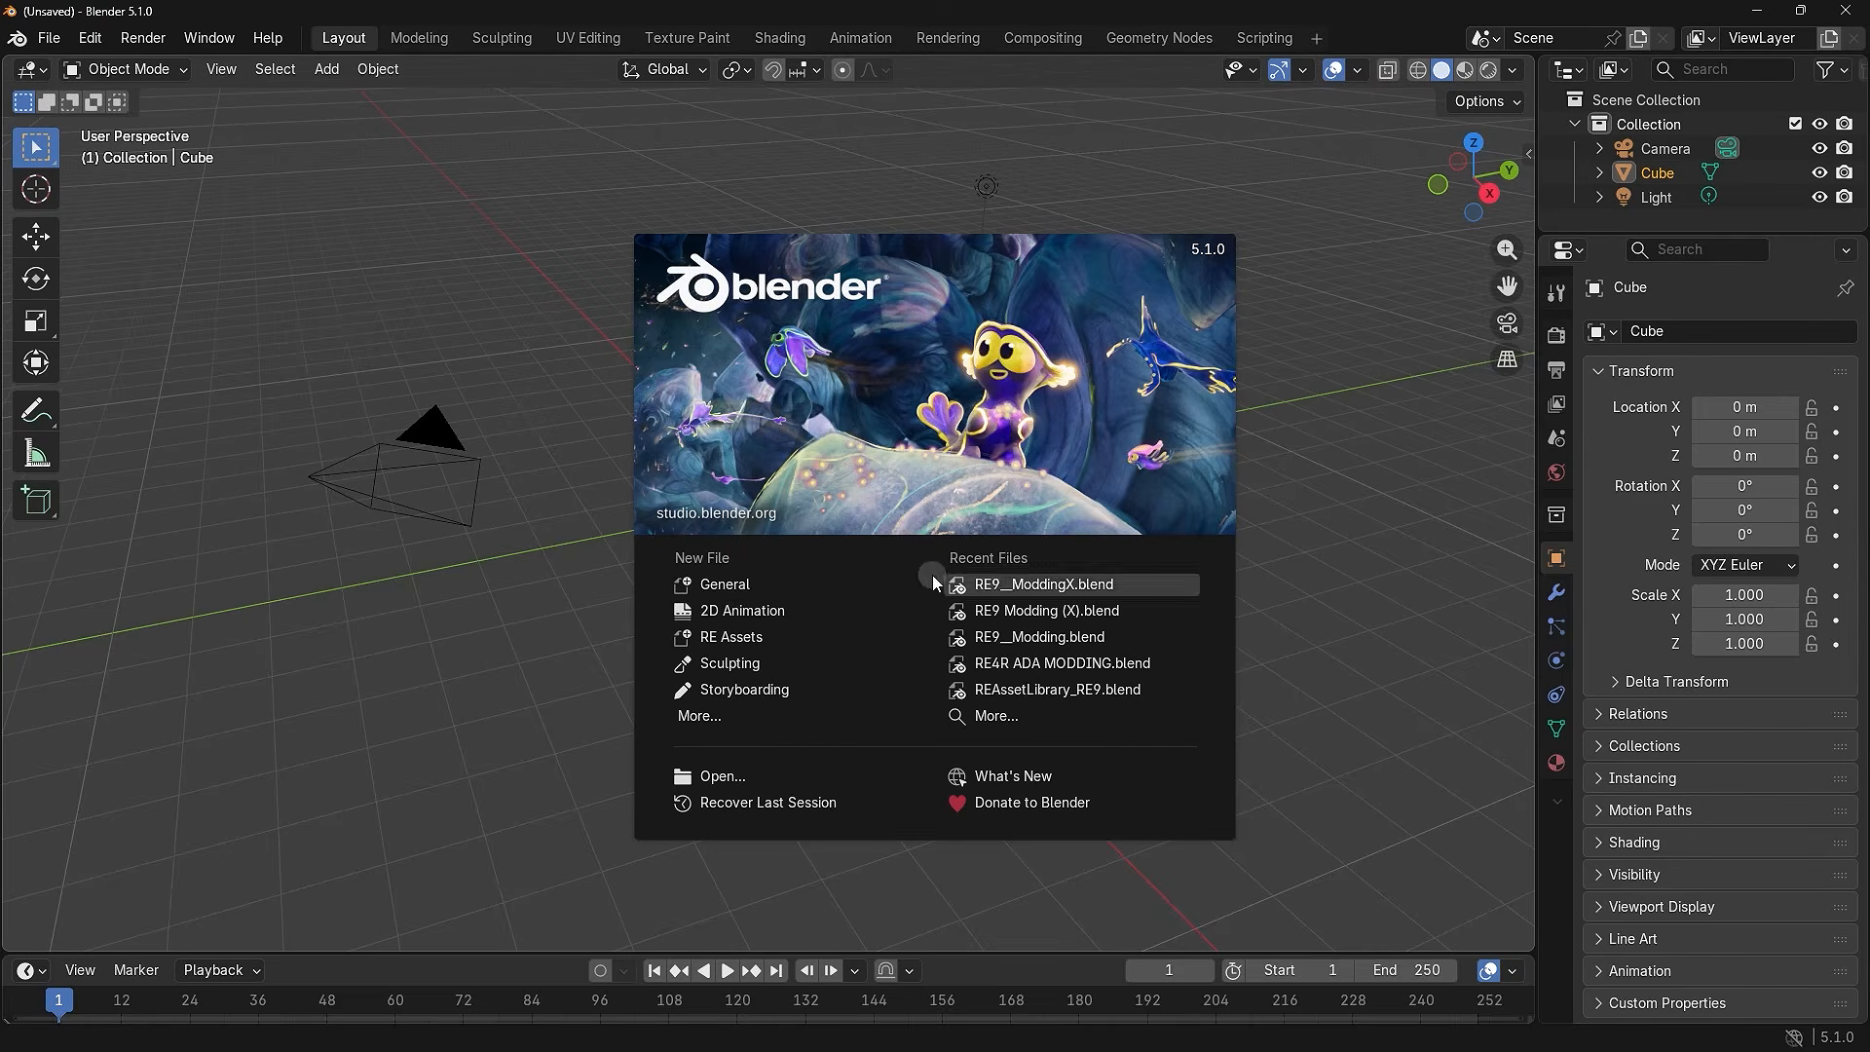
left_click(789, 585)
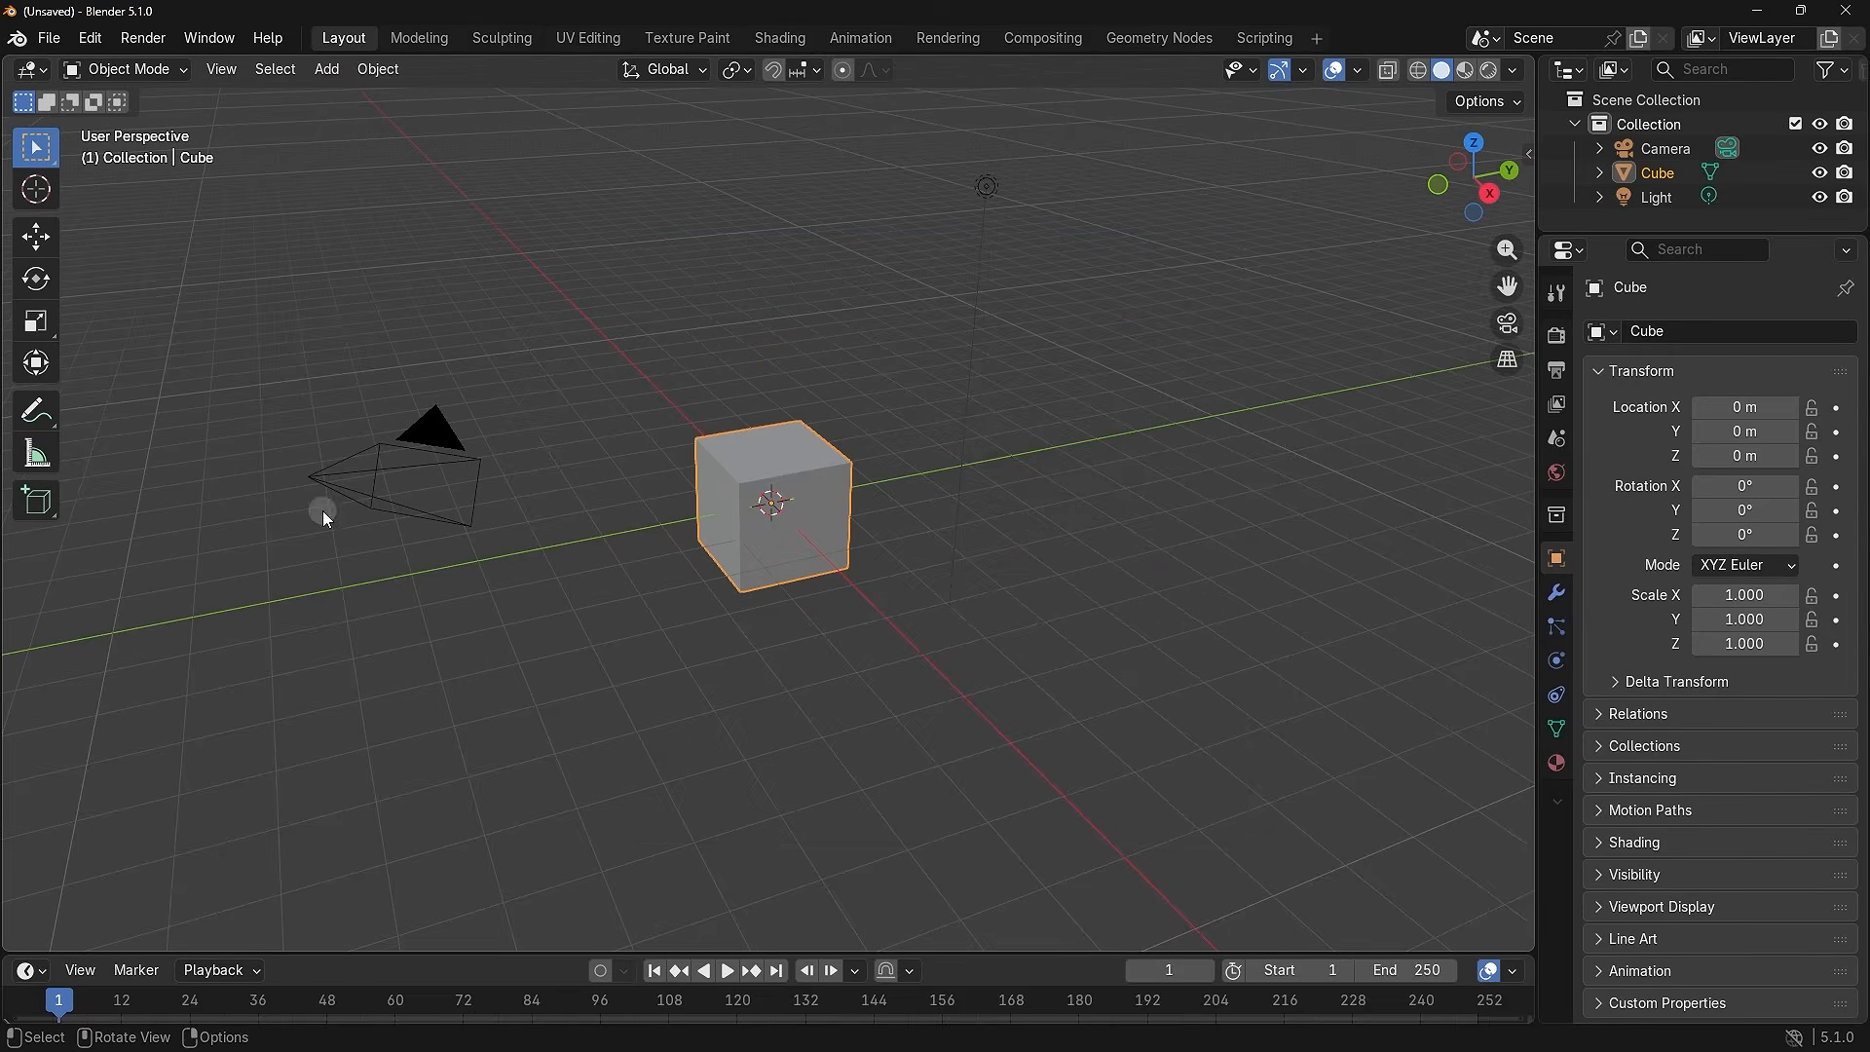
- Delete the default camera, cube and light from the scene
left_click(1068, 401)
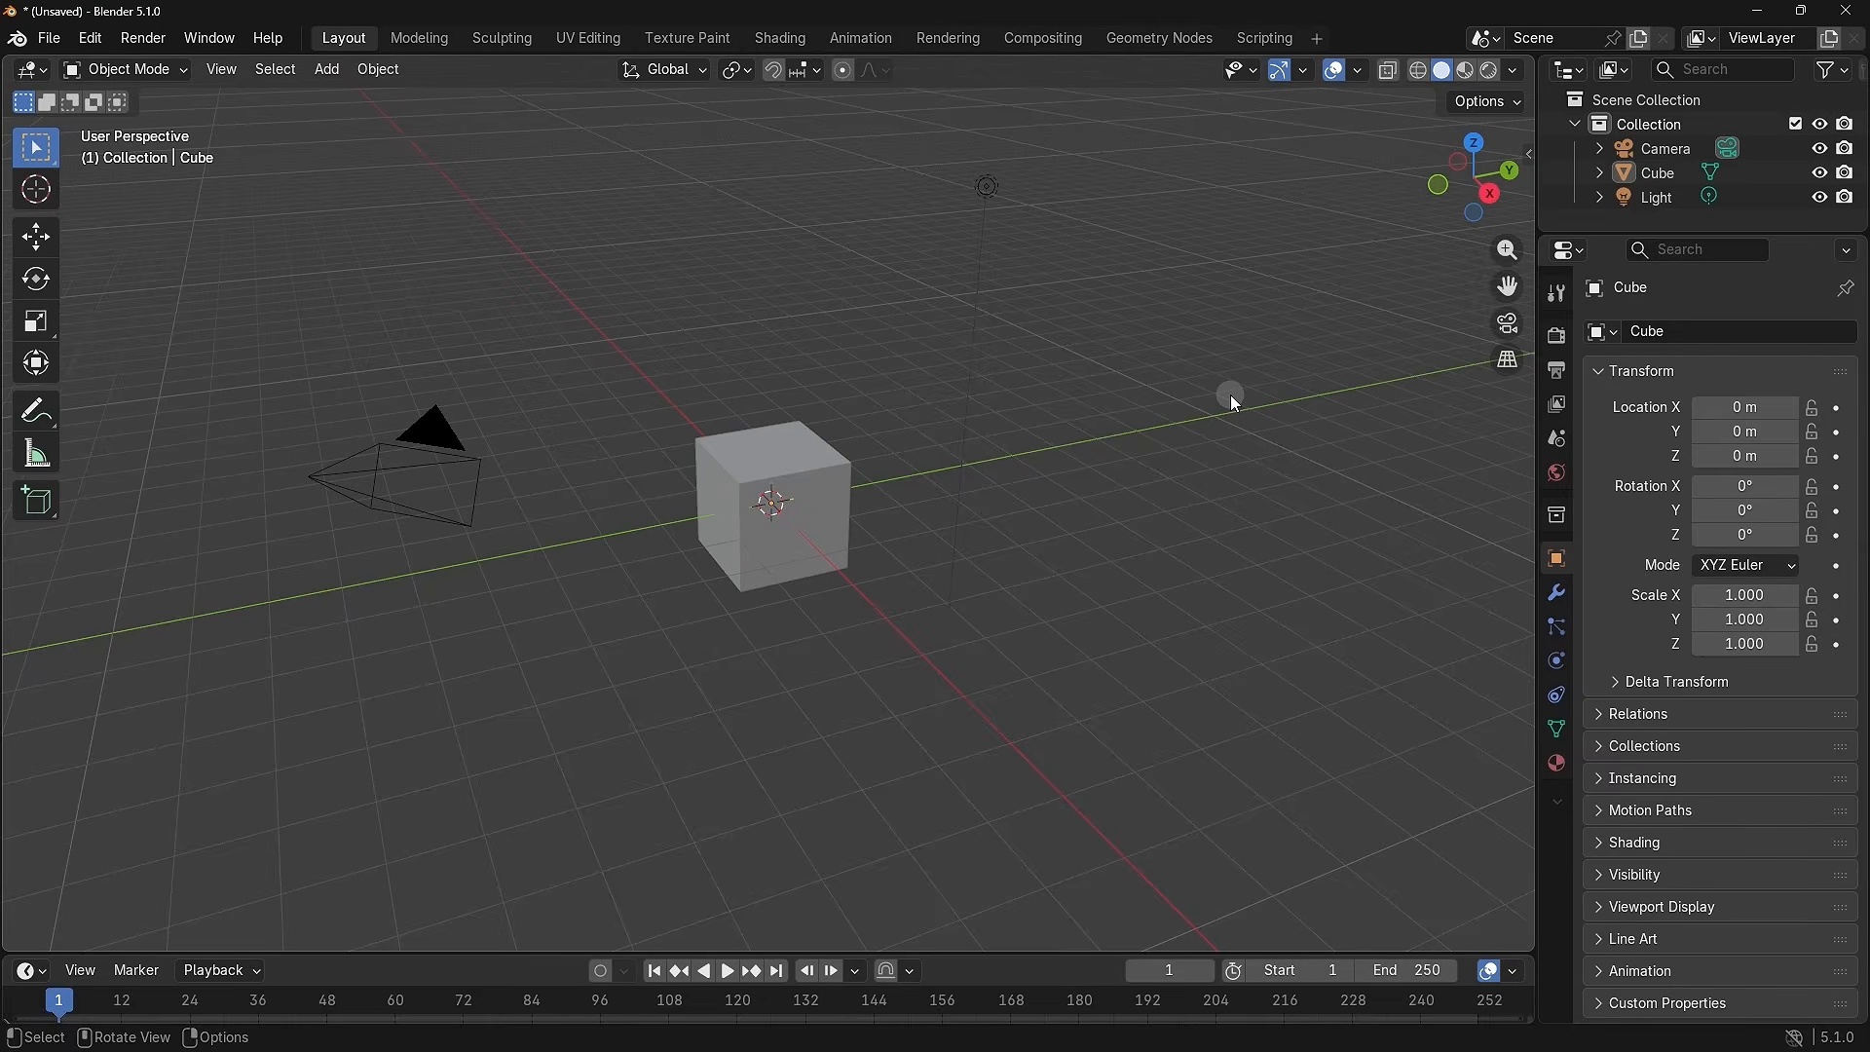
left_click_drag(1165, 125, 333, 680)
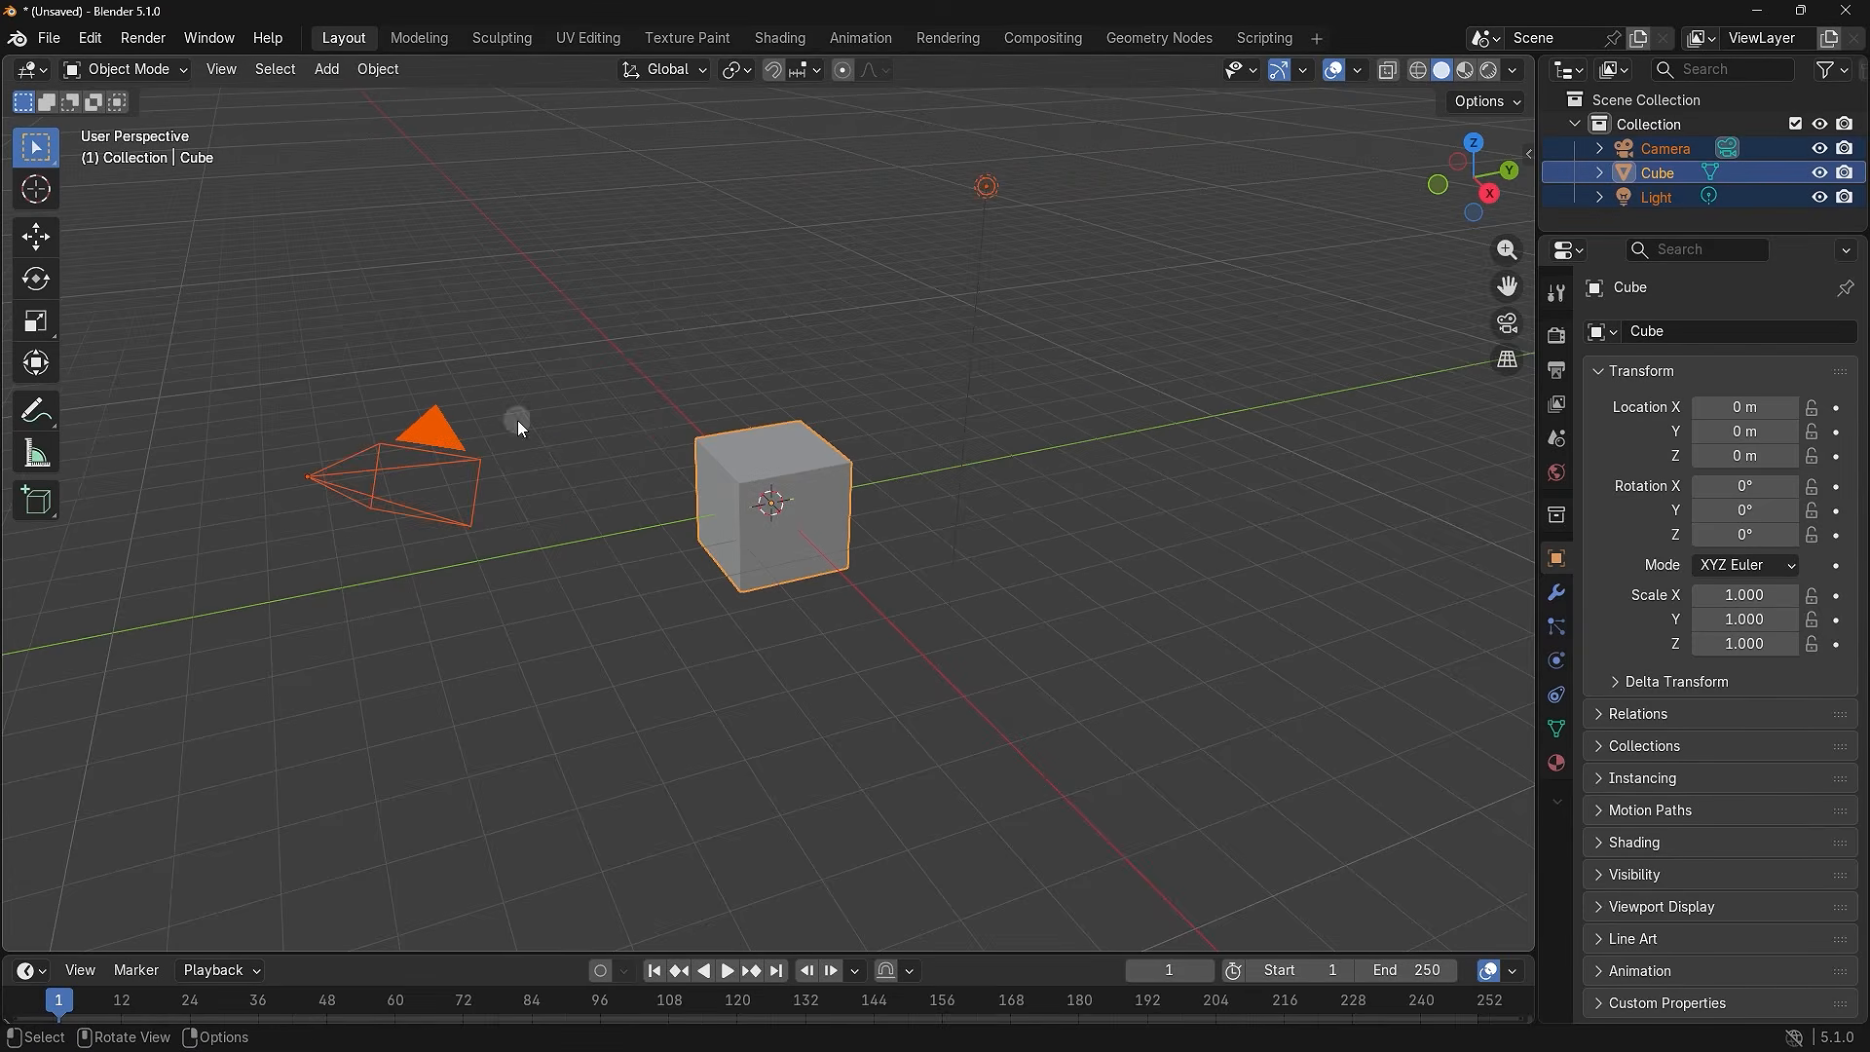
key("Delete")
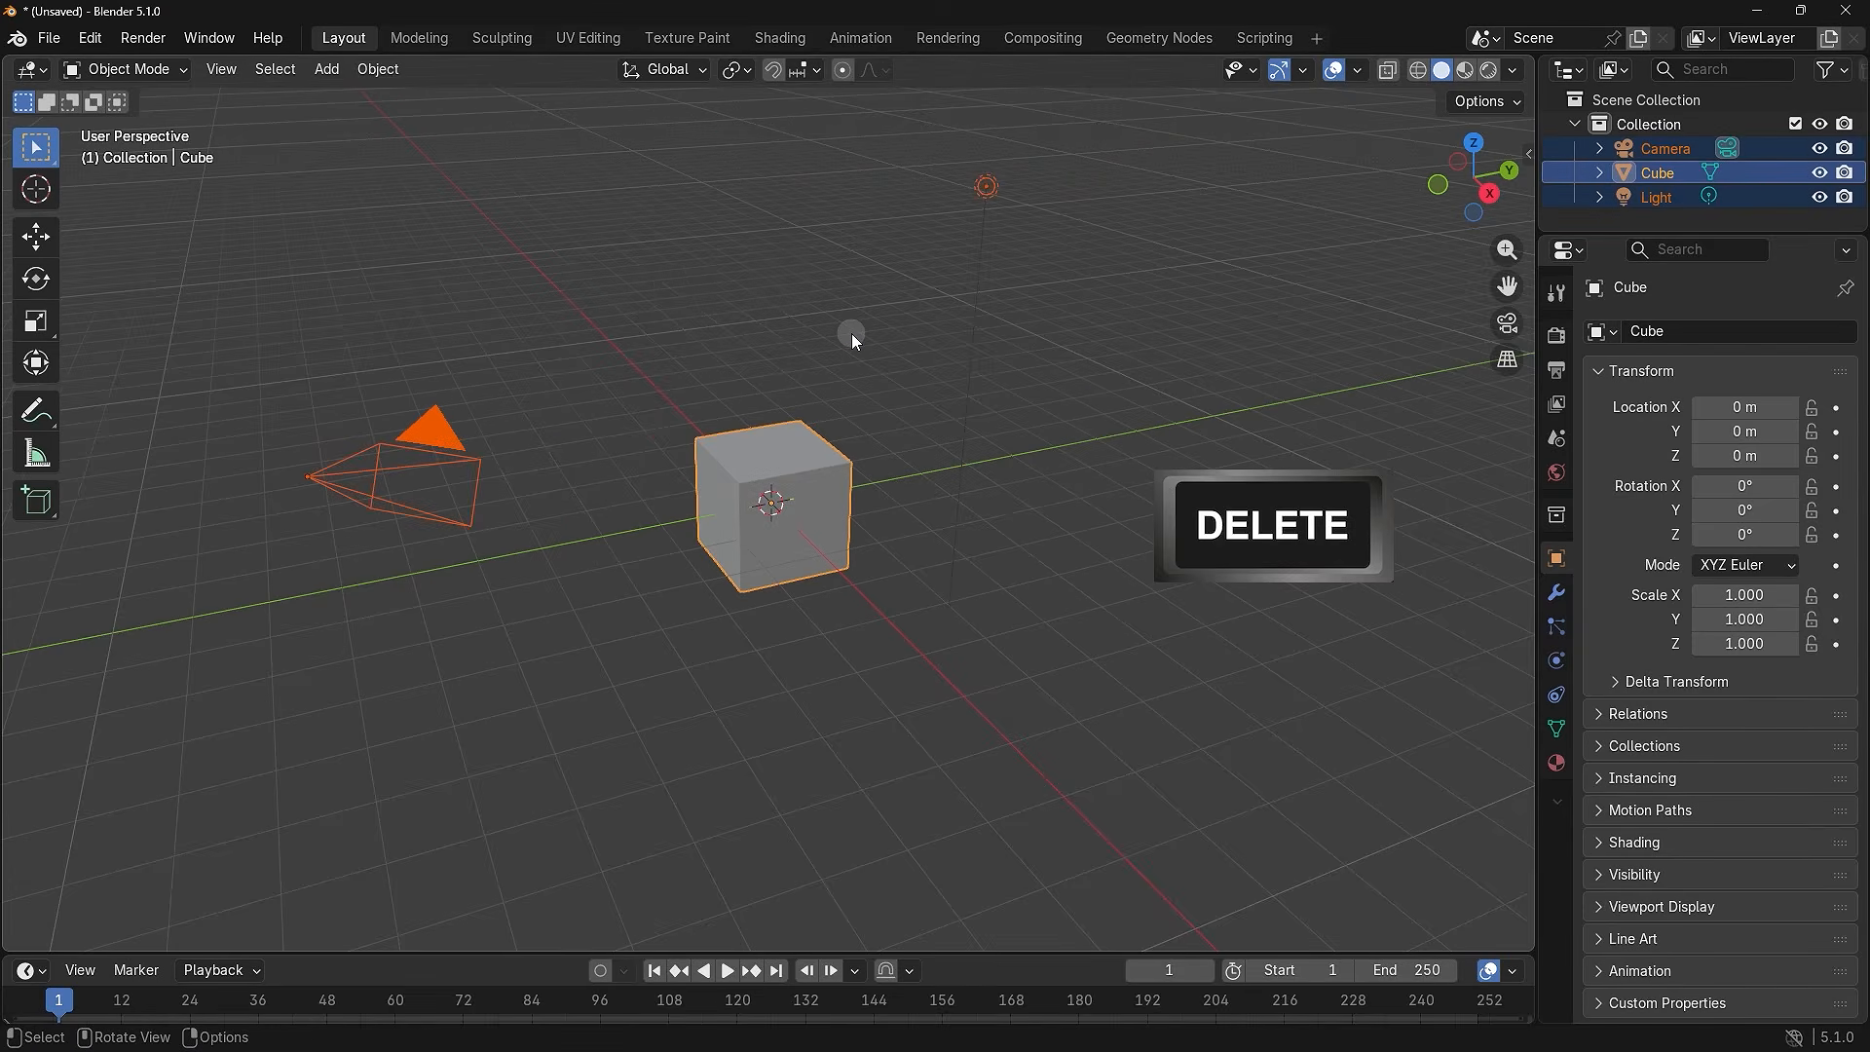
key("Delete")
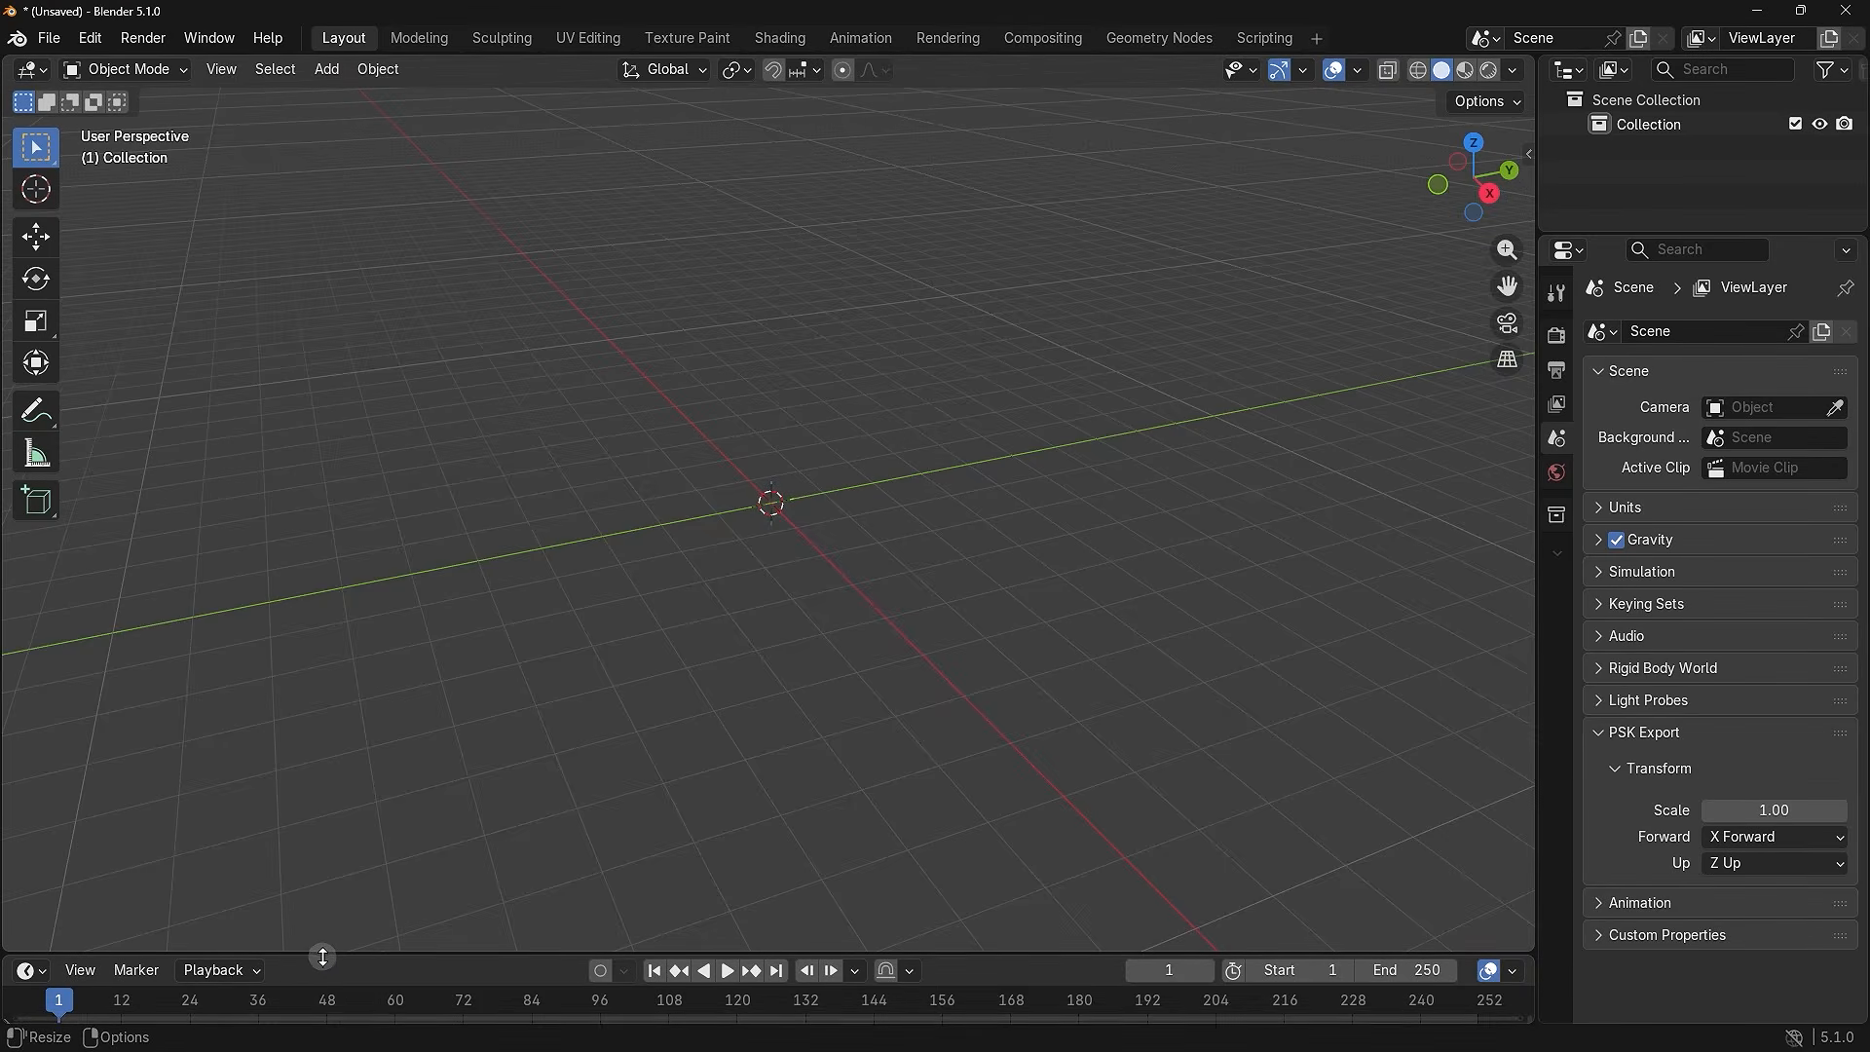
- Enlarge the timeline area to about half the window height and hide the status bar
left_click_drag(350, 956, 469, 537)
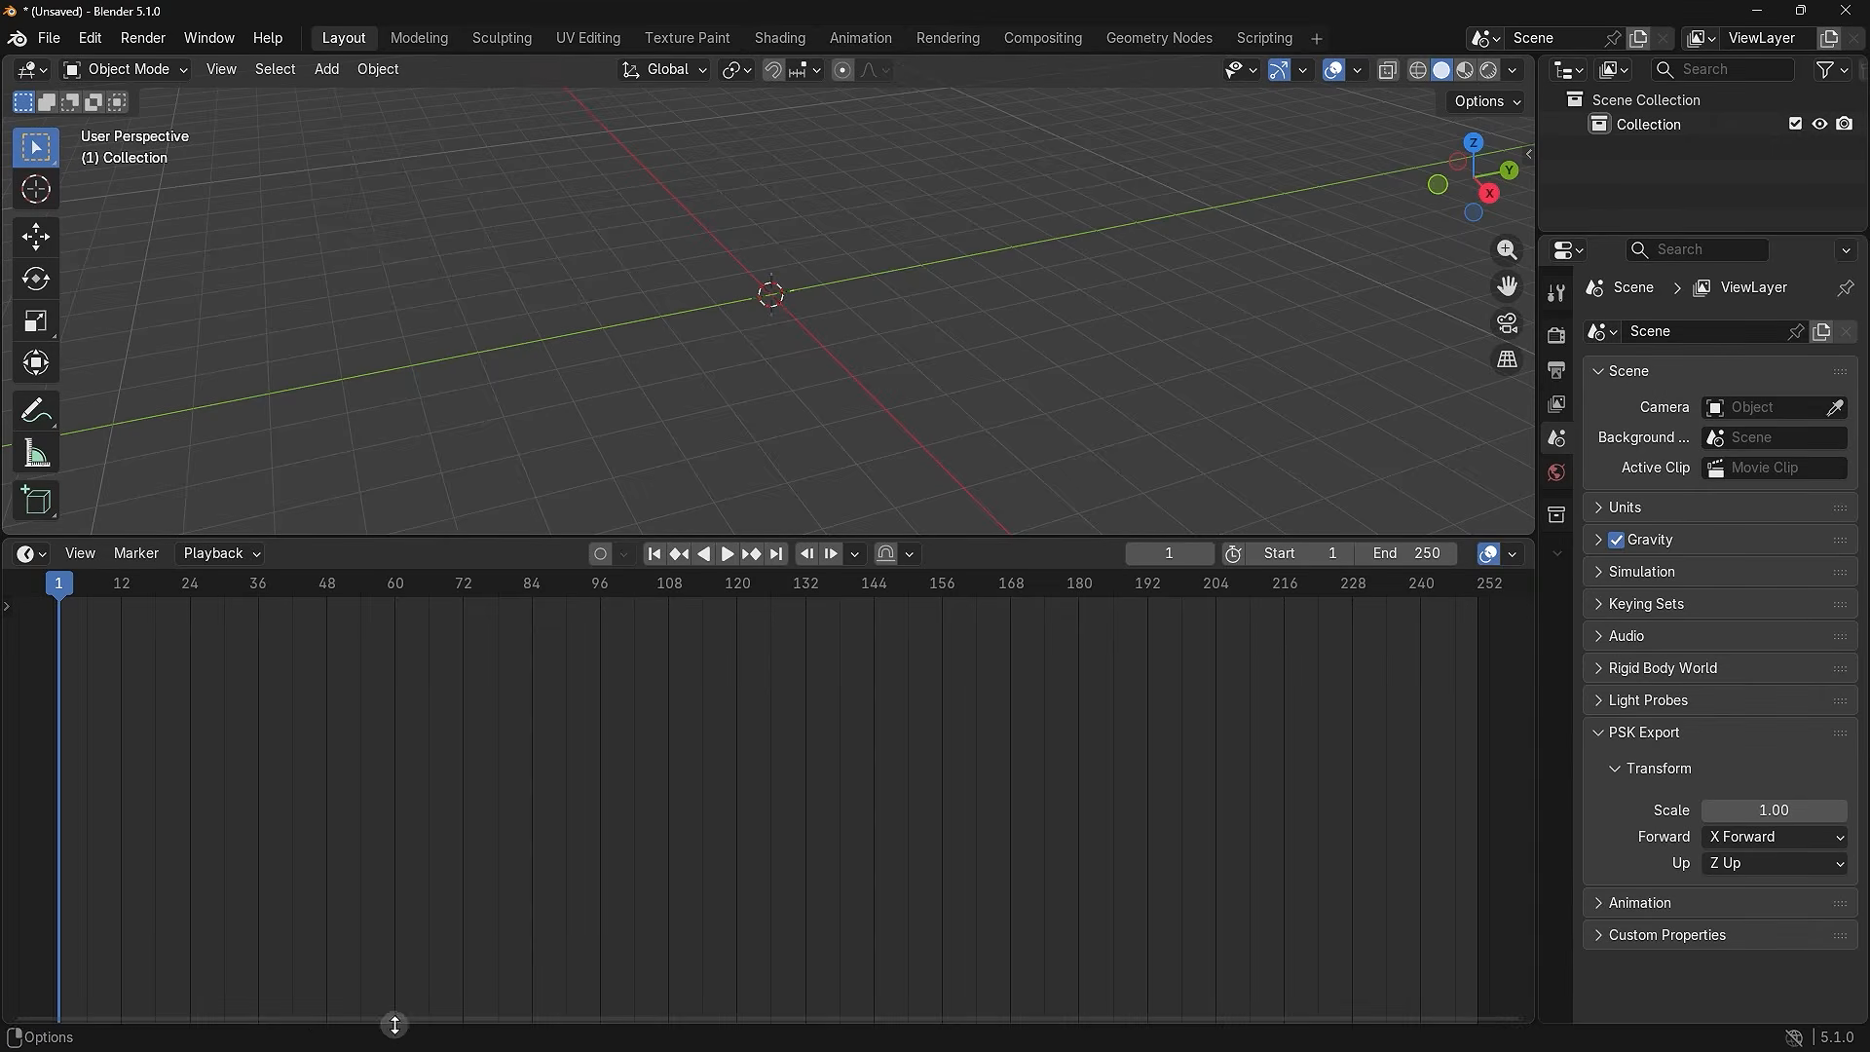
left_click_drag(400, 1023, 399, 1037)
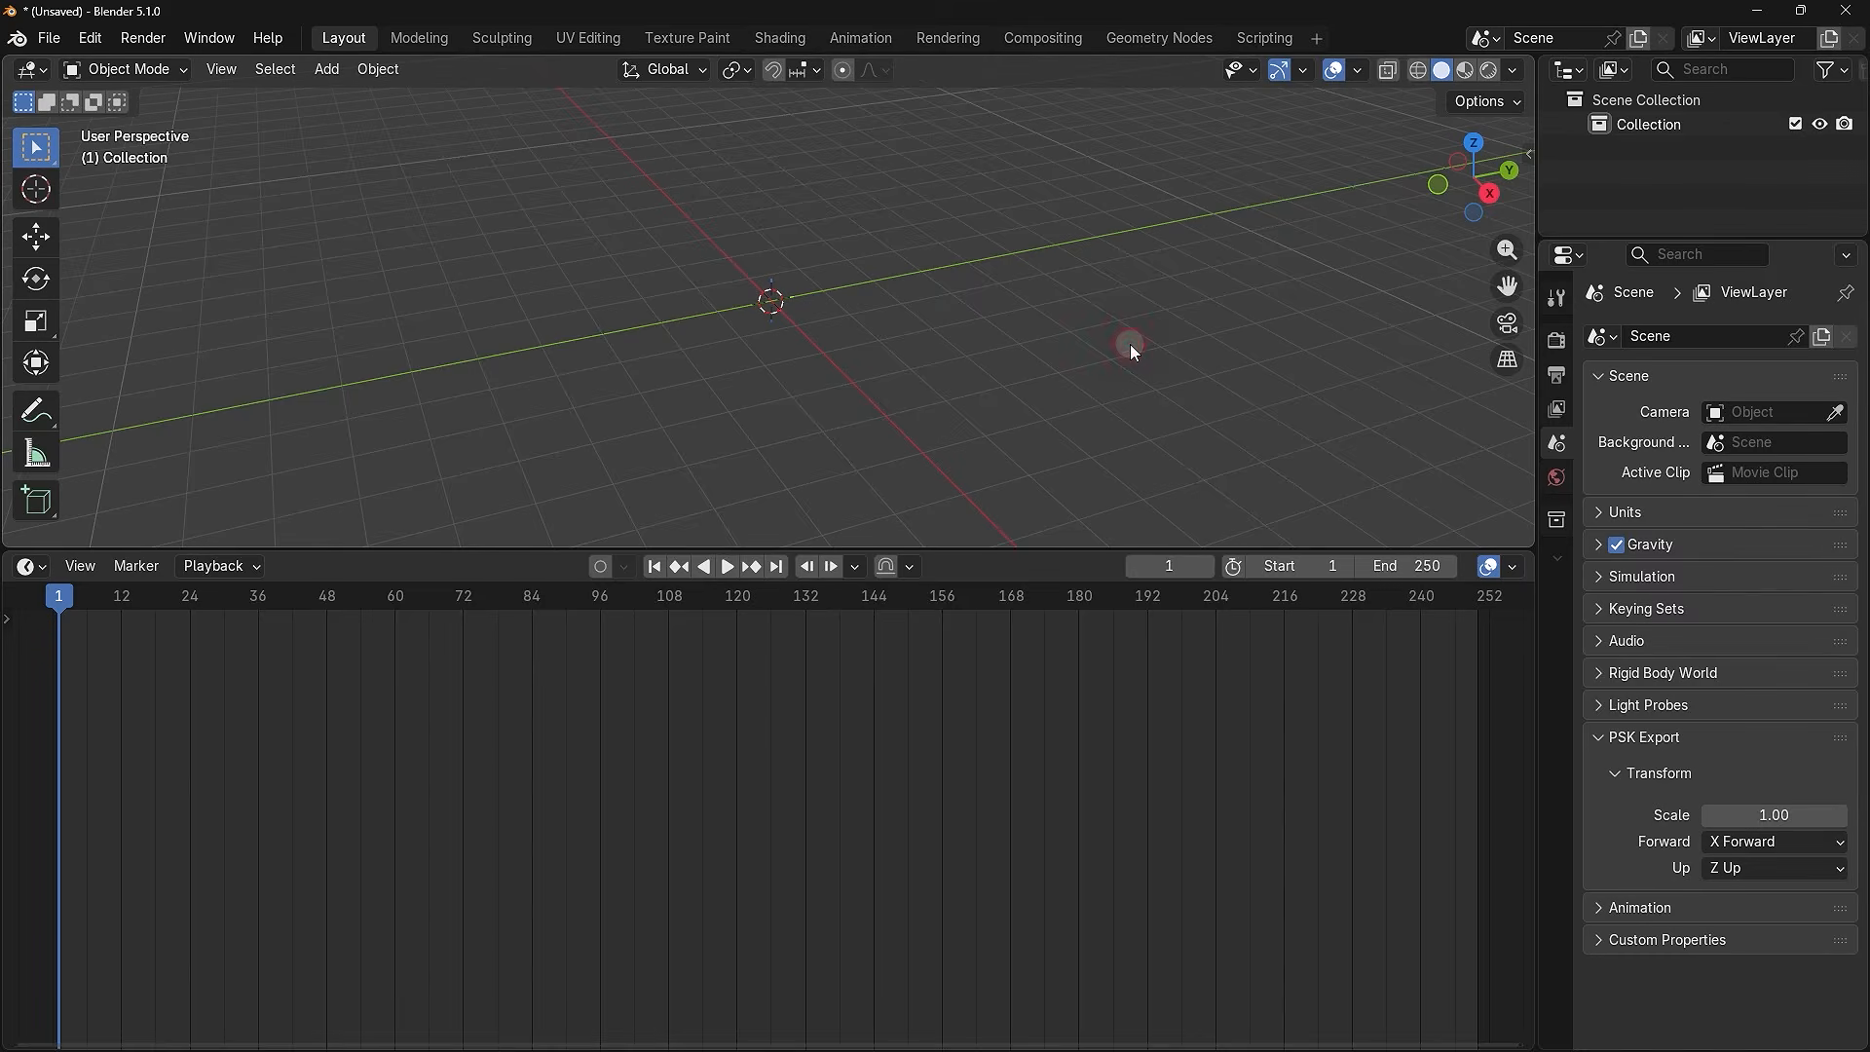
- Start an add-on installation from disk in the preferences and browse to D:\VideoGame Mods\Resident Evil Modding\RE_Adds
left_click(95, 41)
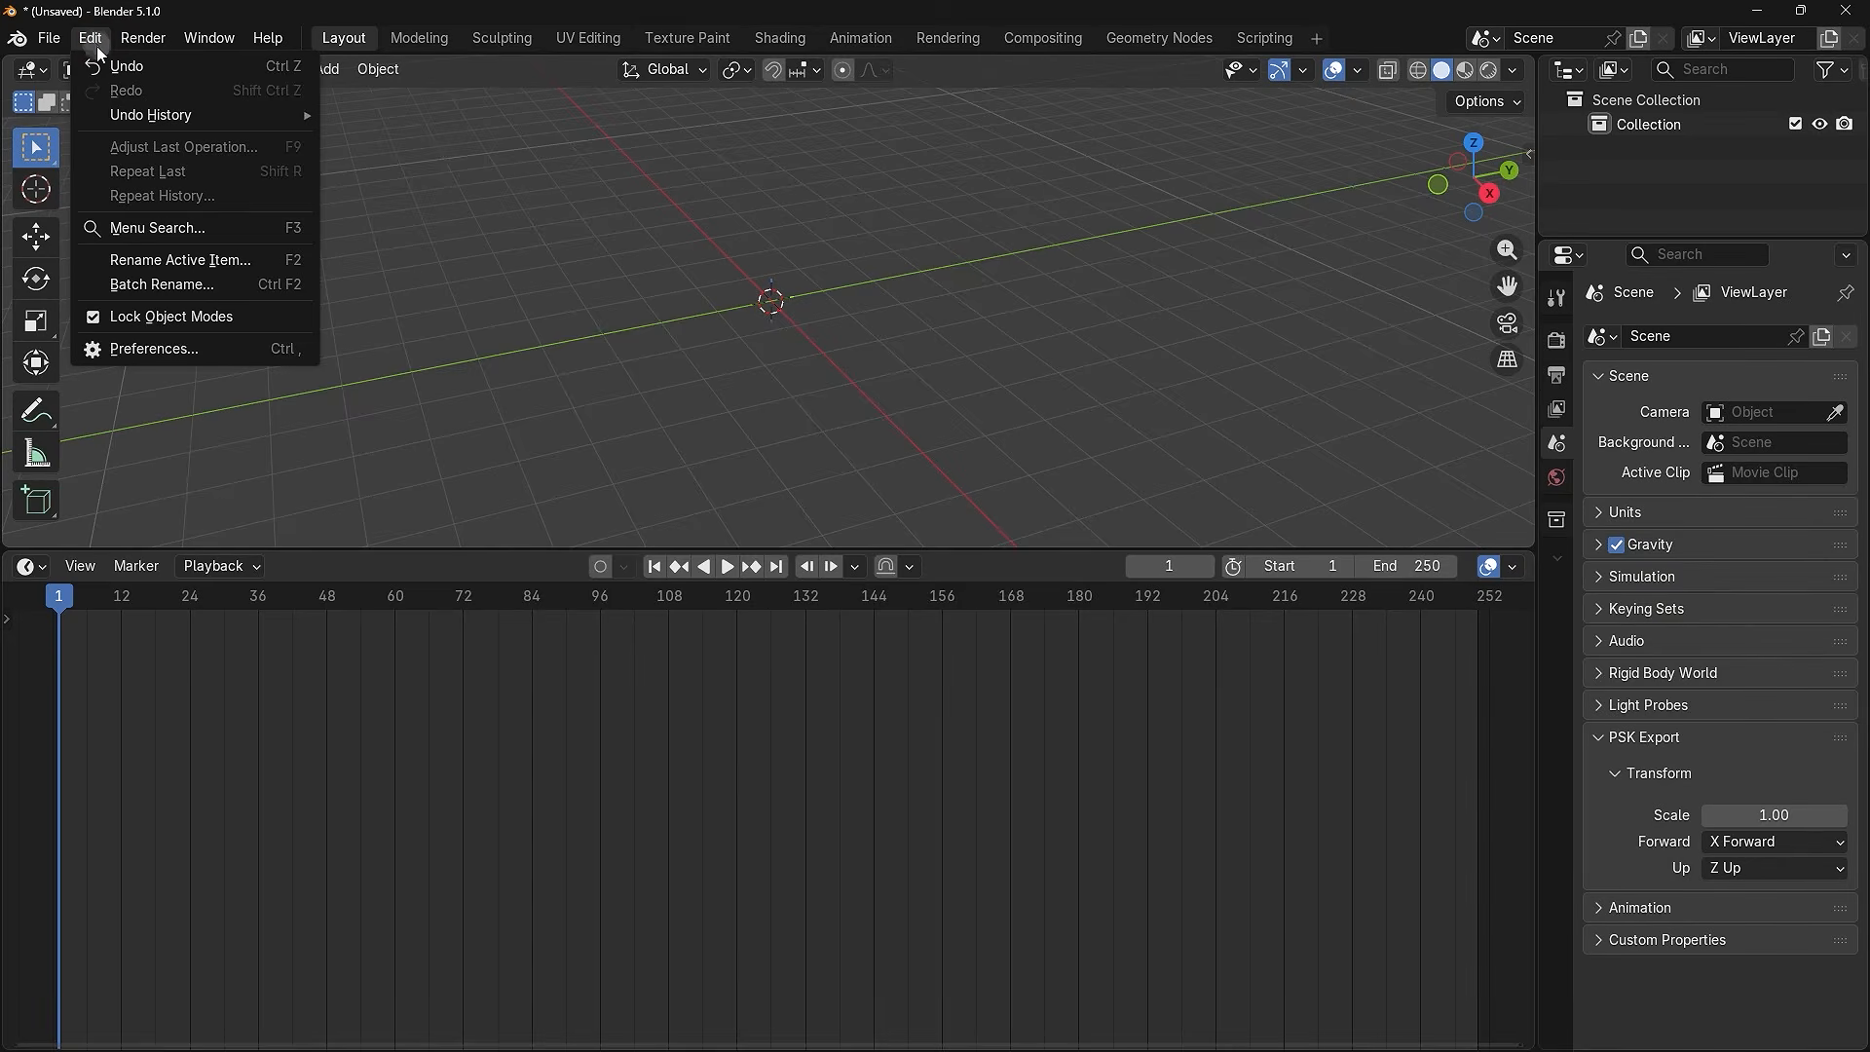
left_click(133, 357)
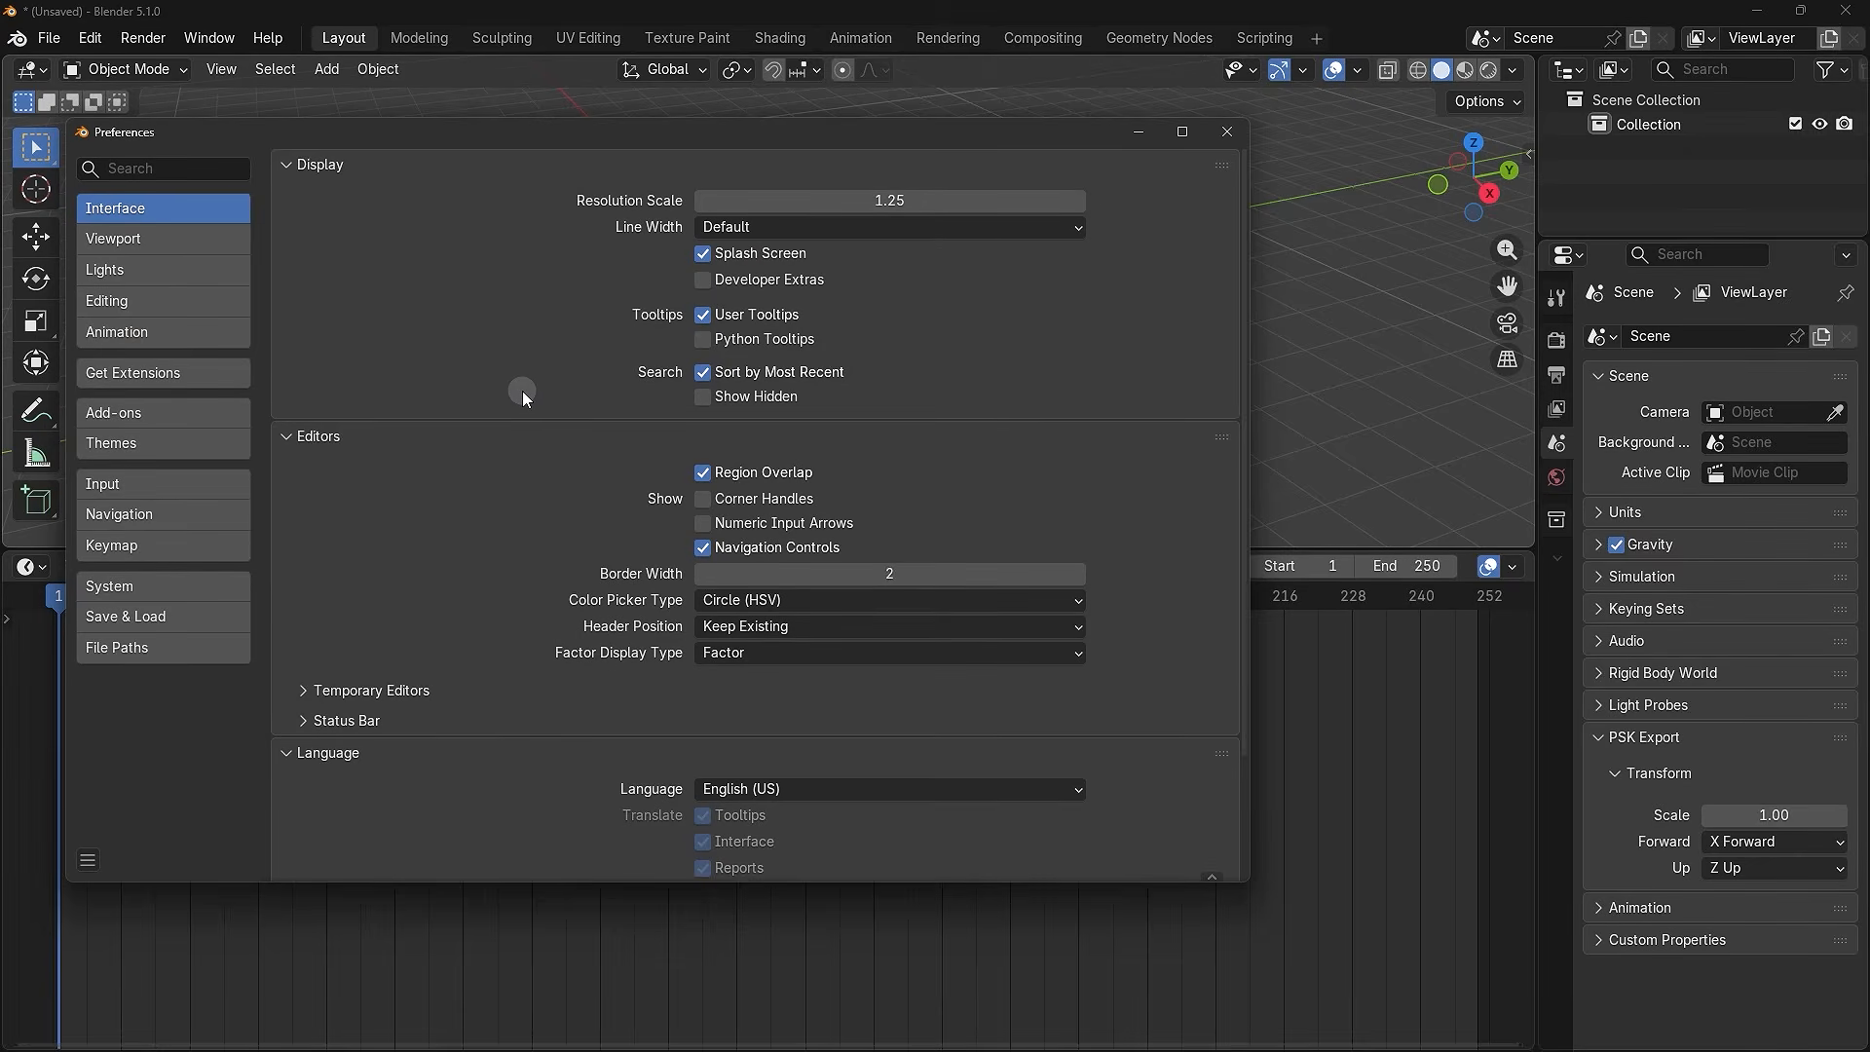
left_click(148, 413)
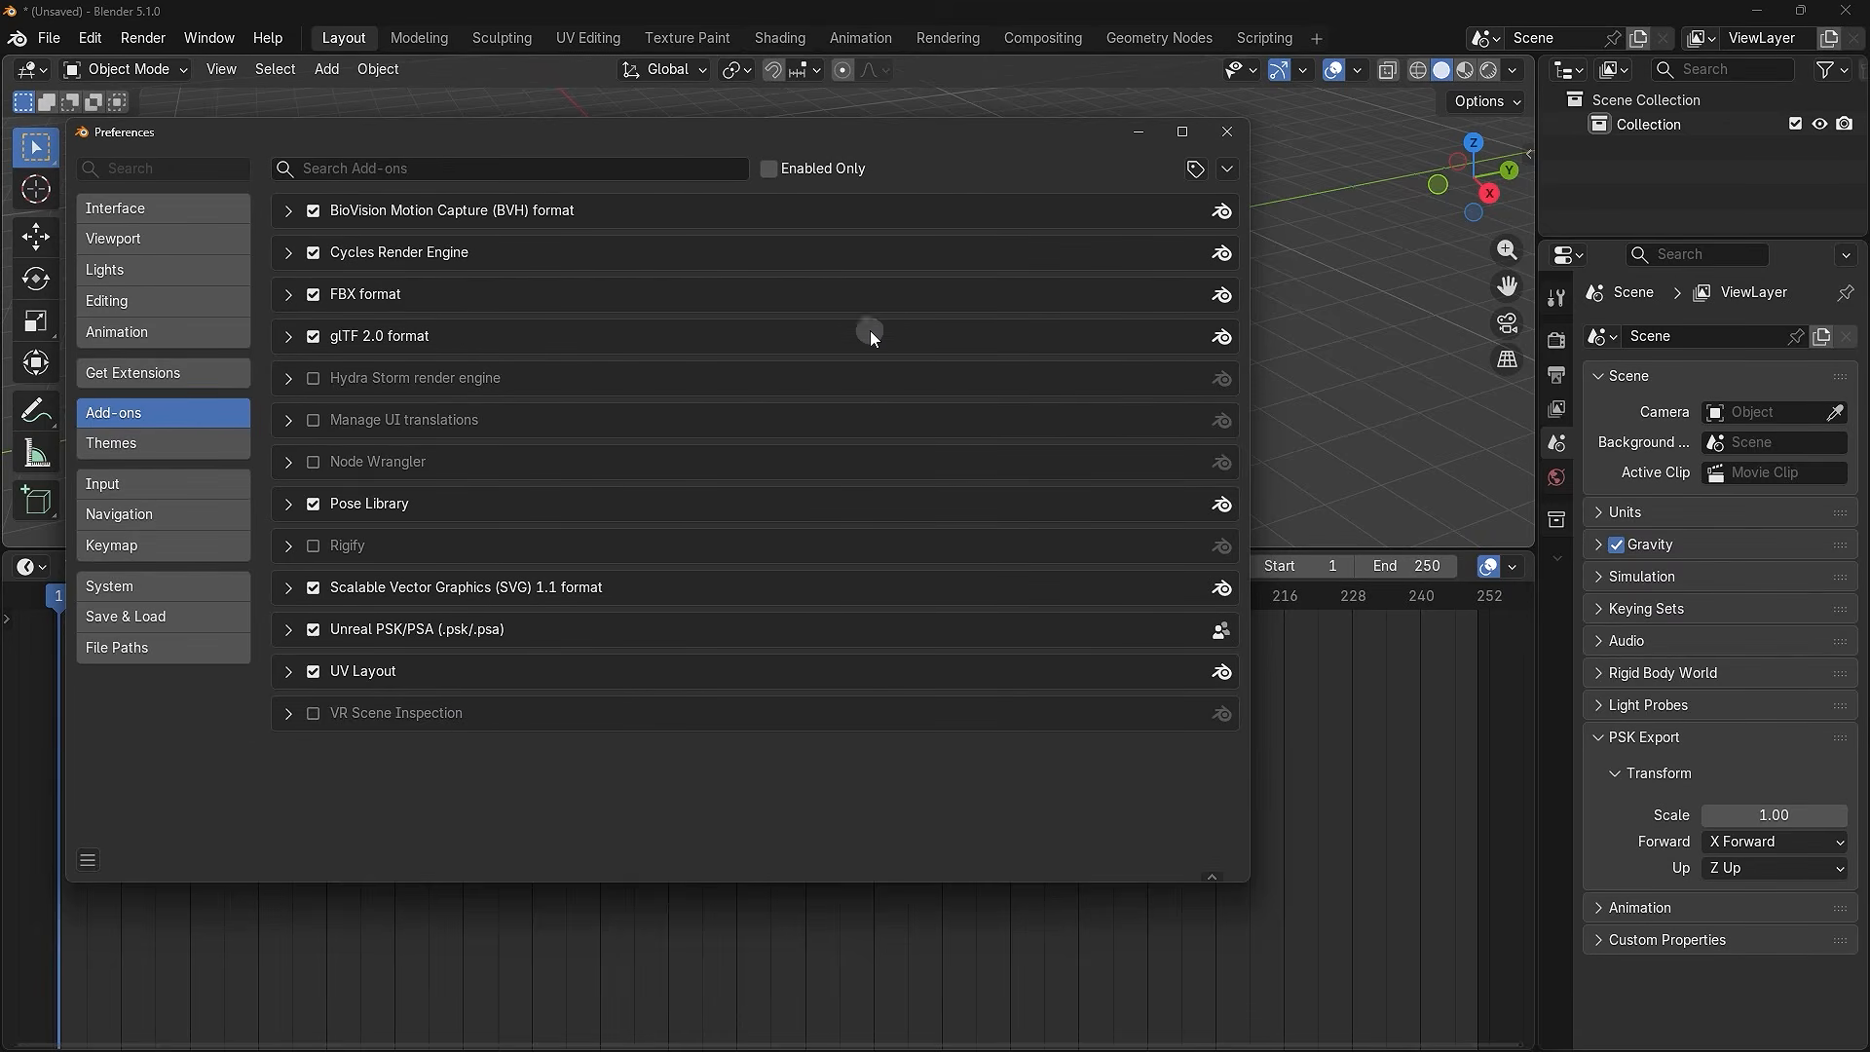
left_click(1226, 172)
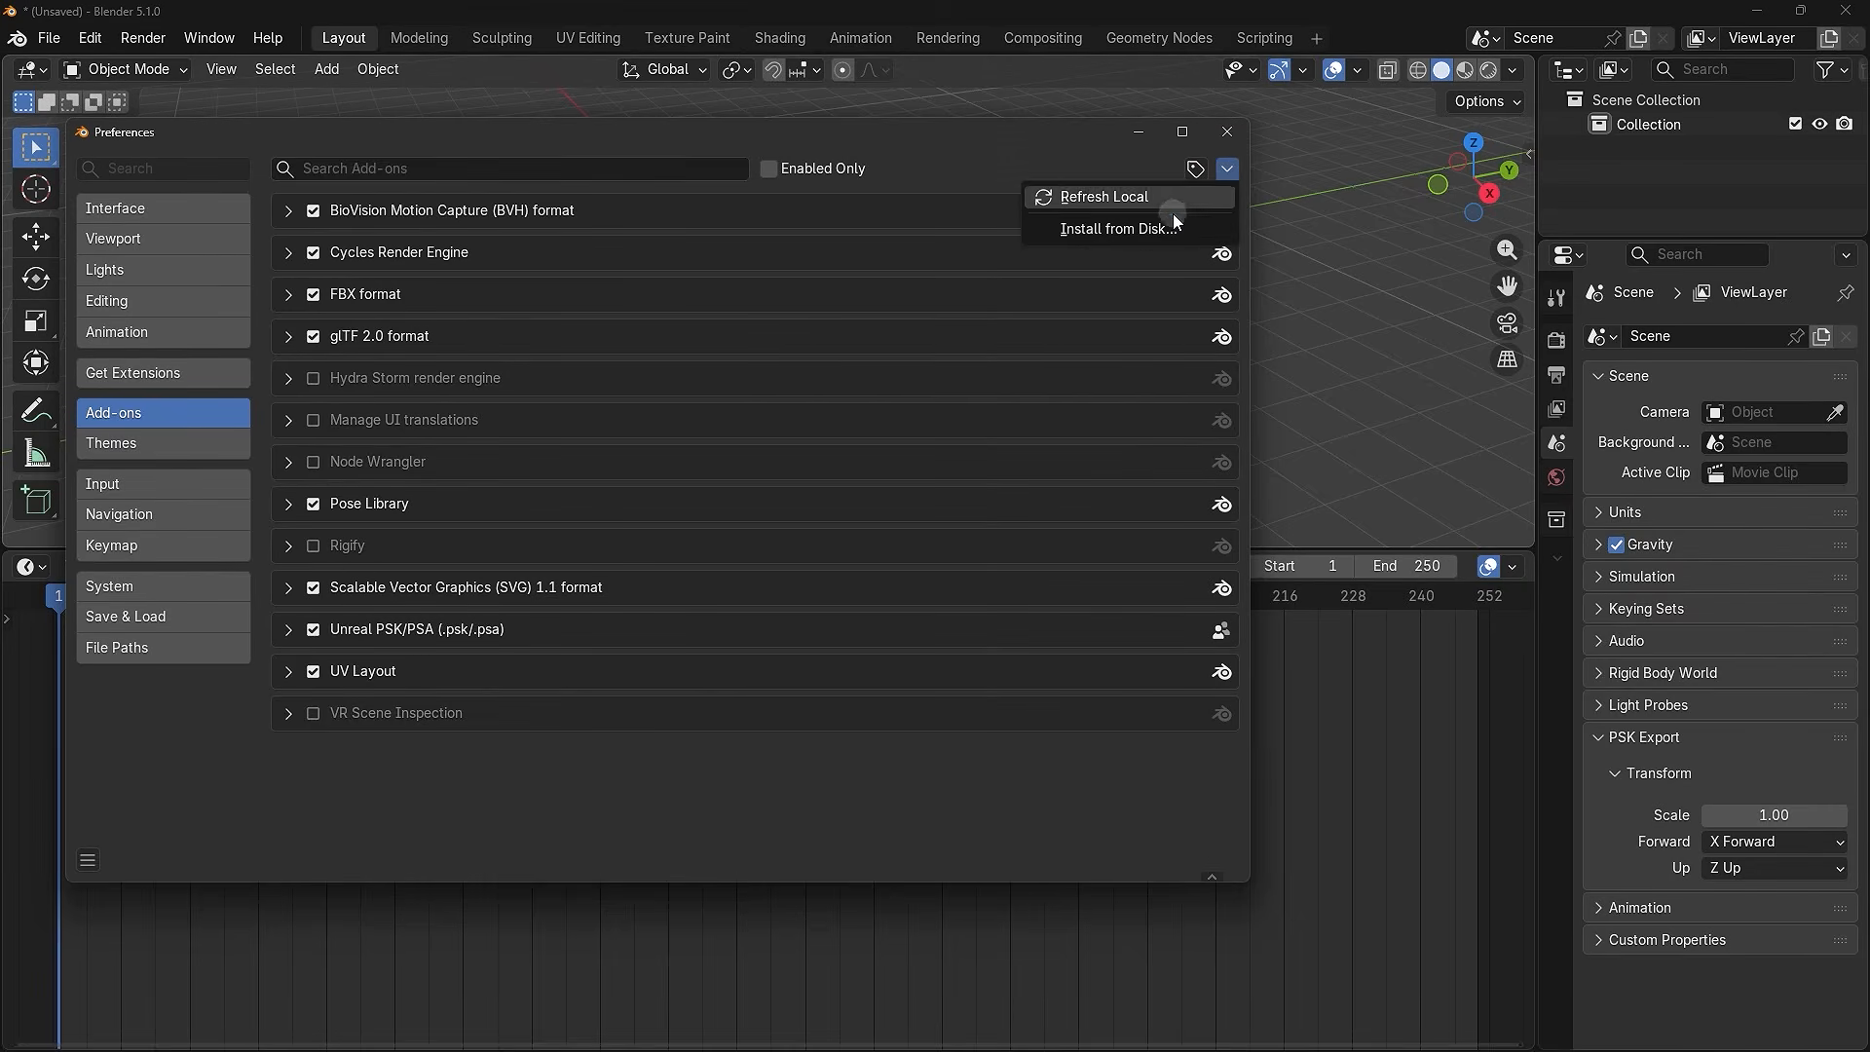
left_click(1094, 230)
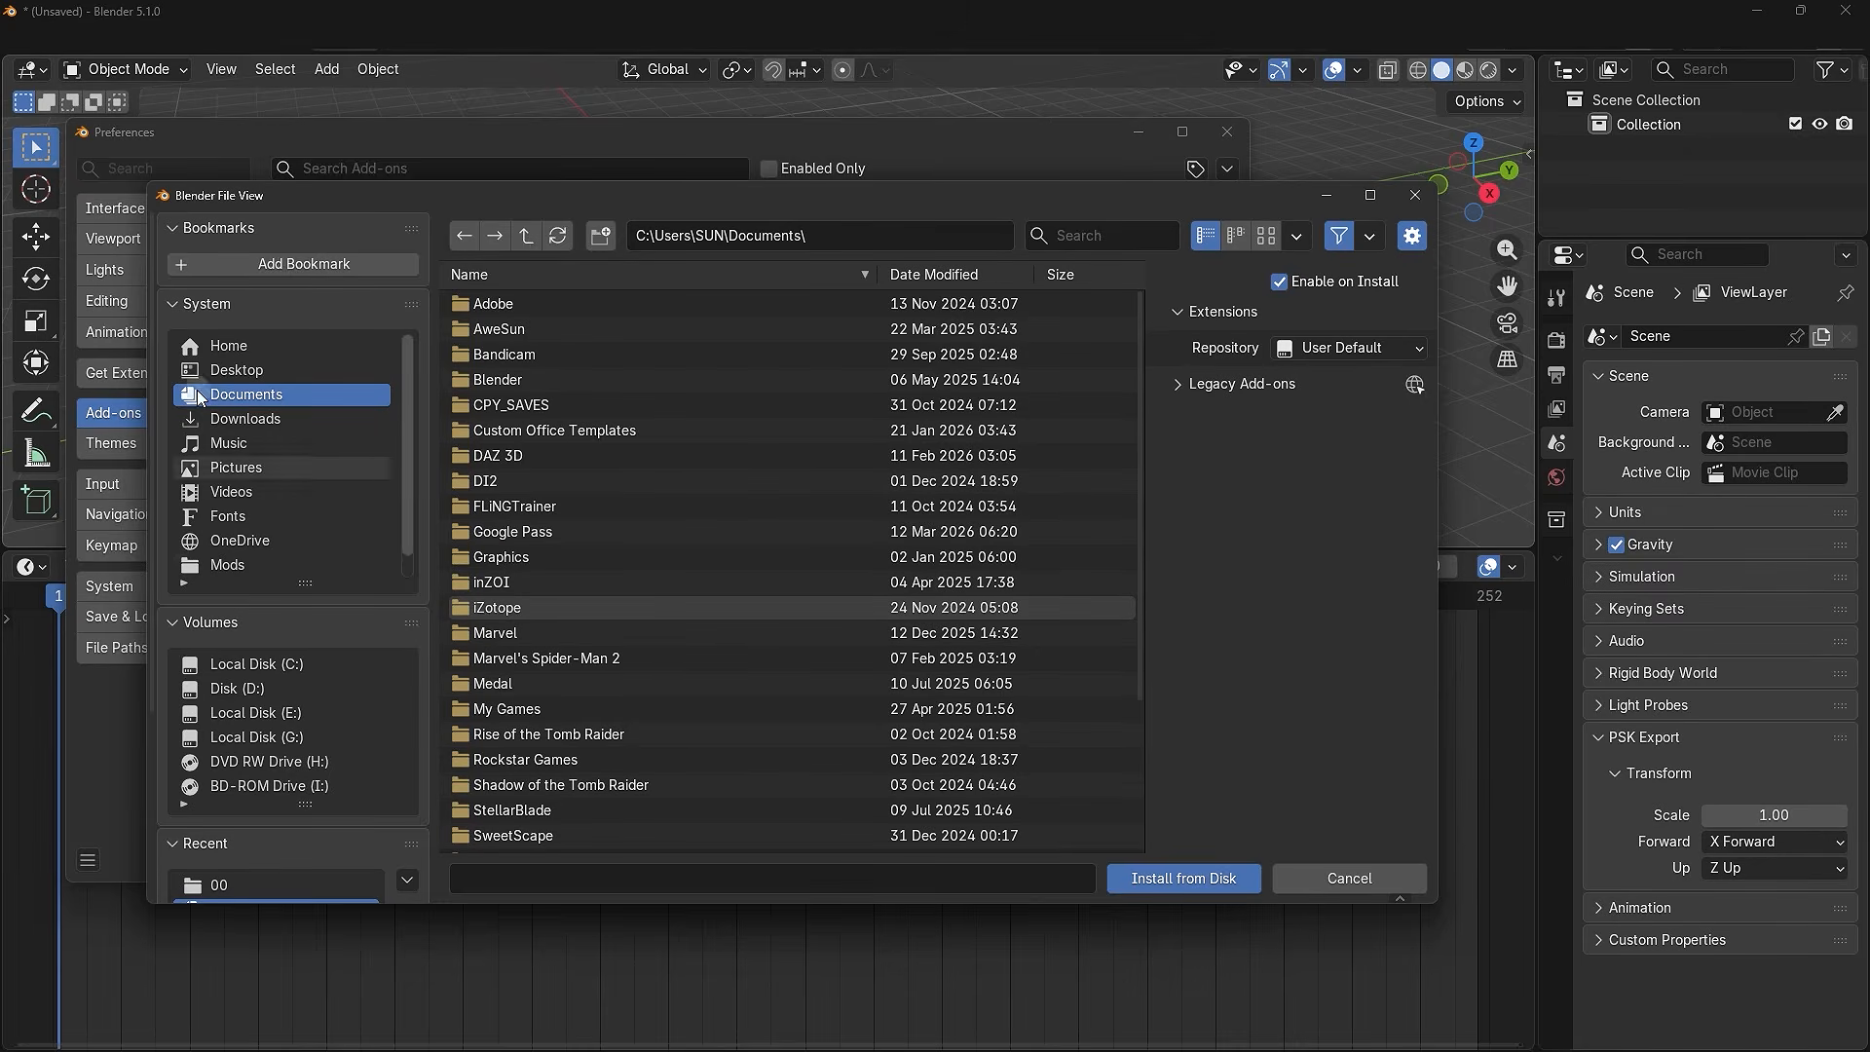
scroll(283, 545, "down", 1)
scroll(302, 647, "up", 1)
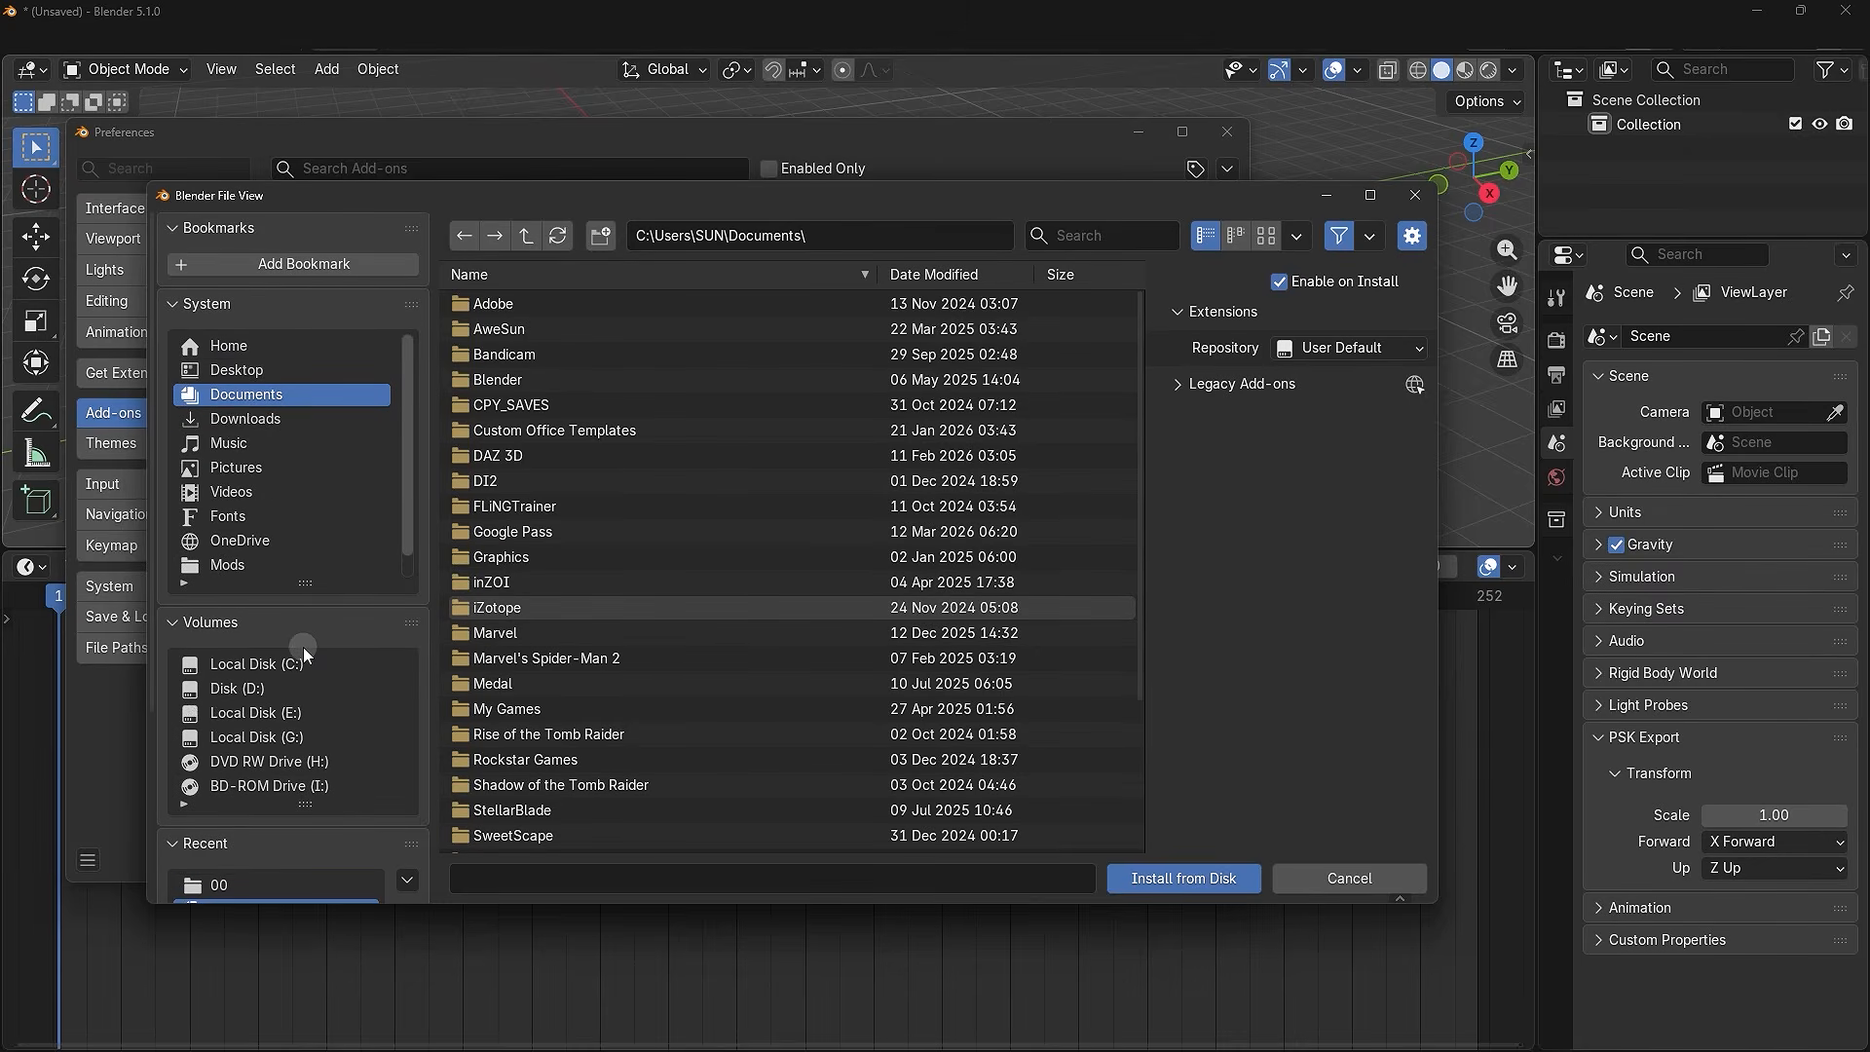
left_click(855, 235)
key("ctrl+a")
type("D:\\VideoGame Mods\\Resident Evil Modding\\RE_Adds")
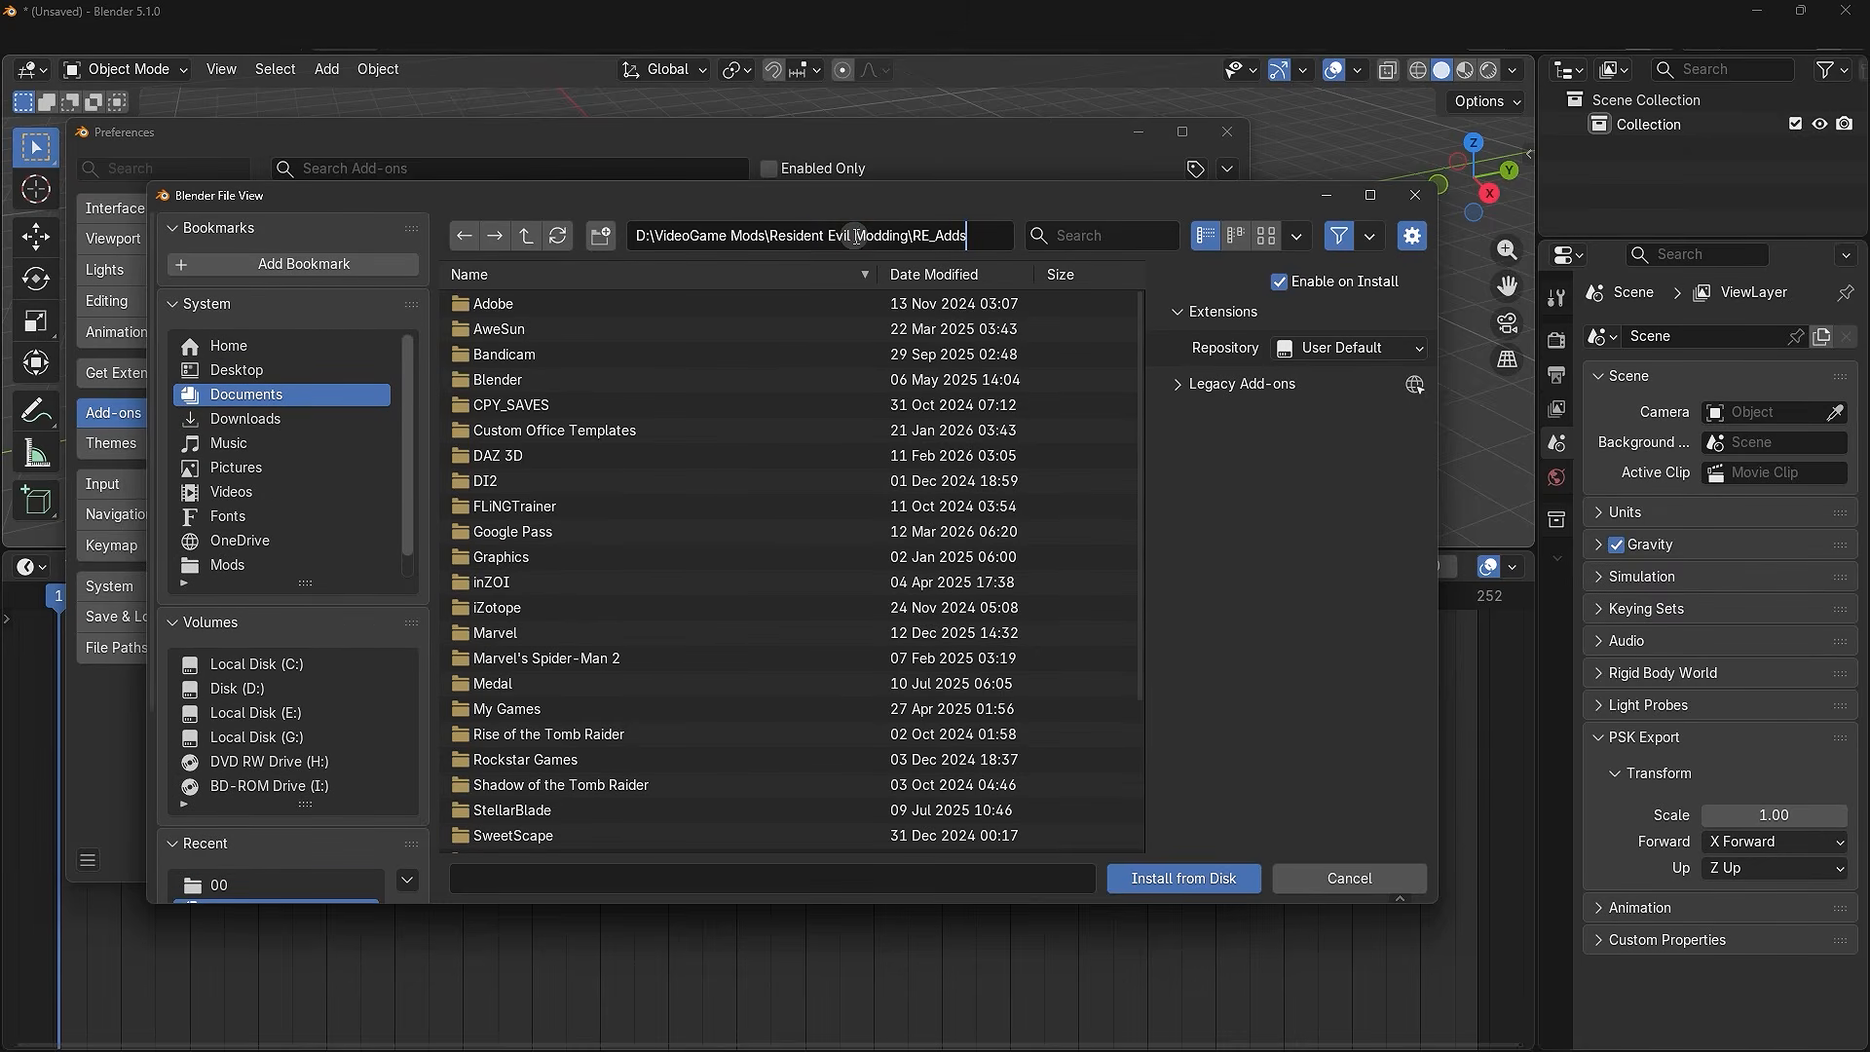
key("Return")
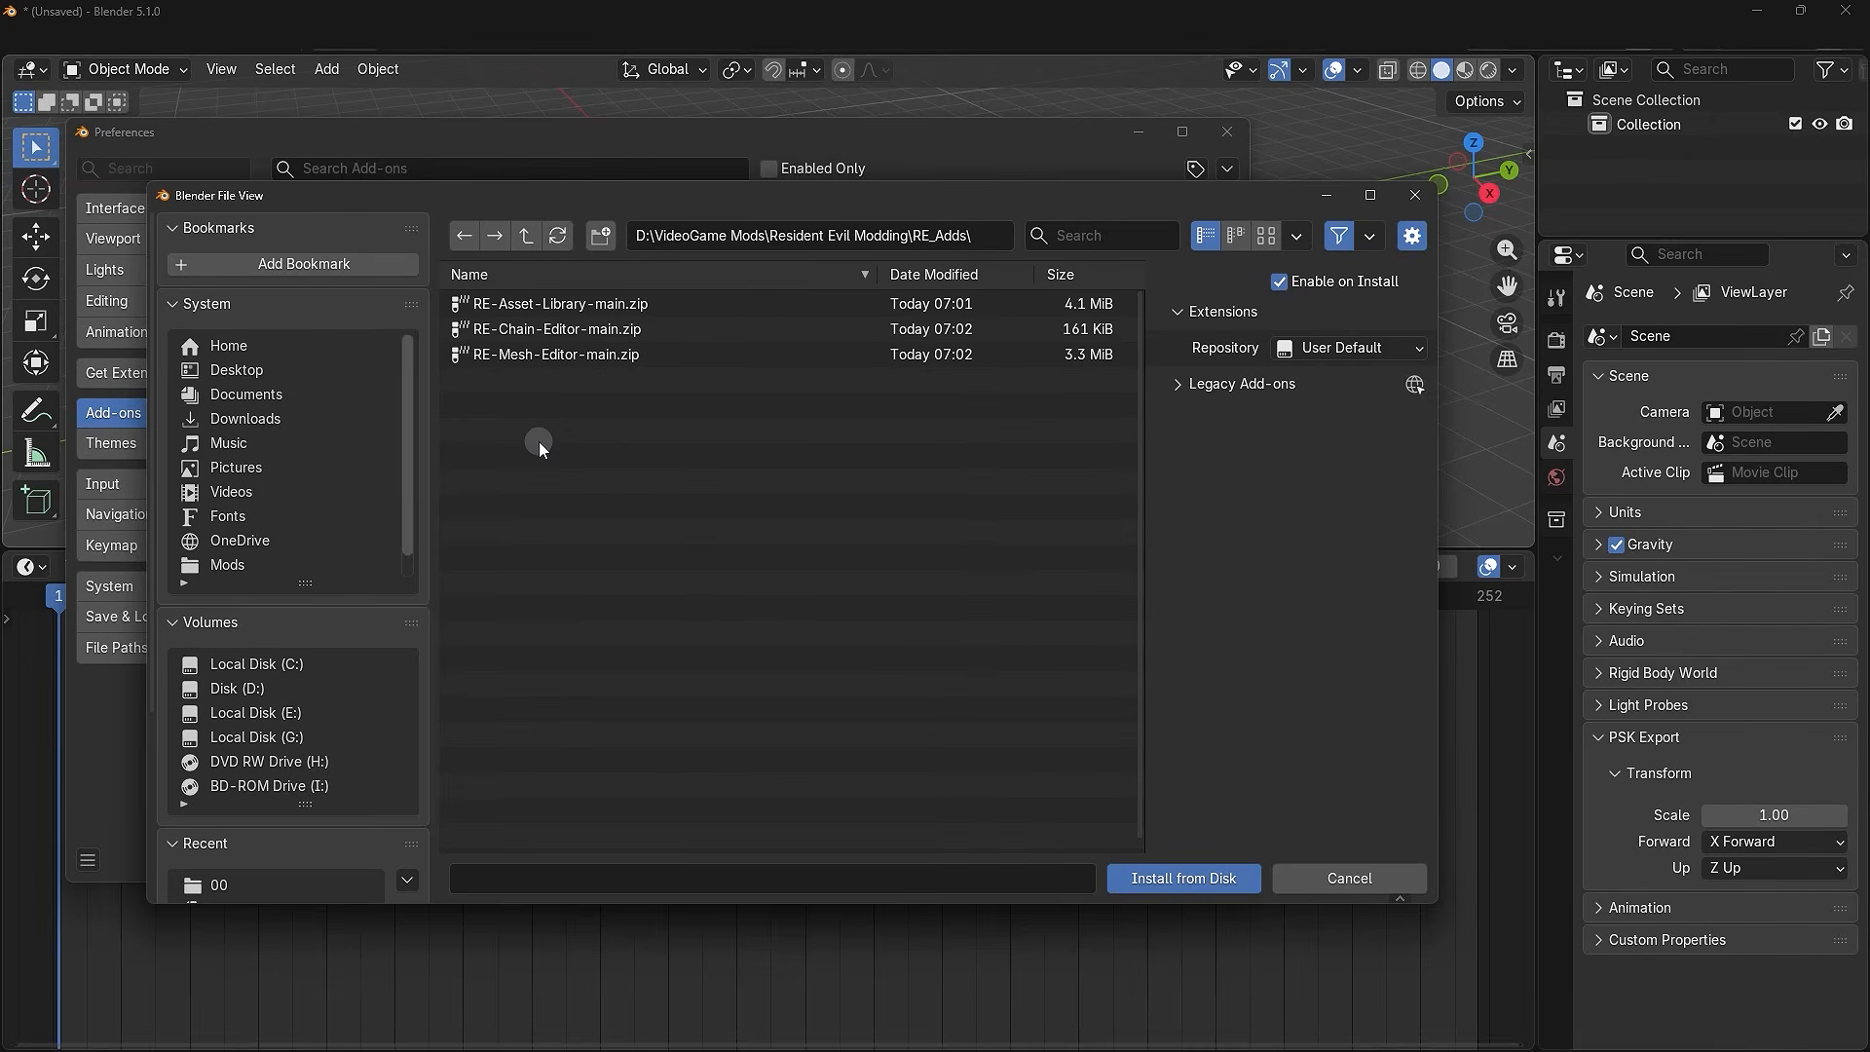
- Install the RE-Asset-Library, RE-Chain-Editor and RE-Mesh-Editor ZIP files together and clear the add-on search filter
left_click_drag(572, 408, 641, 307)
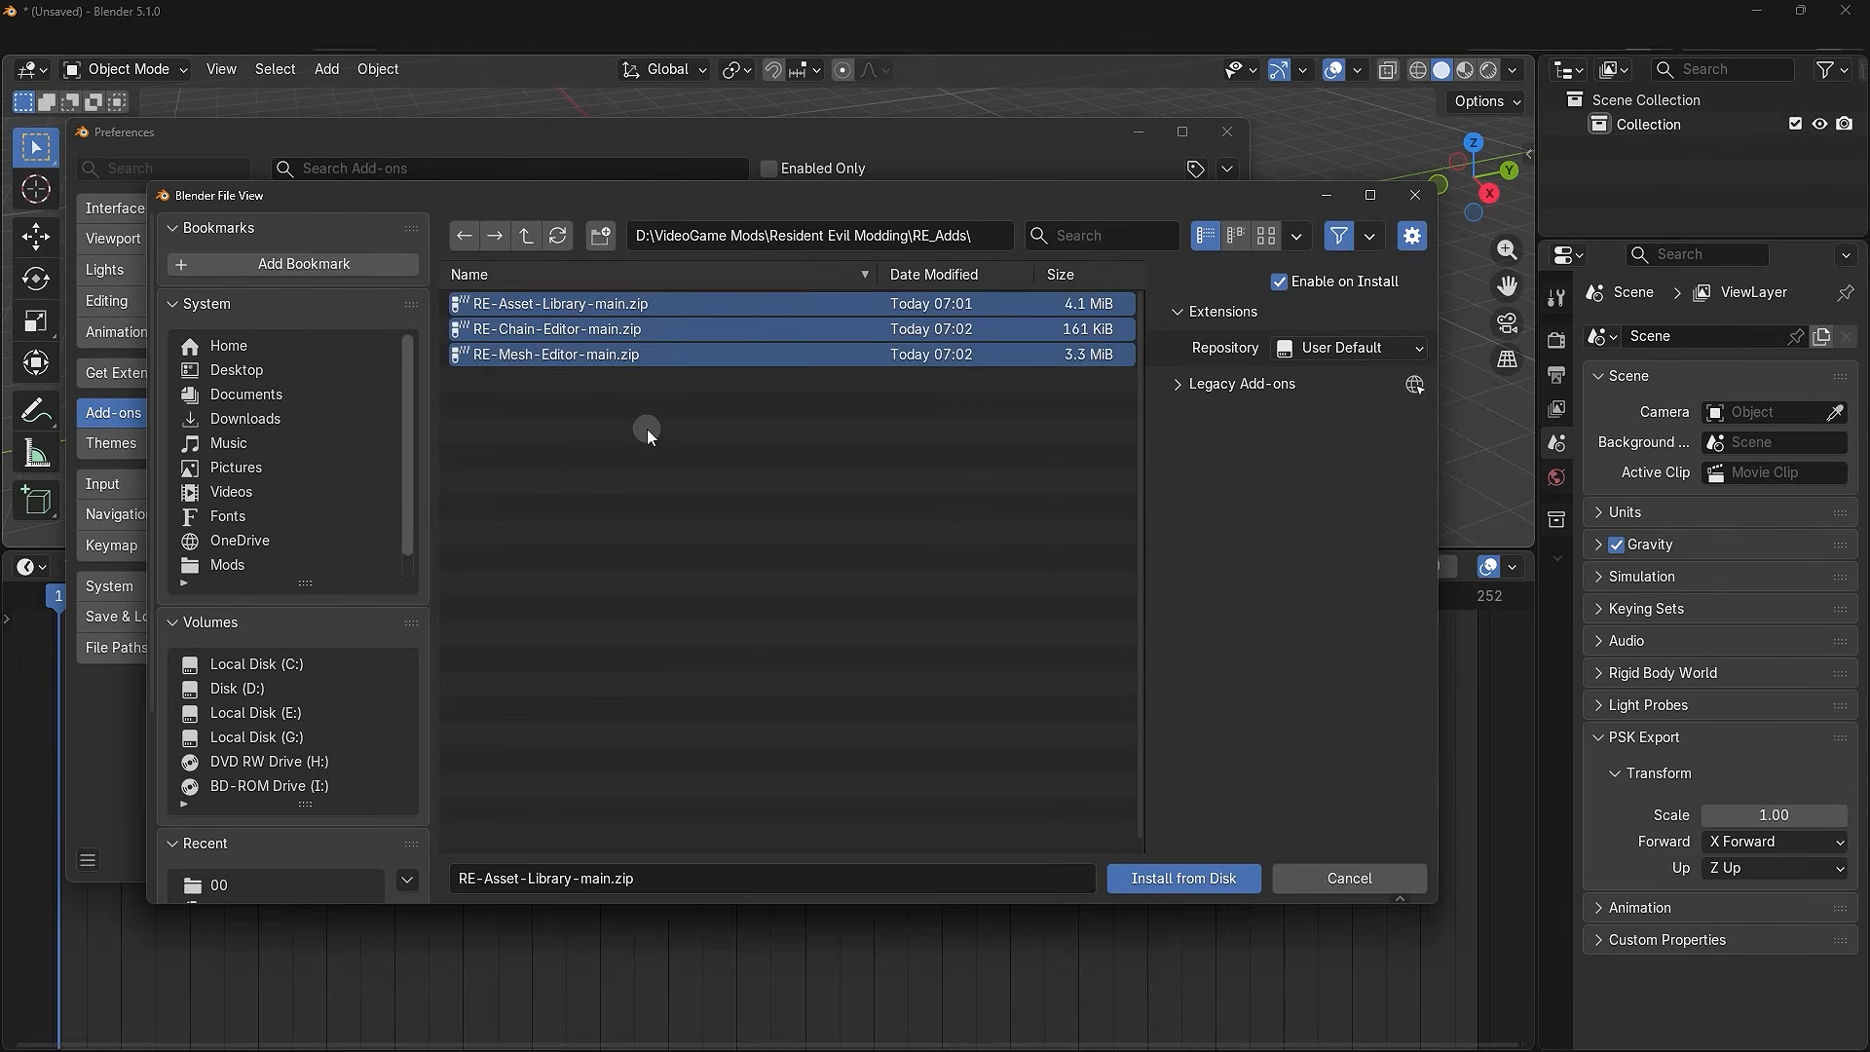
left_click(627, 356)
left_click_drag(547, 429, 628, 306)
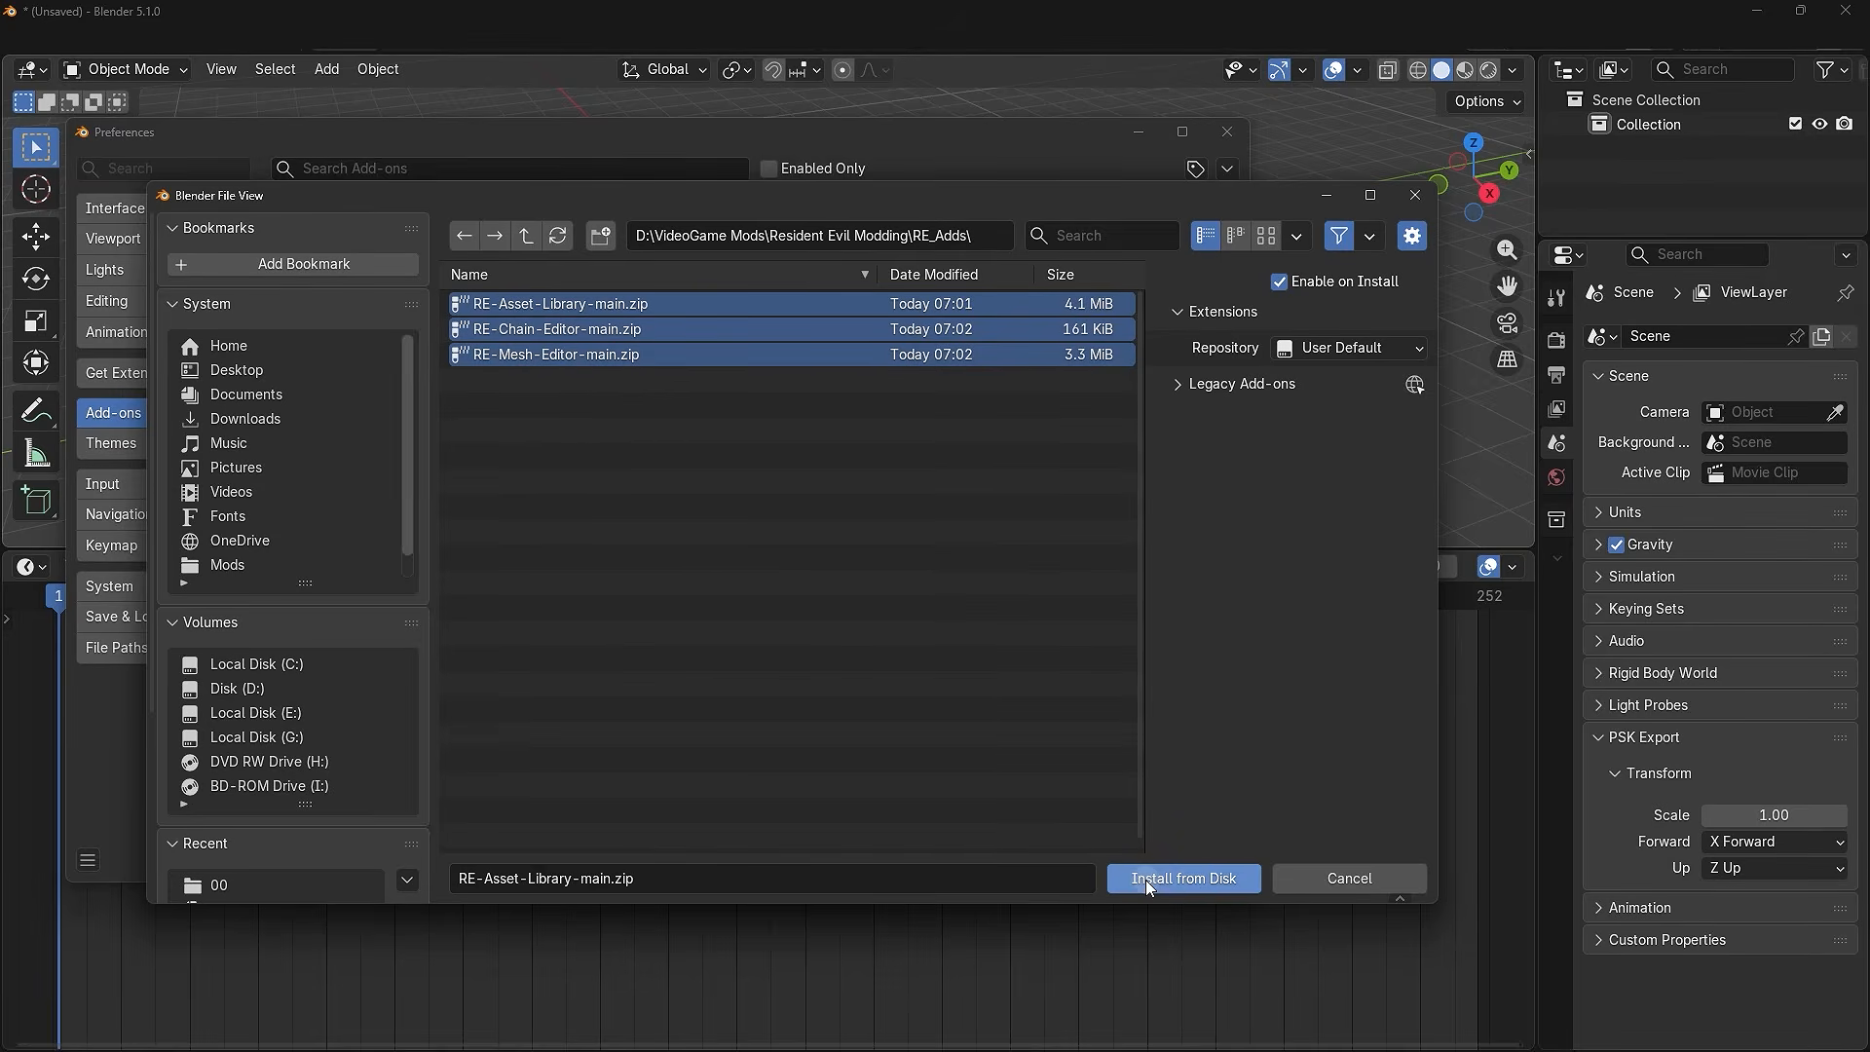
left_click(1177, 880)
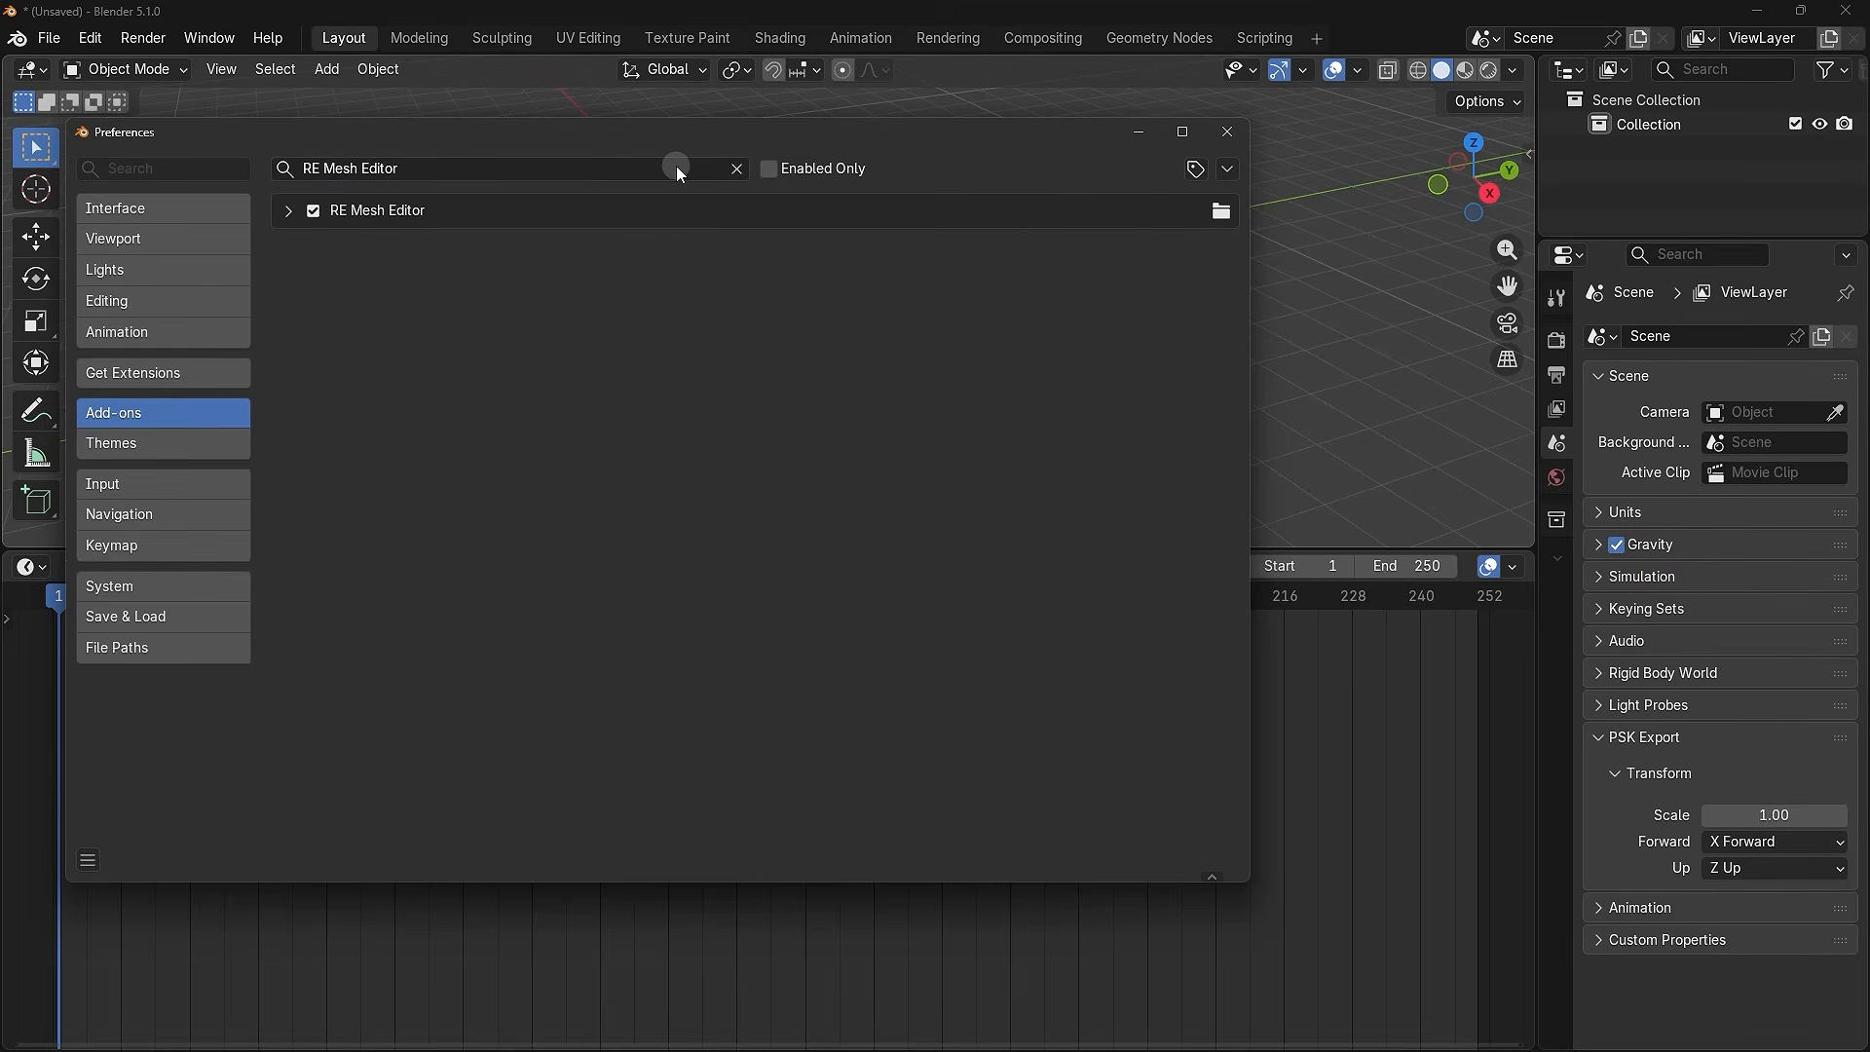
left_click(736, 170)
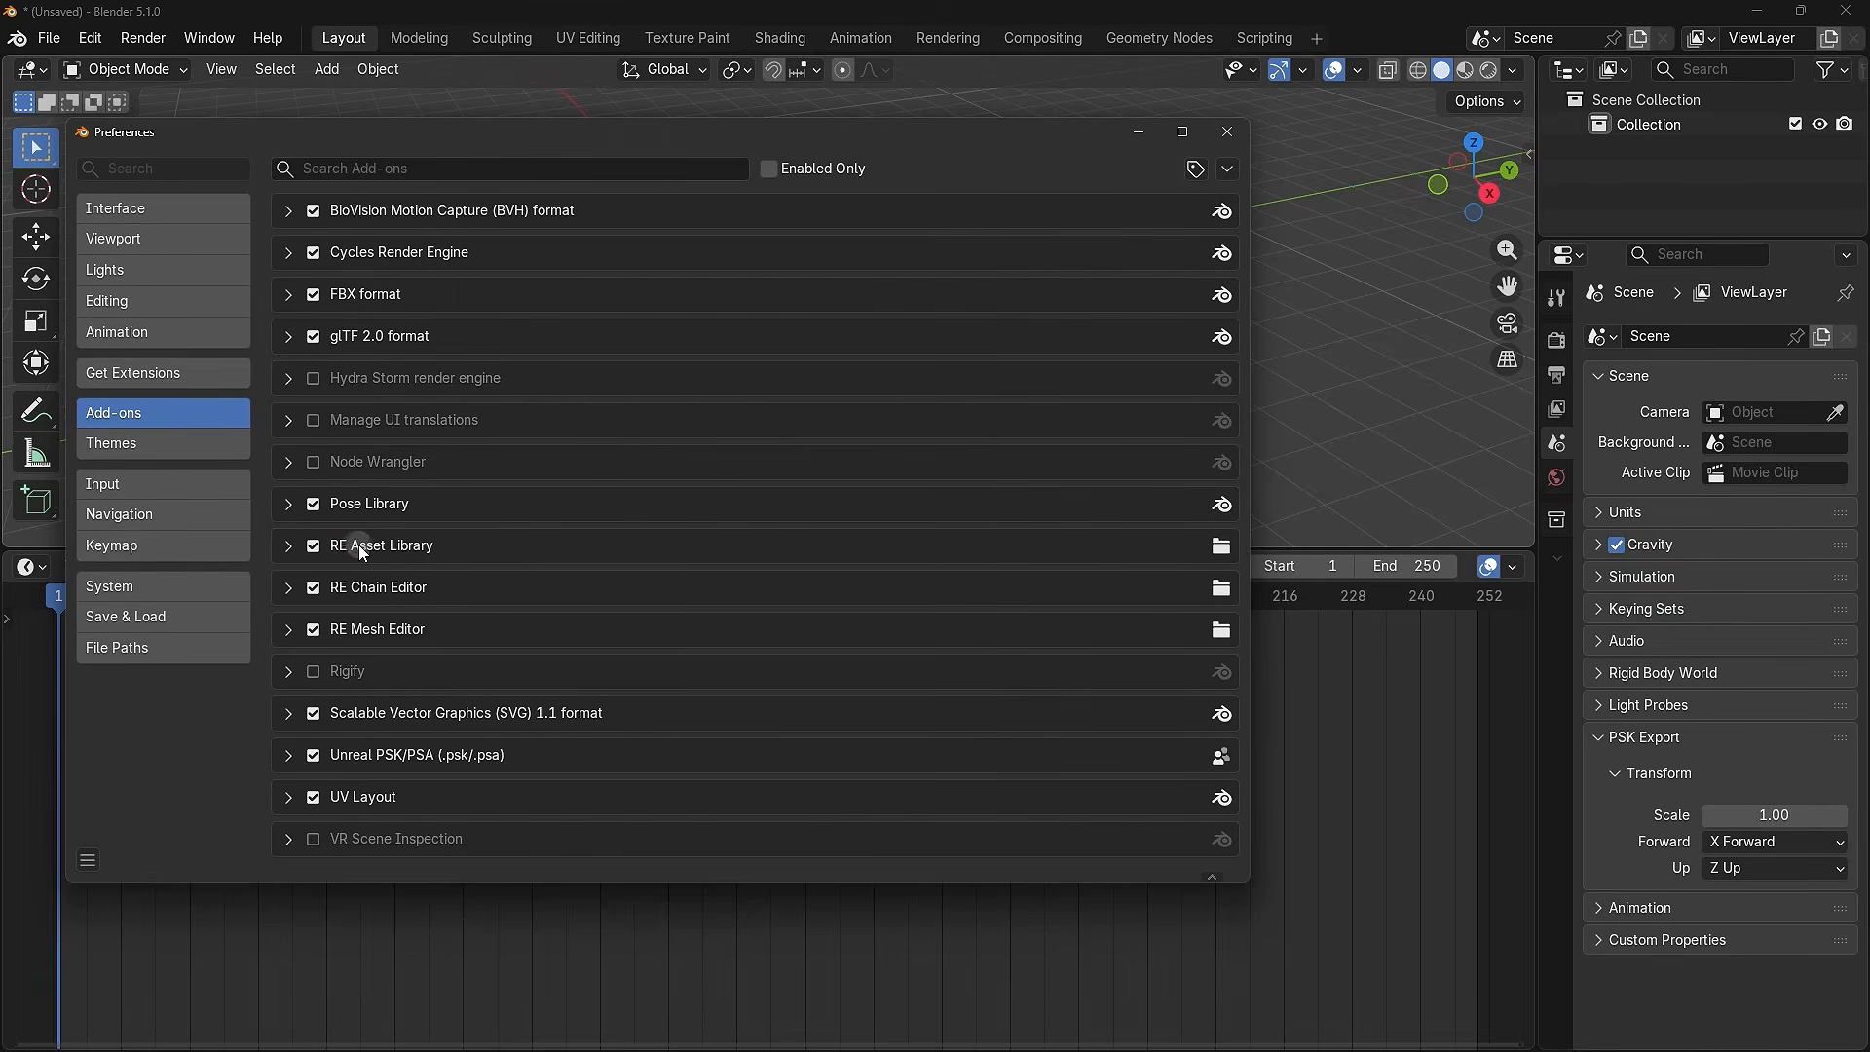
- Download the Resident Evil 9 library from the RE Asset Library add-on's preferences and check the download progress in the console
left_click(289, 543)
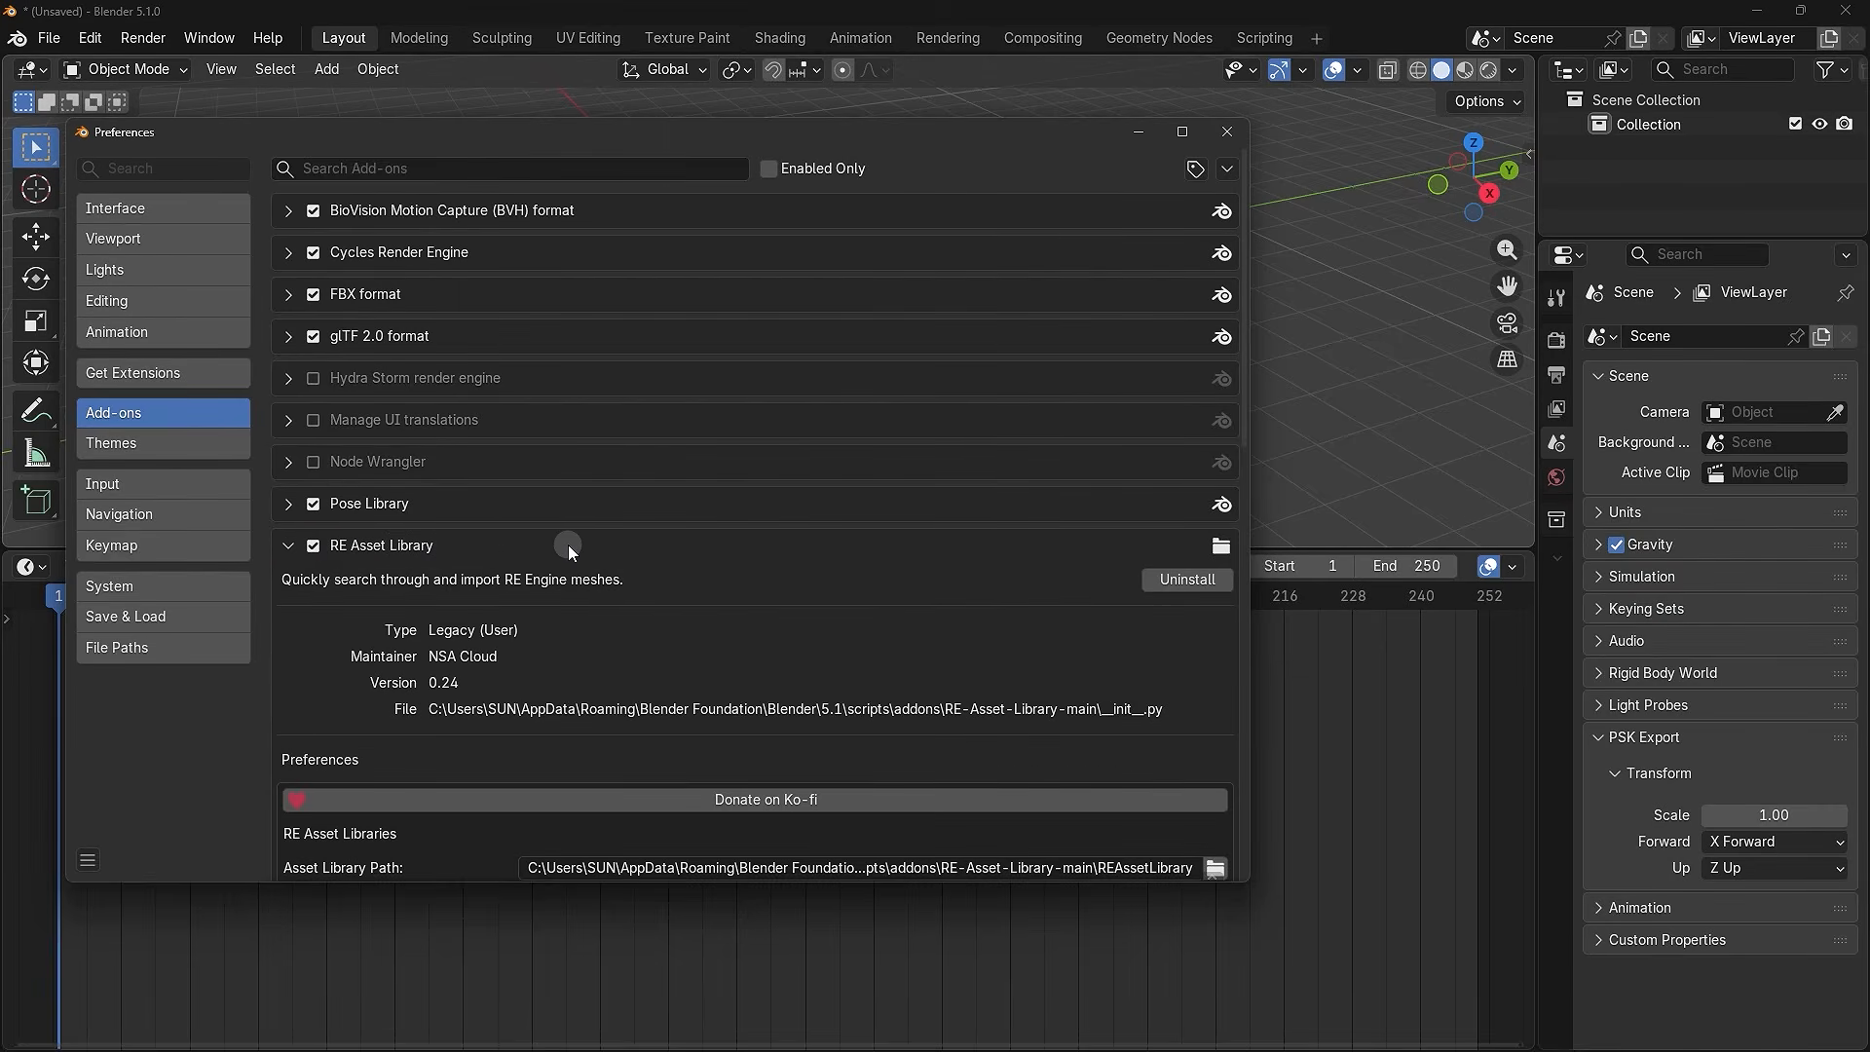
scroll(569, 545, "down", 6)
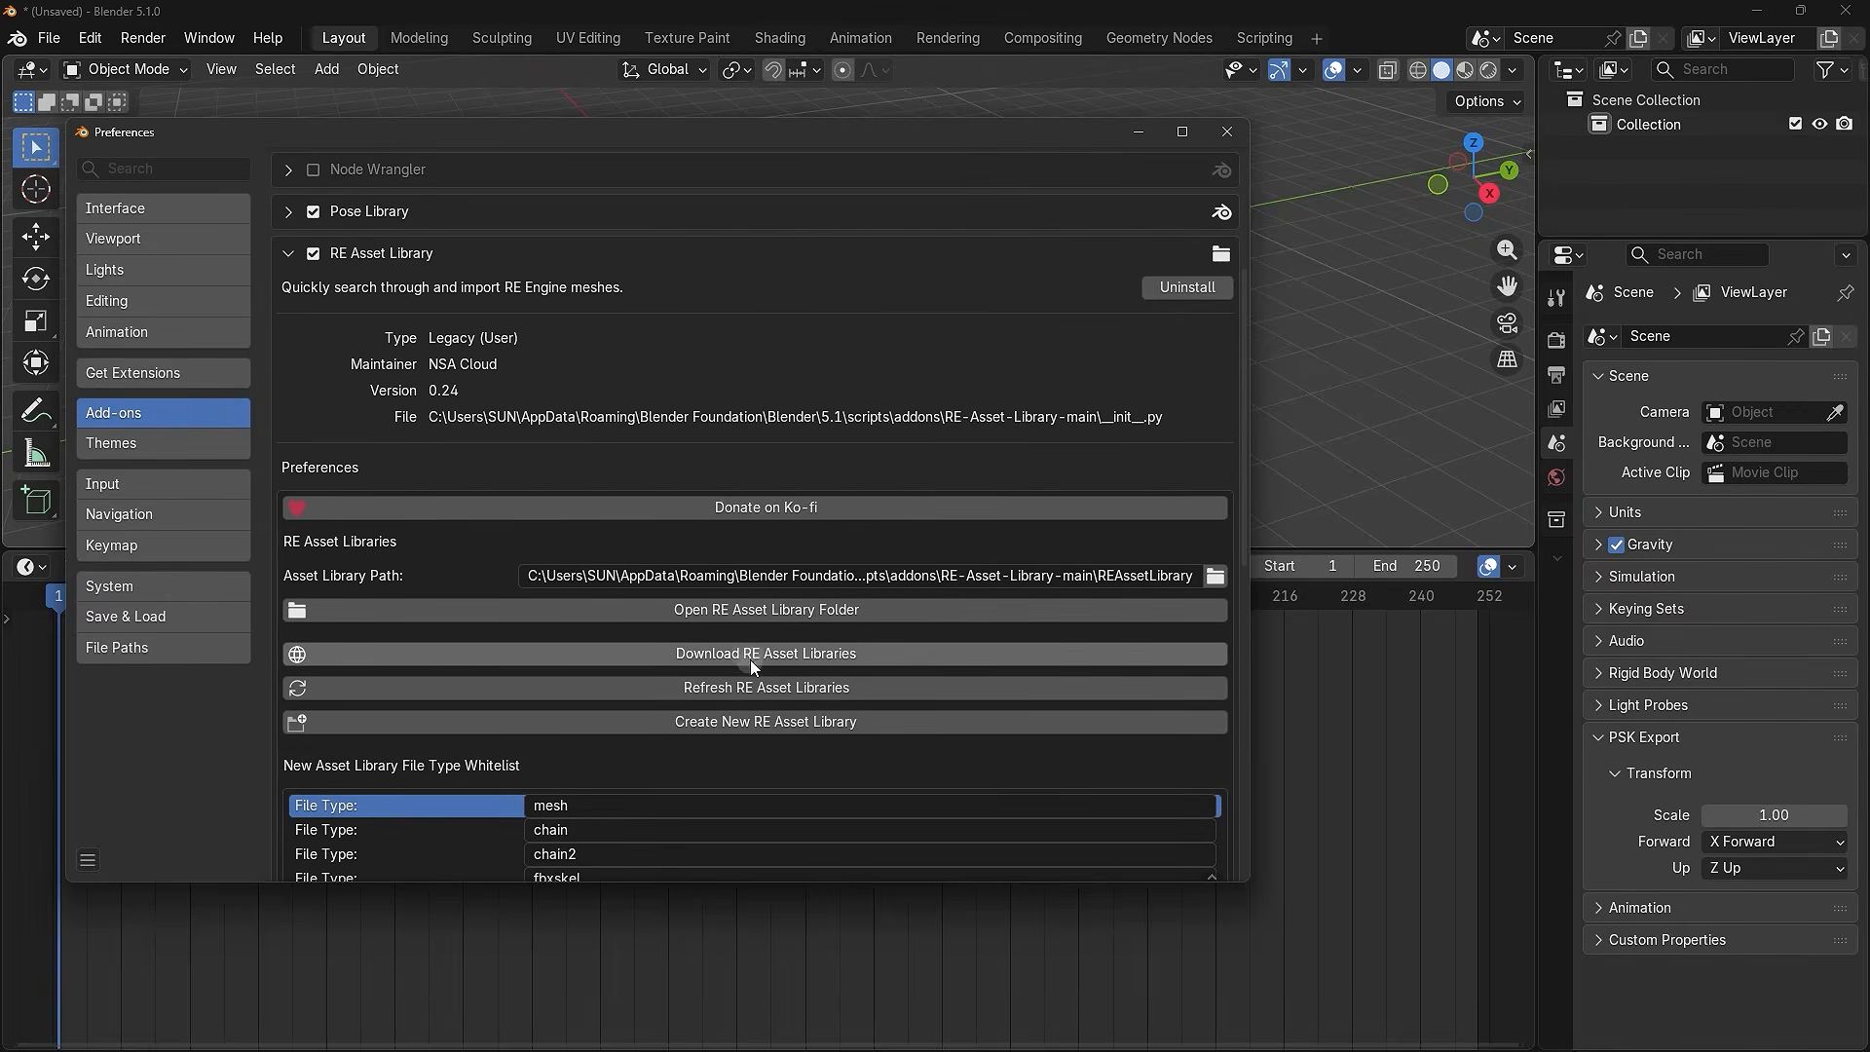
left_click(828, 661)
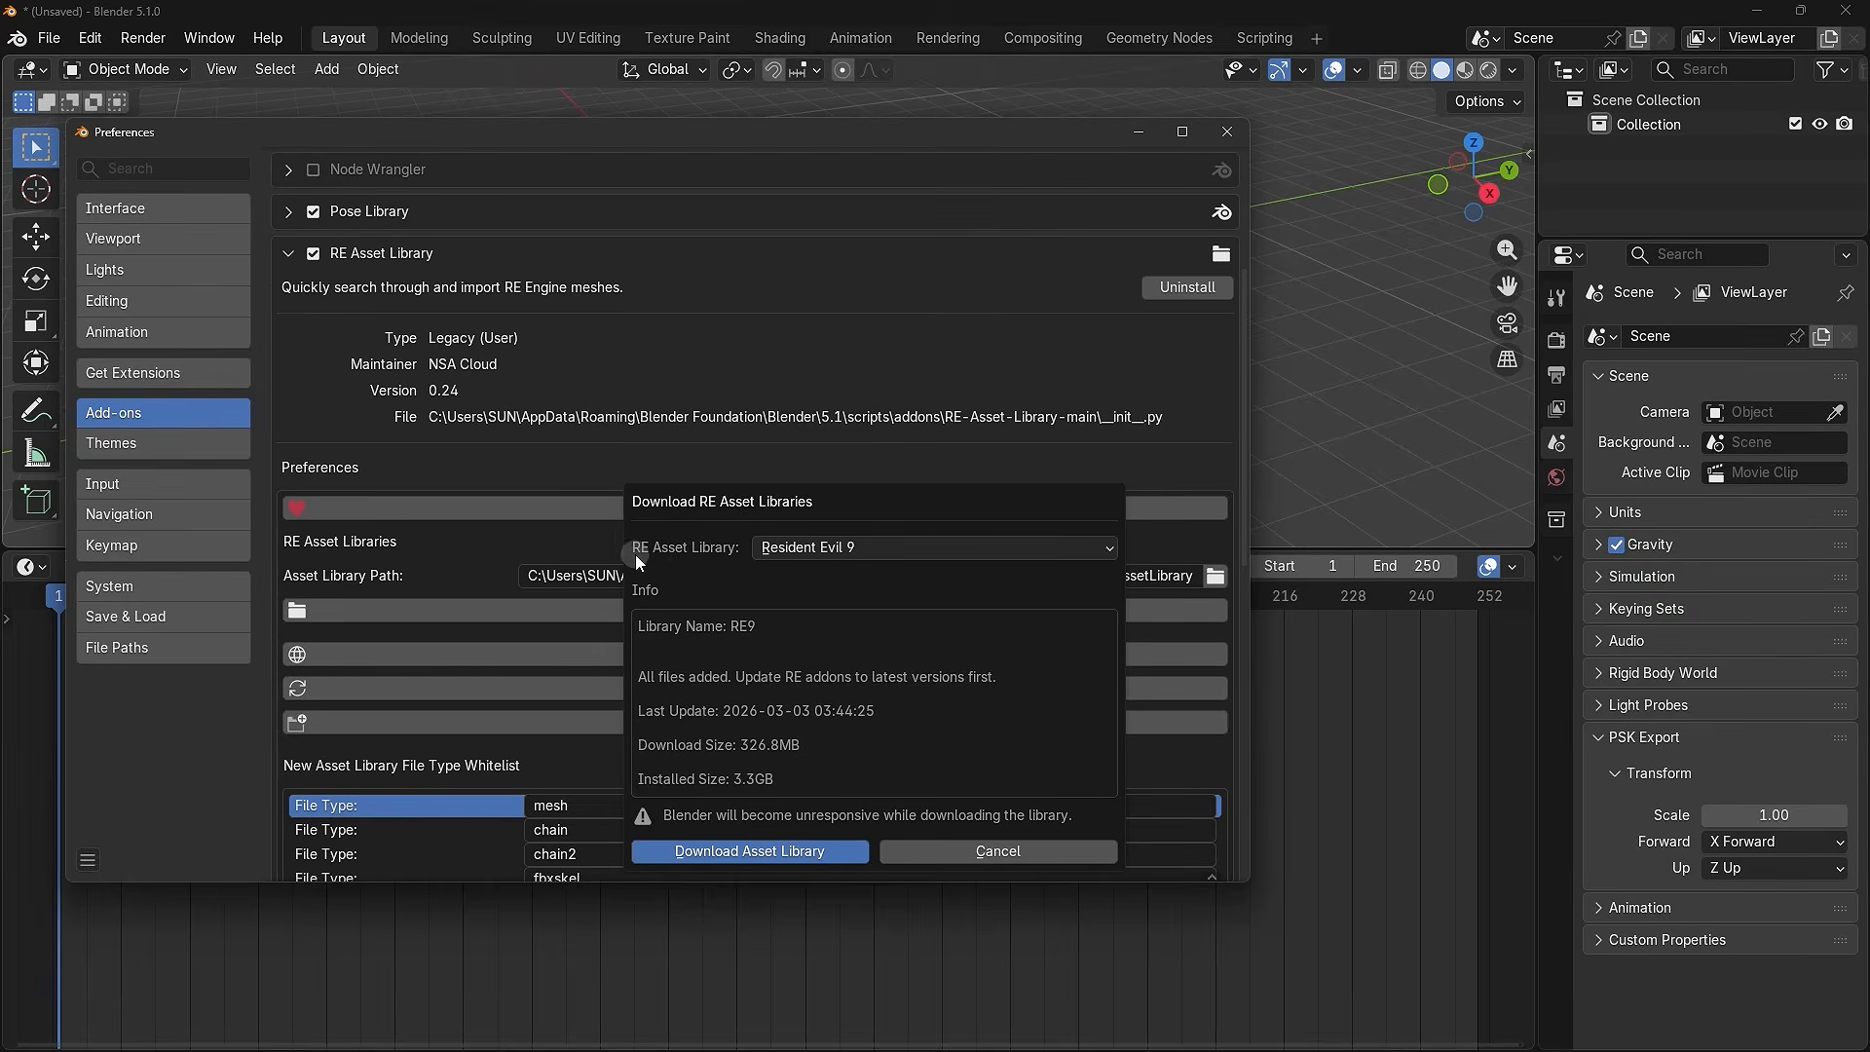
left_click(826, 547)
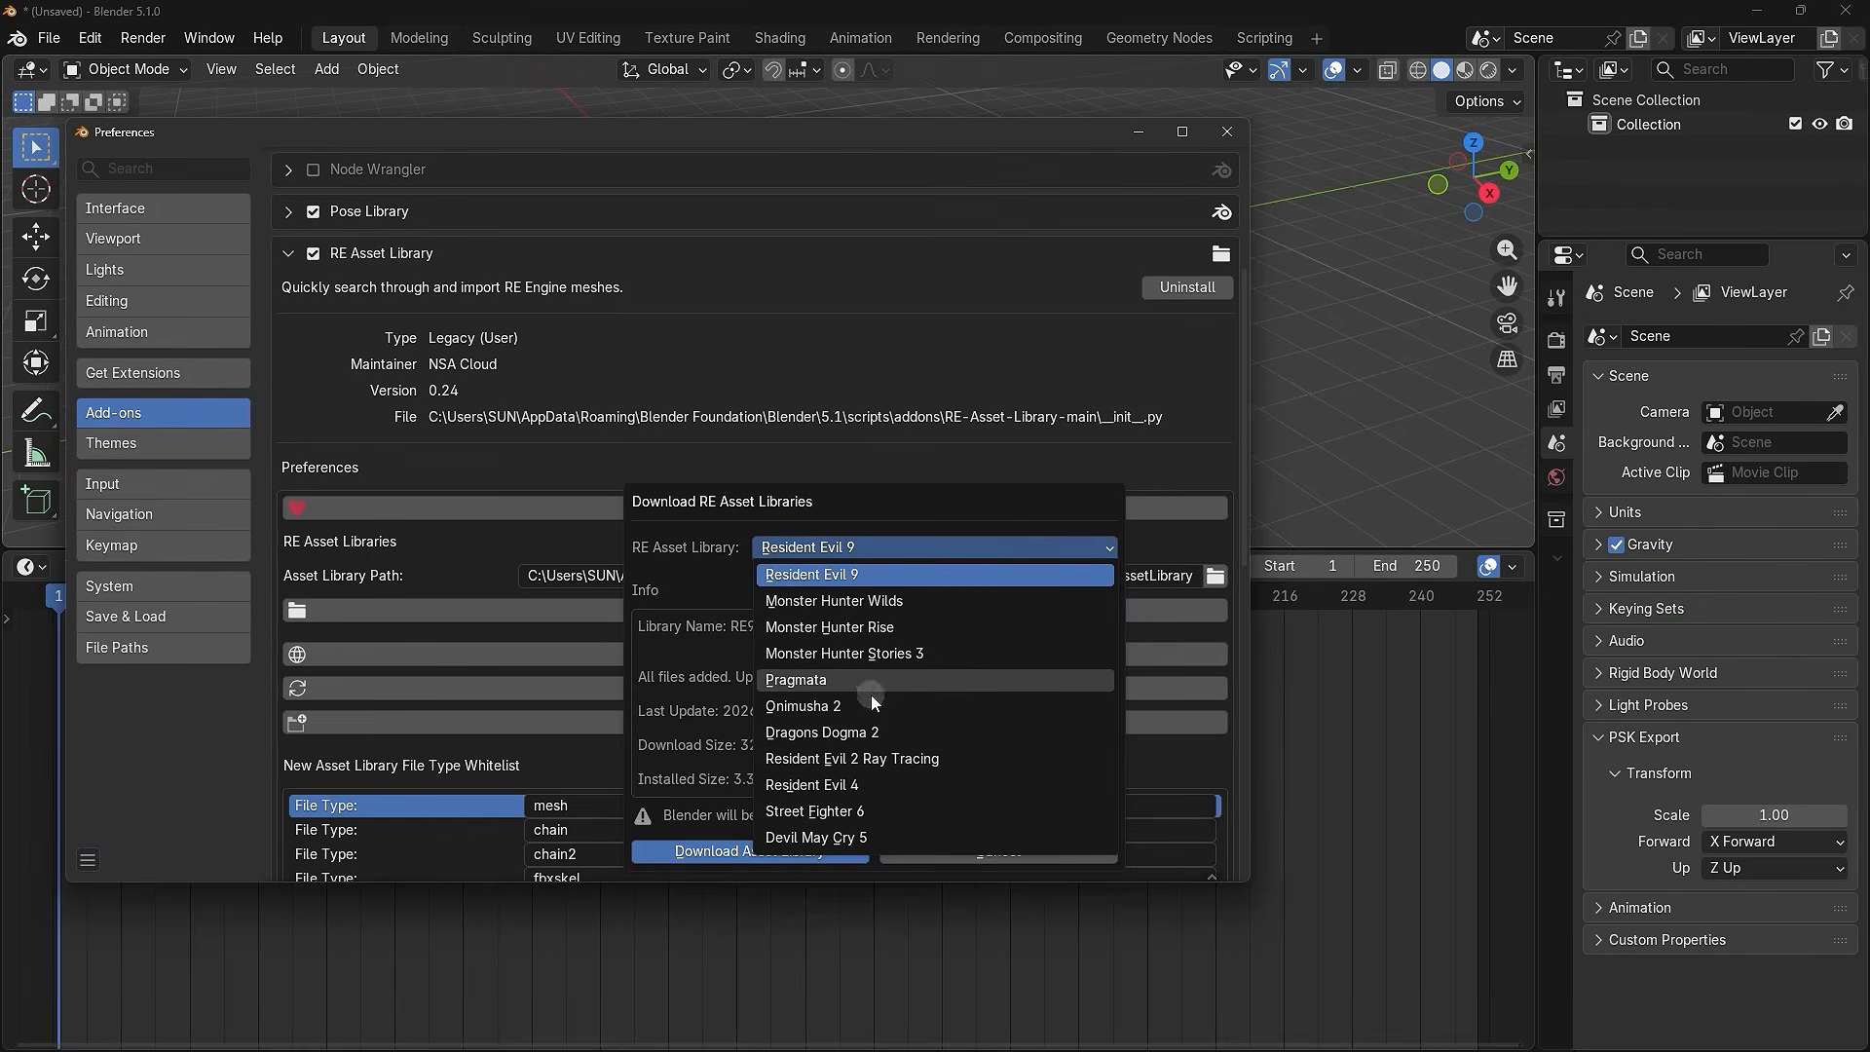
left_click(852, 575)
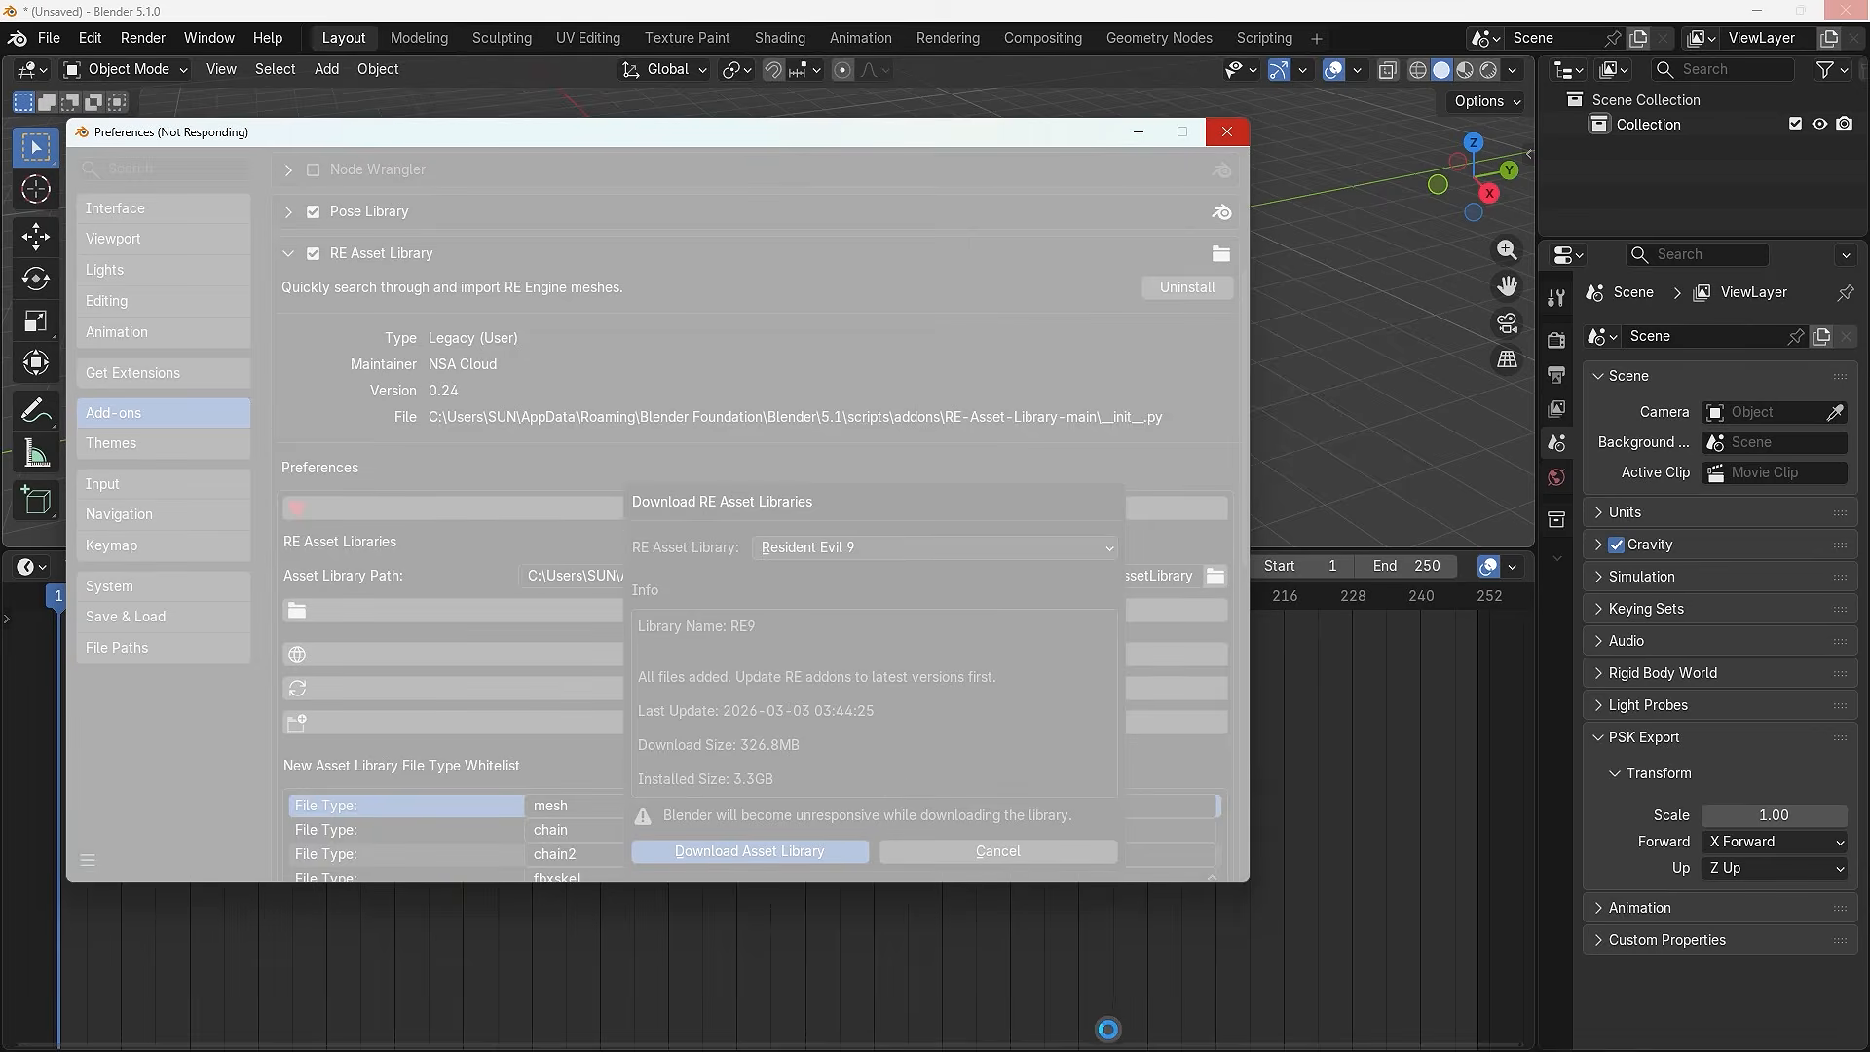
mouse_move(1111, 1041)
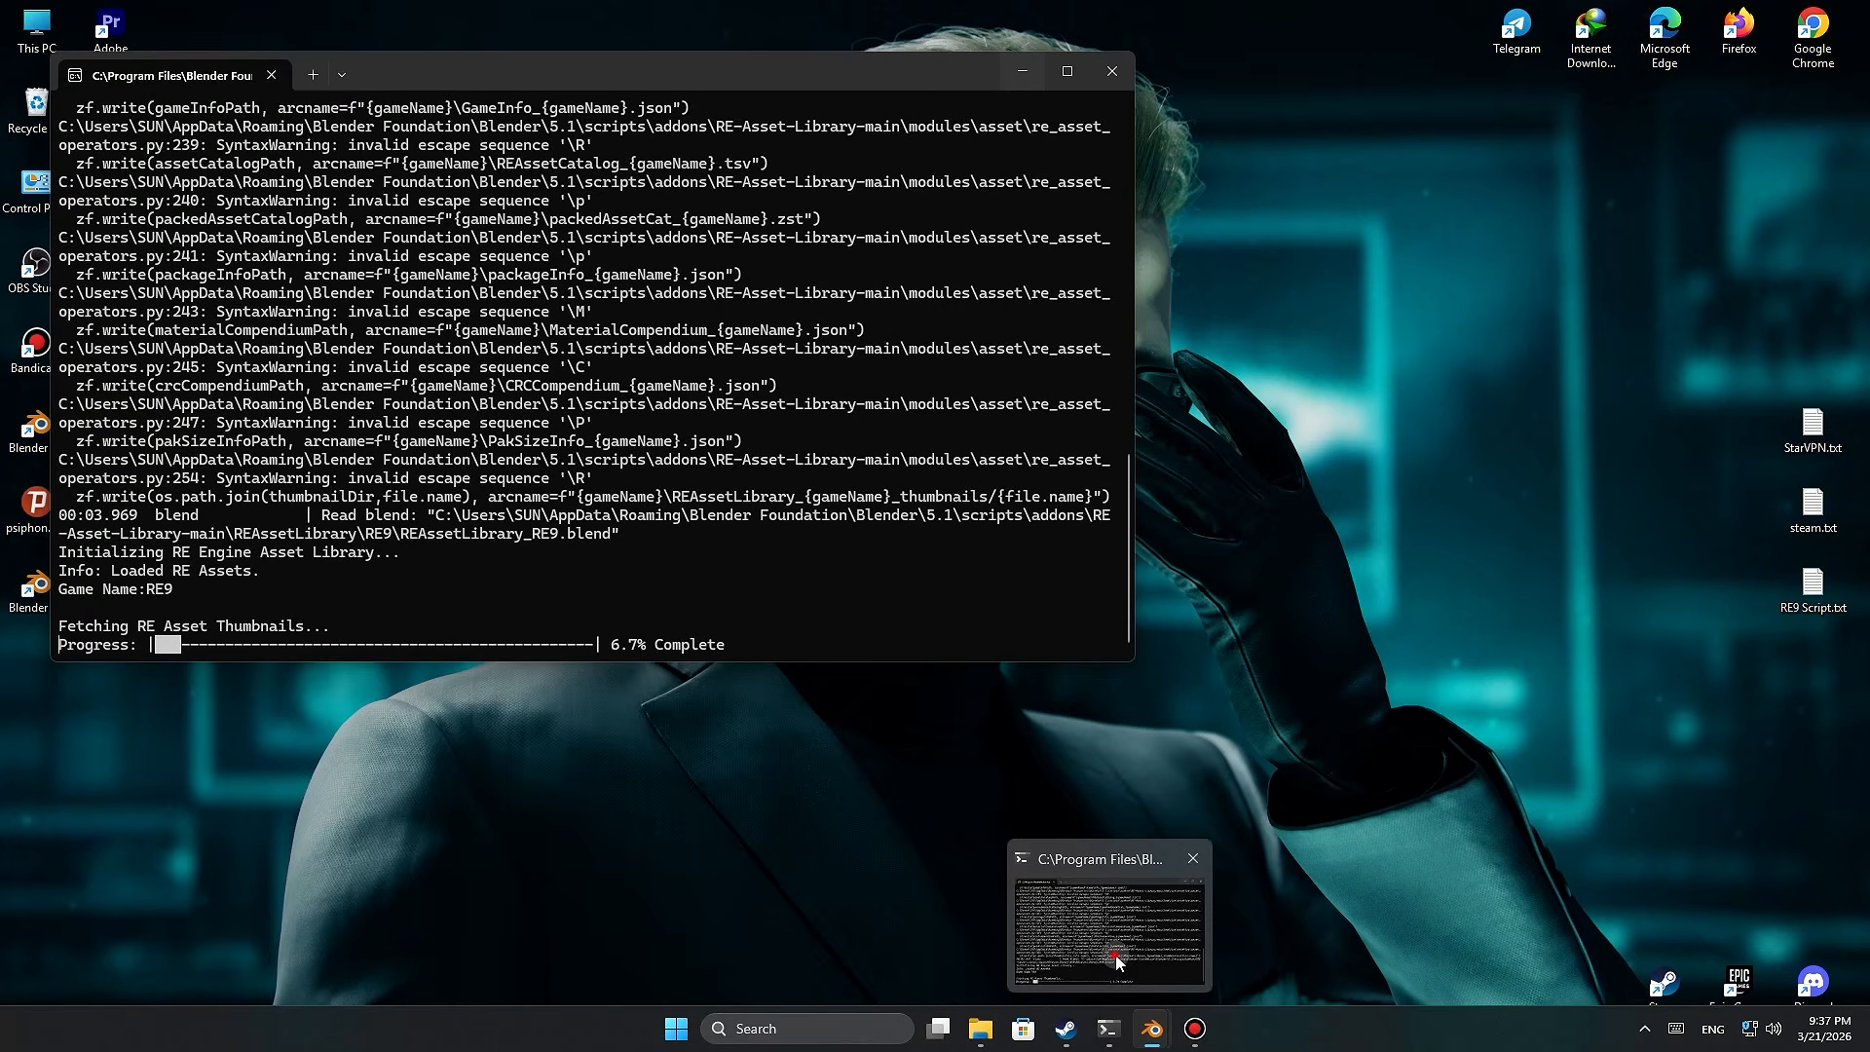
- Return to Blender's preferences, review the RE Asset Library add-on's settings, collapse its details and close the preferences
left_click(1114, 955)
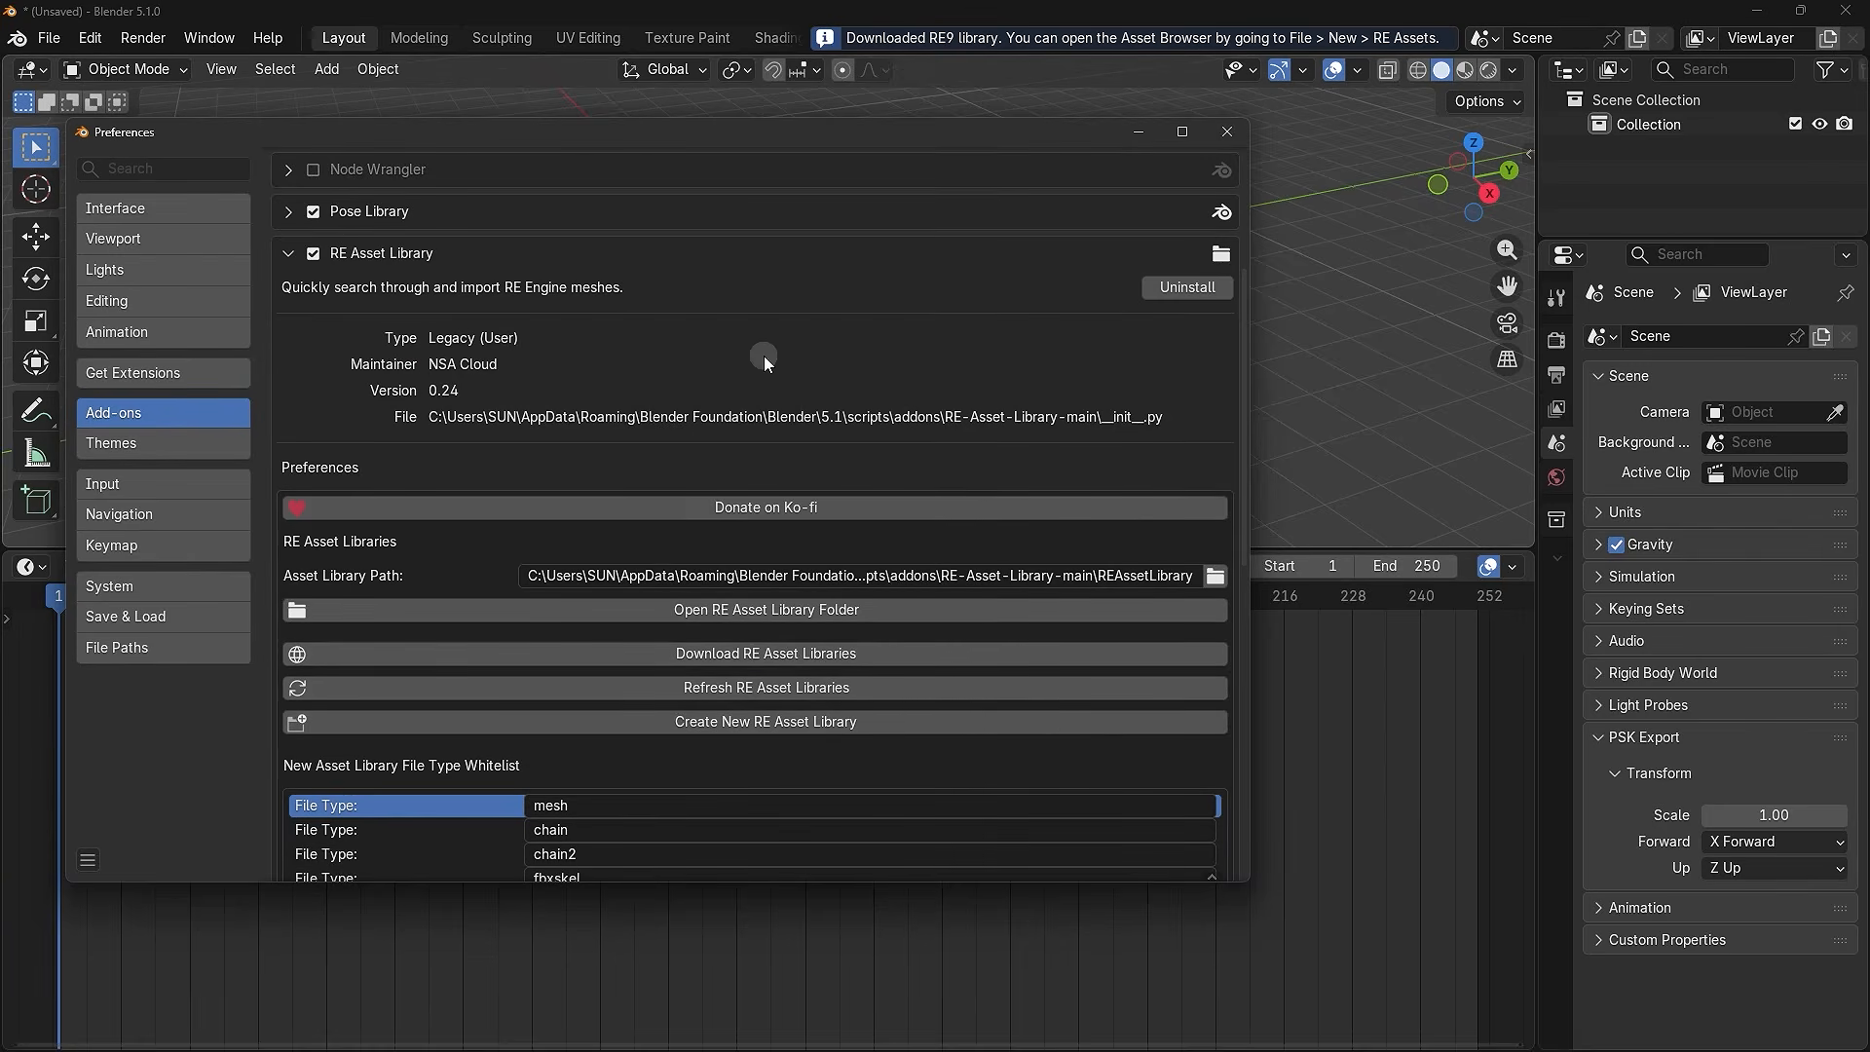
scroll(661, 419, "down", 8)
scroll(657, 423, "up", 9)
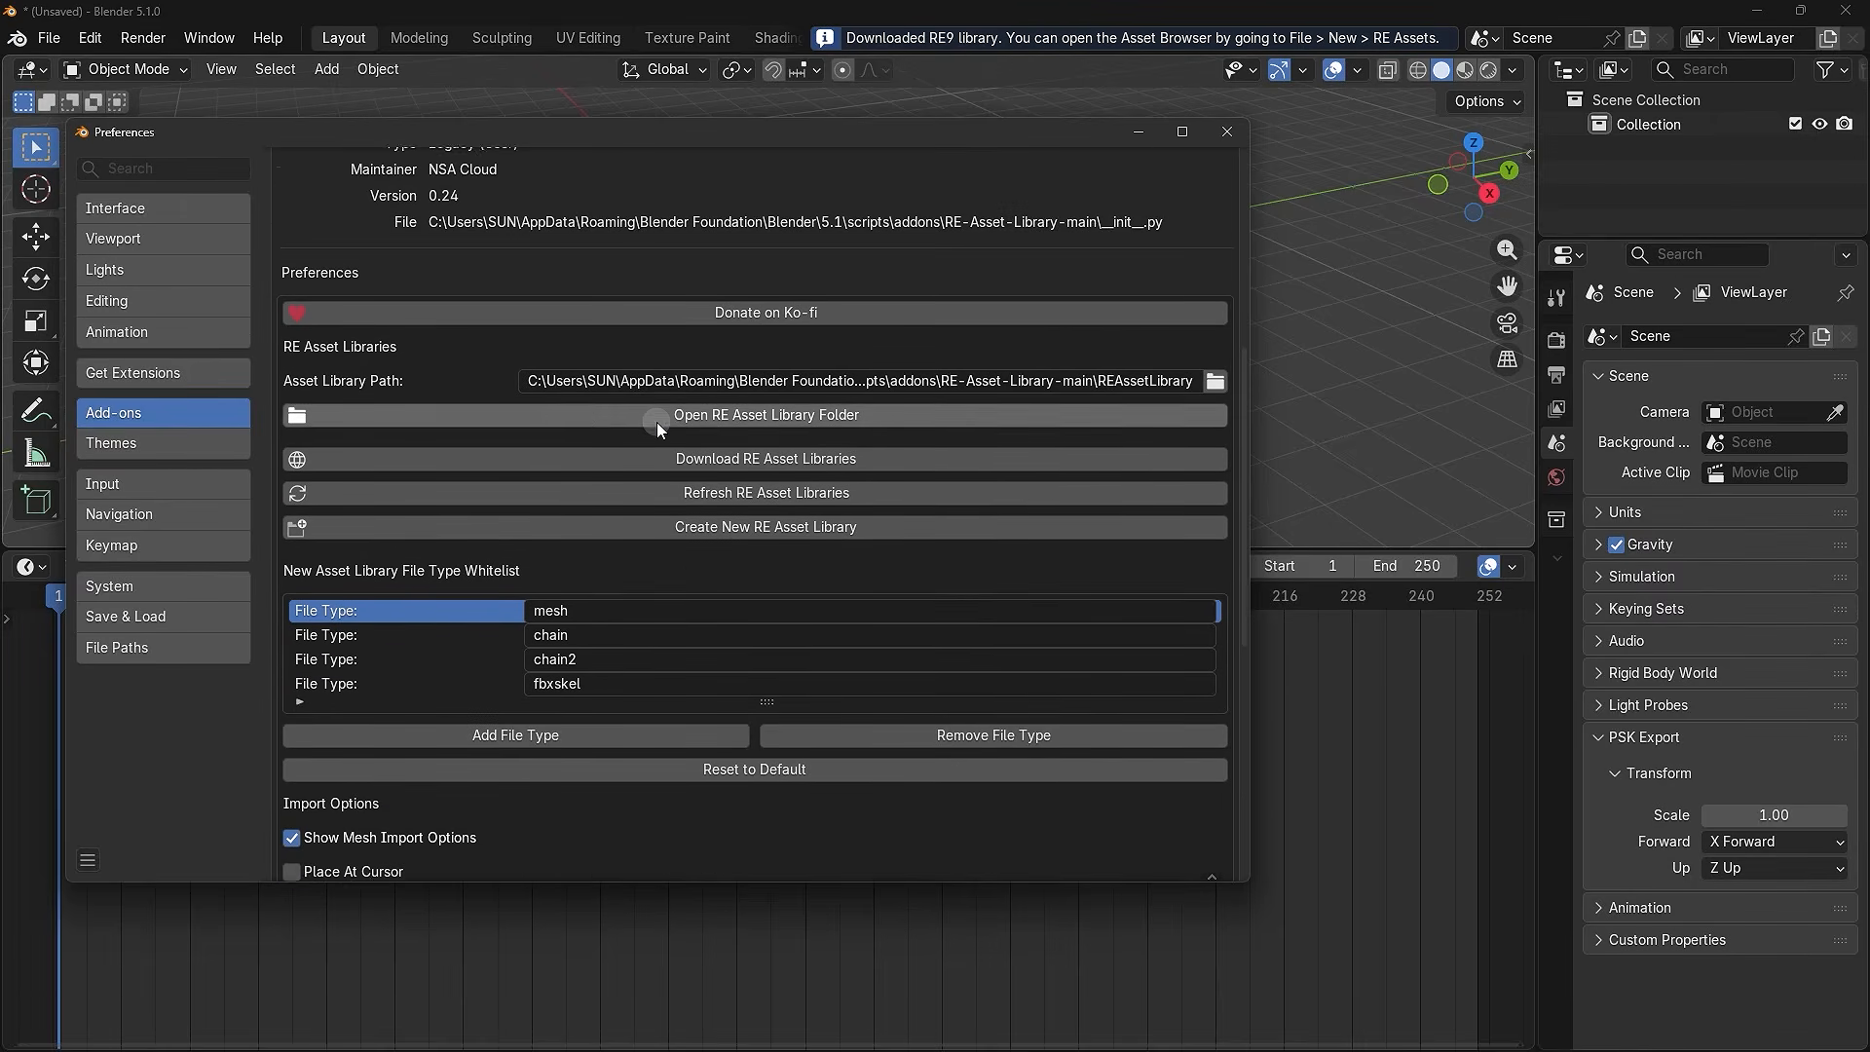
scroll(539, 487, "up", 2)
left_click(289, 402)
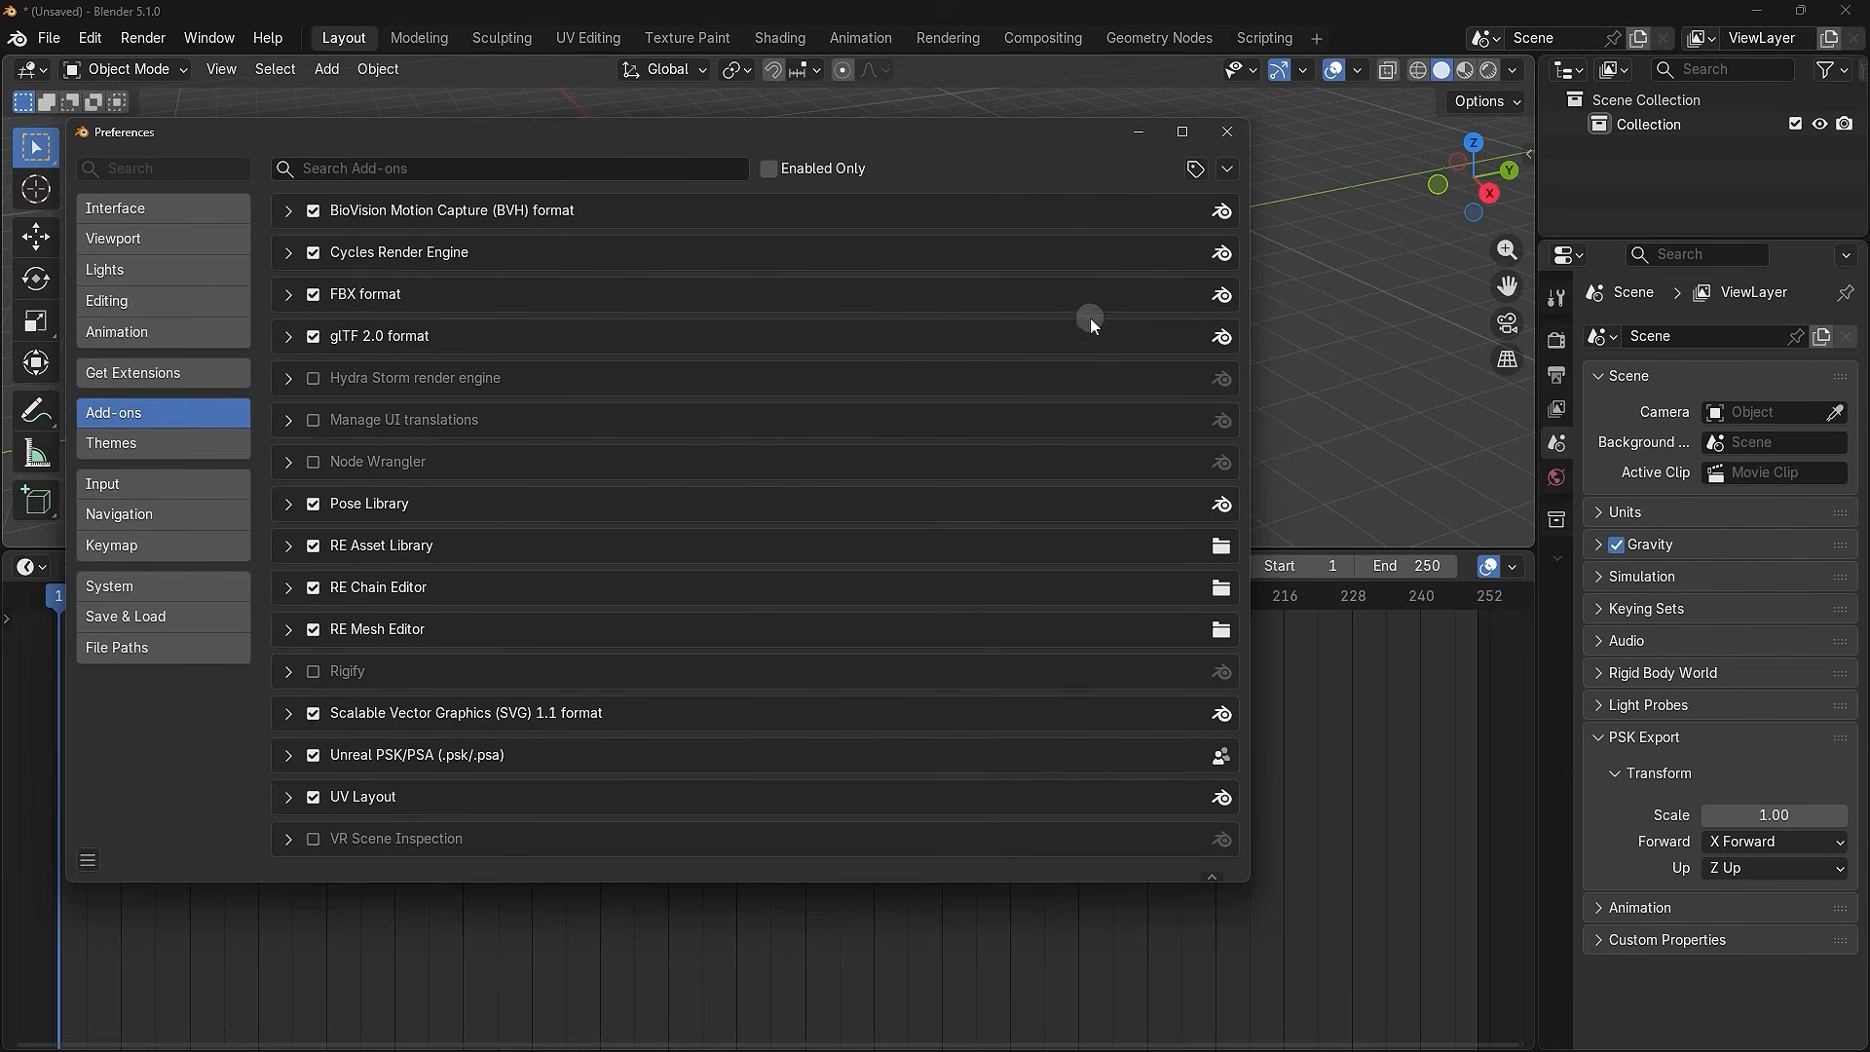
left_click(1225, 140)
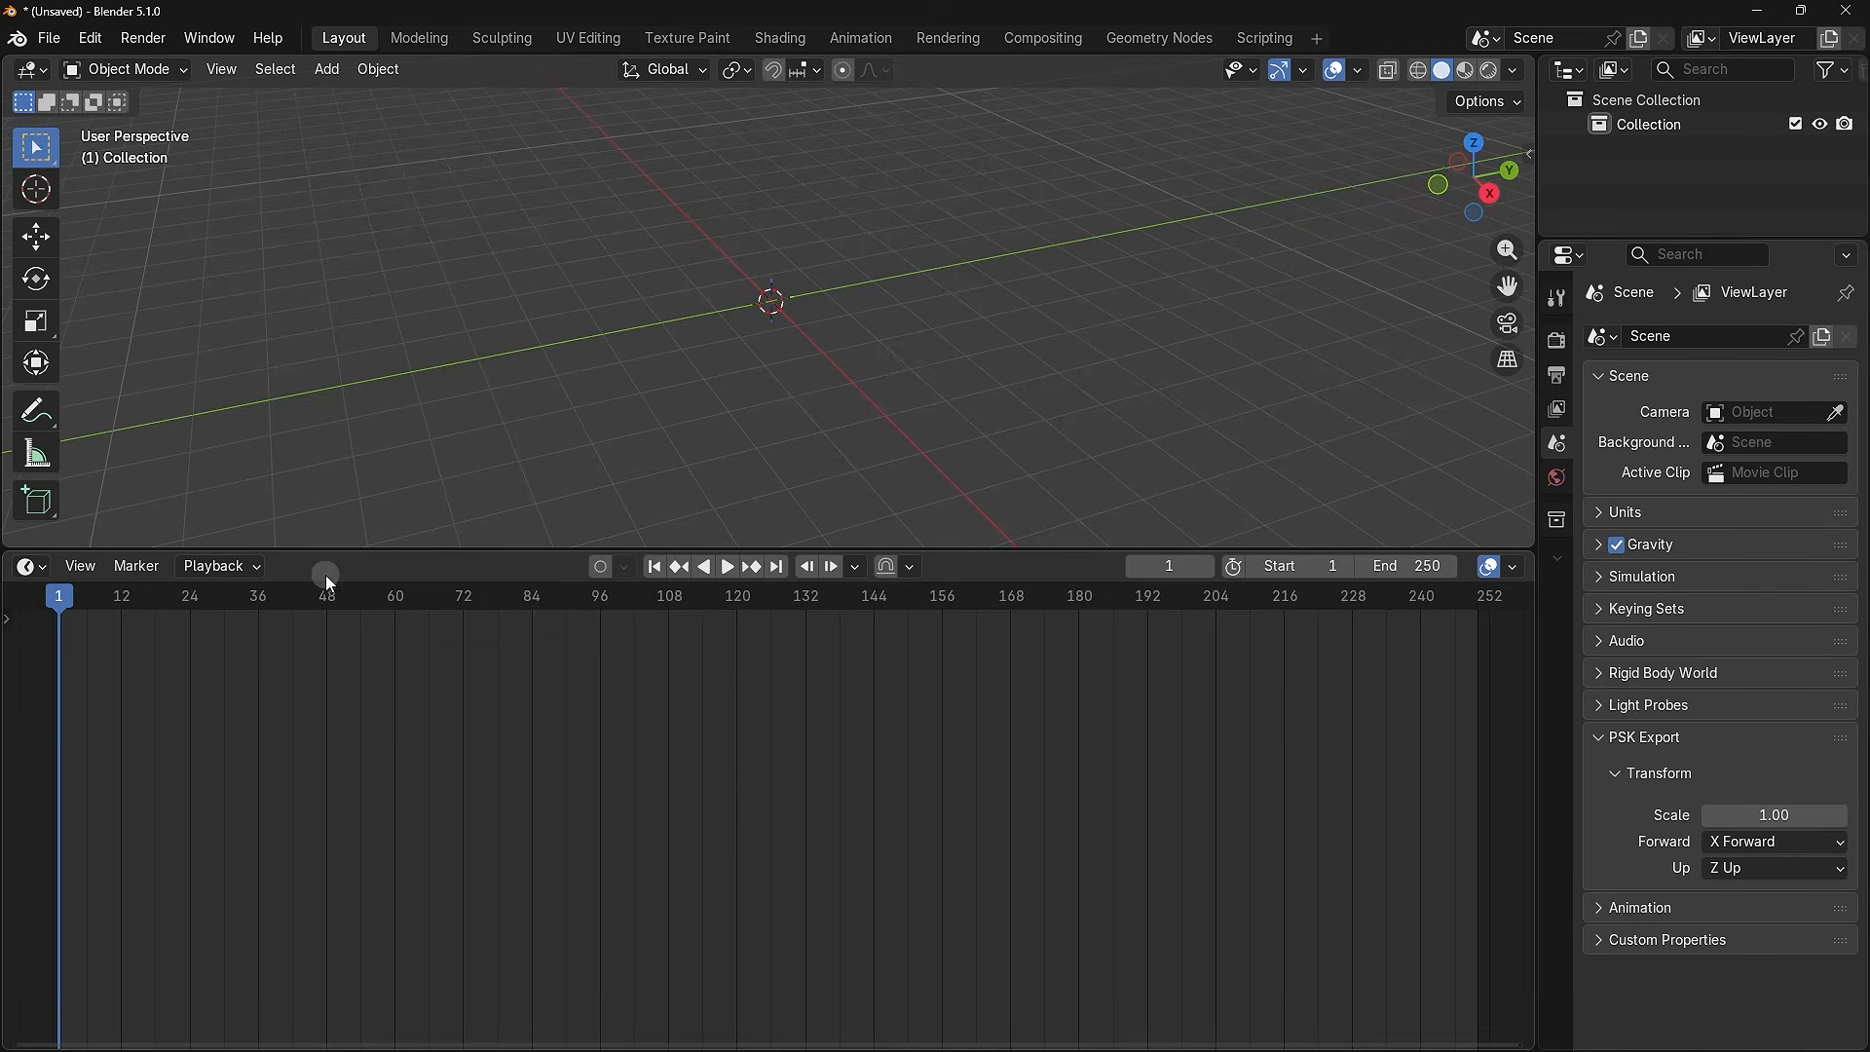
- Turn the timeline area into an Asset Browser and set its asset library to RE Assets - RE9
left_click(32, 569)
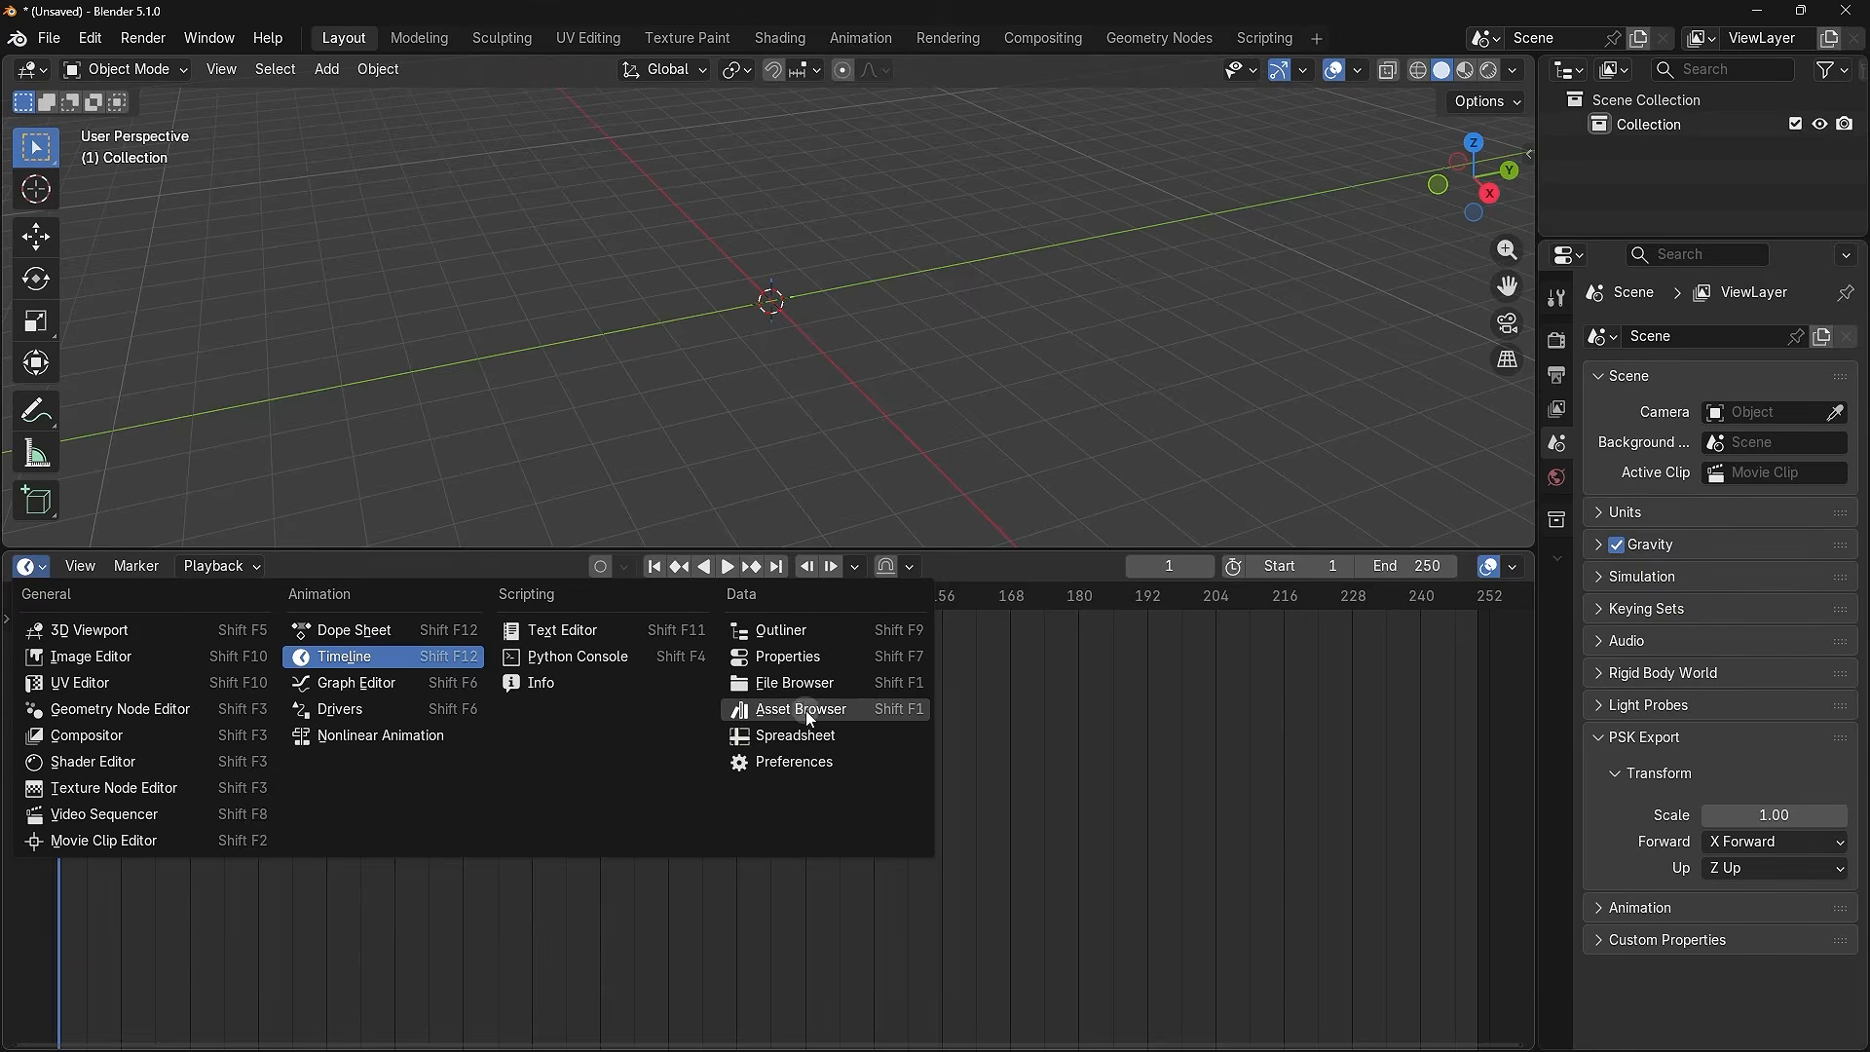
left_click(853, 712)
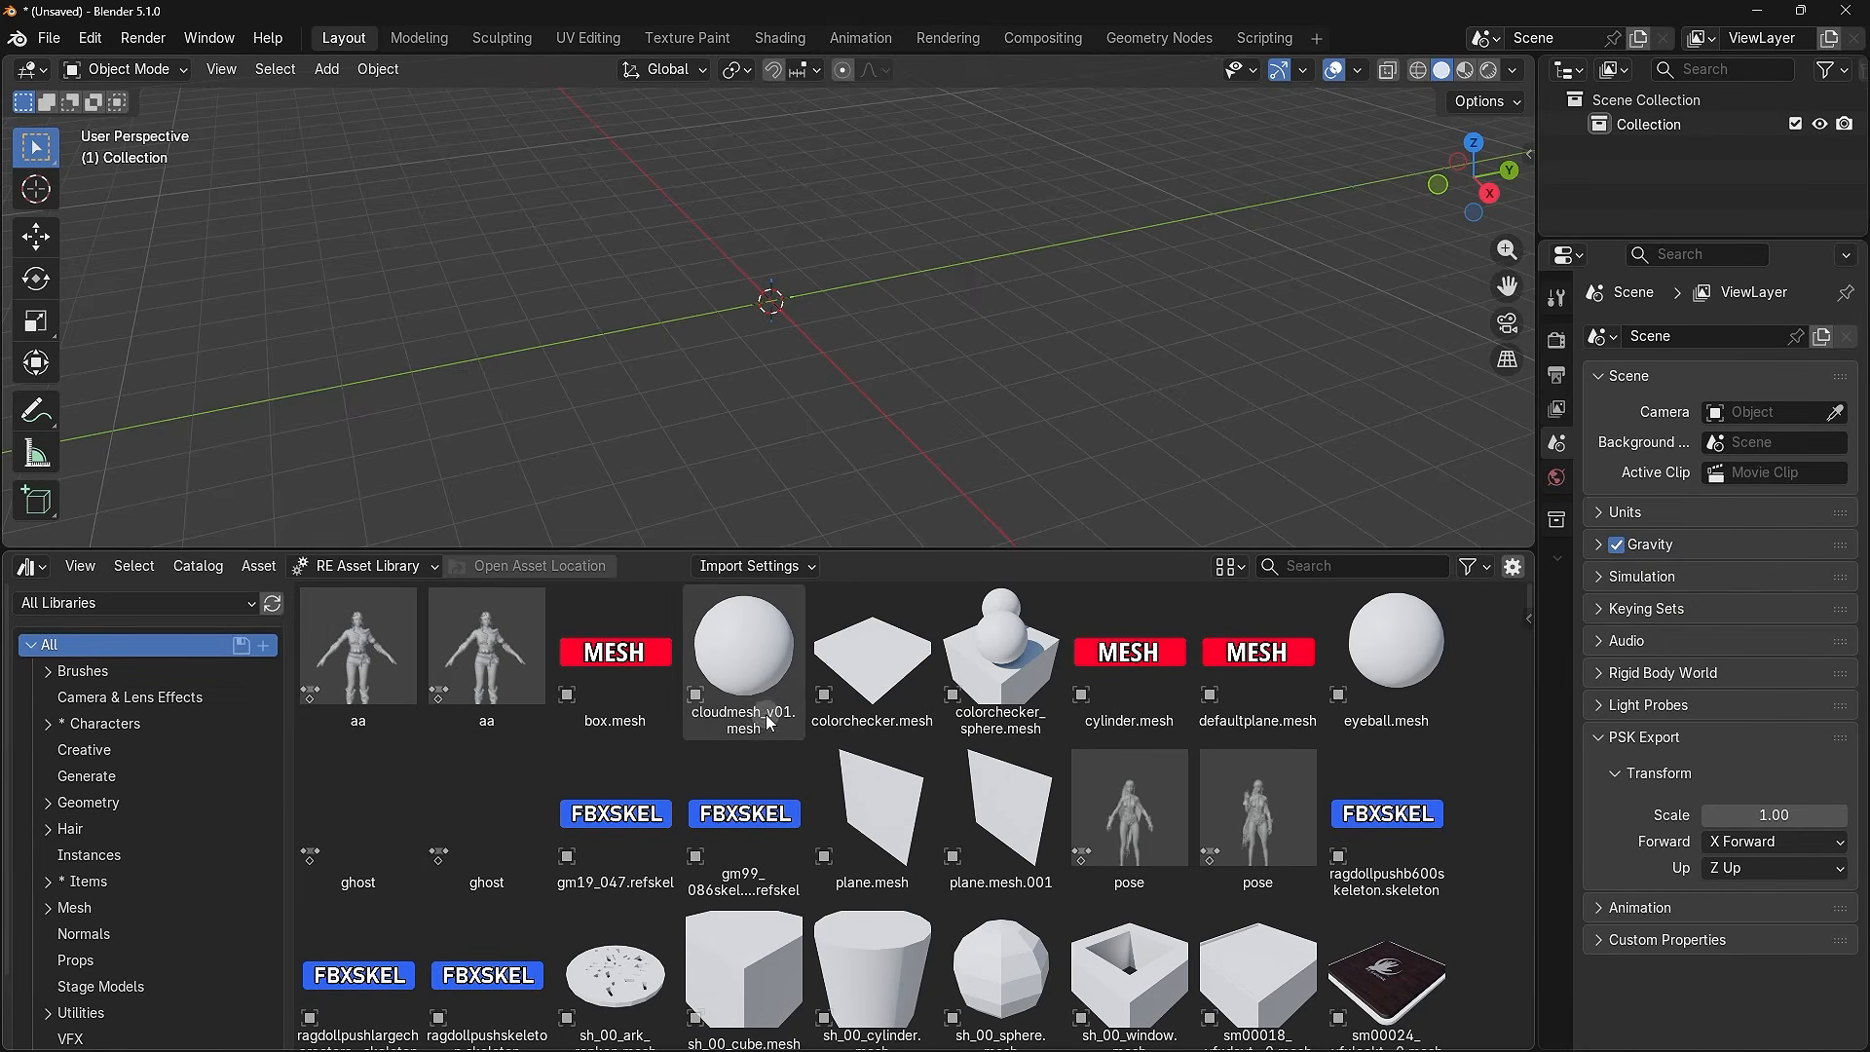
scroll(766, 719, "down", 10)
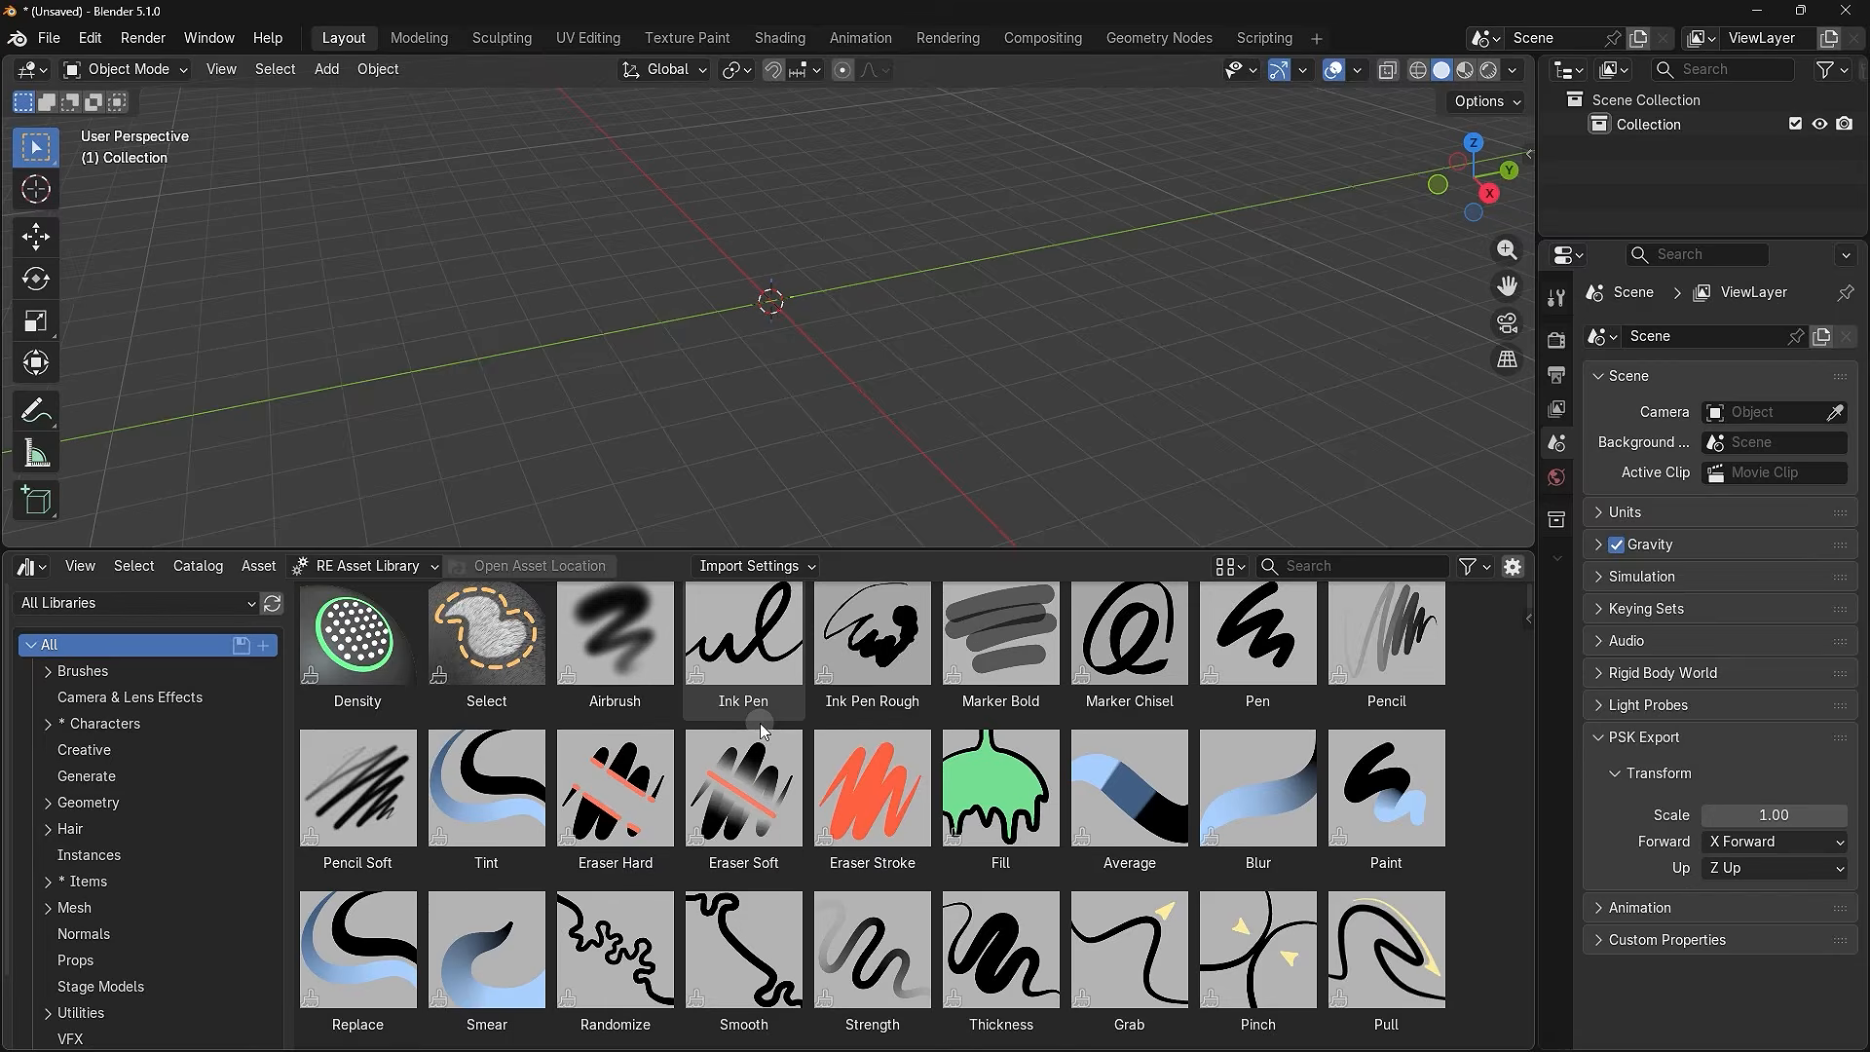
scroll(759, 723, "down", 15)
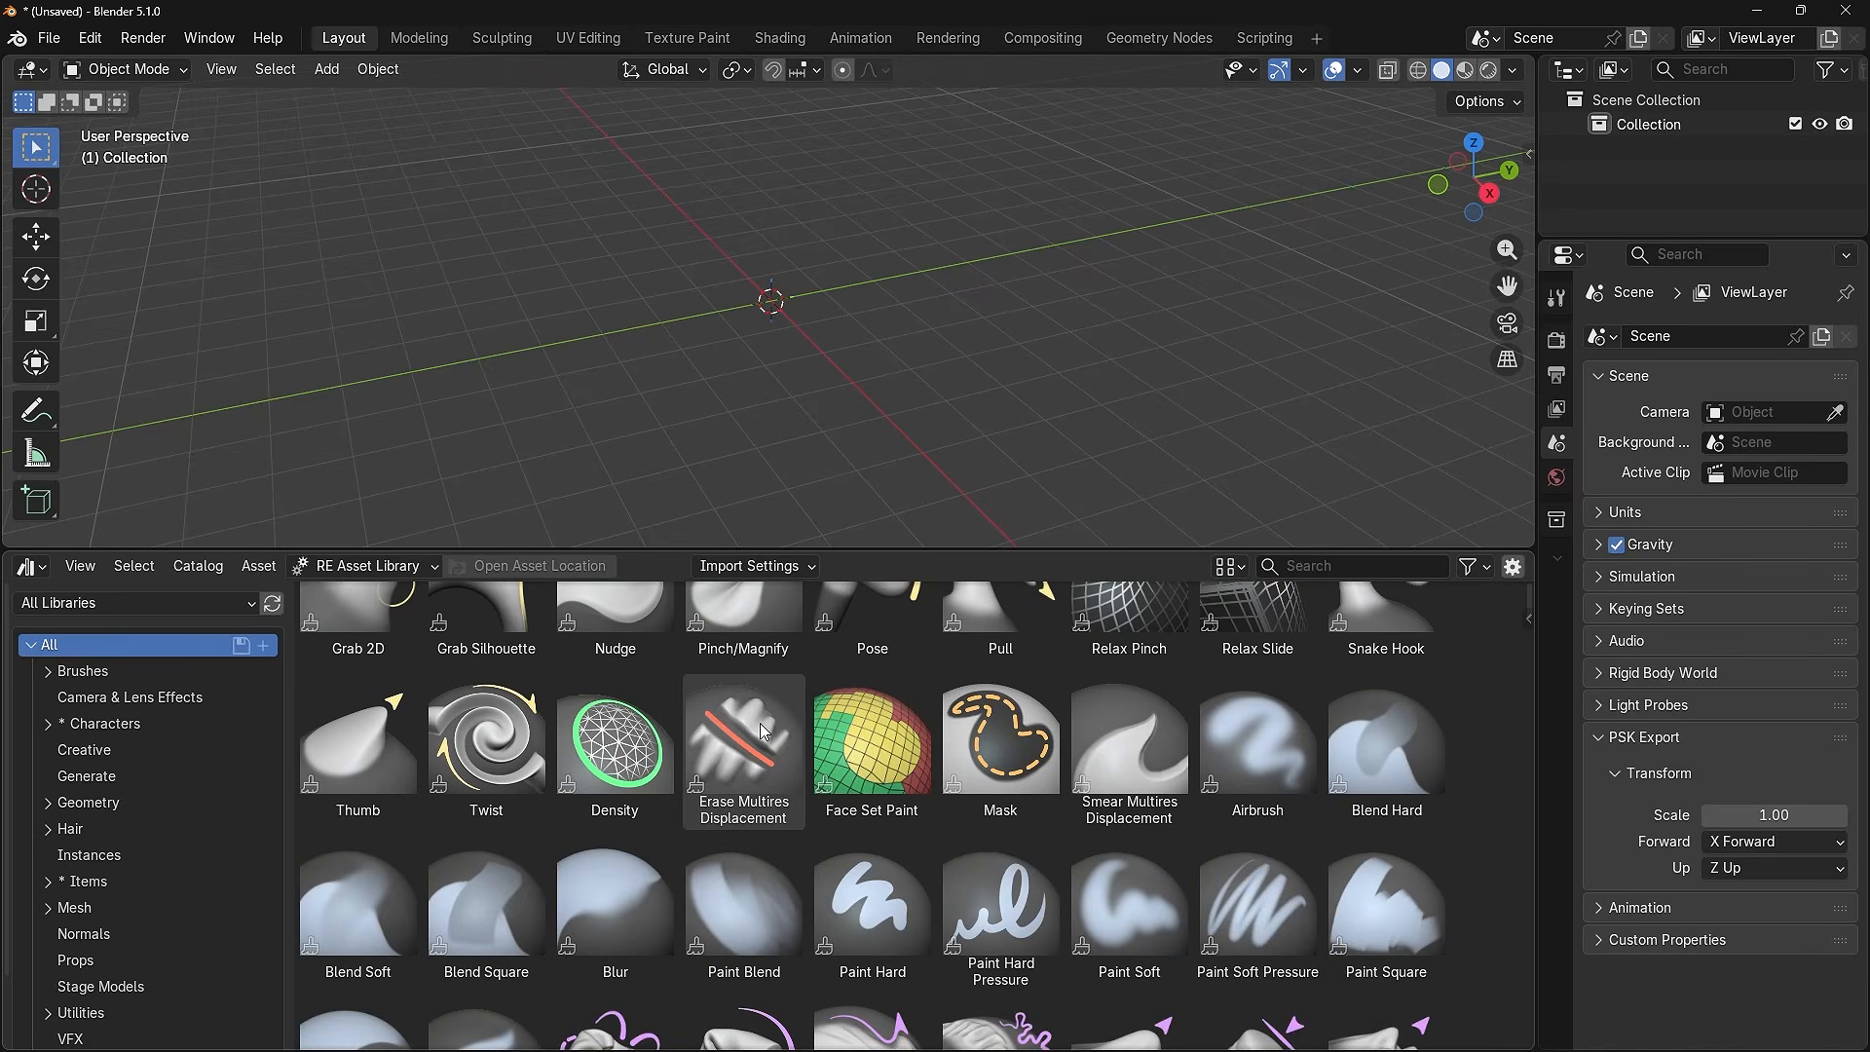
scroll(457, 722, "down", 5)
scroll(458, 723, "down", 15)
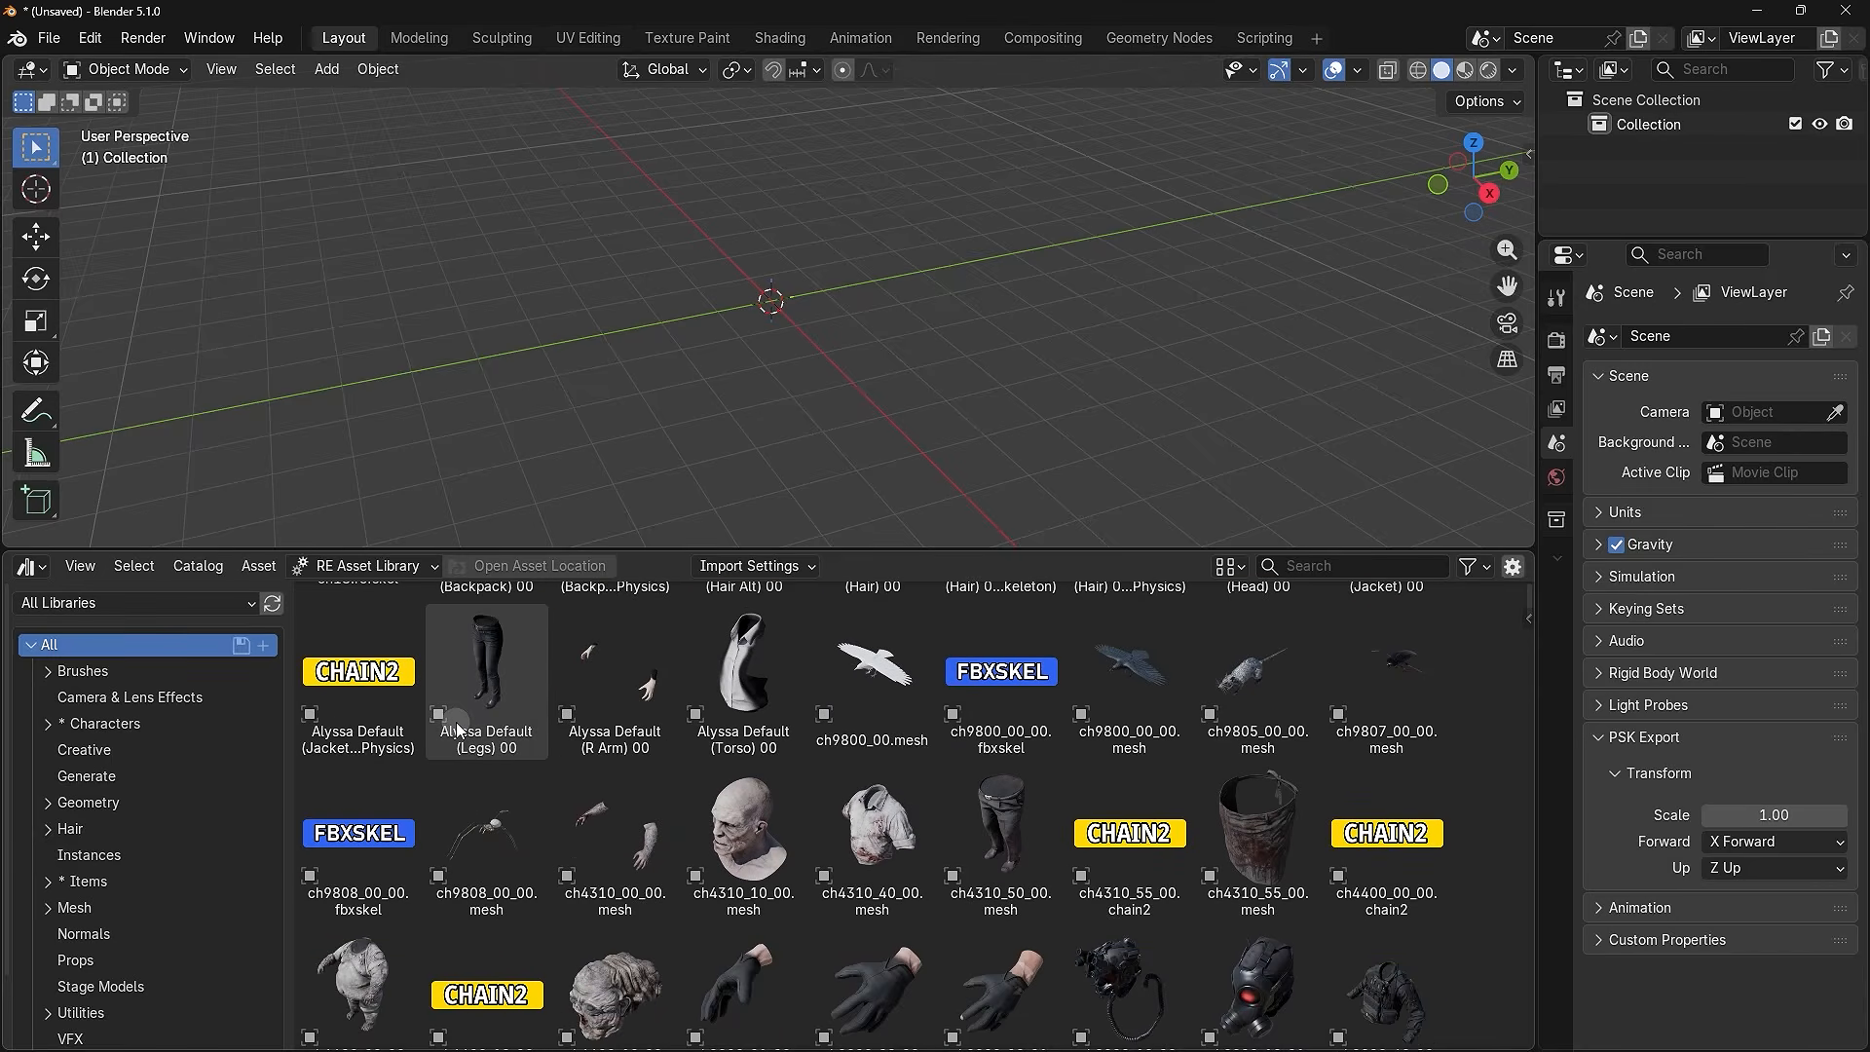
scroll(456, 726, "down", 5)
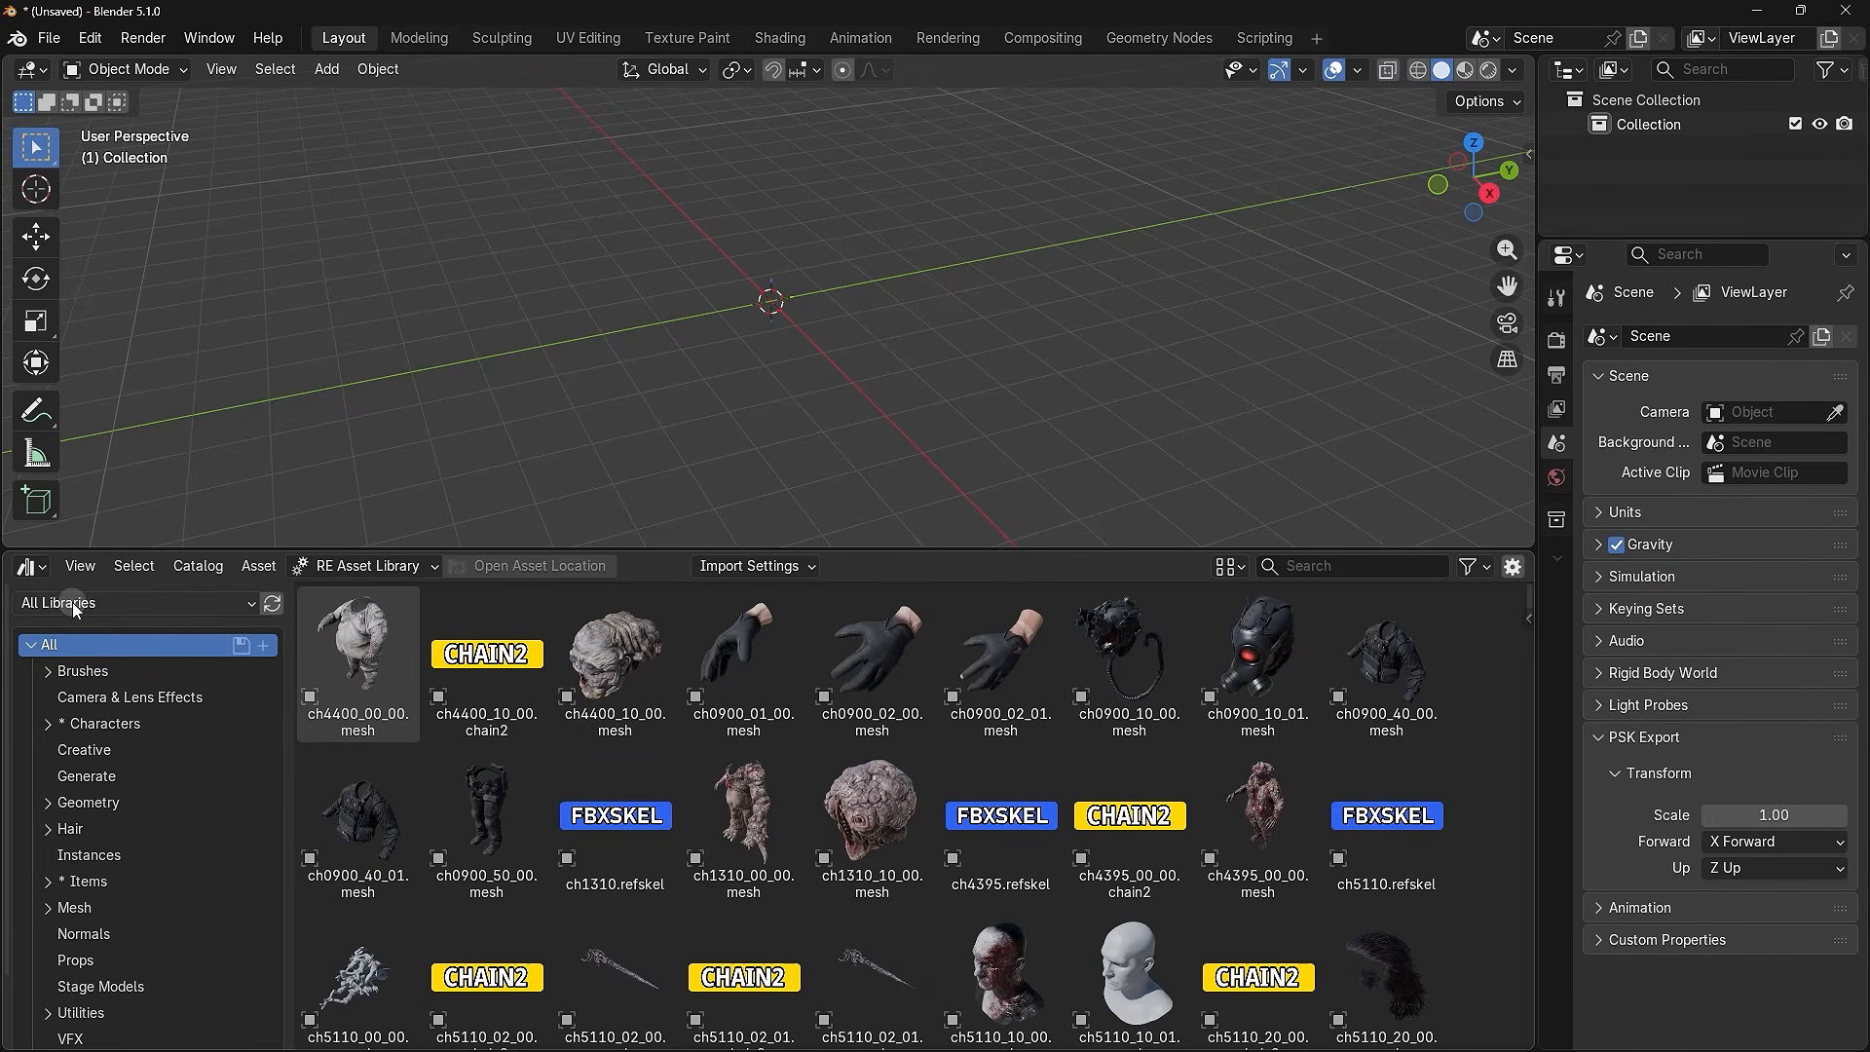
left_click(154, 602)
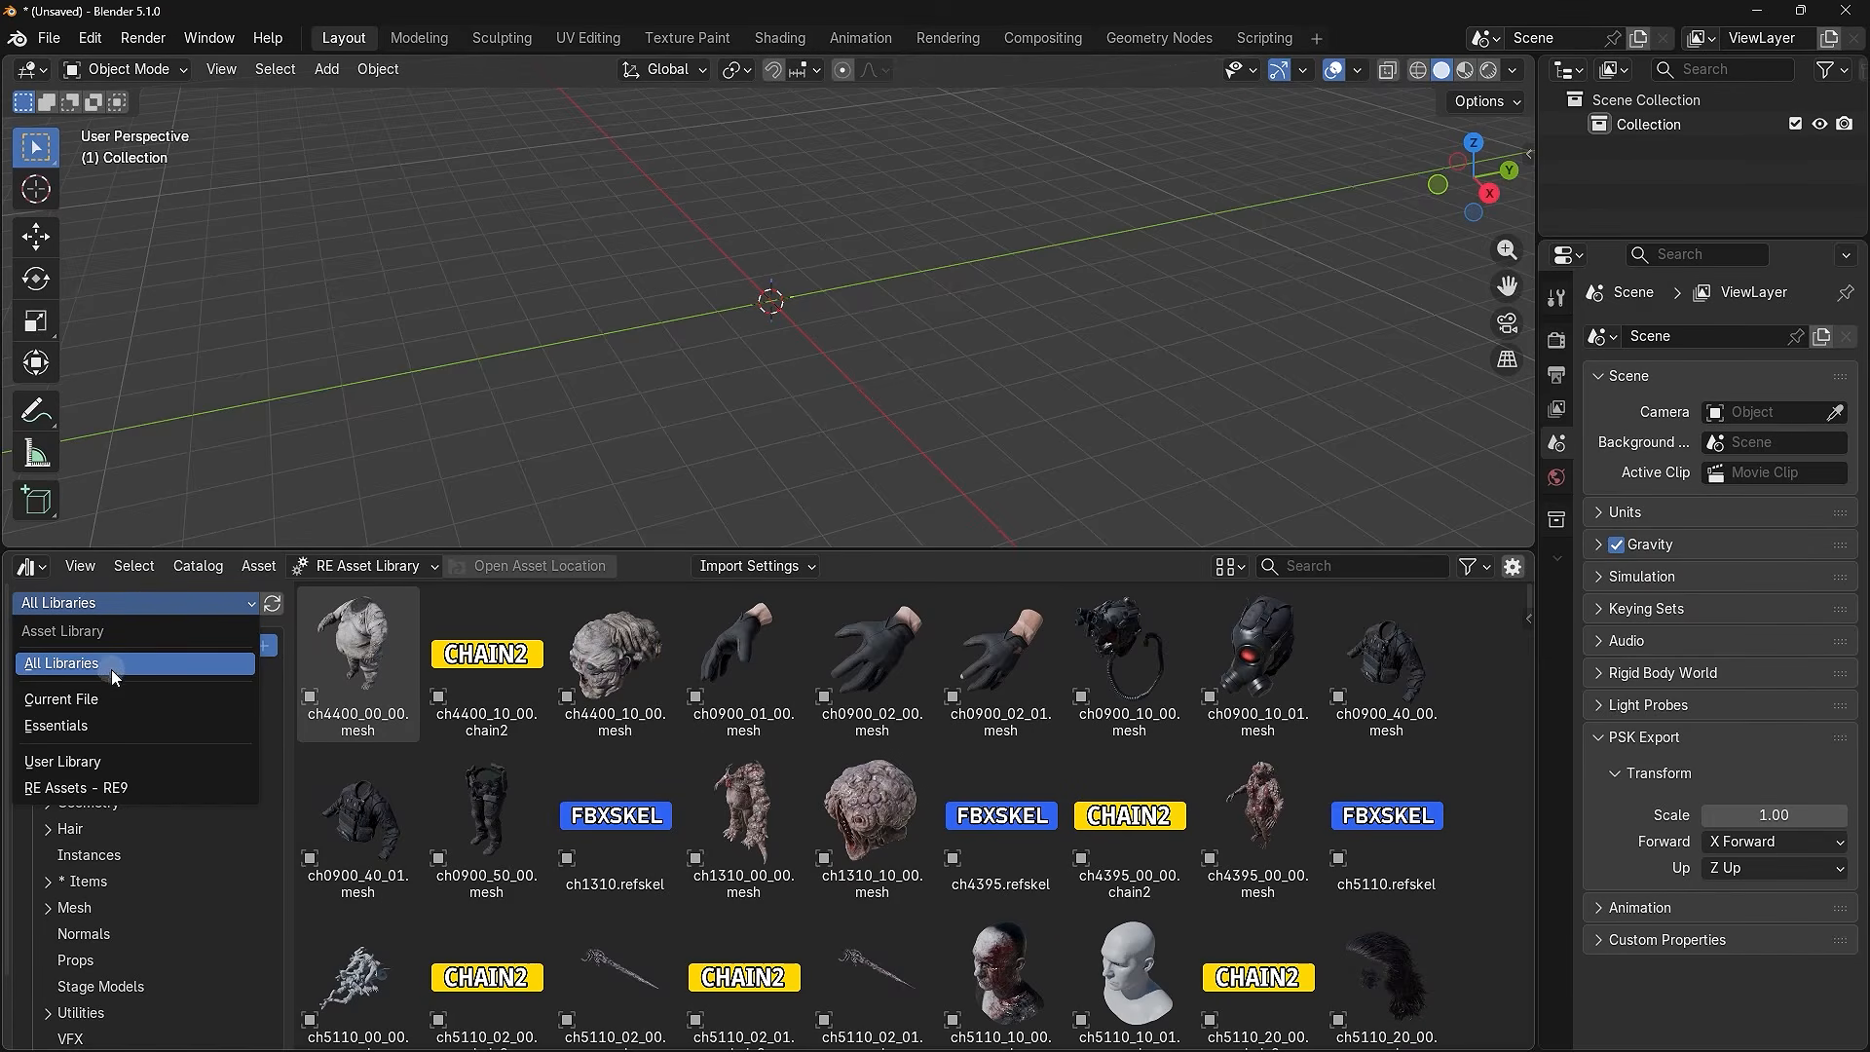
left_click(149, 793)
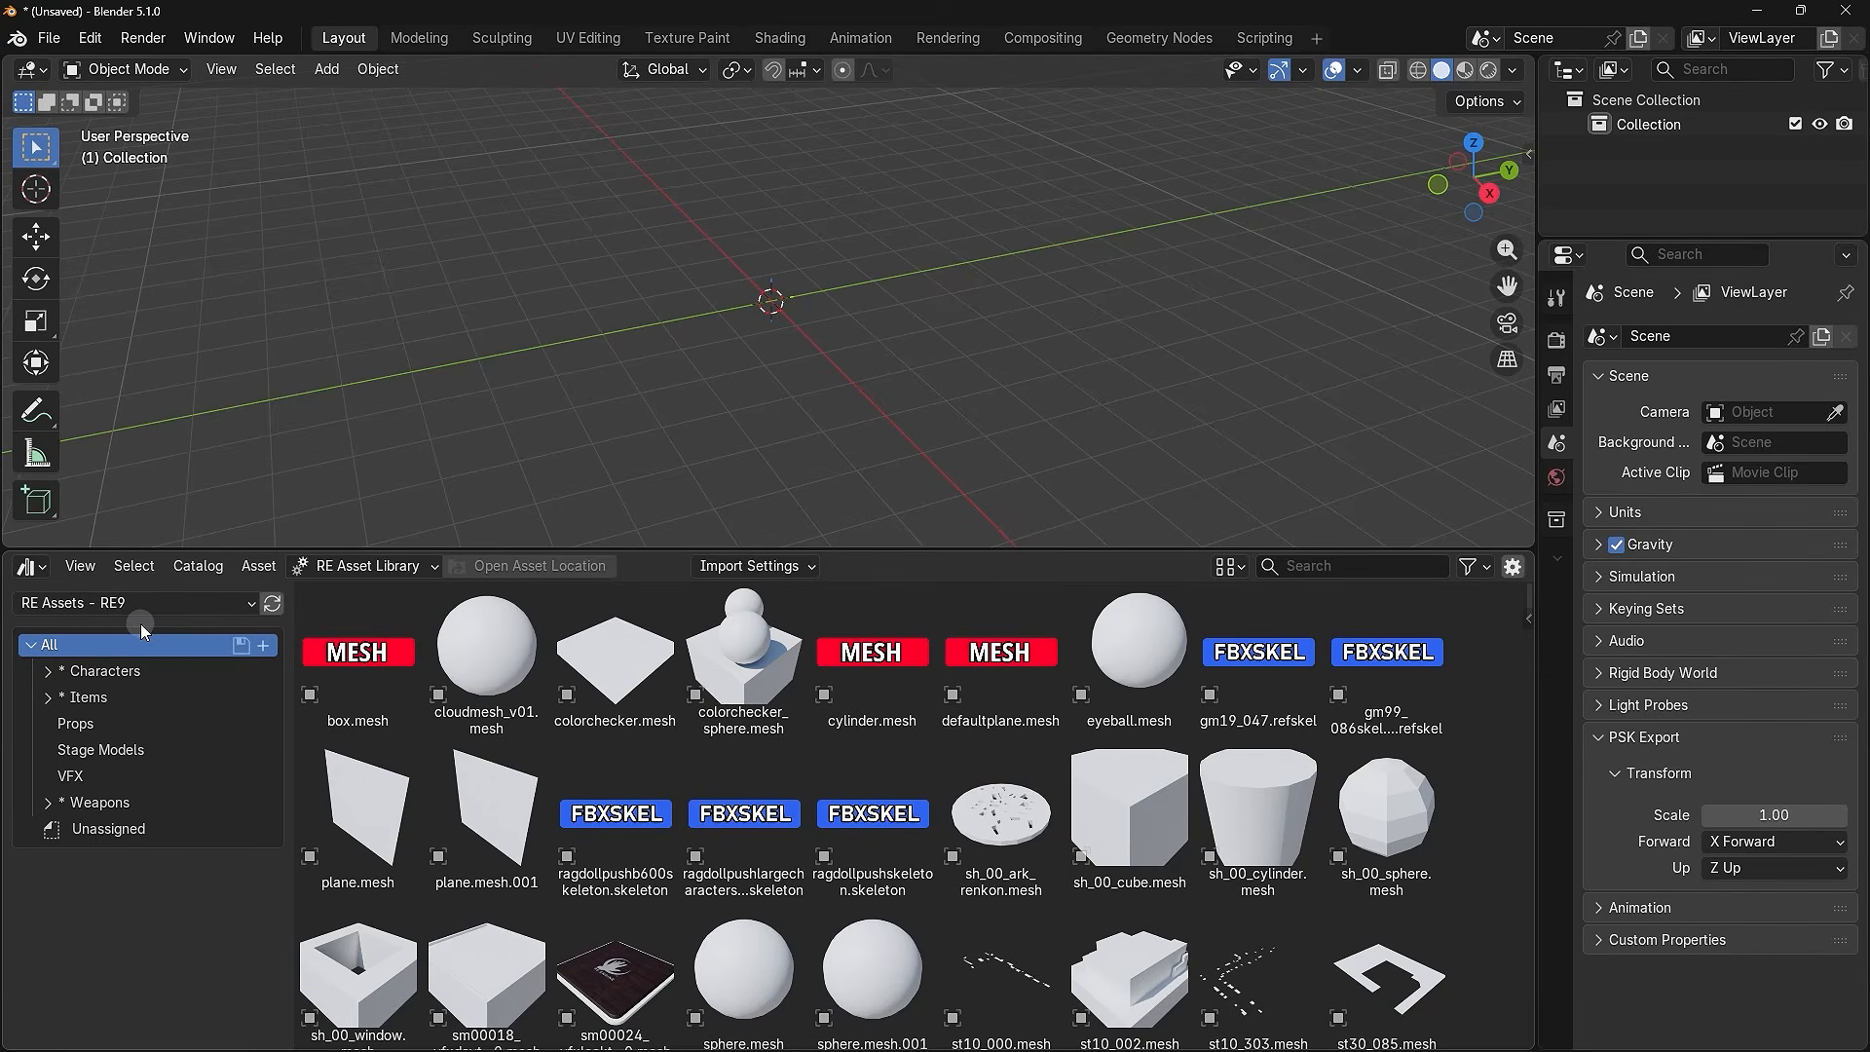
- Browse the RE9 assets through the character meshes, hair and headwear to the Grace parts
left_click(924, 658)
scroll(757, 785, "down", 10)
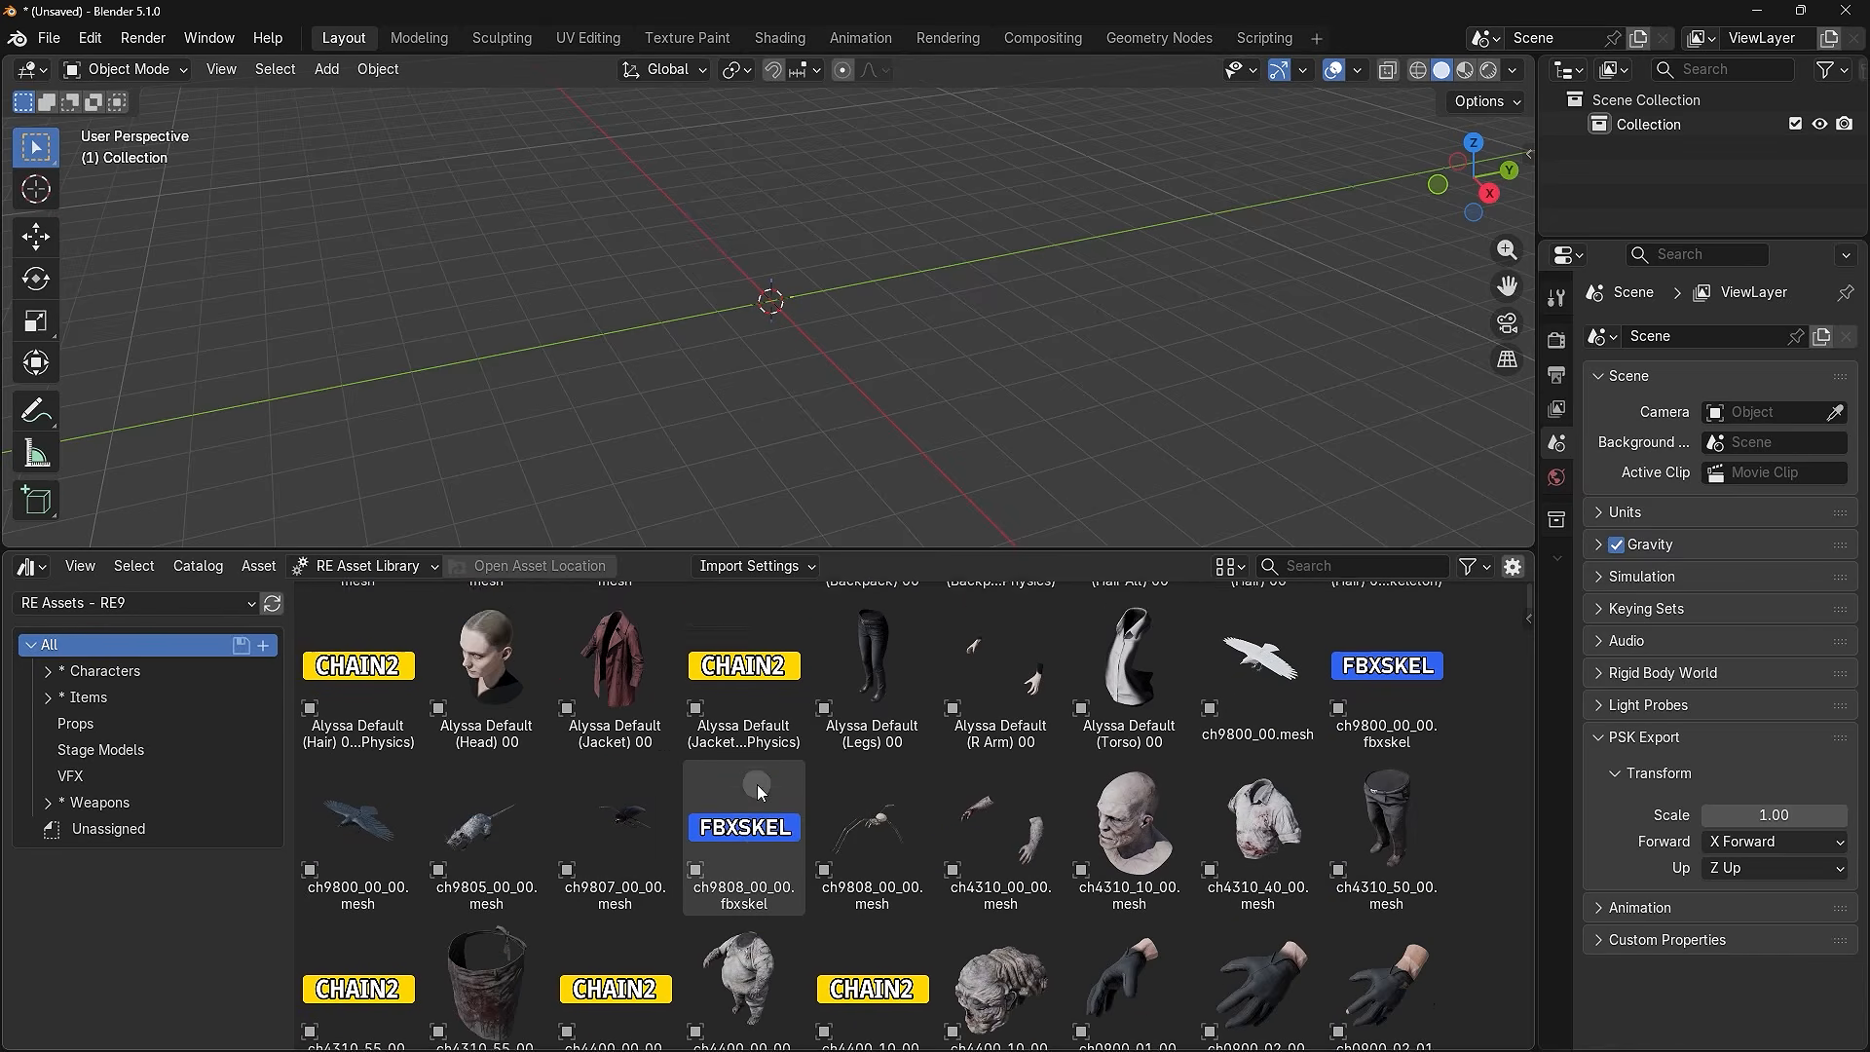
scroll(758, 791, "down", 15)
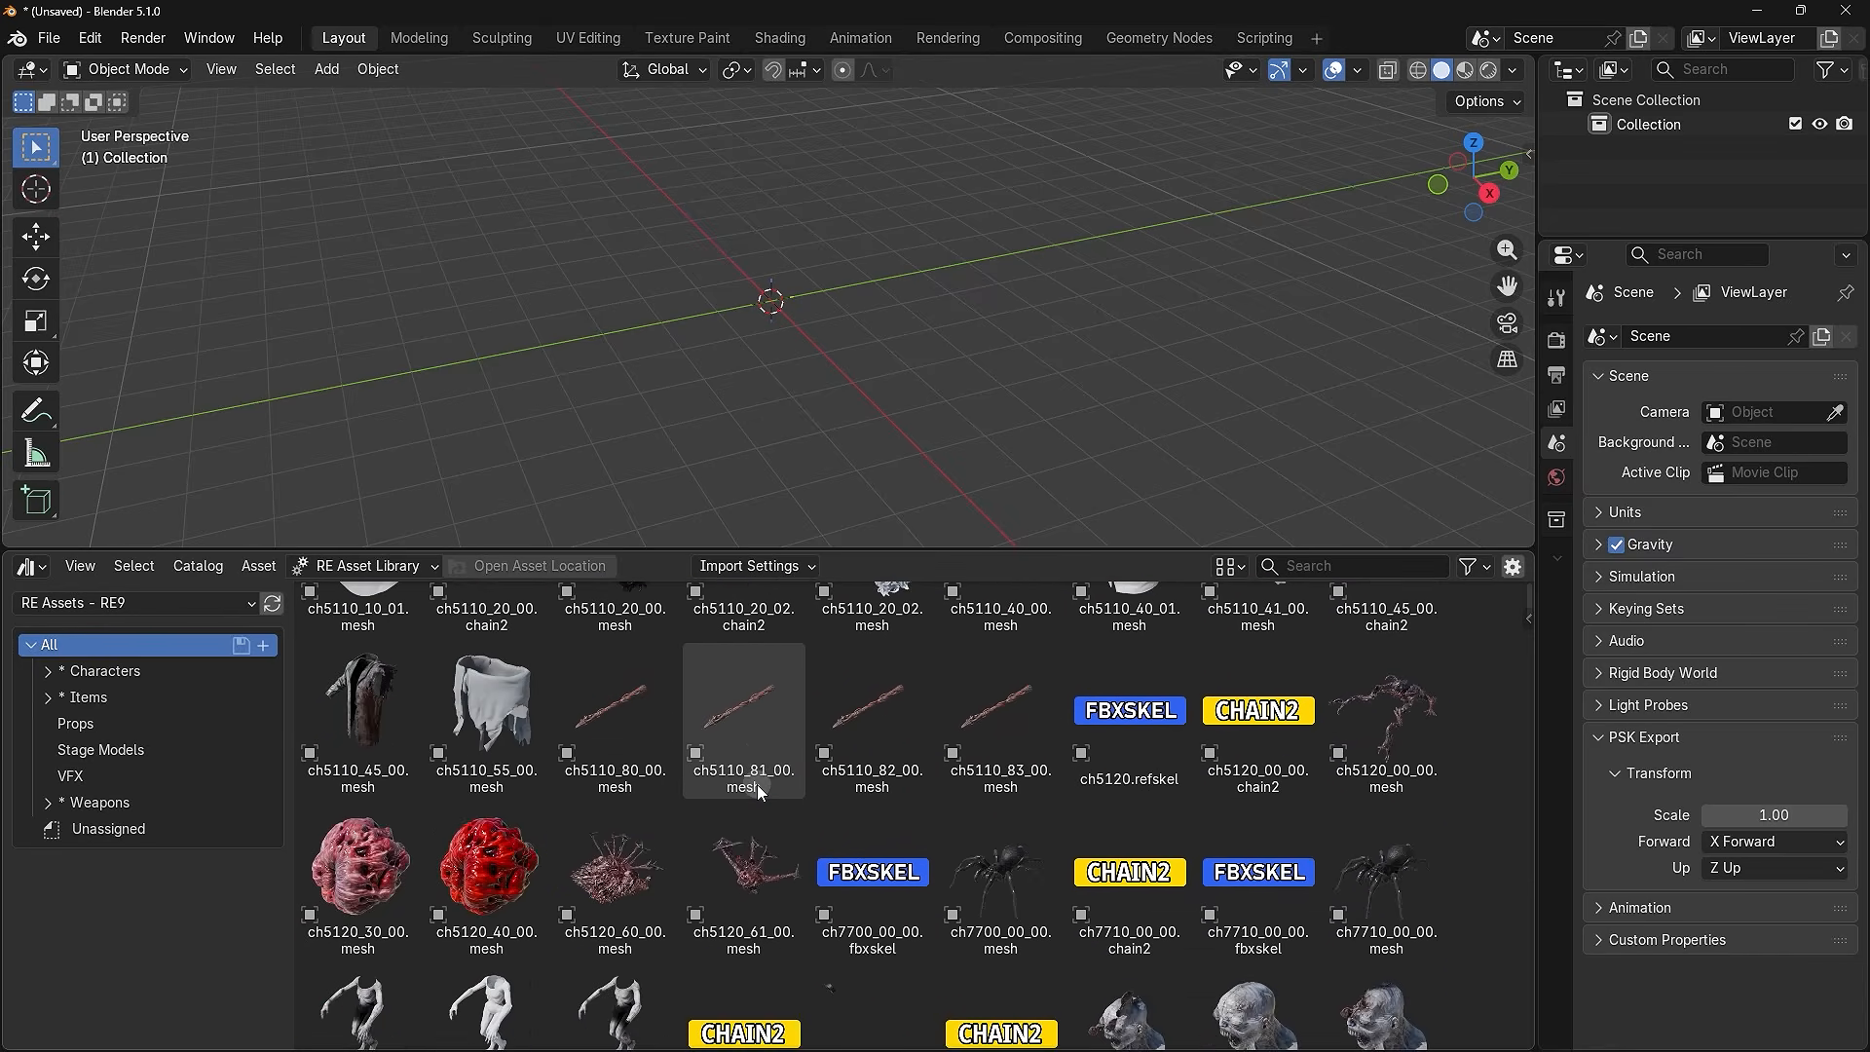
scroll(759, 791, "down", 10)
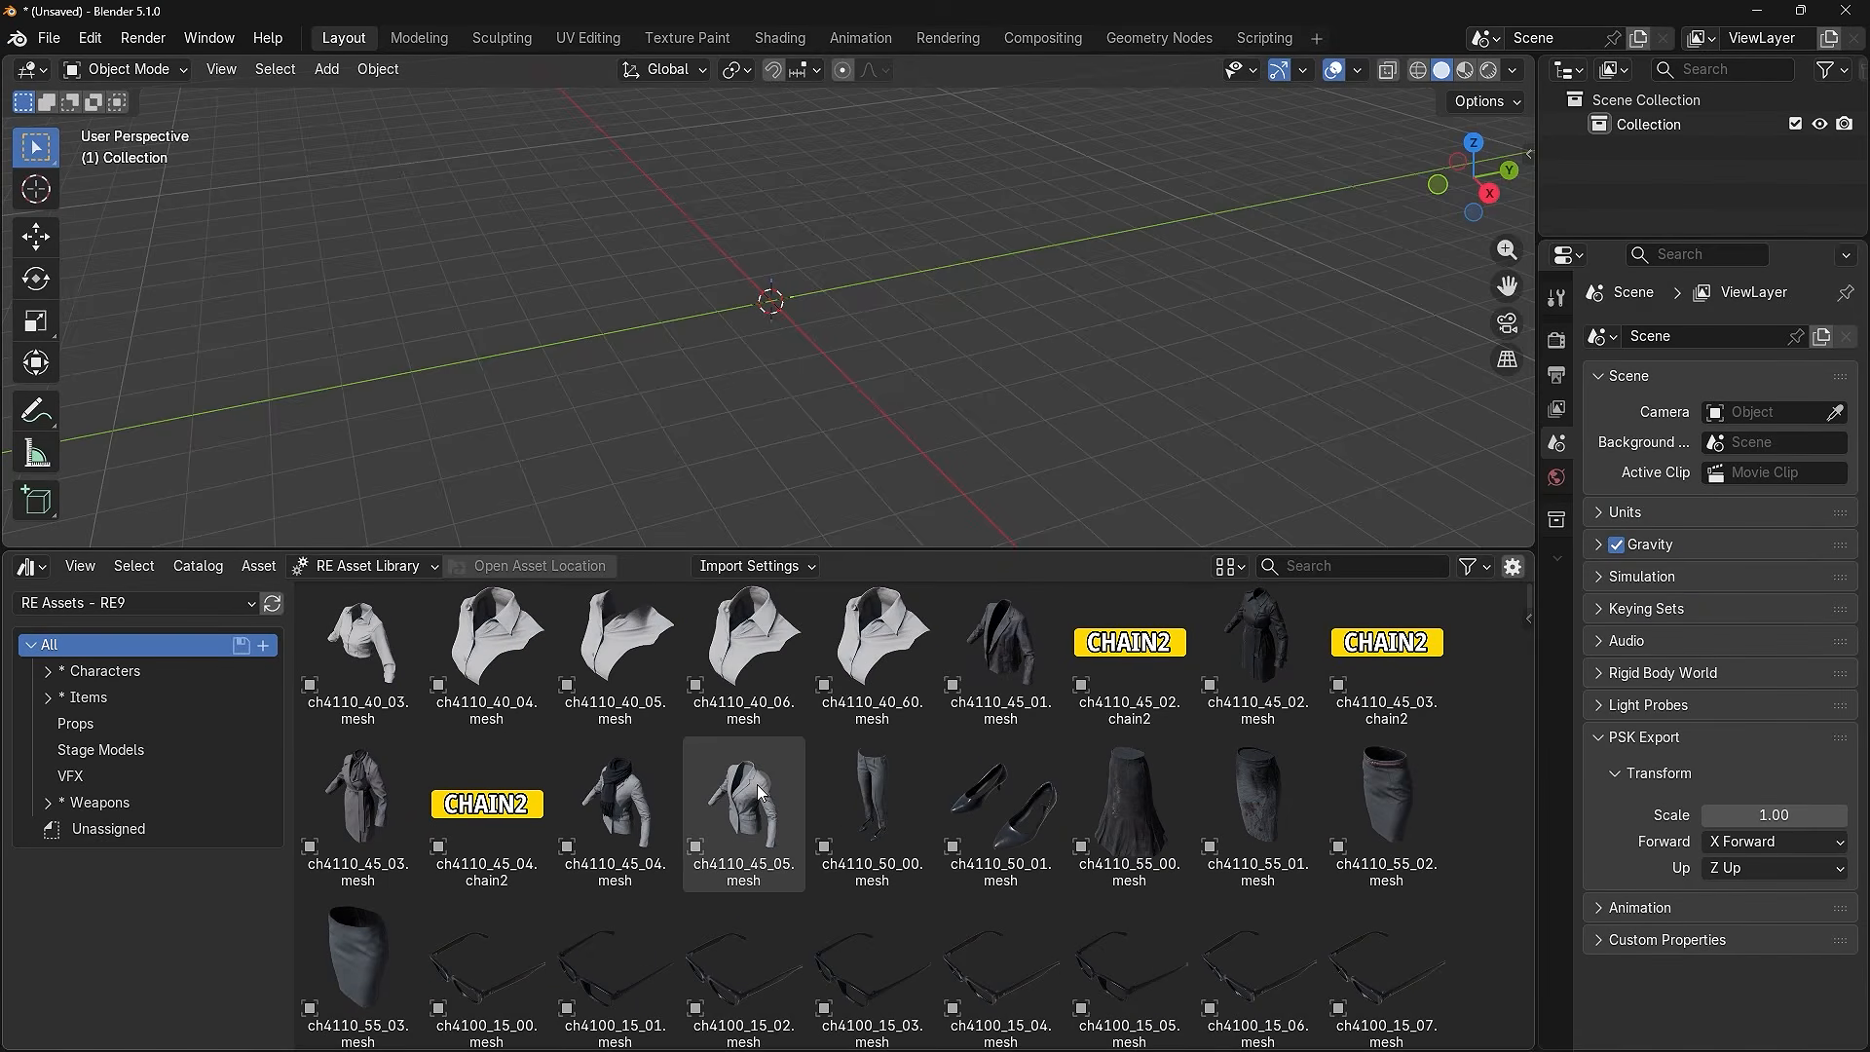
scroll(758, 791, "down", 2)
scroll(757, 785, "down", 5)
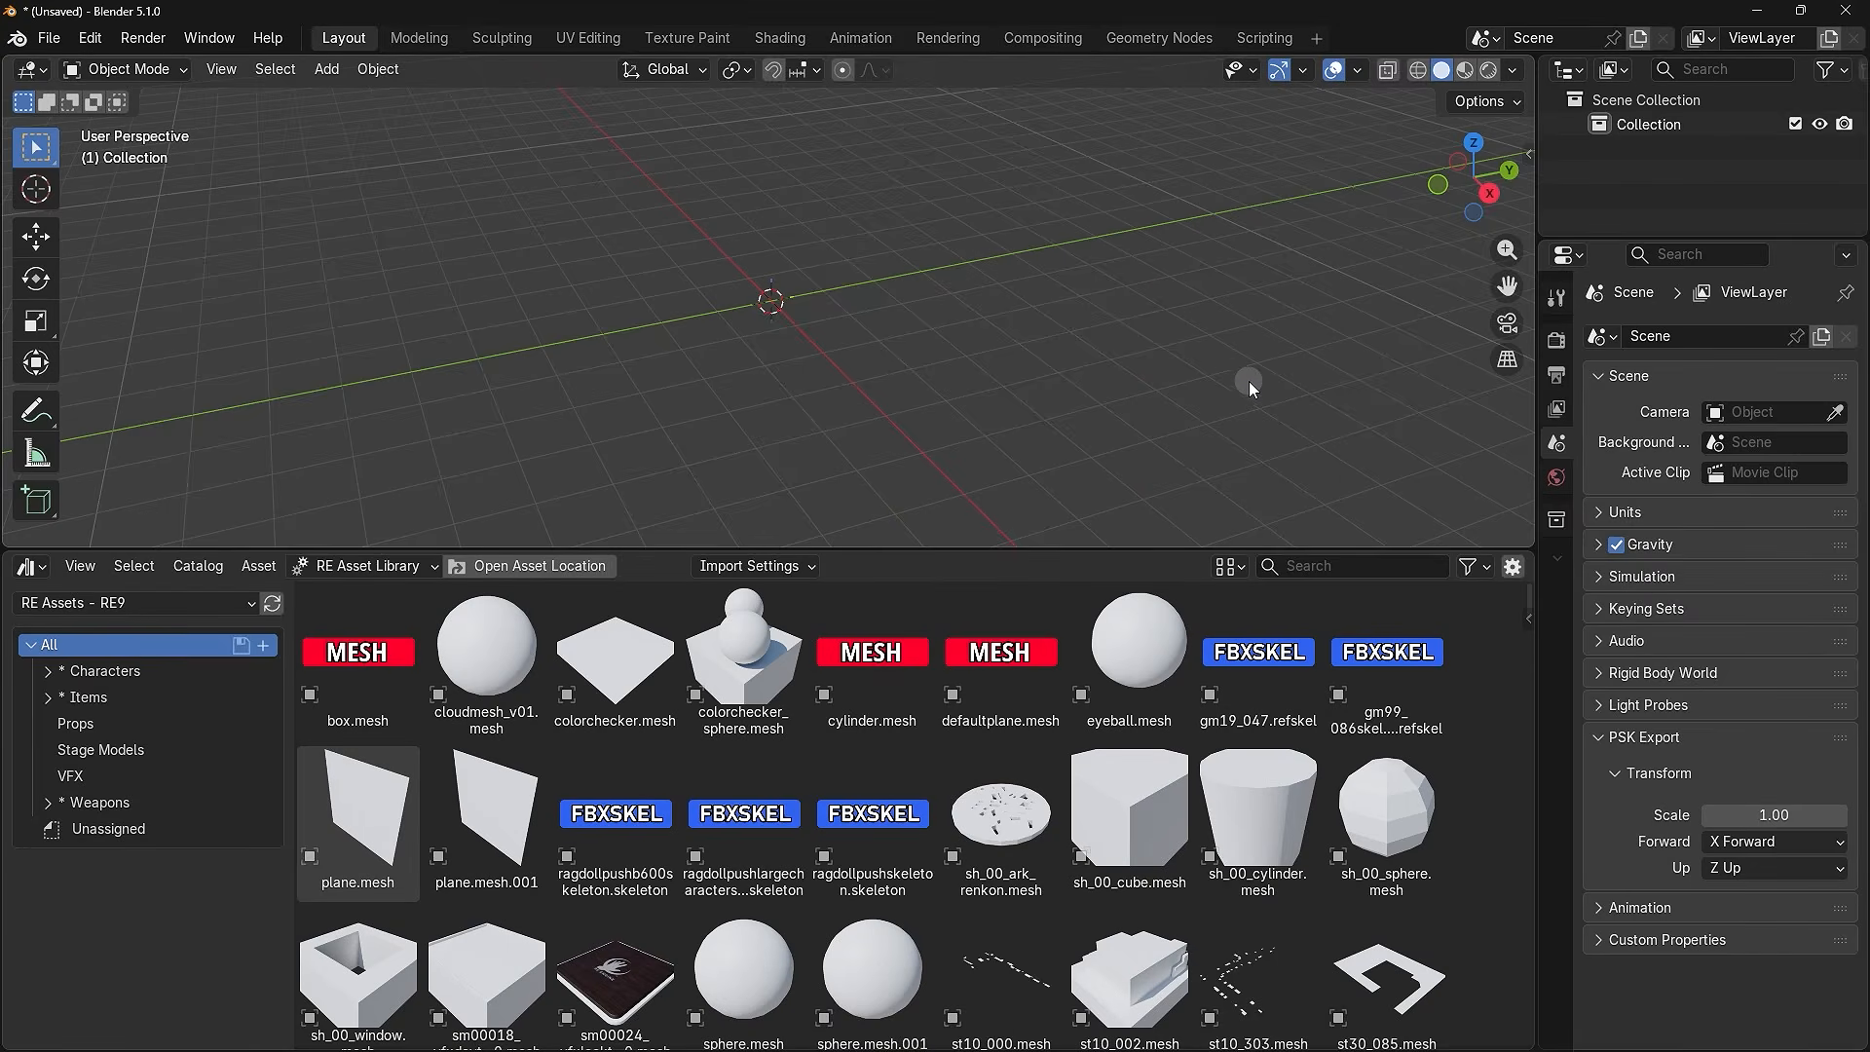
scroll(1483, 657, "down", 6)
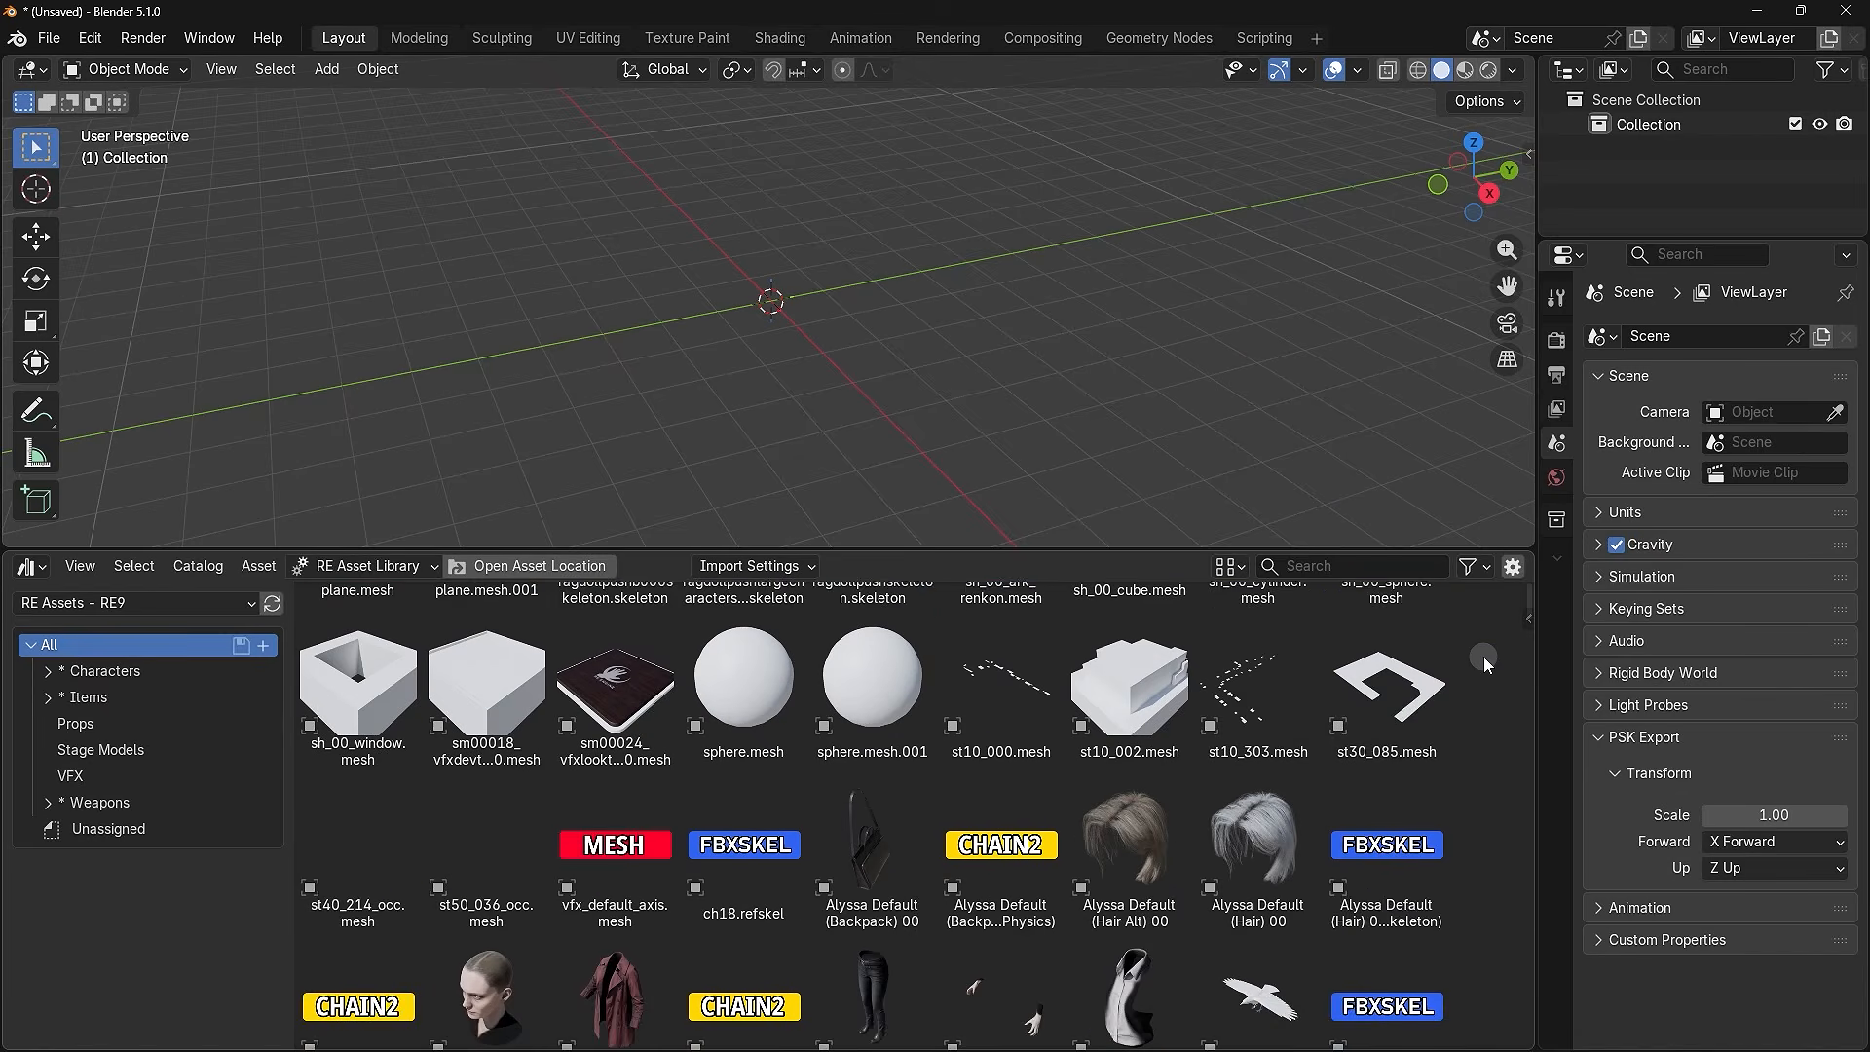
scroll(1485, 656, "down", 15)
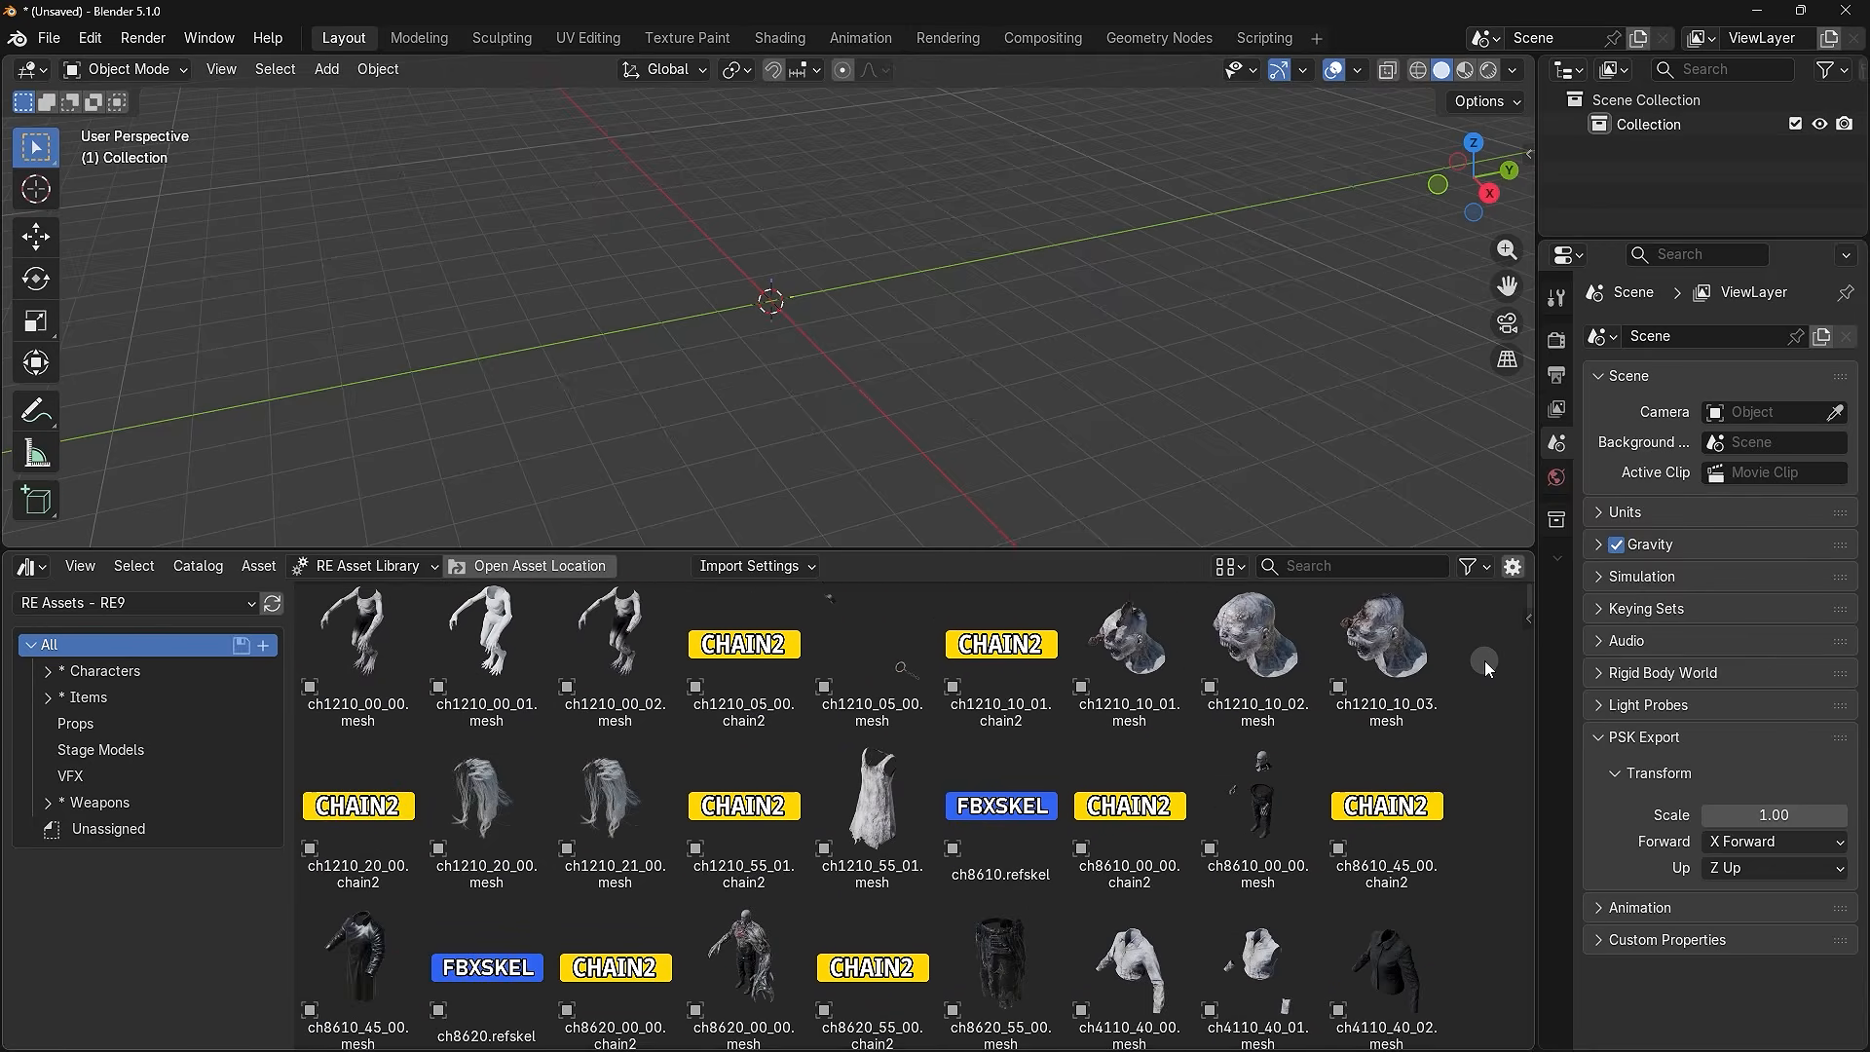
scroll(1484, 660, "down", 15)
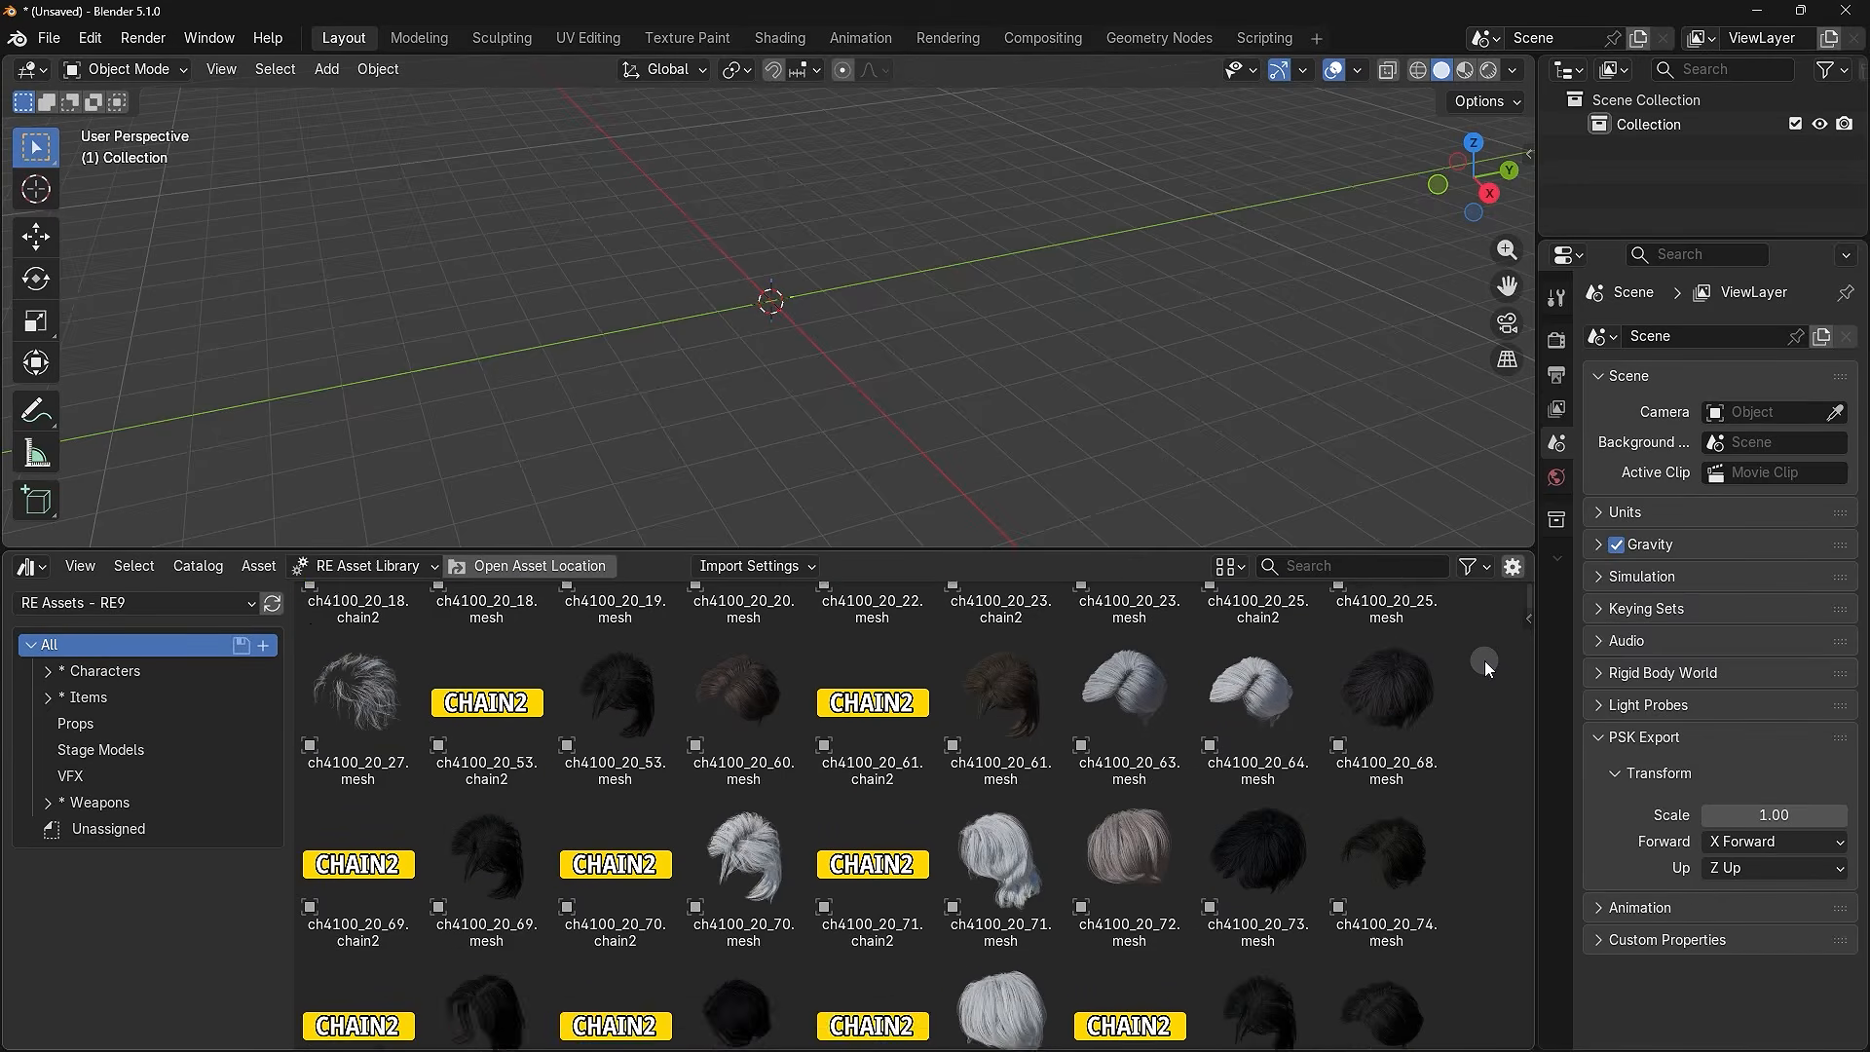
scroll(1484, 660, "down", 15)
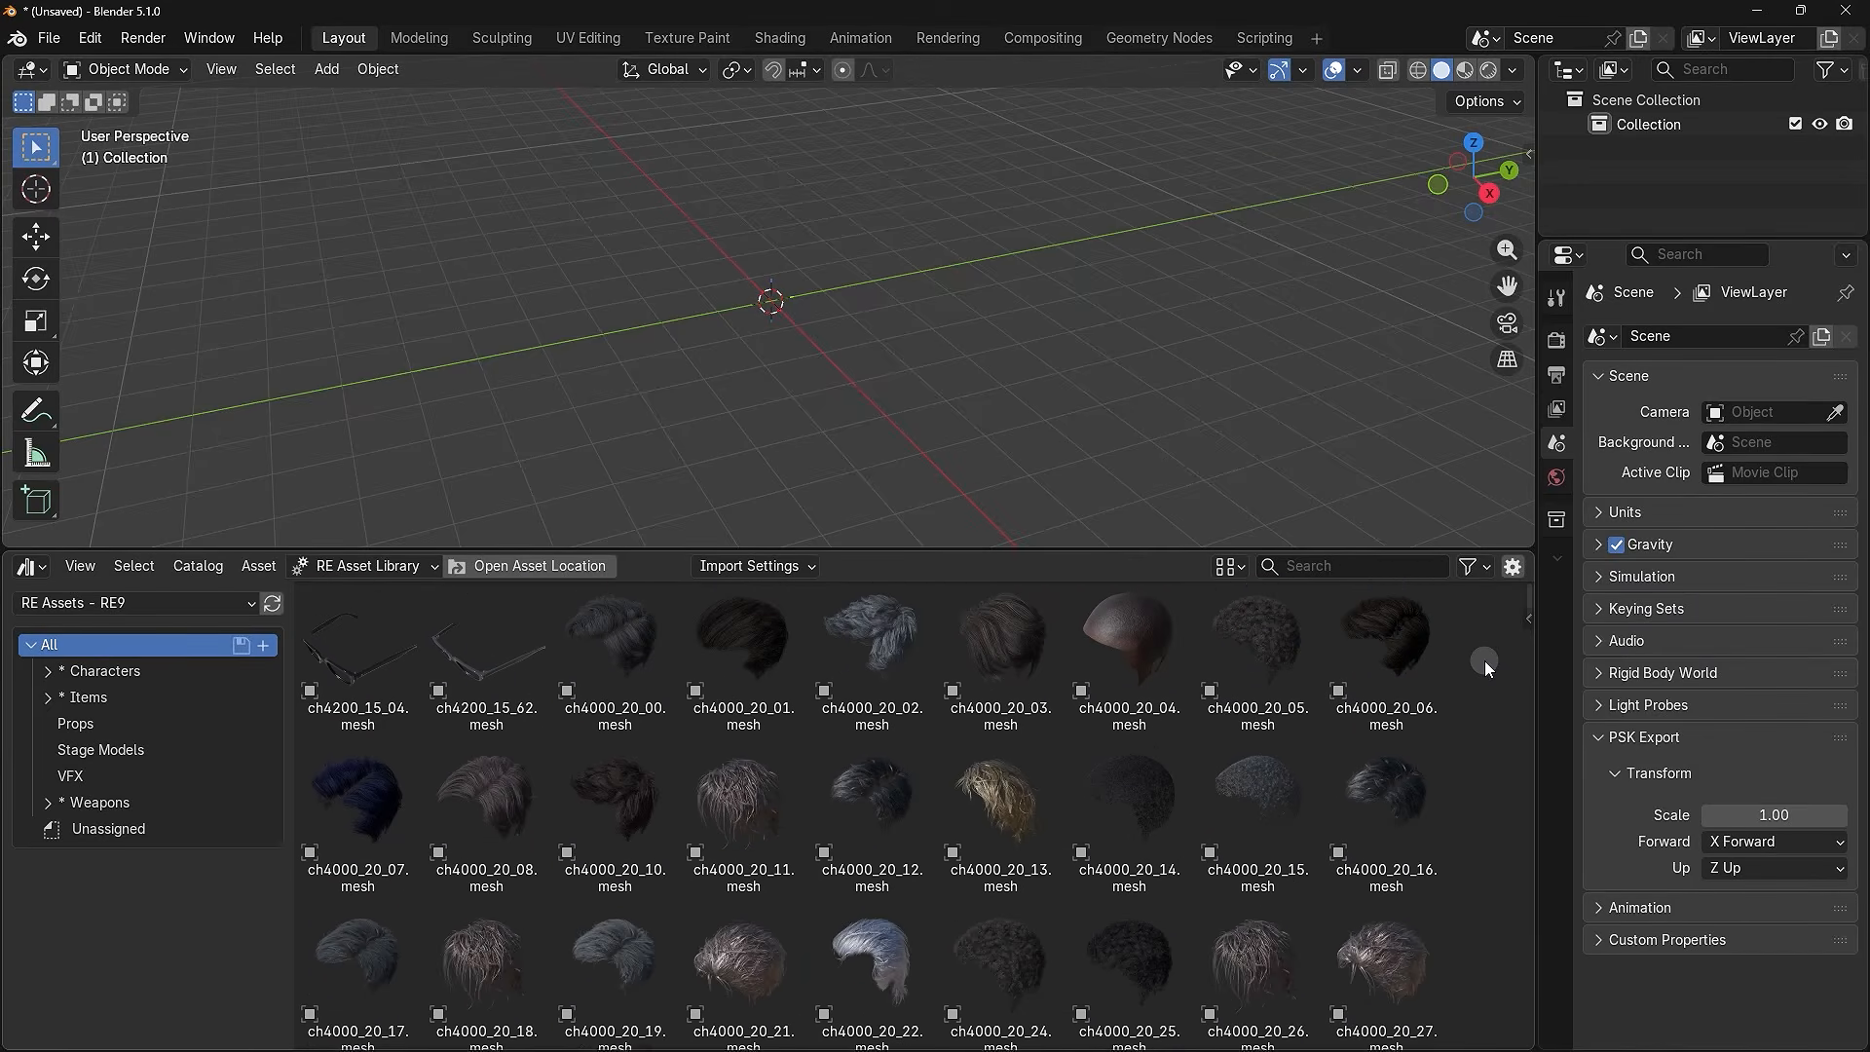
scroll(1485, 660, "down", 15)
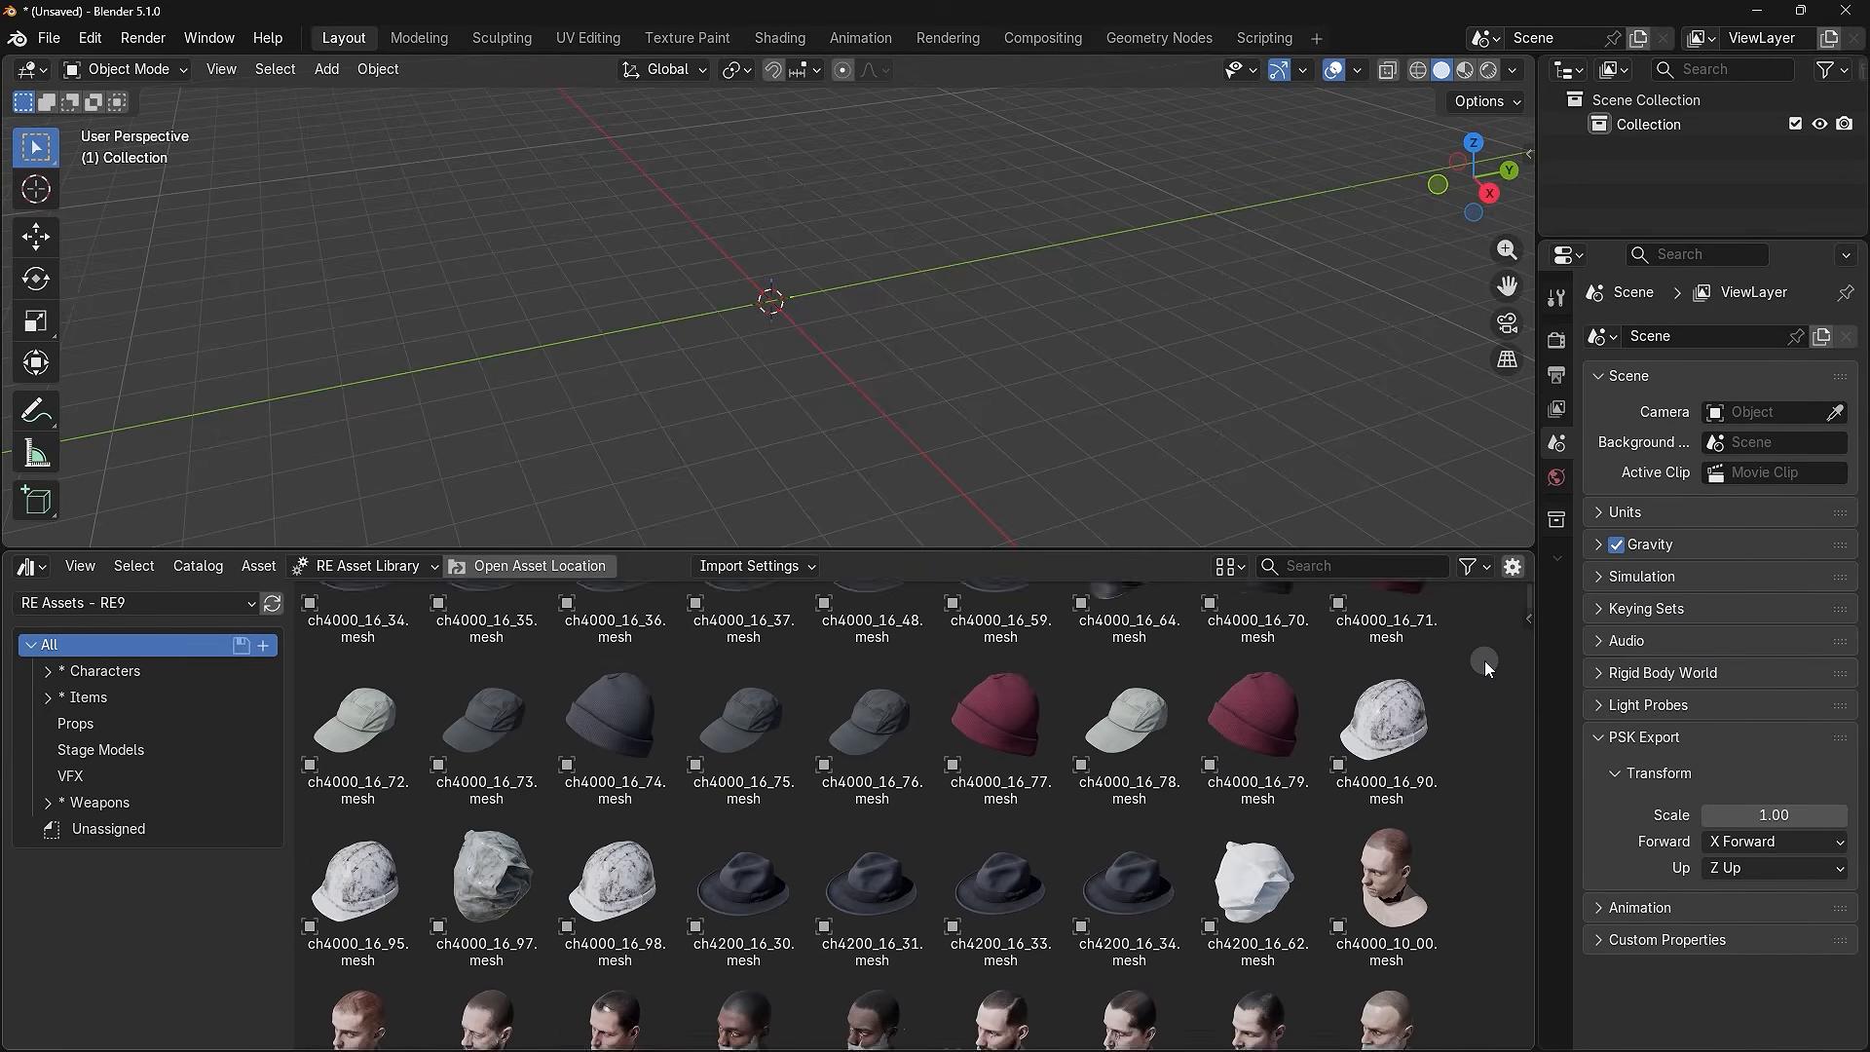
scroll(1485, 661, "down", 15)
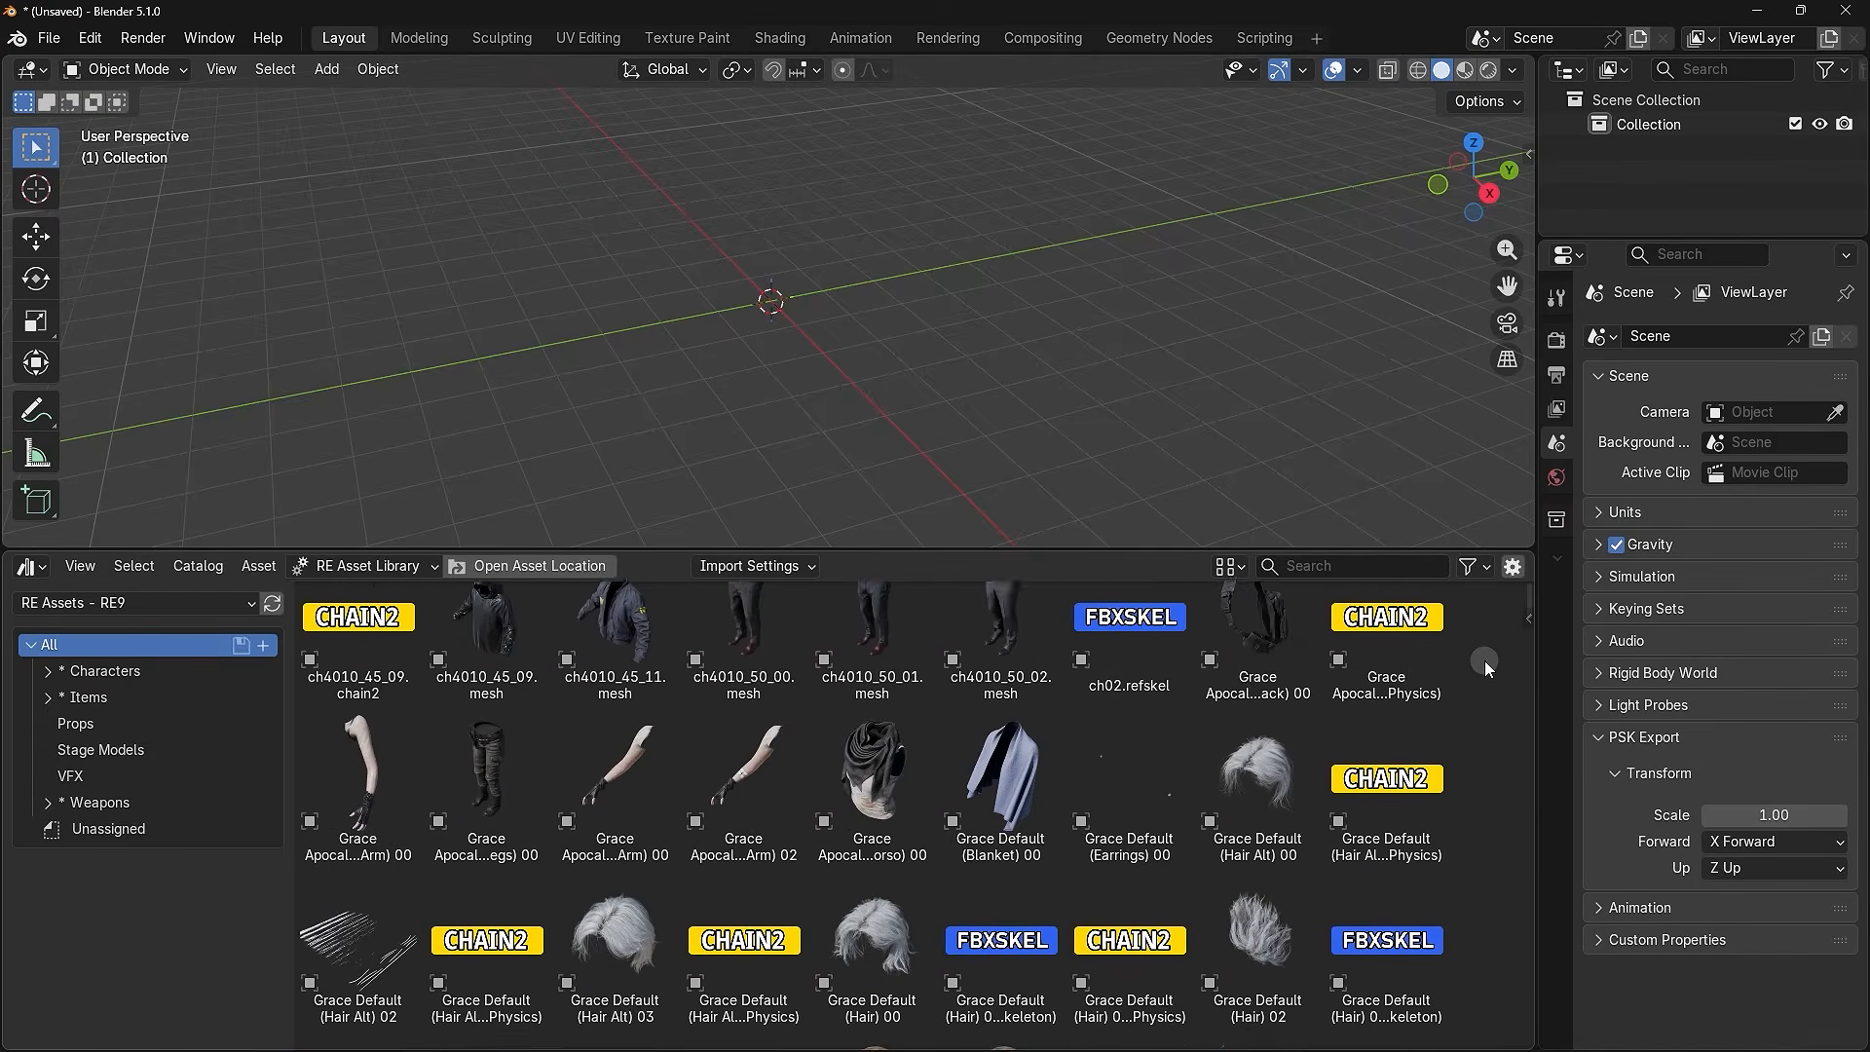
- Try to import Grace Default (Head) 00 into the 3D viewport and decline the automatic game file extraction setup
scroll(1485, 660, "down", 4)
scroll(1485, 660, "up", 3)
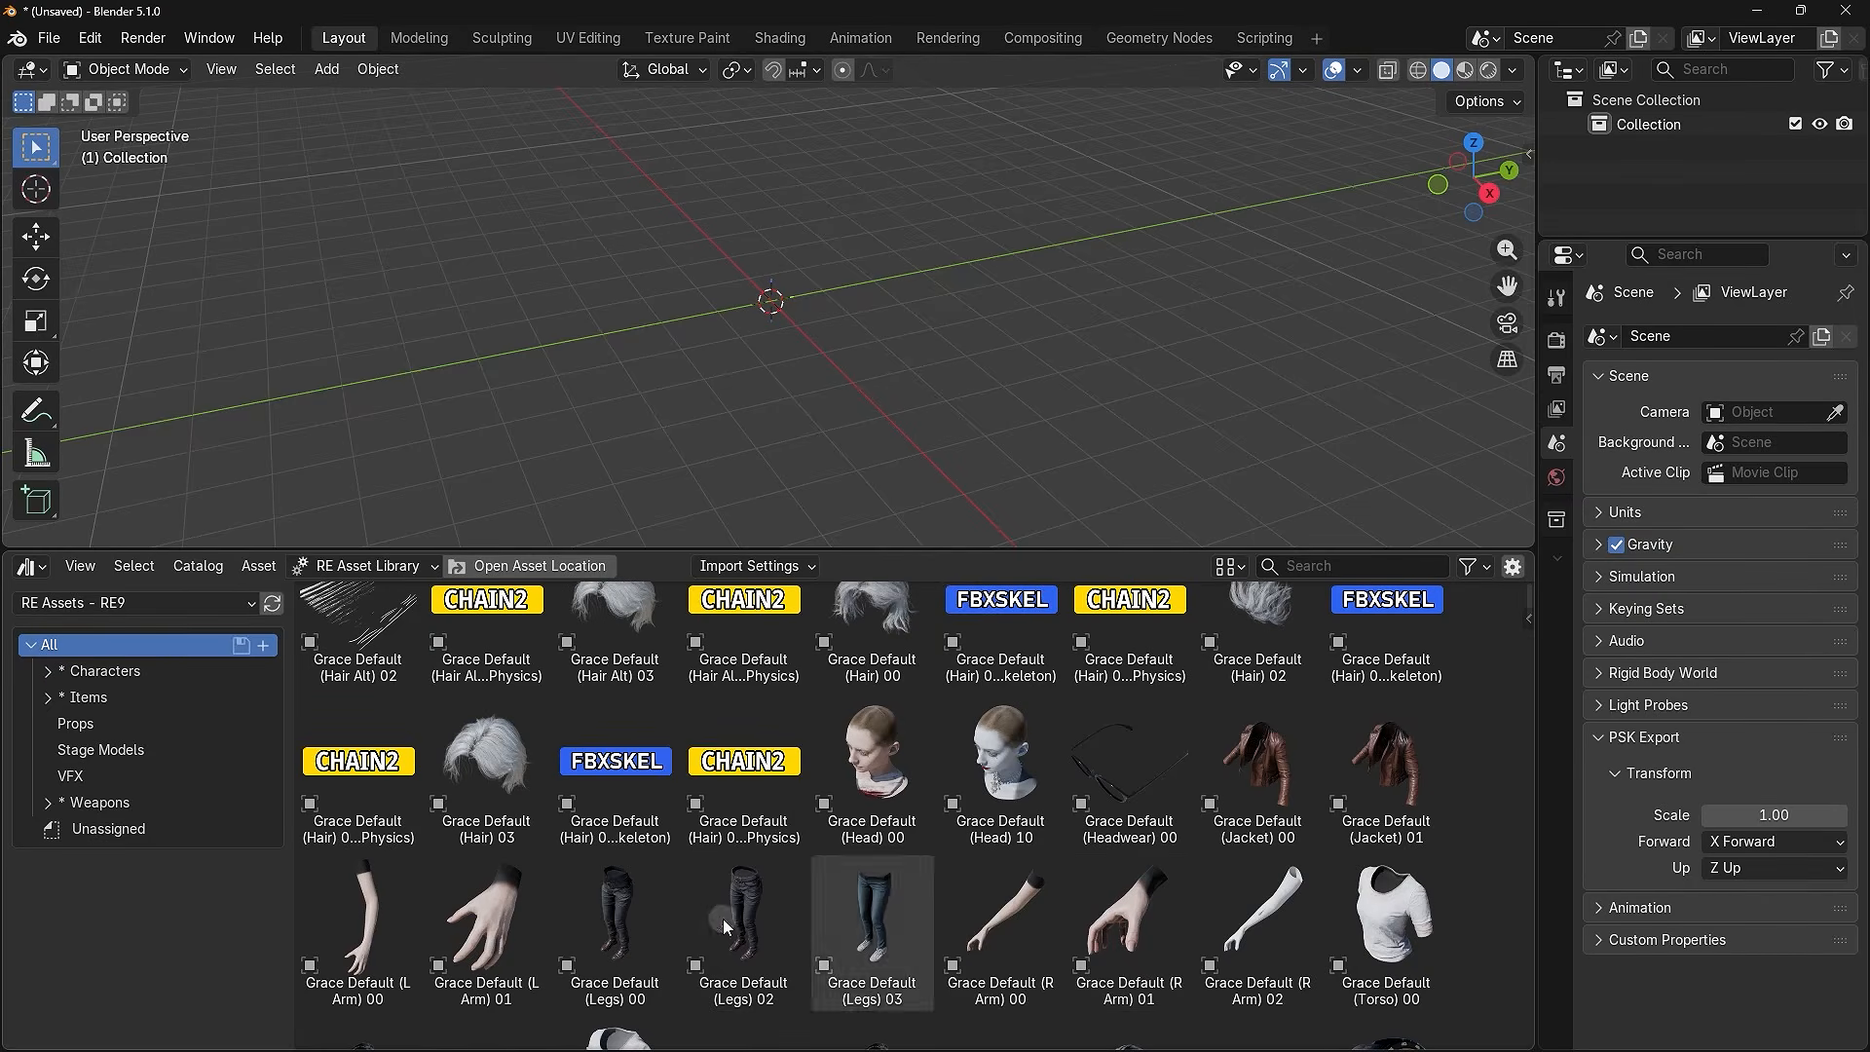
left_click_drag(872, 769, 800, 389)
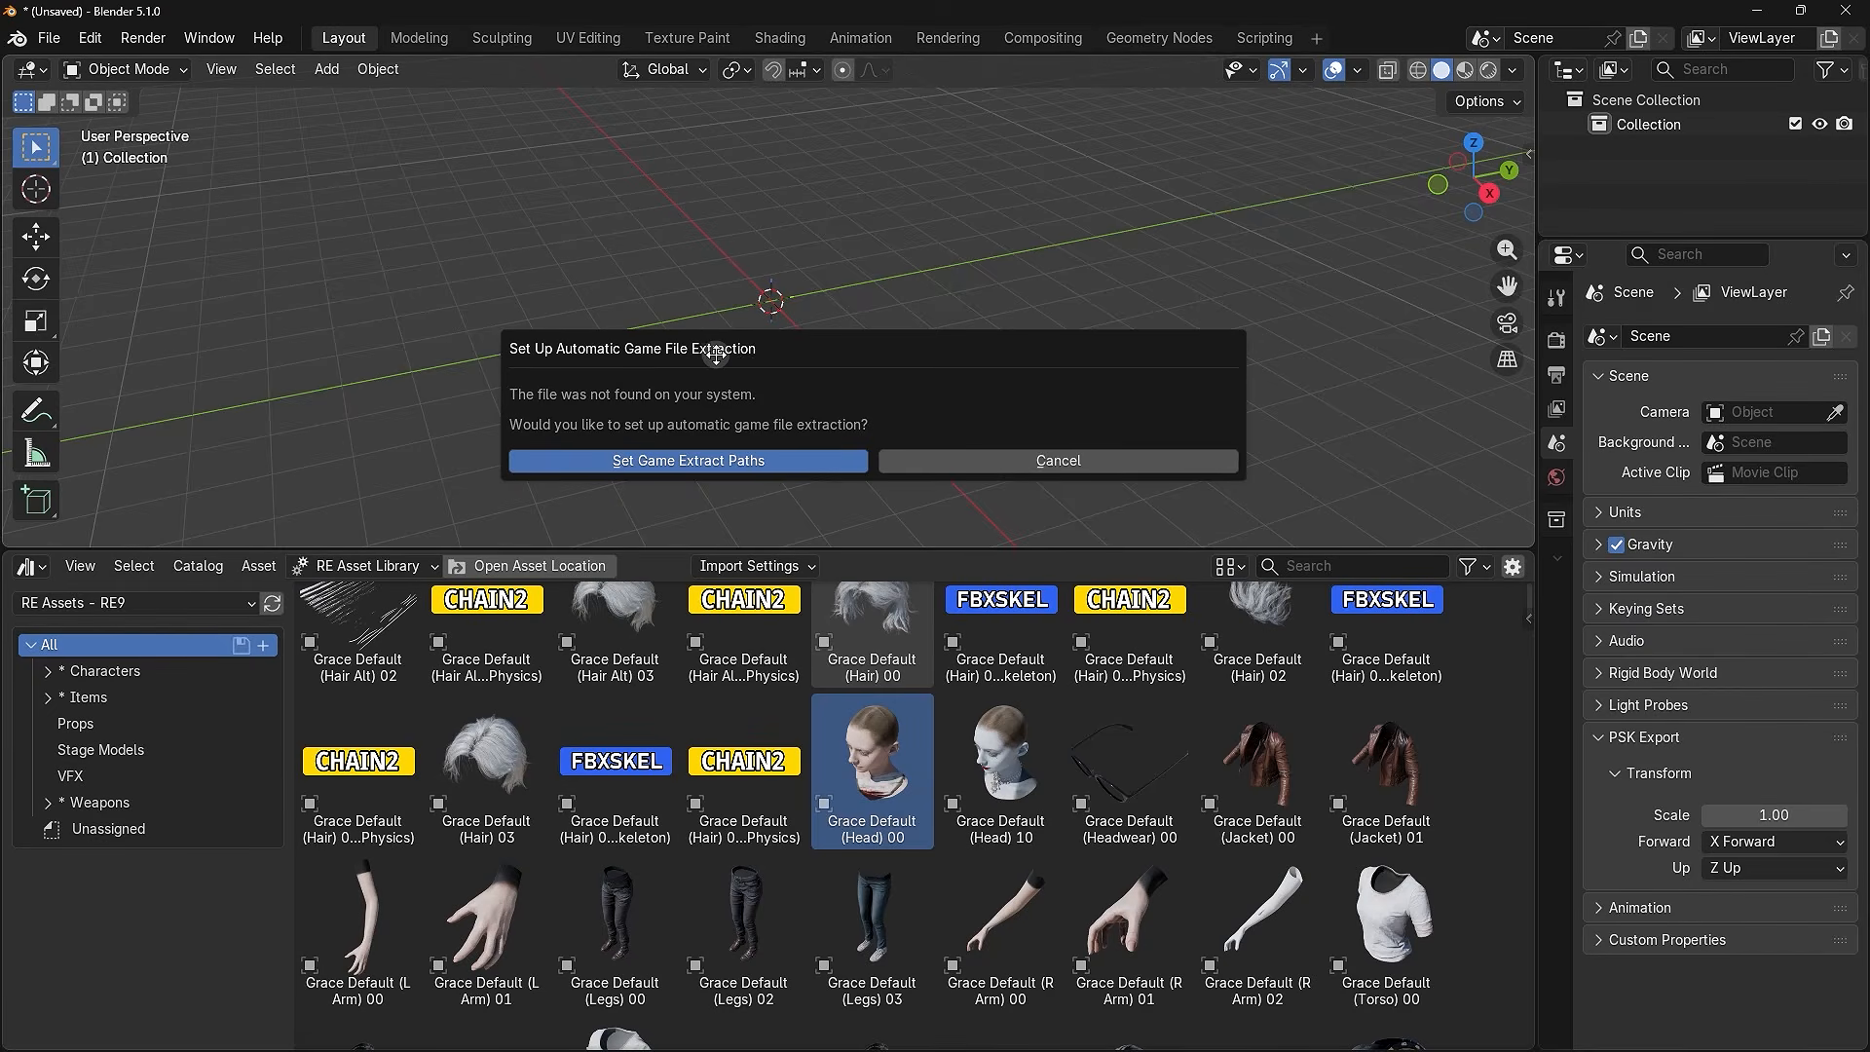
left_click(1058, 459)
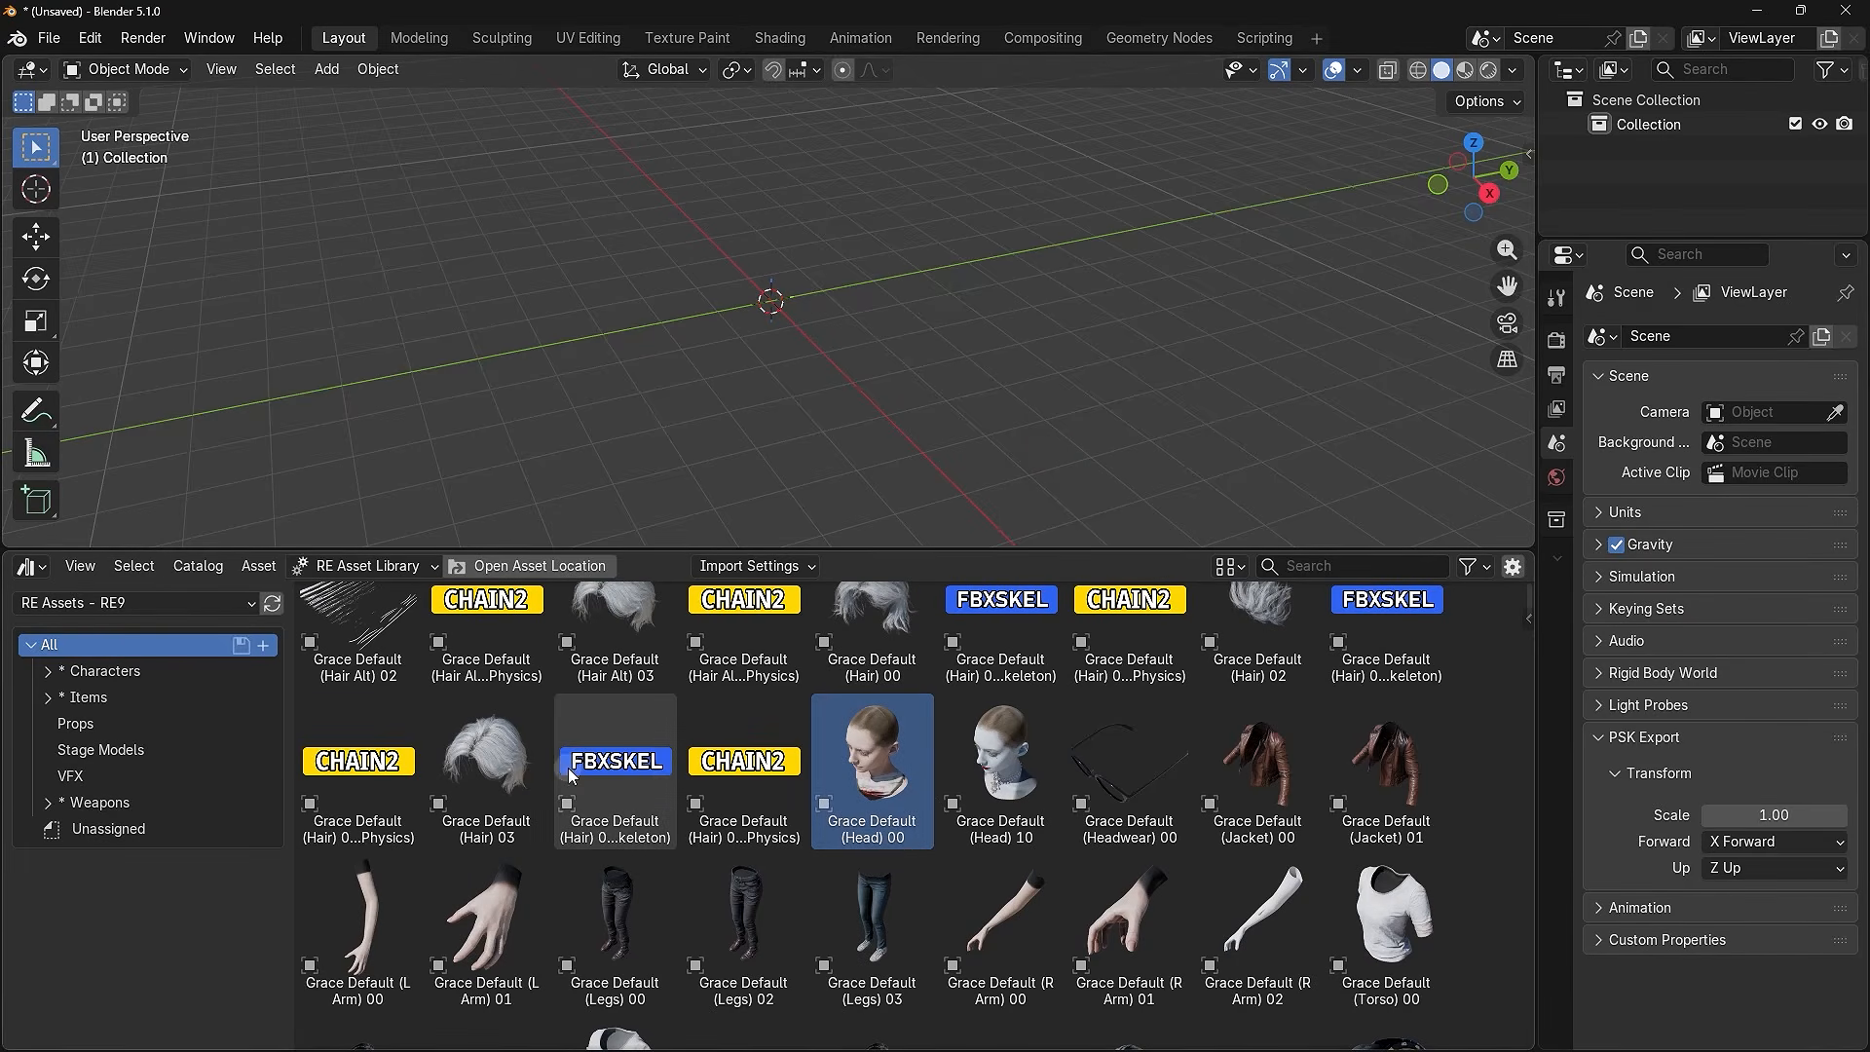
- Keep RE Assets - RE9 as the library, open its Set Game Extract Paths dialog and move the dialog over the viewport
left_click(117, 603)
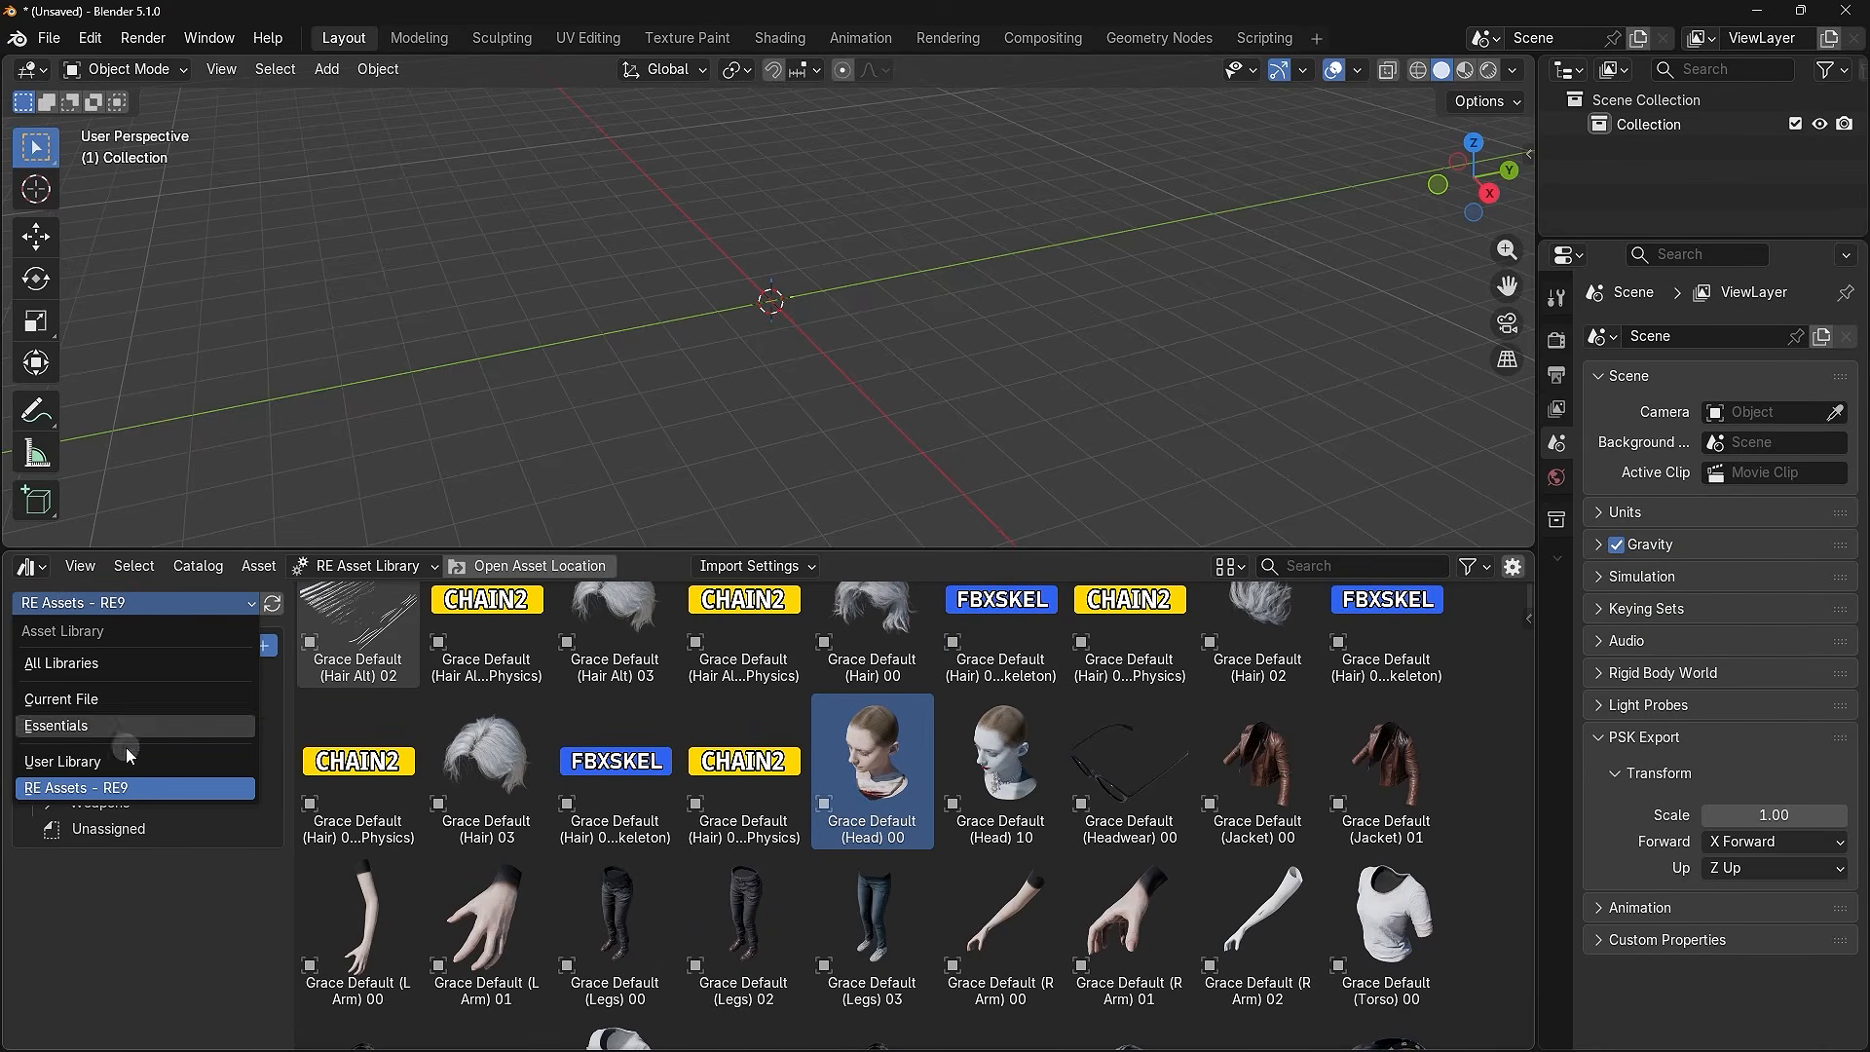
left_click(52, 789)
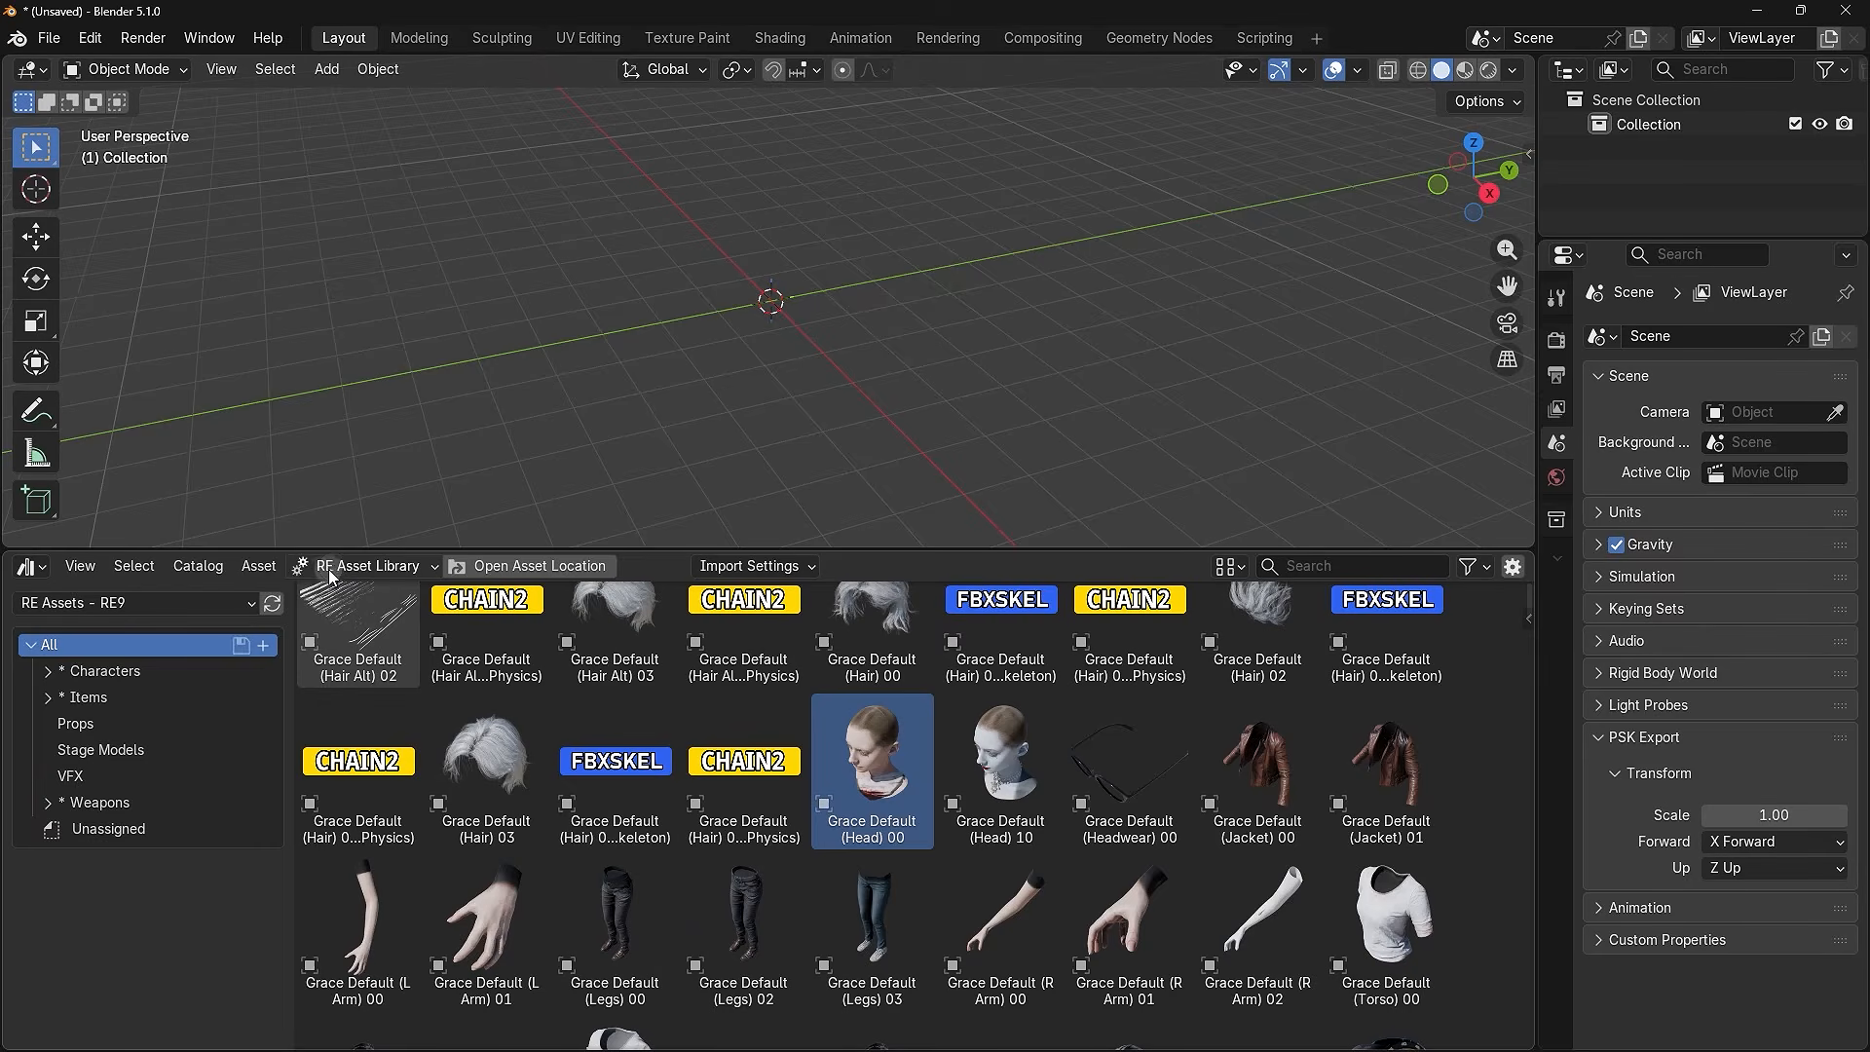
left_click(394, 570)
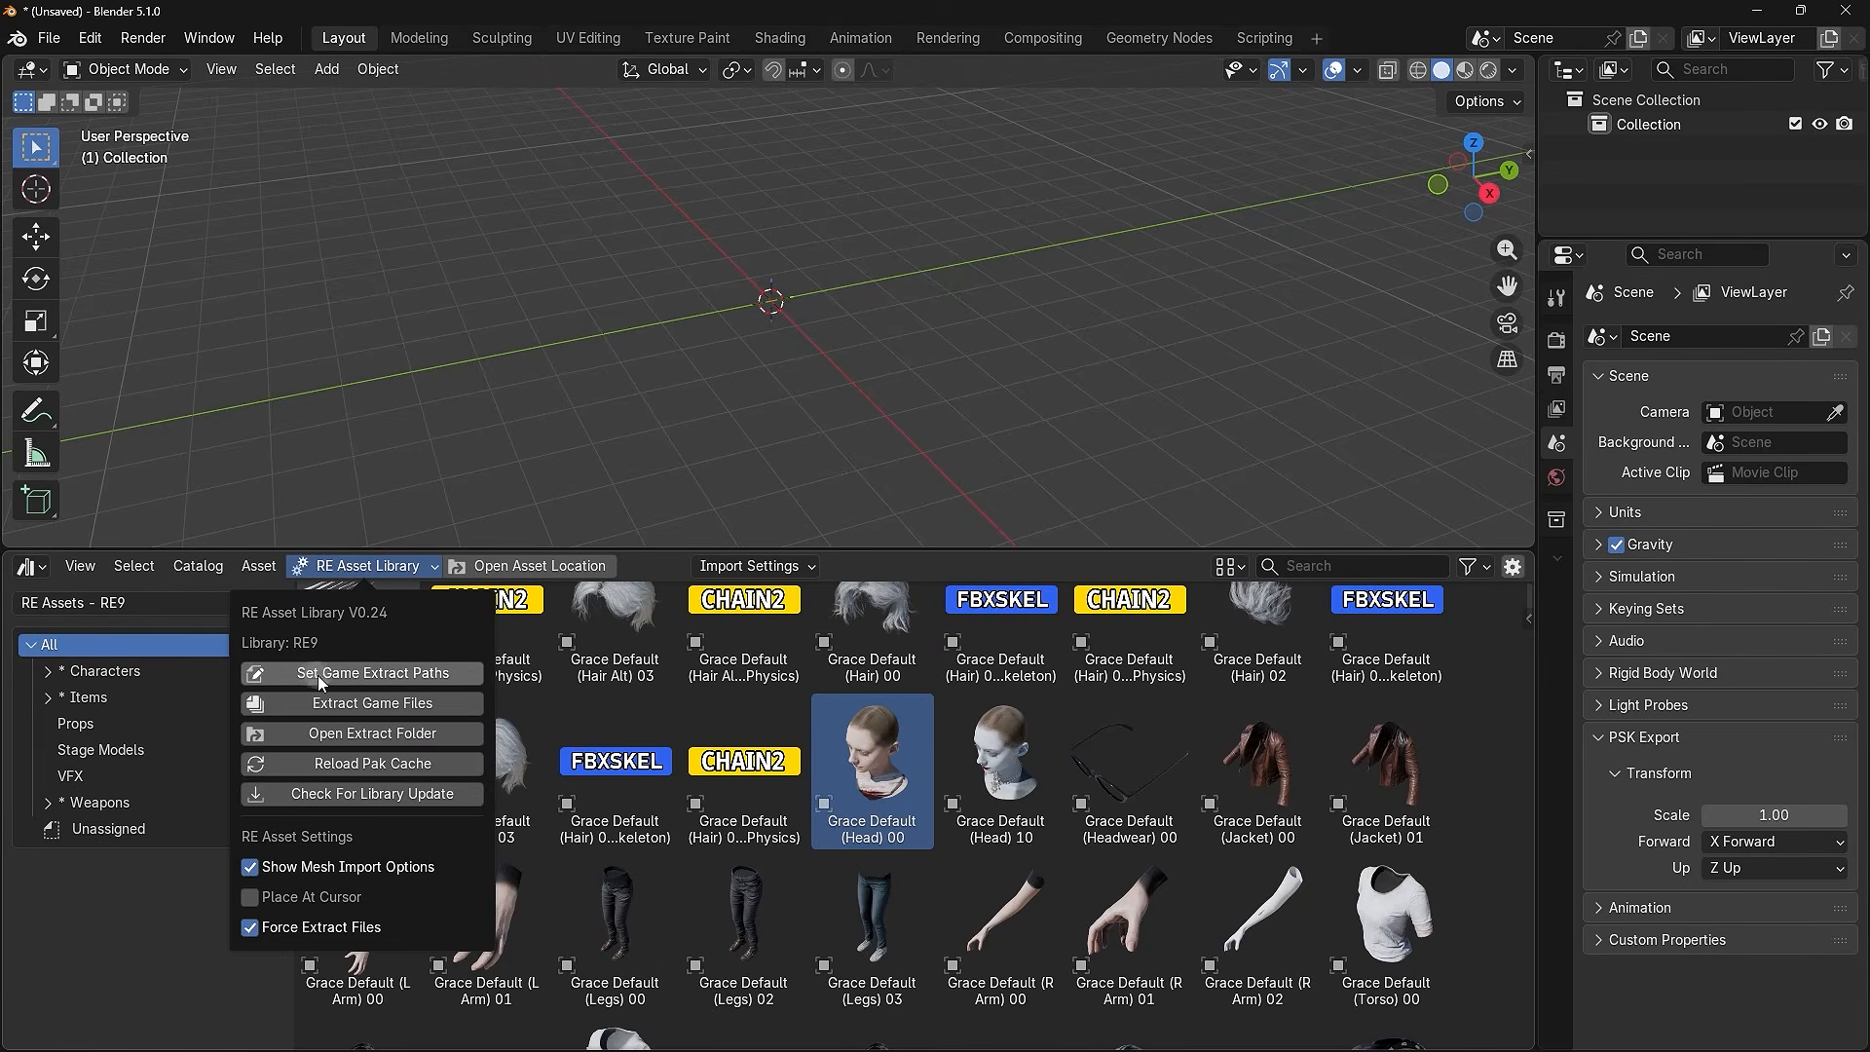
left_click(447, 680)
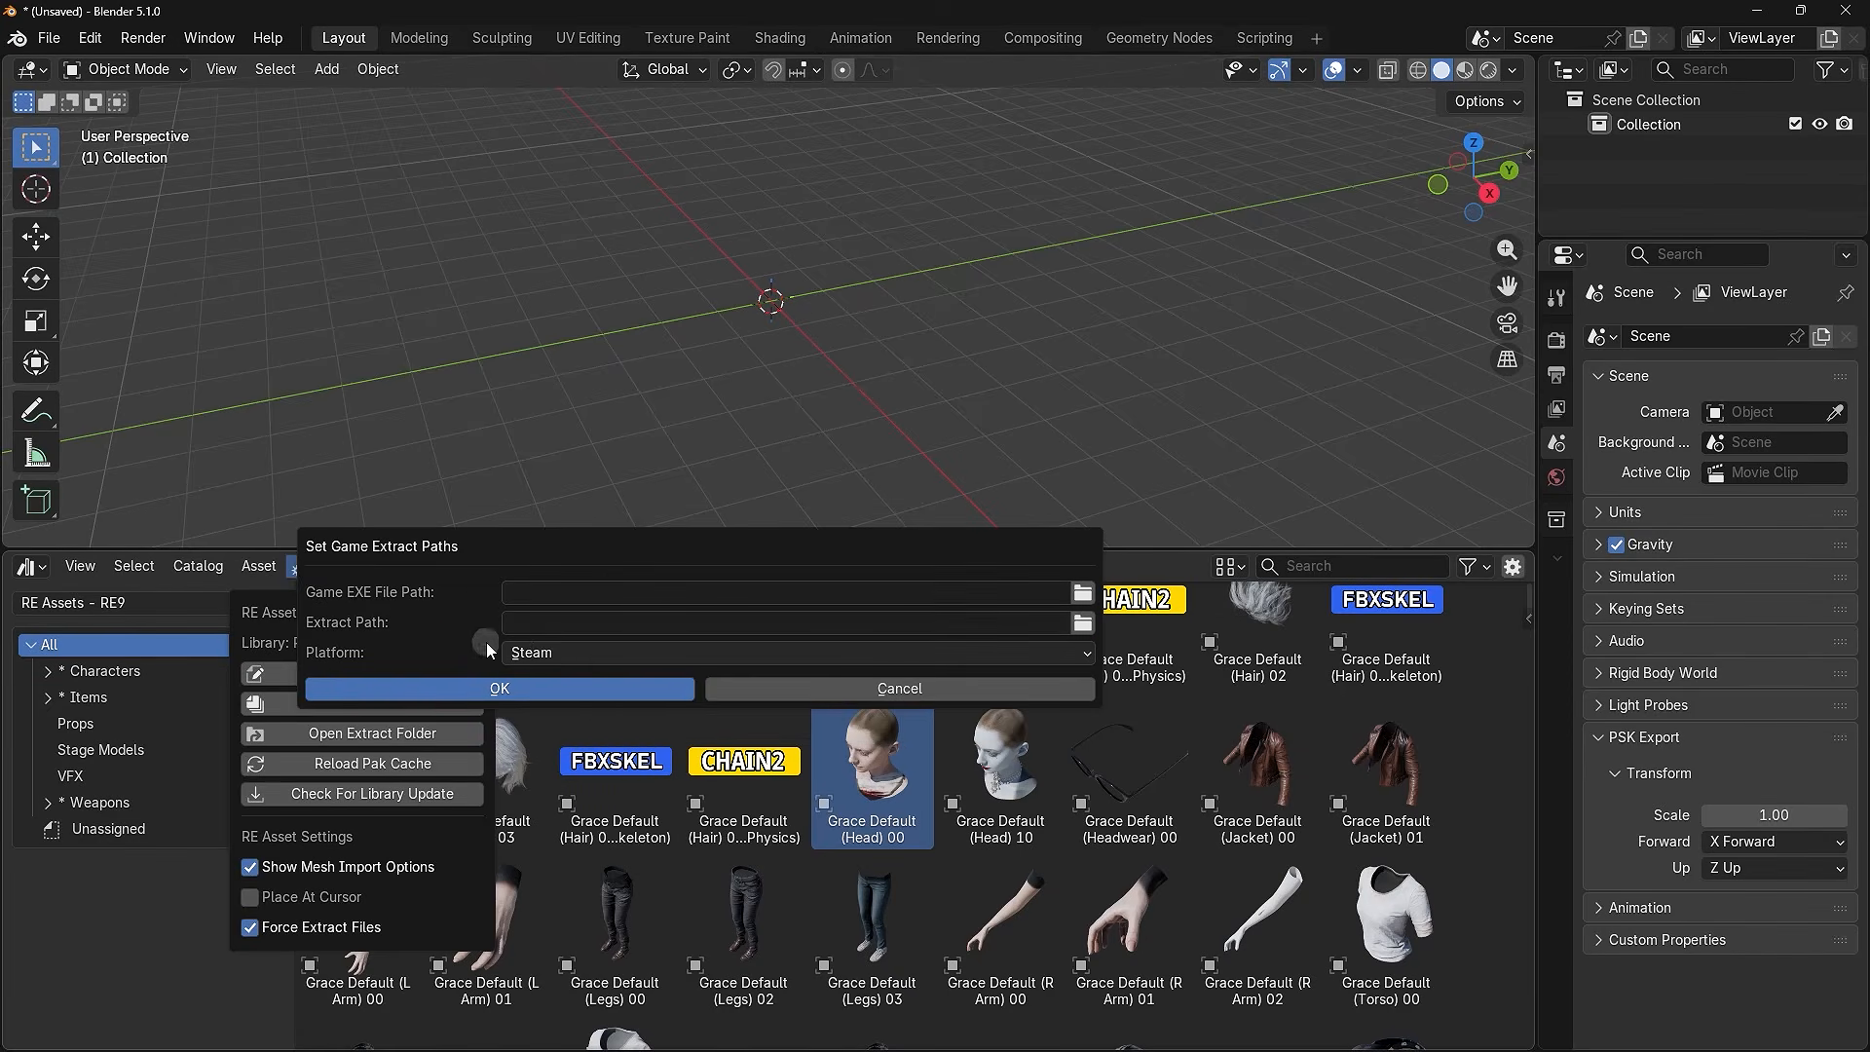
left_click_drag(494, 575, 536, 331)
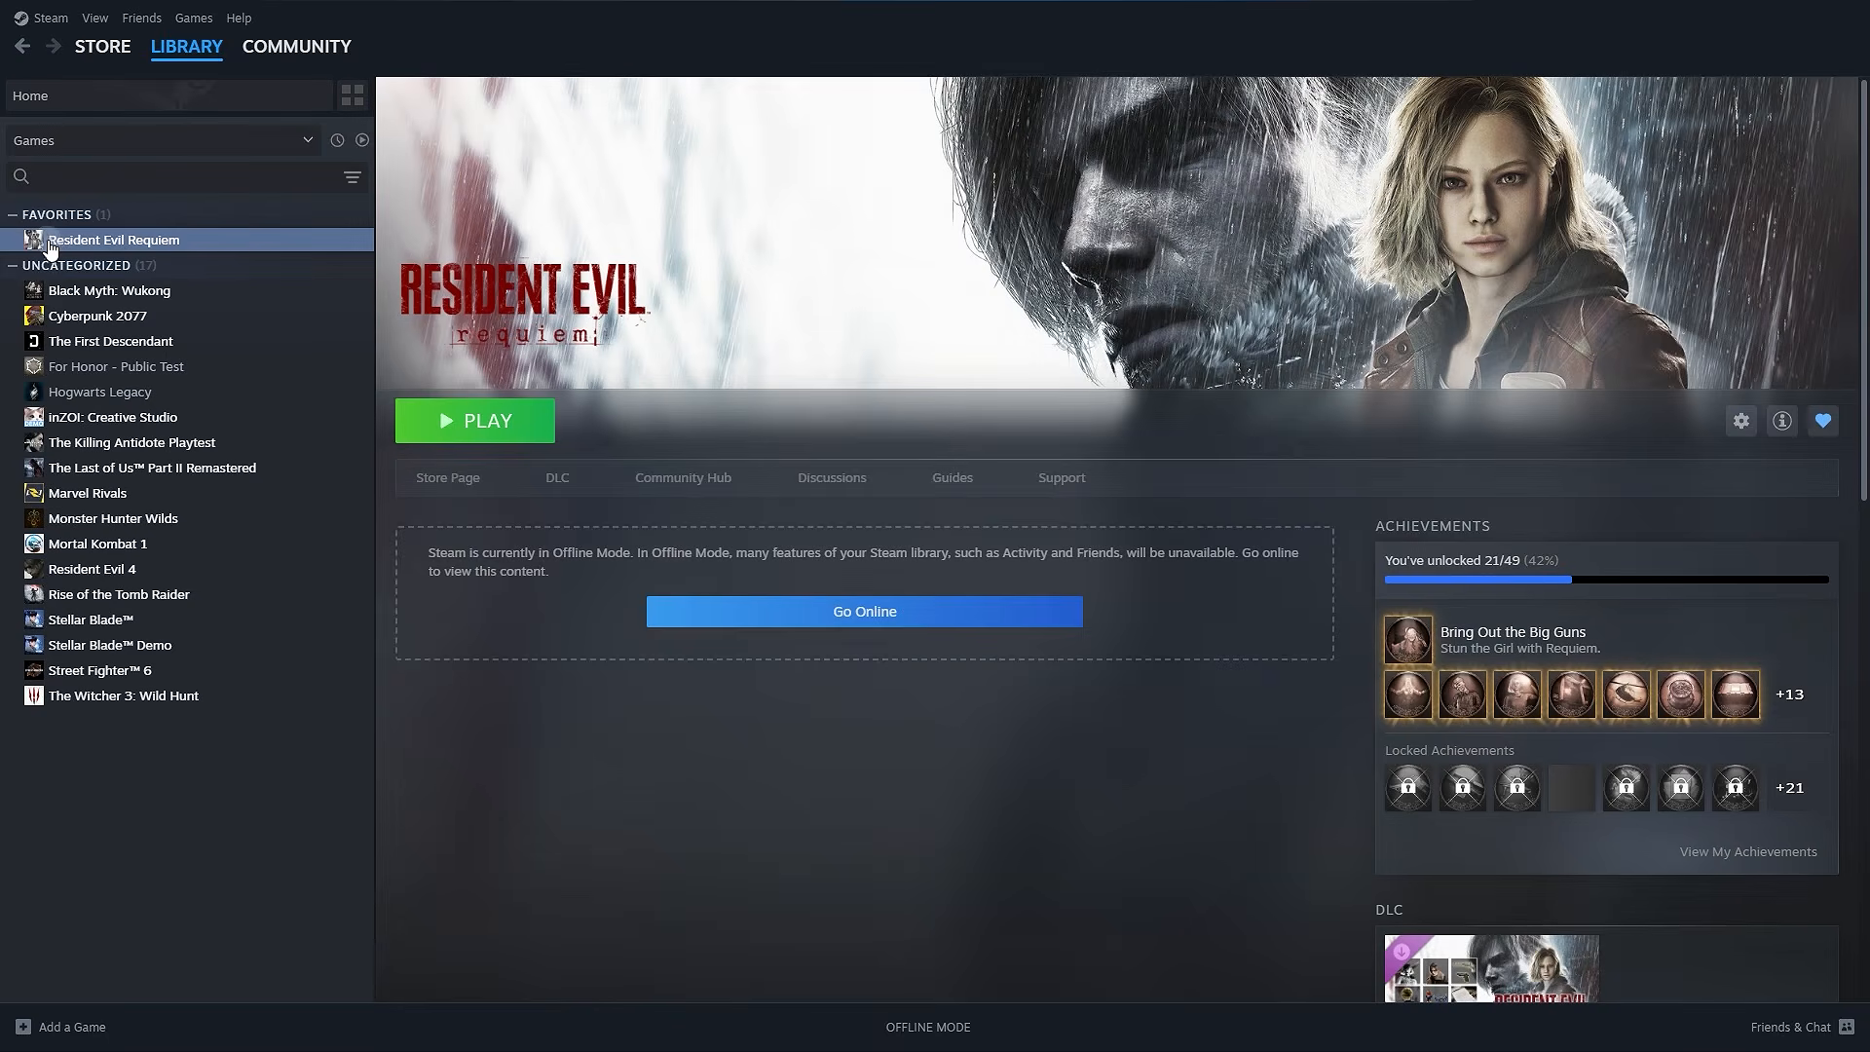
- Switch to Steam, open Resident Evil Requiem's installation folder from the game's properties and find re9.exe in it
right_click(206, 241)
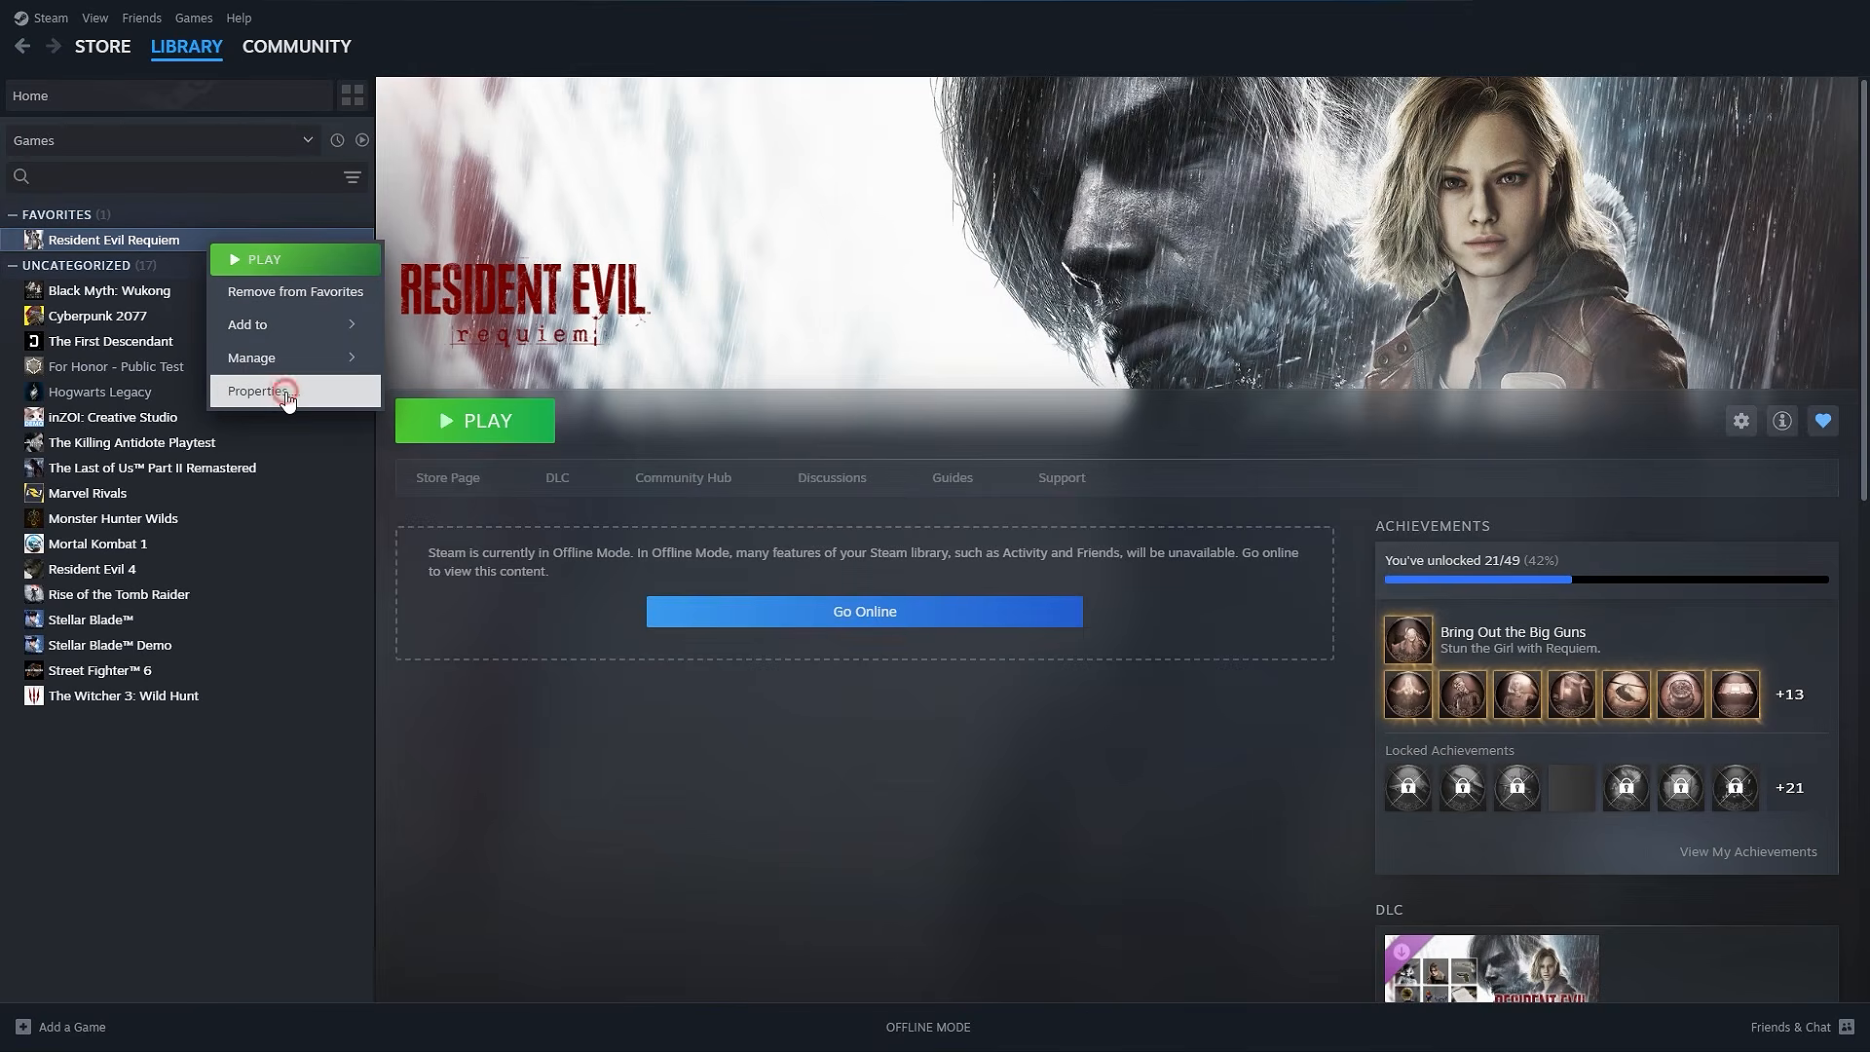
left_click(258, 391)
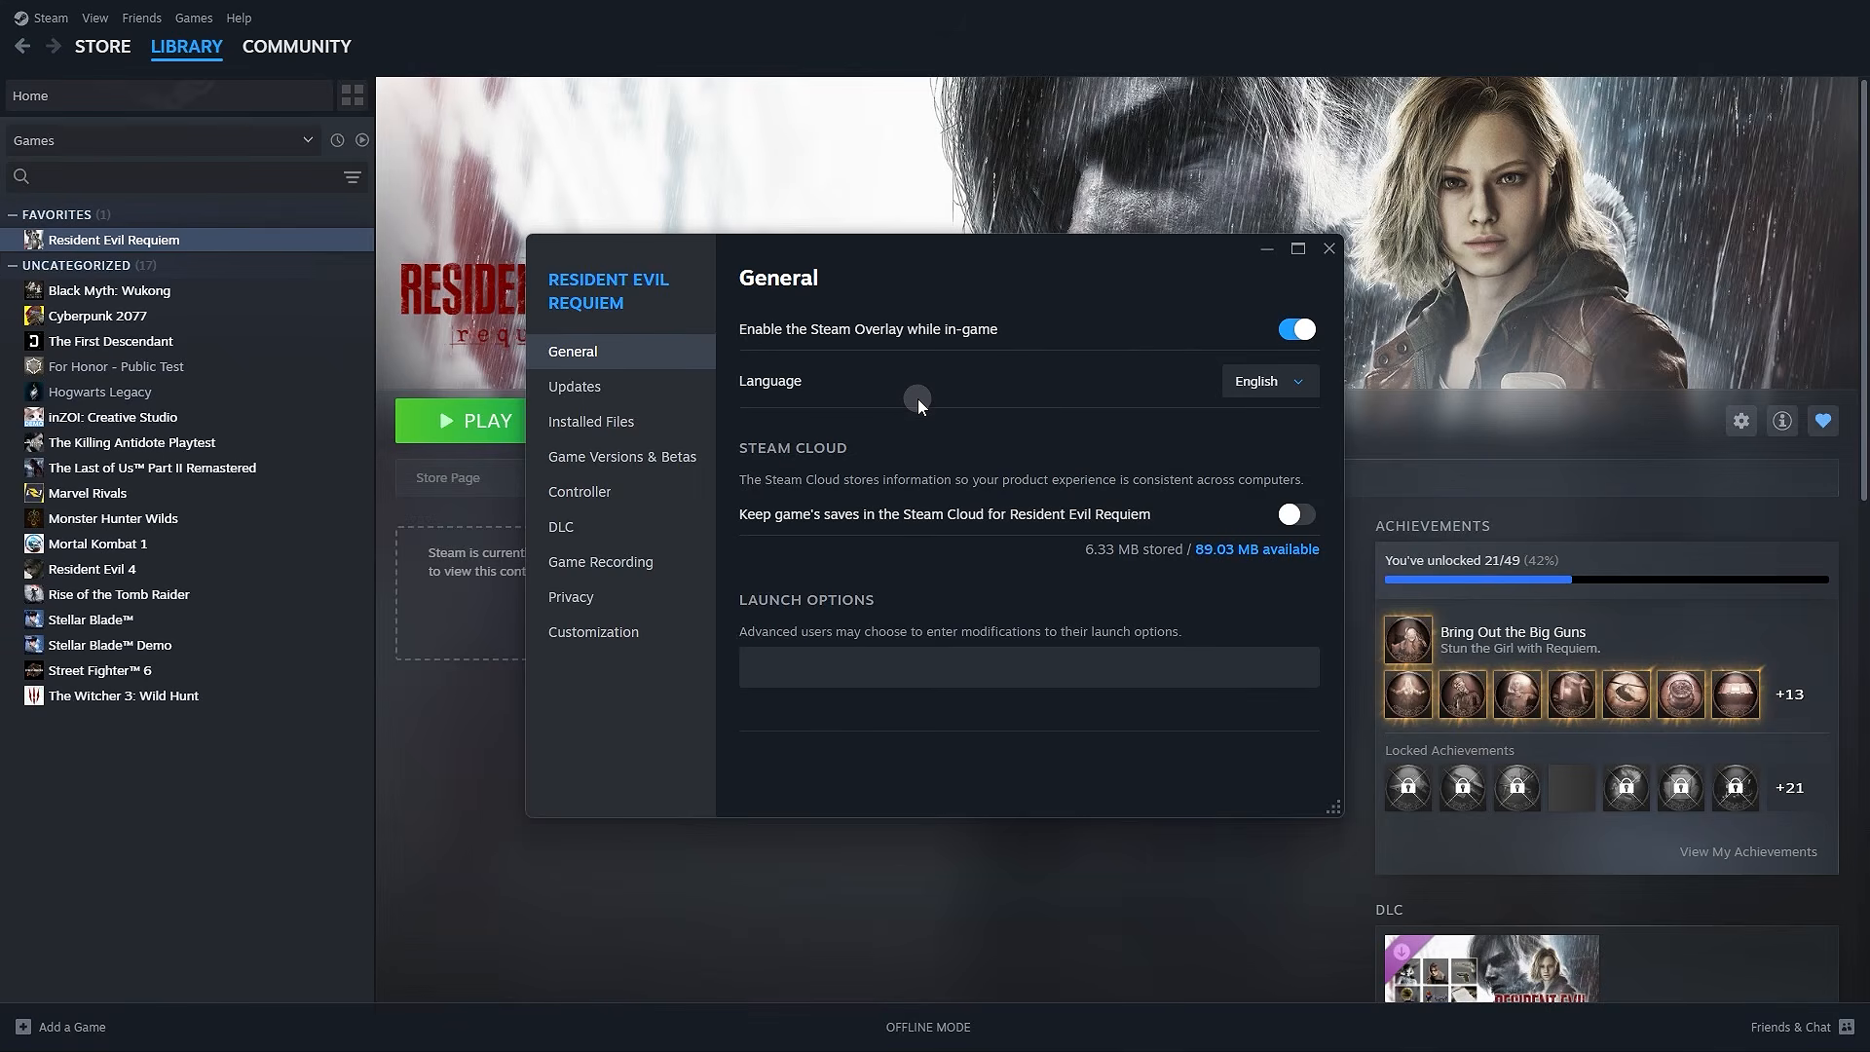
left_click(633, 429)
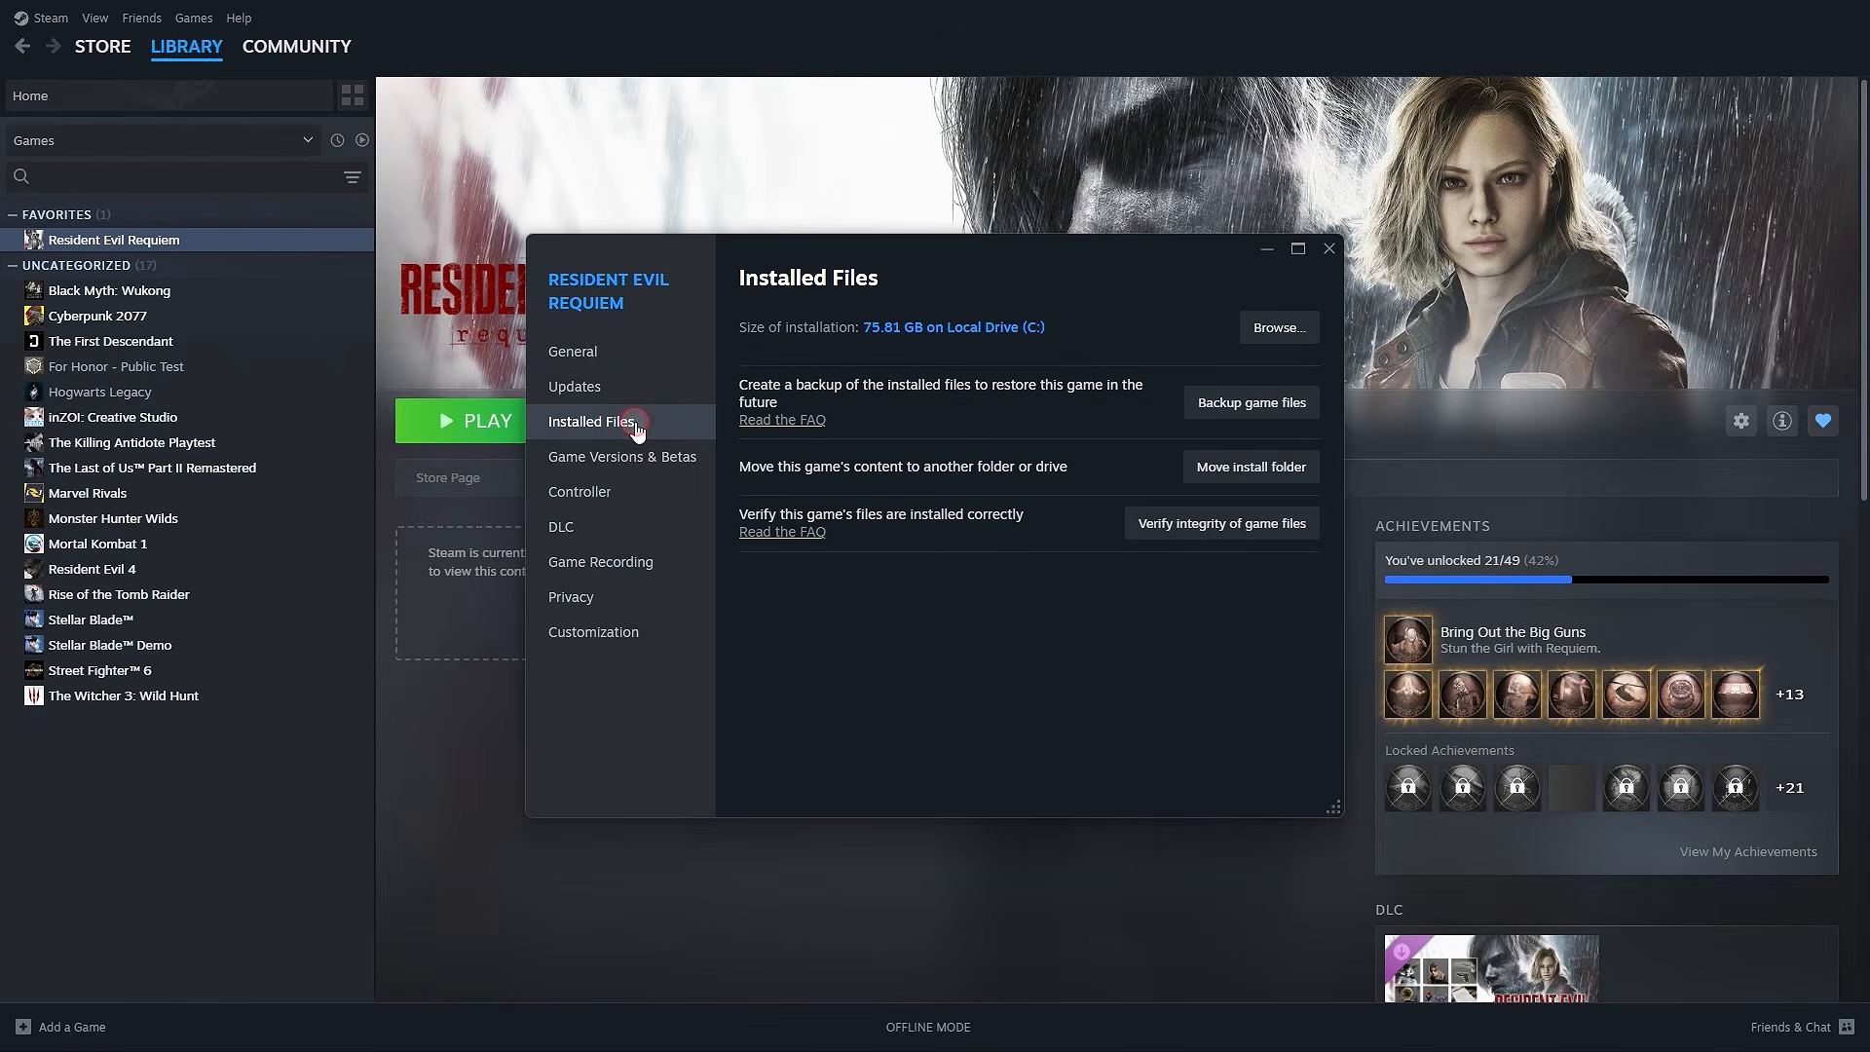
left_click(1269, 327)
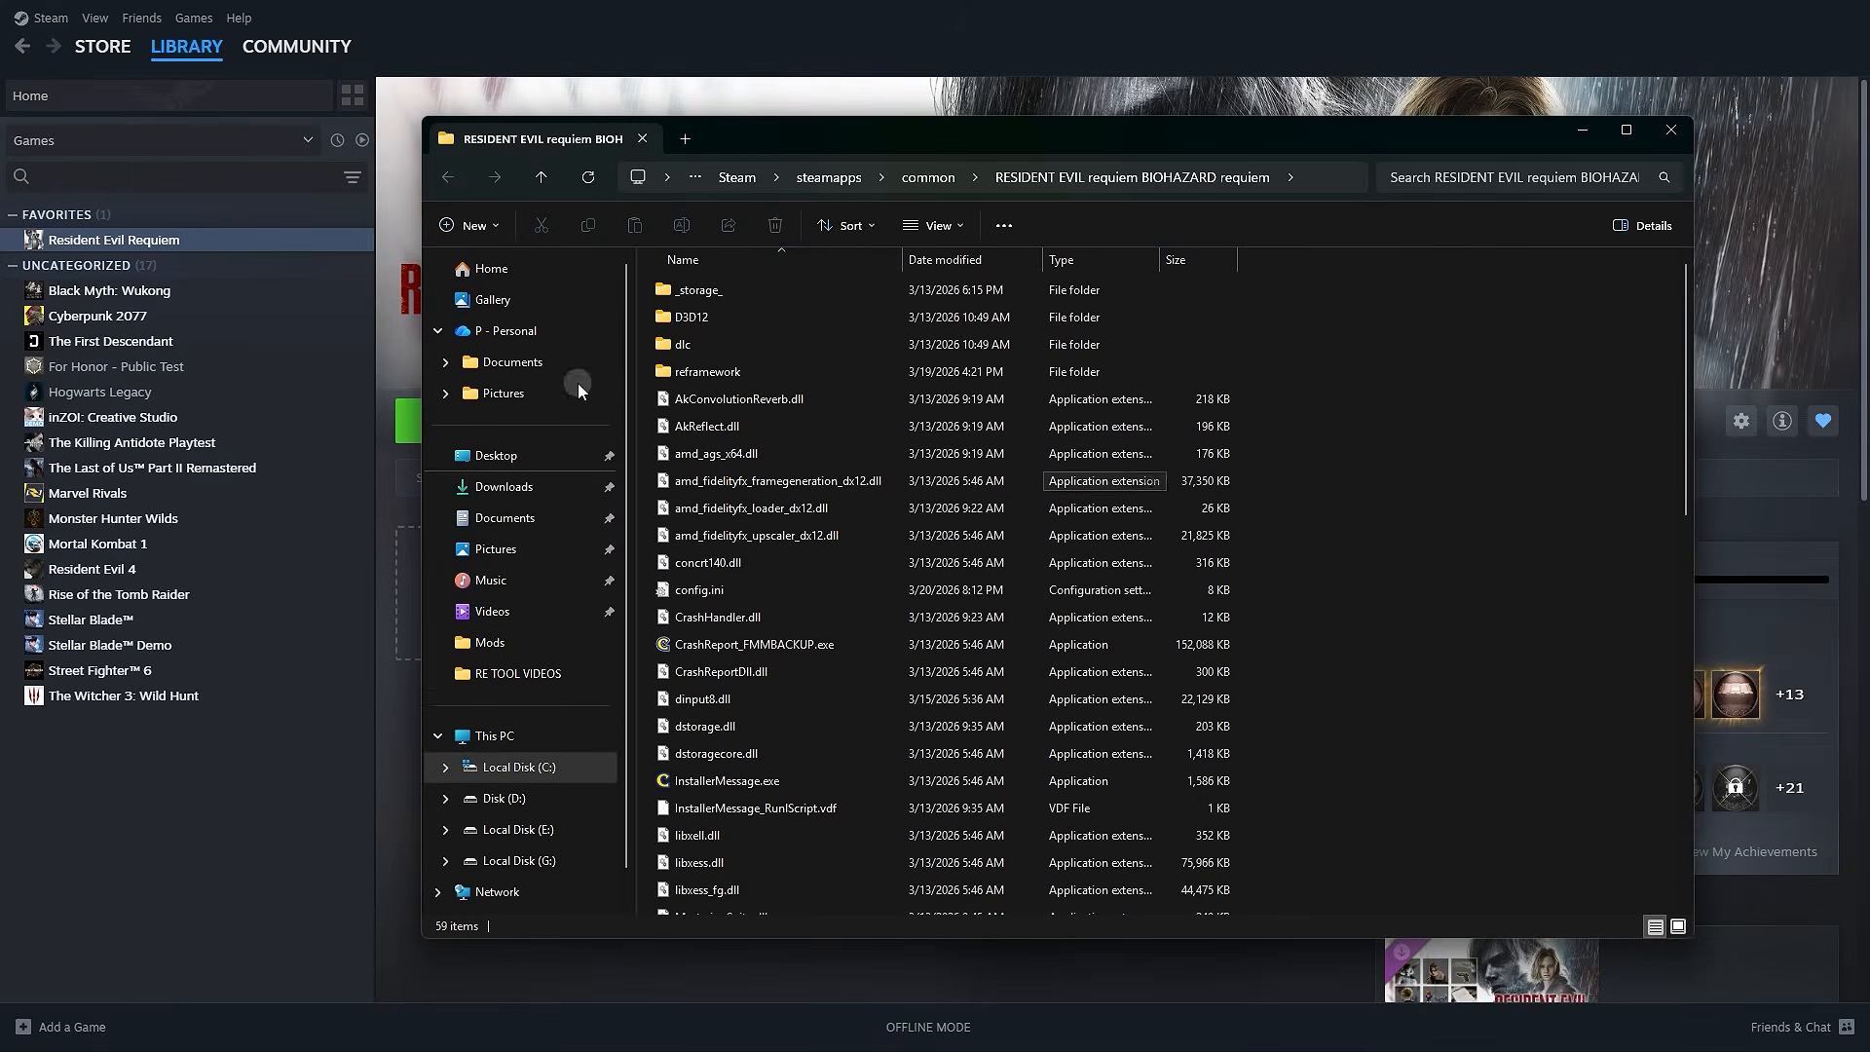
scroll(1469, 499, "down", 12)
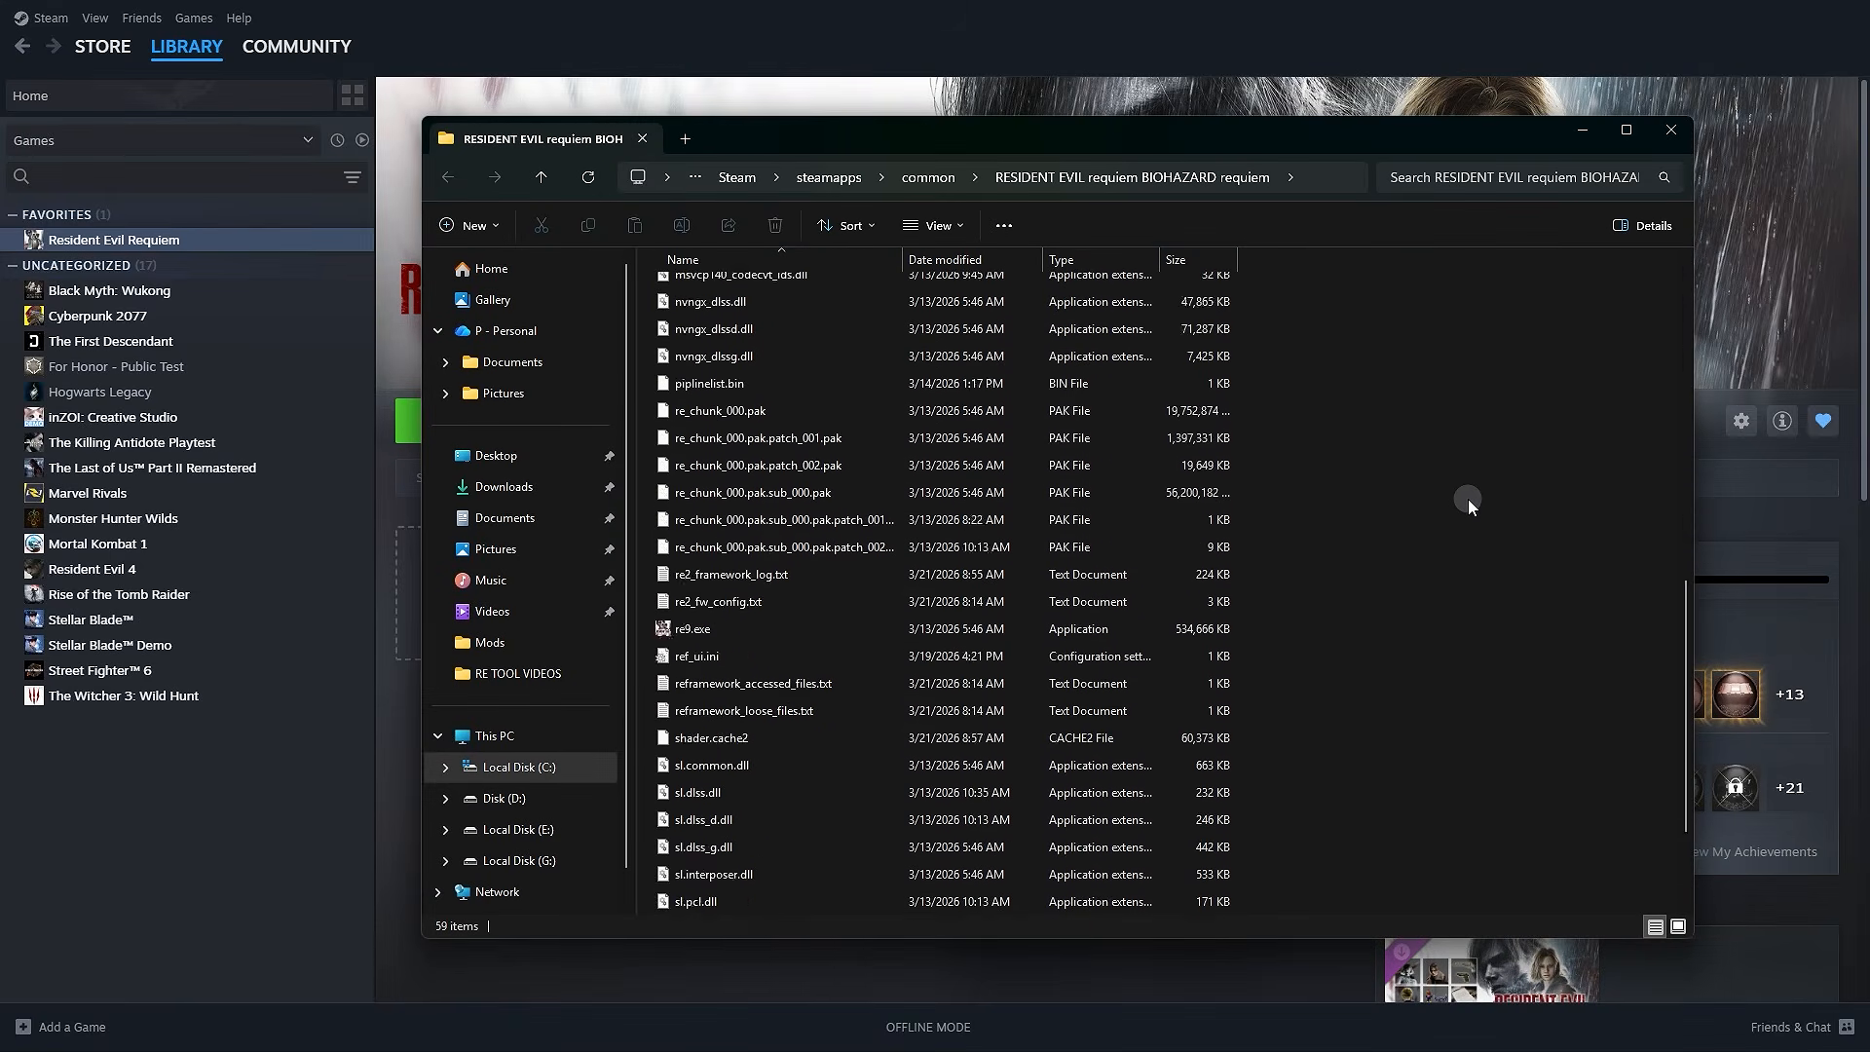
- Copy the game's installation folder path and set Blender's Game EXE File Path to re9.exe in that folder
right_click(1310, 174)
left_click(1344, 222)
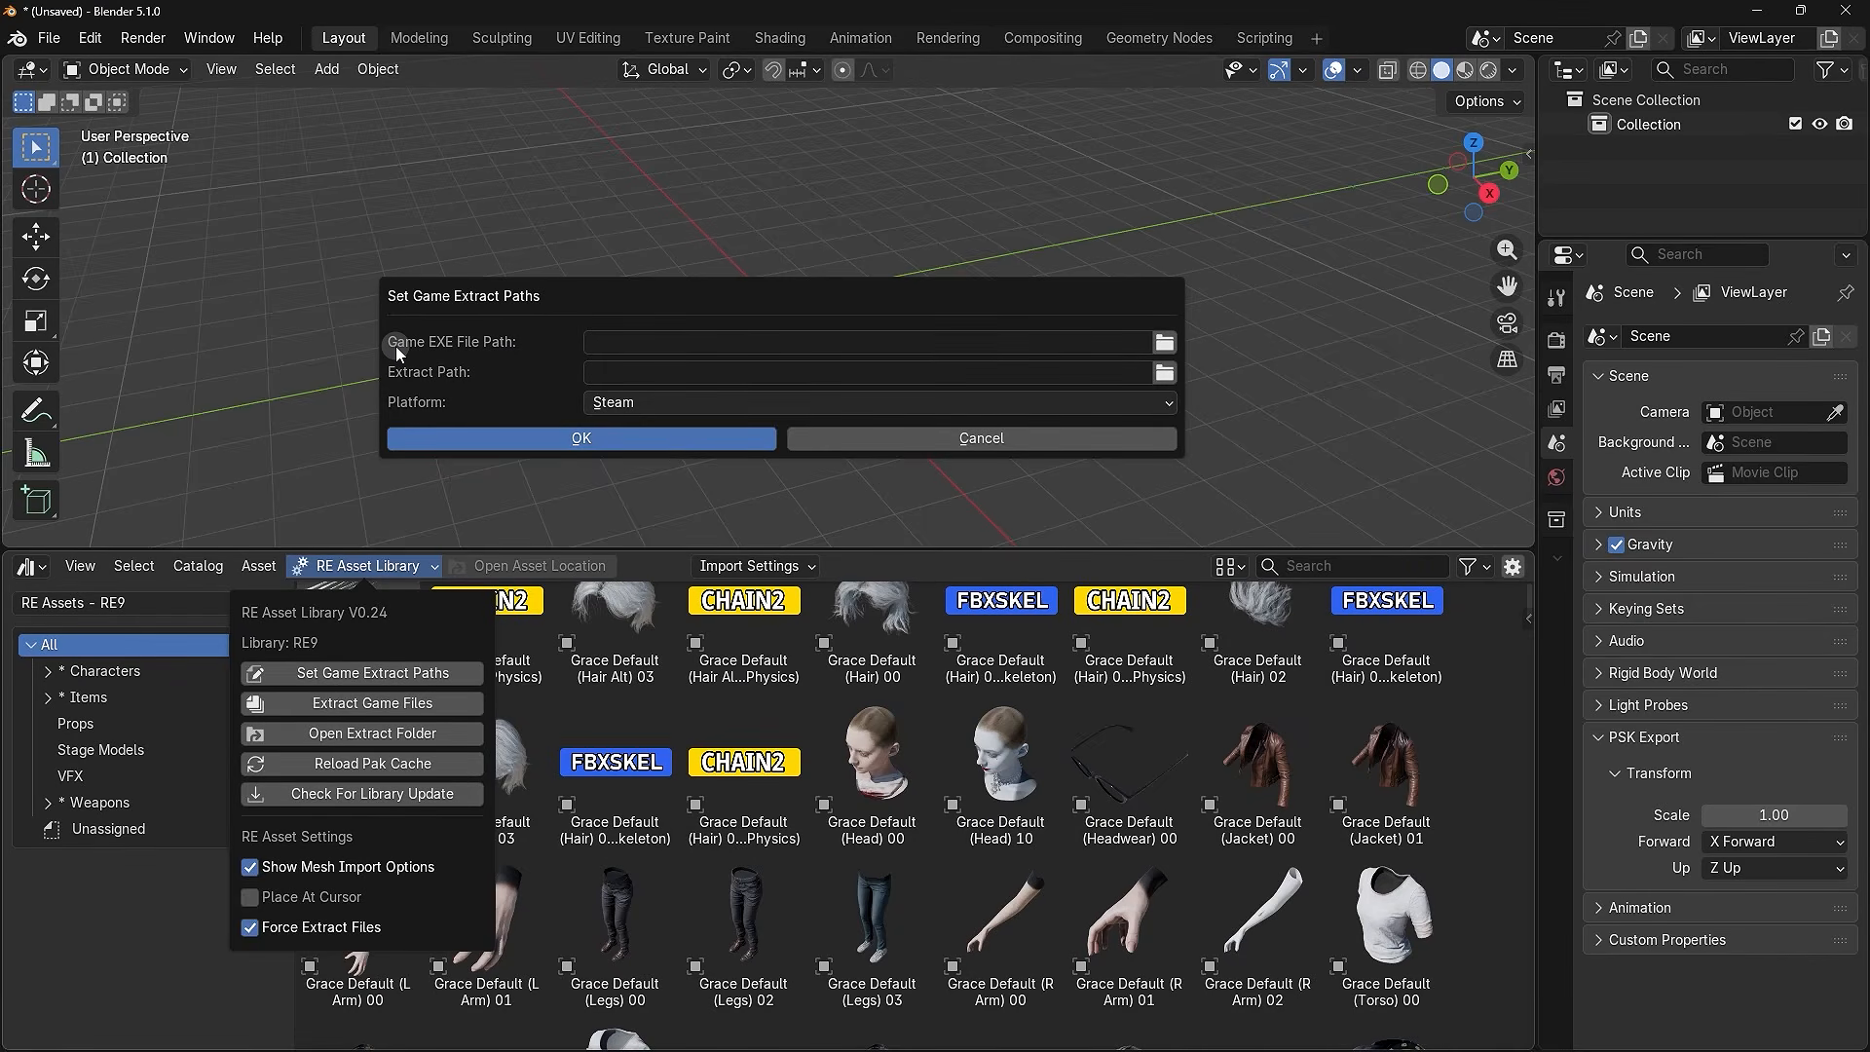
left_click(1167, 343)
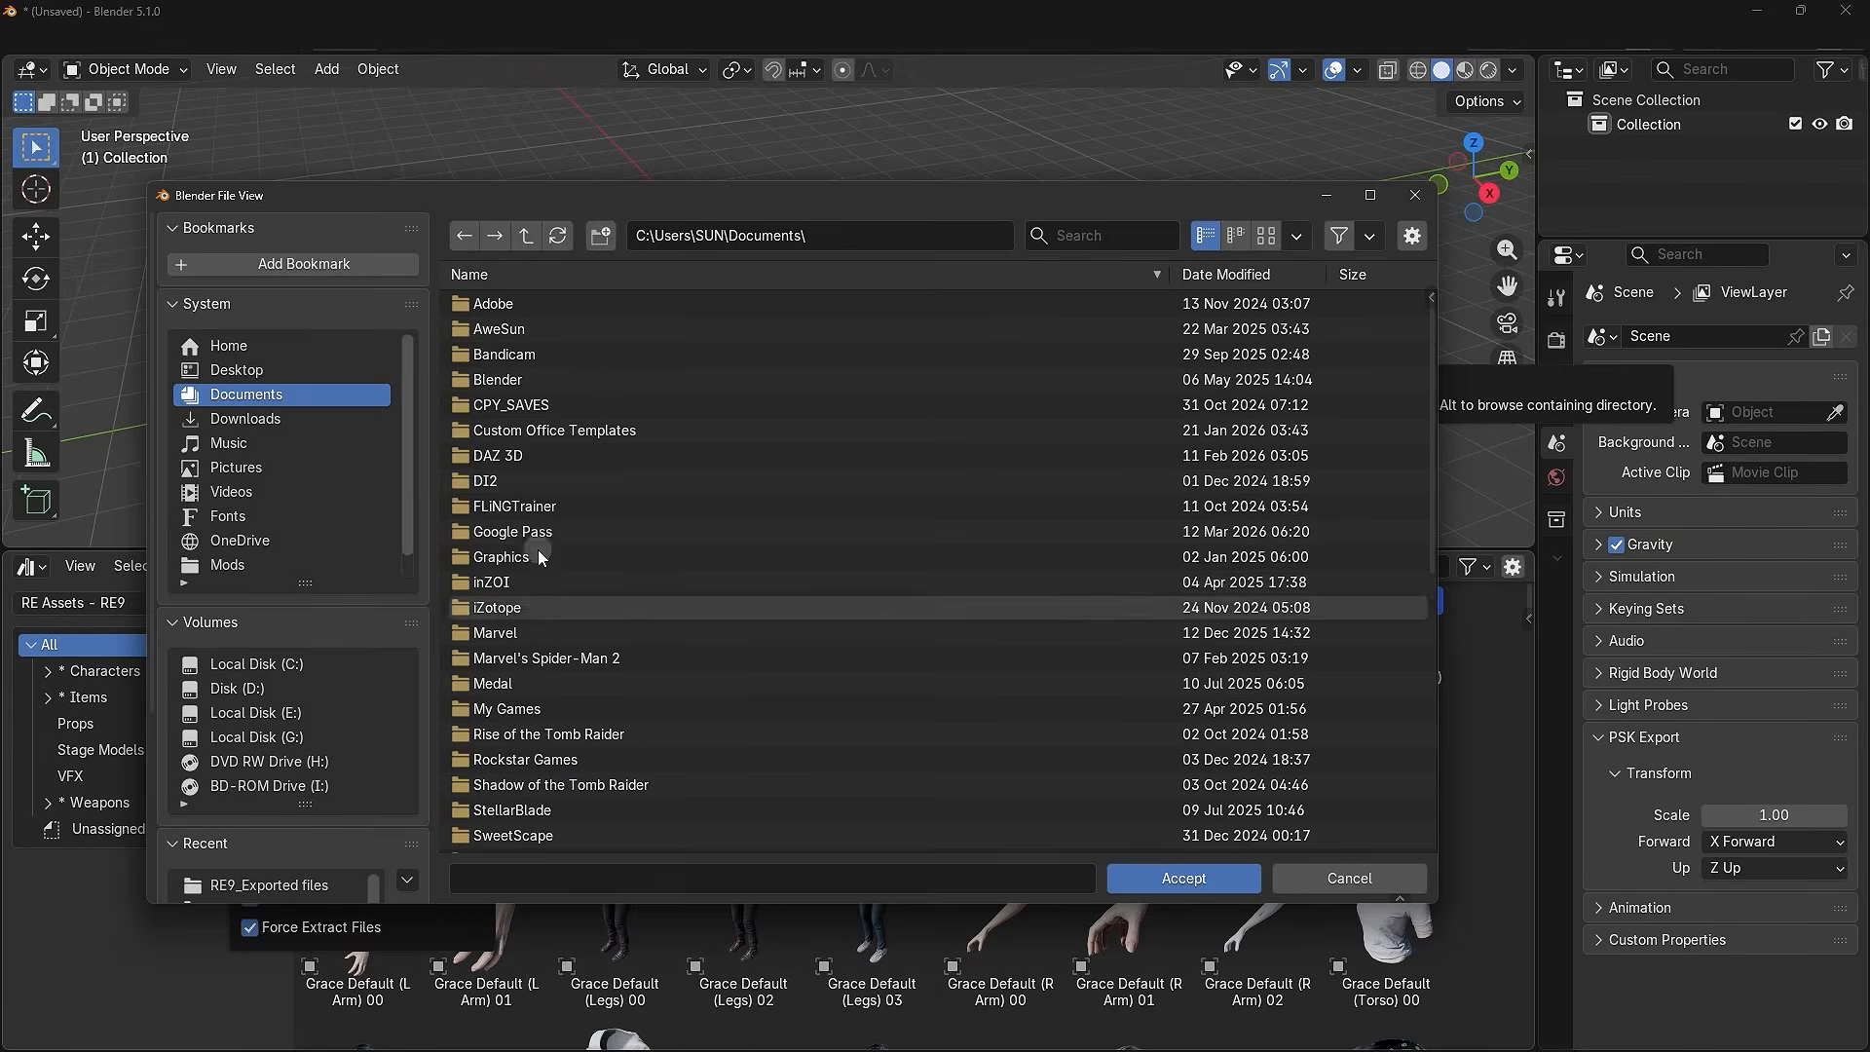
left_click(835, 238)
key("ctrl+v")
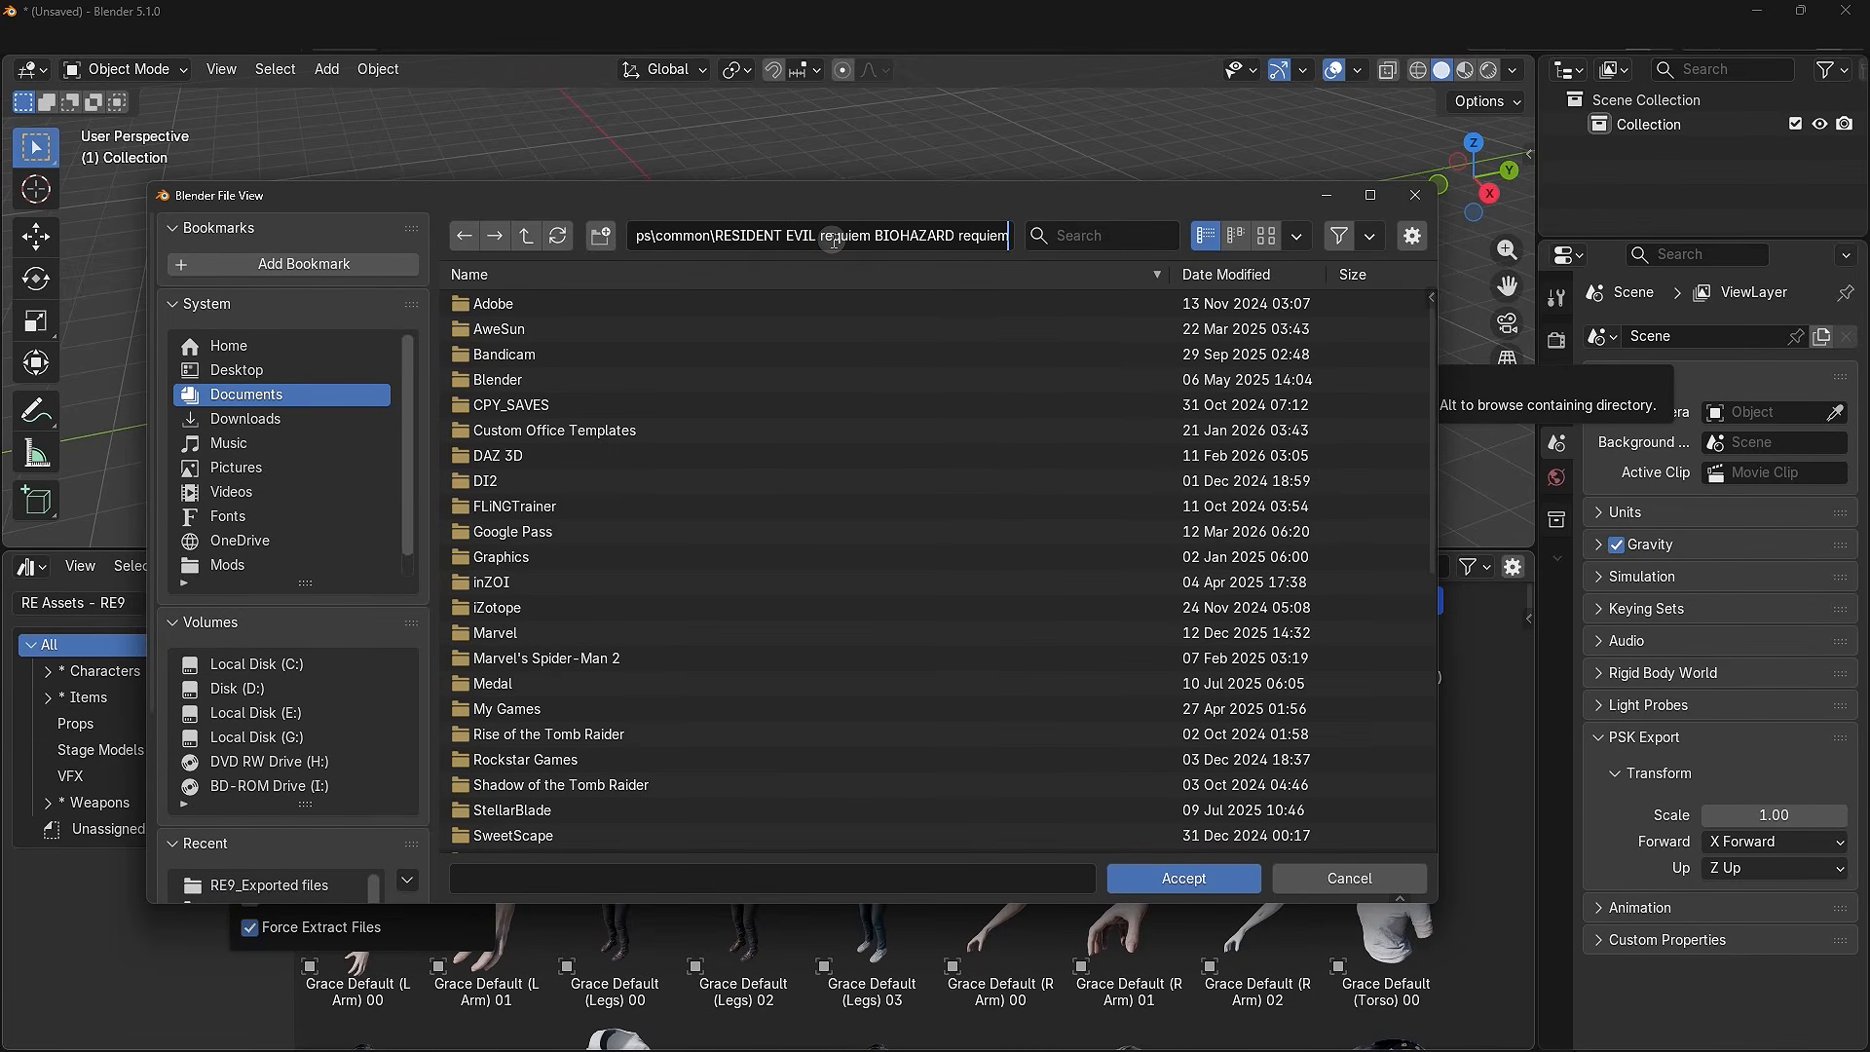
key("Return")
scroll(756, 543, "down", 6)
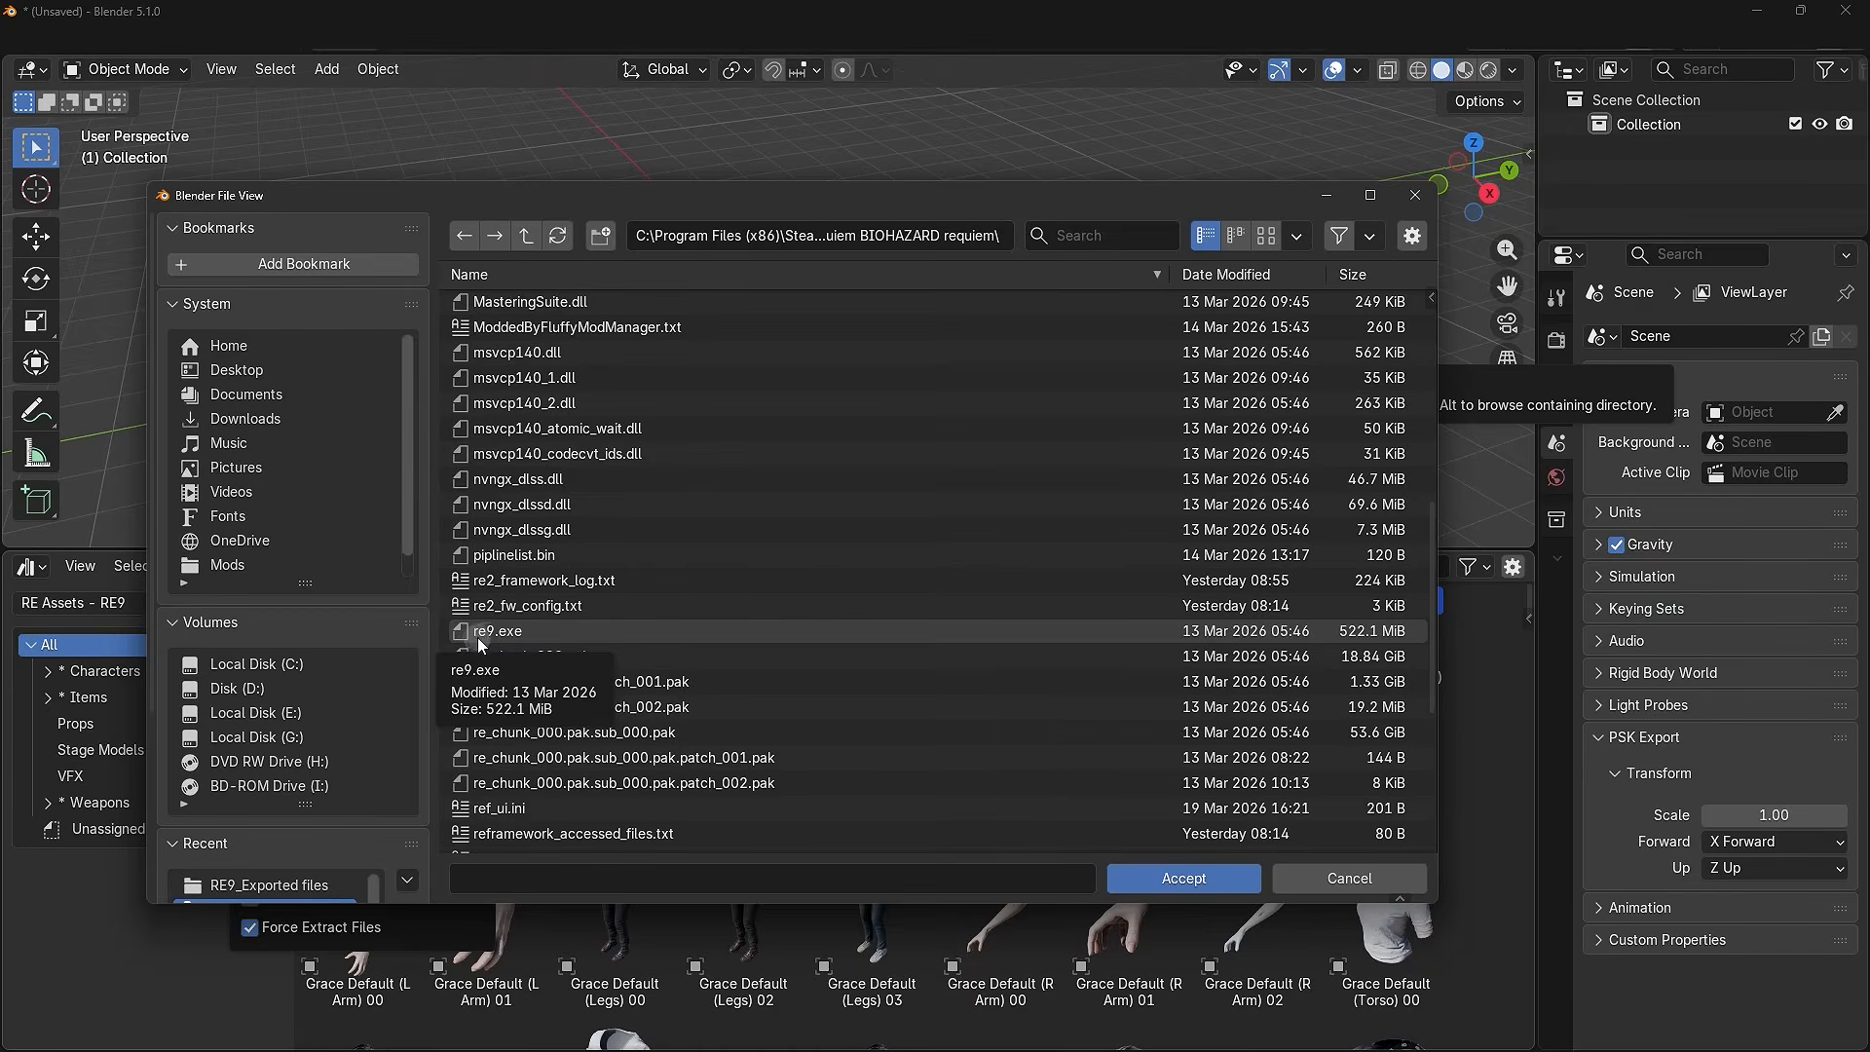
left_click(553, 634)
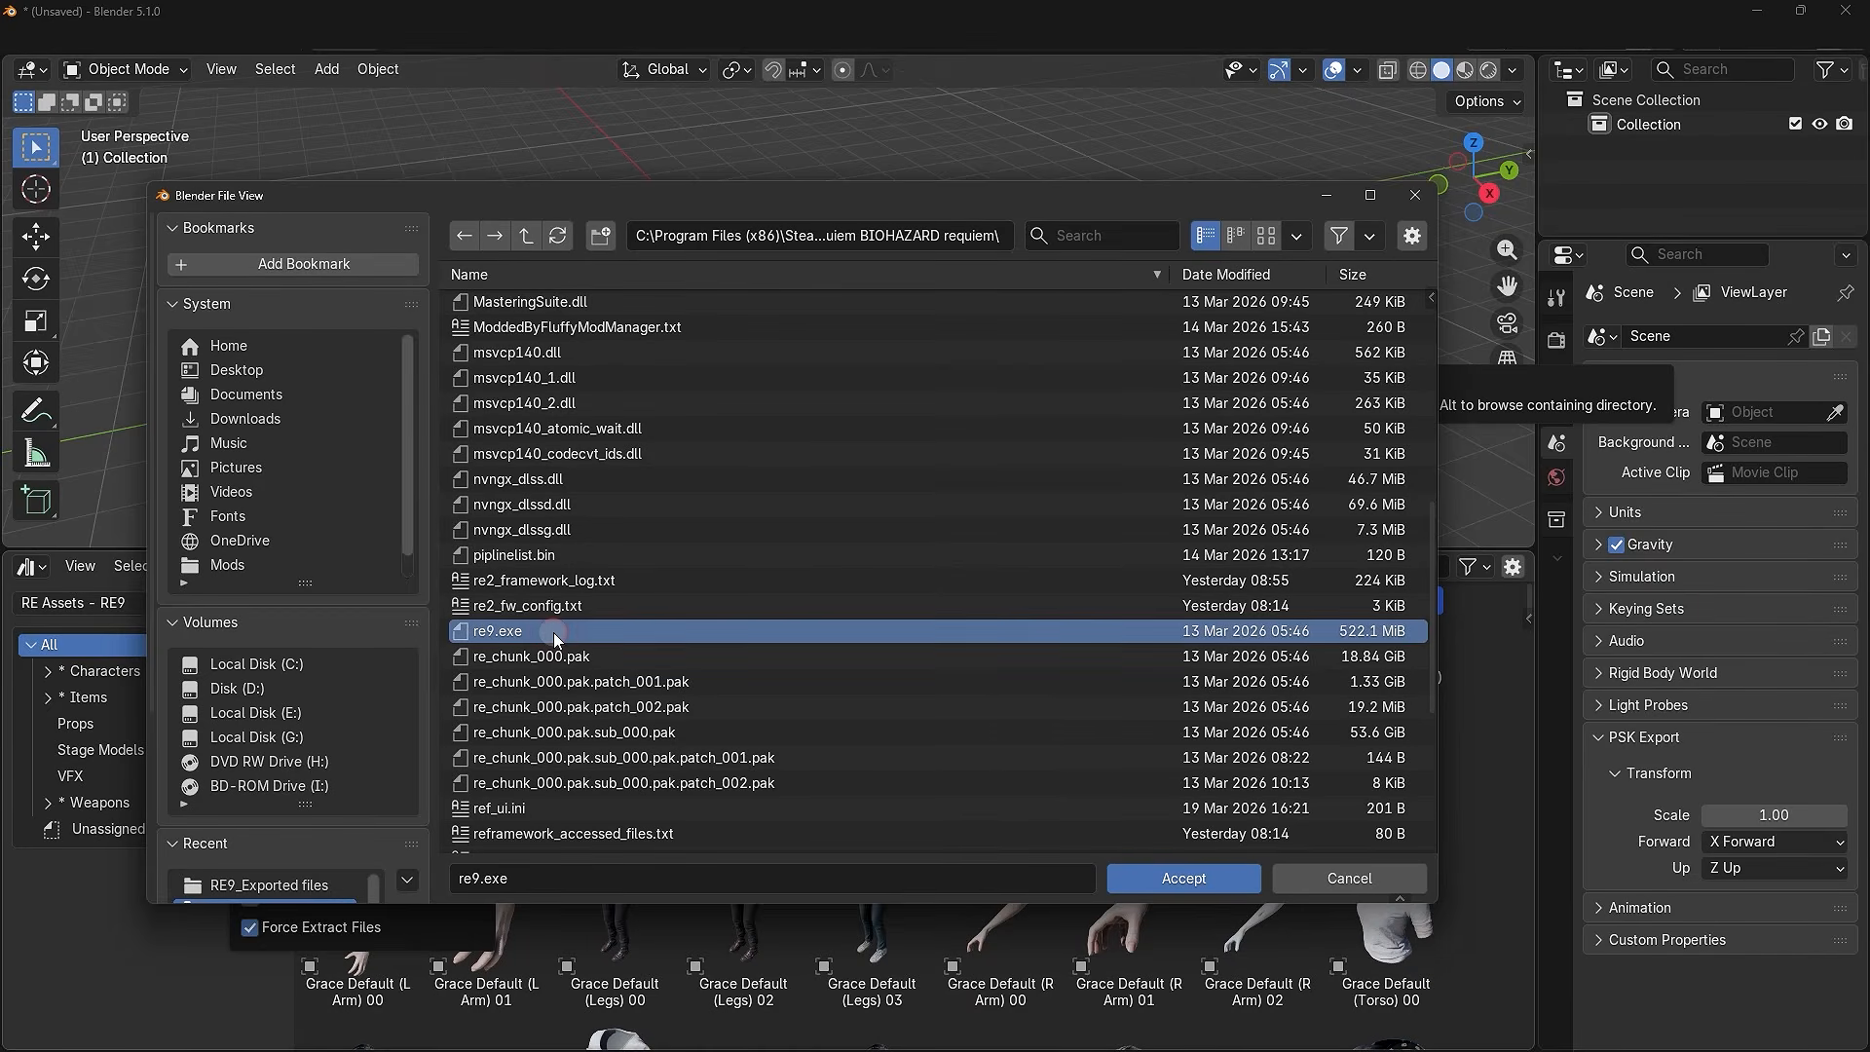
left_click(1146, 878)
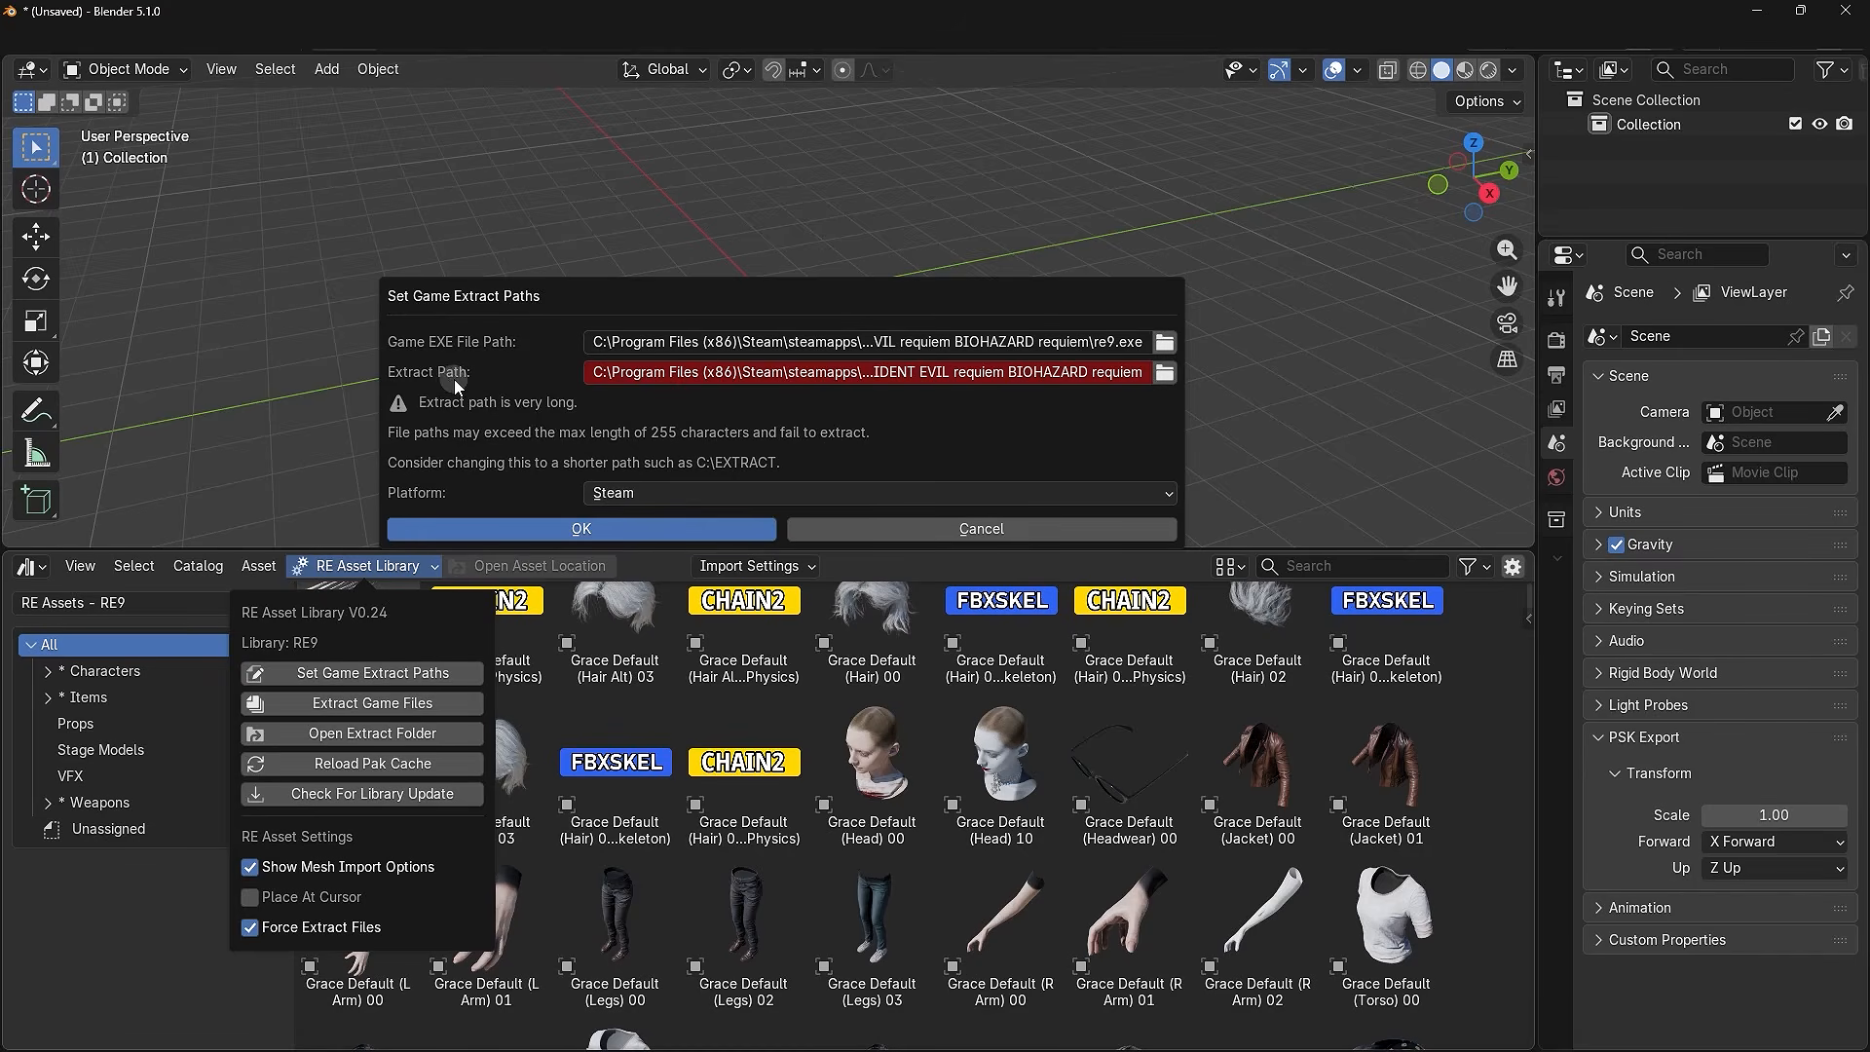
- Set the Extract Path to the folder E:\Game\RE9_Exported files
left_click(1165, 372)
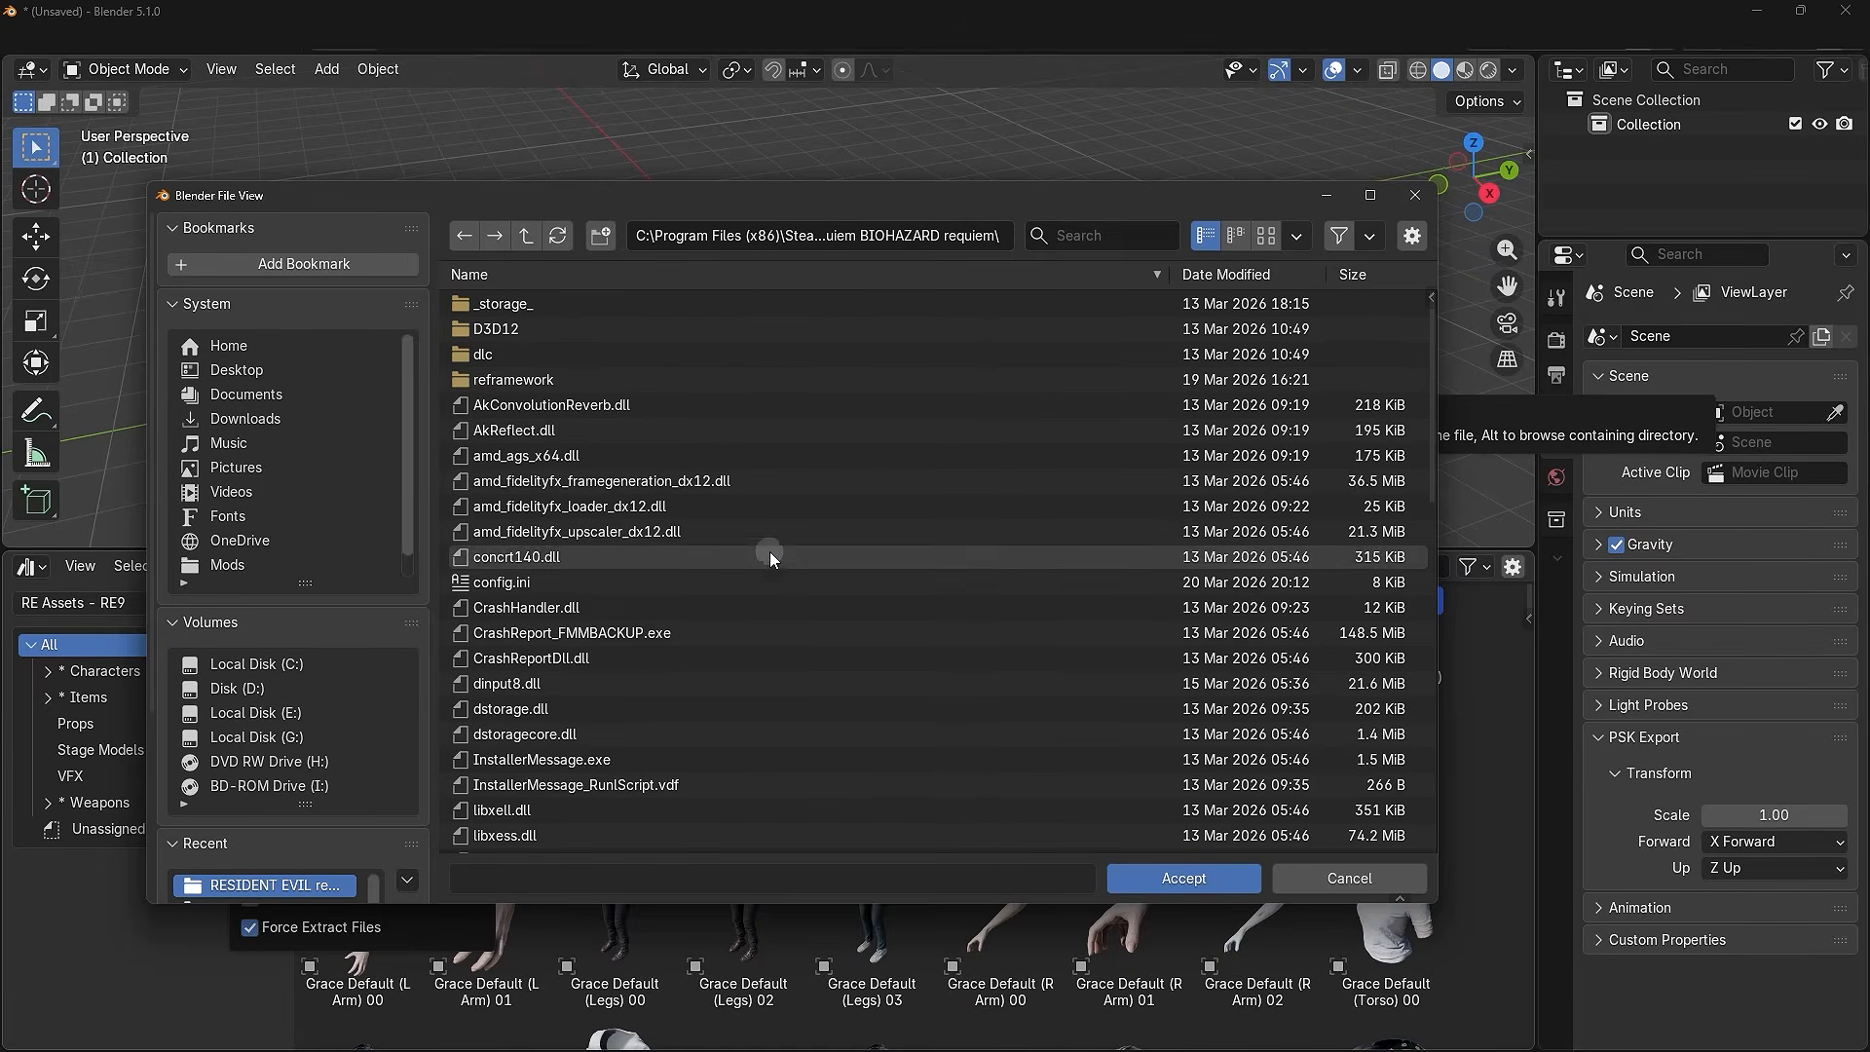
left_click(315, 712)
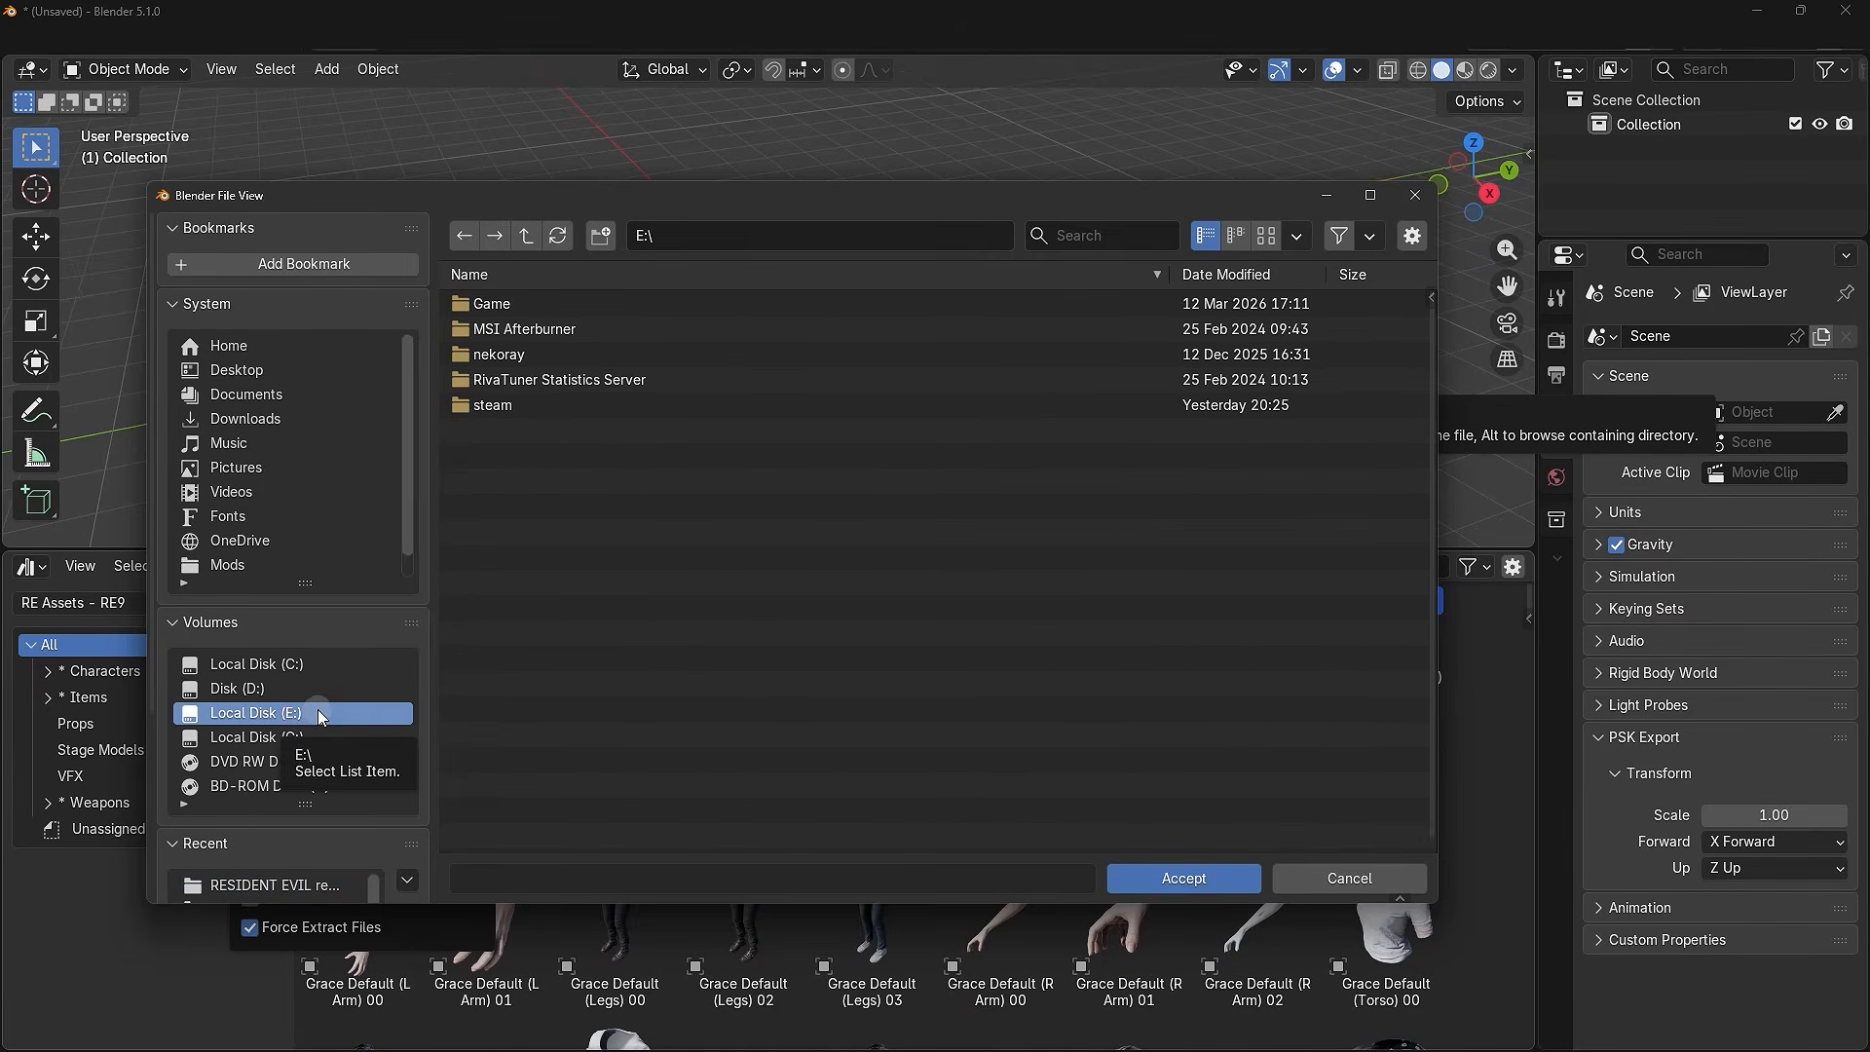
left_click(514, 306)
double_click(514, 306)
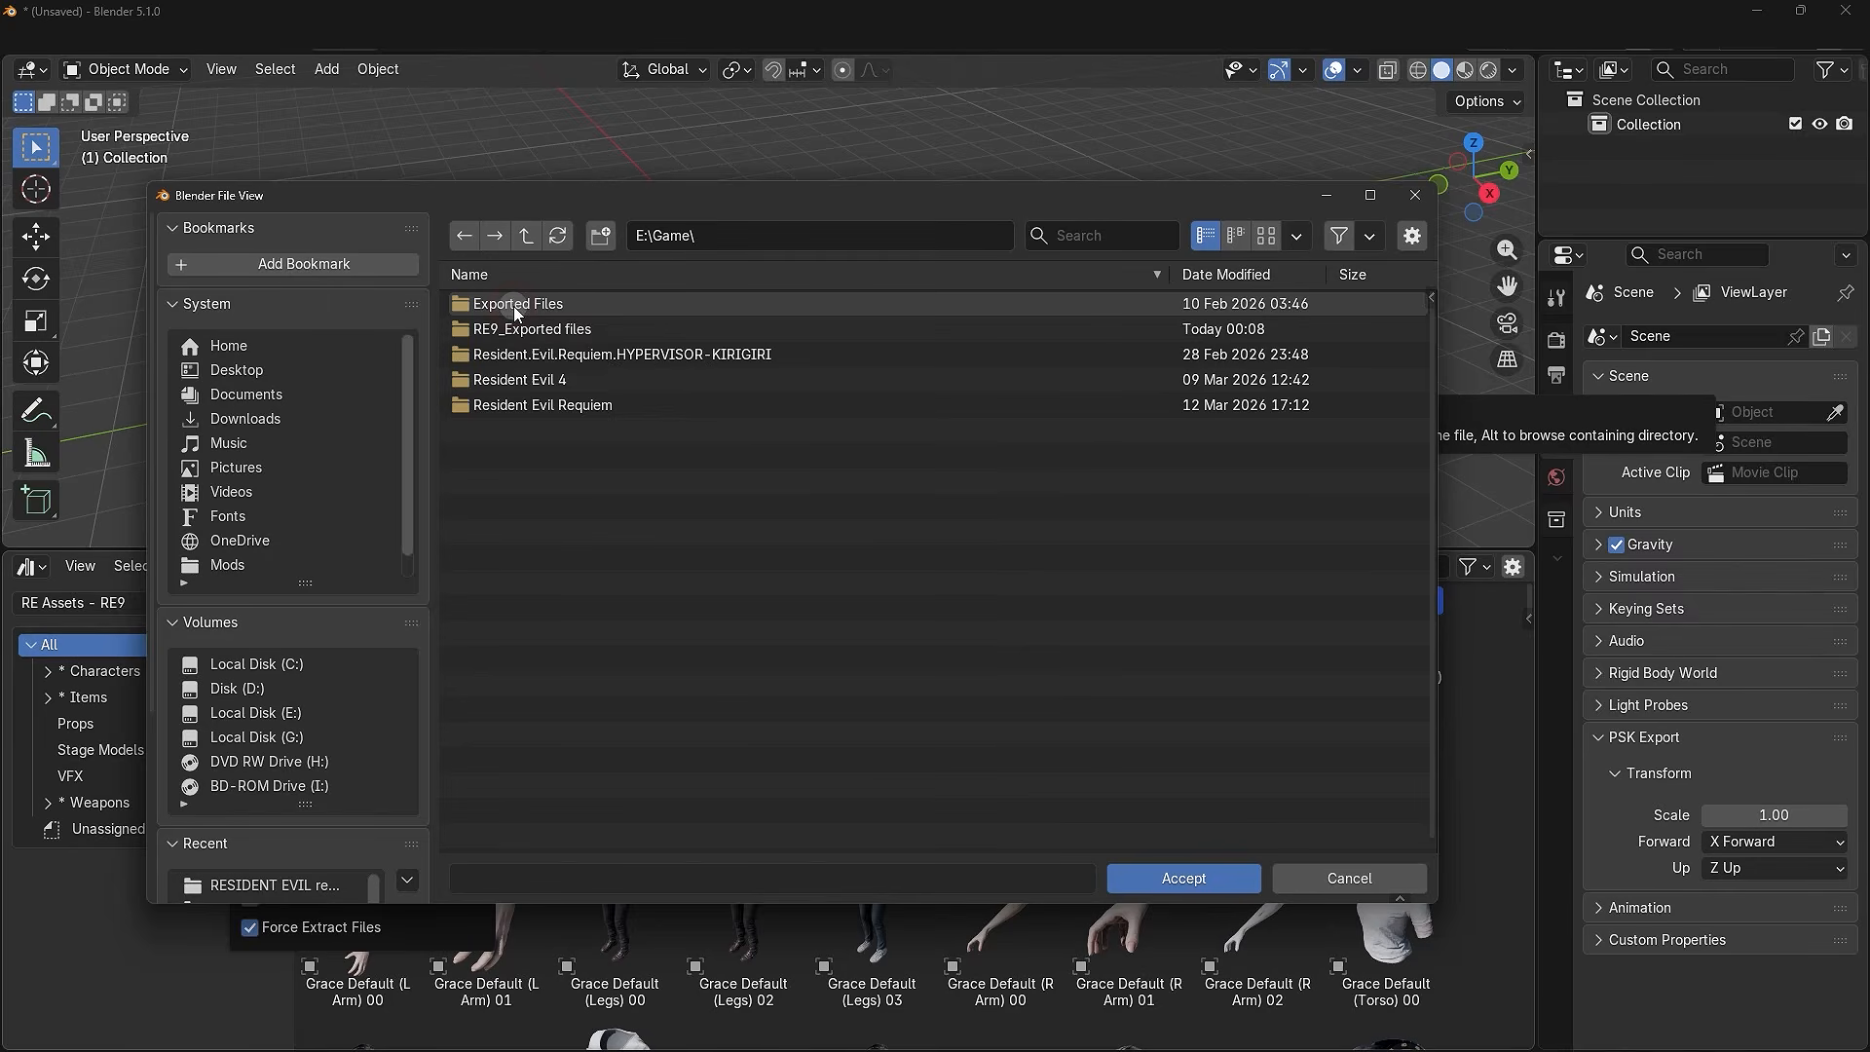
double_click(536, 331)
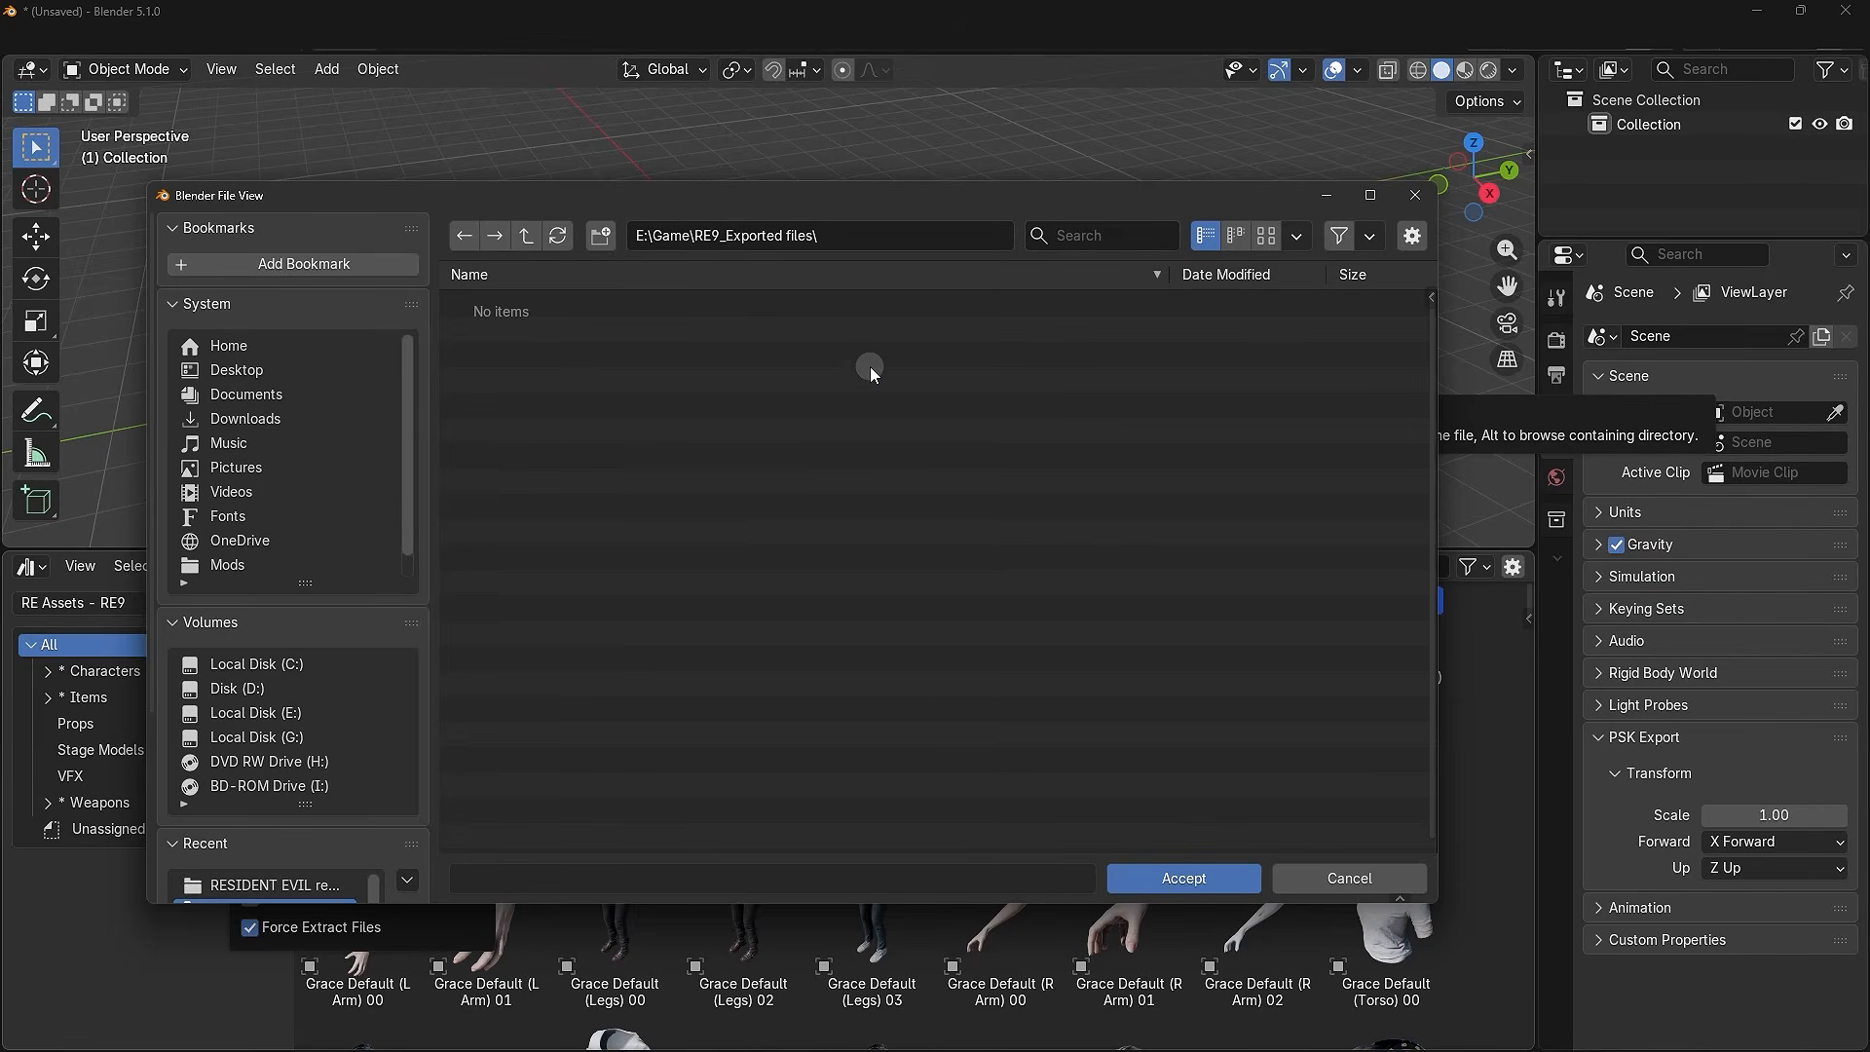
left_click(1157, 869)
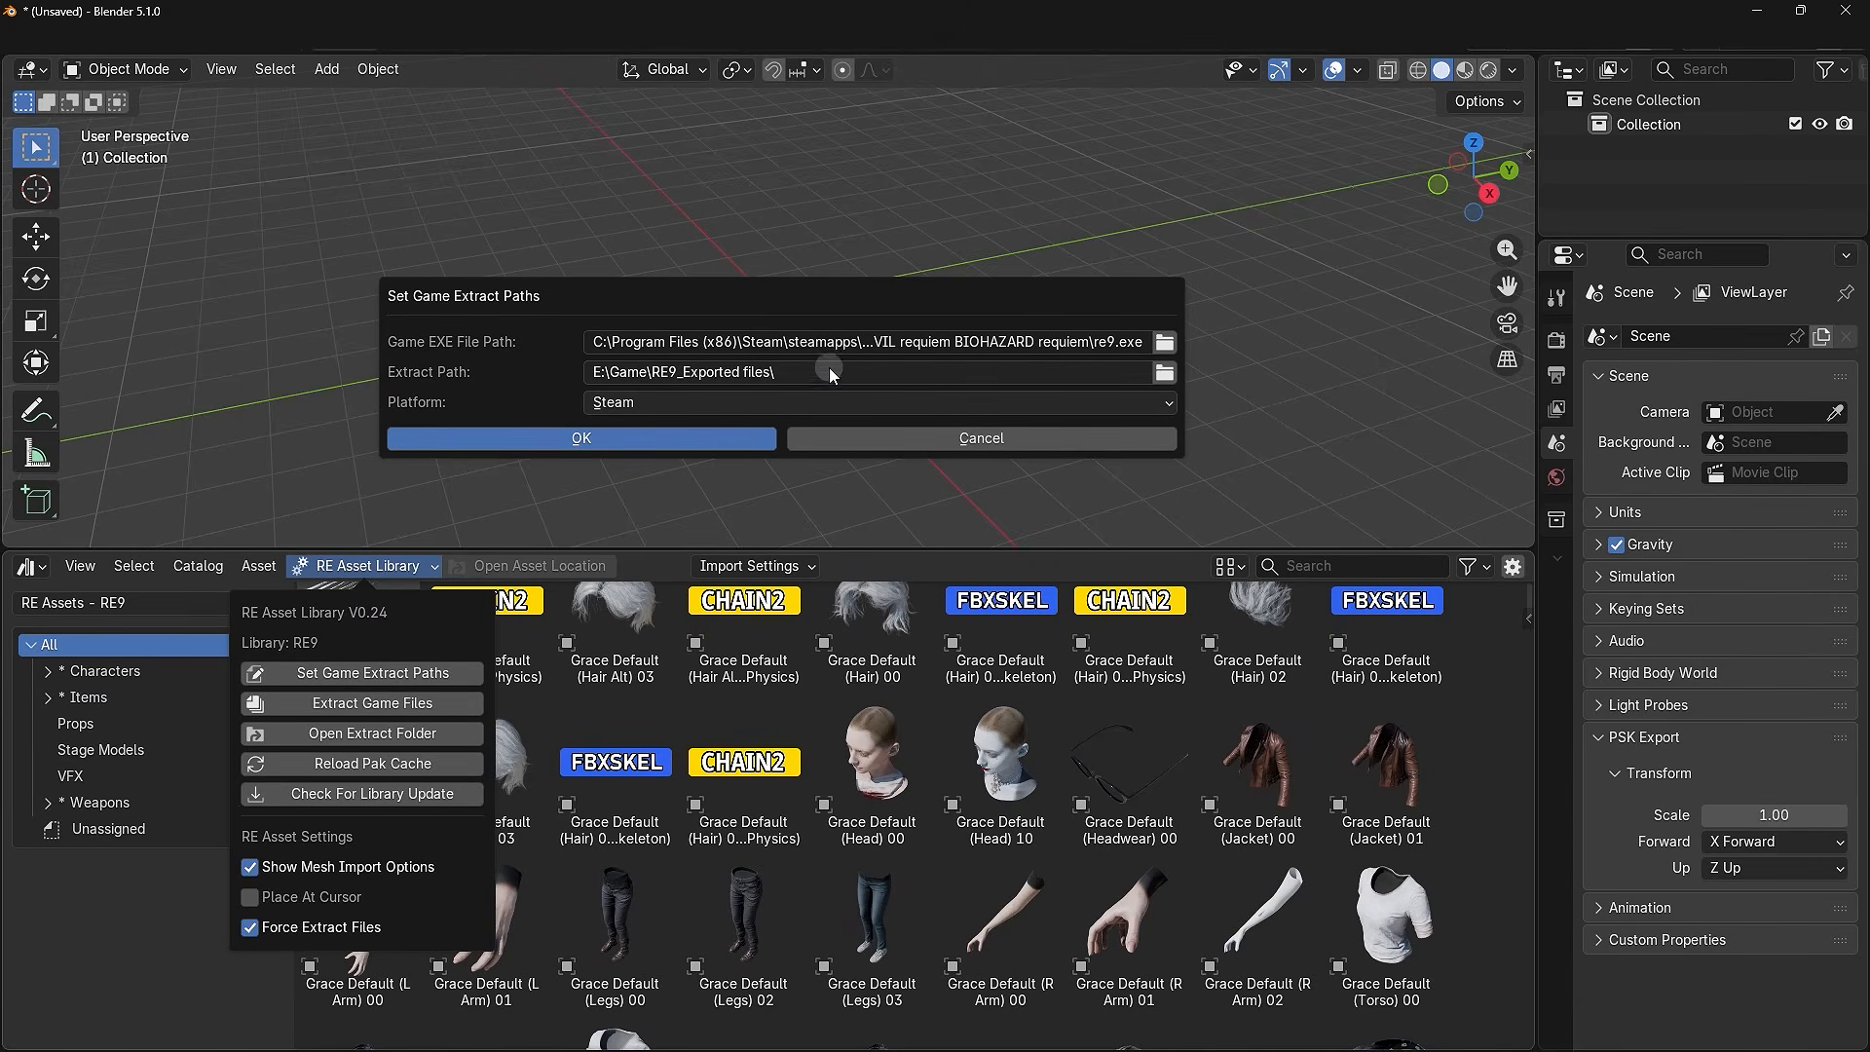
- Keep Steam as the platform, confirm the game extract paths and close the RE Asset Library options
left_click(644, 402)
left_click(616, 464)
left_click(601, 440)
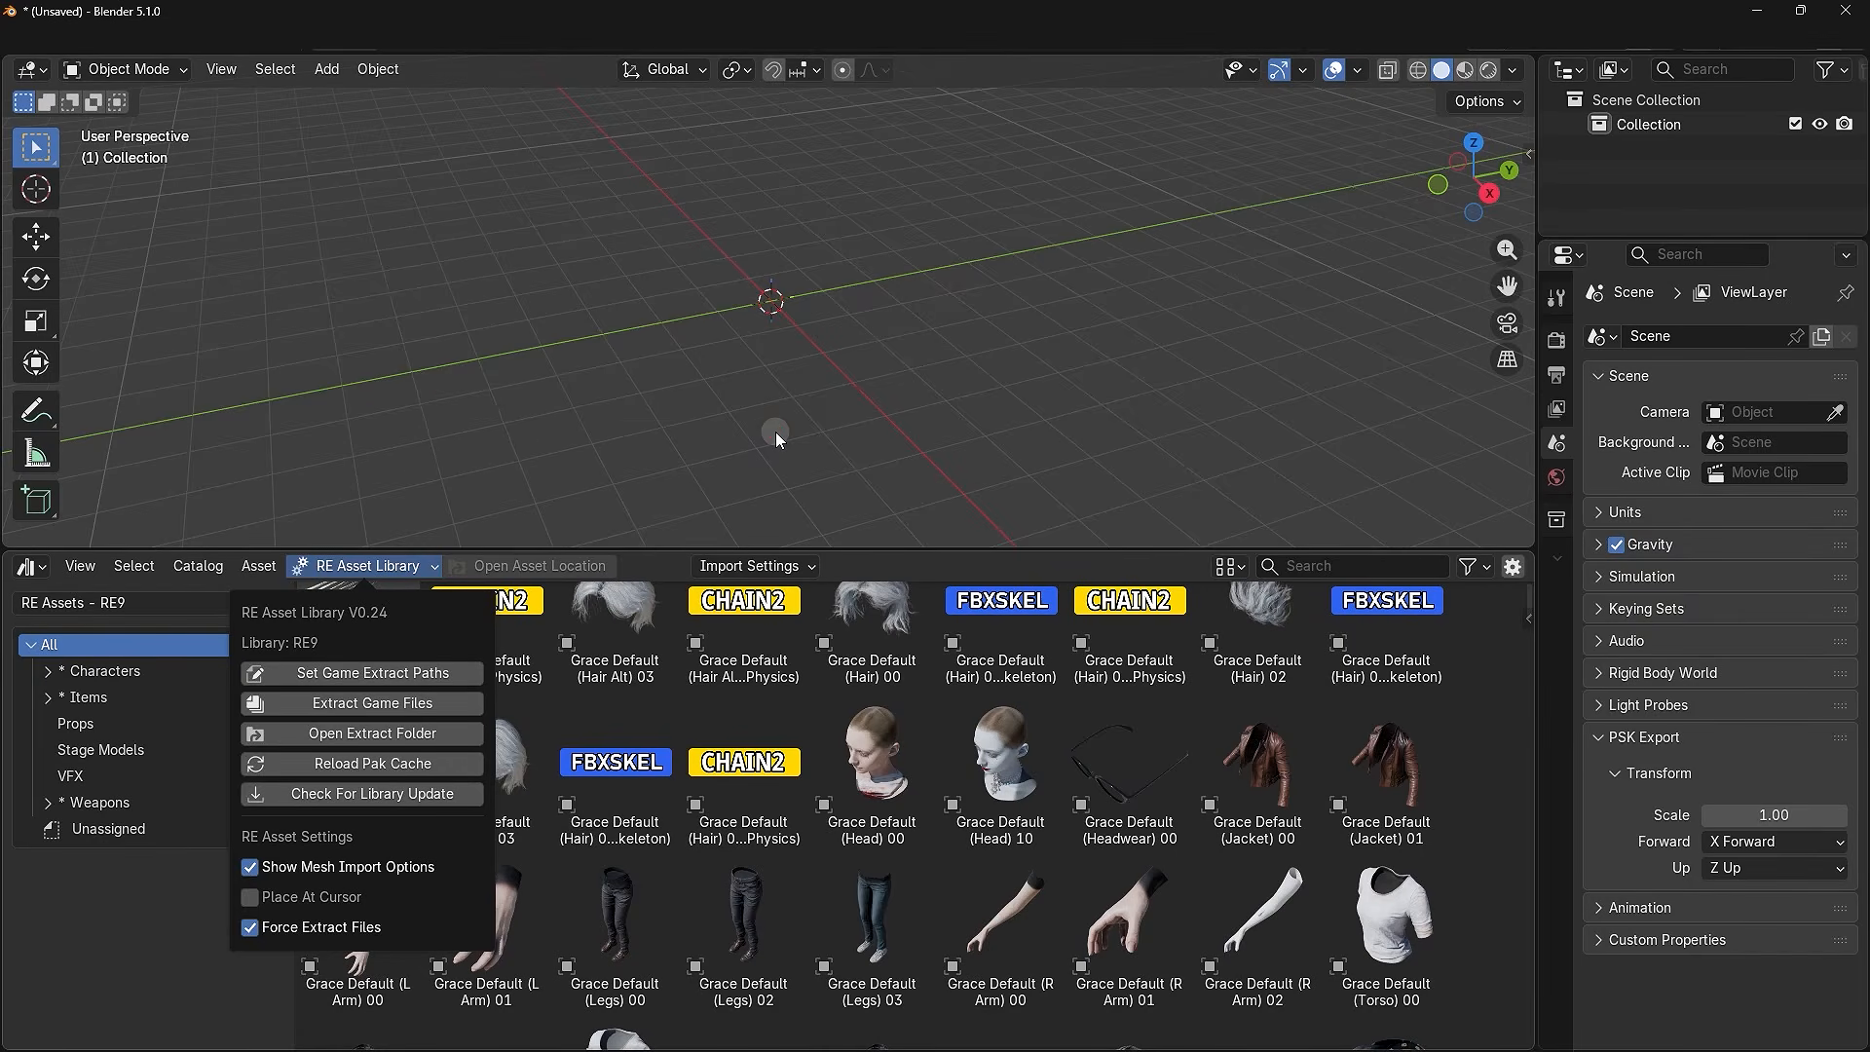
left_click(666, 570)
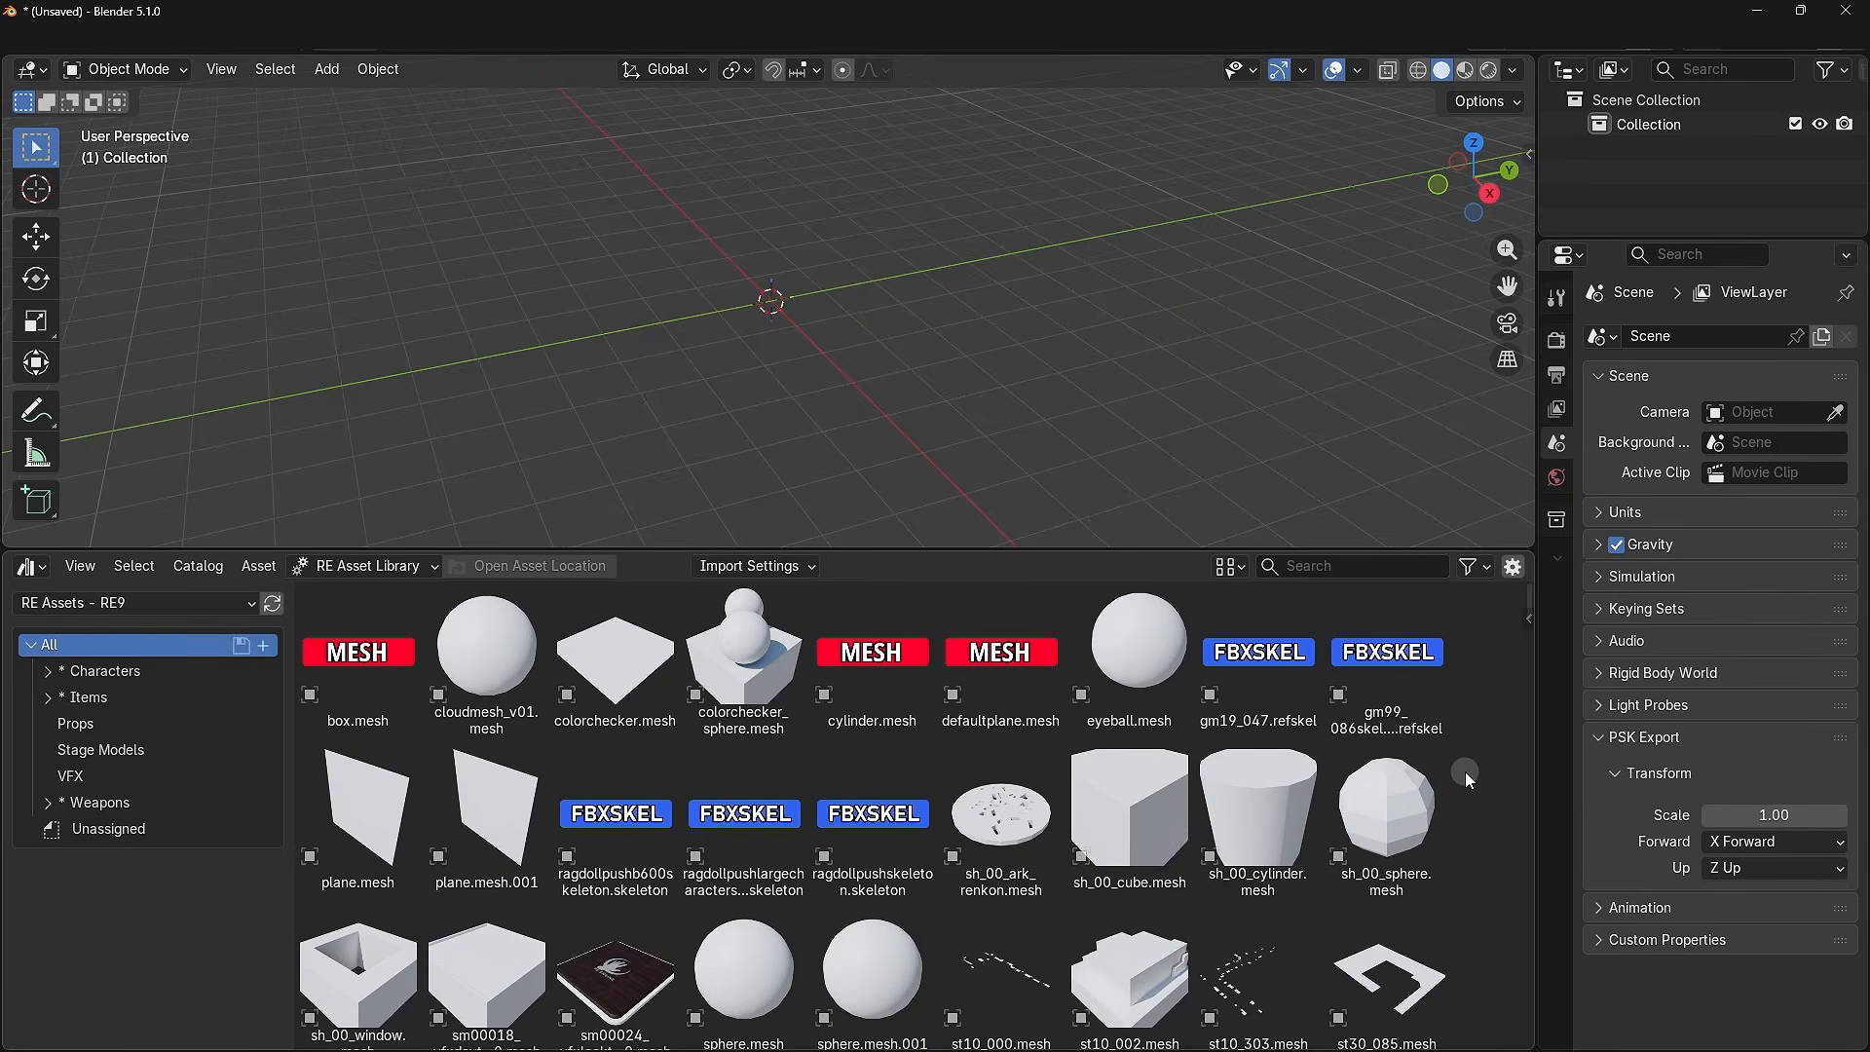
- Browse the RE9 library's Weapons, Items and Characters catalogs
scroll(1465, 771, "down", 12)
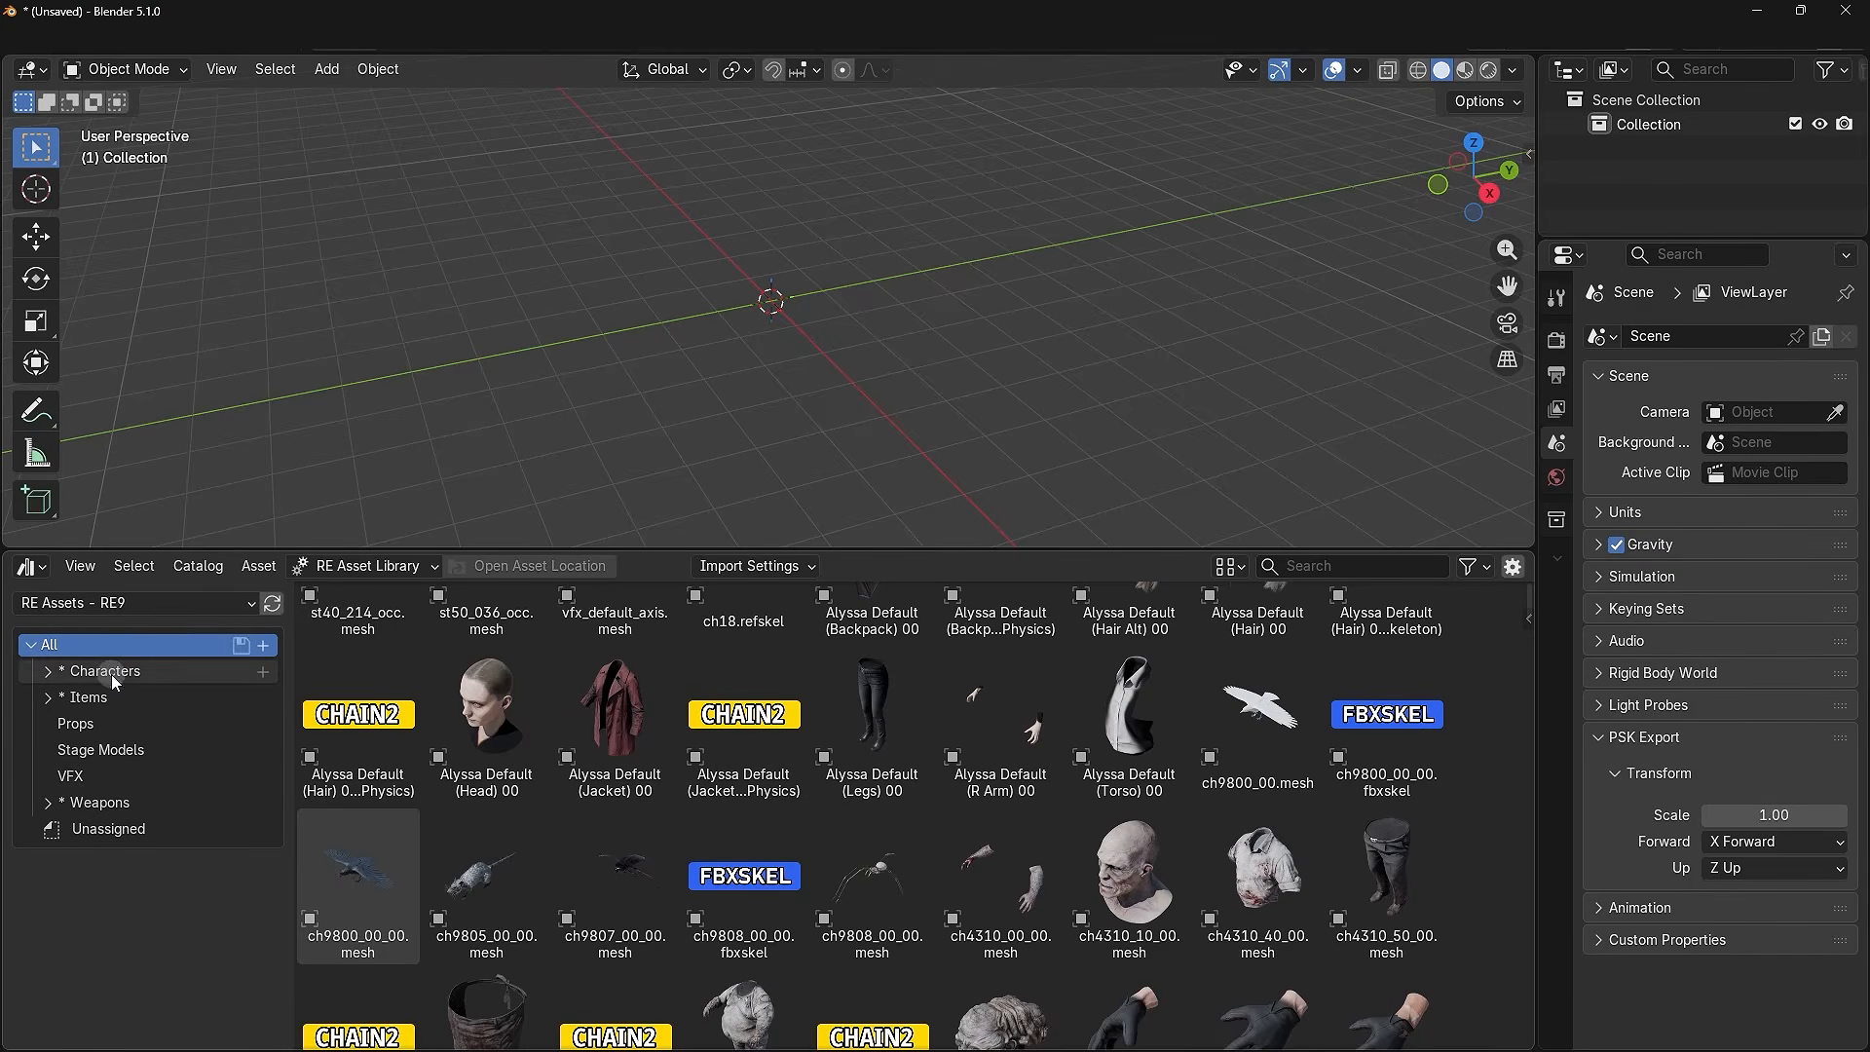
left_click(126, 804)
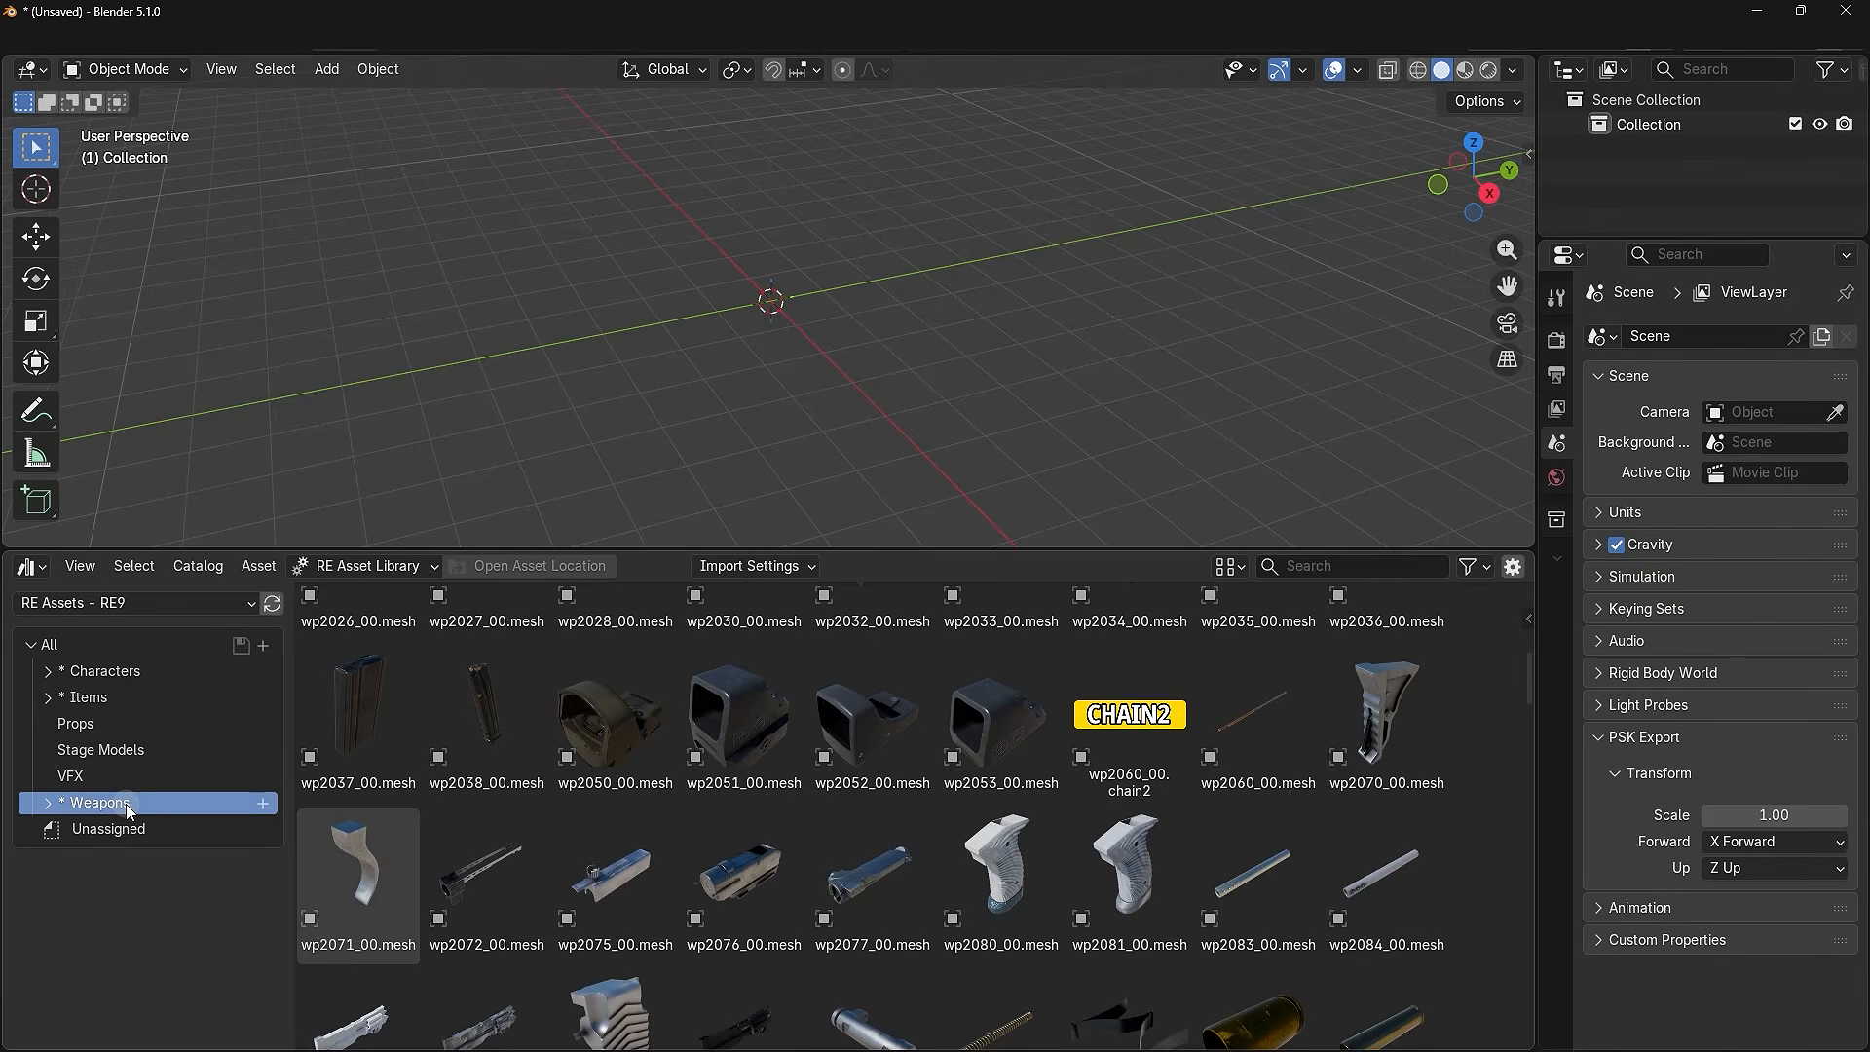
left_click(150, 696)
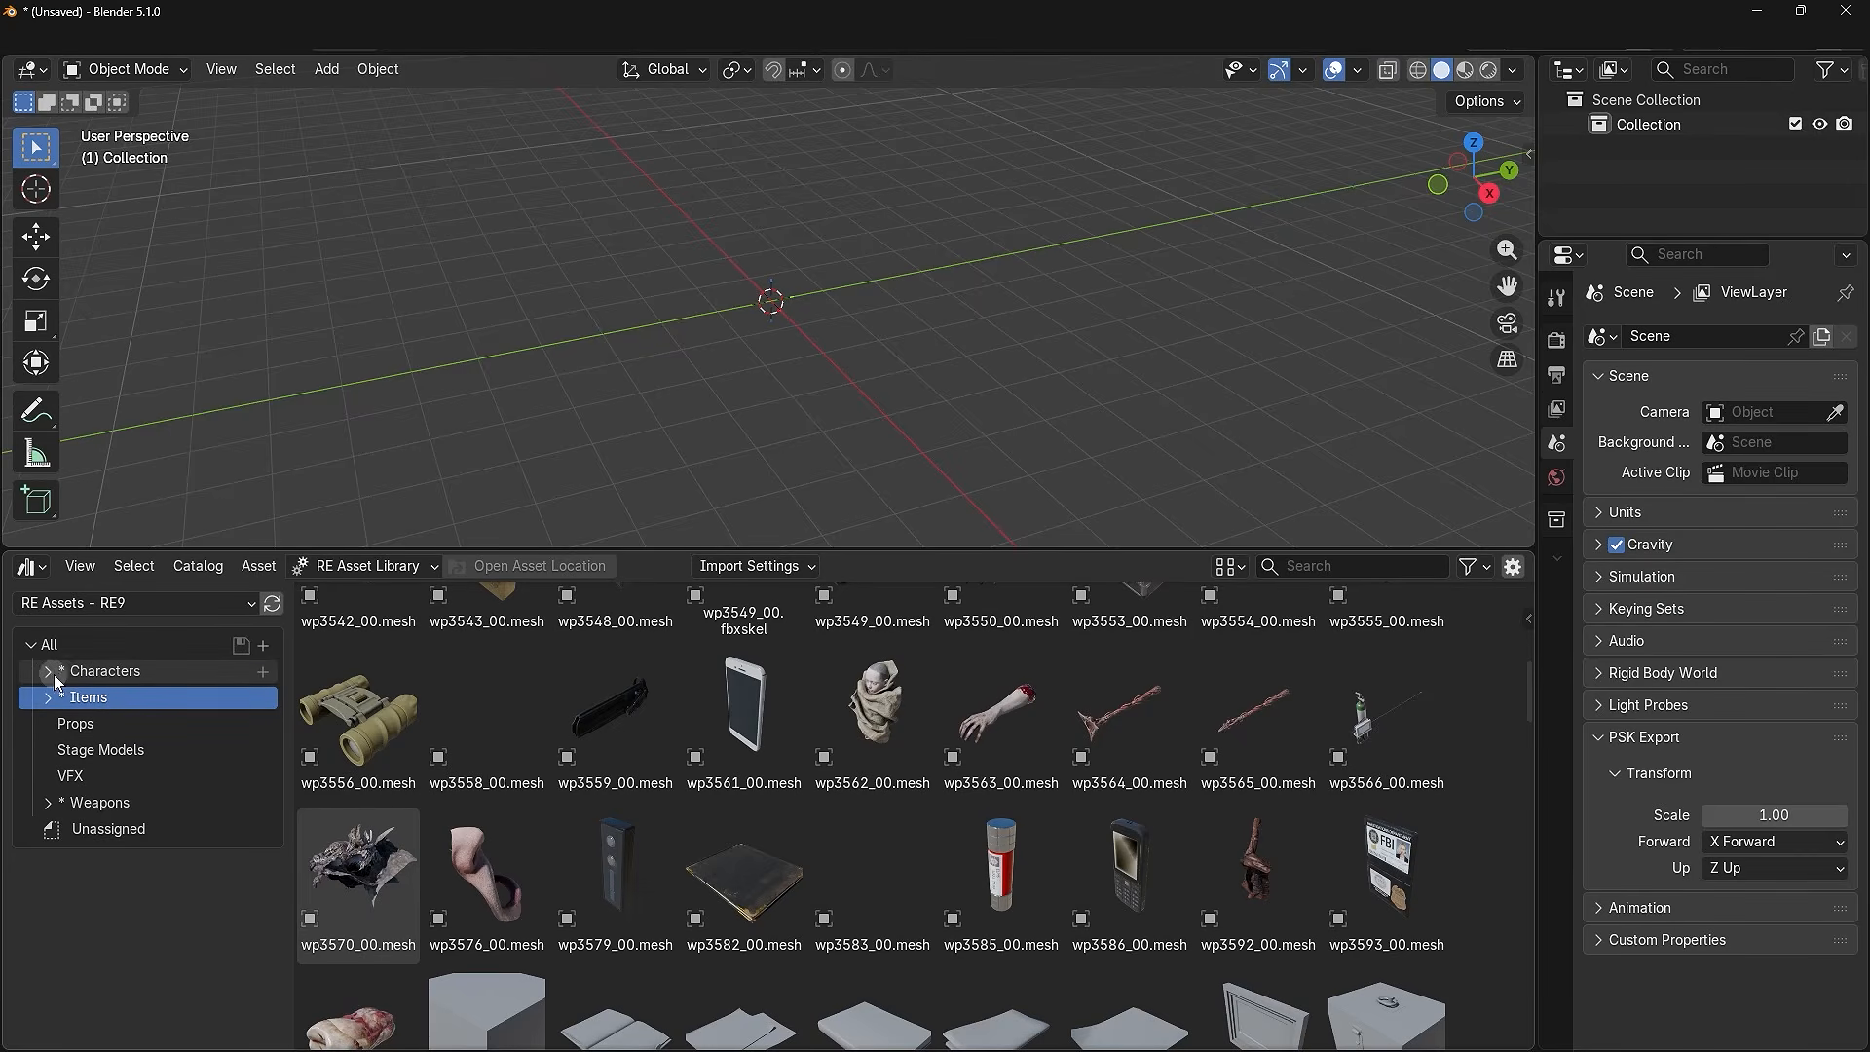
left_click(119, 674)
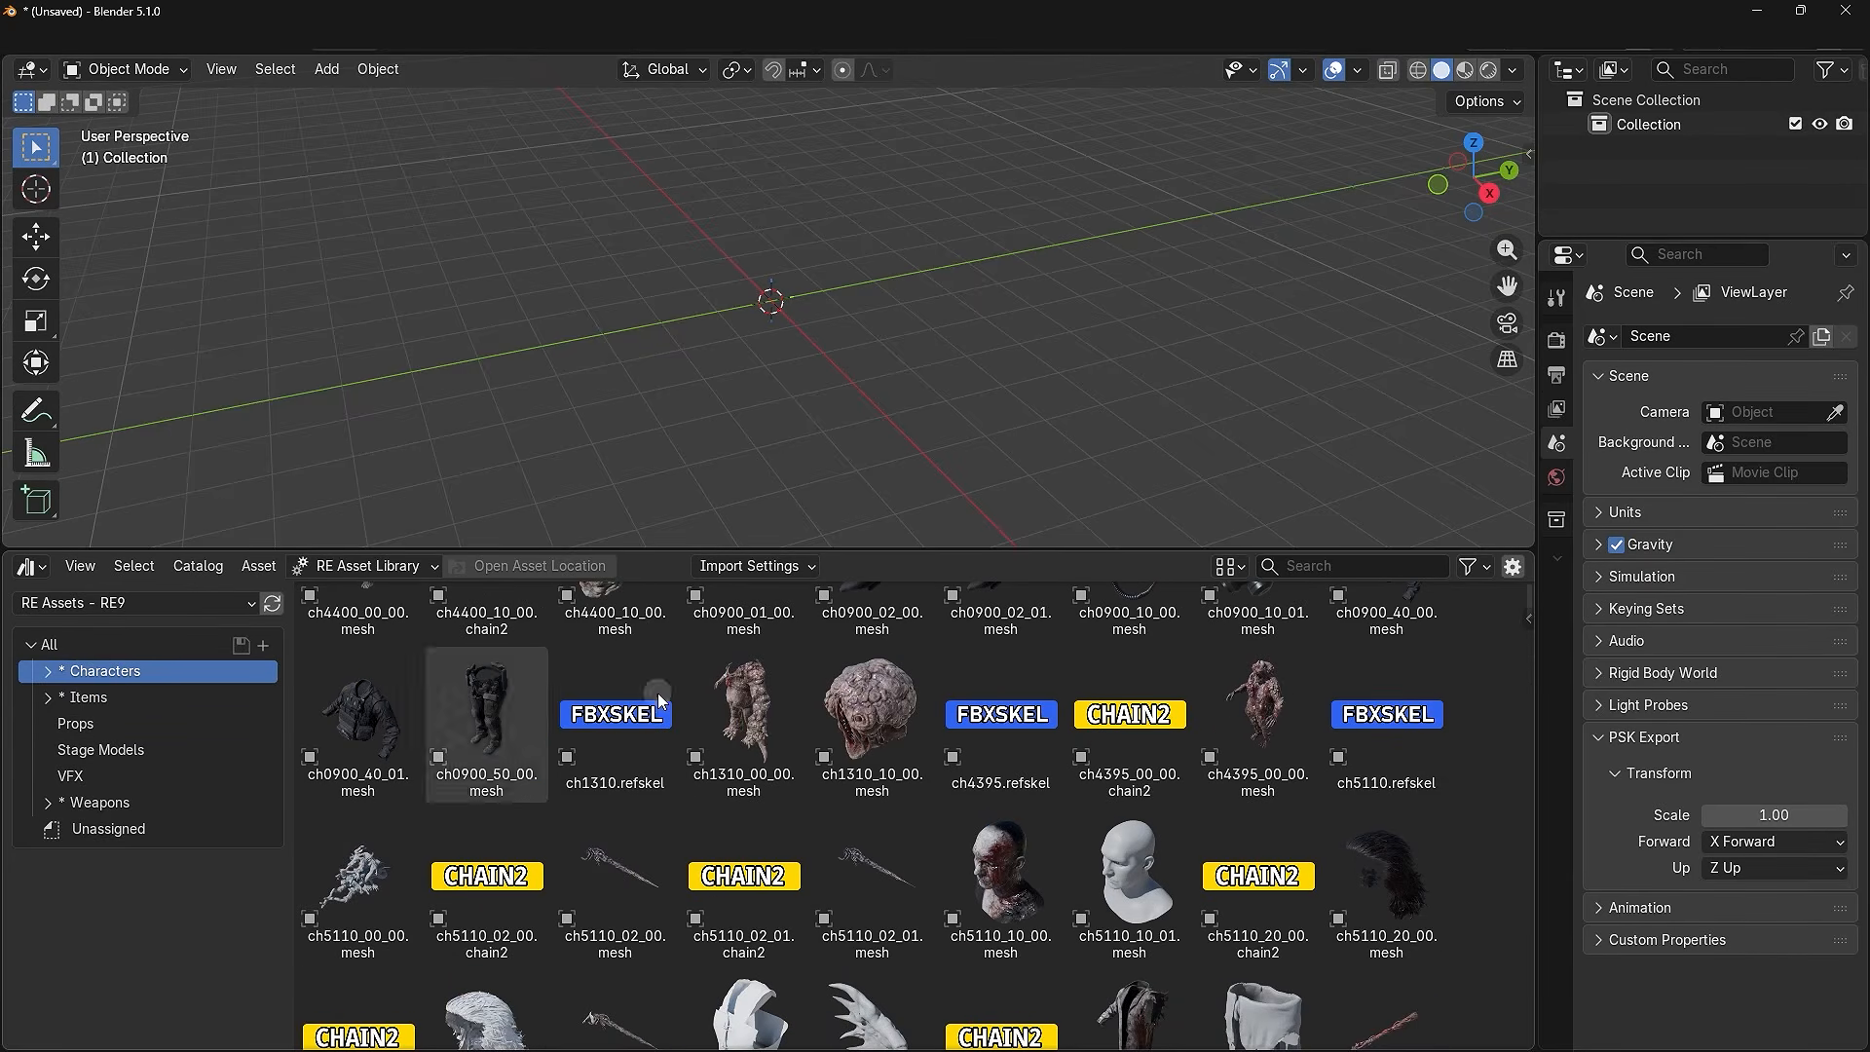
scroll(1447, 773, "up", 5)
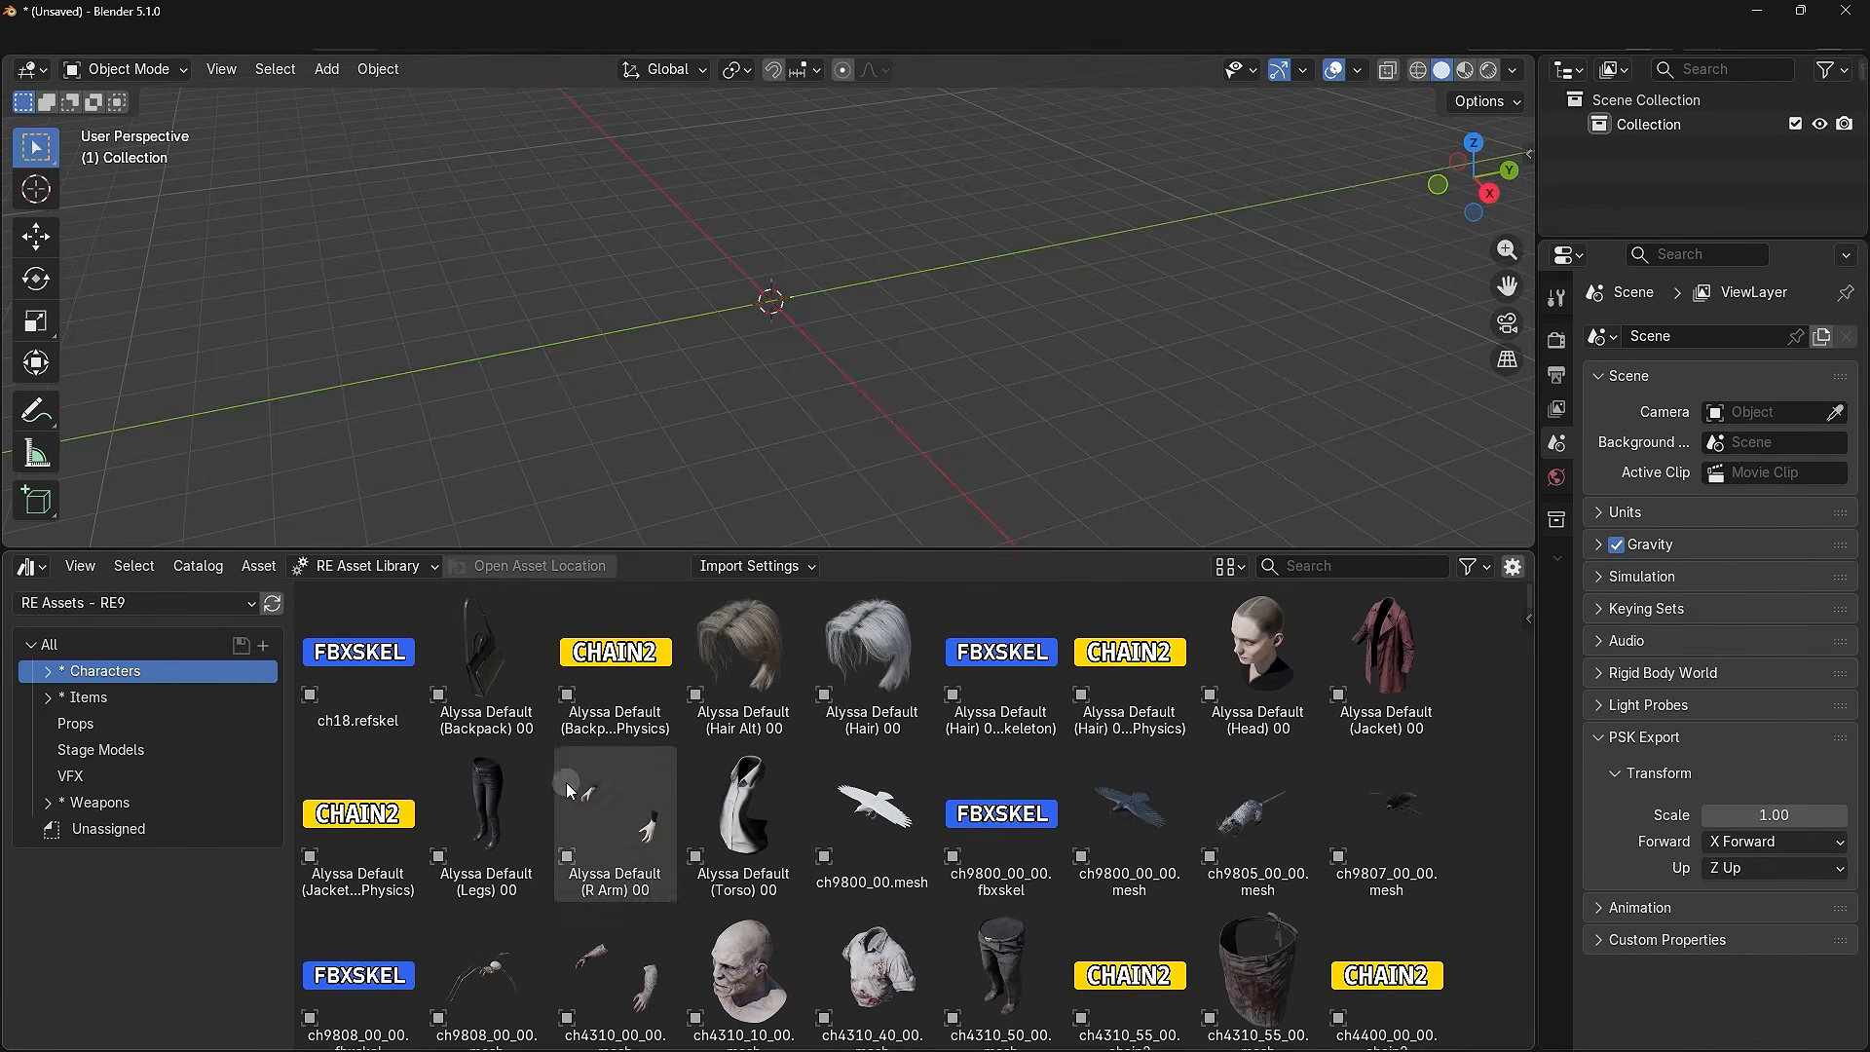
- Expand the Characters catalog and look through the Grace and Leon assets, going over Grace's whole set of parts
left_click(48, 673)
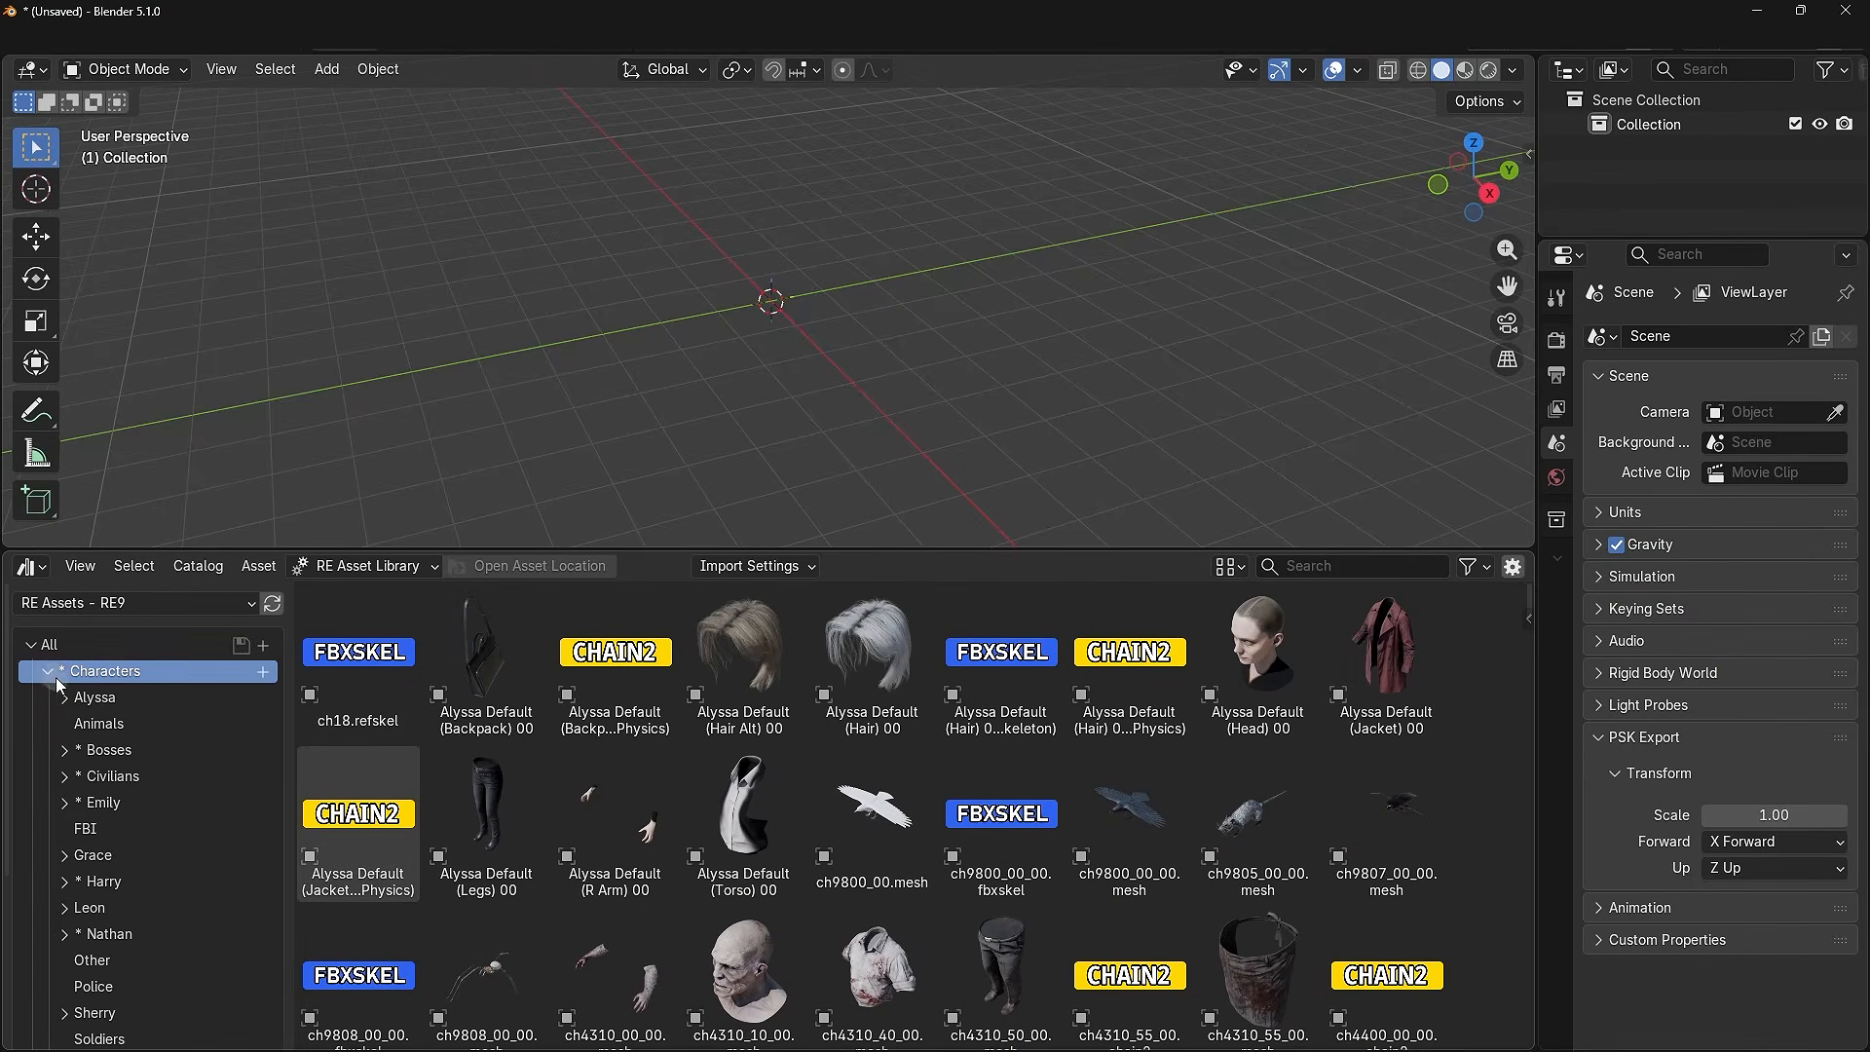
scroll(176, 750, "down", 5)
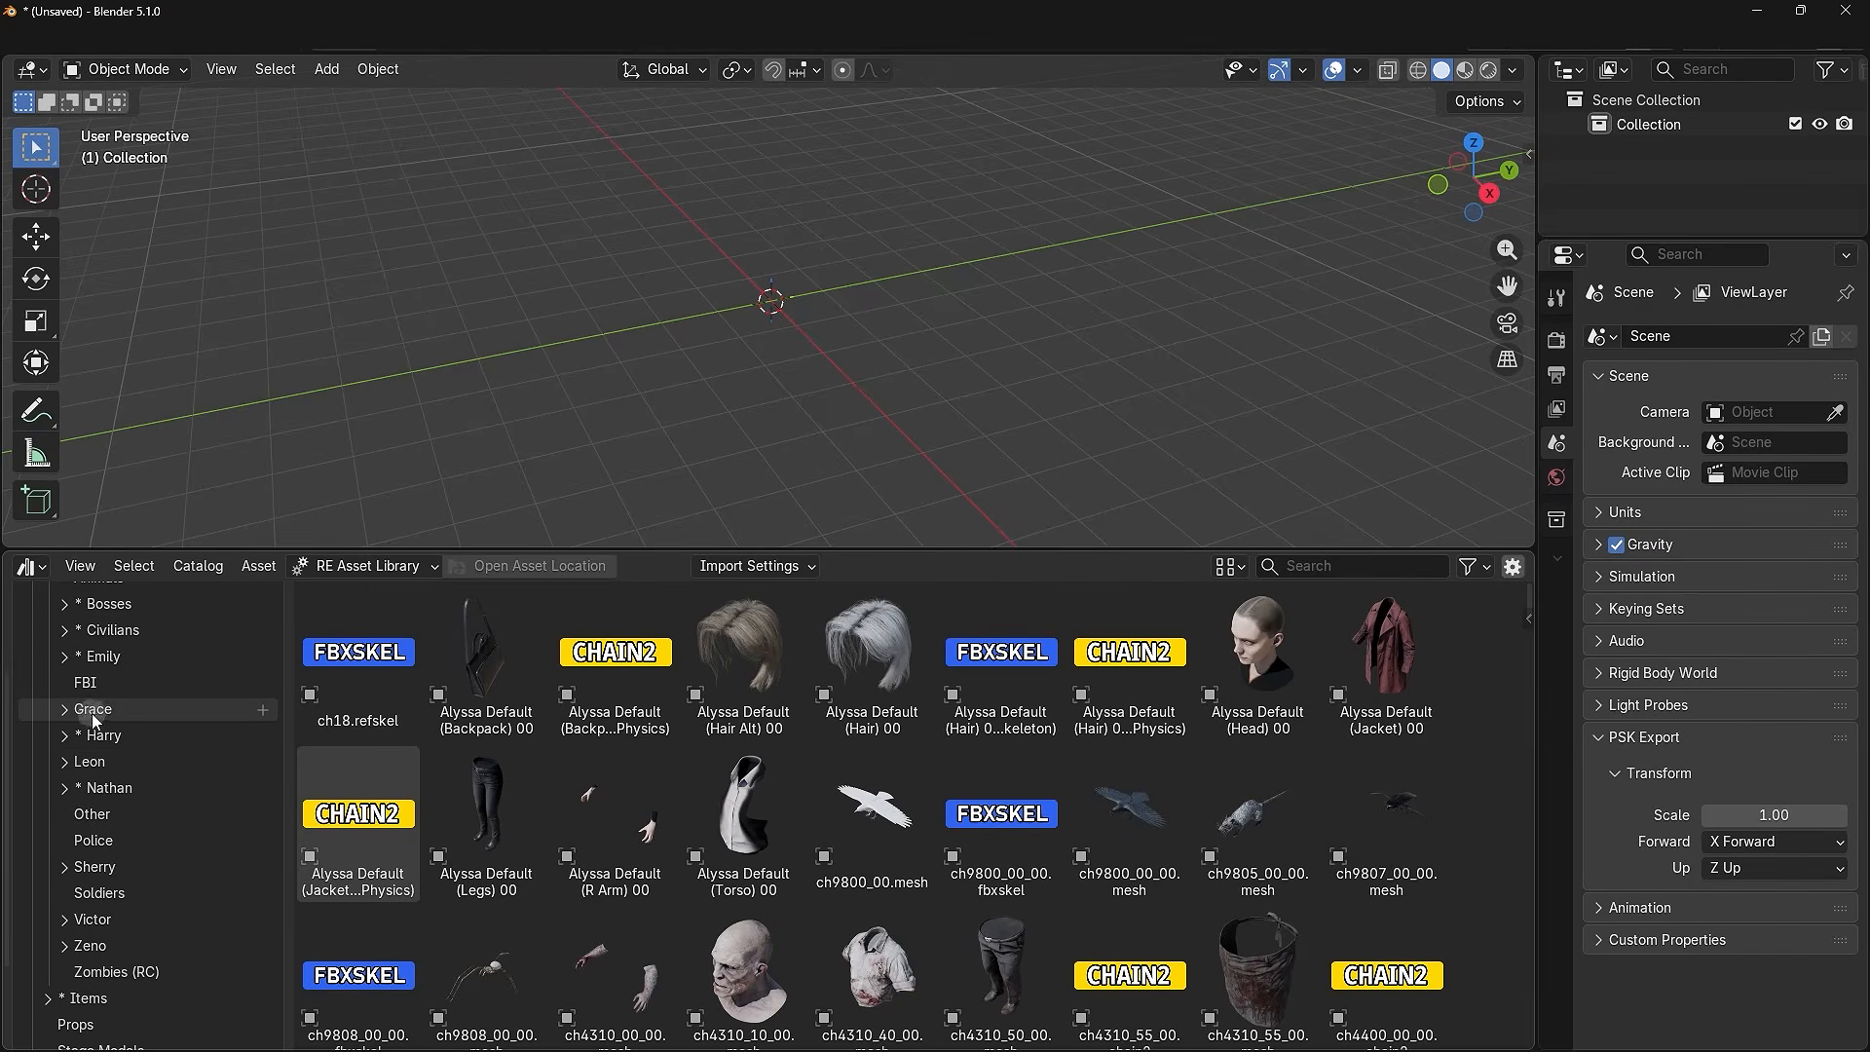
left_click(123, 711)
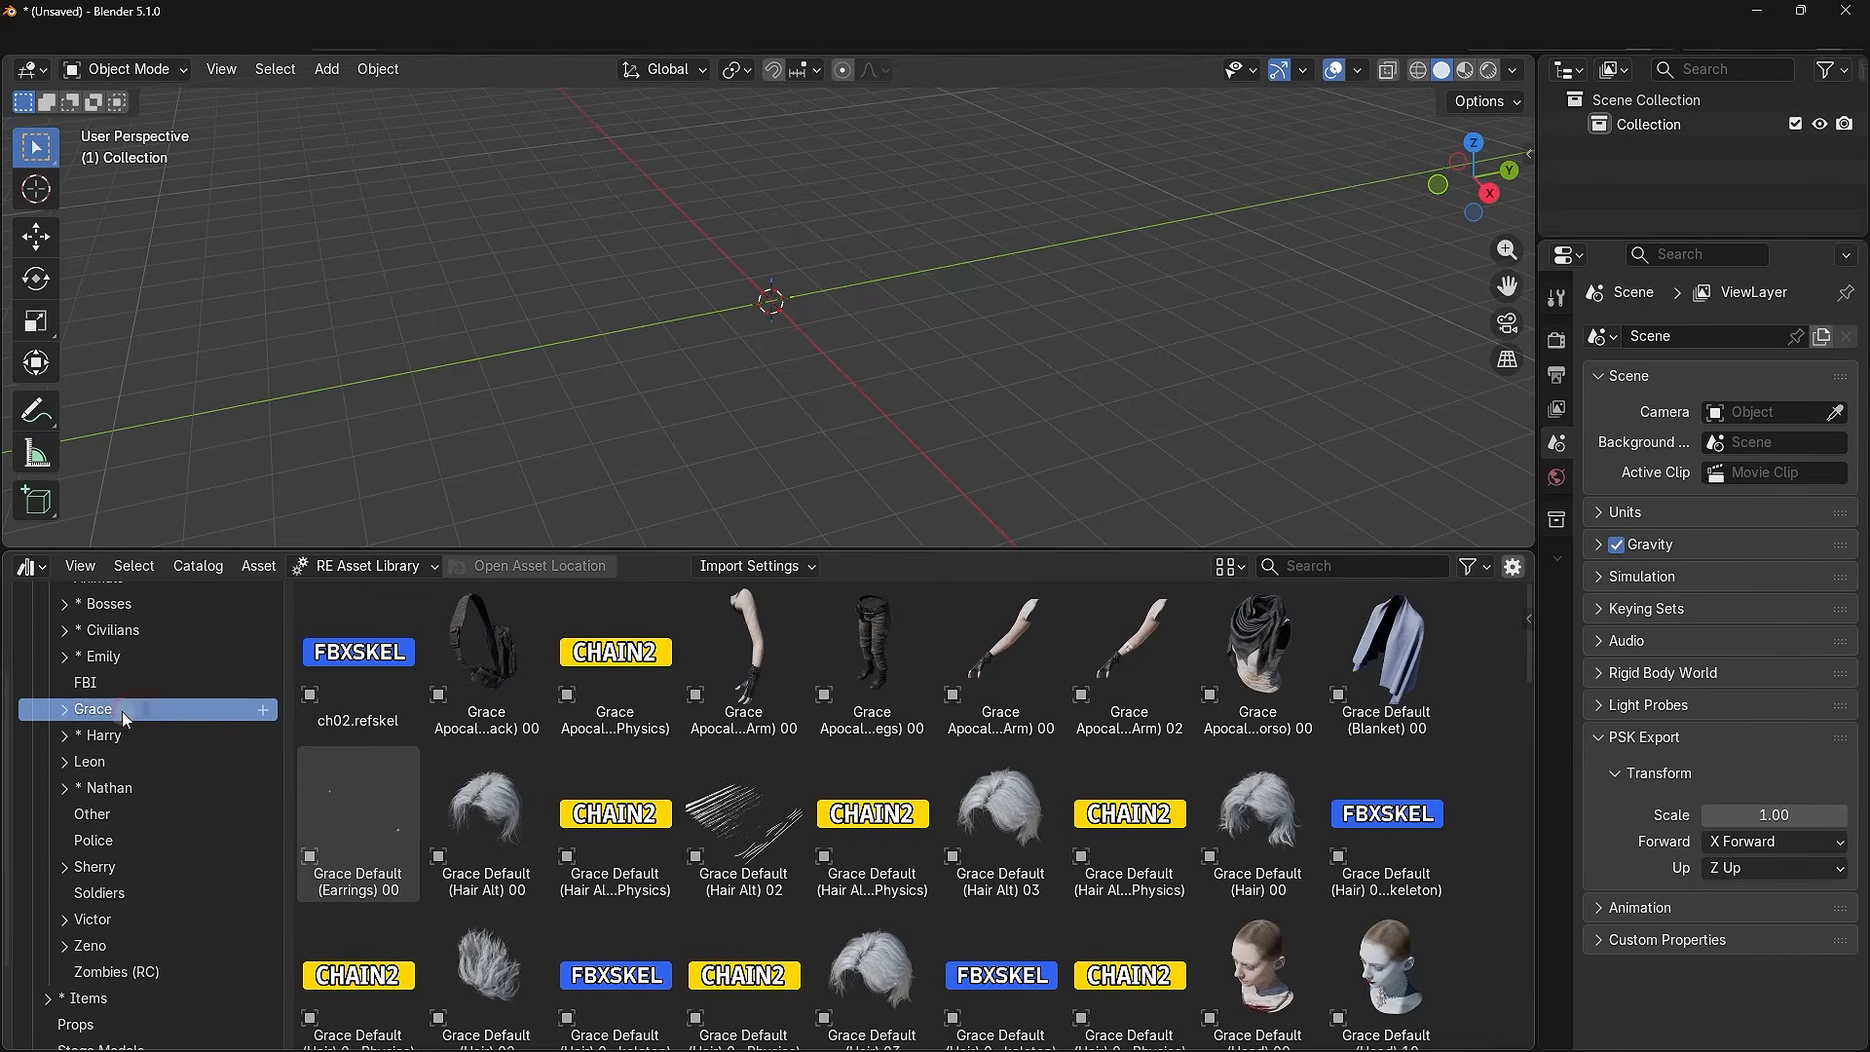
left_click(91, 764)
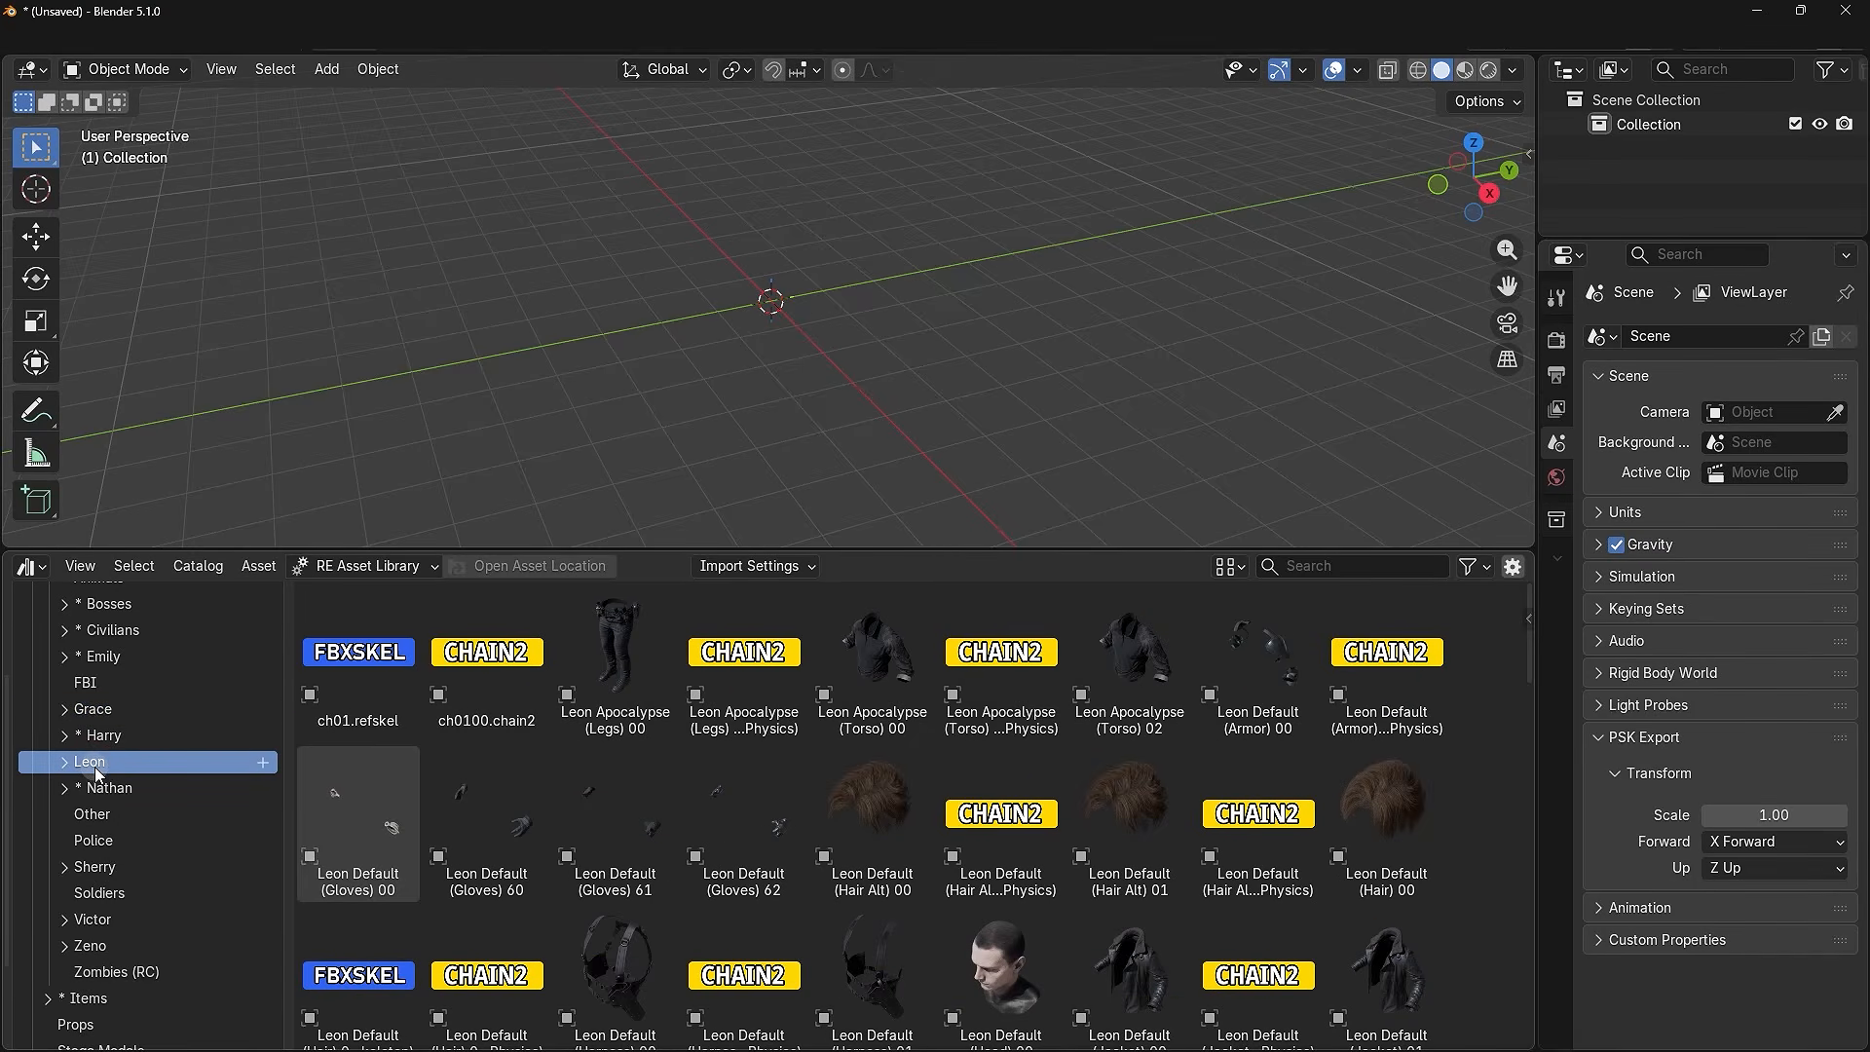
left_click(115, 713)
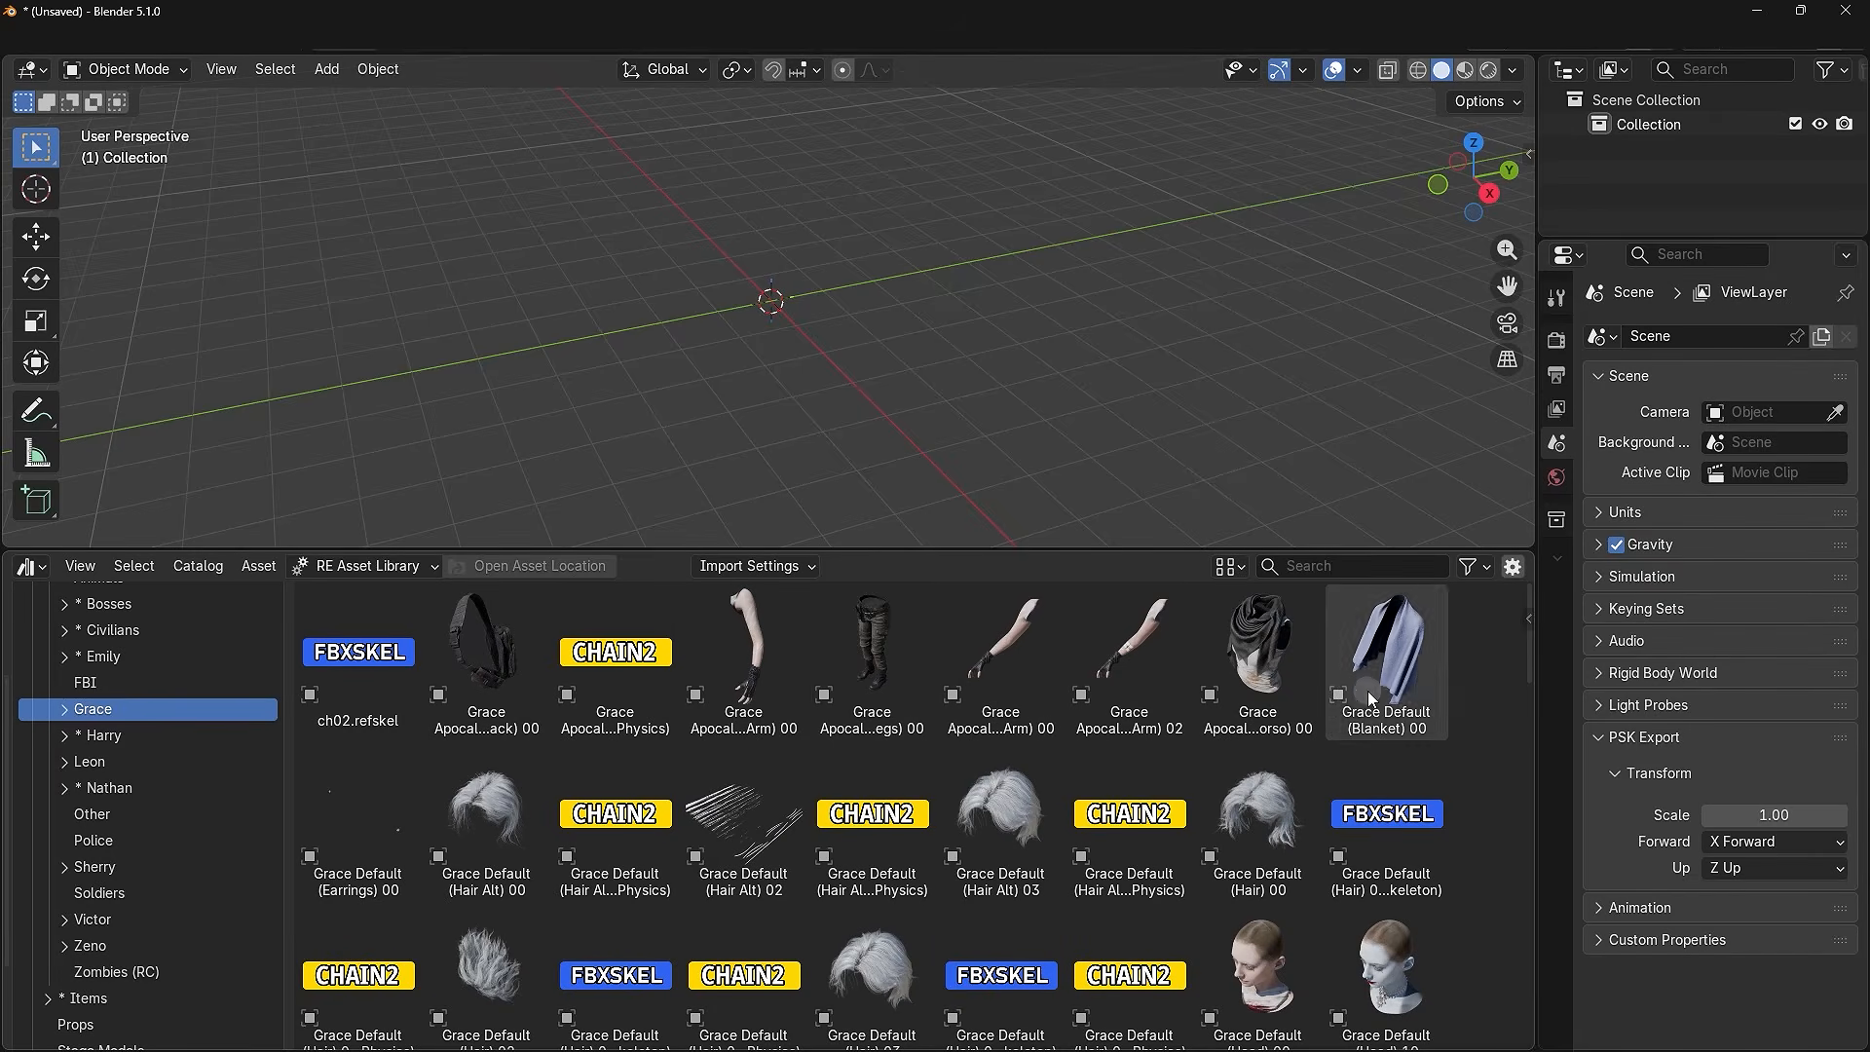
scroll(1476, 692, "down", 5)
scroll(1476, 692, "down", 8)
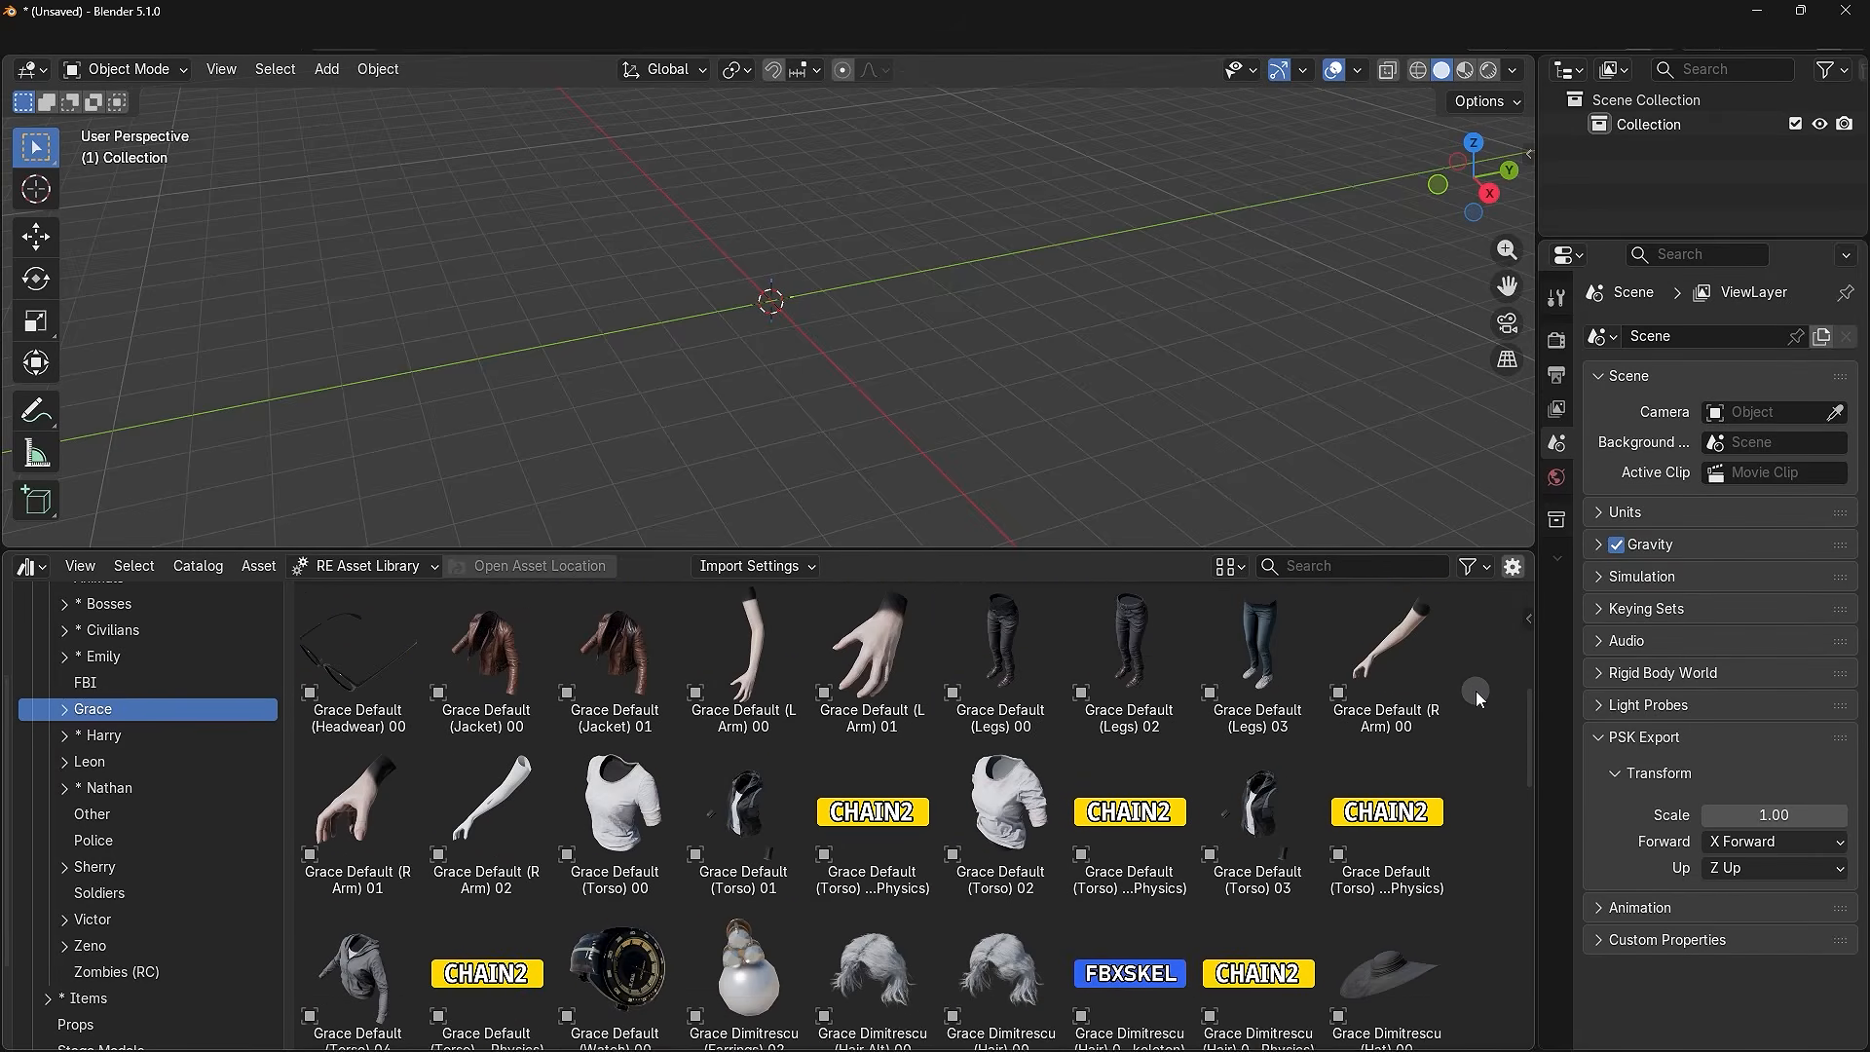
scroll(1476, 691, "down", 5)
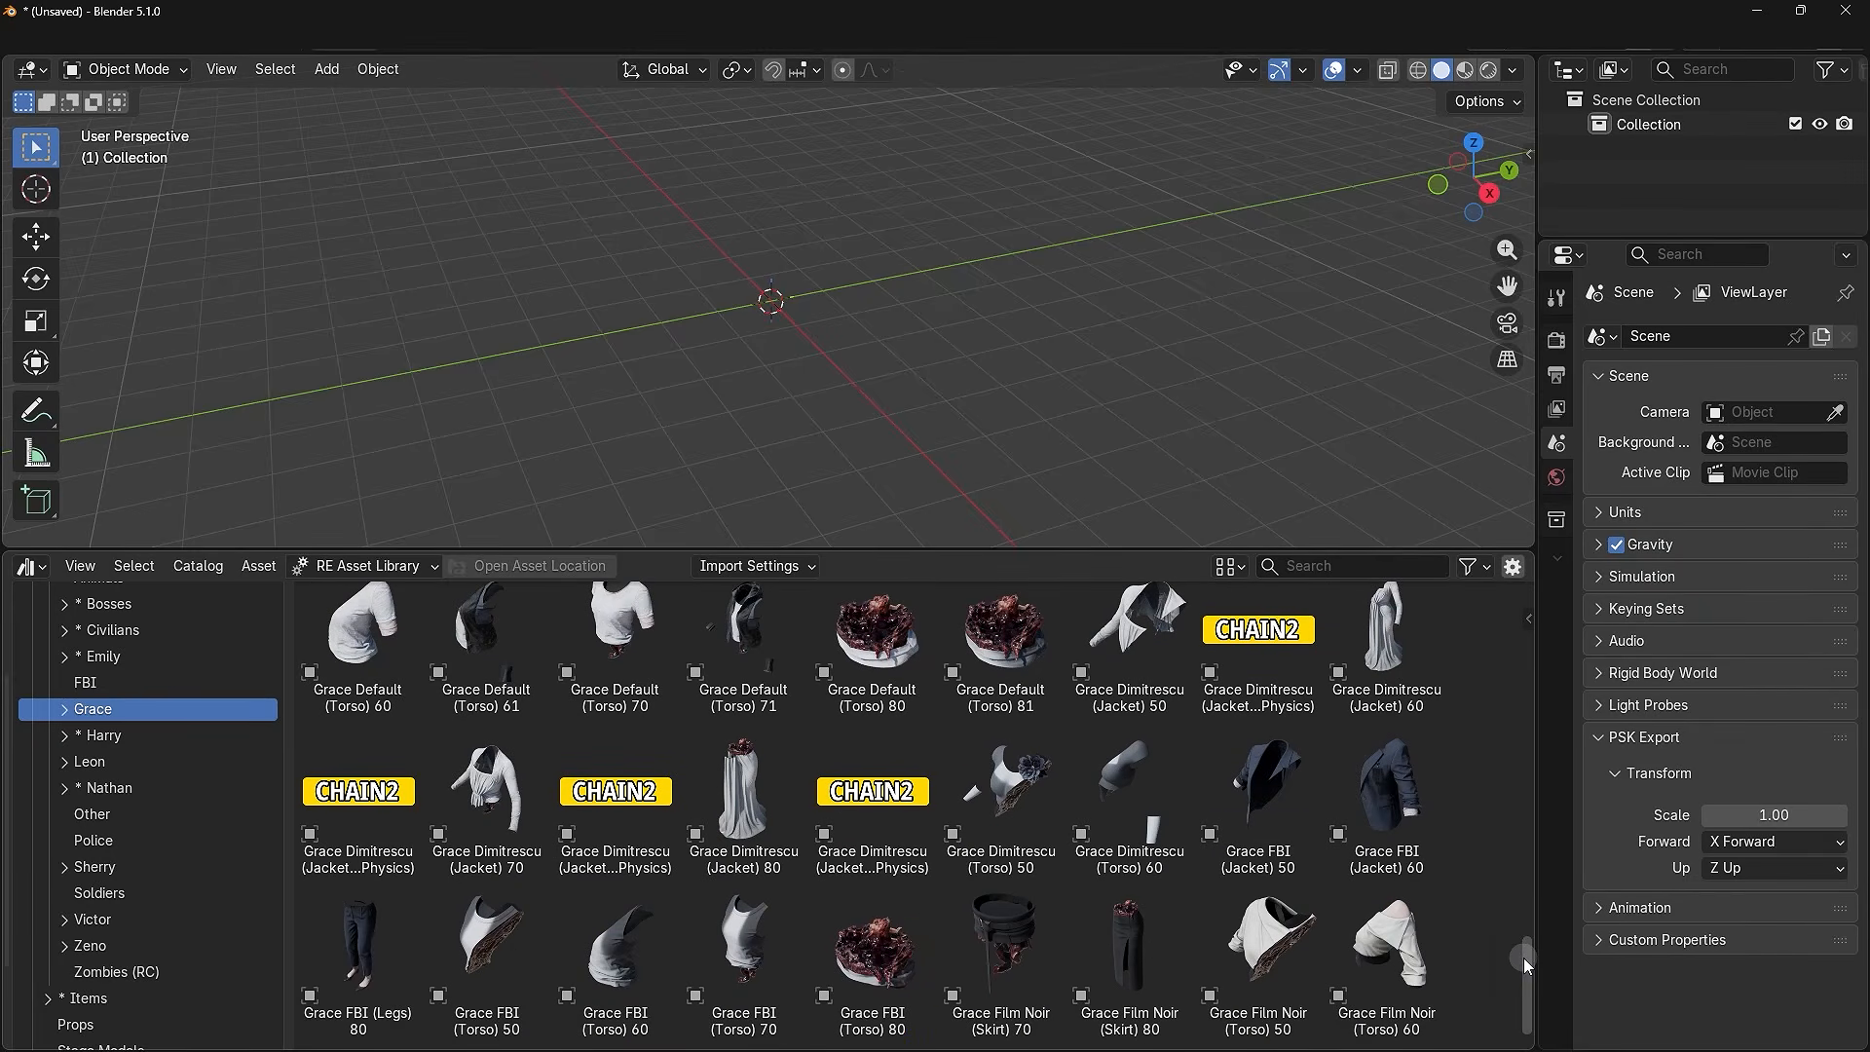
left_click_drag(1524, 957, 1538, 722)
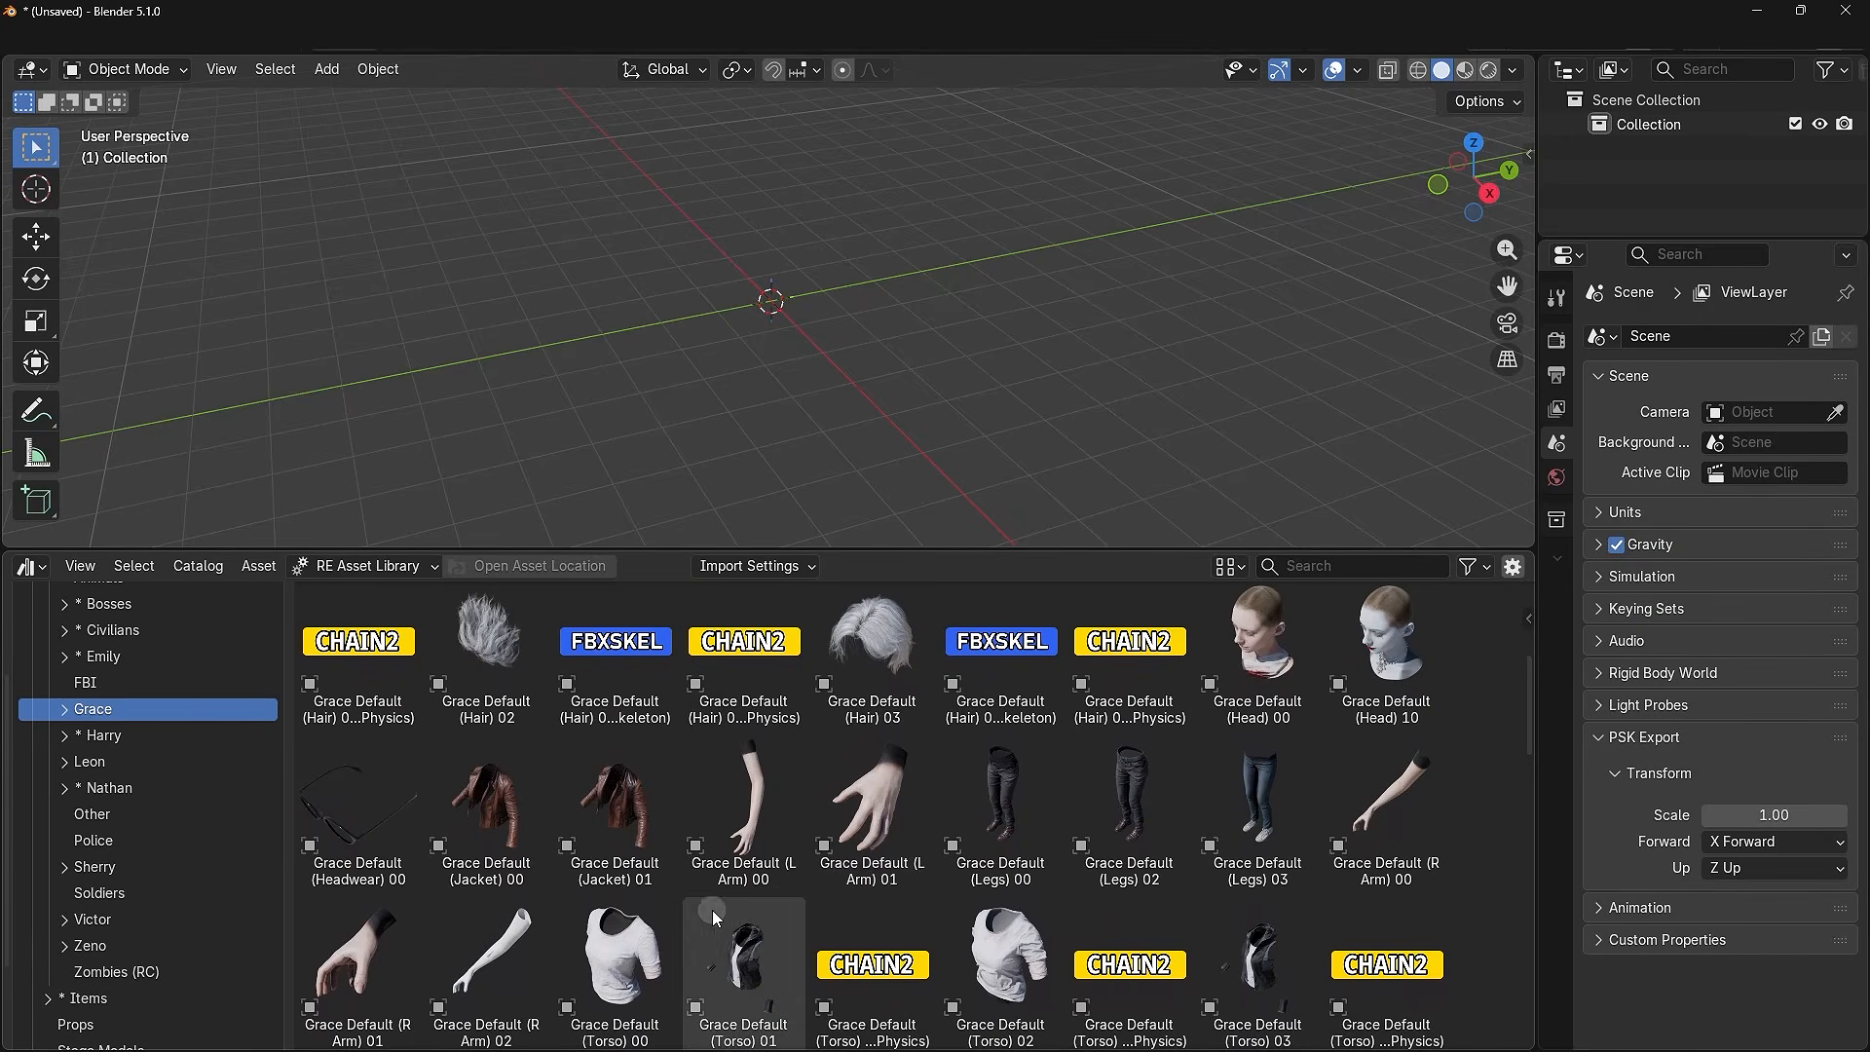
scroll(682, 916, "down", 1)
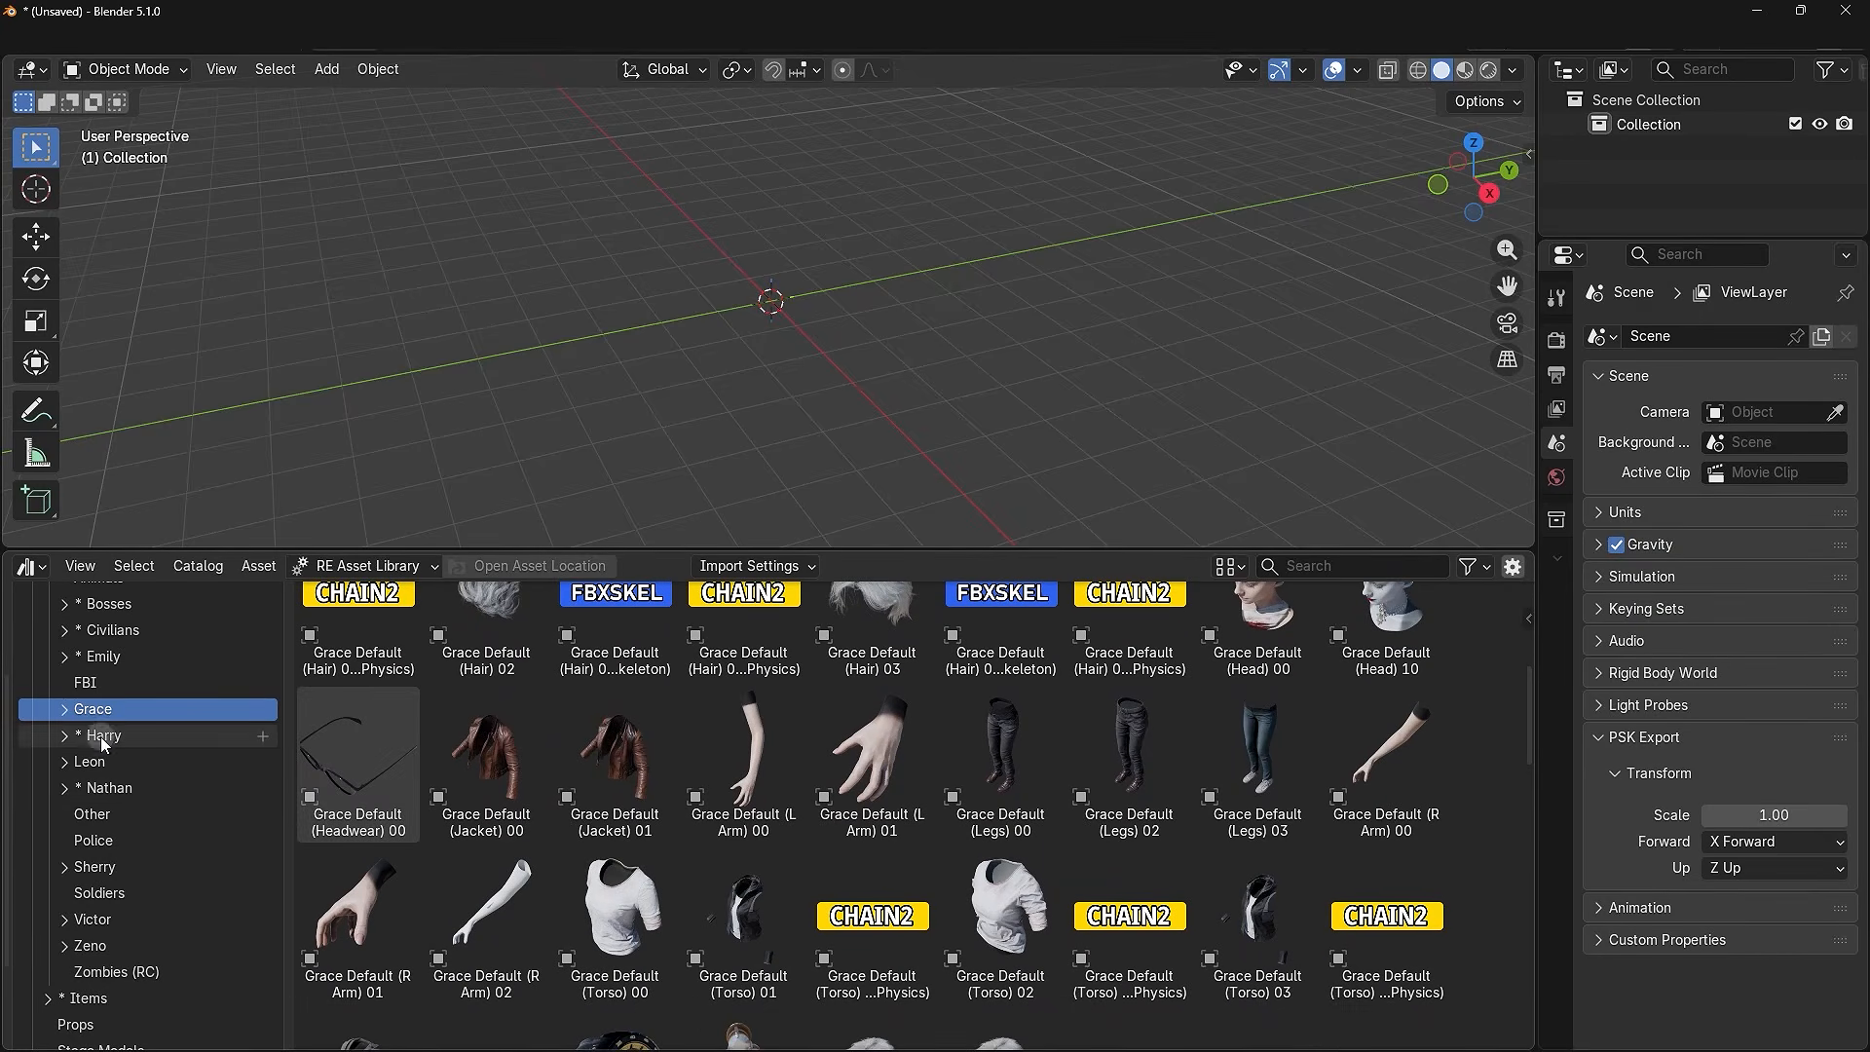
- Expand the Grace catalog and show only the parts of her Default outfit
left_click(65, 710)
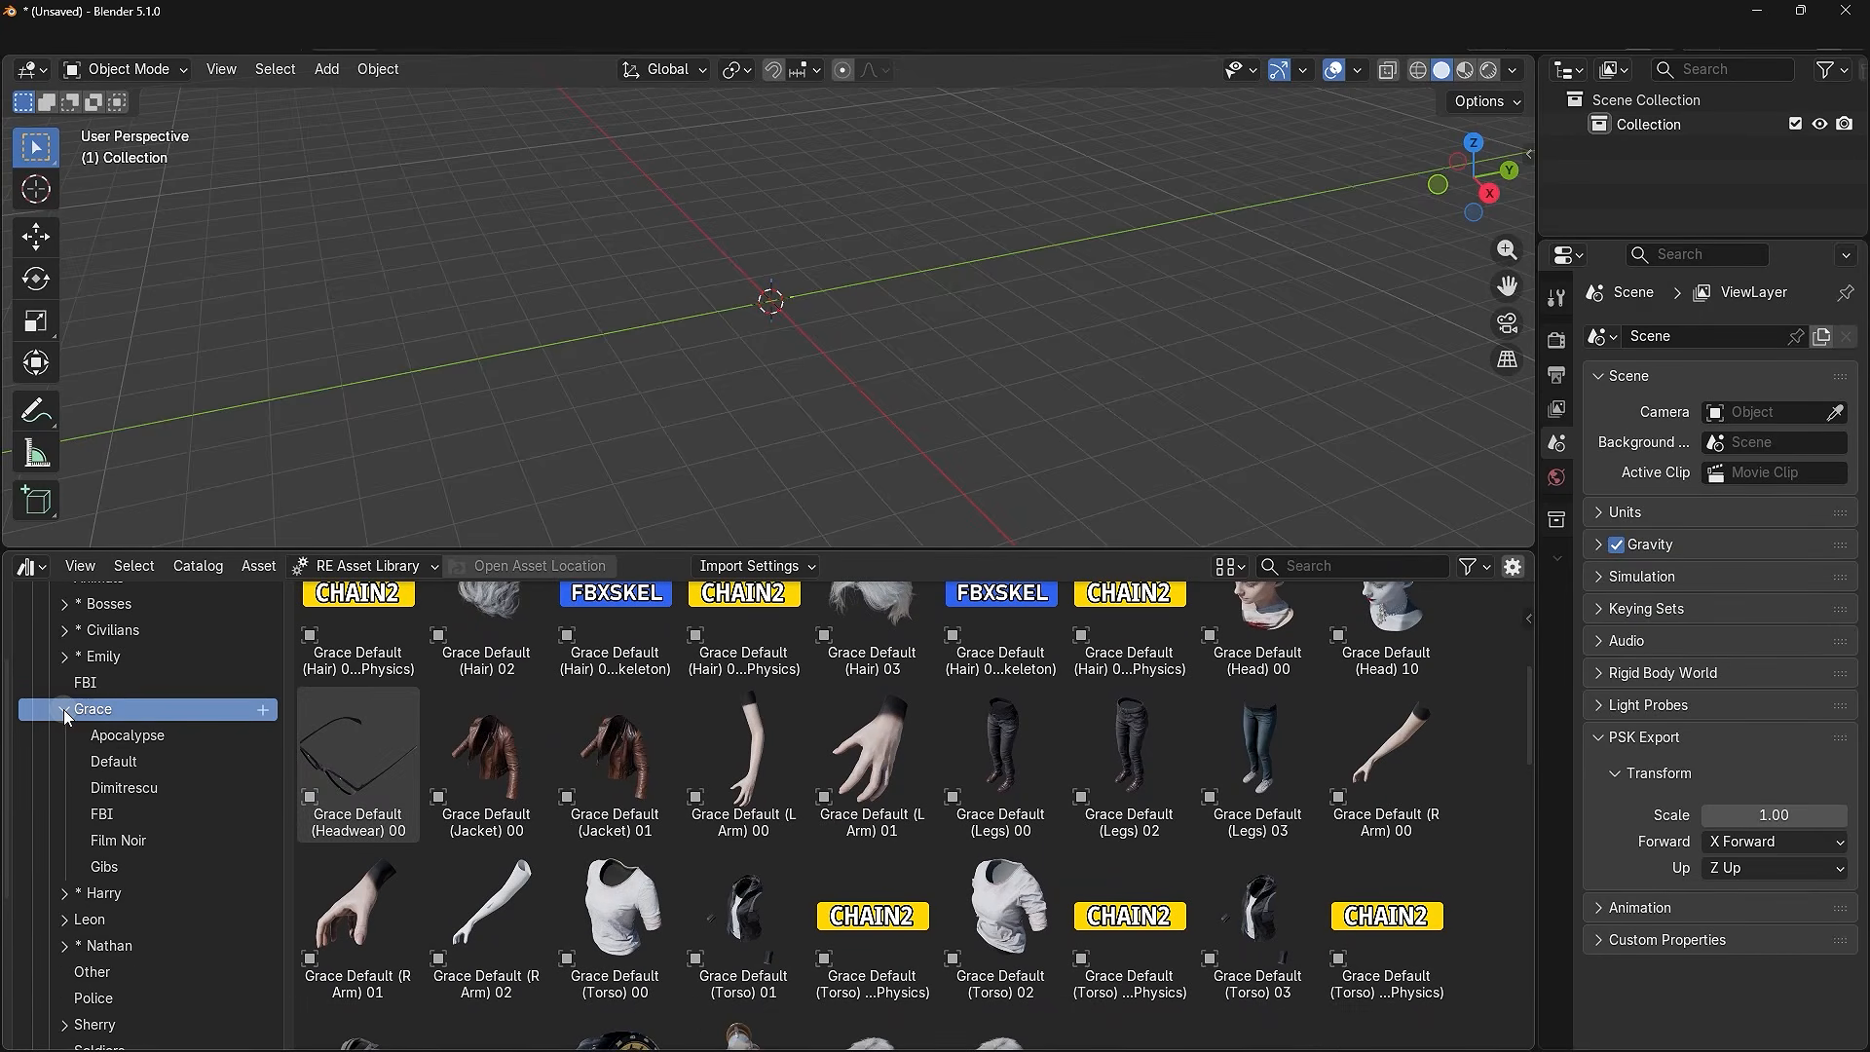
left_click(115, 763)
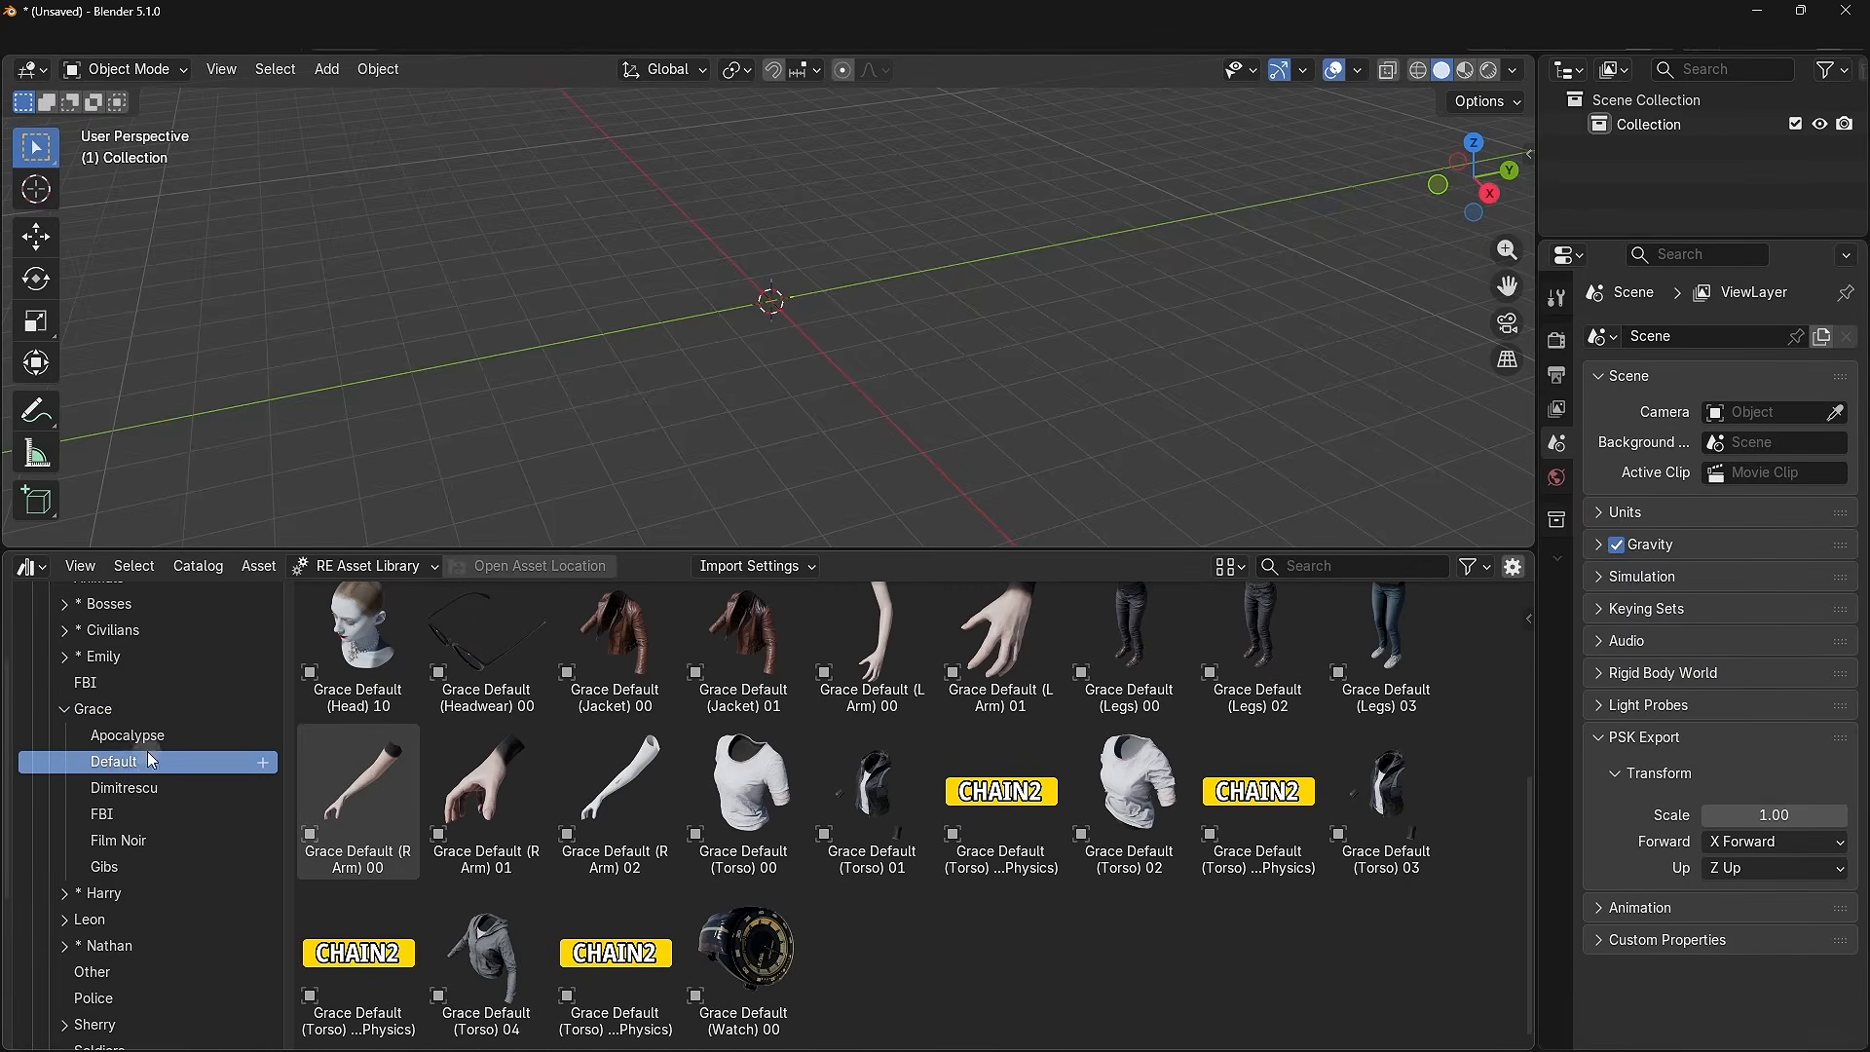
scroll(1033, 947, "up", 1)
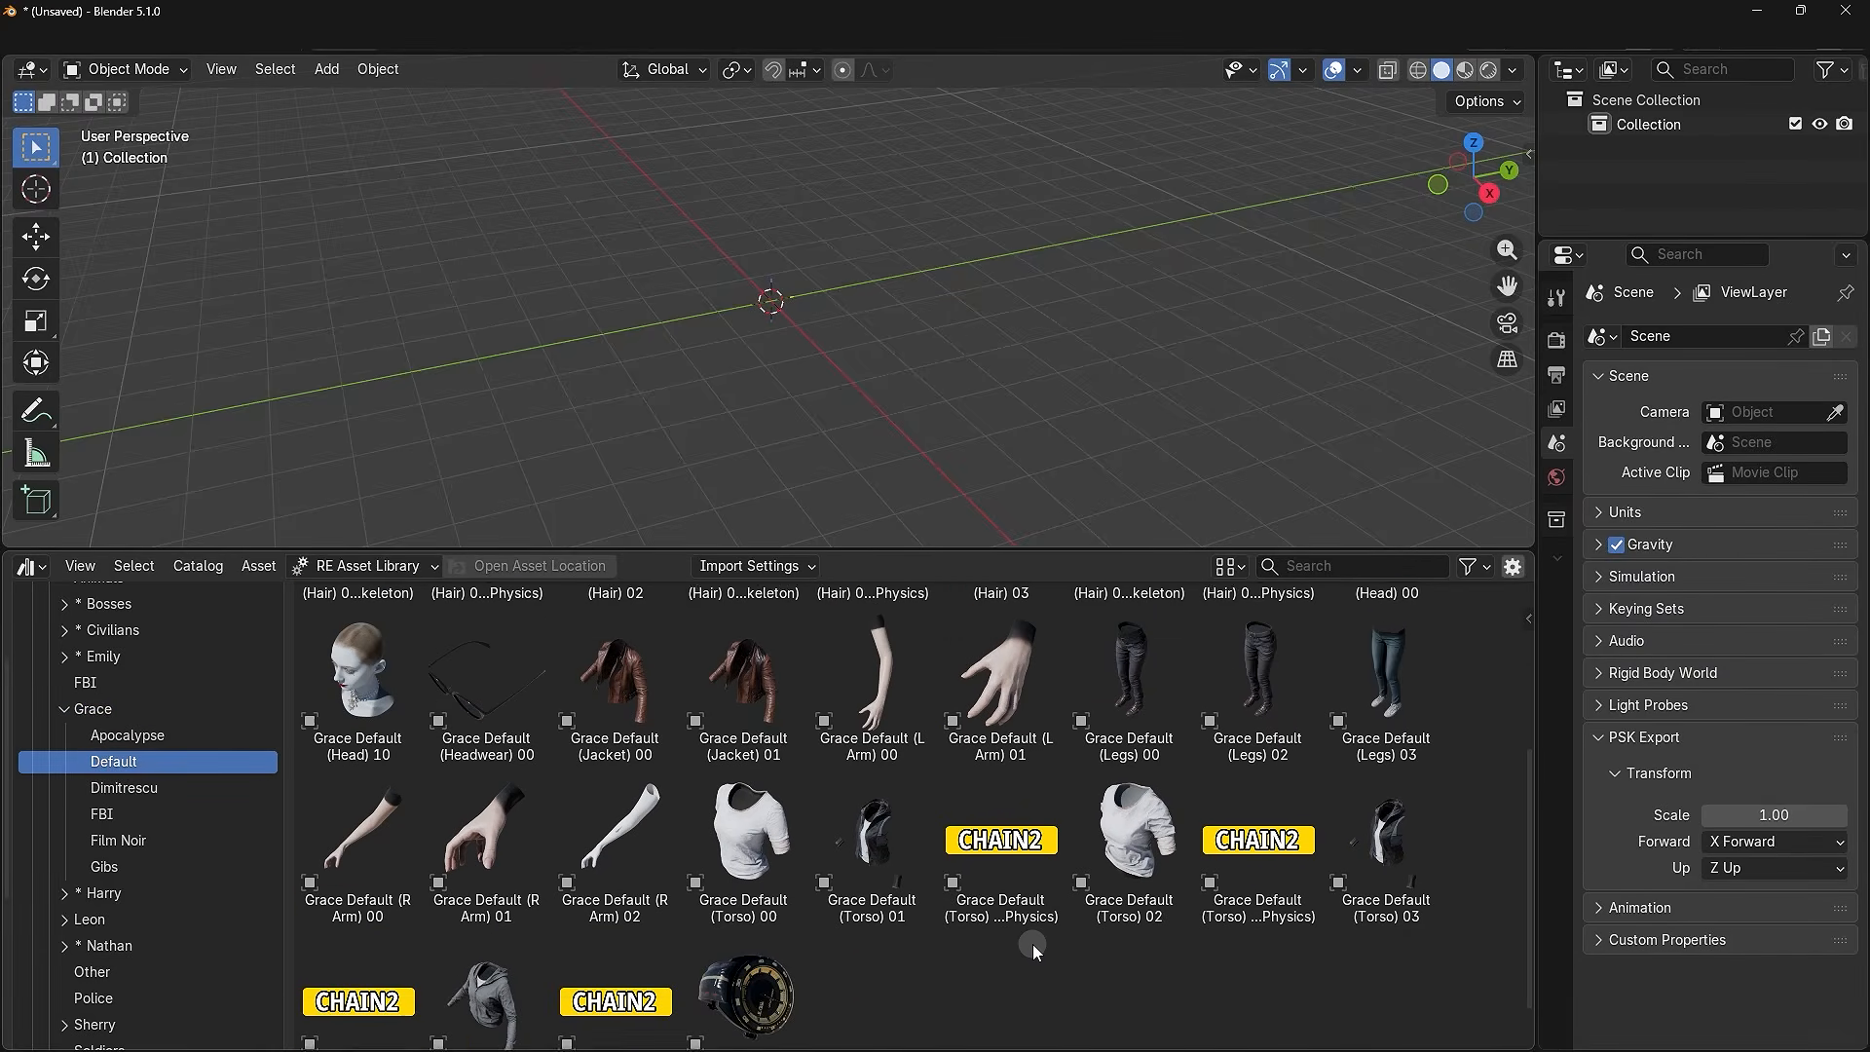
scroll(1034, 945, "up", 5)
scroll(1034, 950, "down", 7)
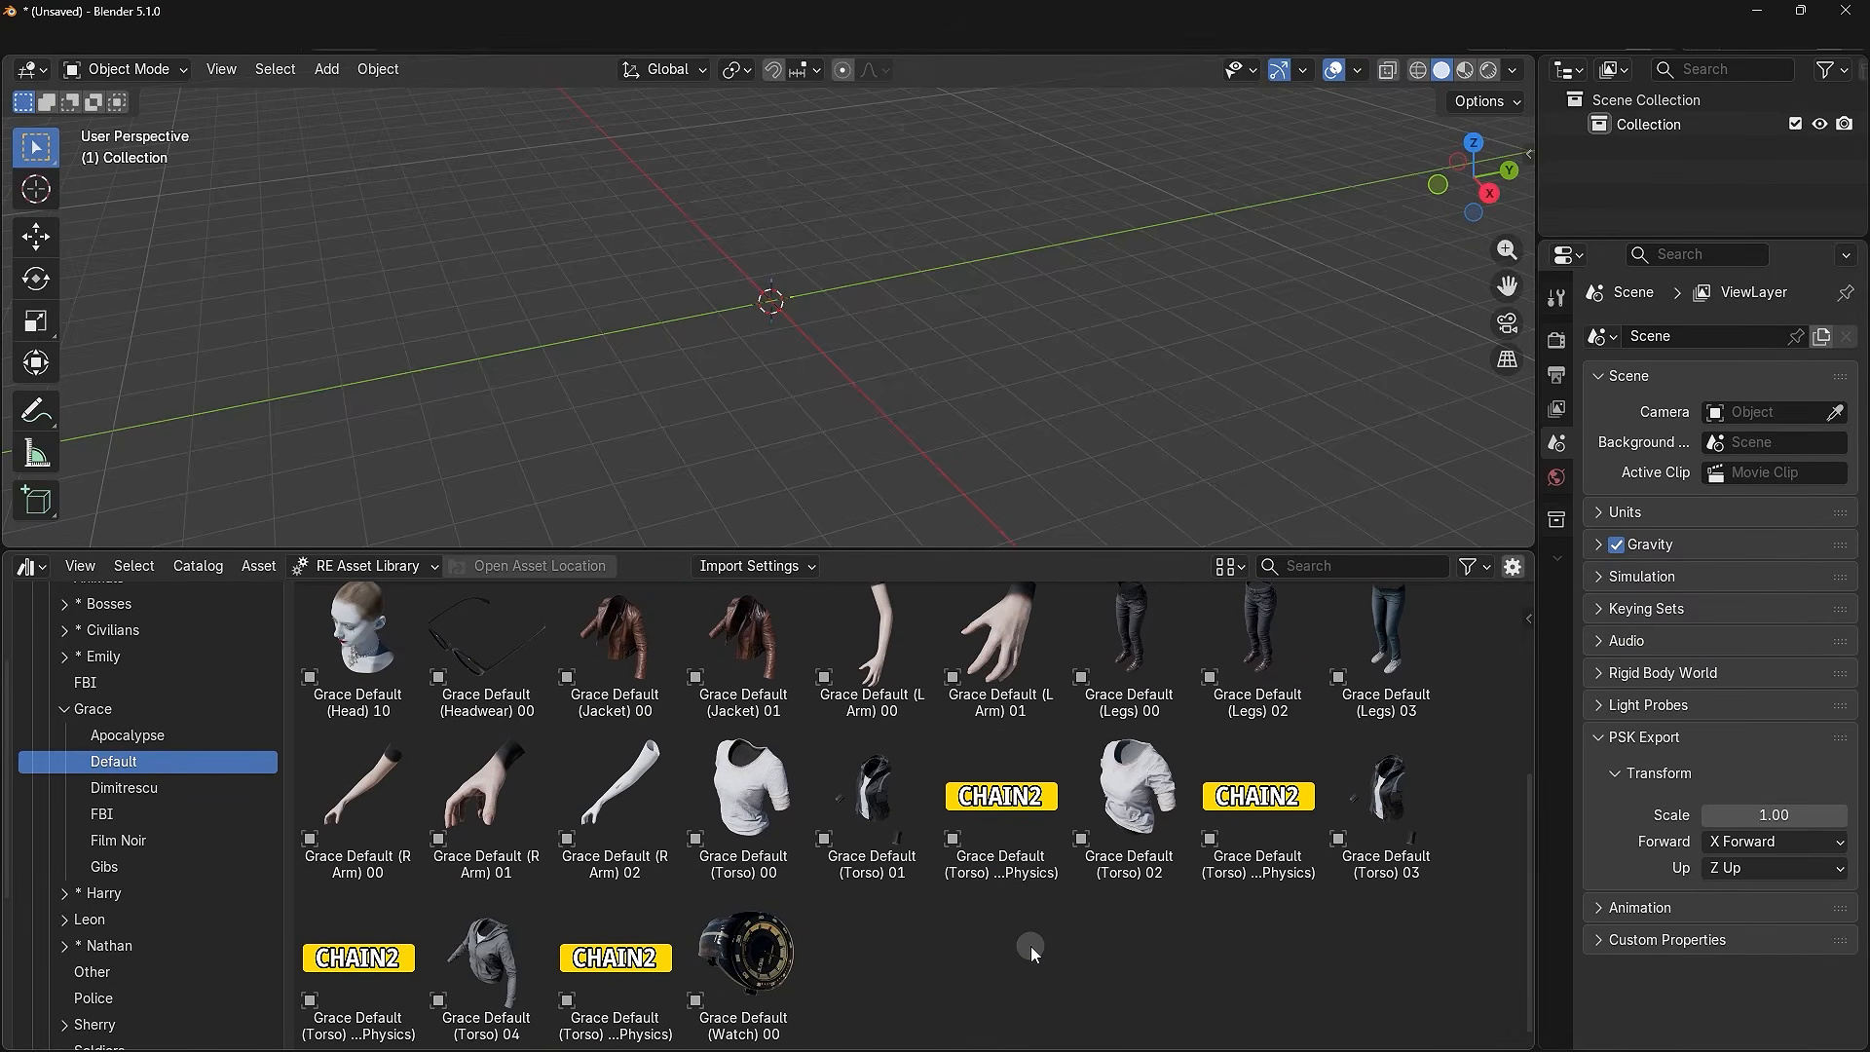
- Select Grace Default Torso 00, L Arm 00, Legs 00 and R Arm 00 one at a time to identify the matching body parts
left_click(755, 823)
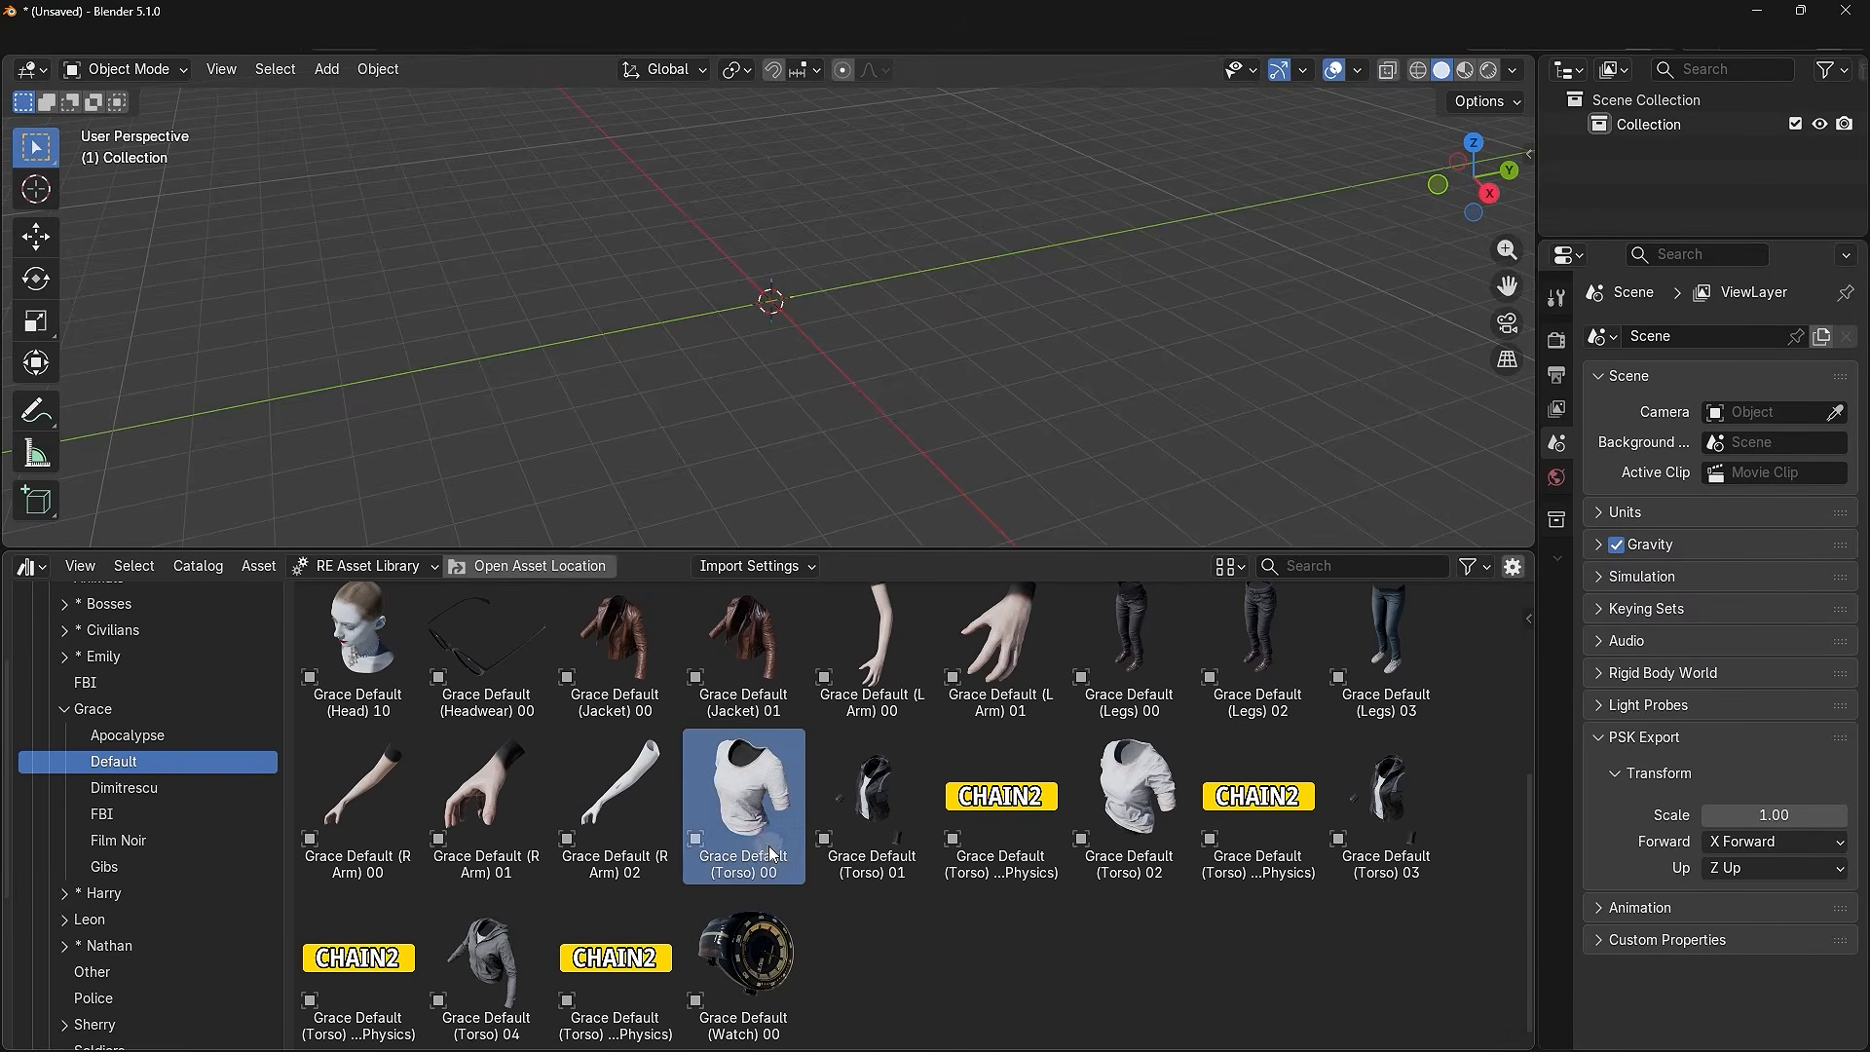
left_click(898, 669)
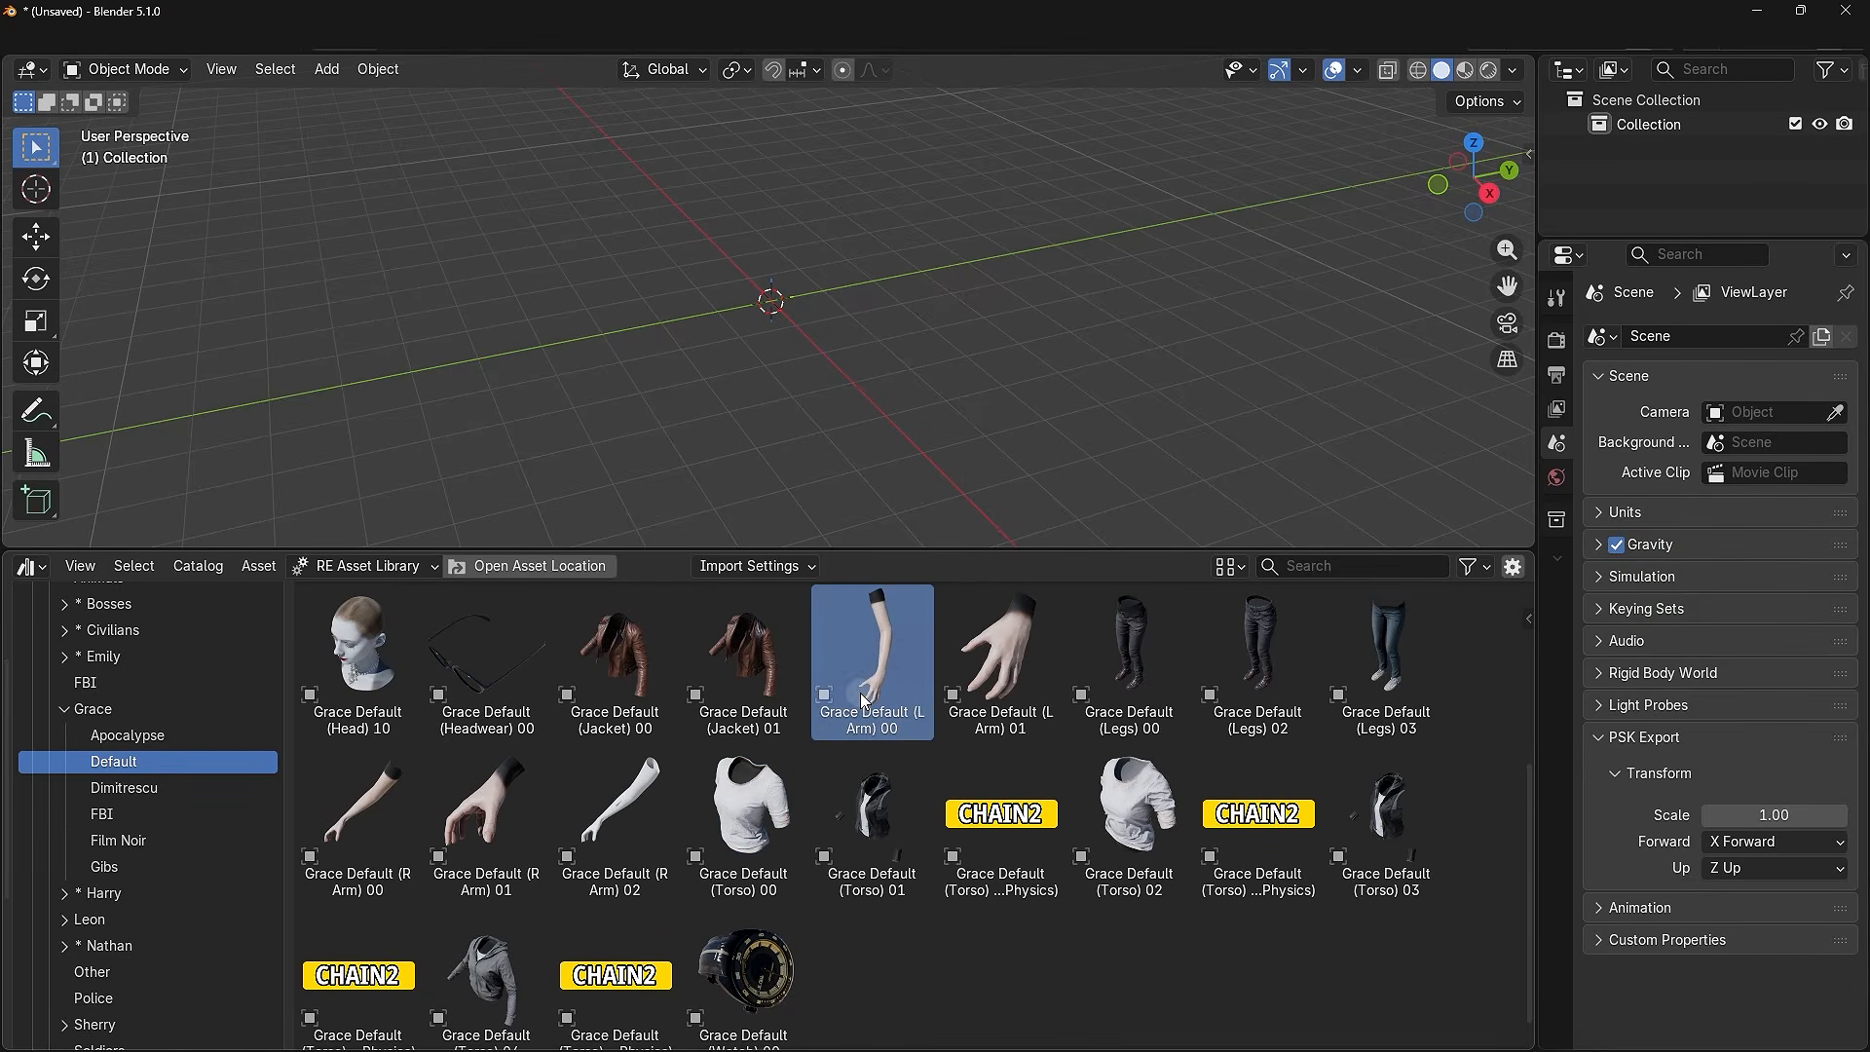
left_click(707, 837)
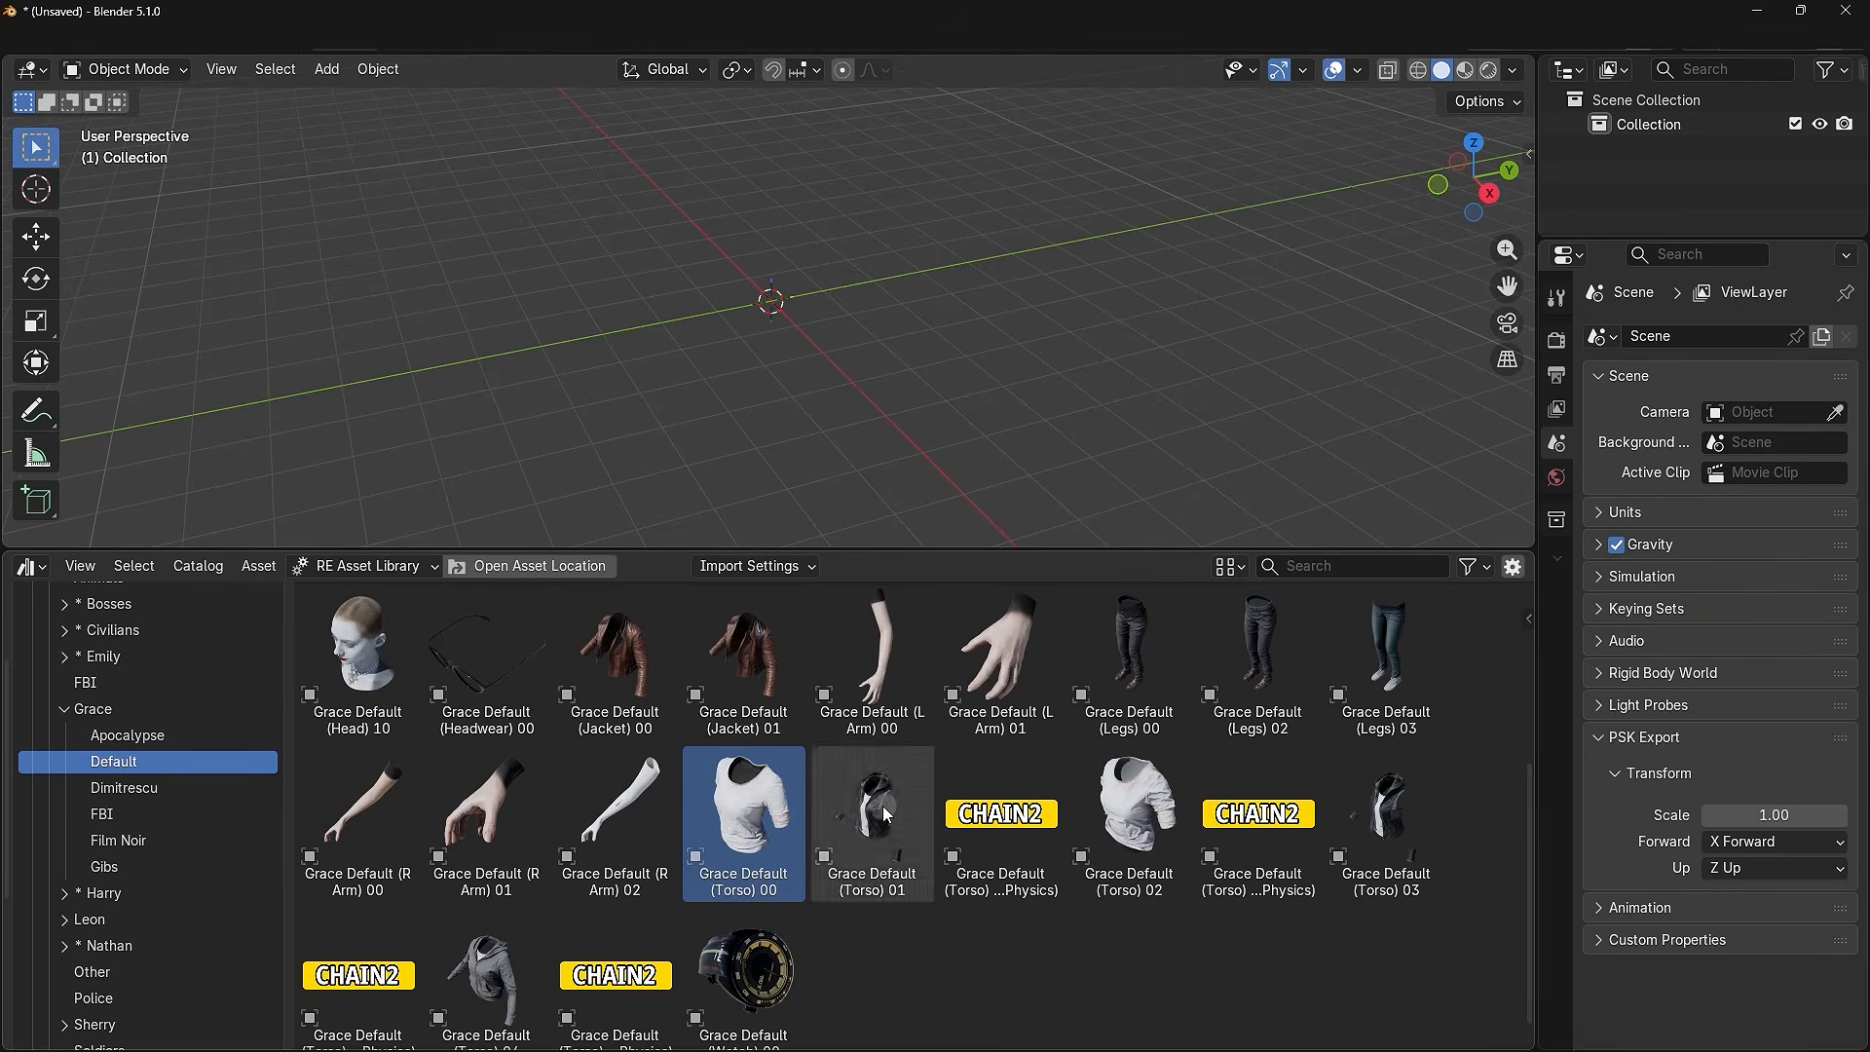
left_click(1149, 676)
left_click(872, 663)
left_click(342, 807)
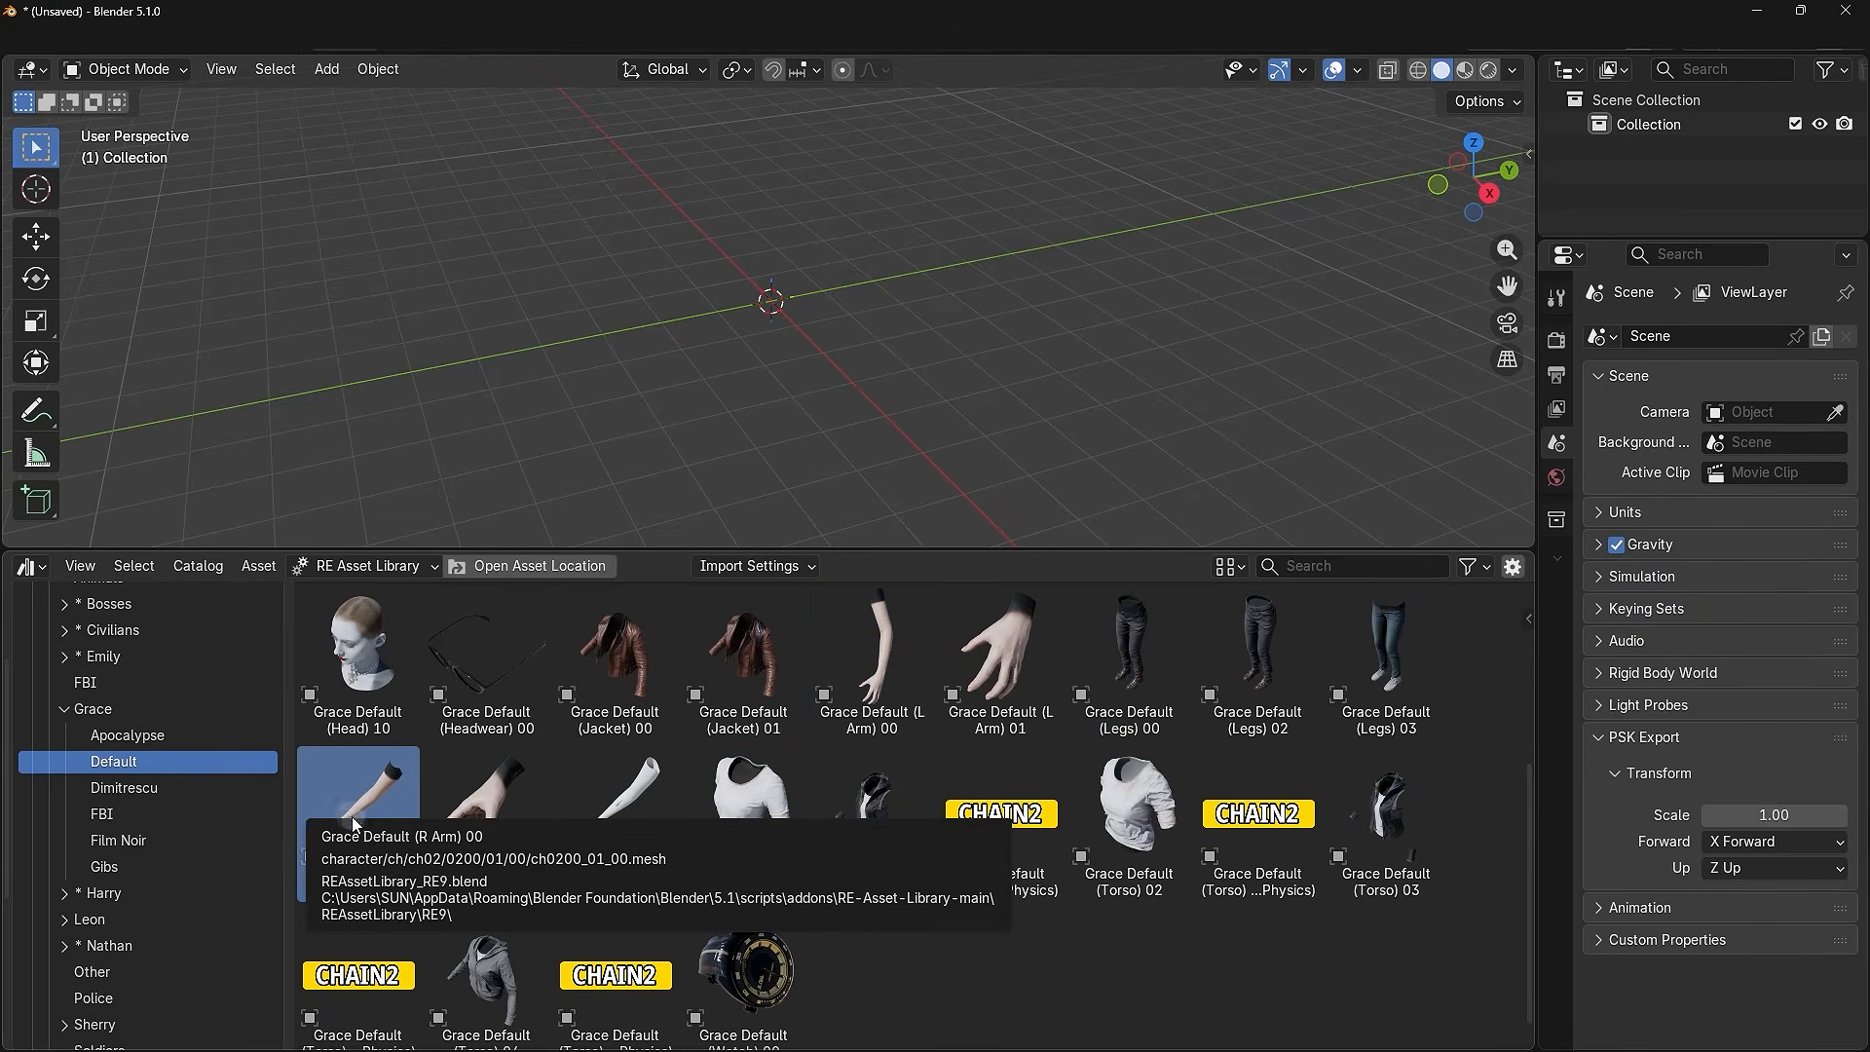
- Switch to Resident Evil Requiem, open the Grace (T-shirt) bonus model and examine her outfit from the front and back
left_click(982, 947)
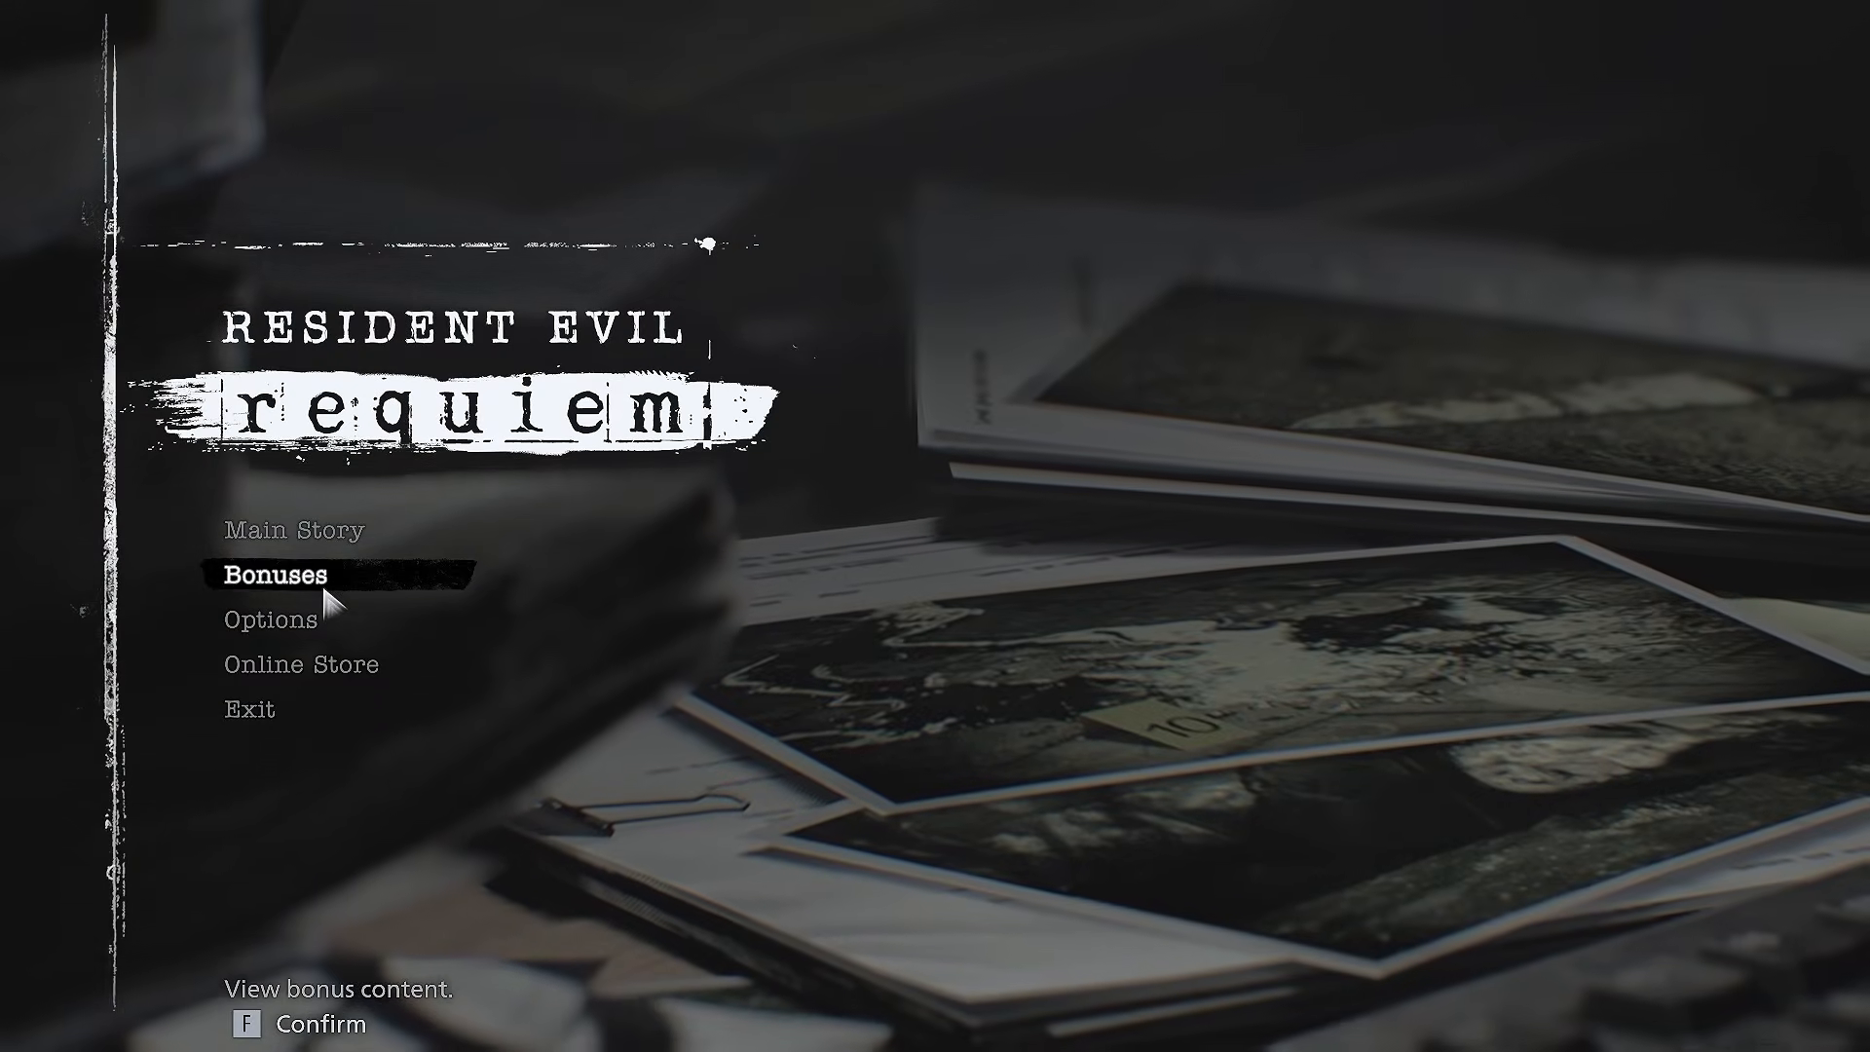
left_click(327, 596)
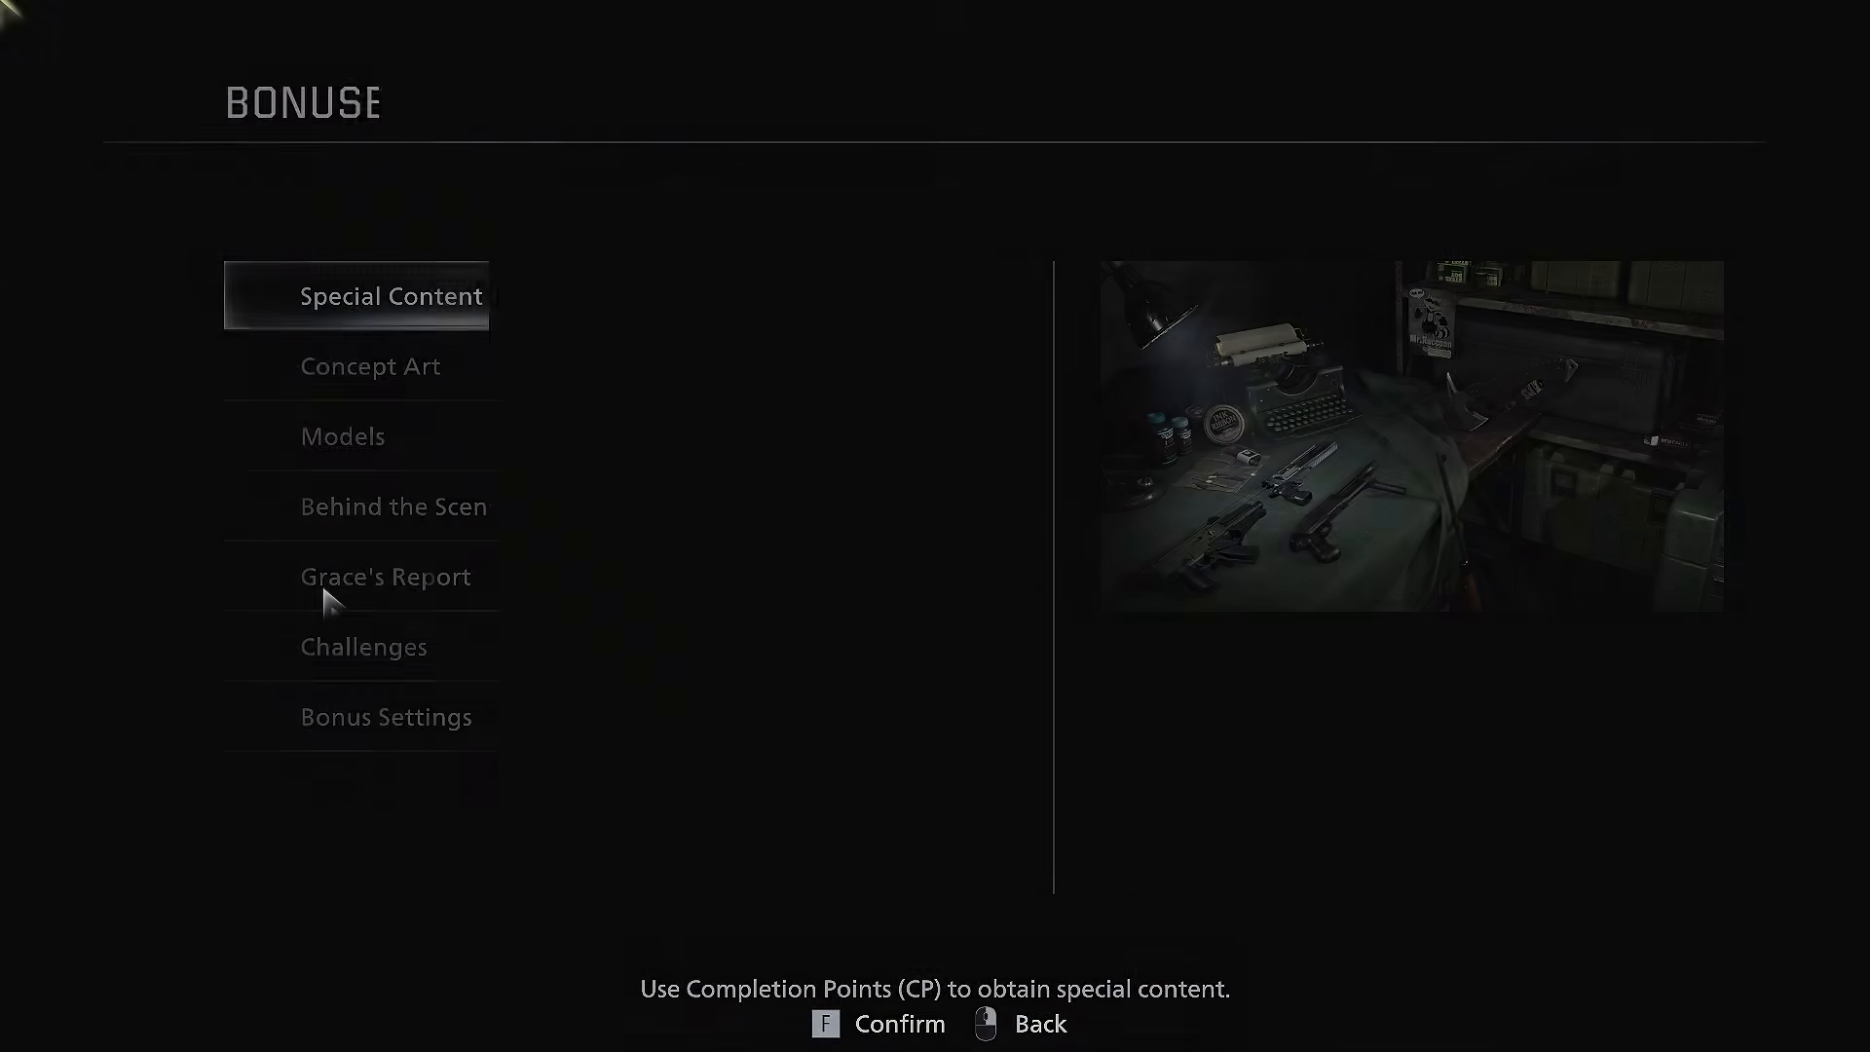
left_click(378, 454)
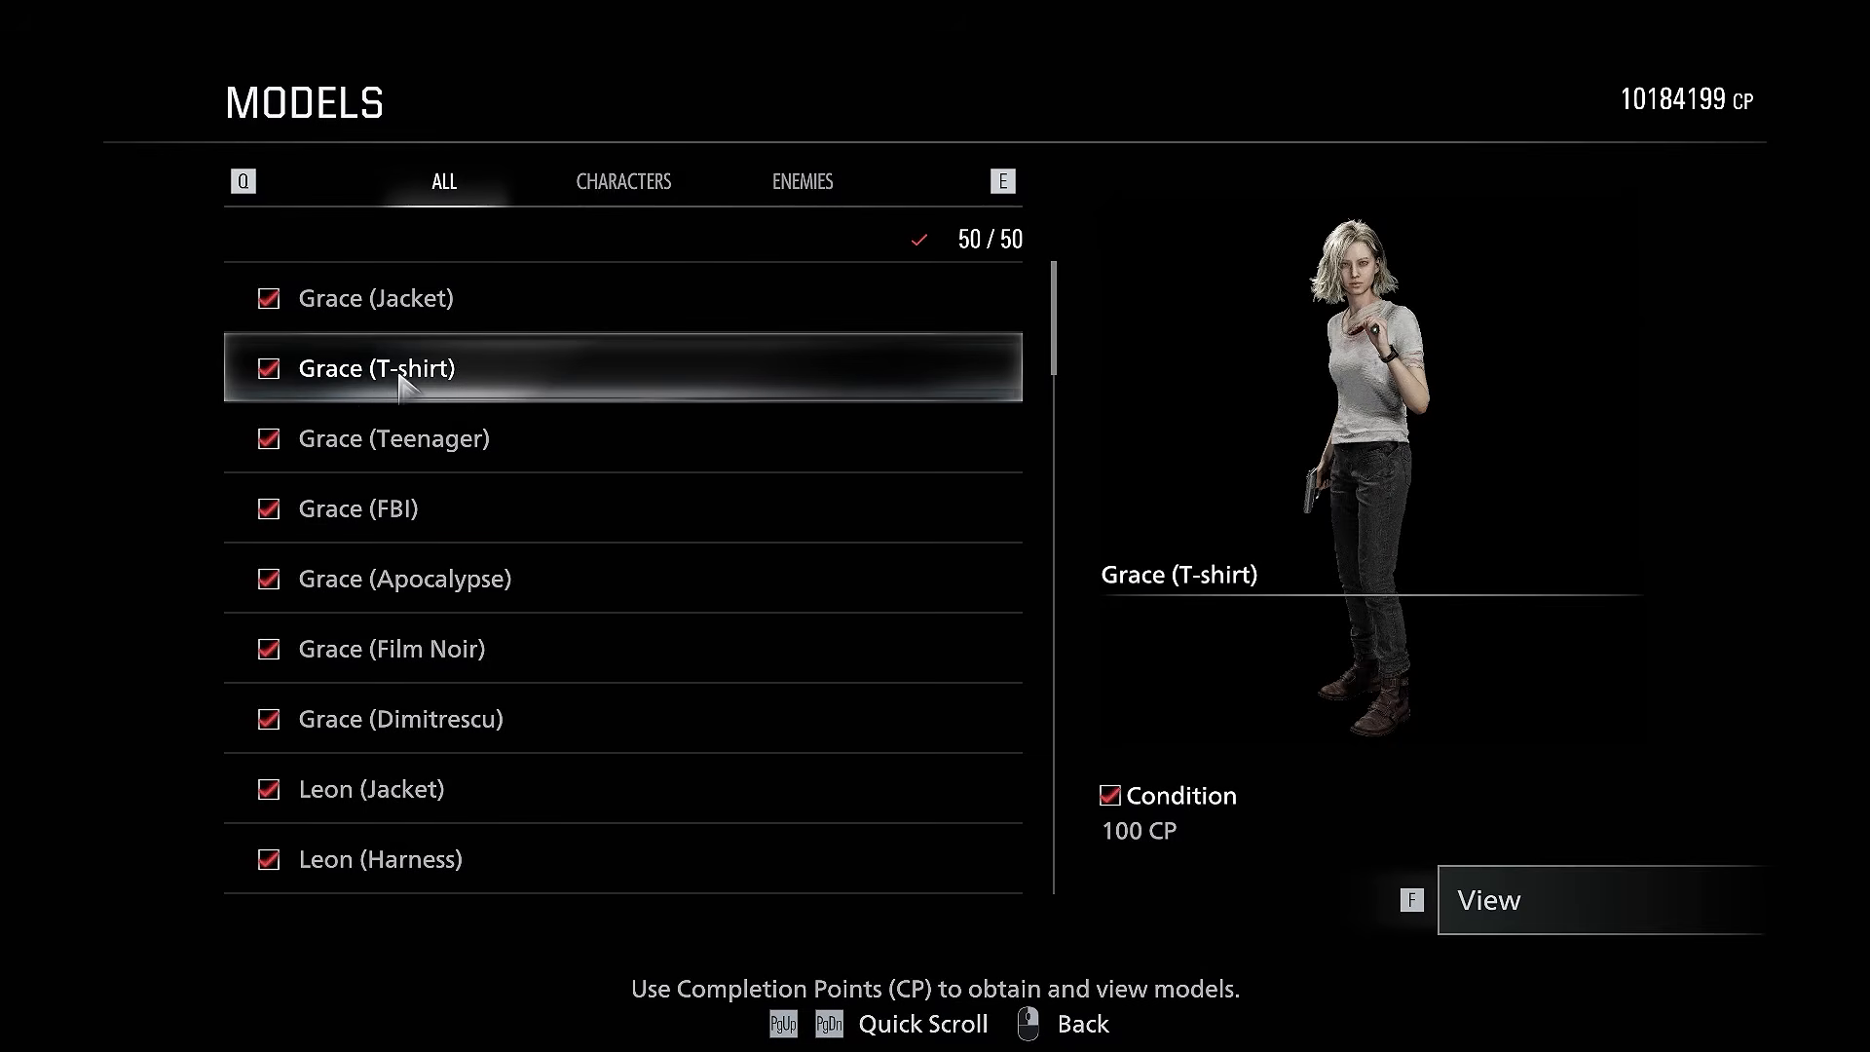
left_click(589, 375)
left_click_drag(974, 366, 1353, 375)
scroll(1205, 448, "up", 5)
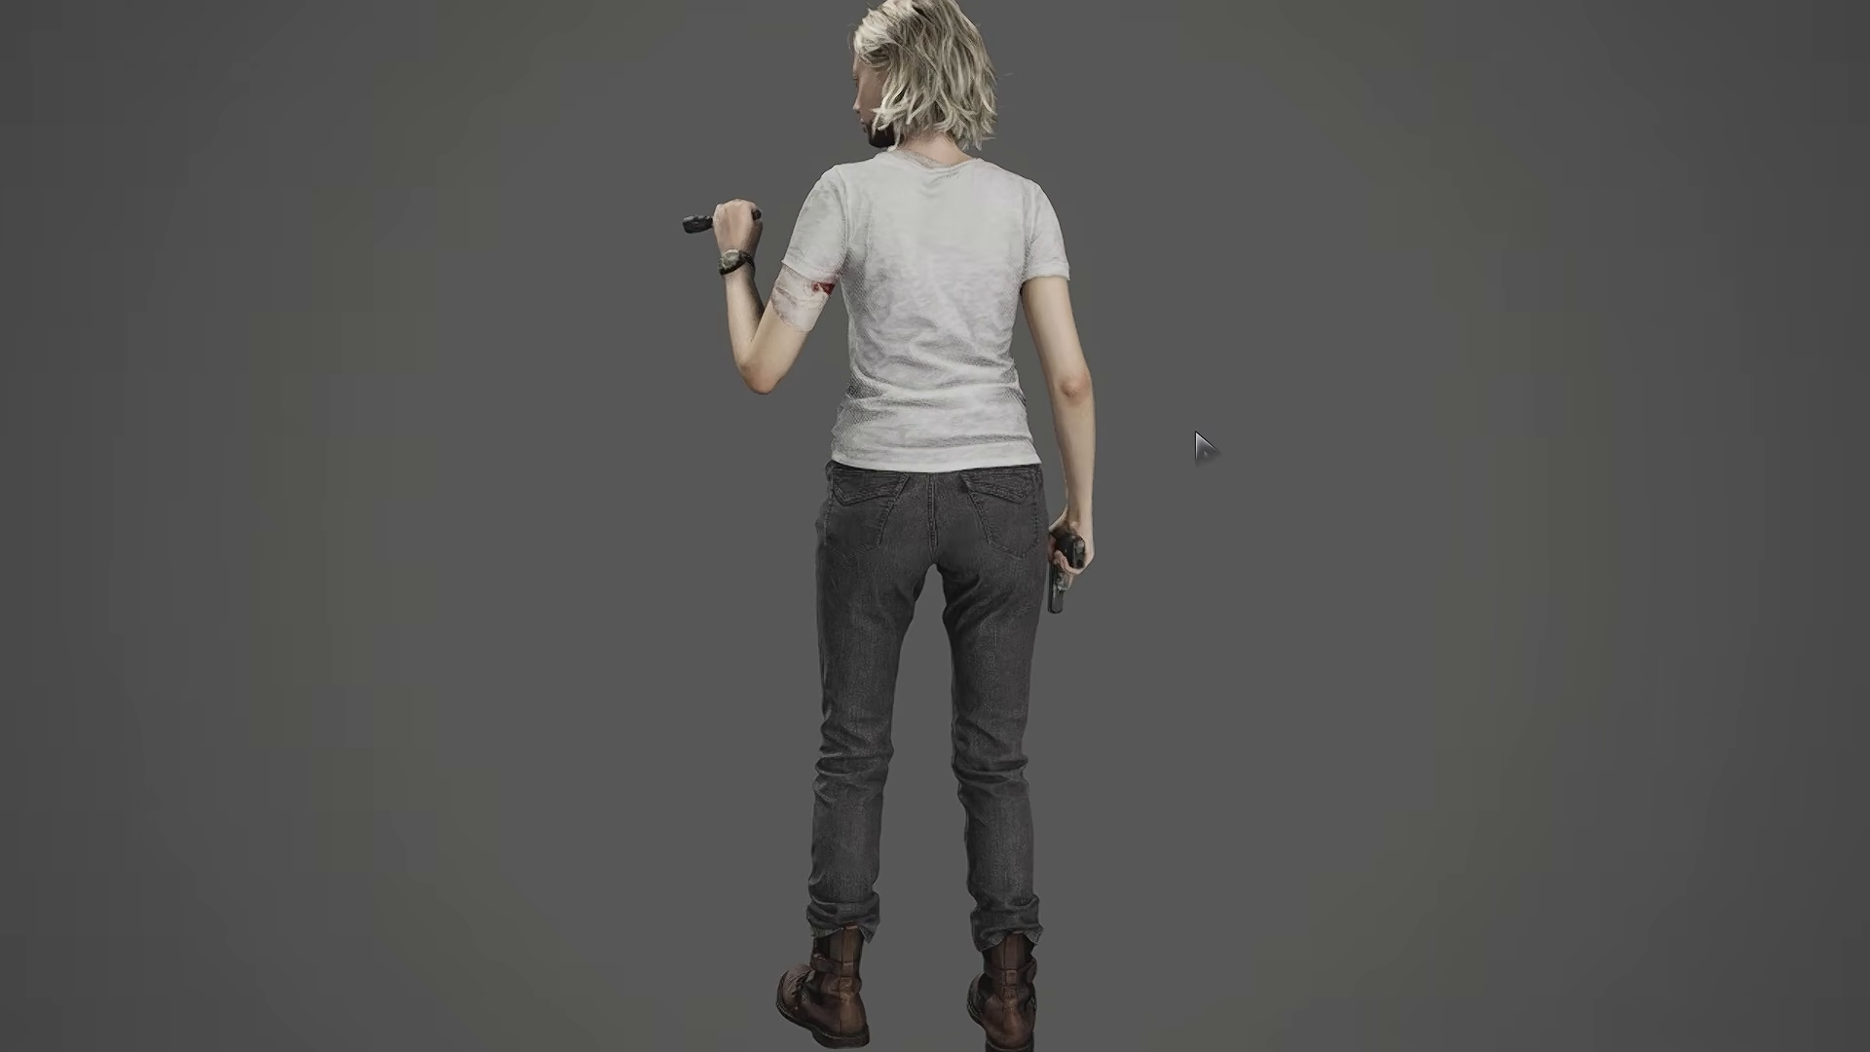
left_click_drag(1073, 202, 833, 377)
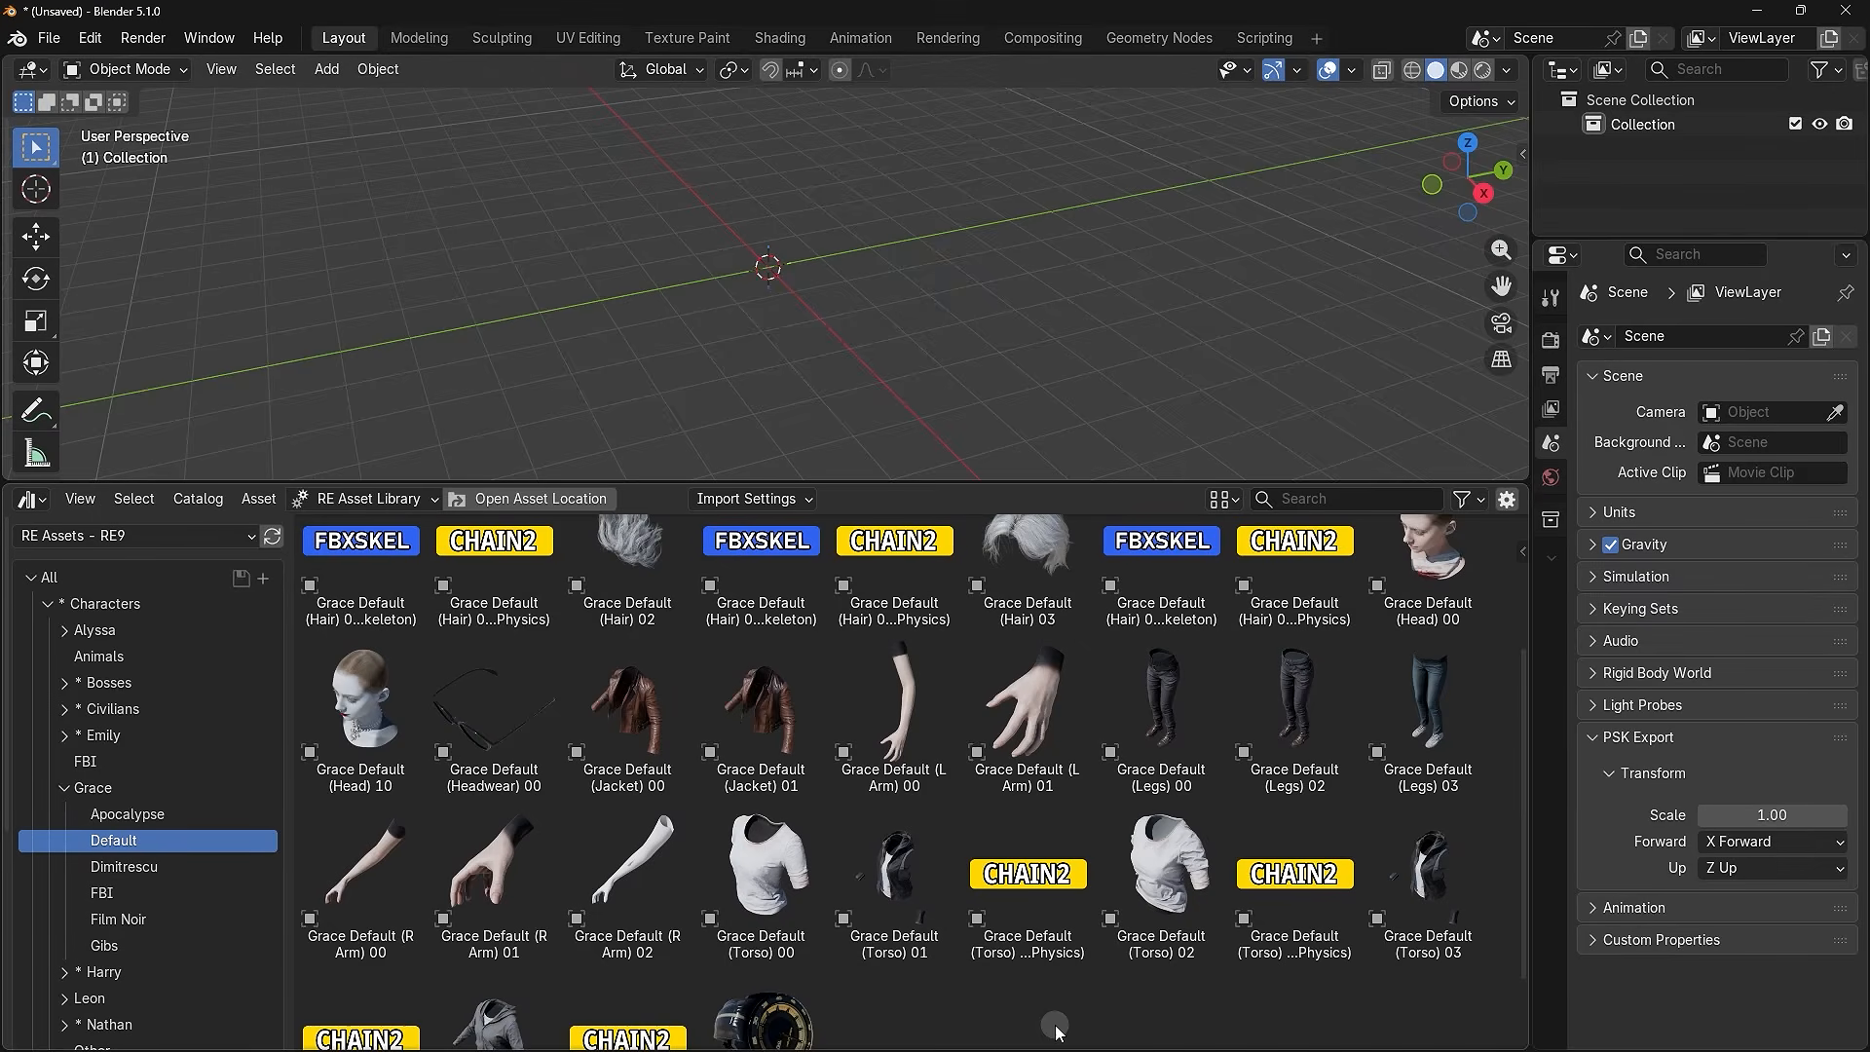
- Go over Grace's Default parts and select Torso 00 and Legs 00 as matches for the T-shirt outfit
scroll(1038, 754, "down", 2)
scroll(993, 877, "up", 5)
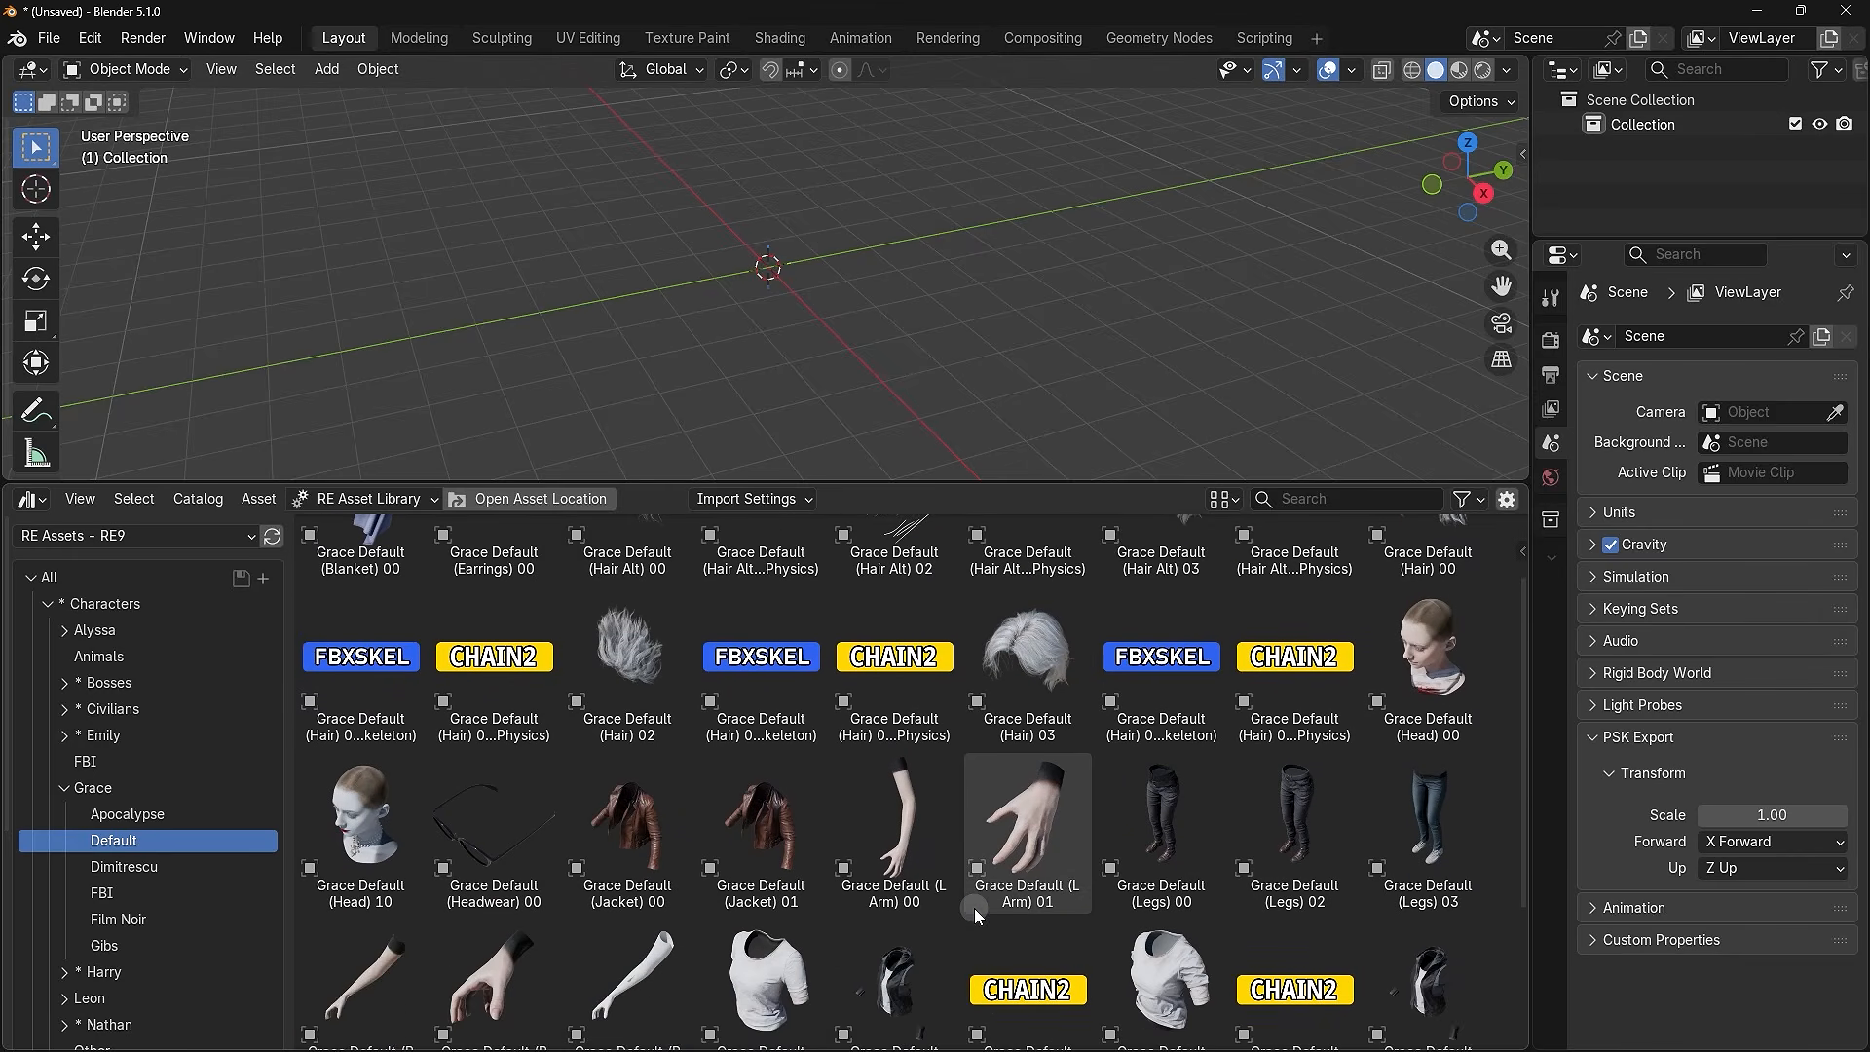
scroll(974, 908, "down", 4)
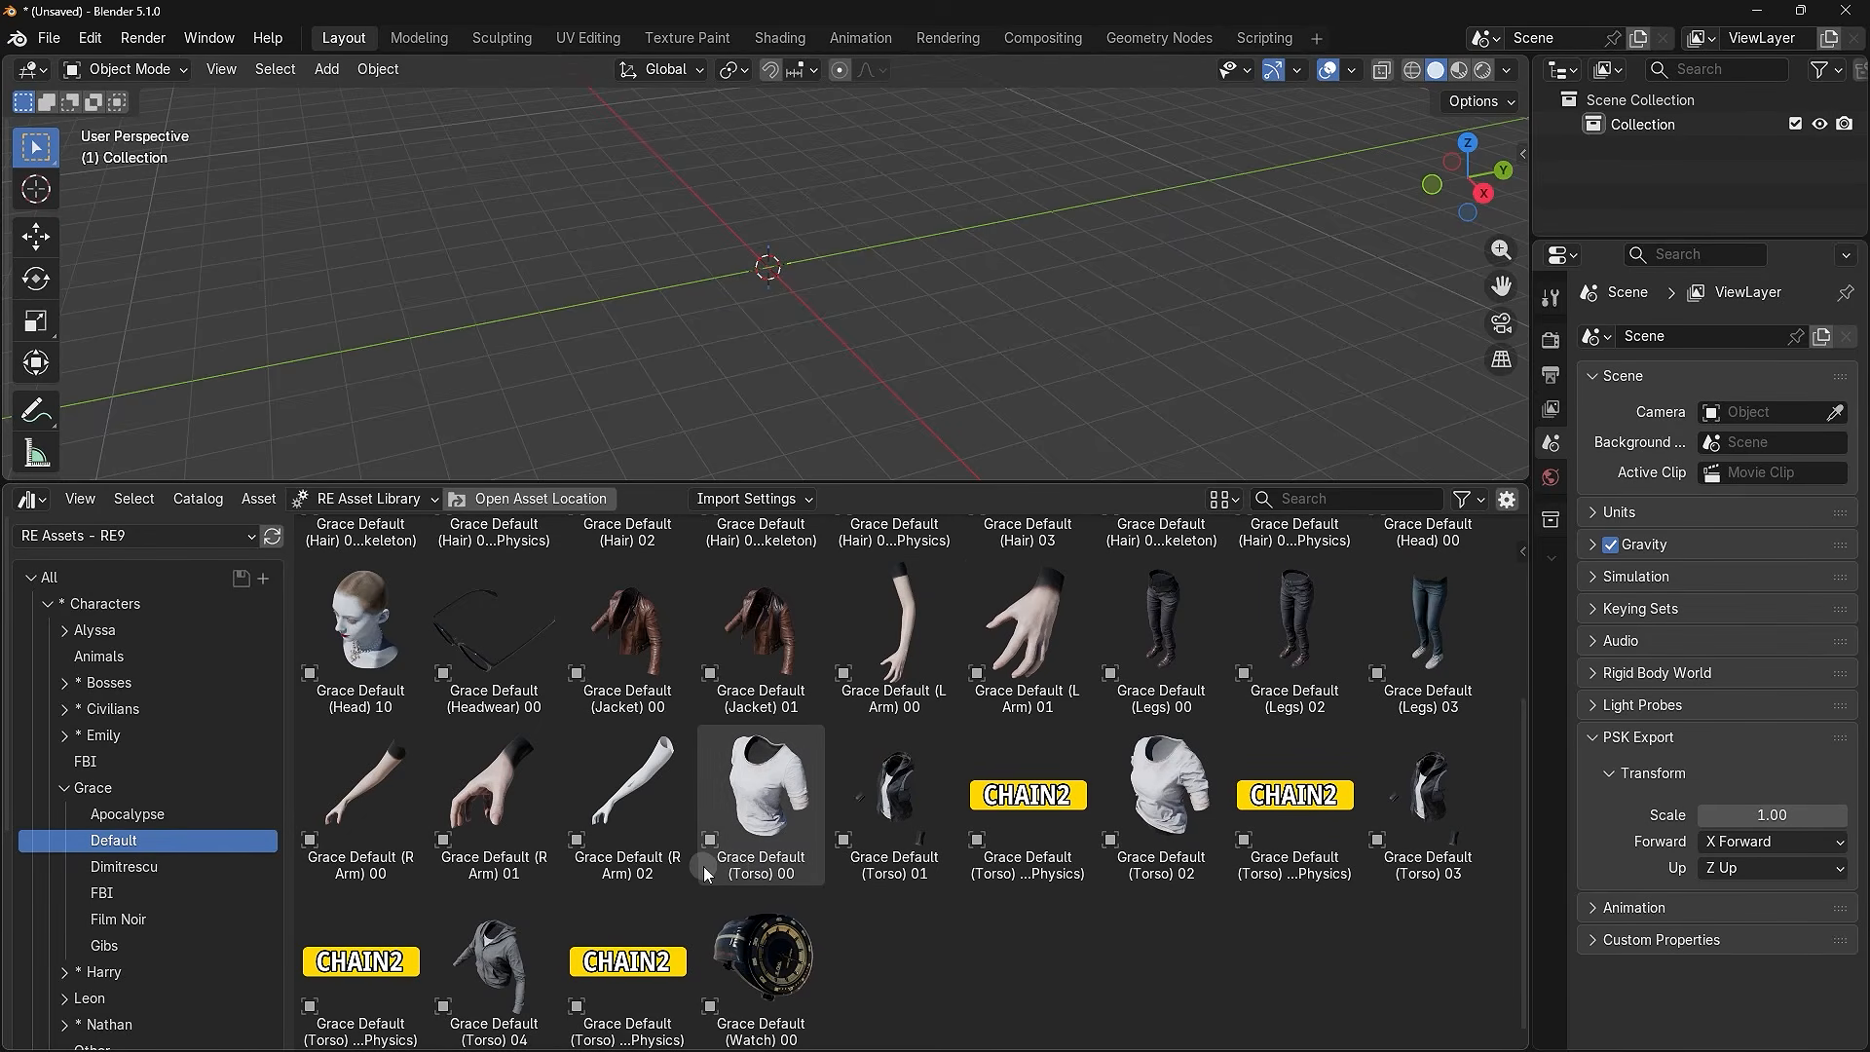
left_click(755, 869)
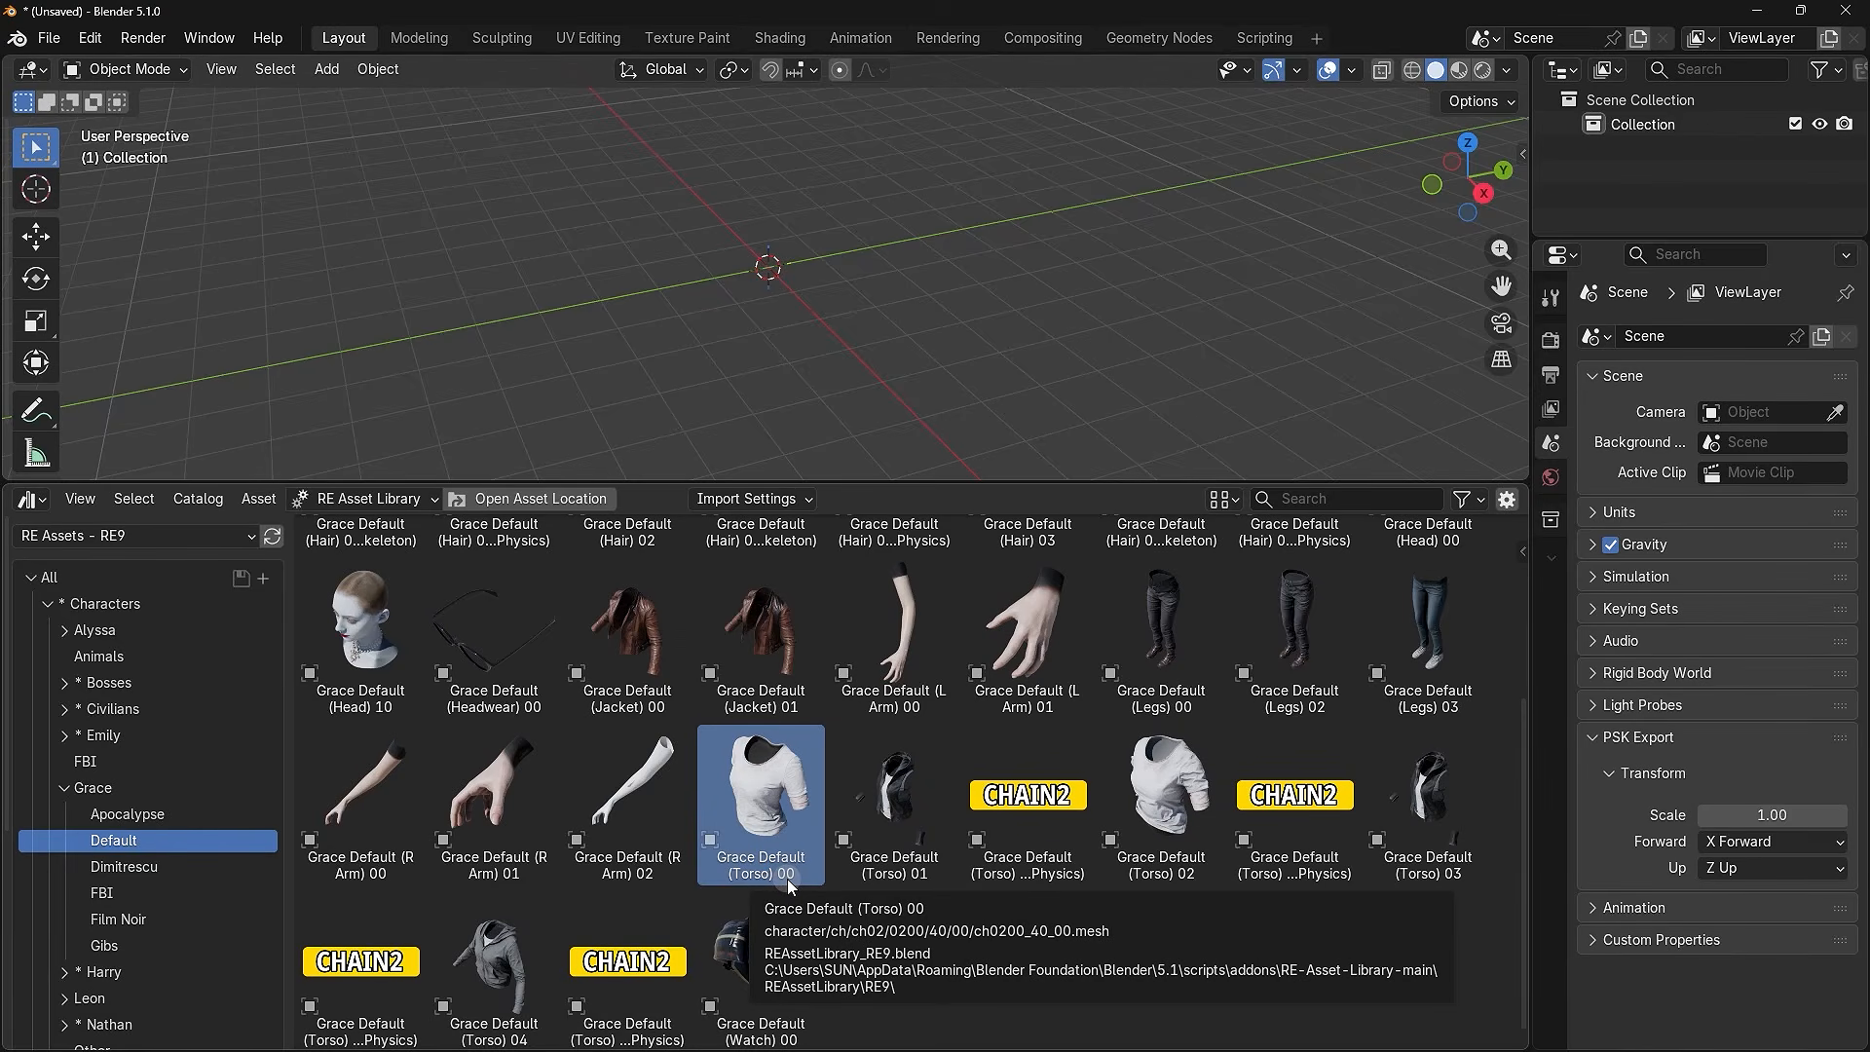
left_click(1205, 662)
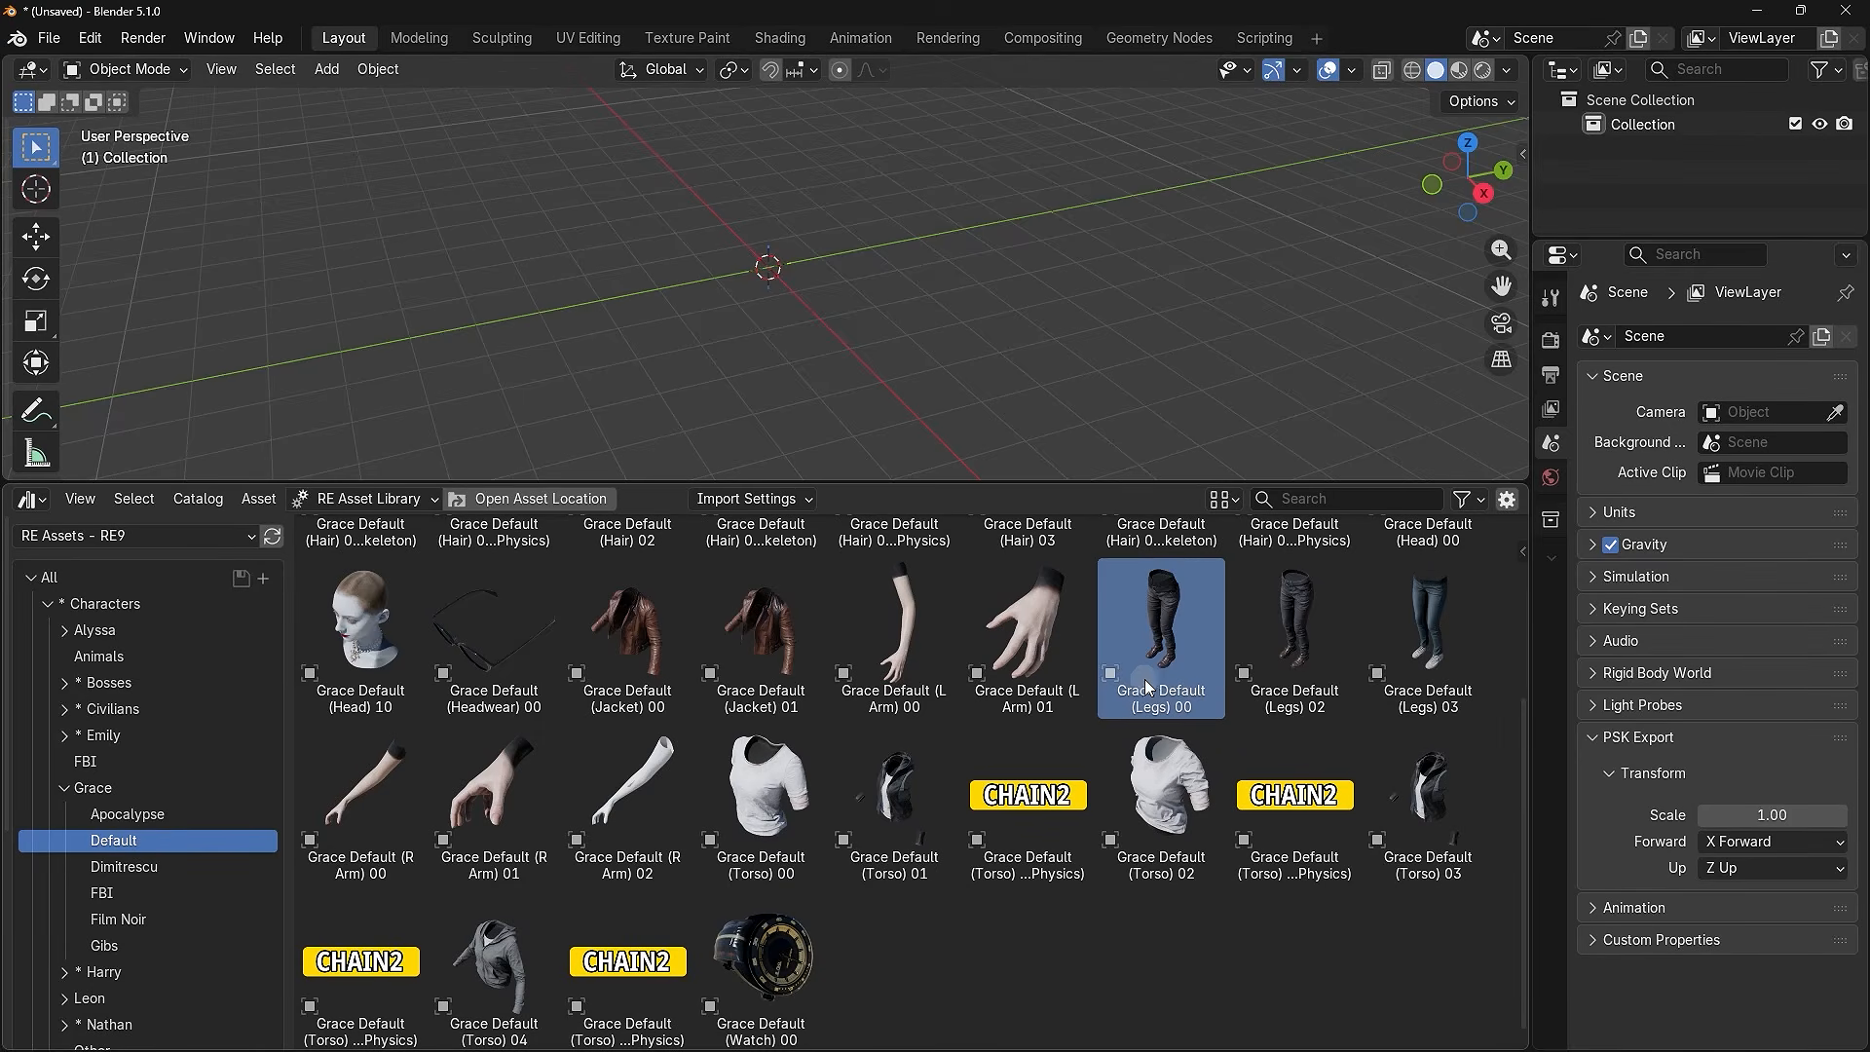
left_click(779, 812, "ctrl")
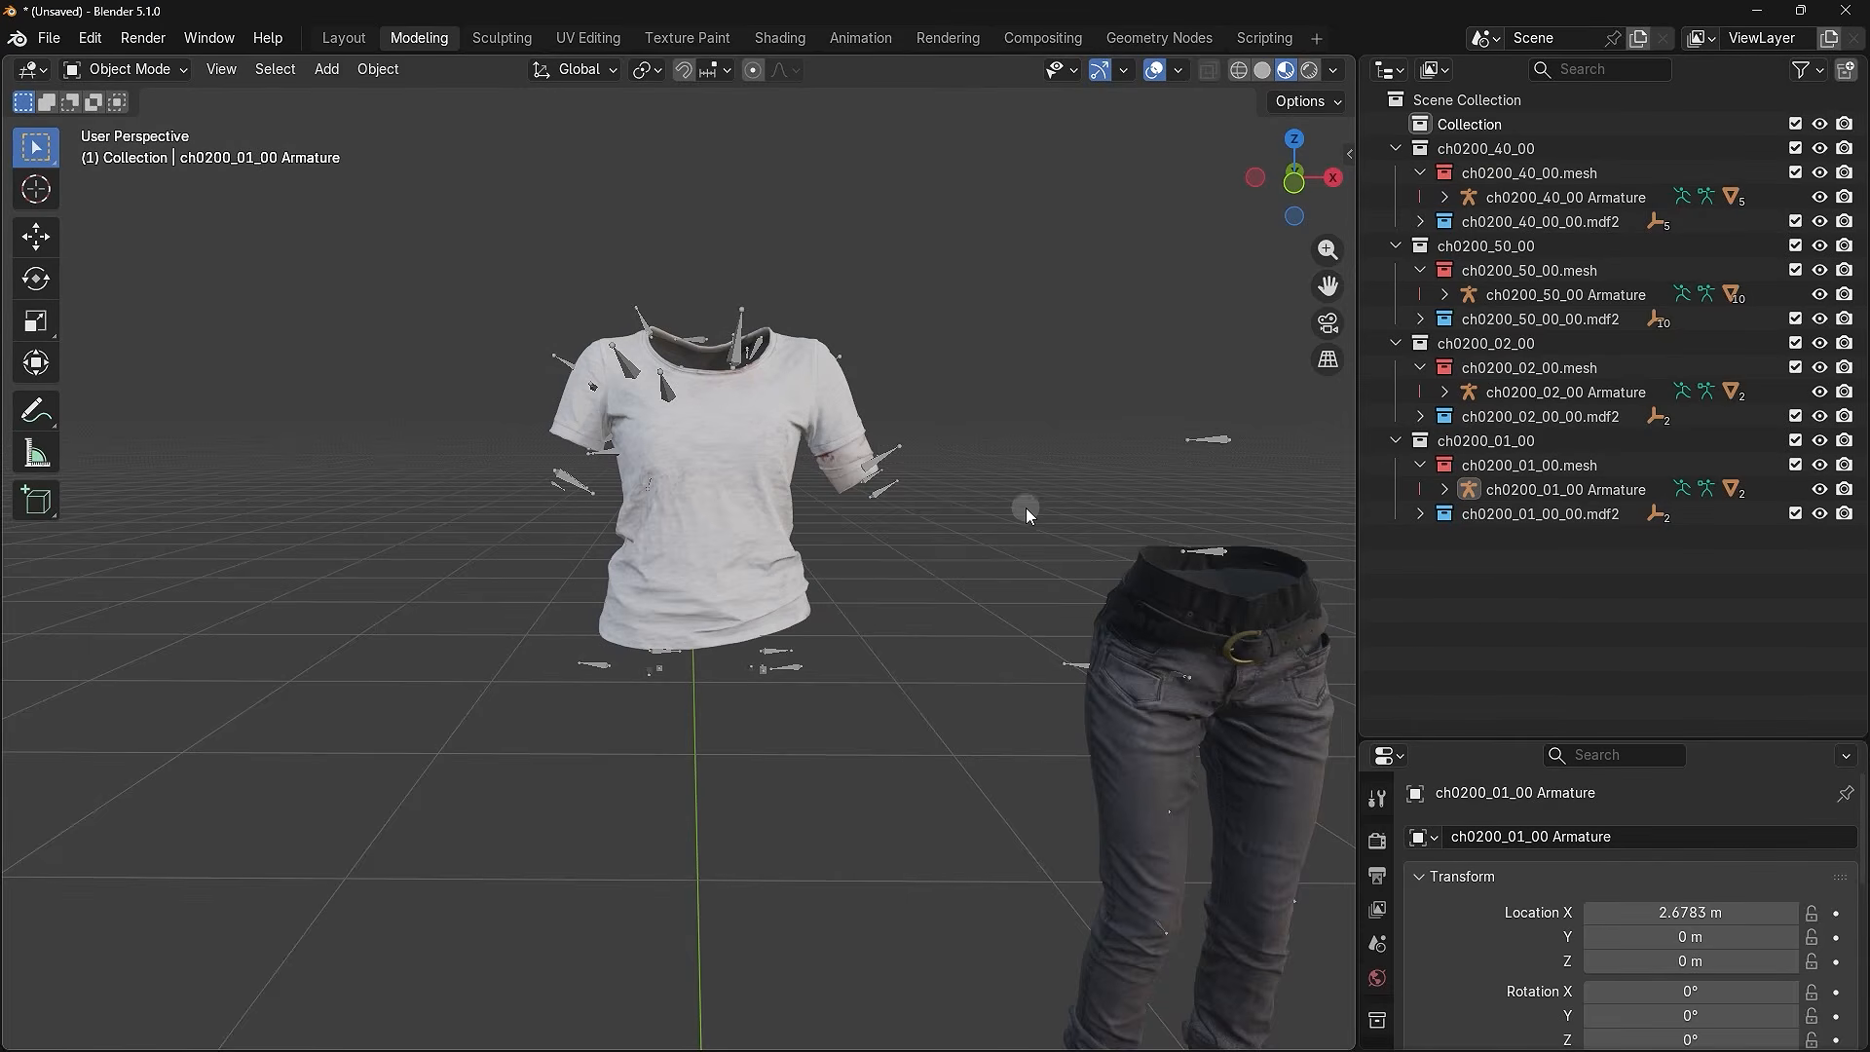
- Select the armatures of the right arm, left arm, legs and T-shirt torso one at a time in the example scene
middle_click_drag(1026, 507, 729, 371, "shift")
middle_click_drag(1132, 313, 820, 378, "shift")
middle_click_drag(1032, 393, 763, 565, "shift")
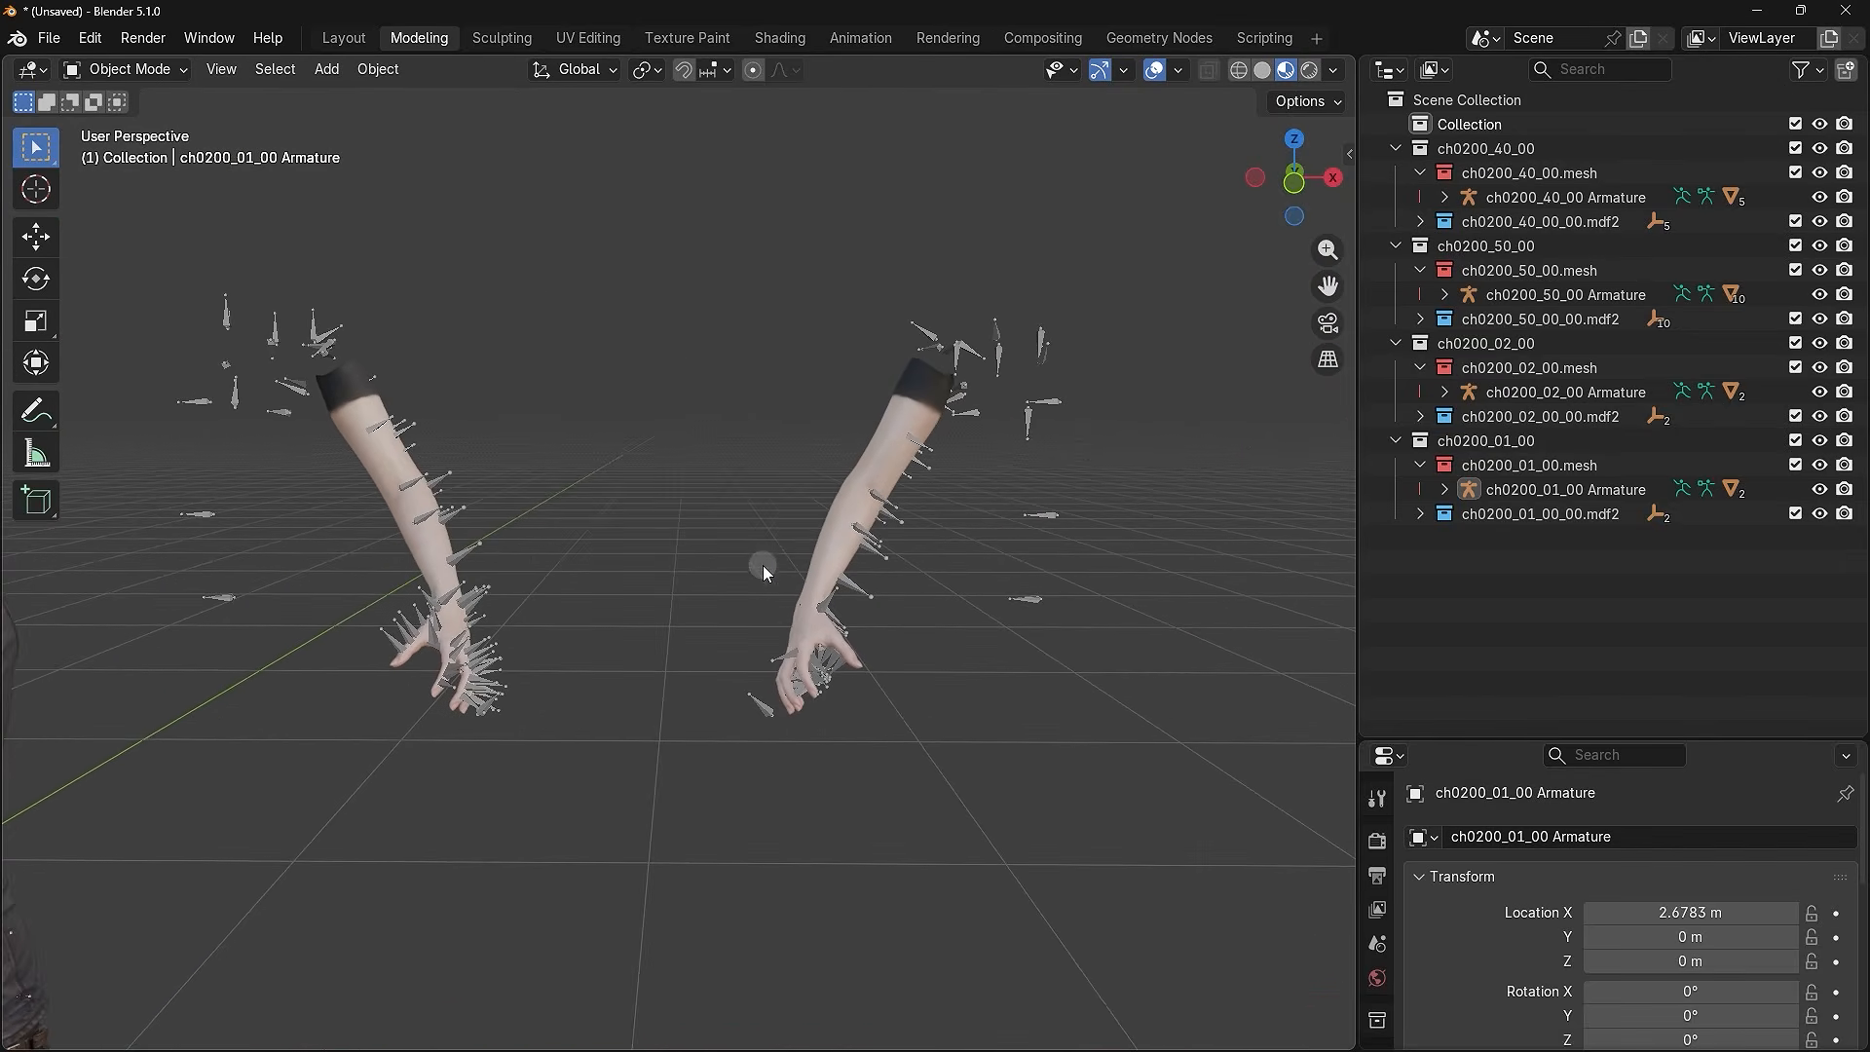
left_click(1008, 409)
middle_click_drag(693, 430, 937, 426, "shift")
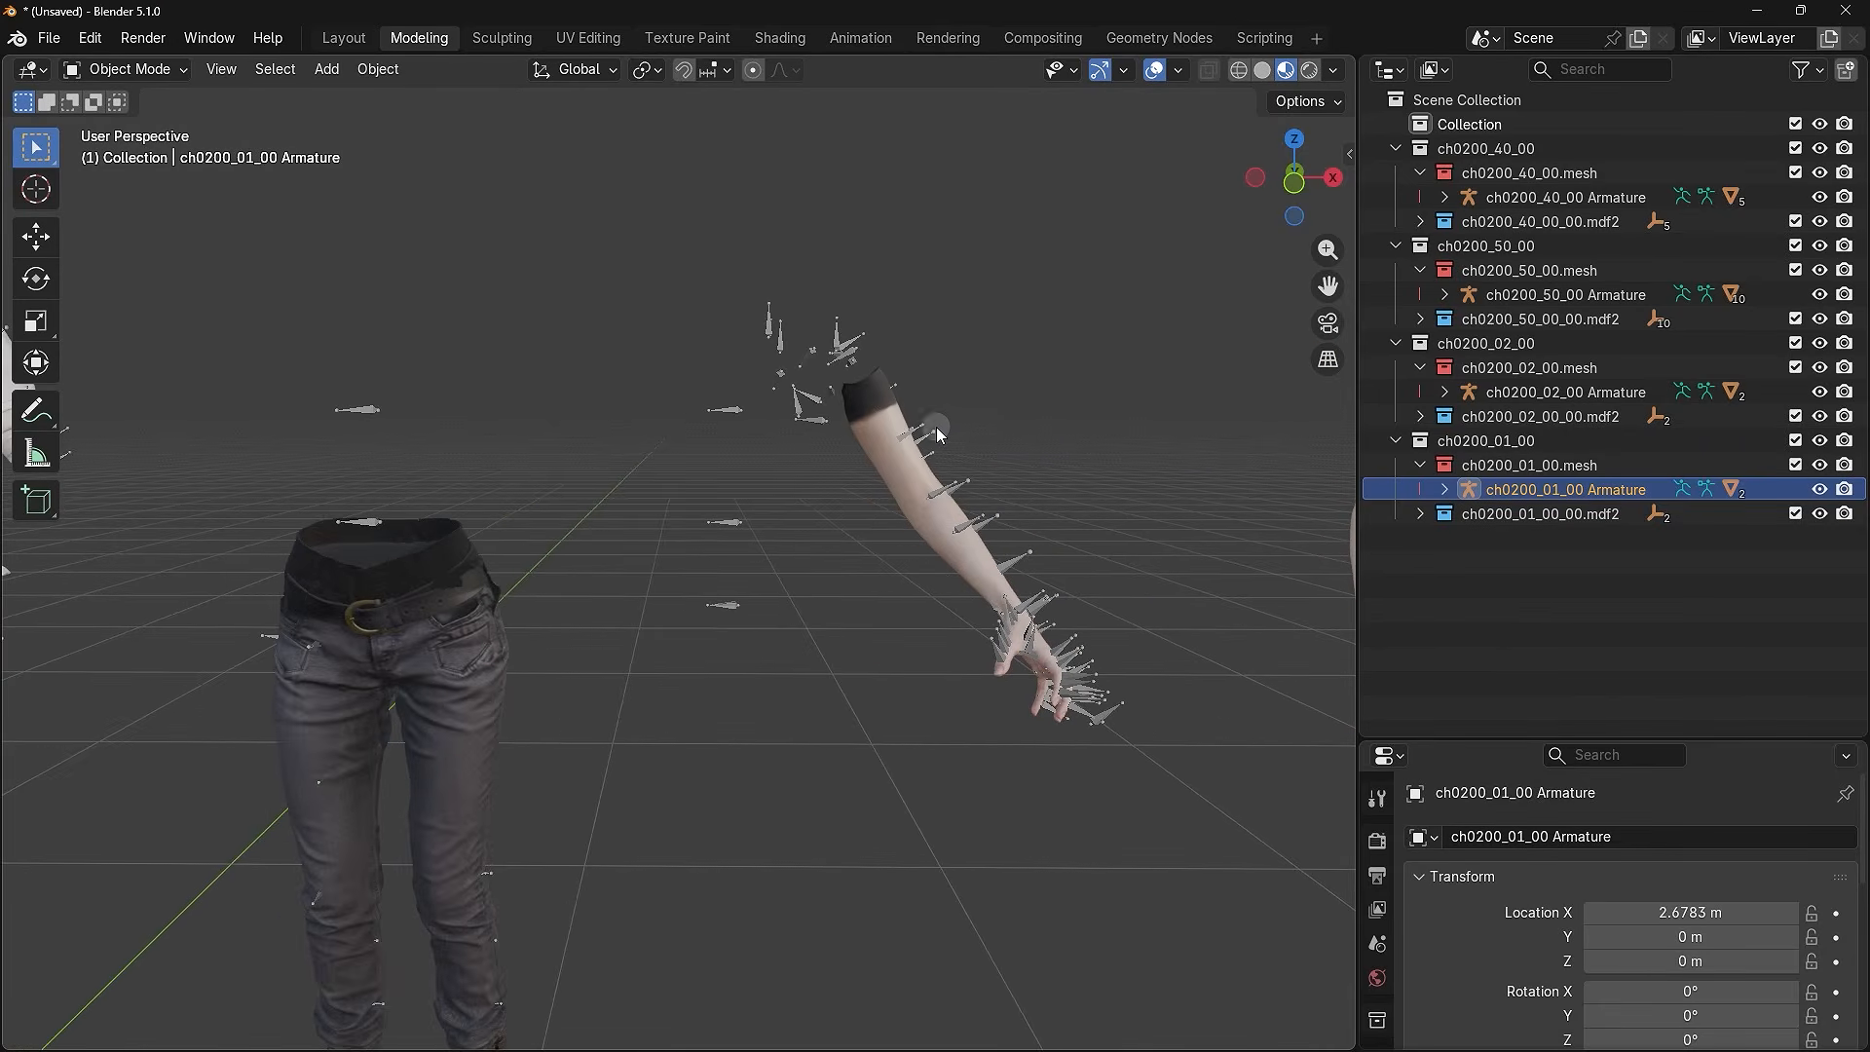
left_click(810, 408)
middle_click_drag(584, 474, 901, 411, "shift")
left_click(901, 411)
middle_click_drag(760, 505, 914, 543, "shift")
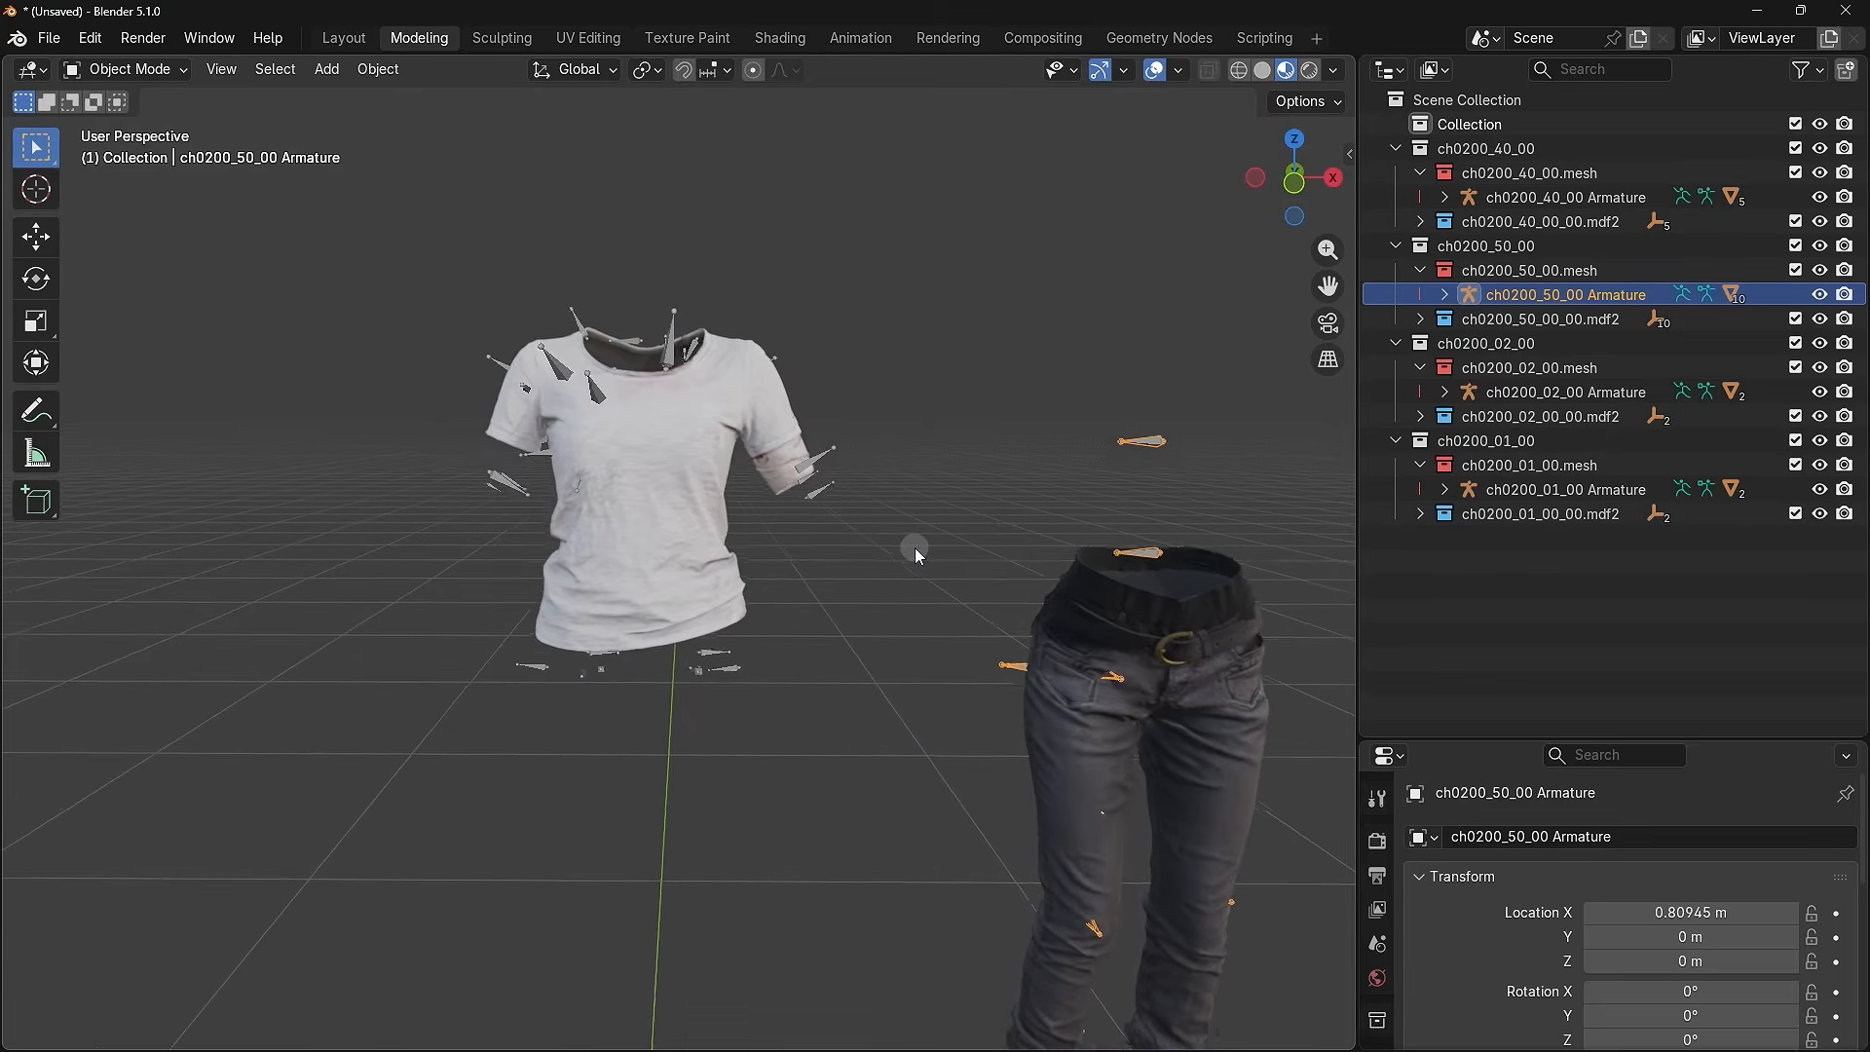
left_click(716, 353)
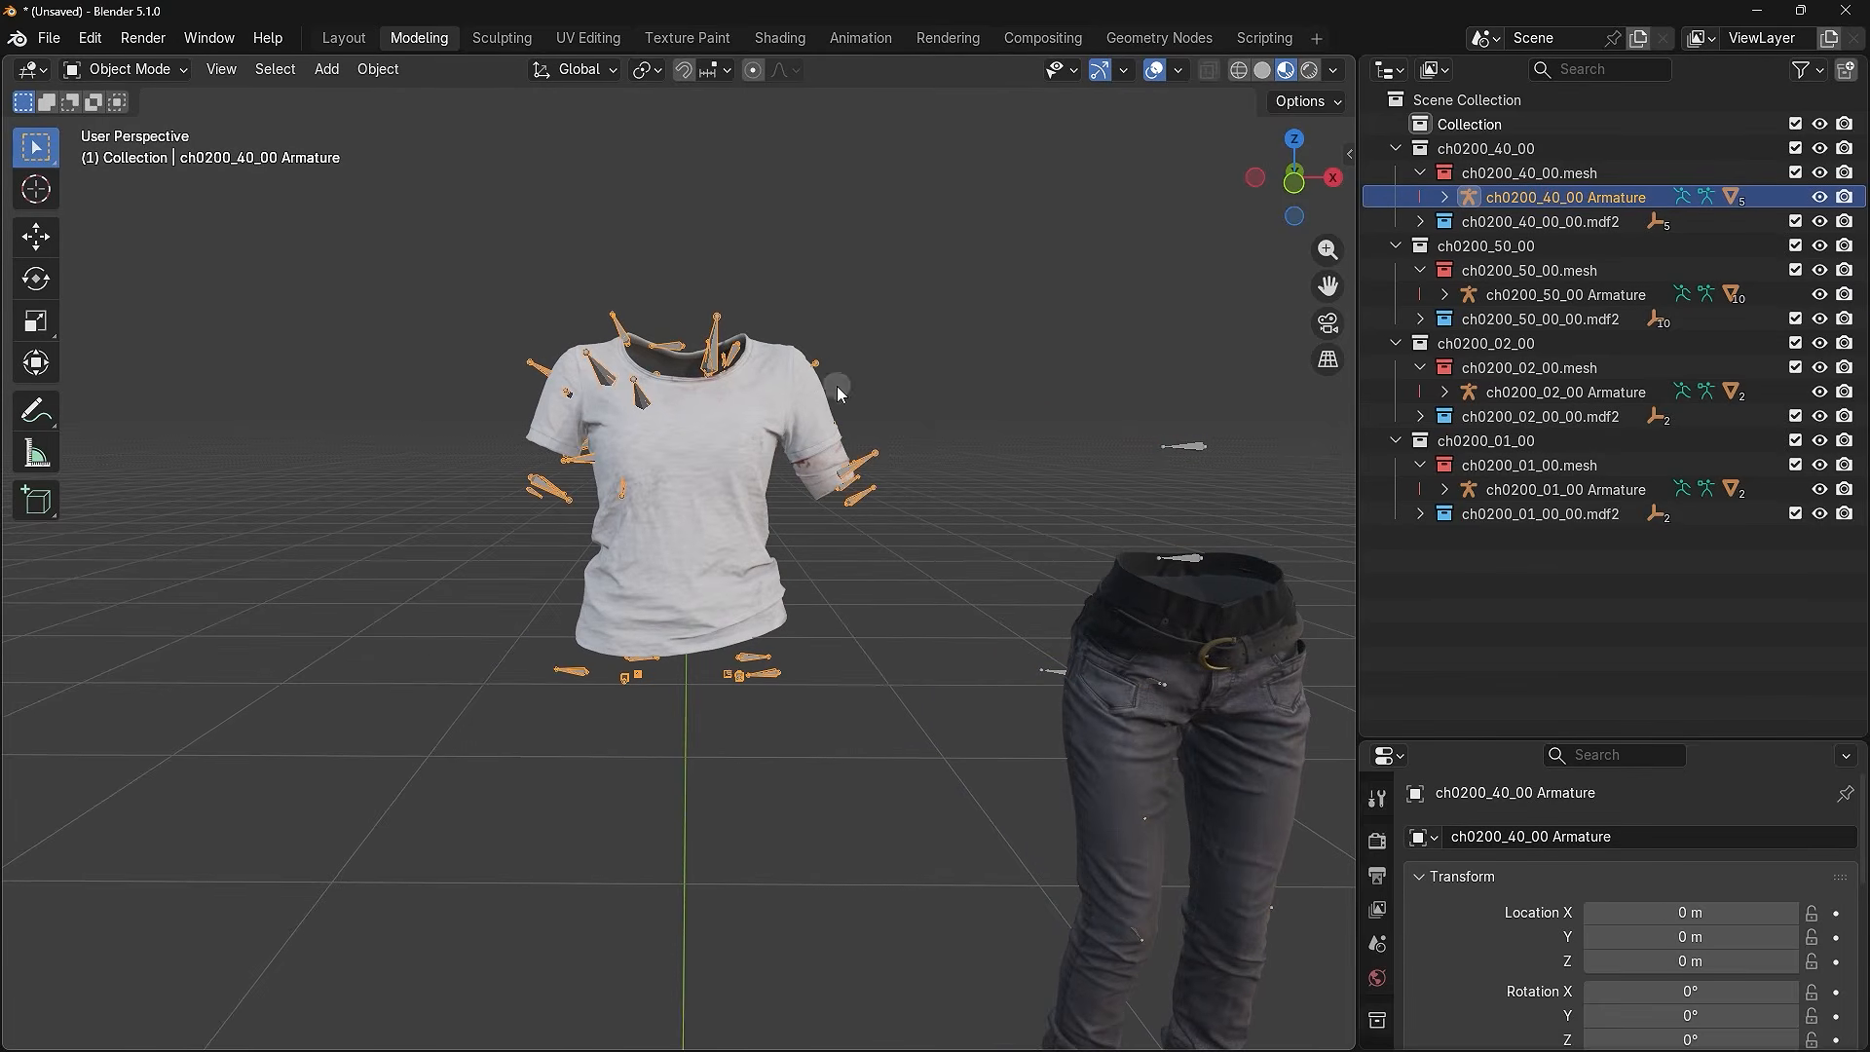
- Select the torso, legs and both arms together with their separate armatures, and clear the selection
scroll(819, 560, "down", 3)
middle_click_drag(908, 619, 645, 587, "shift")
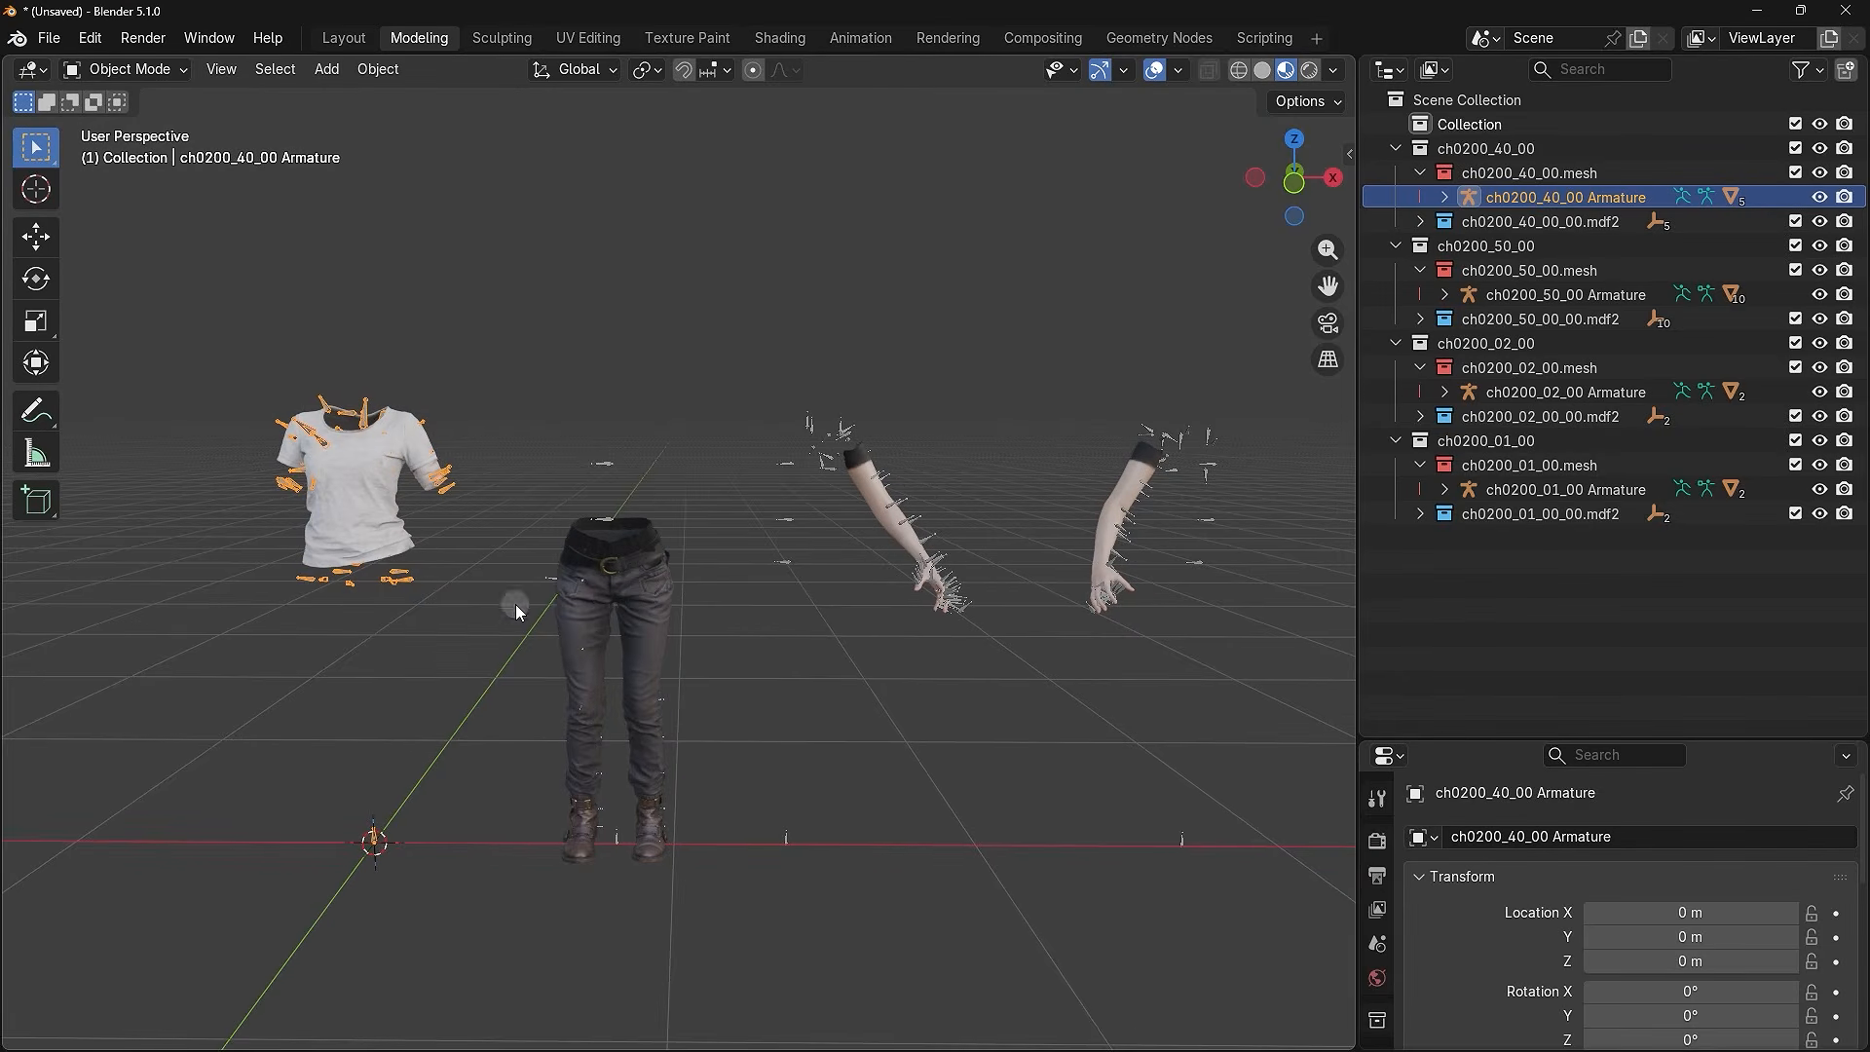
left_click_drag(1310, 261, 476, 780, "shift")
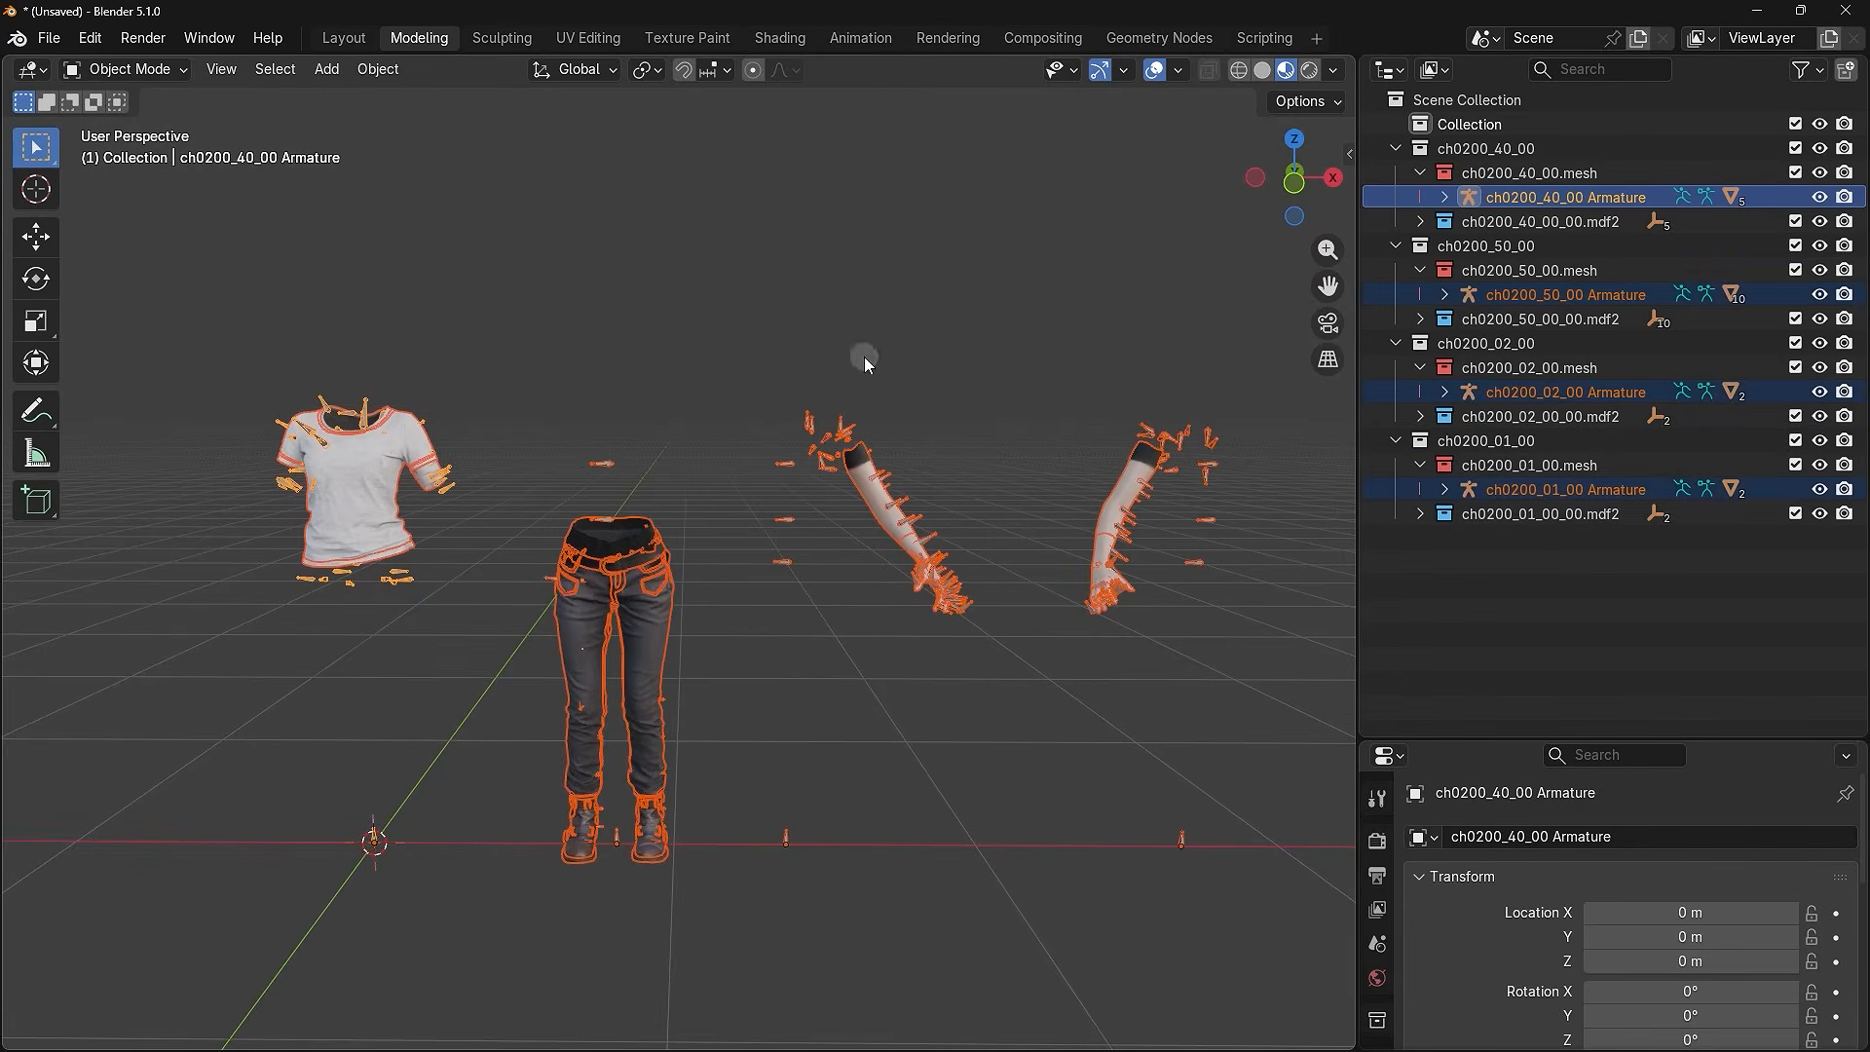
left_click(868, 639)
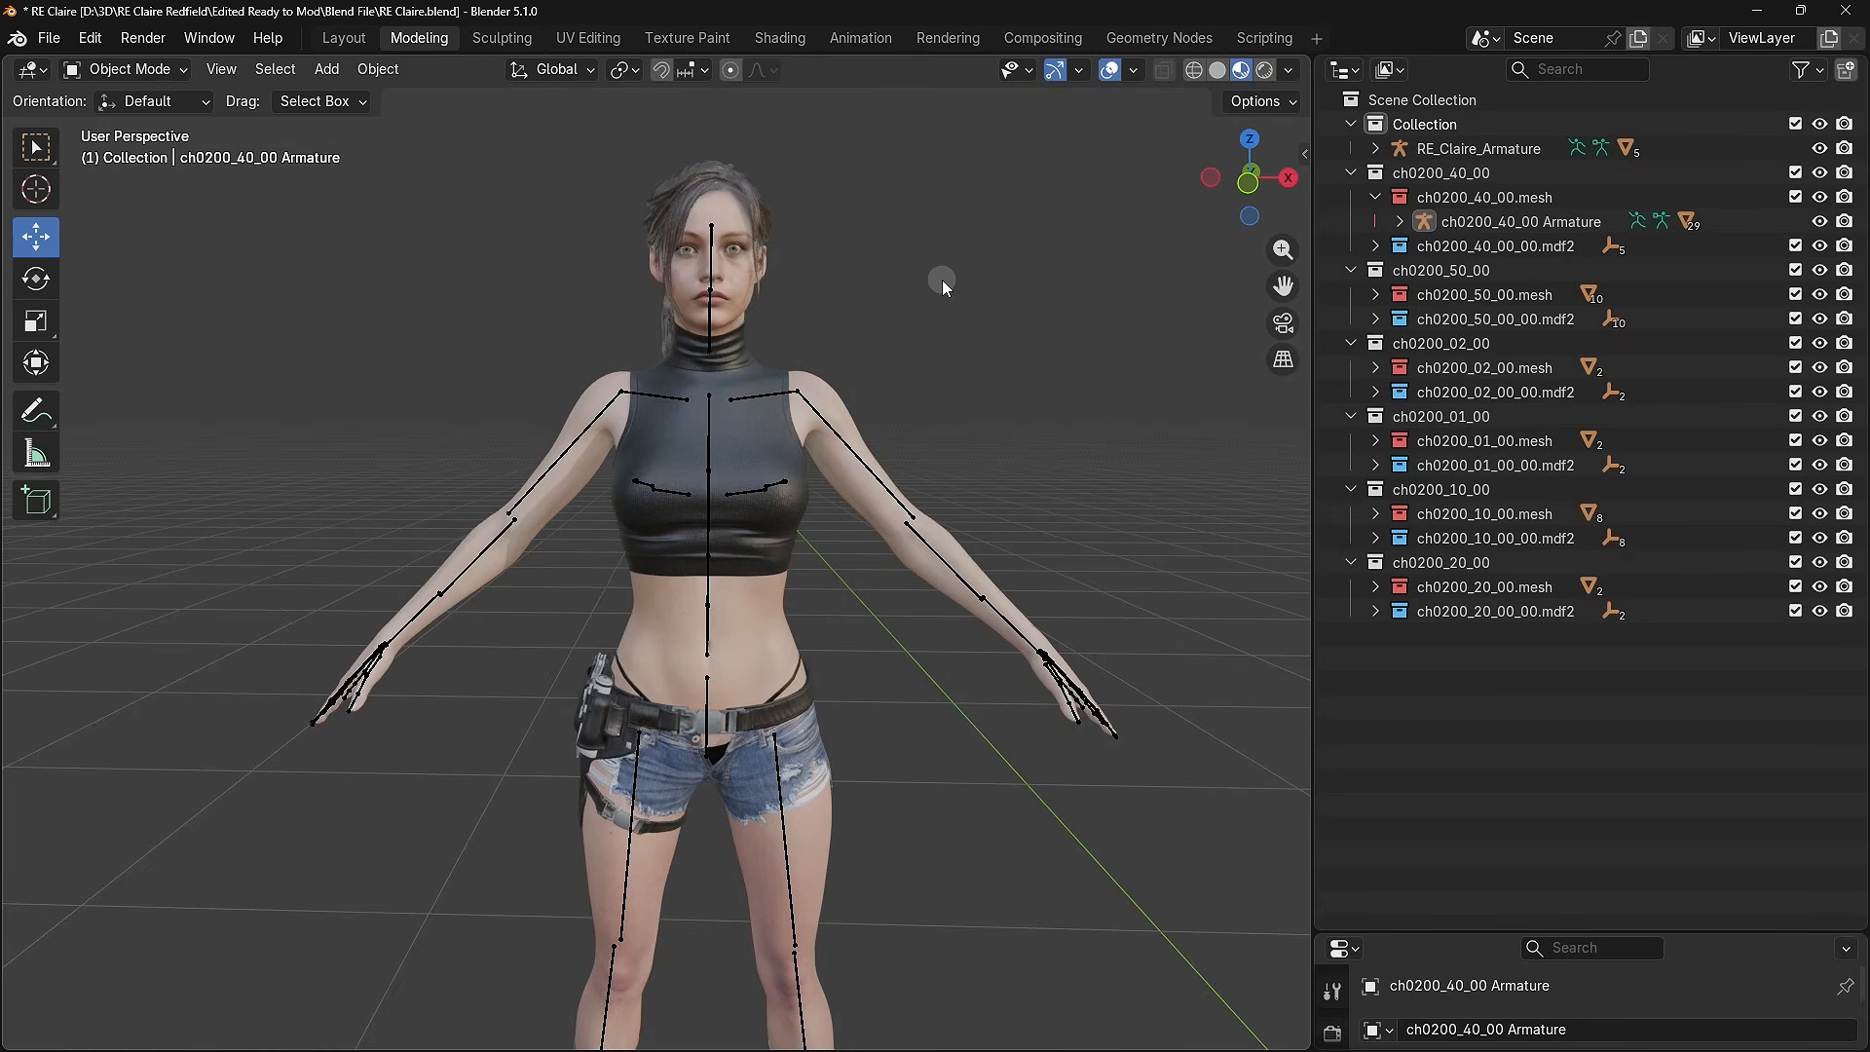
- In the RE Claire file, select Claire's model with her armature, clear the selection and examine Grace's assembled body beside her
left_click_drag(988, 203, 534, 749)
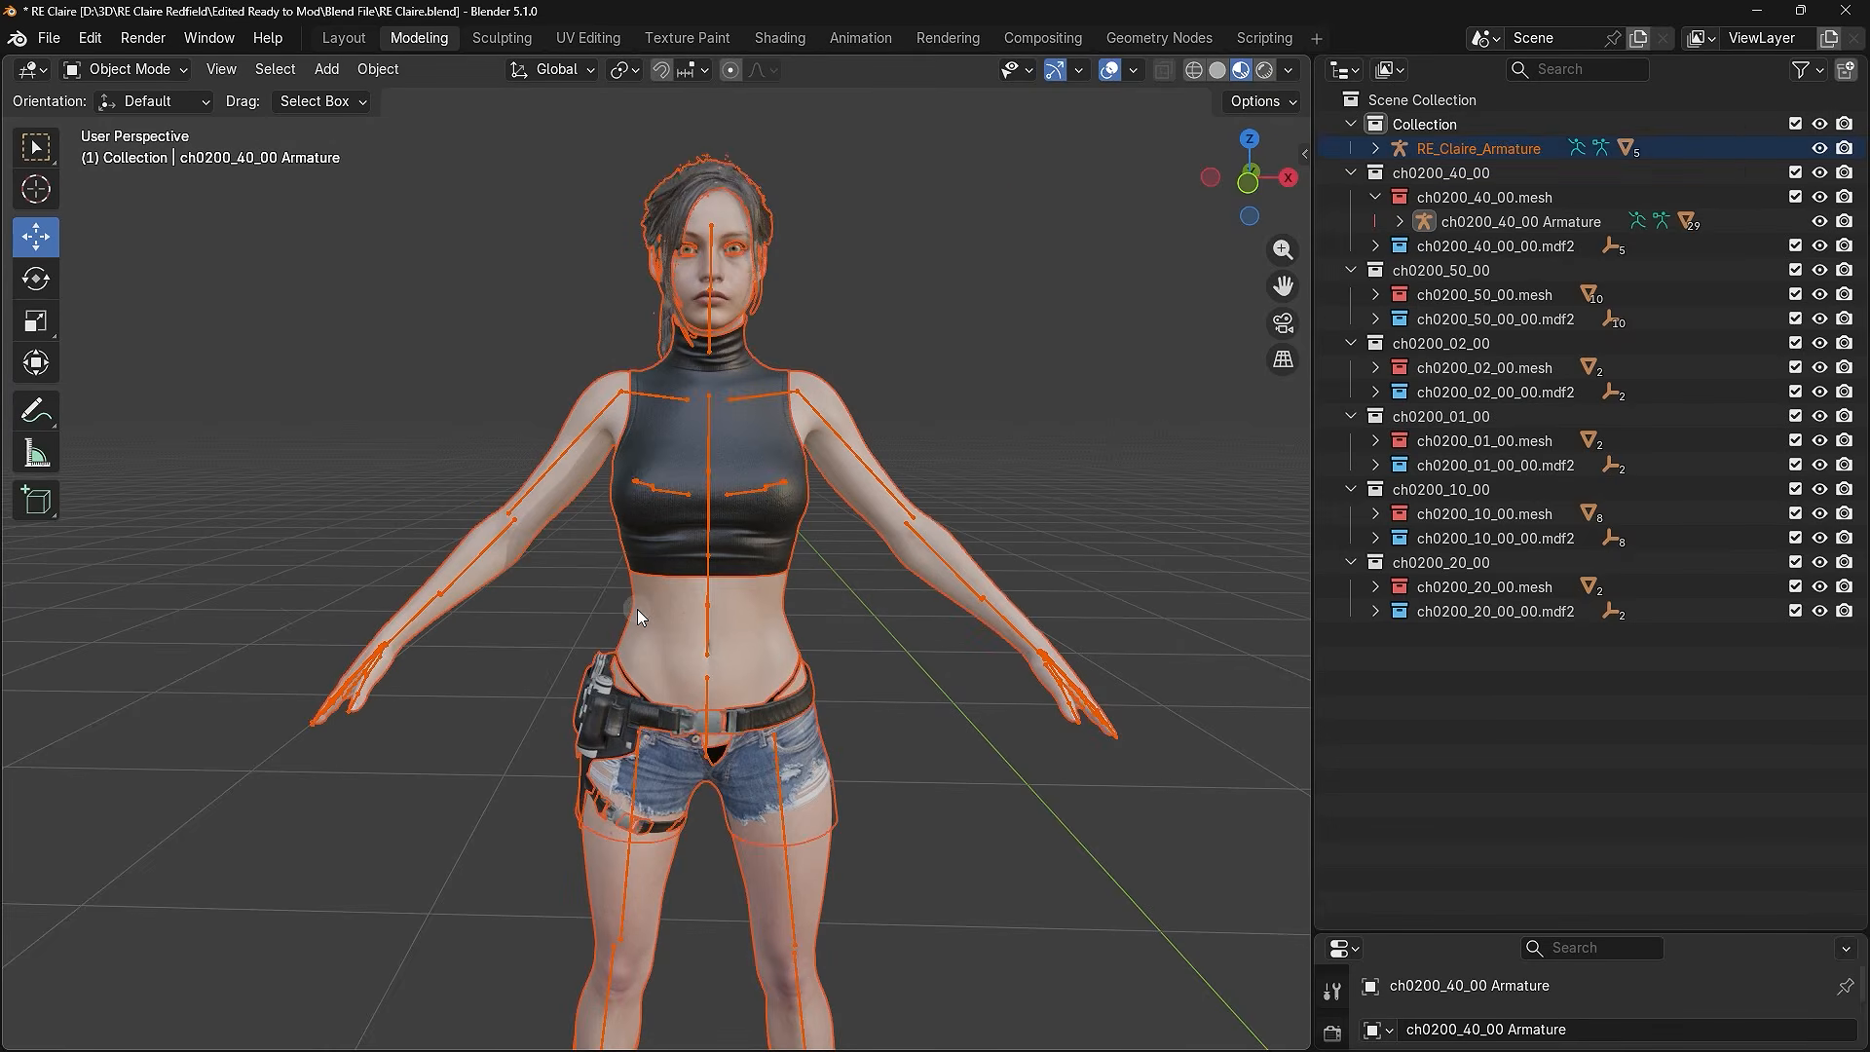
key("alt+a")
scroll(910, 431, "down", 2)
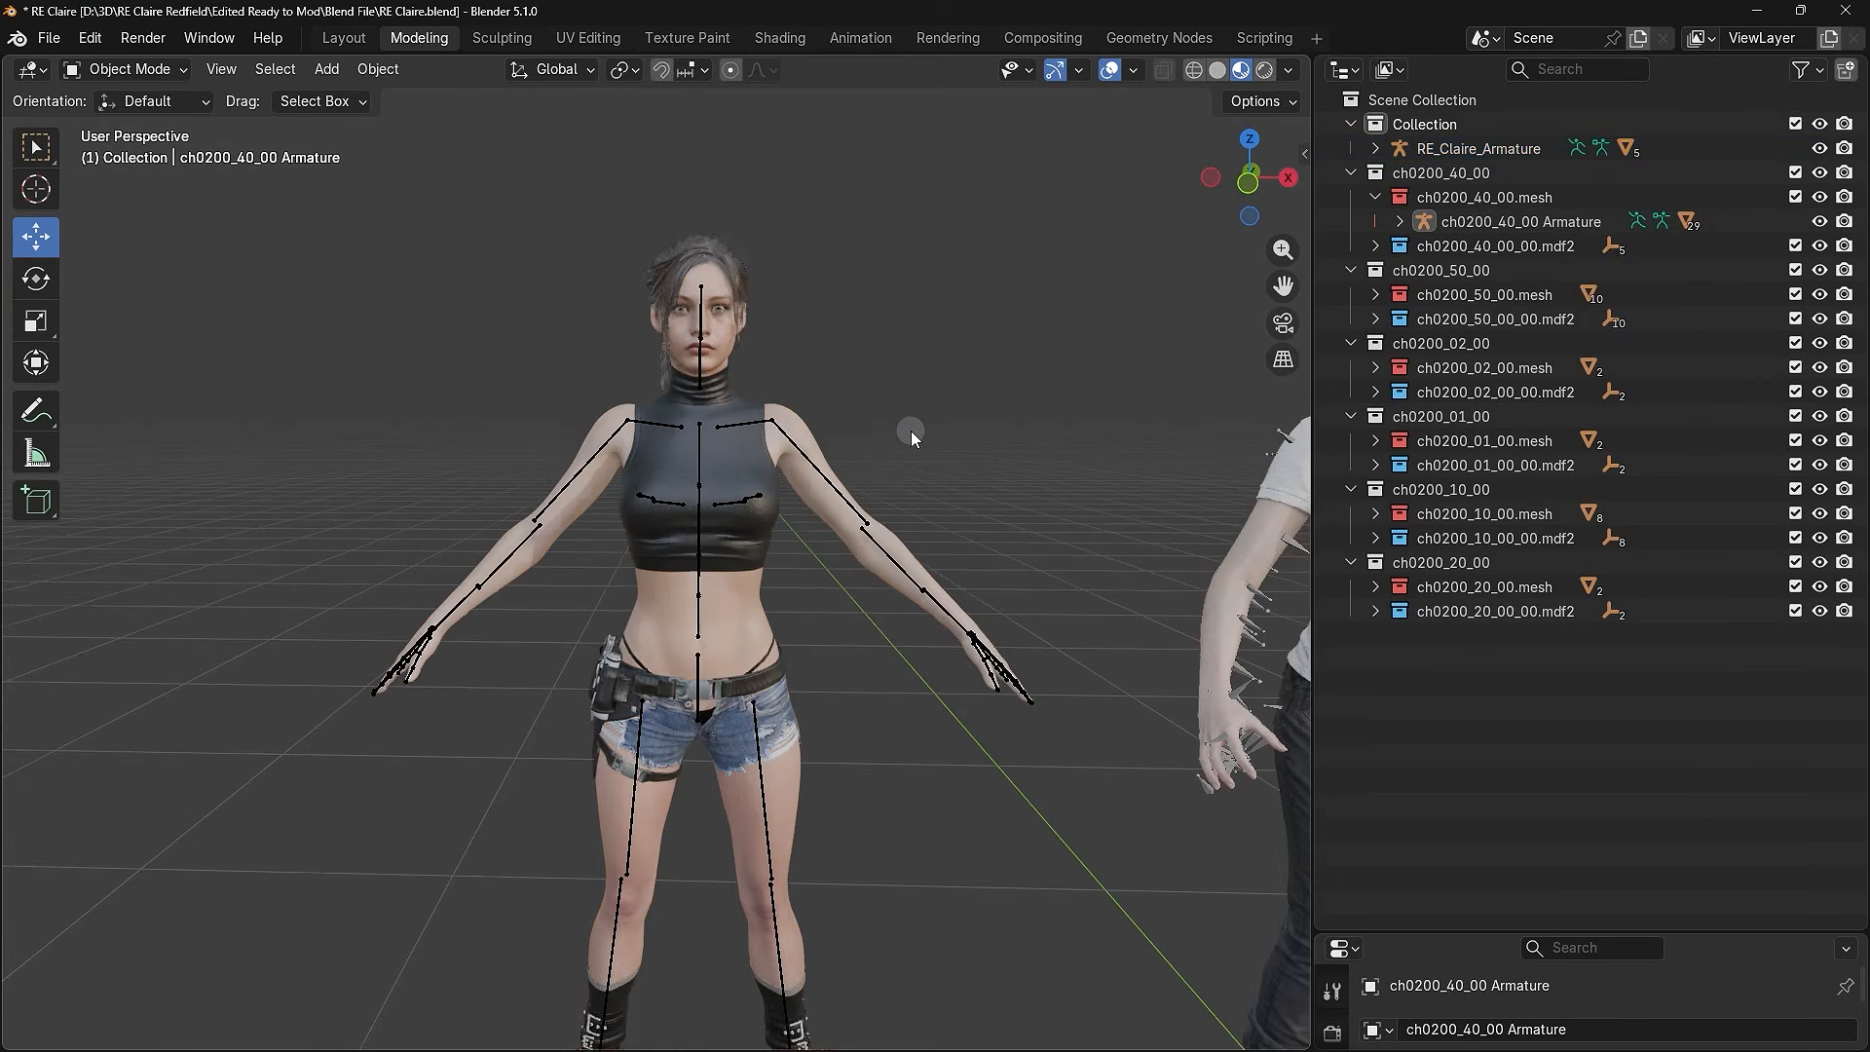
middle_click_drag(910, 430, 429, 394, "shift")
scroll(847, 460, "up", 5)
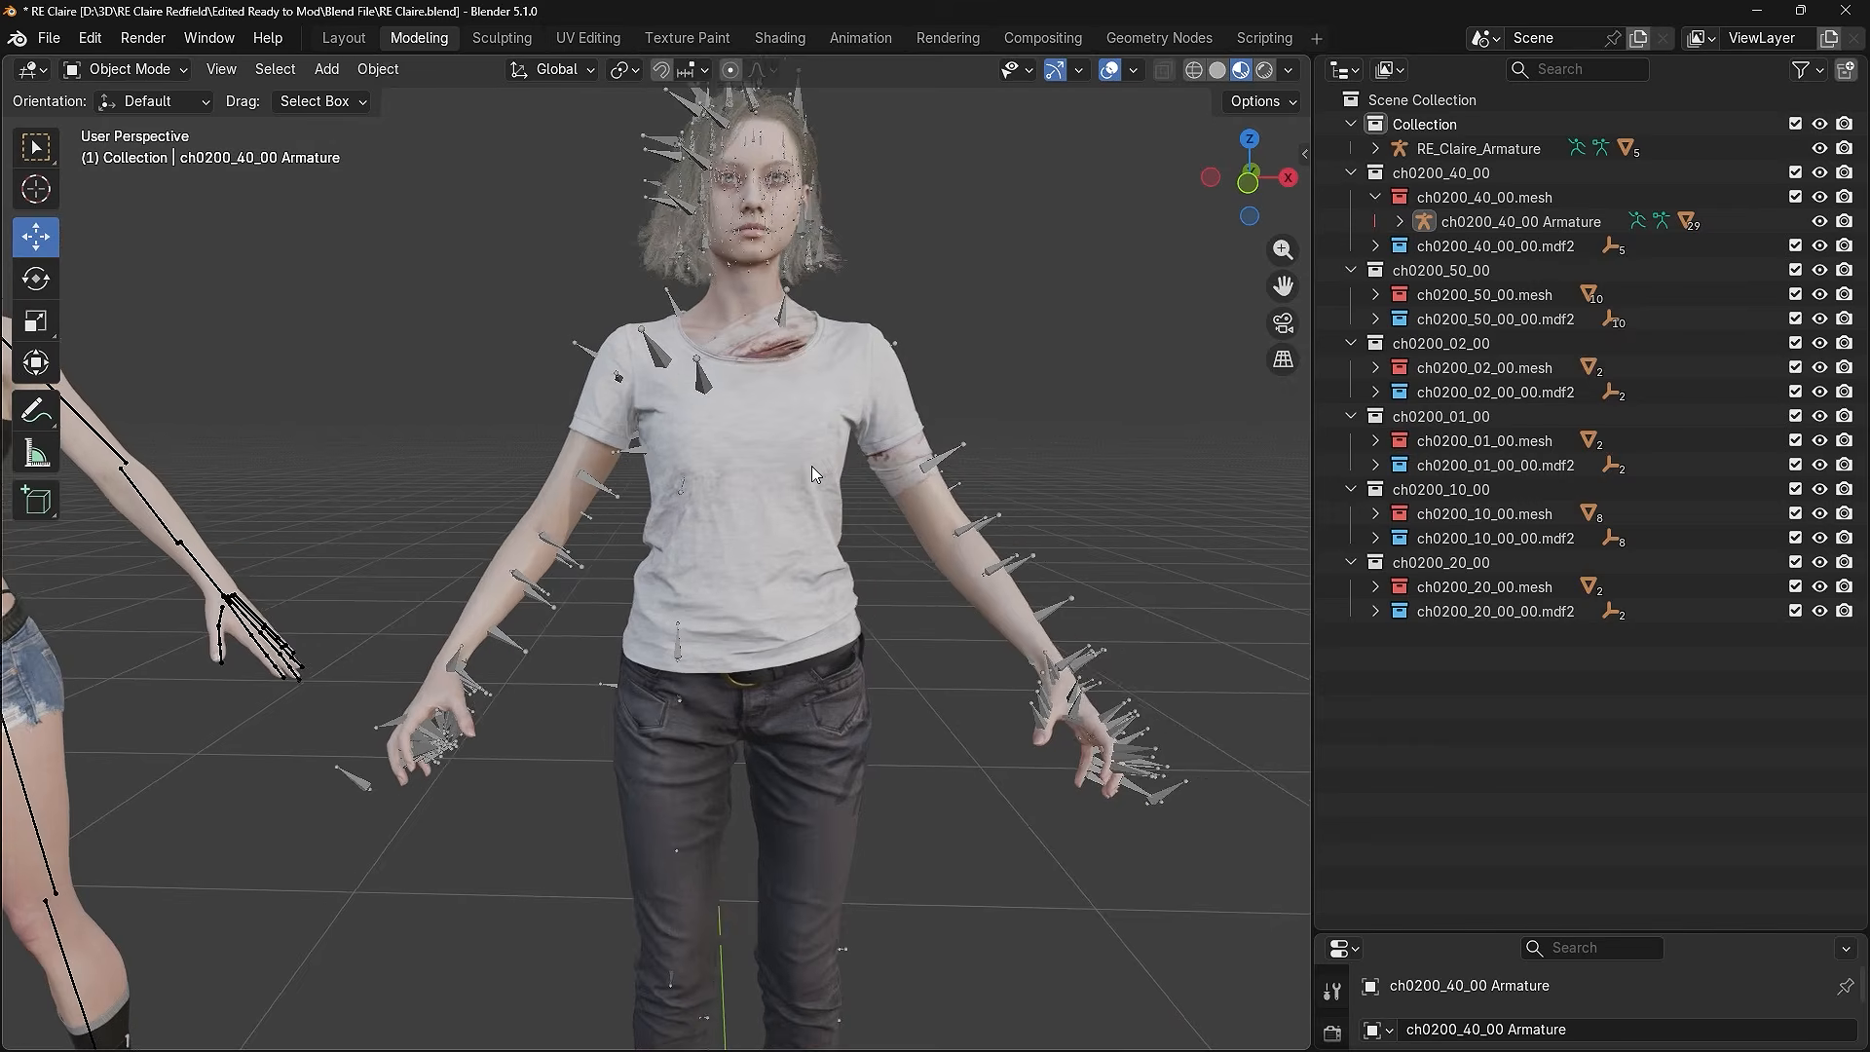
- Select Grace's T-shirt, pants and arm meshes and the ch0200_40_00 Armature, and hide and show that armature again
left_click(777, 516)
left_click(770, 870)
left_click(922, 664)
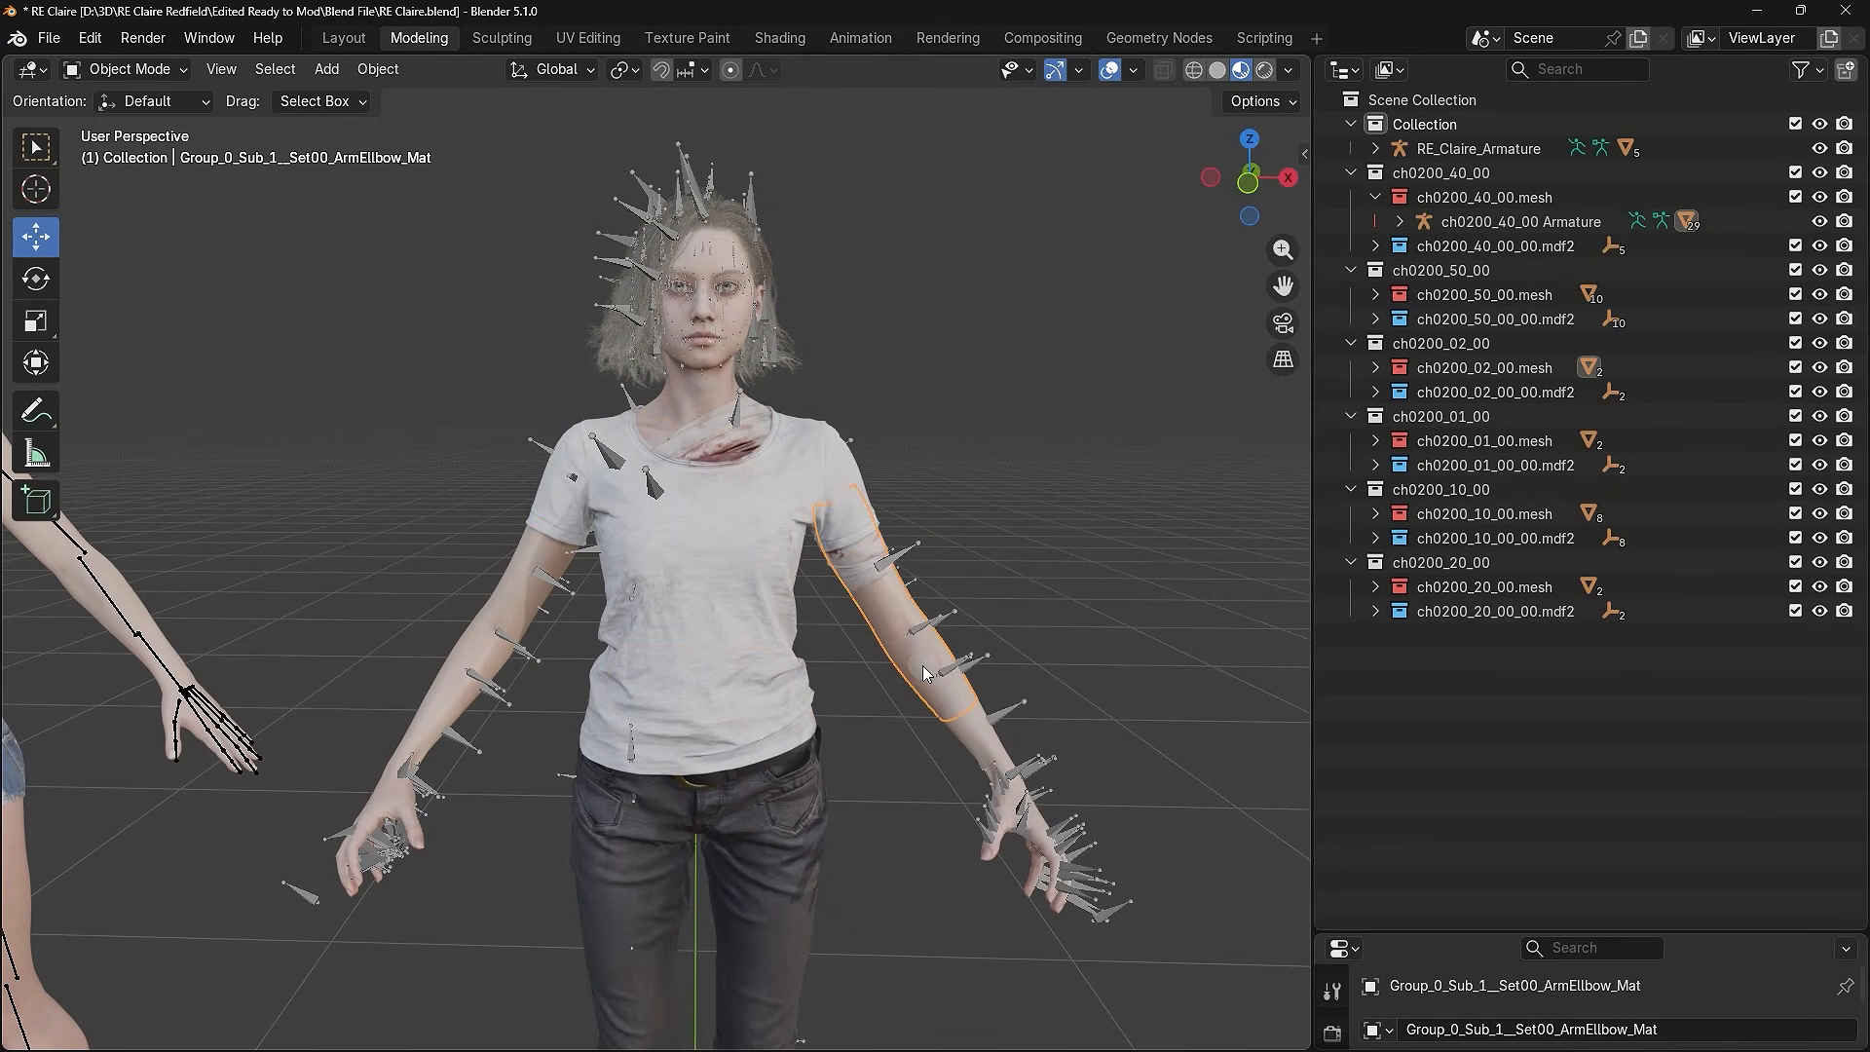
left_click(901, 551)
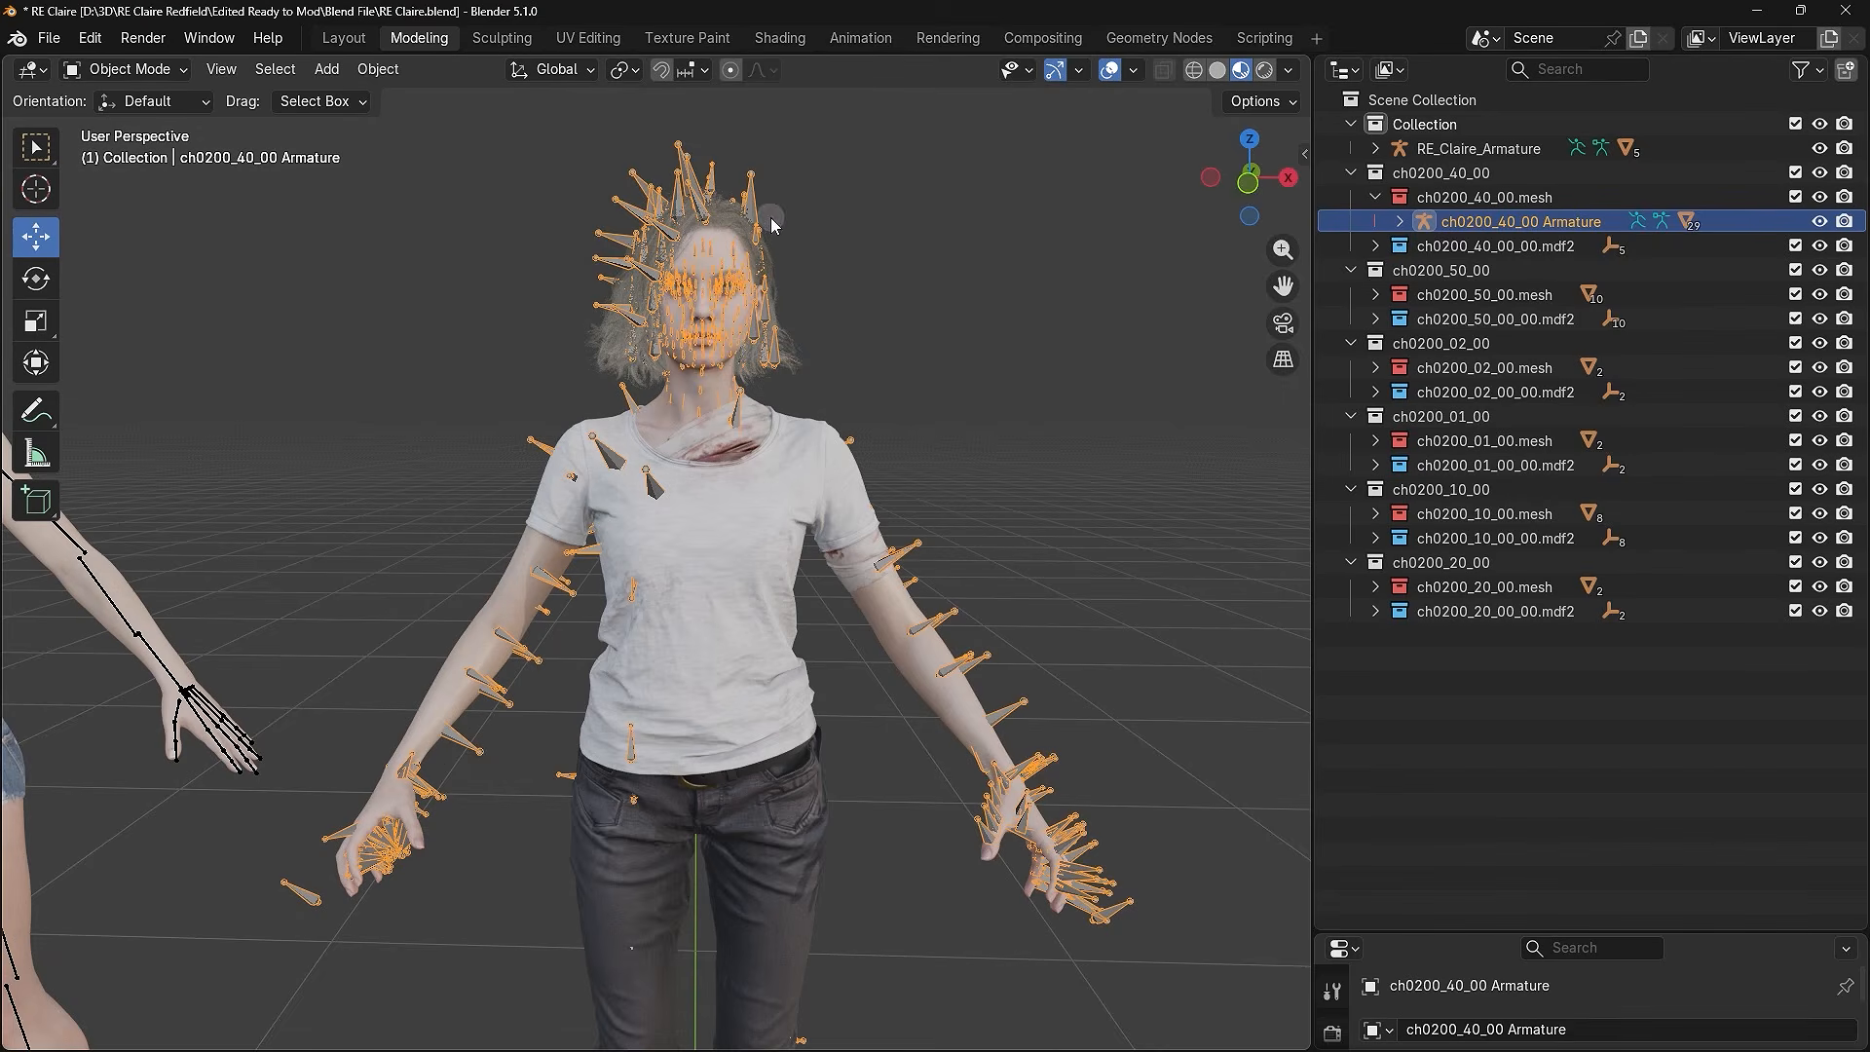
left_click(1819, 221)
left_click(1819, 221)
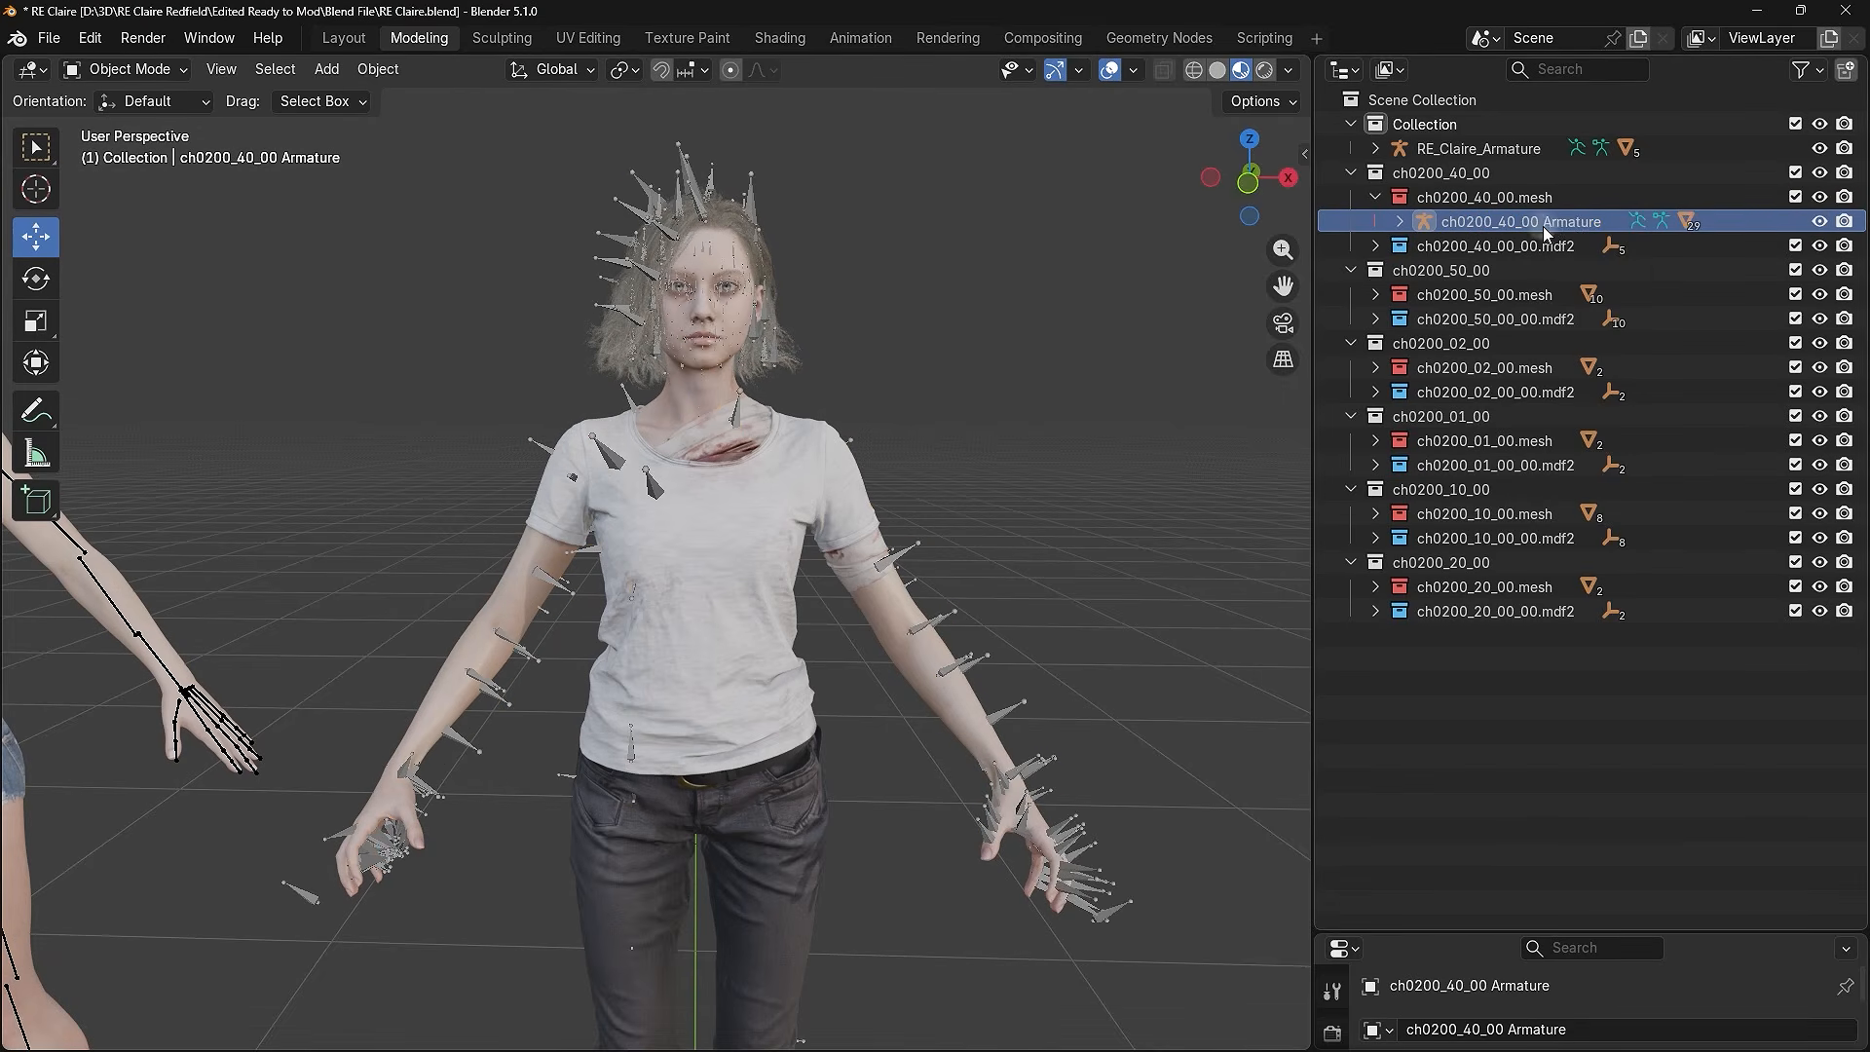
- Expand the ch0200_40_00 Armature to examine the body part meshes parented to it, and collapse it again
left_click(1401, 222)
scroll(1588, 469, "down", 4)
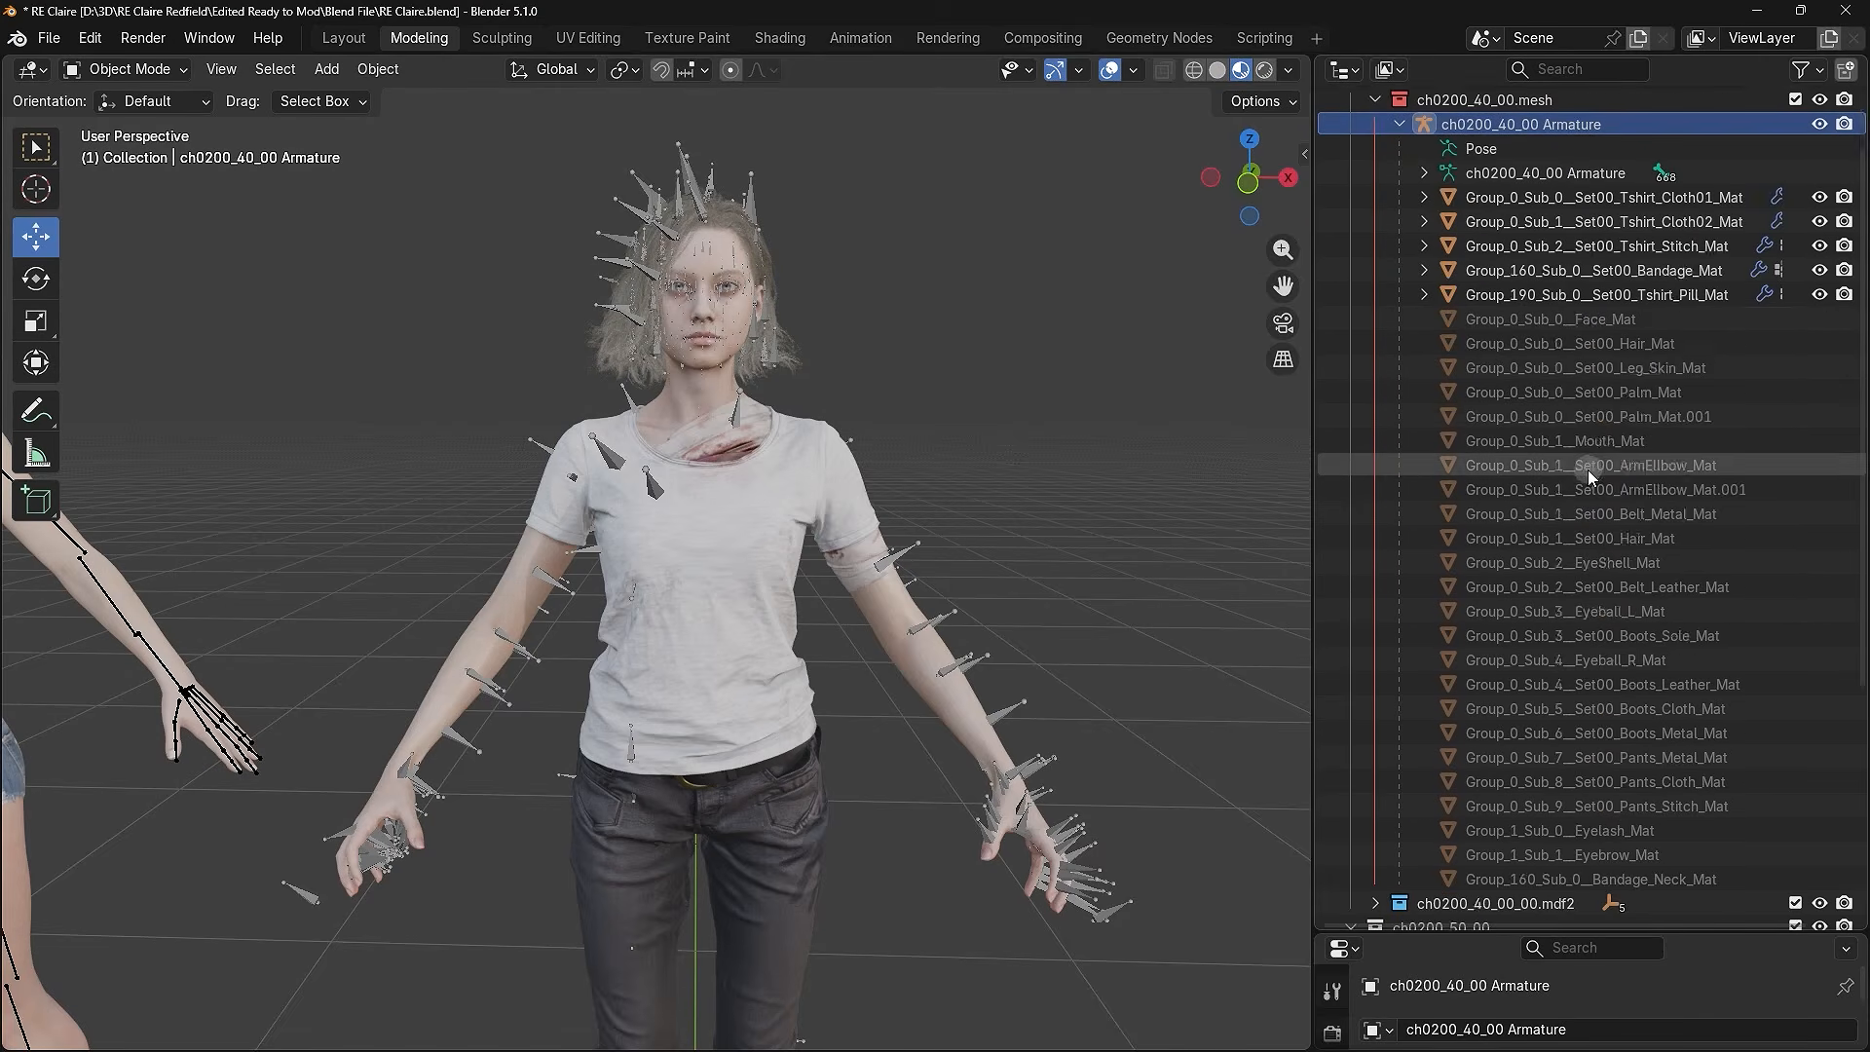
scroll(1587, 473, "up", 5)
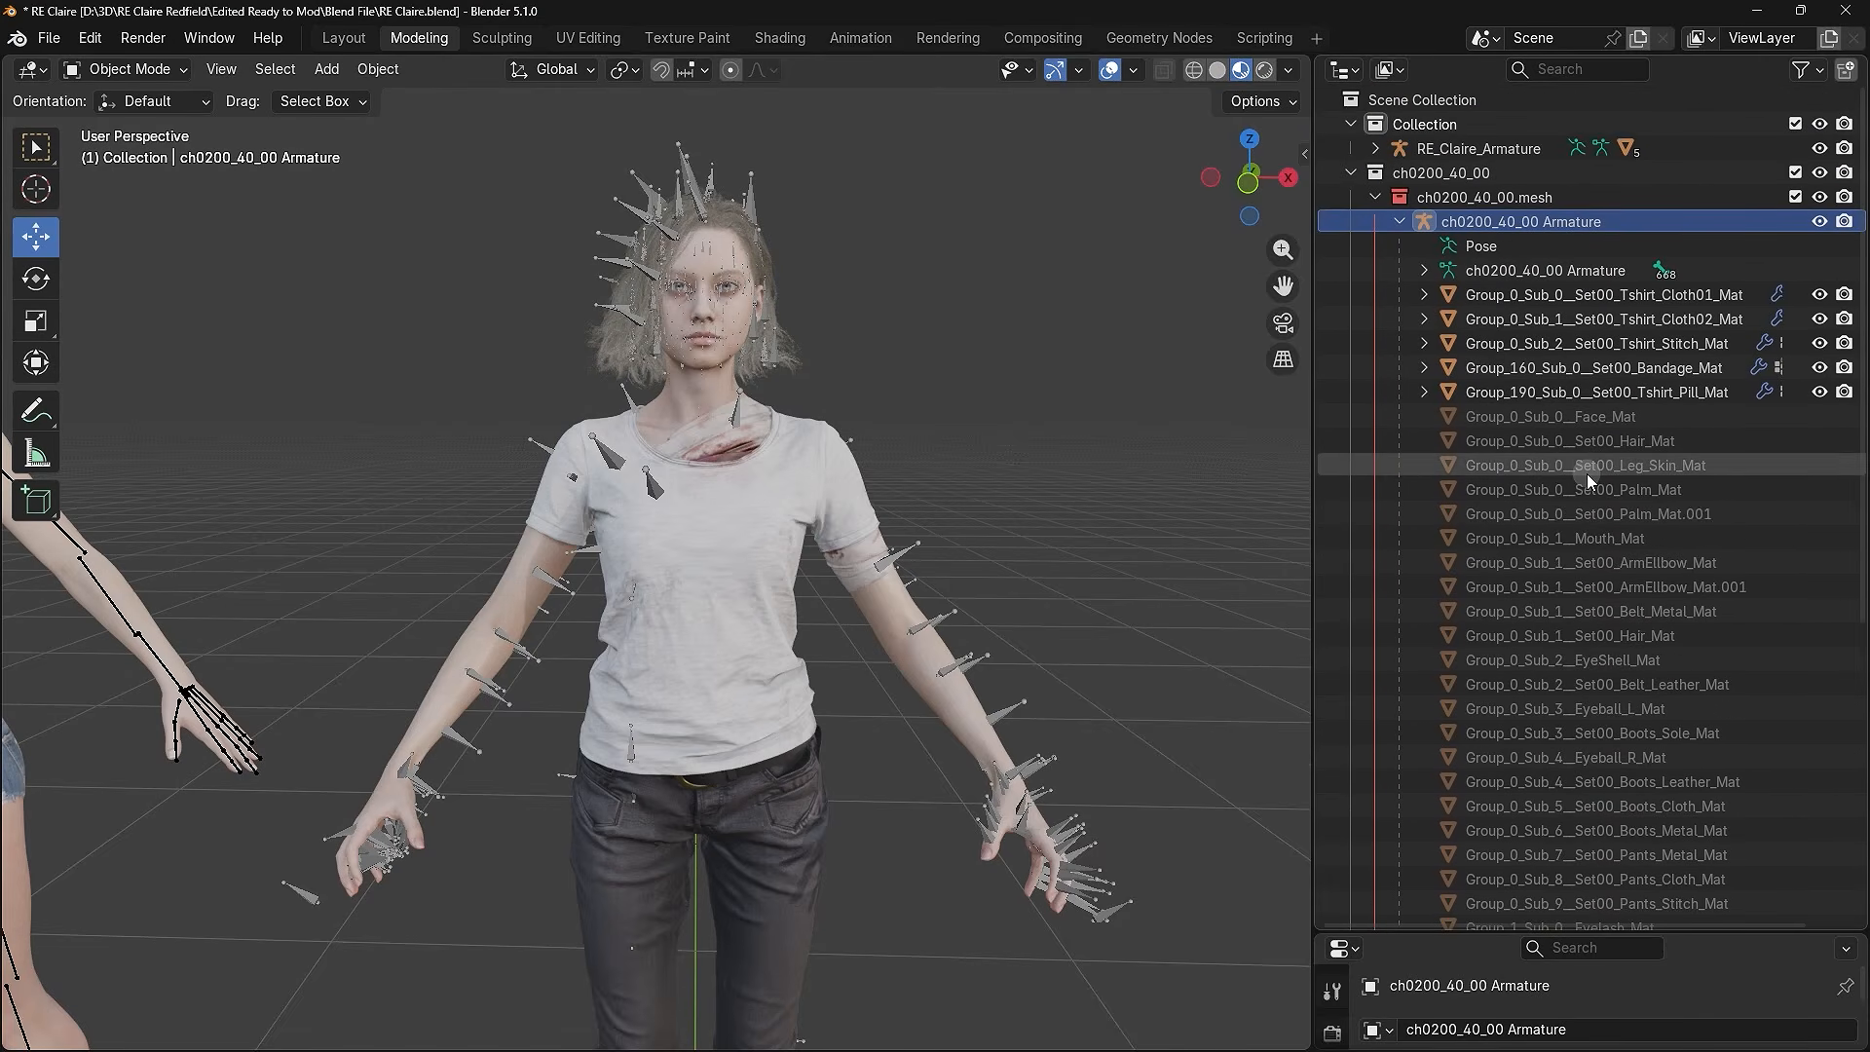
left_click(1400, 222)
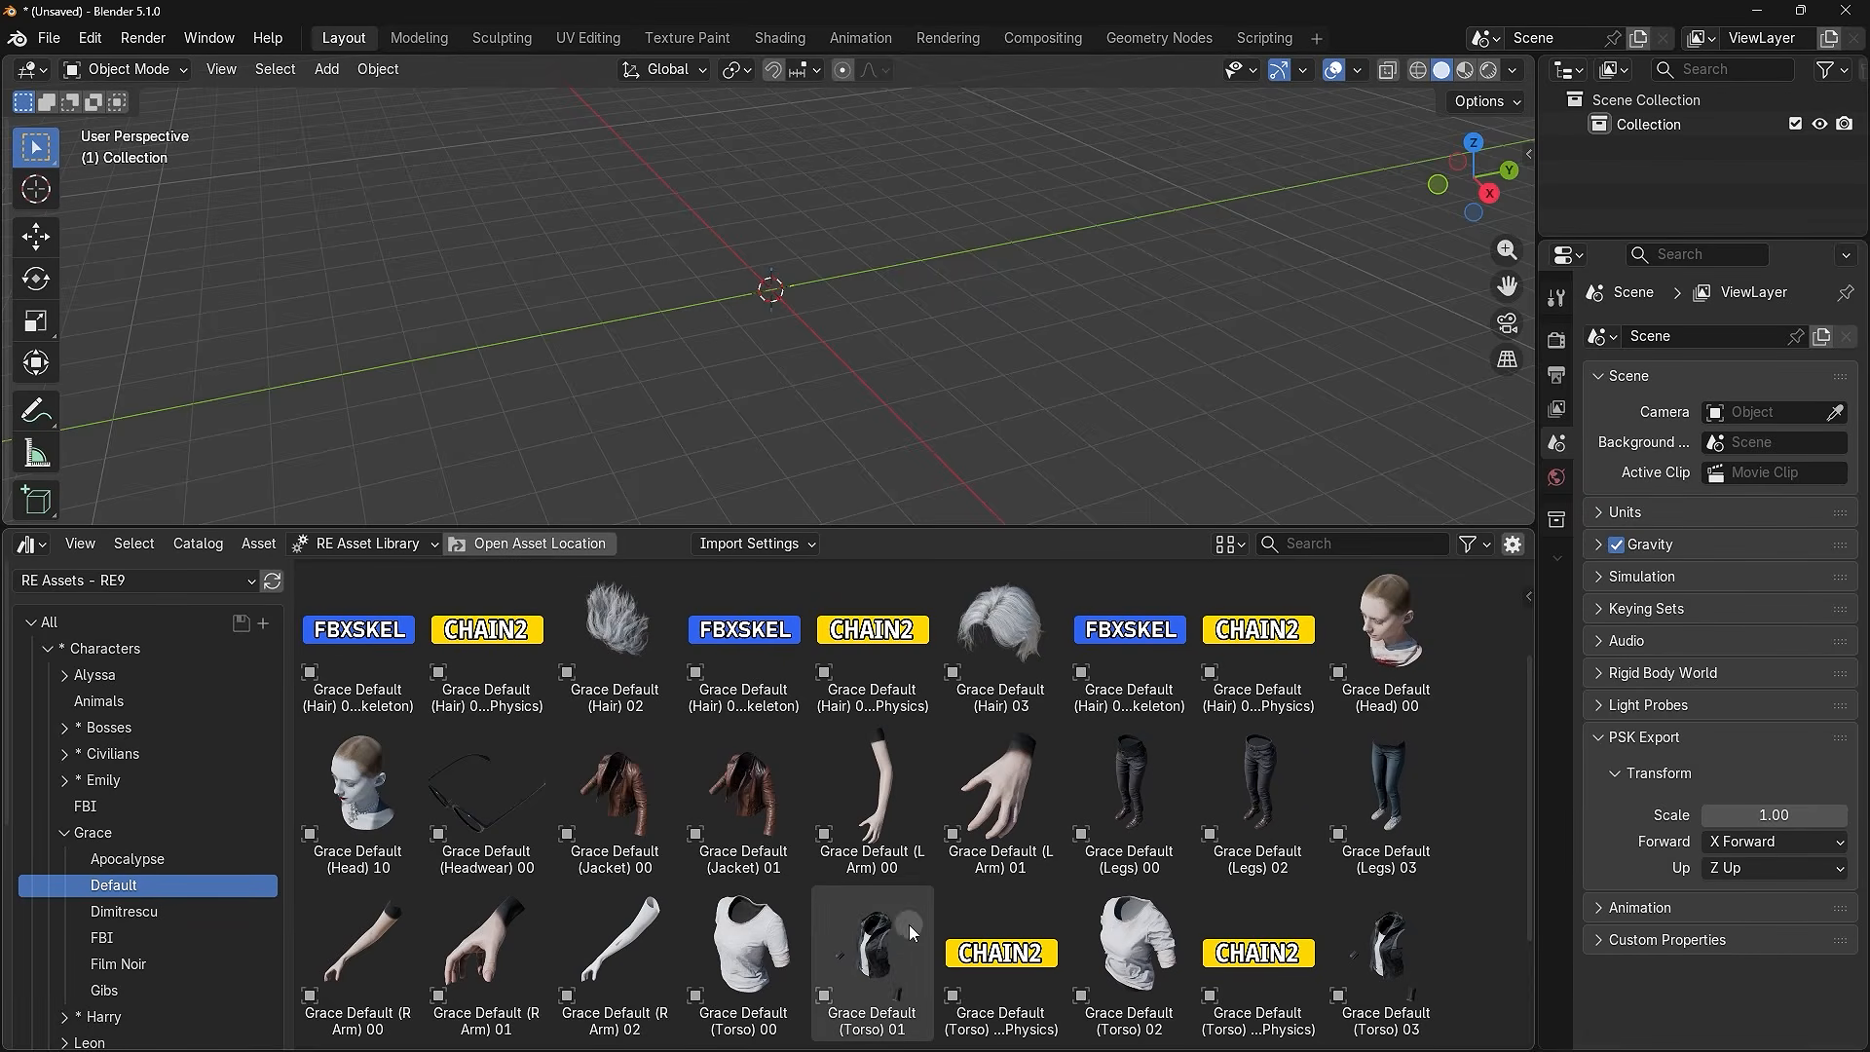
- Select Grace Default Torso 00, Legs 00, L Arm 00, R Arm 00 and Head 00 together, and clear the selection
left_click(769, 975)
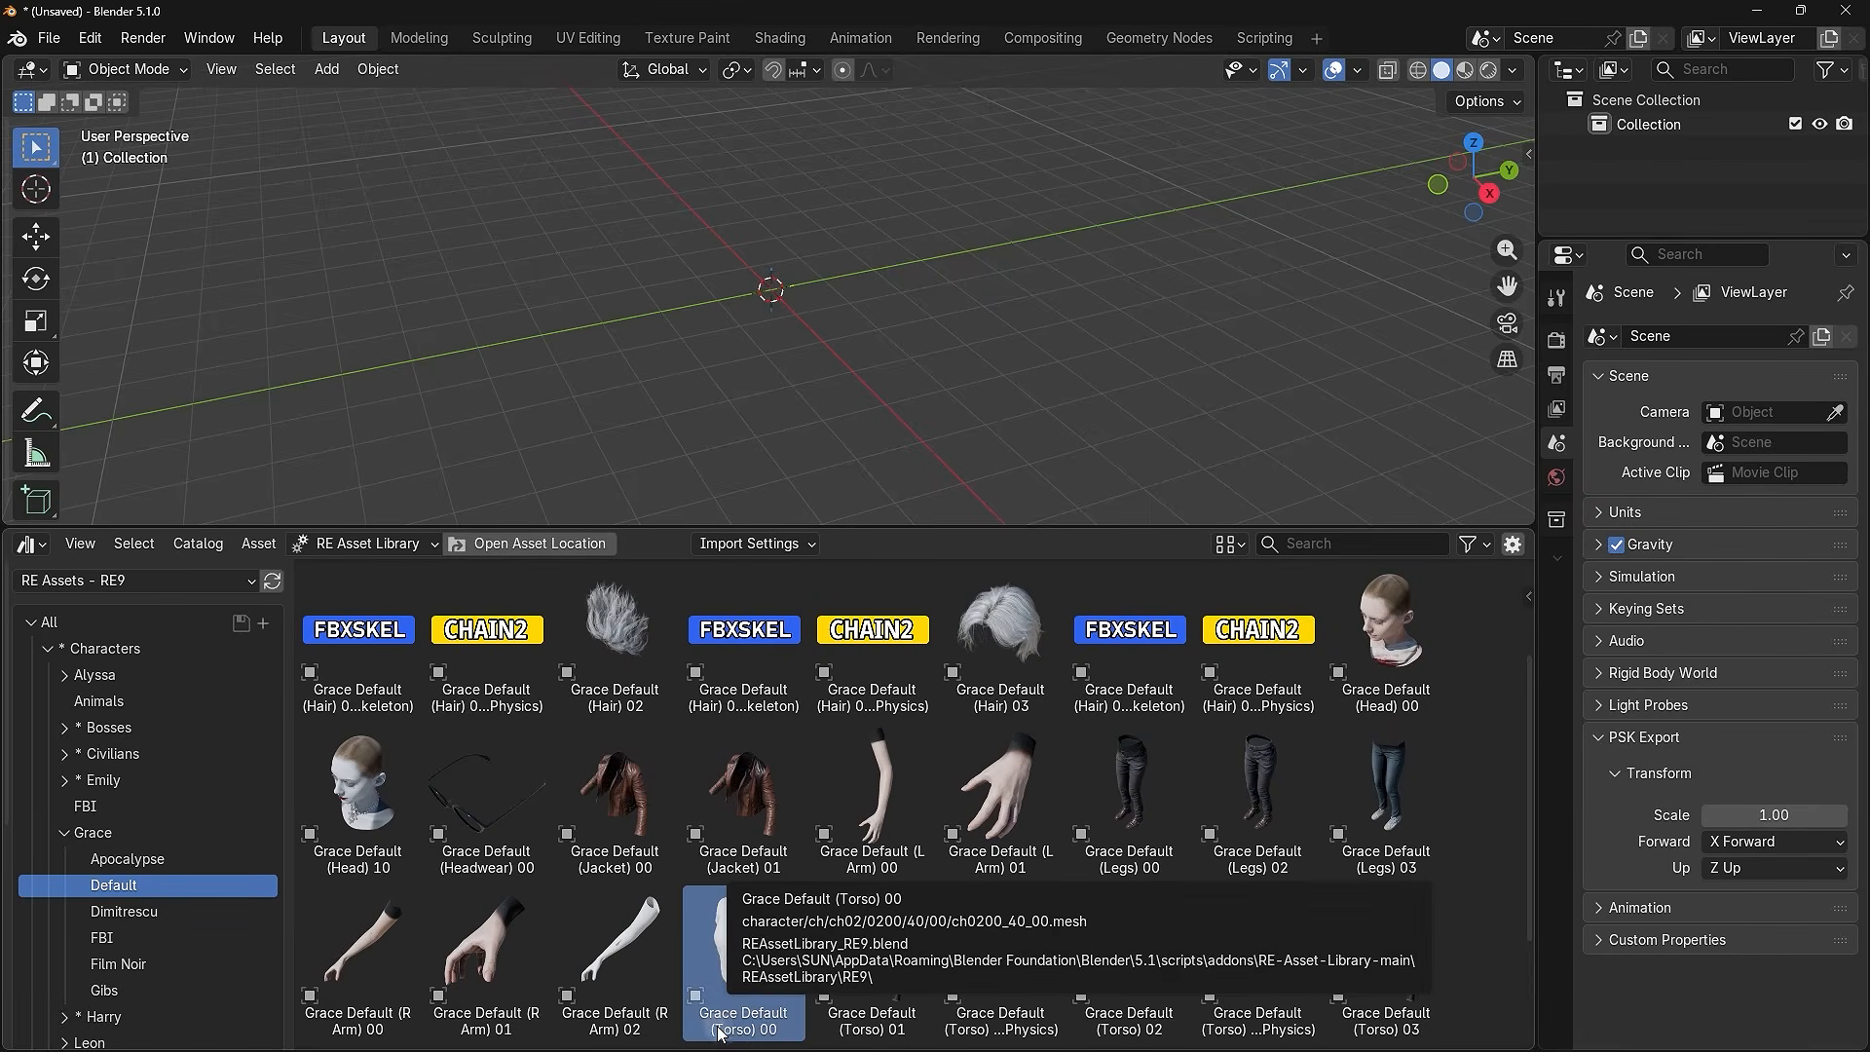
left_click(1130, 784, "ctrl")
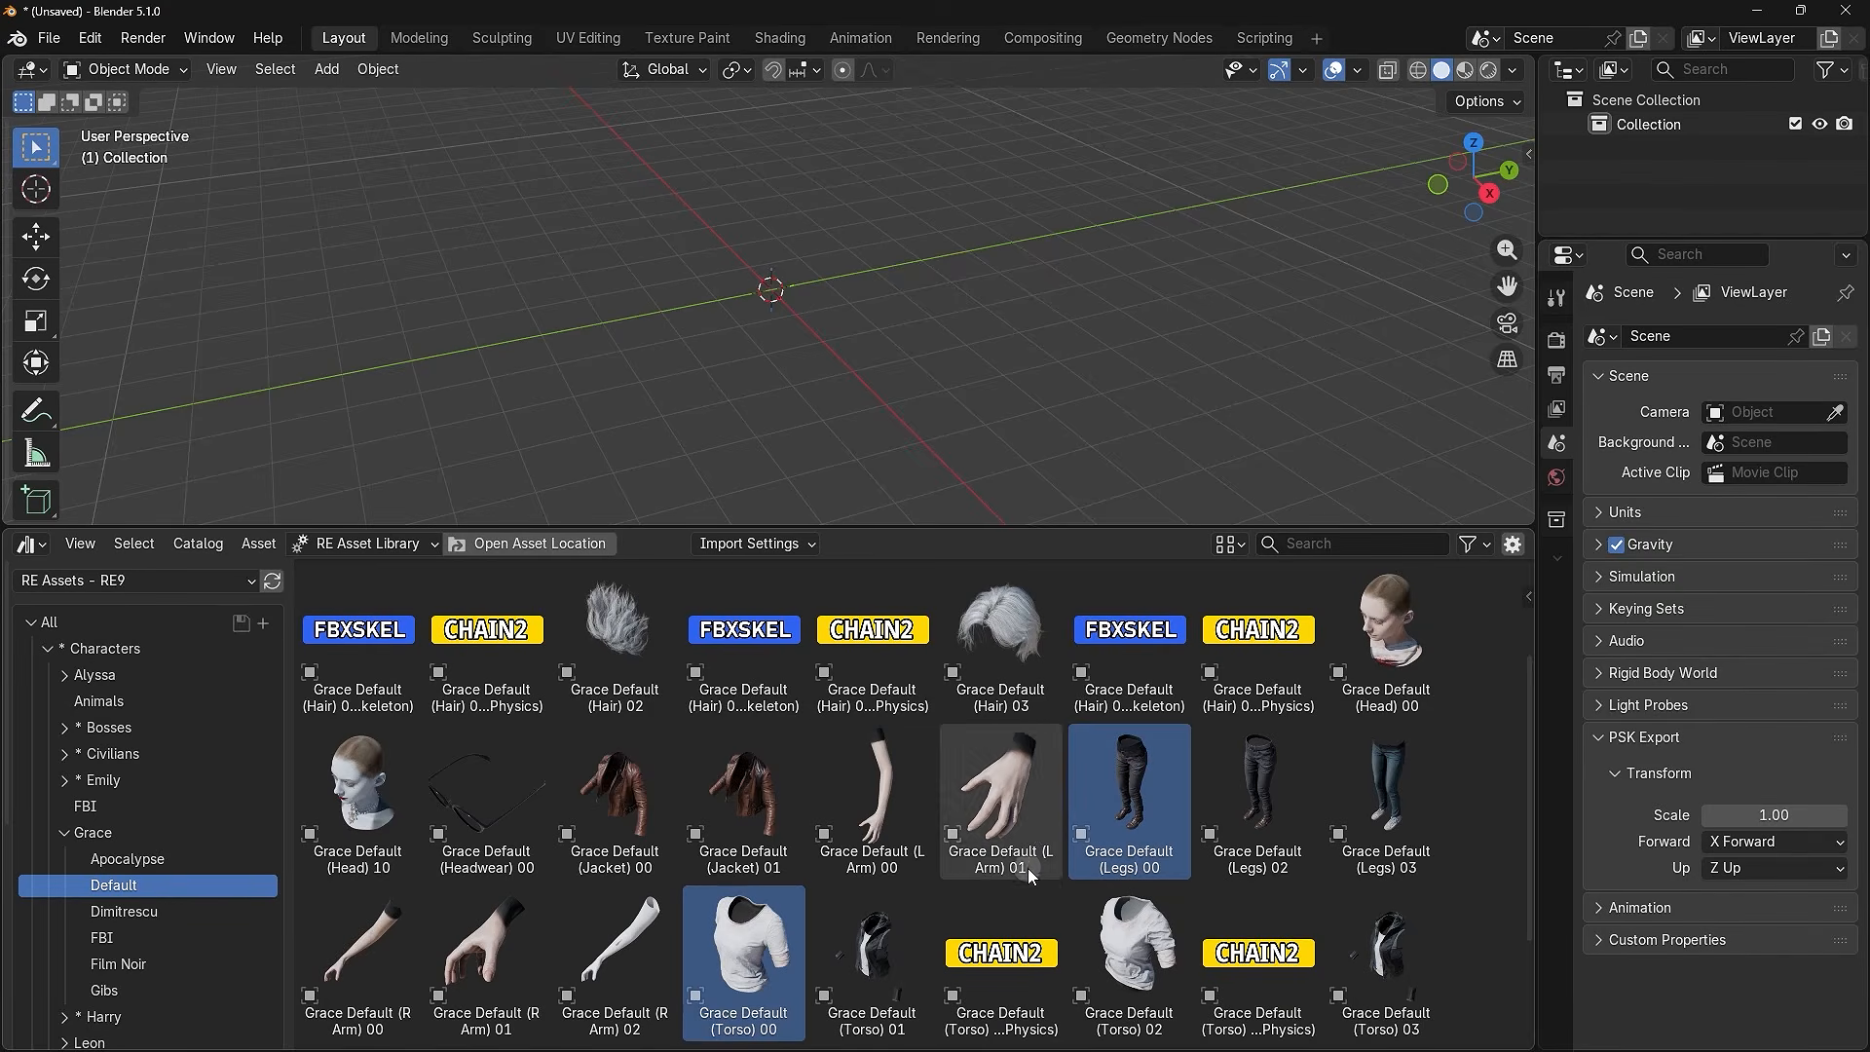
left_click(881, 845, "ctrl")
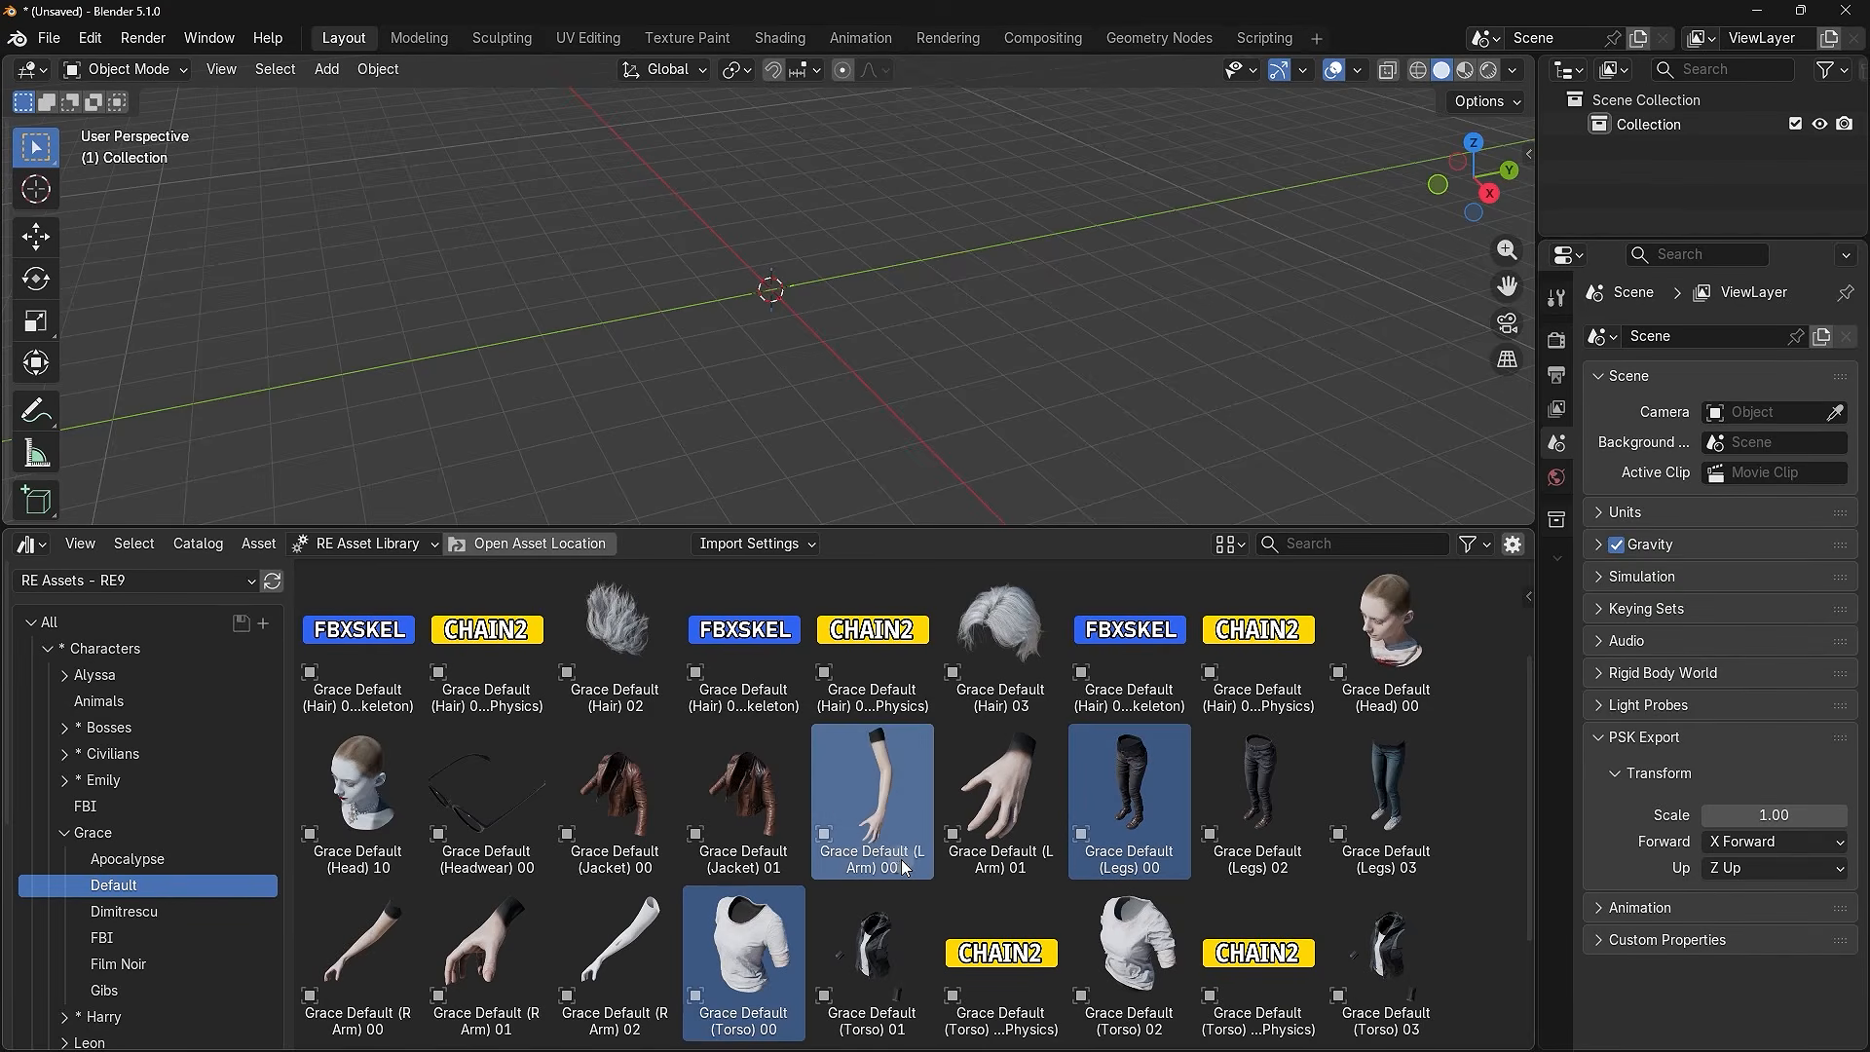
left_click(372, 1021, "ctrl")
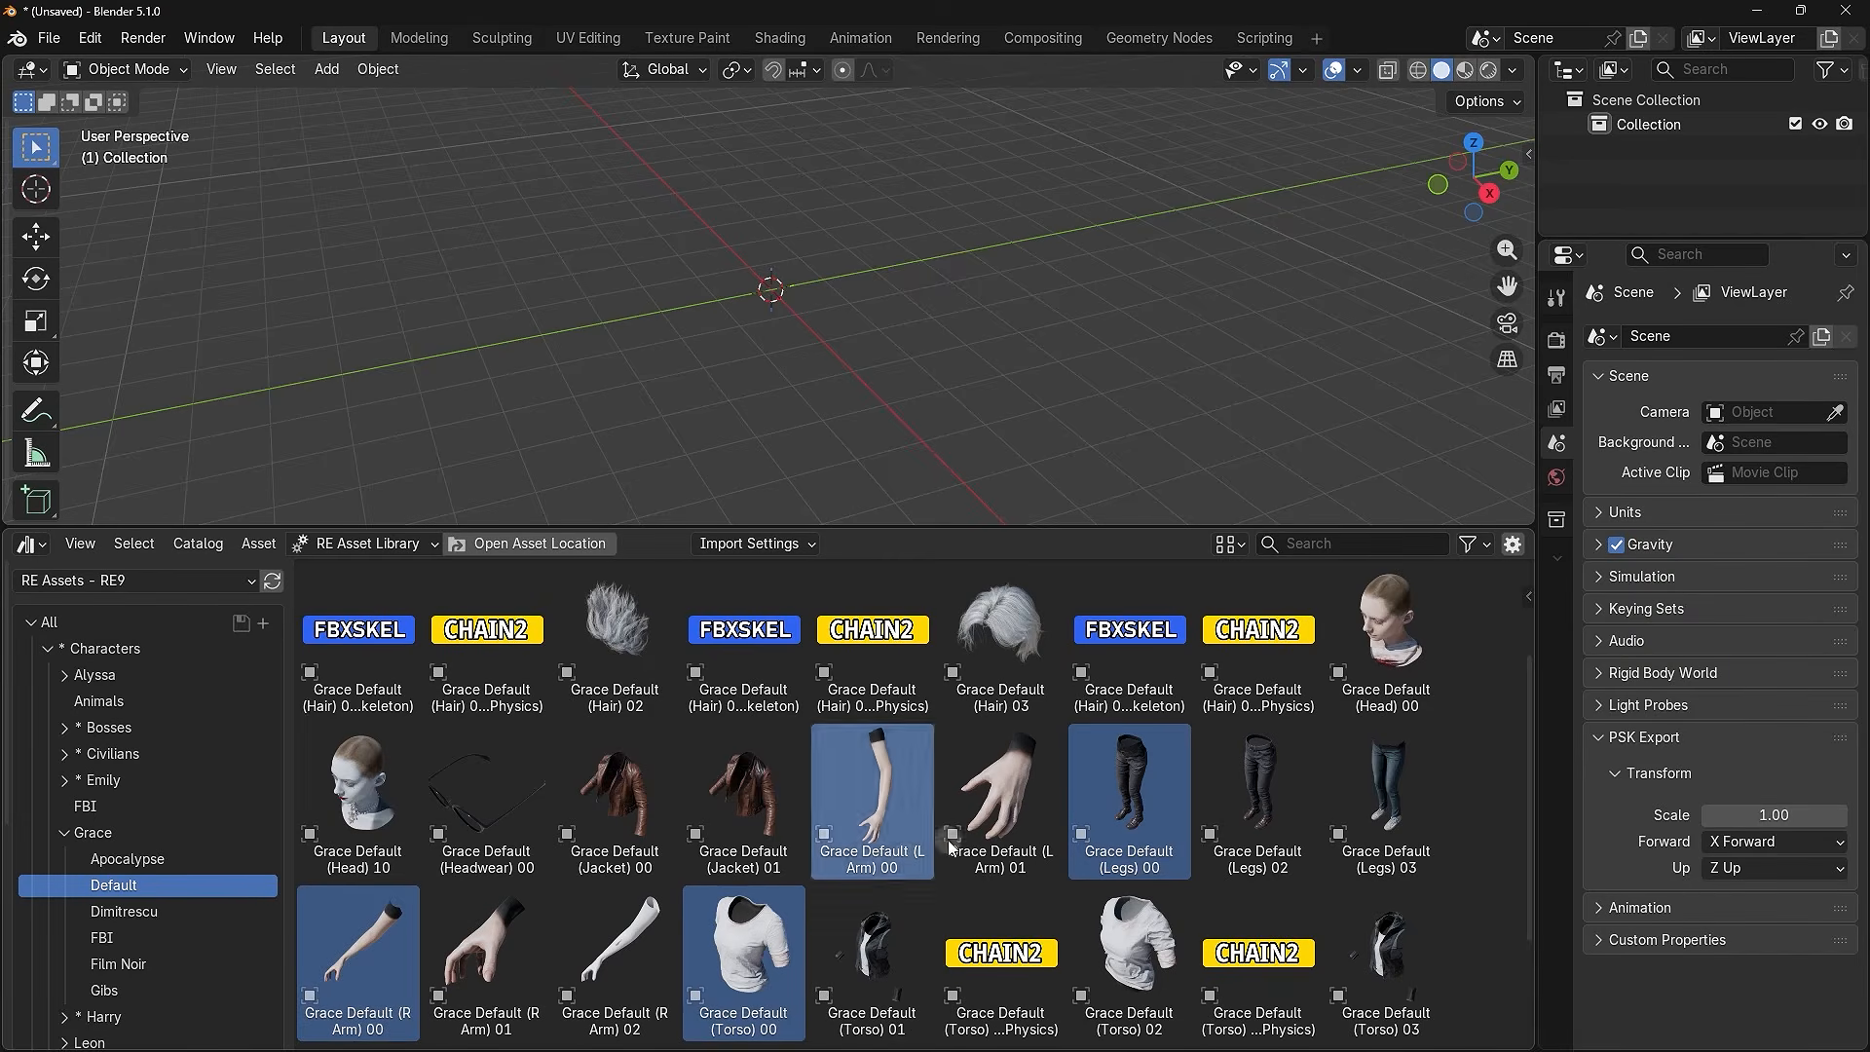
left_click(1388, 633, "ctrl")
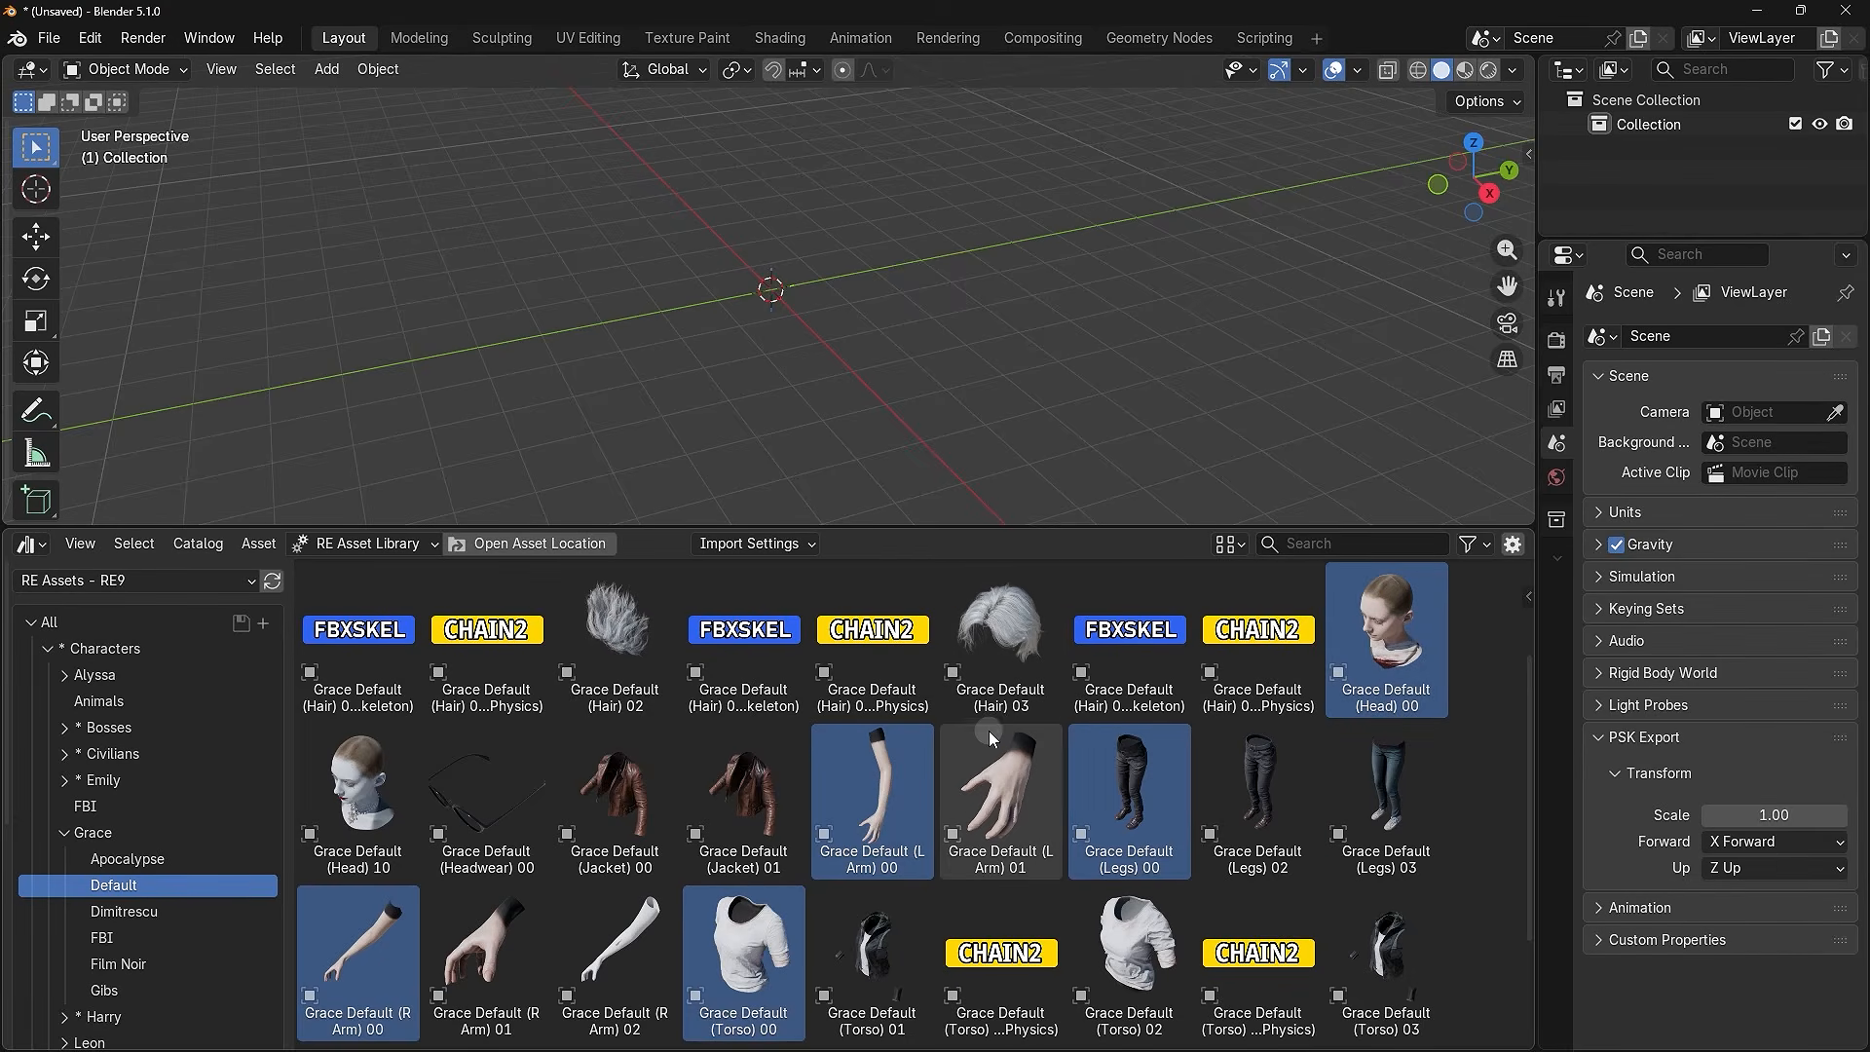
scroll(867, 873, "down", 2)
scroll(867, 873, "up", 2)
left_click(1491, 648)
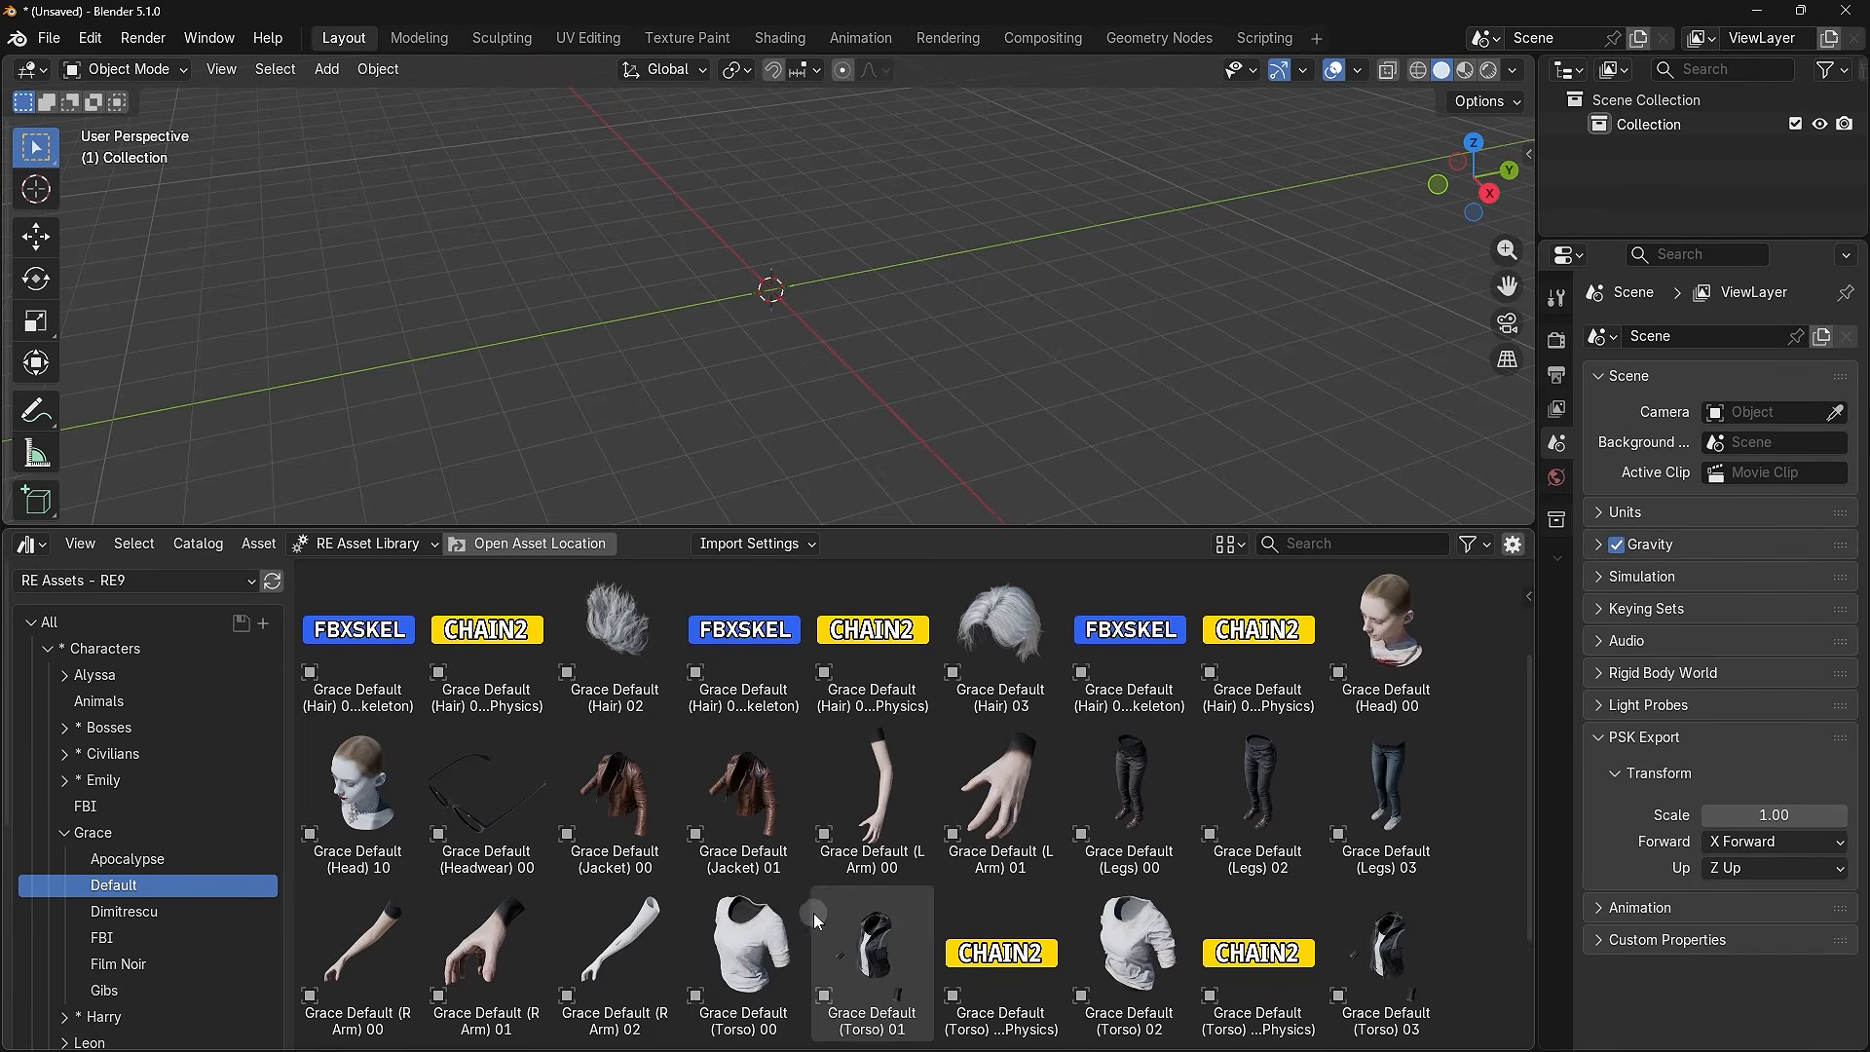
- Import Grace Default Torso 00 into the empty scene with its materials, MDF data and shell fur, and select the imported torso
left_click(748, 935)
left_click_drag(750, 935, 799, 321)
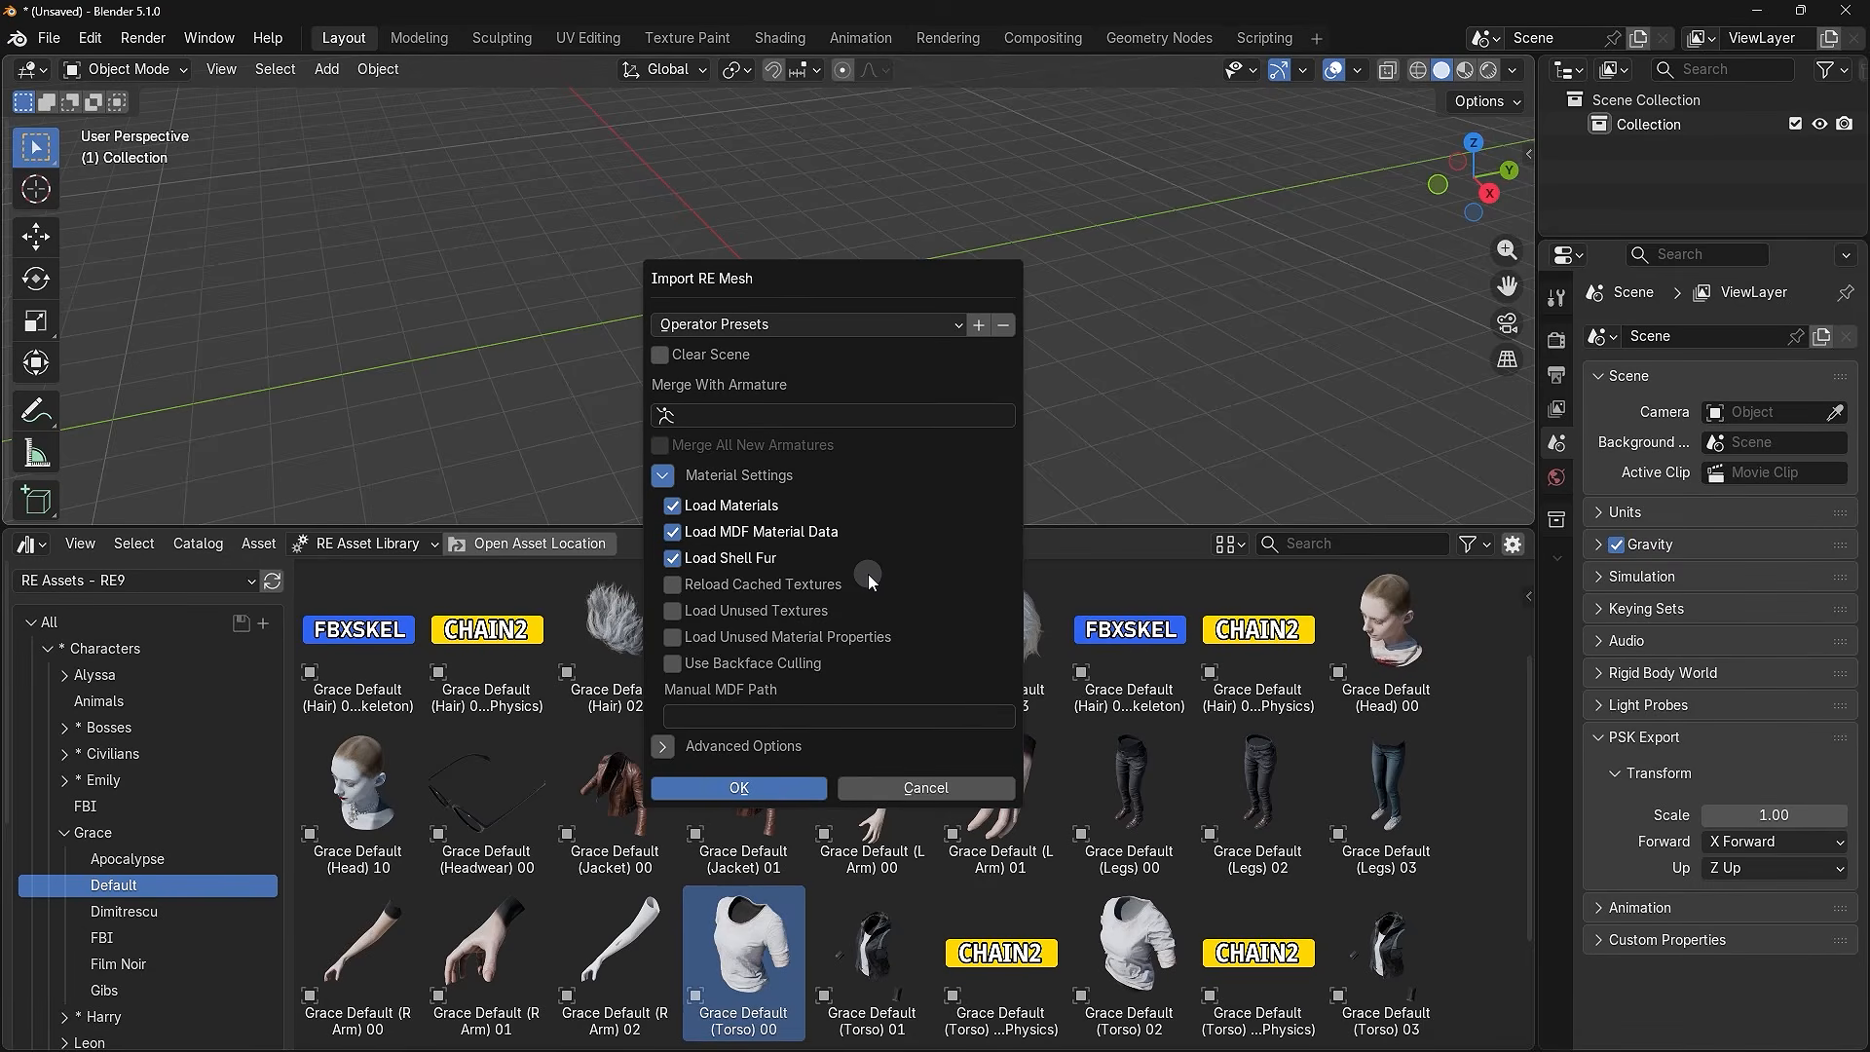
left_click(773, 787)
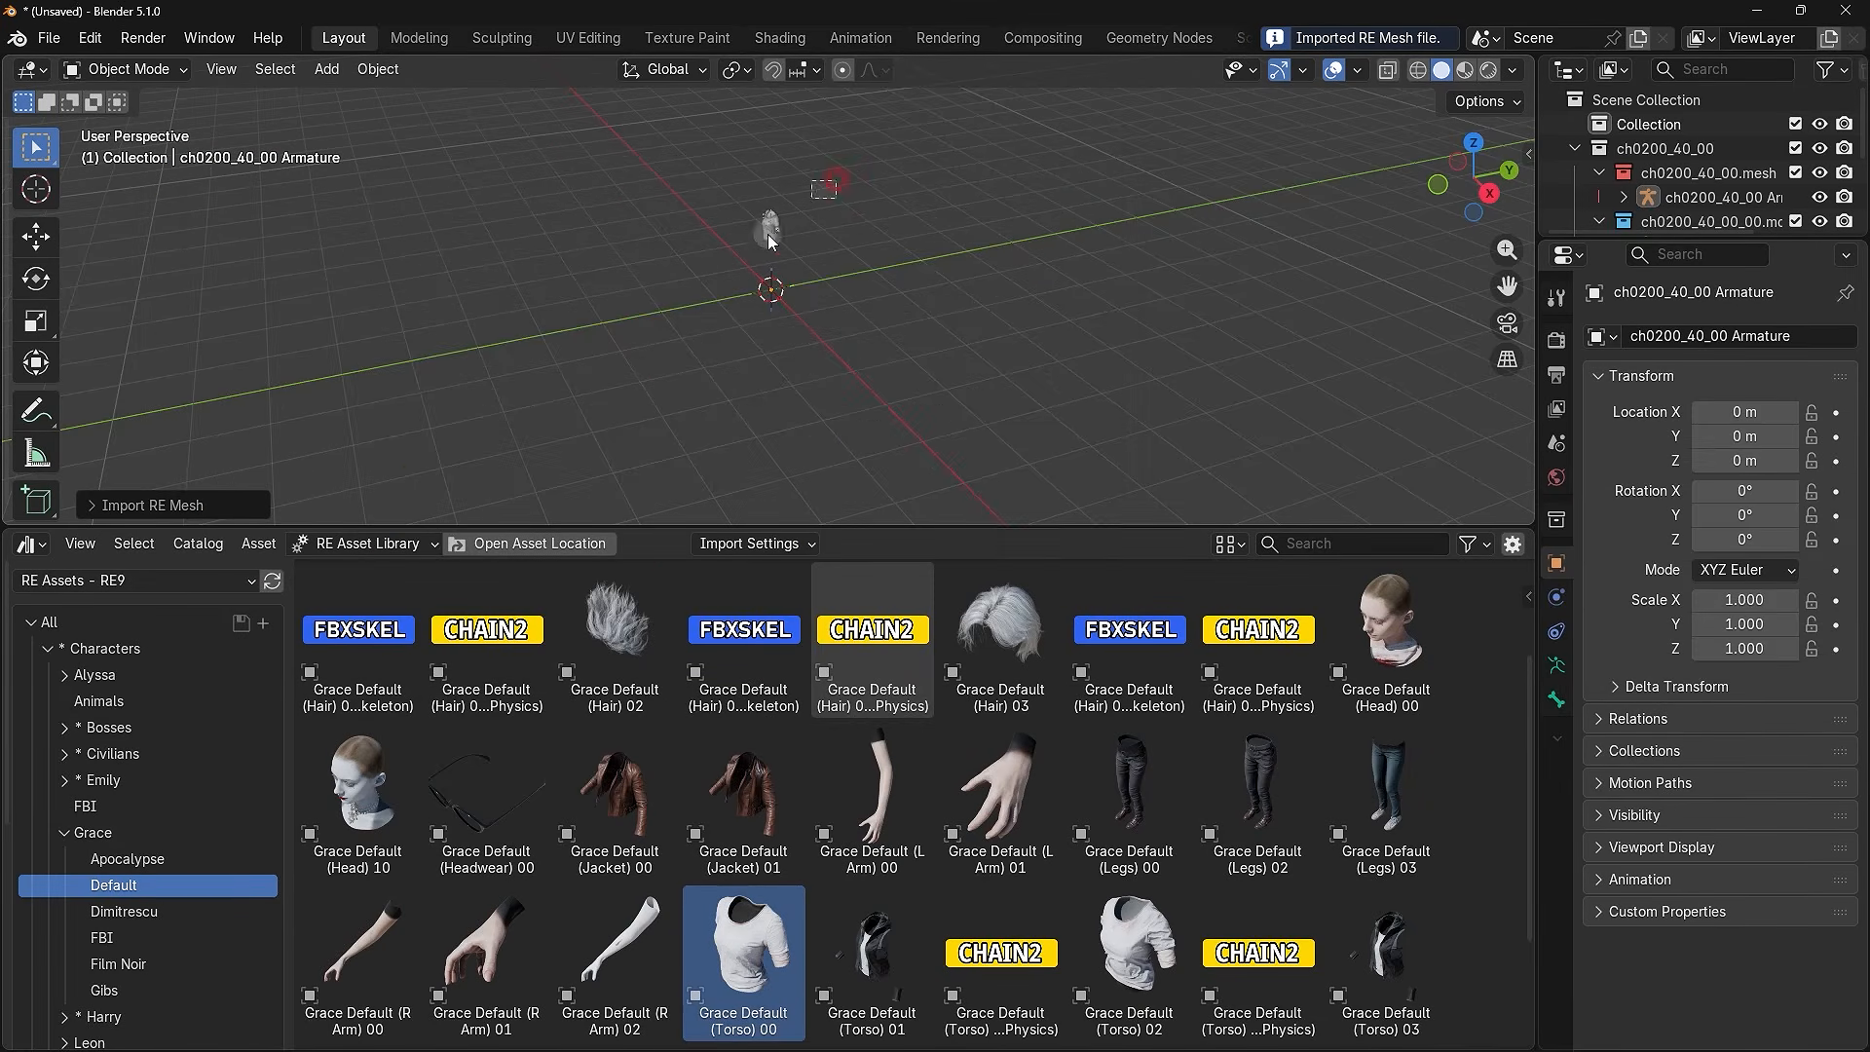
left_click_drag(836, 341, 633, 181)
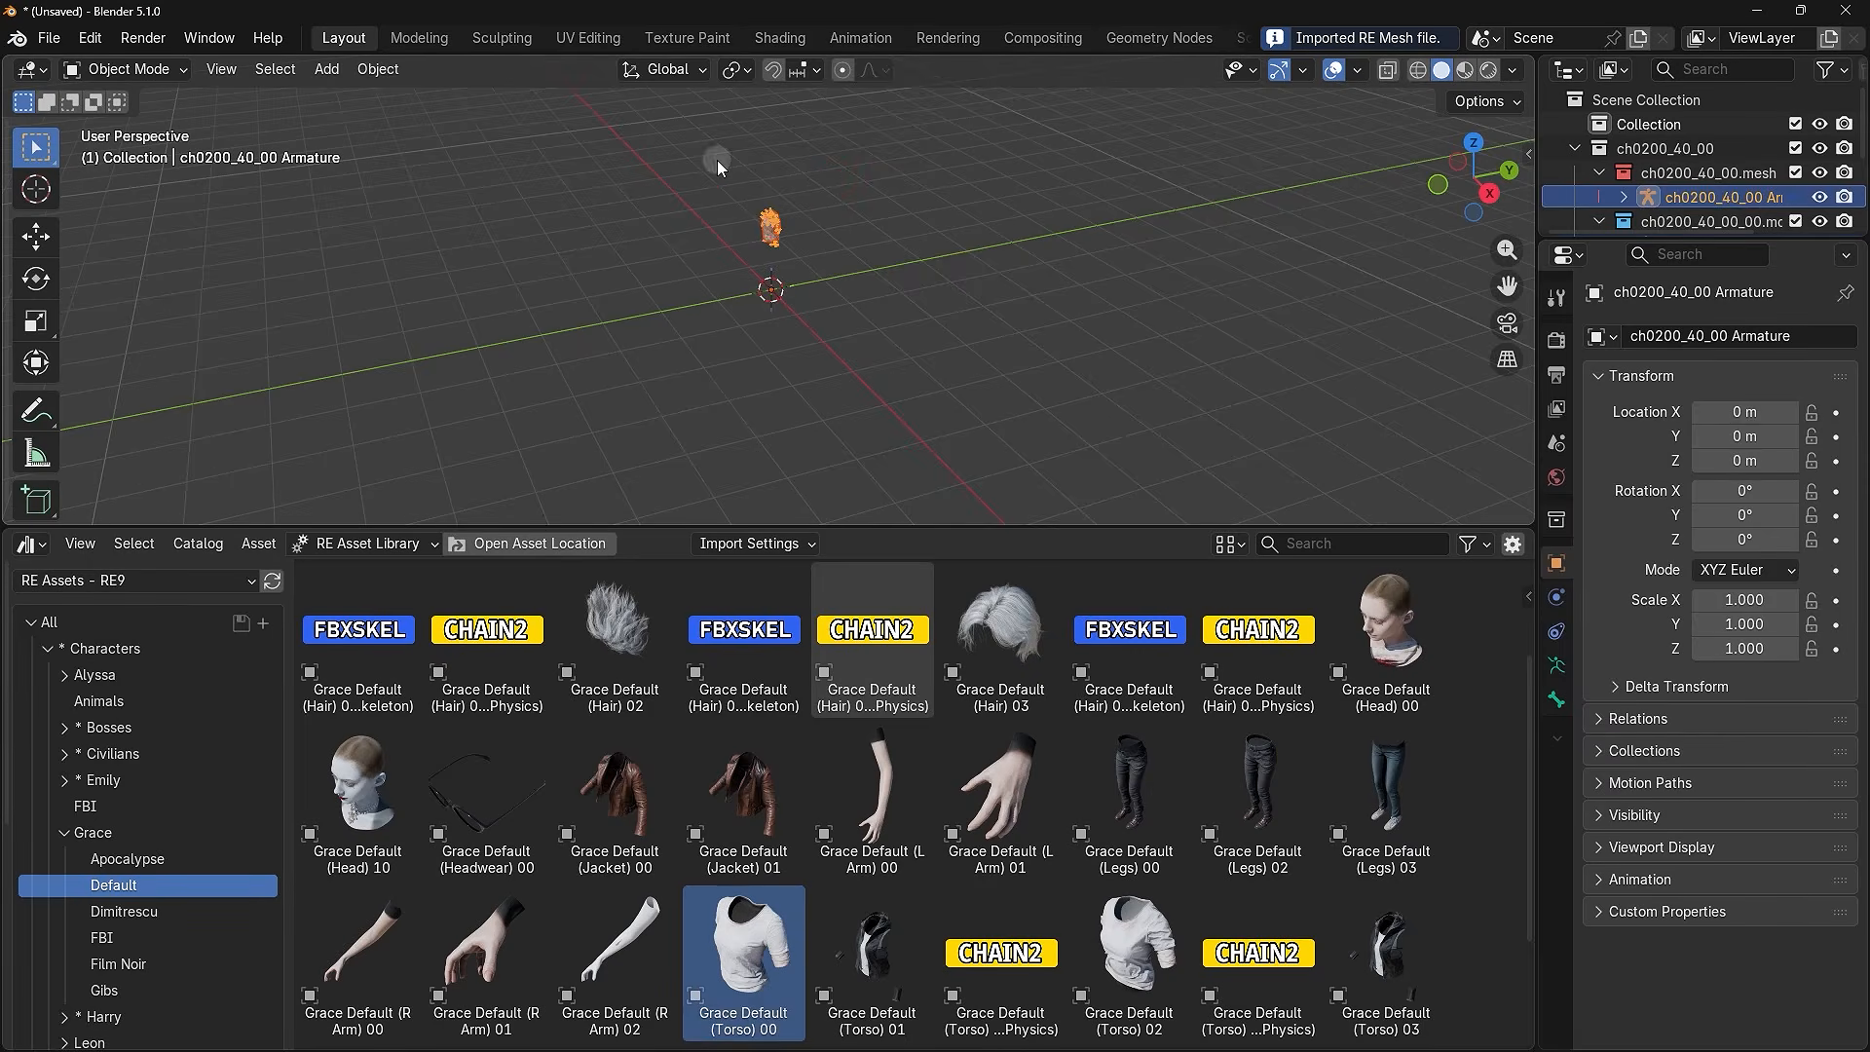
- Import Grace Default Legs 00 with materials, MDF data and shell fur, merging it with the ch0200_40_00 Armature, and check the armature by selecting it
left_click(859, 289)
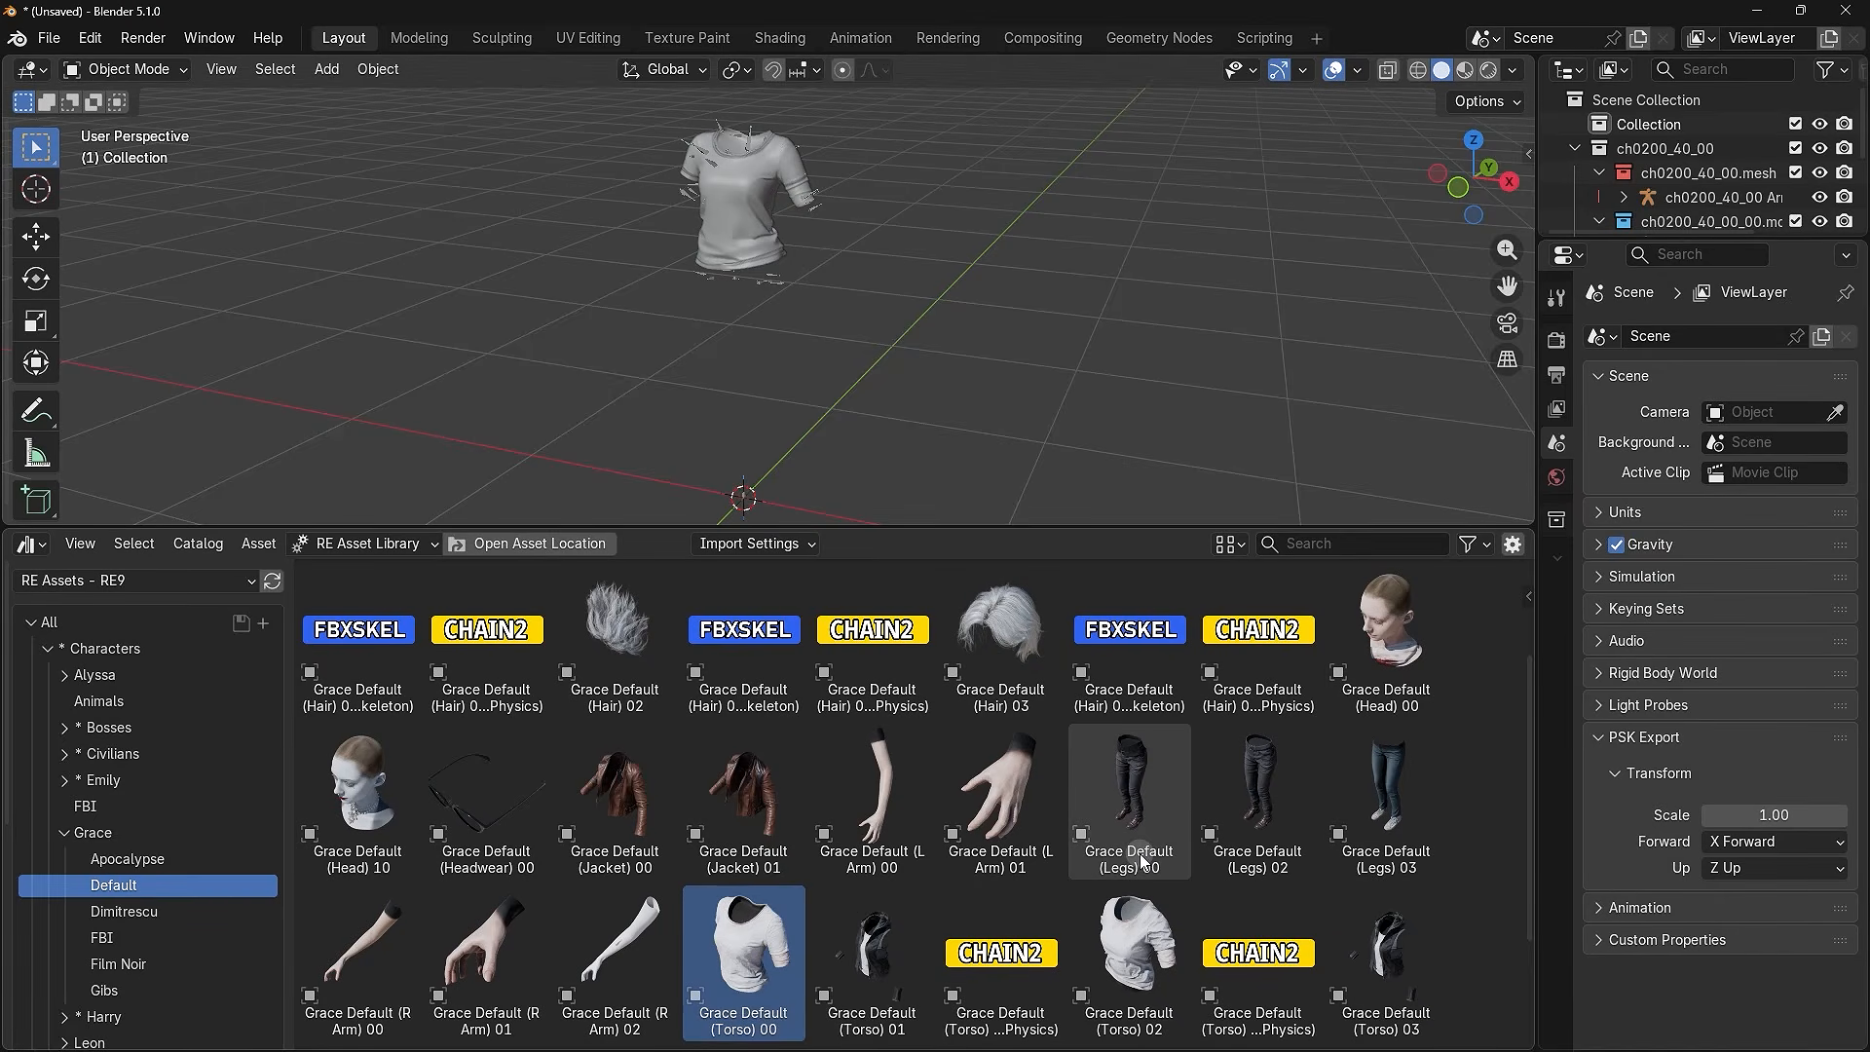
scroll(1146, 862, "down", 3)
scroll(1140, 853, "up", 2)
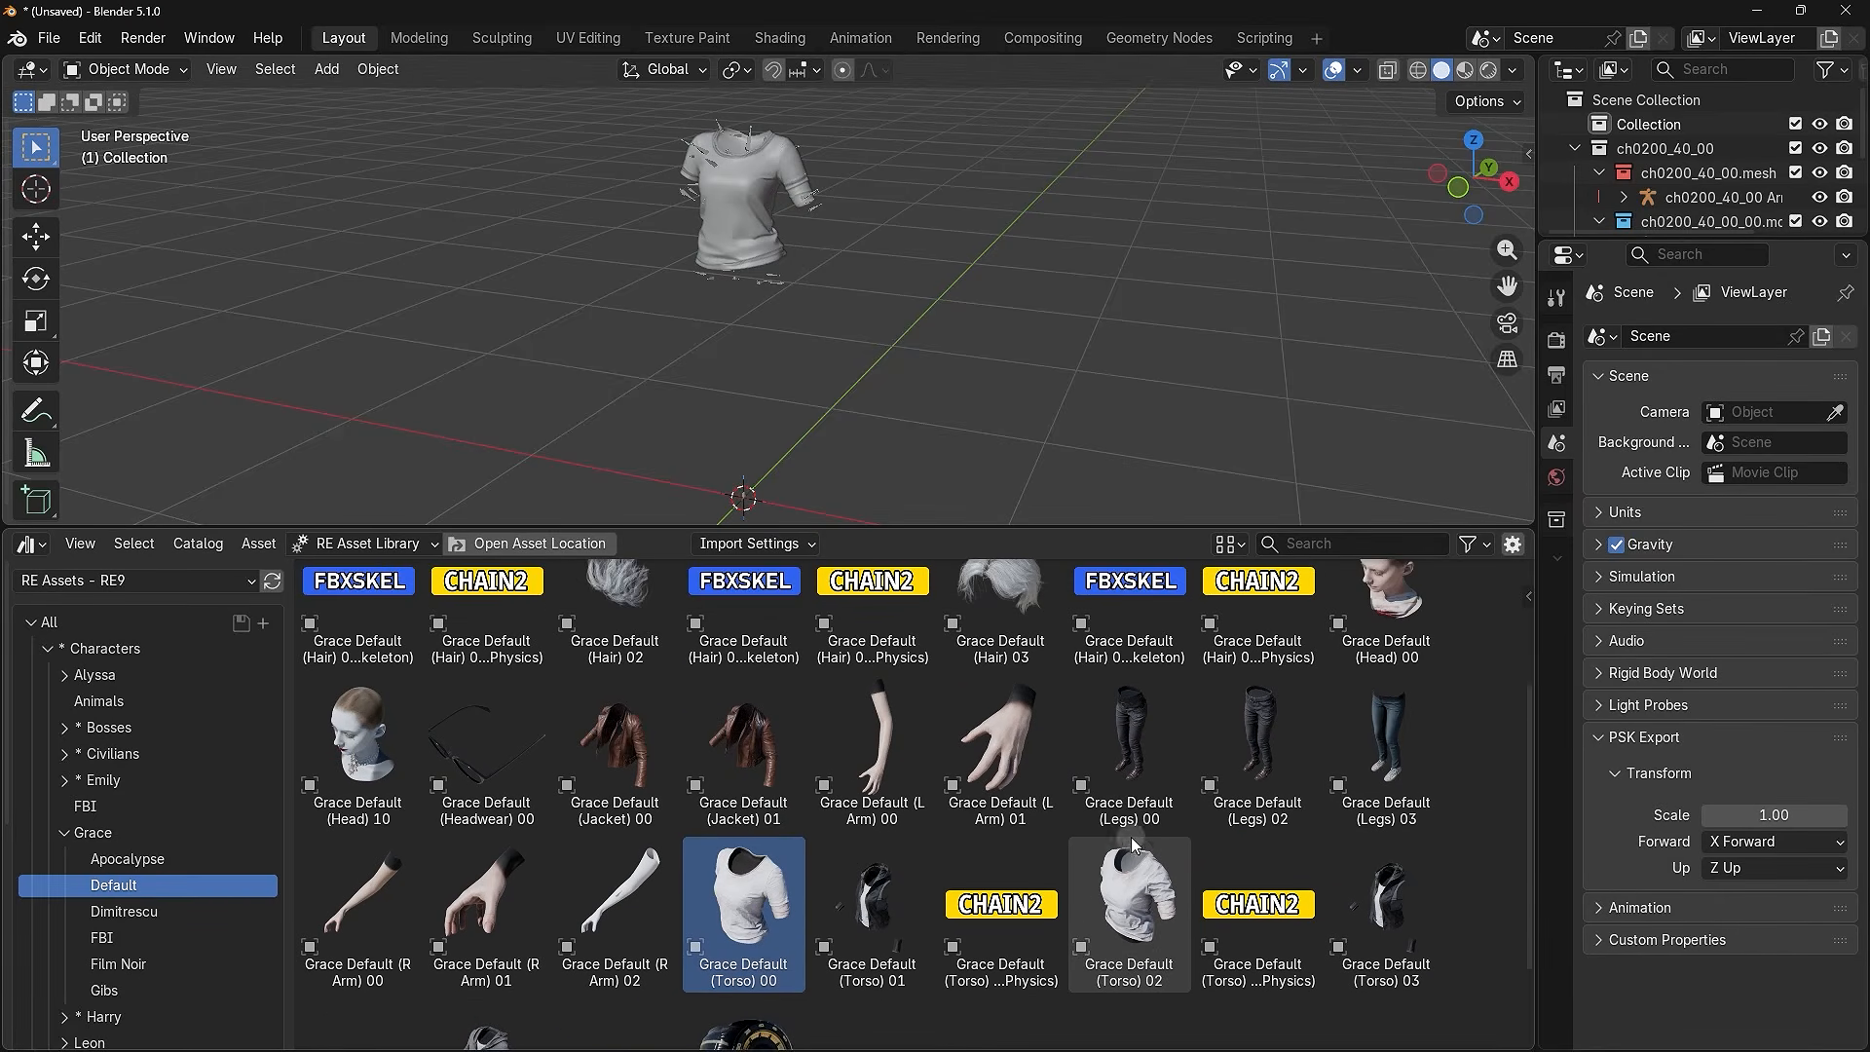
left_click(1133, 826)
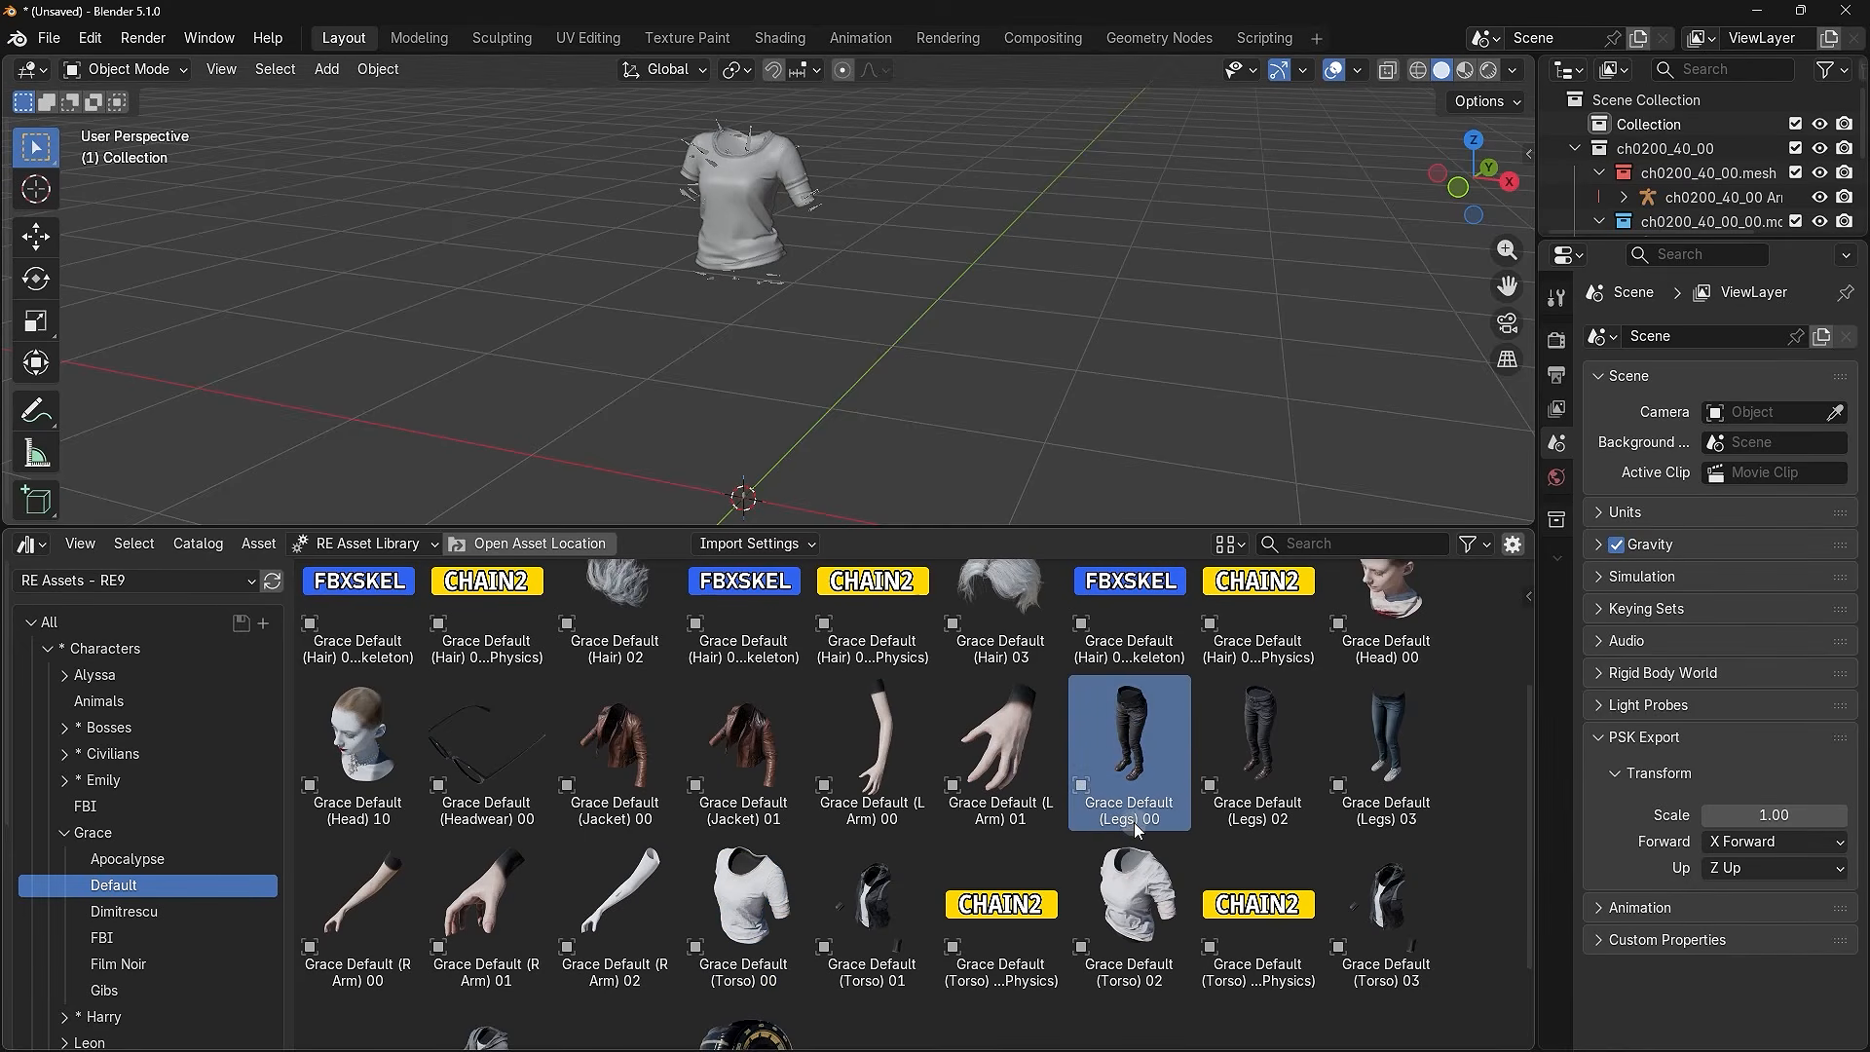
left_click_drag(1126, 779, 1081, 106)
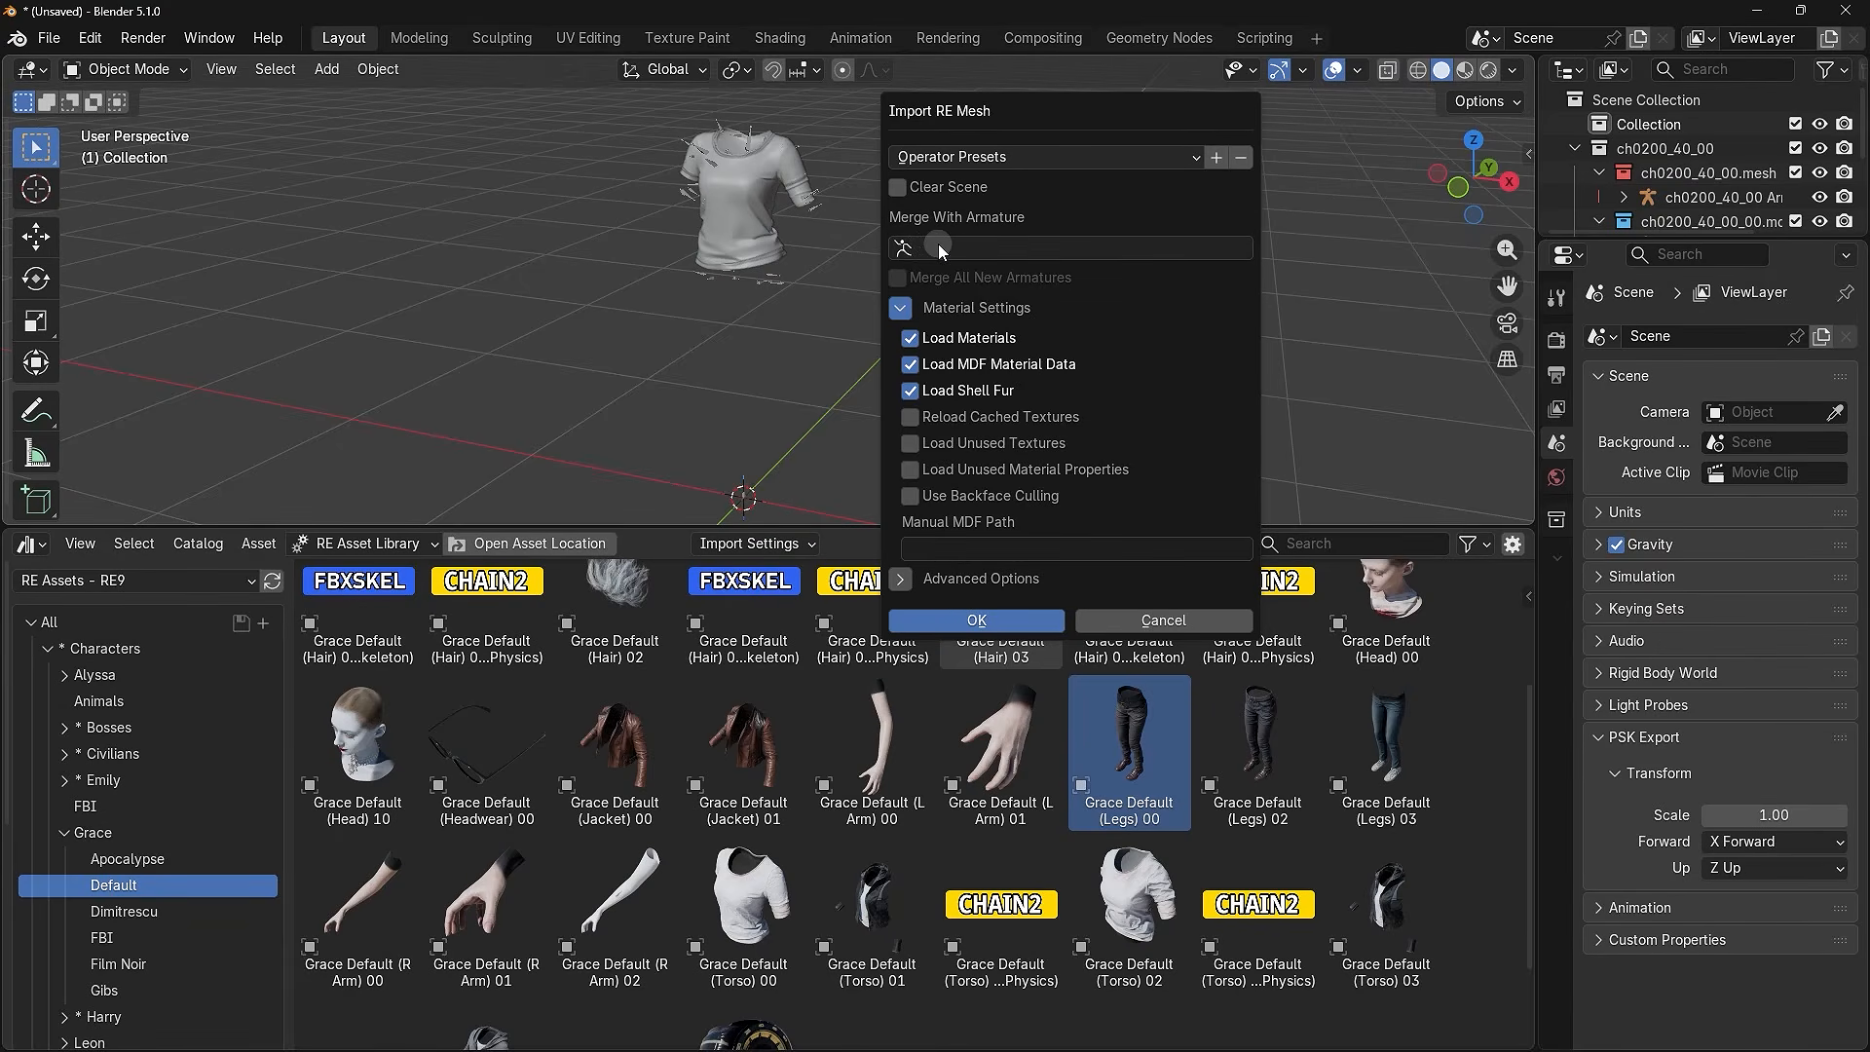
left_click(974, 246)
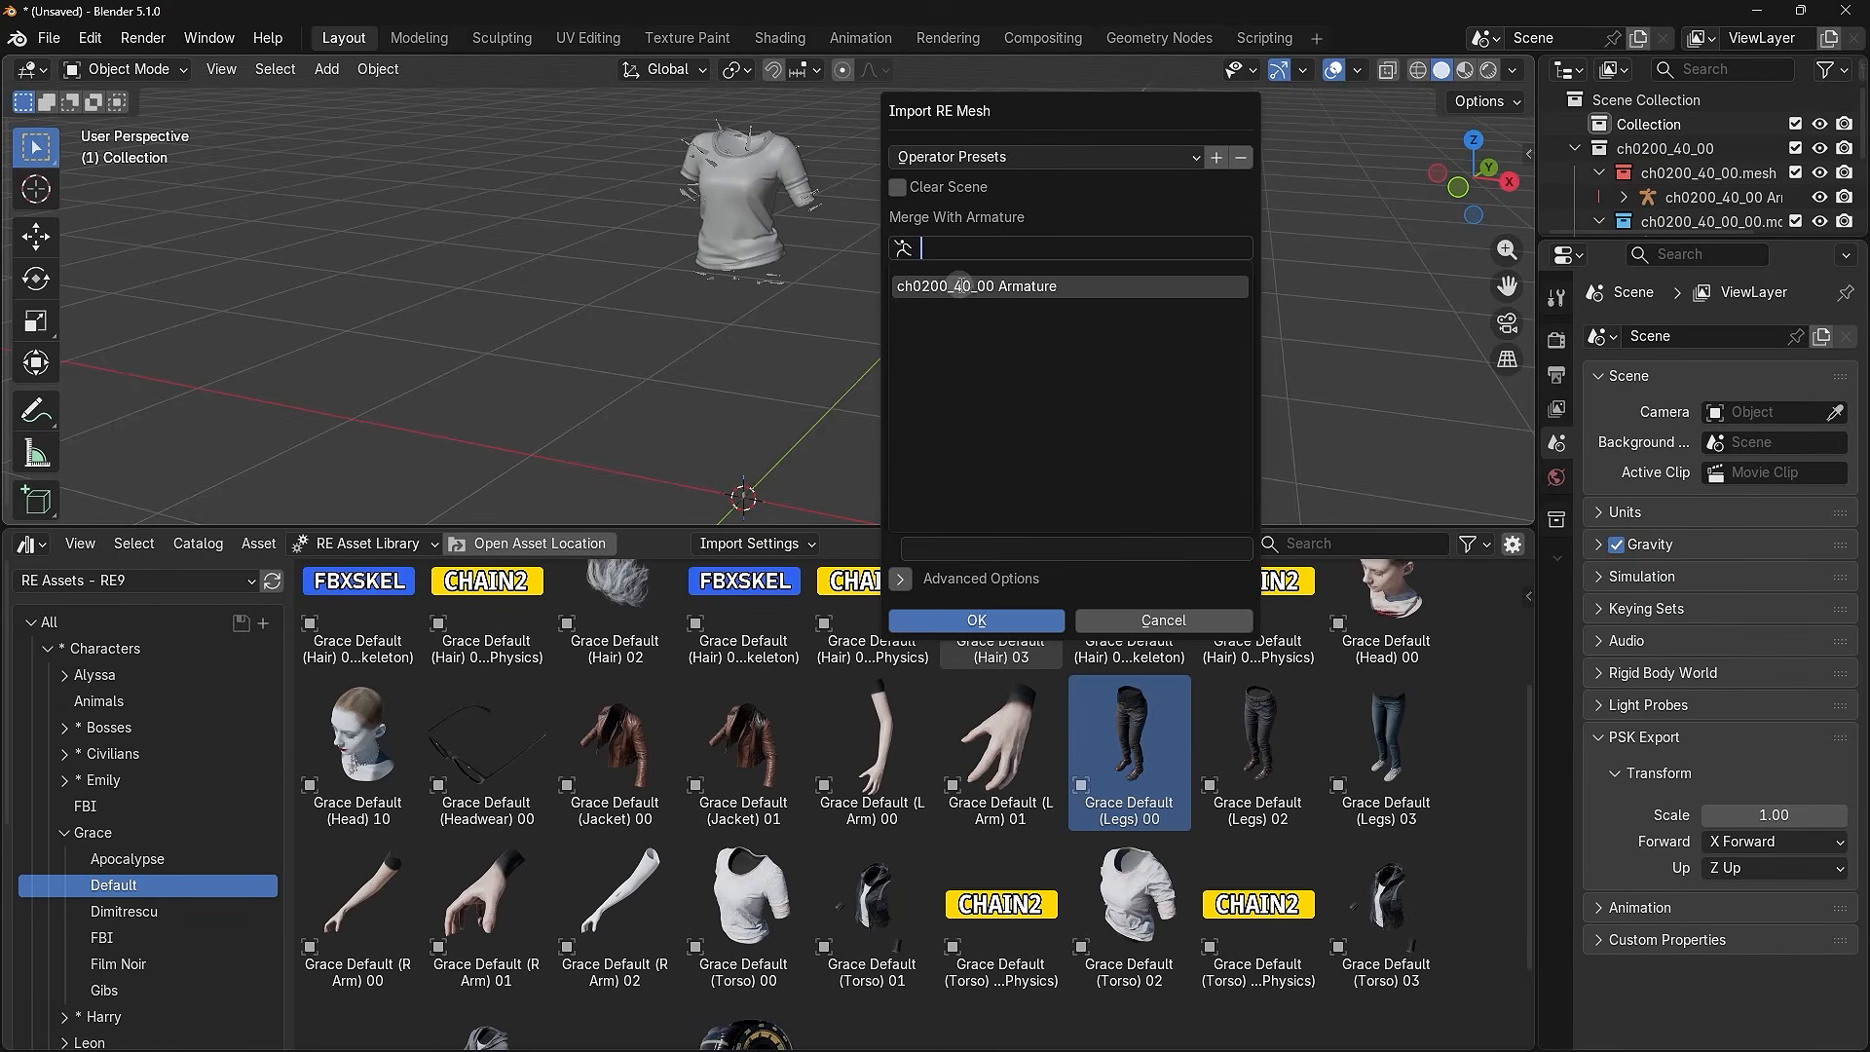
left_click(963, 285)
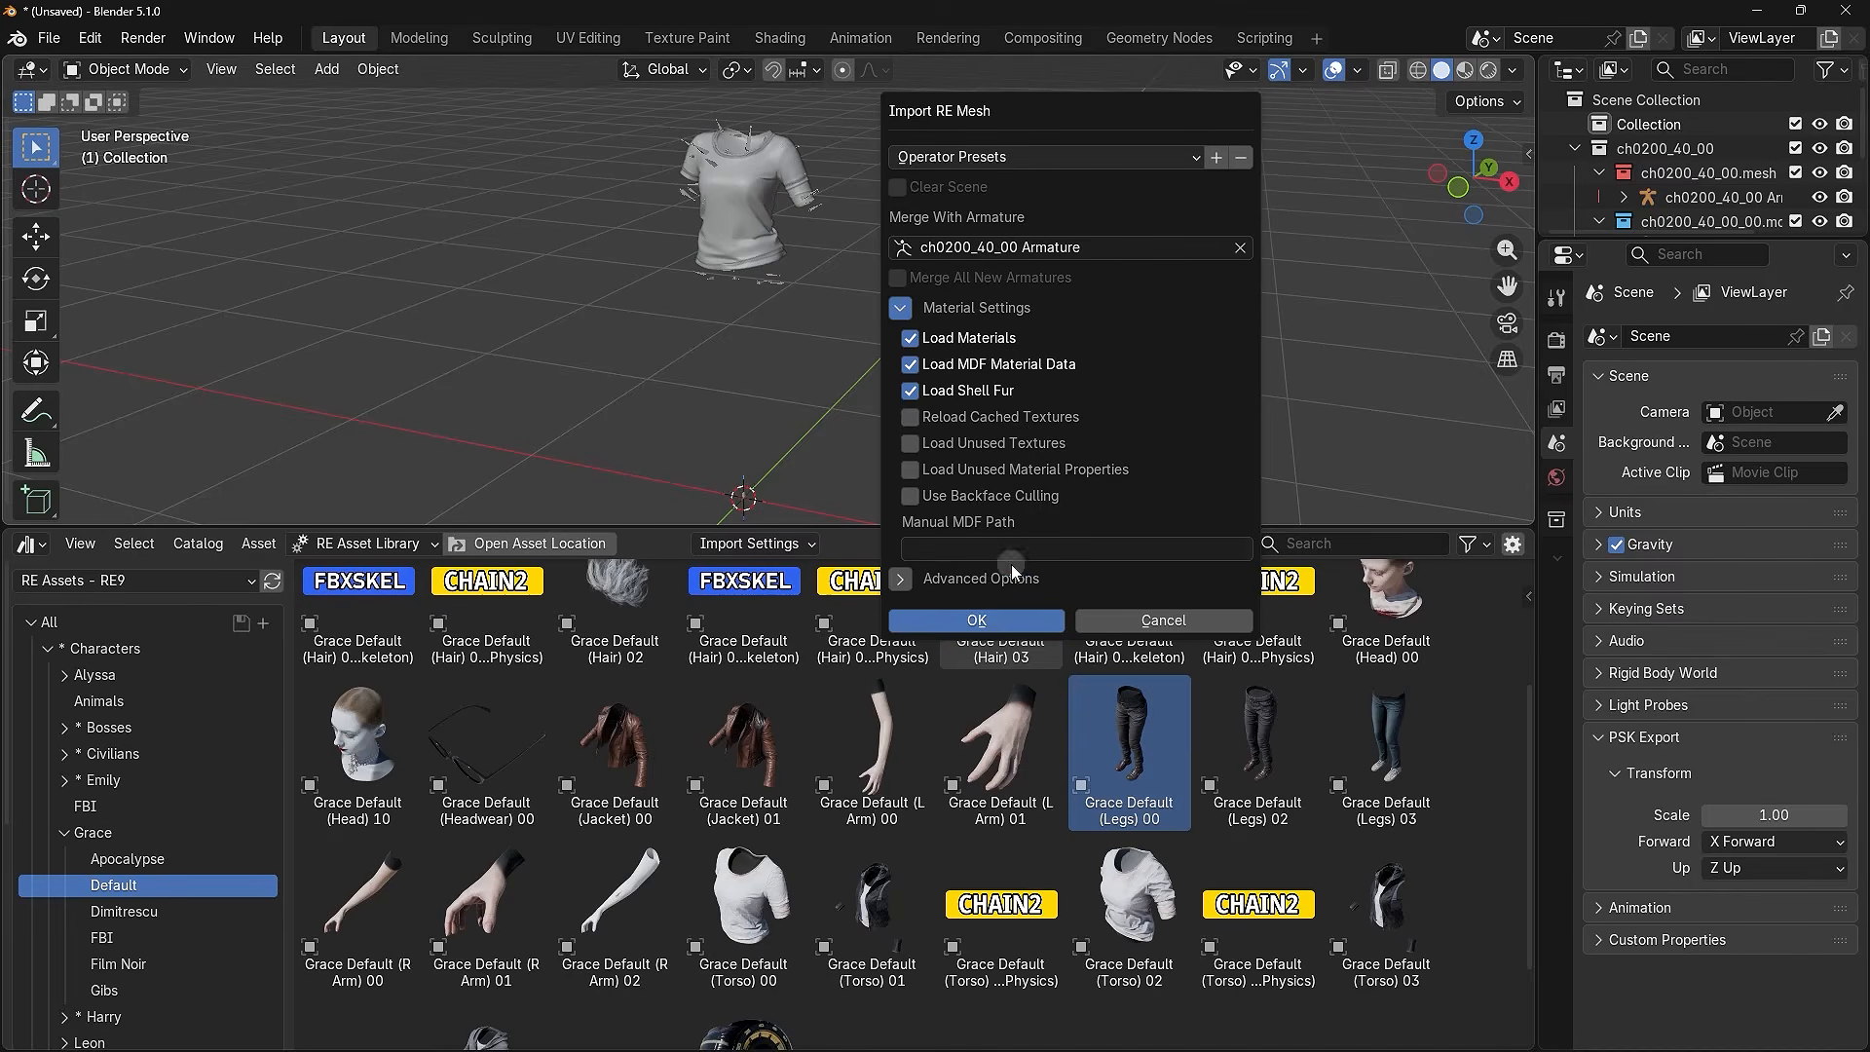
left_click(949, 619)
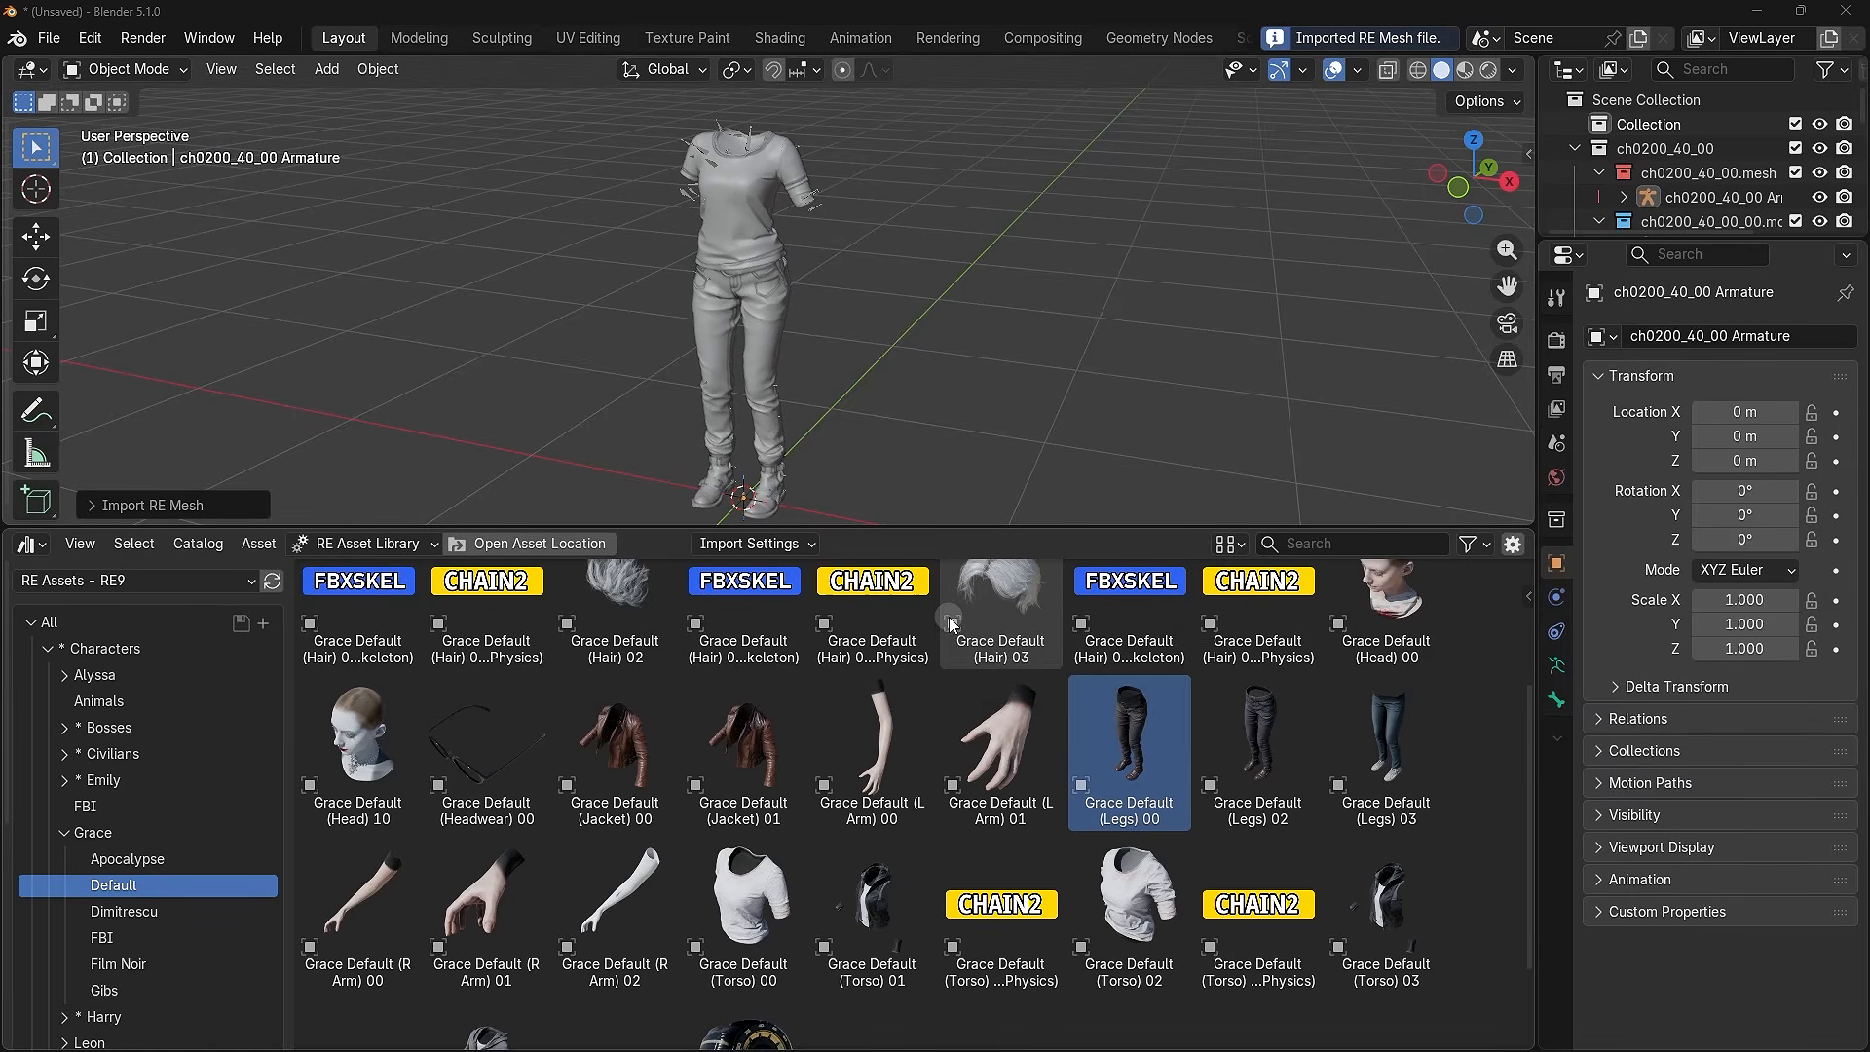
left_click(818, 203)
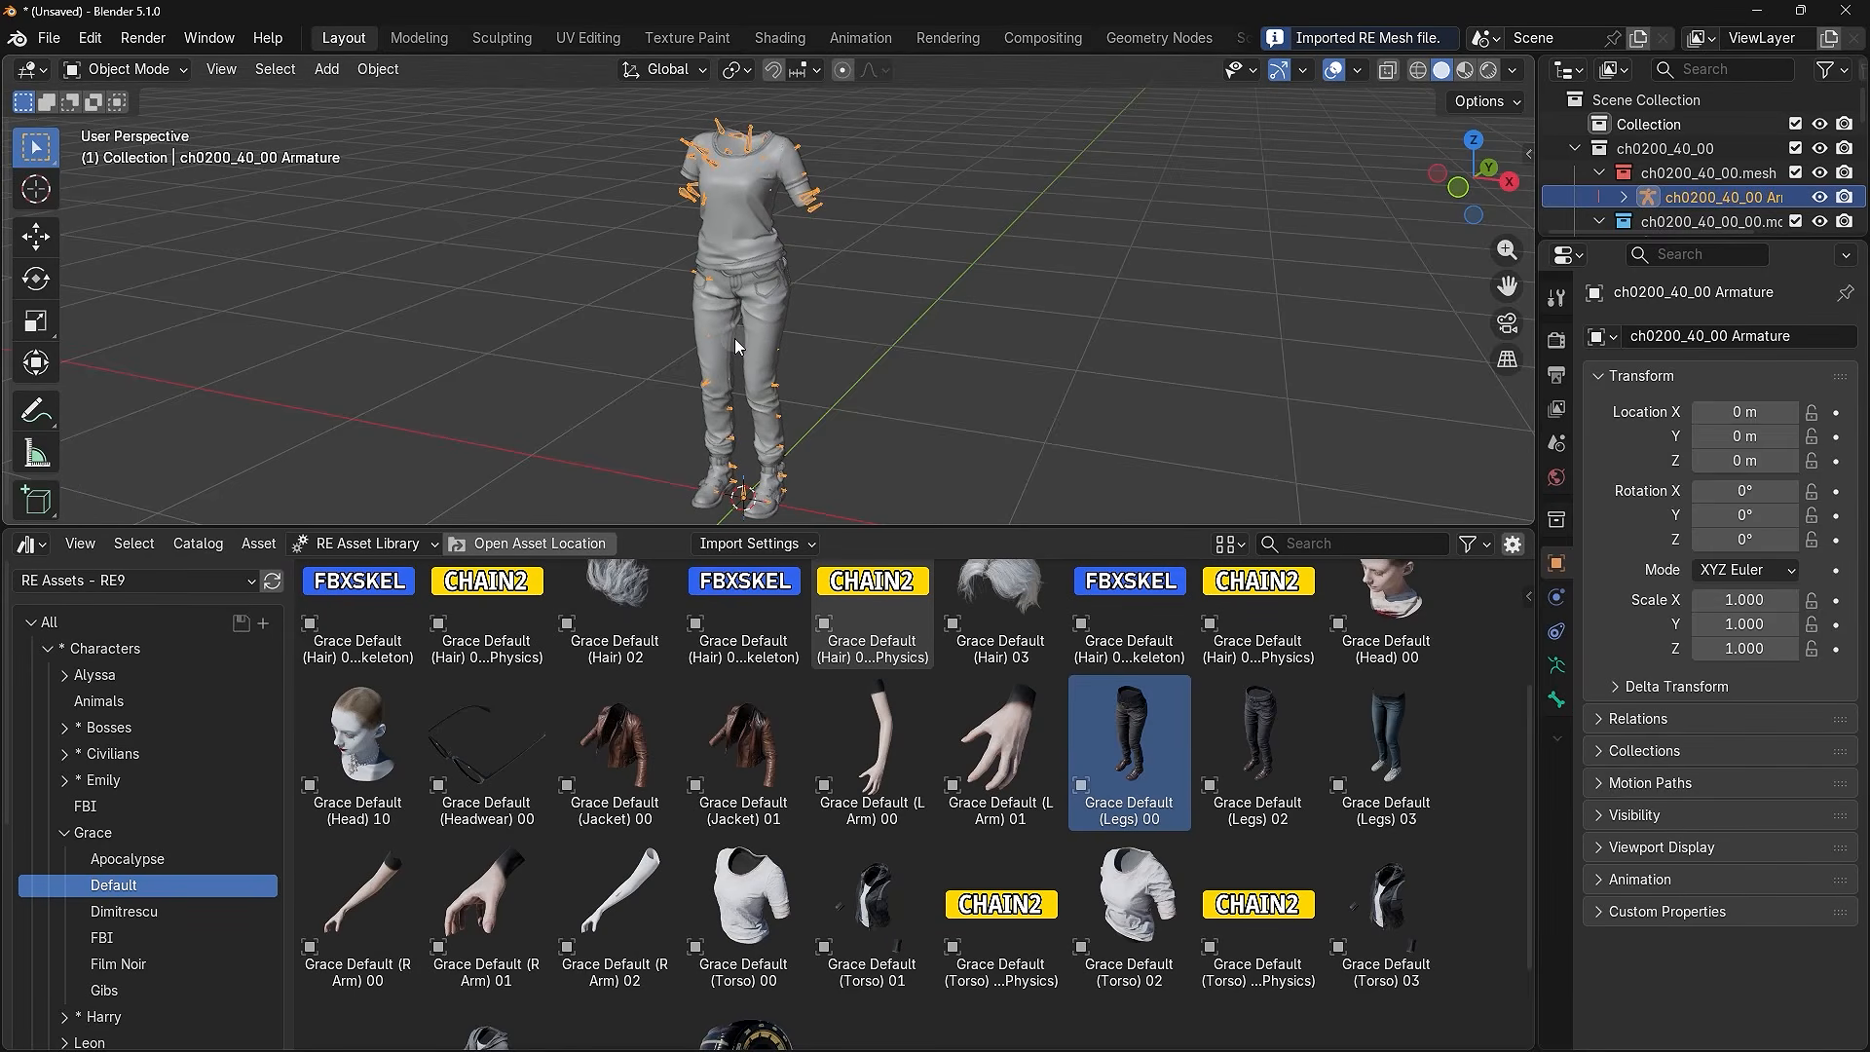
left_click(962, 353)
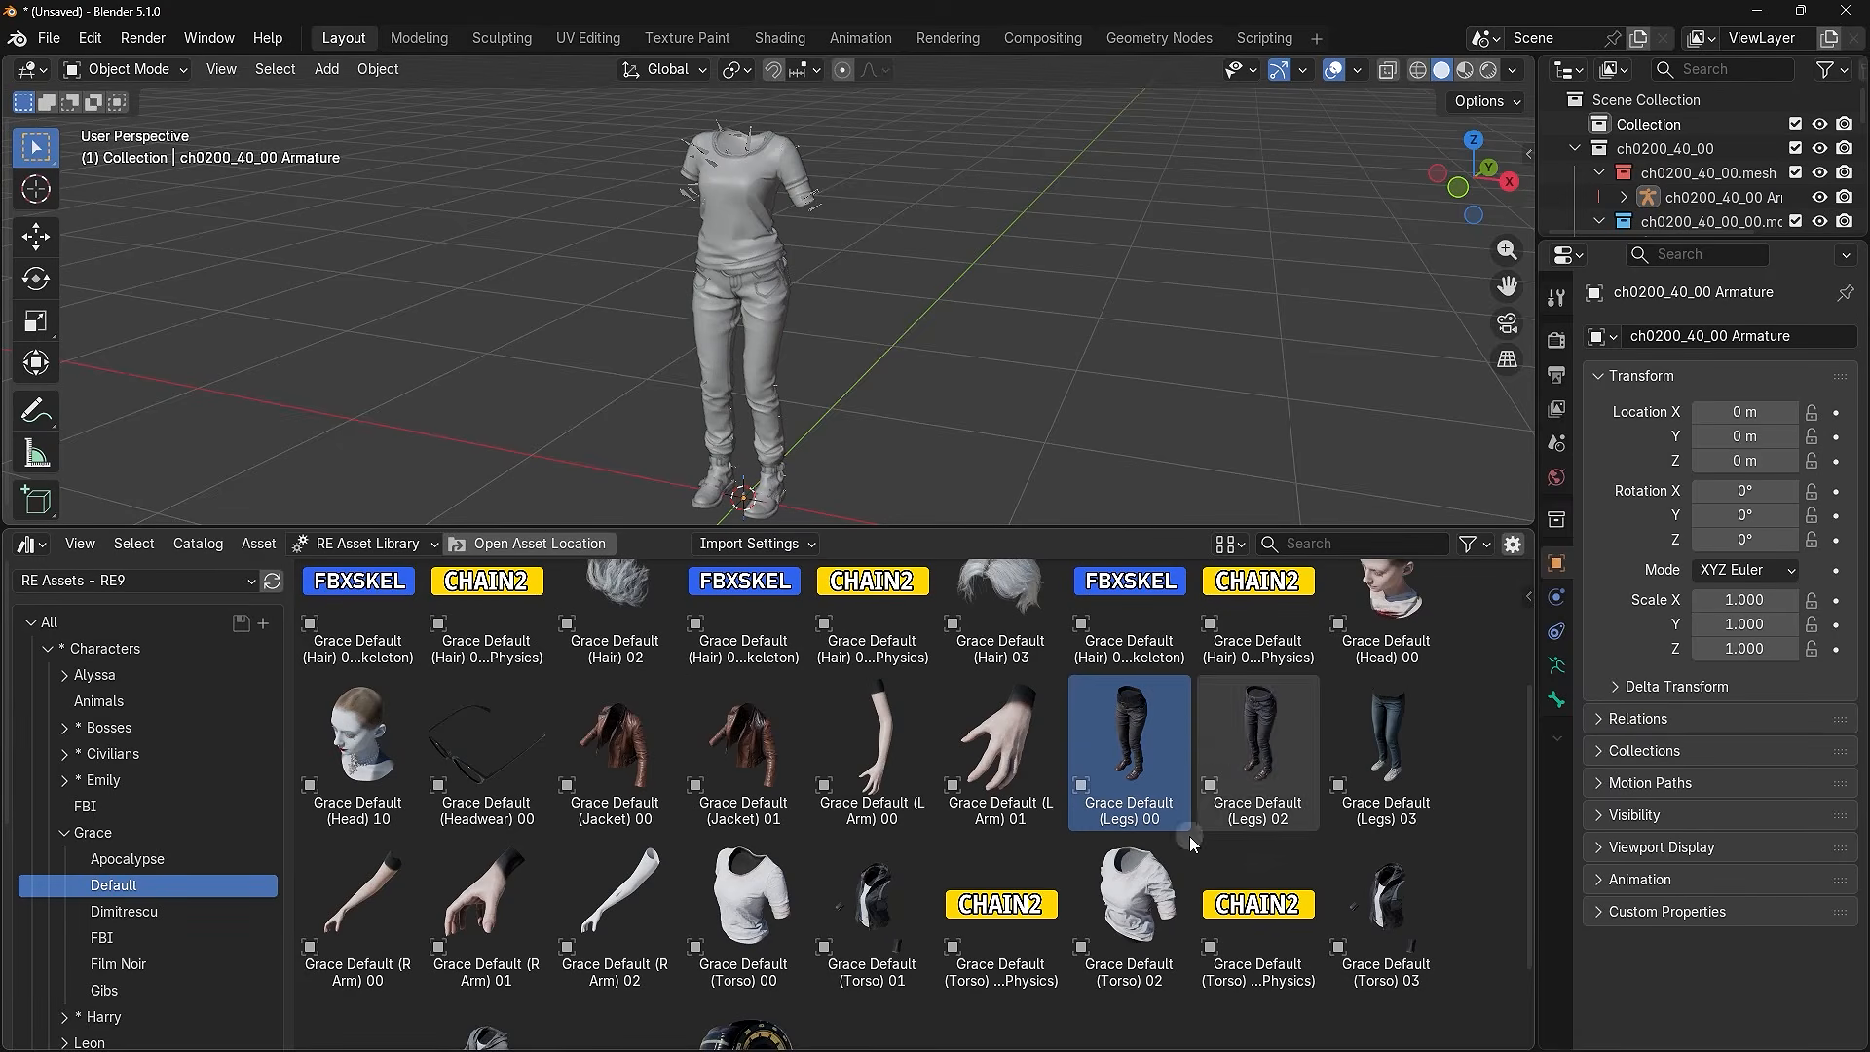
- Import Grace Default L Arm 00 with its materials, MDF data and shell fur, merging it with the ch0200_40_00 Armature
left_click(898, 734)
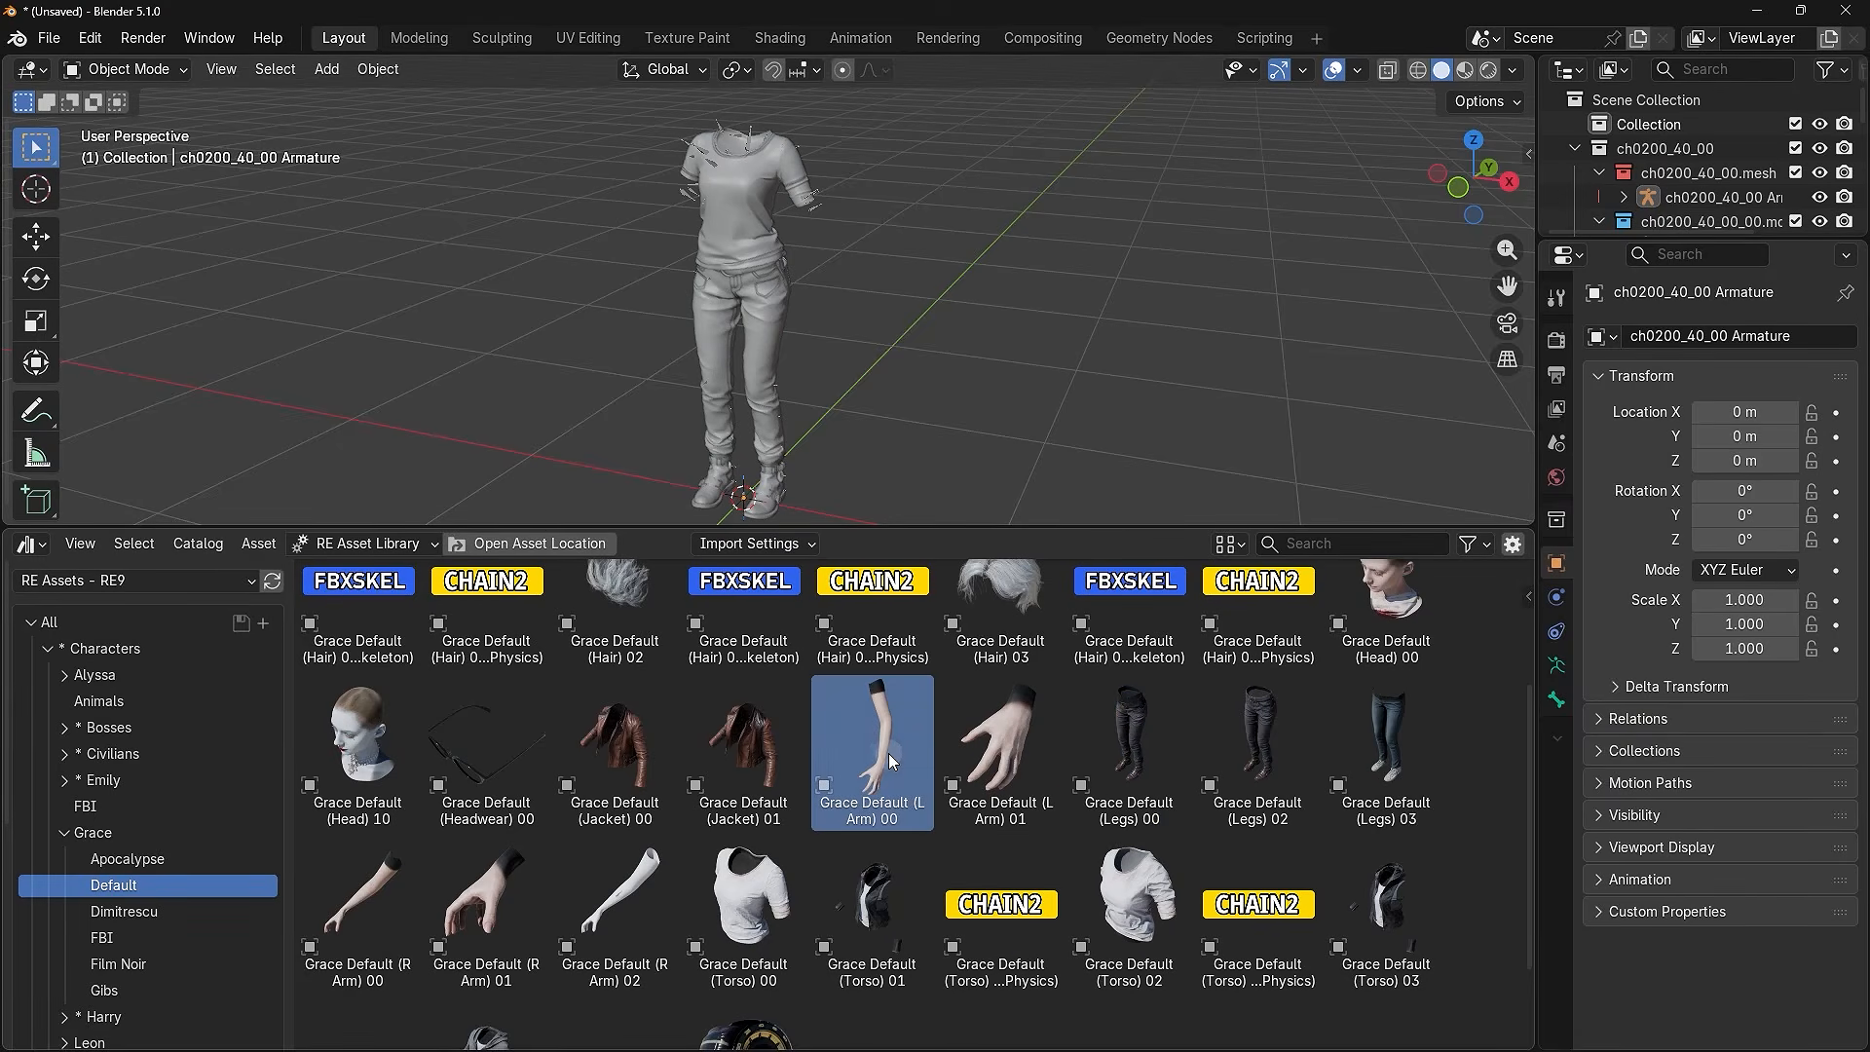
left_click_drag(889, 752, 904, 511)
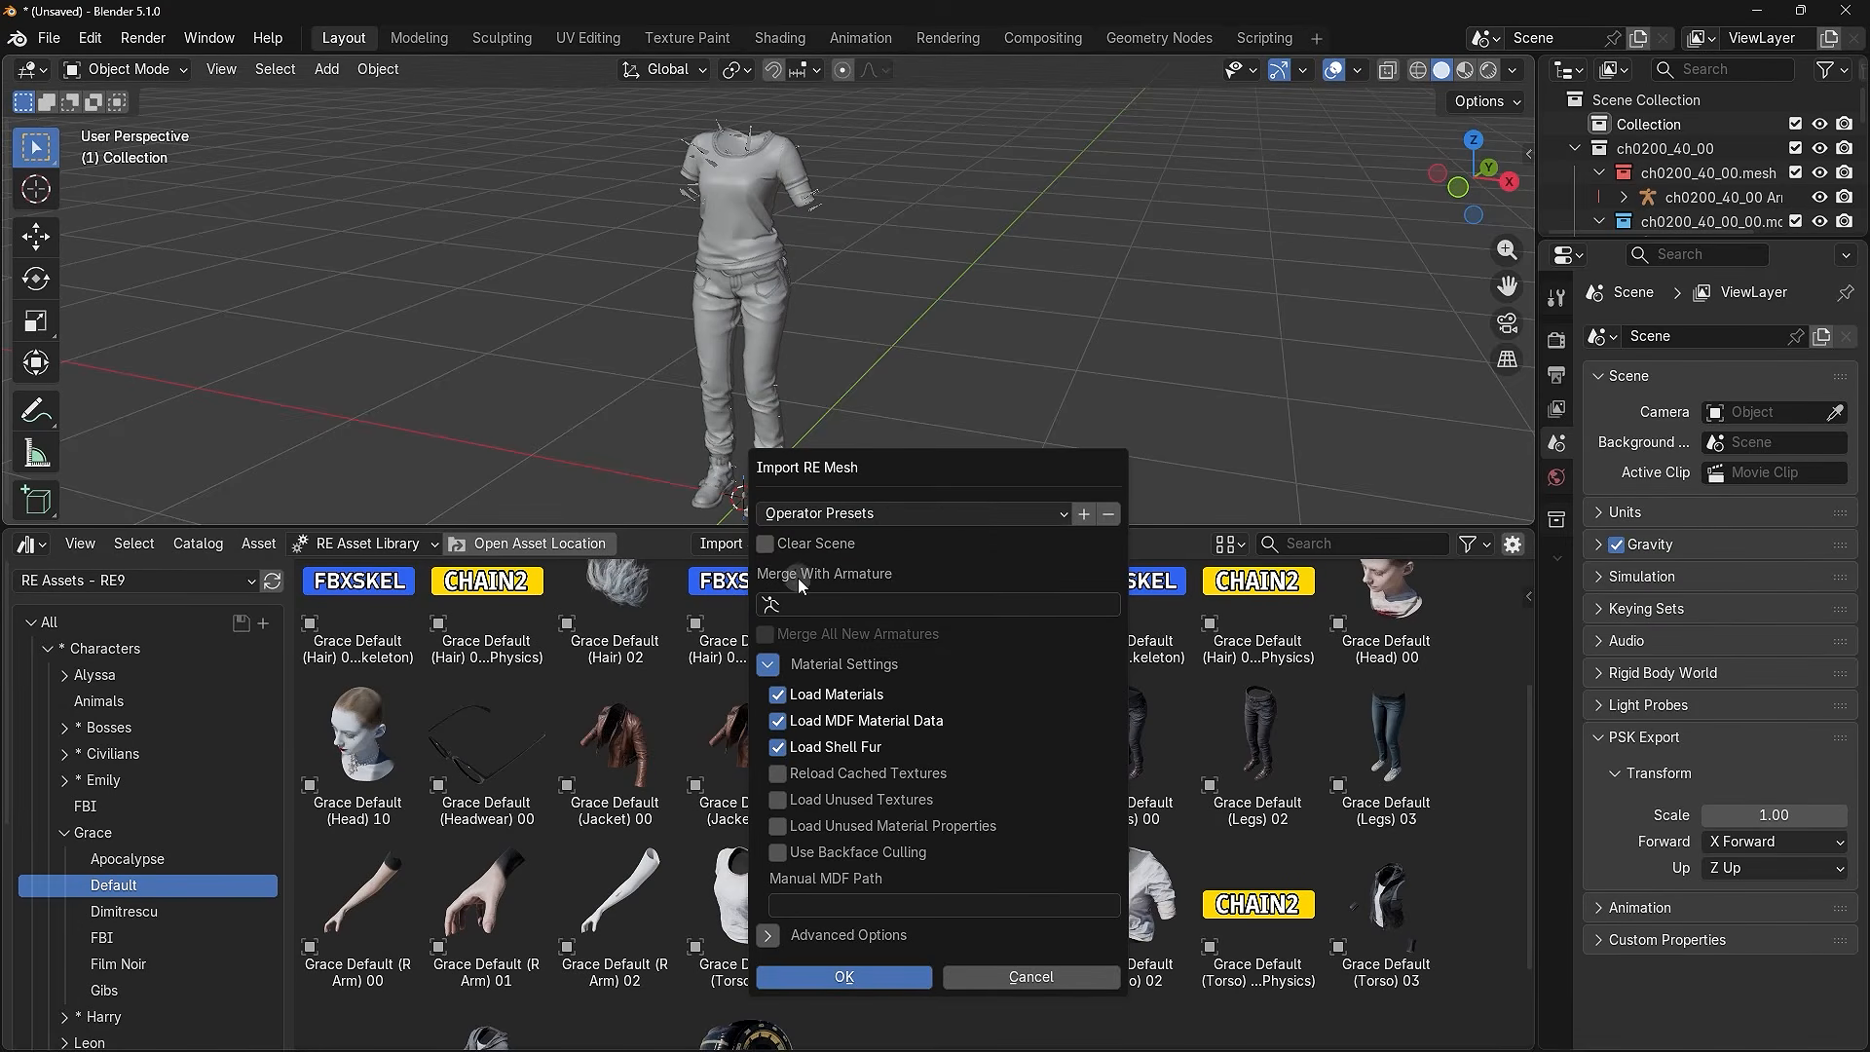
left_click(824, 604)
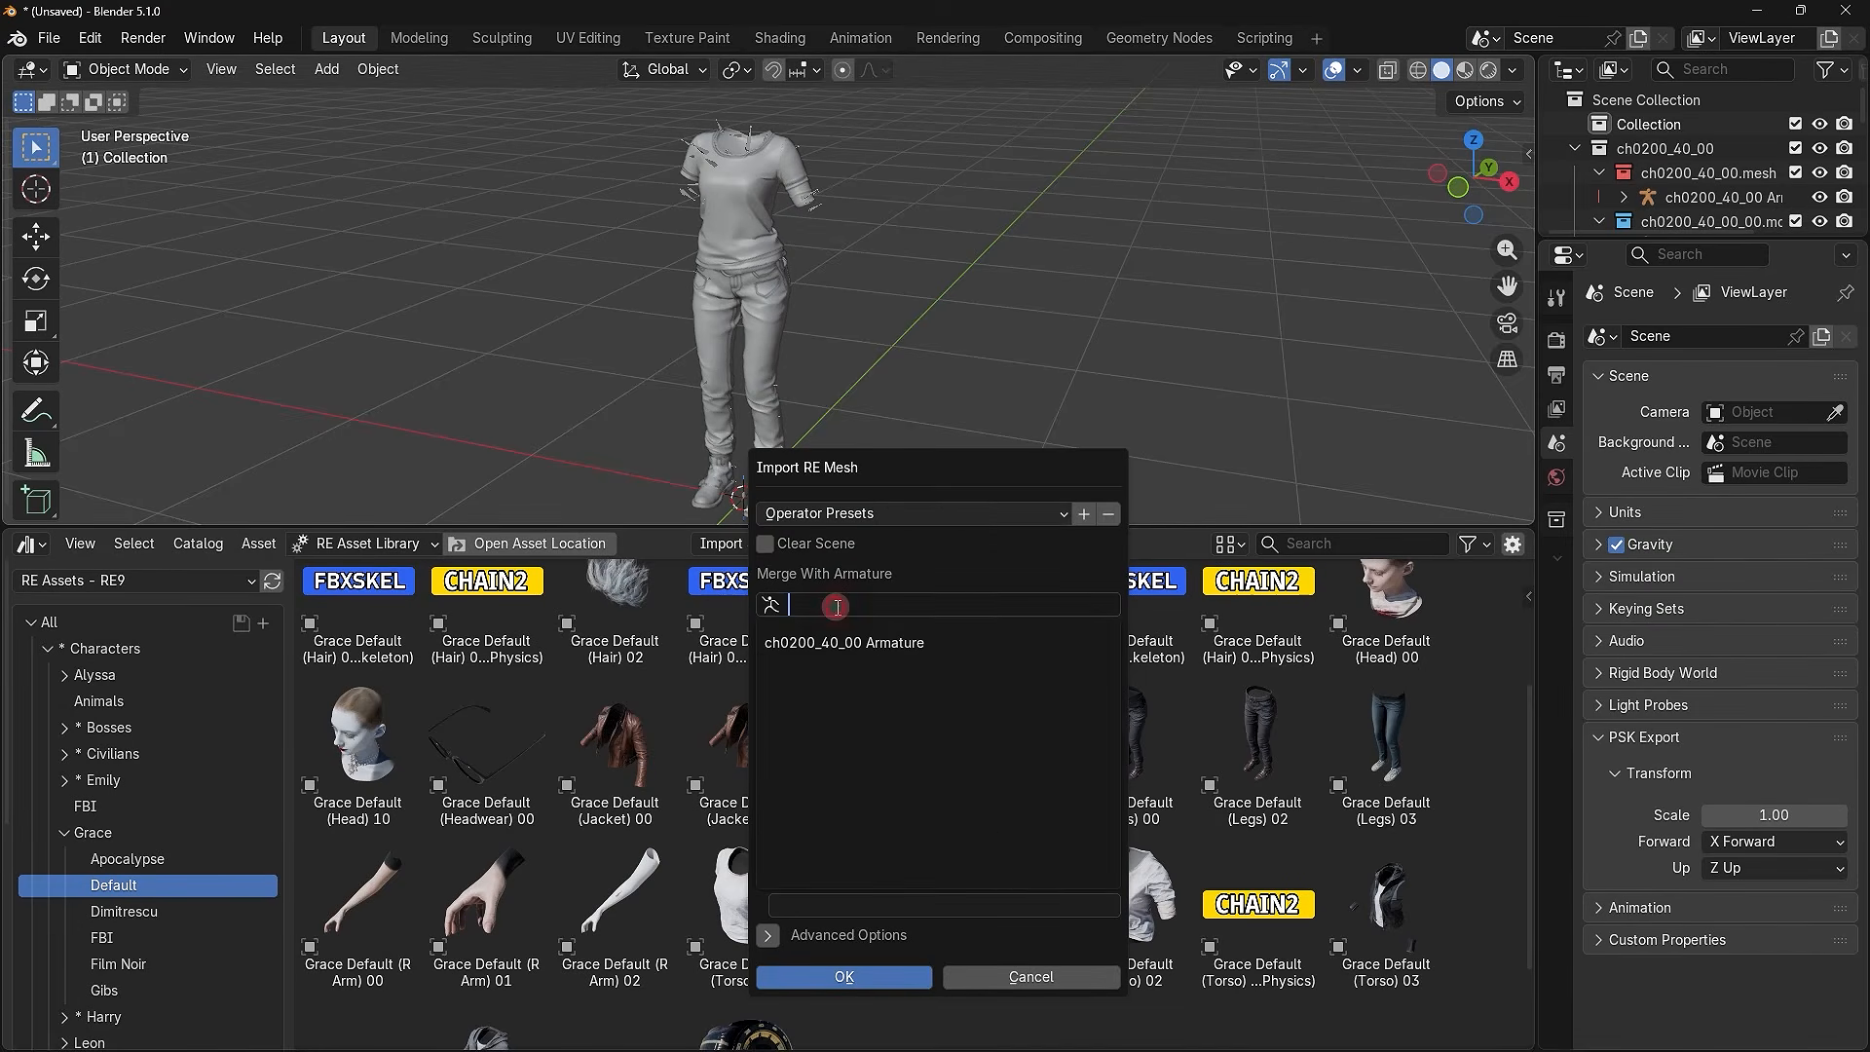
left_click(814, 643)
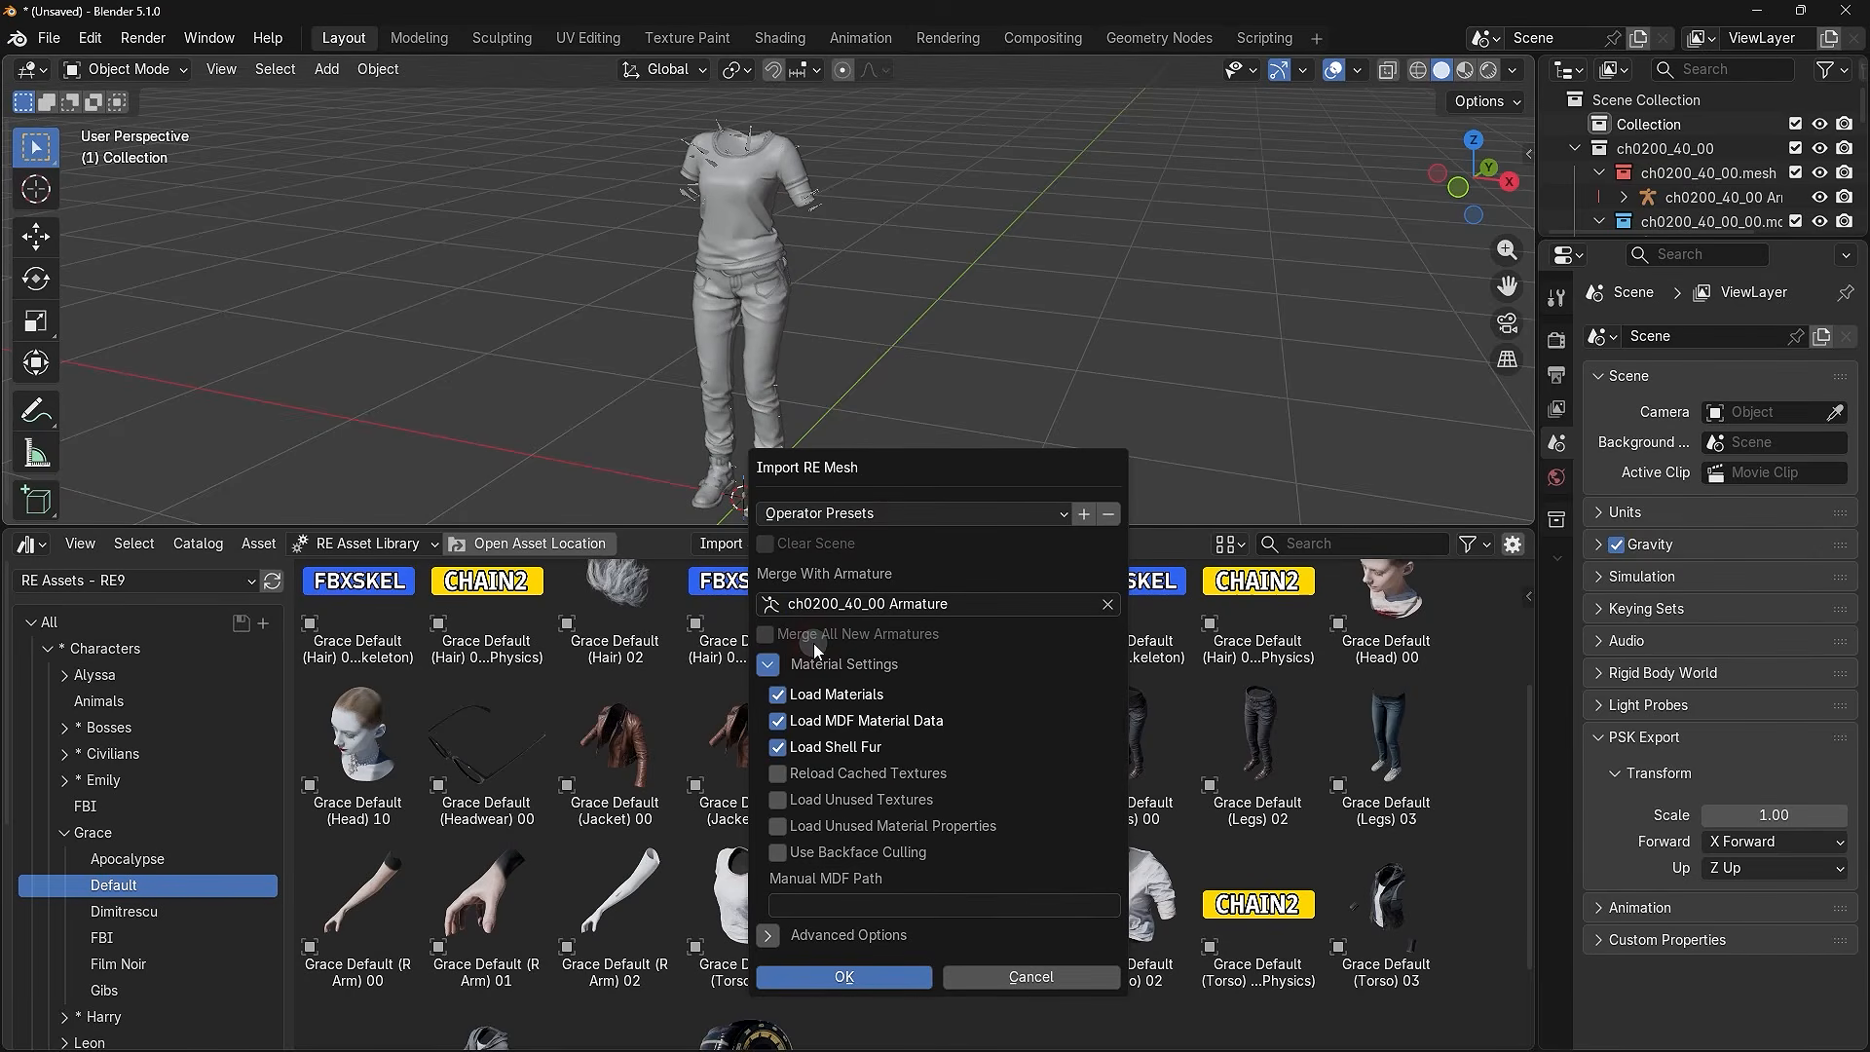
left_click(863, 985)
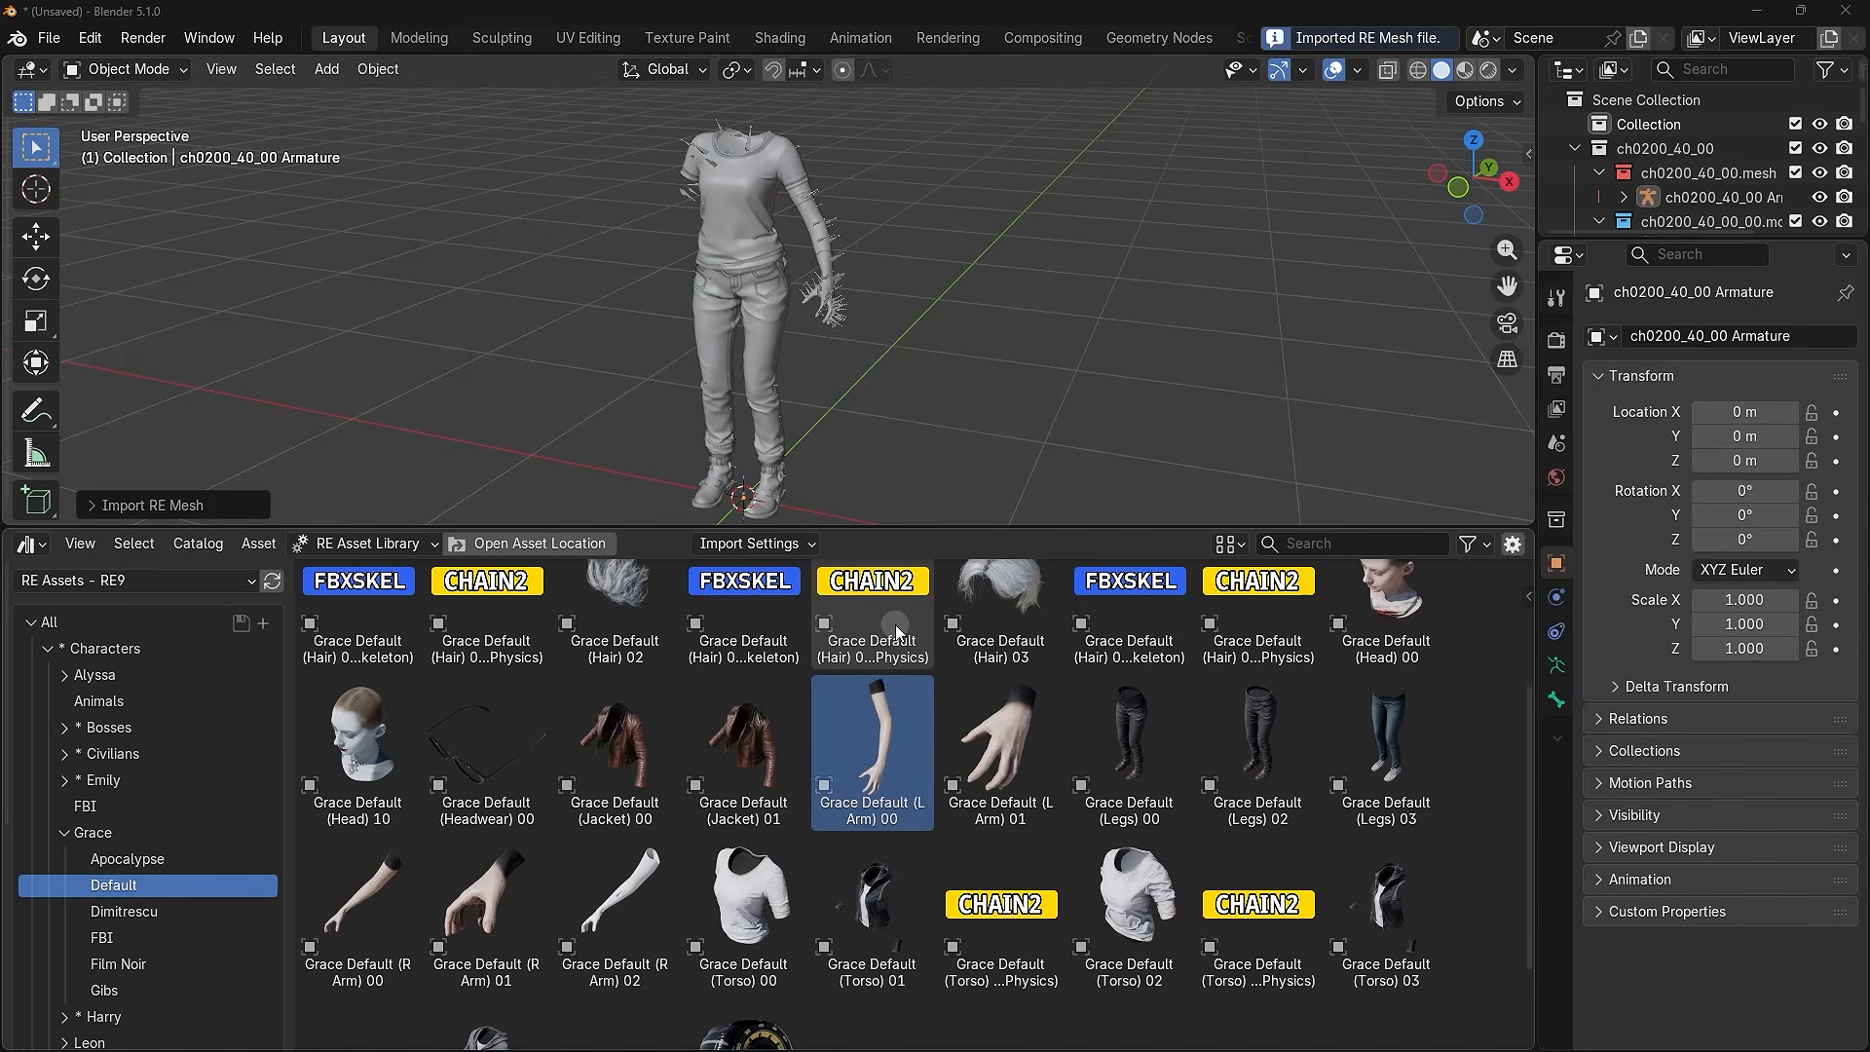
left_click(844, 255)
left_click(892, 347)
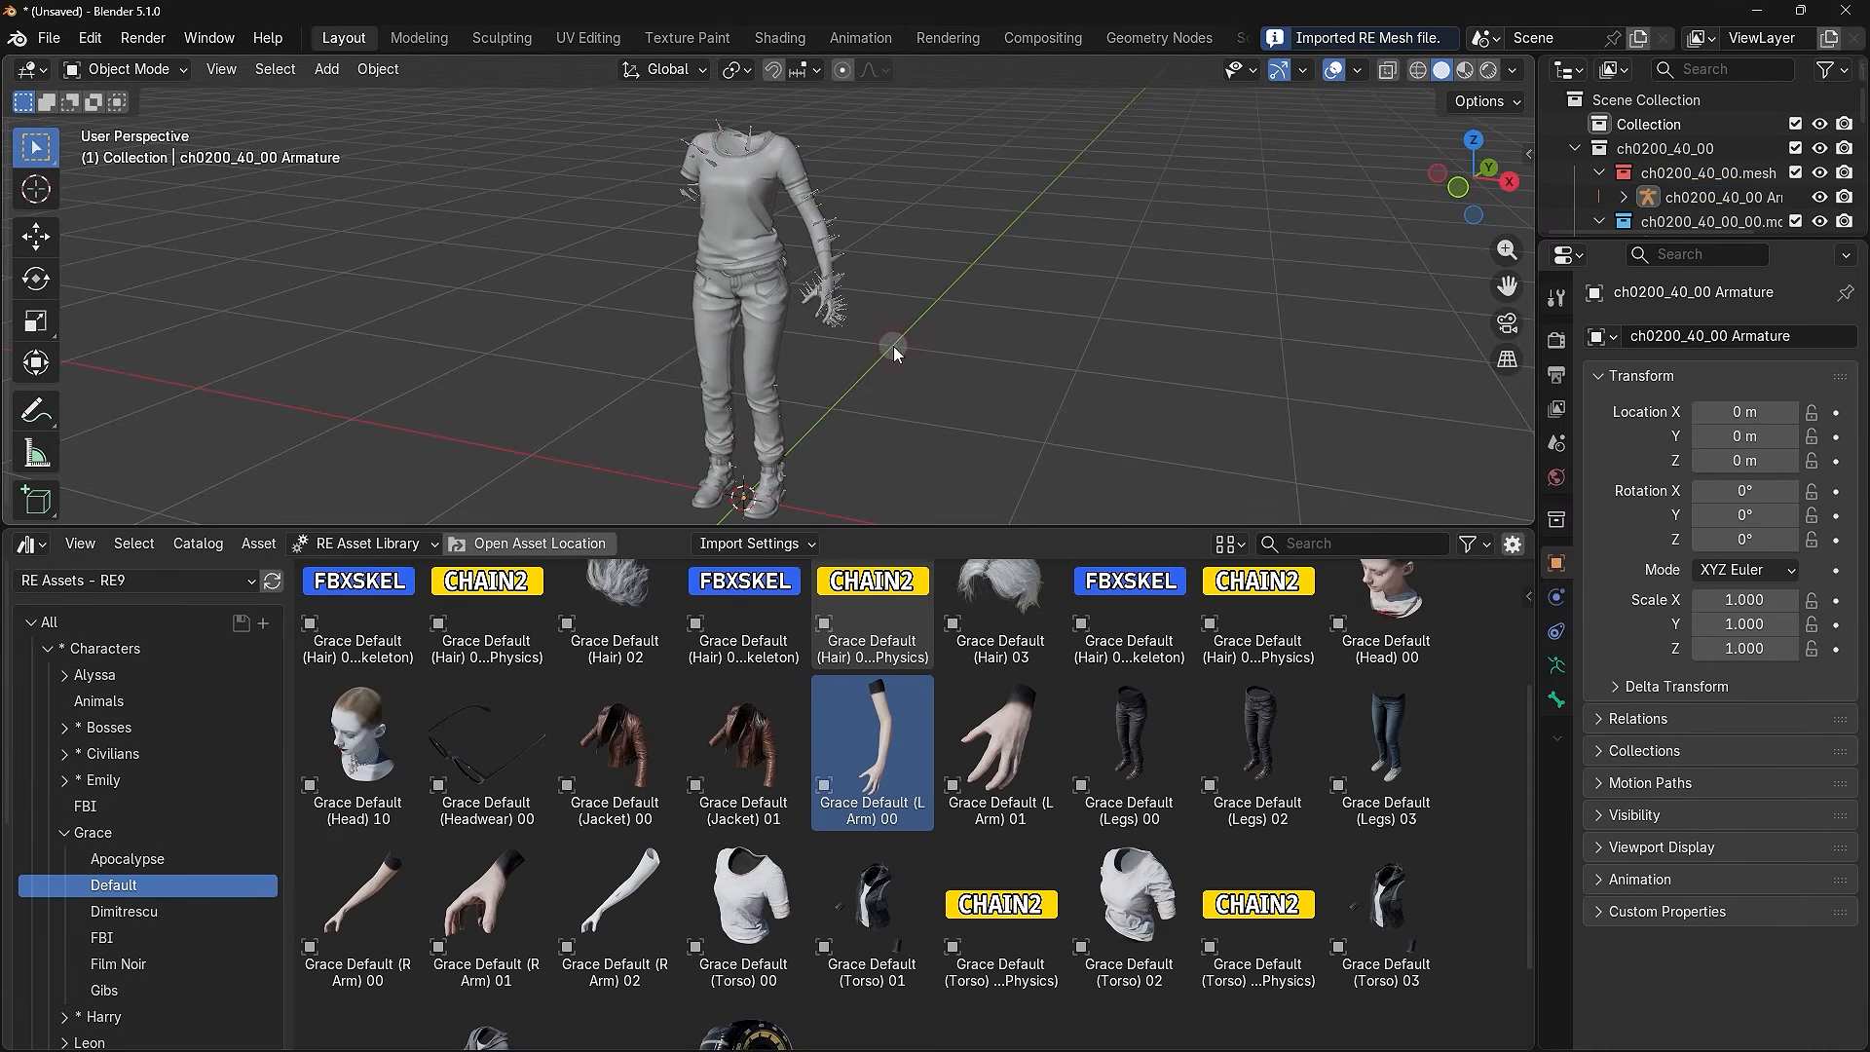
- Import Grace Default R Arm 00 with its materials, MDF data and shell fur, merging it with the ch0200_40_00 Armature
left_click_drag(365, 901, 862, 473)
left_click(797, 563)
left_click(809, 604)
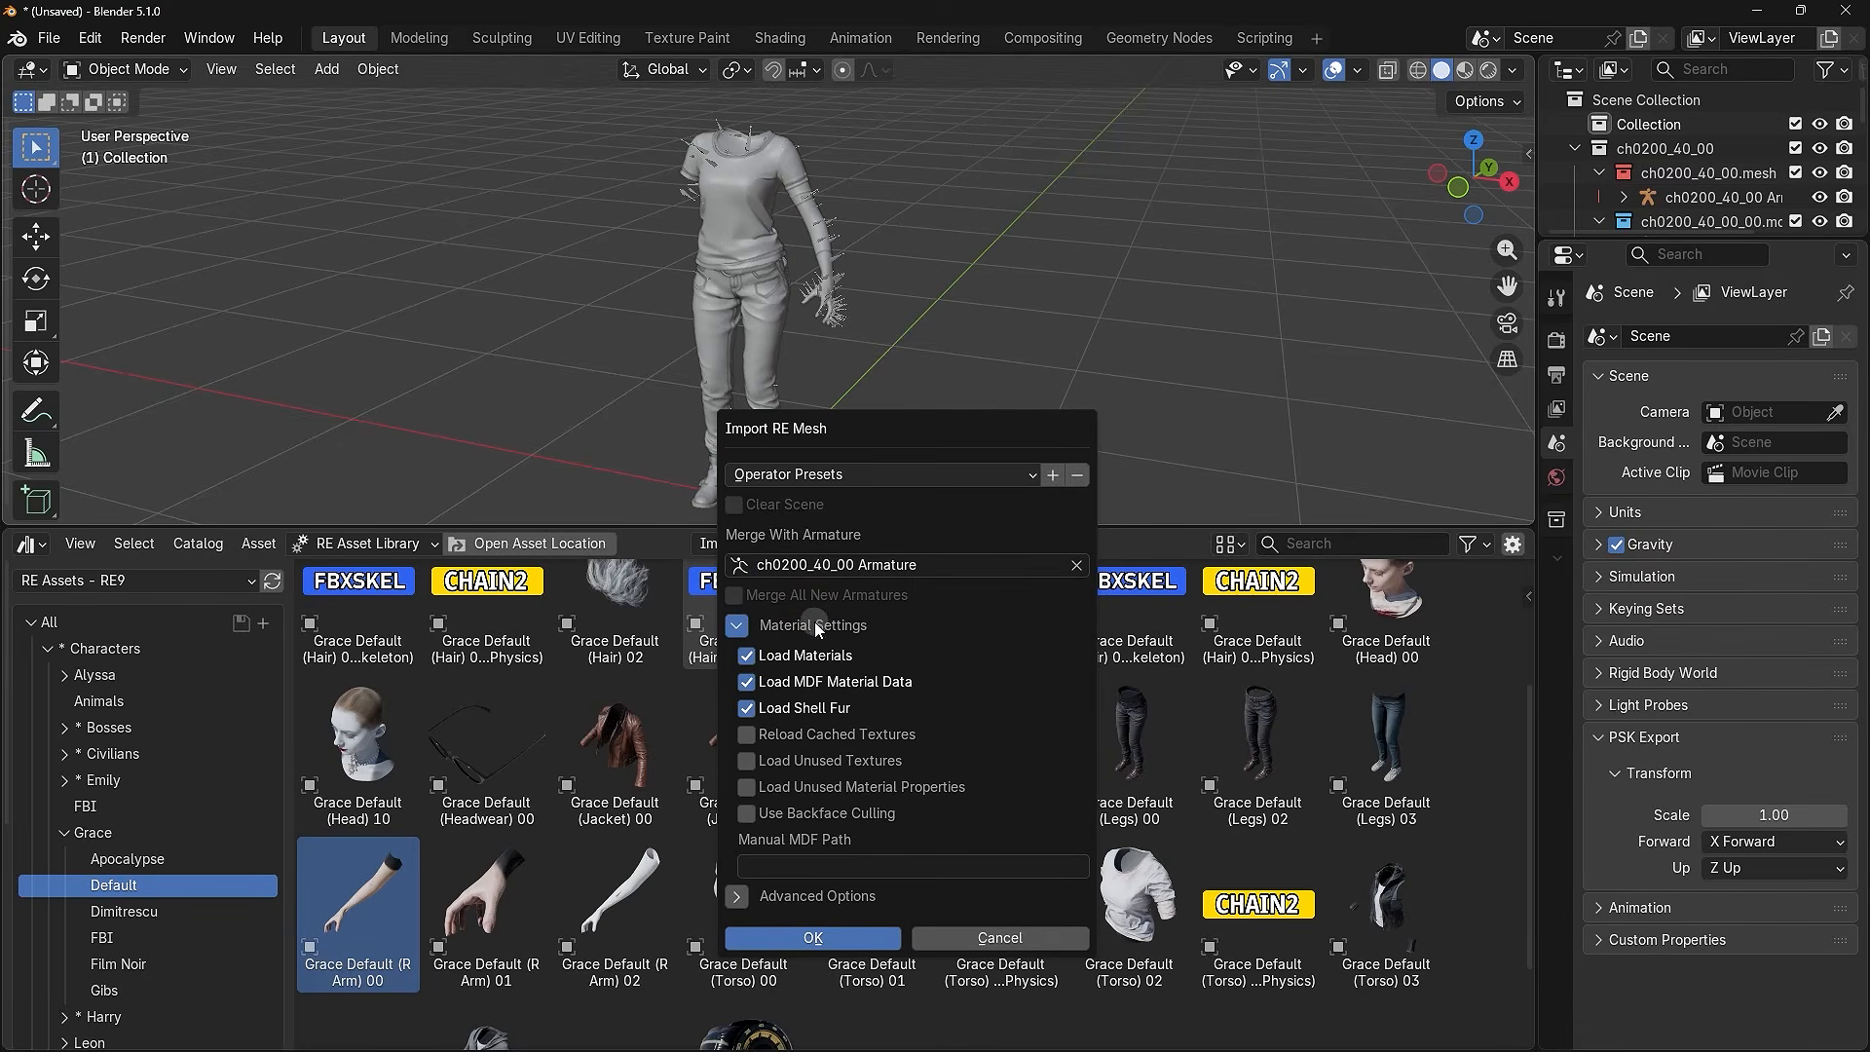
left_click(830, 930)
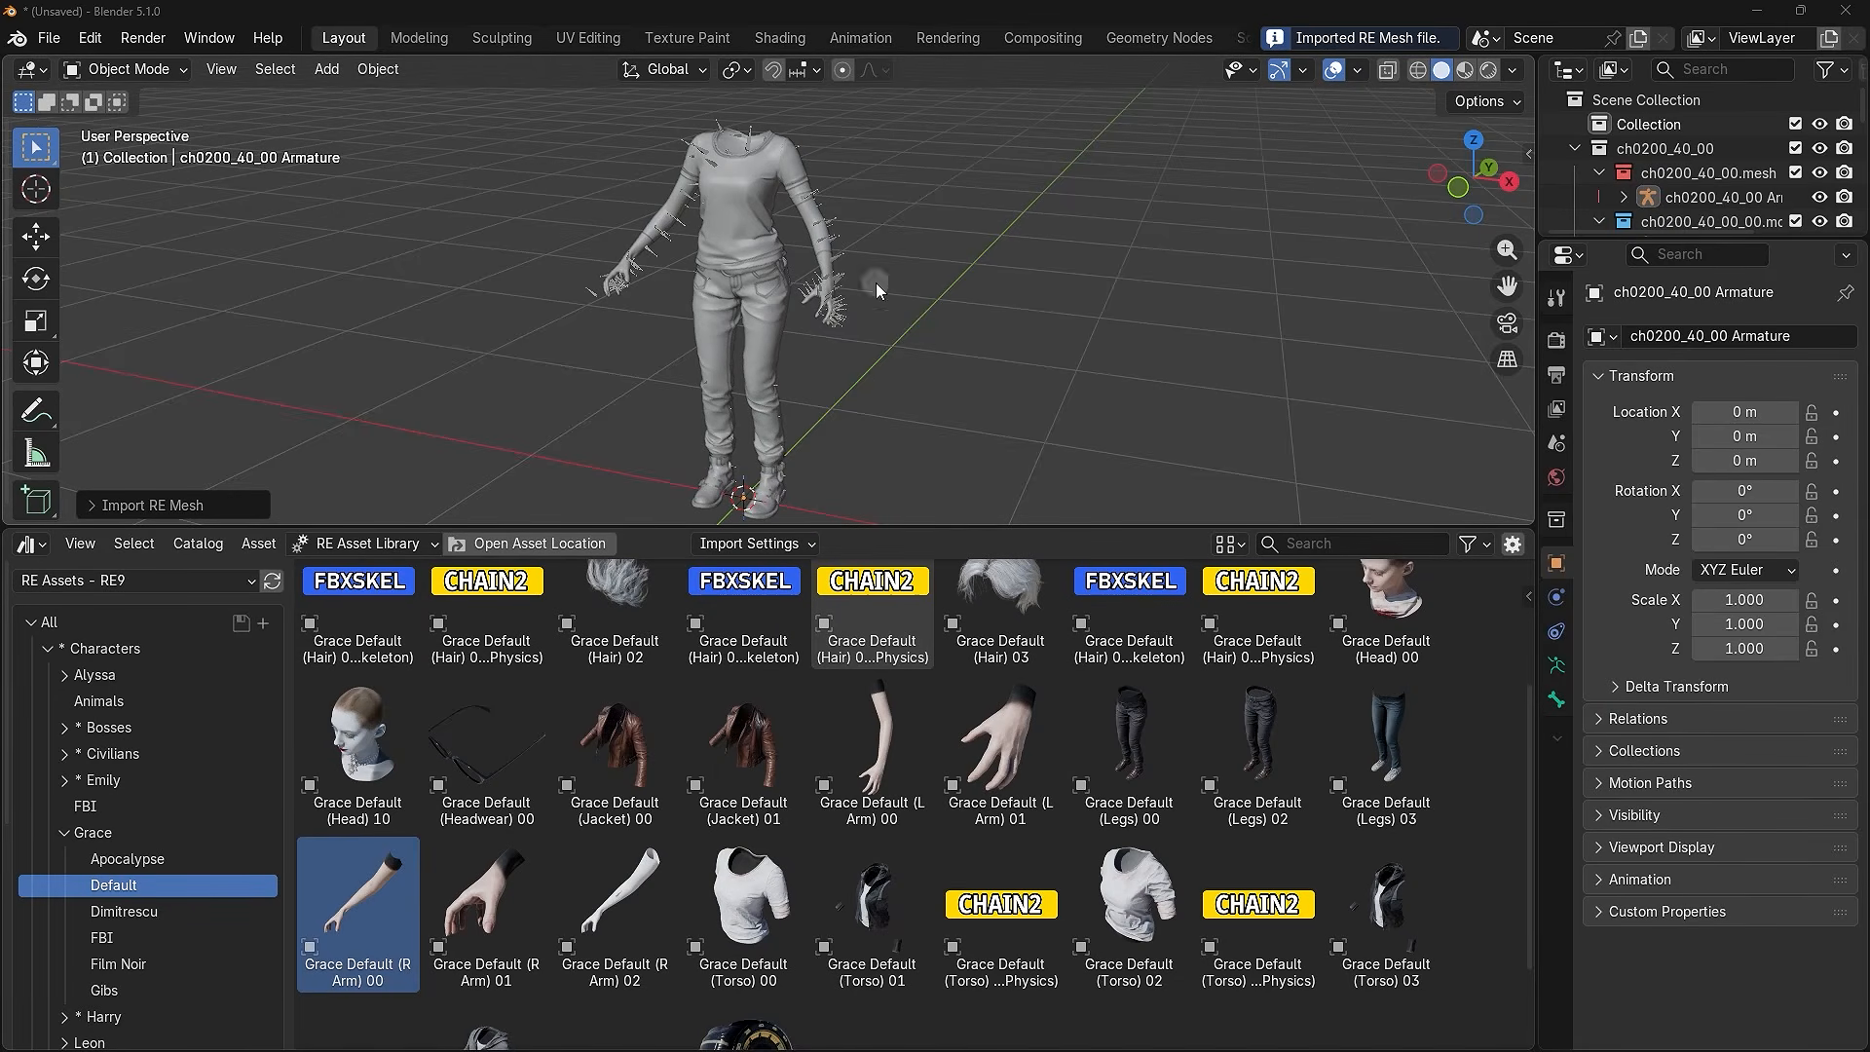
left_click(831, 235)
left_click(942, 448)
- Import Grace Default Head 00 merged with the ch0200_40_00 Armature, and select and deselect the combined armature to check it
scroll(1466, 690, "up", 1)
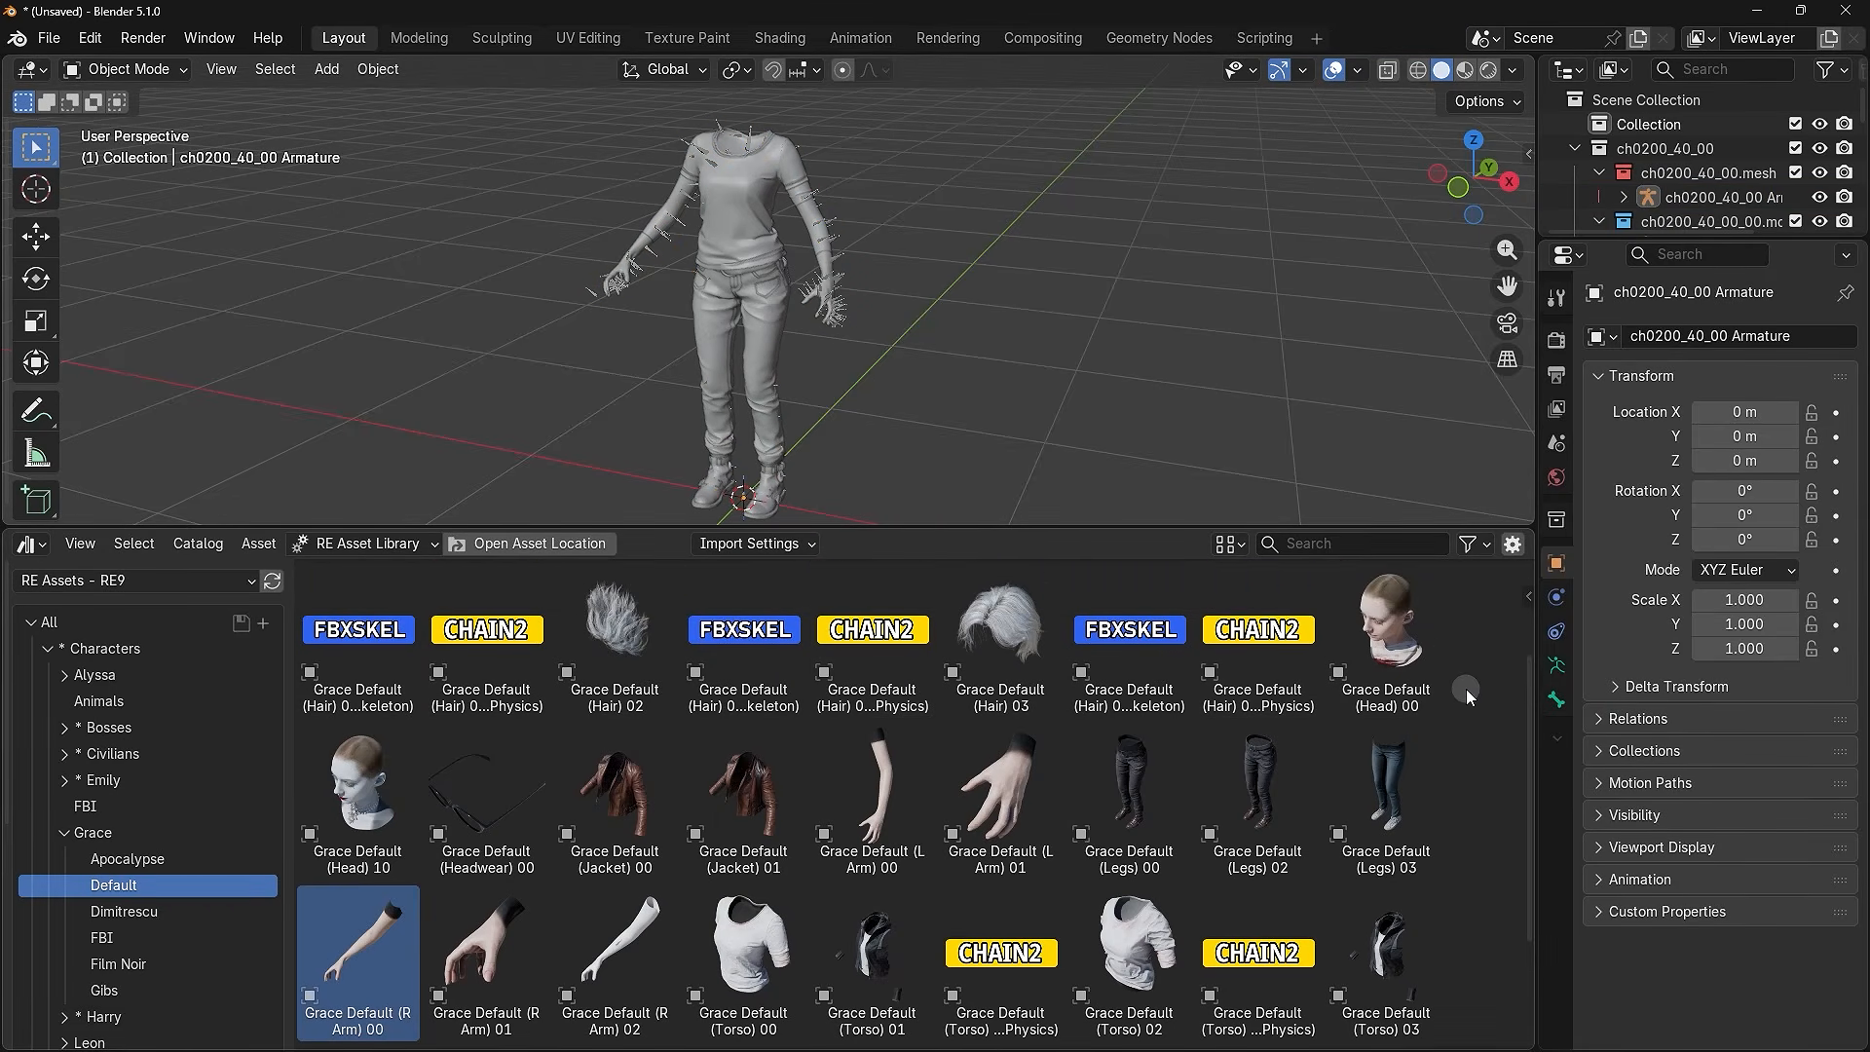
left_click(1411, 634)
left_click_drag(874, 456, 873, 457)
left_click(770, 589)
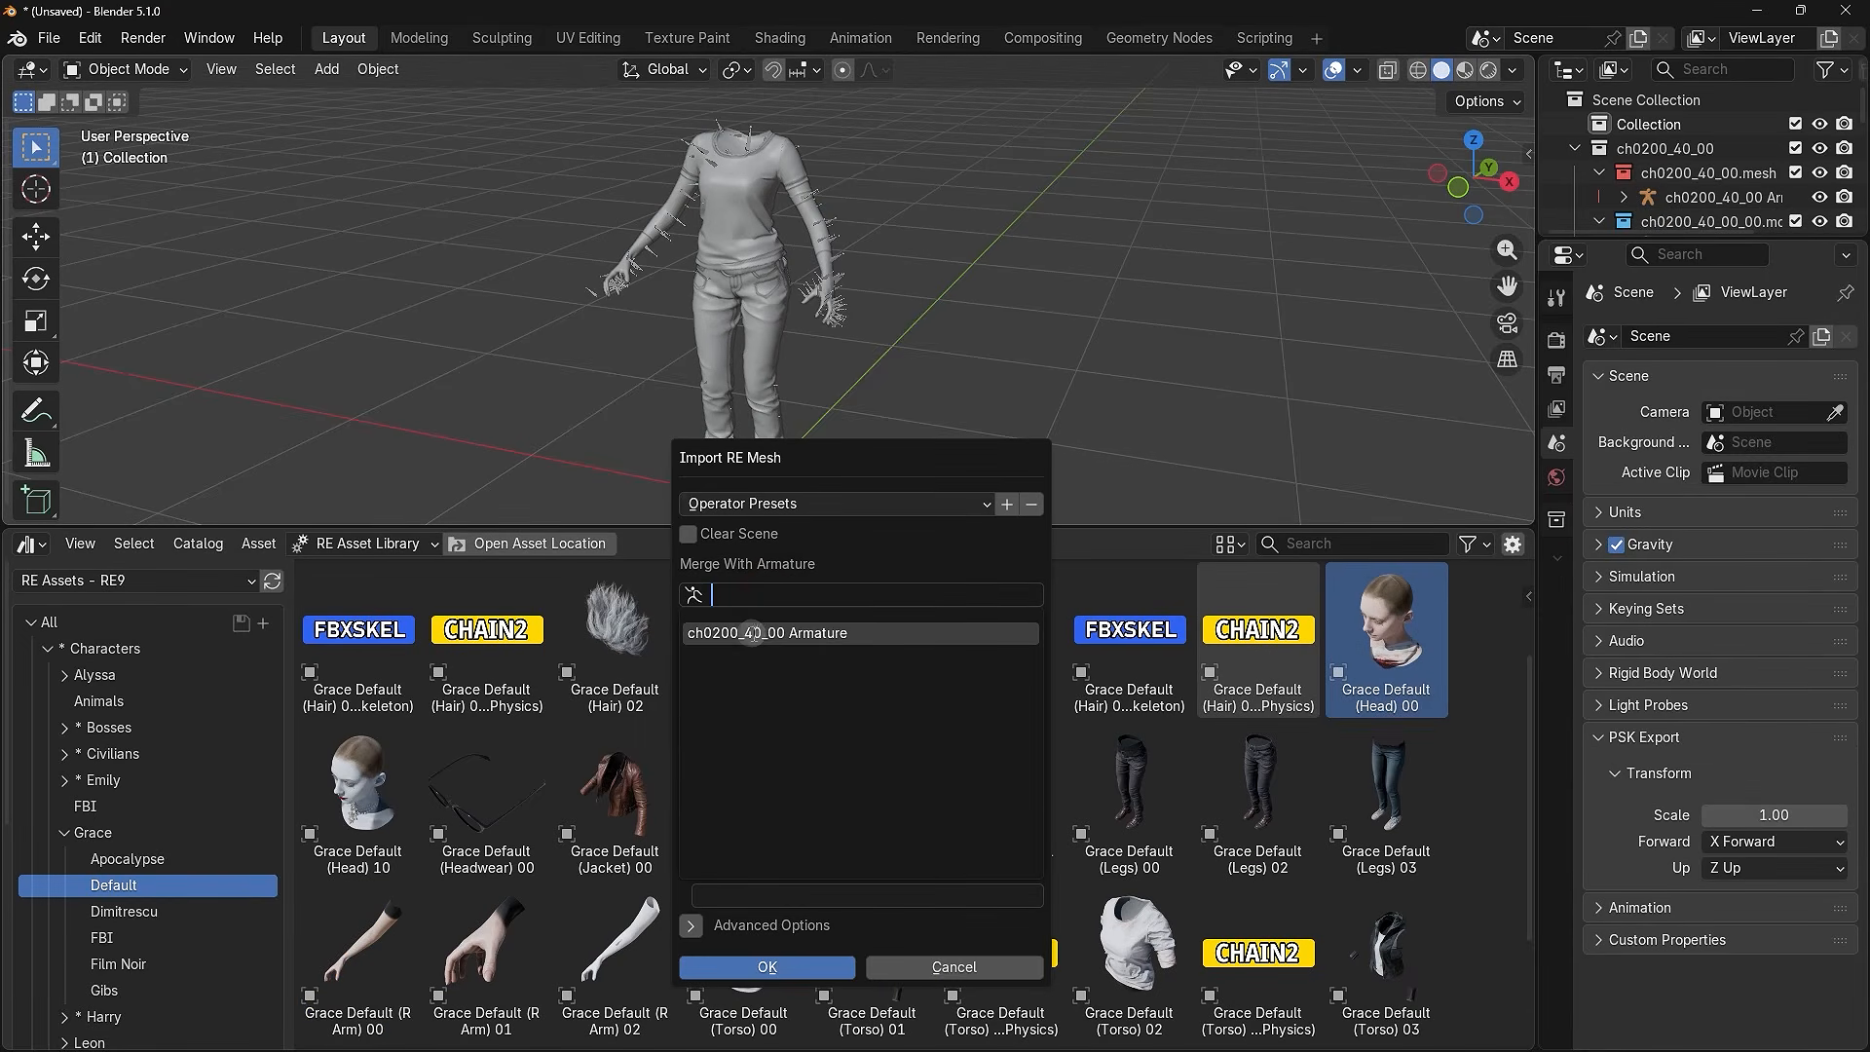
left_click(751, 633)
left_click(821, 964)
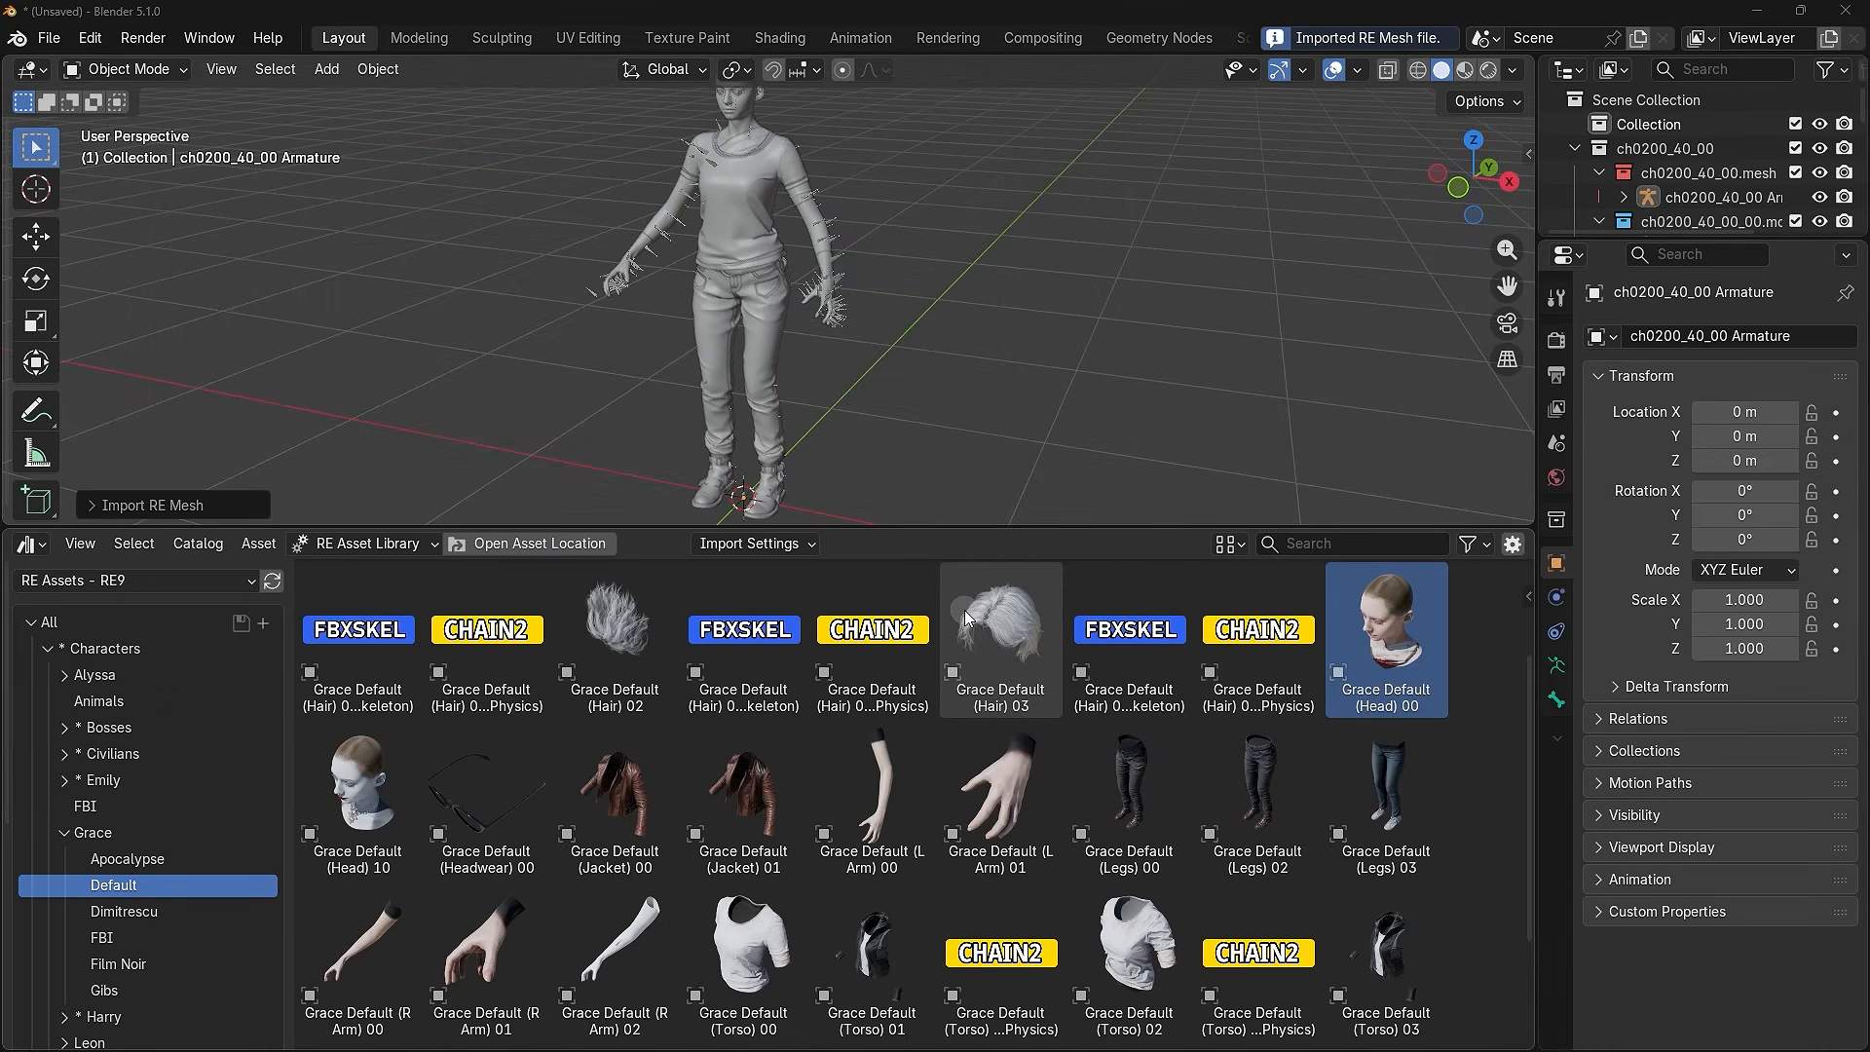
left_click(842, 255)
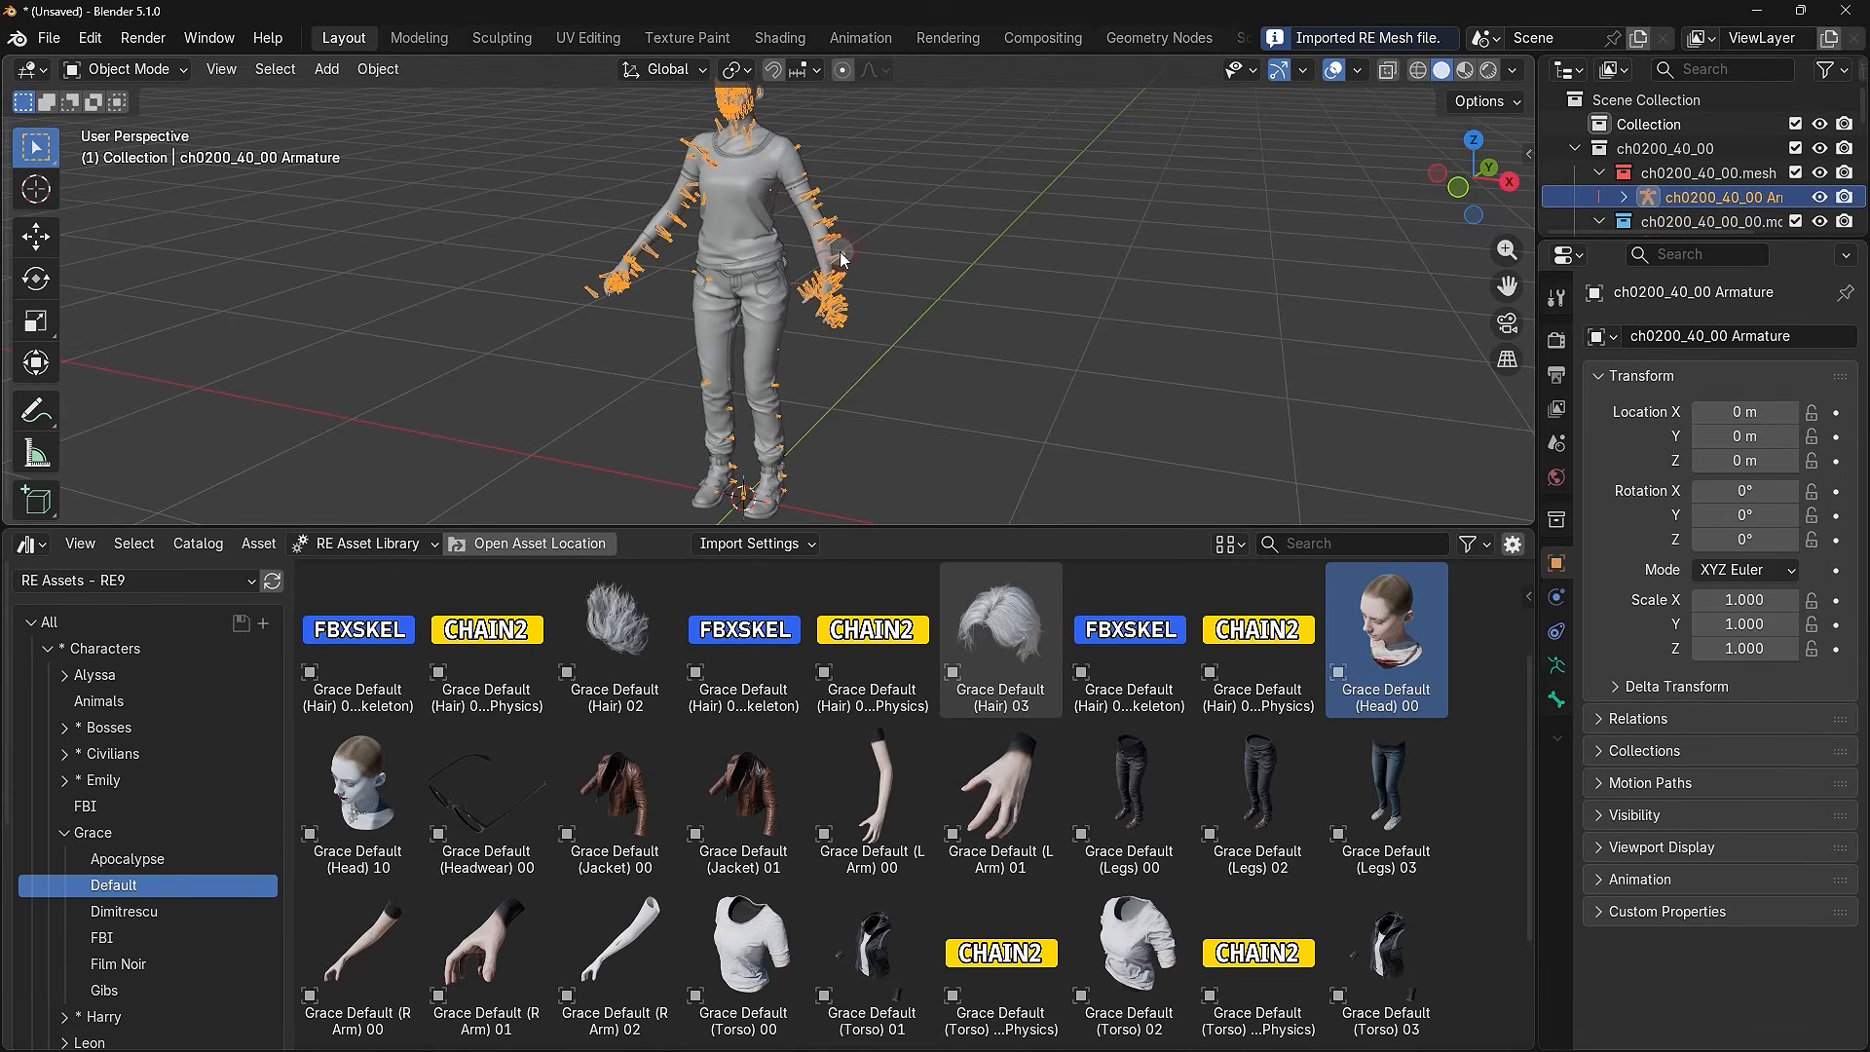
middle_click_drag(884, 224, 920, 261)
left_click(920, 261)
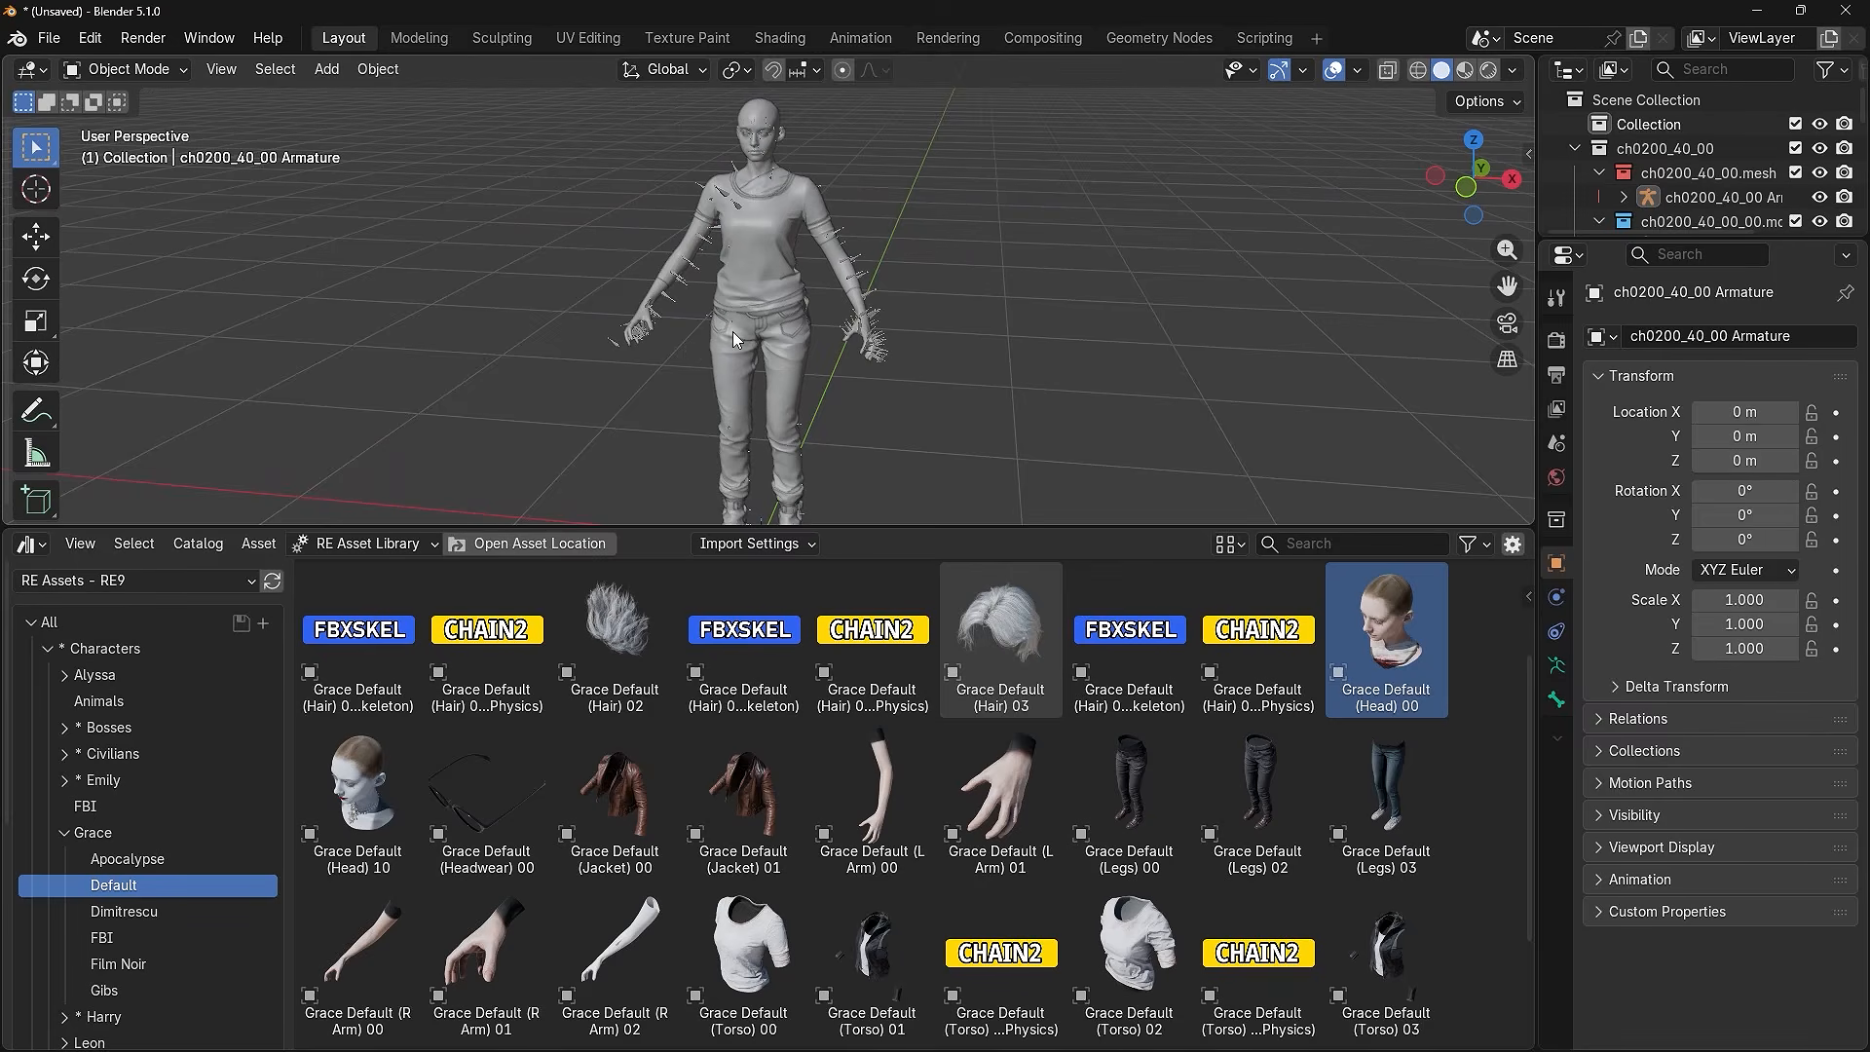
- Multi-select the L Arm 00, R Arm 00, Torso 00, Legs 00 and Head 00 assets in the Grace Default catalog, and clear the selection
left_click(892, 779, "ctrl")
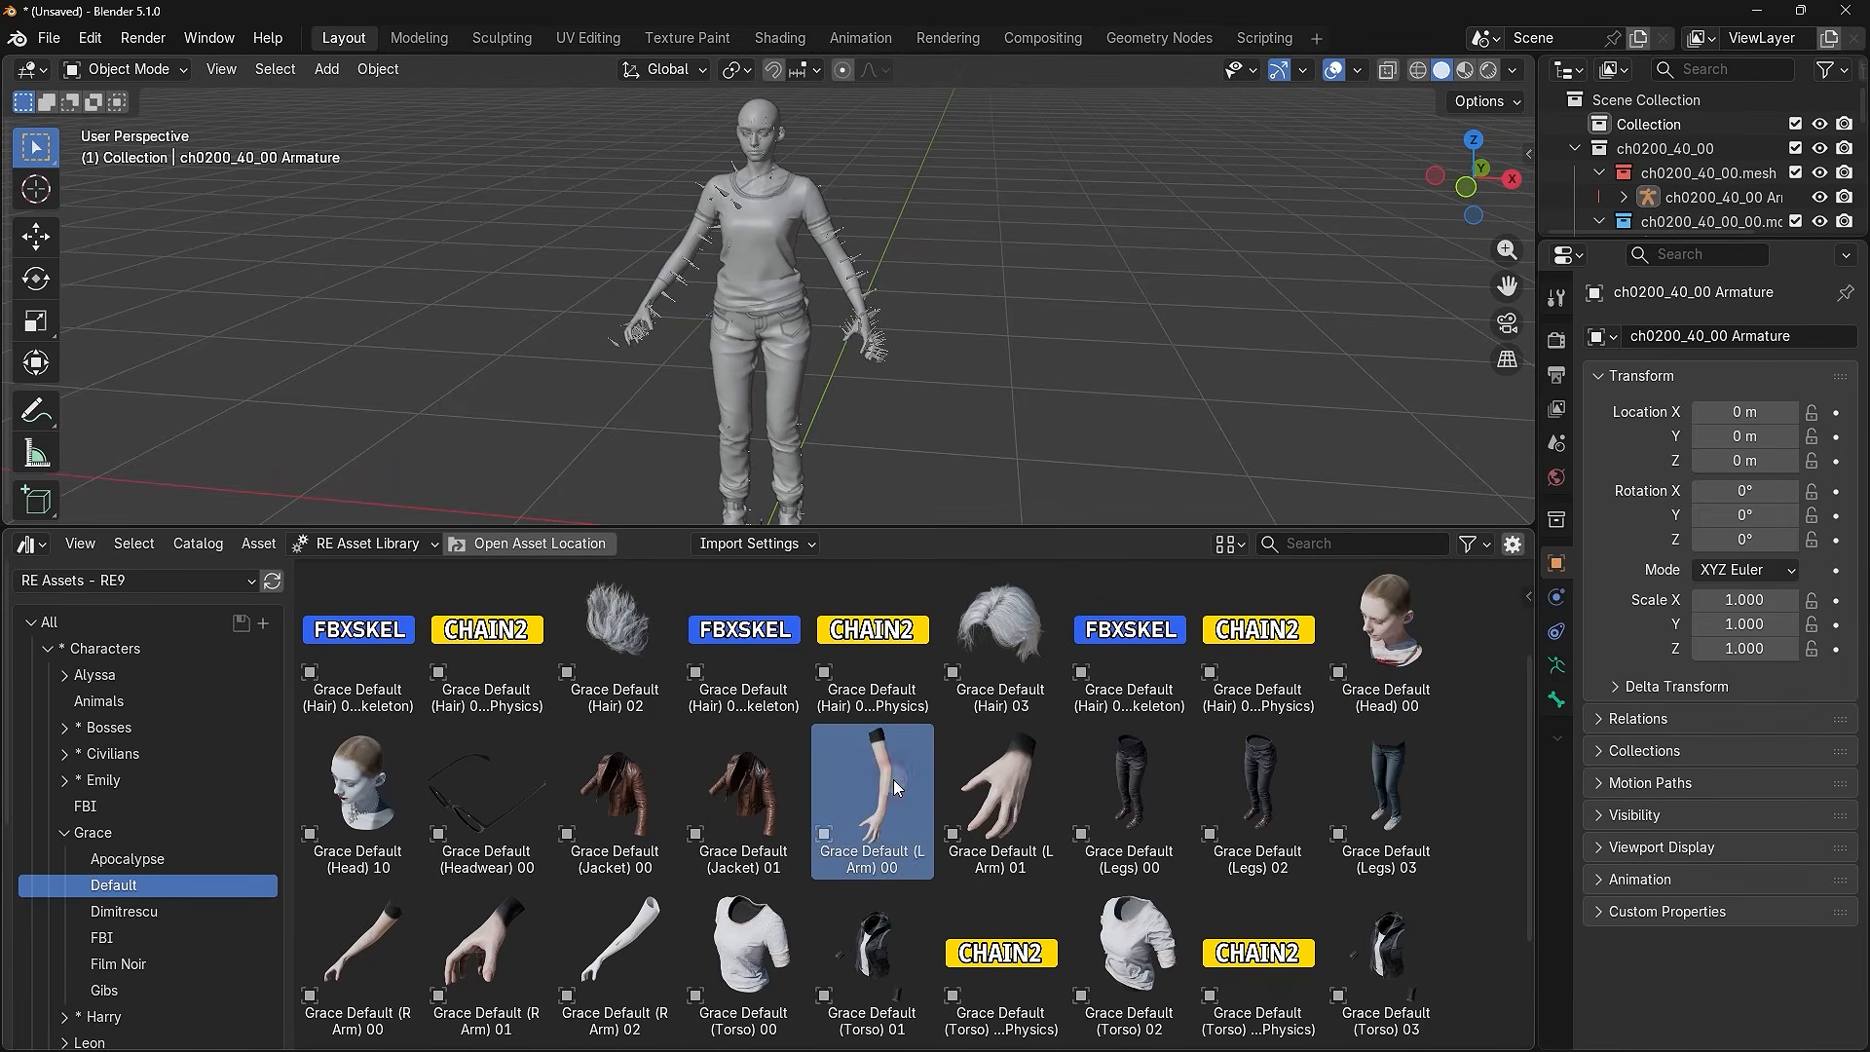
left_click(358, 955, "ctrl")
left_click(745, 950, "ctrl")
left_click(1130, 789, "ctrl")
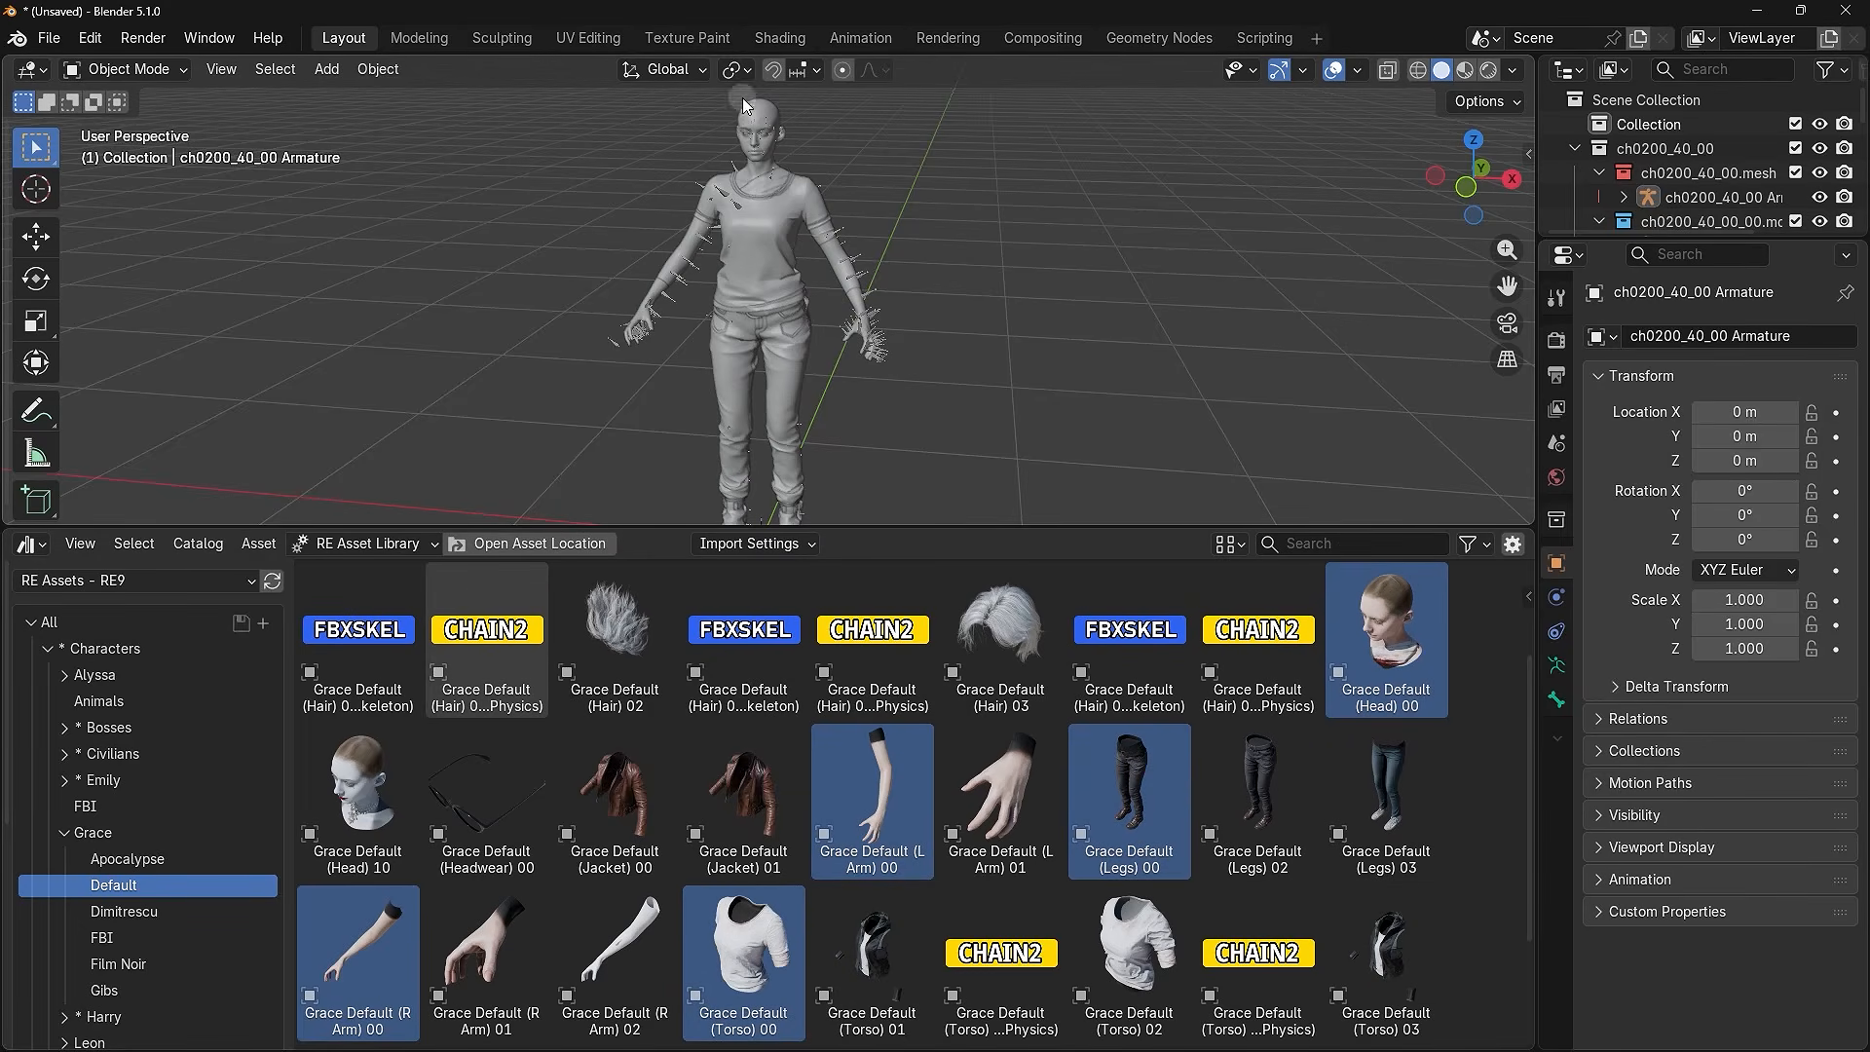
left_click(1486, 663)
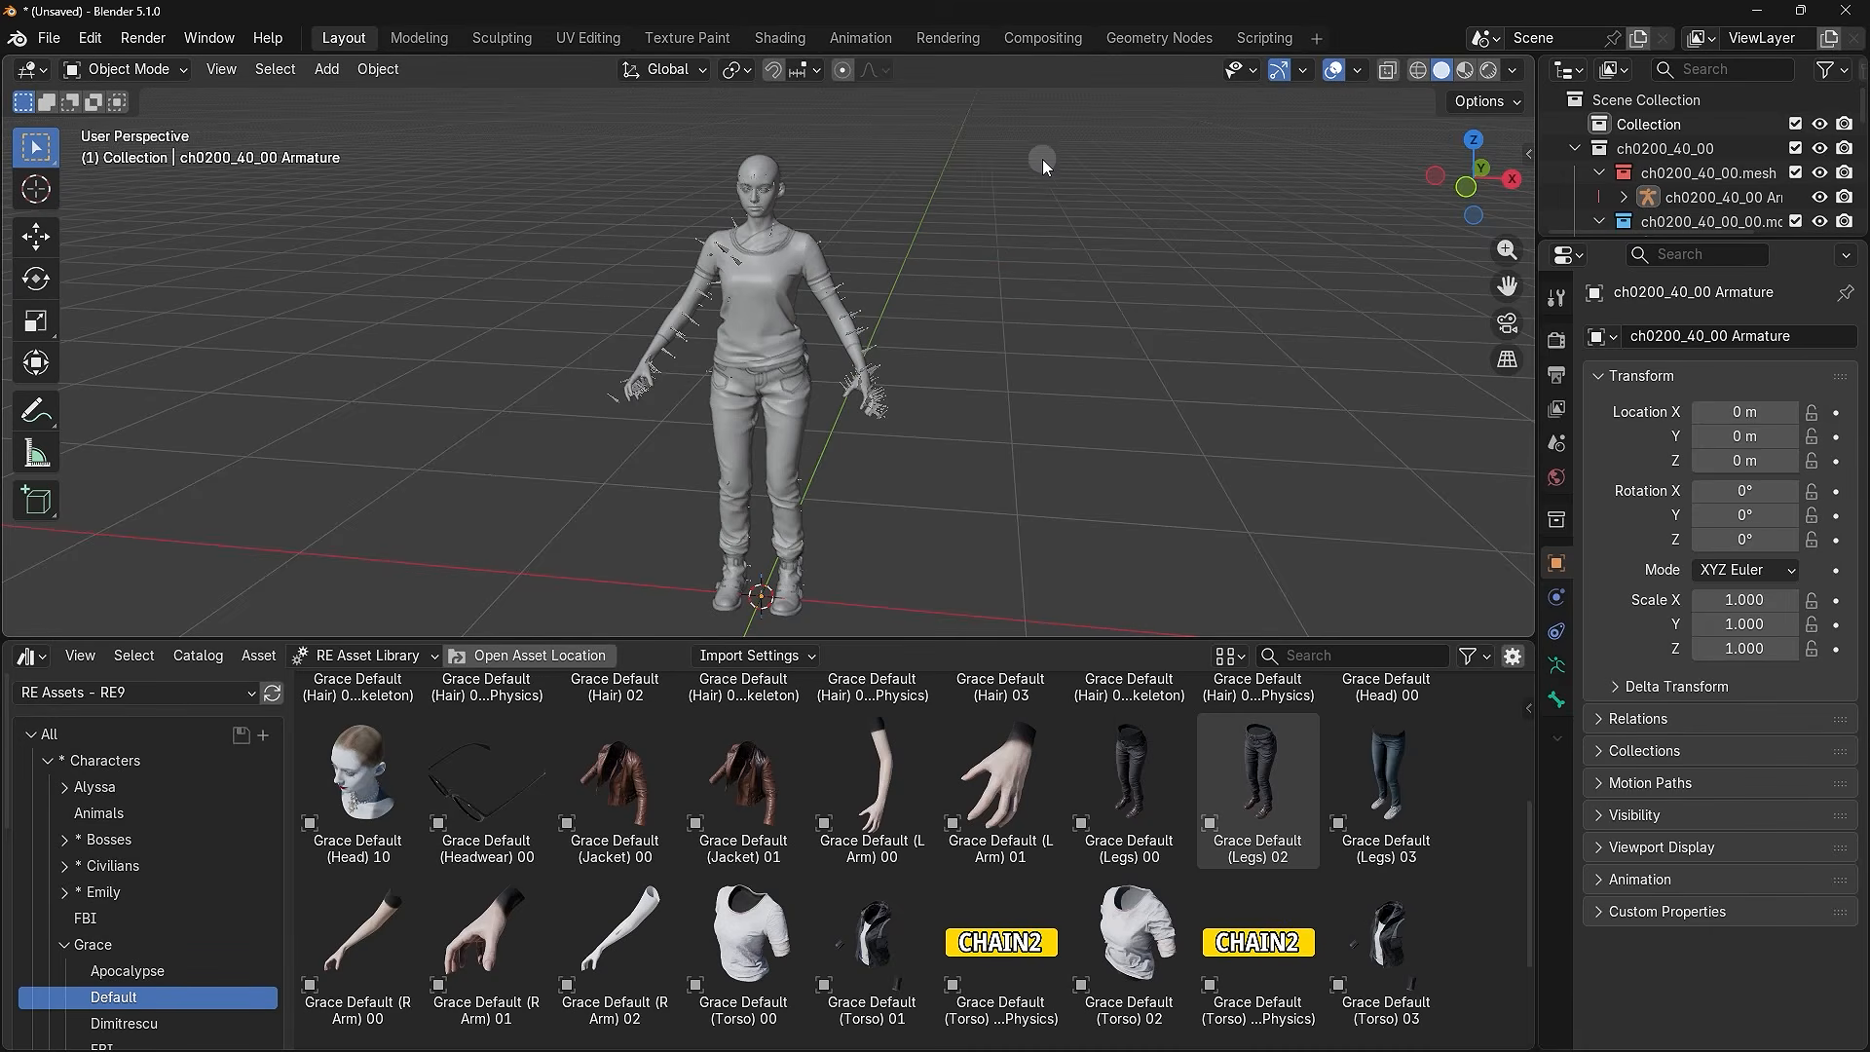
- Select and deselect all parts of the assembled Grace model, and examine the full body from the front, close up and from a distance
left_click_drag(961, 247, 453, 609)
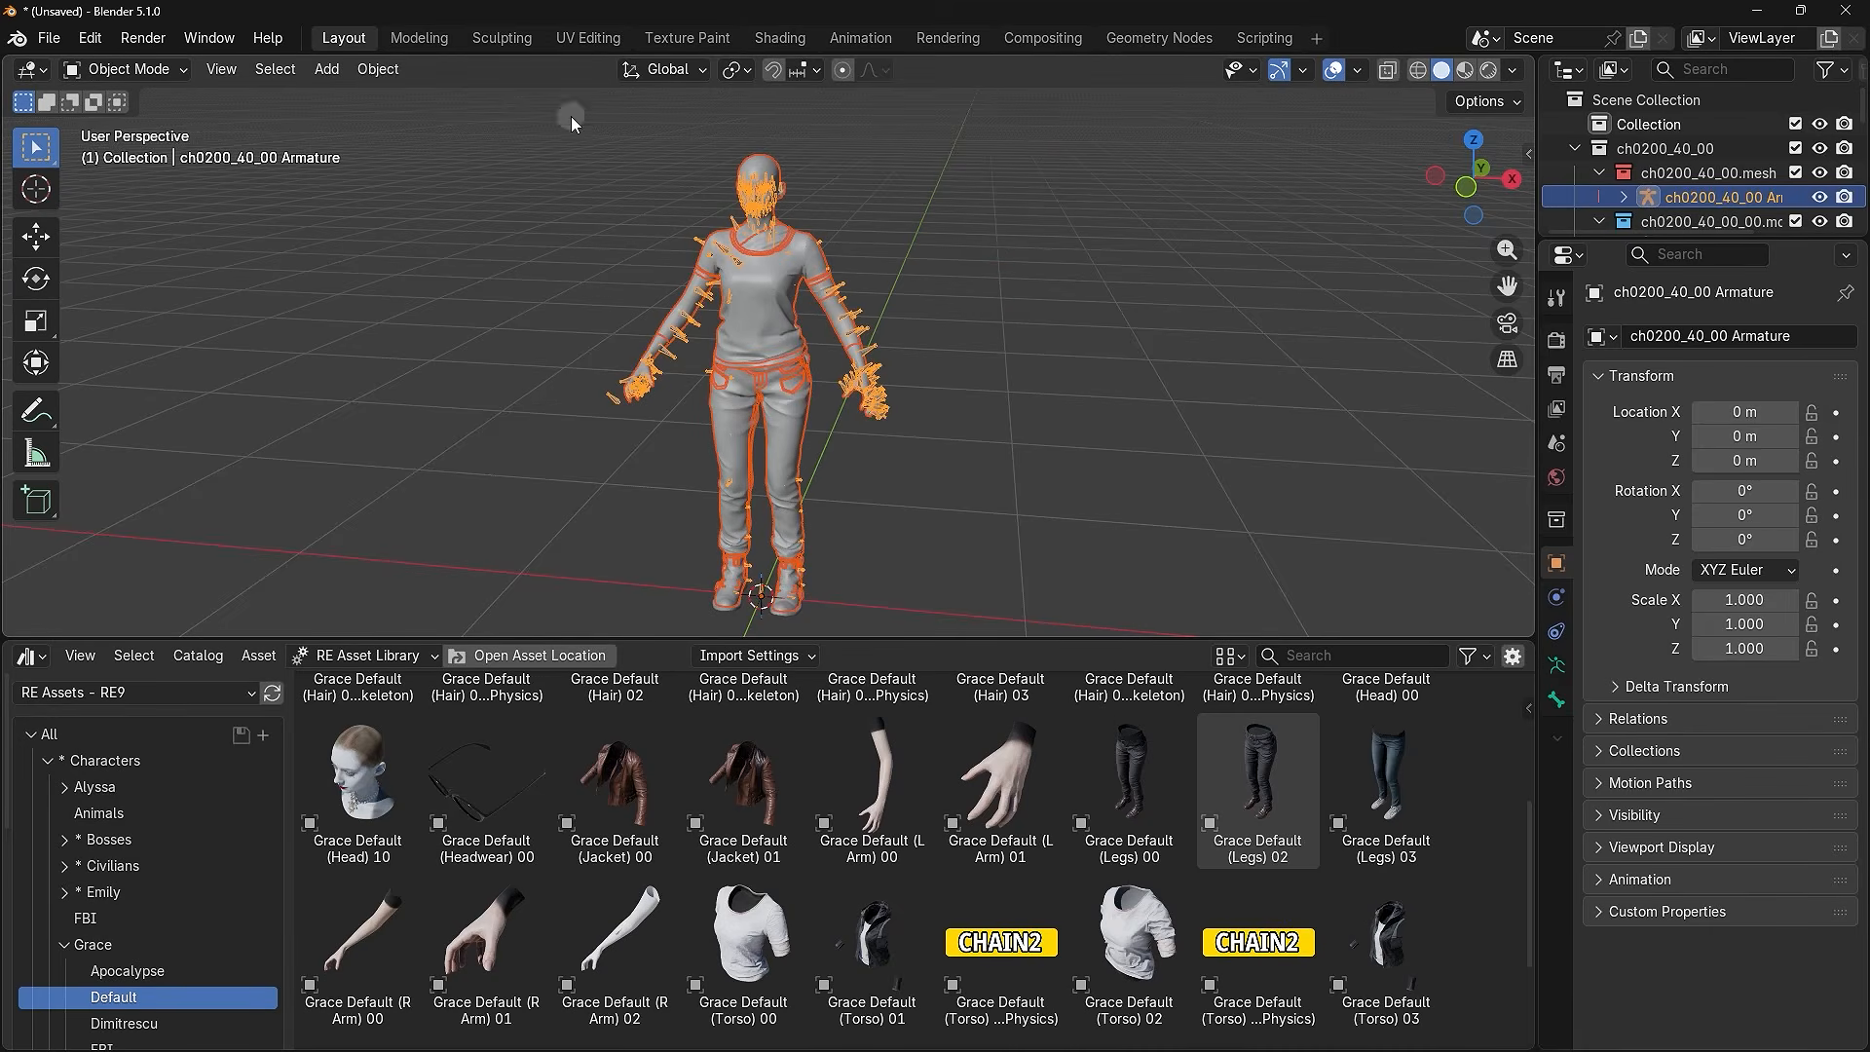
left_click(1017, 261)
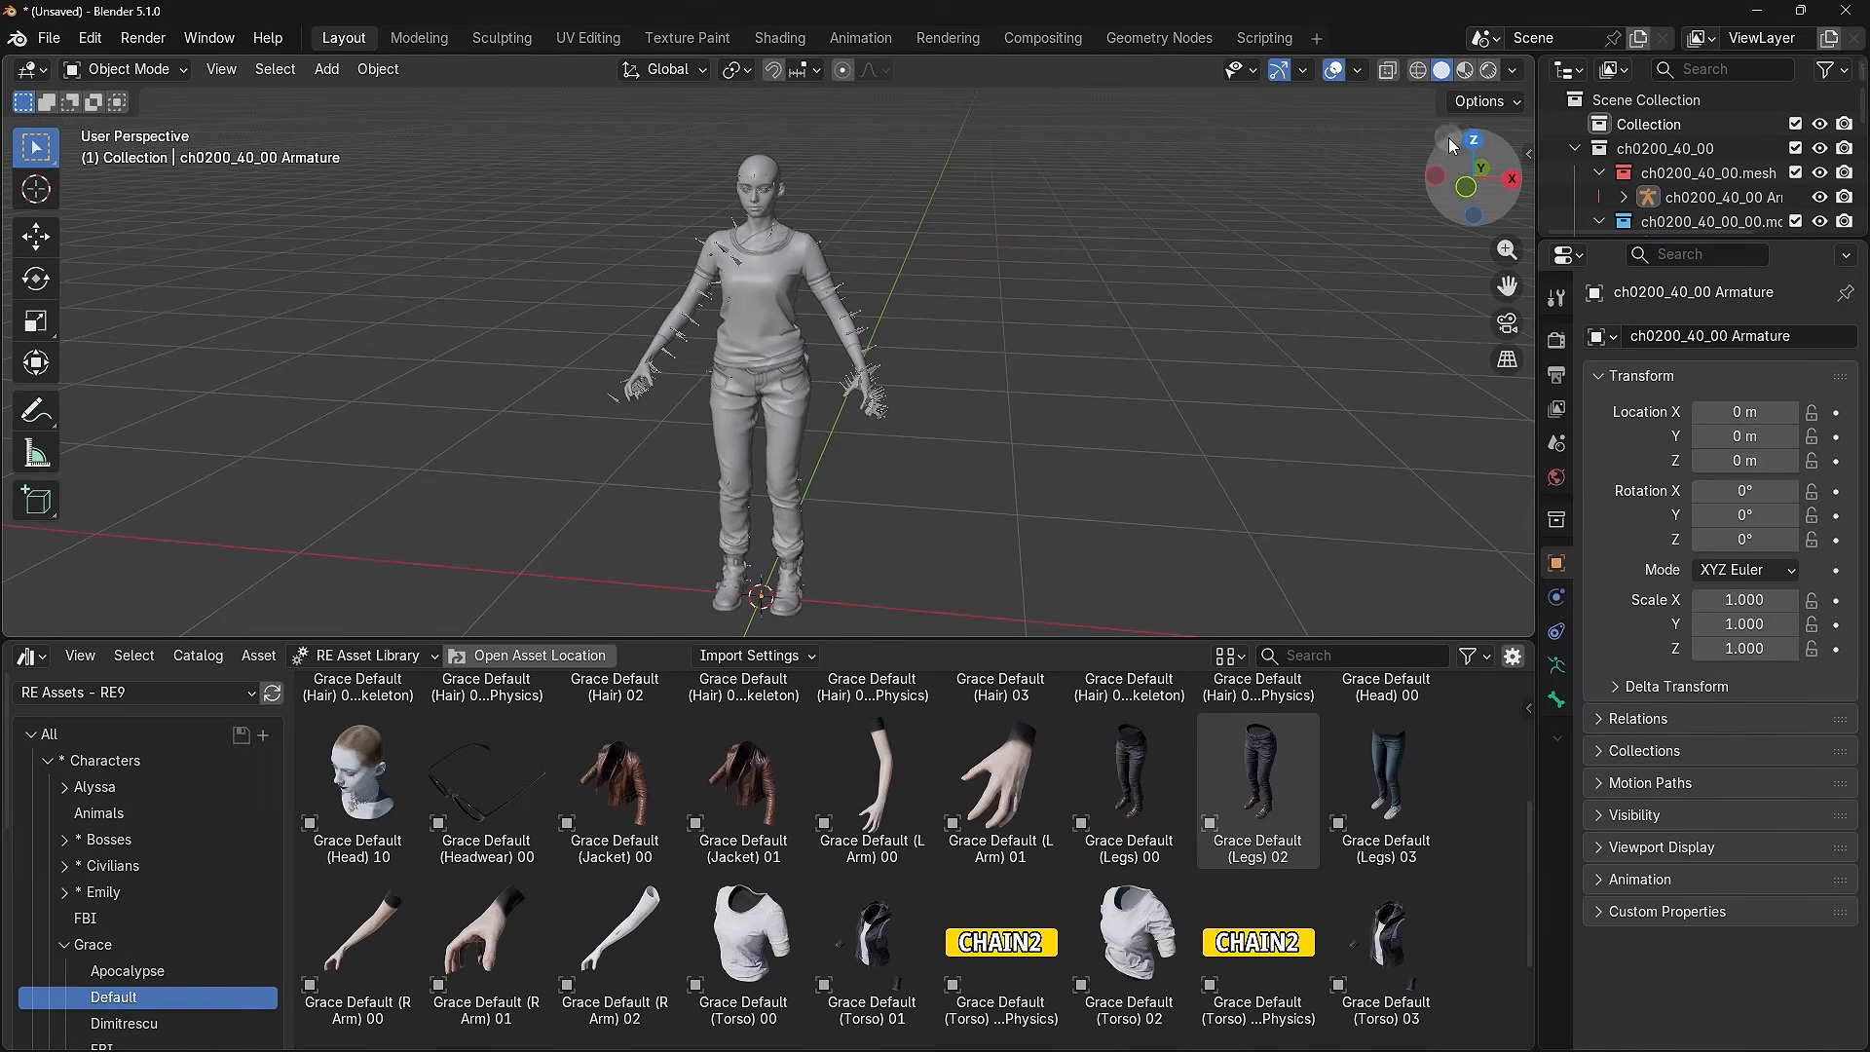
left_click_drag(1487, 162, 1515, 288)
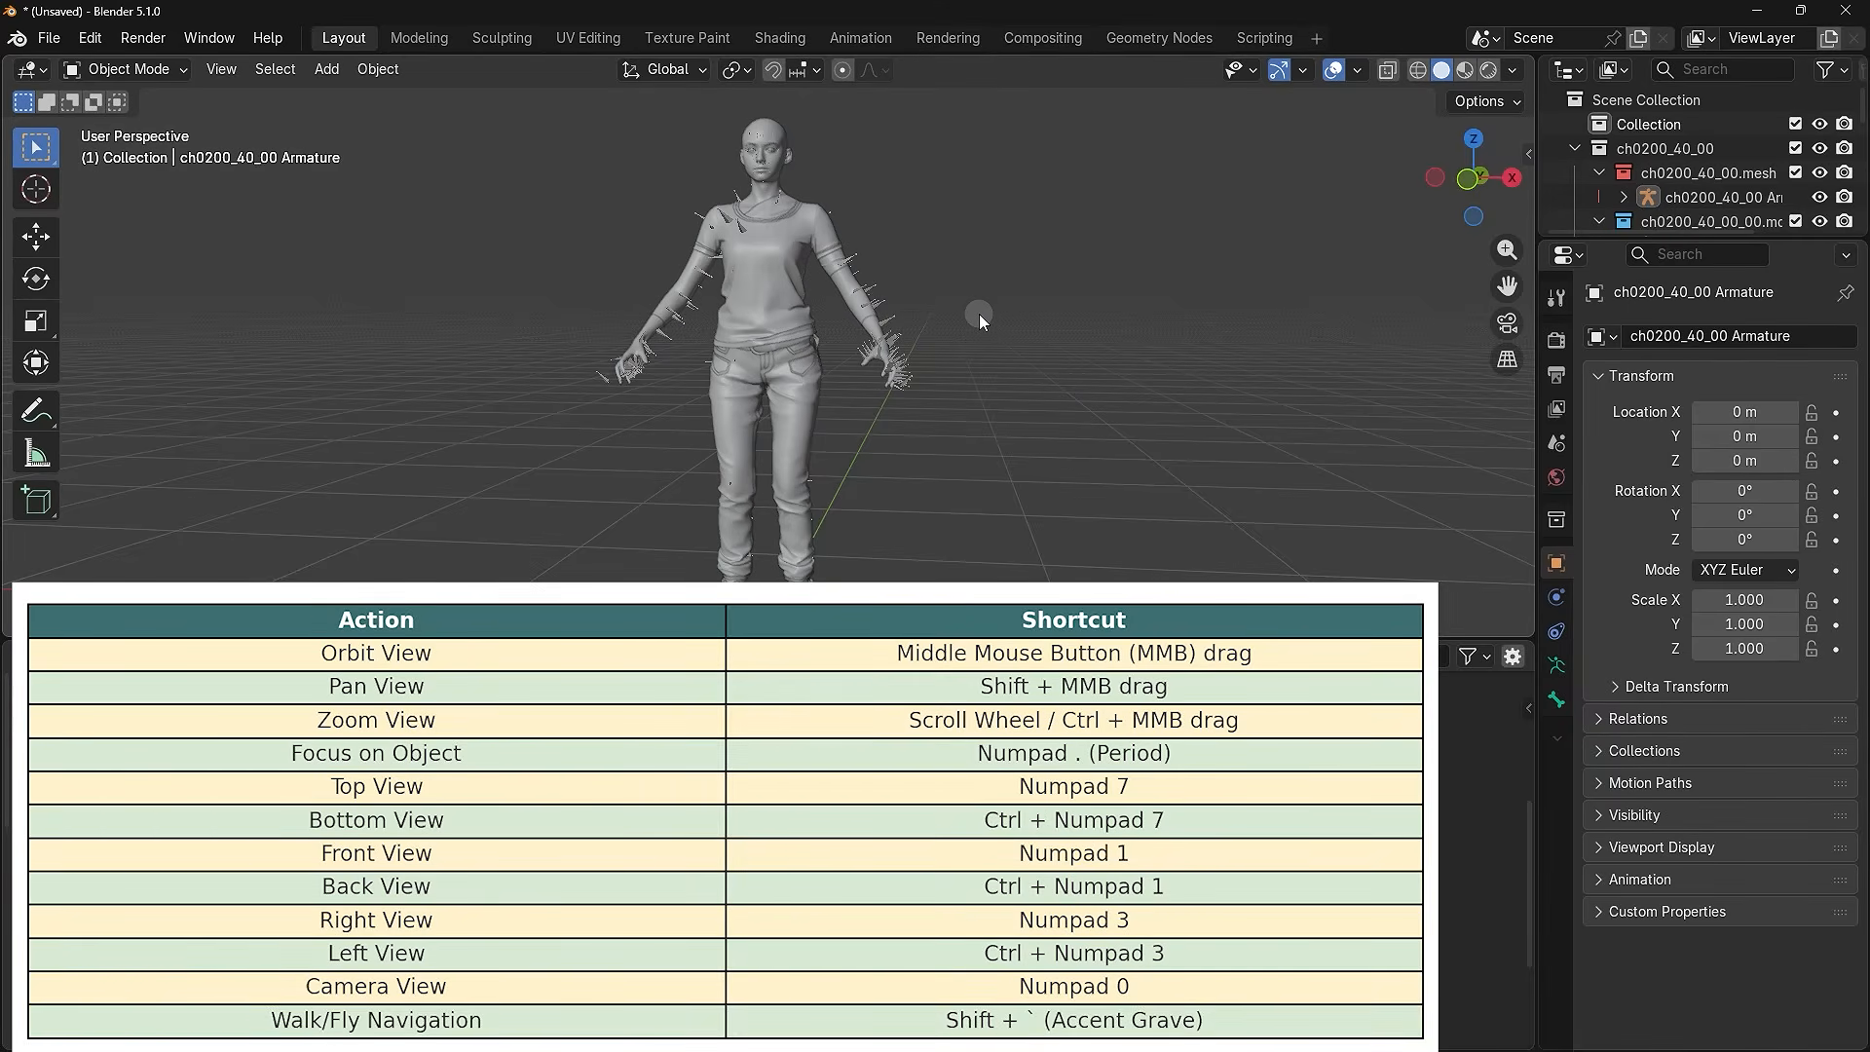
middle_click_drag(979, 313, 871, 415)
scroll(869, 421, "down", 2)
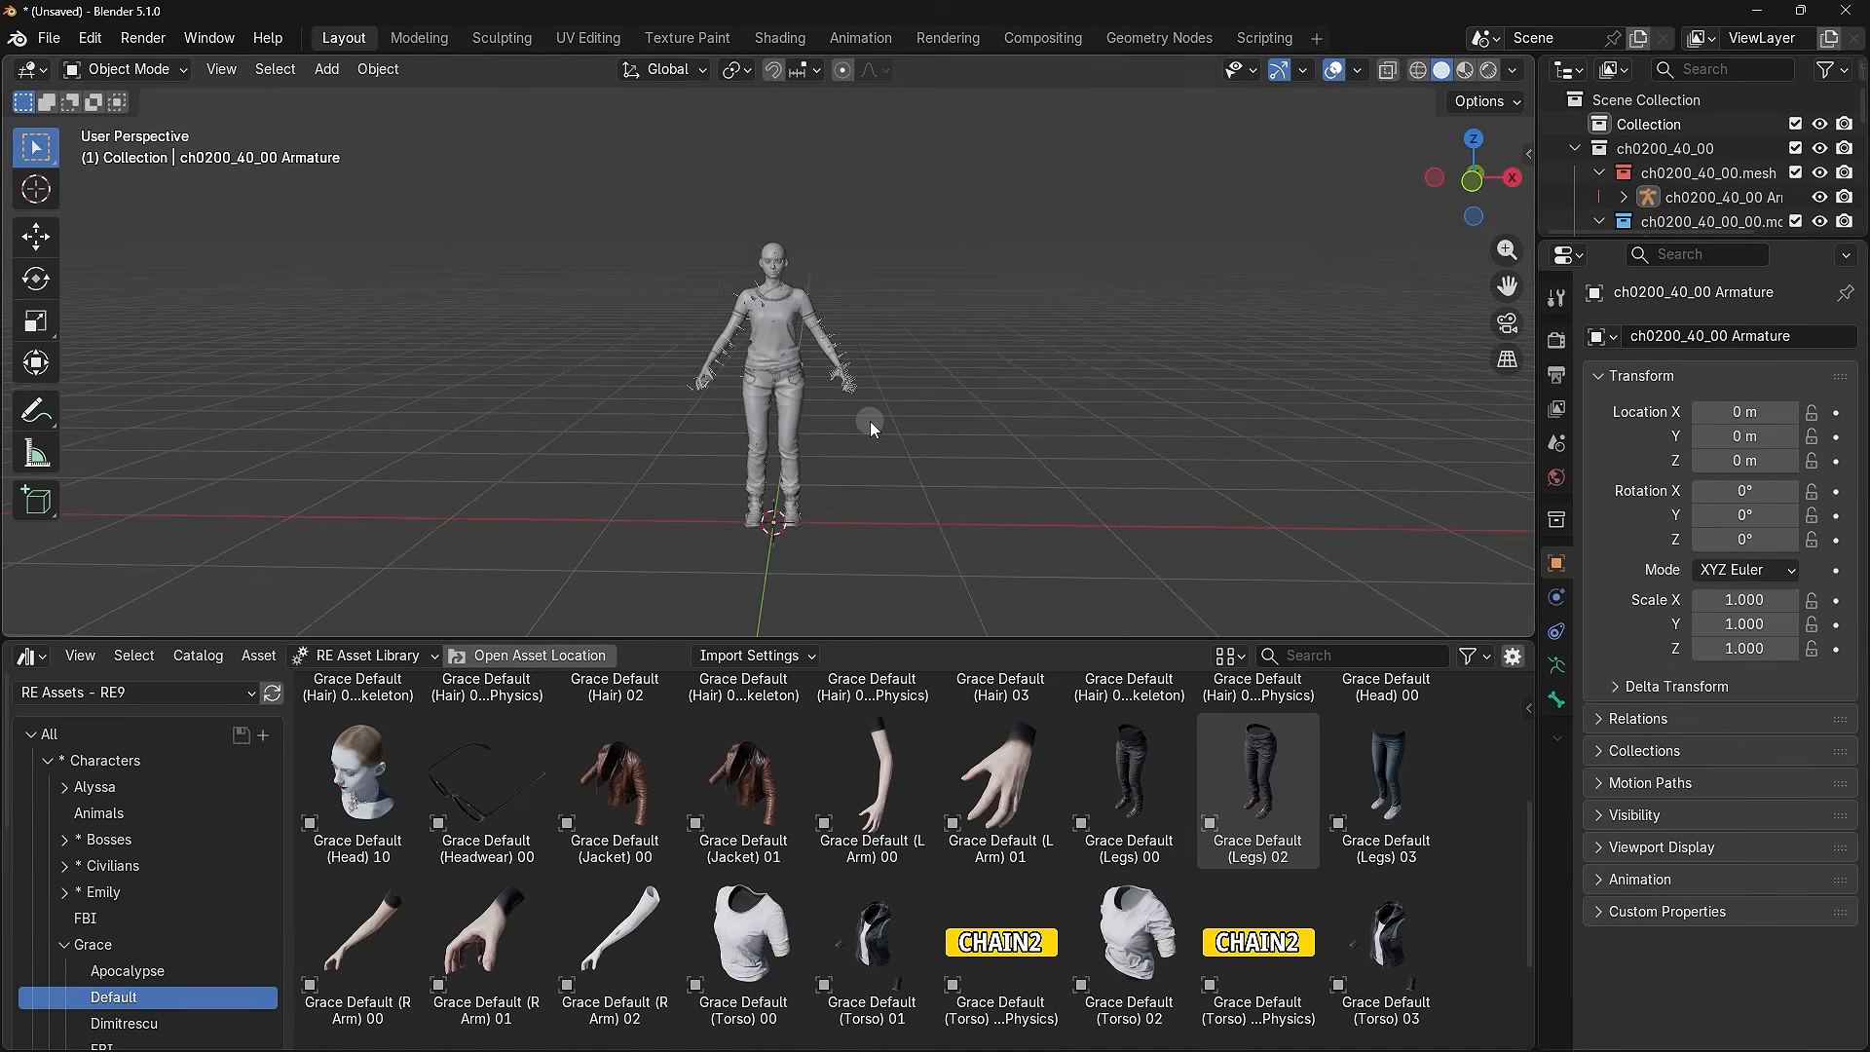
scroll(869, 421, "up", 5)
scroll(869, 421, "down", 3)
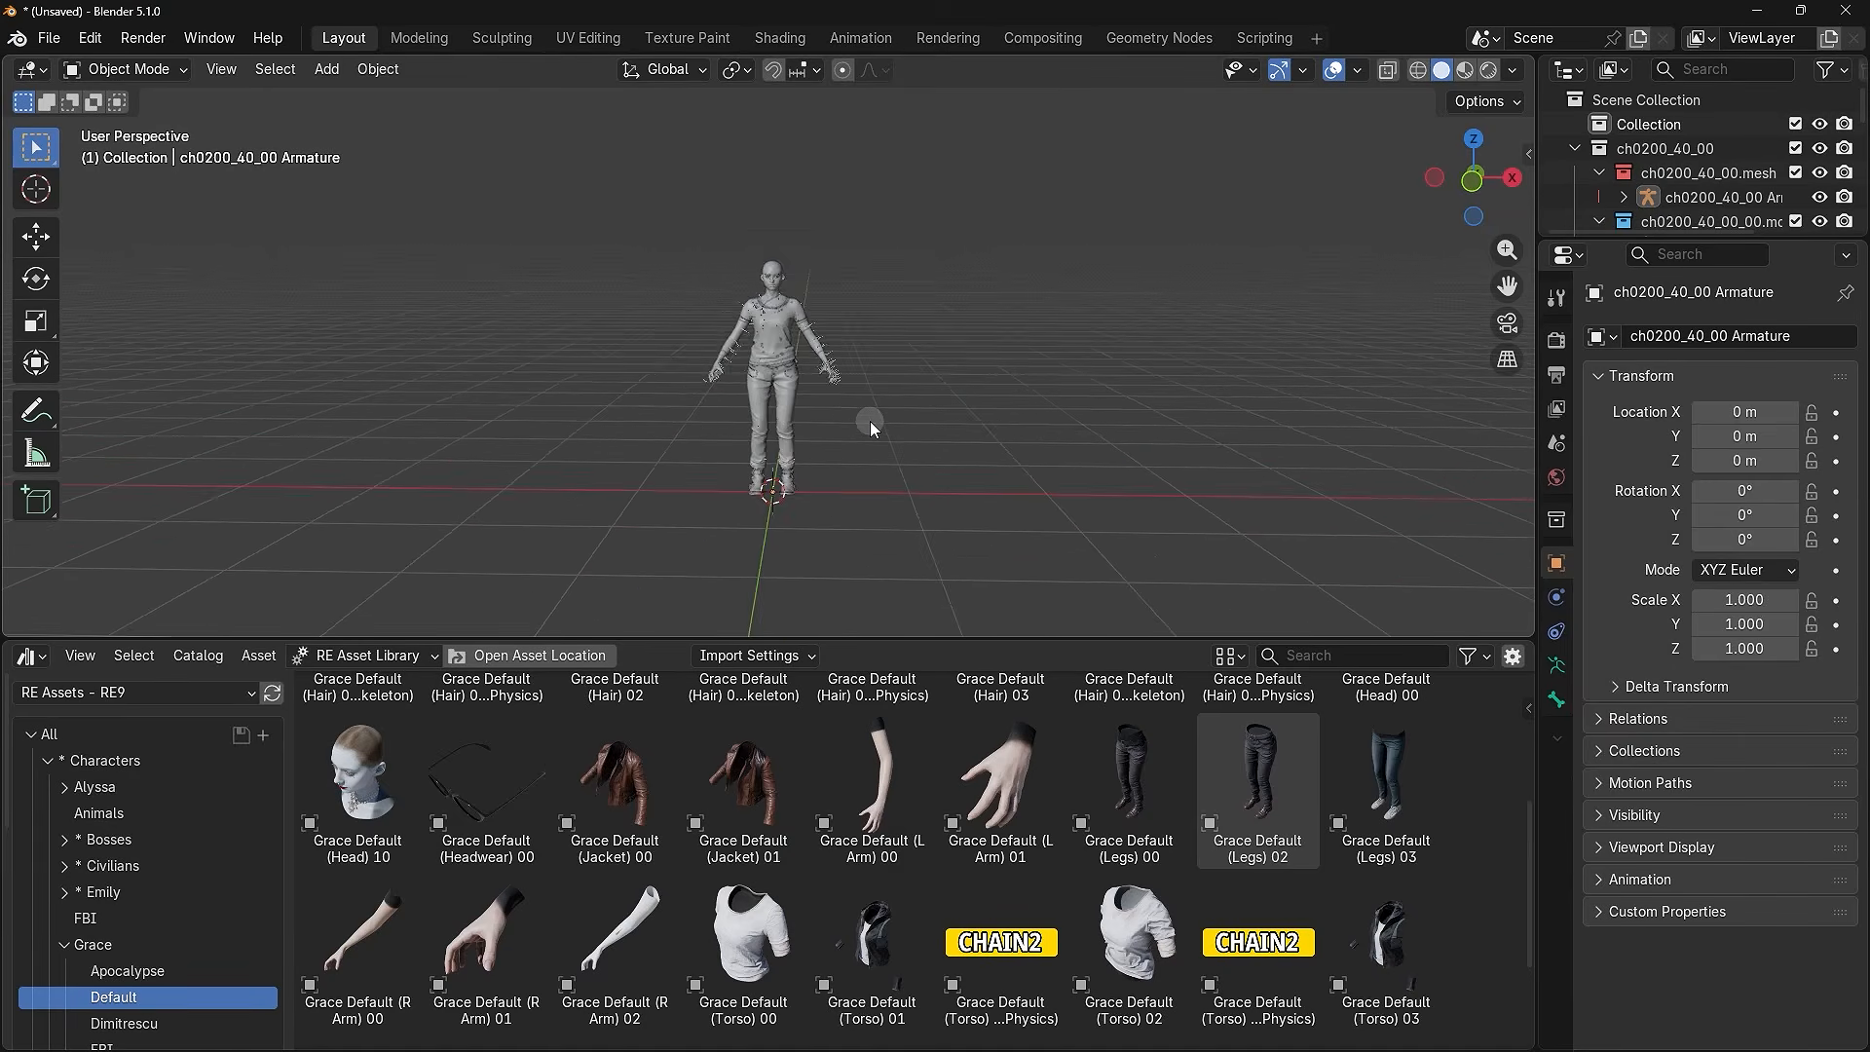
scroll(869, 421, "up", 3)
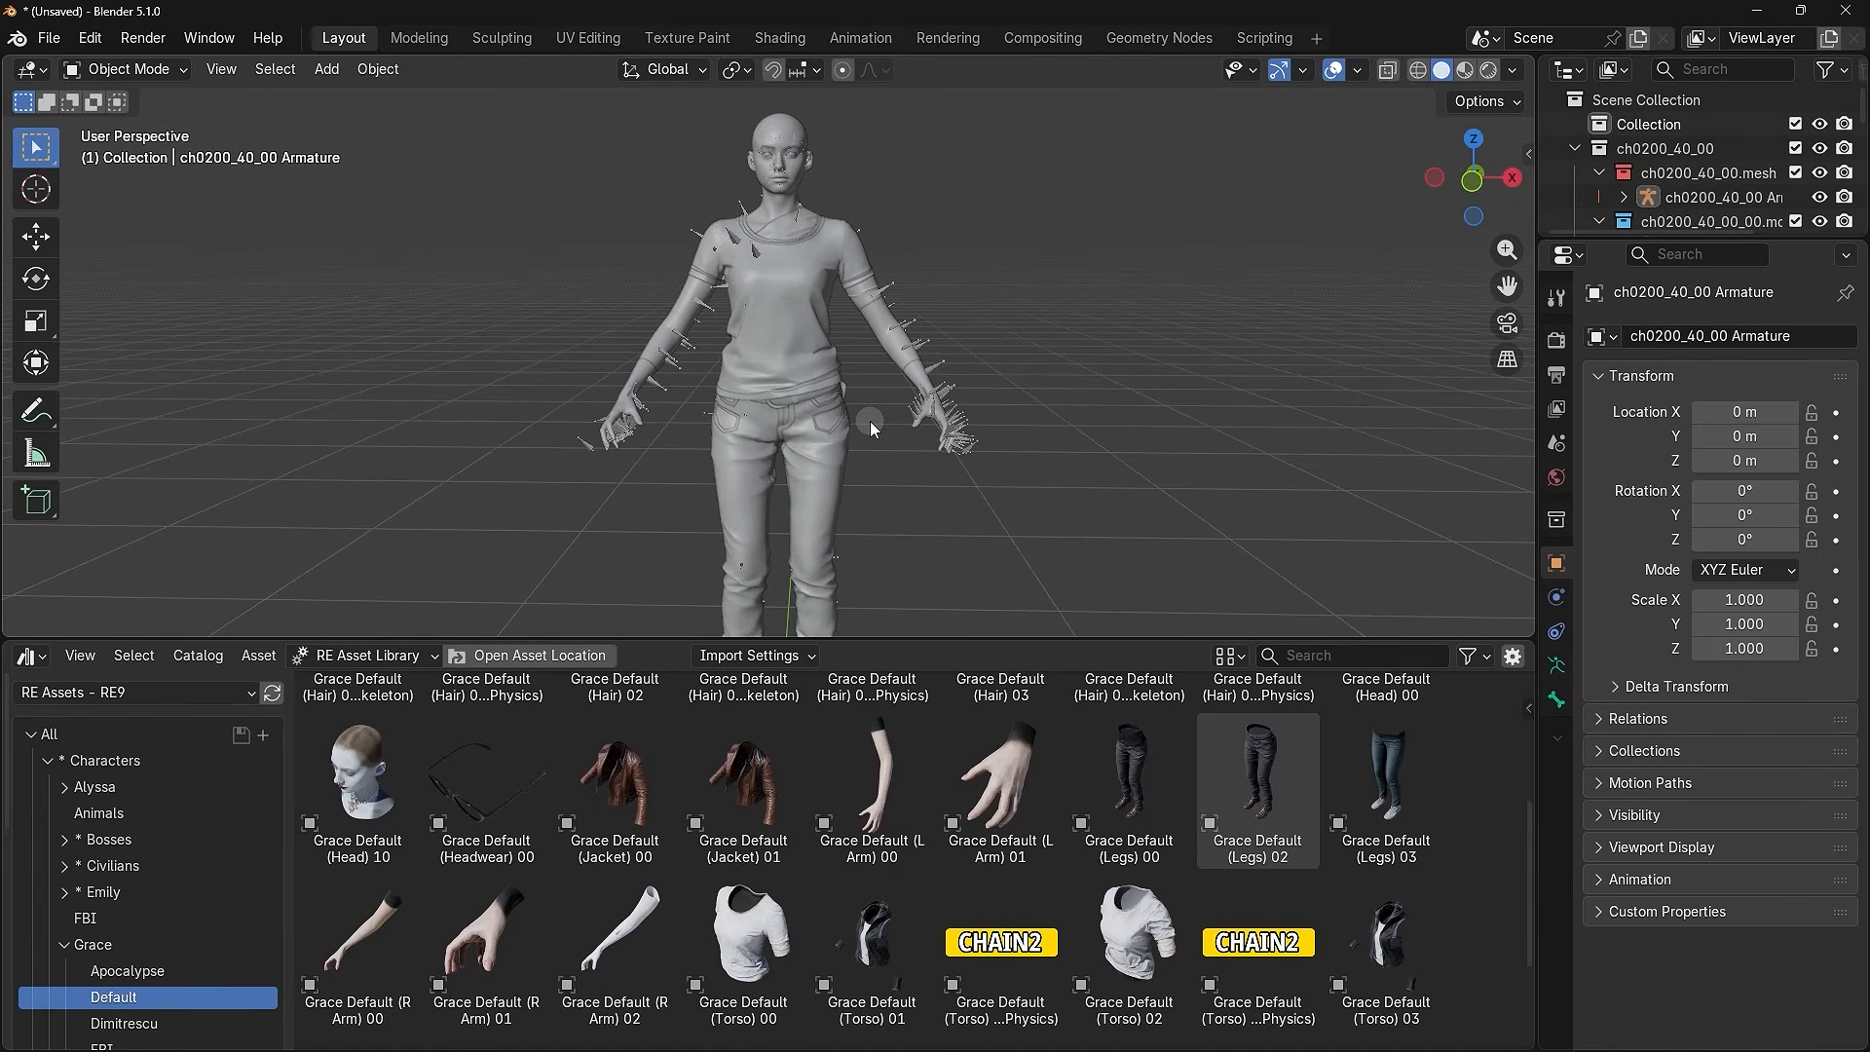
scroll(869, 421, "down", 3)
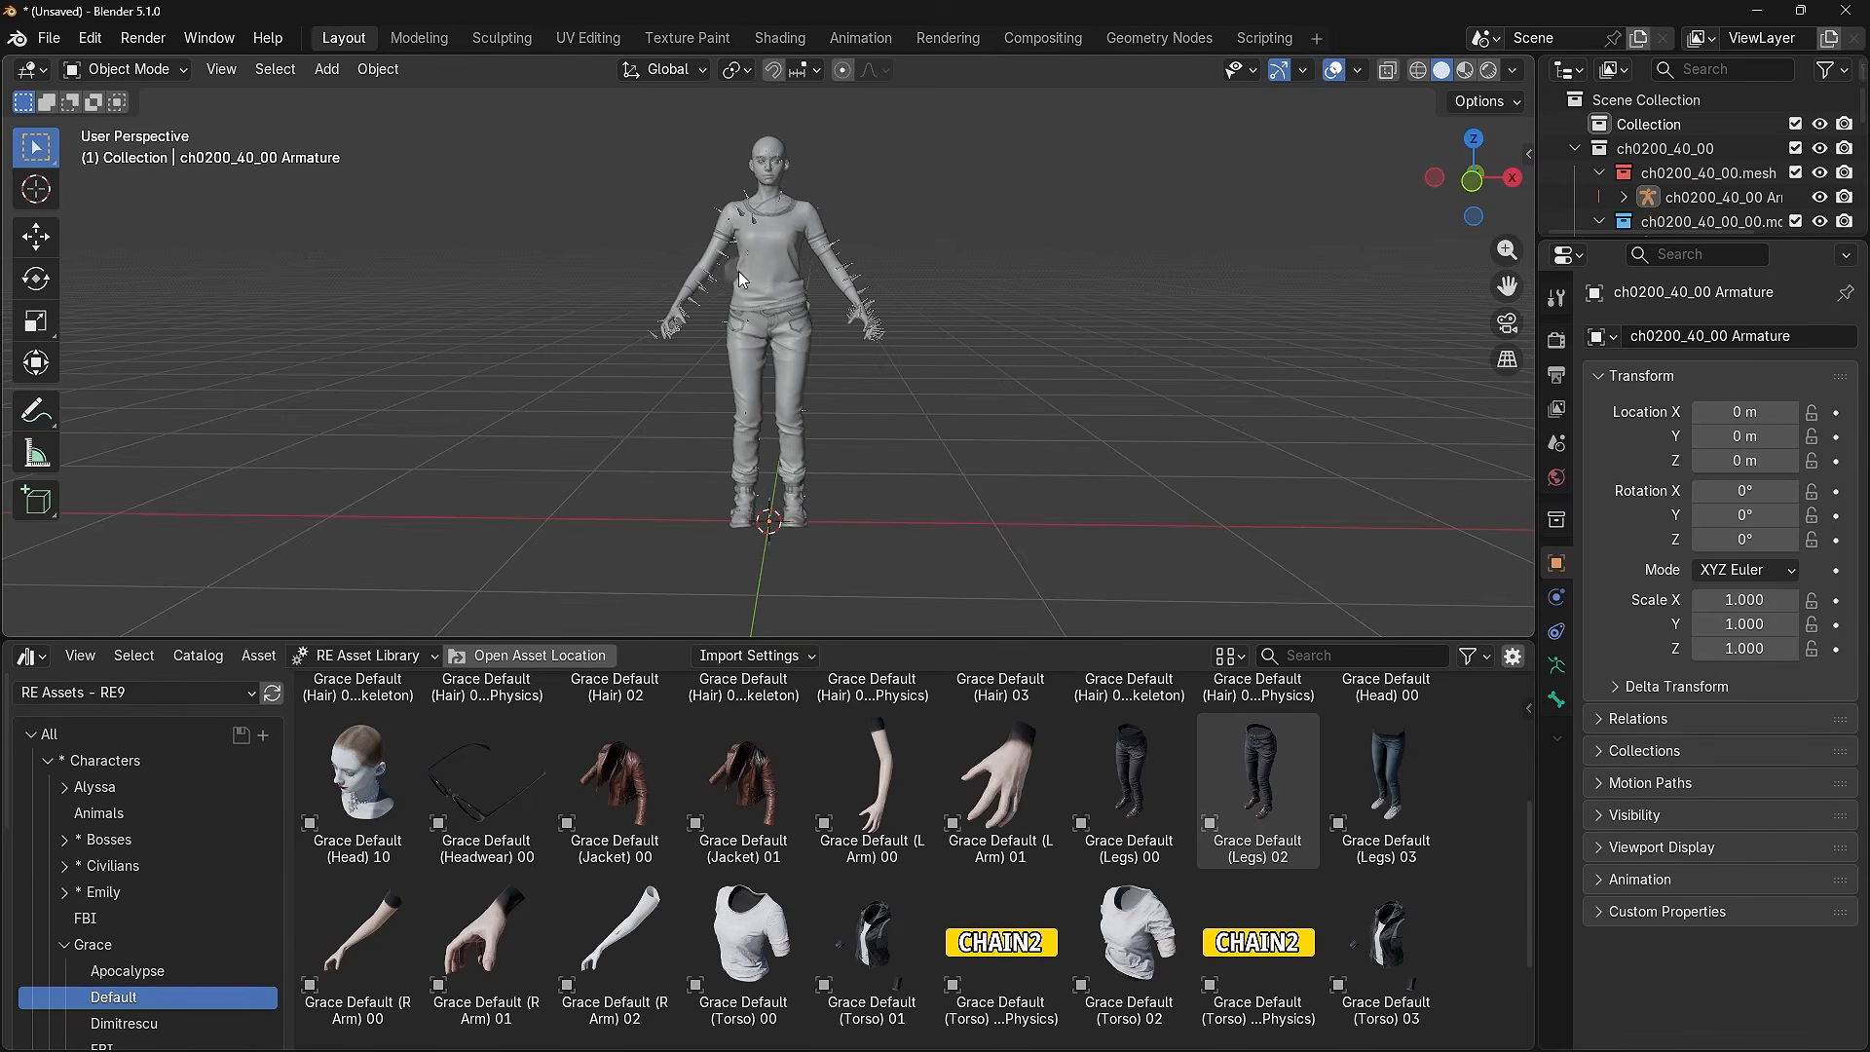
scroll(738, 343, "up", 1)
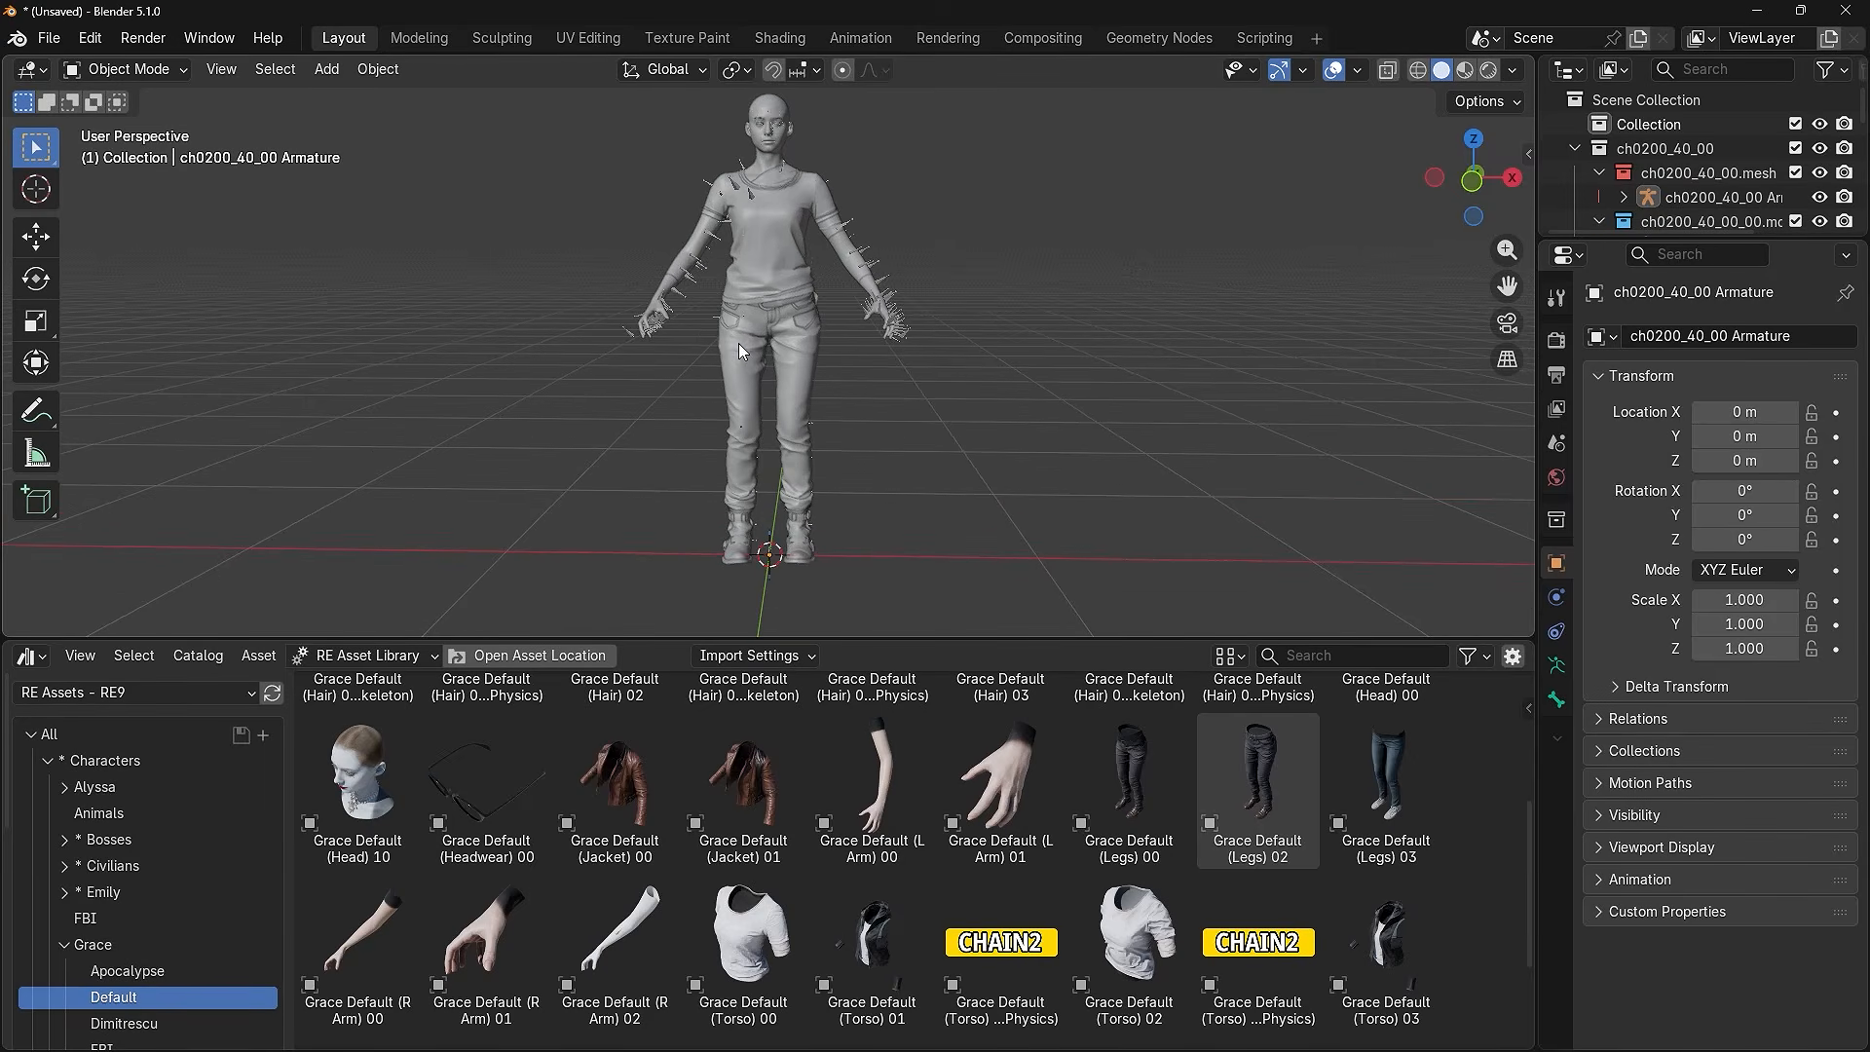
middle_click_drag(658, 308, 735, 367)
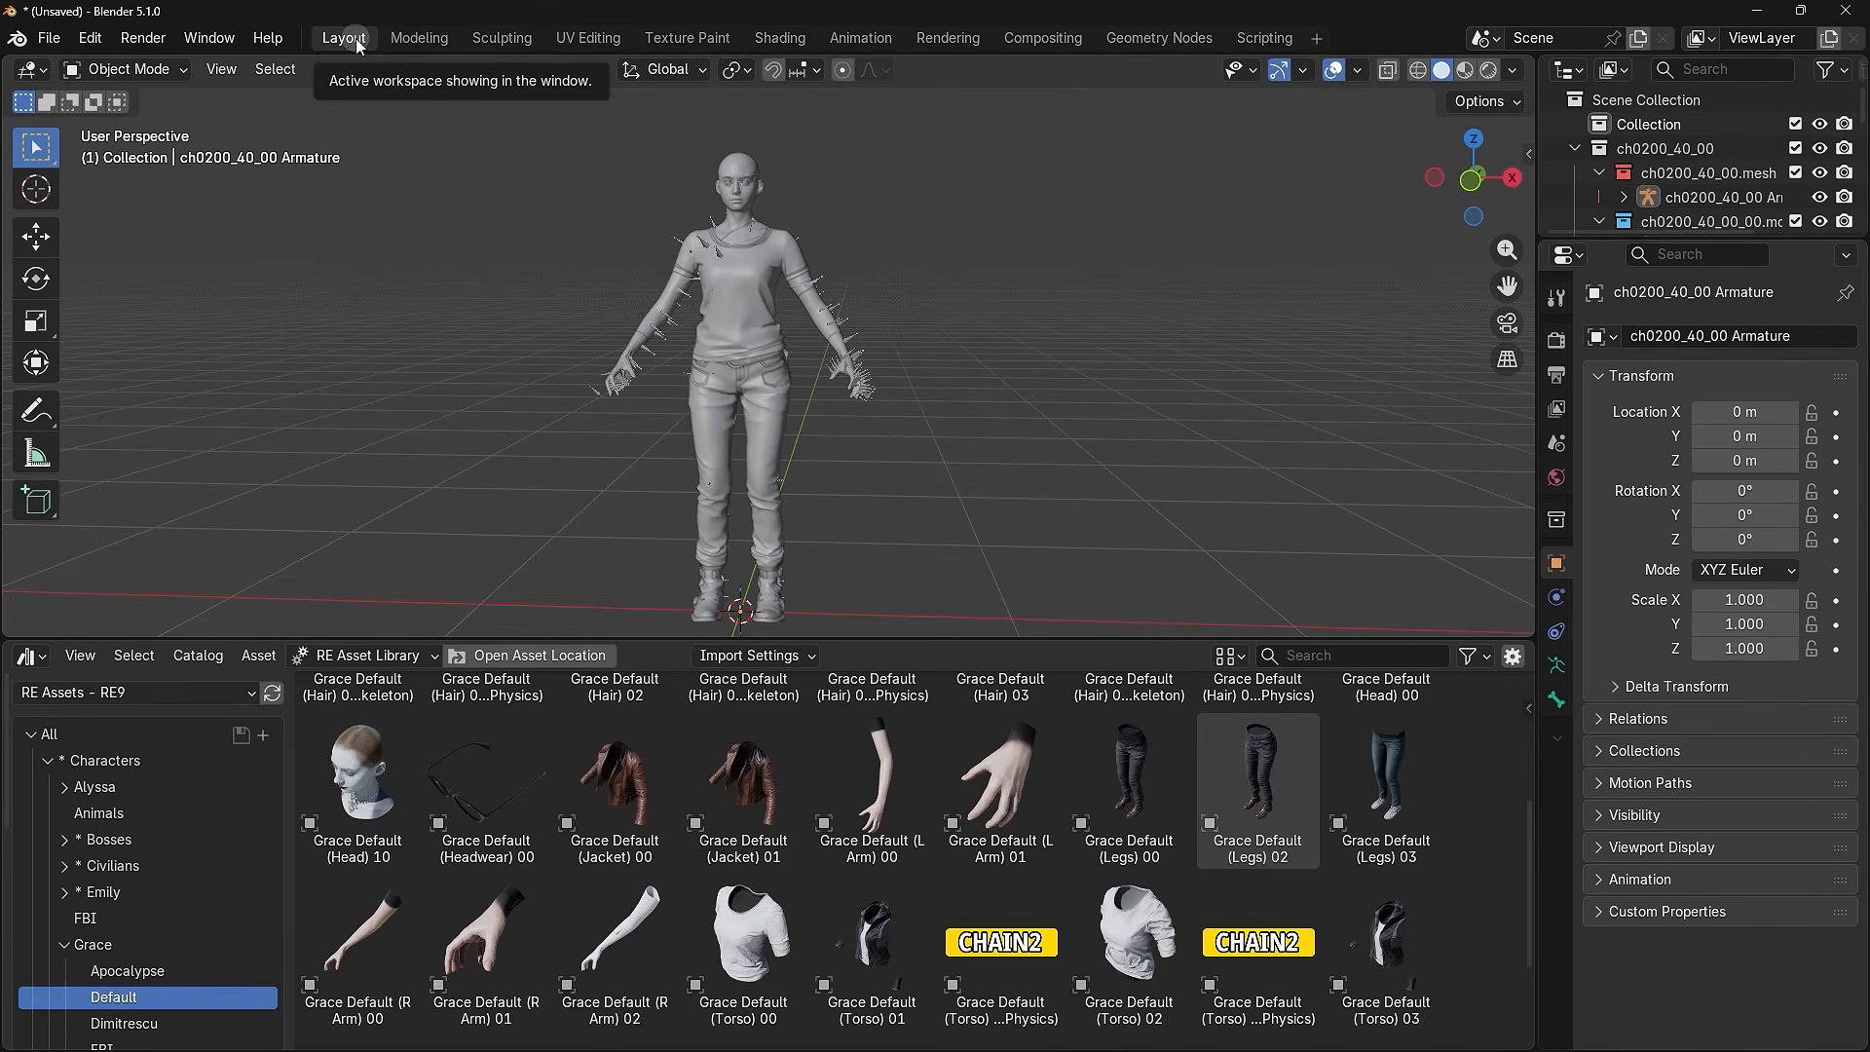
- Switch to the Modeling workspace with the ch0200_40_00 Armature as the active object
left_click(430, 38)
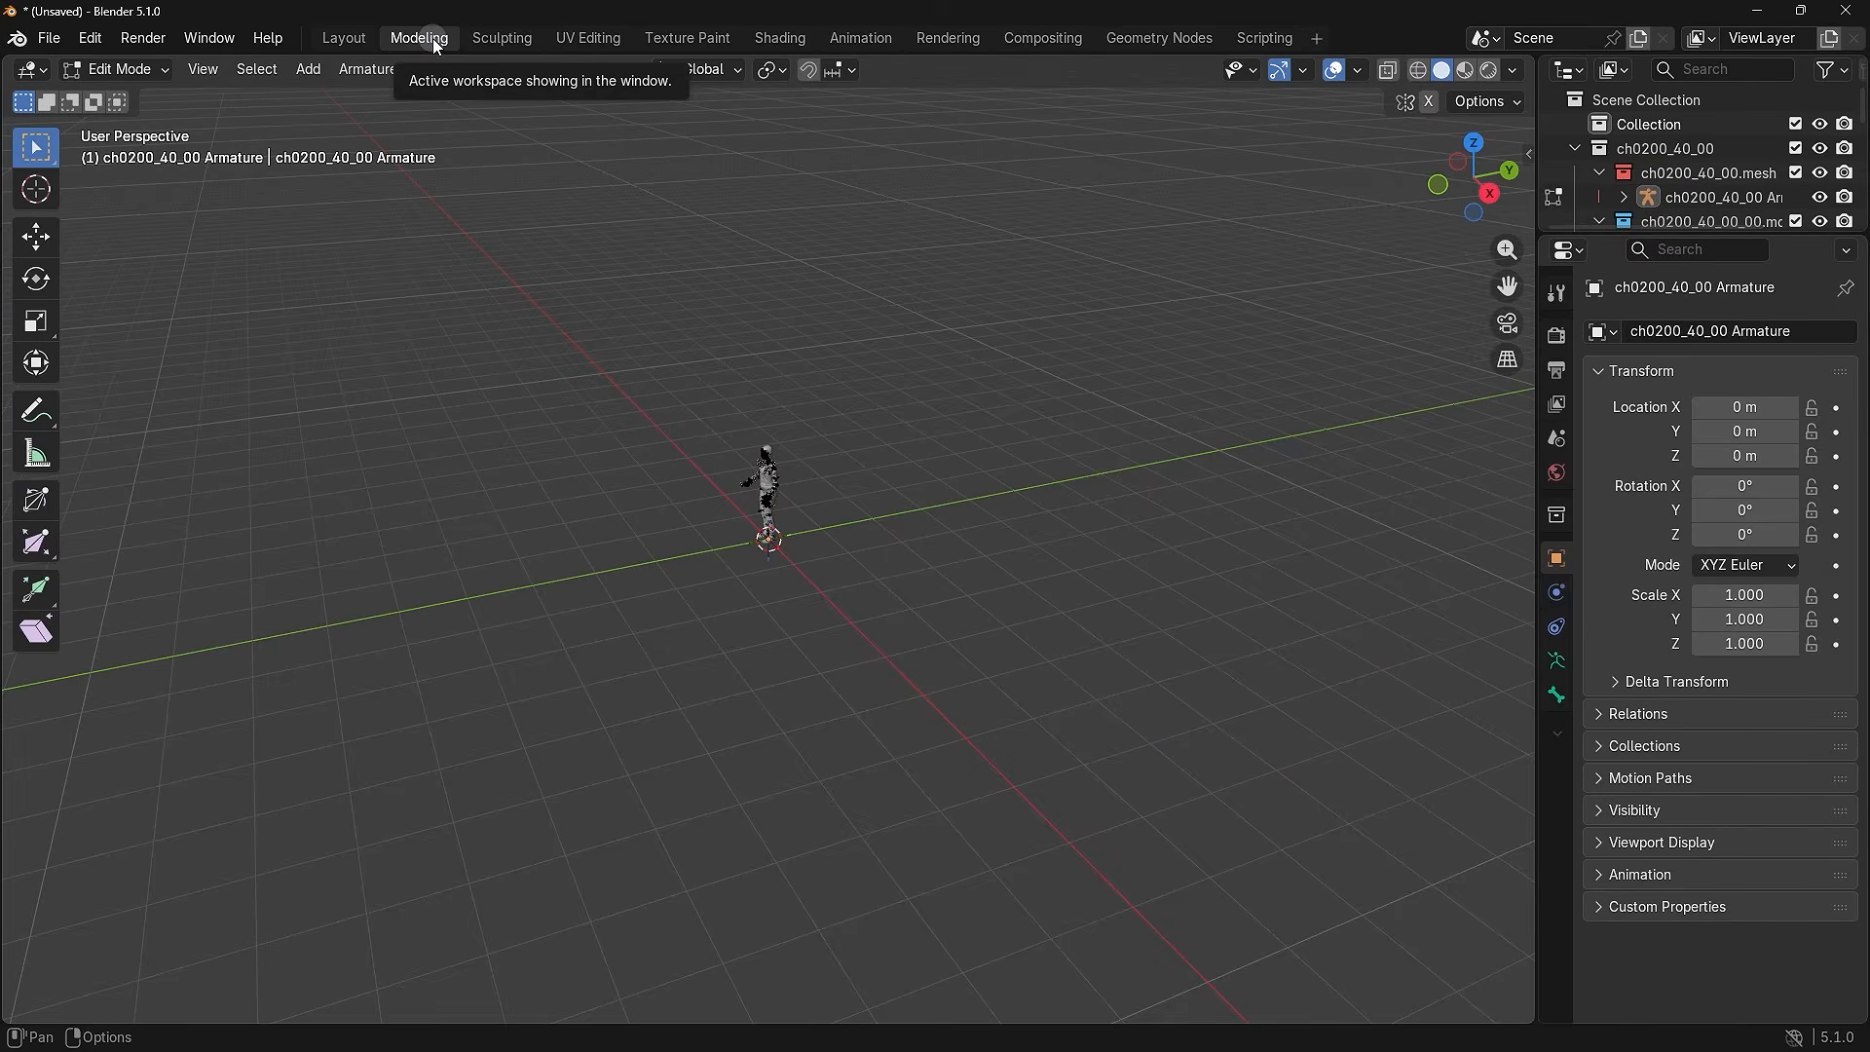
- Take the ch0200_40_00 Armature out of Edit Mode into Object Mode, with Grace's full body framed from the front
scroll(847, 418, "up", 10)
middle_click_drag(841, 273, 816, 369, "shift")
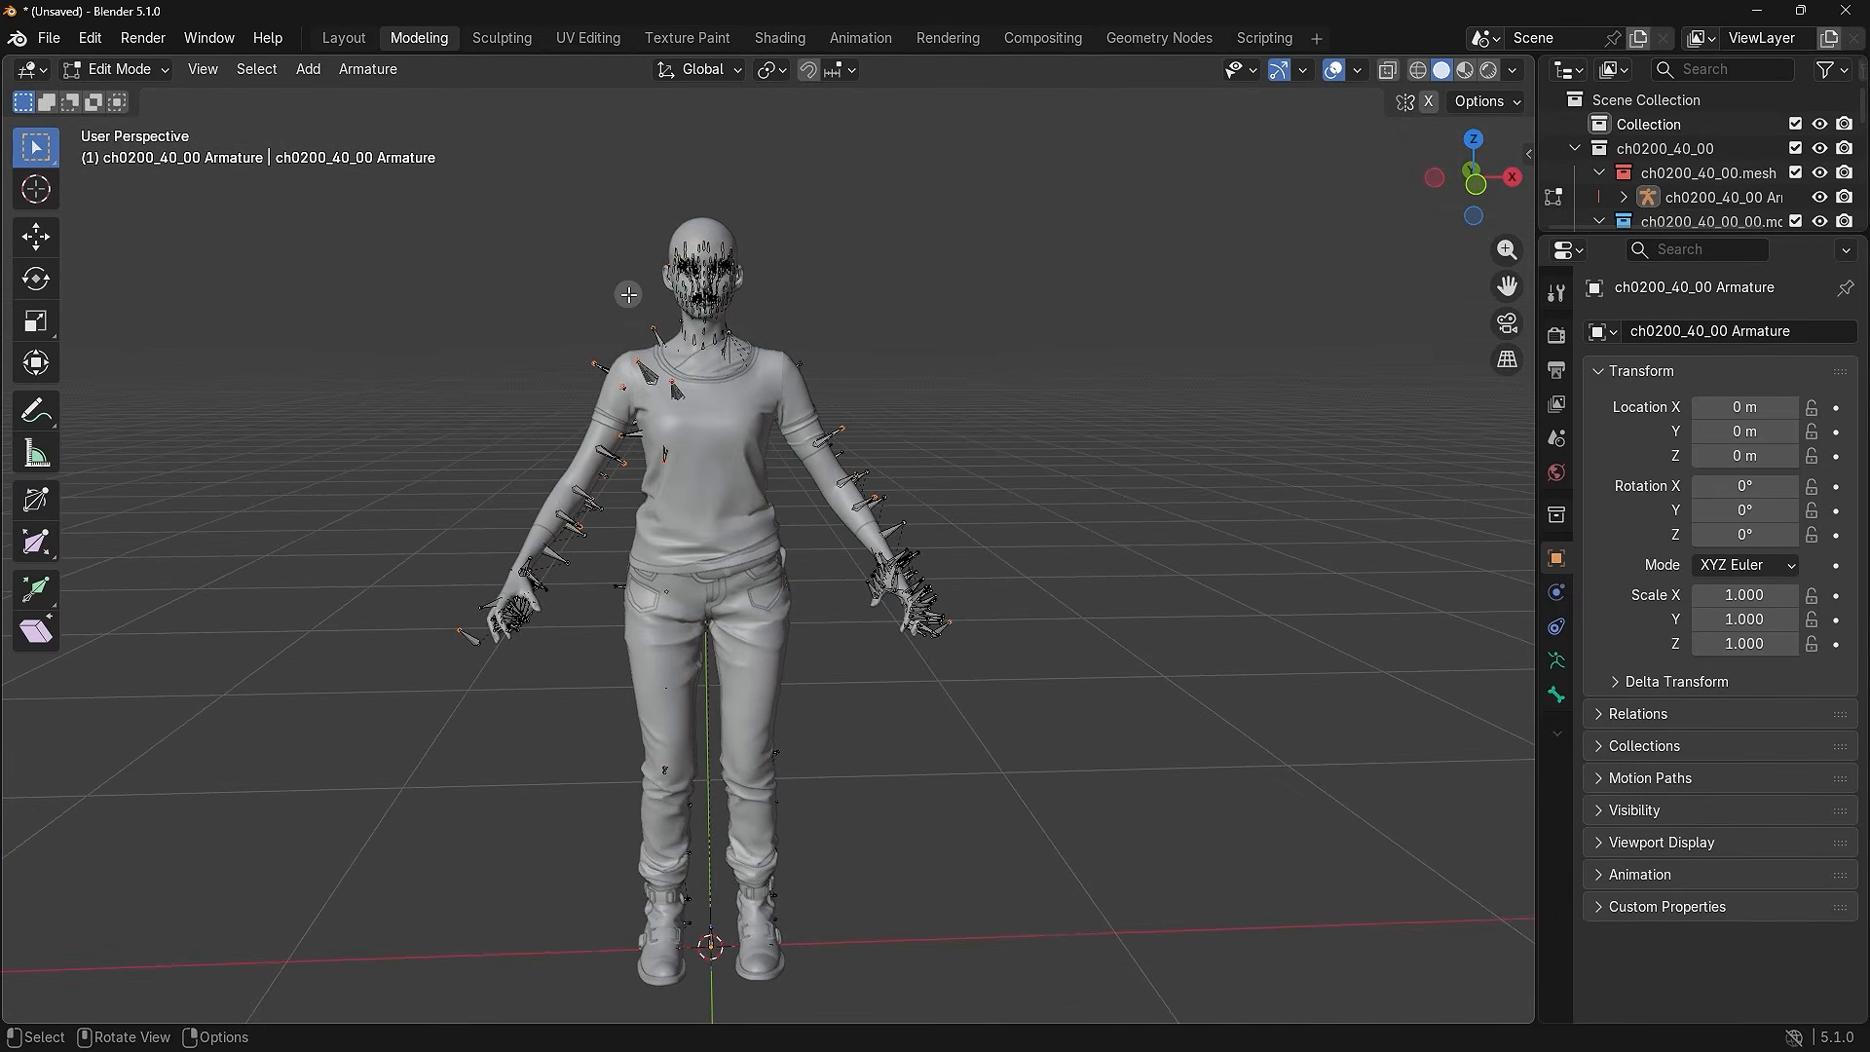
left_click(154, 70)
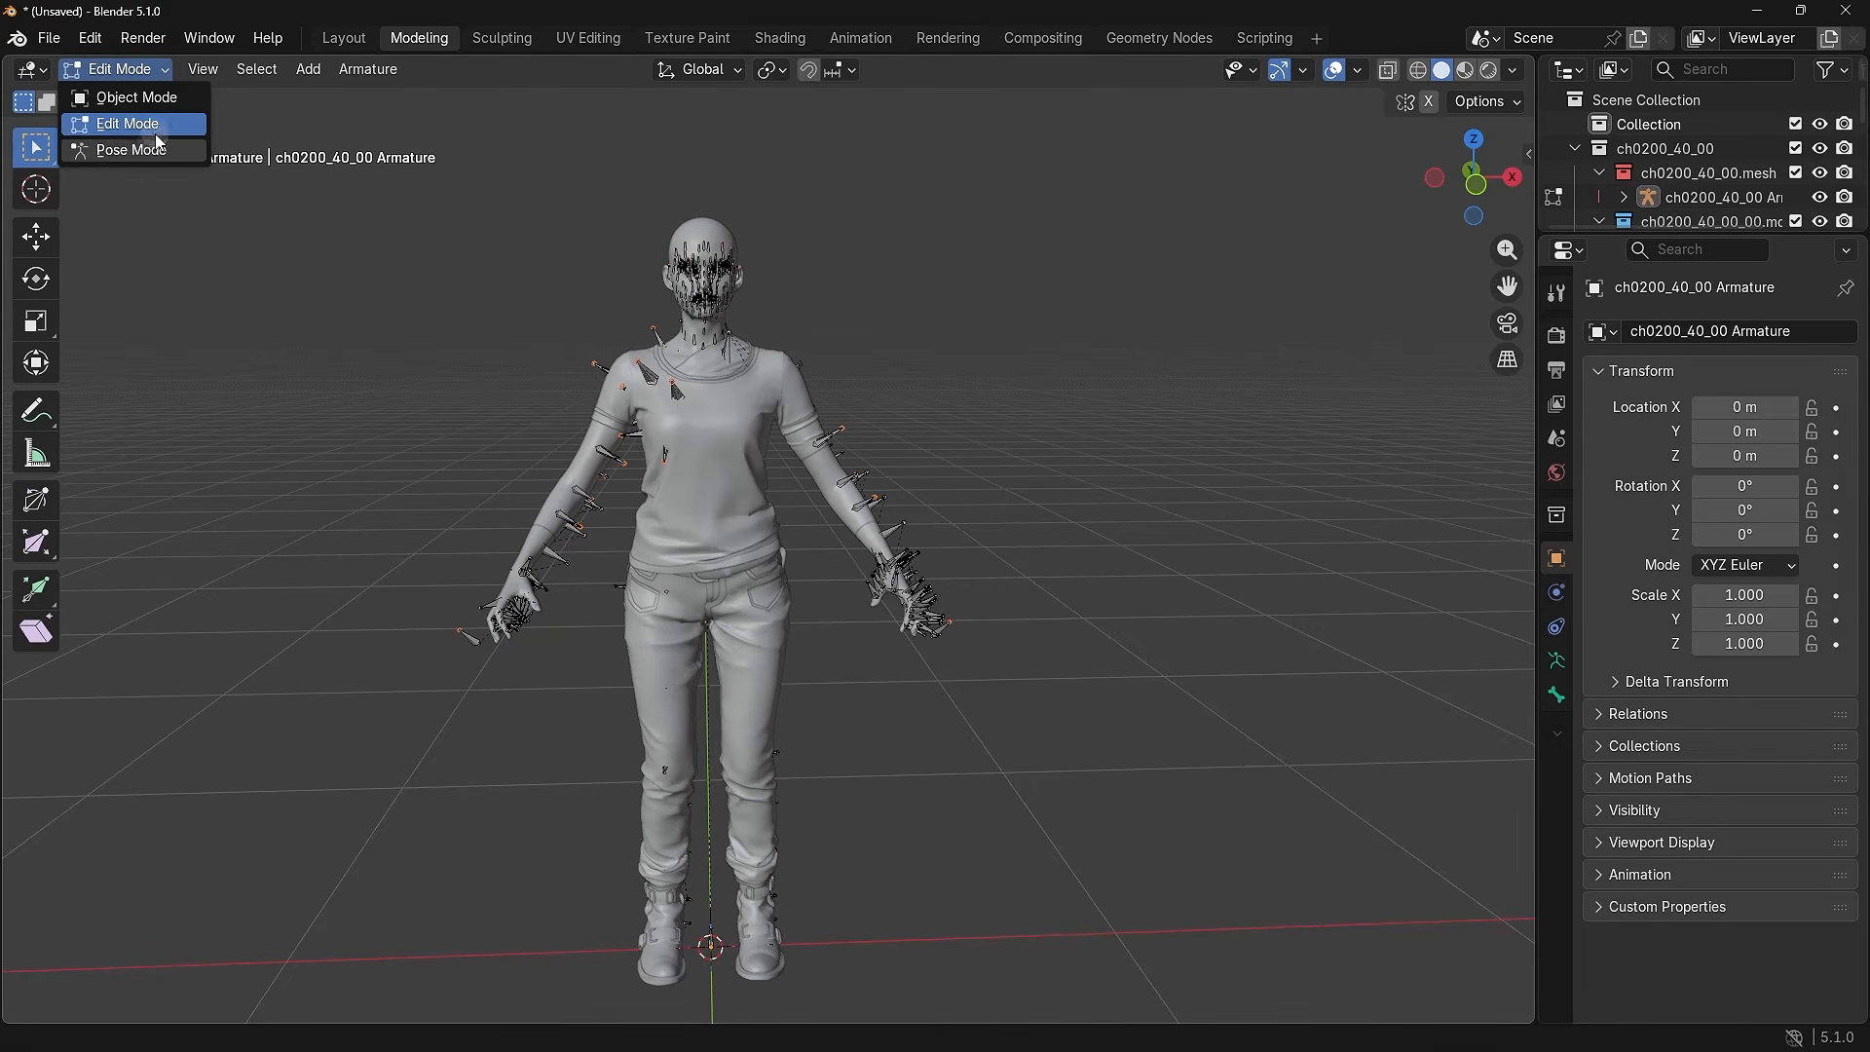
left_click(116, 99)
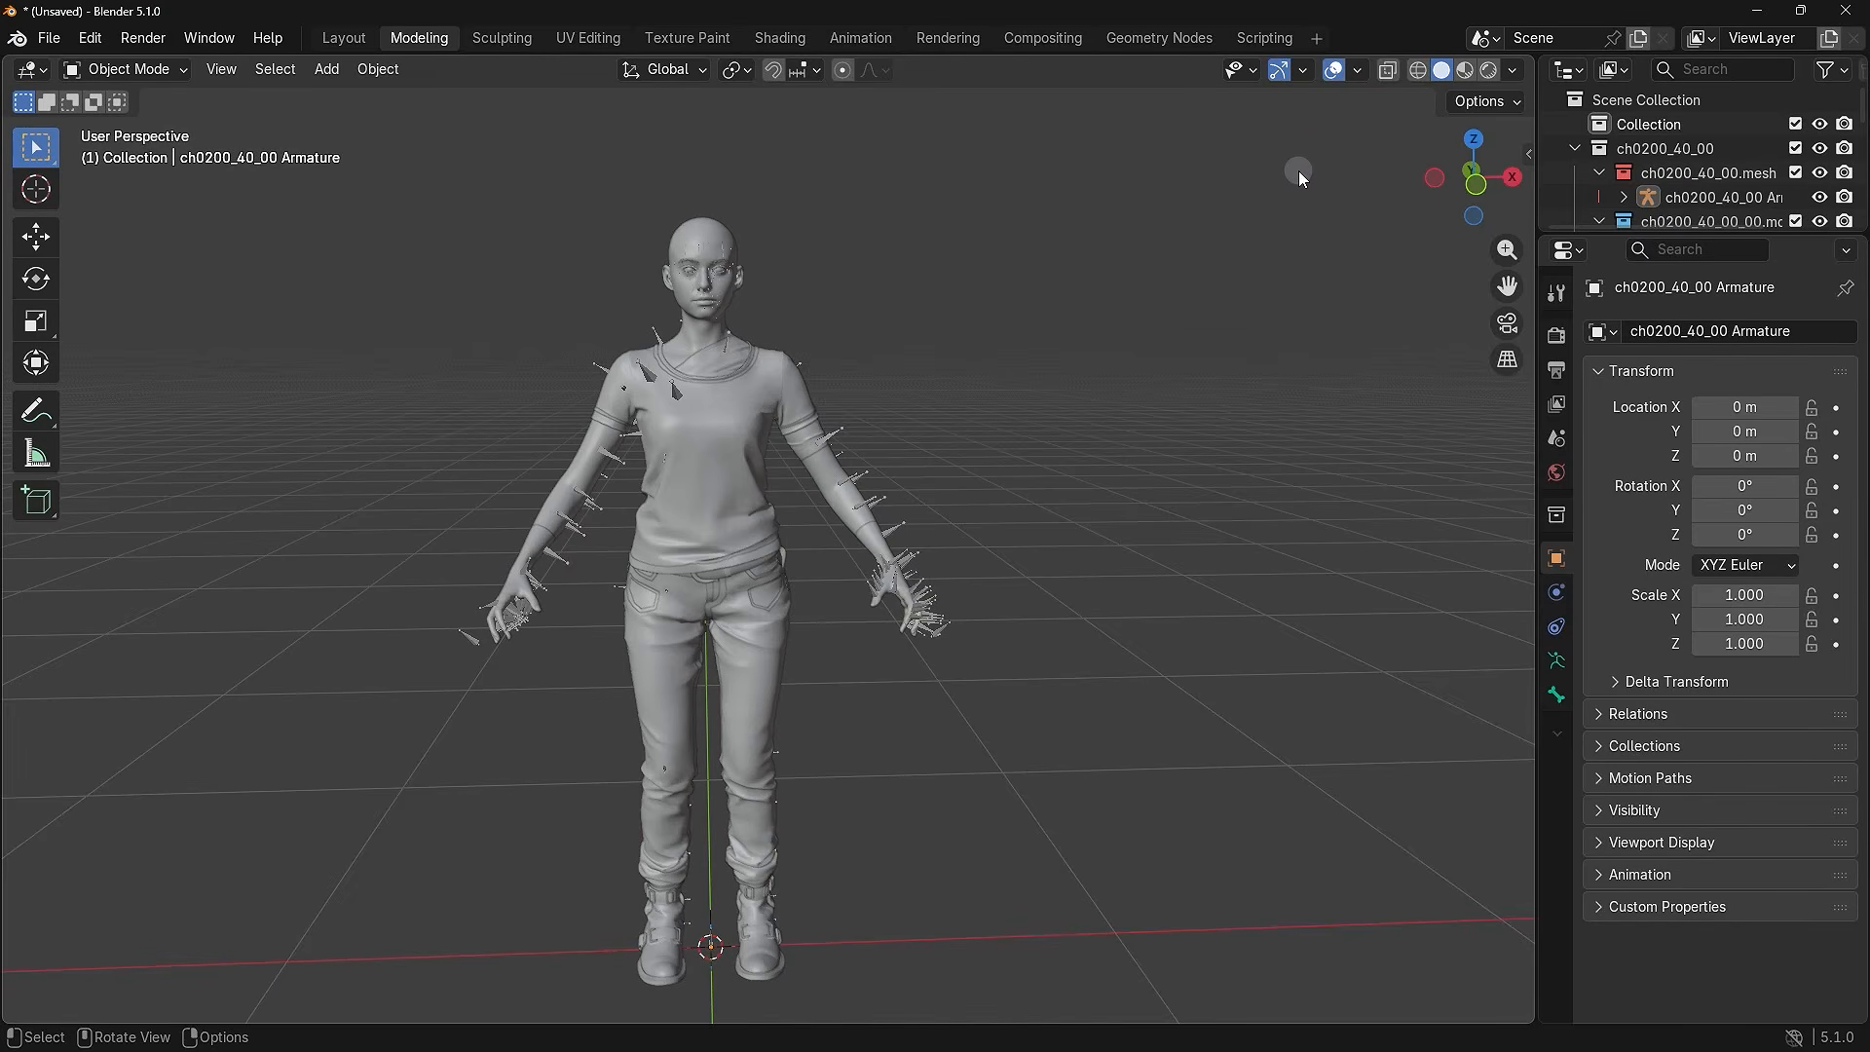
- Display the viewport in Material Preview shading and examine Grace's textures on the head and upper body
left_click(1468, 72)
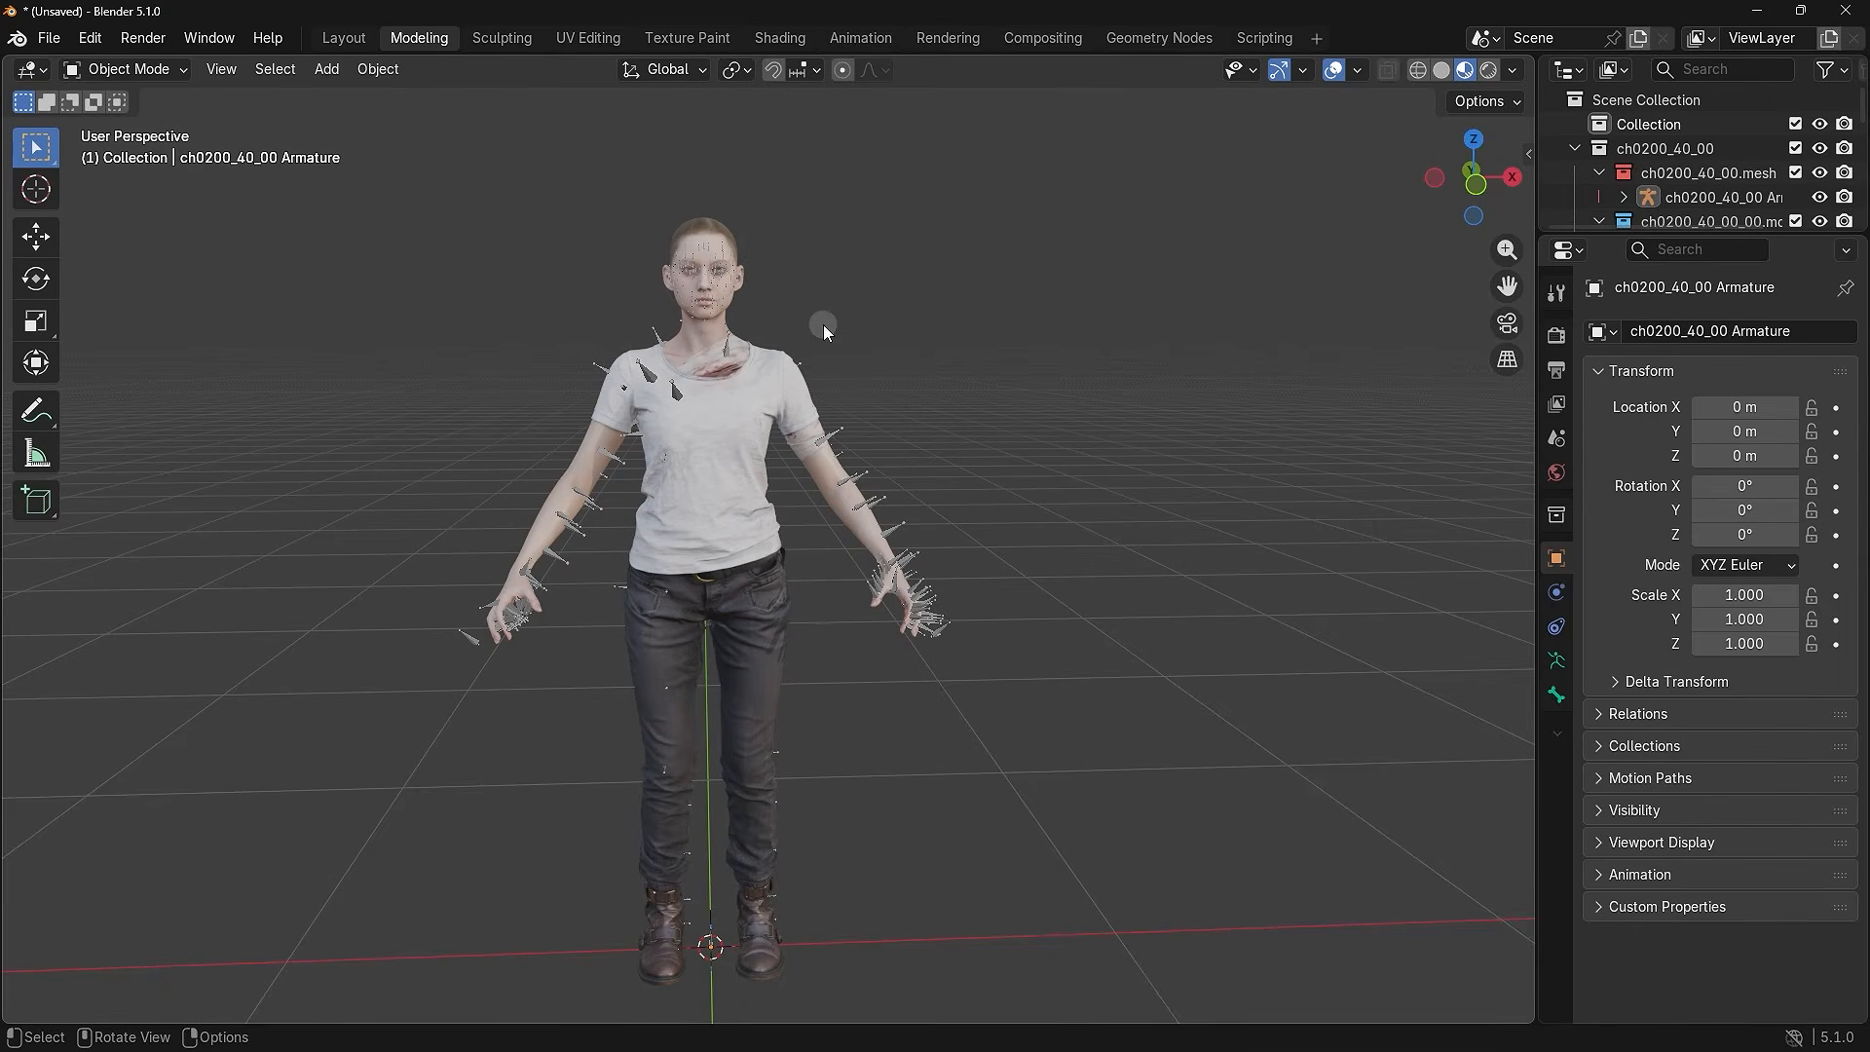
scroll(871, 353, "up", 5)
middle_click_drag(807, 248, 888, 413, "shift")
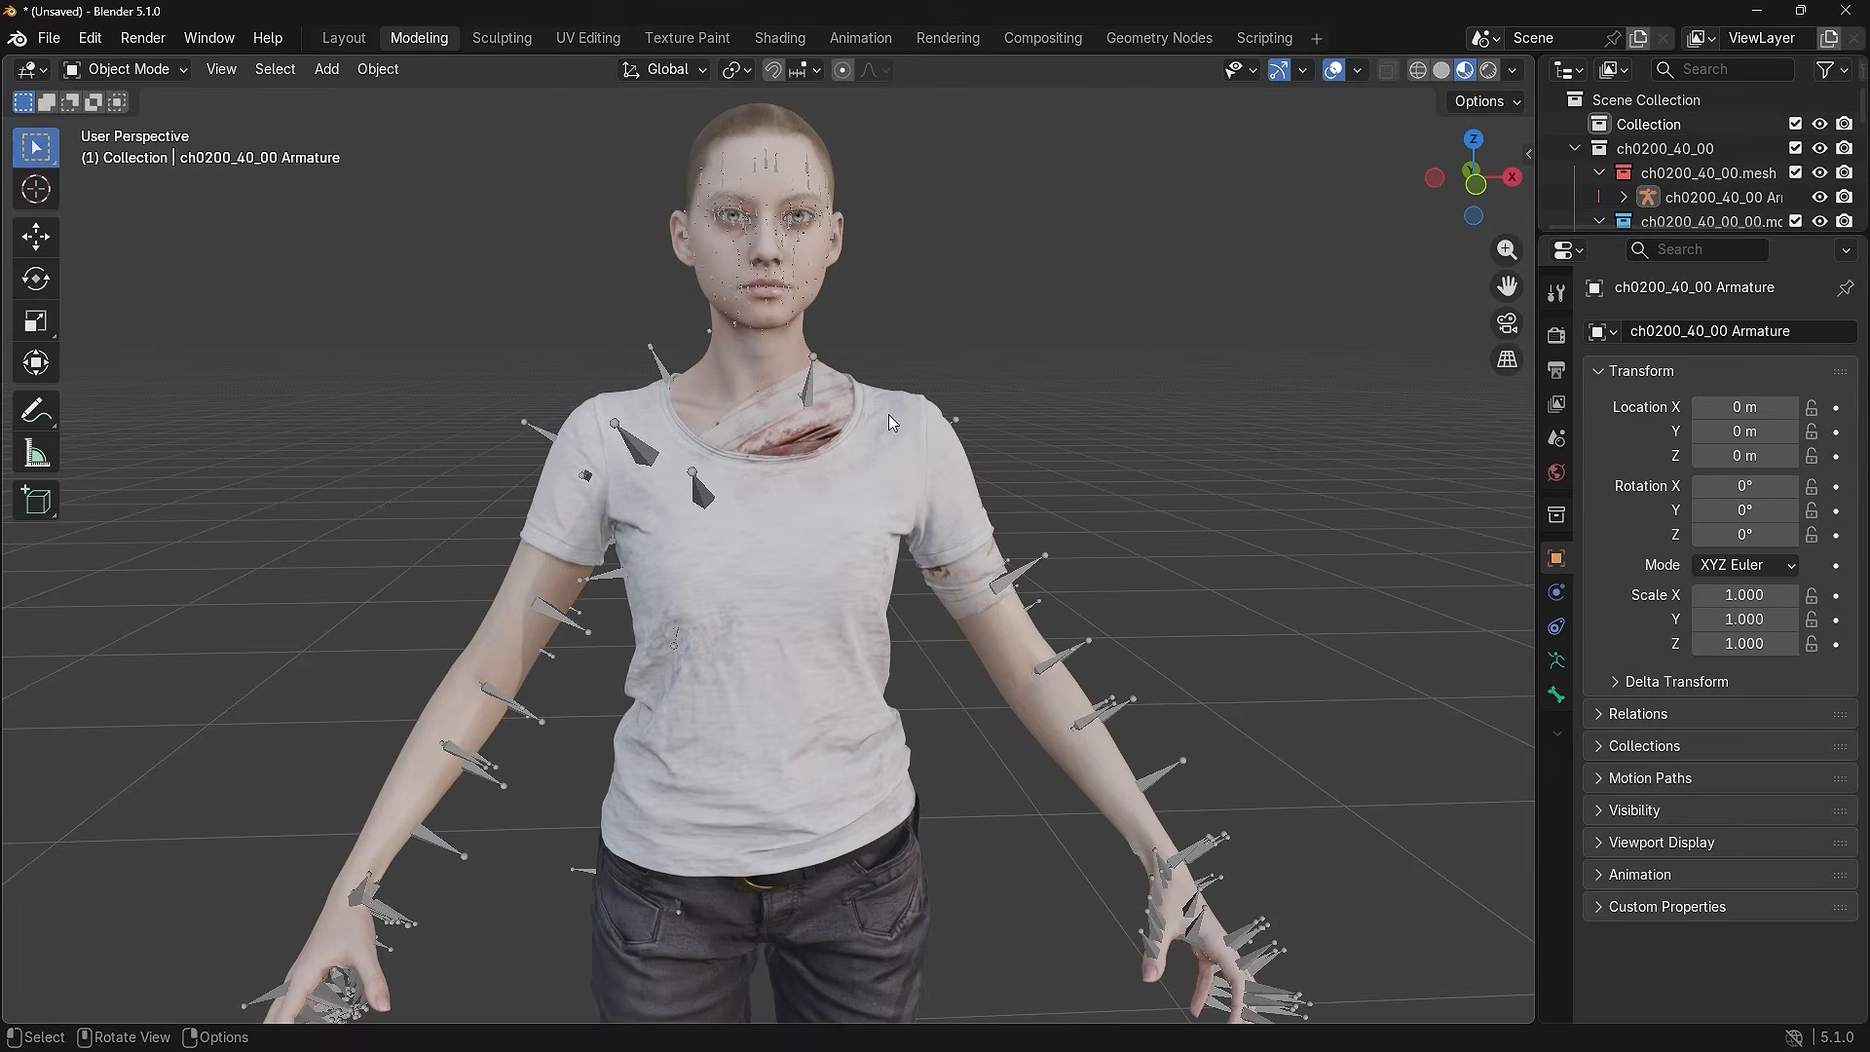
scroll(889, 413, "down", 4)
middle_click_drag(886, 514, 867, 428, "shift")
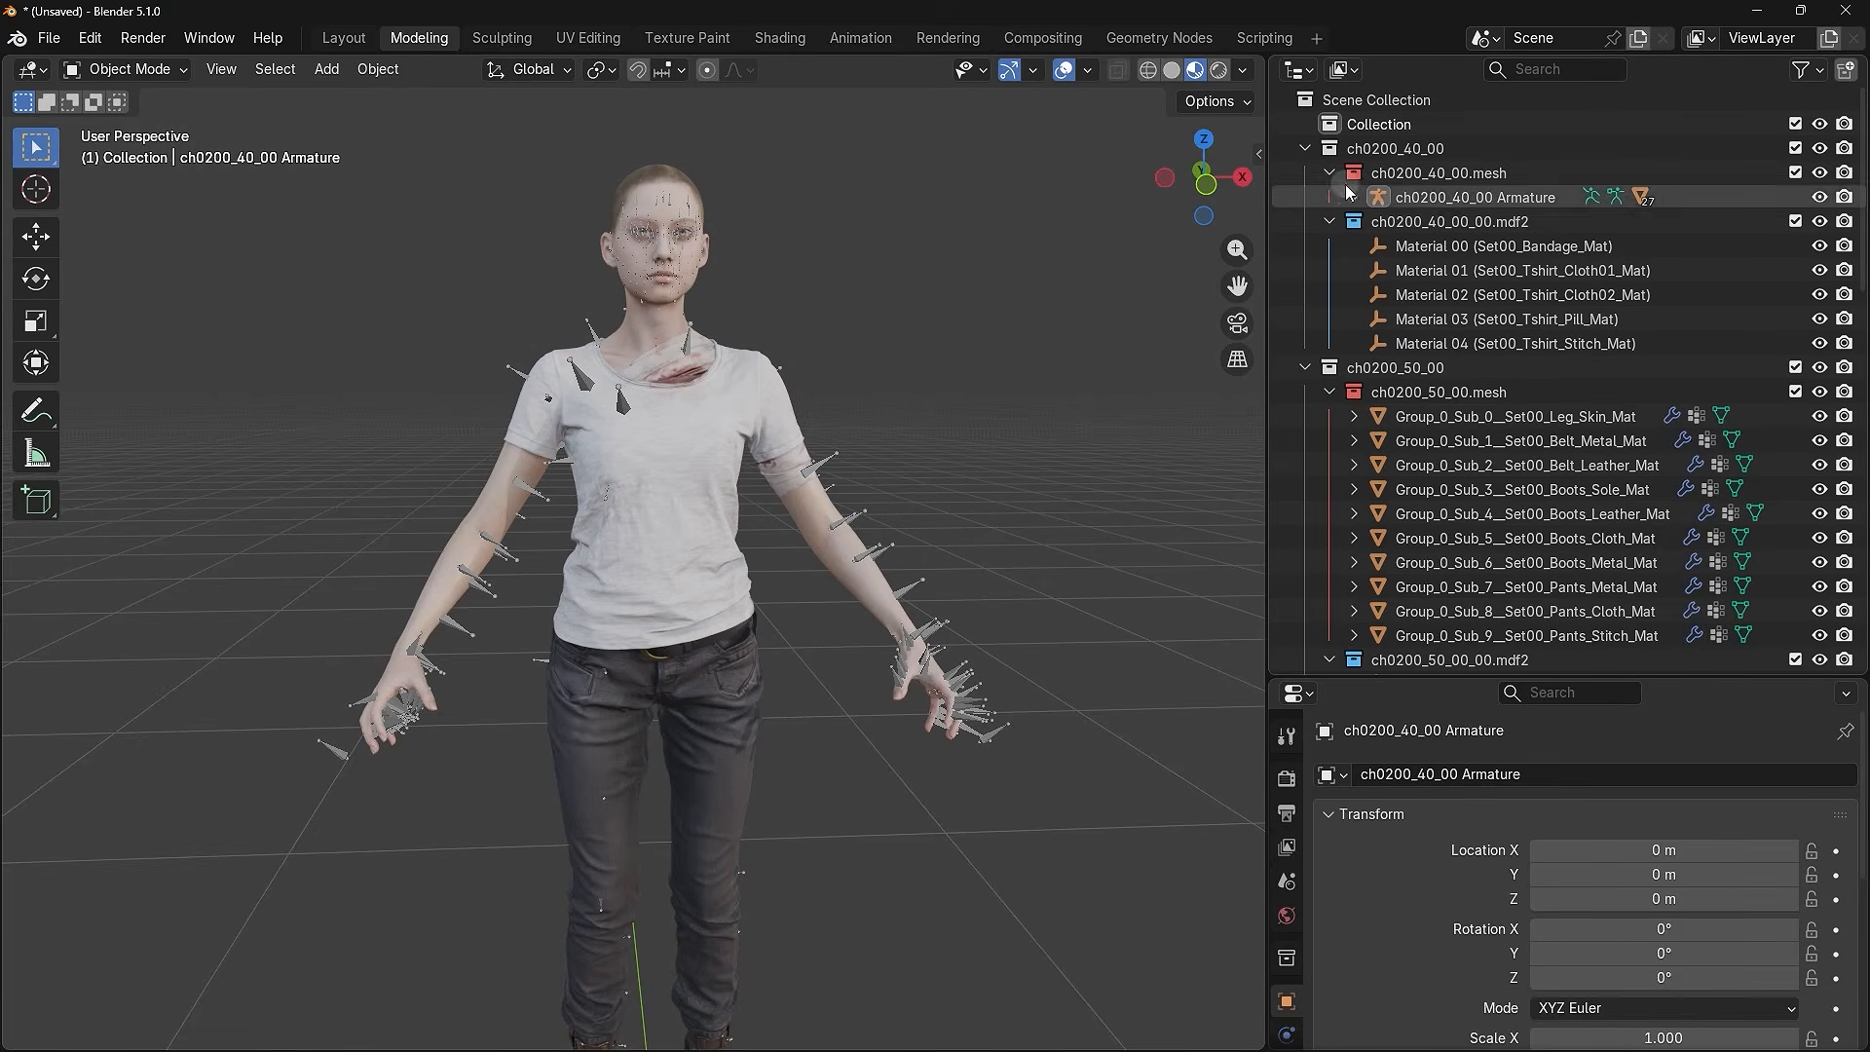
- Check the available editor types, keep the Outliner, and examine its mesh and mdf2 collections from ch0200_40_00 to ch0200_10_00
left_click(1301, 71)
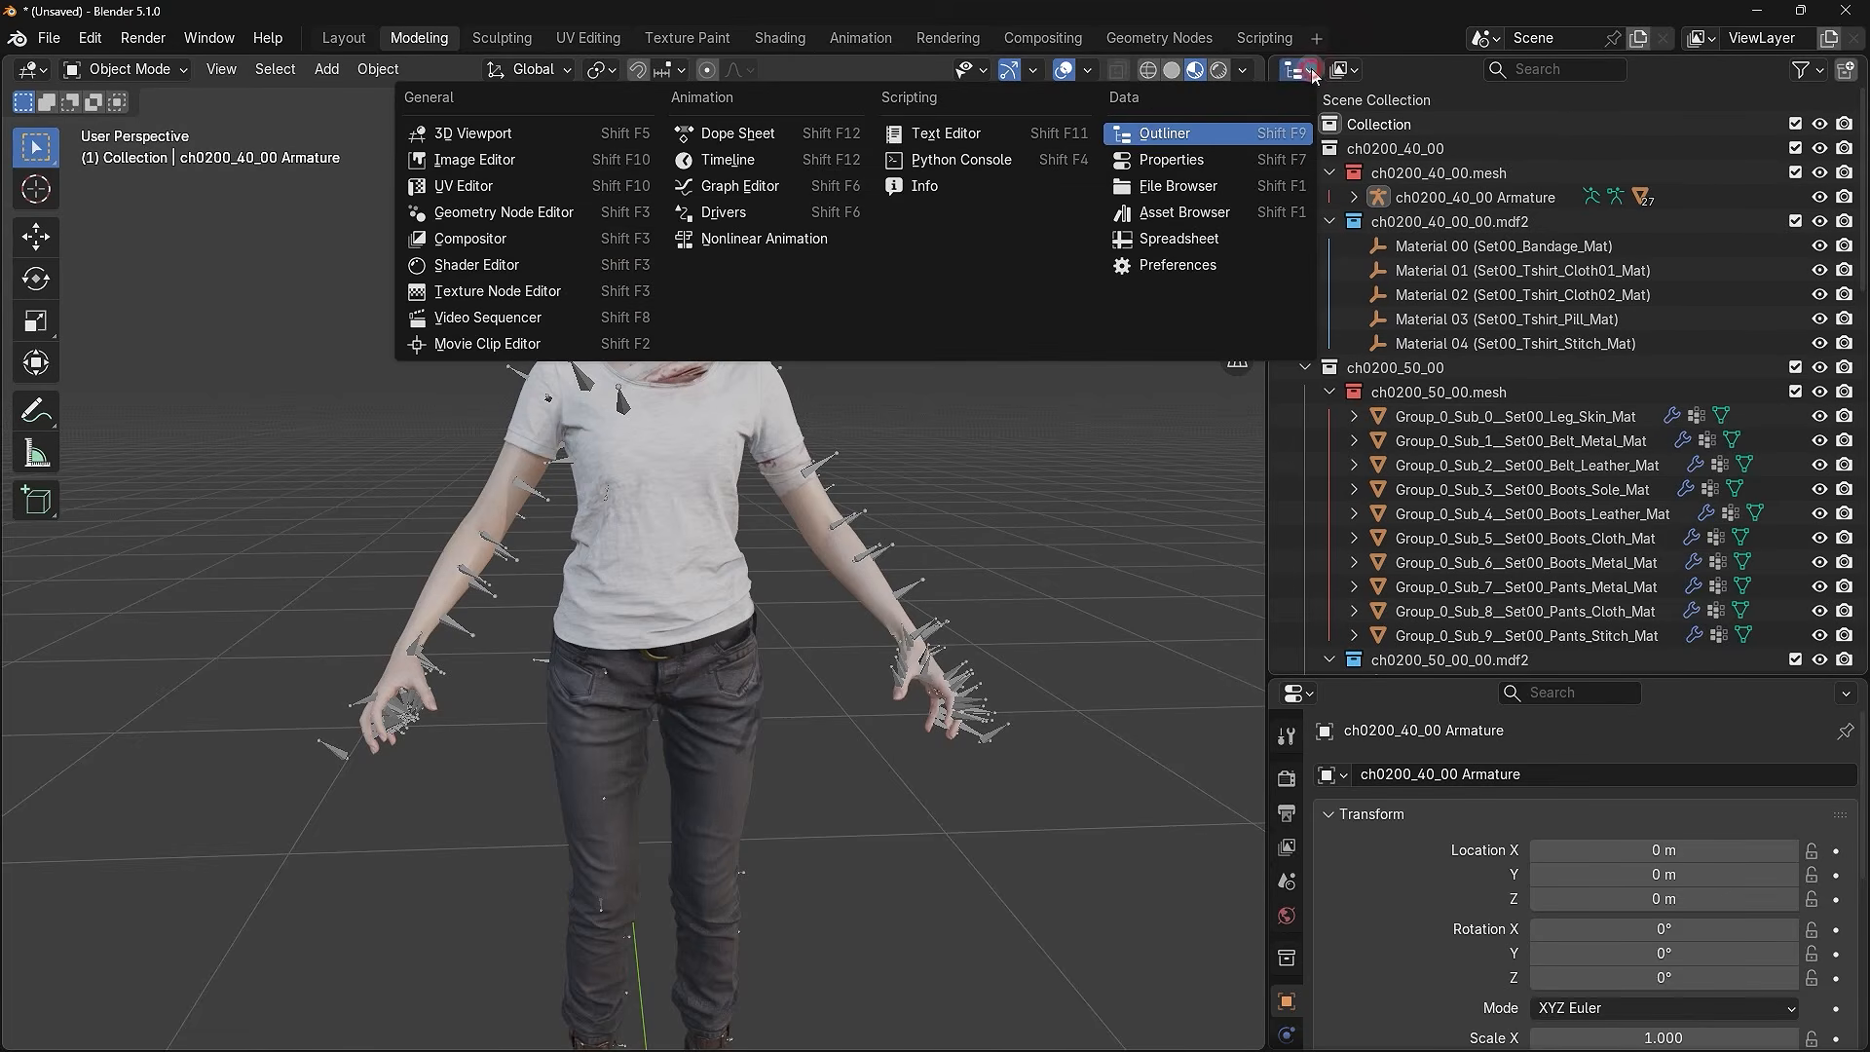
left_click(1154, 136)
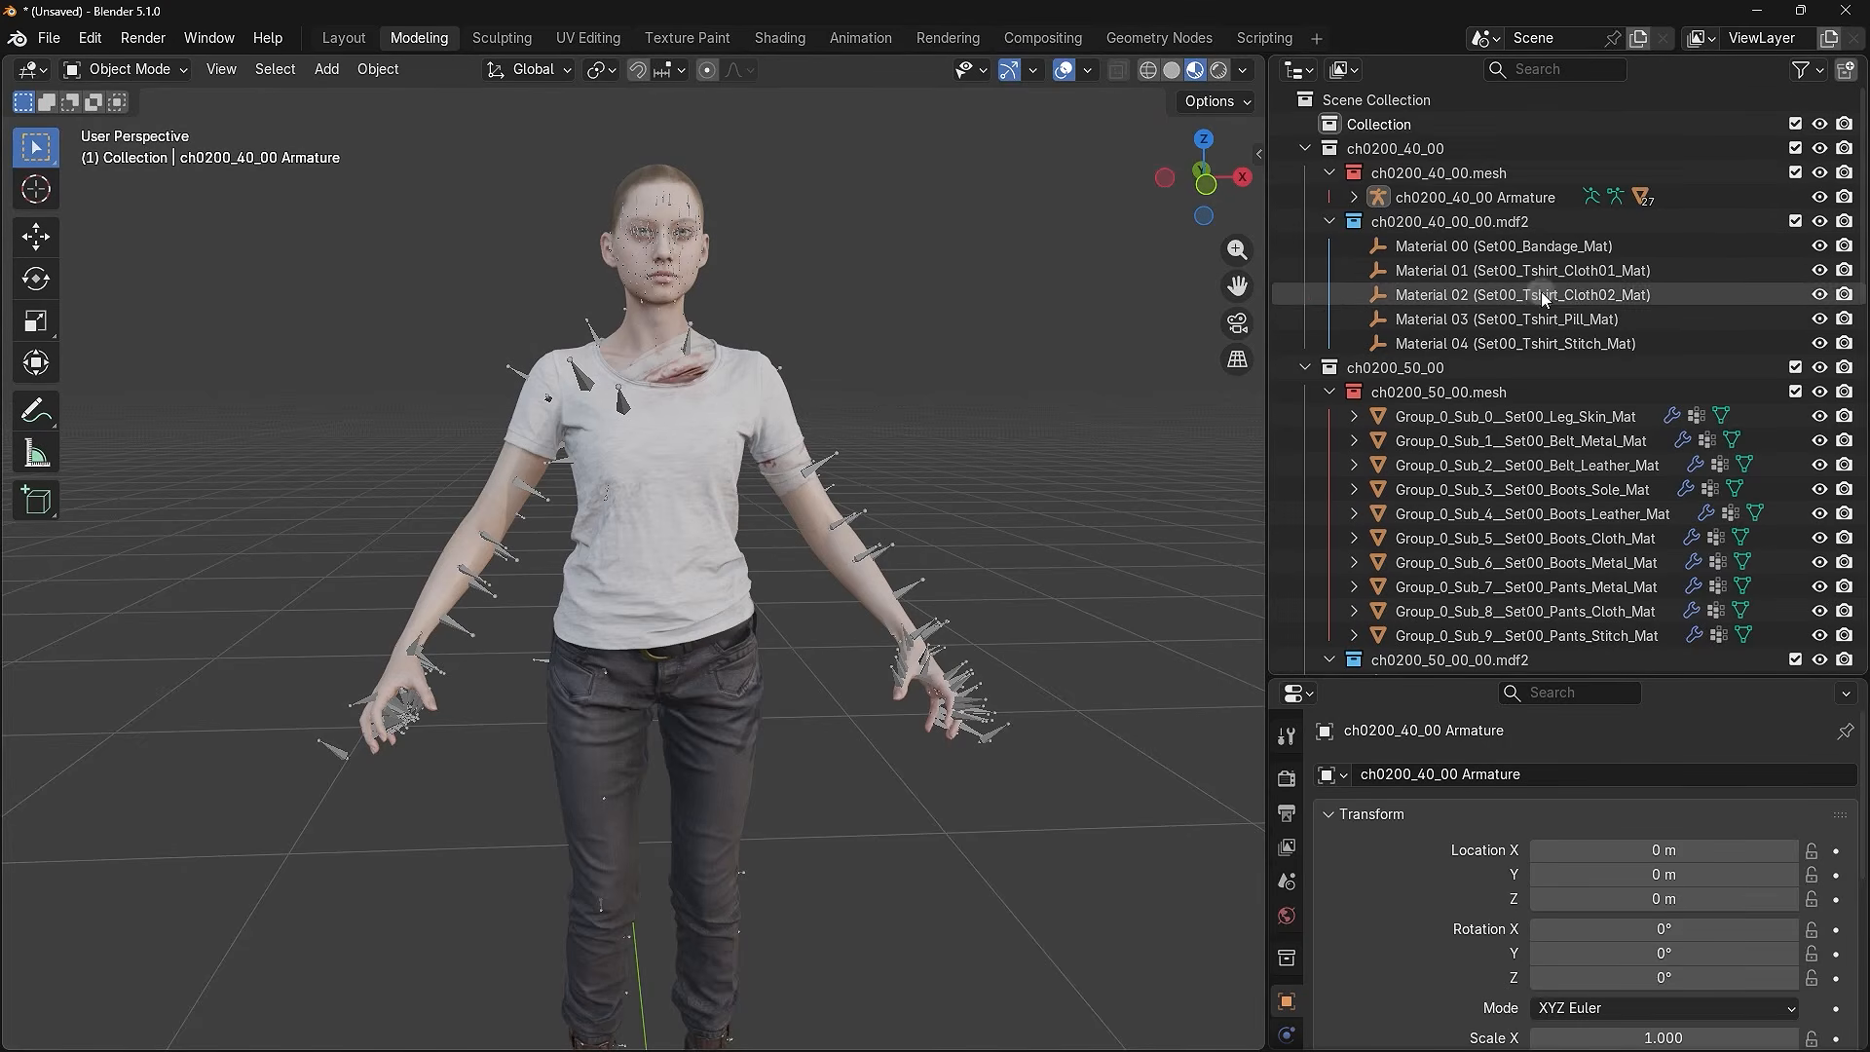
scroll(1542, 319, "down", 3)
scroll(1542, 322, "down", 15)
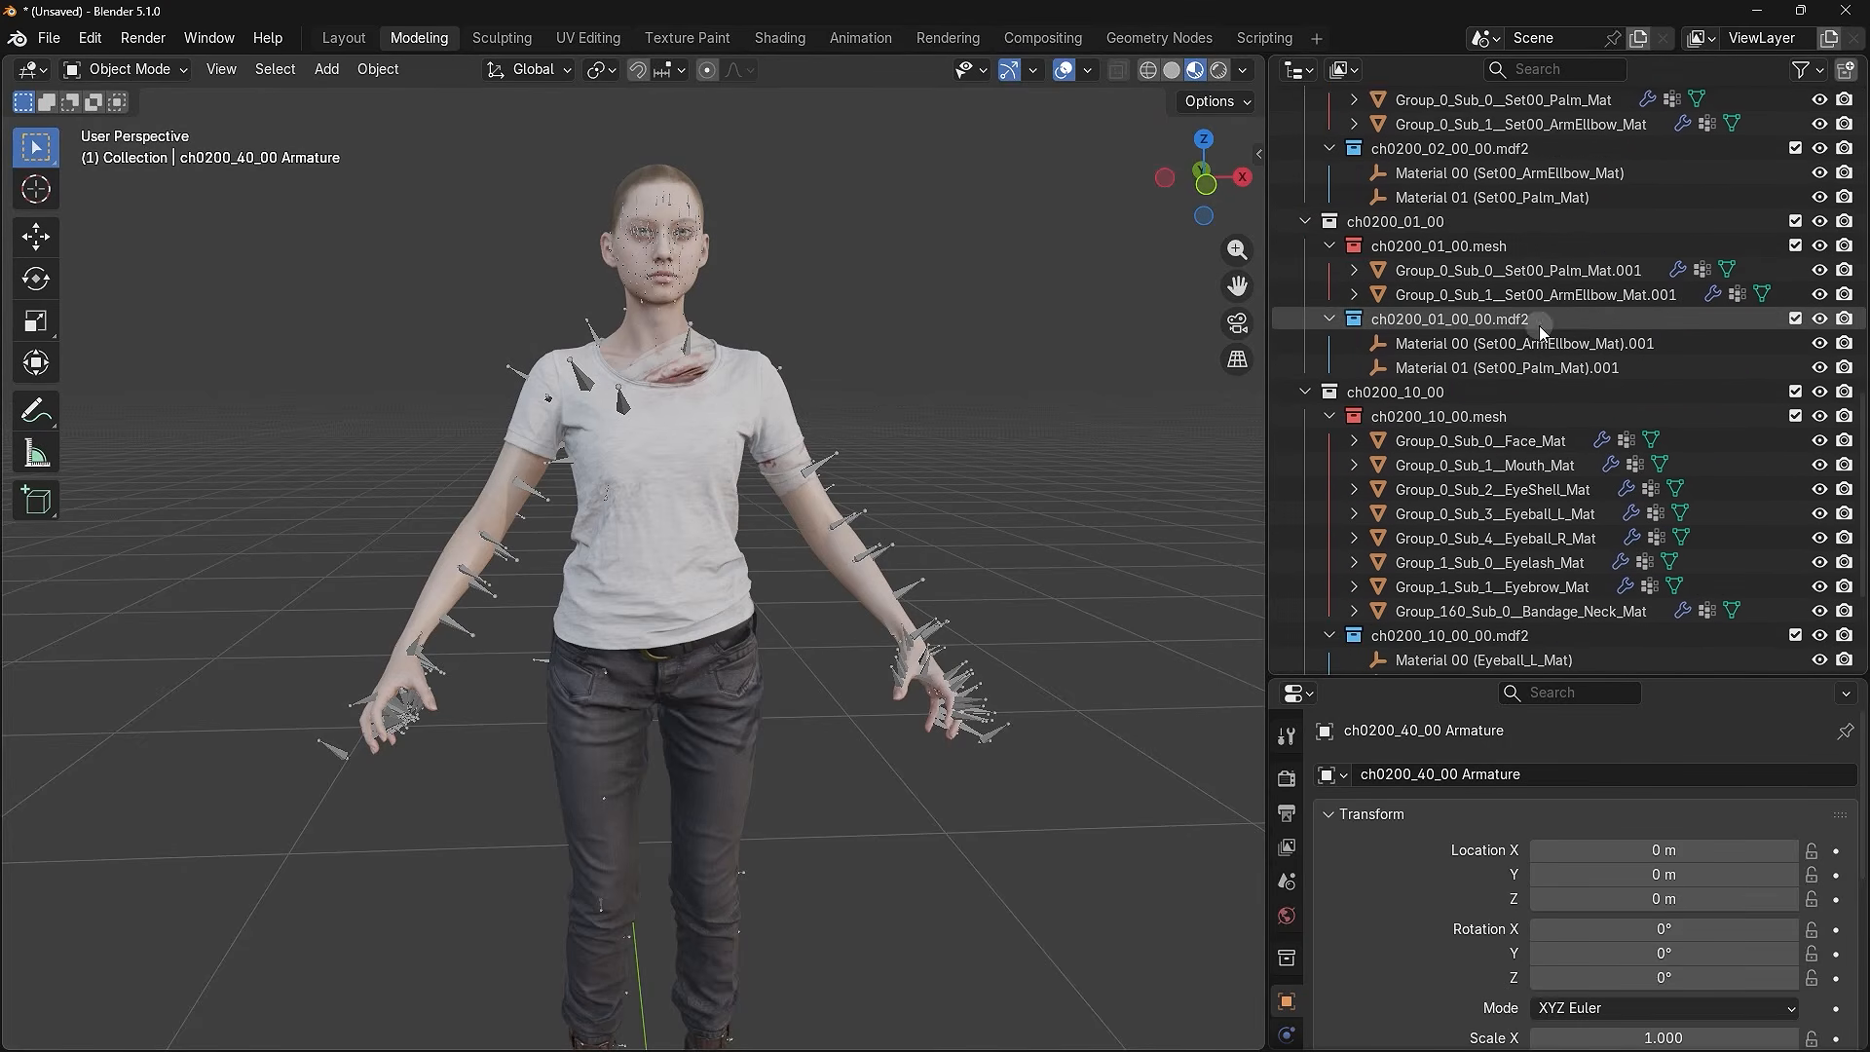
scroll(1542, 331, "down", 1)
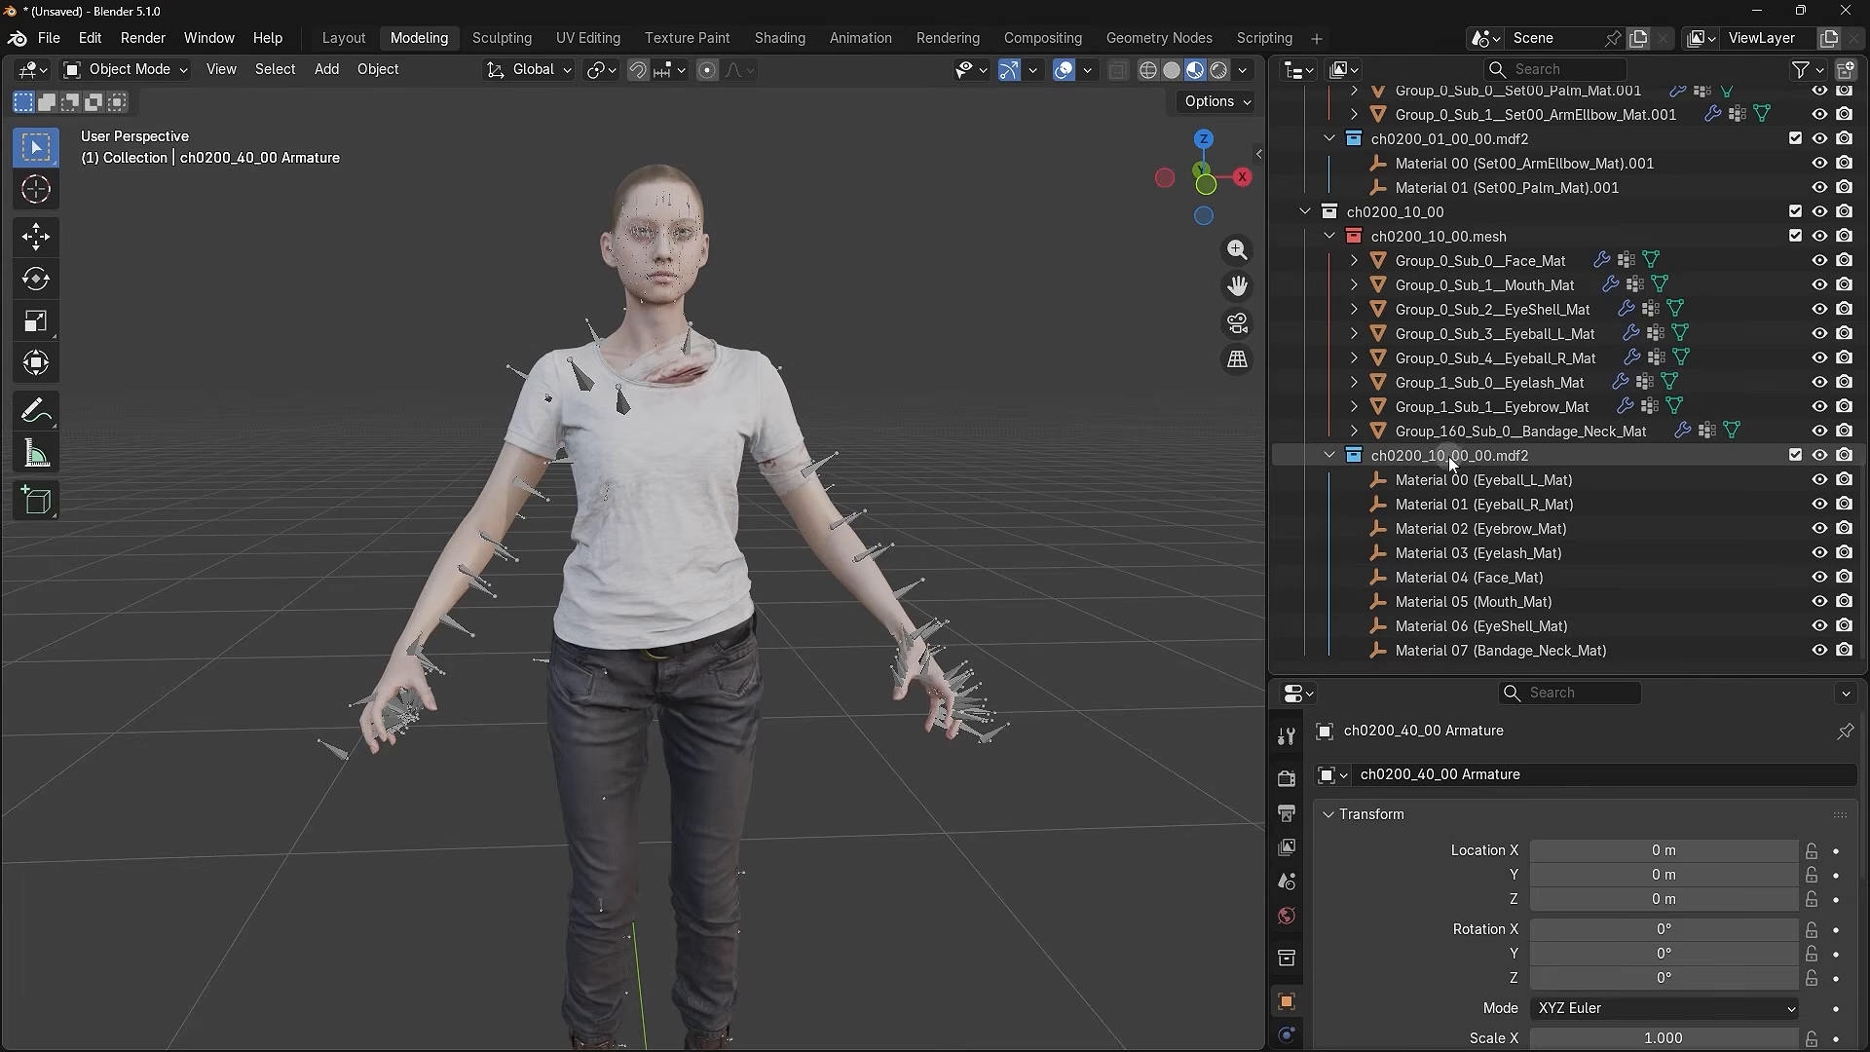
scroll(1442, 259, "up", 10)
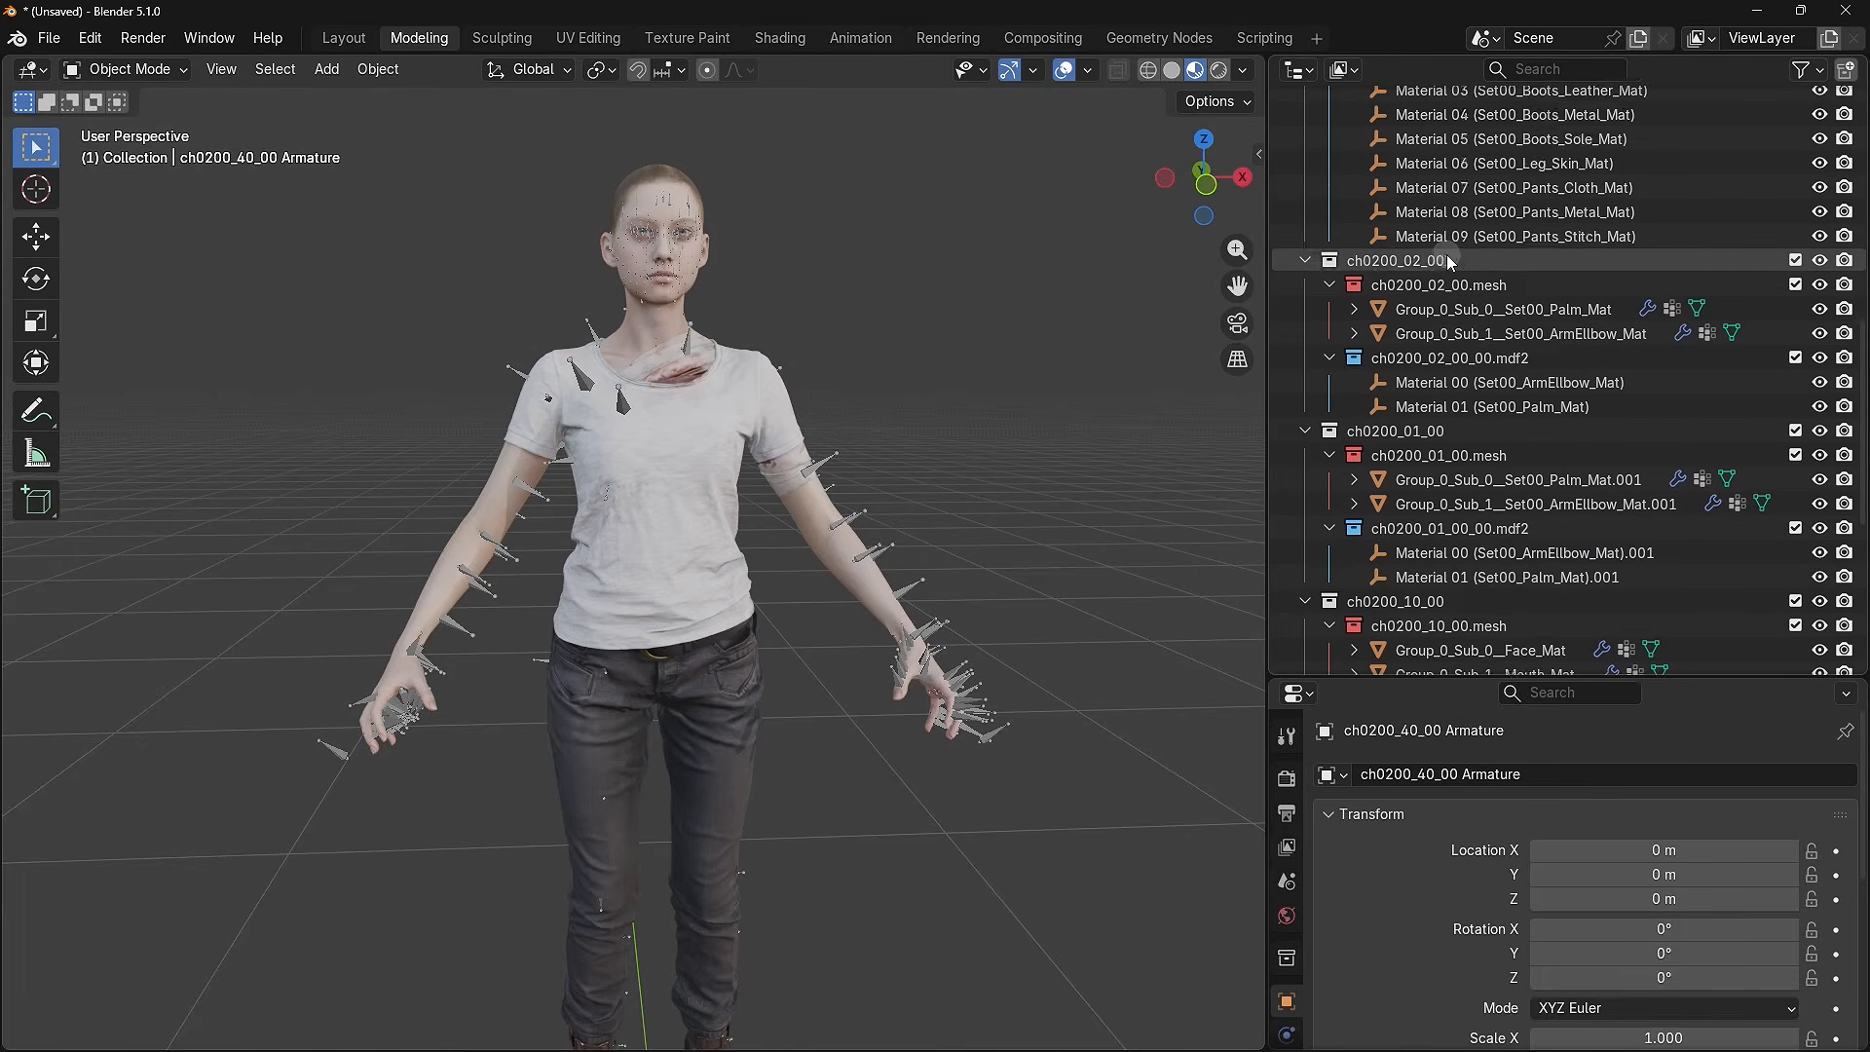
scroll(1450, 261, "up", 8)
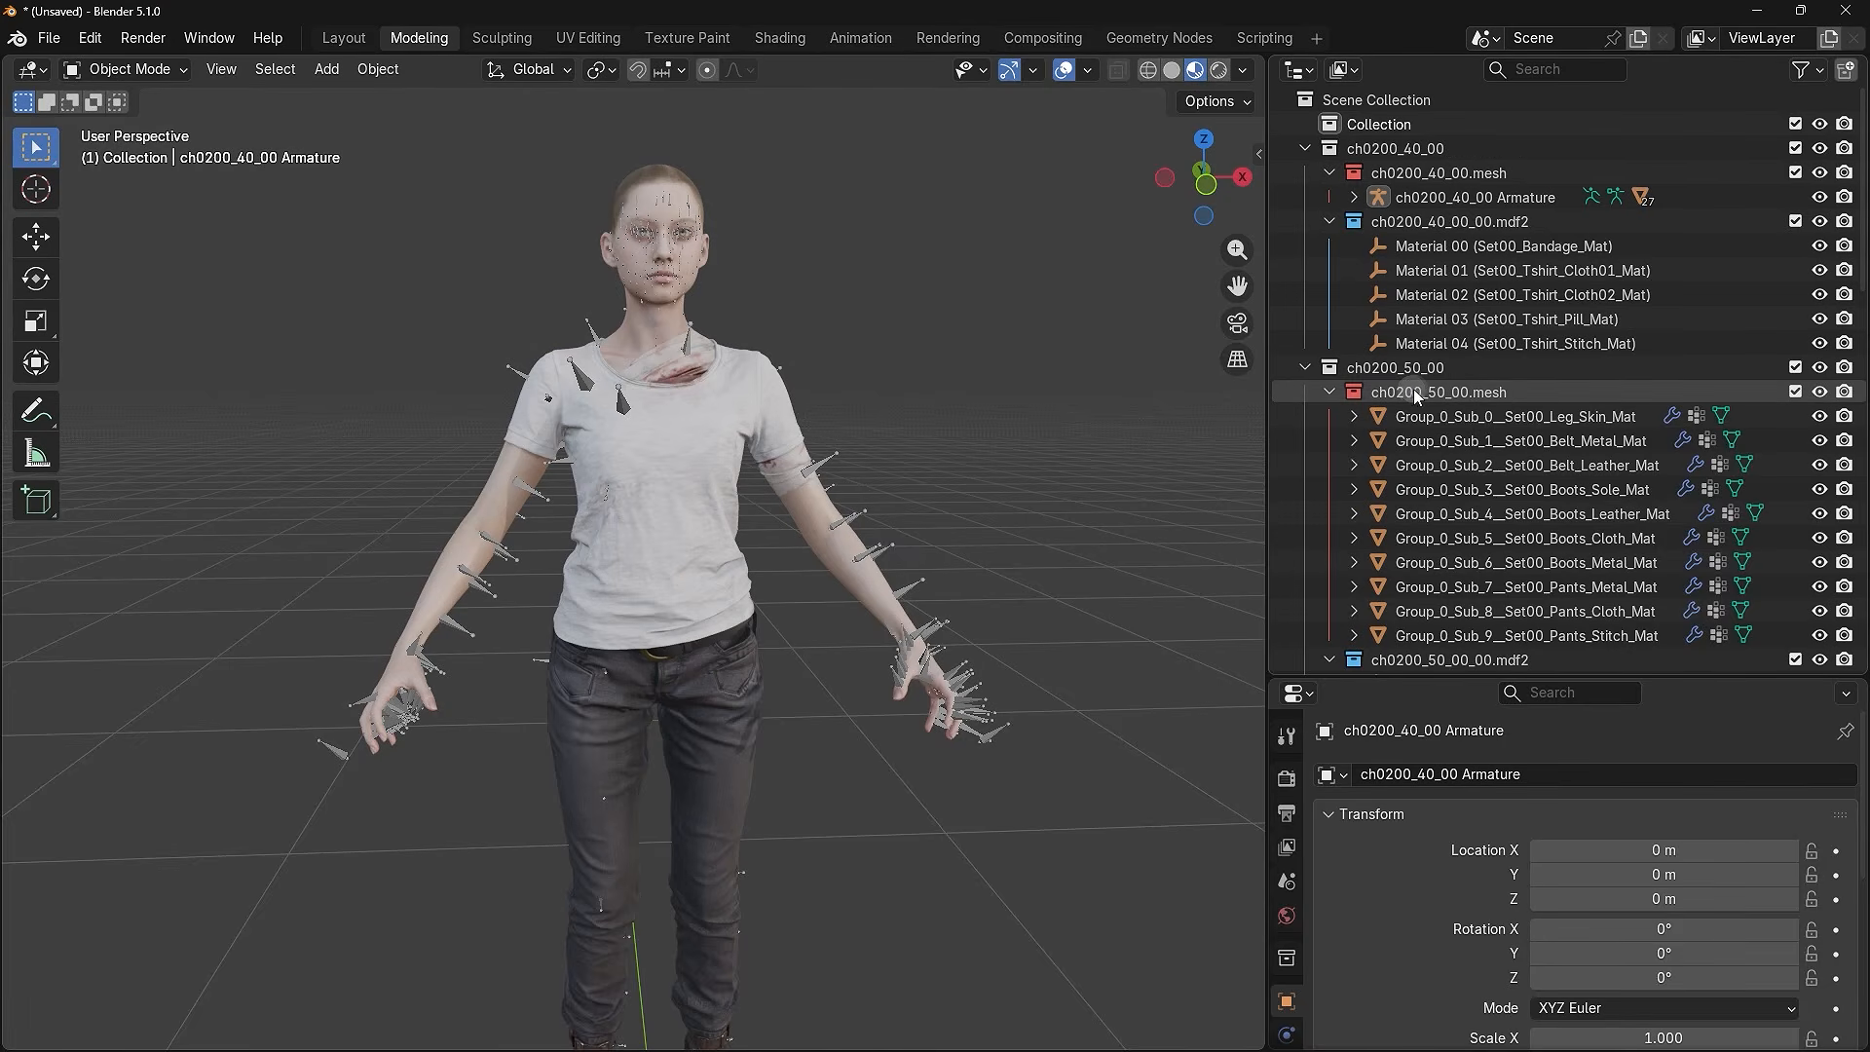
scroll(1411, 389, "down", 3)
scroll(1411, 388, "up", 3)
scroll(1454, 226, "down", 4)
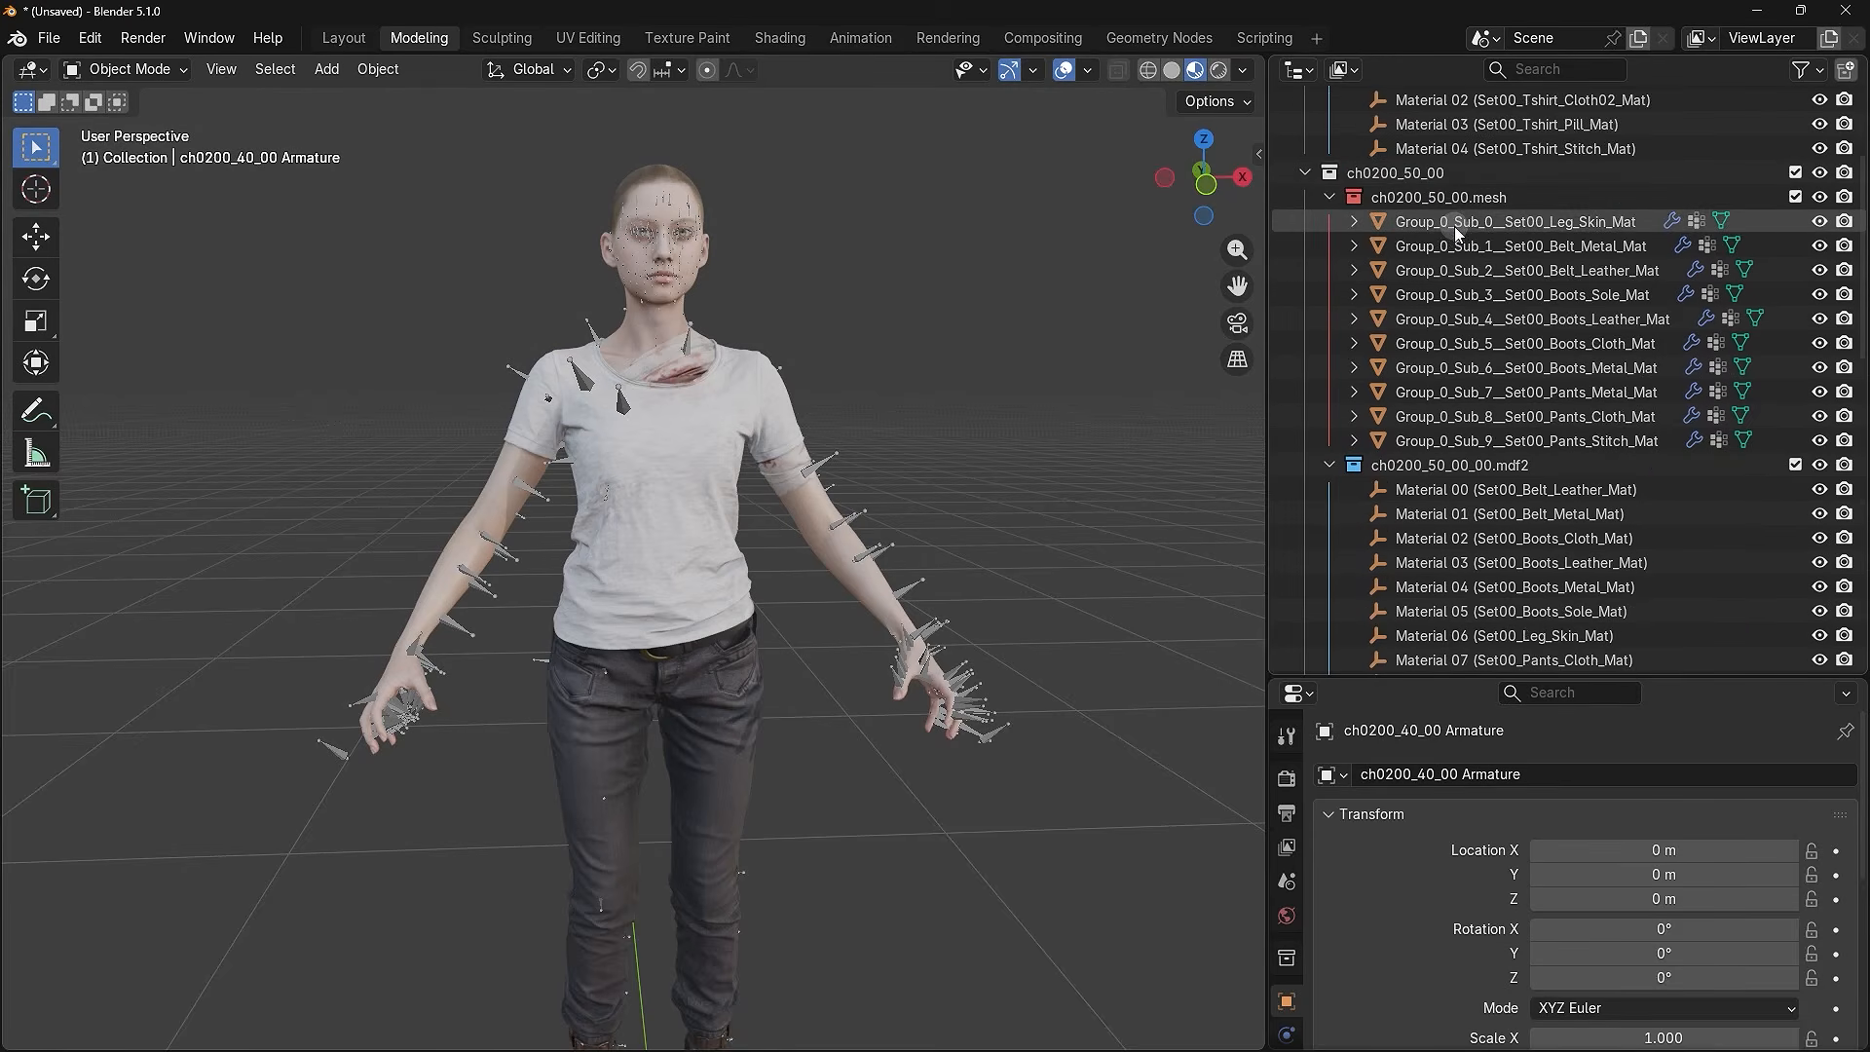
scroll(1419, 464, "up", 4)
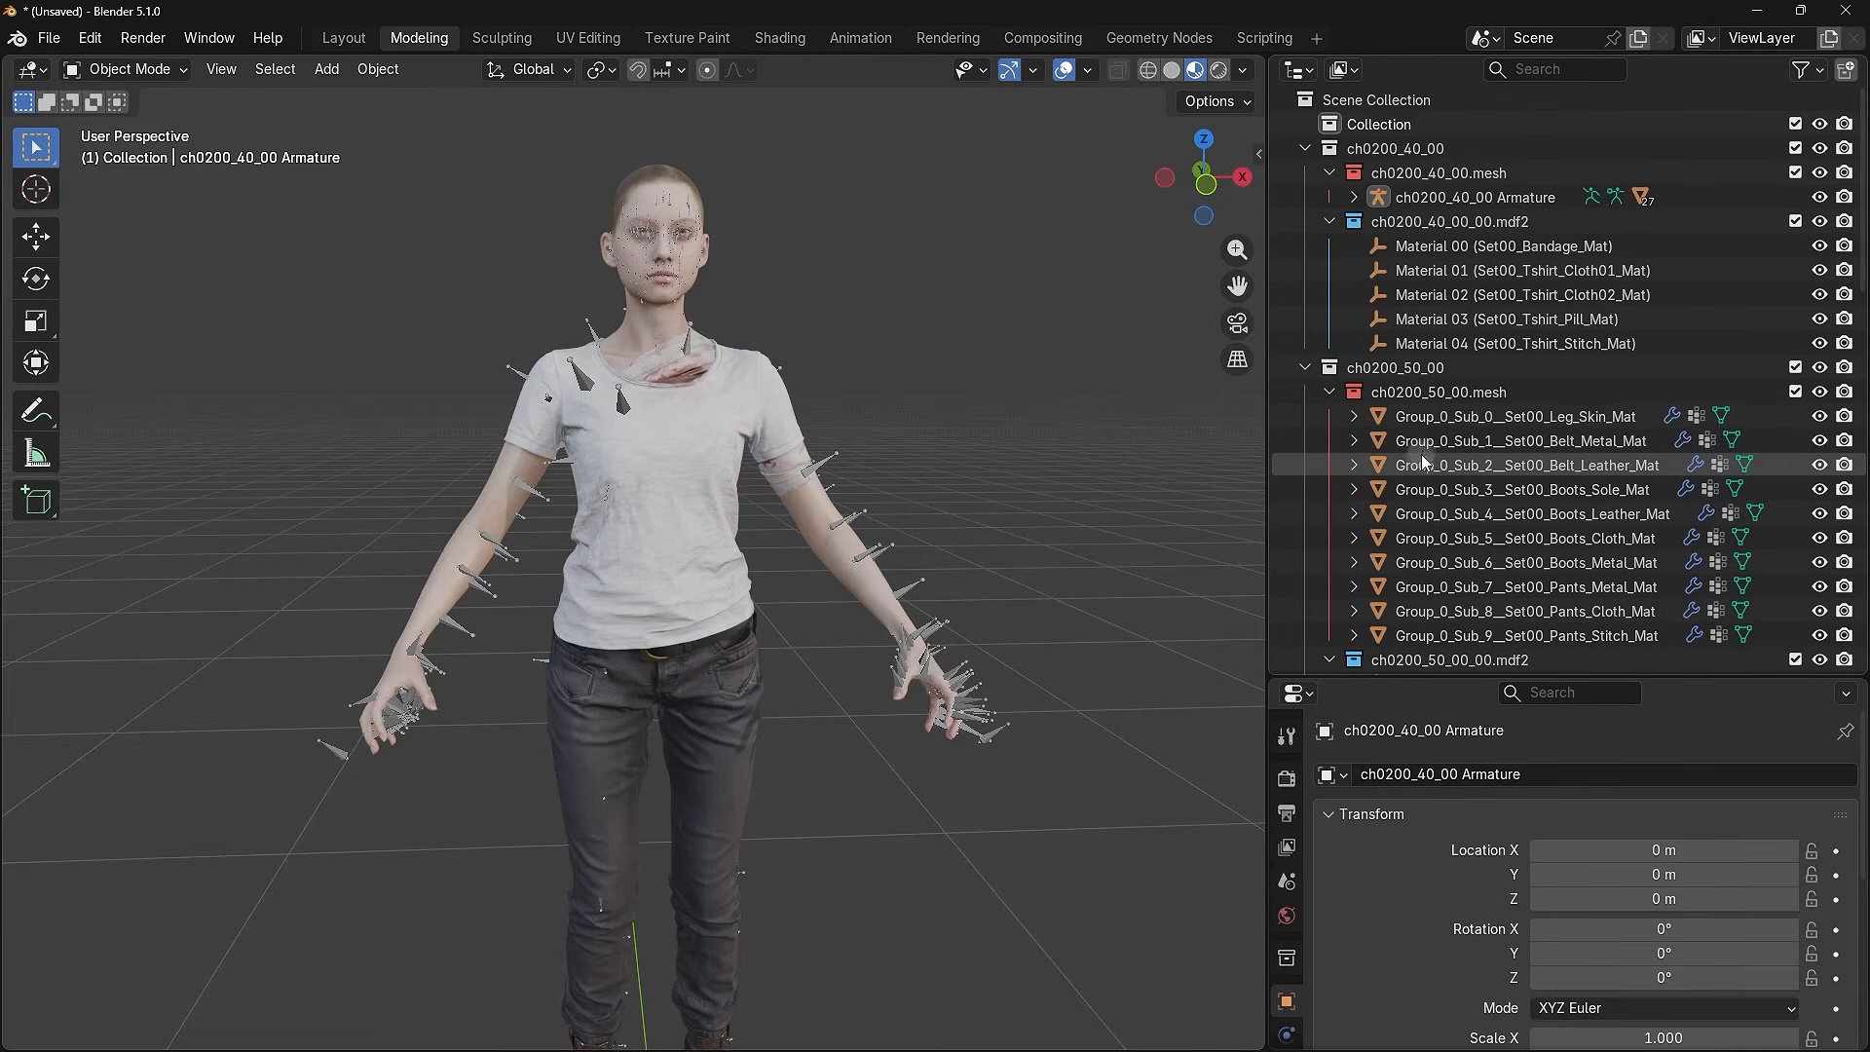
- Collapse and re-expand the ch0200_40_00.mesh collection, select the ch0200_40_00 Armature, and compare it with the other mesh collections
left_click(1330, 172)
left_click(1331, 173)
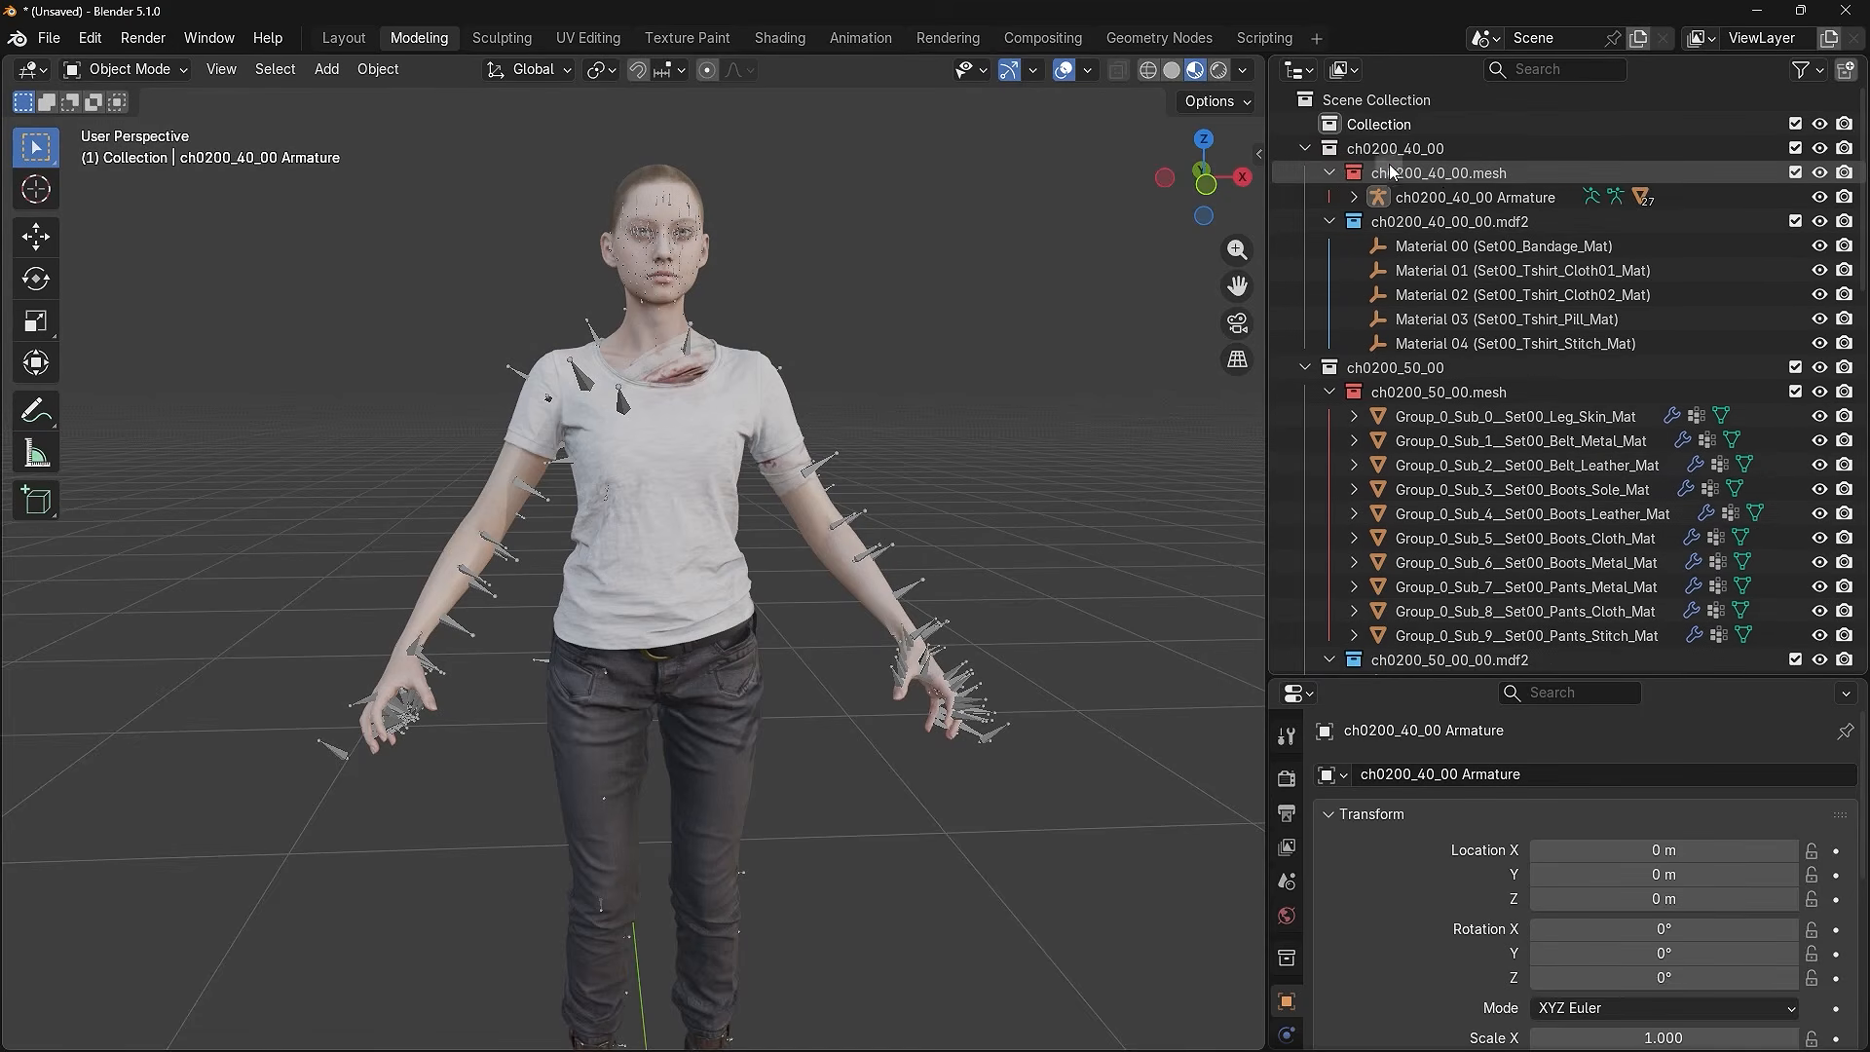
left_click(1433, 199)
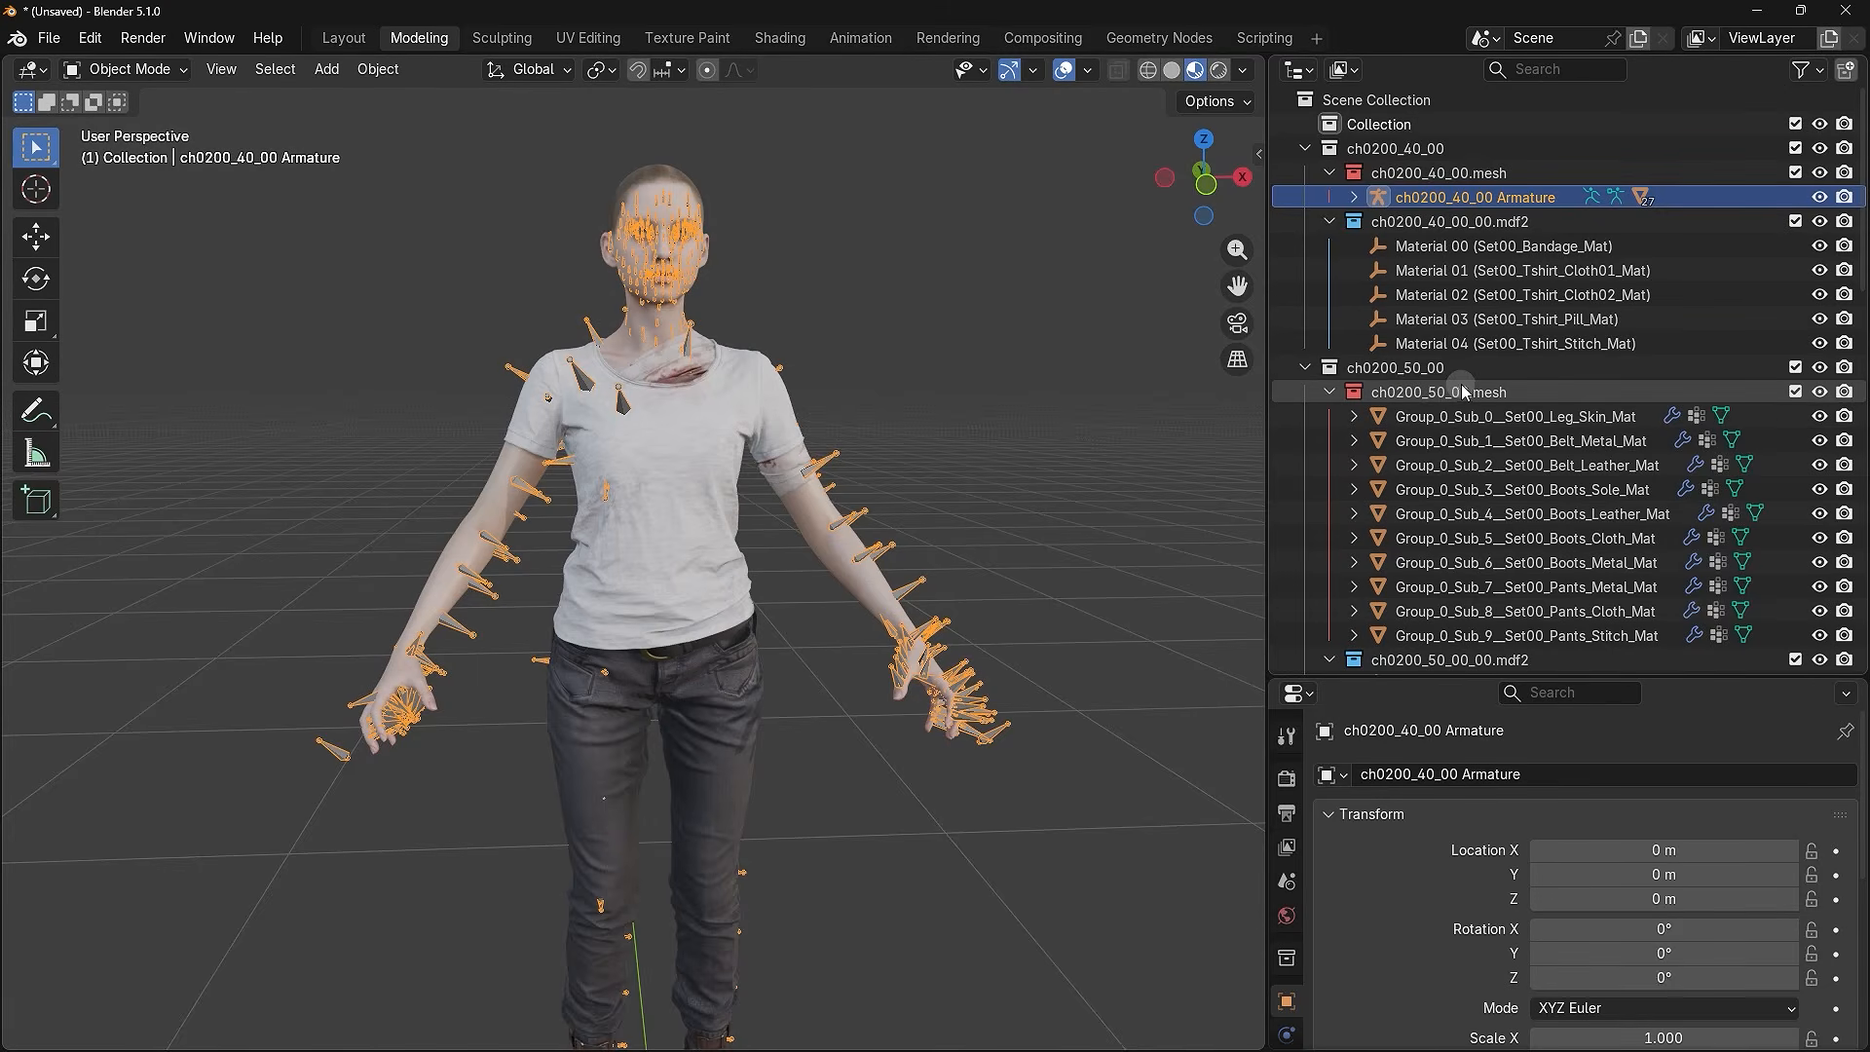
scroll(1461, 385, "down", 5)
scroll(1460, 384, "down", 12)
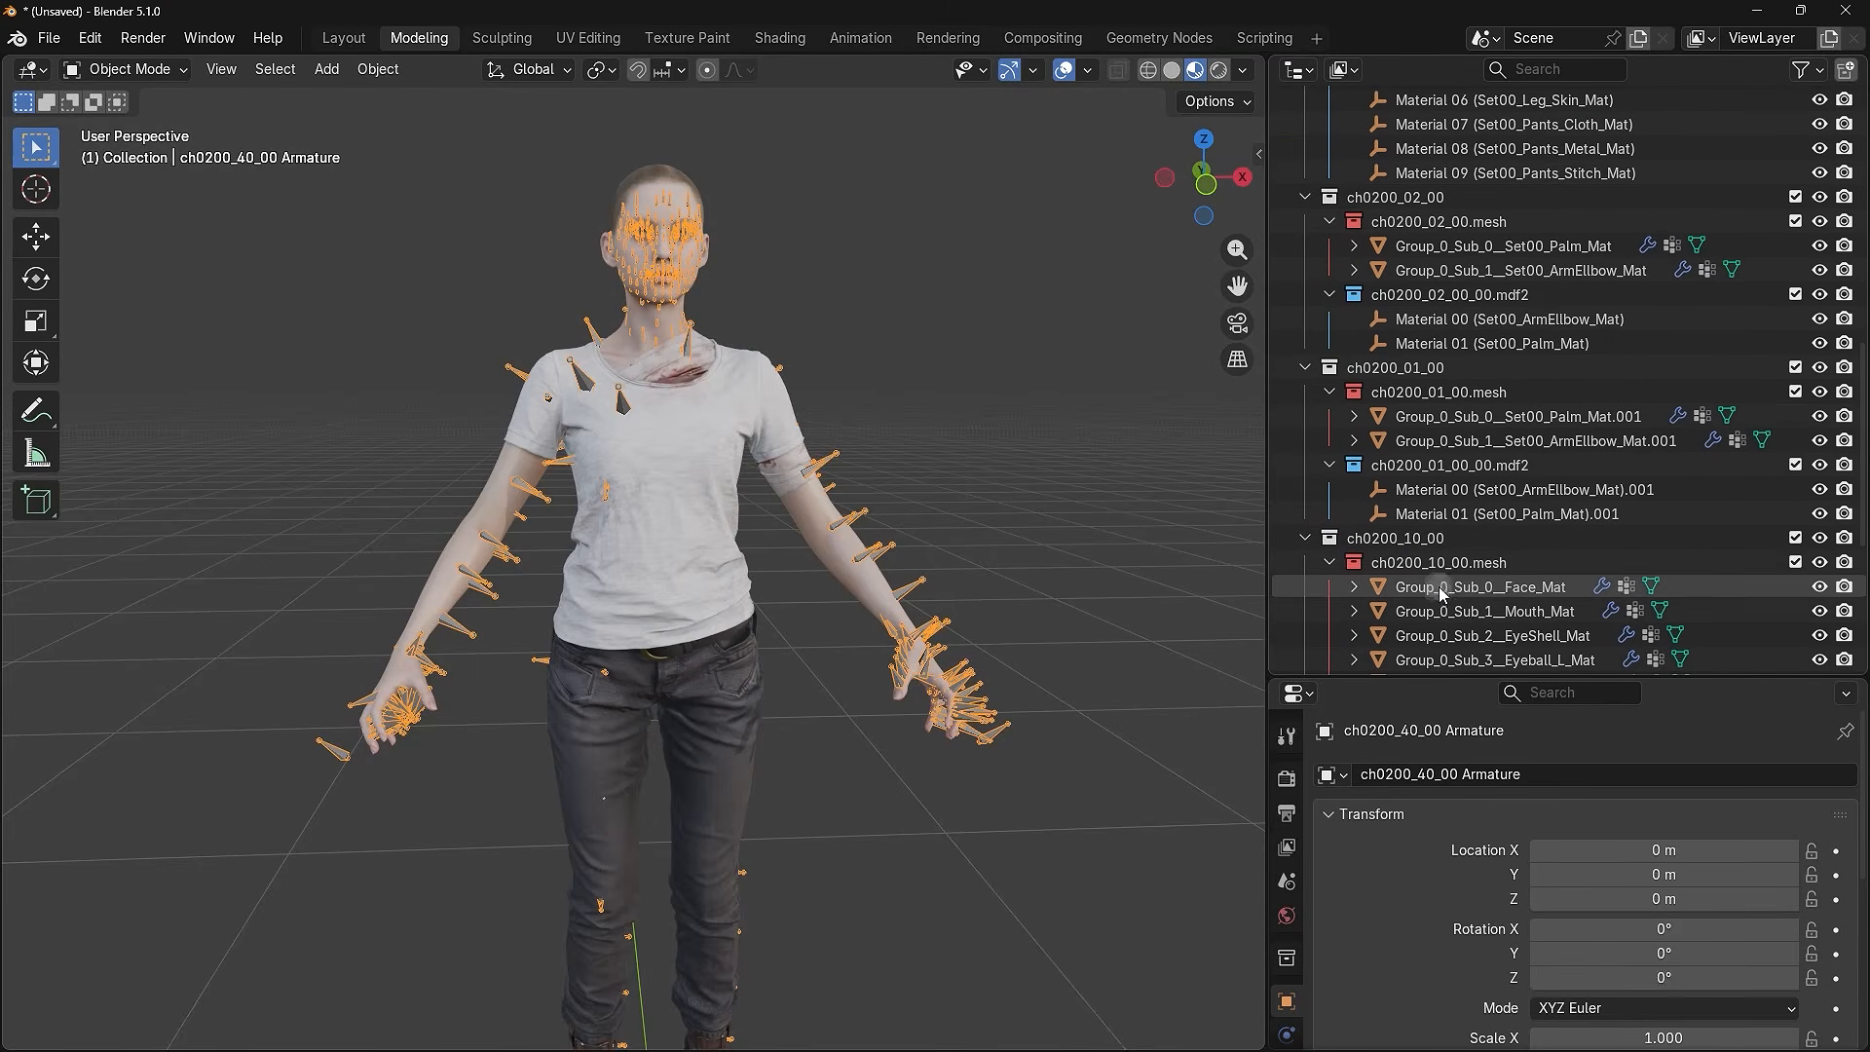
scroll(1447, 594, "down", 3)
scroll(1451, 546, "up", 12)
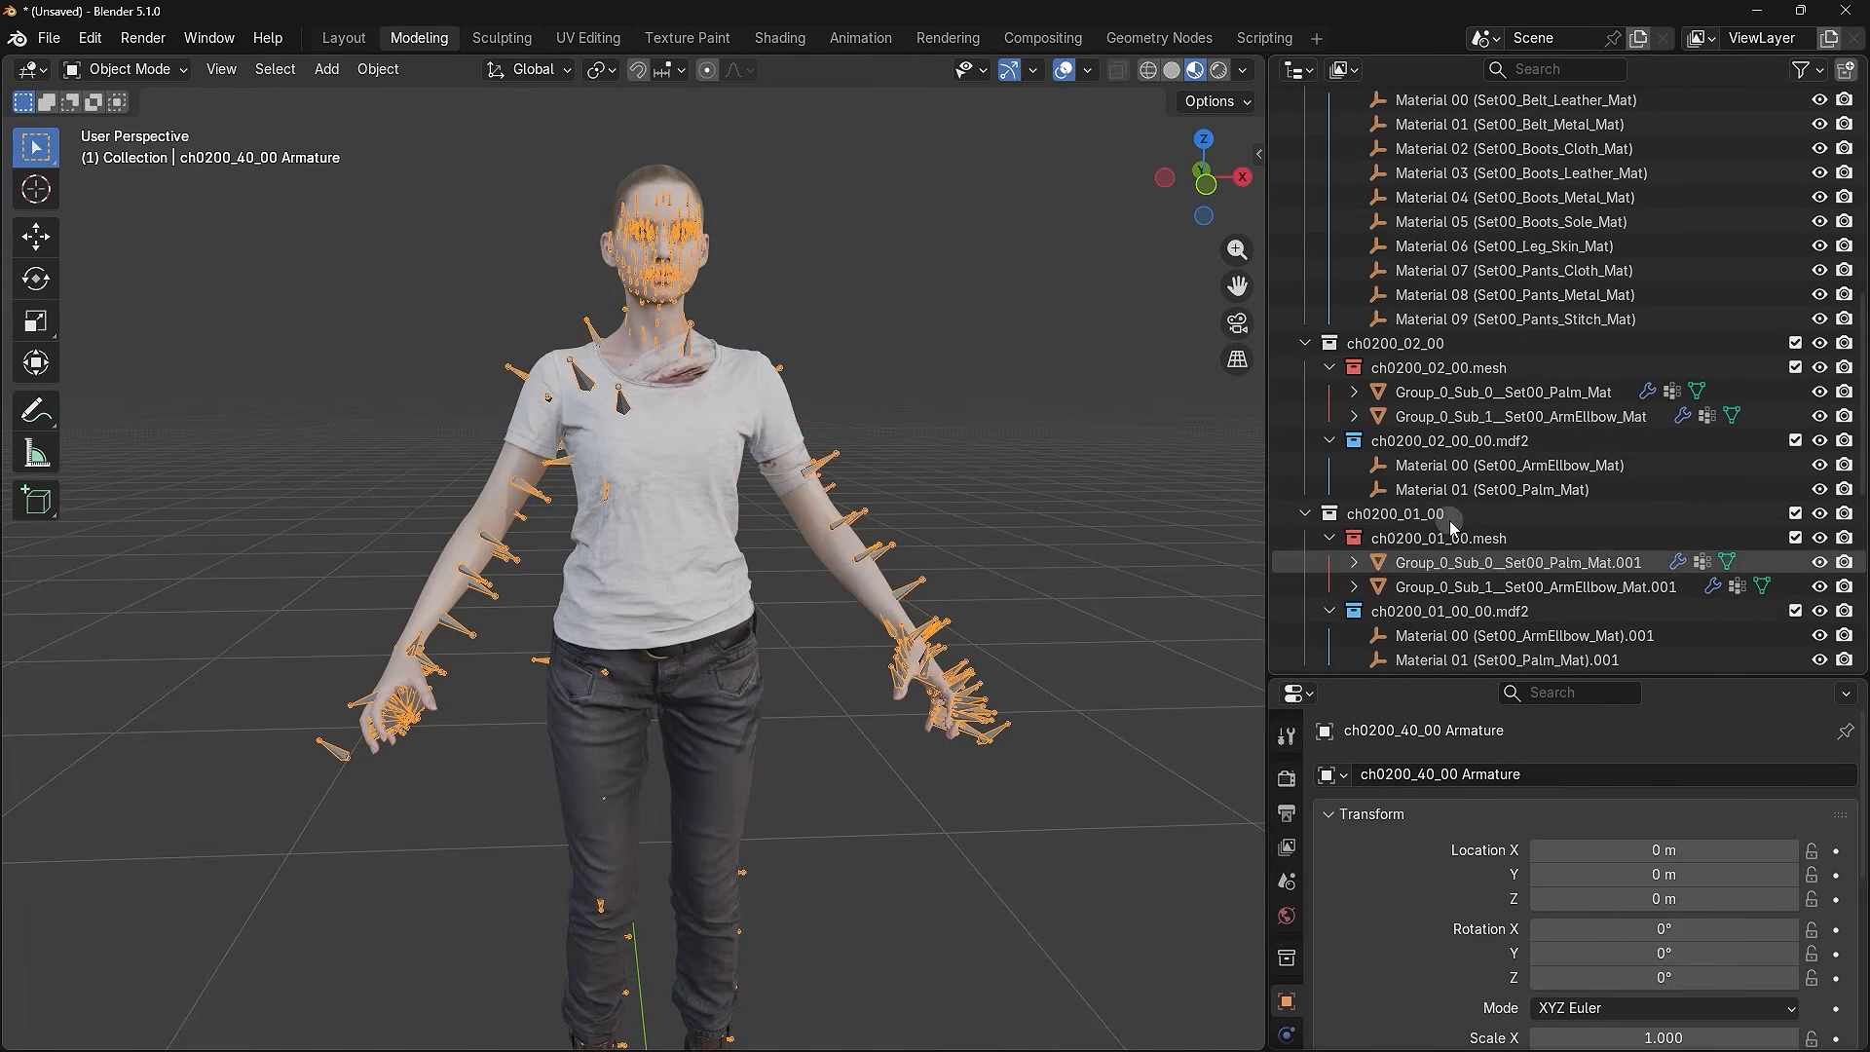
scroll(1452, 526, "up", 6)
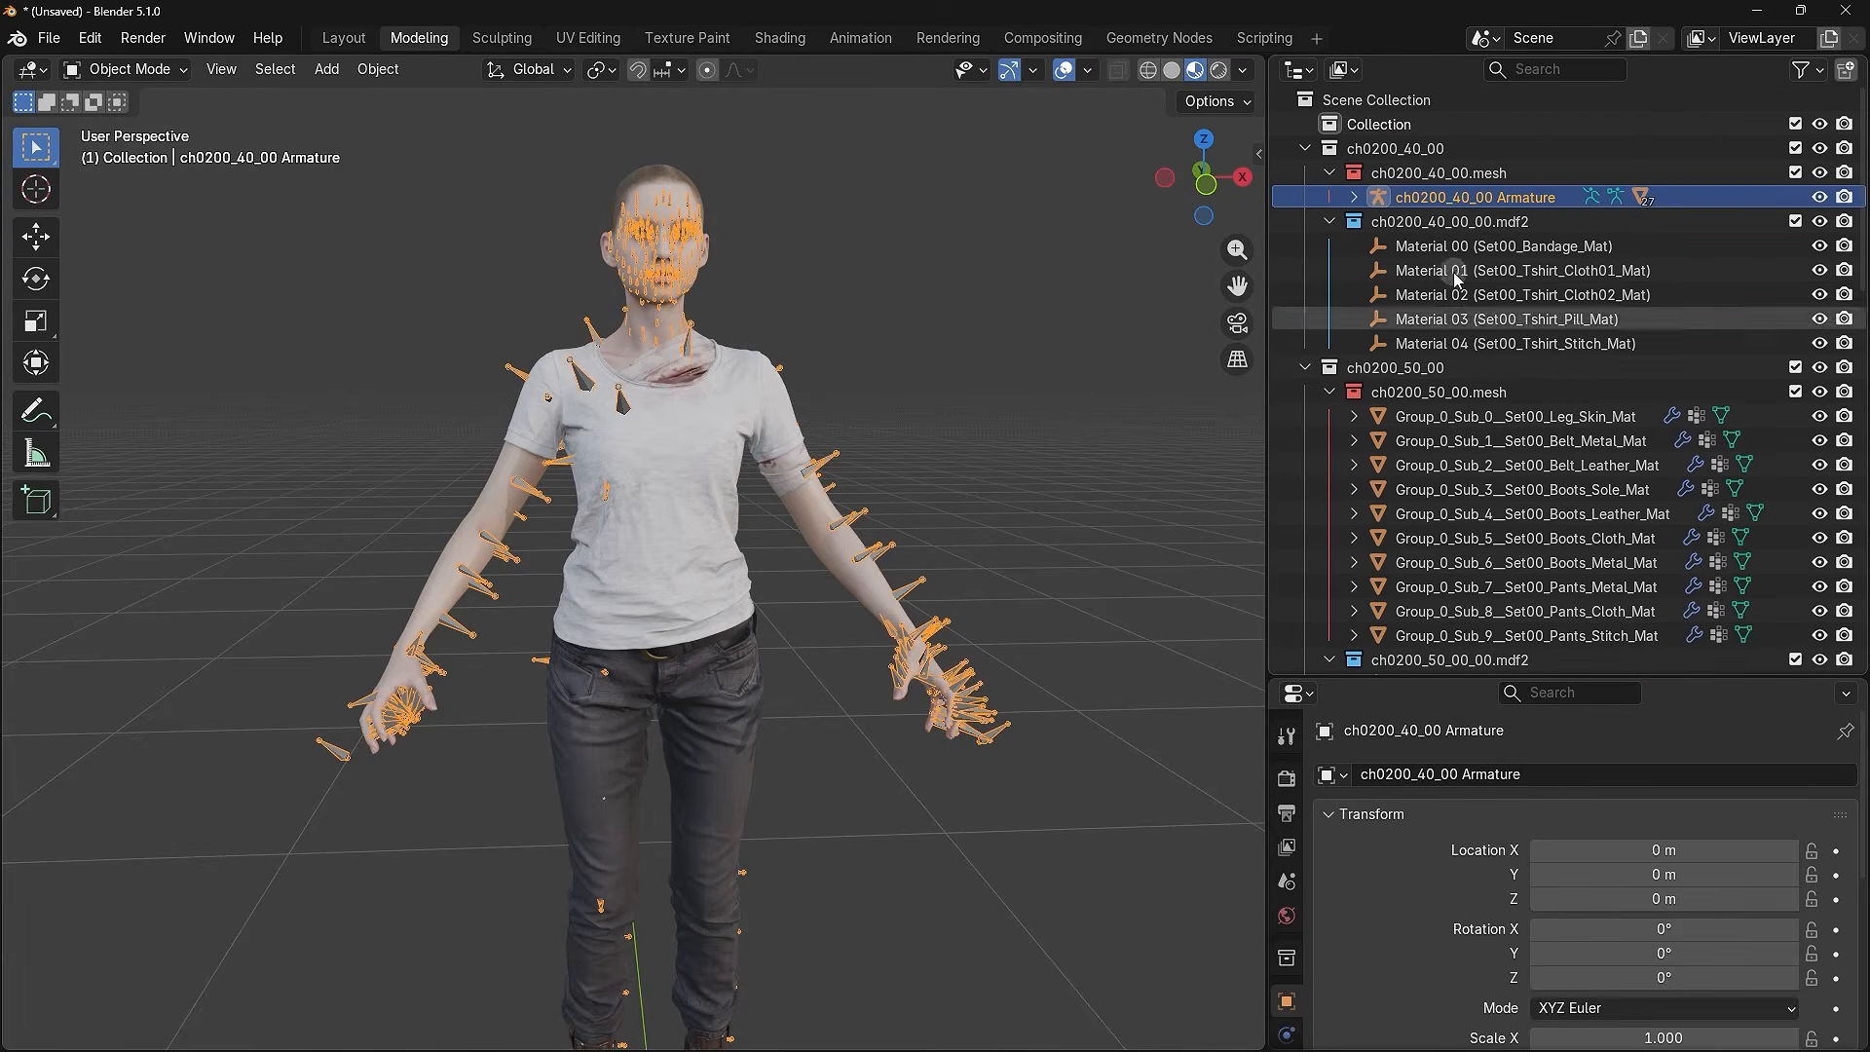
- Hide and show the ch0200_40_00 Armature, and select and deselect it to see its bones highlighted on the body
left_click(1820, 196)
left_click(1820, 196)
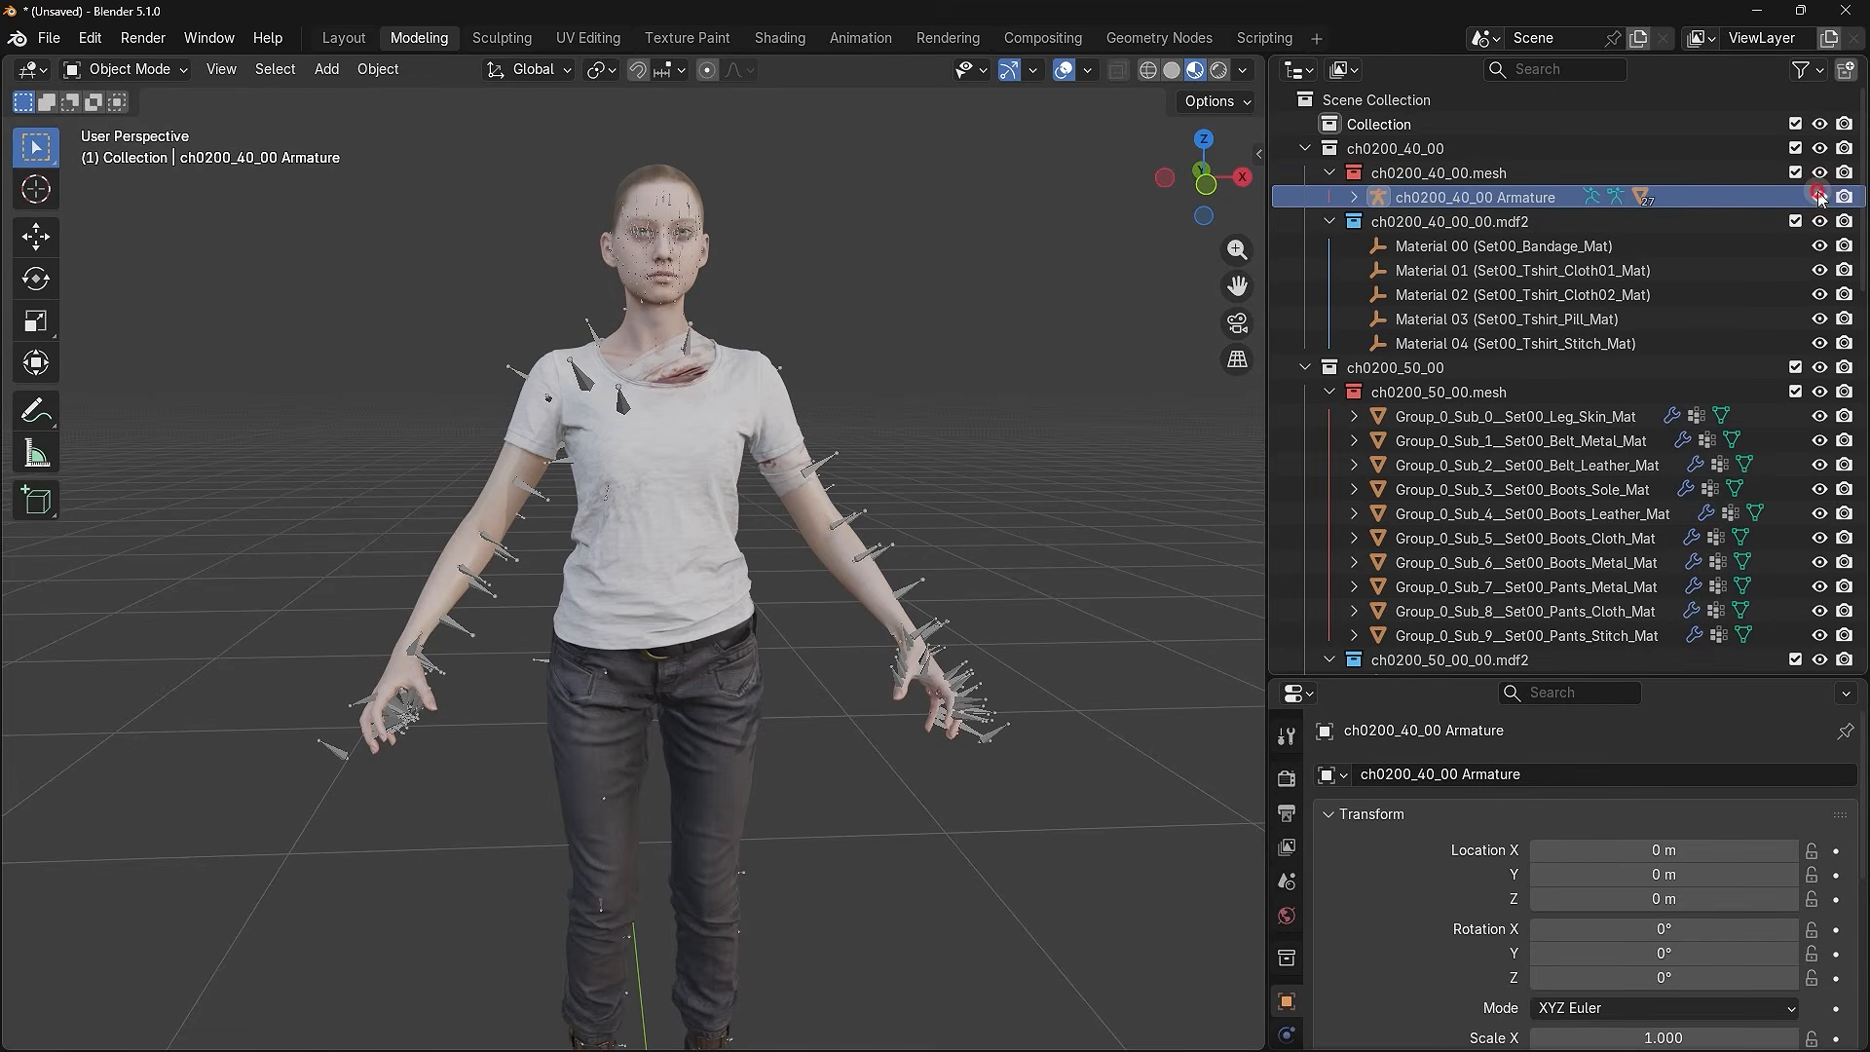
left_click(1488, 197)
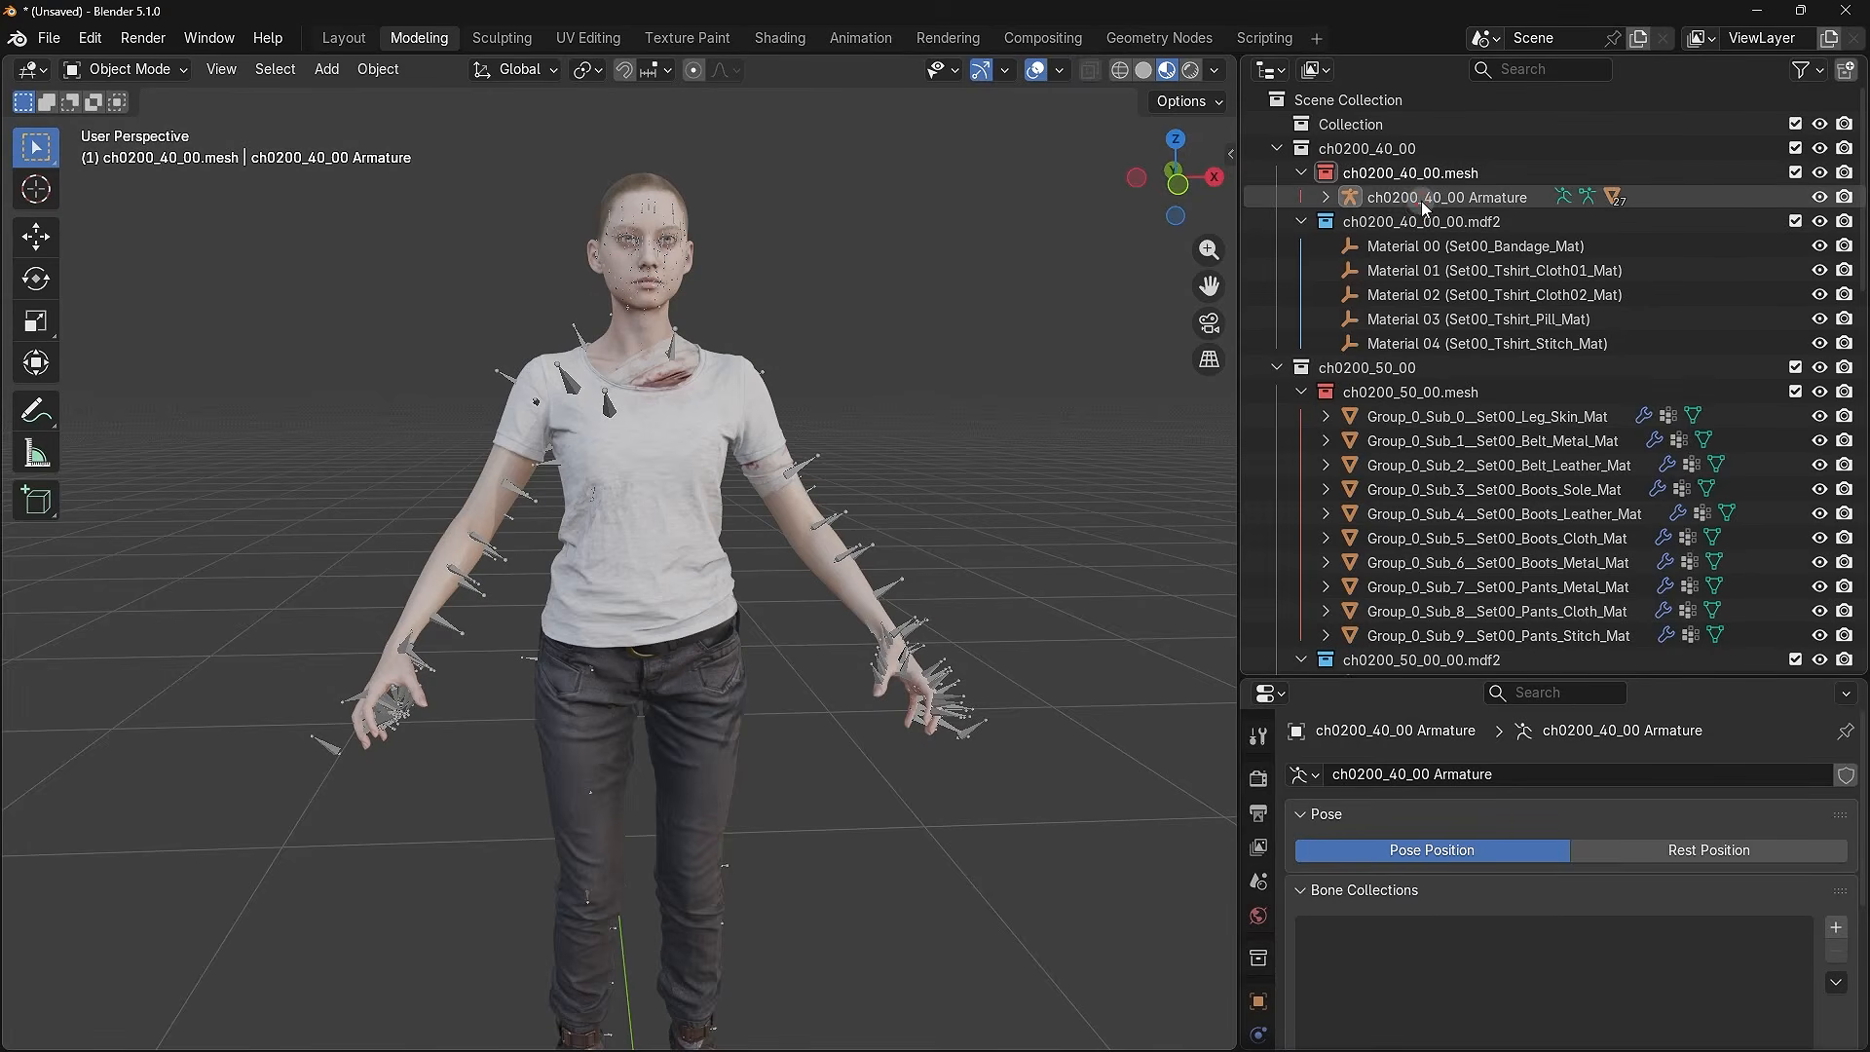
left_click(1402, 199)
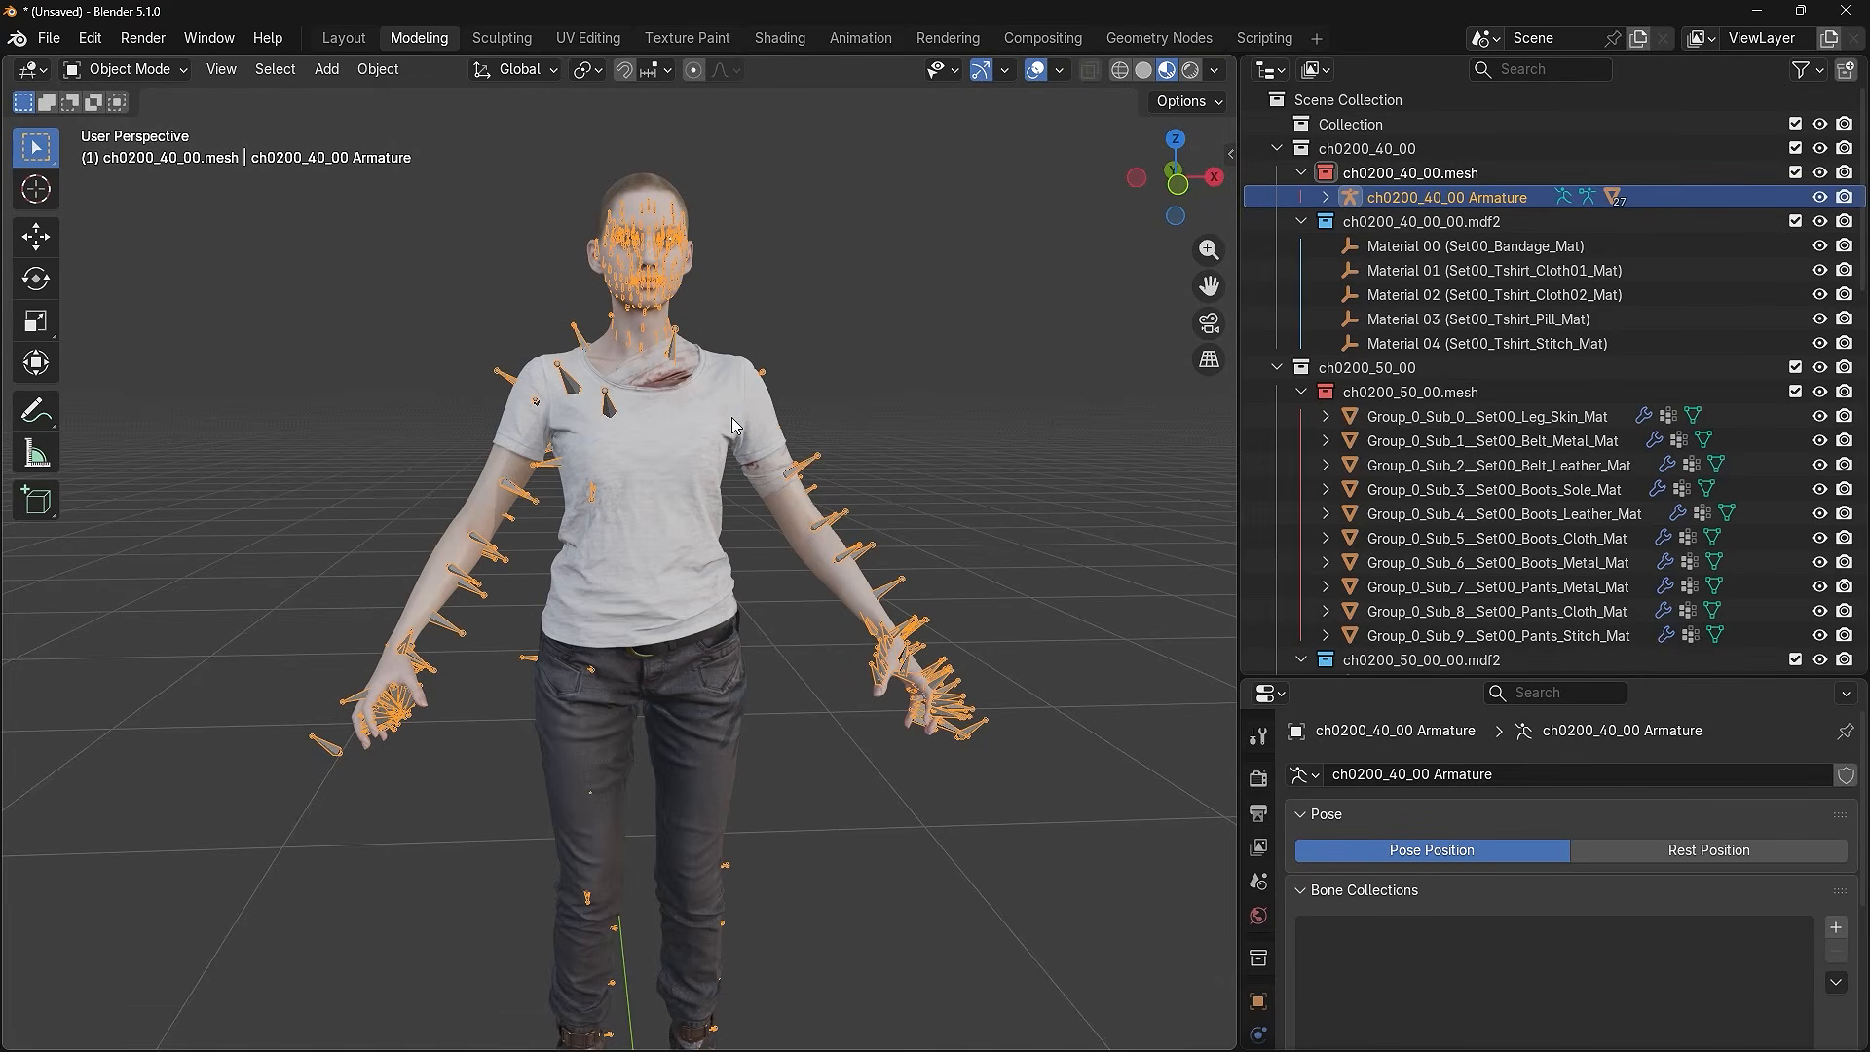
left_click(858, 427)
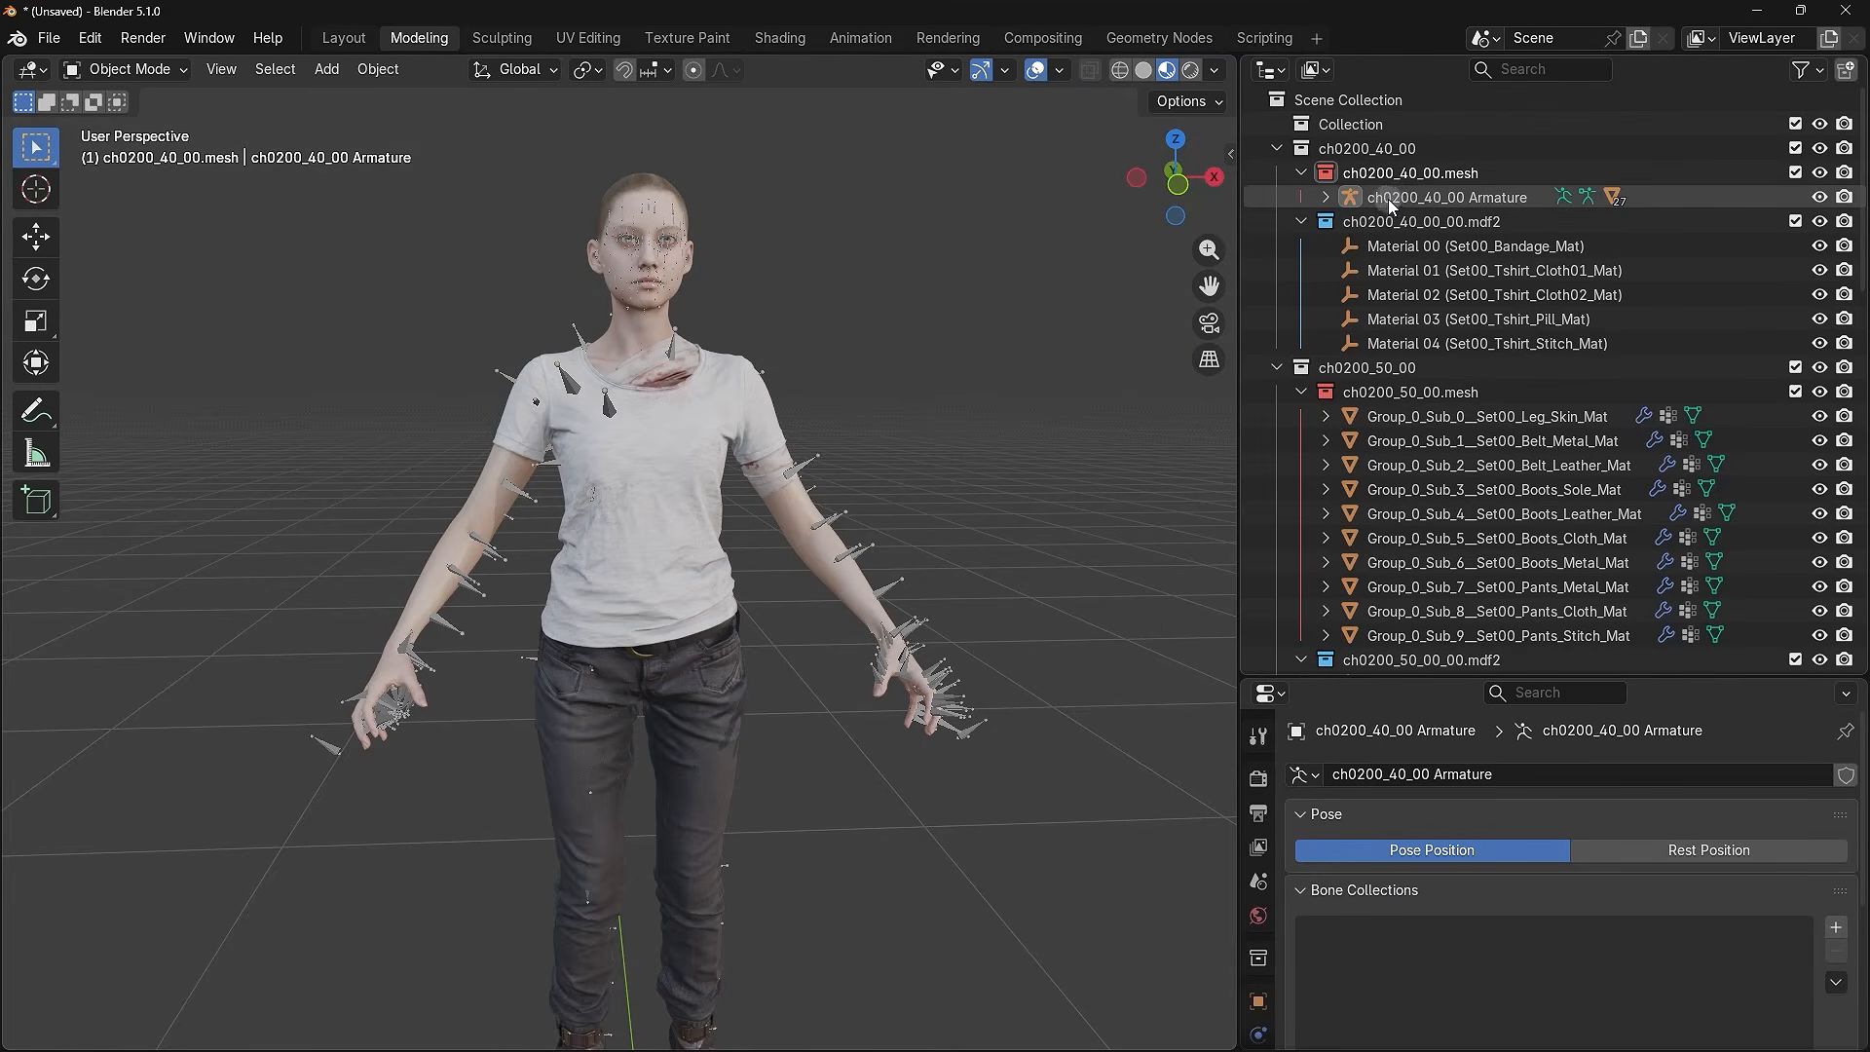
- Expand the ch0200_40_00 Armature and select its Tshirt_Cloth01, Tshirt_Cloth02, Tshirt_Stitch, Bandage and Tshirt_Pill meshes one at a time
left_click(1325, 198)
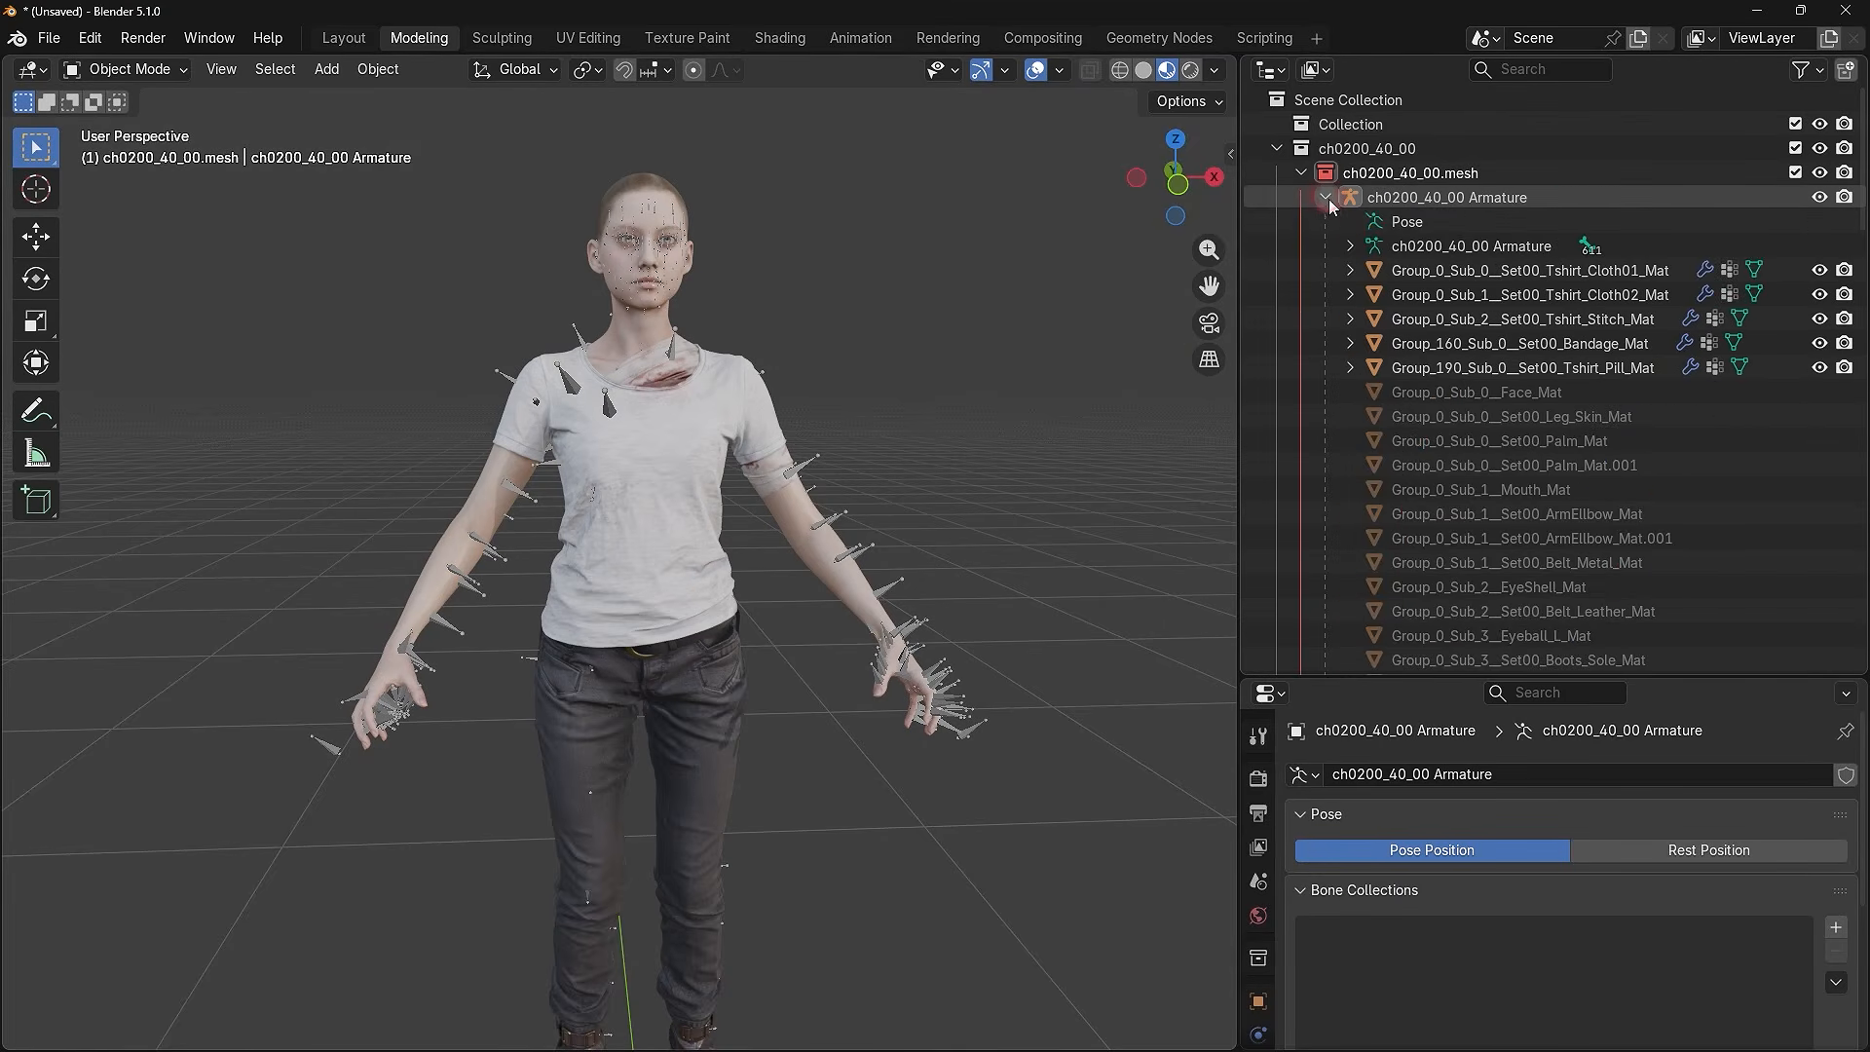
left_click(1485, 271)
left_click(1499, 295)
left_click(1501, 319)
left_click(1505, 345)
left_click(1505, 369)
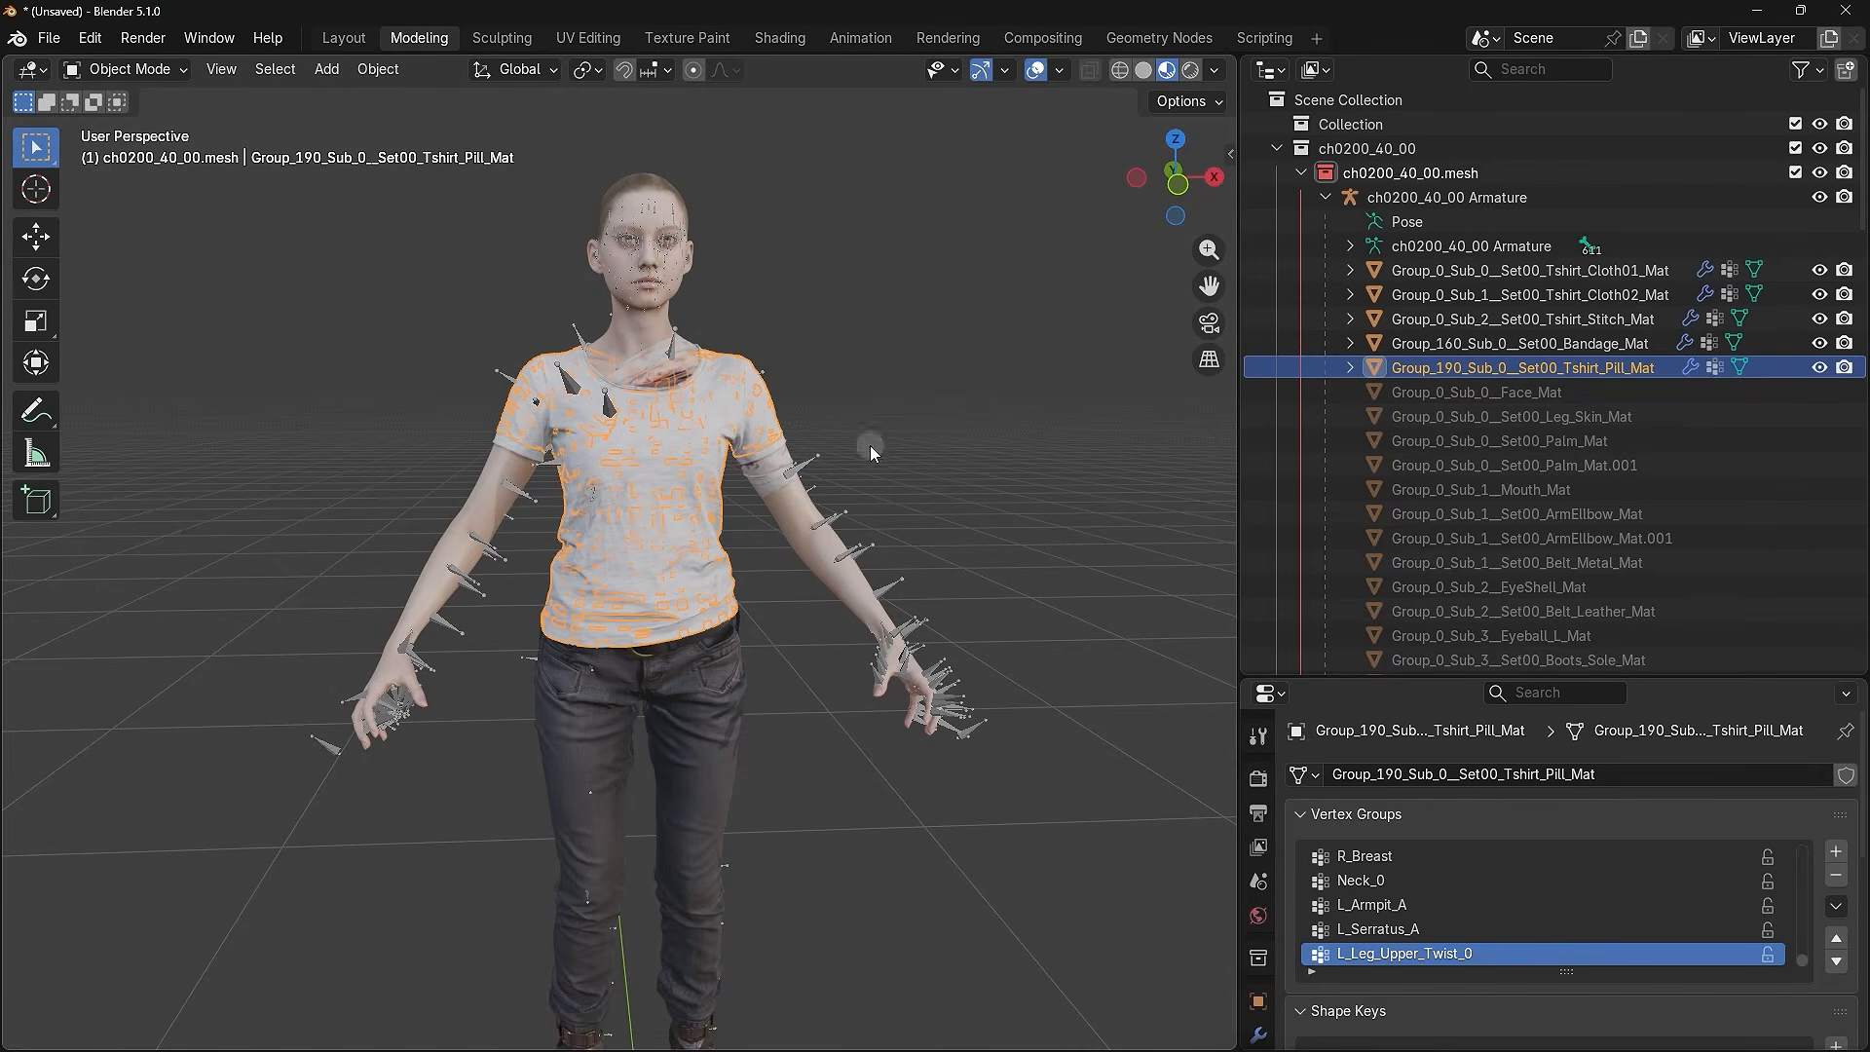
- Hide the armature's four T-shirt meshes and the bandage mesh one by one, and show them all again
left_click(1820, 368)
left_click(1820, 344)
left_click(1820, 320)
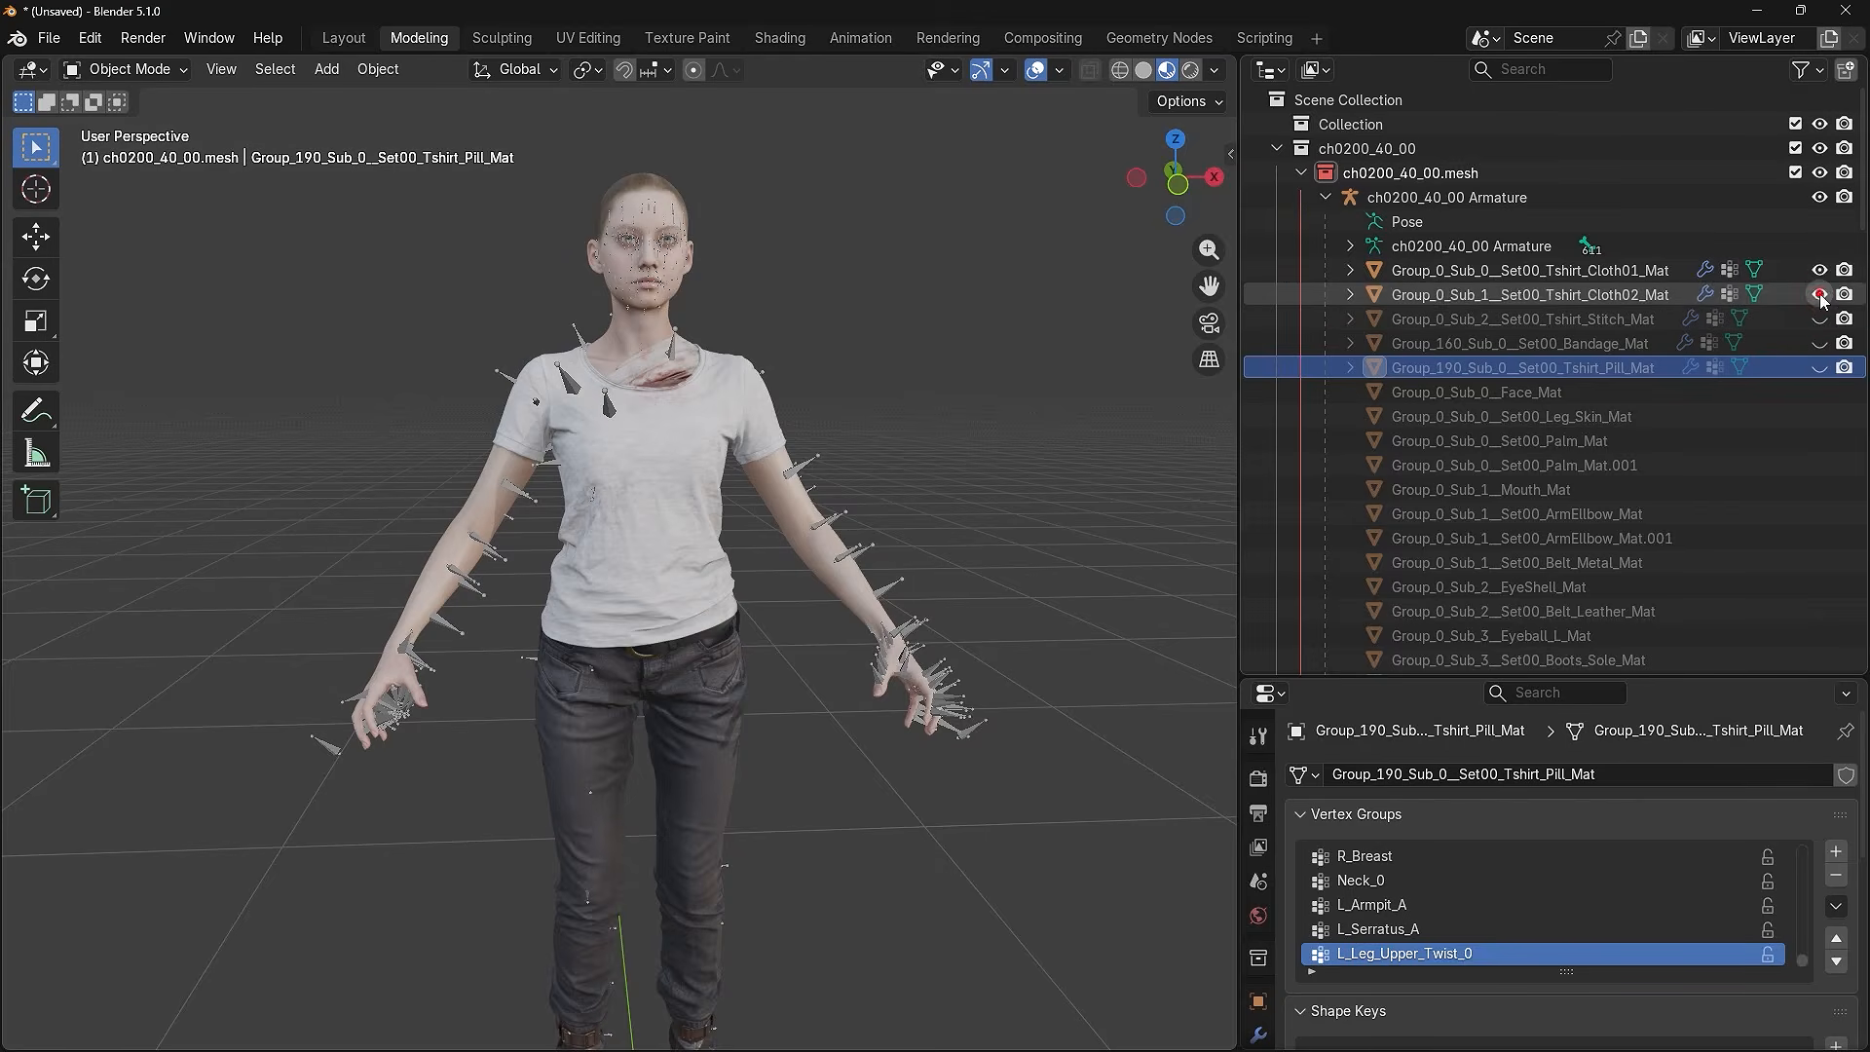
left_click(1821, 296)
left_click(1820, 272)
left_click(1821, 272)
left_click(1821, 295)
left_click(1820, 319)
left_click(1819, 344)
left_click(1820, 368)
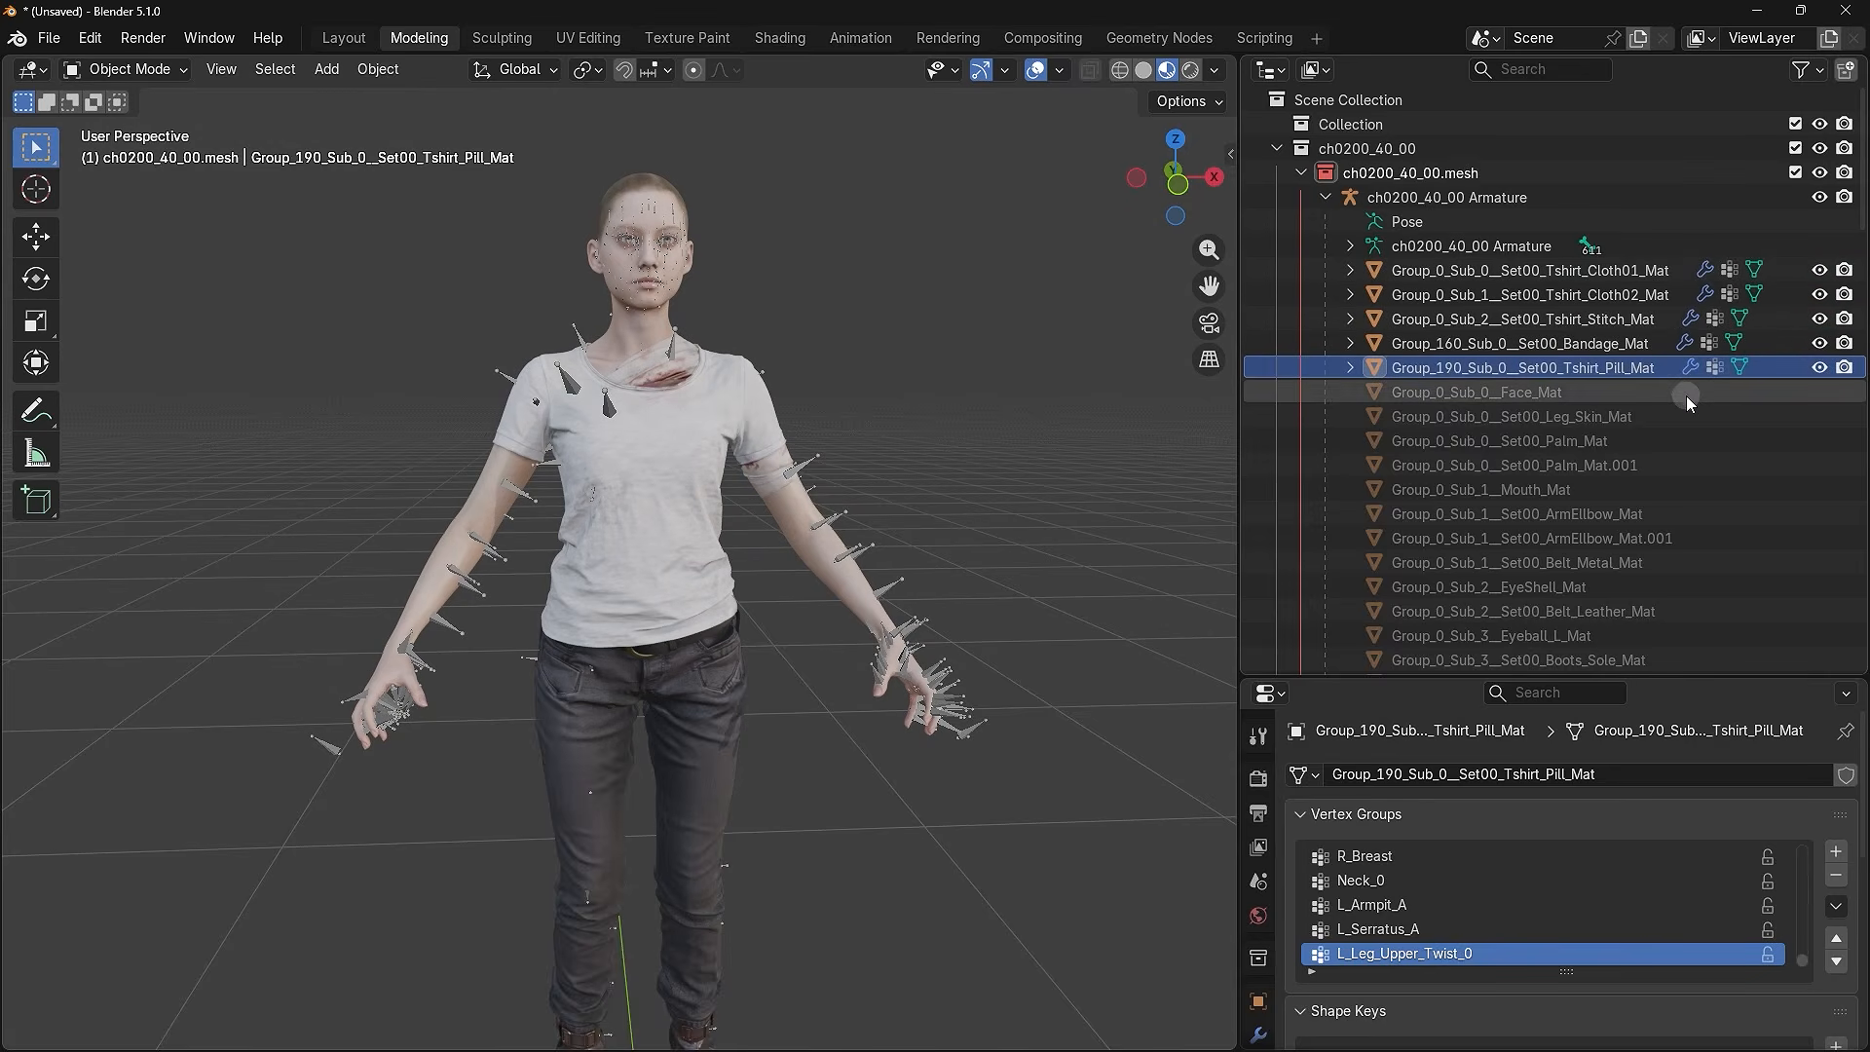
- Select the ch0200_40_00 Armature, and select and expand its Group_0_Sub_0__Set00_Tshirt_Cloth01_Mat mesh to list the mesh data, modifiers and vertex groups
scroll(1686, 396, "down", 10)
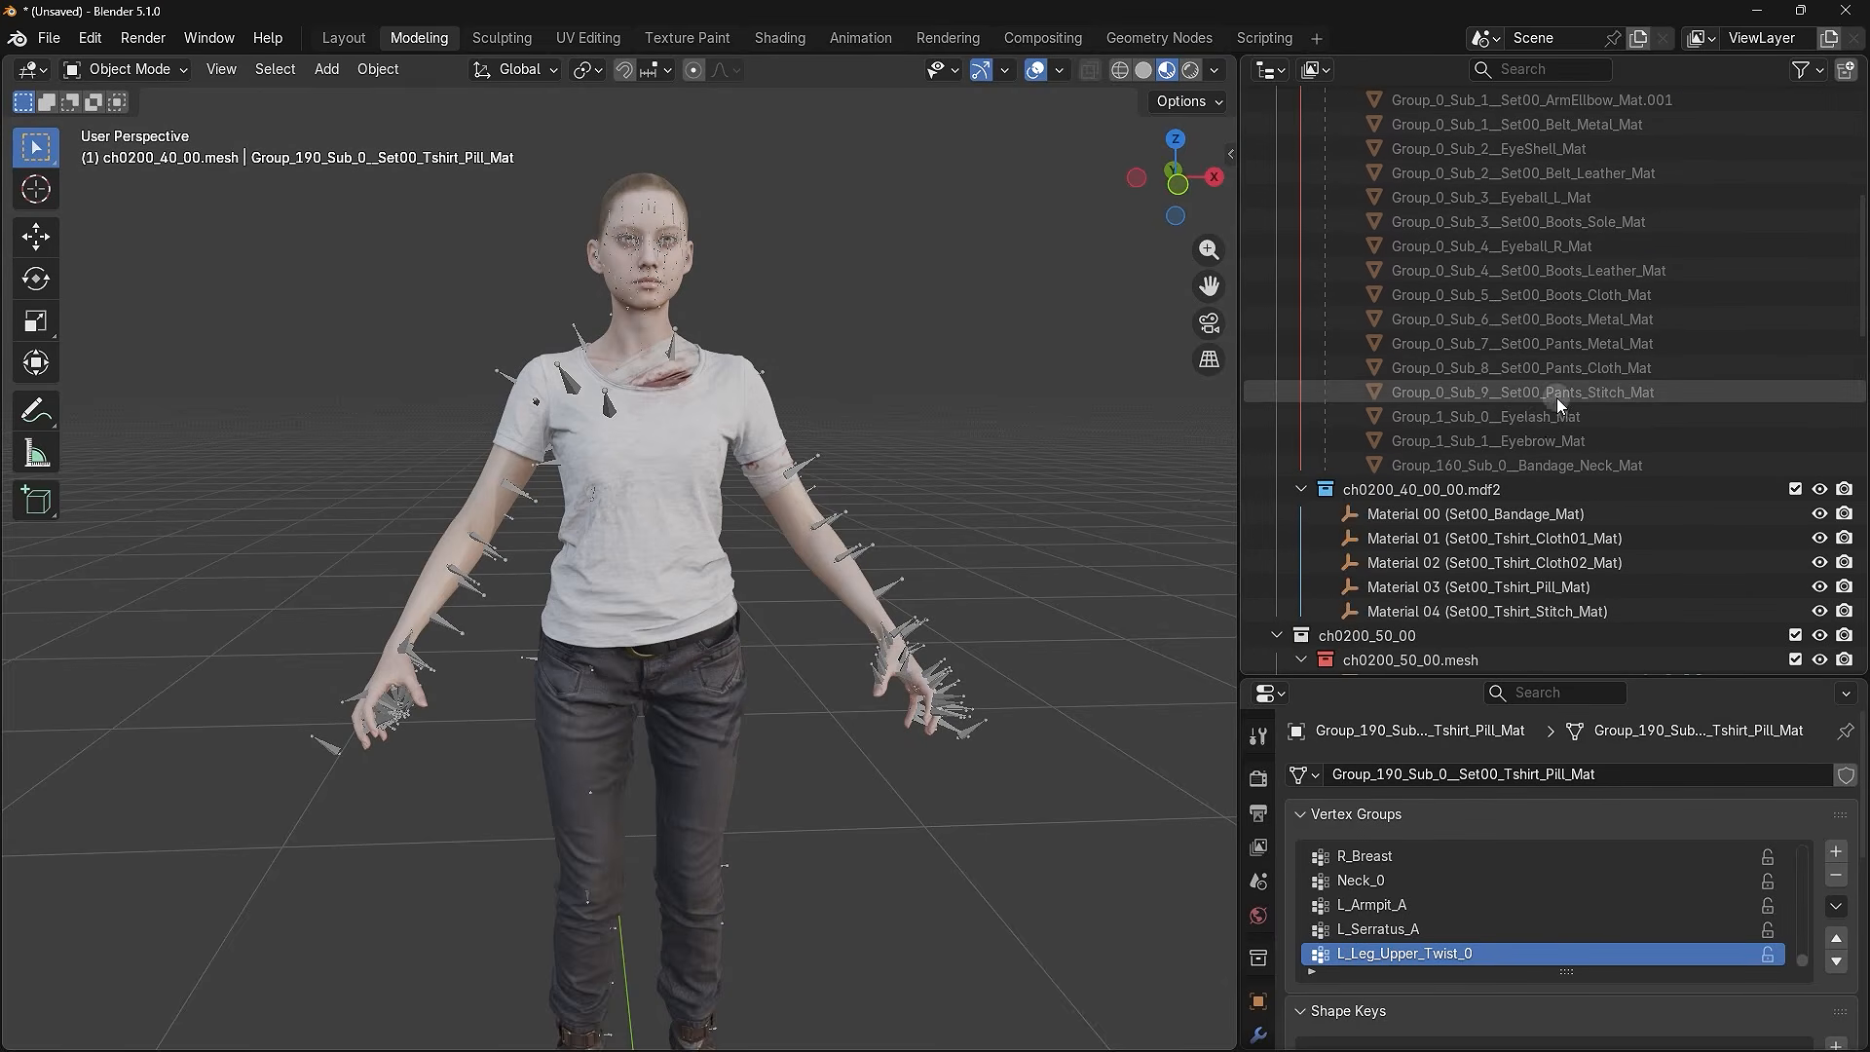
scroll(1504, 412, "down", 8)
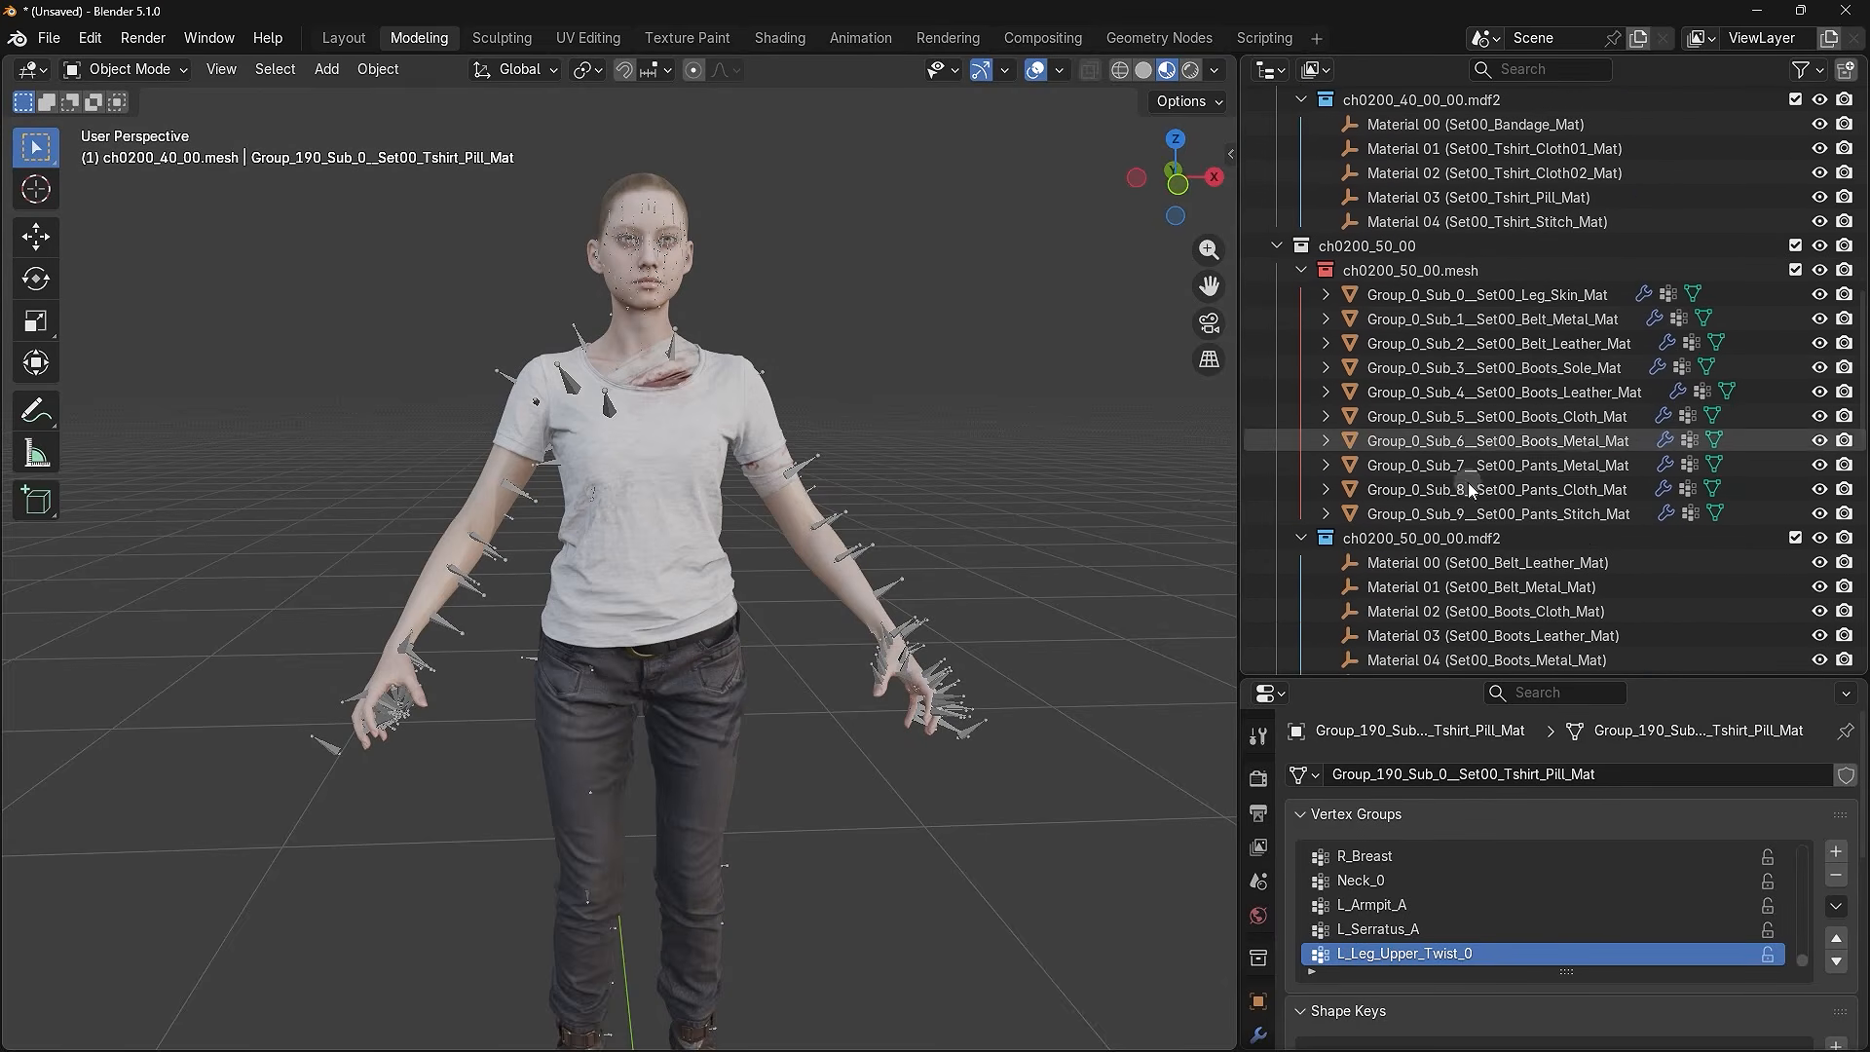
scroll(1481, 394, "down", 11)
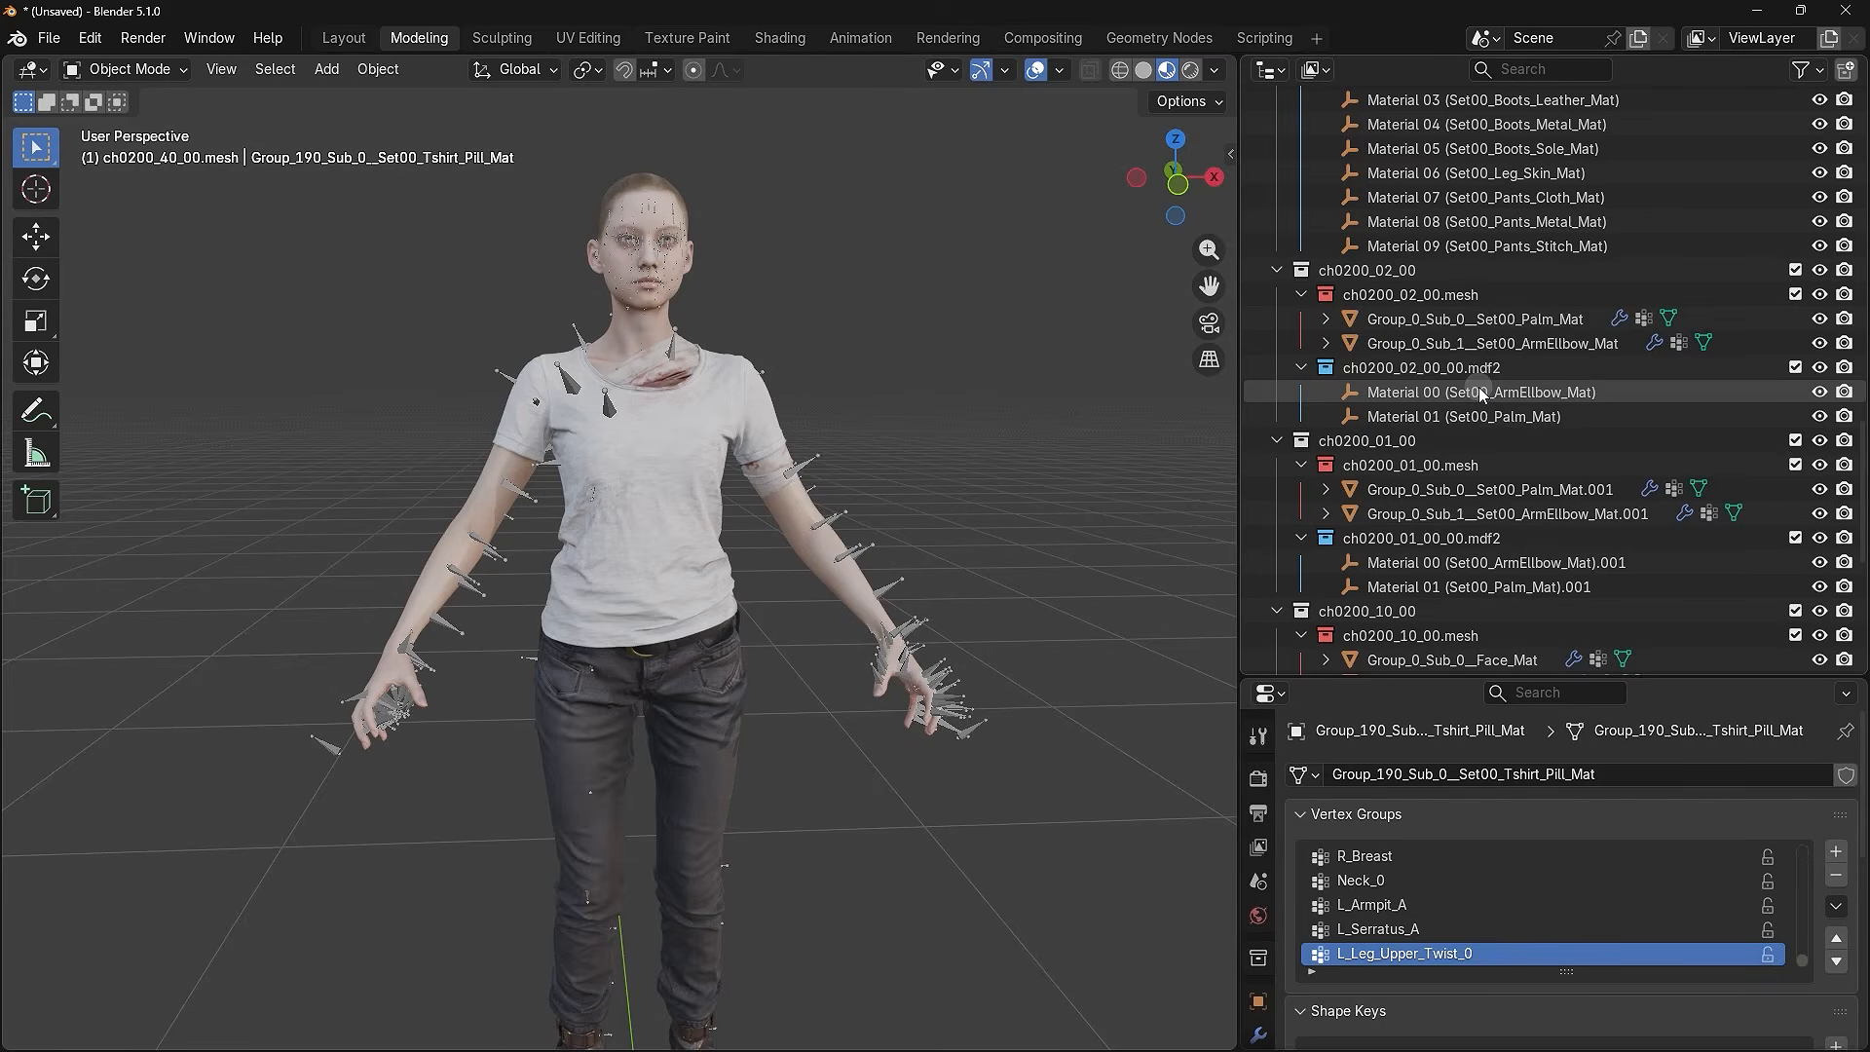
scroll(1448, 348, "up", 15)
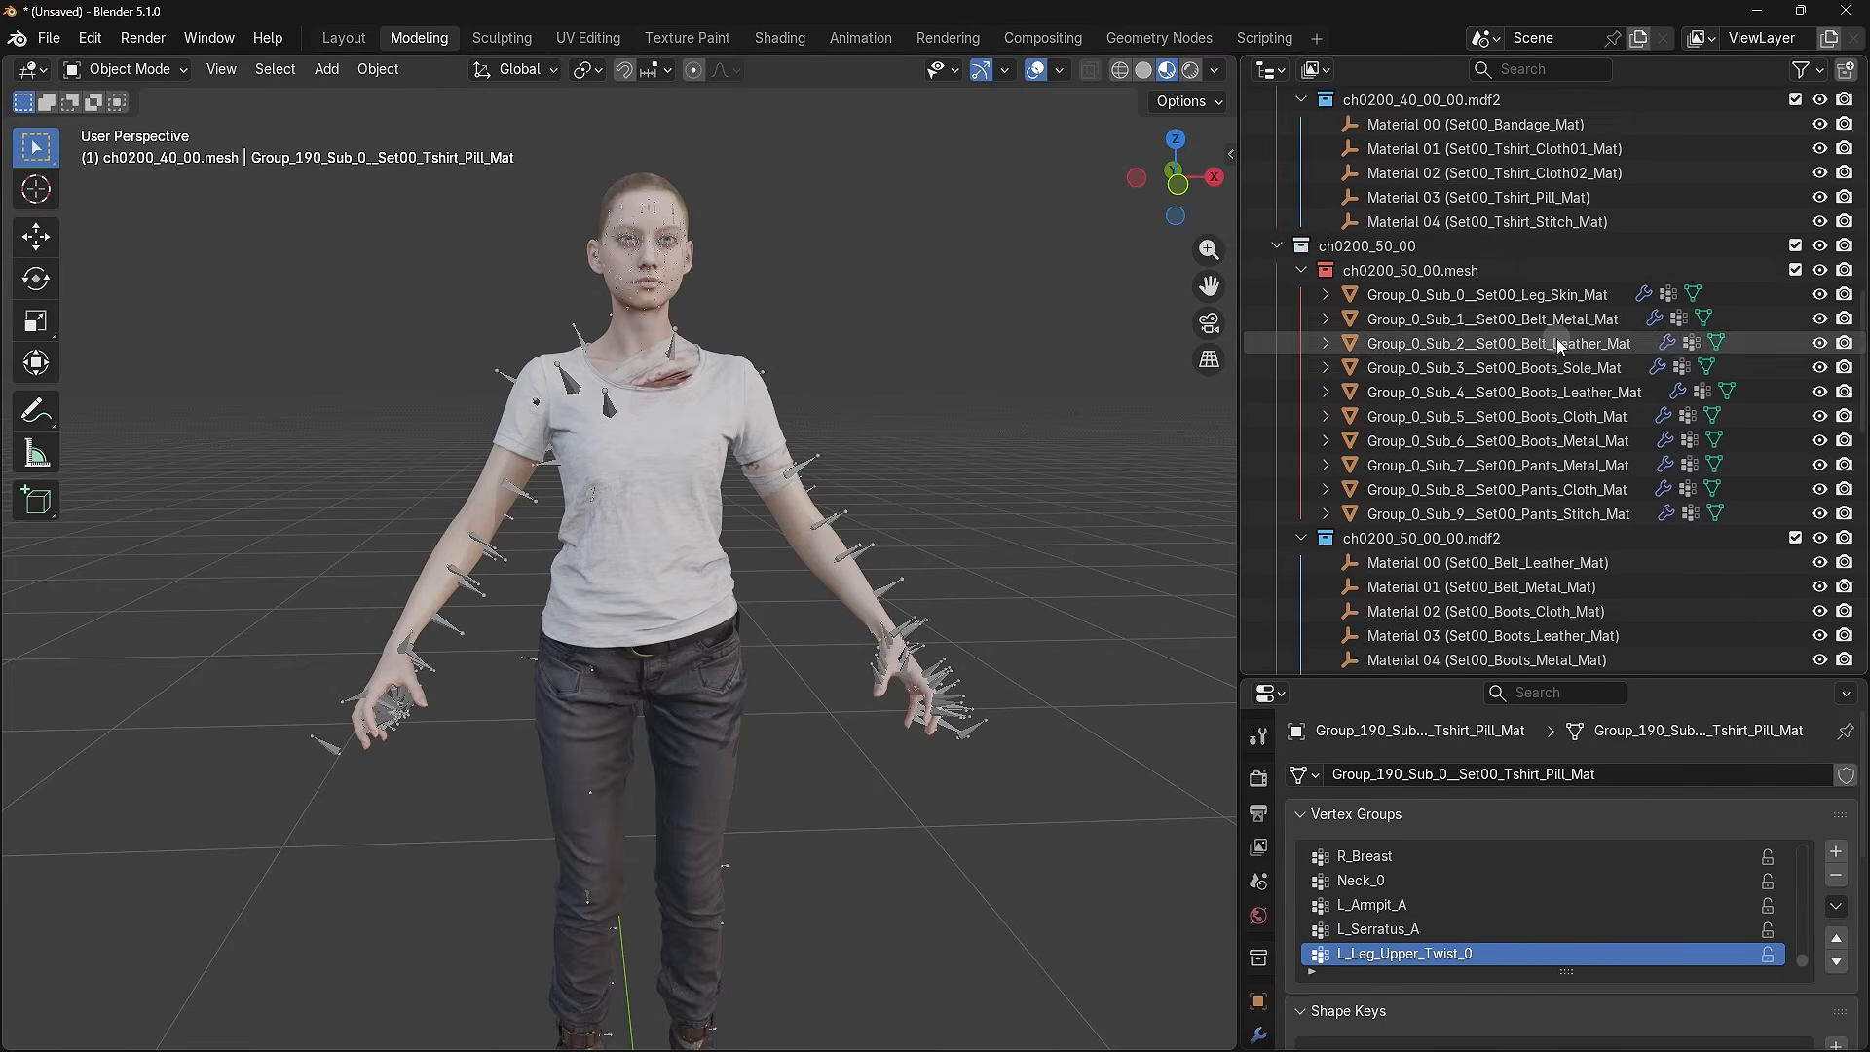
scroll(1559, 346, "up", 3)
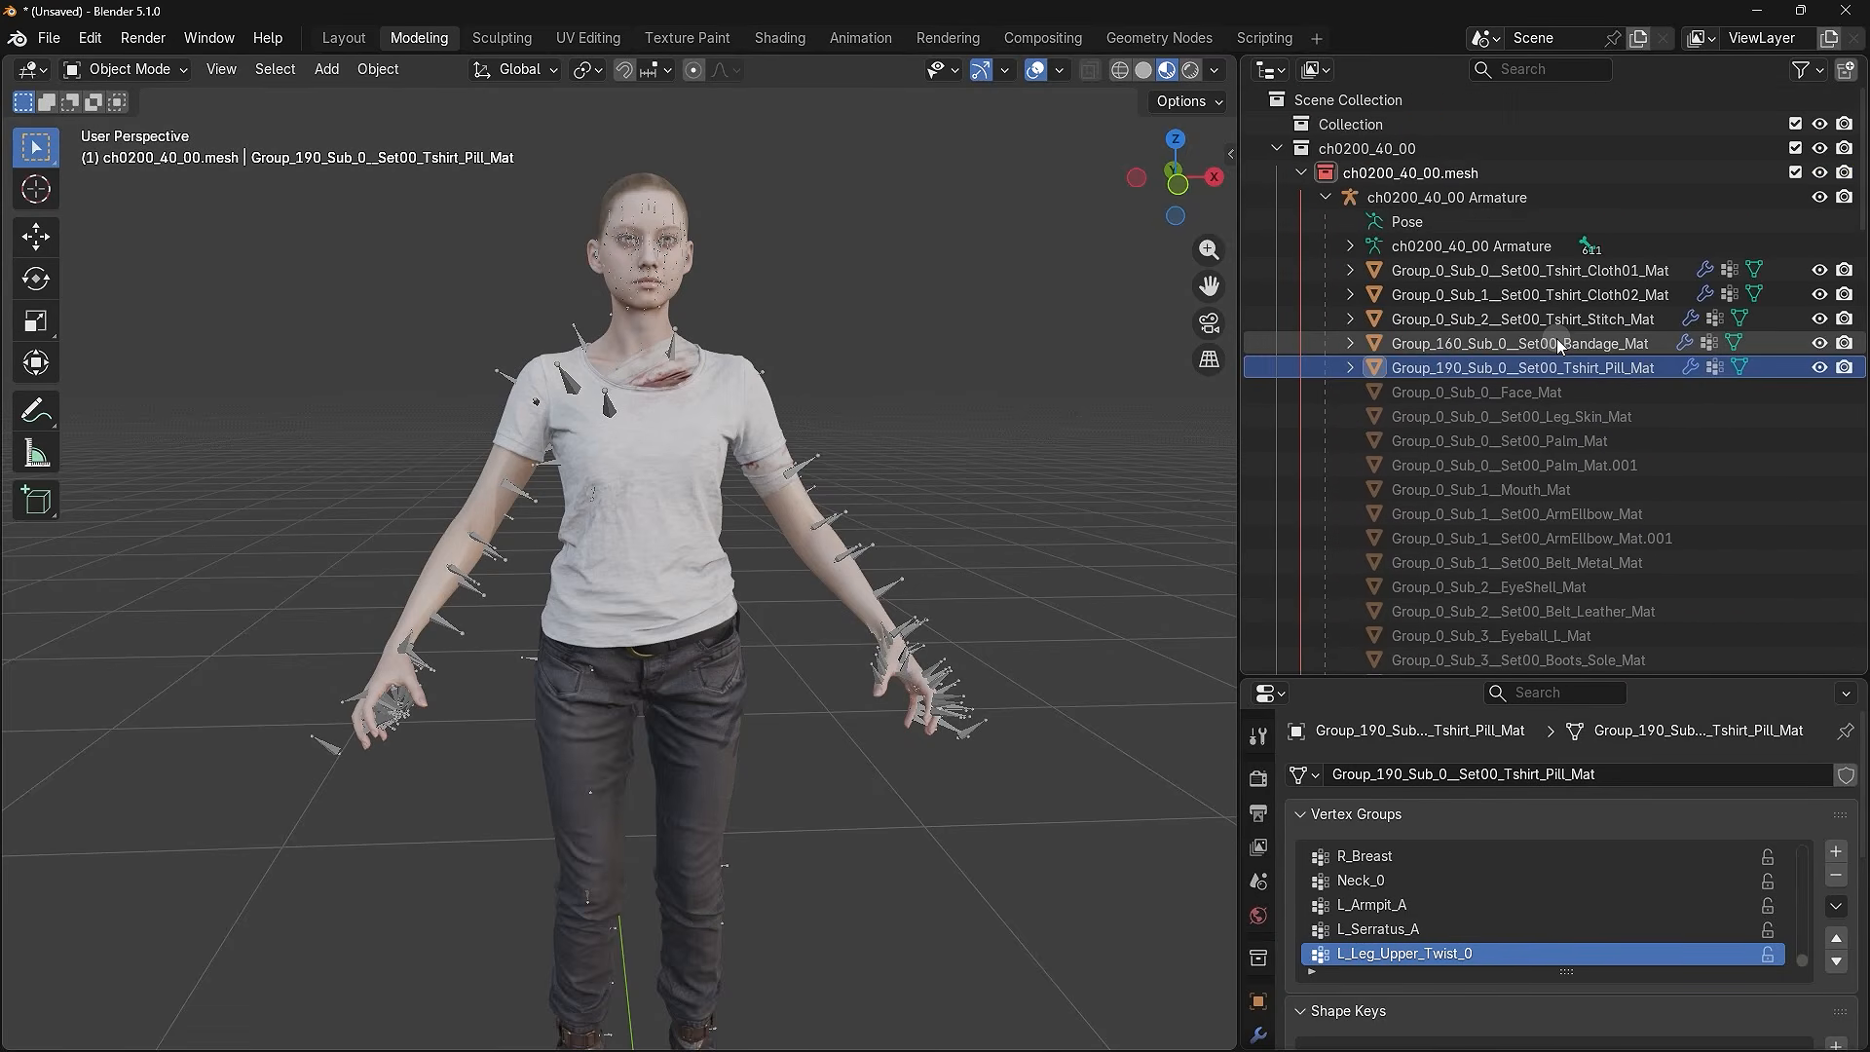
left_click(1500, 198)
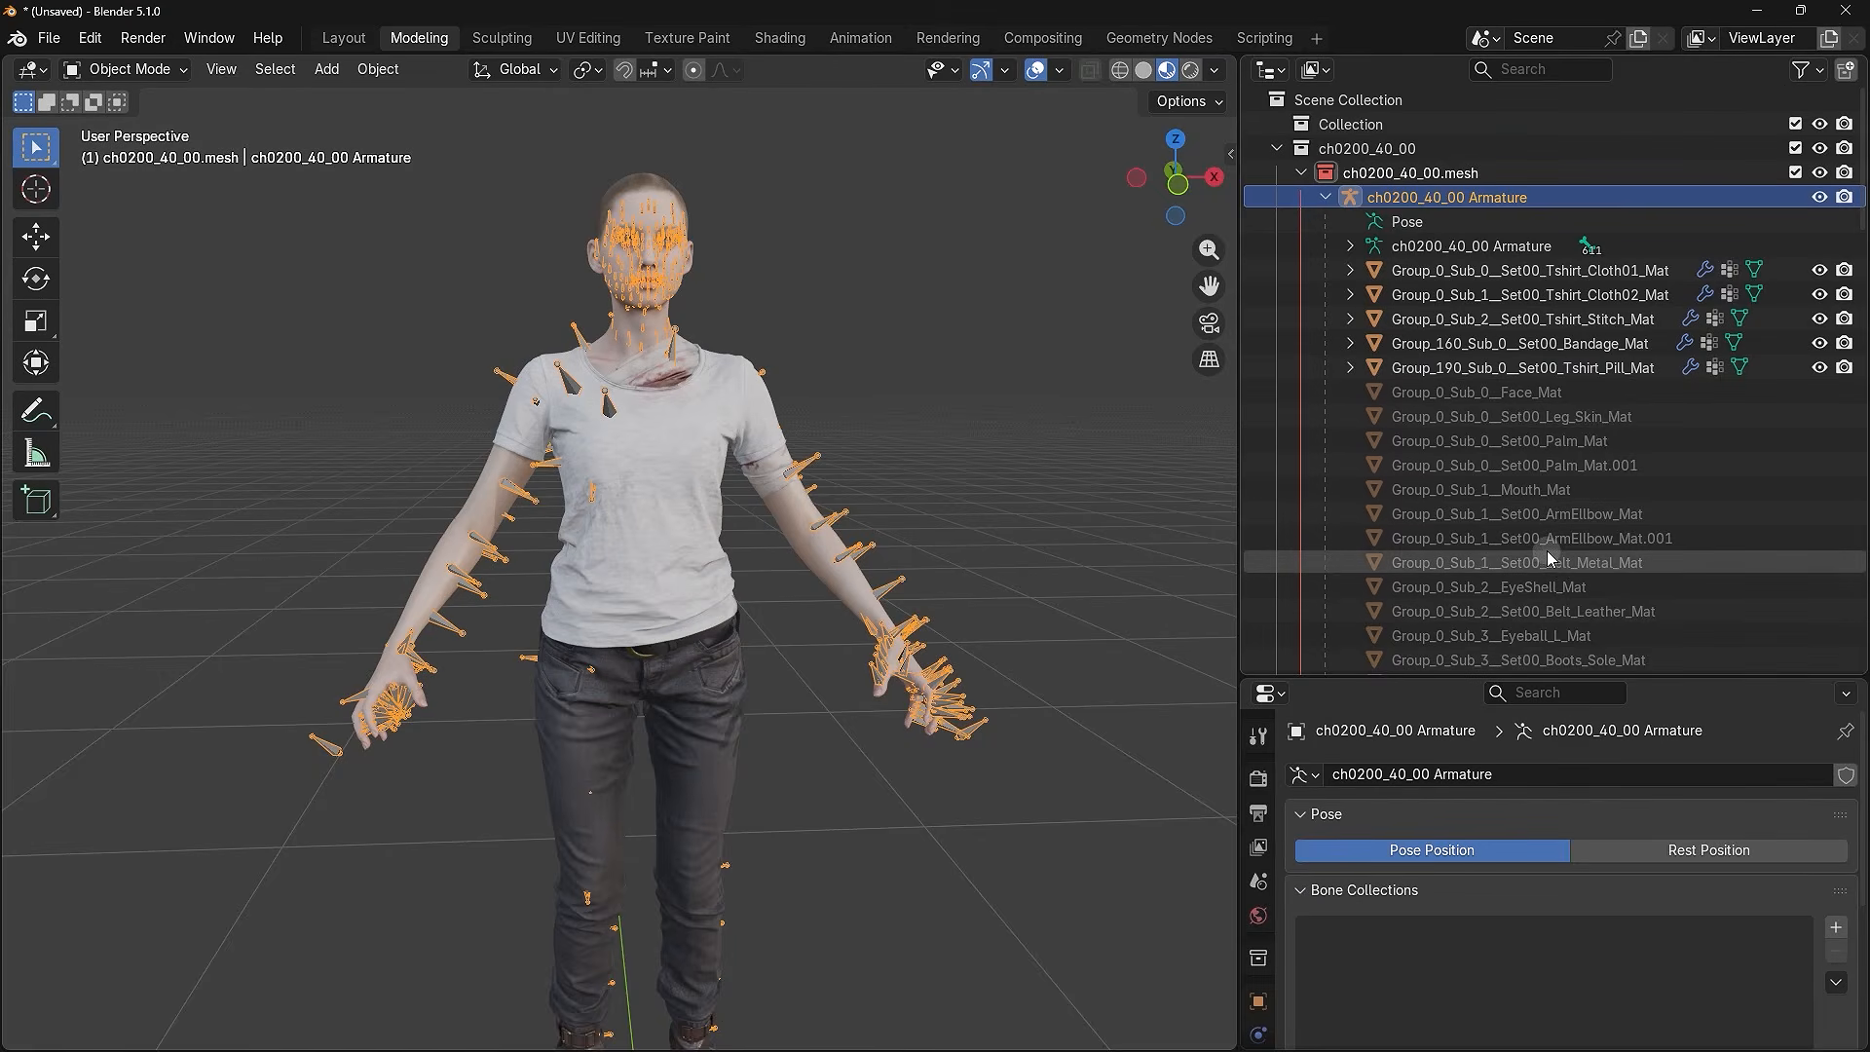
left_click(1442, 271)
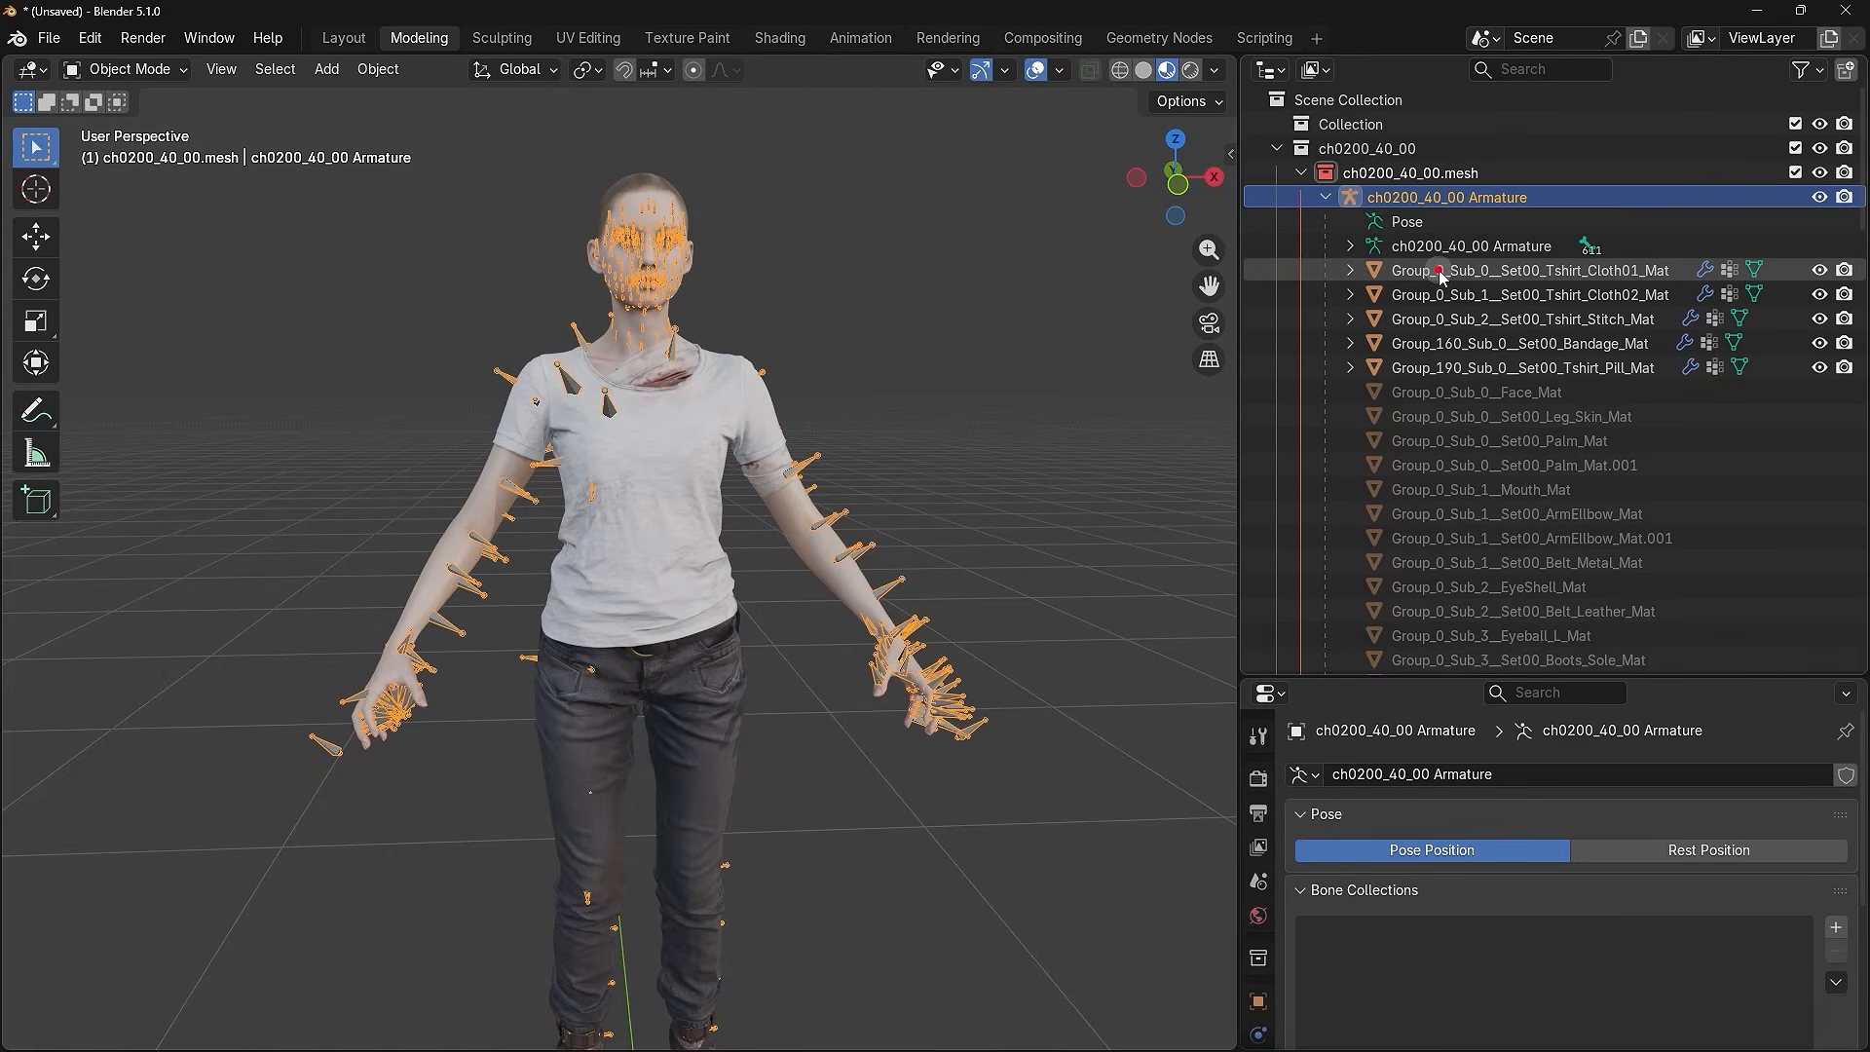
left_click(1350, 271)
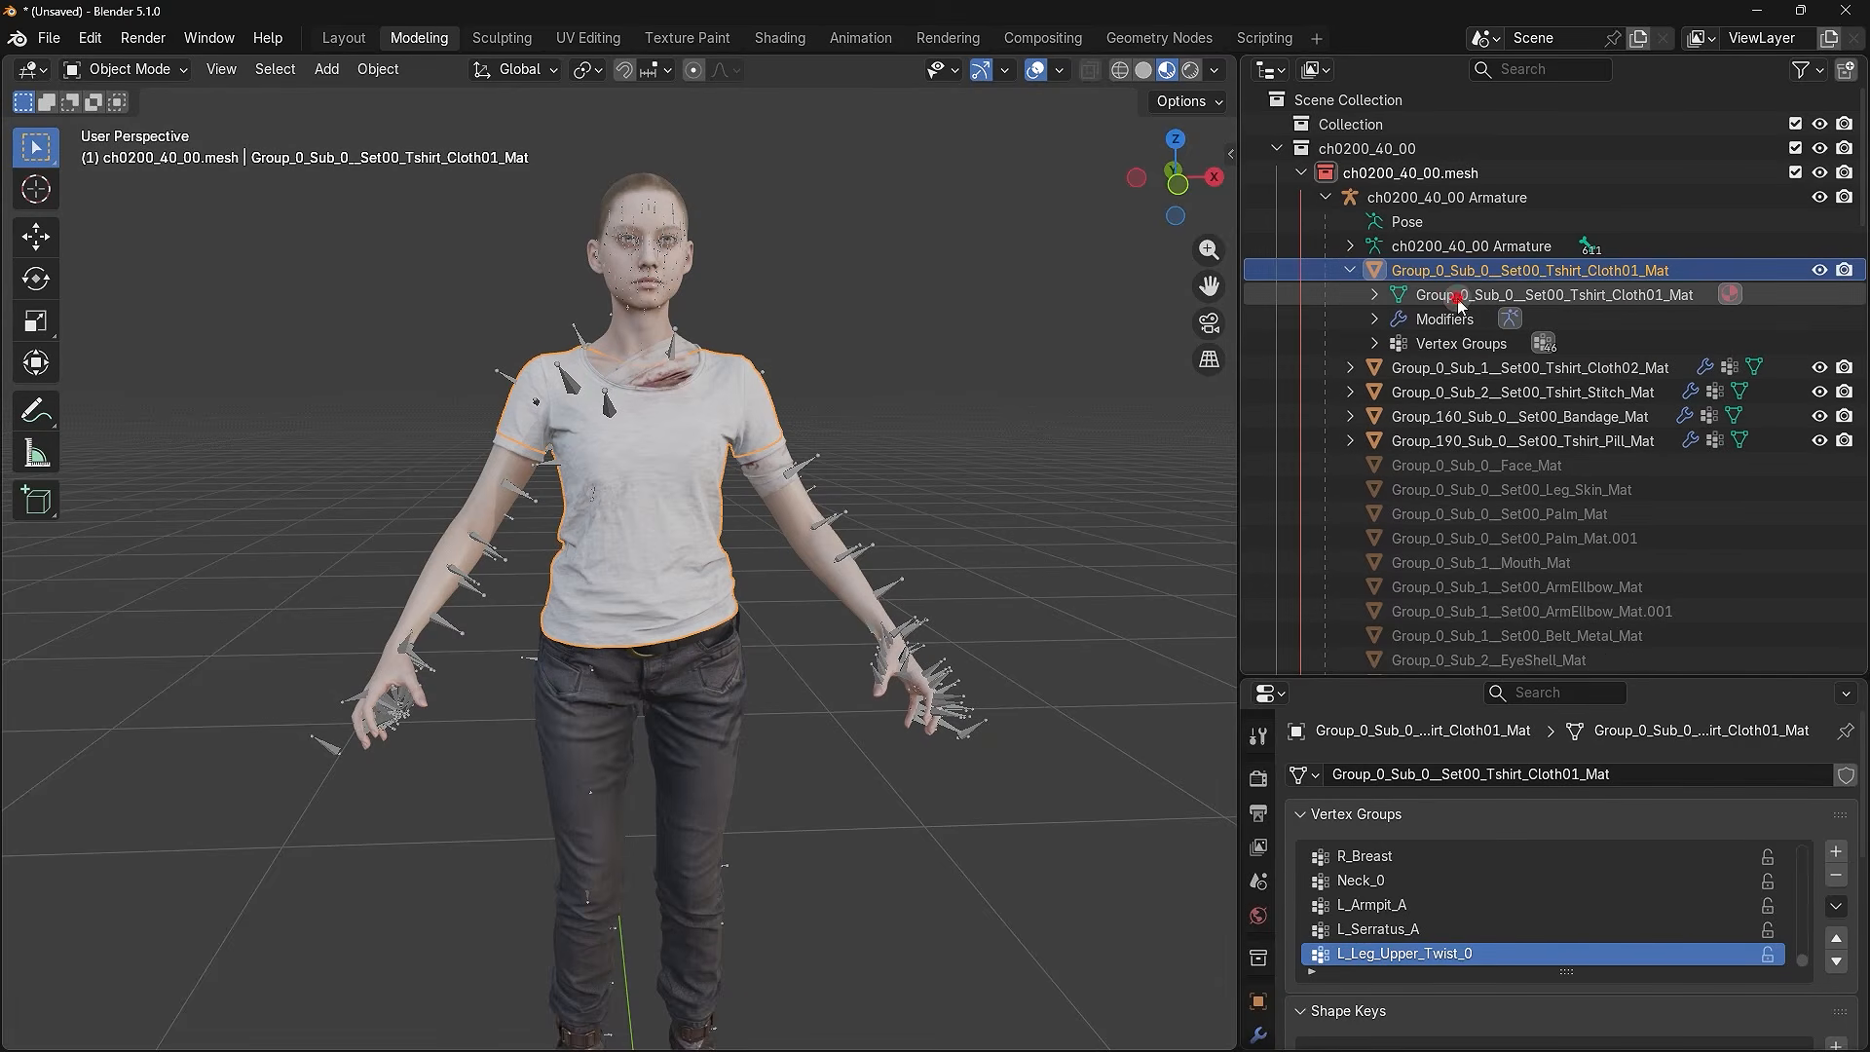
- Expand the mesh data of the Tshirt_Cloth01 and Tshirt_Cloth02 meshes and select their materials Set00_Tshirt_Cloth01_Mat and Set00_Tshirt_Cloth02_Mat
left_click(1457, 298)
left_click(1375, 295)
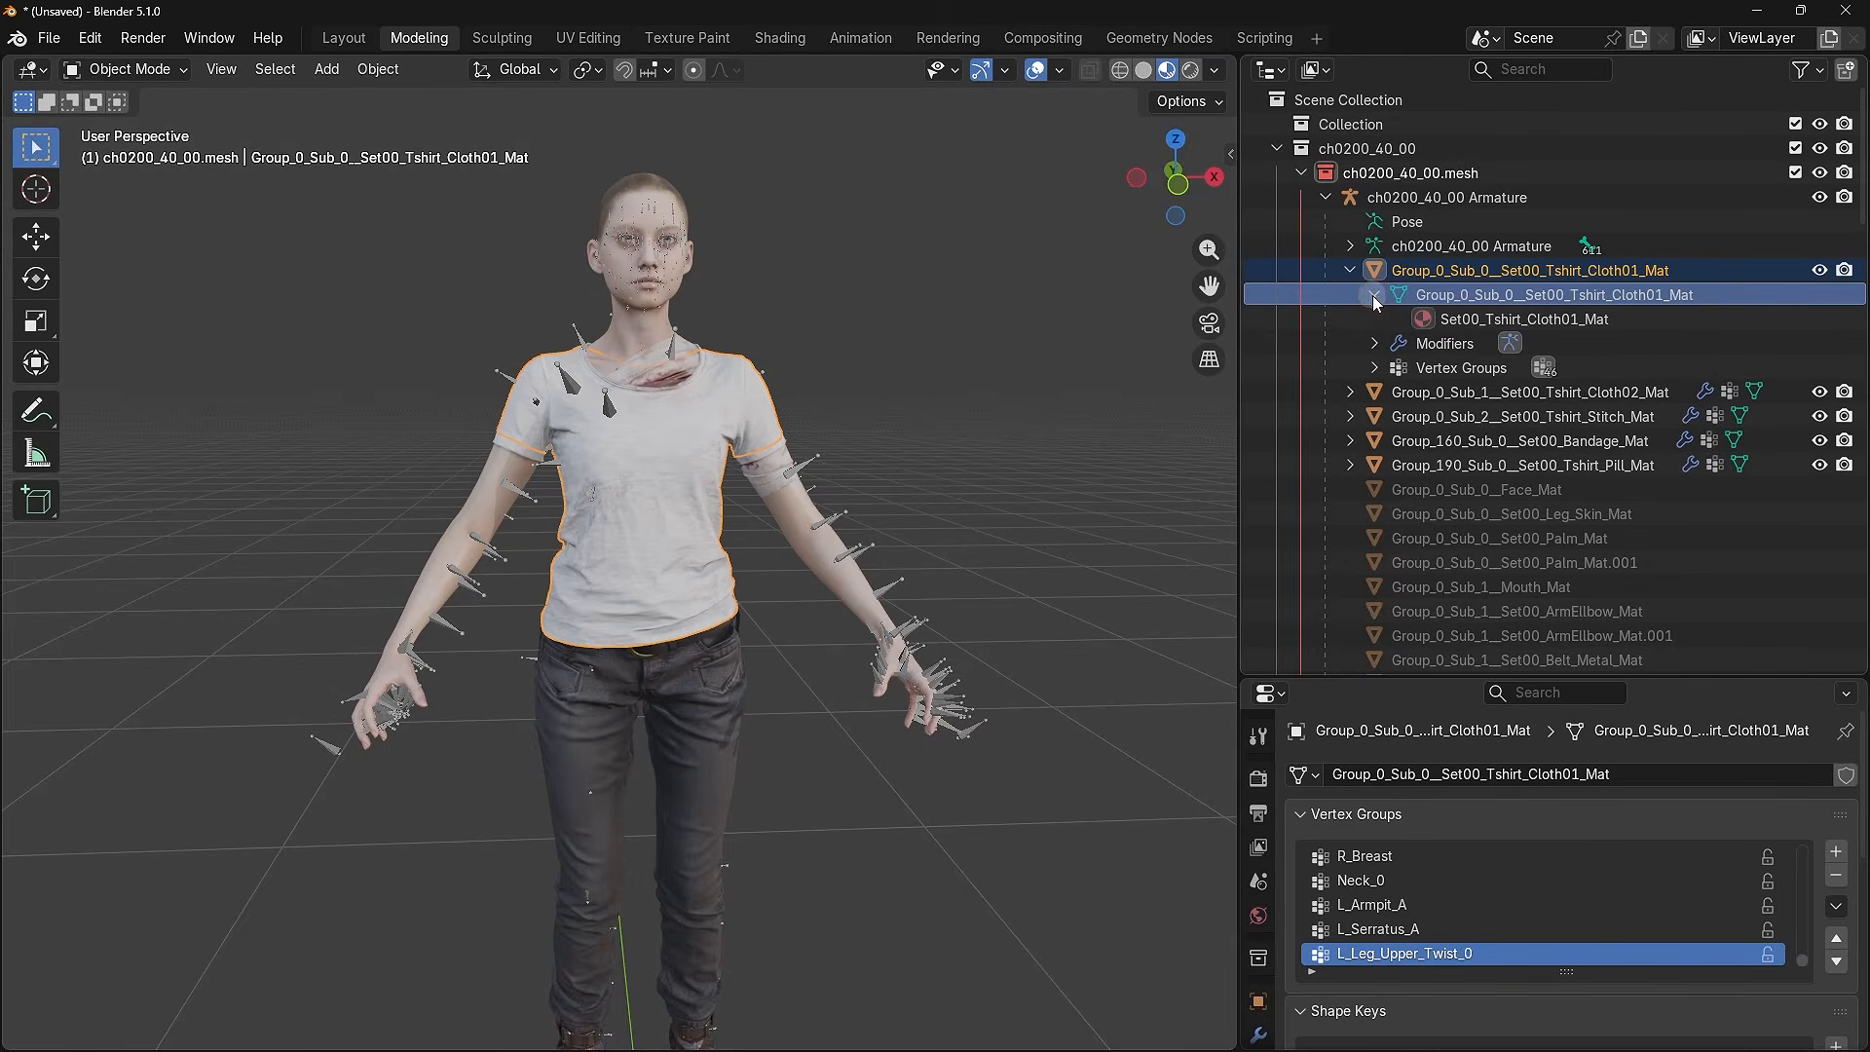
left_click(1480, 321)
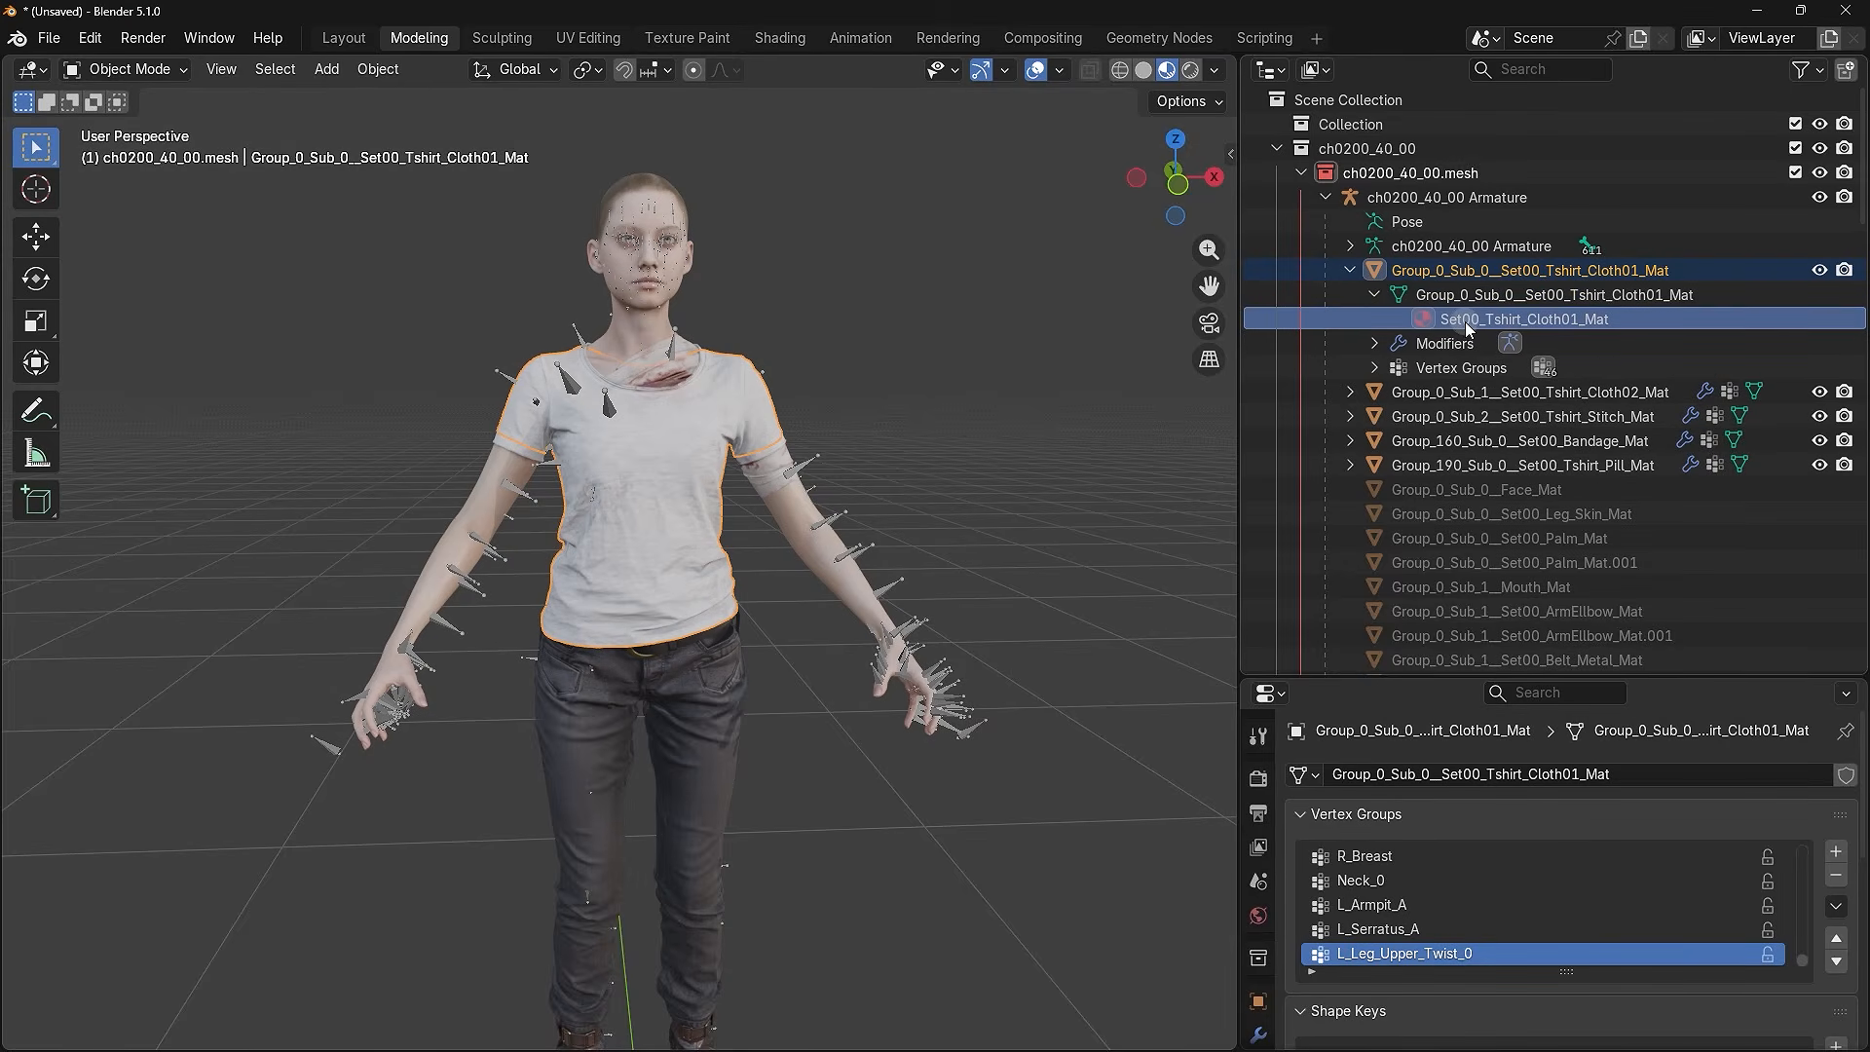
left_click(1351, 391)
left_click(1374, 416)
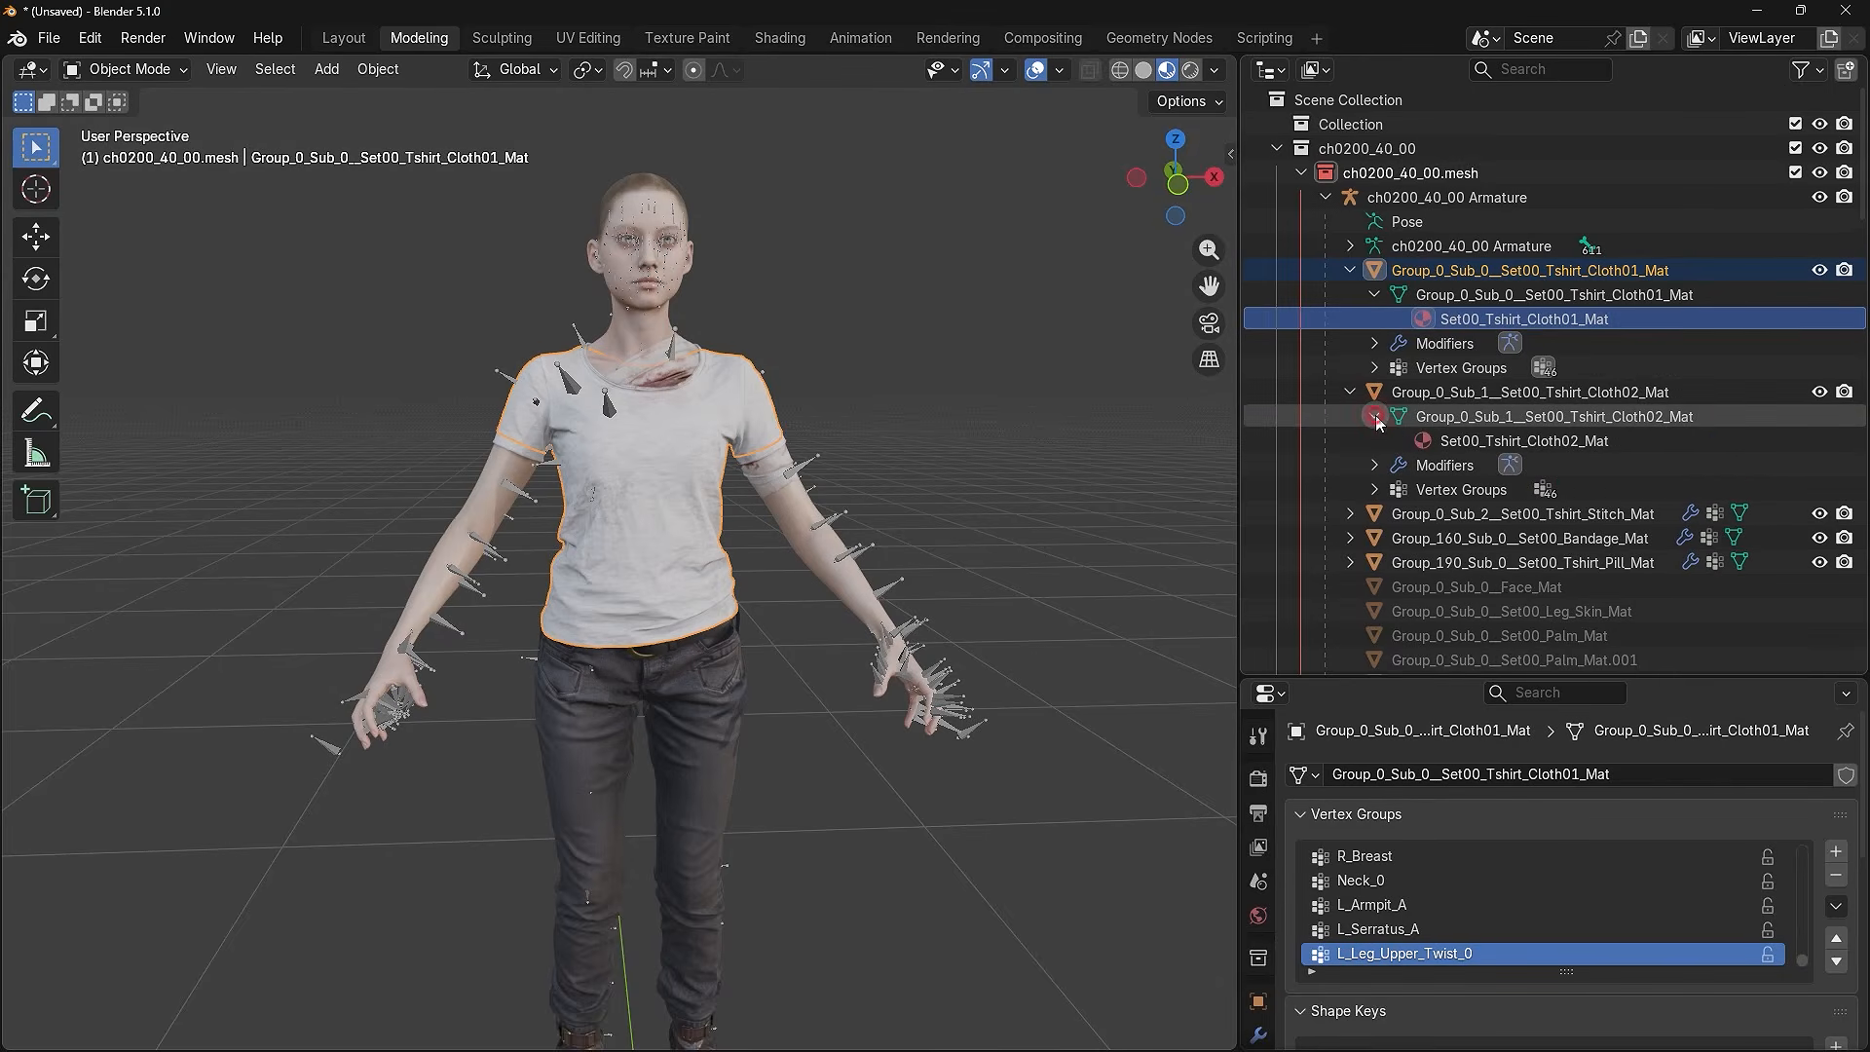
left_click(1479, 443)
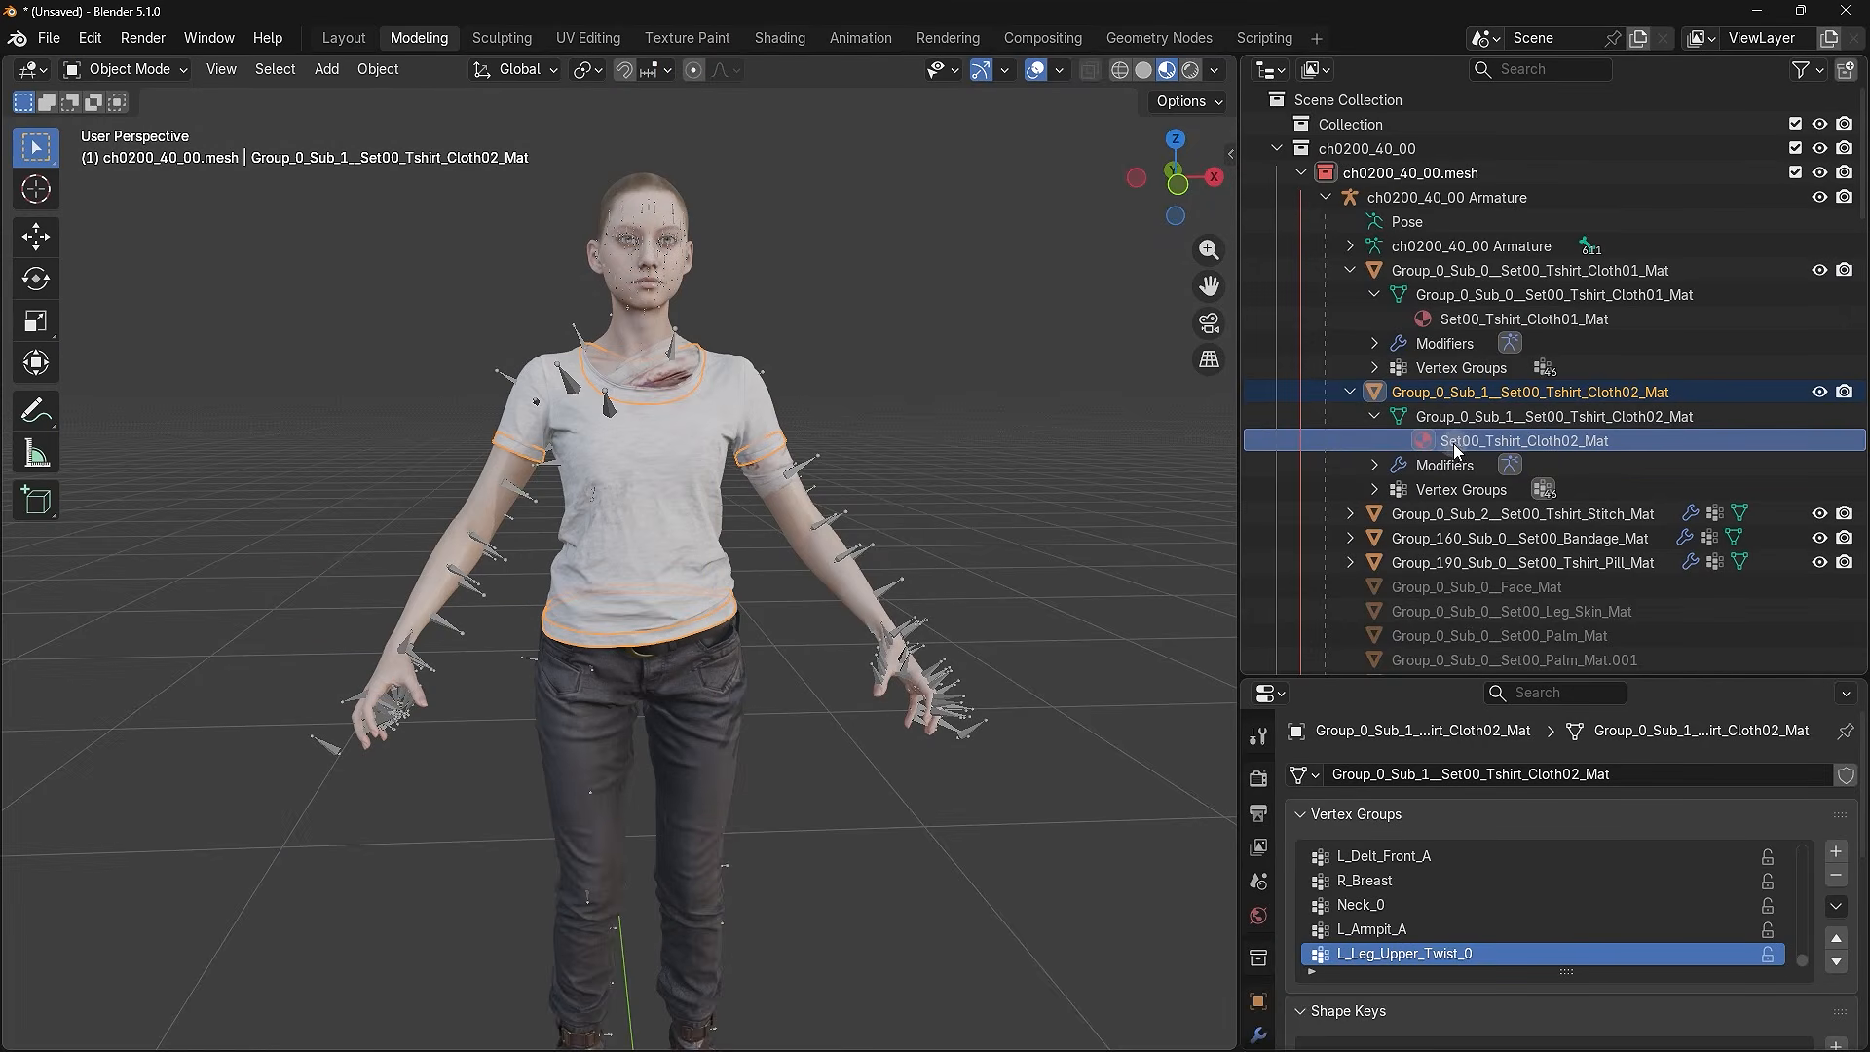
- Collapse the Tshirt_Cloth02 and Tshirt_Cloth01 mesh entries, and select and collapse the ch0200_40_00 Armature
left_click(1374, 416)
left_click(1359, 393)
left_click(1351, 392)
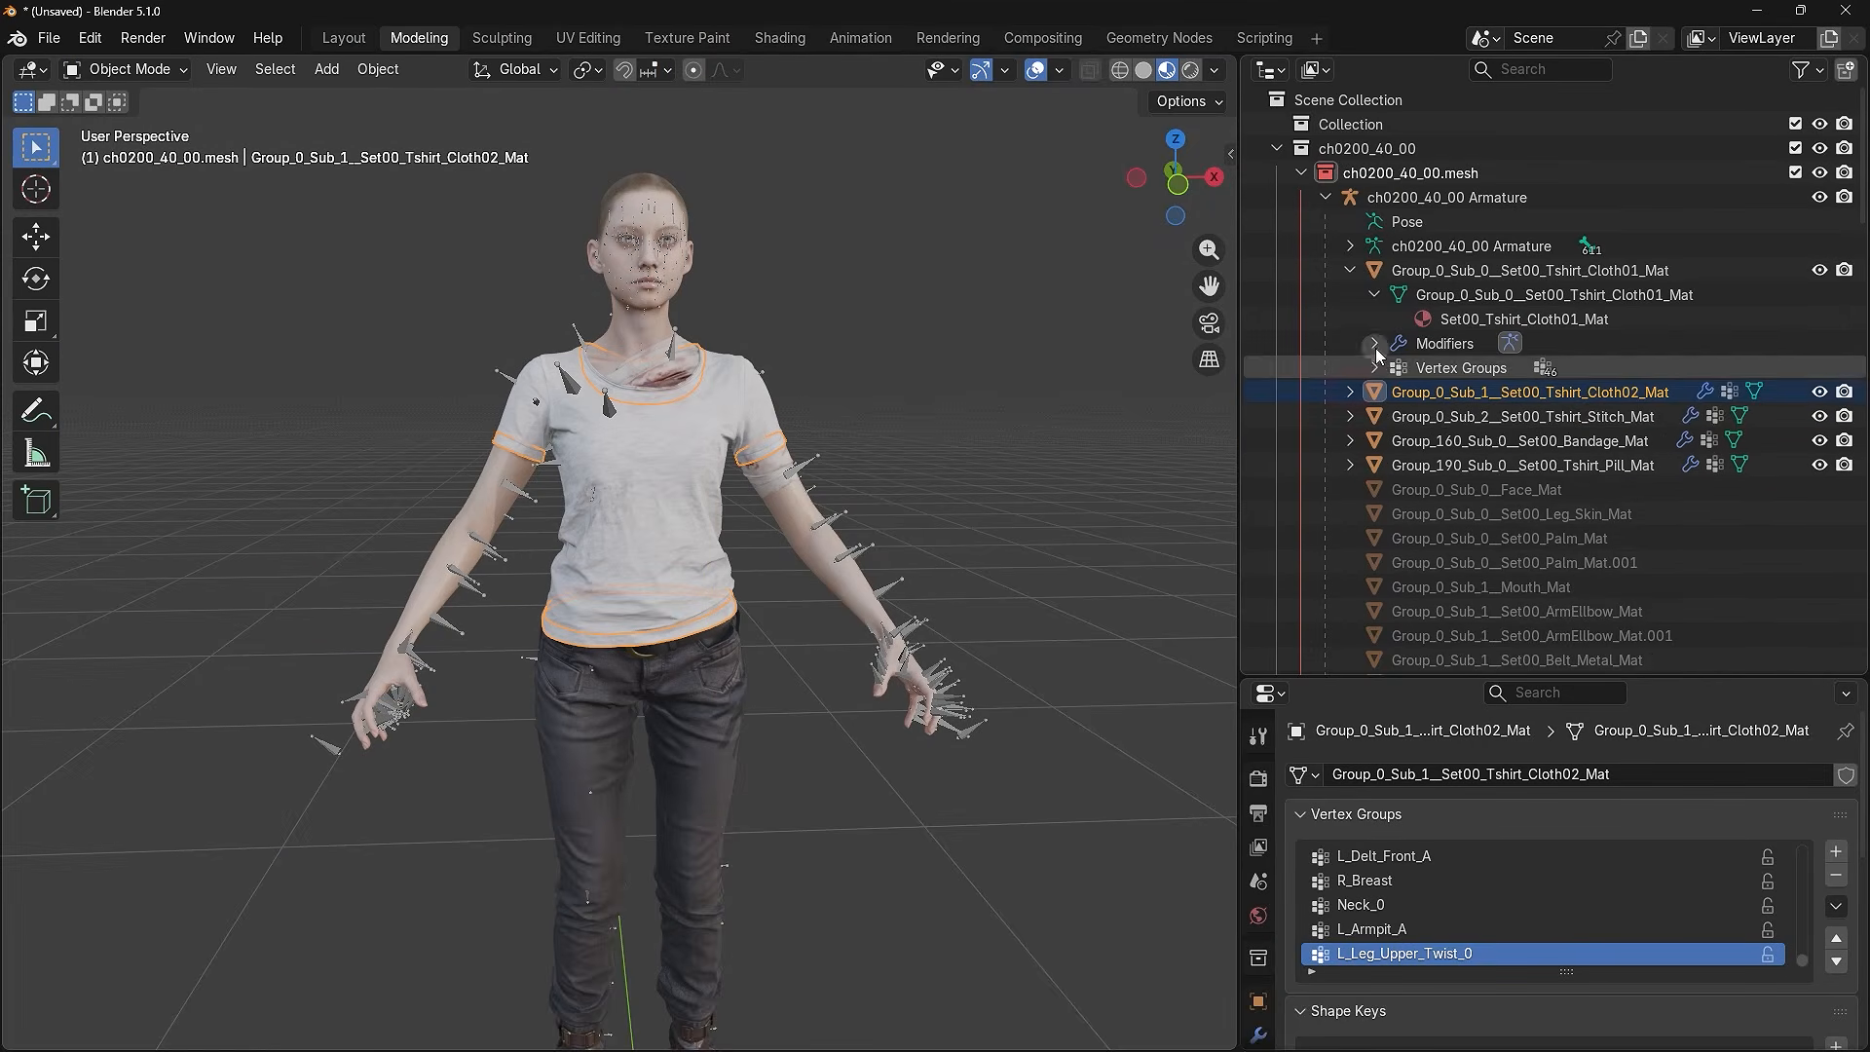
left_click(1374, 294)
left_click(1352, 271)
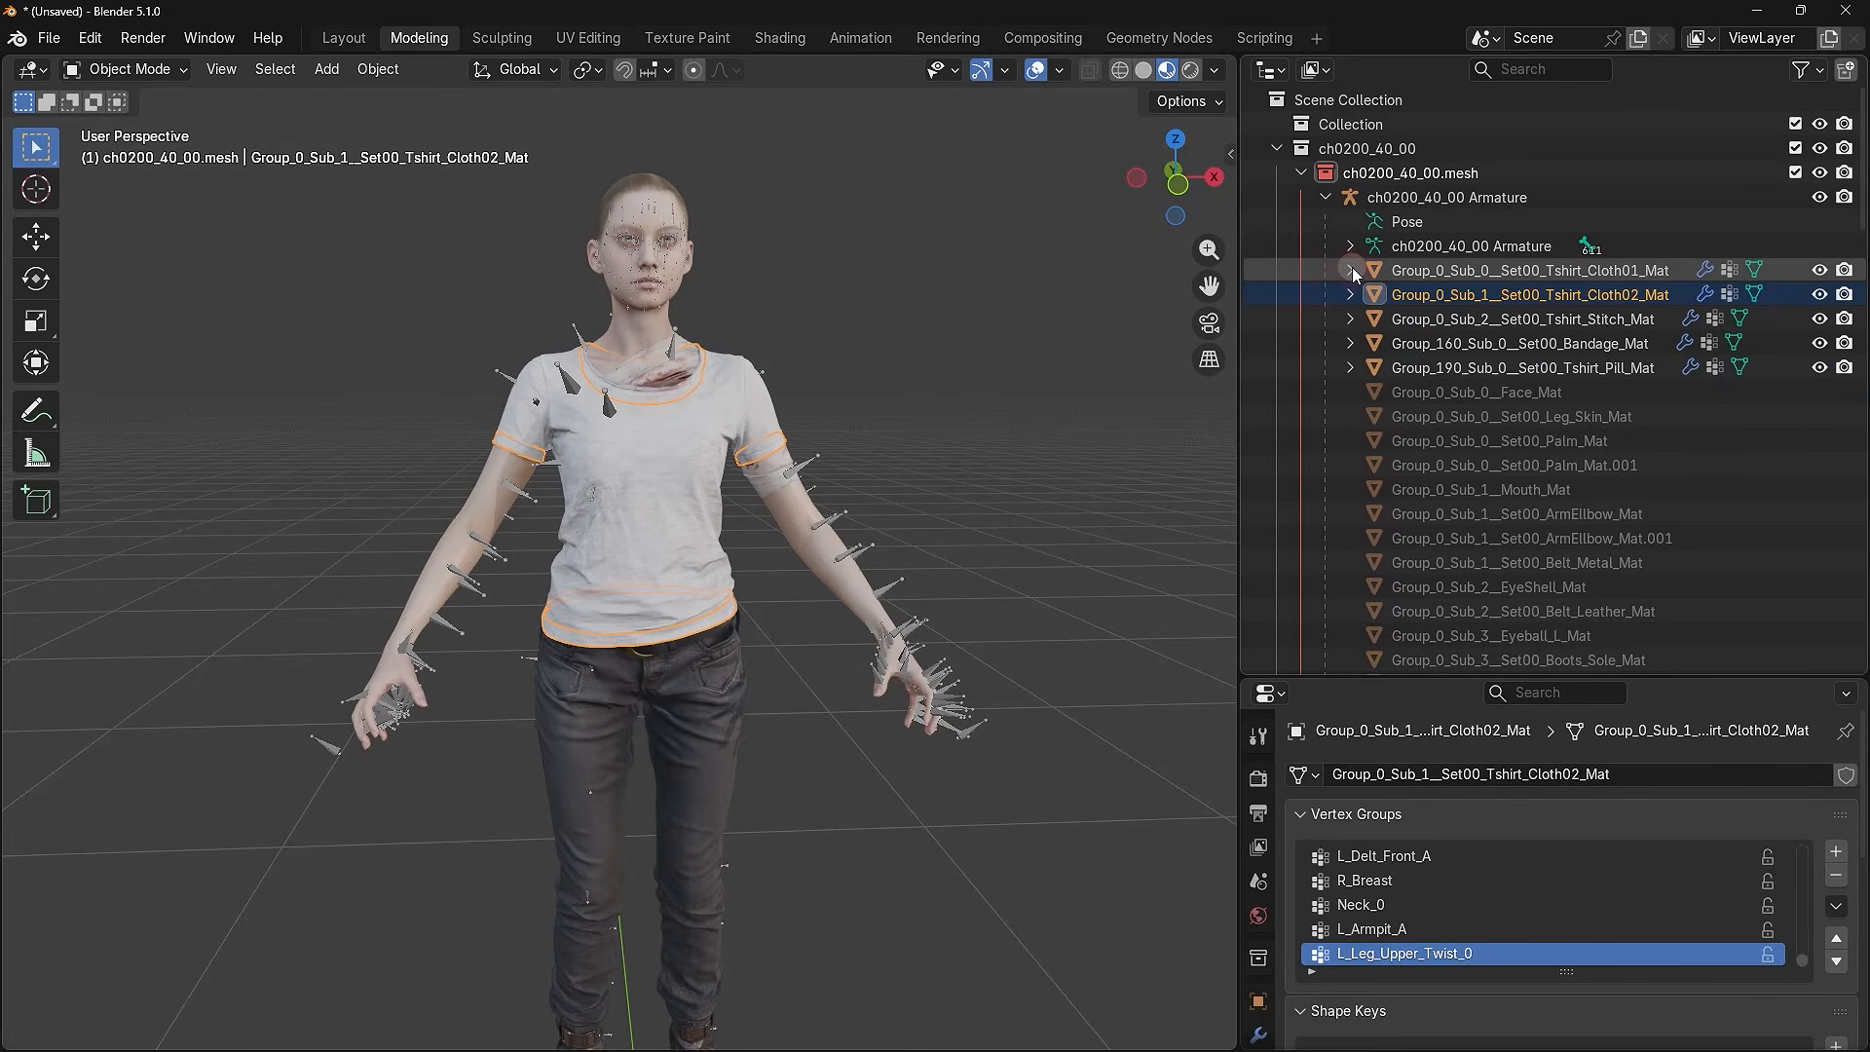
left_click(1559, 199)
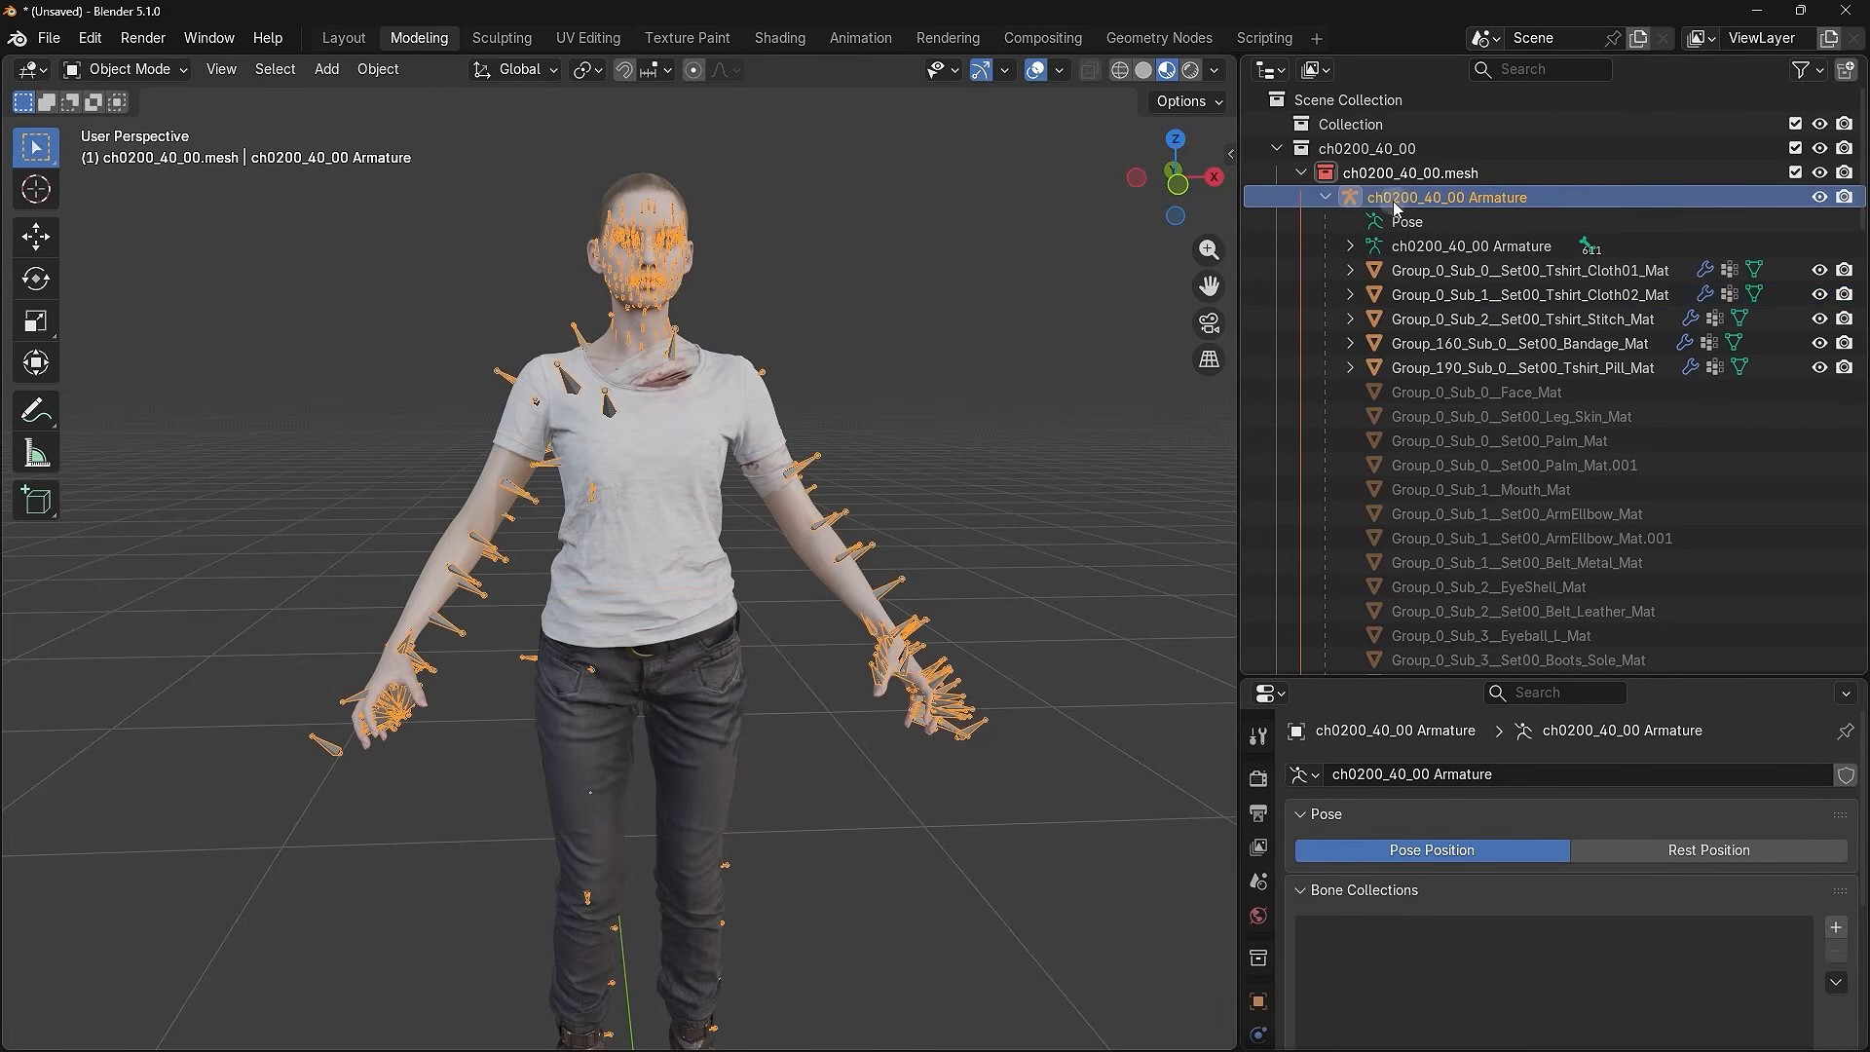
left_click(1327, 198)
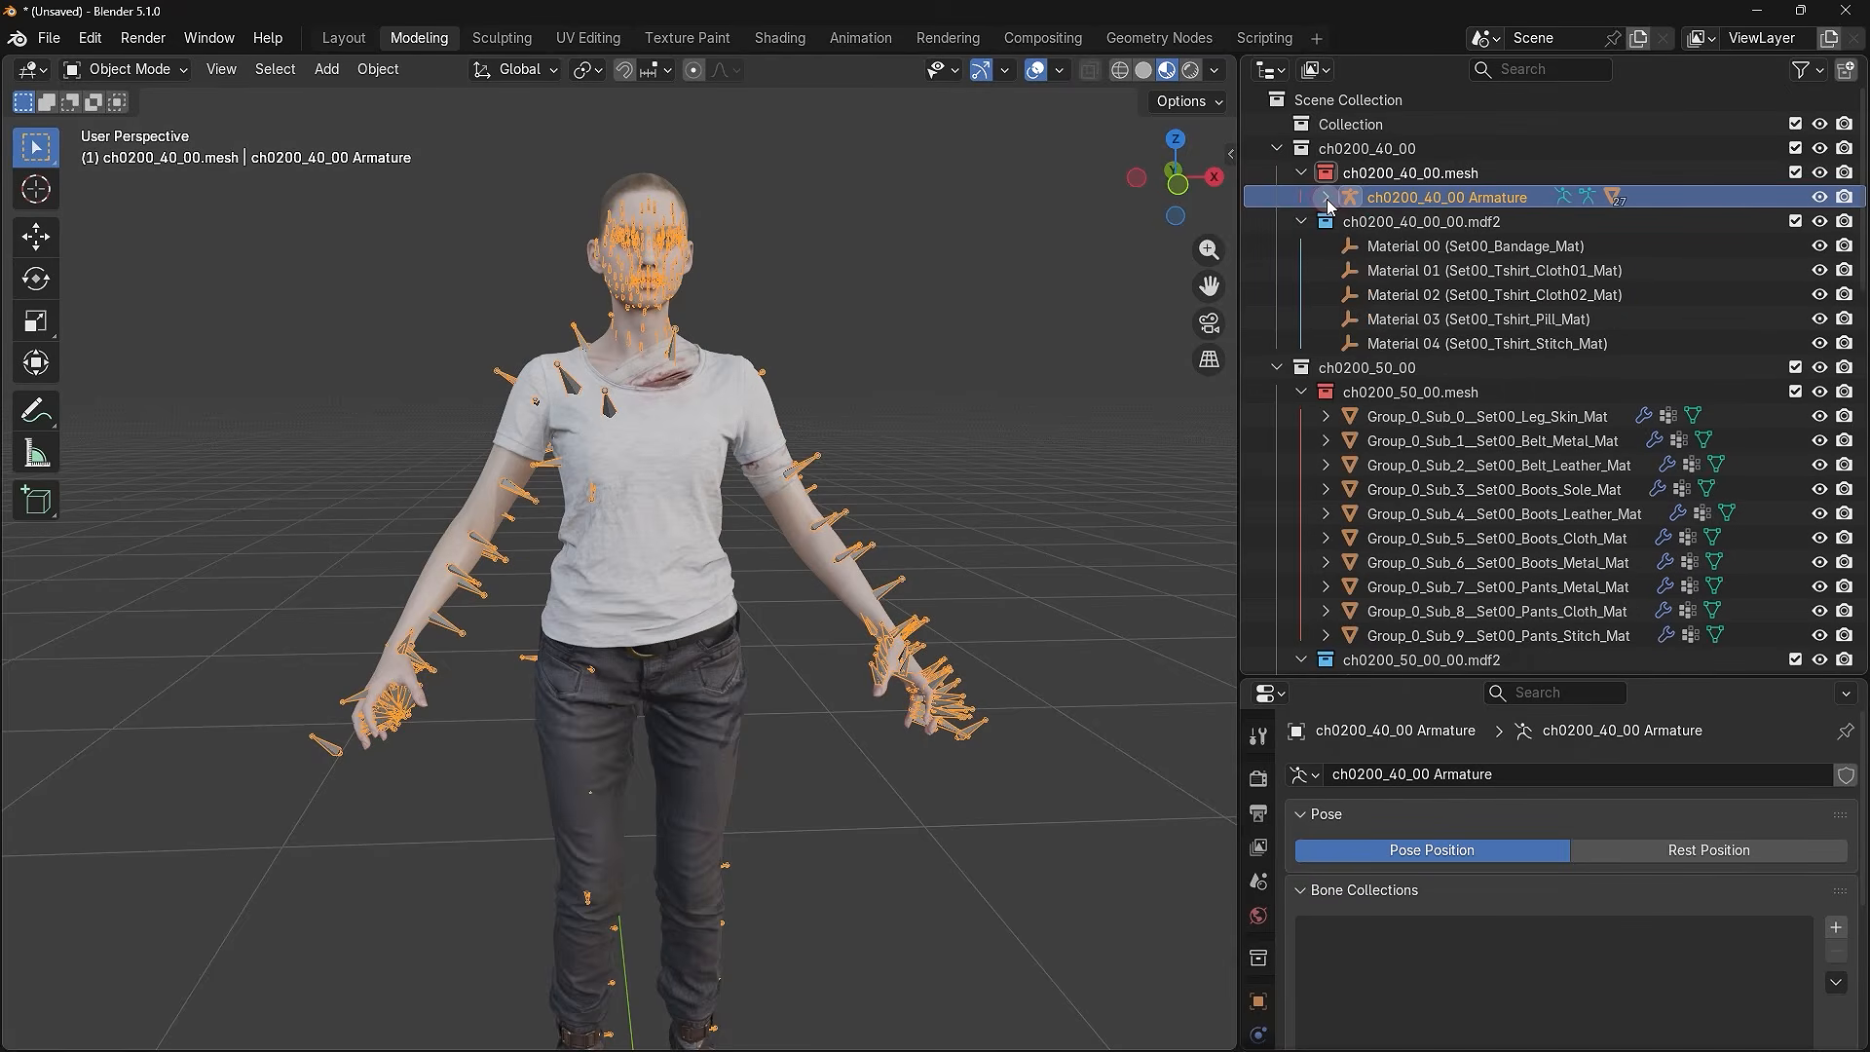
- Select the ch0200_40_00.mesh collection and look through the mesh and material entries of the other ch0200 collections
left_click(1422, 173)
scroll(1425, 180, "down", 4)
scroll(1424, 180, "down", 10)
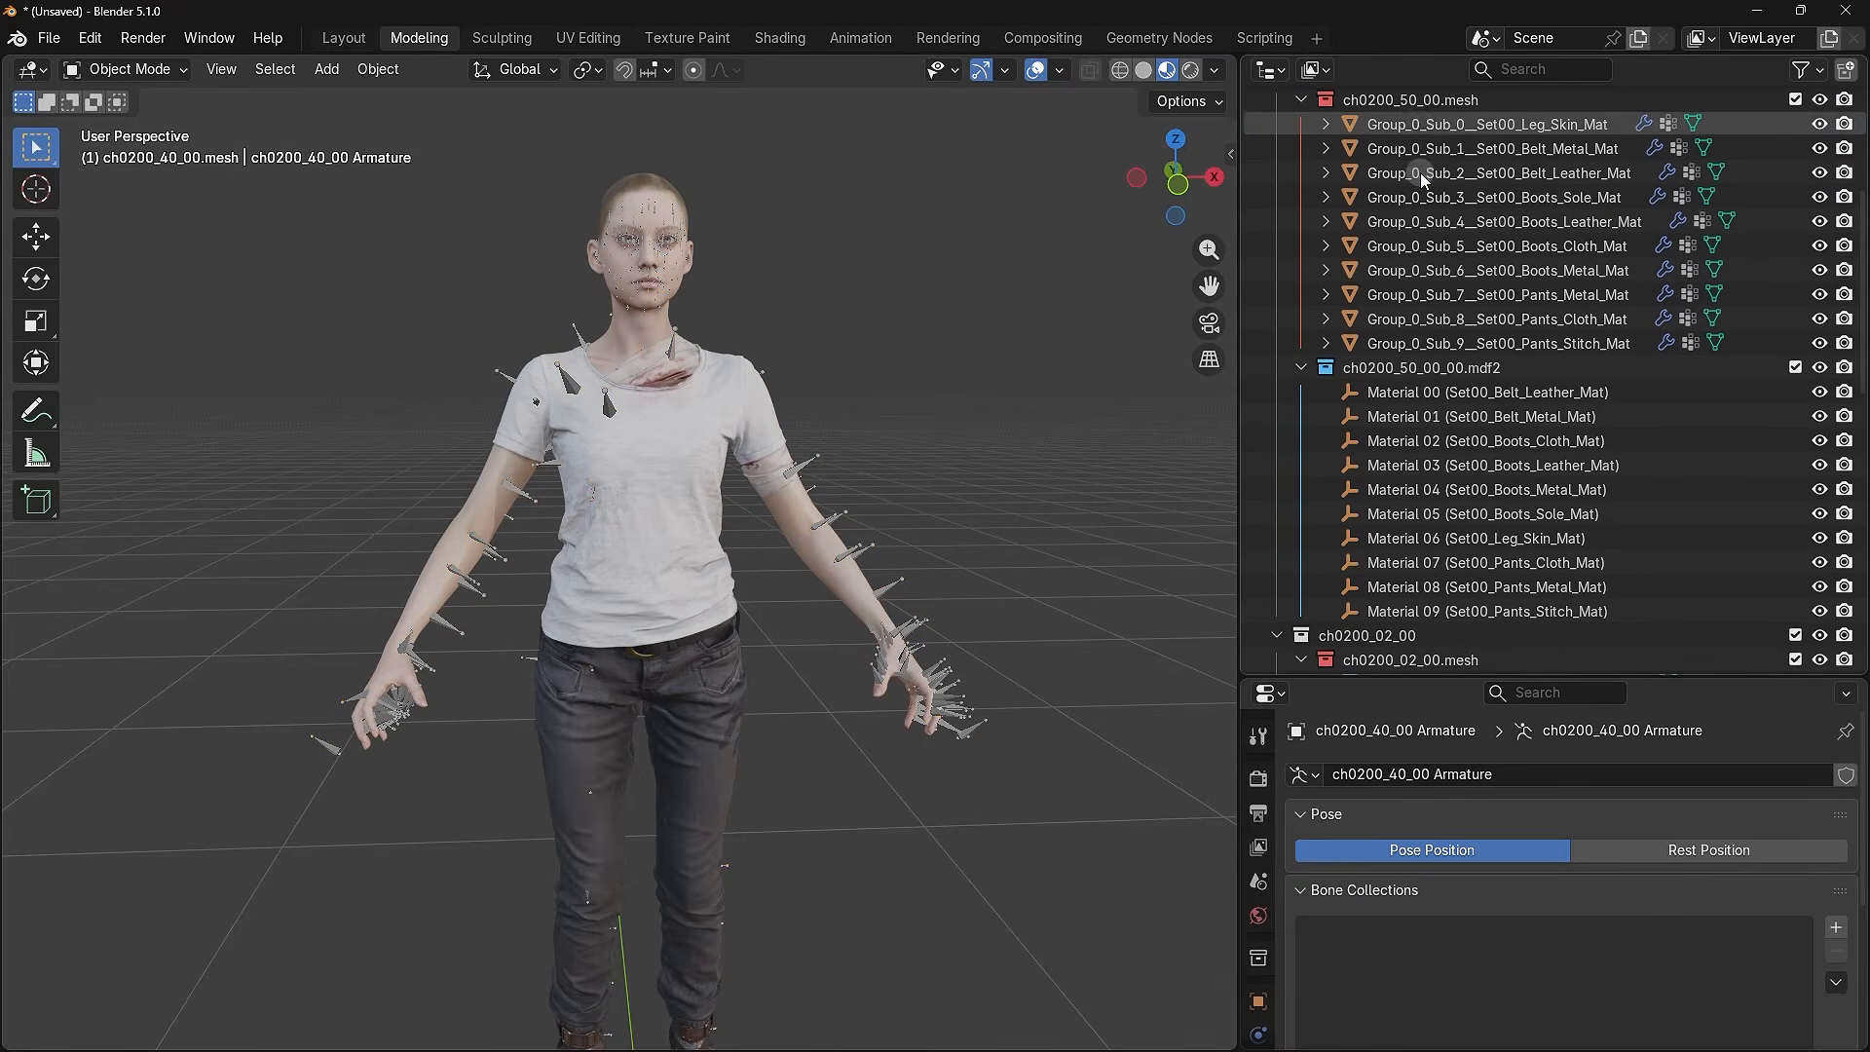
scroll(1424, 178, "down", 8)
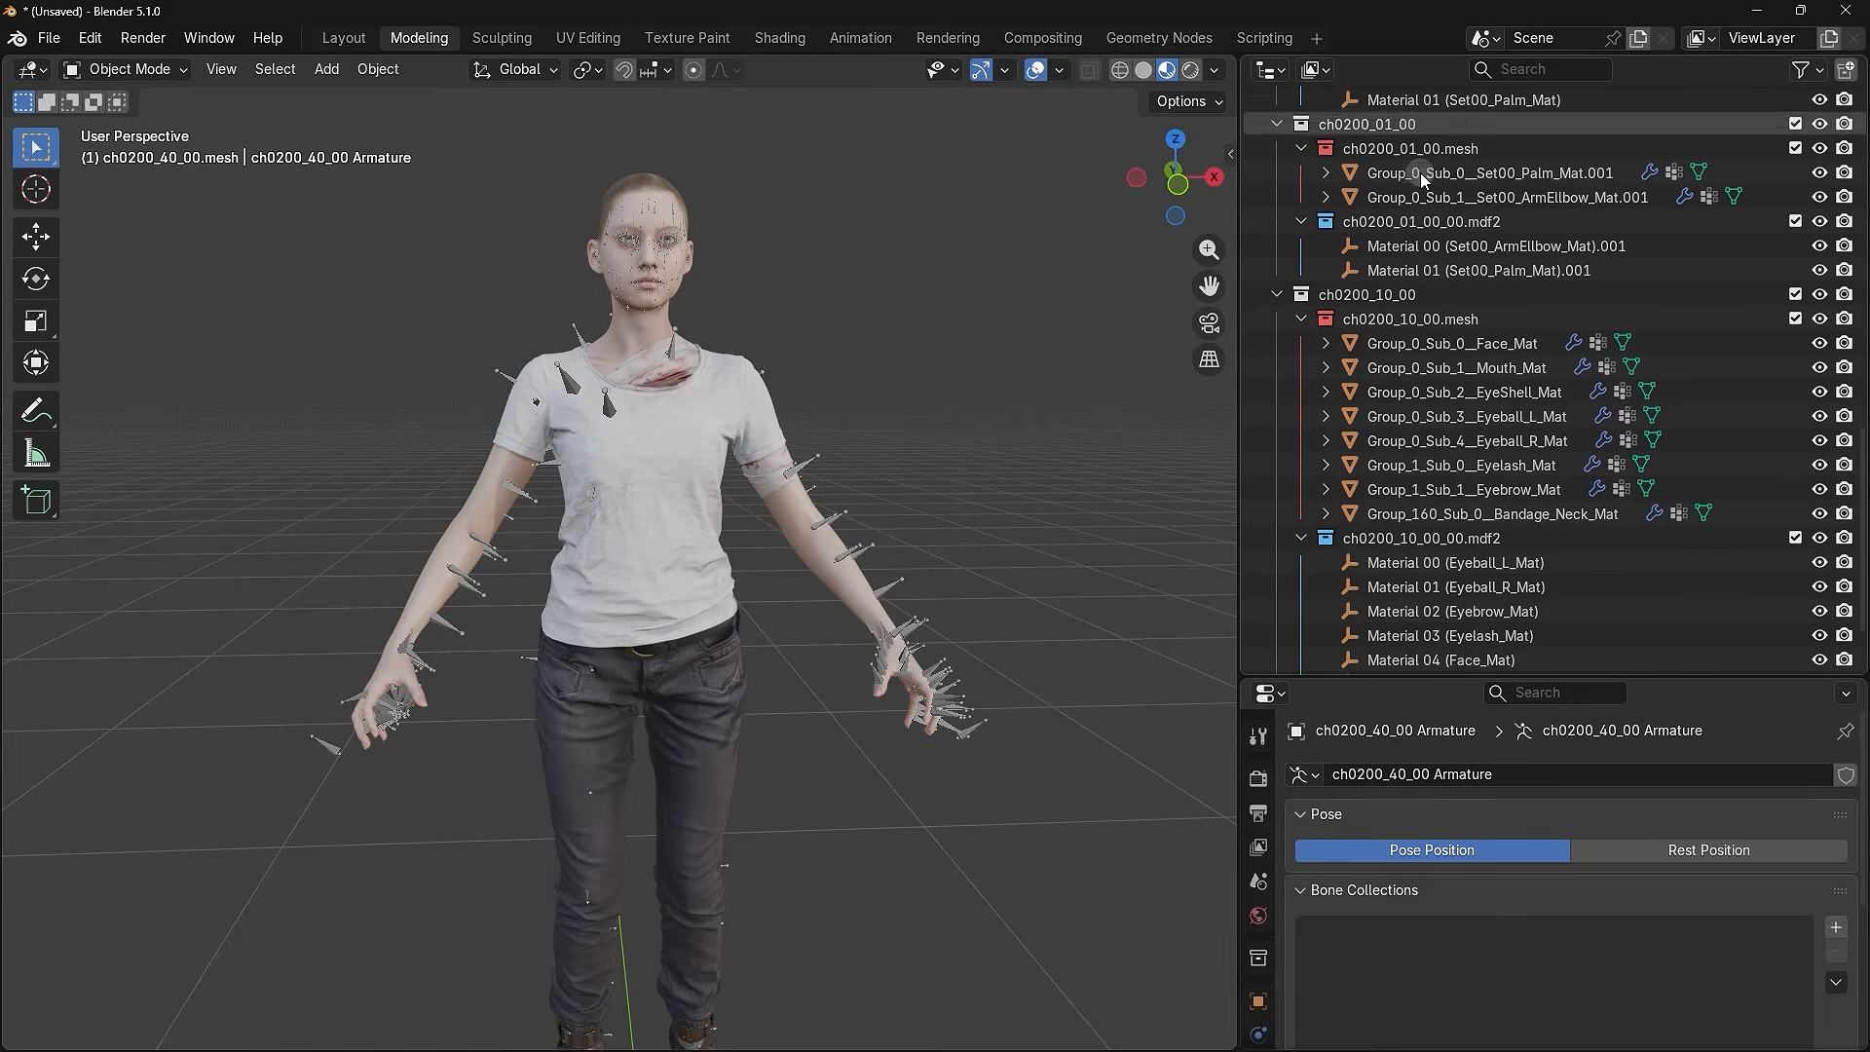
scroll(1424, 180, "down", 10)
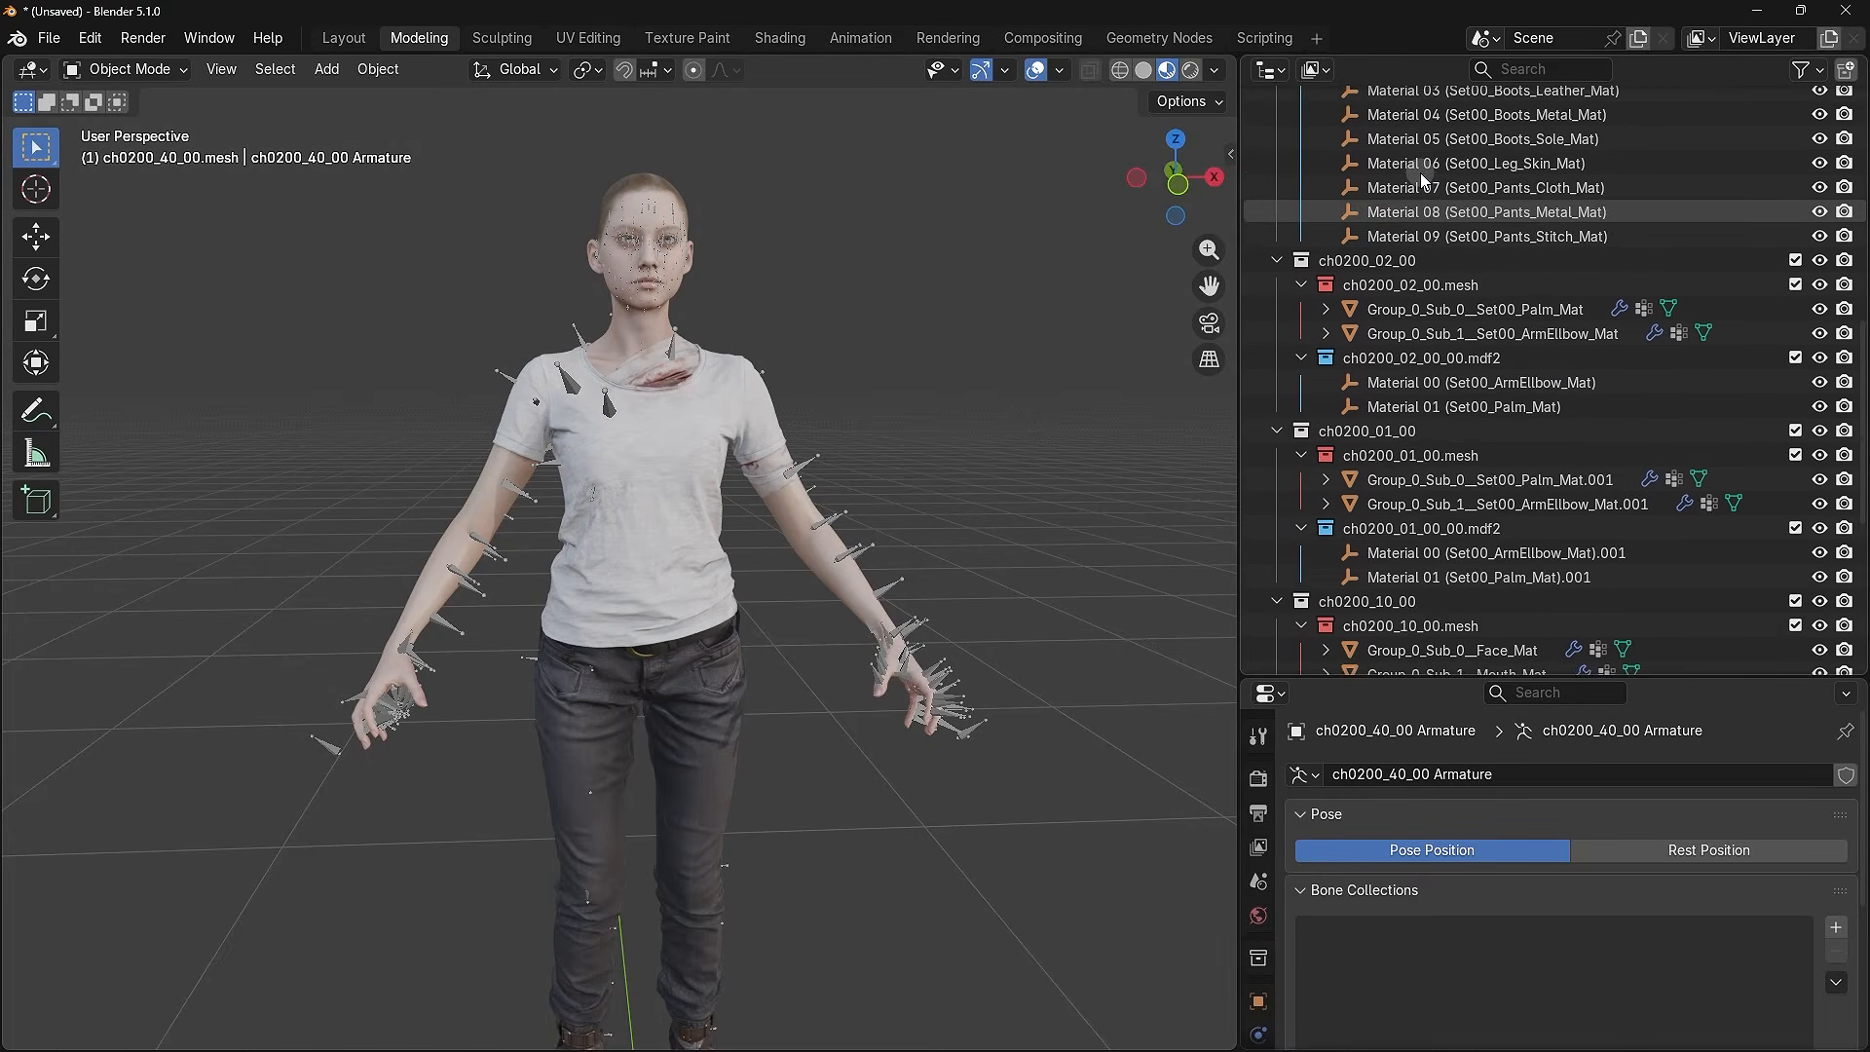
scroll(1424, 181, "up", 3)
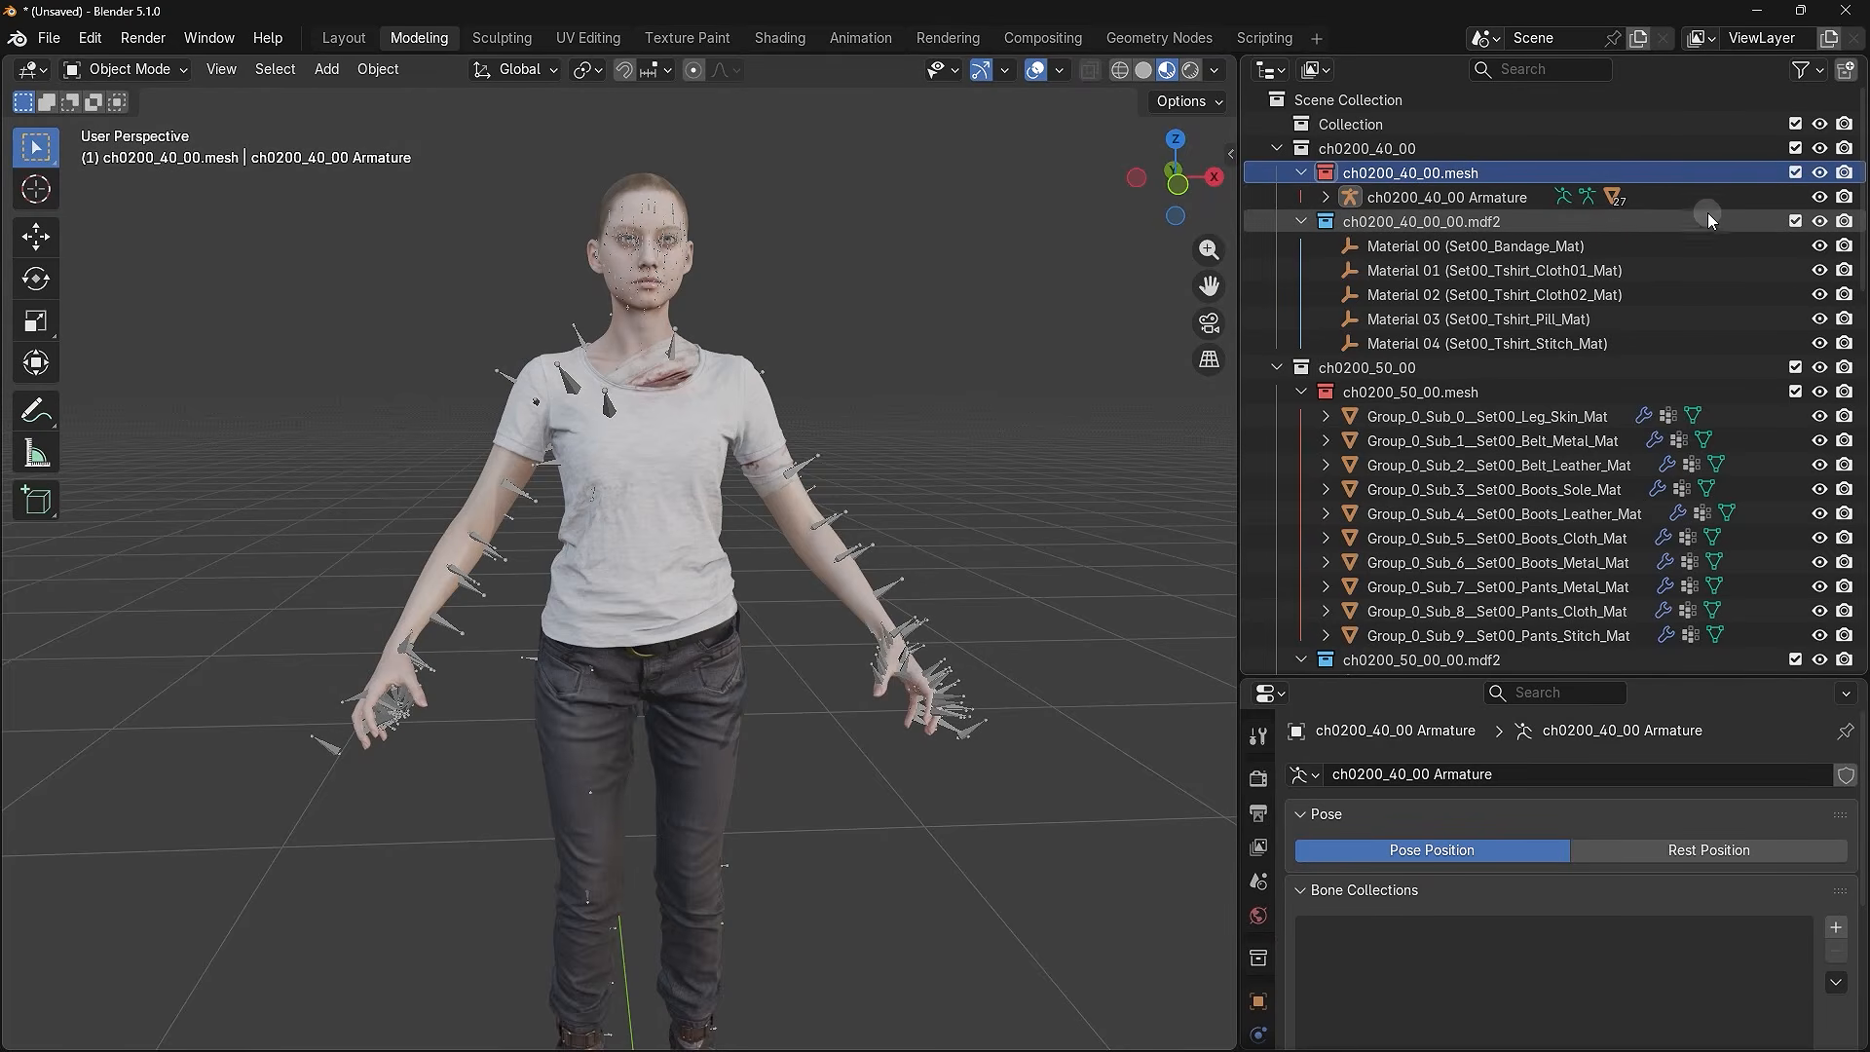
- Hide and show the ch0200_40_00.mesh collection, and do the same with the ch0200_50_00 collection
left_click(1818, 172)
left_click(1819, 173)
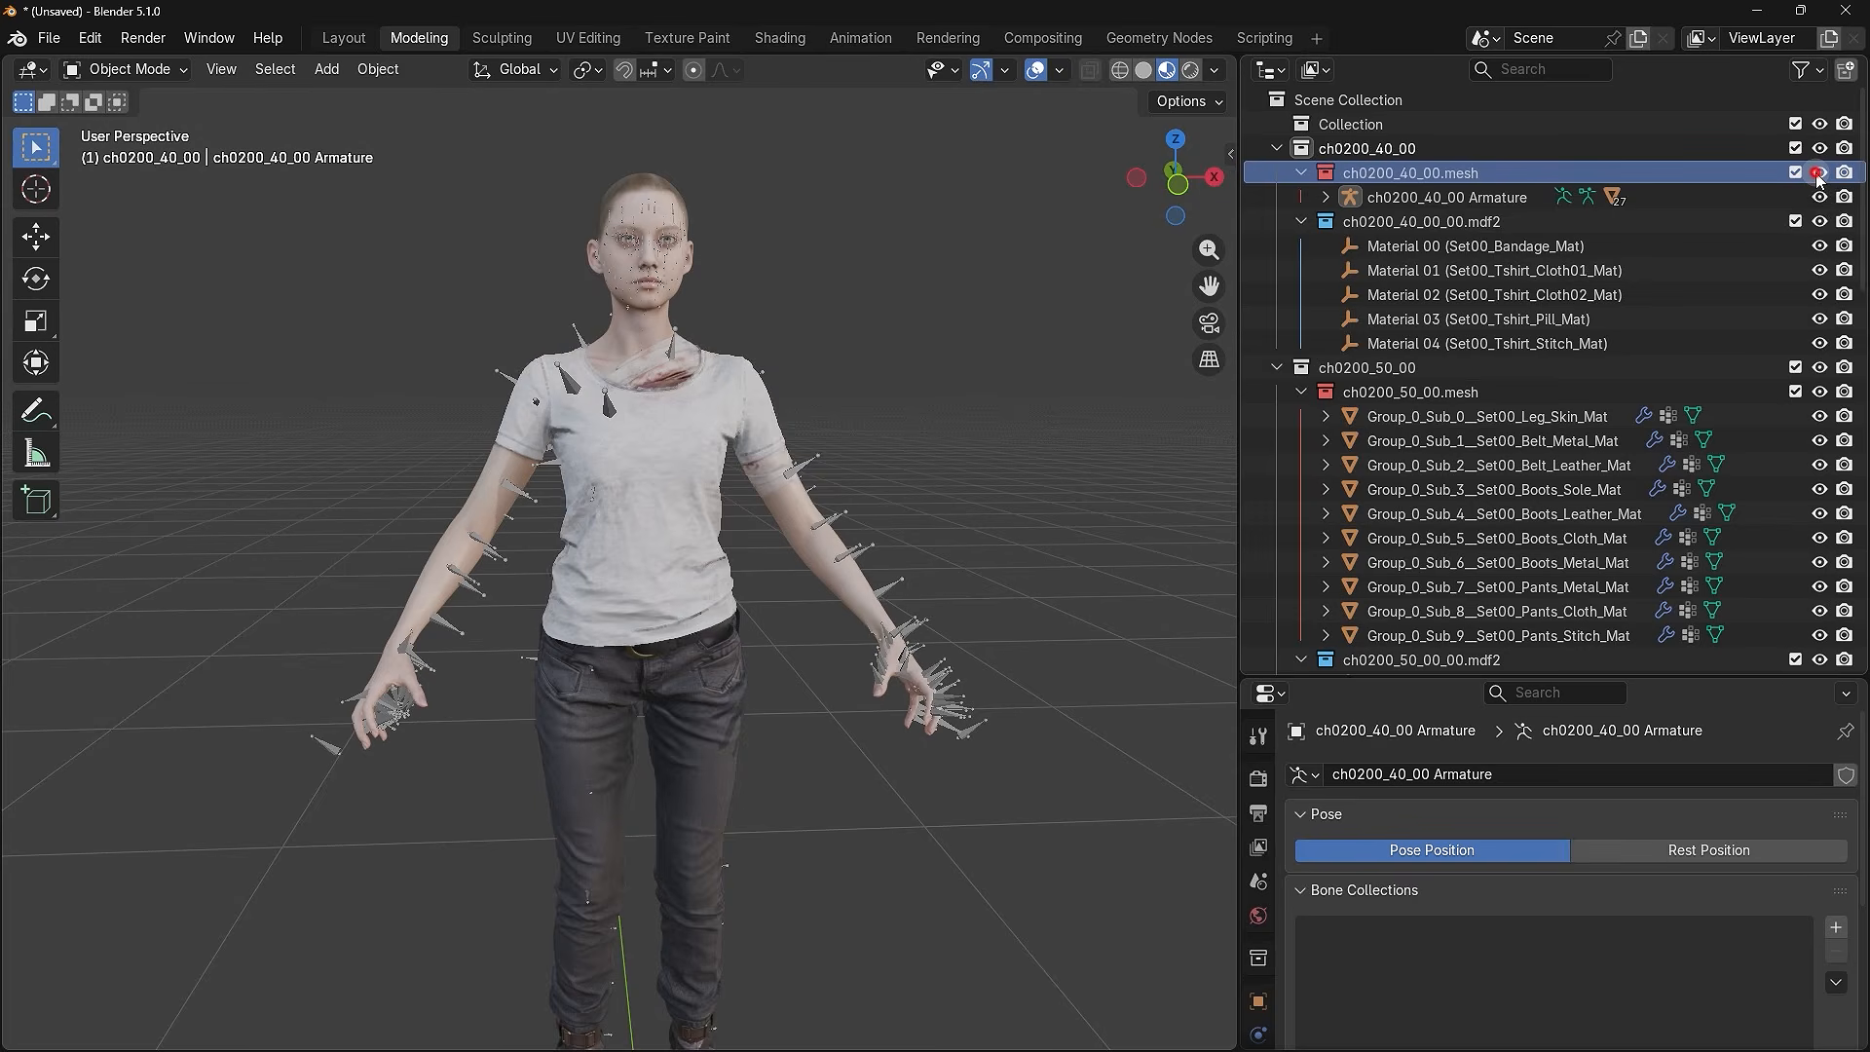
left_click(1820, 368)
left_click(1820, 368)
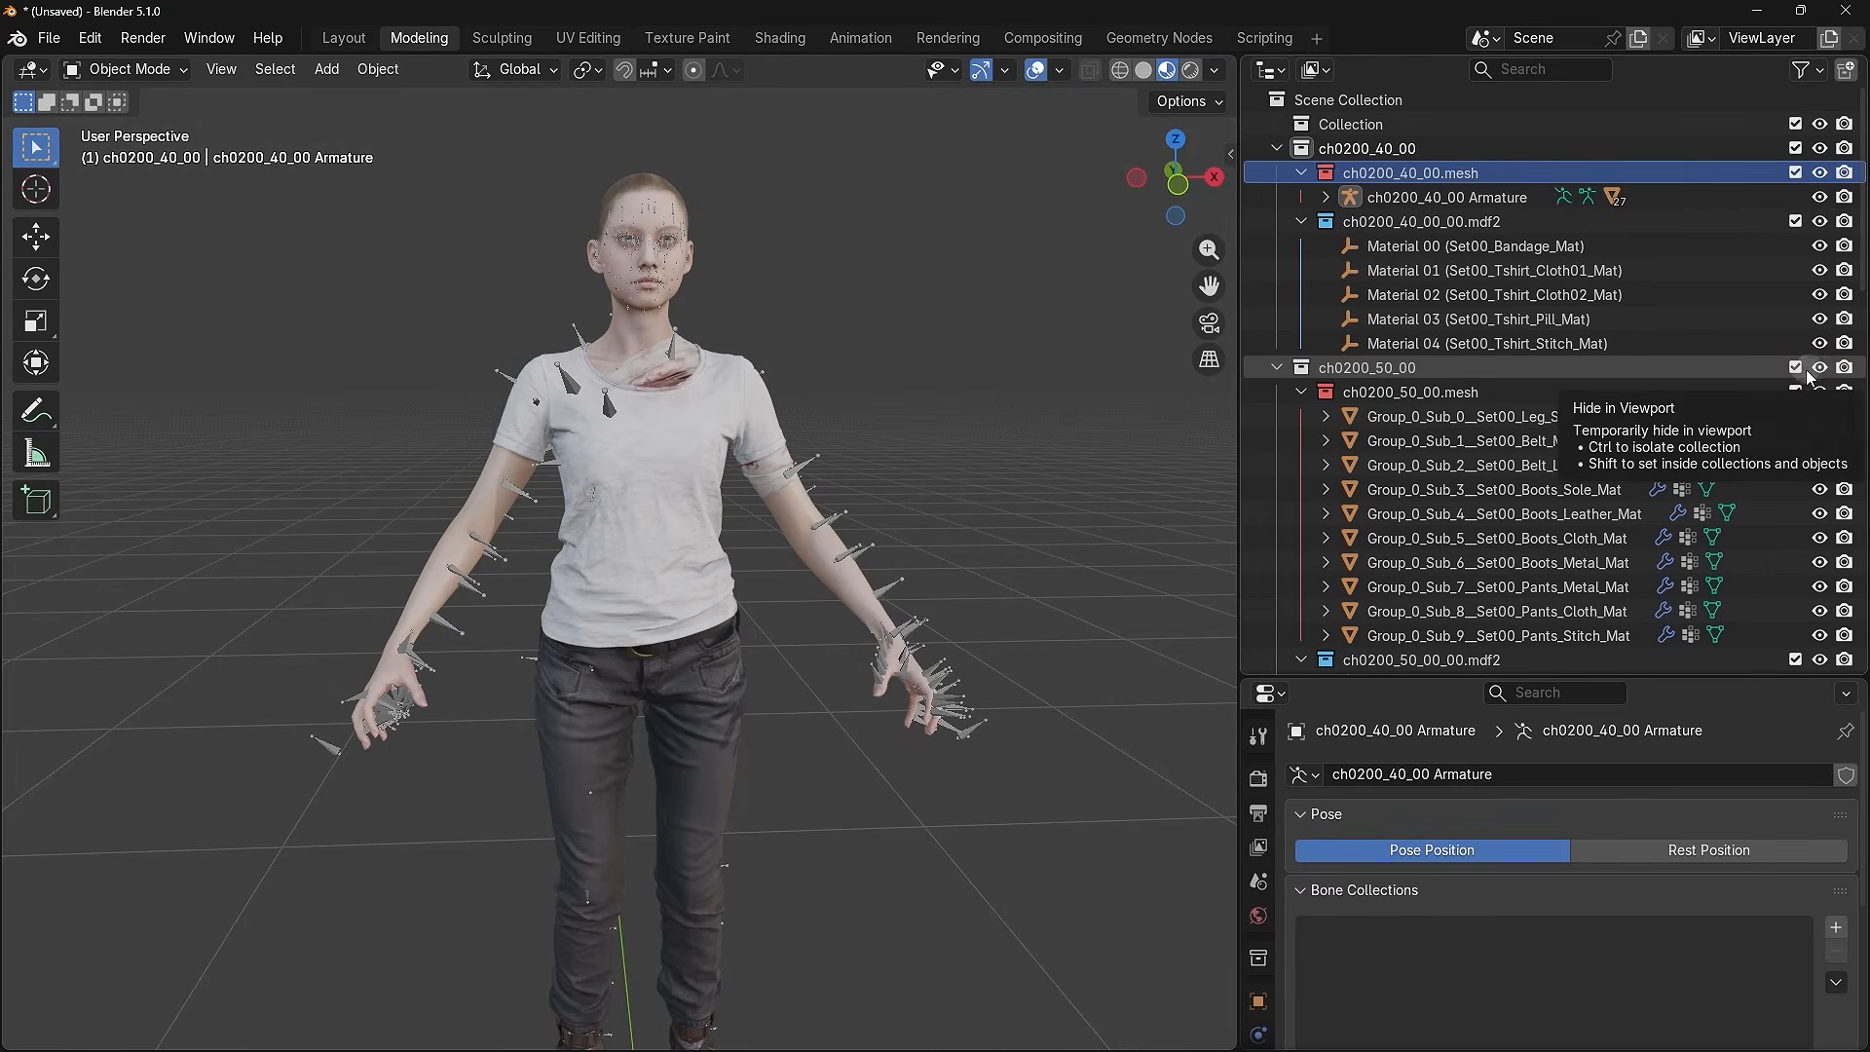
- Select the ch0200_40_00_00.mdf2 collection and collapse the mdf2 collections of all five ch0200 parts
left_click(1418, 224)
left_click(1302, 223)
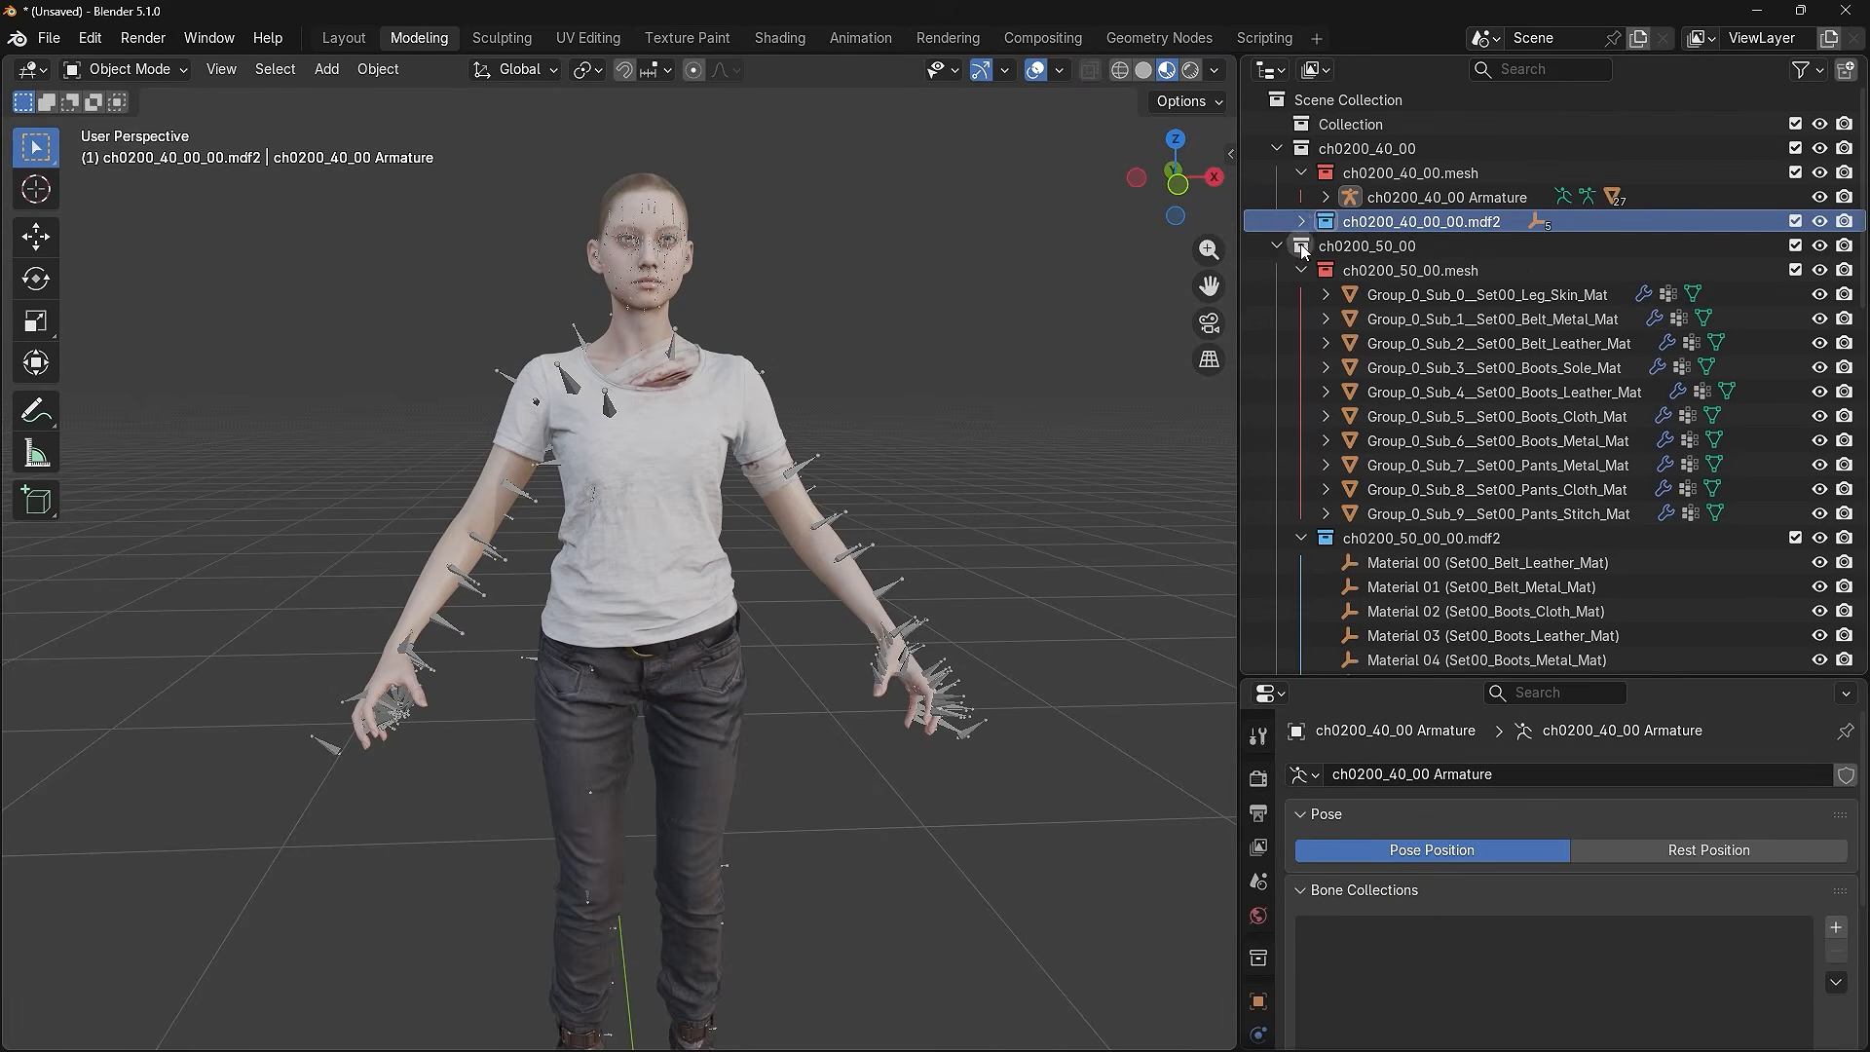
left_click(1302, 539)
scroll(1310, 531, "down", 5)
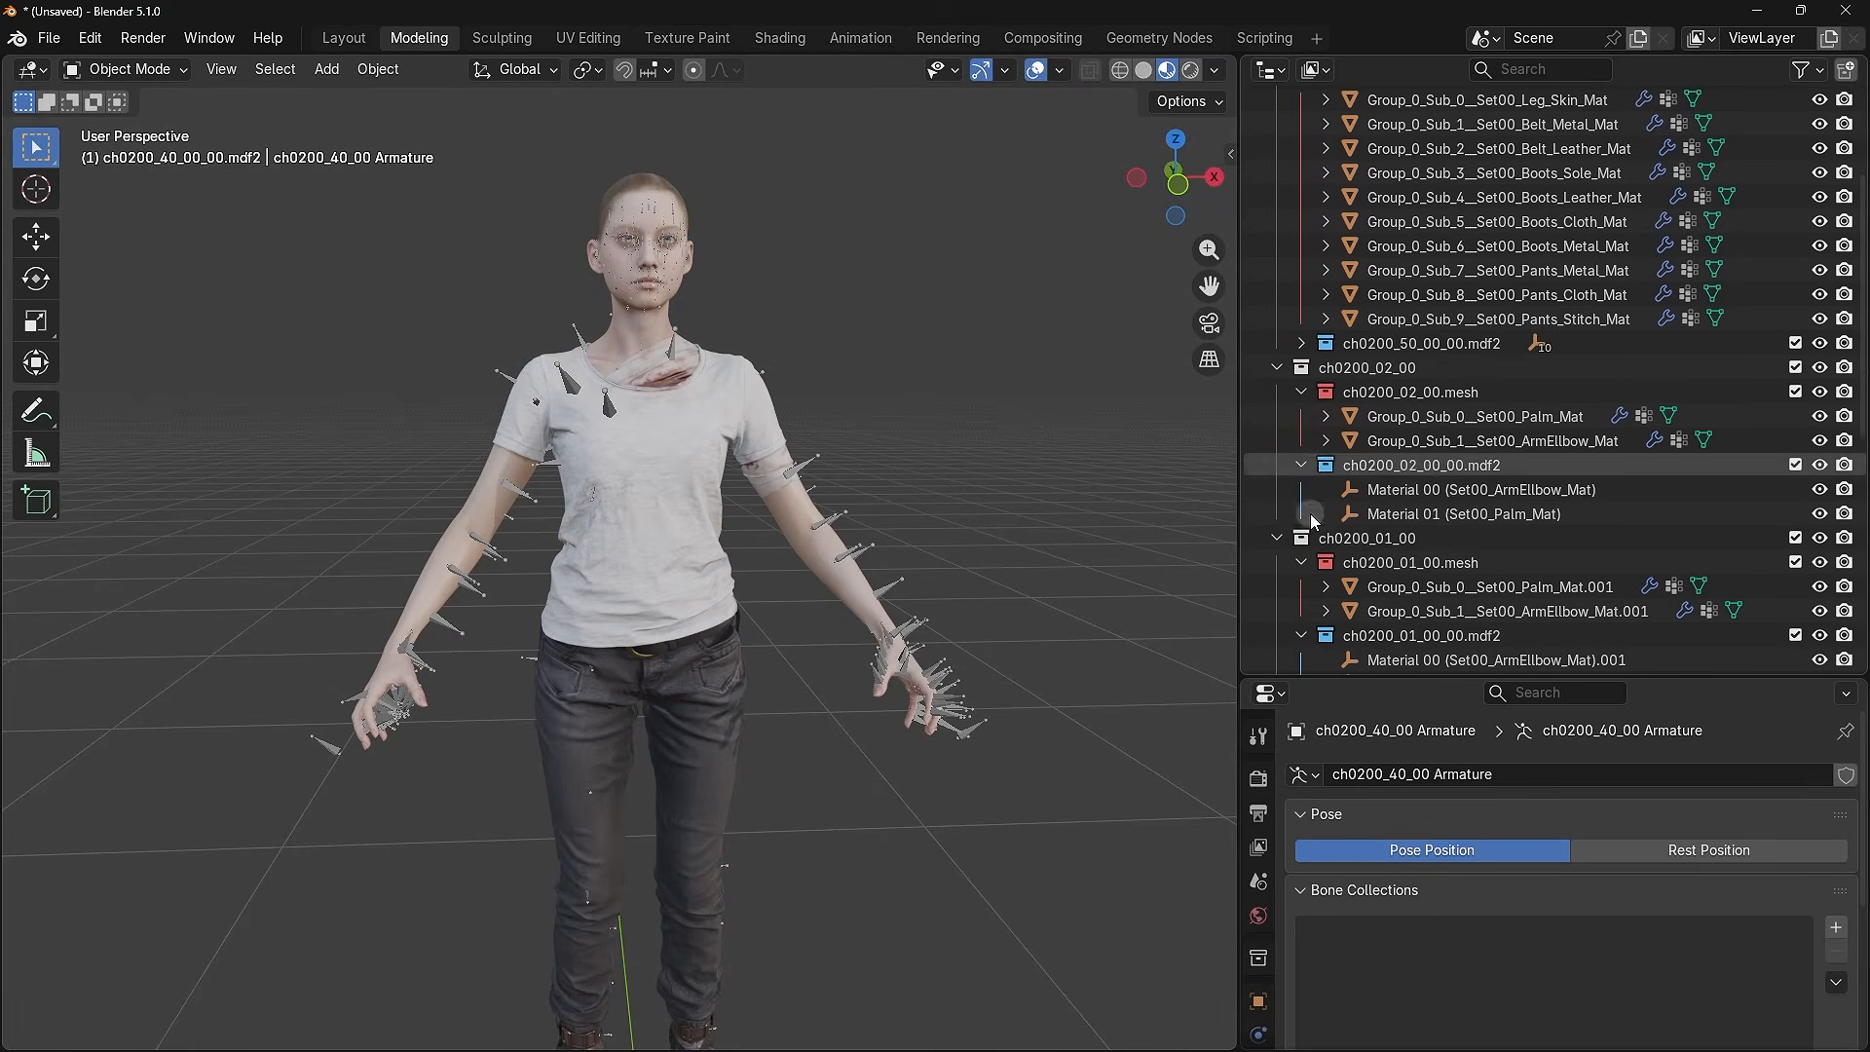
left_click(1302, 465)
scroll(1306, 458, "down", 5)
left_click(1304, 392)
scroll(1305, 409, "down", 5)
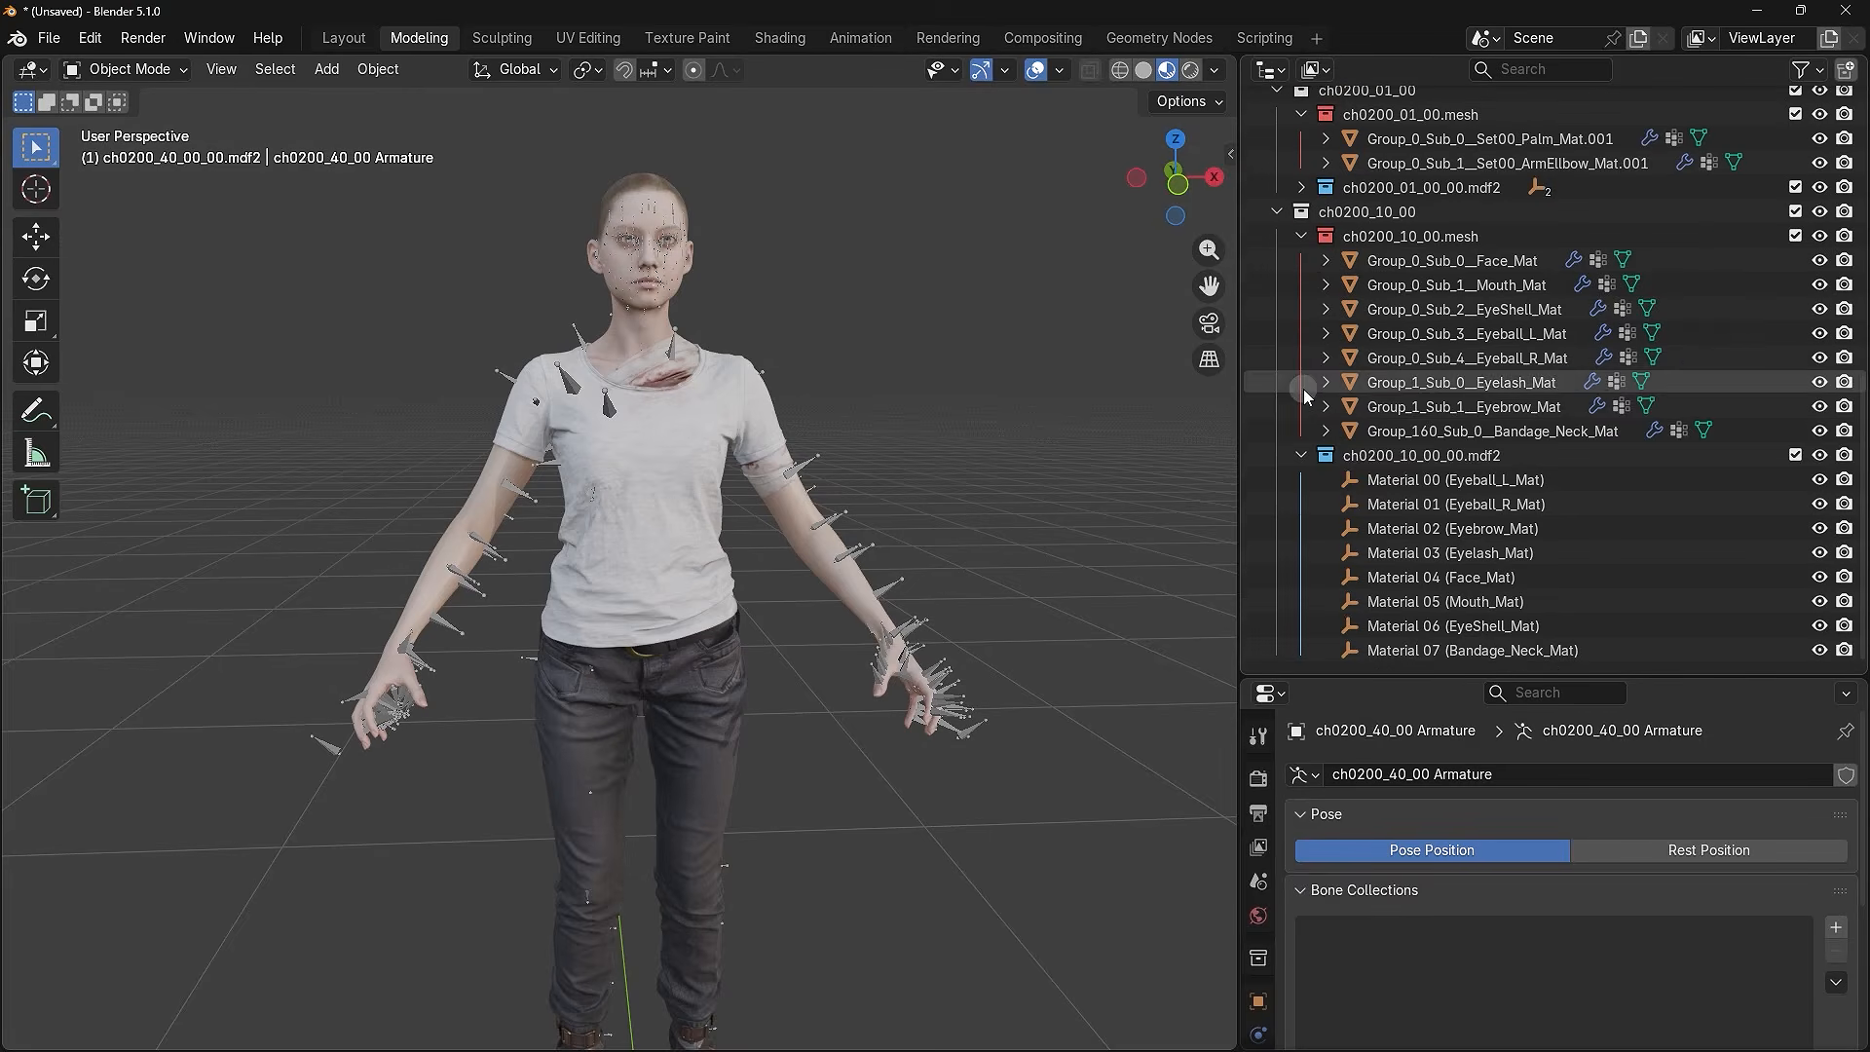
left_click(1303, 461)
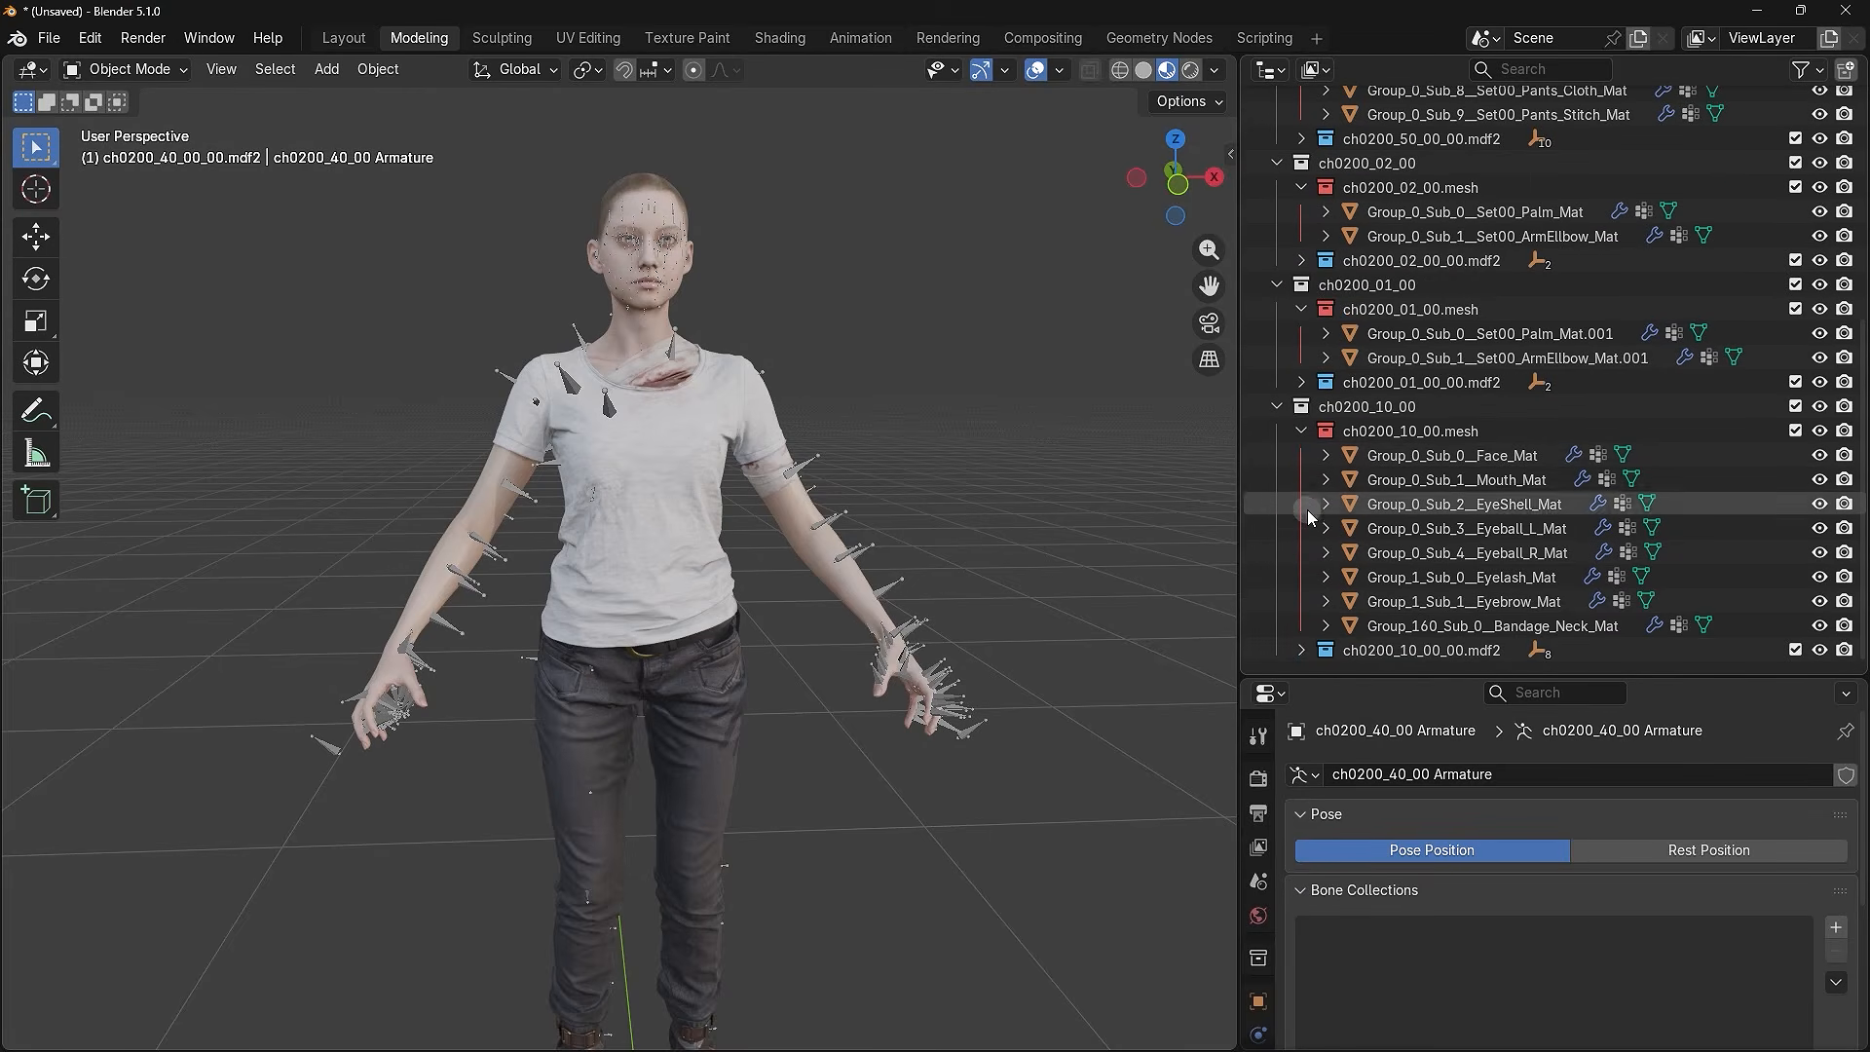
- Collapse the ch0200_10_00, ch0200_02_00, ch0200_01_00 and ch0200_50_00 mesh collections
left_click(1304, 432)
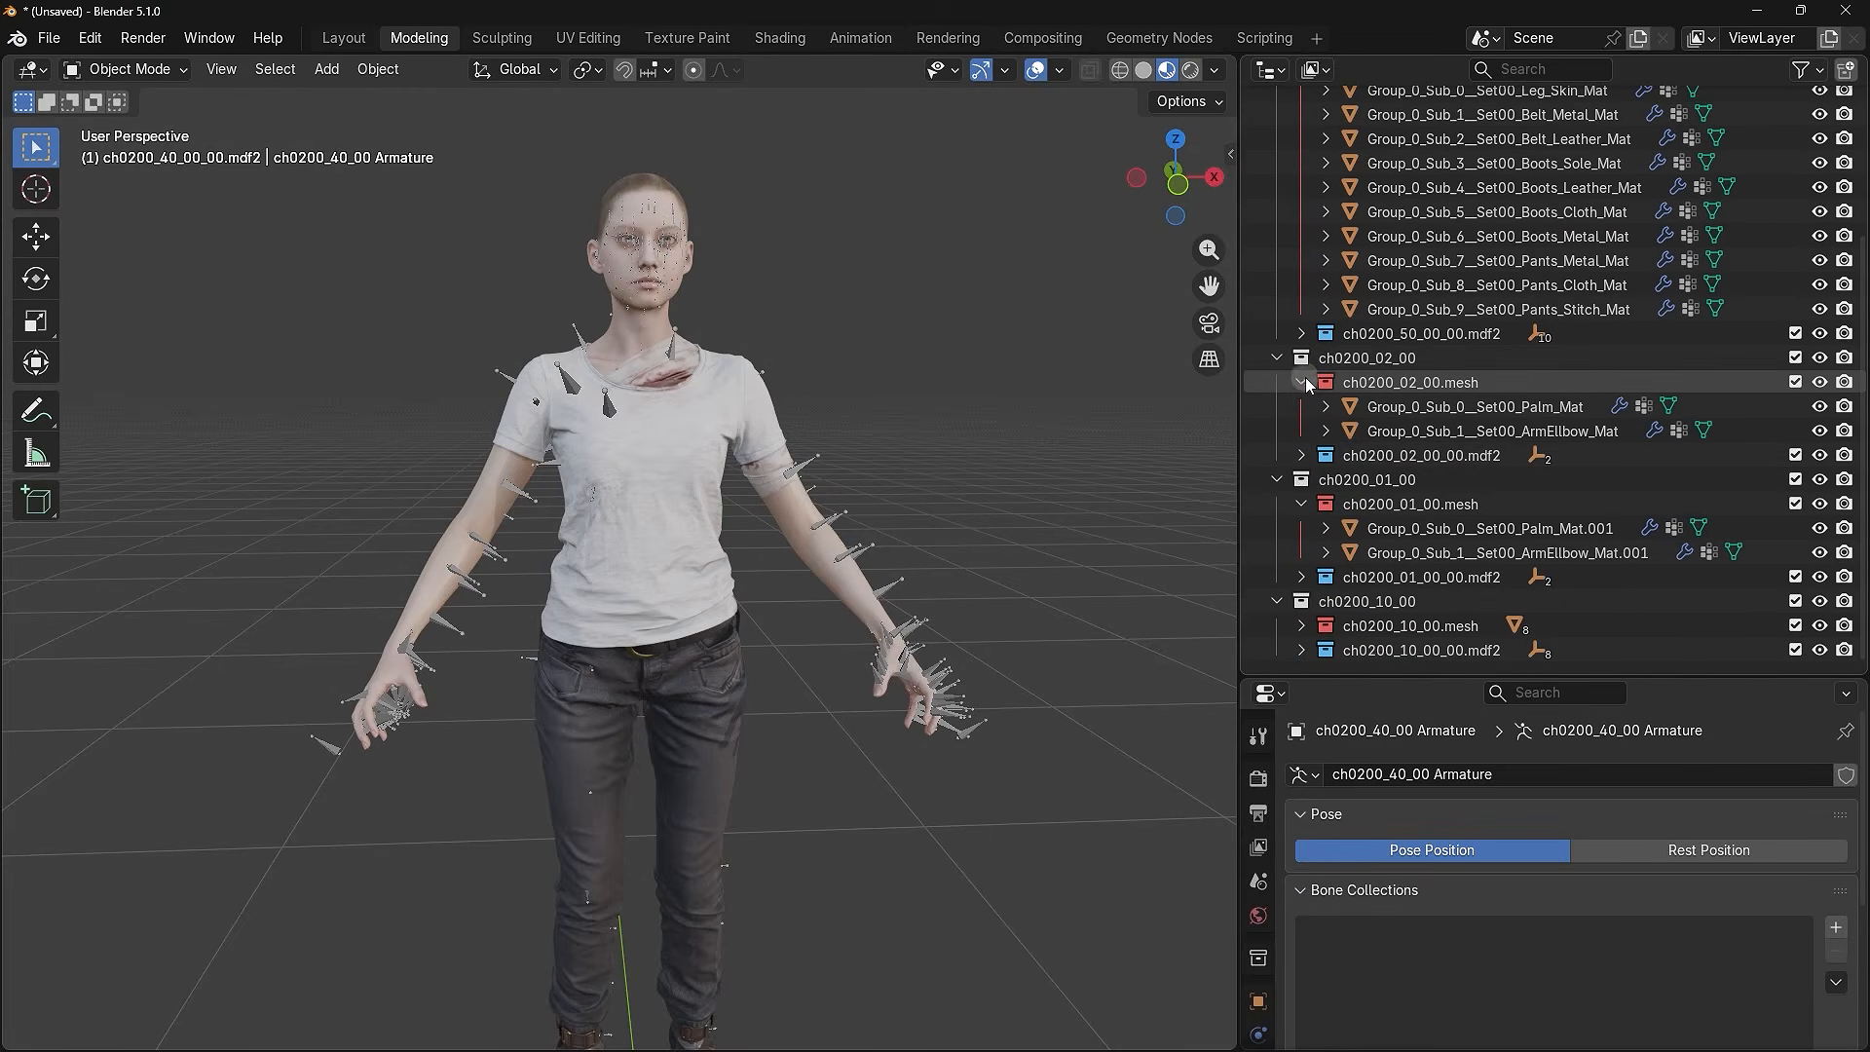
left_click(1302, 382)
left_click(1303, 503)
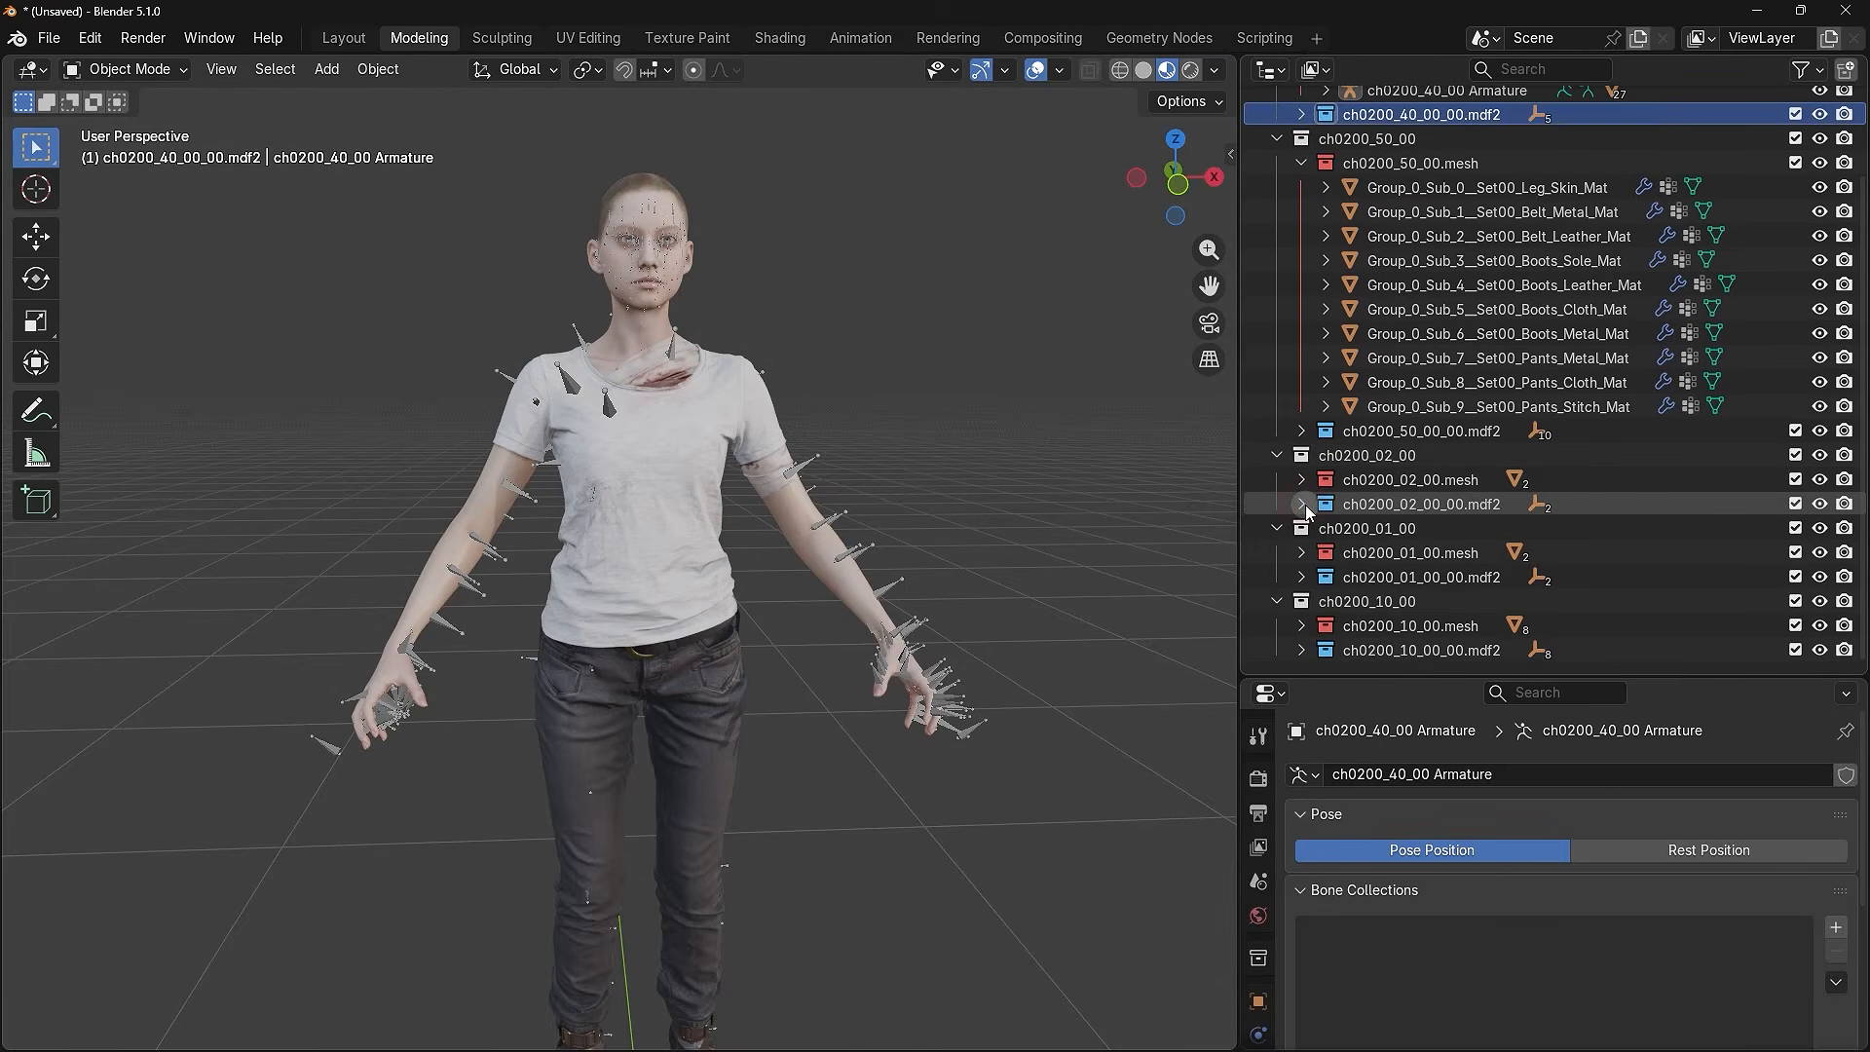
scroll(1303, 506, "up", 3)
left_click(1303, 272)
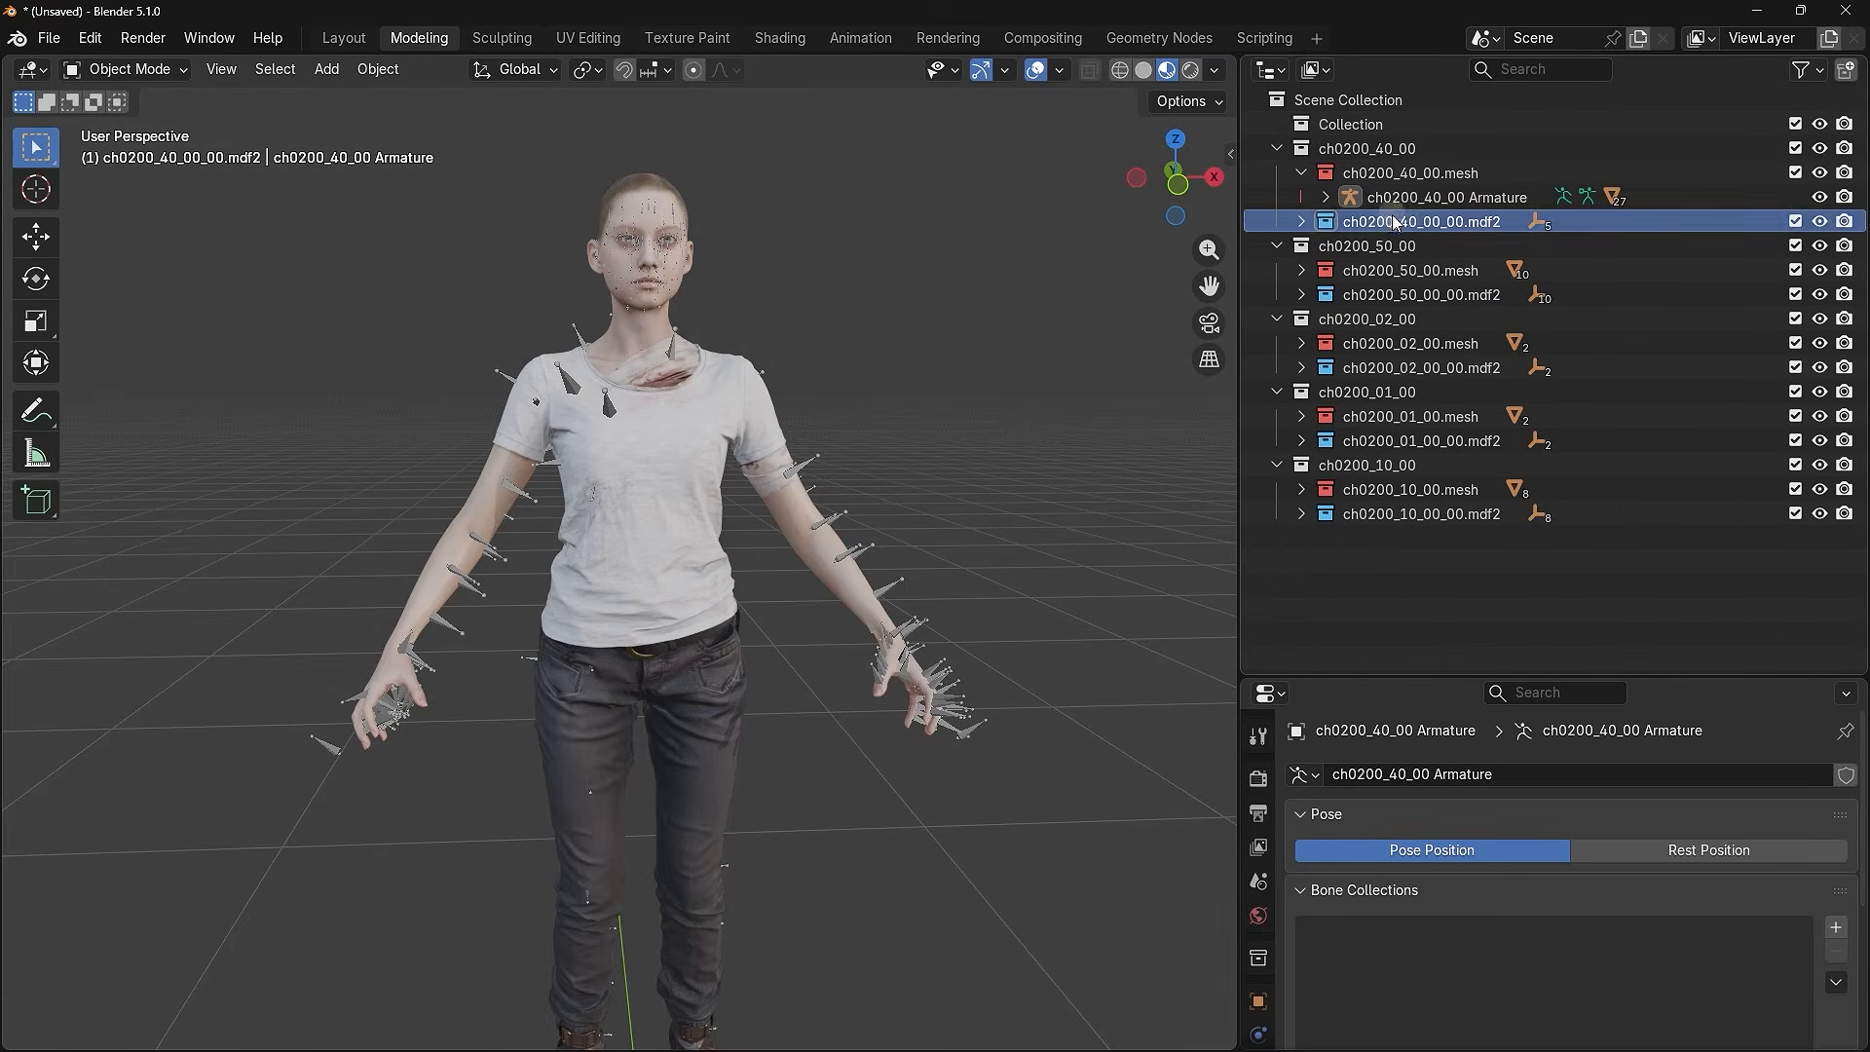
- Select the ch0200_40_00.mesh collection and its armature, and clear the selection in the viewport
left_click(1444, 175)
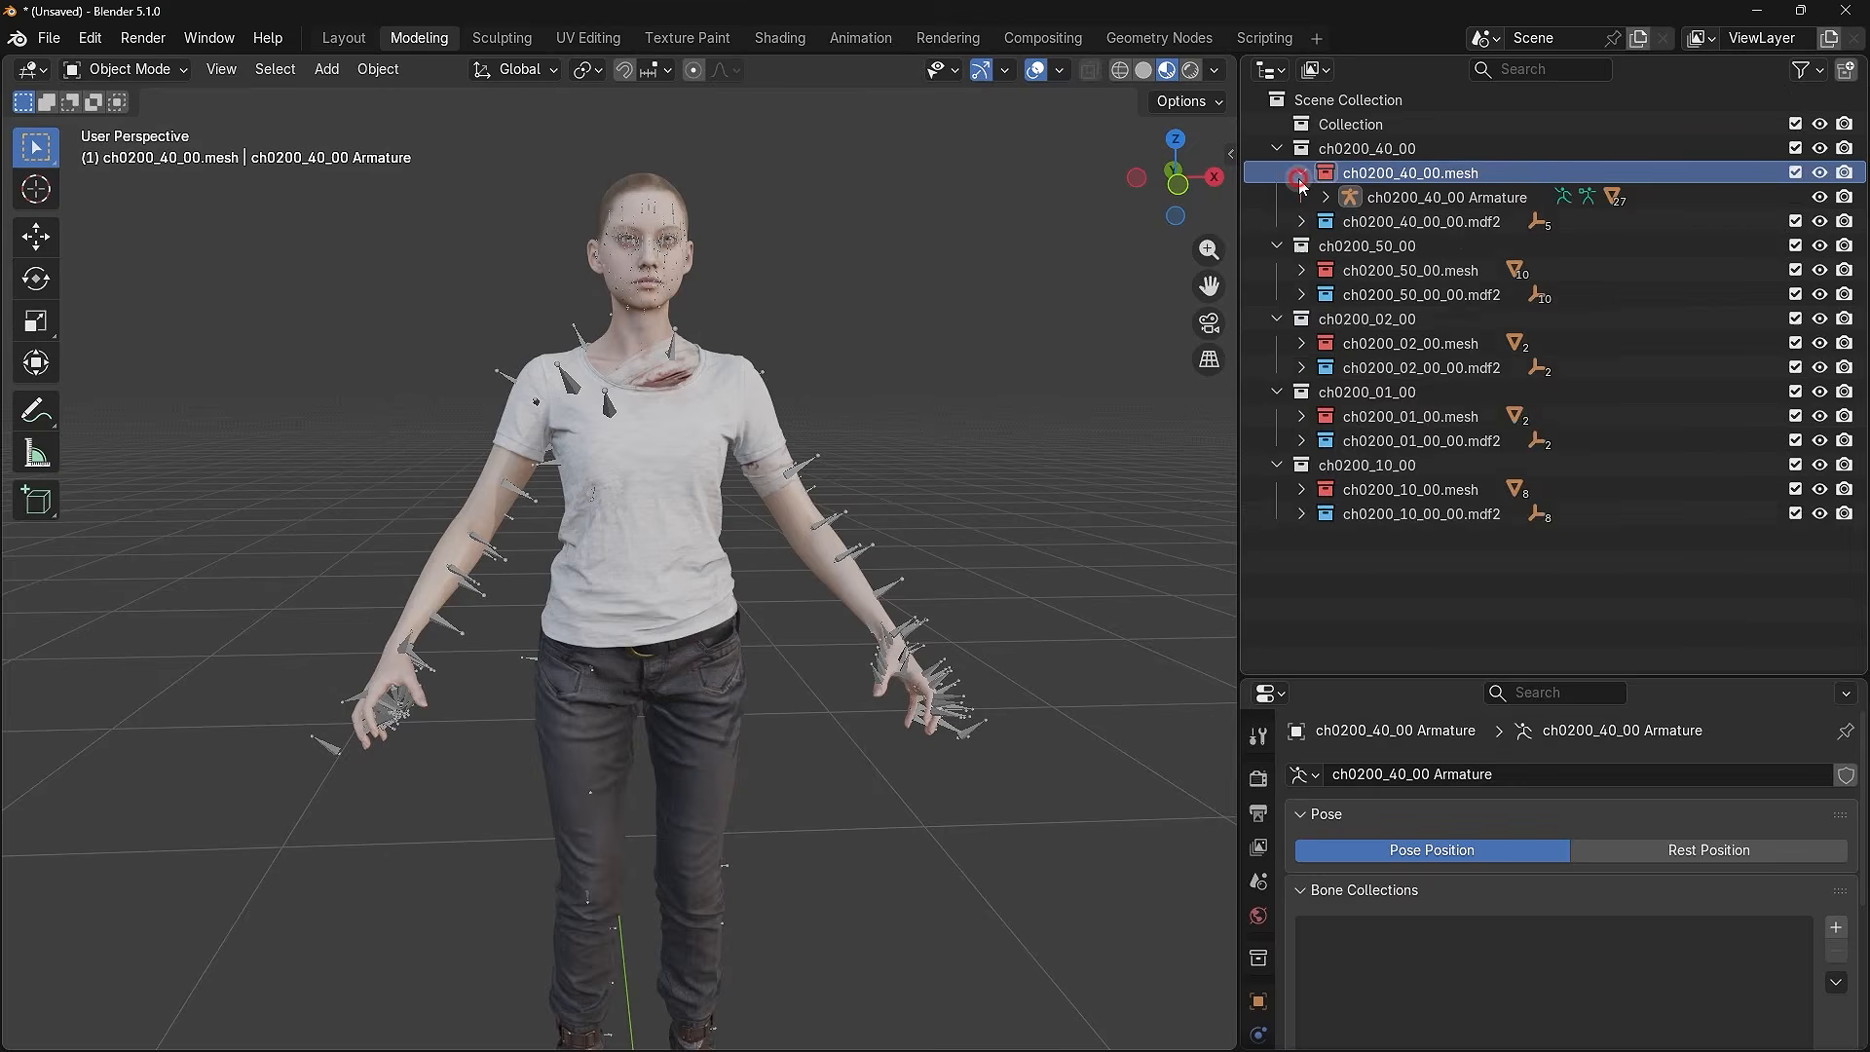
left_click(1444, 200)
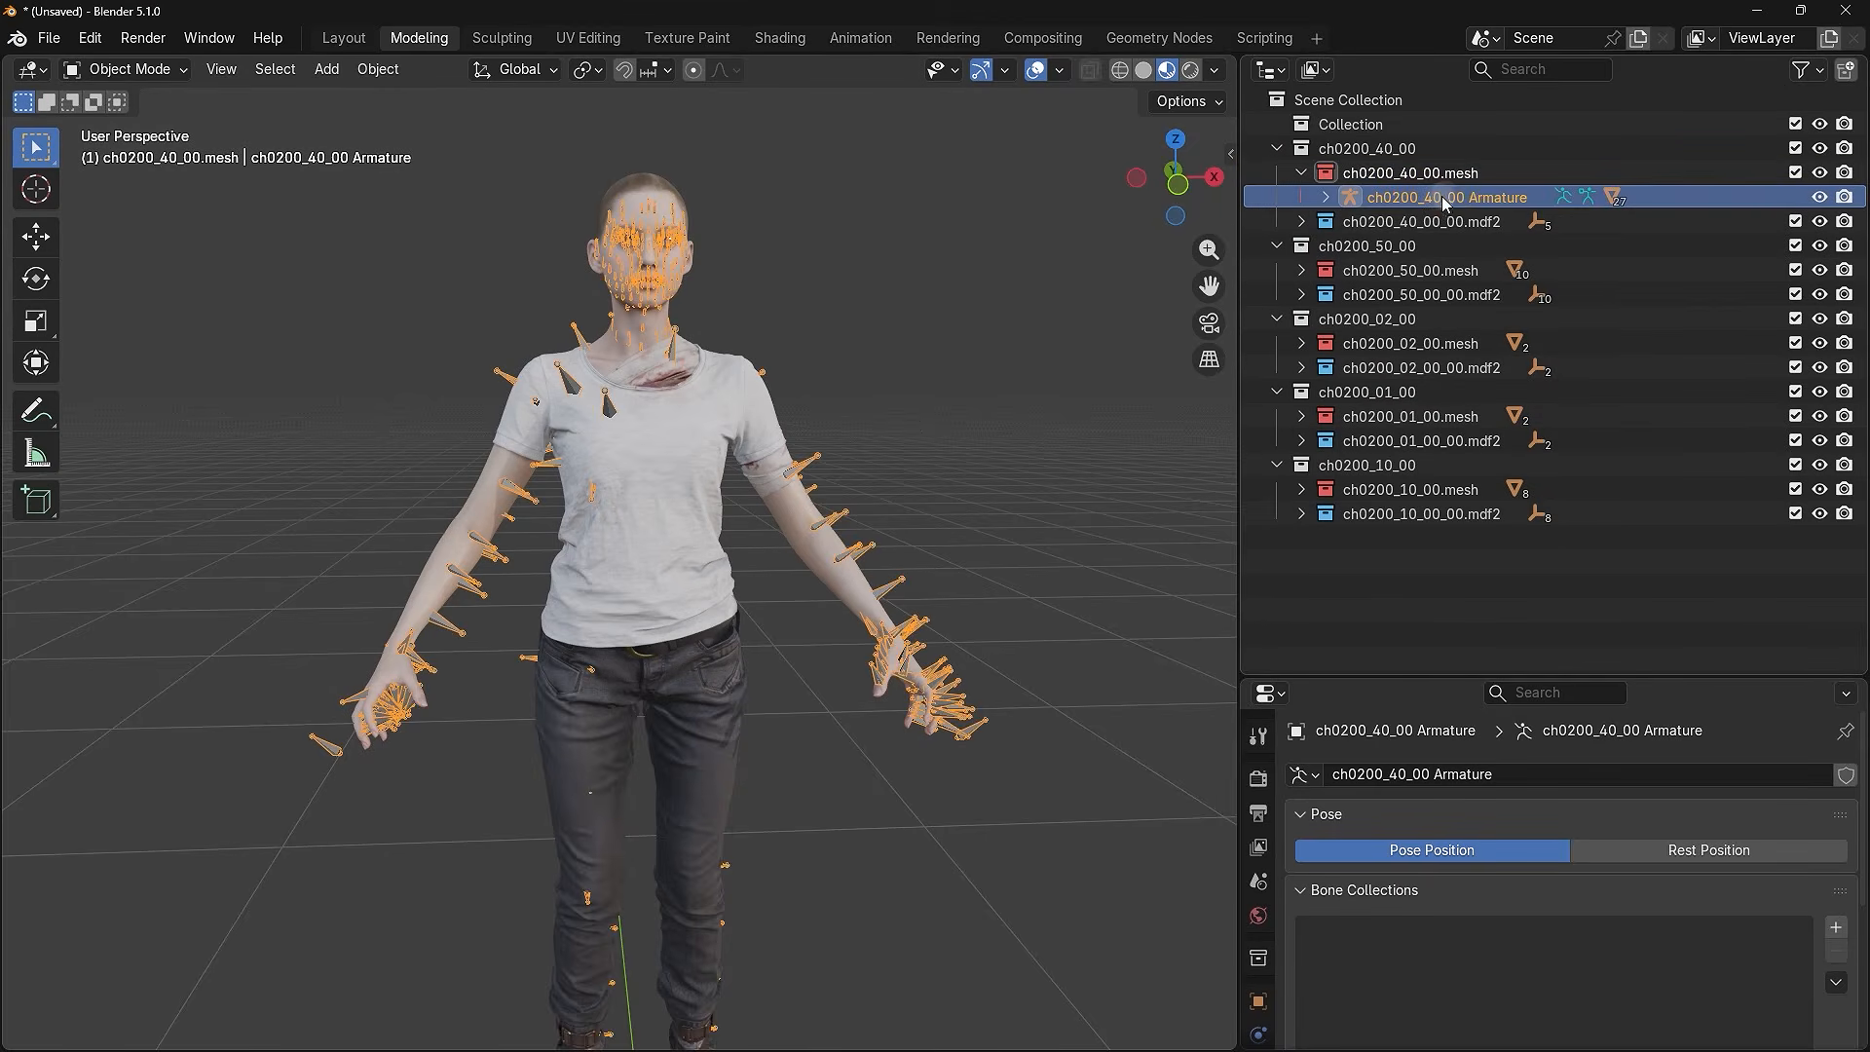
left_click(998, 388)
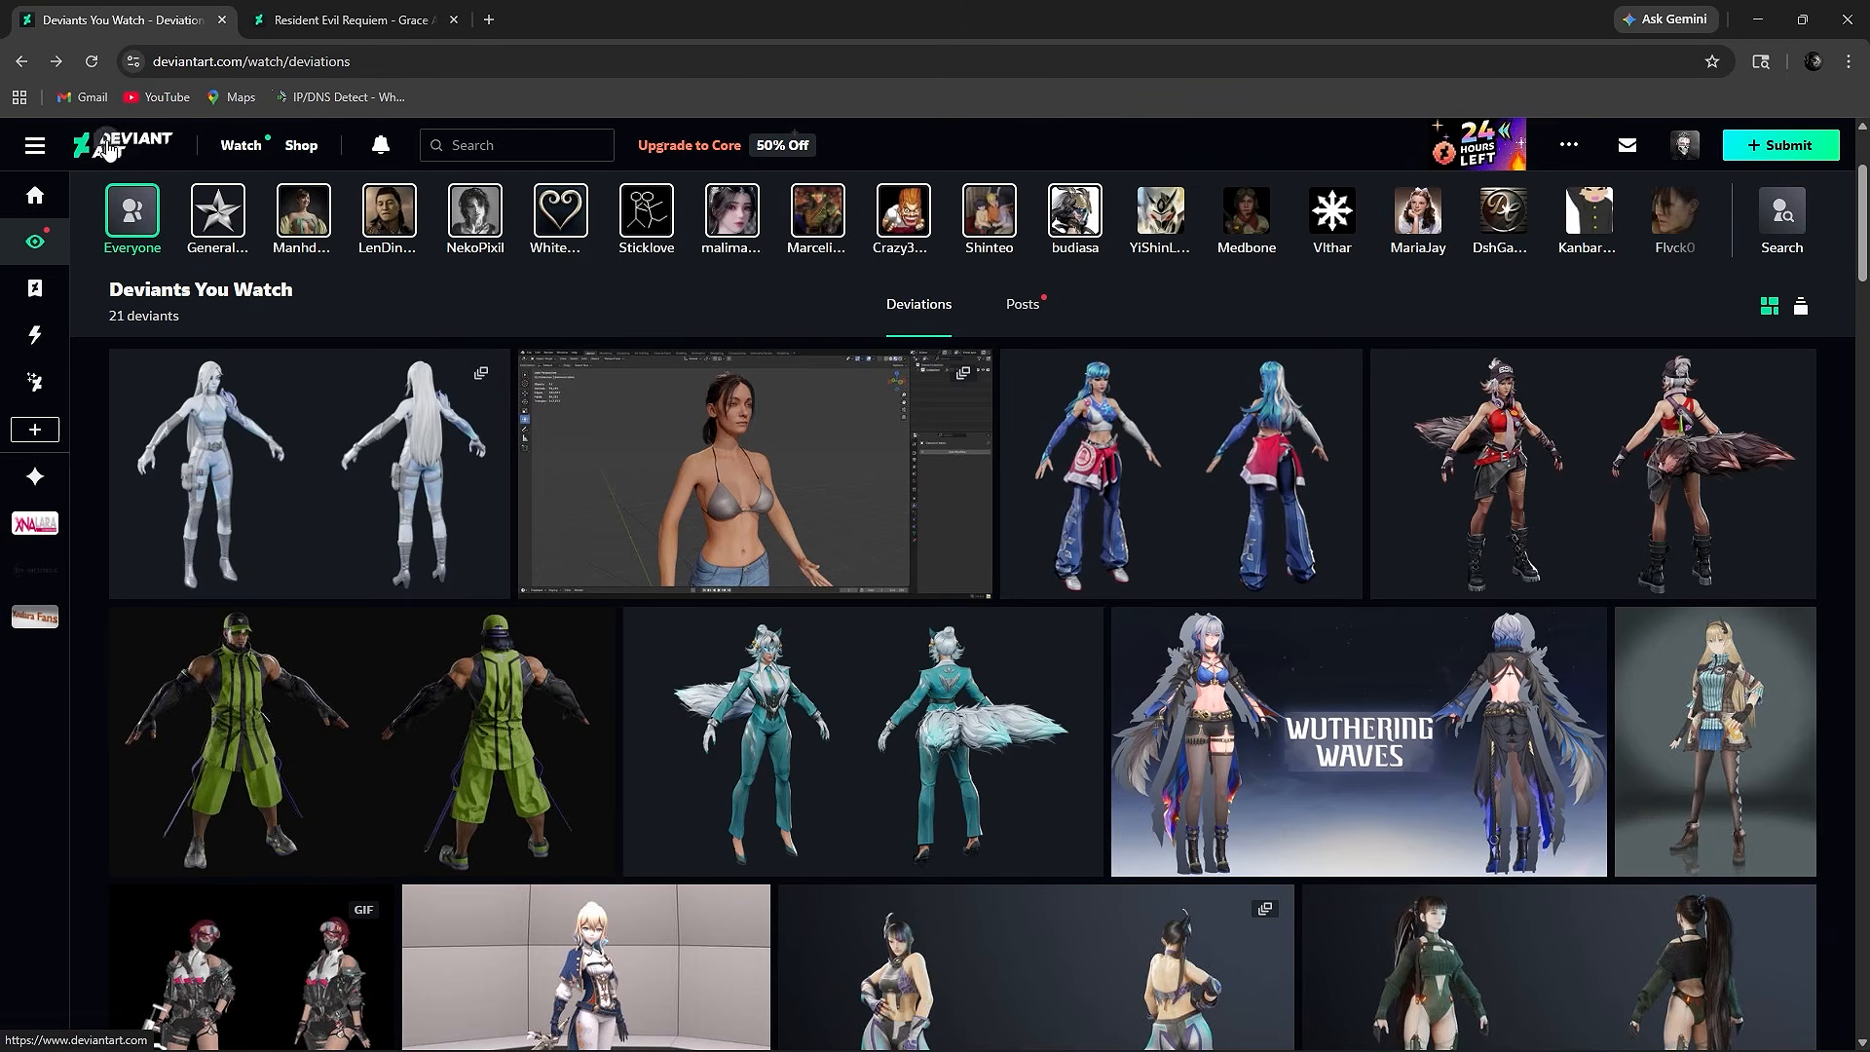
- Switch to DeviantArt in the browser and look through the watched deviations for character models
scroll(723, 359, "down", 6)
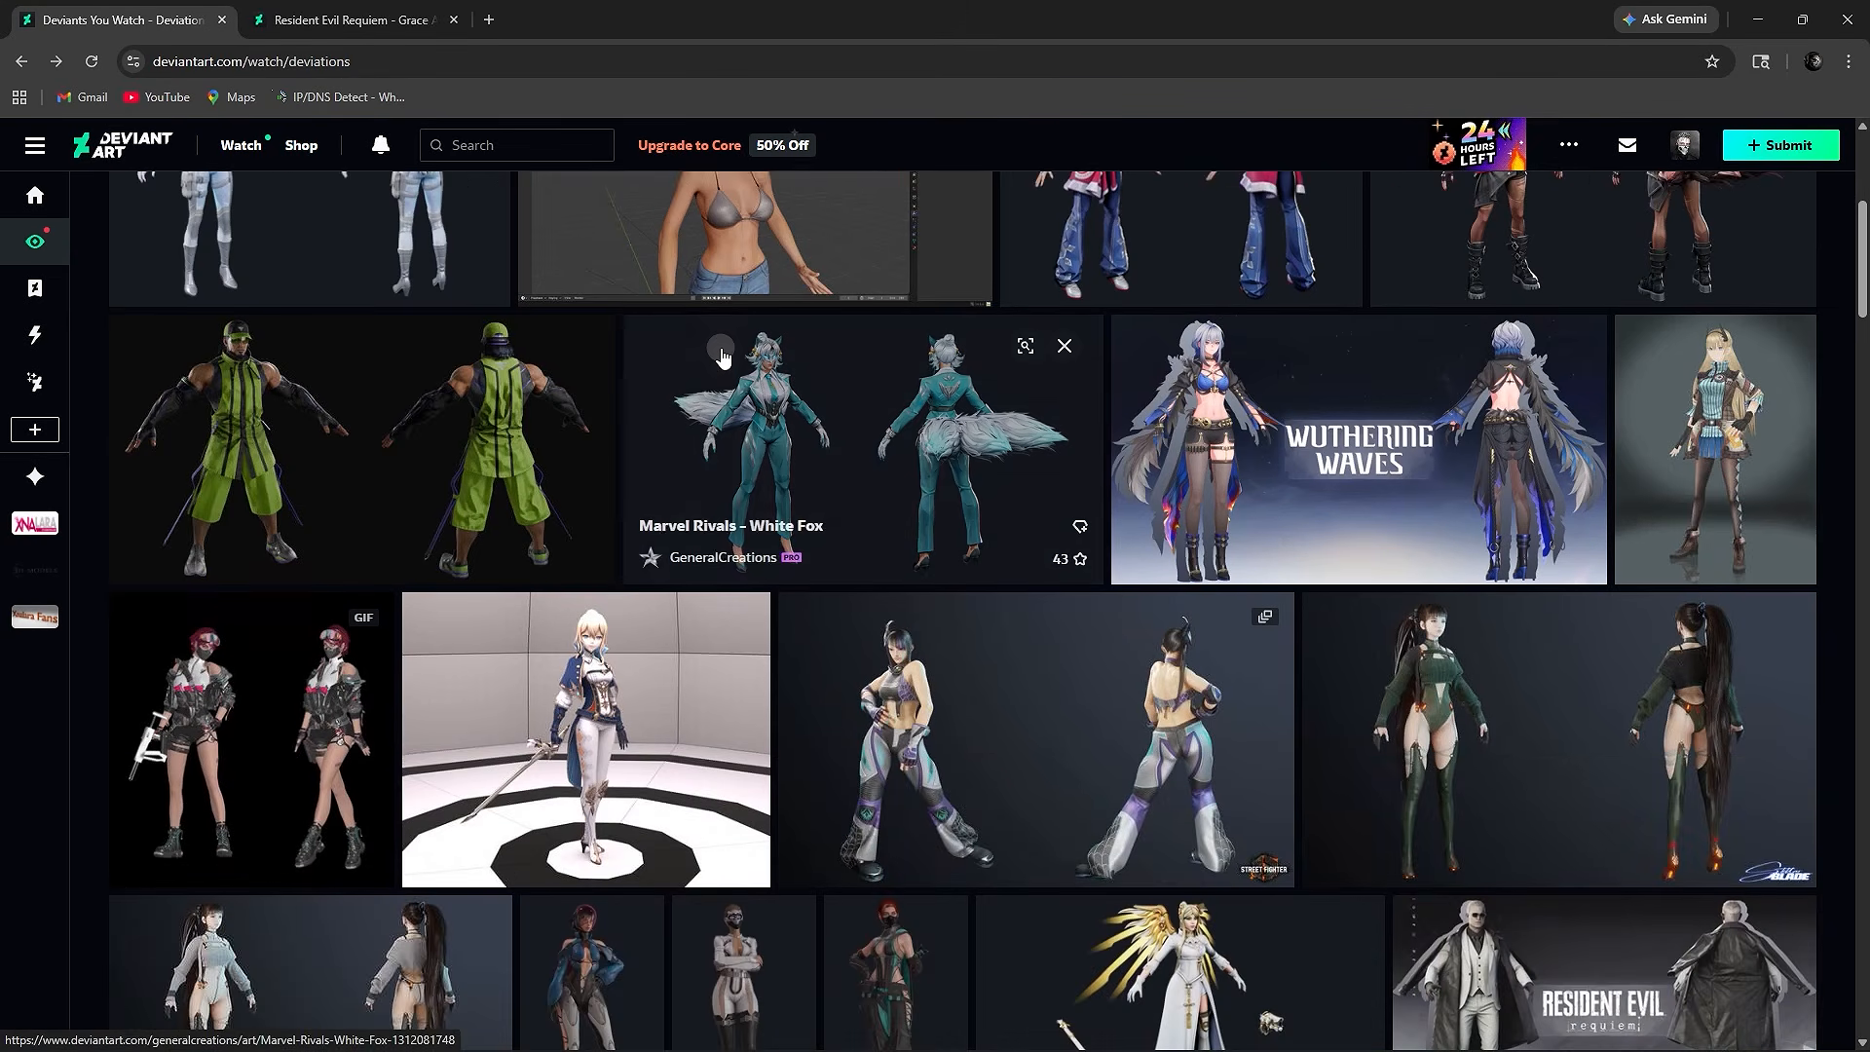
scroll(723, 358, "down", 13)
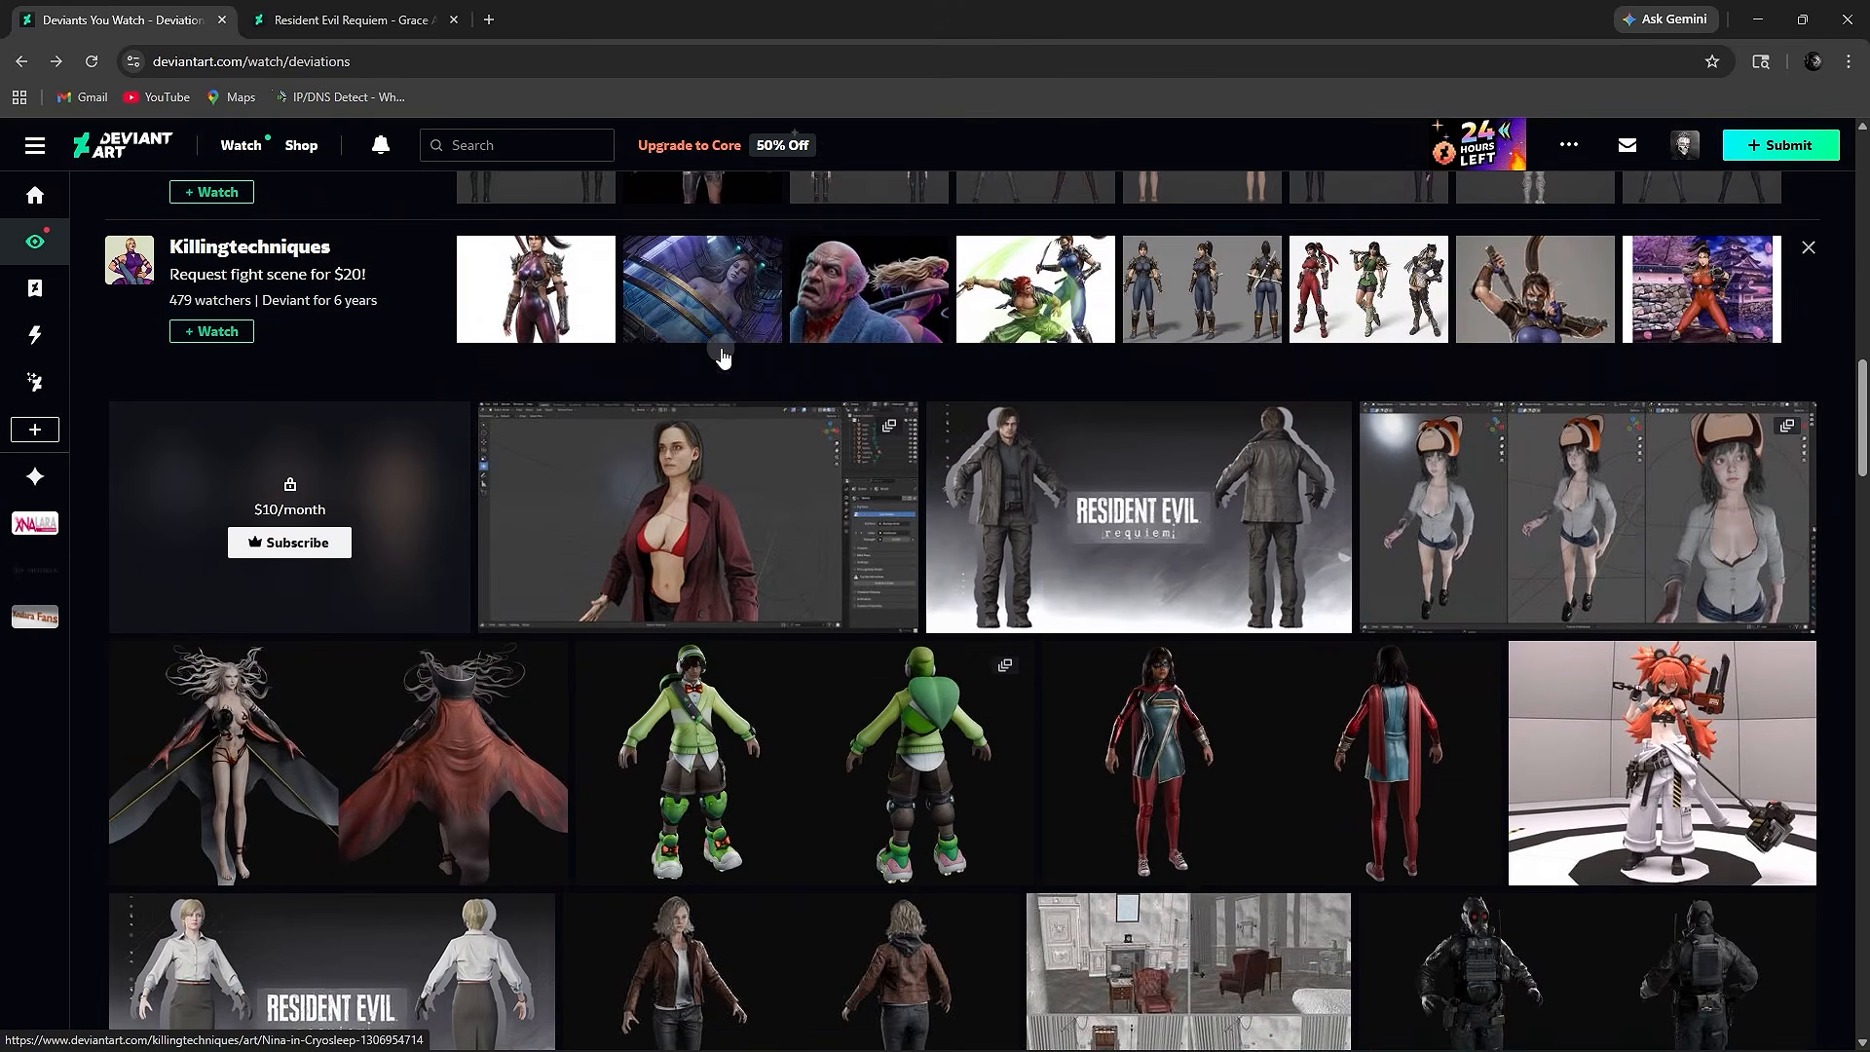
scroll(723, 359, "down", 8)
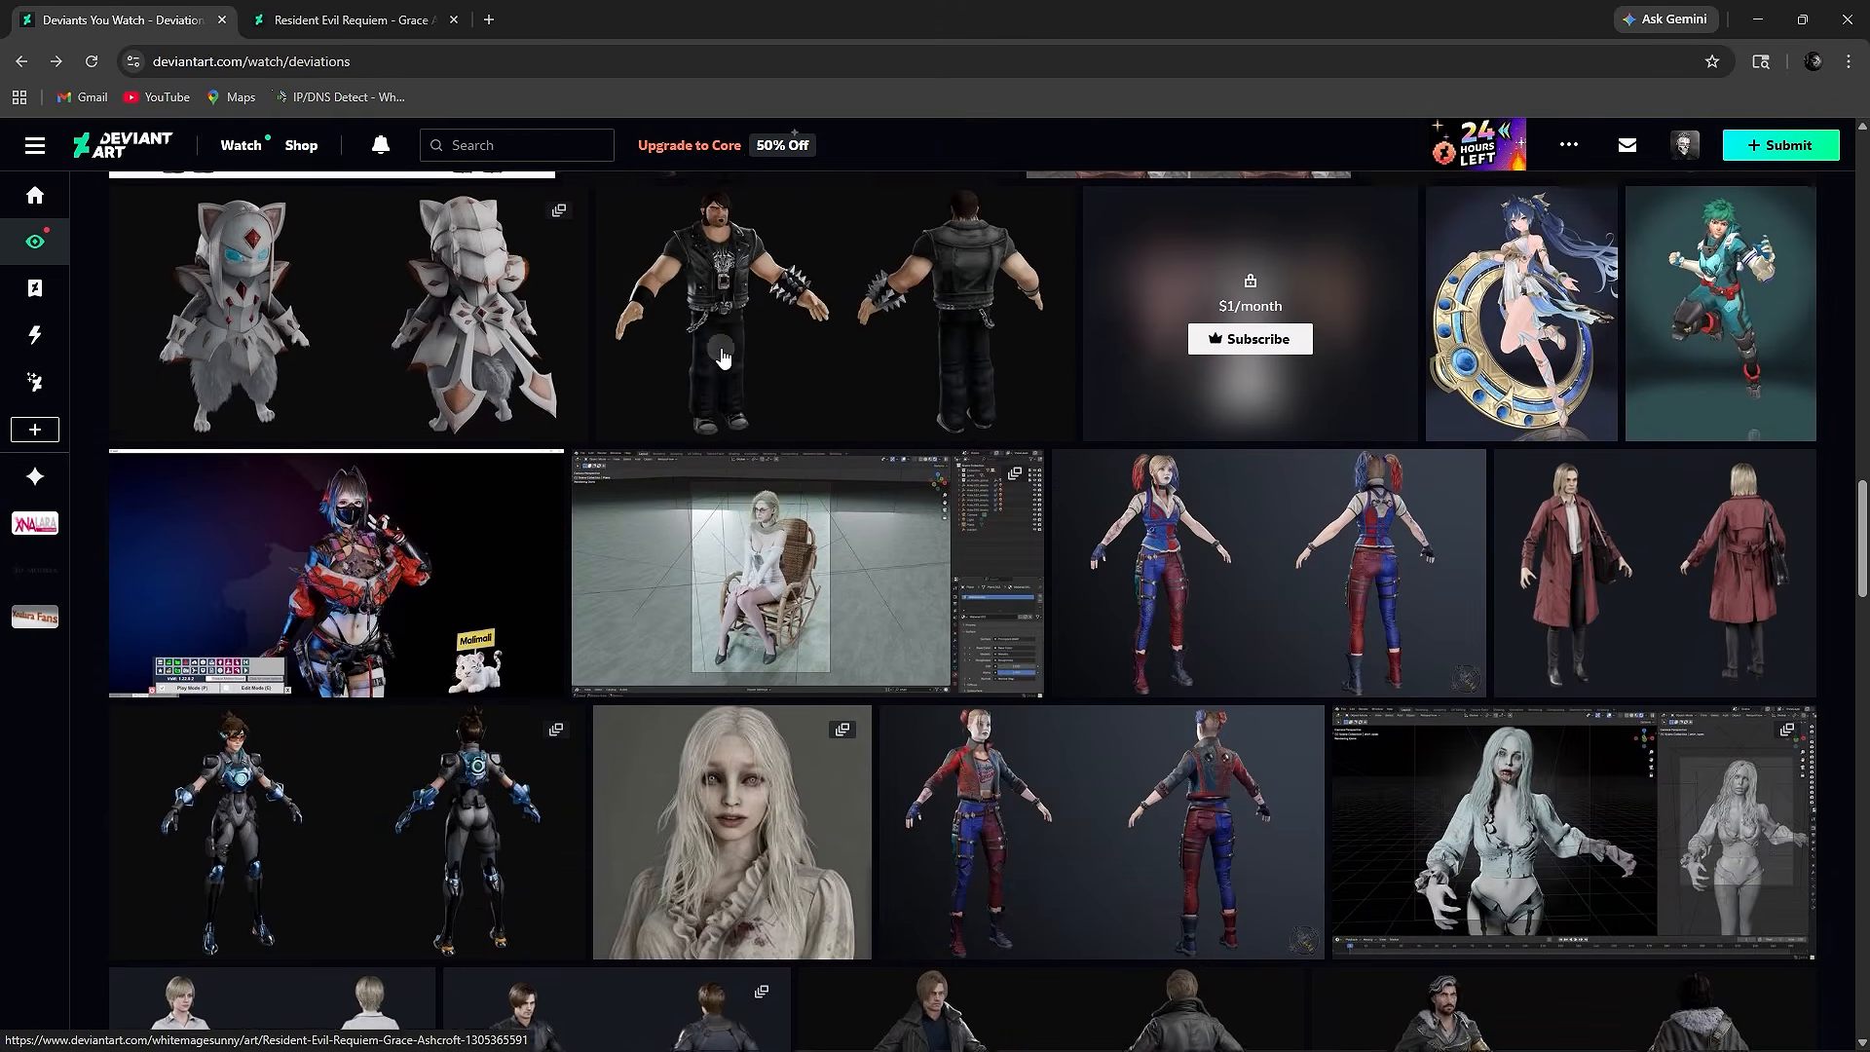
scroll(723, 359, "down", 3)
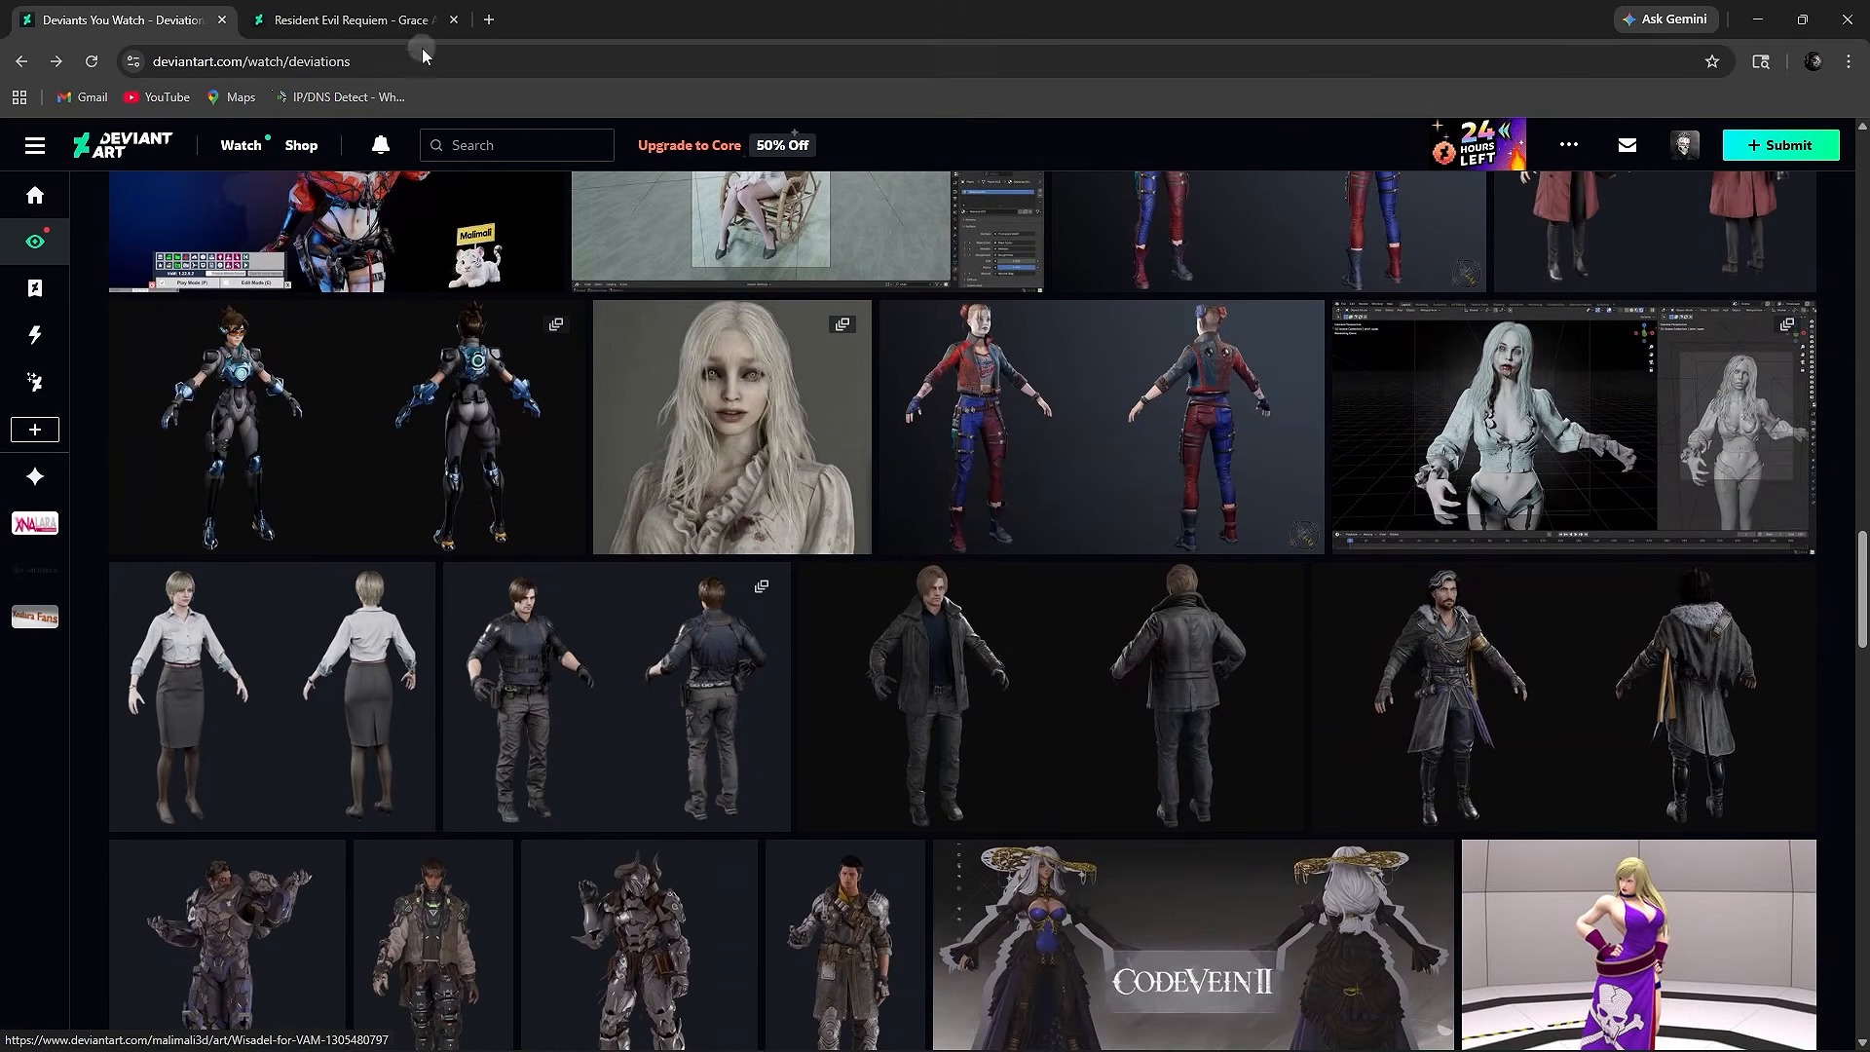
- Show the Resident Evil Requiem - Grace Ashcroft deviation and read its page
left_click(387, 19)
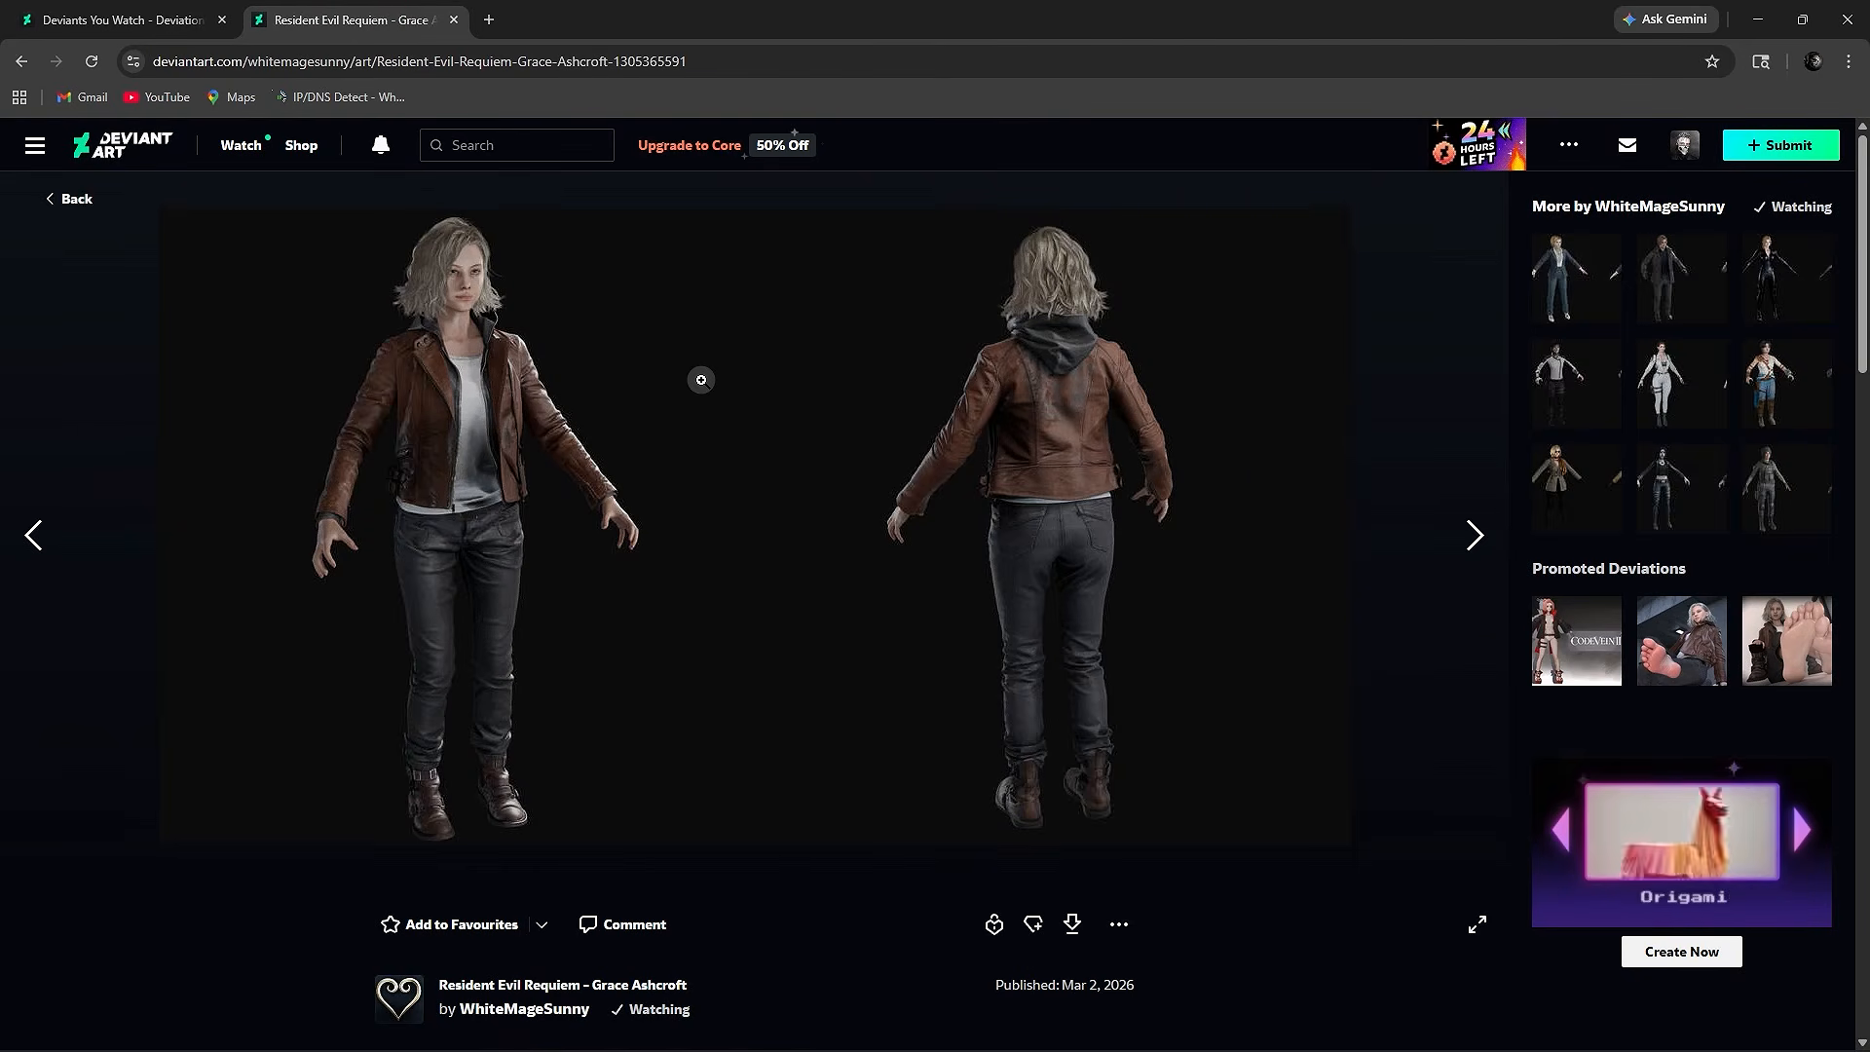
scroll(702, 380, "down", 4)
scroll(702, 380, "down", 4)
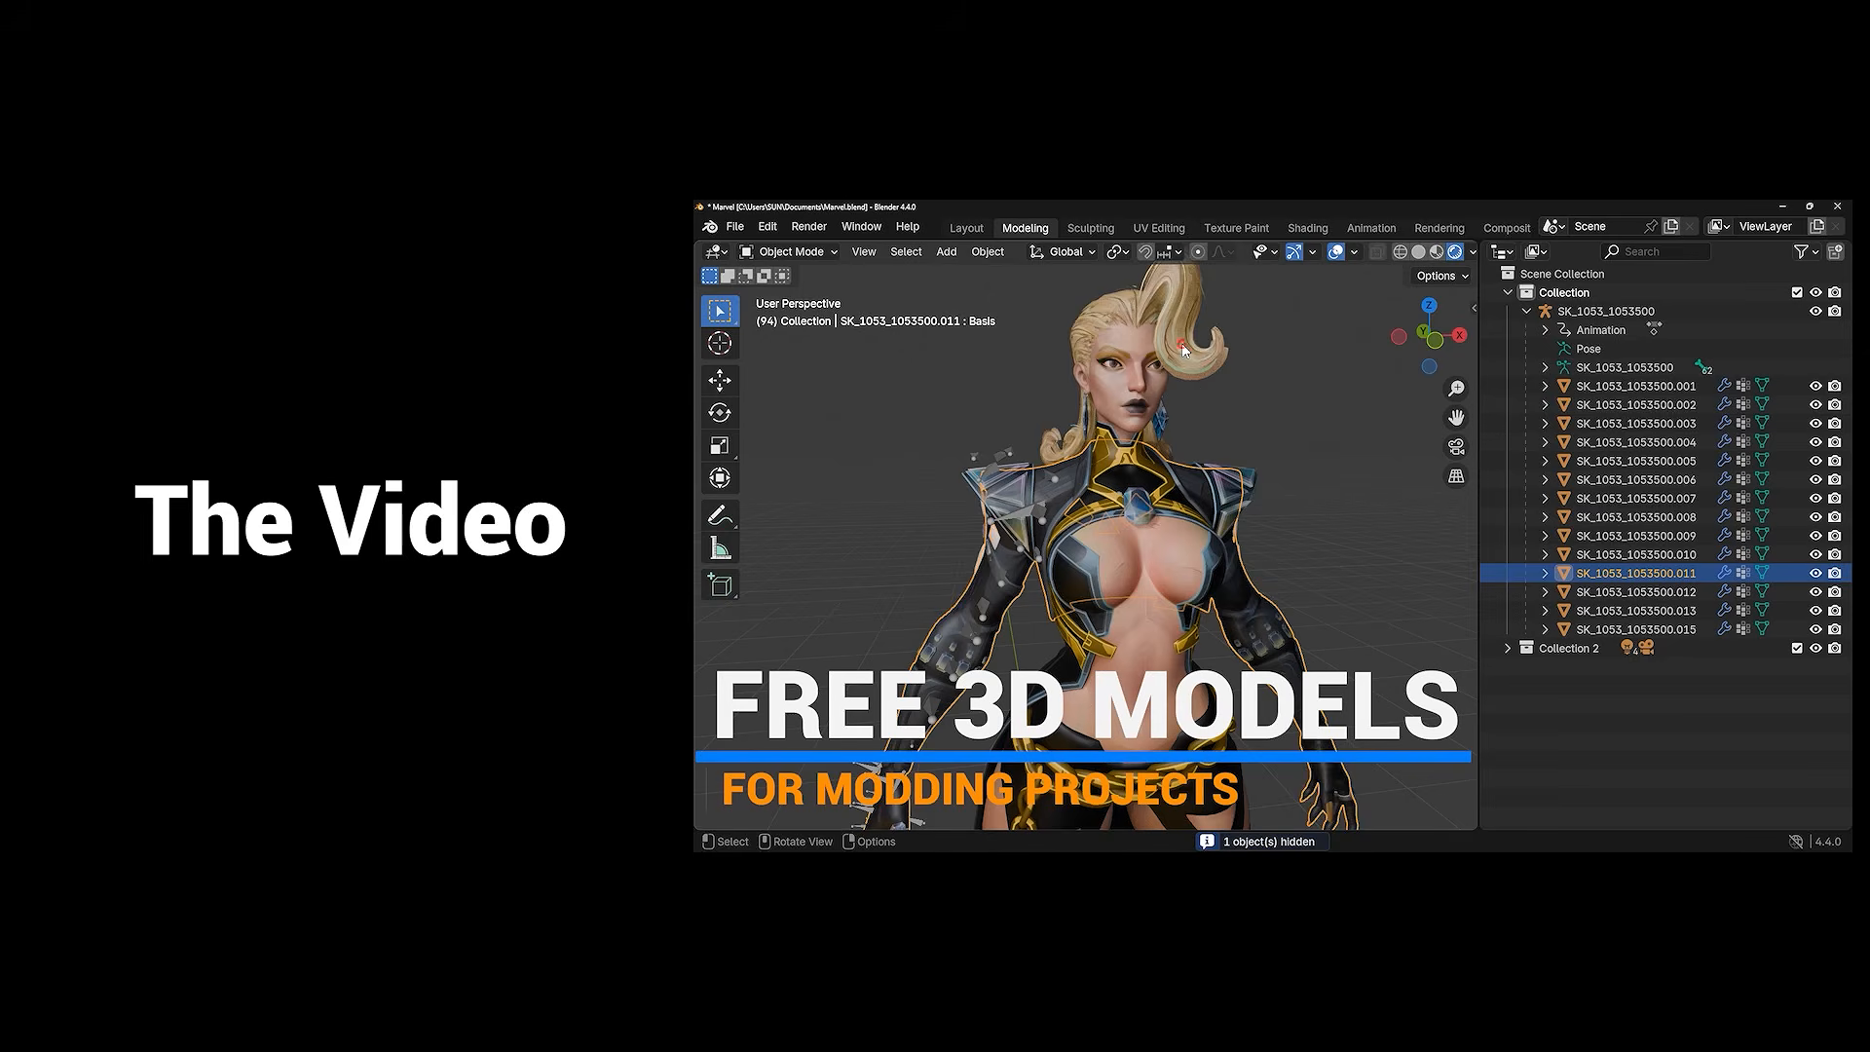
left_click(1183, 343)
key("h")
key("alt+h")
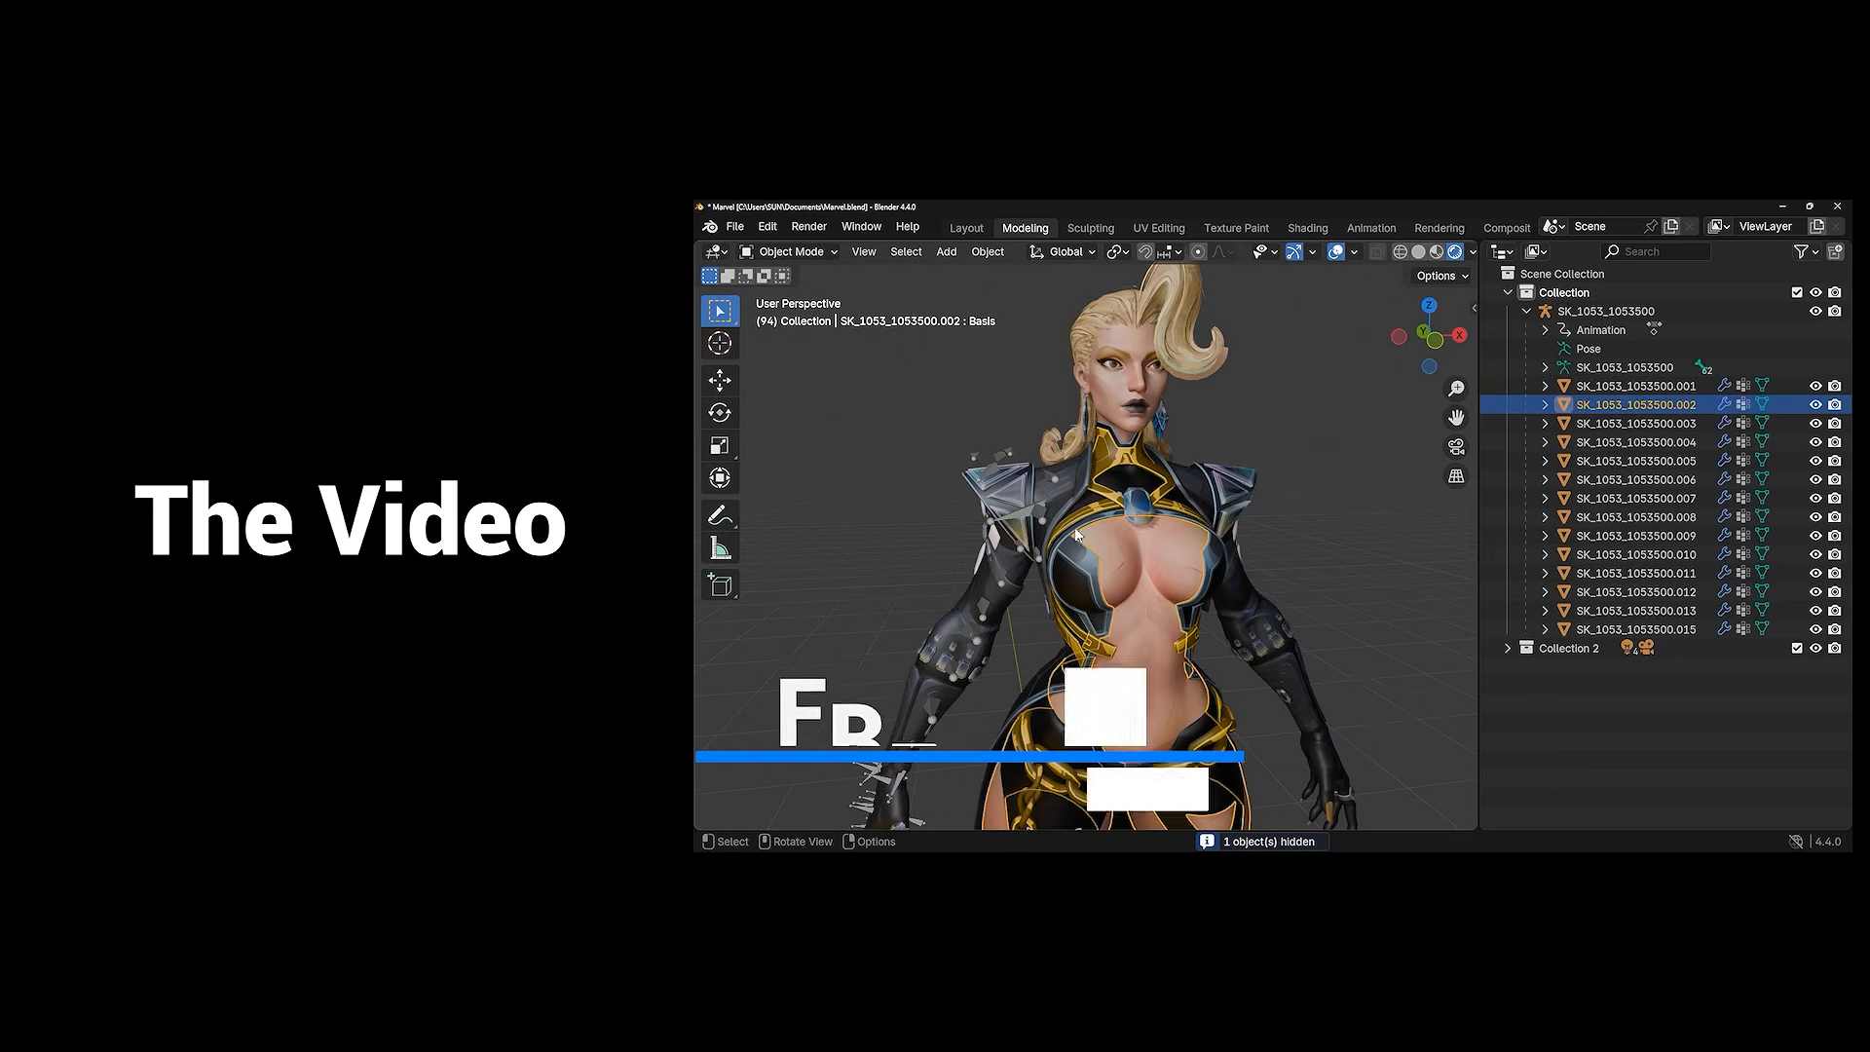
left_click(1017, 506)
left_click(807, 253)
left_click(801, 316)
left_click_drag(946, 421, 1077, 550)
left_click_drag(1107, 460, 1321, 483)
key("alt+r")
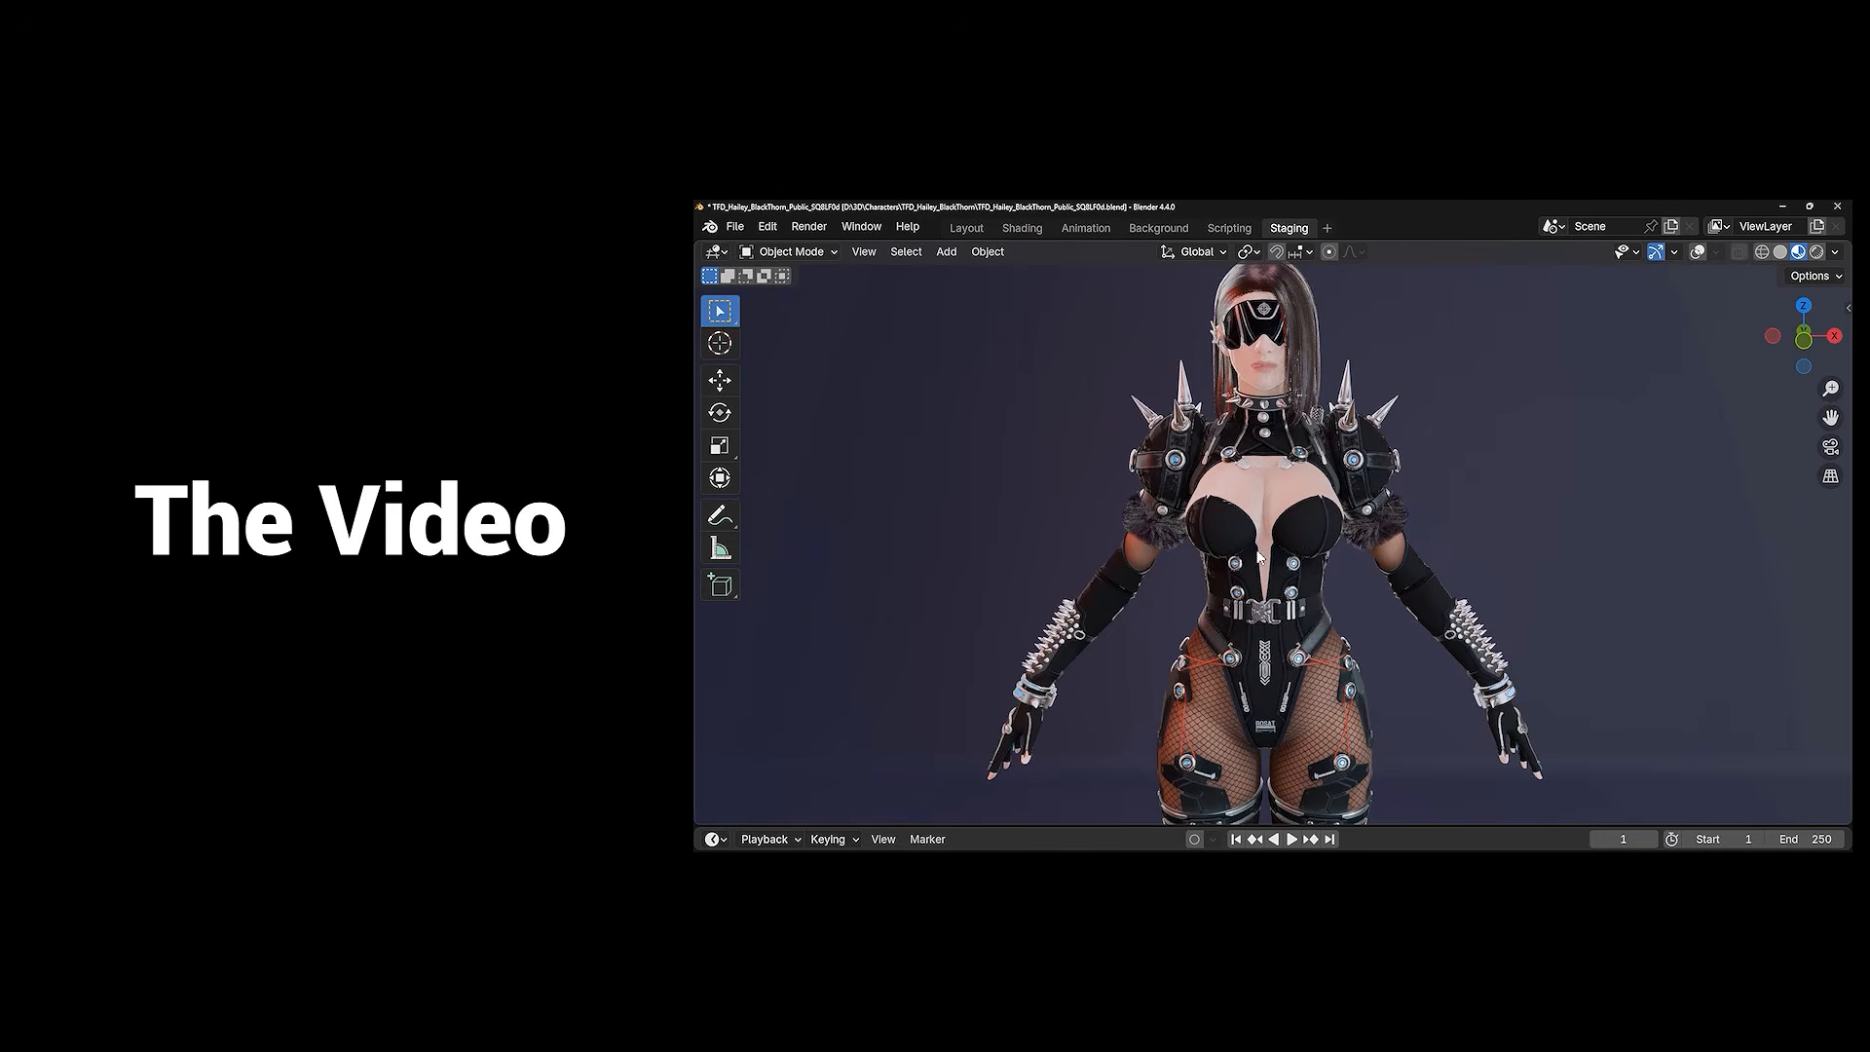
middle_click_drag(1310, 556, 986, 548)
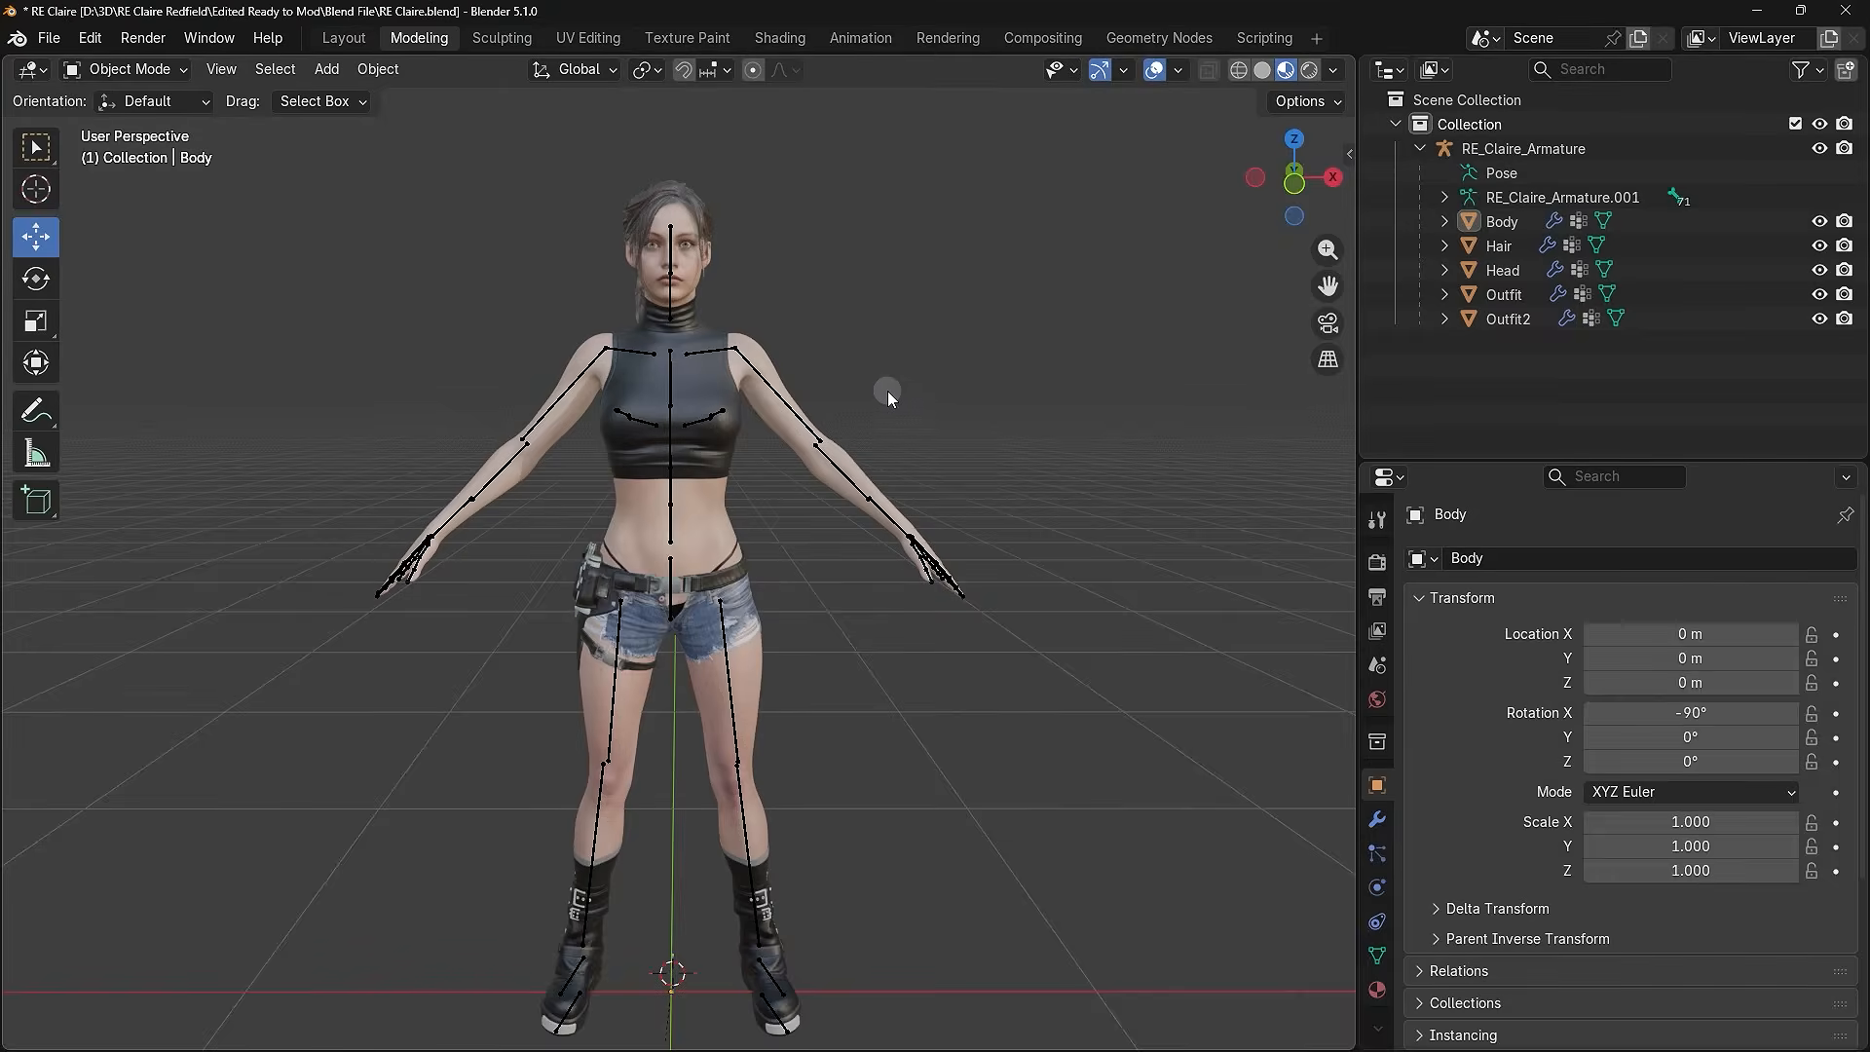
- Switch to the RE Claire file in Blender and inspect the character's head and torso with the armature up close
scroll(873, 378, "up", 5)
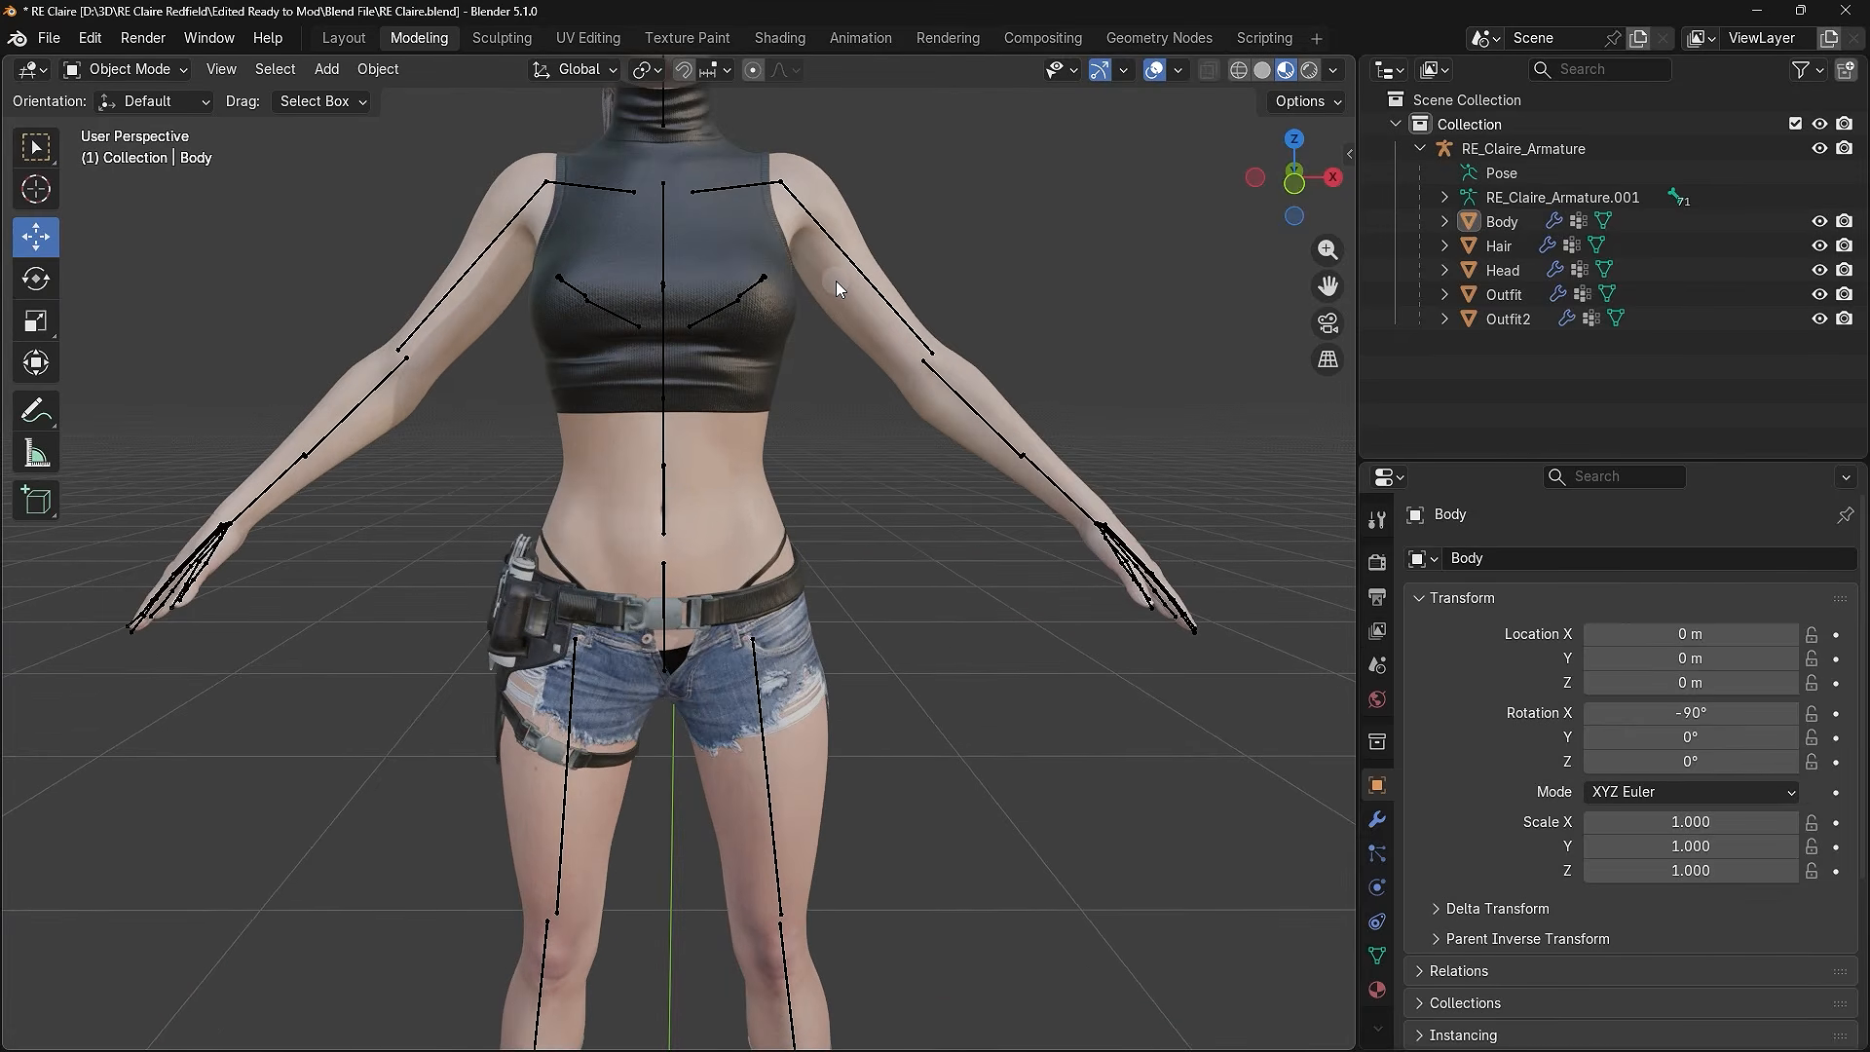
middle_click_drag(840, 332, 1105, 460, "shift")
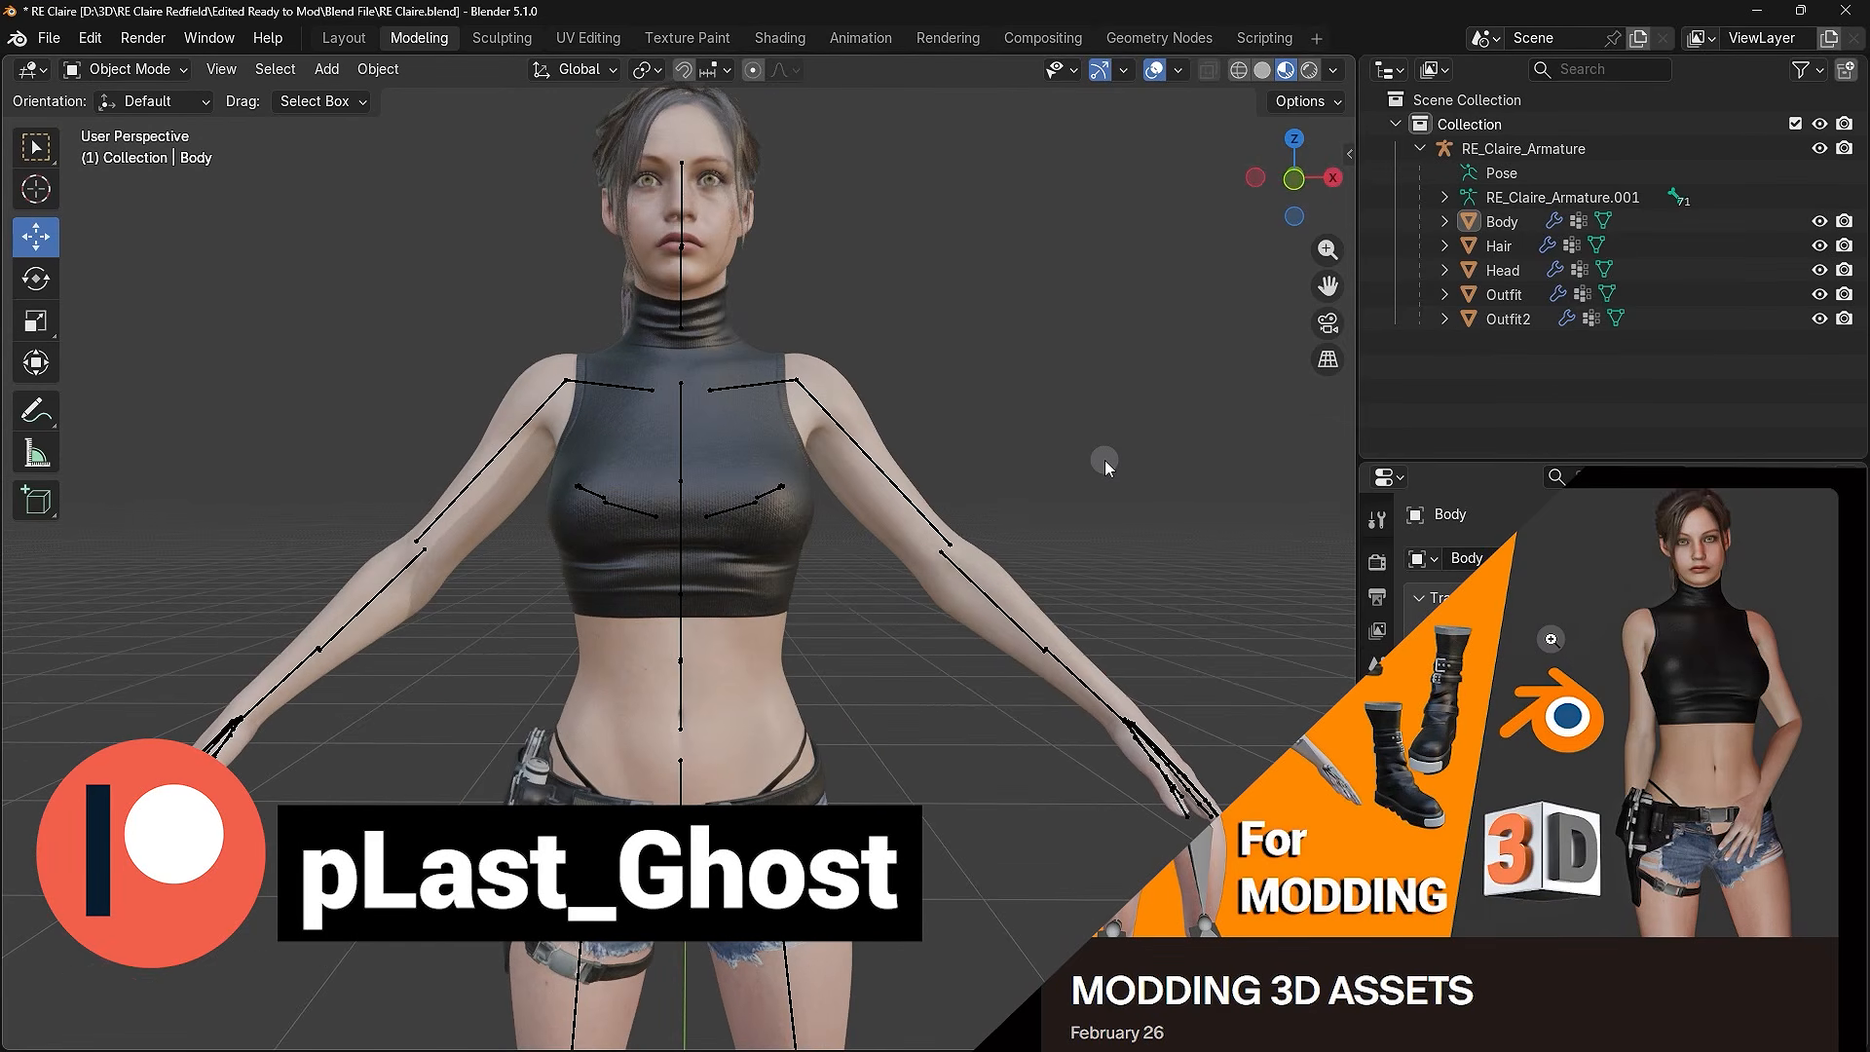
- Hide the Outfit2 belt and holster, and inspect the Outfit, Body and armature by selecting each in turn
left_click(795, 801)
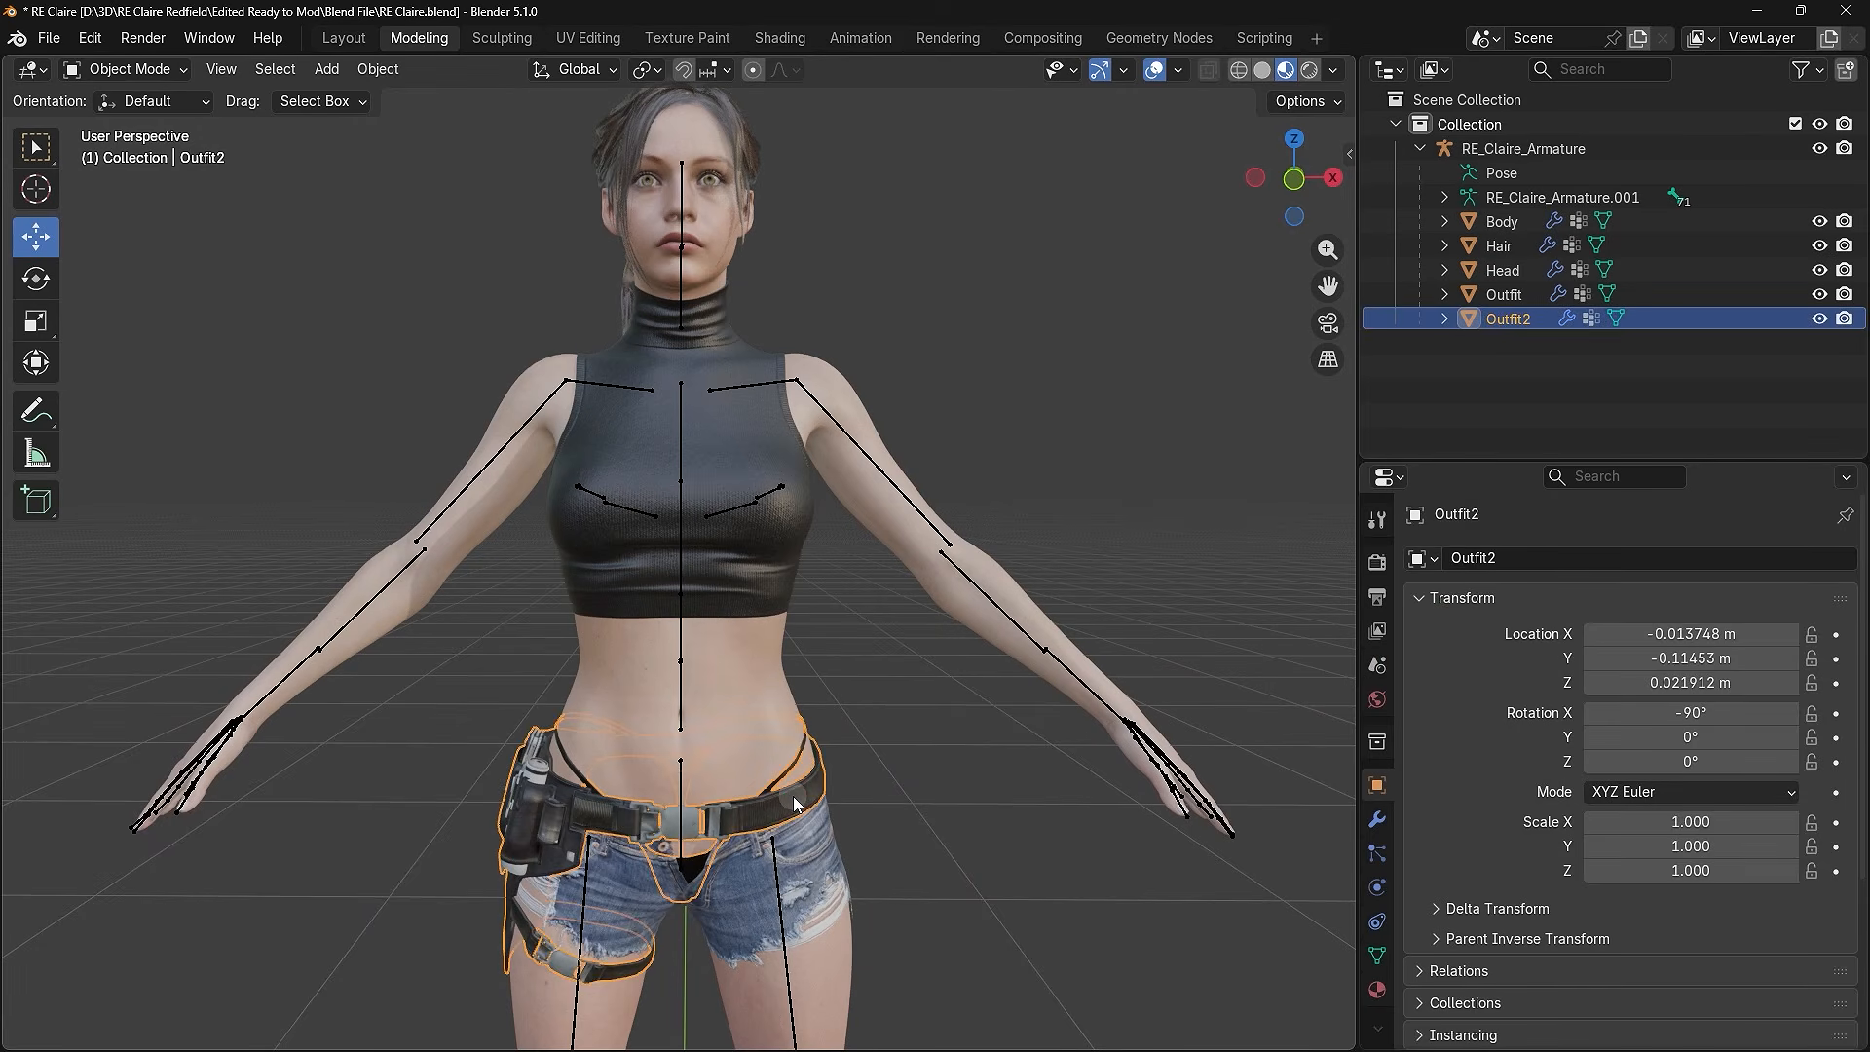
key("h")
left_click(833, 857)
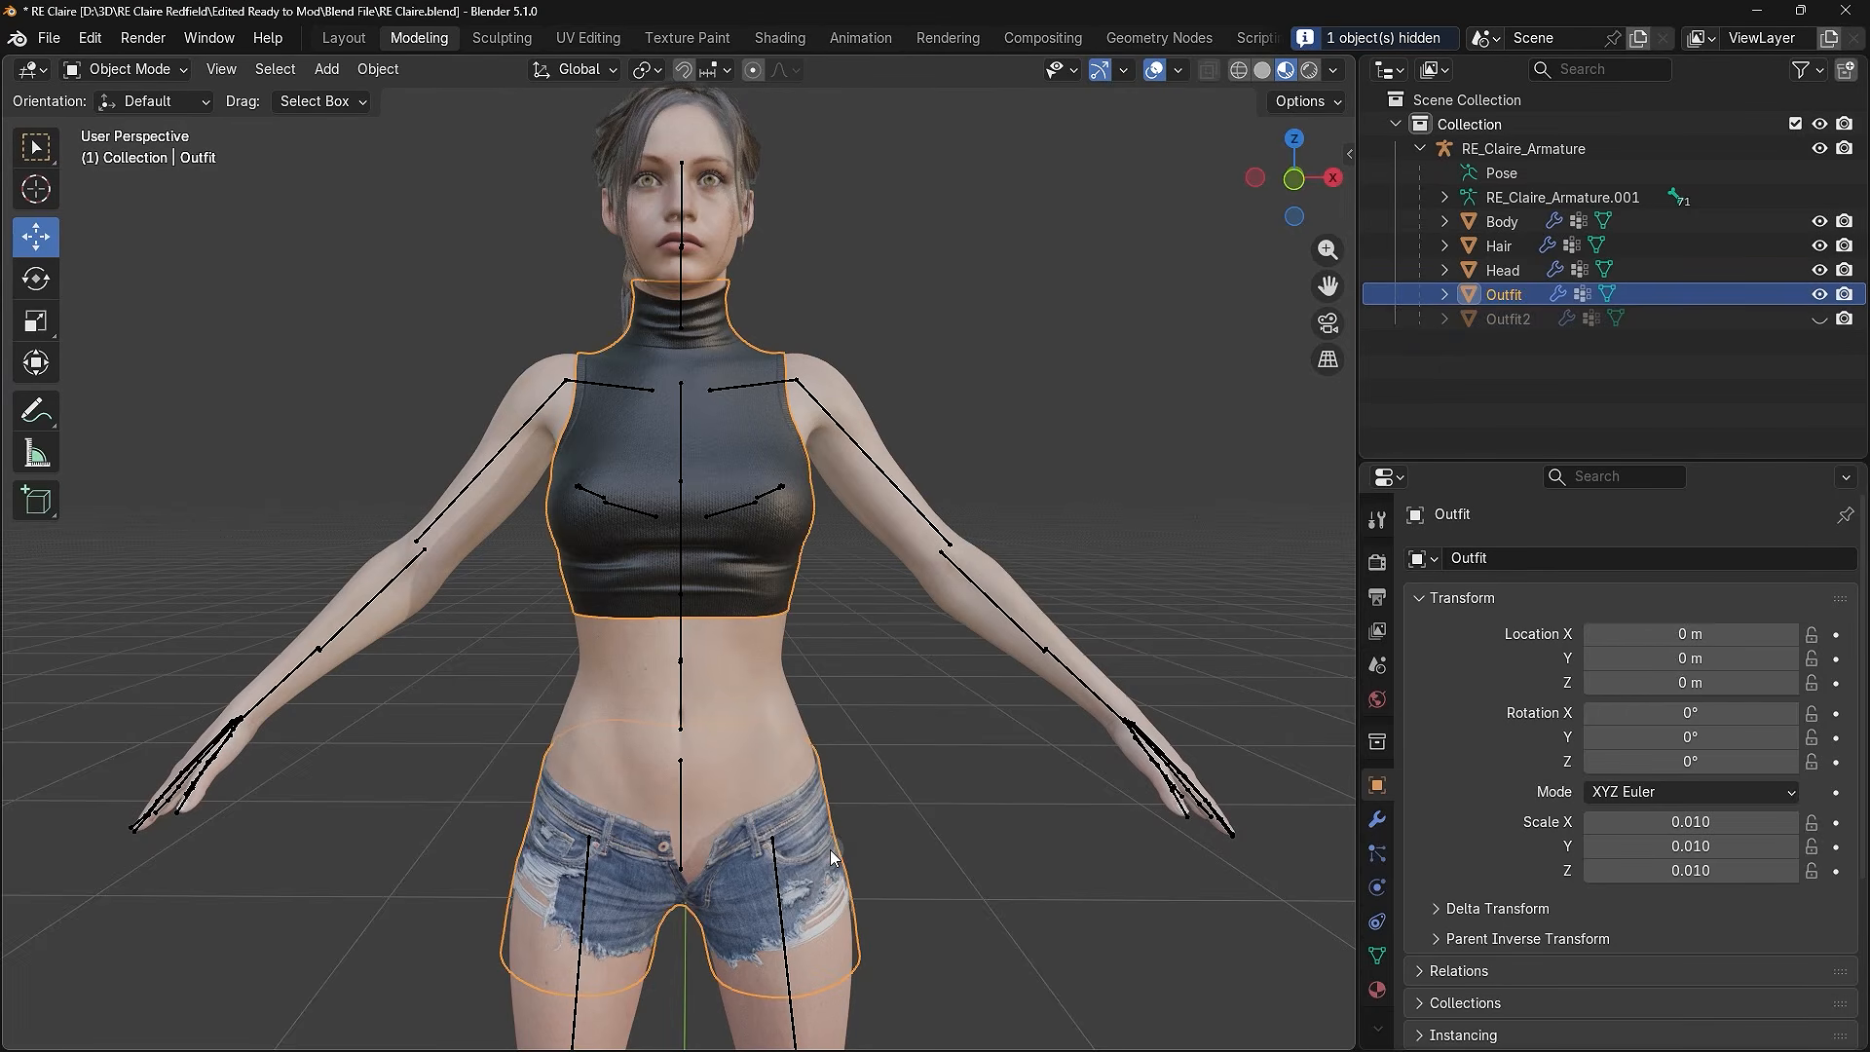
left_click(880, 508)
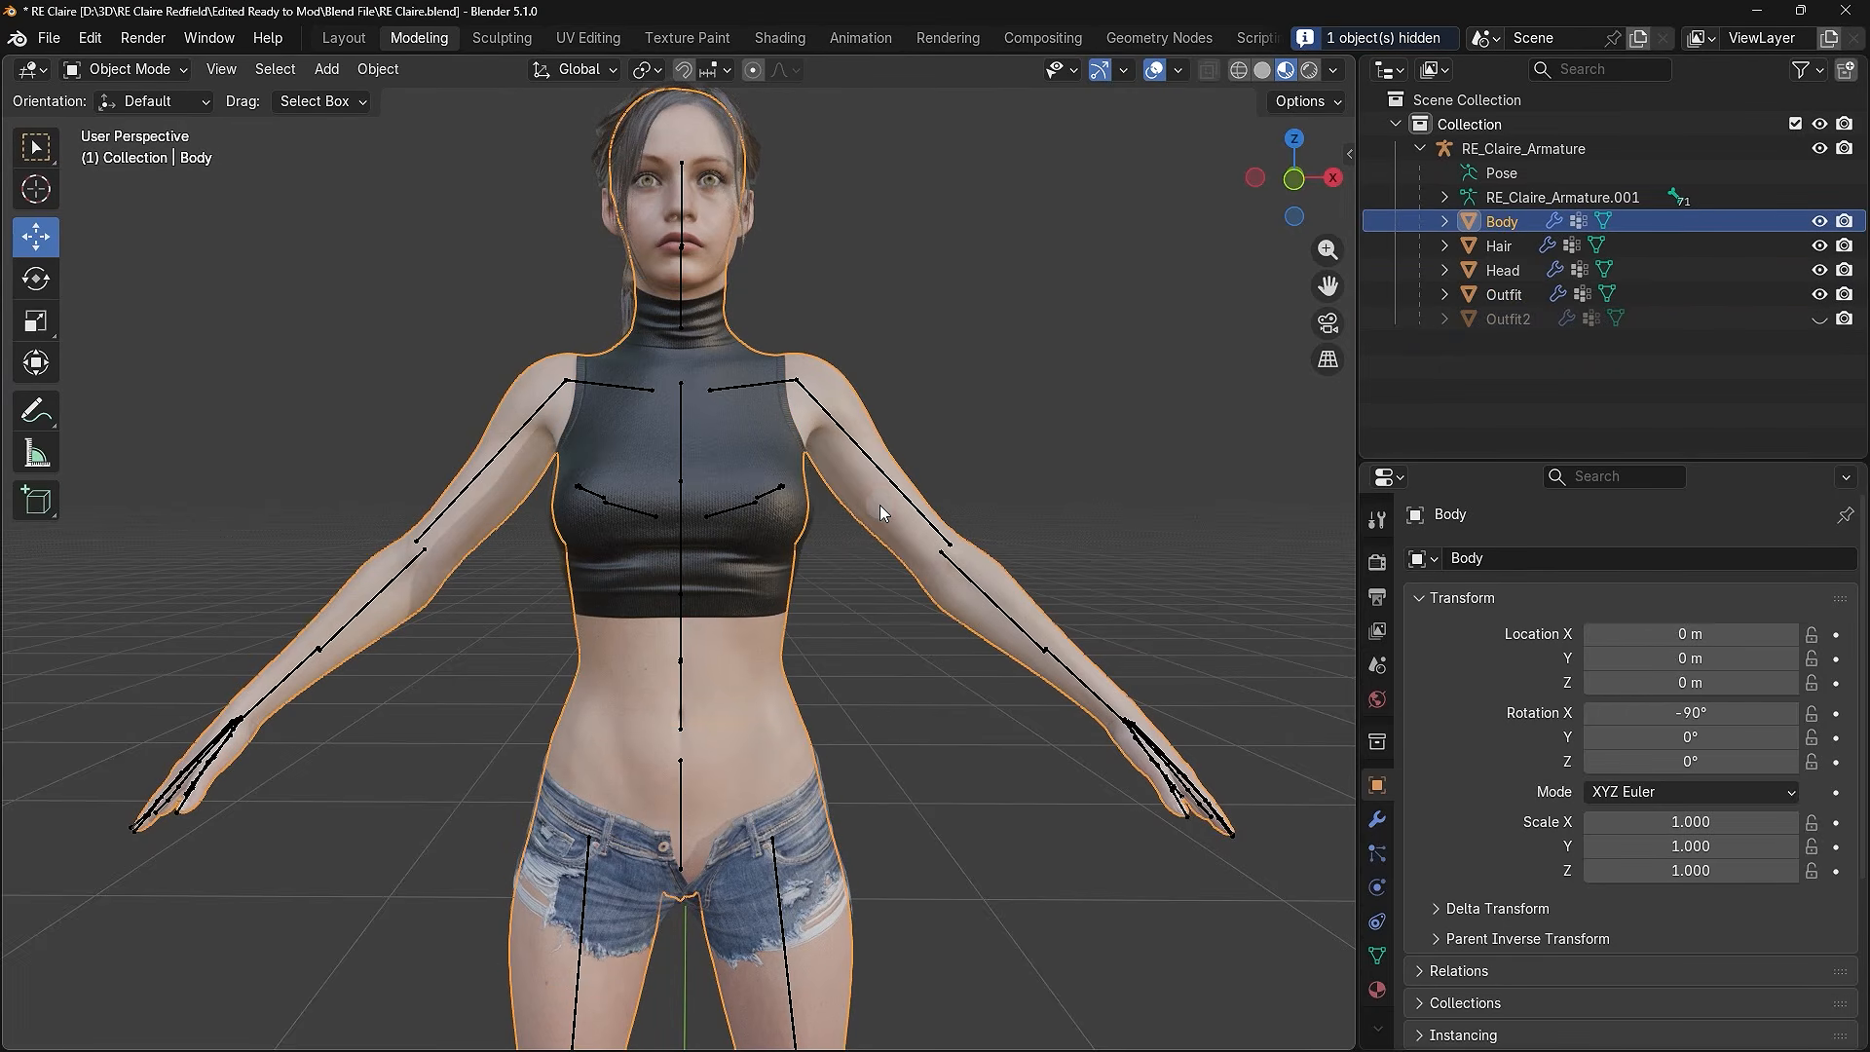
left_click(844, 430)
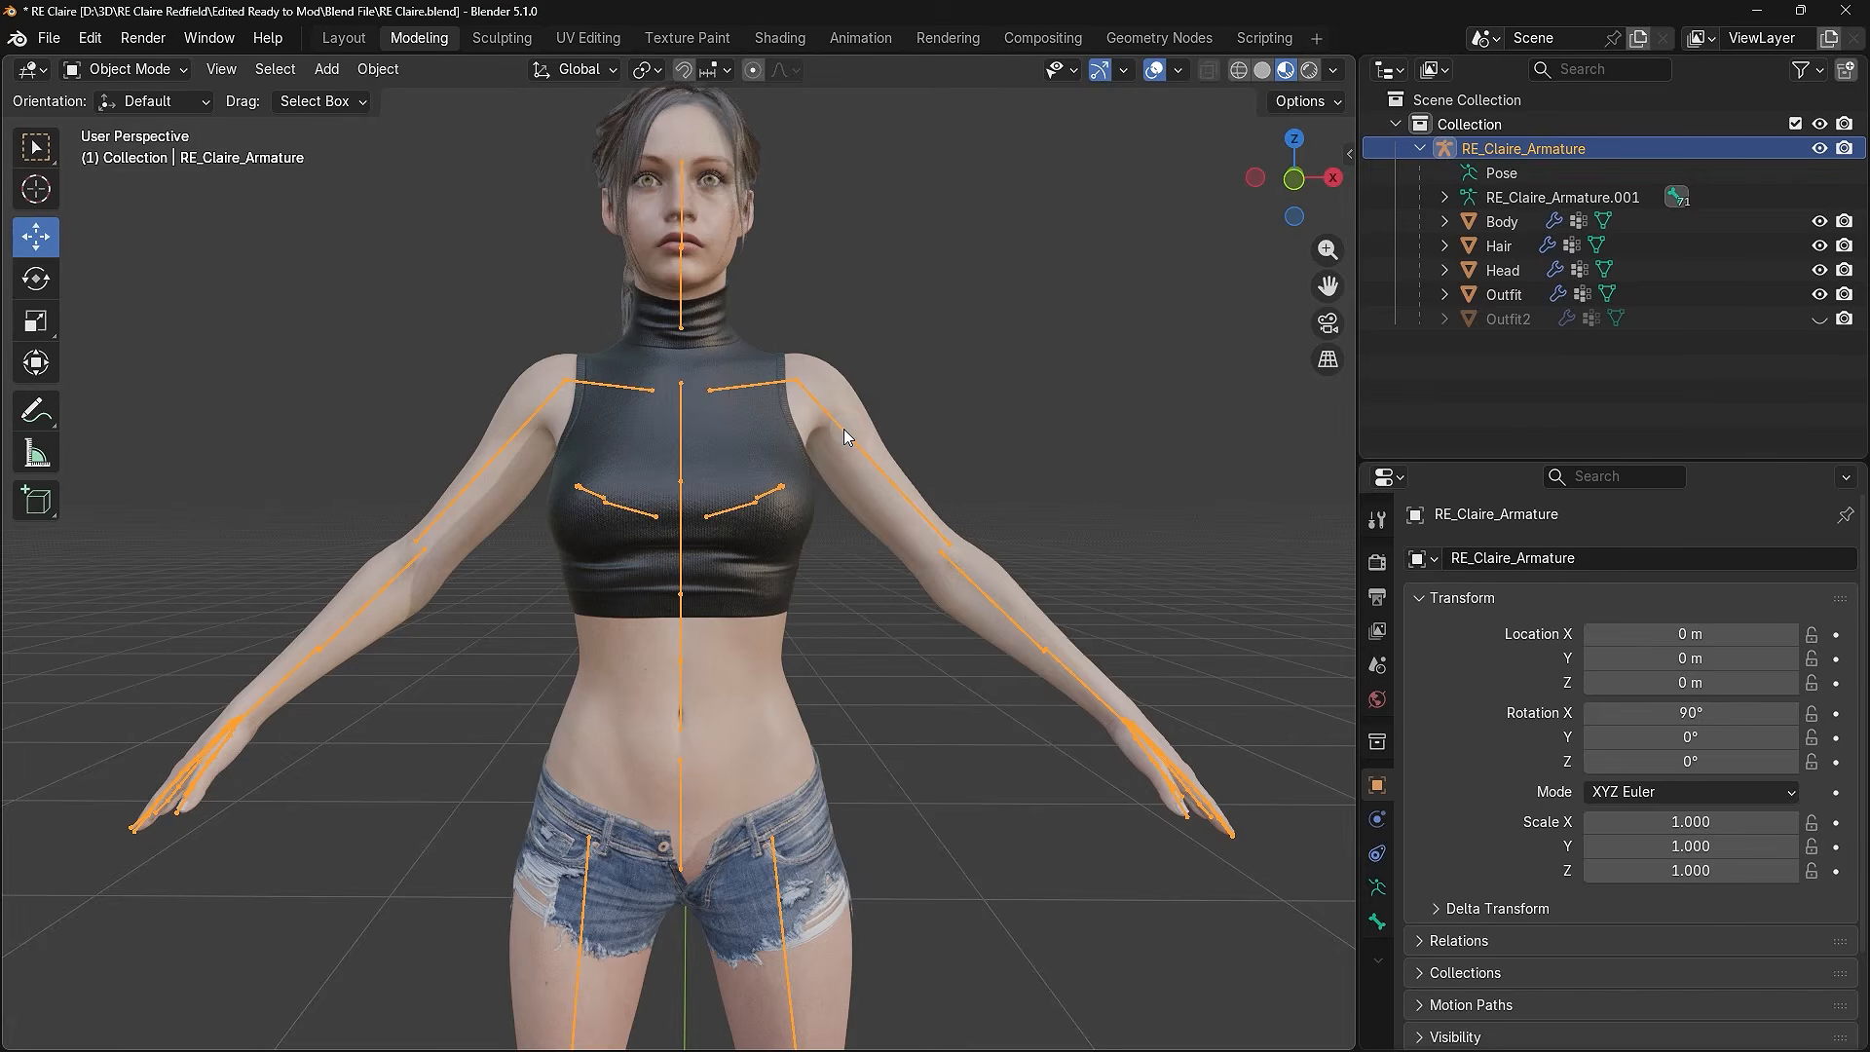
left_click(1093, 430)
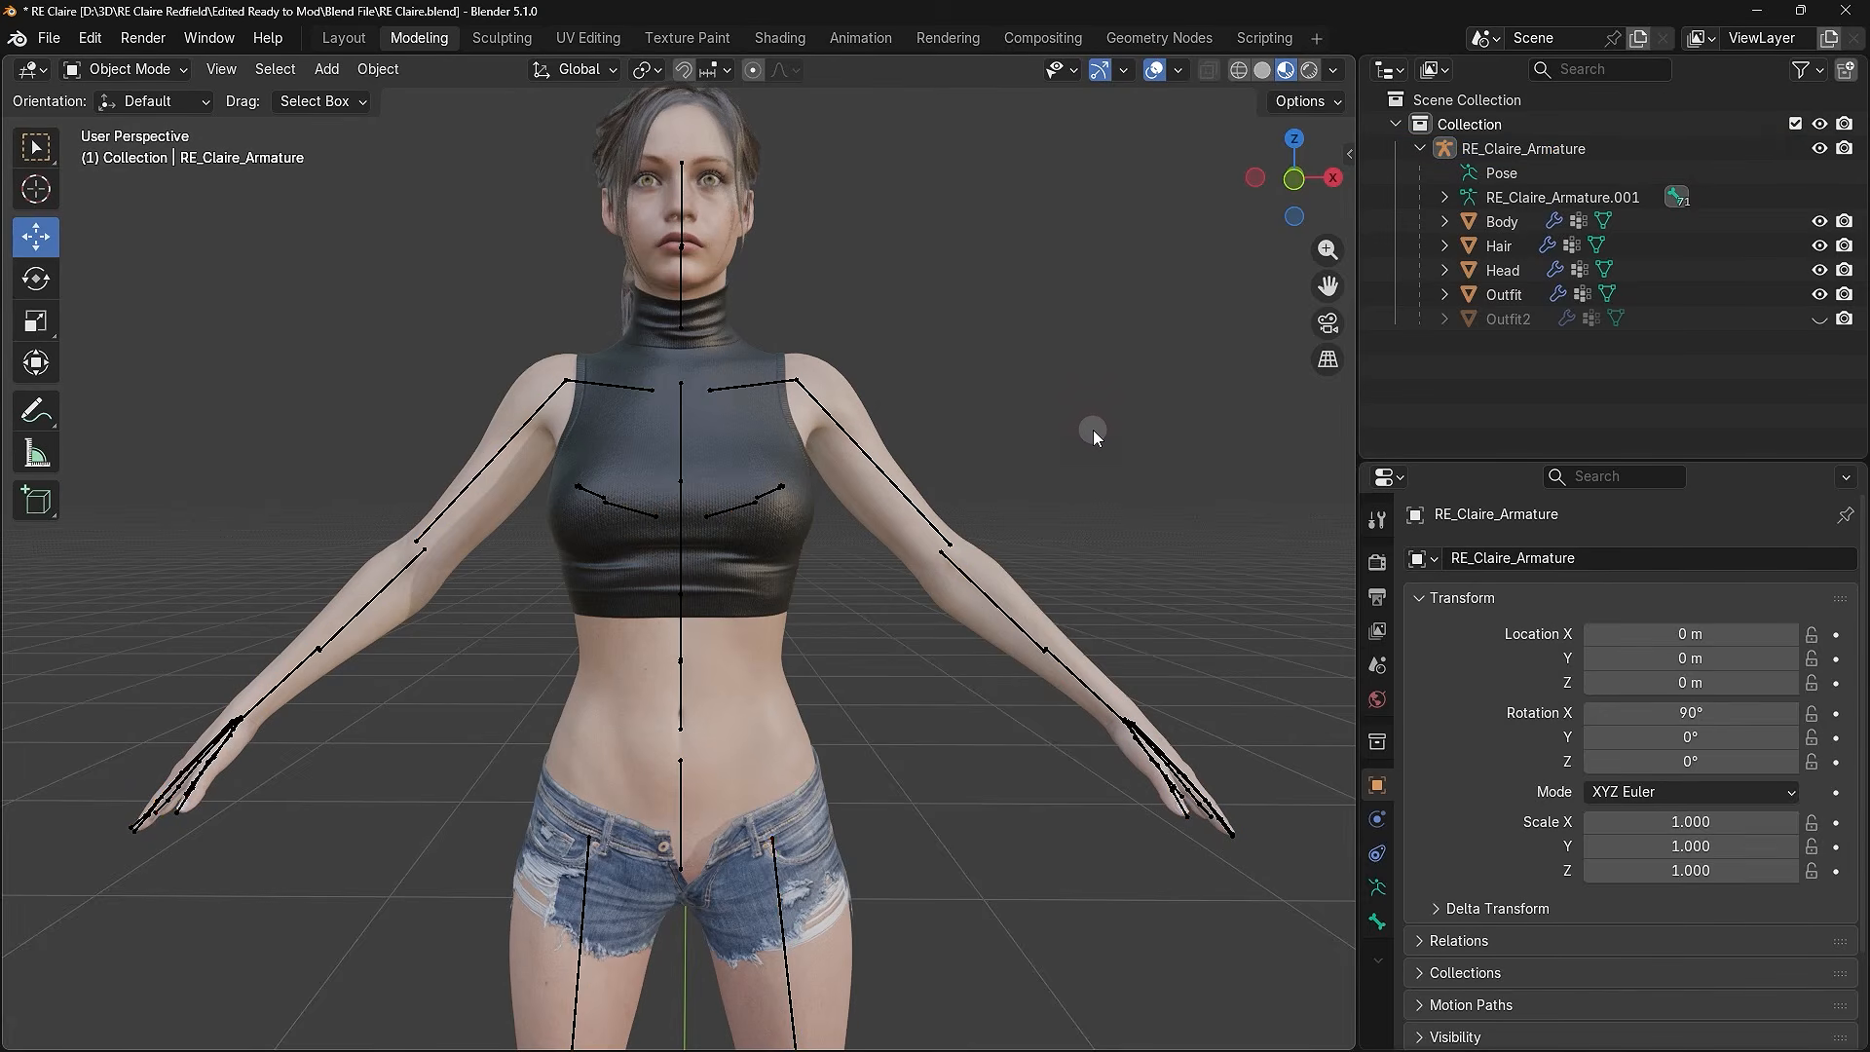
scroll(1093, 429, "down", 2)
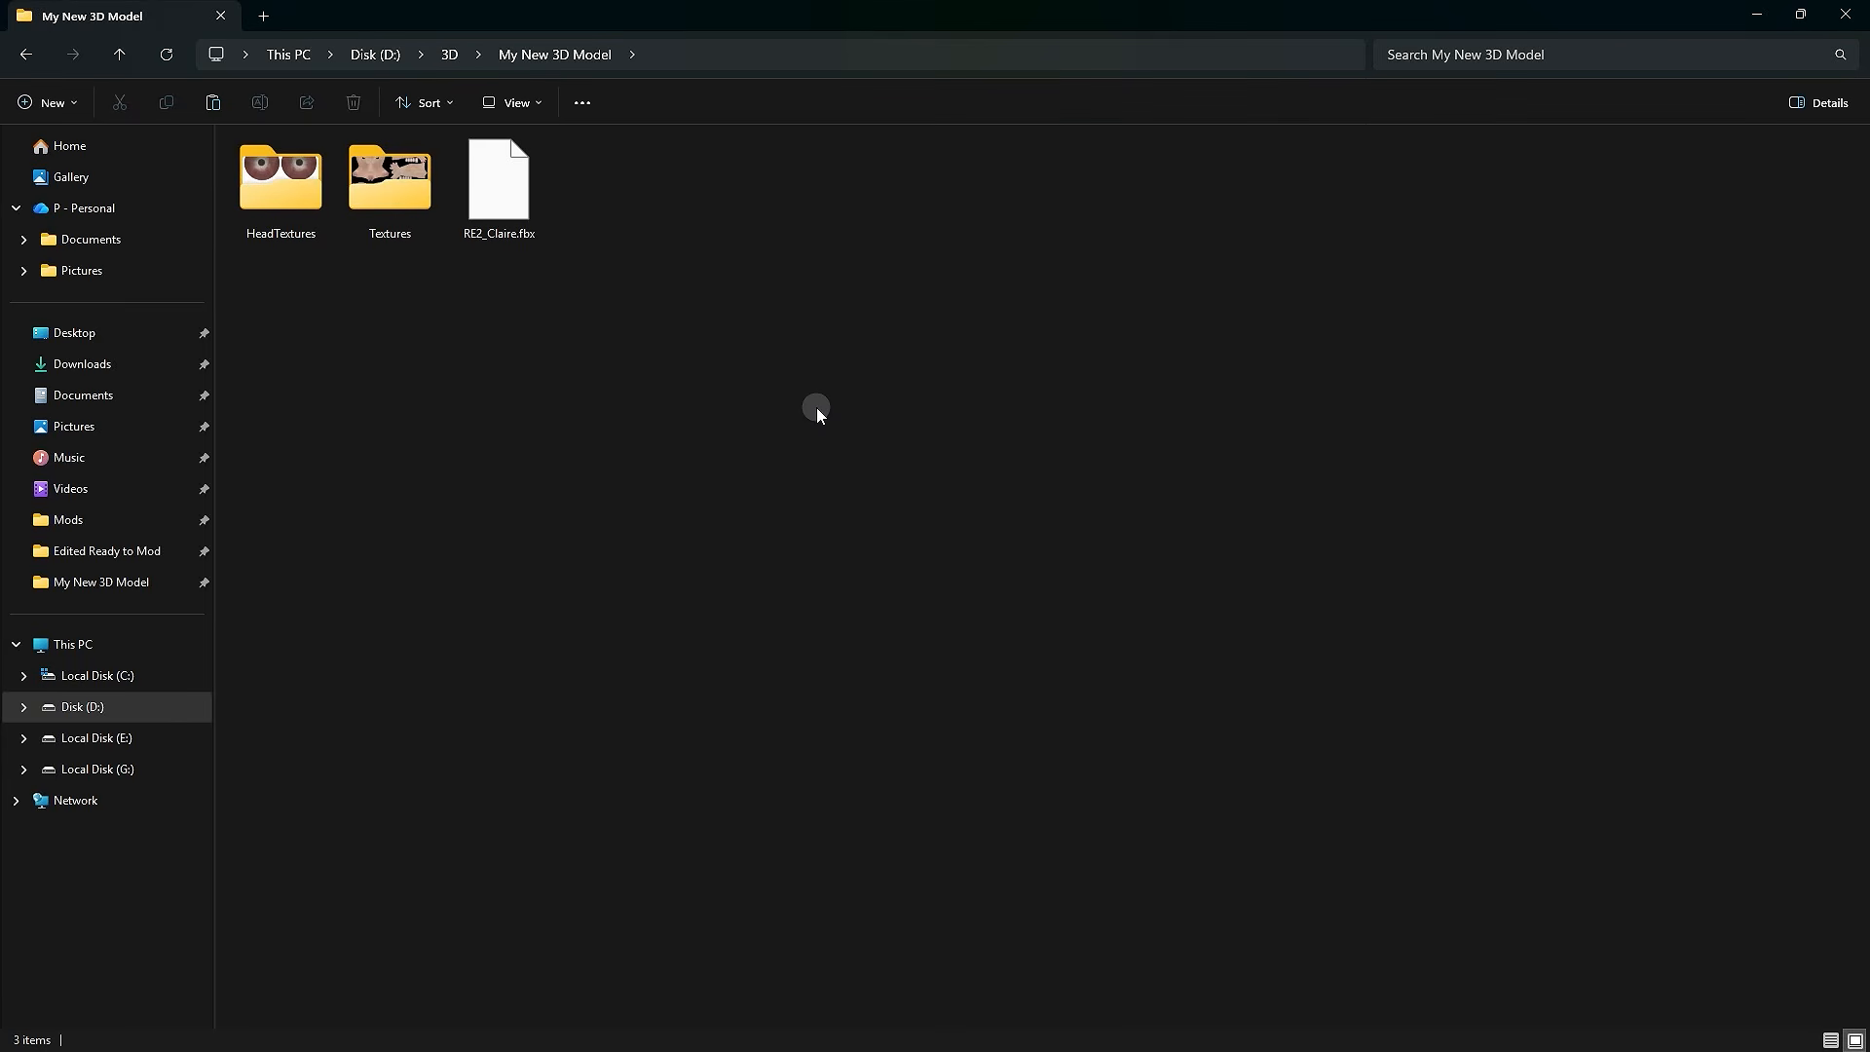
- In File Explorer, look over RE2_Claire.fbx and the images in the Textures folder of My New 3D Model
left_click(522, 203)
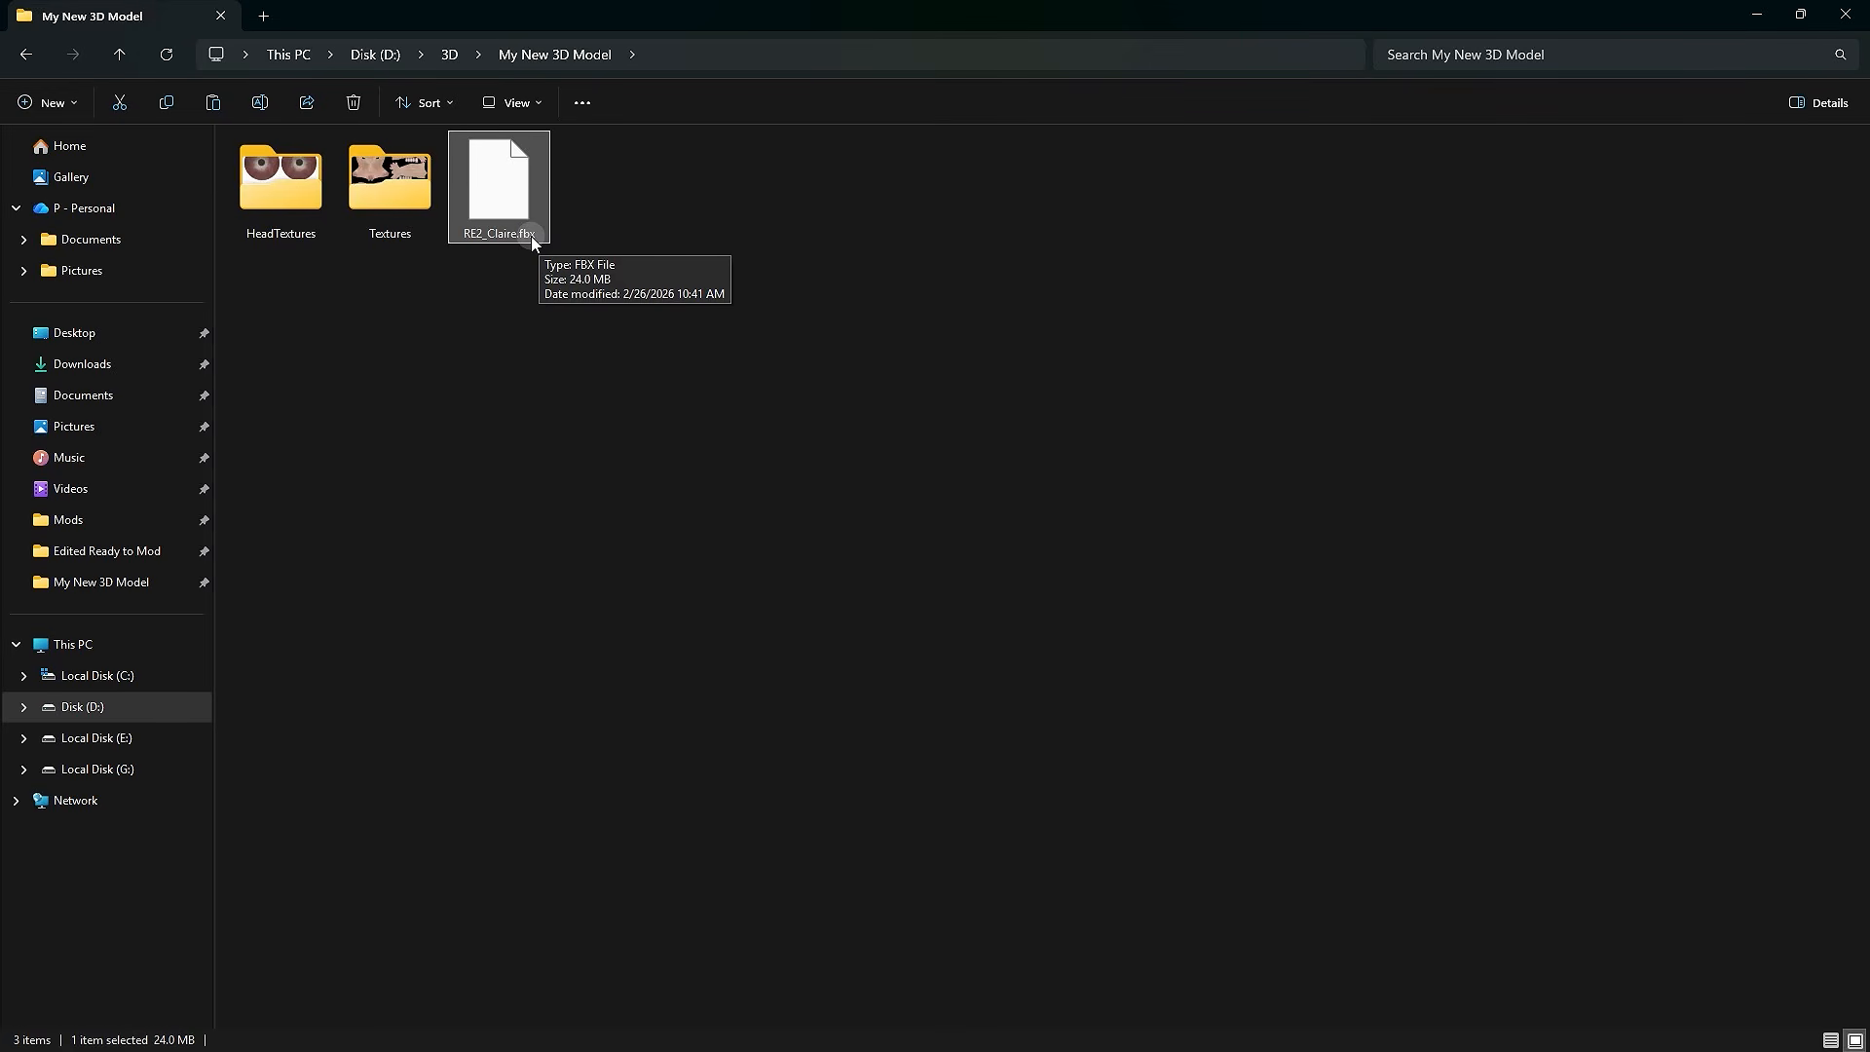
left_click(408, 219)
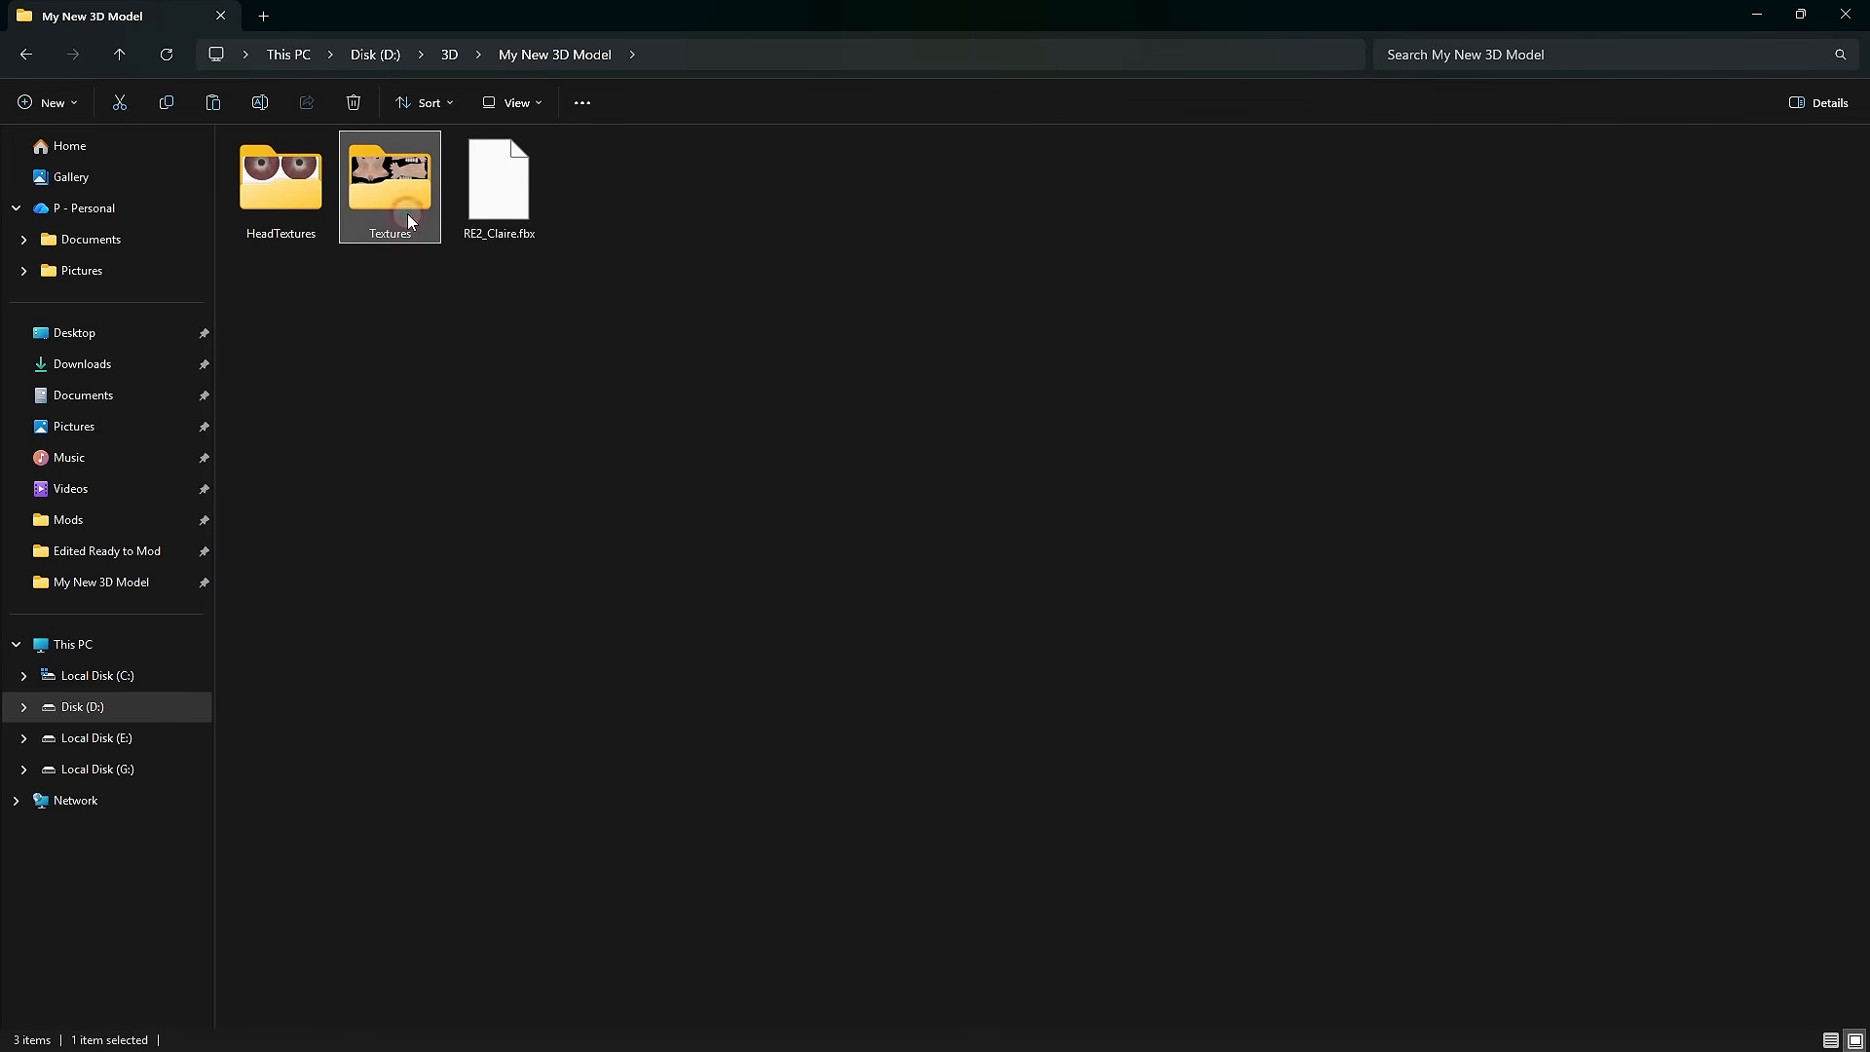
double_click(415, 222)
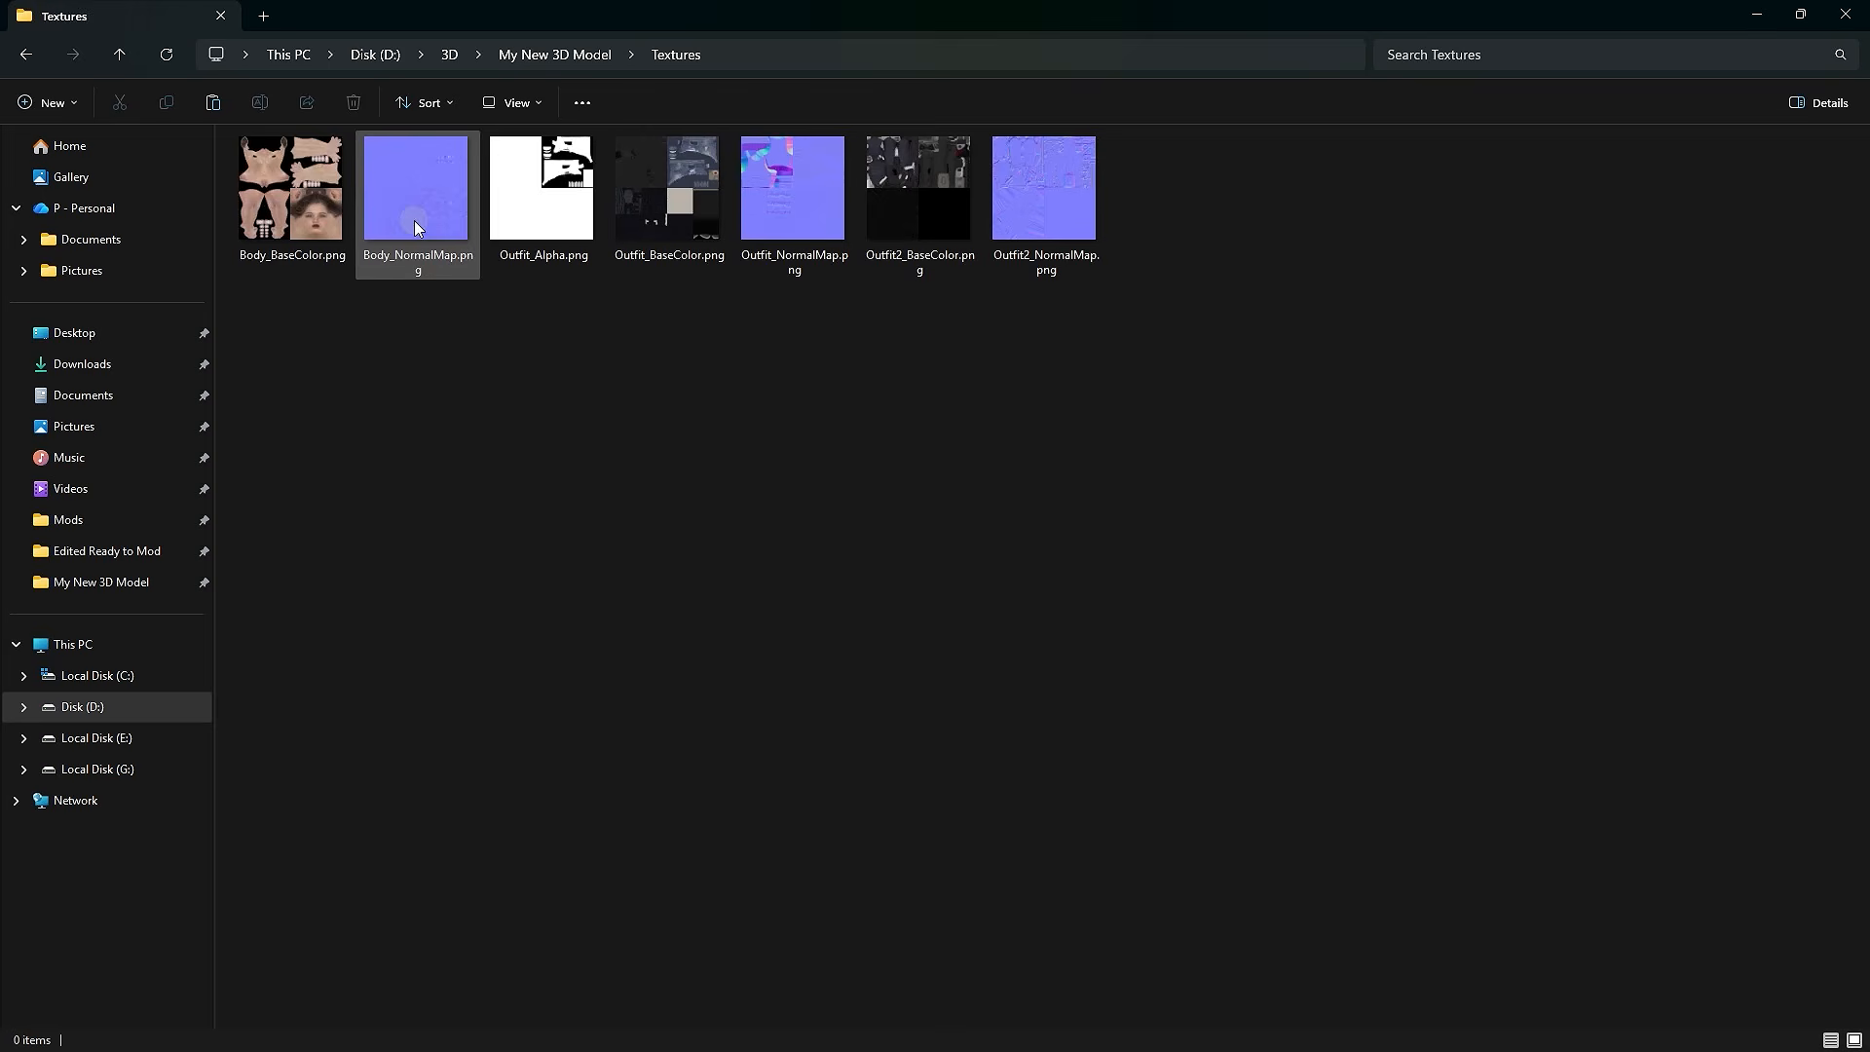
left_click_drag(302, 325, 1048, 216)
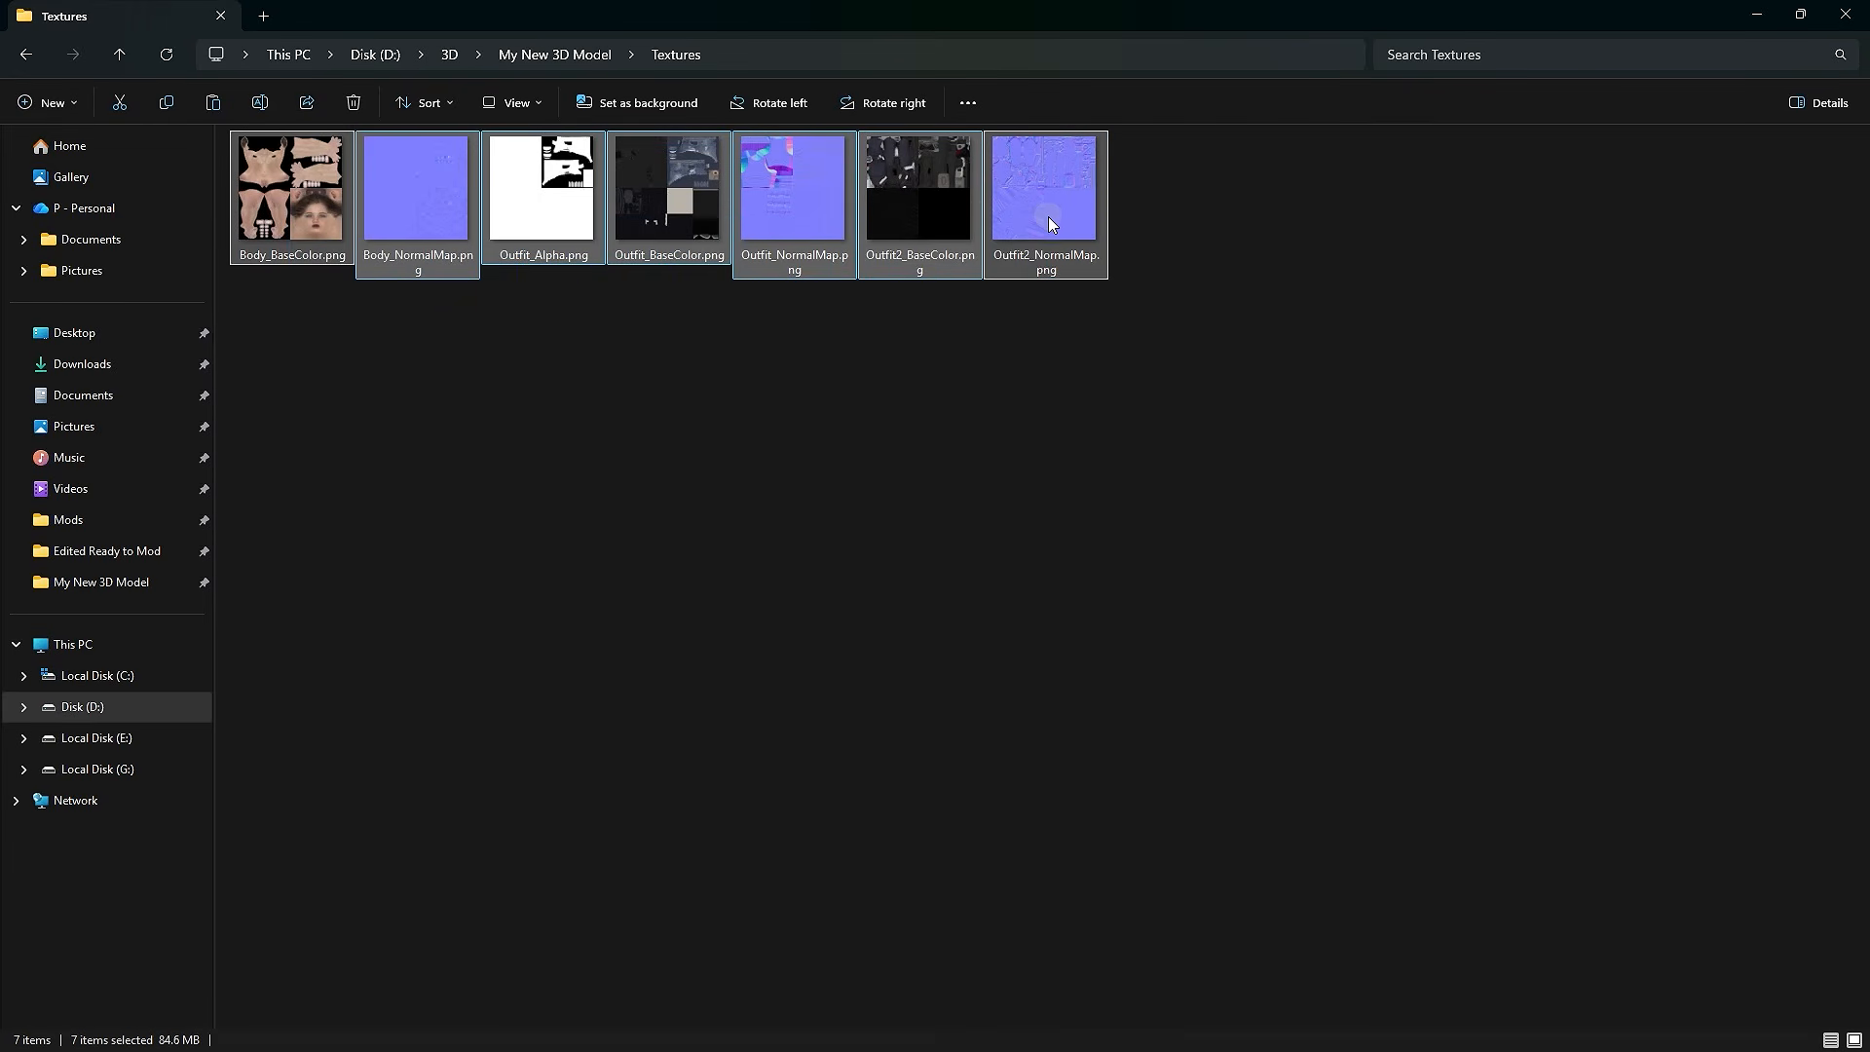
left_click(698, 331)
key("alt+Left")
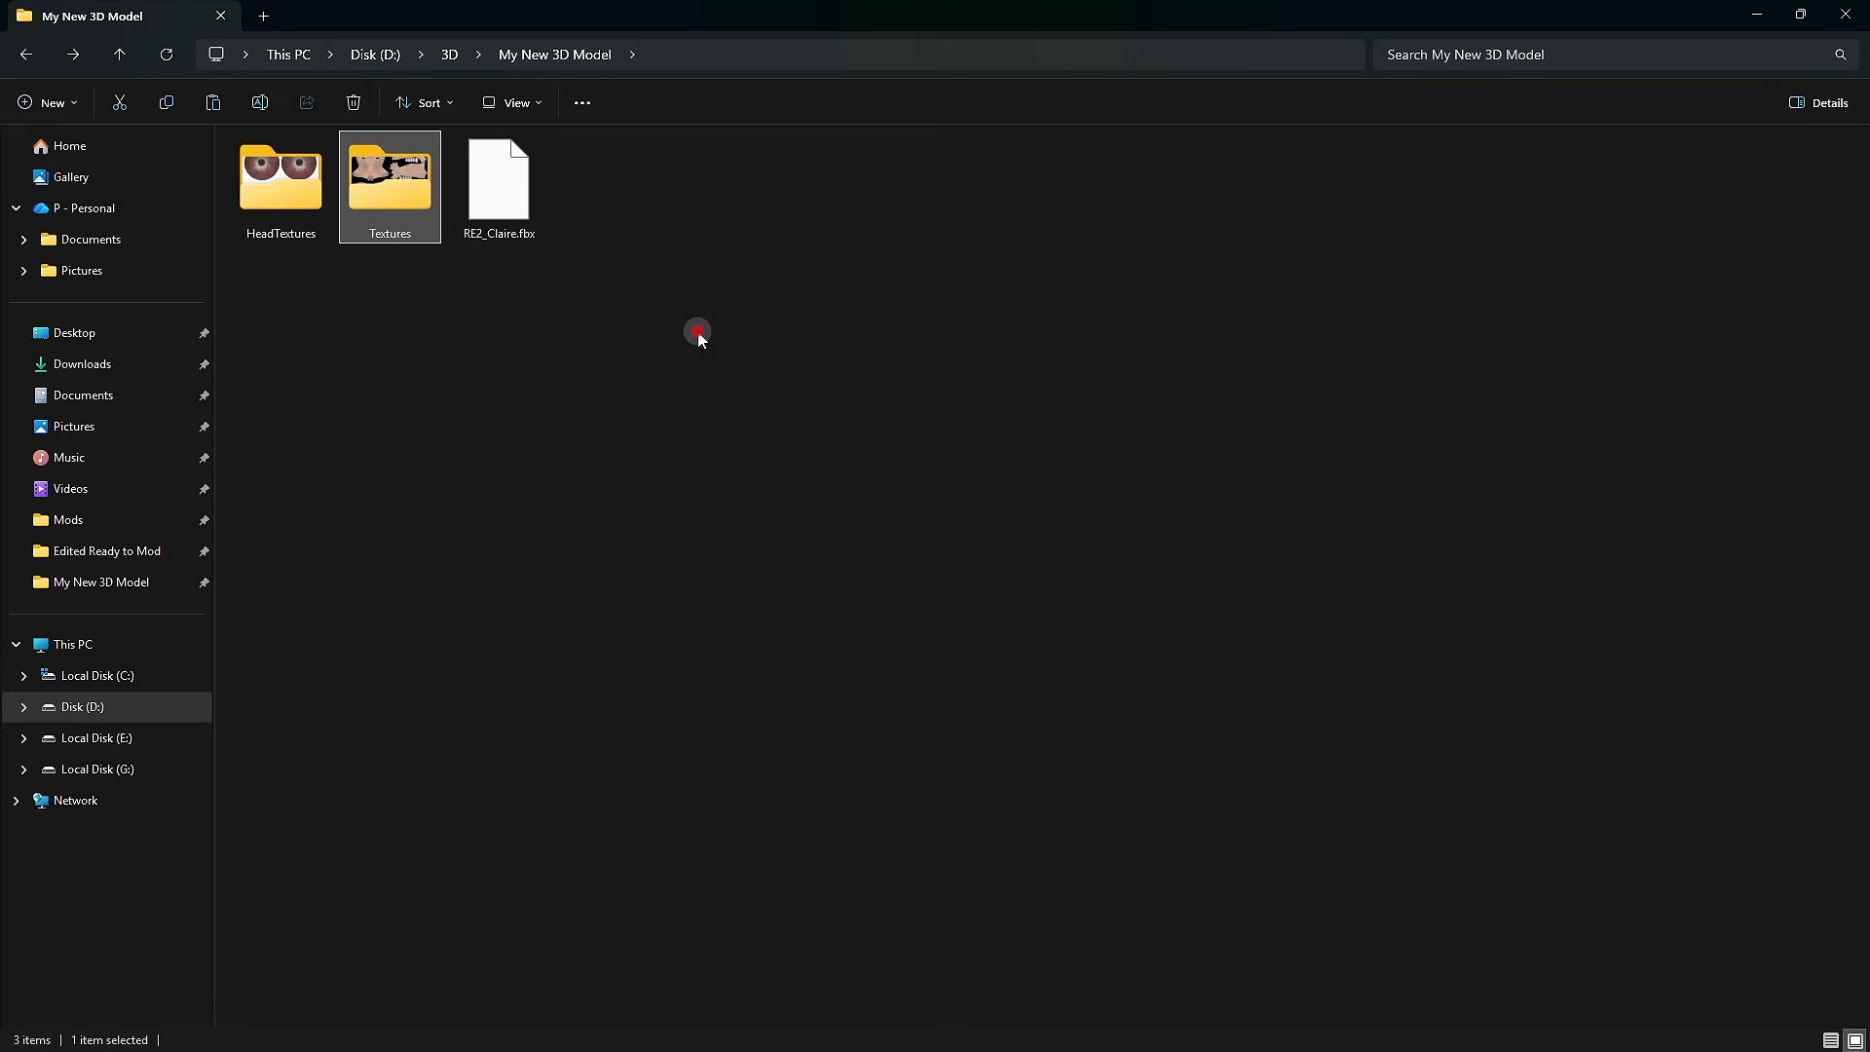
- Show the RE Claire.blend file in the D:\3D\Blend folder
key("alt+Left")
left_click(317, 209)
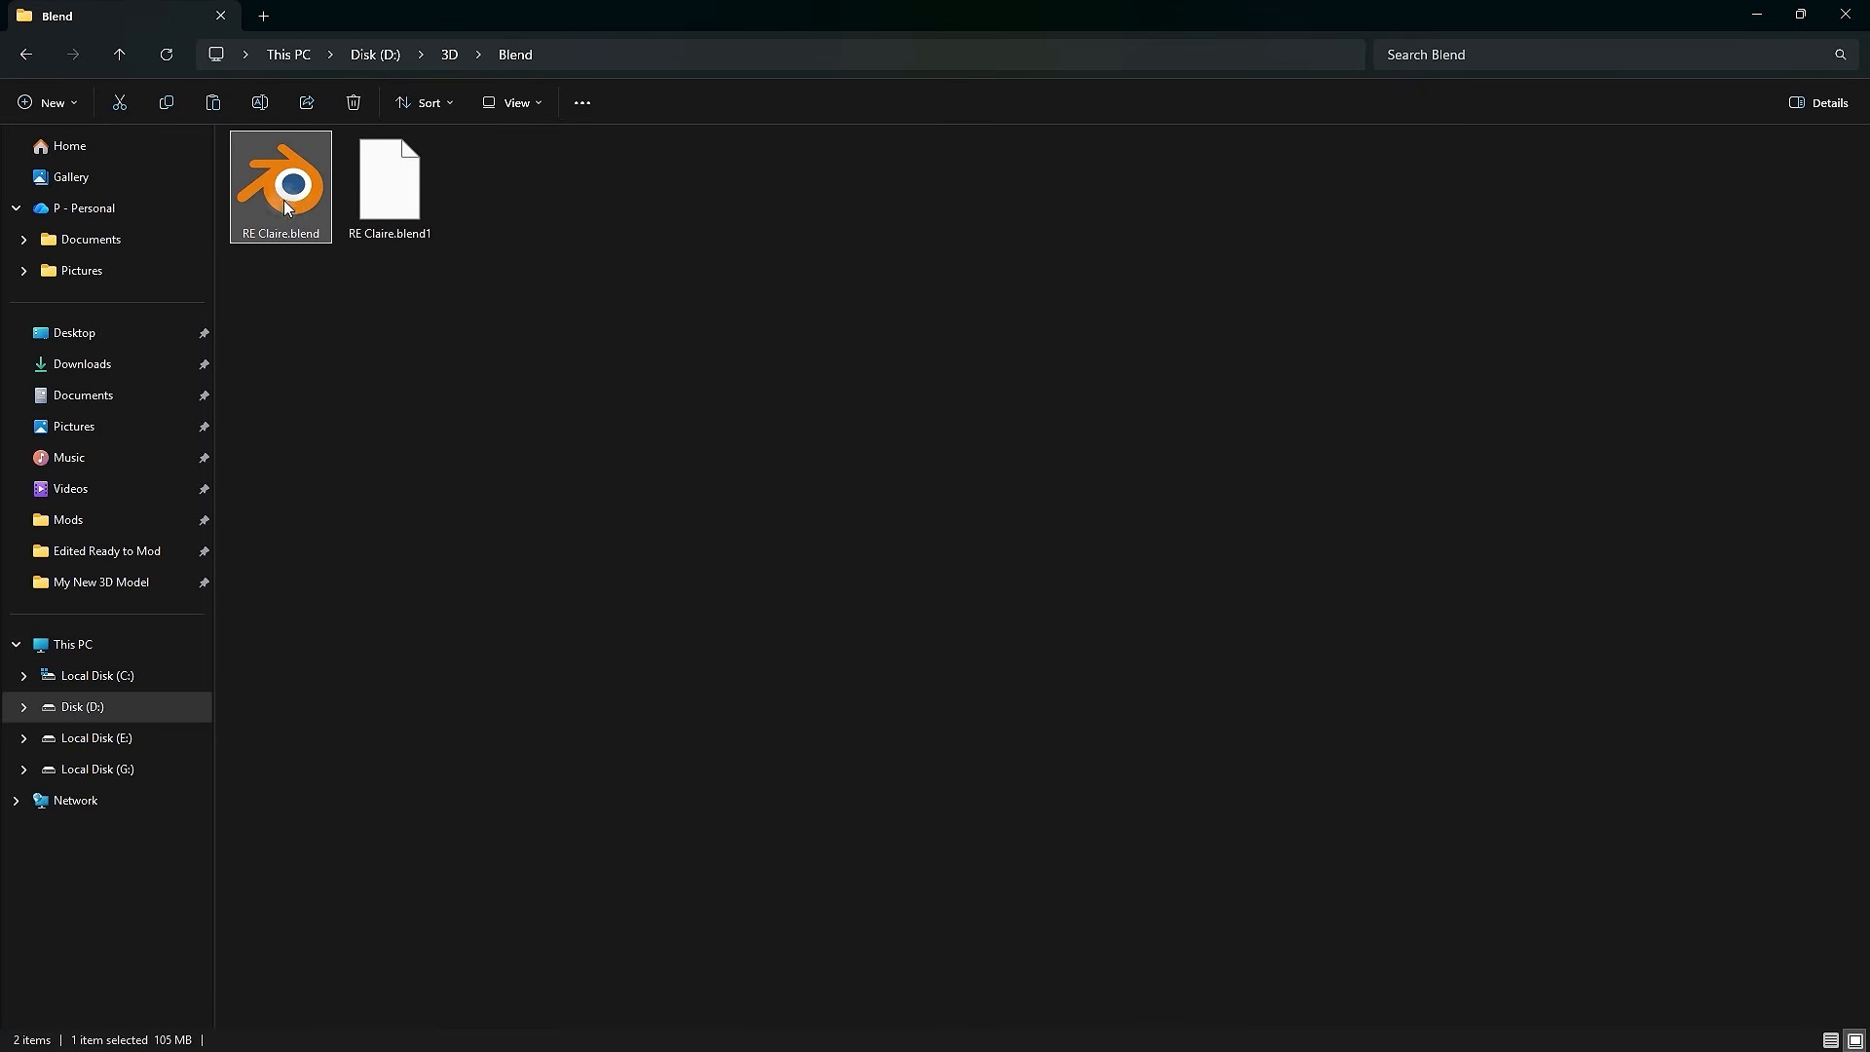
double_click(296, 208)
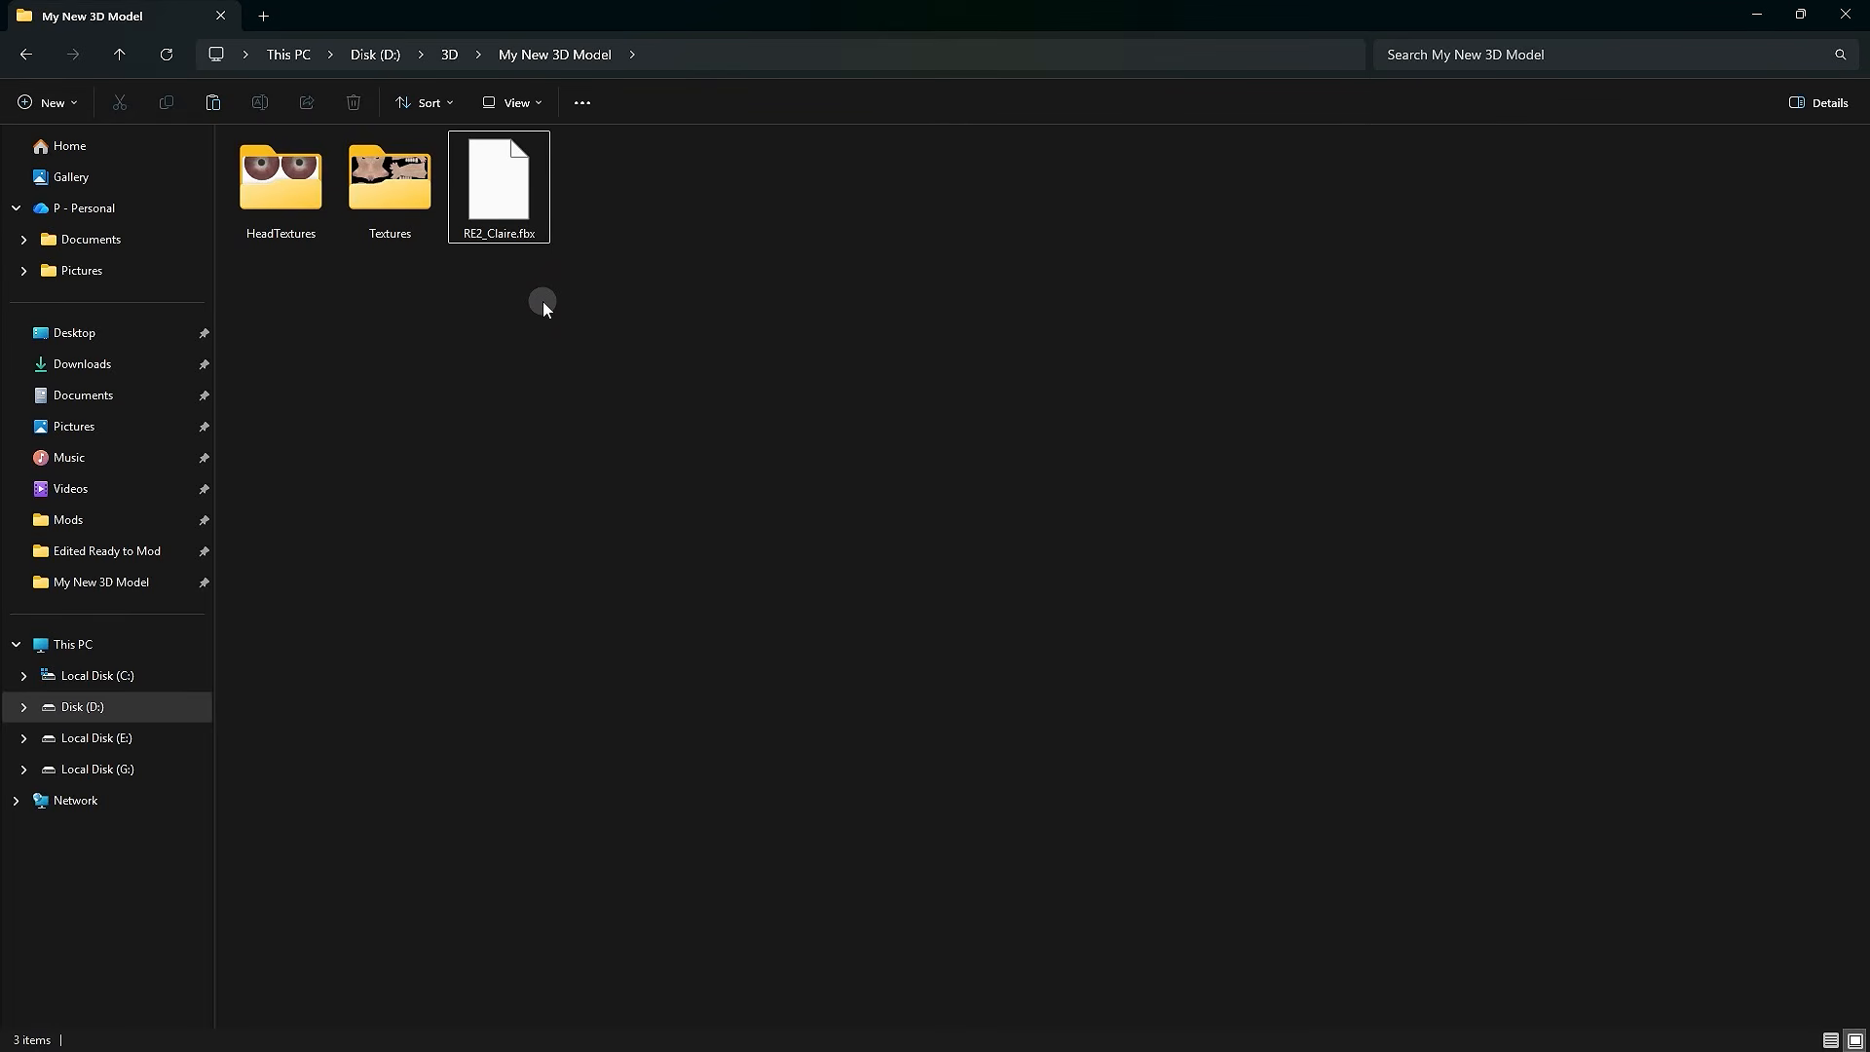
- Review the RE2_Claire.fbx file and its Textures and HeadTextures folders in My New 3D Model
left_click(509, 200)
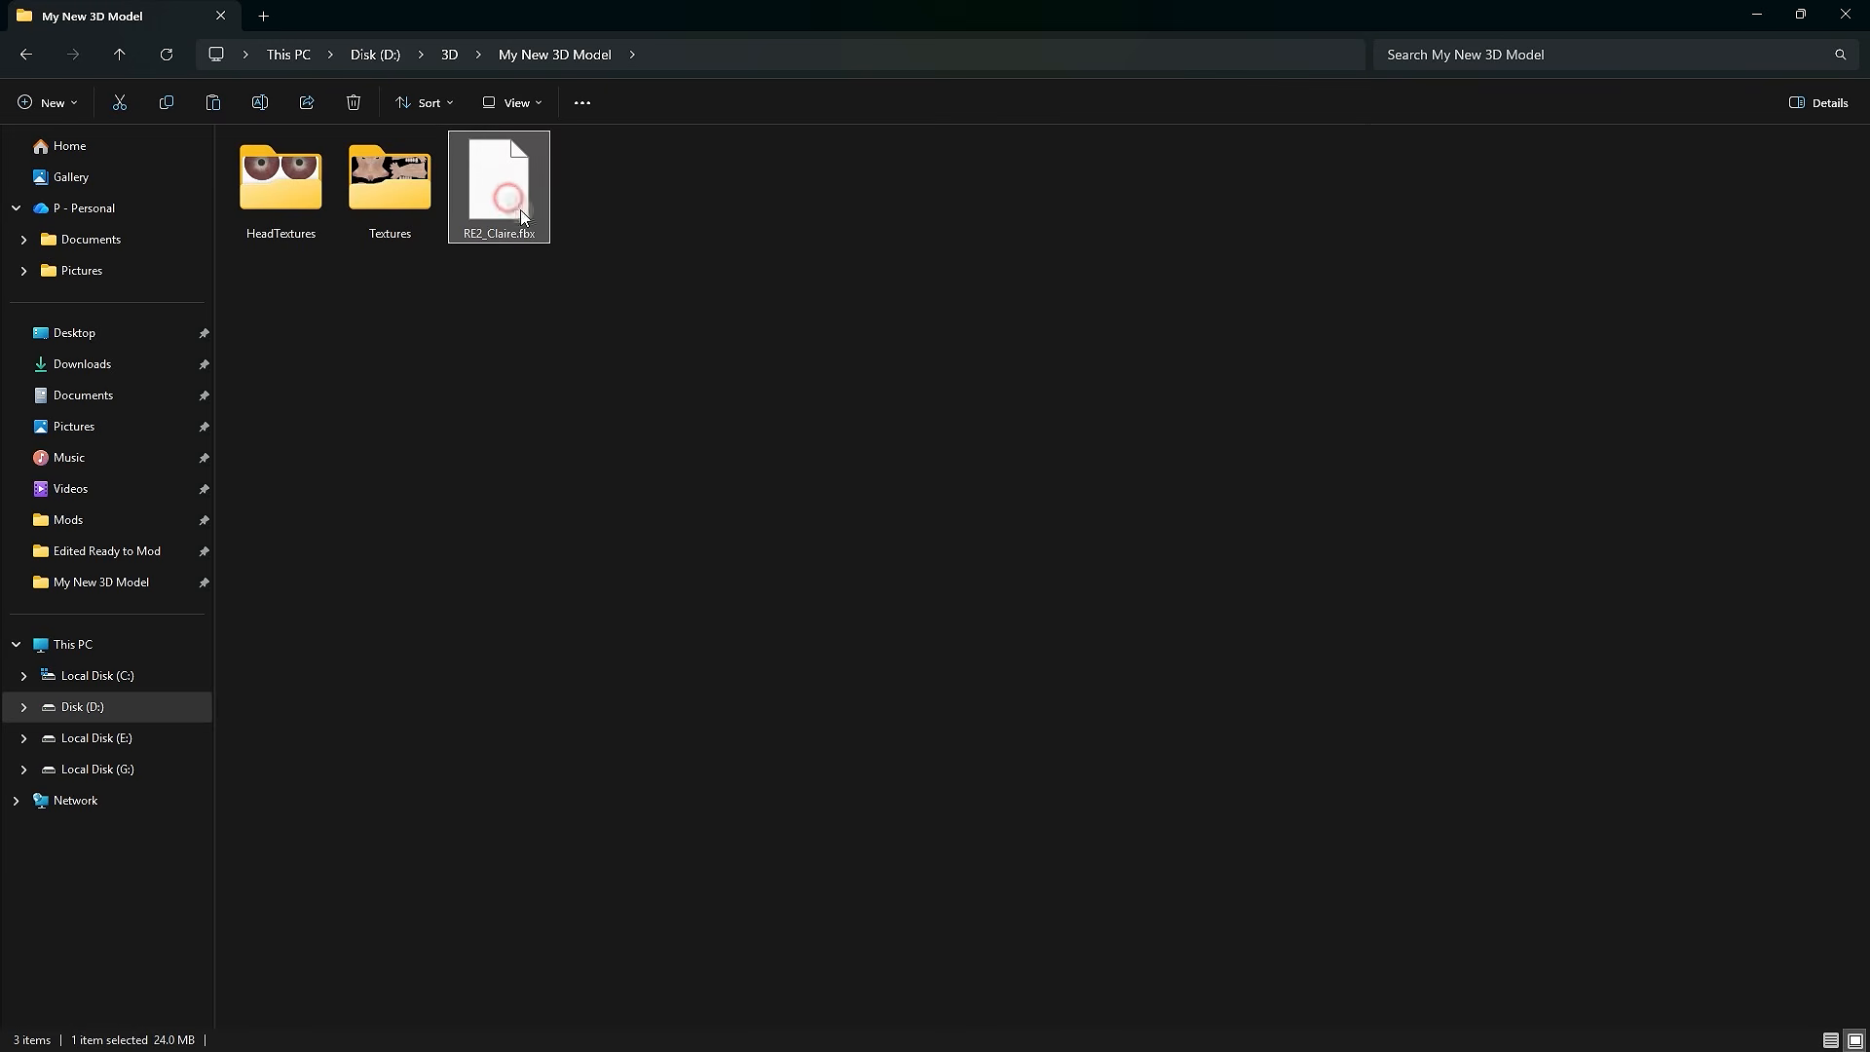
left_click(405, 230)
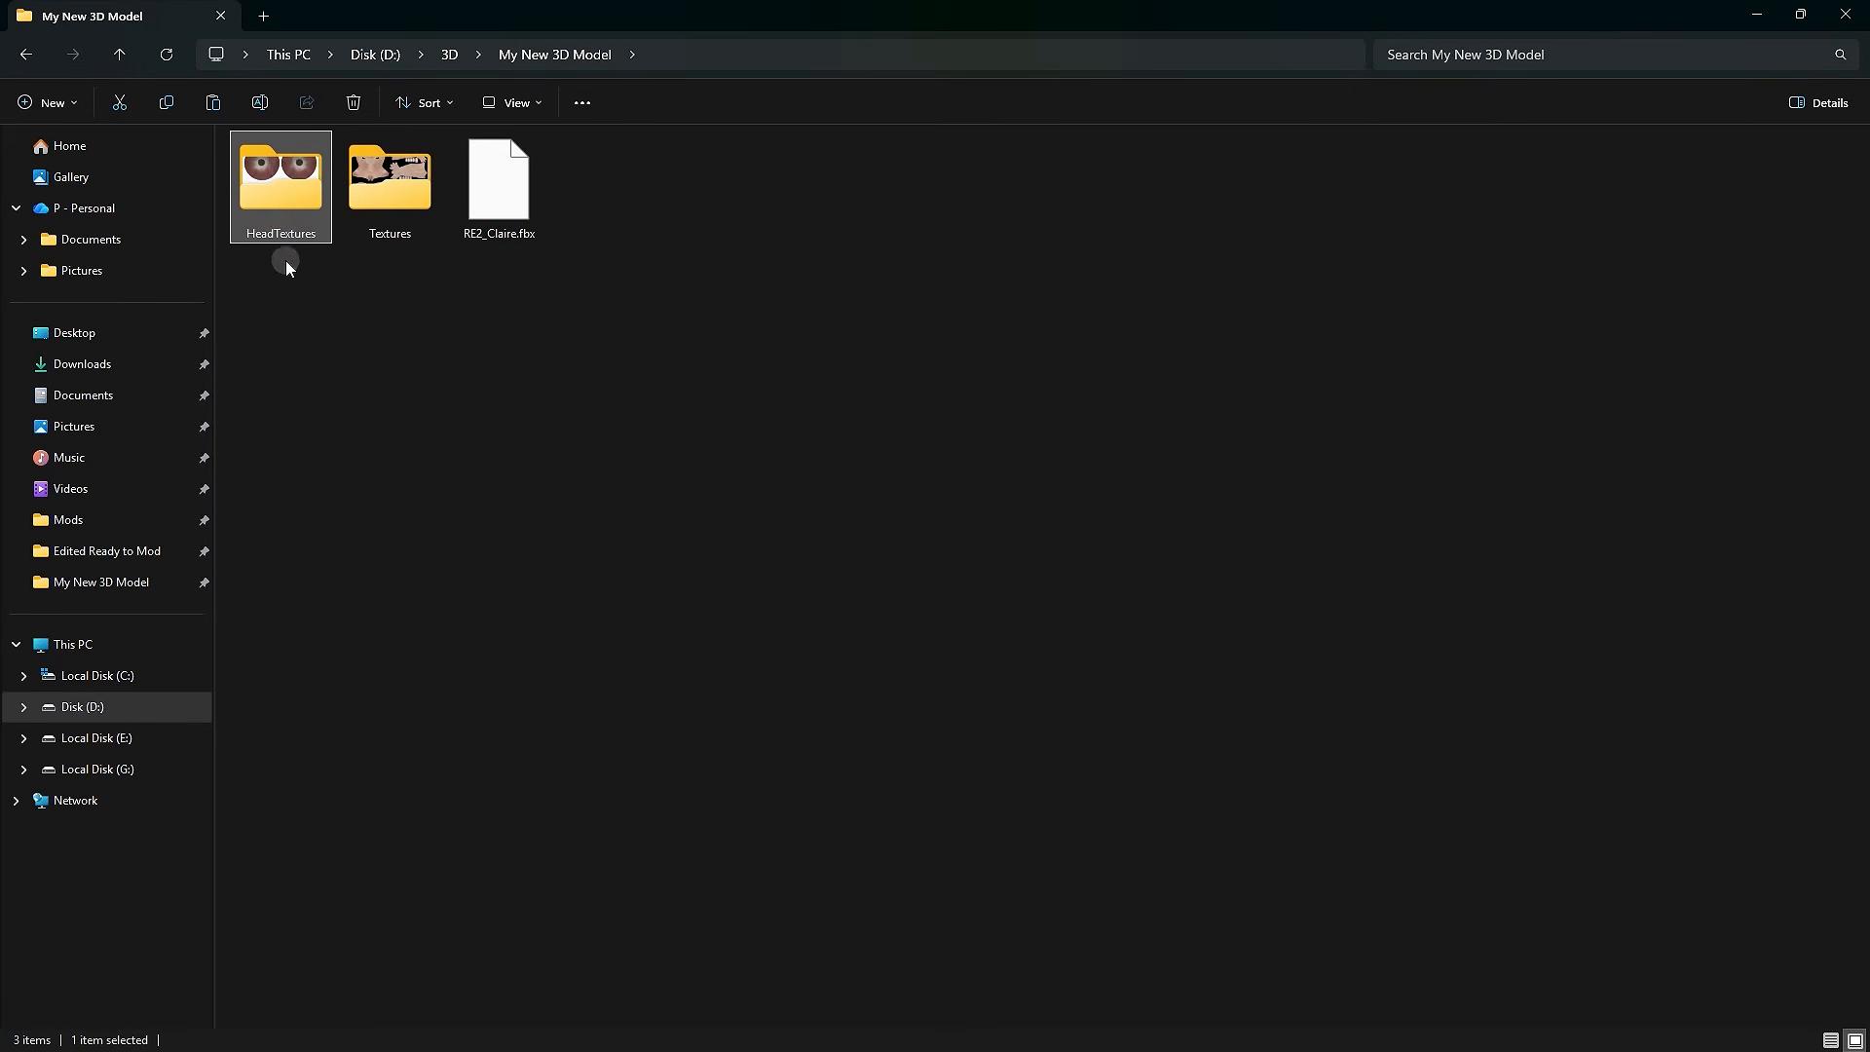
left_click(337, 283)
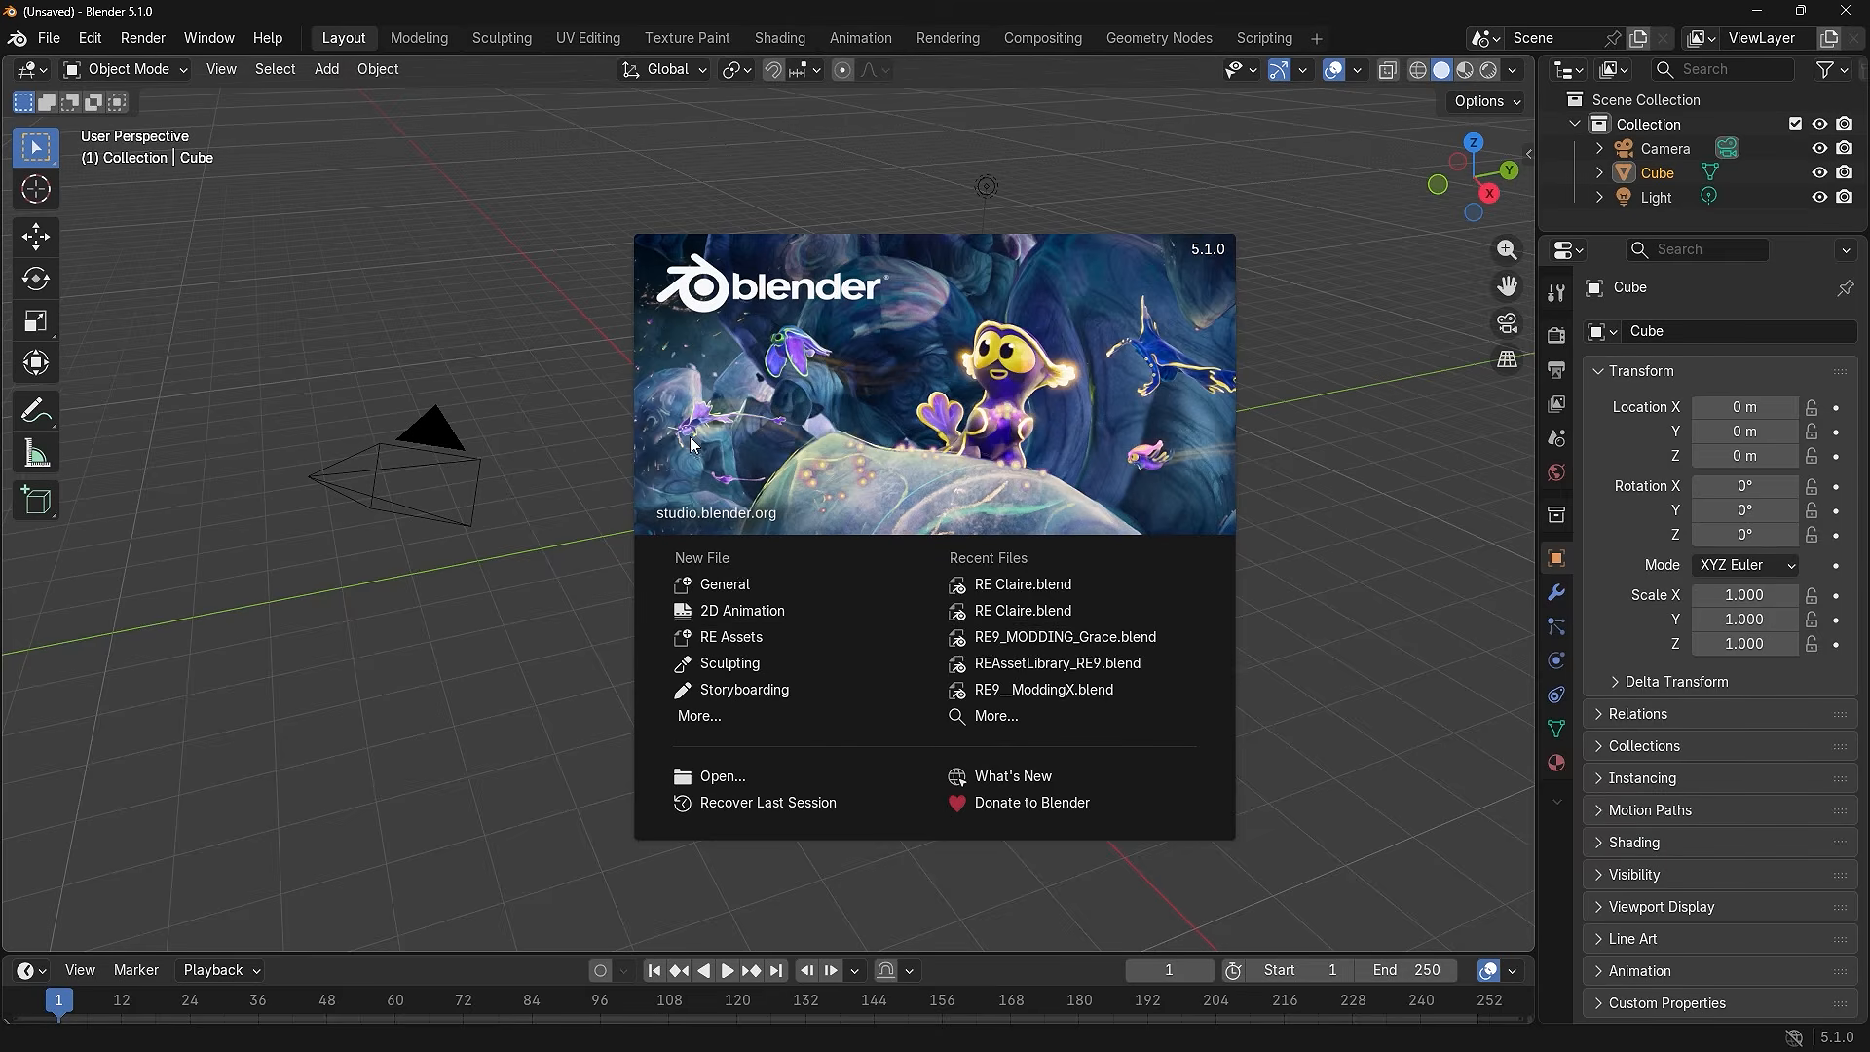
- Switch to a new General scene in Blender and delete the default camera, cube and light
left_click(763, 584)
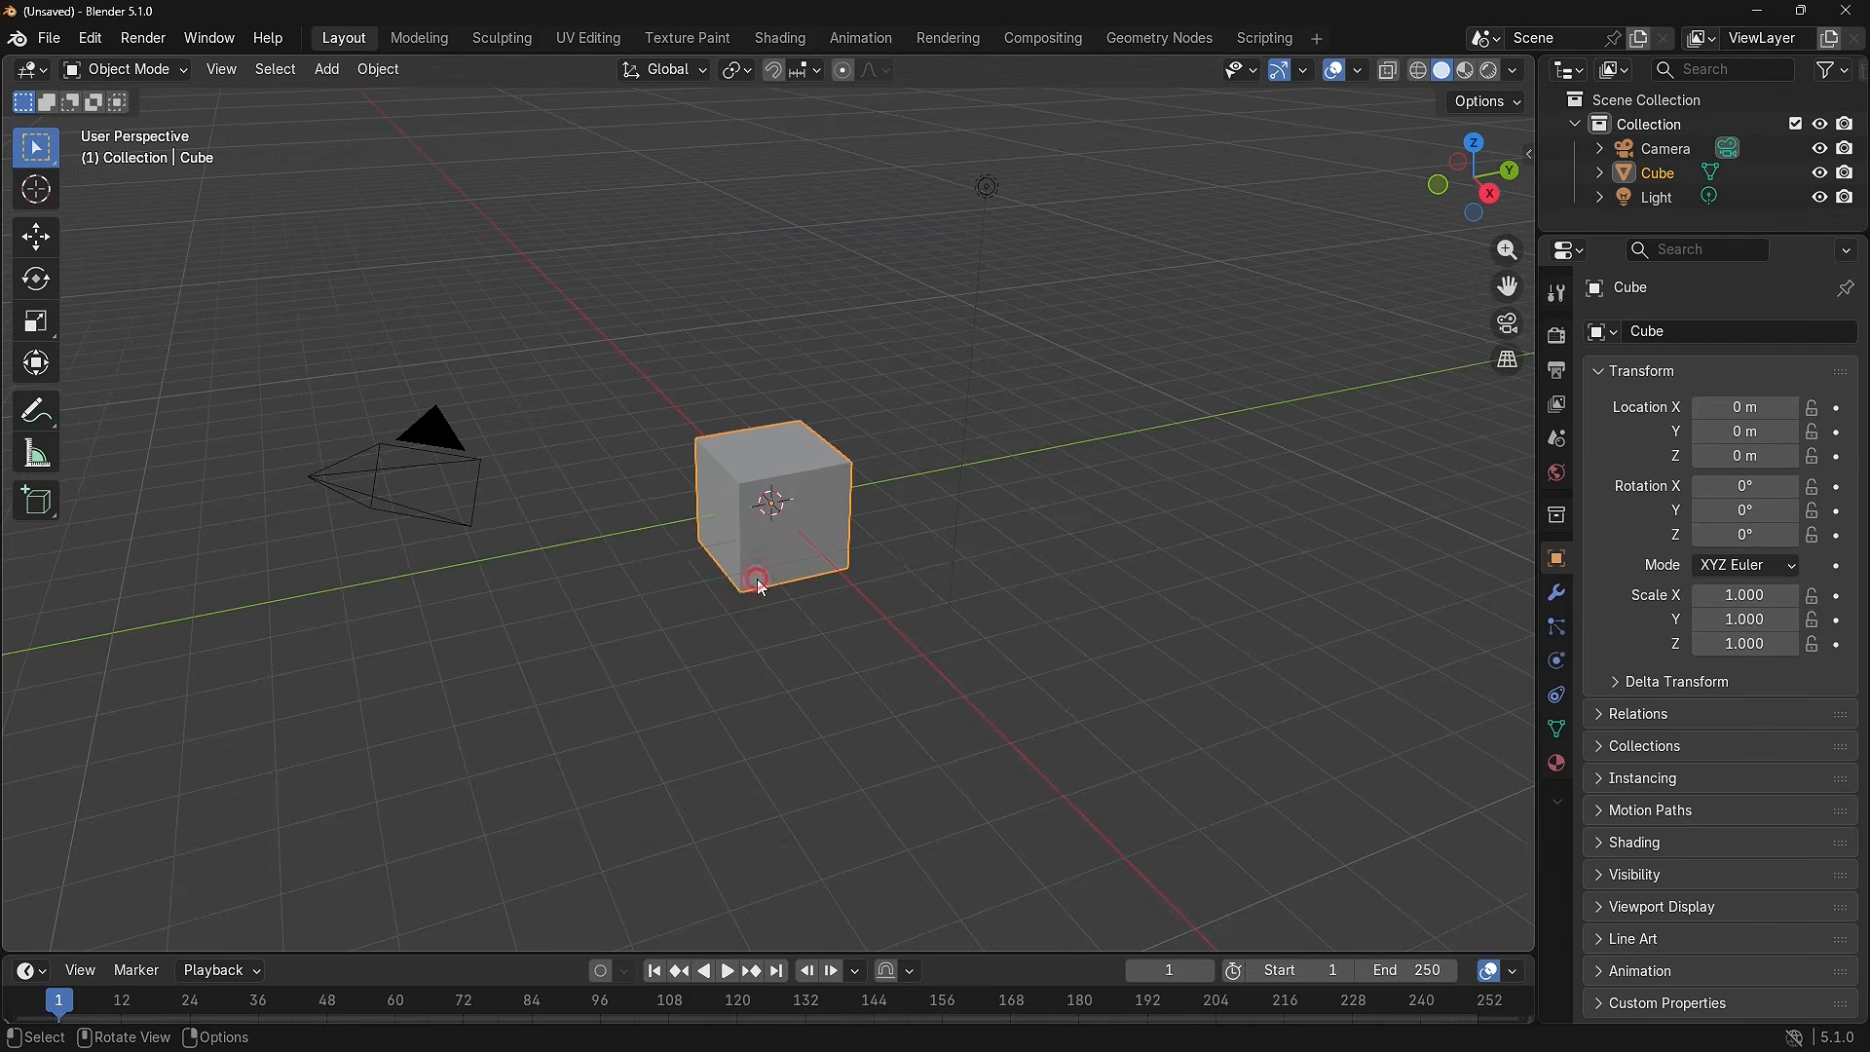
left_click_drag(314, 158, 1120, 664)
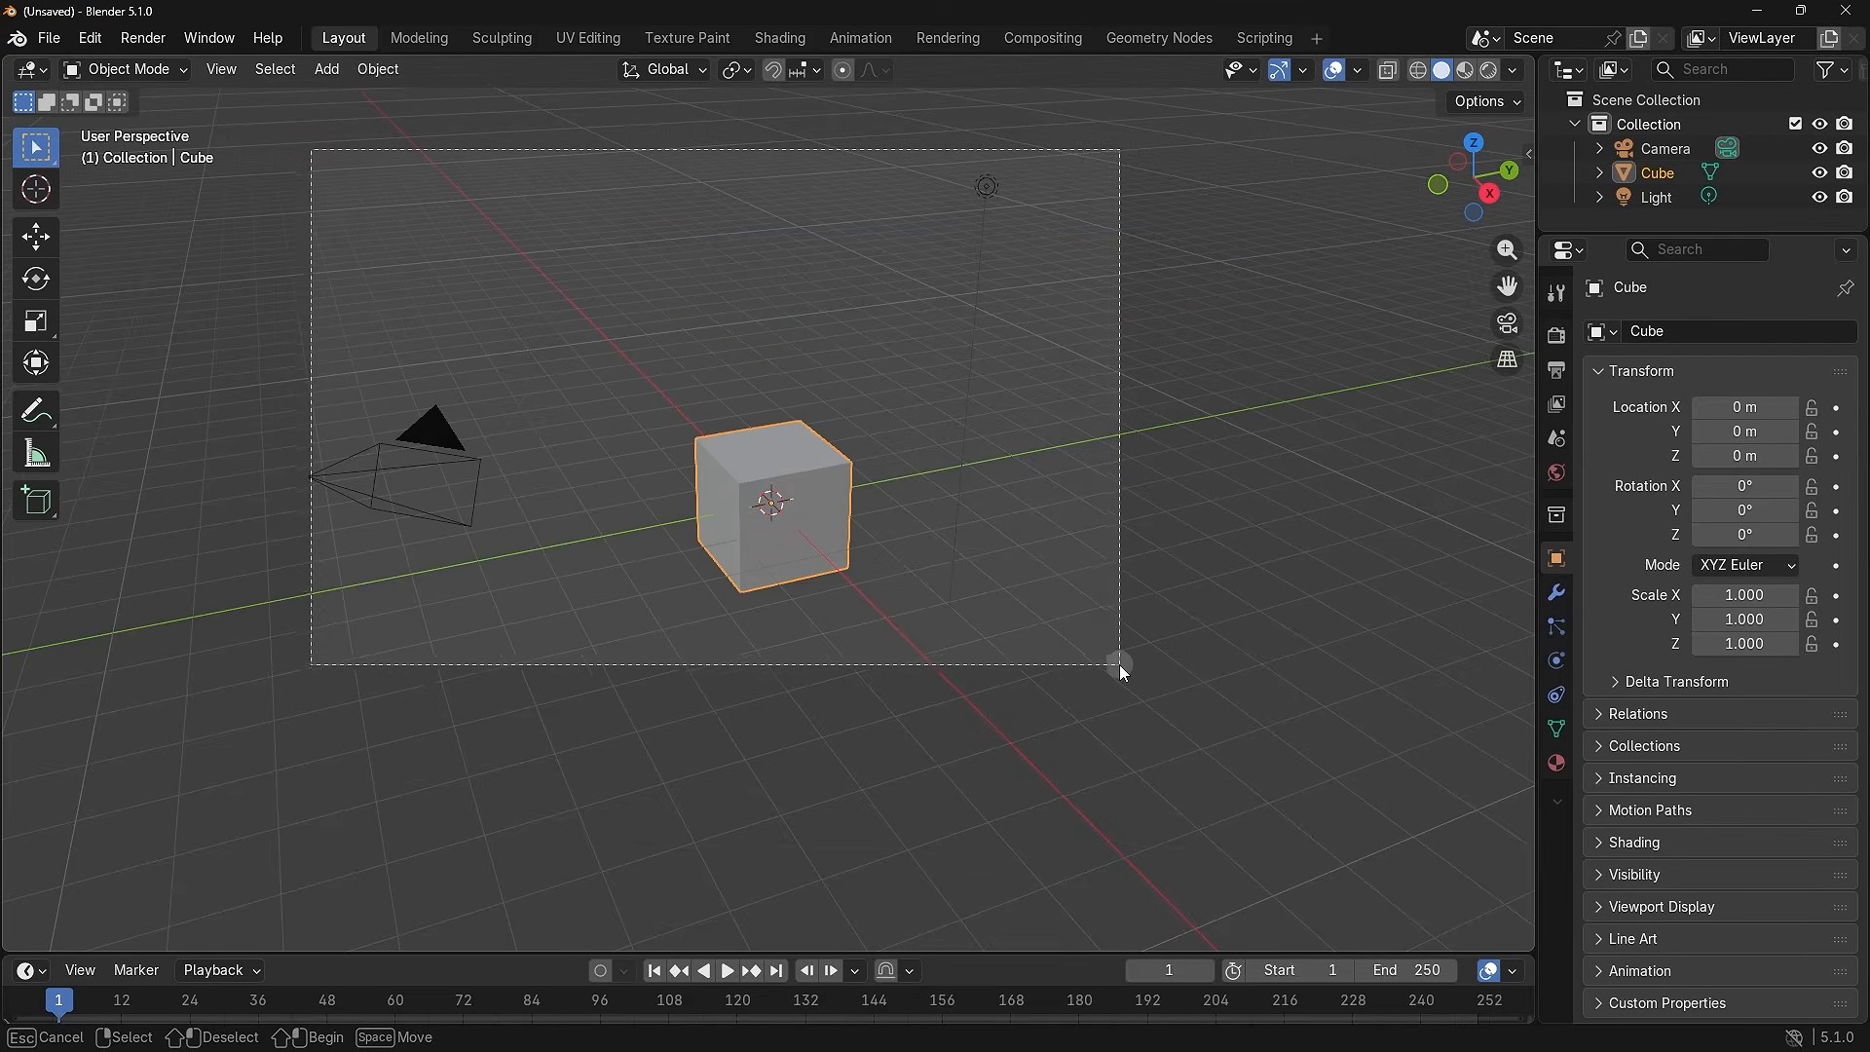
key("Delete")
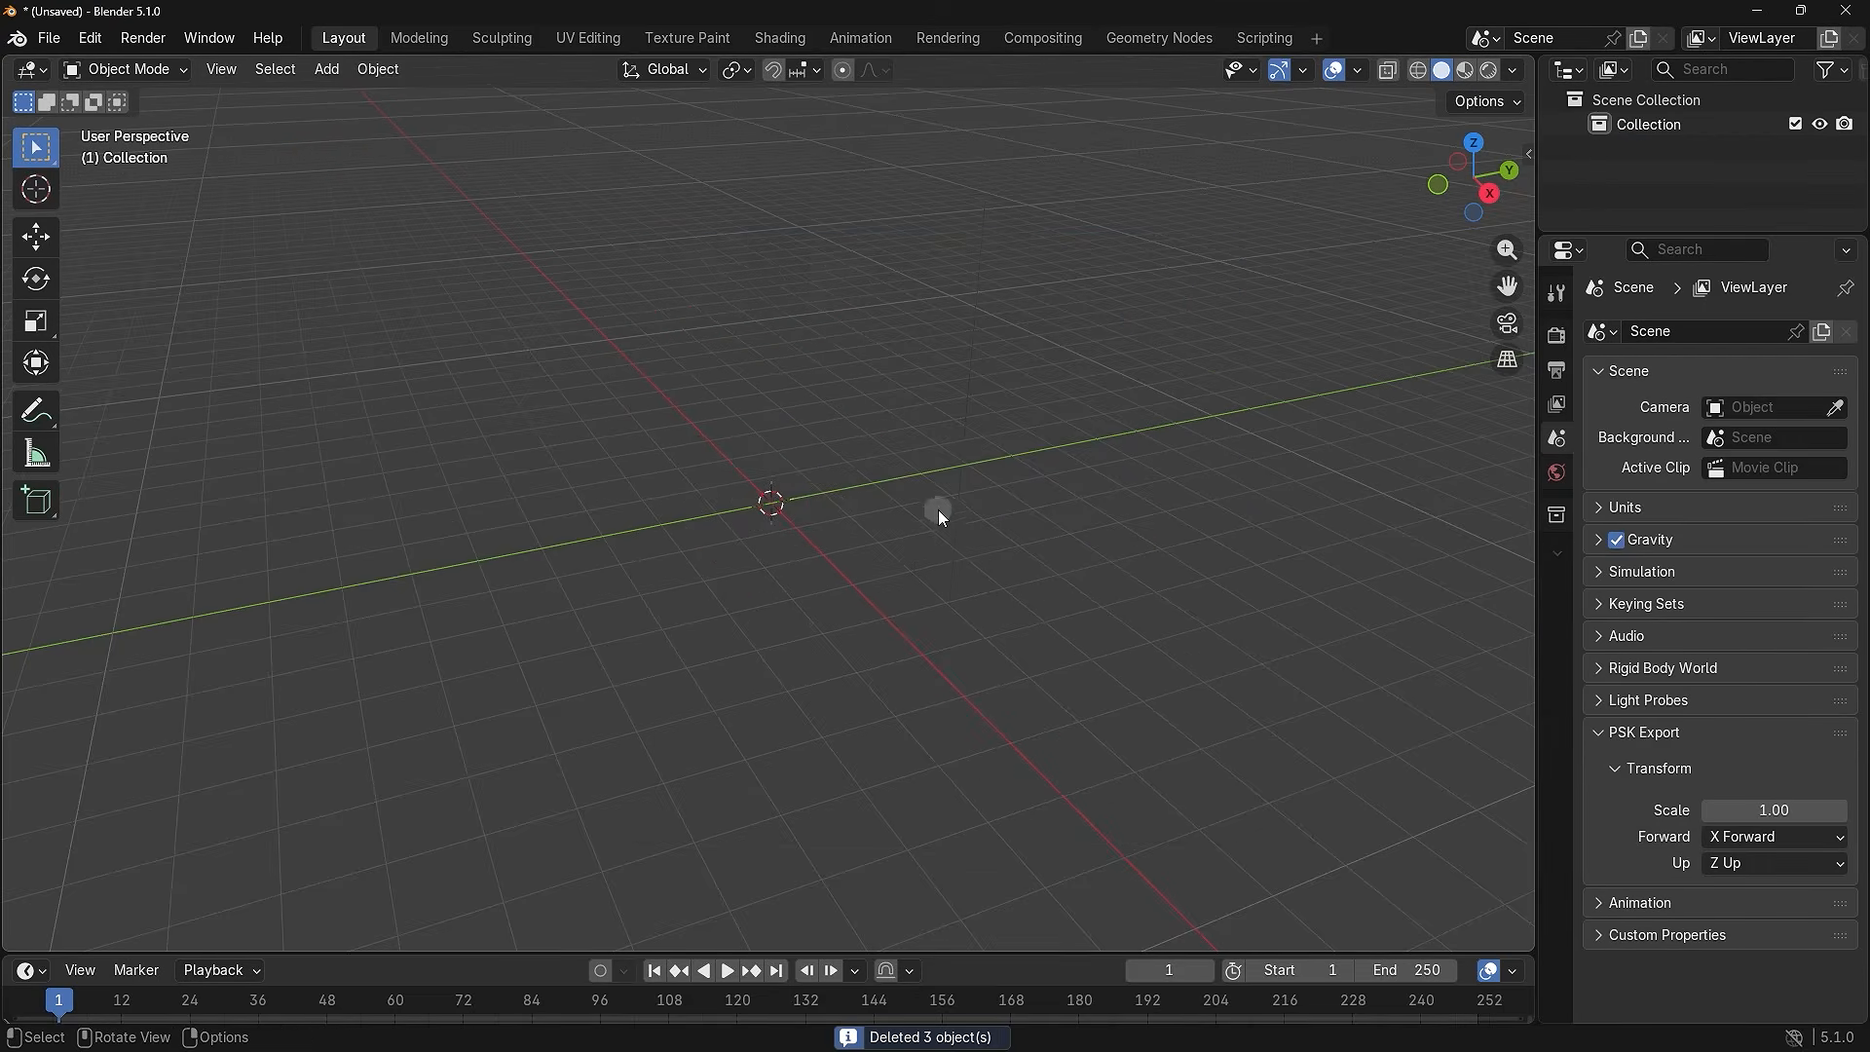
- Switch to the Modeling workspace and collapse the status bar to enlarge the viewport
left_click(441, 39)
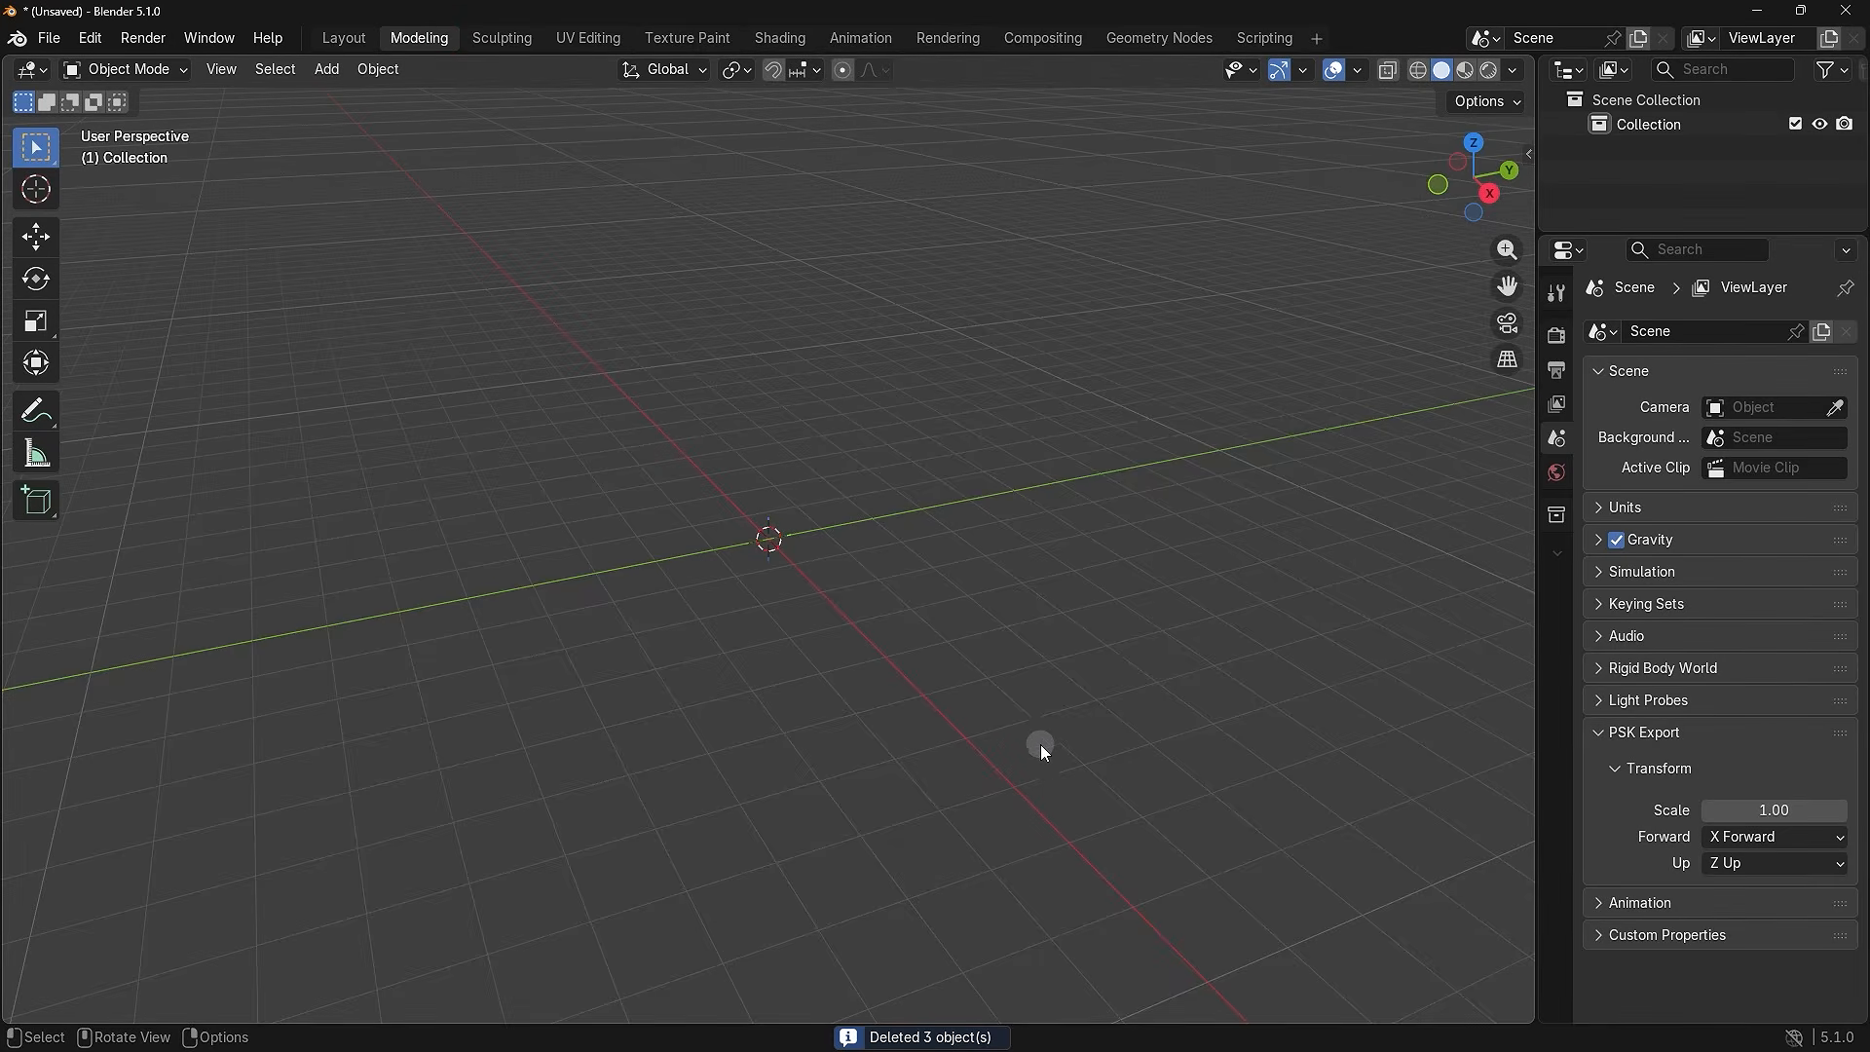
left_click_drag(1078, 1024, 1080, 1042)
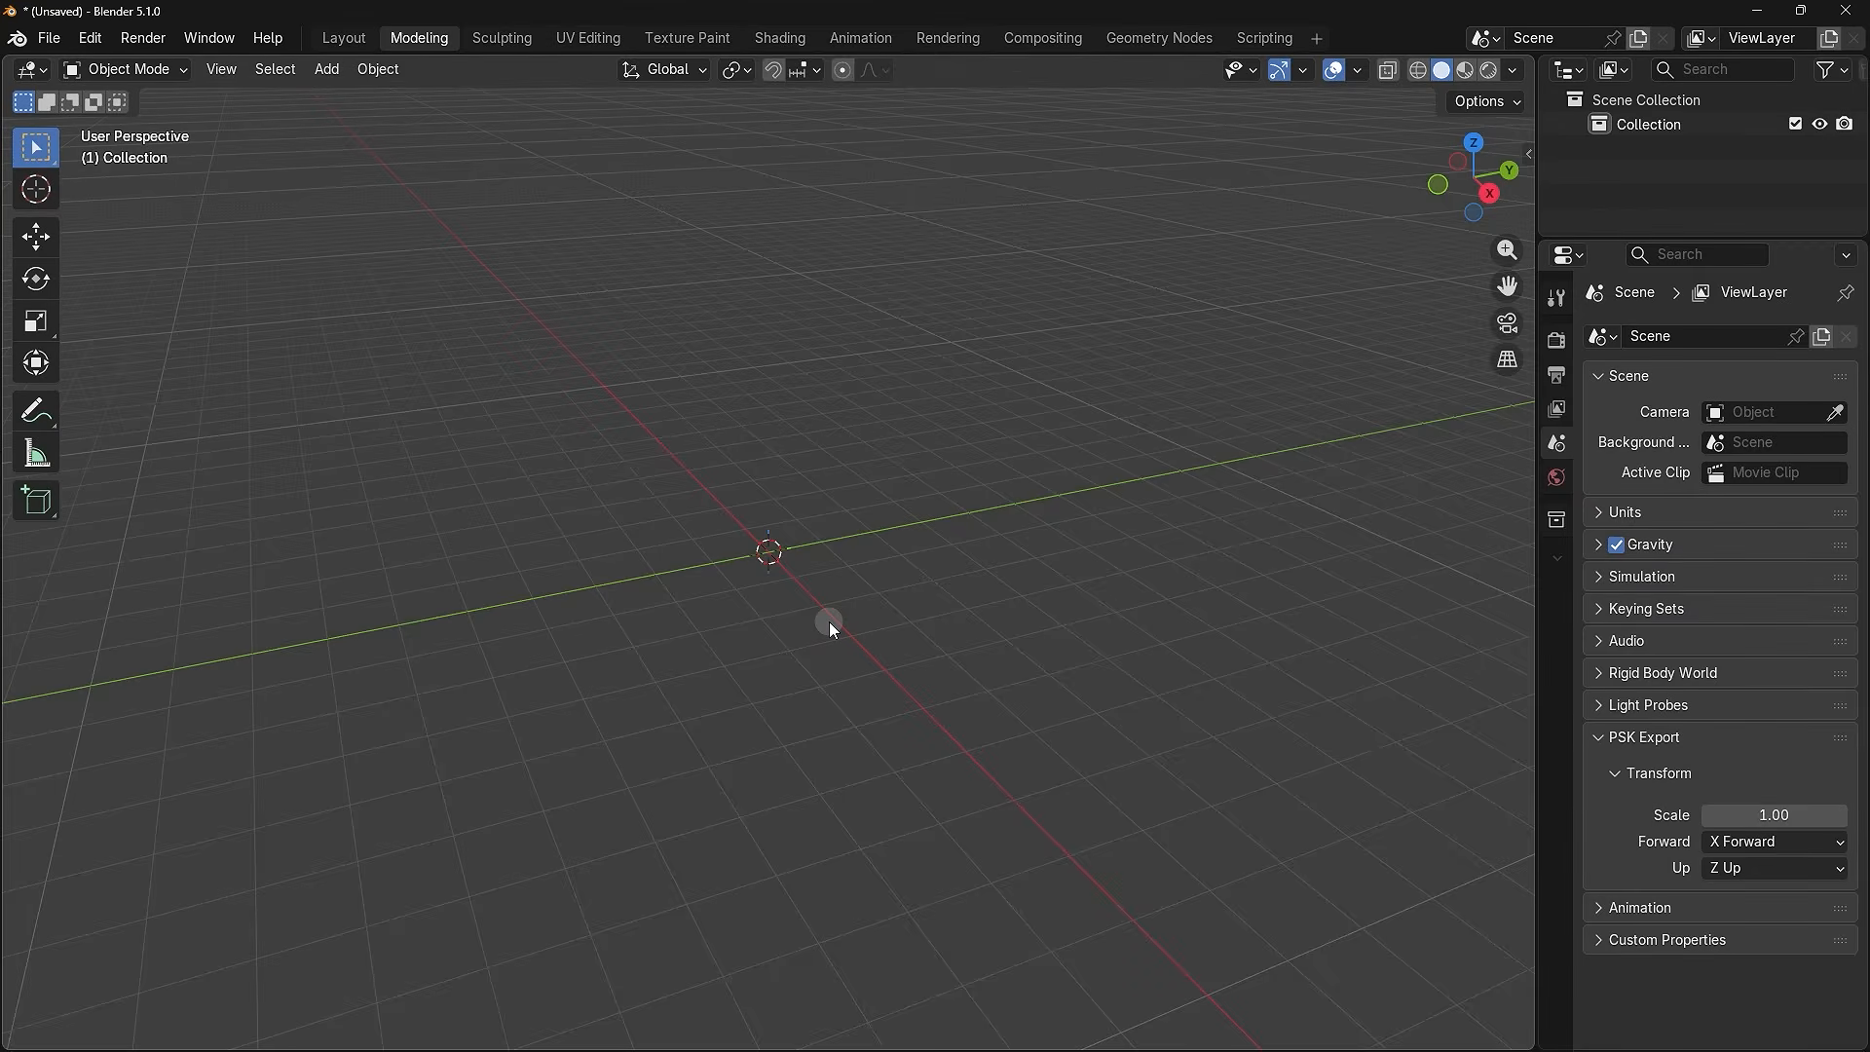
- Import RE2_Claire.fbx from D:\3D\My New 3D Model with the FBX (.fbx) importer, keeping the default options
left_click(49, 39)
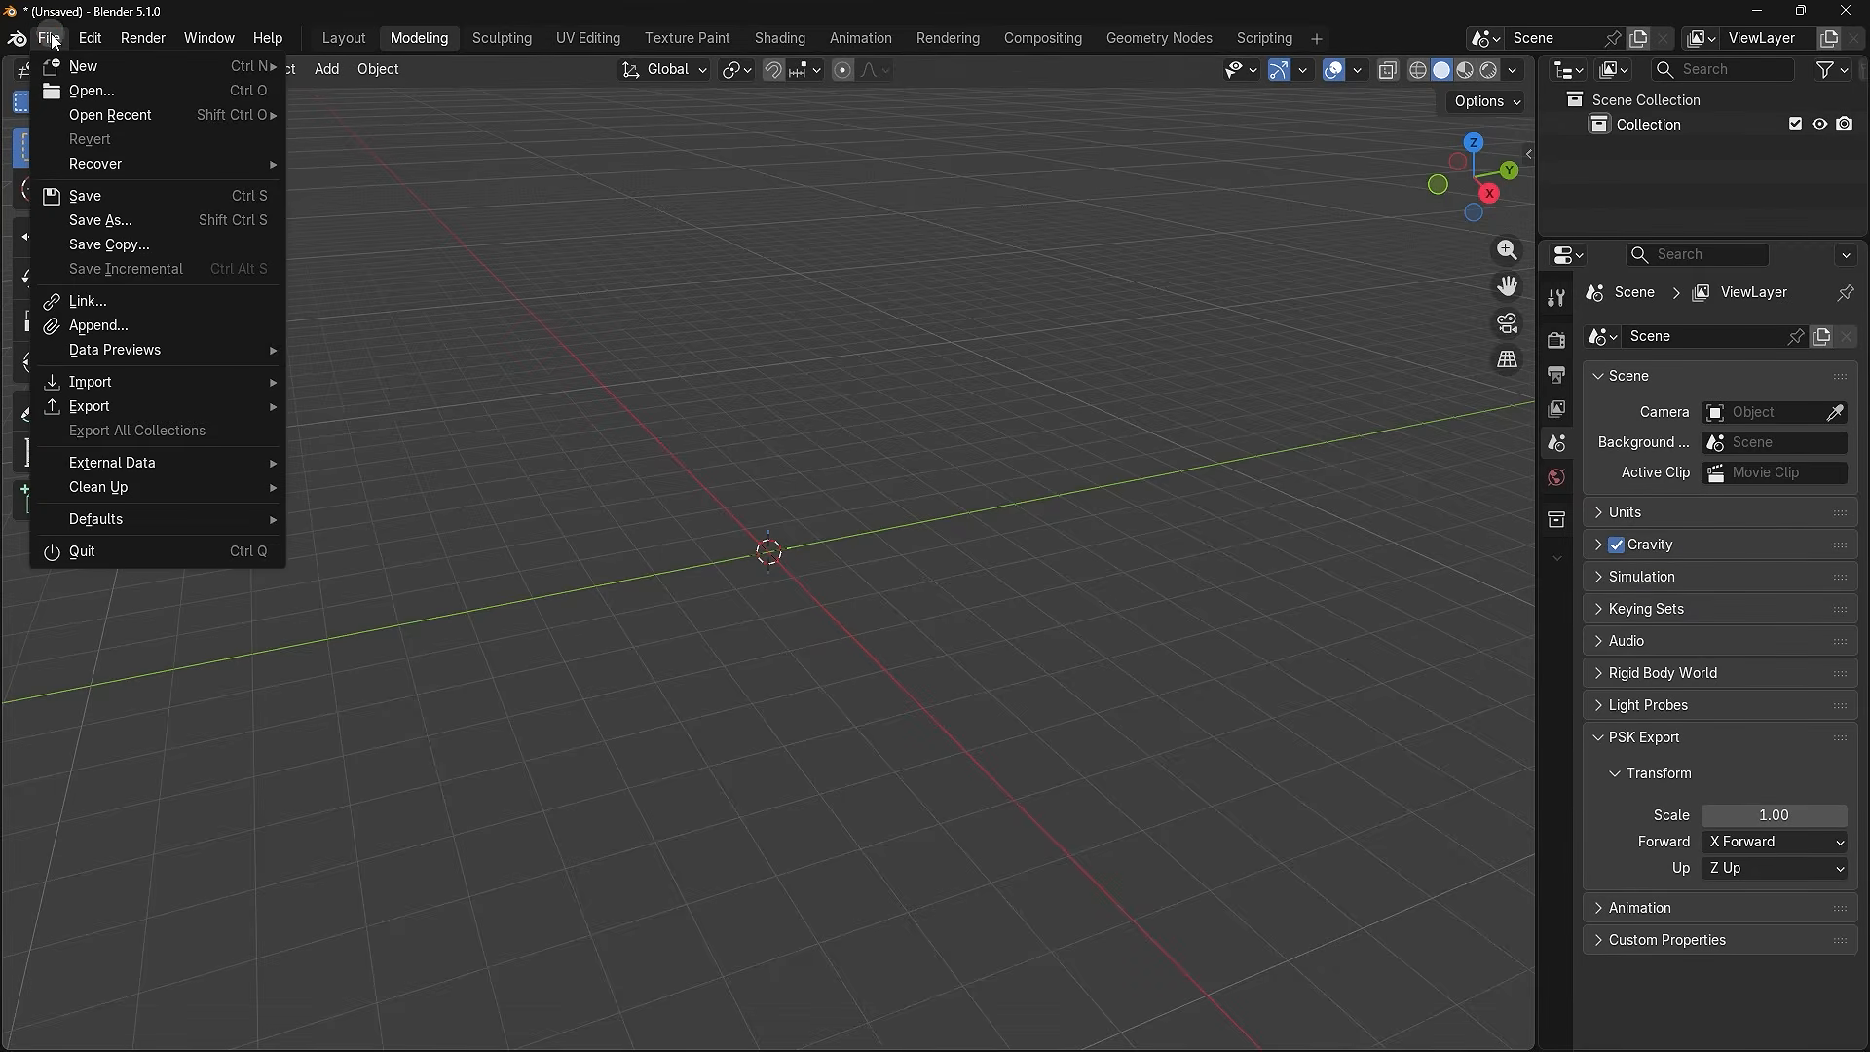
mouse_move(97, 389)
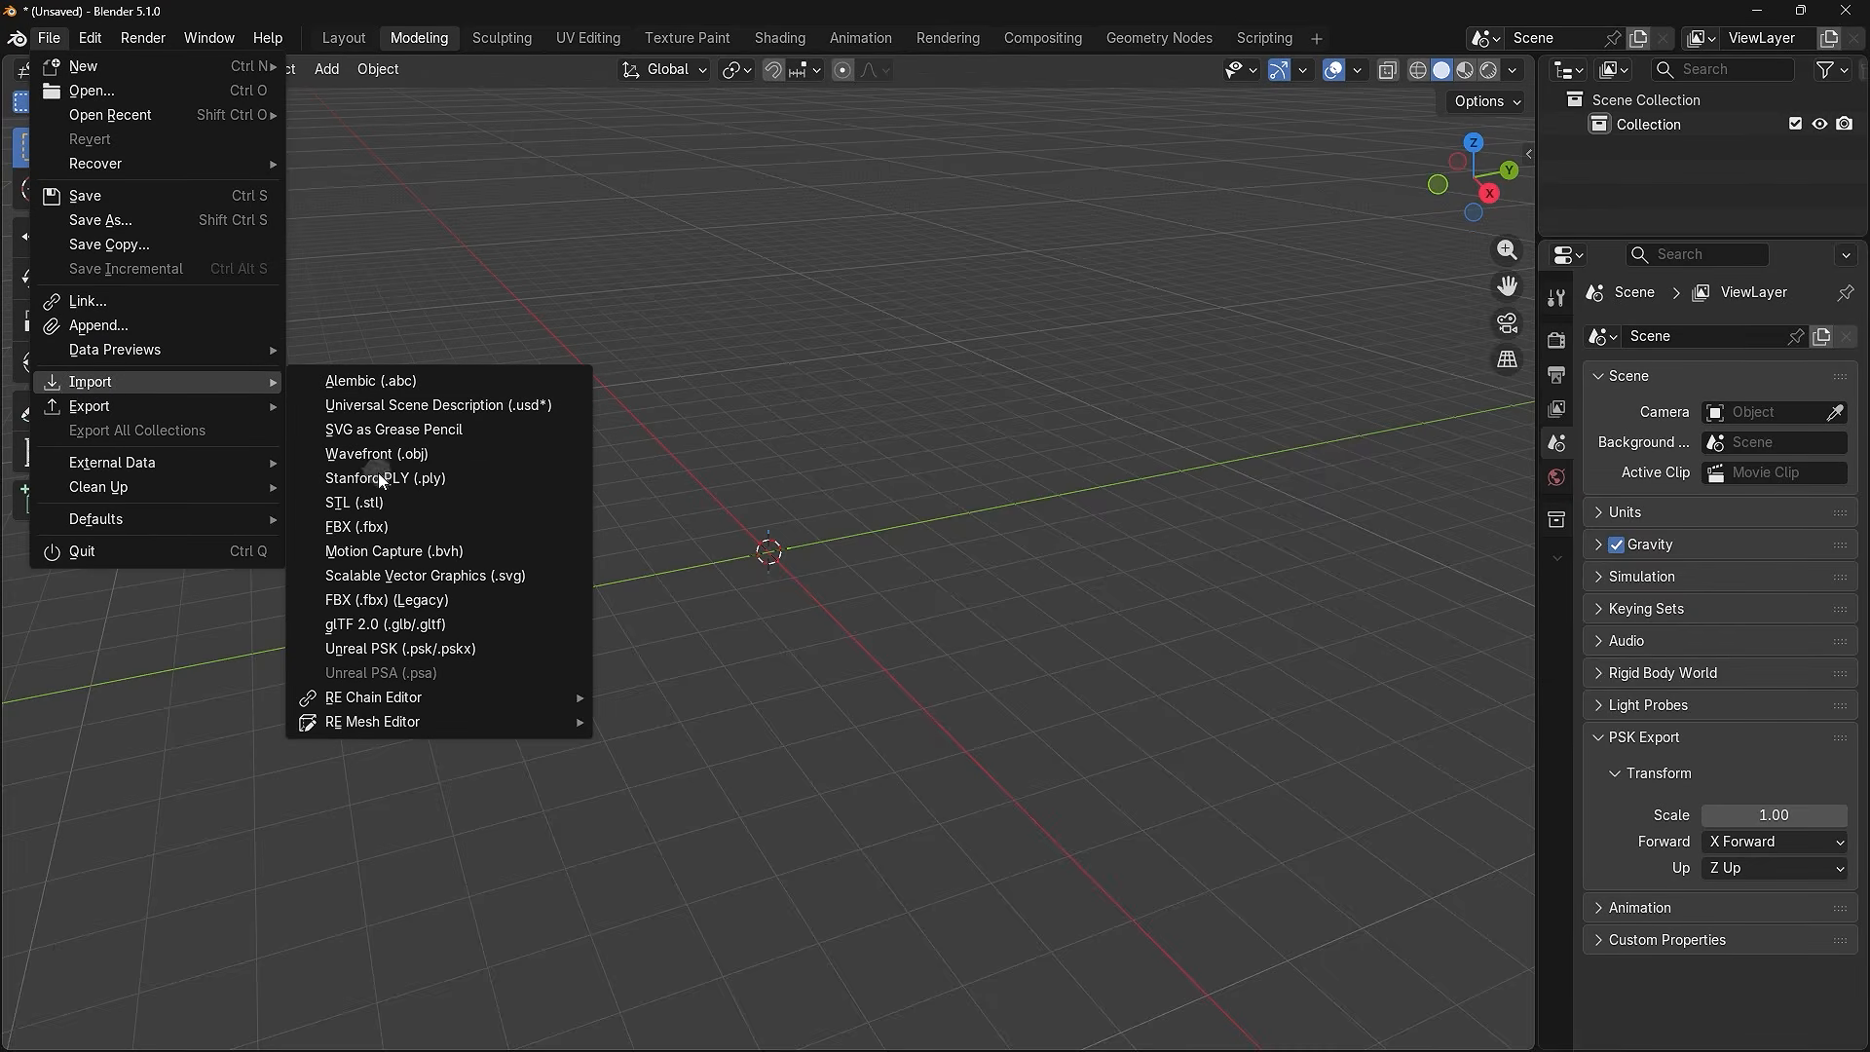
mouse_move(454, 730)
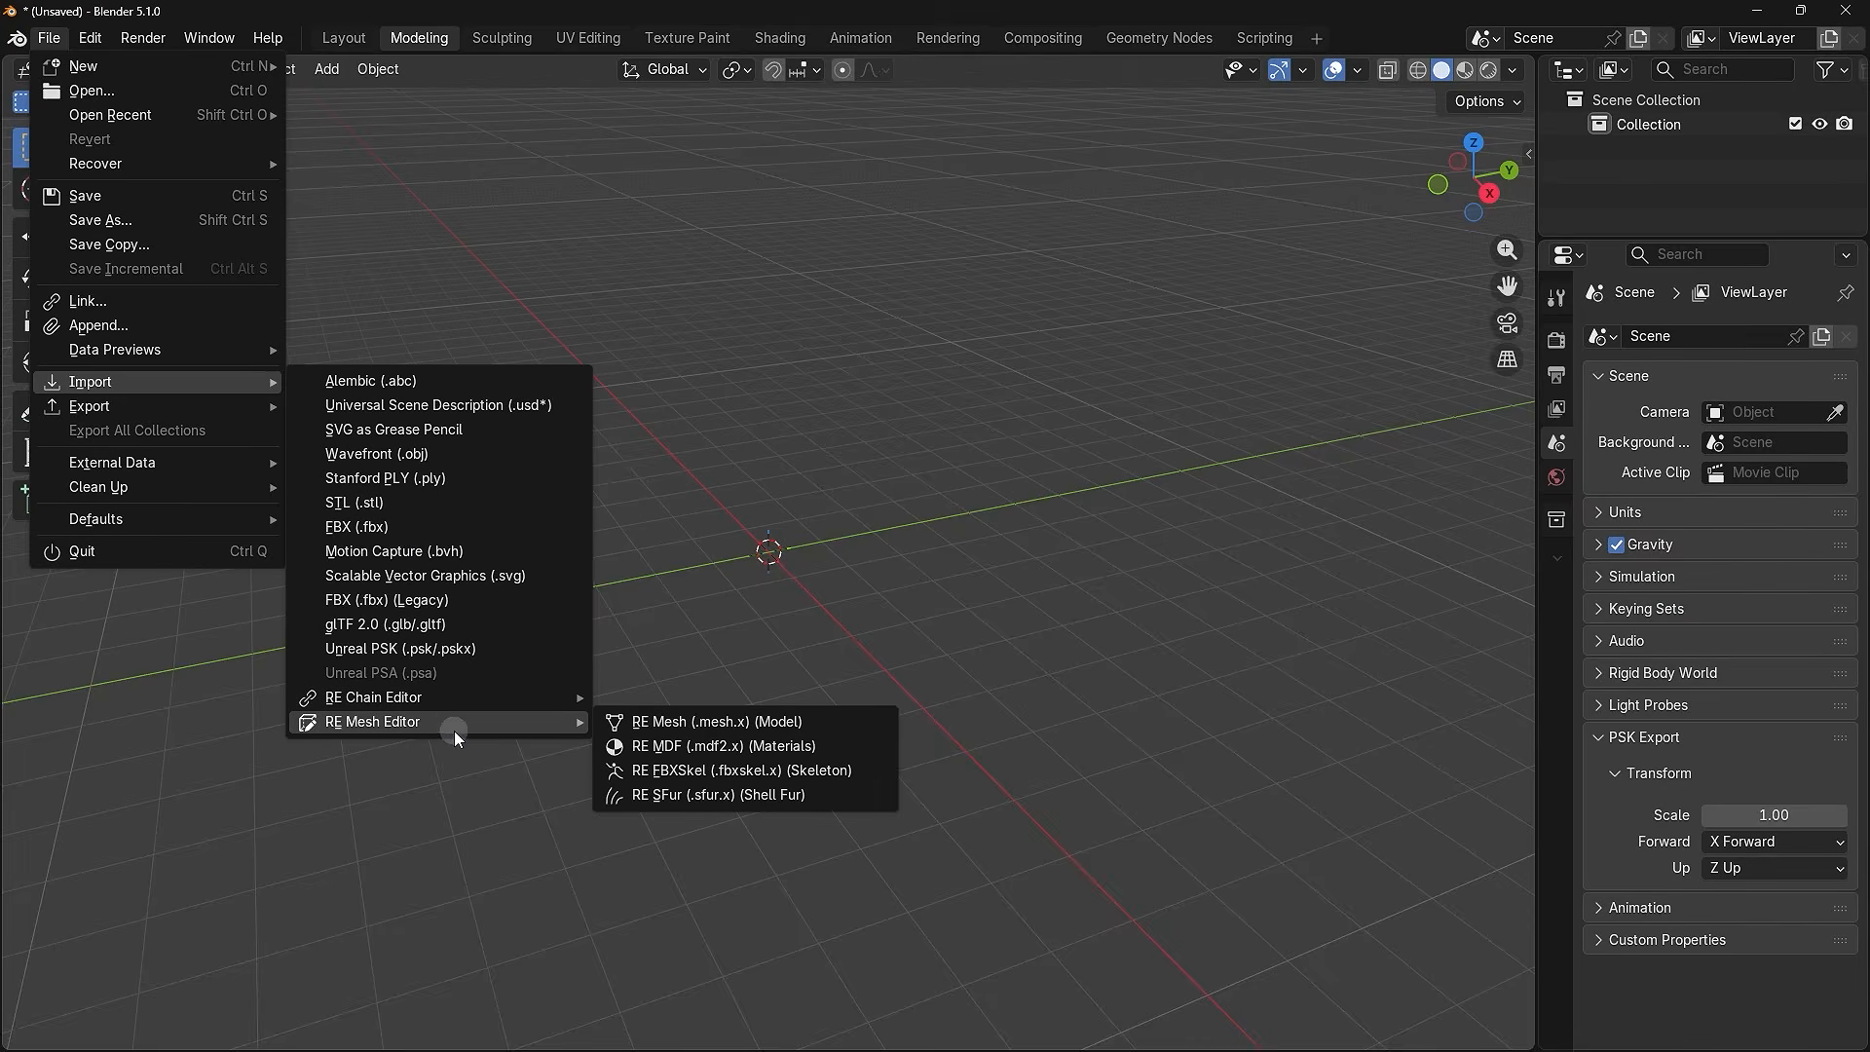
left_click(394, 529)
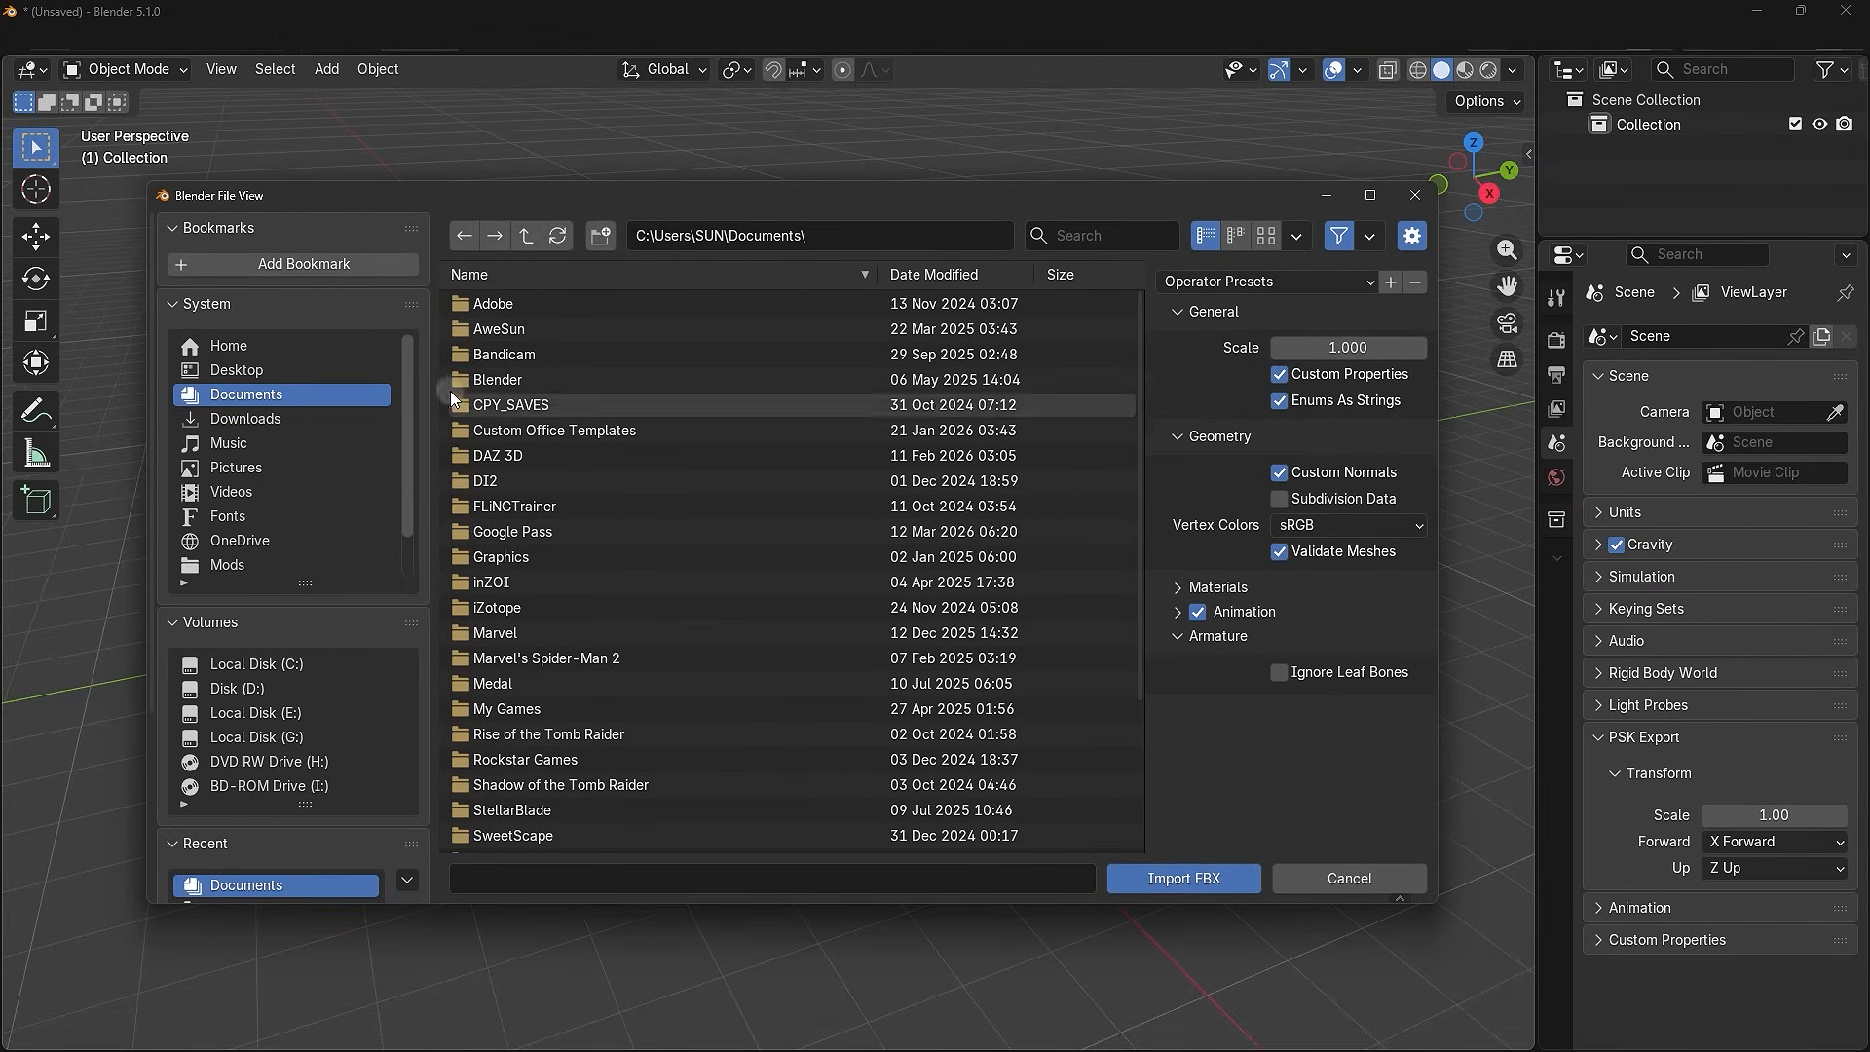
left_click(864, 233)
type("D:\\3D\\My New 3D Model")
key("Return")
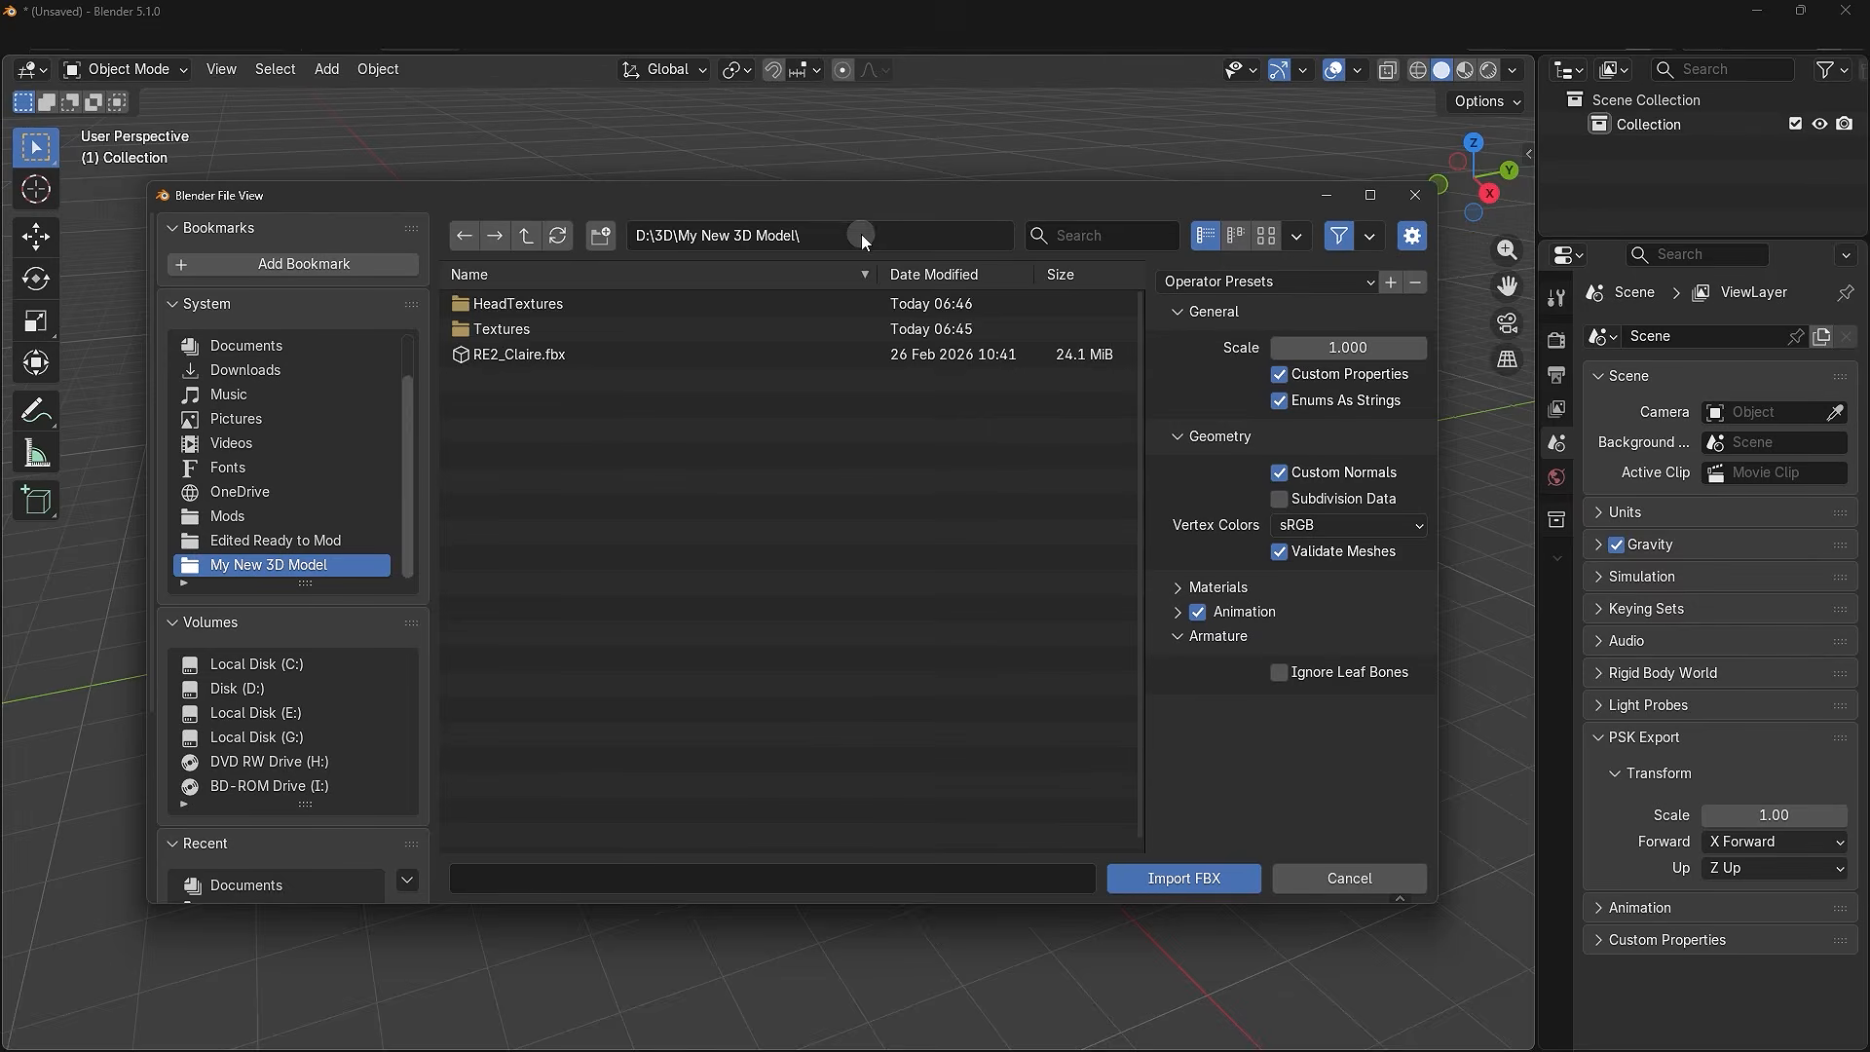
left_click(564, 355)
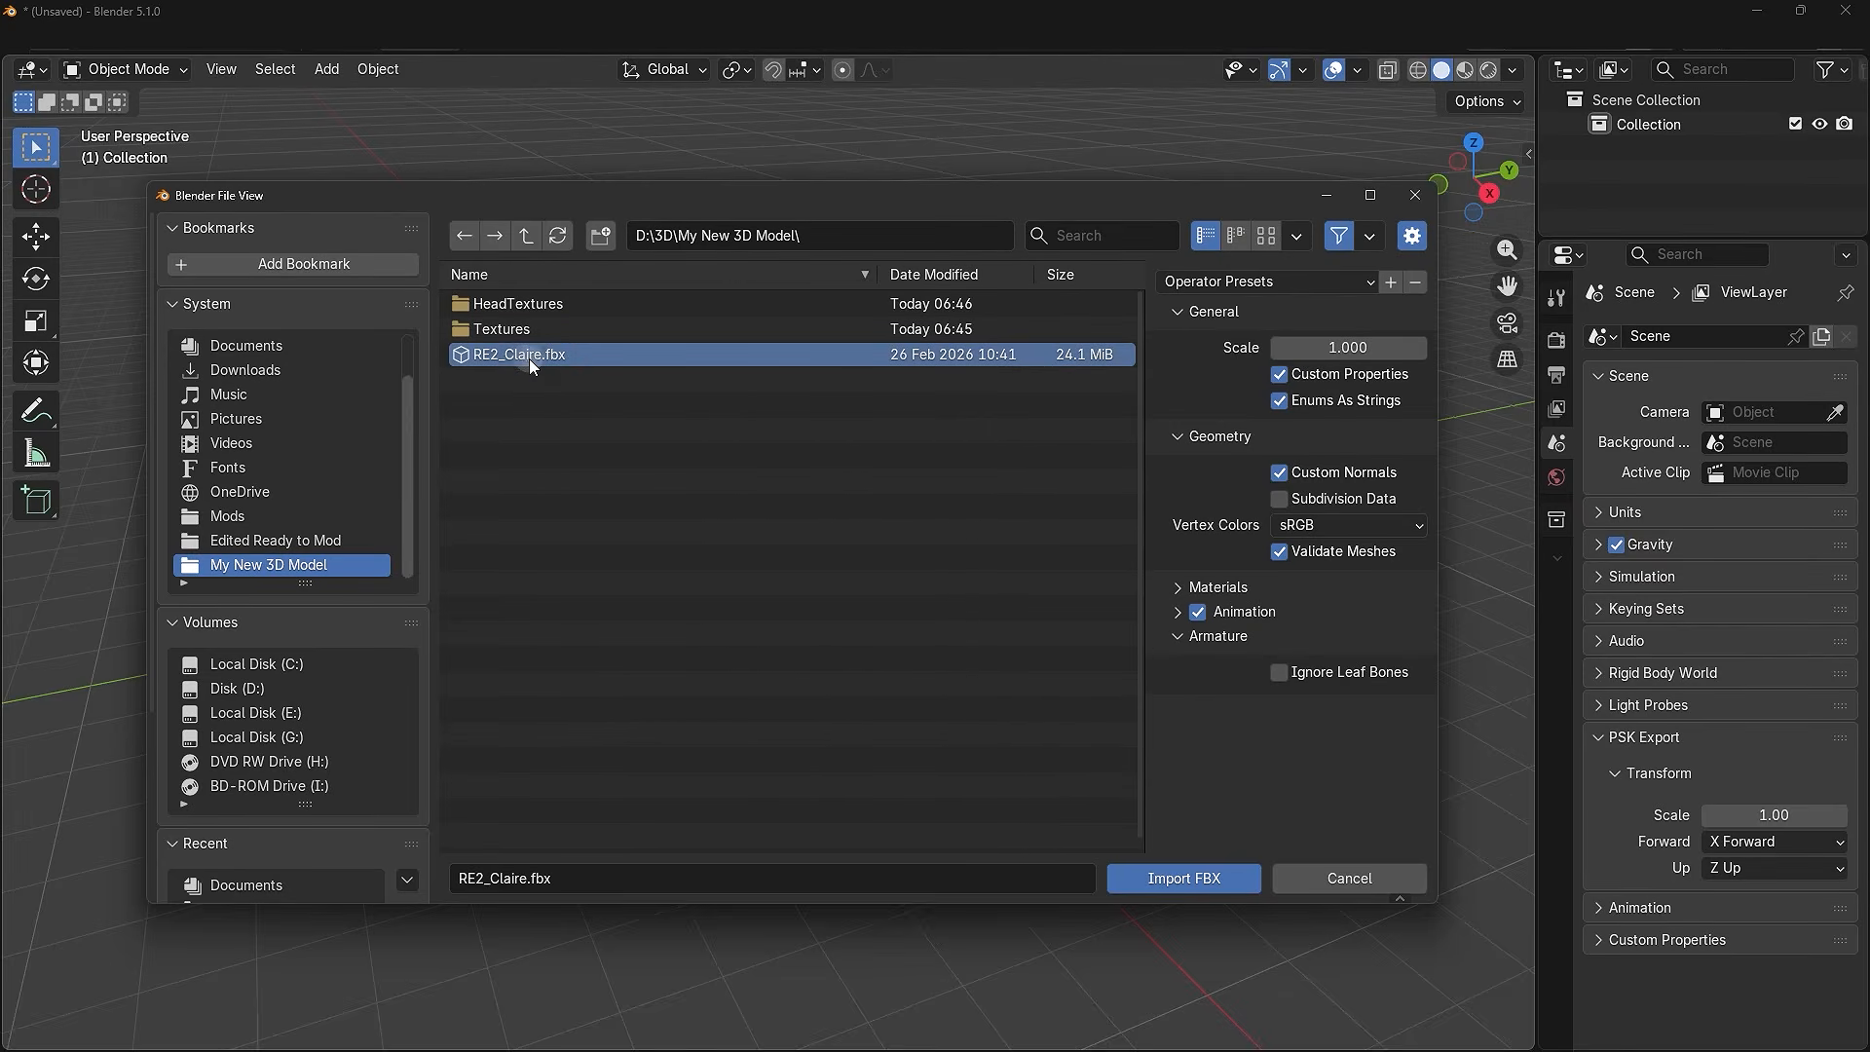
left_click(1196, 886)
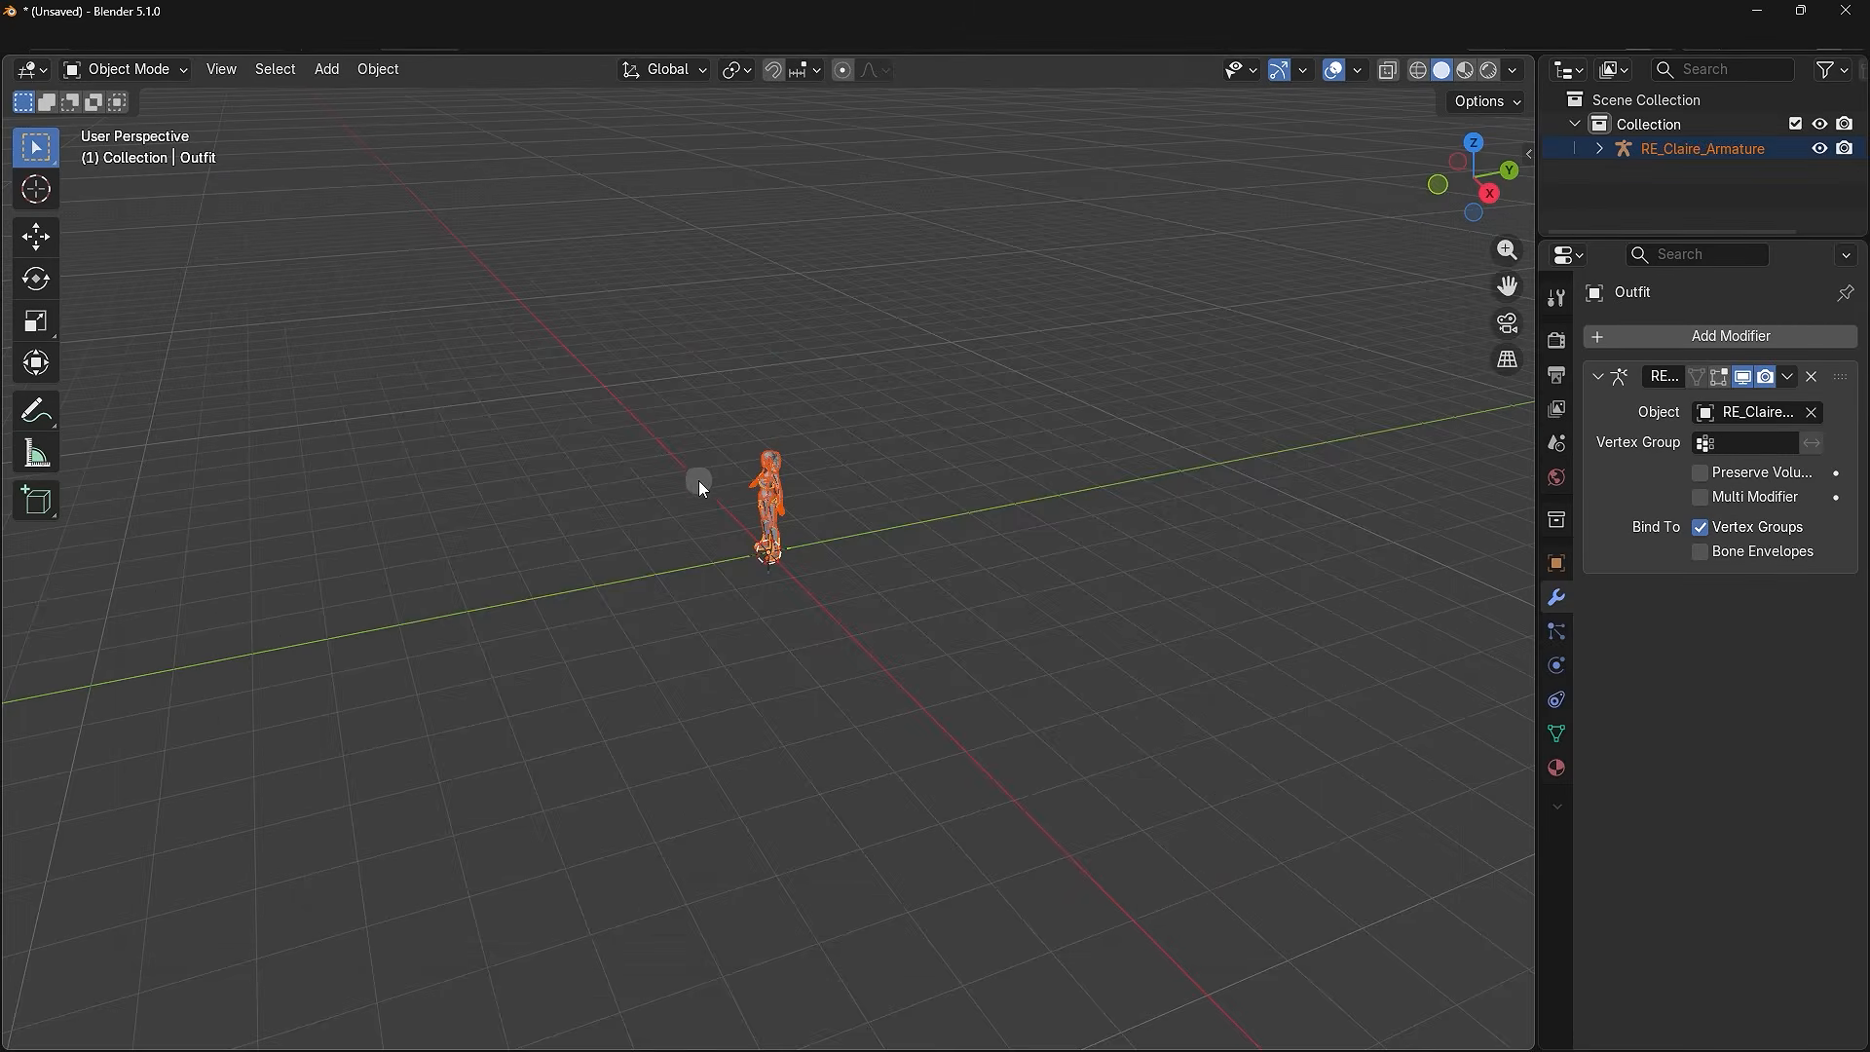
- Bring the imported character into a close front view and clear the selection
scroll(828, 414, "up", 8)
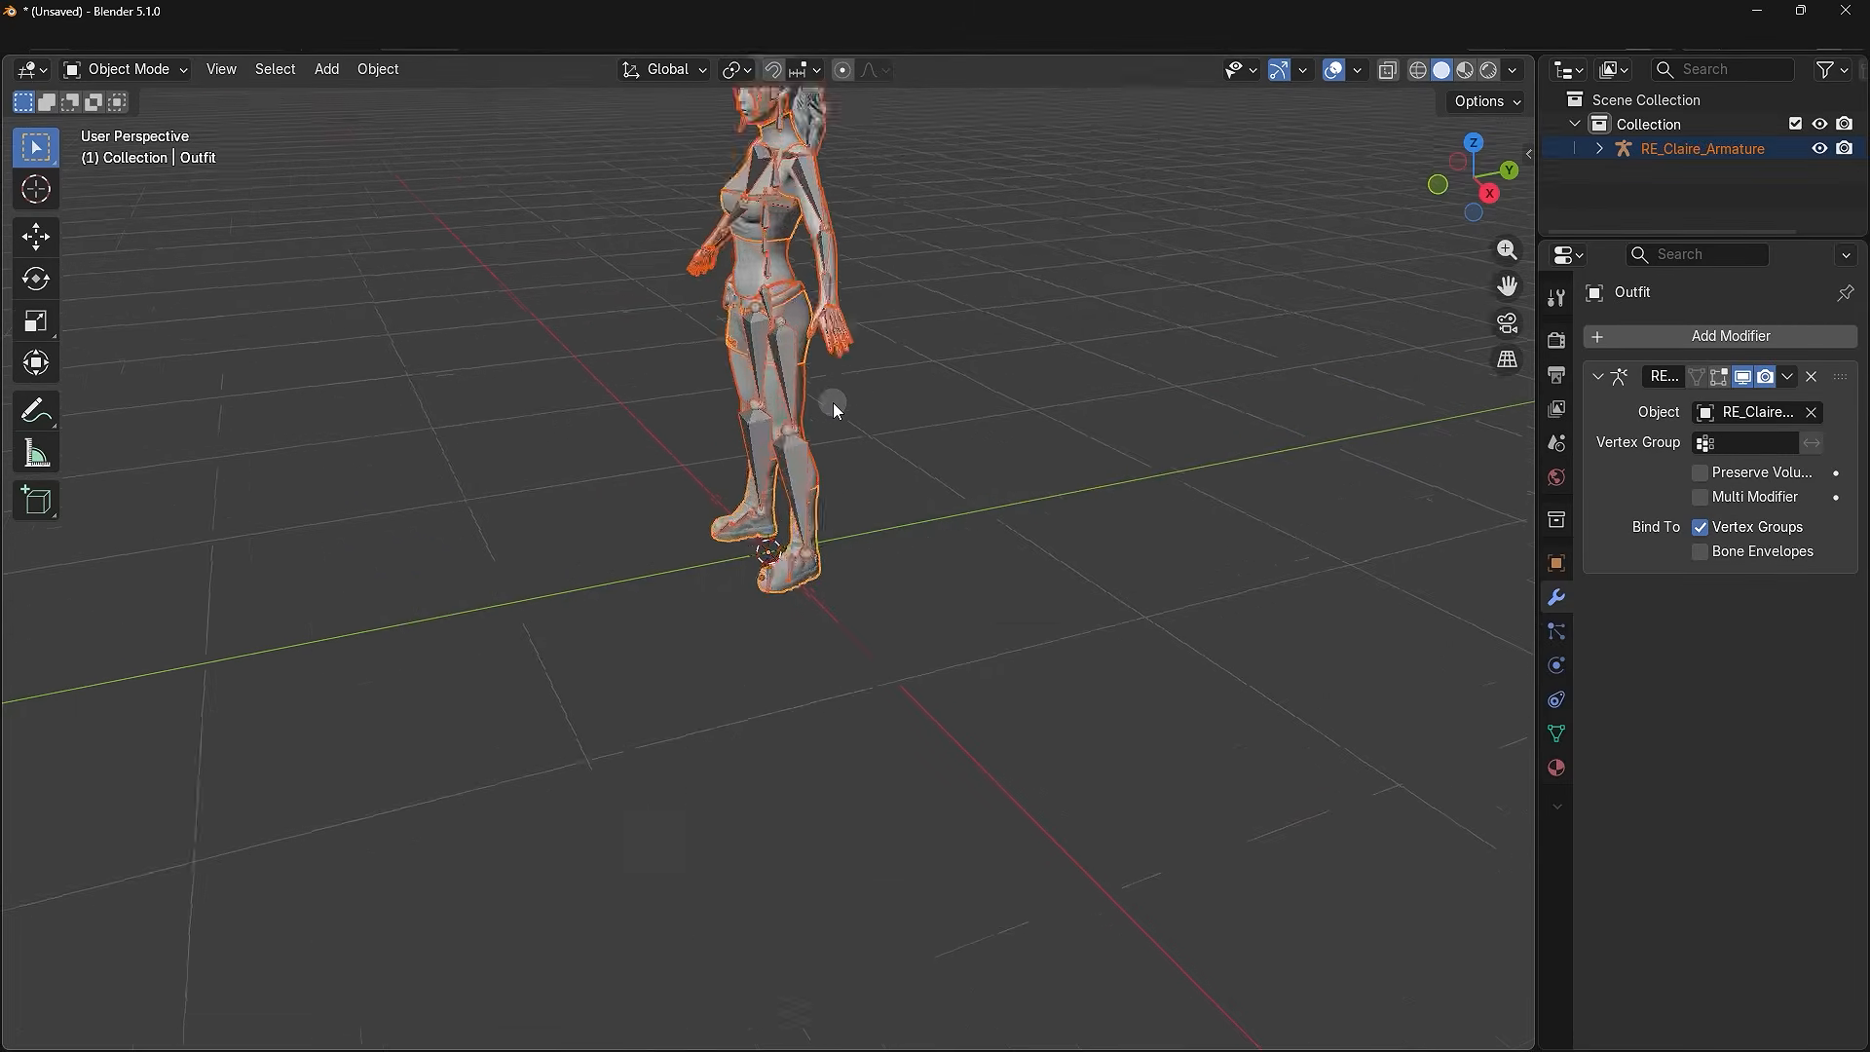
middle_click_drag(835, 405, 921, 506)
scroll(918, 503, "up", 3)
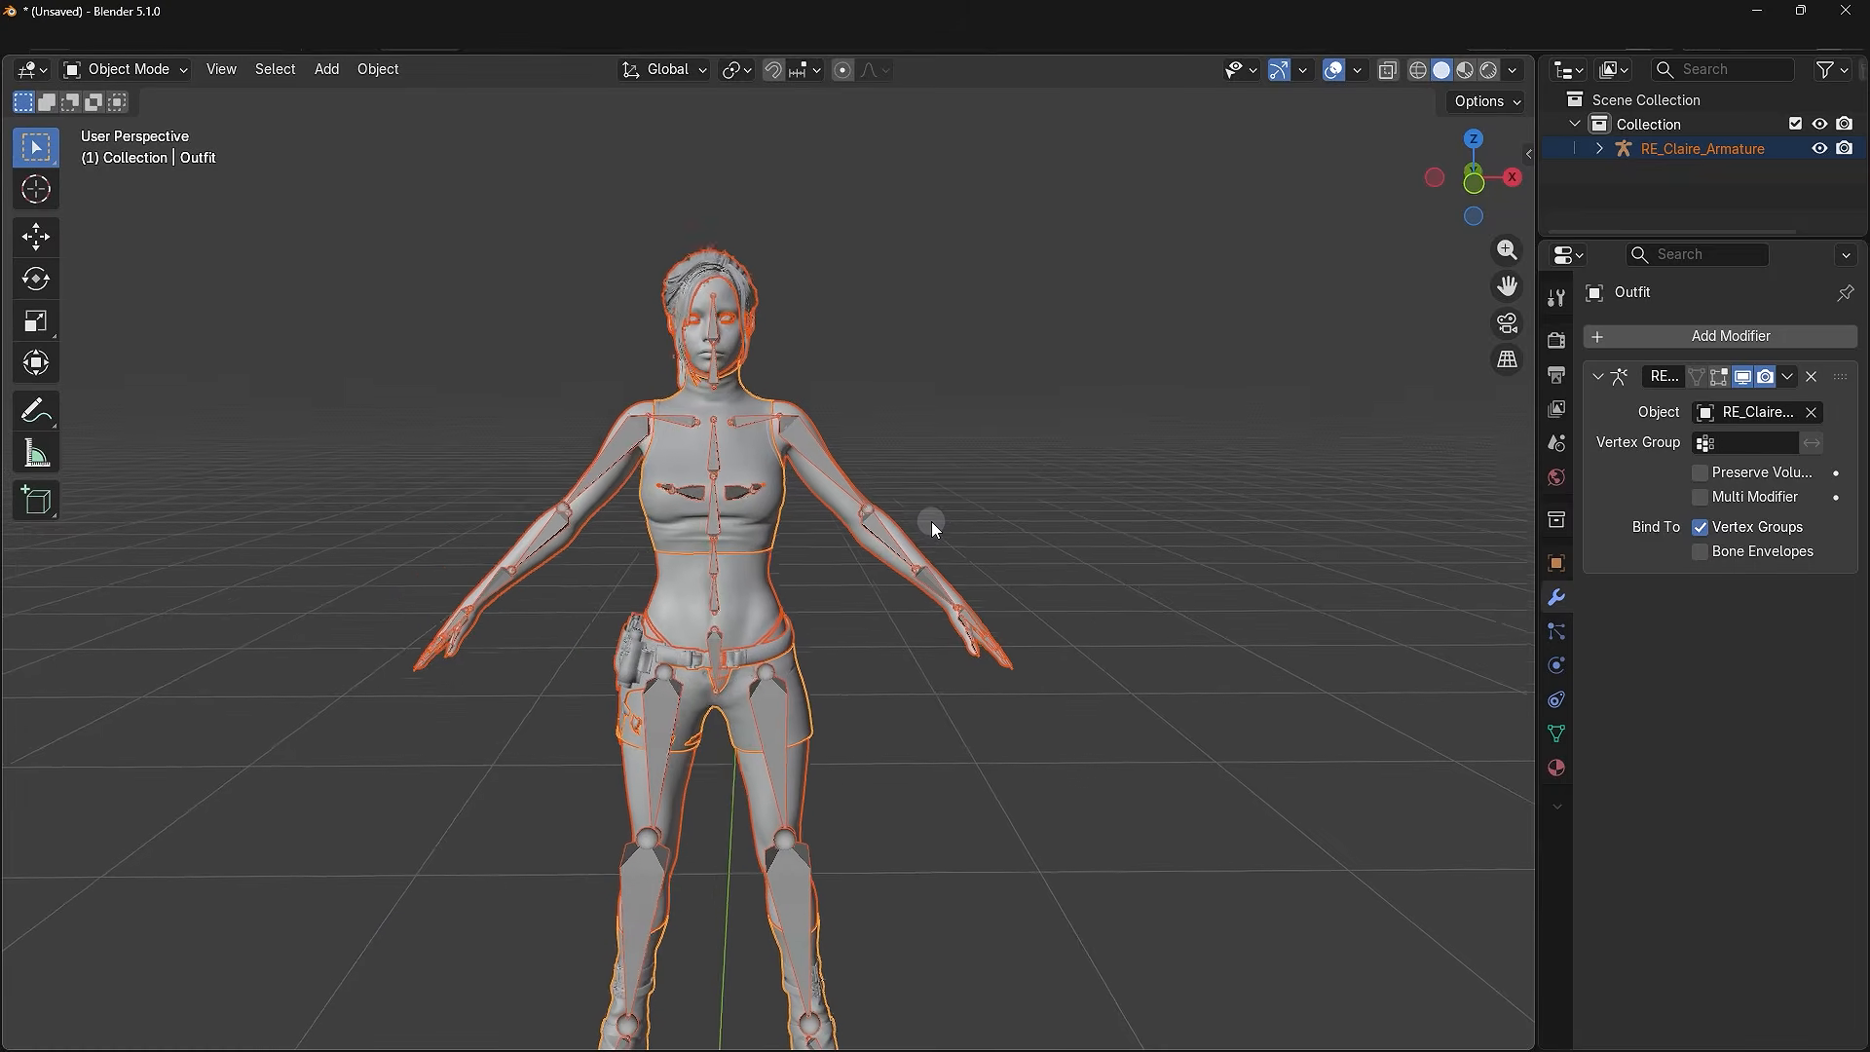
left_click(985, 405)
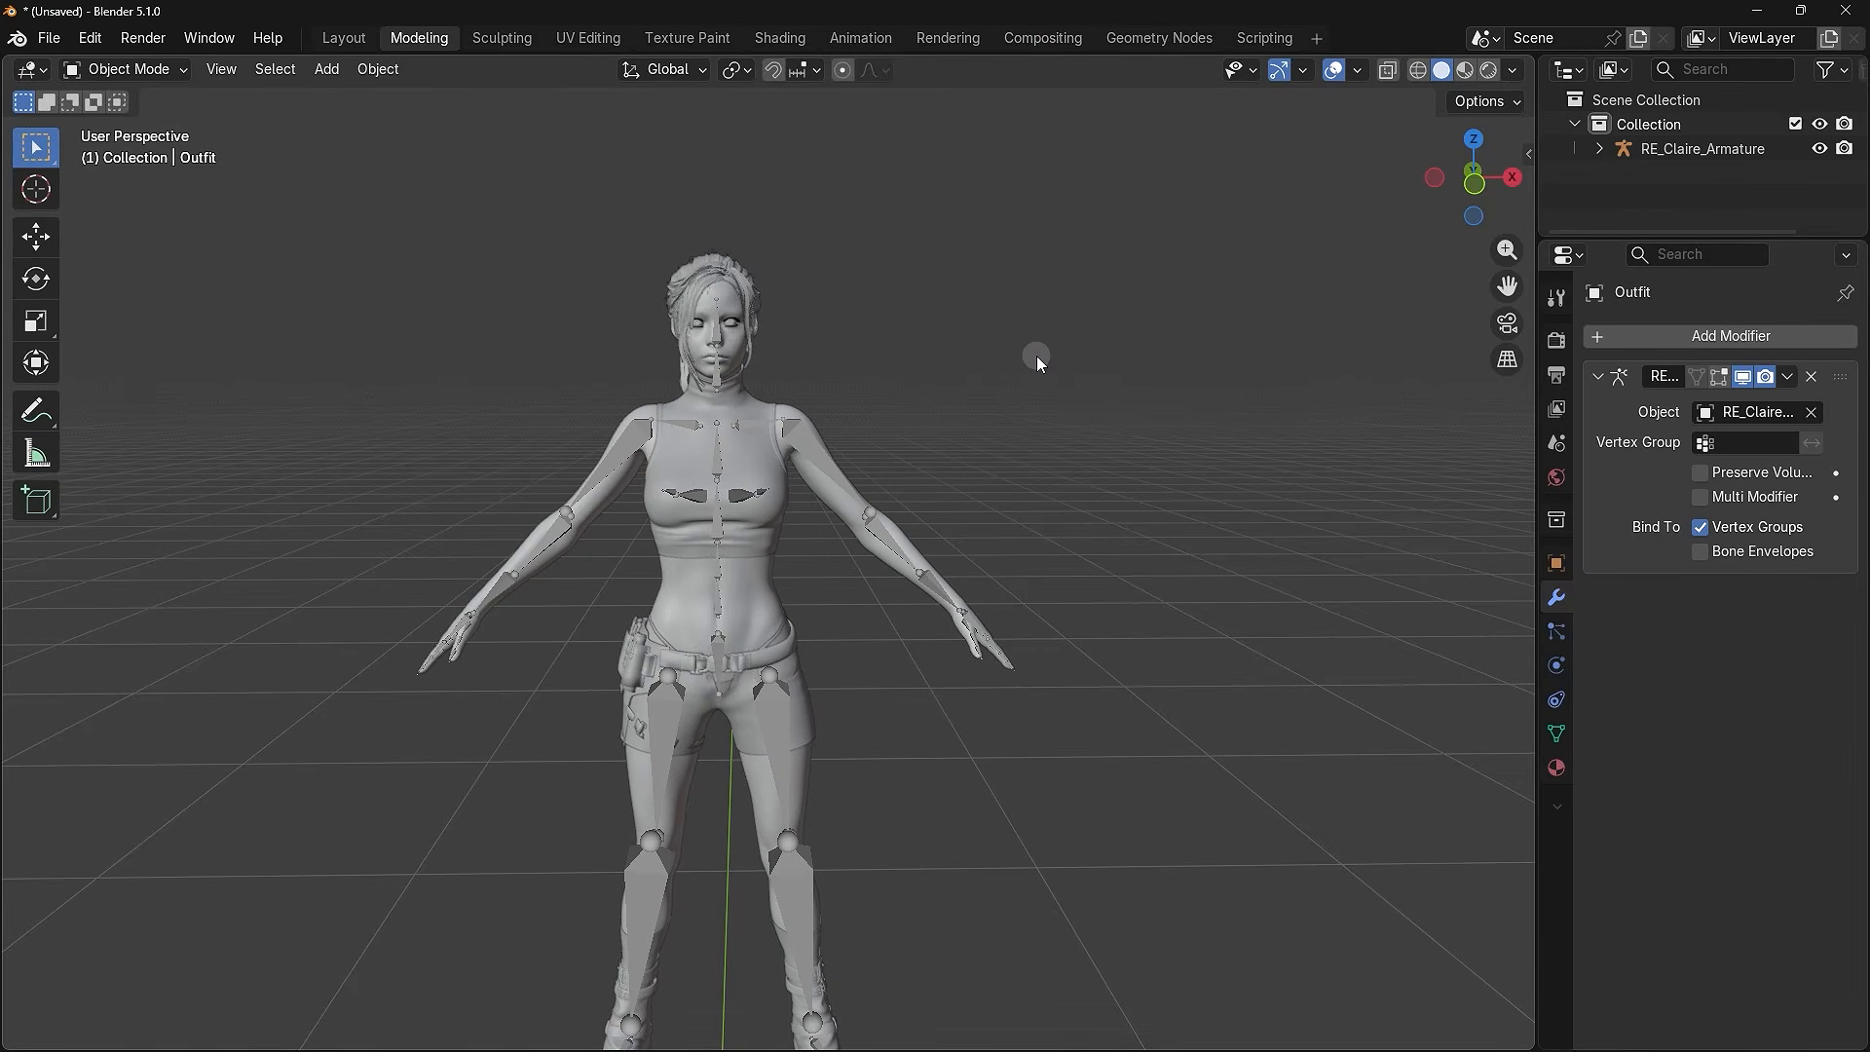
middle_click_drag(1036, 354, 1060, 332, "shift")
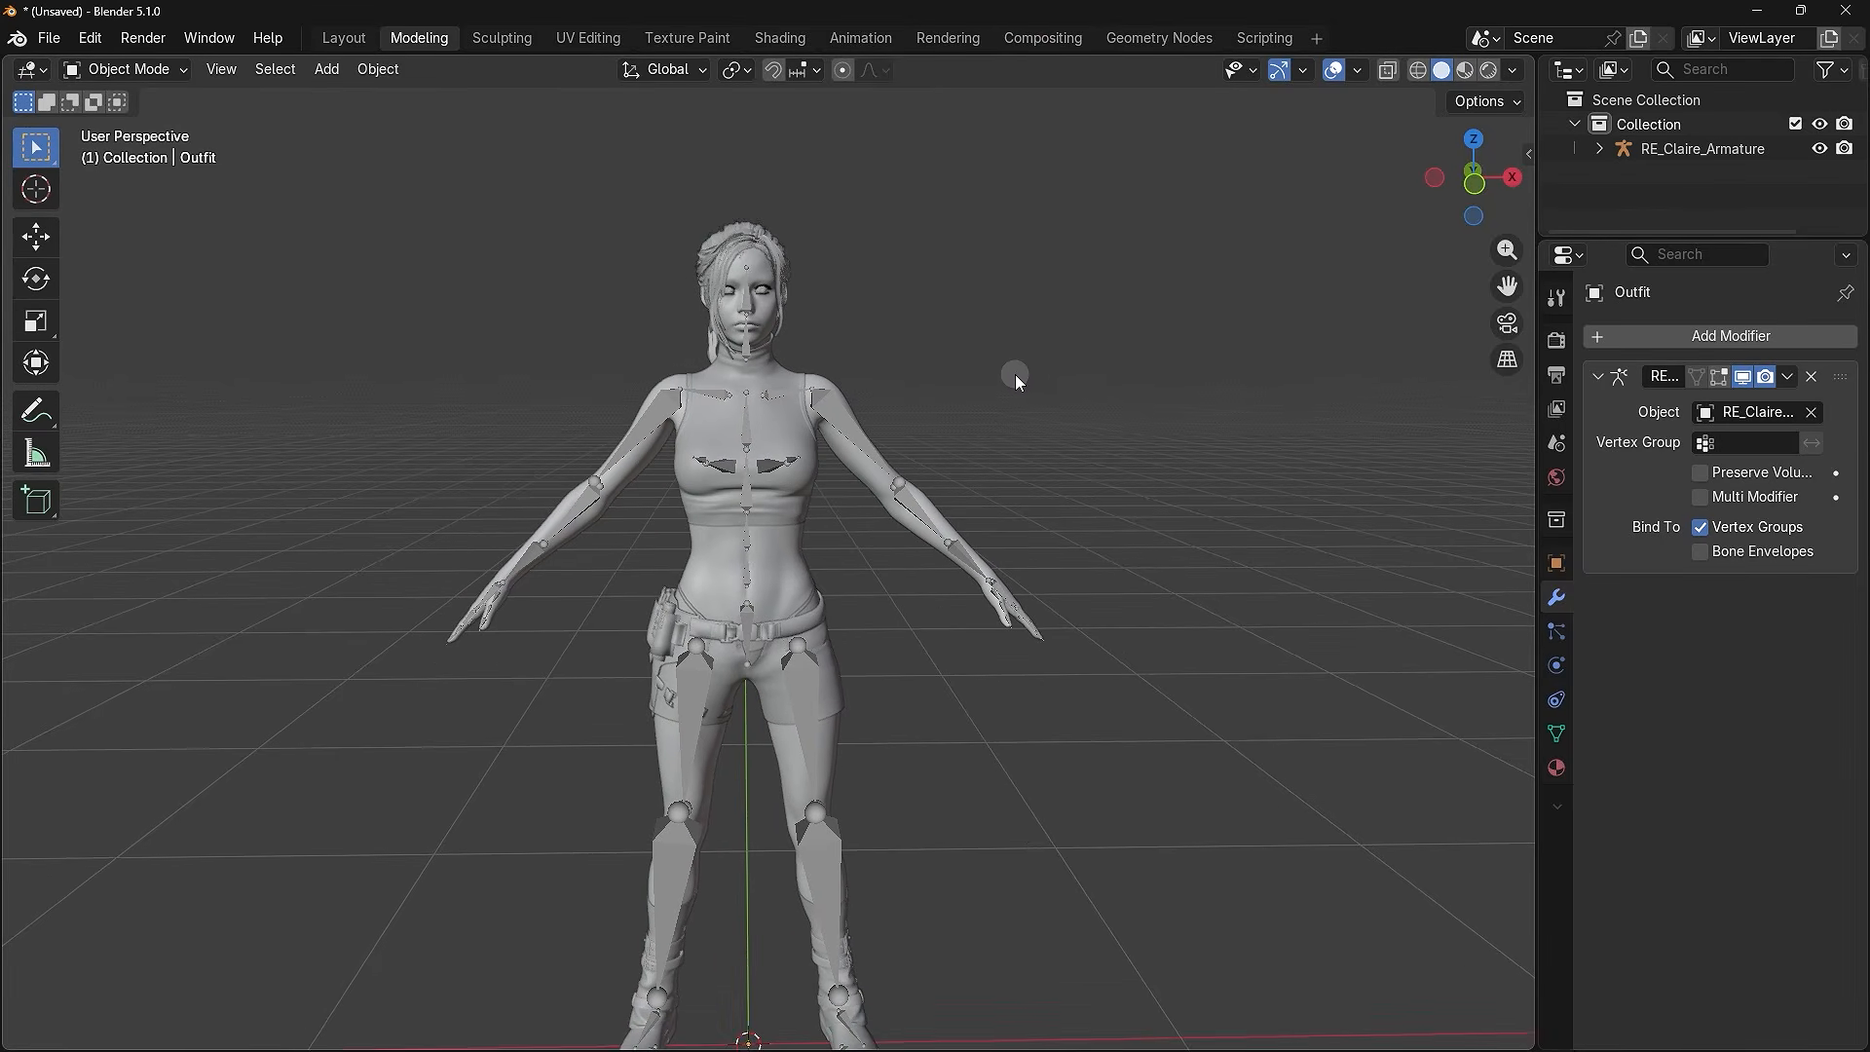
- Show the character in Material Preview shading and select its armature together with all its meshes
left_click(850, 417)
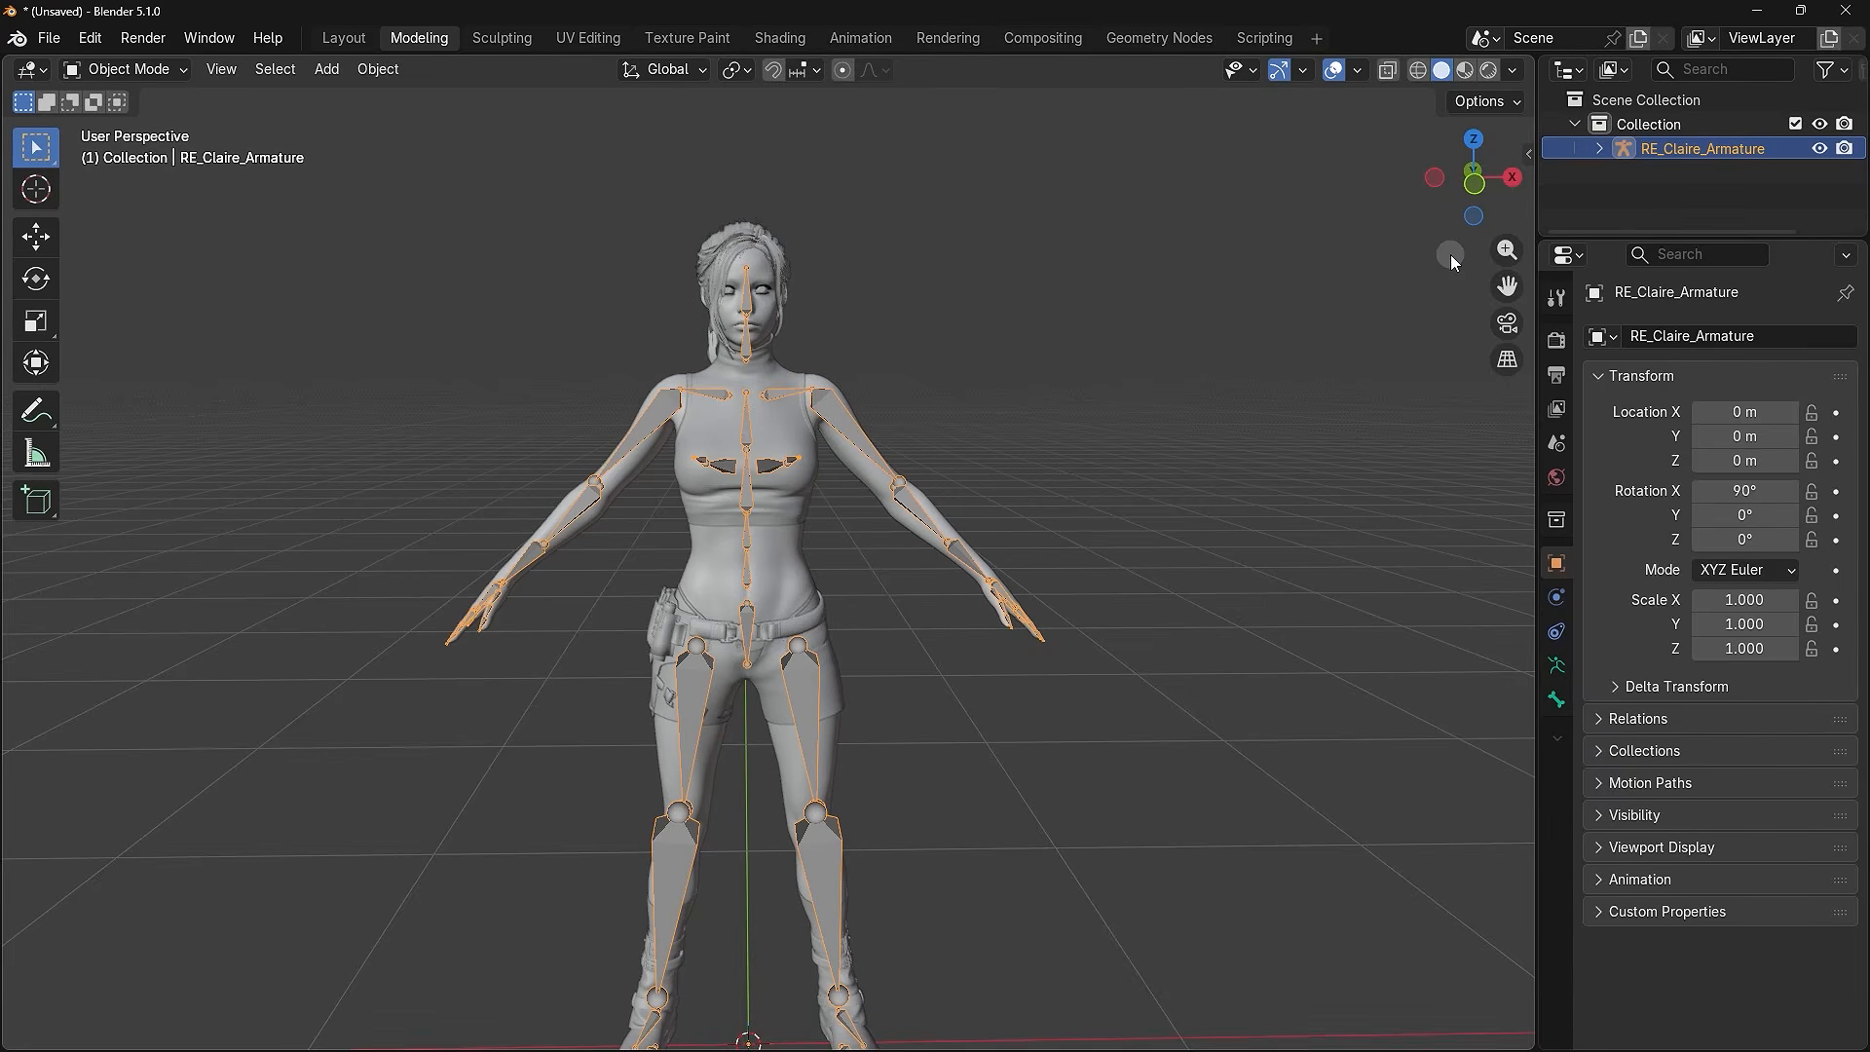
left_click(1465, 71)
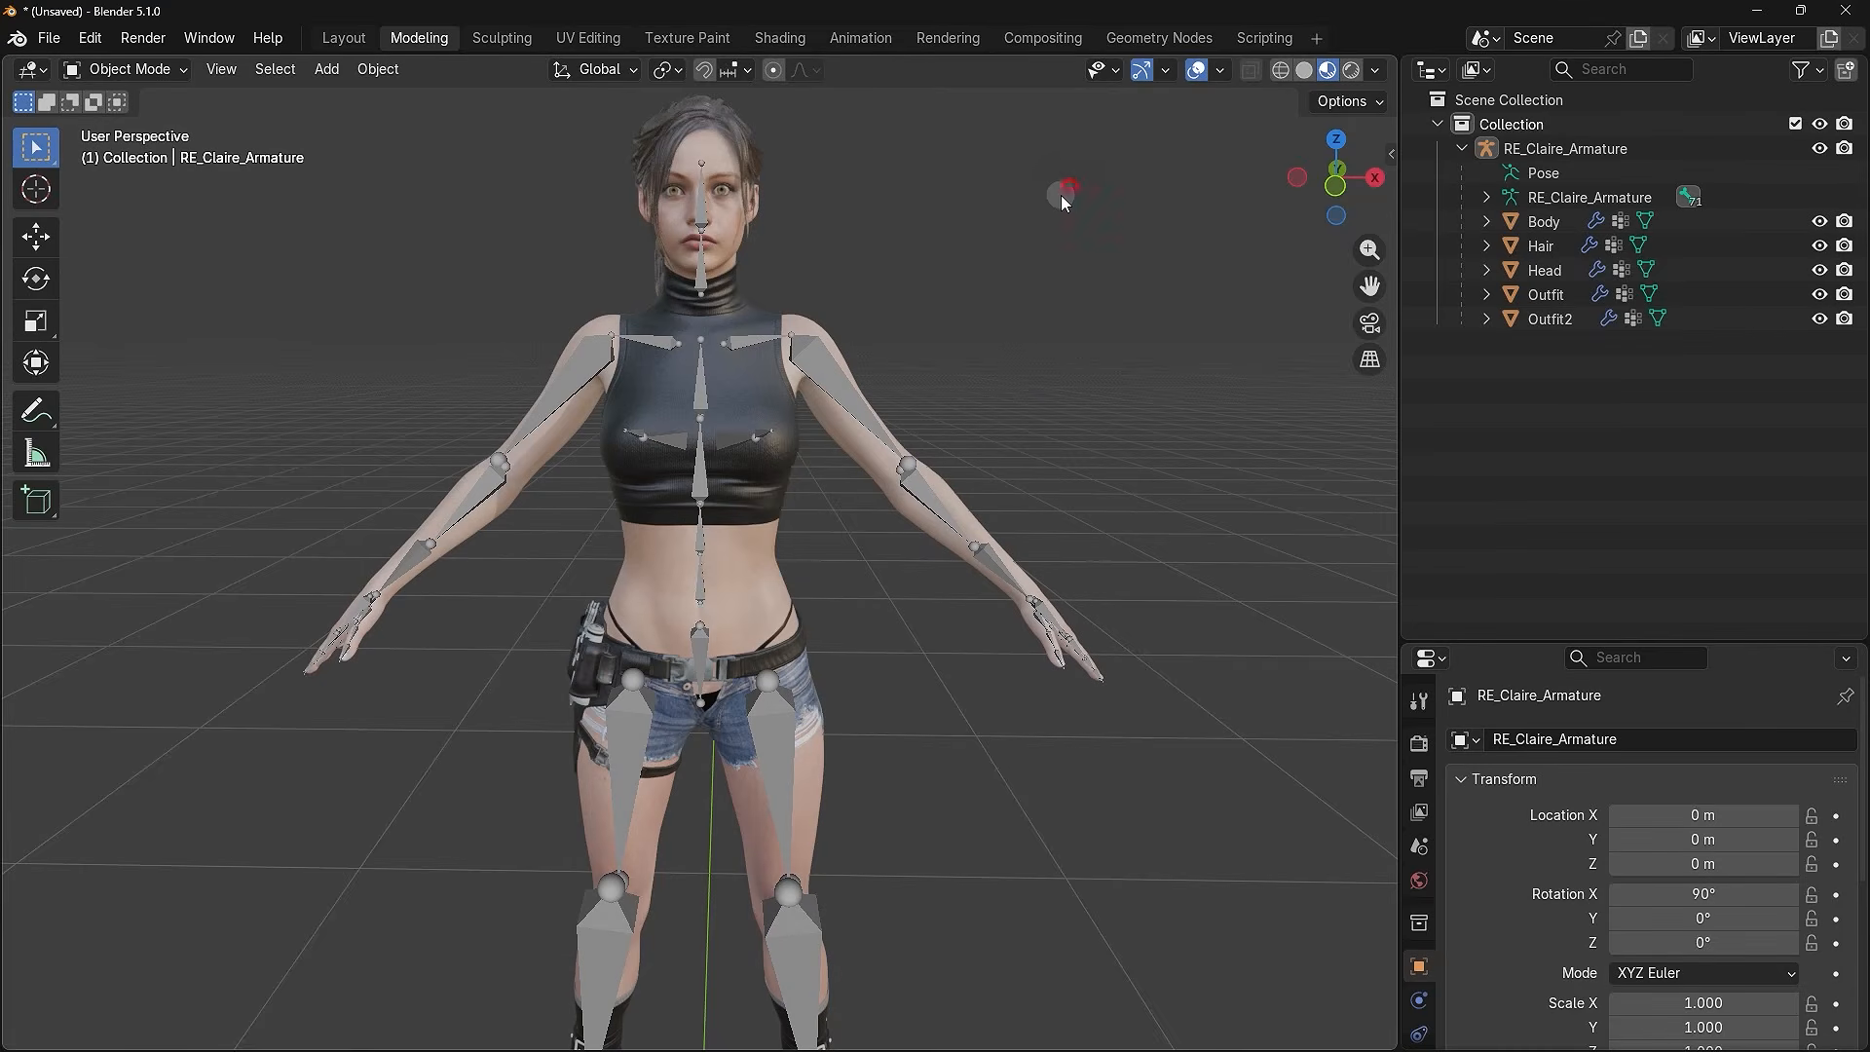
left_click_drag(1061, 195, 433, 879)
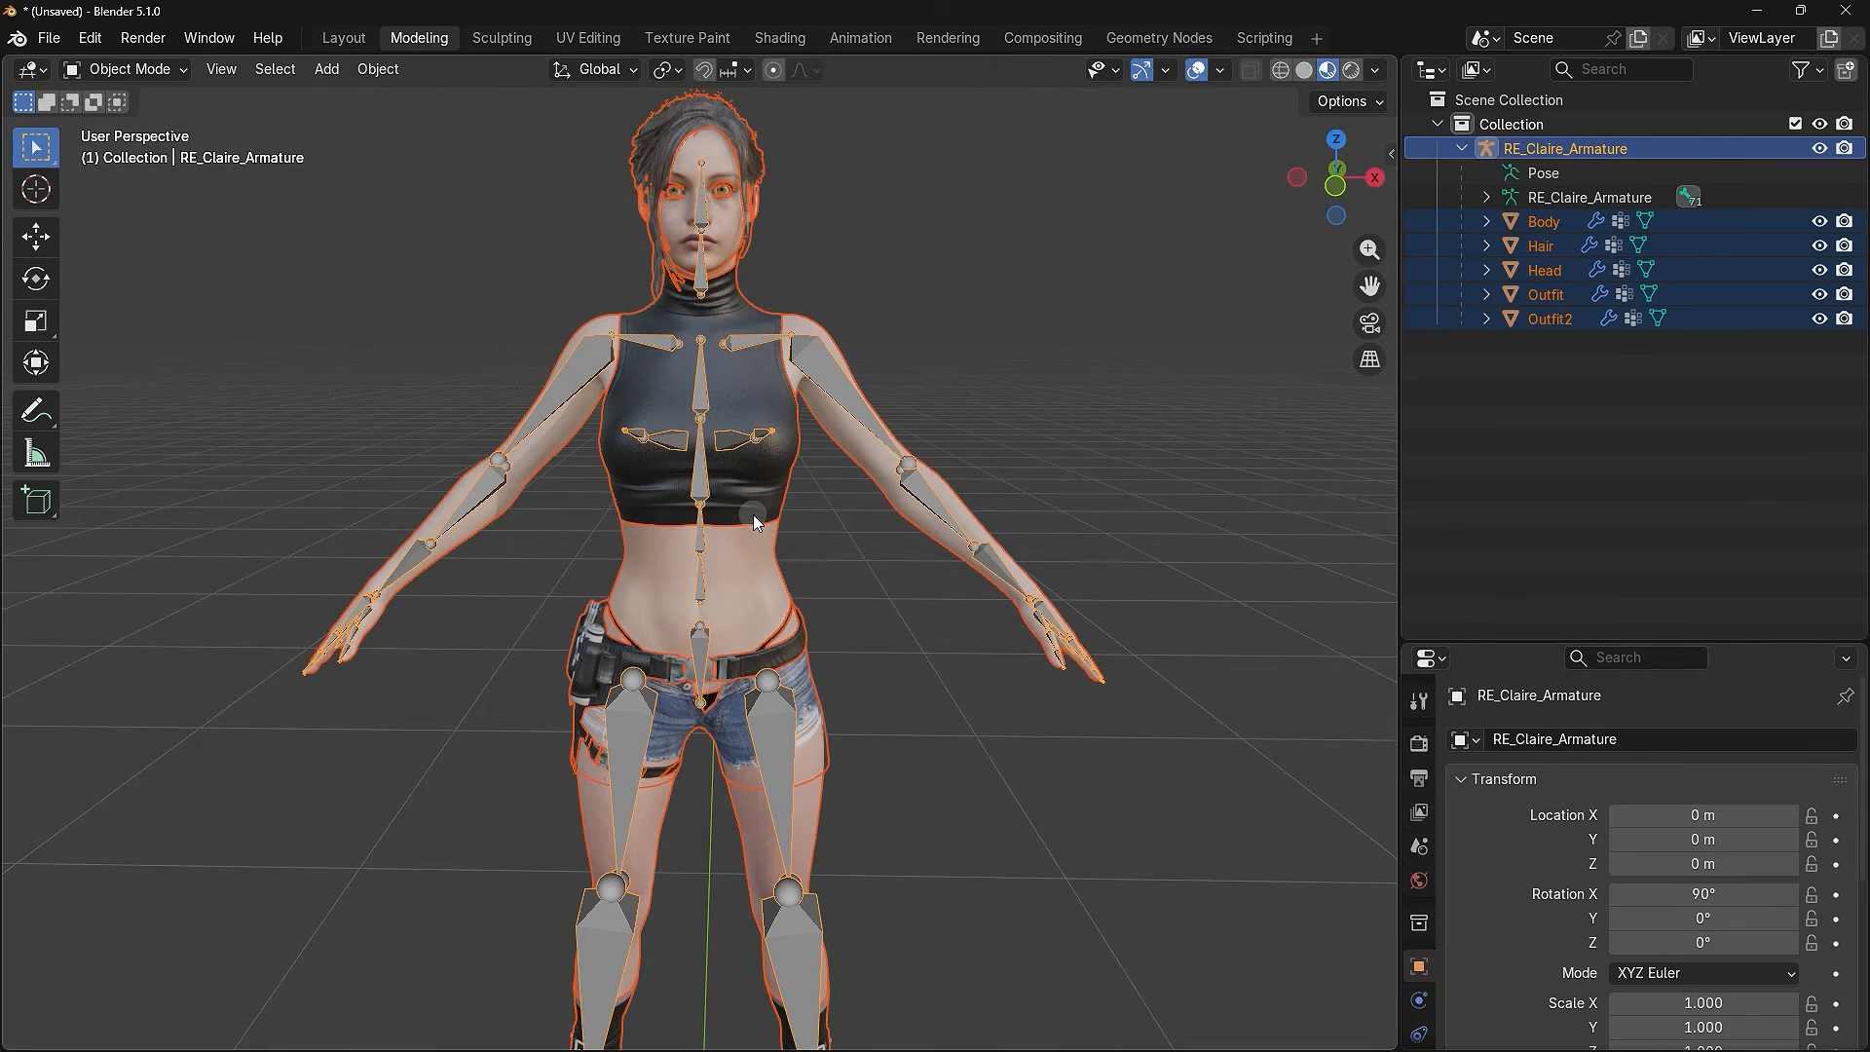
- Delete the Outfit2 mesh with the belt and holster, and hide RE_Claire_Armature in the viewport
left_click(1042, 413)
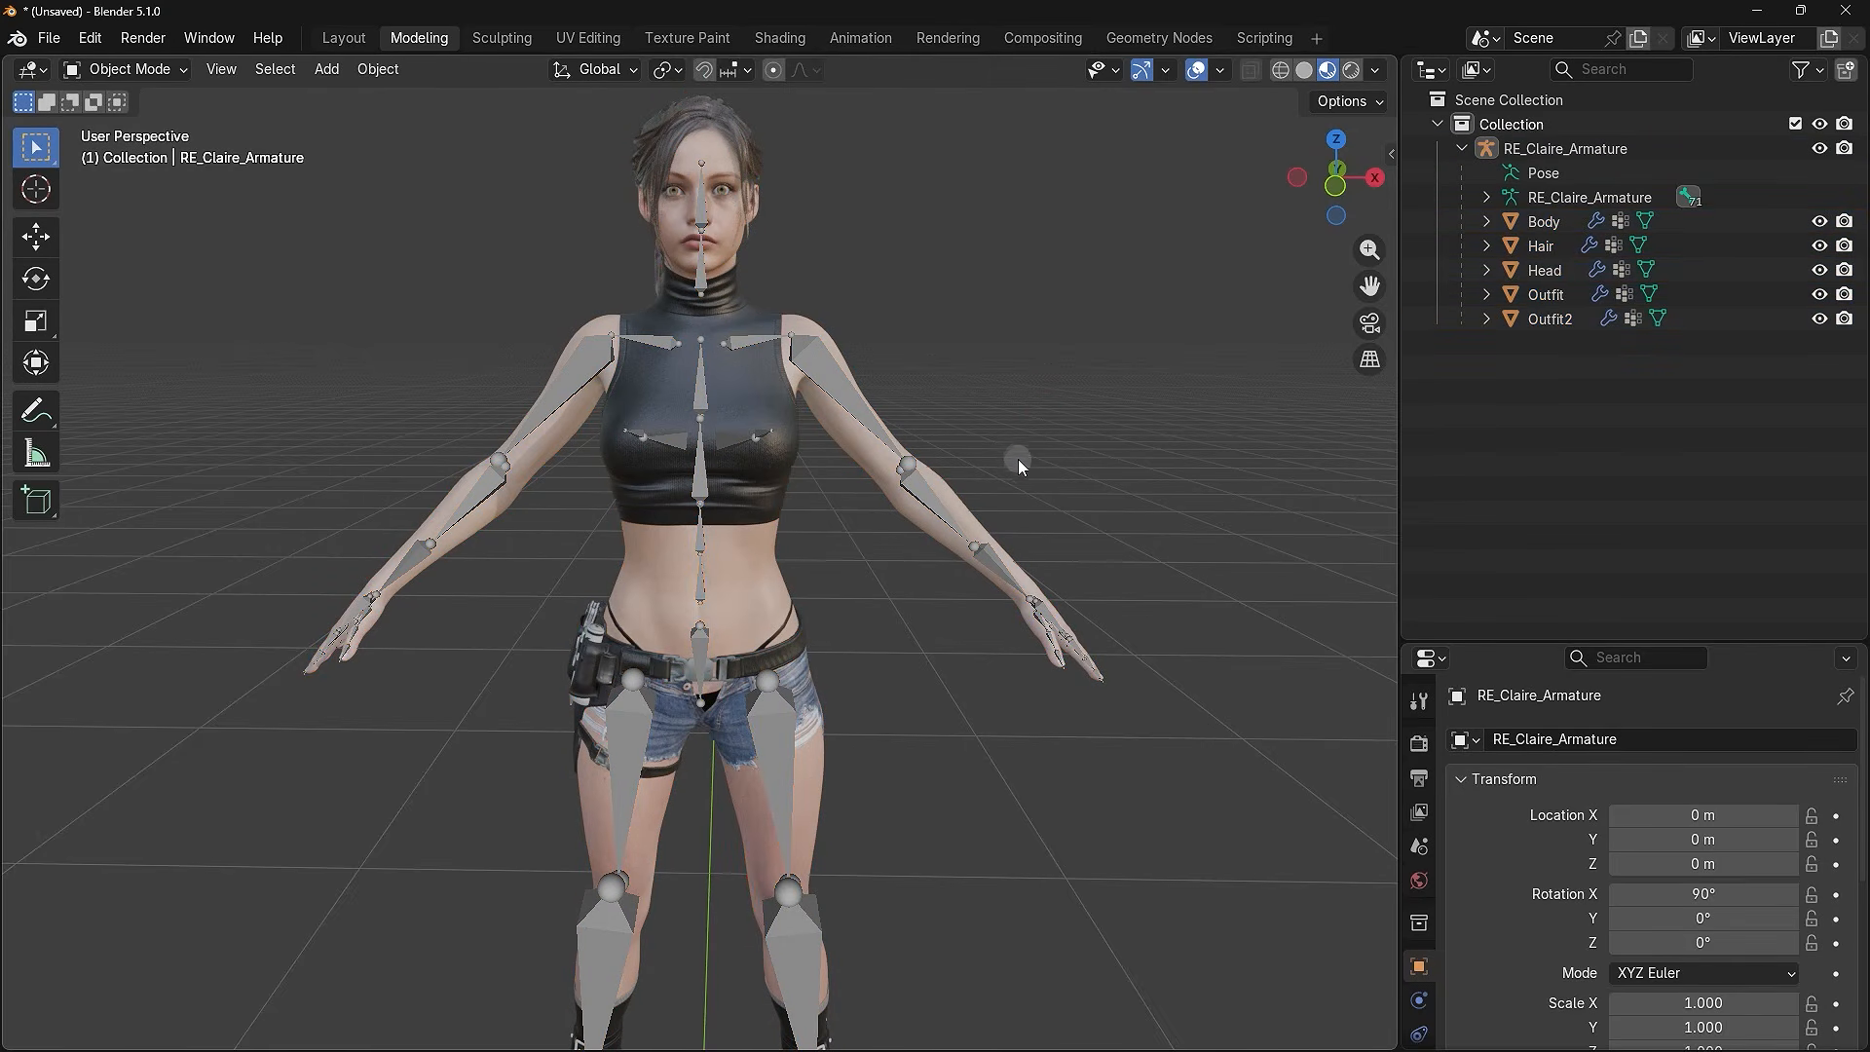
left_click(807, 693)
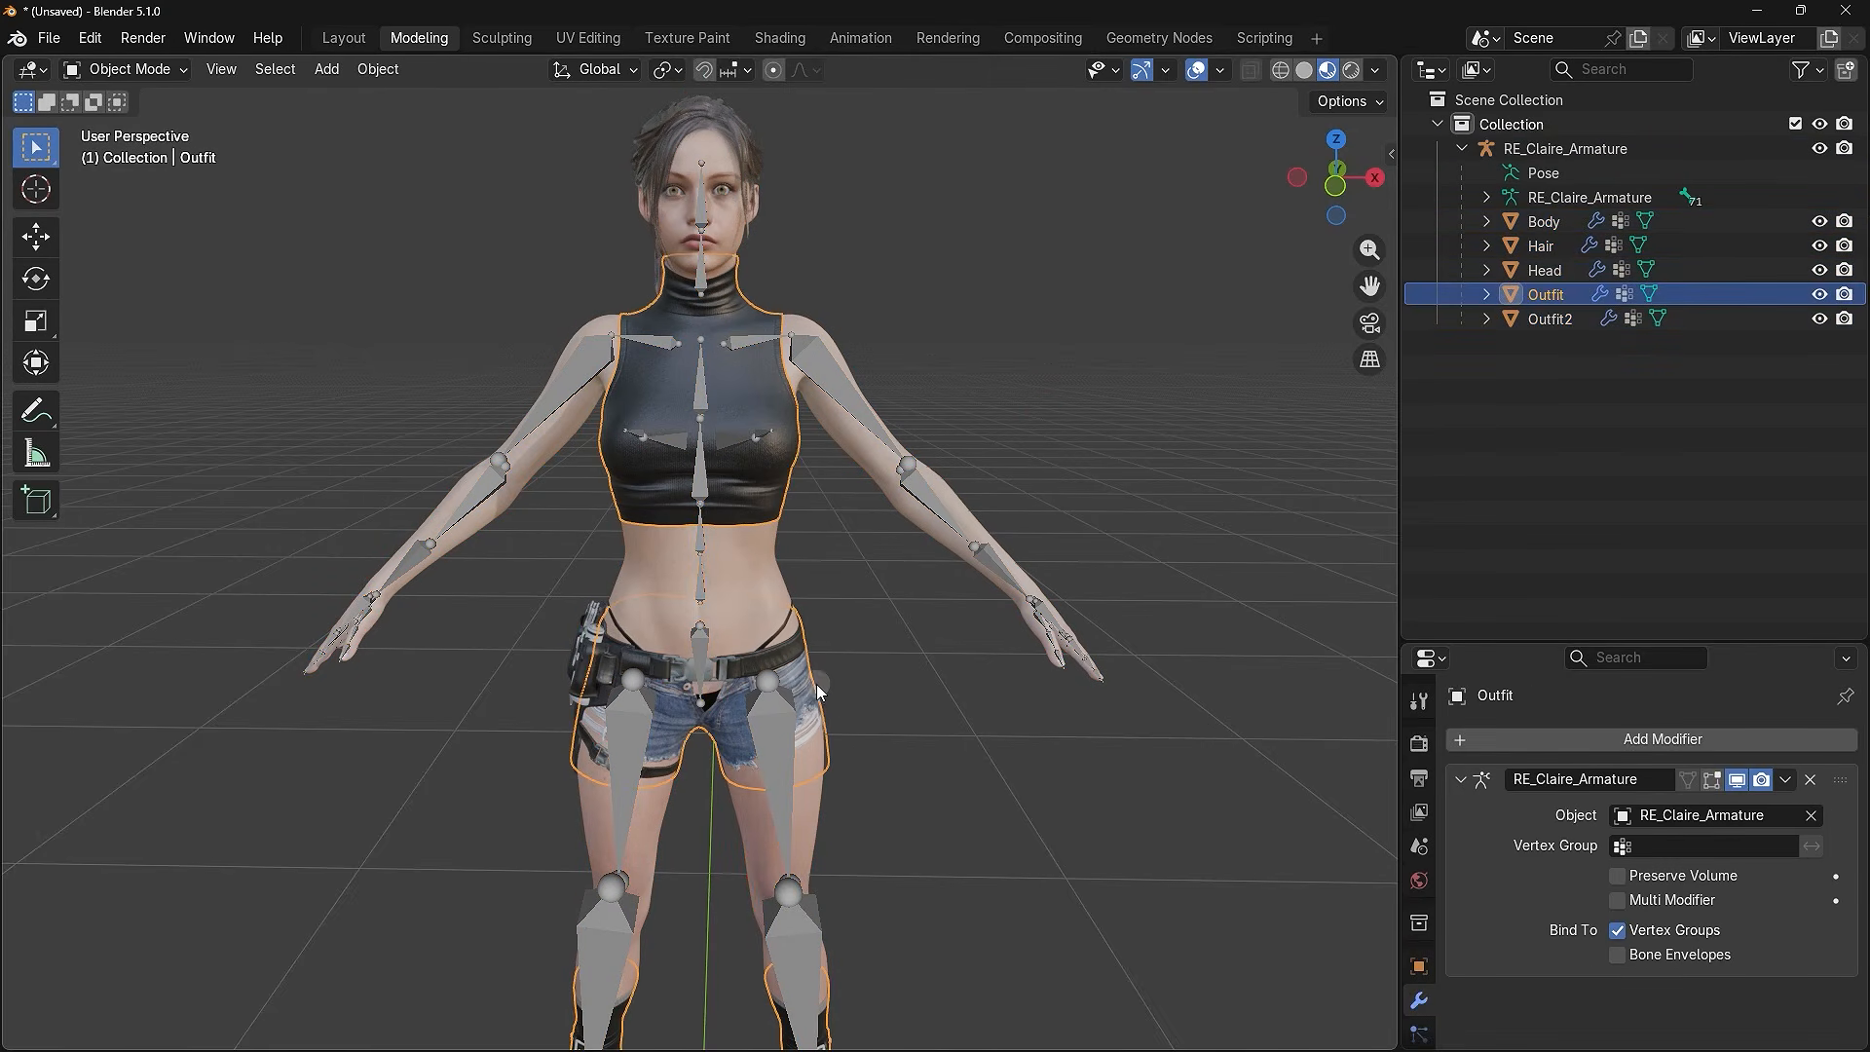
left_click(795, 647)
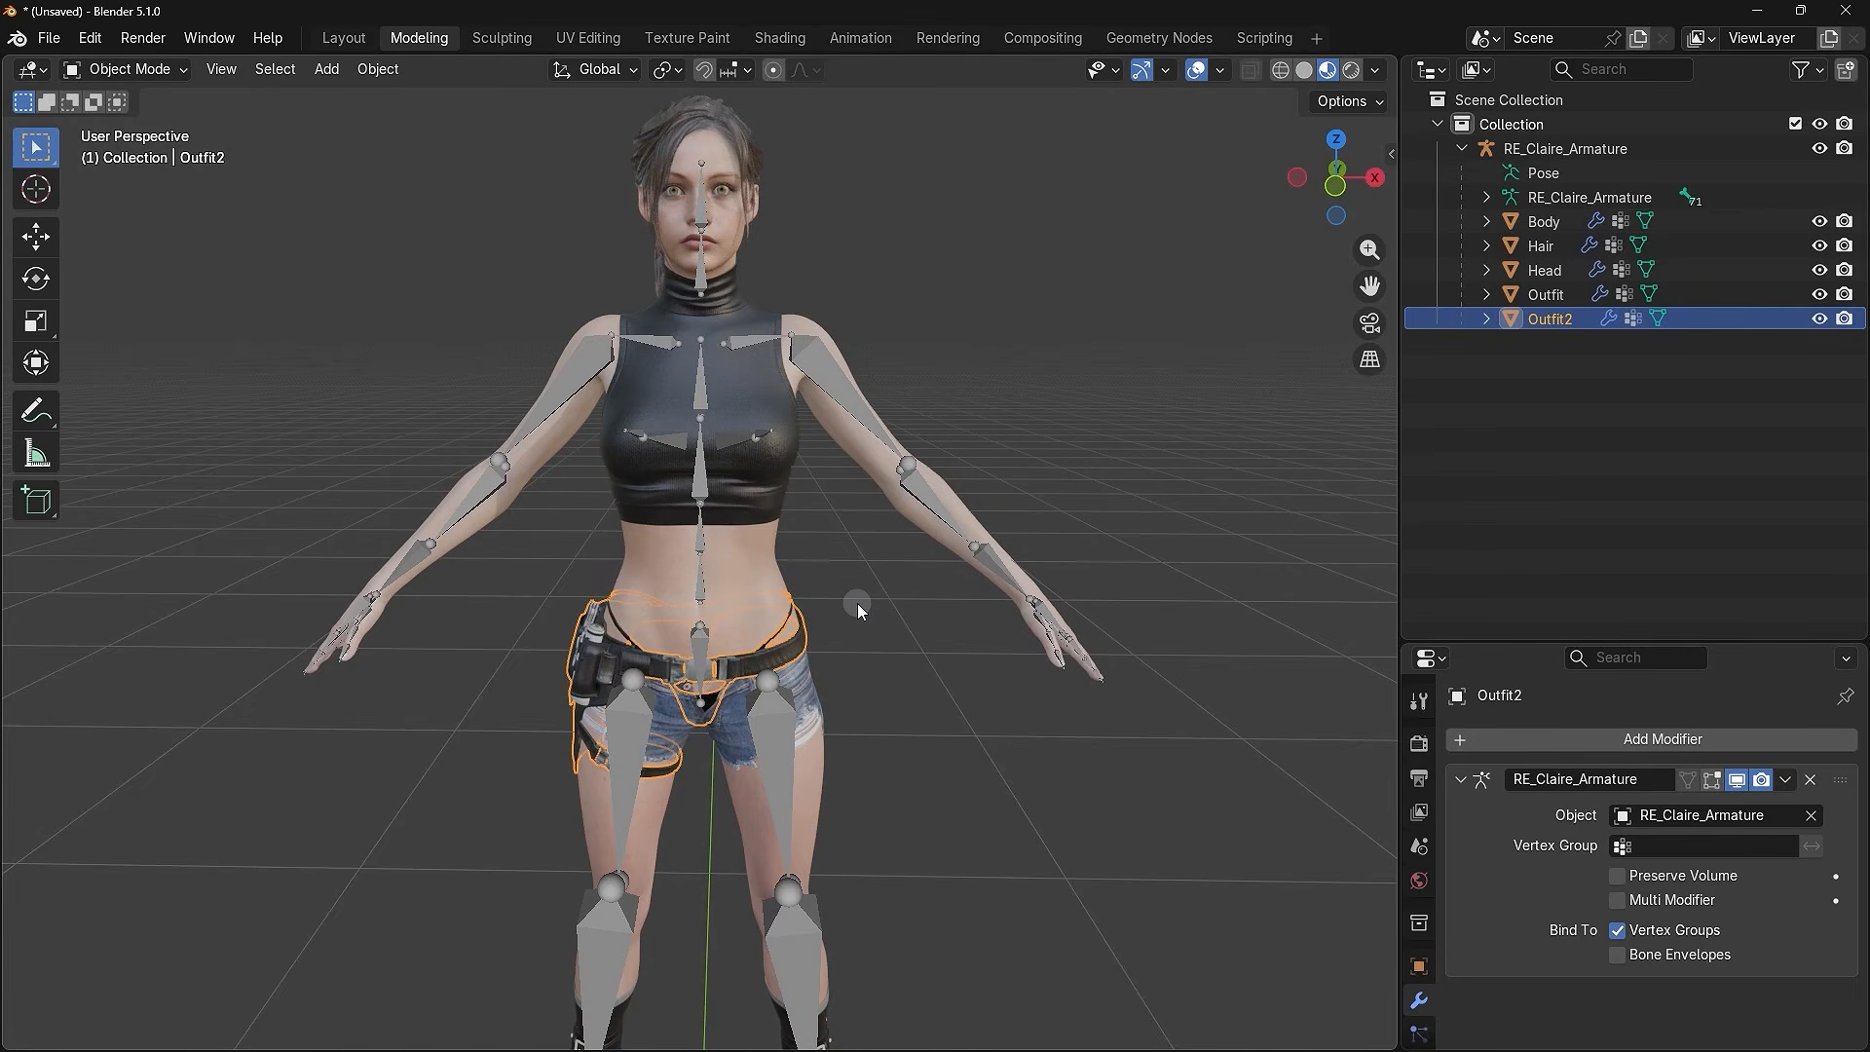
key("Delete")
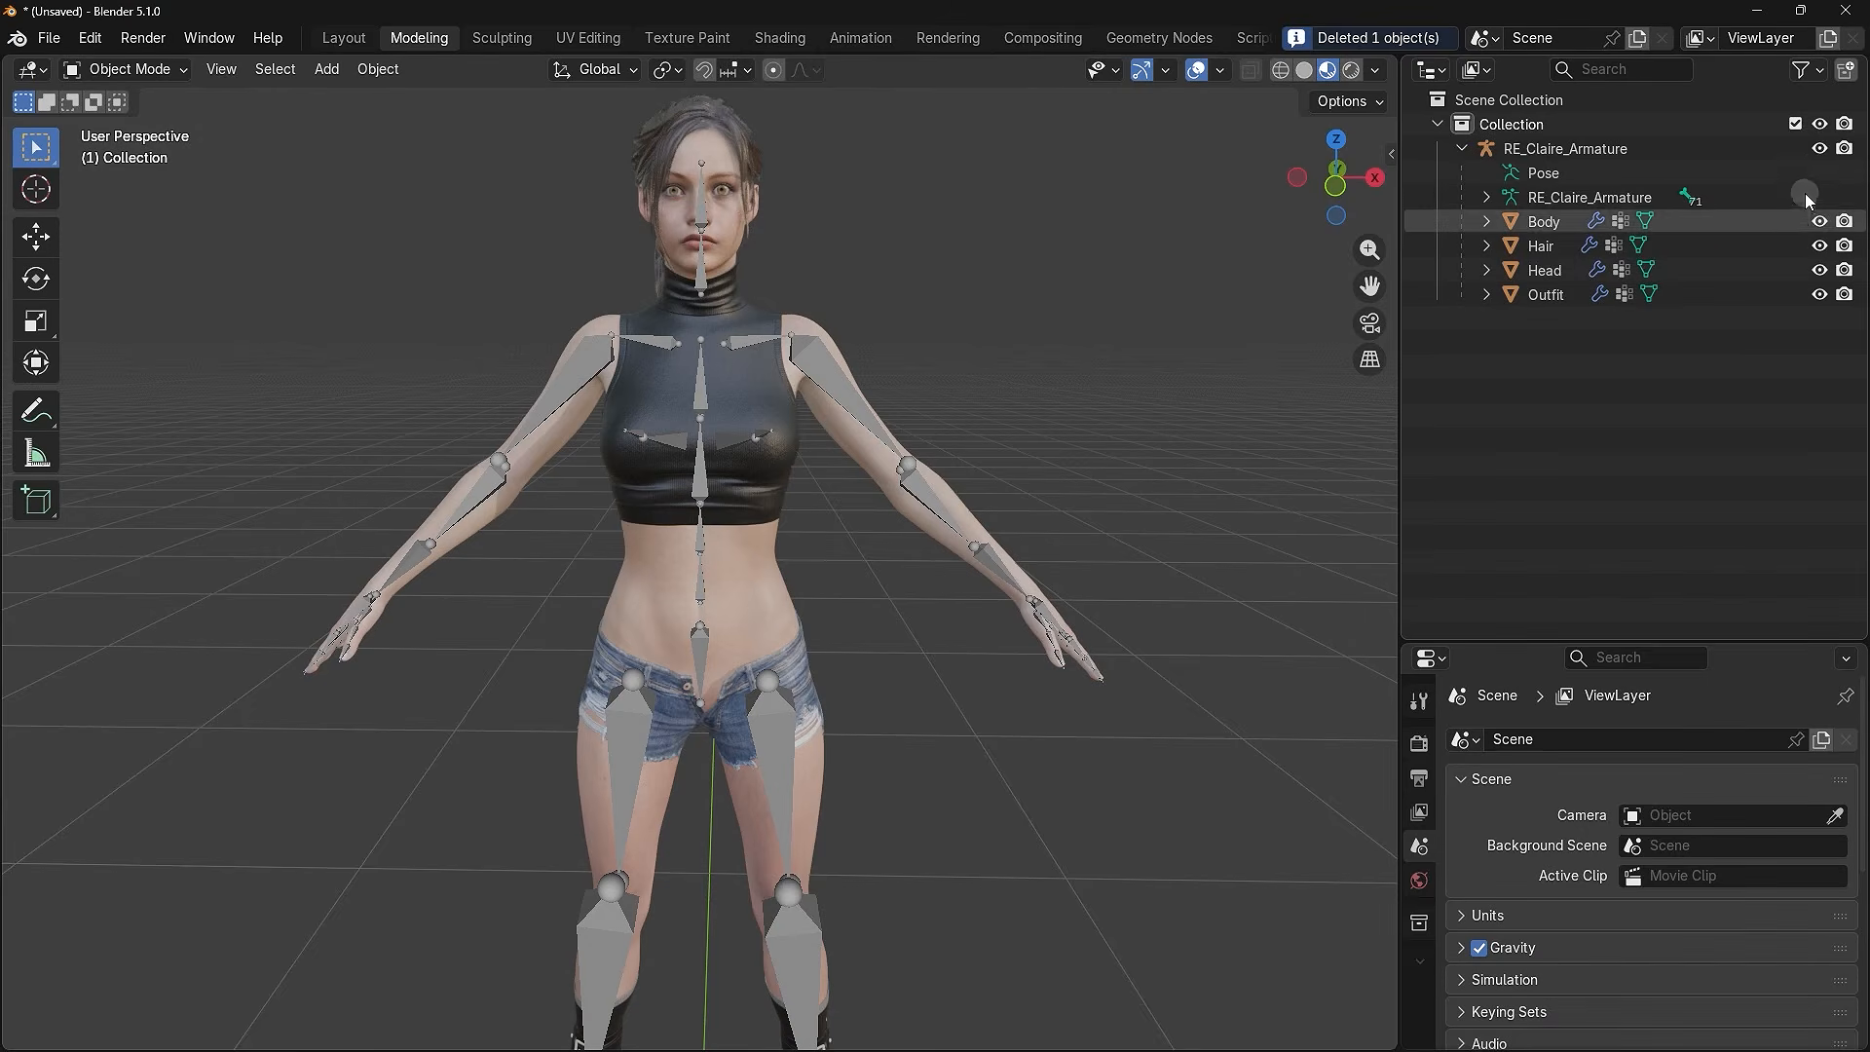
left_click(1820, 149)
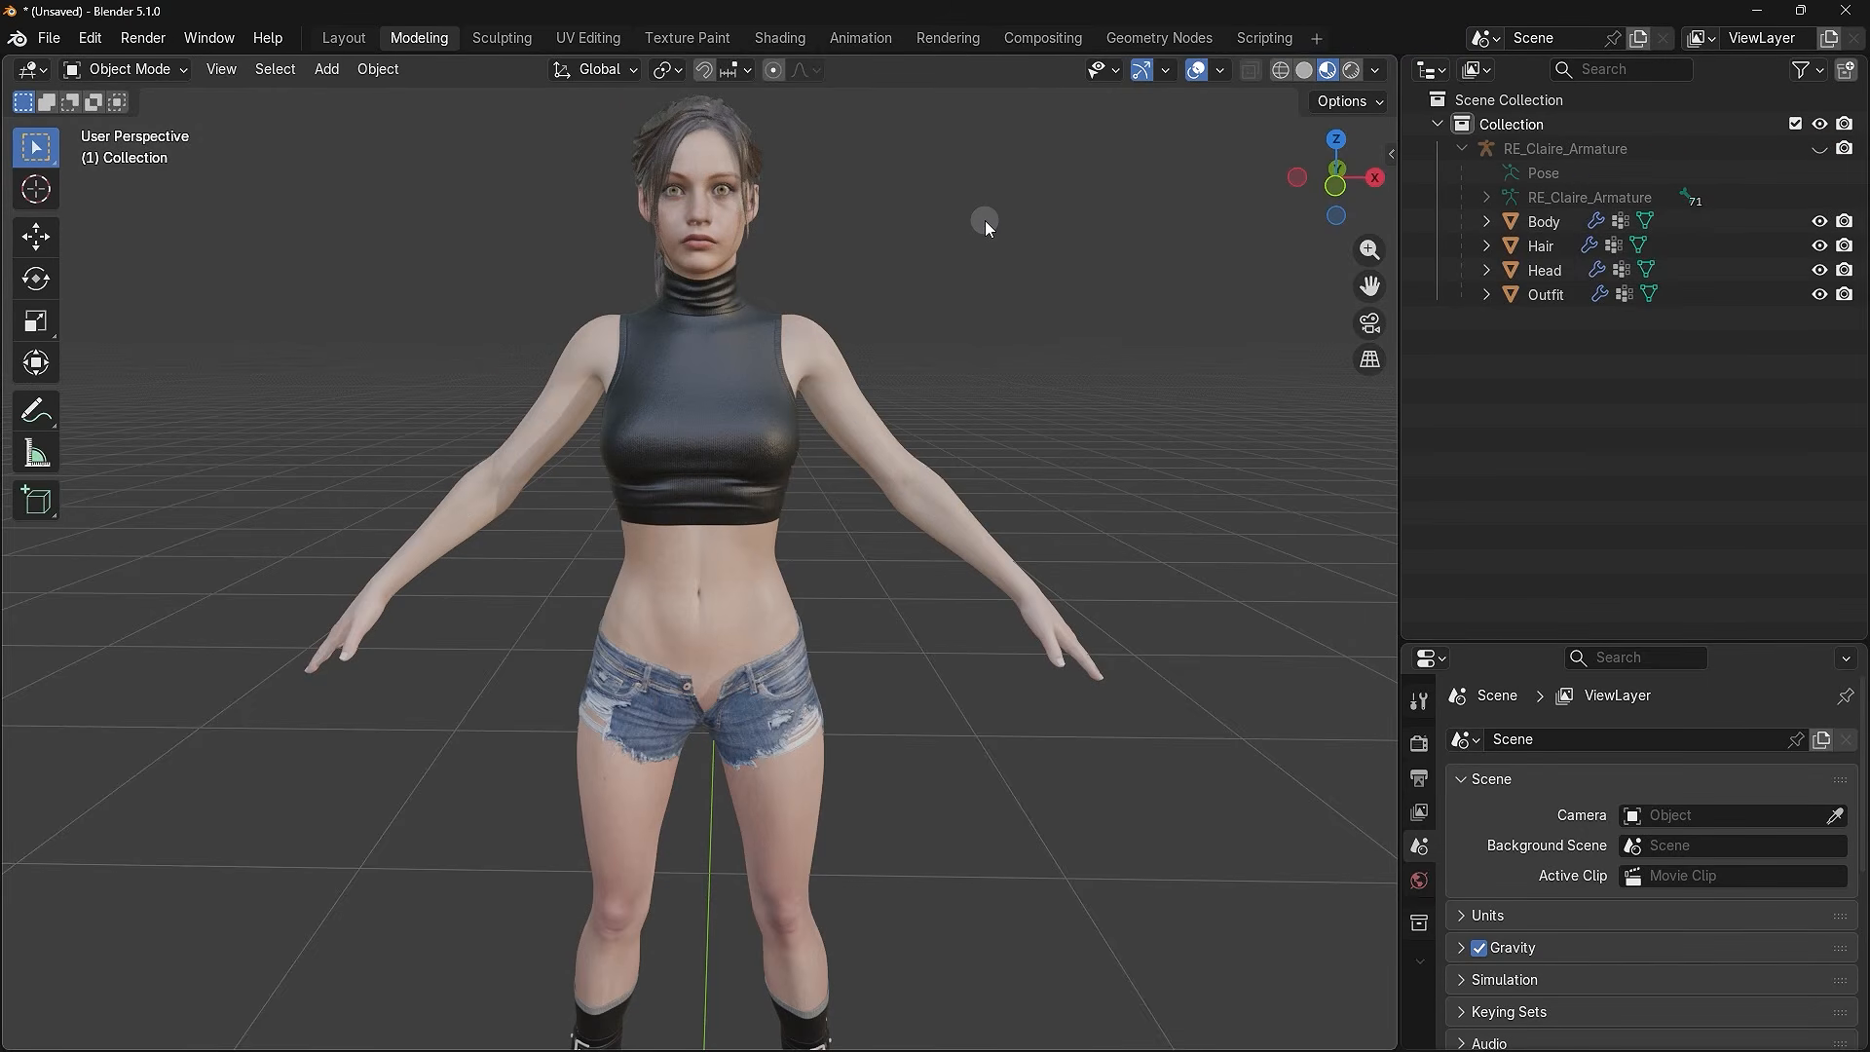
- Delete the character's Hair mesh and Head mesh
scroll(985, 220, "up", 4)
middle_click_drag(985, 221, 910, 551, "shift")
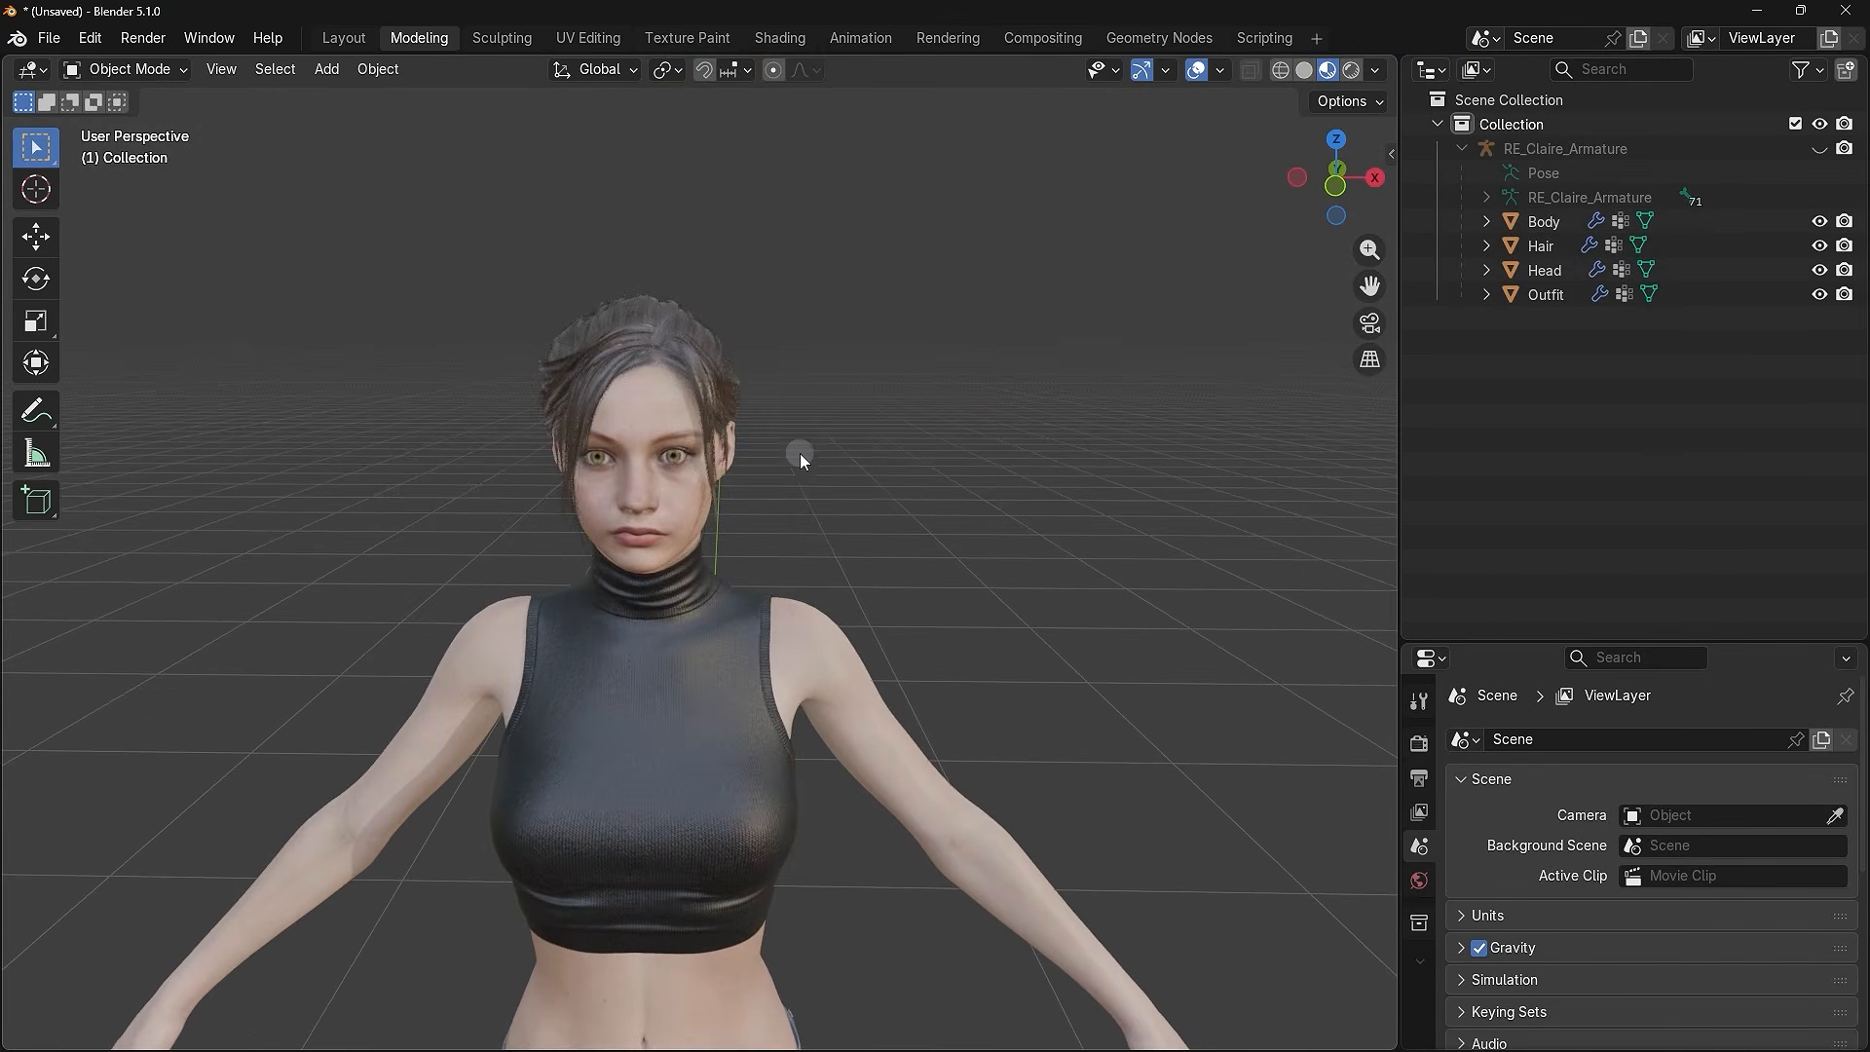
mouse_move(799, 453)
middle_mouse_down()
mouse_move(840, 412)
mouse_move(822, 446)
middle_mouse_up()
scroll(839, 412, "up", 1)
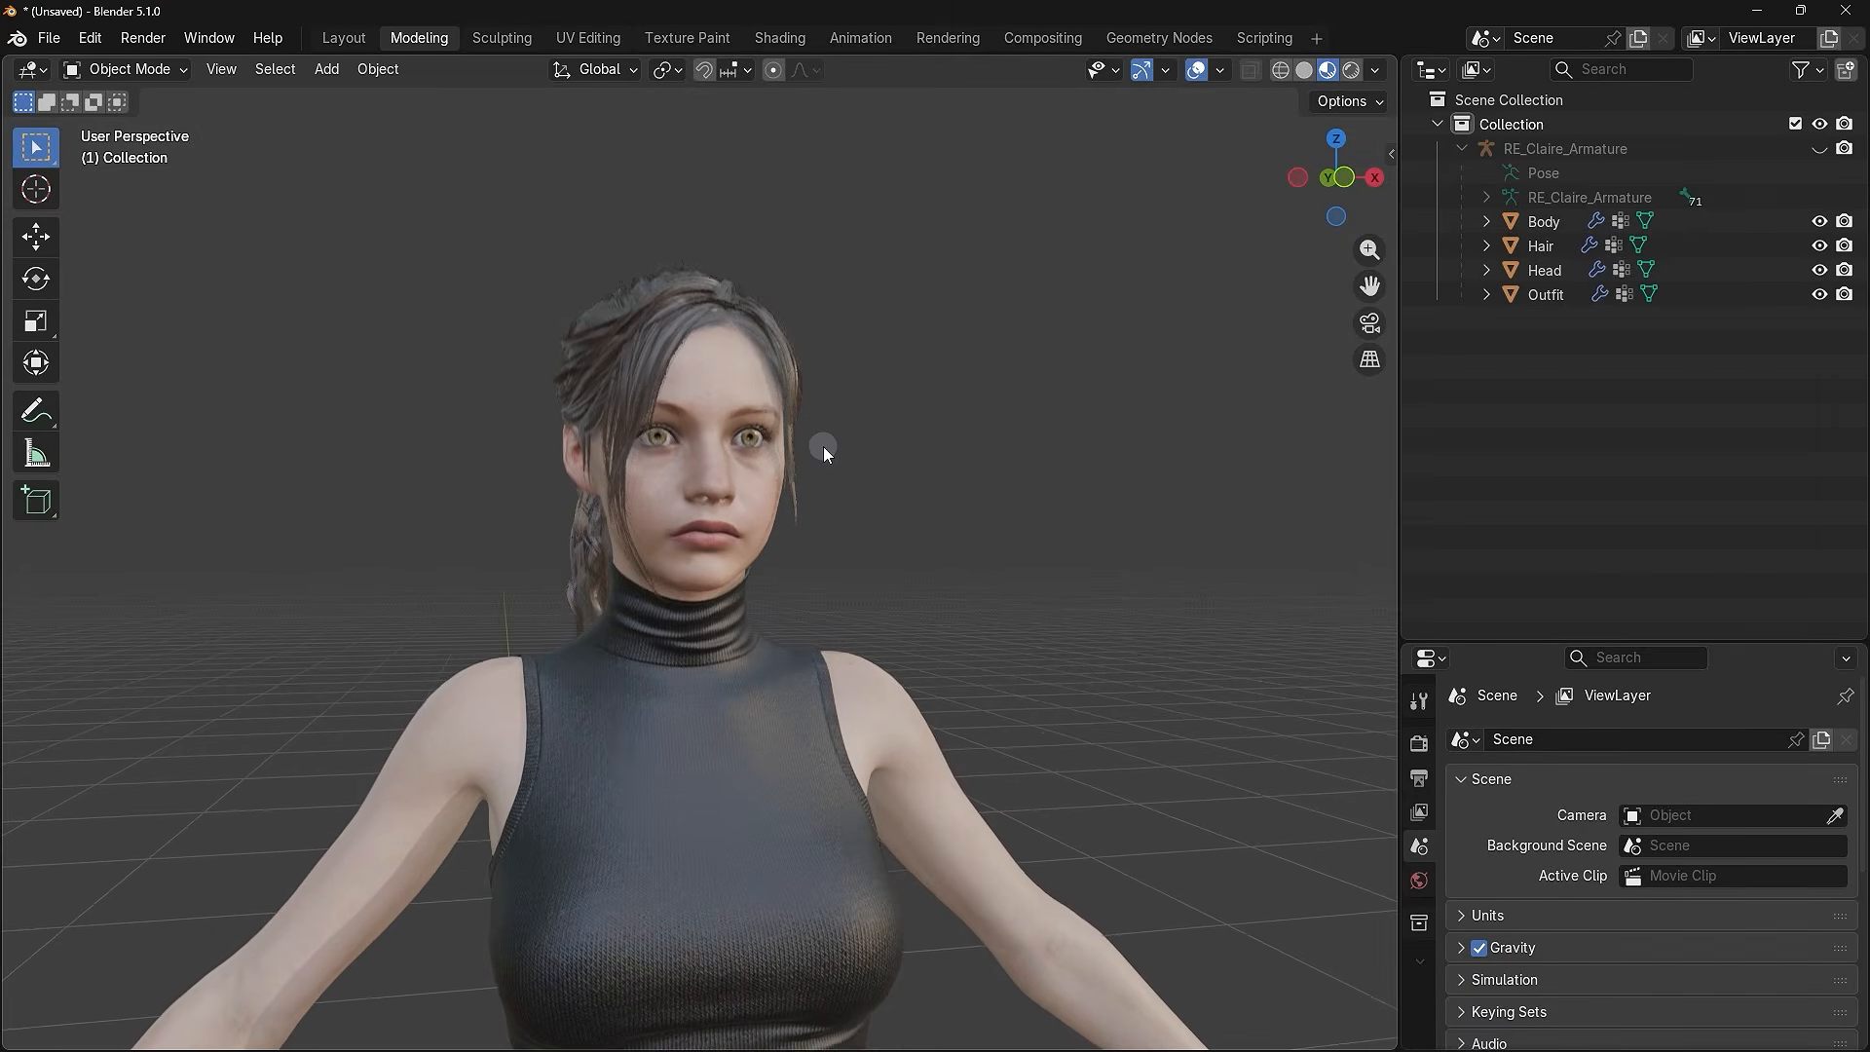
left_click(787, 363)
key("Delete")
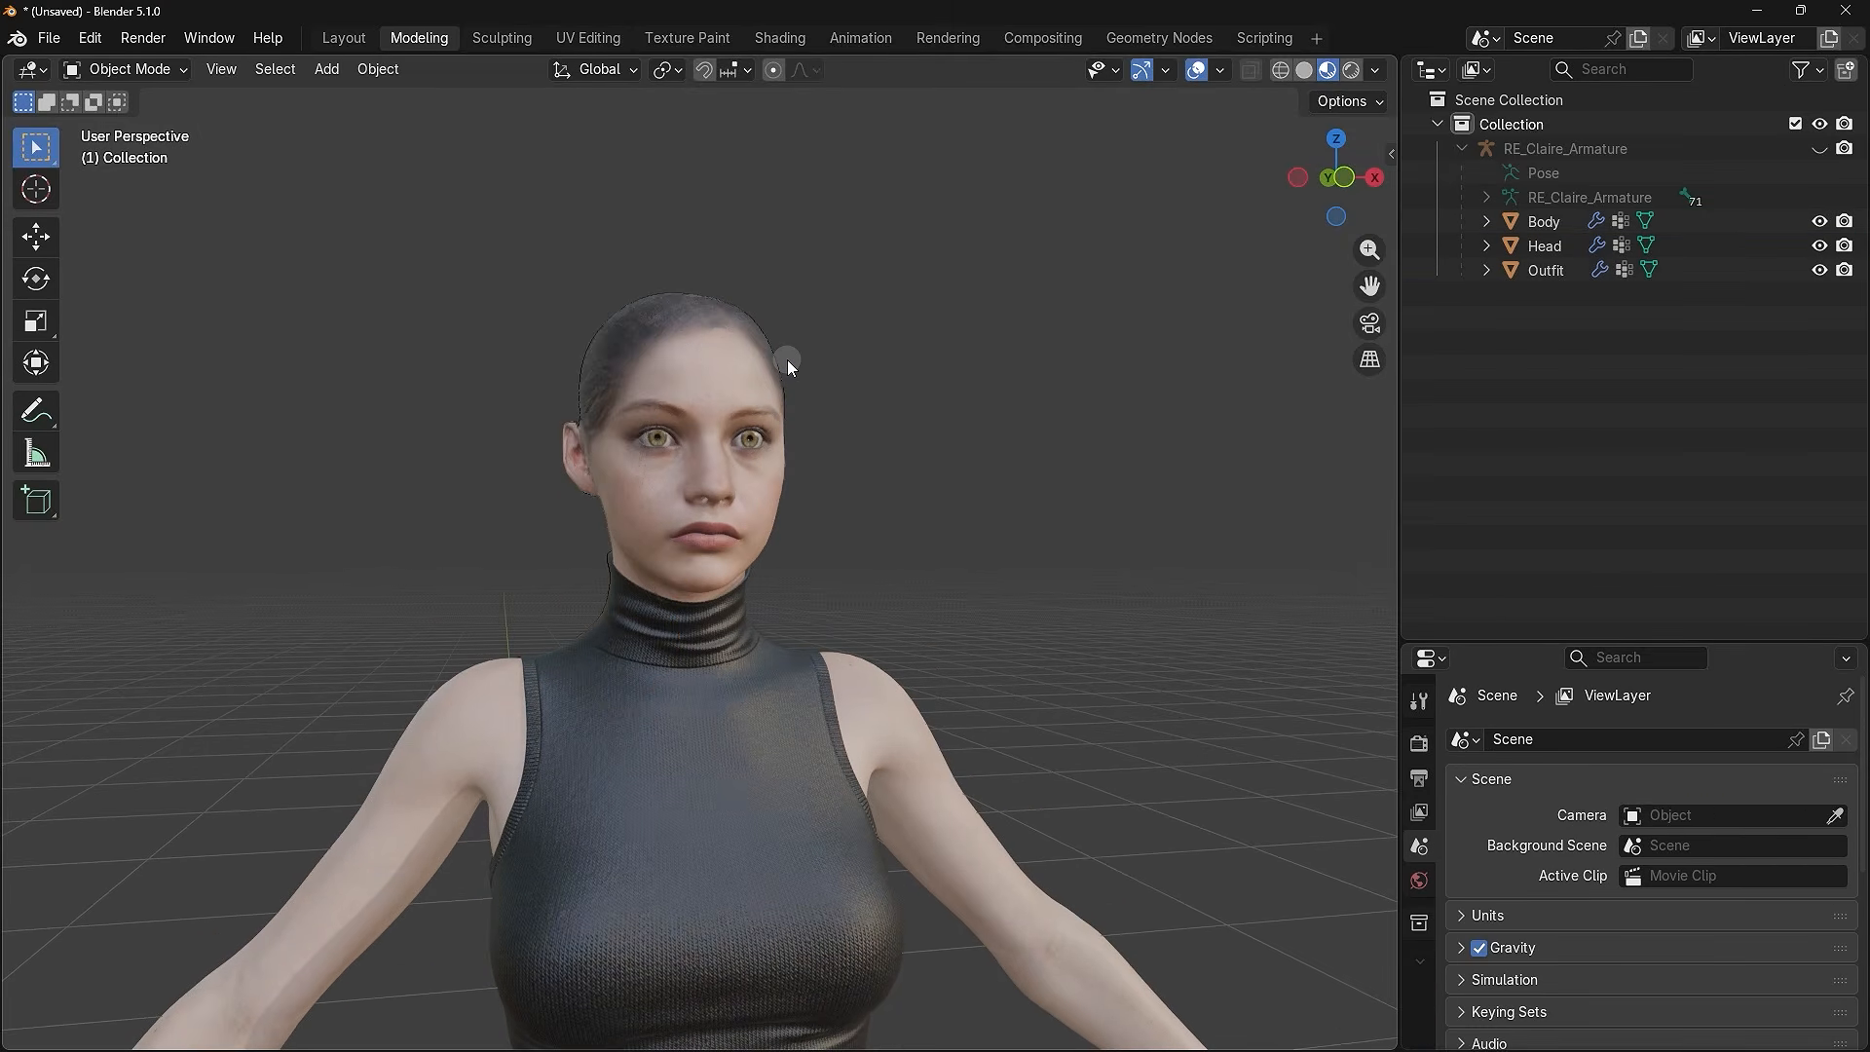
left_click(749, 384)
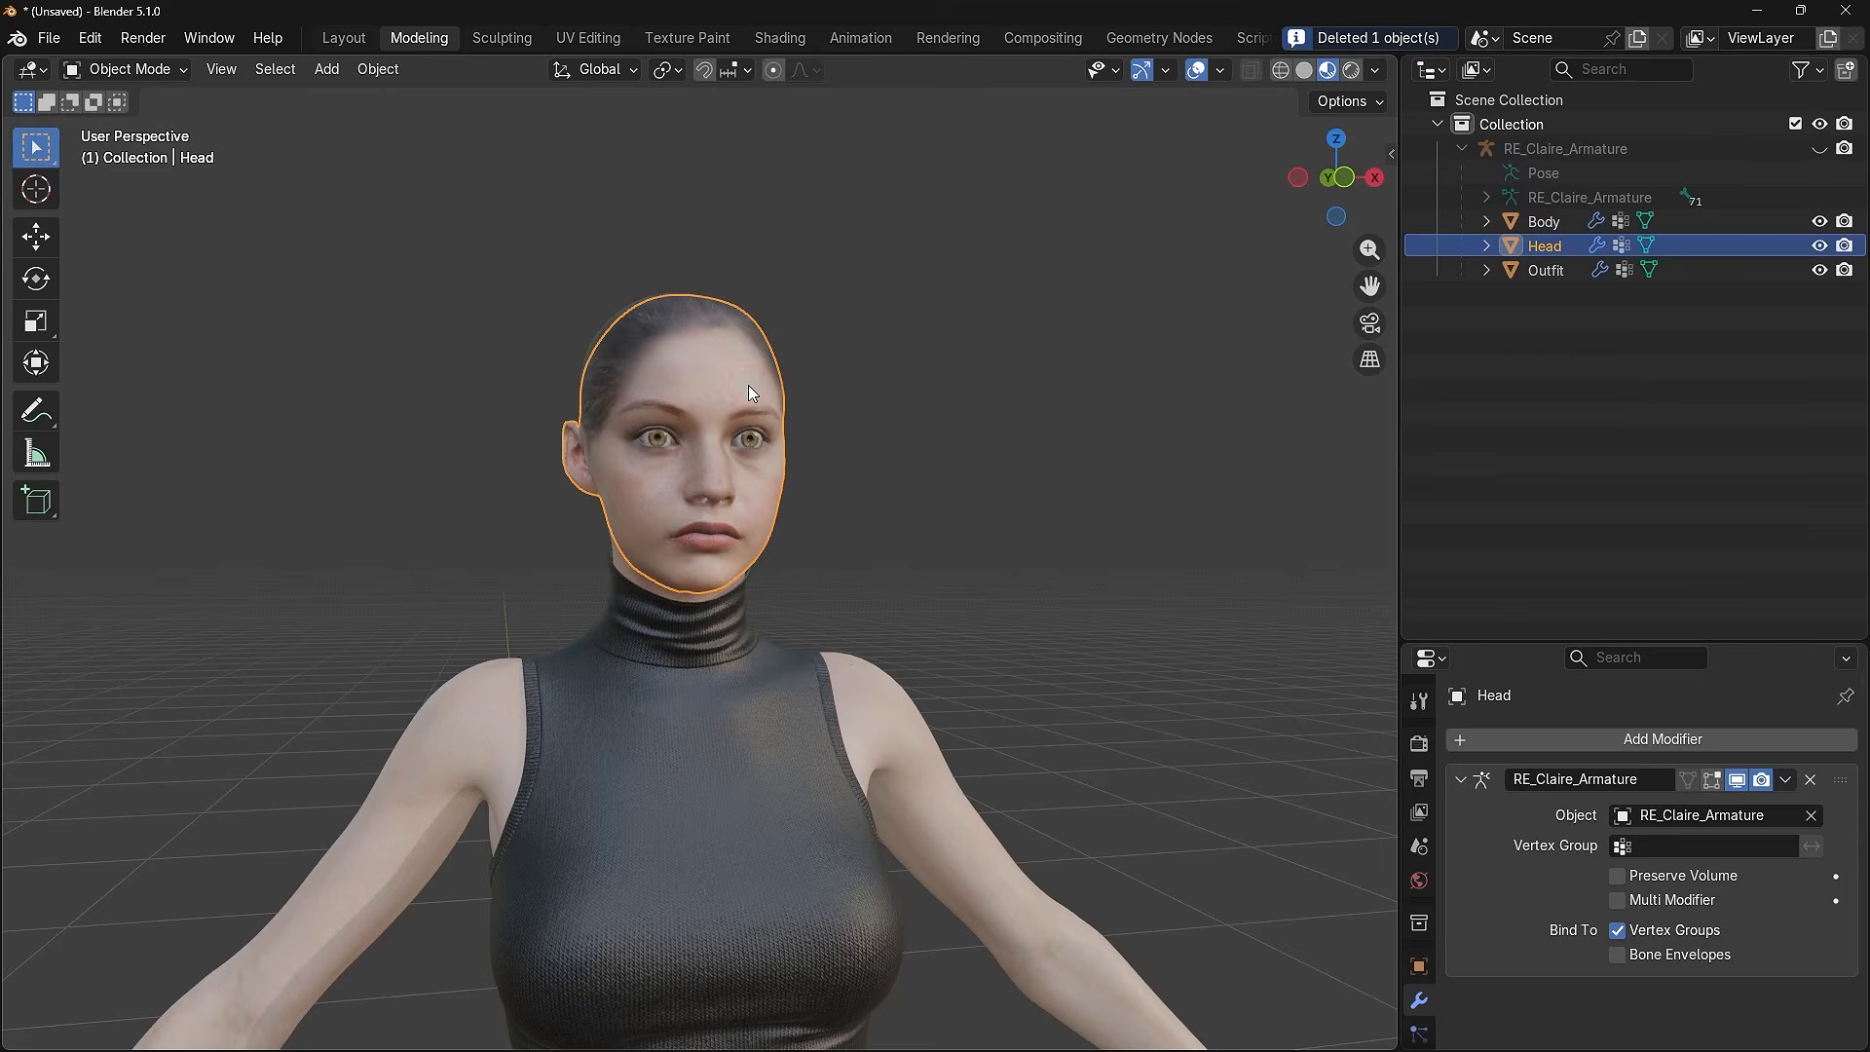
key("Delete")
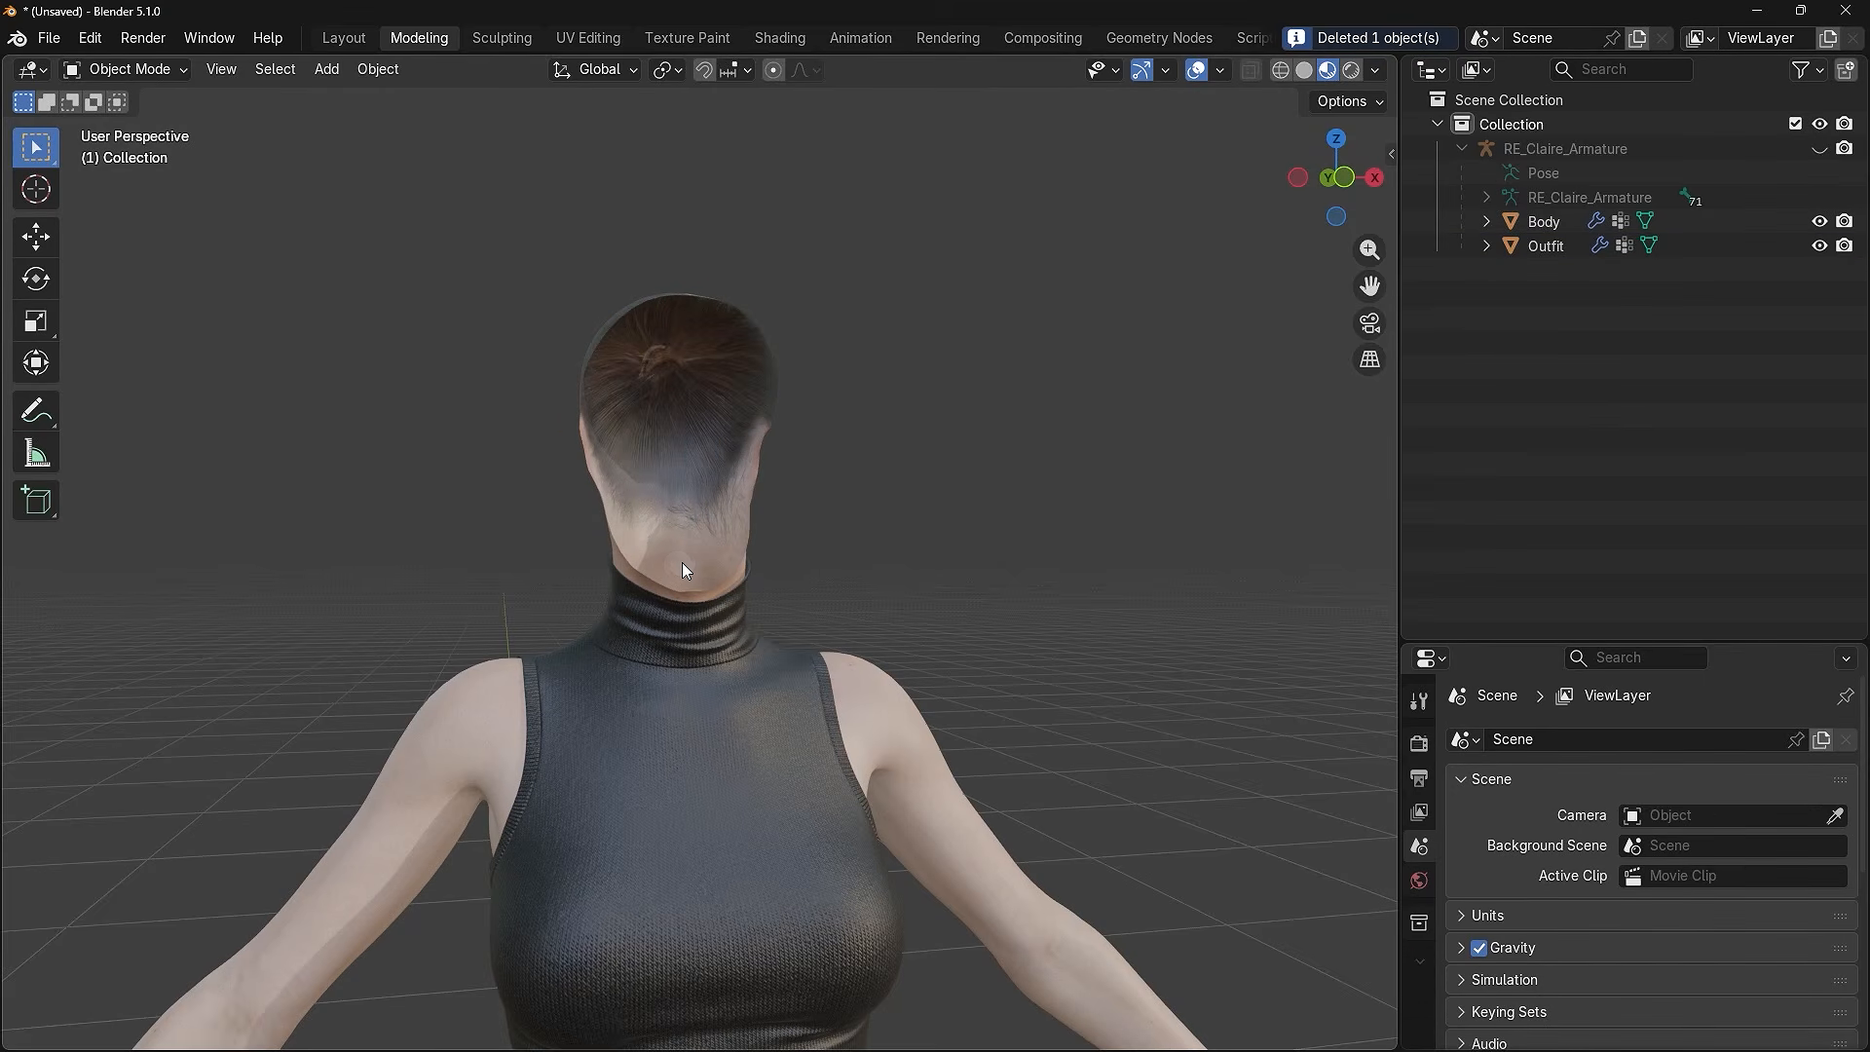
- Select the Body mesh and hide it in the viewport, leaving the Outfit mesh shown
left_click(712, 516)
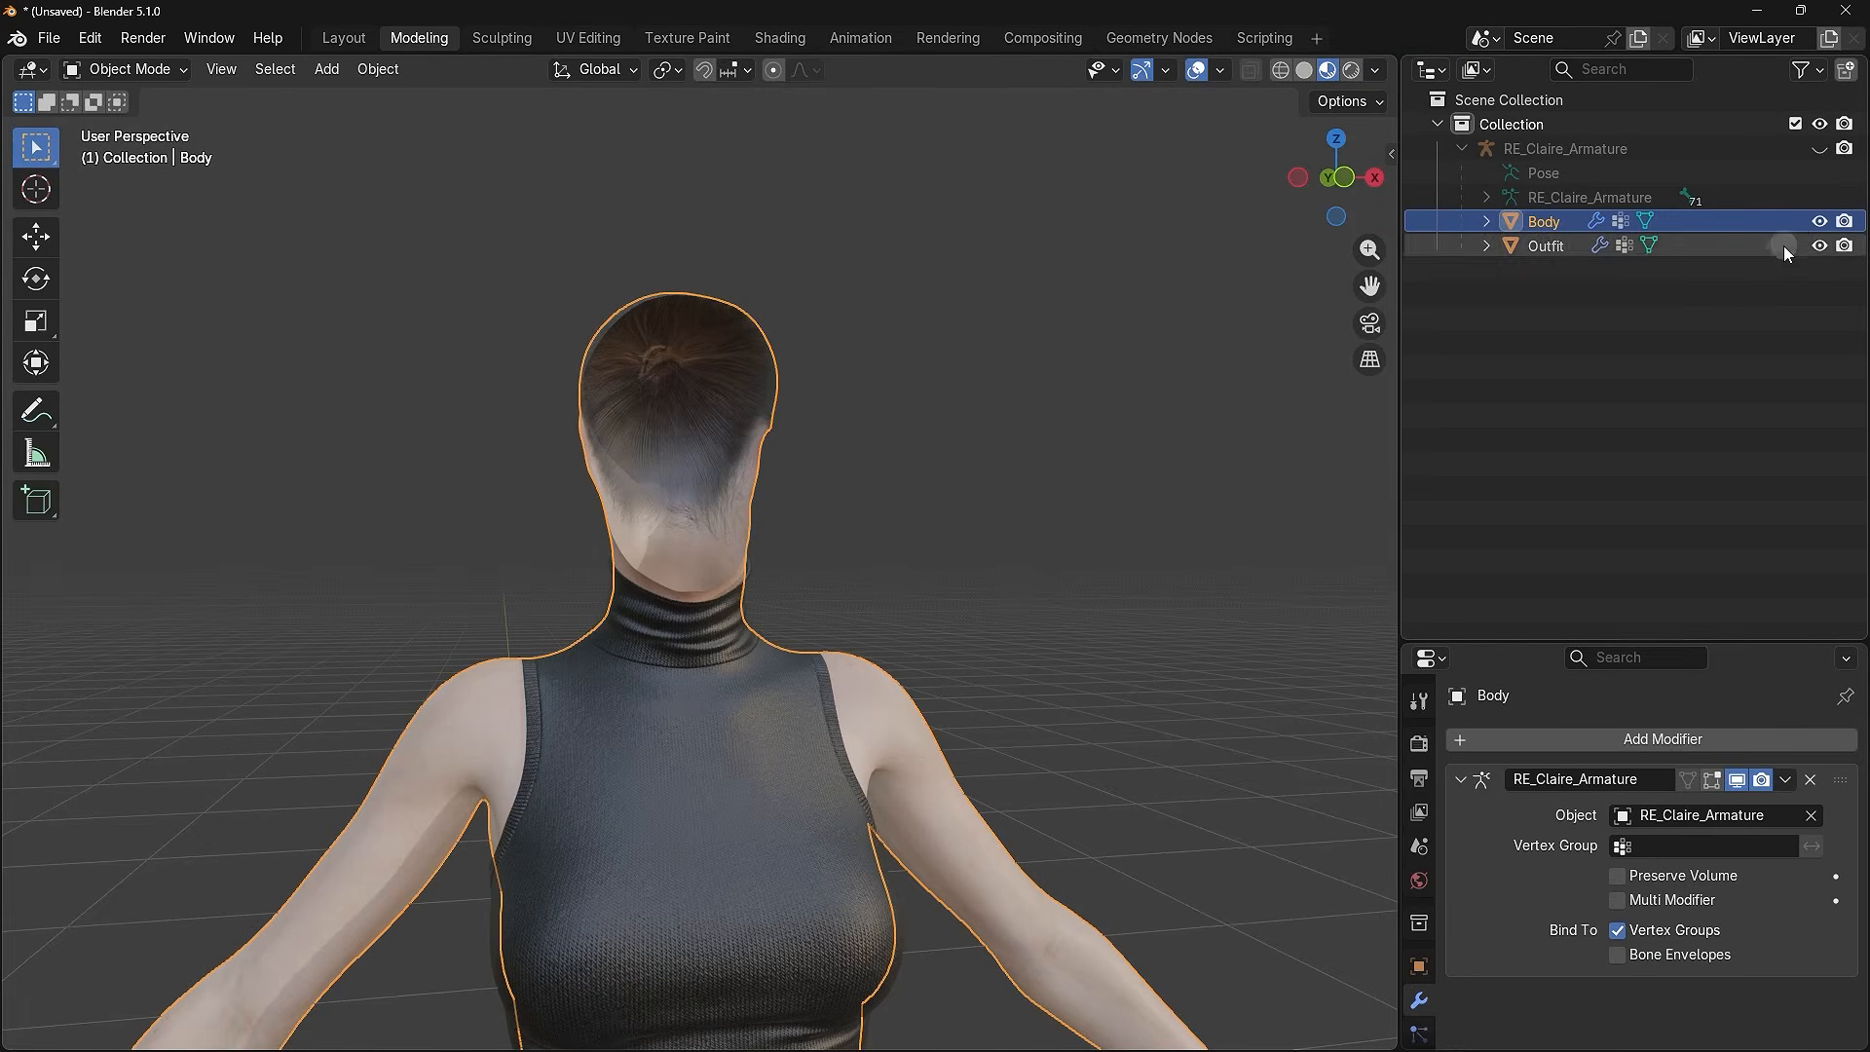
left_click(1820, 221)
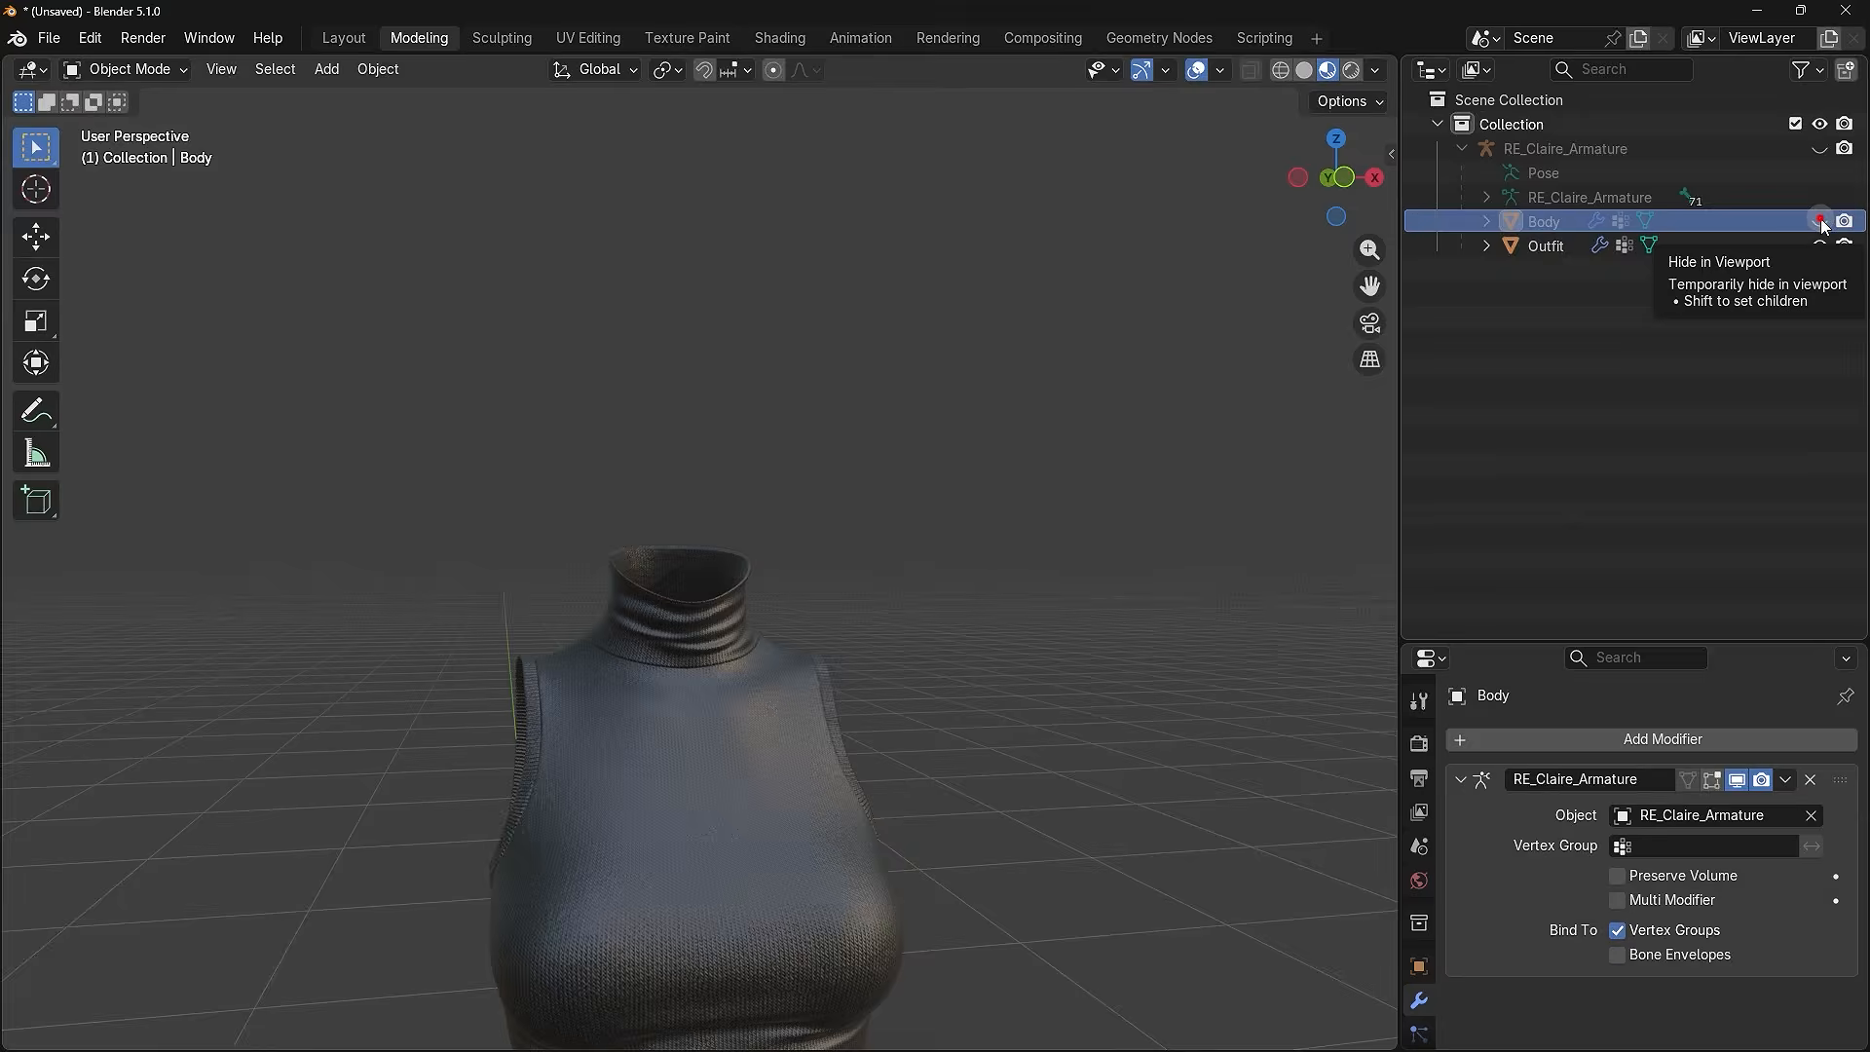
- Unhide the Body mesh in the viewport
left_click(1820, 221)
- Try deleting the entire Body object, and undo the deletion
left_click(1769, 225)
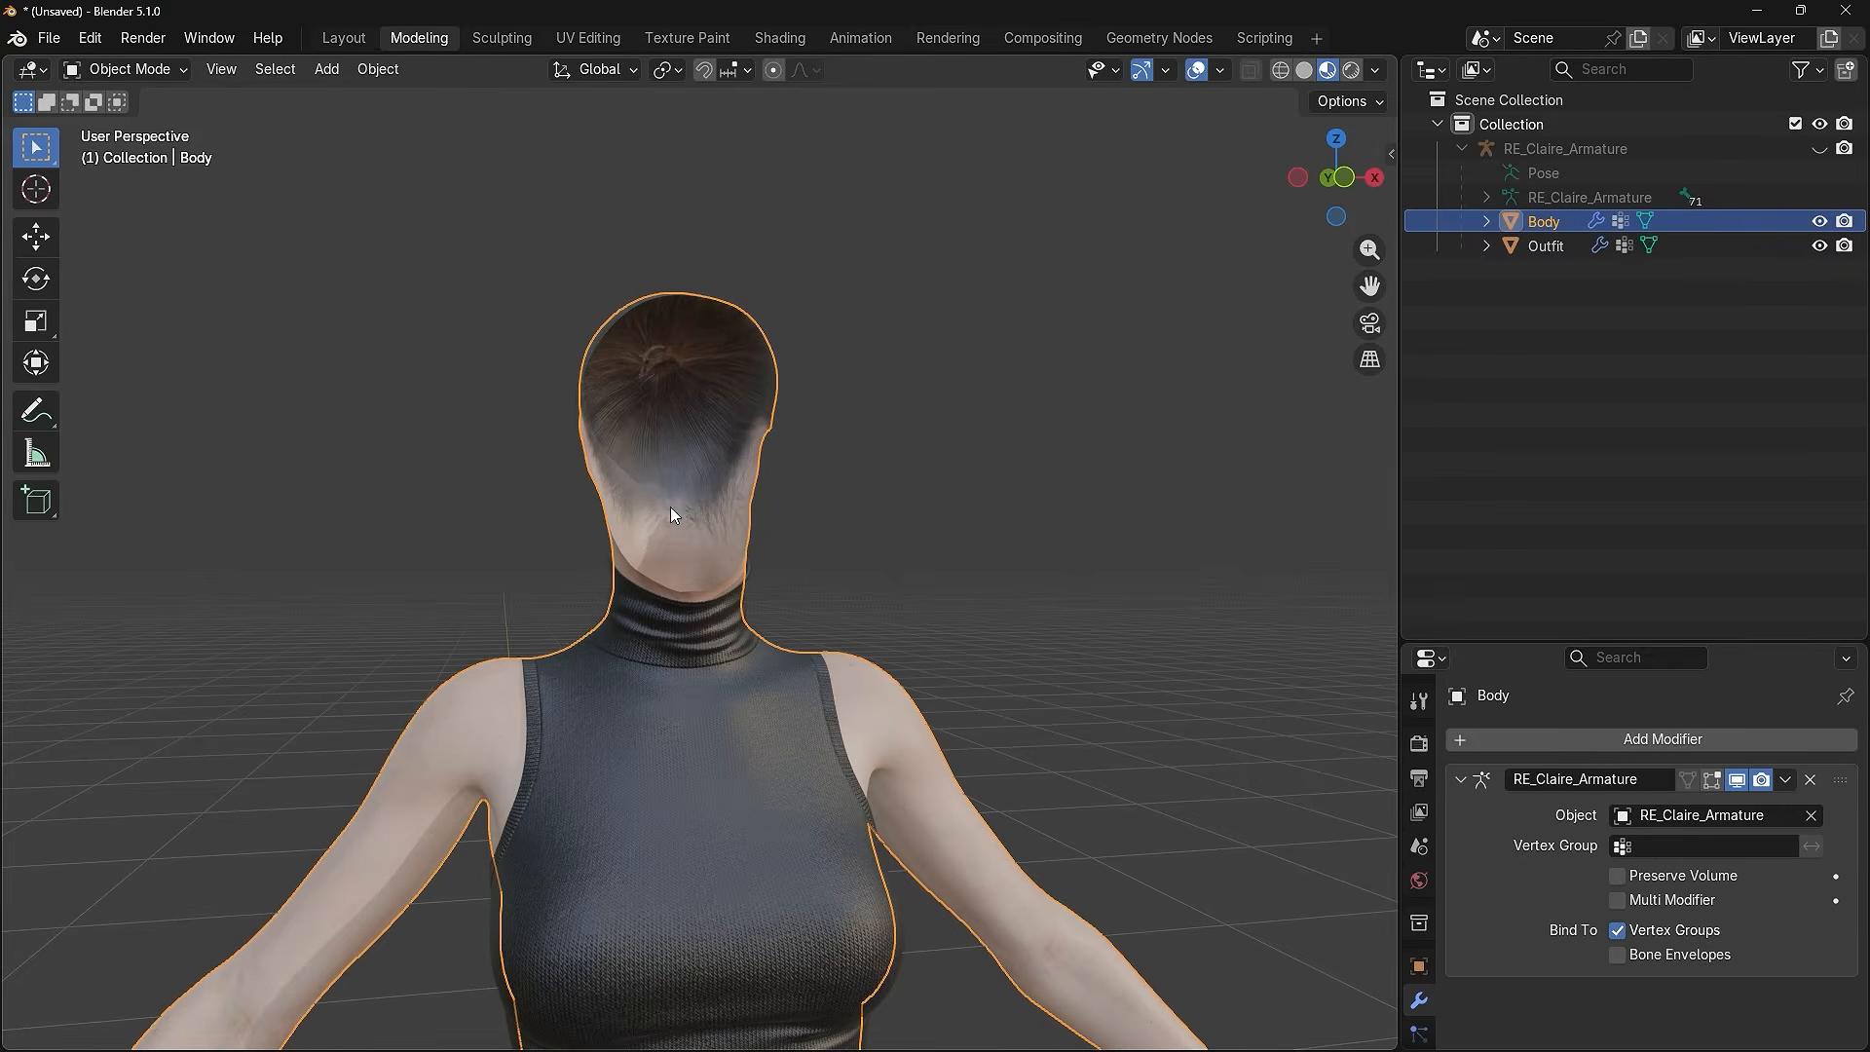
key("Delete")
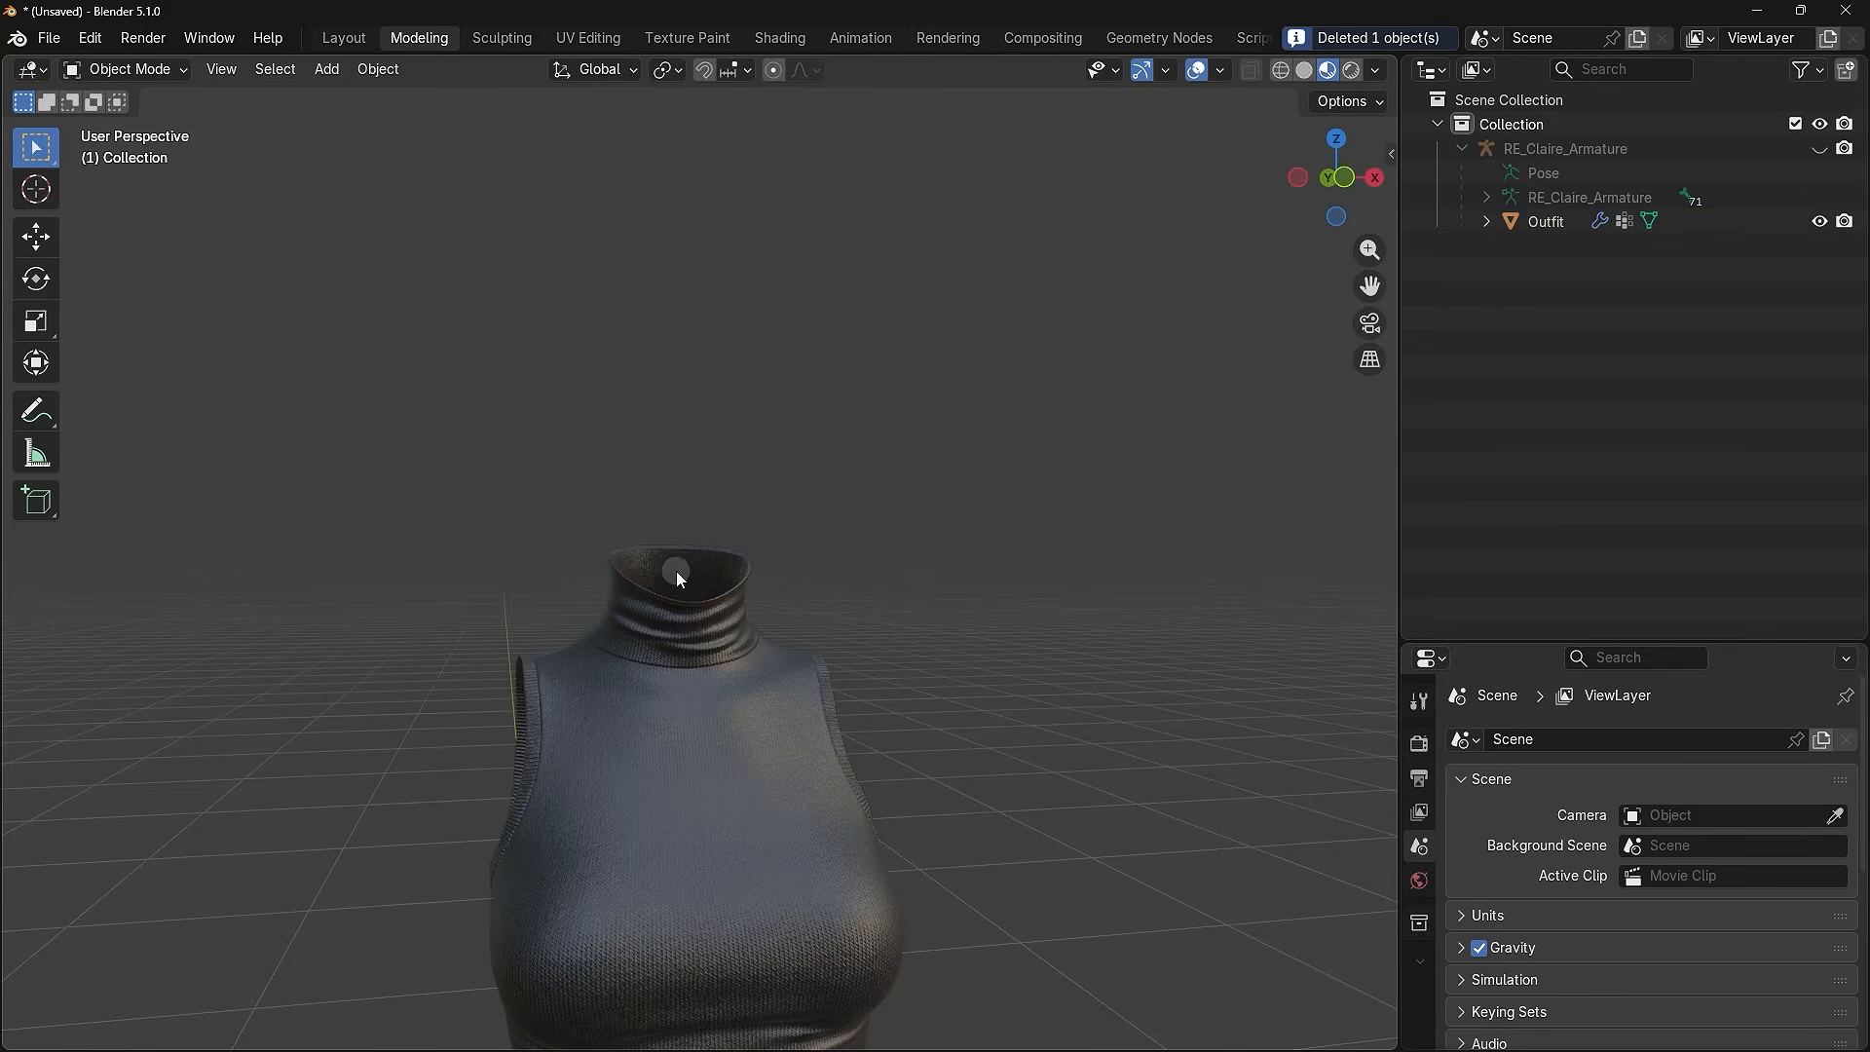
key("ctrl+z")
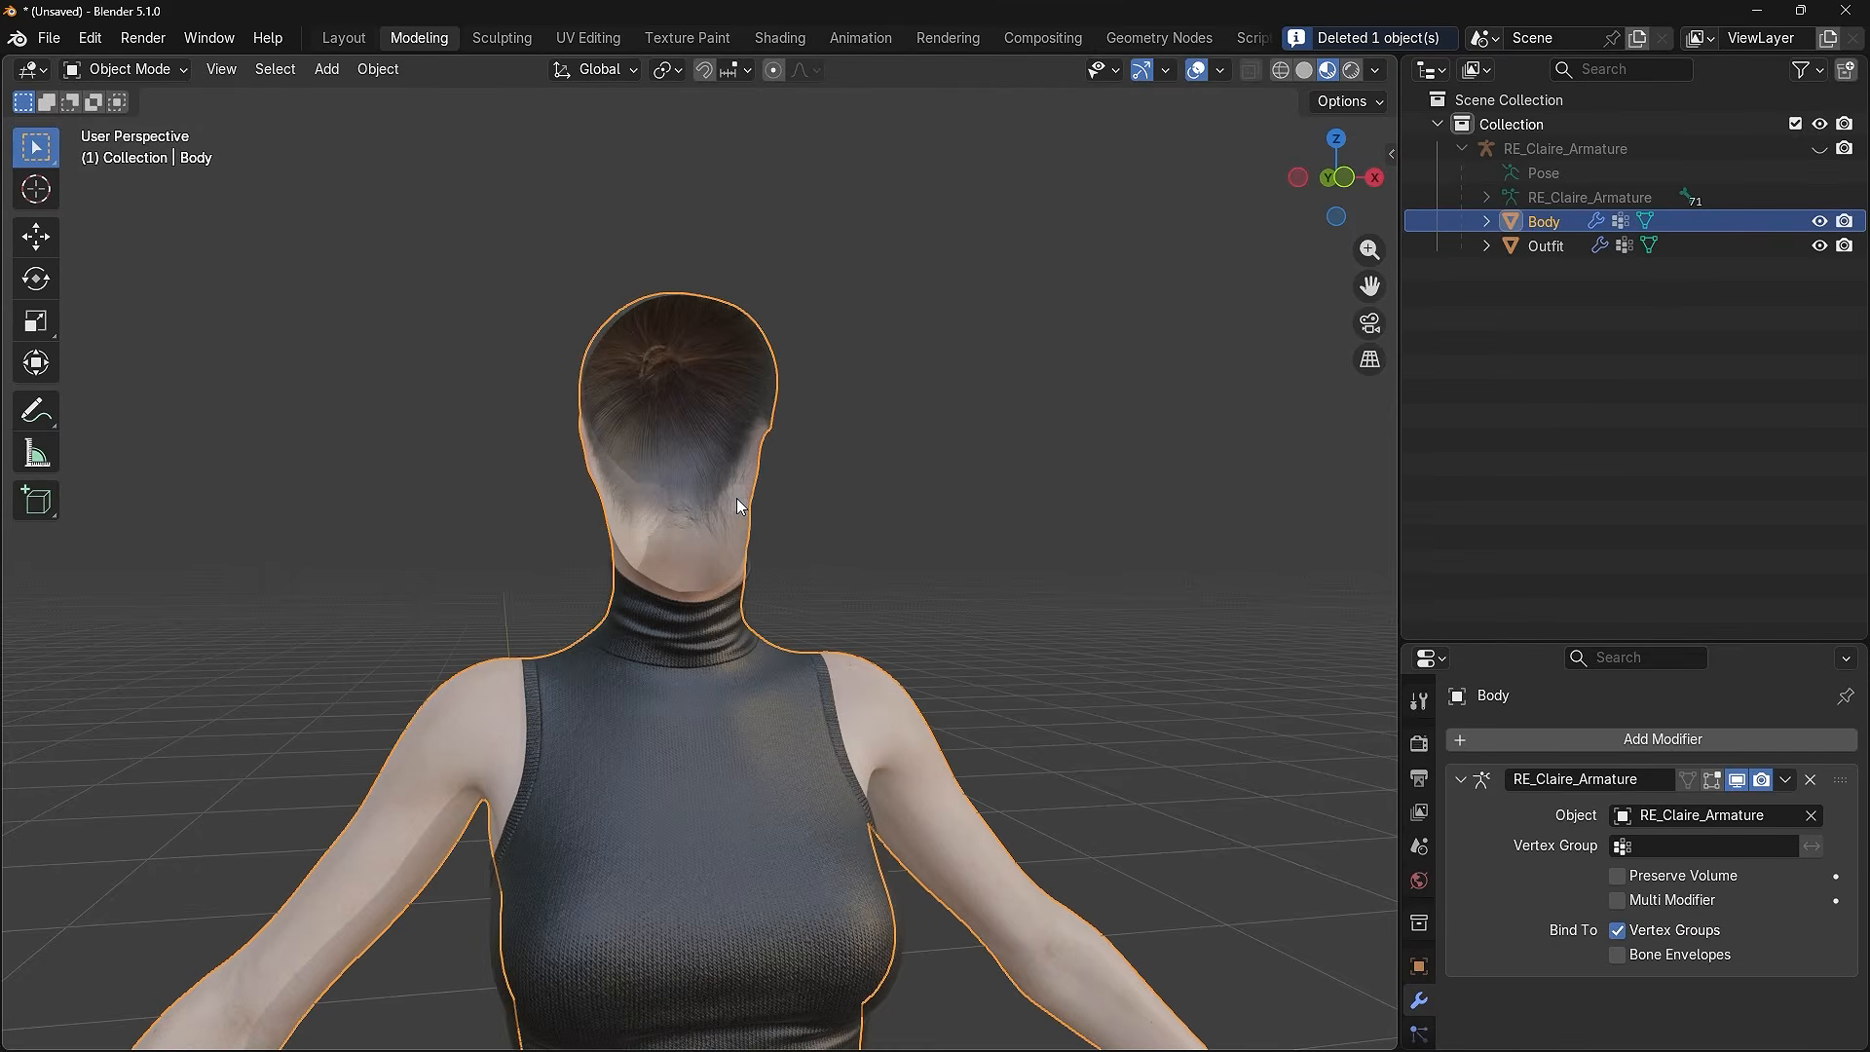
- Make the Body mesh the selected object and switch it to Edit Mode
mouse_move(725, 596)
middle_mouse_down()
mouse_move(1126, 599)
mouse_move(1189, 716)
mouse_move(1172, 687)
mouse_move(955, 611)
mouse_move(717, 604)
middle_mouse_up()
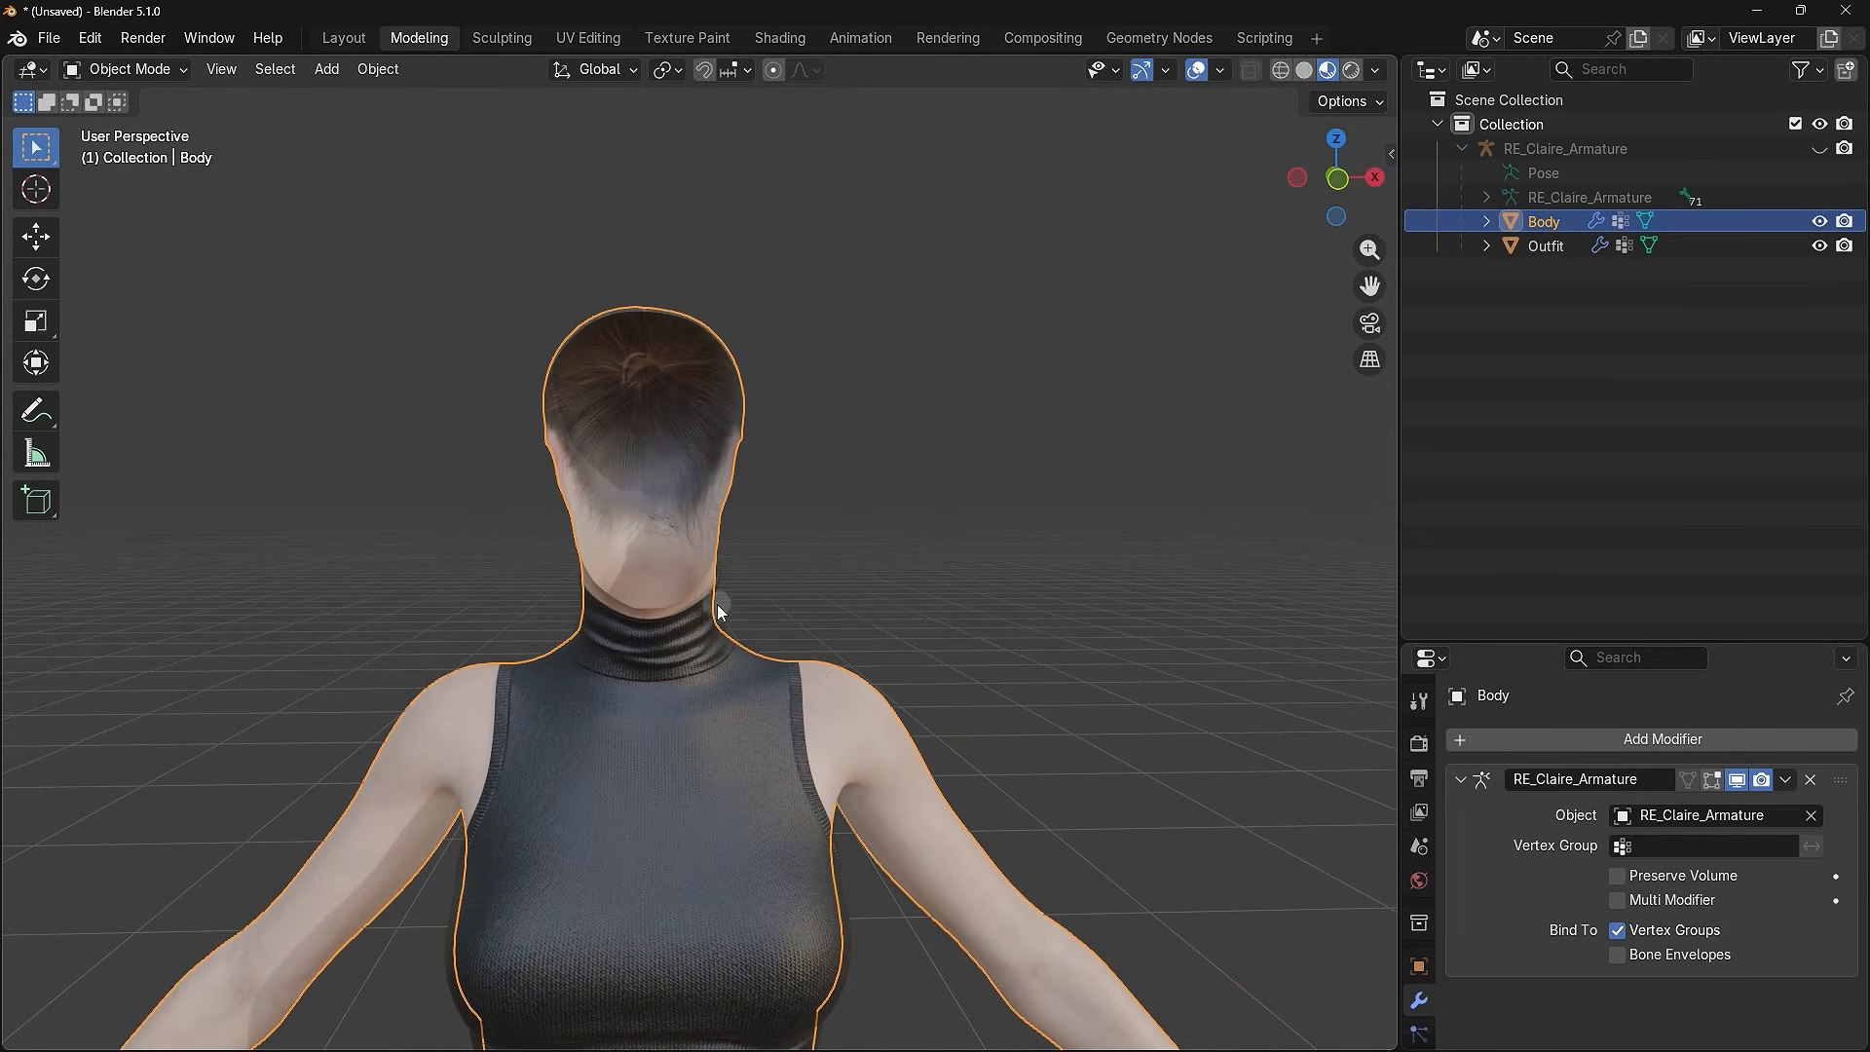
left_click(894, 565)
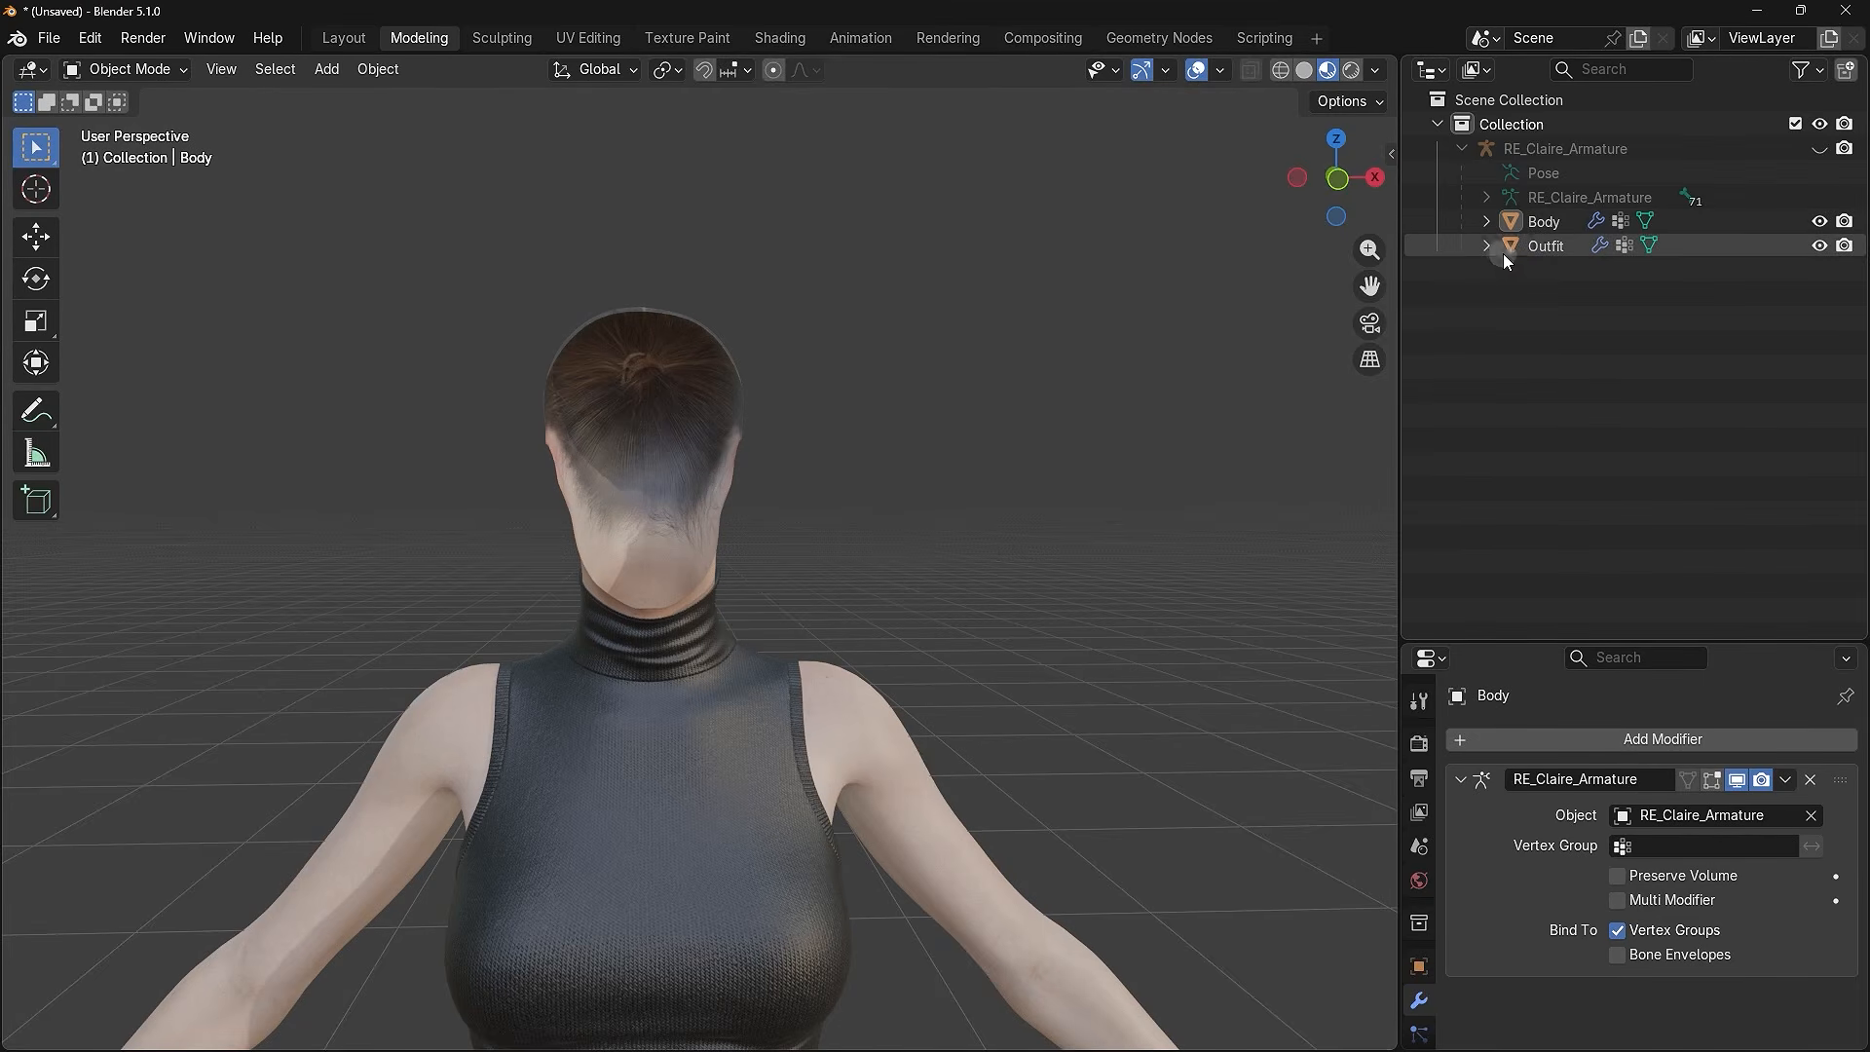
left_click(1565, 220)
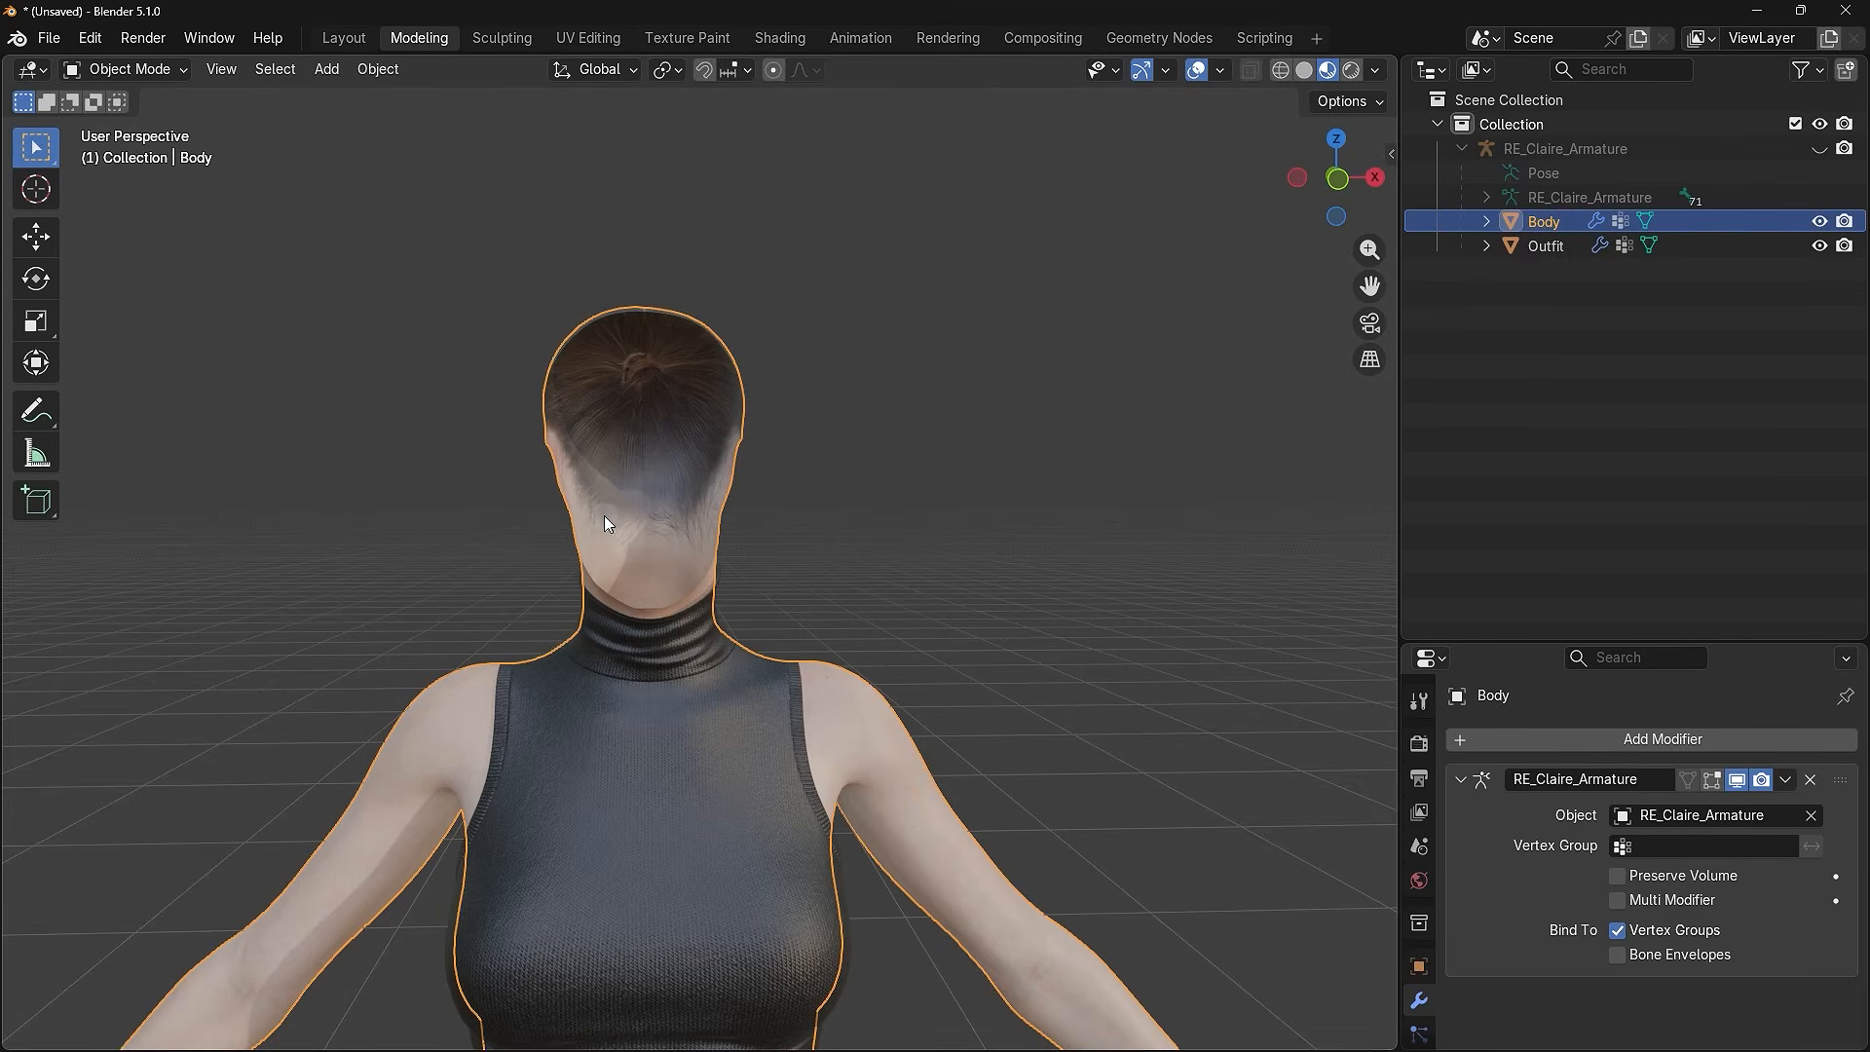
left_click(165, 70)
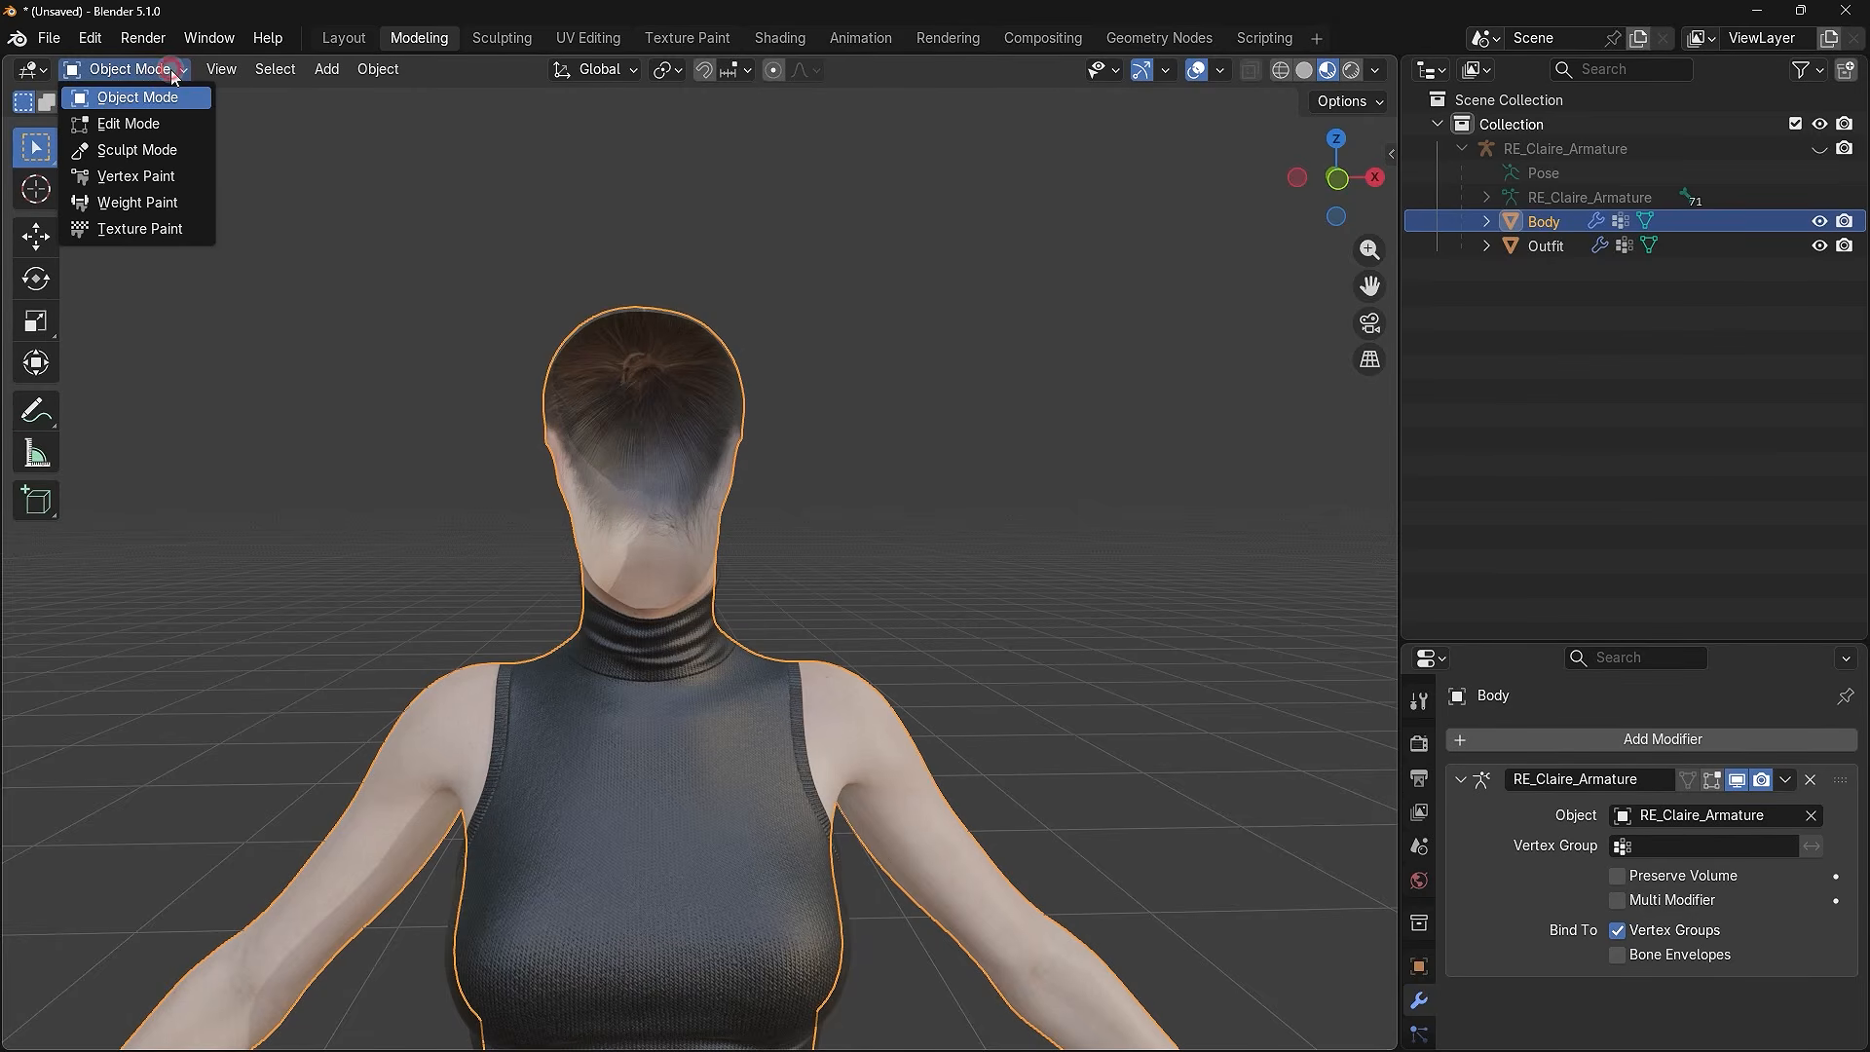
left_click(164, 124)
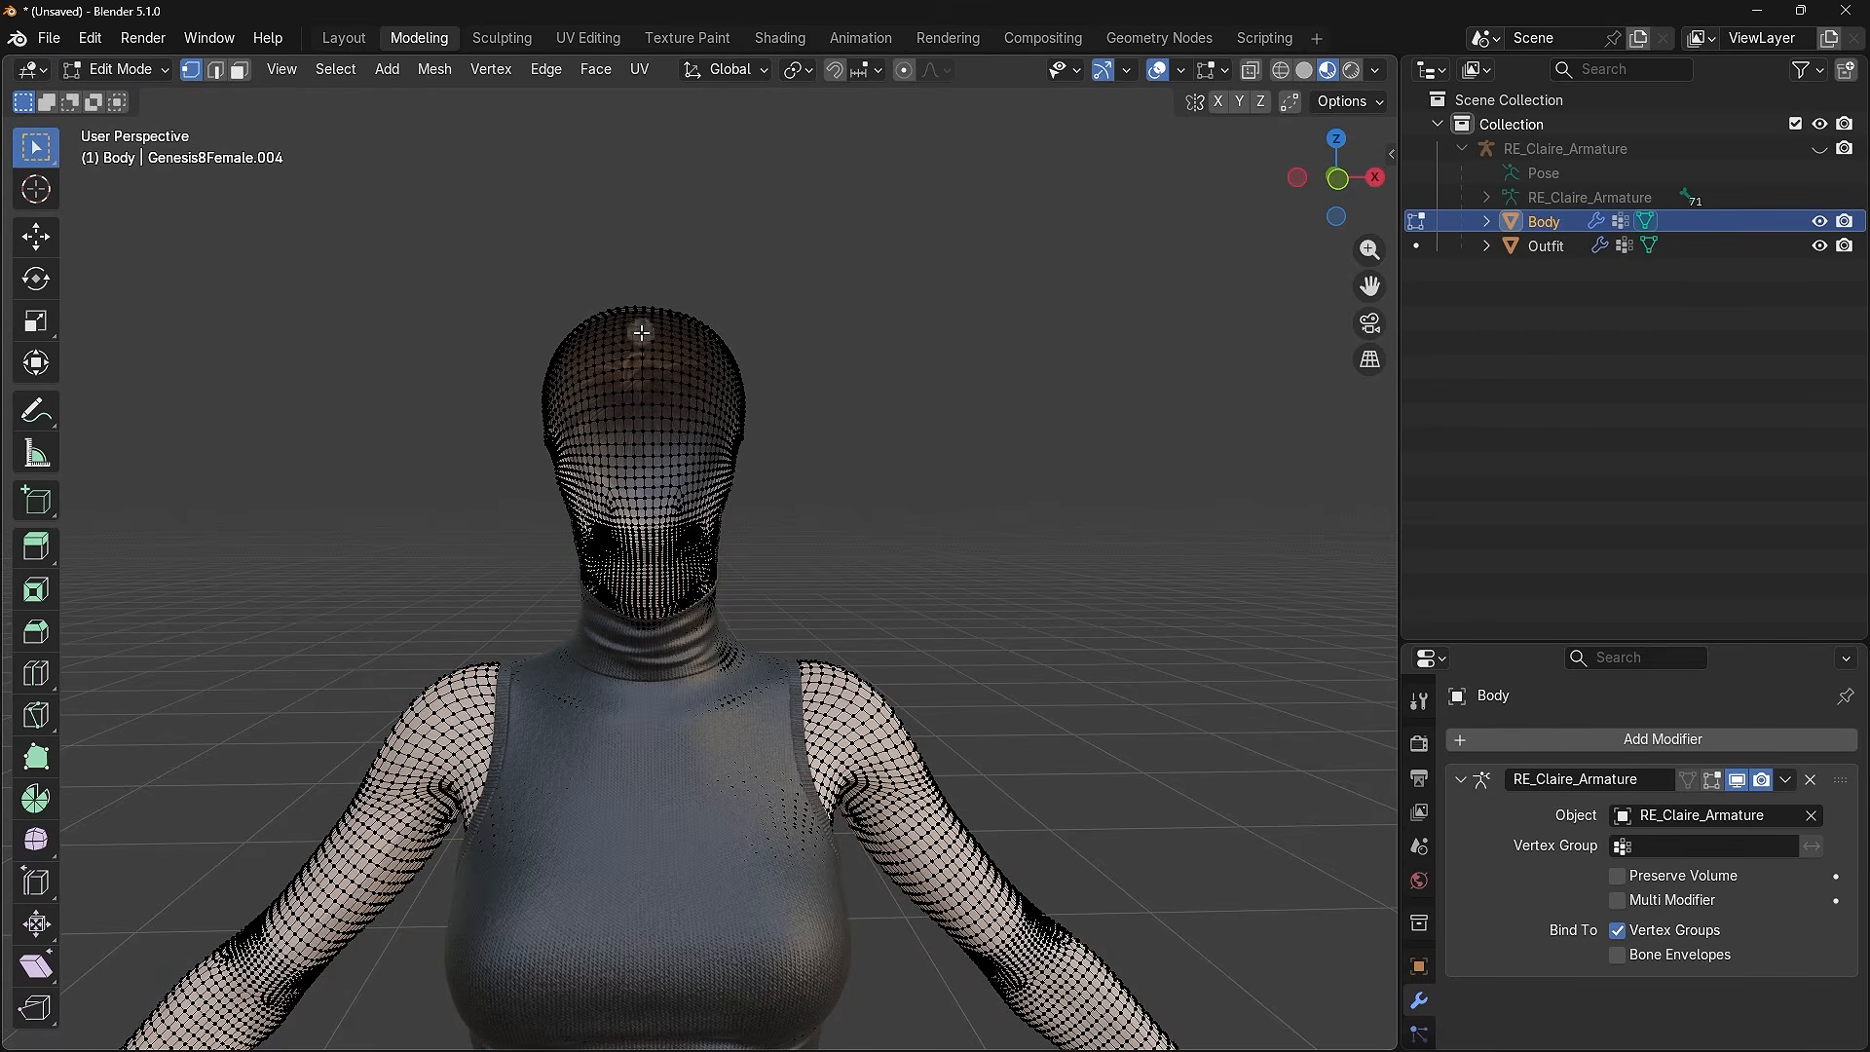
- Activate the Select Circle tool and set its radius to 42
left_click(39, 158)
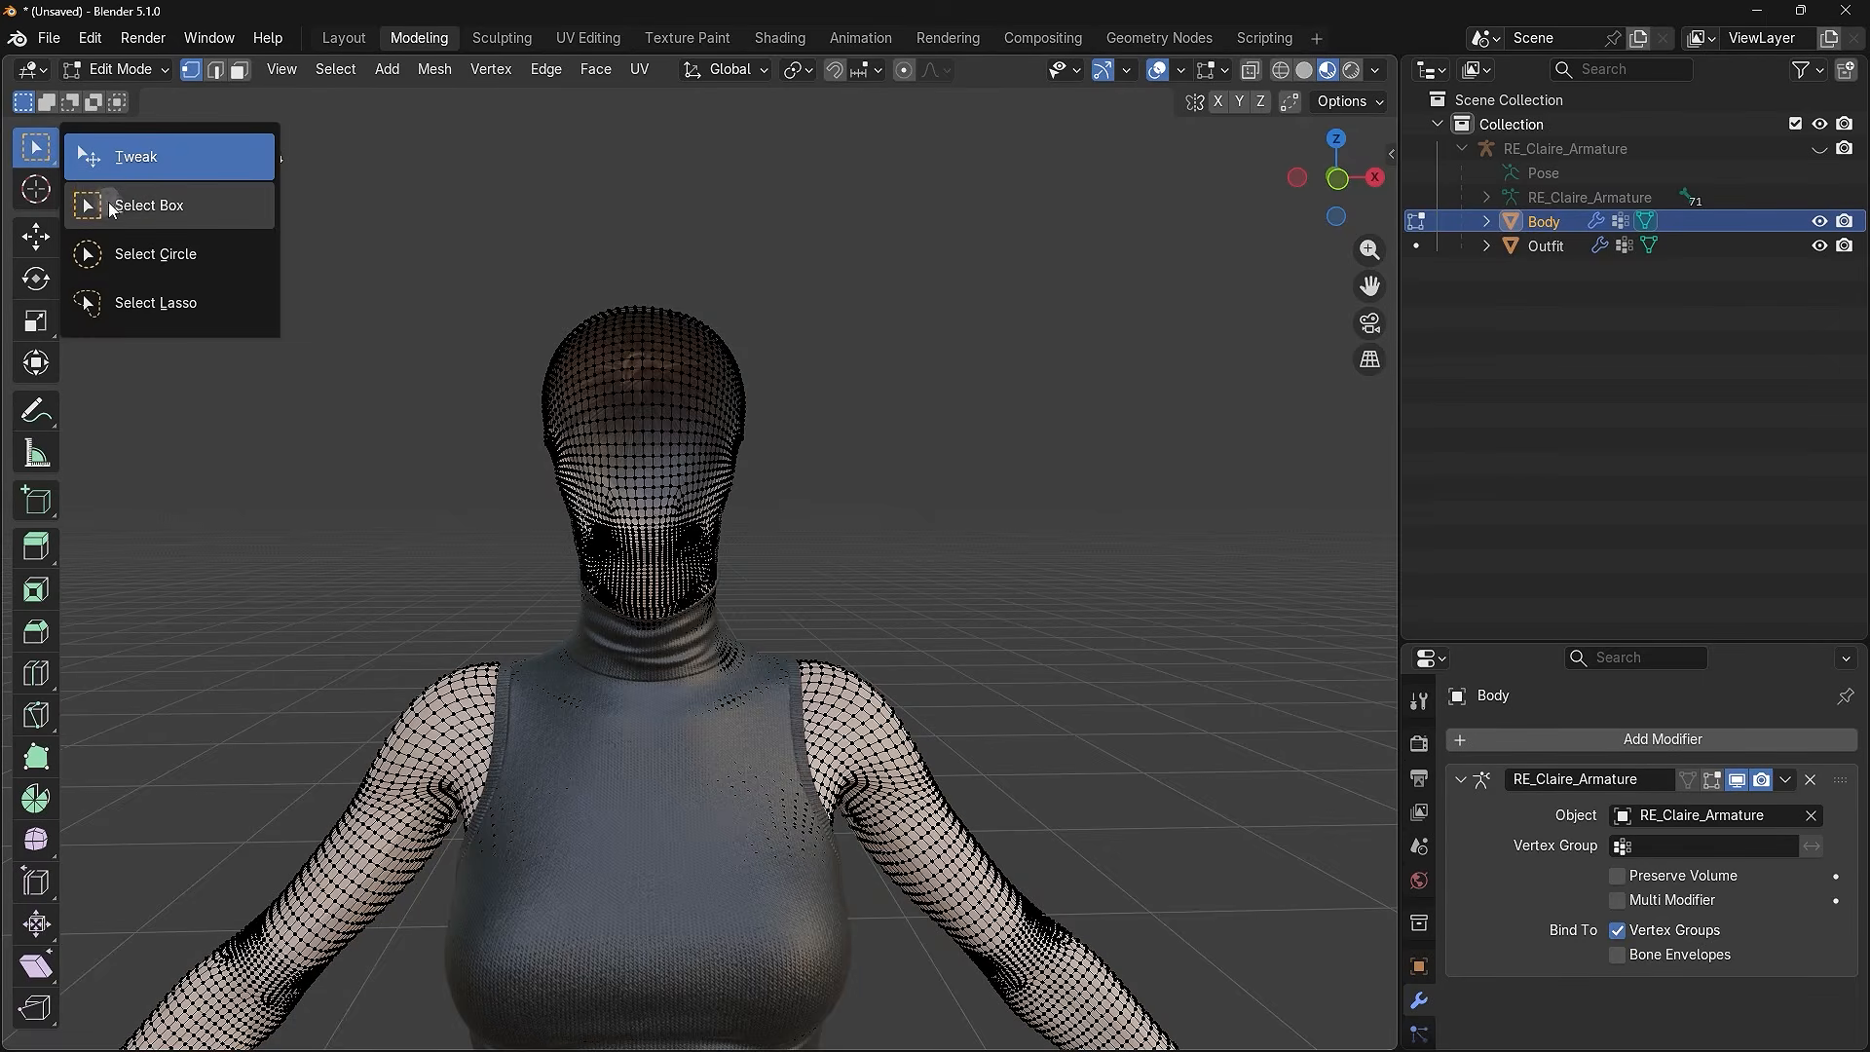
left_click(210, 257)
left_click_drag(191, 102, 228, 102)
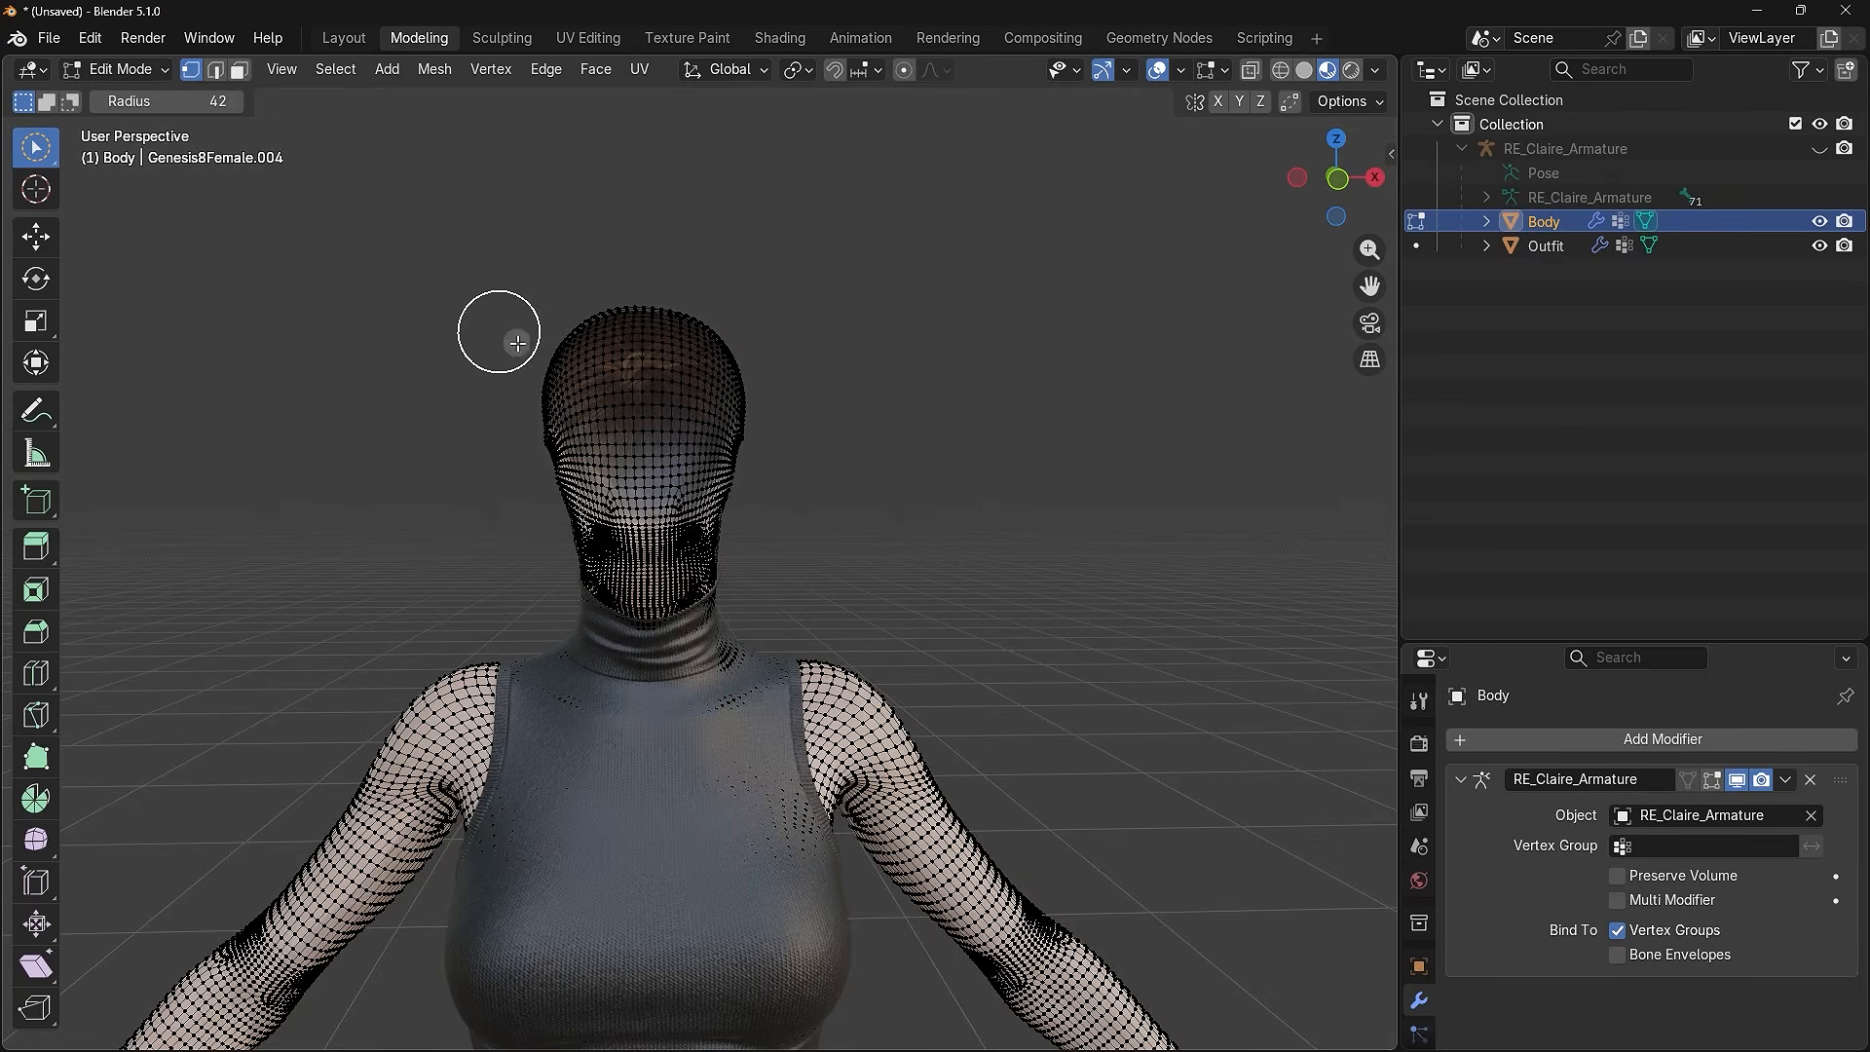
- Circle-select the visible vertices on the back and side of the Body's head and delete them as vertices
mouse_move(710, 384)
left_mouse_down()
mouse_move(668, 319)
mouse_move(569, 336)
mouse_move(555, 458)
mouse_move(604, 350)
mouse_move(729, 379)
mouse_move(737, 460)
mouse_move(628, 492)
mouse_move(584, 468)
mouse_move(717, 460)
mouse_move(633, 456)
left_mouse_up()
mouse_move(633, 456)
middle_mouse_down()
mouse_move(638, 439)
mouse_move(768, 429)
mouse_move(834, 398)
middle_mouse_up()
mouse_move(834, 397)
left_mouse_down()
mouse_move(836, 278)
mouse_move(716, 229)
mouse_move(705, 430)
mouse_move(819, 357)
mouse_move(783, 357)
mouse_move(738, 231)
mouse_move(670, 374)
left_mouse_up()
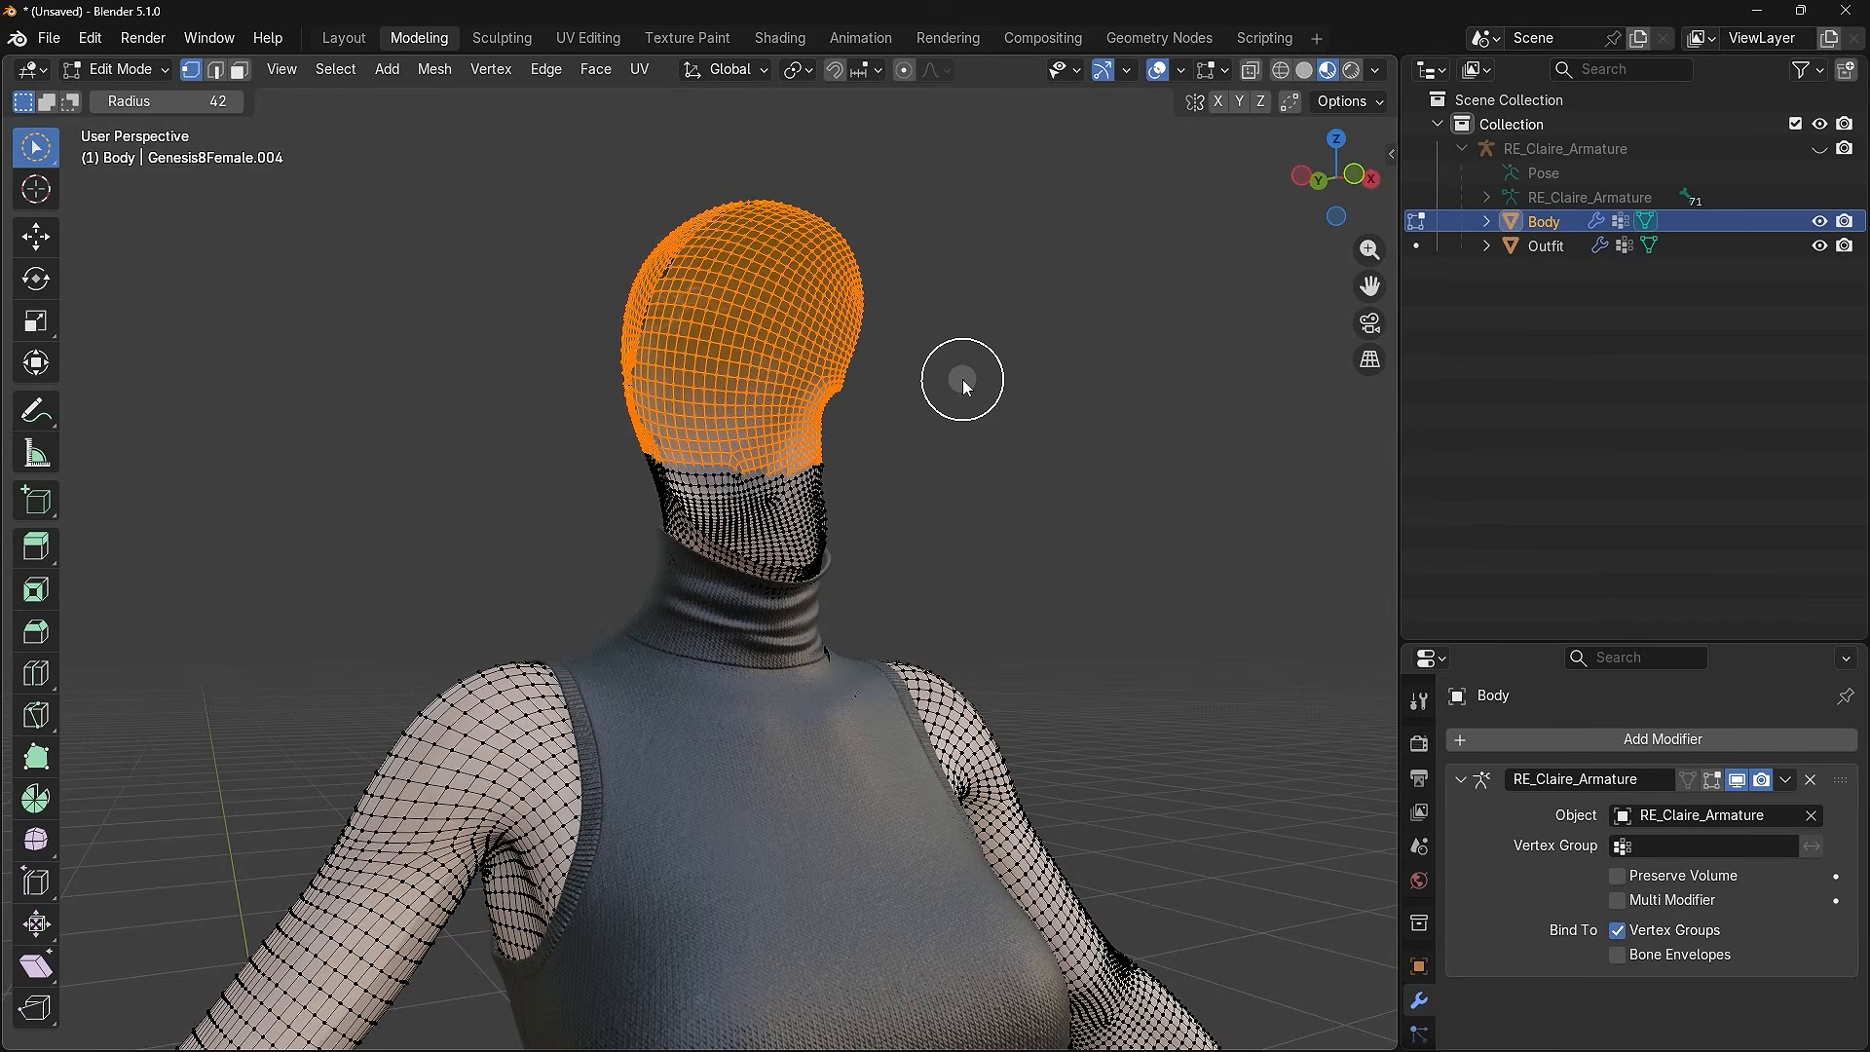
key("x")
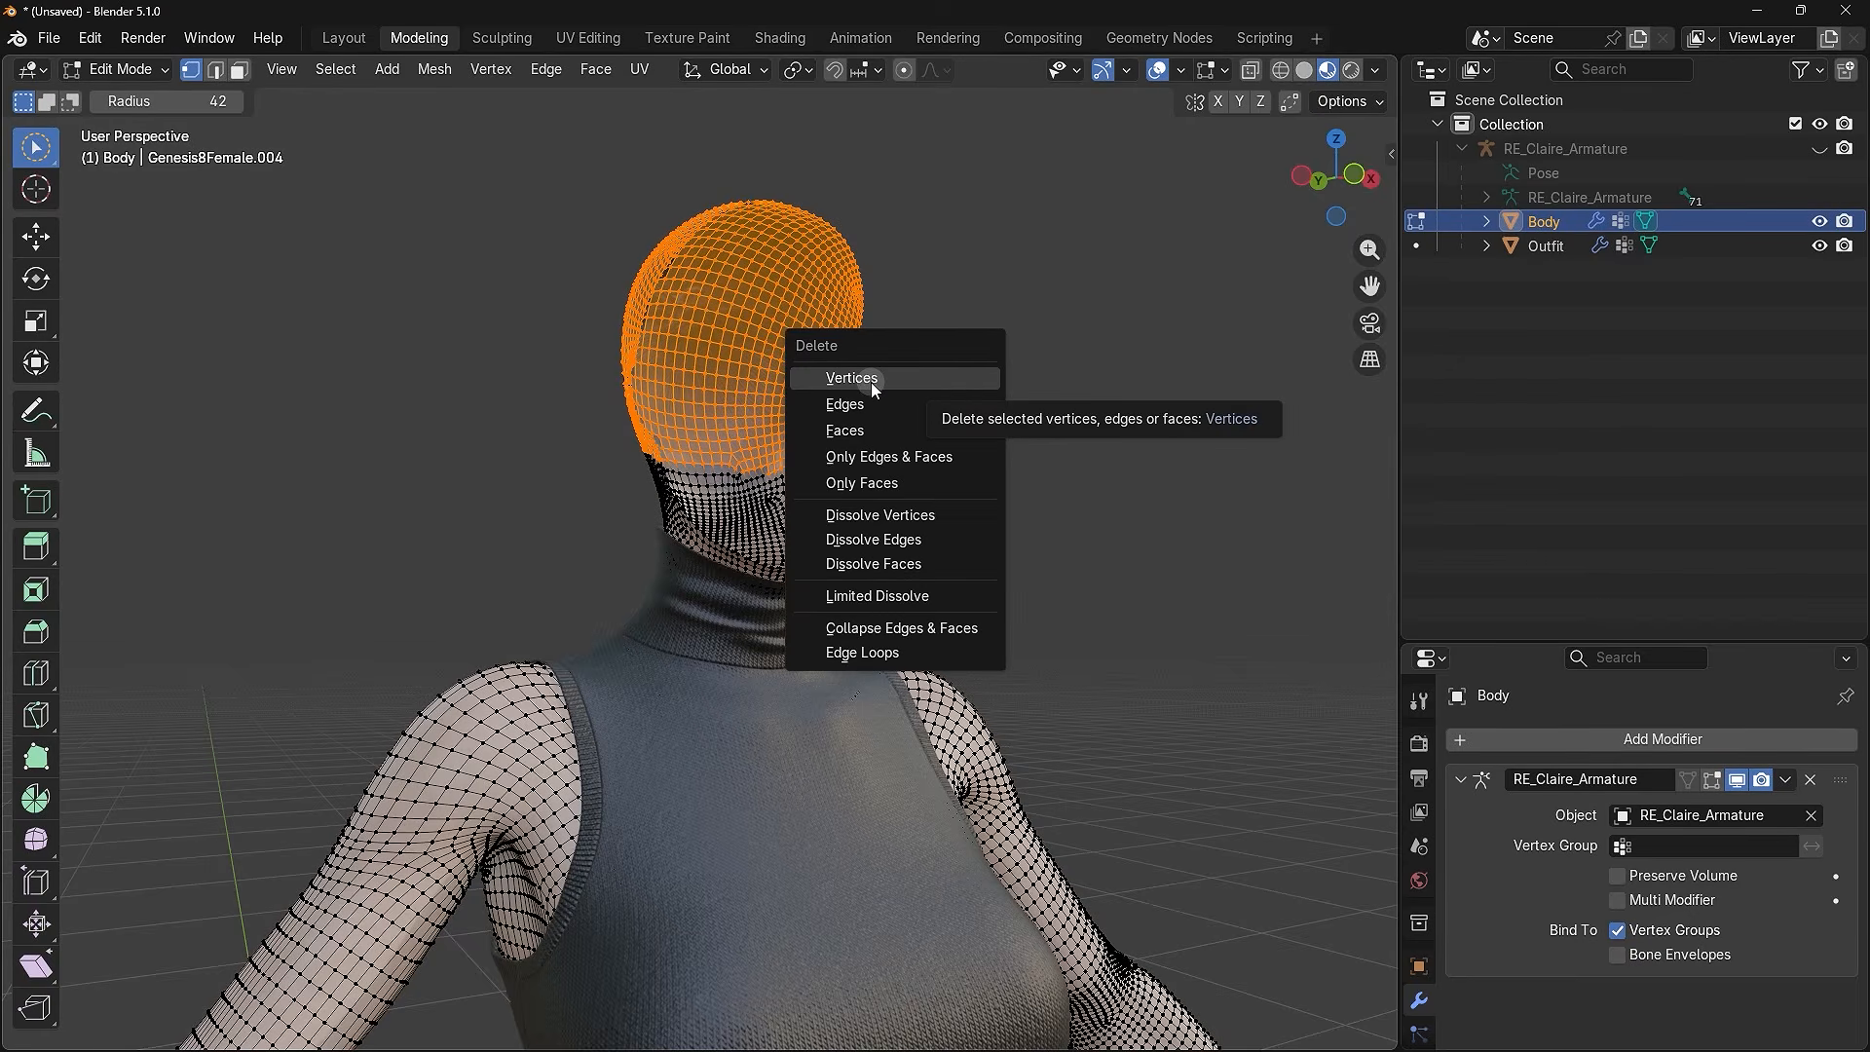
left_click(898, 386)
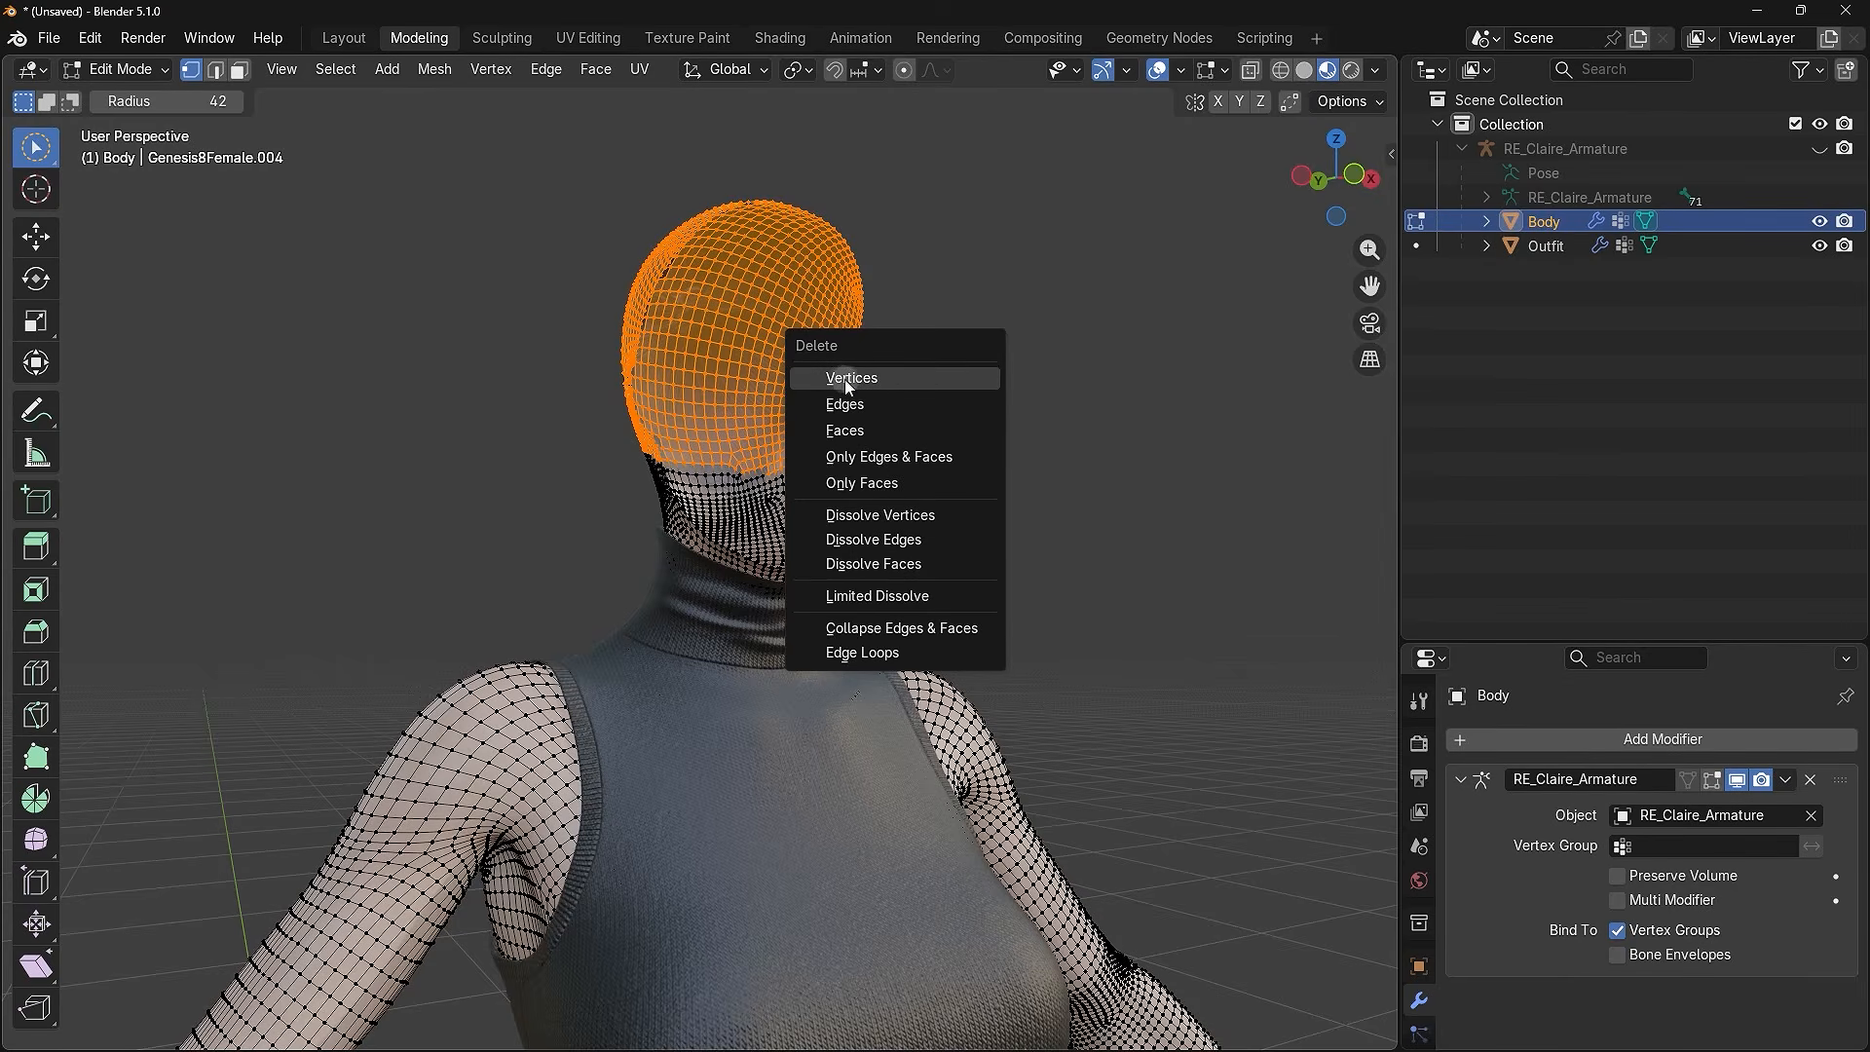
left_click(862, 380)
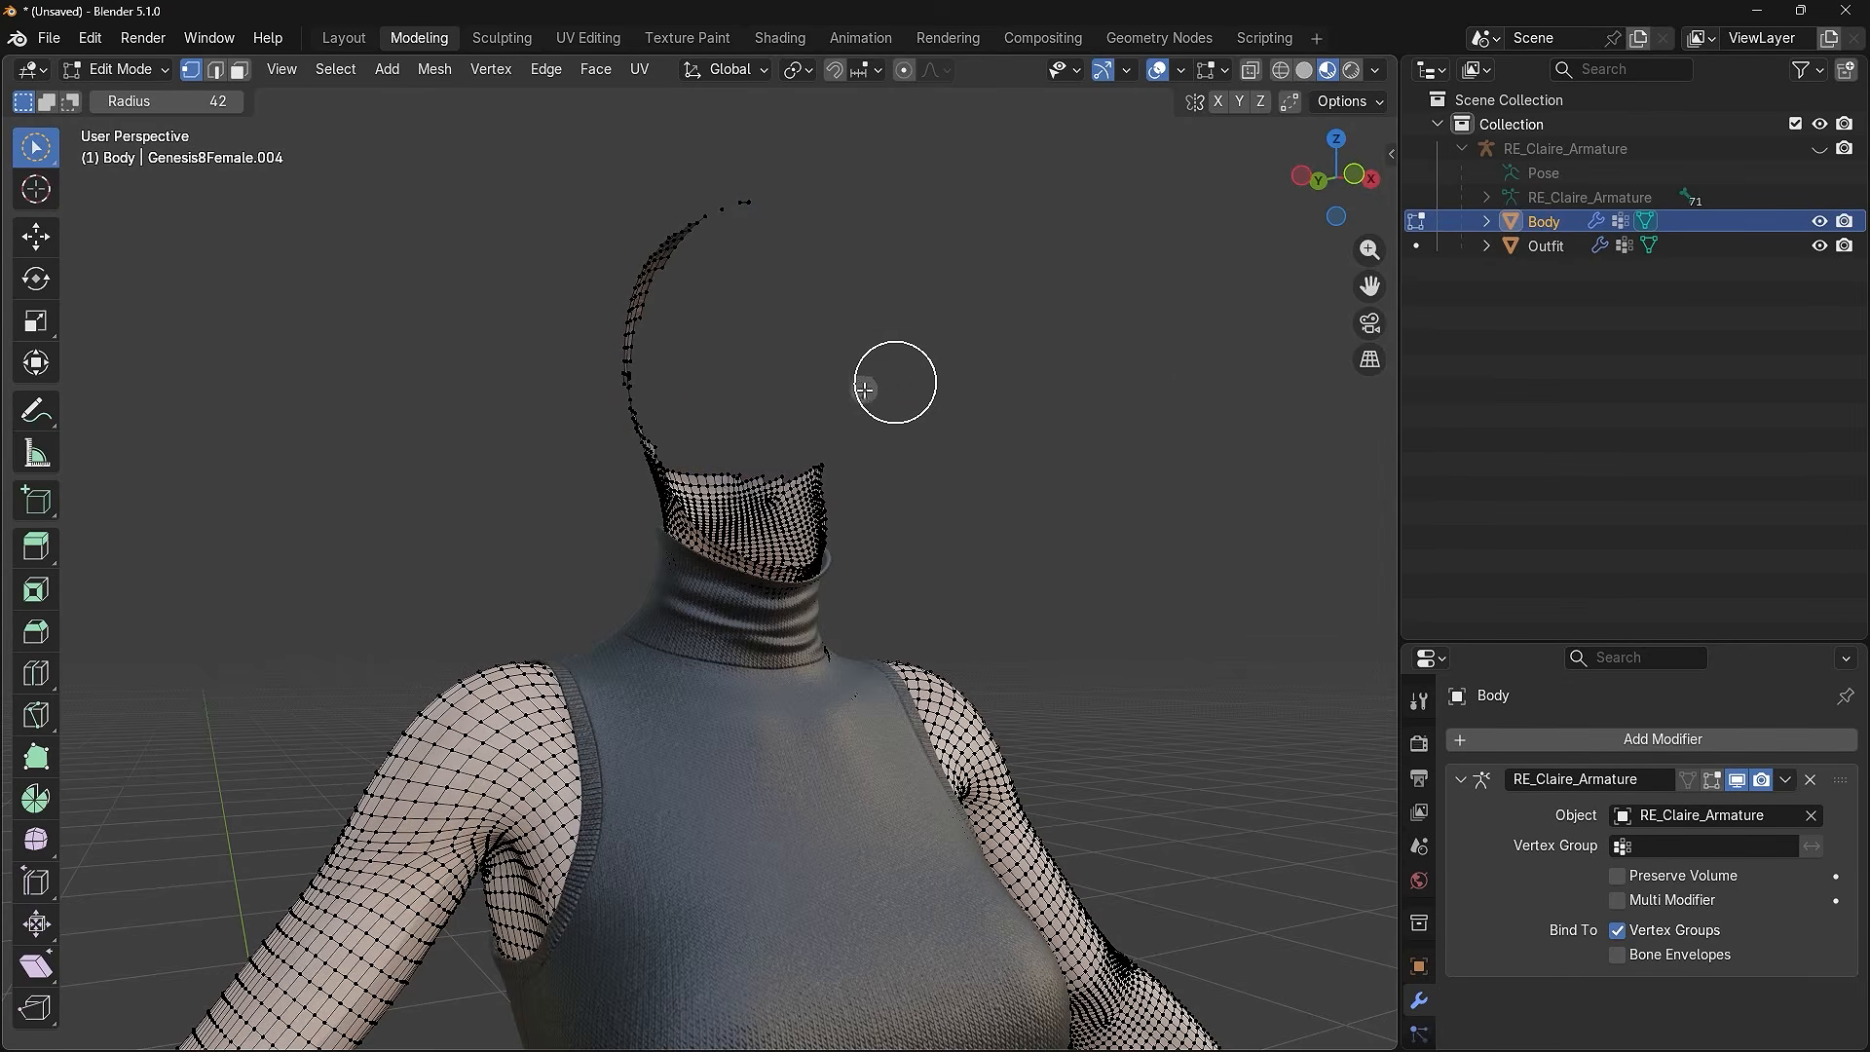
- Circle-select the leftover strip of head vertices on the opposite side and delete those vertices
middle_click_drag(581, 405, 446, 421)
mouse_move(445, 420)
left_mouse_down()
mouse_move(522, 417)
mouse_move(506, 355)
mouse_move(522, 259)
mouse_move(546, 258)
left_mouse_up()
key("x")
left_click(656, 295)
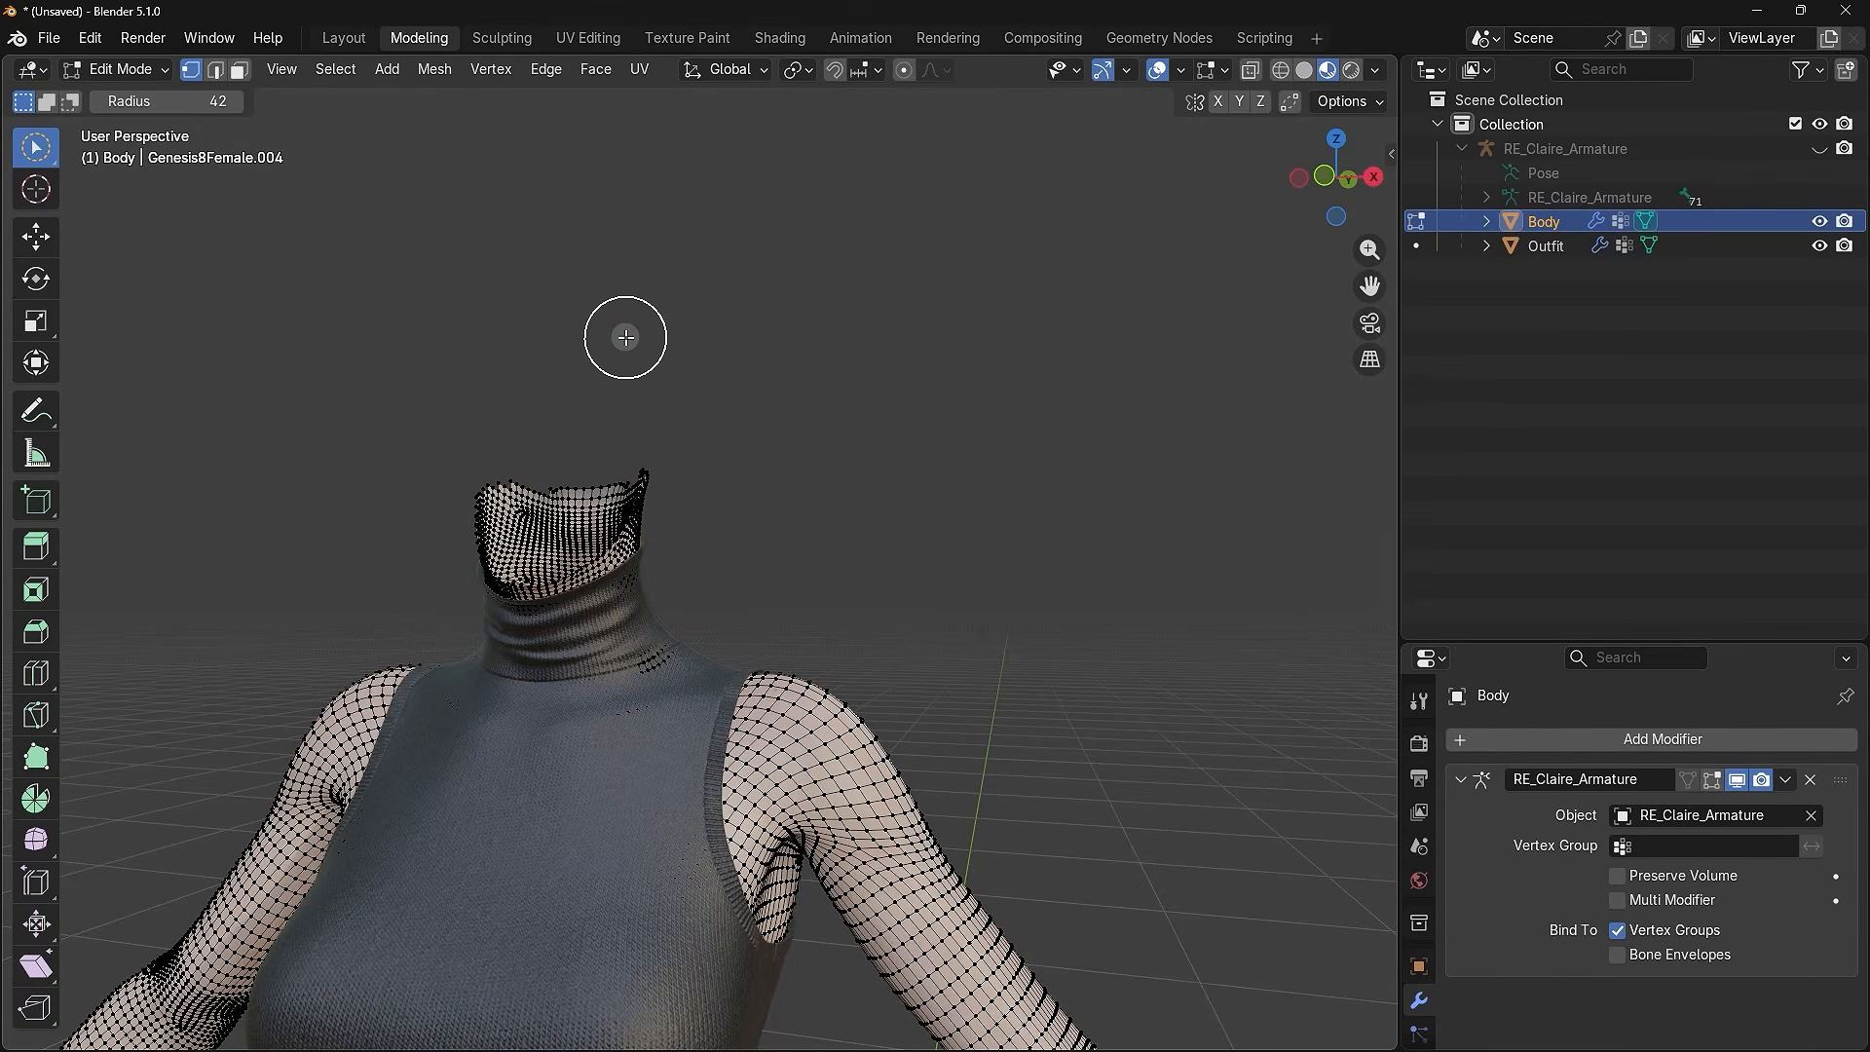
- Undo the head vertex deletions and selections until the full, unselected head mesh is back
key("ctrl+z")
key("ctrl+z")
key("ctrl+z")
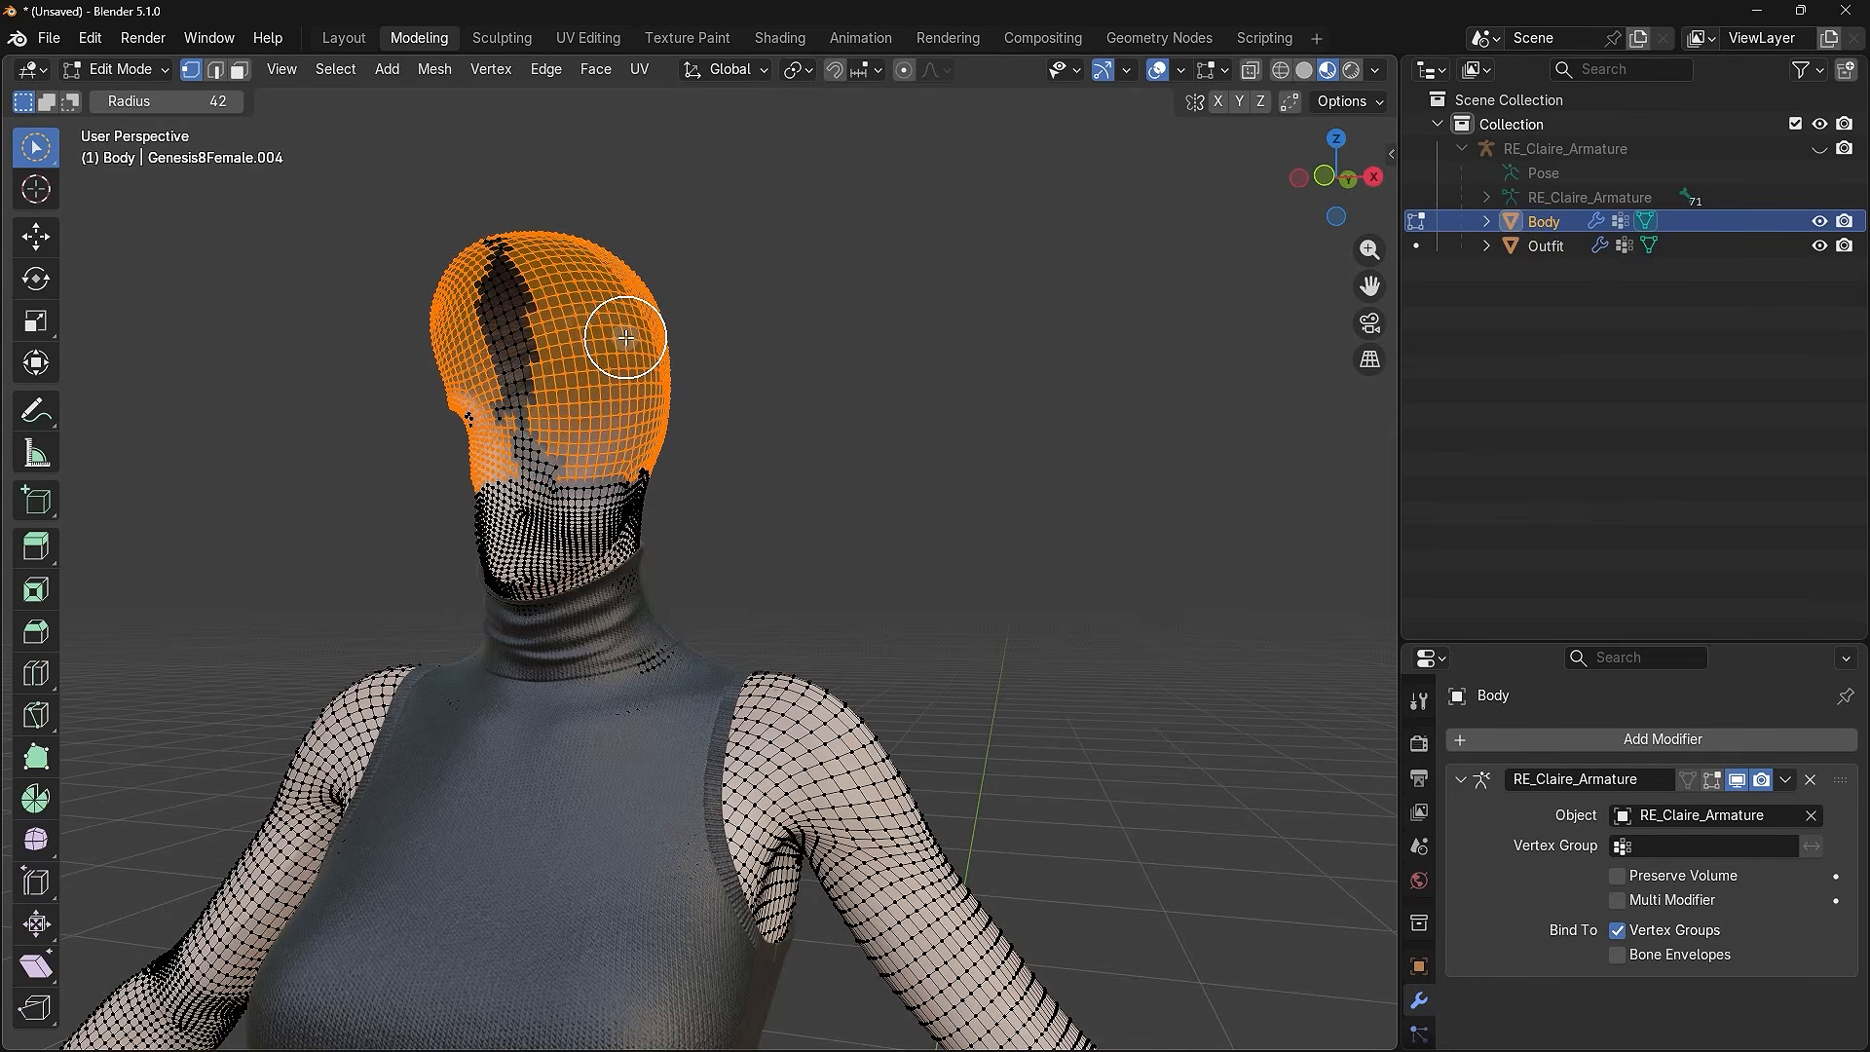
key("ctrl+z")
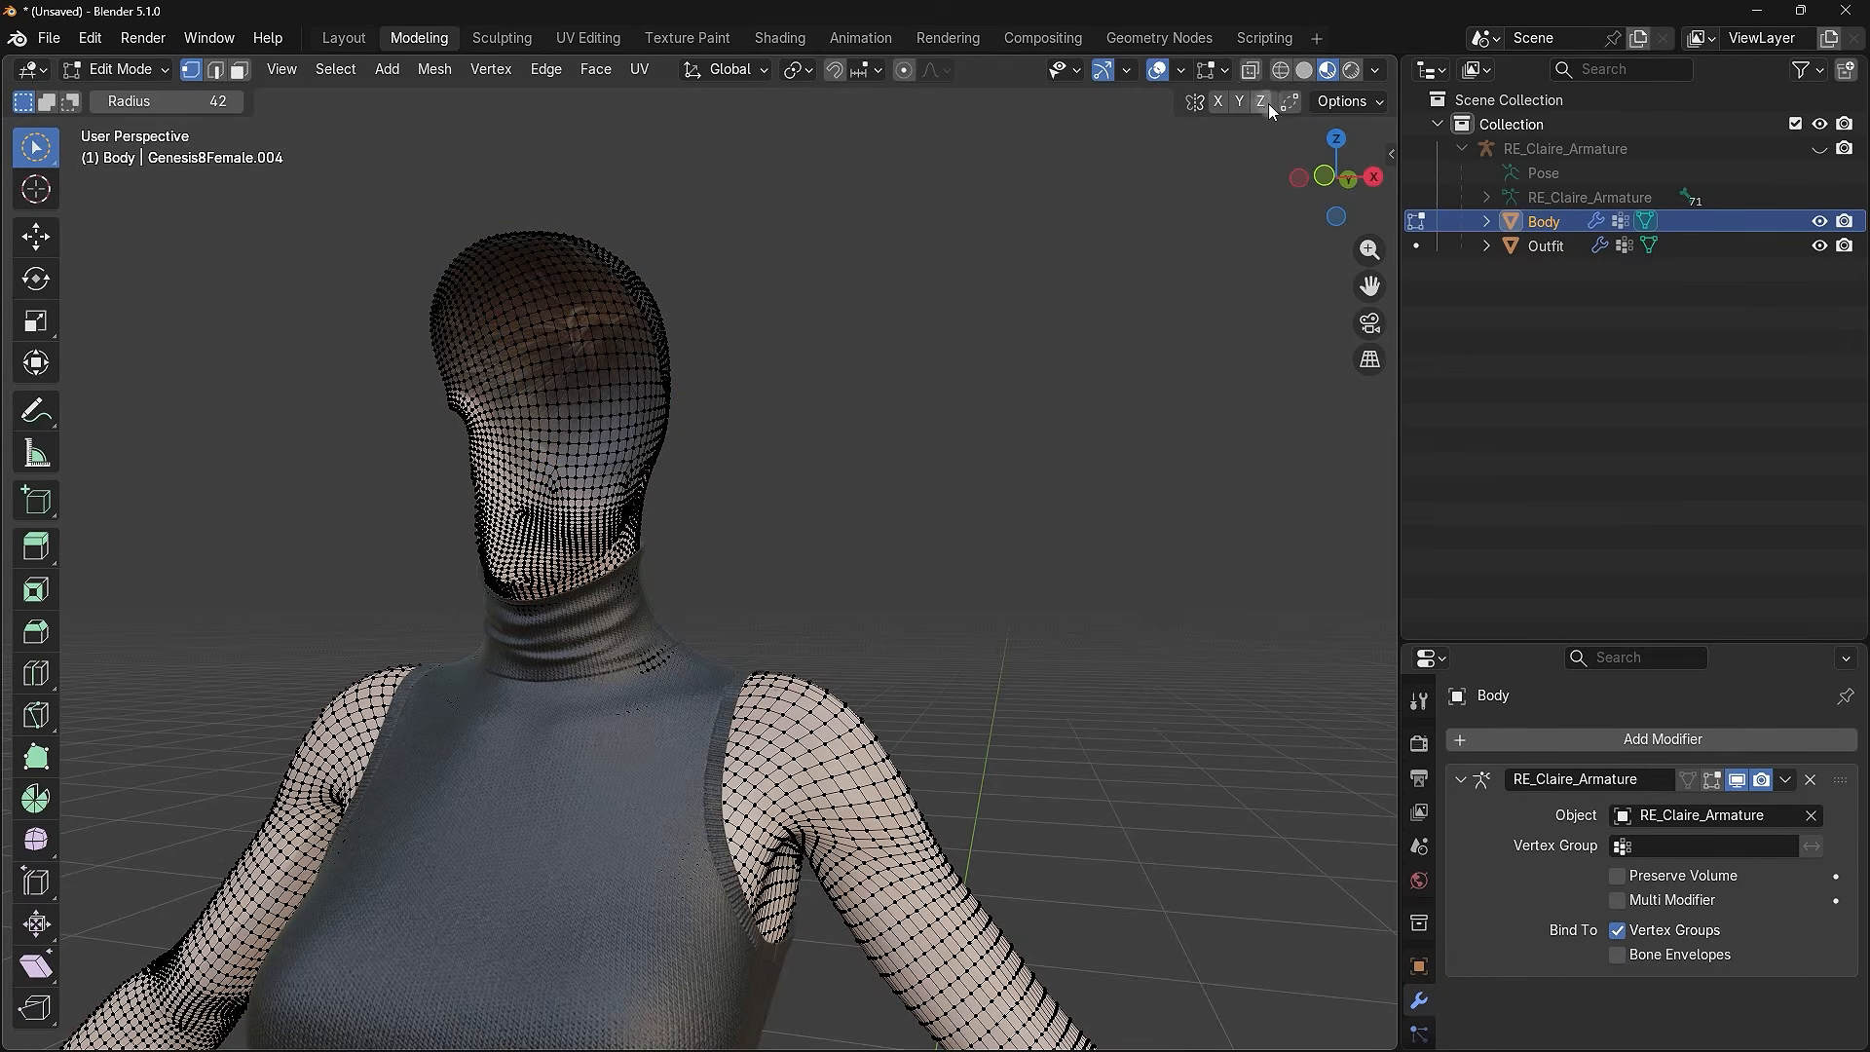
- Switch to wireframe shading and circle-select all vertices of the head and upper neck through the mesh
left_click(1282, 71)
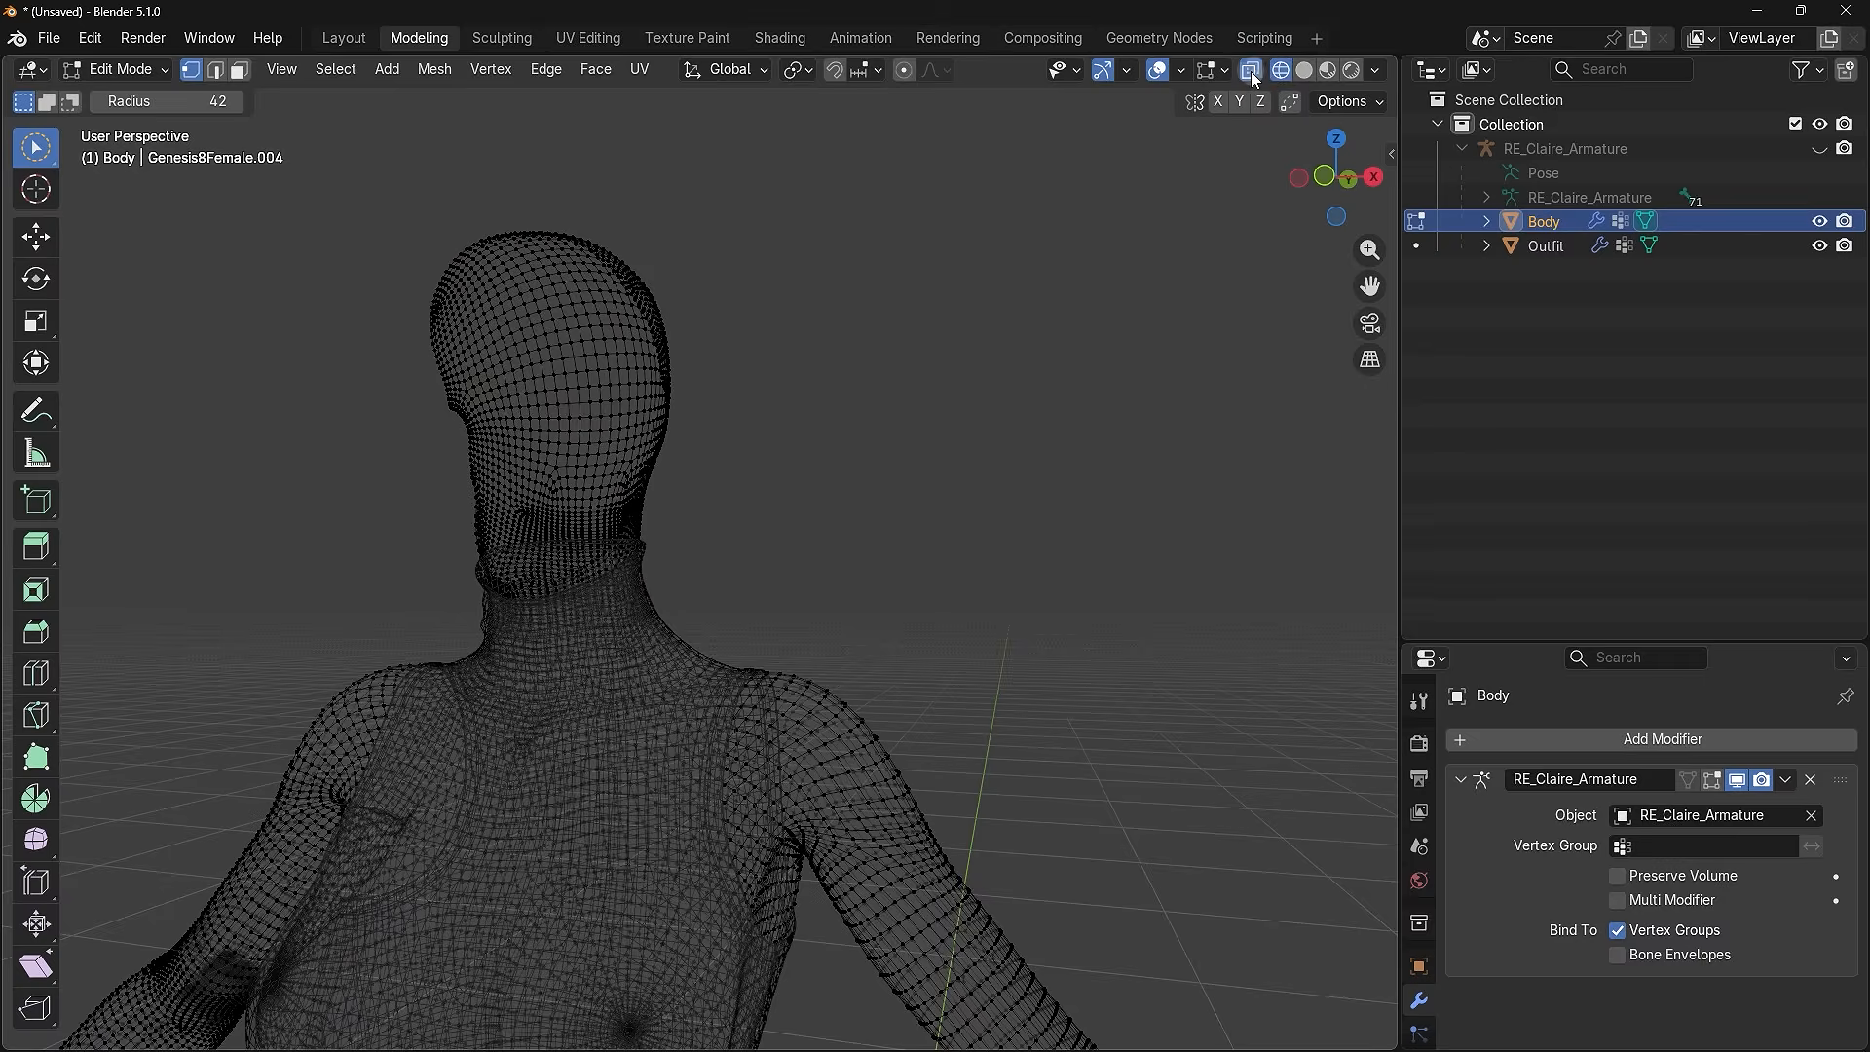
middle_click_drag(890, 351, 952, 363)
mouse_move(770, 322)
left_mouse_down()
mouse_move(614, 217)
mouse_move(534, 392)
mouse_move(626, 418)
mouse_move(751, 354)
left_mouse_up()
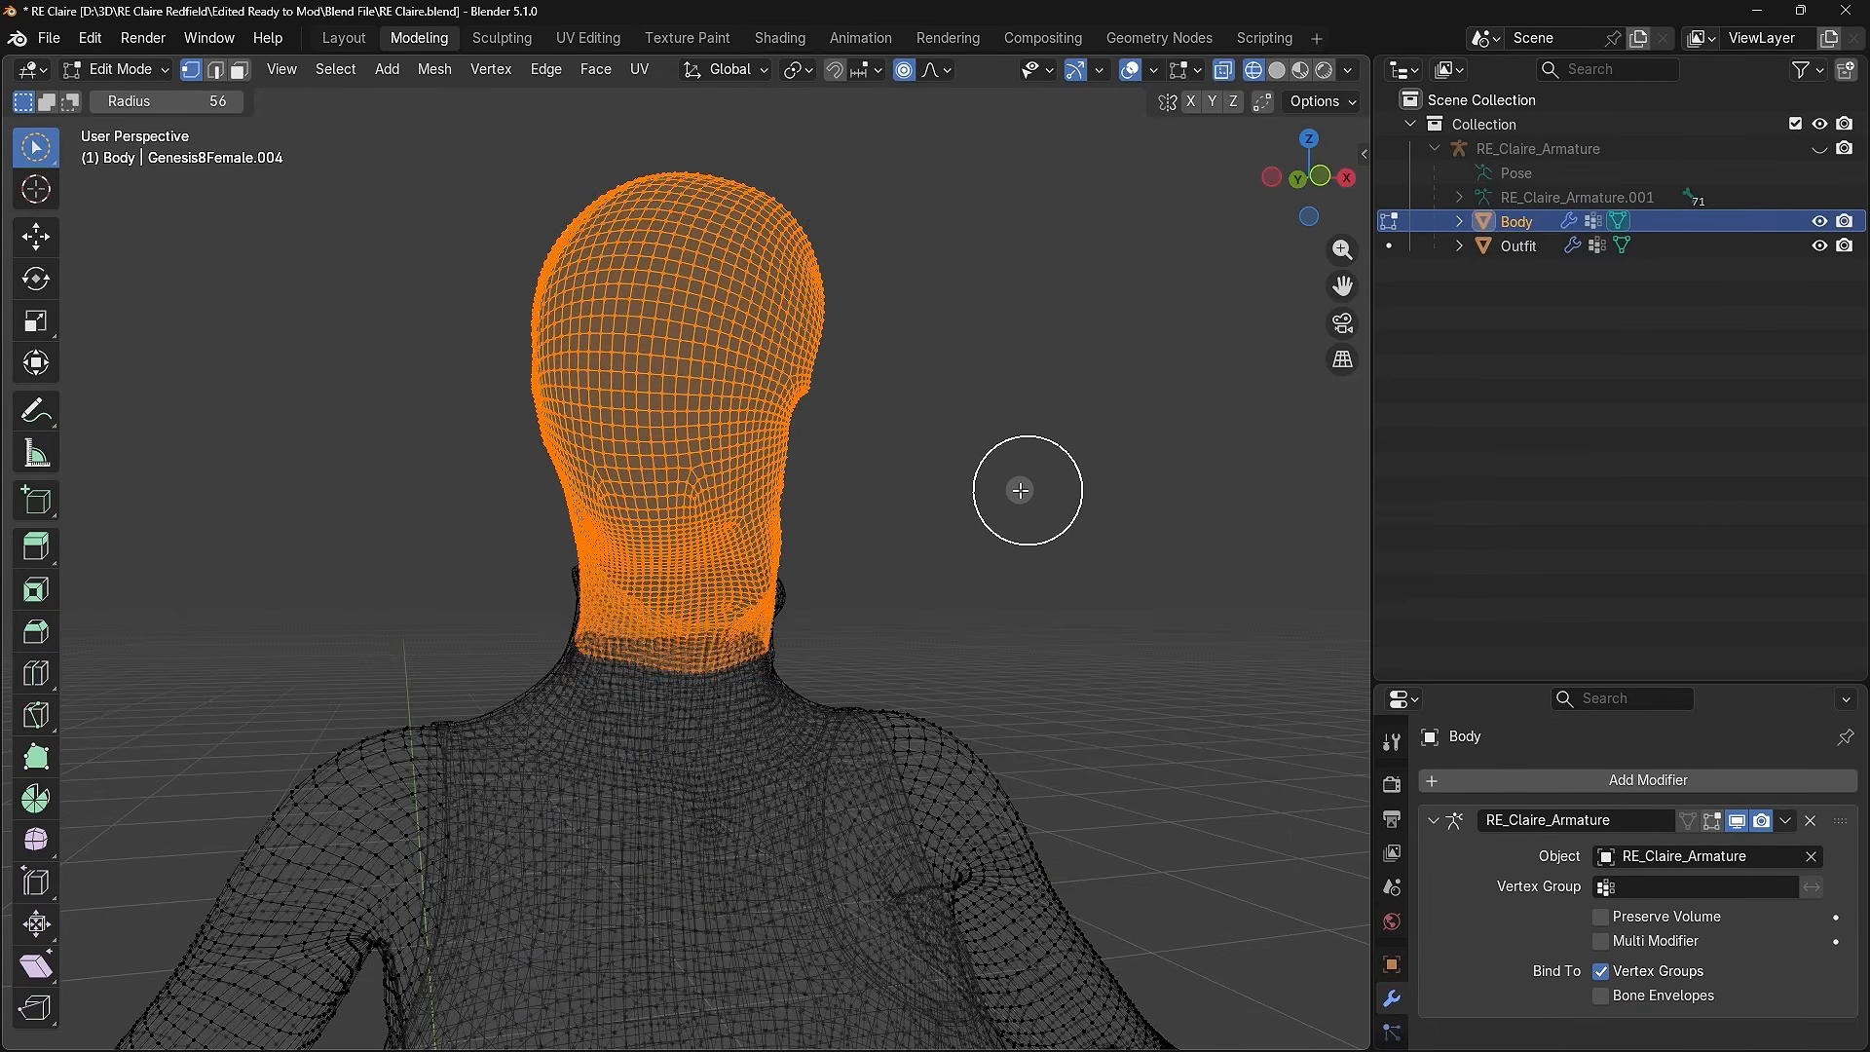
mouse_move(1020, 490)
middle_mouse_down()
mouse_move(672, 497)
mouse_move(1035, 488)
middle_mouse_up()
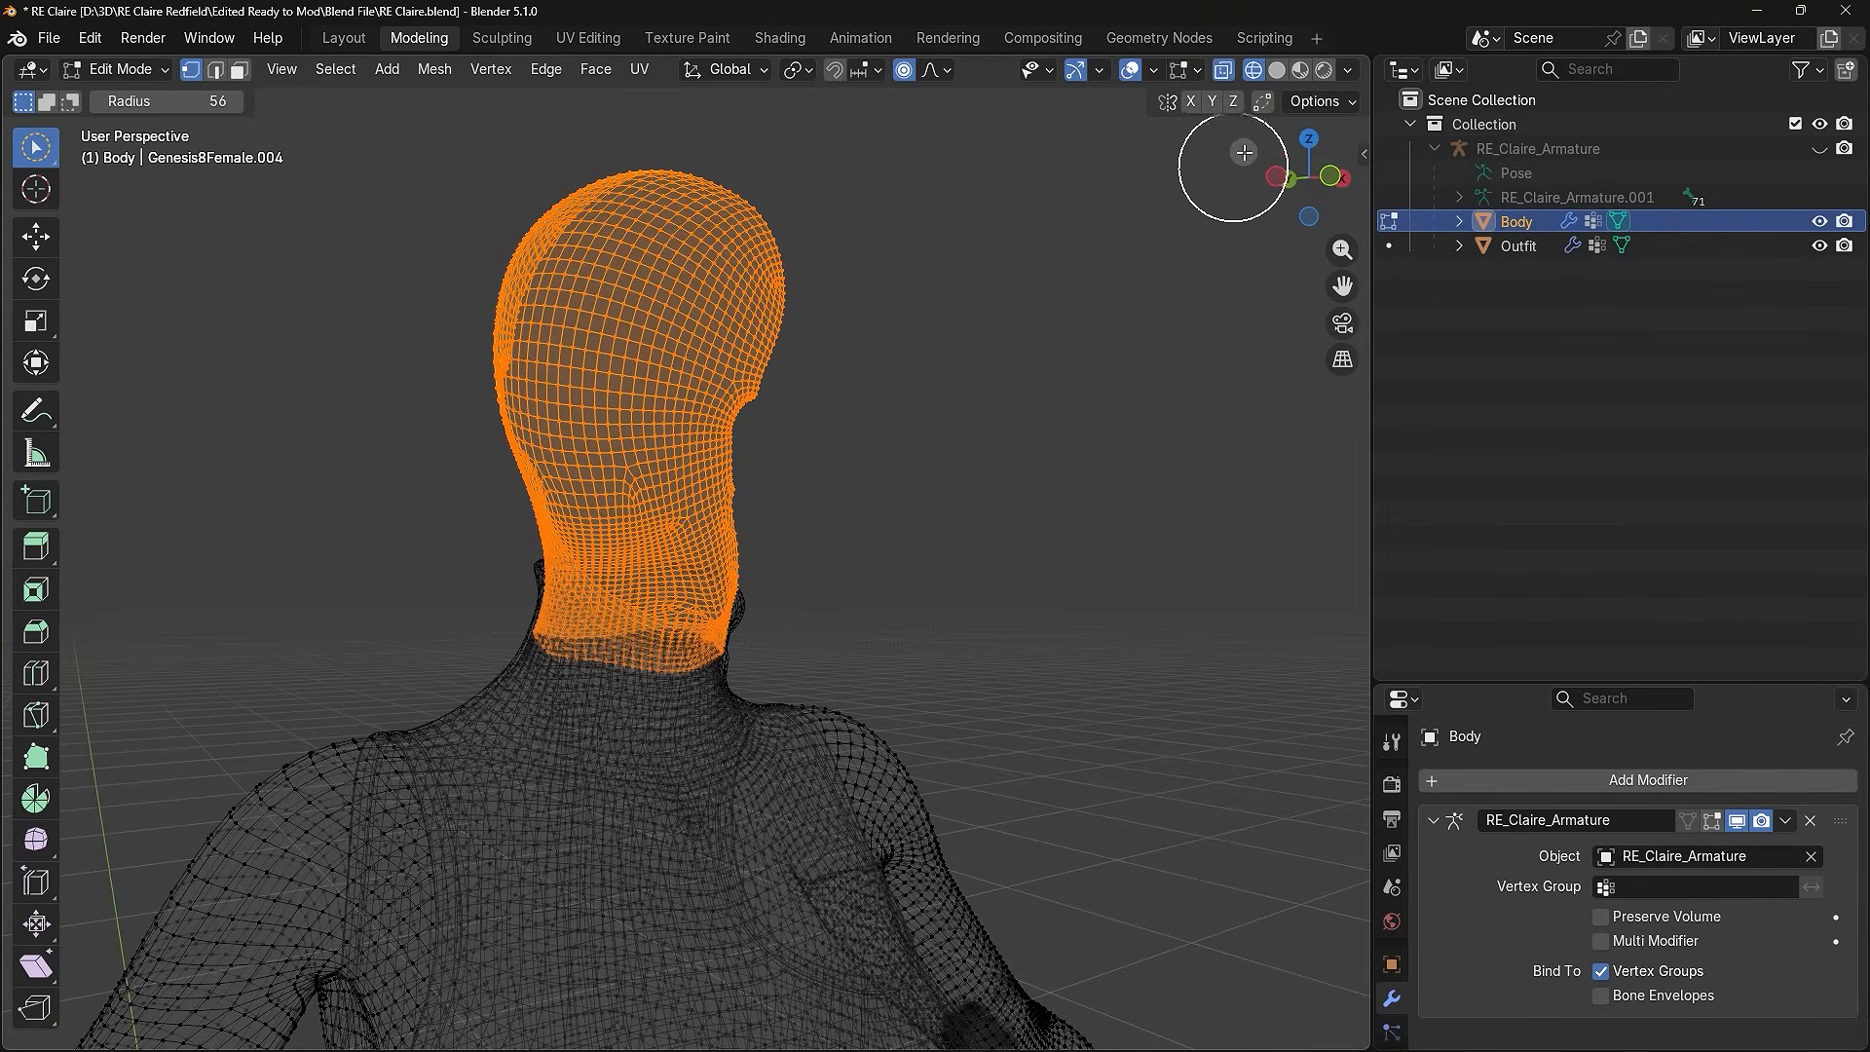
- Return to Material Preview shading and delete the selected head and neck vertices
left_click(1300, 72)
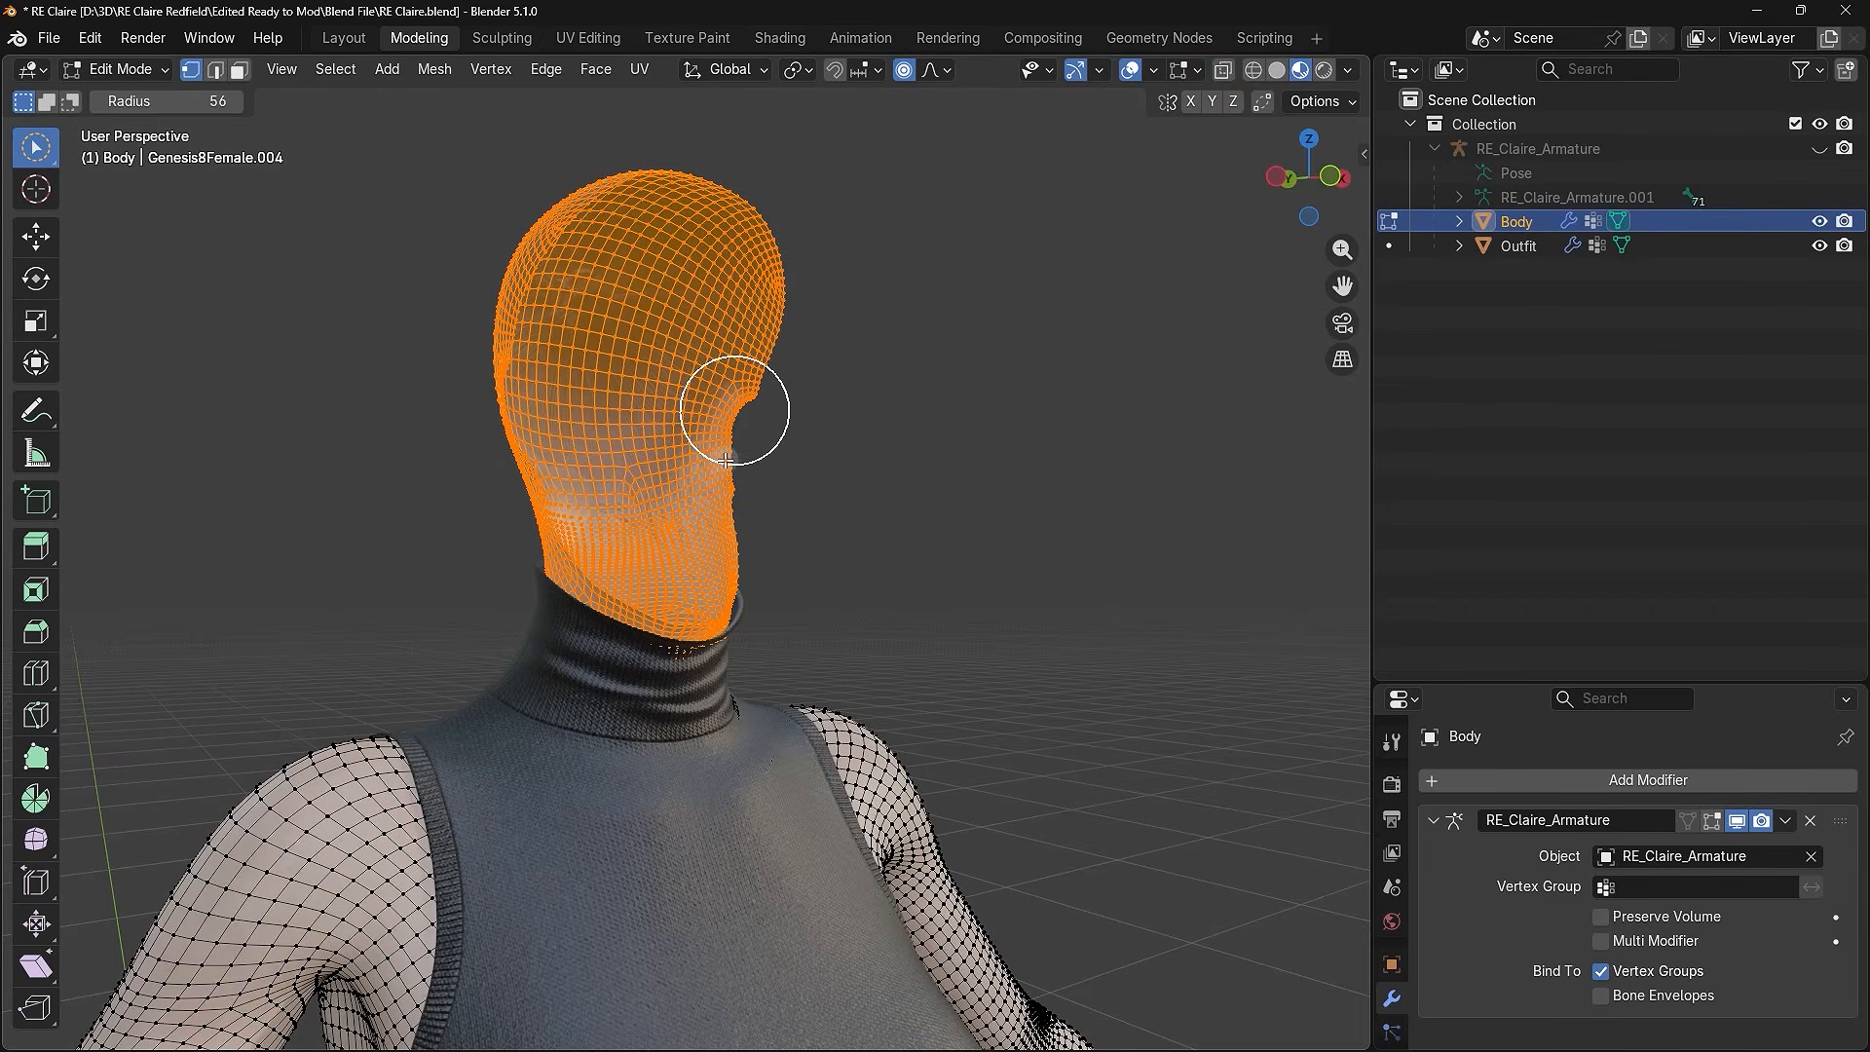
key("x")
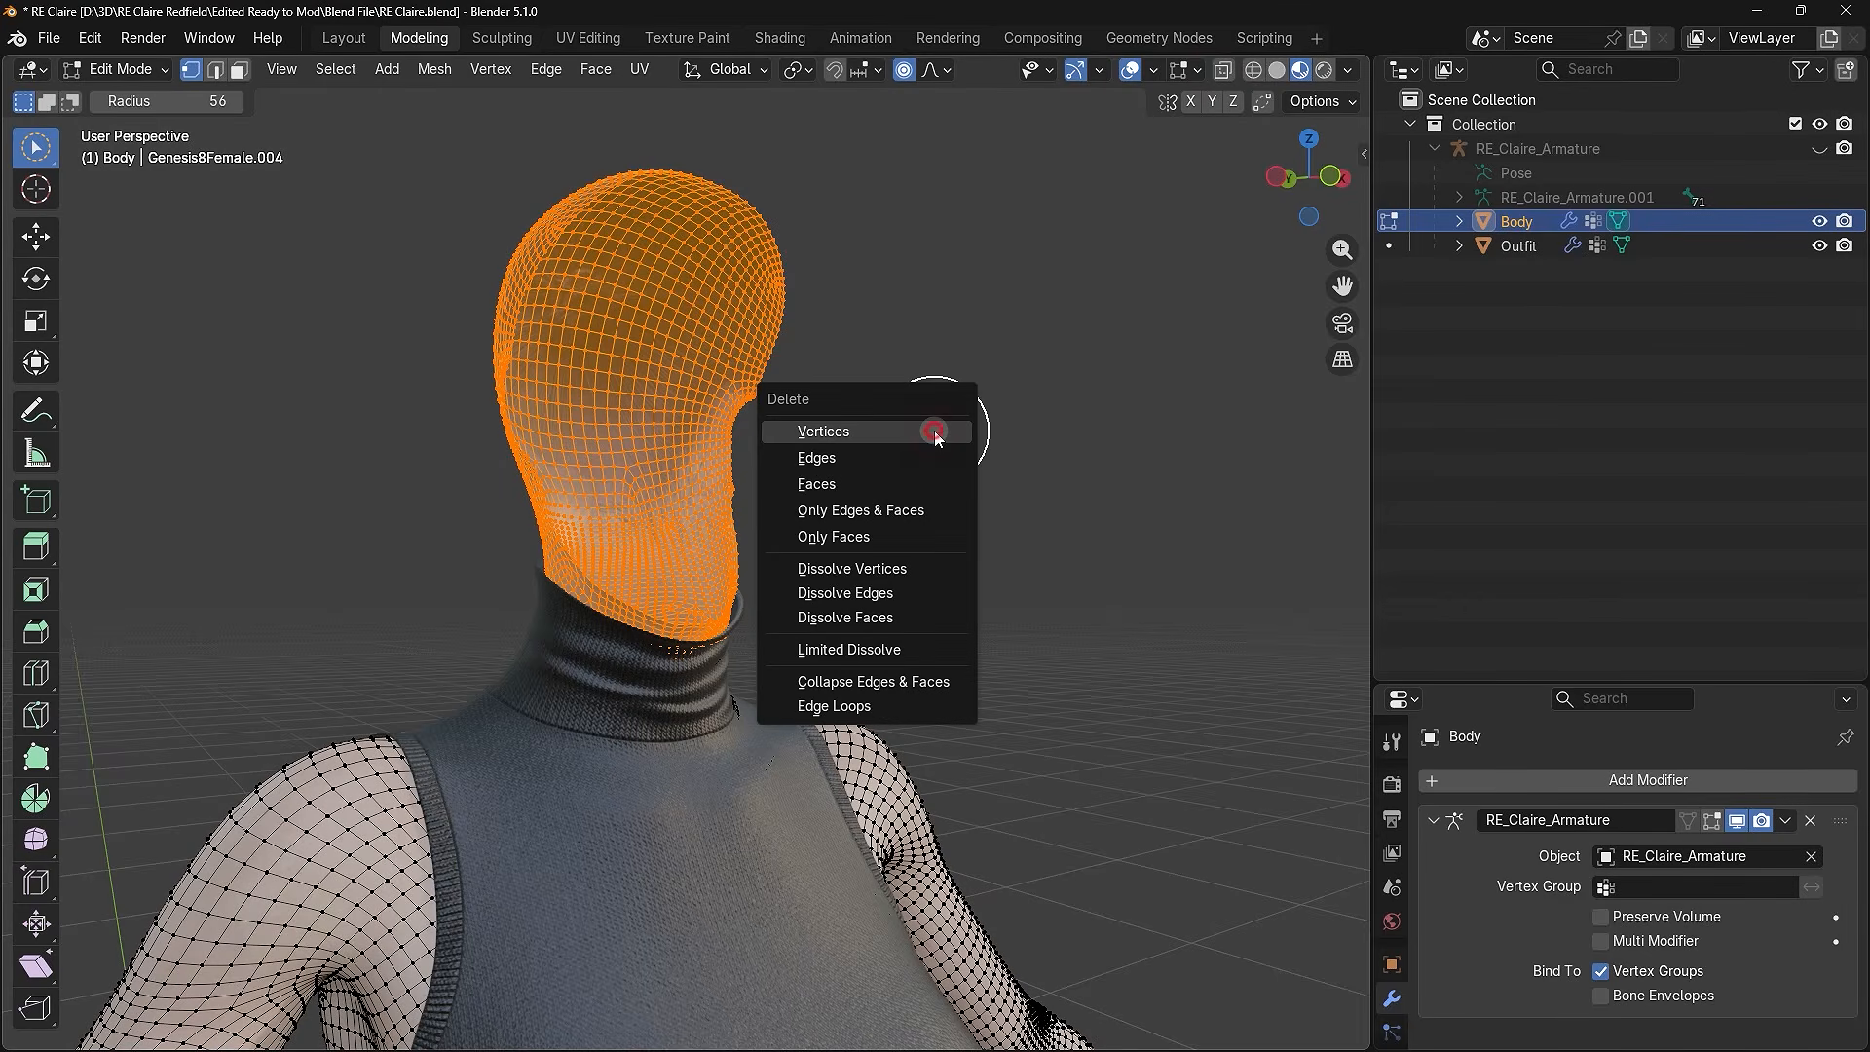
left_click(935, 433)
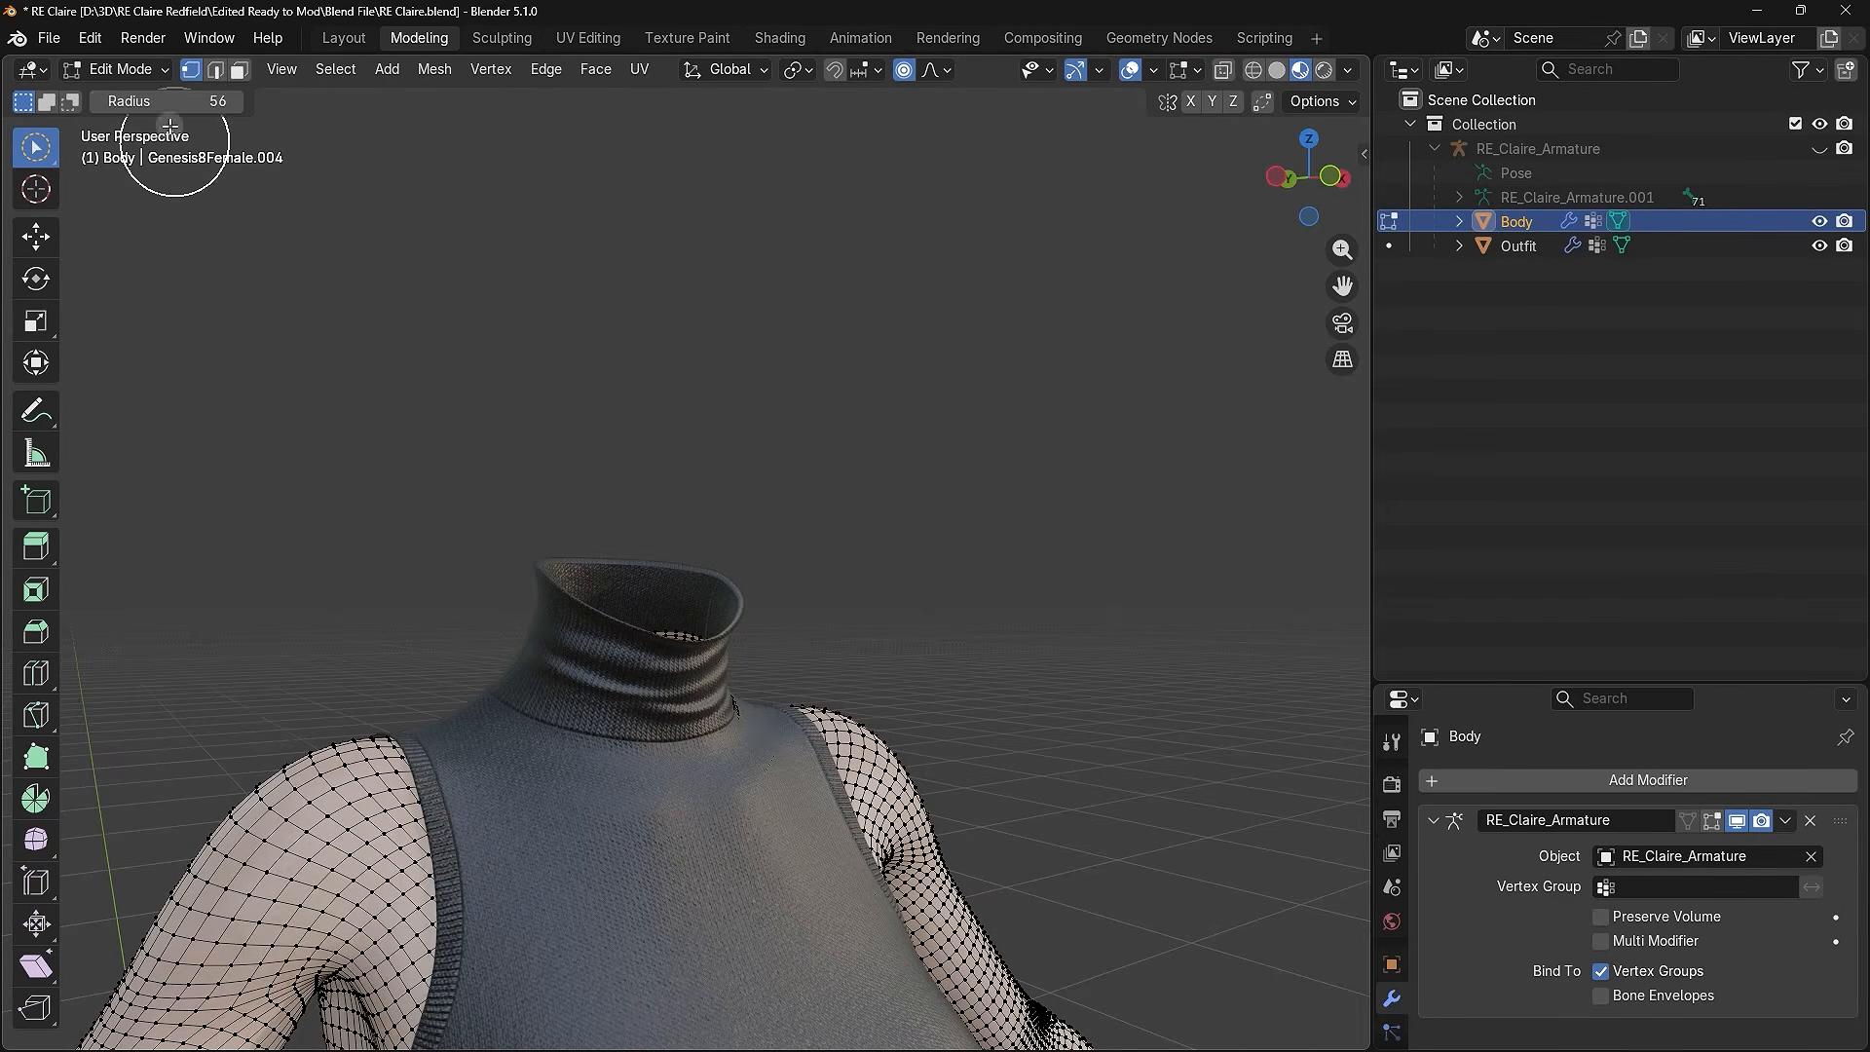
- Return to Object Mode with nothing selected and unhide RE_Claire_Armature in the viewport
left_click(153, 70)
left_click(156, 97)
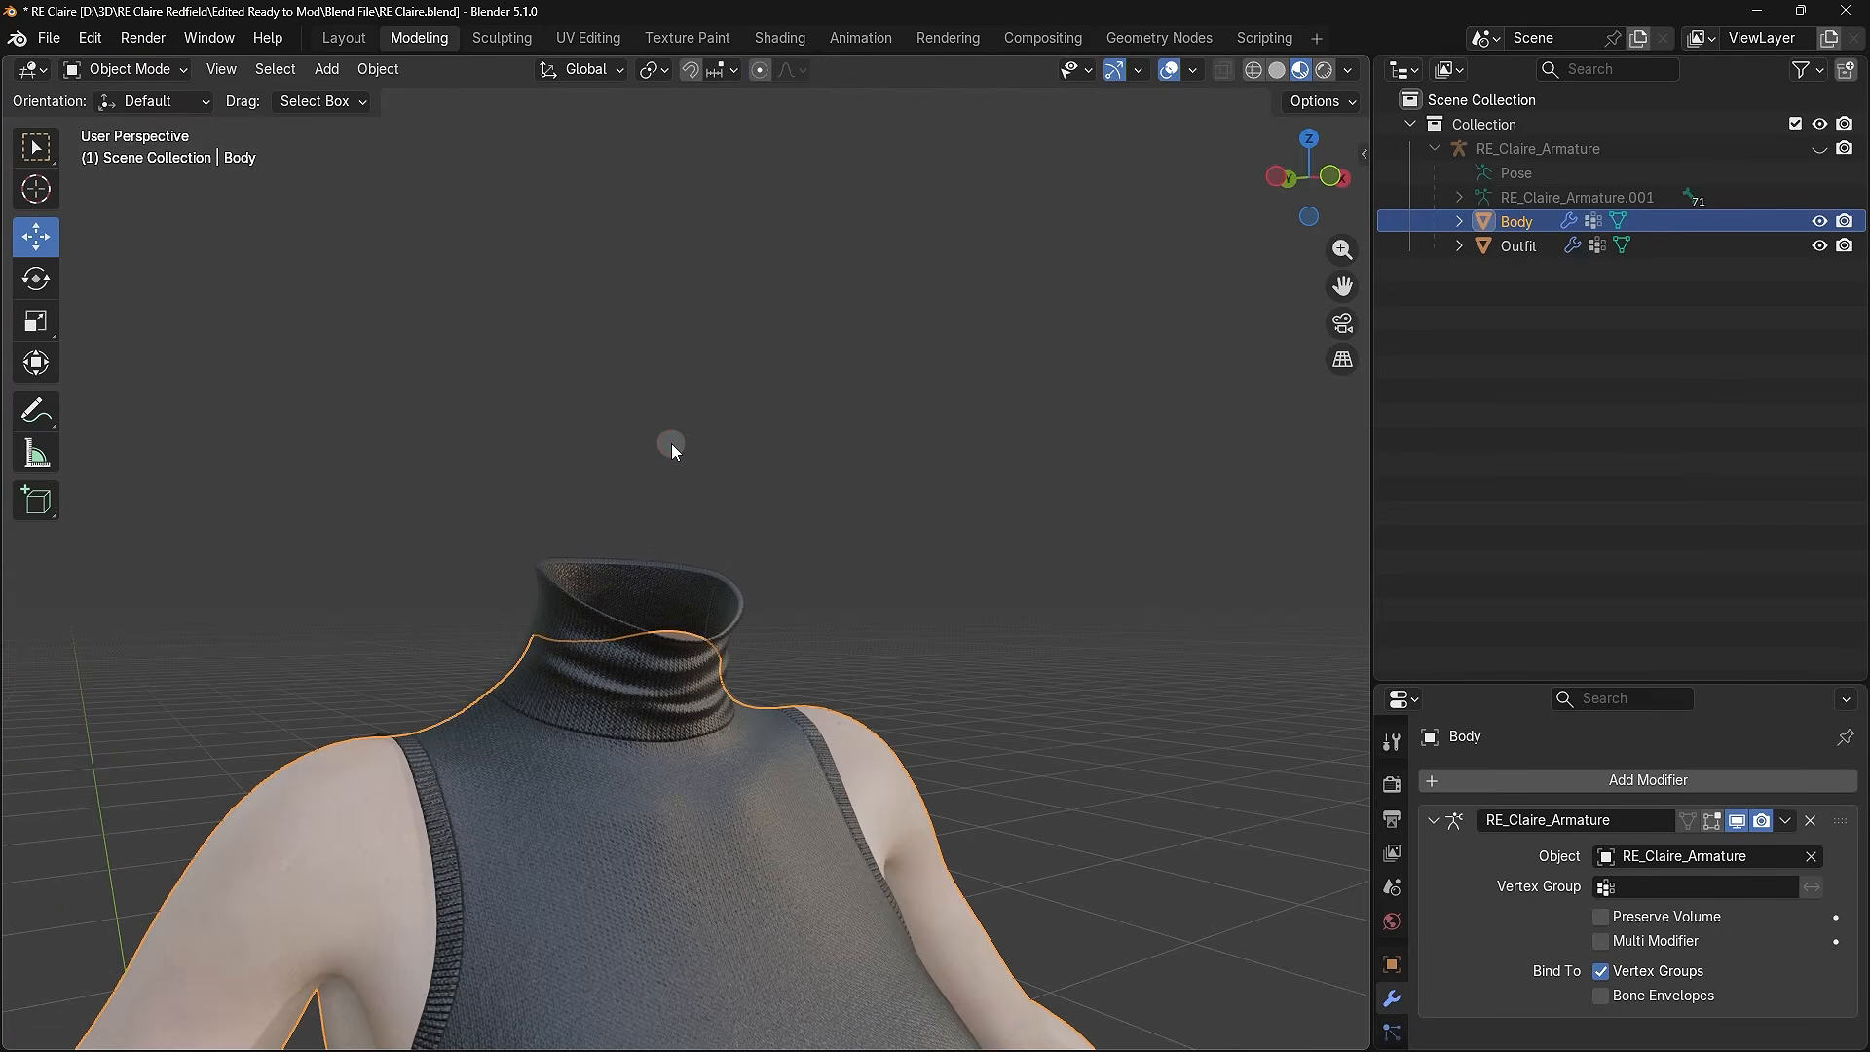
left_click(682, 468)
middle_click_drag(700, 624, 600, 434, "shift")
scroll(703, 425, "up", 1)
scroll(815, 558, "down", 2)
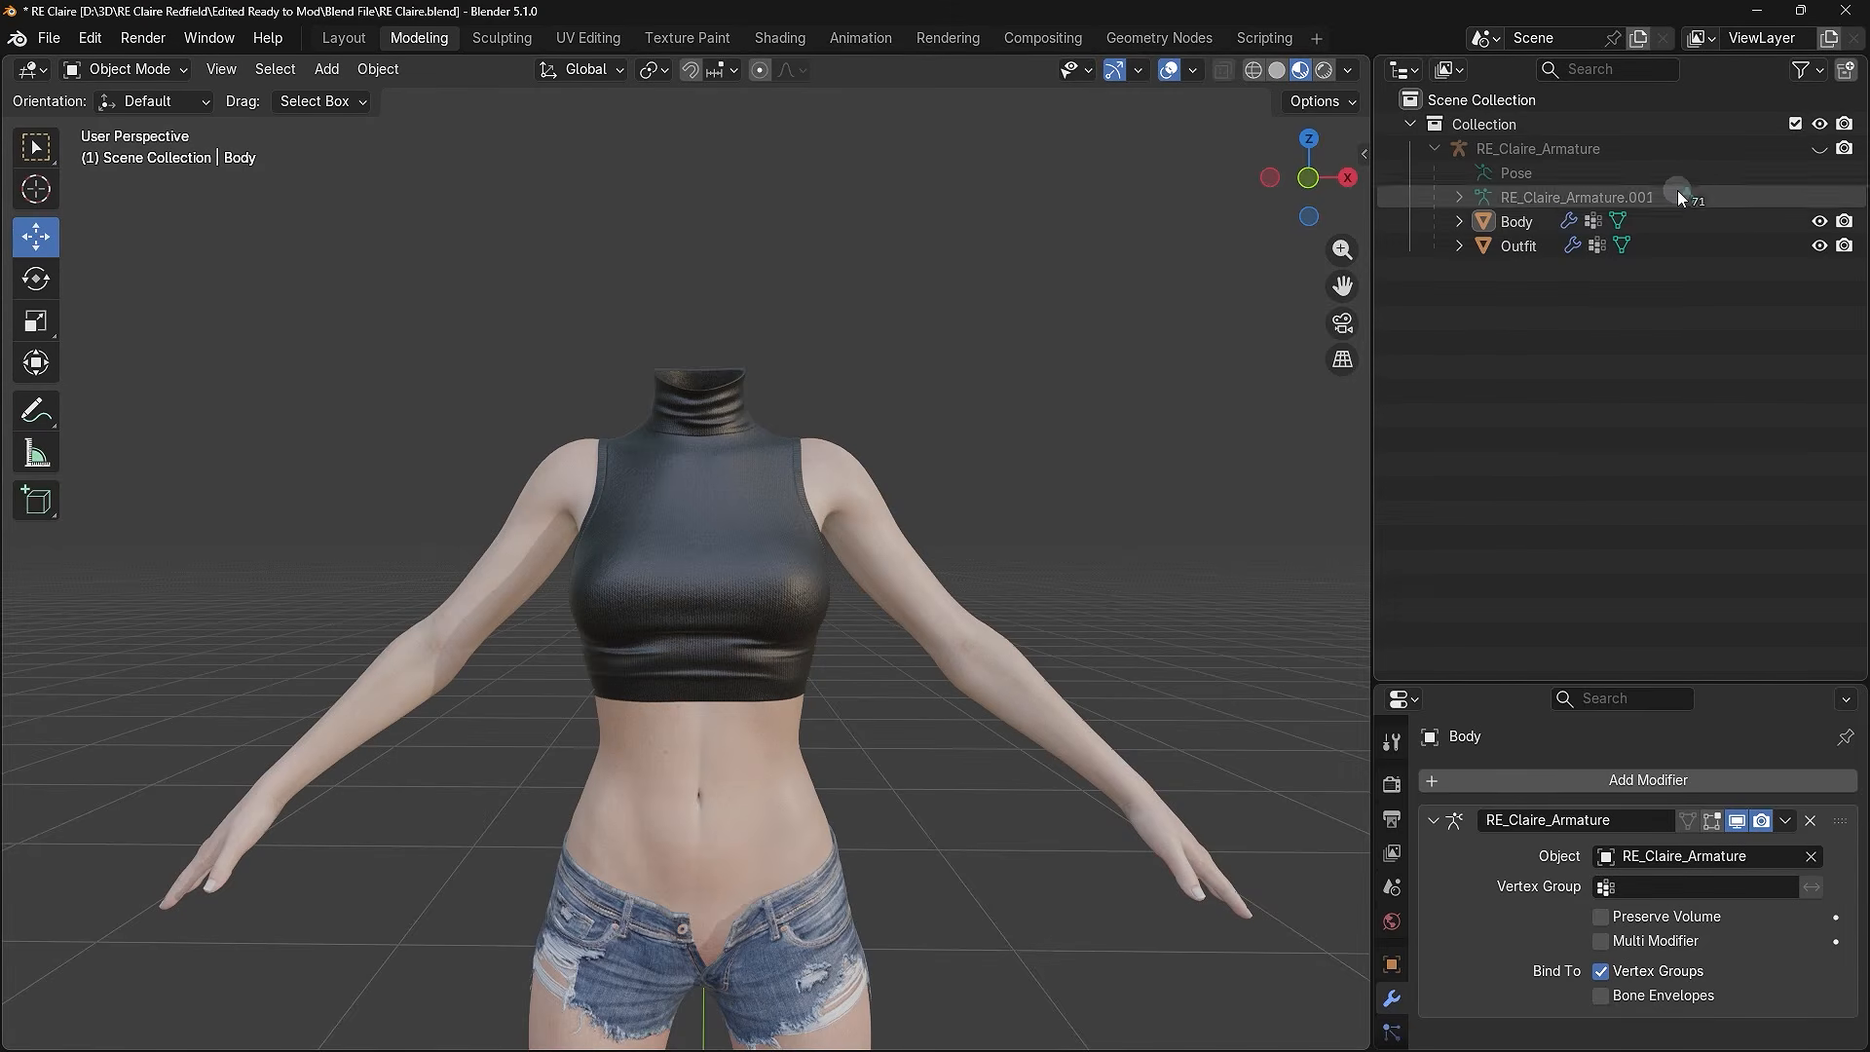
left_click(1820, 149)
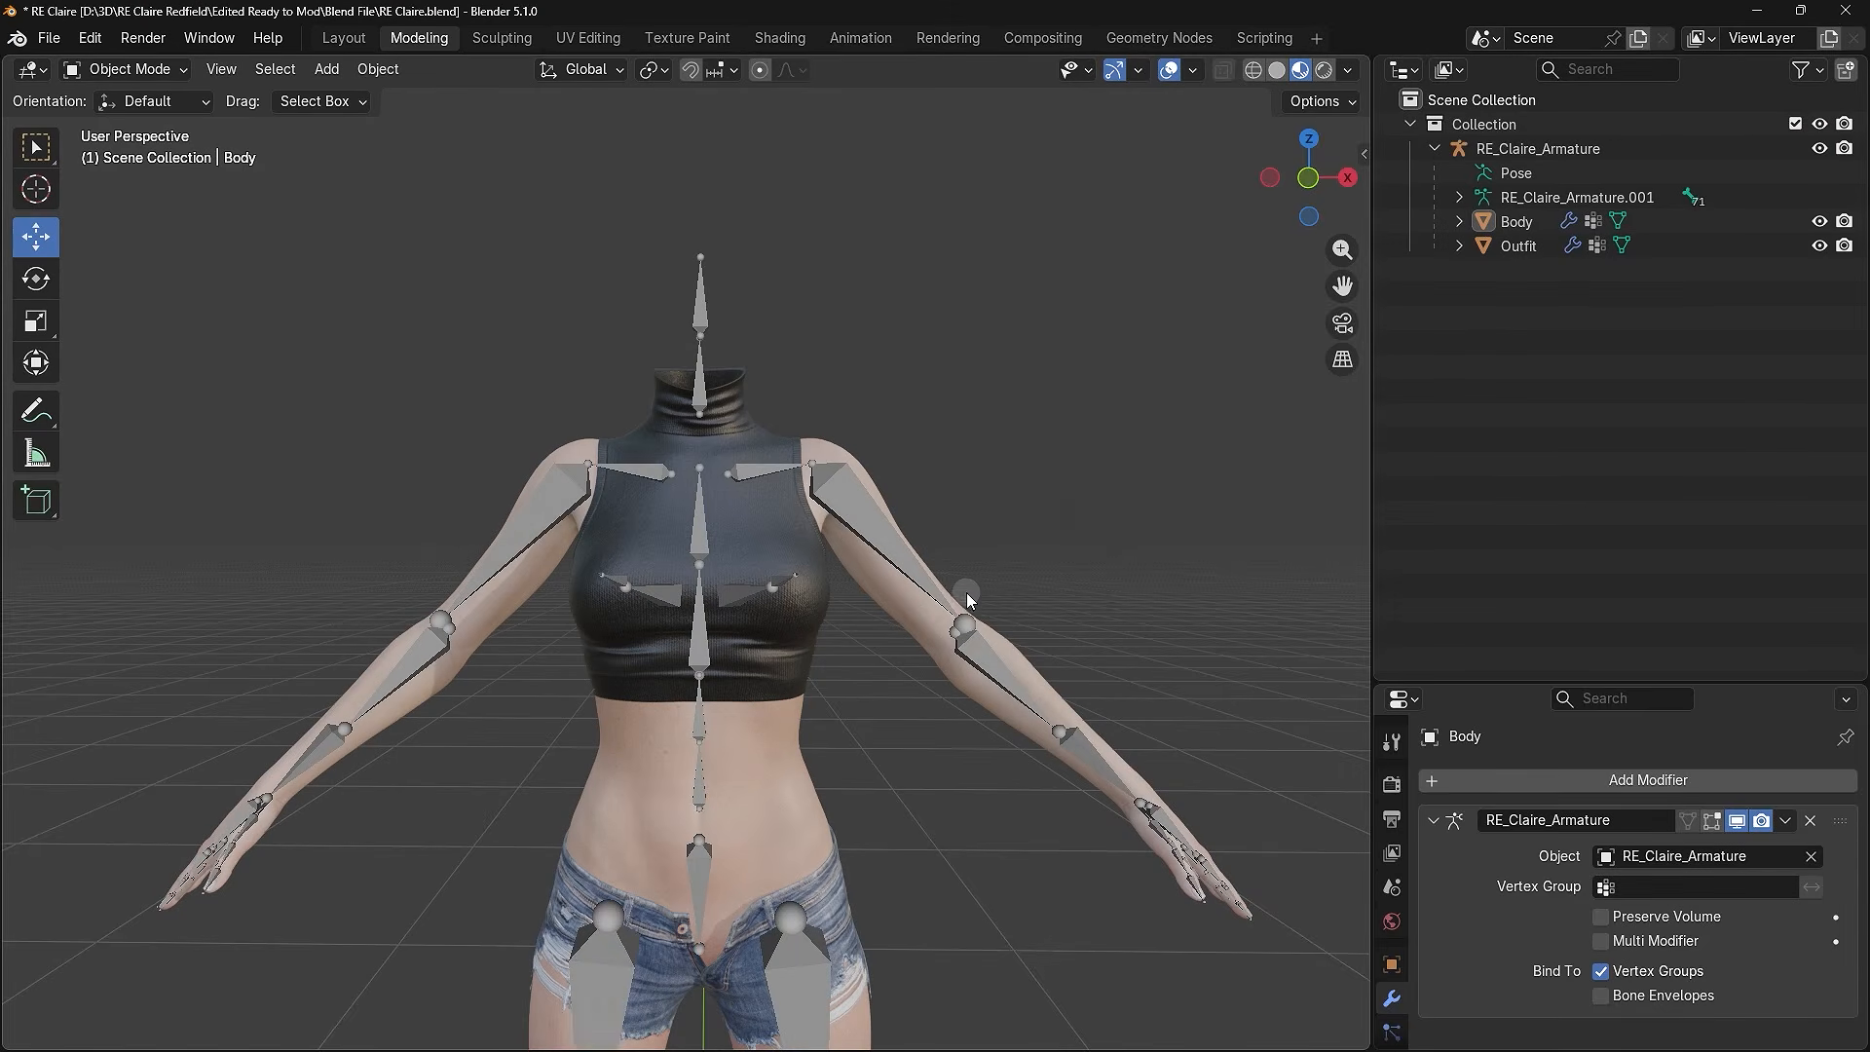
scroll(968, 590, "down", 1)
middle_click_drag(903, 702, 849, 552, "shift")
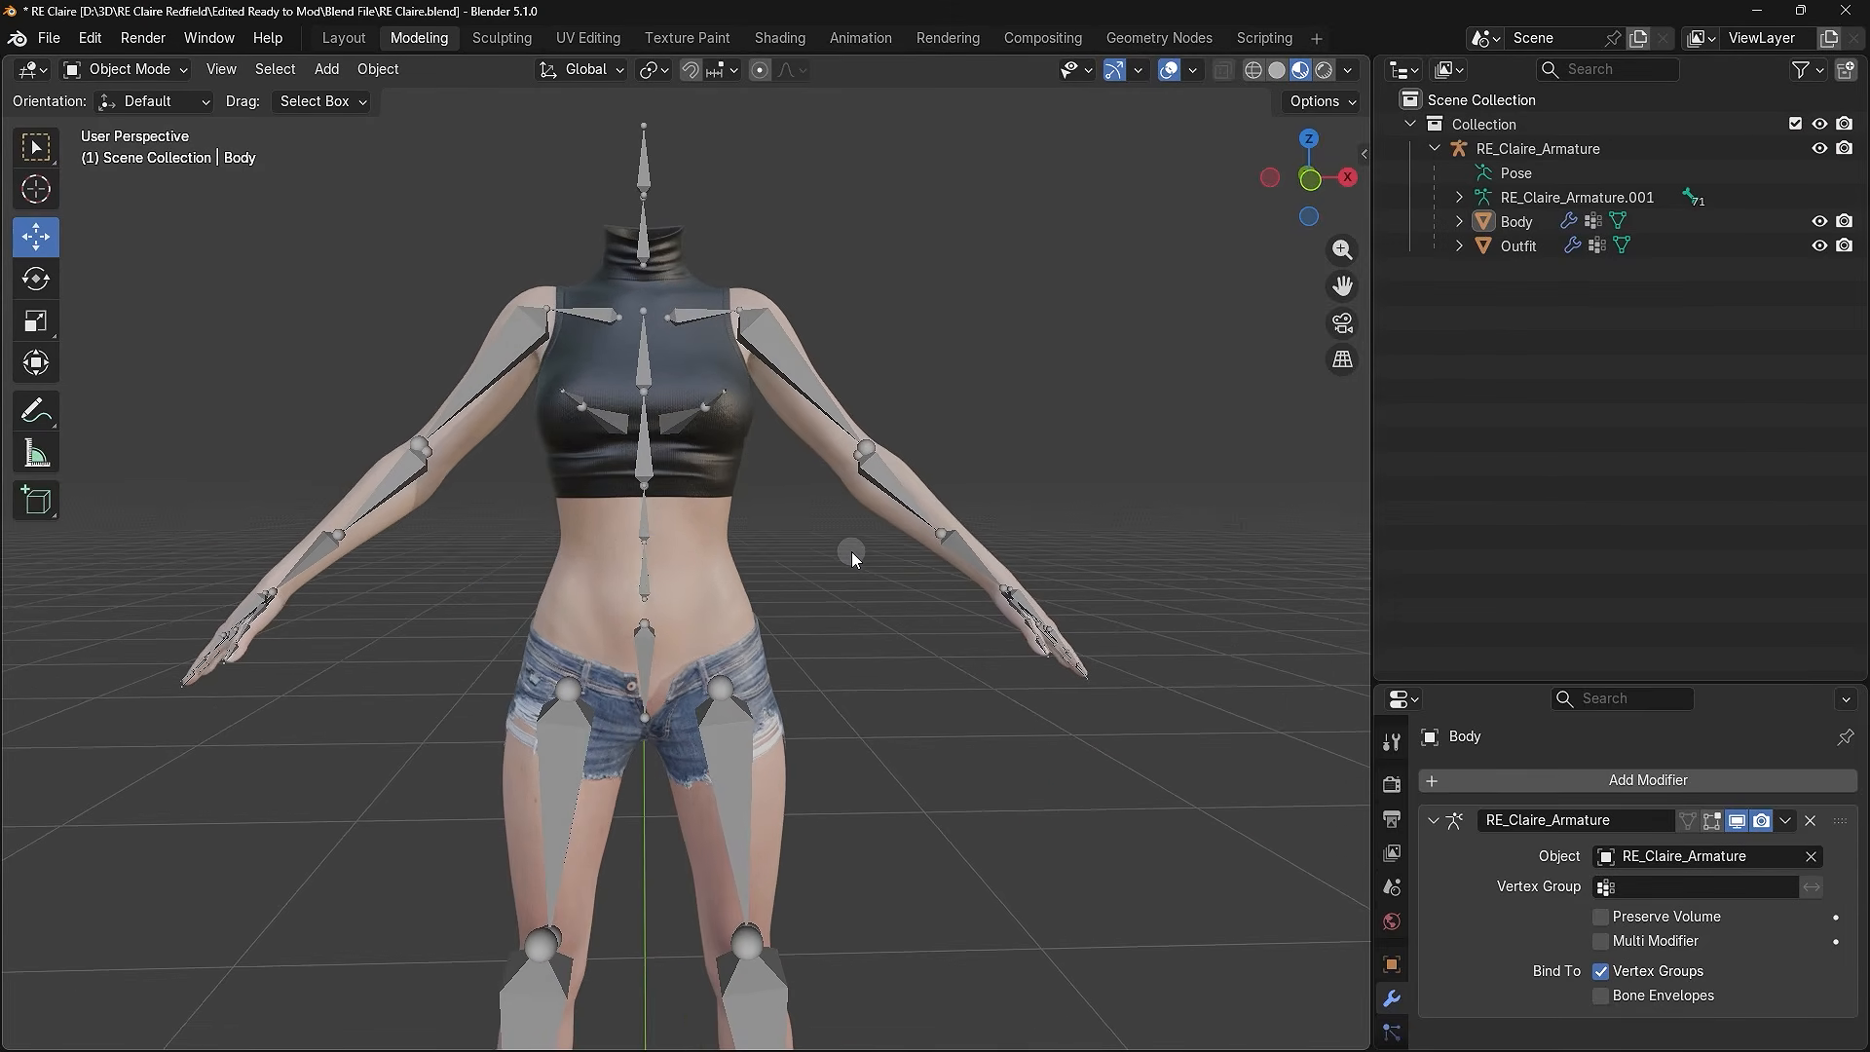
- Start an FBX export of the scene and expand its Armature options
left_click(50, 38)
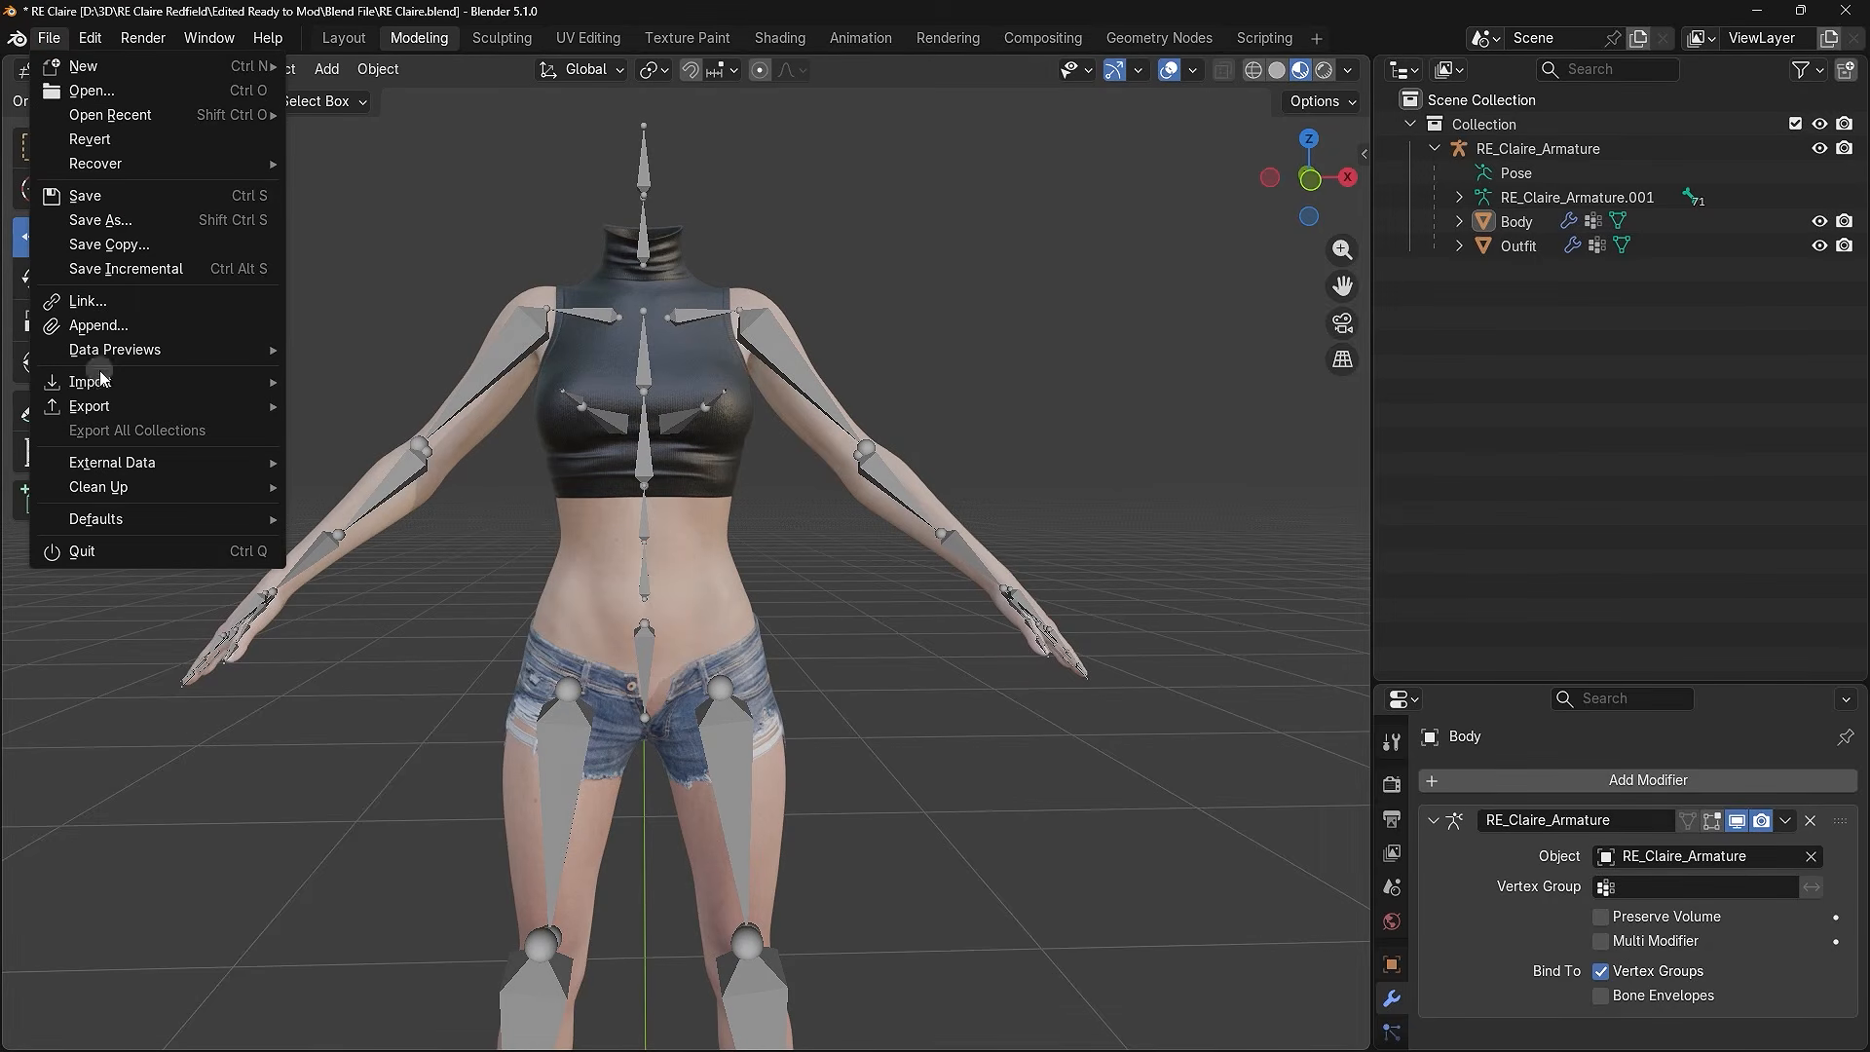
mouse_move(94, 415)
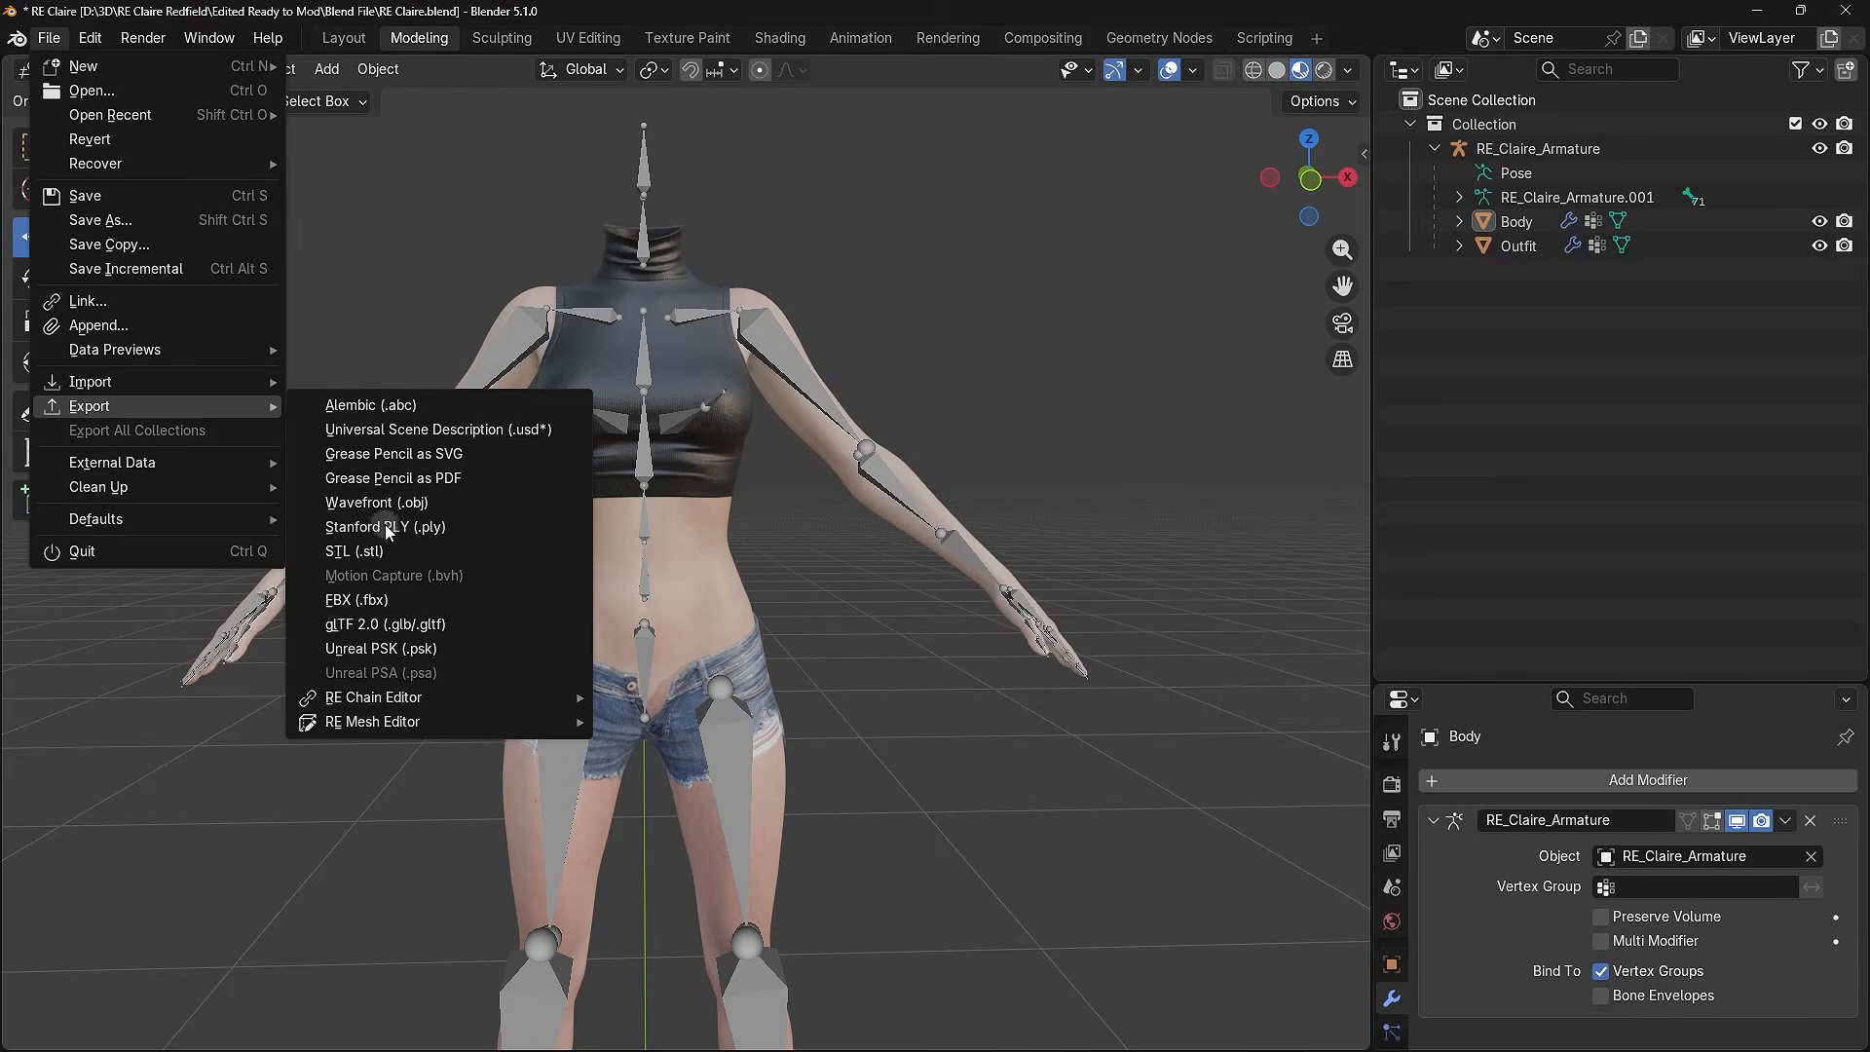
left_click(400, 601)
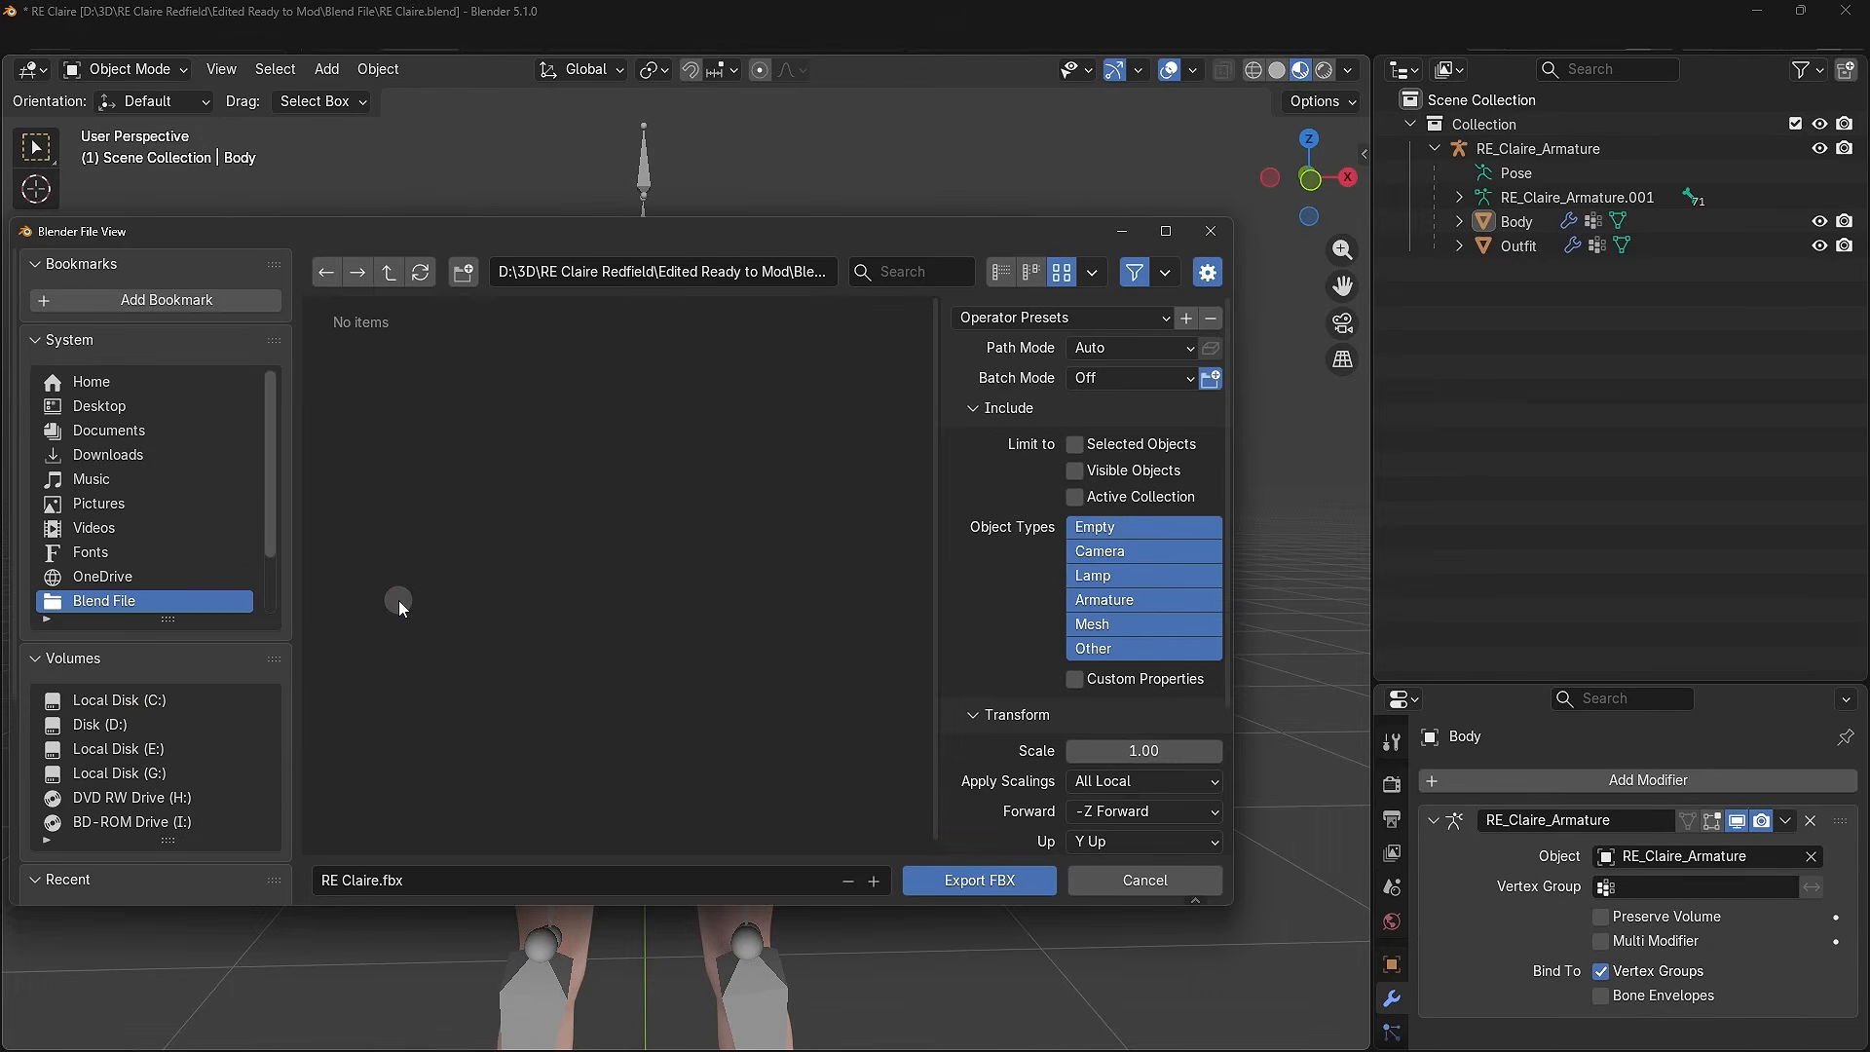
scroll(979, 570, "down", 5)
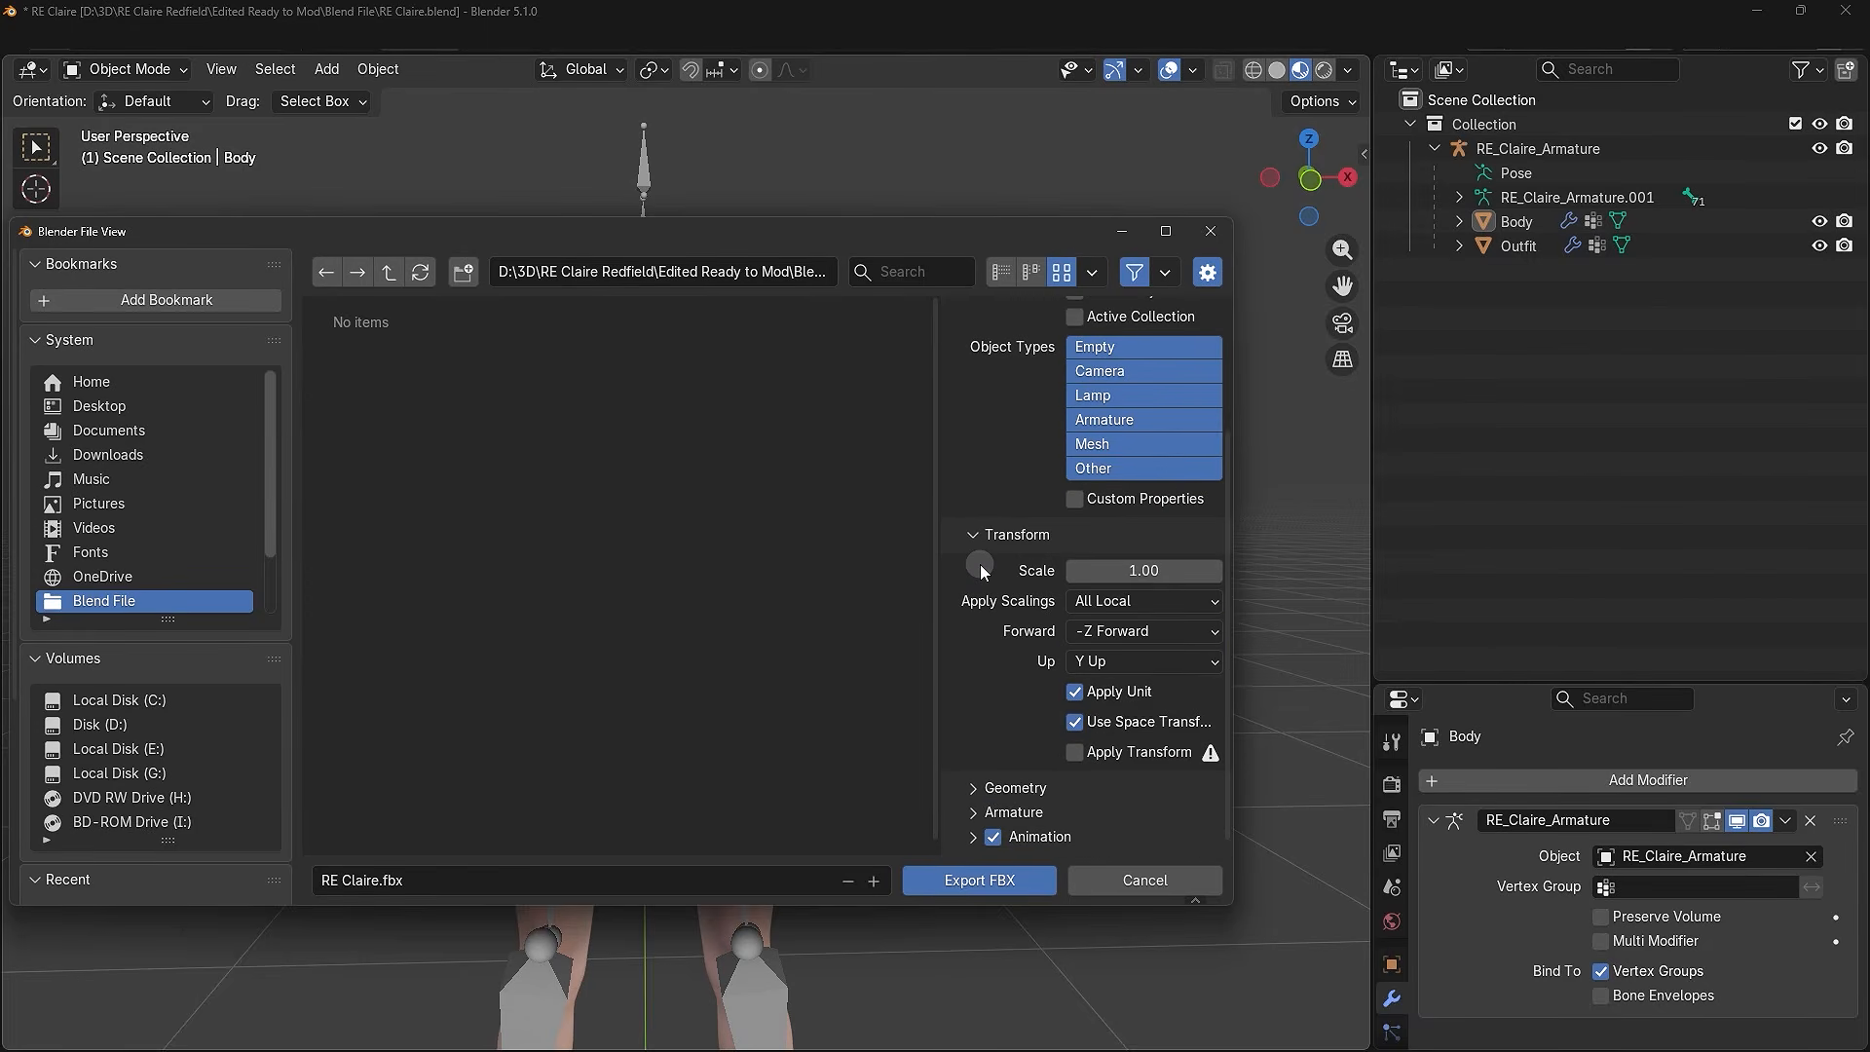
left_click(973, 812)
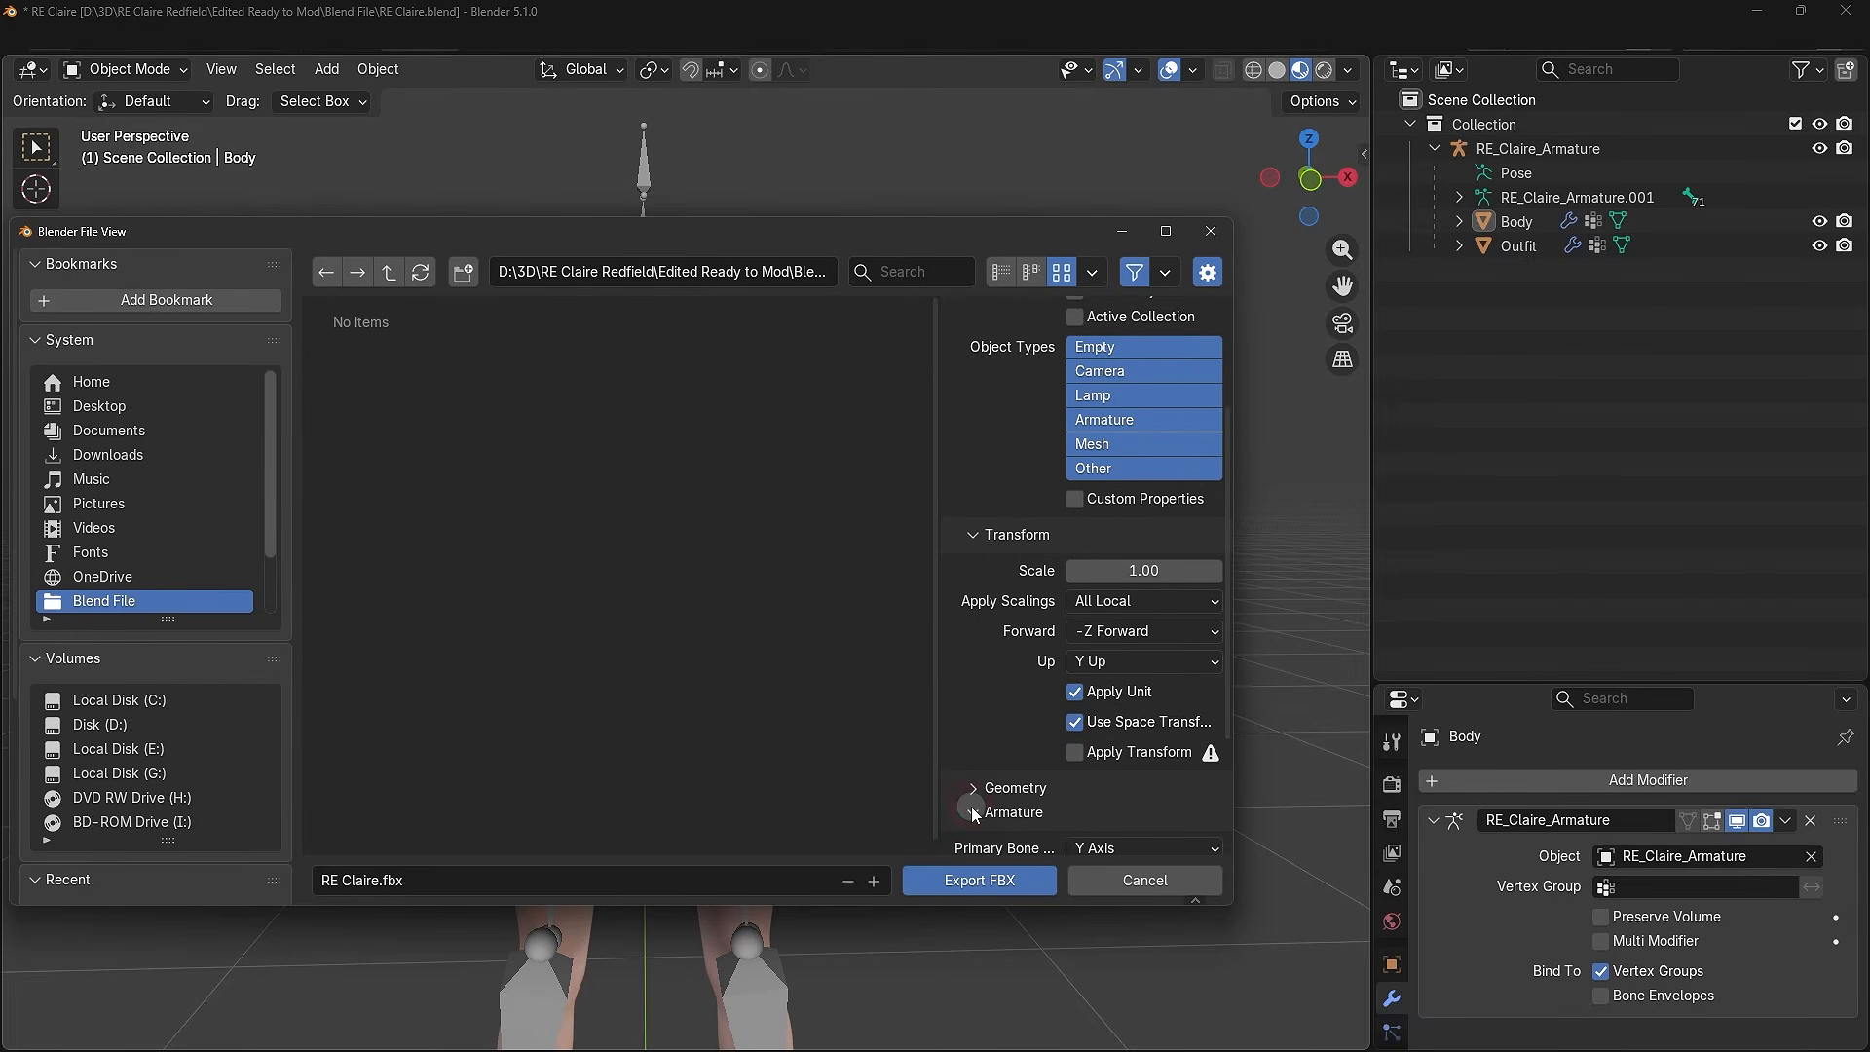
scroll(975, 814, "down", 4)
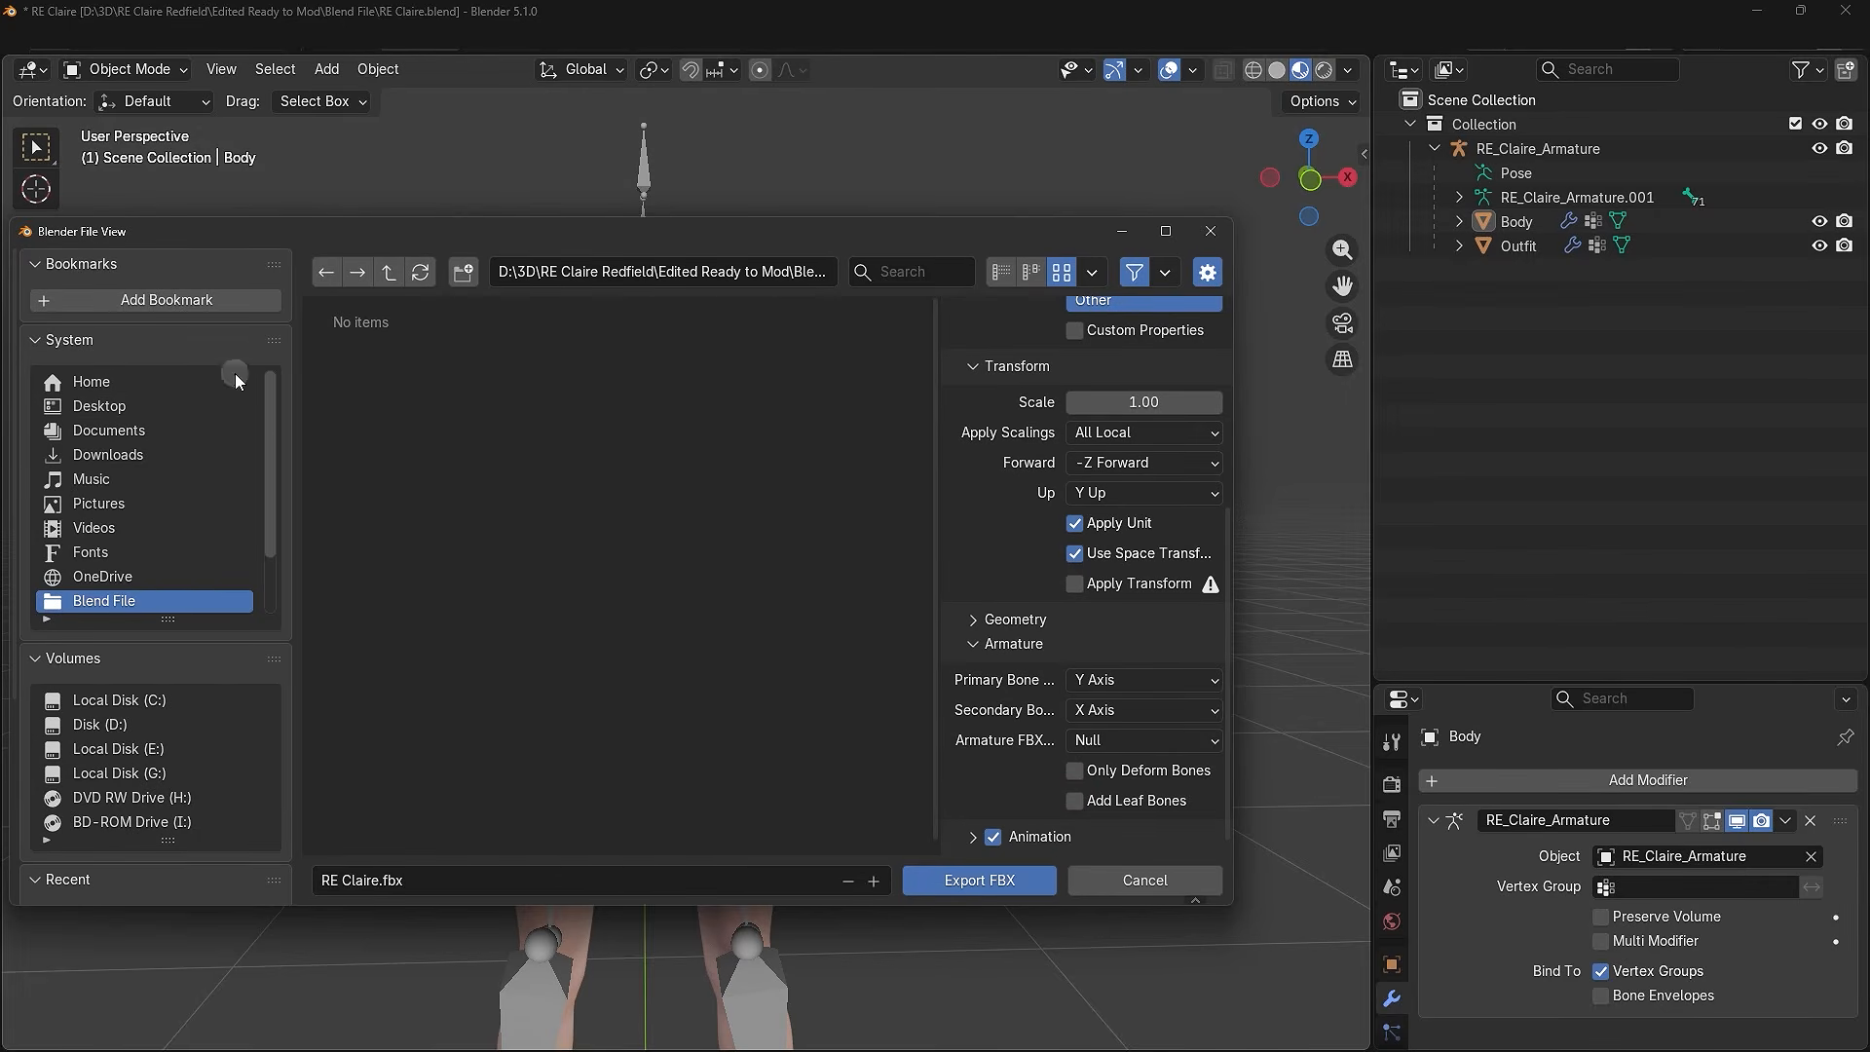
- Export the model as NewModel.fbx into the My New 3D Model folder
left_click(361, 833)
left_click(470, 804)
left_click(937, 882)
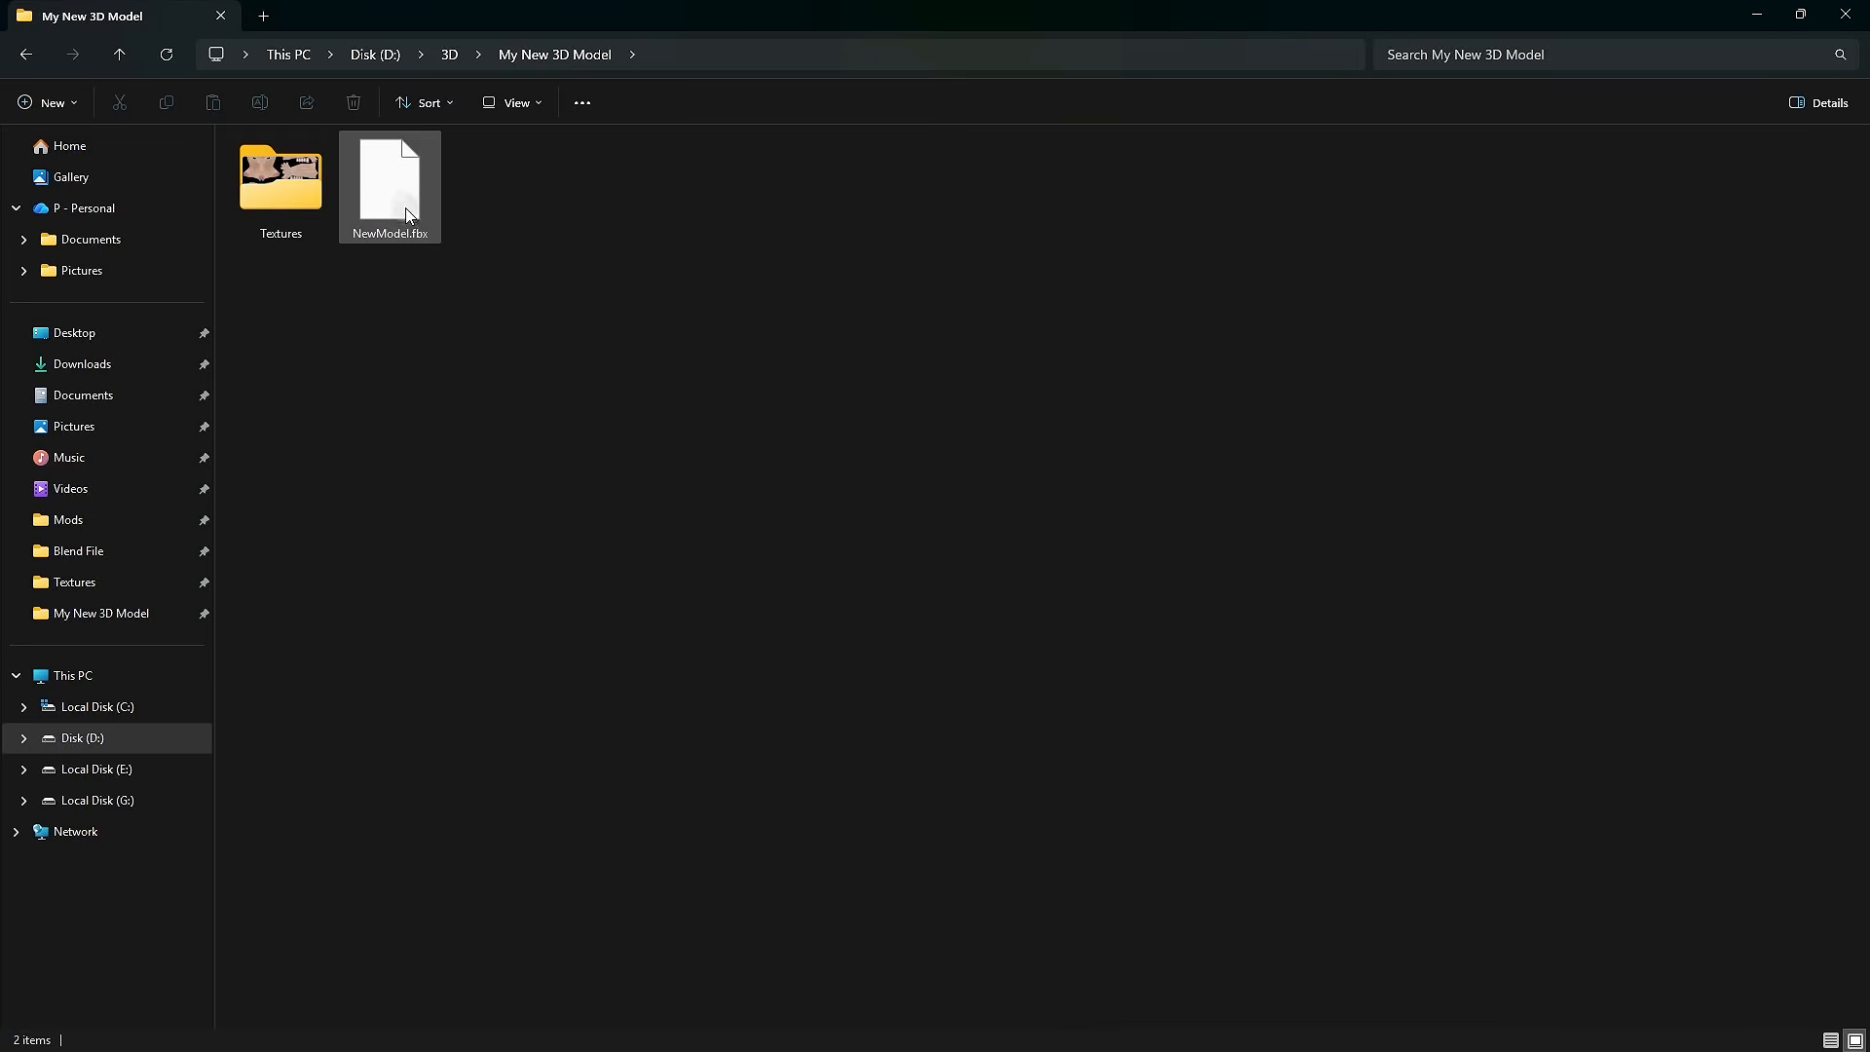
- In File Explorer, check NewModel.fbx and the Textures folder inside My New 3D Model
left_click(419, 224)
left_click(280, 193)
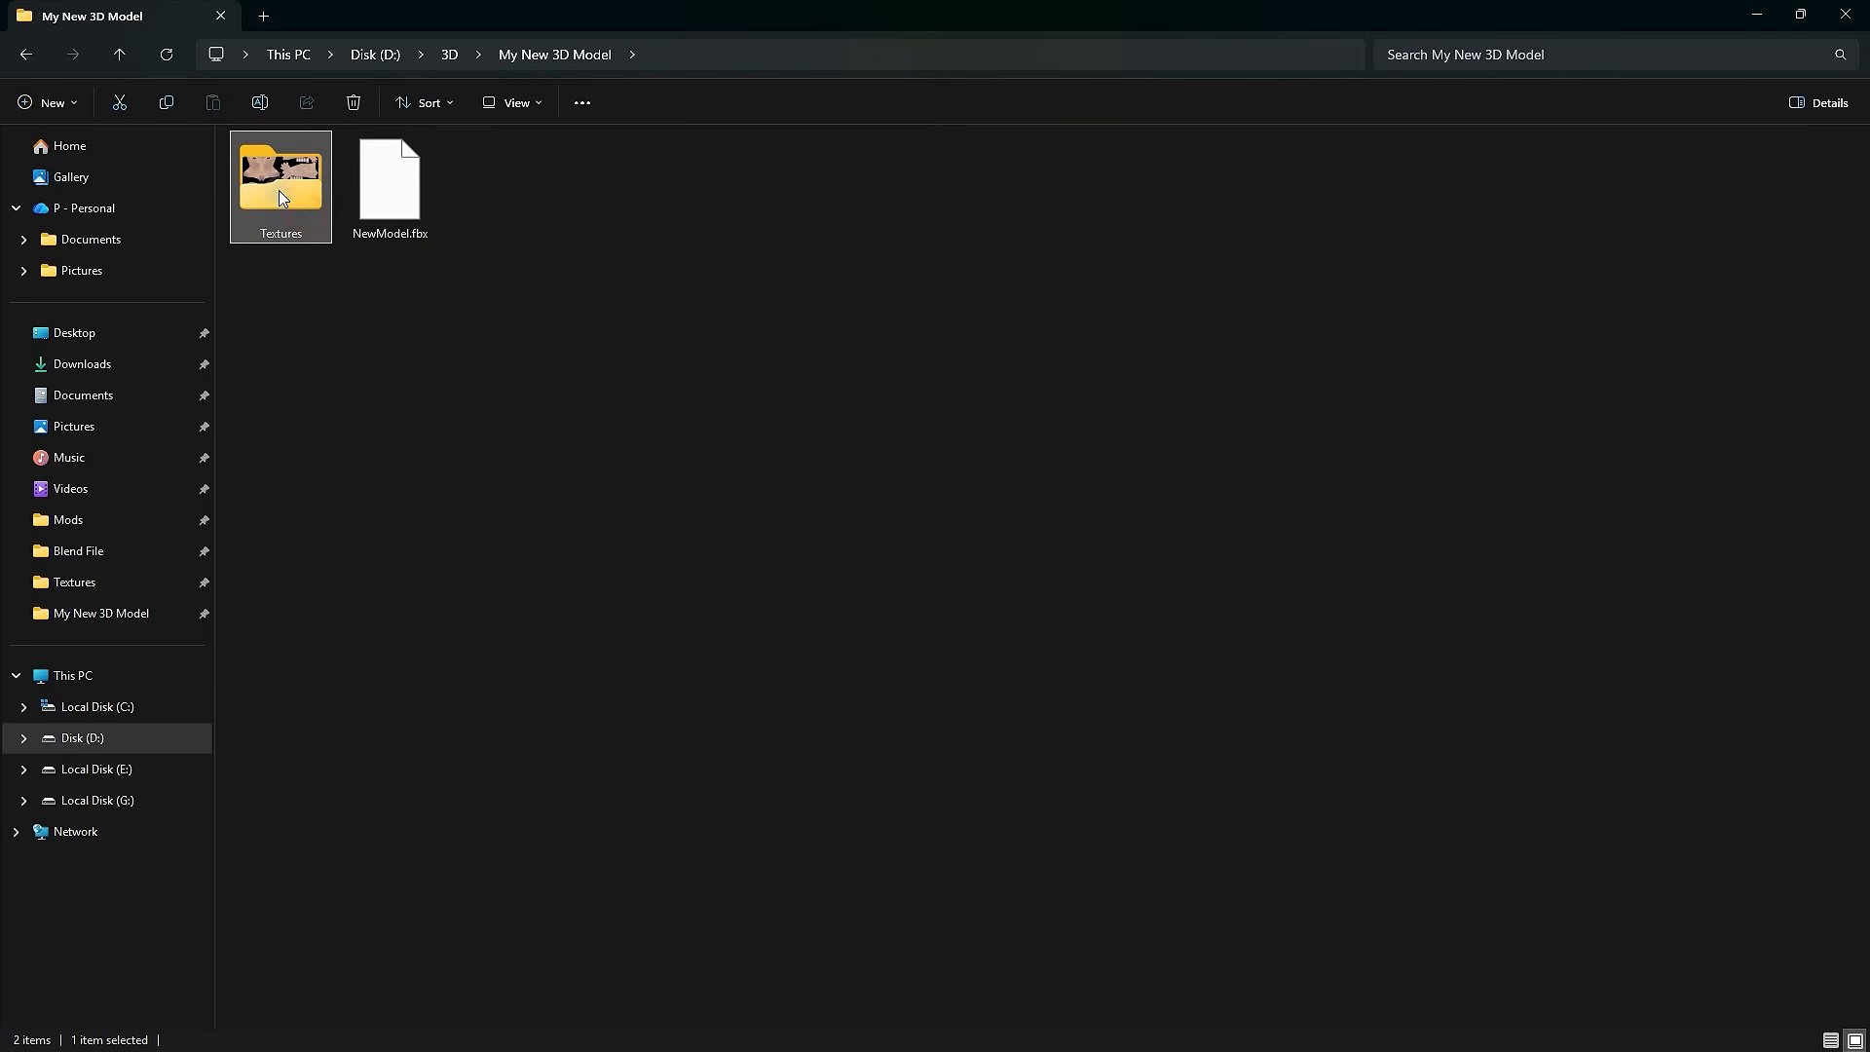
left_click(467, 275)
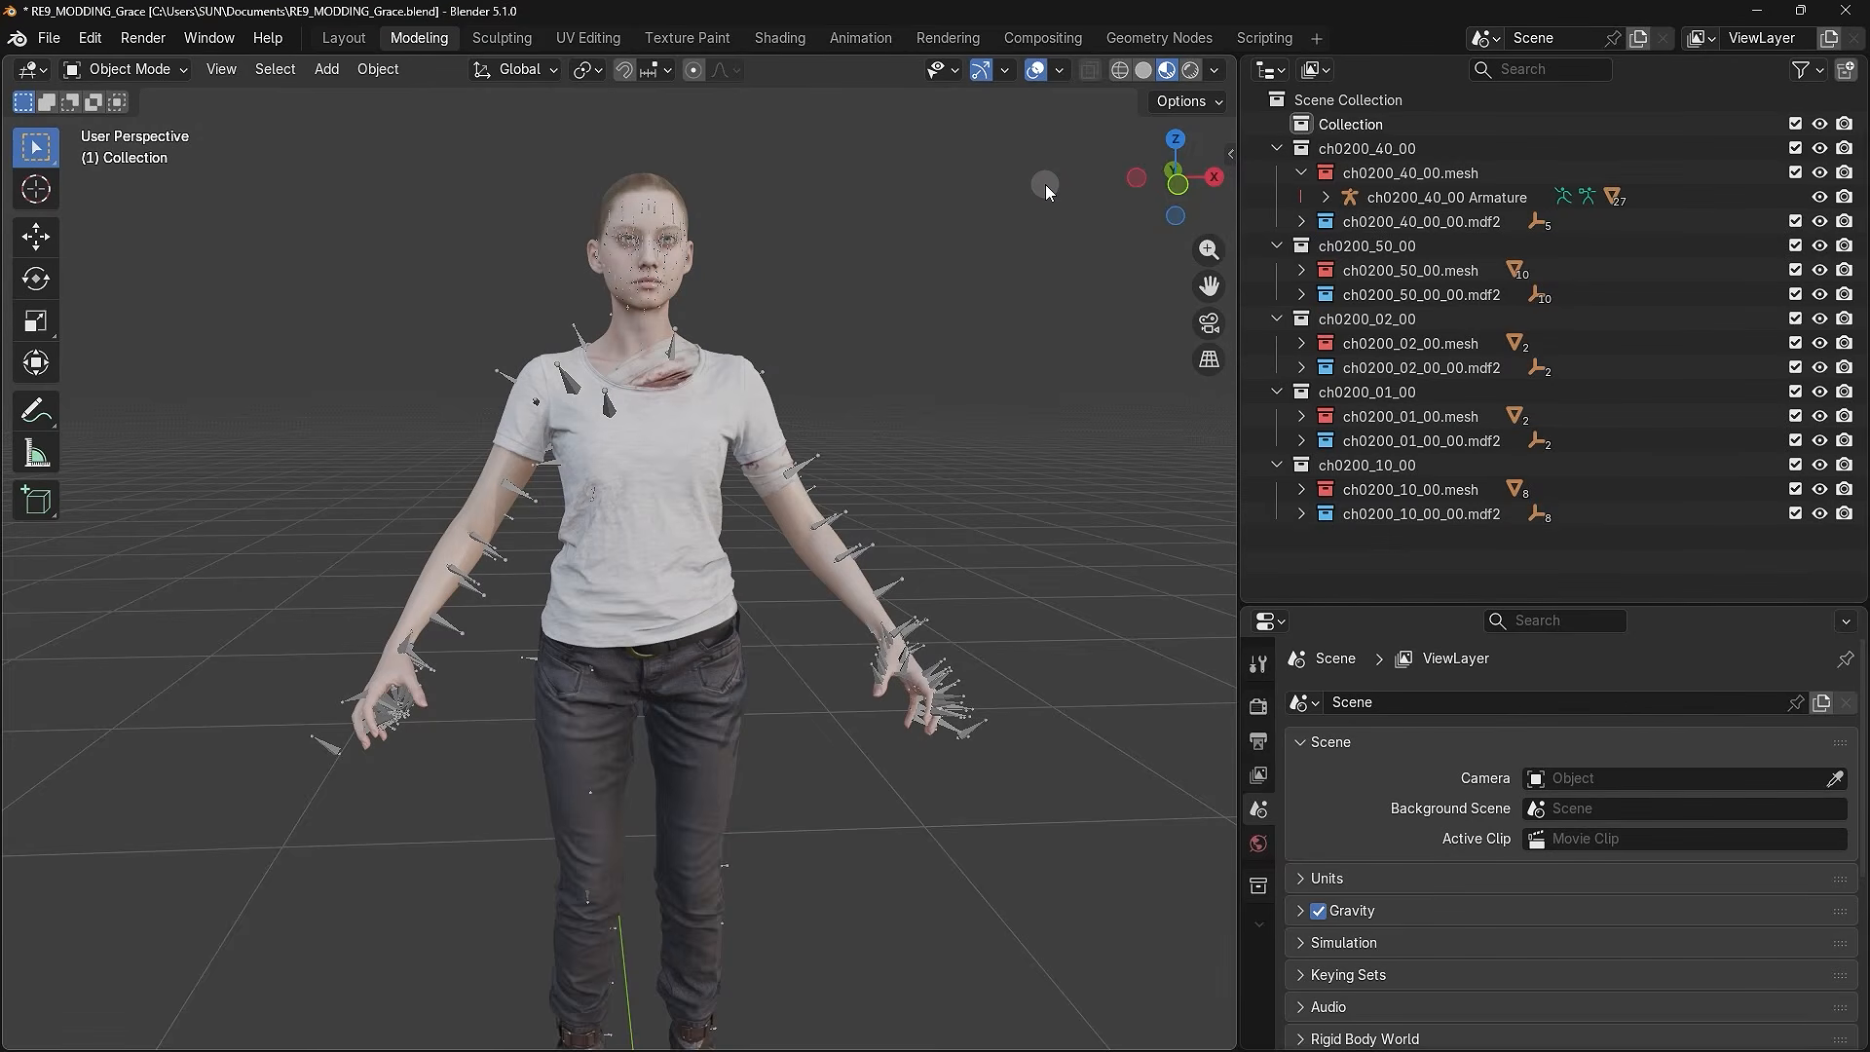
left_click_drag(1044, 184, 337, 896)
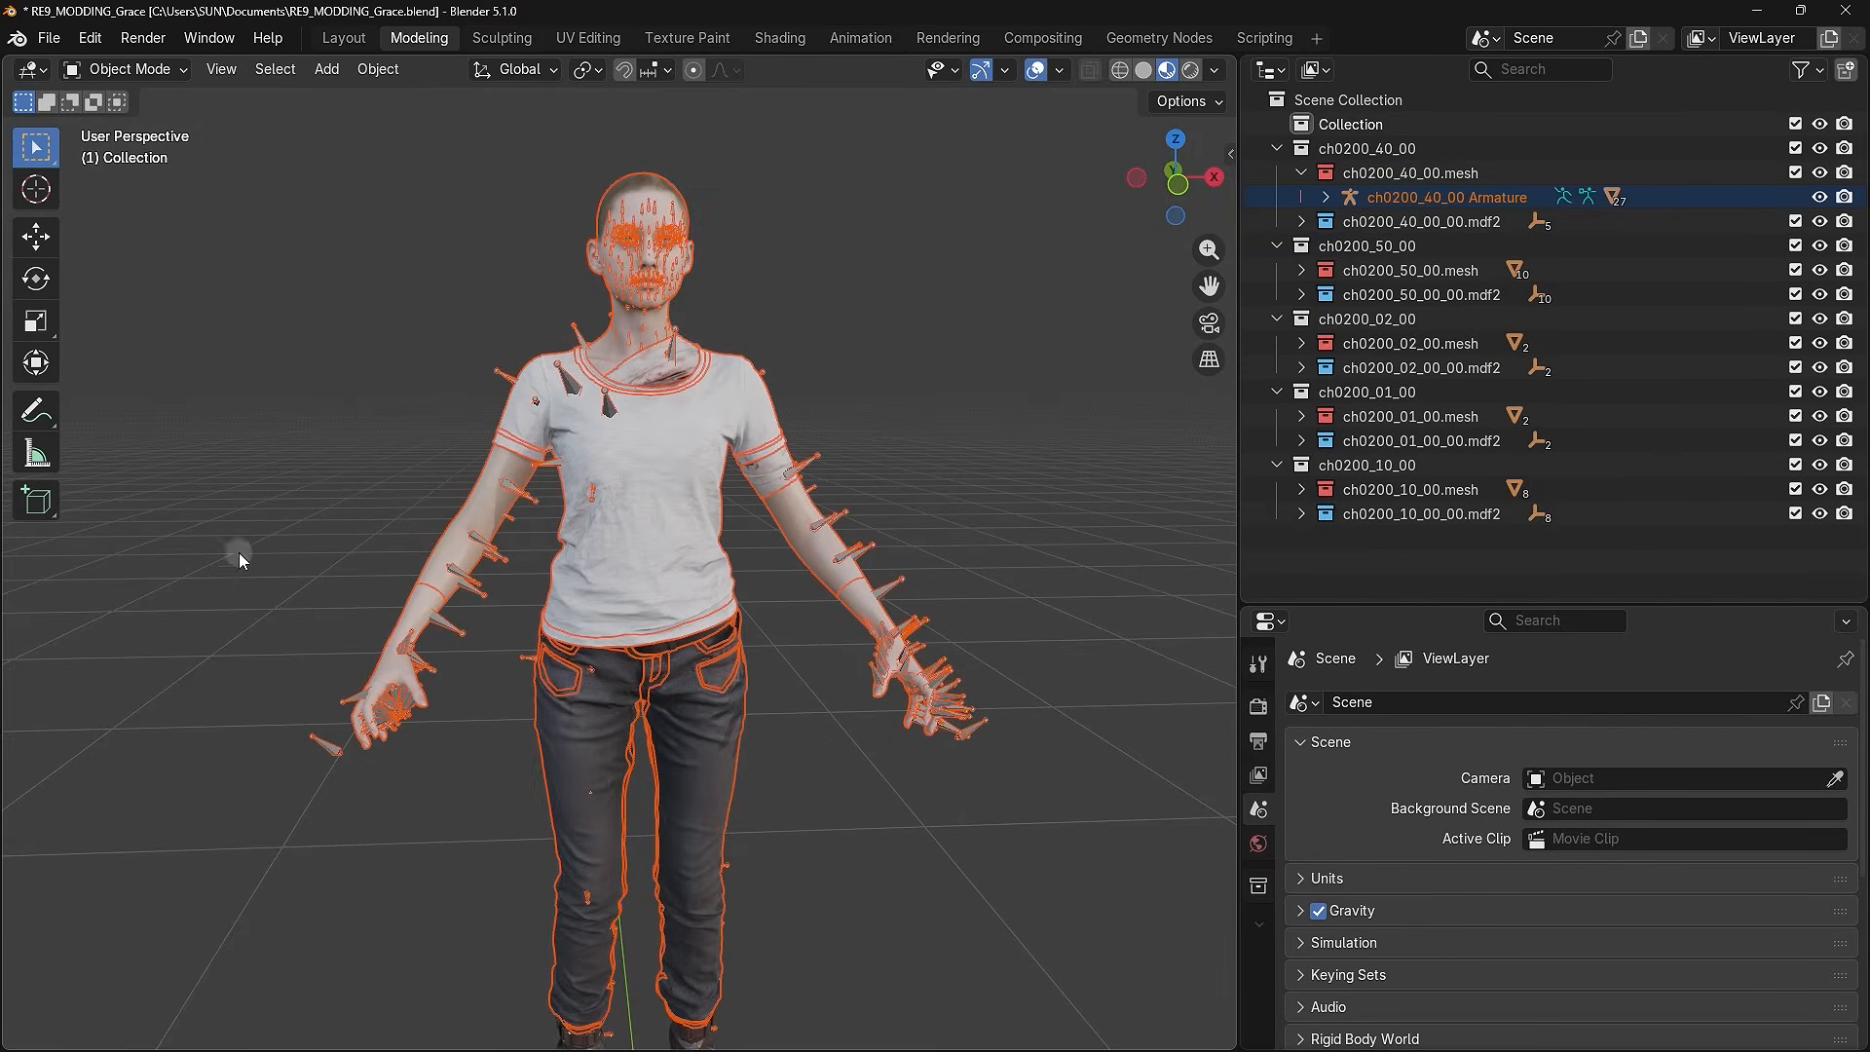
left_click(838, 389)
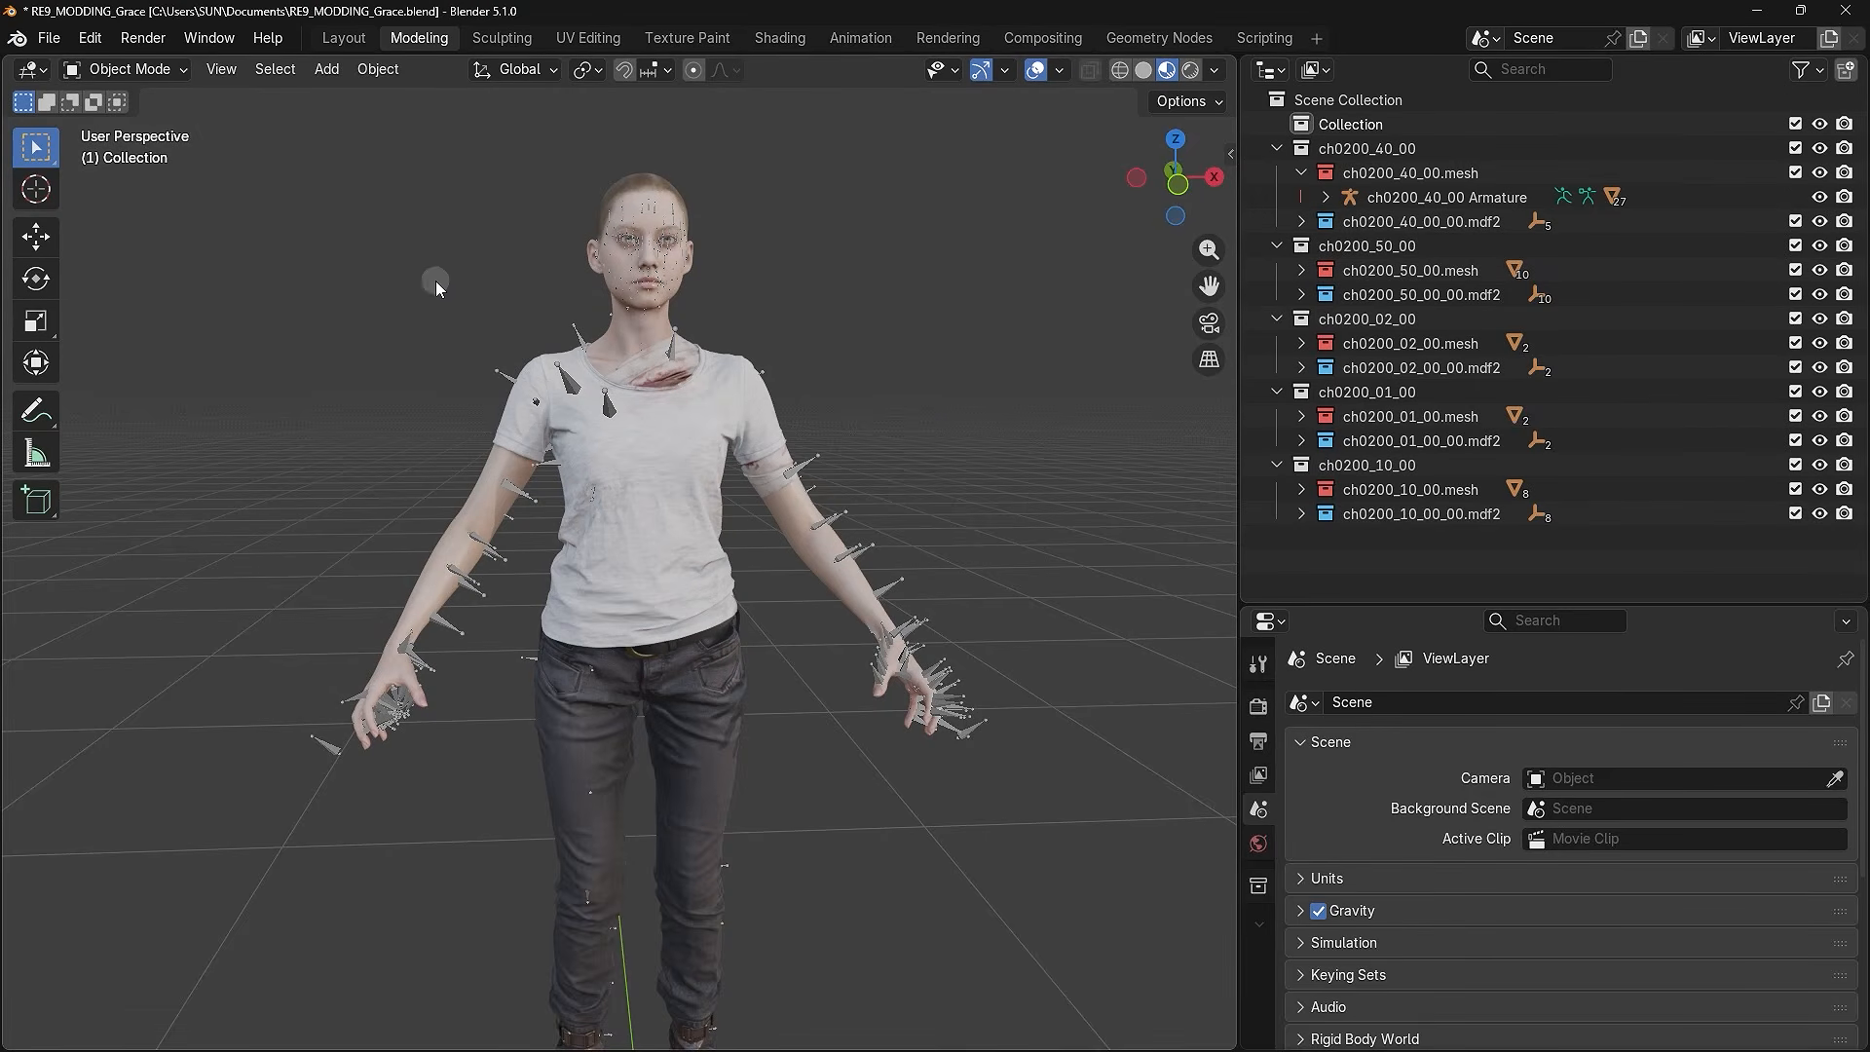
- In Blender's RE9_MODDING_Grace scene, import NewModel.fbx from the My New 3D Model folder and clear the selection
left_click(48, 38)
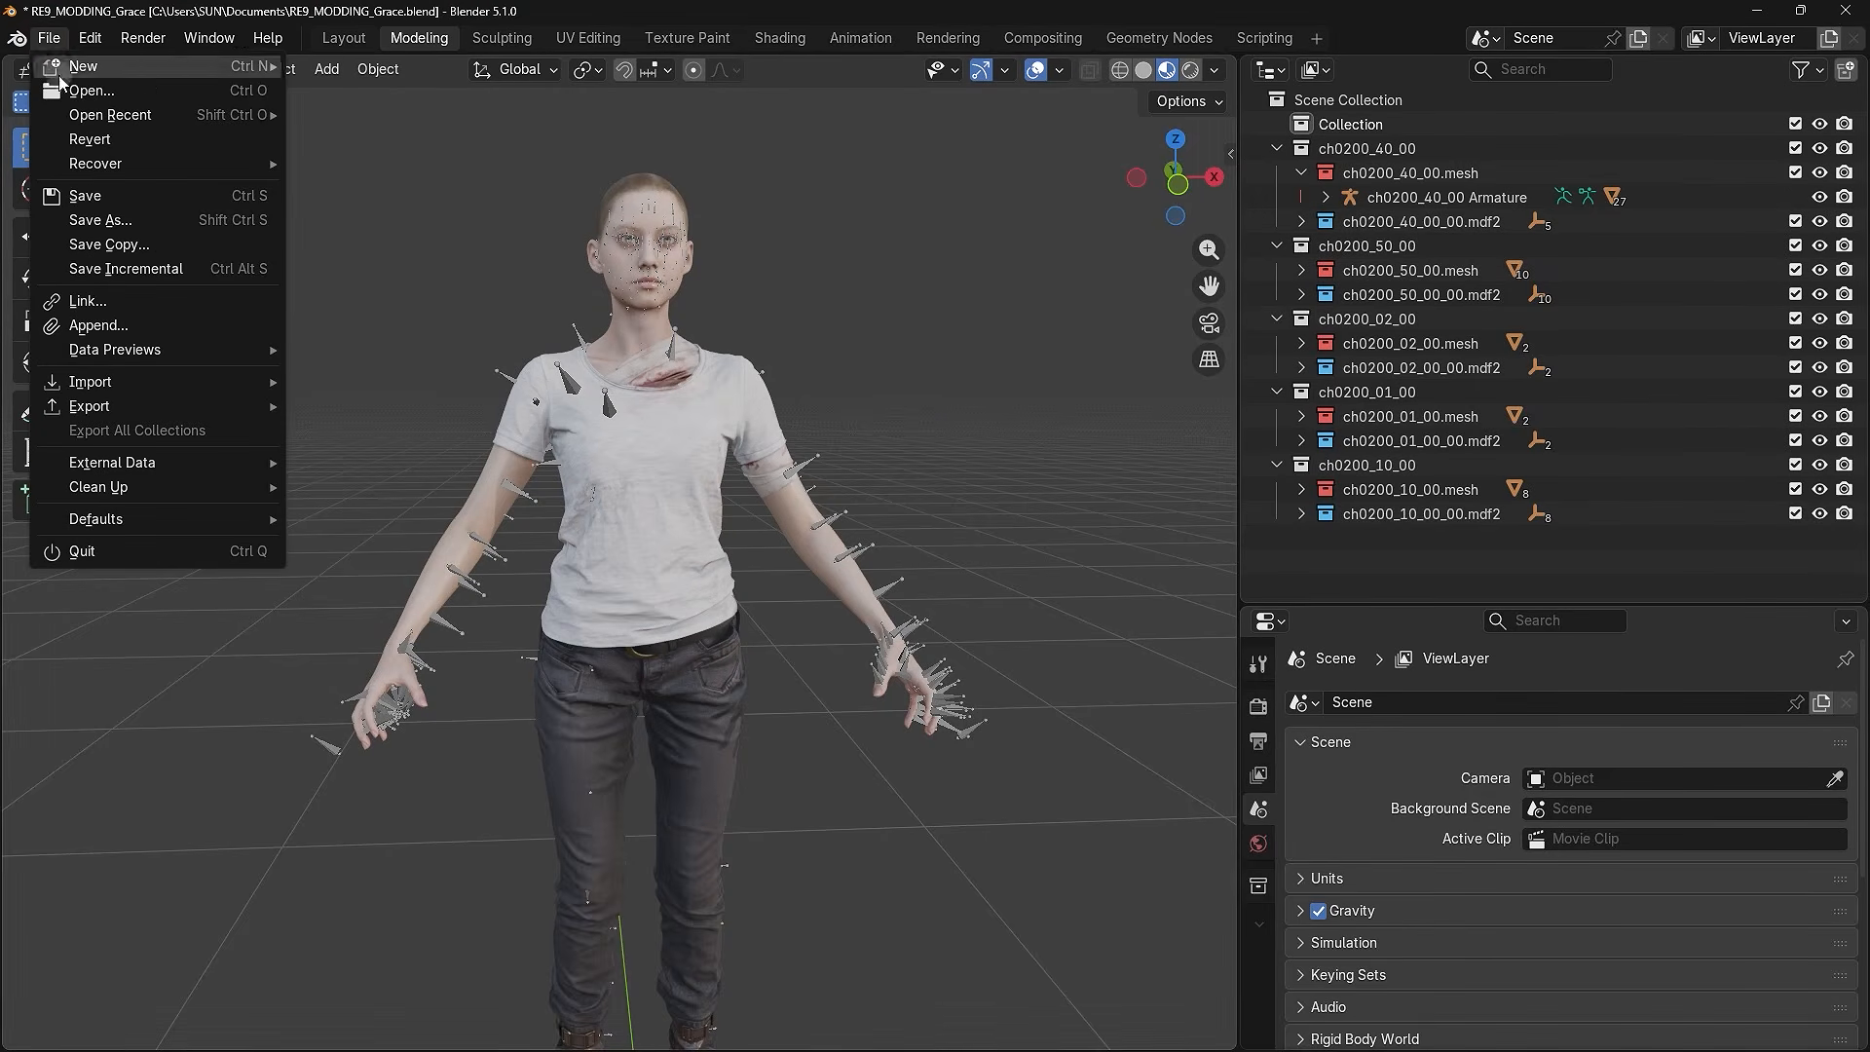
mouse_move(80, 382)
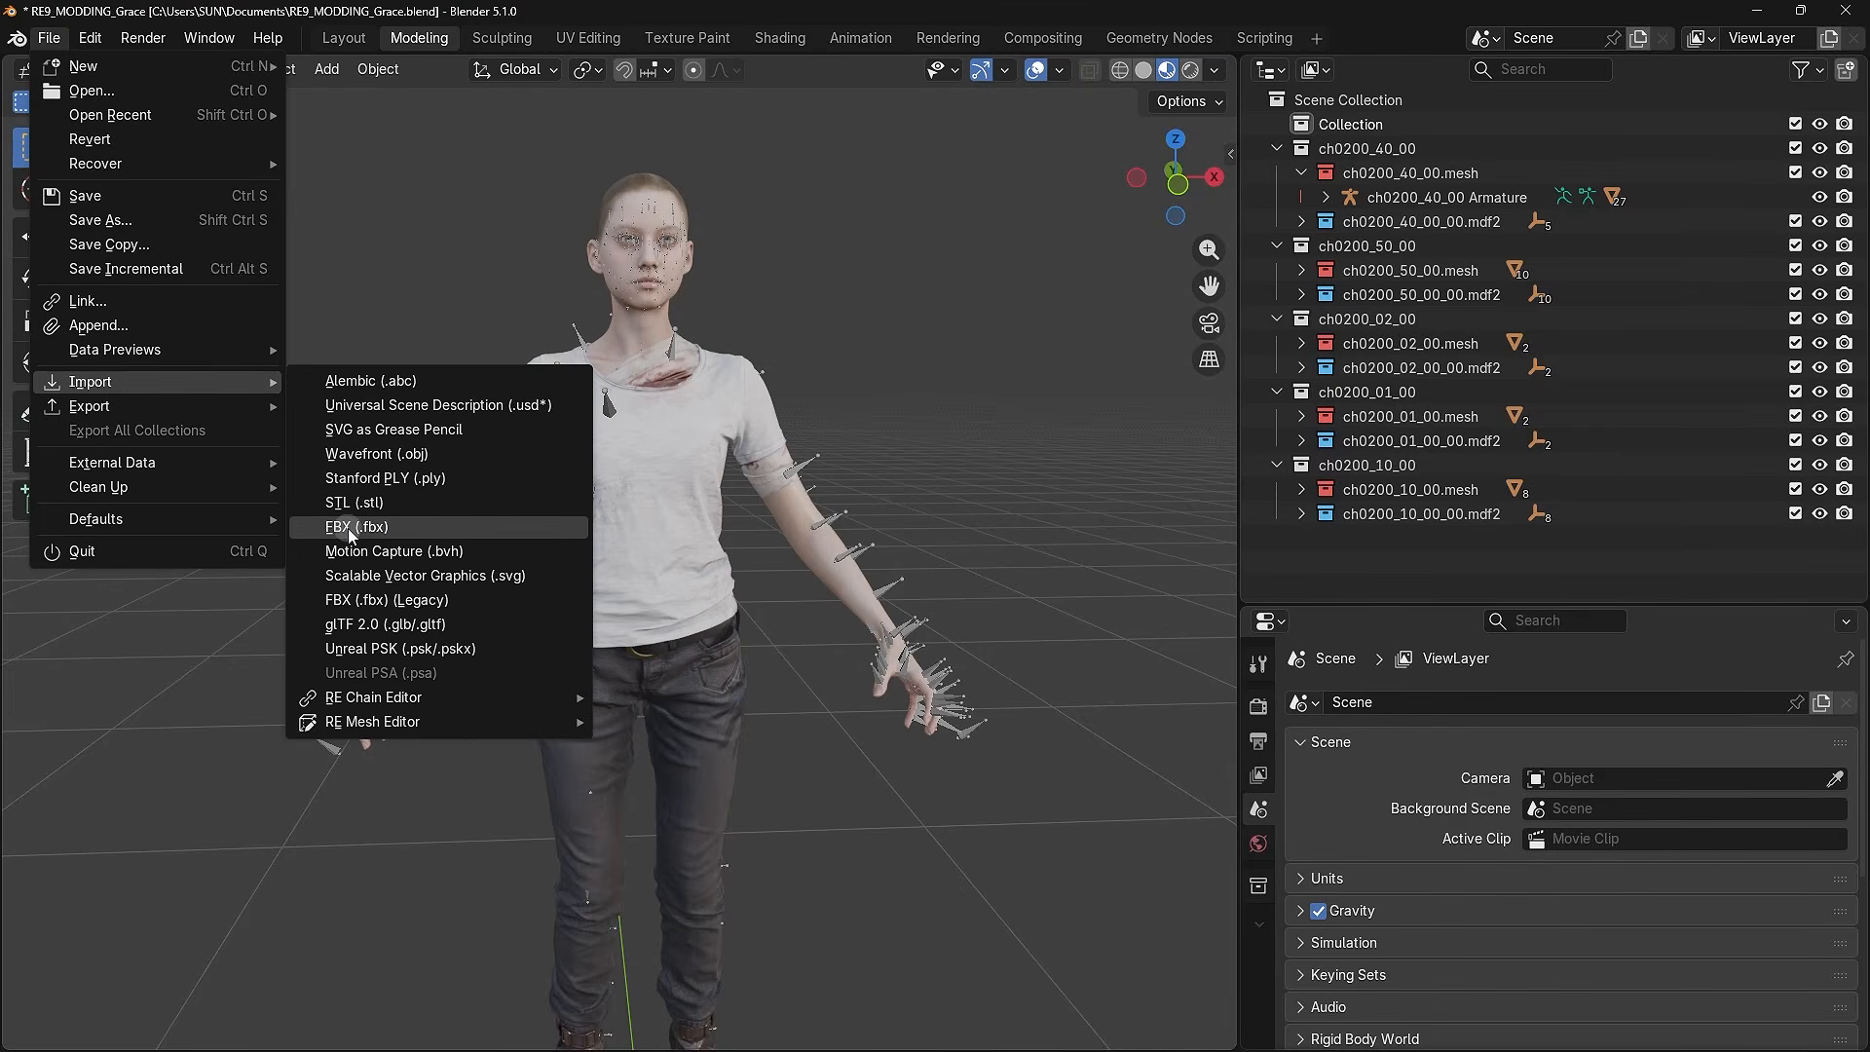
left_click(401, 530)
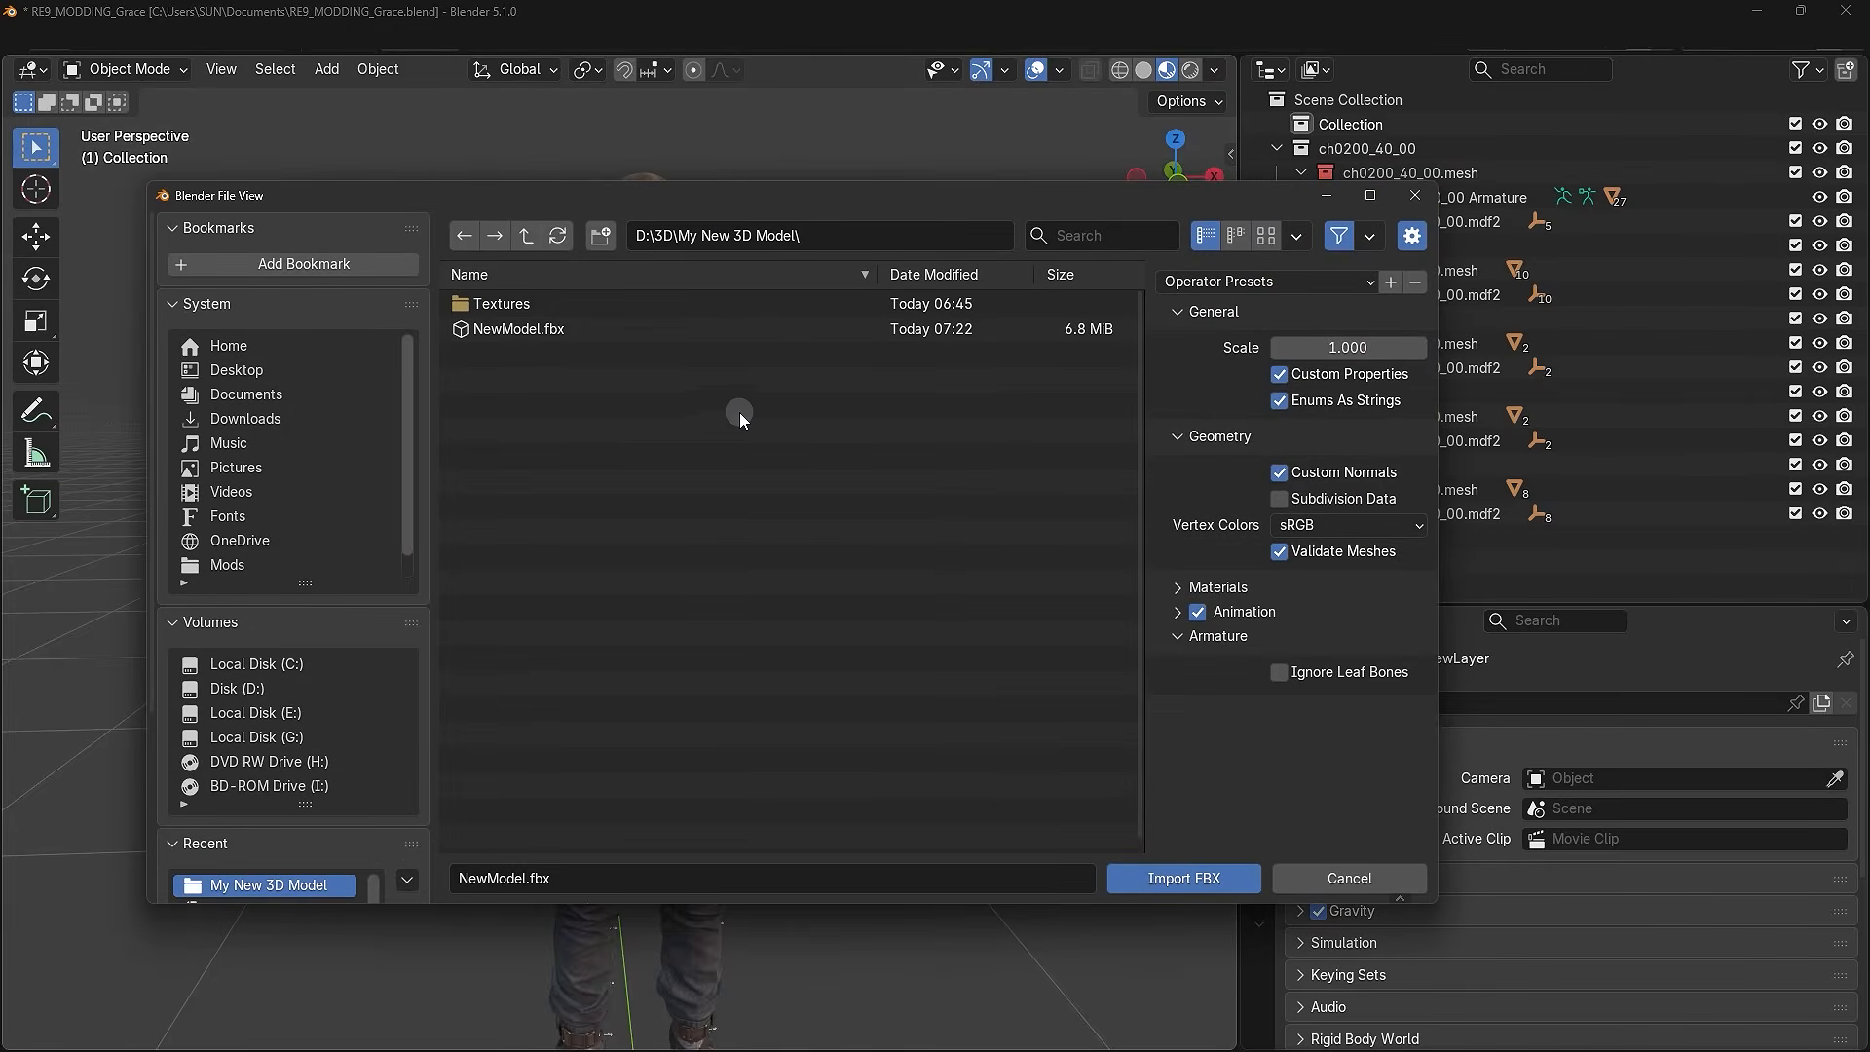
left_click(596, 330)
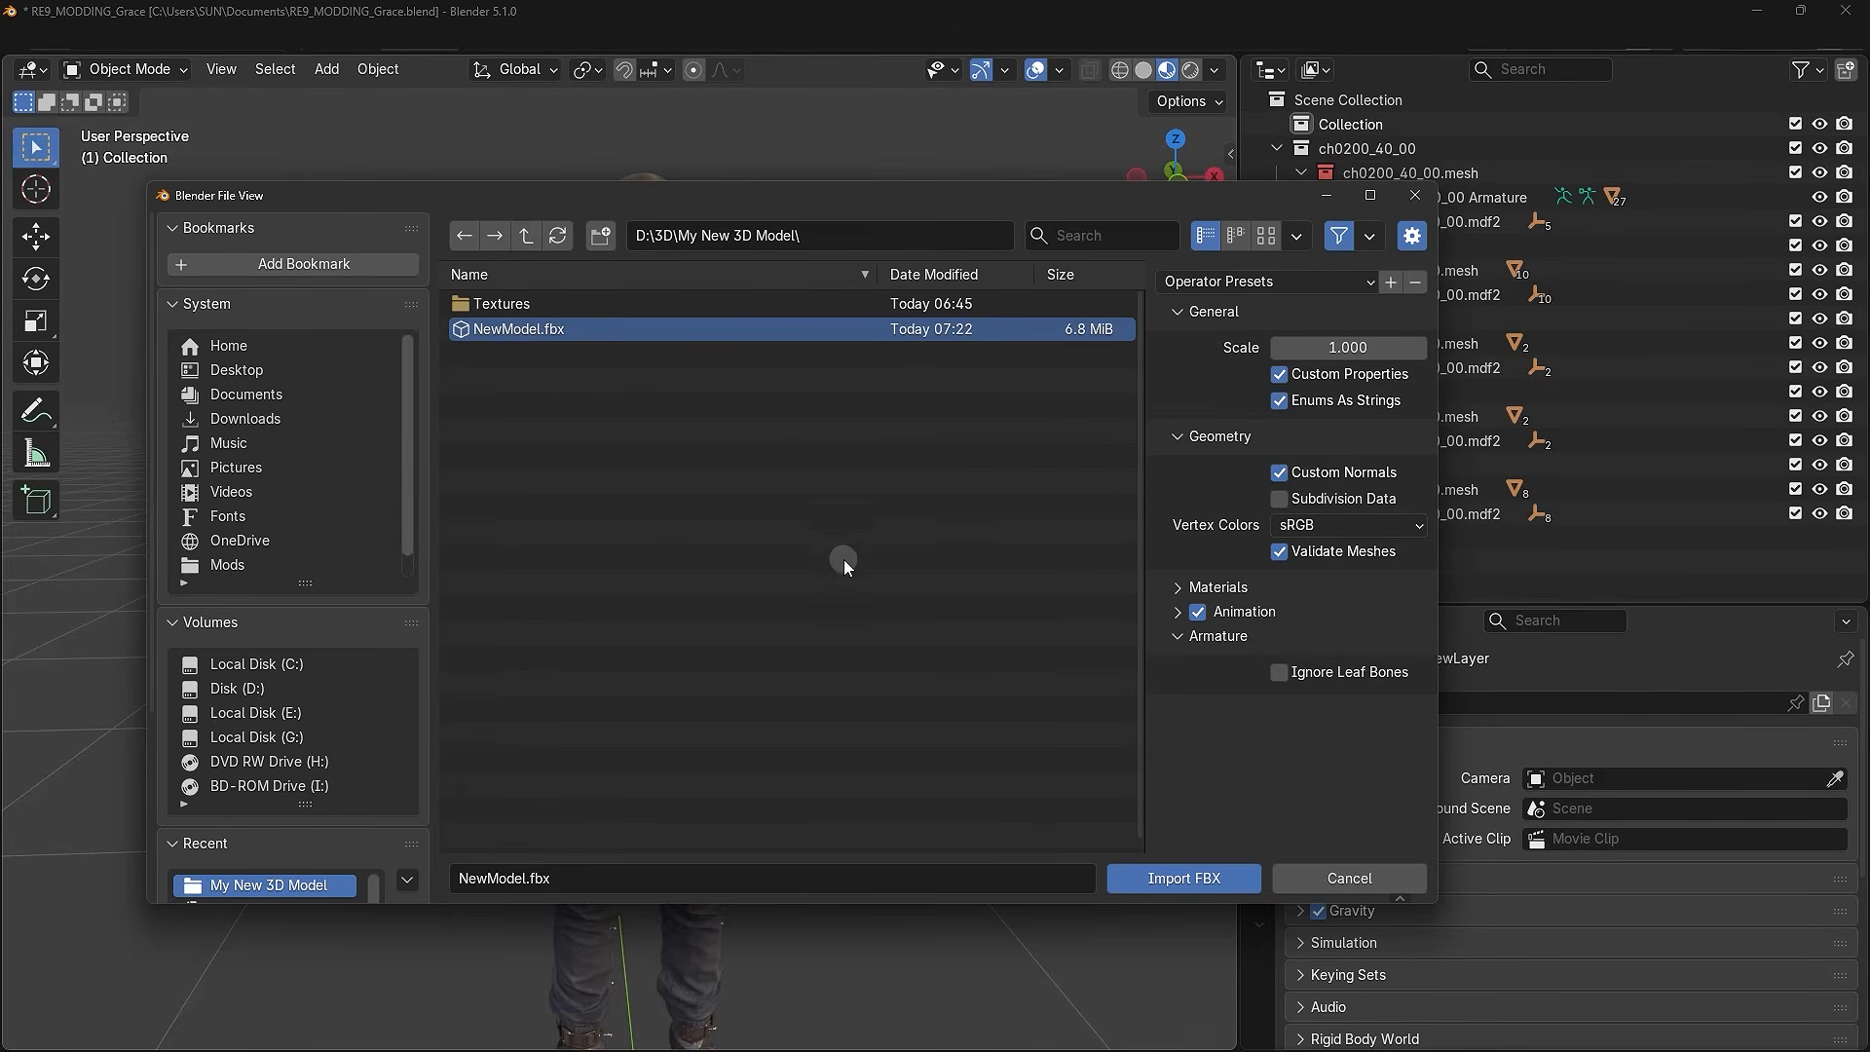
left_click(1142, 876)
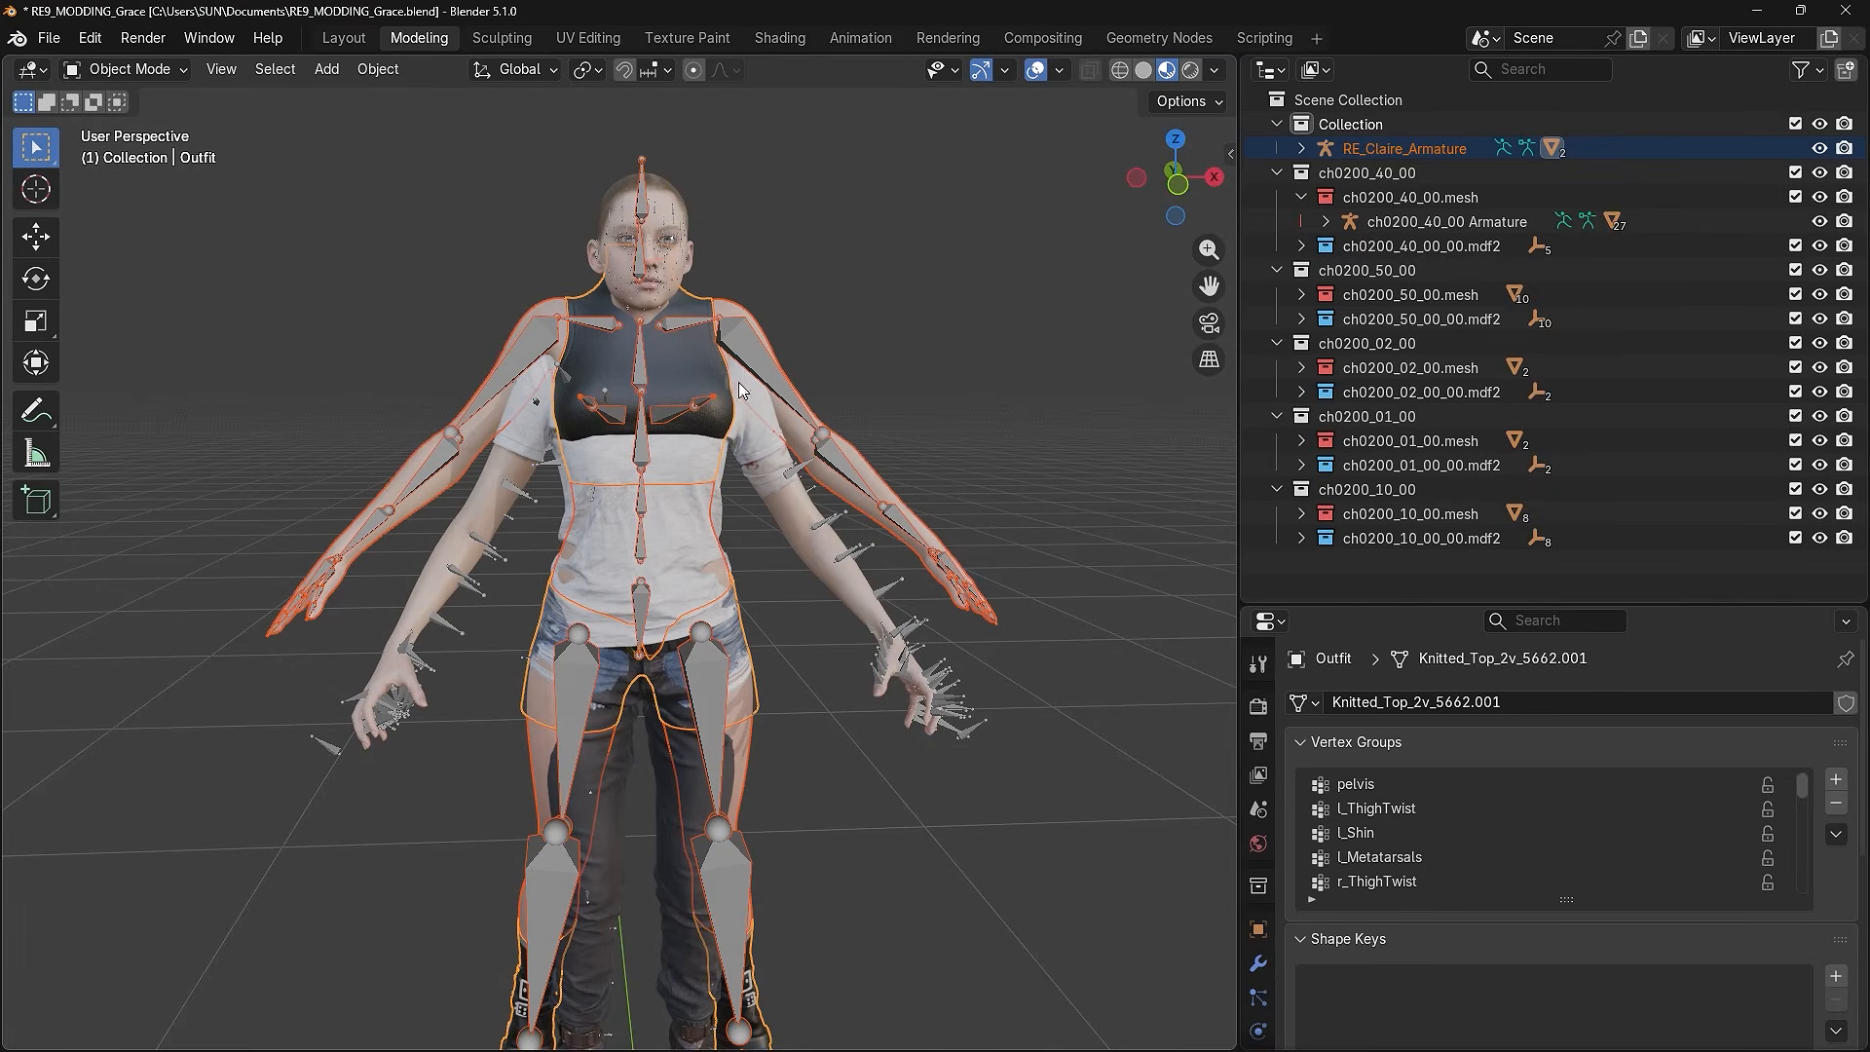
left_click(891, 360)
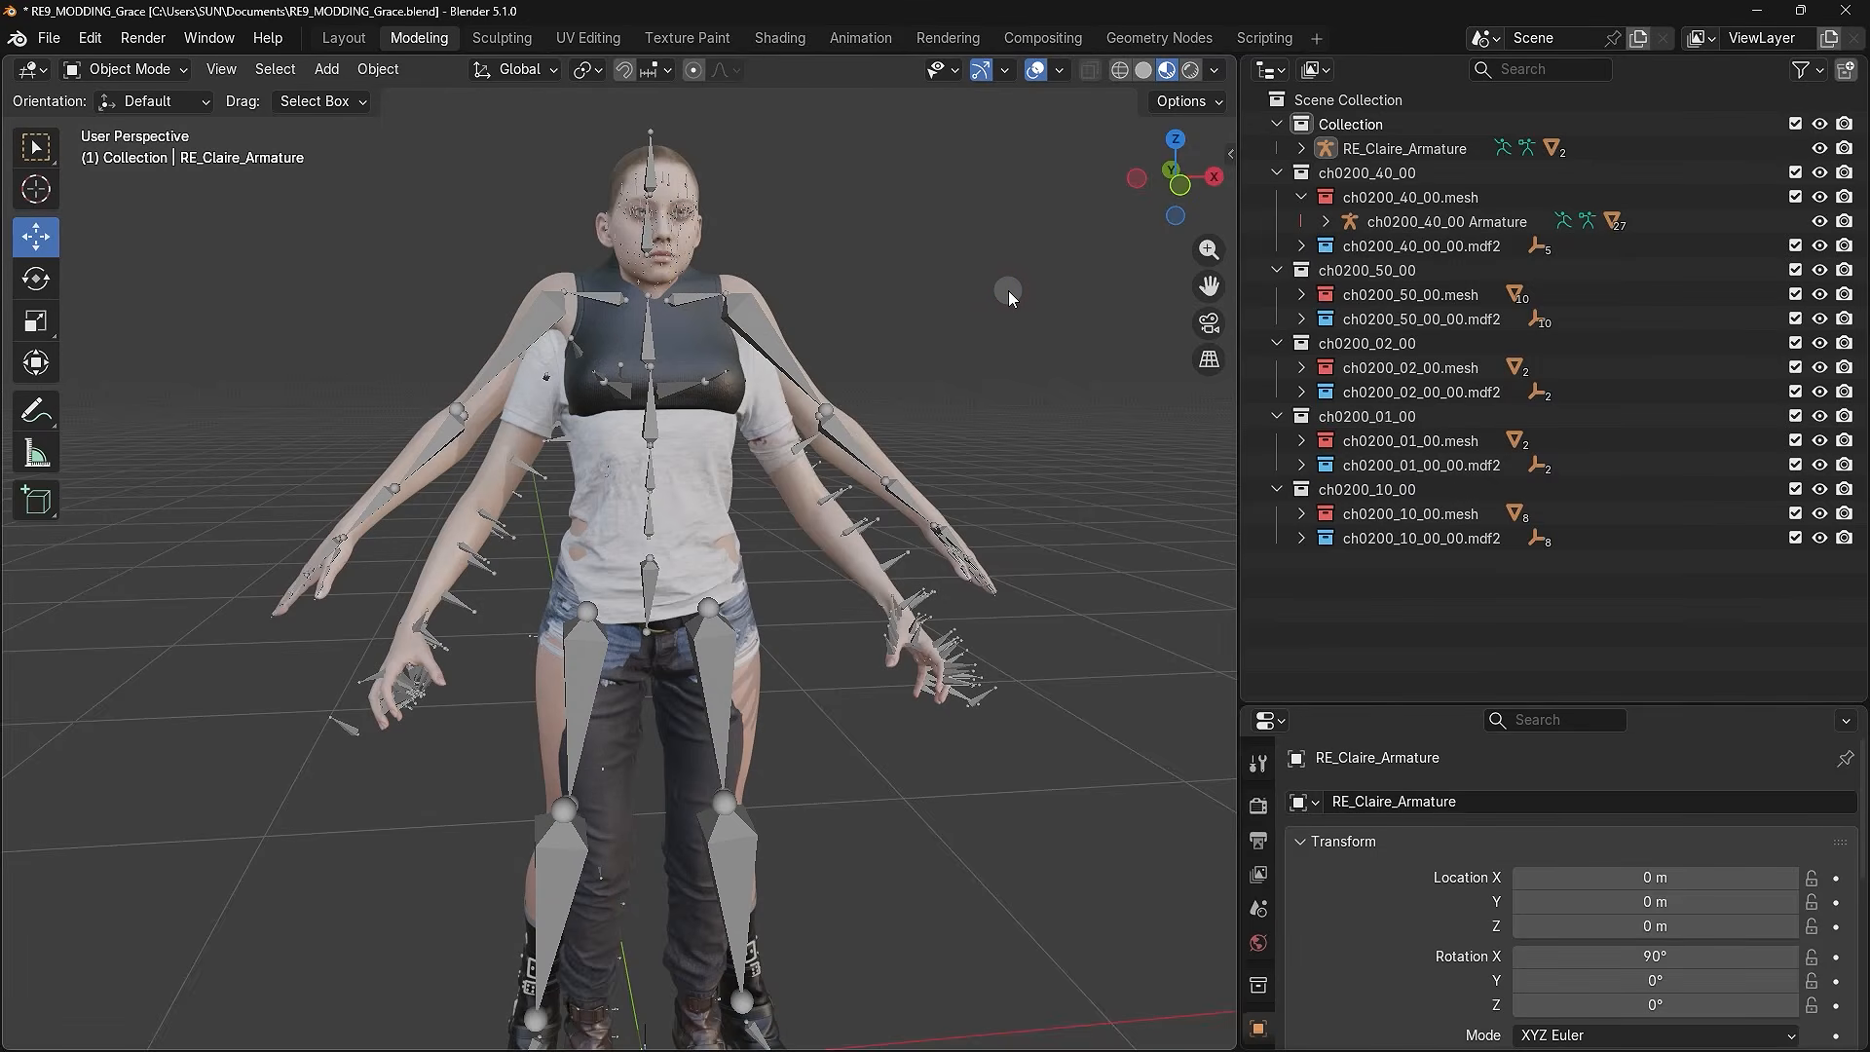
- Expand RE_Claire_Armature in the scene hierarchy and inspect its Body and Outfit meshes
left_click(1415, 153)
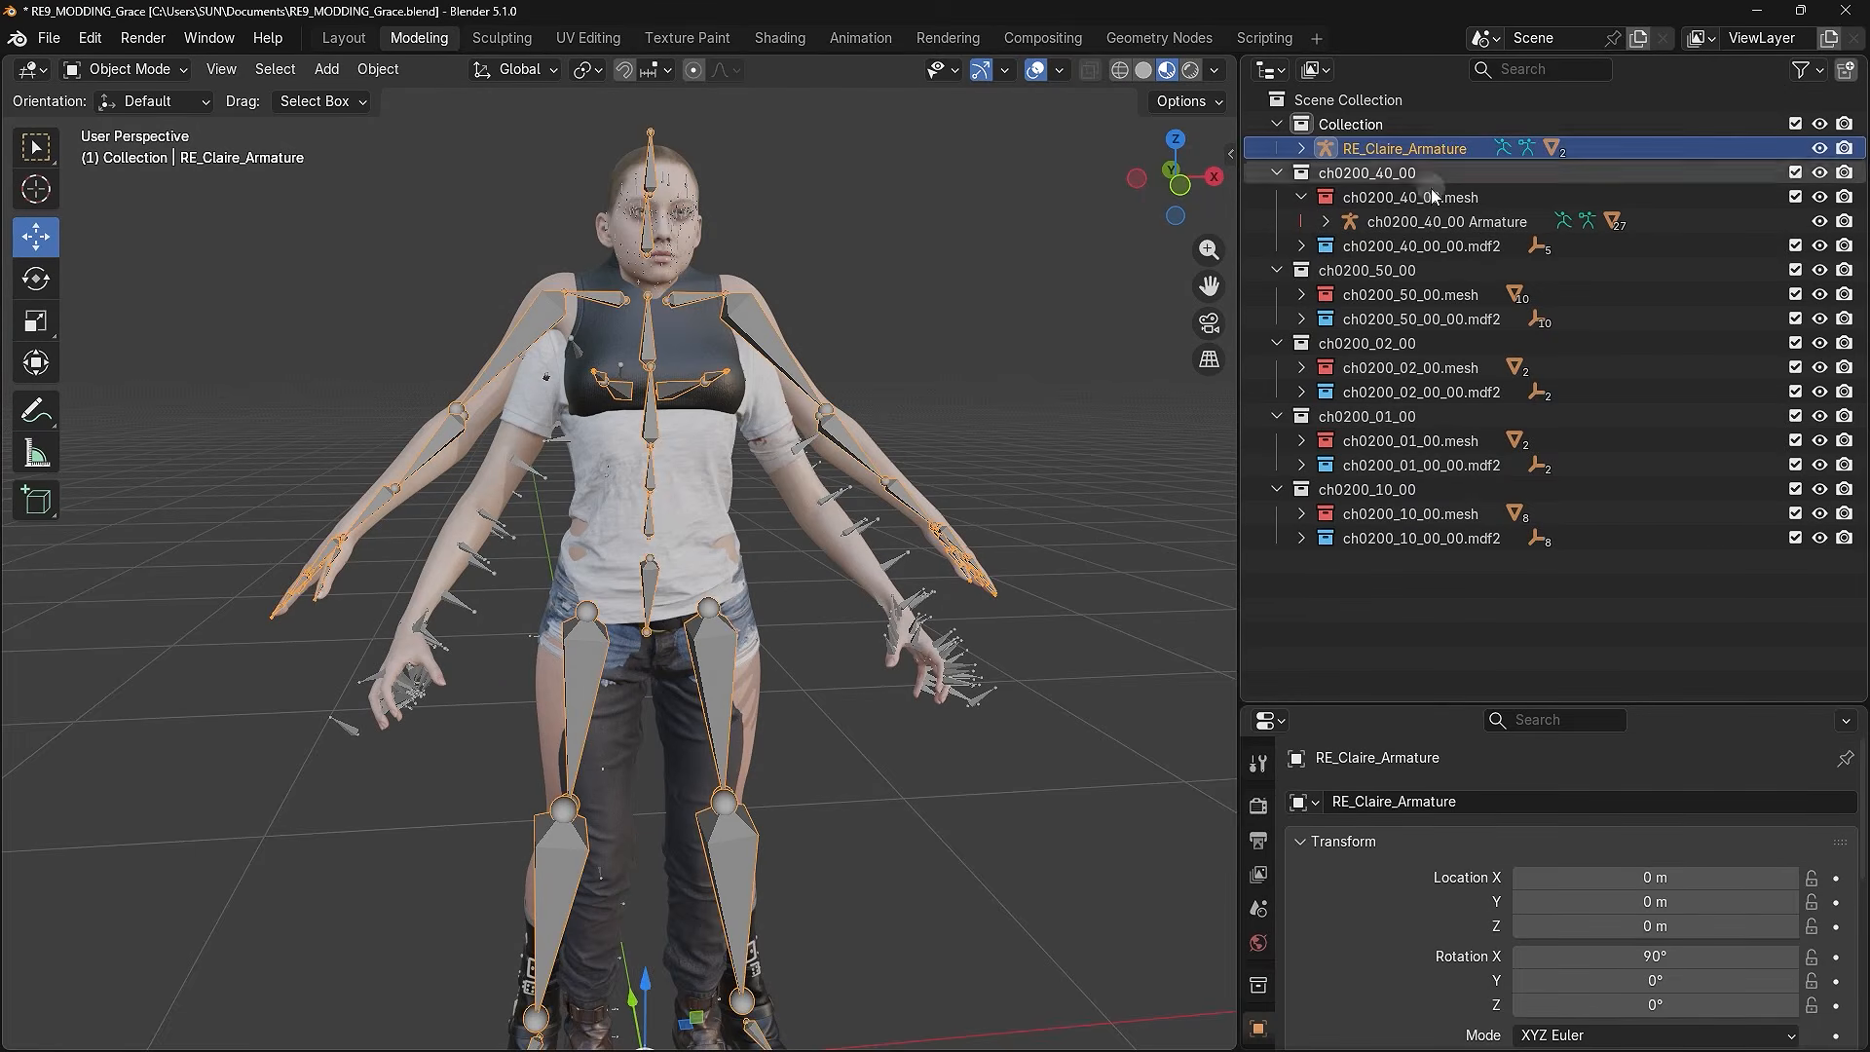
left_click(1304, 150)
left_click(1395, 221)
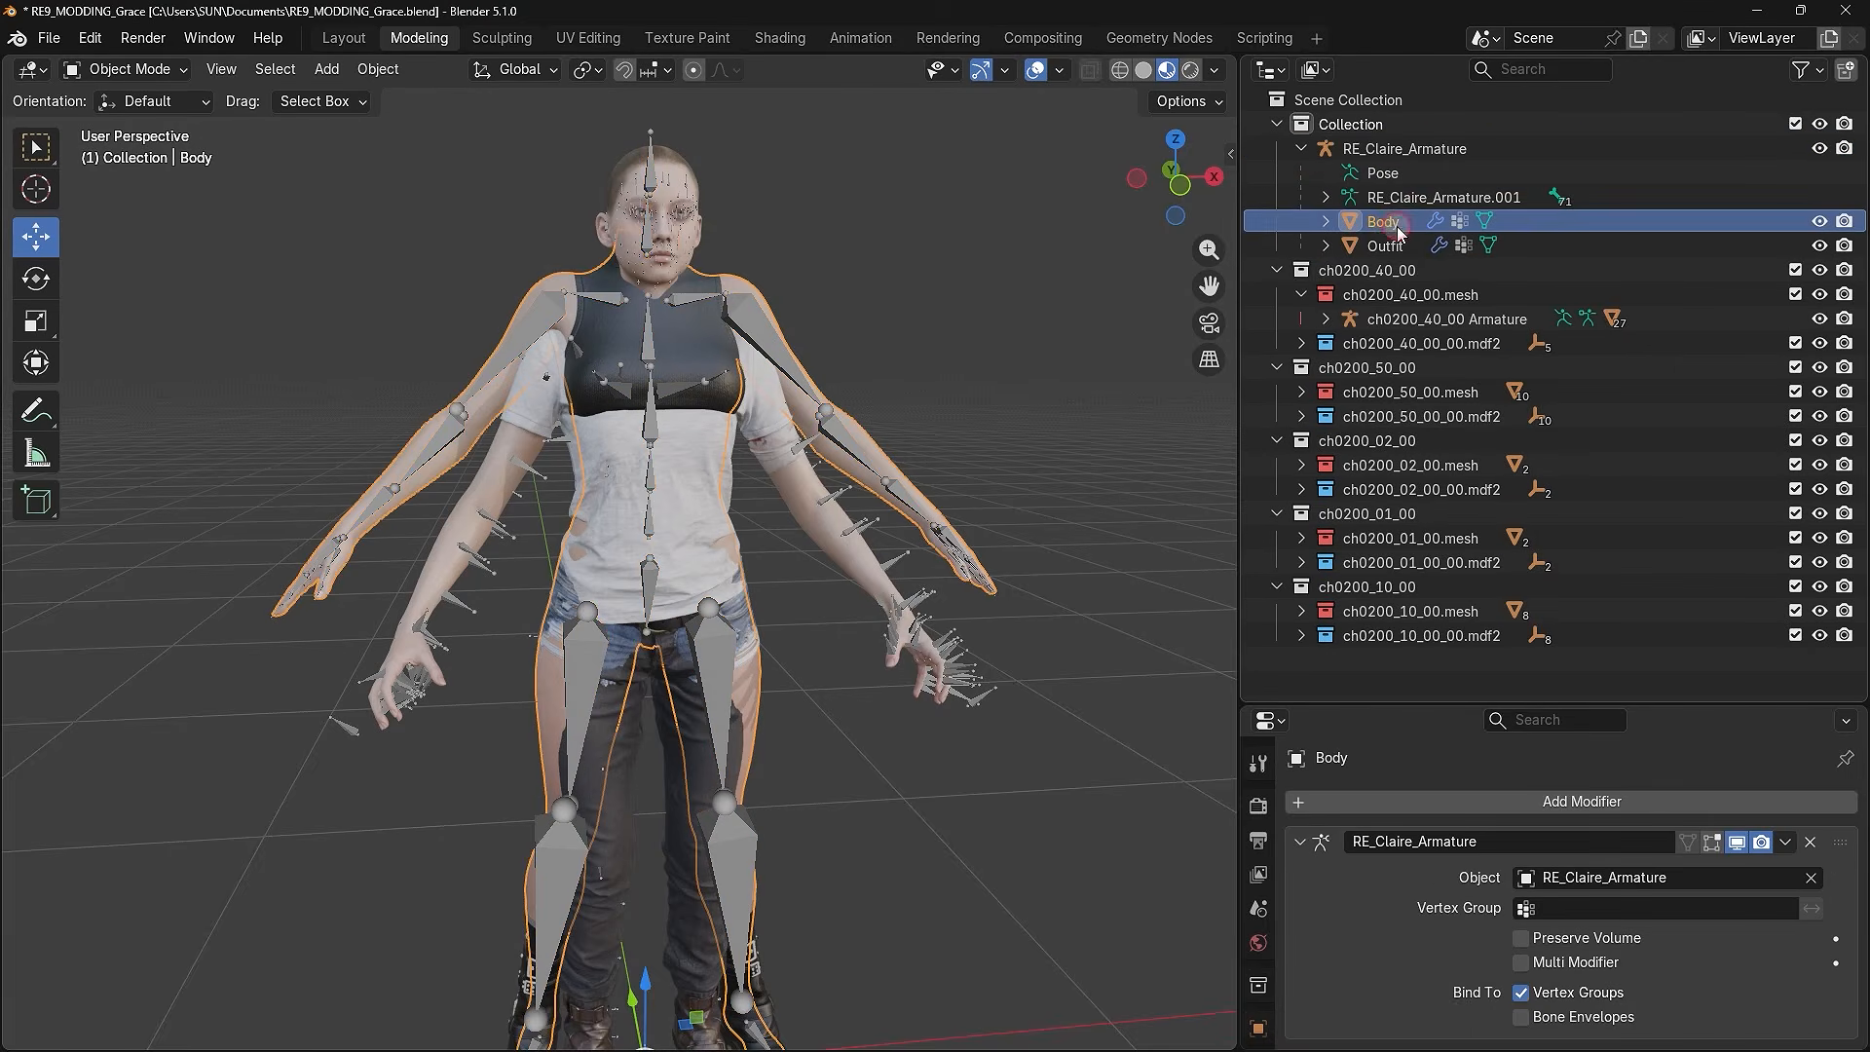
left_click(1390, 249)
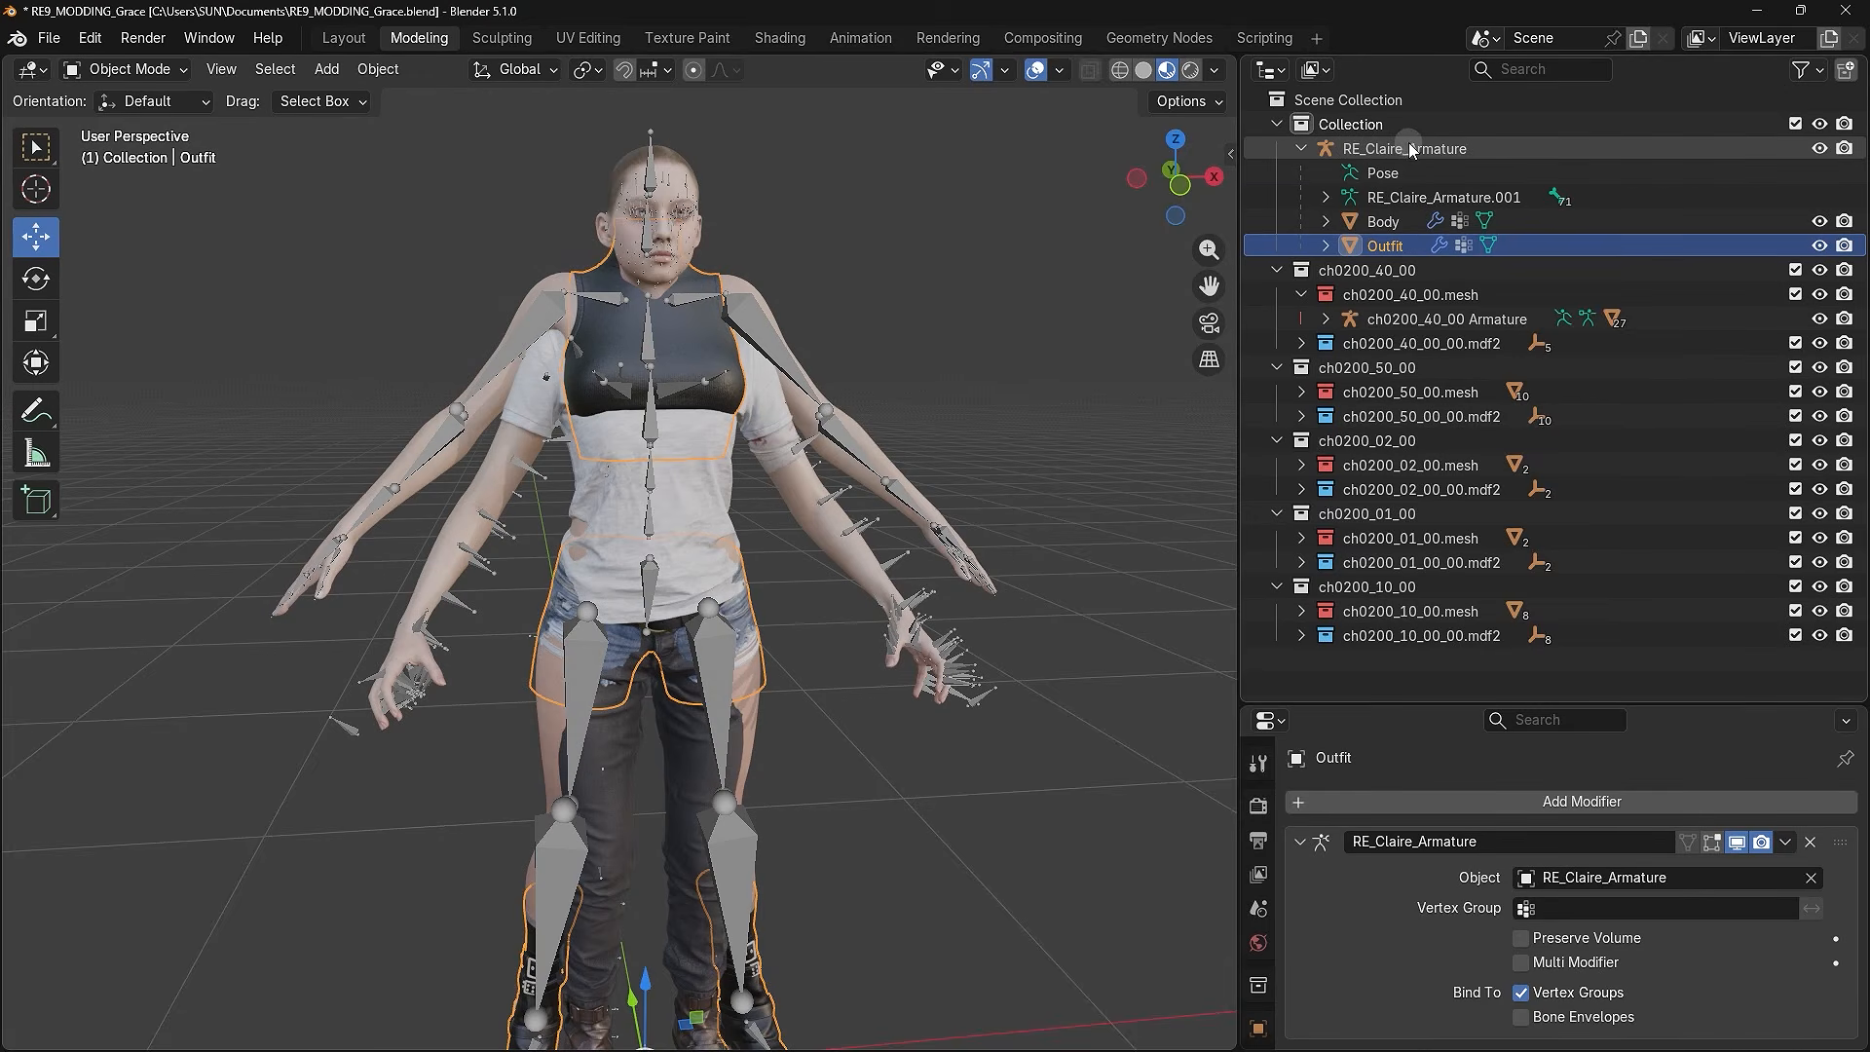
left_click(1388, 223, "ctrl")
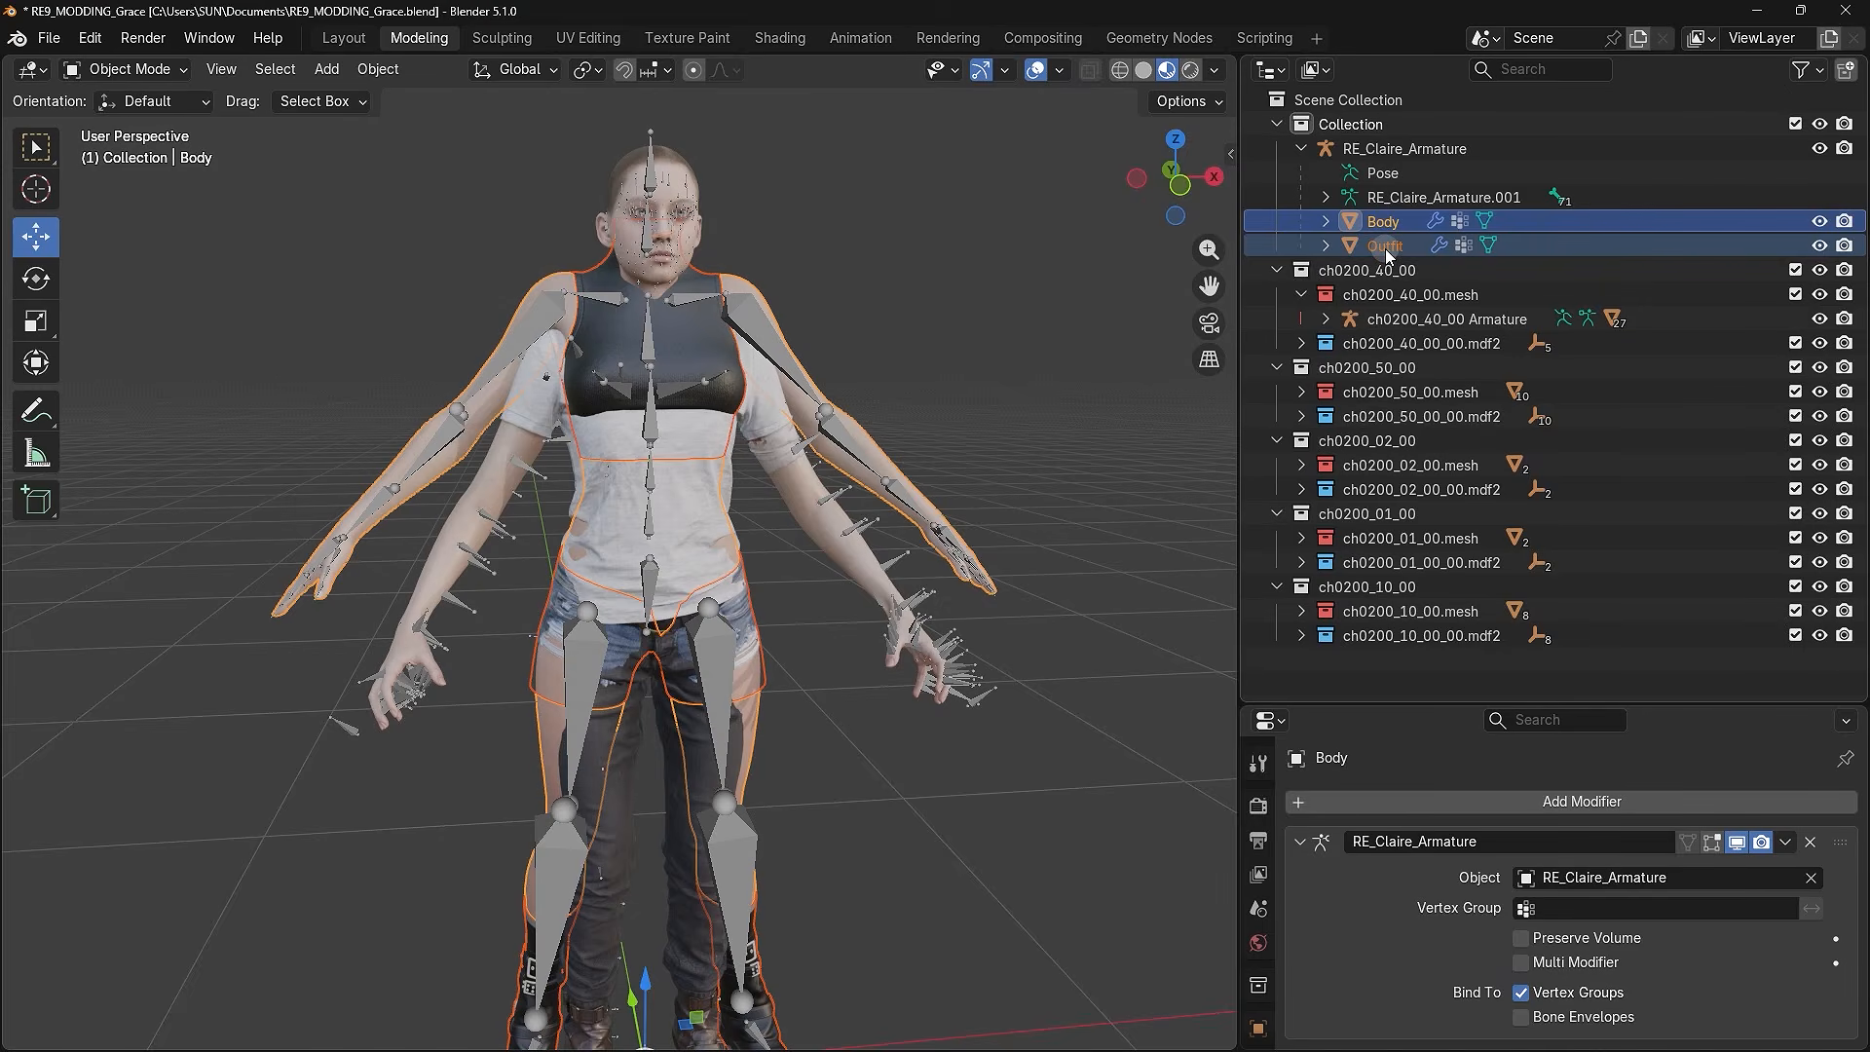
left_click(1395, 149)
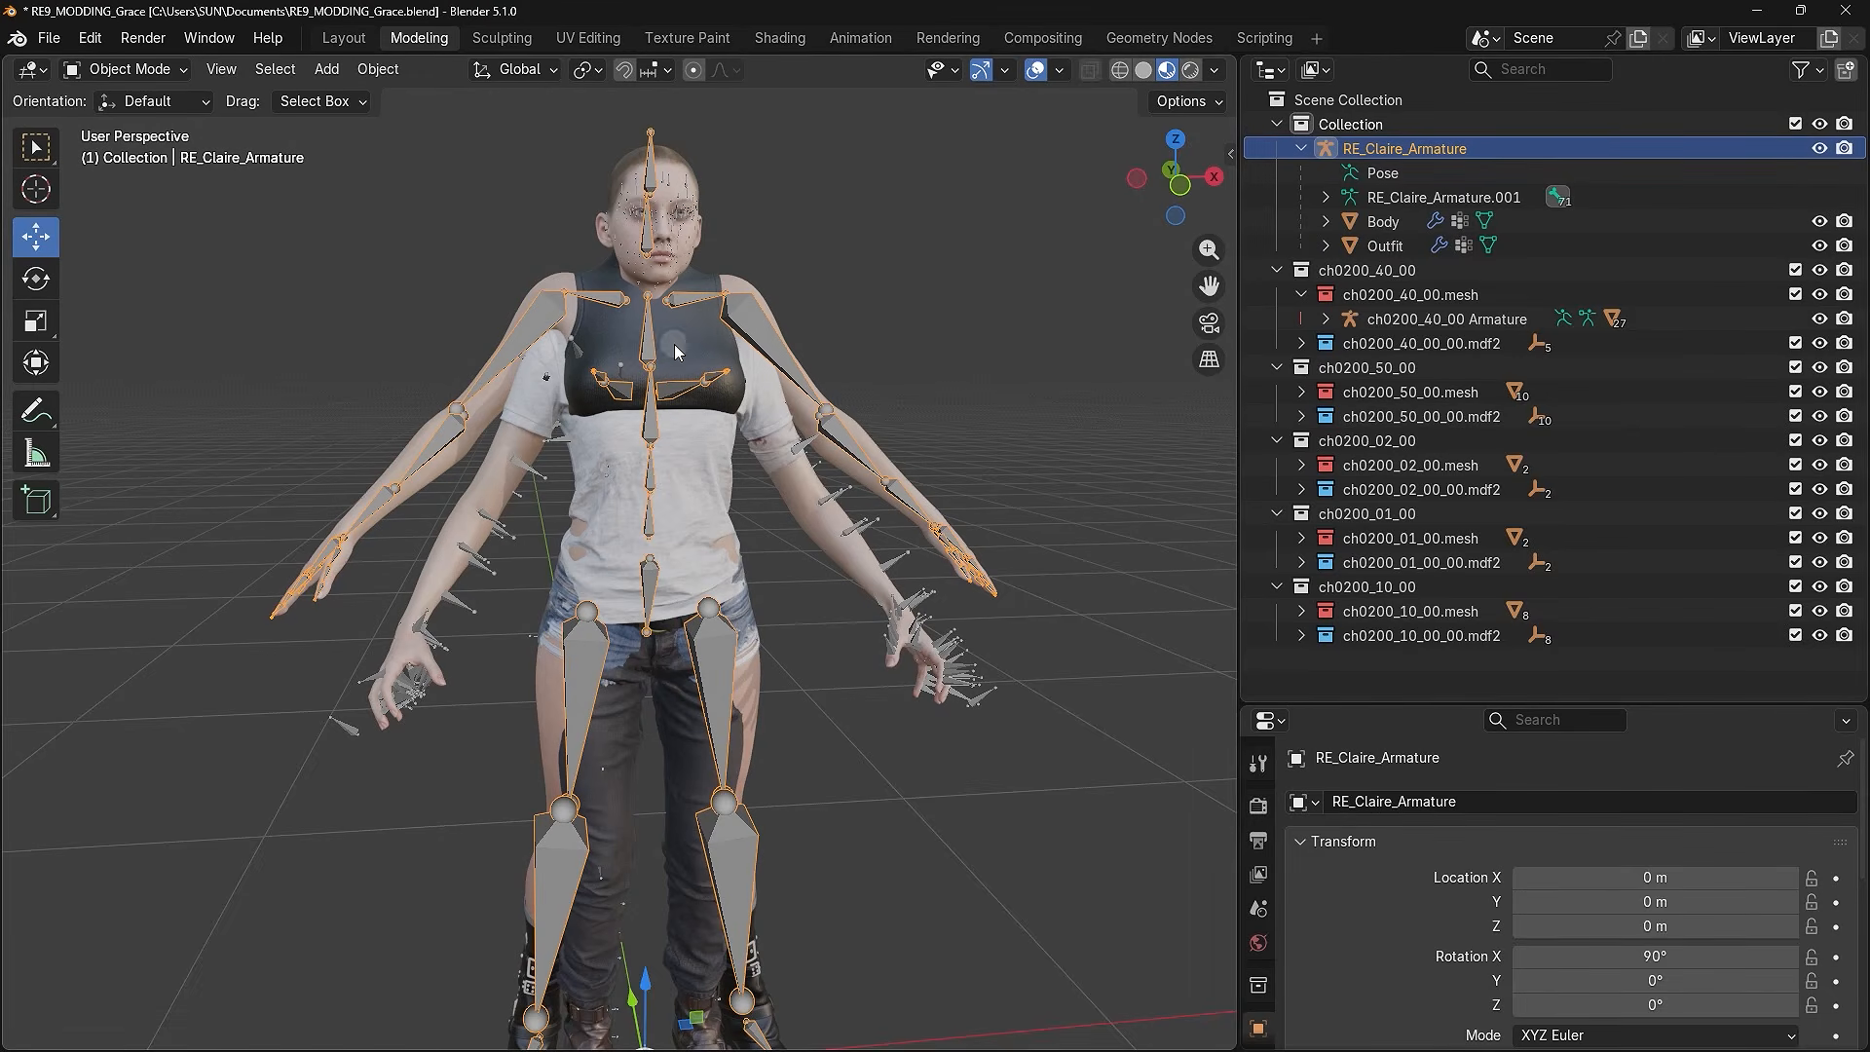
left_click(857, 355)
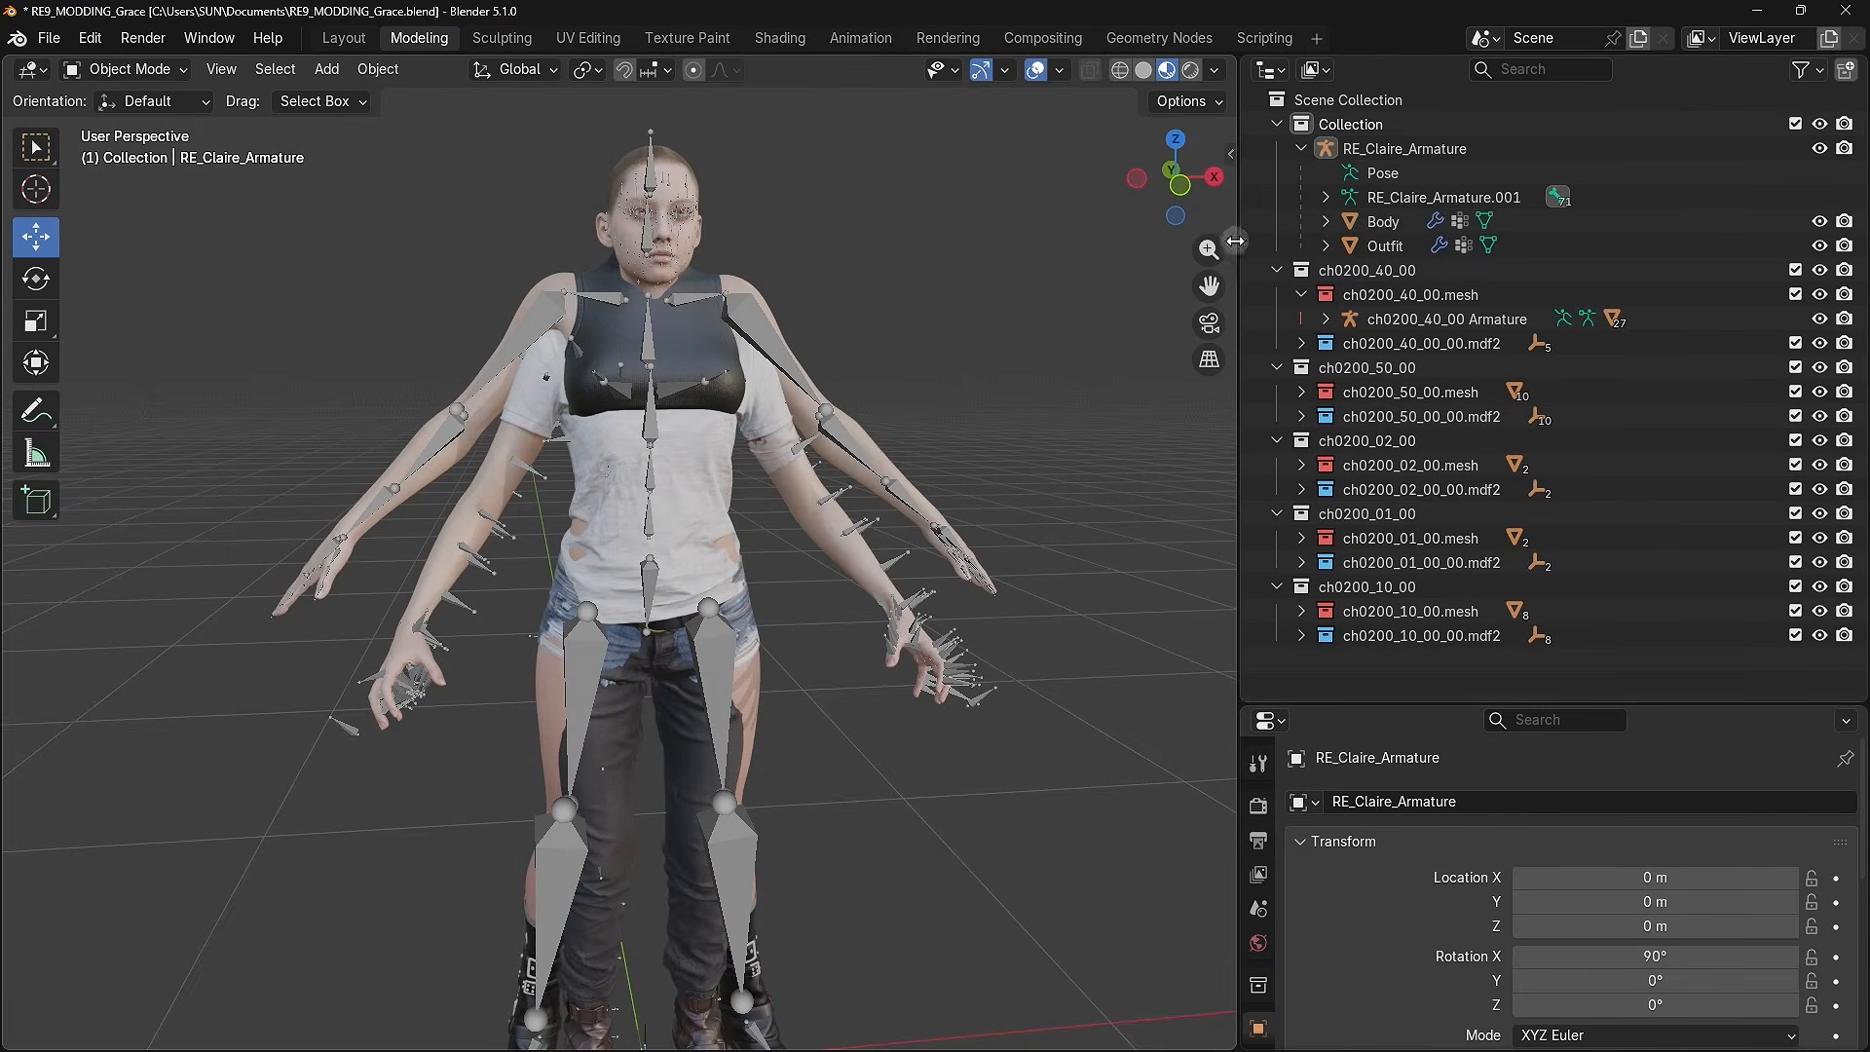
- Select RE_Claire_Armature in Object Mode and activate the Scale tool, with its gizmo at the feet in view
left_click(1395, 148)
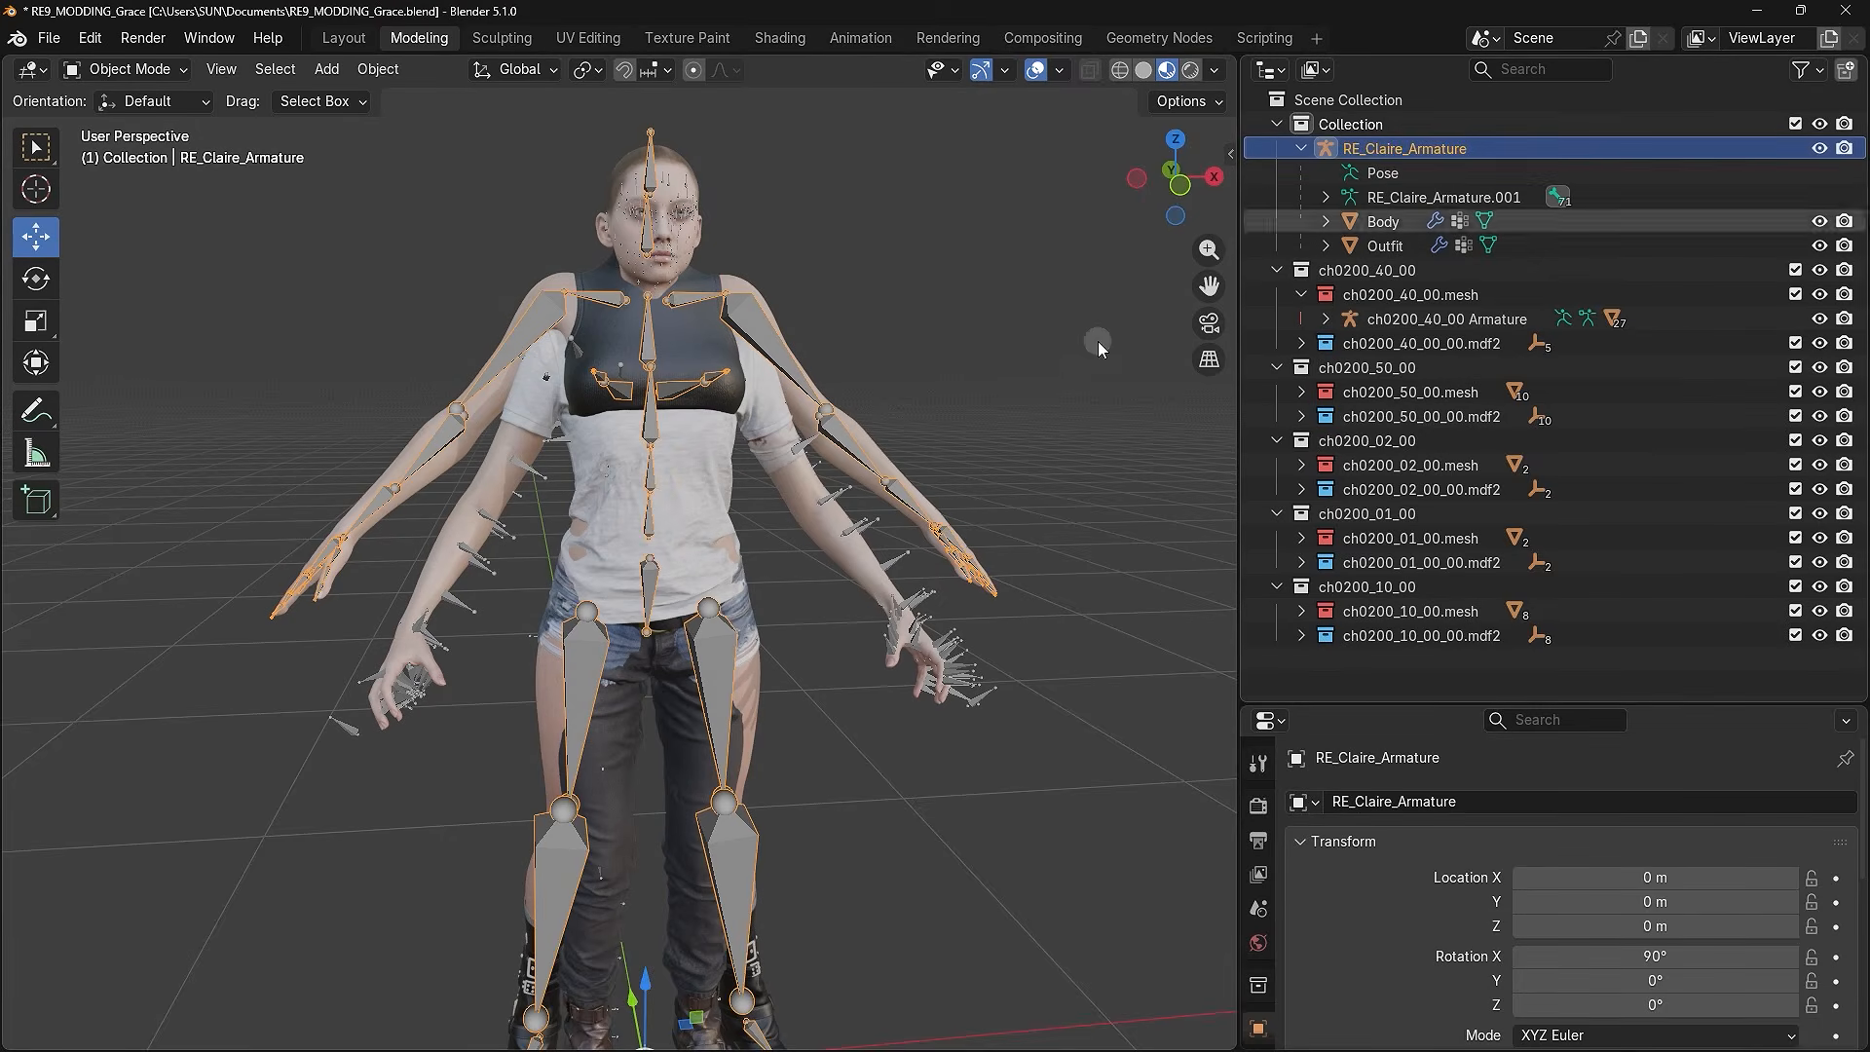
left_click(164, 70)
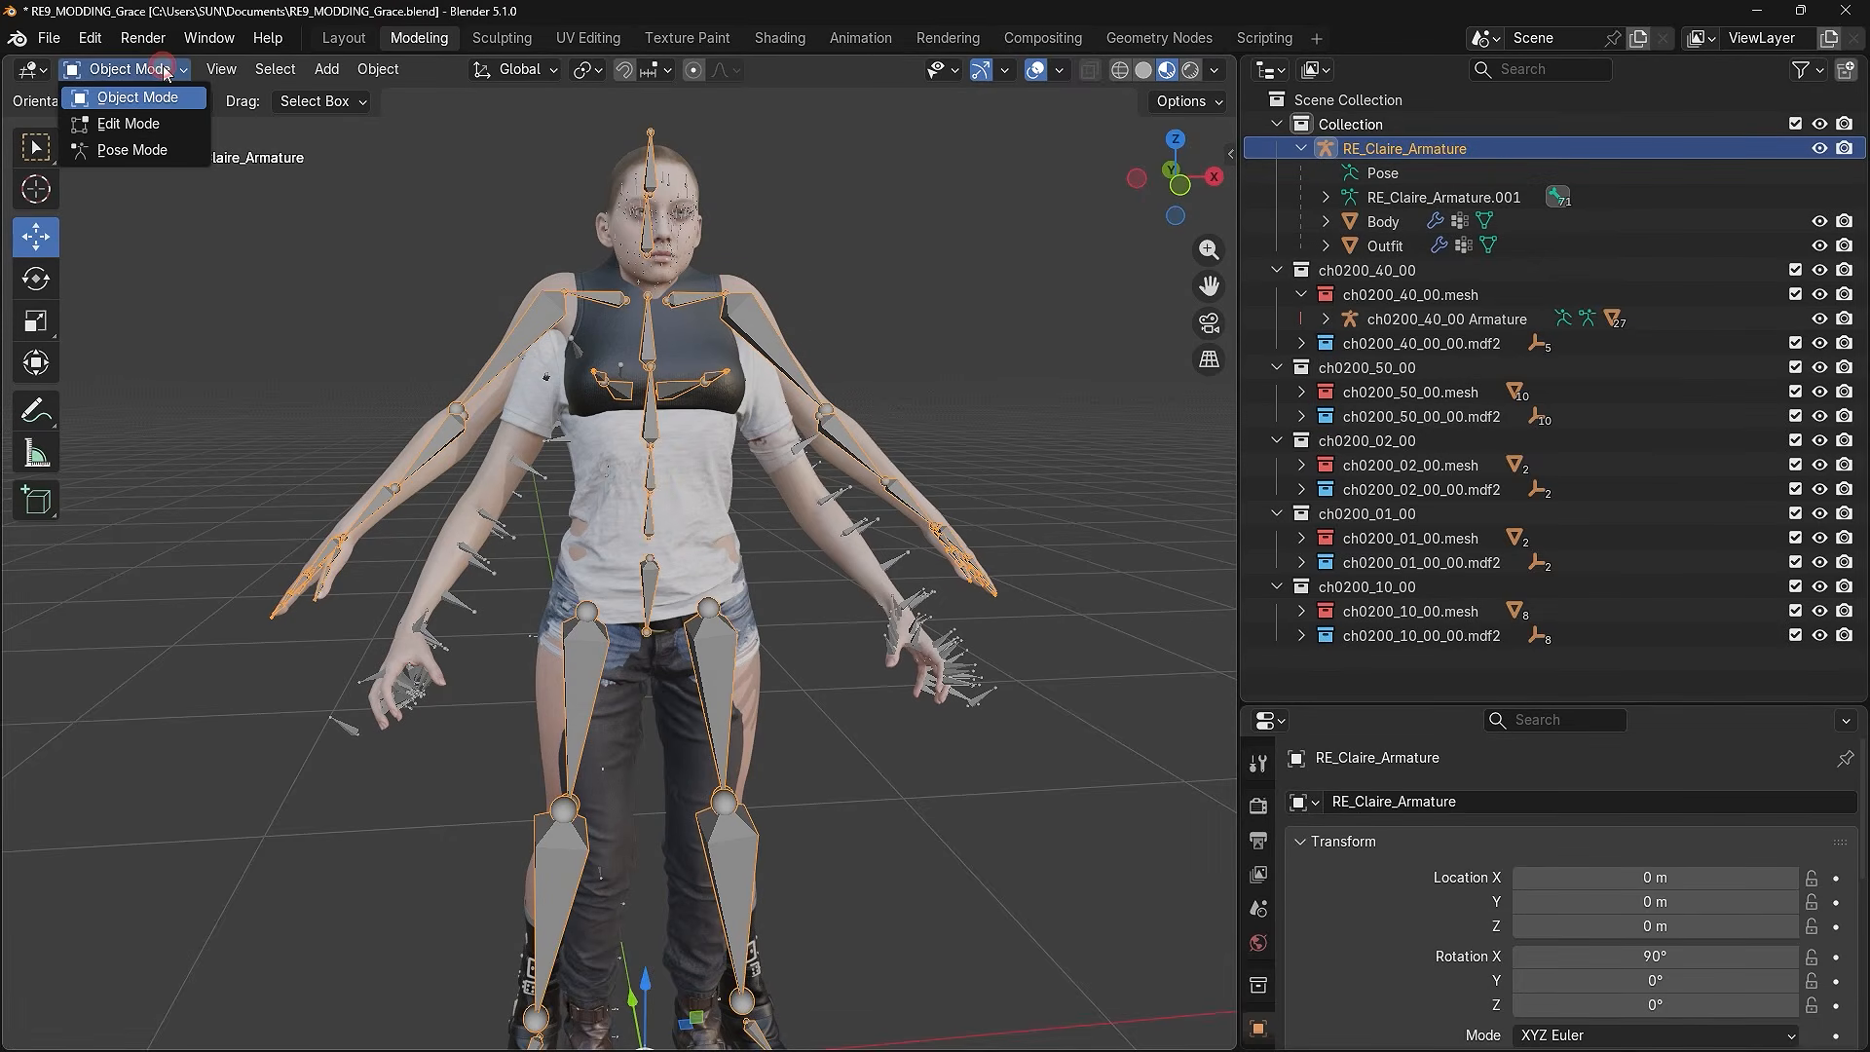
left_click(132, 99)
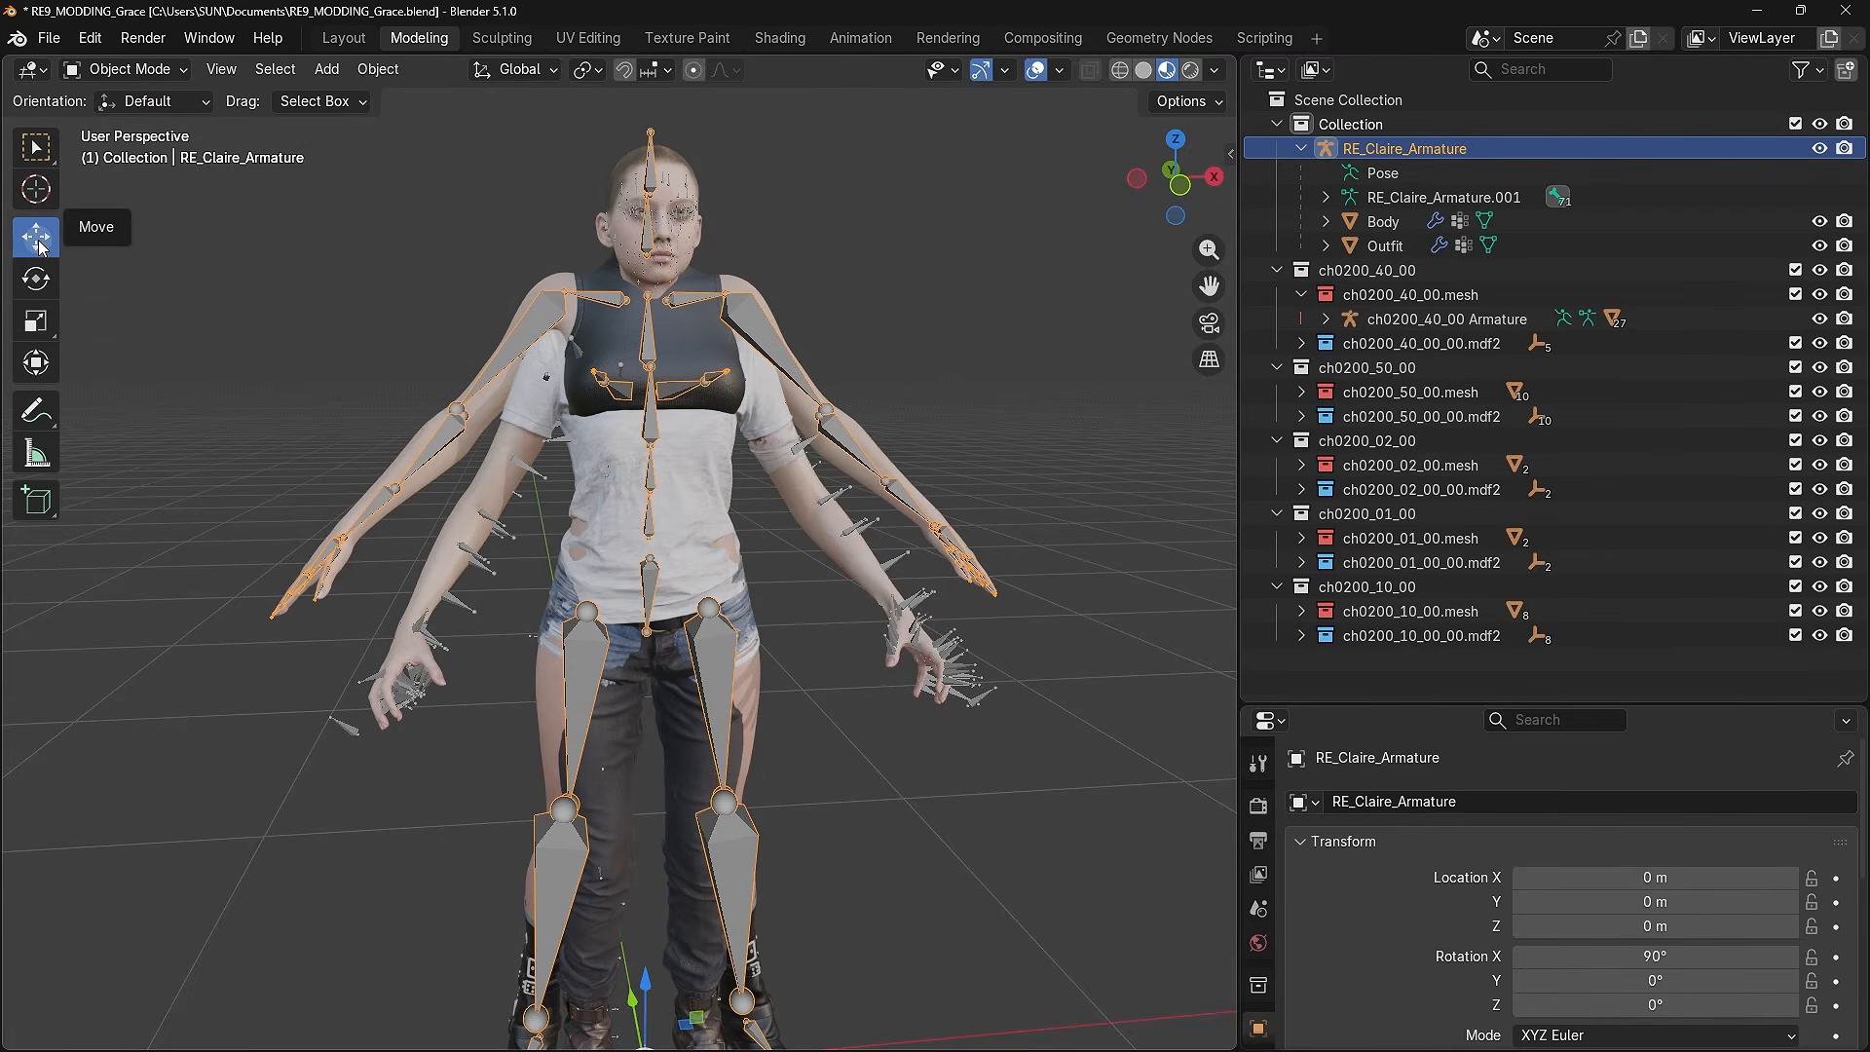
left_click(39, 322)
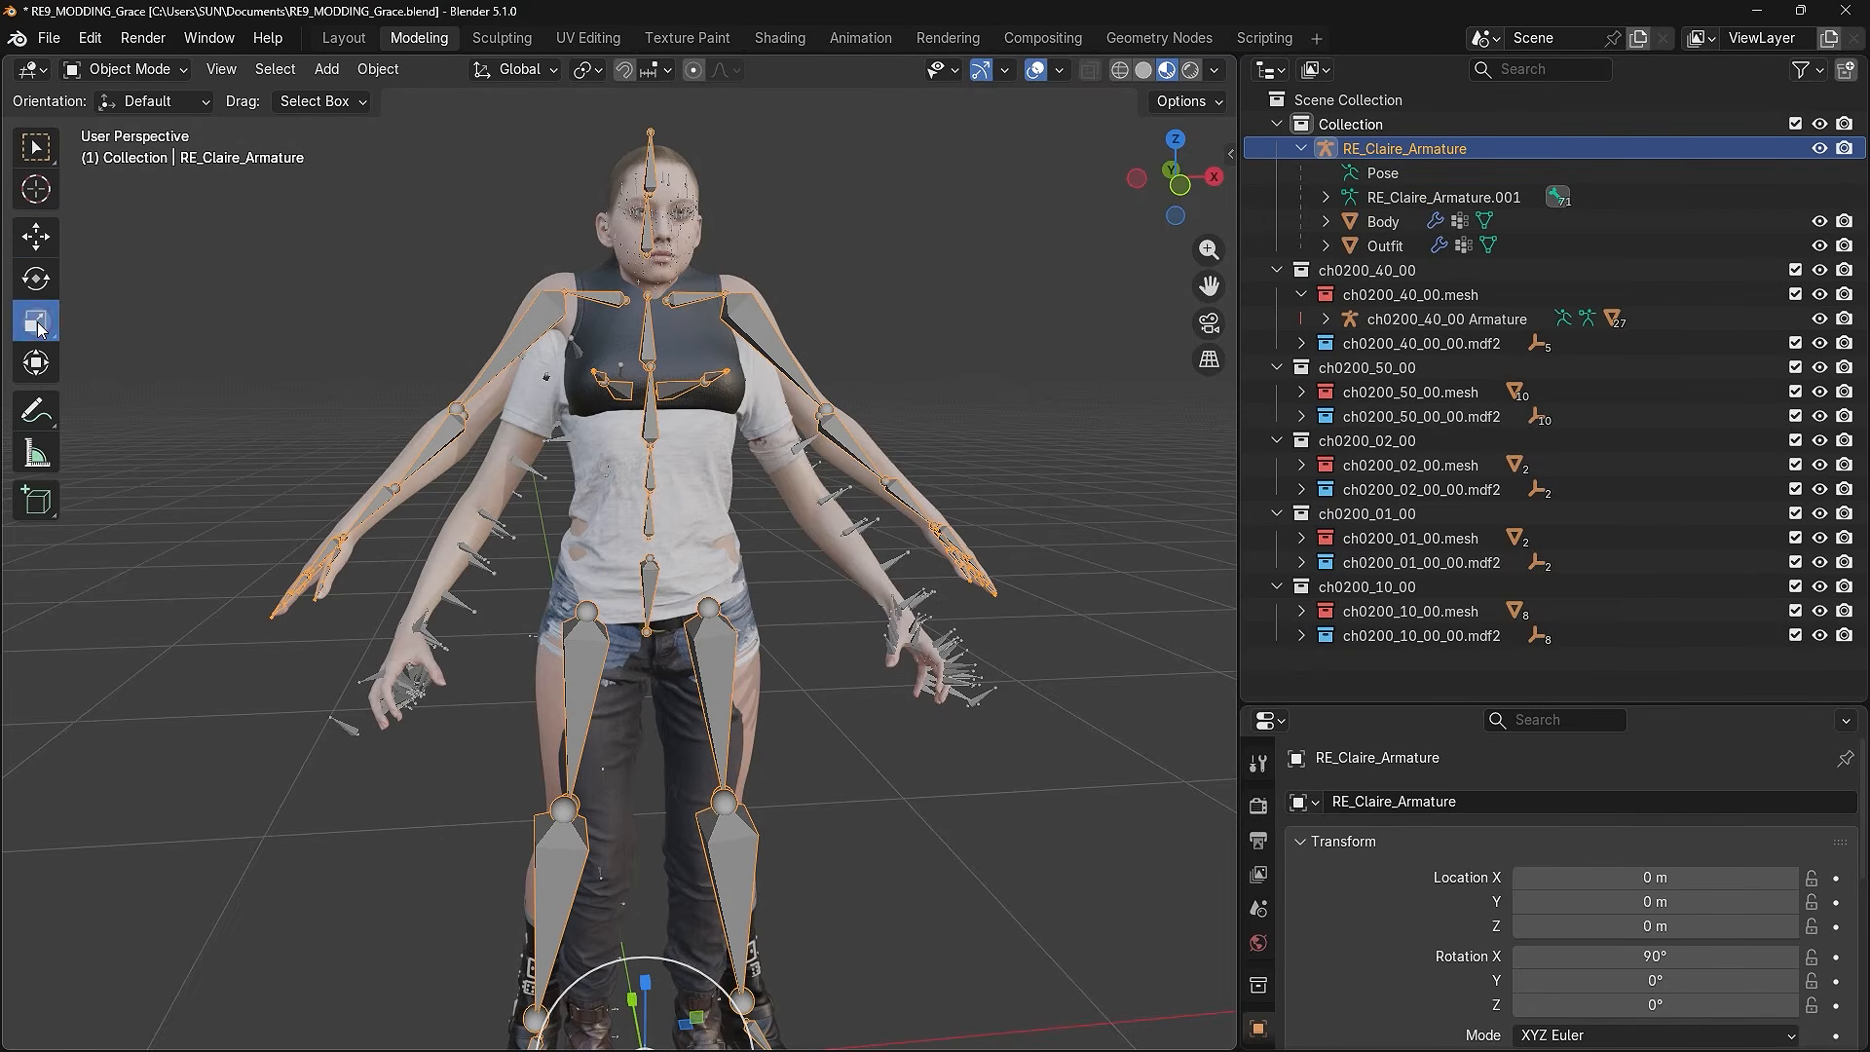
middle_click_drag(867, 694, 874, 562, "shift")
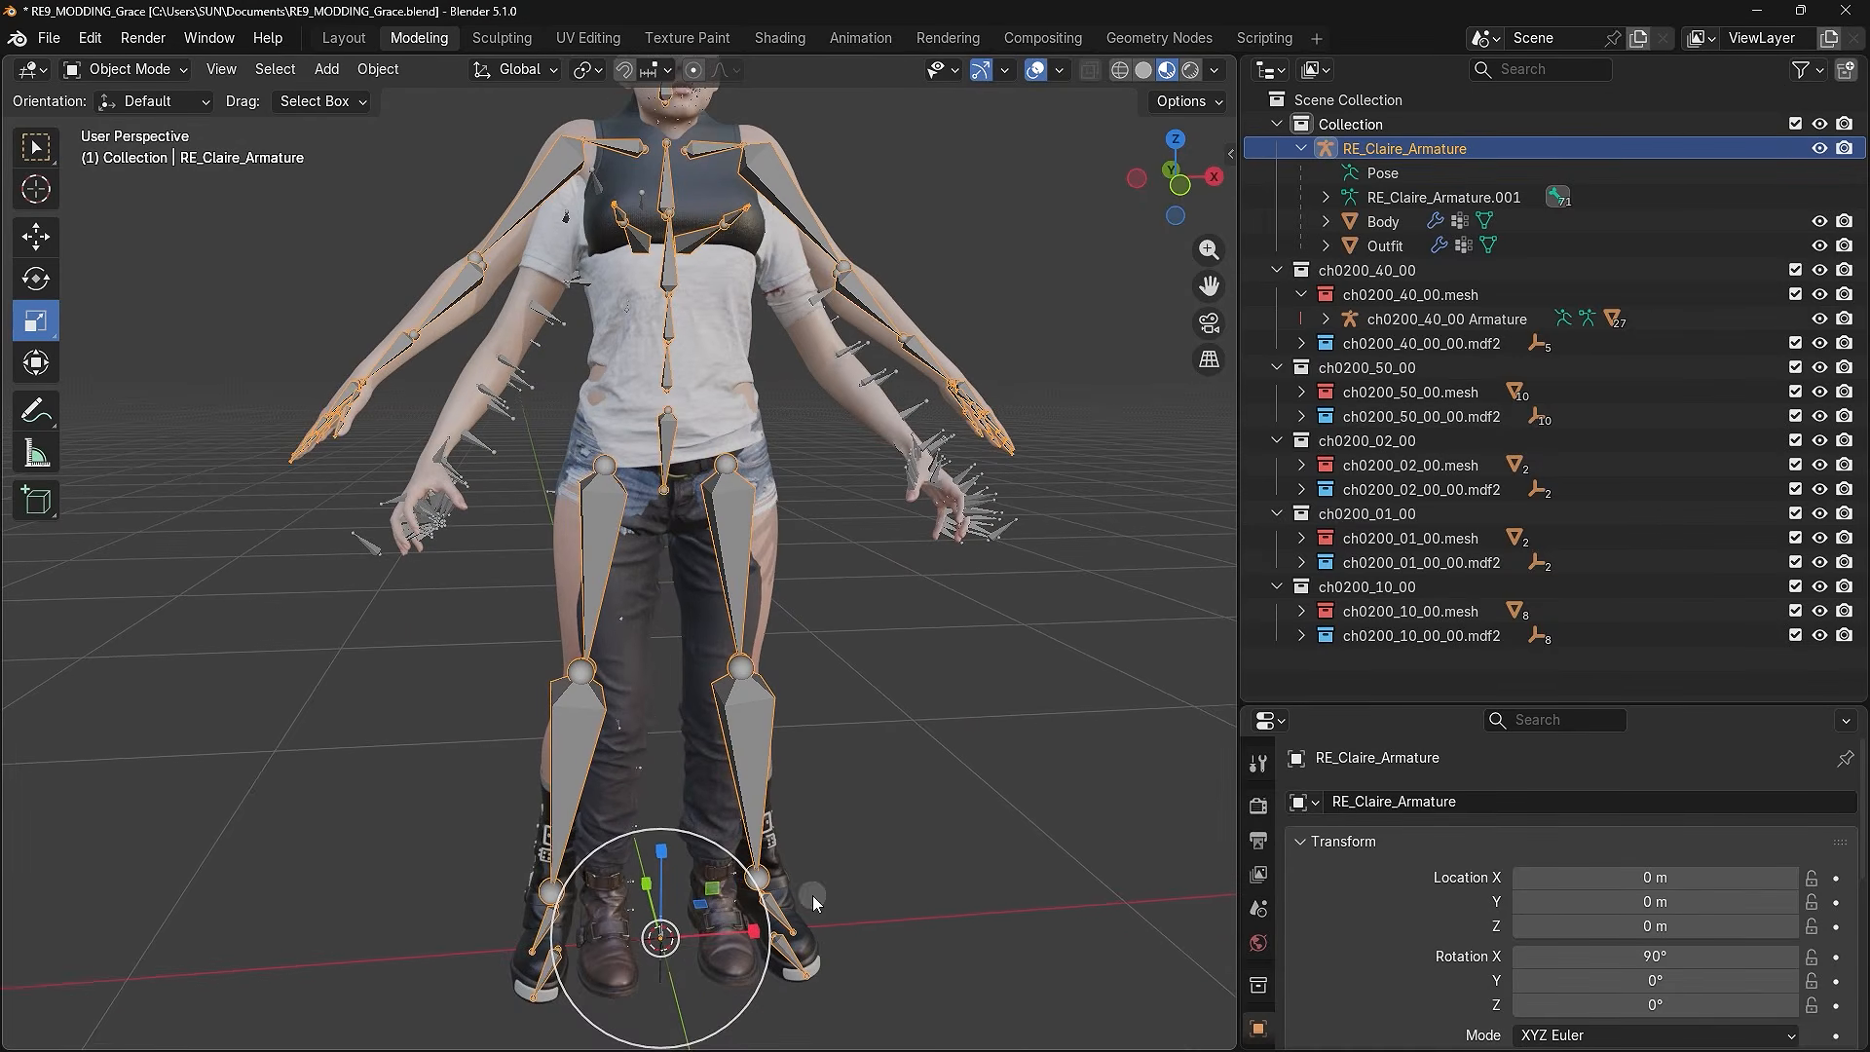
middle_click_drag(863, 817, 882, 779)
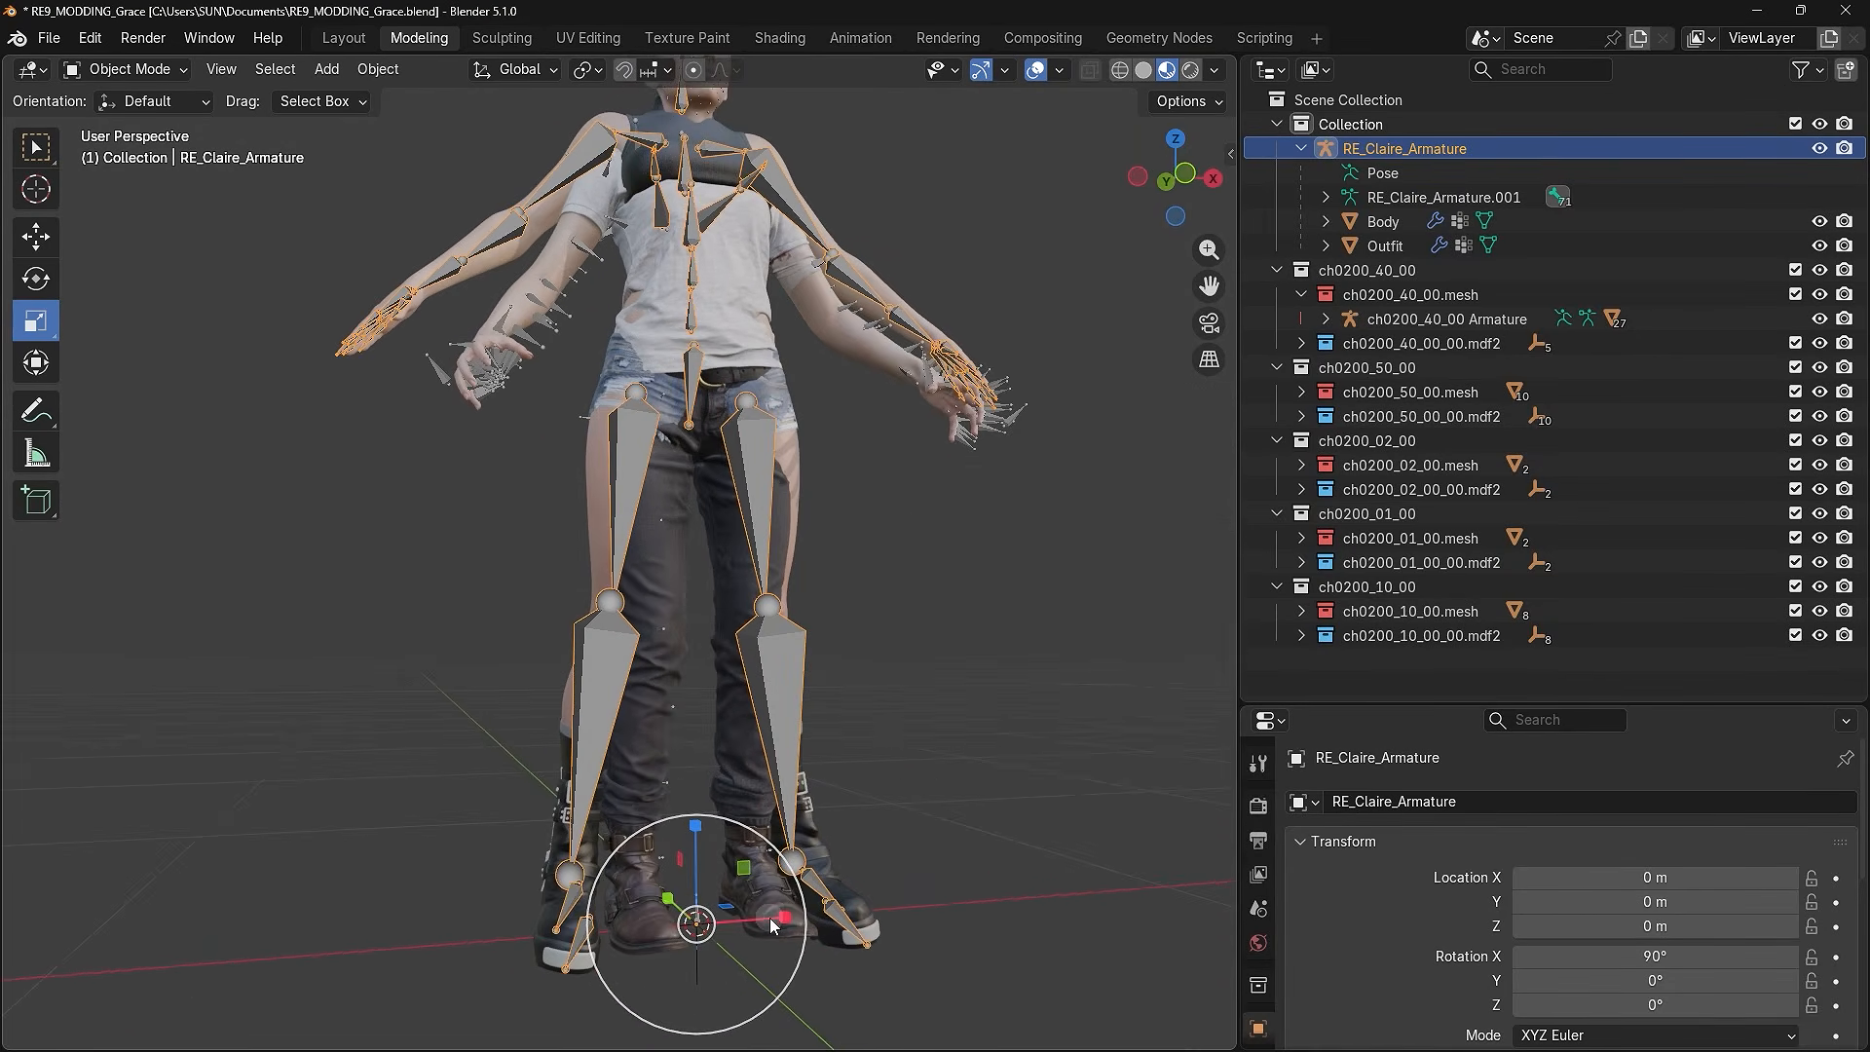
- Try scaling RE_Claire_Armature along the X axis, the Z axis and a third gizmo handle, undoing each attempt
left_click_drag(782, 915, 829, 907)
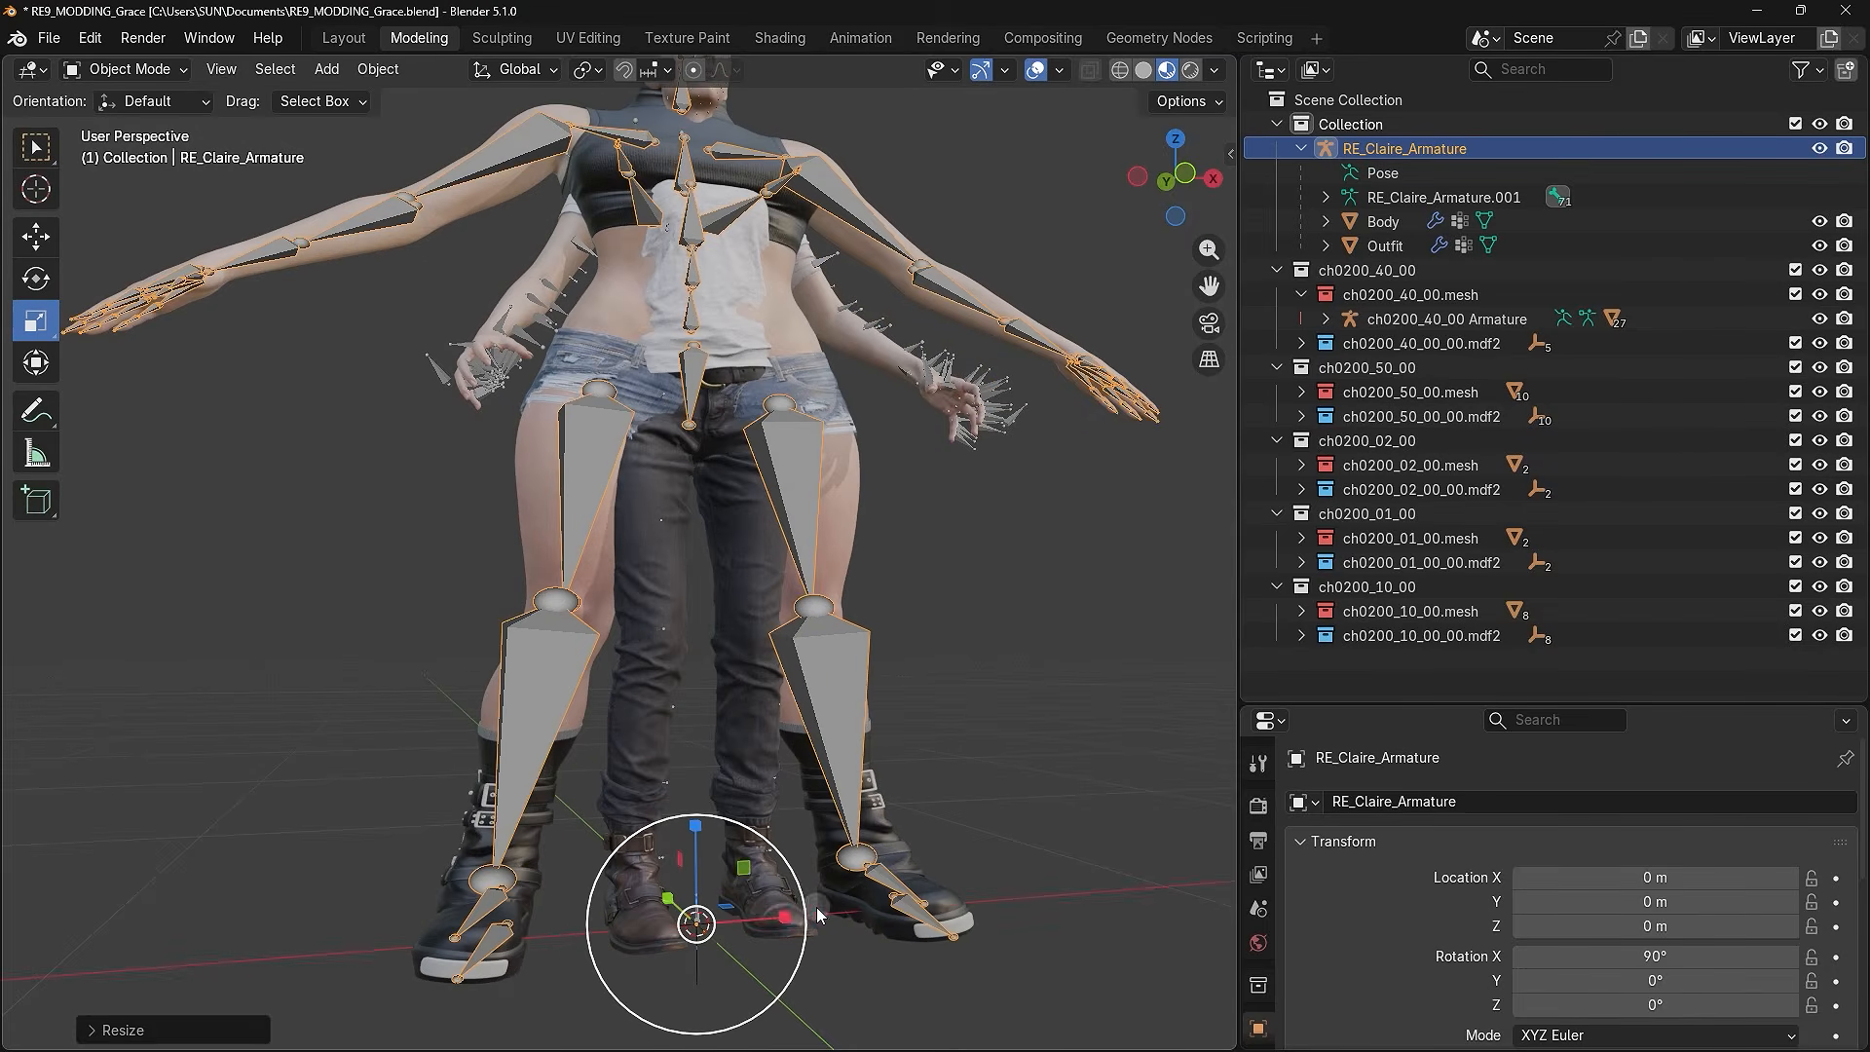
key("ctrl+z")
left_click_drag(696, 825, 808, 776)
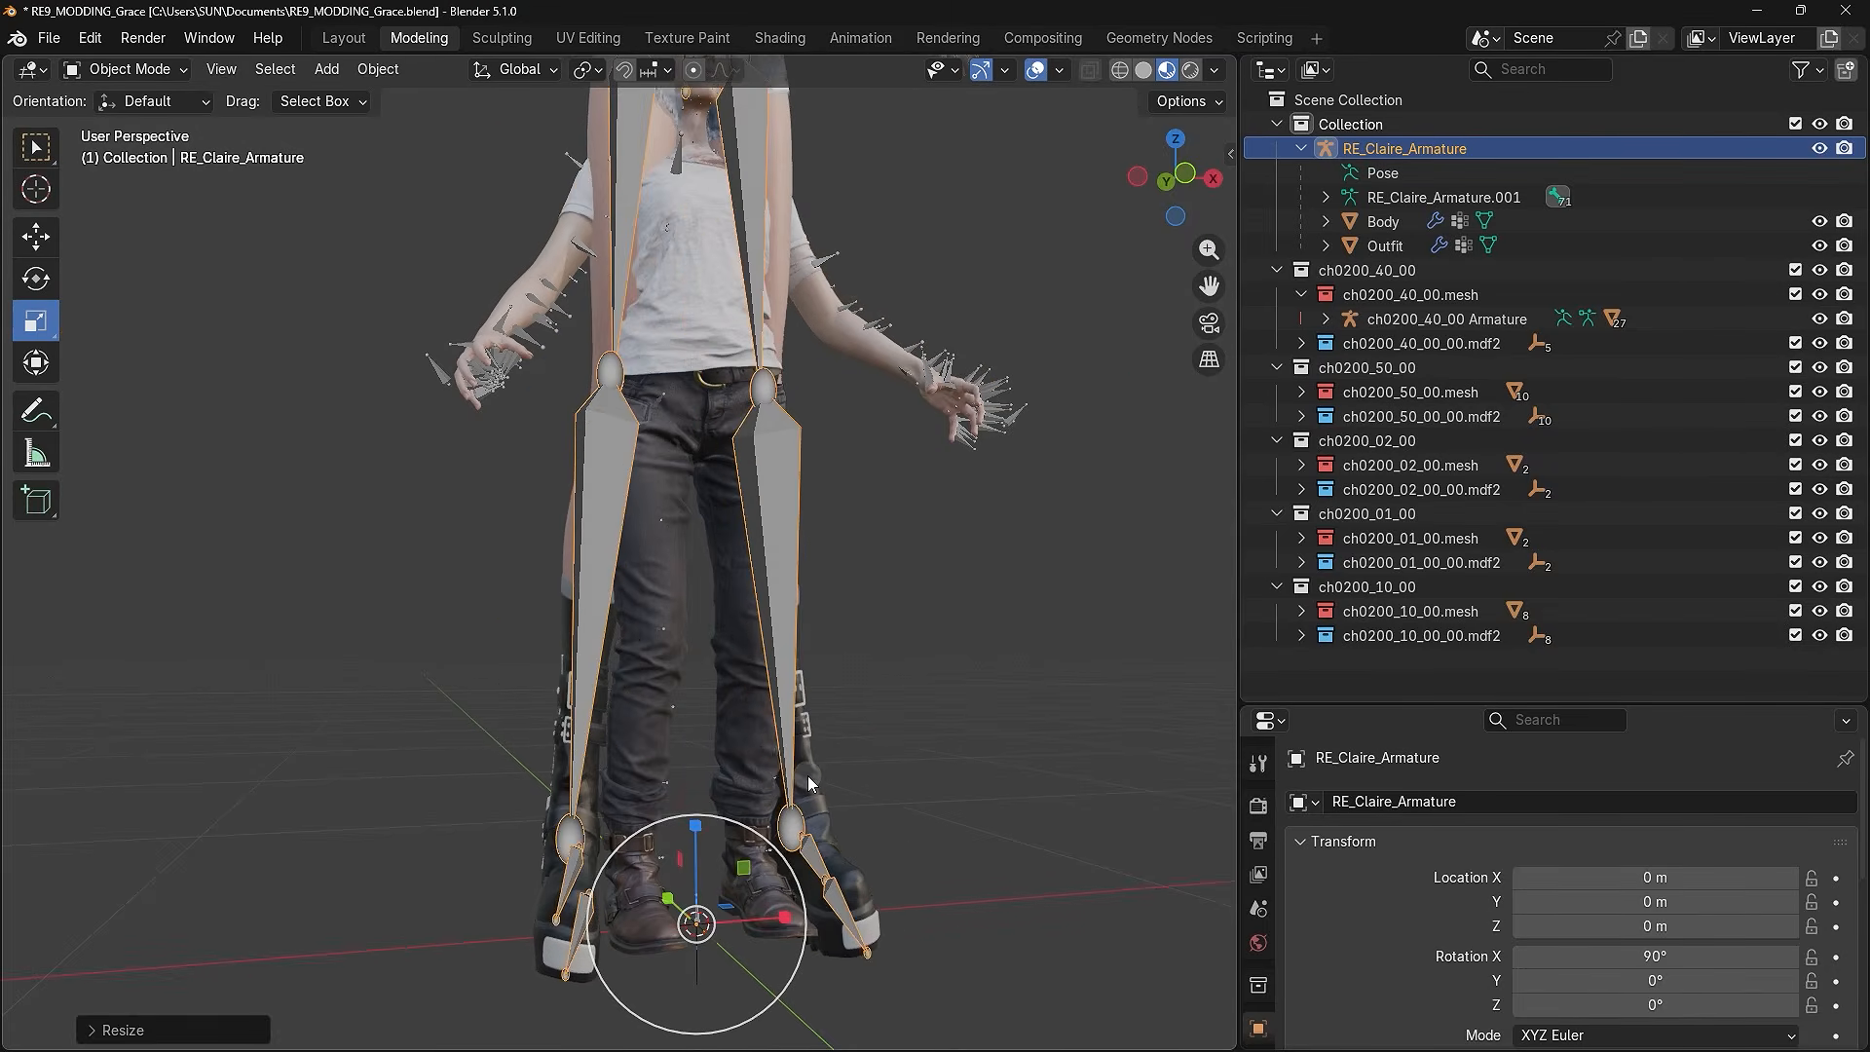
key("ctrl+z")
left_click_drag(769, 845, 875, 732)
key("ctrl+z")
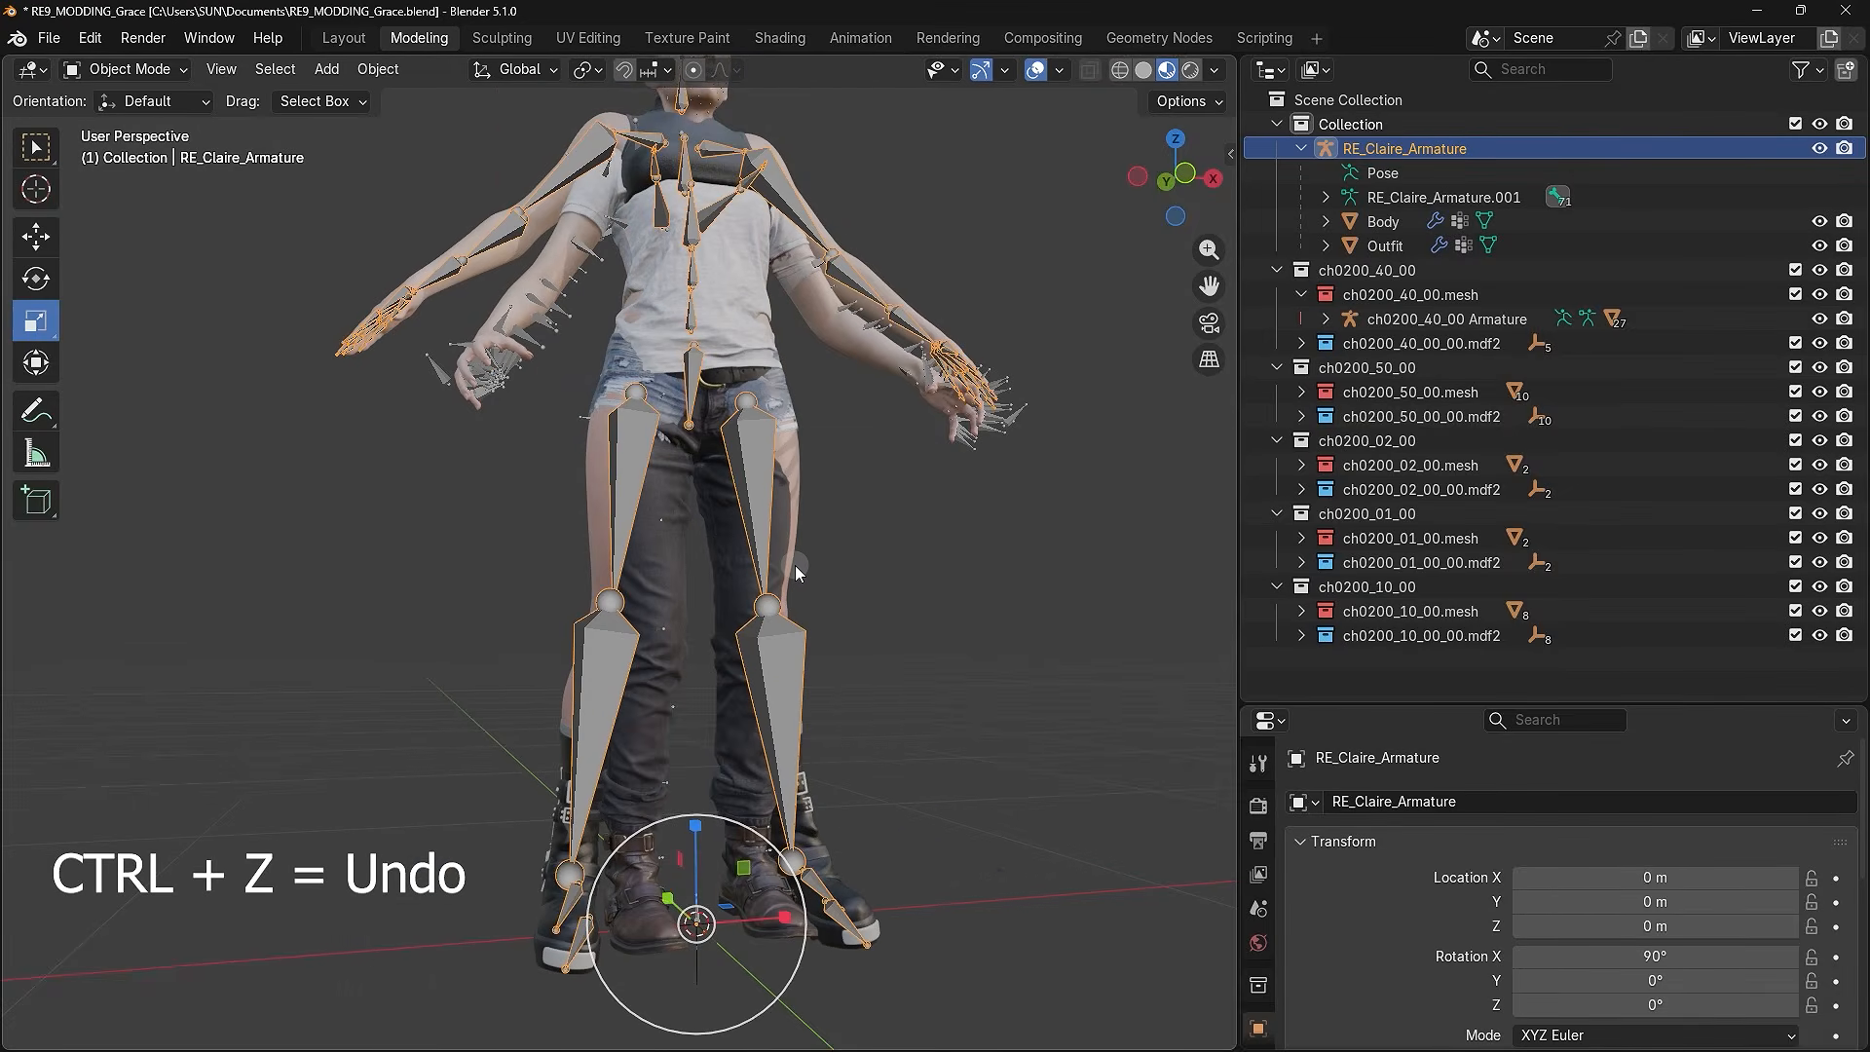
- Scale RE_Claire_Armature down slightly and uniformly to match the proportions of the ch0200 character
scroll(795, 565, "down", 4)
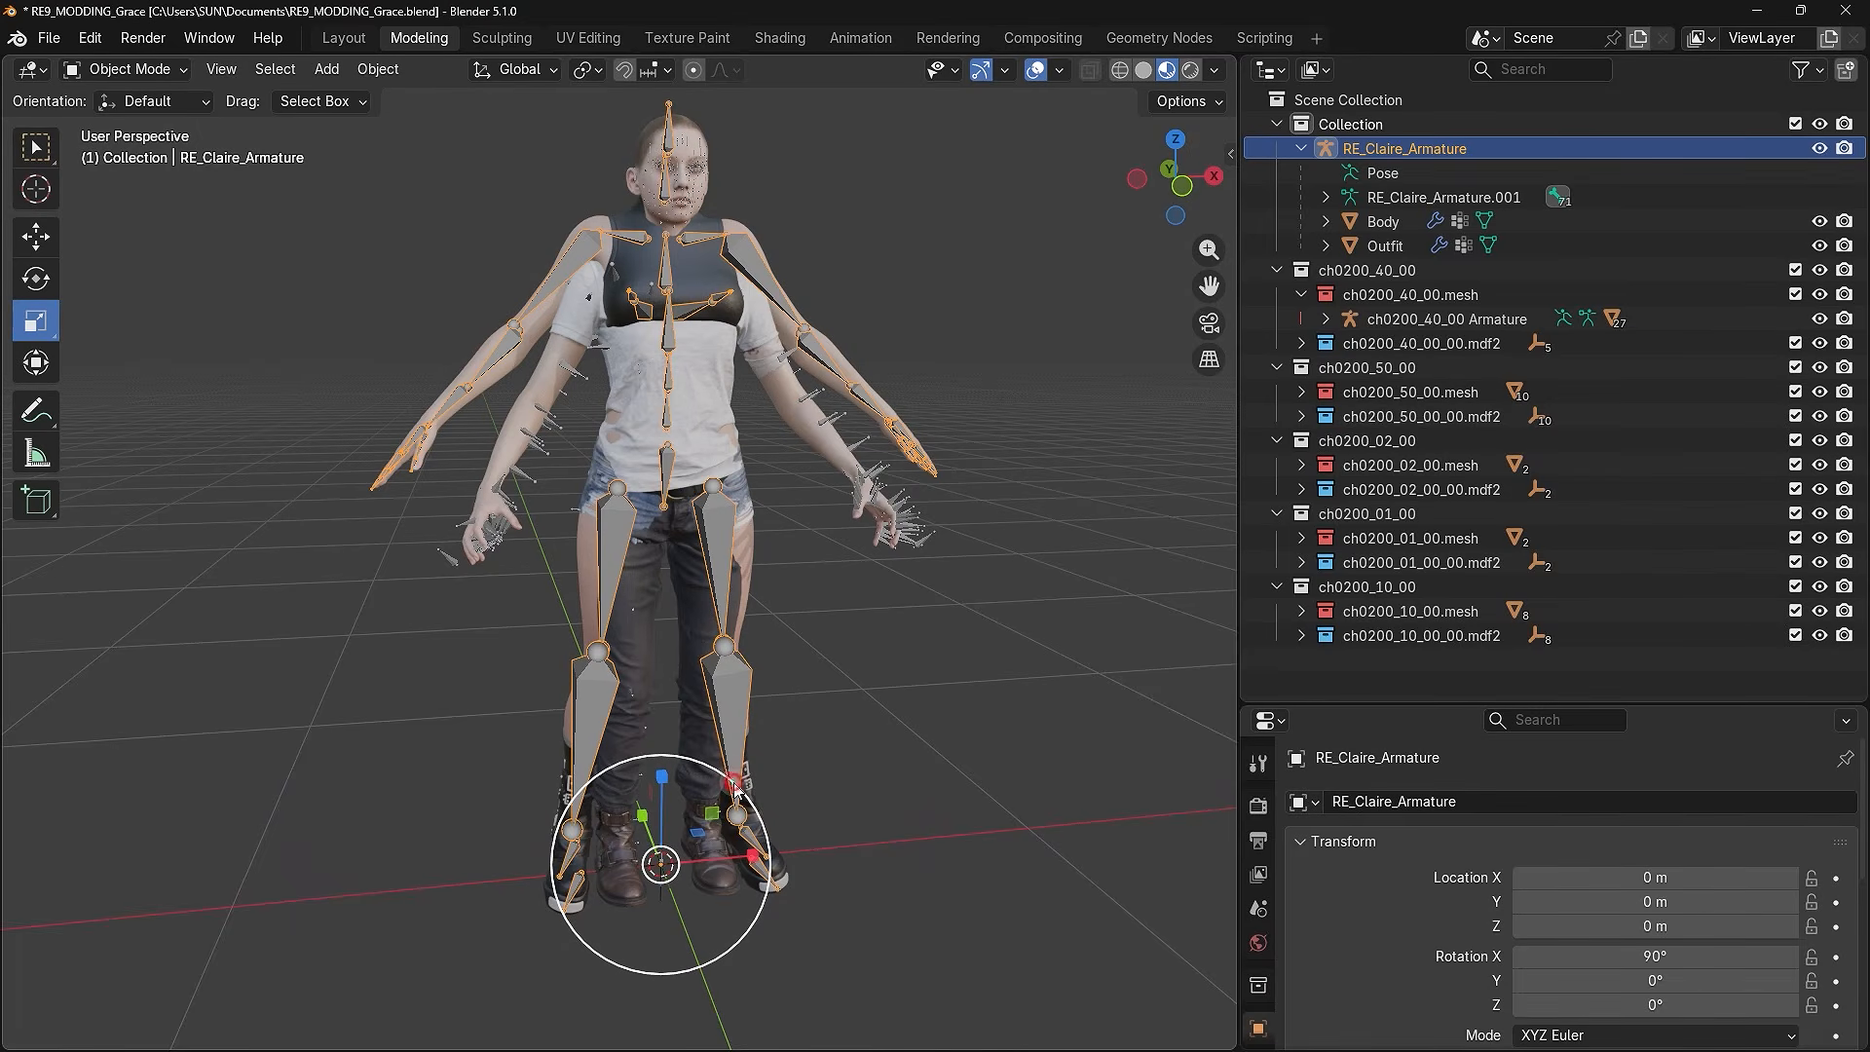
left_click_drag(732, 781, 703, 802)
scroll(638, 562, "up", 1)
middle_click_drag(635, 554, 569, 585)
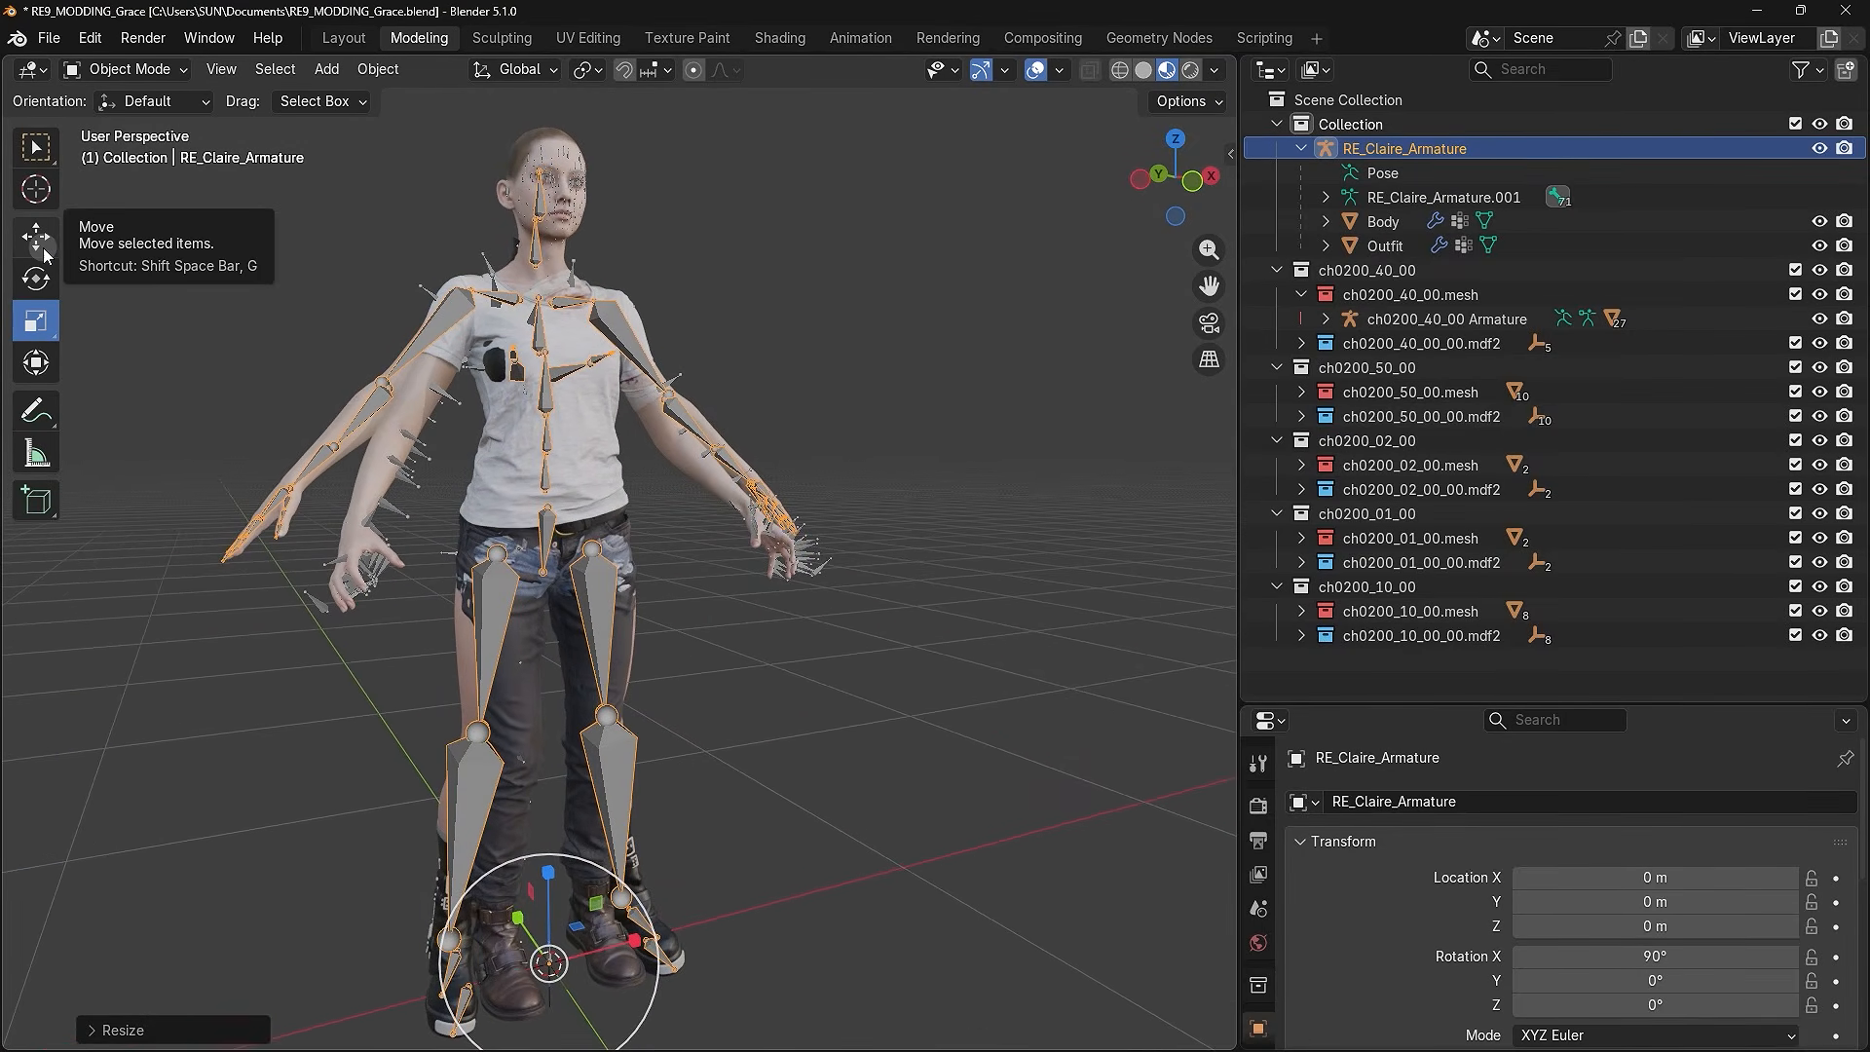
- Move RE_Claire_Armature along the Y axis to about -0.025 m, aligning it with the ch0200 body from the side
left_click(44, 241)
middle_click_drag(465, 500, 825, 577)
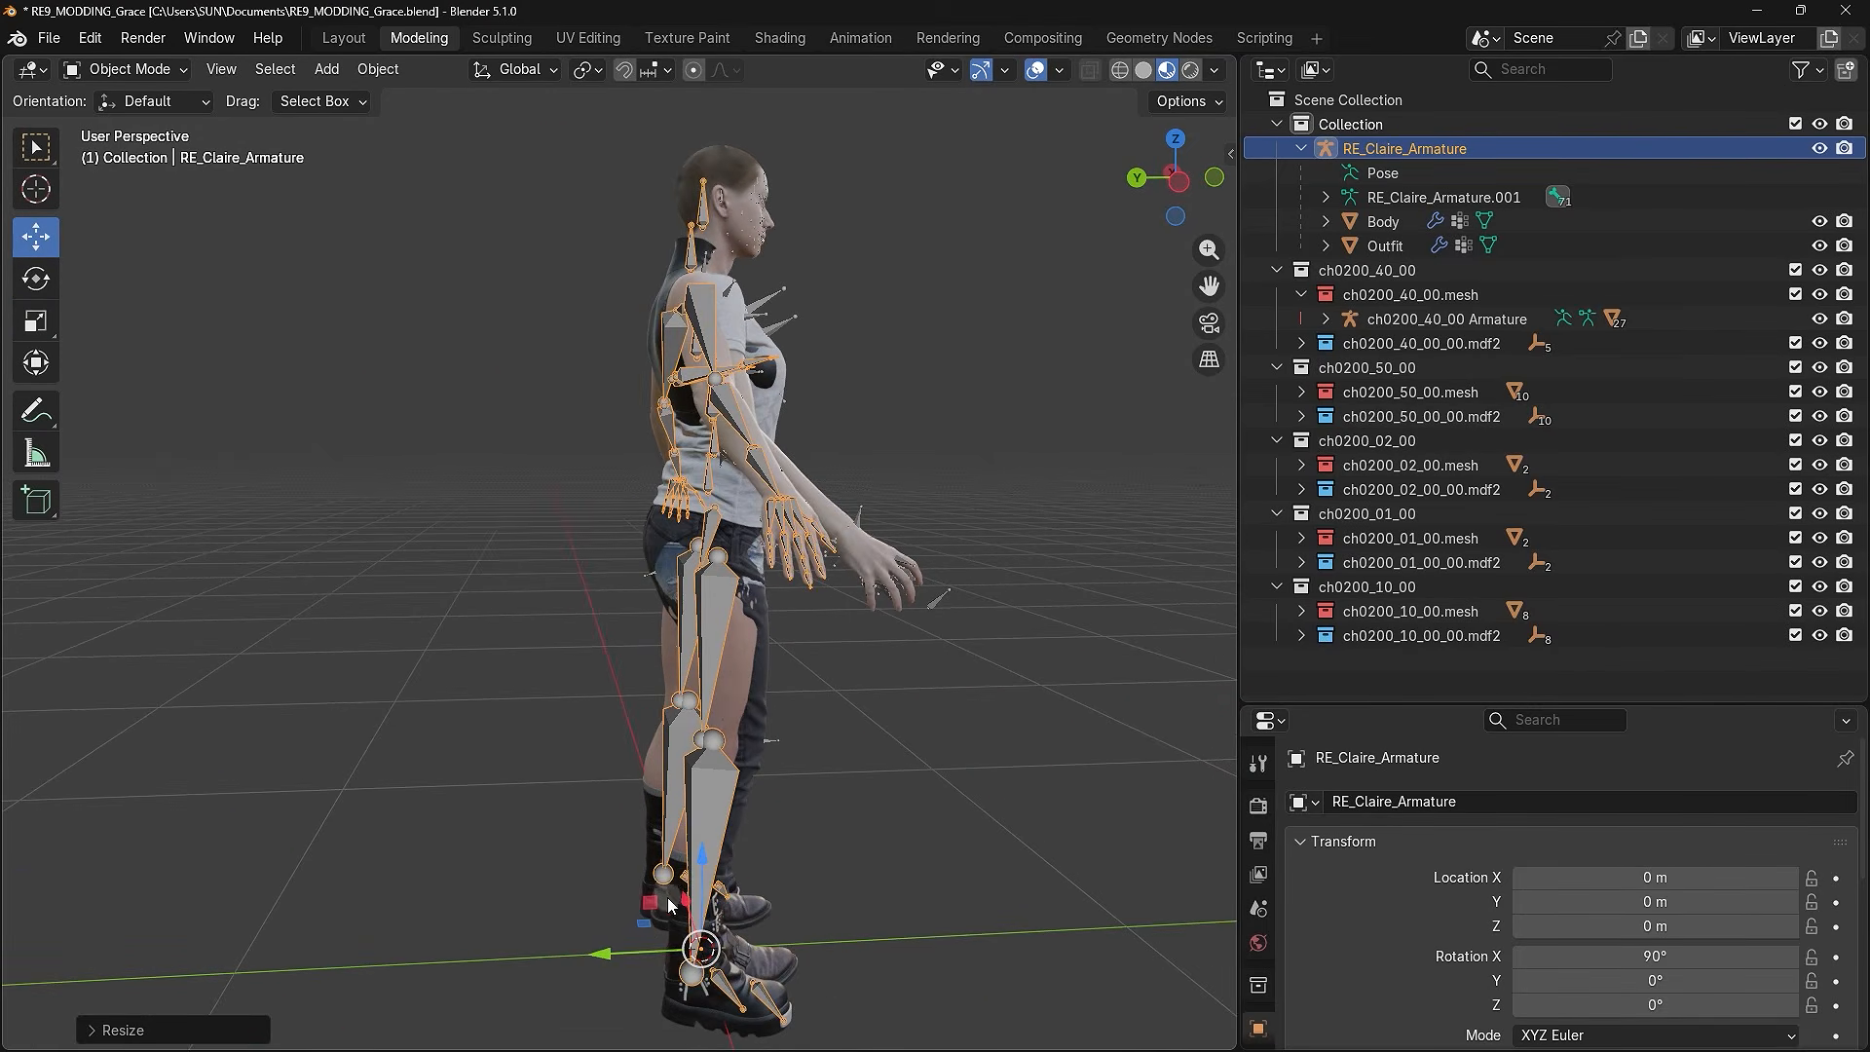
left_click_drag(602, 956, 617, 955)
middle_click_drag(843, 570, 592, 569)
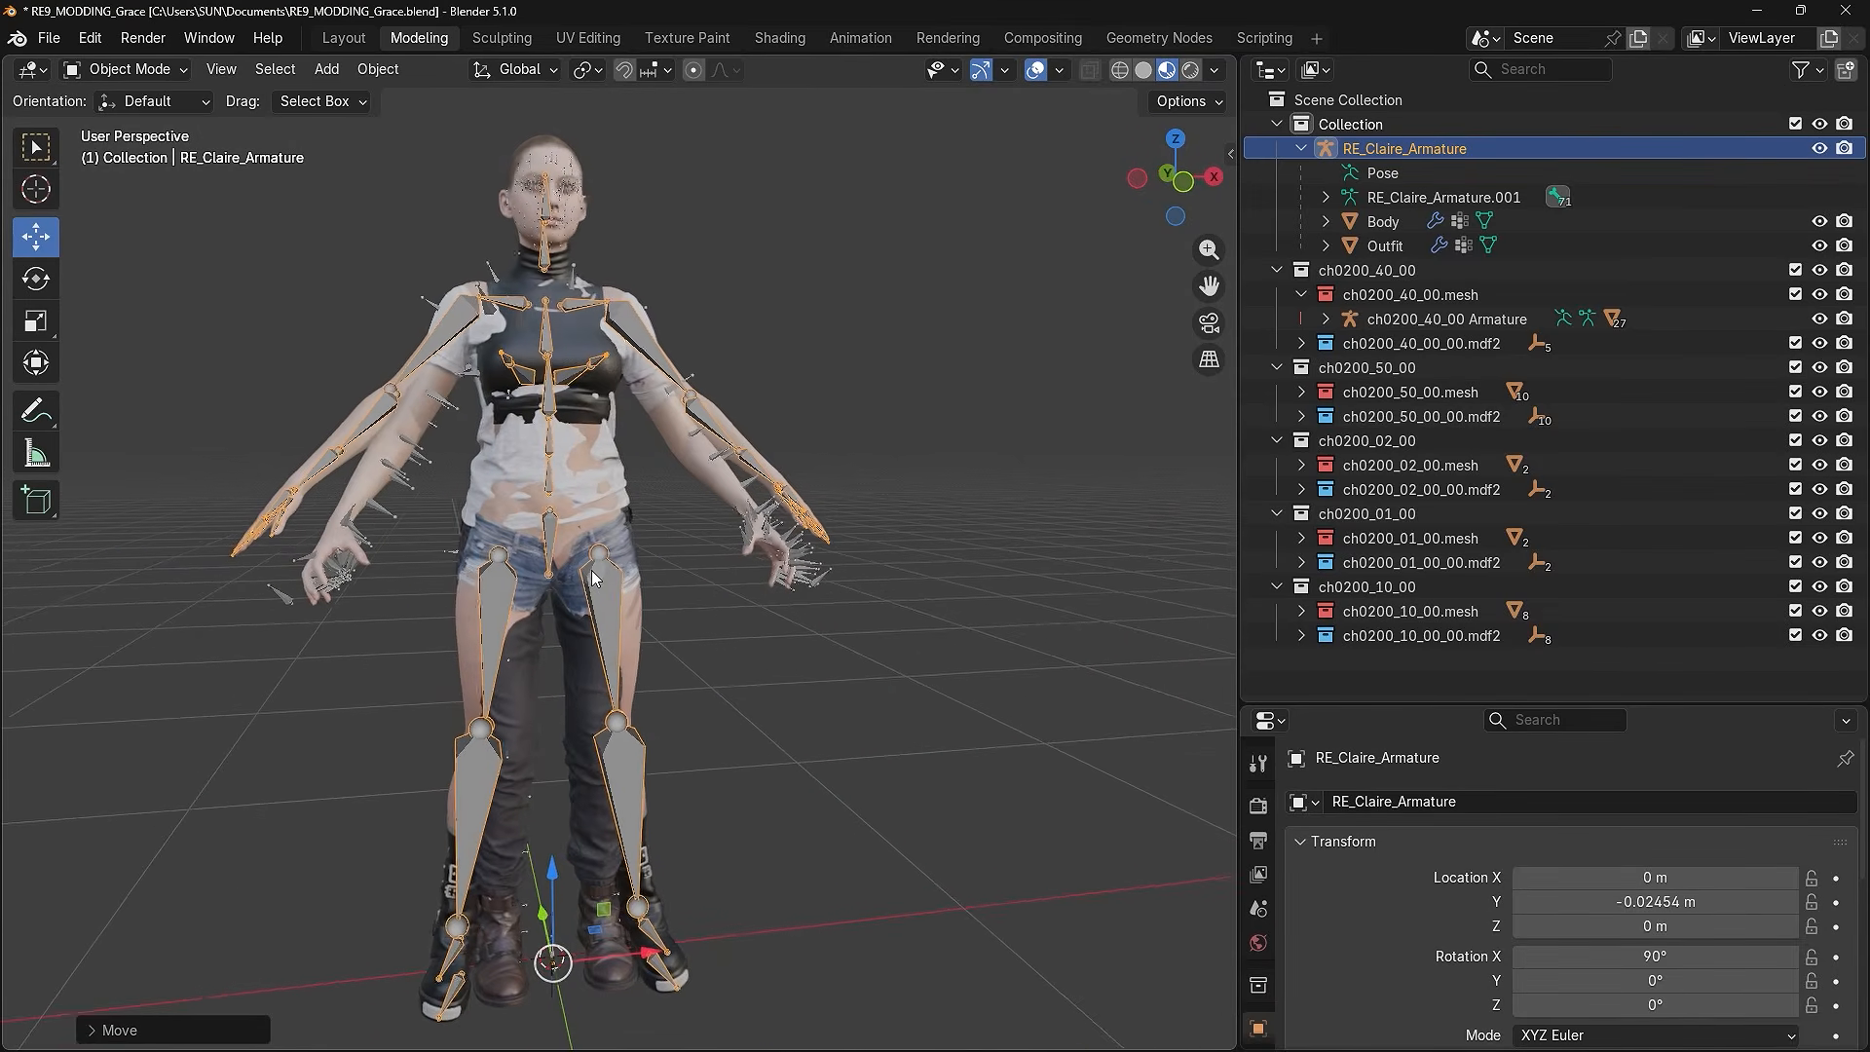
- Try rotating RE_Claire_Armature slightly, undo the rotation and return to the Move tool
left_click(36, 280)
mouse_move(588, 855)
left_mouse_down()
mouse_move(562, 850)
mouse_move(601, 850)
left_mouse_up()
key("ctrl+z")
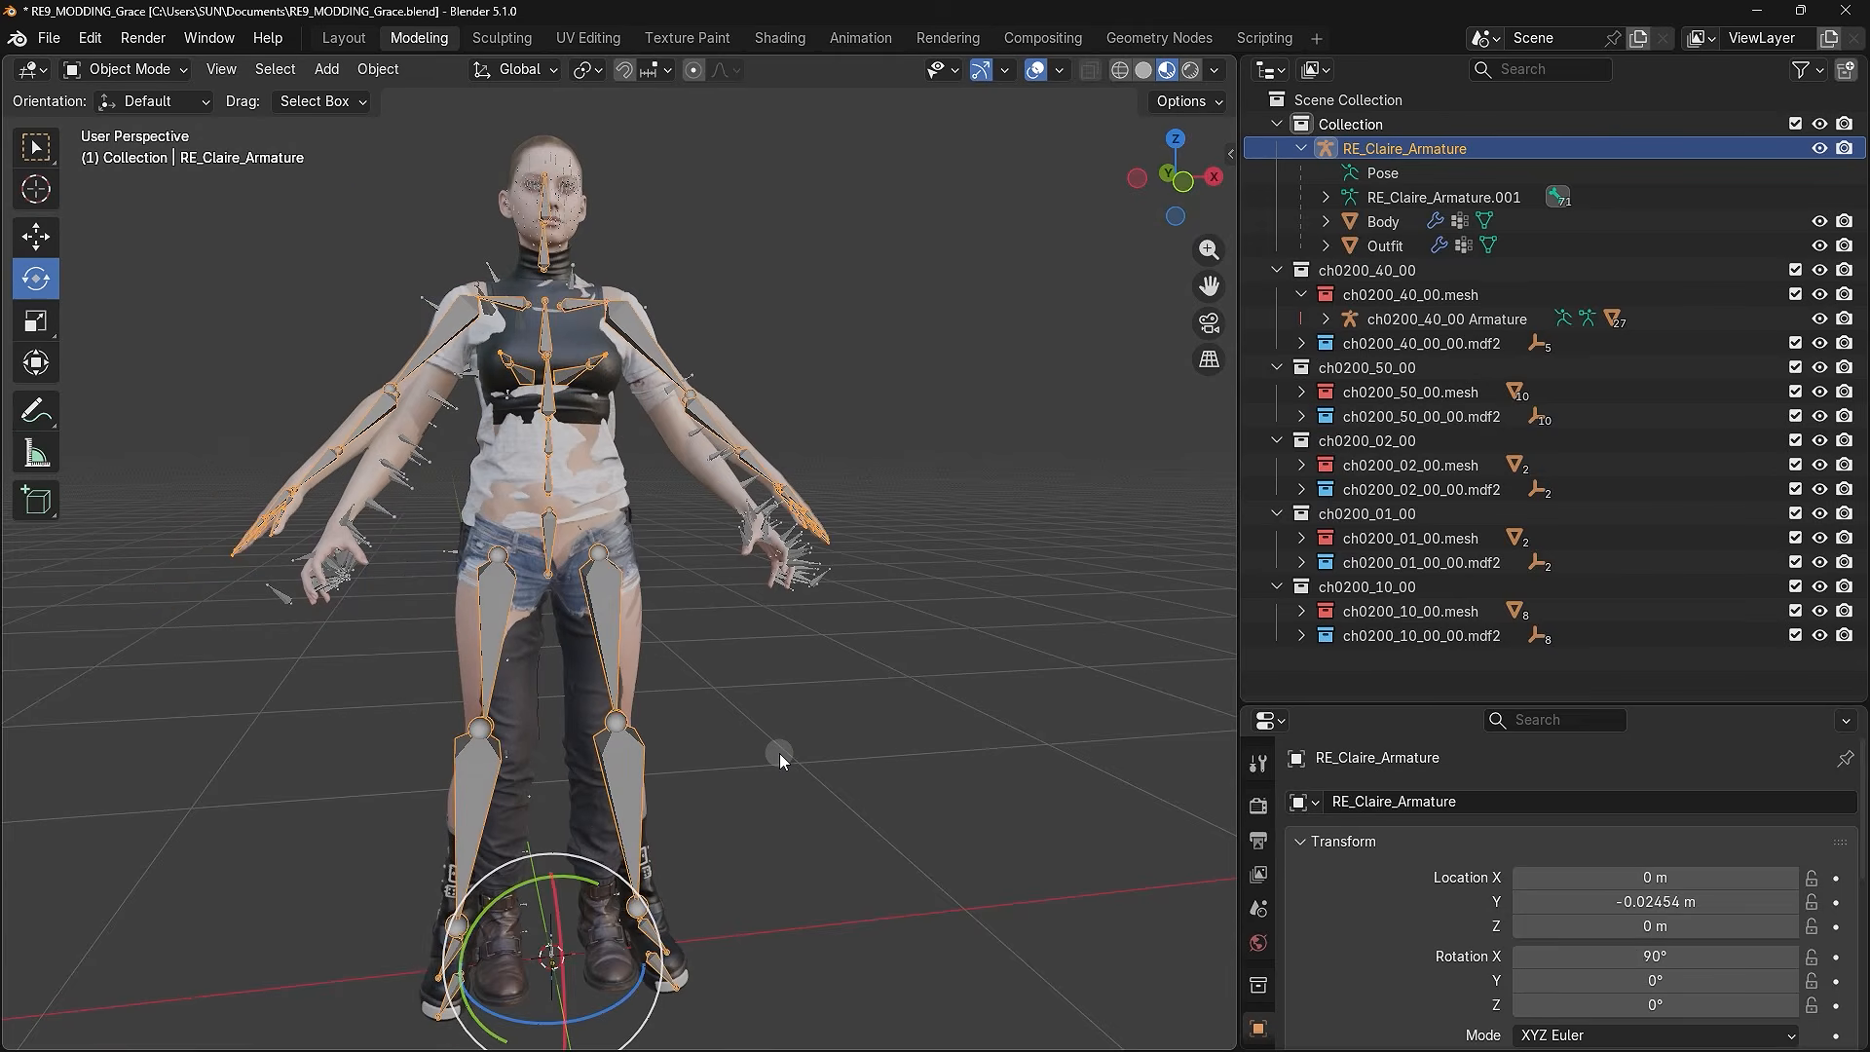
left_click(39, 237)
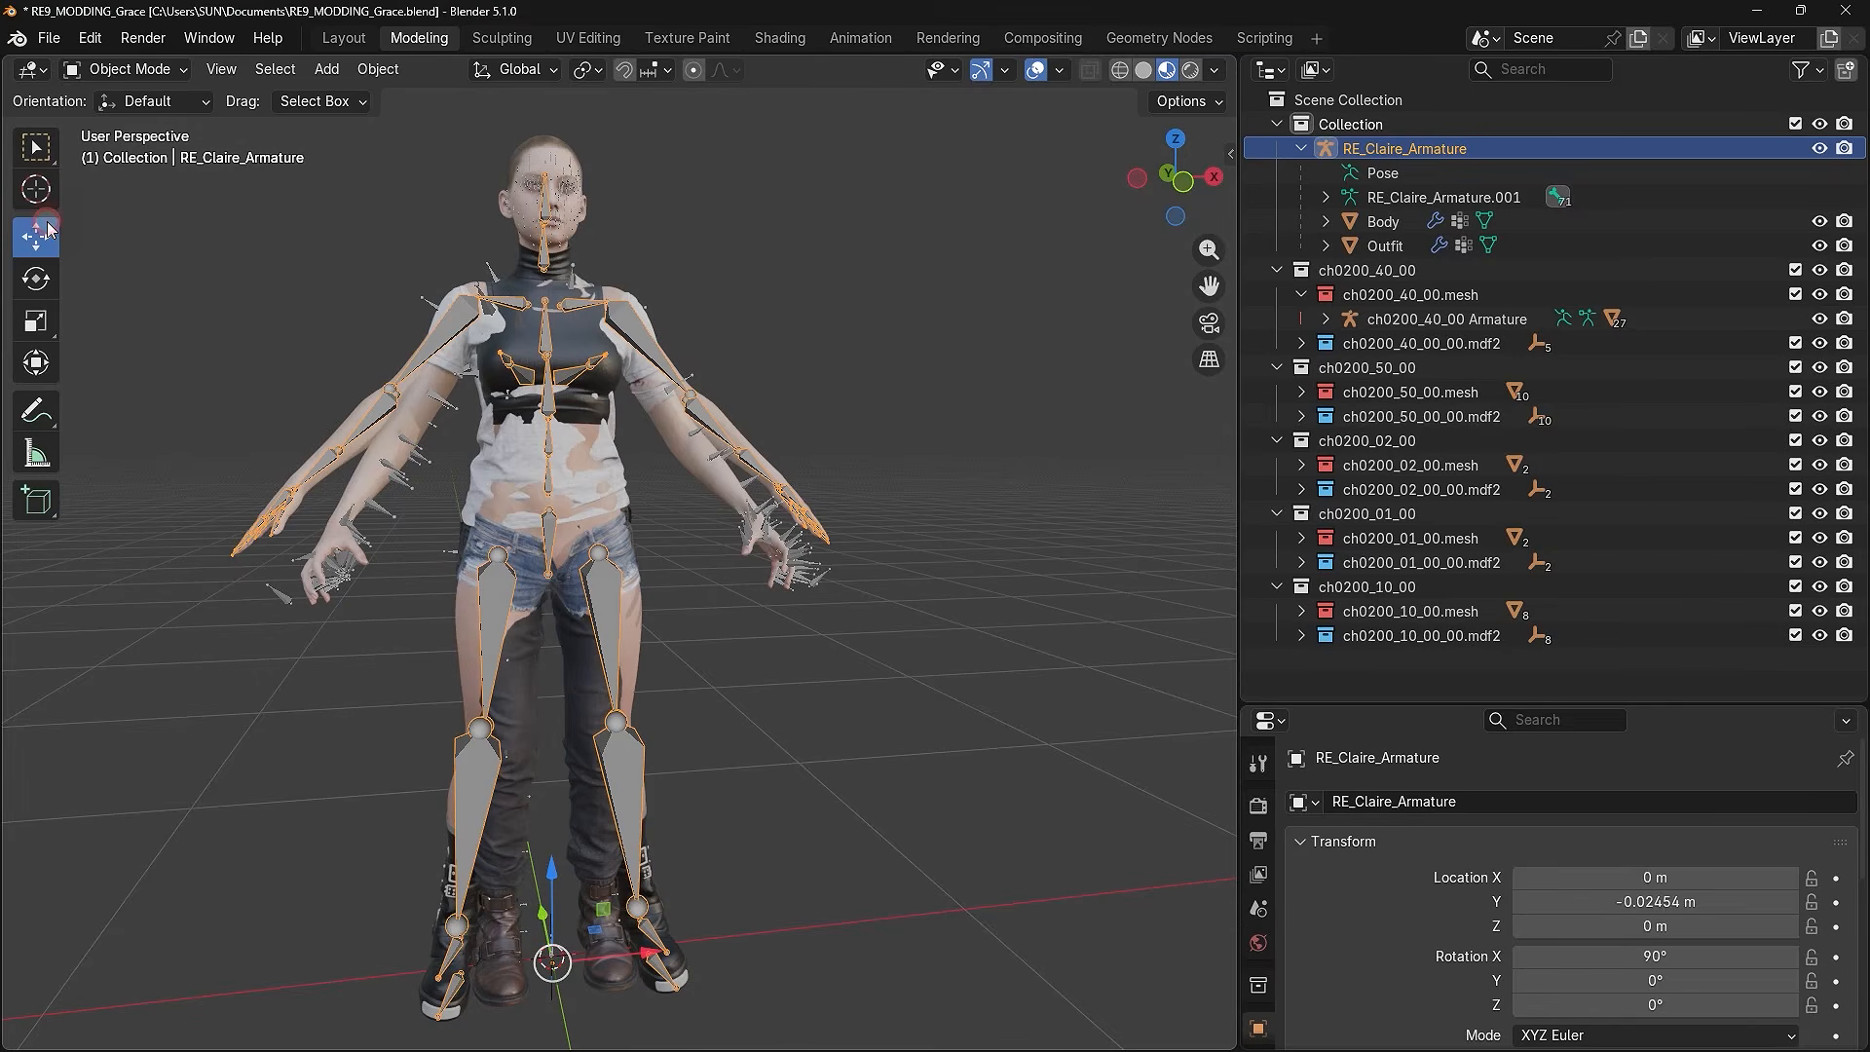
- Clear the selection and examine how the torsos and arms of the two characters overlap
left_click(801, 296)
scroll(746, 314, "up", 4)
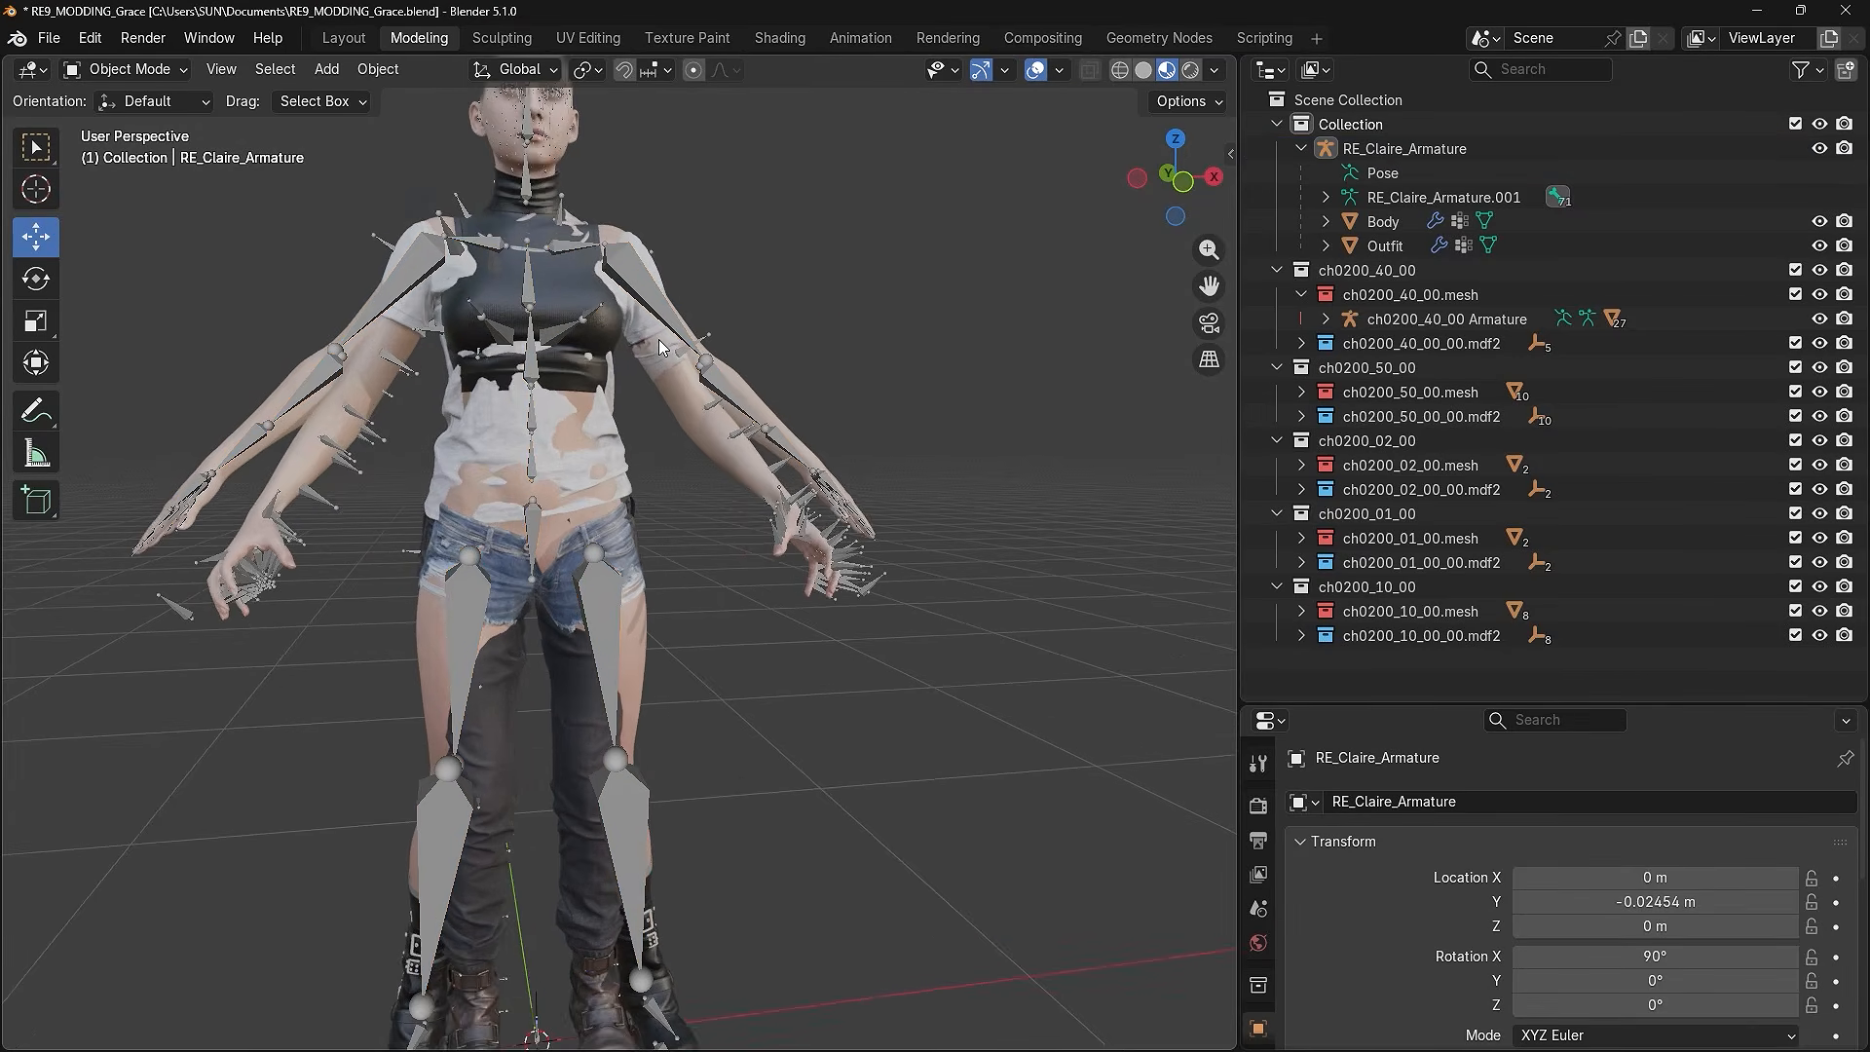
middle_click_drag(625, 400, 567, 388)
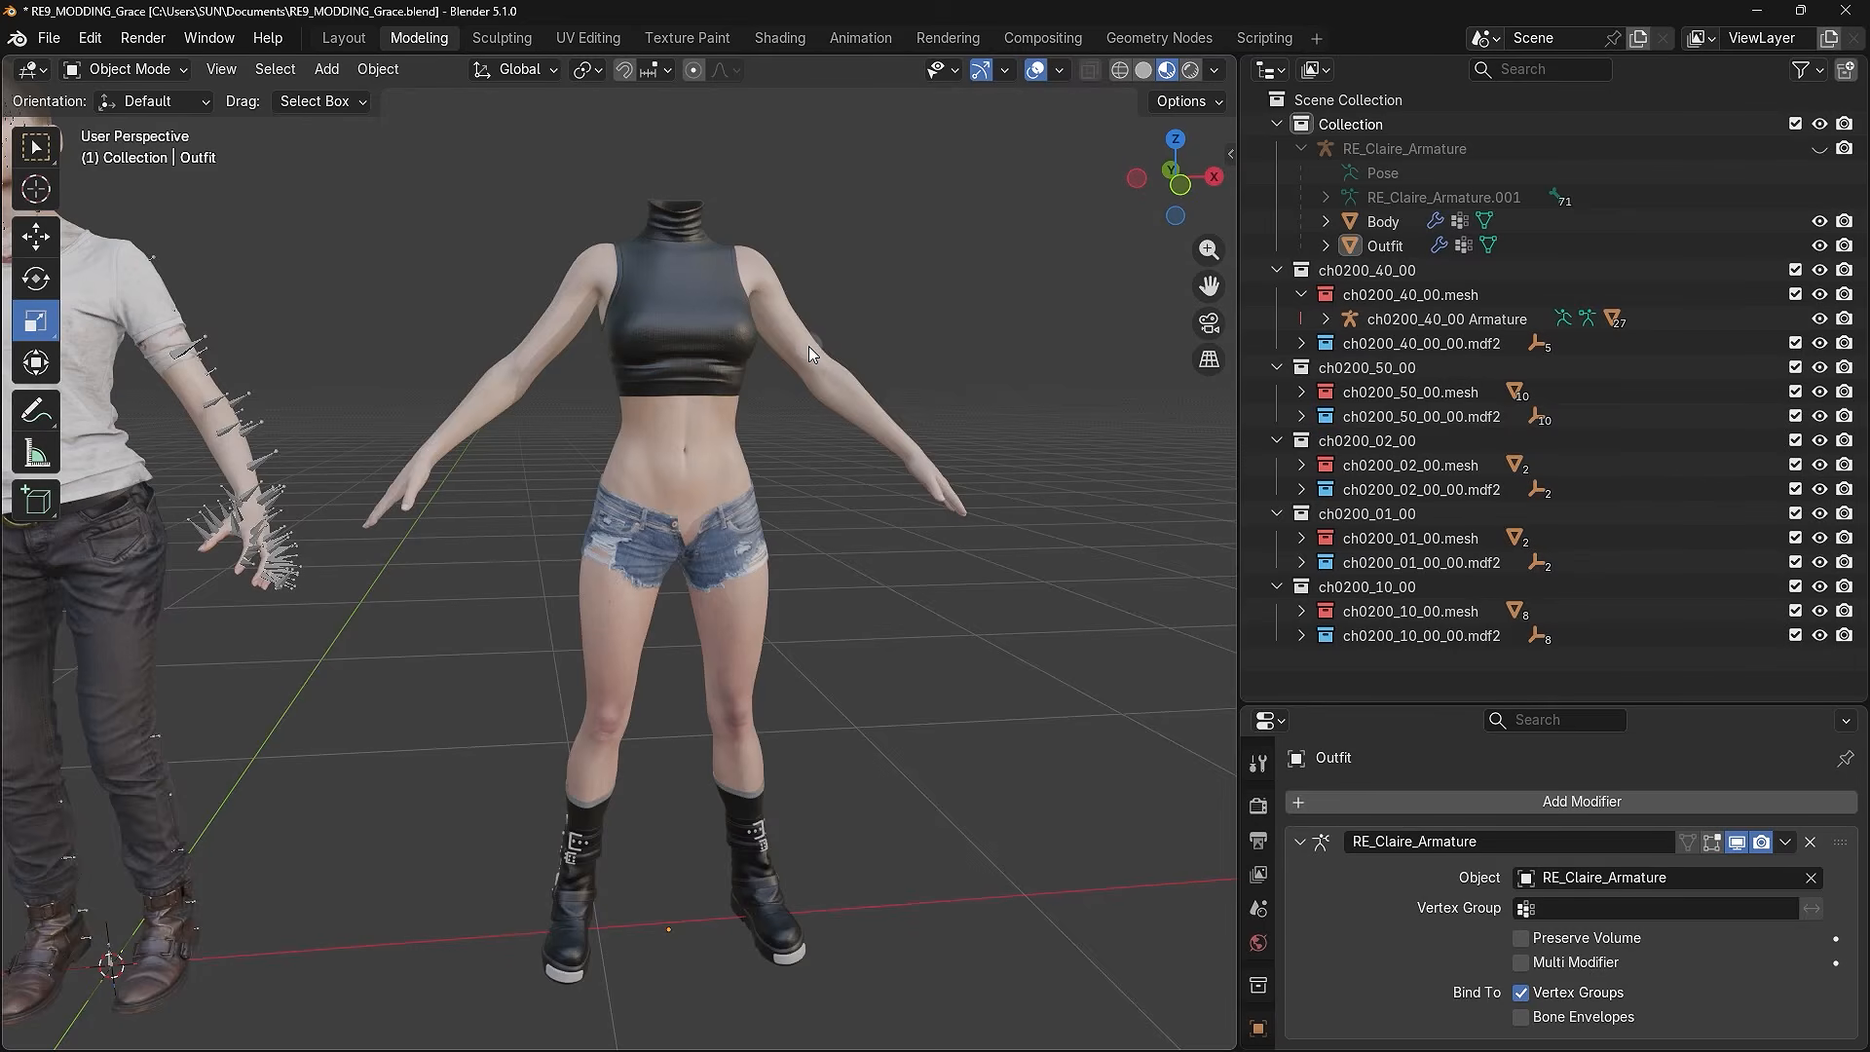
- Select the Claire model's Body and Outfit meshes individually and together to examine which parts belong to each
left_click(808, 351)
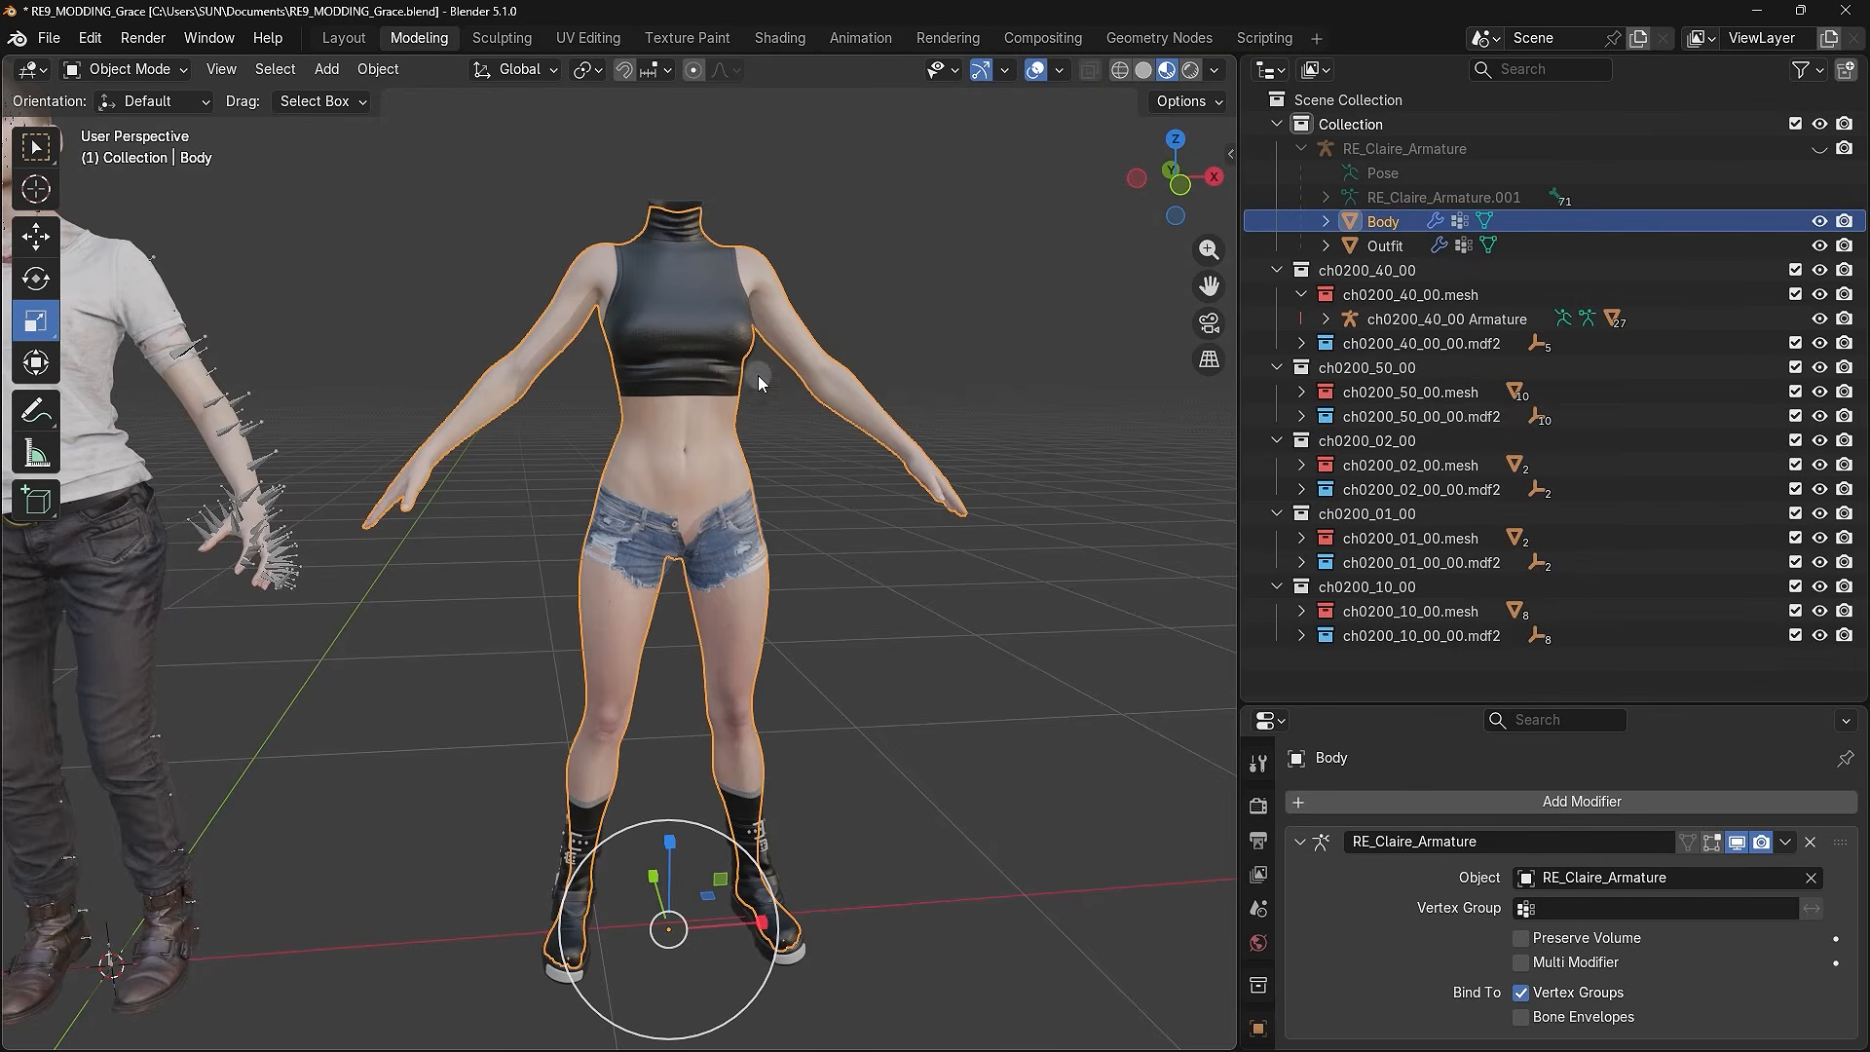
left_click(641, 347)
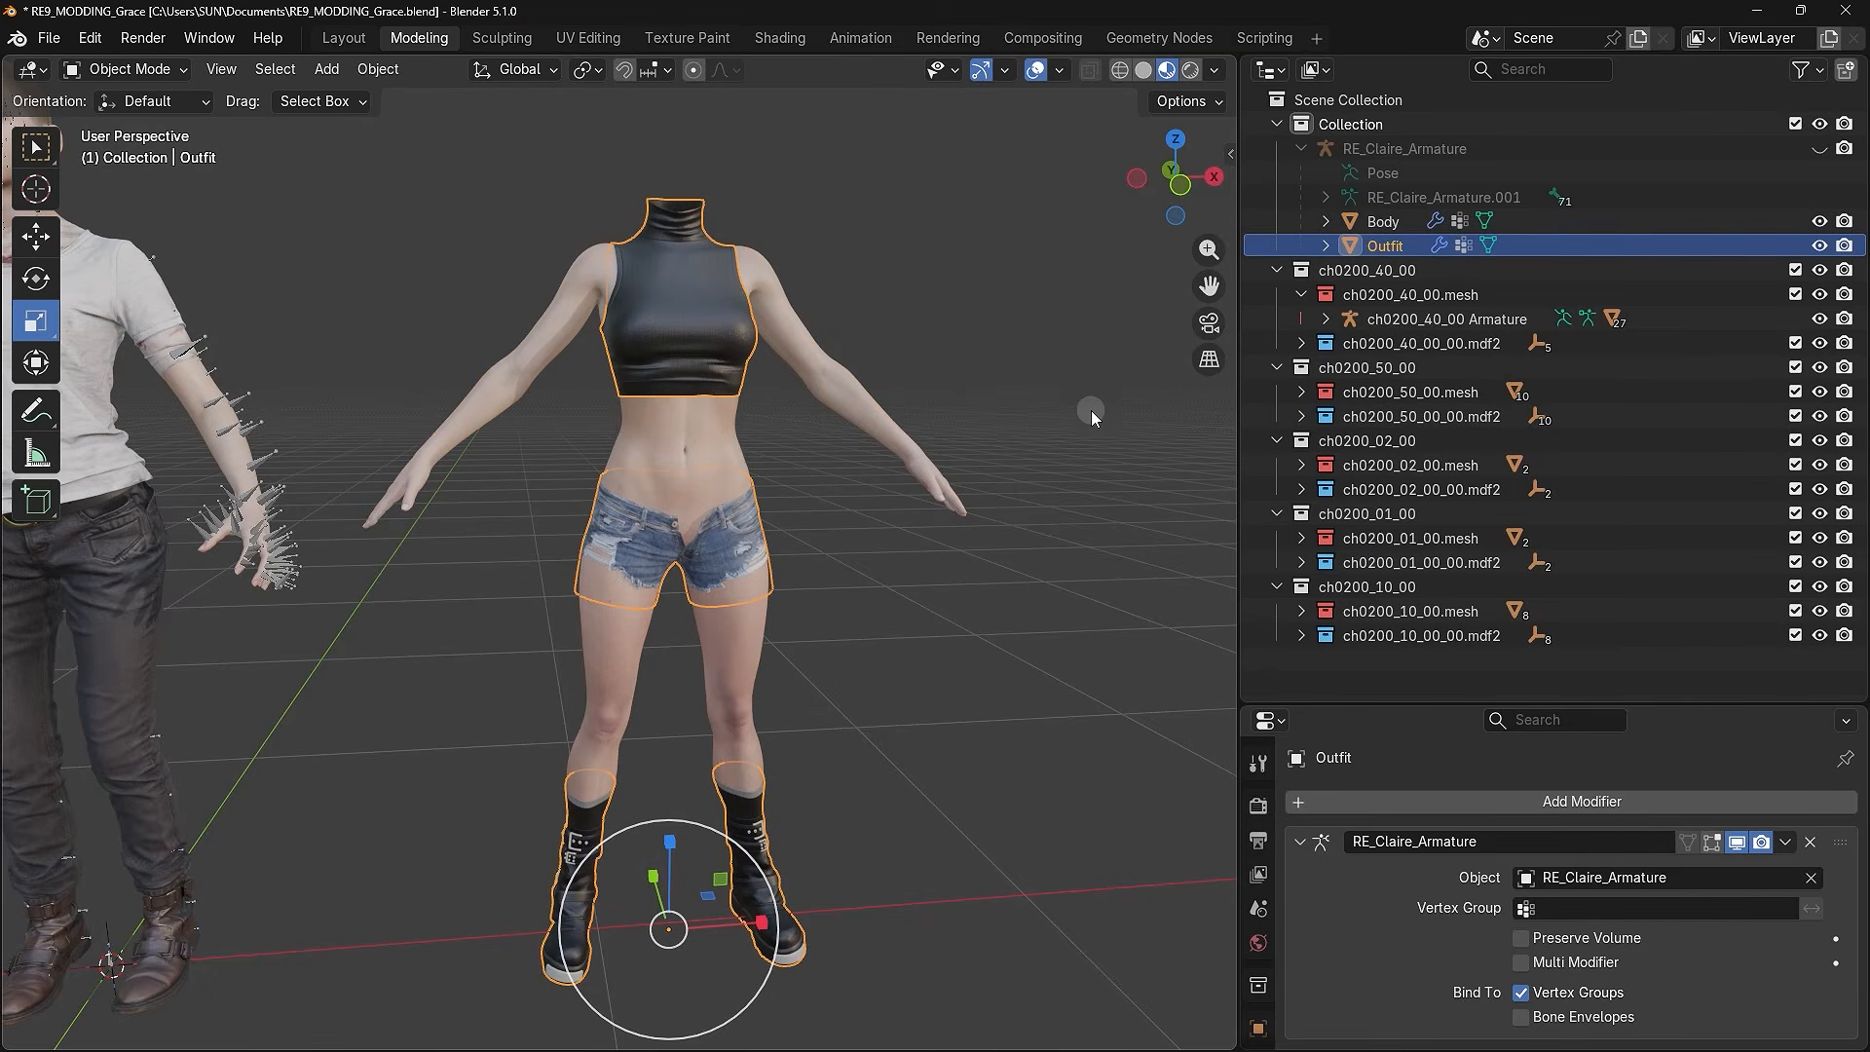
left_click(1405, 225, "ctrl")
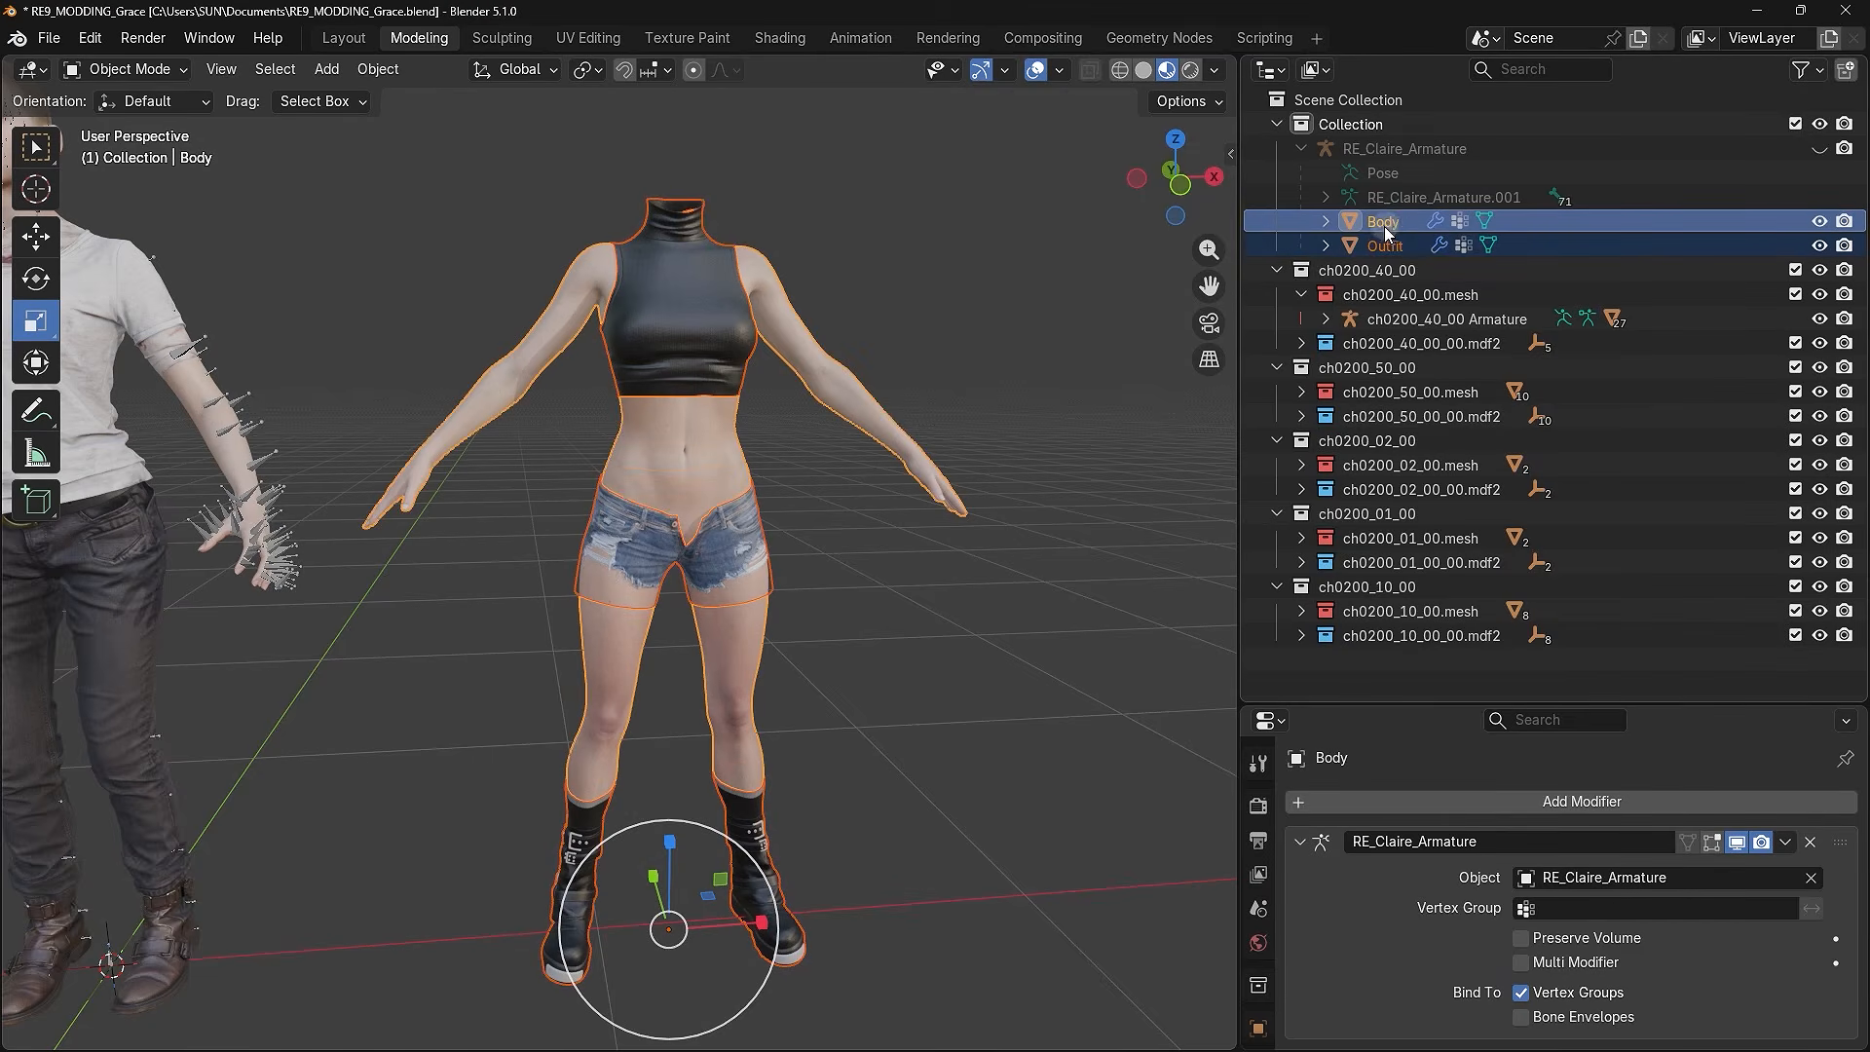
left_click(986, 331)
left_click(817, 353)
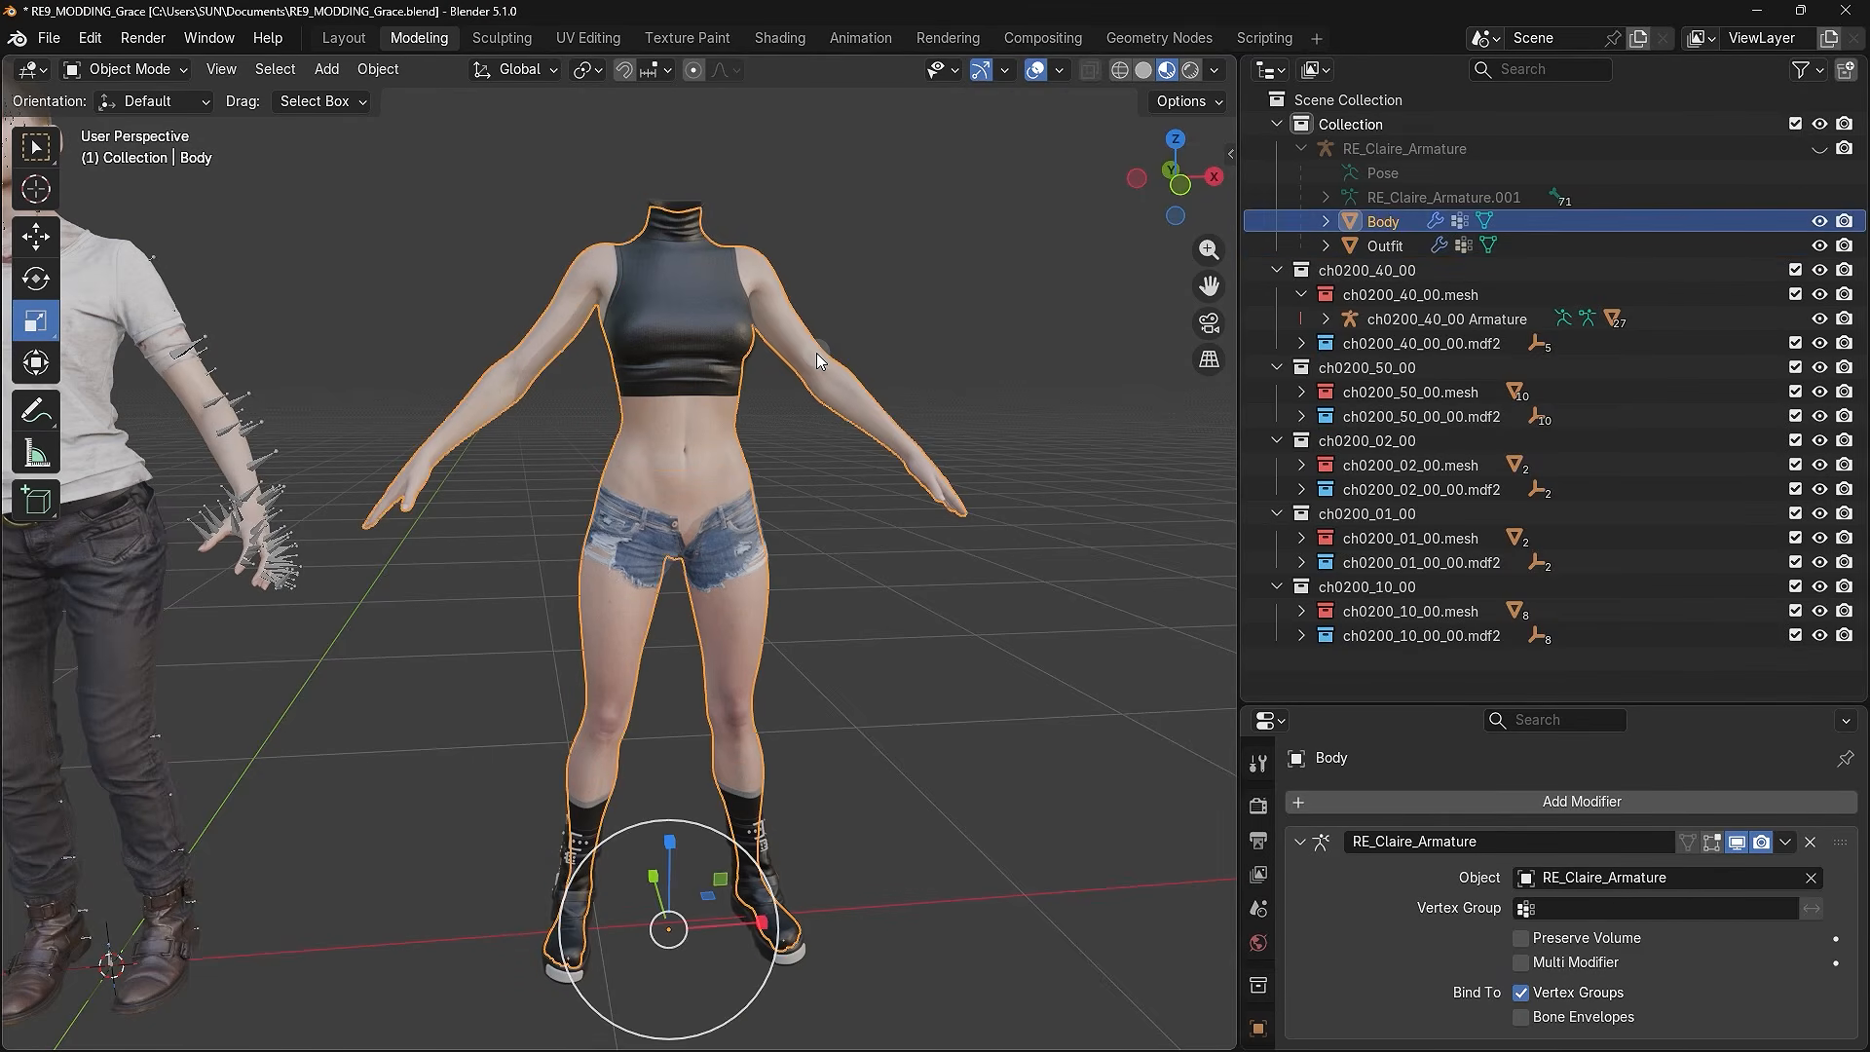
left_click(694, 329, "shift")
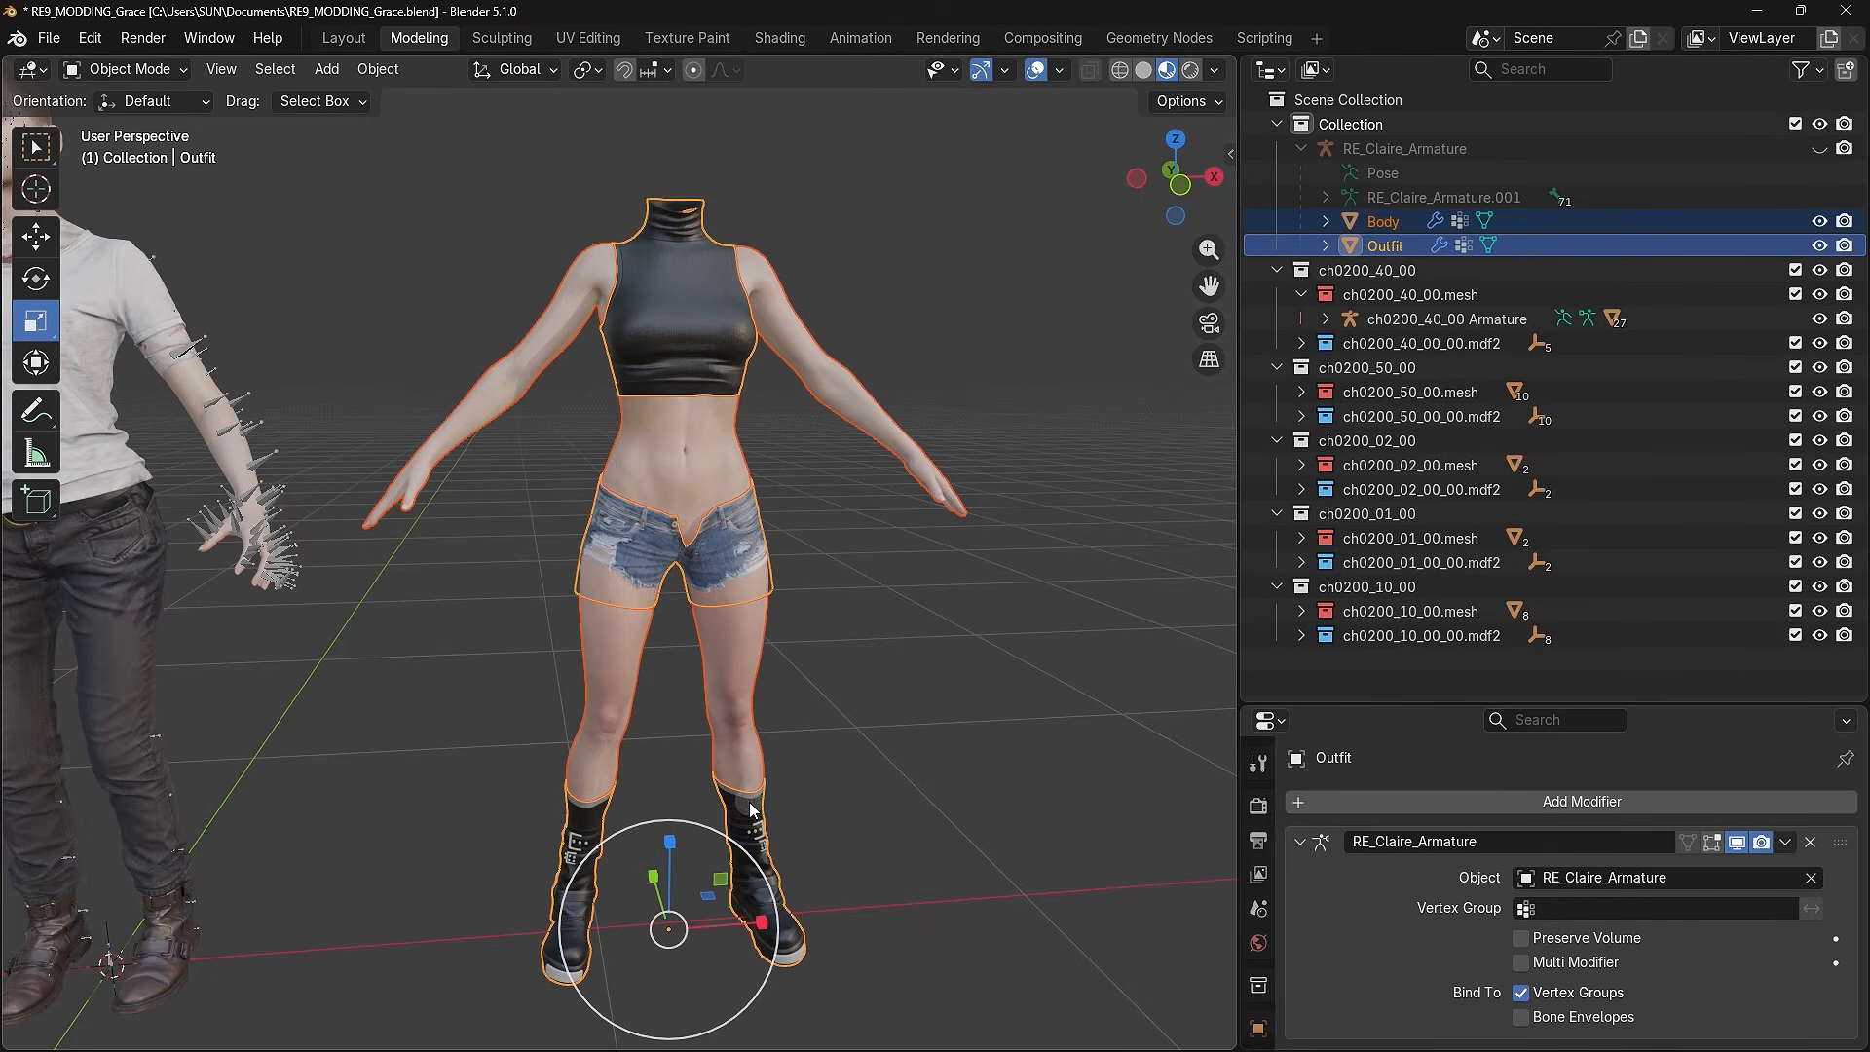
left_click_drag(742, 844, 756, 826)
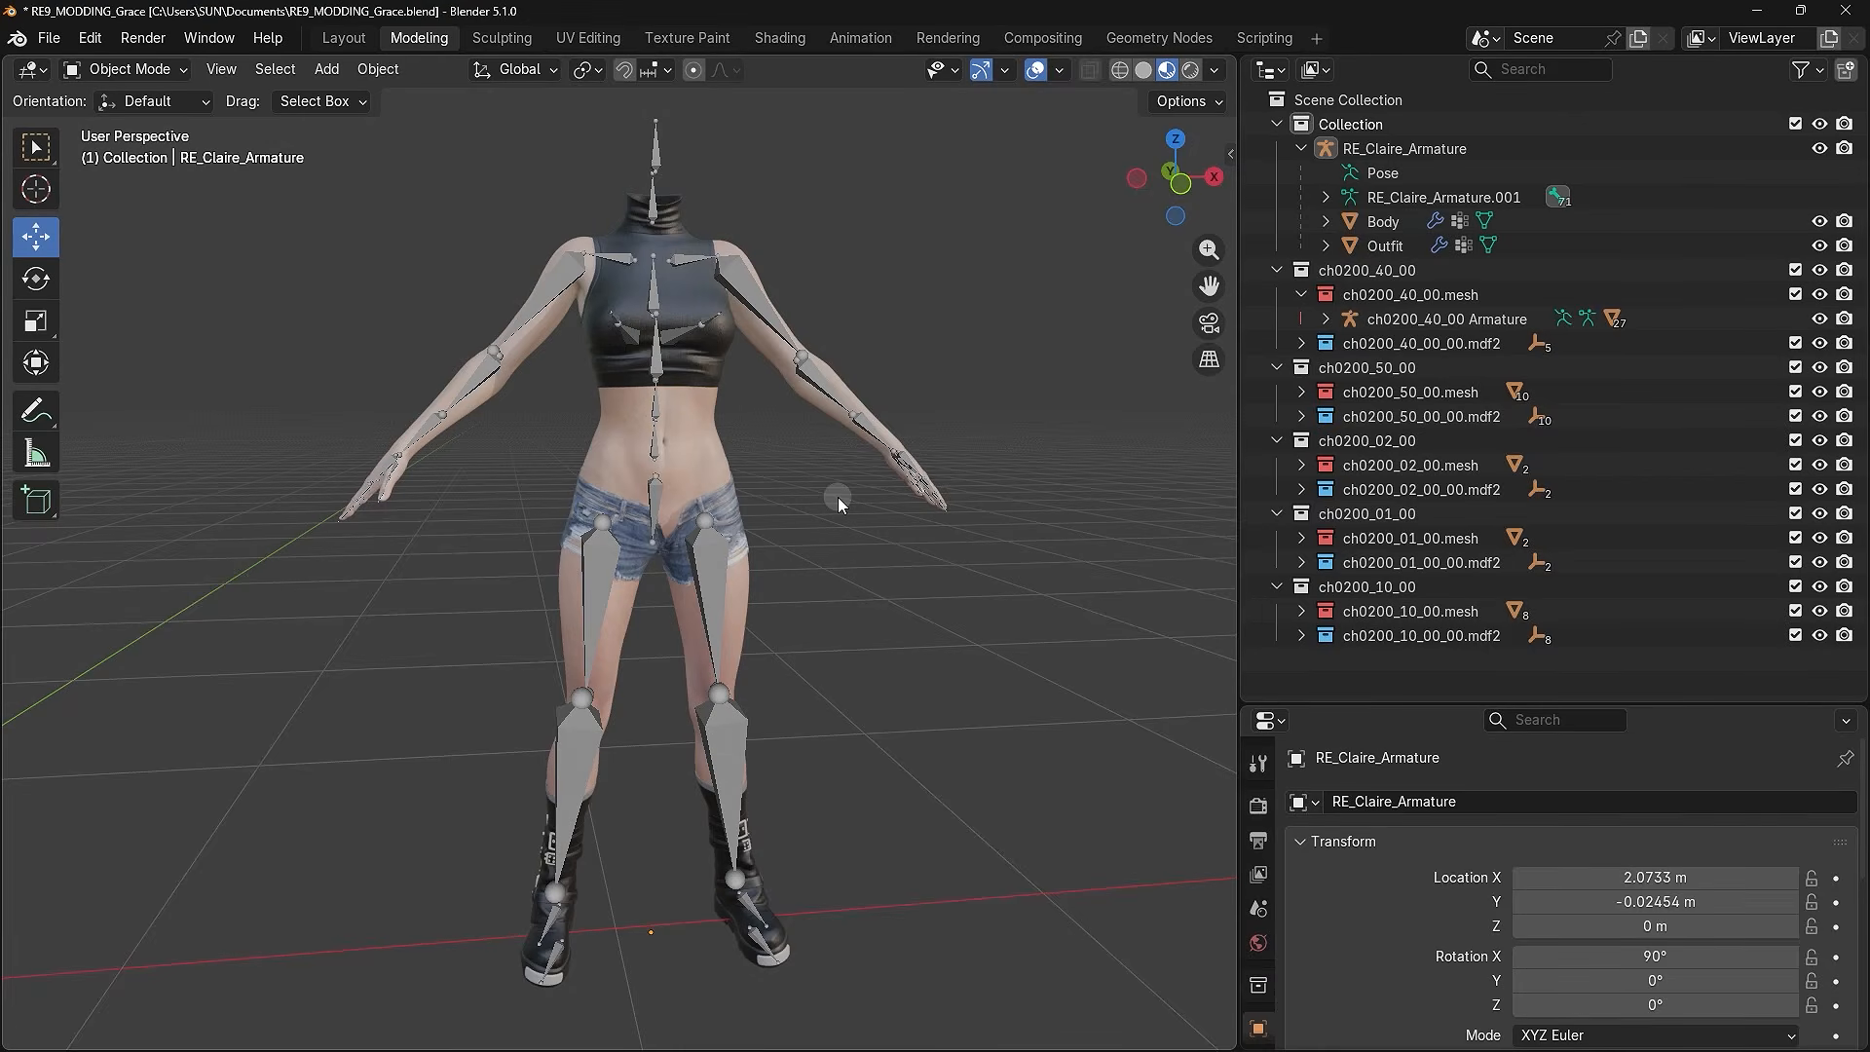
- Select RE_Claire_Armature and examine where its origin and bones sit relative to the feet, legs and torso
left_click(709, 561)
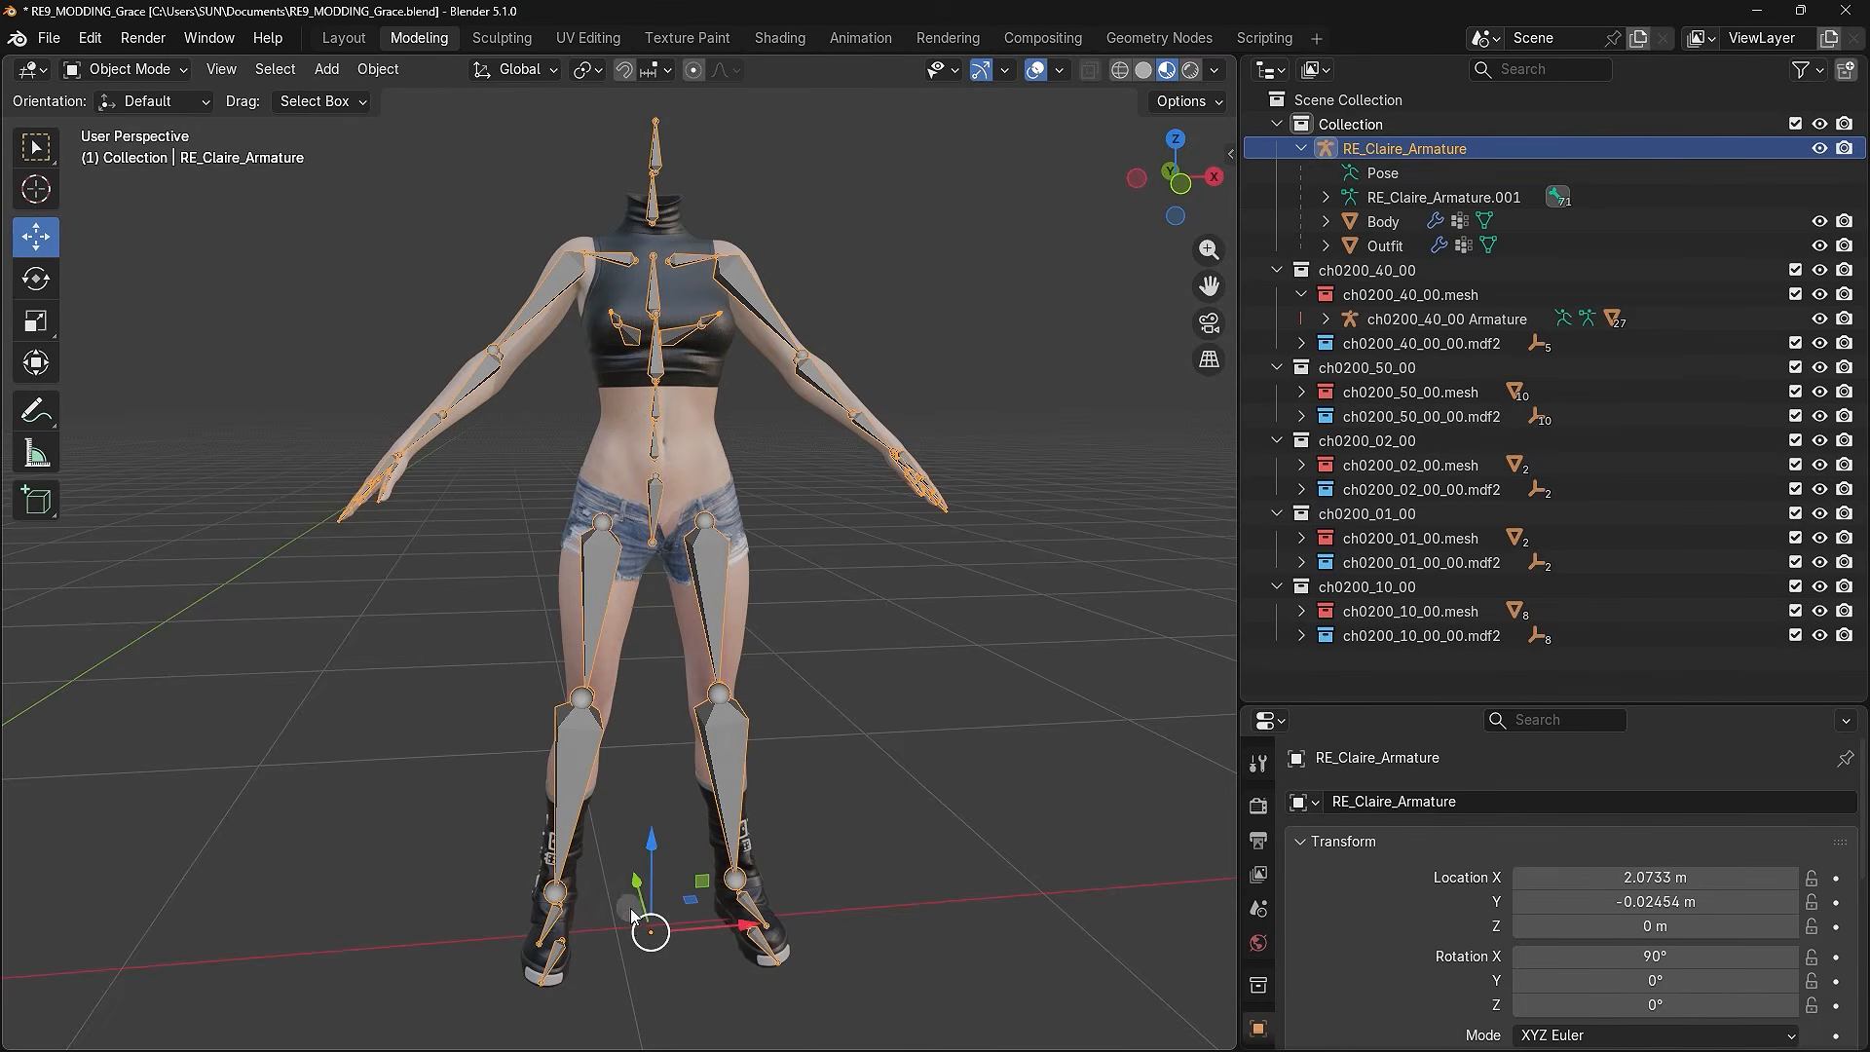
left_click(35, 291)
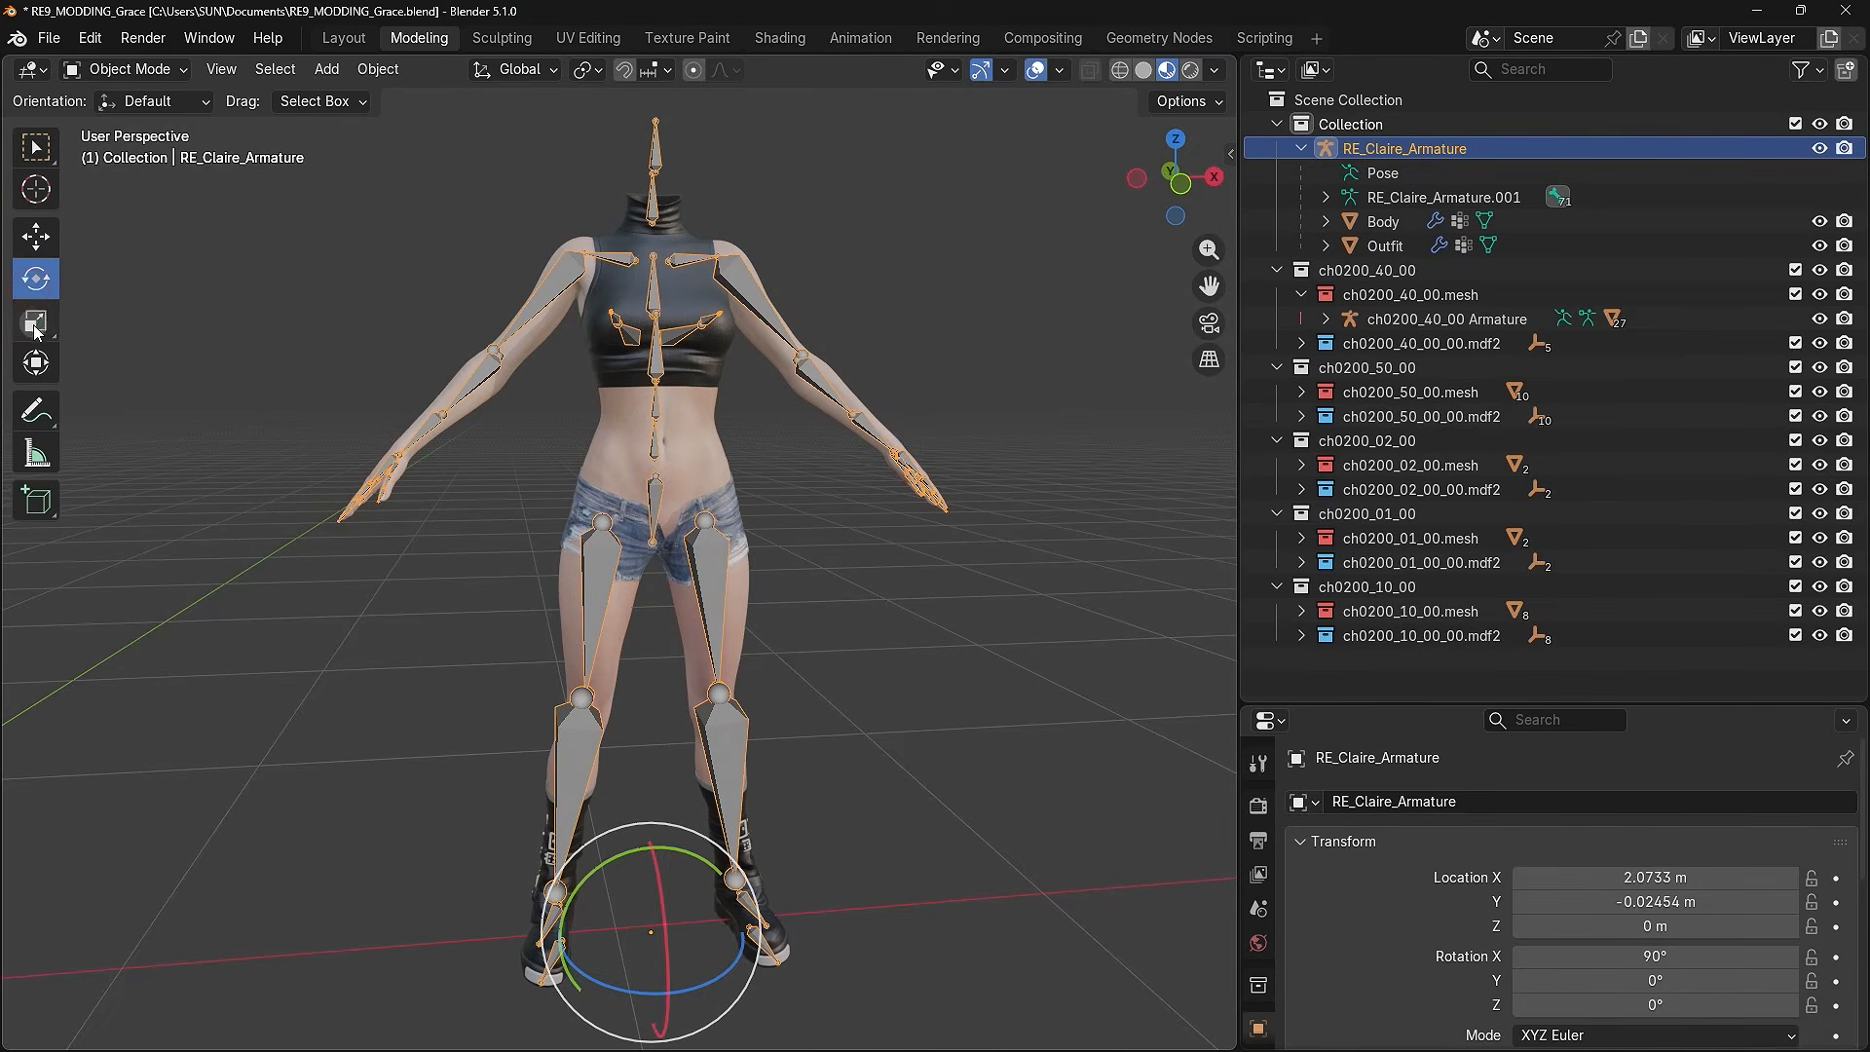
left_click(35, 321)
left_click(37, 239)
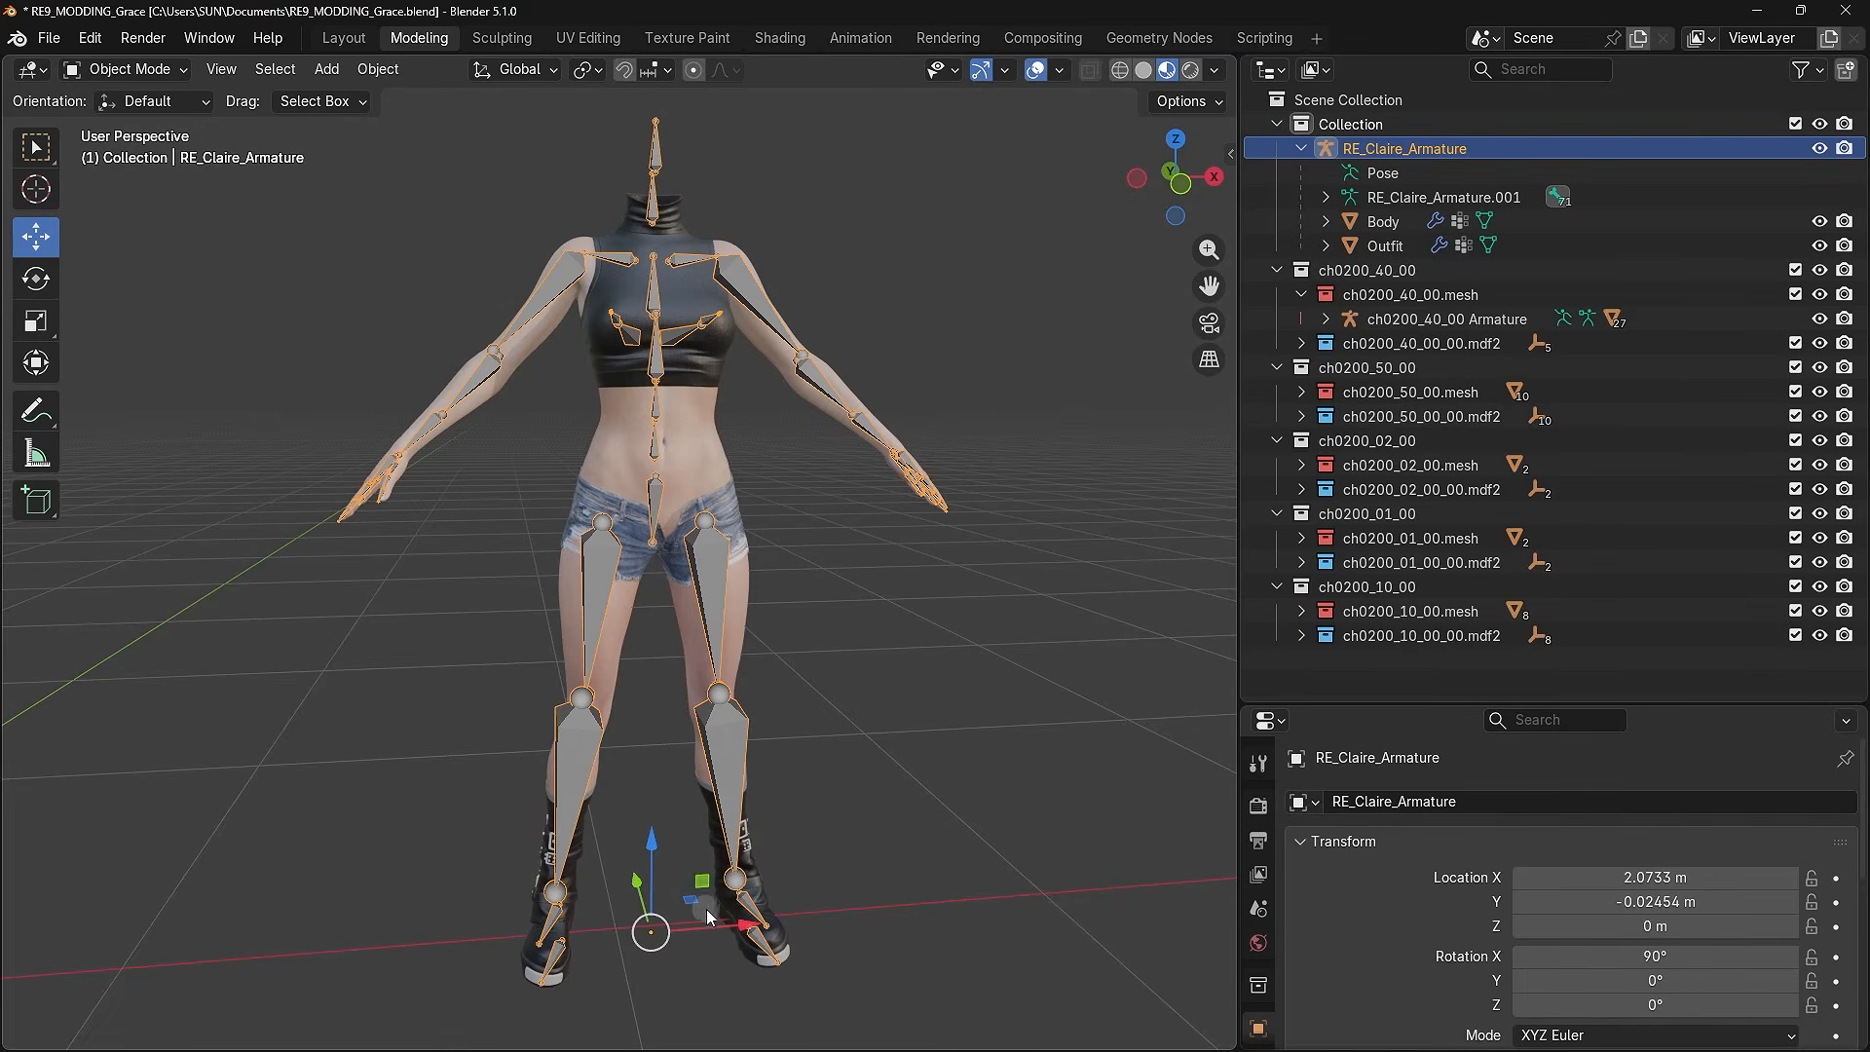
scroll(649, 945, "up", 5)
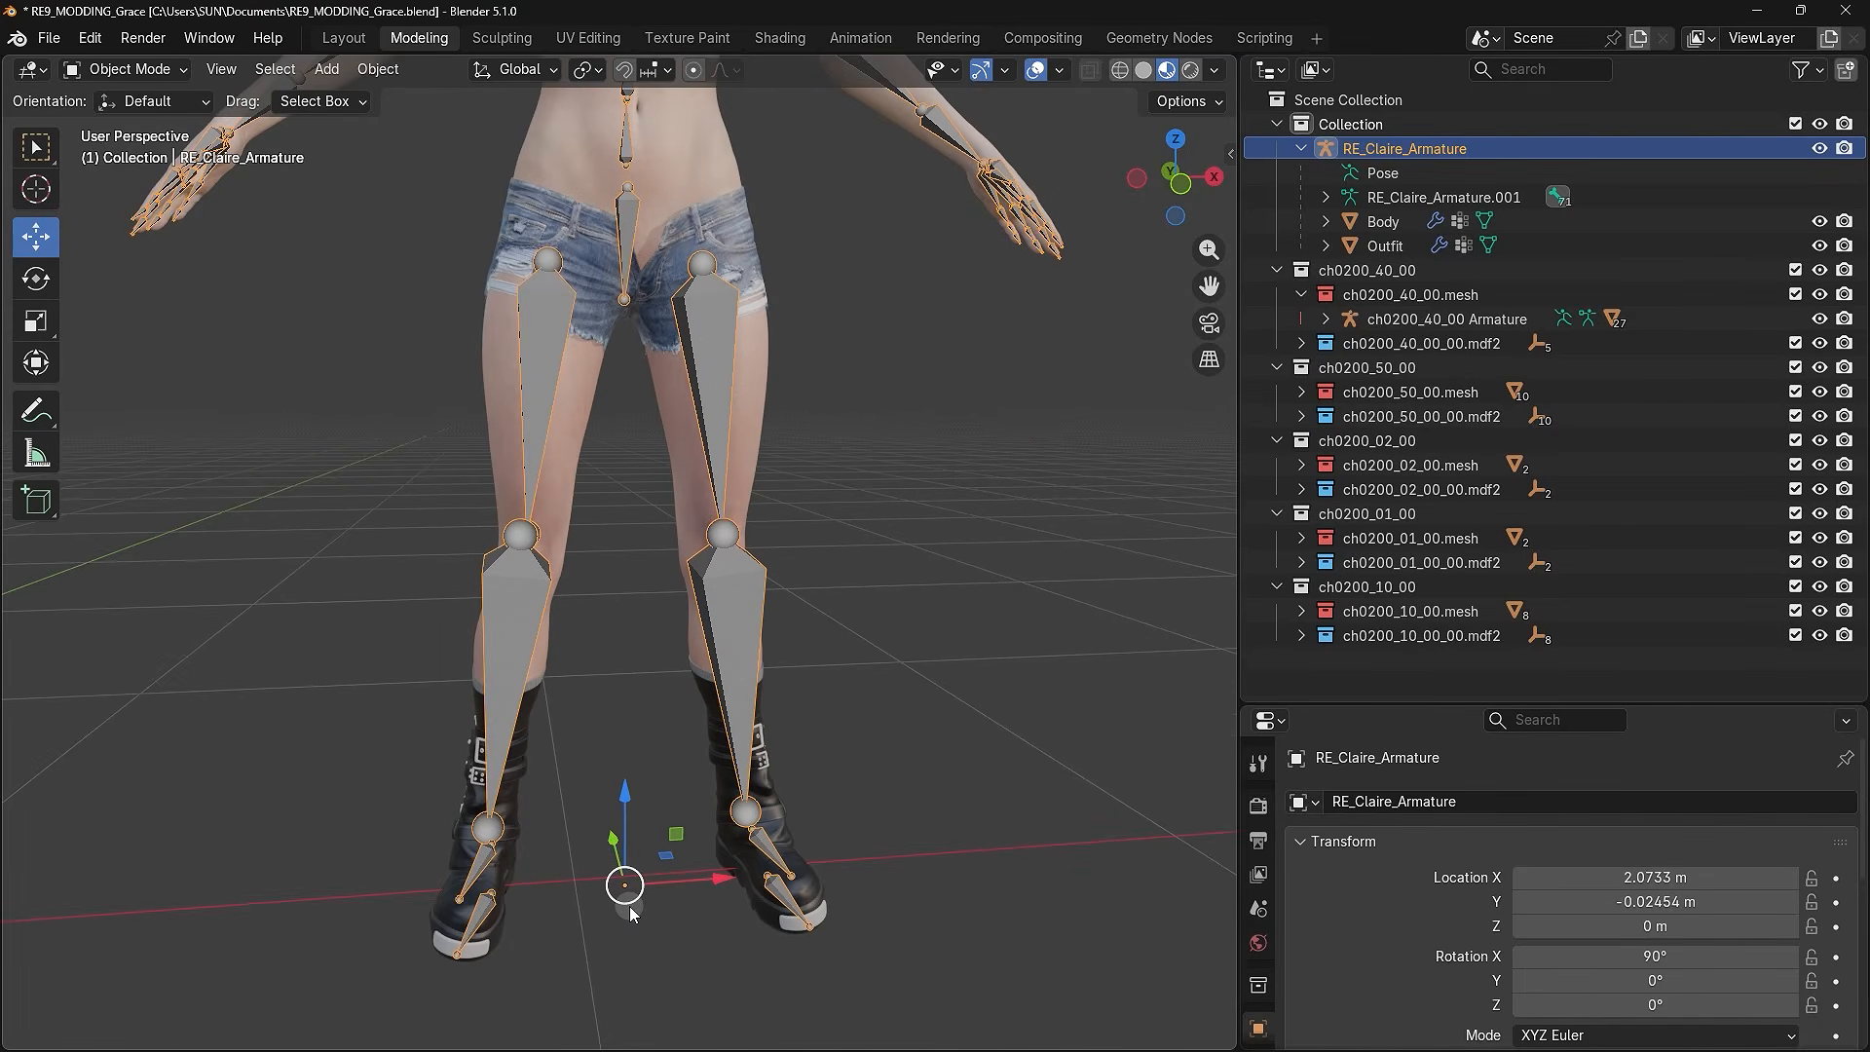
middle_click_drag(620, 282, 623, 709, "shift")
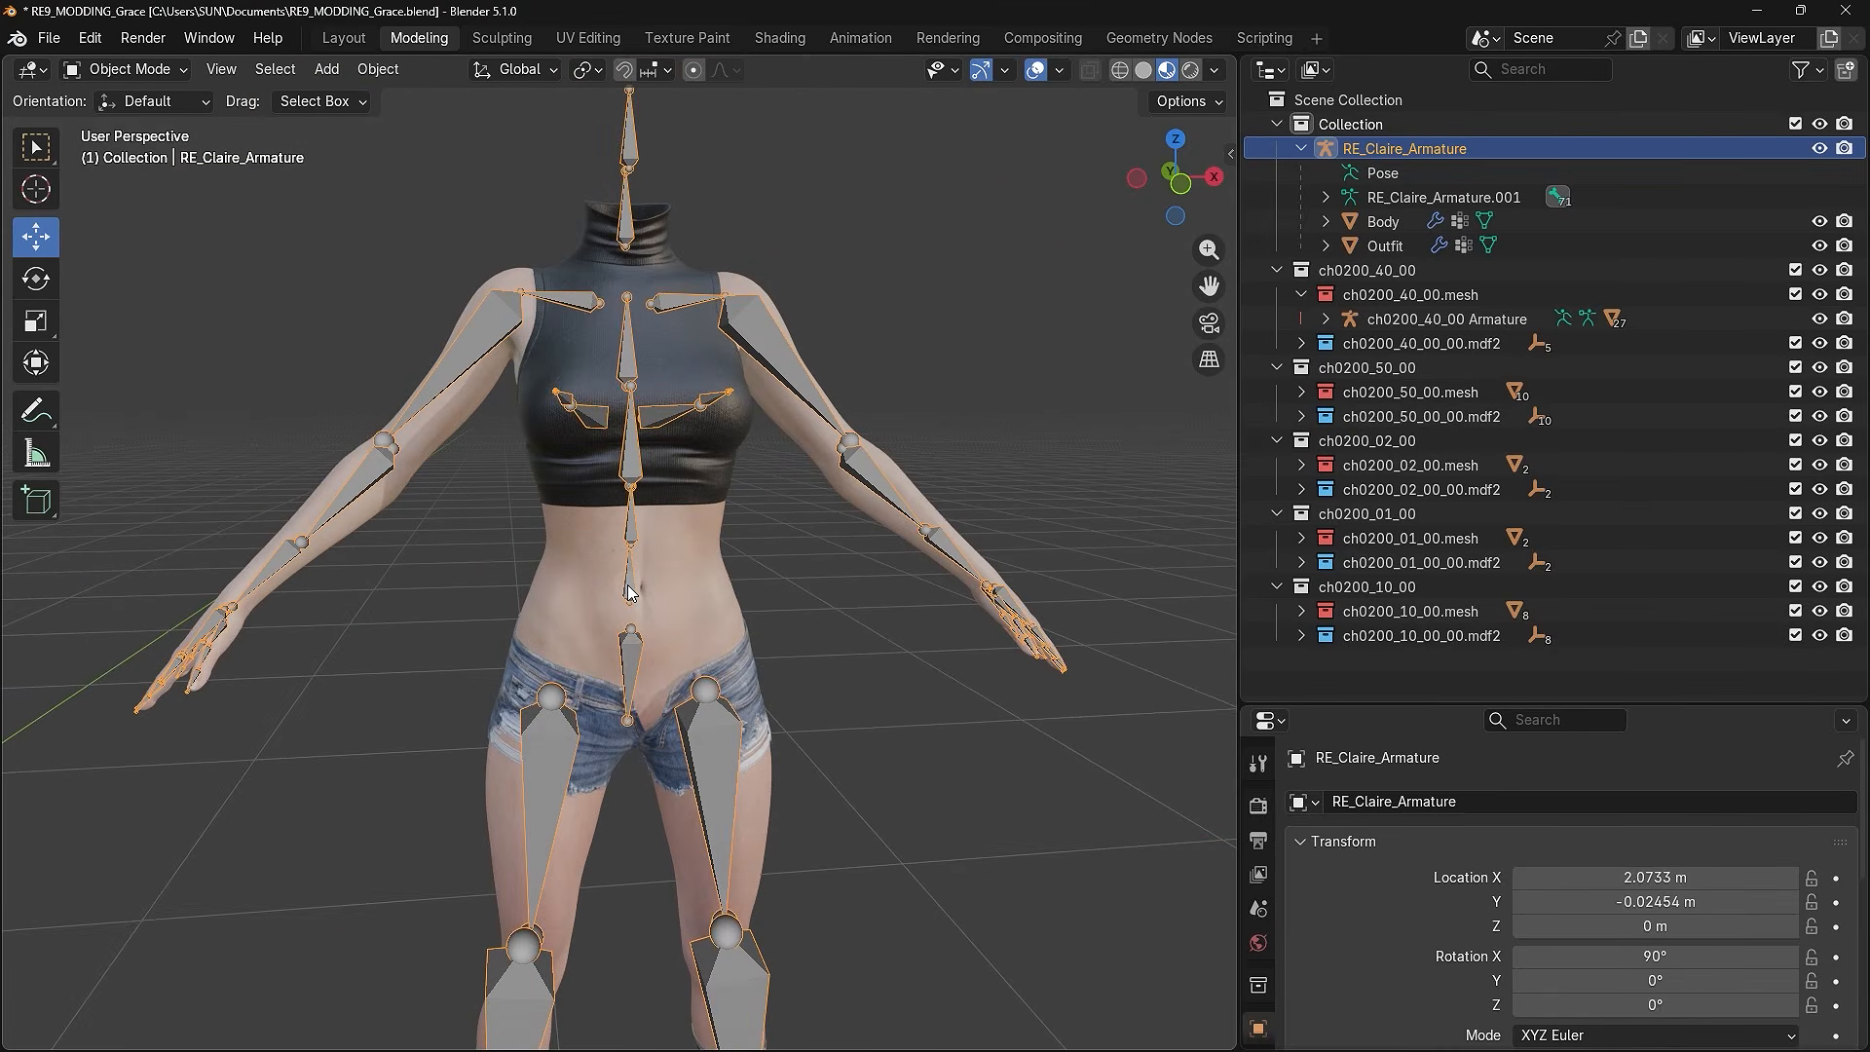
scroll(627, 586, "down", 1)
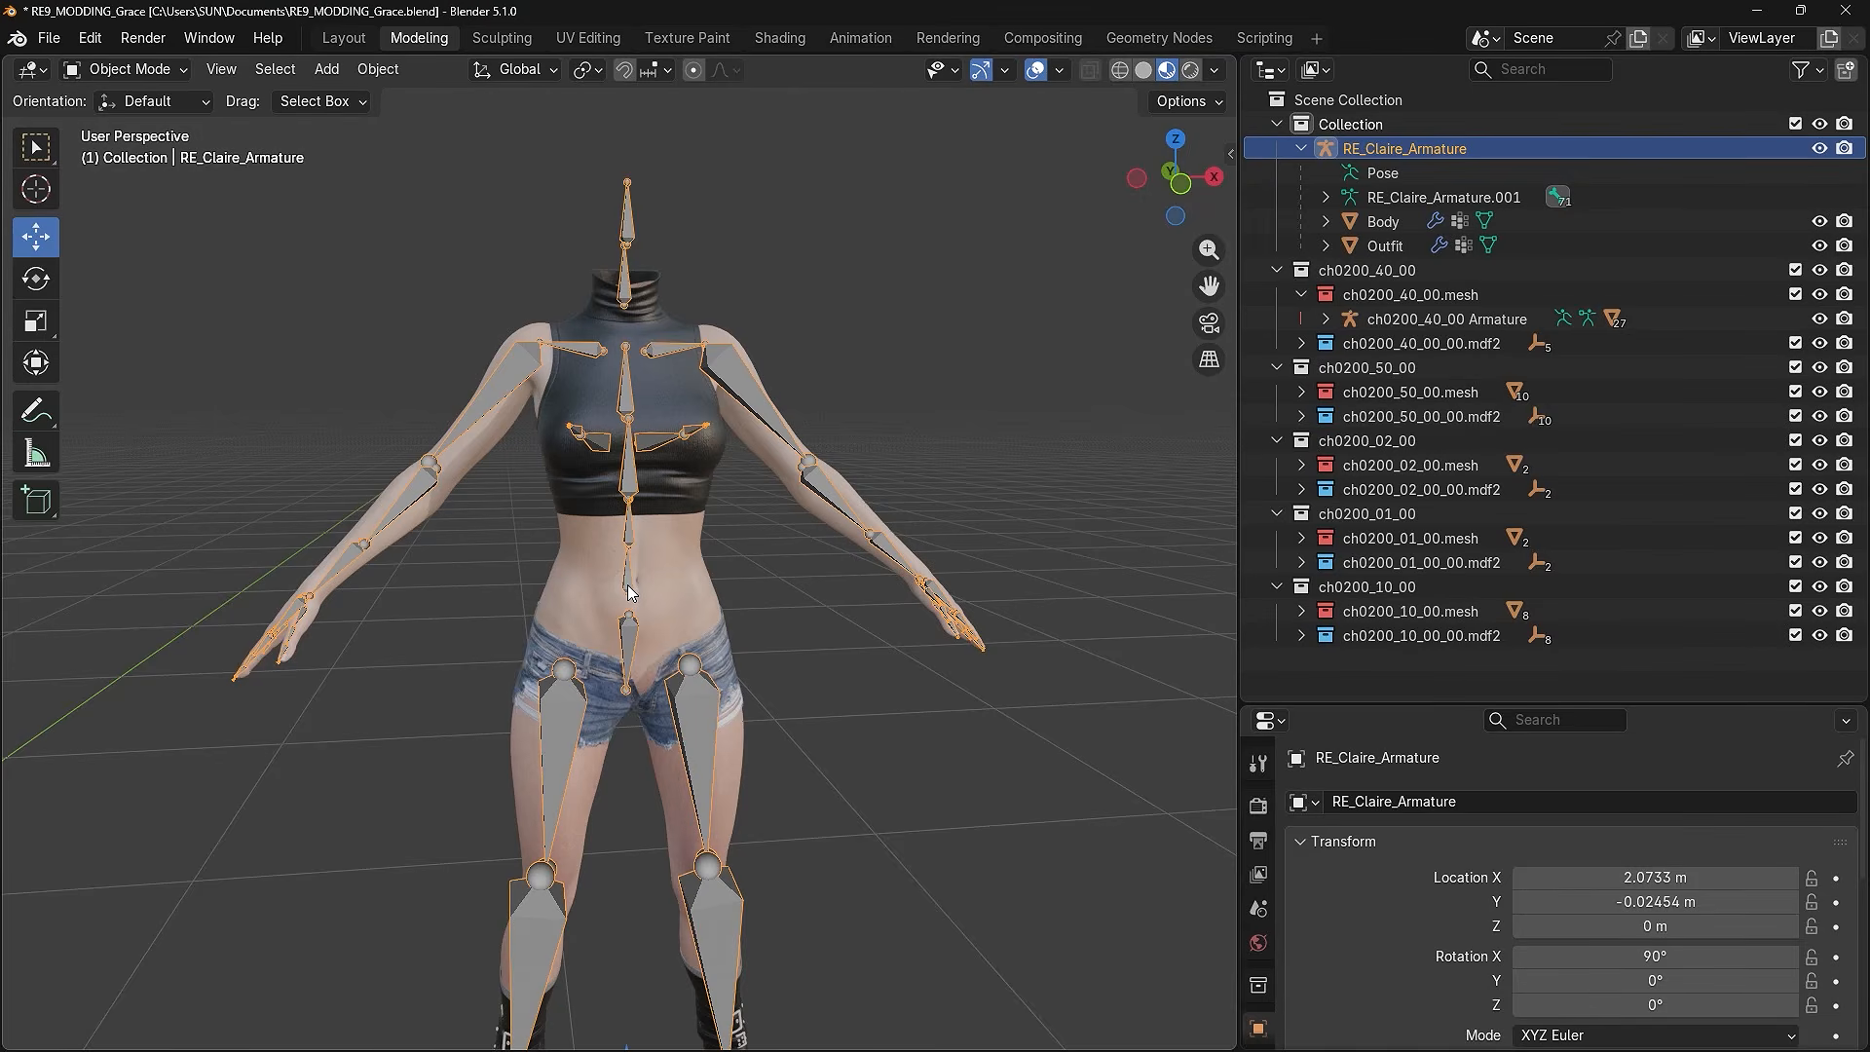
scroll(630, 592, "down", 2)
- Place the 3D cursor at the front of Claire's waist and set RE_Claire_Armature's origin to the cursor
left_click(633, 575)
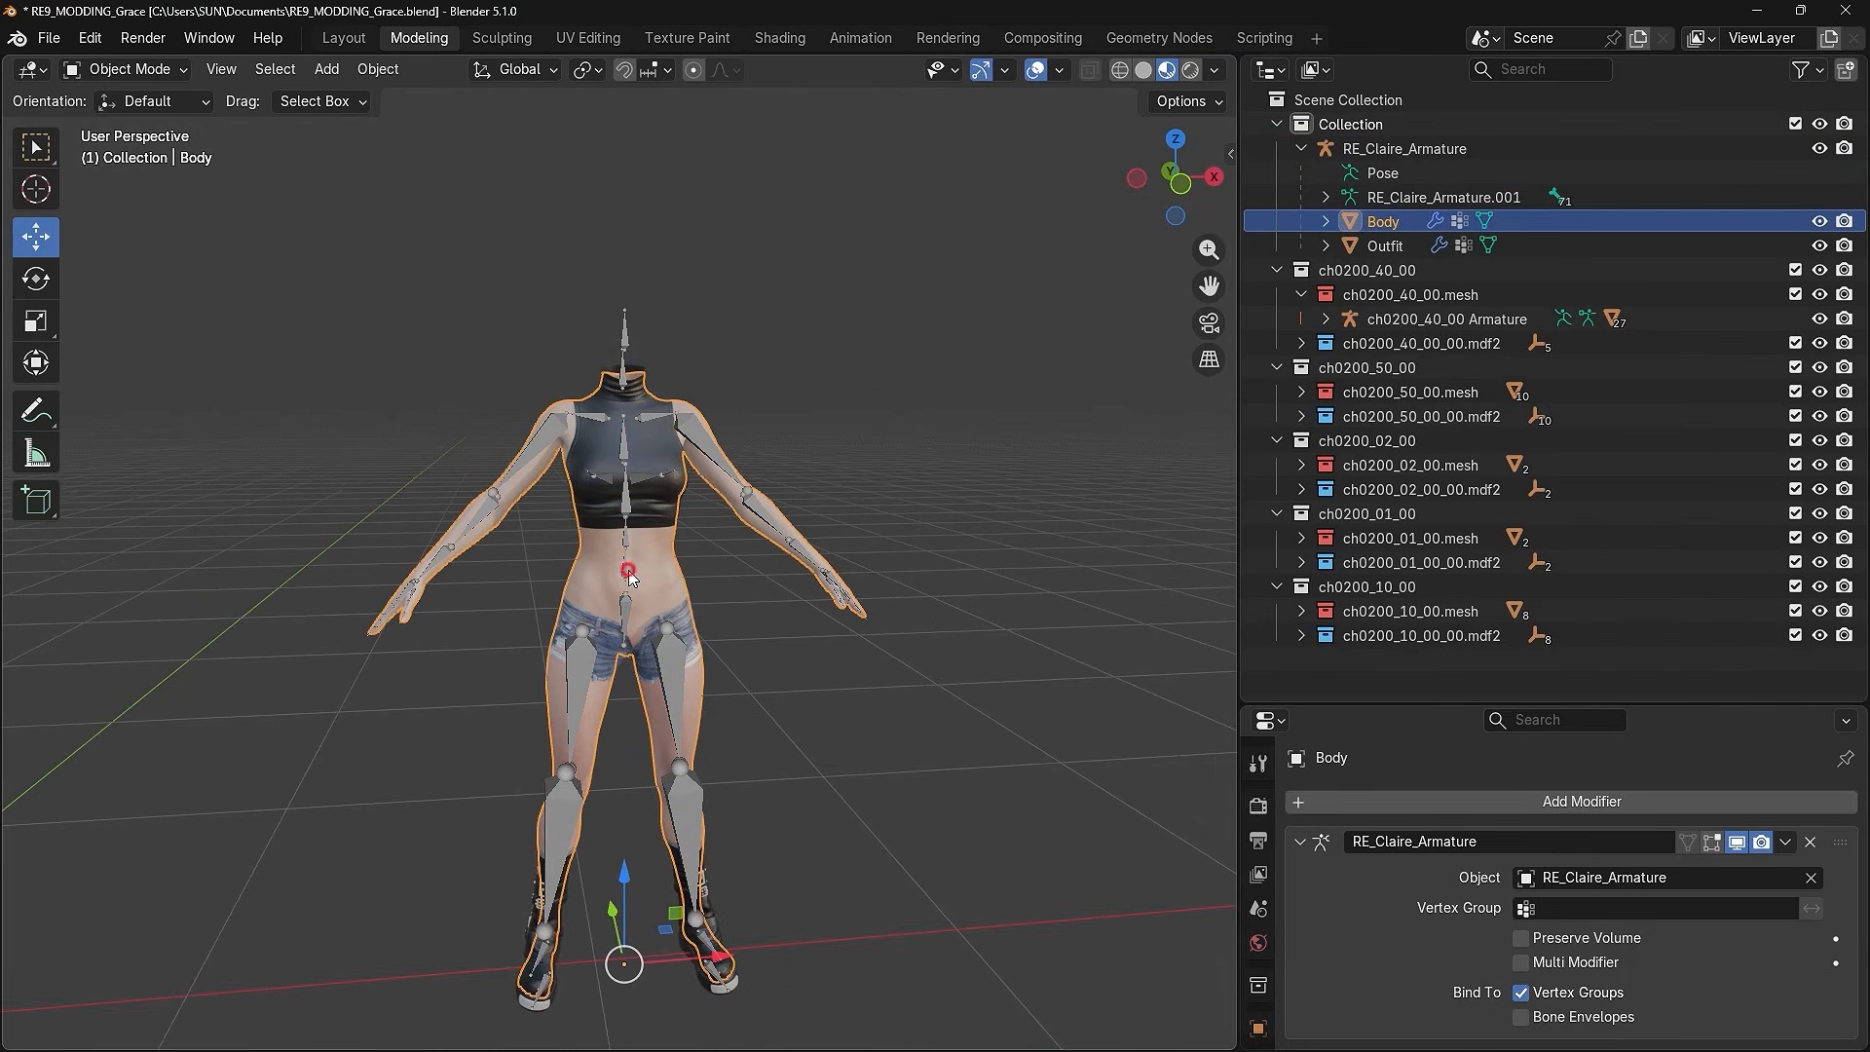
left_click(629, 575)
scroll(622, 557, "up", 1)
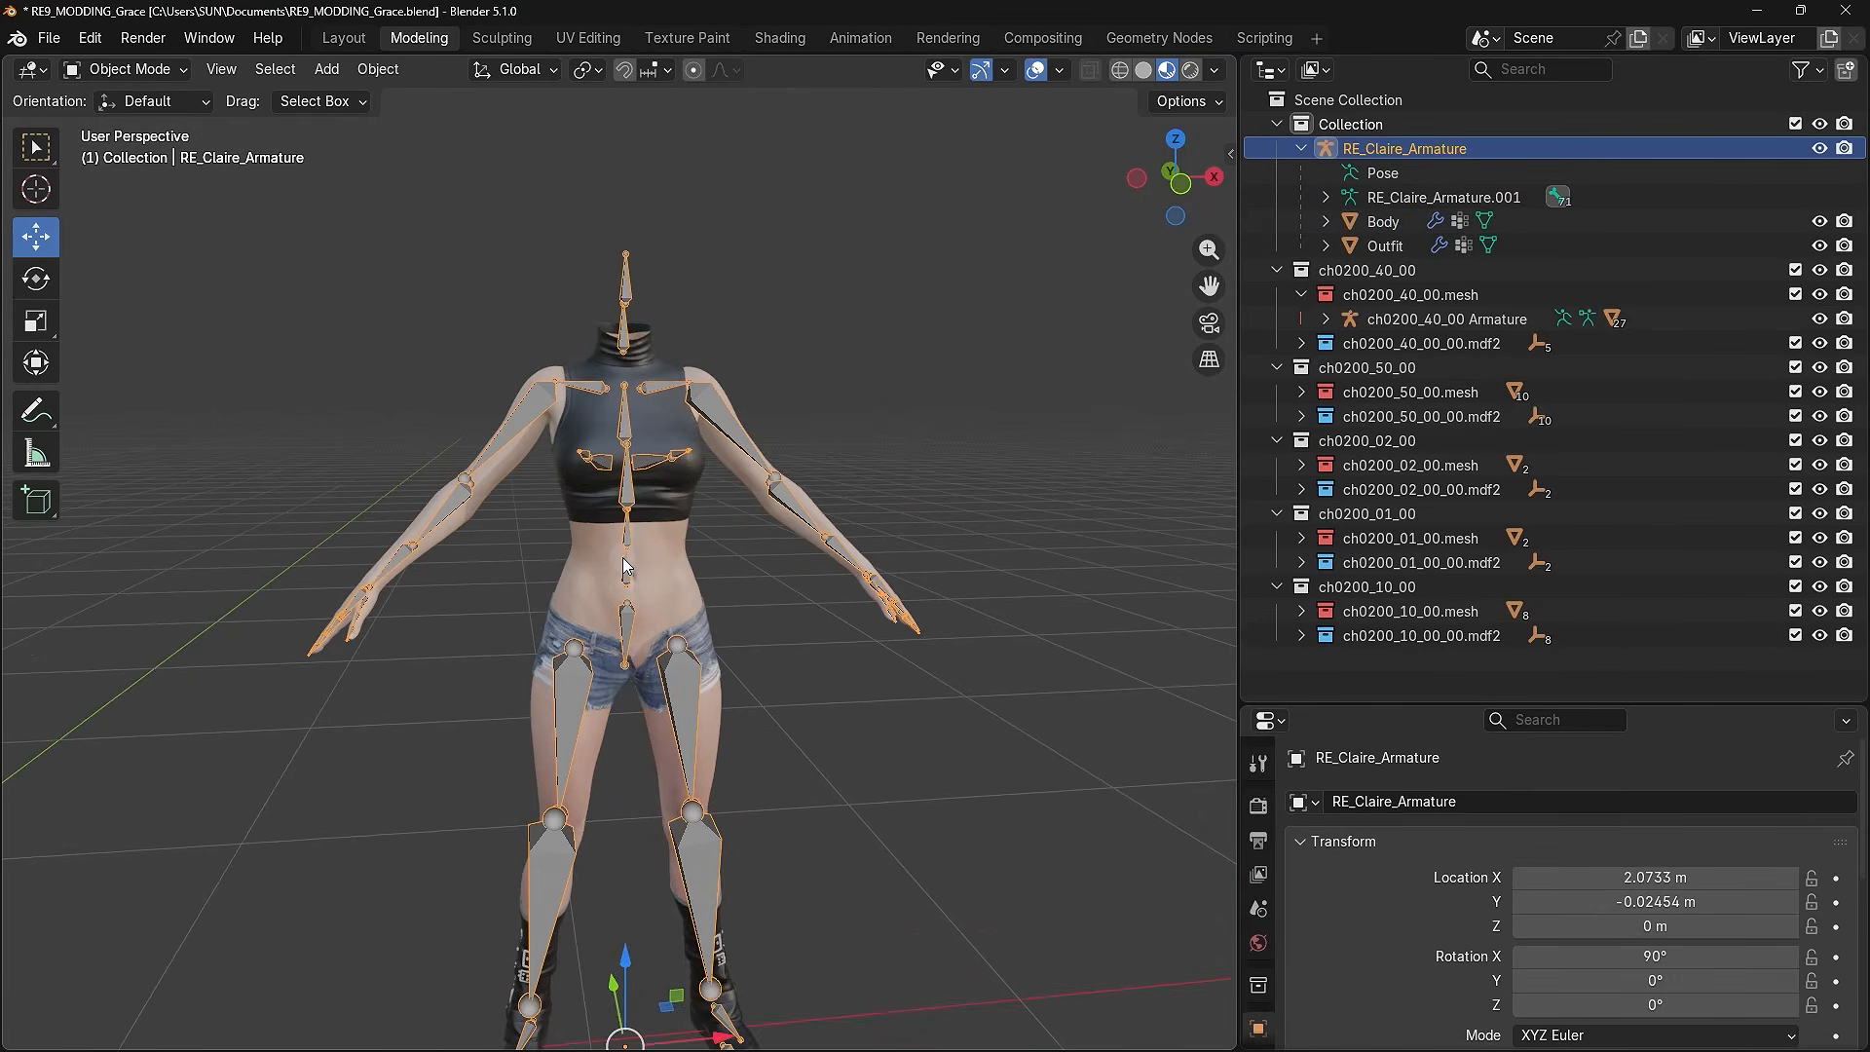
scroll(622, 557, "up", 4)
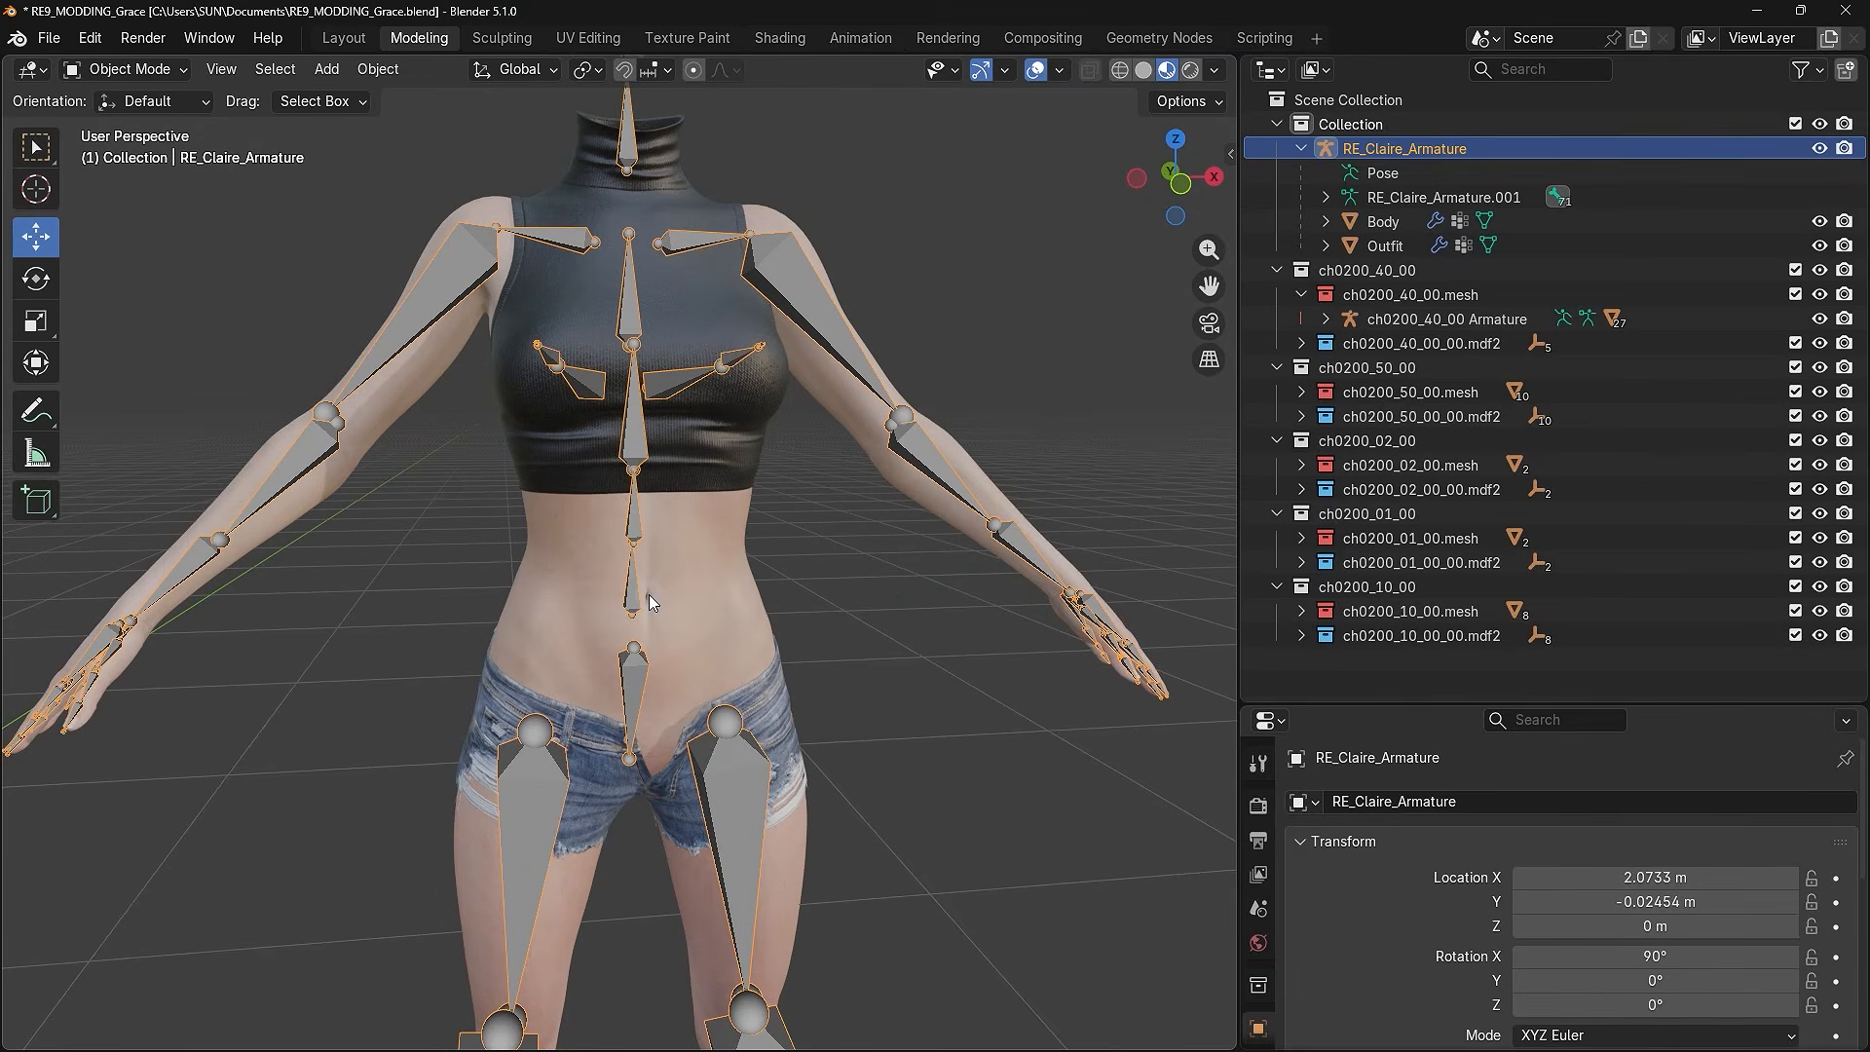
mouse_move(719, 599)
middle_mouse_down()
mouse_move(826, 598)
mouse_move(710, 593)
middle_mouse_up()
right_click(582, 584, "shift")
right_click(684, 575, "shift")
right_click(622, 575, "shift")
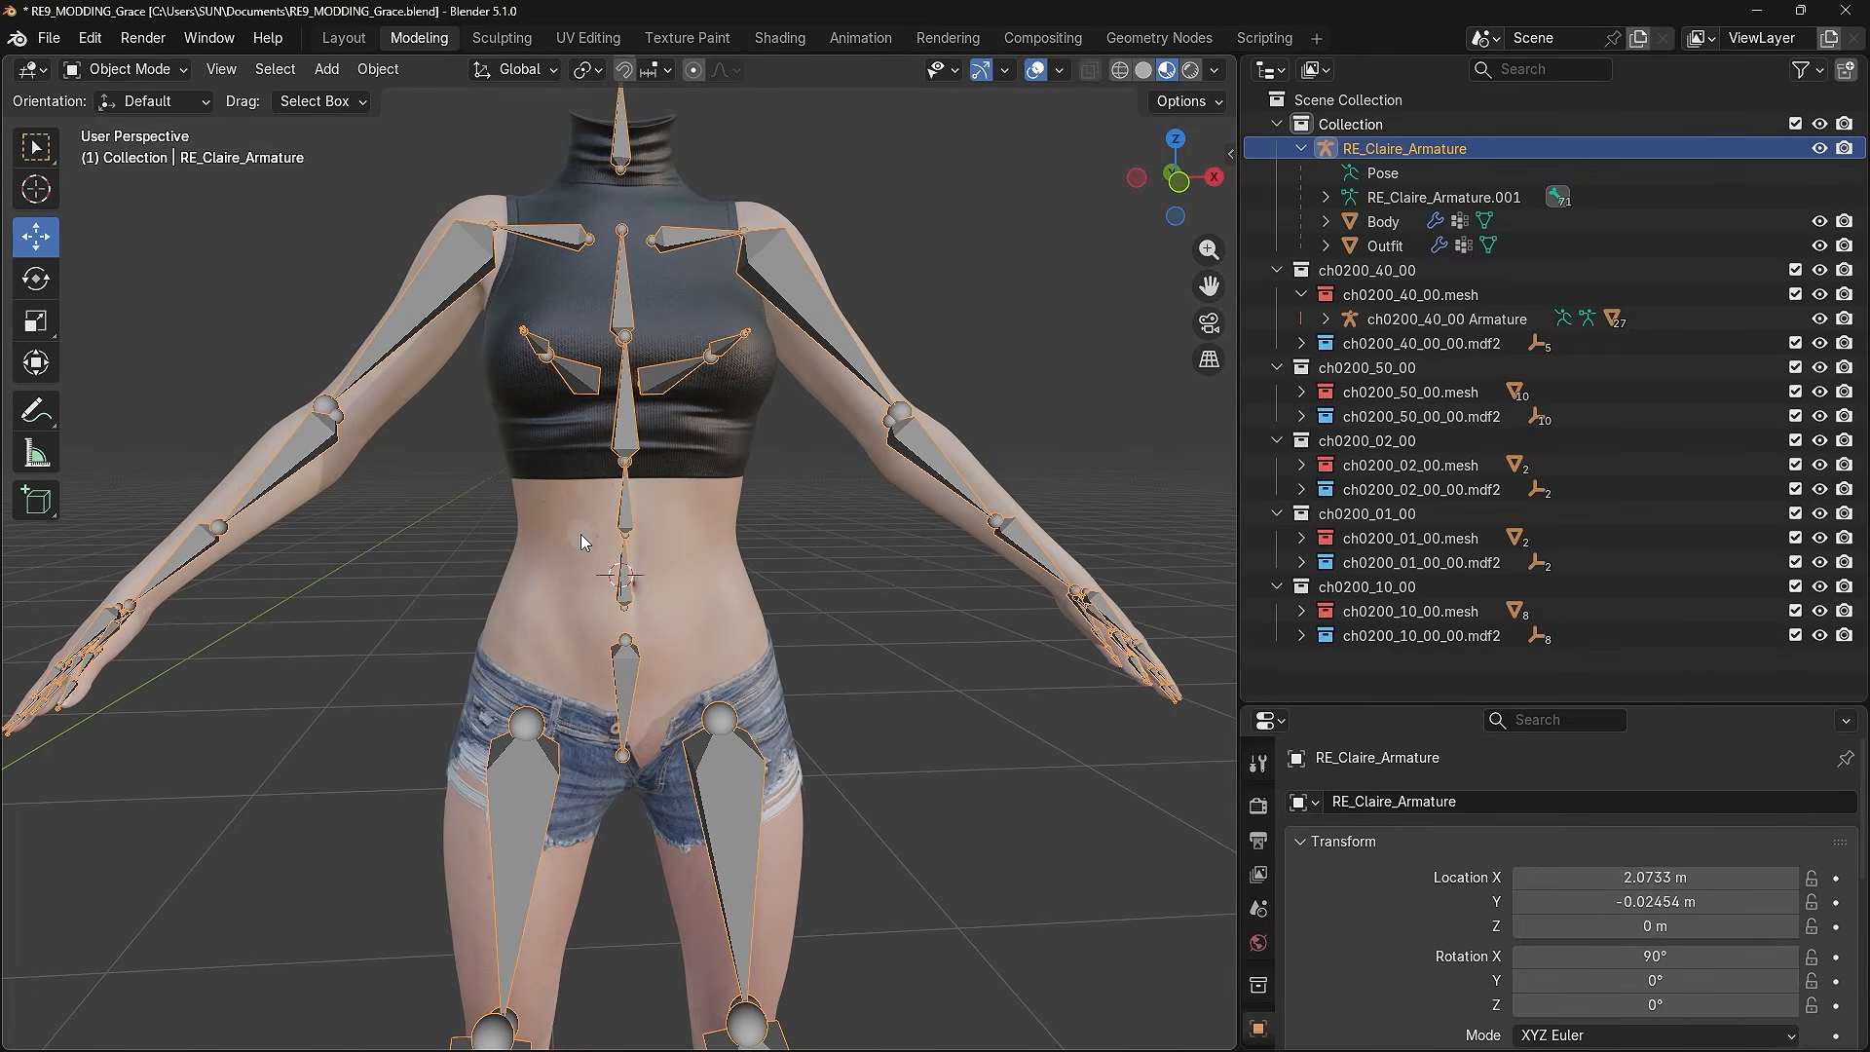
left_click(378, 70)
mouse_move(385, 105)
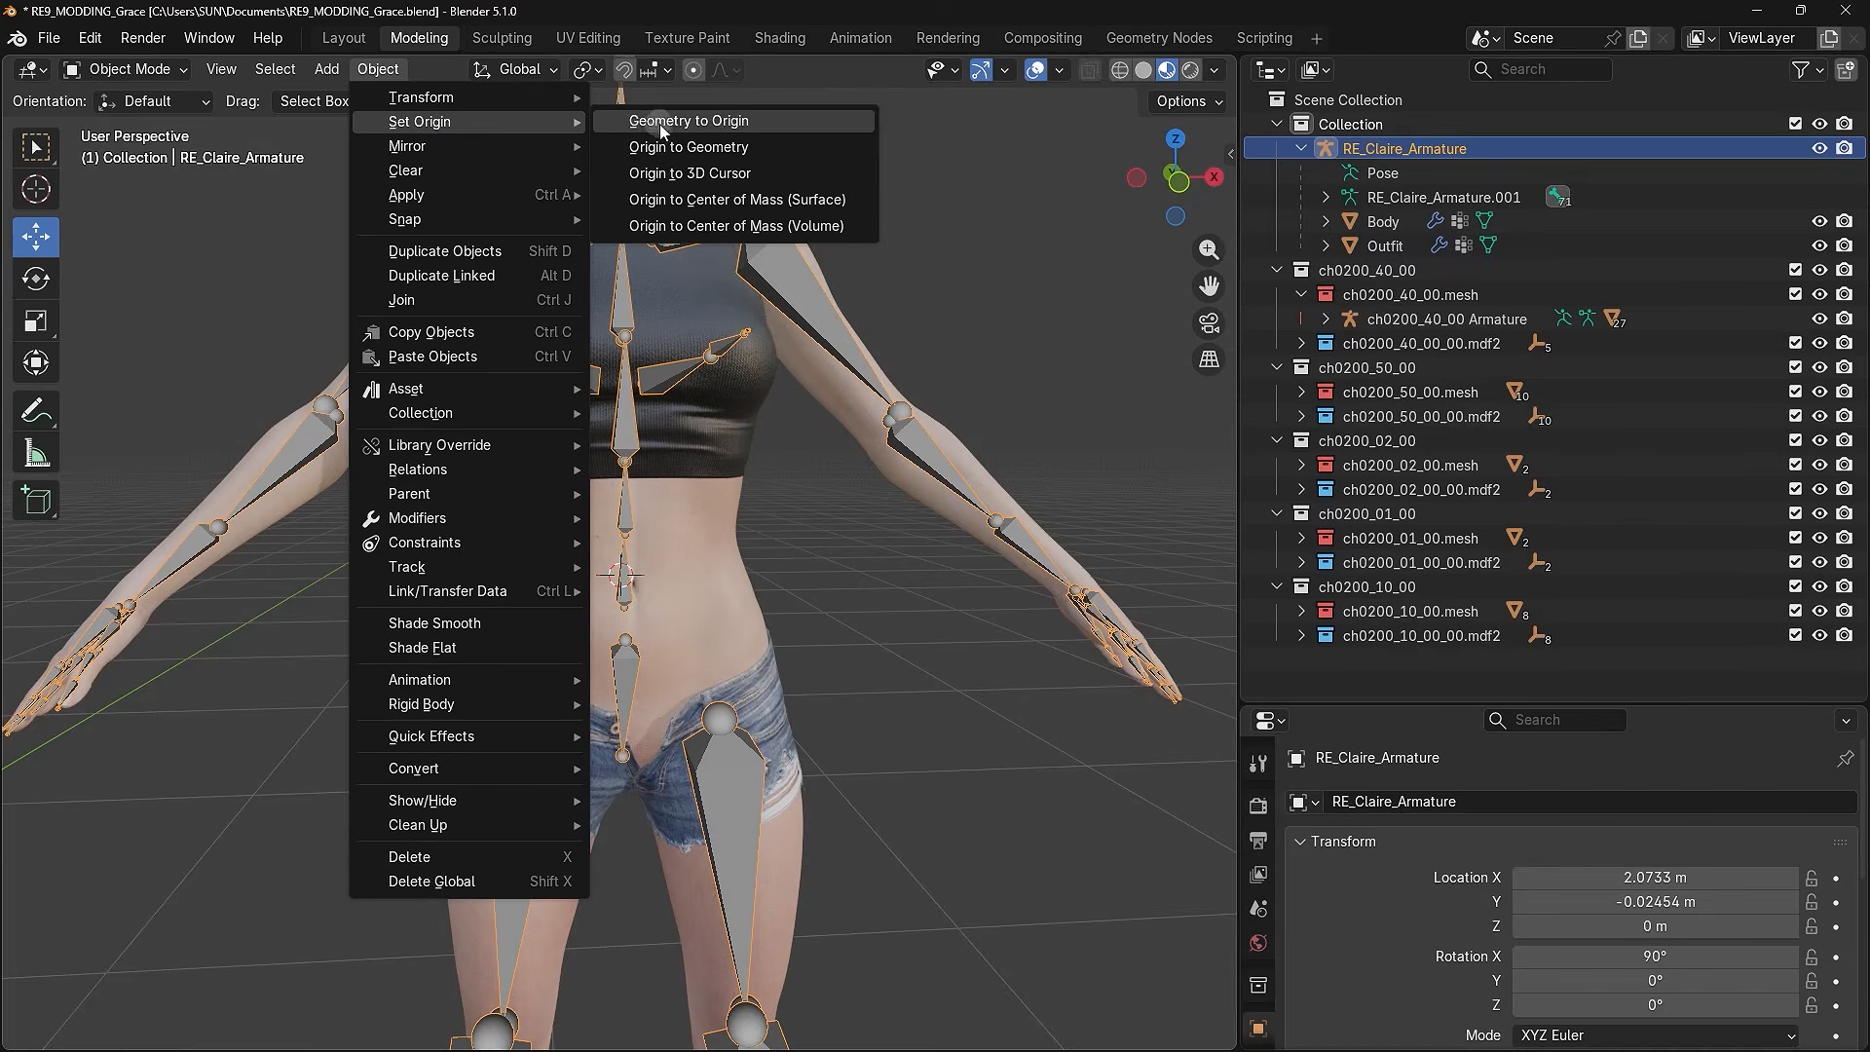
left_click(742, 173)
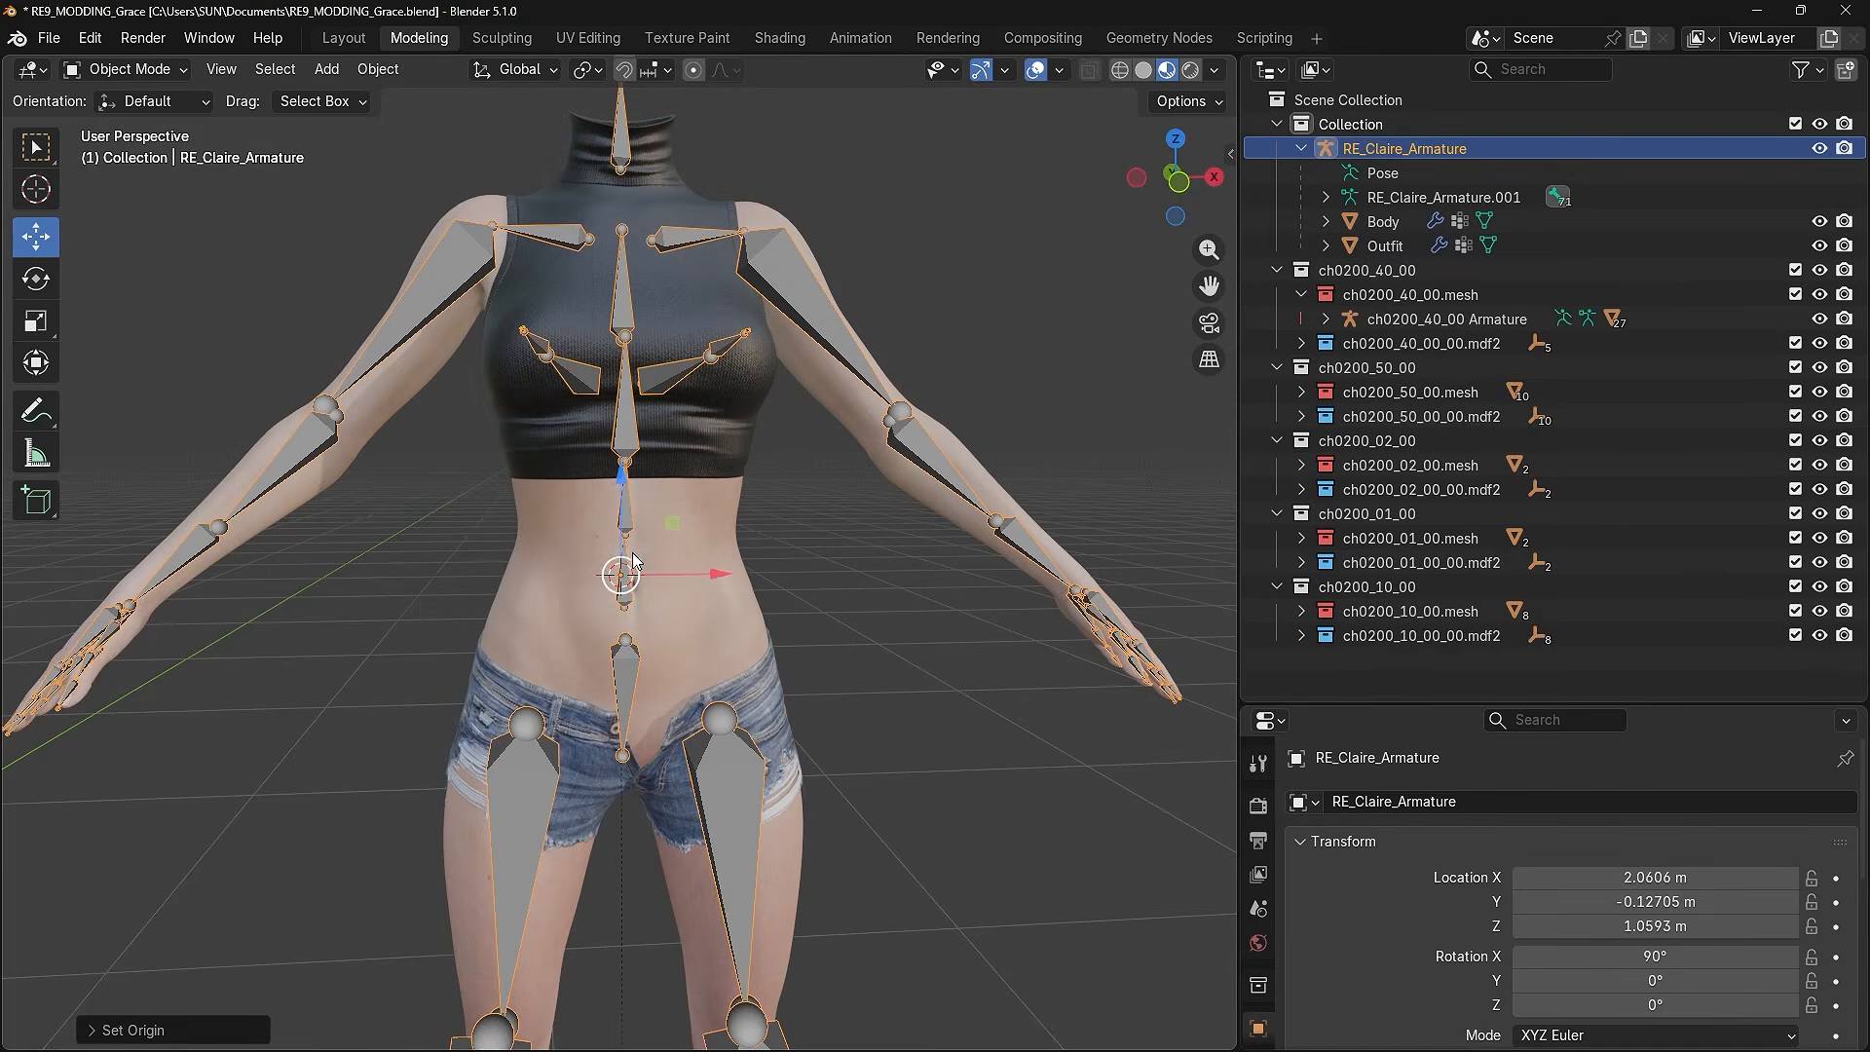
- Try the transform tools on RE_Claire_Armature at its waist-level origin and undo the trial move
middle_click_drag(830, 604, 943, 606)
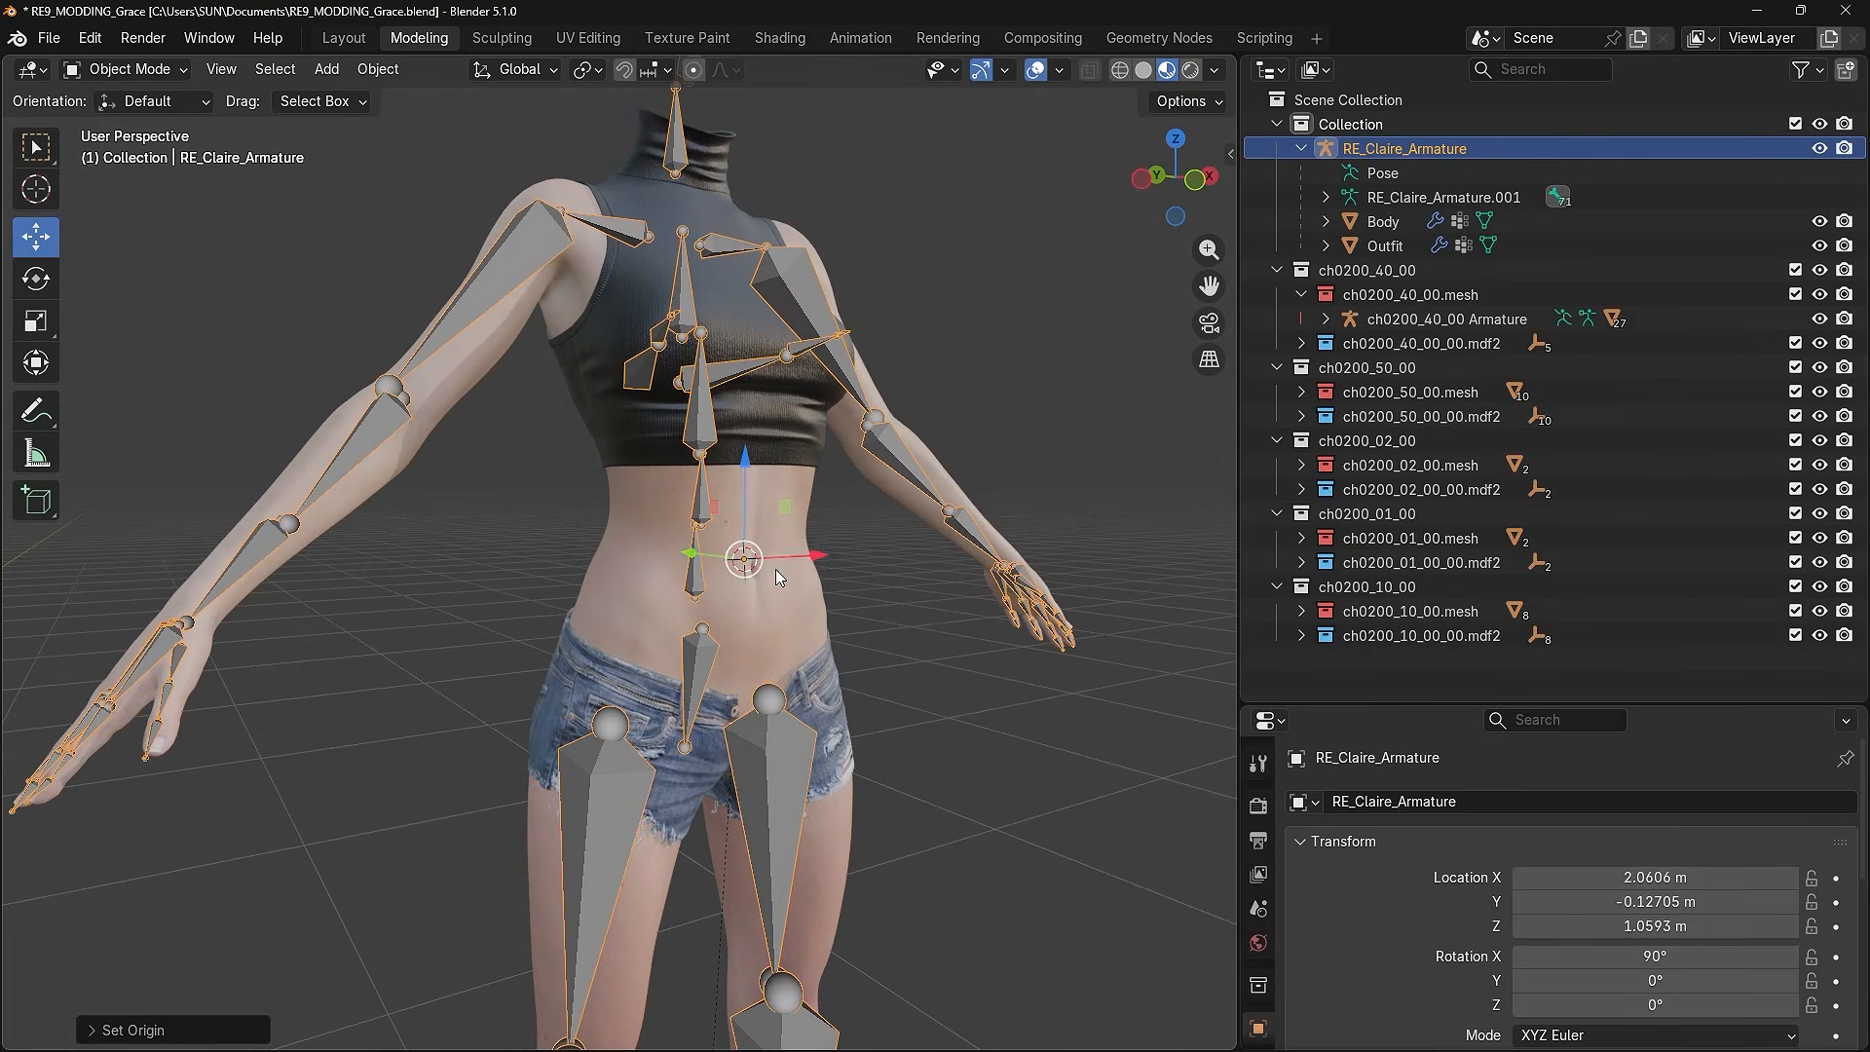
left_click(36, 278)
left_click(36, 321)
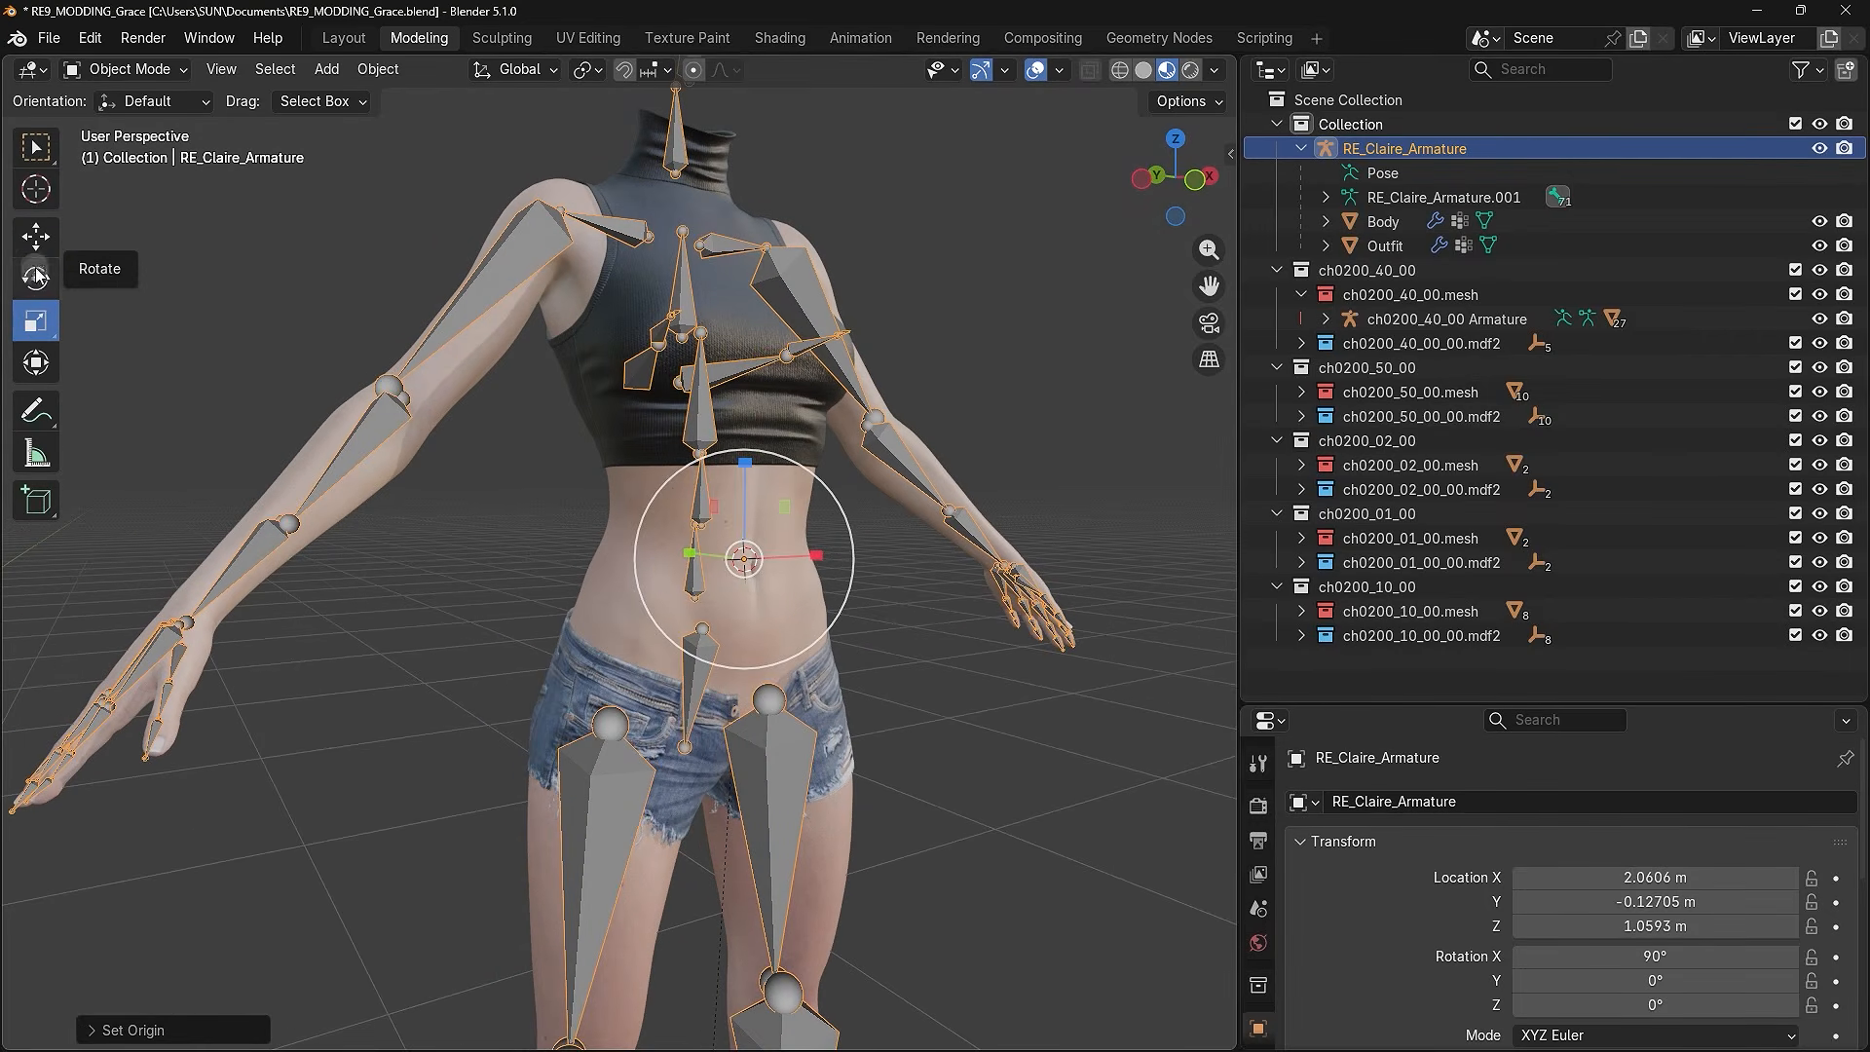
left_click(36, 236)
scroll(758, 599, "down", 4)
scroll(758, 618, "up", 2)
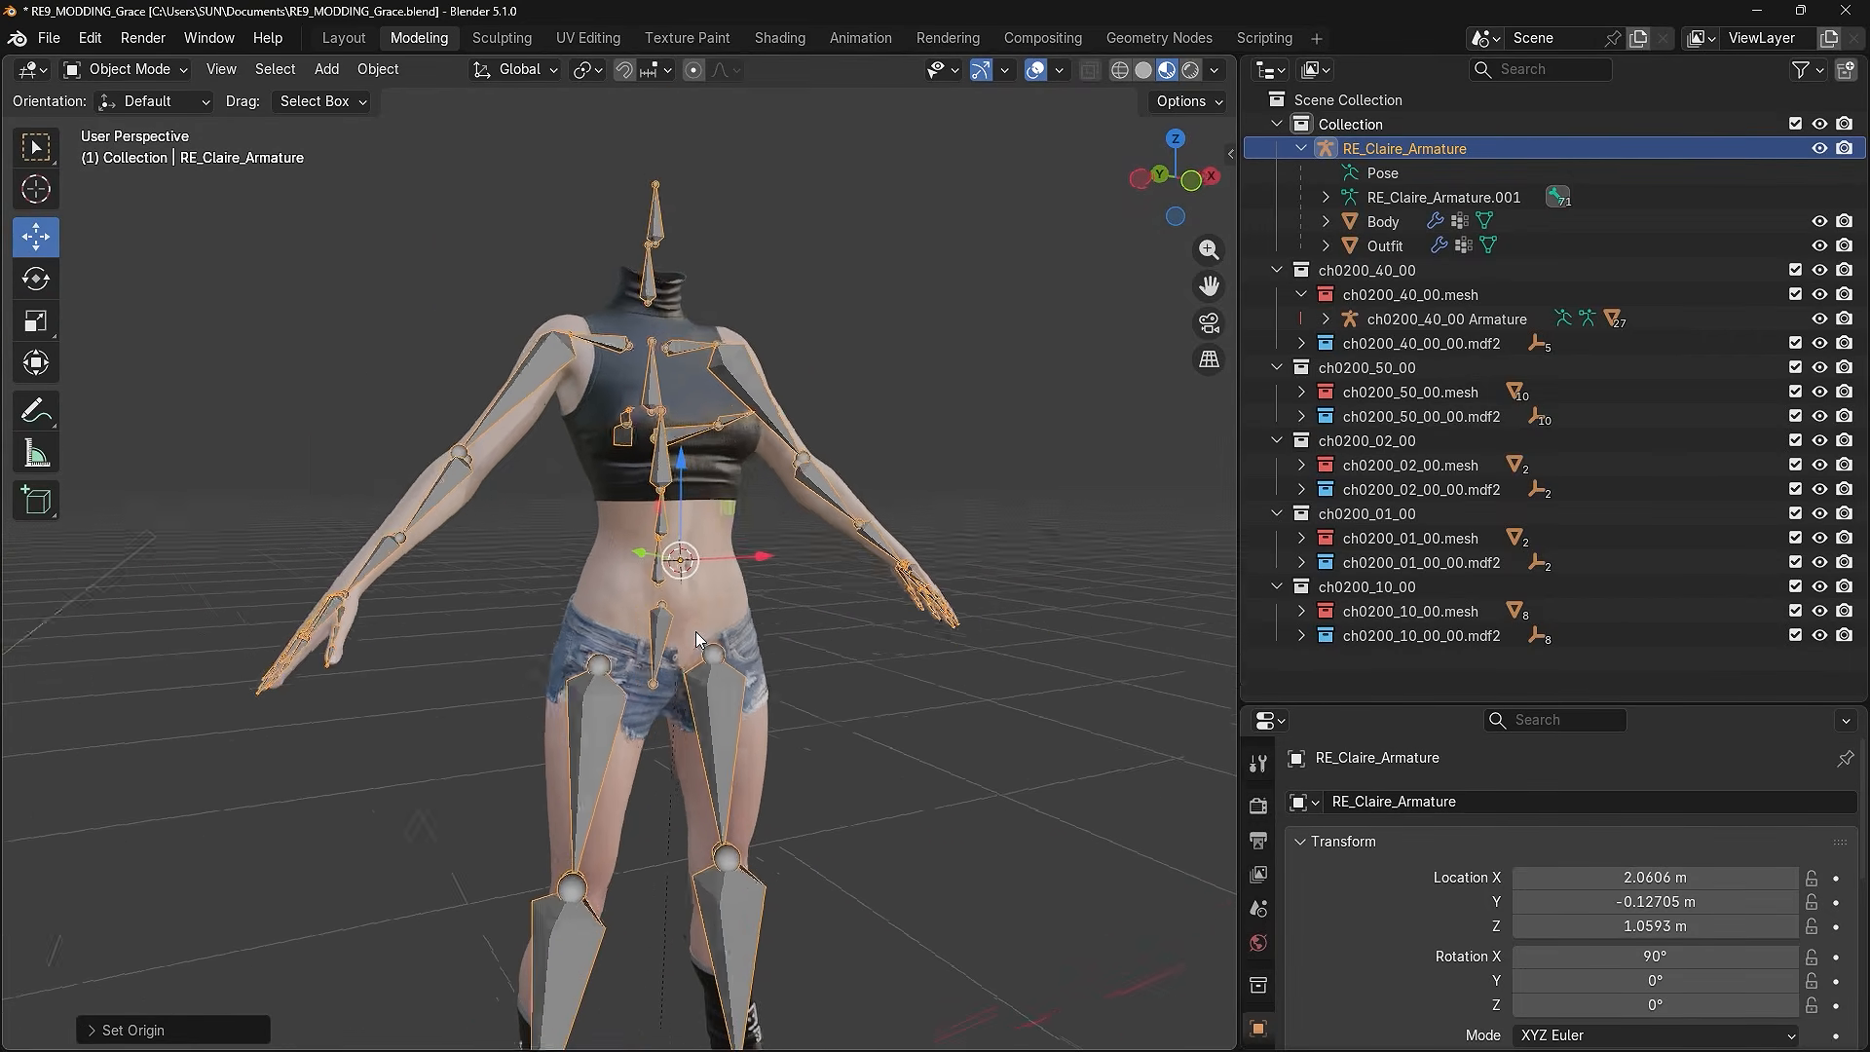
middle_click_drag(696, 633, 643, 627)
left_click_drag(705, 565, 781, 594)
key("ctrl+z")
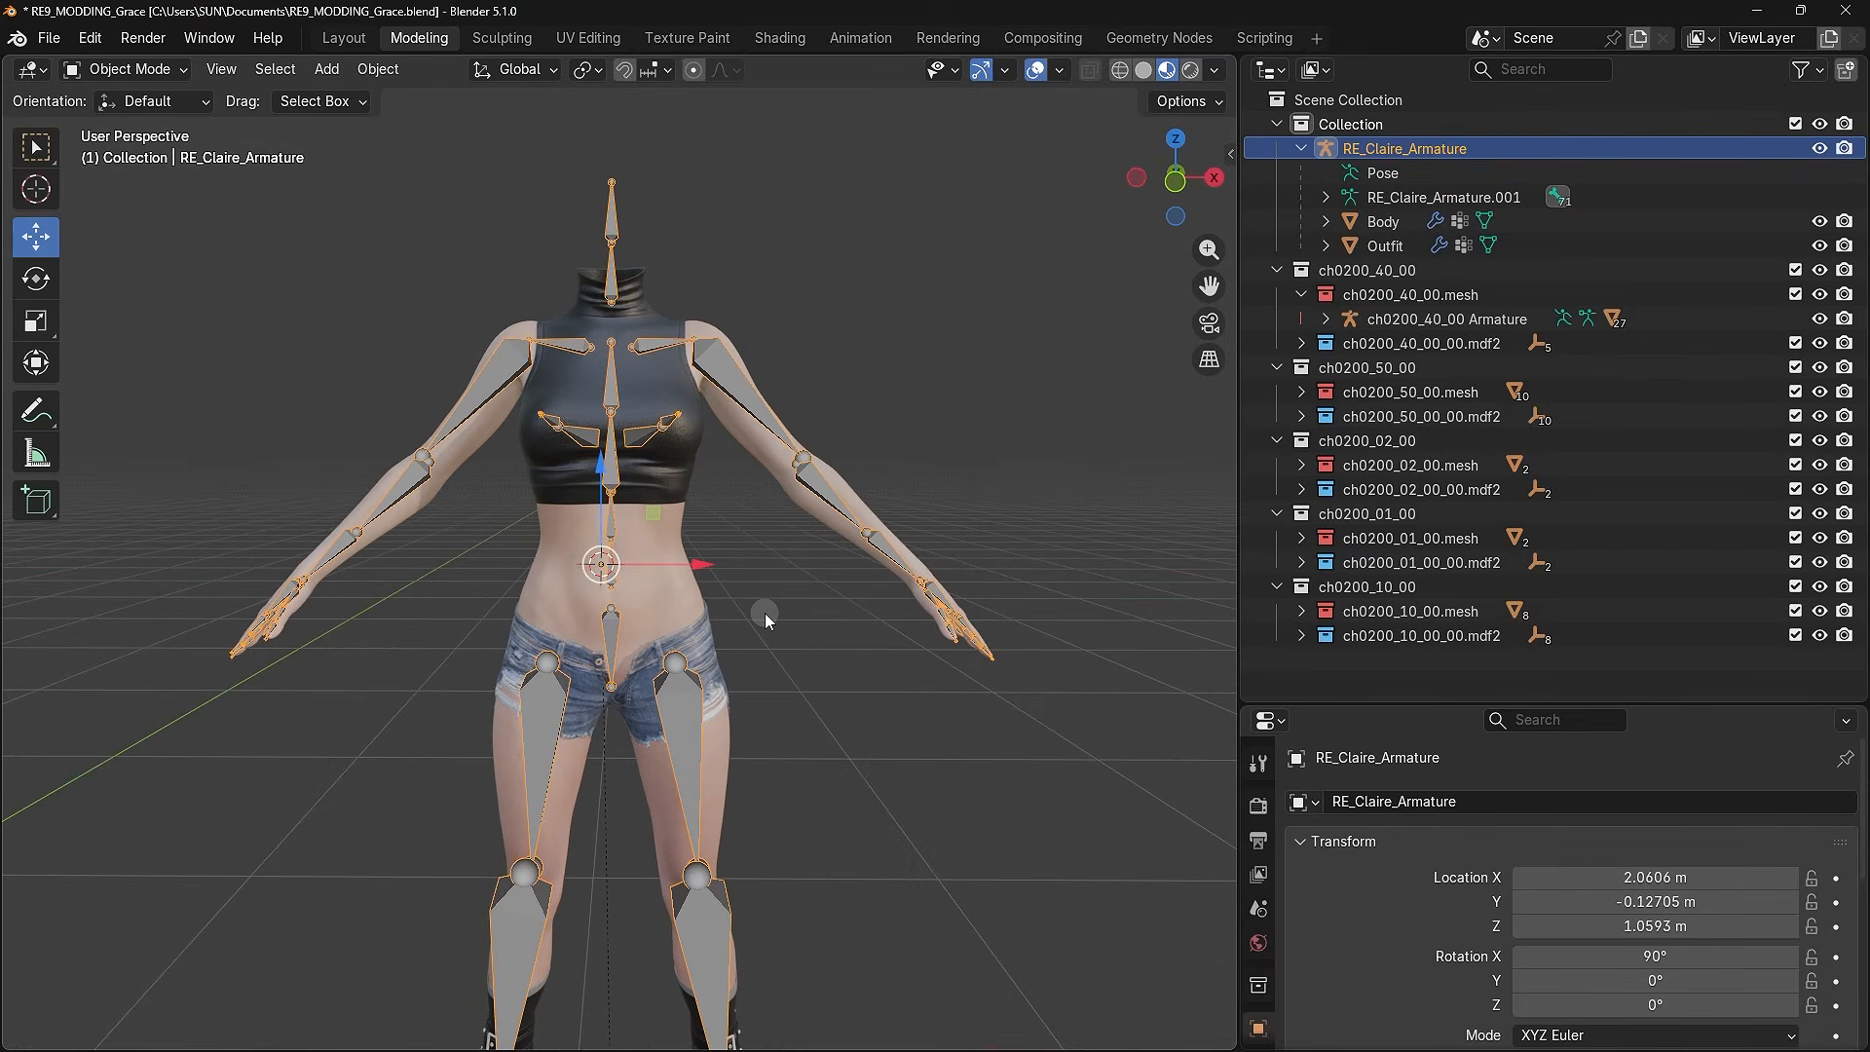
- Select the Outfit mesh at the chest, try a trial move and undo it
left_click(763, 612)
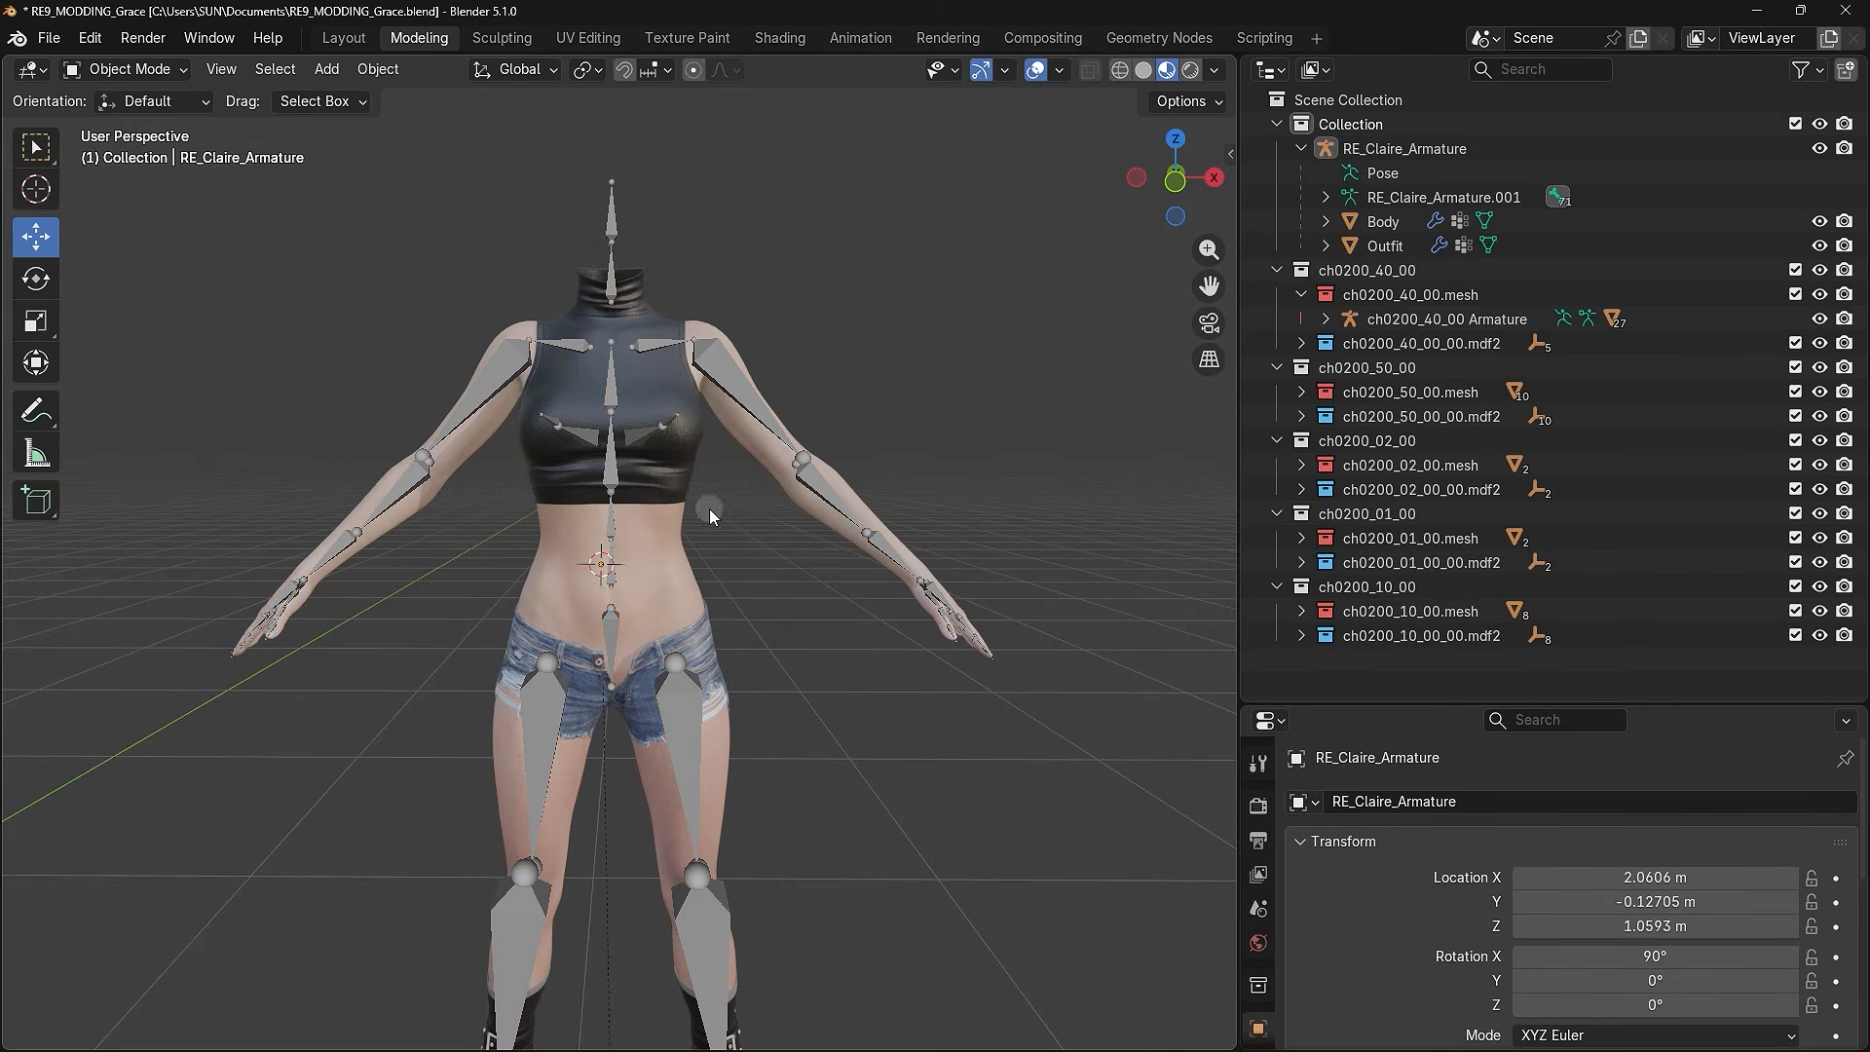
left_click(656, 388)
scroll(657, 388, "up", 3)
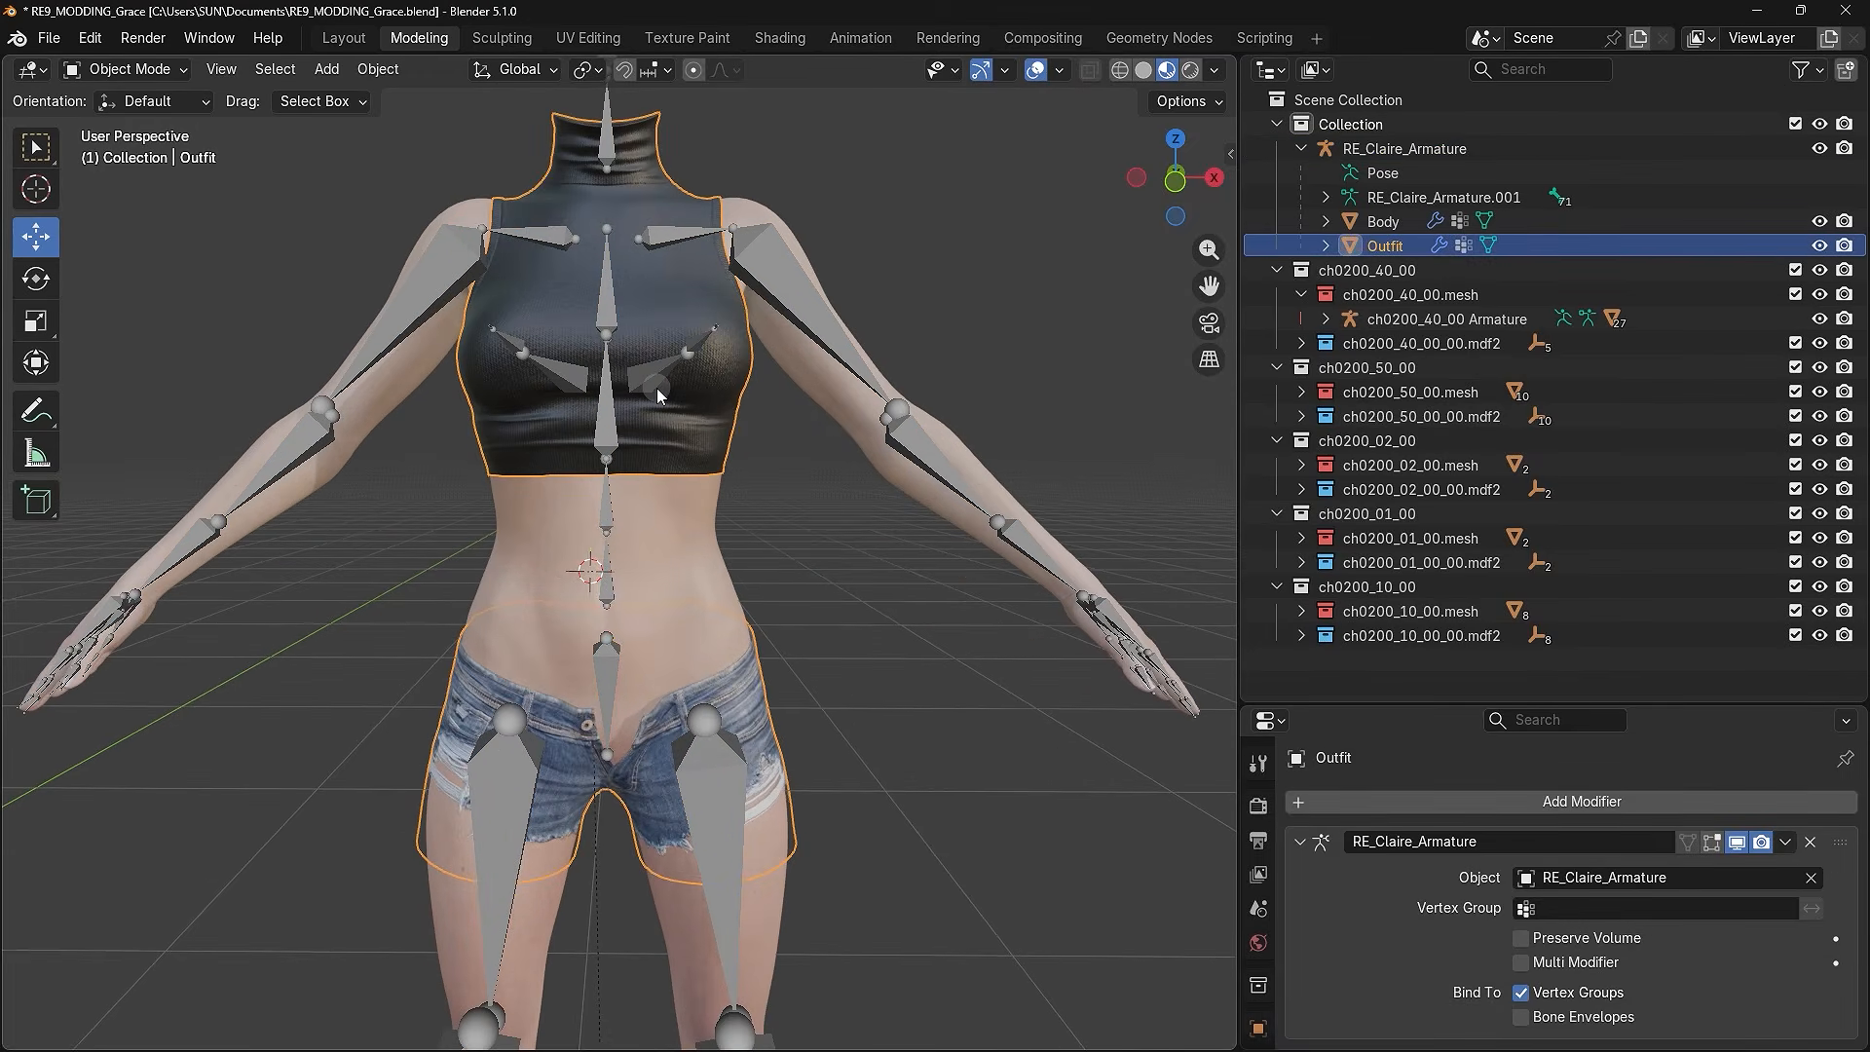
scroll(657, 388, "up", 2)
left_click(670, 458)
left_click_drag(692, 626, 762, 609)
key("ctrl+z")
- Examine how the arms, torsos and skeletons of the two overlaid characters differ, checking RE_Claire_Armature's bones
left_click(839, 565)
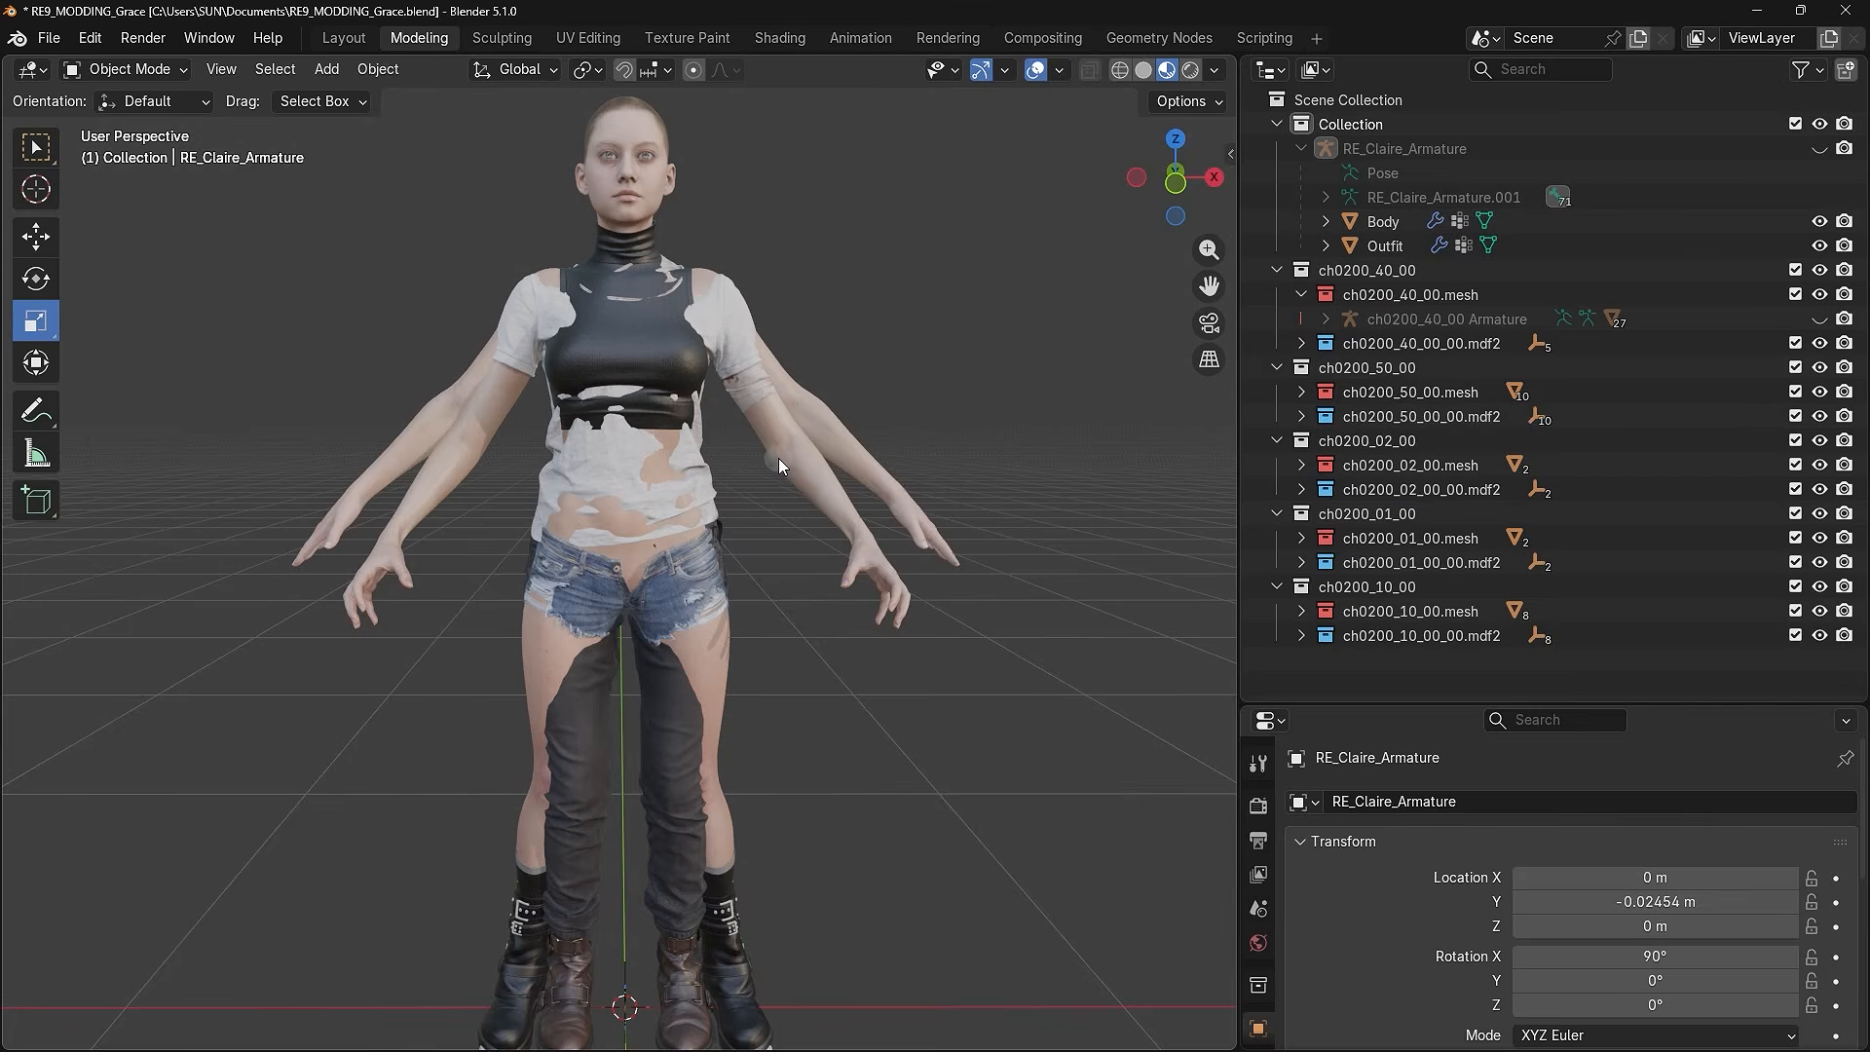
scroll(769, 458, "up", 3)
scroll(713, 488, "down", 5)
middle_click_drag(763, 518, 616, 504)
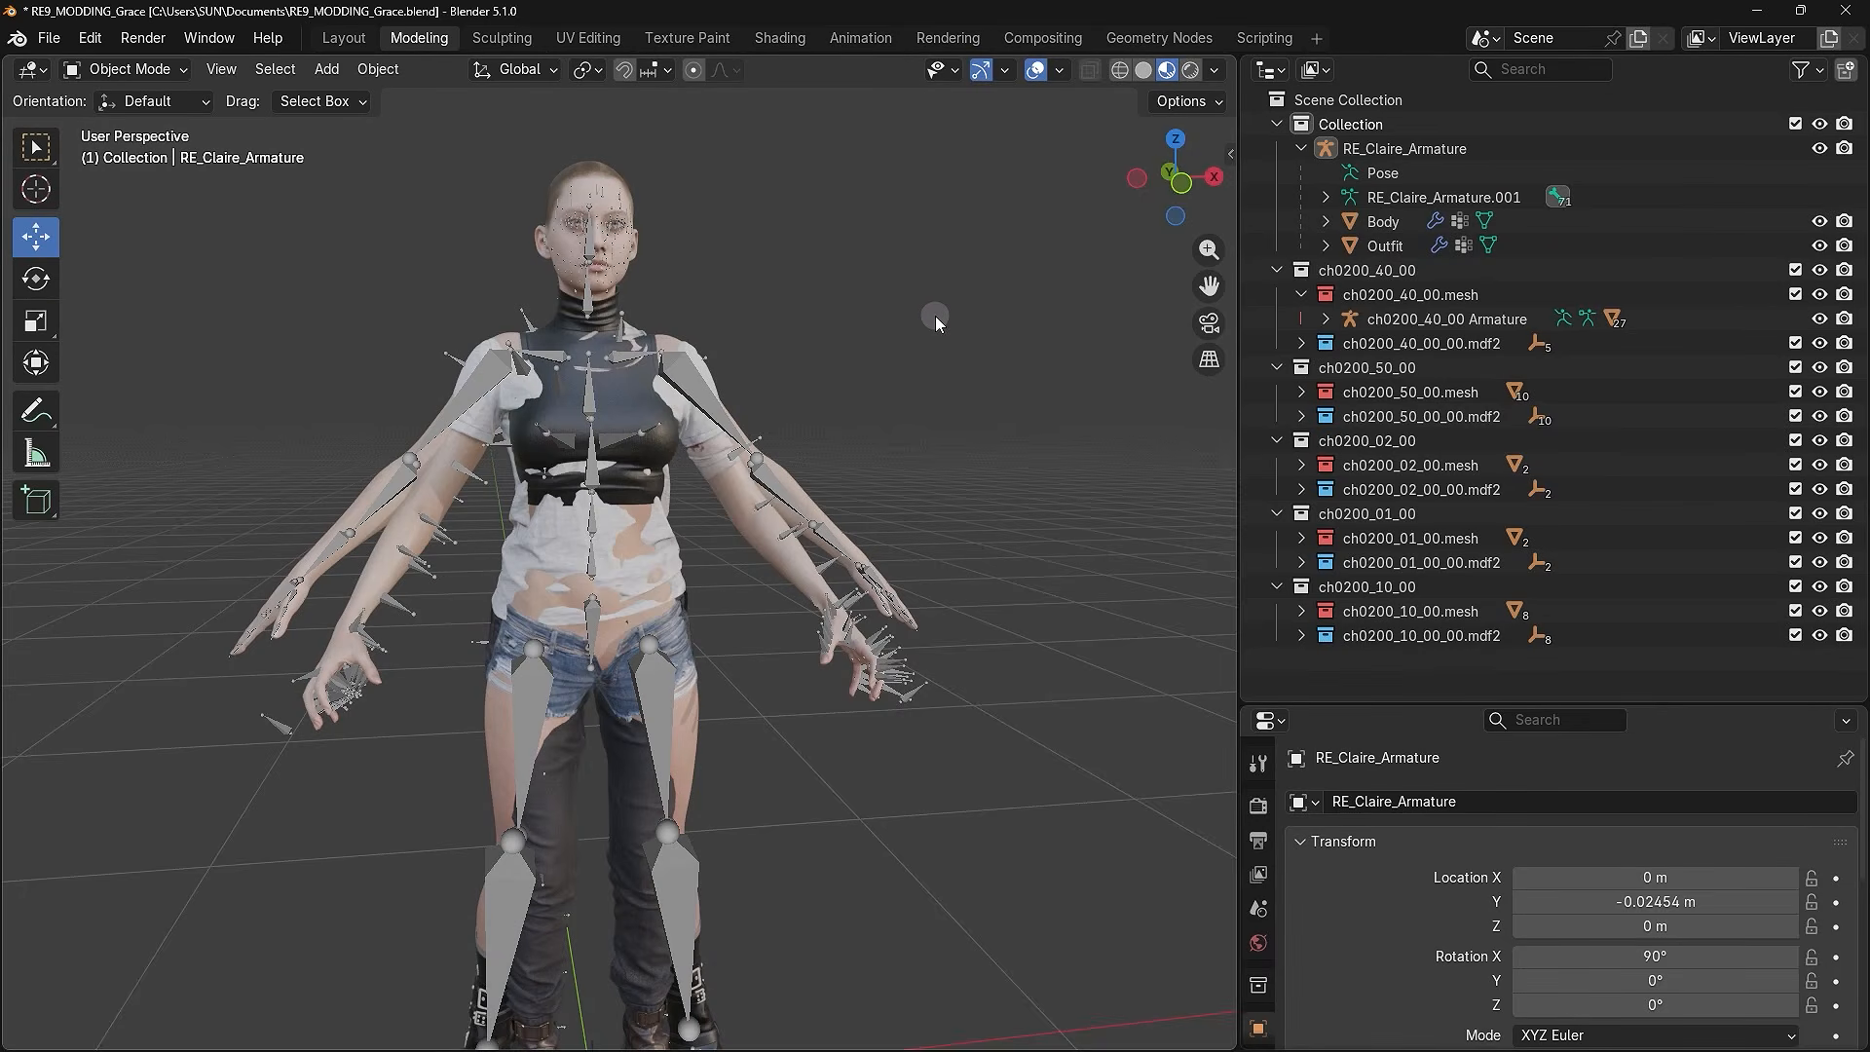
middle_click_drag(709, 466, 610, 418)
left_click(610, 418)
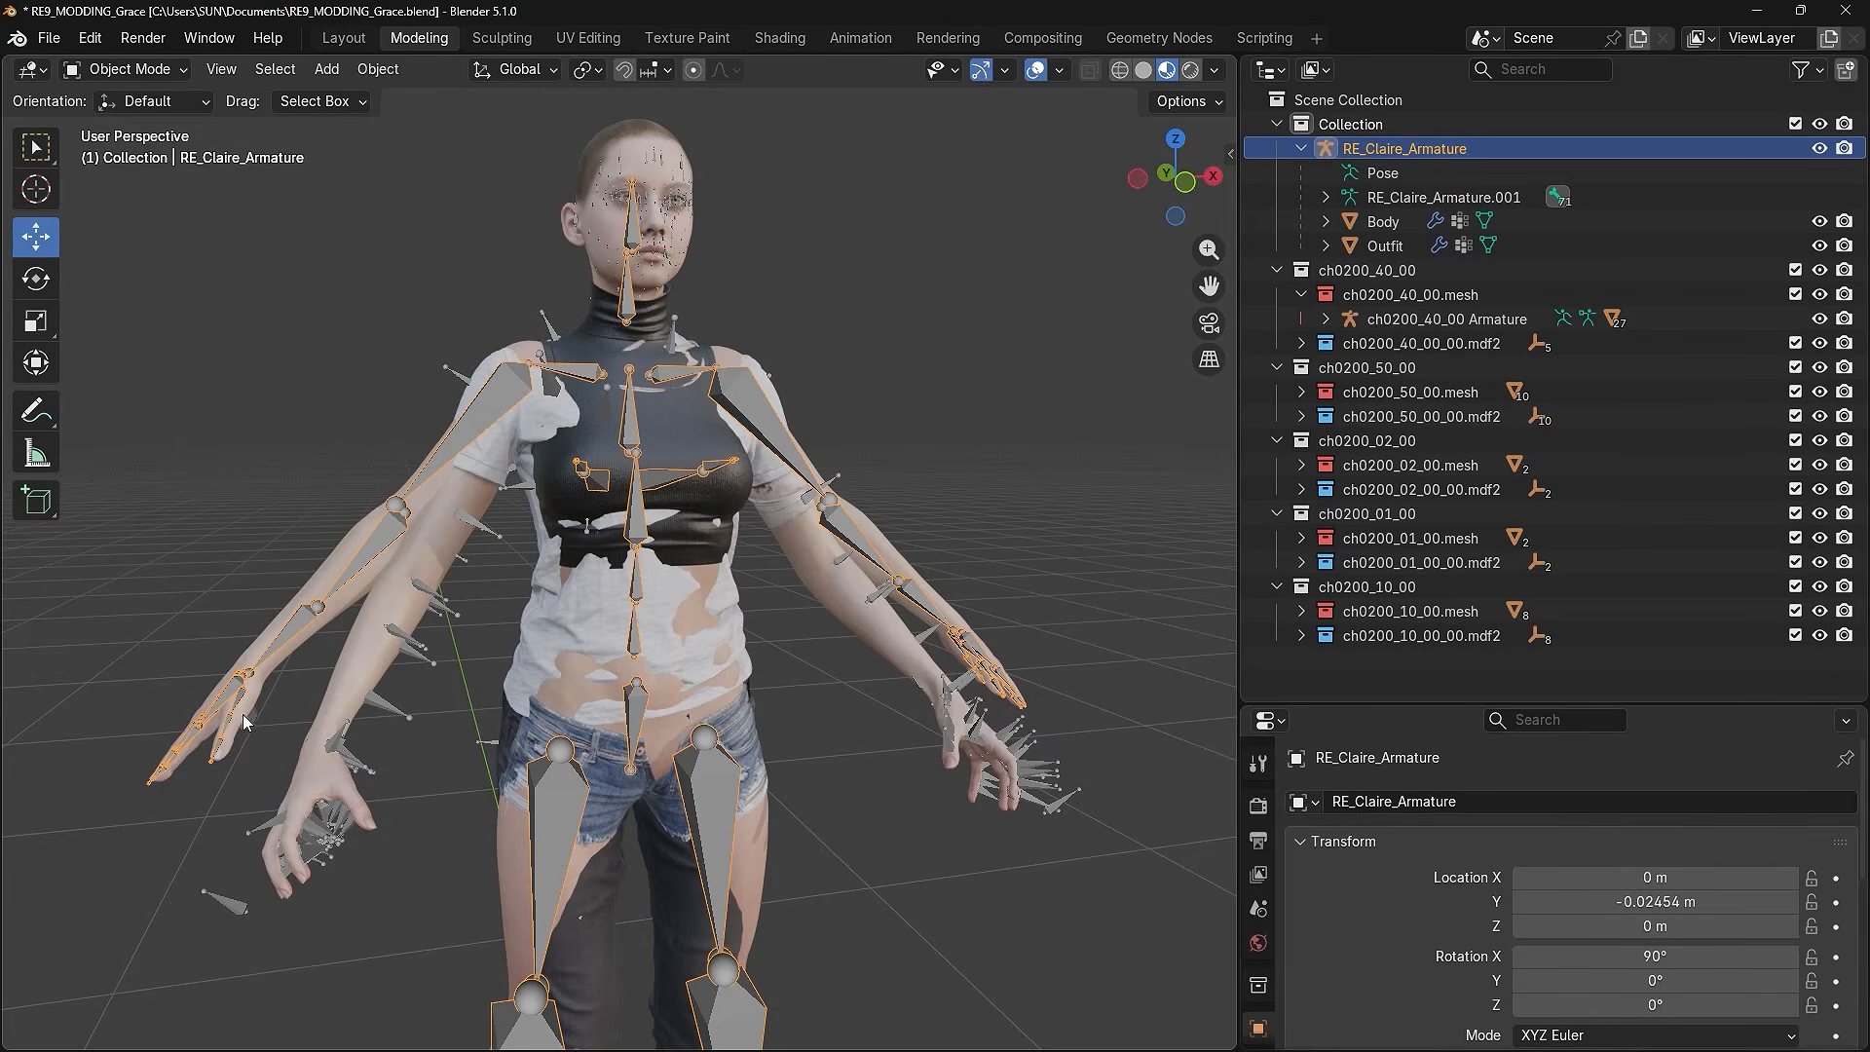
left_click(927, 443)
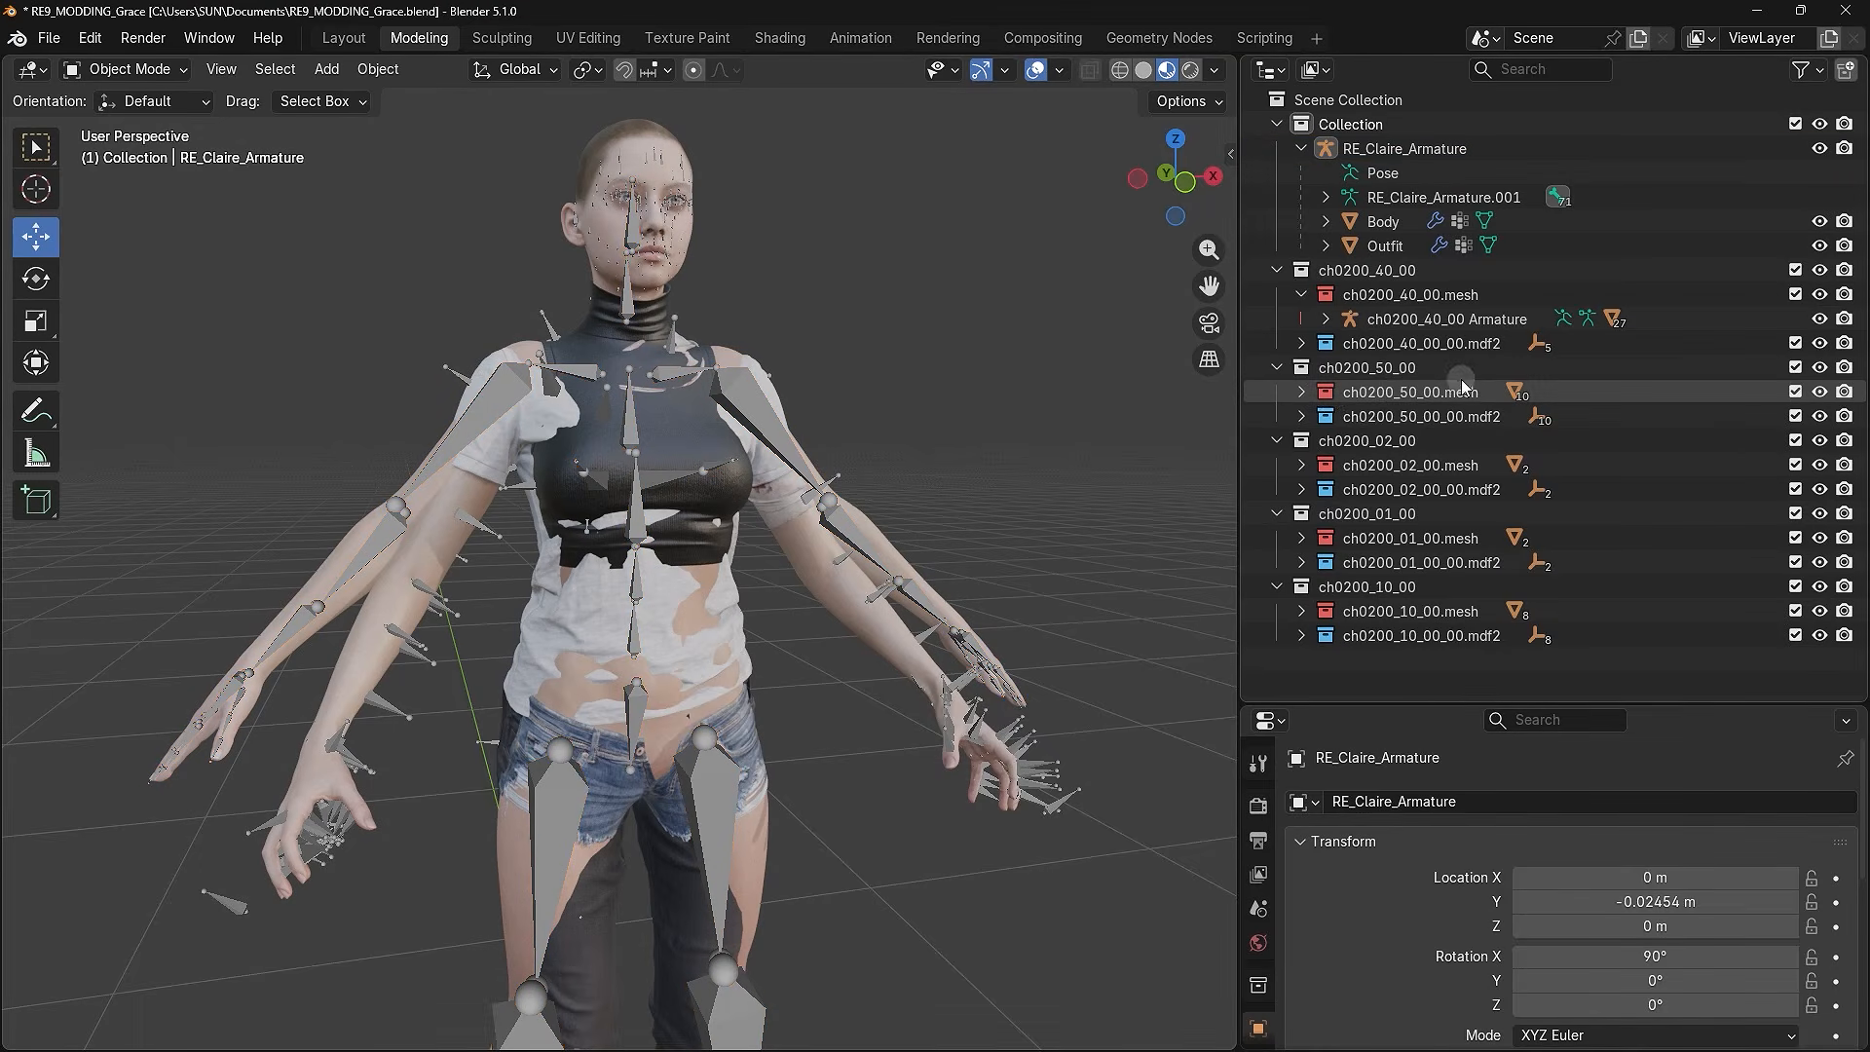
- Hide the ch0200_40_00 Armature in the viewport and keep the Material Preview shading
left_click(1821, 320)
left_click(1821, 320)
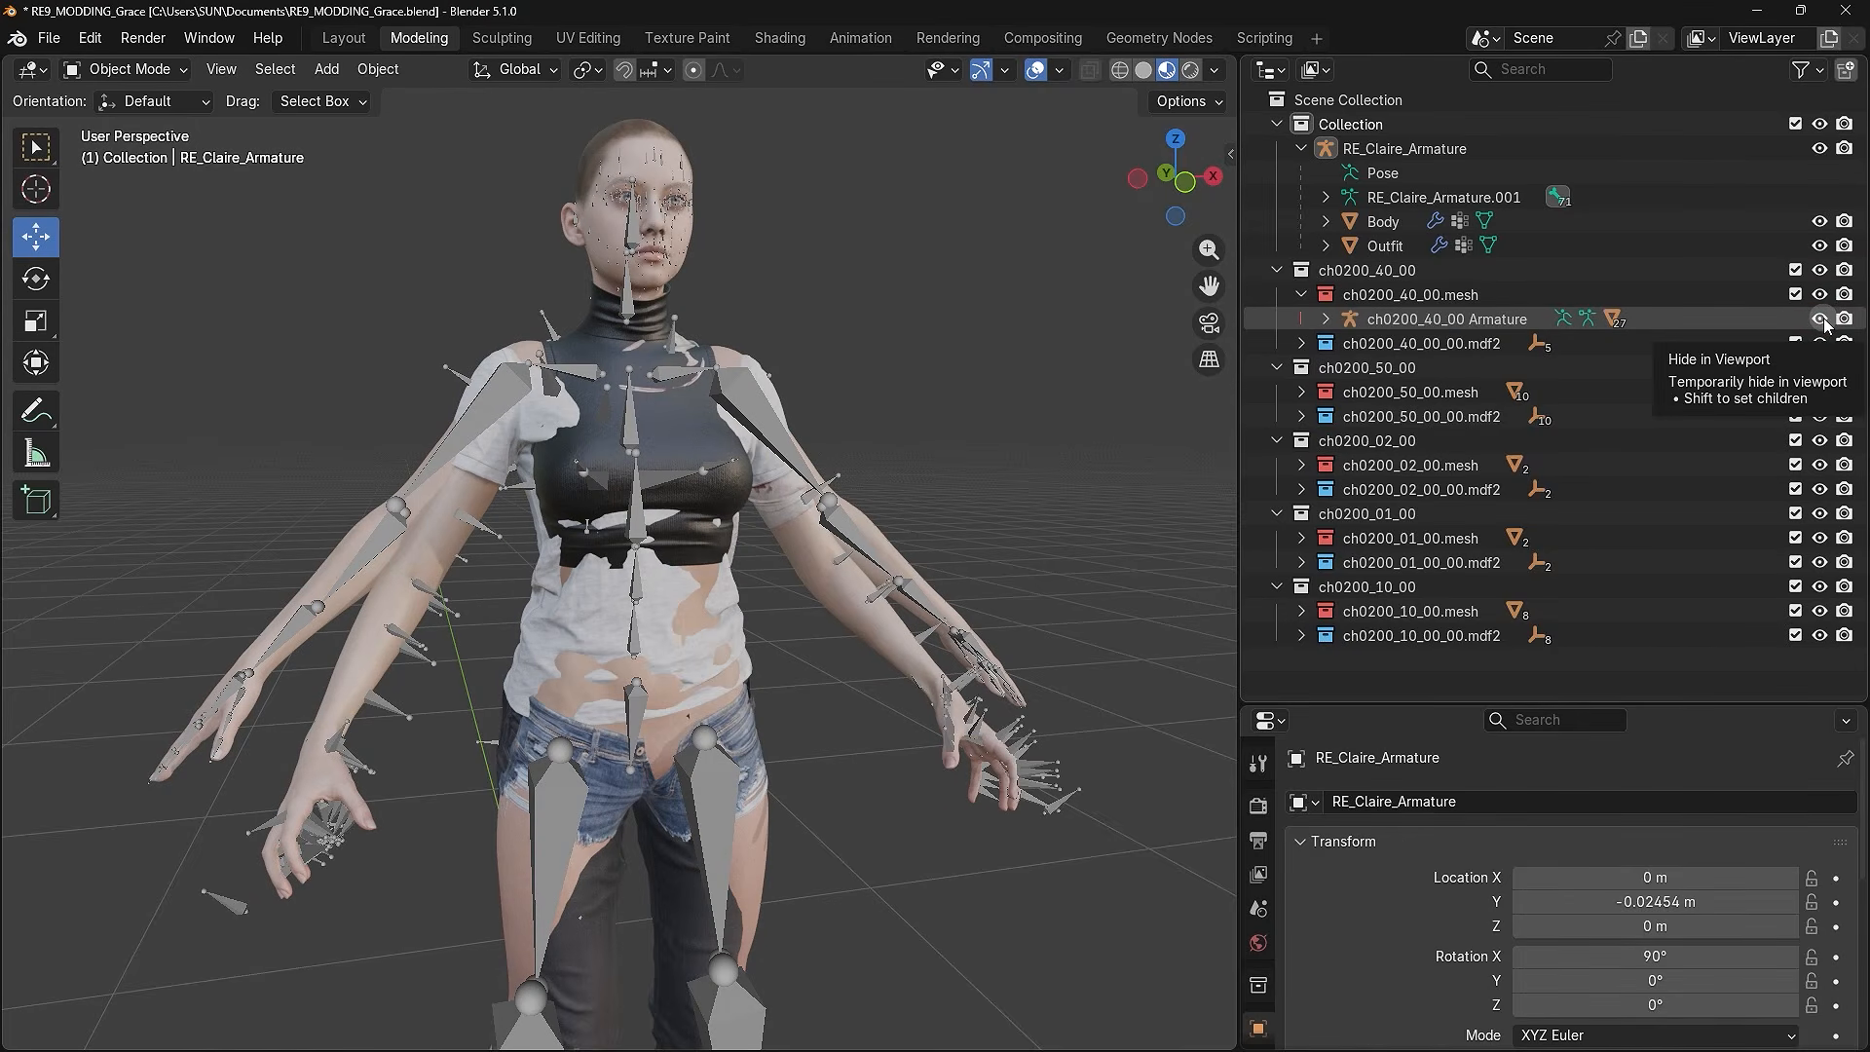
left_click(1820, 319)
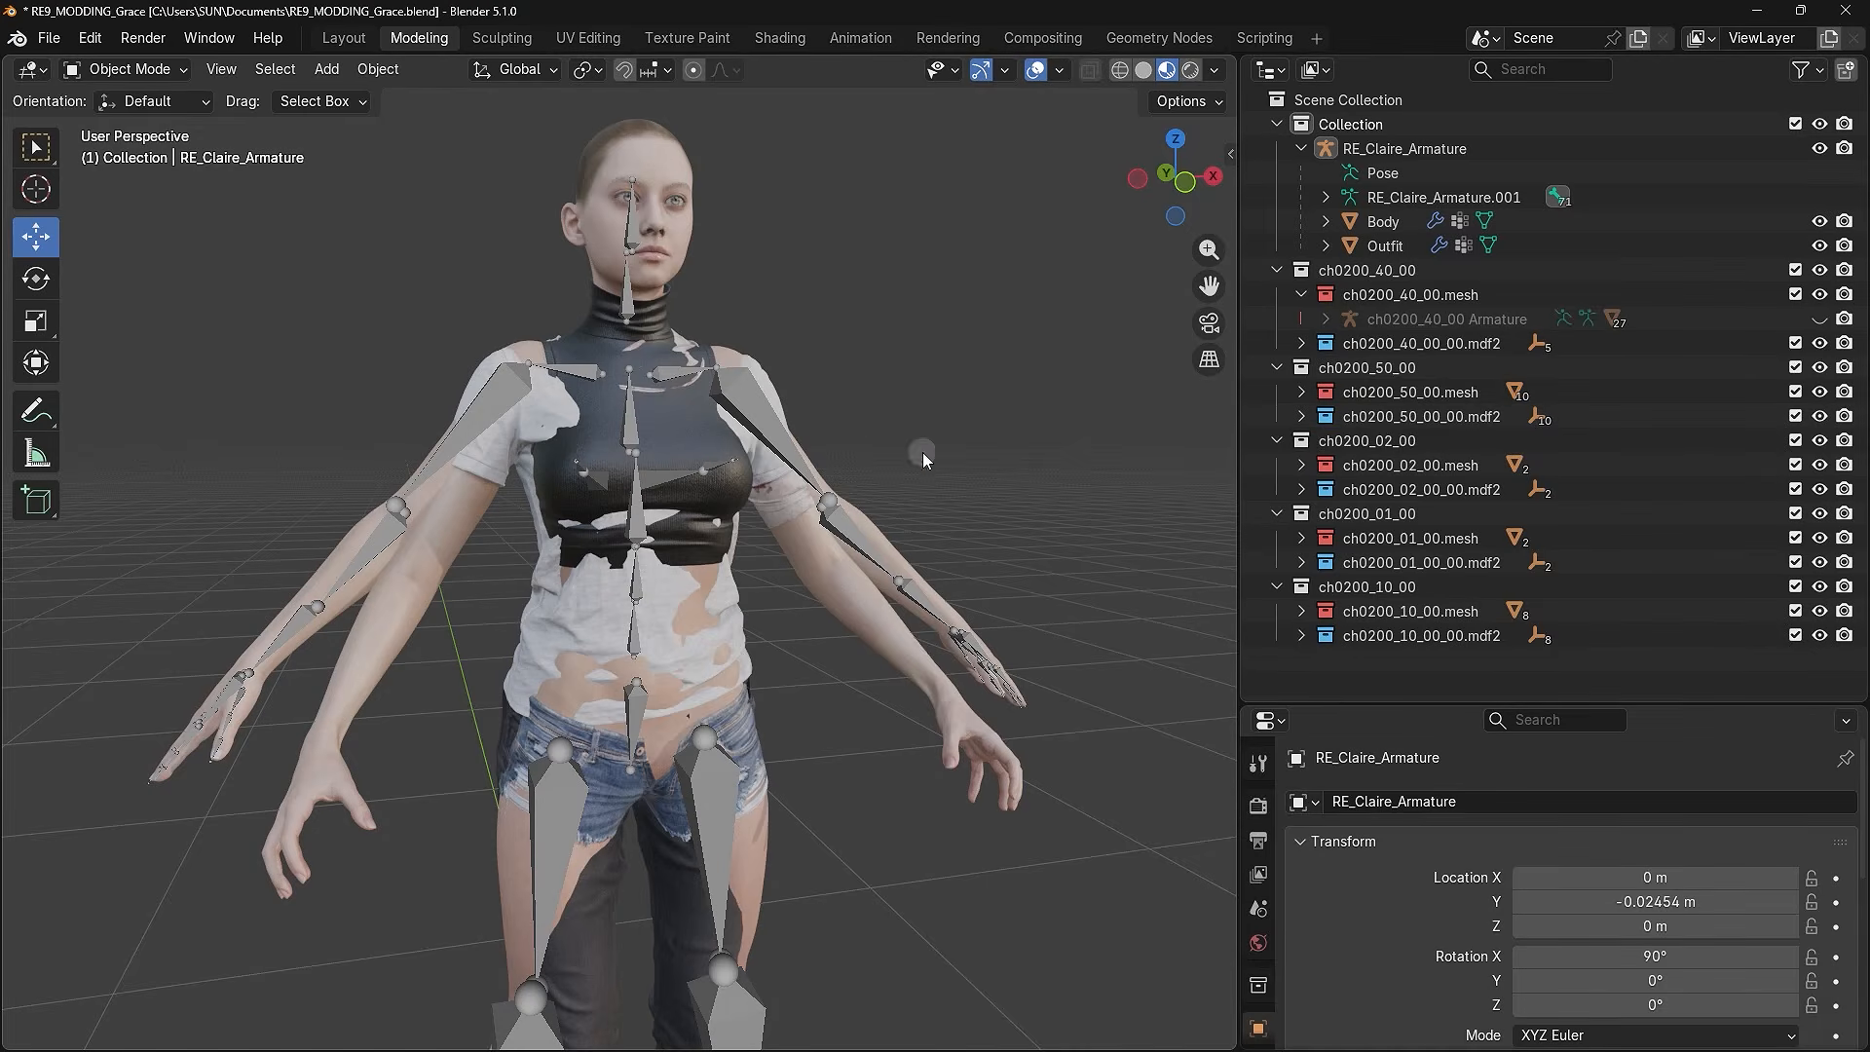
scroll(758, 445, "down", 4)
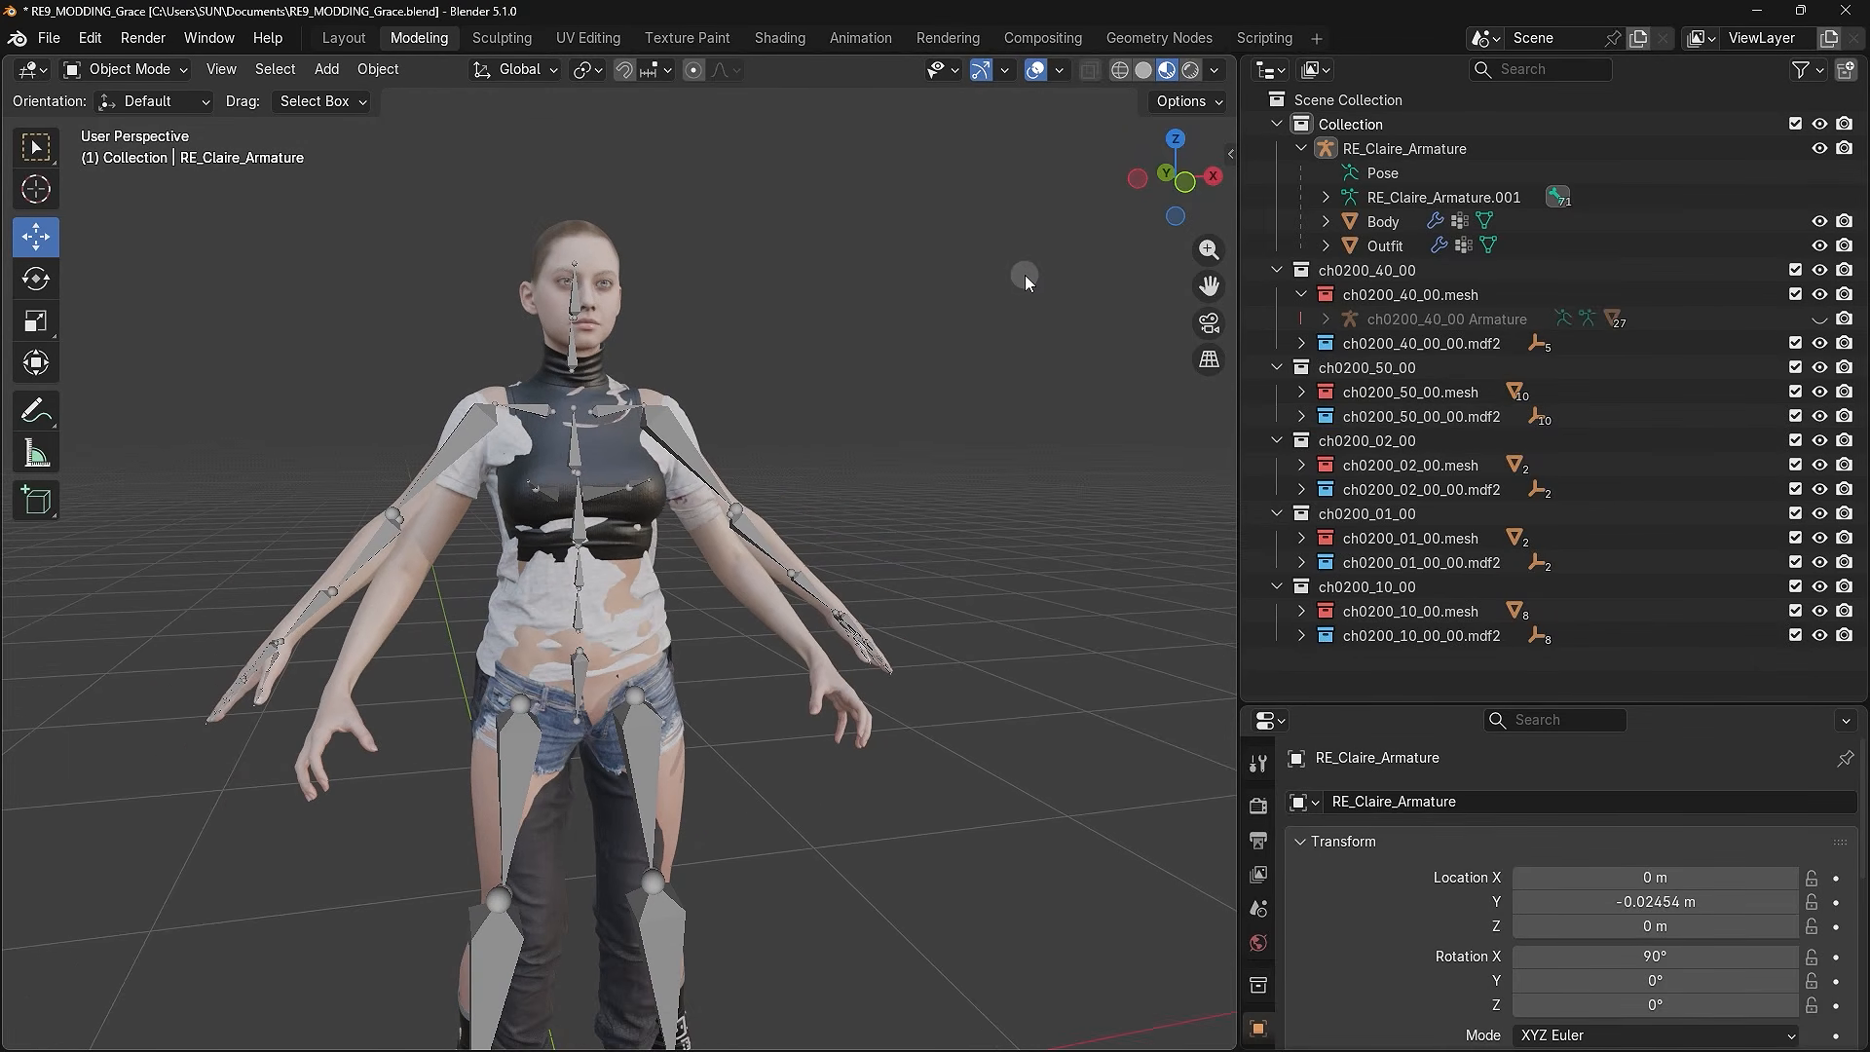
left_click(1145, 70)
left_click(1167, 70)
- Select RE_Claire_Armature and set its bones' viewport display to Stick
left_click(676, 431)
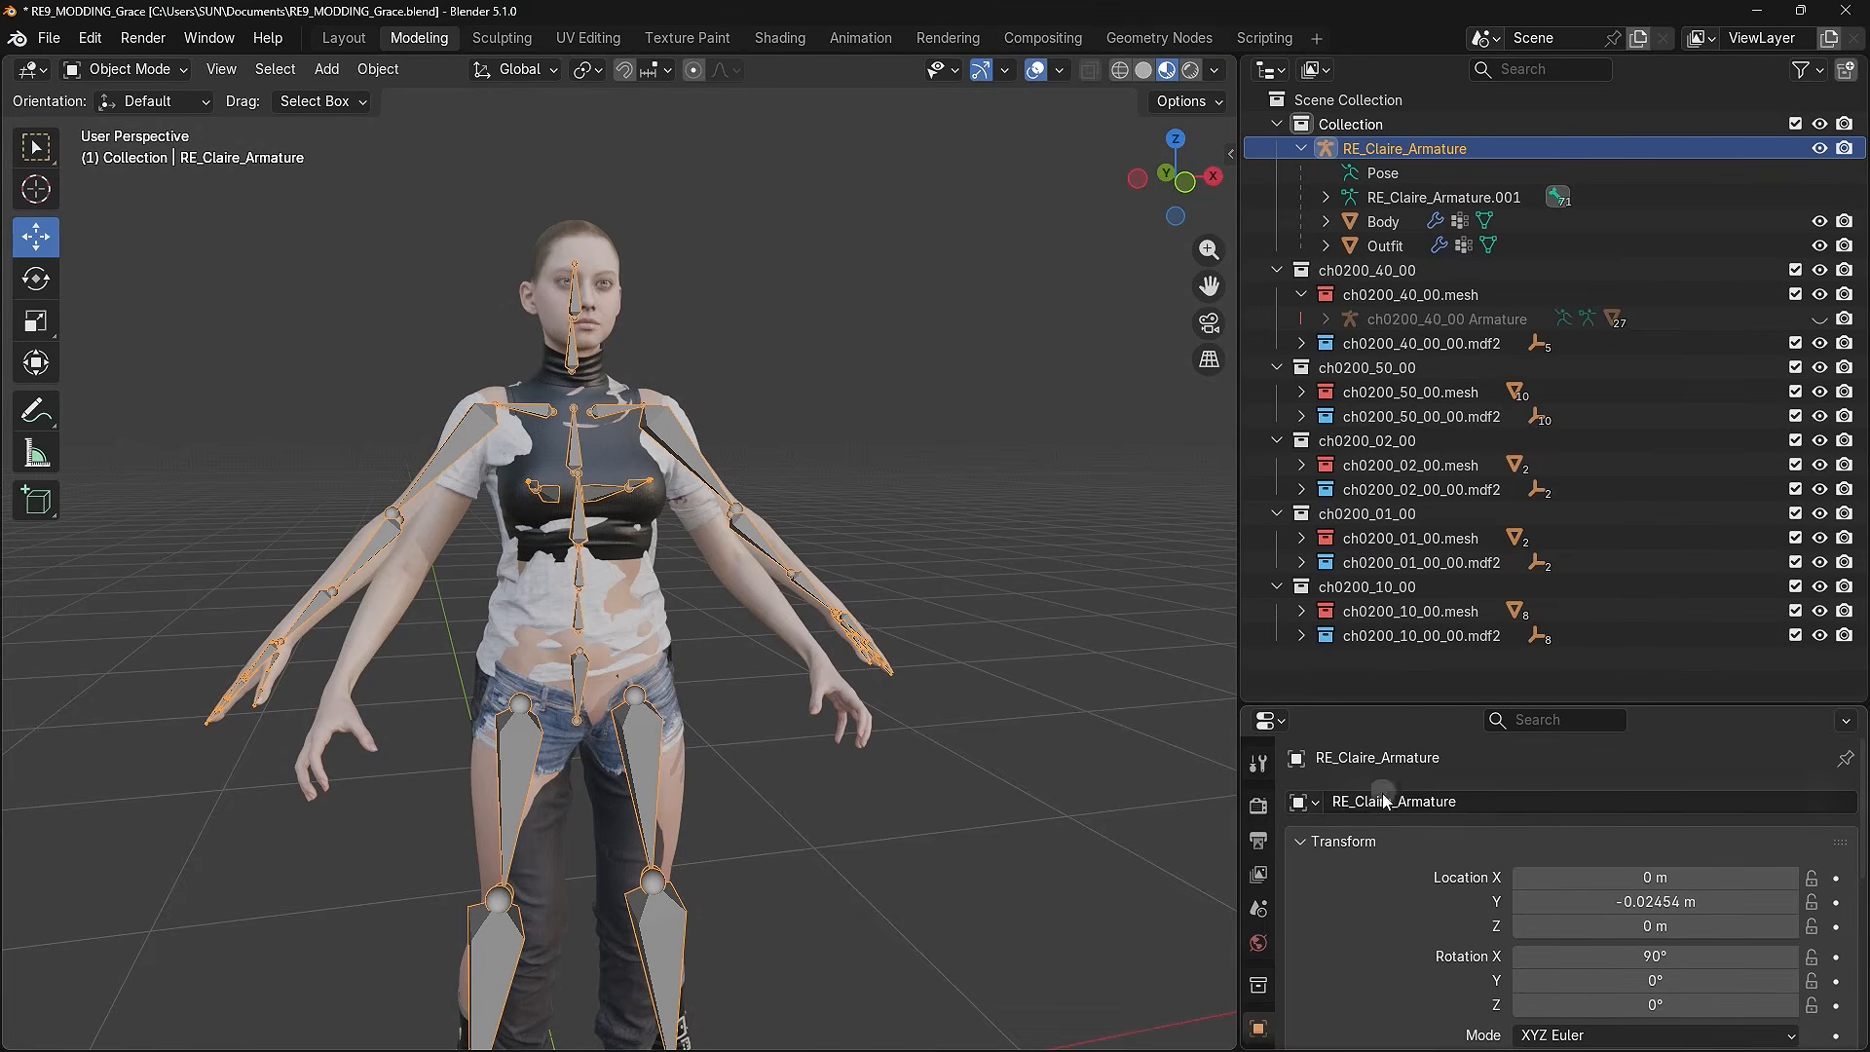
left_click_drag(1403, 708, 1403, 410)
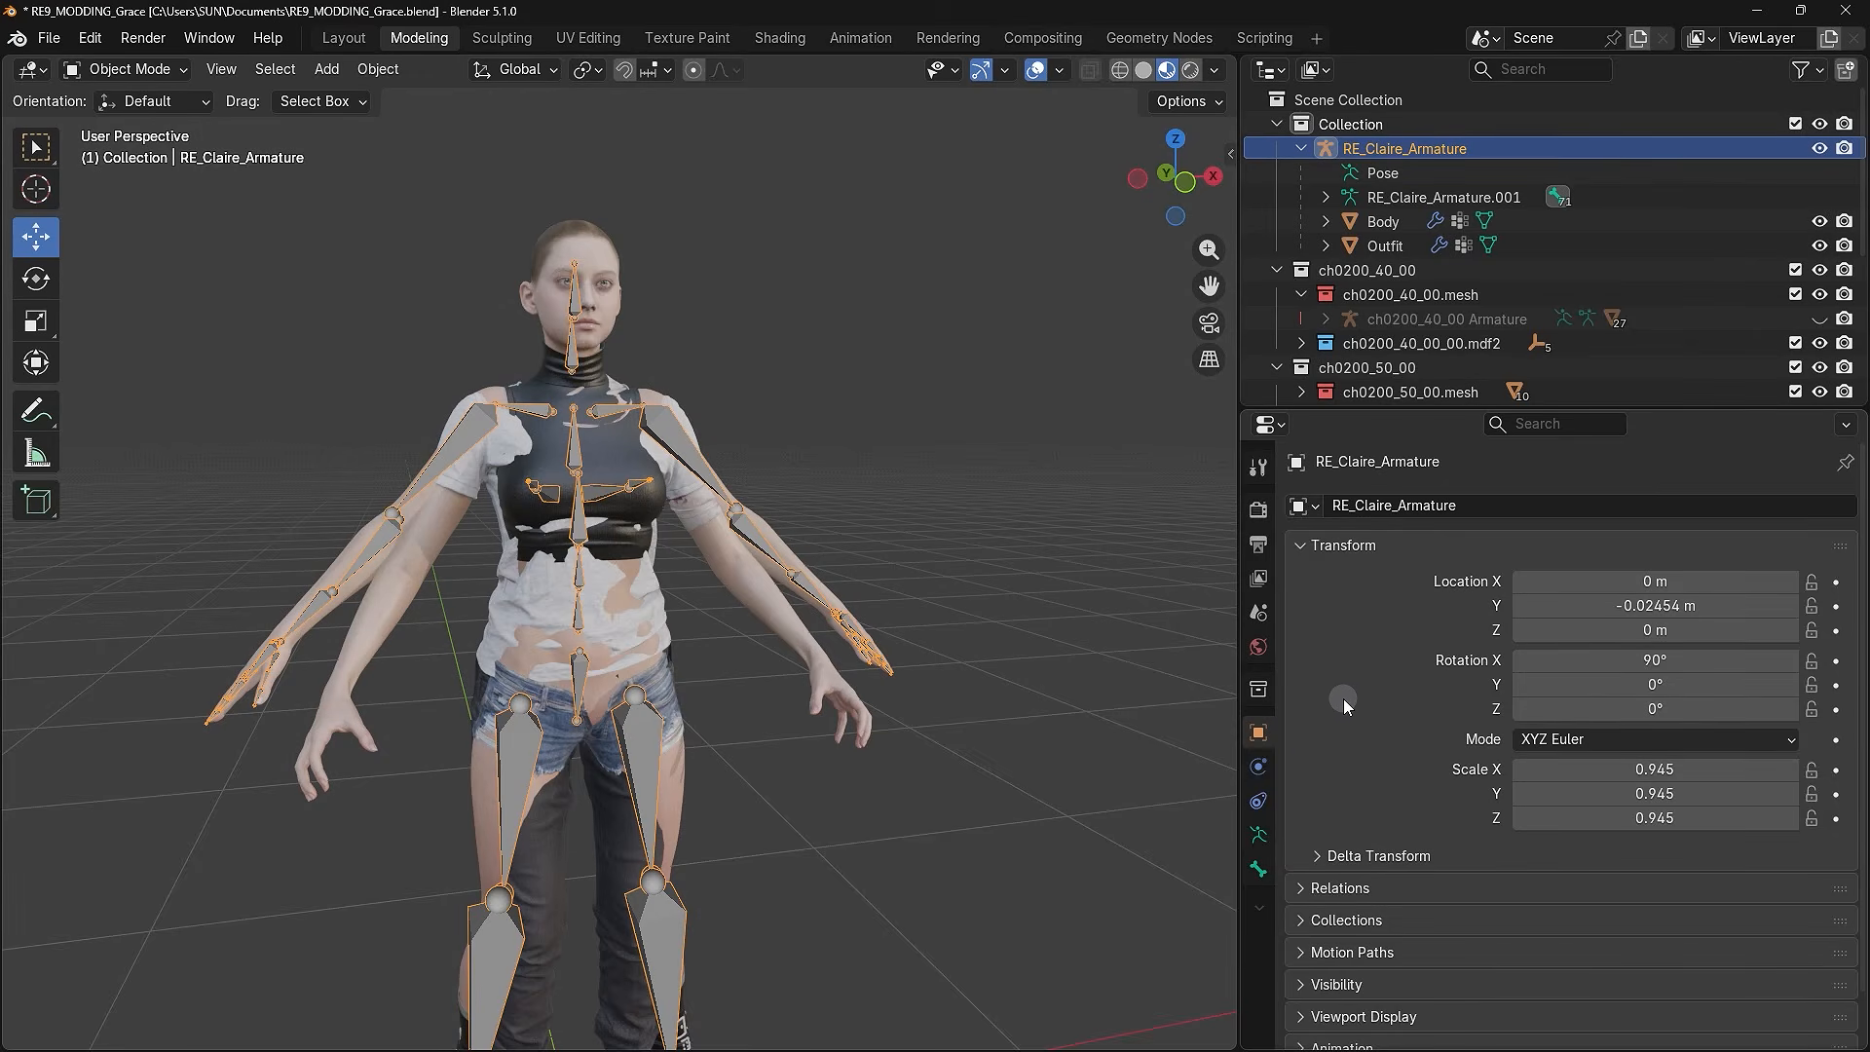
left_click(1260, 834)
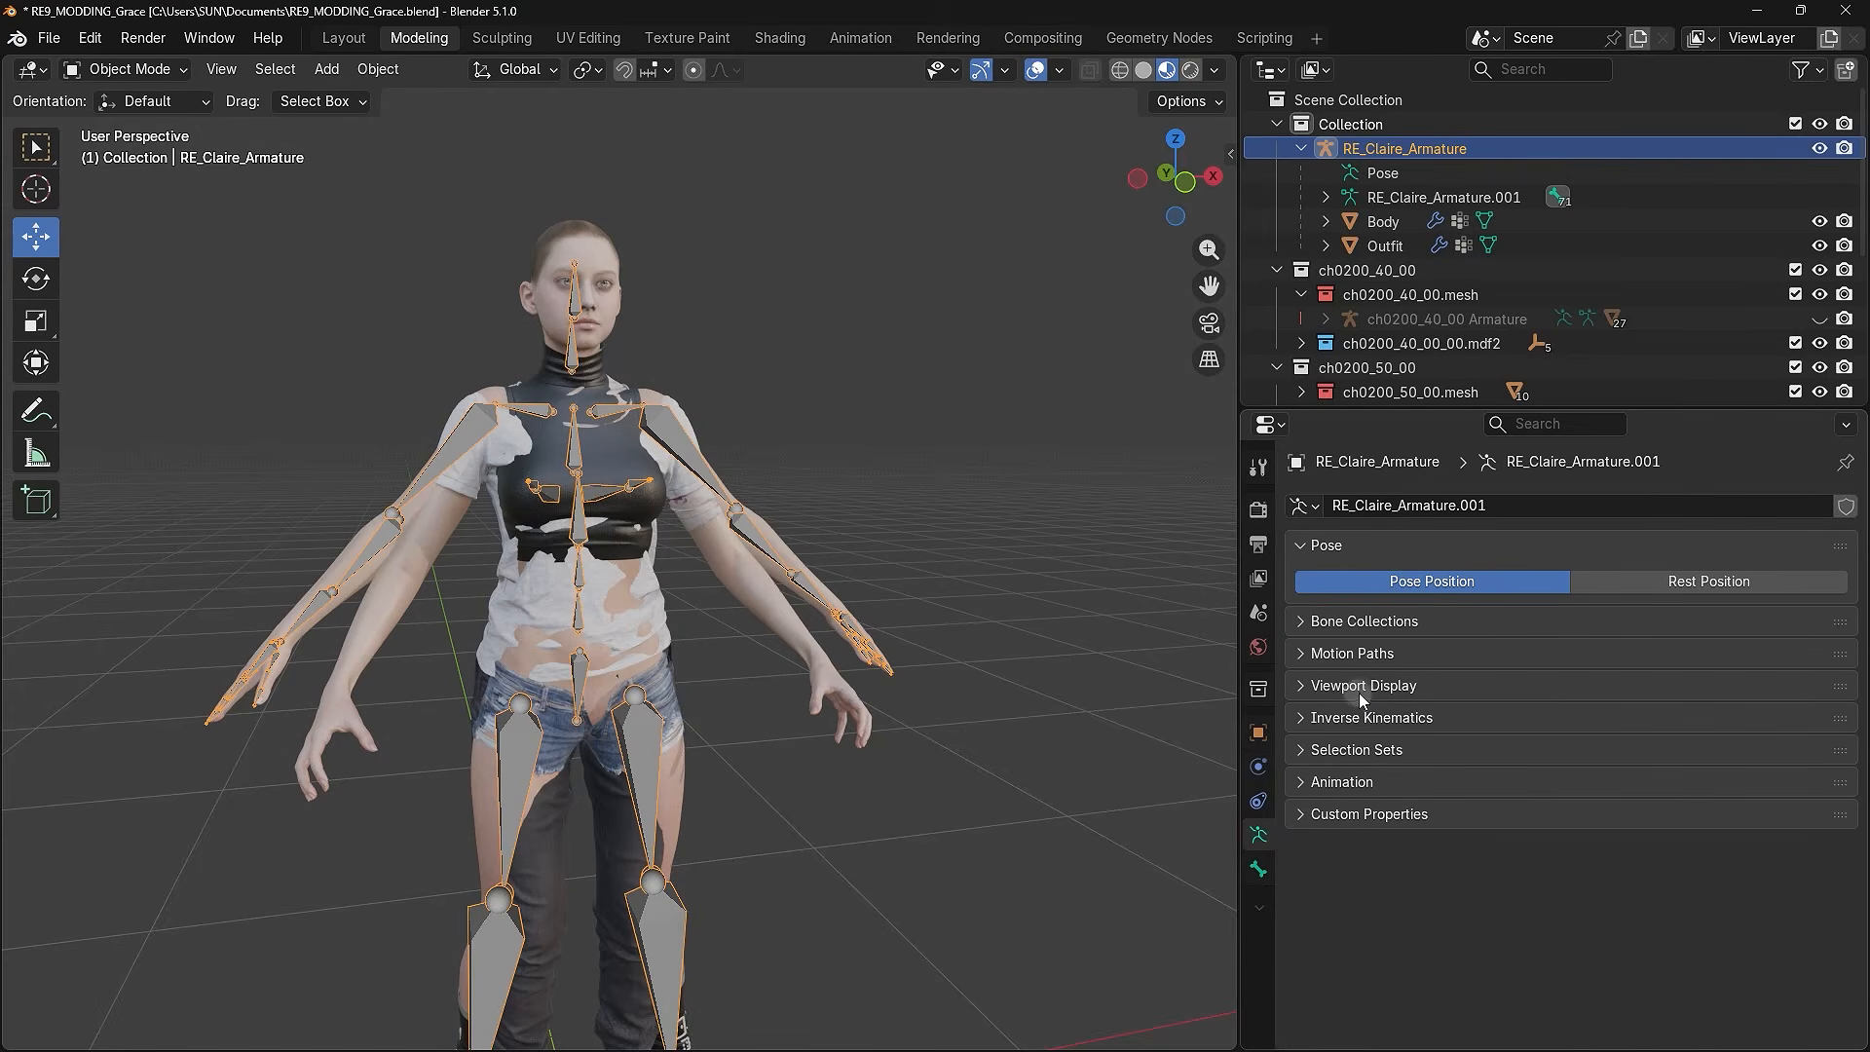
left_click(1303, 686)
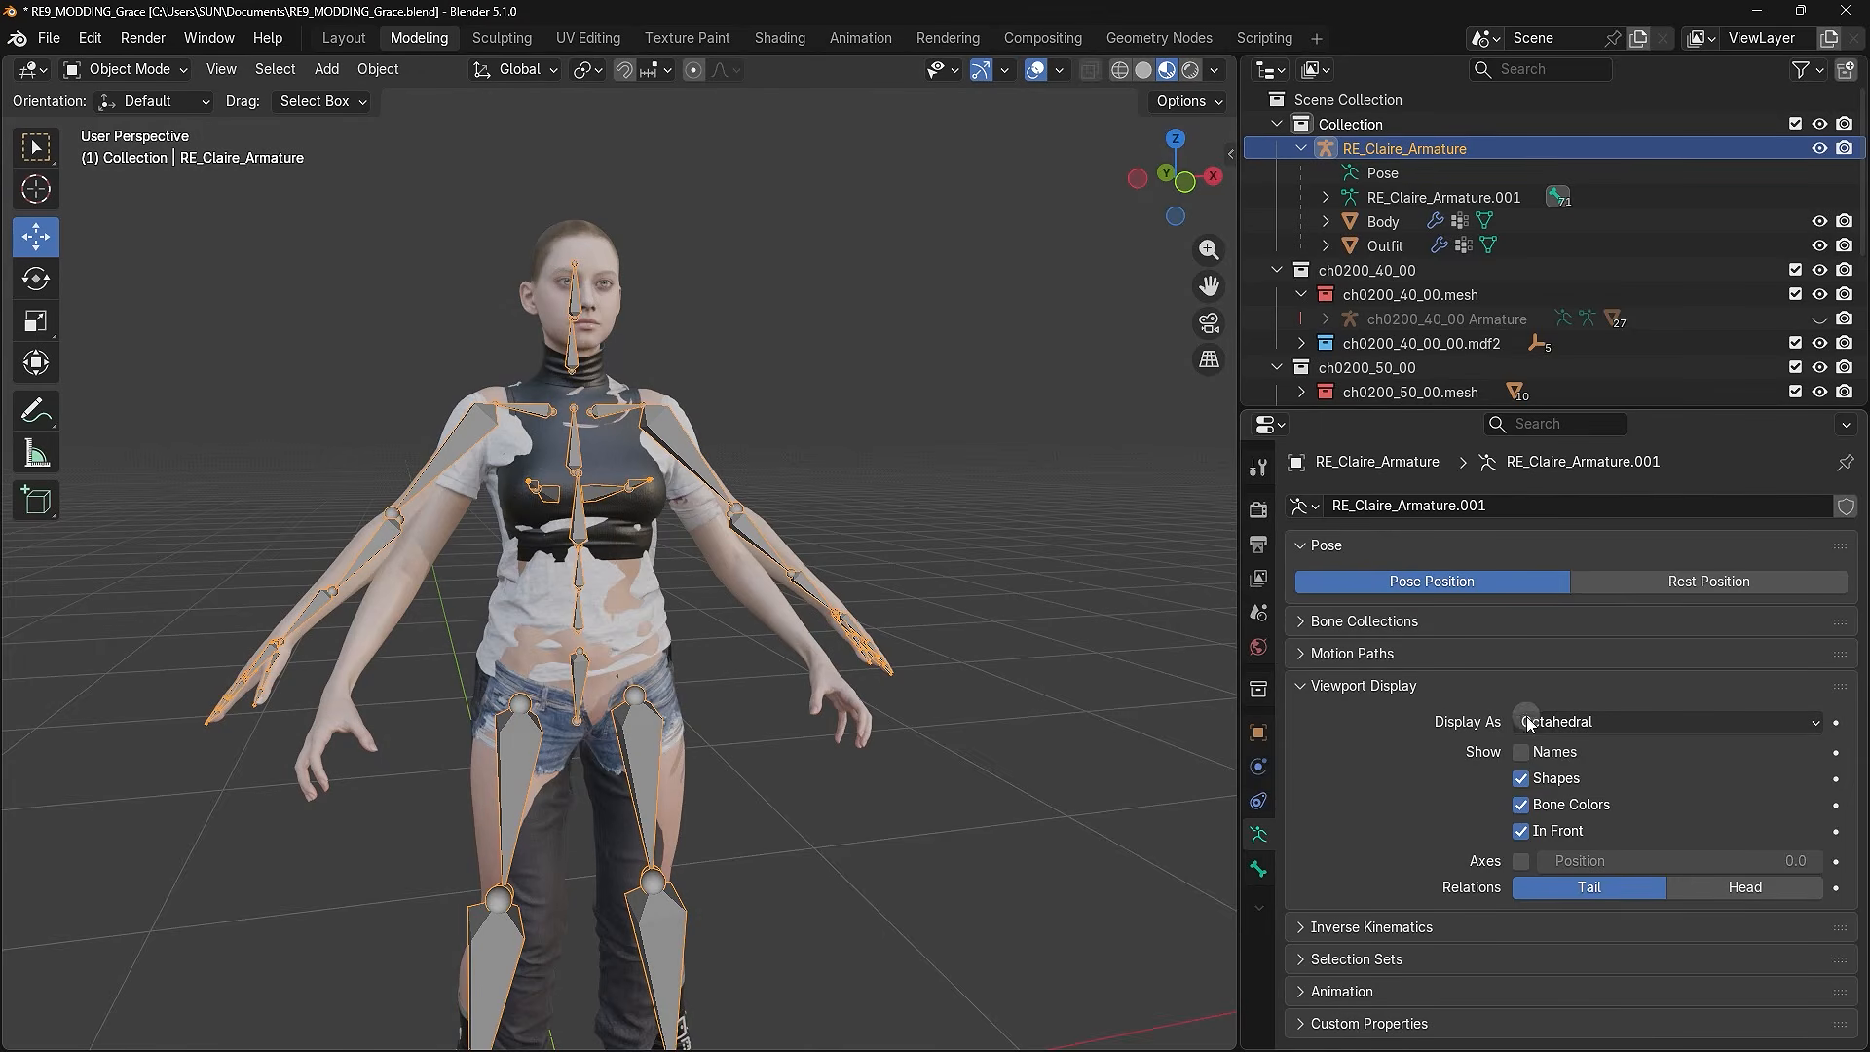
left_click(1627, 721)
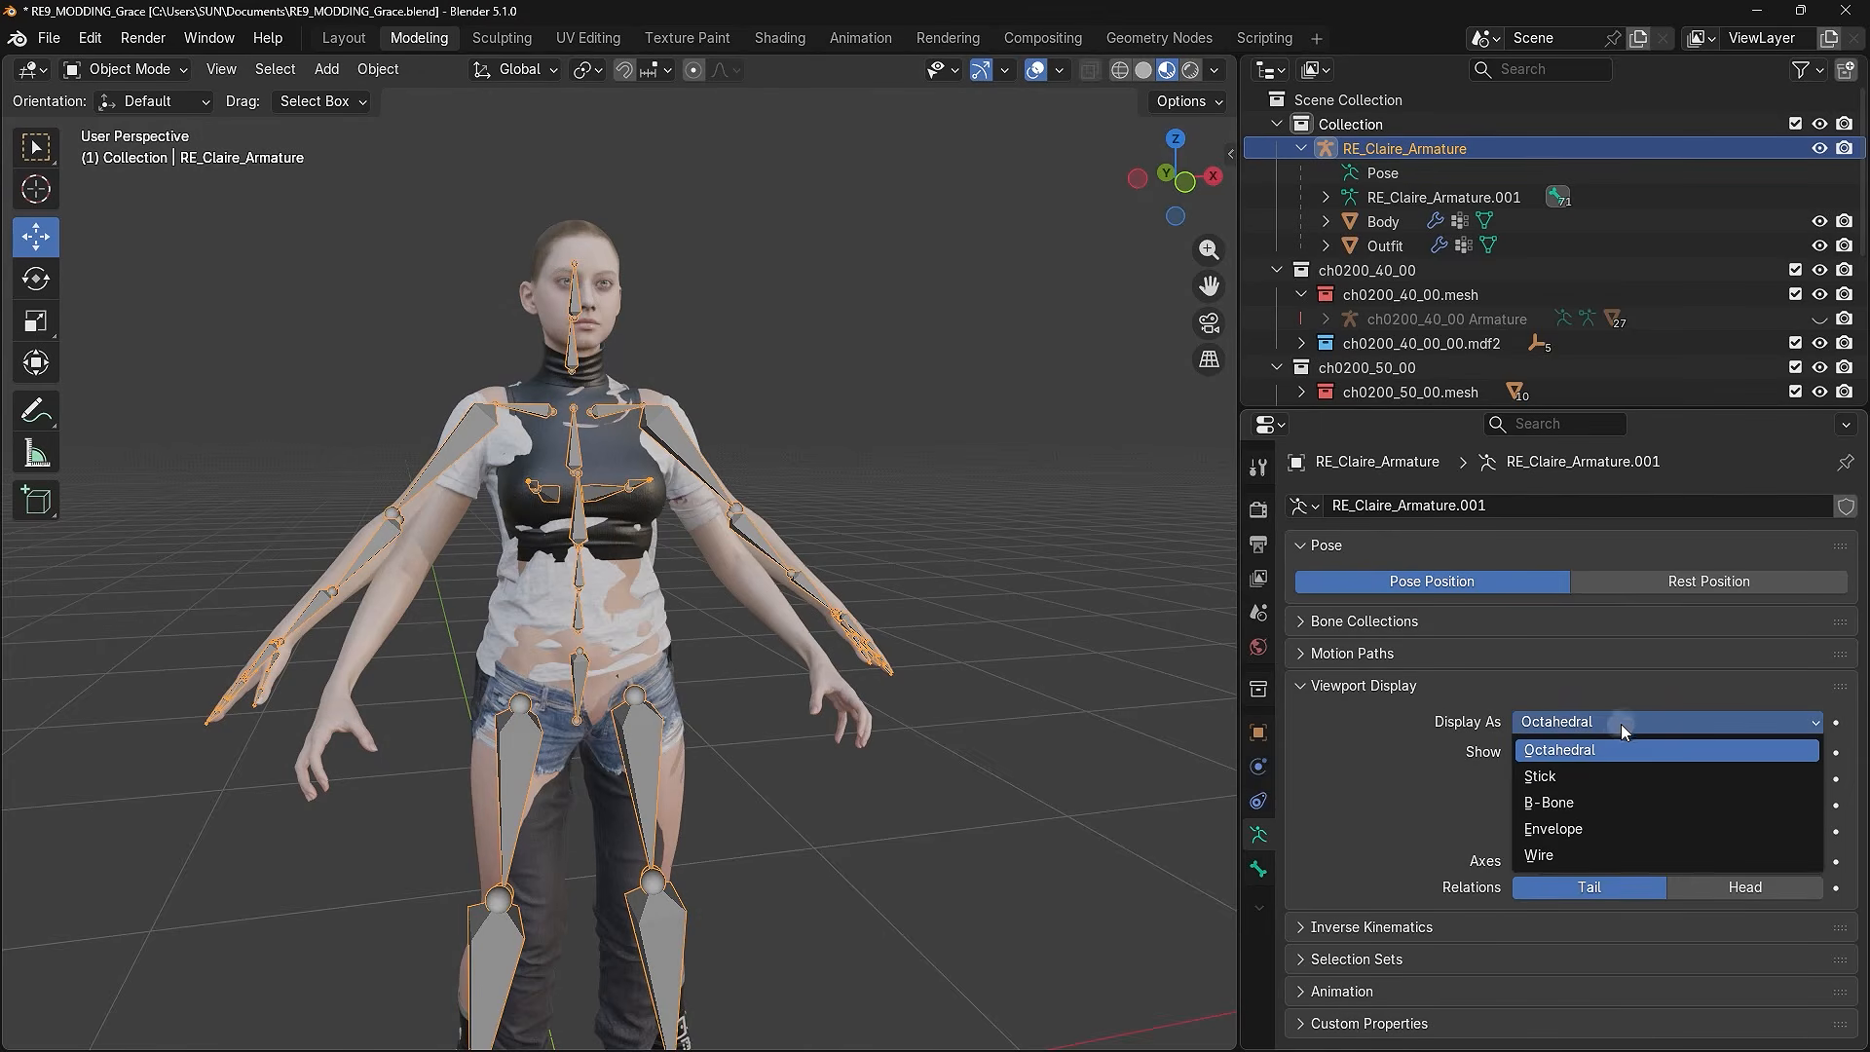
left_click(1605, 777)
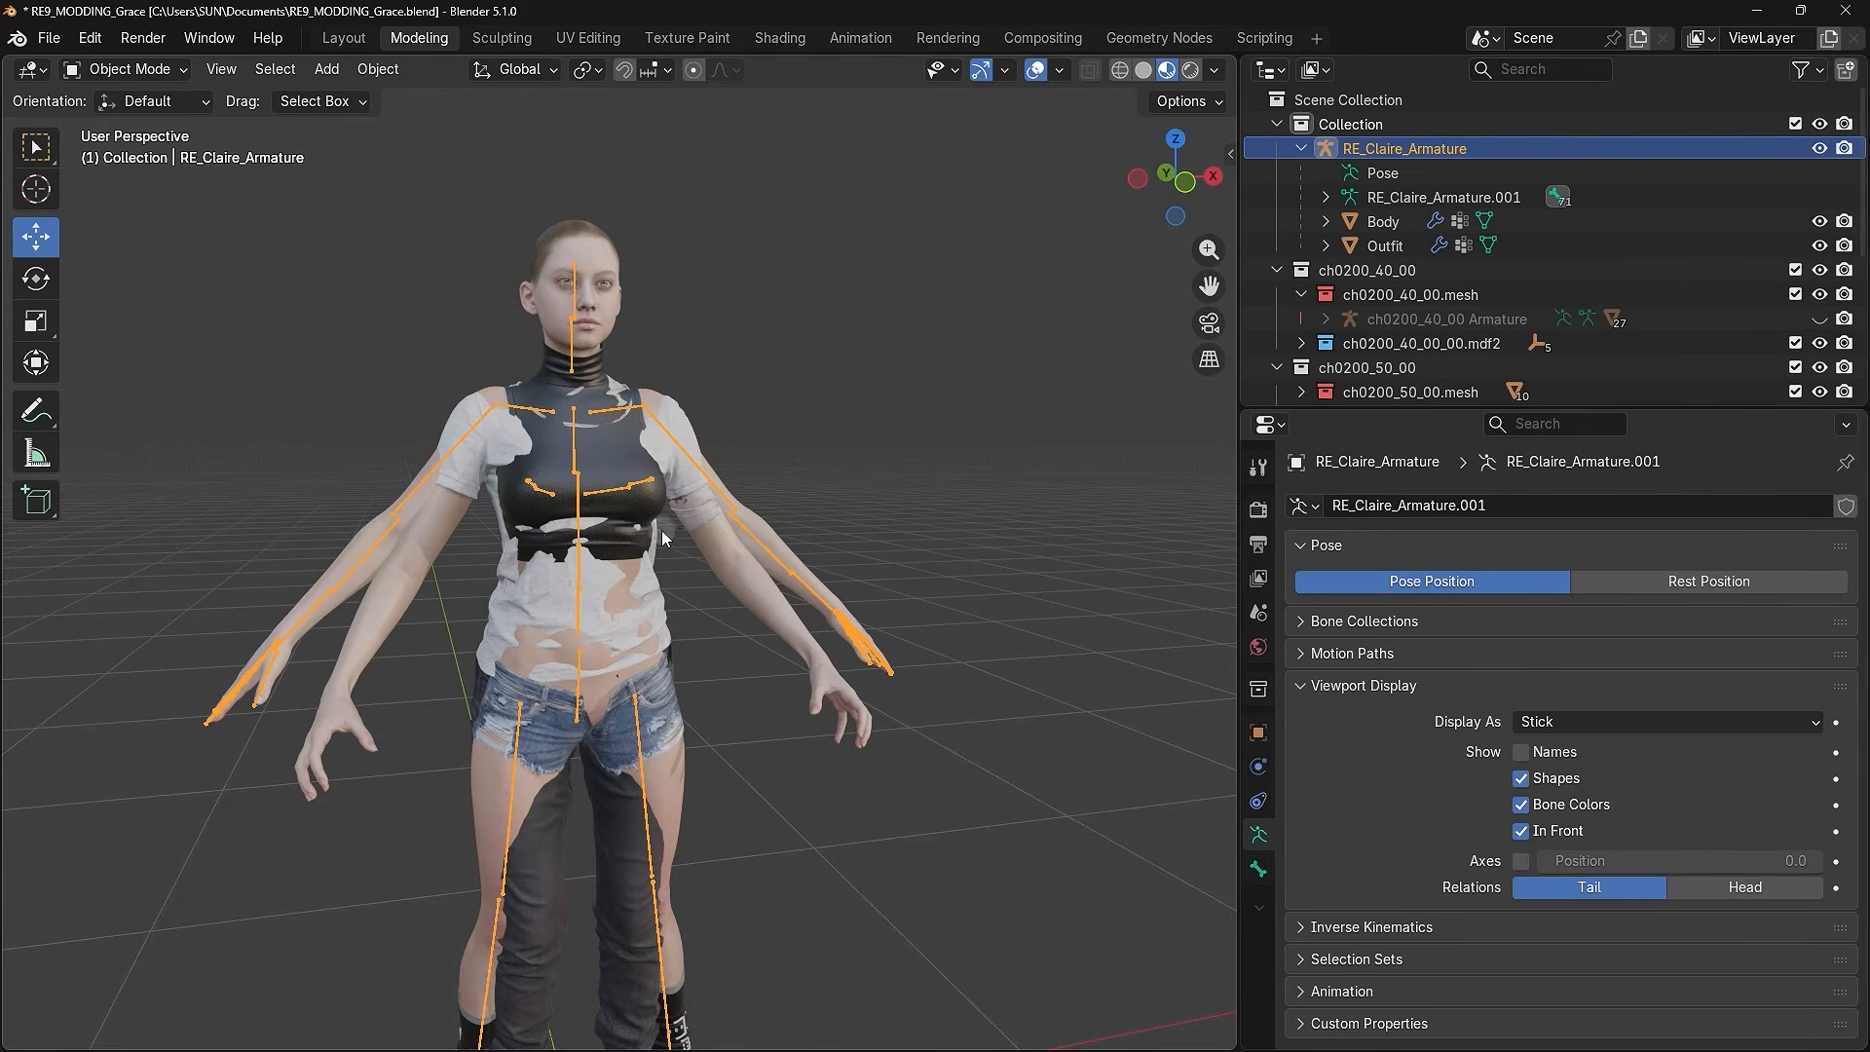
- Try the B-Bone, Envelope and Wire bone displays on RE_Claire_Armature, then restore Stick
left_click(1569, 721)
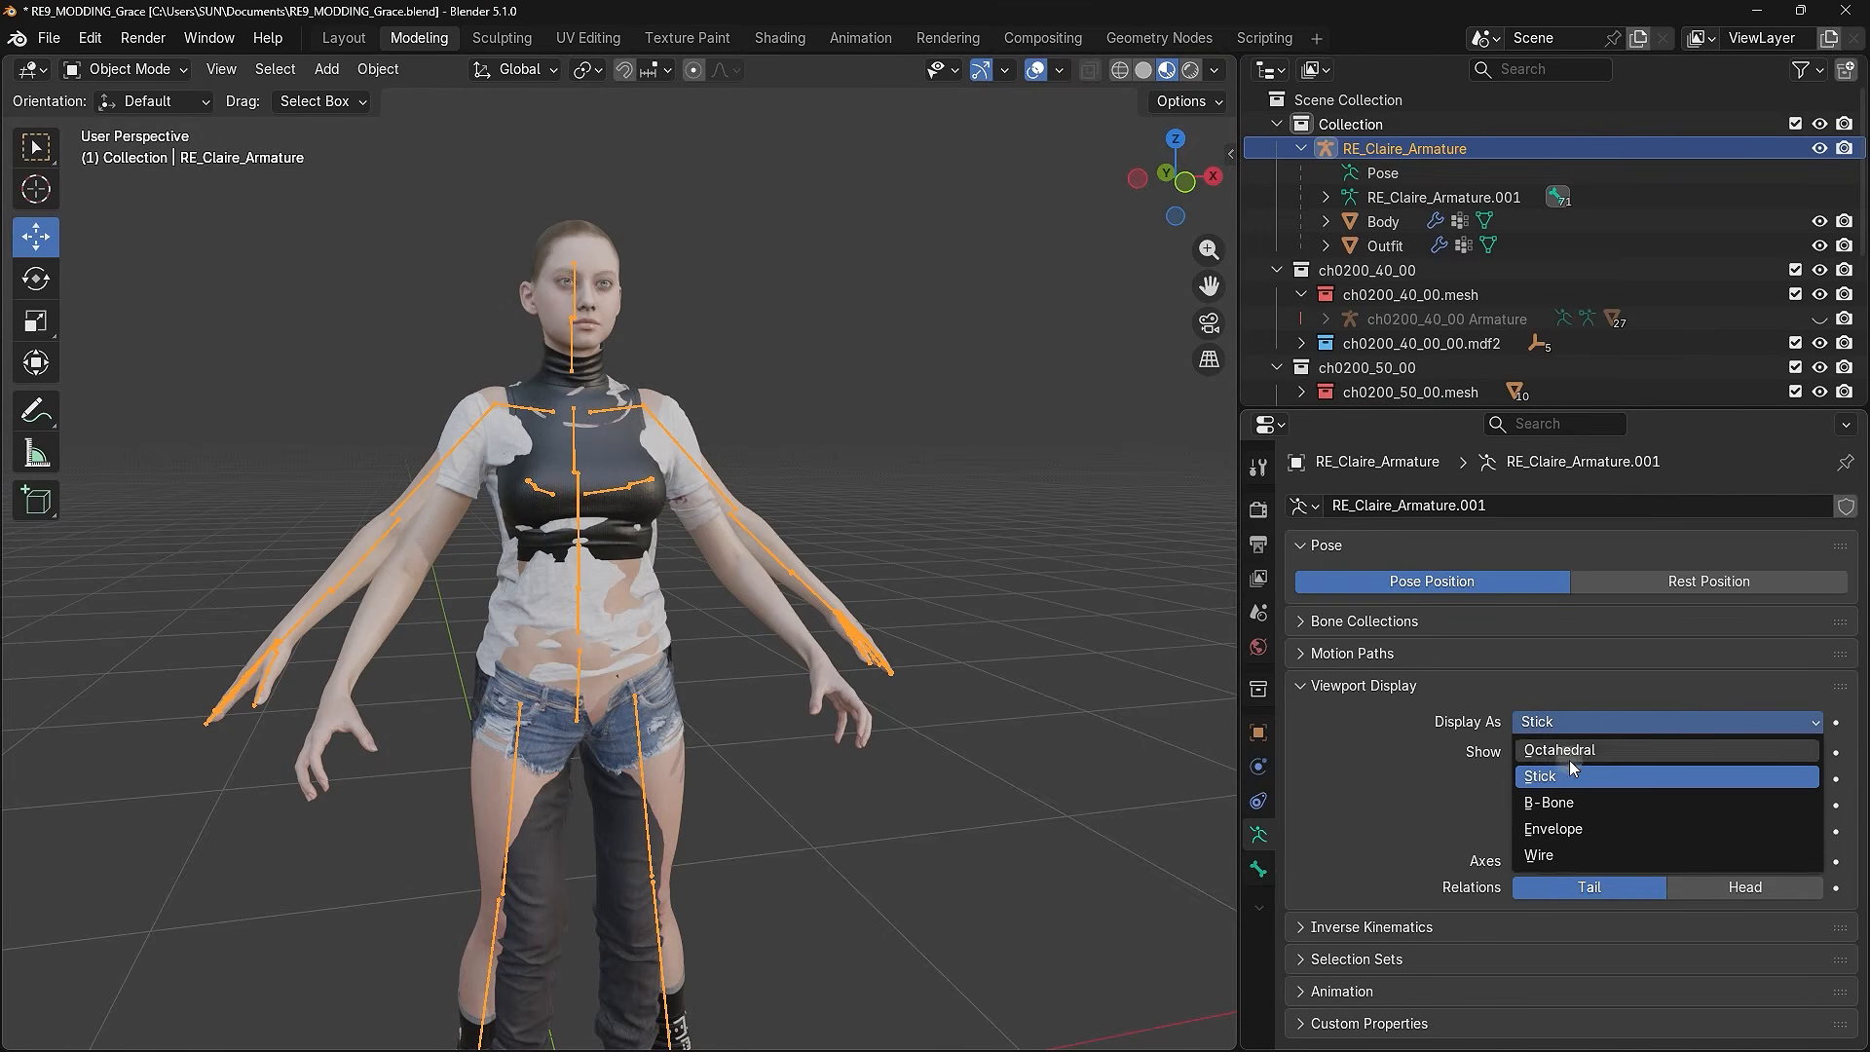
left_click(1570, 801)
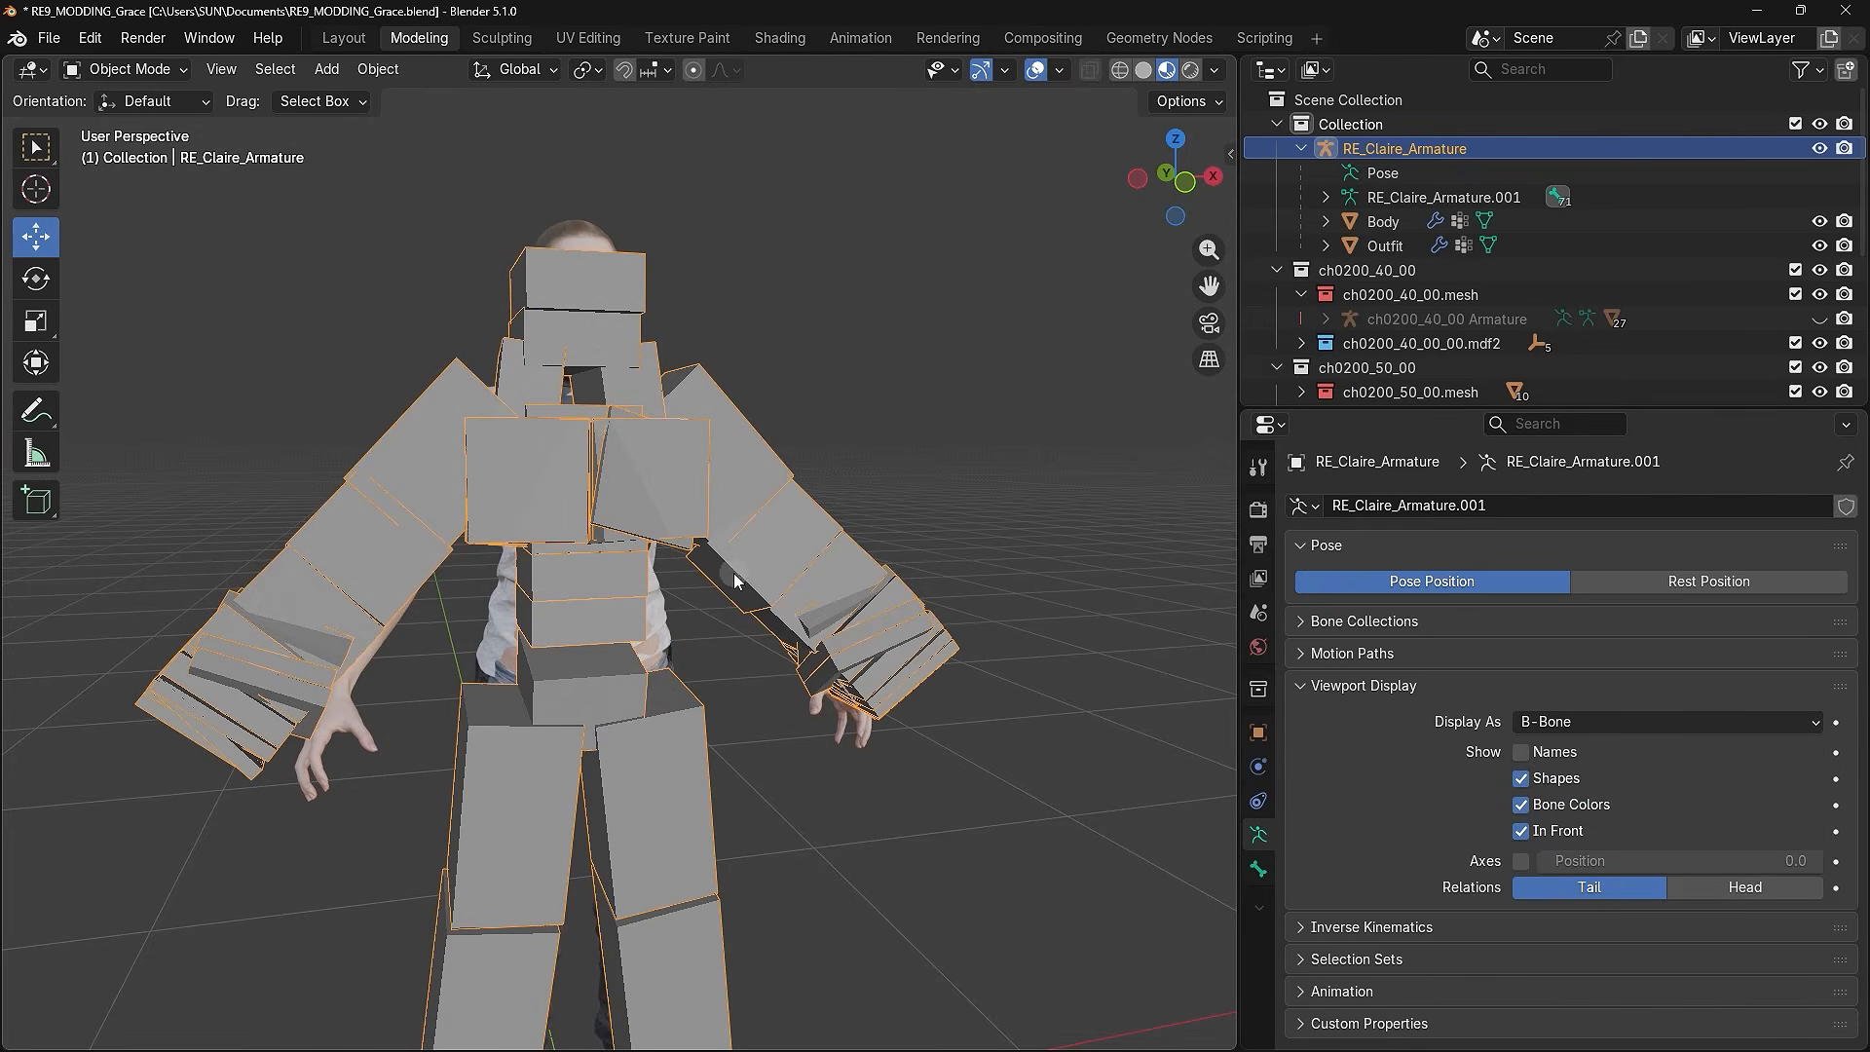
left_click(1559, 721)
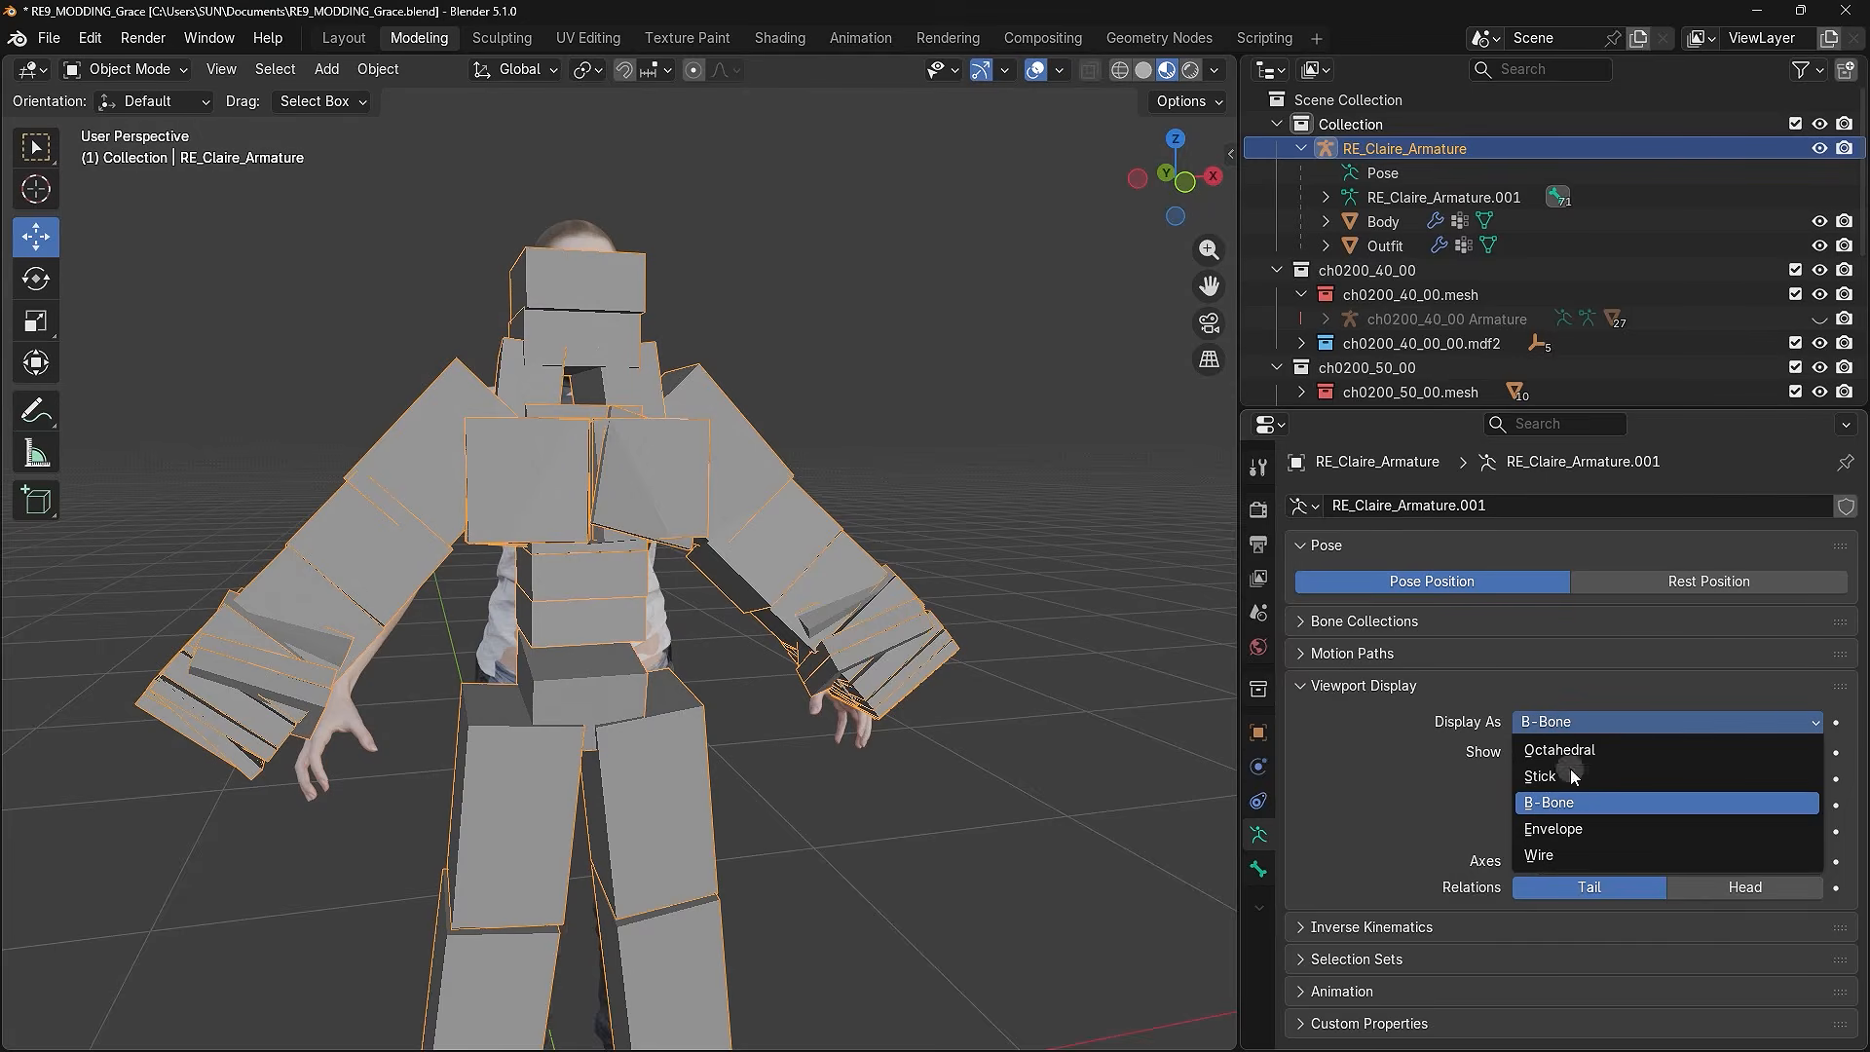
left_click(1579, 827)
left_click(1604, 727)
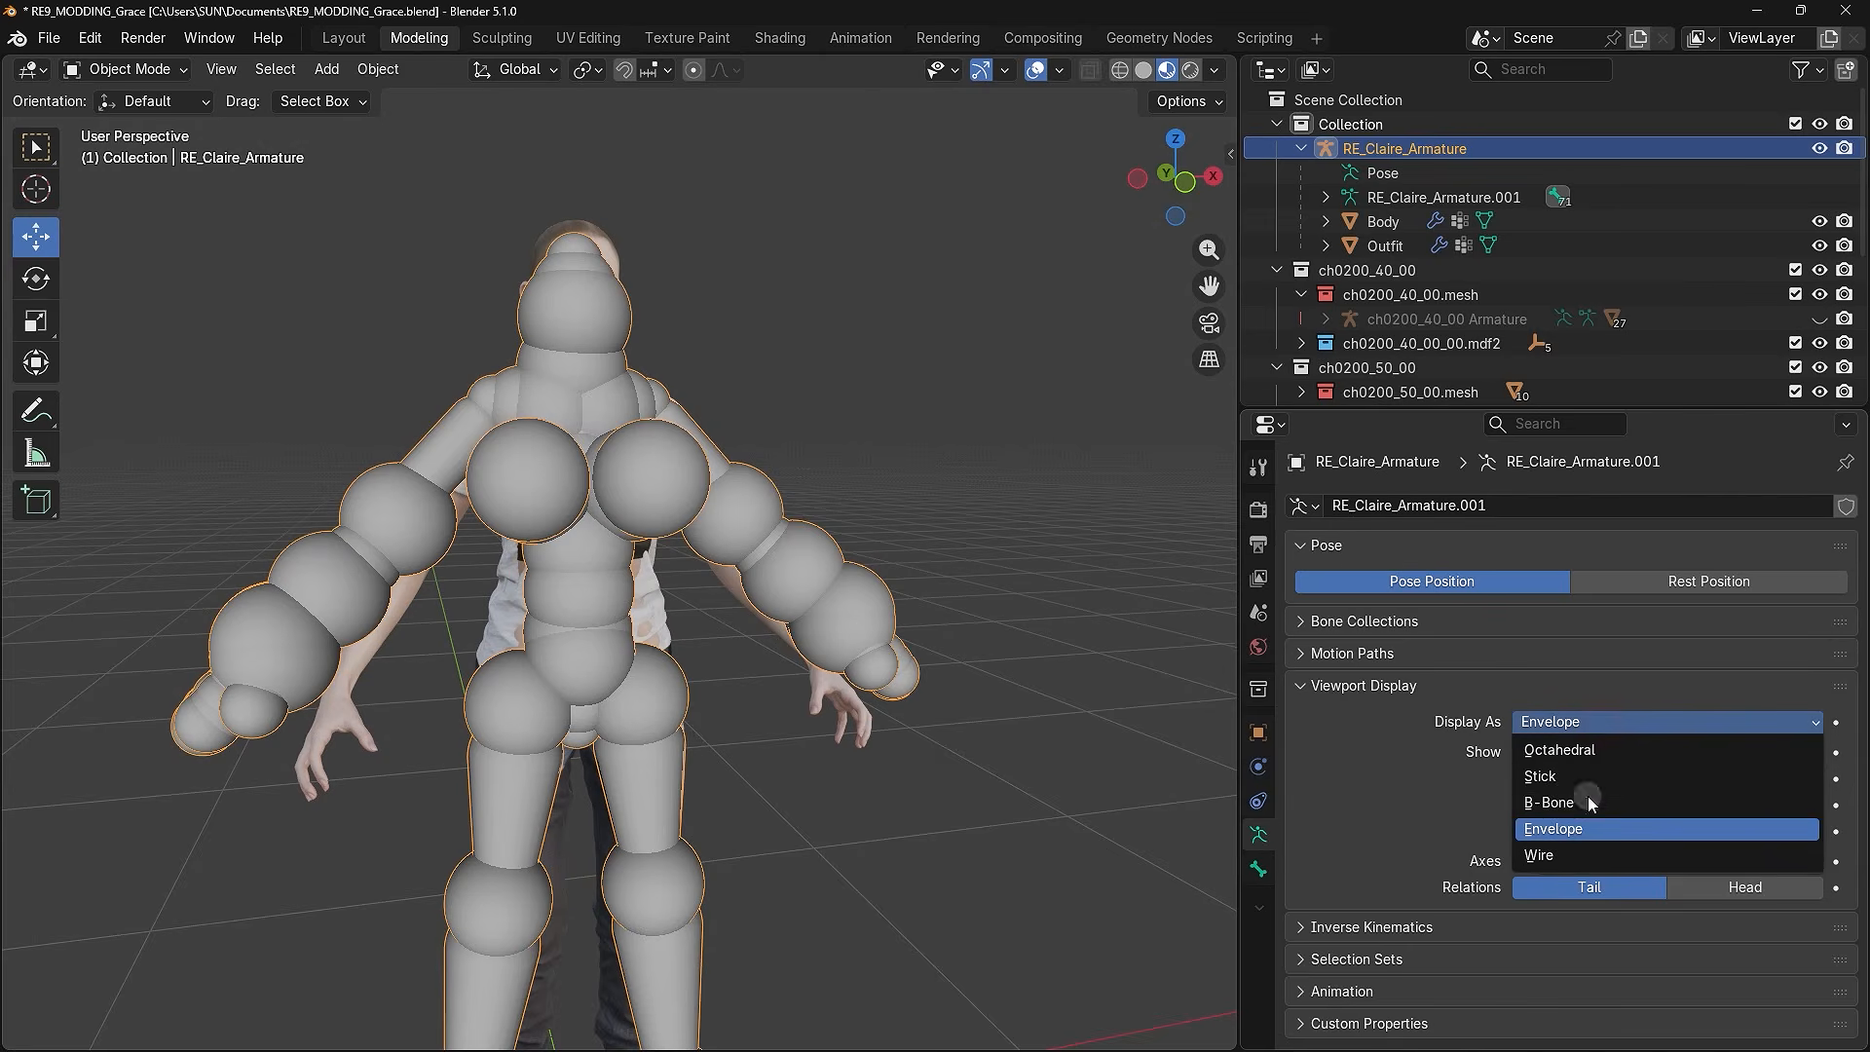
left_click(1560, 853)
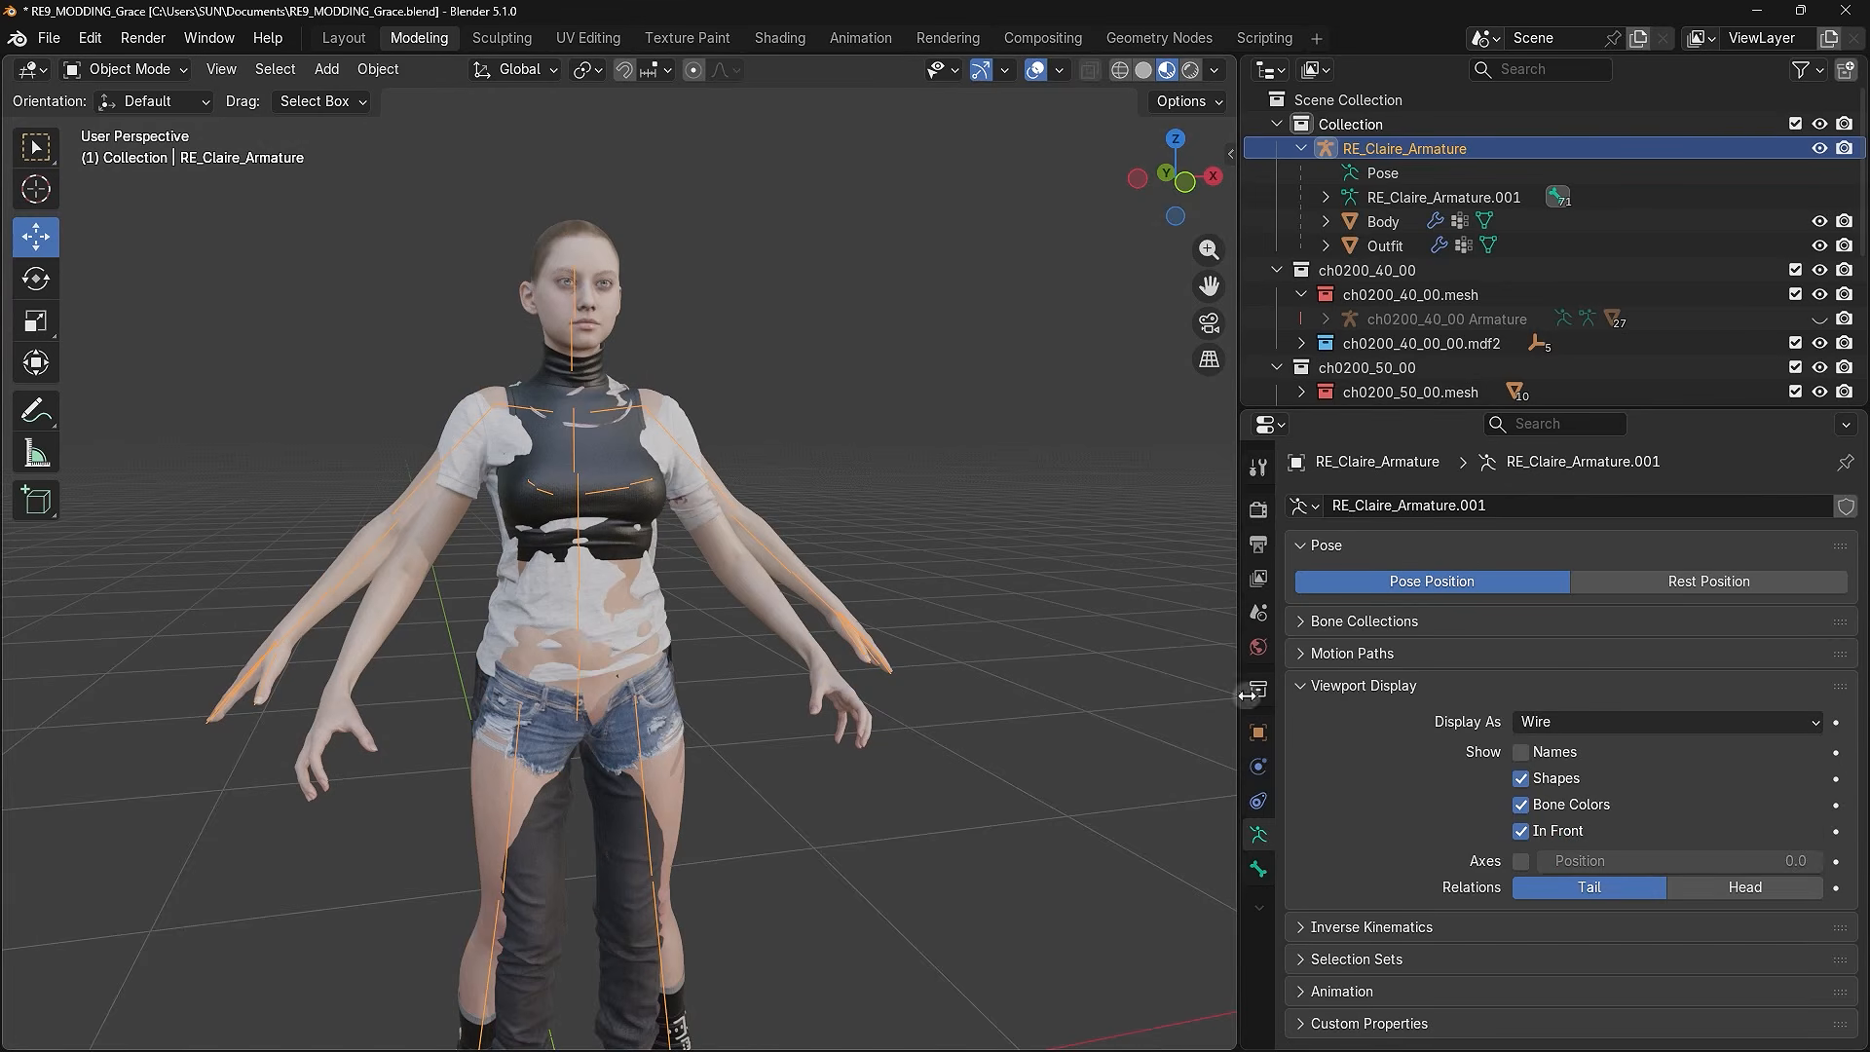
left_click(1551, 720)
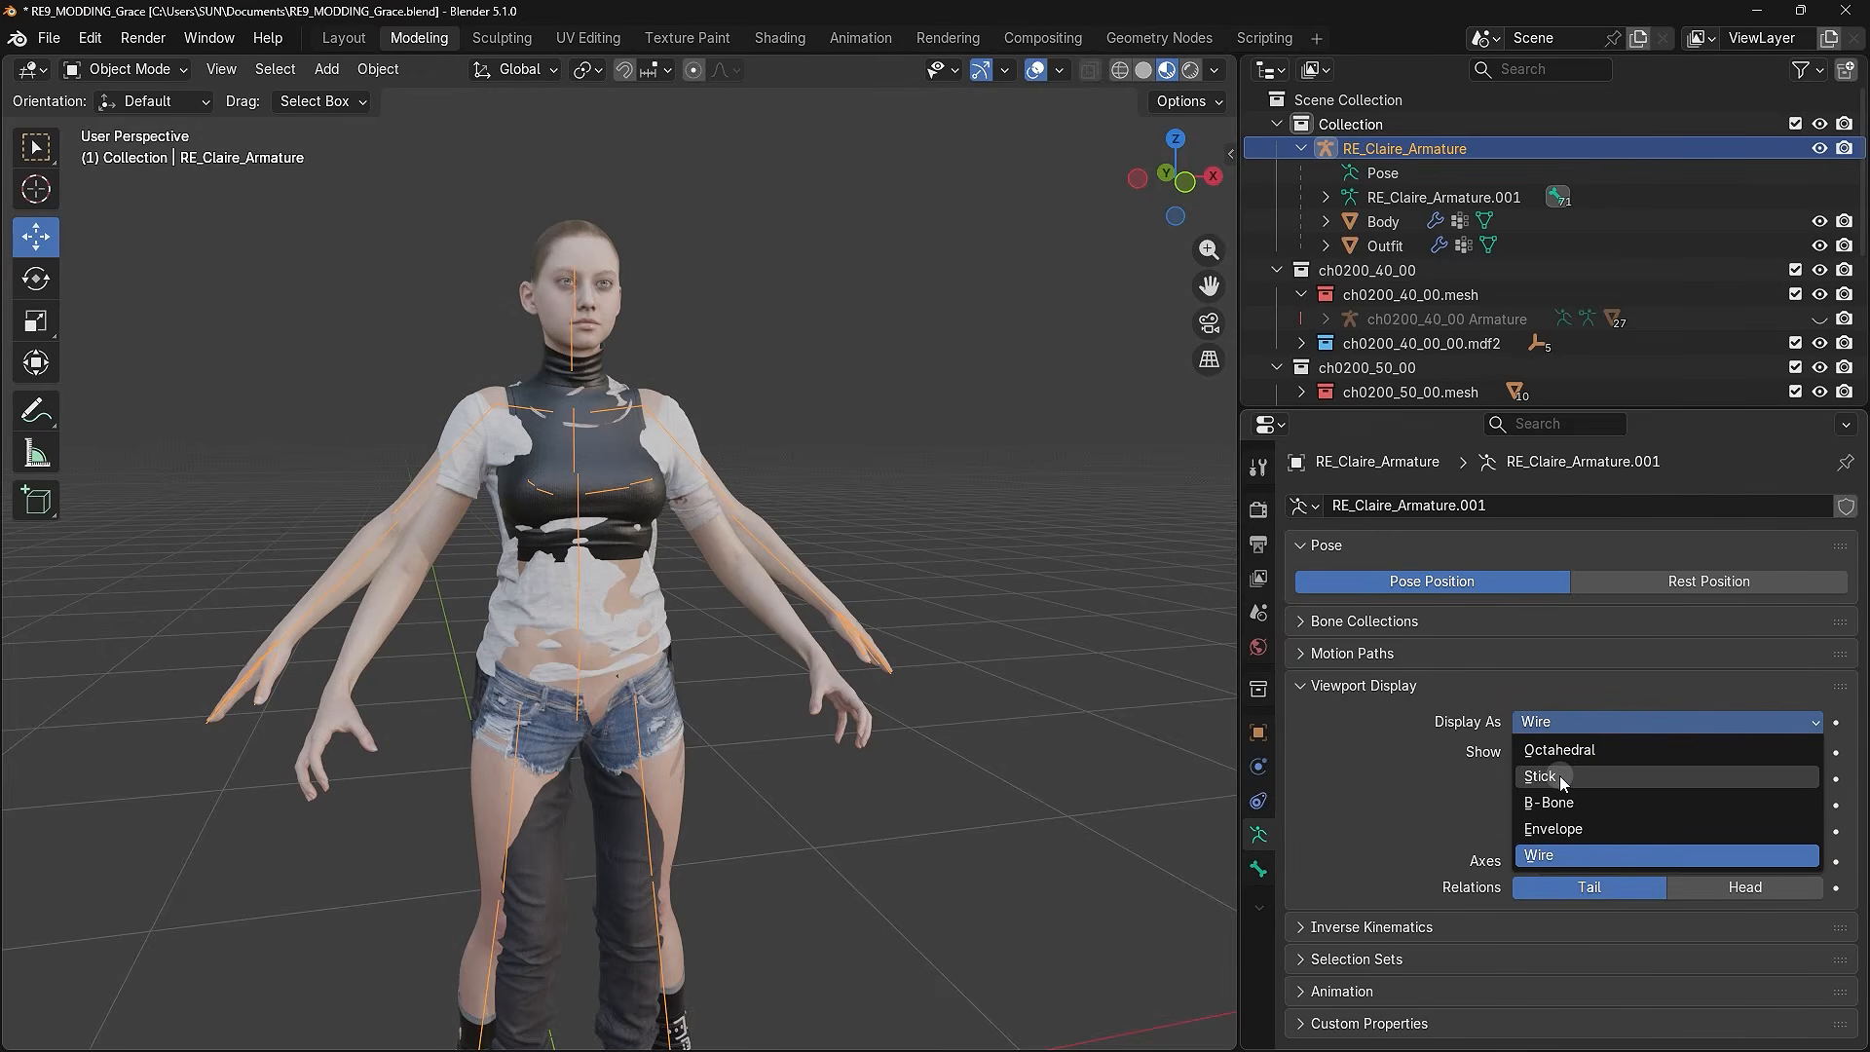
left_click(1562, 776)
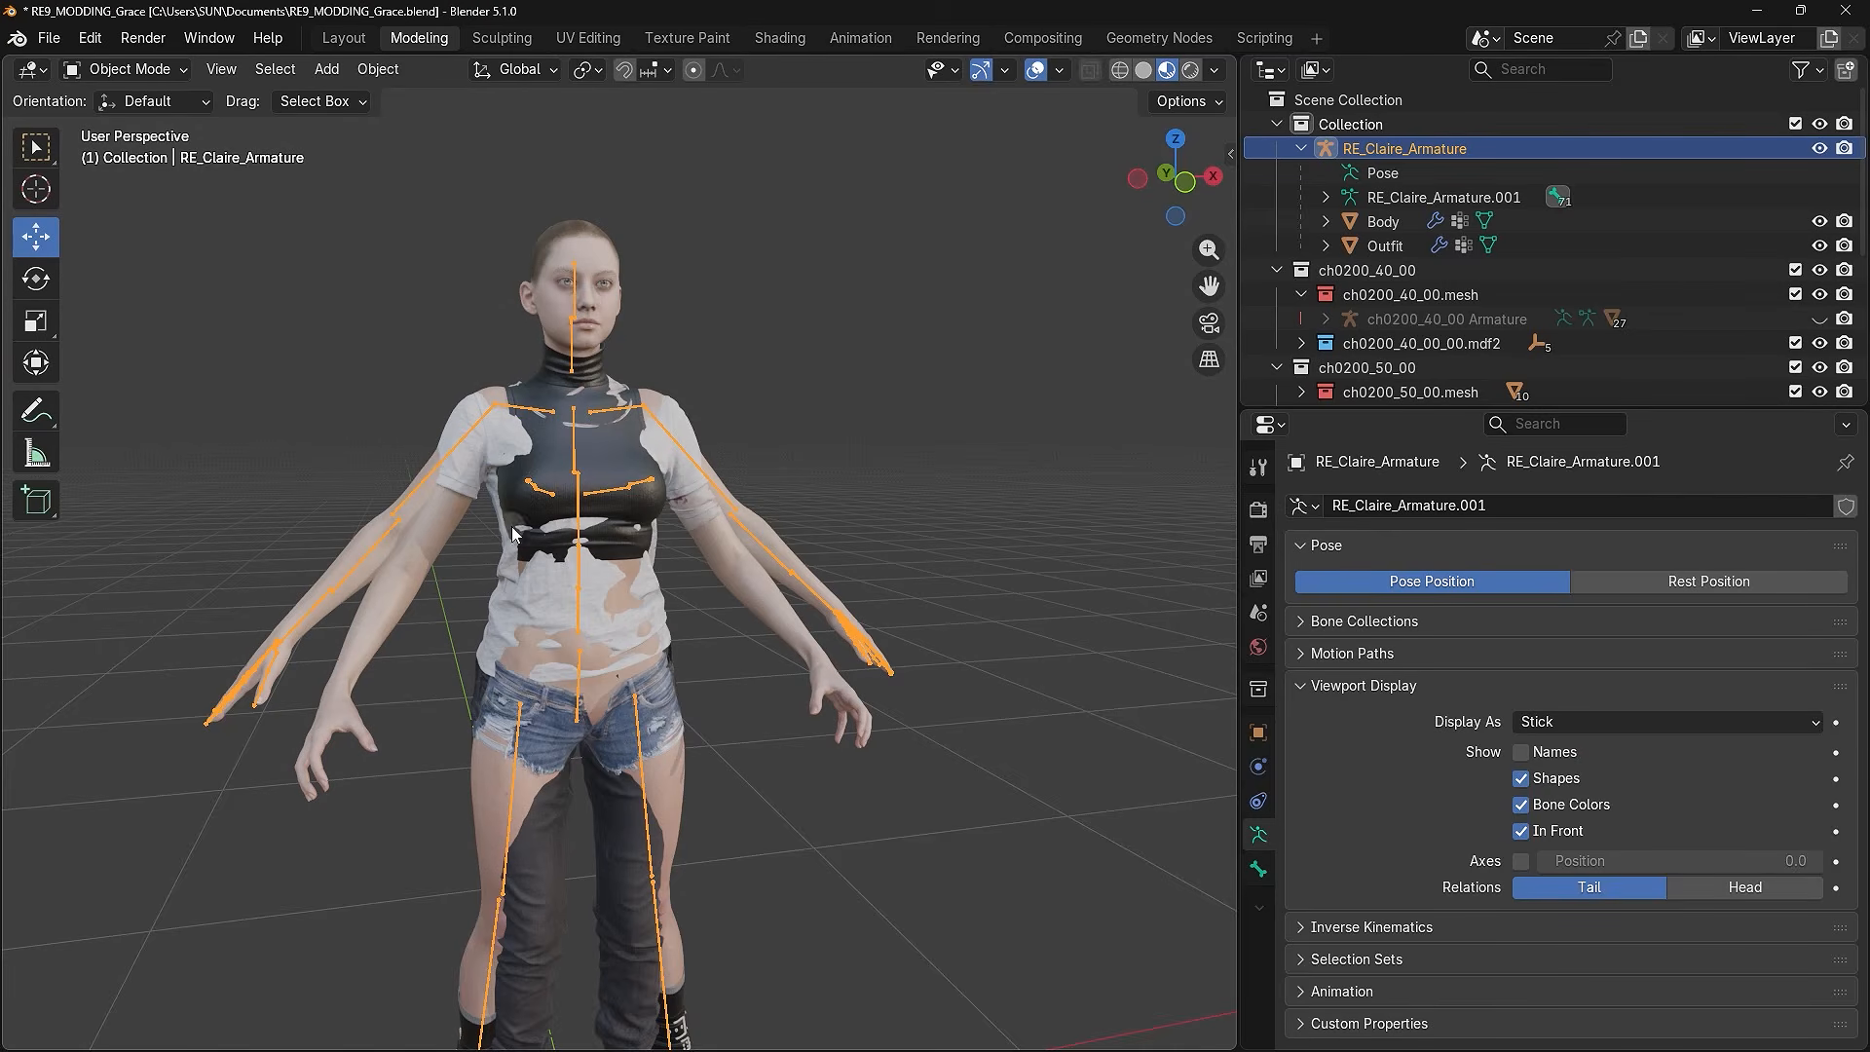
- Compare the armature's bones with In Front disabled and enabled, leaving it enabled
left_click(1526, 831)
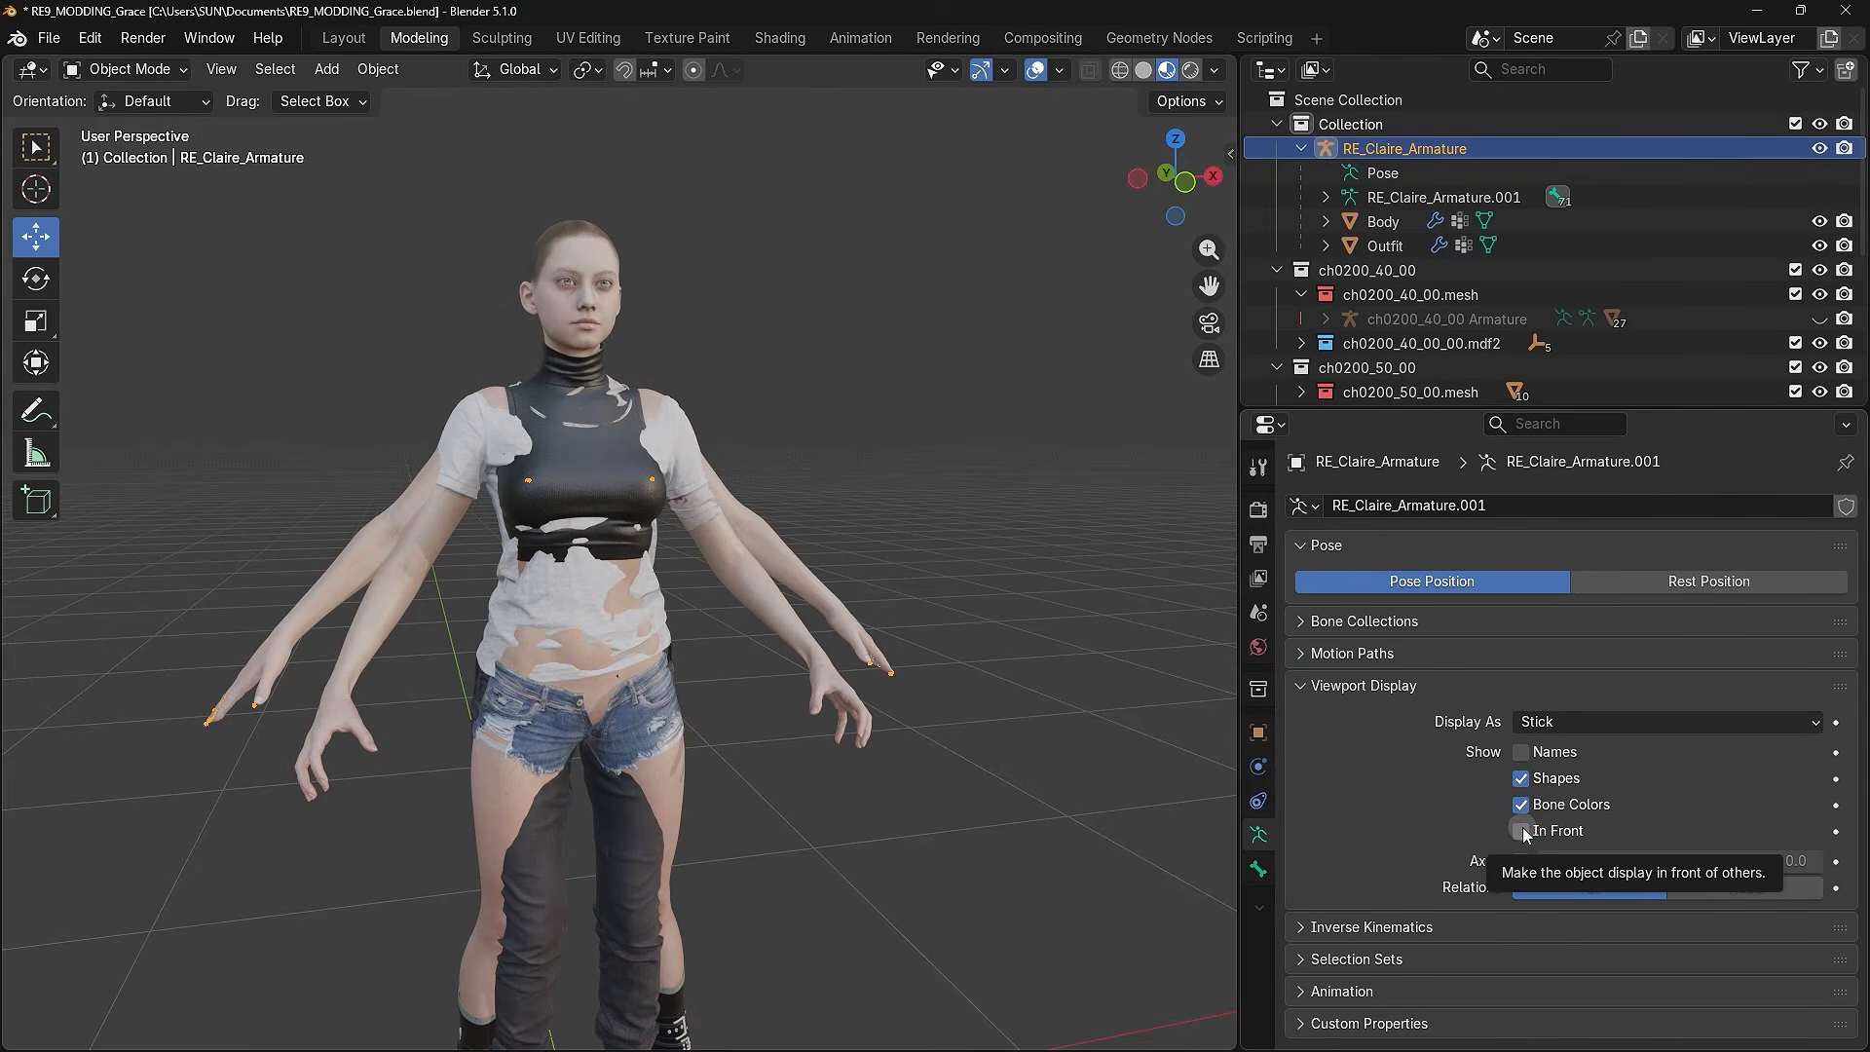
left_click(1522, 830)
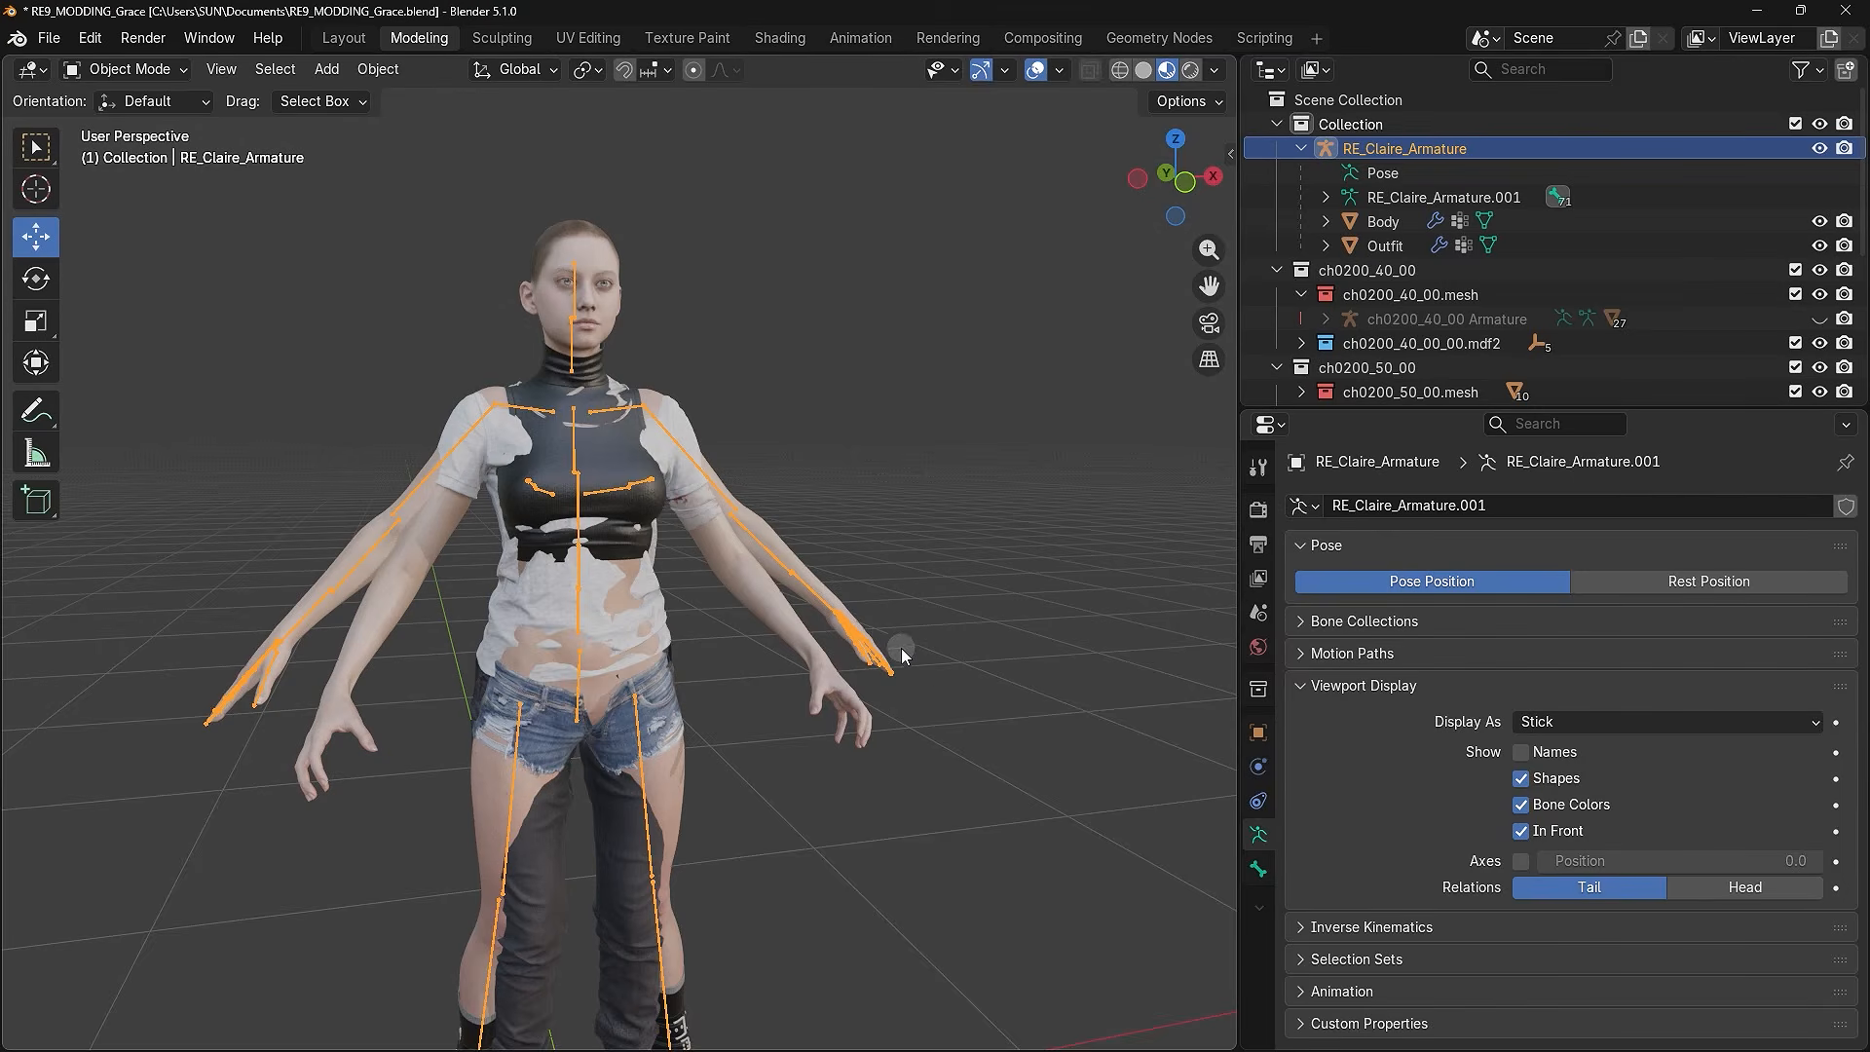
left_click(1521, 831)
left_click(1521, 831)
- Enlarge the scene's object list and put RE_Claire_Armature into Pose Mode
left_click_drag(1380, 460, 1402, 788)
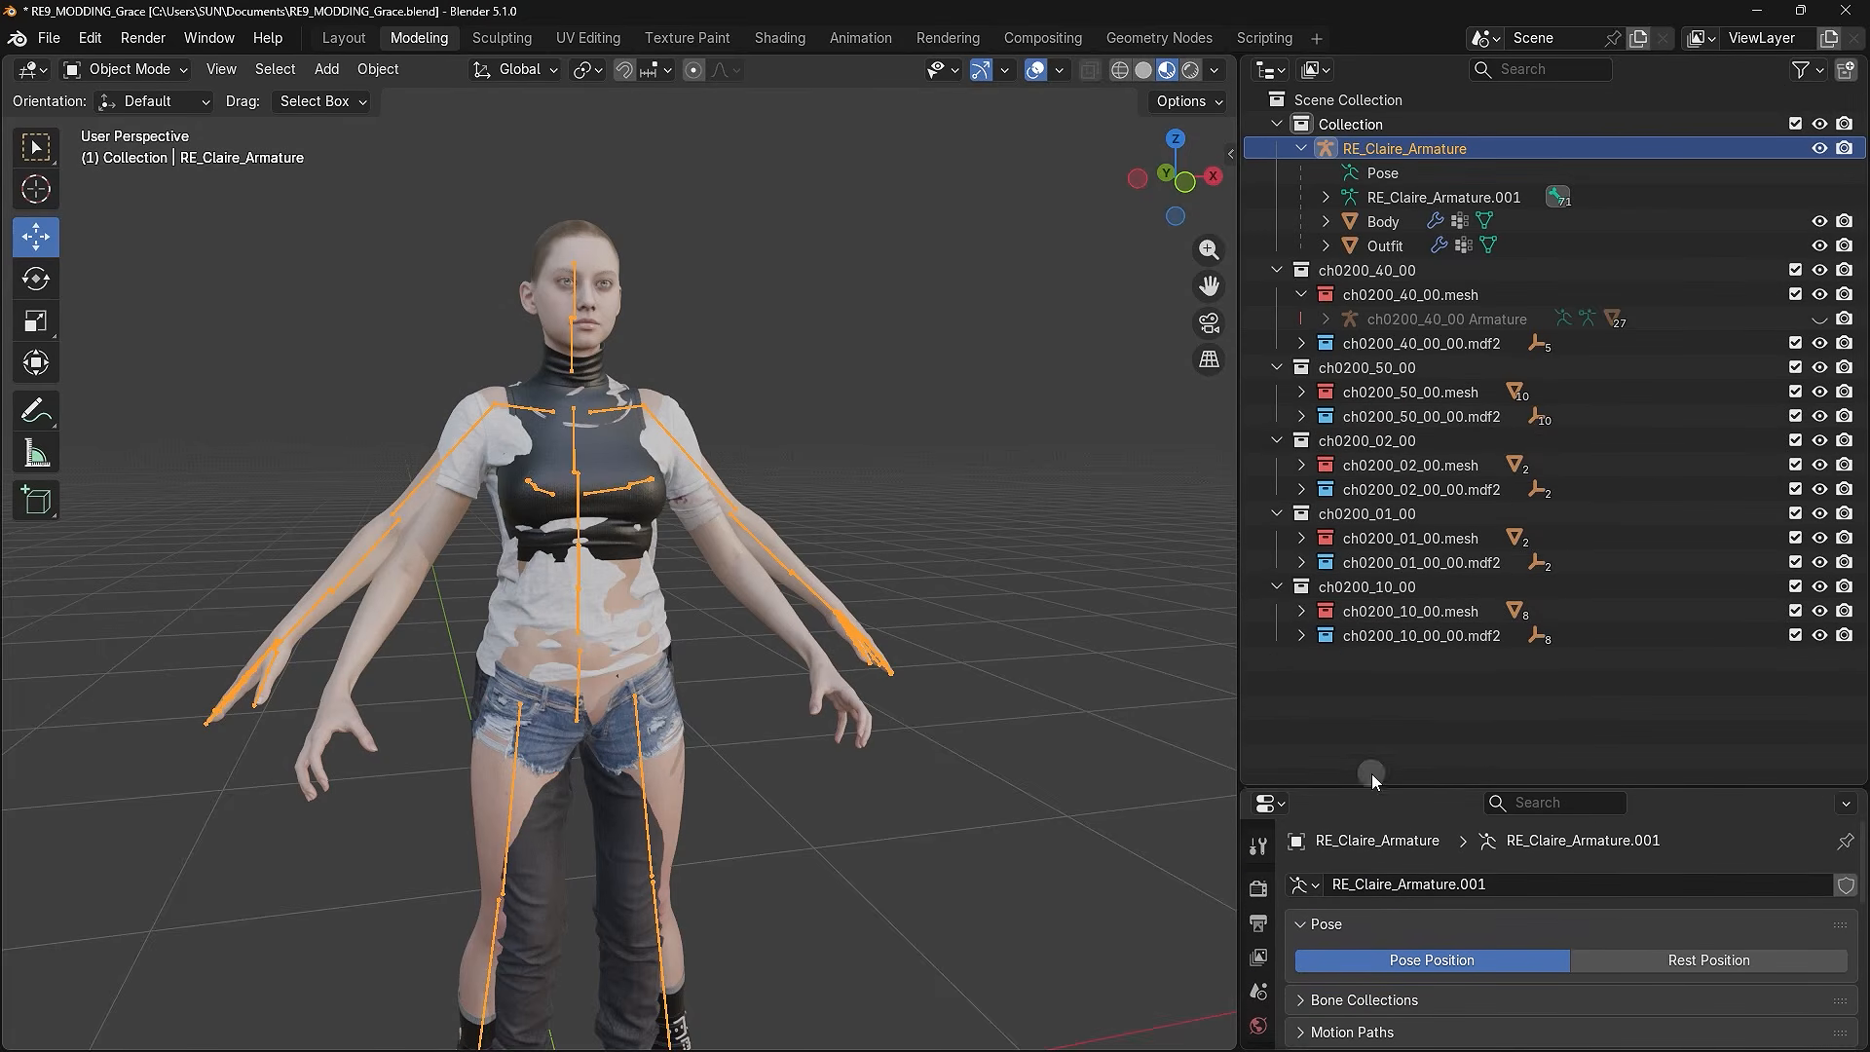
left_click(898, 446)
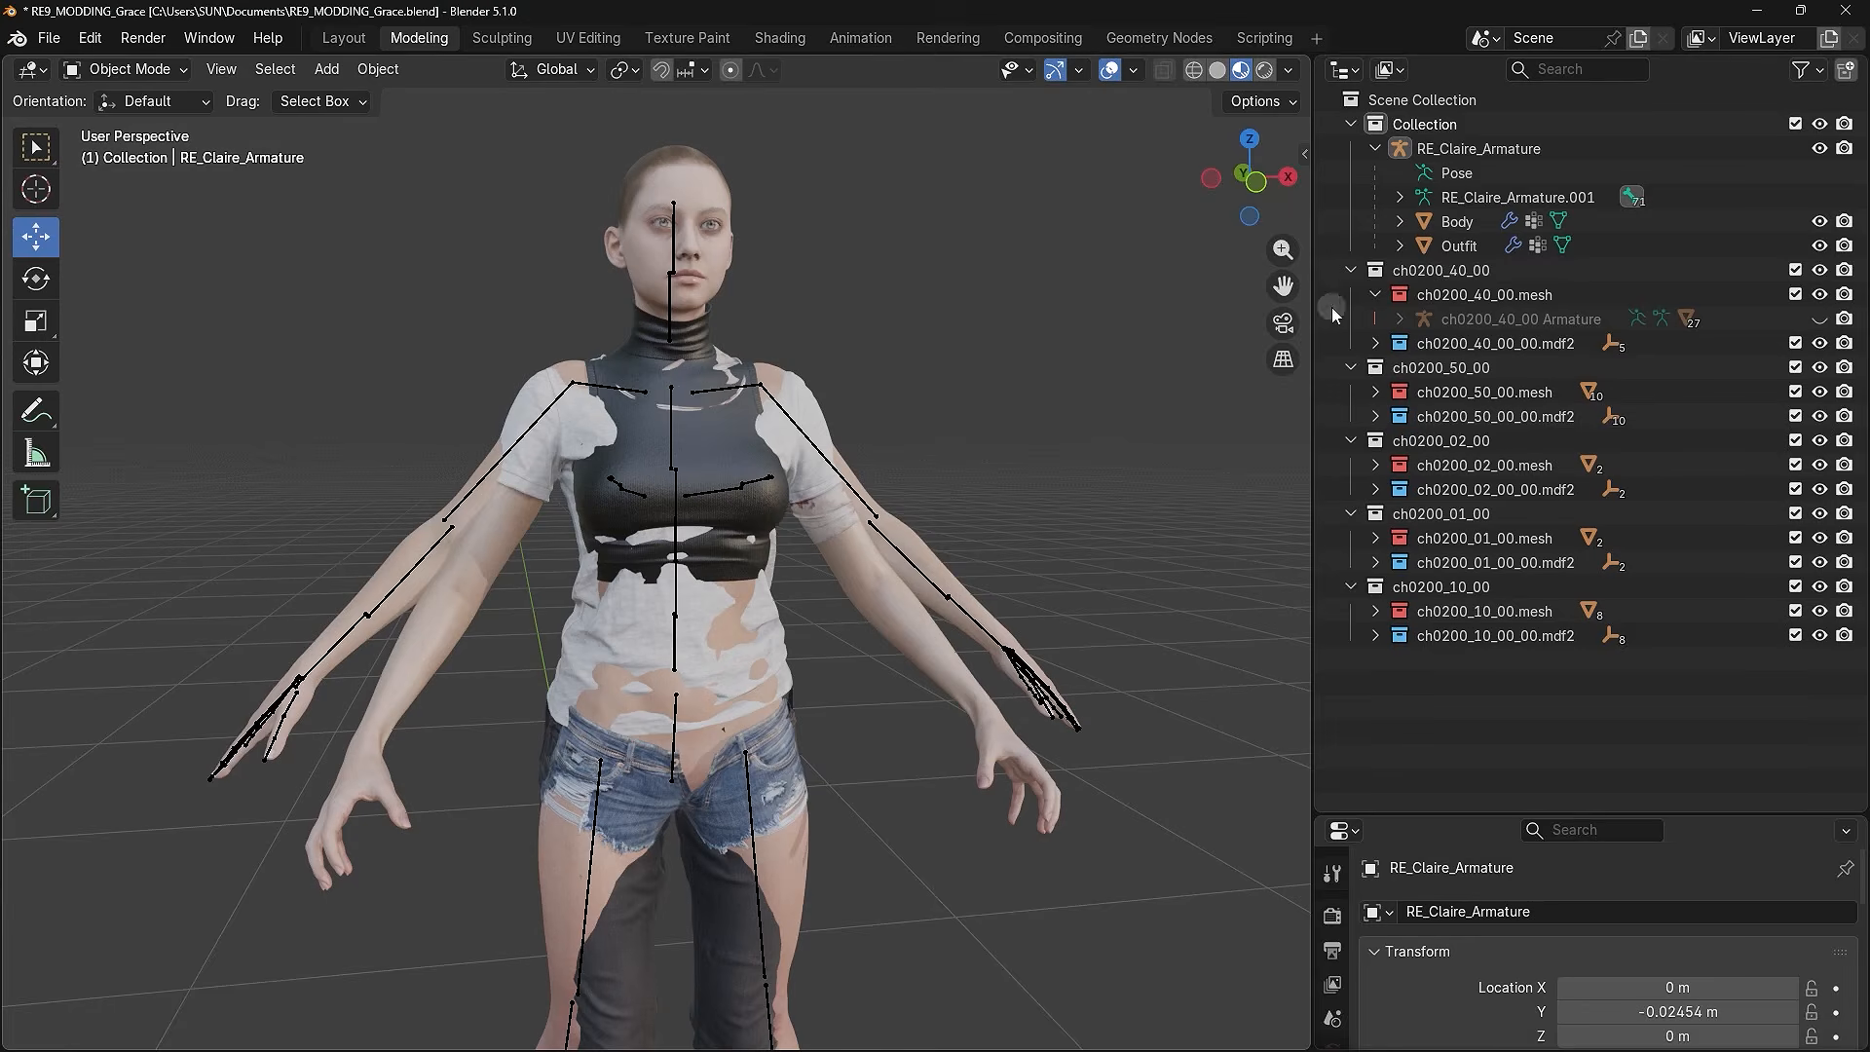
left_click(1511, 148)
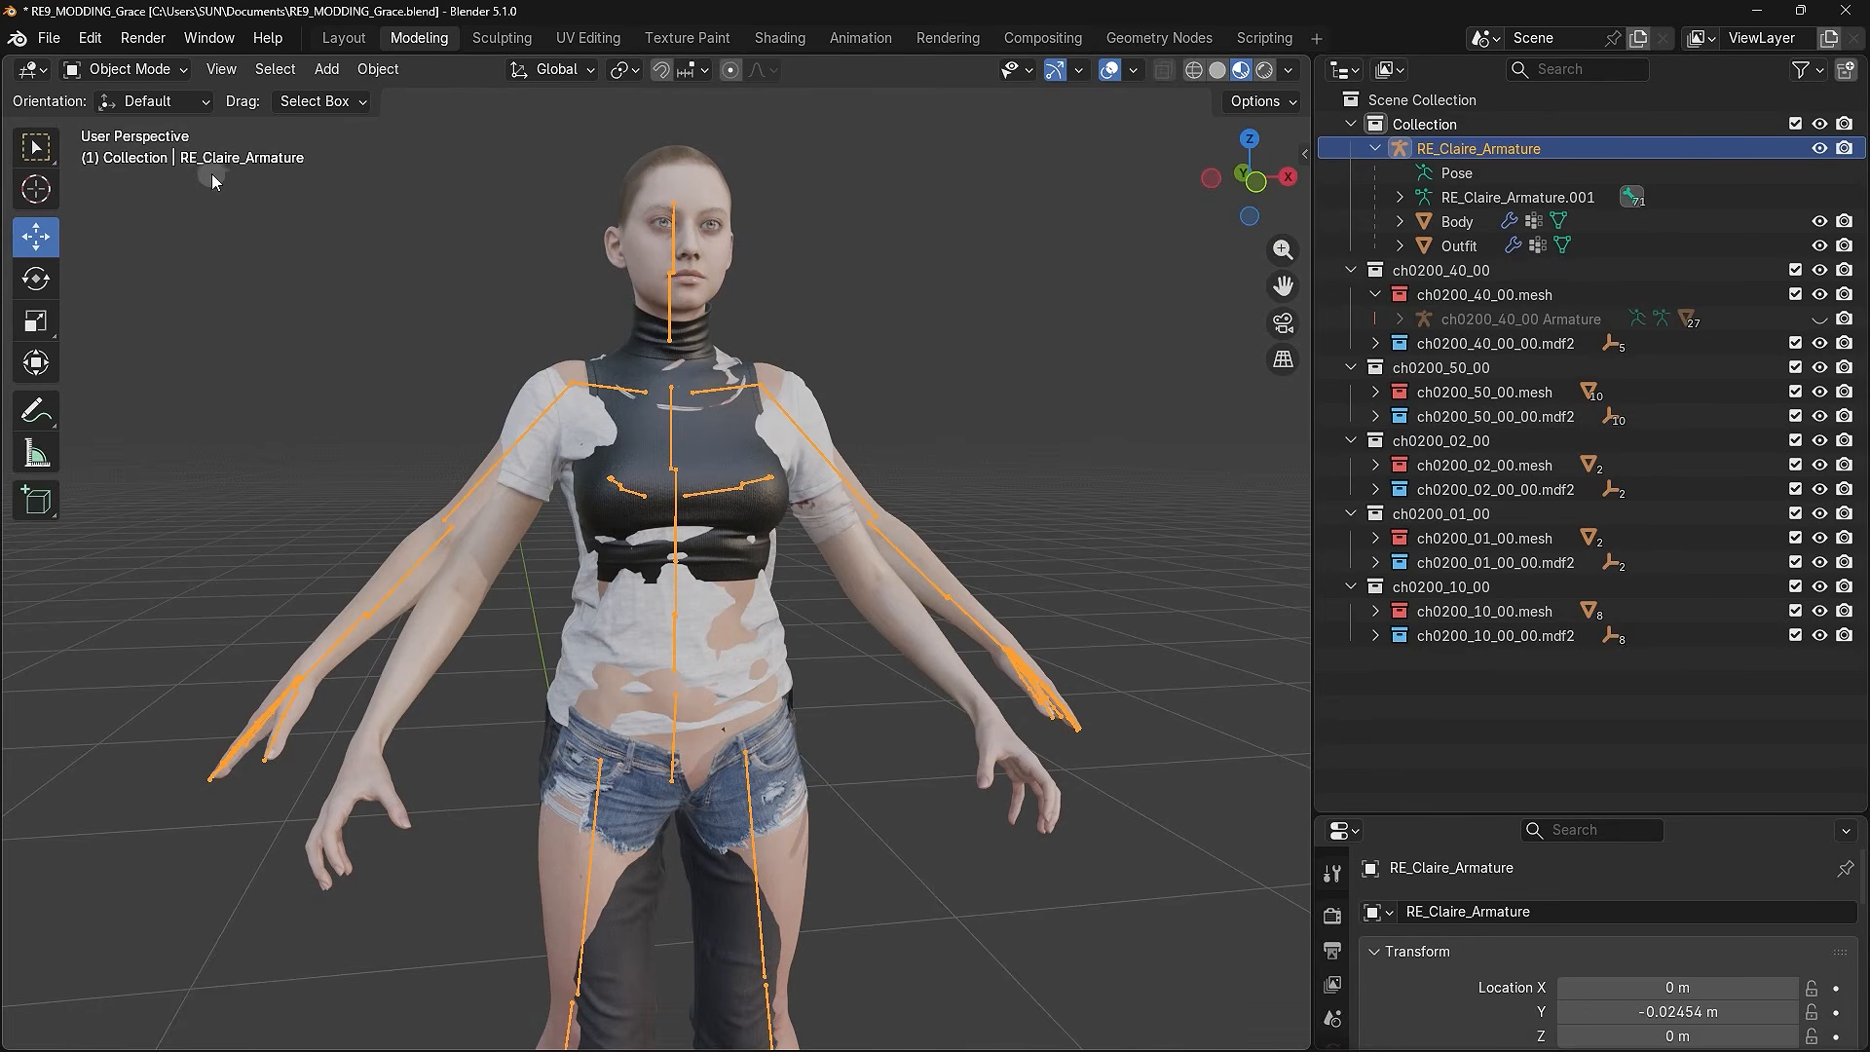
left_click(132, 68)
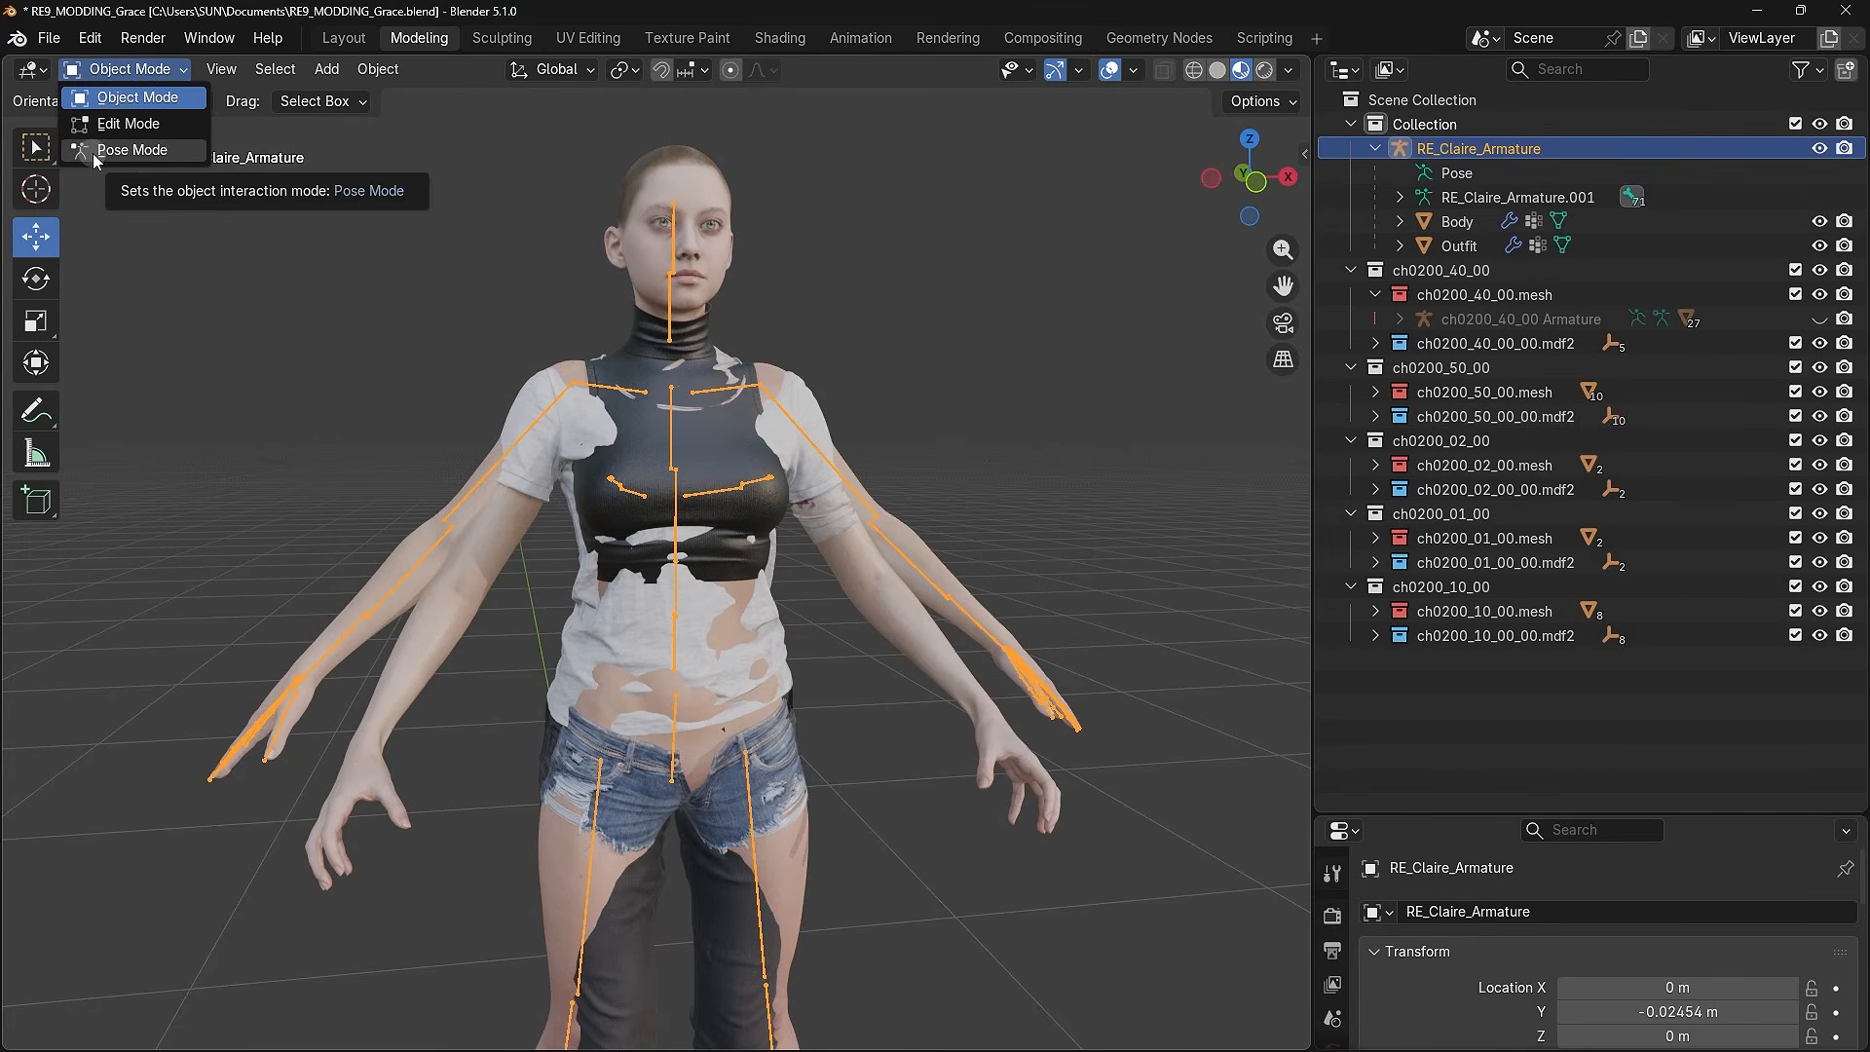
left_click(176, 154)
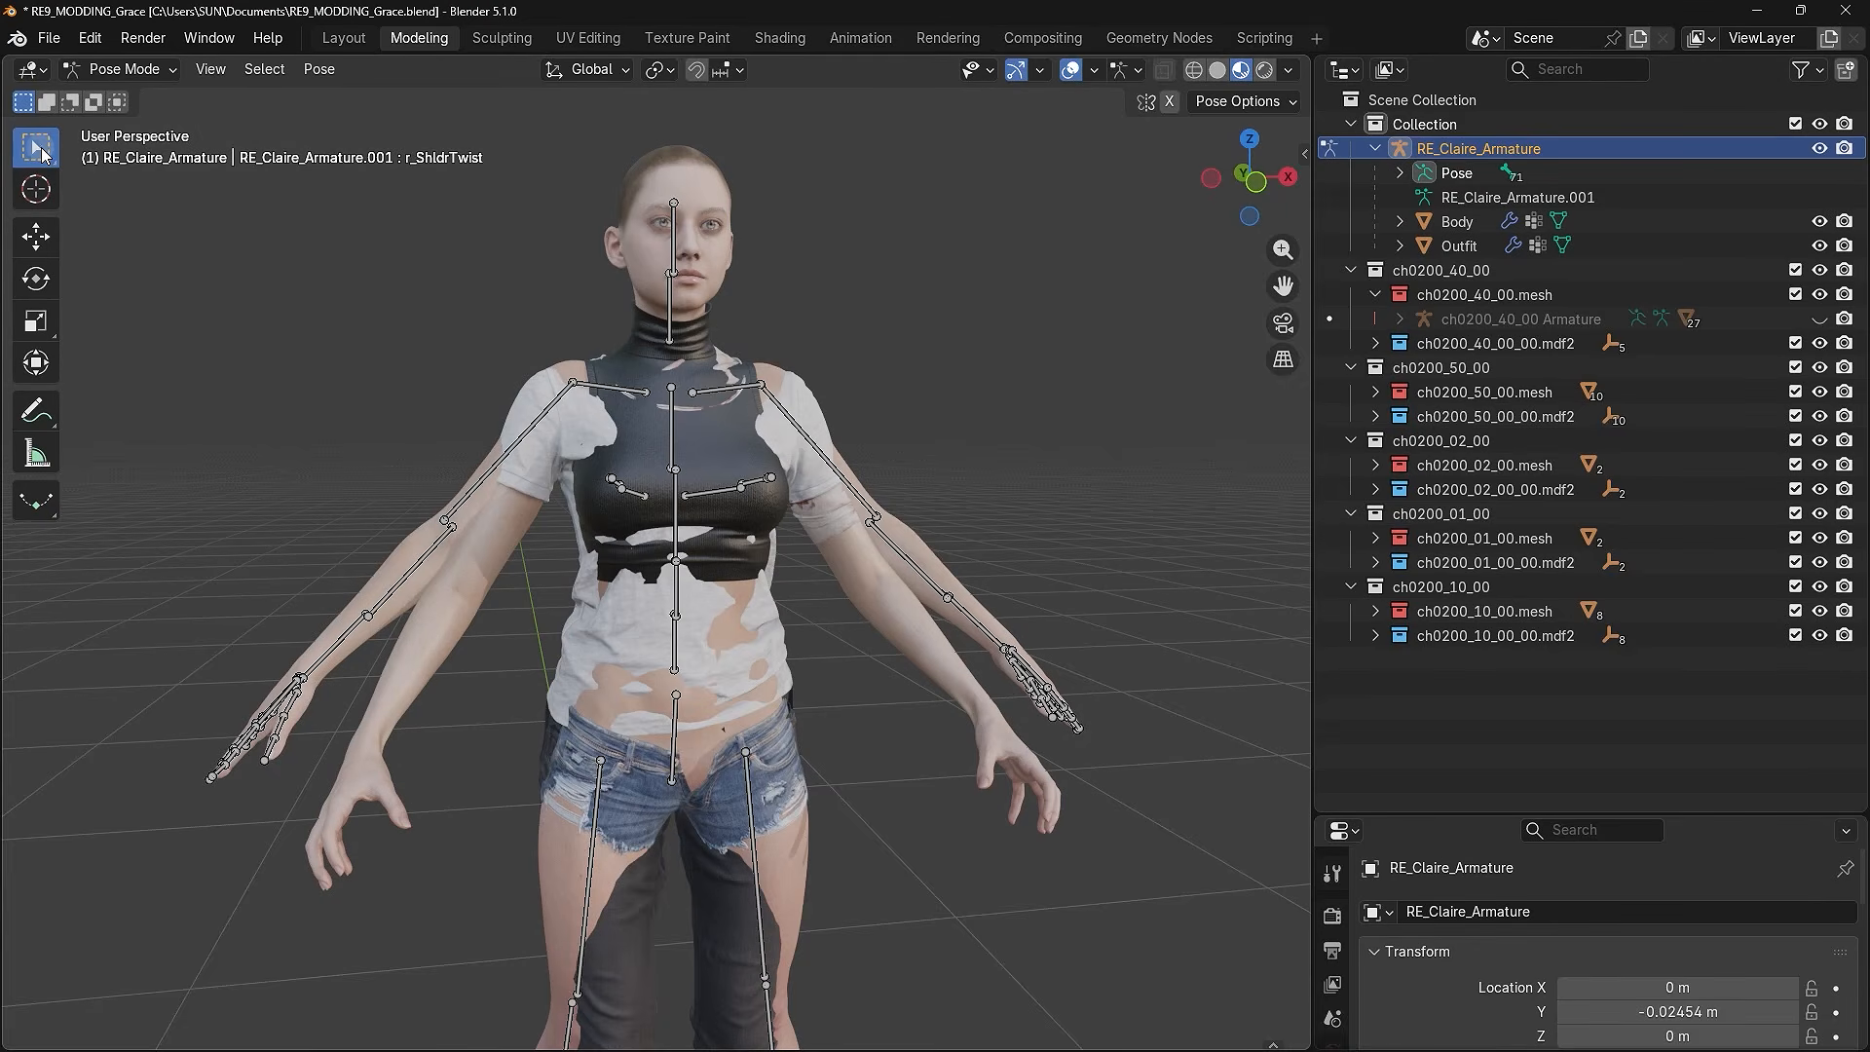
- Try rotating the r_Collar bone together with the adjoining upper-arm bone downward in the front view
left_click(613, 389)
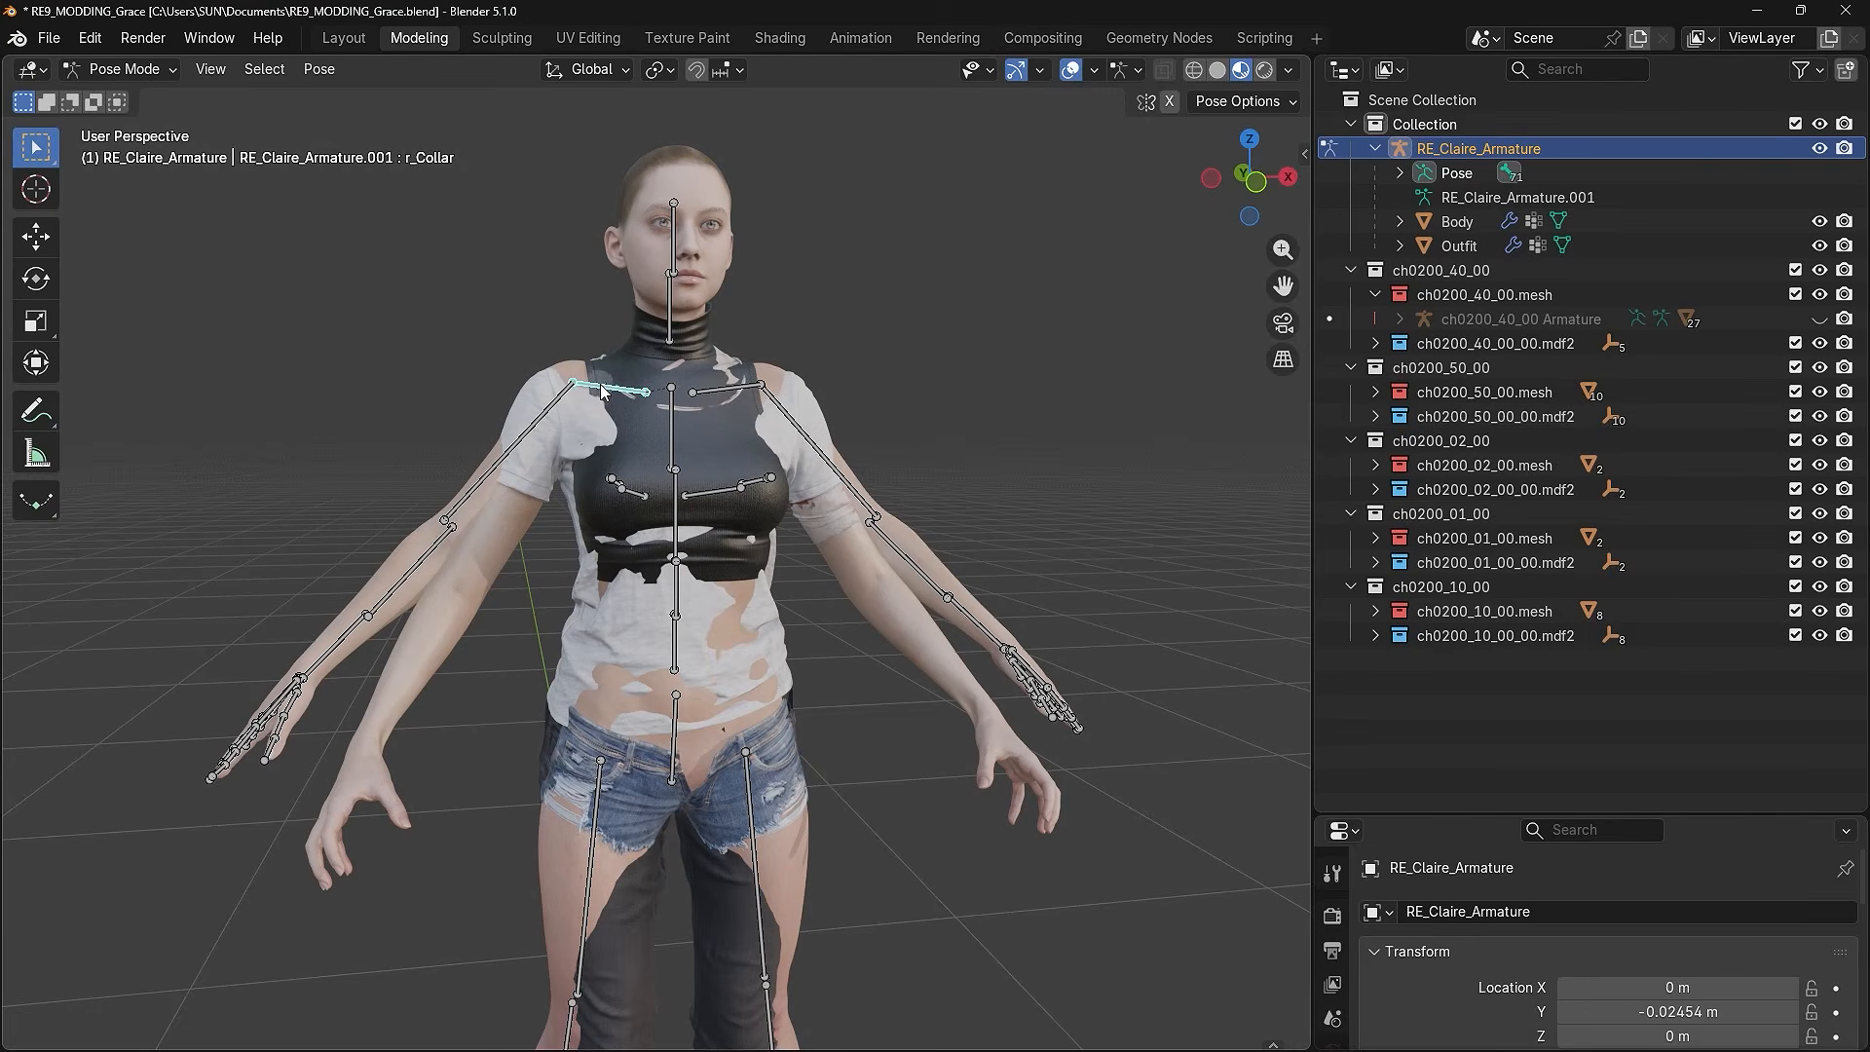
left_click_drag(477, 309, 602, 419)
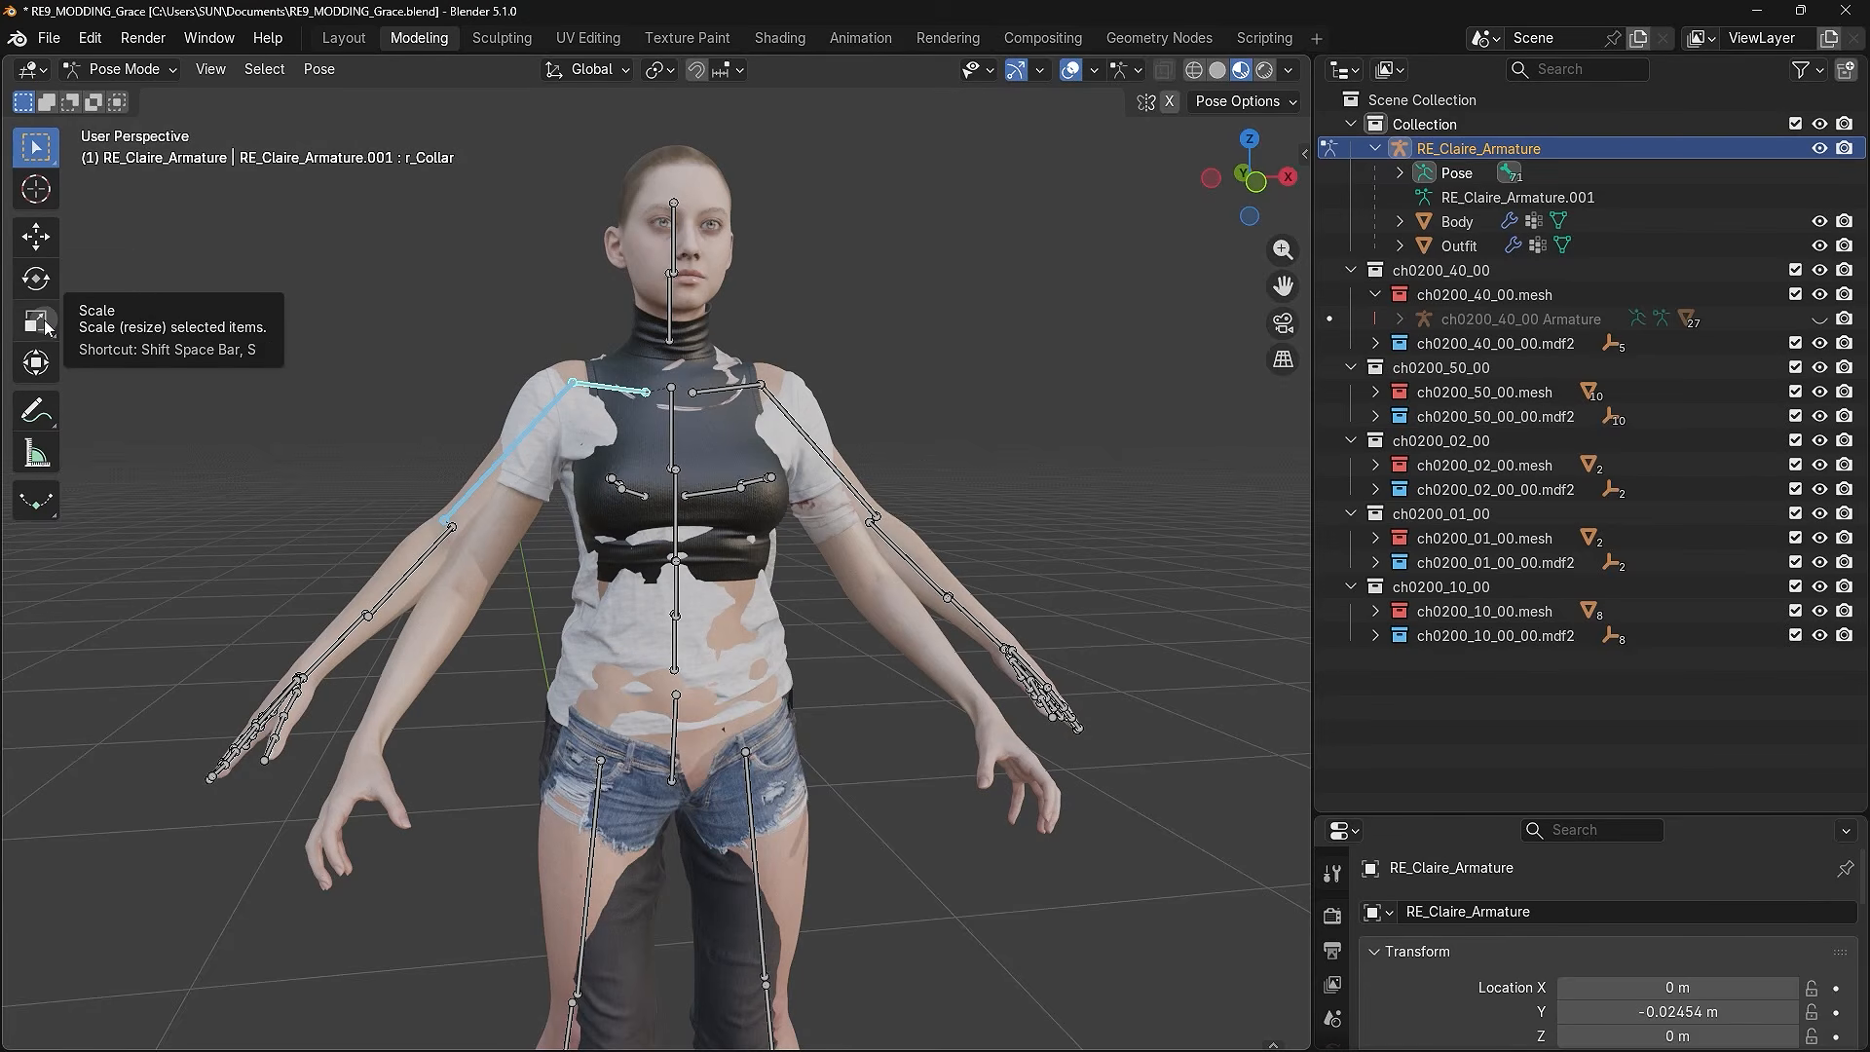
left_click(39, 283)
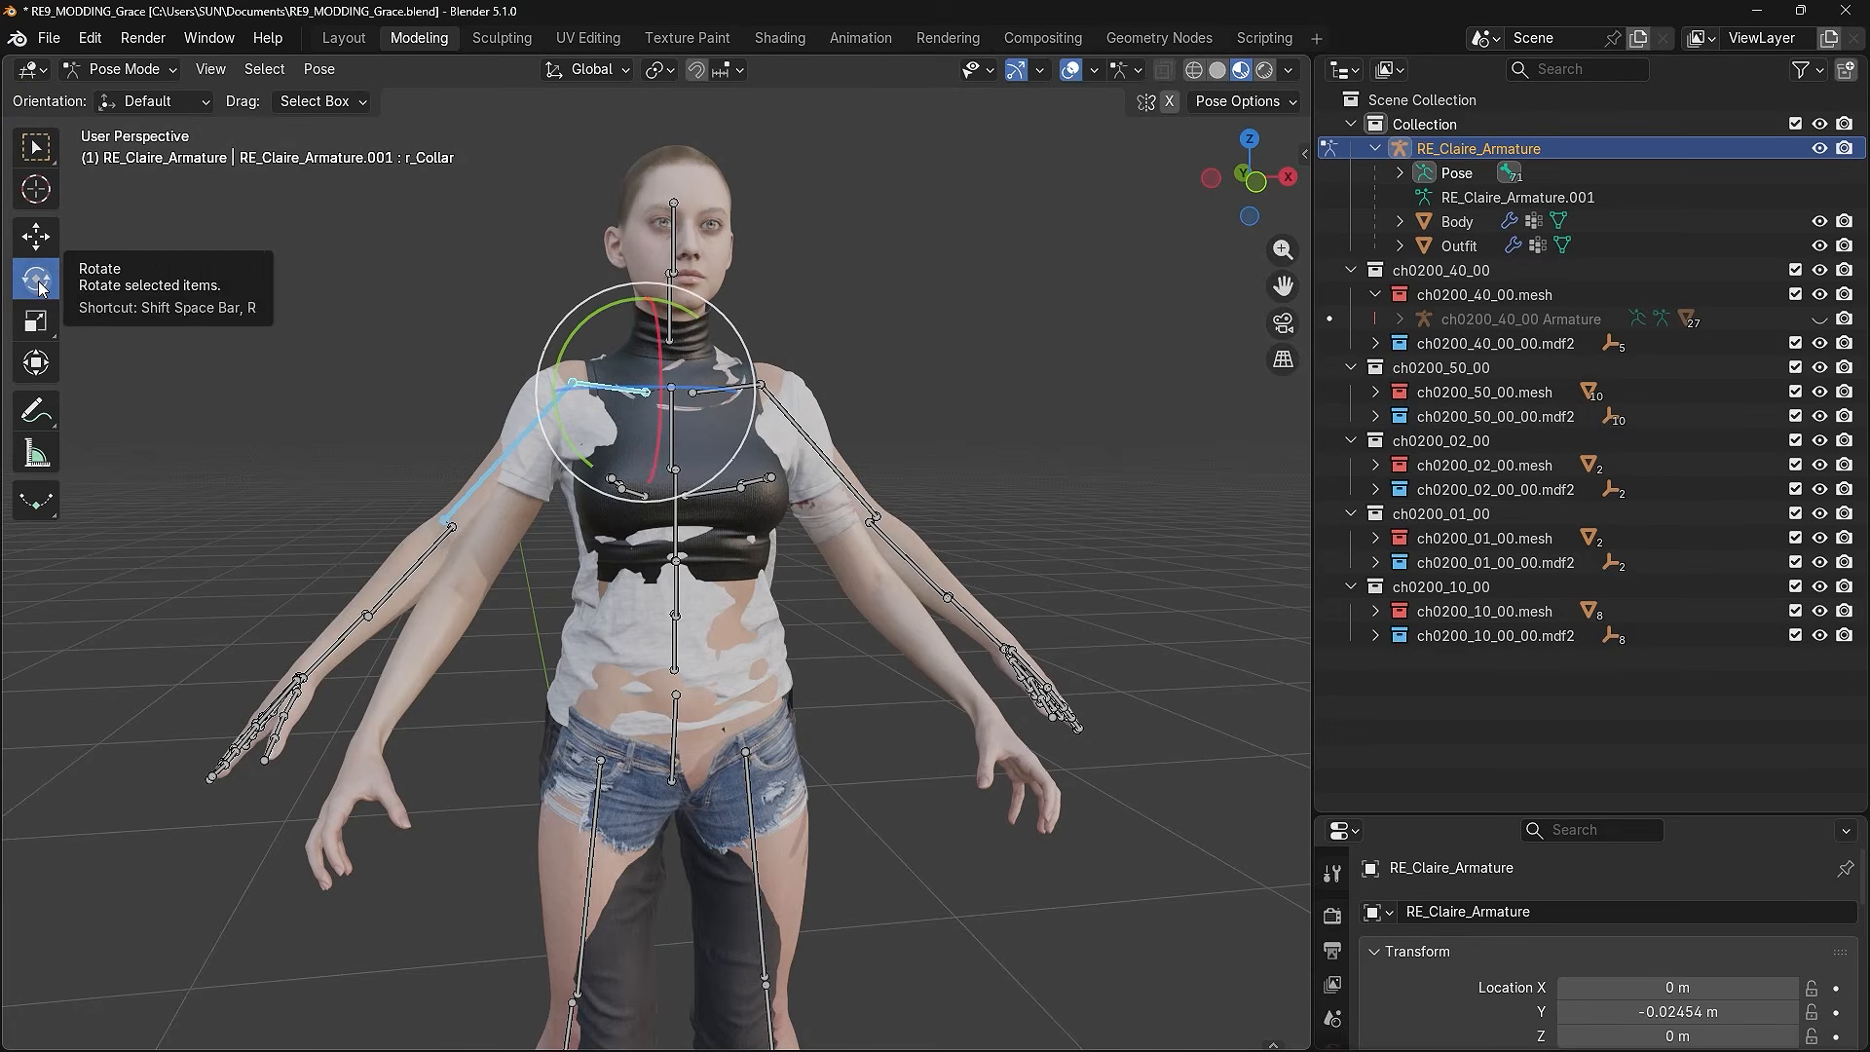
left_click_drag(611, 308, 600, 312)
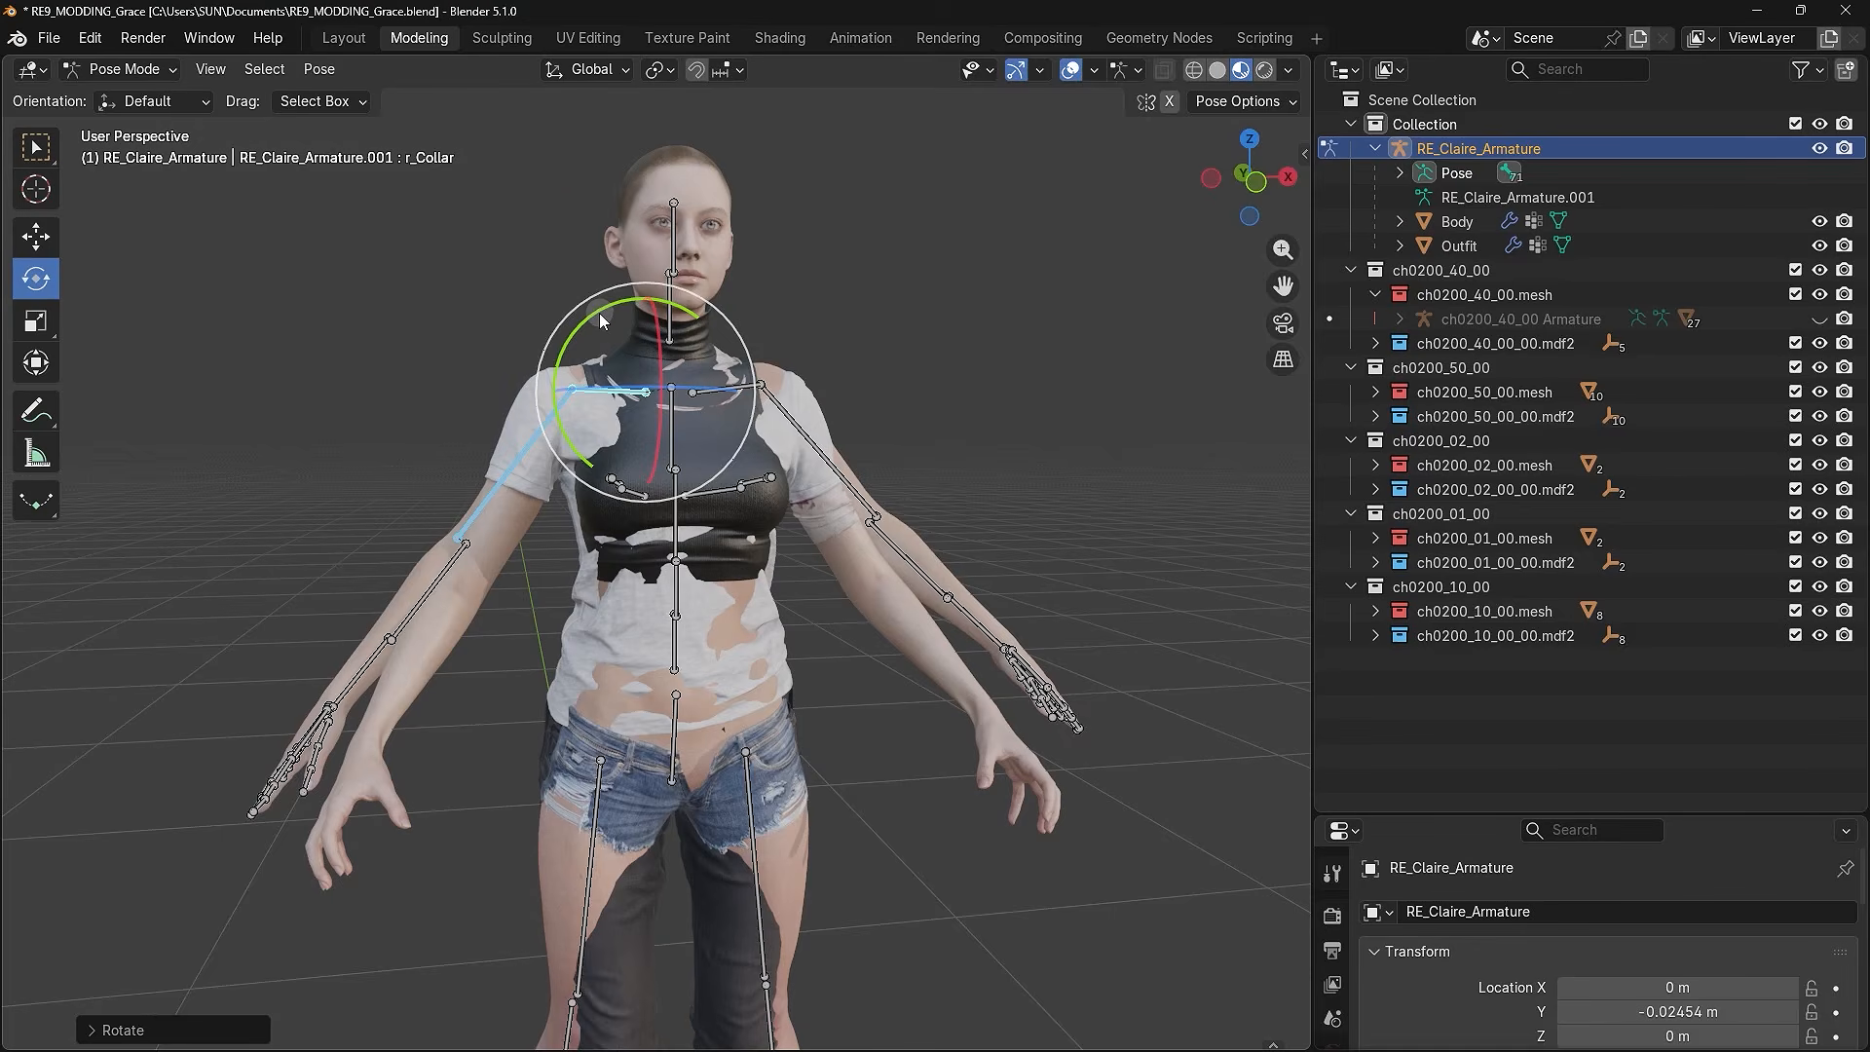
- Try rotating the r_ShldrTwist bone on its own toward Grace's arm, from the front and the side
left_click(552, 417)
left_click_drag(517, 327, 502, 321)
scroll(407, 325, "up", 3)
middle_click_drag(407, 325, 1052, 479)
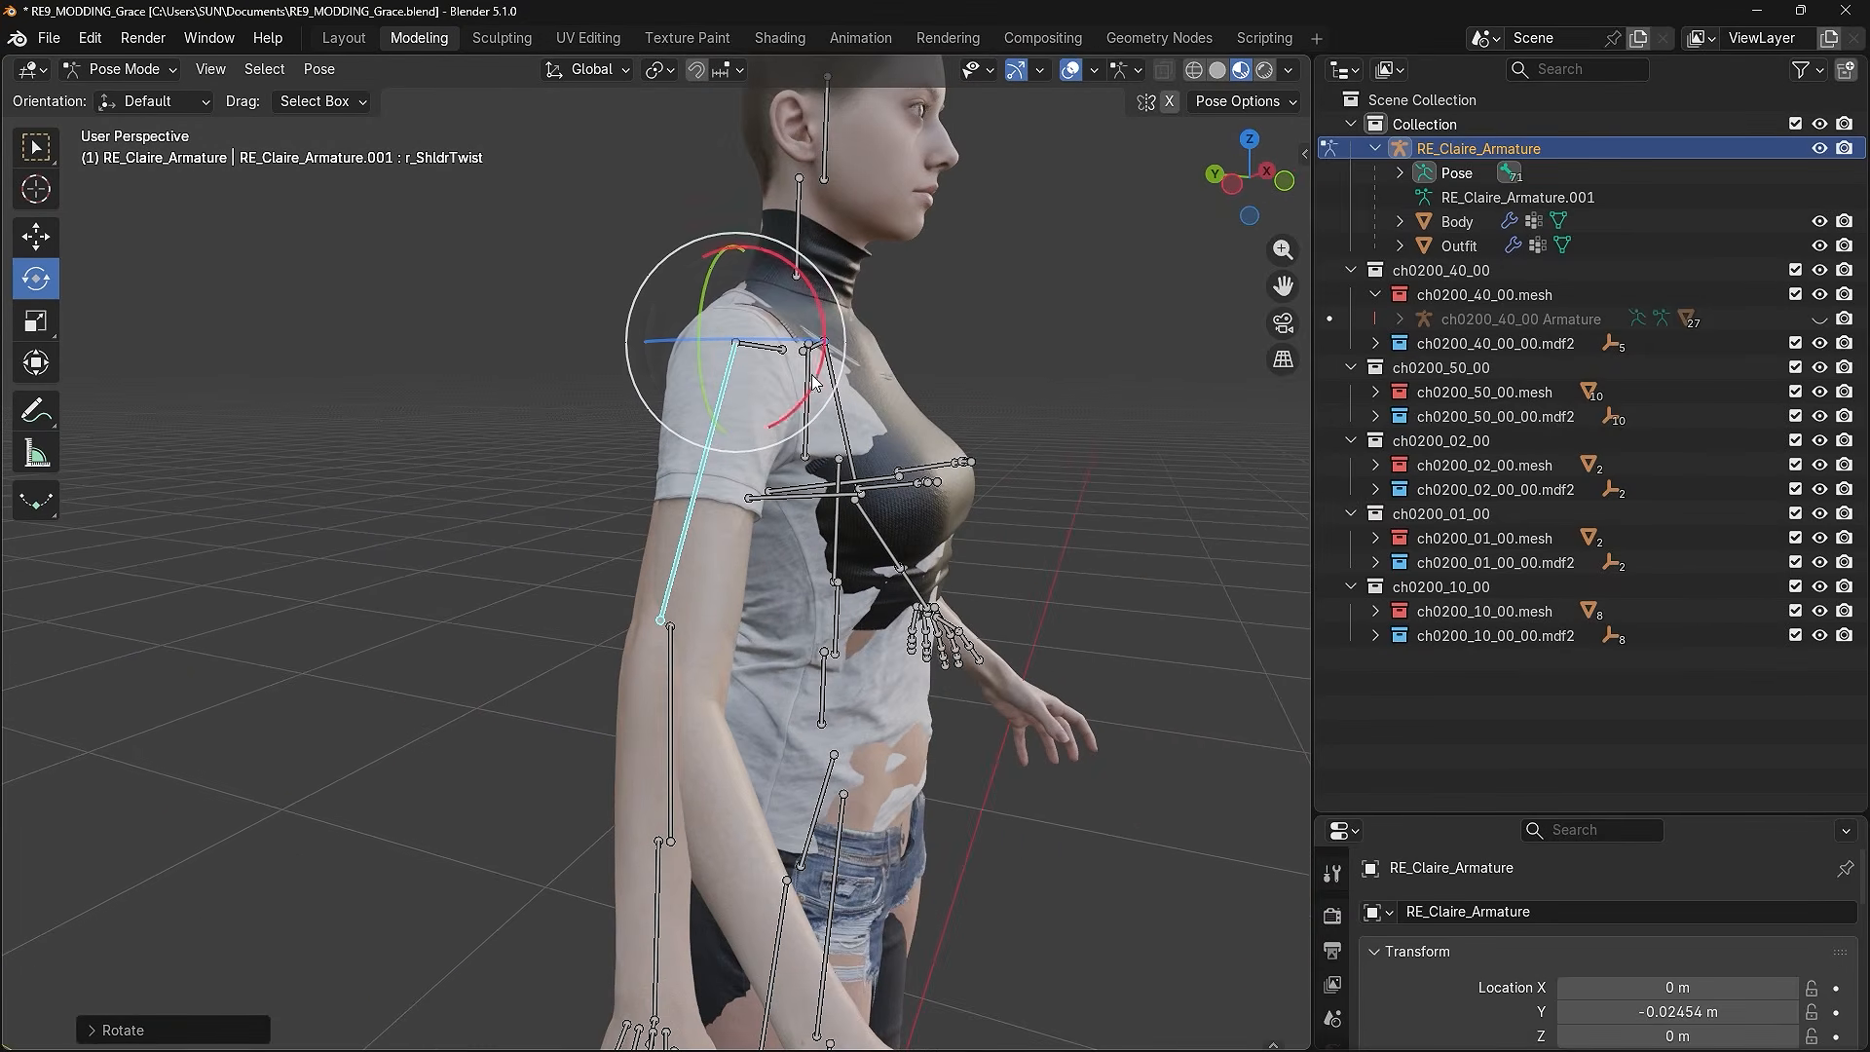
left_click_drag(800, 338, 800, 347)
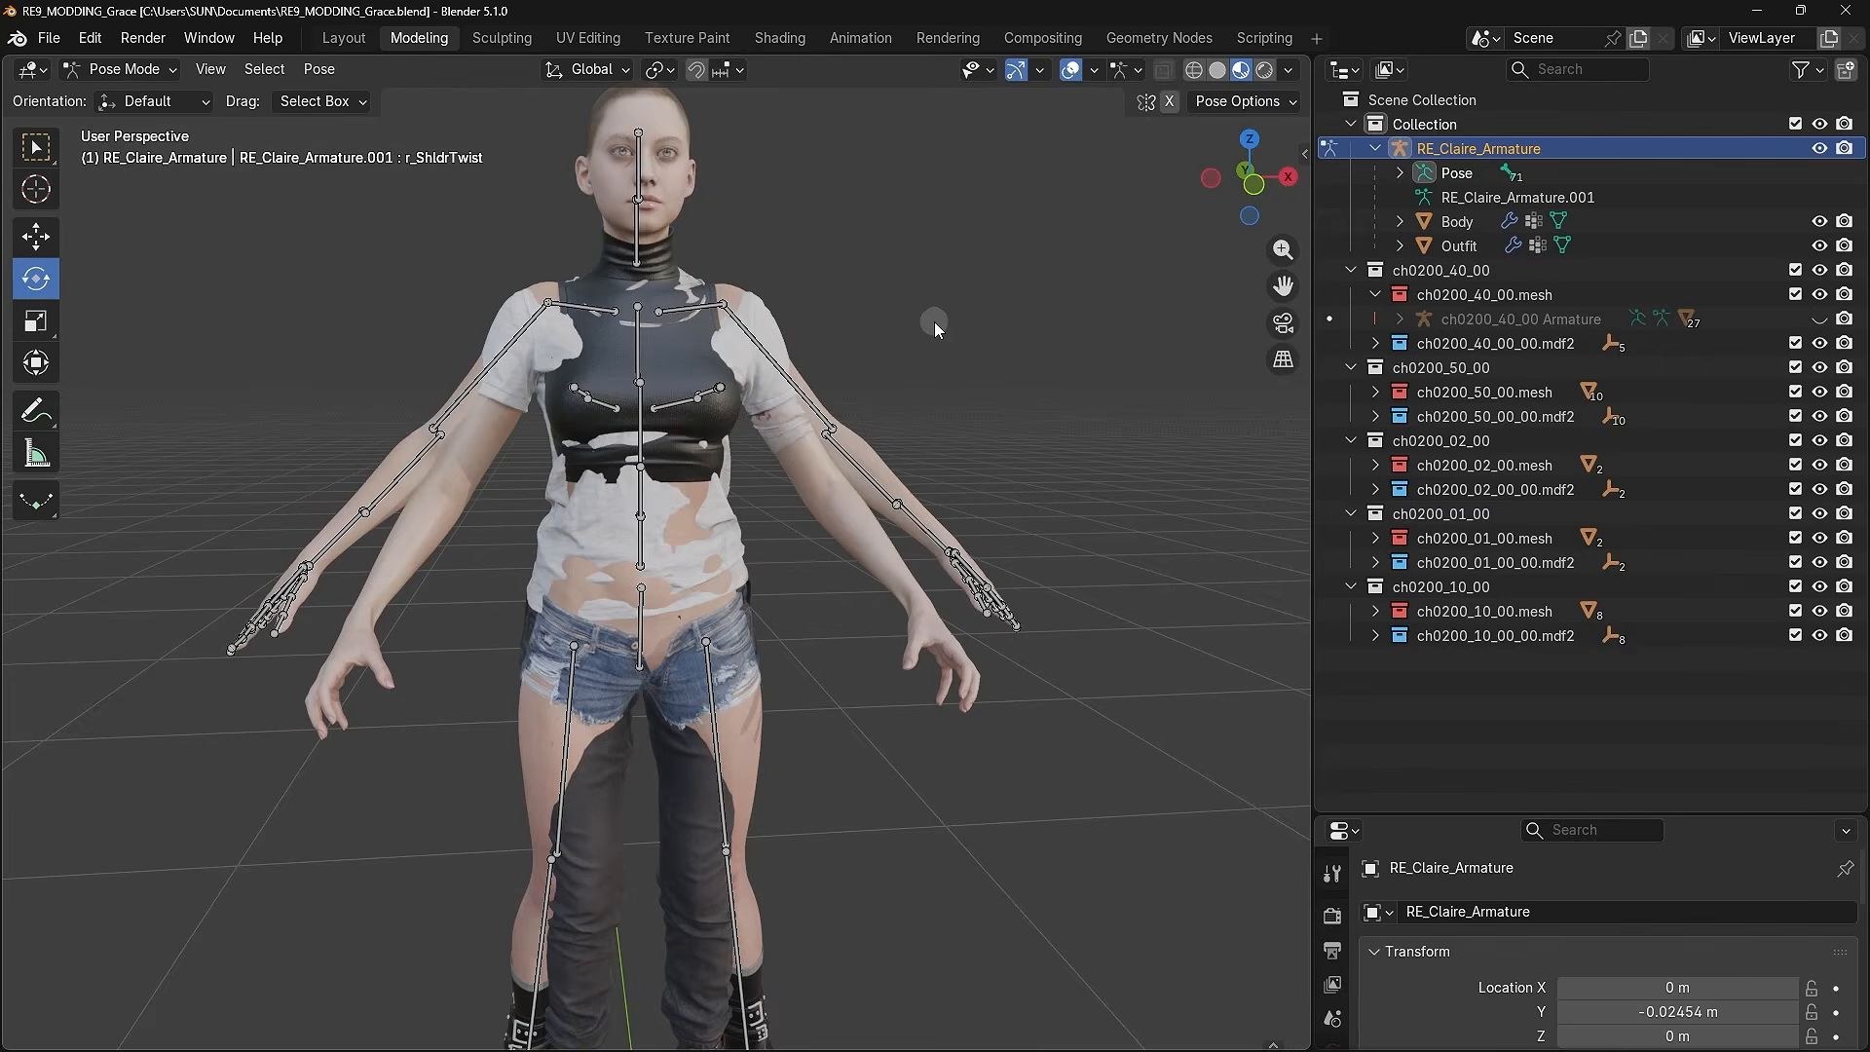
- Try rotating the pelvis bone and the abdomenLower bone, undoing each trial rotation
scroll(633, 460, "up", 8)
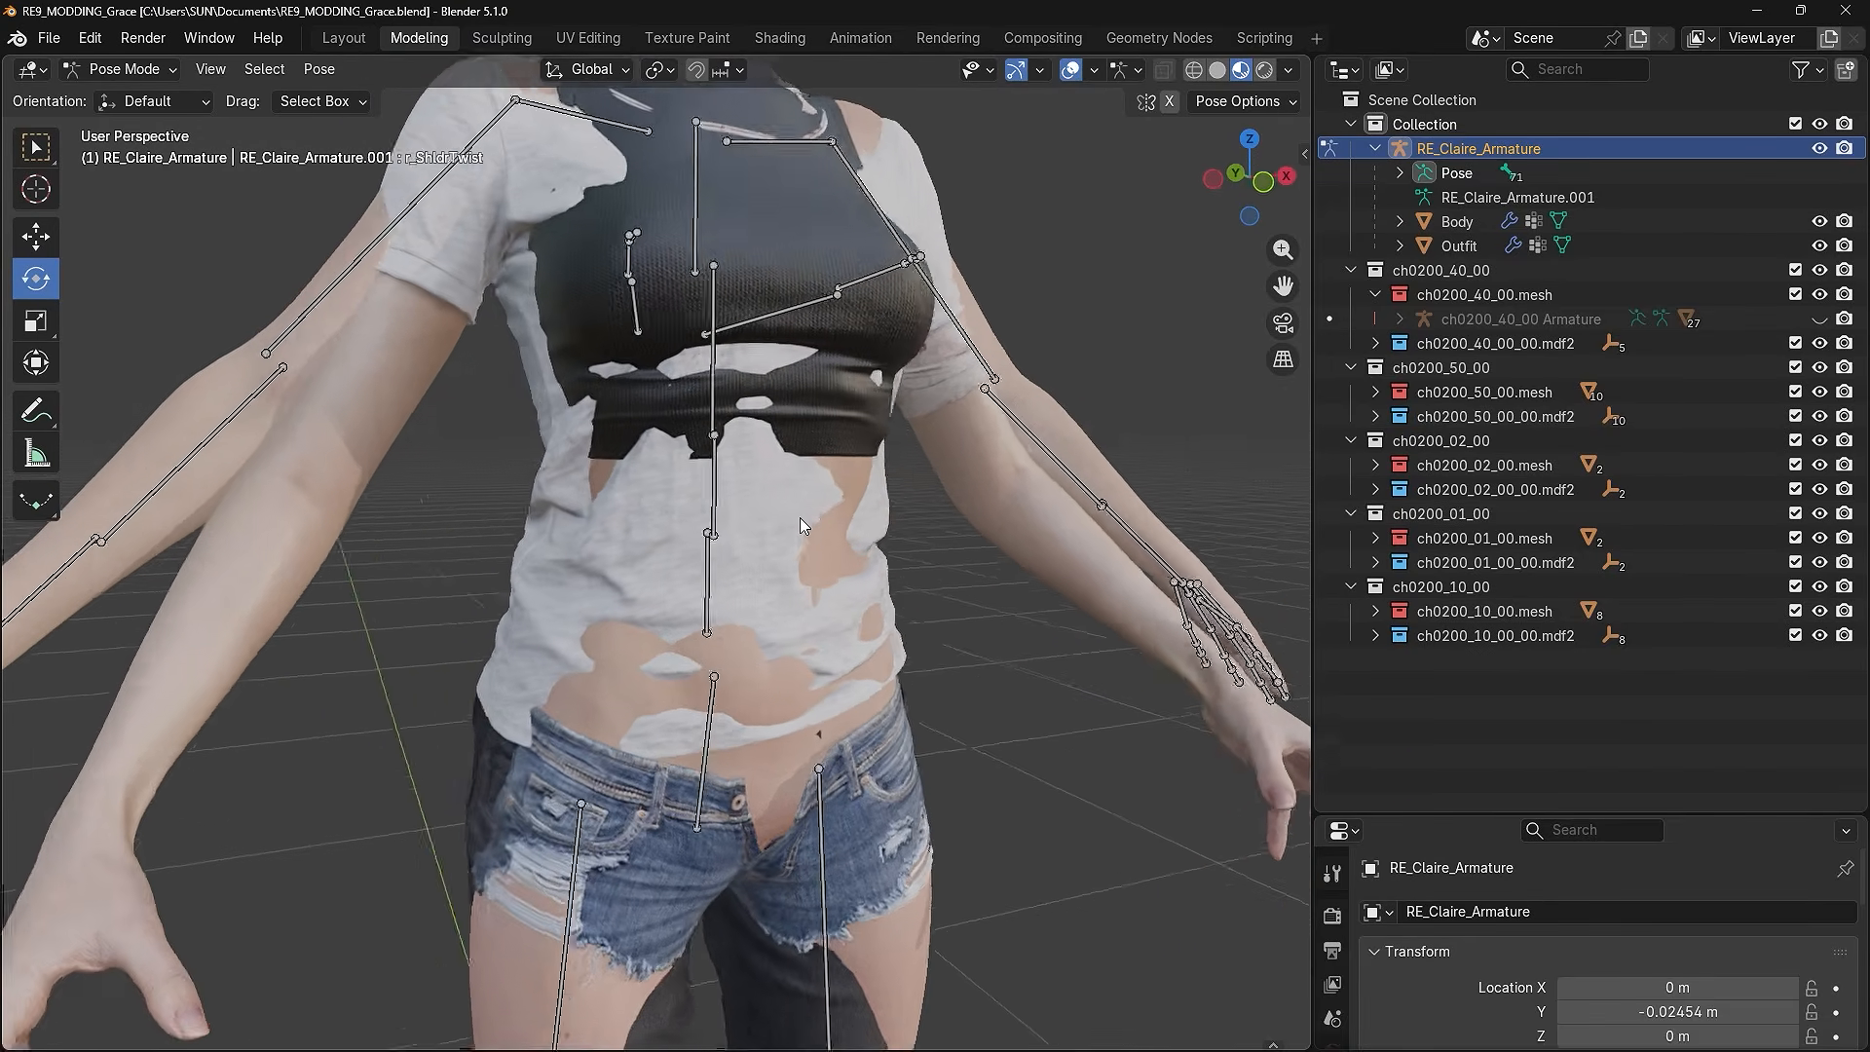
middle_click_drag(801, 518, 825, 507)
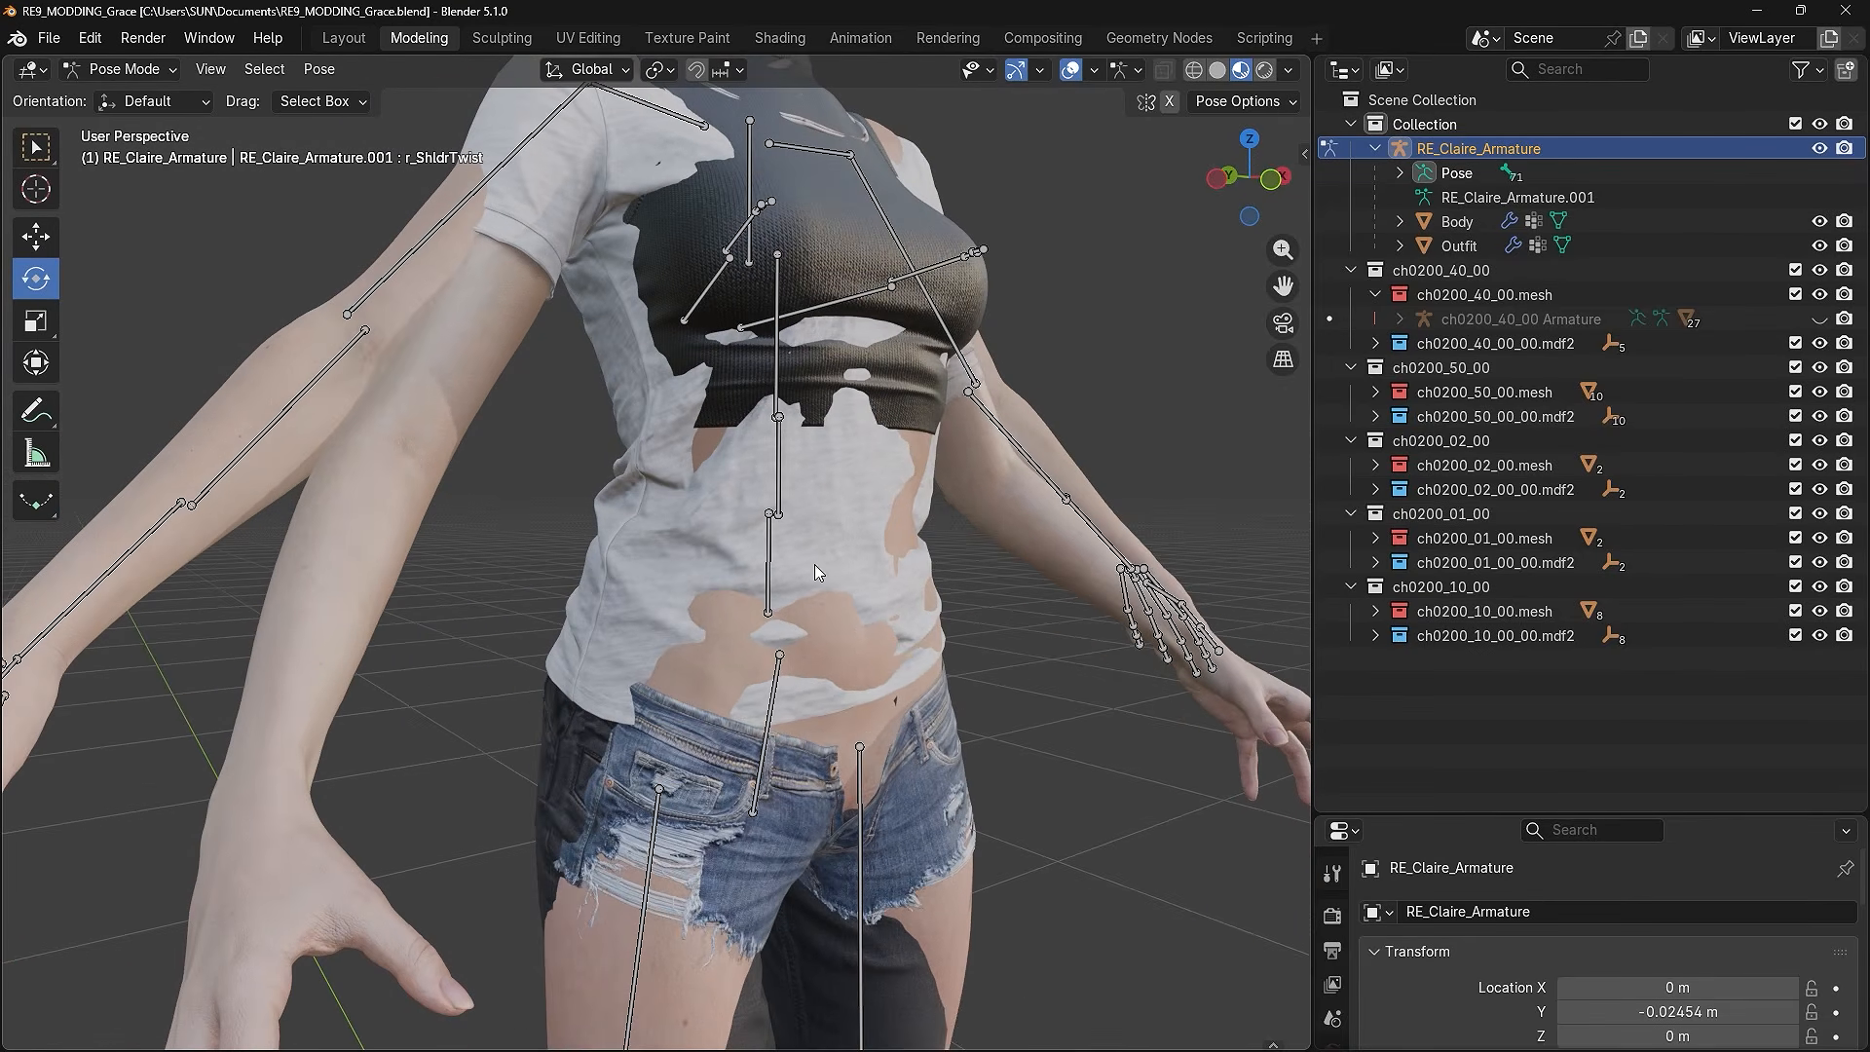
left_click(776, 688)
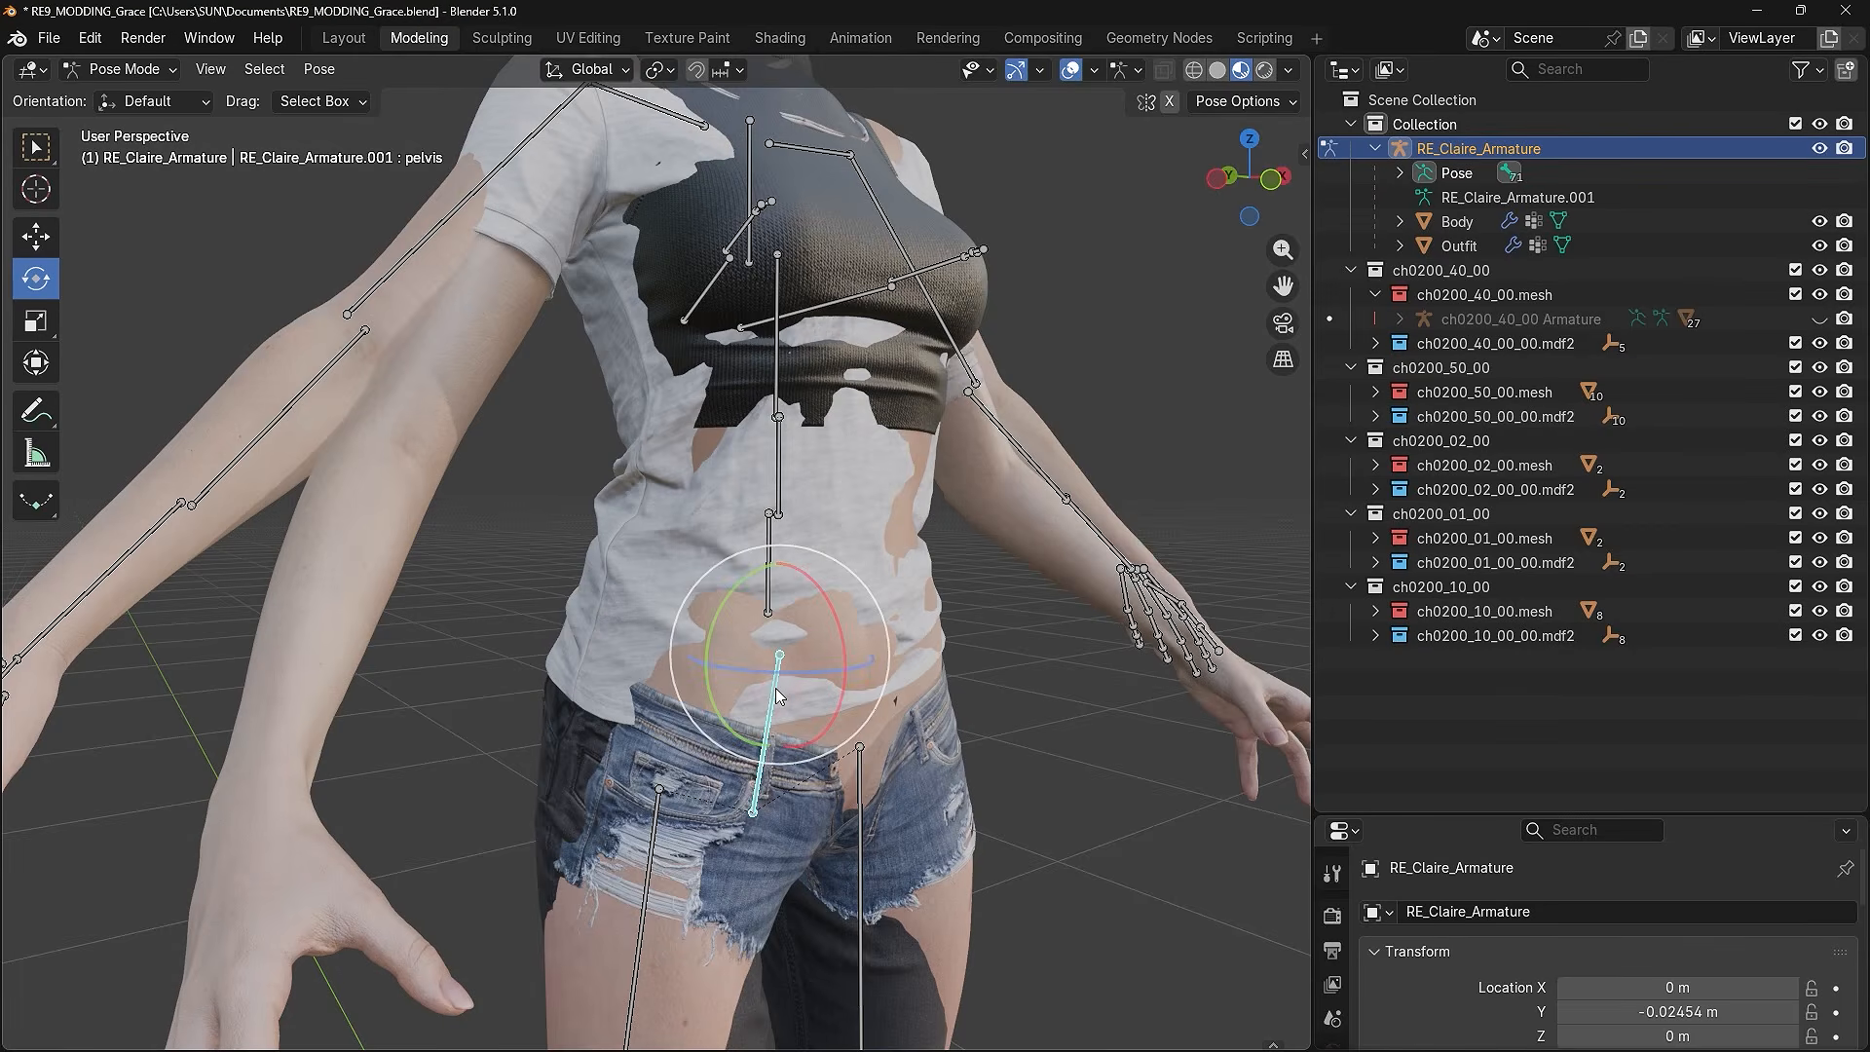
left_click_drag(832, 621, 837, 629)
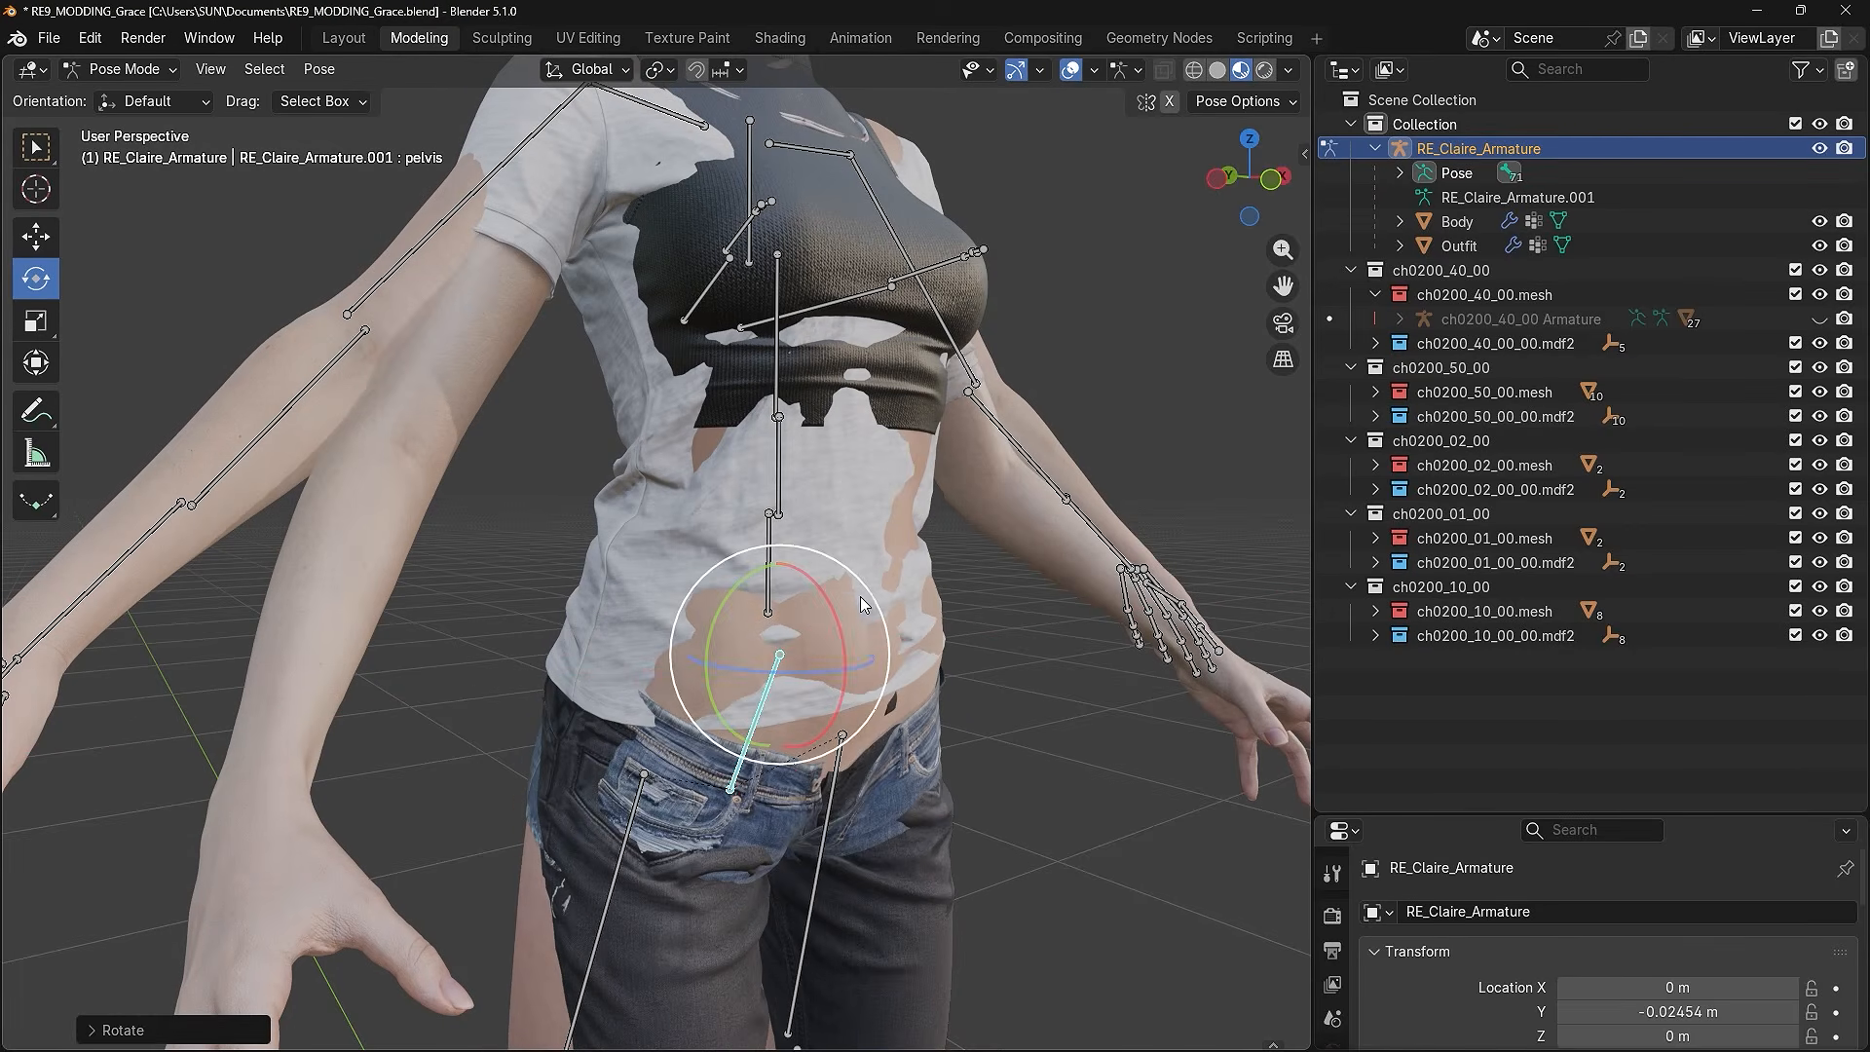
key("ctrl+z")
left_click(772, 557)
mouse_move(806, 539)
left_mouse_down()
mouse_move(823, 563)
mouse_move(808, 542)
left_mouse_up()
key("ctrl+z")
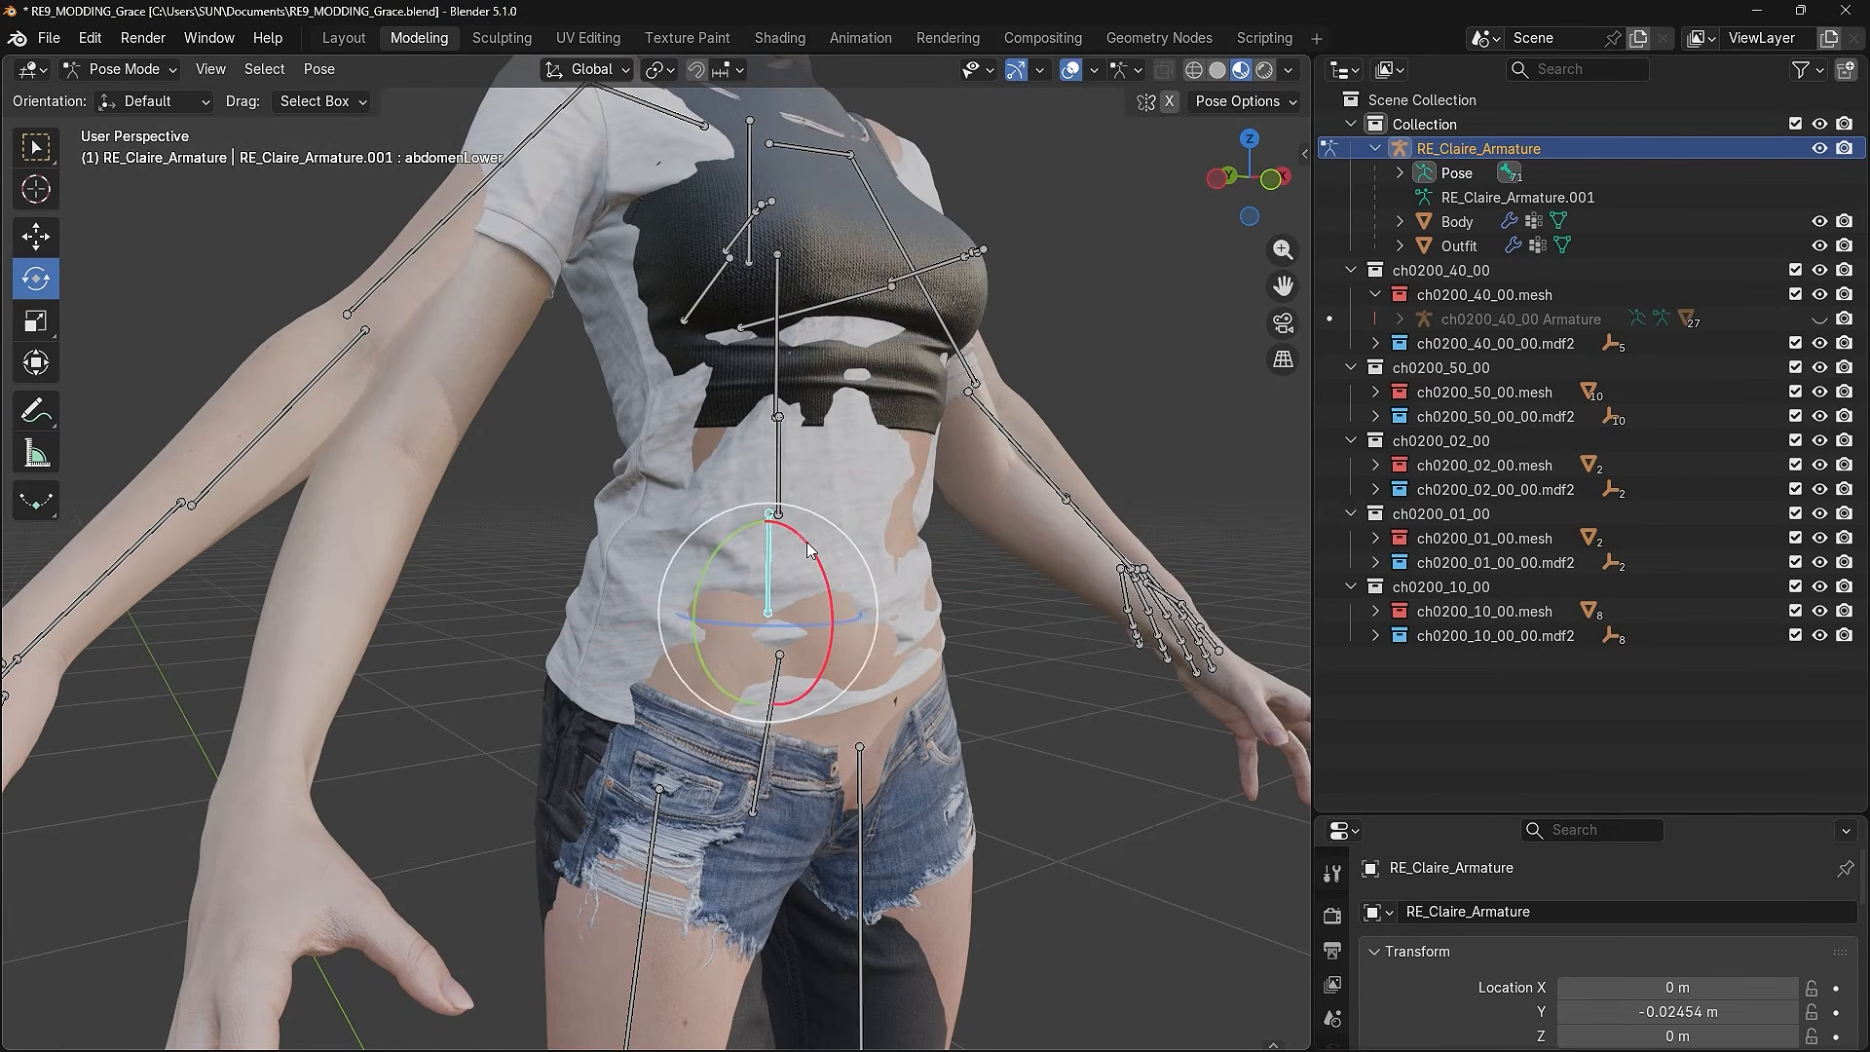
- Select the r_Collar and r_ShldrTwist bones and rotate them slightly downward to lower Claire's shoulder toward Grace's
middle_click_drag(711, 210, 716, 481, "shift")
scroll(699, 411, "up", 2)
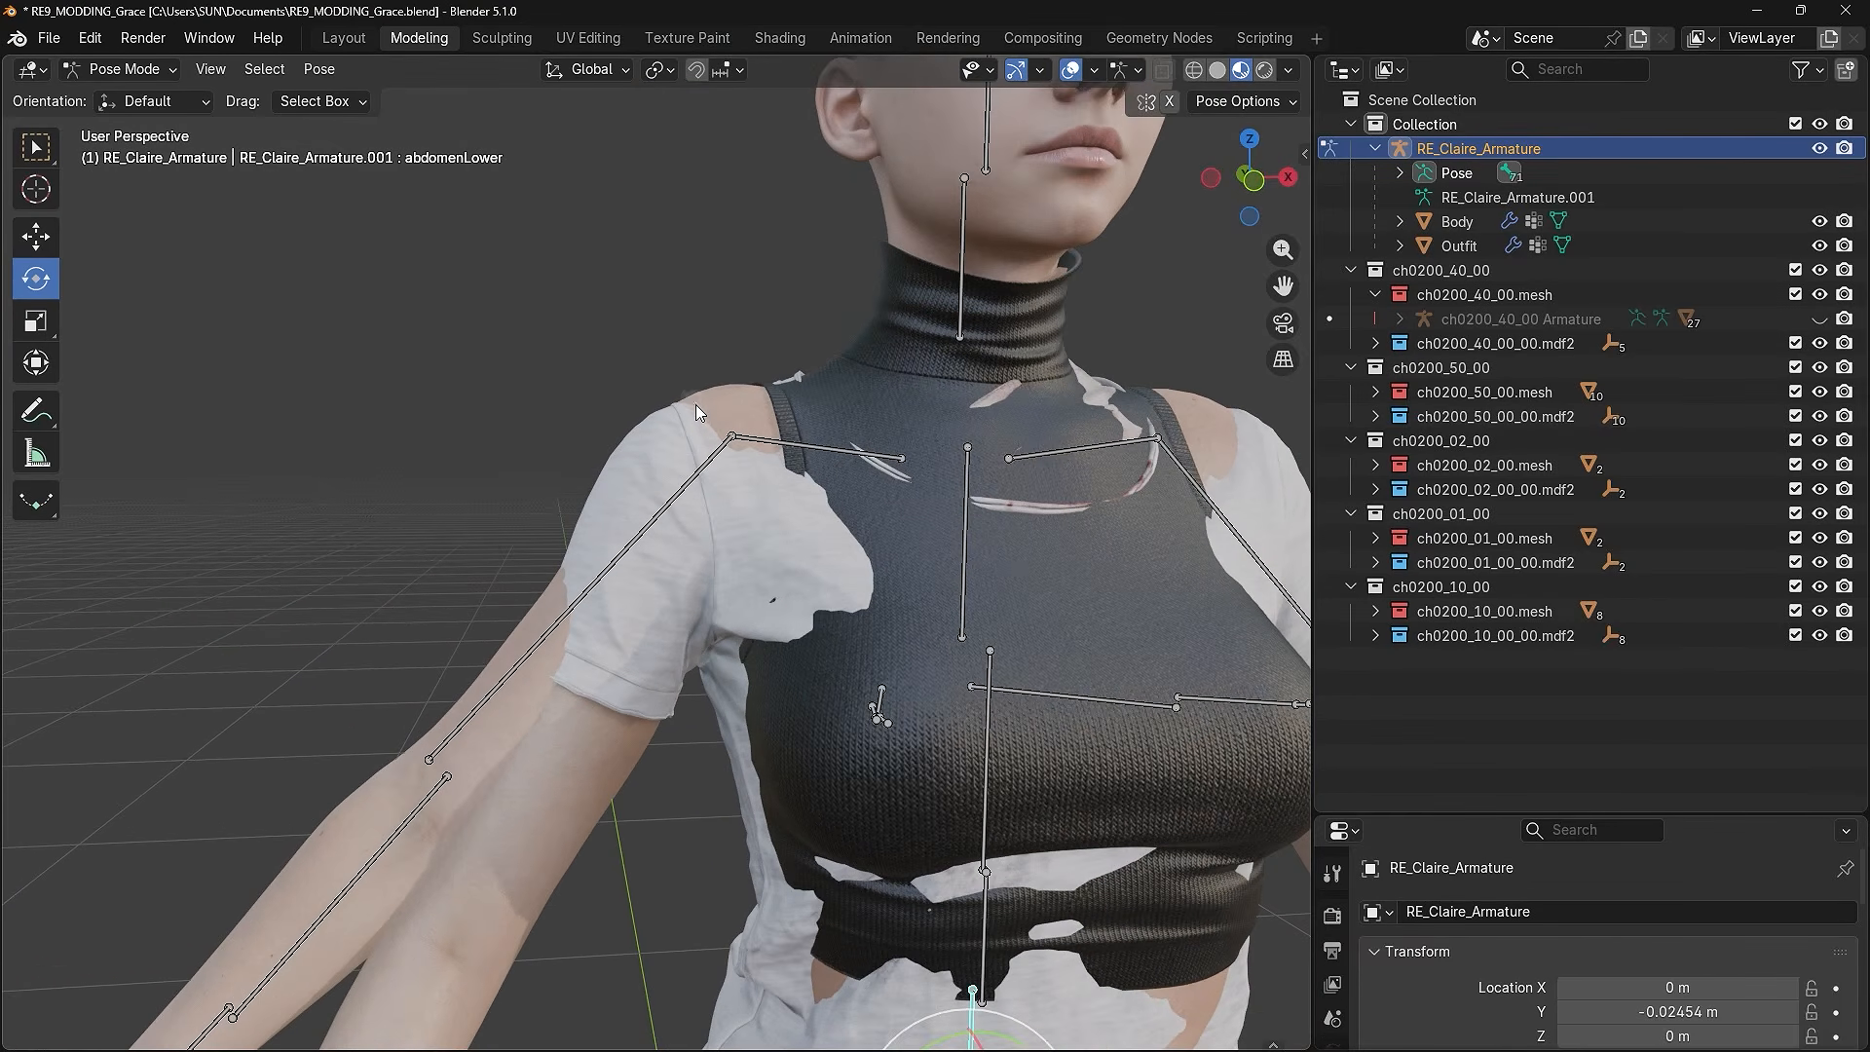
left_click_drag(762, 481, 761, 481)
left_click_drag(835, 400, 829, 407)
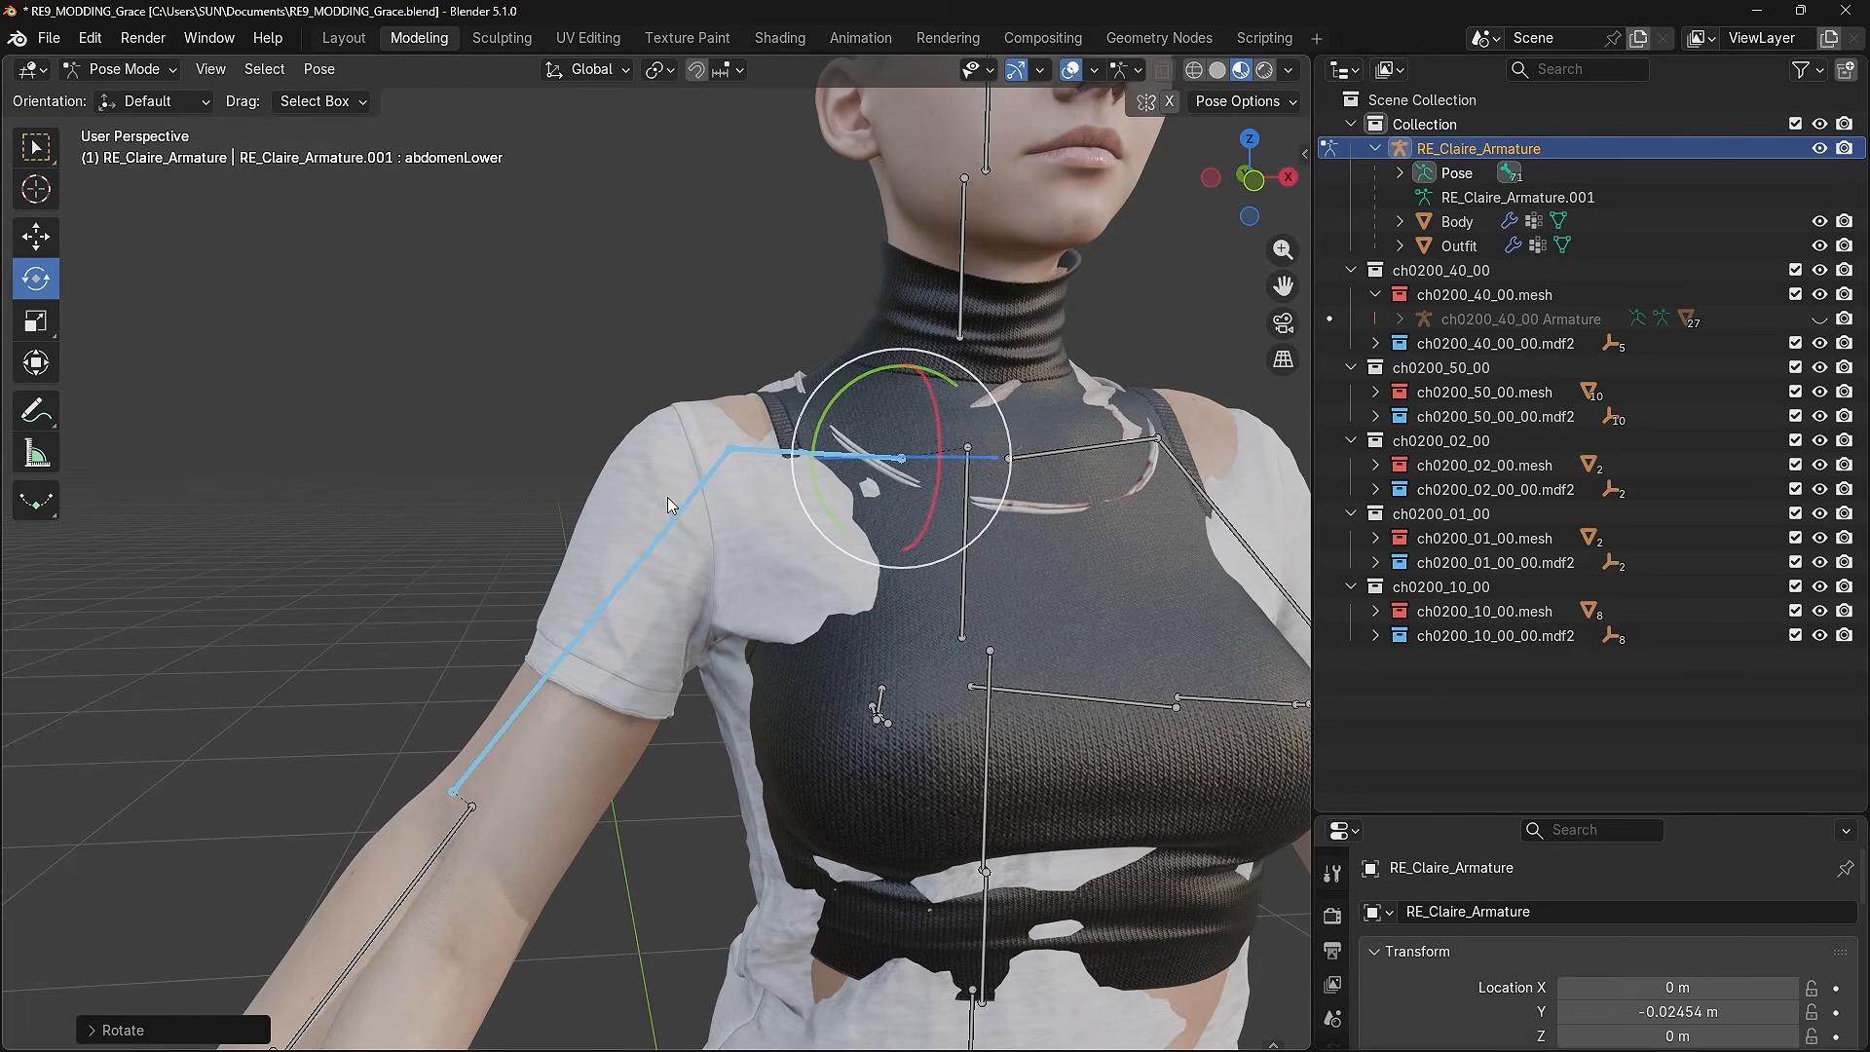
- Rotate only the r_ShldrTwist bone further down to align Claire's upper arm with Grace's, checking it from the side
left_click(669, 500)
left_click_drag(662, 401, 657, 411)
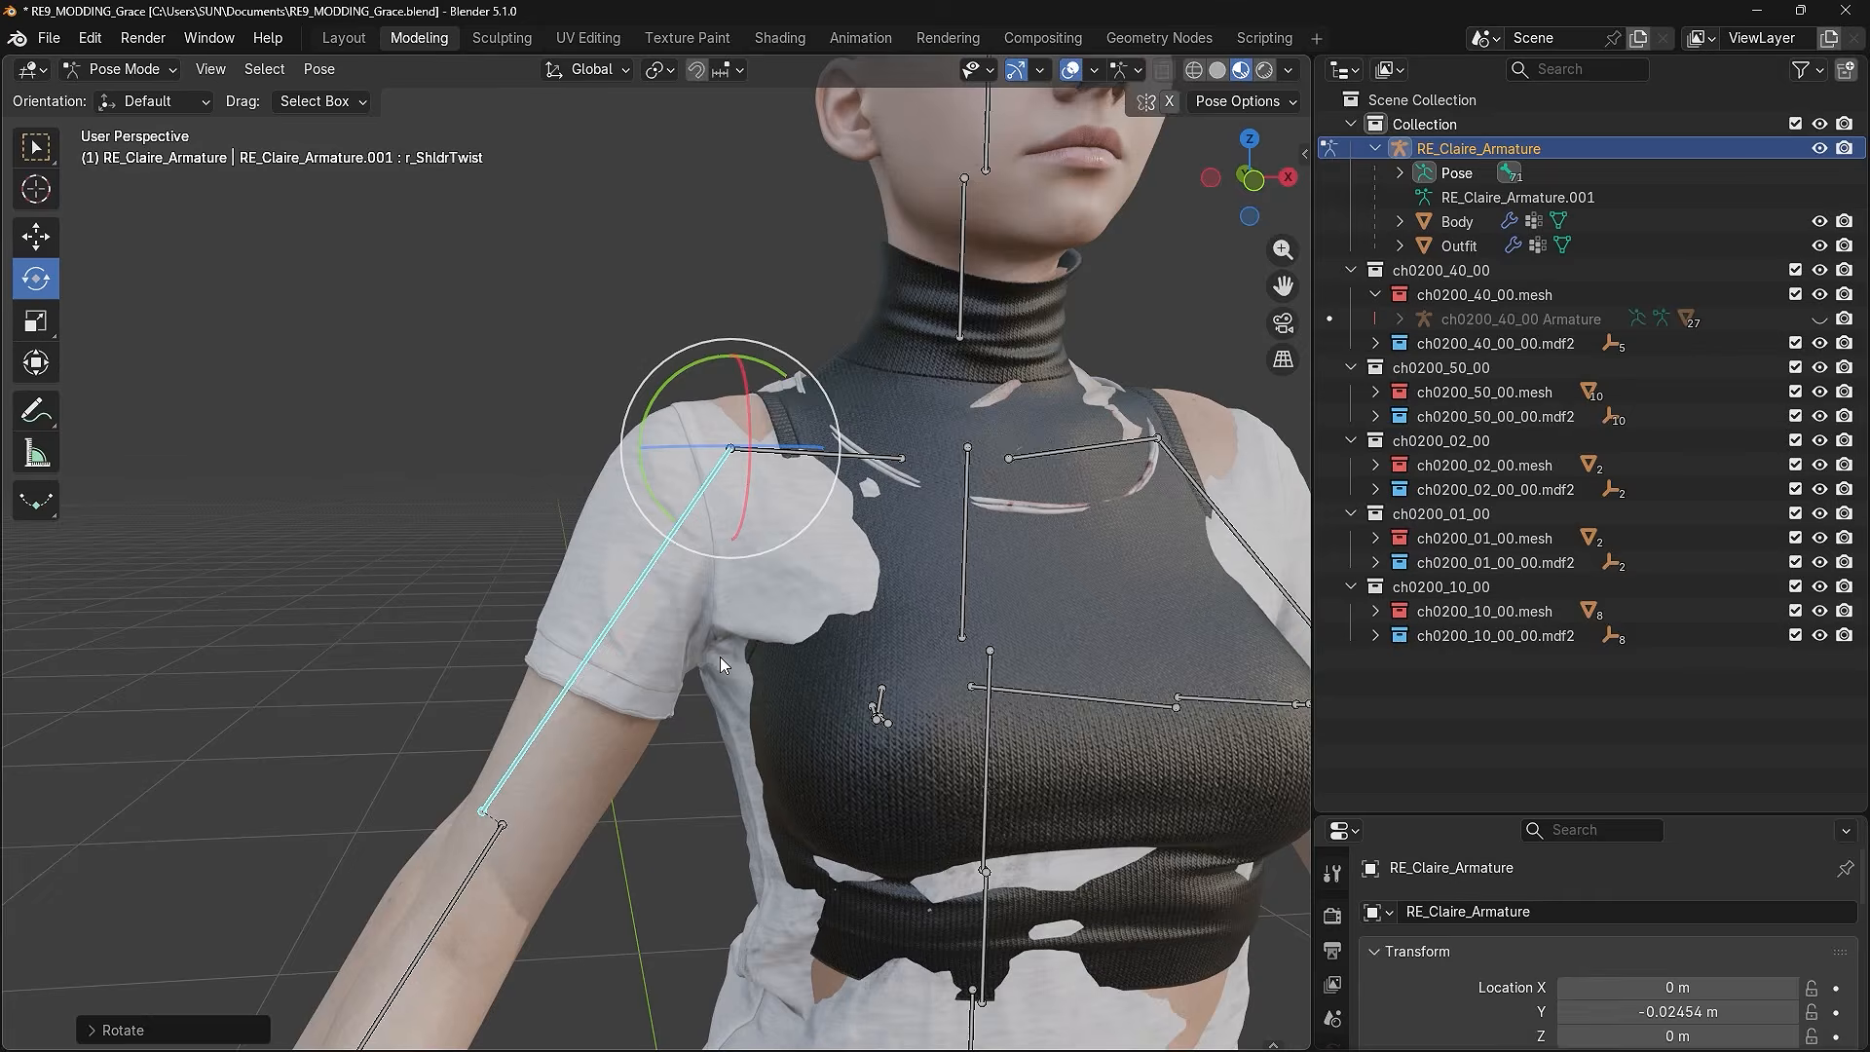
scroll(721, 662, "down", 4)
scroll(769, 564, "up", 3)
middle_click_drag(819, 516, 826, 582)
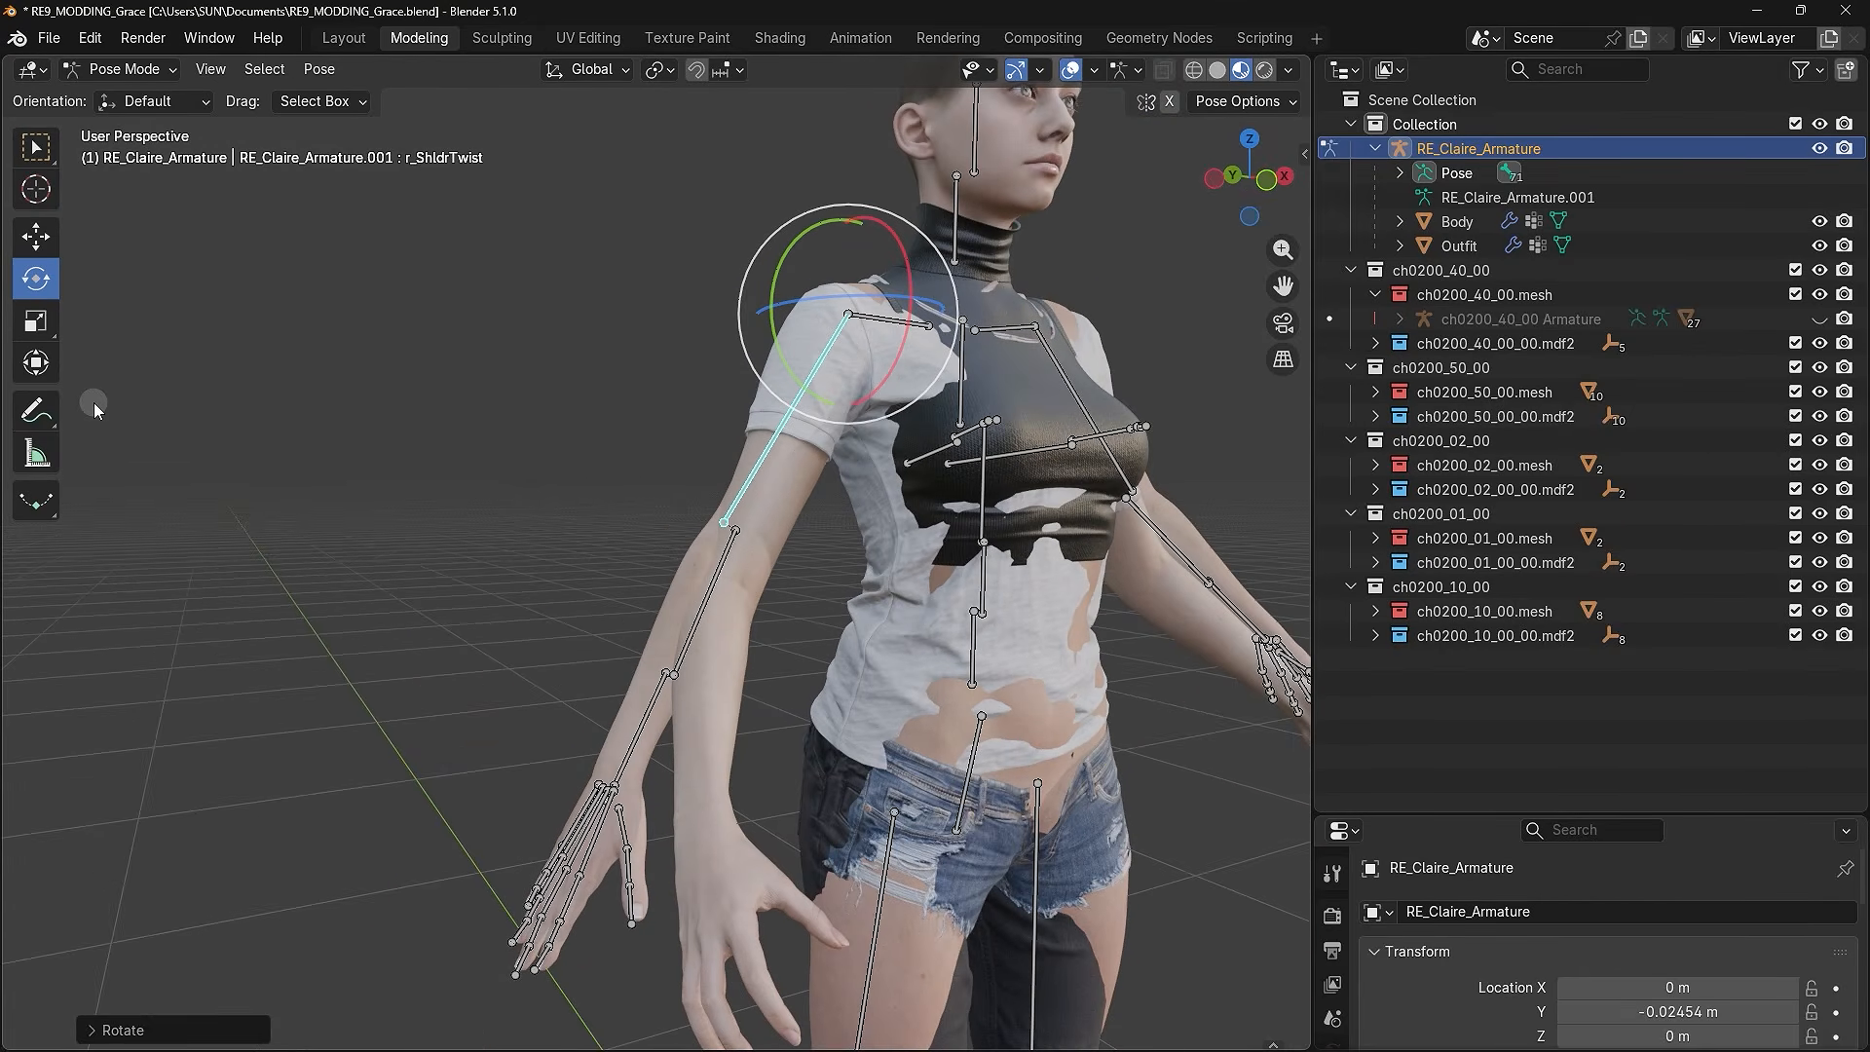
- Try scaling the r_ShldrTwist bone and undo the change
left_click(39, 324)
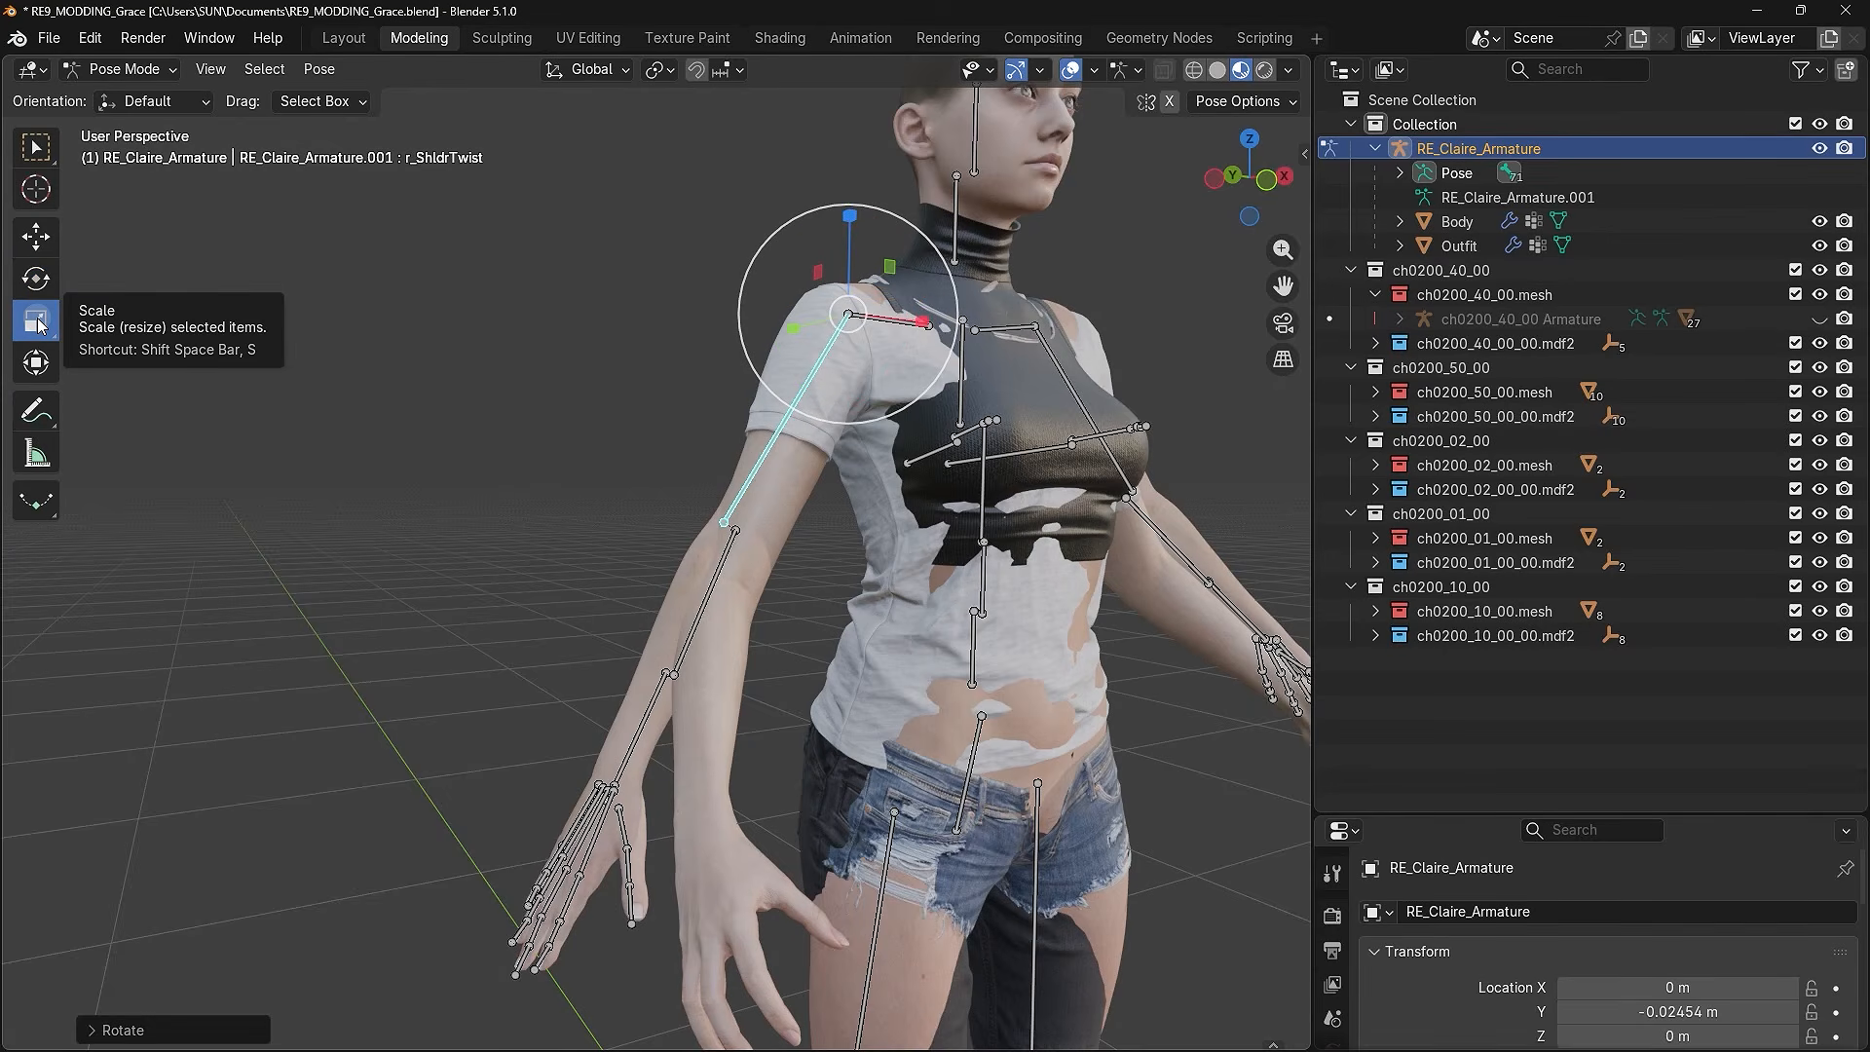
left_click_drag(908, 250, 848, 288)
key("ctrl+z")
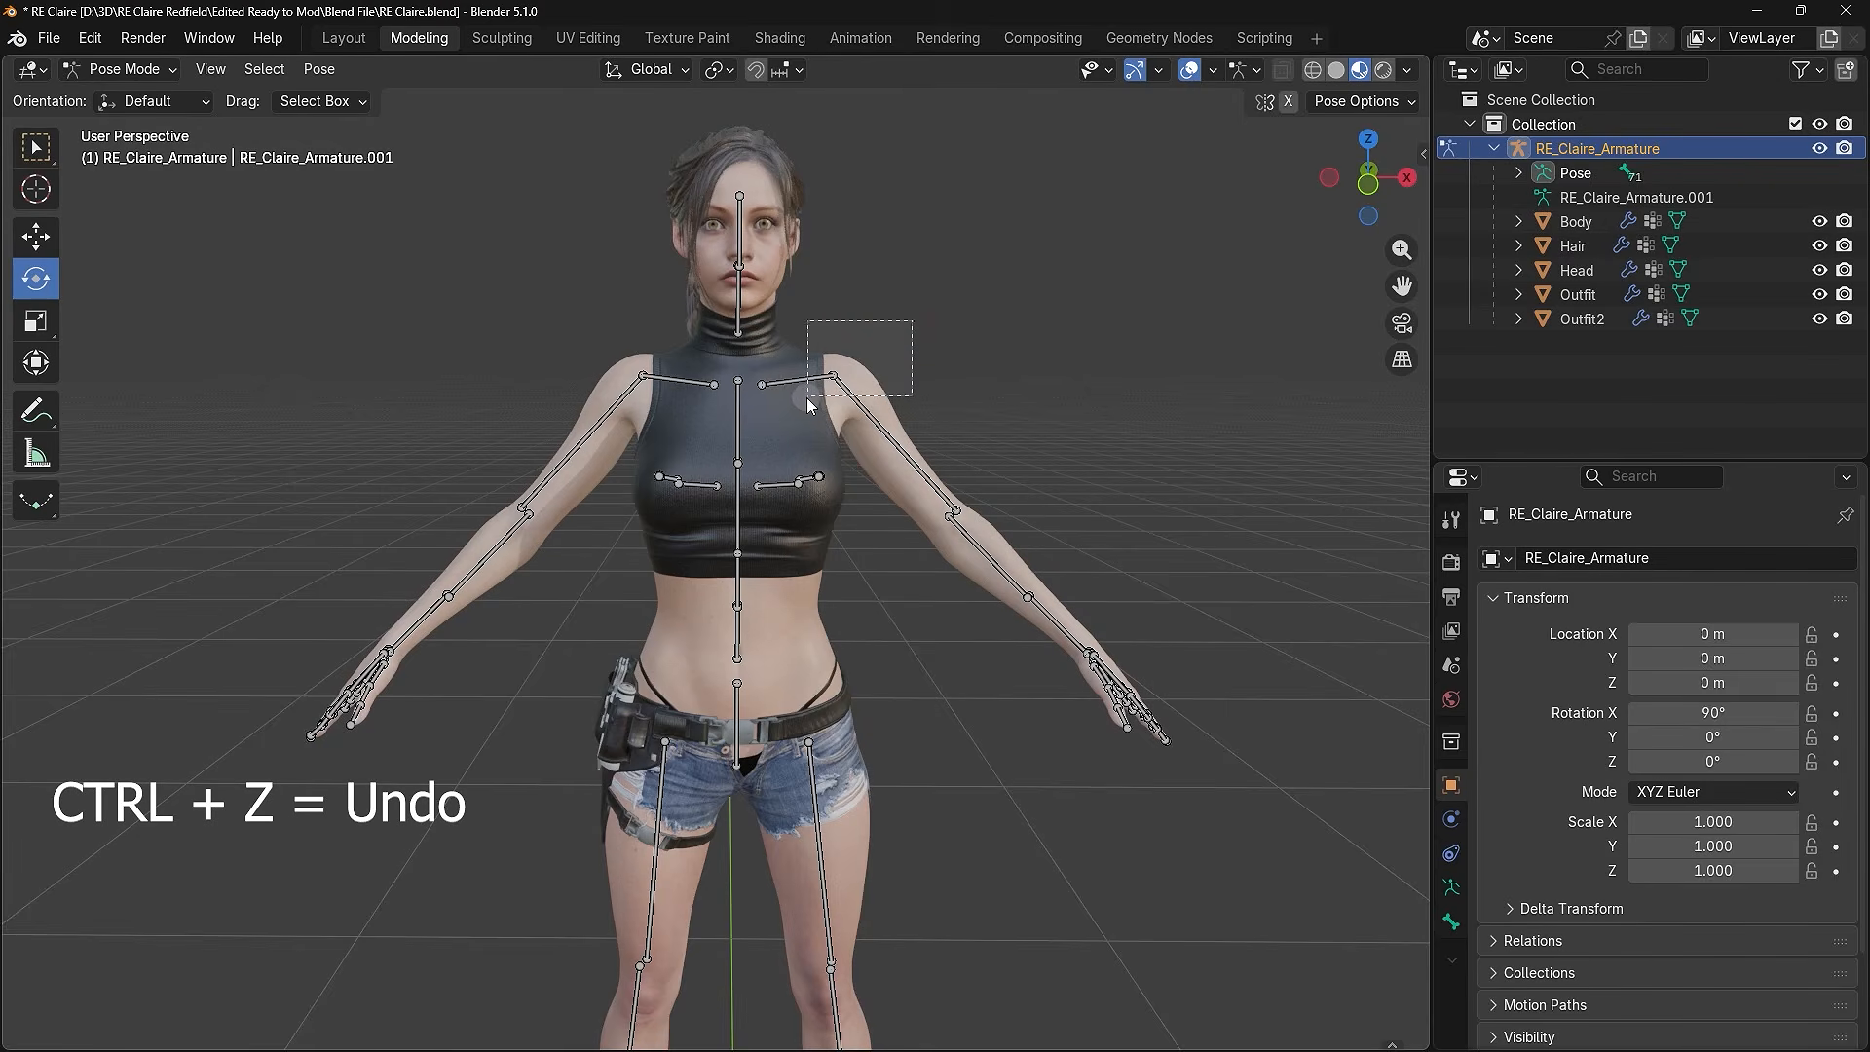
- In the separate RE Claire file, rotate the left collar and upper-arm bones -44.1° about Y, undoing and redoing the rotation
left_click(811, 380)
left_click_drag(846, 351, 815, 291)
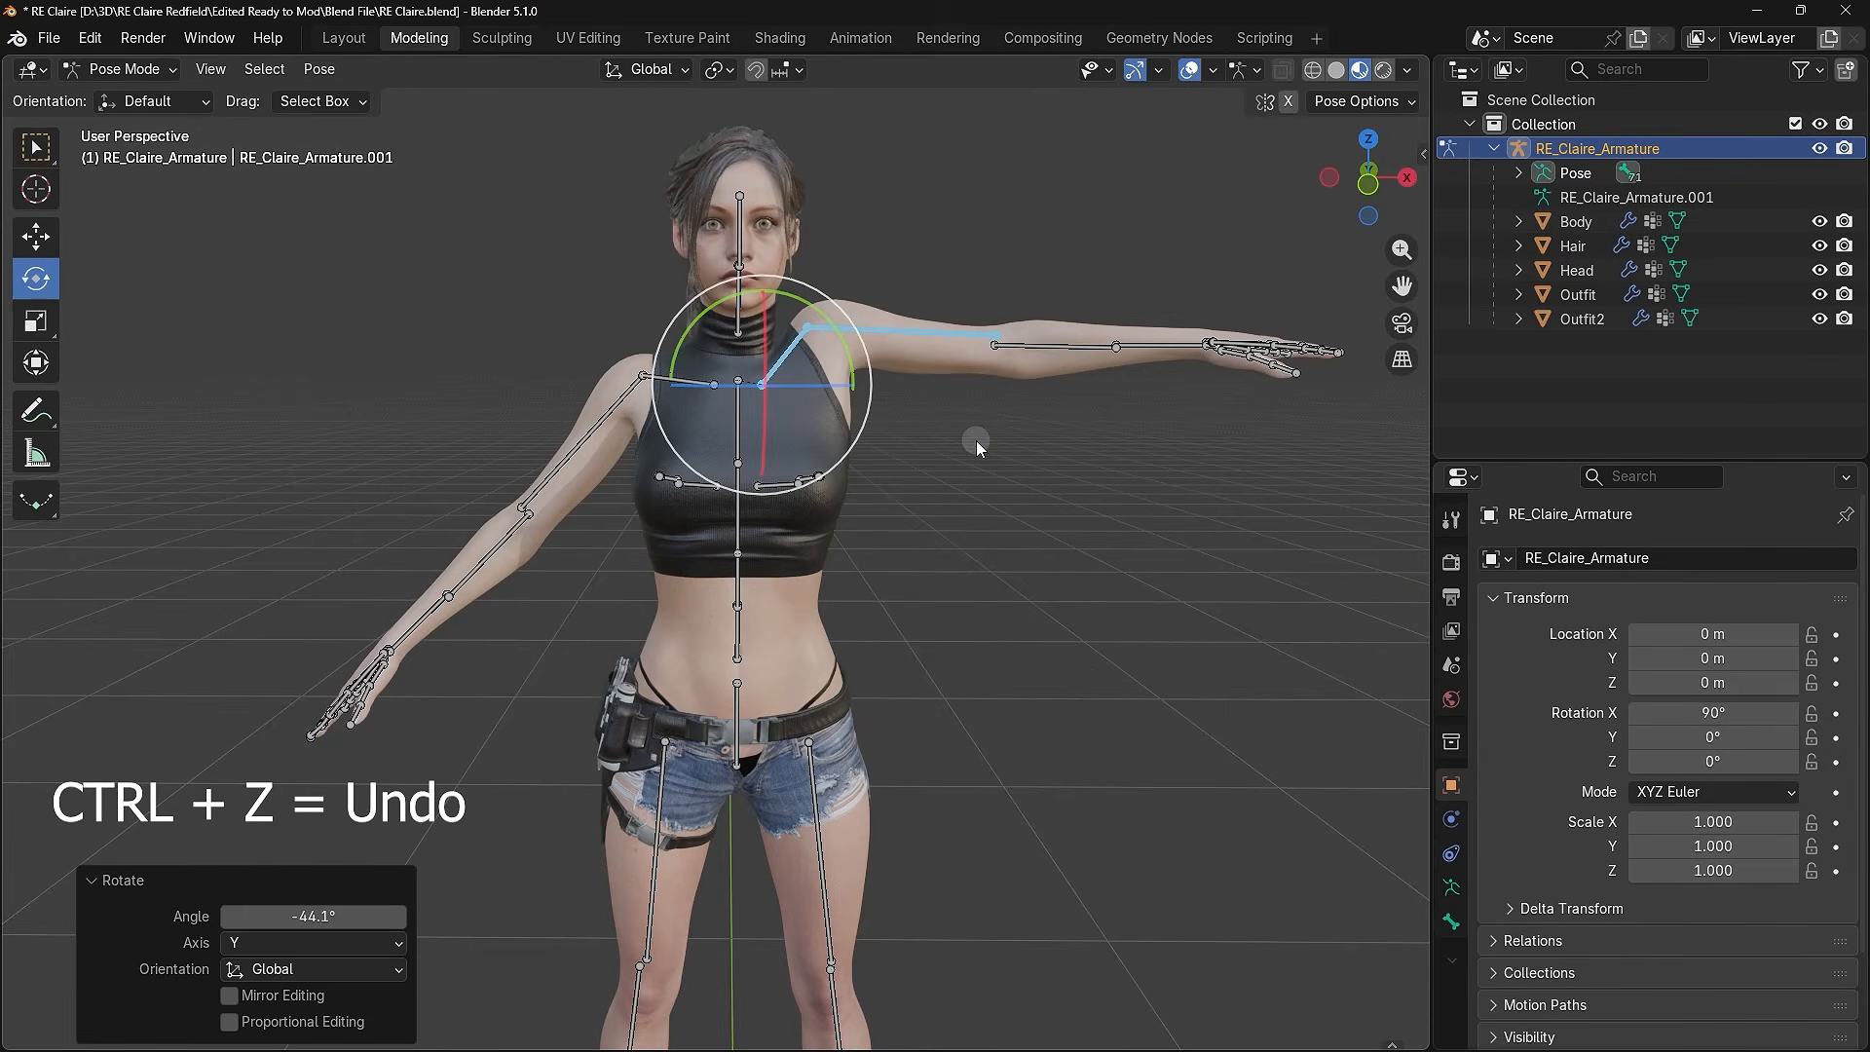
key("ctrl+z")
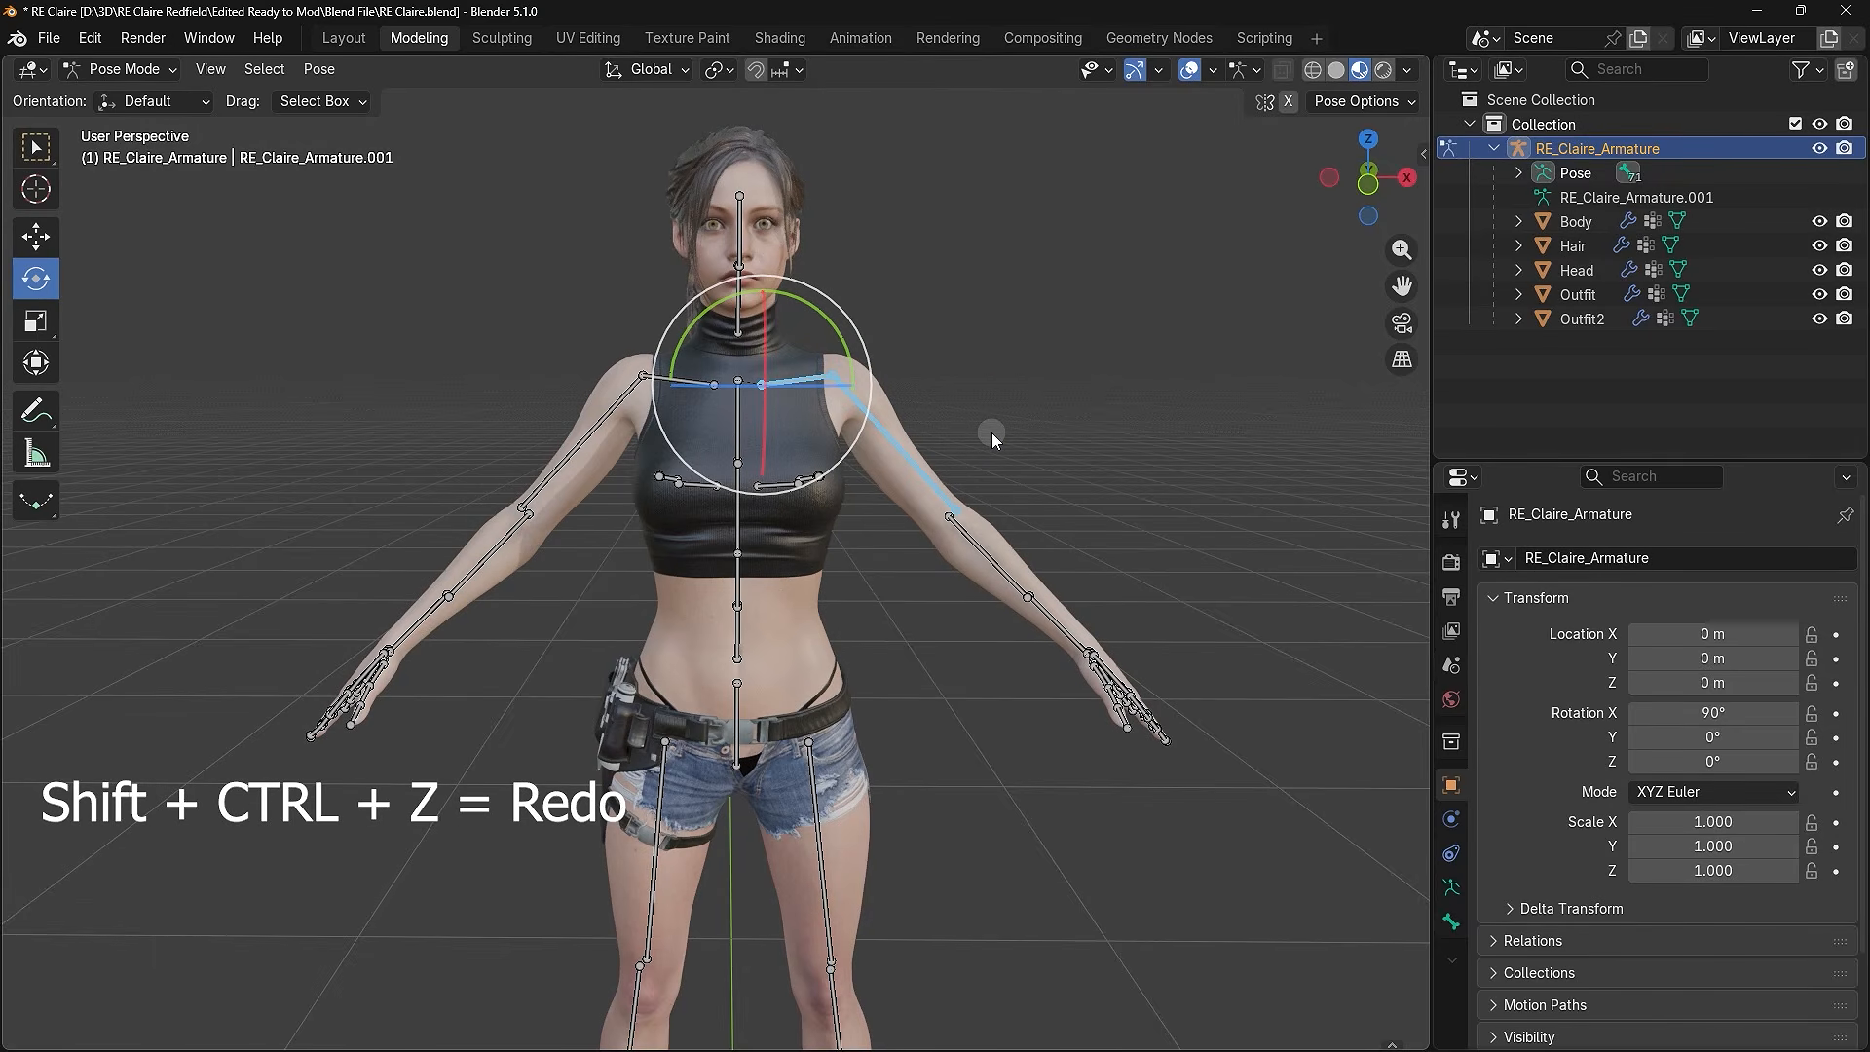
key("ctrl+shift+z")
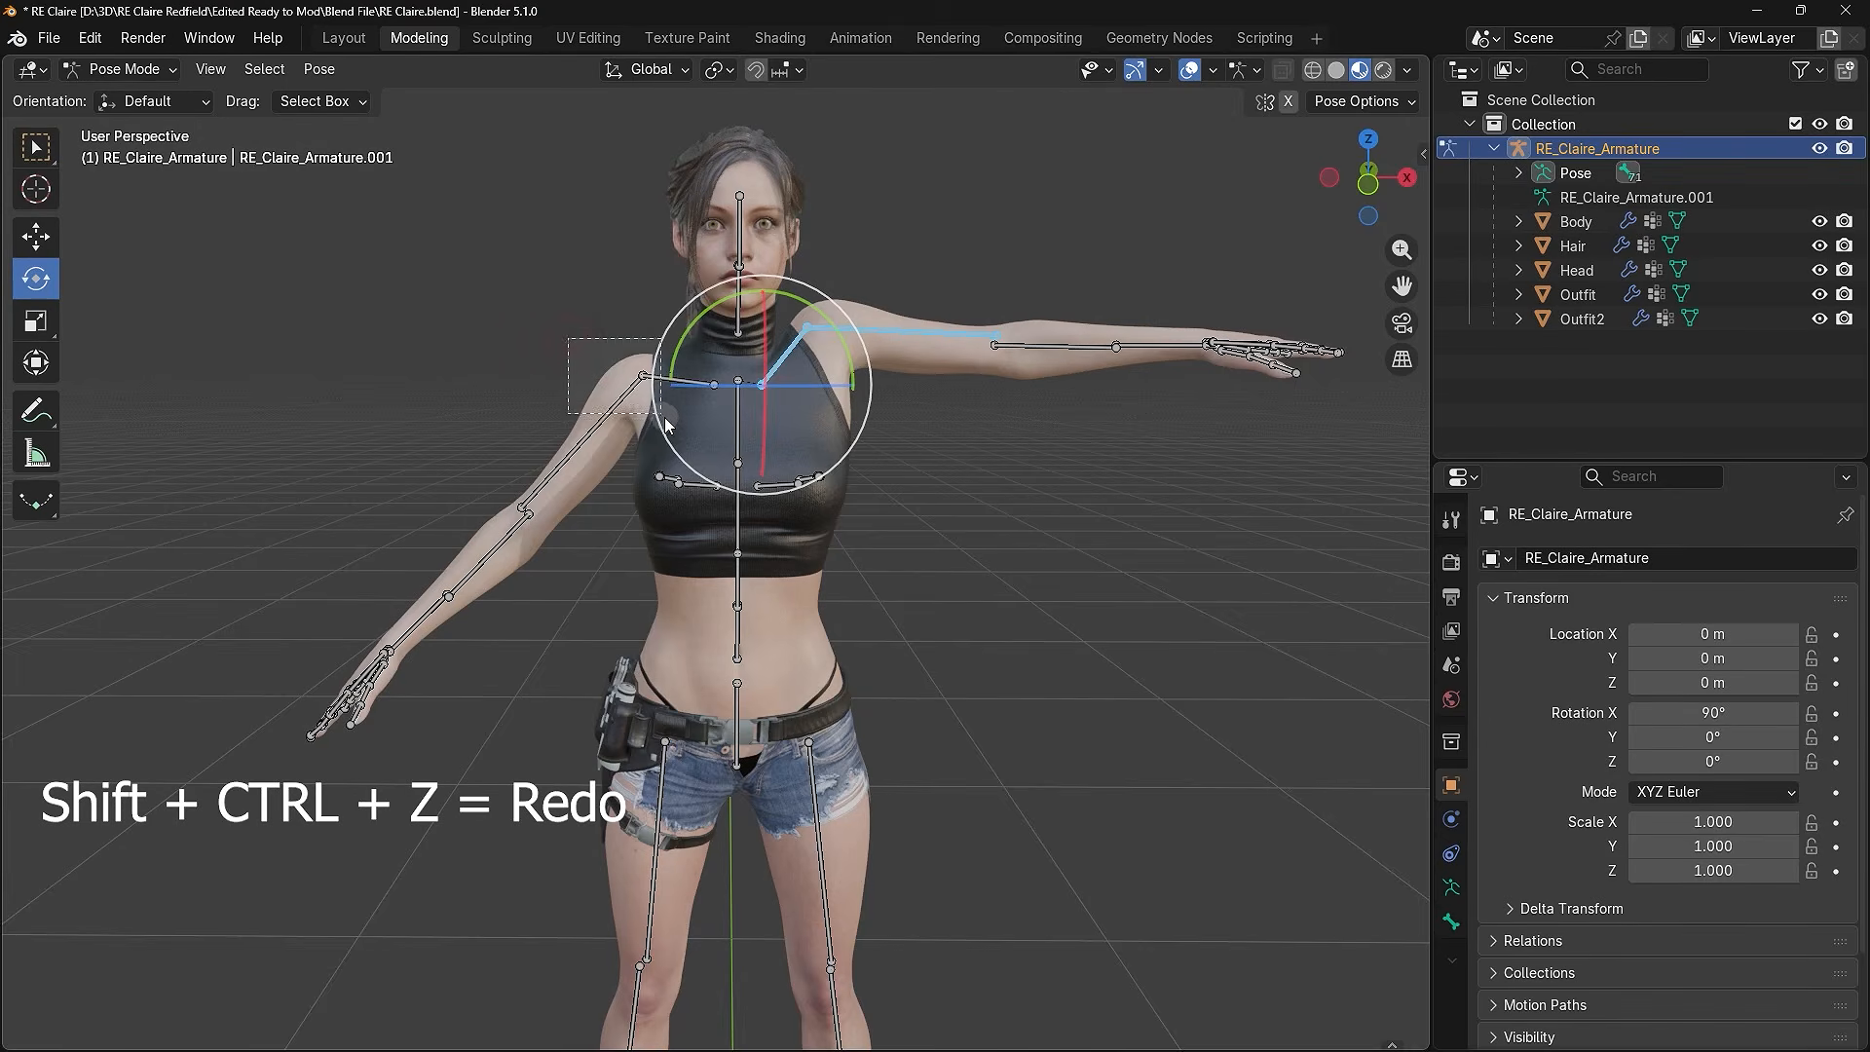
- Raise Claire's right arm by rotating its collar and upper-arm bones, and select the matching bones on both sides
left_click(662, 381)
left_click_drag(766, 321, 901, 352)
left_click(789, 358, "shift")
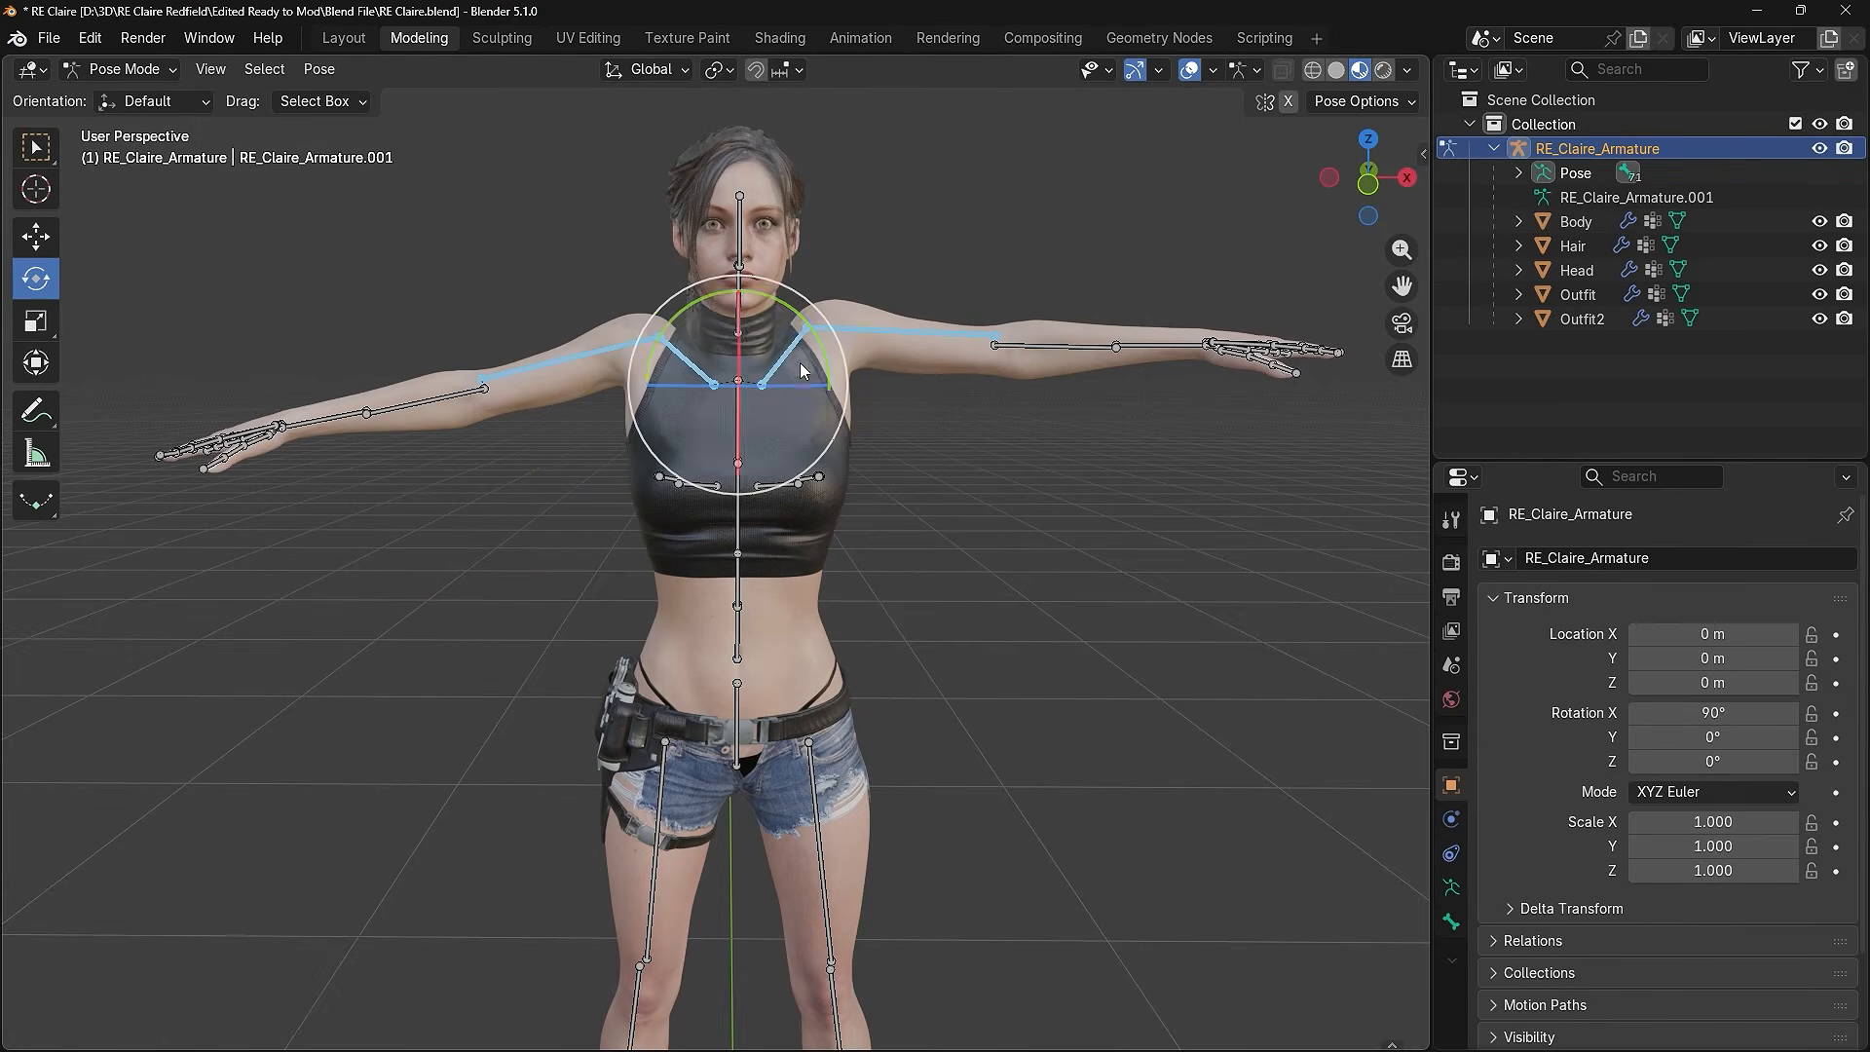
- Select all of the armature's bones, clear all their pose transforms, and deselect them
key("a")
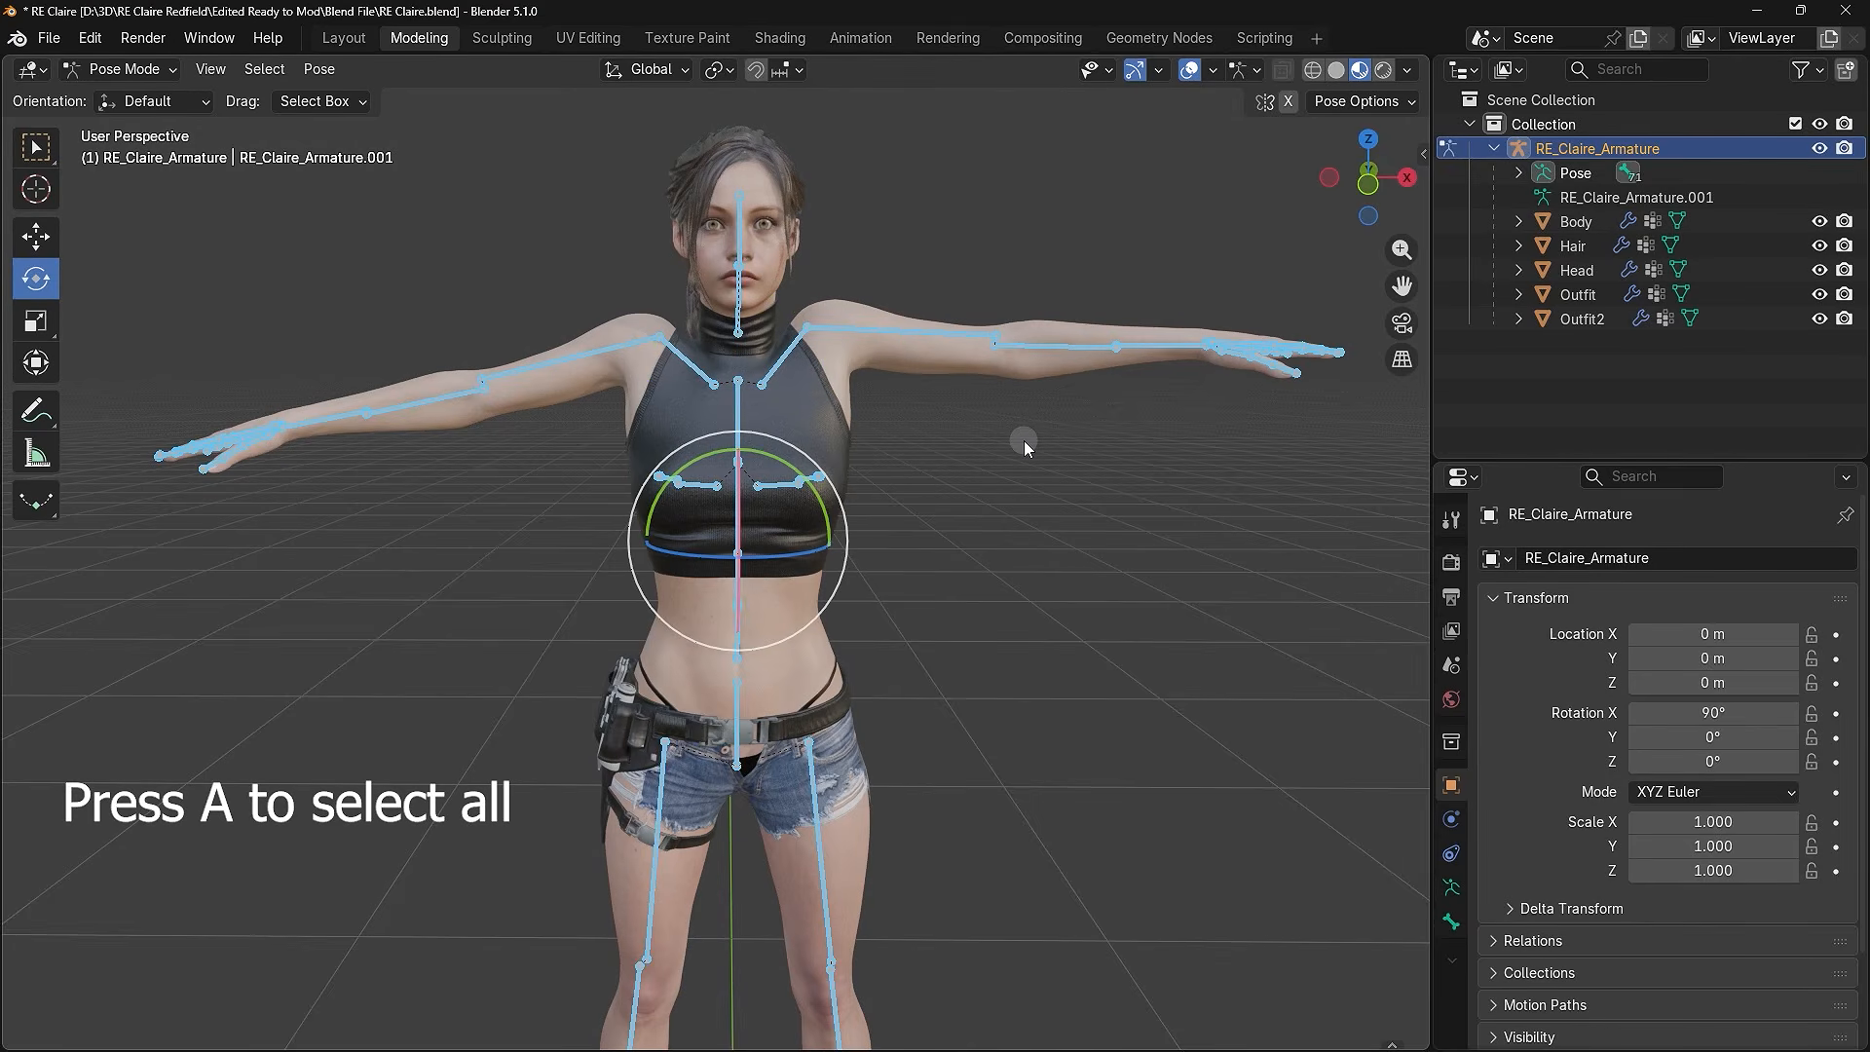
left_click(330, 72)
mouse_move(340, 130)
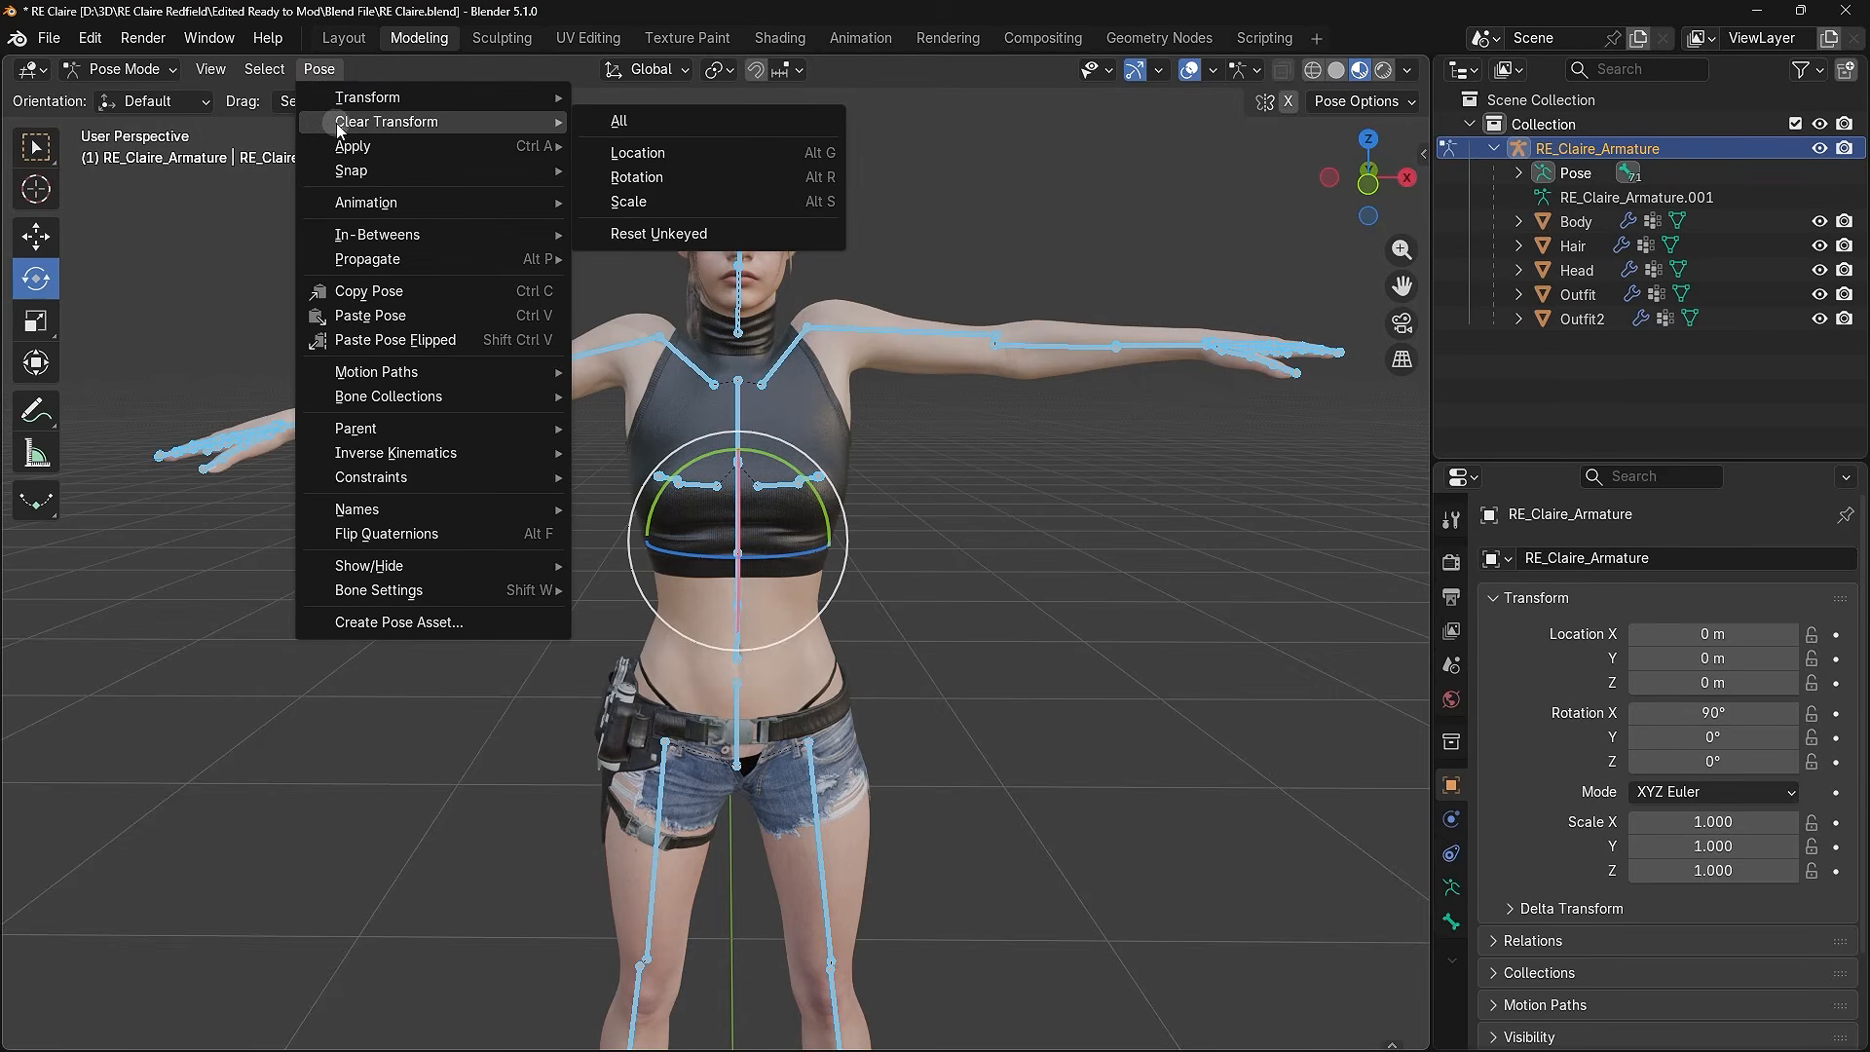
left_click(646, 123)
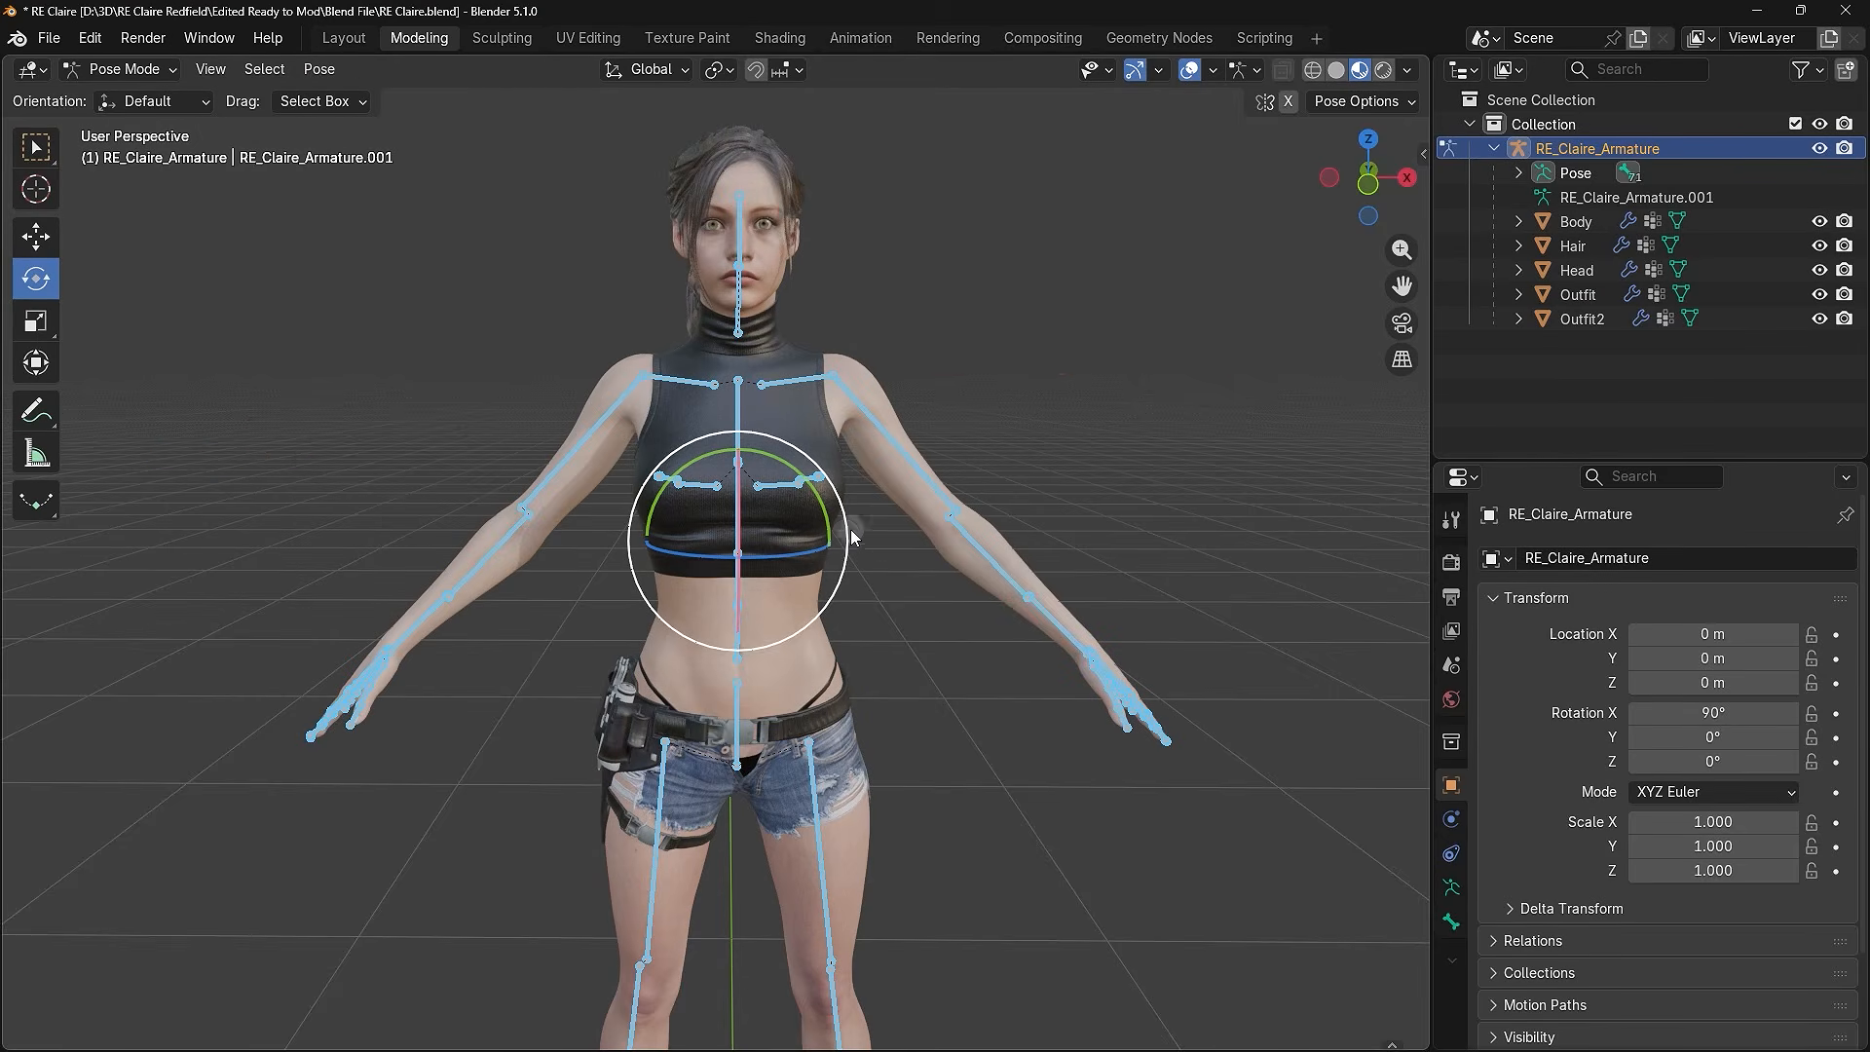
key("alt+a")
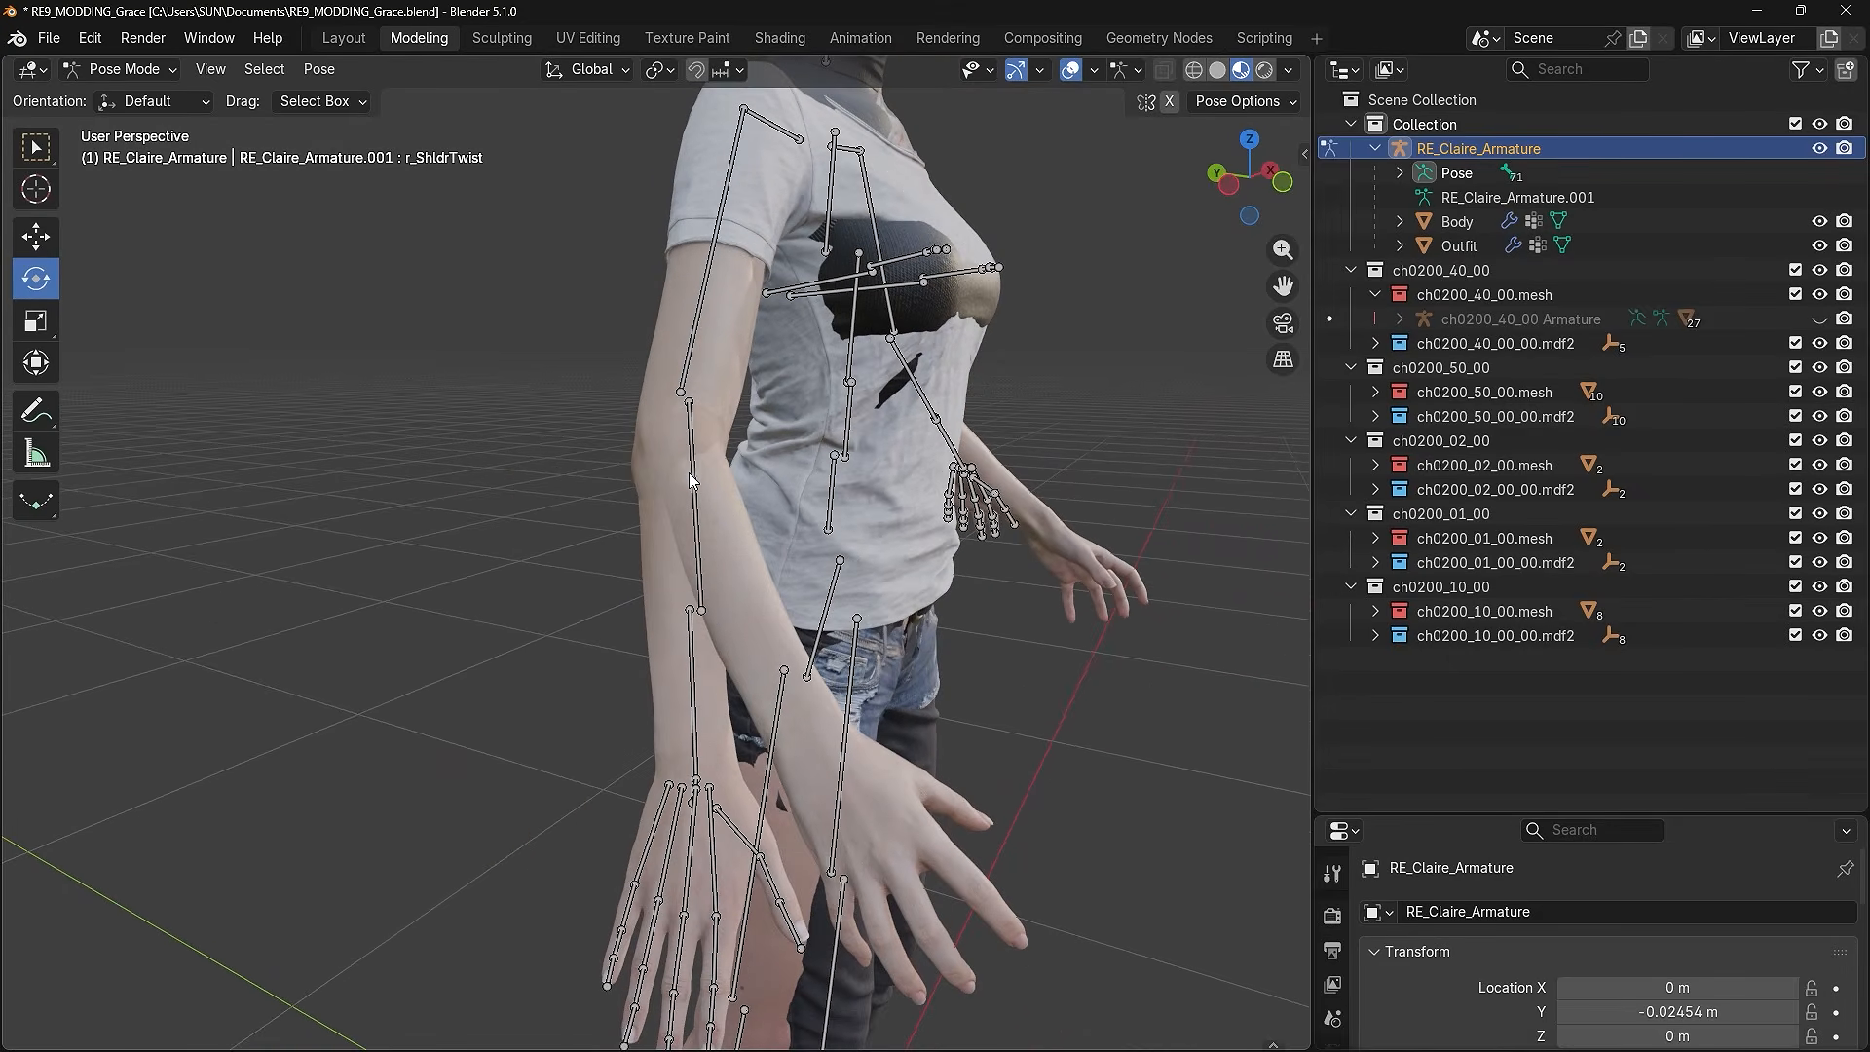
- In the RE9_MODDING_Grace file, rotate Claire's upper right forearm bone below the elbow to align it with Grace's forearm
left_click(701, 440)
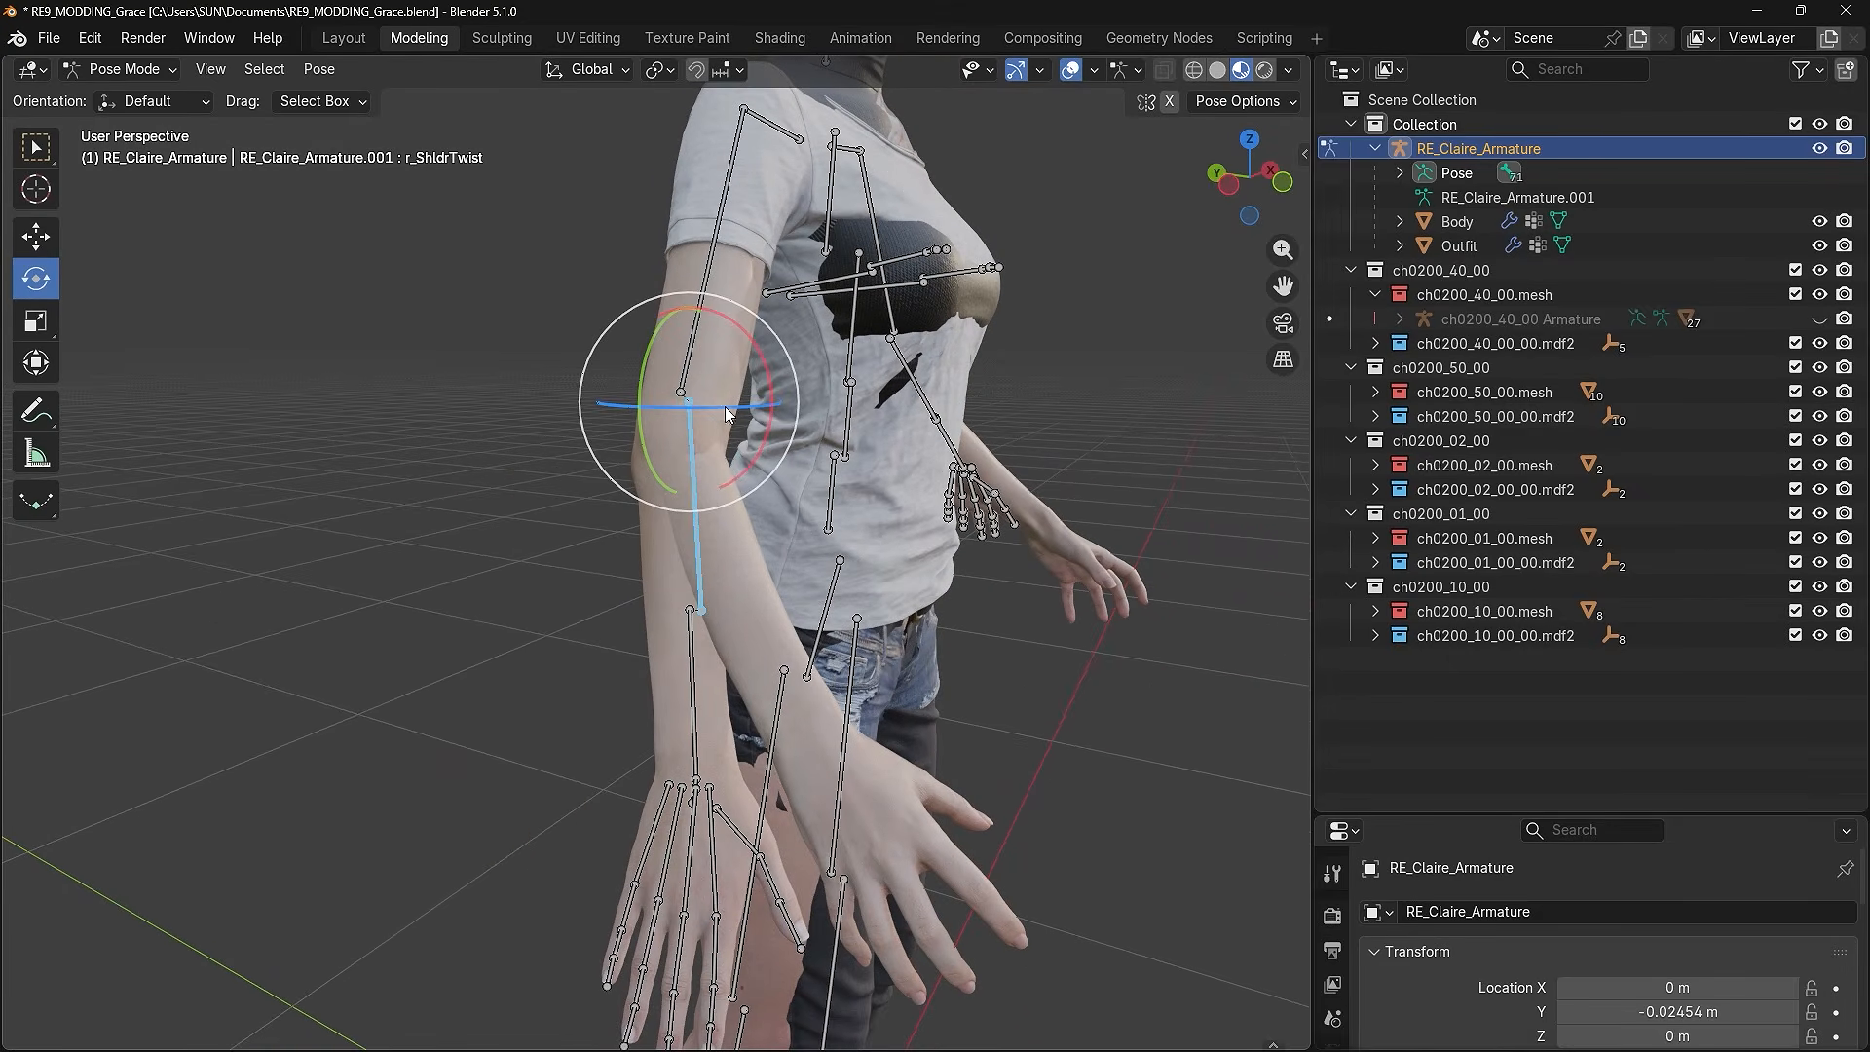
mouse_move(725, 406)
left_mouse_down()
mouse_move(731, 388)
mouse_move(729, 410)
left_mouse_up()
mouse_move(609, 517)
middle_mouse_down()
mouse_move(477, 513)
mouse_move(738, 513)
mouse_move(587, 518)
middle_mouse_up()
key("r")
key("r")
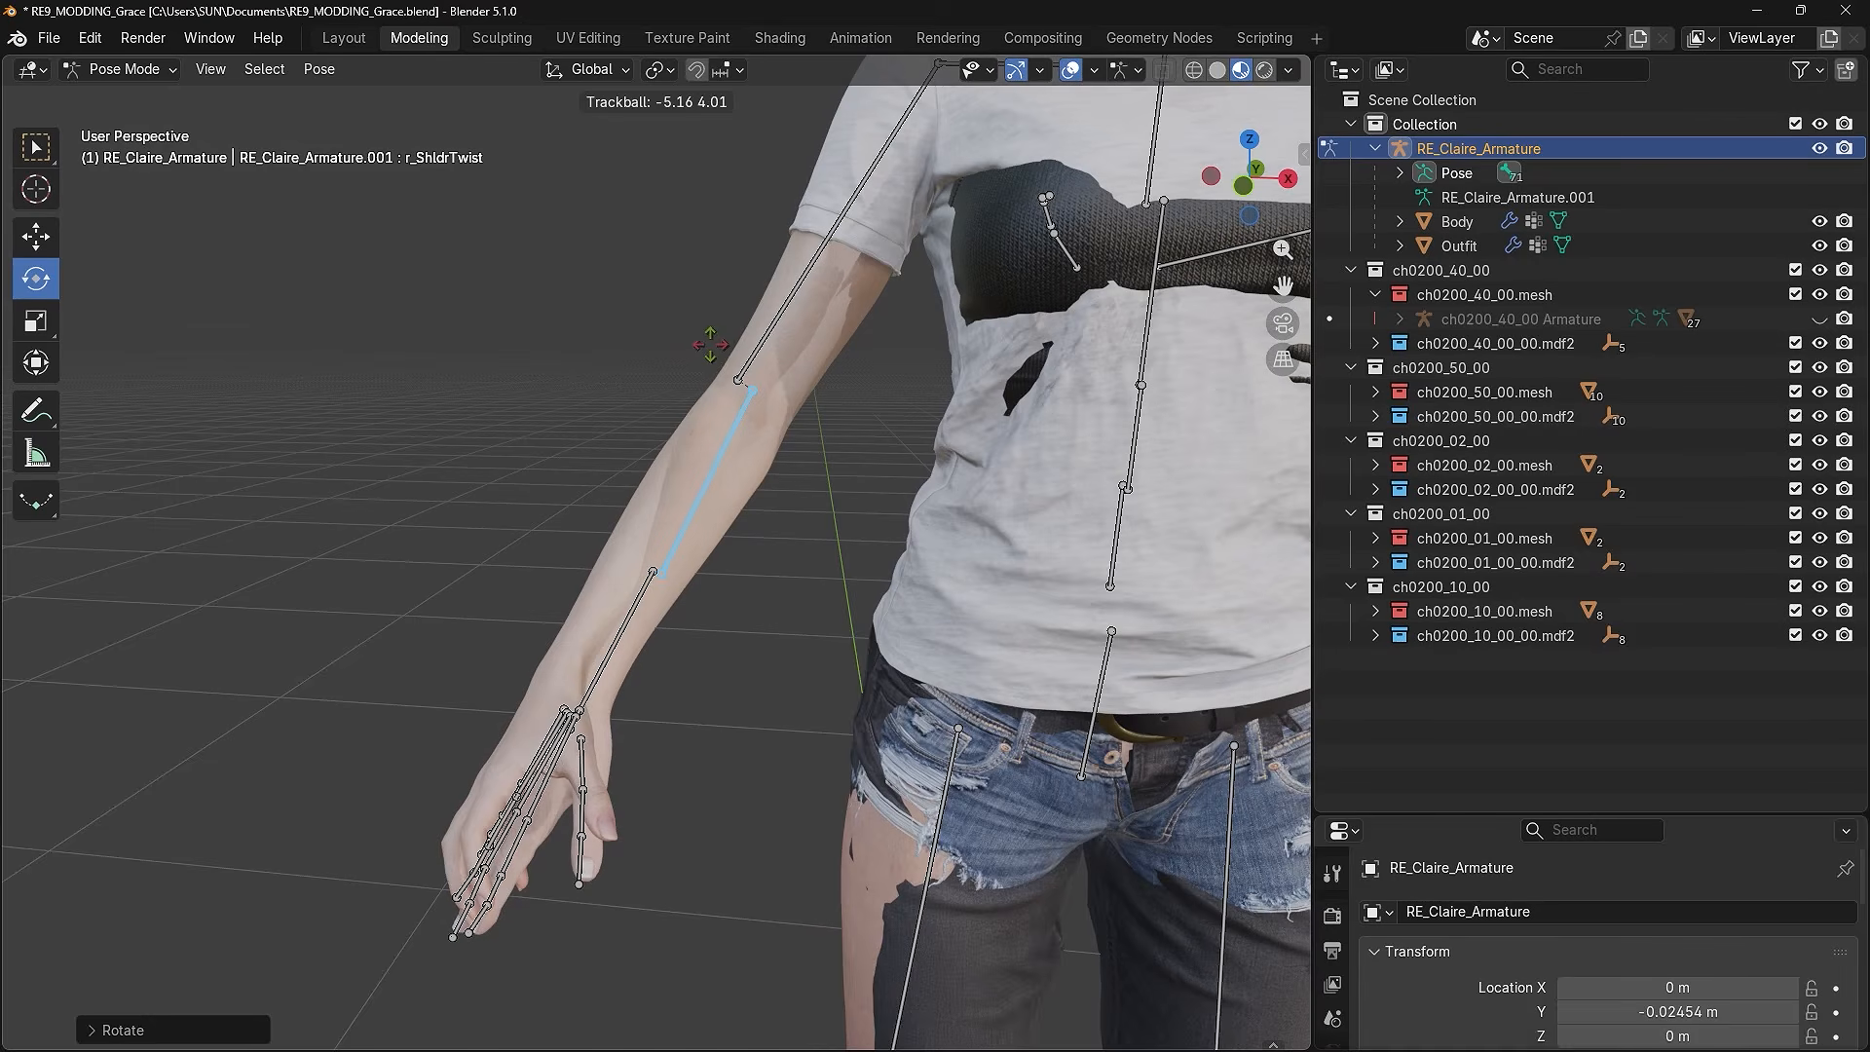
left_click(710, 343)
mouse_move(687, 331)
left_mouse_down()
mouse_move(709, 336)
mouse_move(697, 322)
left_mouse_up()
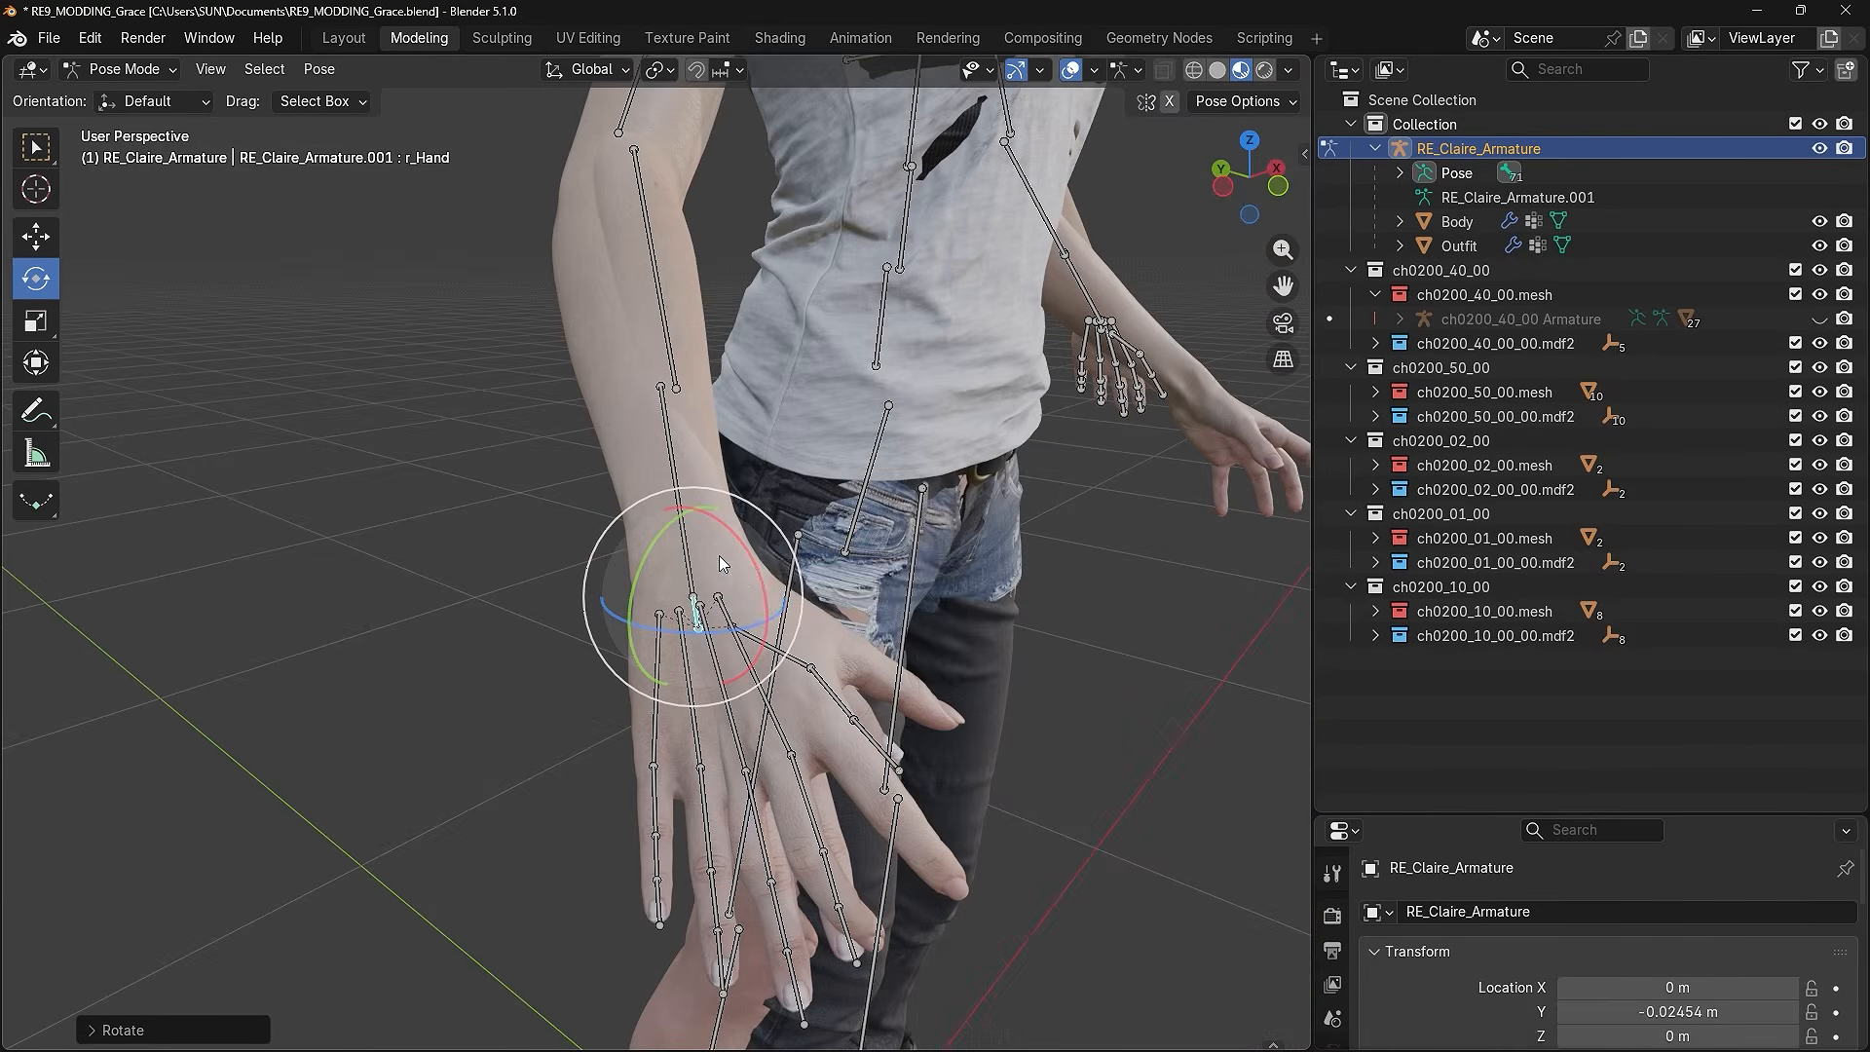
- Rotate the r_Hand bone, r_Thumb1 and the next thumb bone to match Grace's right hand and thumb
left_click_drag(690, 559, 694, 508)
left_click_drag(687, 593, 705, 611)
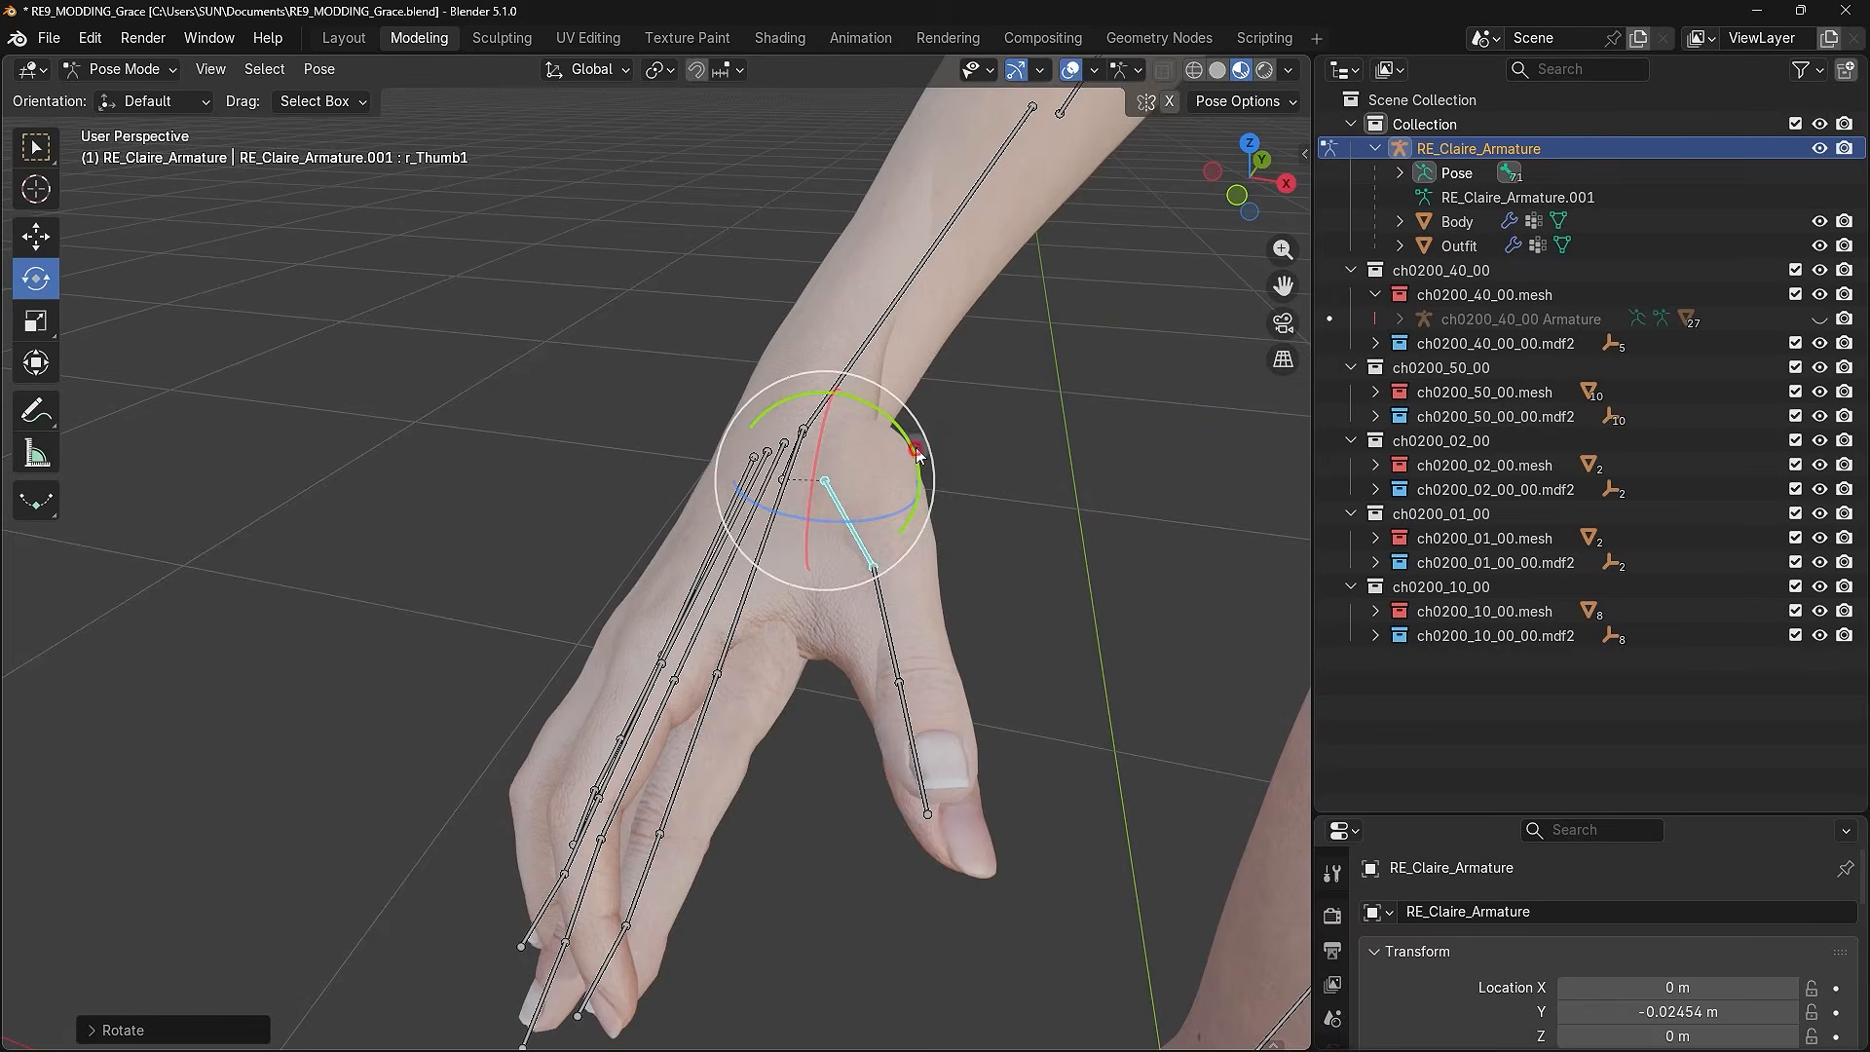
mouse_move(917, 454)
left_mouse_down()
mouse_move(906, 439)
mouse_move(921, 458)
left_mouse_up()
left_click(878, 631)
left_click_drag(912, 615, 918, 606)
left_click_drag(918, 606, 918, 604)
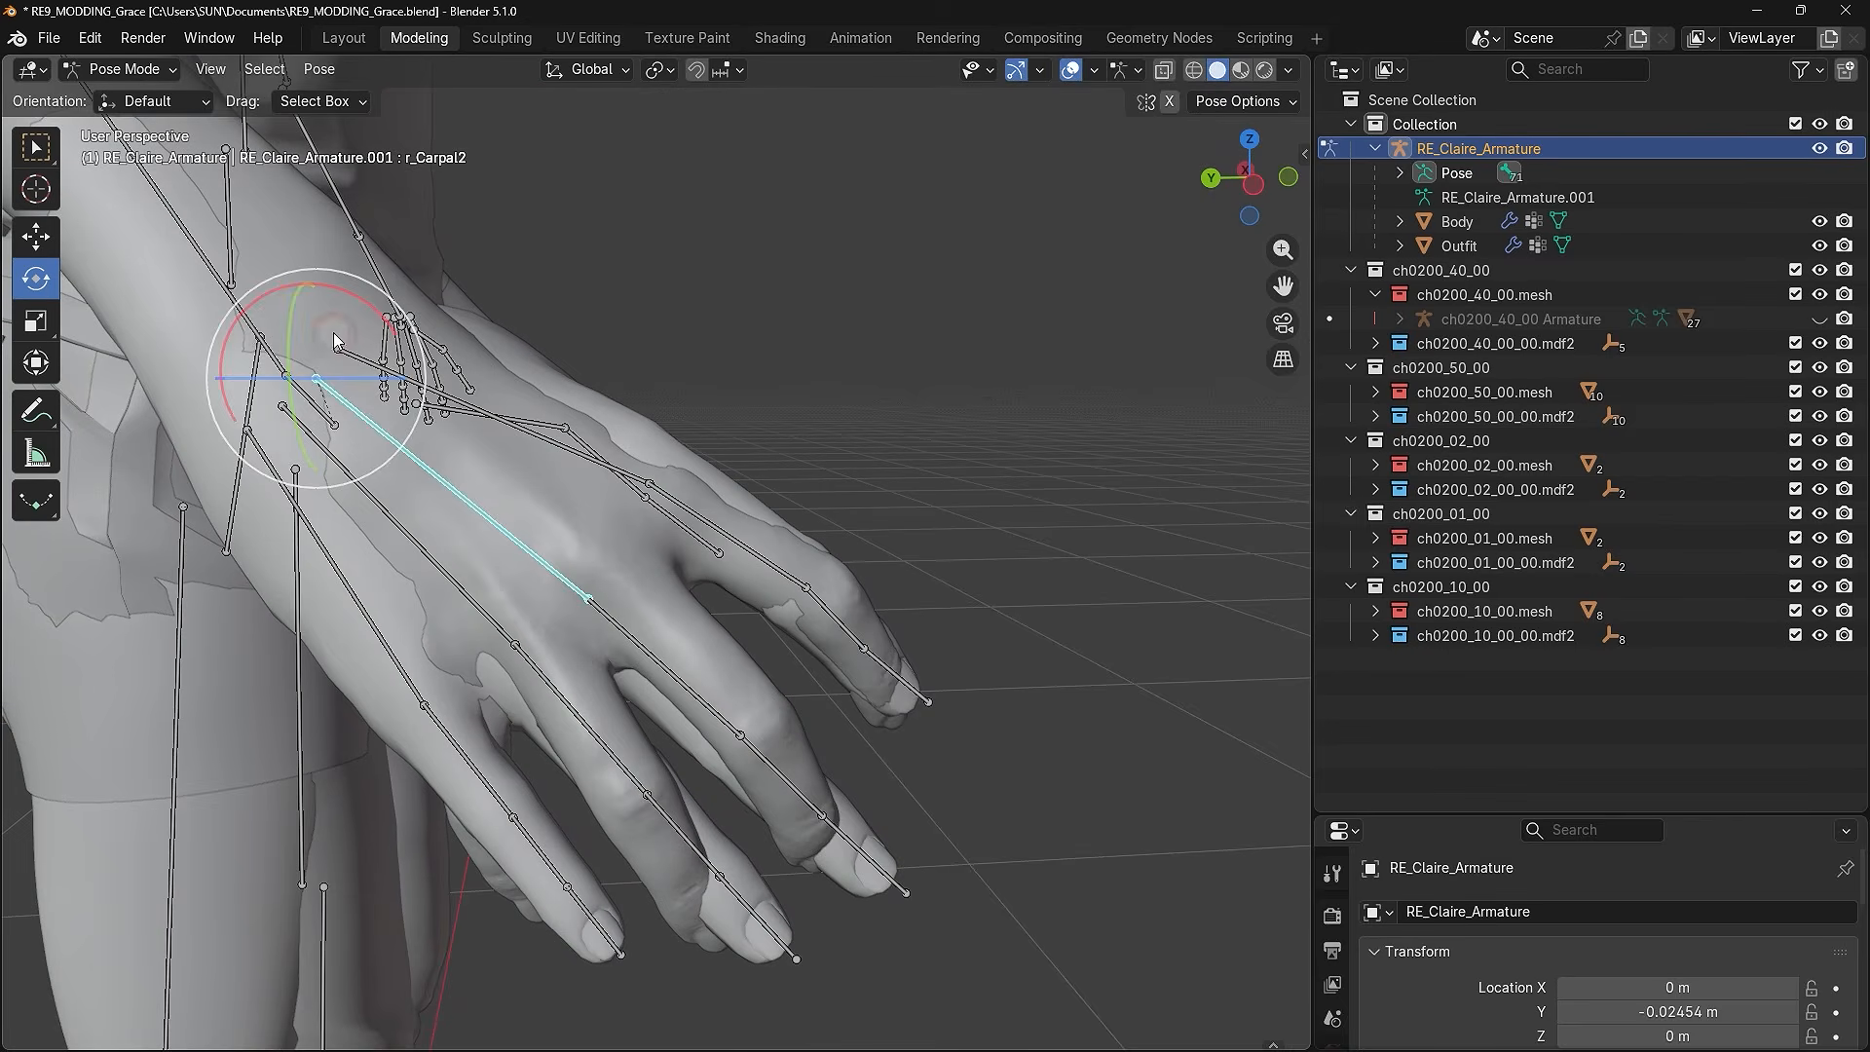
- Rotate the r_Carpal2 bone and the first middle-finger bone toward Grace's middle finger
left_click_drag(333, 341, 358, 265)
middle_click_drag(357, 264, 346, 273)
left_click_drag(386, 372, 386, 371)
left_click(681, 626)
left_click_drag(628, 536, 601, 576)
left_click_drag(601, 575, 600, 577)
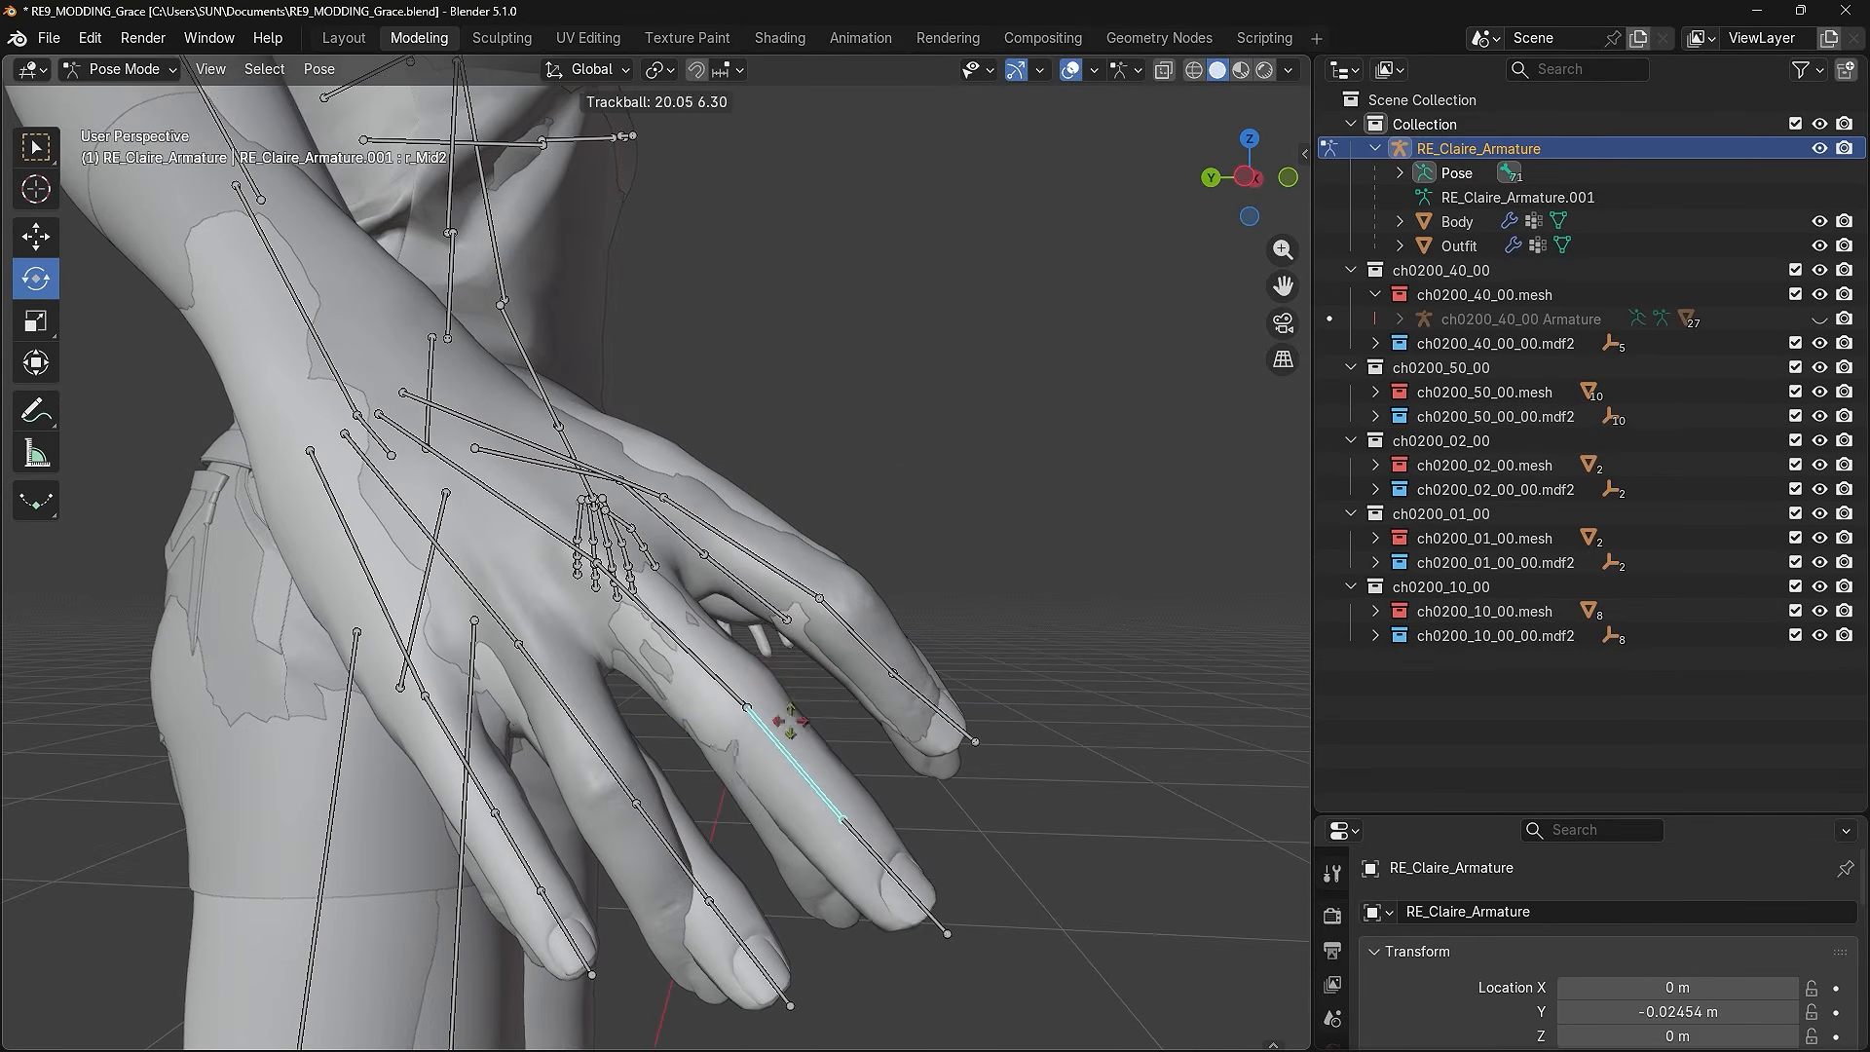
- Rotate r_Mid2 and fine-tune the other middle-finger bones so the finger curls like Grace's
left_click_drag(774, 682, 835, 687)
left_click(683, 639)
left_click_drag(687, 586, 686, 590)
left_click(769, 724)
left_click_drag(740, 680, 792, 693)
left_click(838, 876)
left_click_drag(828, 779, 834, 786)
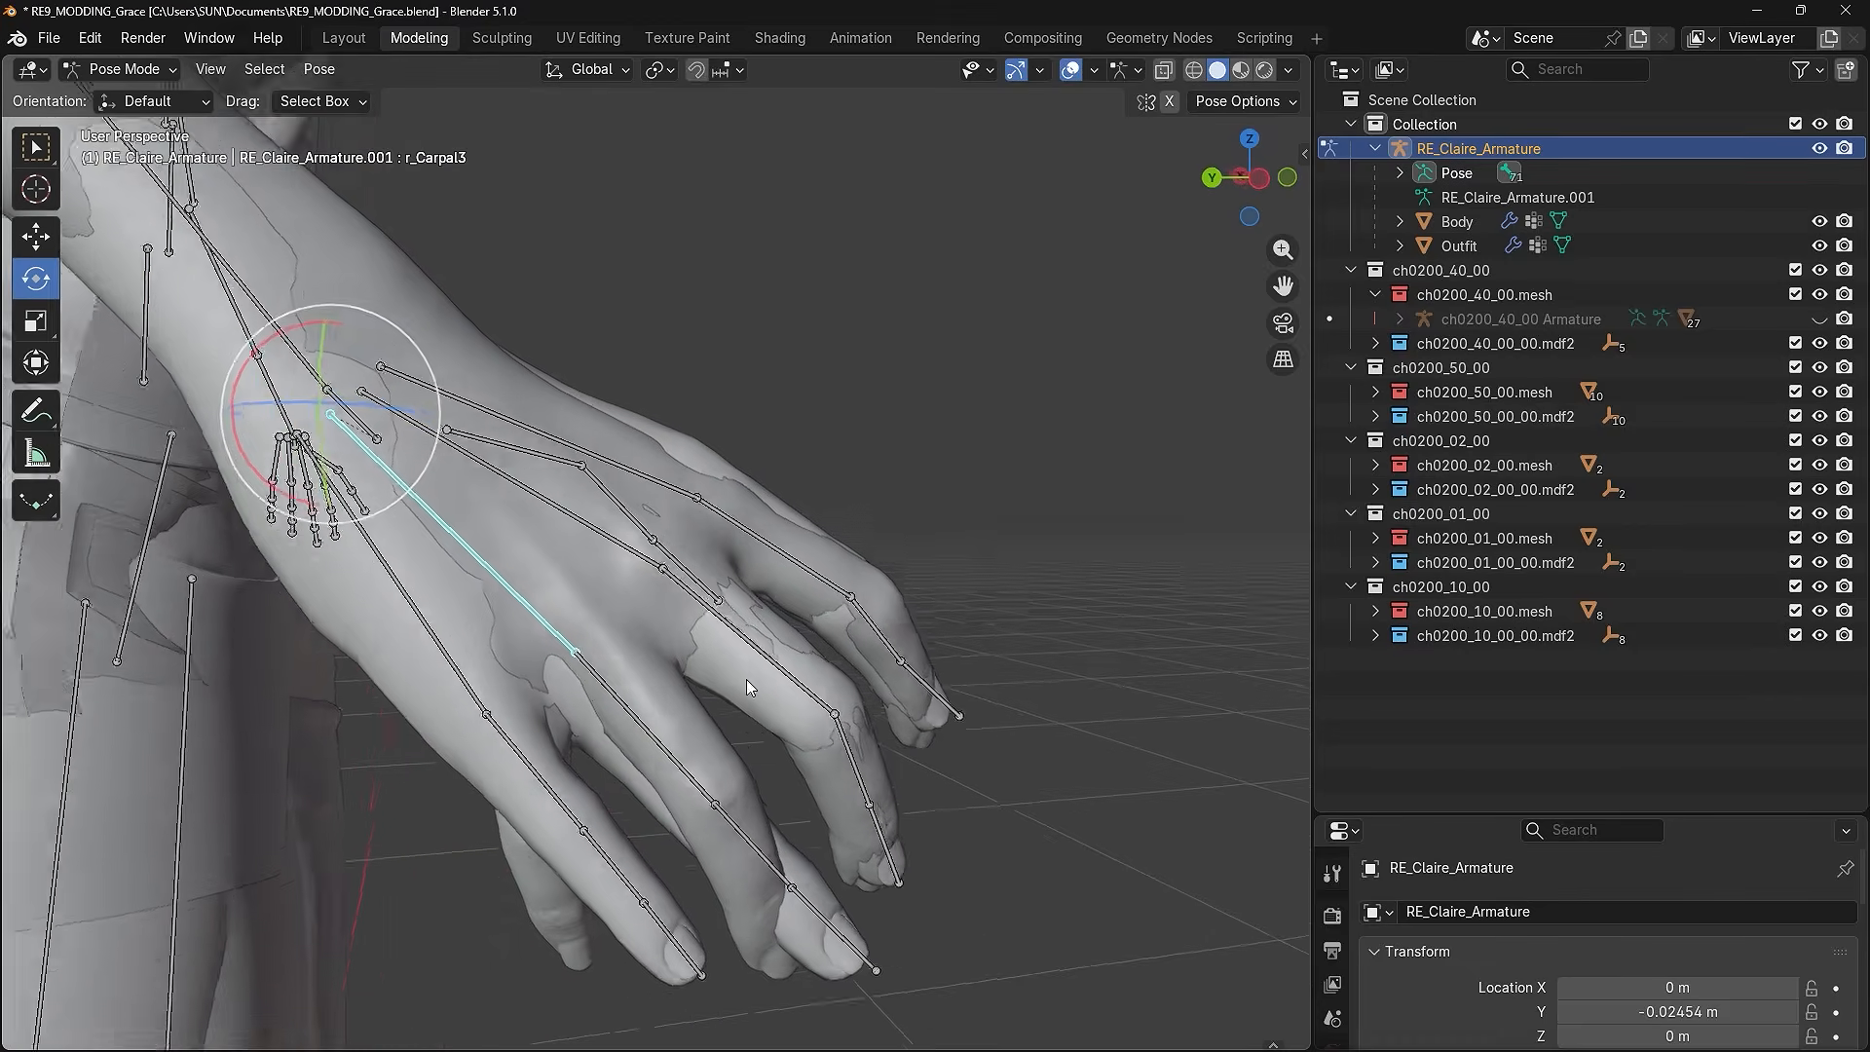
- Rotate the r_Carpal3, r_Ring2 and r_Ring1 bones to fit the ring finger to Grace's
left_click_drag(336, 370, 337, 367)
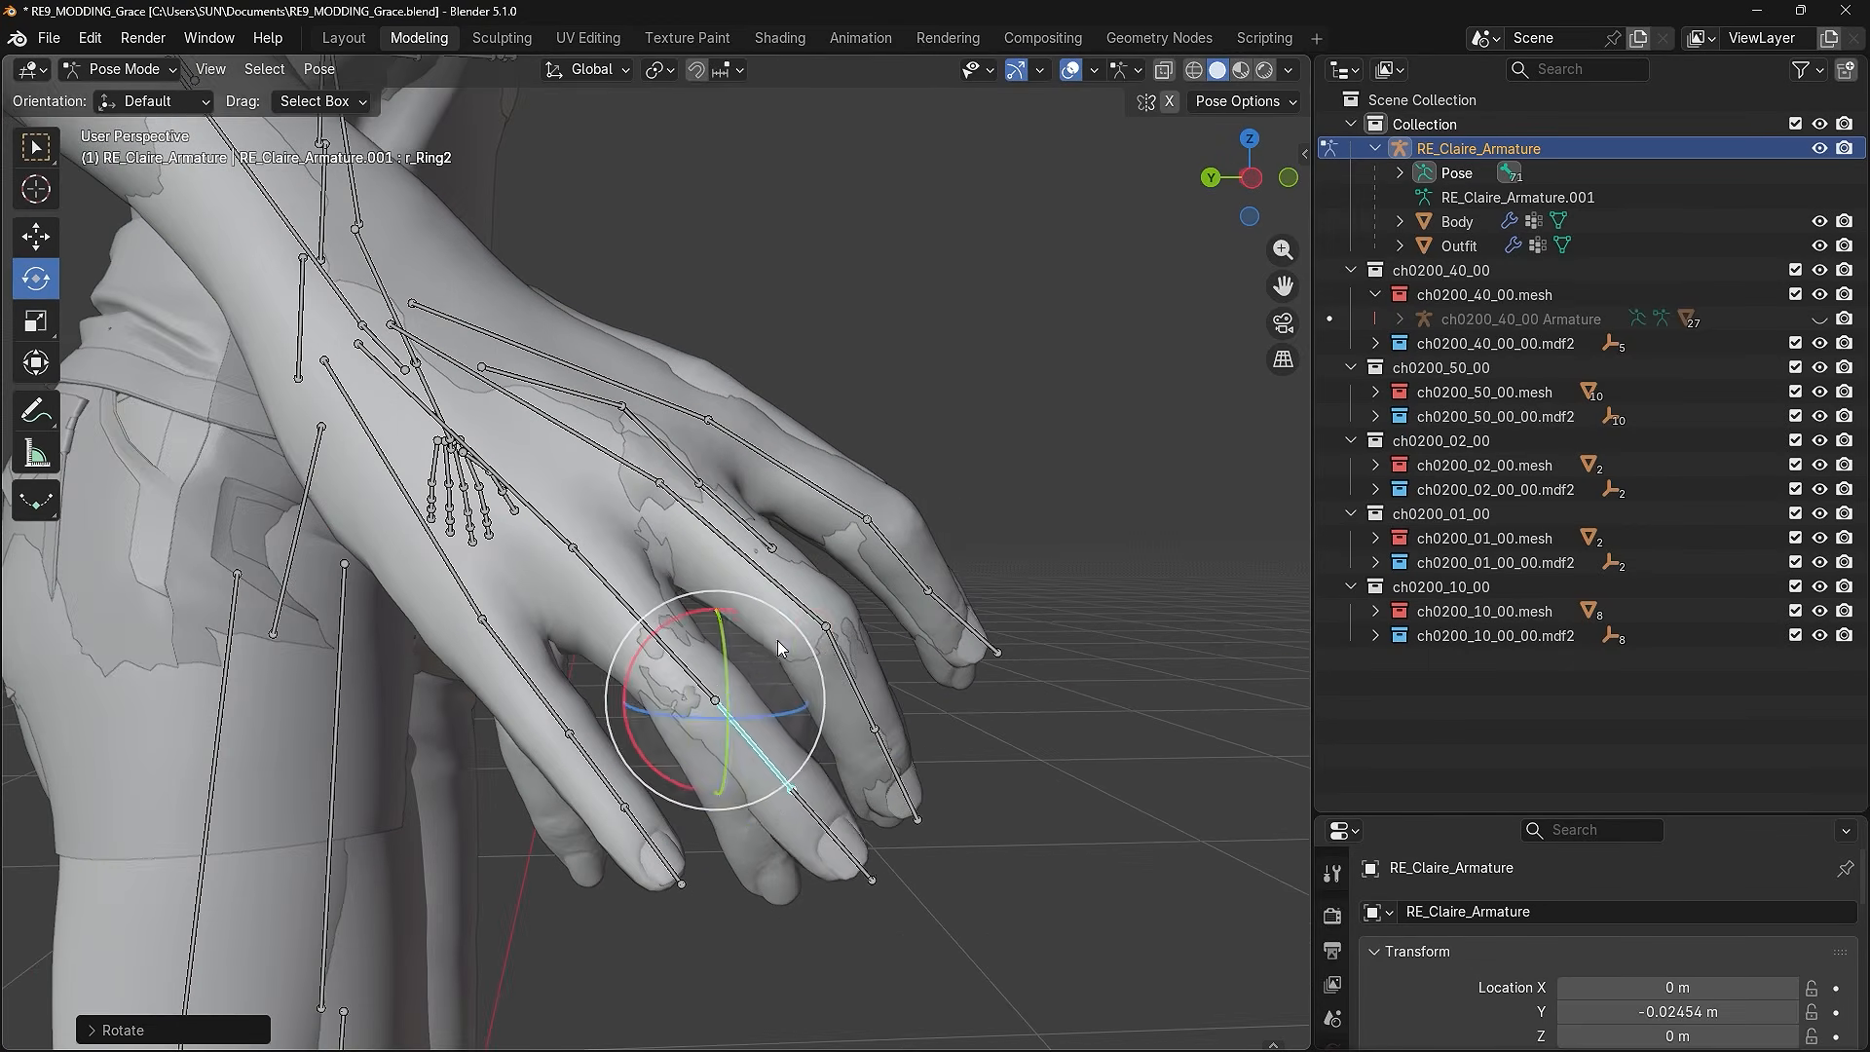
left_click_drag(790, 687, 799, 679)
left_click_drag(729, 626, 745, 651)
left_click_drag(818, 638, 814, 617)
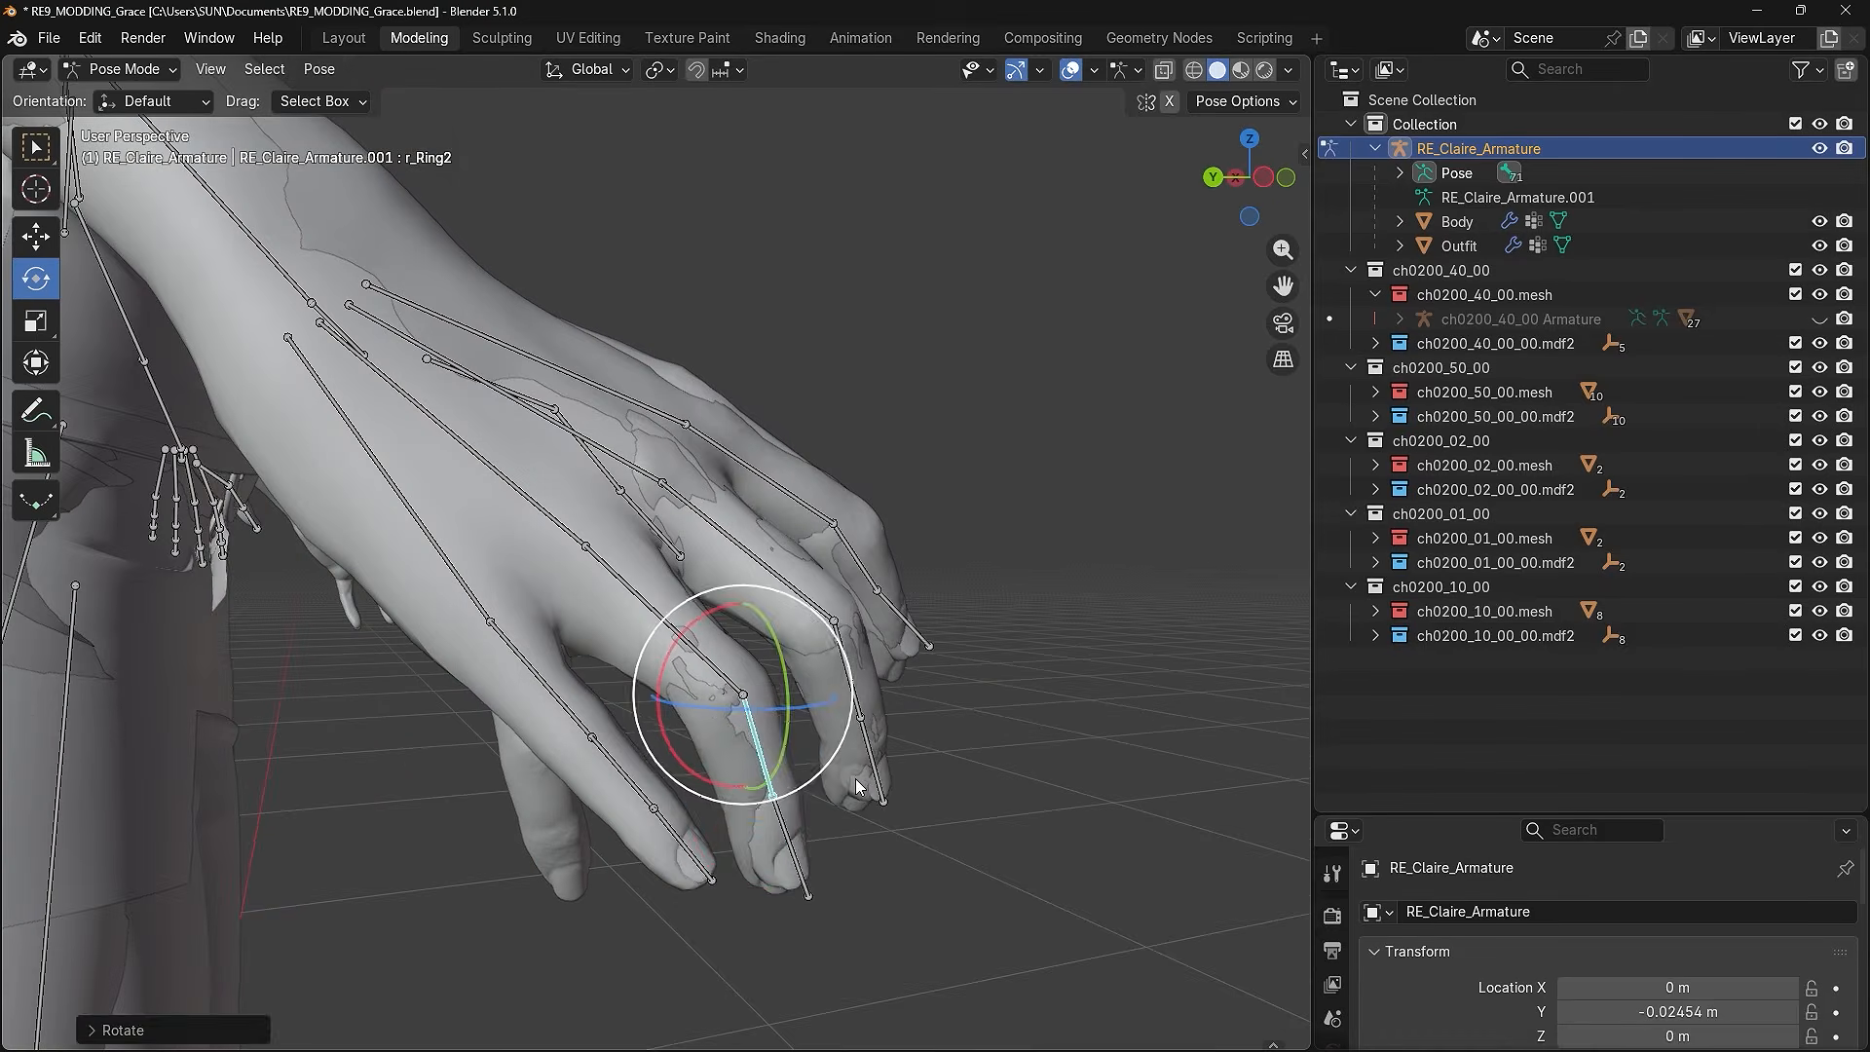
left_click_drag(819, 774, 805, 759)
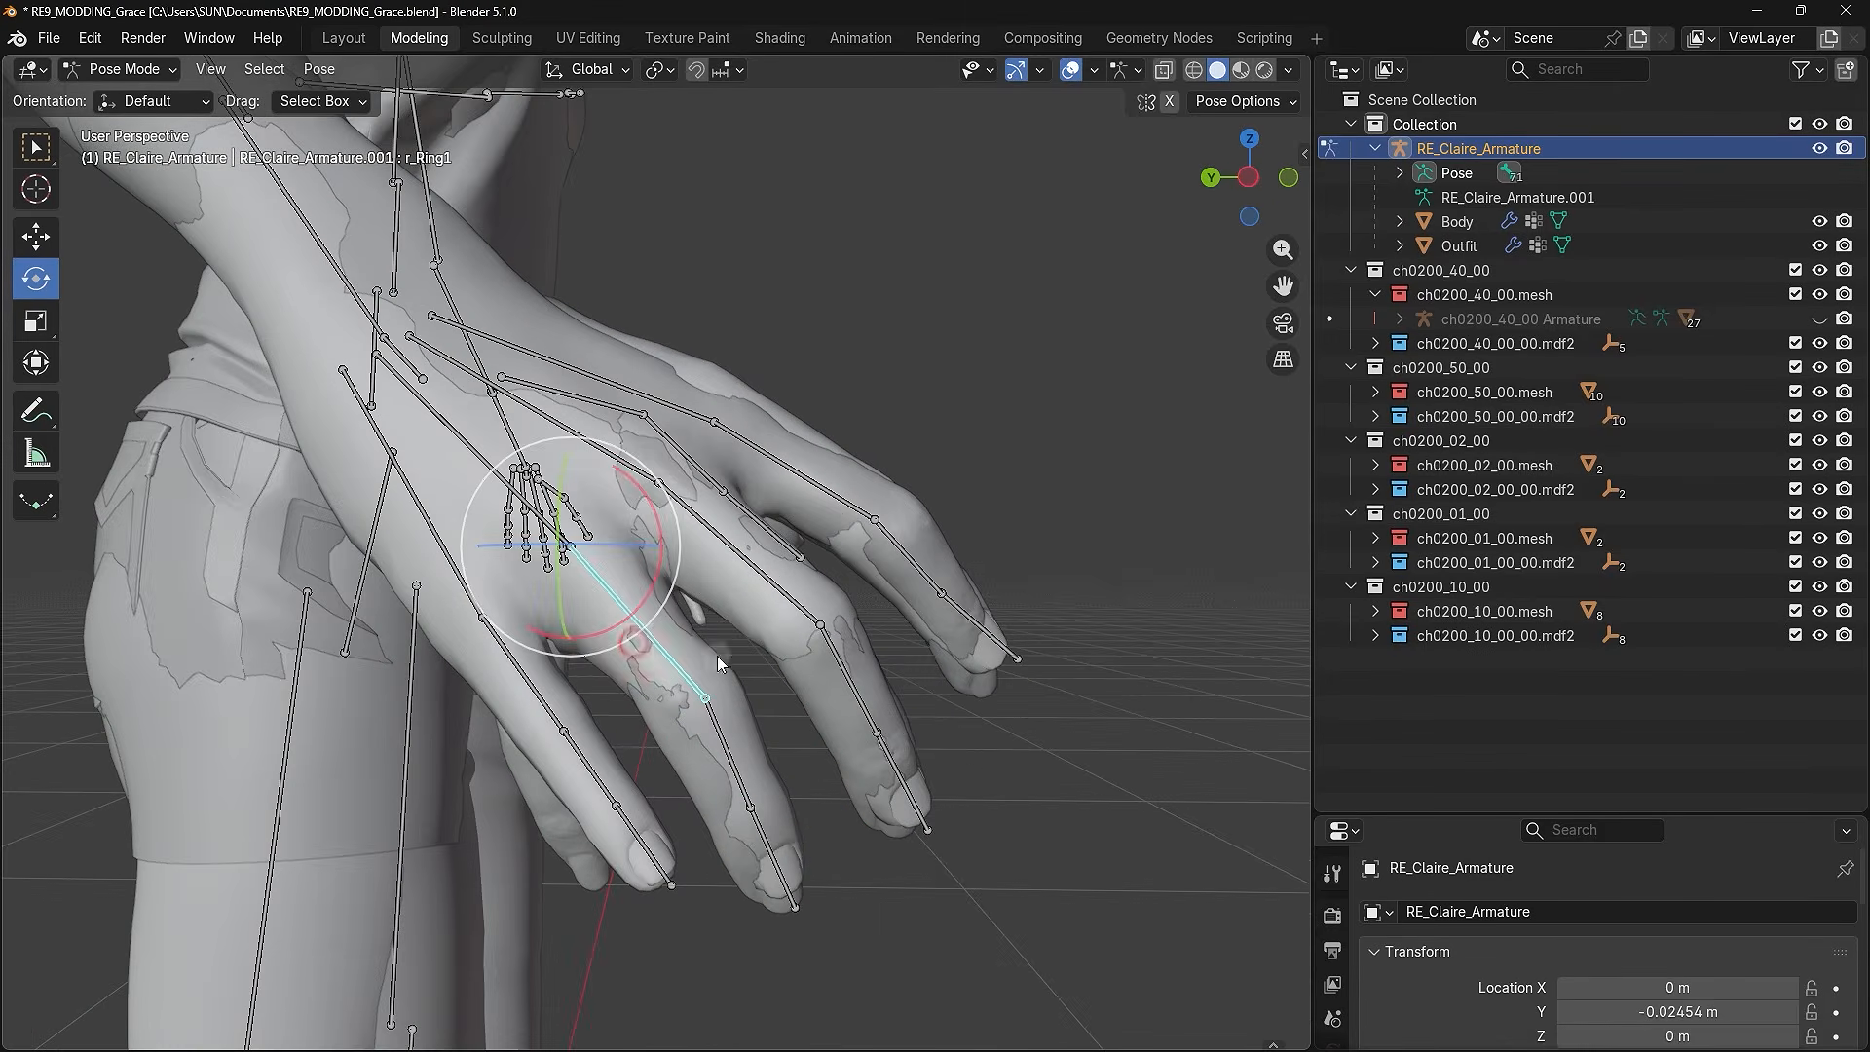
left_click_drag(717, 656, 584, 584)
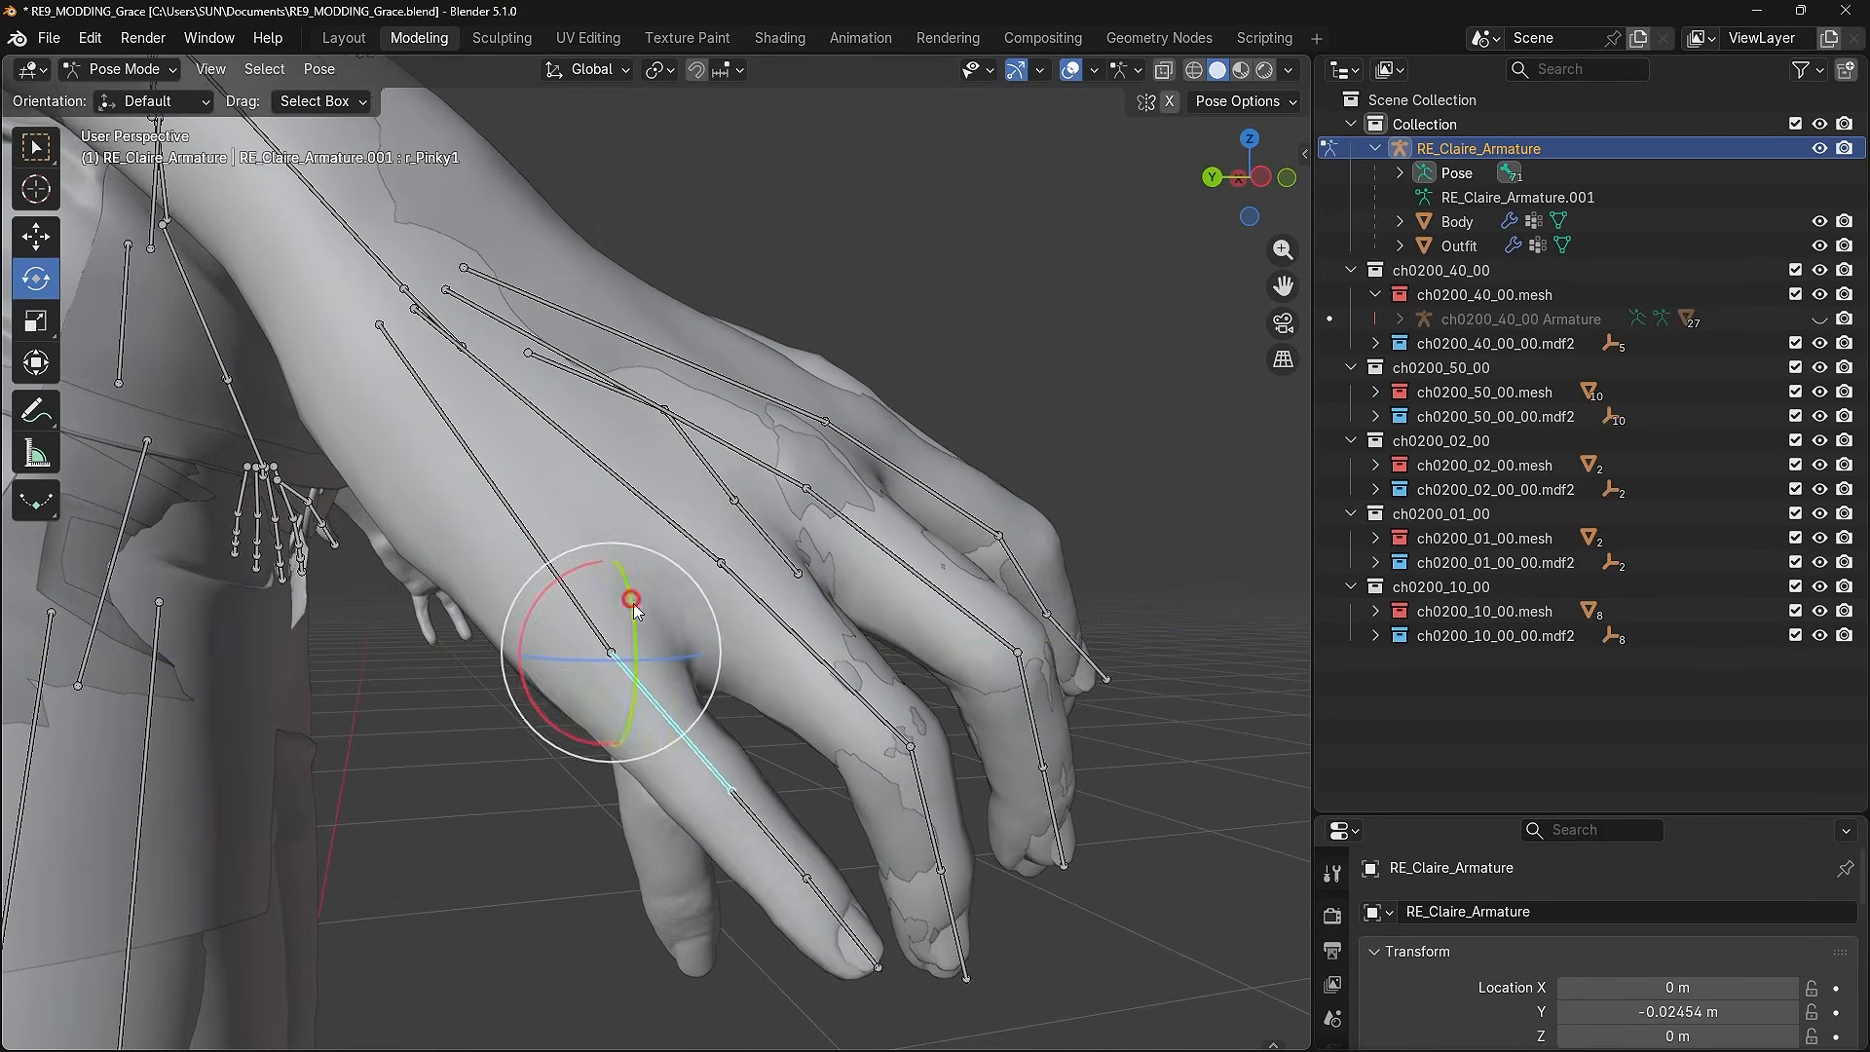
- Rotate r_Pinky1 and the following pinky bones to line up with Grace's little finger, and clear the bone selection
left_click_drag(633, 605, 640, 640)
mouse_move(639, 594)
left_mouse_down()
mouse_move(645, 643)
mouse_move(648, 624)
left_mouse_up()
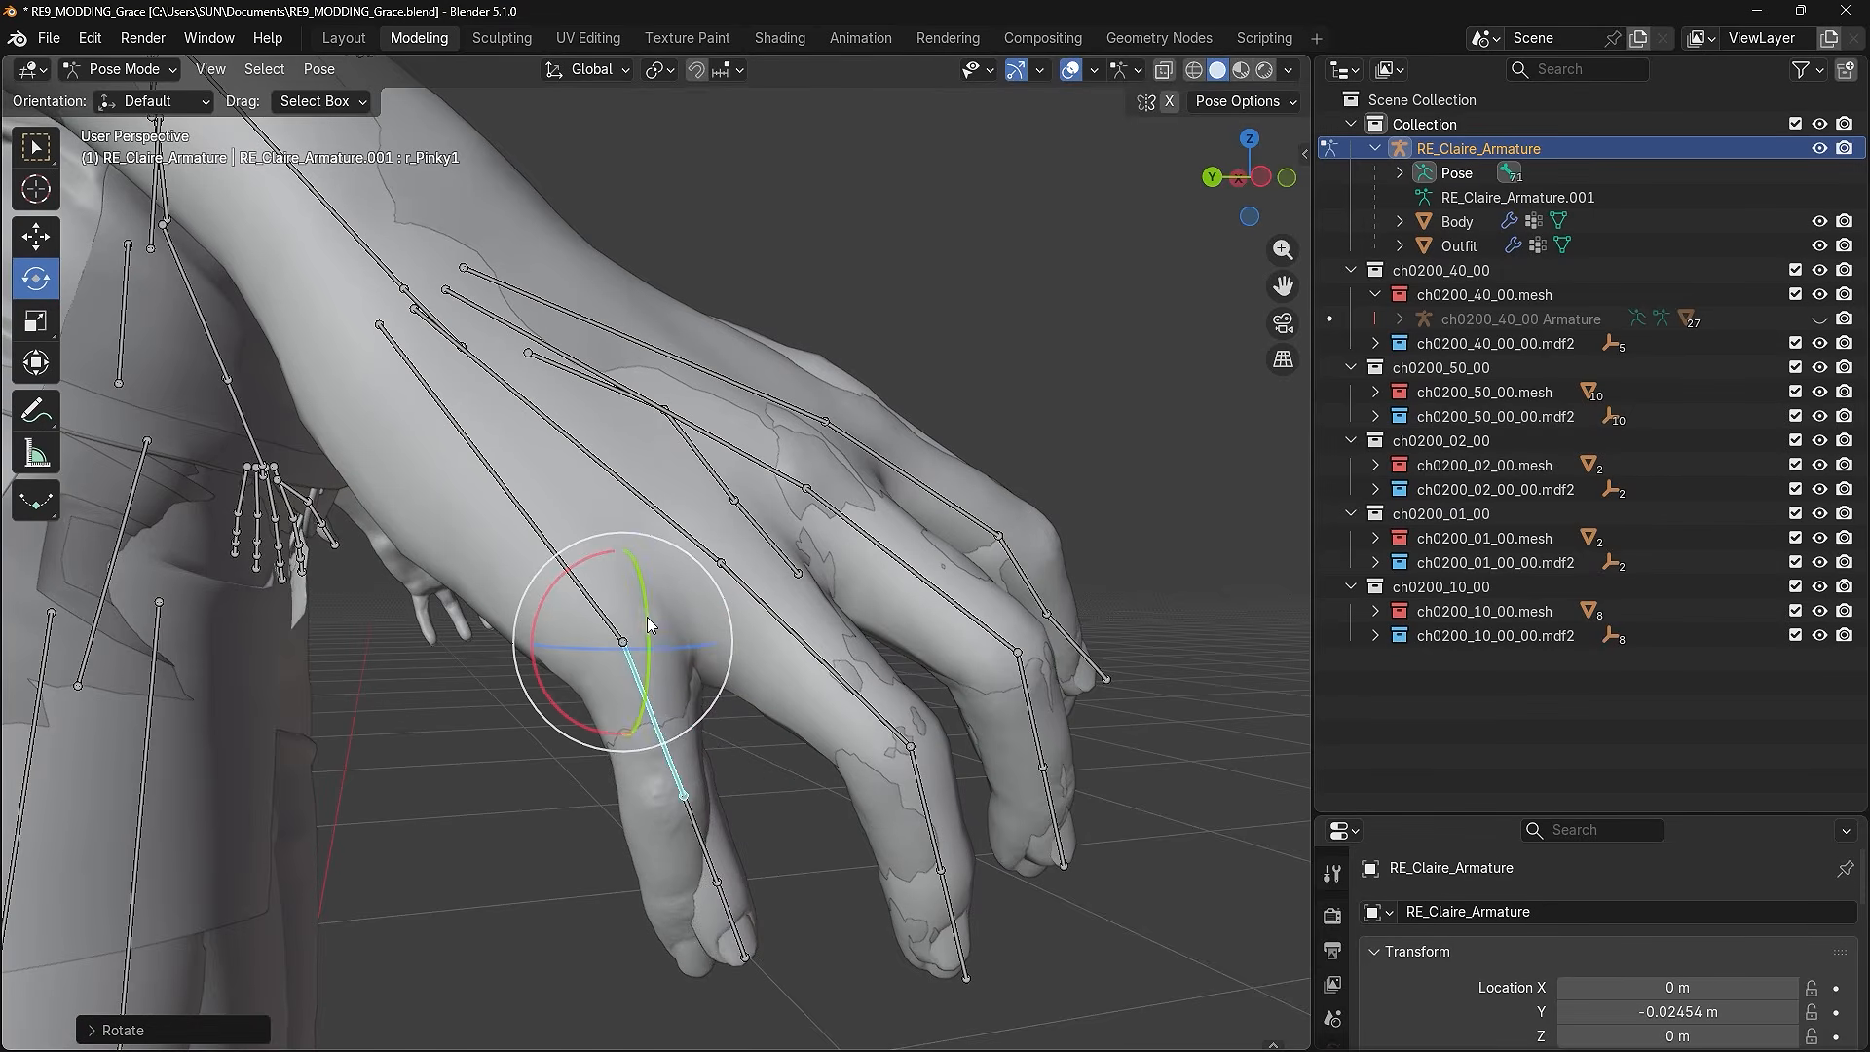
left_click(699, 838)
left_click_drag(740, 779, 647, 629)
left_click(667, 726)
middle_click_drag(700, 711, 682, 687)
left_click(714, 769)
left_click_drag(708, 701, 727, 669)
left_click(693, 672)
left_click_drag(743, 510, 748, 513)
left_click(869, 803)
middle_click_drag(869, 803, 1123, 481)
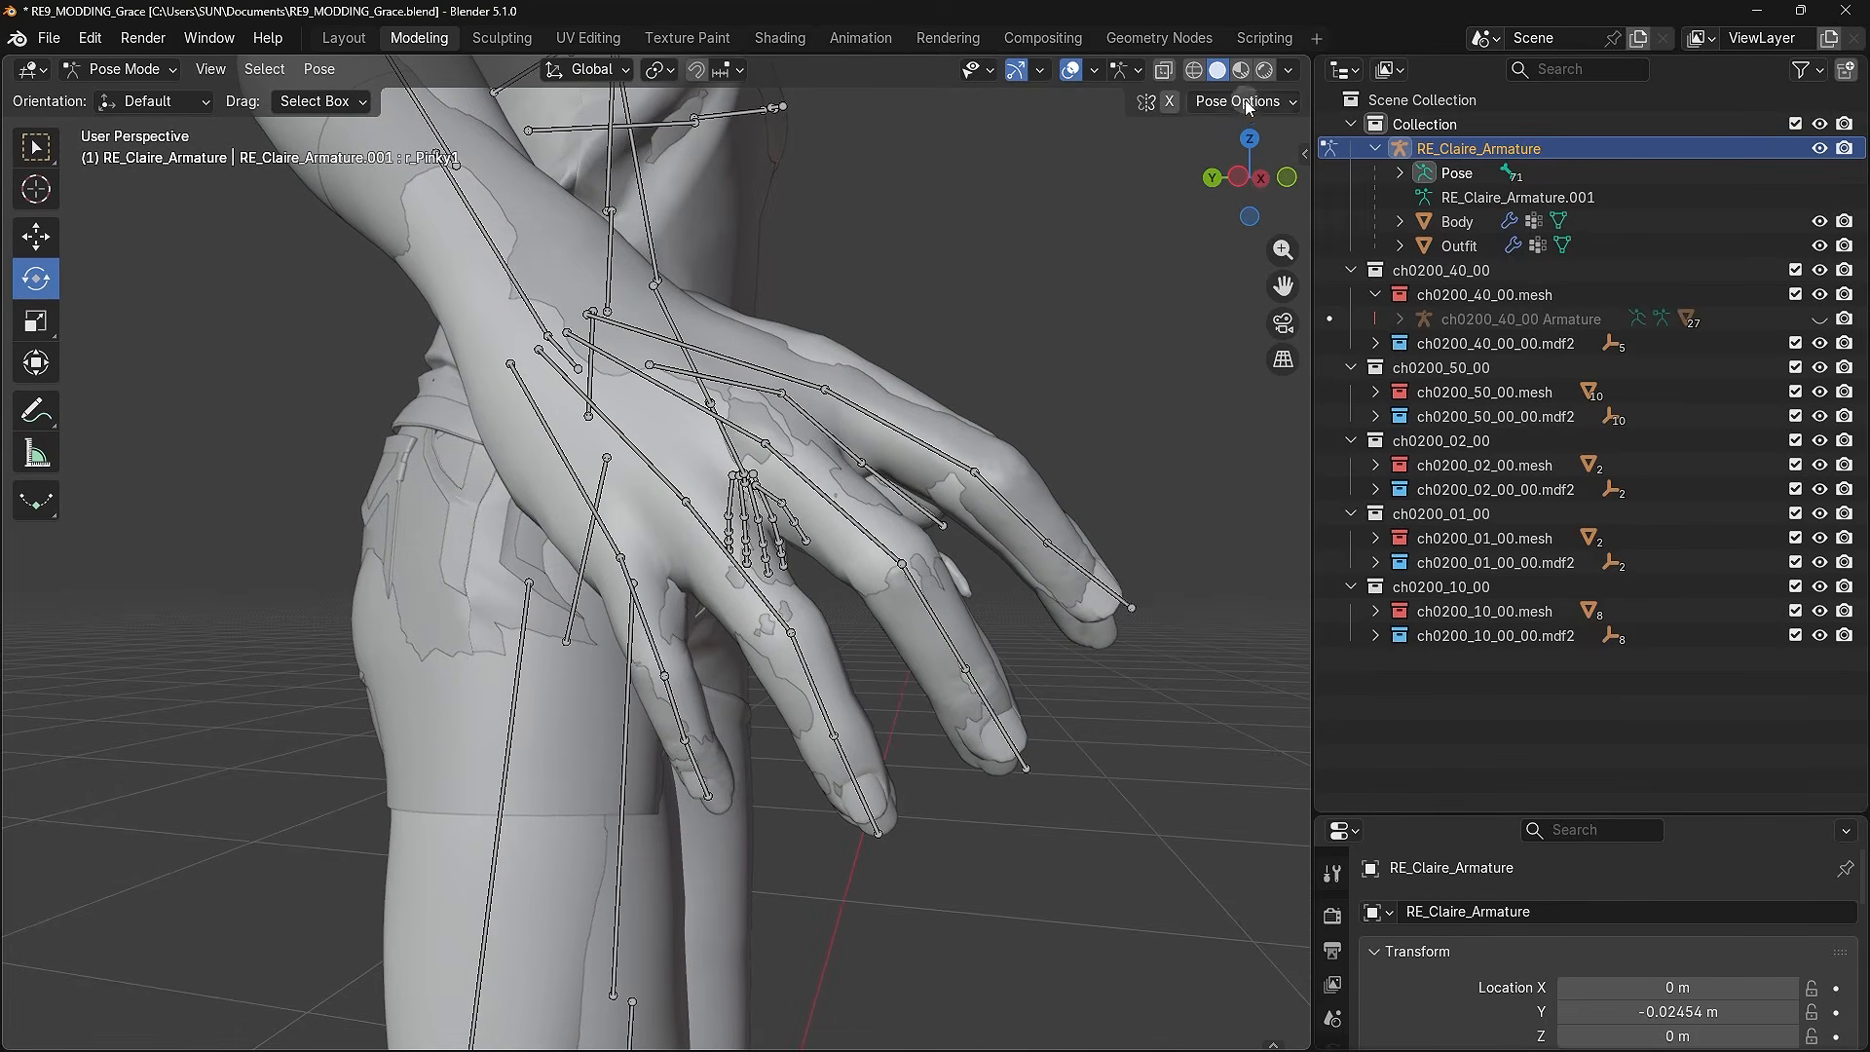
- Switch the viewport to Material Preview shading and view both models from the front
left_click(1241, 70)
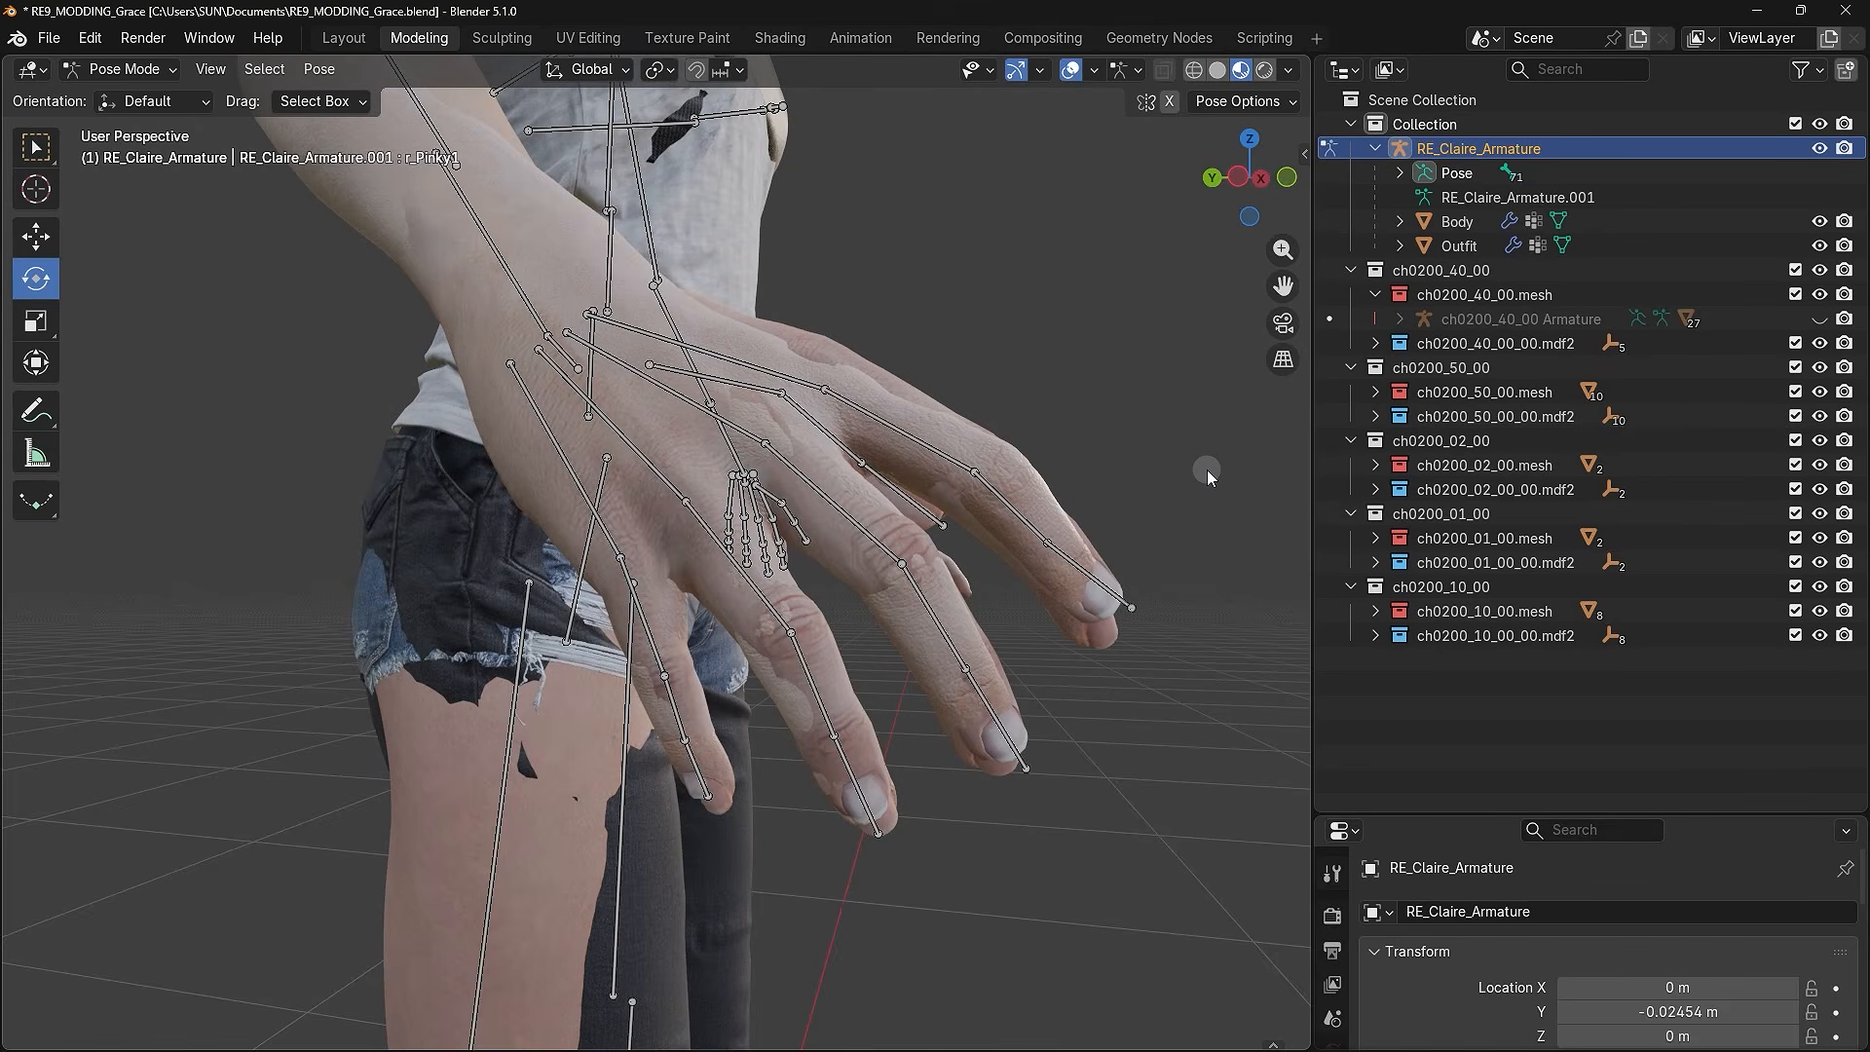
middle_click_drag(955, 516, 666, 405)
middle_click_drag(885, 418, 885, 598)
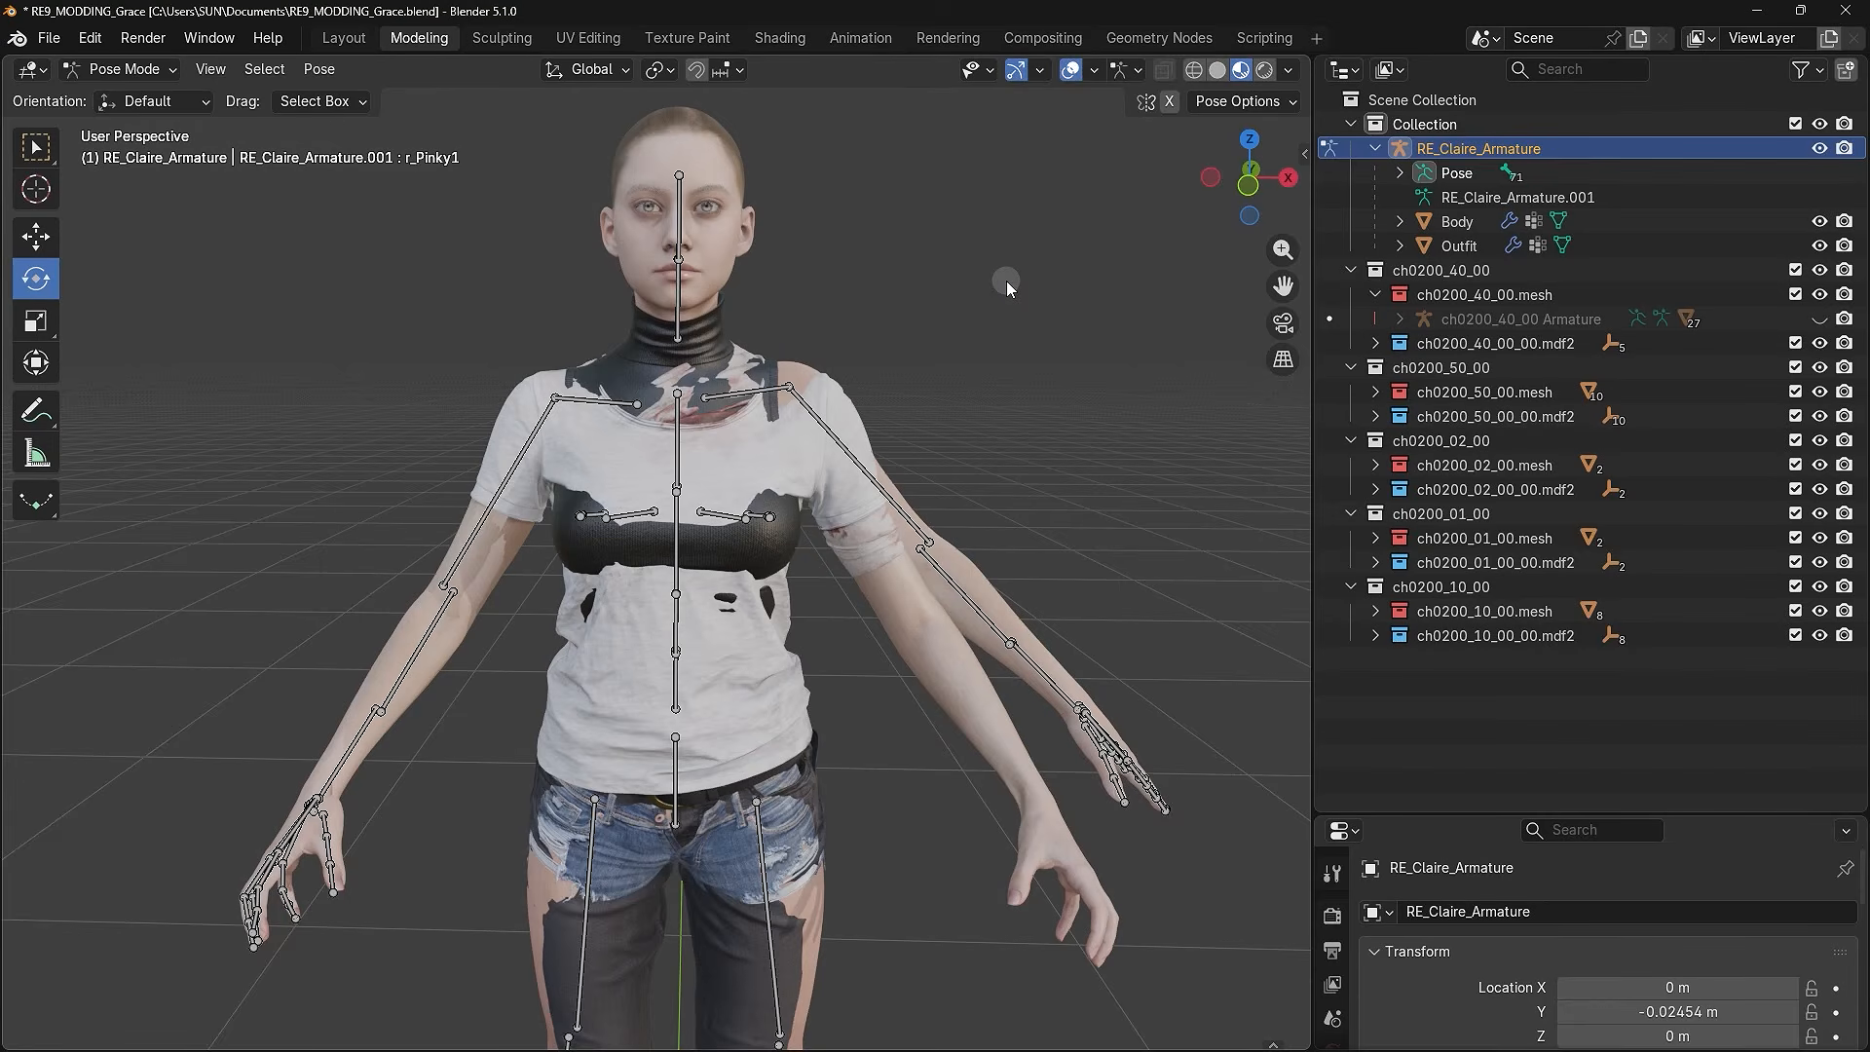
- Copy the pose of the right-side arm and hand bones and paste it flipped onto the selected left-side bones
left_click_drag(592, 345, 161, 966)
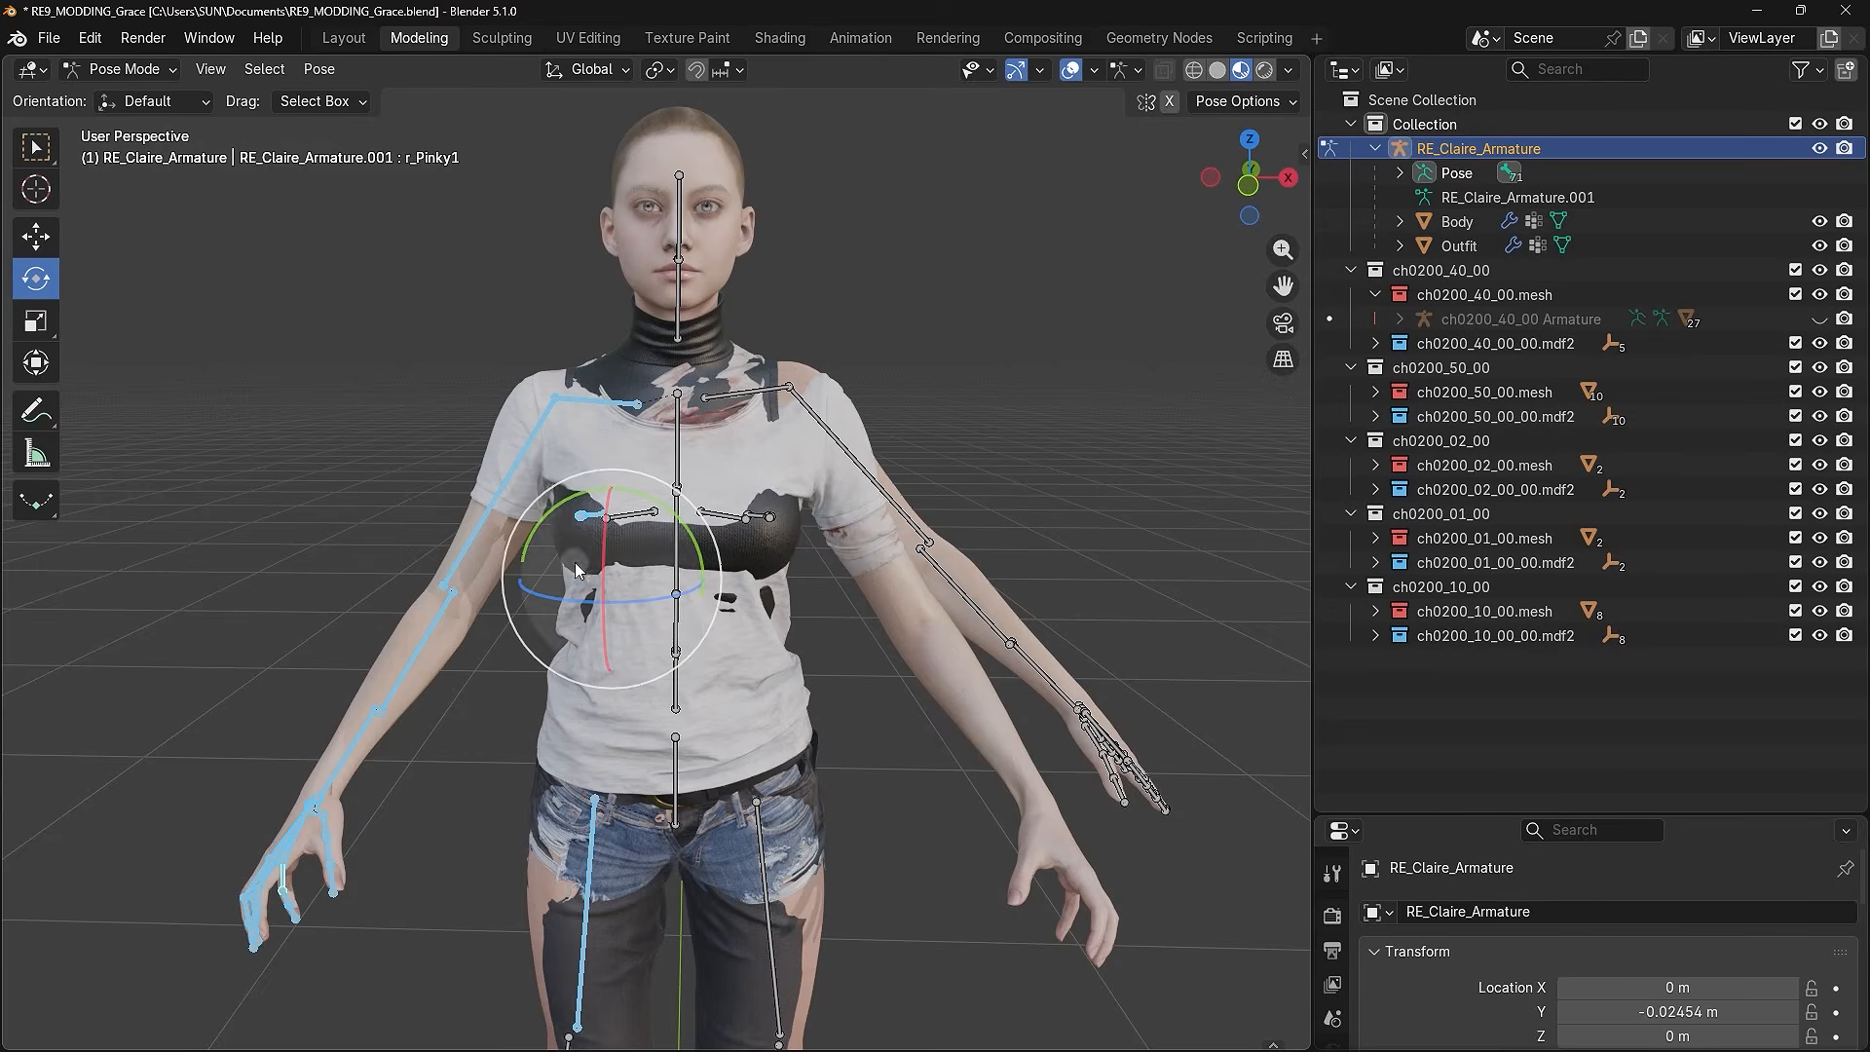
key("ctrl+c")
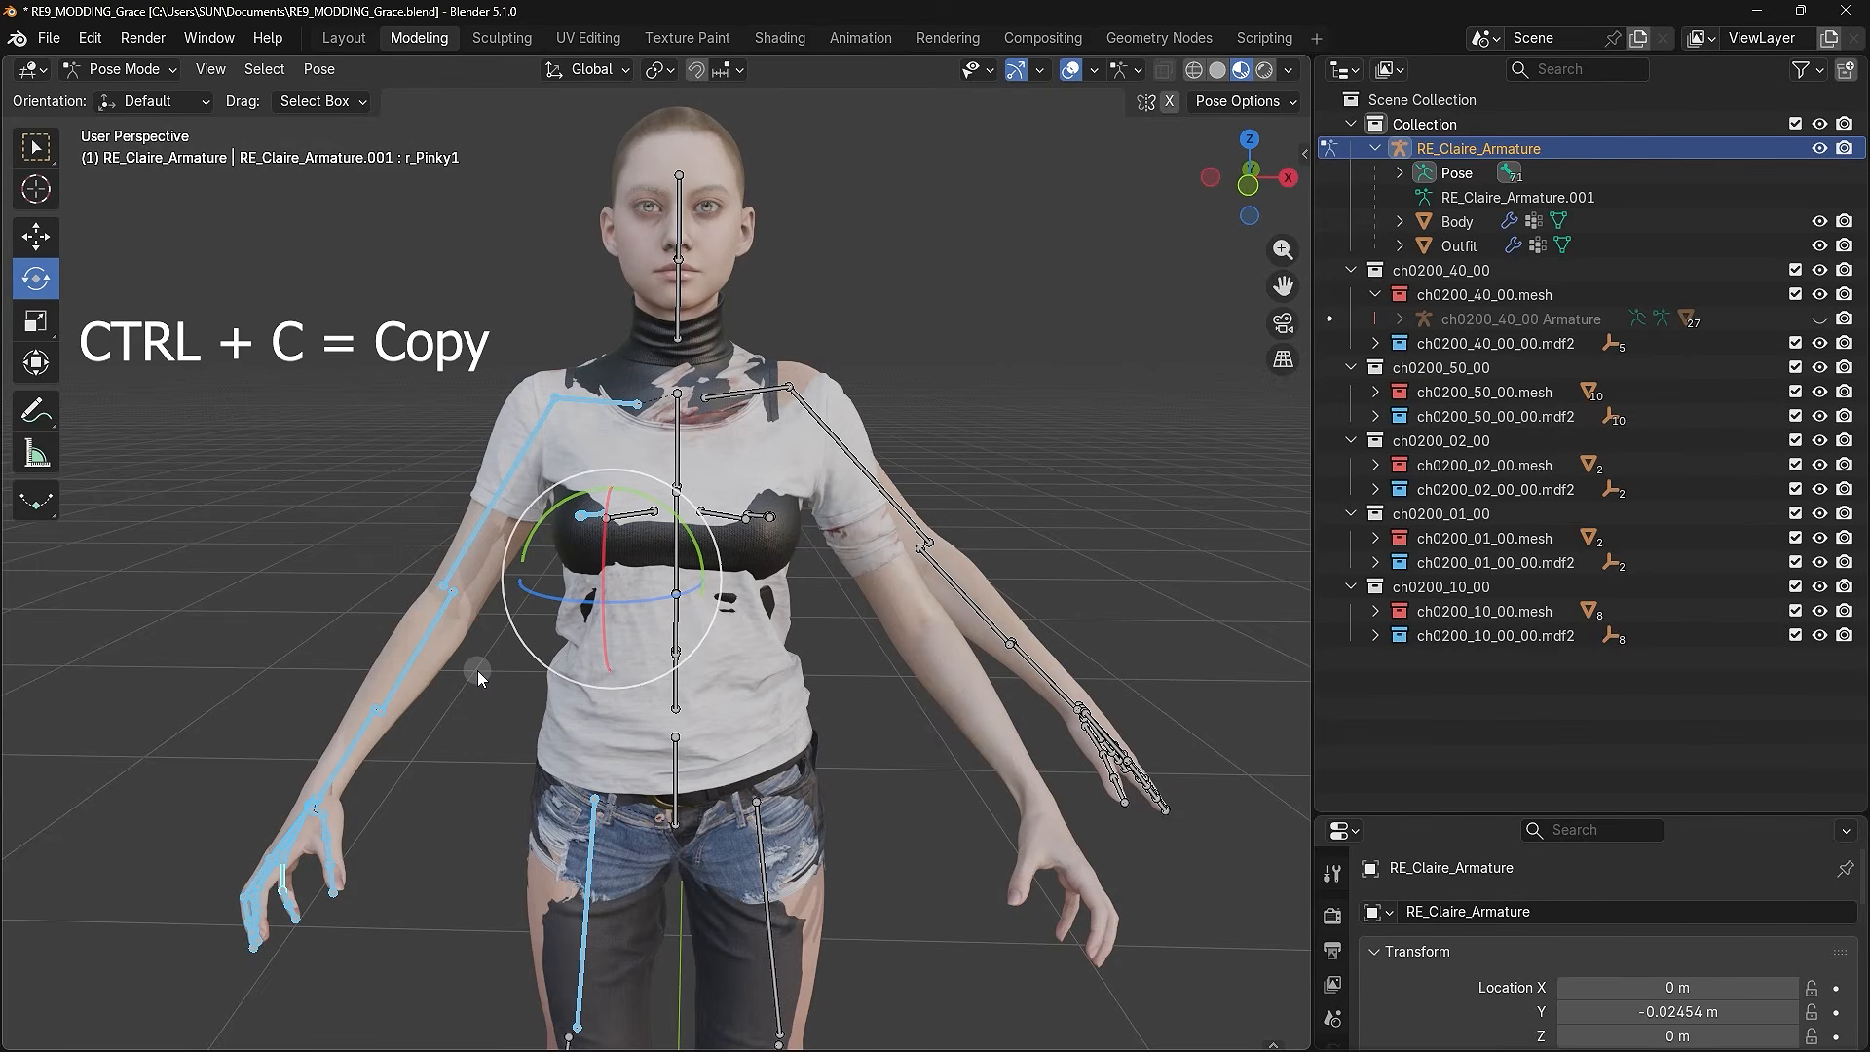
key("ctrl+c")
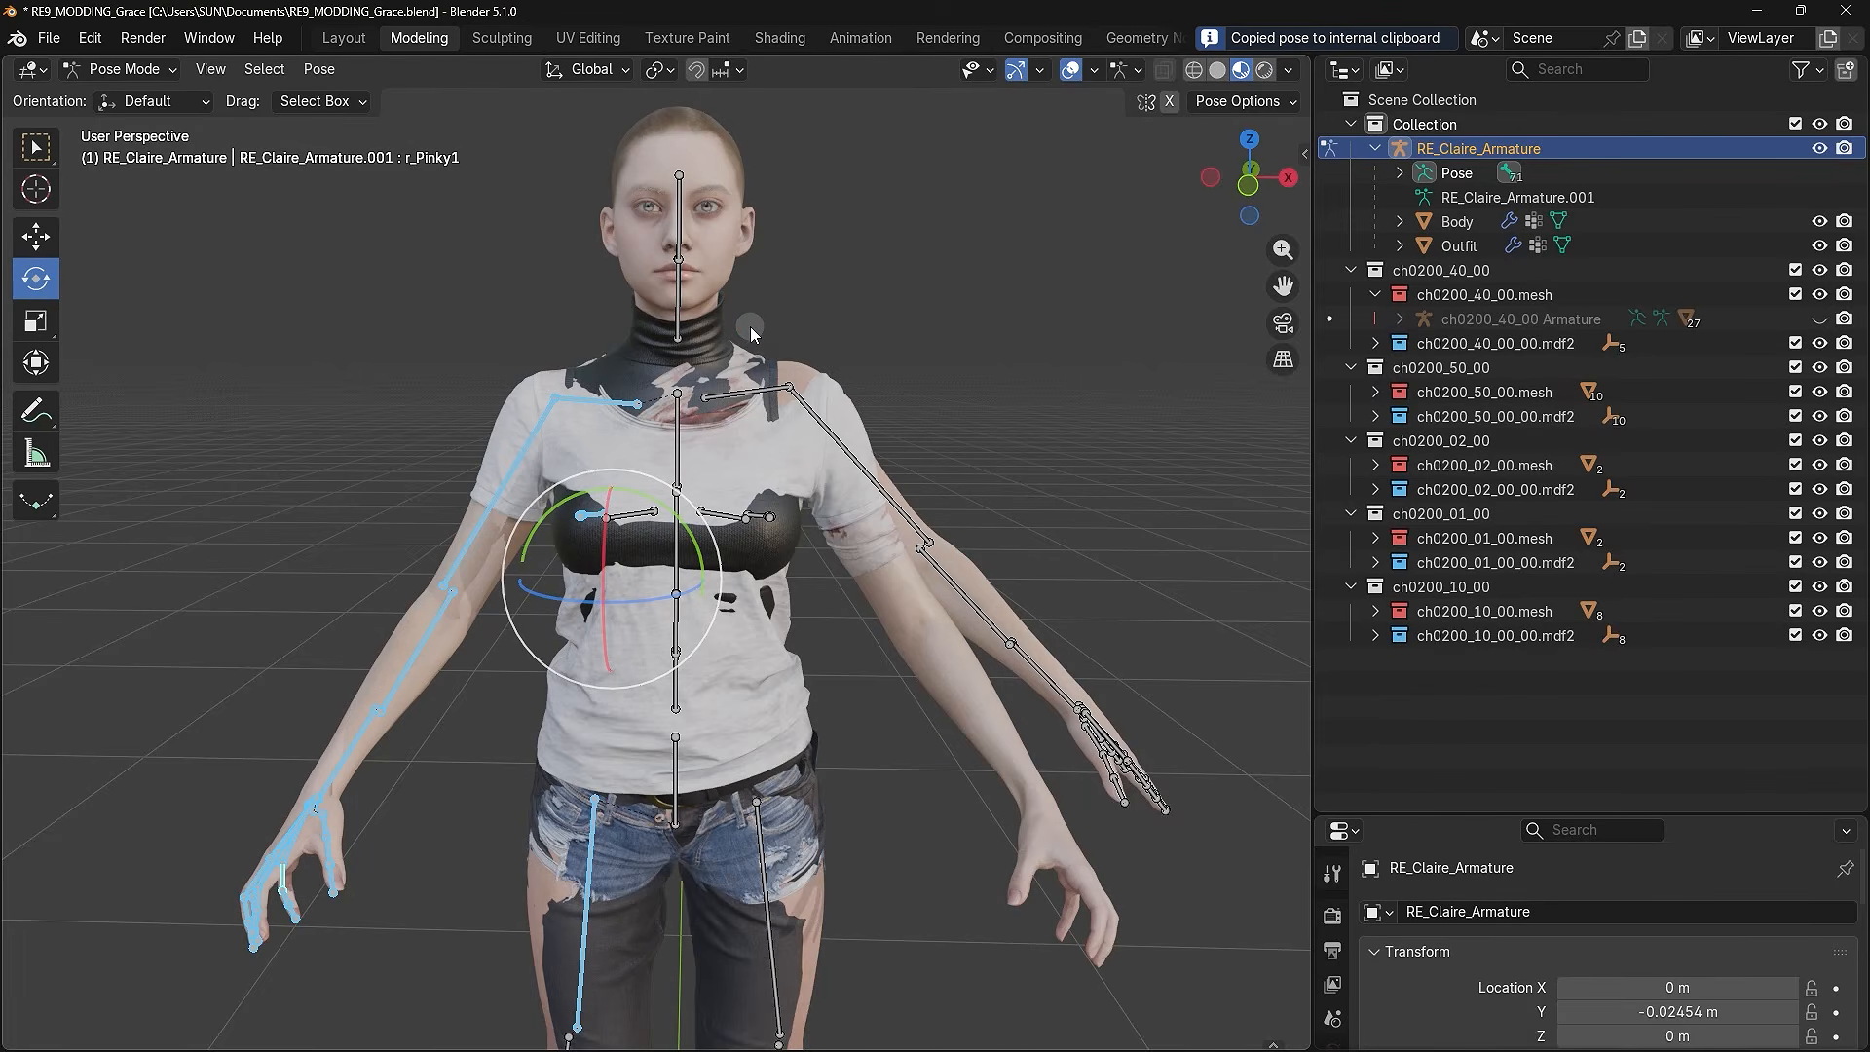
left_click_drag(750, 328, 1203, 921)
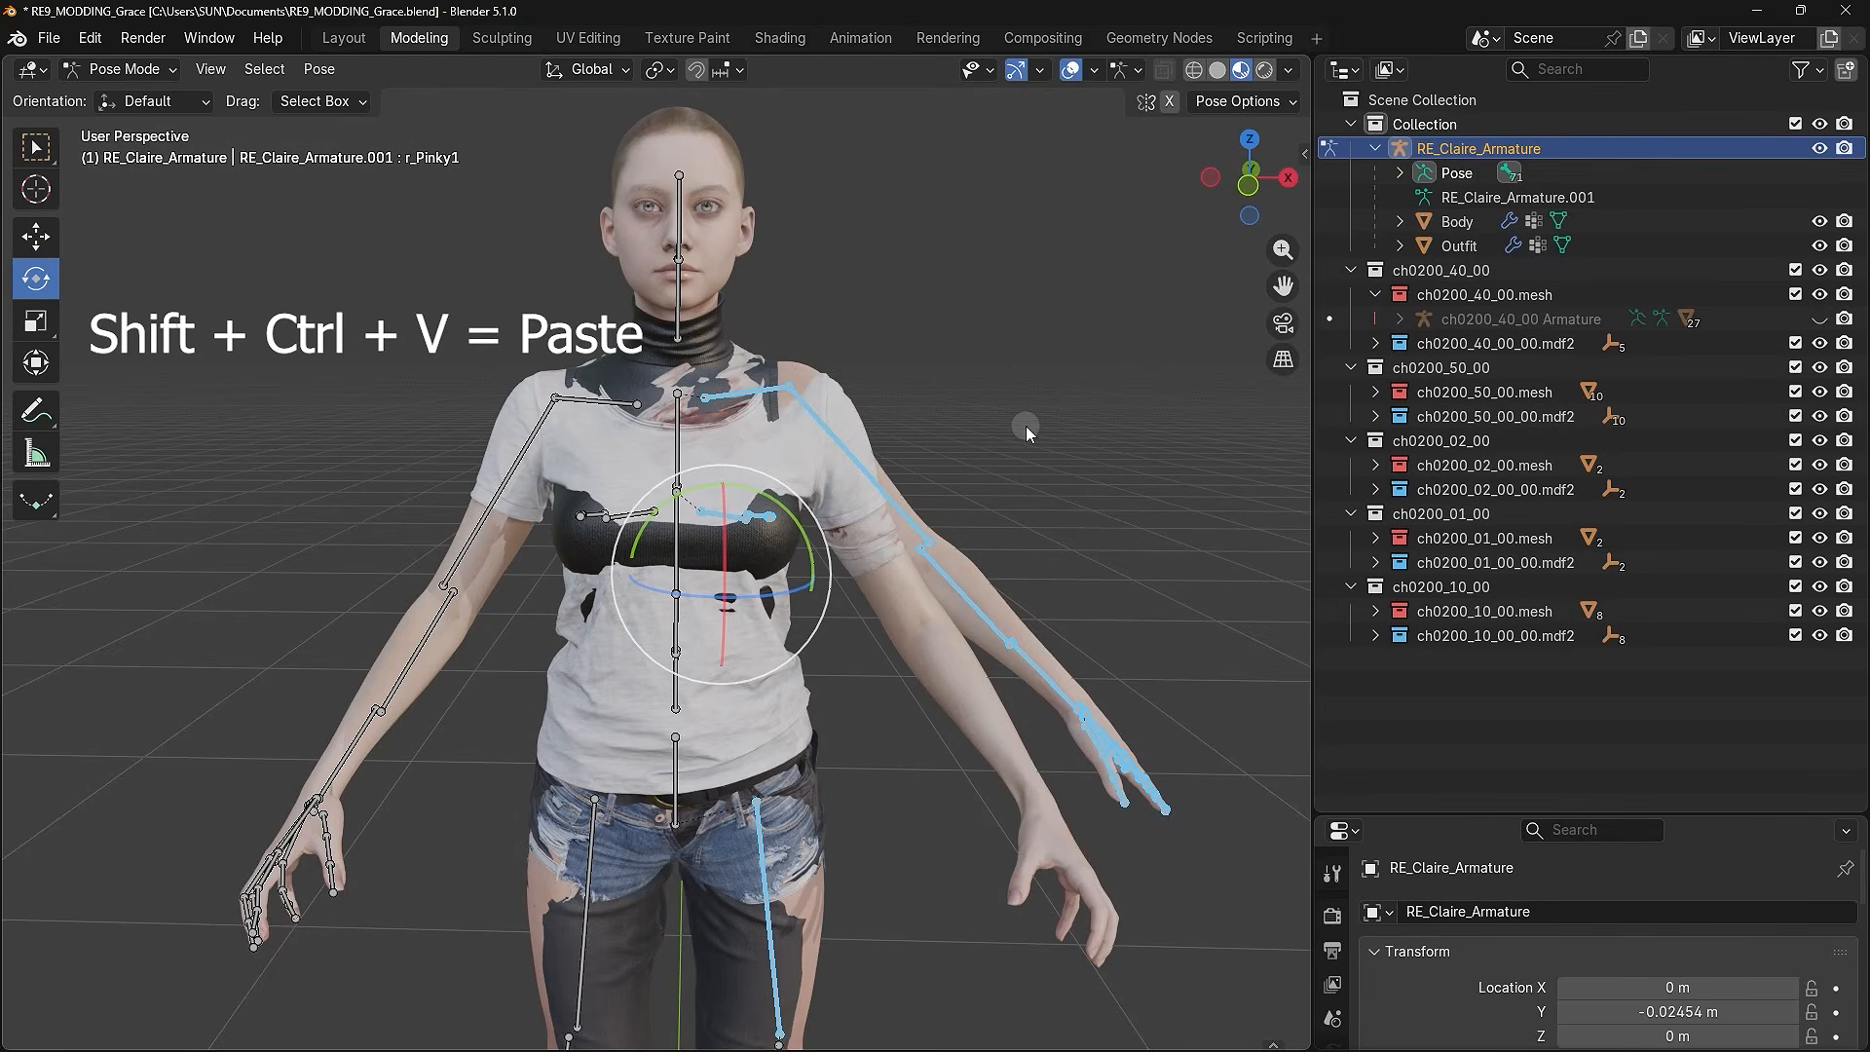
key("ctrl+shift+v")
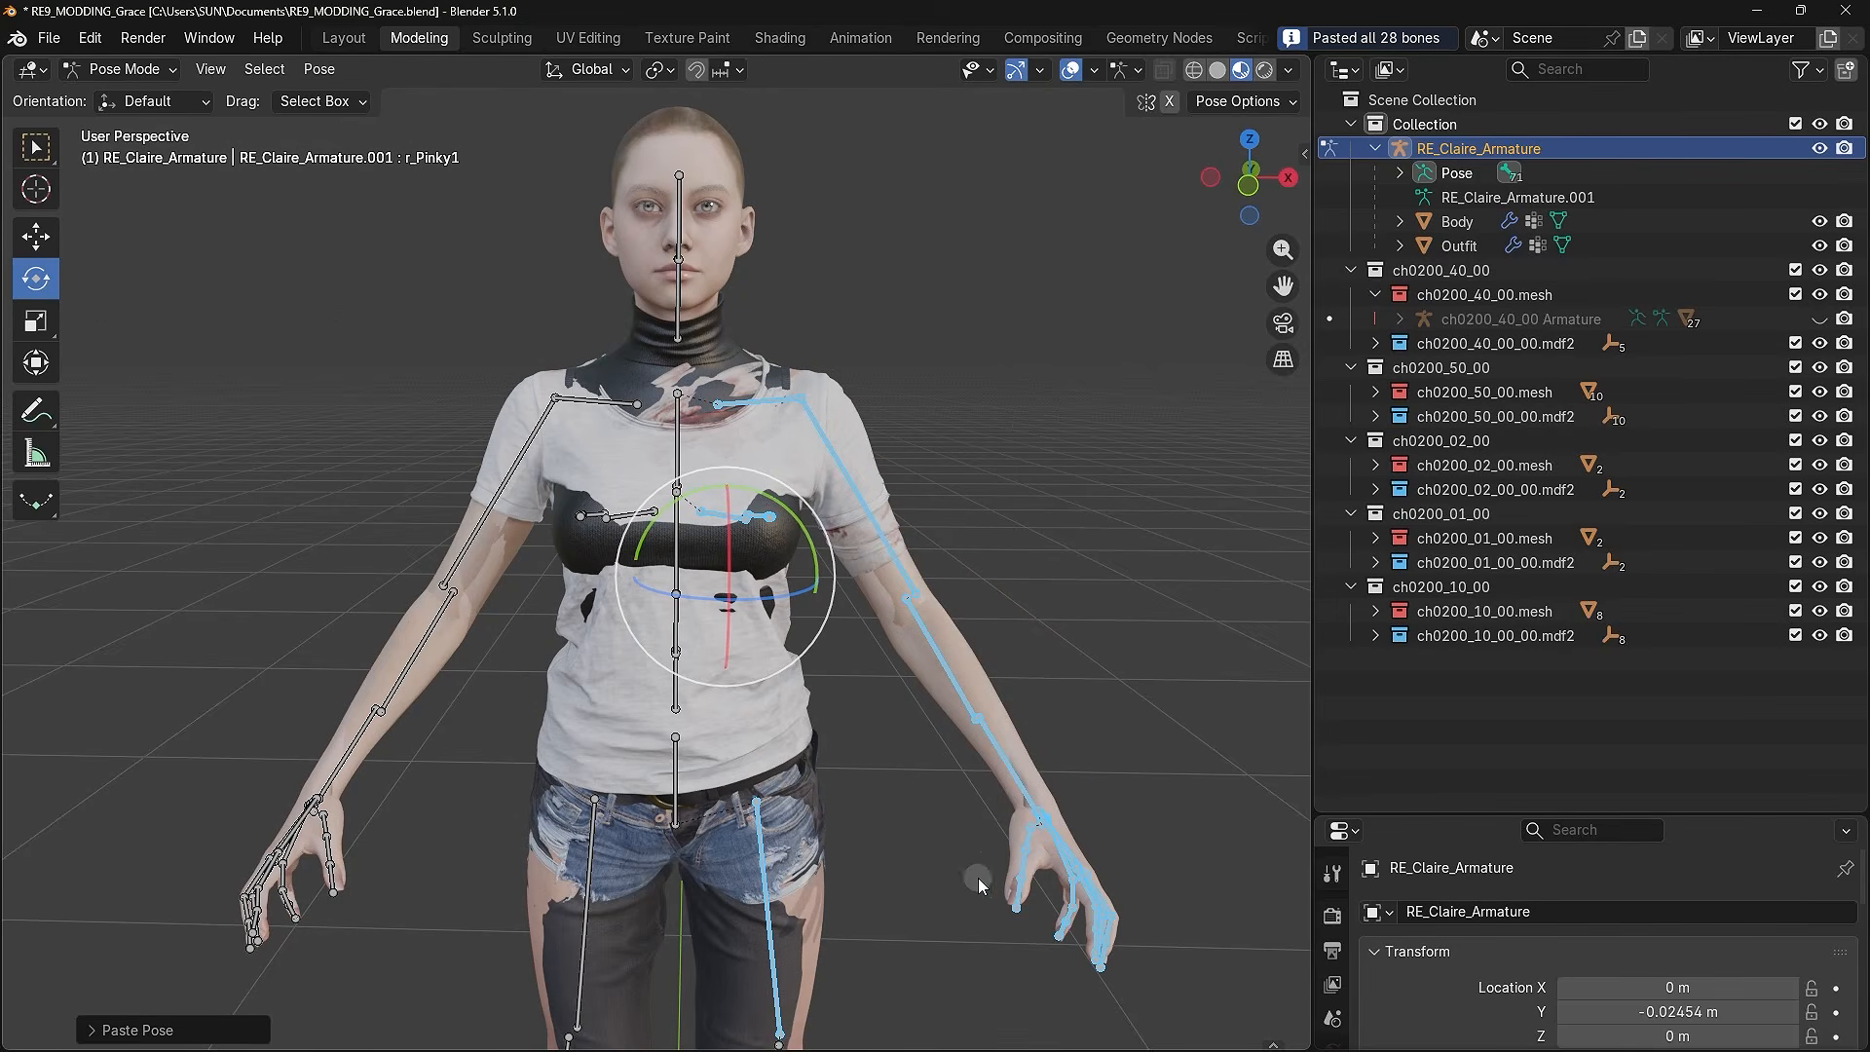
middle_click_drag(826, 508, 703, 411, "shift")
left_click(807, 376)
- Rotate Claire's right thigh bone inward so her leg lines up with Grace's
middle_click_drag(513, 318, 793, 542)
middle_click_drag(601, 460, 949, 536, "shift")
scroll(948, 535, "down", 3)
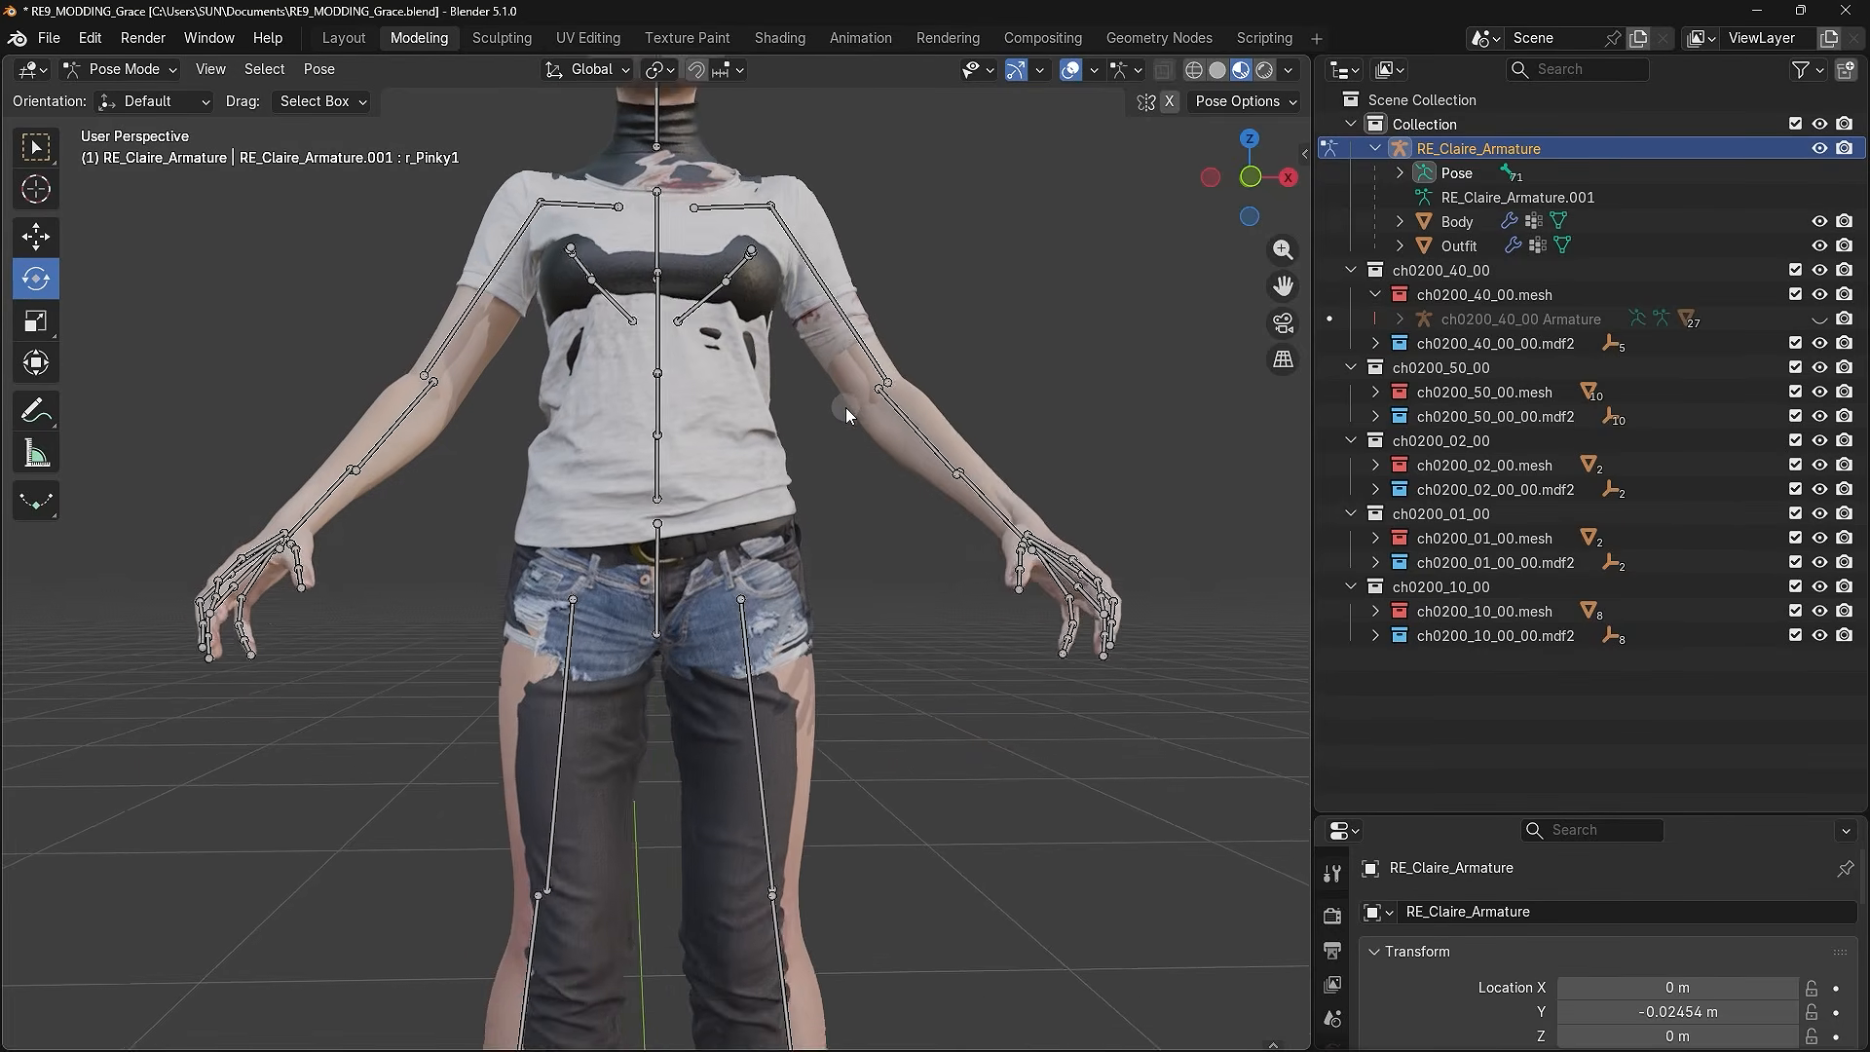
middle_click_drag(846, 407, 785, 359, "shift")
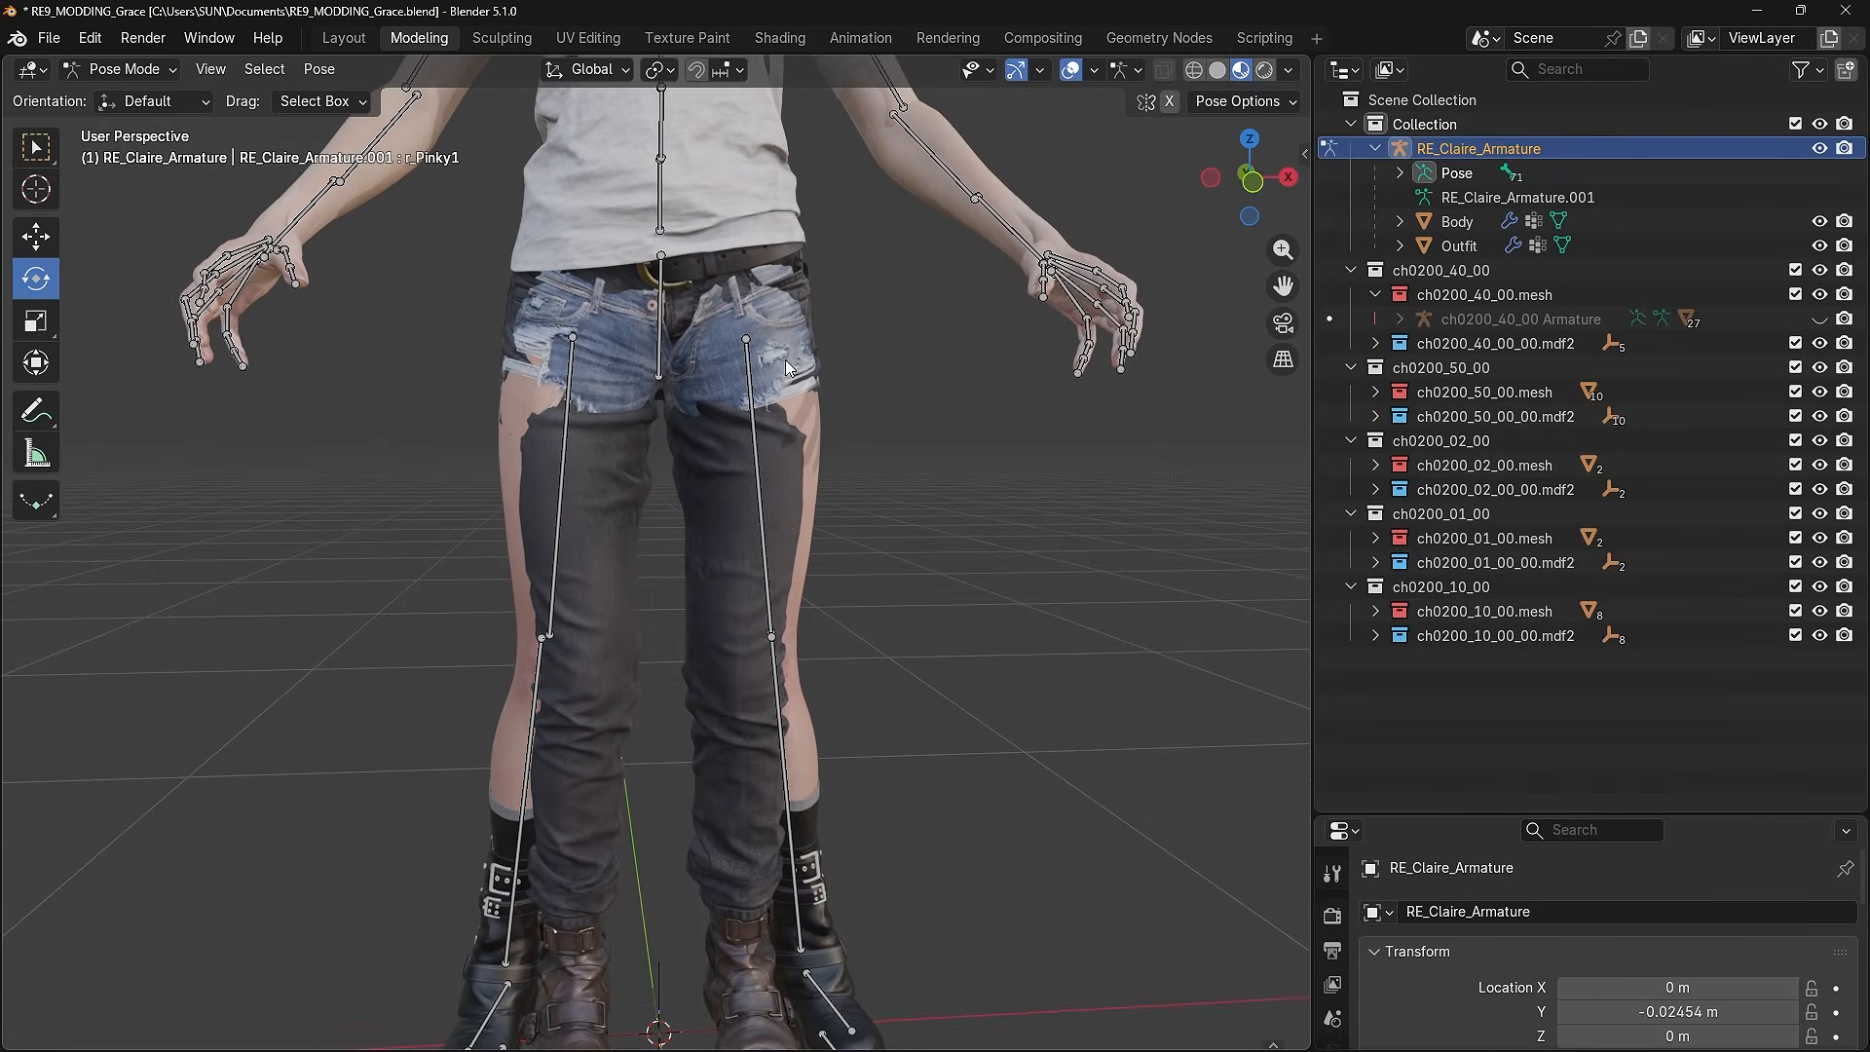
left_click(571, 395)
left_click_drag(631, 269, 624, 261)
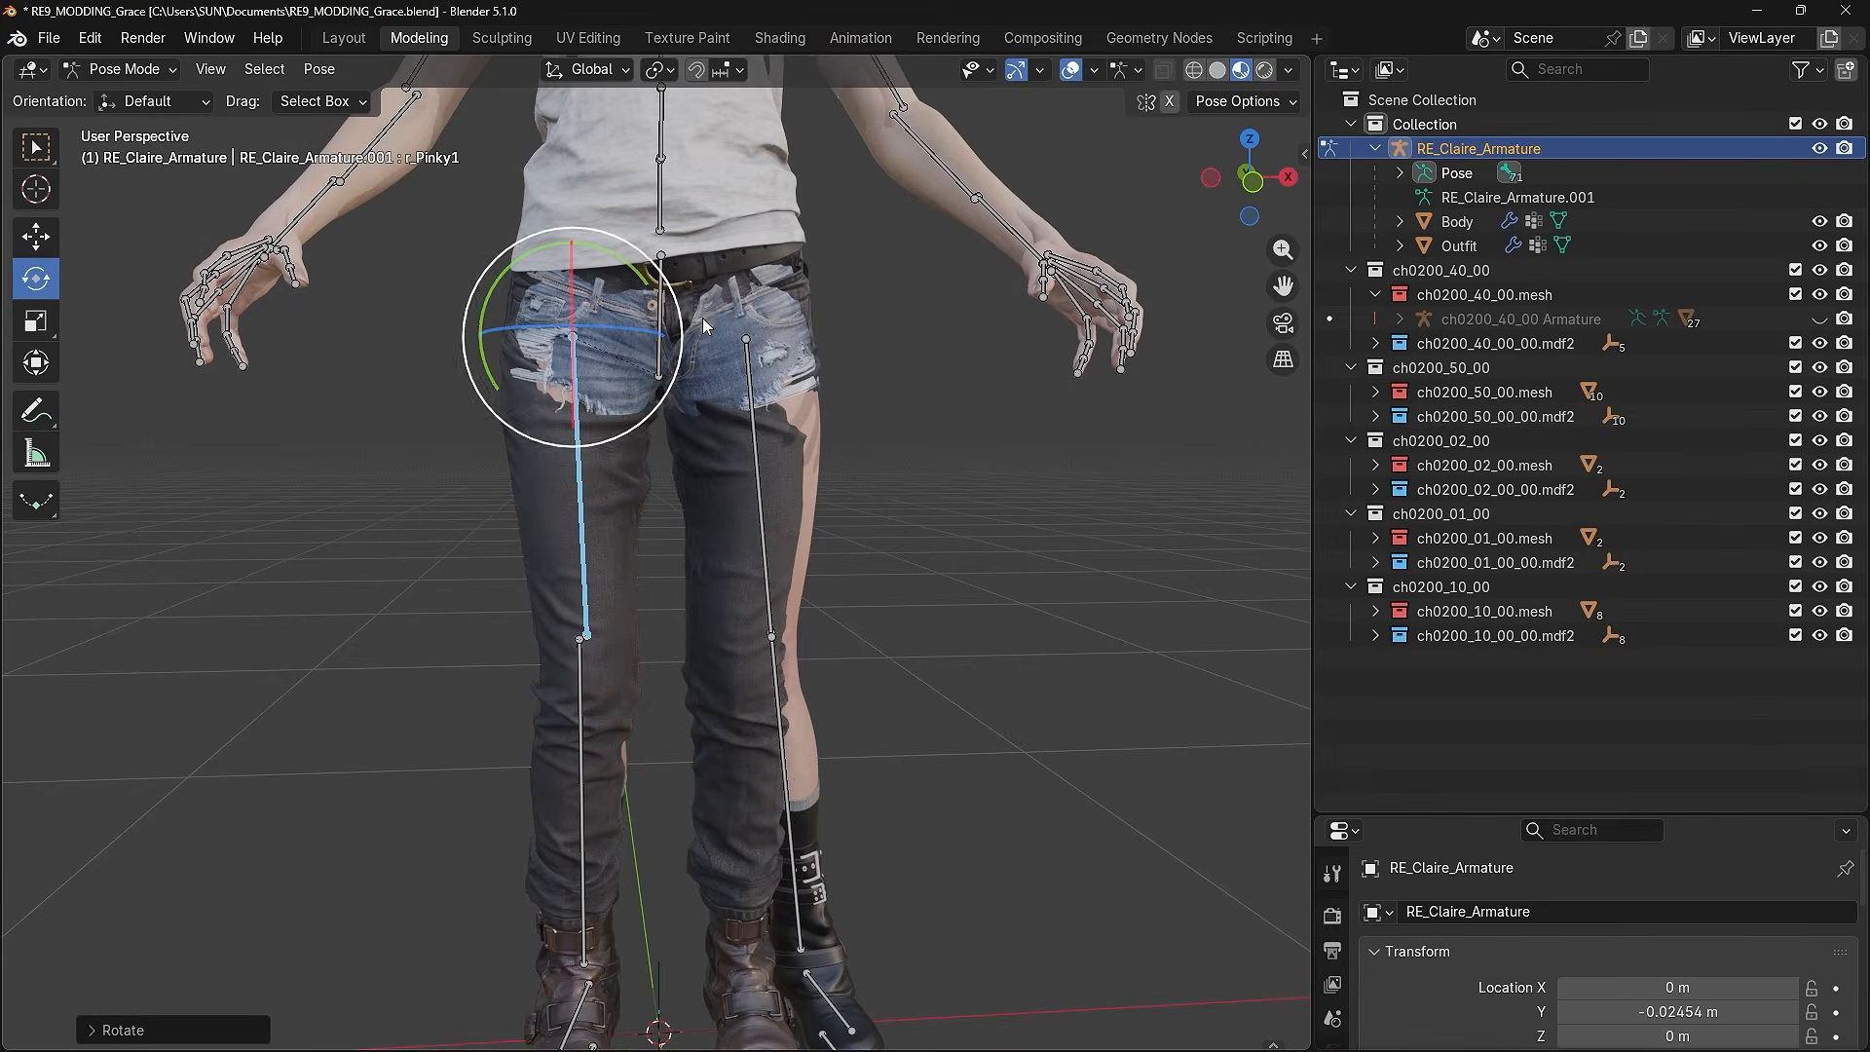
- Copy the right thigh bone's pose and paste it flipped onto the left thigh bone
key("ctrl+c")
left_click(799, 325)
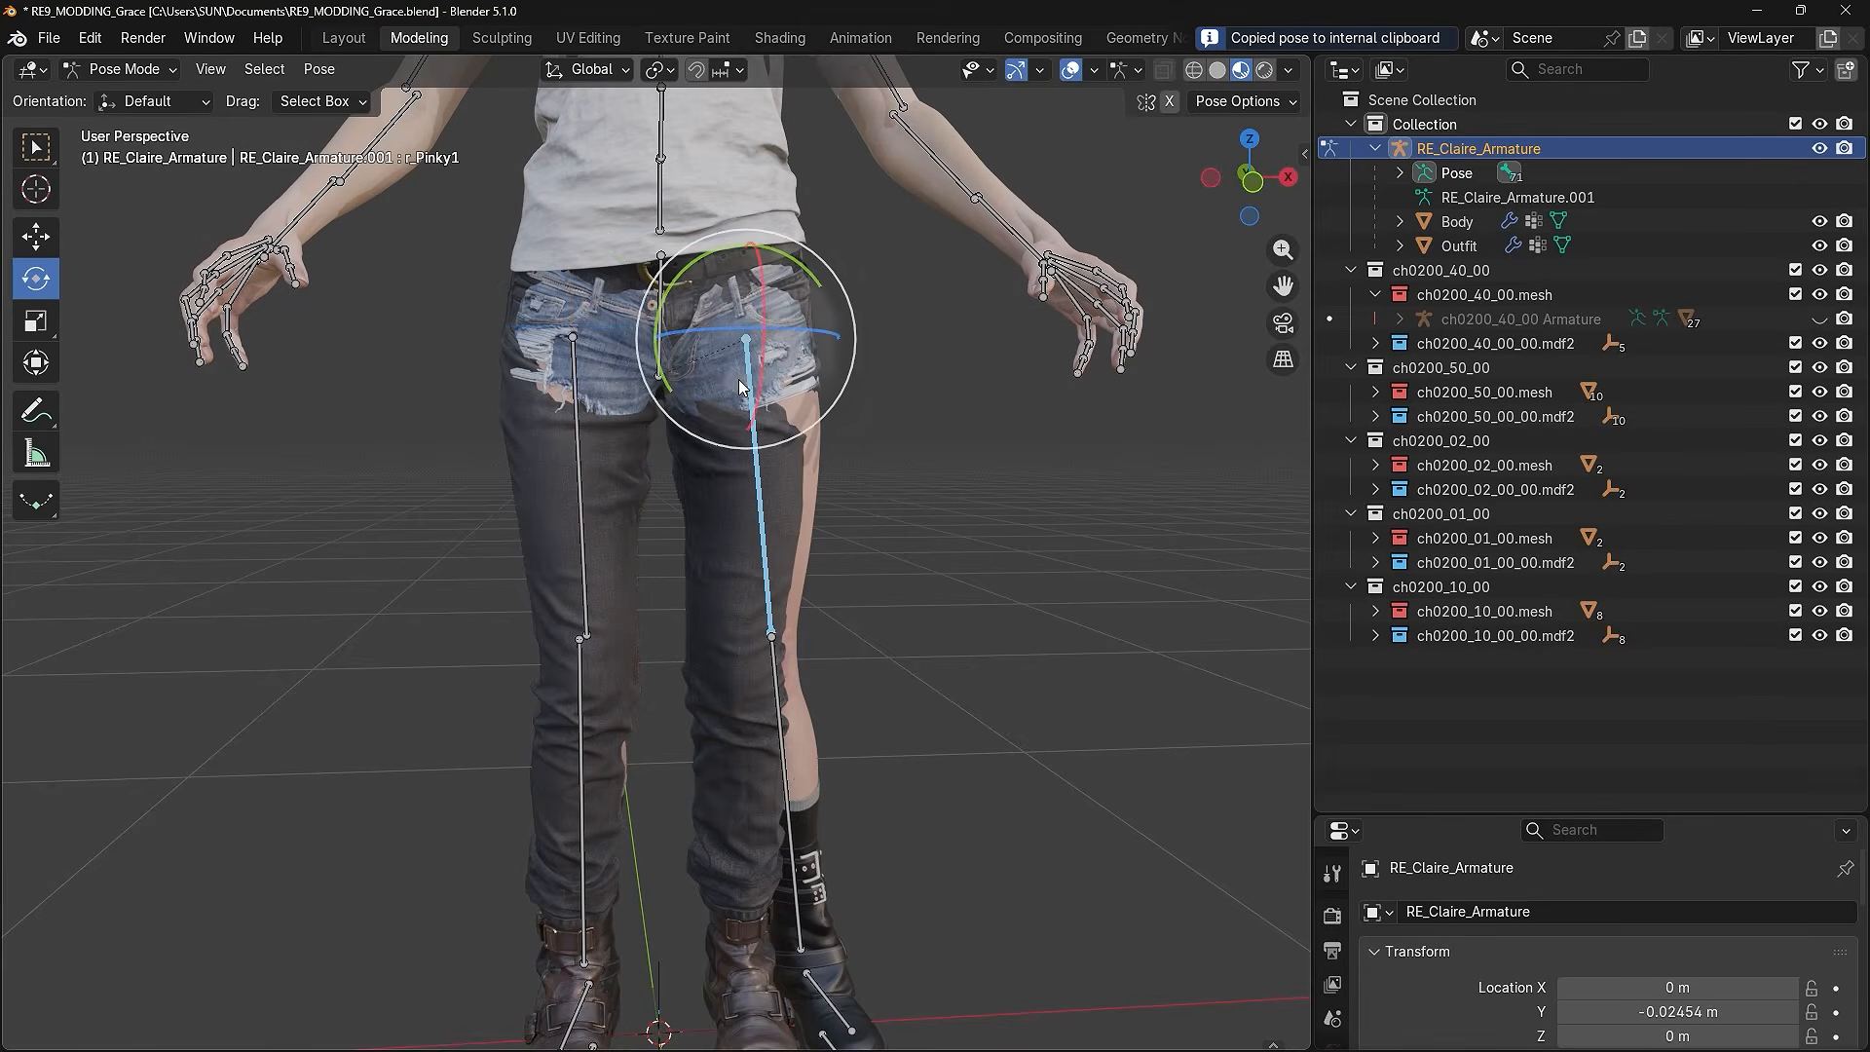
key("ctrl+shift+v")
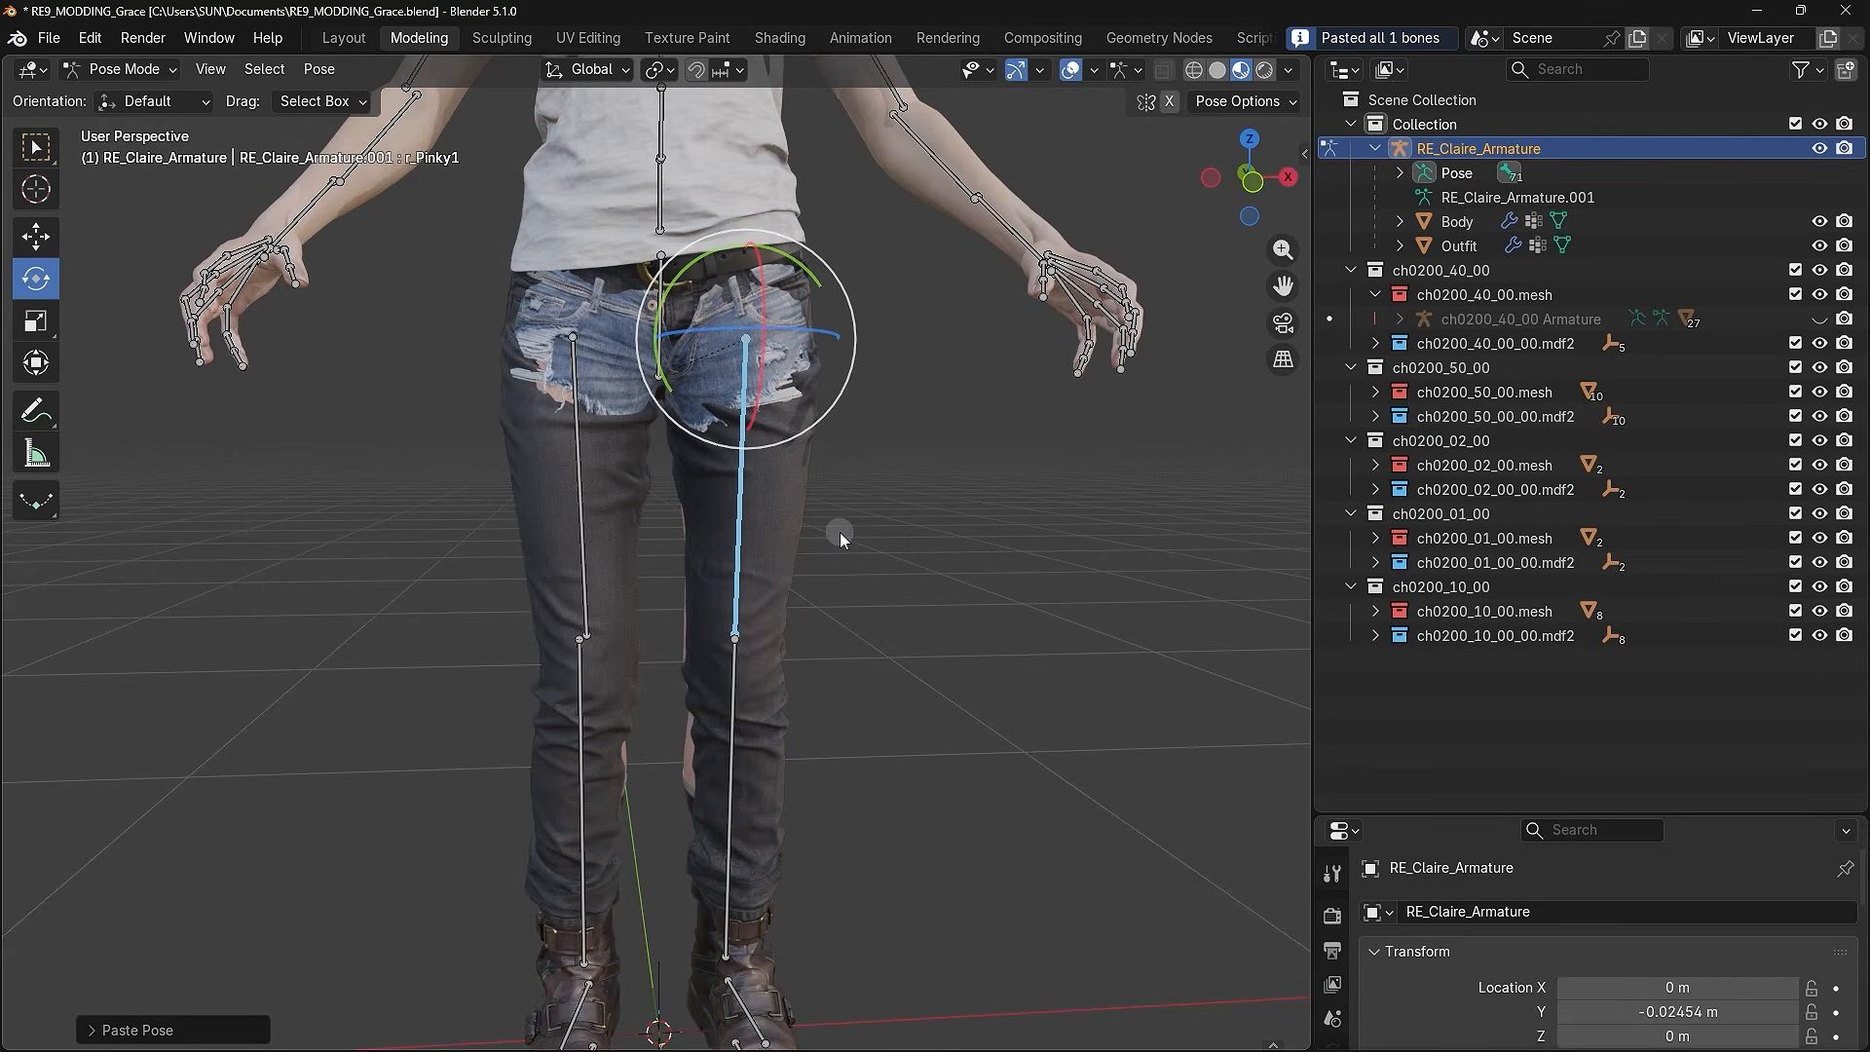
- Rotate both of Claire's thigh bones slightly from behind to line her legs up with Grace's
mouse_move(793, 498)
middle_mouse_down()
mouse_move(976, 488)
mouse_move(821, 521)
middle_mouse_up()
middle_click_drag(570, 487, 893, 383)
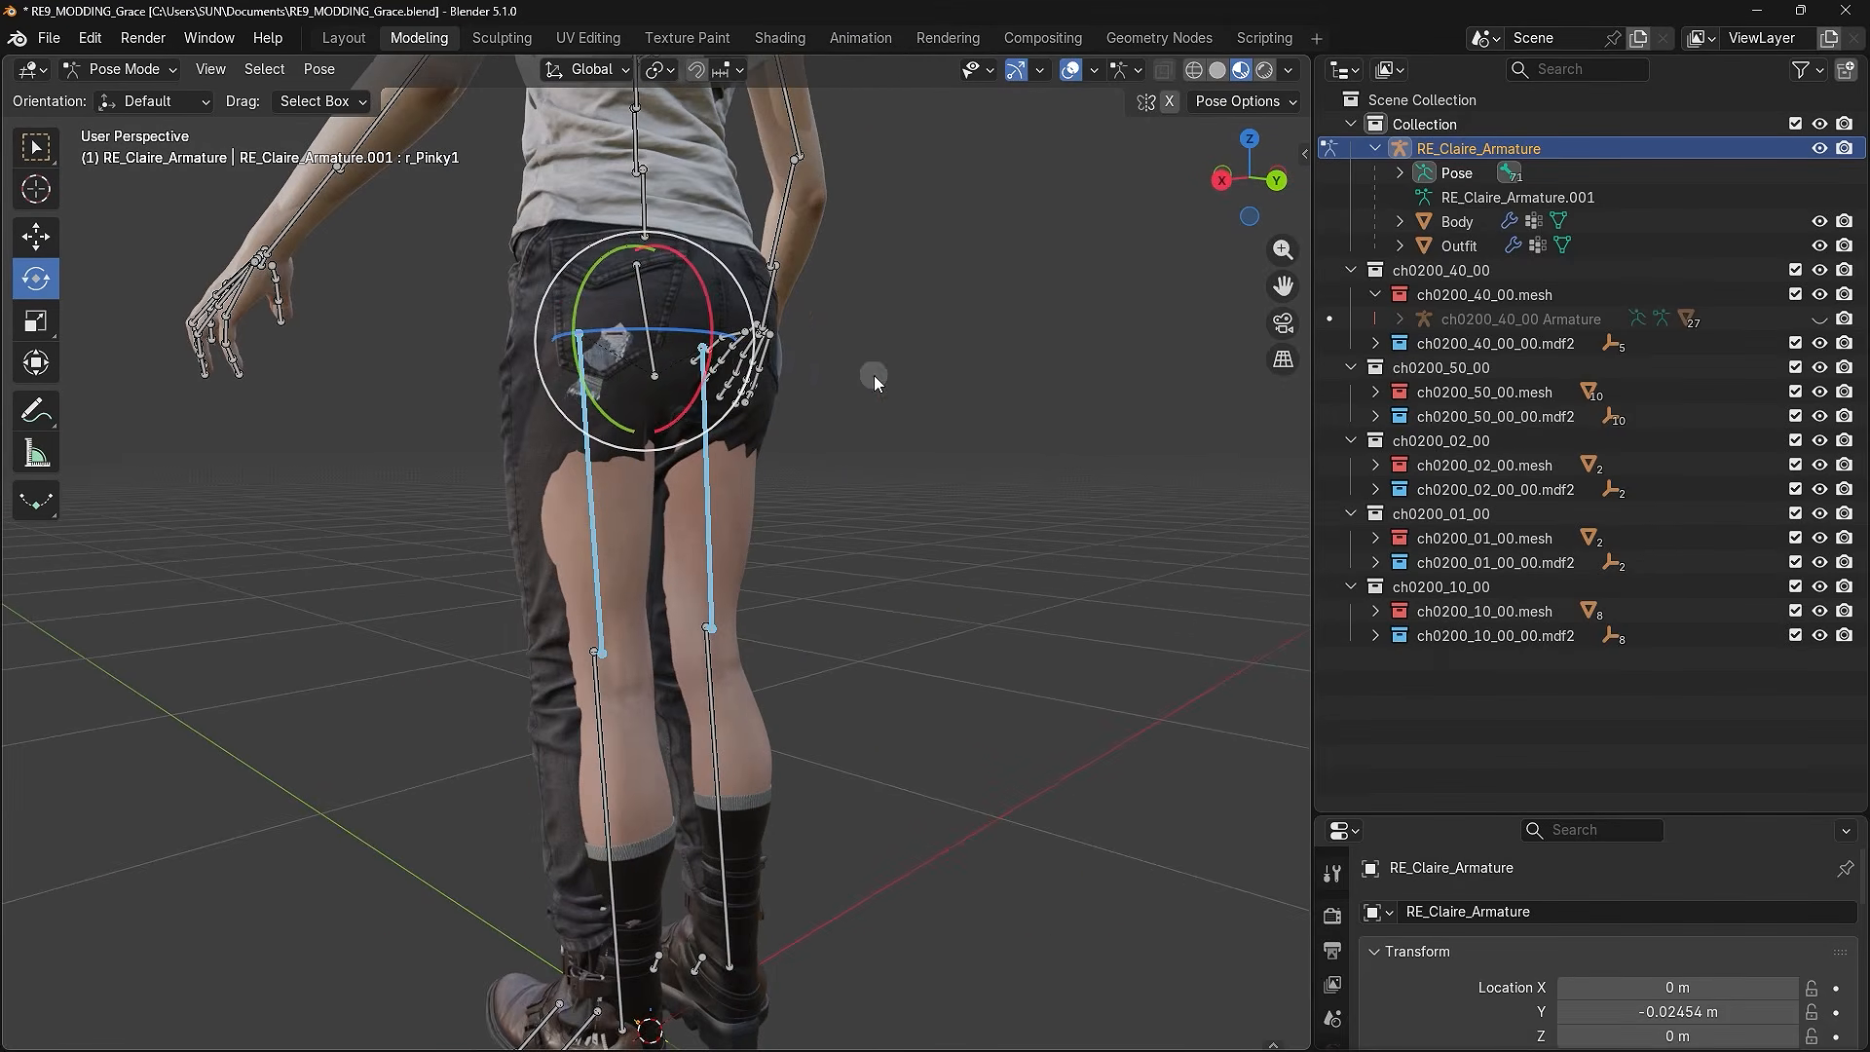
left_click_drag(698, 283, 716, 339)
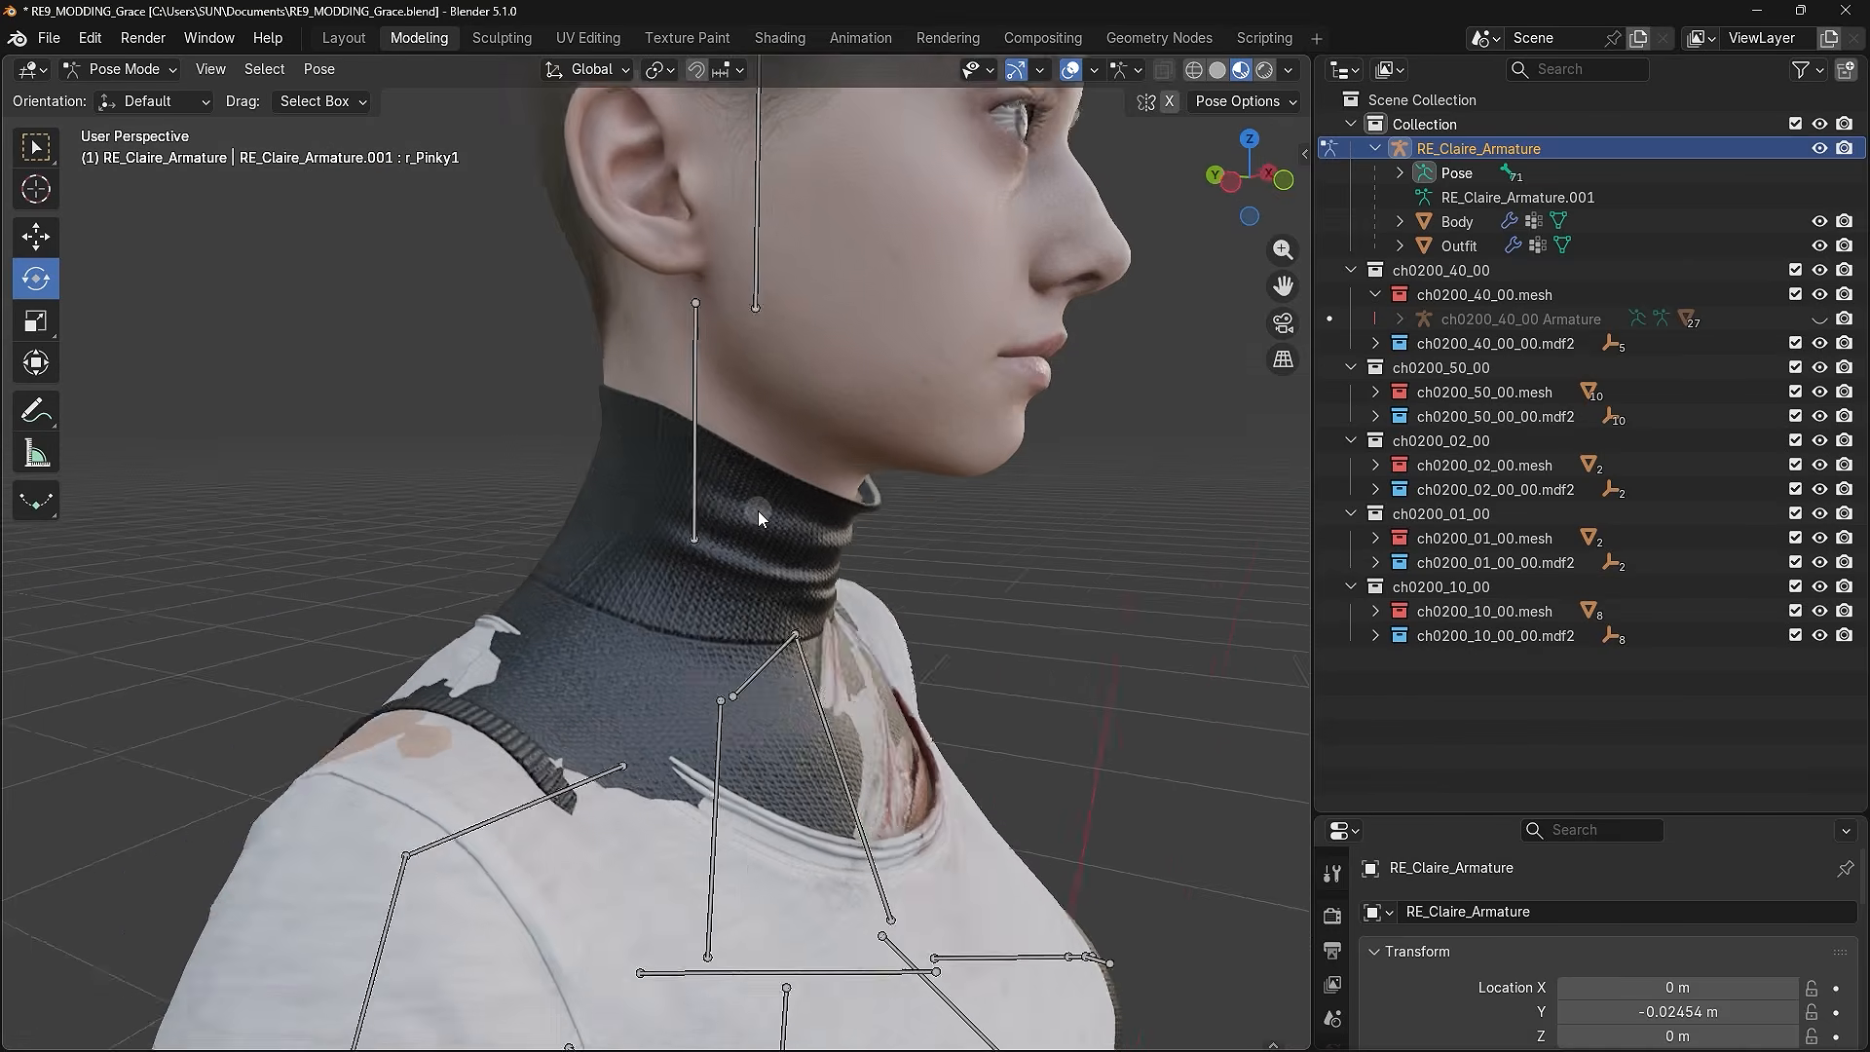
- Tilt Claire's neck bone and shift it slightly along the Y axis to fit Grace's neck
middle_click_drag(758, 511, 653, 478)
left_click(751, 494)
left_click_drag(653, 478, 672, 487)
left_click(37, 237)
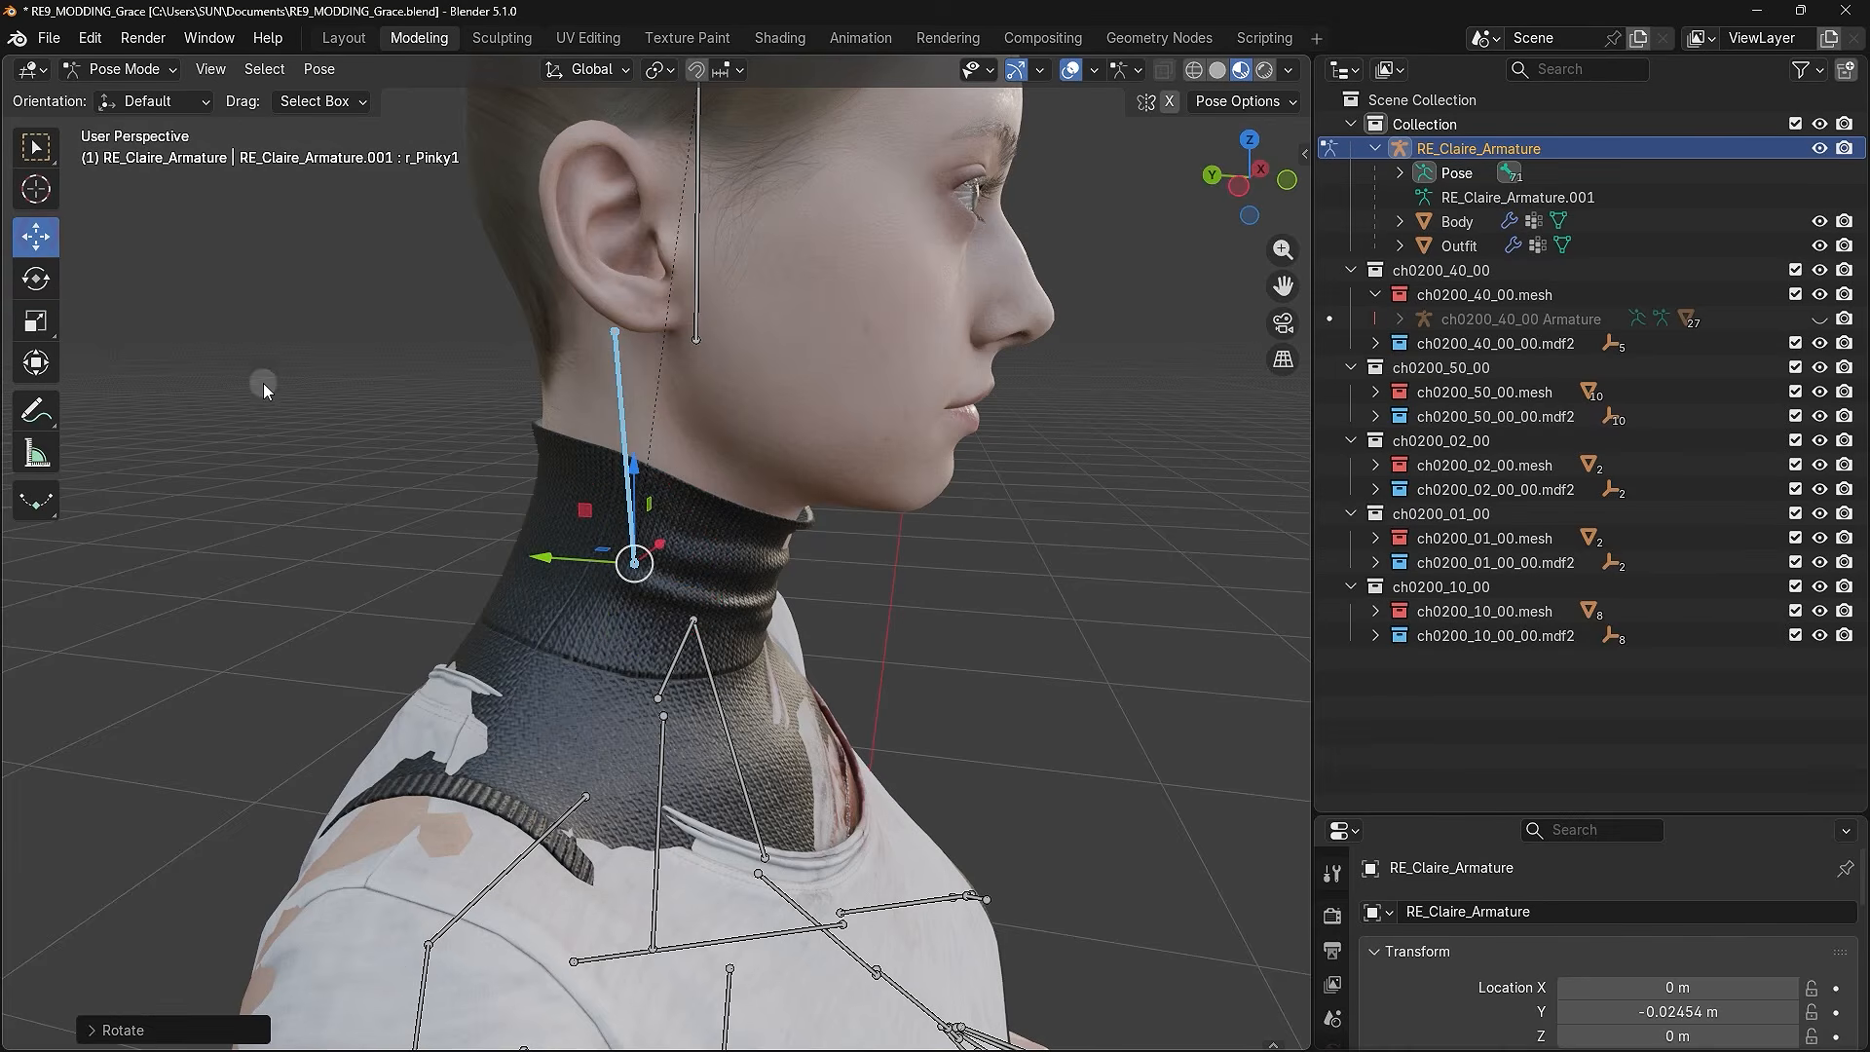
left_click_drag(523, 549, 526, 551)
- Return RE_Claire_Armature from Pose Mode to Object Mode and deselect it
middle_click_drag(477, 419, 874, 433)
scroll(656, 539, "down", 6)
middle_click_drag(639, 599, 635, 440, "shift")
scroll(639, 465, "up", 2)
scroll(588, 470, "down", 5)
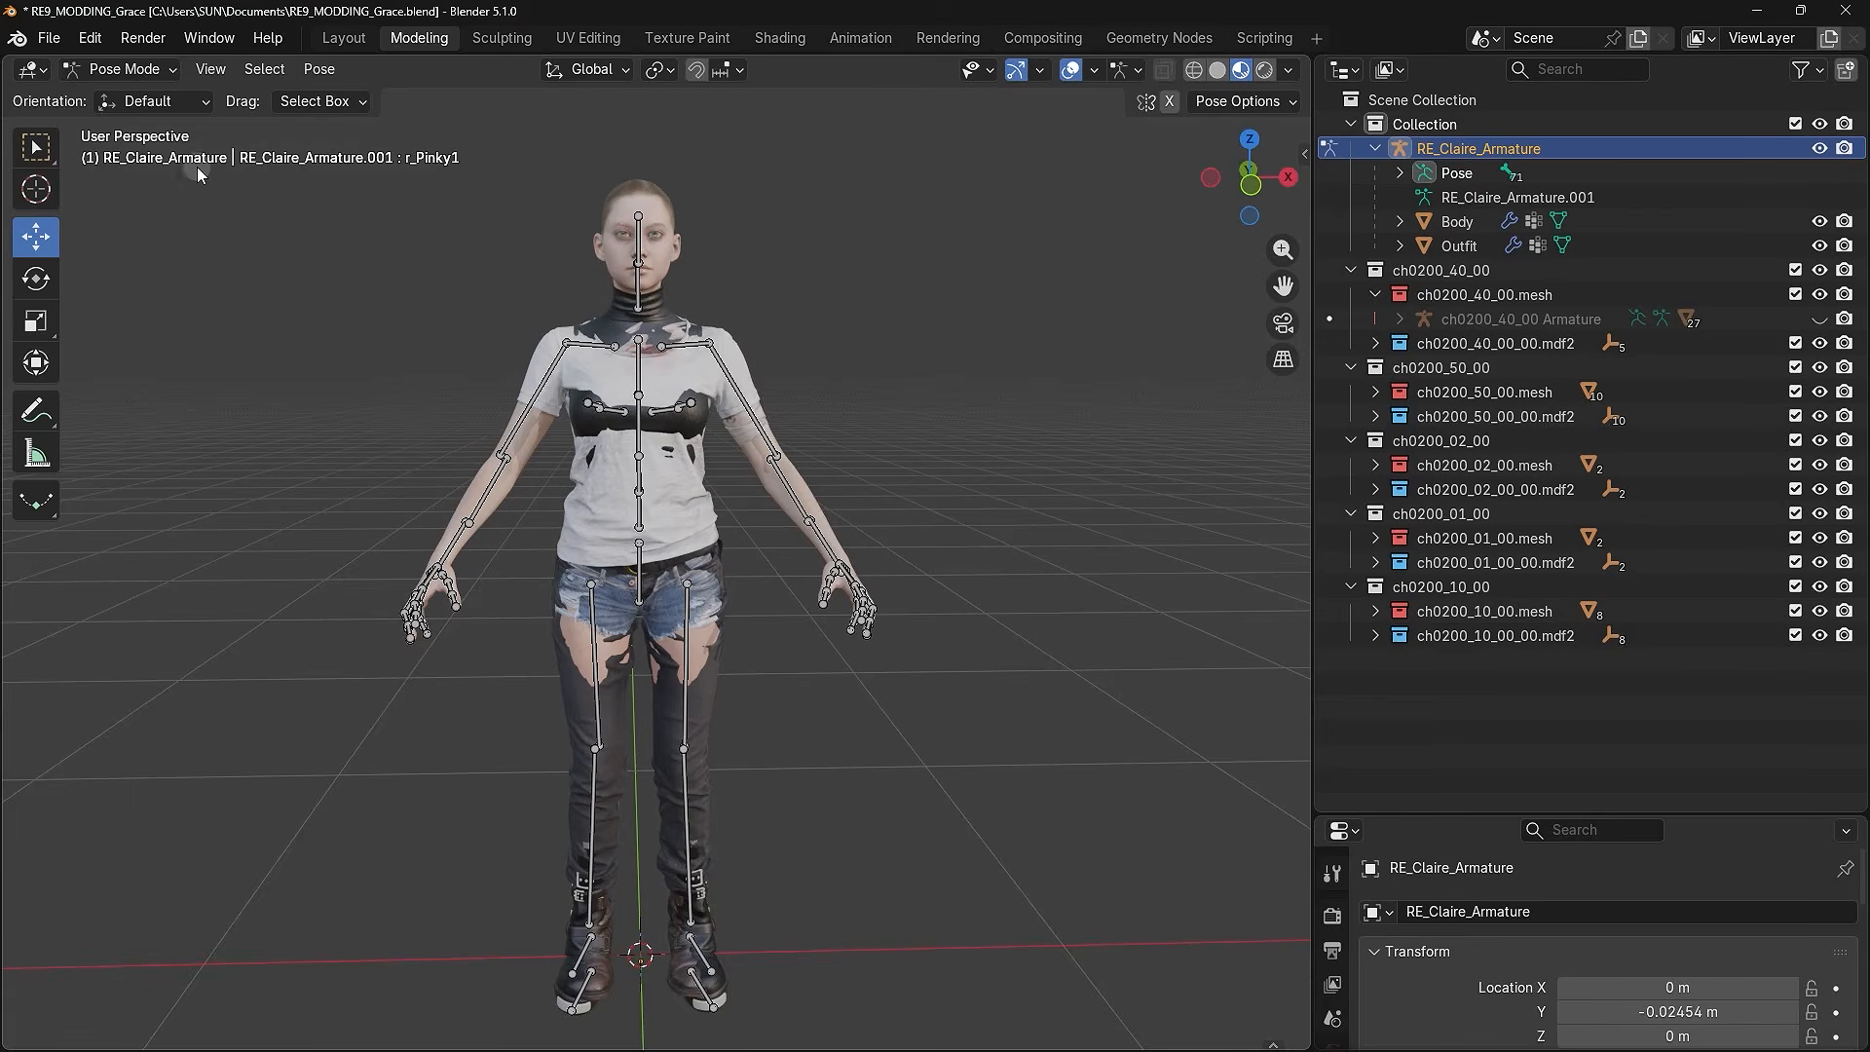
left_click(132, 69)
left_click(124, 98)
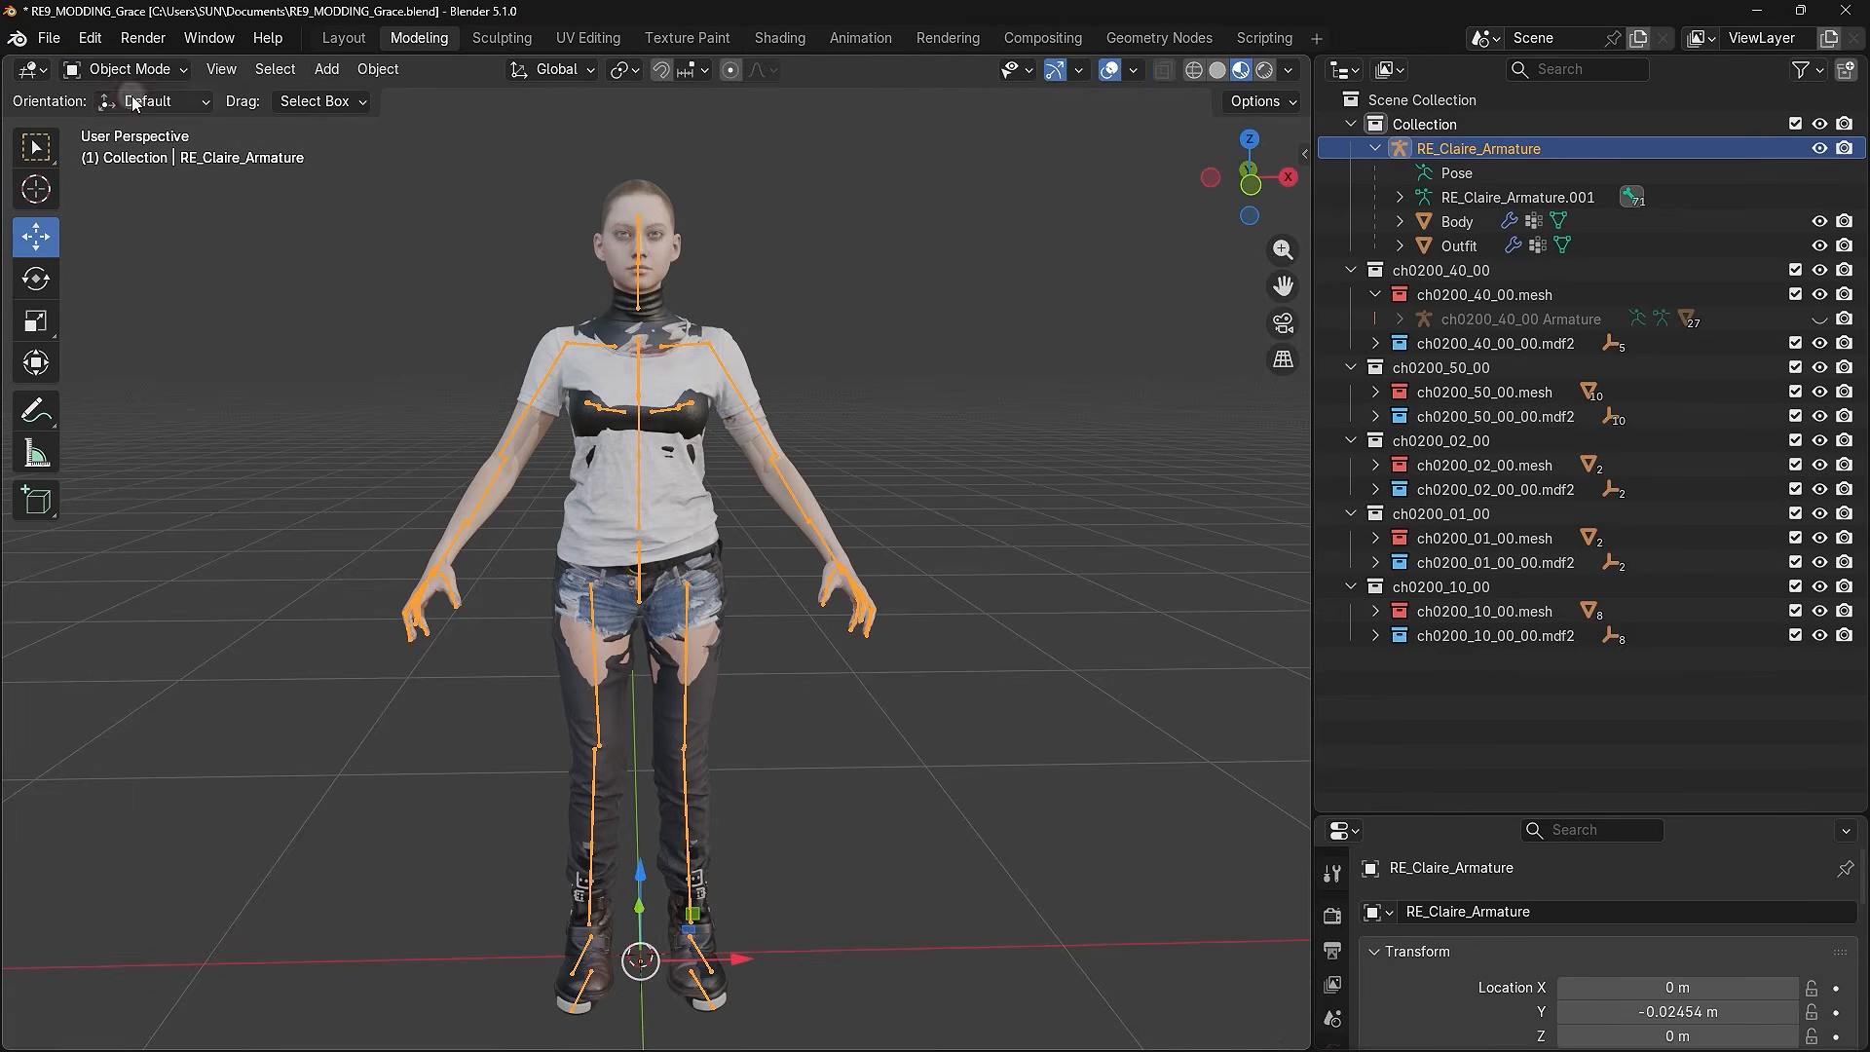
left_click(949, 265)
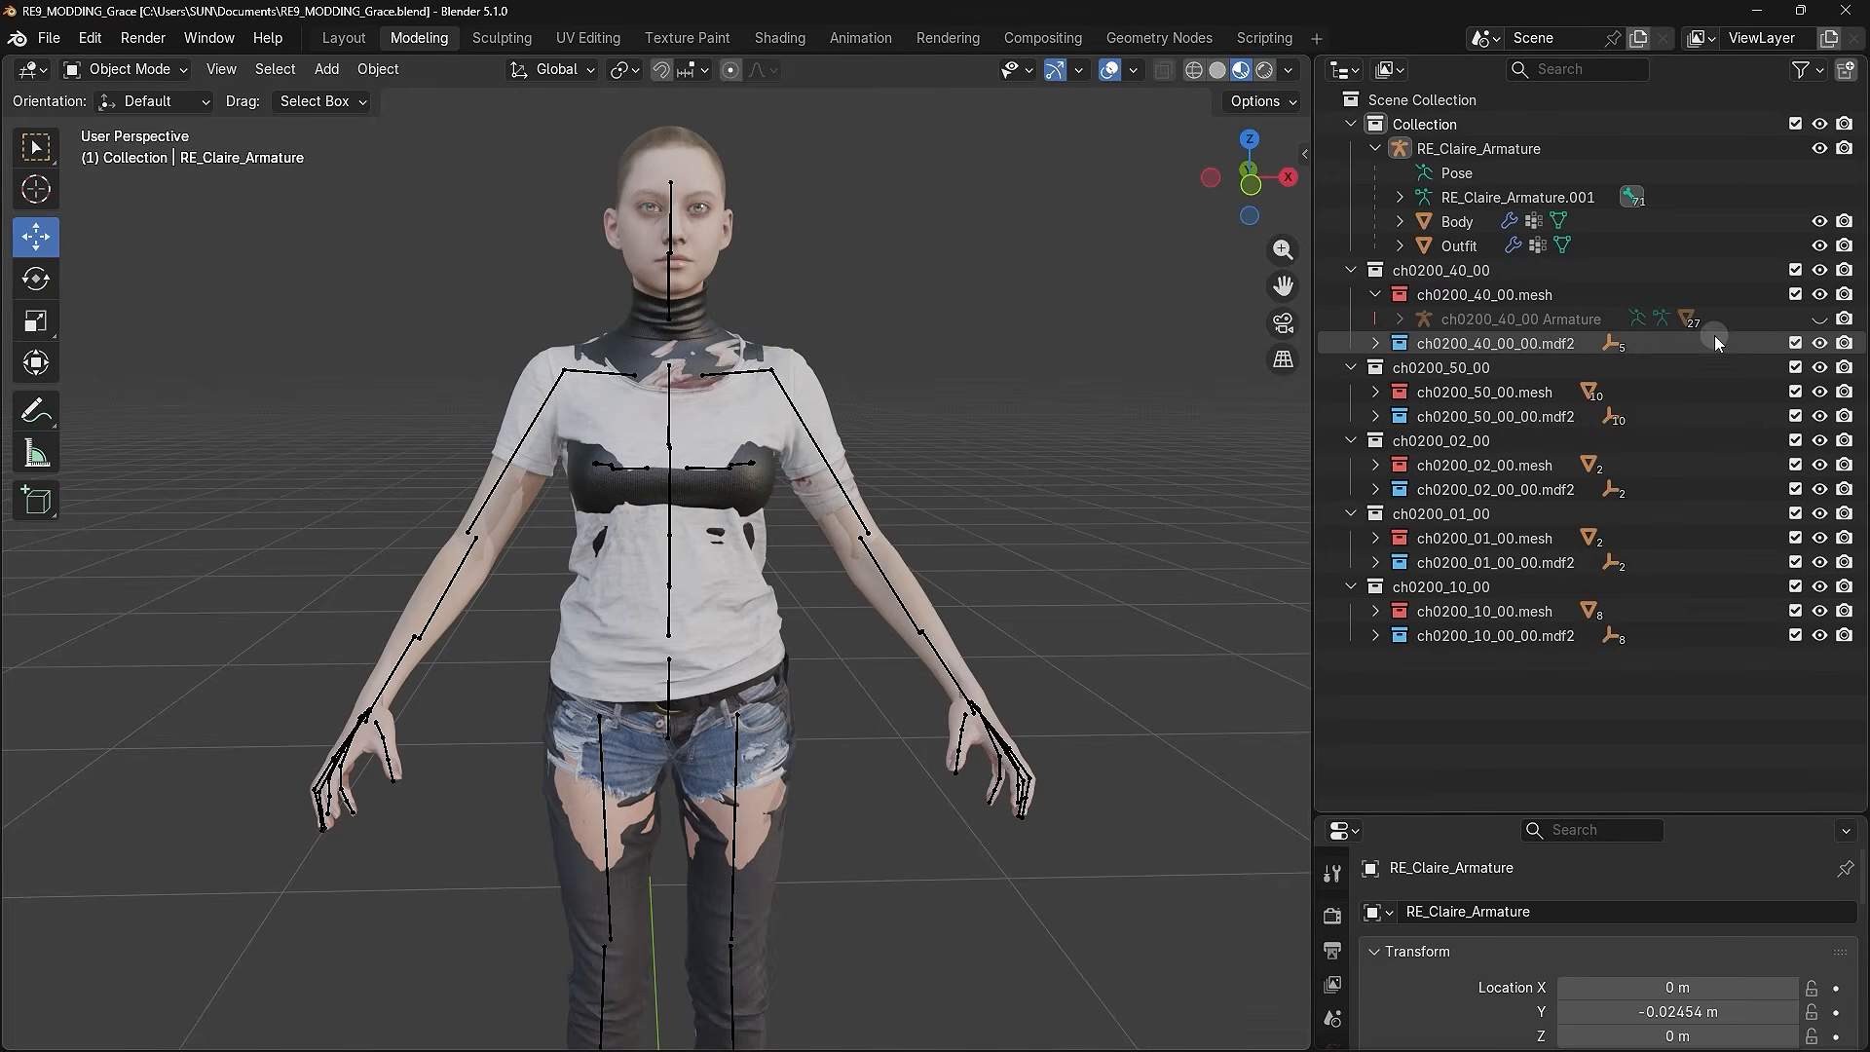
- Unhide the ch0200_40_00 Armature and select it
left_click(1819, 318)
left_click(1820, 318)
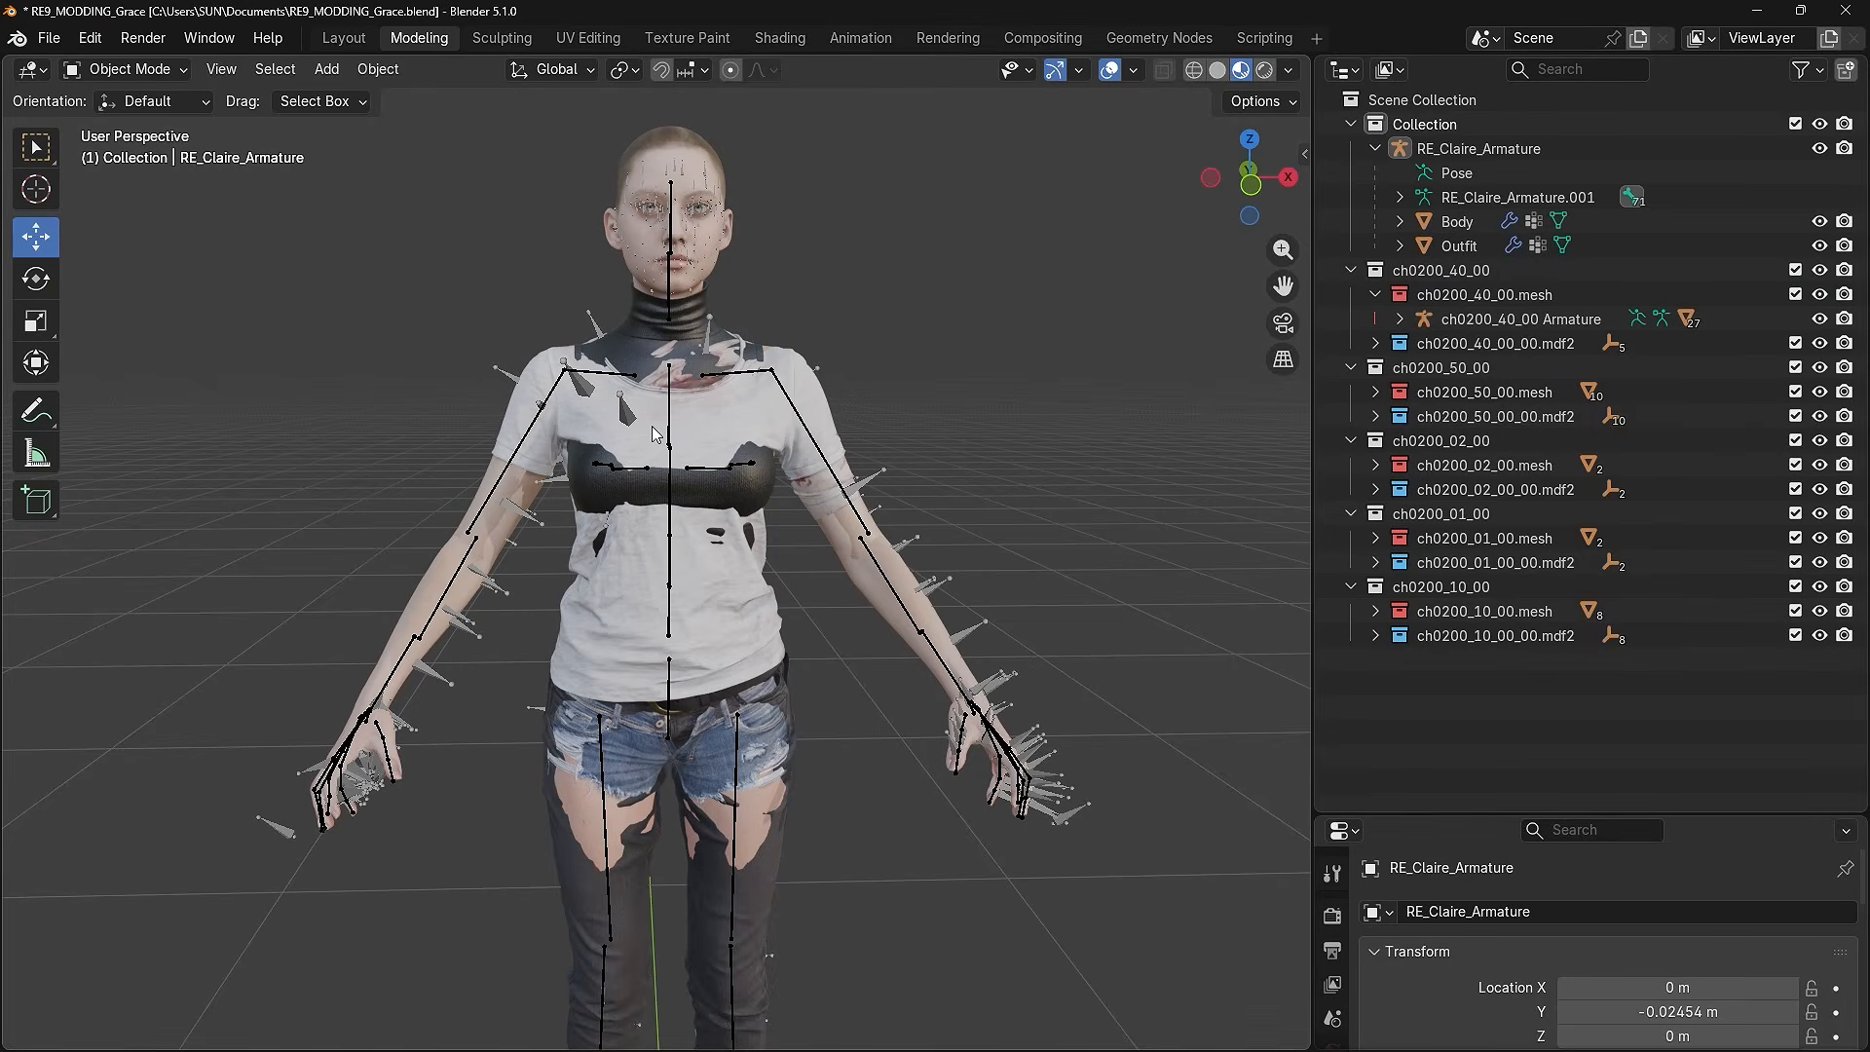
left_click(1521, 319)
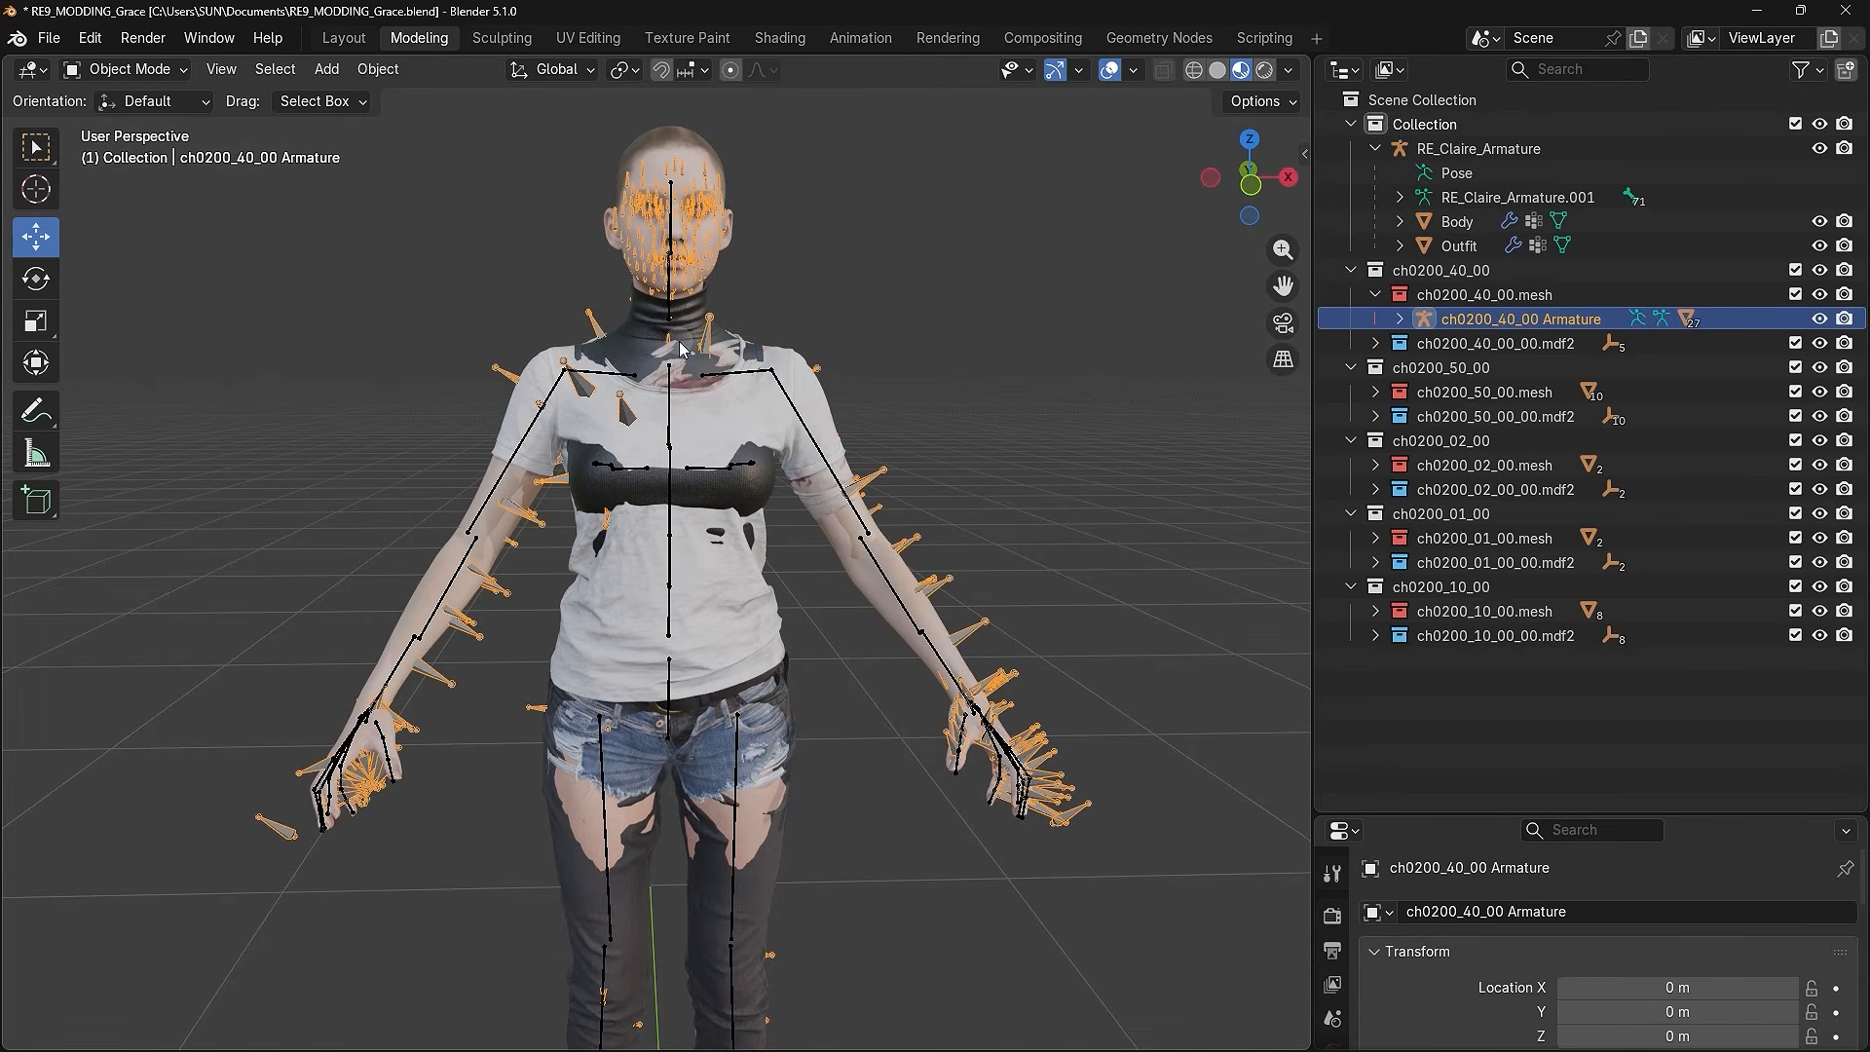
- Try rotating Grace's right upper-arm bone in Pose Mode, undoing the rotation and returning to Object Mode
left_click(144, 68)
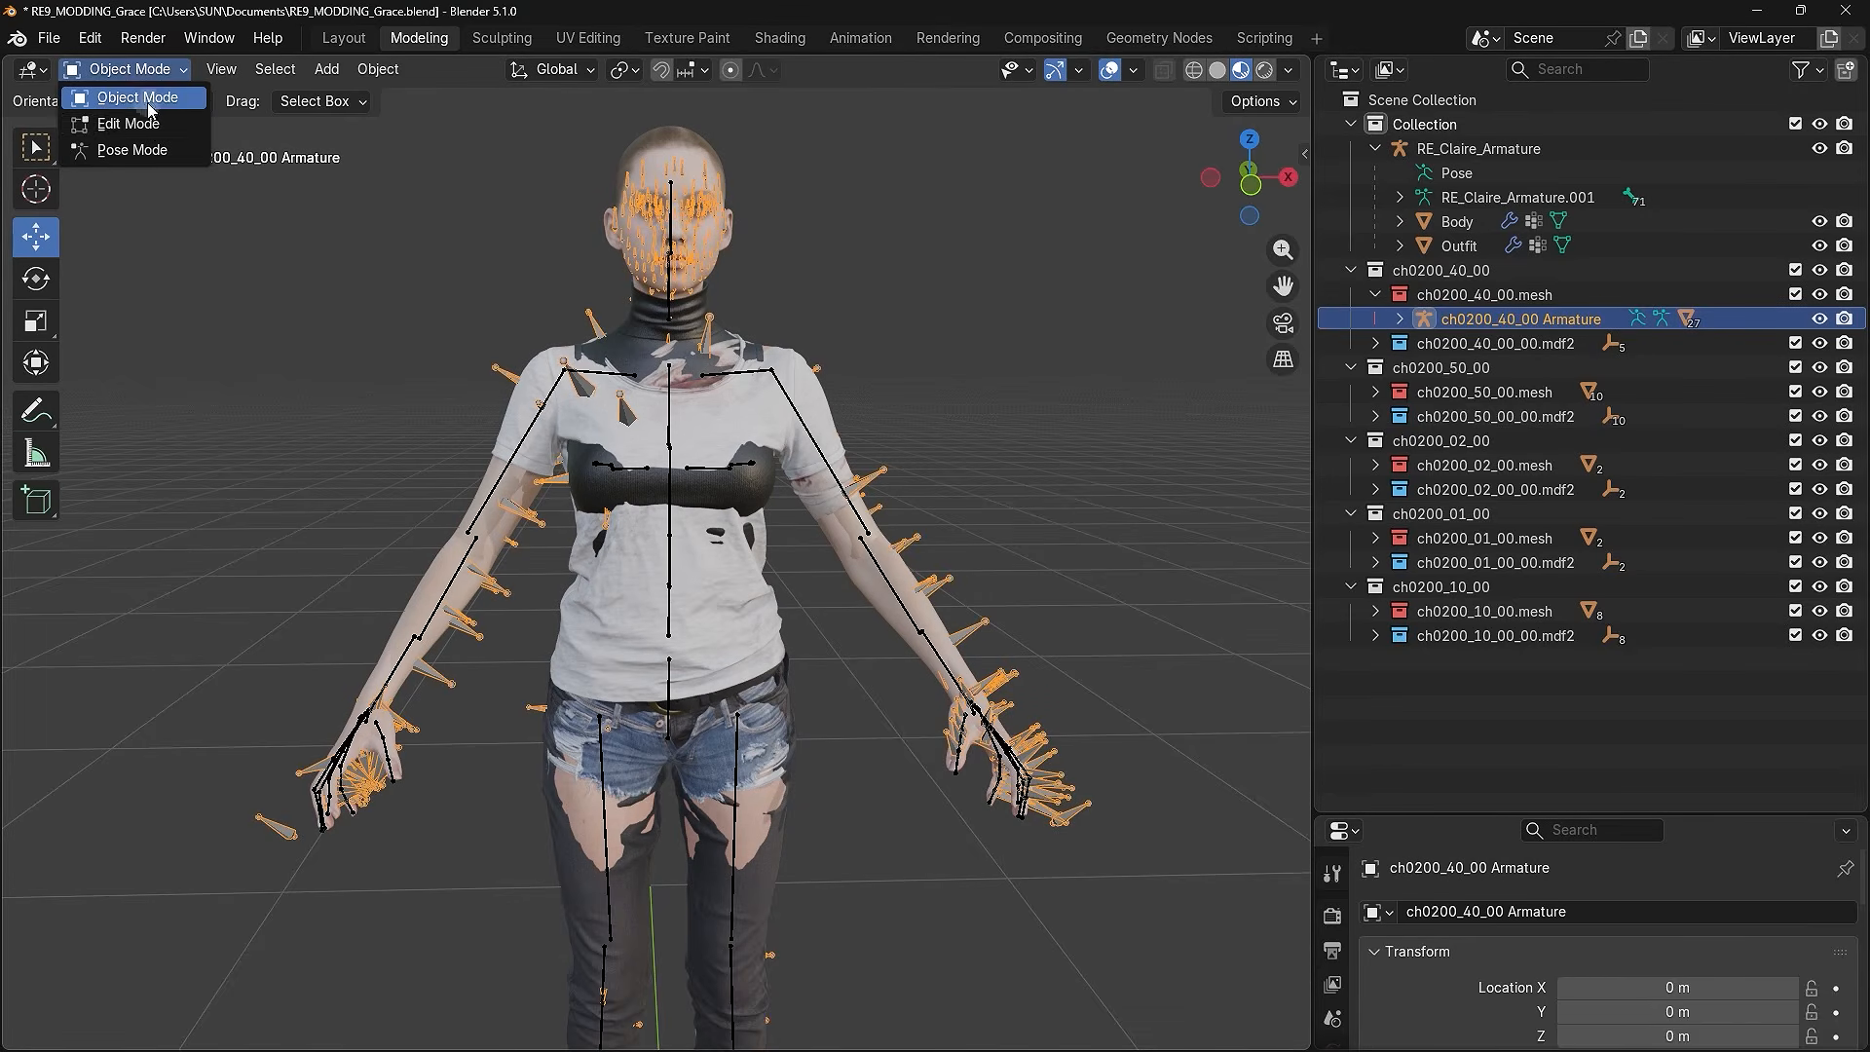
left_click(142, 151)
left_click(36, 278)
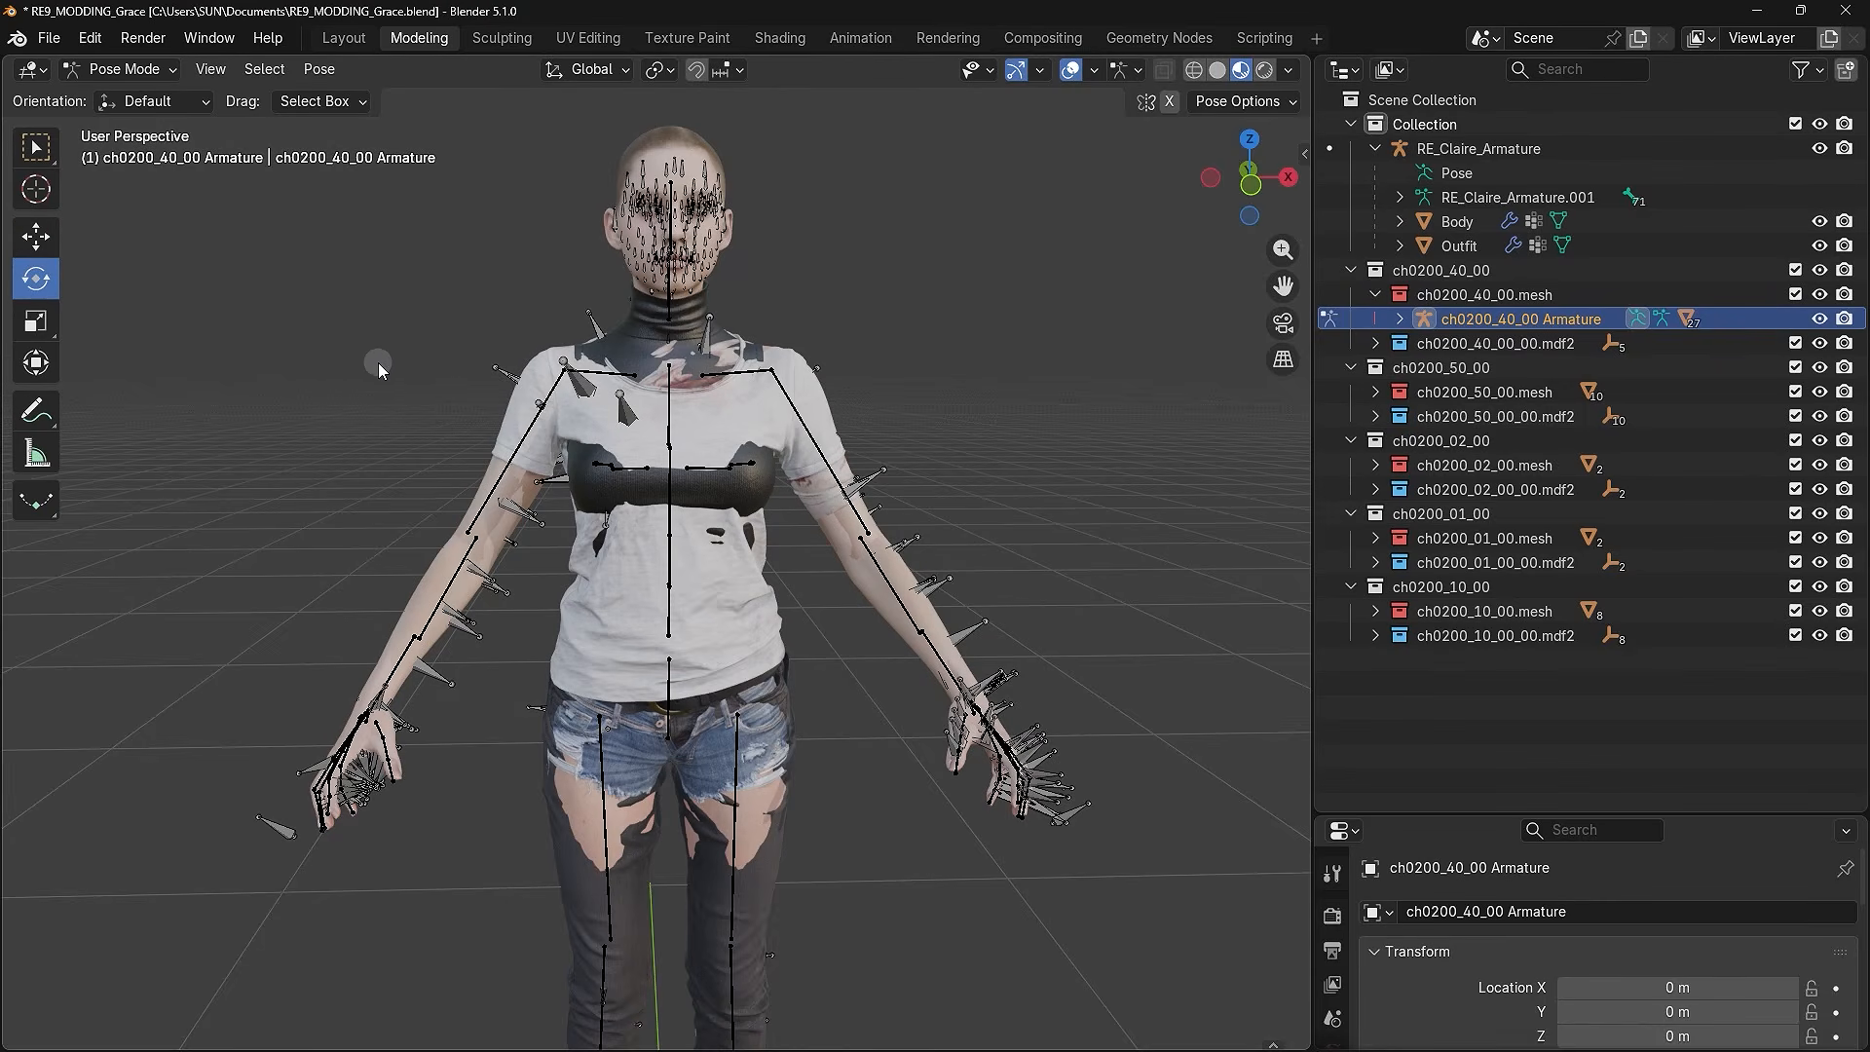
left_click(508, 375)
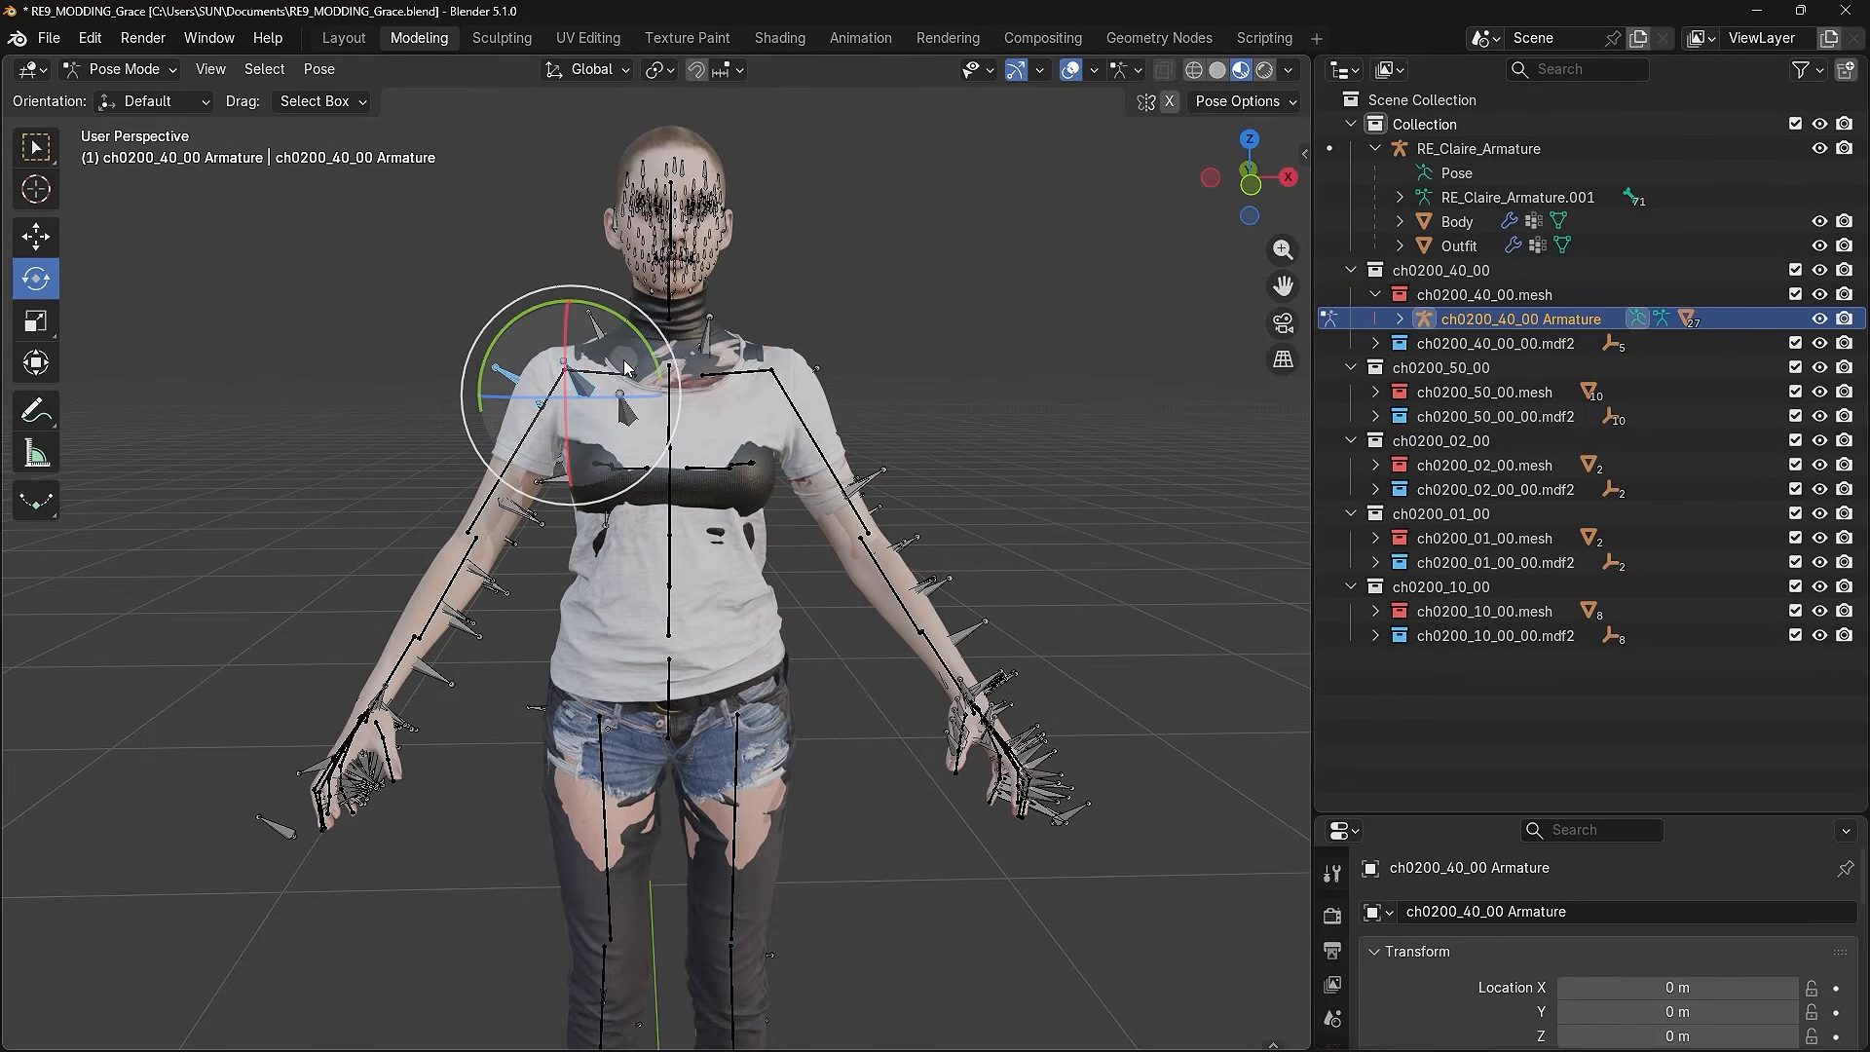
left_click_drag(631, 331, 651, 378)
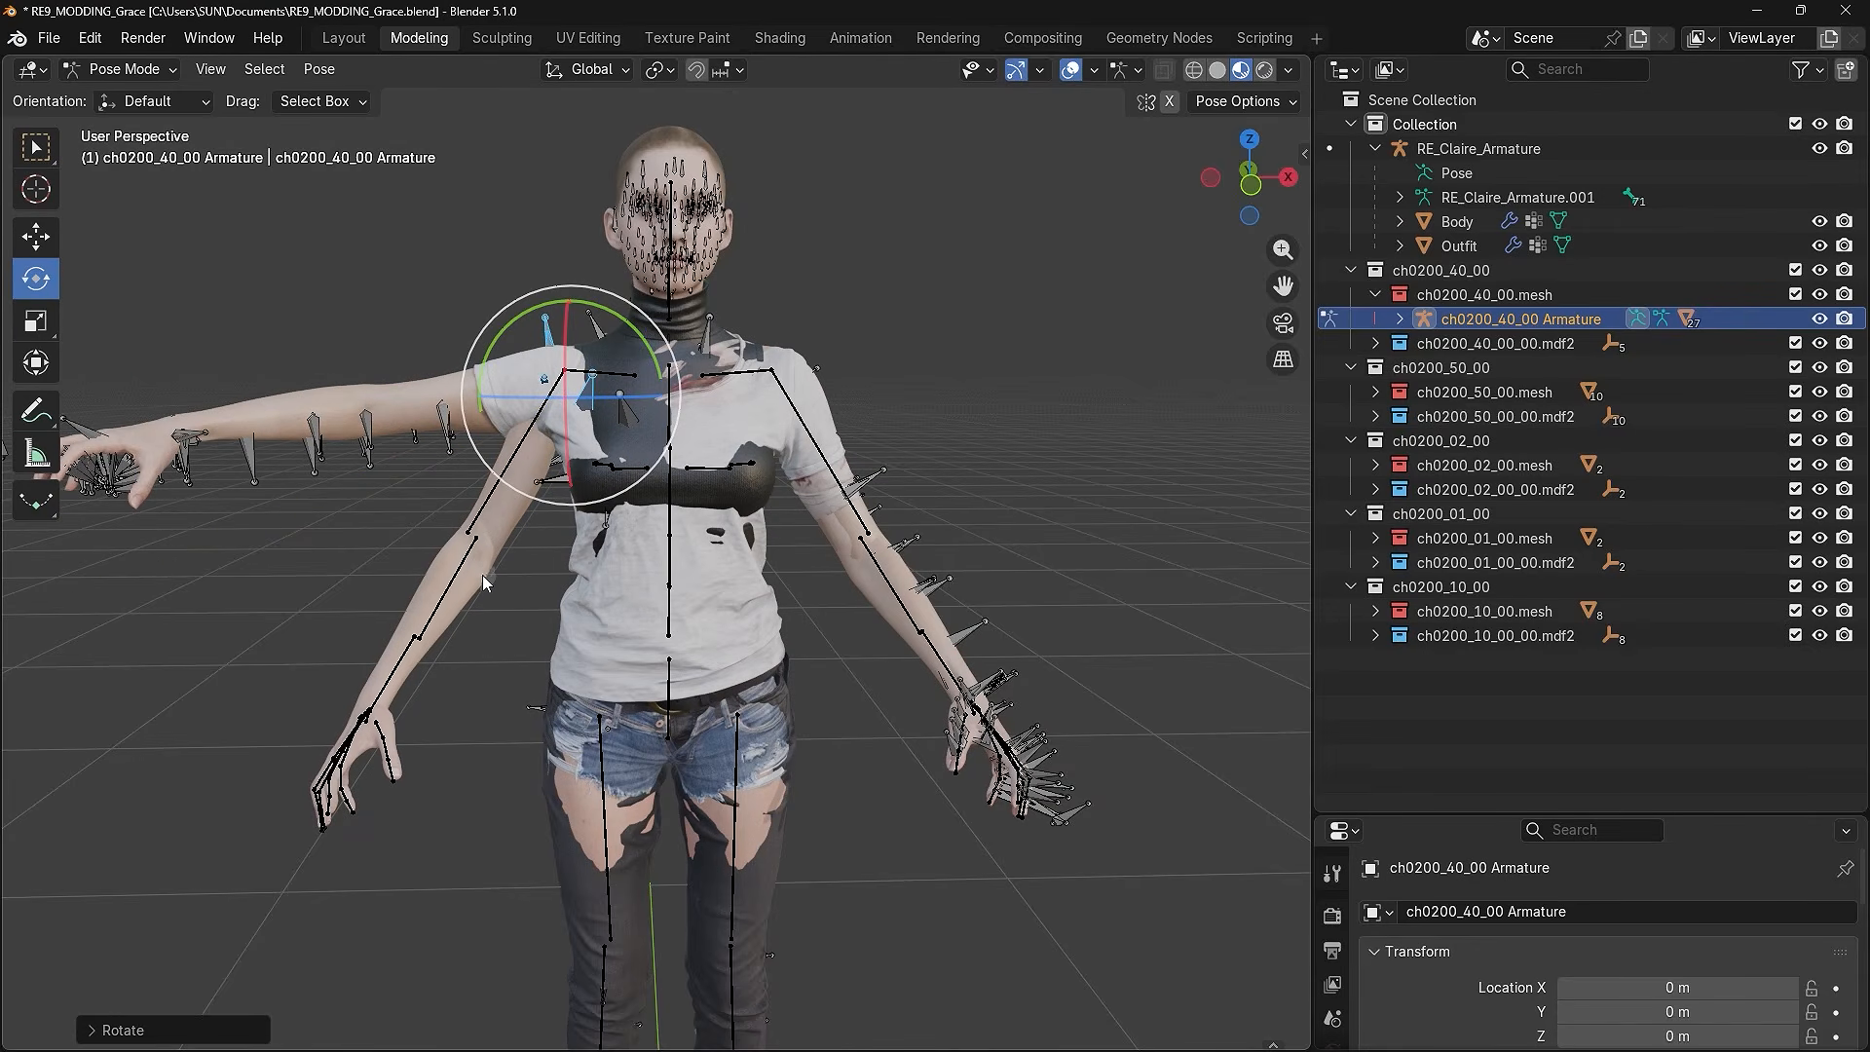
key("ctrl+z")
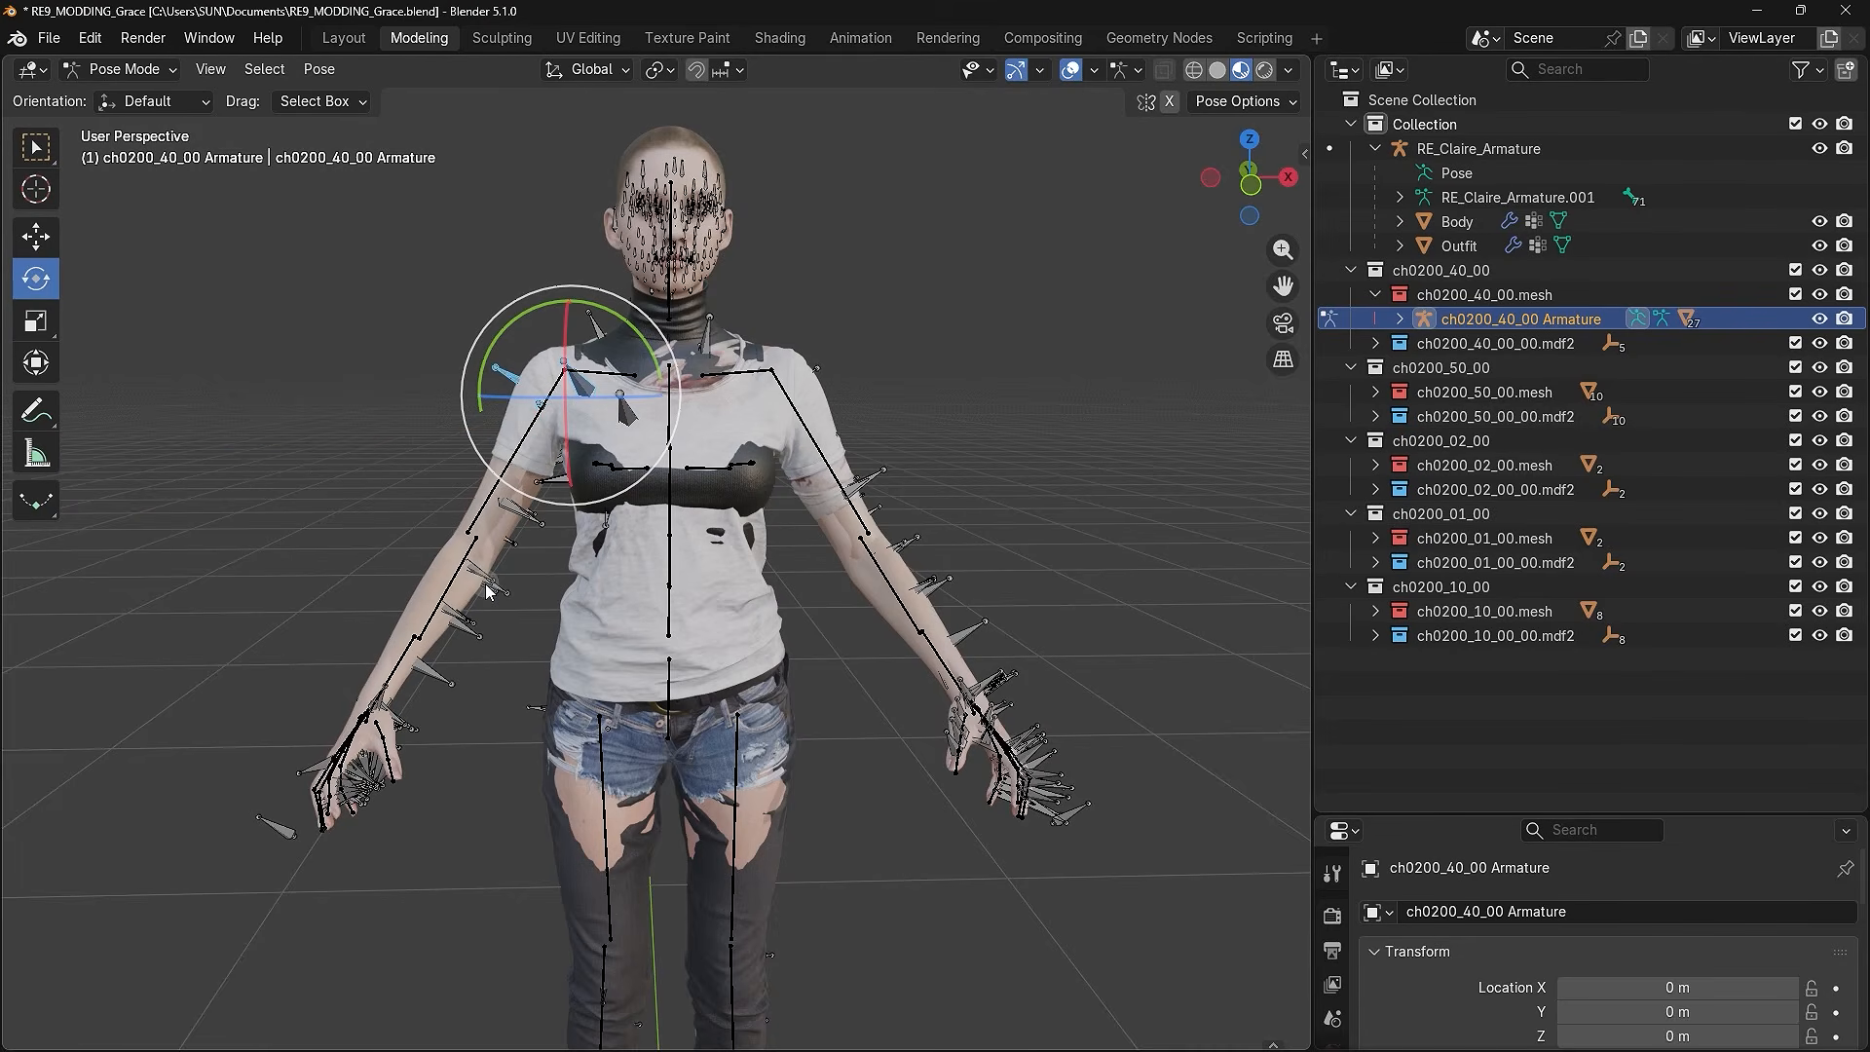
left_click(136, 69)
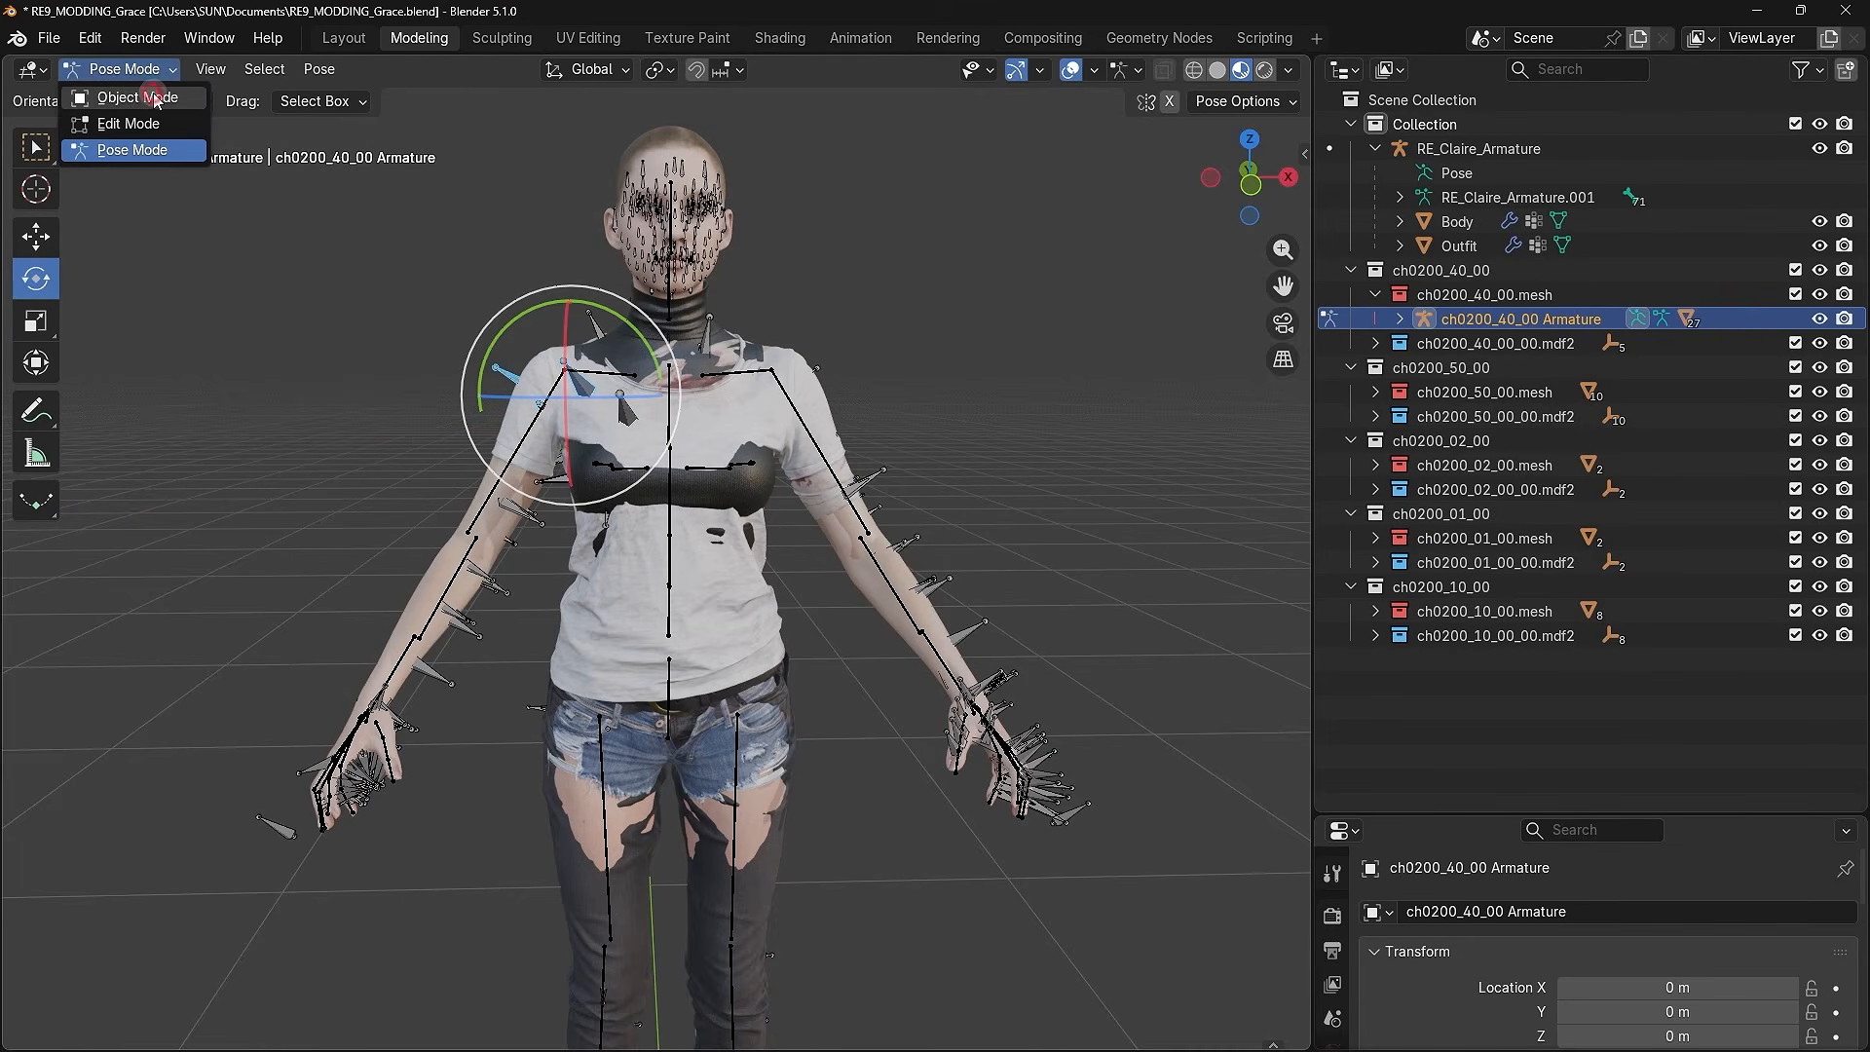
left_click(146, 92)
left_click(897, 307)
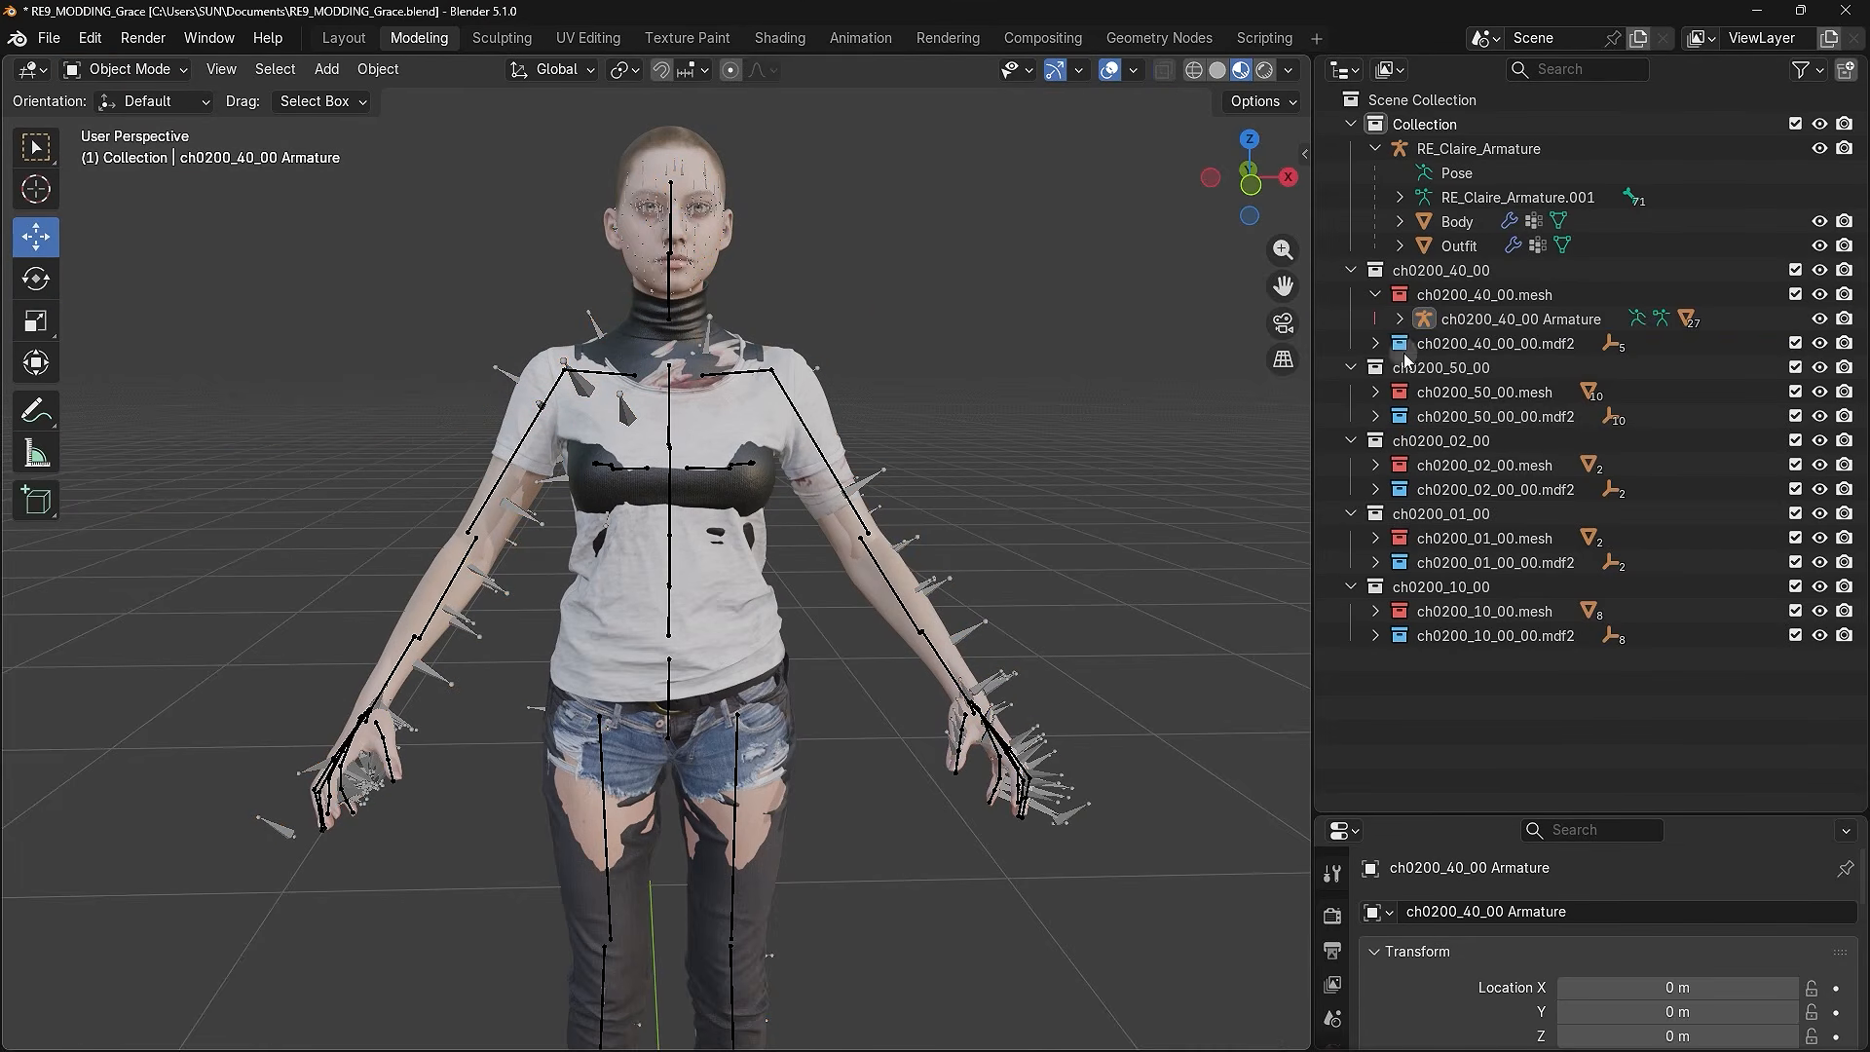
left_click(1540, 325)
left_click(1113, 333)
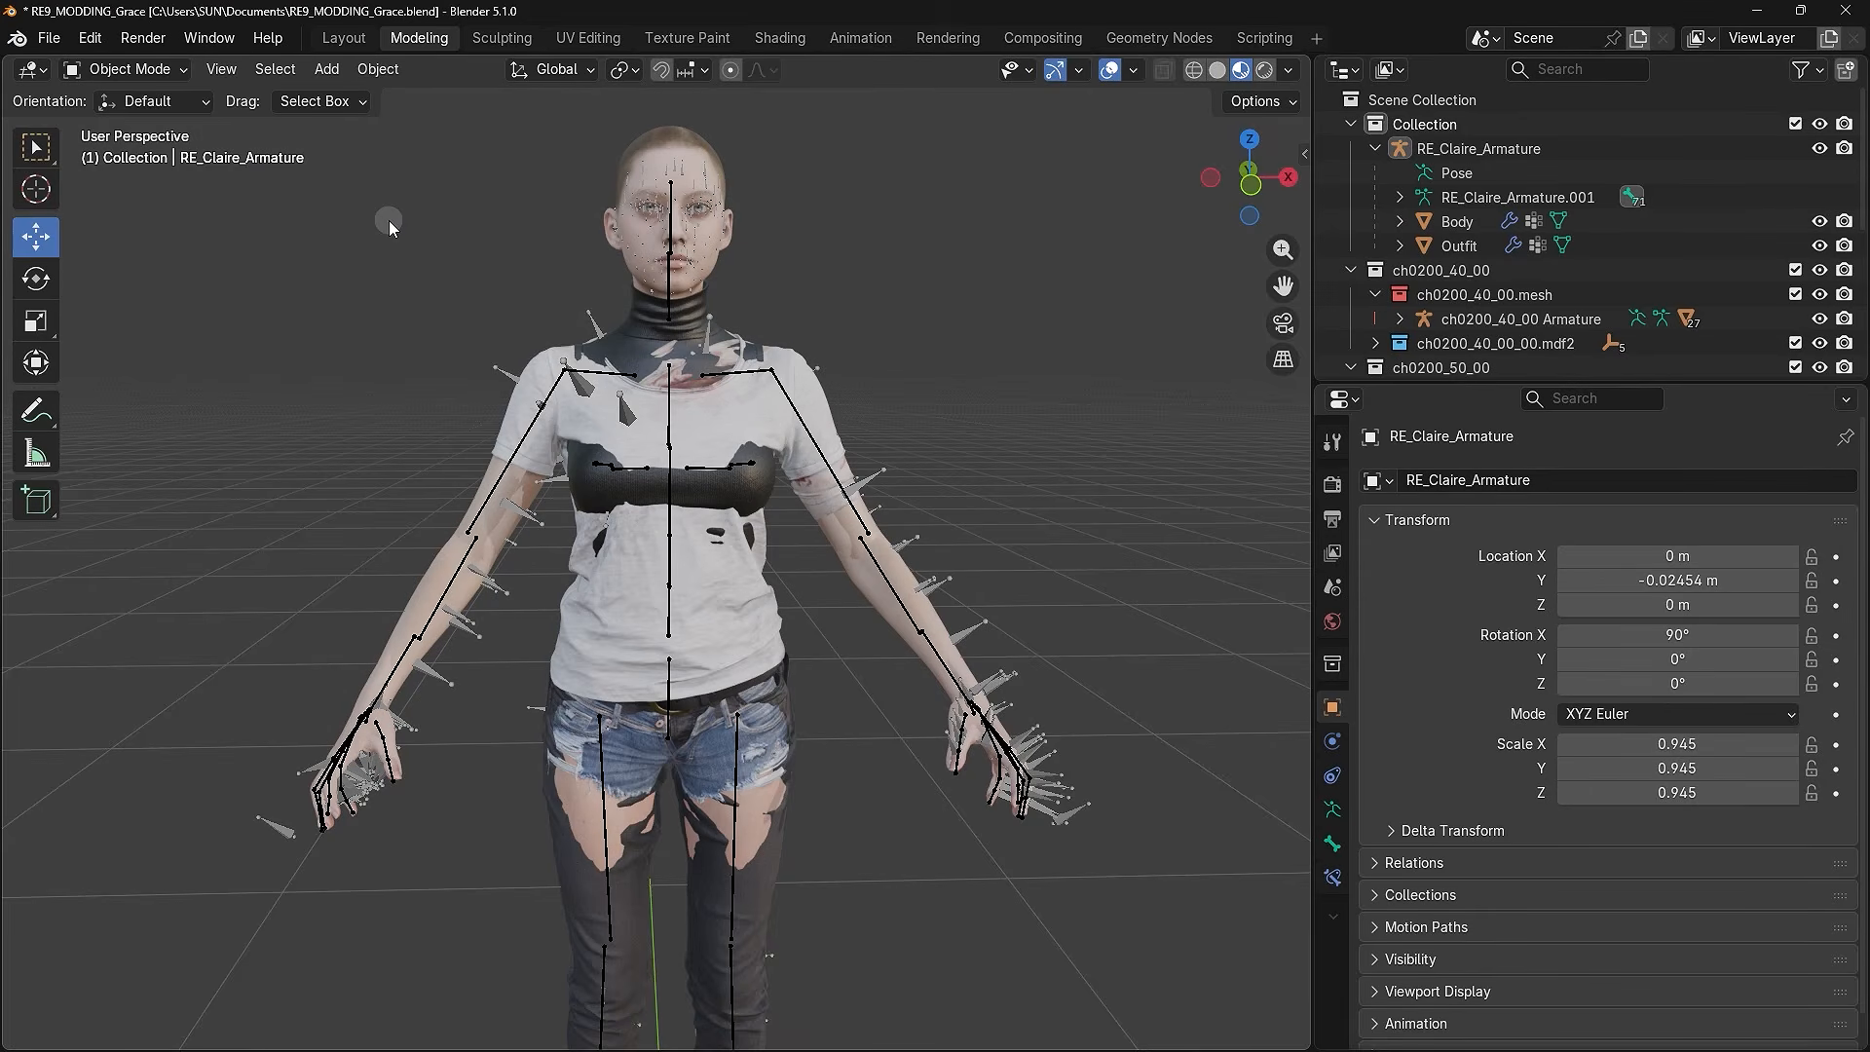
left_click(134, 69)
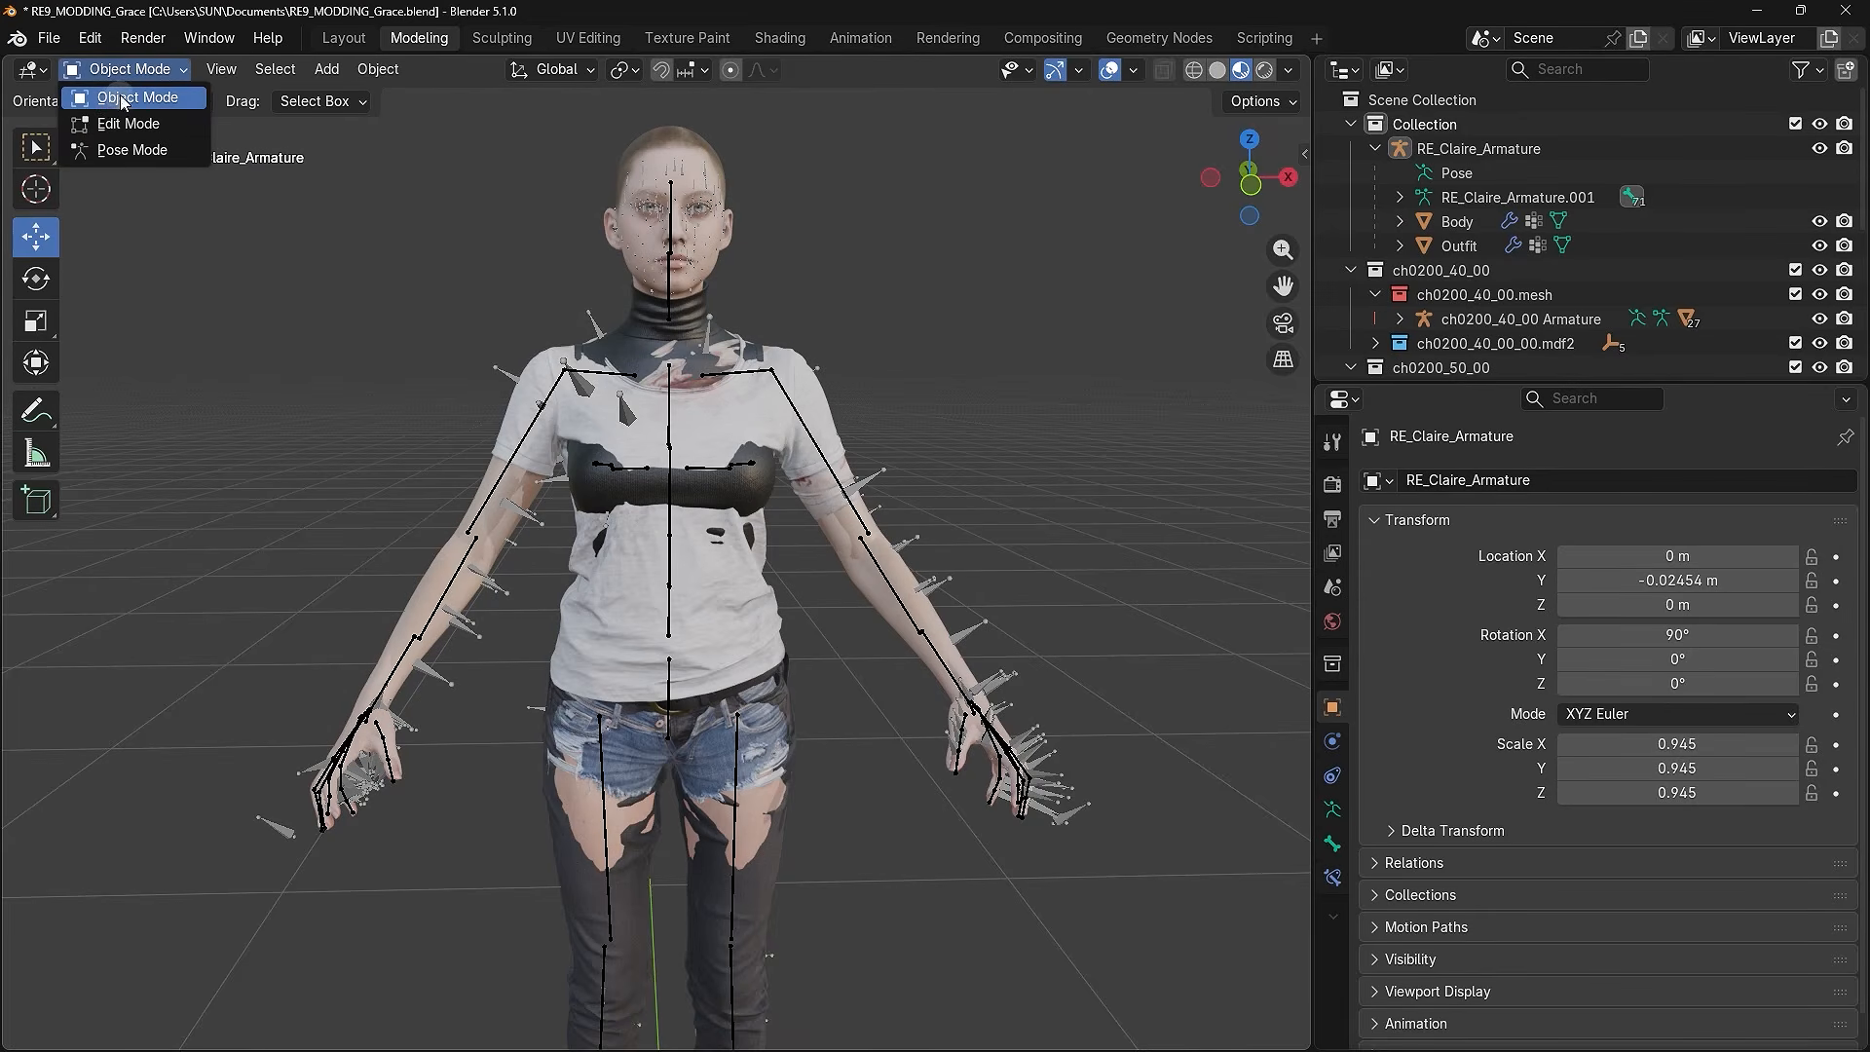
left_click(134, 102)
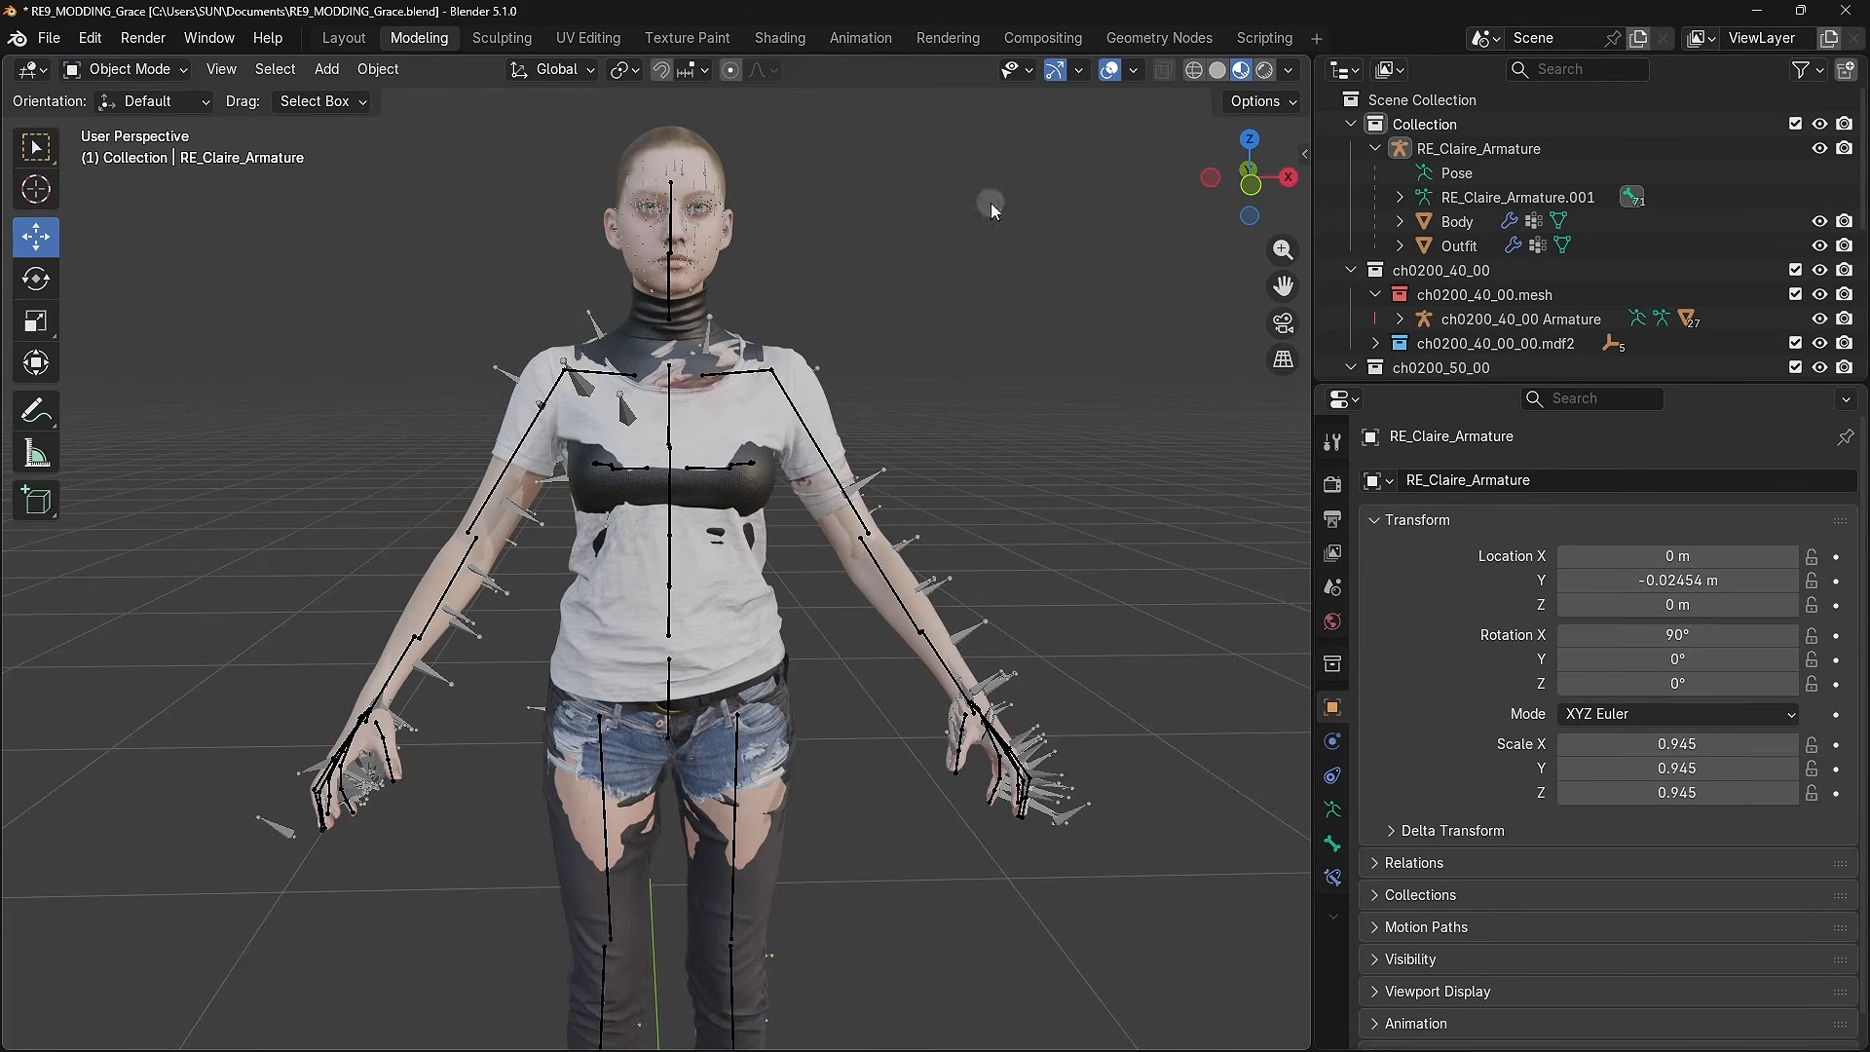
- Apply all shape keys on Claire's Body mesh
left_click(1461, 222)
left_click(1461, 247)
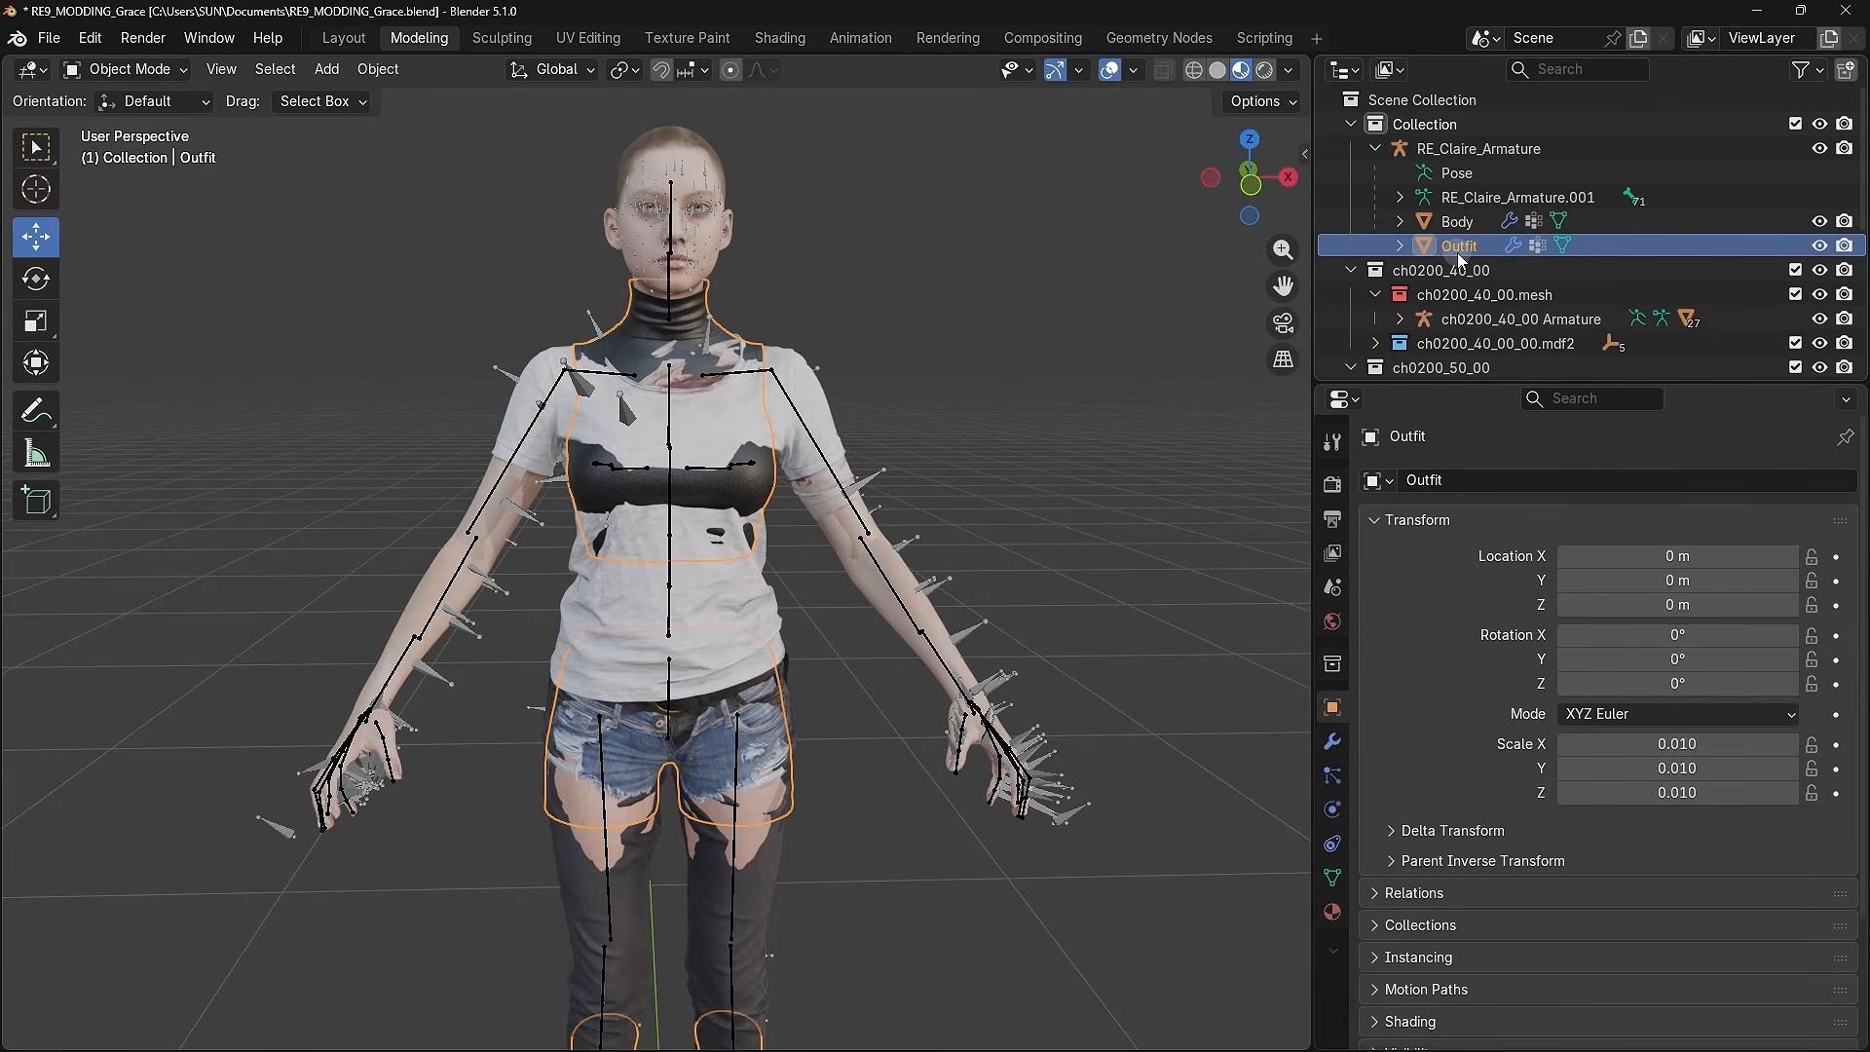
left_click(1458, 222)
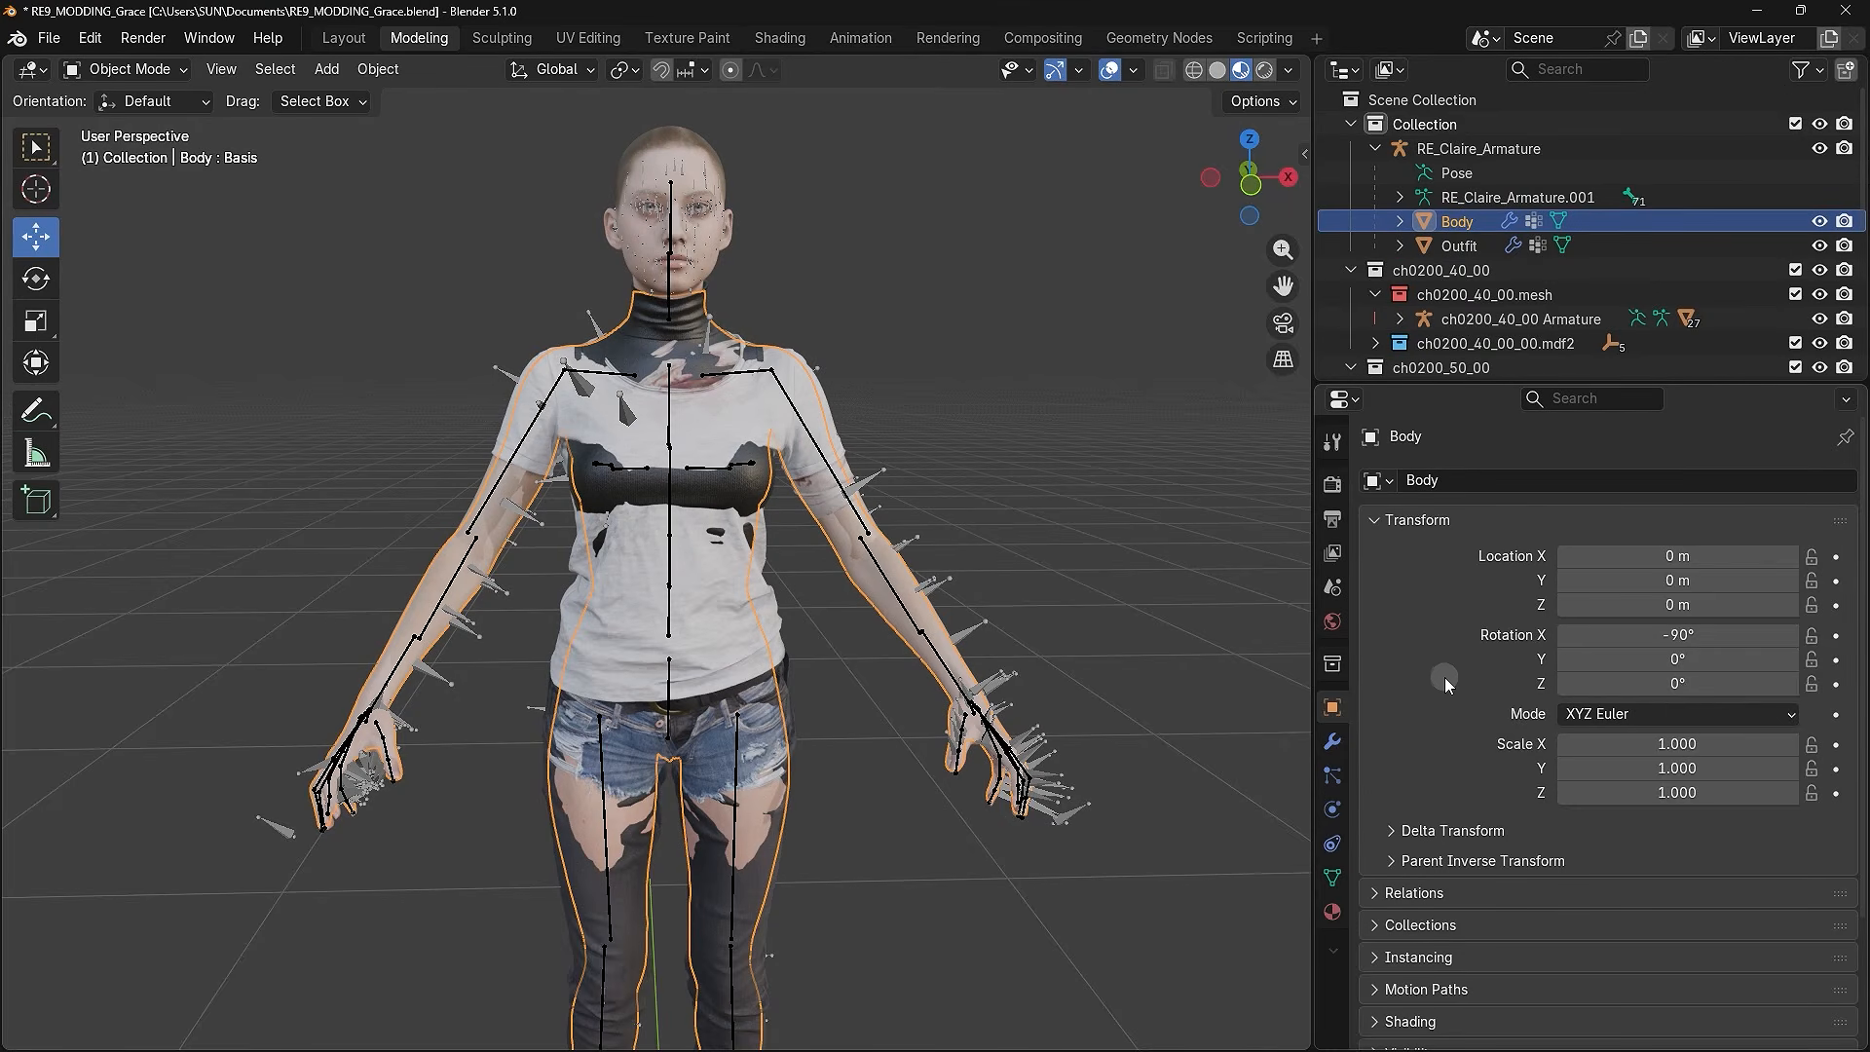
left_click(1334, 878)
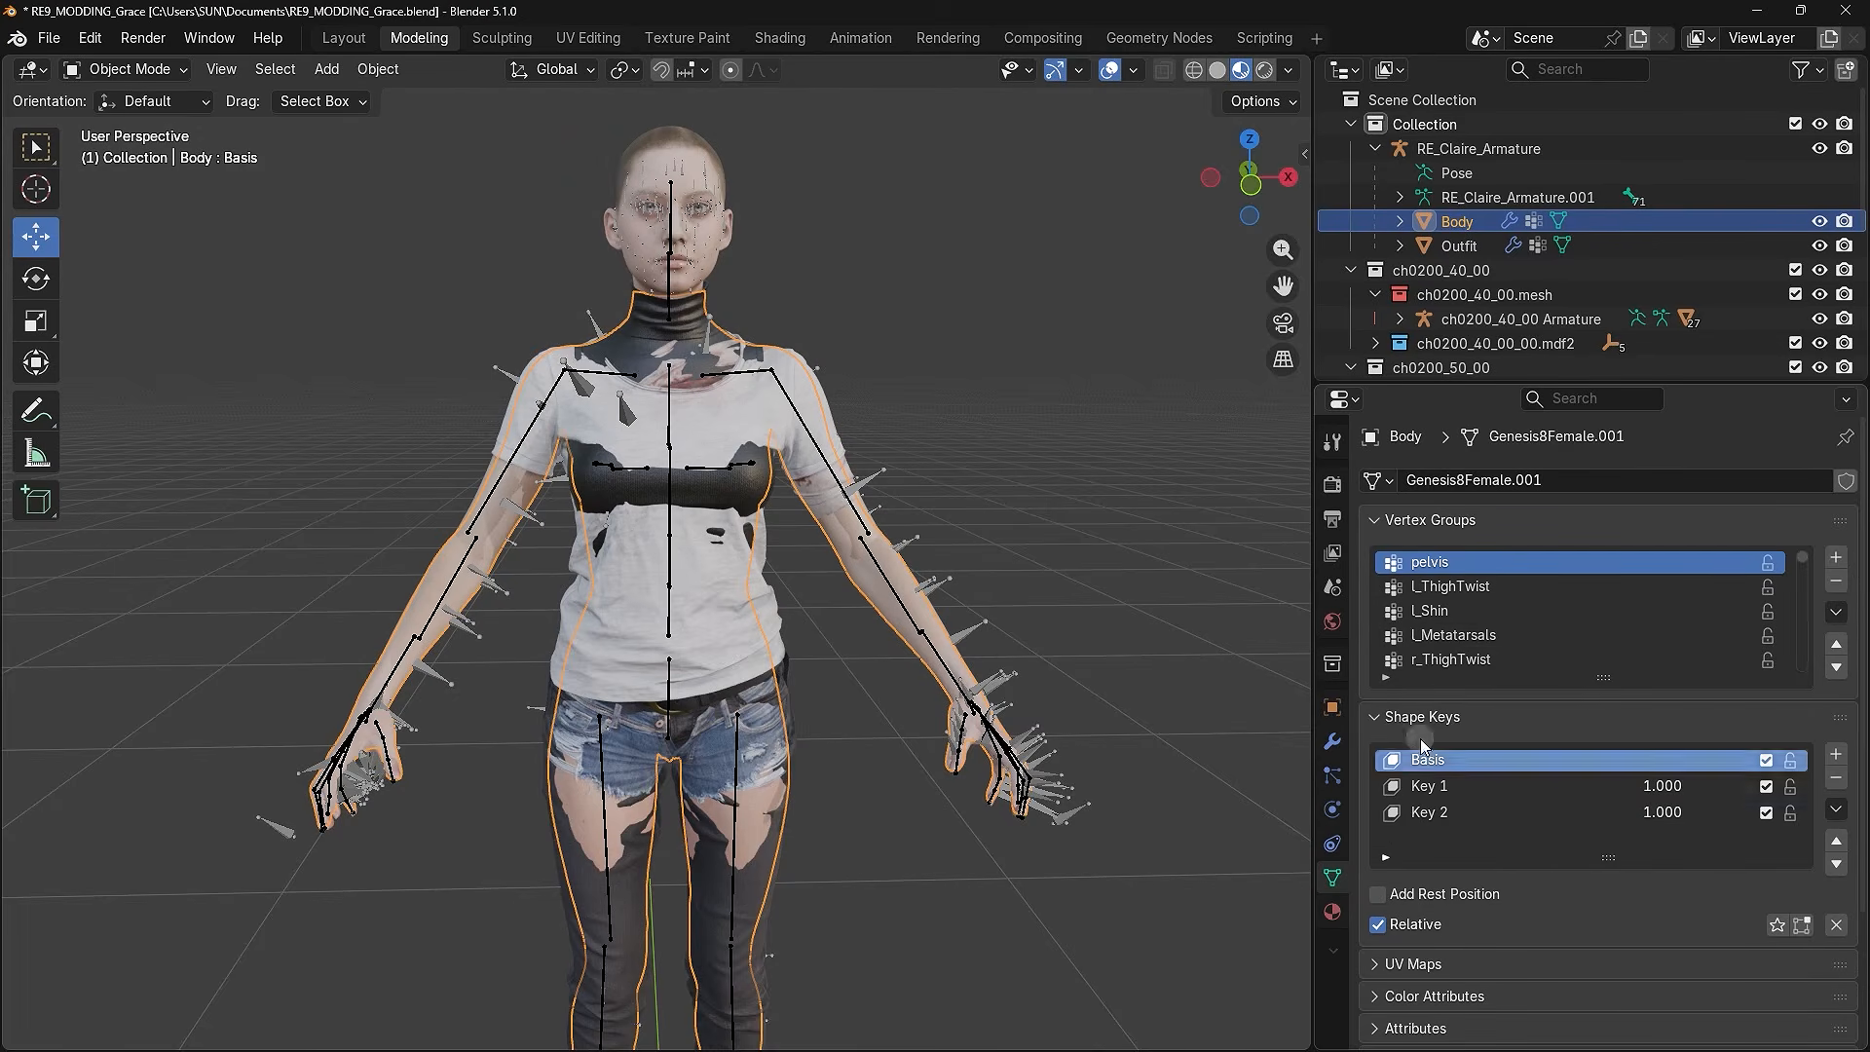
left_click(1437, 522)
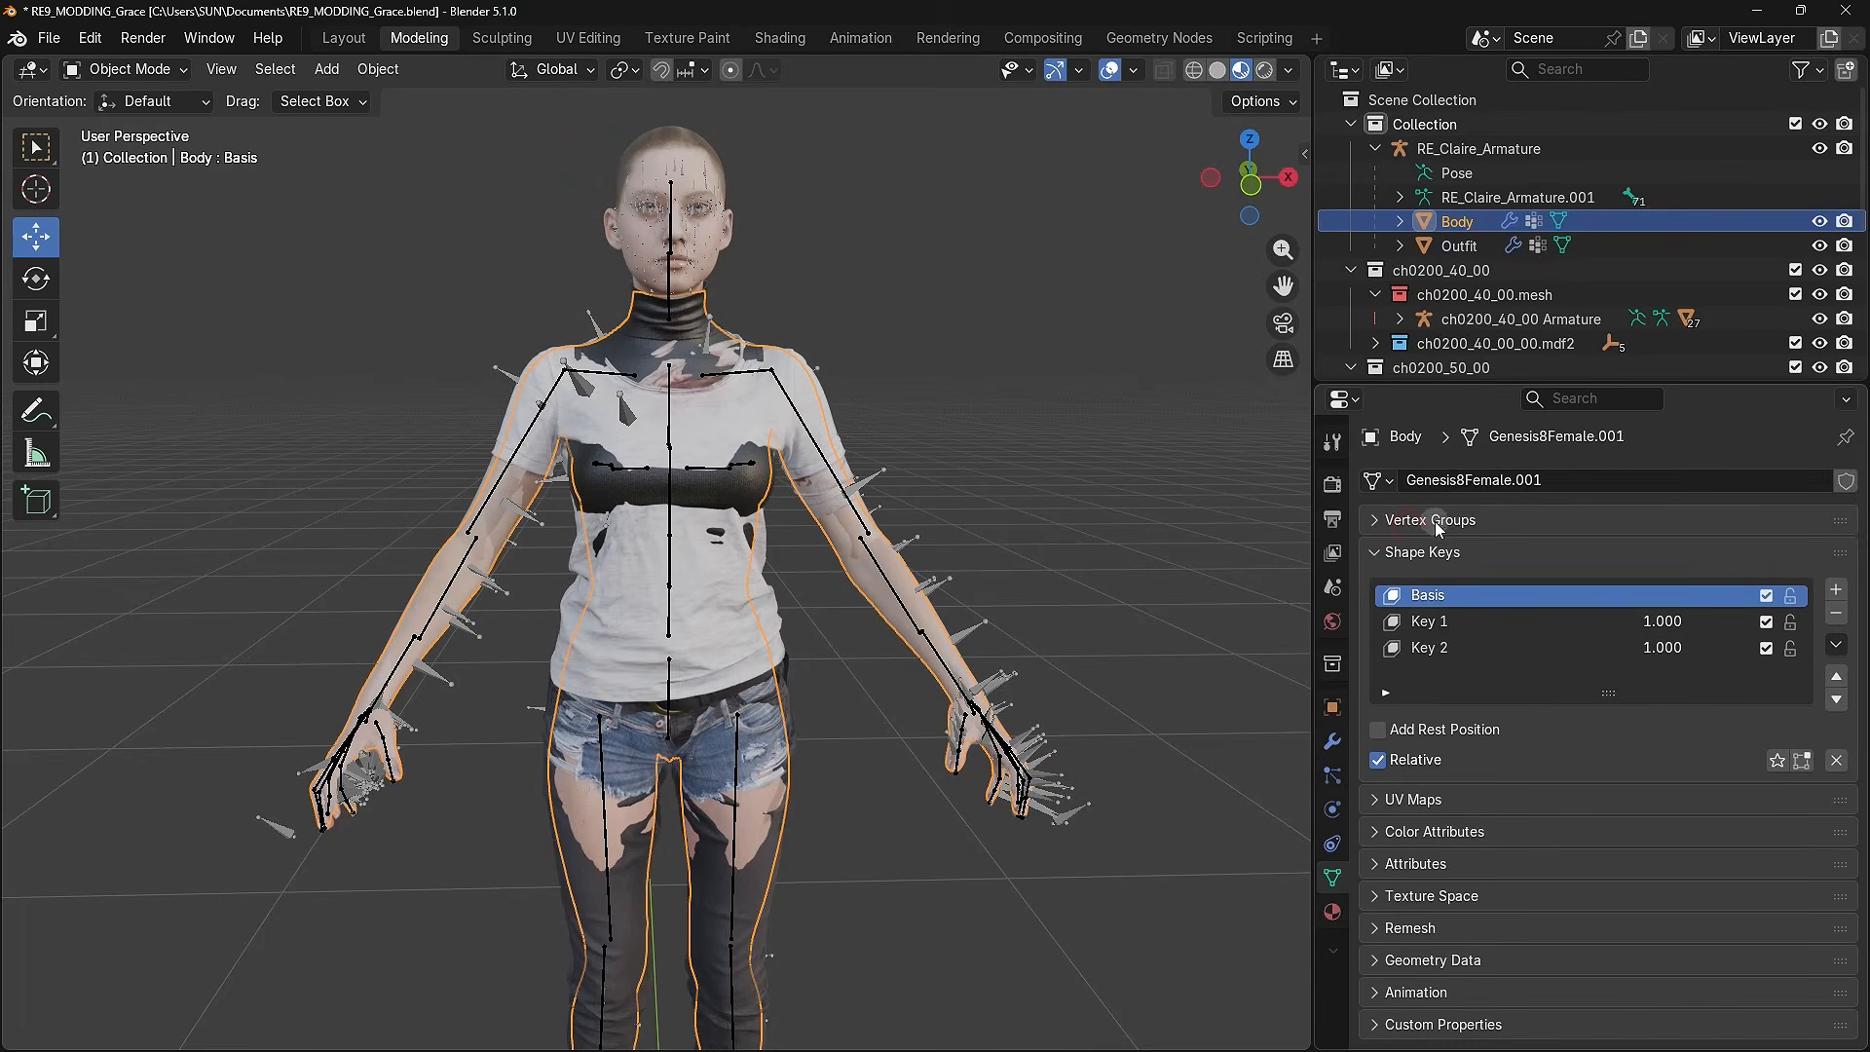
left_click(1438, 522)
left_click(1408, 721)
left_click(1405, 718)
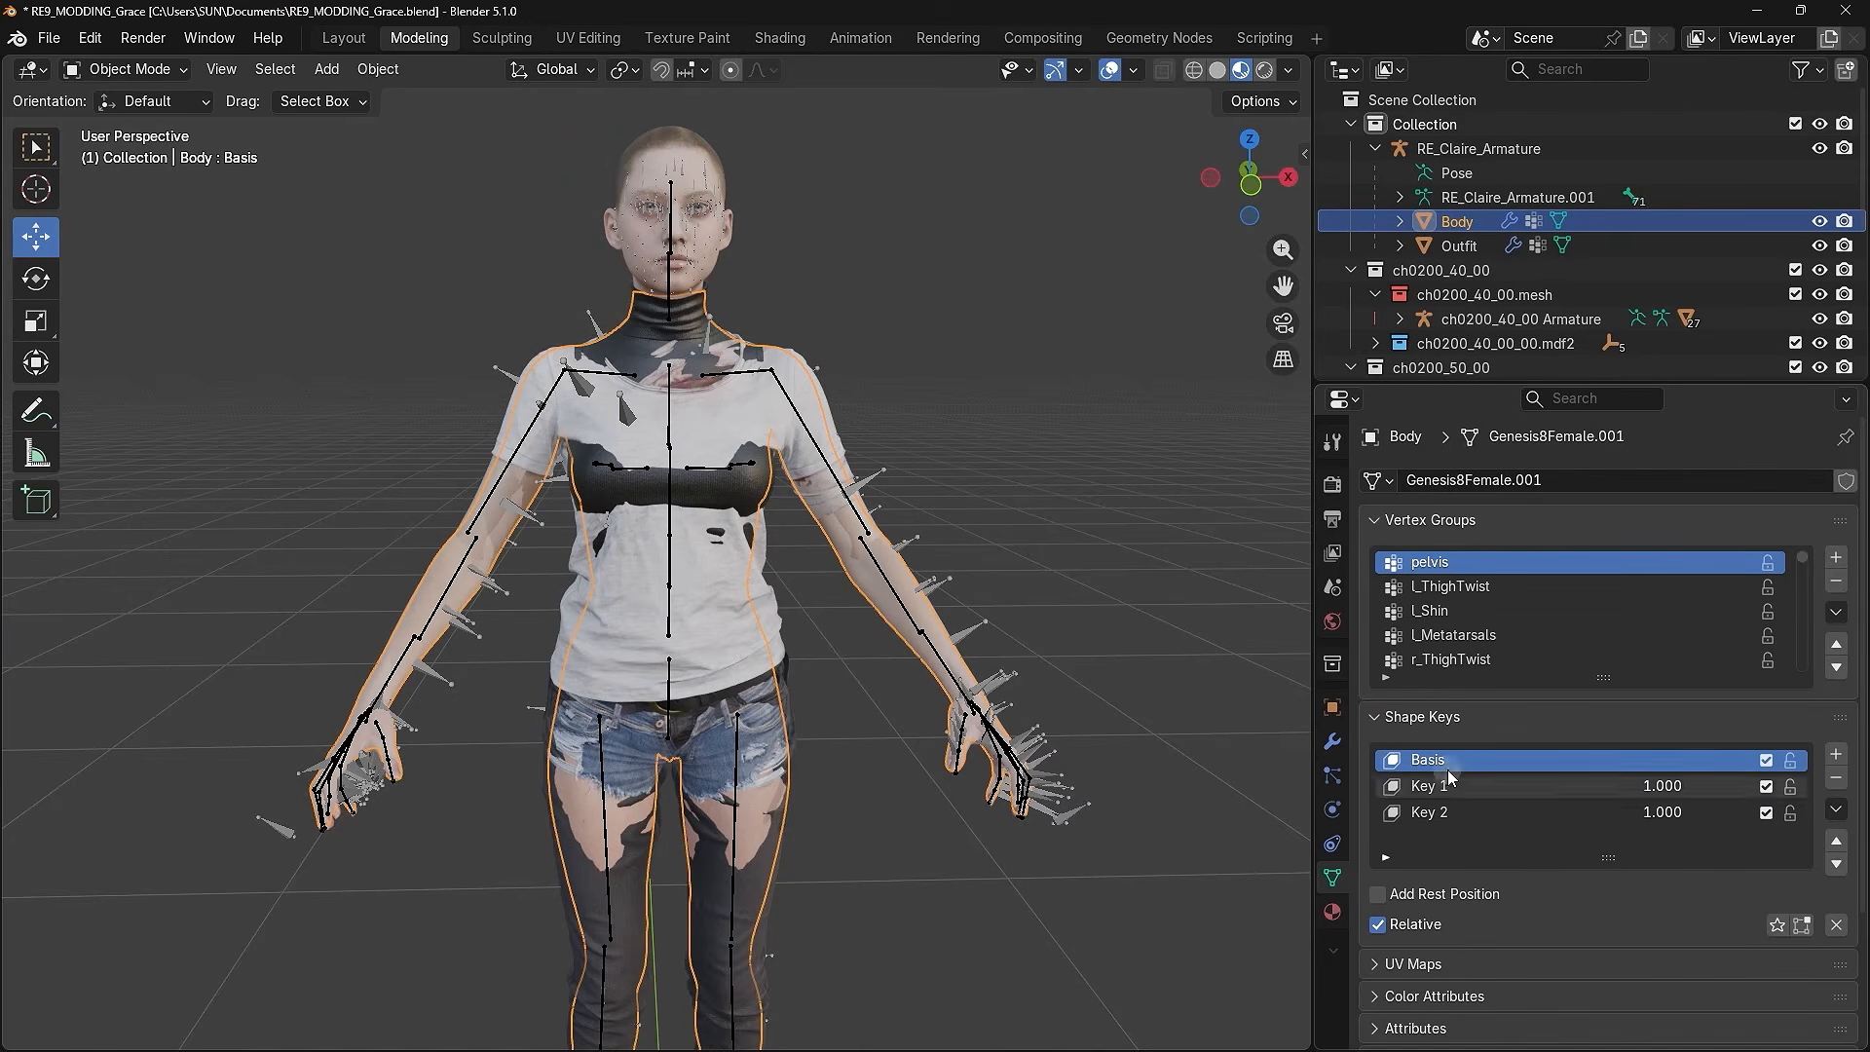
left_click(1834, 810)
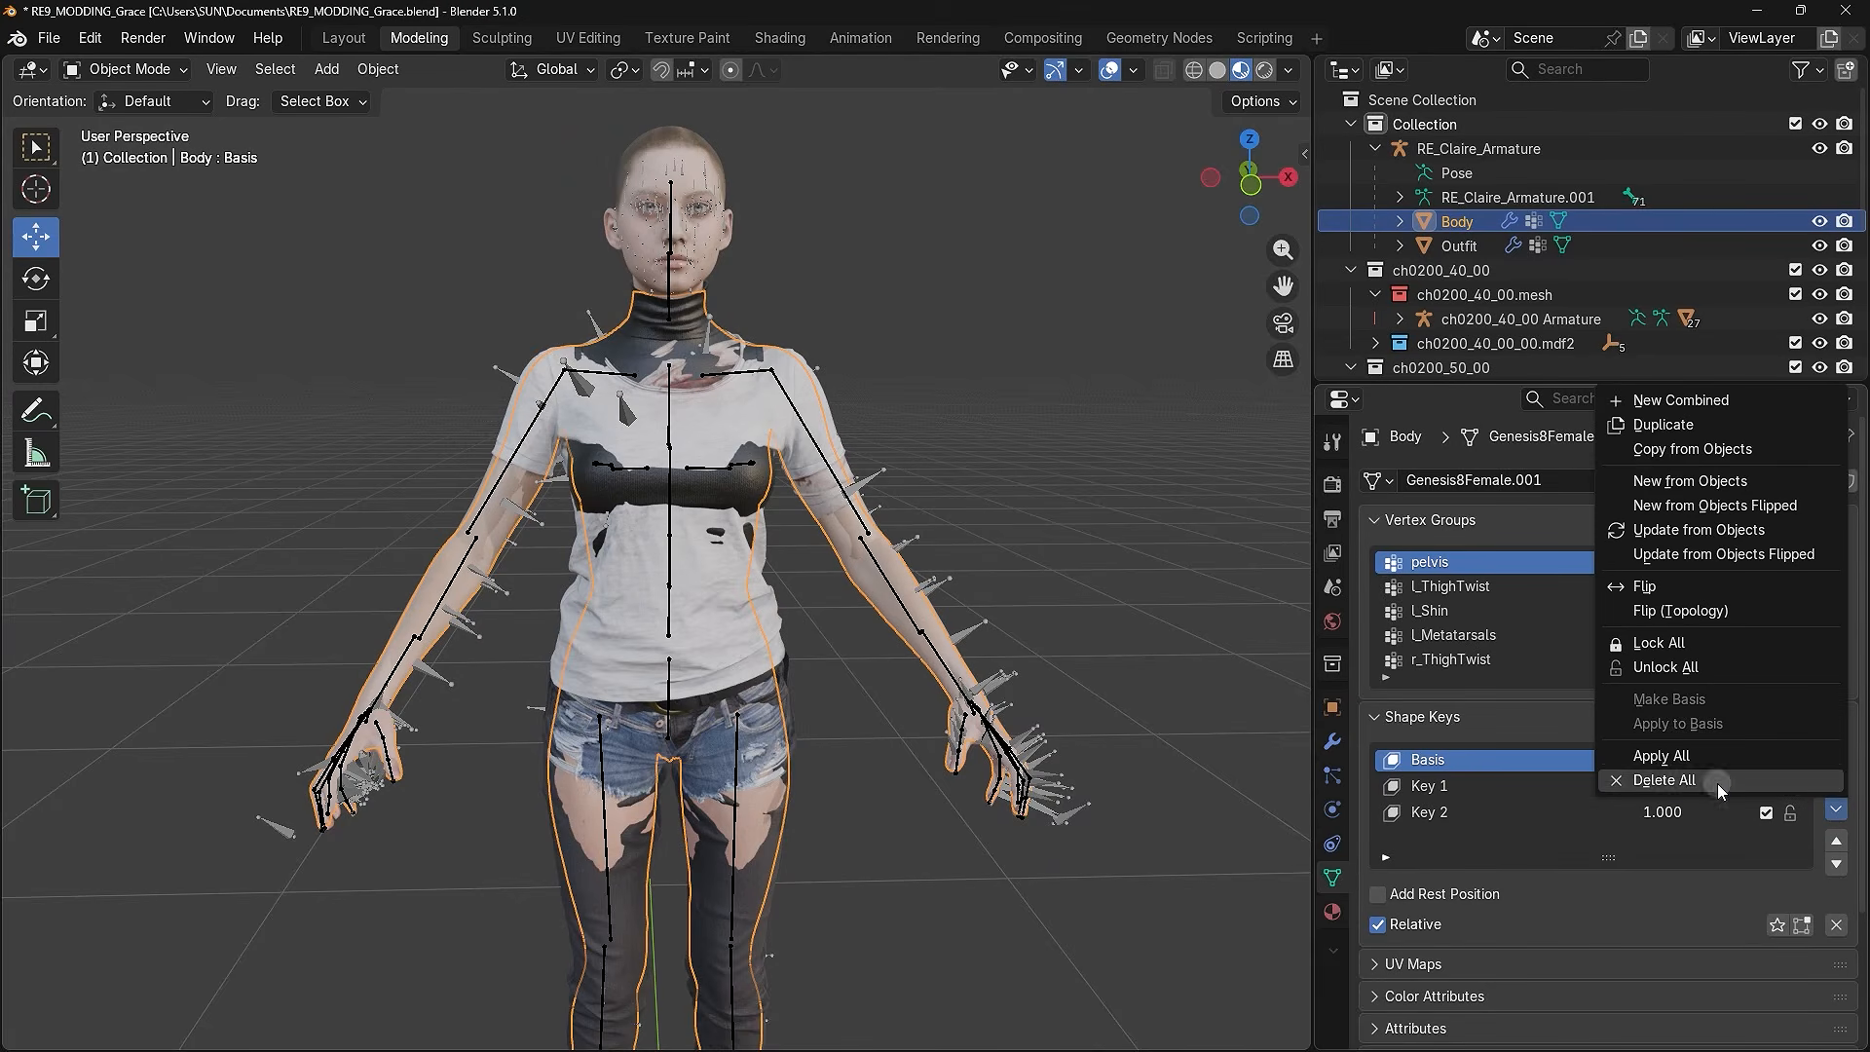
left_click(1650, 757)
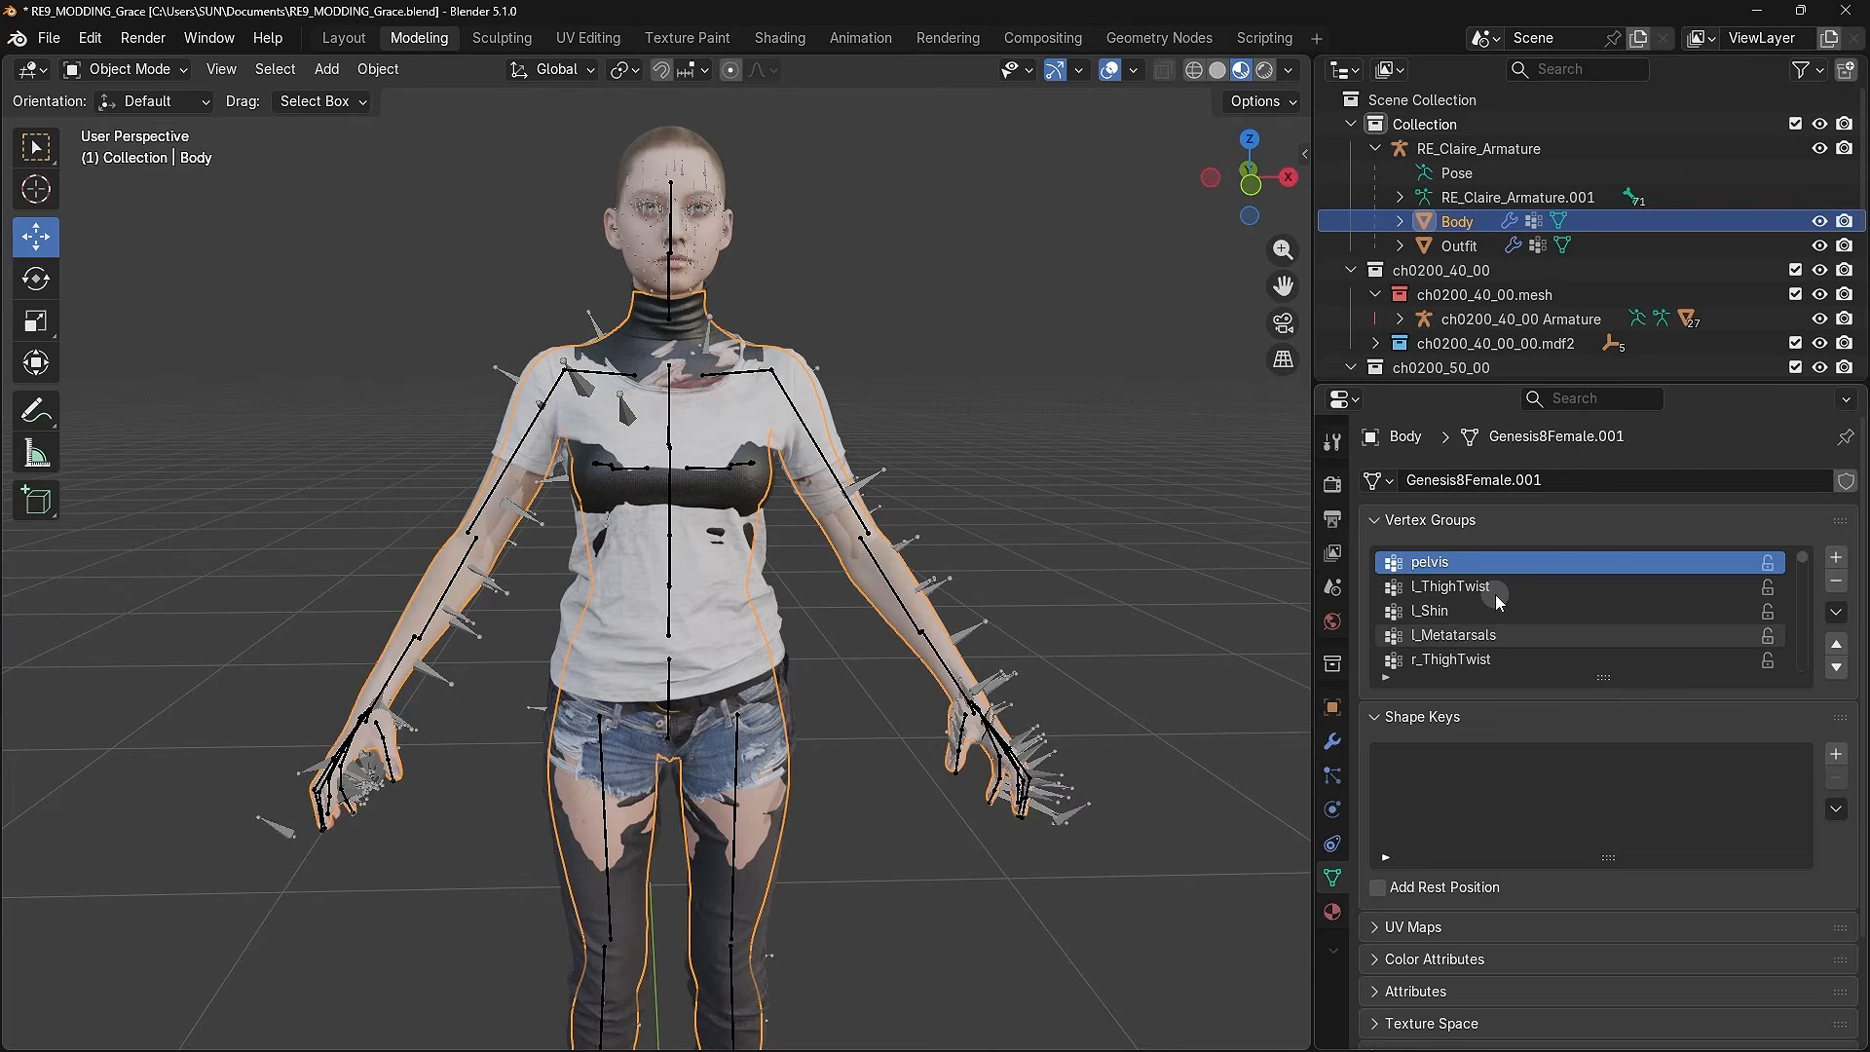
- Apply the RE_Claire_Armature modifier on the Body mesh so its current pose is baked in
left_click(1477, 221)
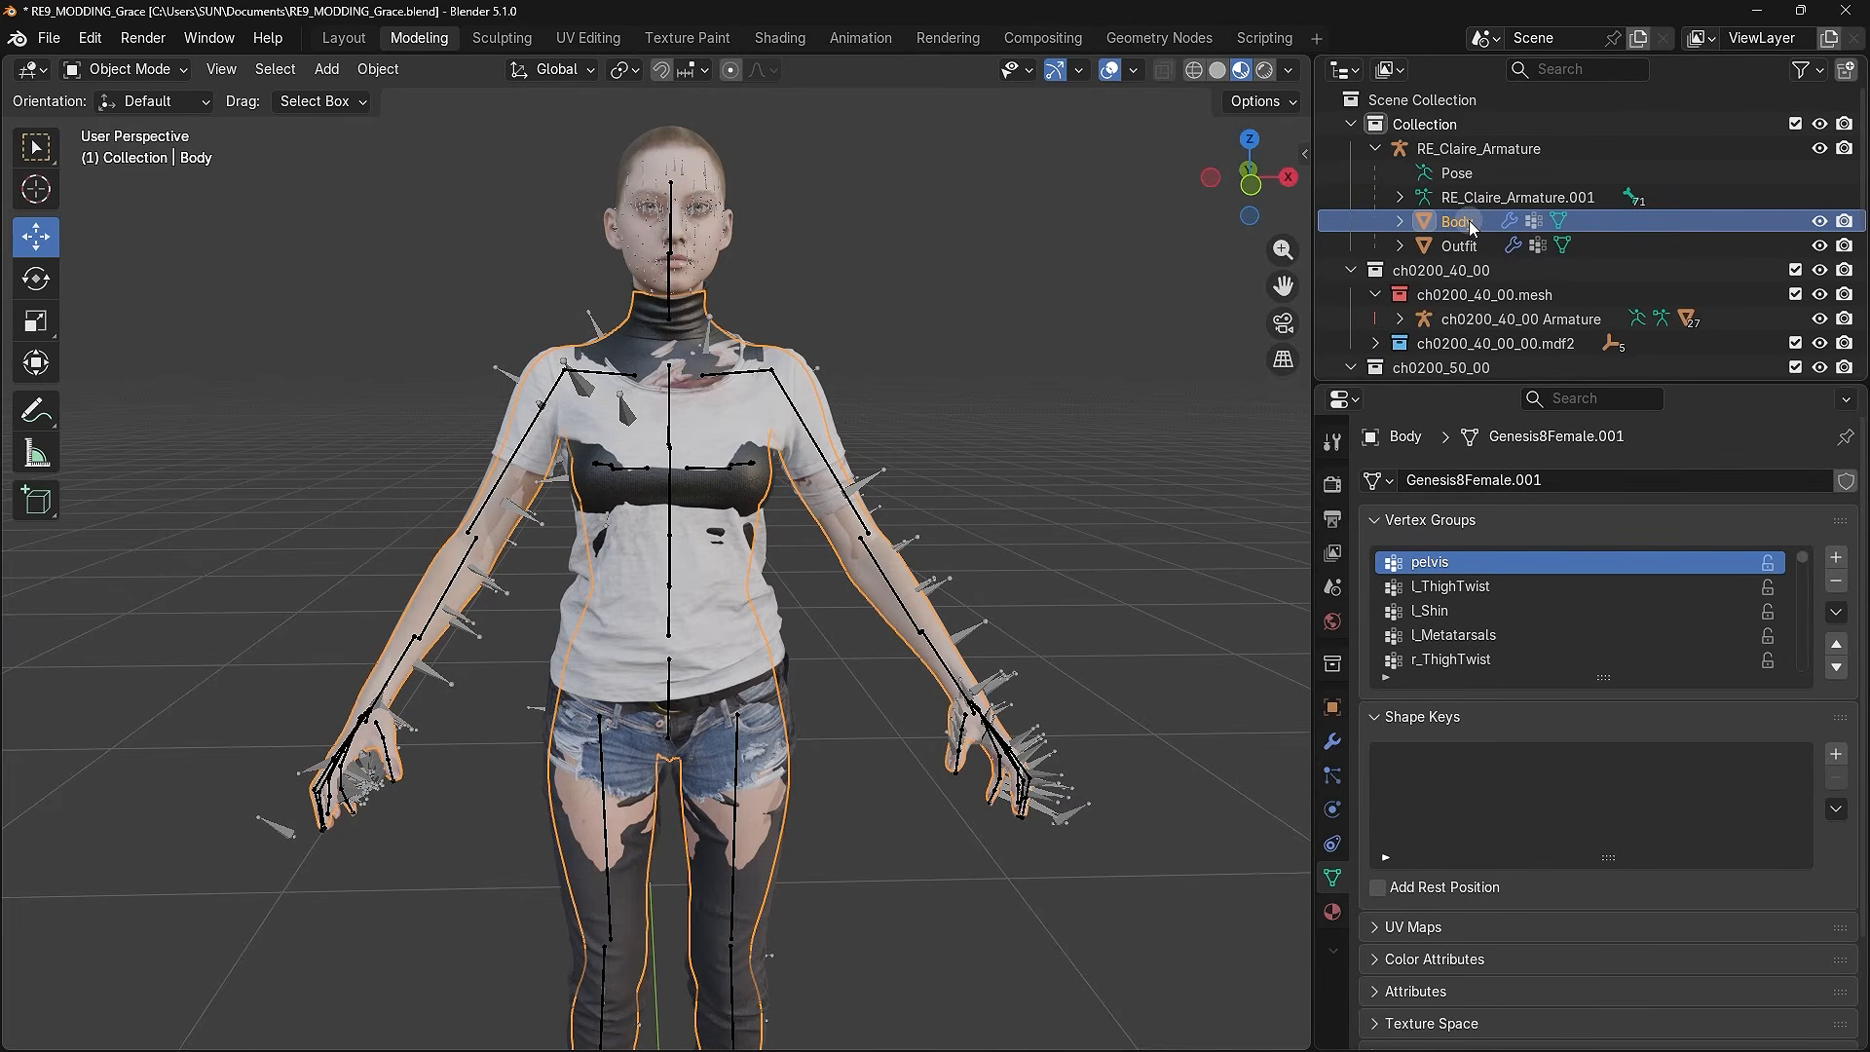
left_click(1336, 747)
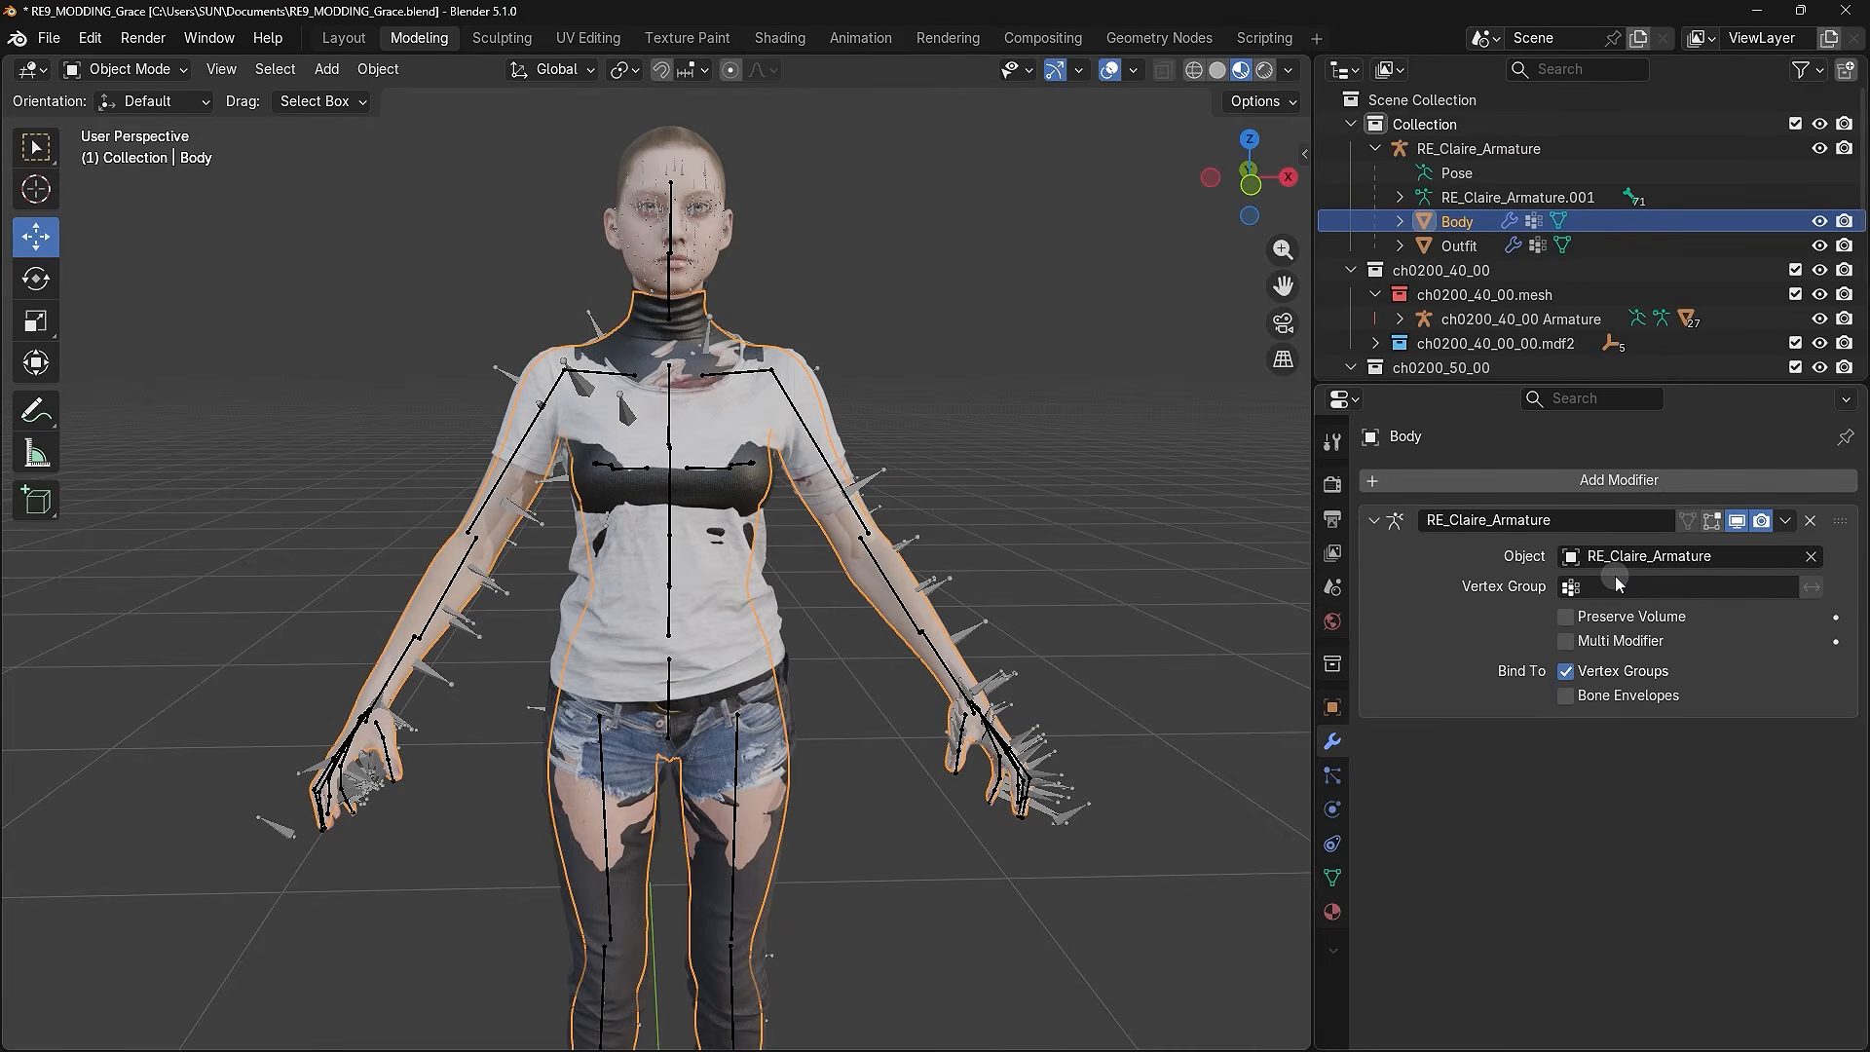
left_click(1786, 521)
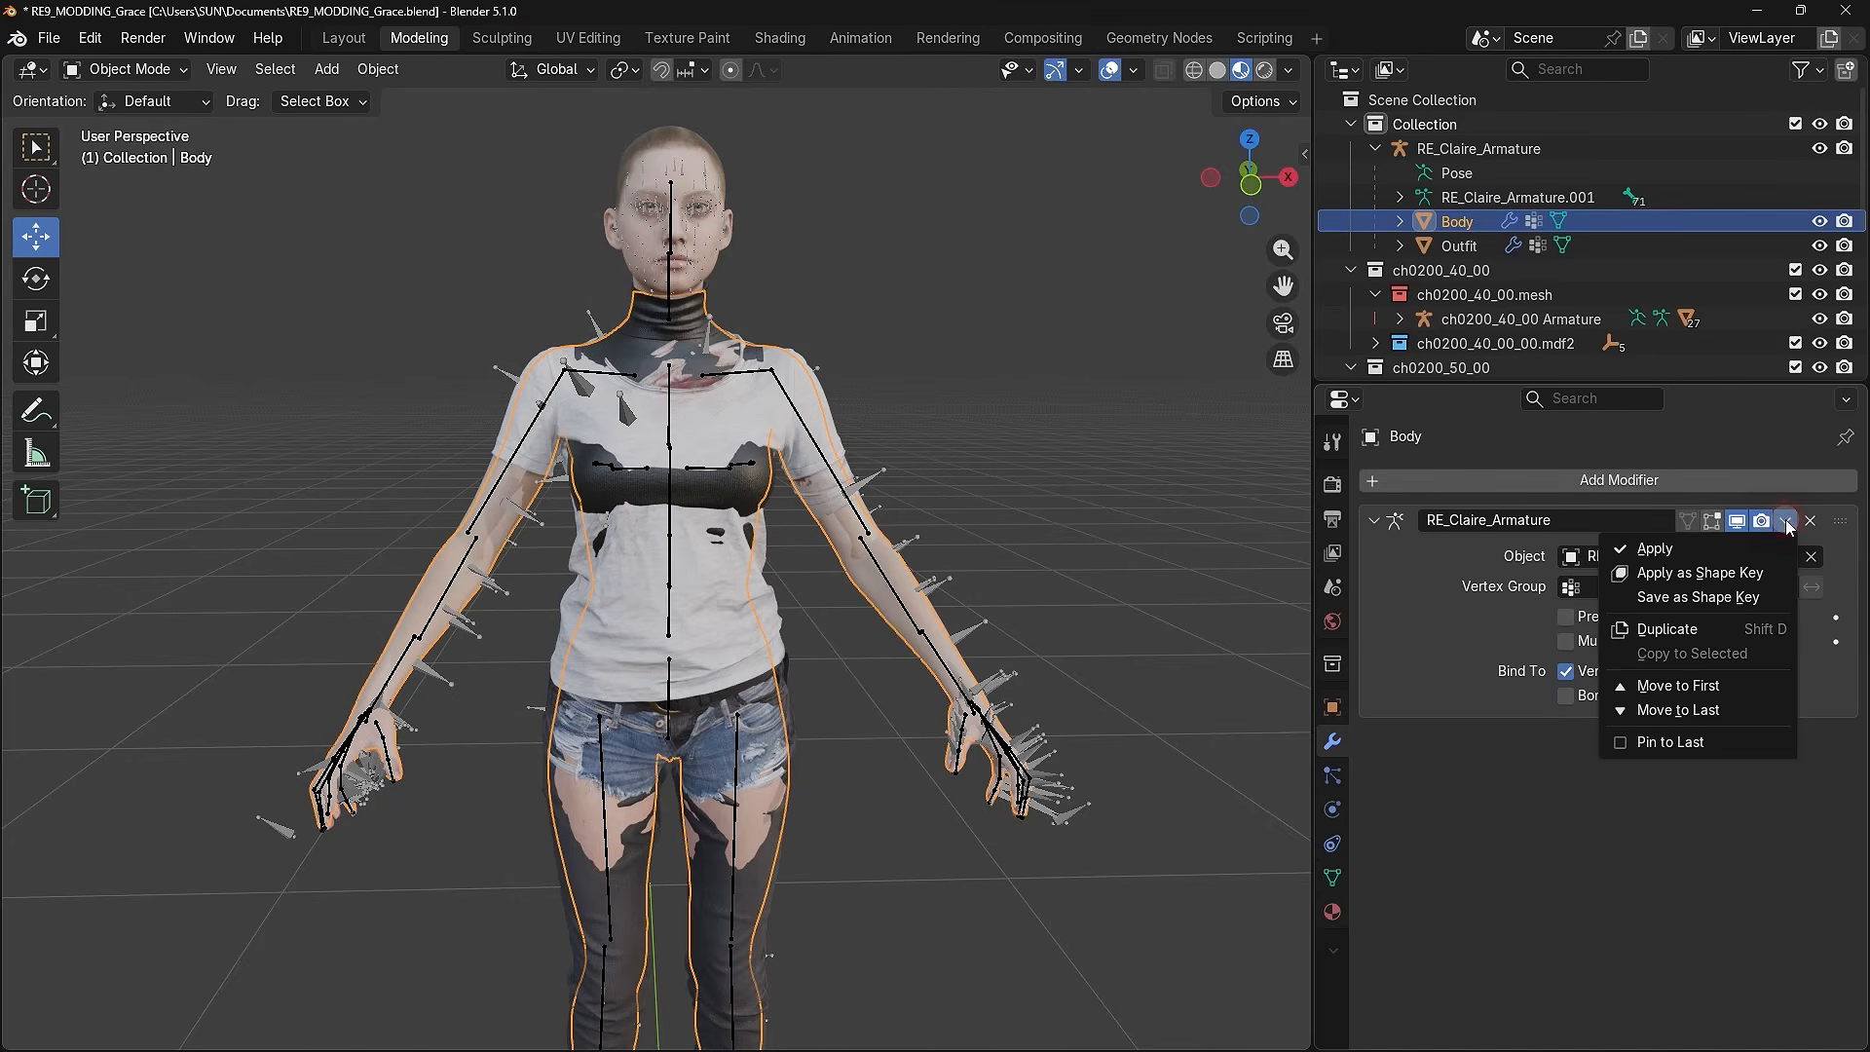
left_click(1647, 548)
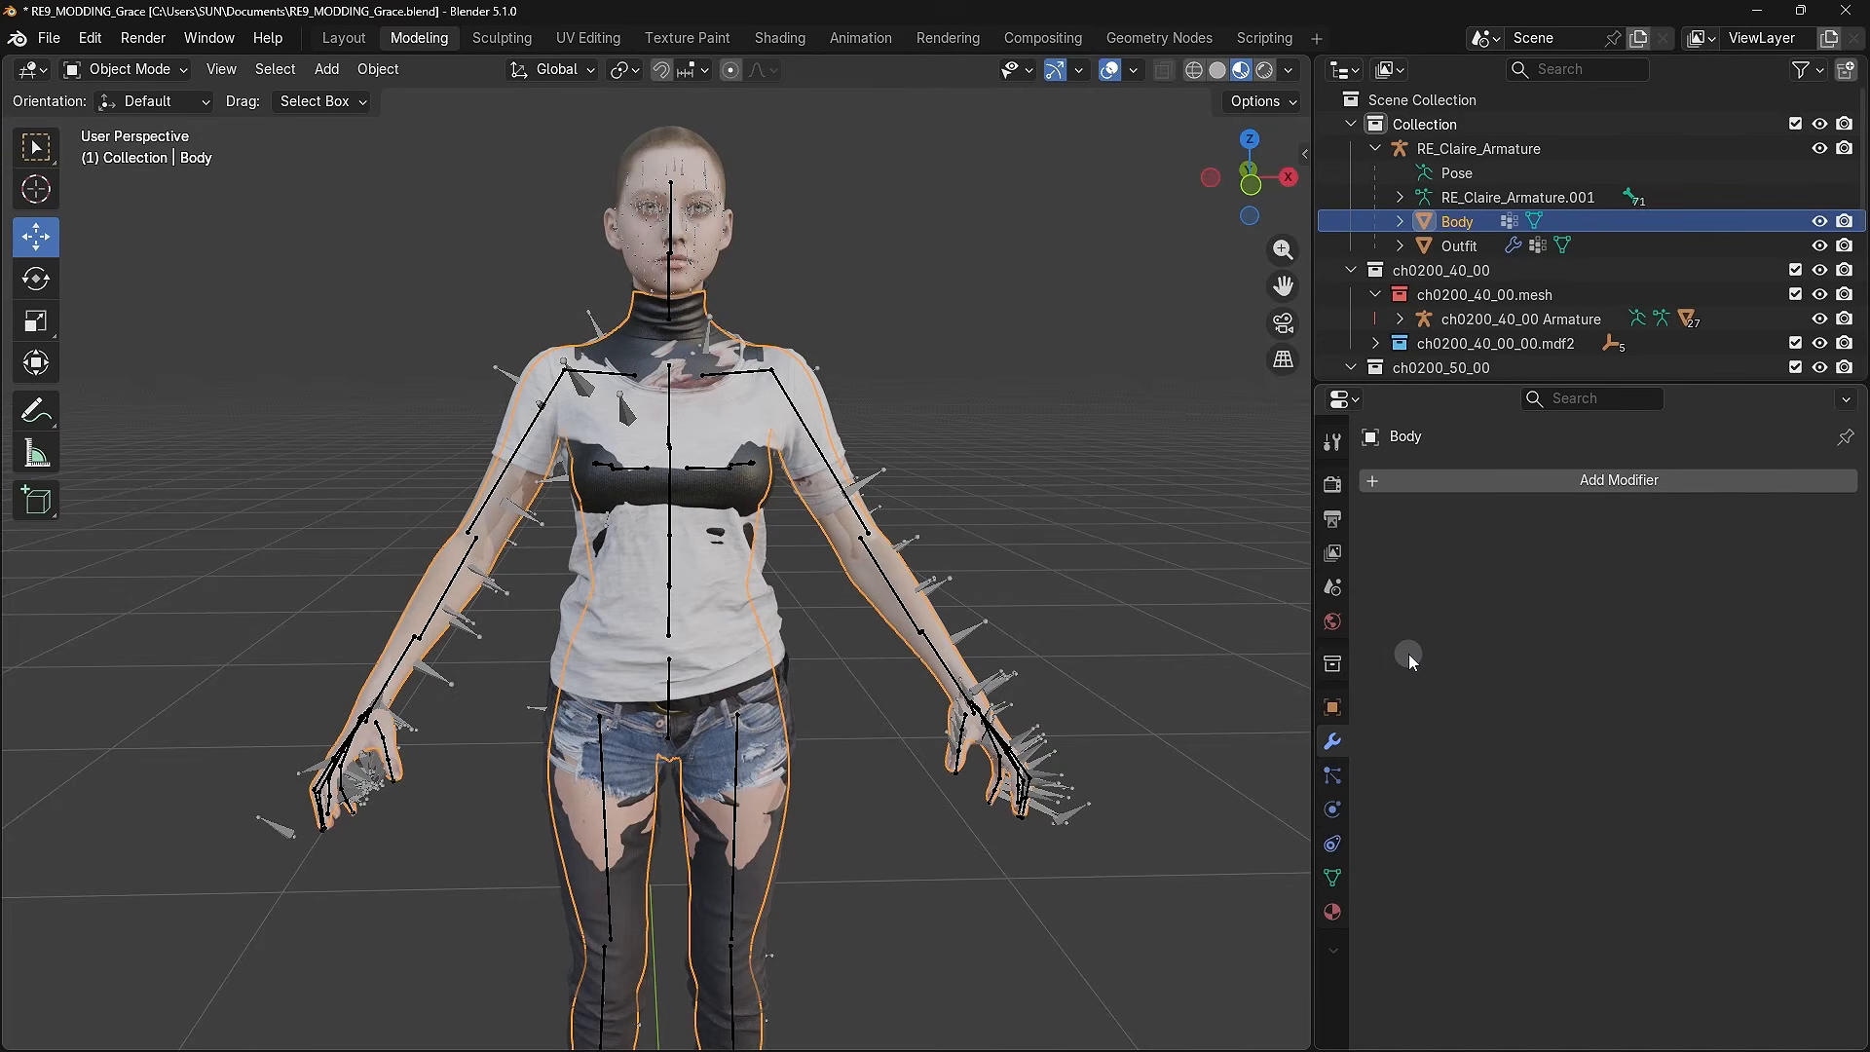
- Delete all vertex groups from the Body mesh
left_click(1332, 880)
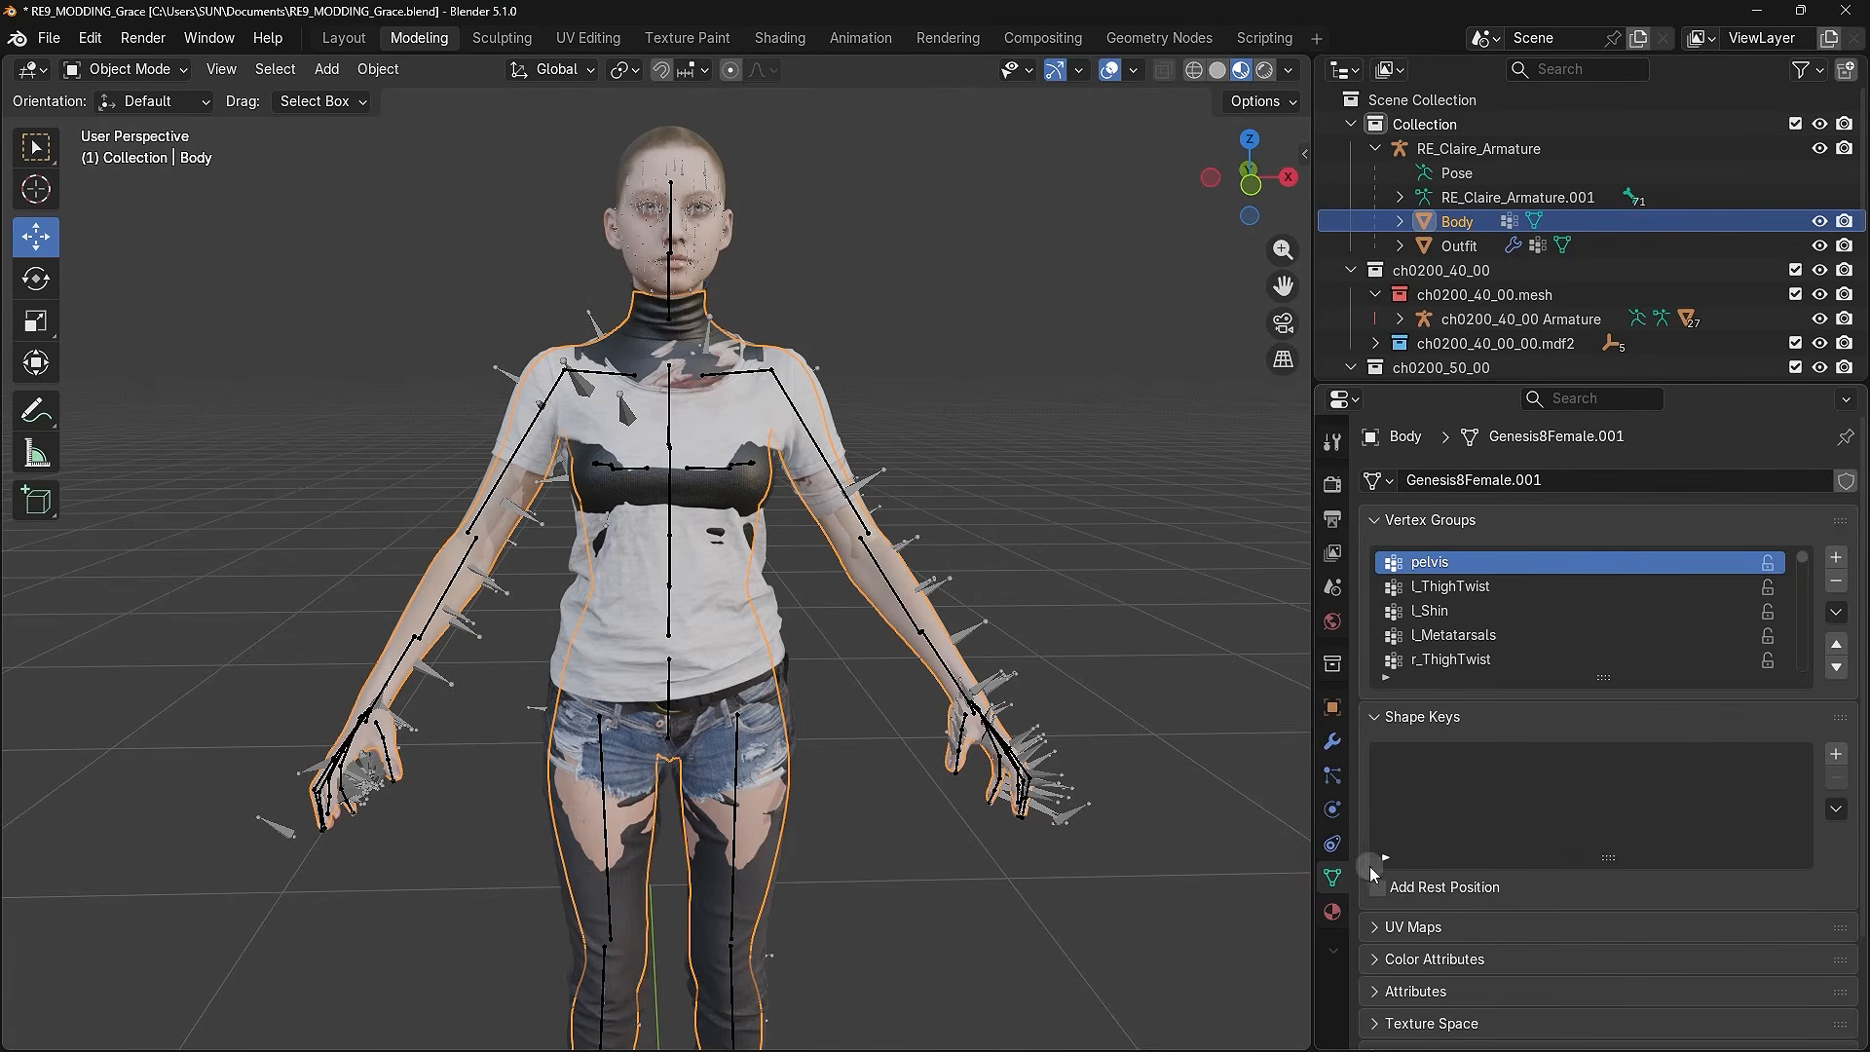
left_click(1438, 522)
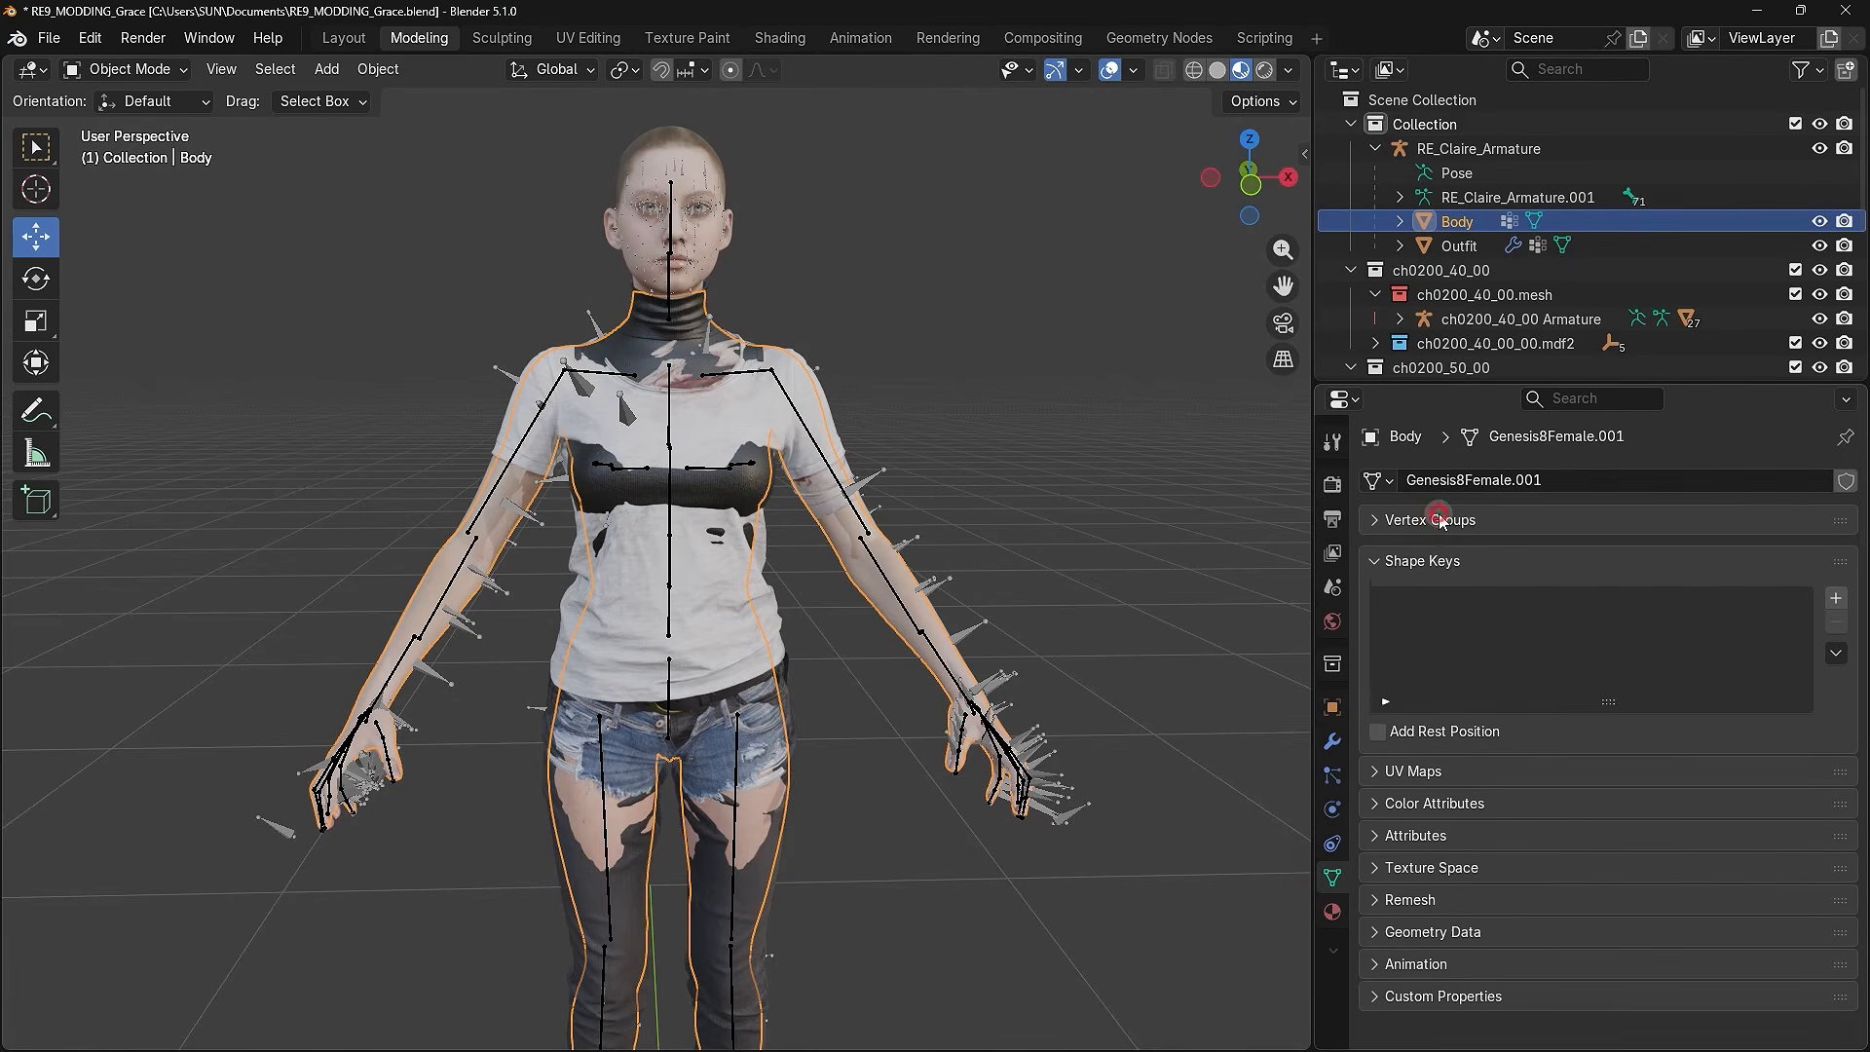
left_click(1429, 521)
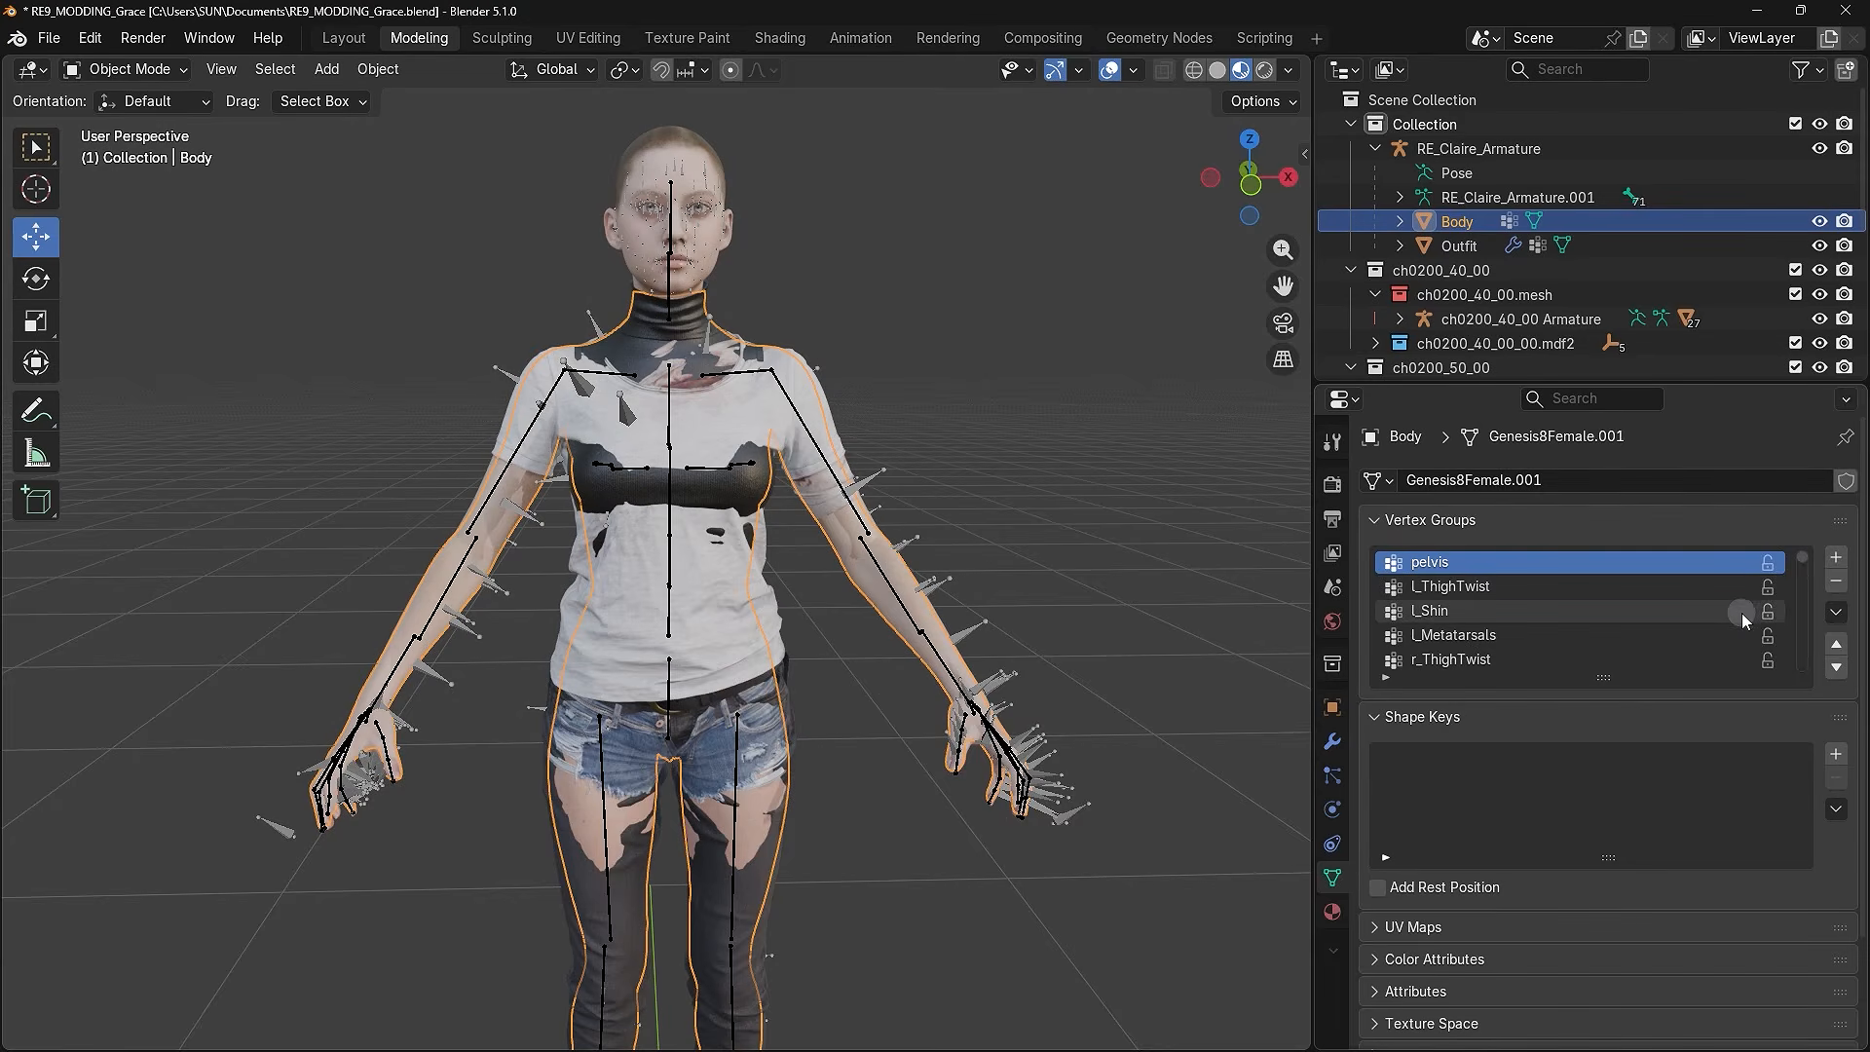
left_click(1836, 613)
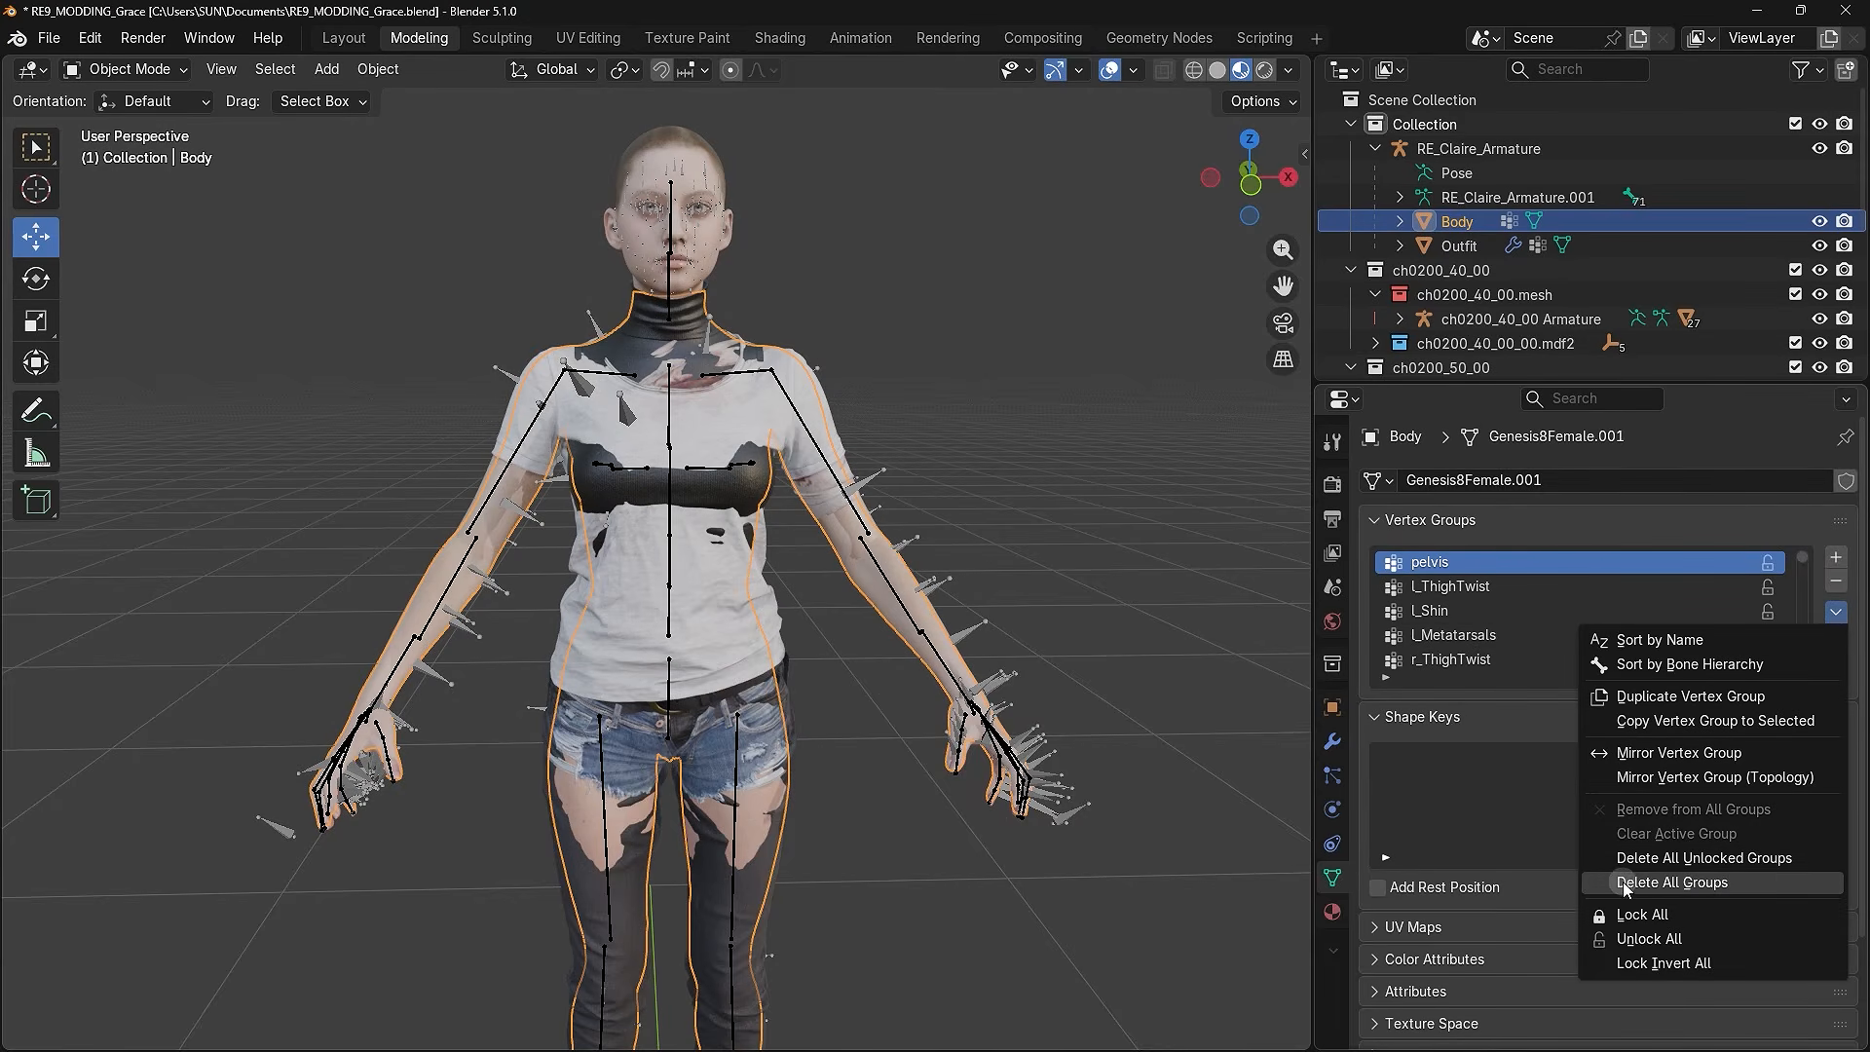
left_click(1716, 883)
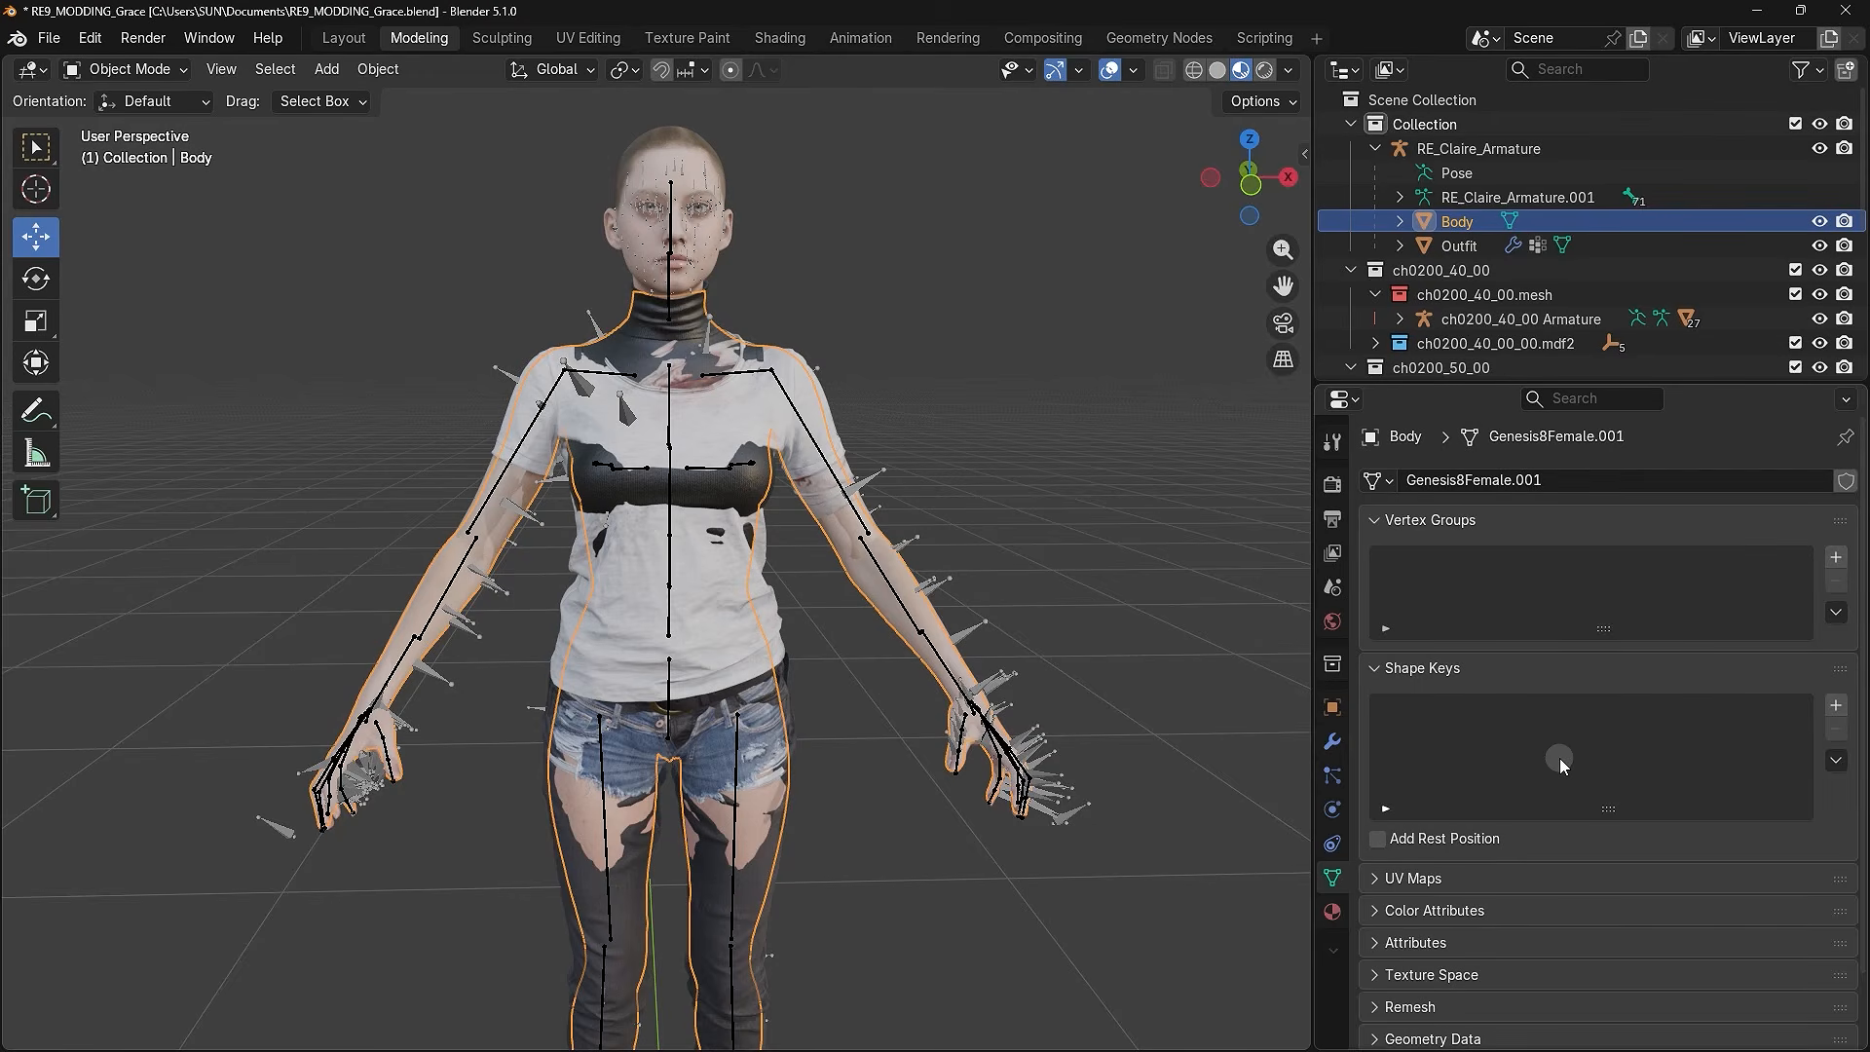
- Apply the RE_Claire_Armature modifier on the Outfit mesh
left_click(1481, 247)
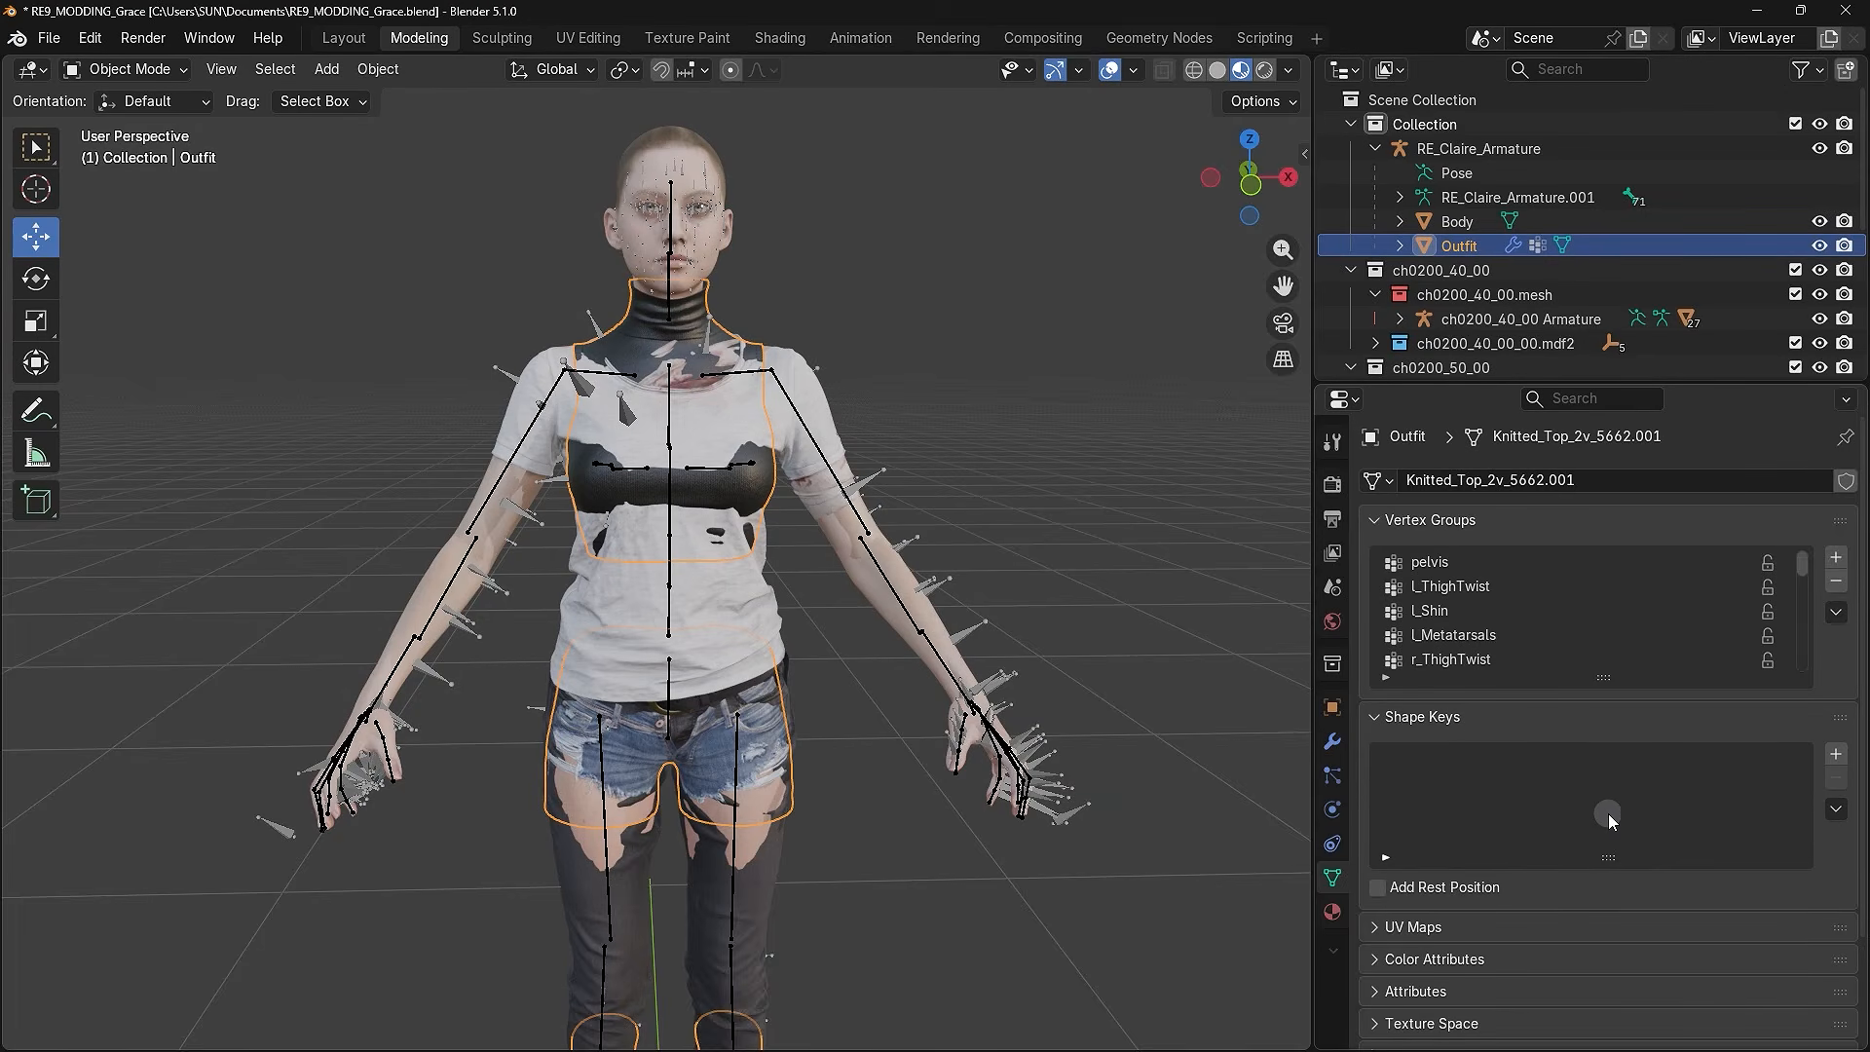
left_click(1333, 743)
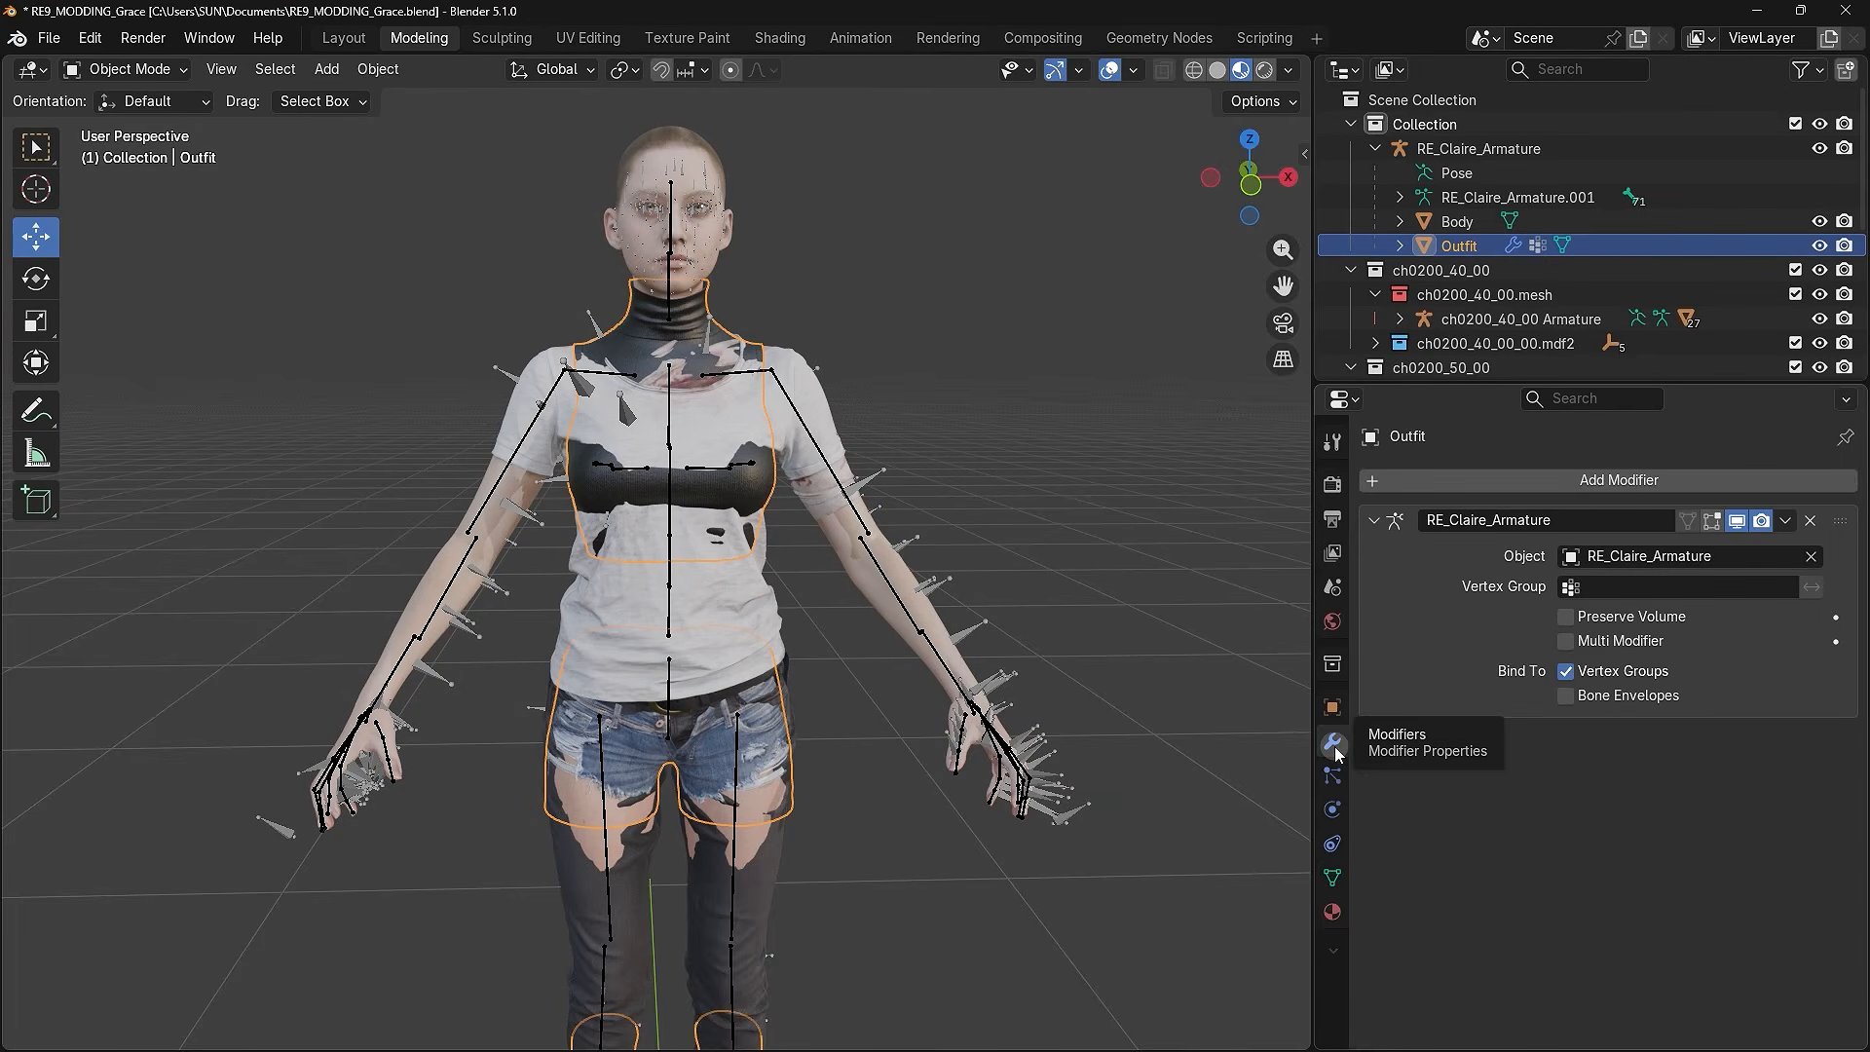
left_click(1783, 523)
left_click(1724, 550)
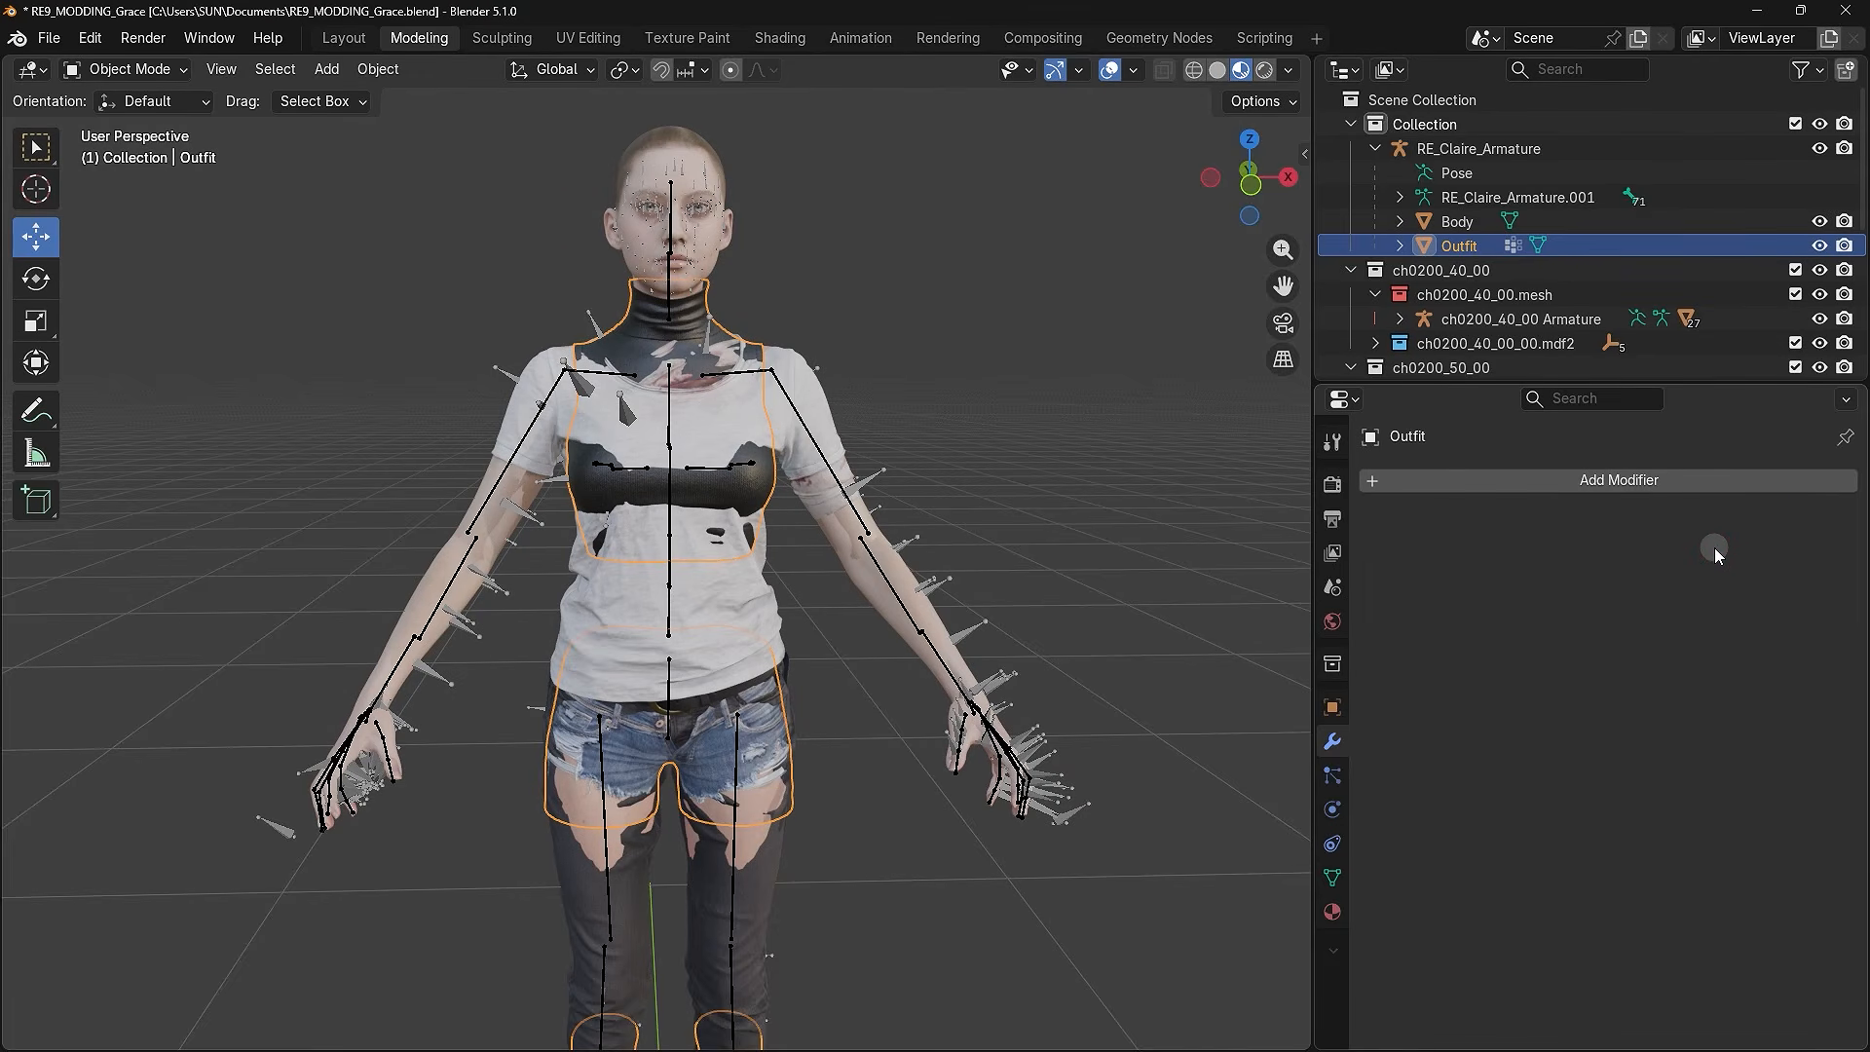
- Delete all vertex groups from the Outfit mesh
left_click(1334, 876)
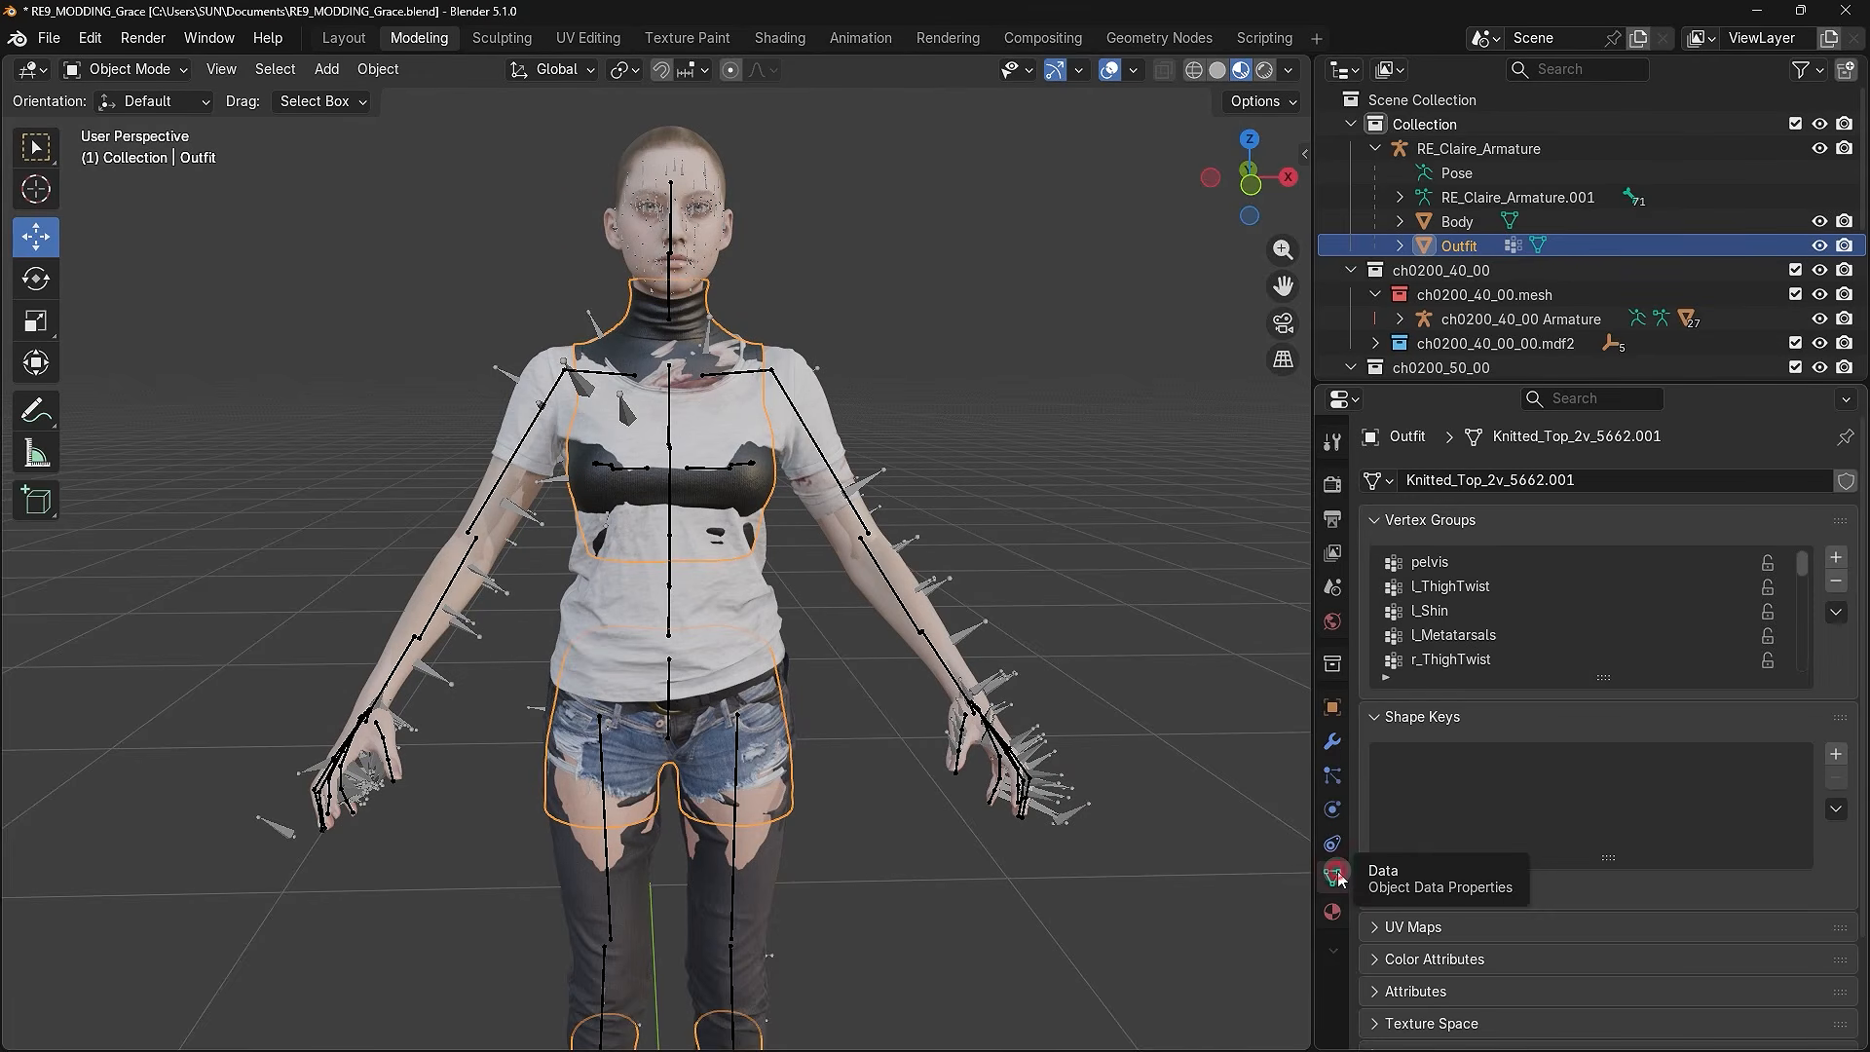
left_click(1836, 612)
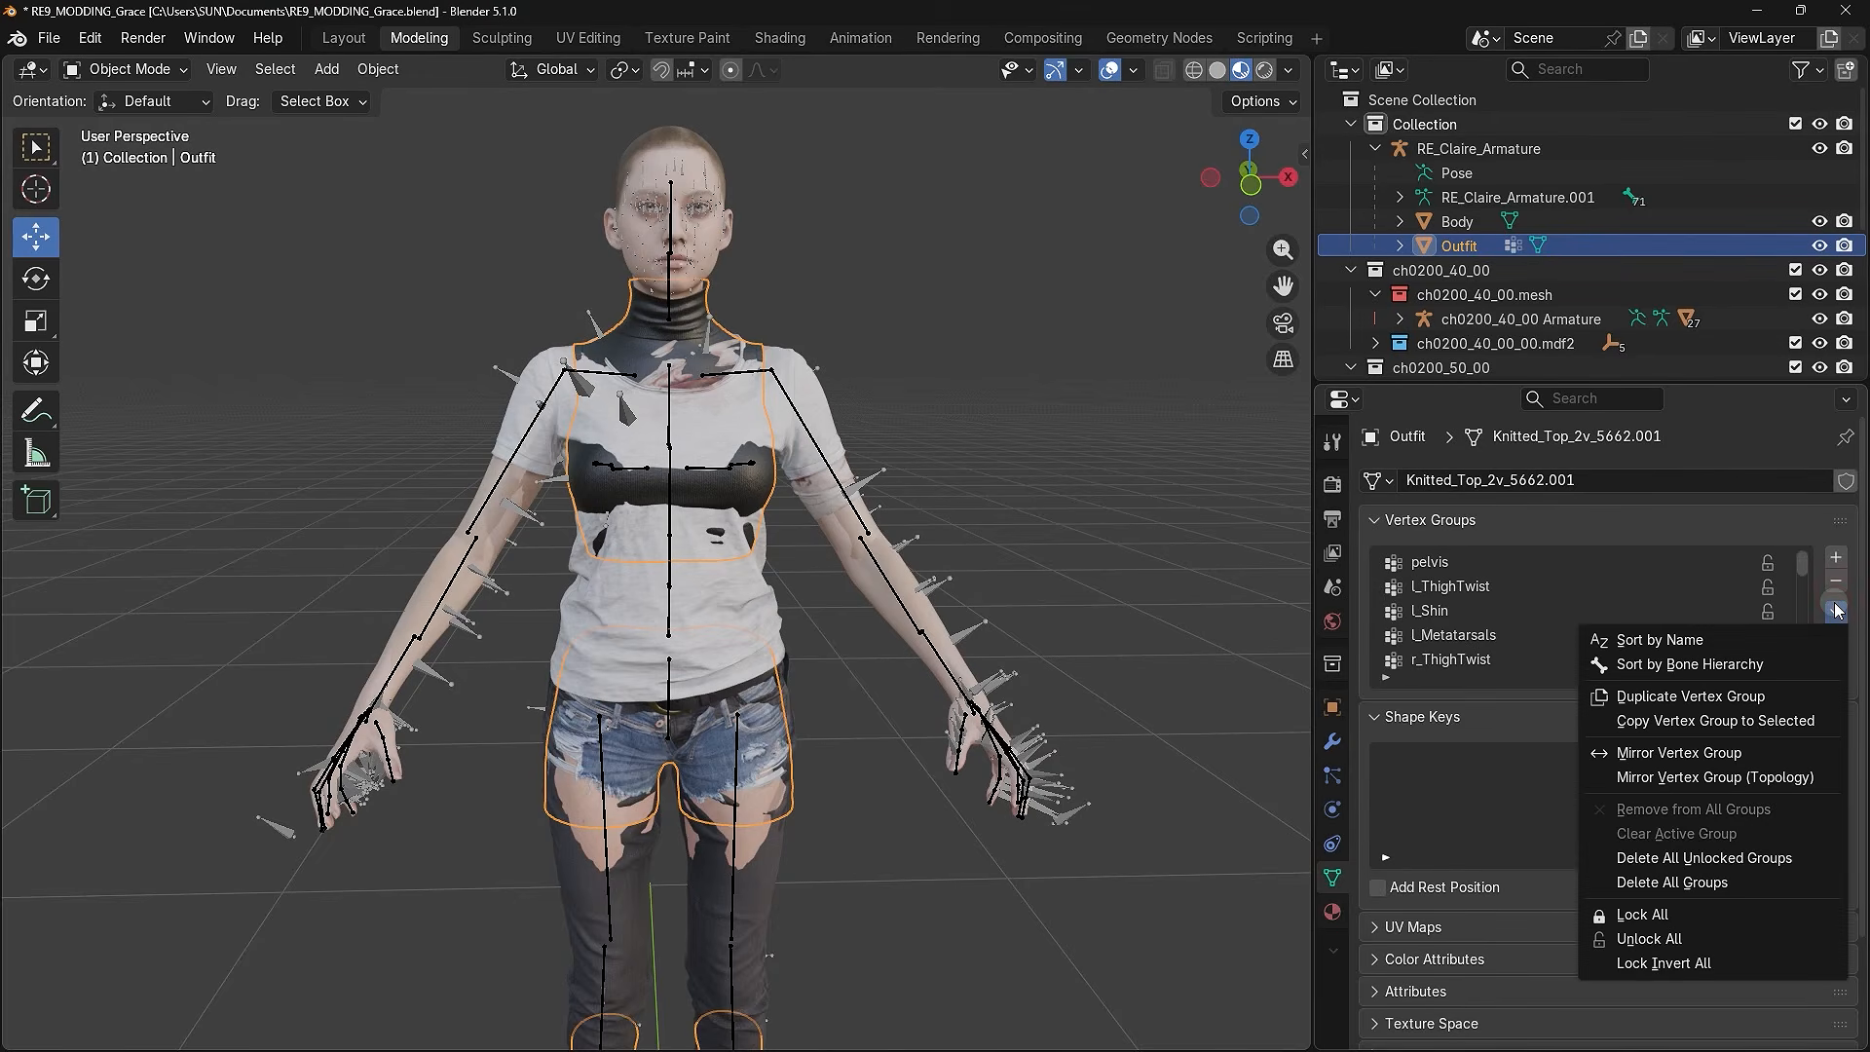
left_click(1671, 882)
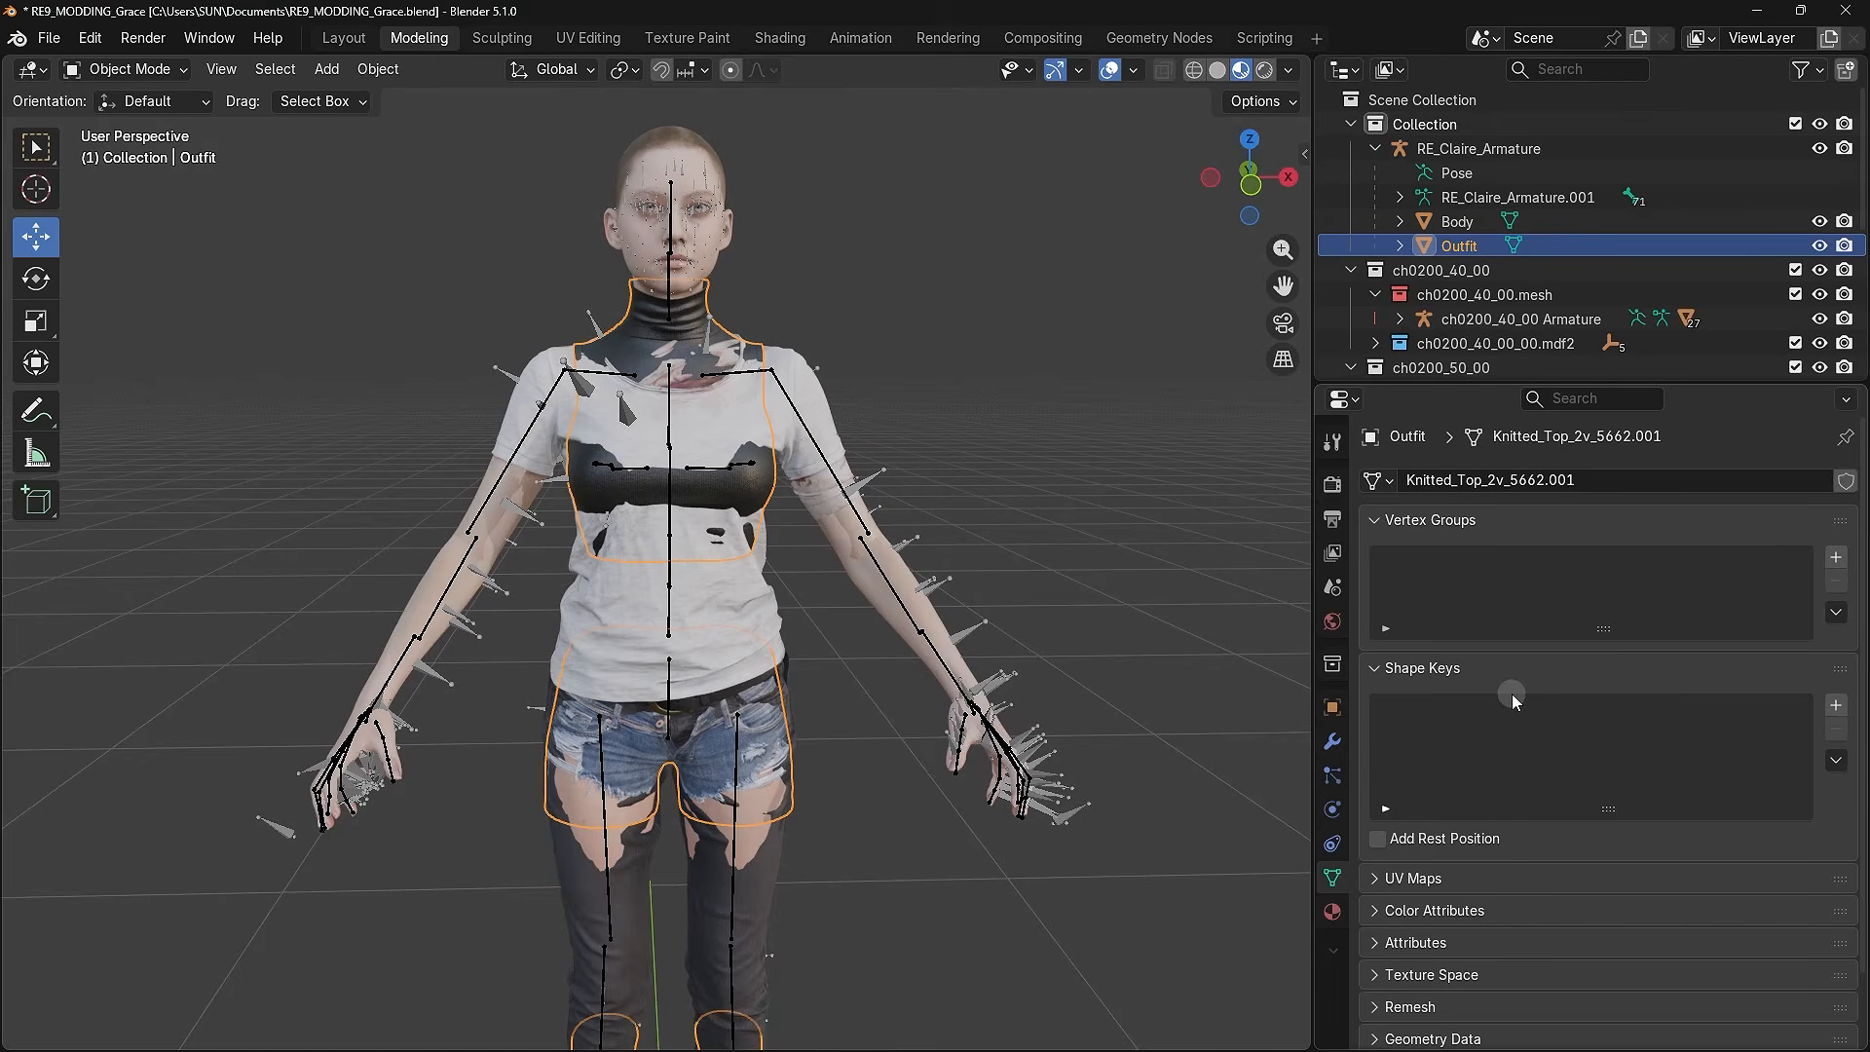
left_click(1457, 222)
left_click(1464, 247)
left_click(1467, 223)
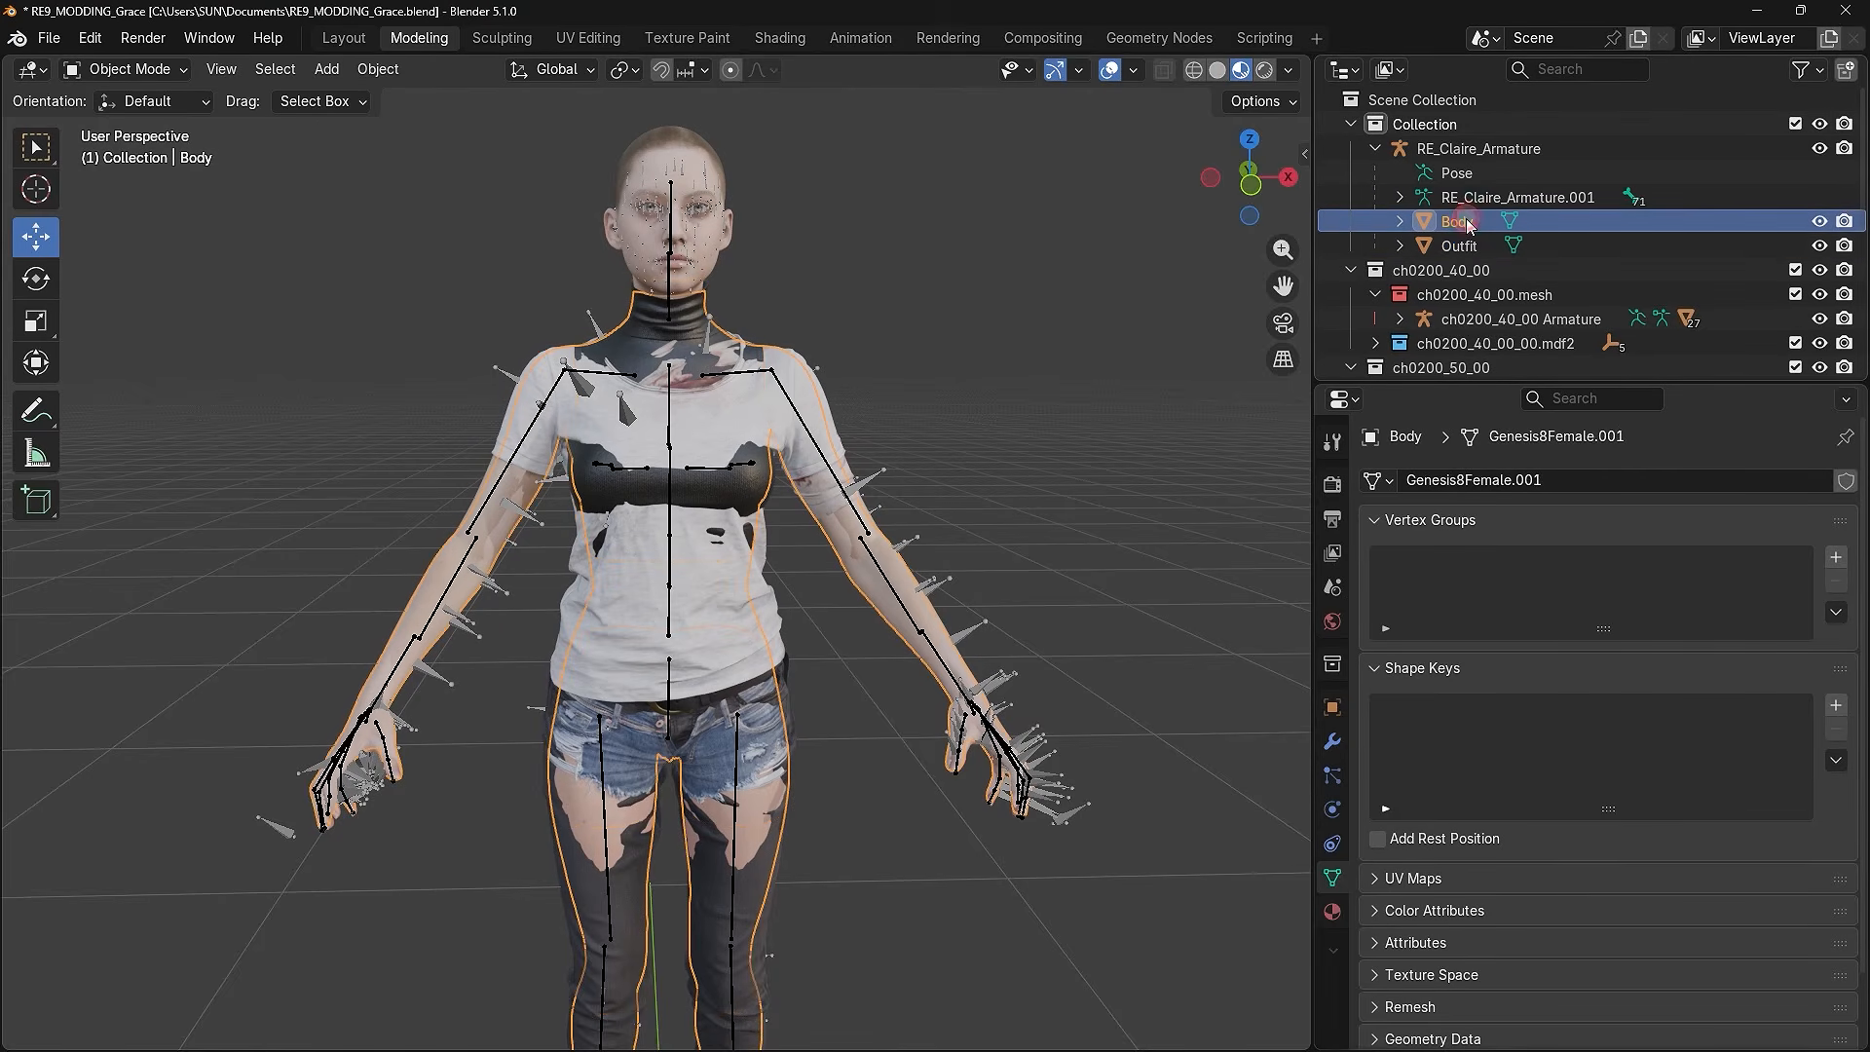
left_click(1104, 361)
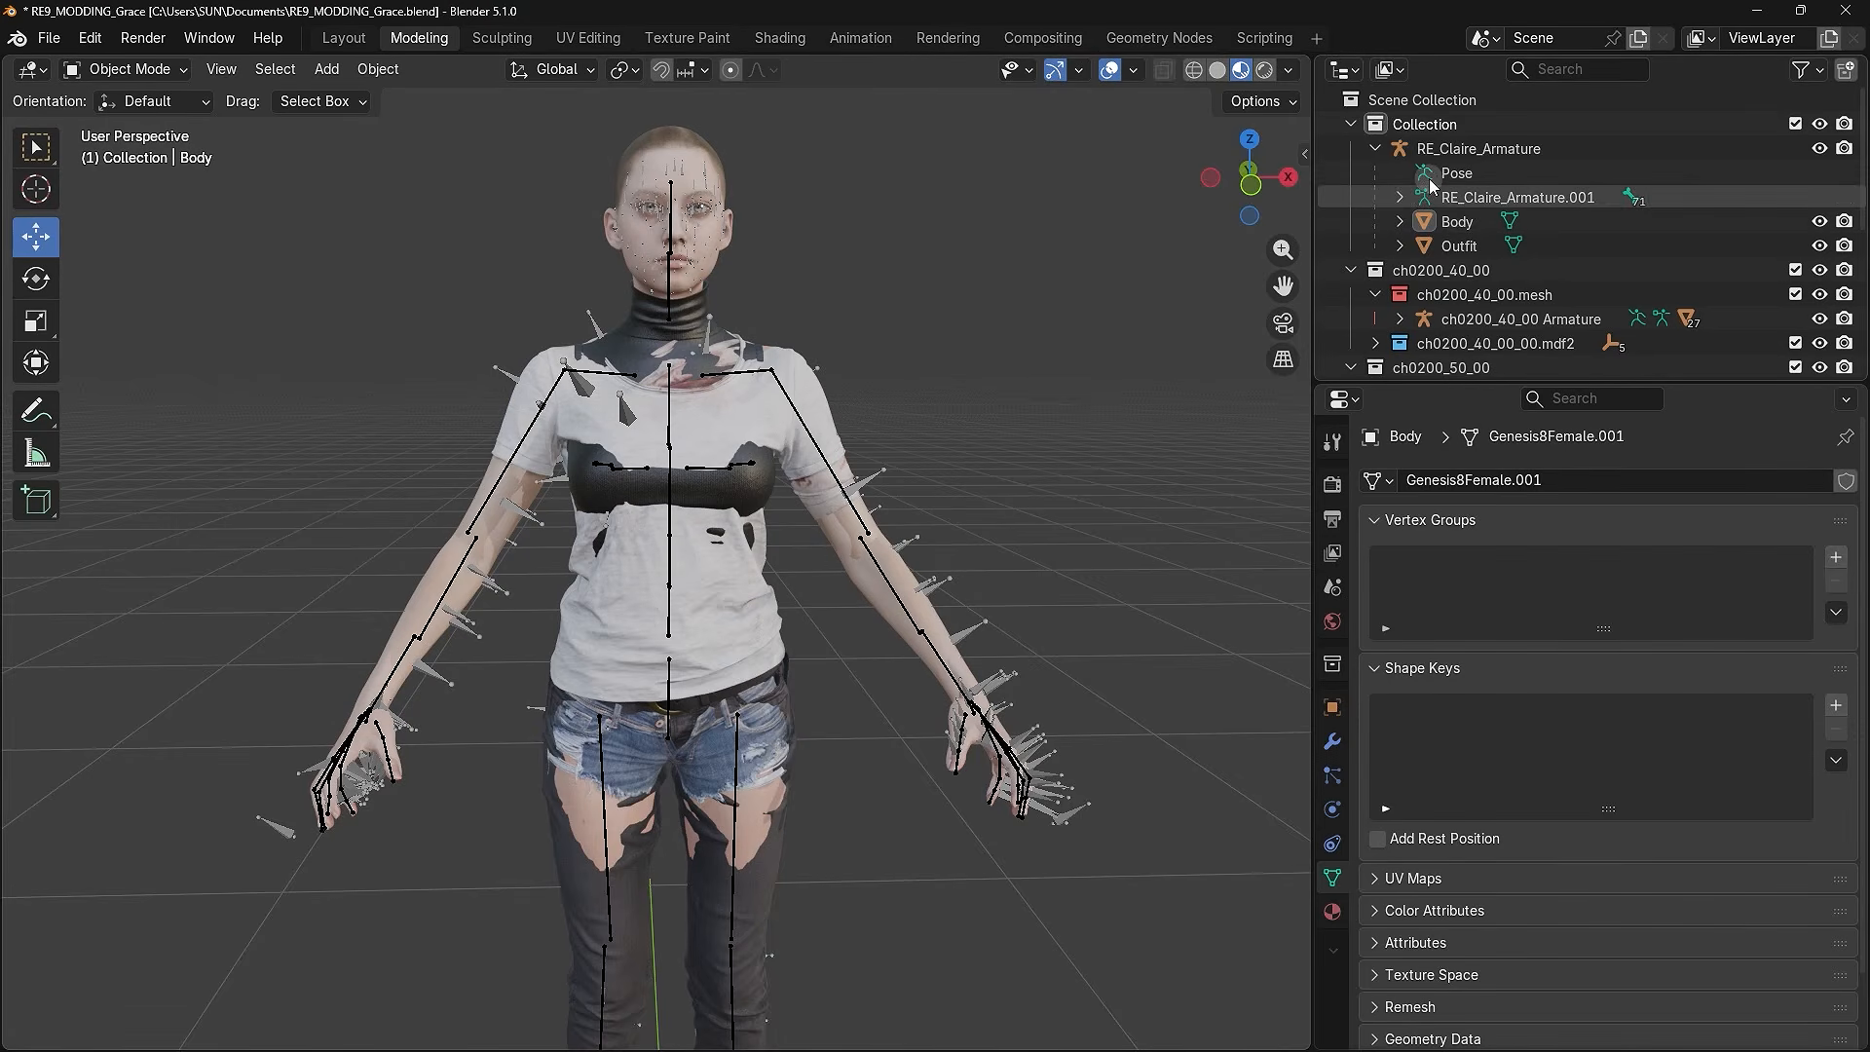
- Apply all transforms to RE_Claire_Armature and delete the armature from the scene
left_click(1456, 150)
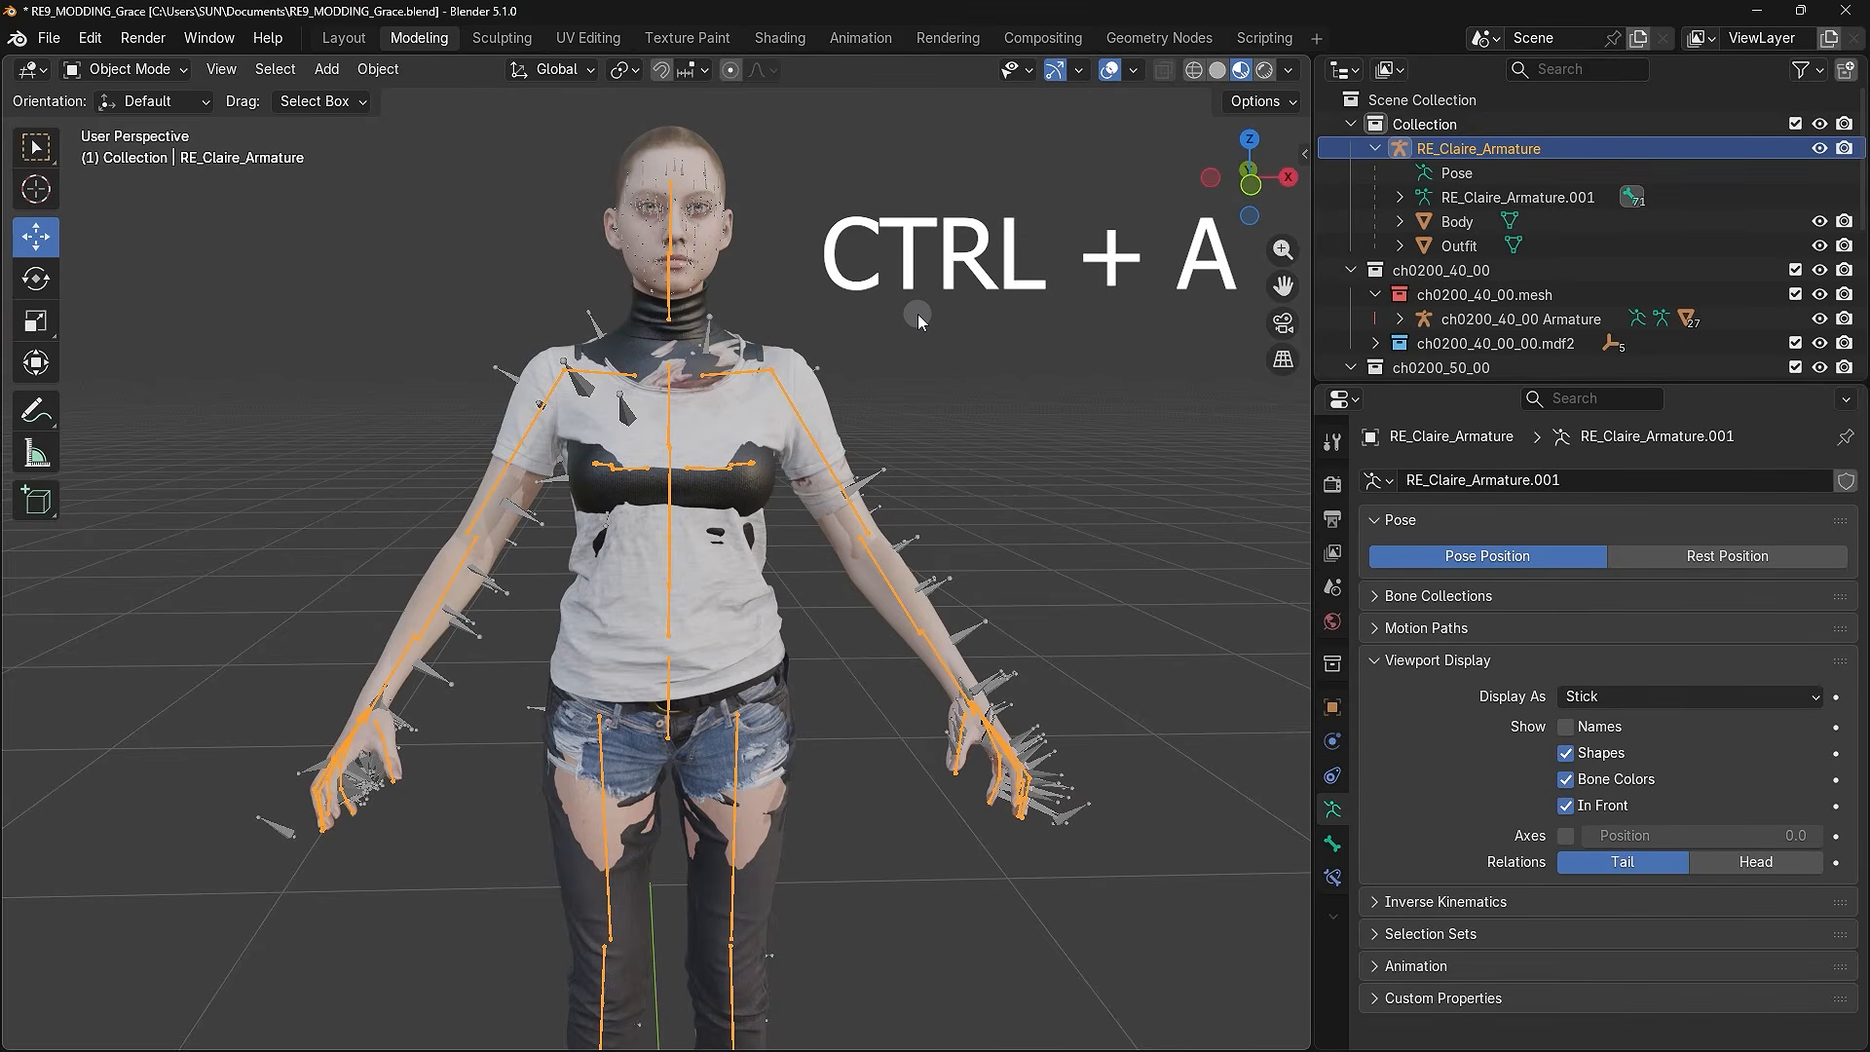
key("ctrl+a")
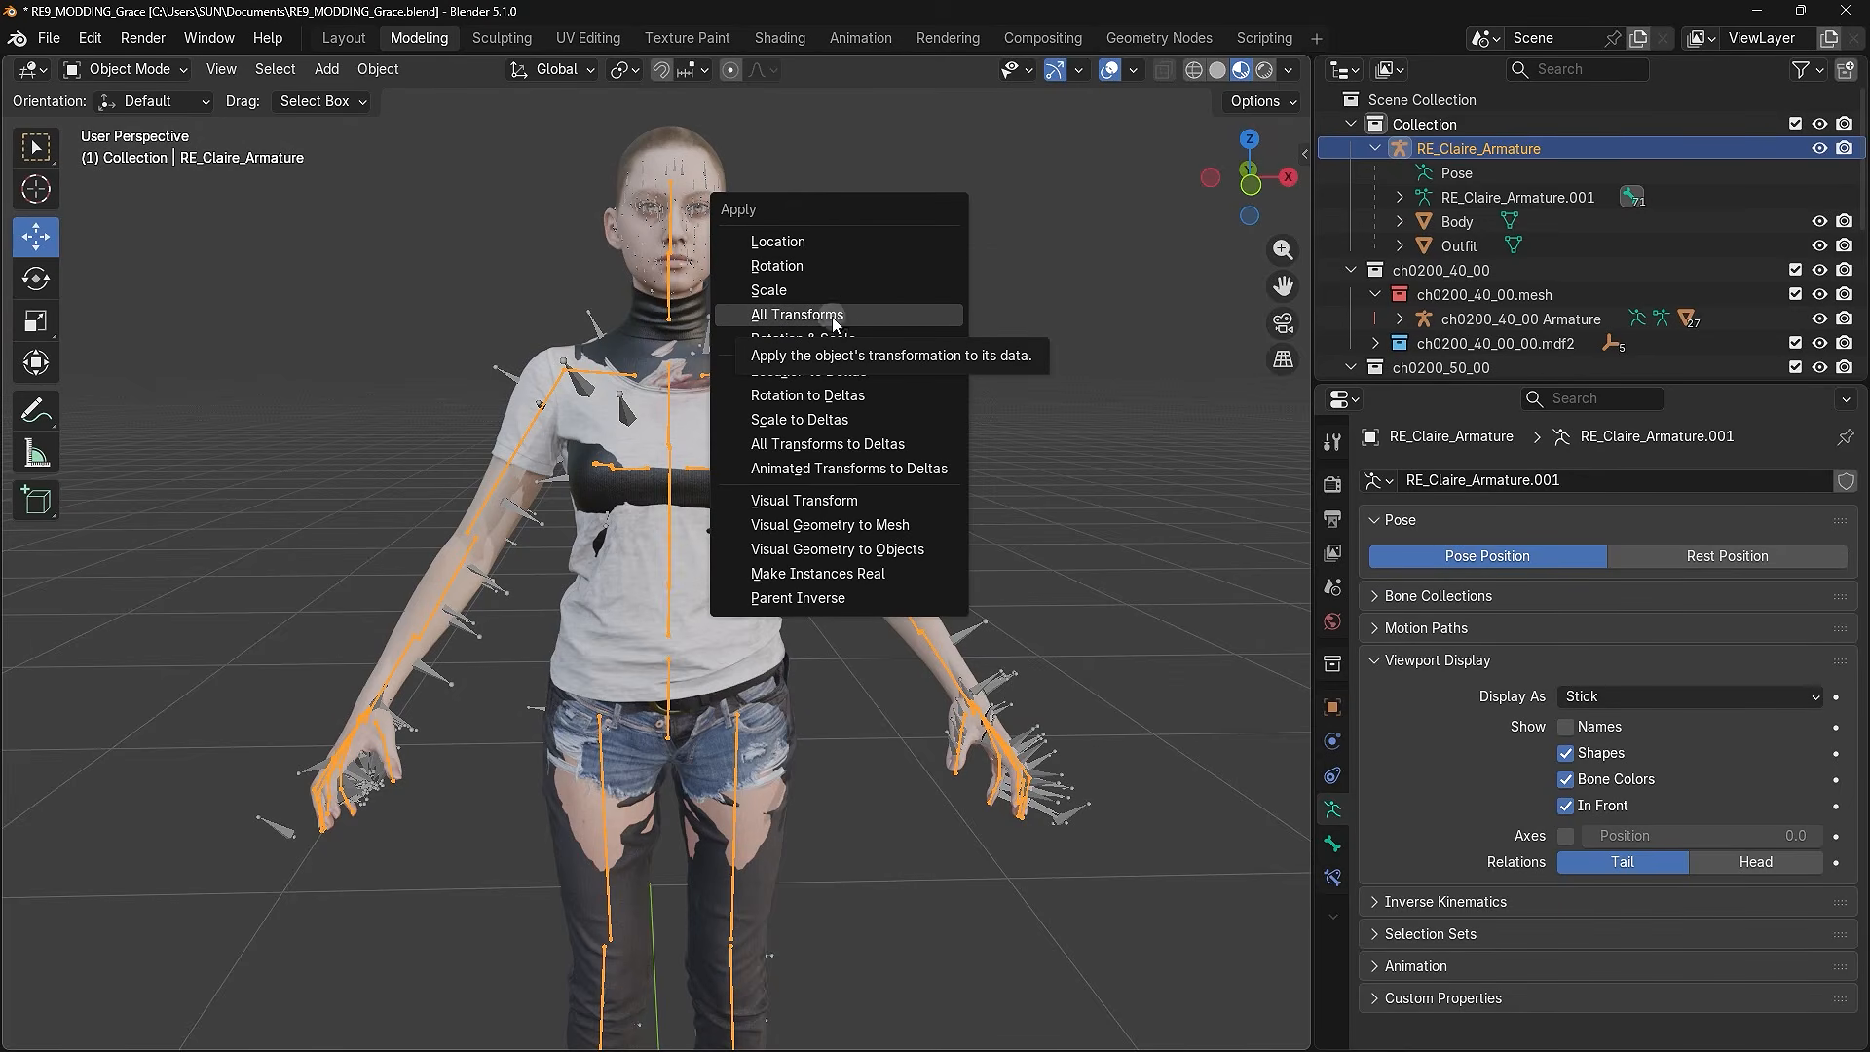
left_click(901, 318)
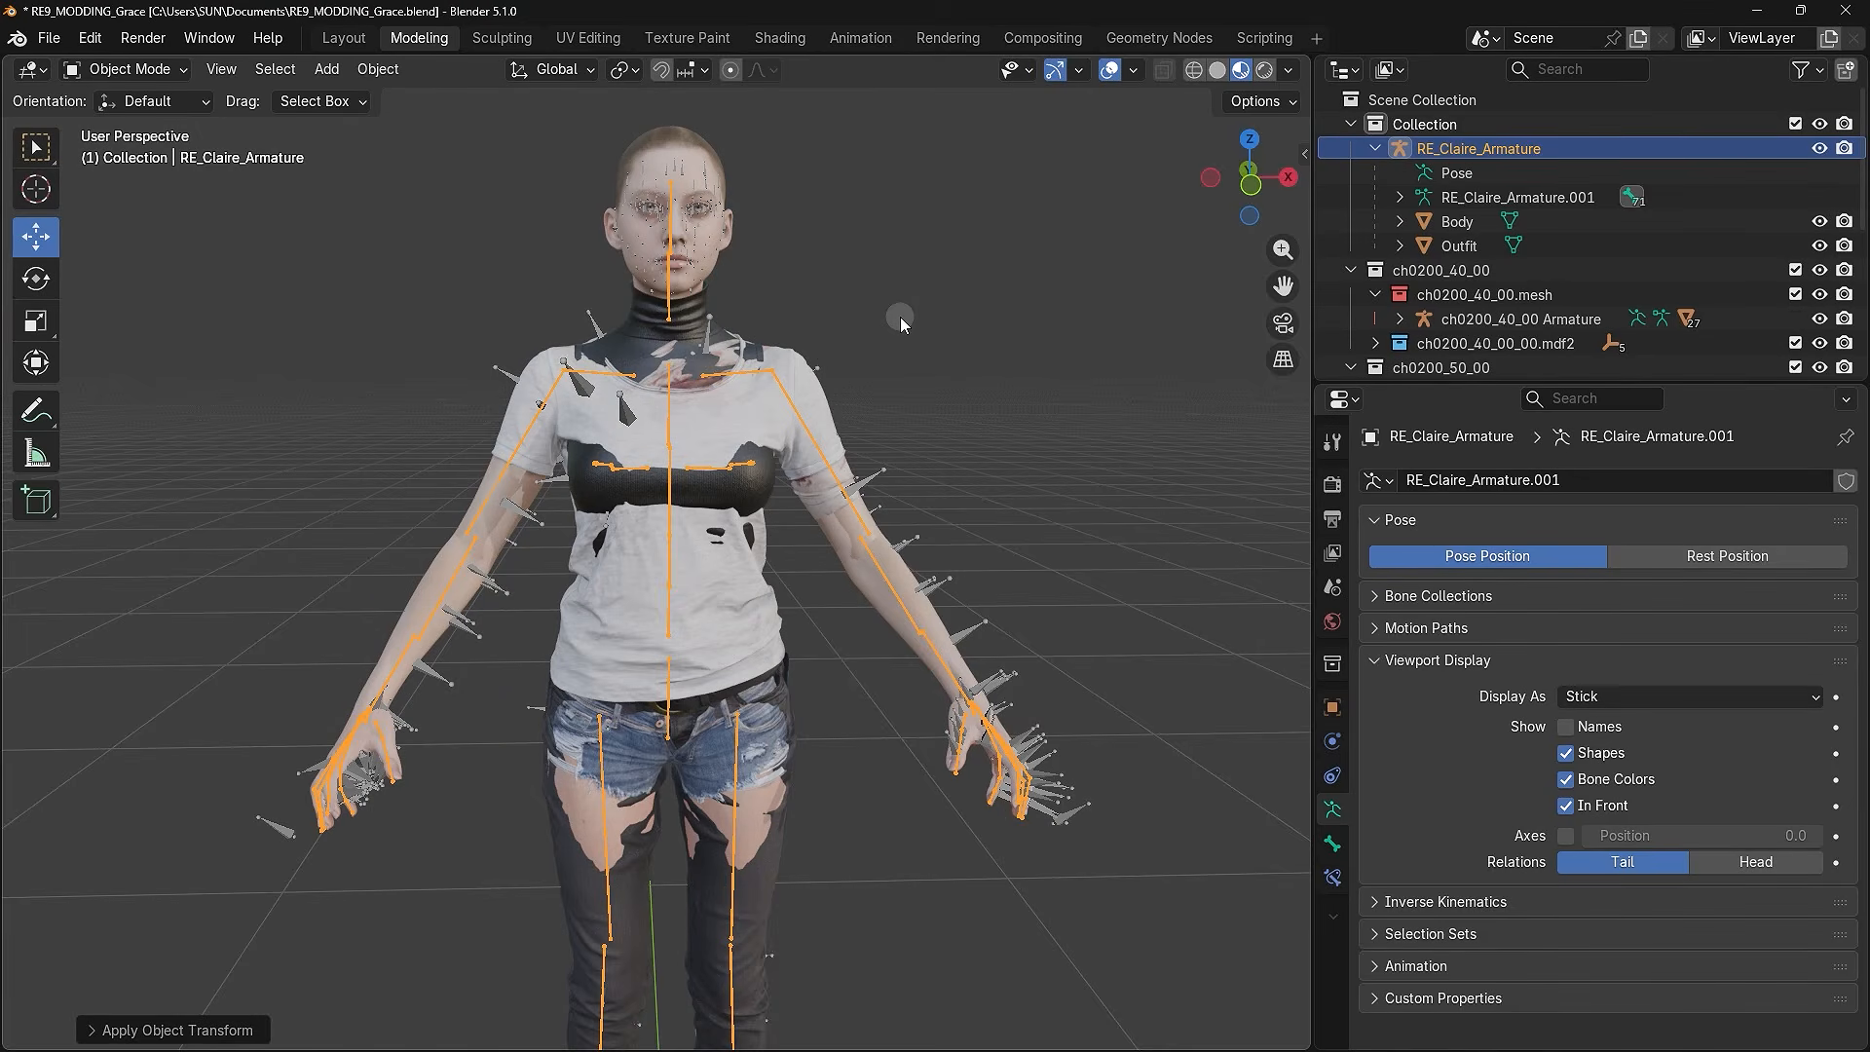
key("Delete")
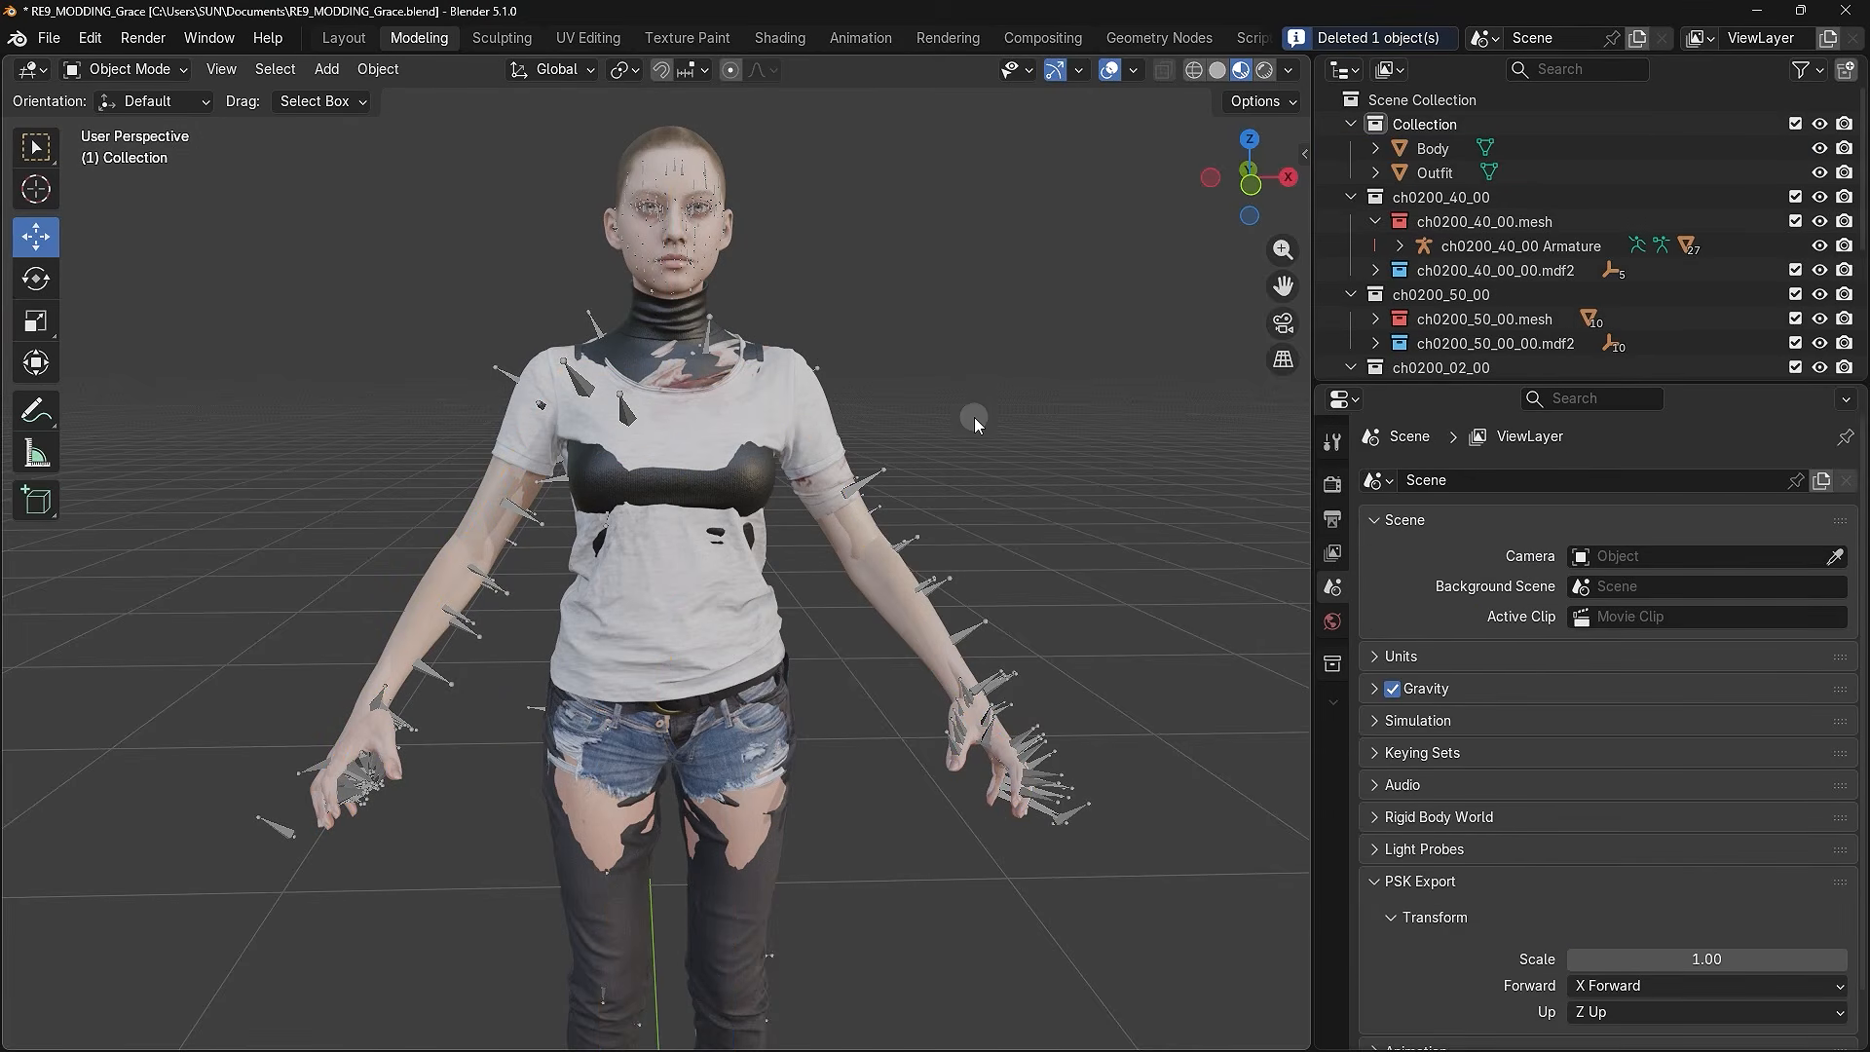
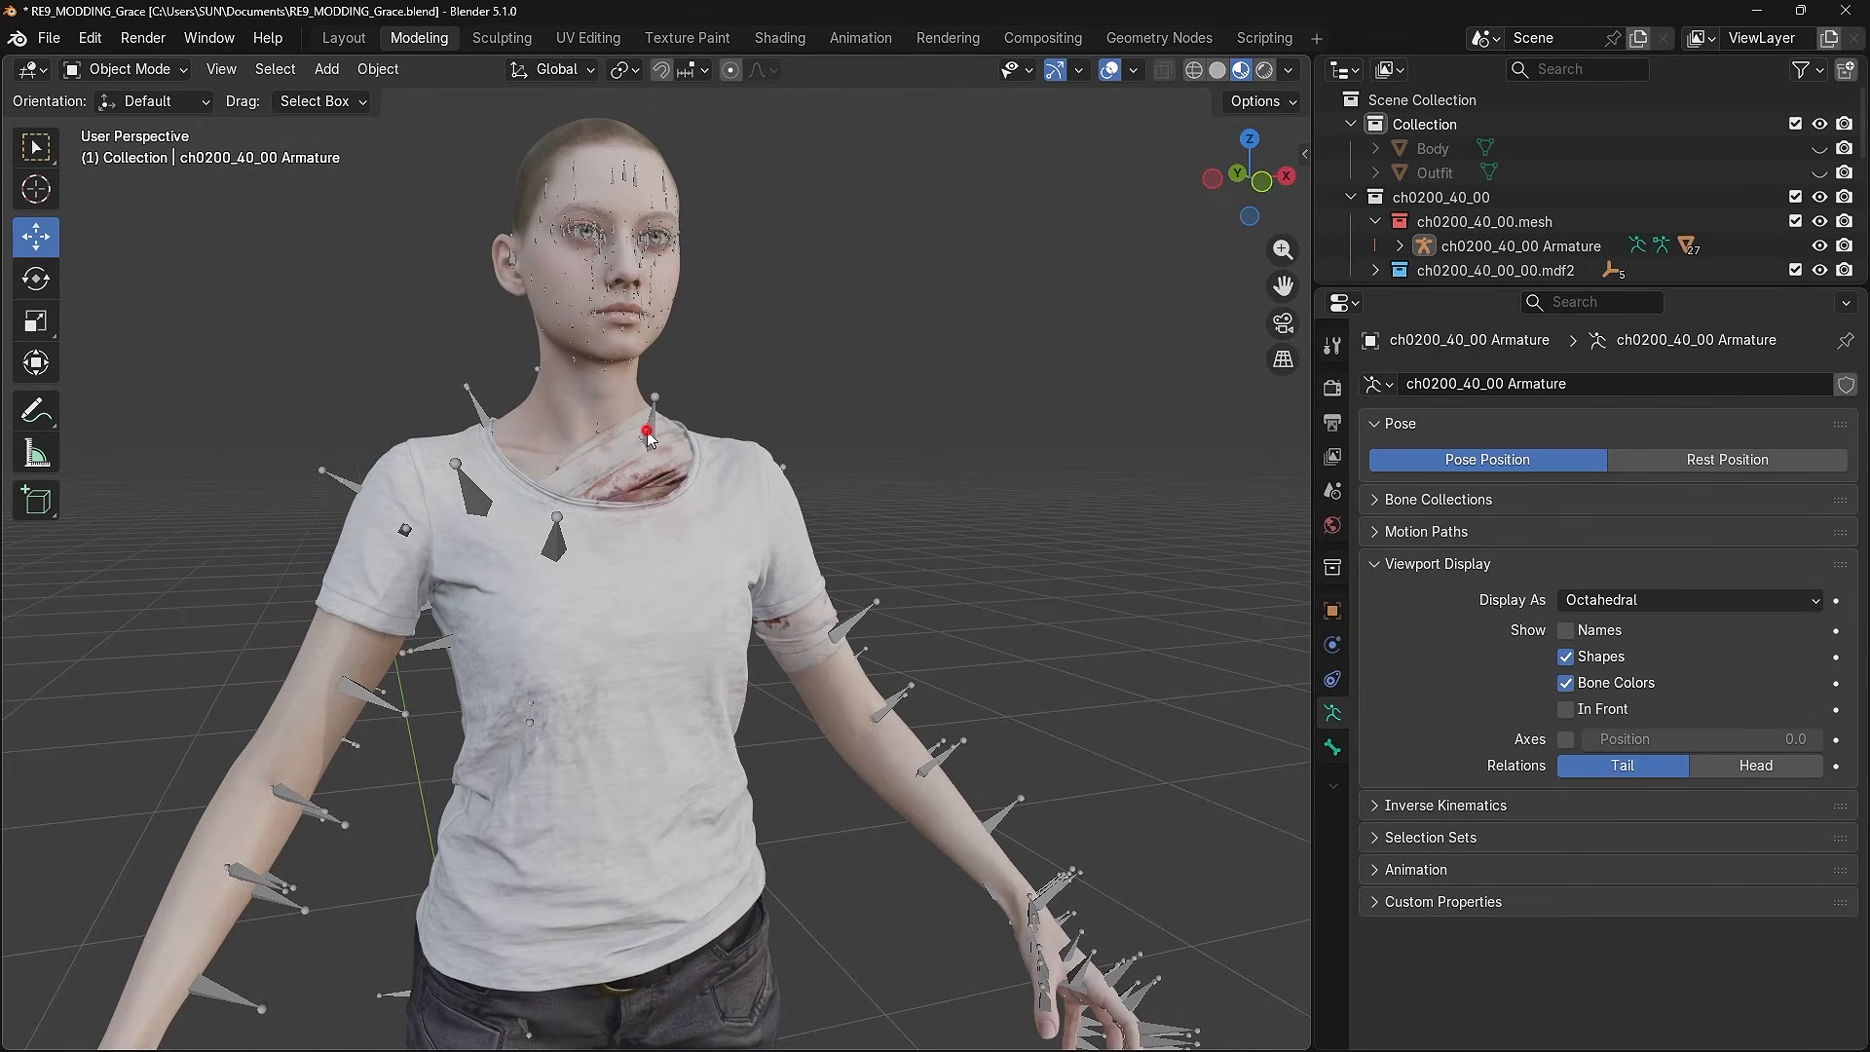
- Show the bone names on Grace's armature and examine the T-shirt mesh's vertex groups, including the Spine_0 weights
left_click(648, 438)
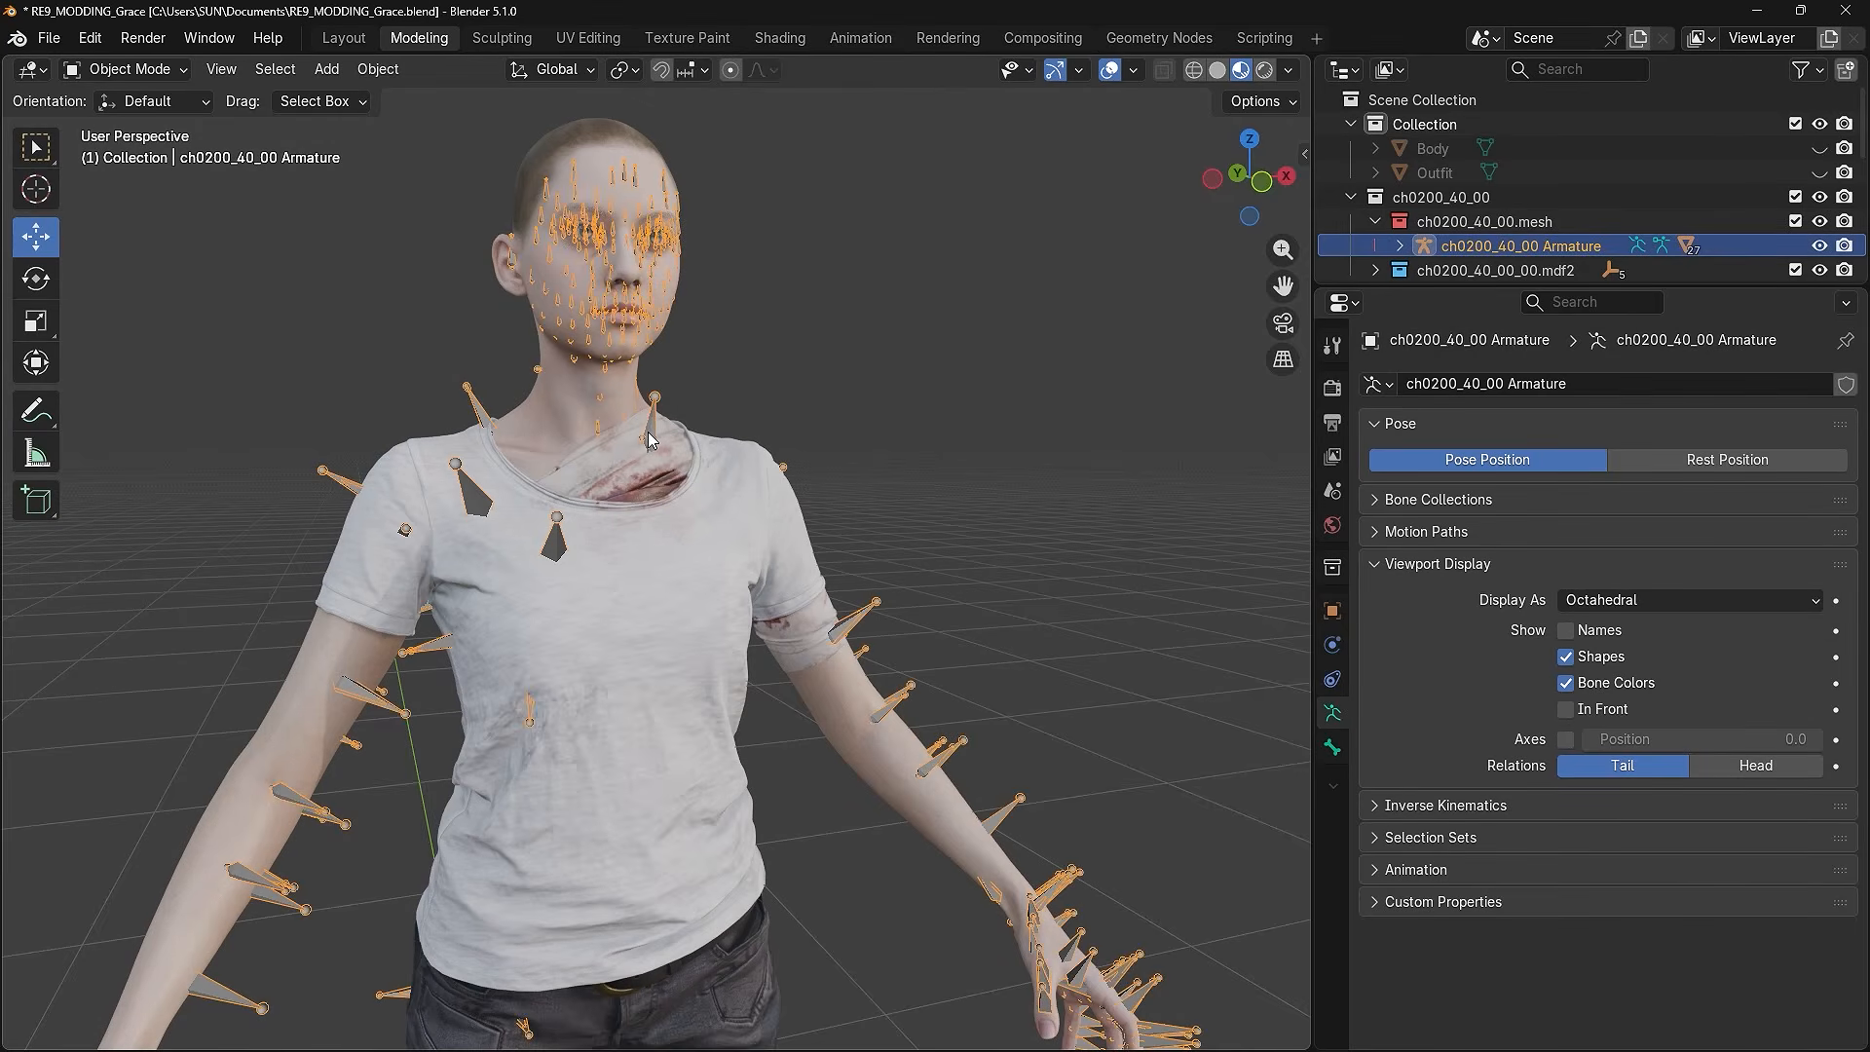
left_click(1568, 631)
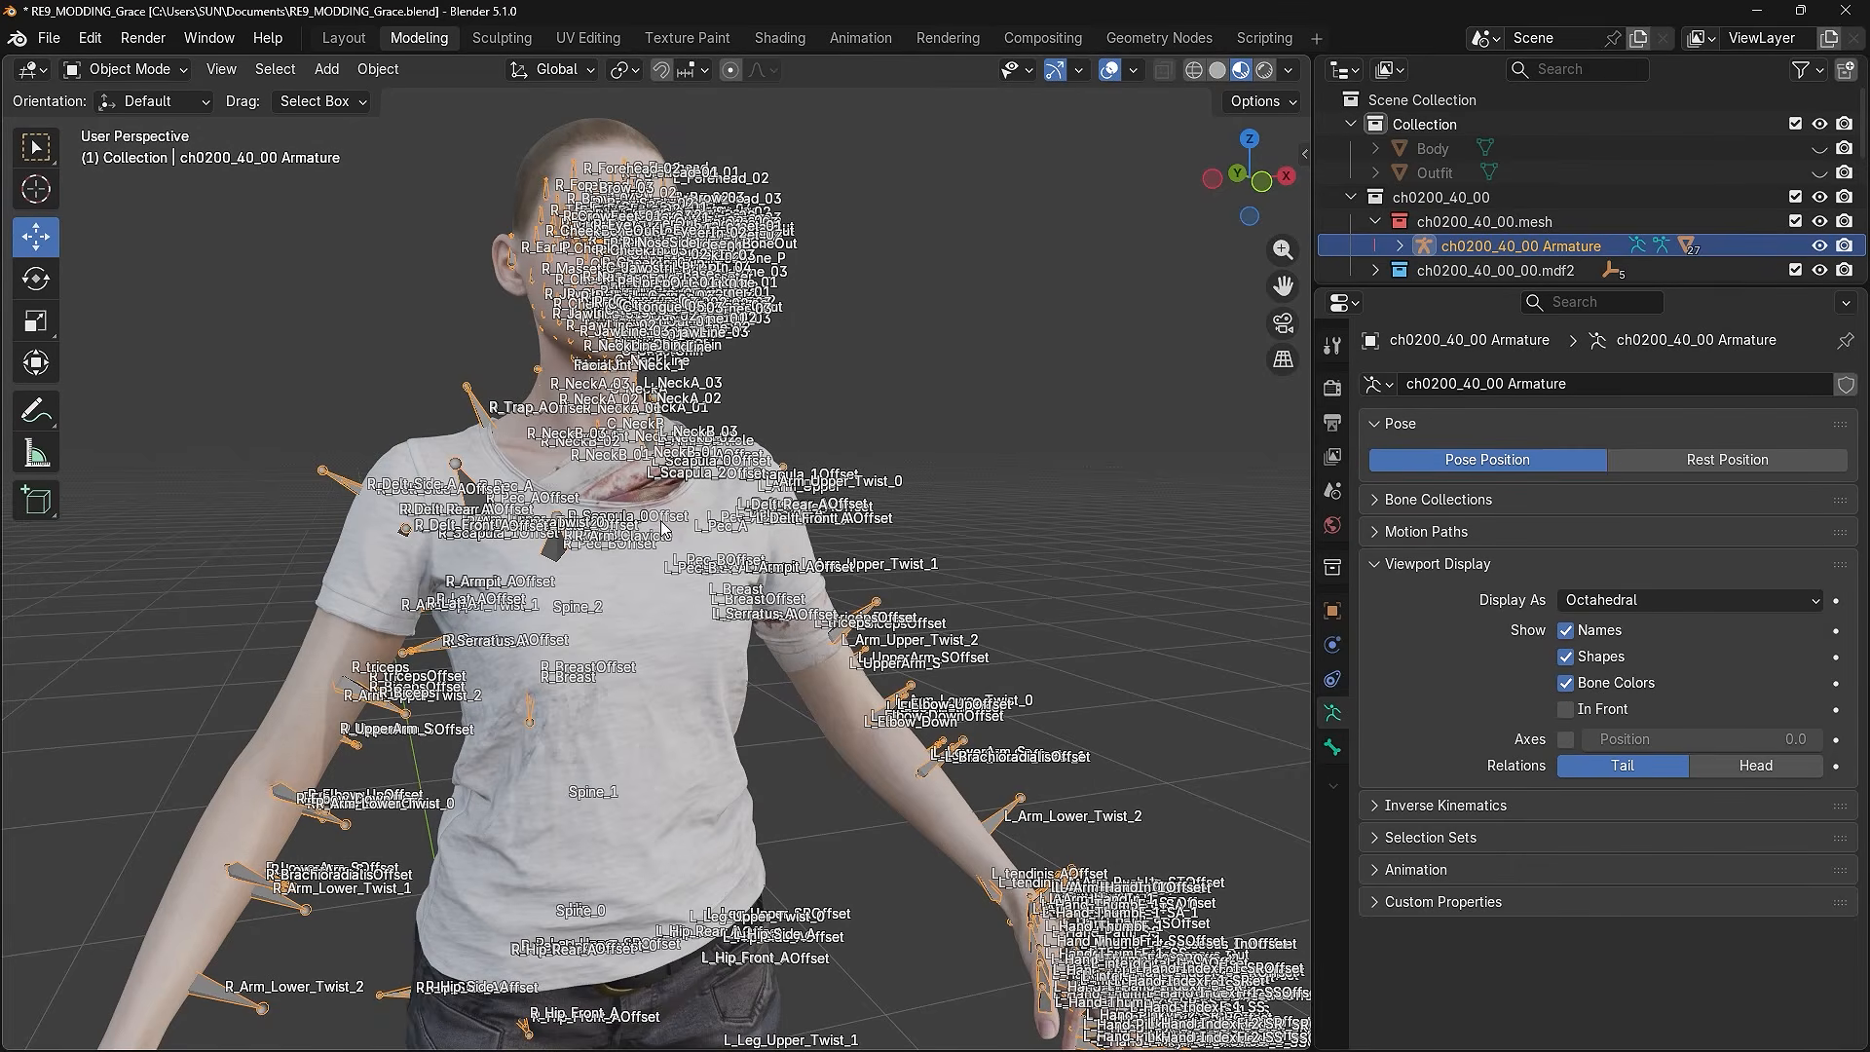
left_click(645, 629)
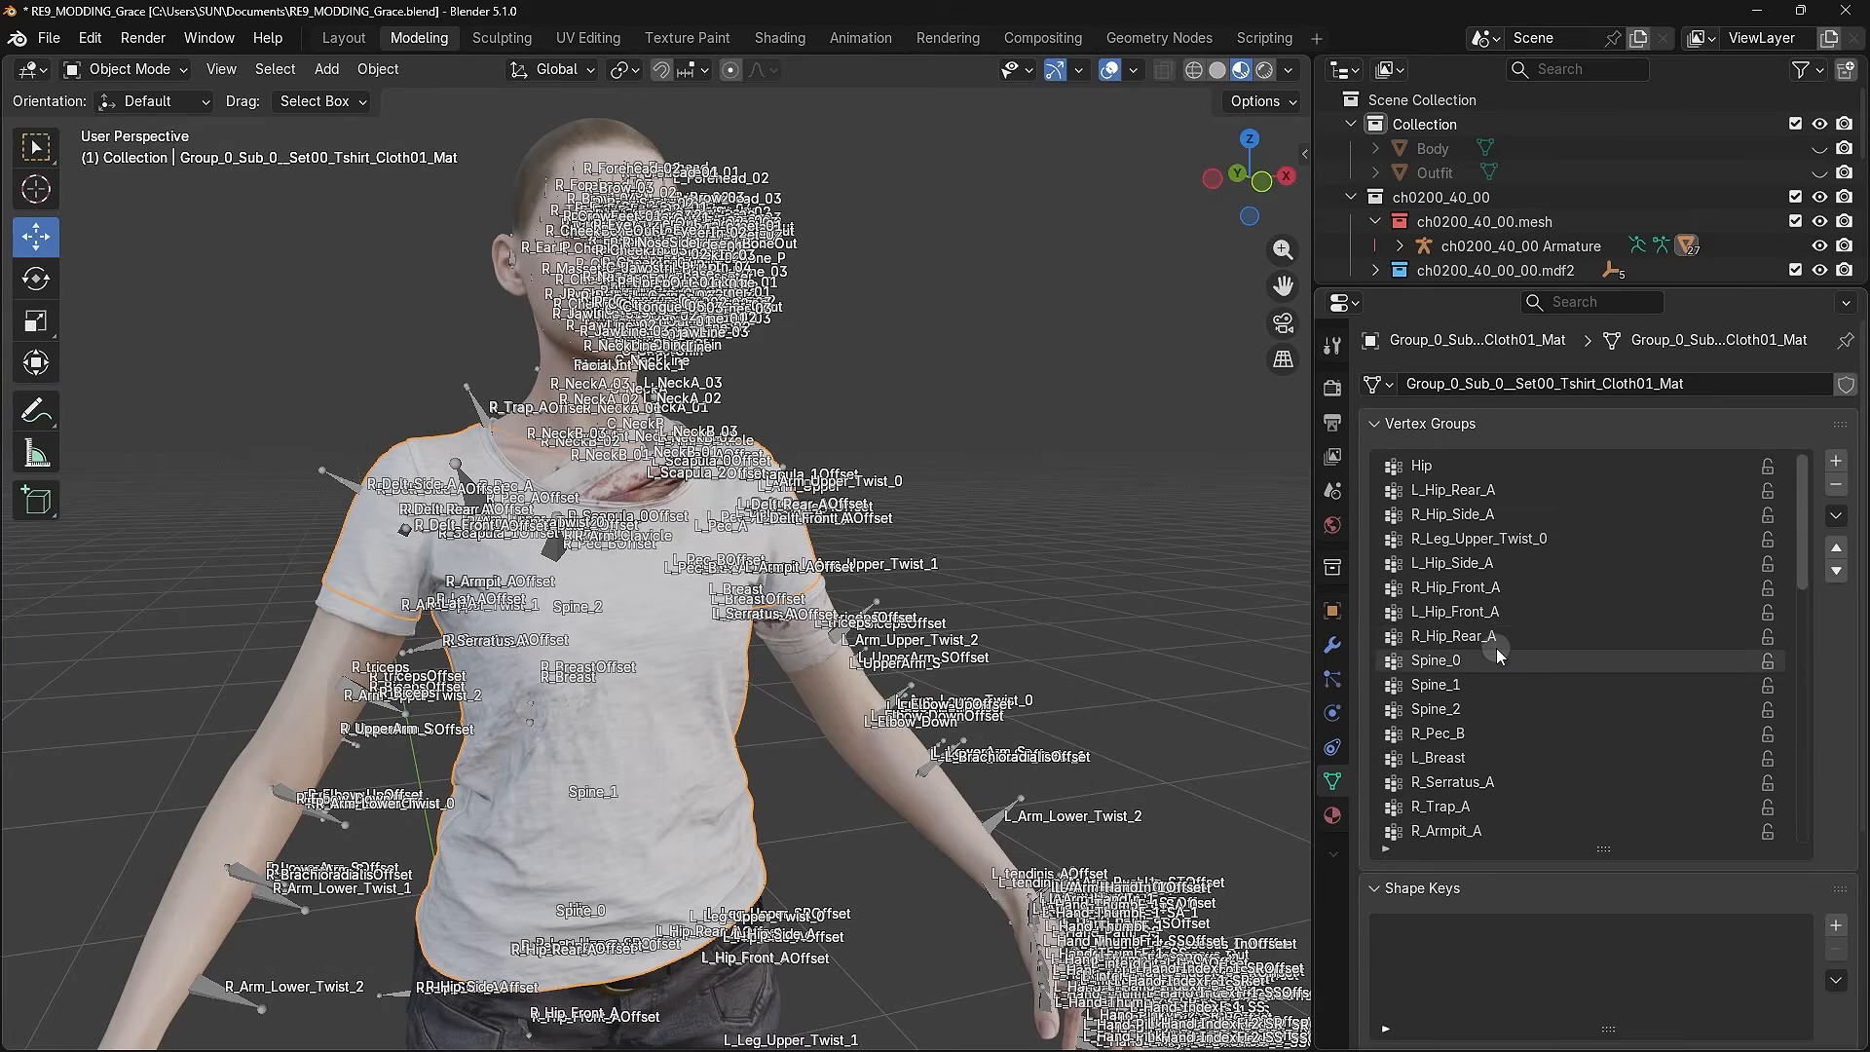
scroll(1496, 647, "down", 5)
scroll(1497, 647, "down", 4)
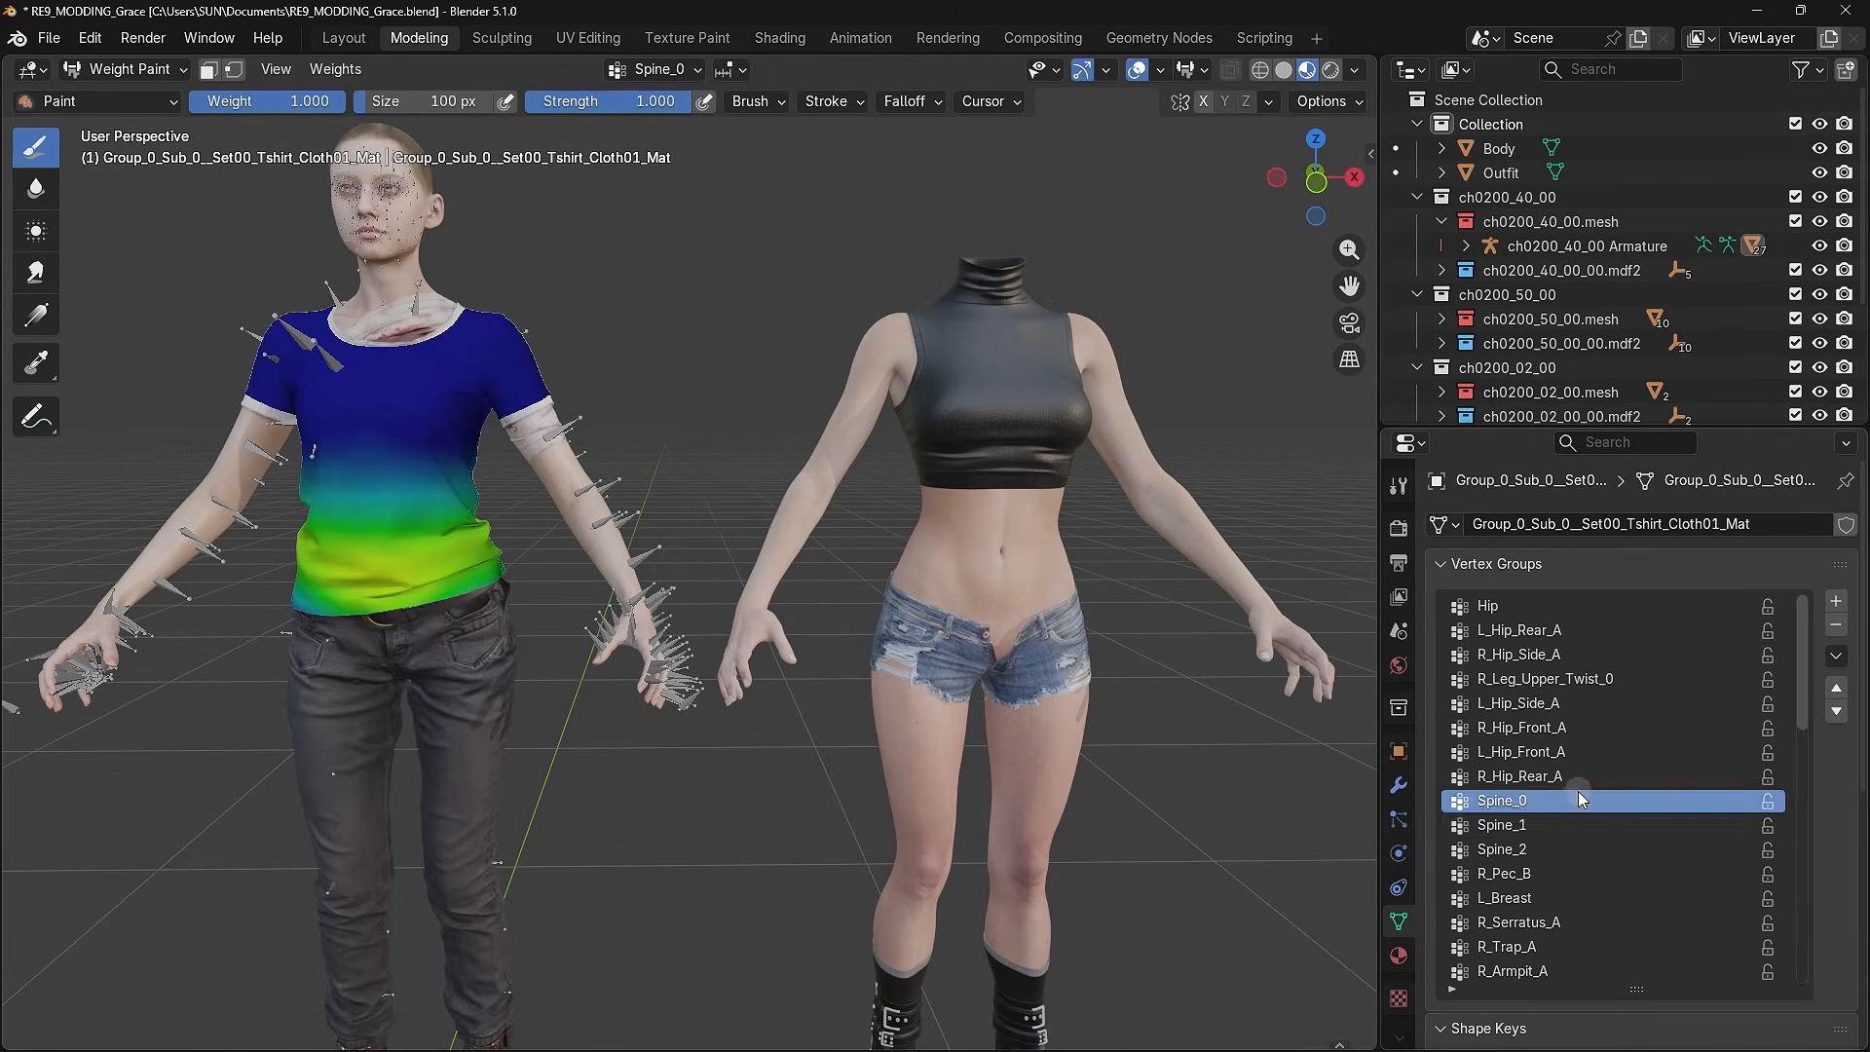
scroll(1588, 803, "down", 2, "ctrl")
scroll(1588, 803, "down", 1, "ctrl")
scroll(1588, 803, "up", 1, "ctrl")
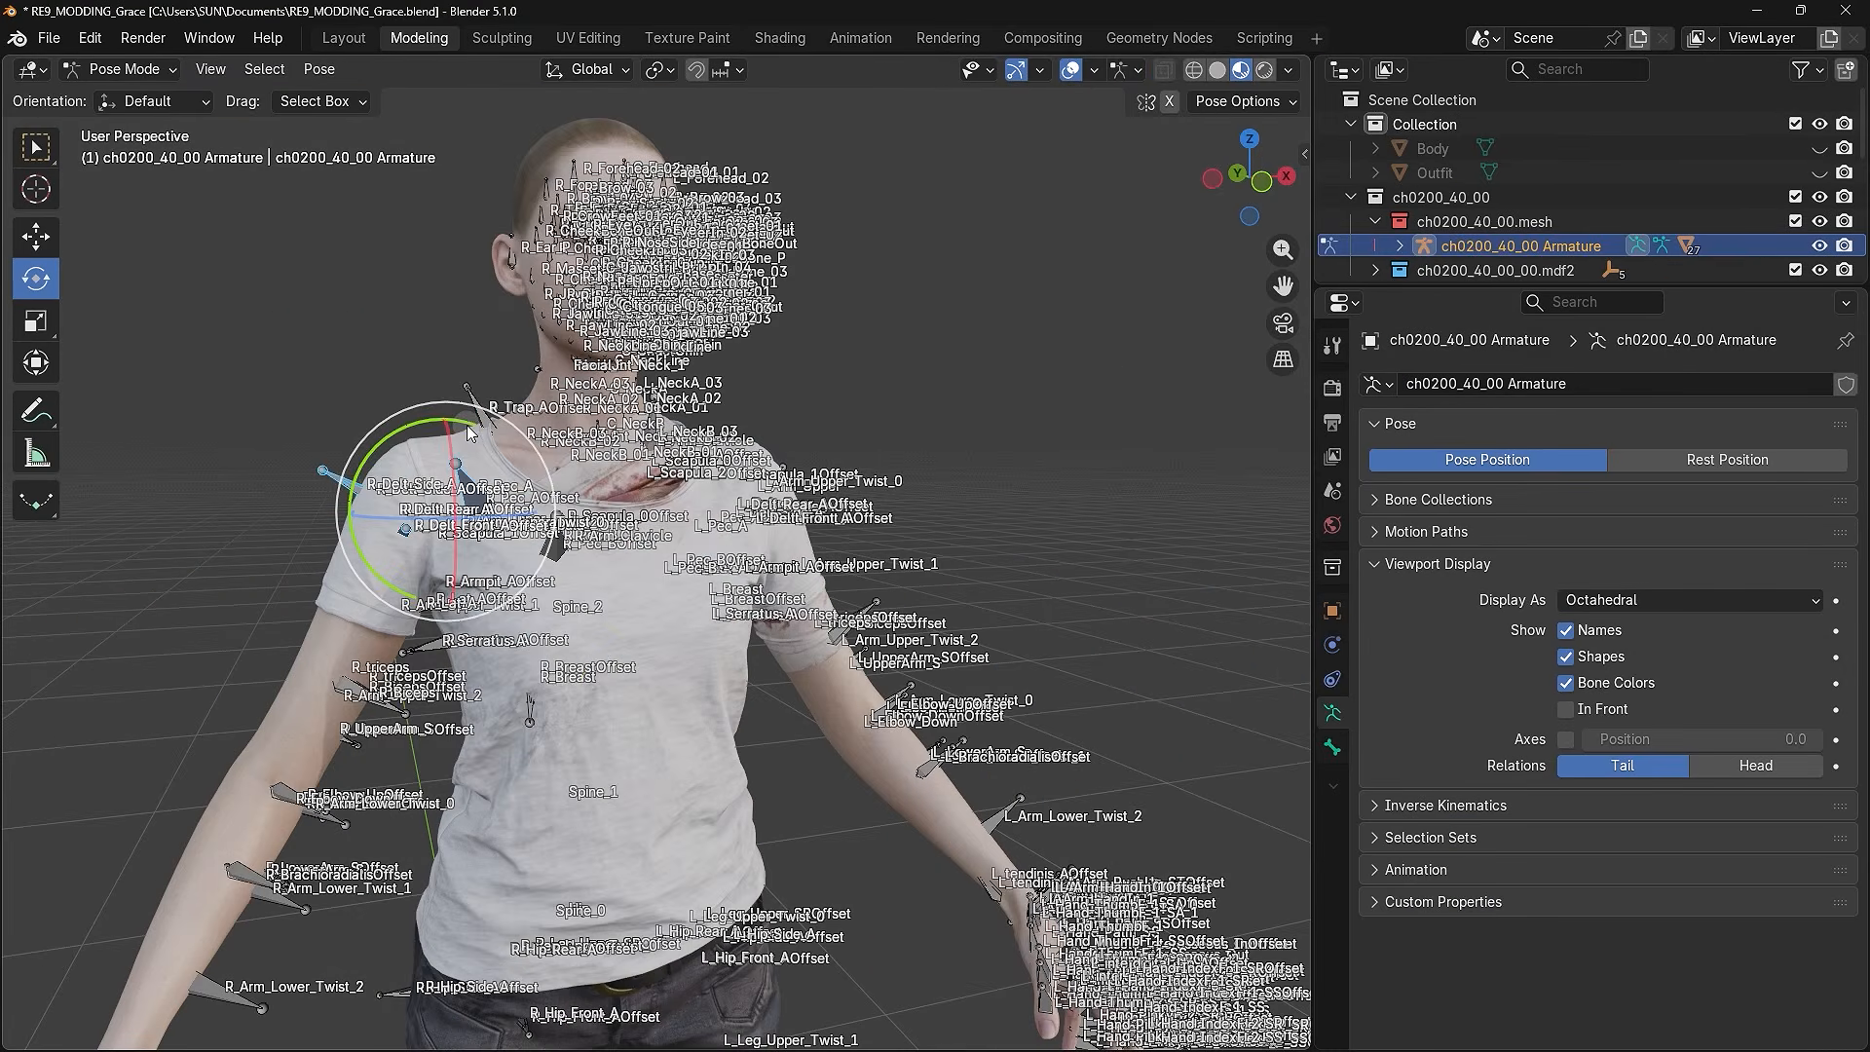
- Try raising Grace's right arm by rotating its upper-arm bone in Pose Mode, and undo the rotation
left_click_drag(469, 433, 648, 480)
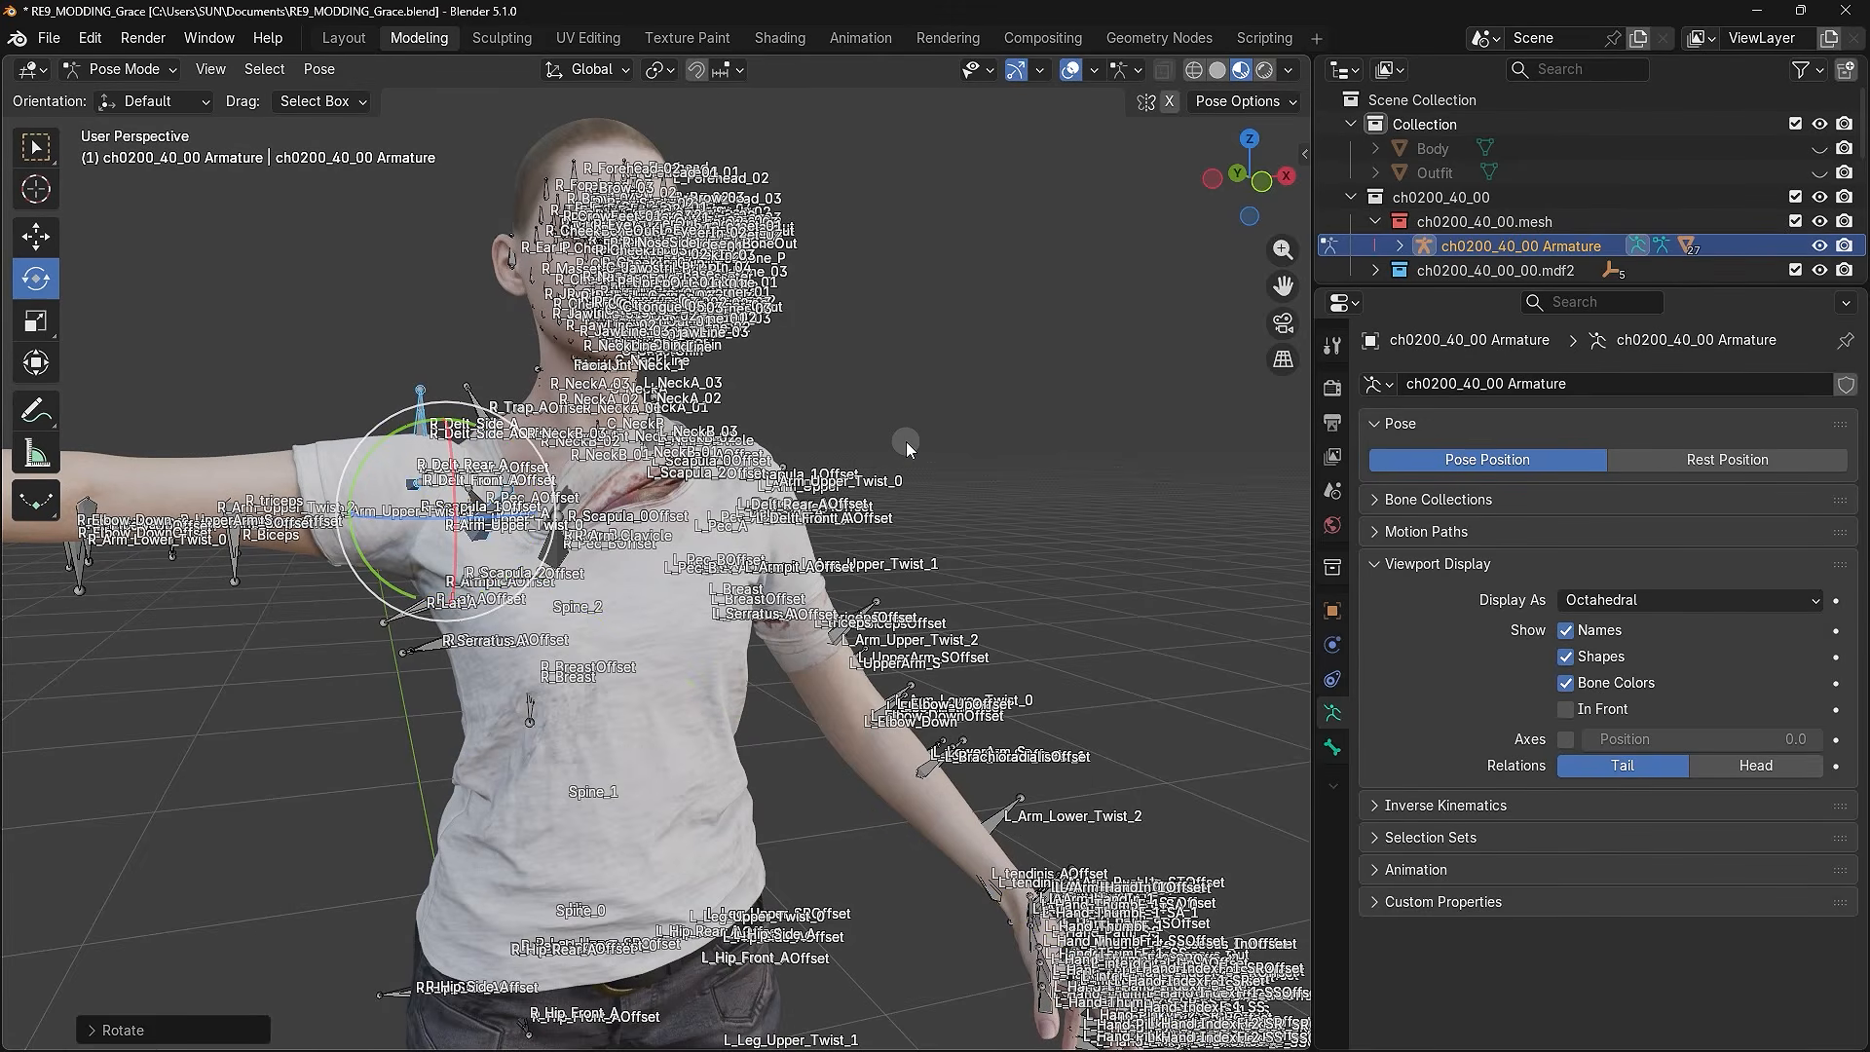
key("ctrl+z")
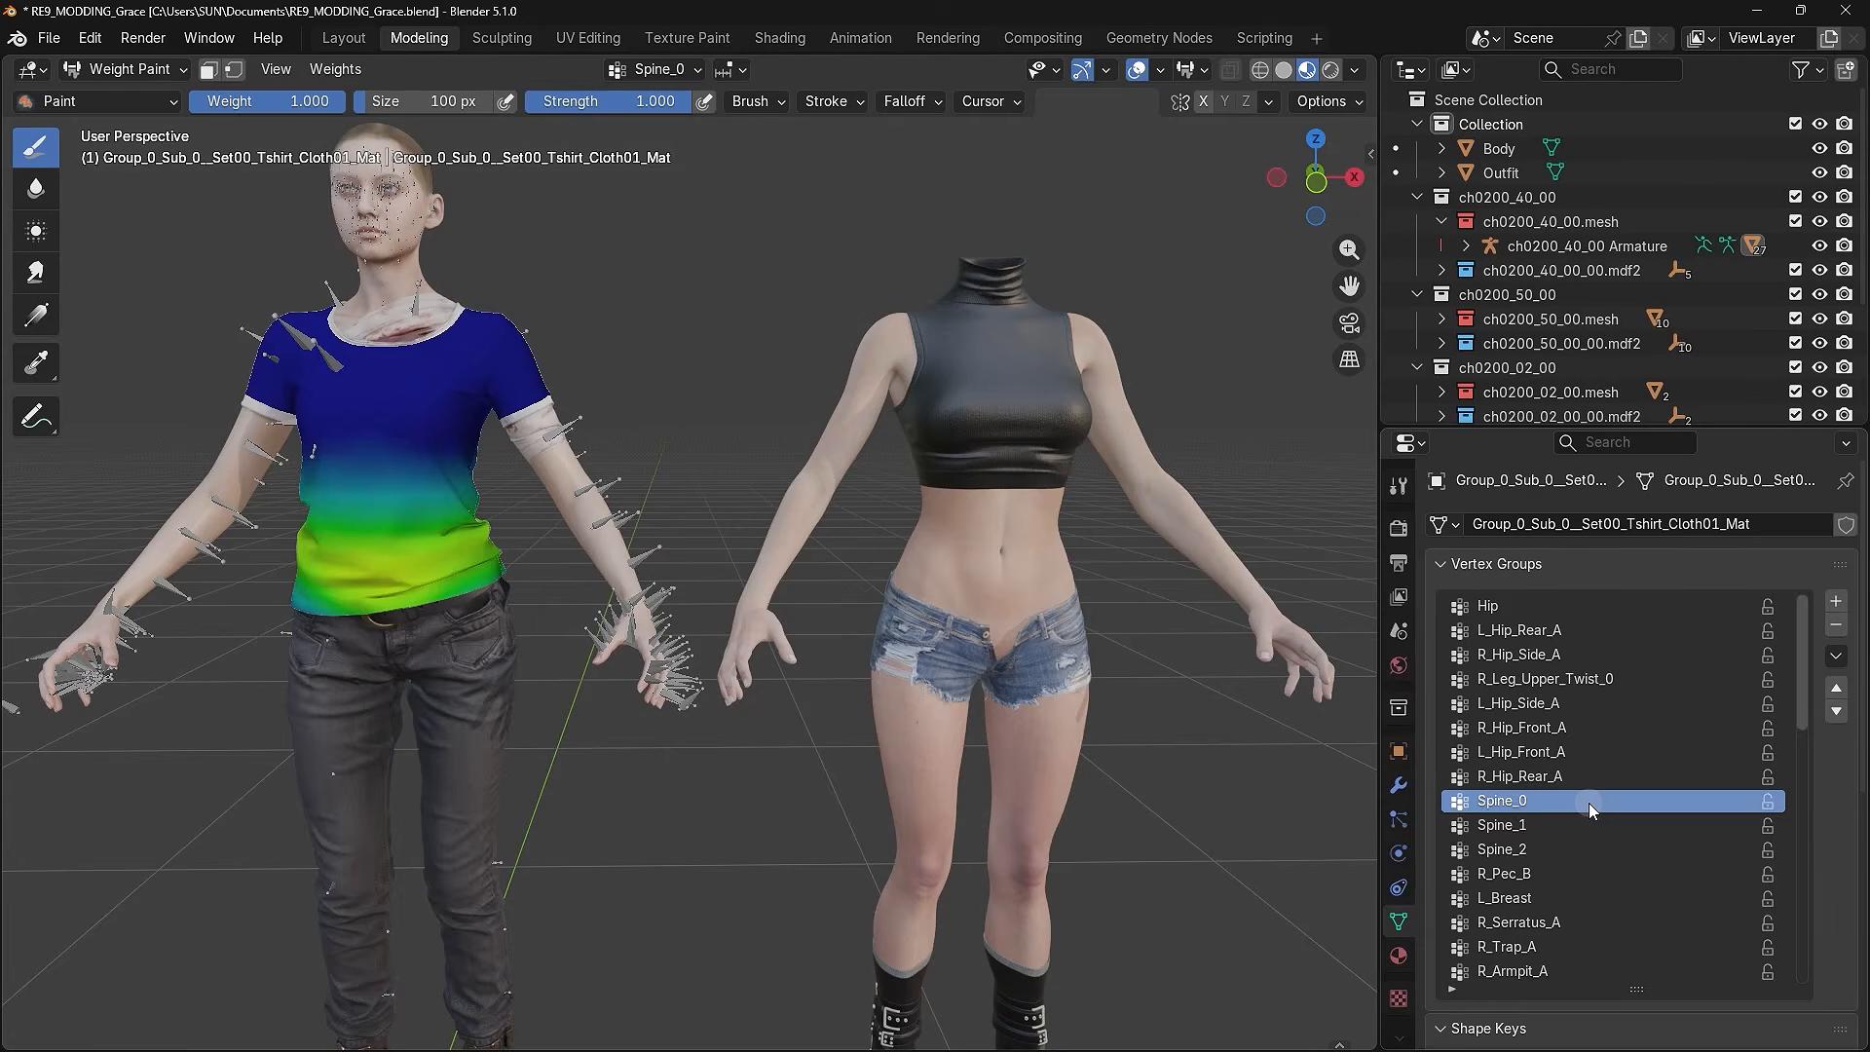
scroll(1587, 802, "down", 3, "ctrl")
scroll(1588, 803, "up", 1, "ctrl")
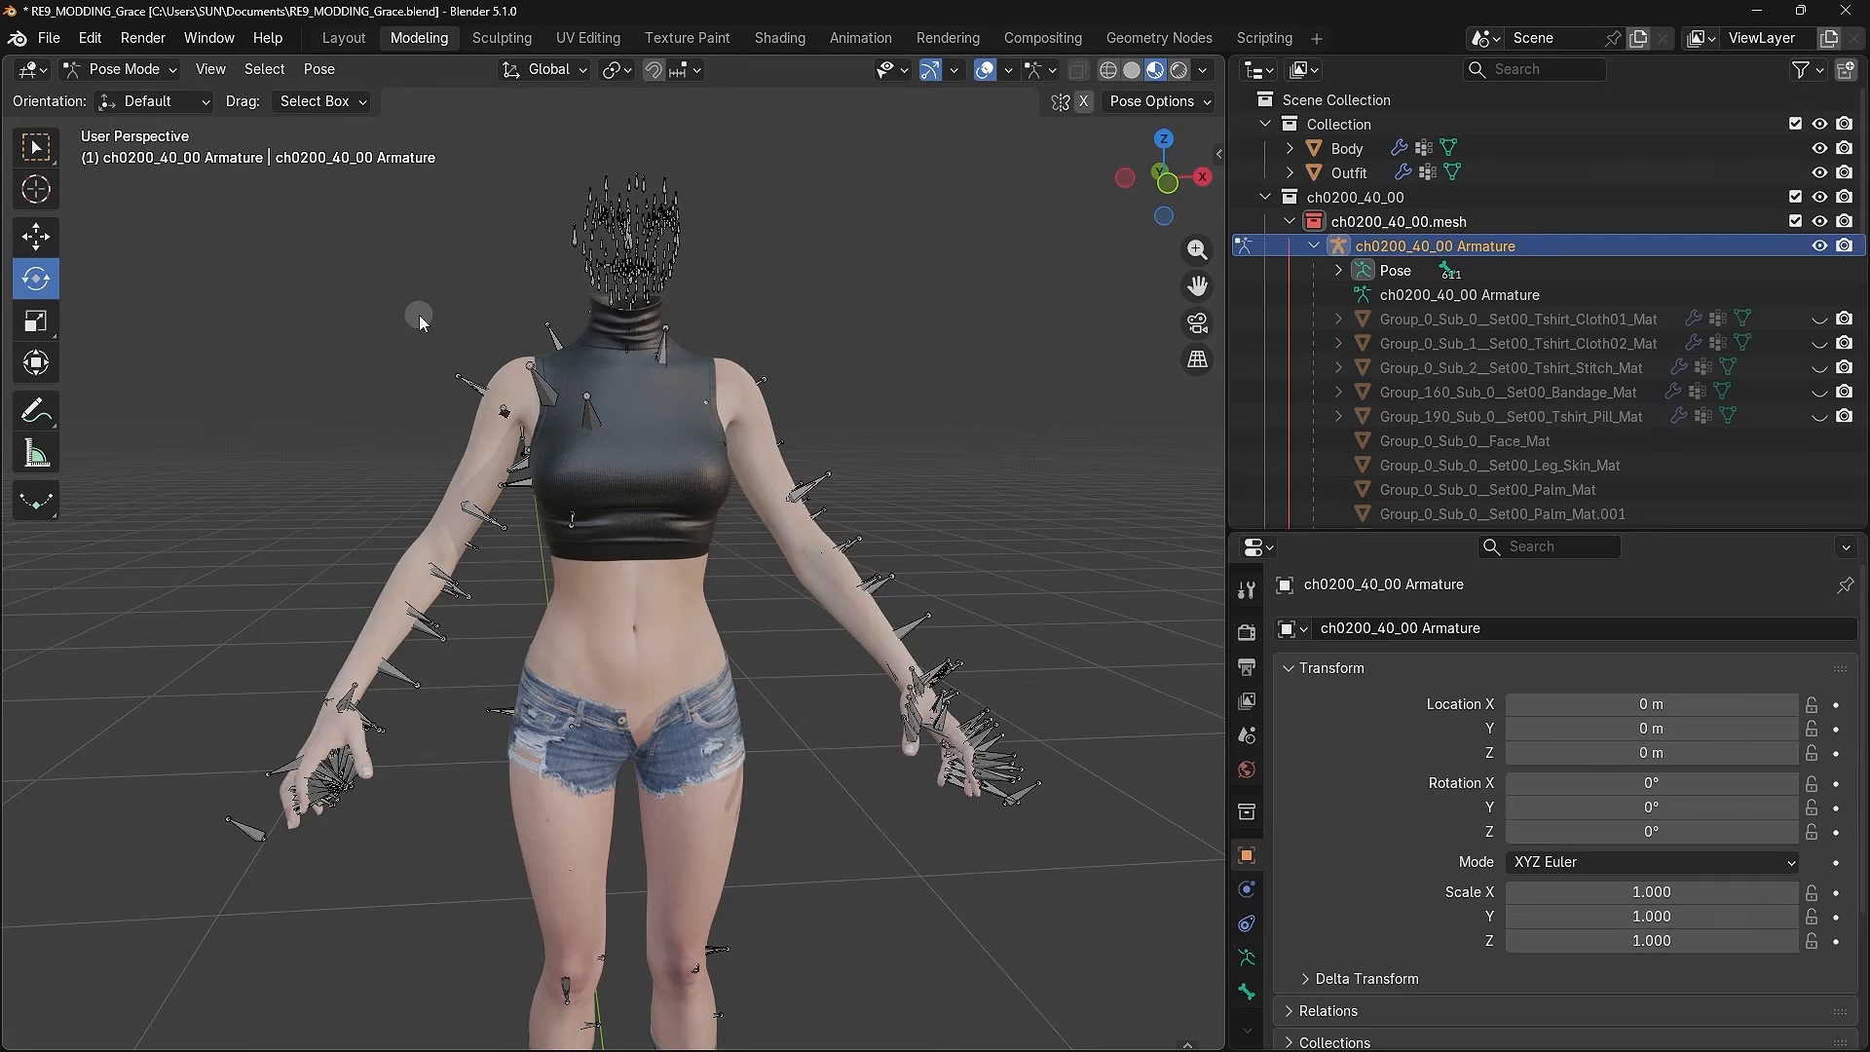
left_click_drag(418, 313, 569, 433)
left_click_drag(589, 331, 596, 326)
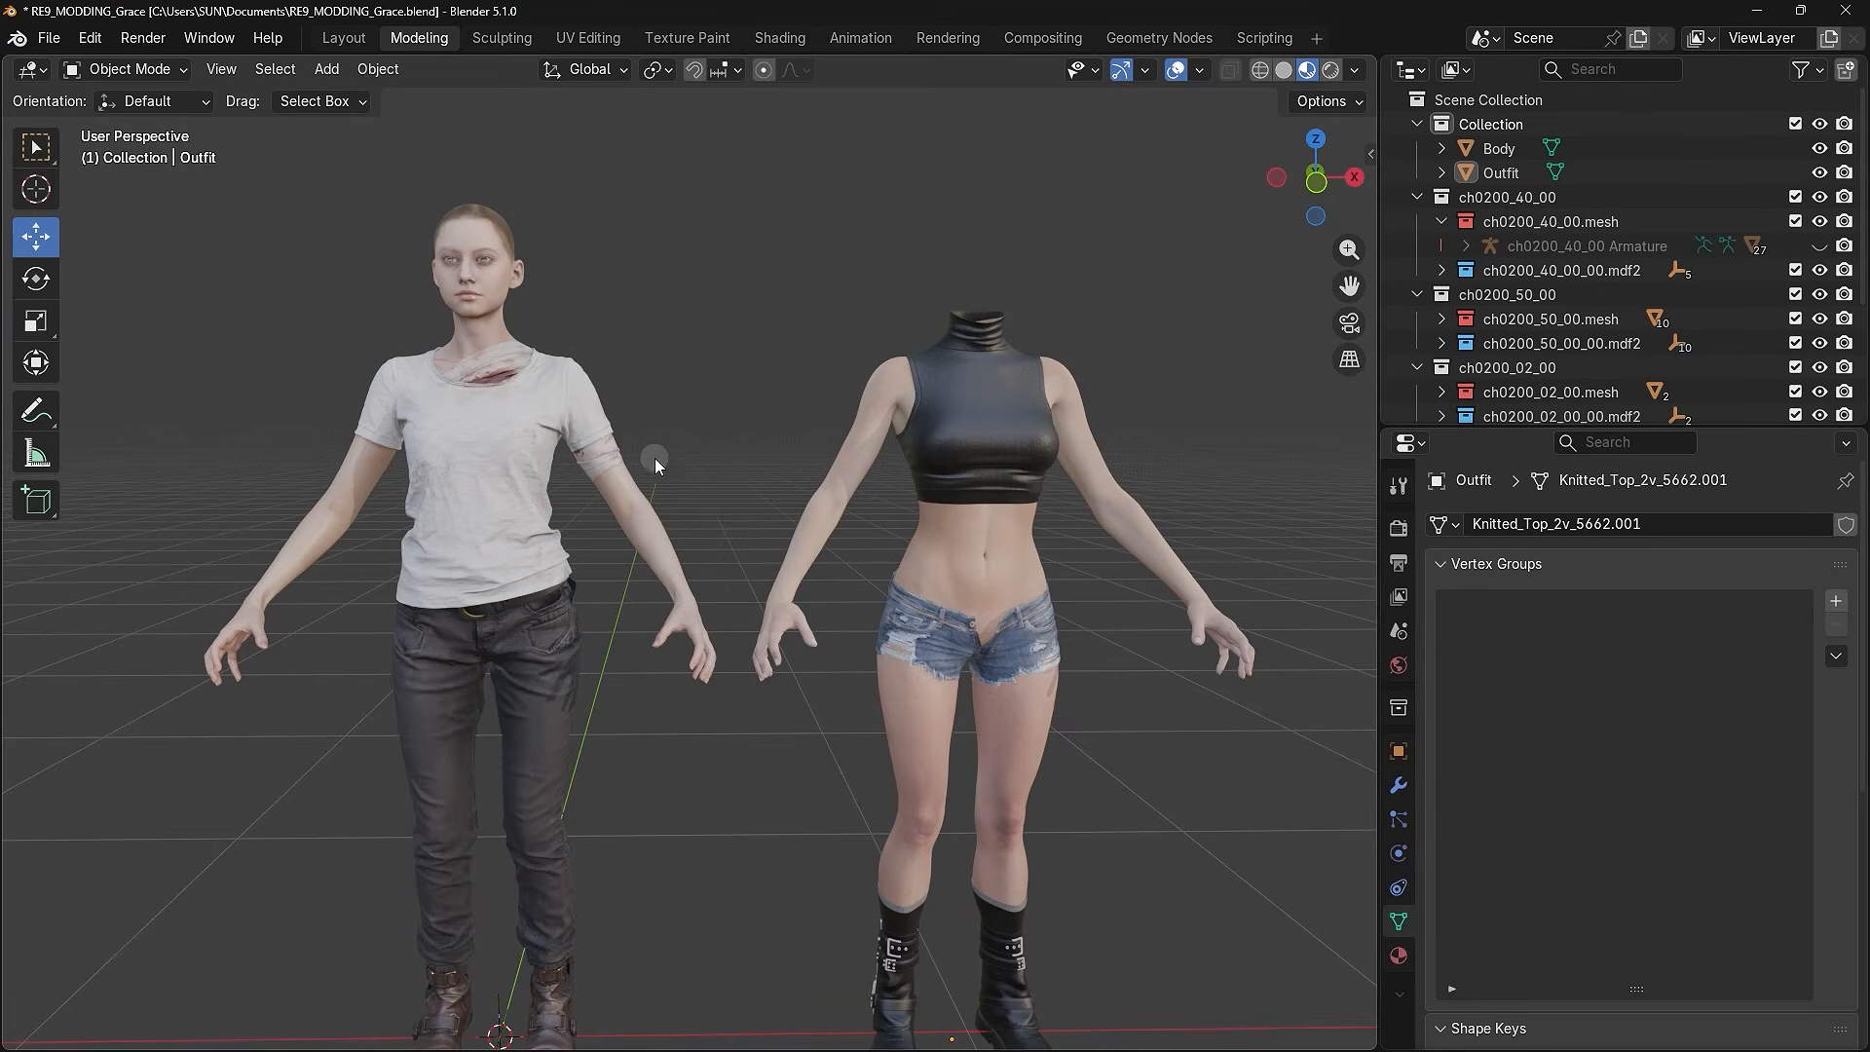
- Transfer vertex-group weights from Grace's T-shirt to the Outfit mesh in Weight Paint, using Nearest Face Interpolated mapping and source layers By Name, and return to Object Mode
left_click(499, 454)
left_click(959, 429, "shift")
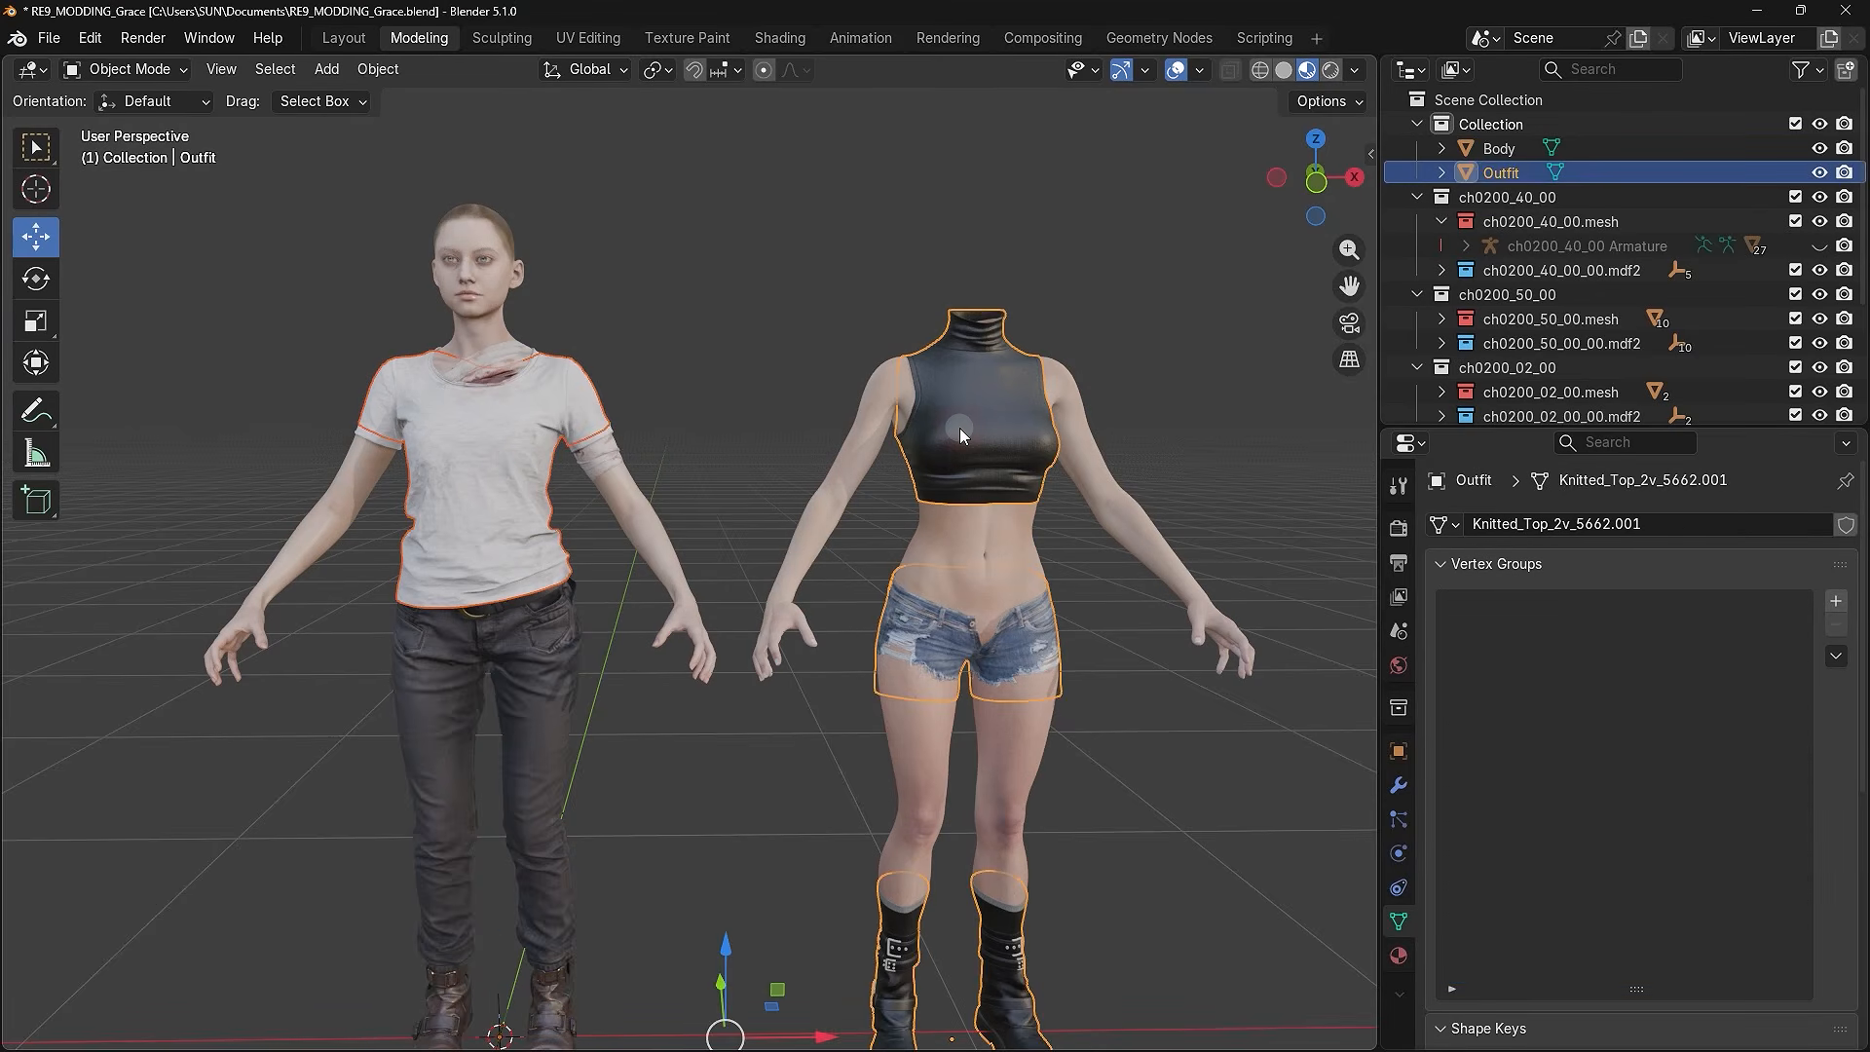
left_click(125, 69)
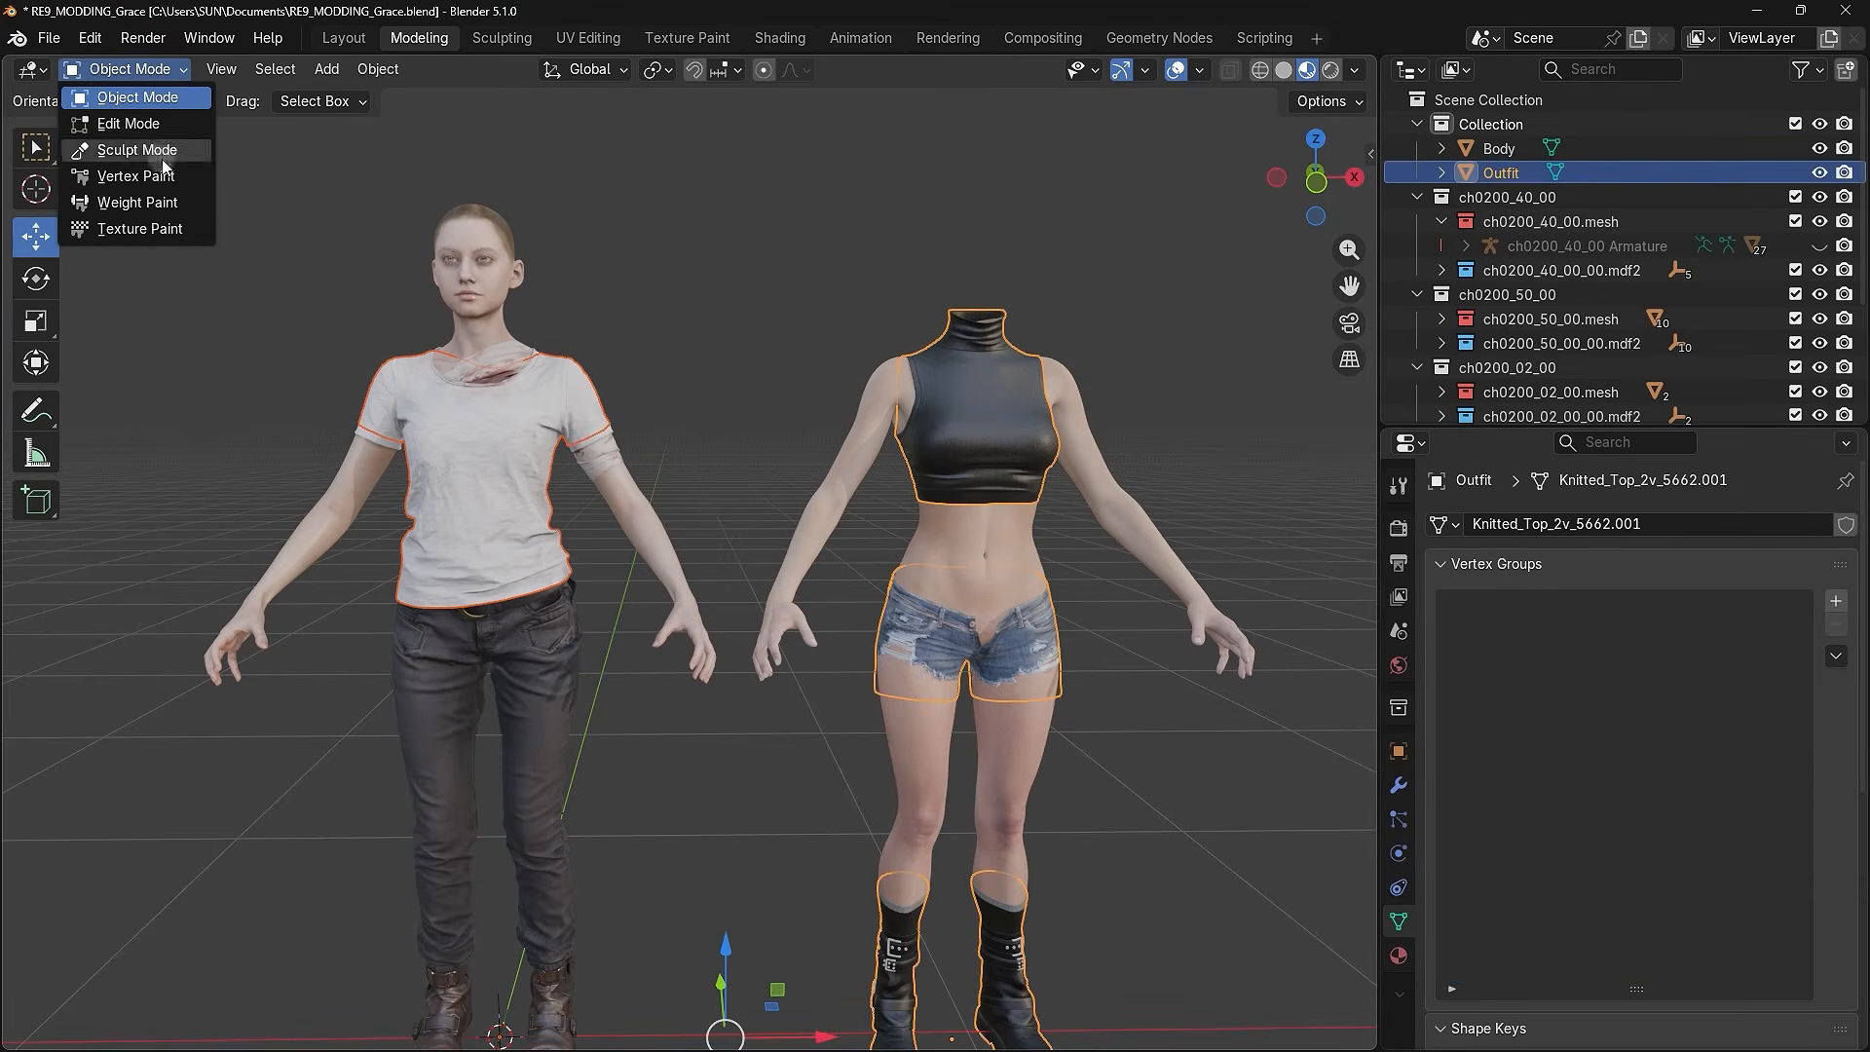
left_click(156, 200)
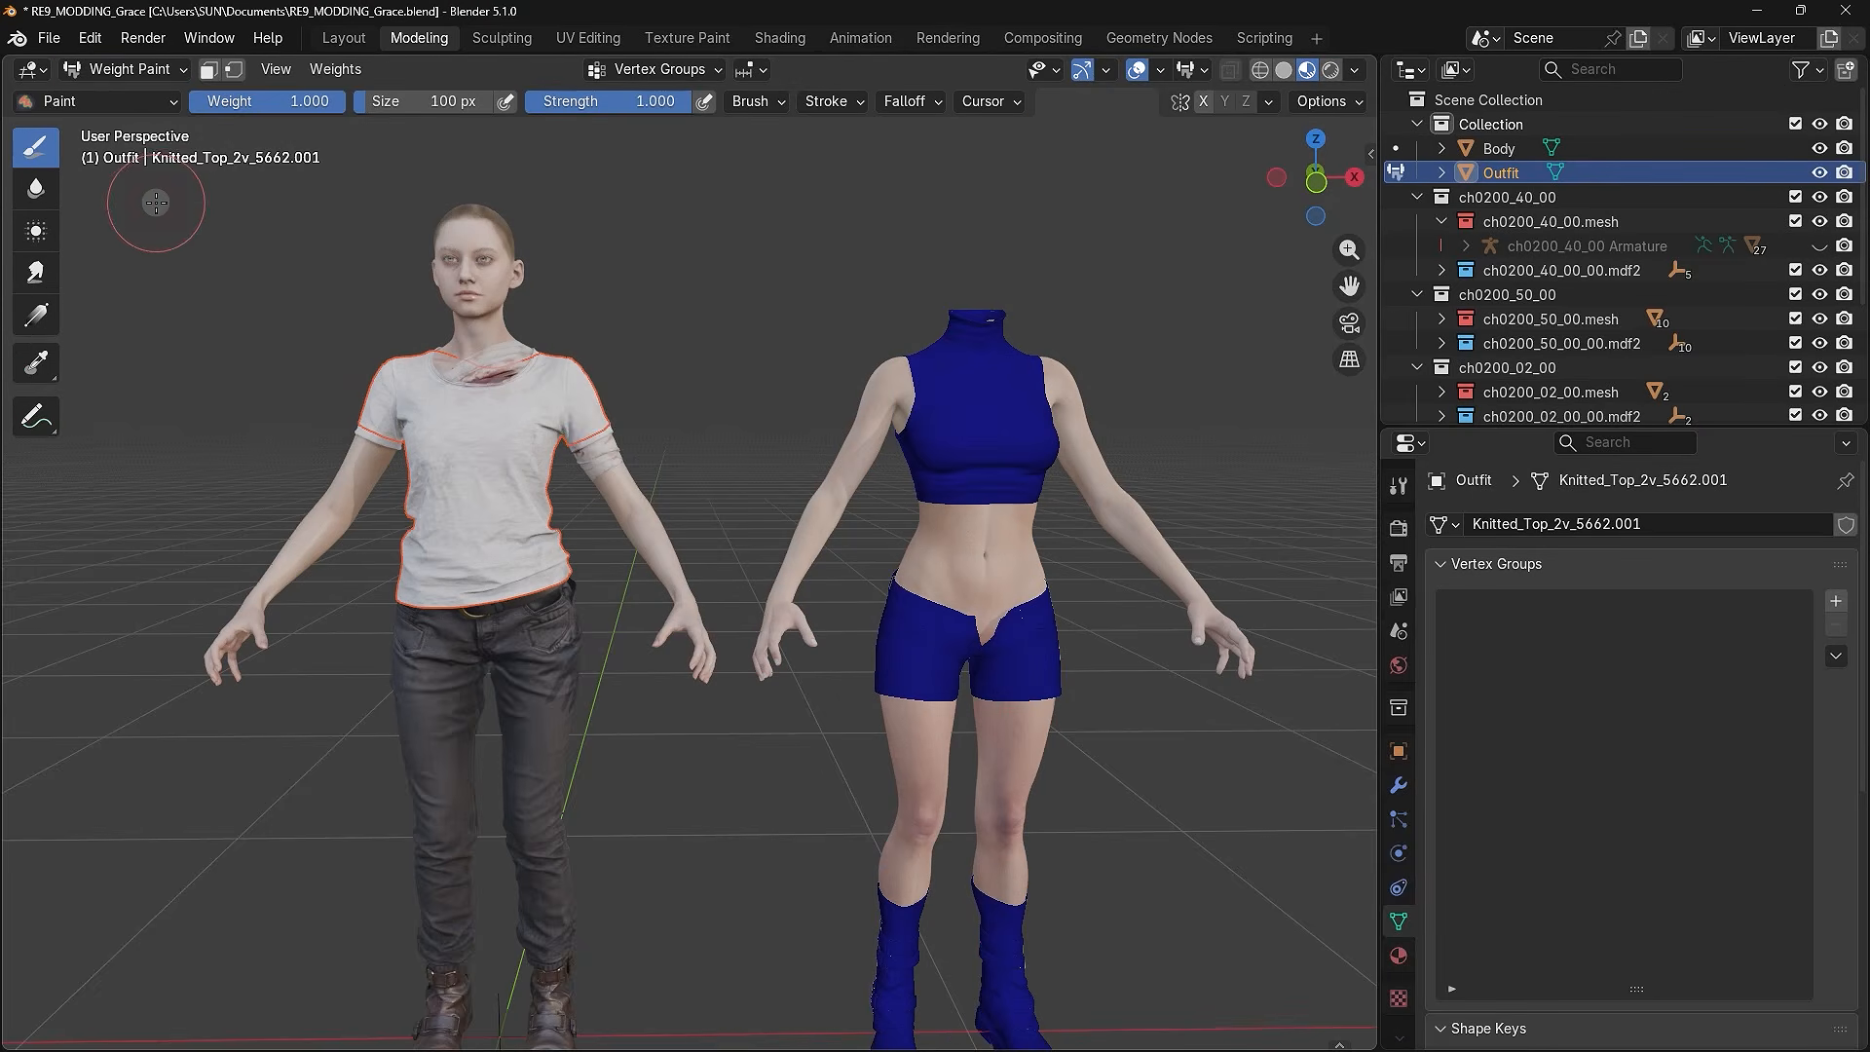
left_click(335, 69)
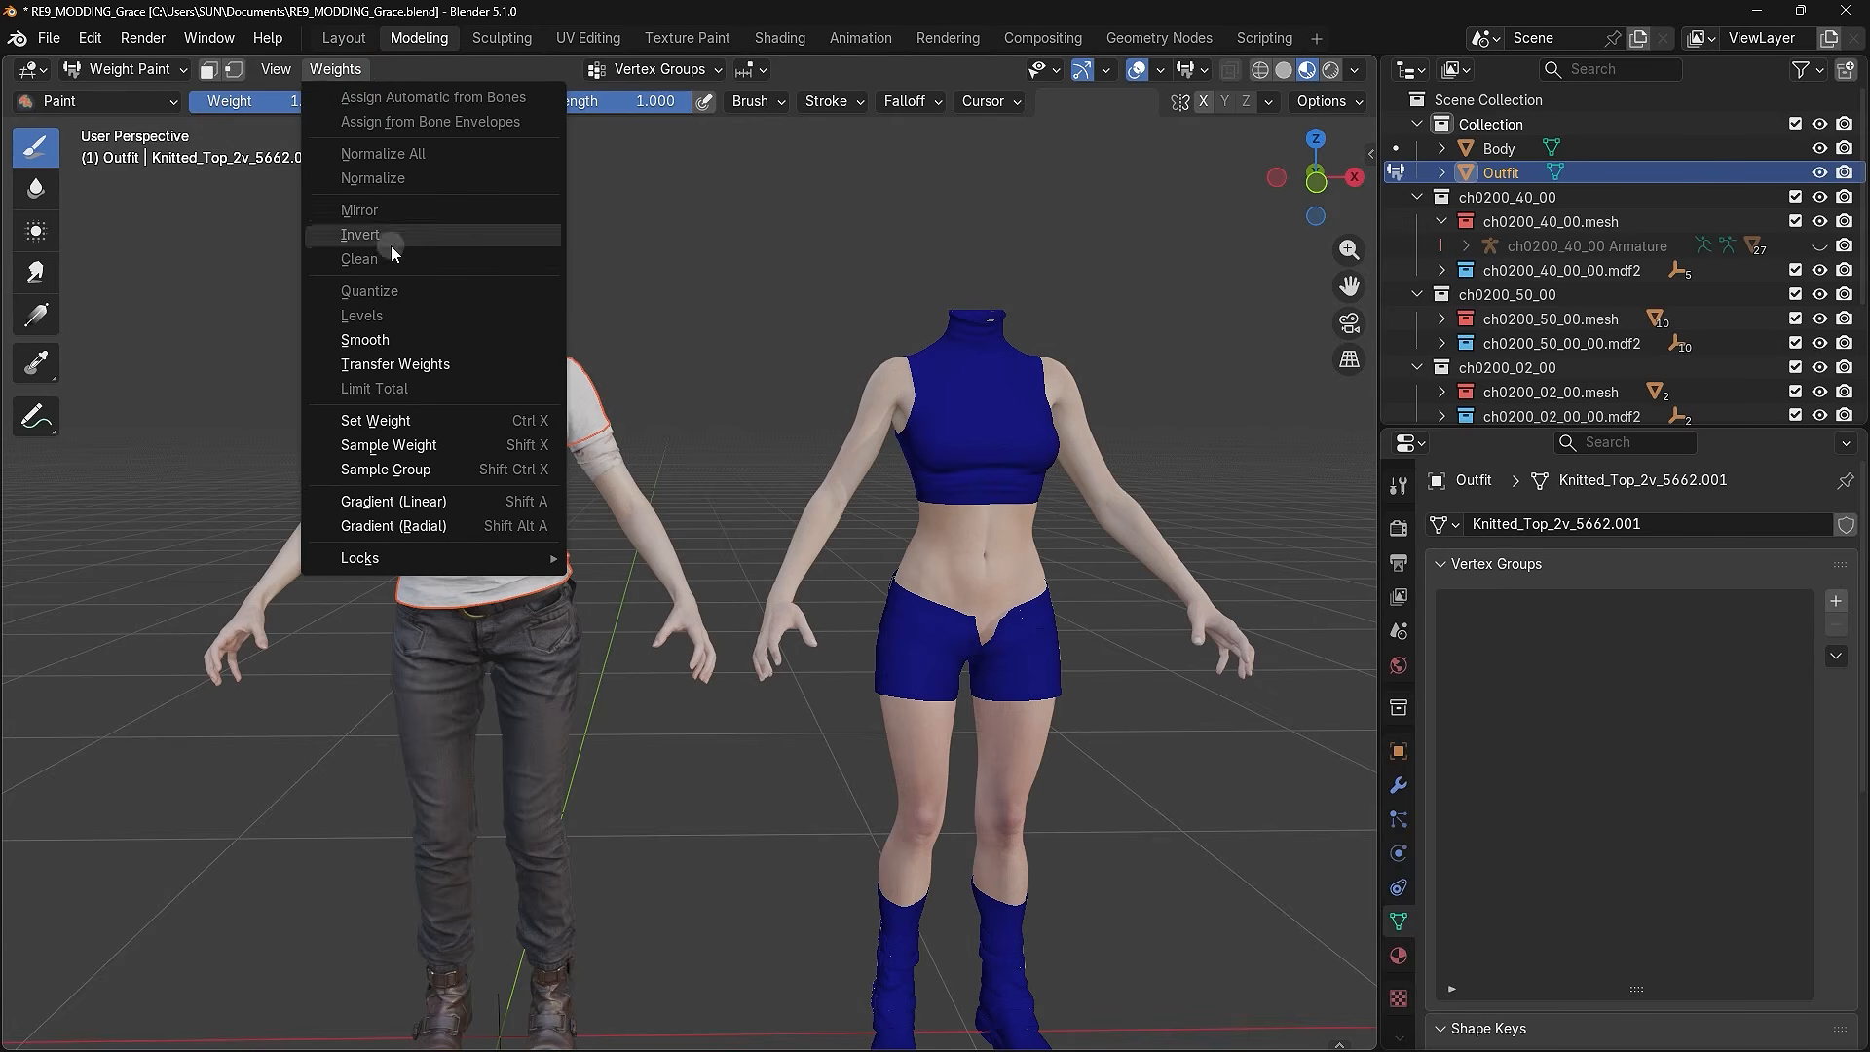
left_click(390, 364)
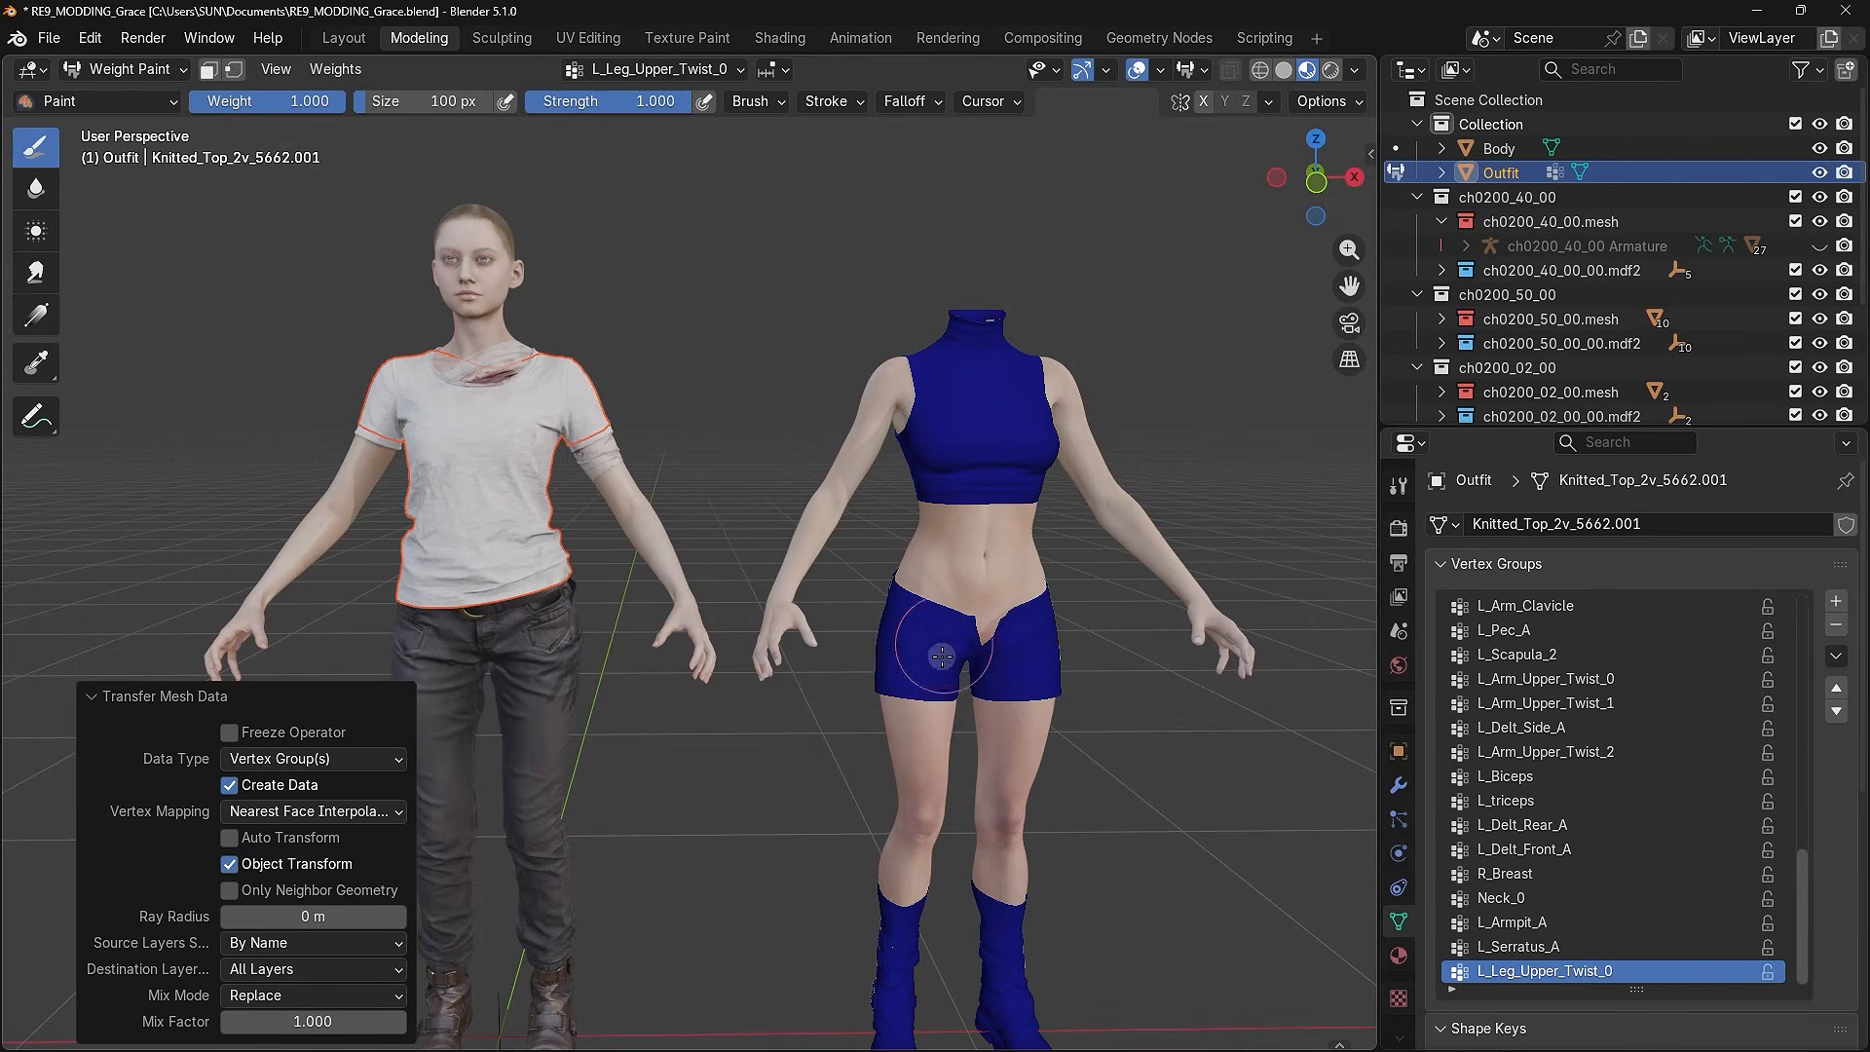
left_click(165, 69)
left_click(164, 93)
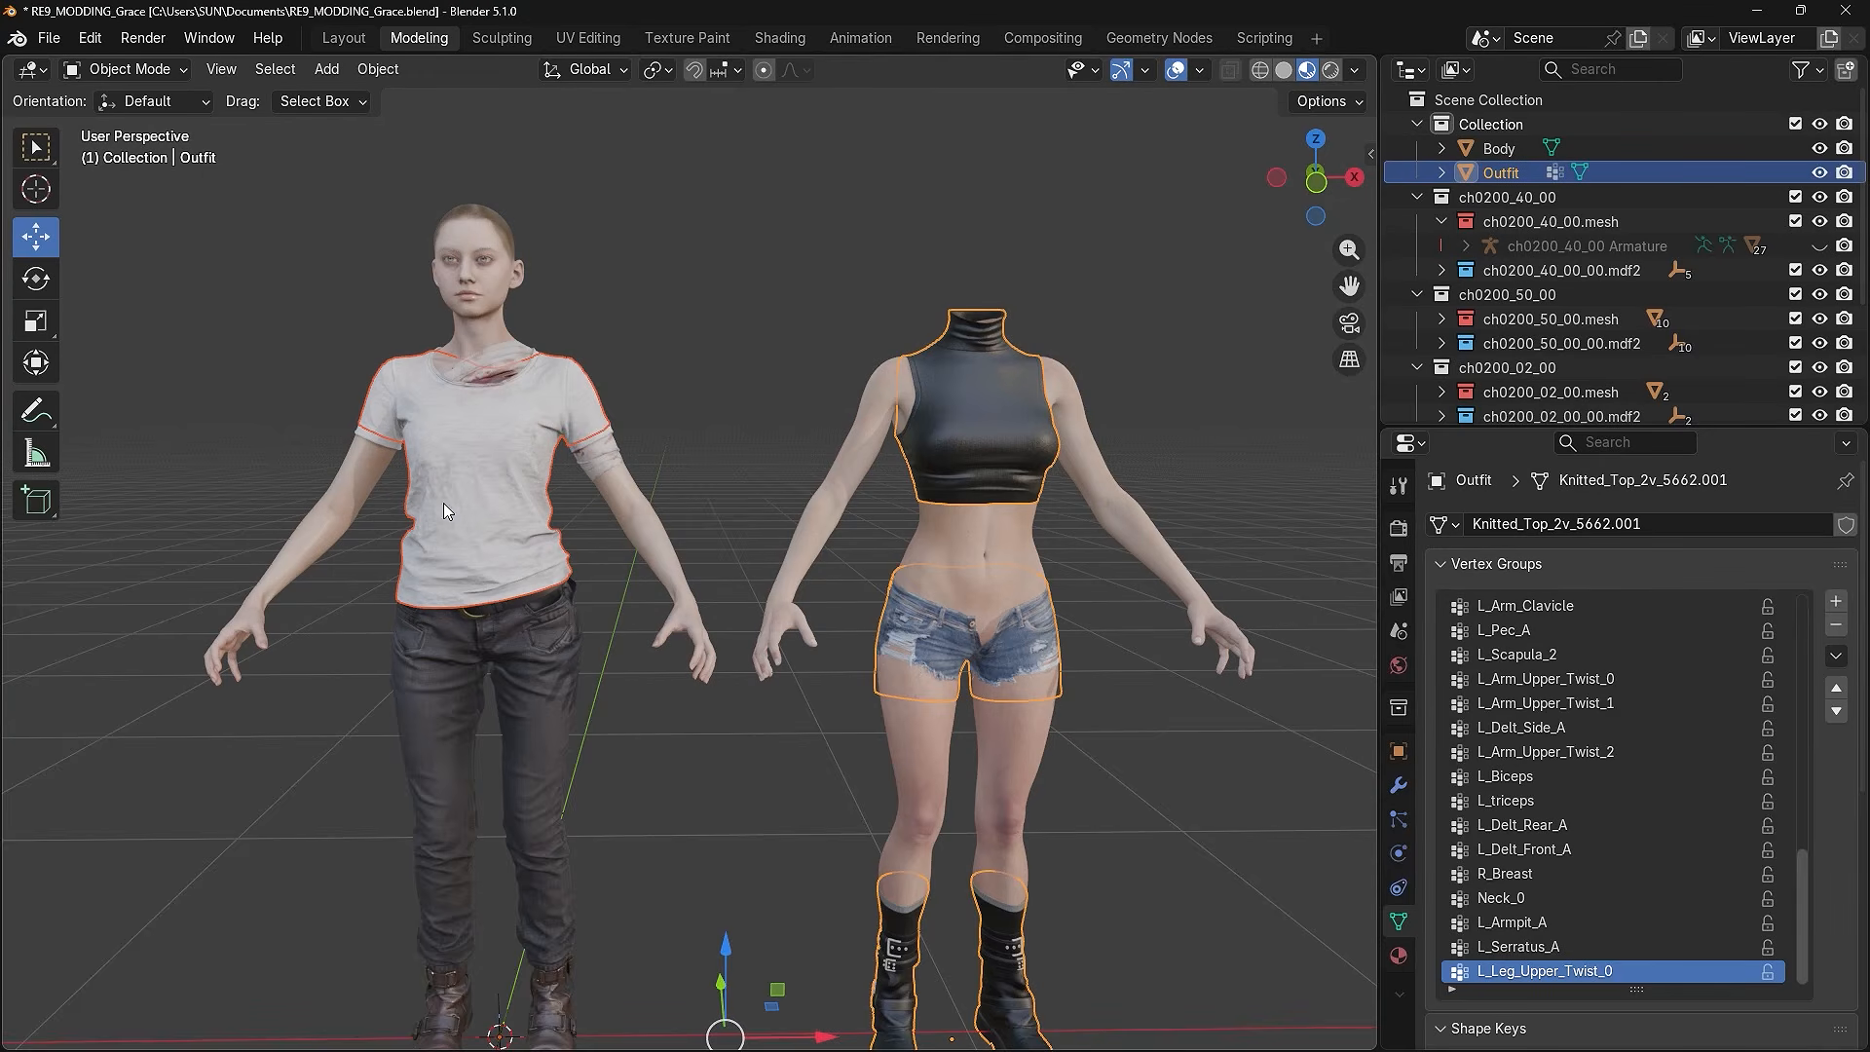
- Select Grace's pants mesh as the weight source with Claire's Body mesh active, and switch to Weight Paint mode
left_click(524, 692)
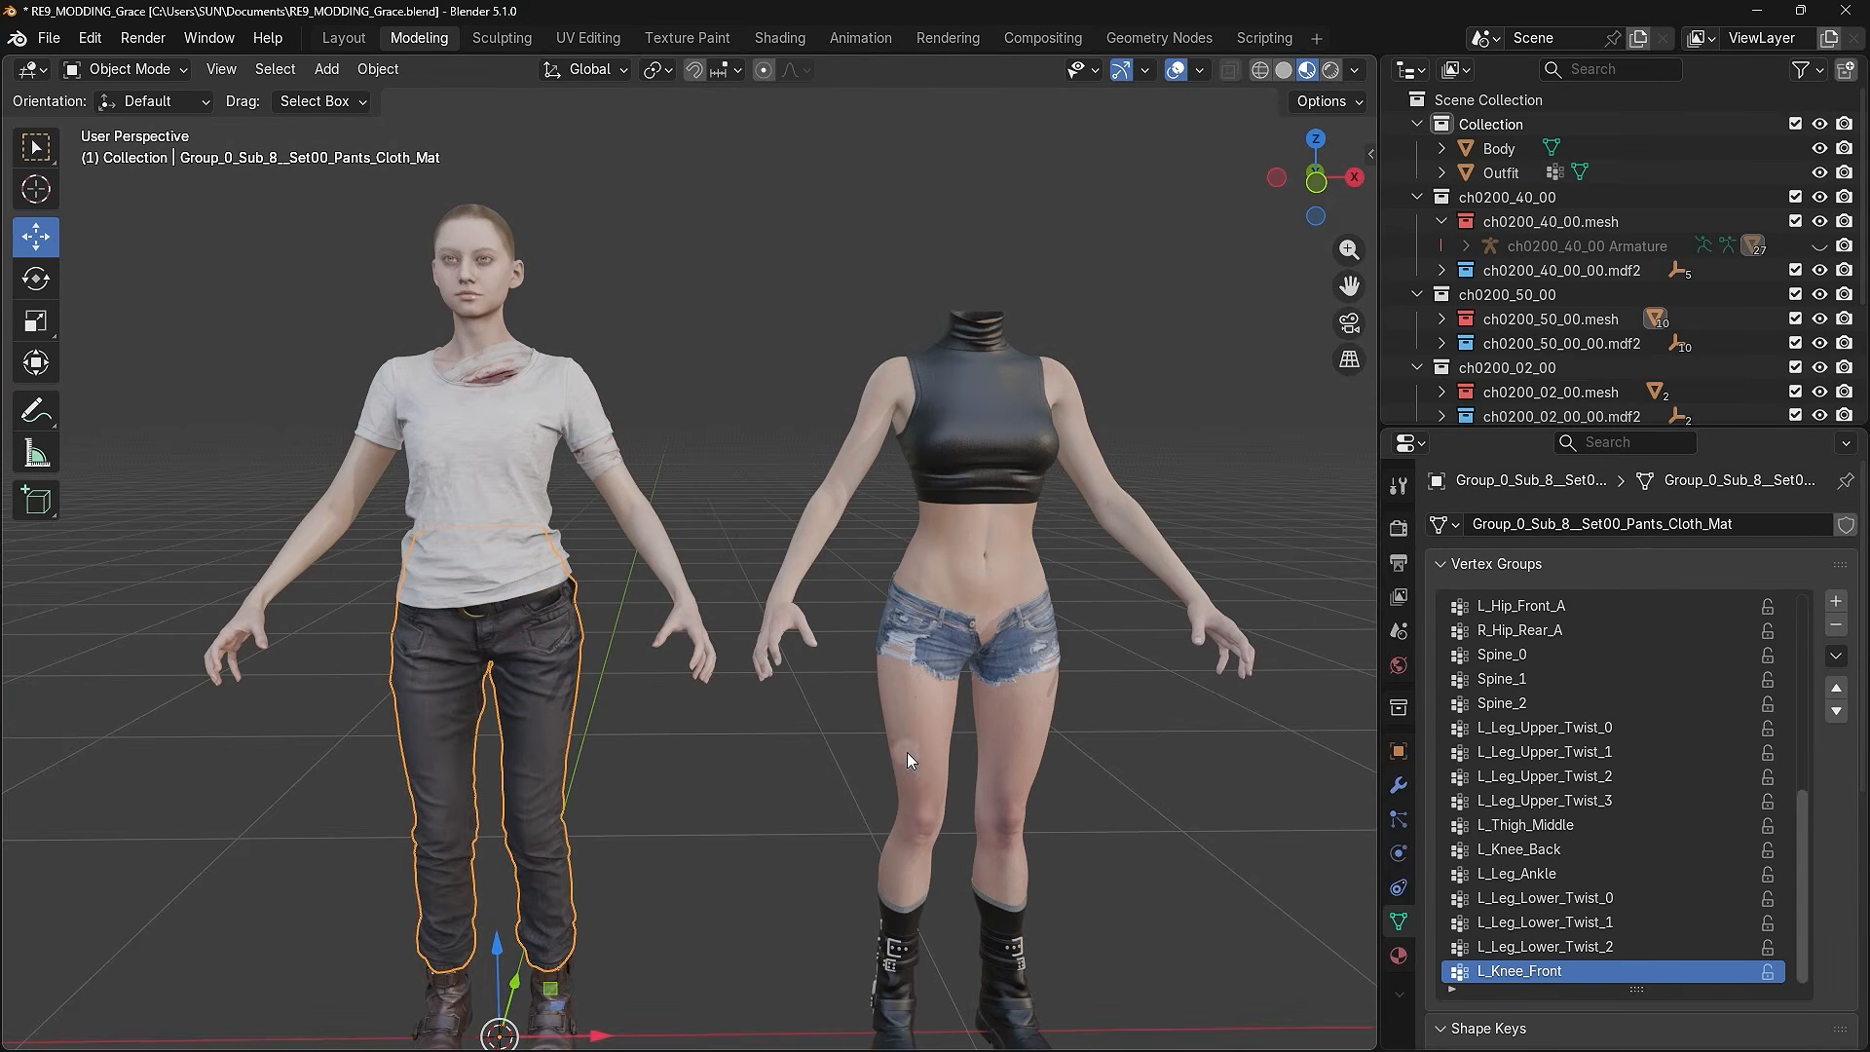
left_click(926, 718, "shift")
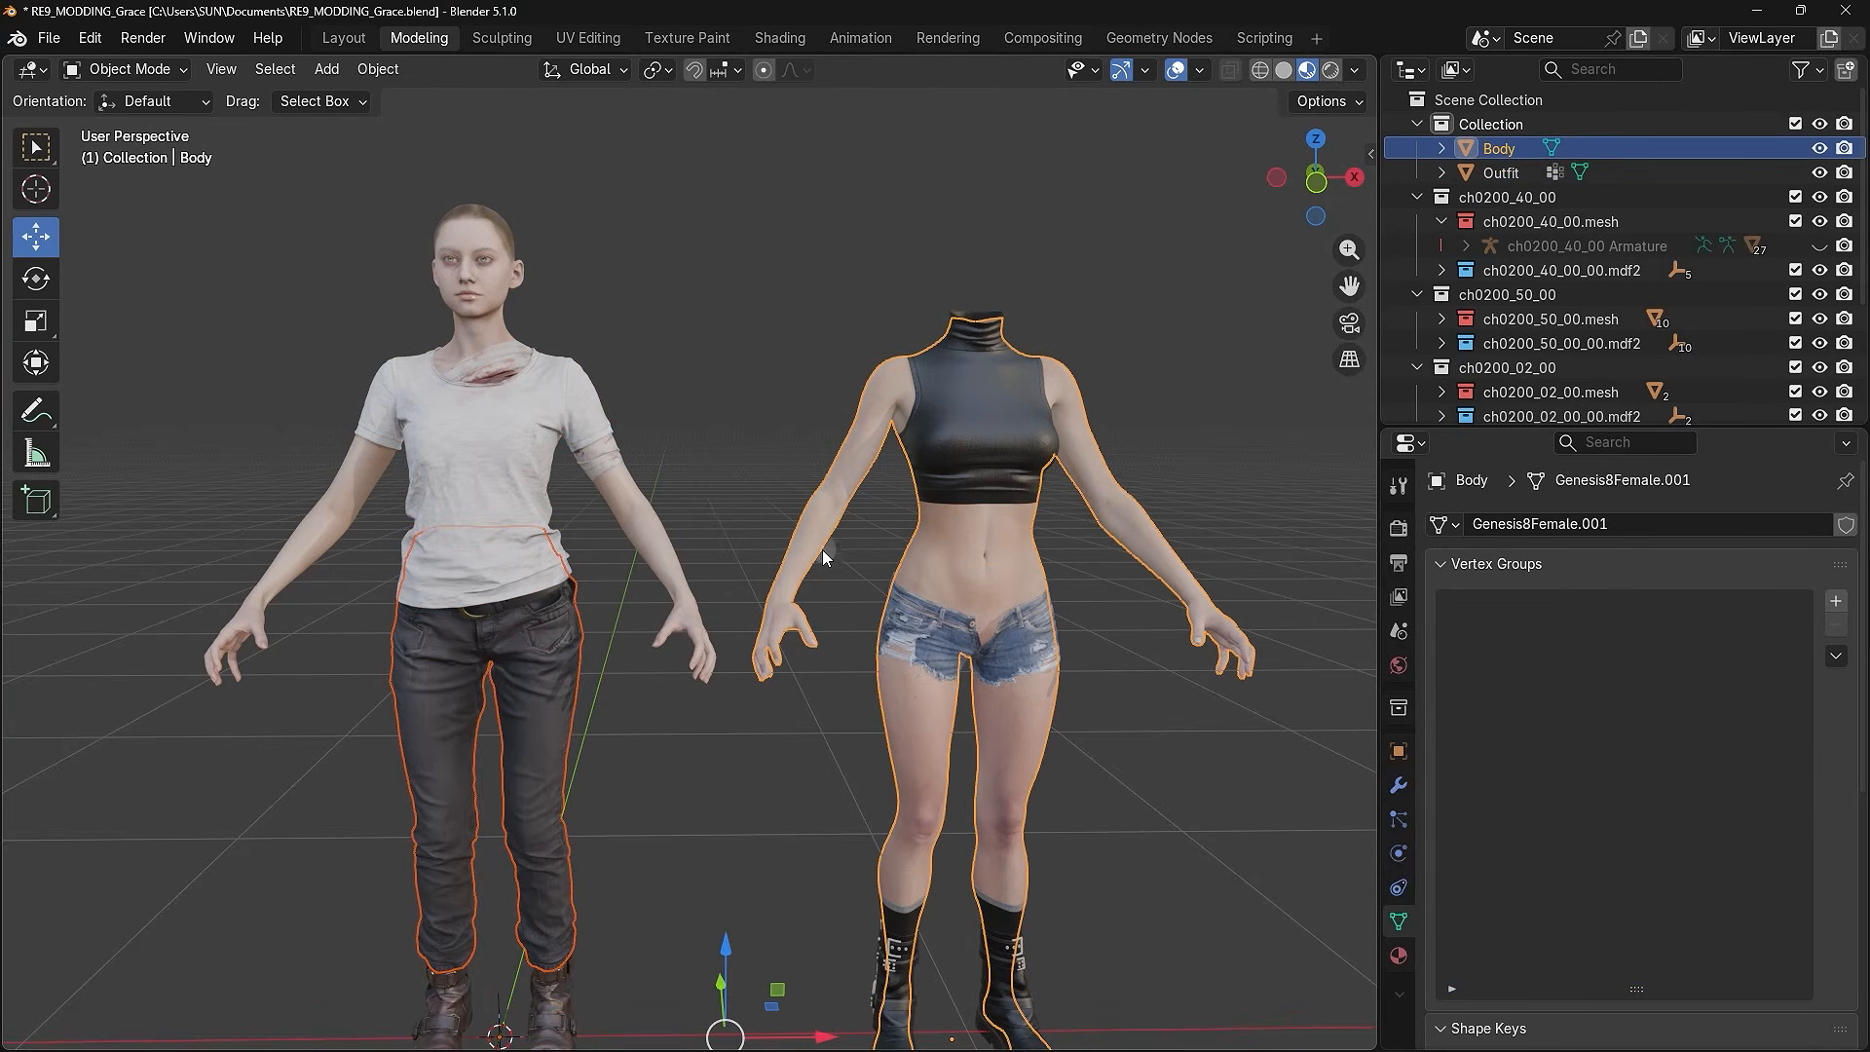
left_click(149, 73)
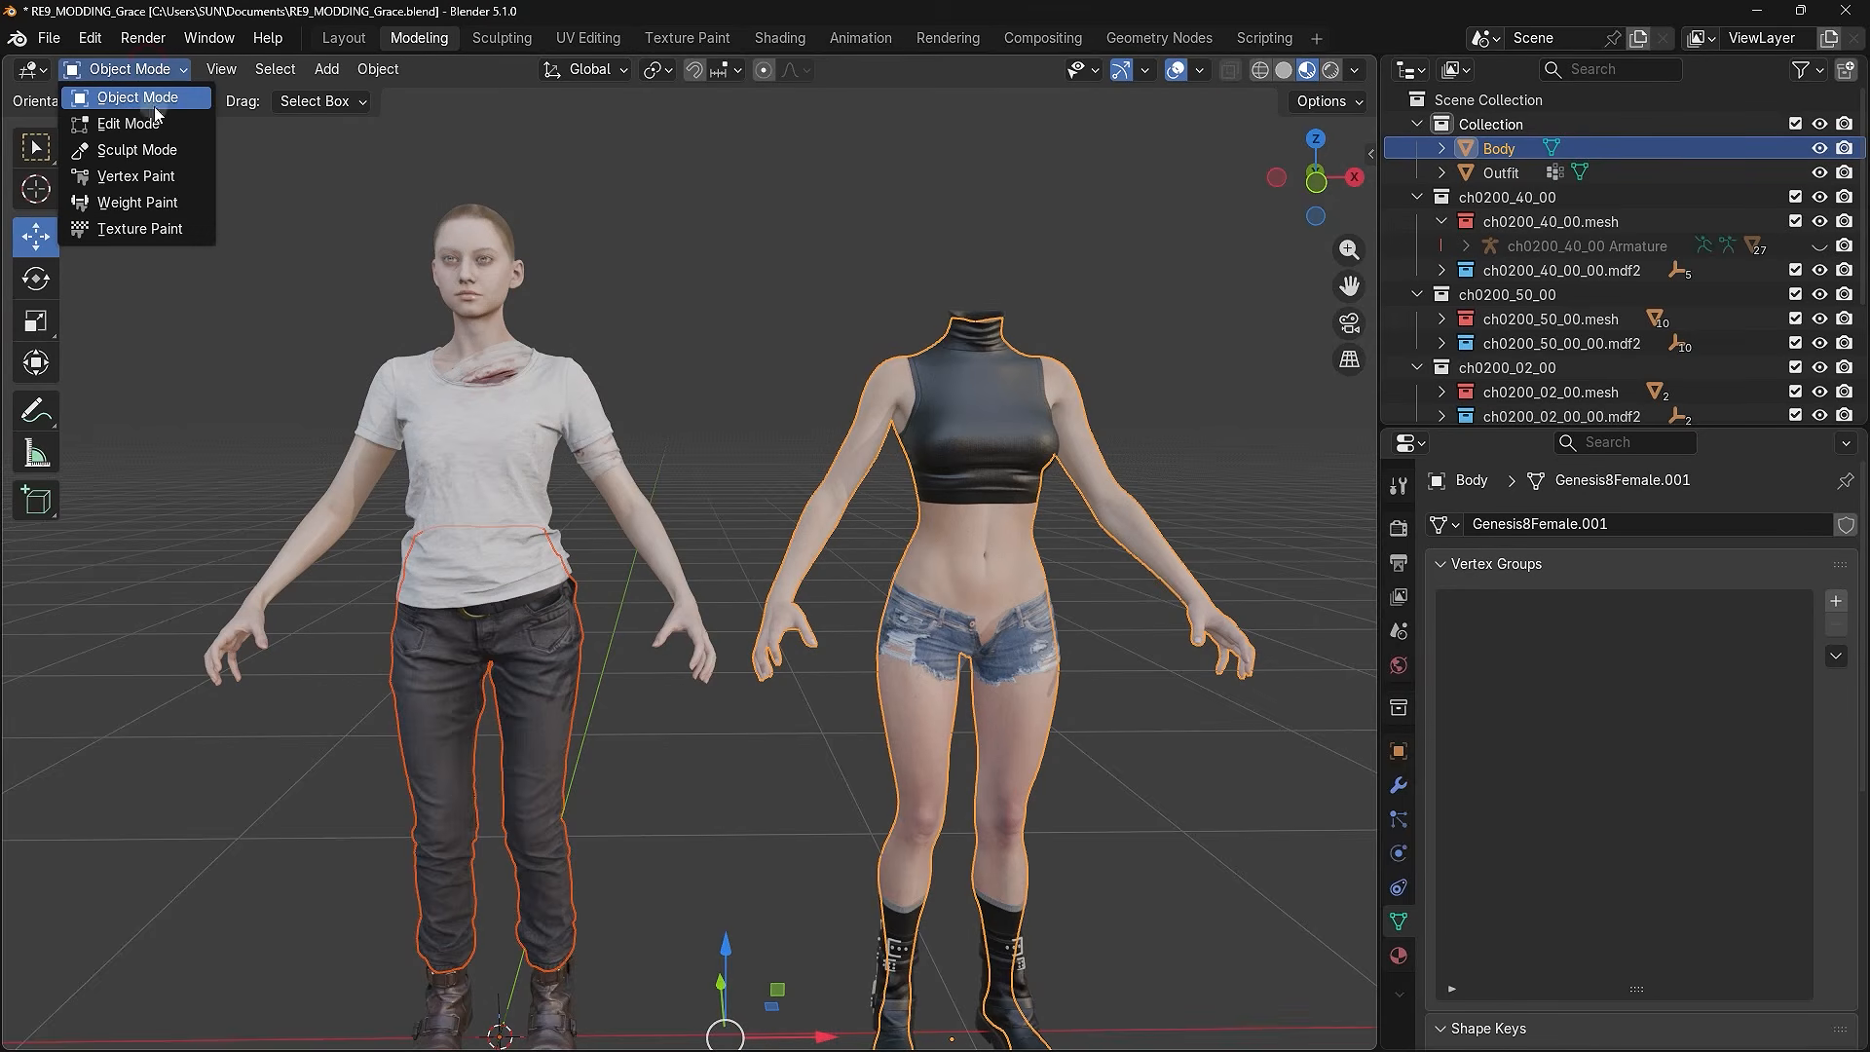
left_click(156, 193)
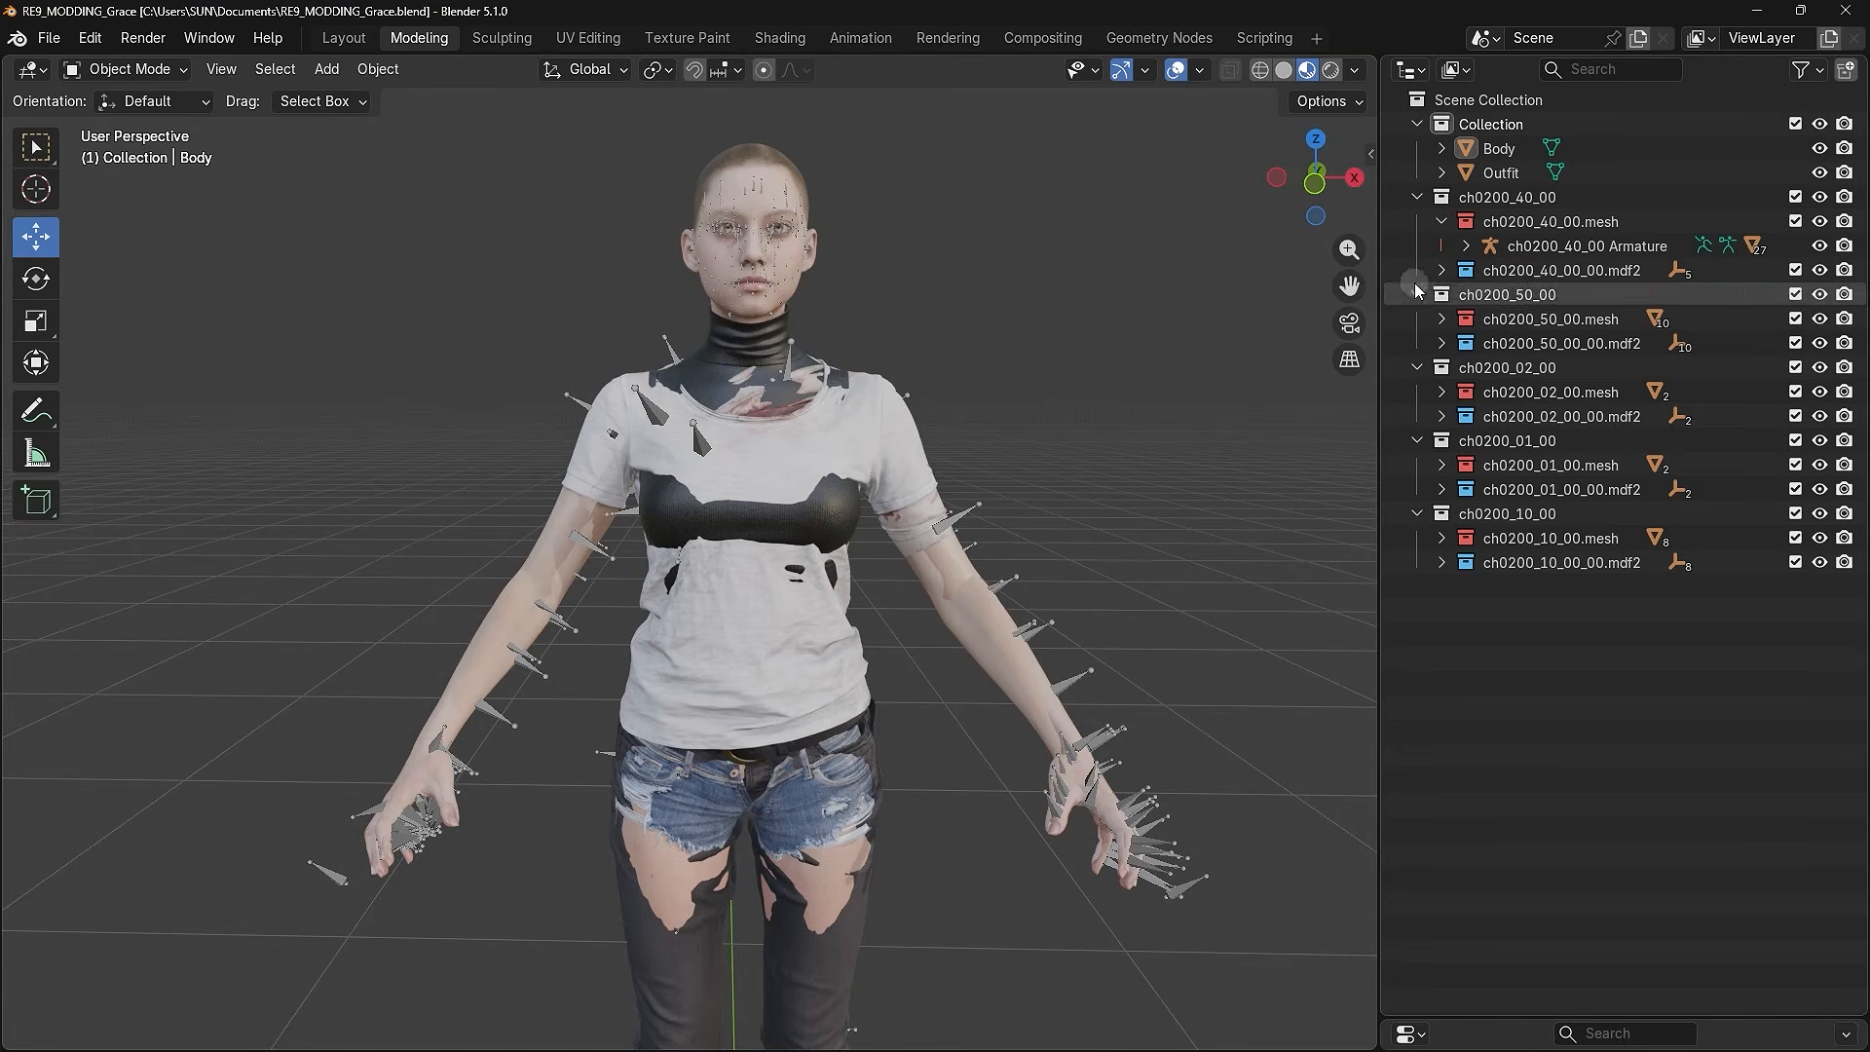
- Select all of Grace's meshes under the ch0200_40_00 armature, from the first T-shirt cloth mesh through the neck bandage mesh
left_click(1554, 254)
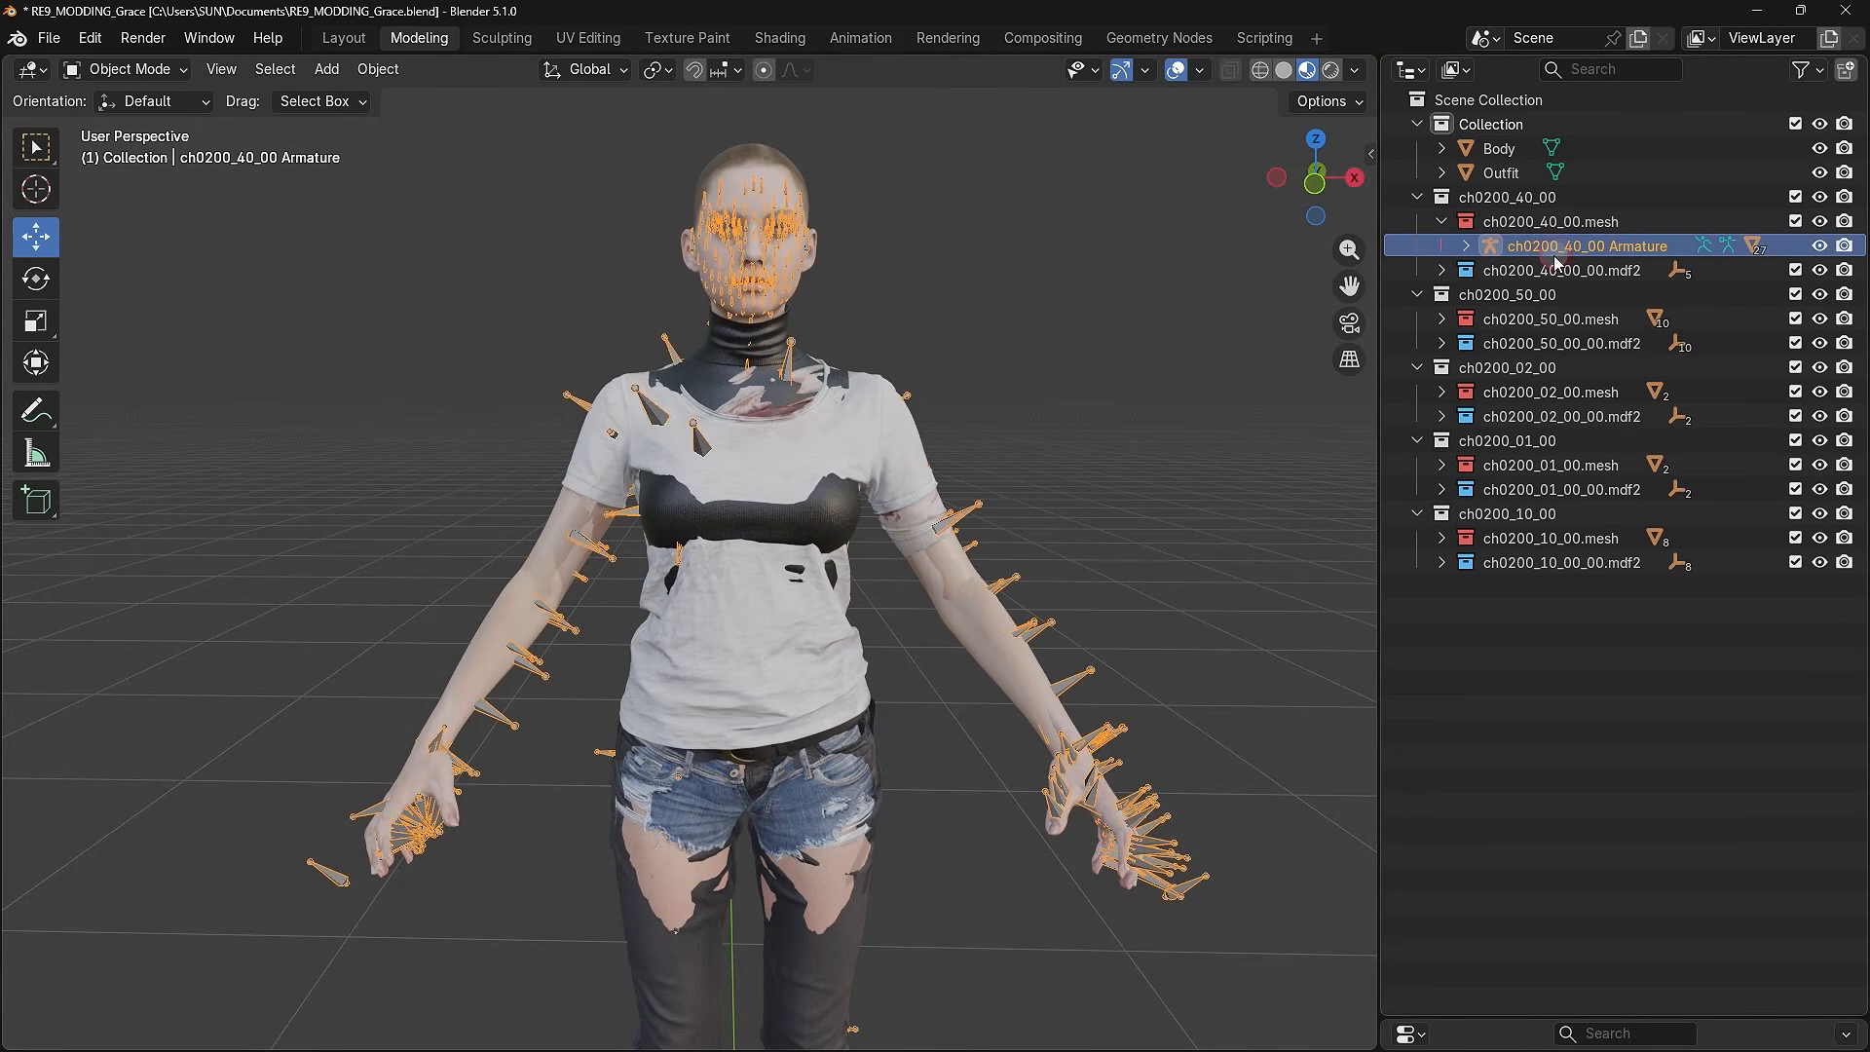
left_click(1467, 247)
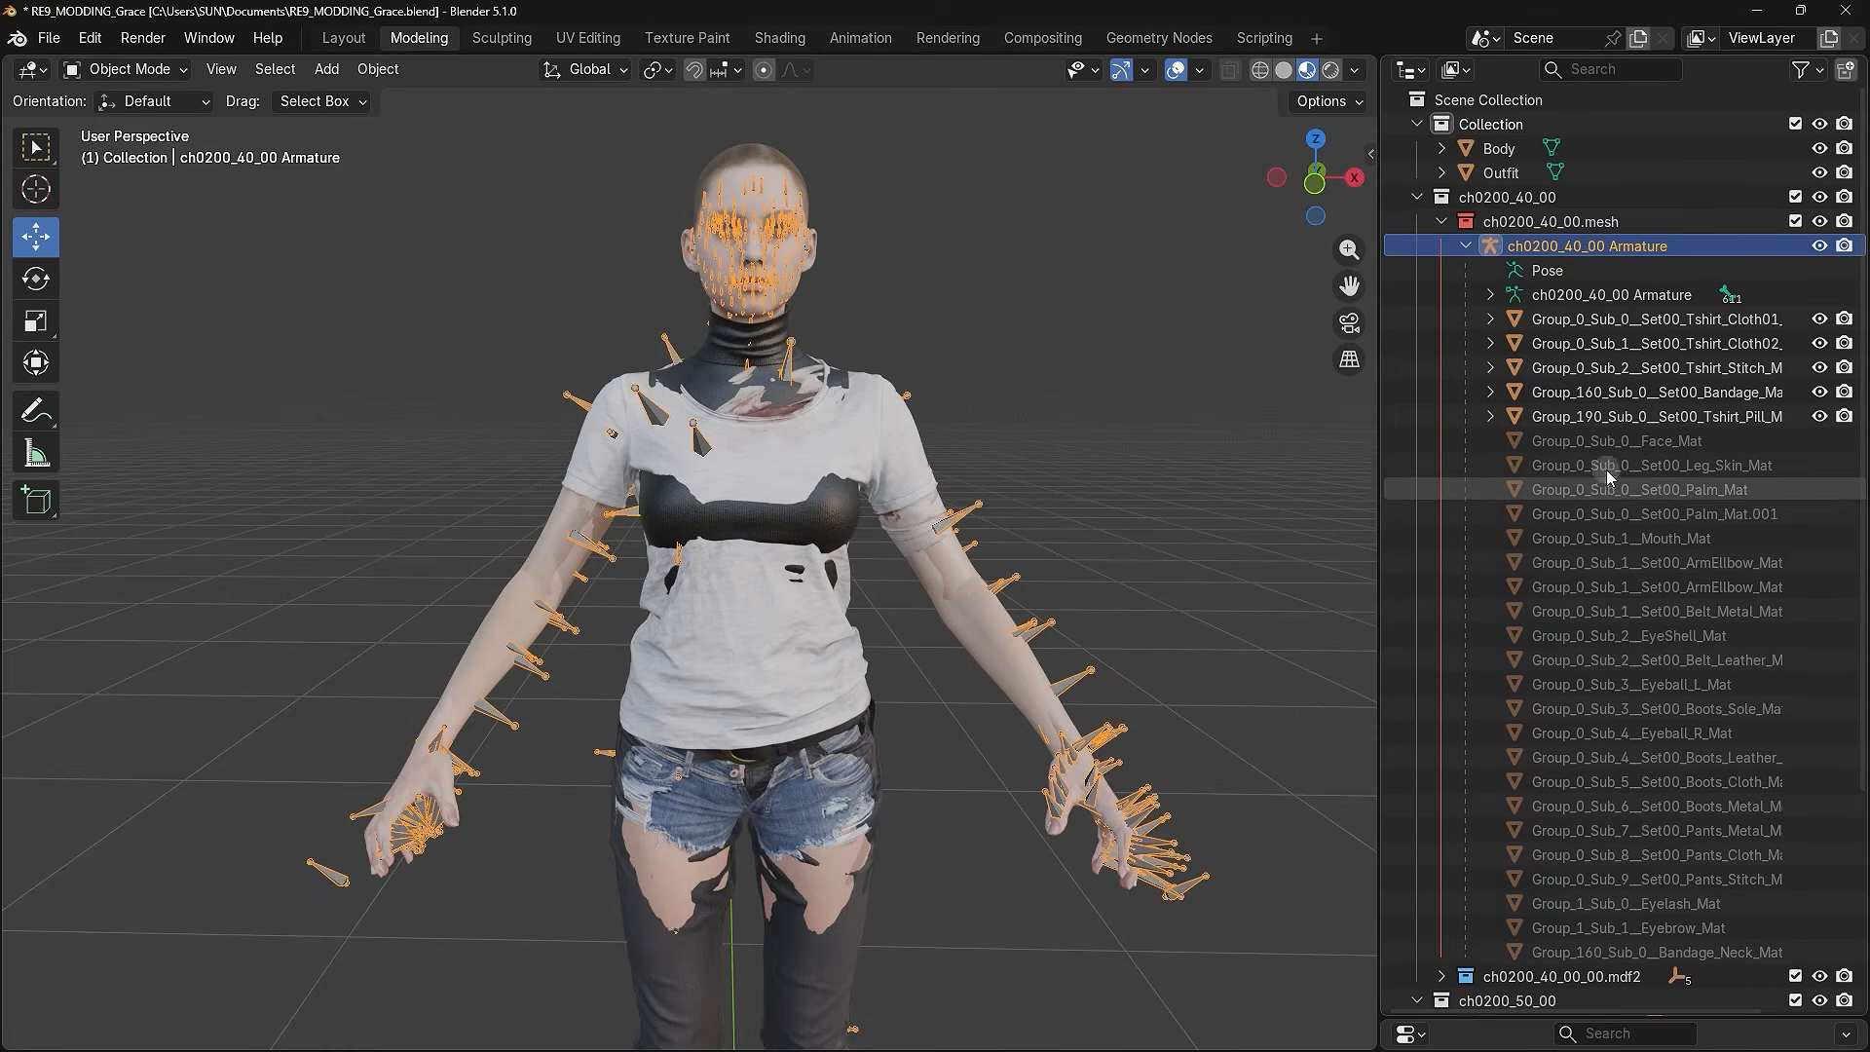
left_click(1608, 321)
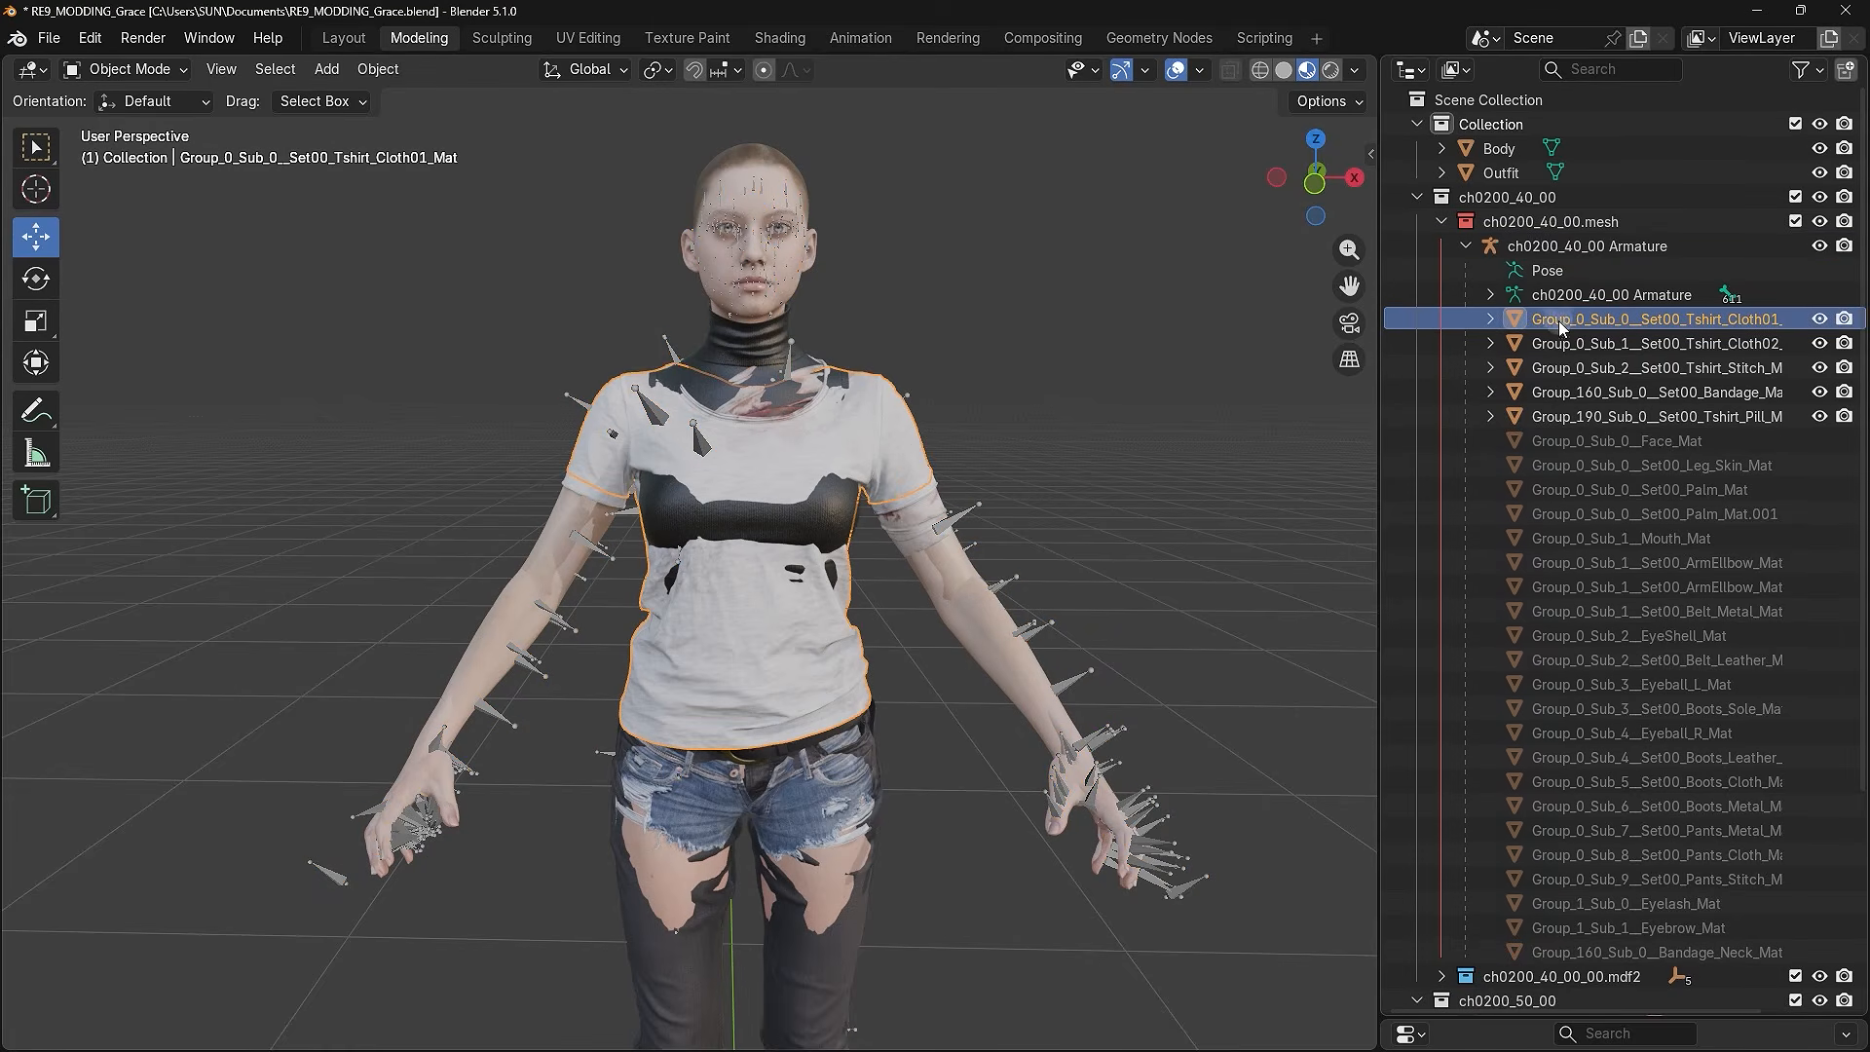
key("shift")
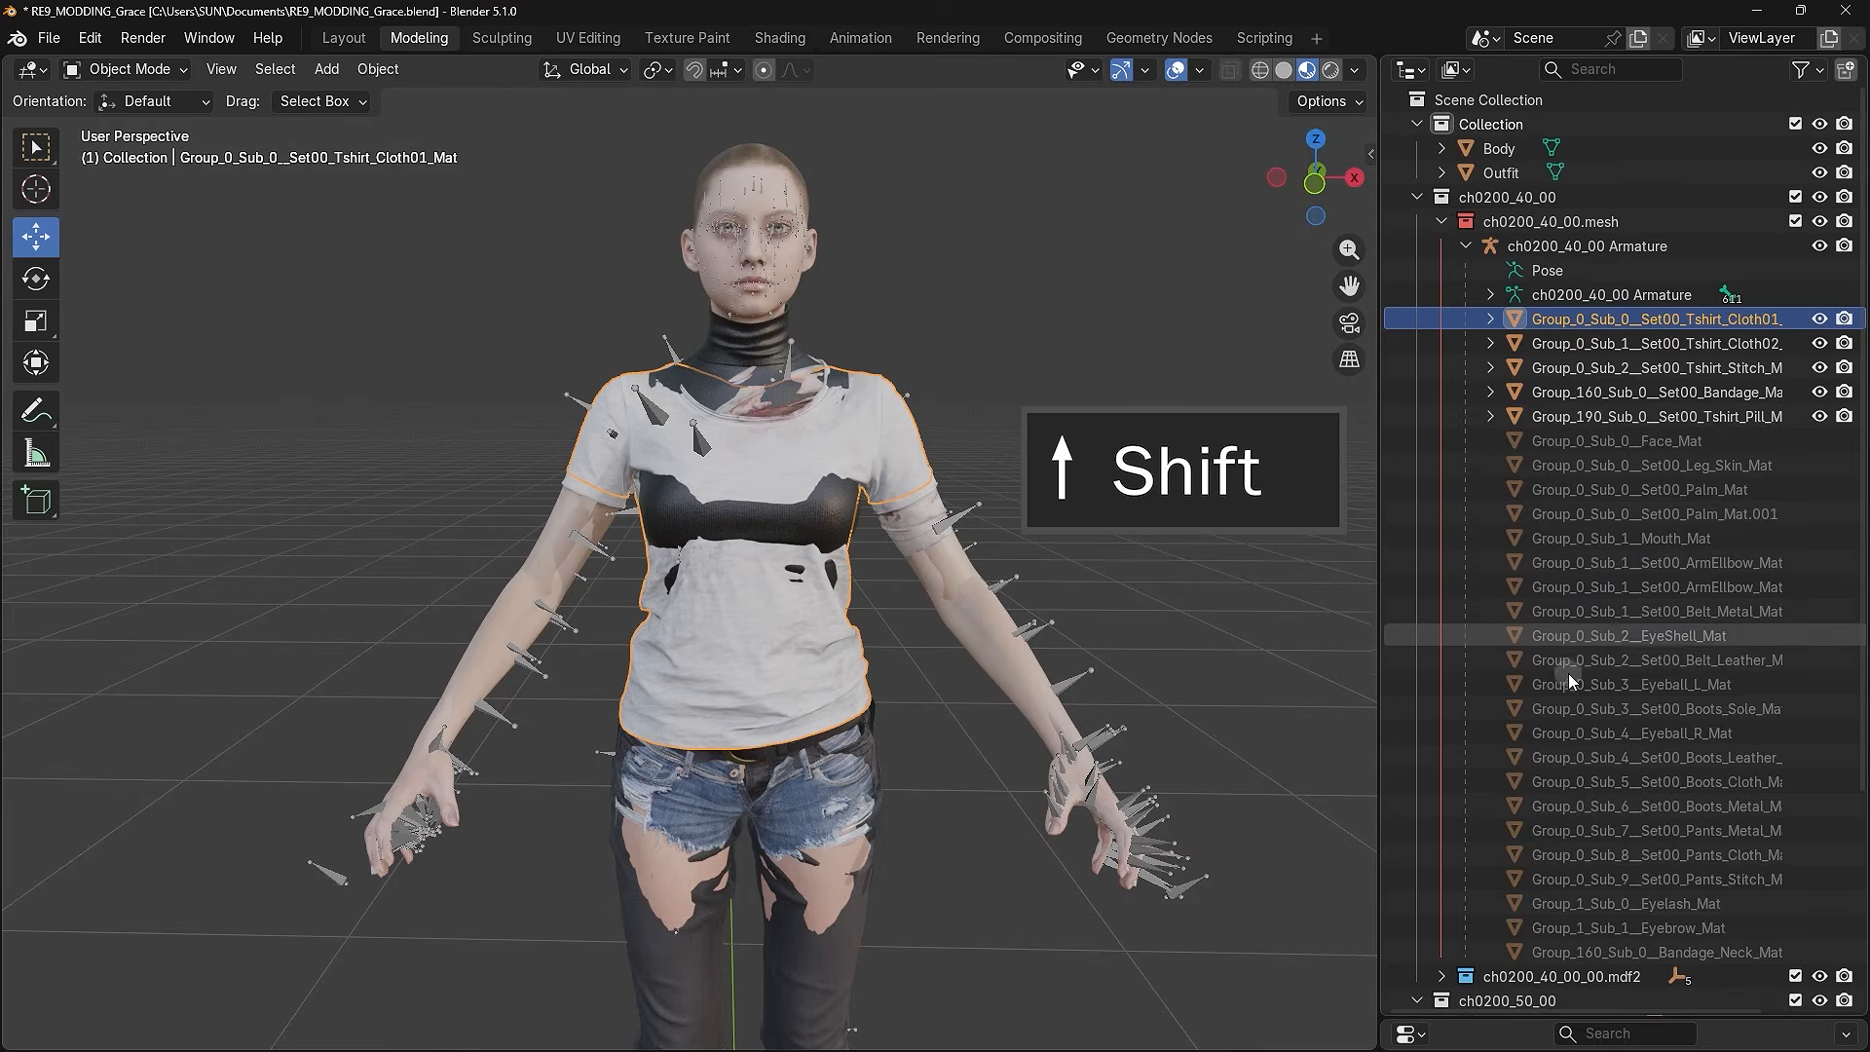
left_click(1557, 954, "shift")
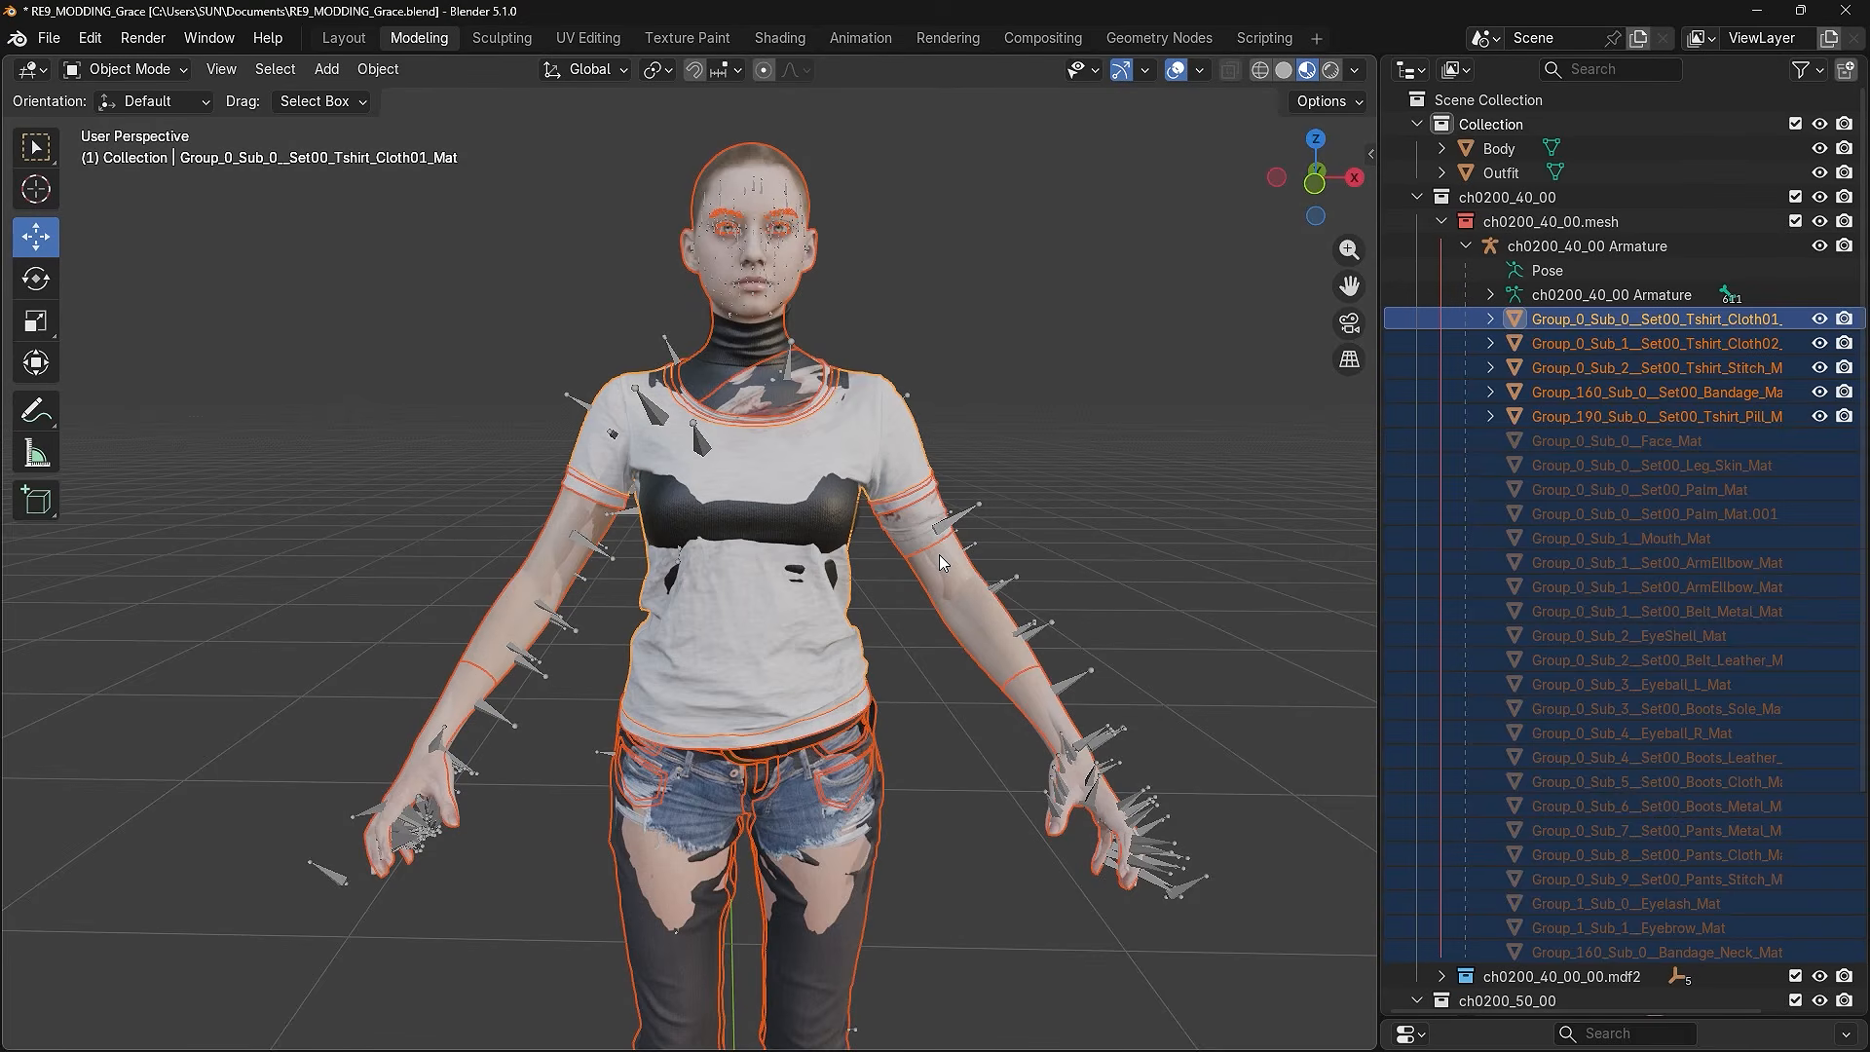
left_click_drag(1559, 320, 1598, 323)
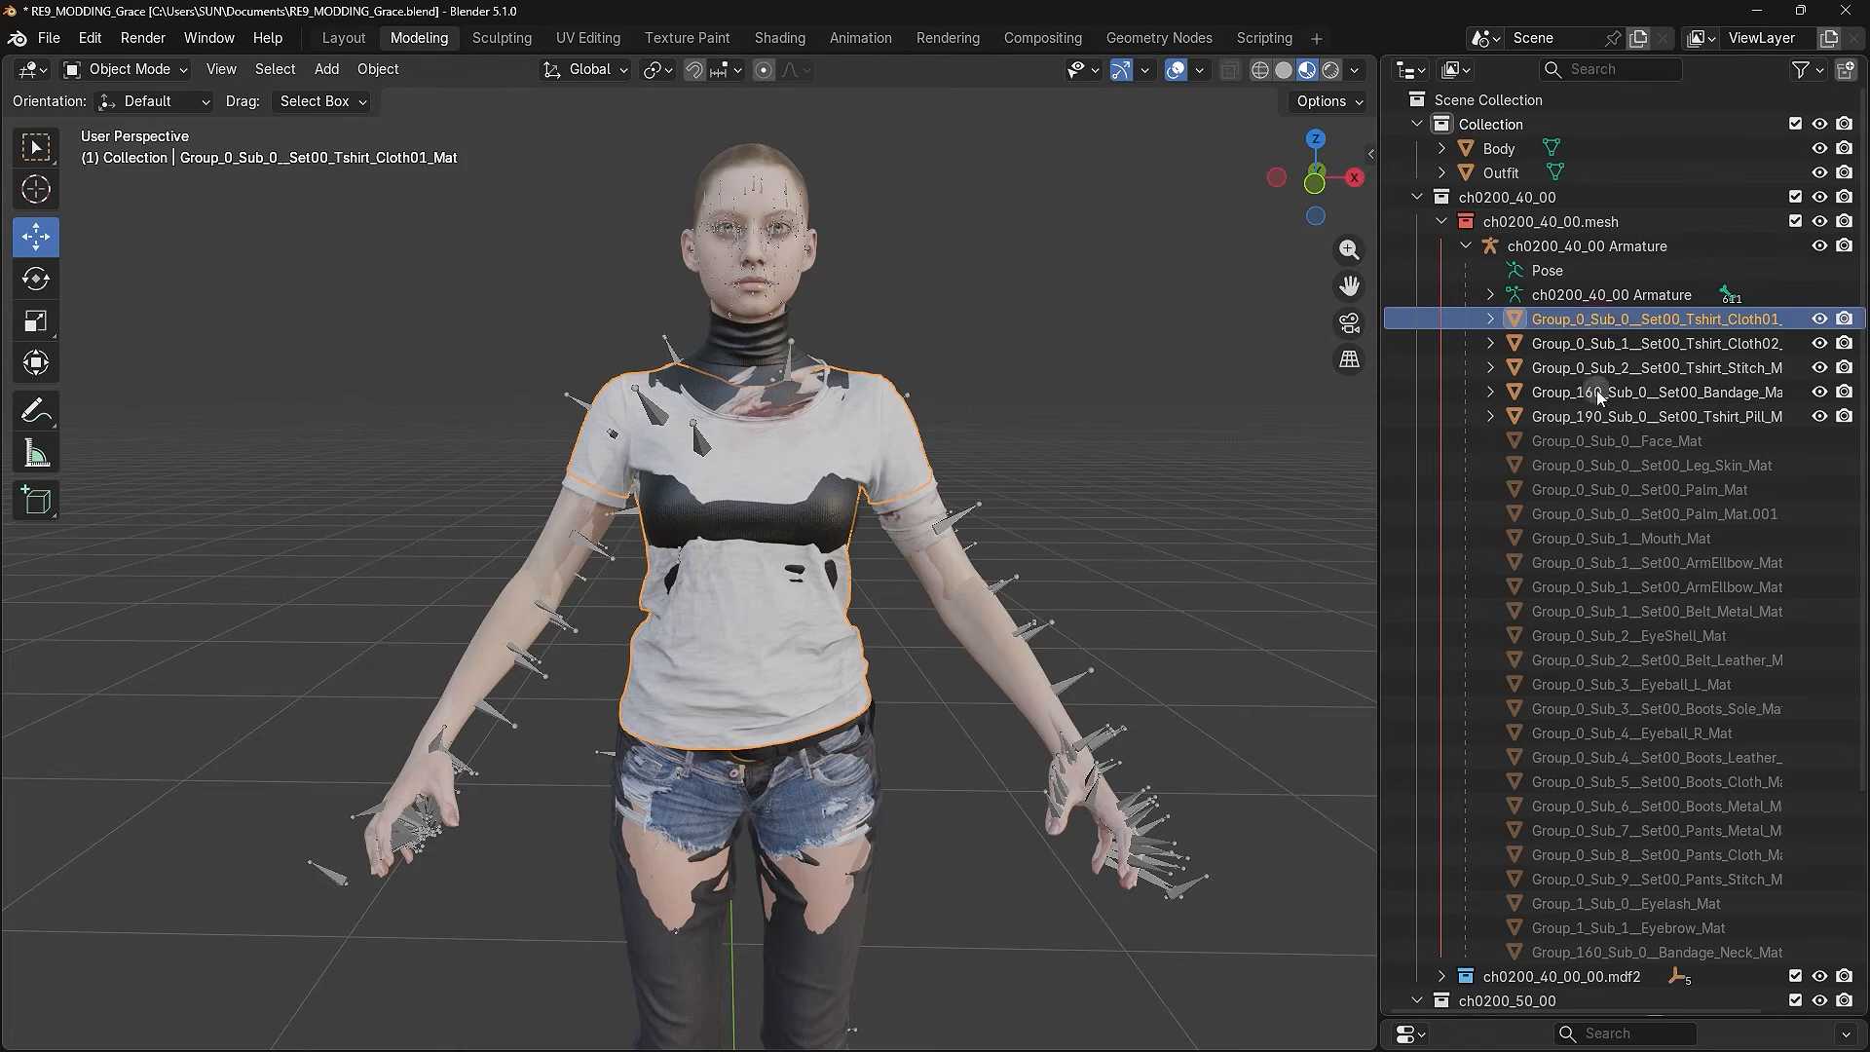
left_click(1623, 953, "shift")
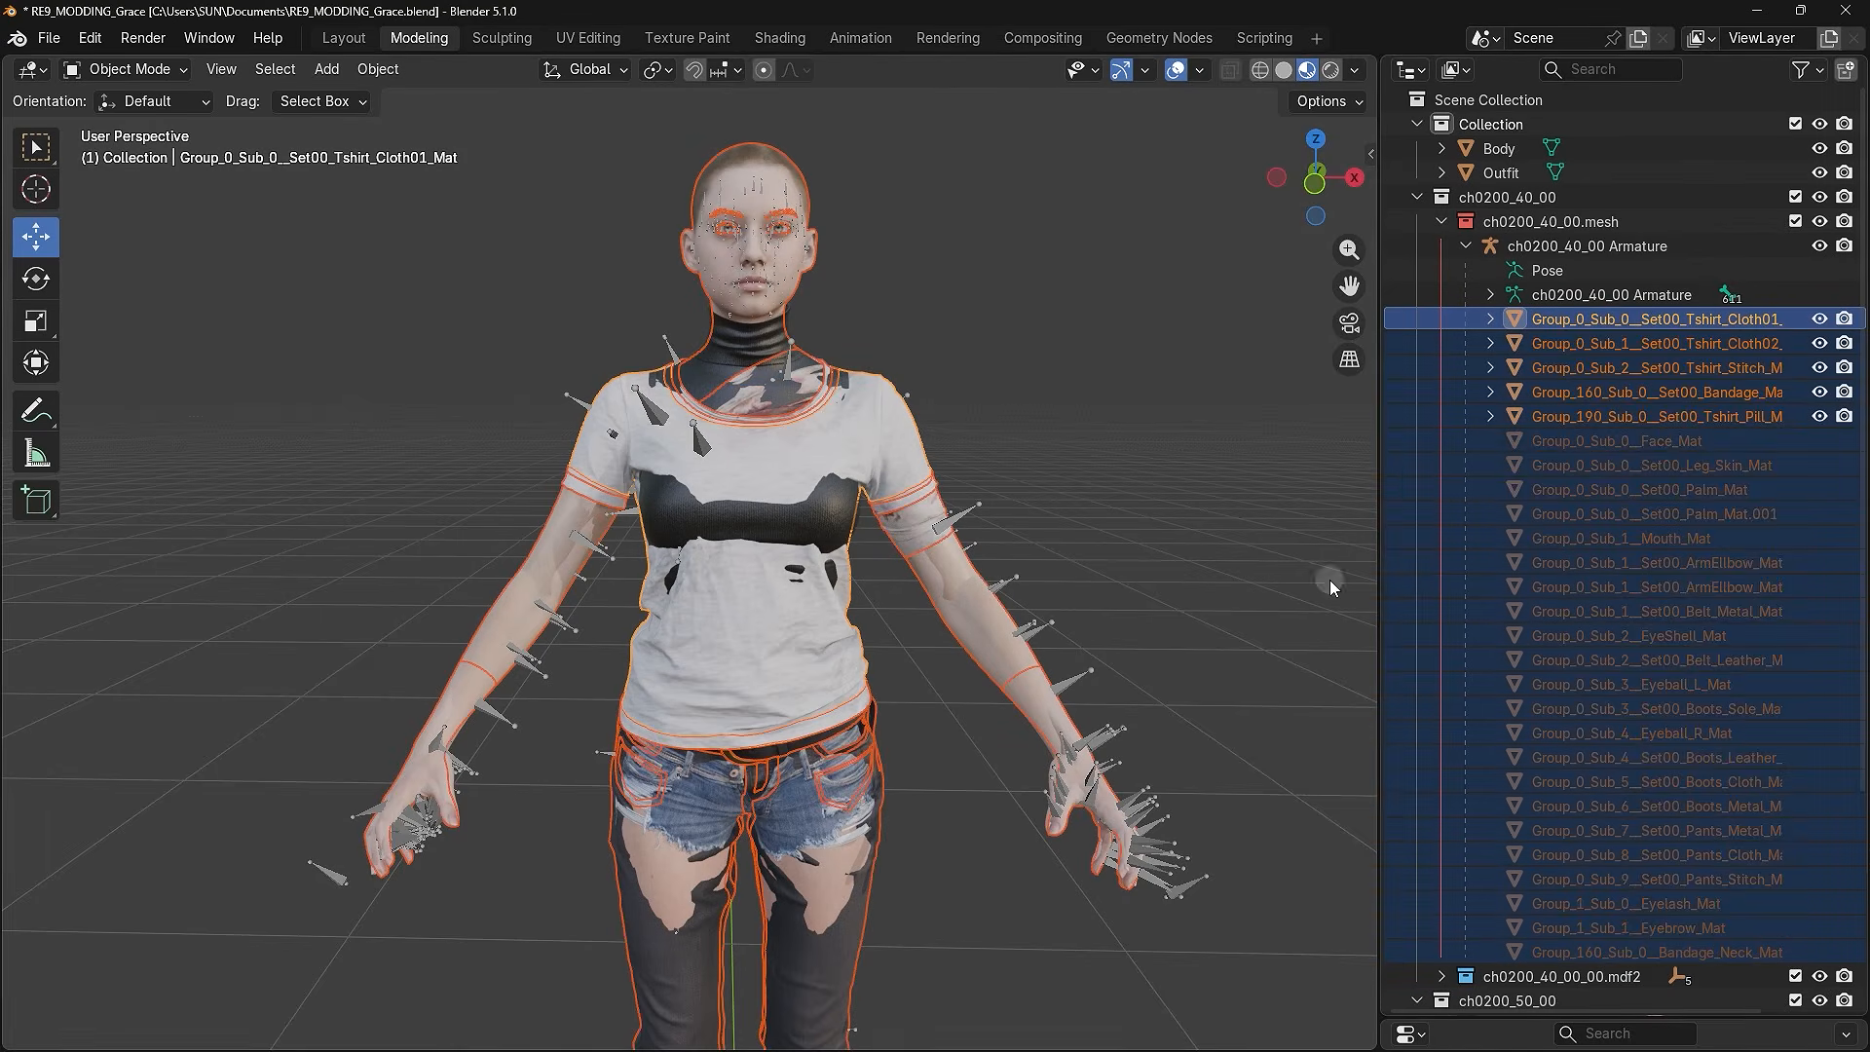
- Check the ch0200_50_00.mesh and ch0200_02_00.mesh collections to see whether their meshes are part of the selection
scroll(1611, 539, "down", 1)
scroll(1612, 540, "down", 5)
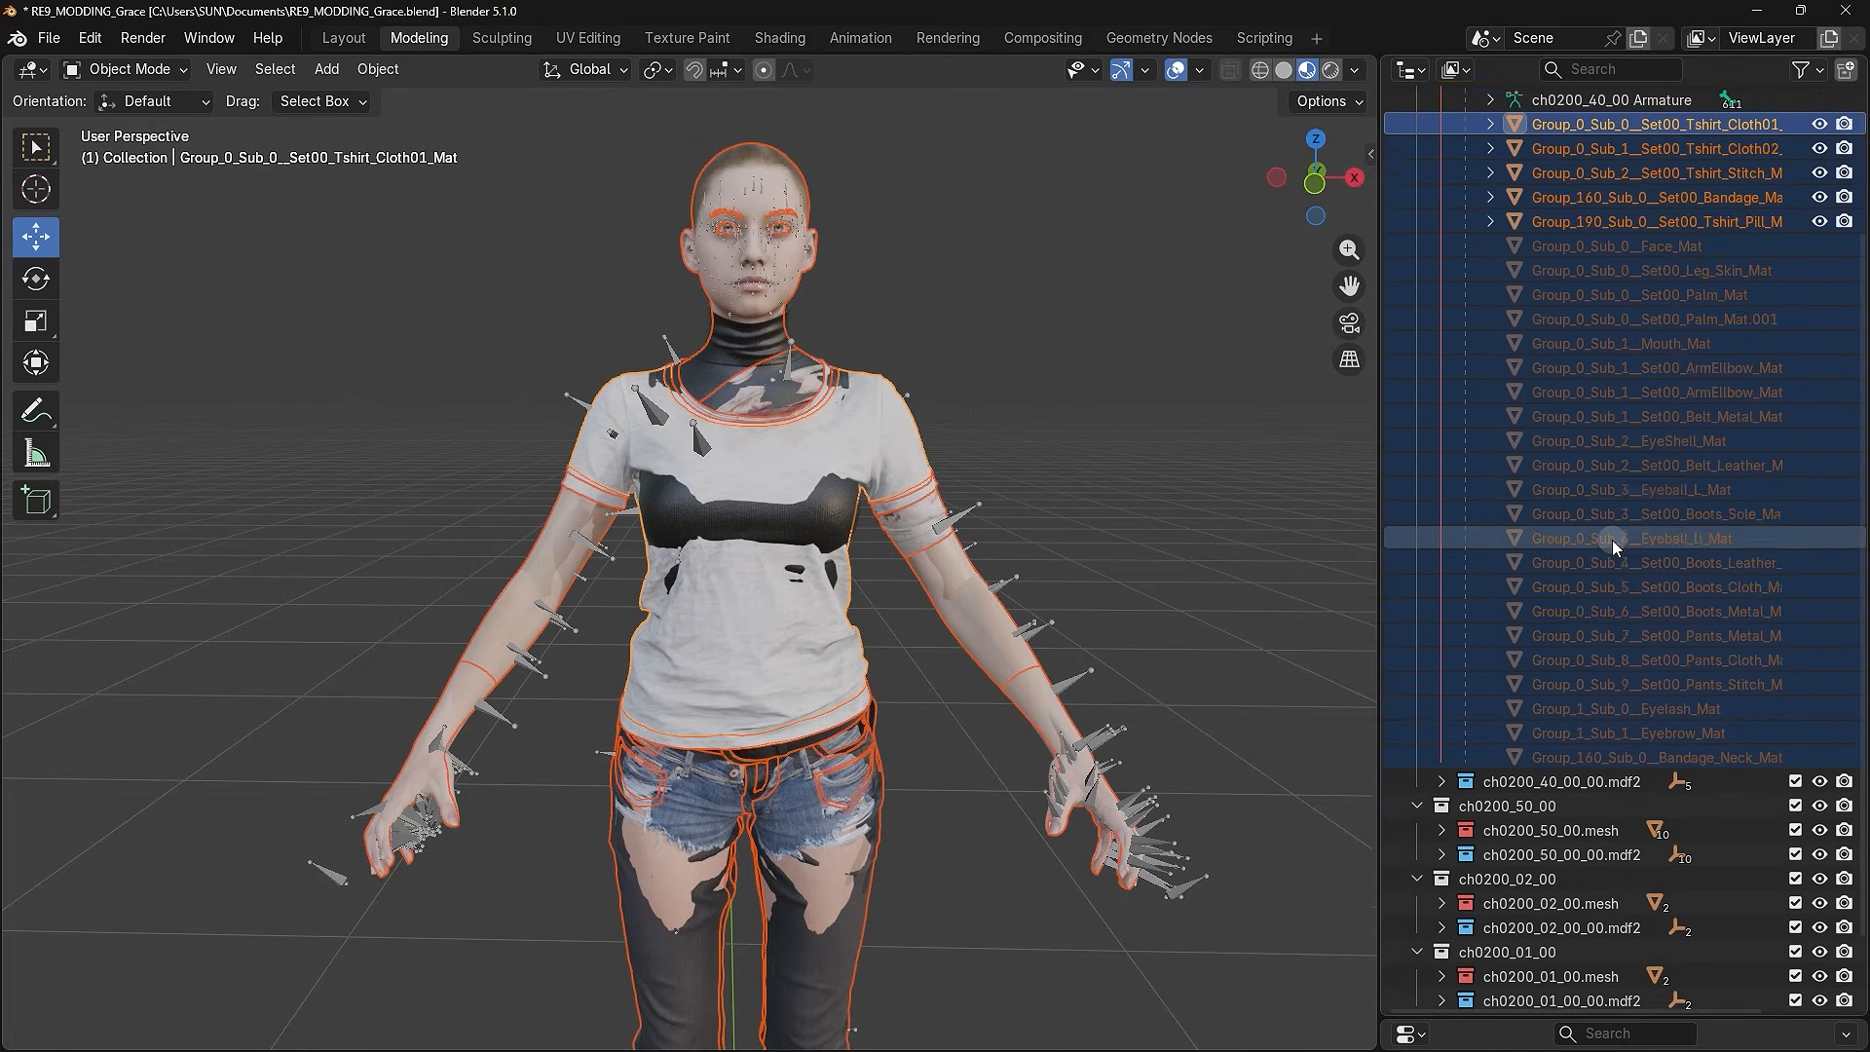
left_click(1445, 748)
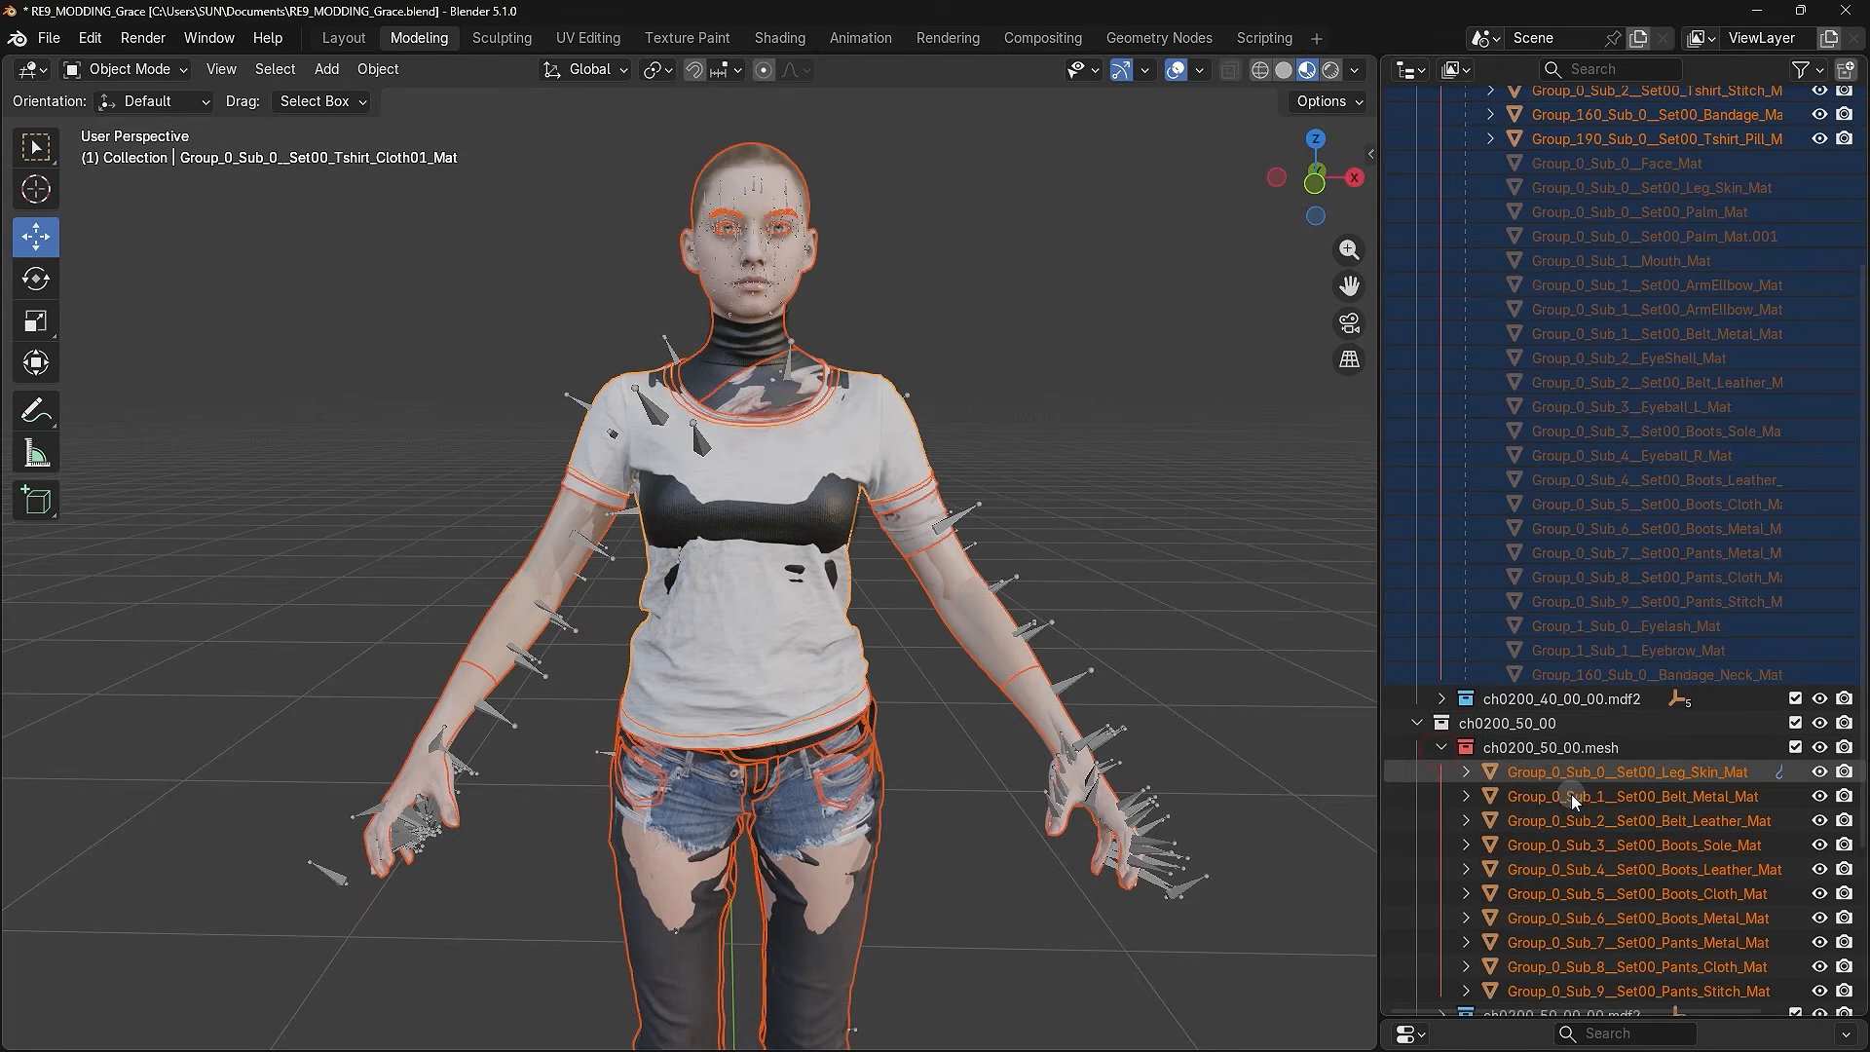
scroll(1528, 797, "down", 1)
scroll(1528, 798, "down", 4)
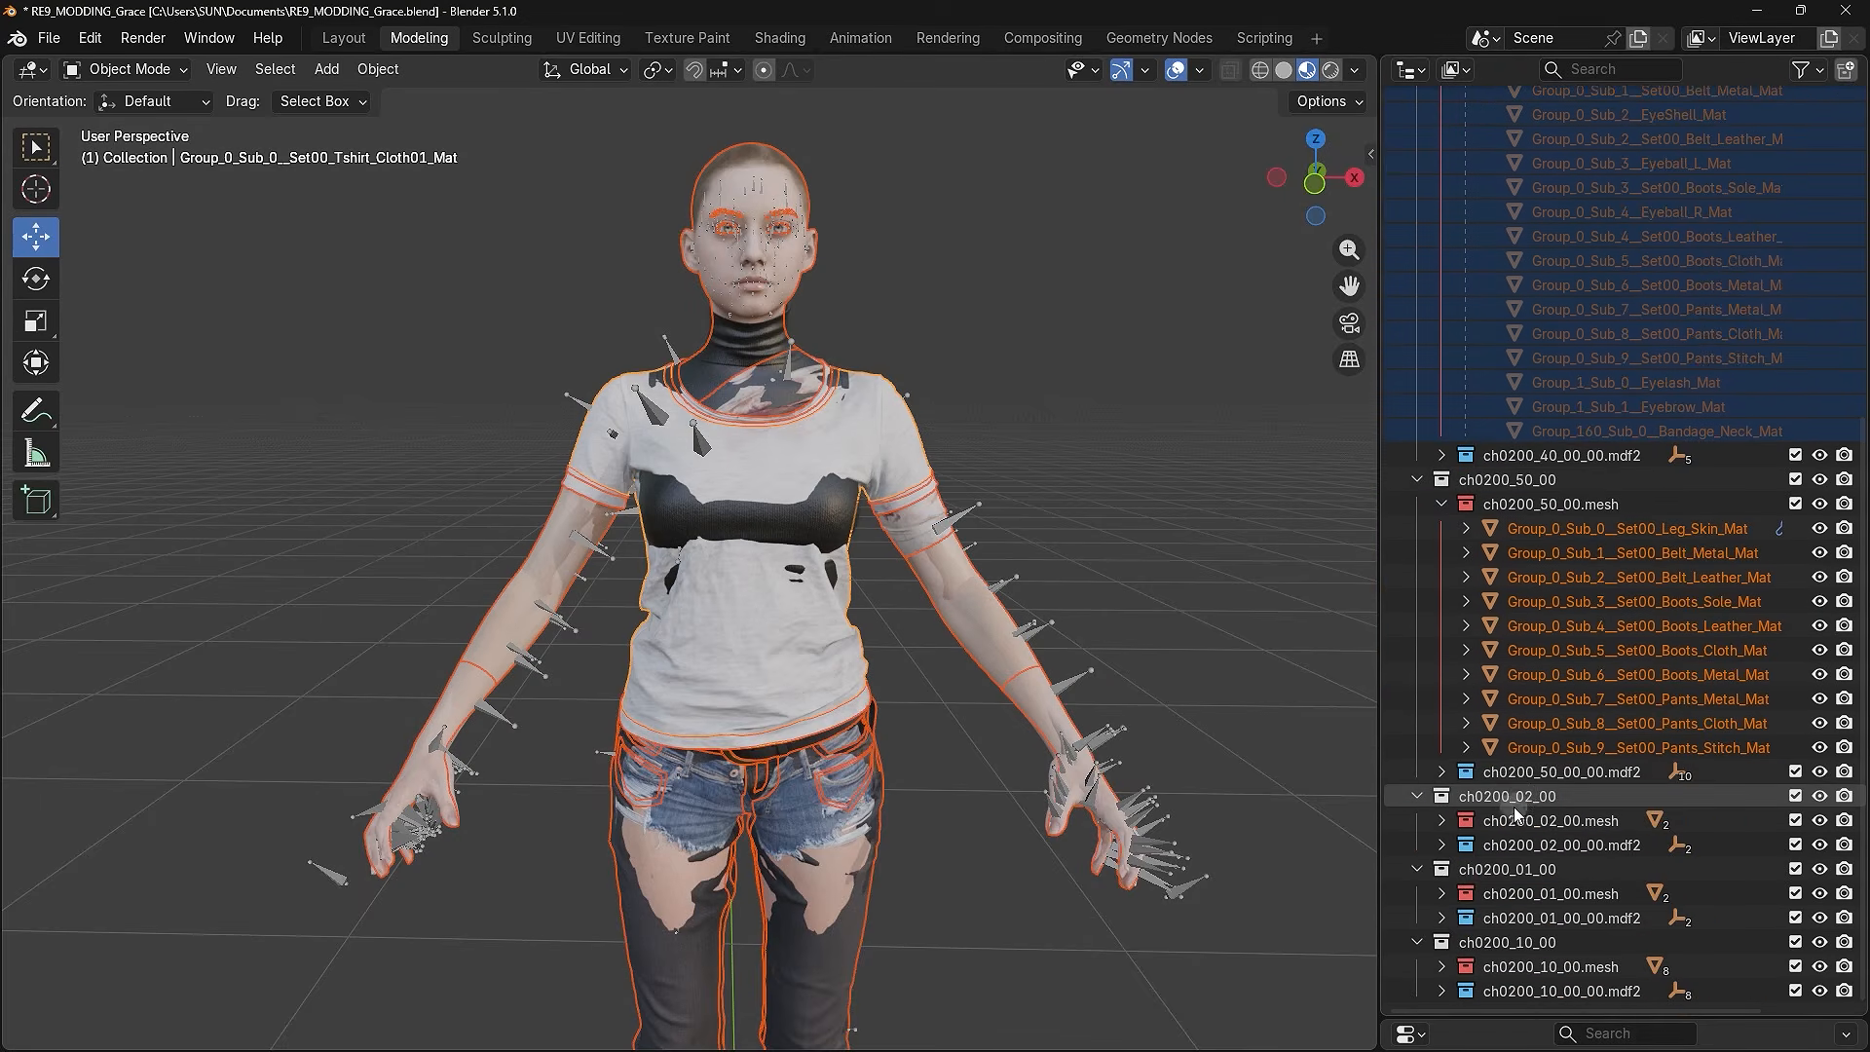
left_click(1443, 820)
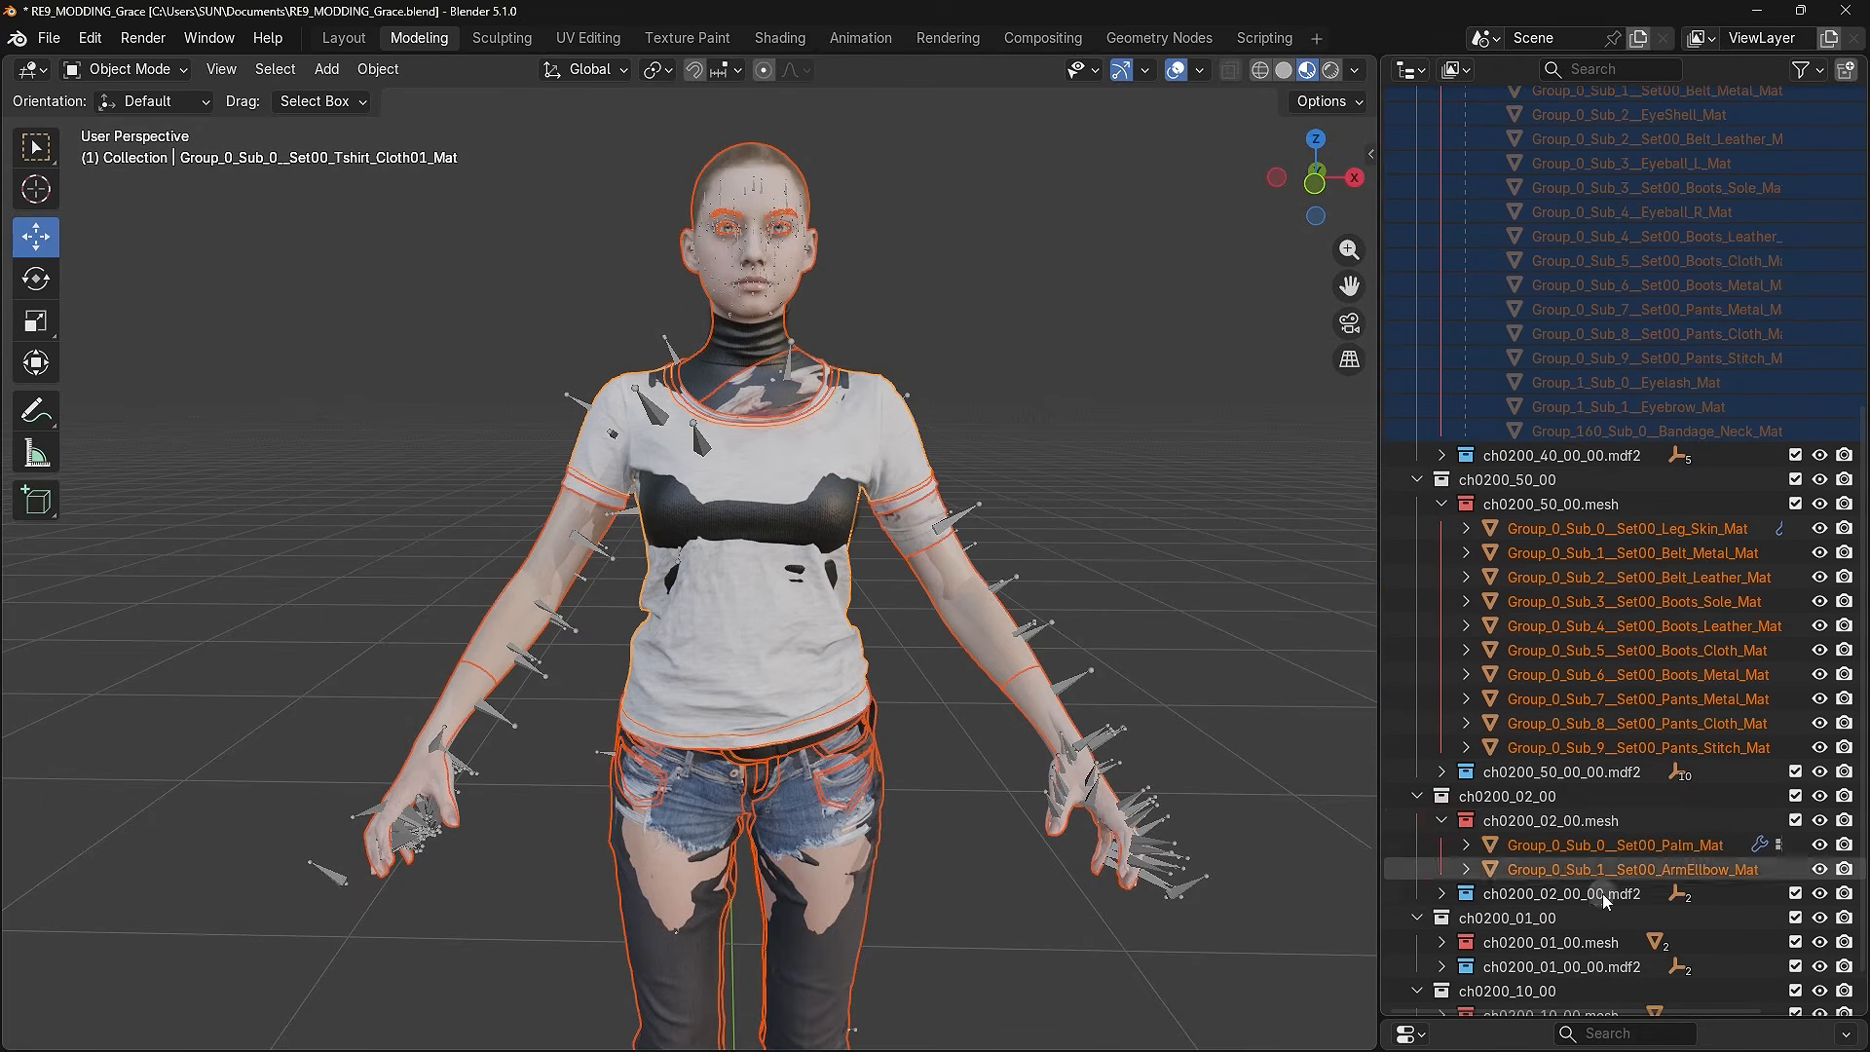
left_click(1443, 820)
left_click(1443, 503)
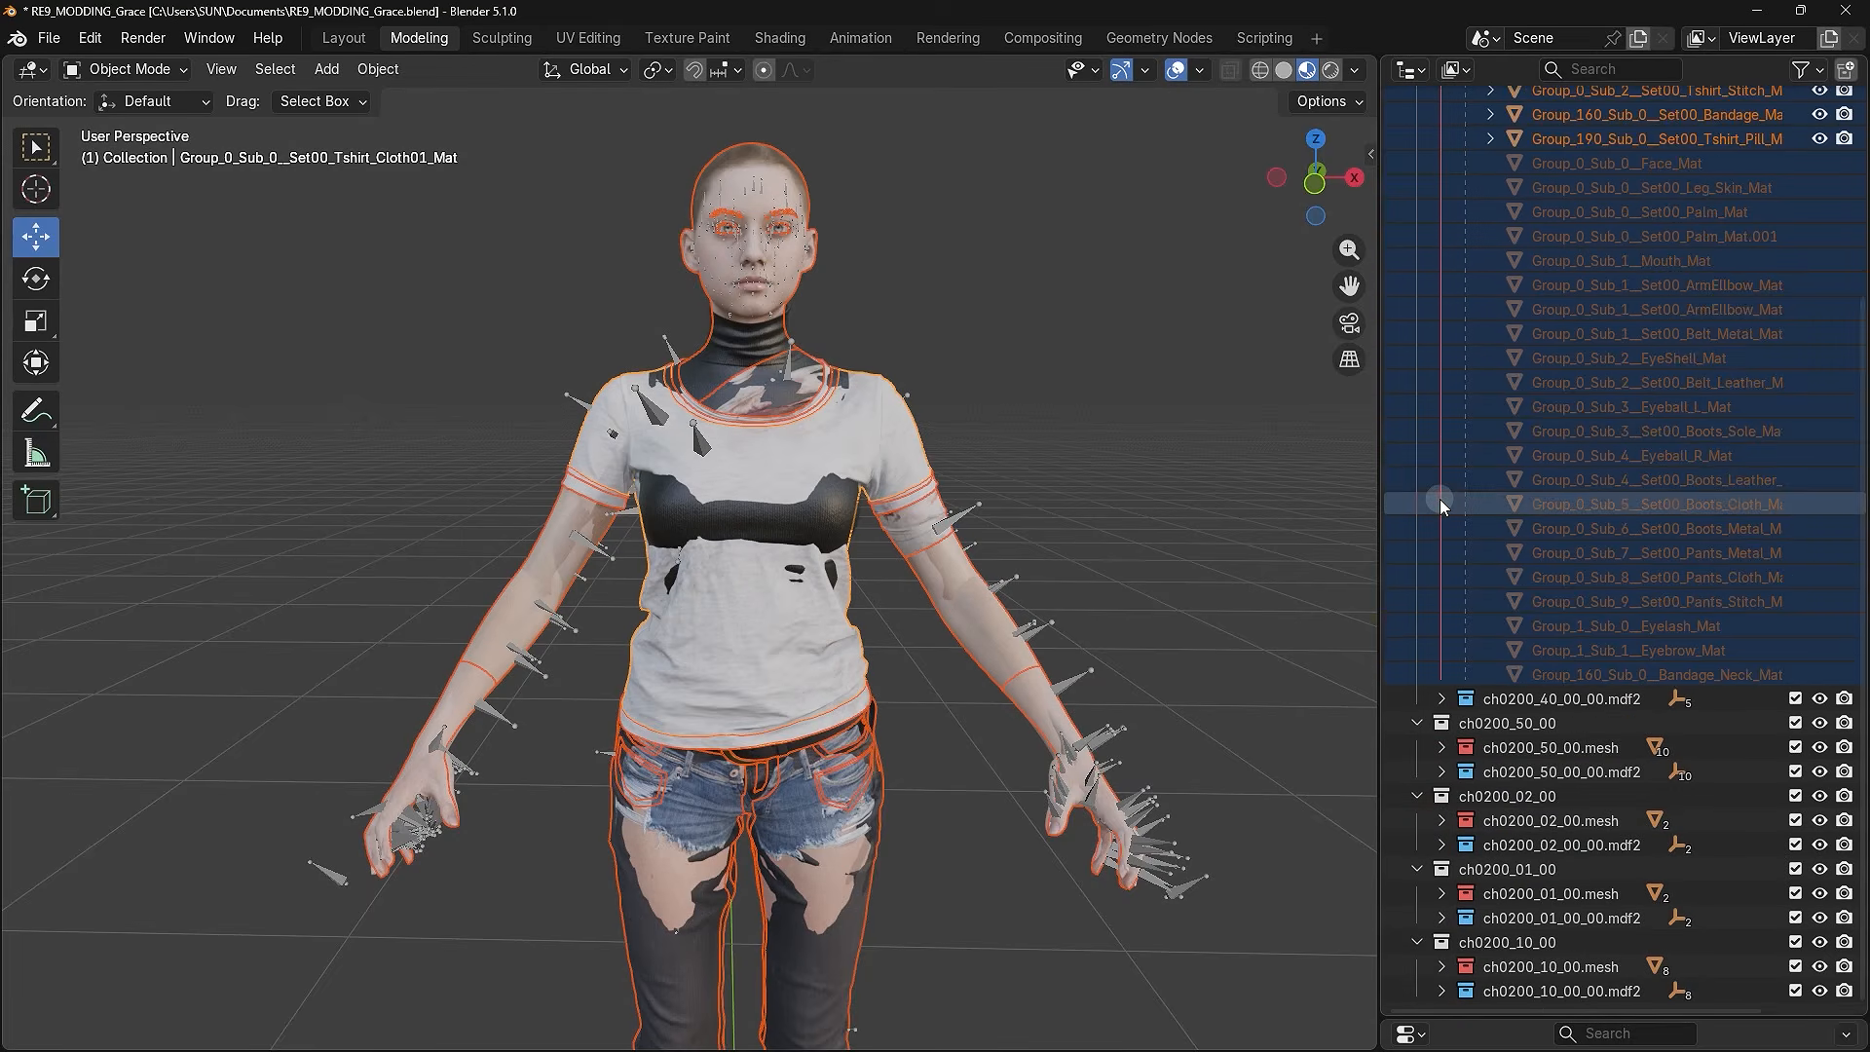
scroll(1503, 522, "up", 8)
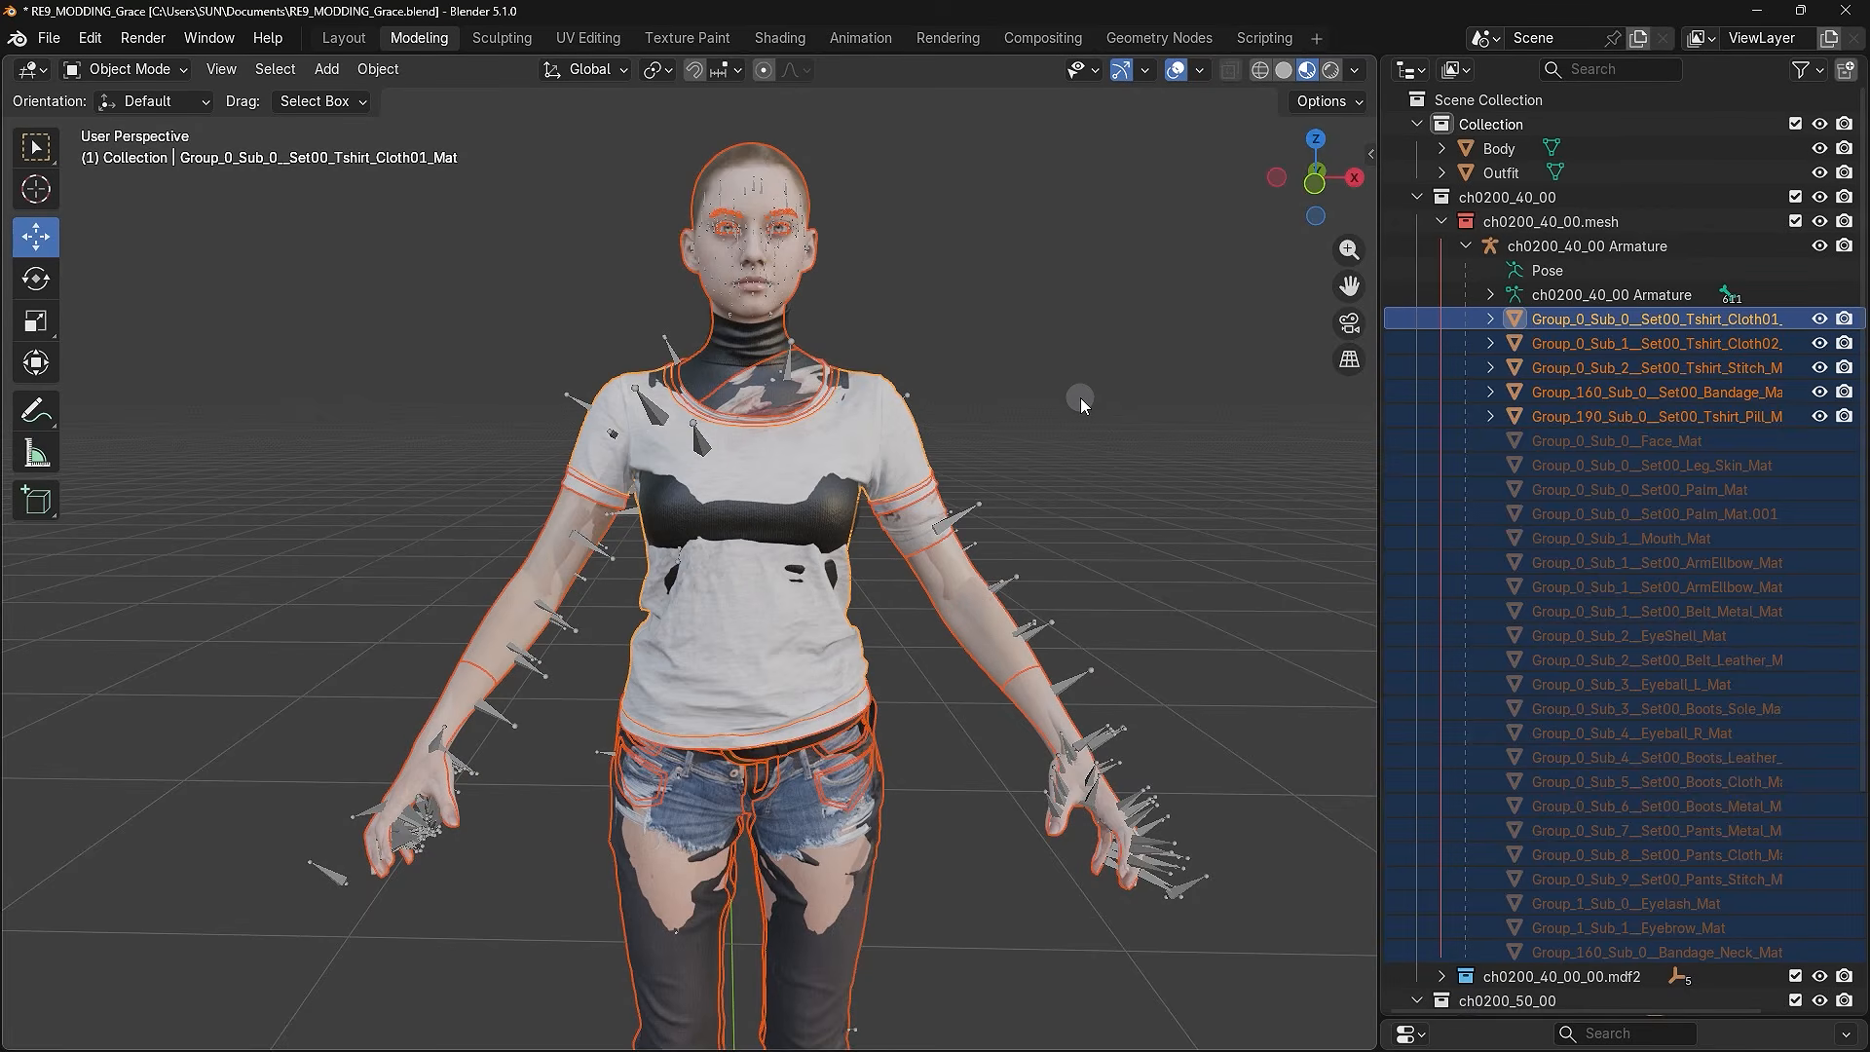
- Duplicate the selected Grace meshes in place and join the copies into a single full-body mesh
key("shift+d")
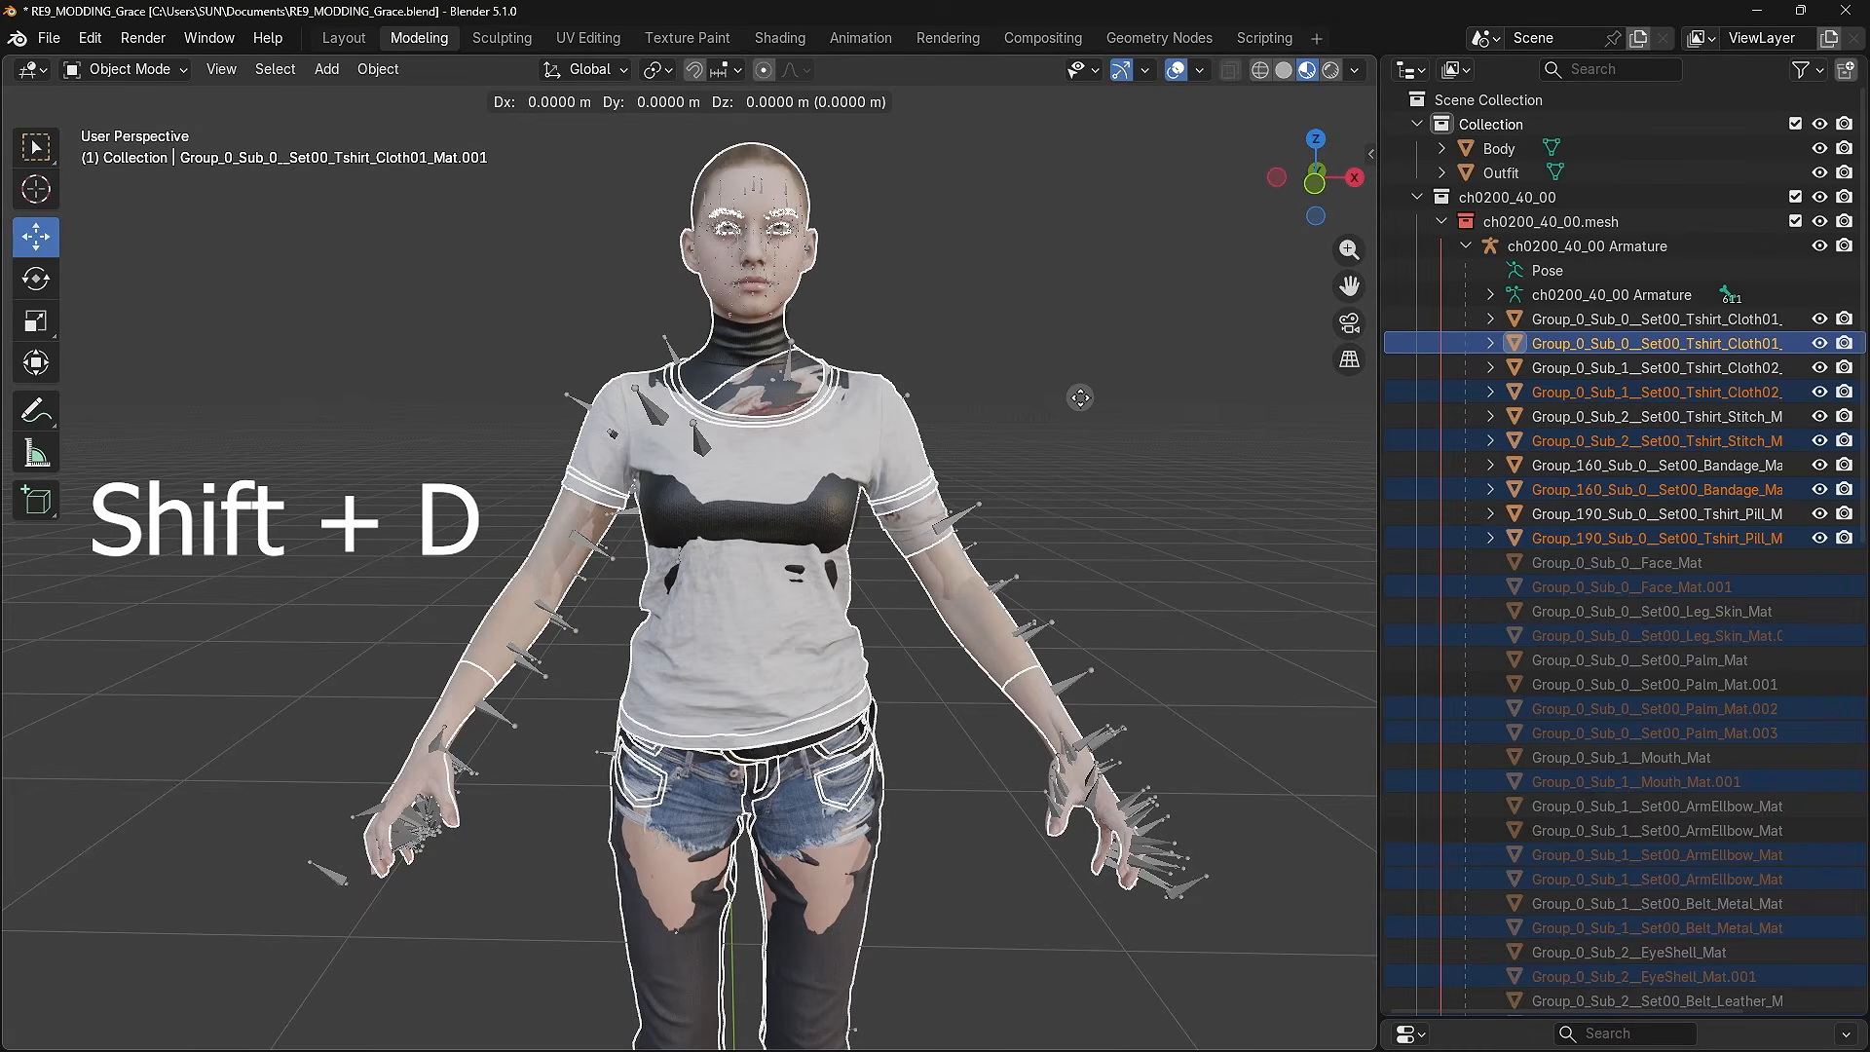
left_click(1080, 398)
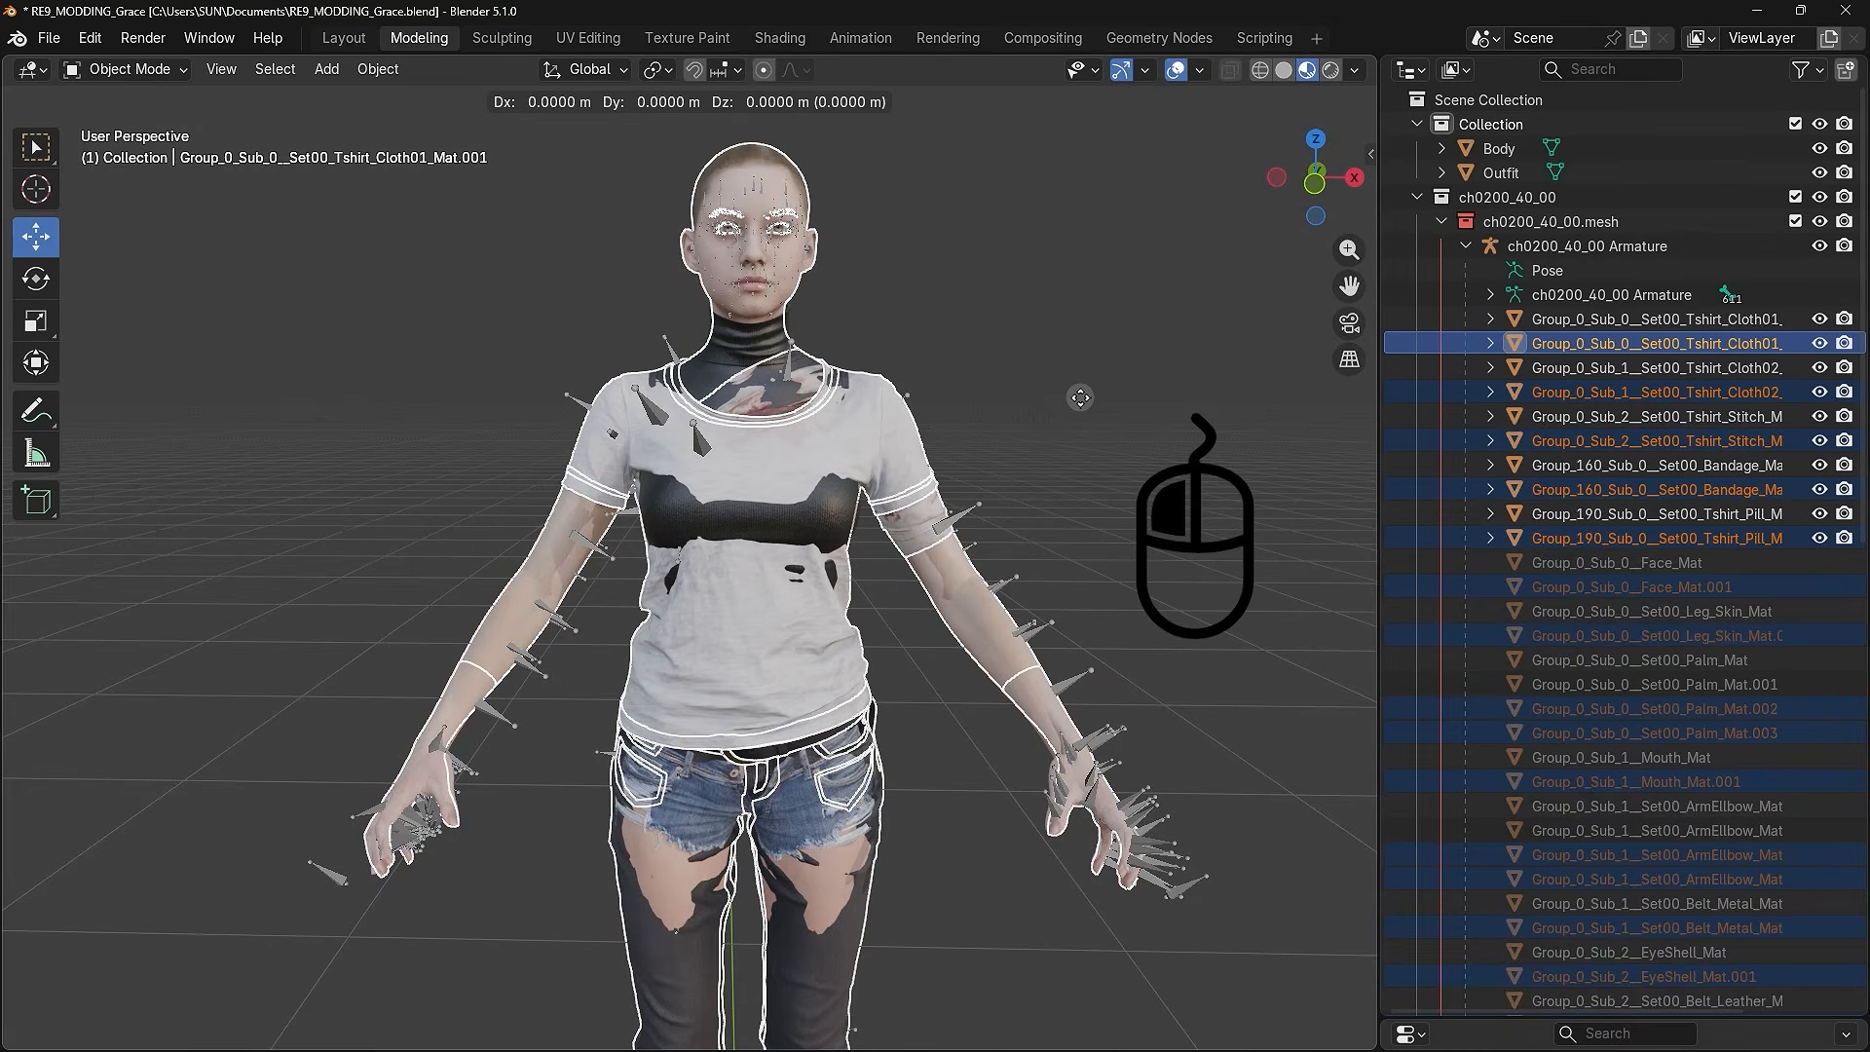
left_click(1080, 398)
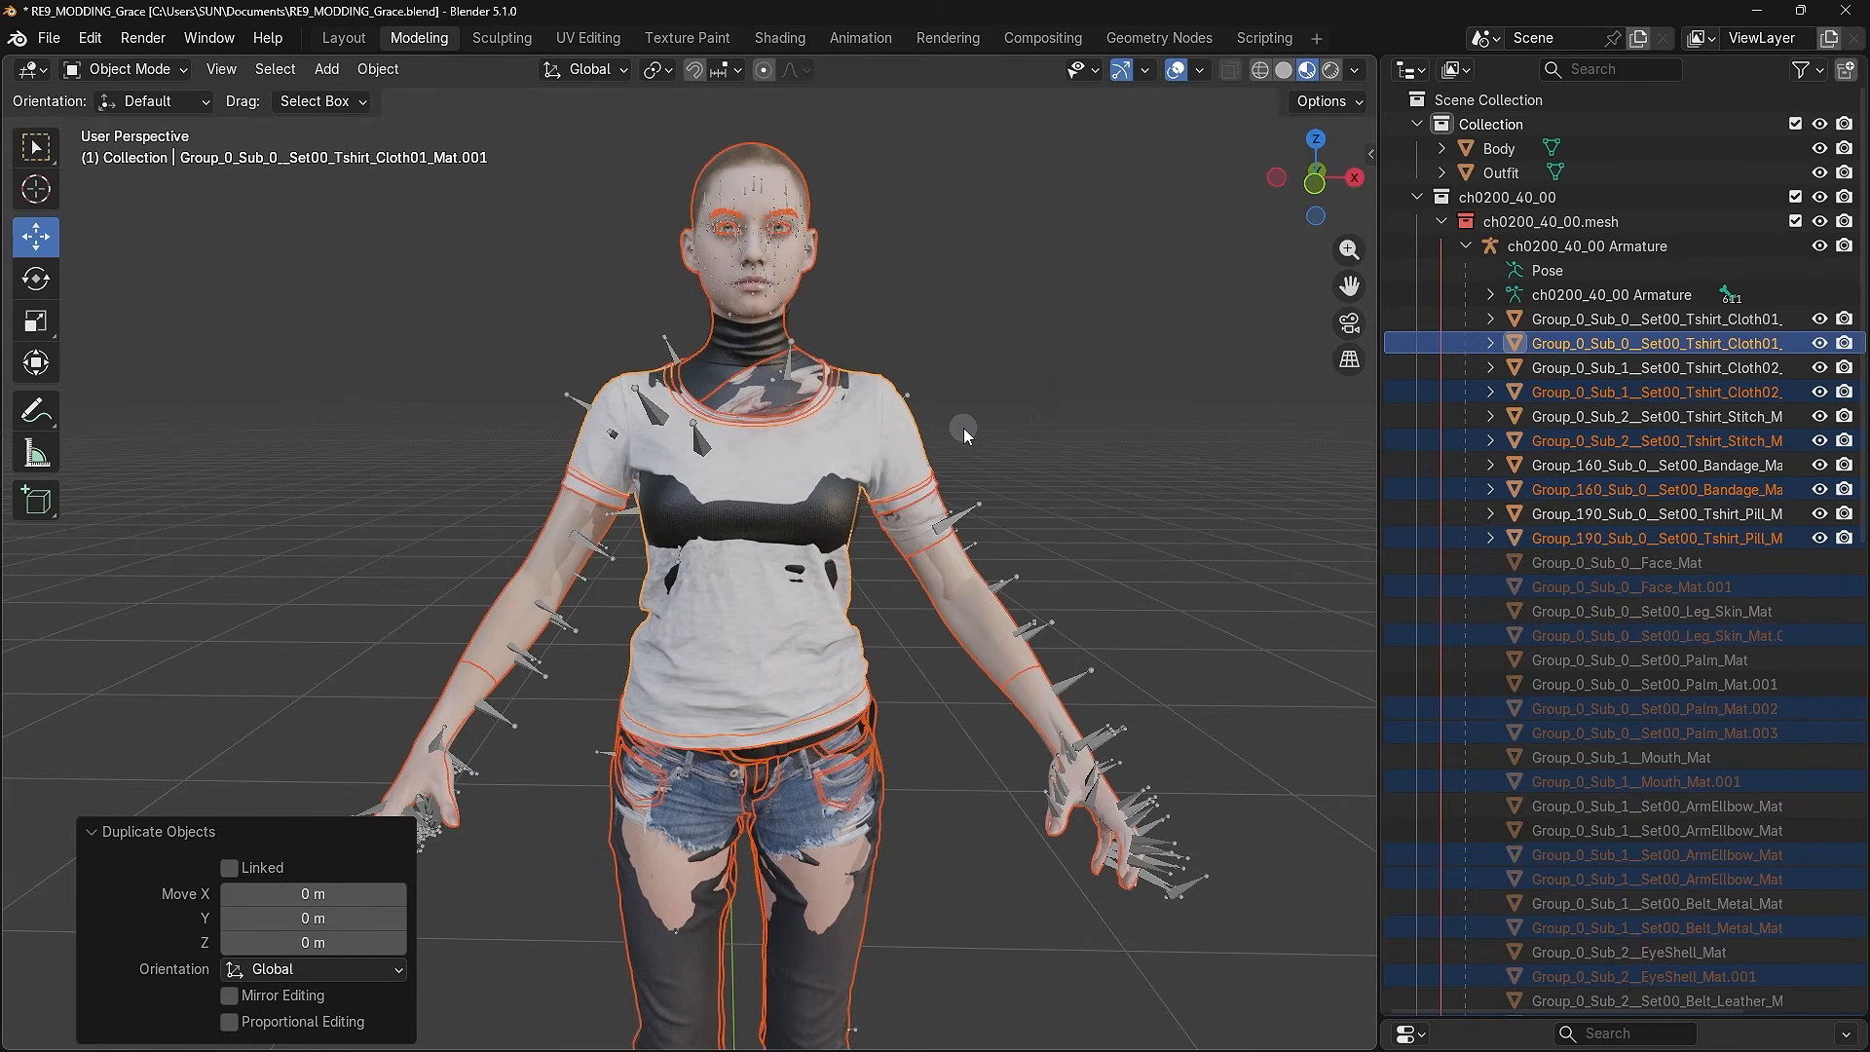
left_click(380, 69)
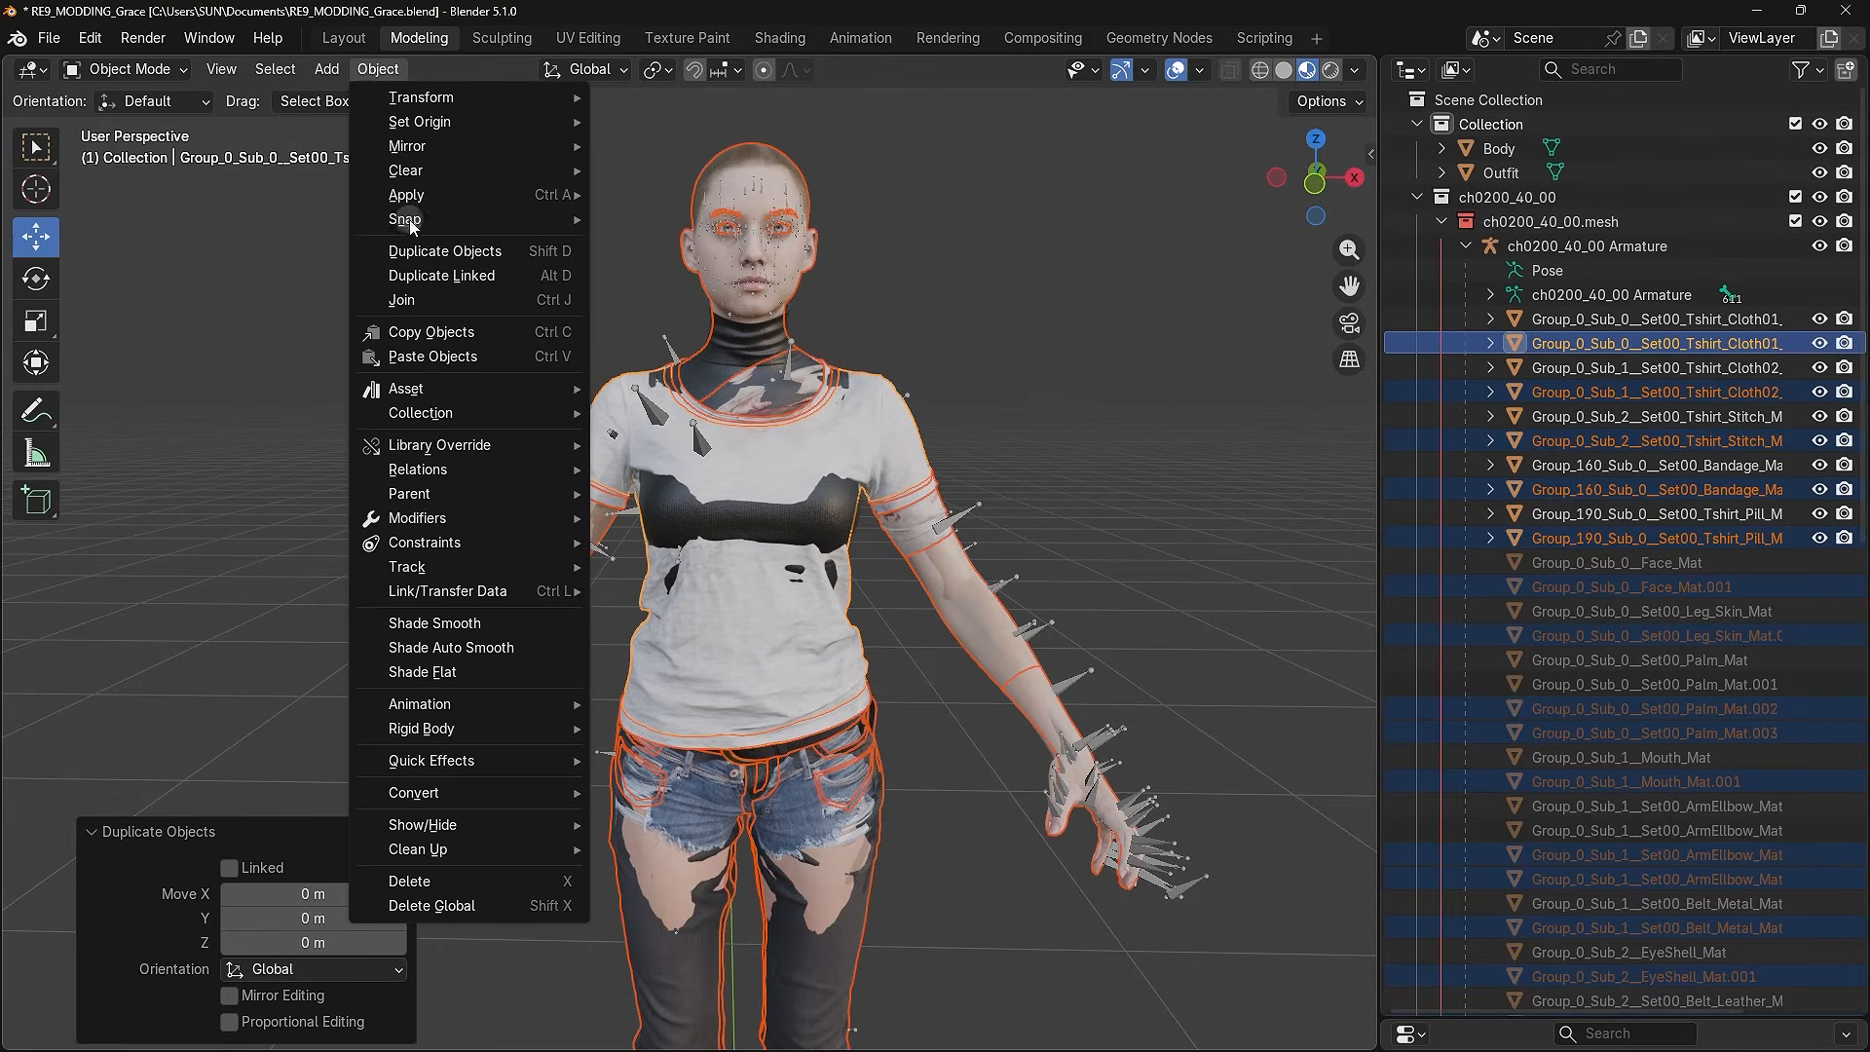
left_click(415, 301)
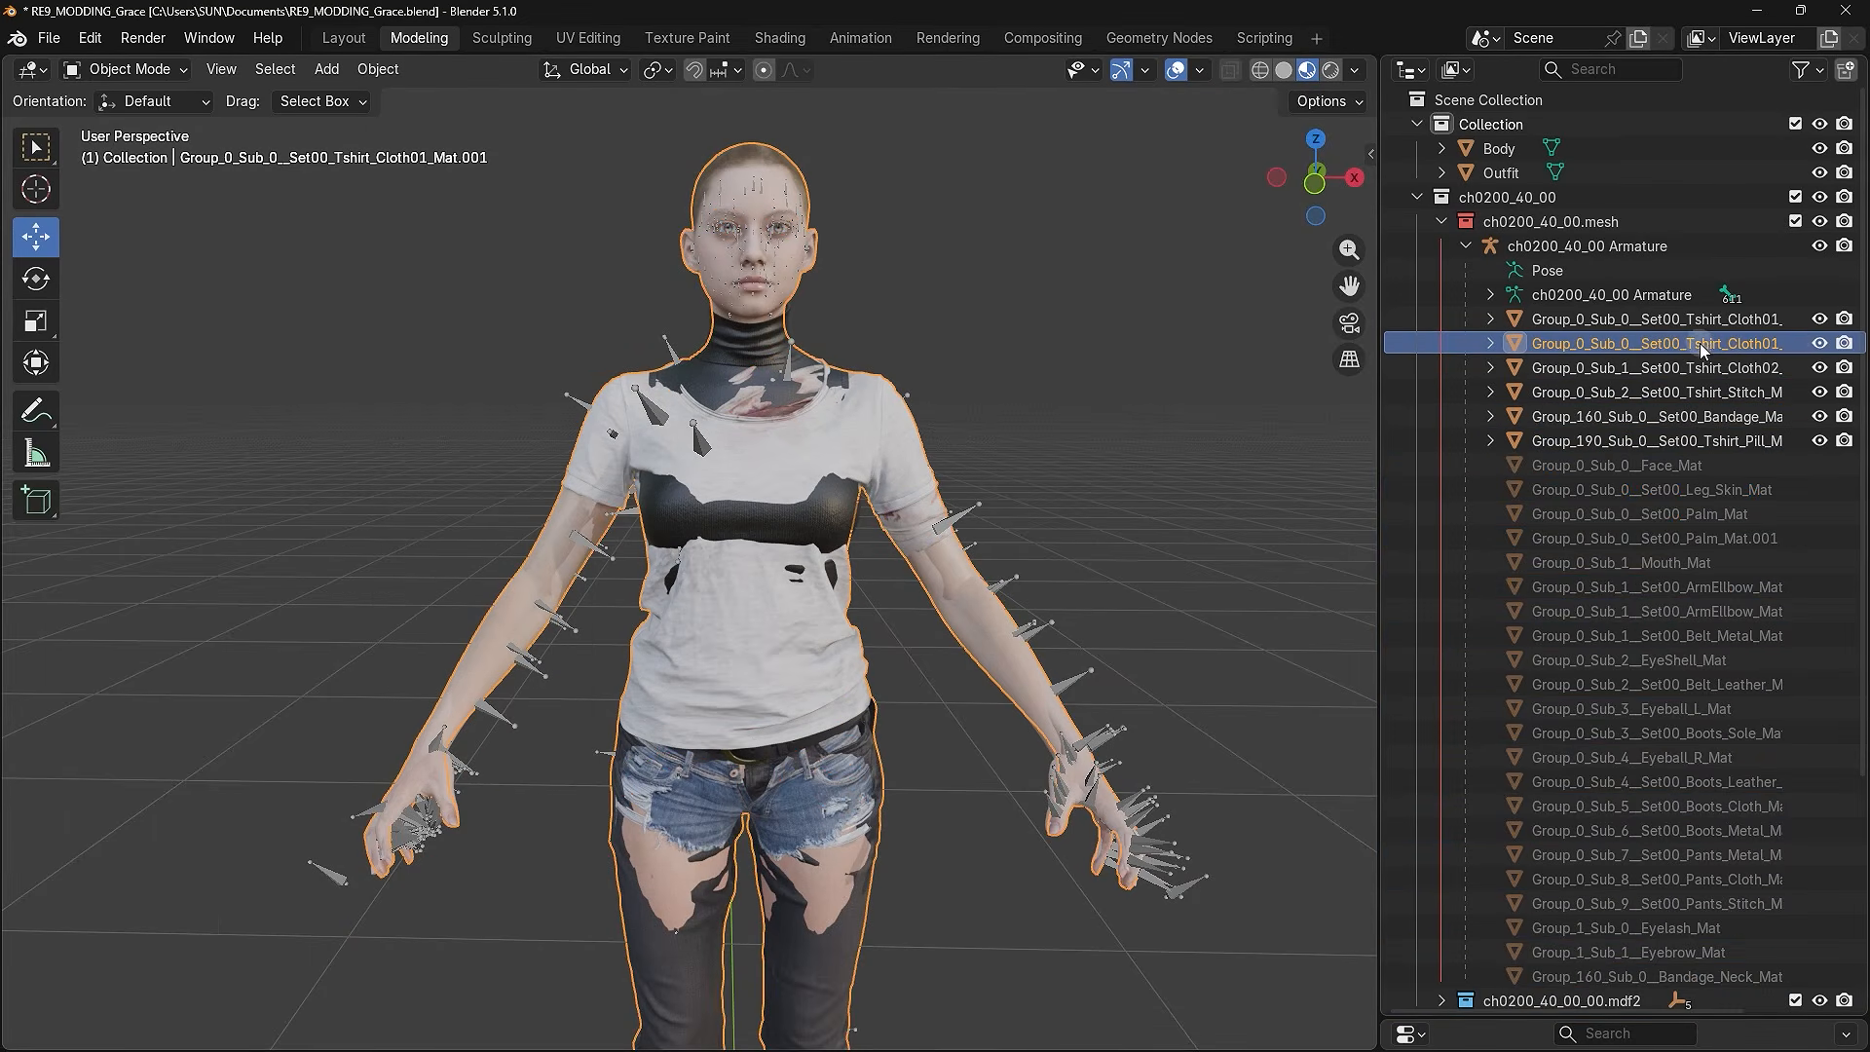
- Hide Grace's original T-shirt, bandage and pill meshes under the armature, keeping the joined copy visible
left_click(1819, 343)
left_click(1820, 343)
left_click(1609, 349)
left_click(1817, 319)
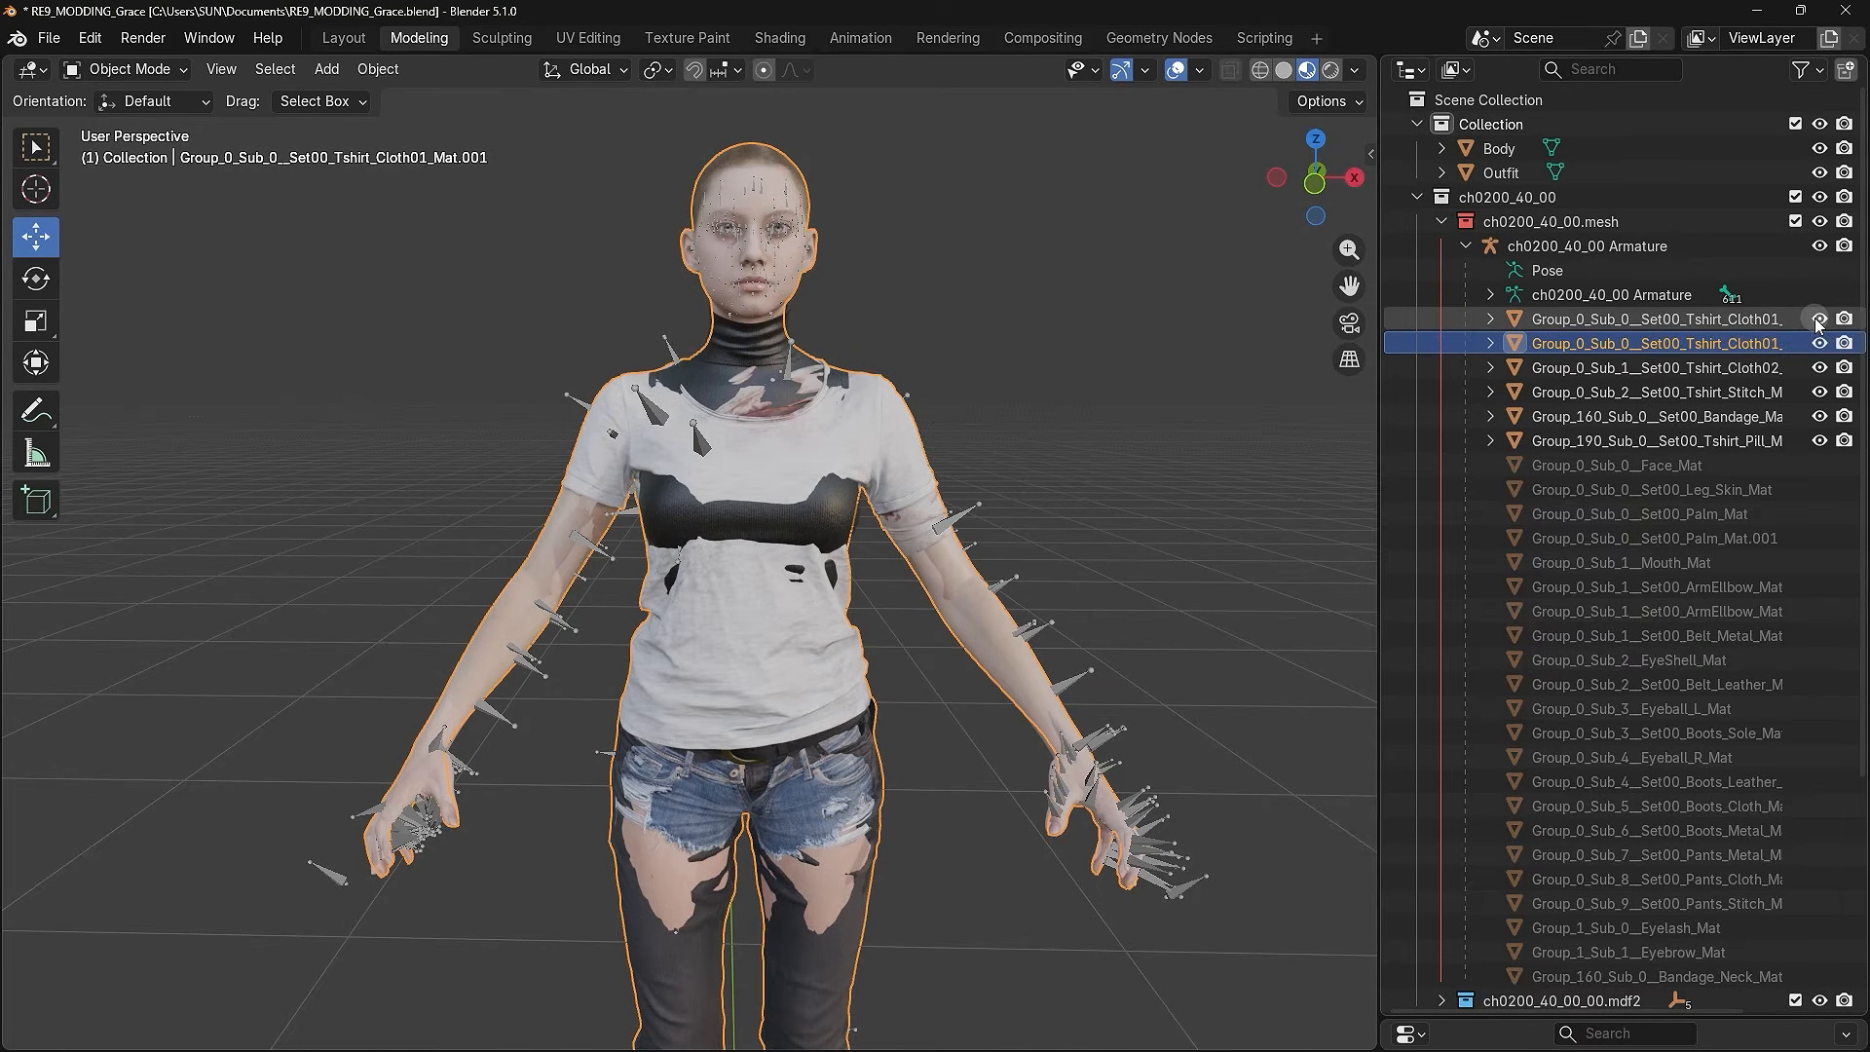
left_click(1820, 368)
left_click(1820, 391)
left_click(1820, 416)
left_click(1820, 440)
- Hide the ch0200_50_00, ch0200_02_00, ch0200_01_00 and ch0200_10_00 collections
scroll(1644, 454, "down", 8)
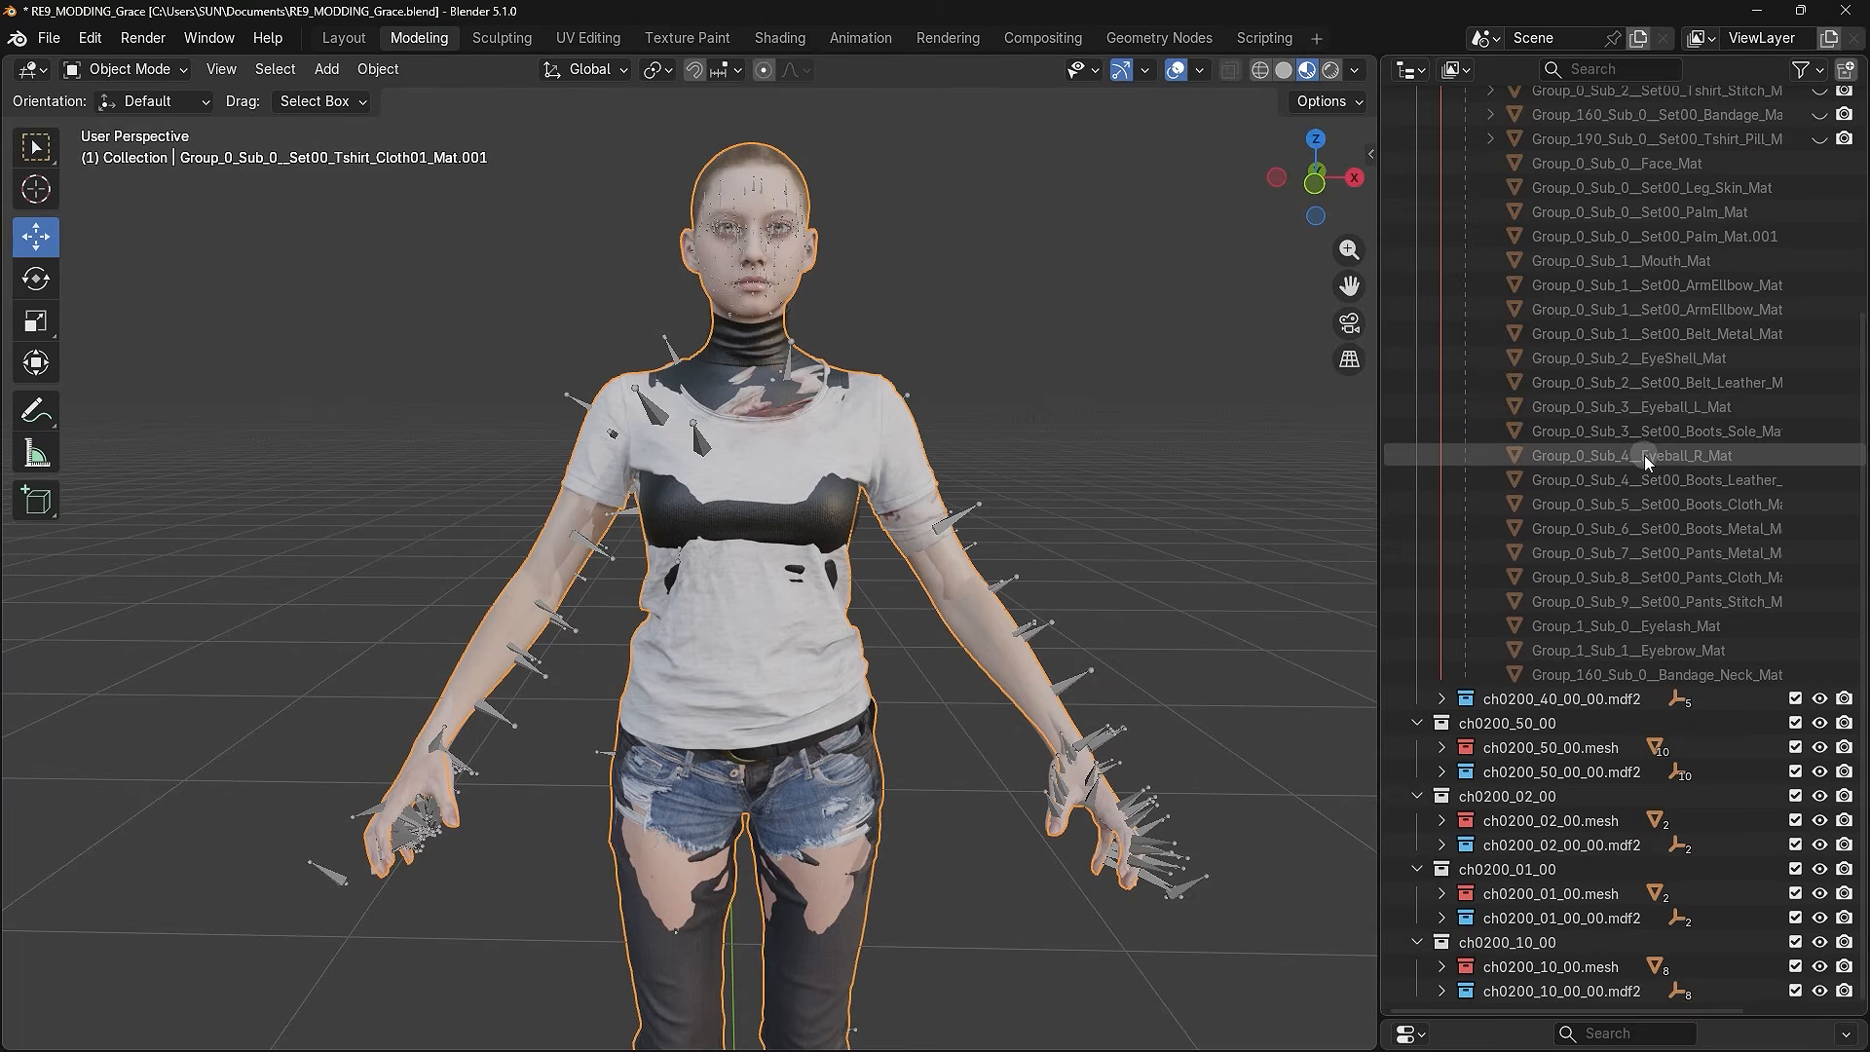
left_click(1820, 722)
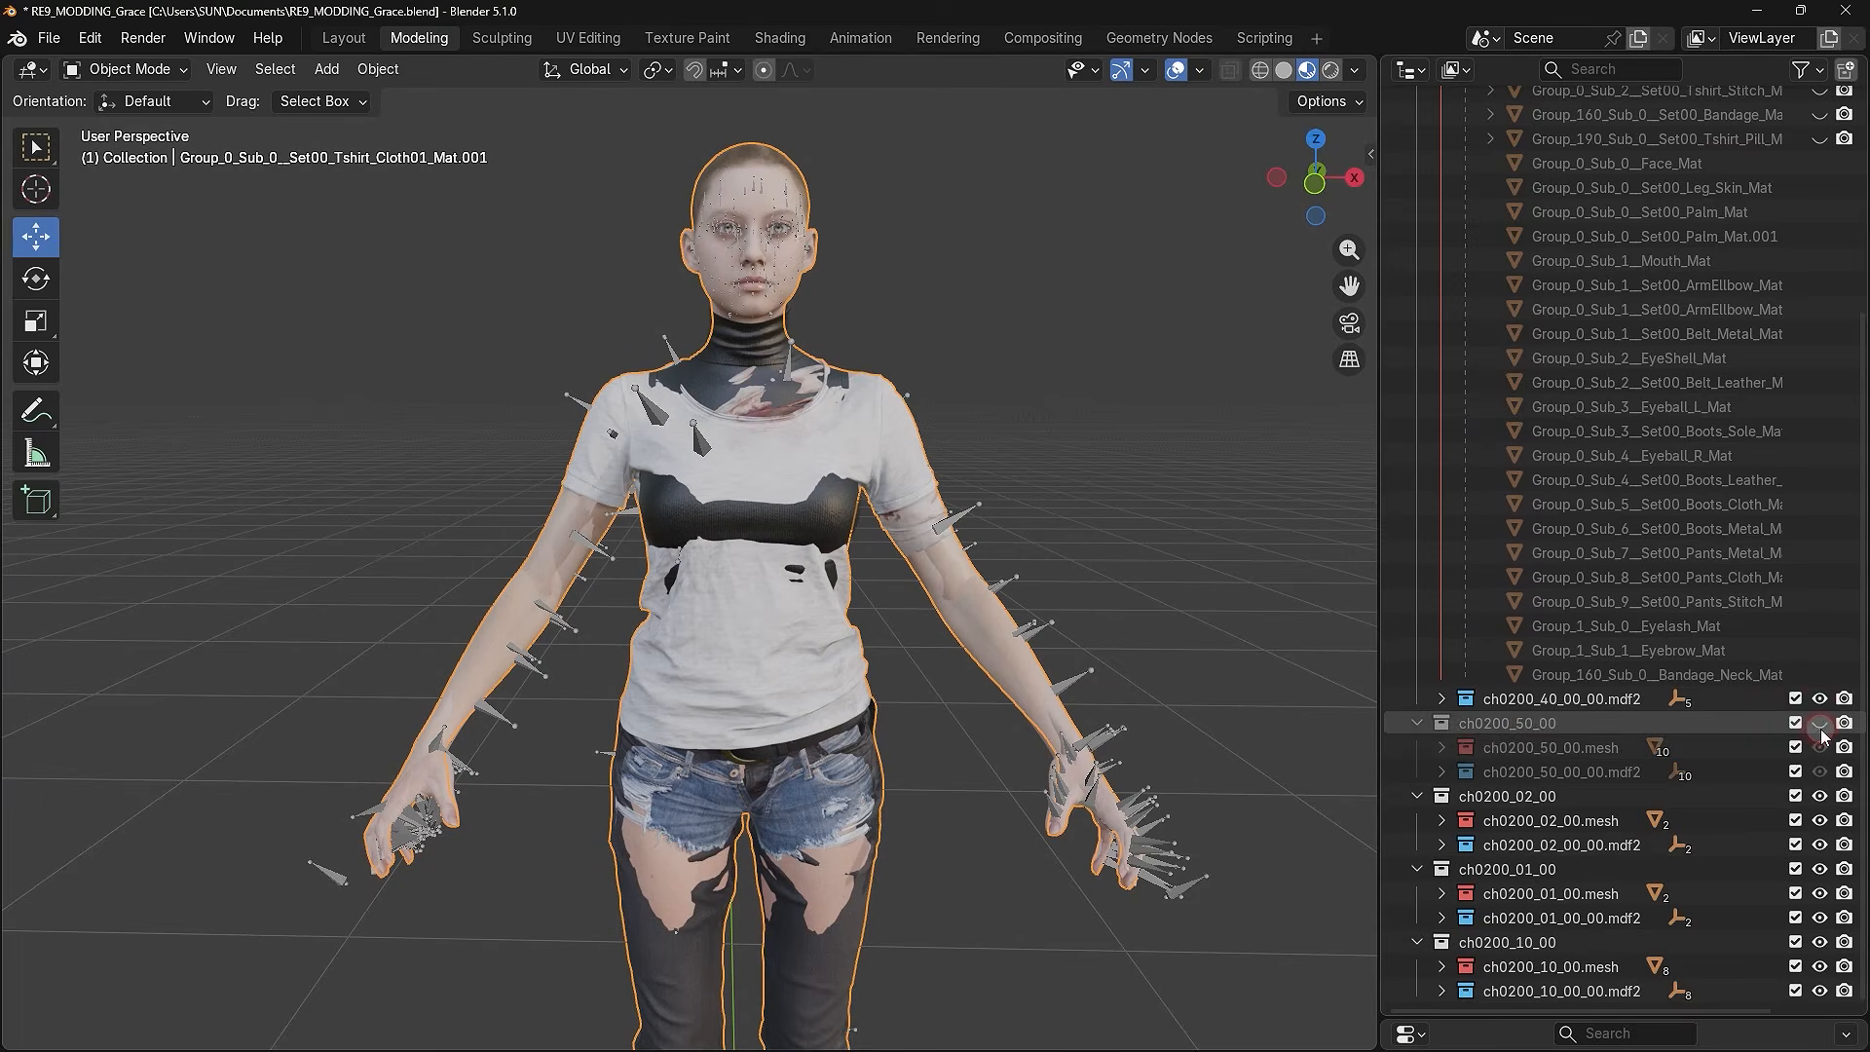
left_click(1820, 796)
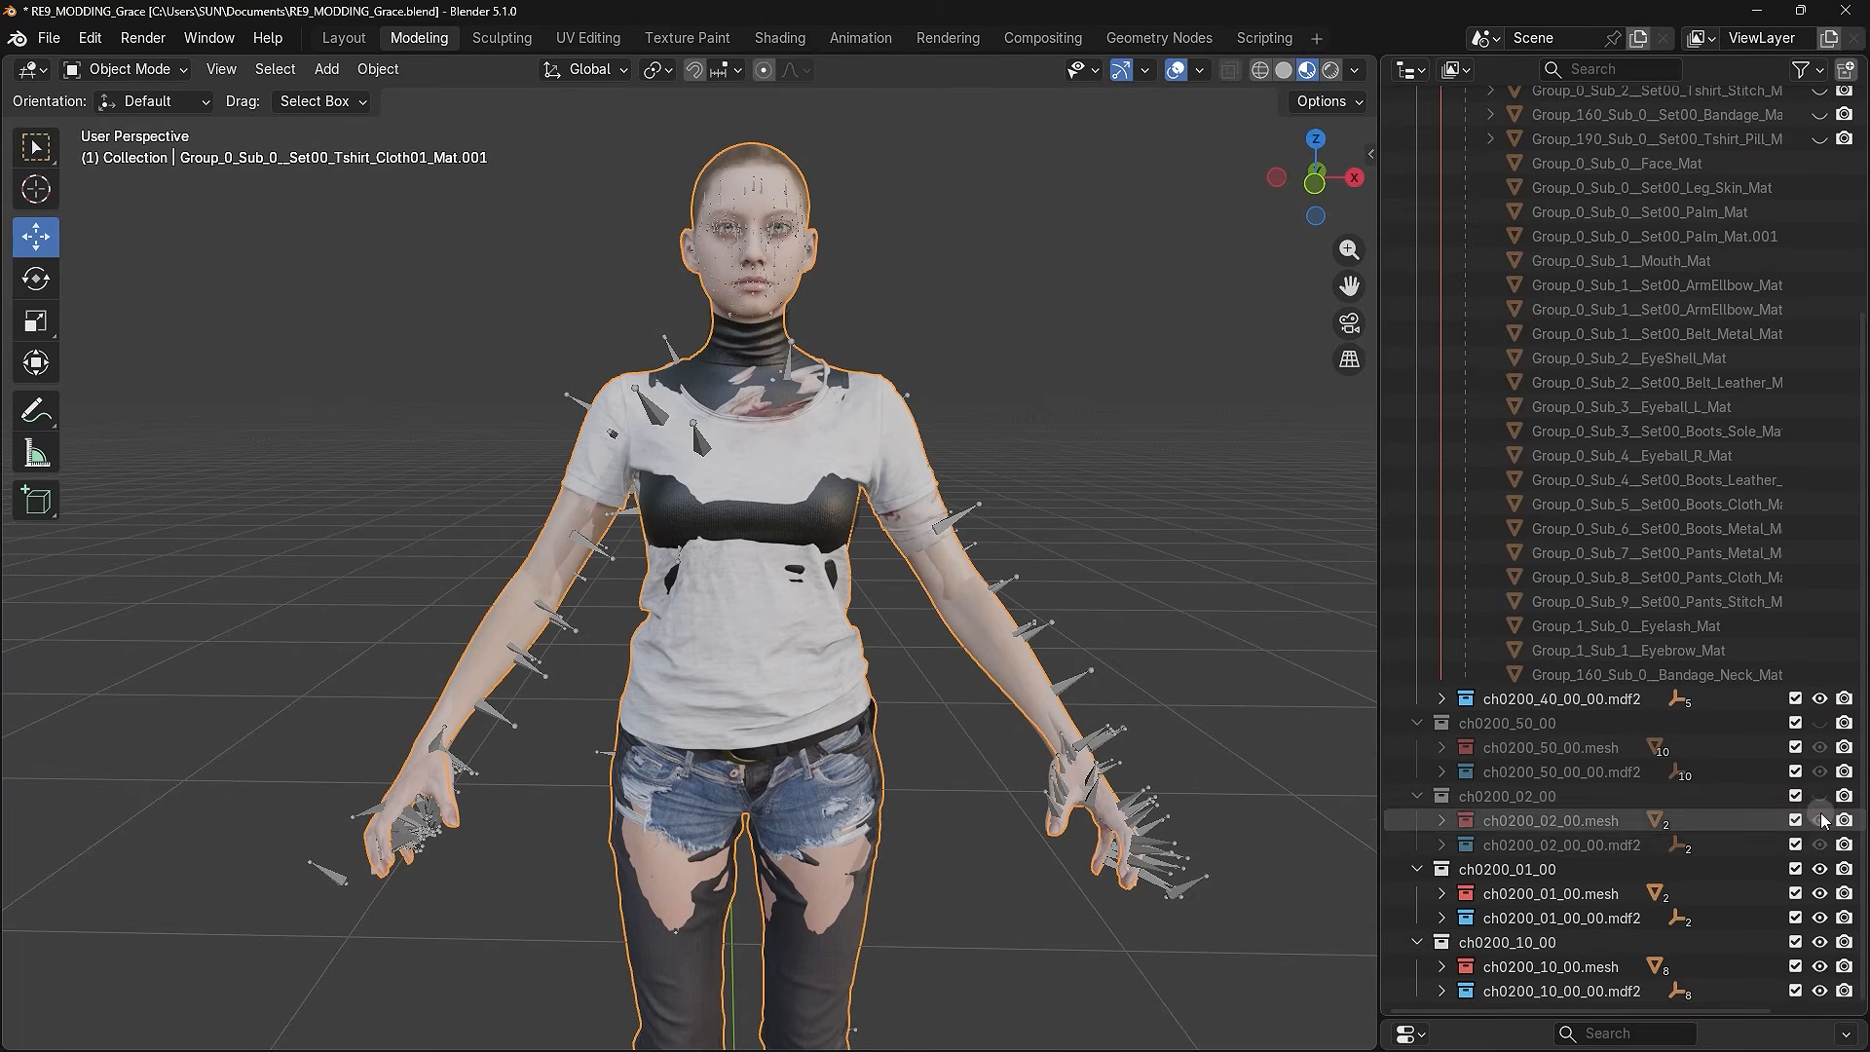
left_click(1820, 869)
left_click(1820, 942)
scroll(1615, 546, "up", 5)
scroll(1616, 547, "up", 3)
- Isolate the joined Grace mesh by hiding Claire's Outfit and Body meshes
left_click(1819, 342)
left_click(1820, 343)
left_click(1820, 343)
left_click(1820, 343)
left_click(1627, 342)
left_click(1820, 173)
left_click(1820, 148)
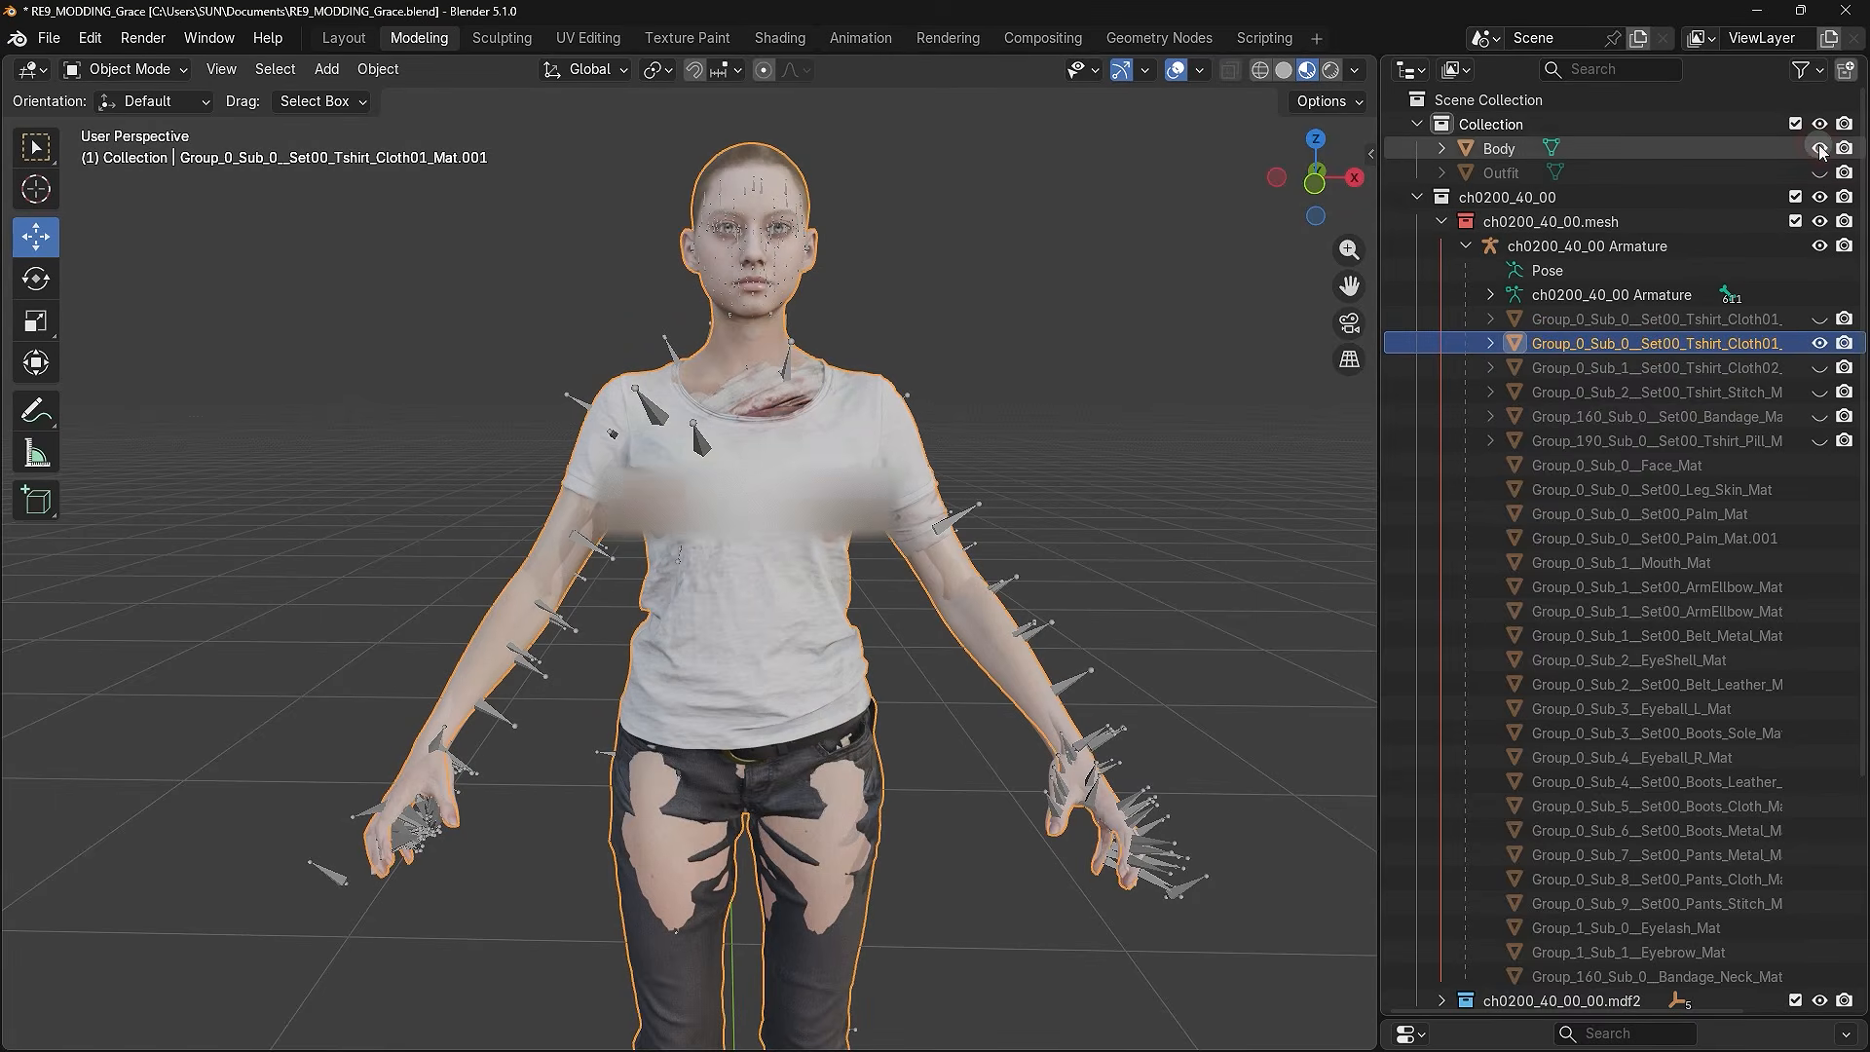
- Toggle the joined Grace mesh's visibility and inspect the full body for any missing parts
left_click(1820, 343)
left_click(1820, 343)
left_click(1820, 343)
left_click(1820, 343)
left_click(1729, 343)
scroll(967, 631, "down", 5)
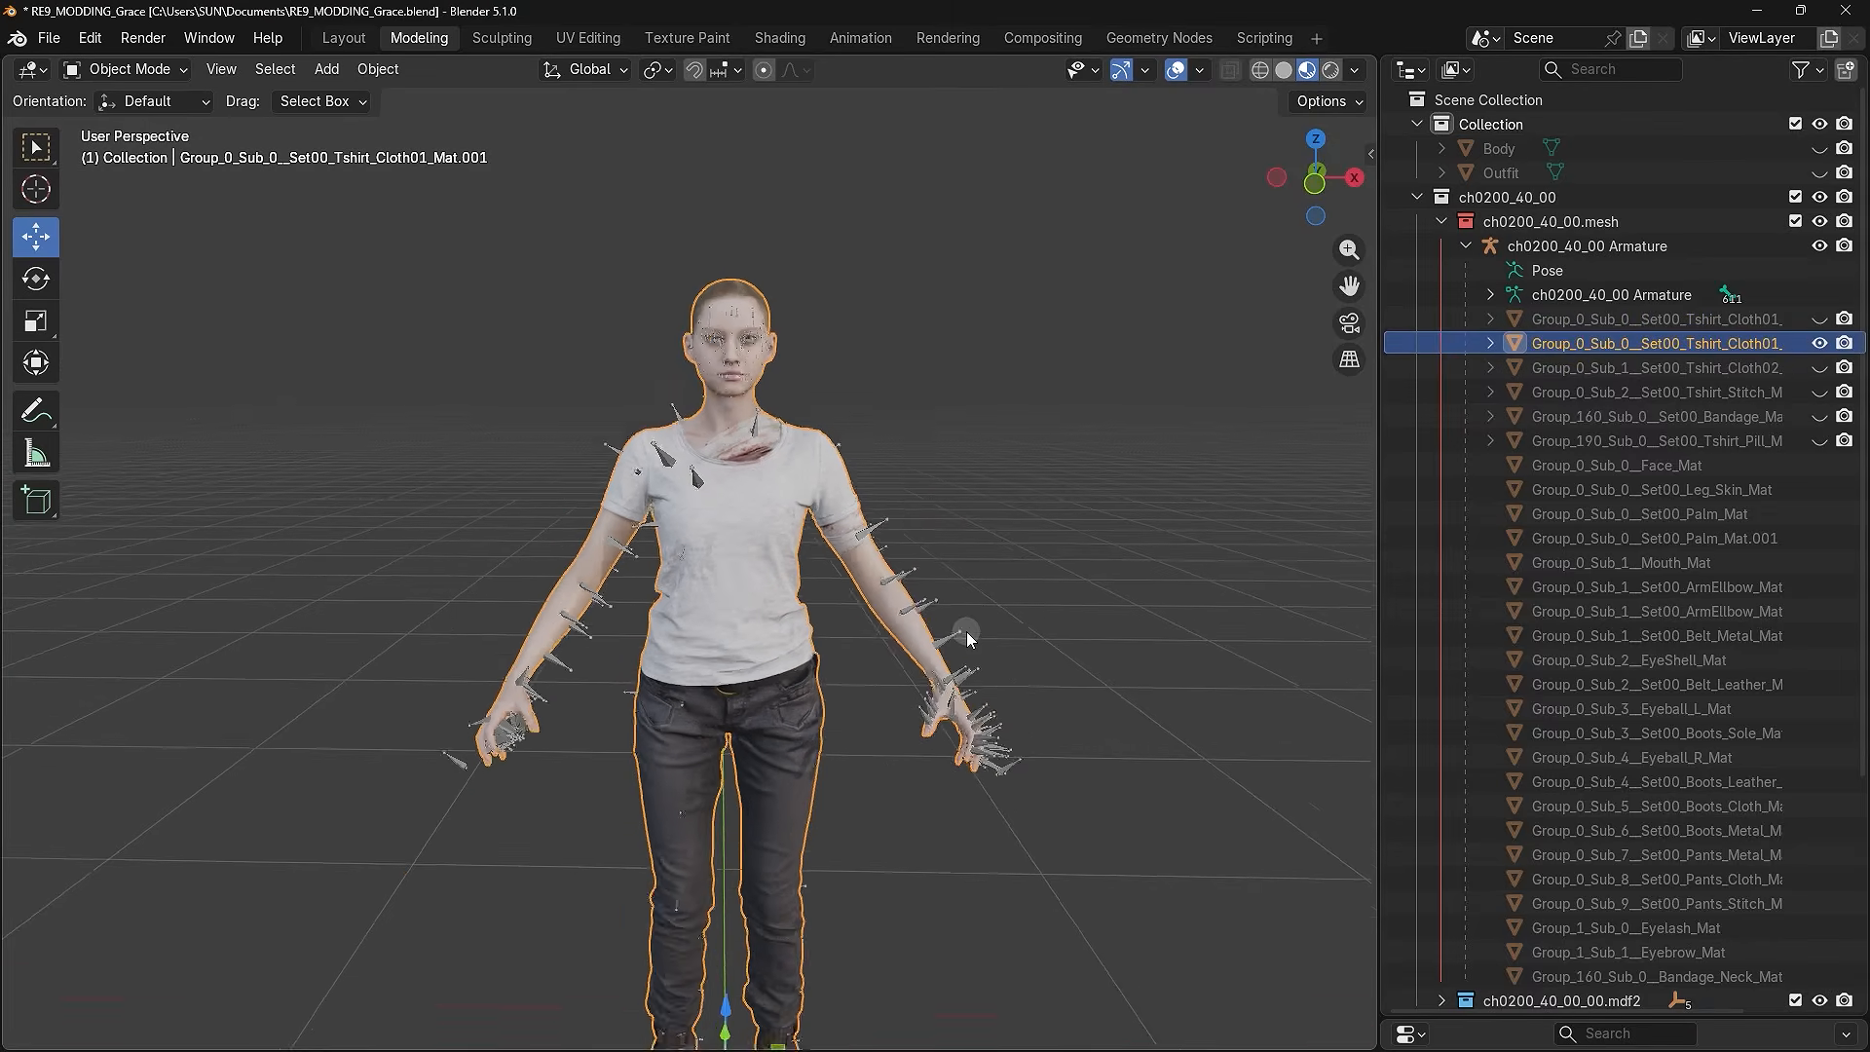
scroll(966, 631, "up", 3)
left_click(1818, 342)
left_click(1817, 343)
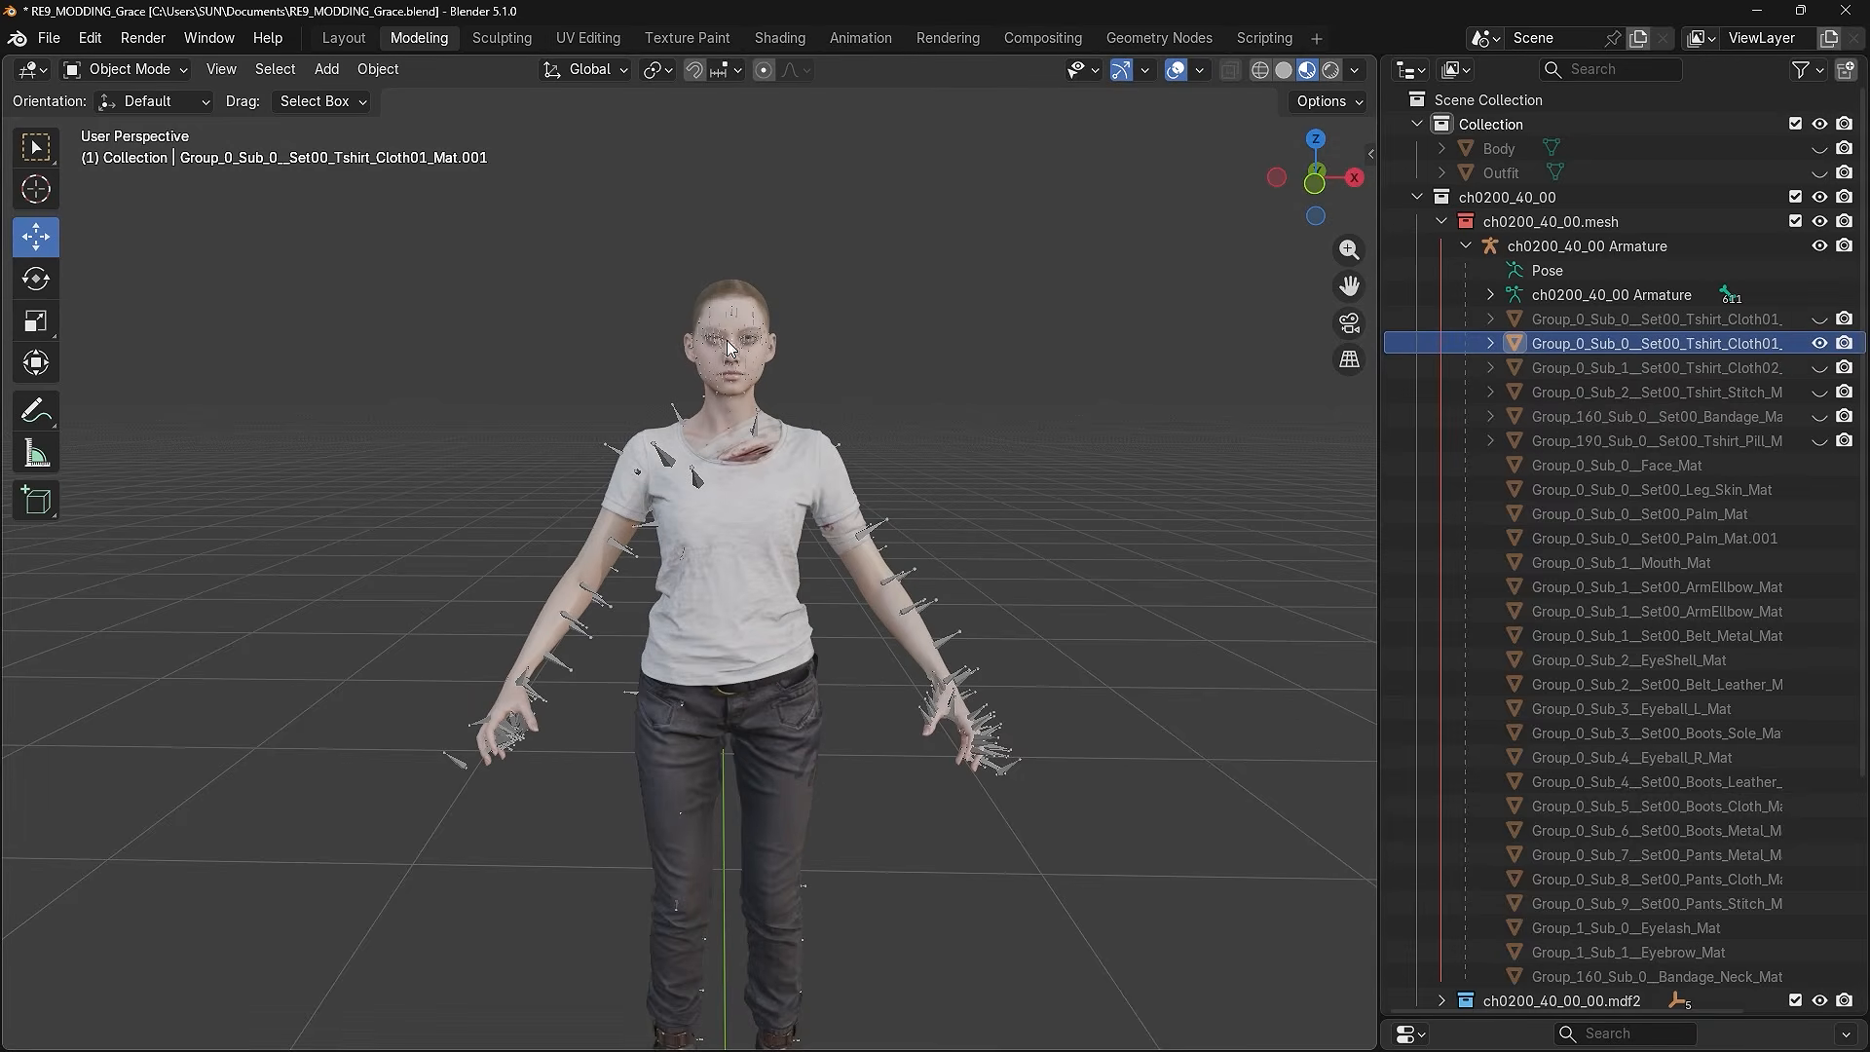
- Examine the joined Grace mesh's vertex groups in an enlarged properties area, and restore the outliner's height
left_click_drag(1461, 1017, 1469, 391)
left_click_drag(1637, 693, 1628, 986)
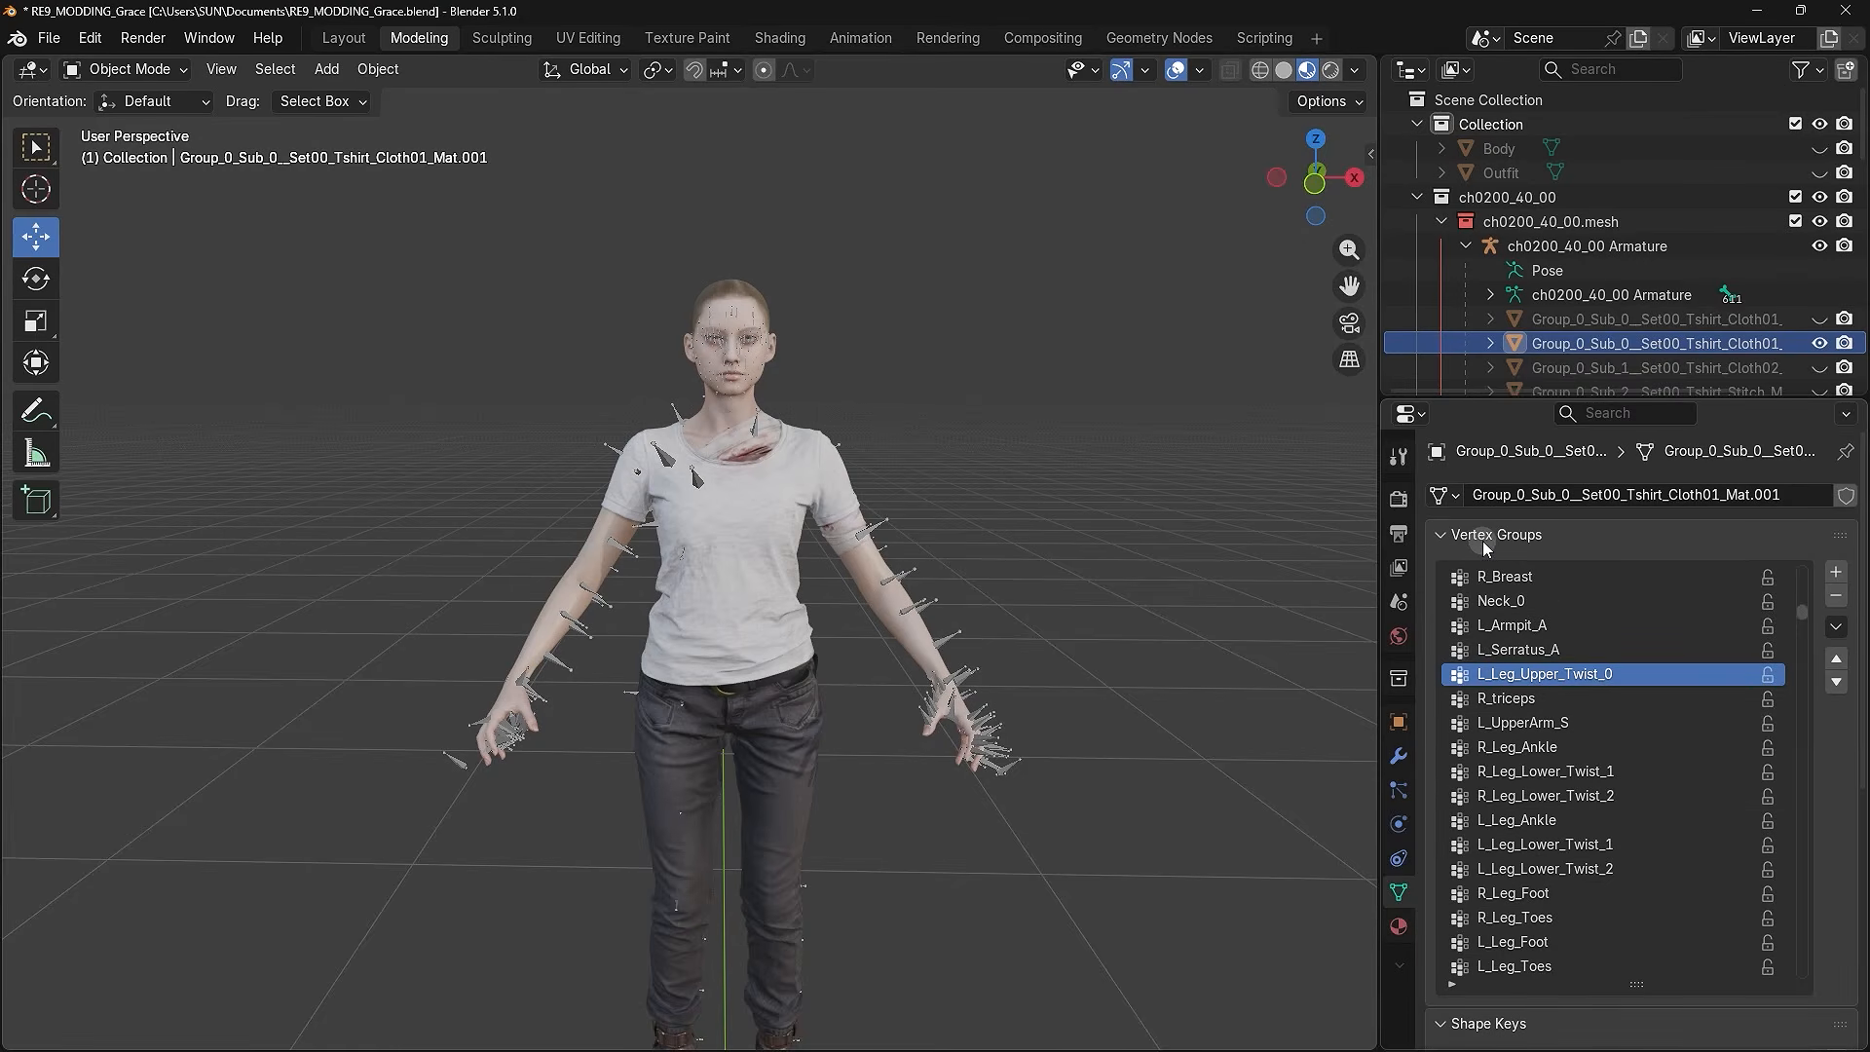
left_click_drag(1805, 621, 1781, 558)
left_click_drag(1521, 400, 1528, 964)
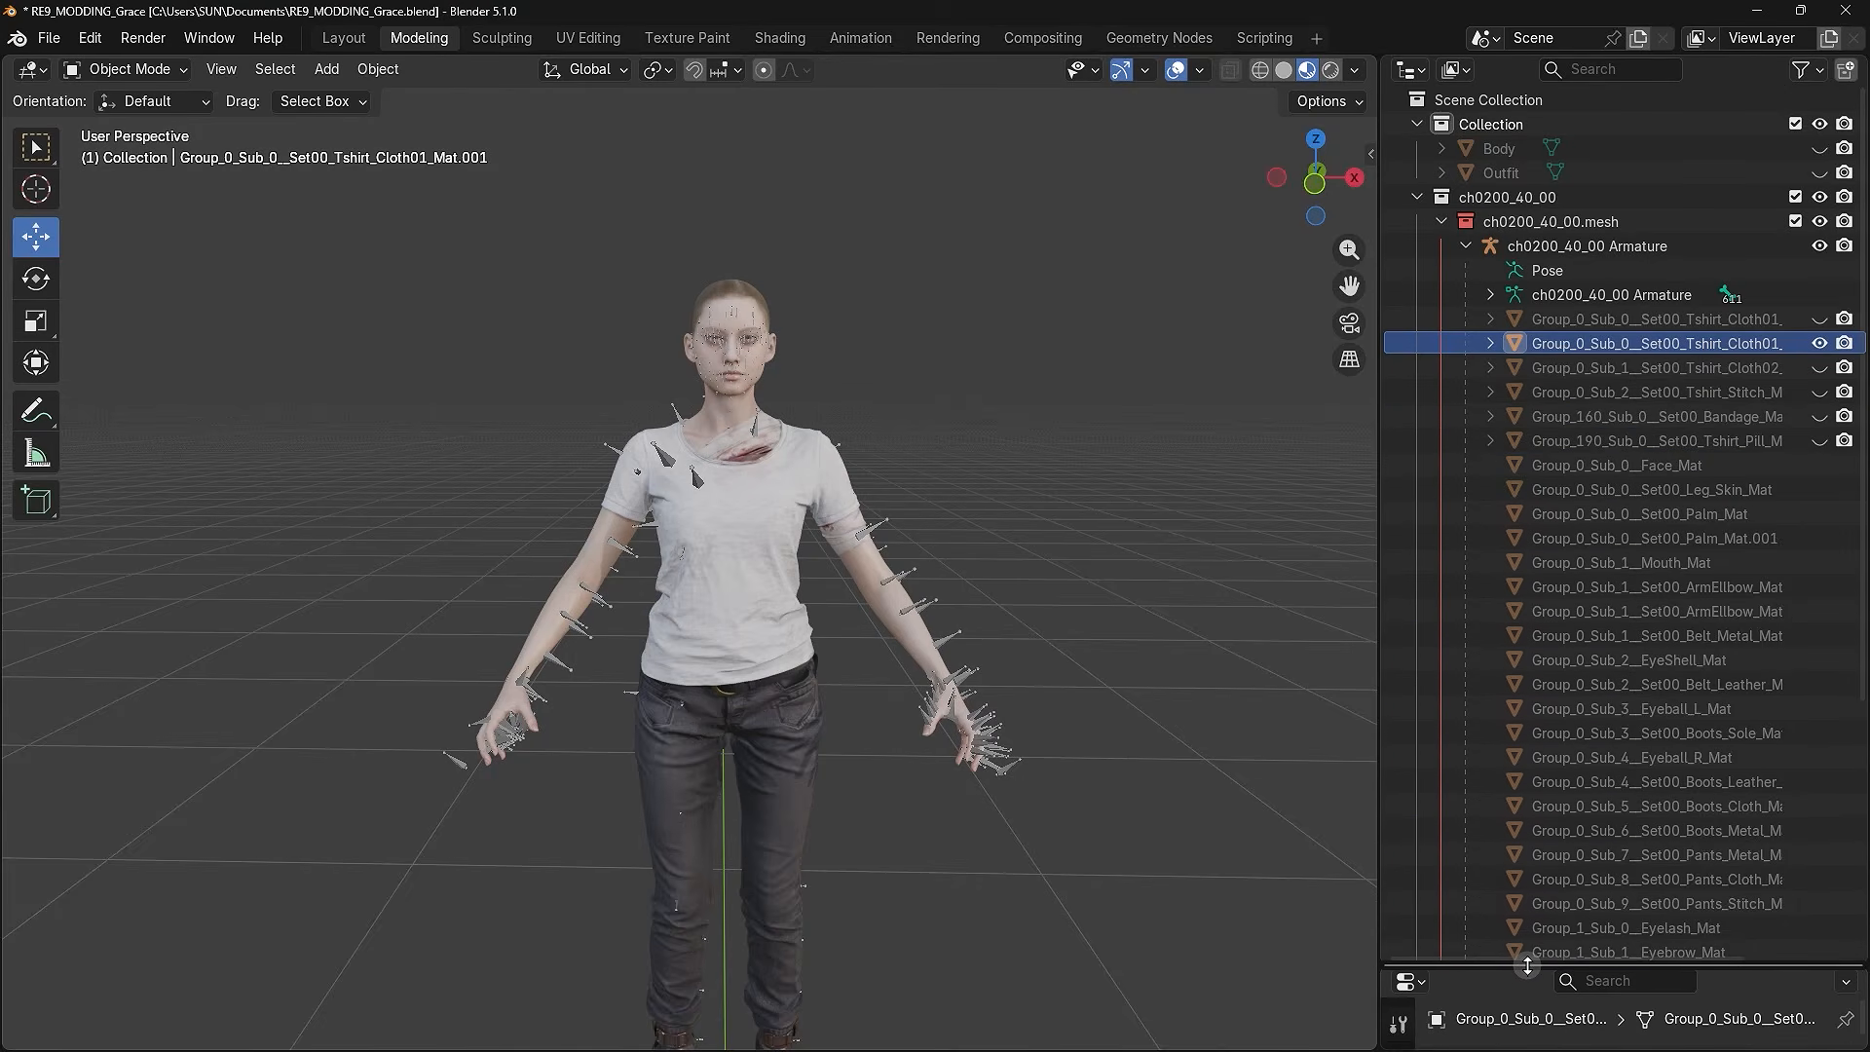
- Unhide Claire's Outfit and Body meshes and select the joined Grace mesh
left_click(1818, 343)
left_click(1818, 342)
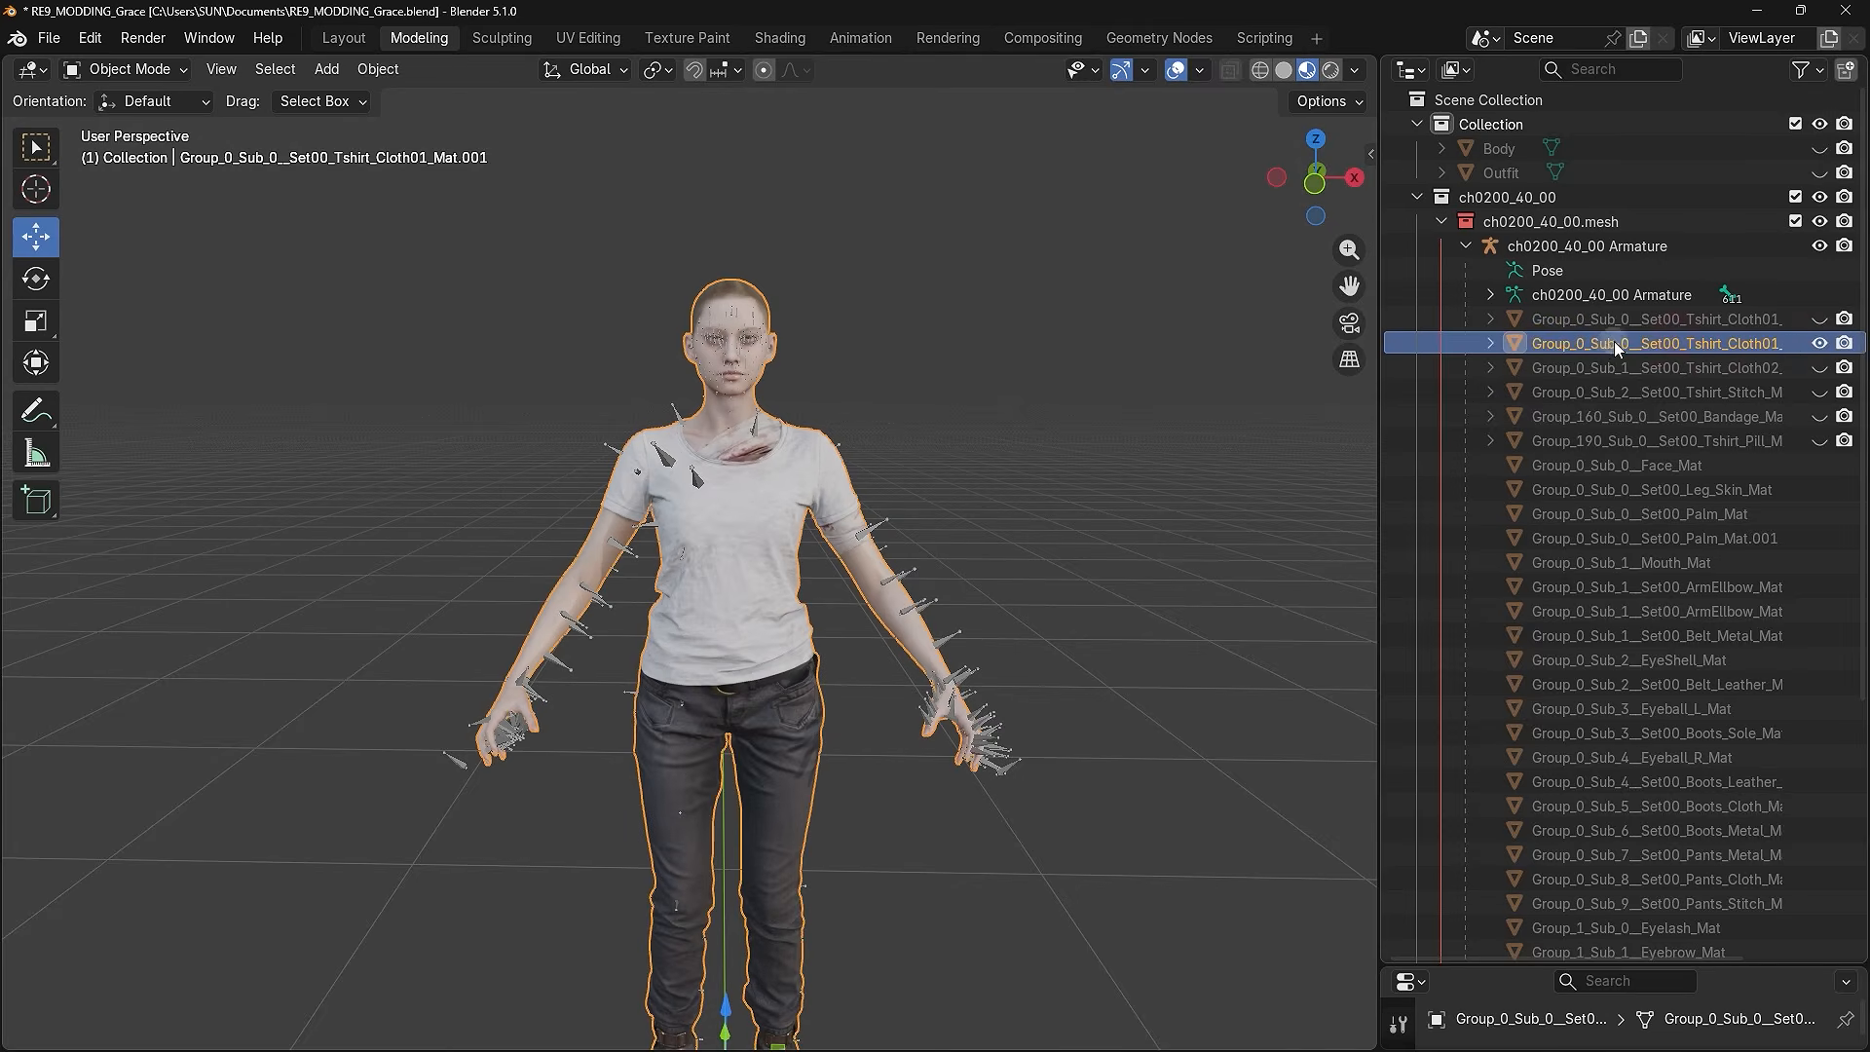
left_click(1820, 173)
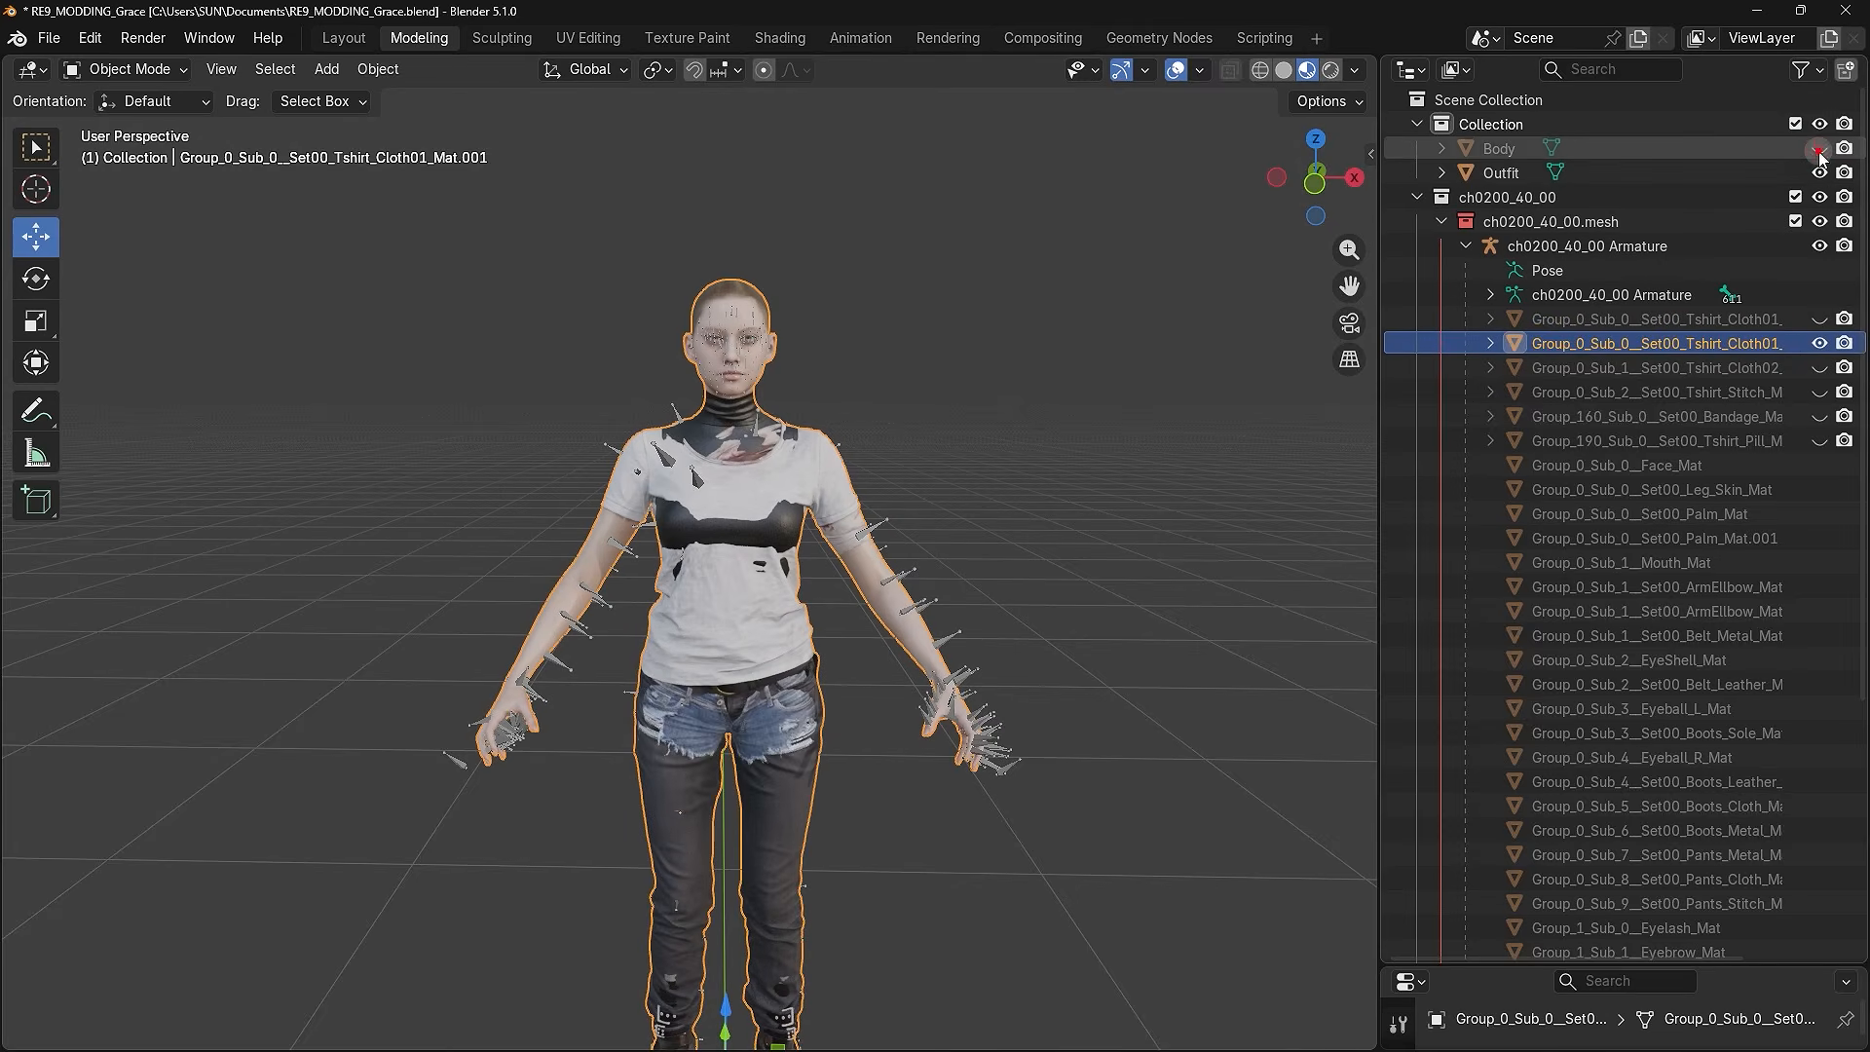
left_click(1820, 149)
left_click(1505, 148)
left_click(1503, 172)
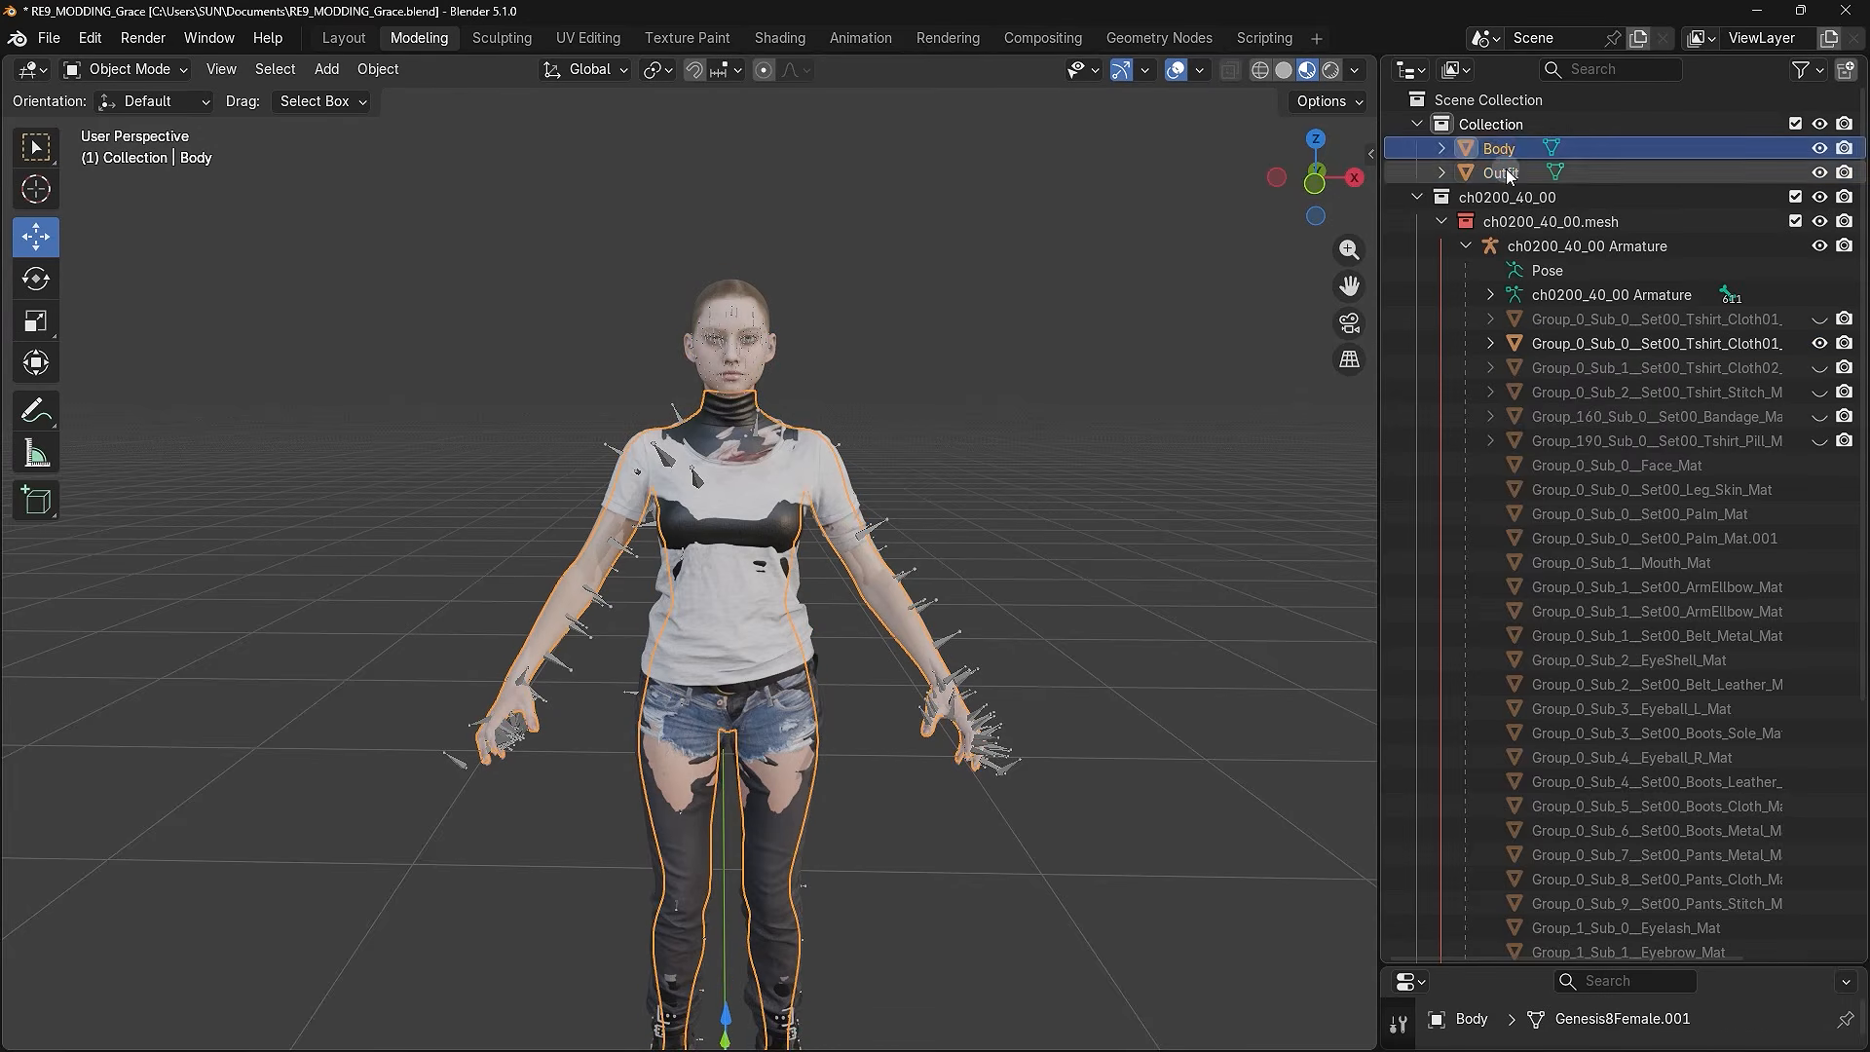
left_click(1582, 343)
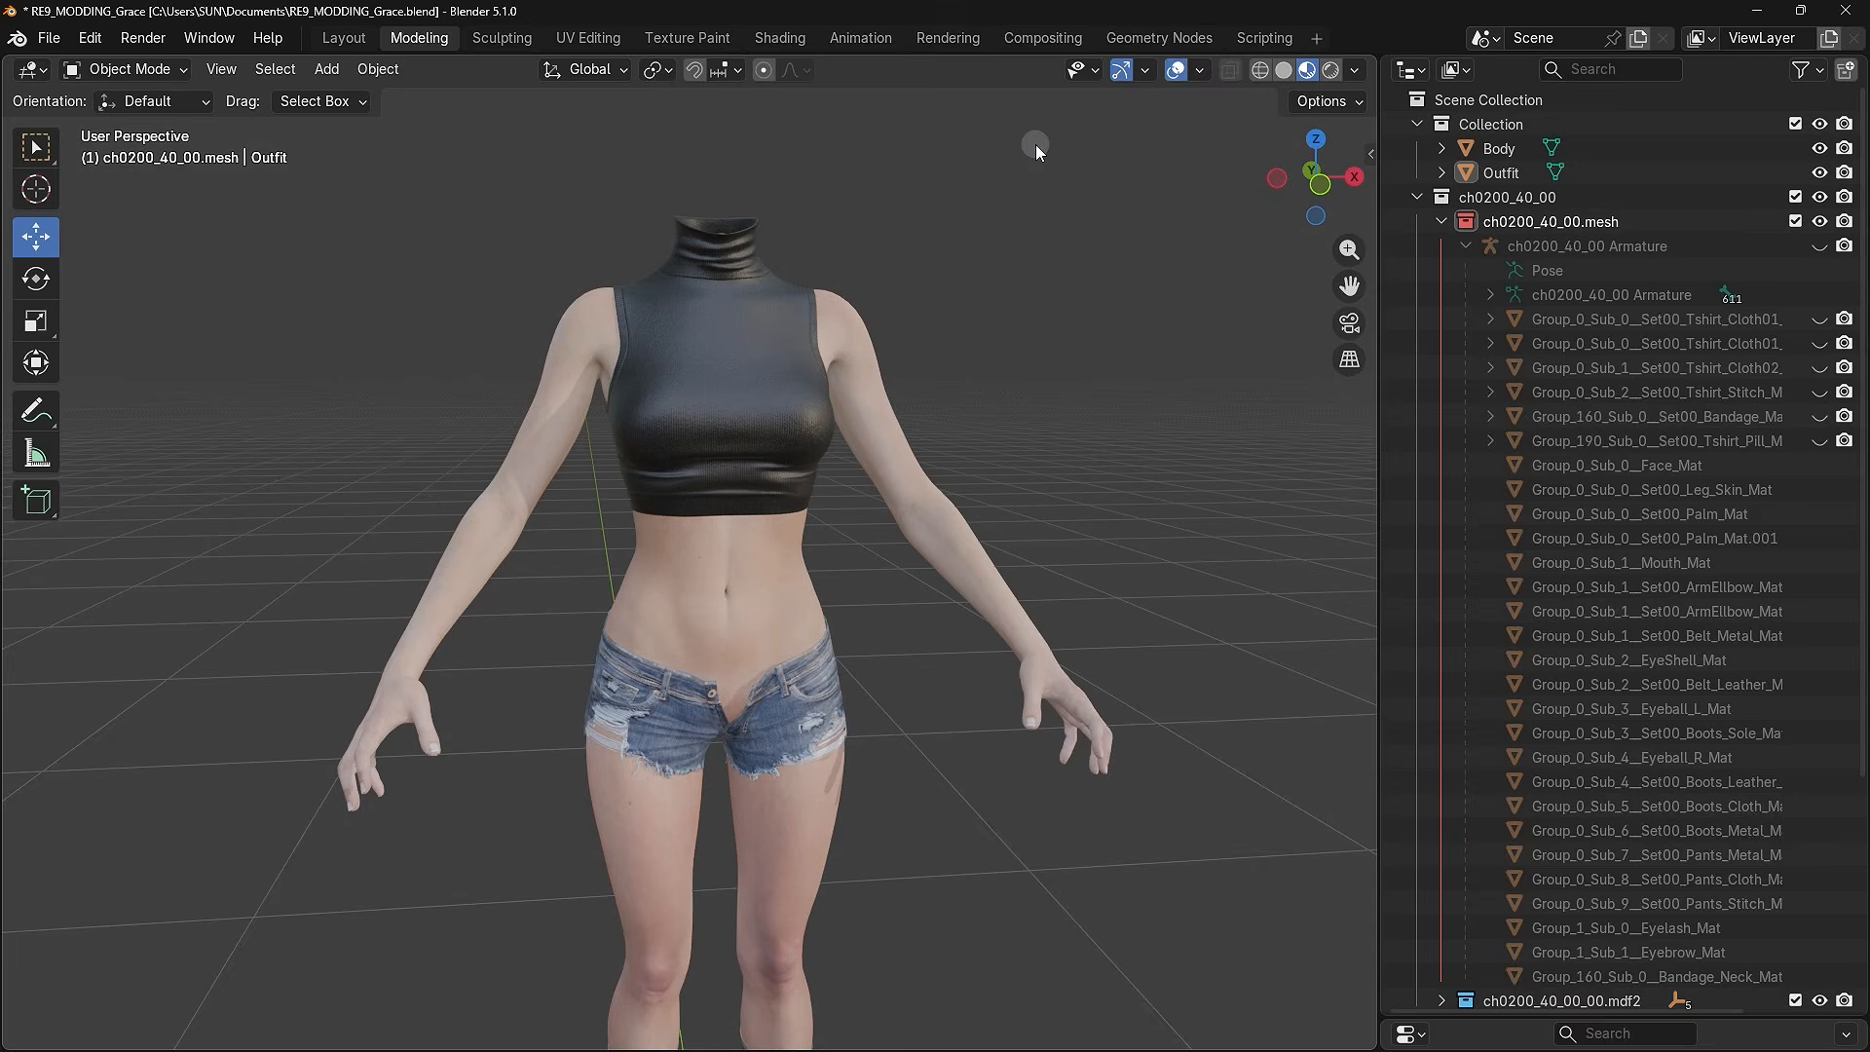
- Select only the Body mesh, enter Edit Mode, and merge all its vertices by distance
left_click_drag(1037, 144, 394, 901)
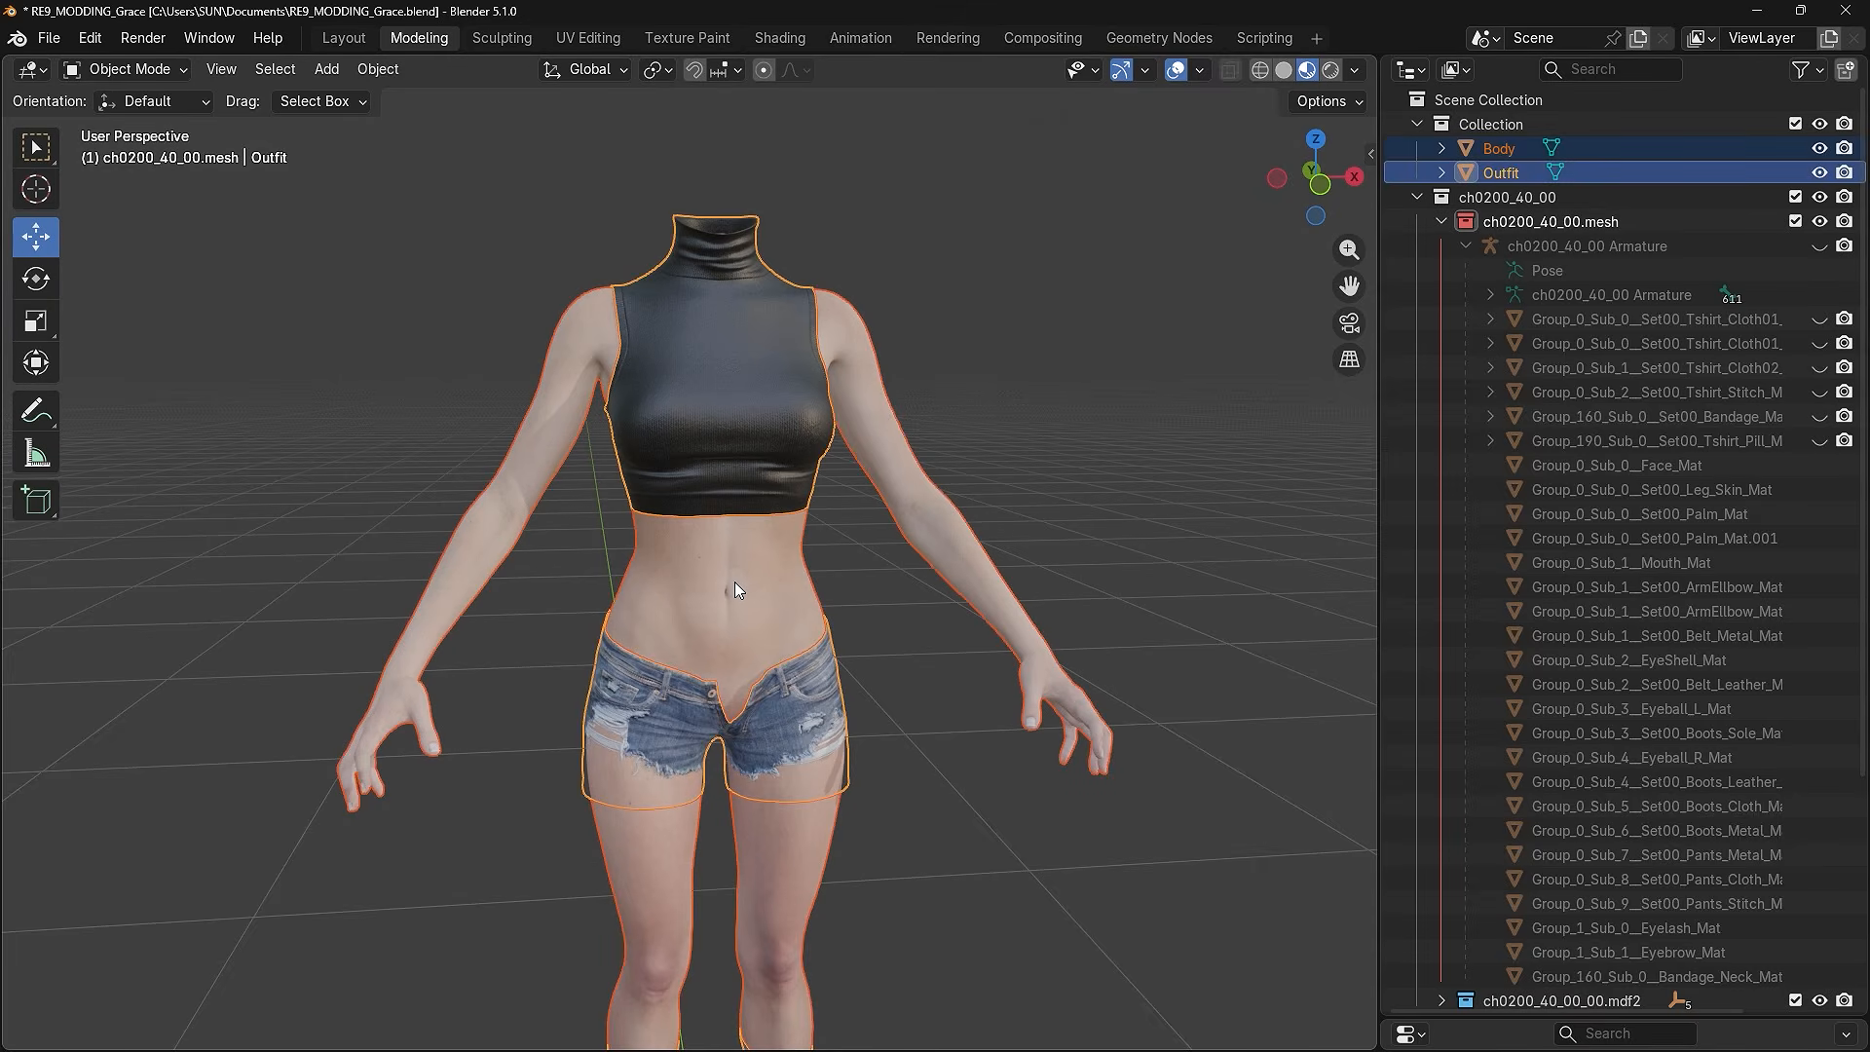
left_click(992, 450)
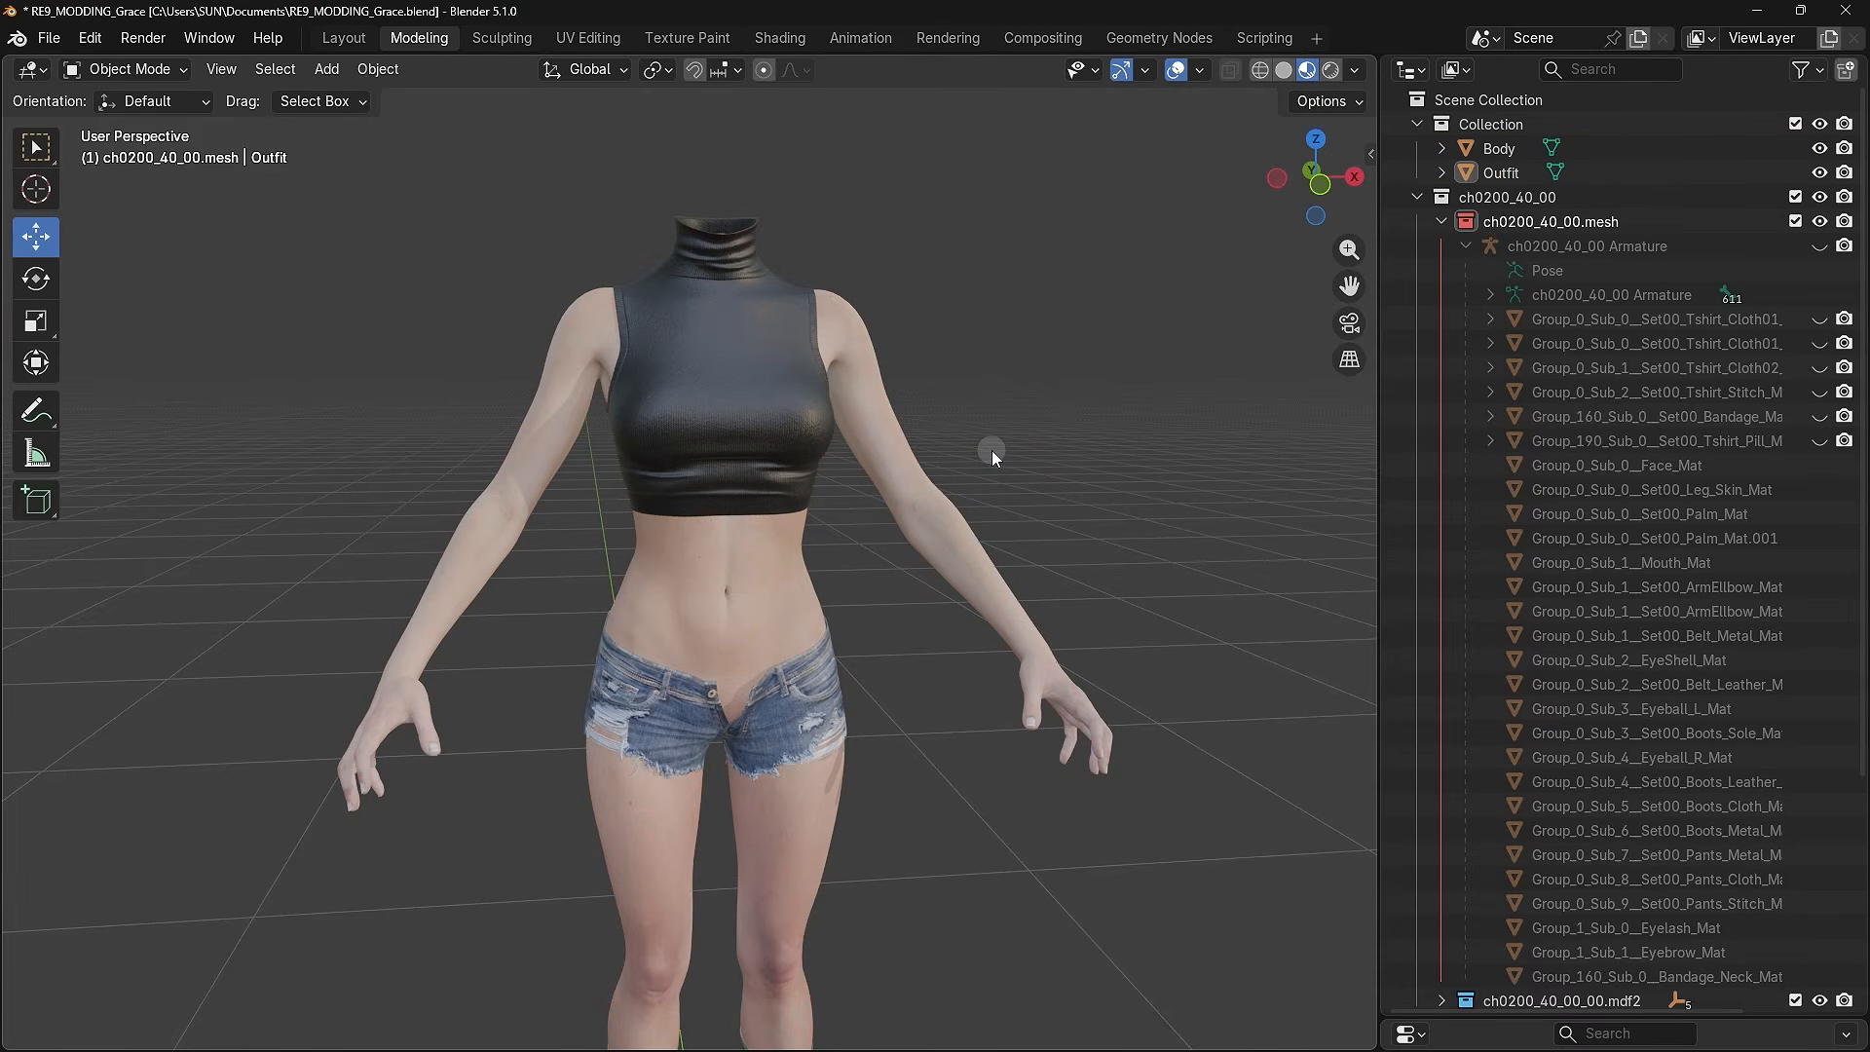
left_click(855, 346)
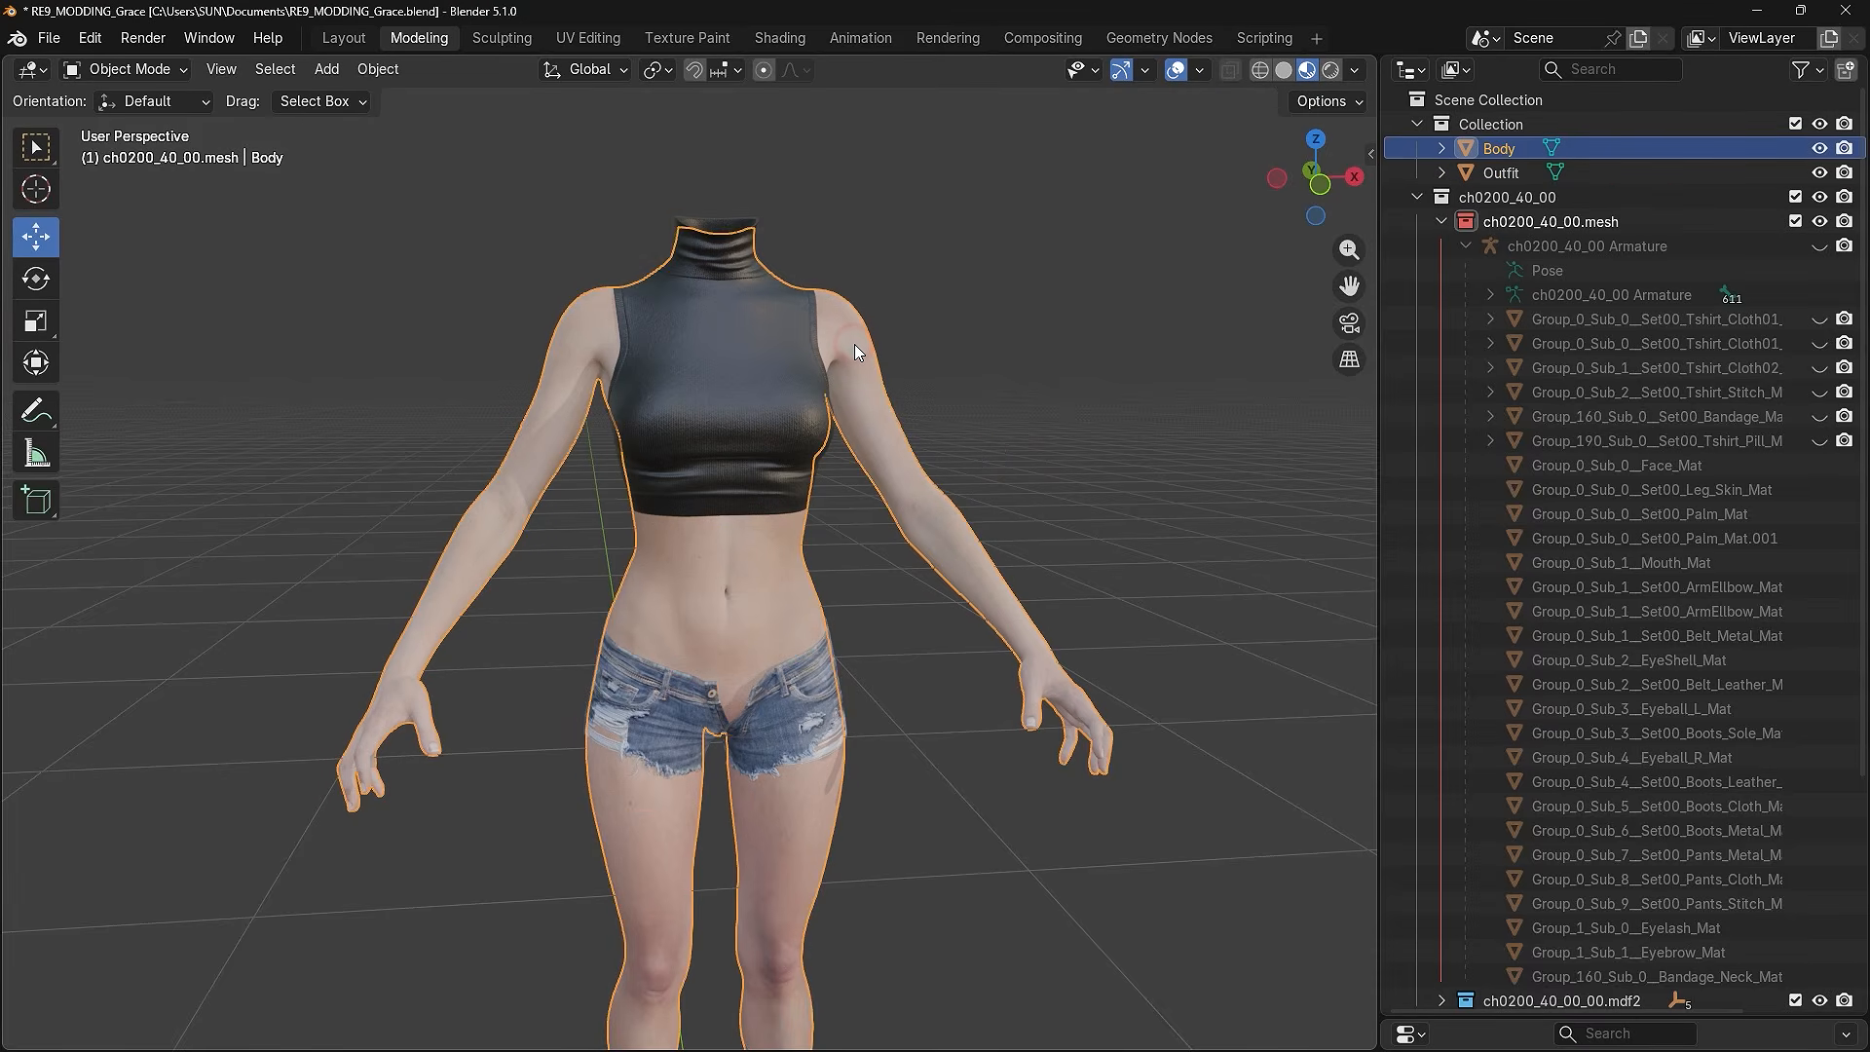
left_click(170, 70)
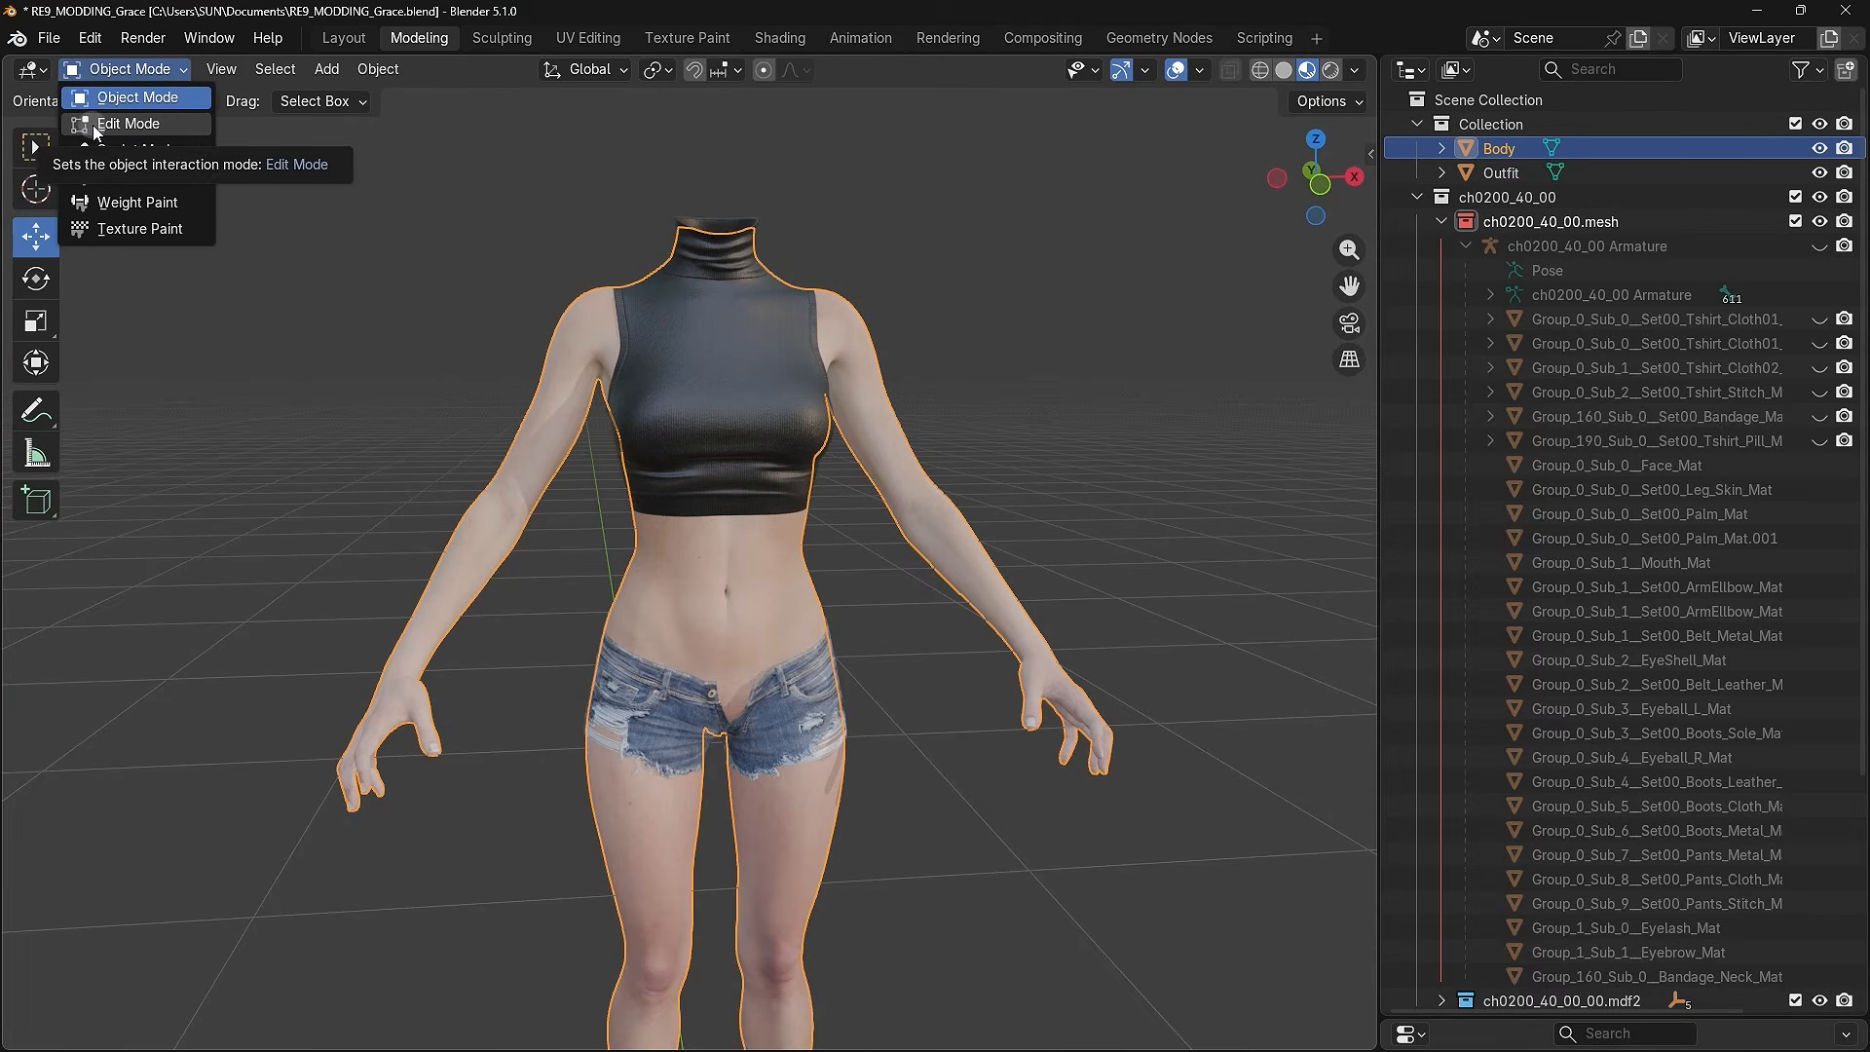
left_click(164, 124)
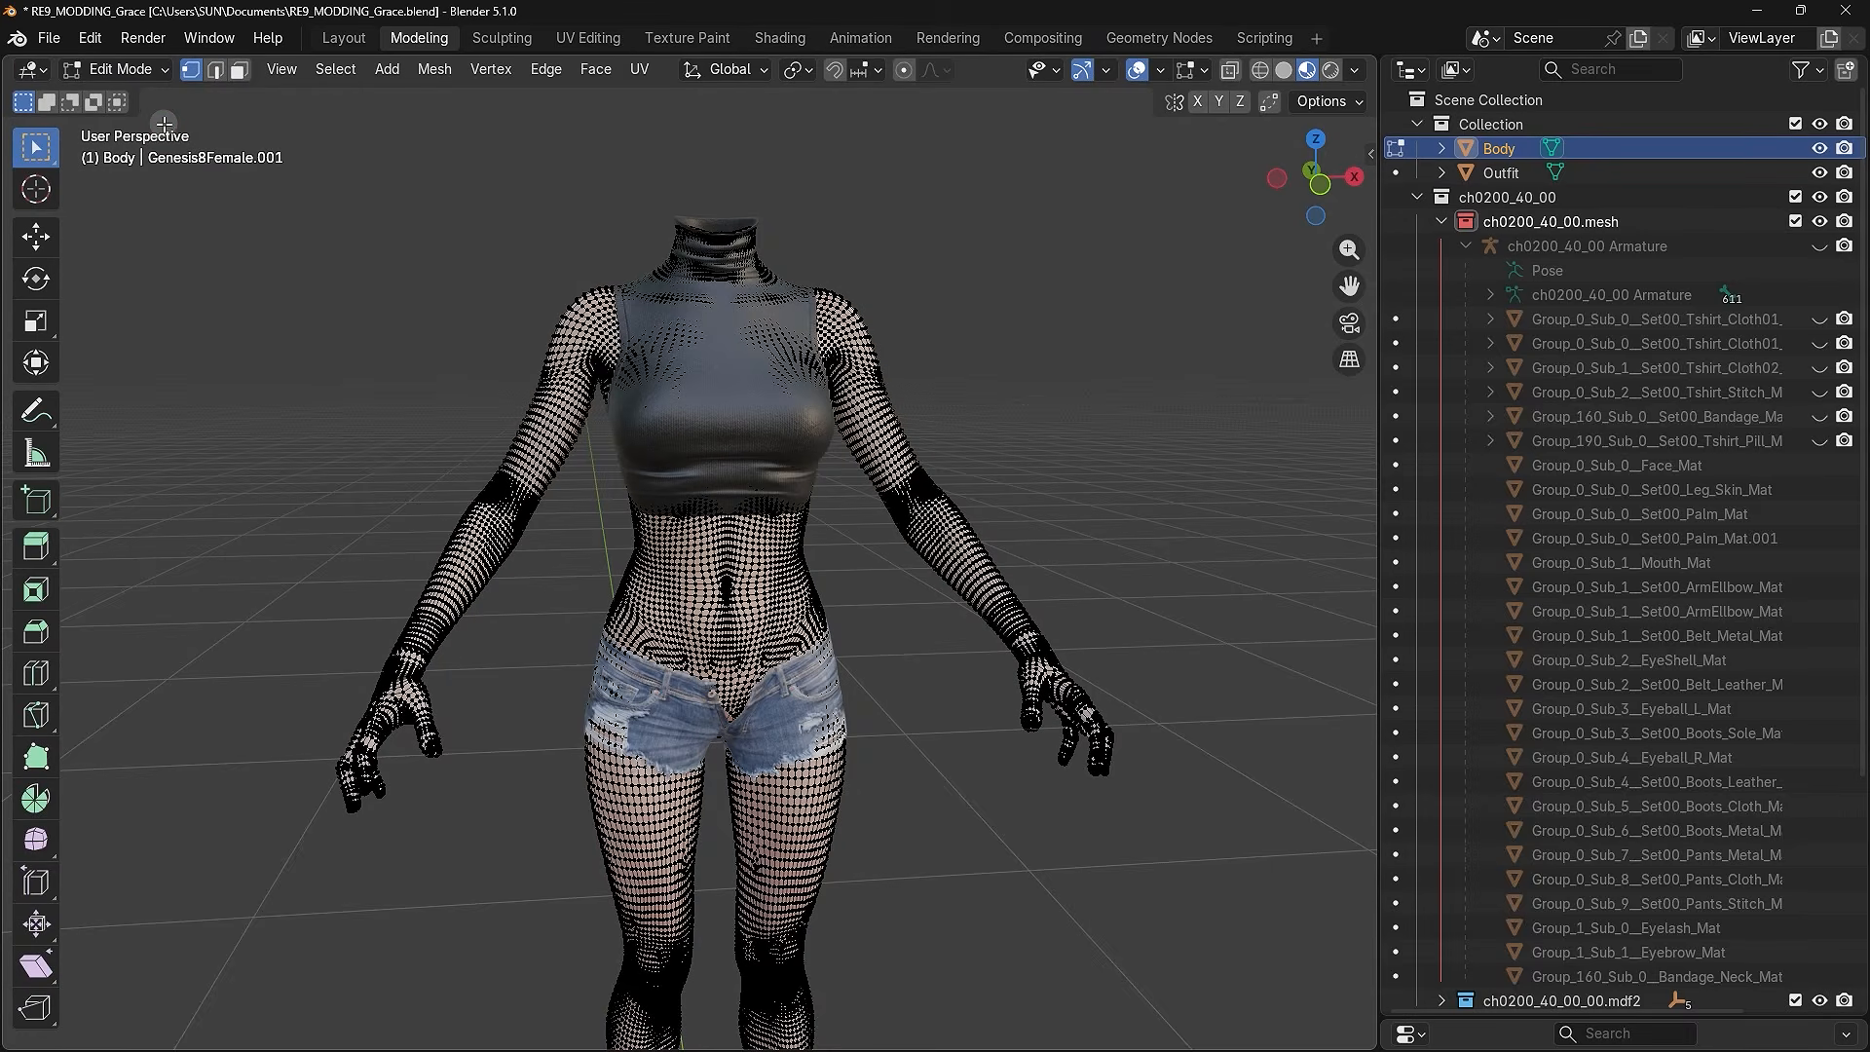
key("a")
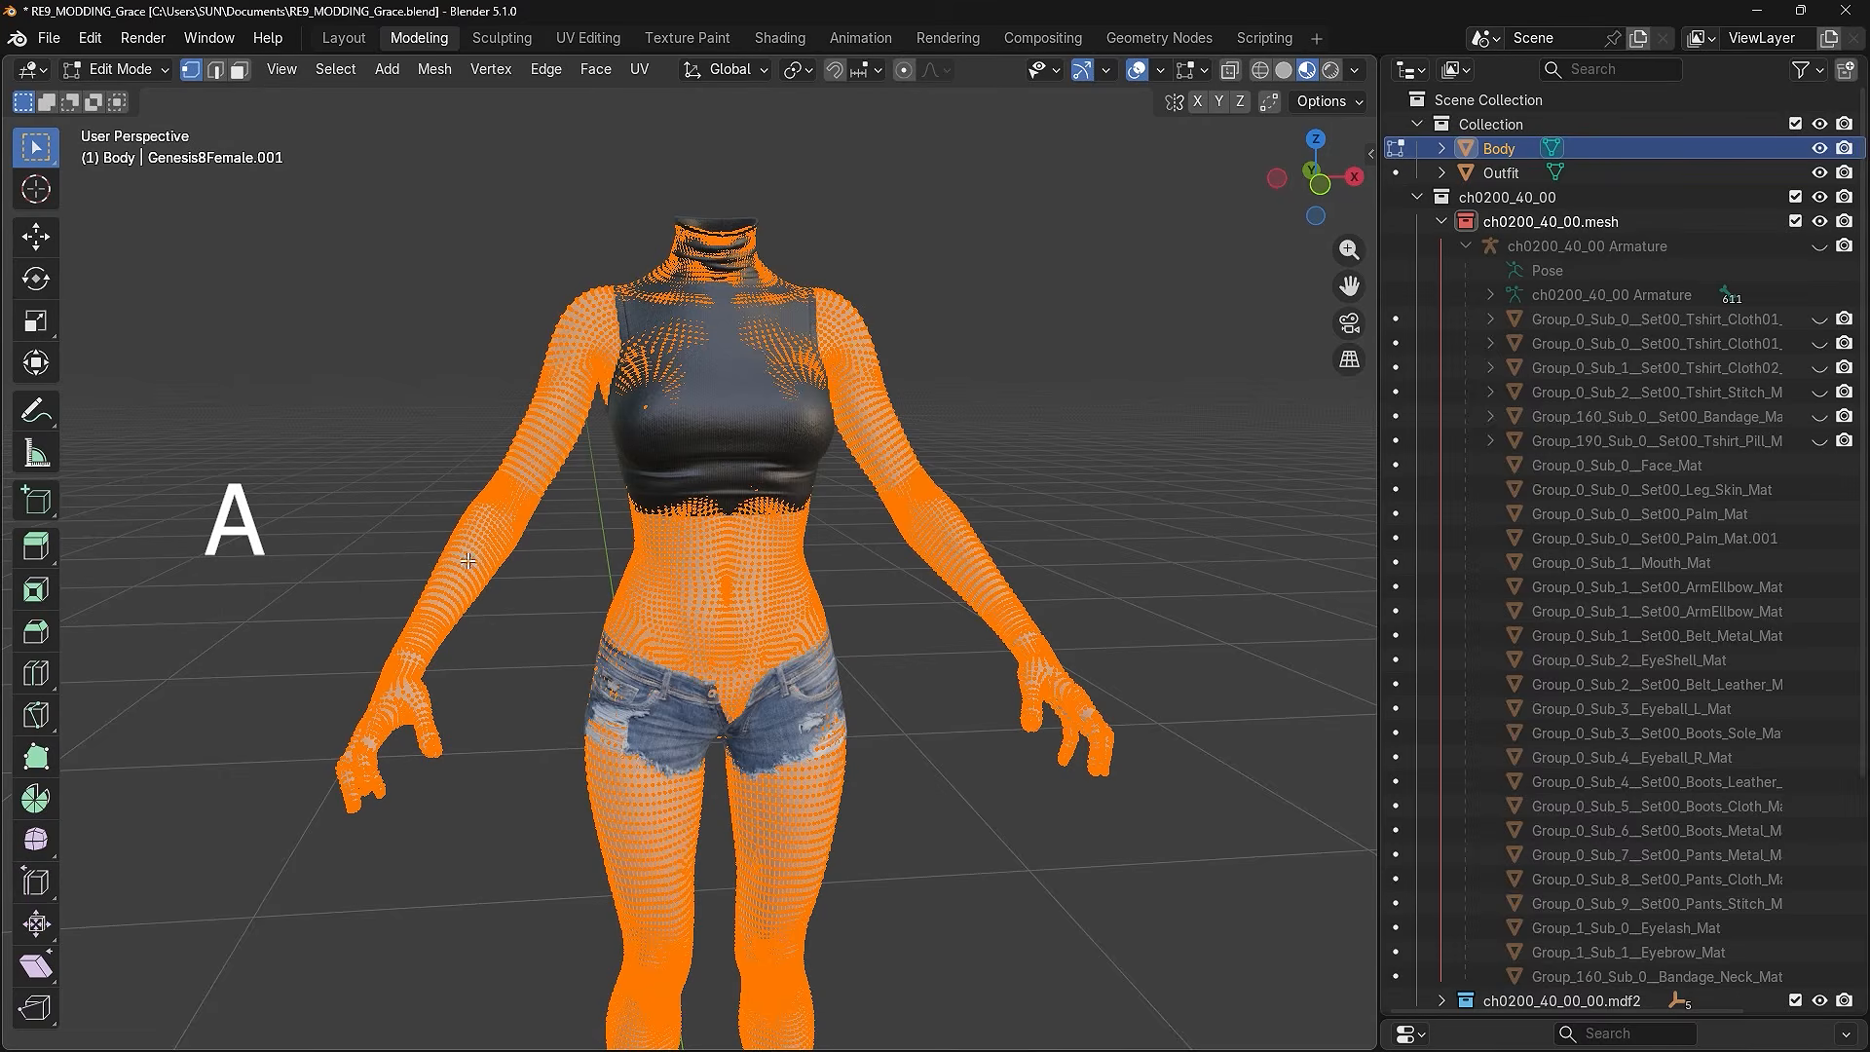
key("m")
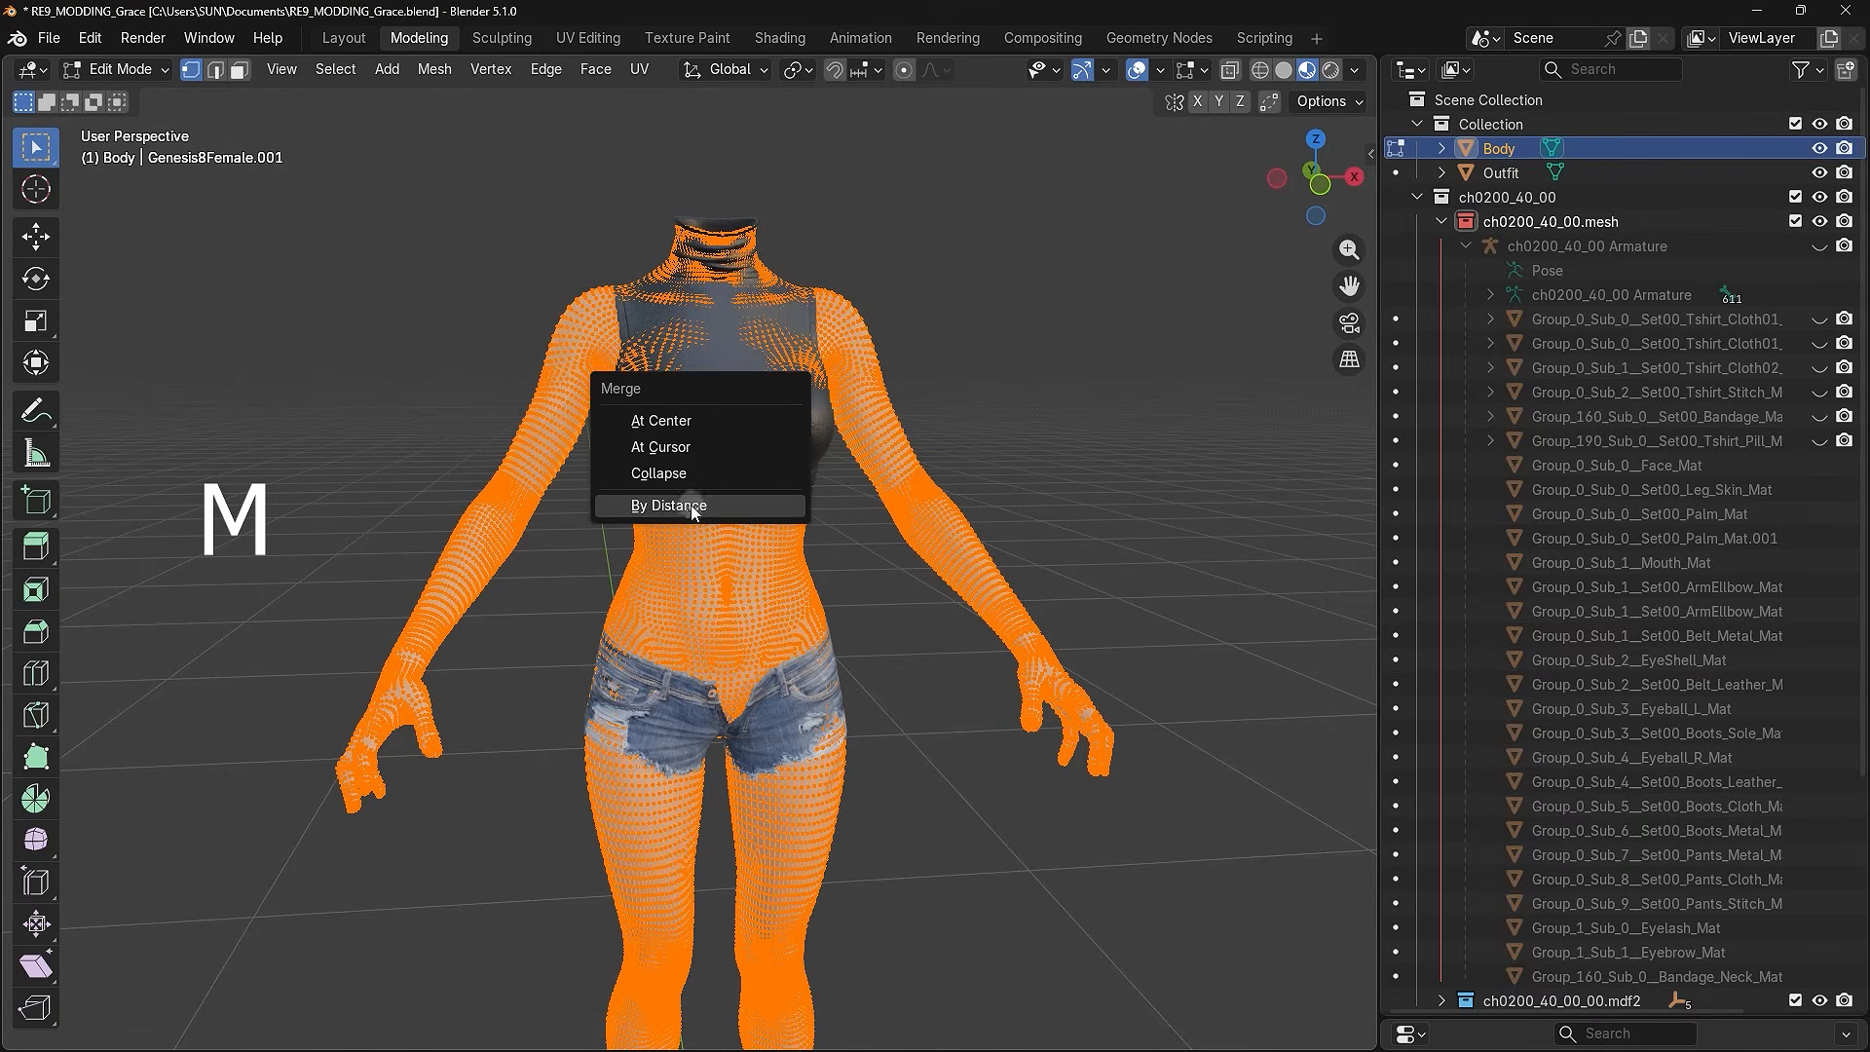
left_click(702, 505)
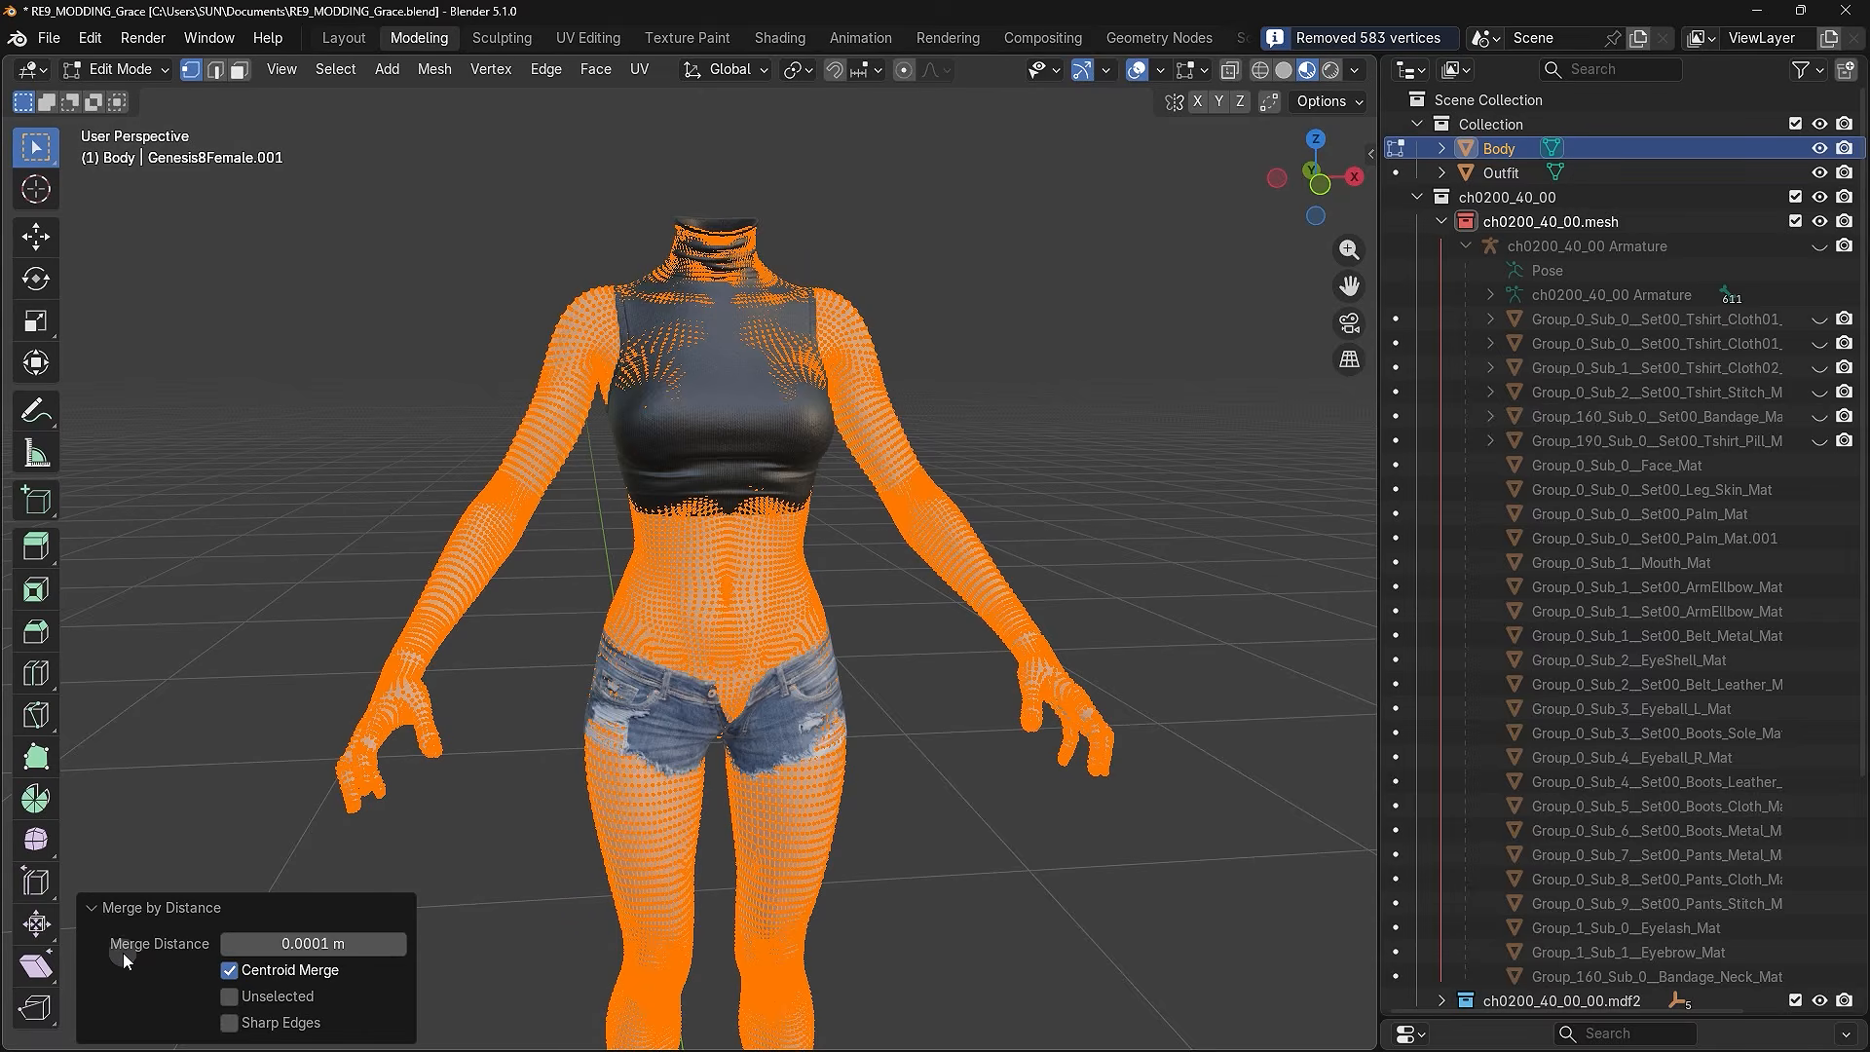
- Keep the Body's merge distance at 0.0001 m and deselect all its vertices
left_click(293, 943)
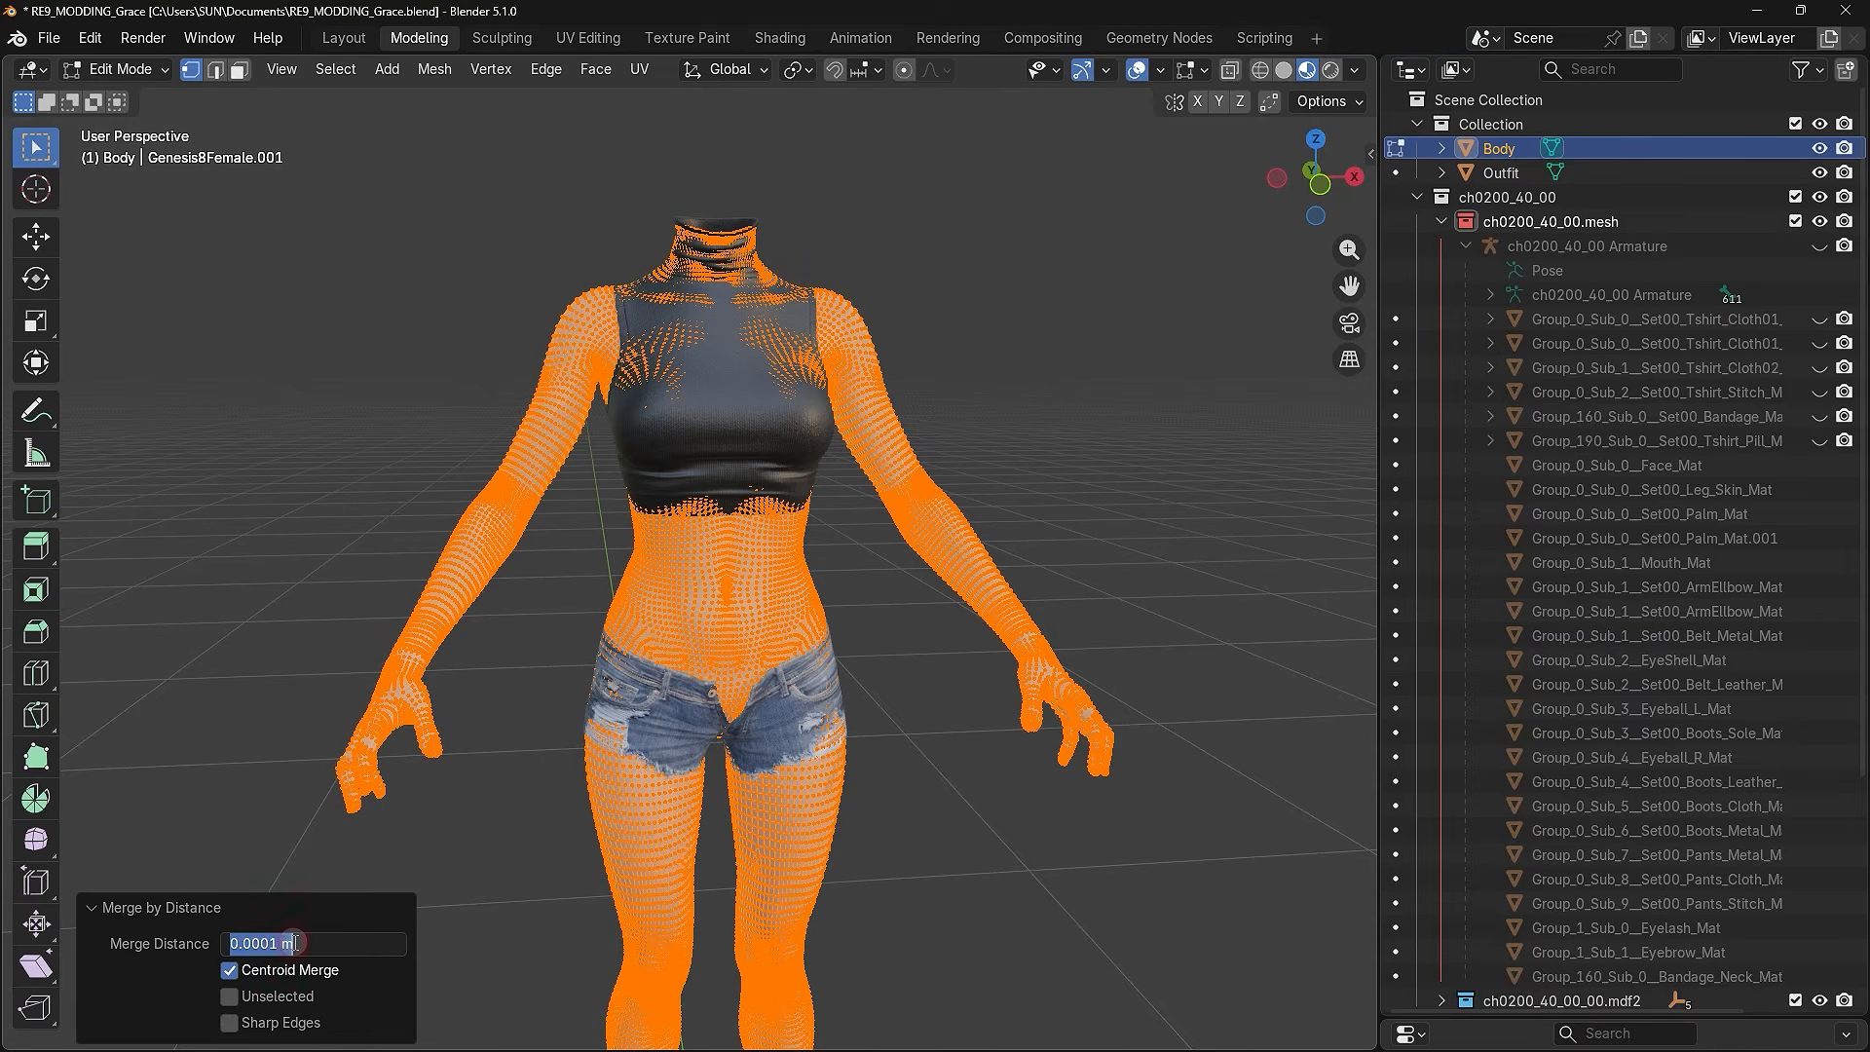
left_click(235, 943)
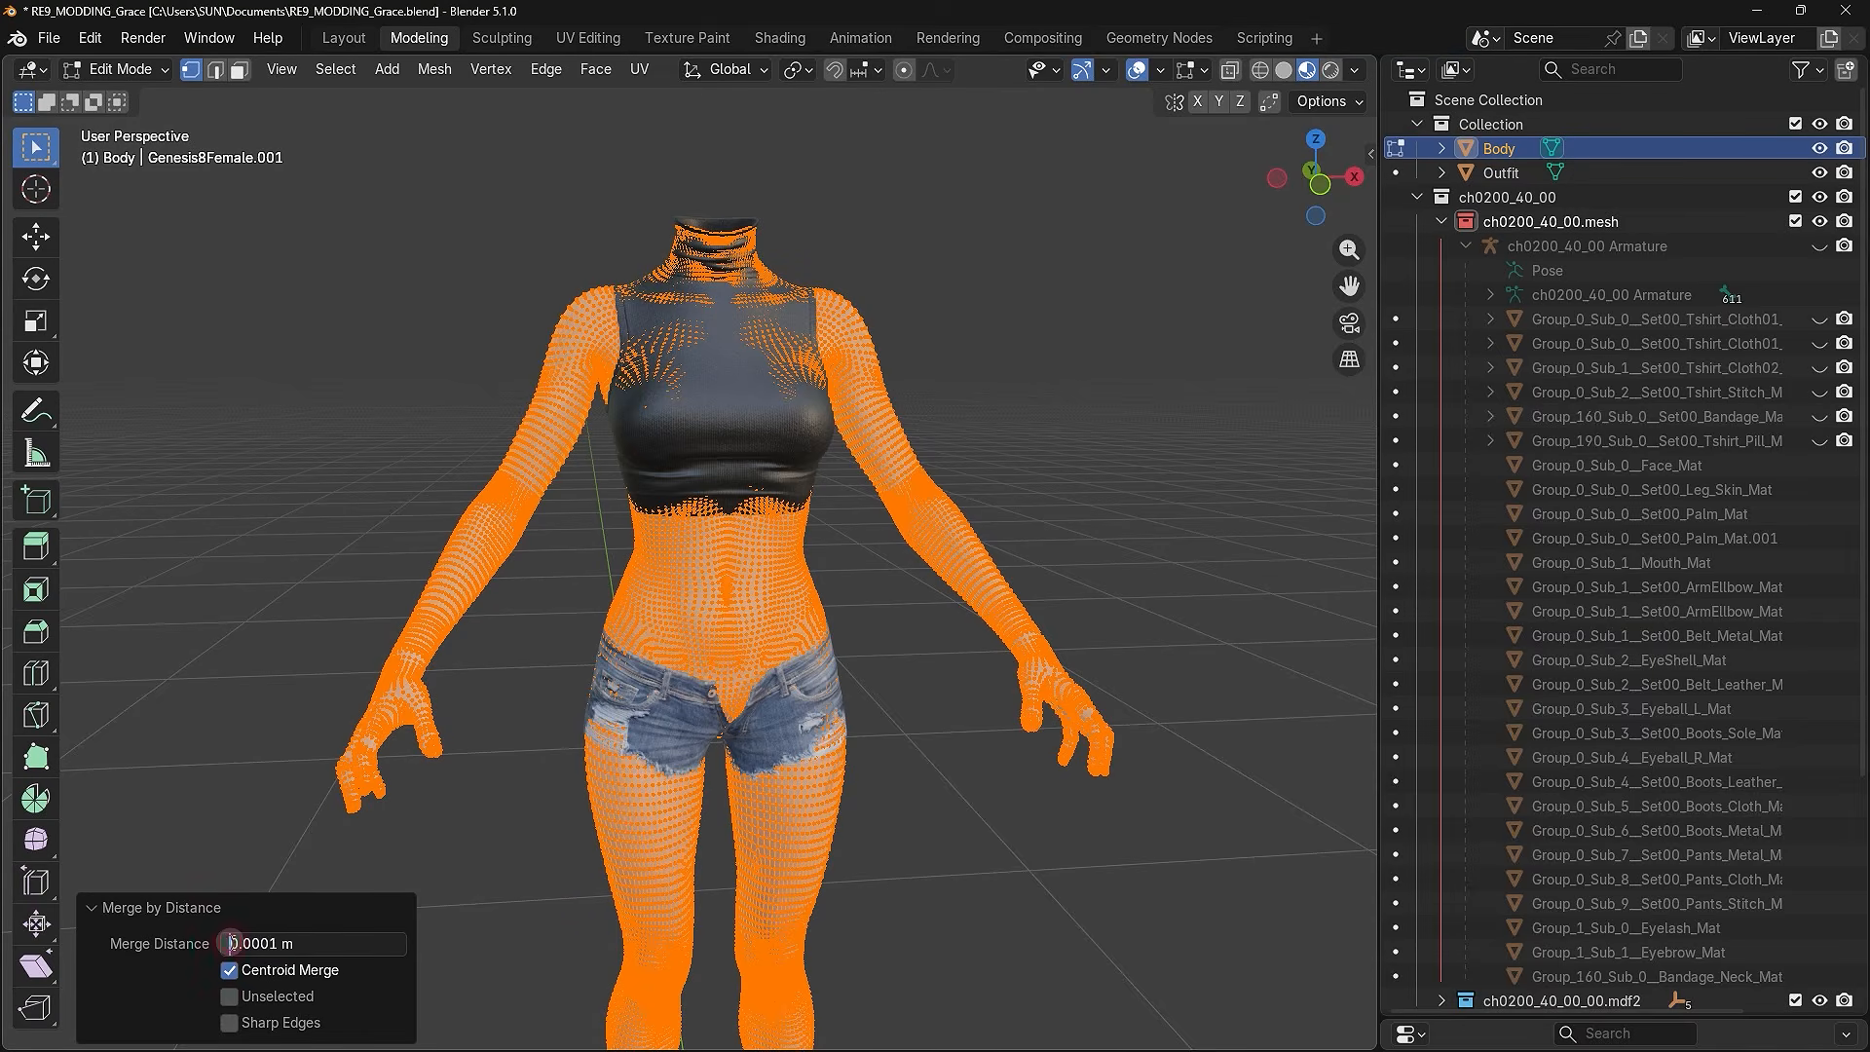
left_click_drag(252, 941, 280, 939)
left_click(312, 910)
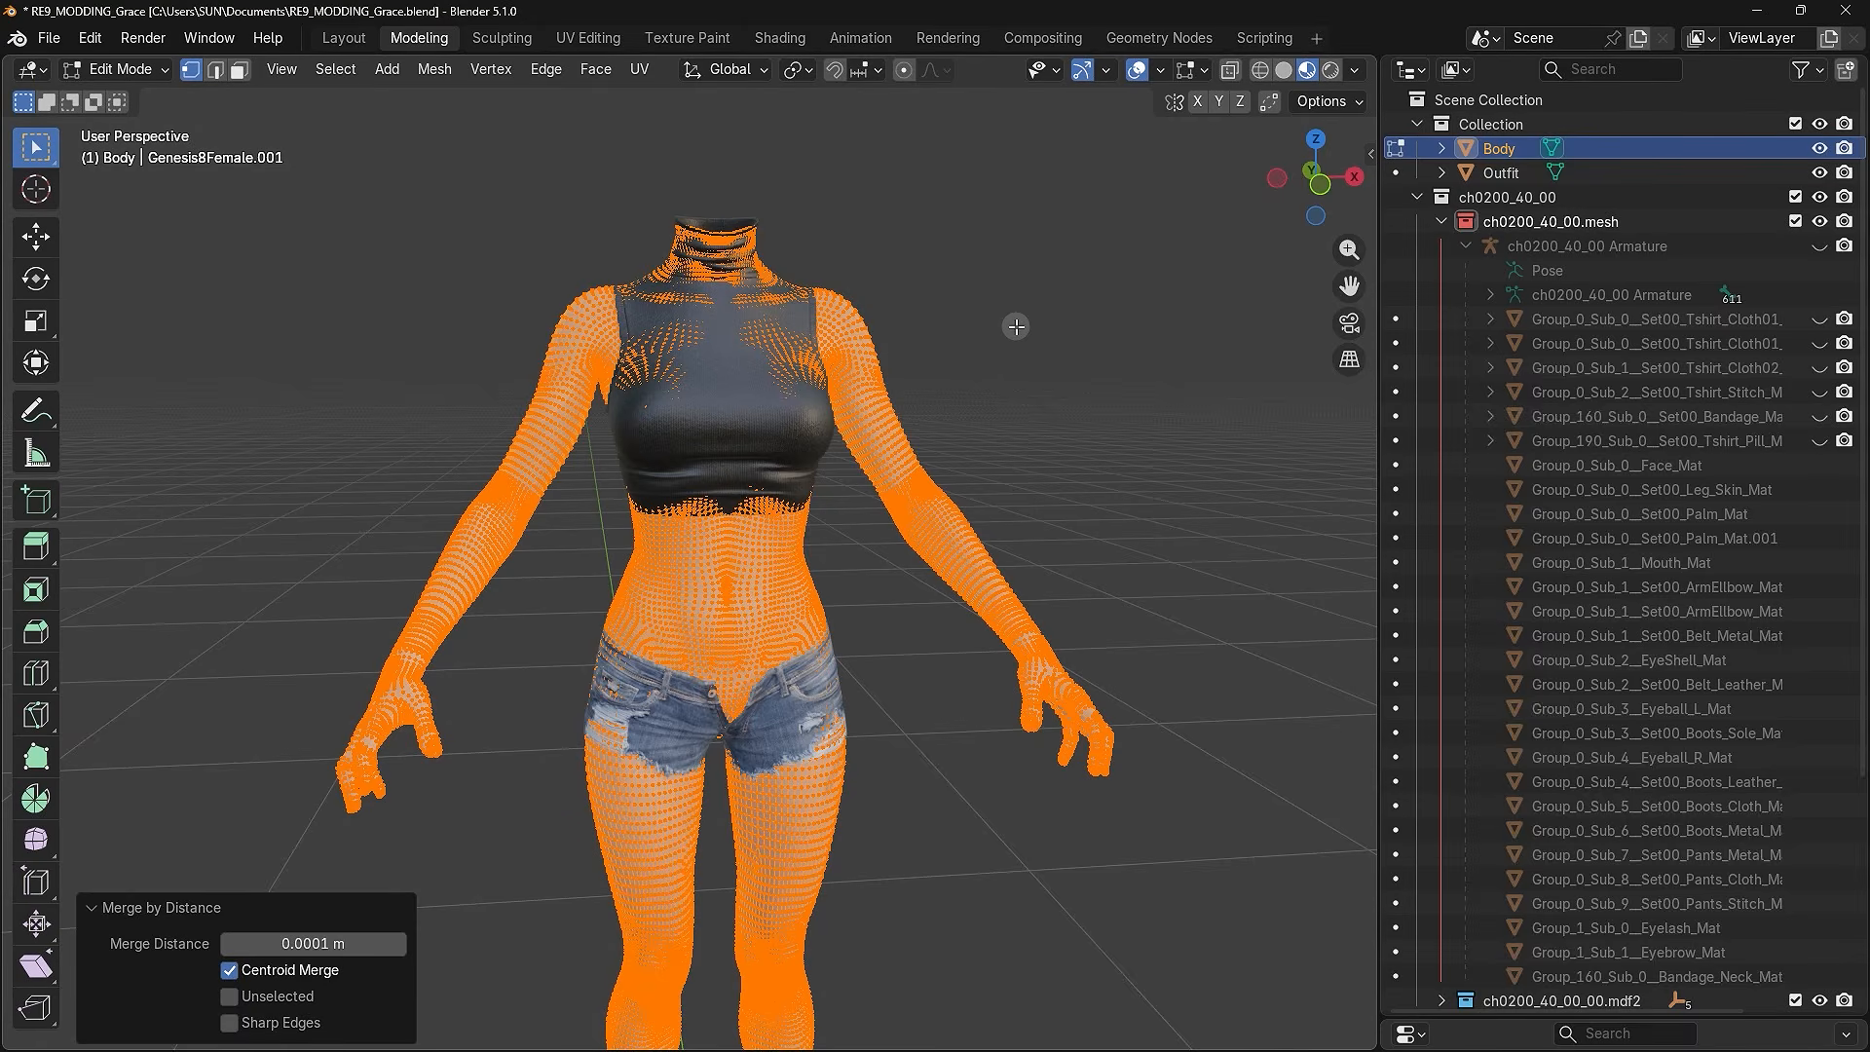
key("alt+a")
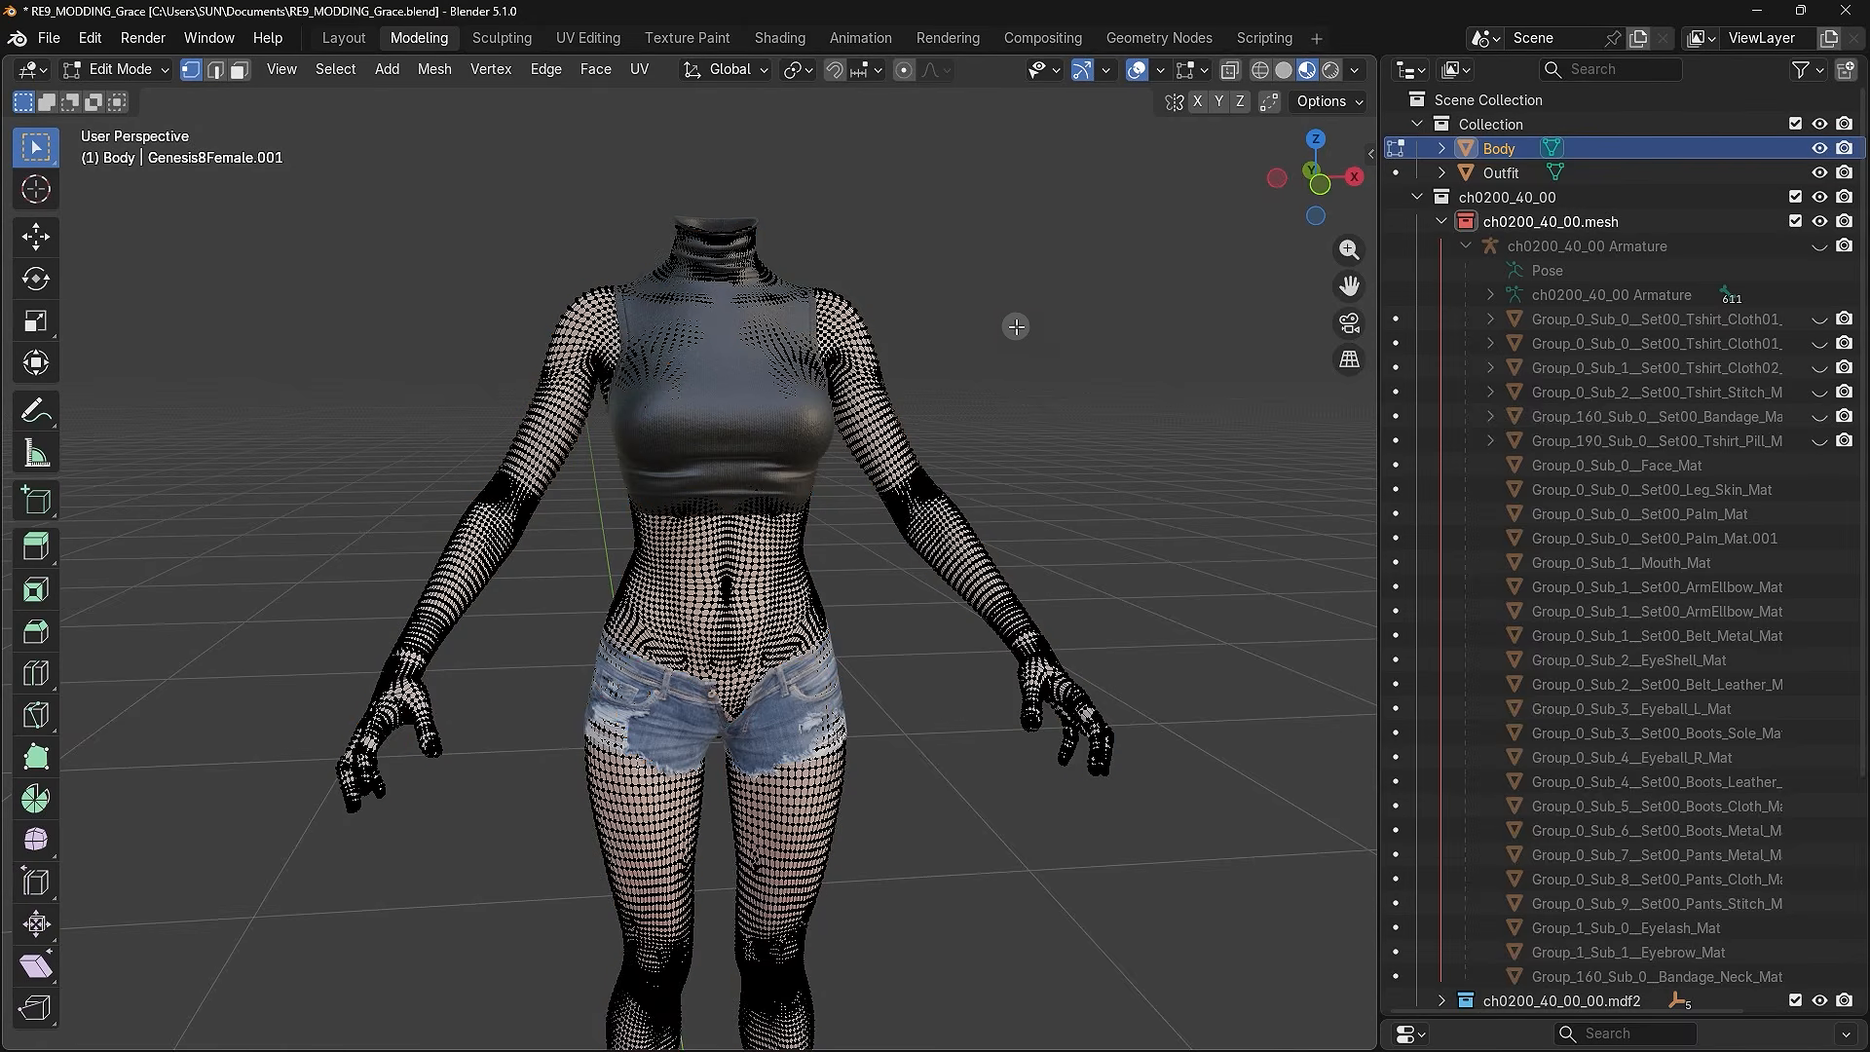
- Switch editing to the Outfit mesh, select all its vertices, and merge them by distance
left_click(1396, 173)
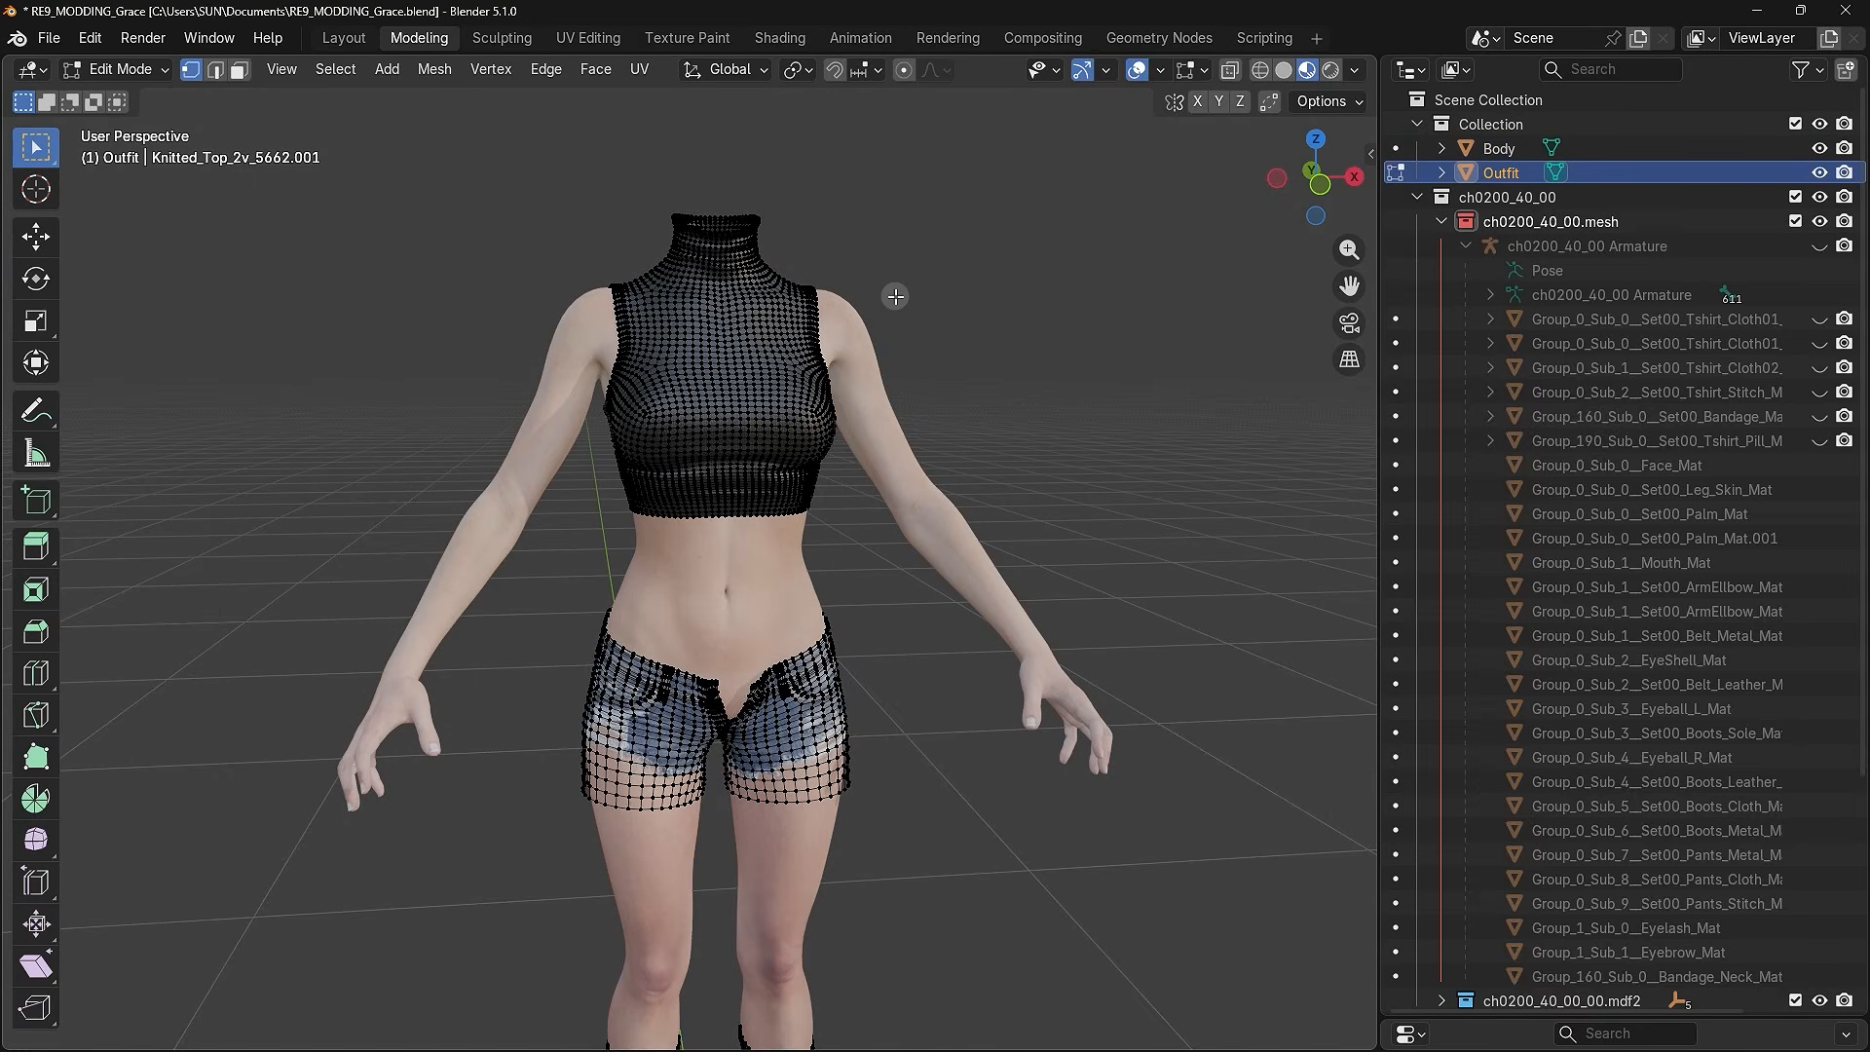
key("a")
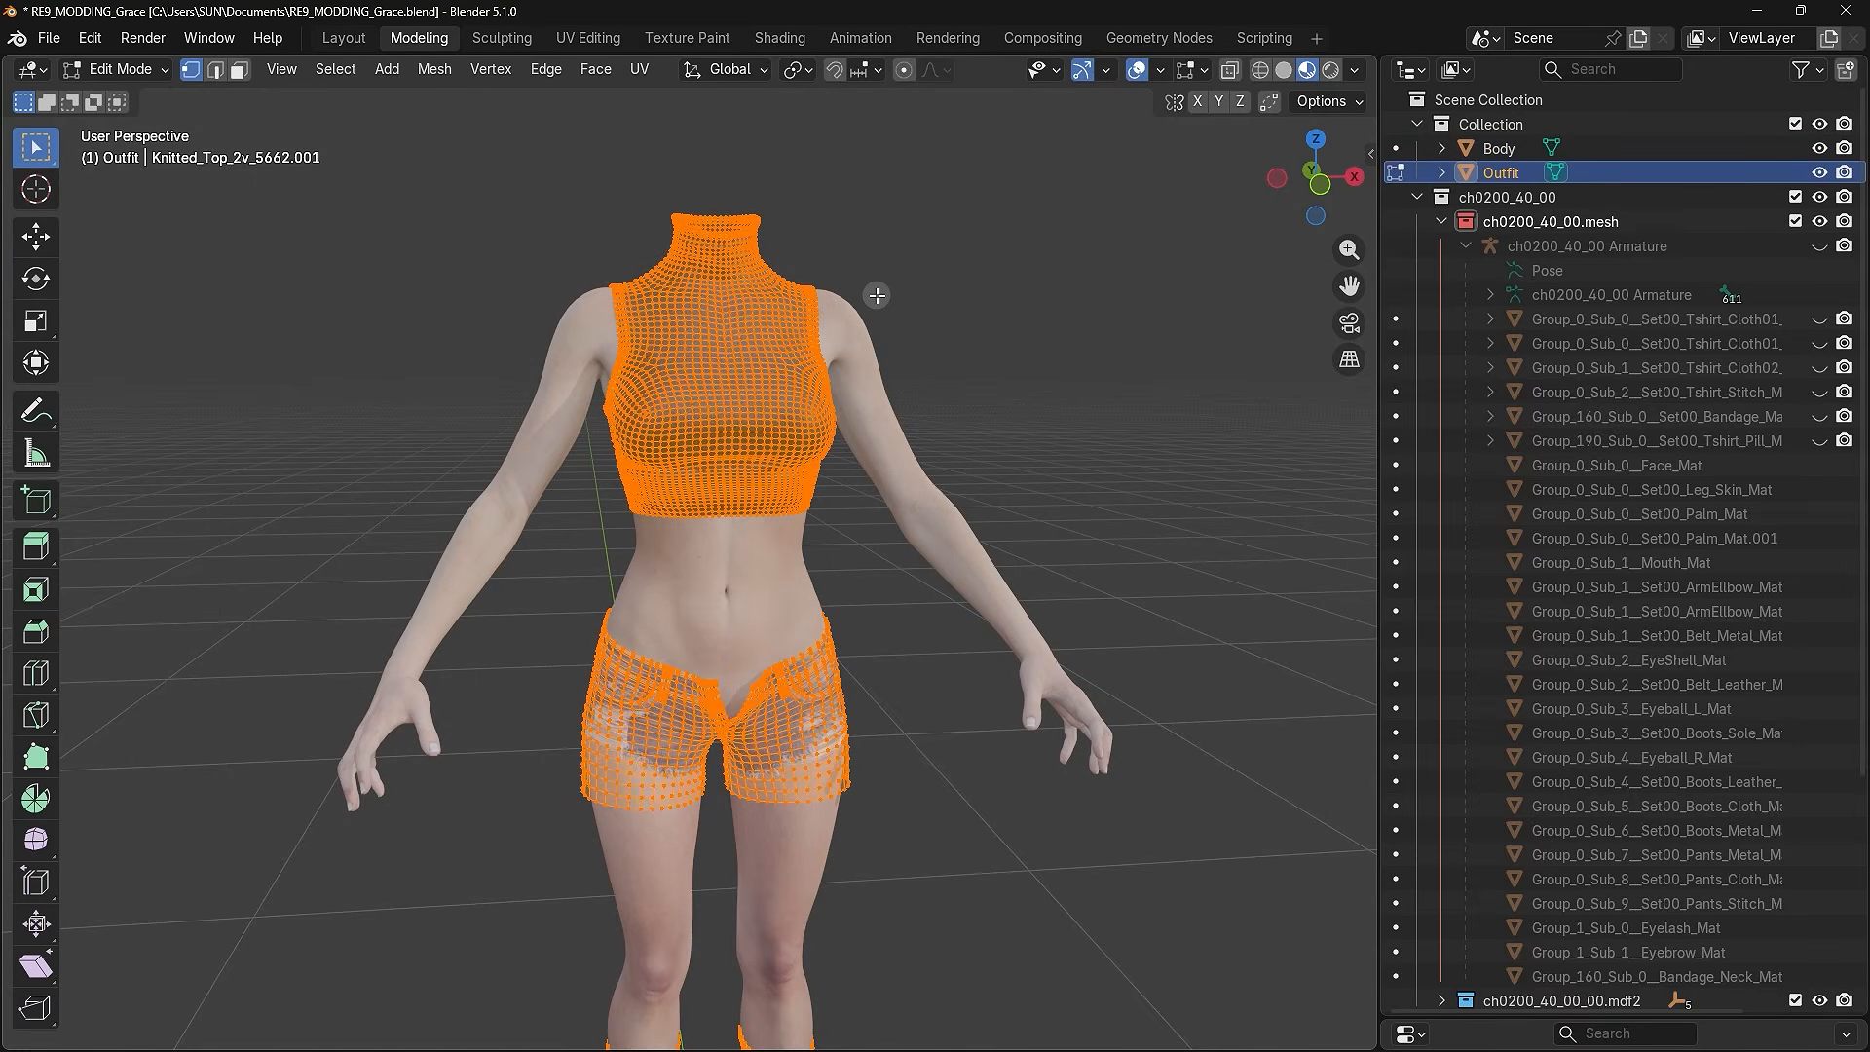
key("m")
left_click(972, 278)
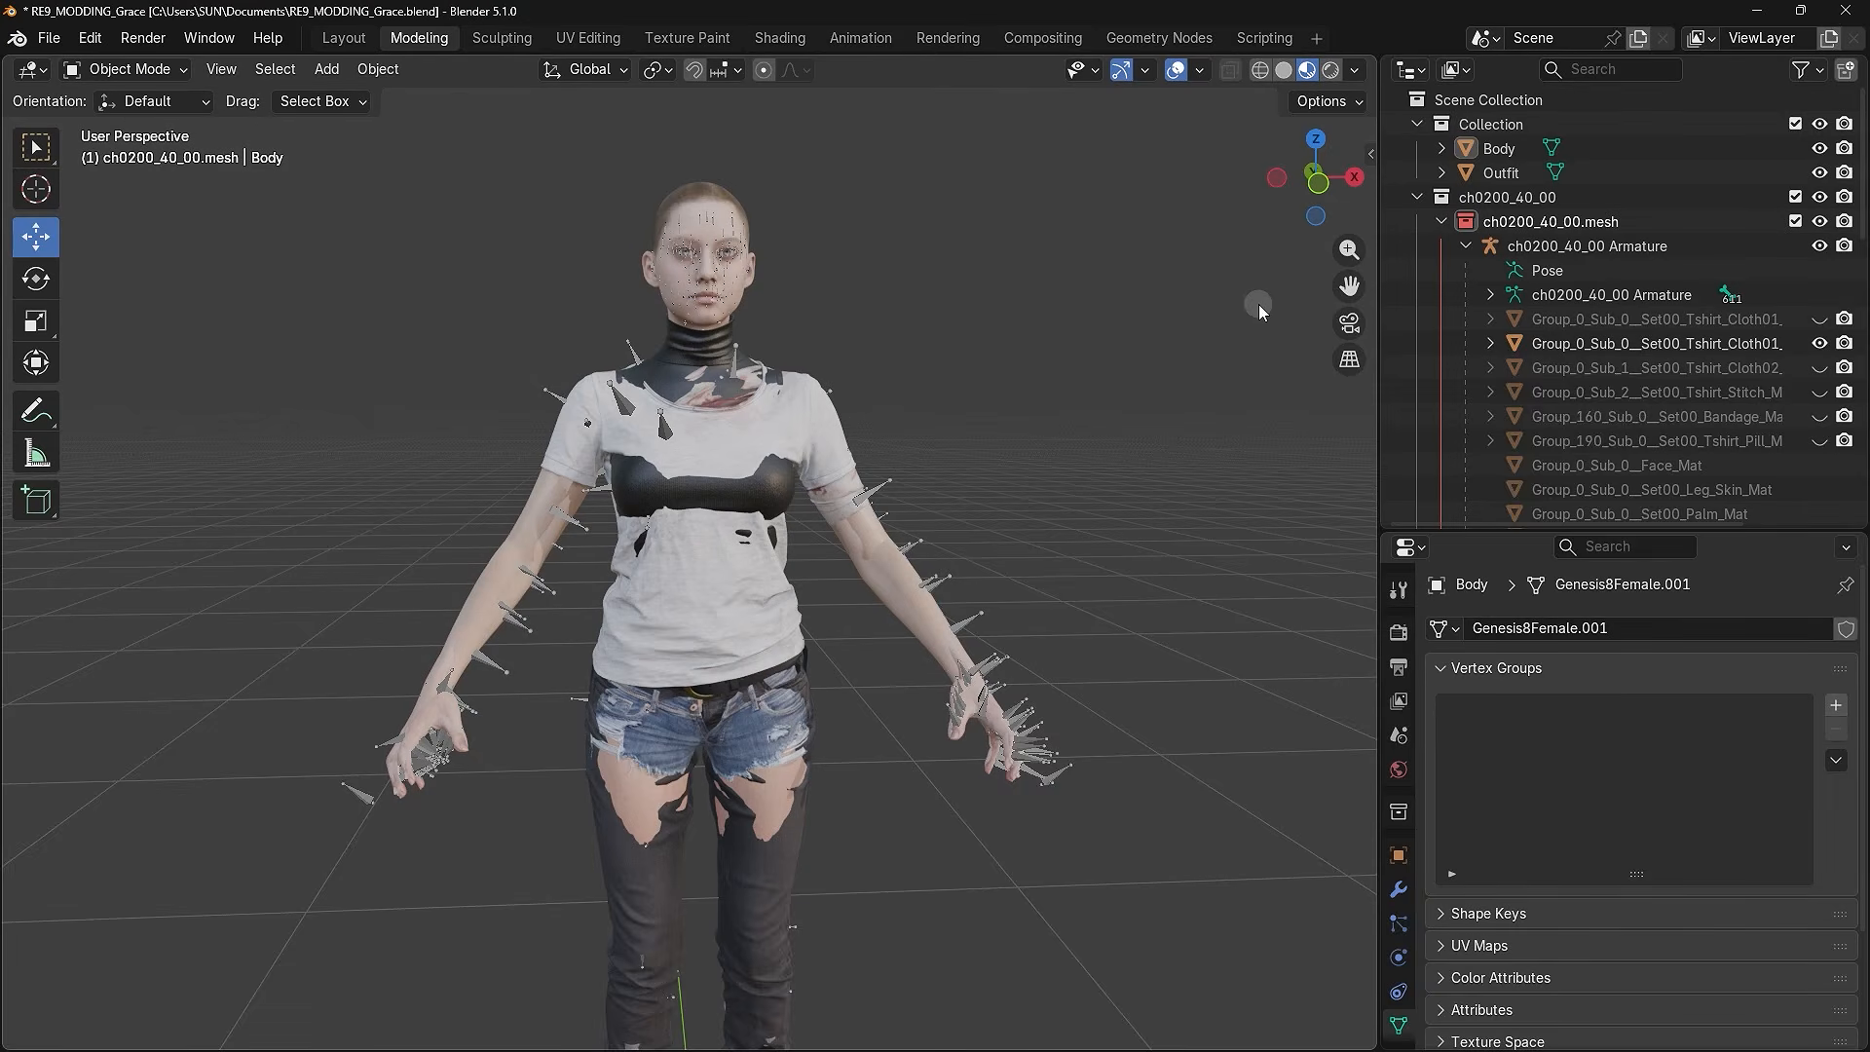
- Select the joined Grace mesh, add Claire's Body as the active object, and enter Weight Paint mode
left_click(1595, 346)
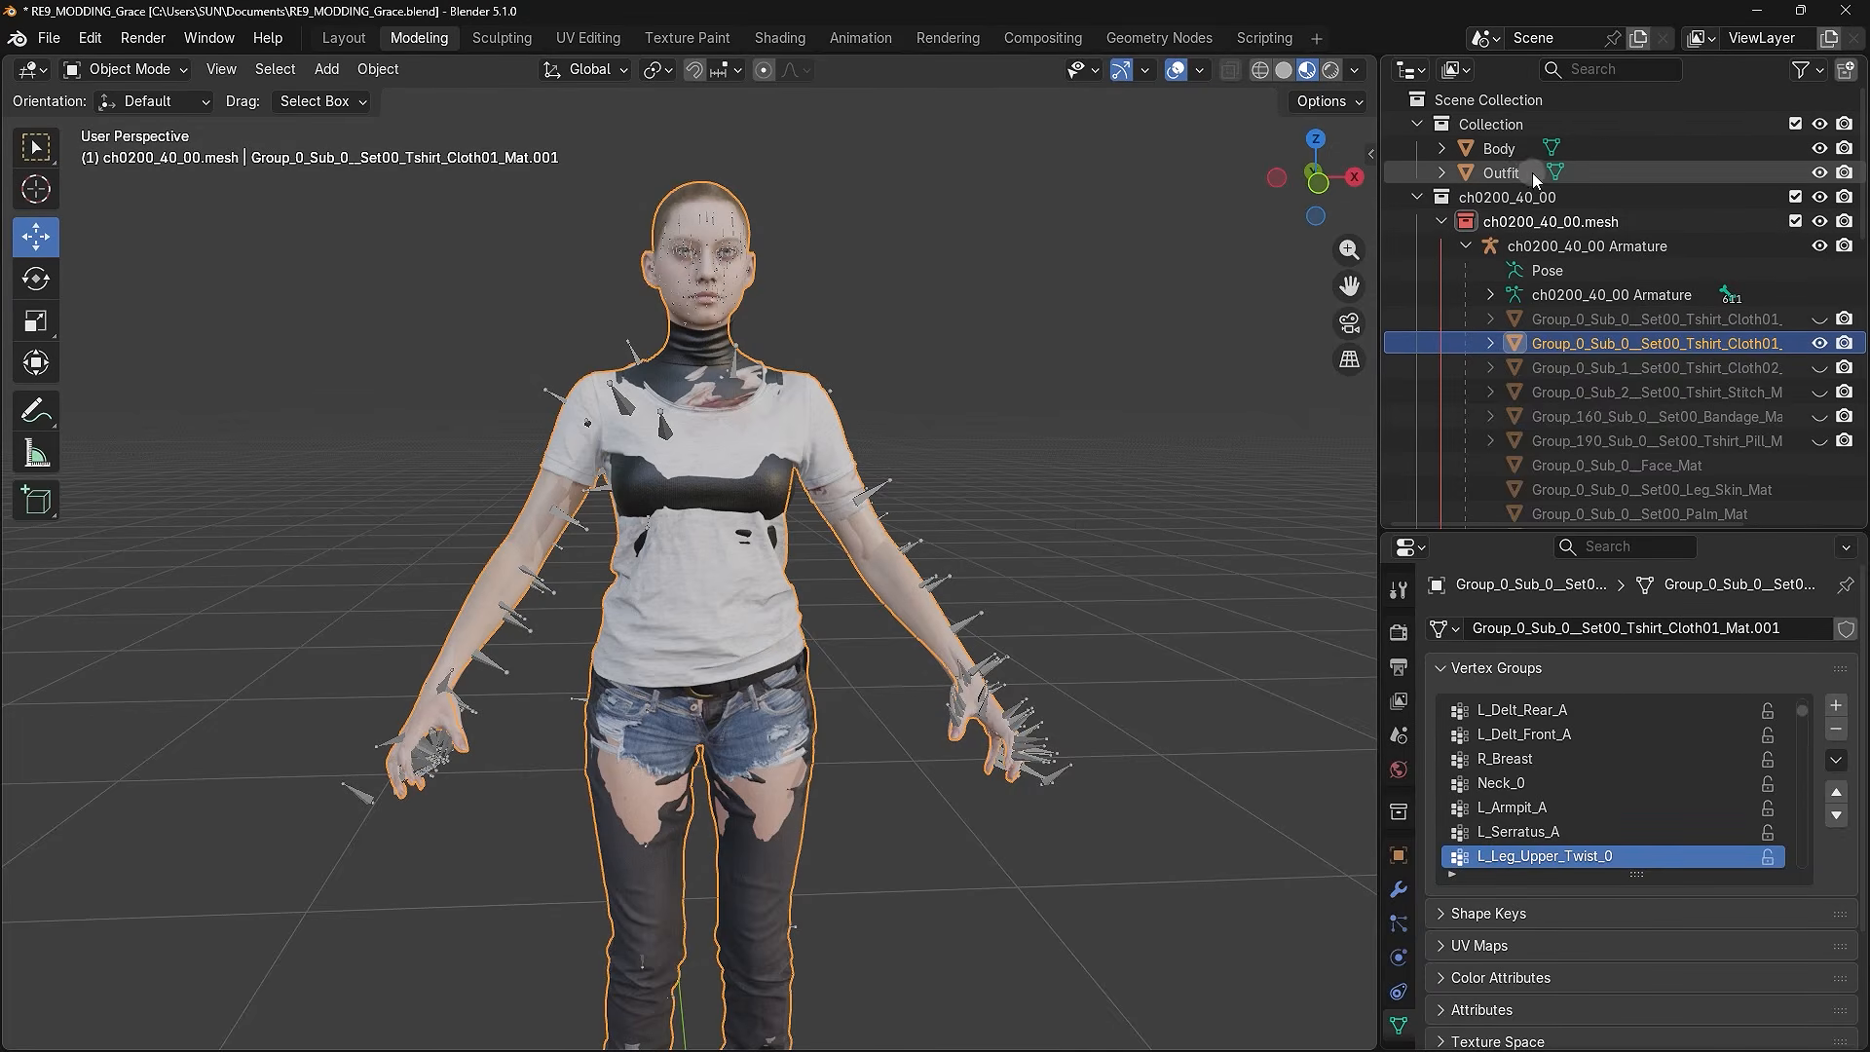
left_click(1512, 148, "ctrl")
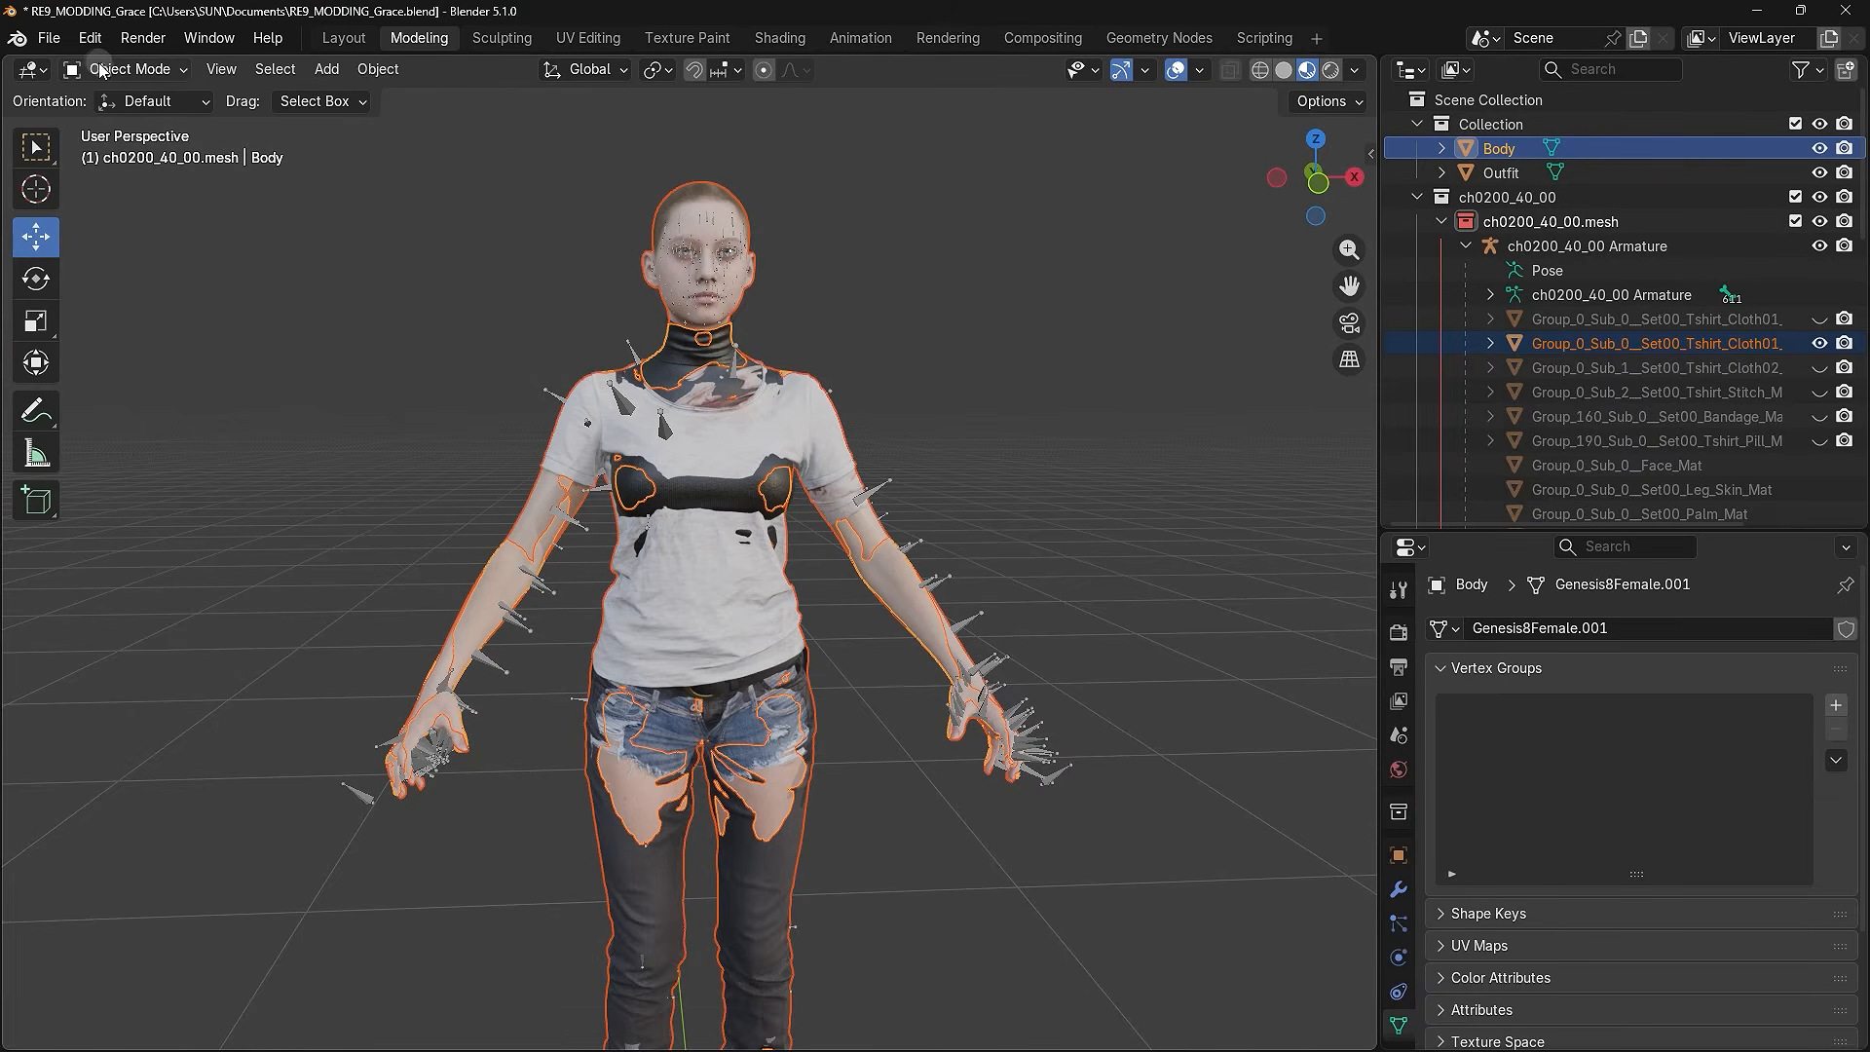
left_click(137, 68)
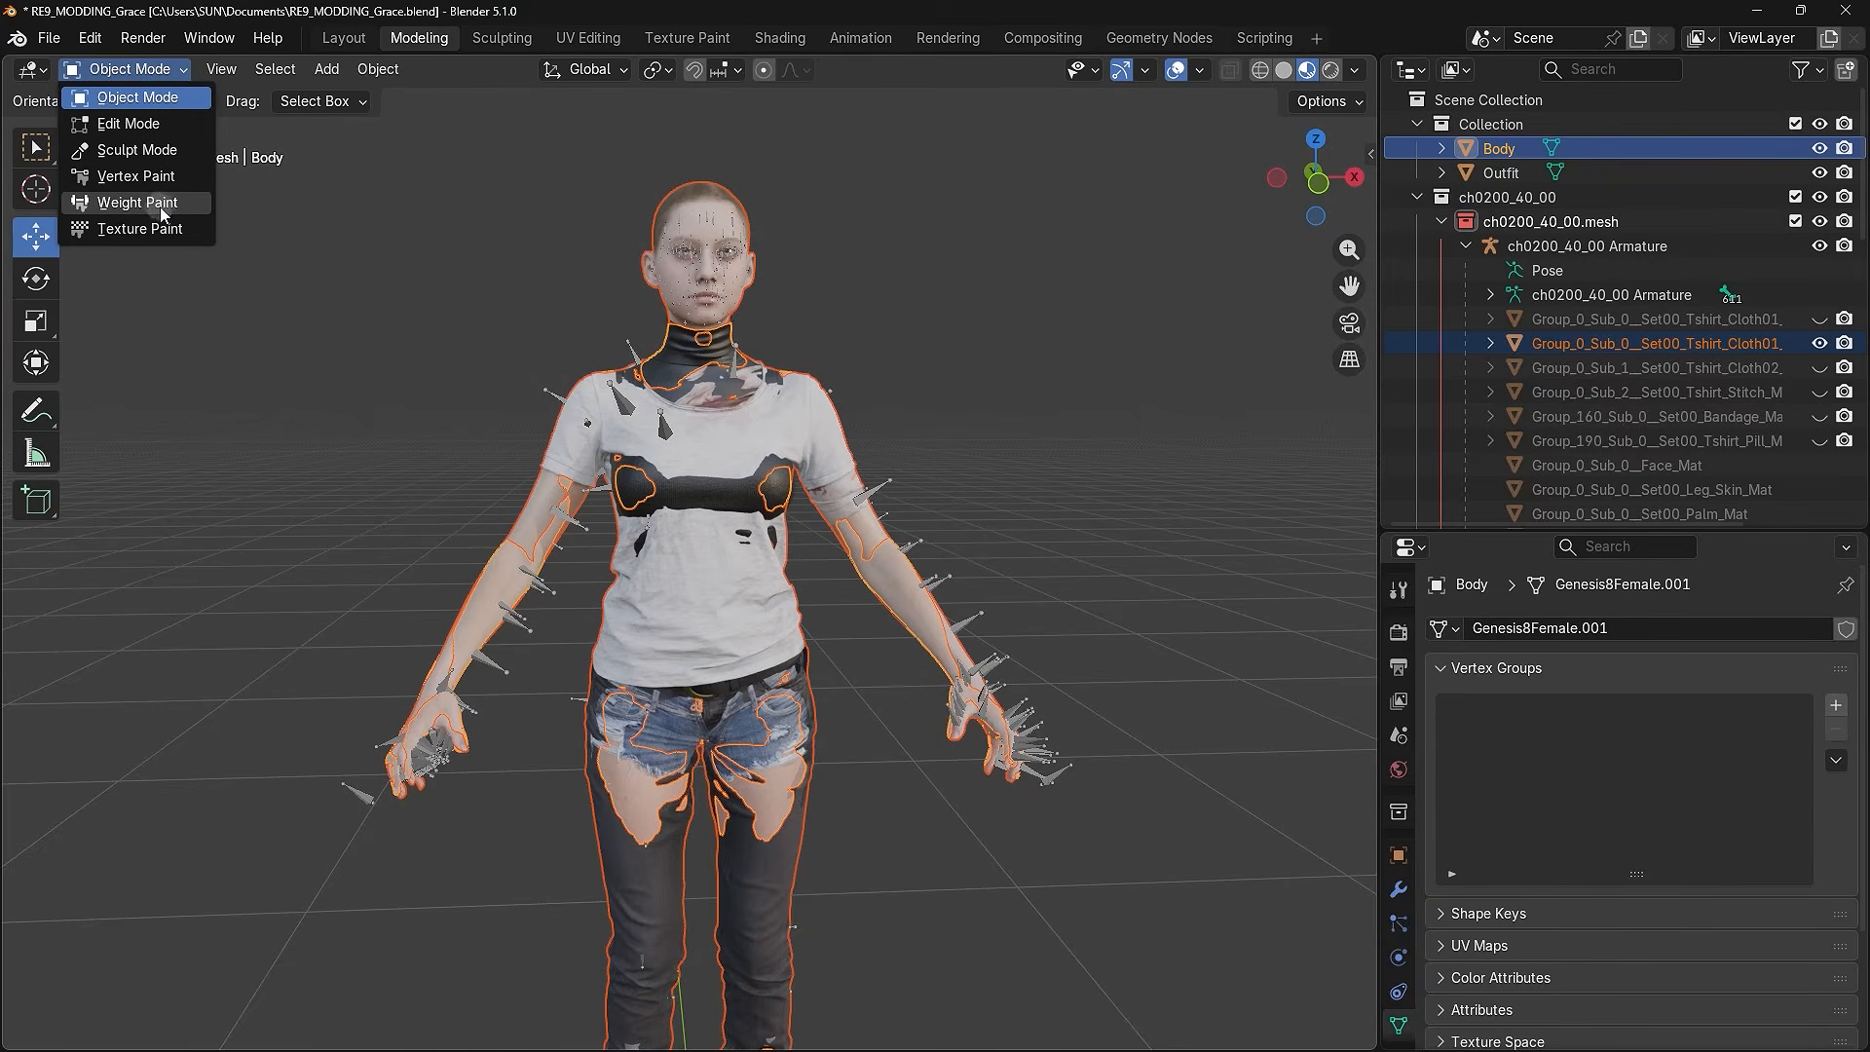
left_click(137, 202)
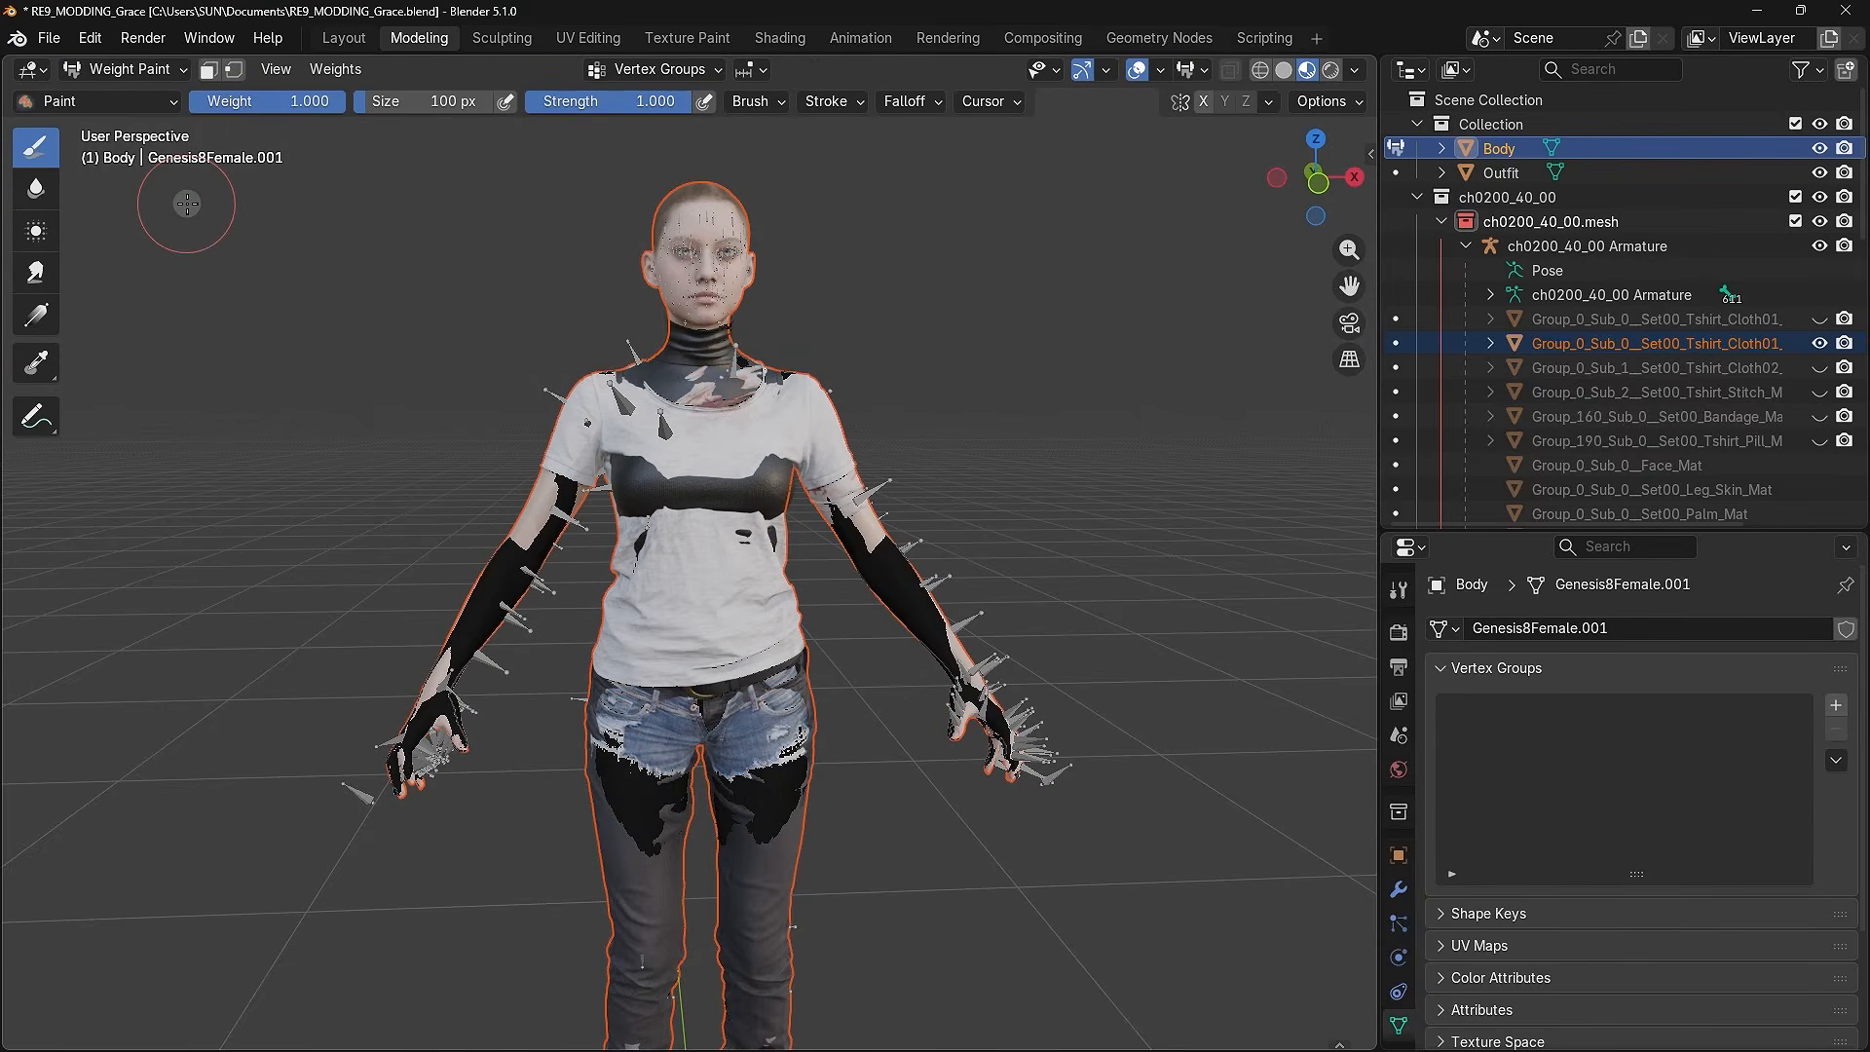
scroll(756, 653, "up", 3)
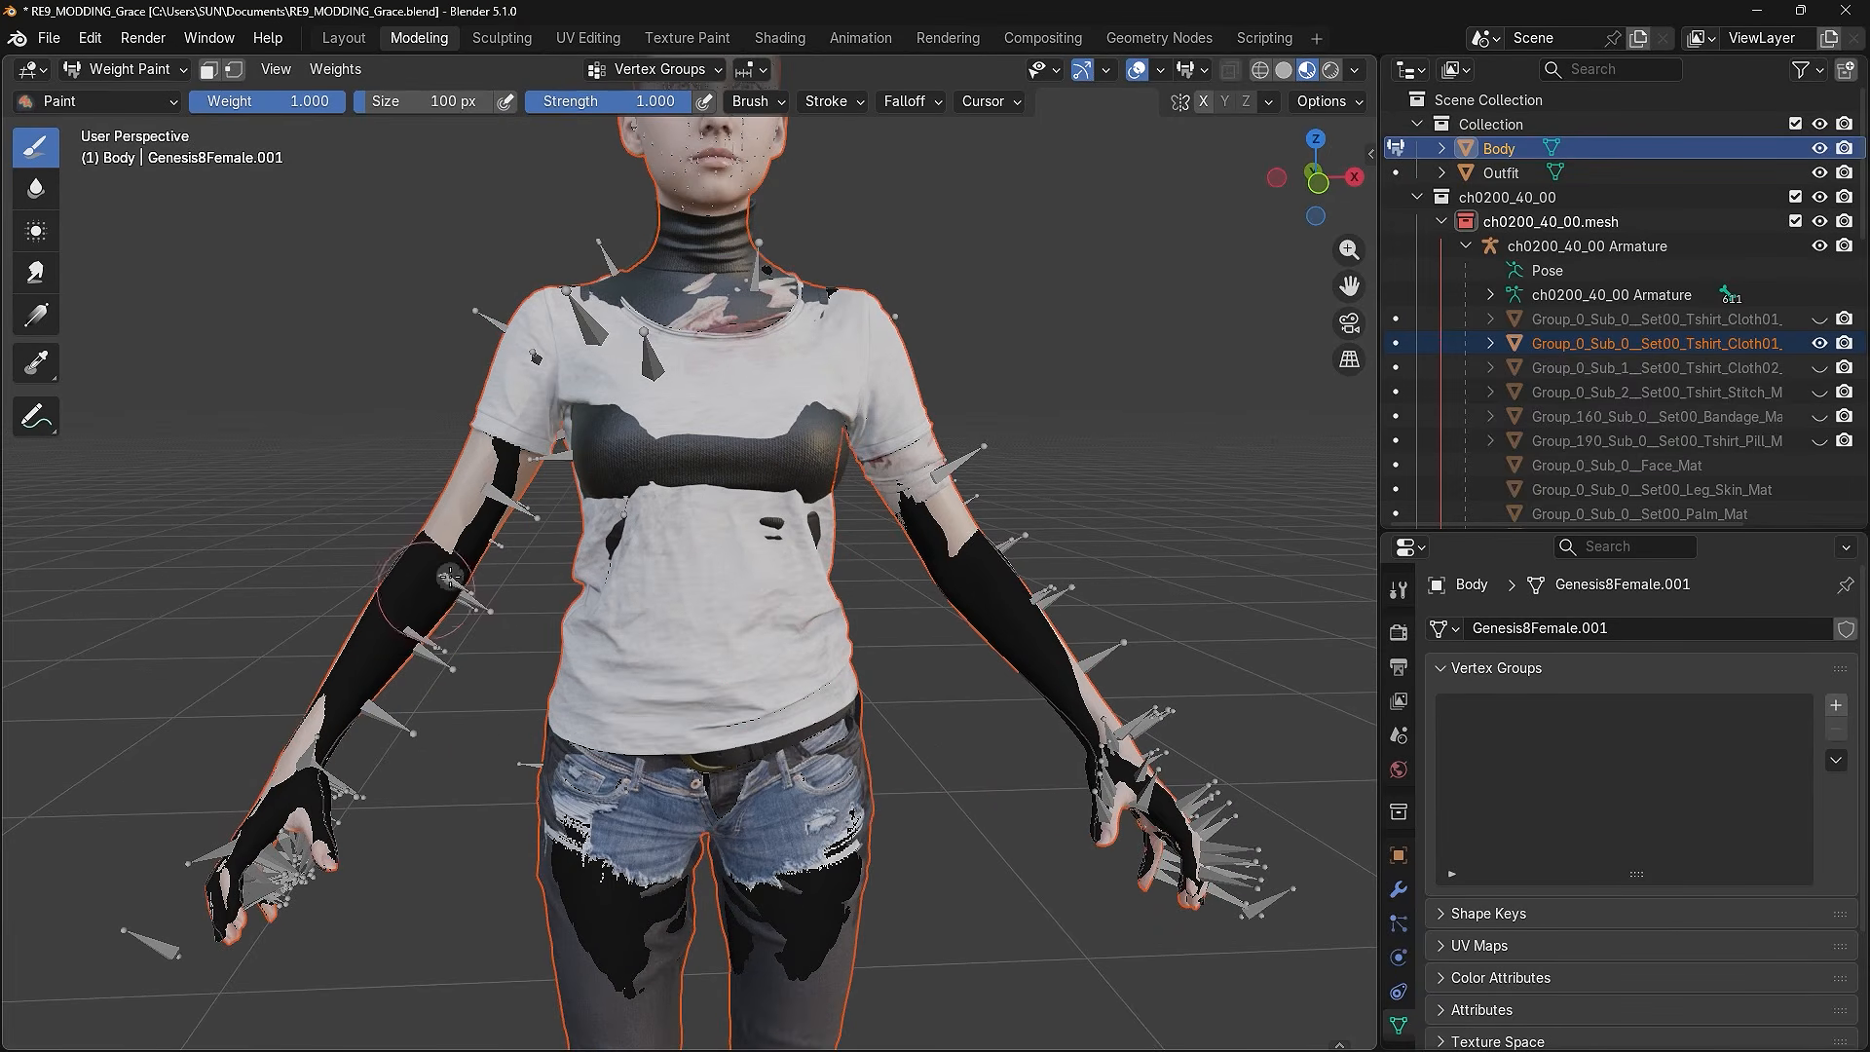
scroll(1222, 326, "down", 2)
scroll(1222, 326, "down", 1)
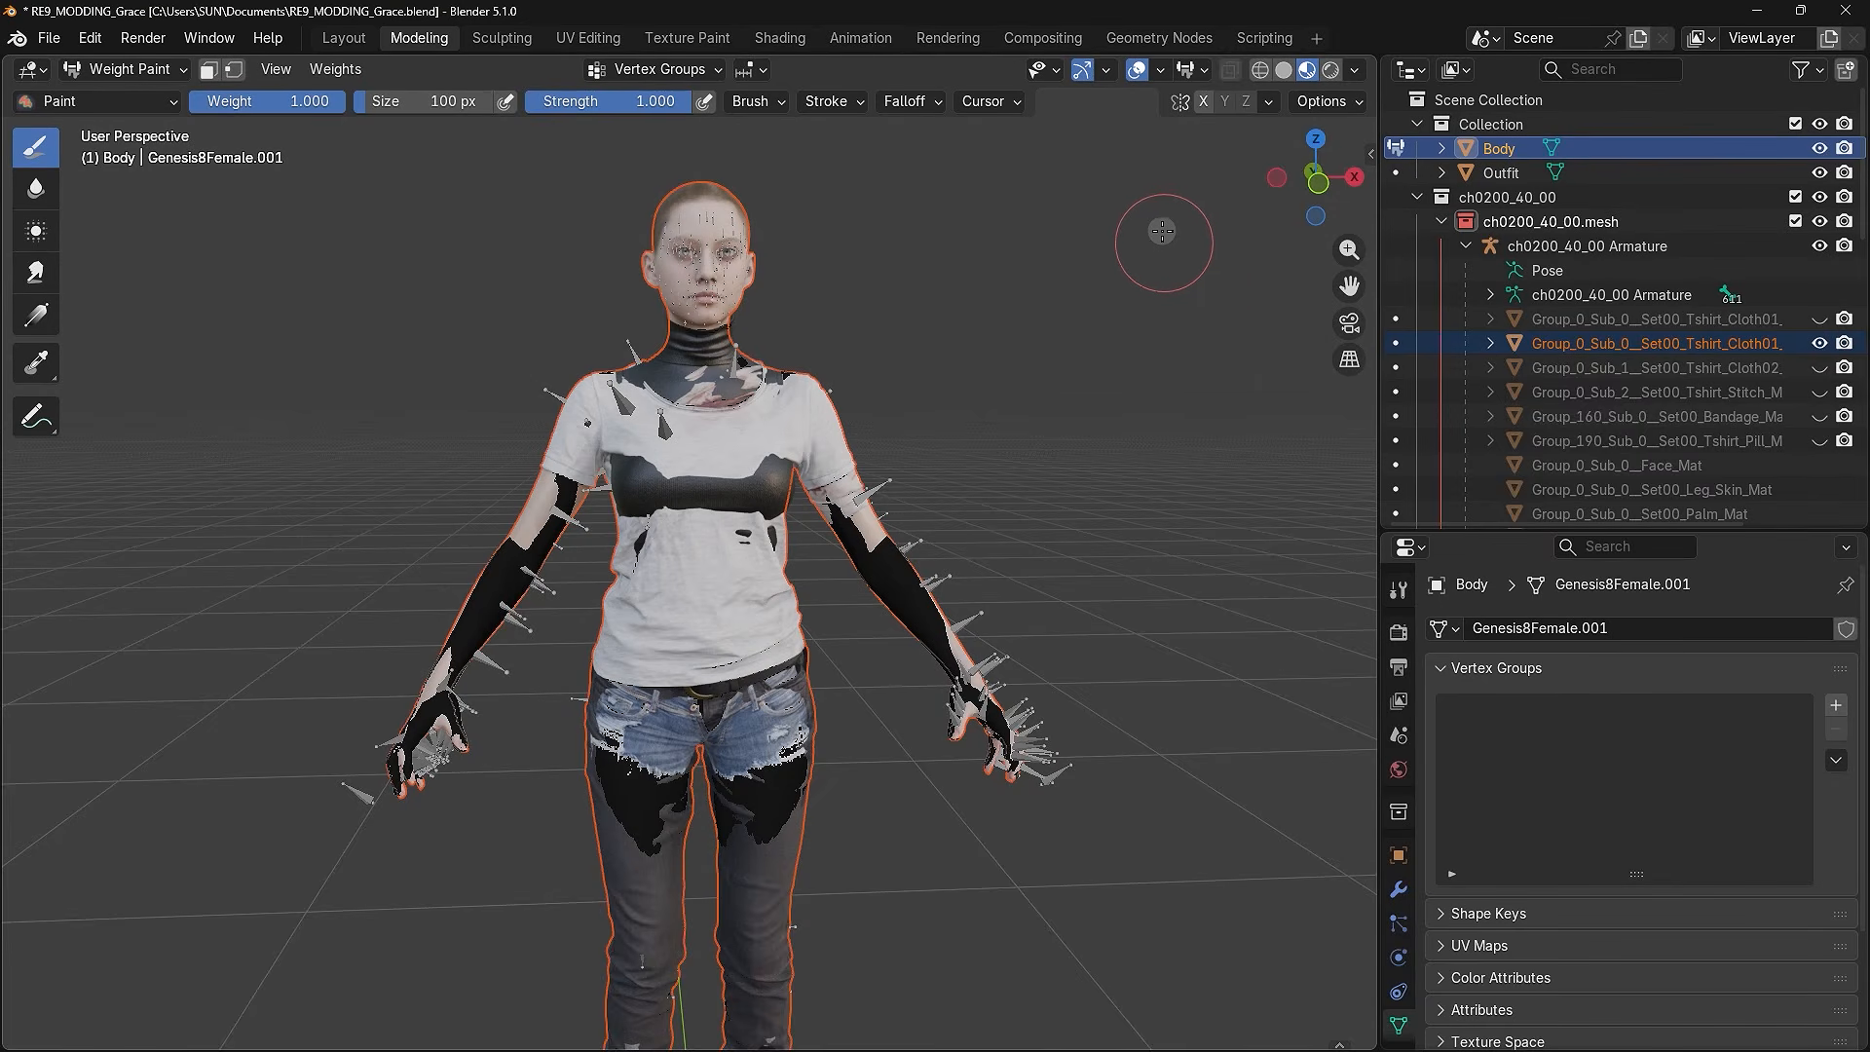
- Set the weight paint overlay's Zero Weights option to None
left_click(1207, 78)
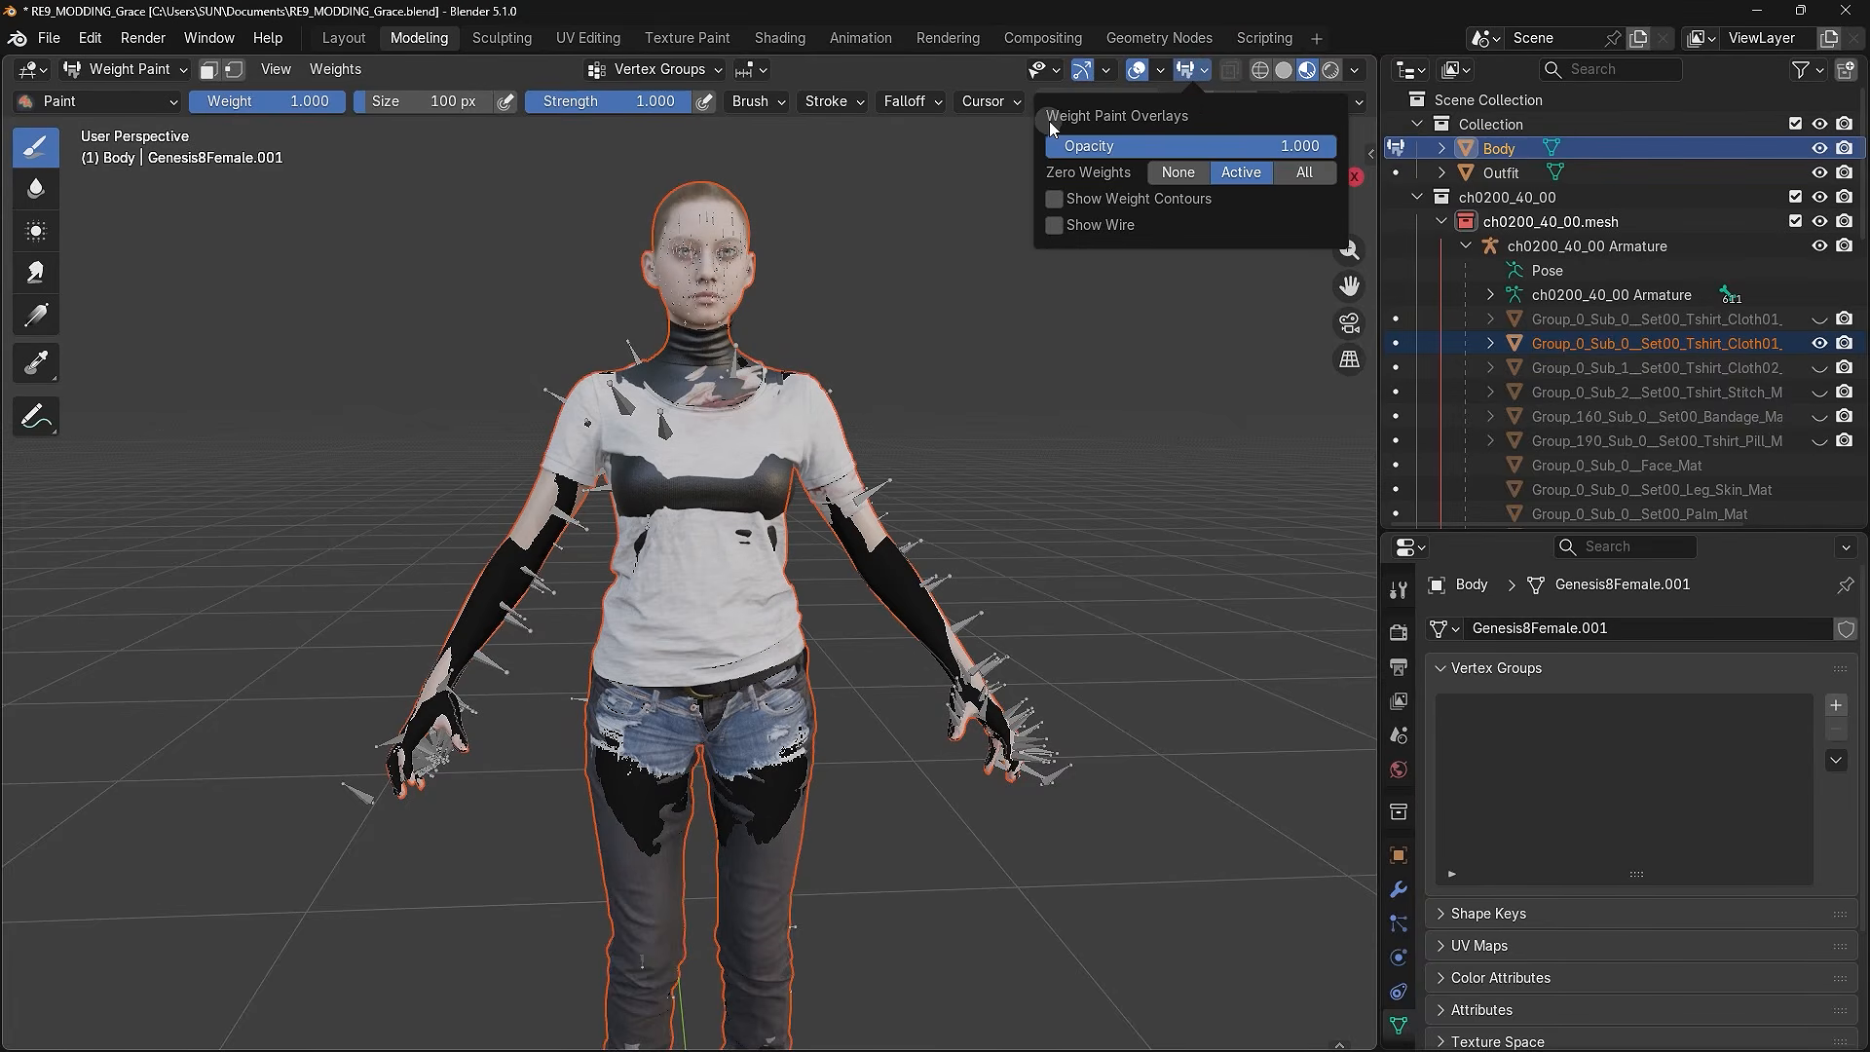
left_click(1177, 172)
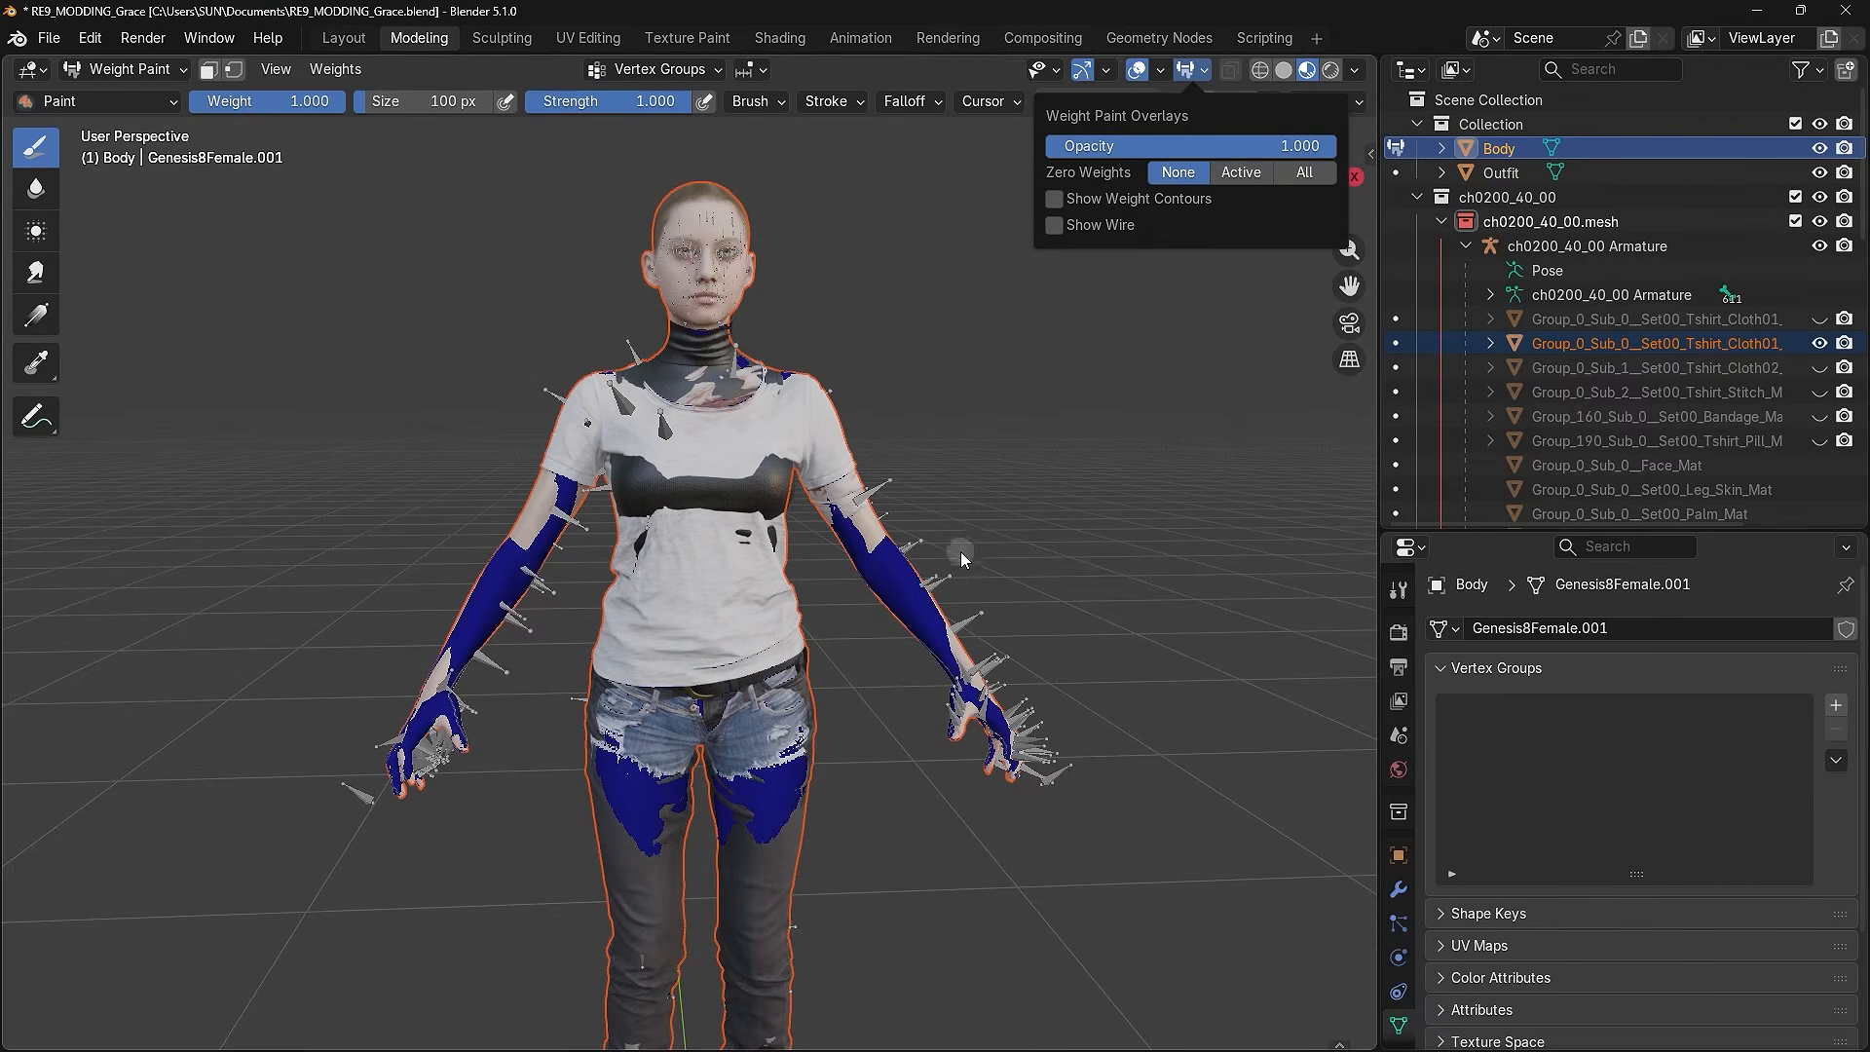
left_click(1039, 354)
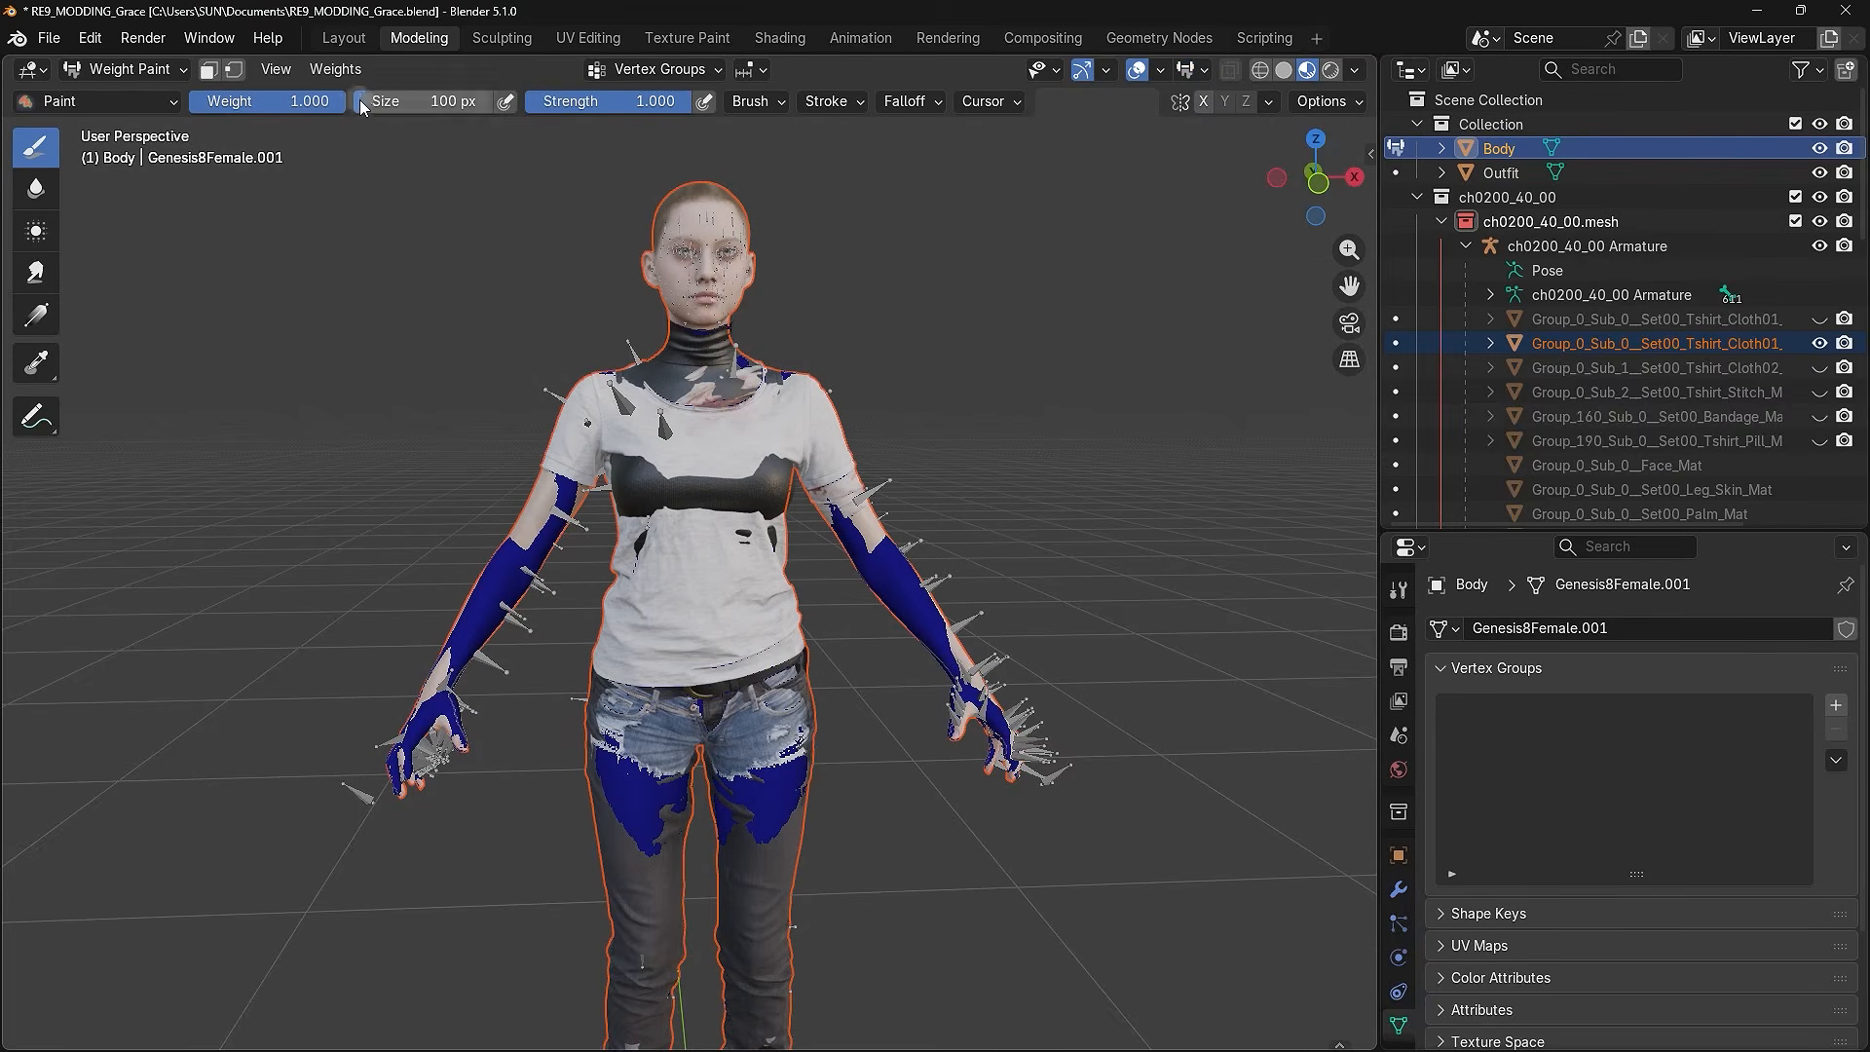
- Transfer weights from the joined Grace mesh to the Body with Nearest Face Interpolated vertex mapping and source layers By Name
left_click(341, 70)
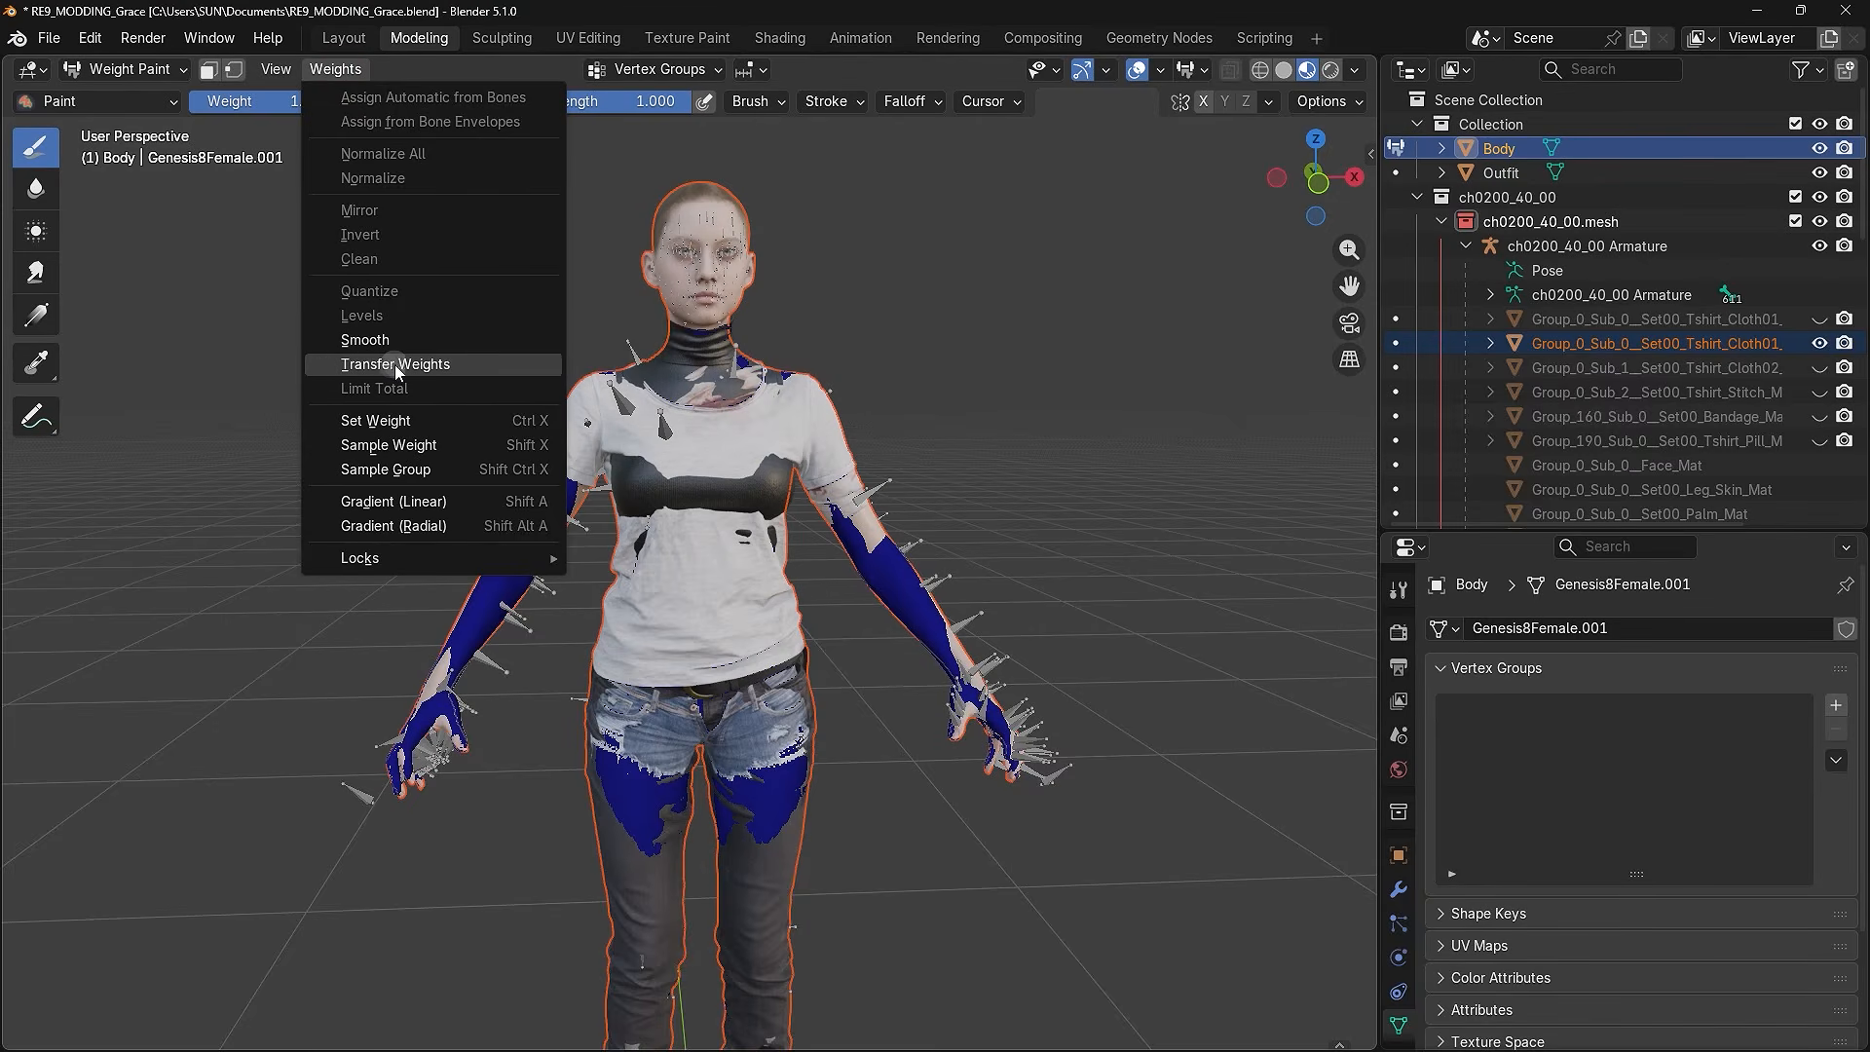
left_click(454, 367)
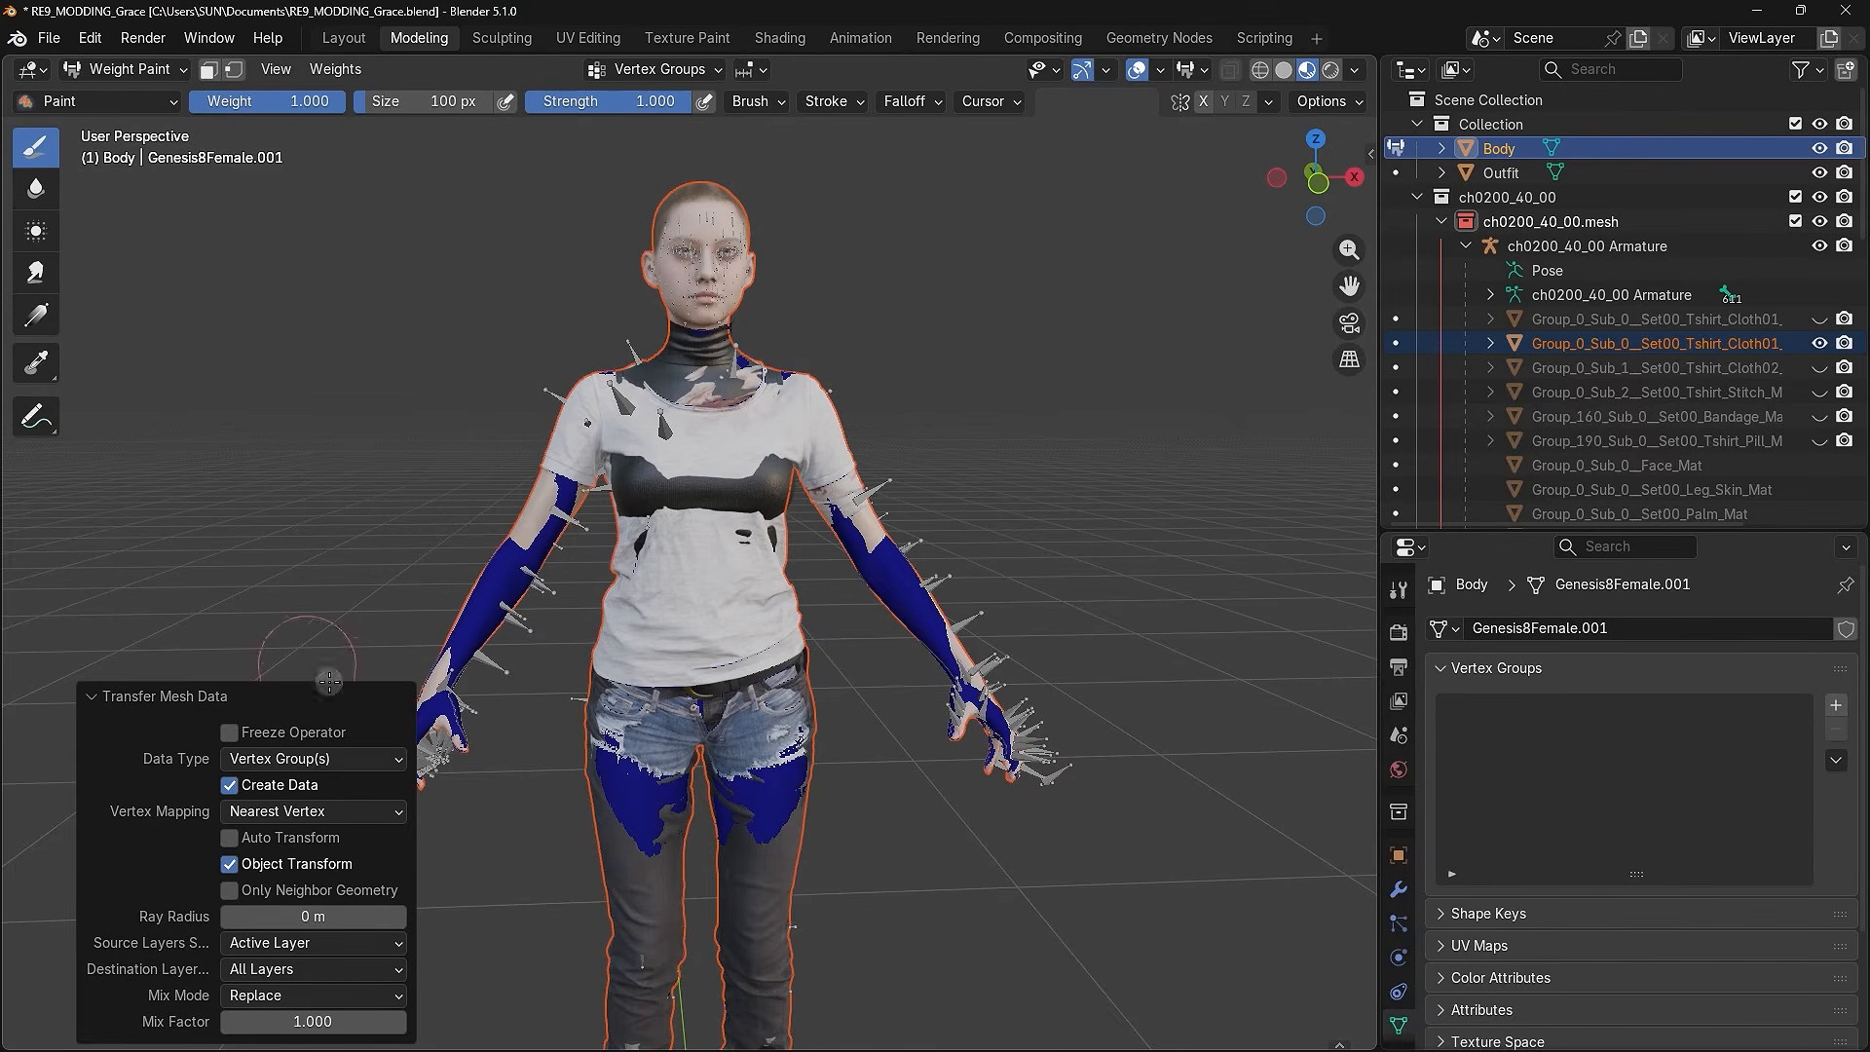
left_click(107, 702)
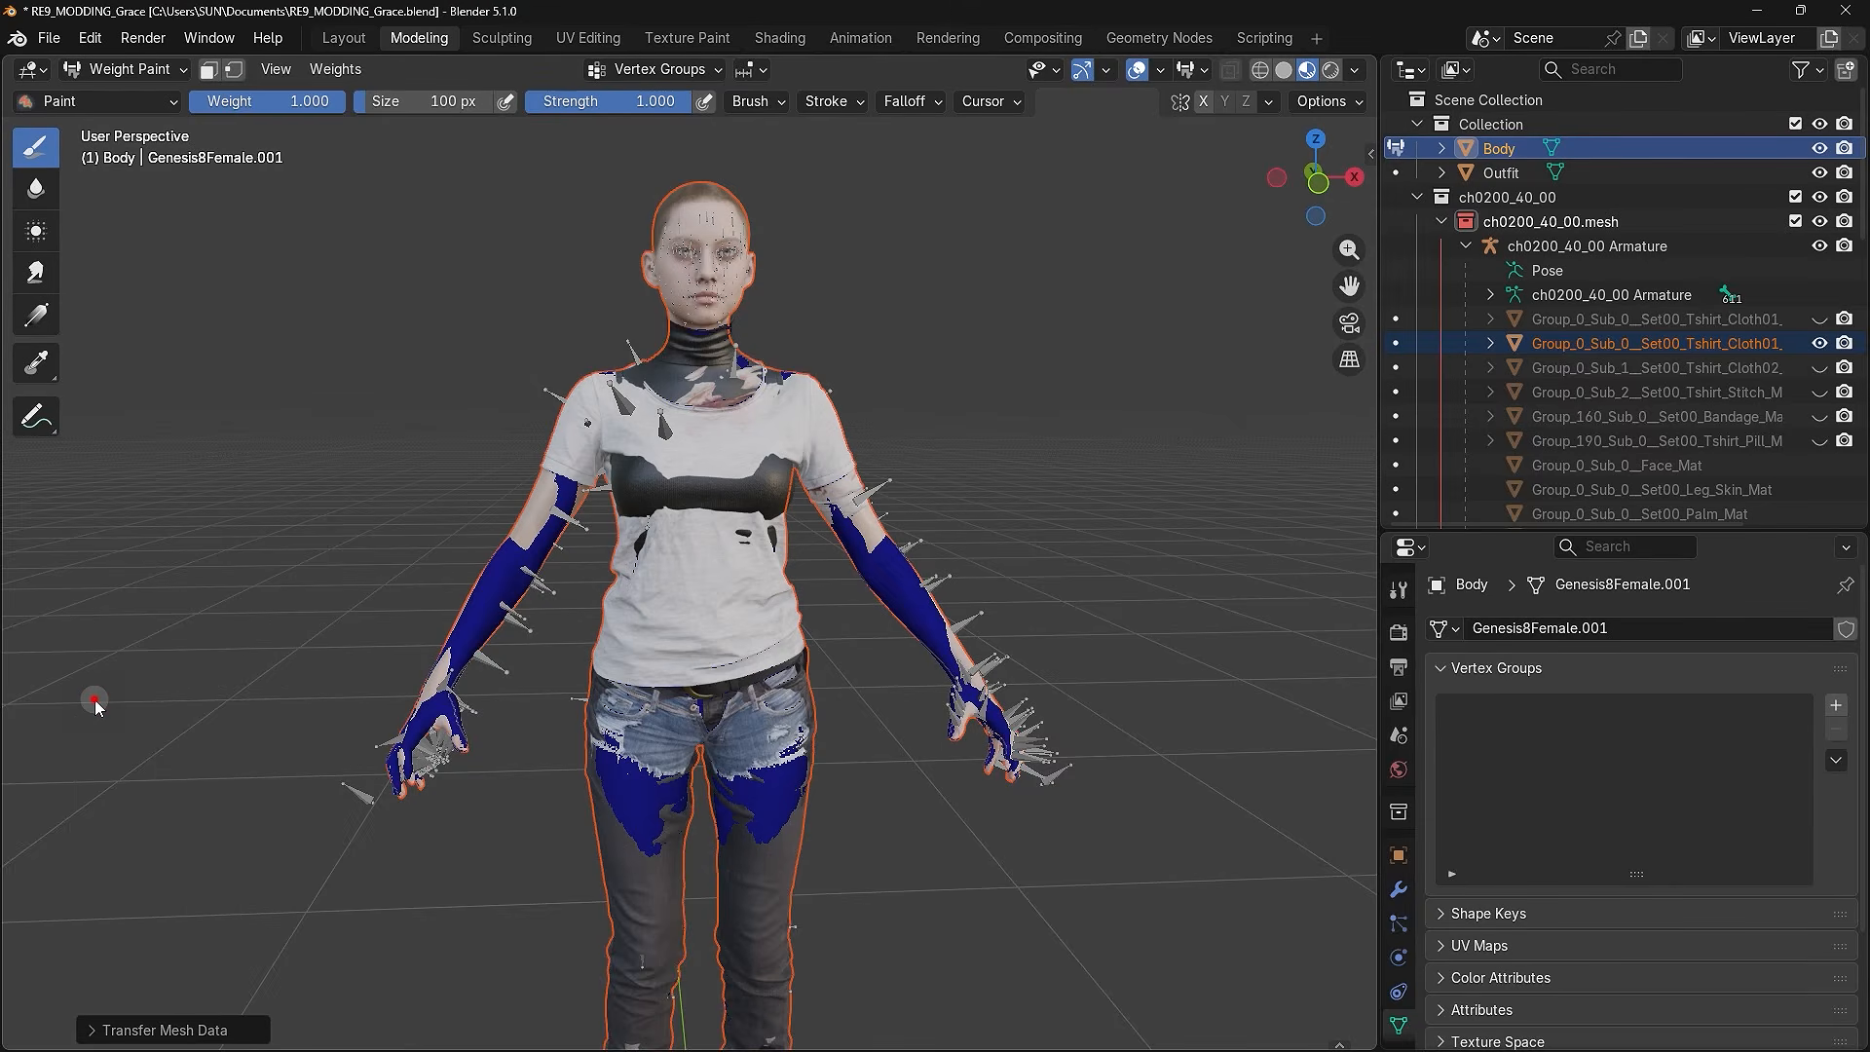
left_click(97, 1029)
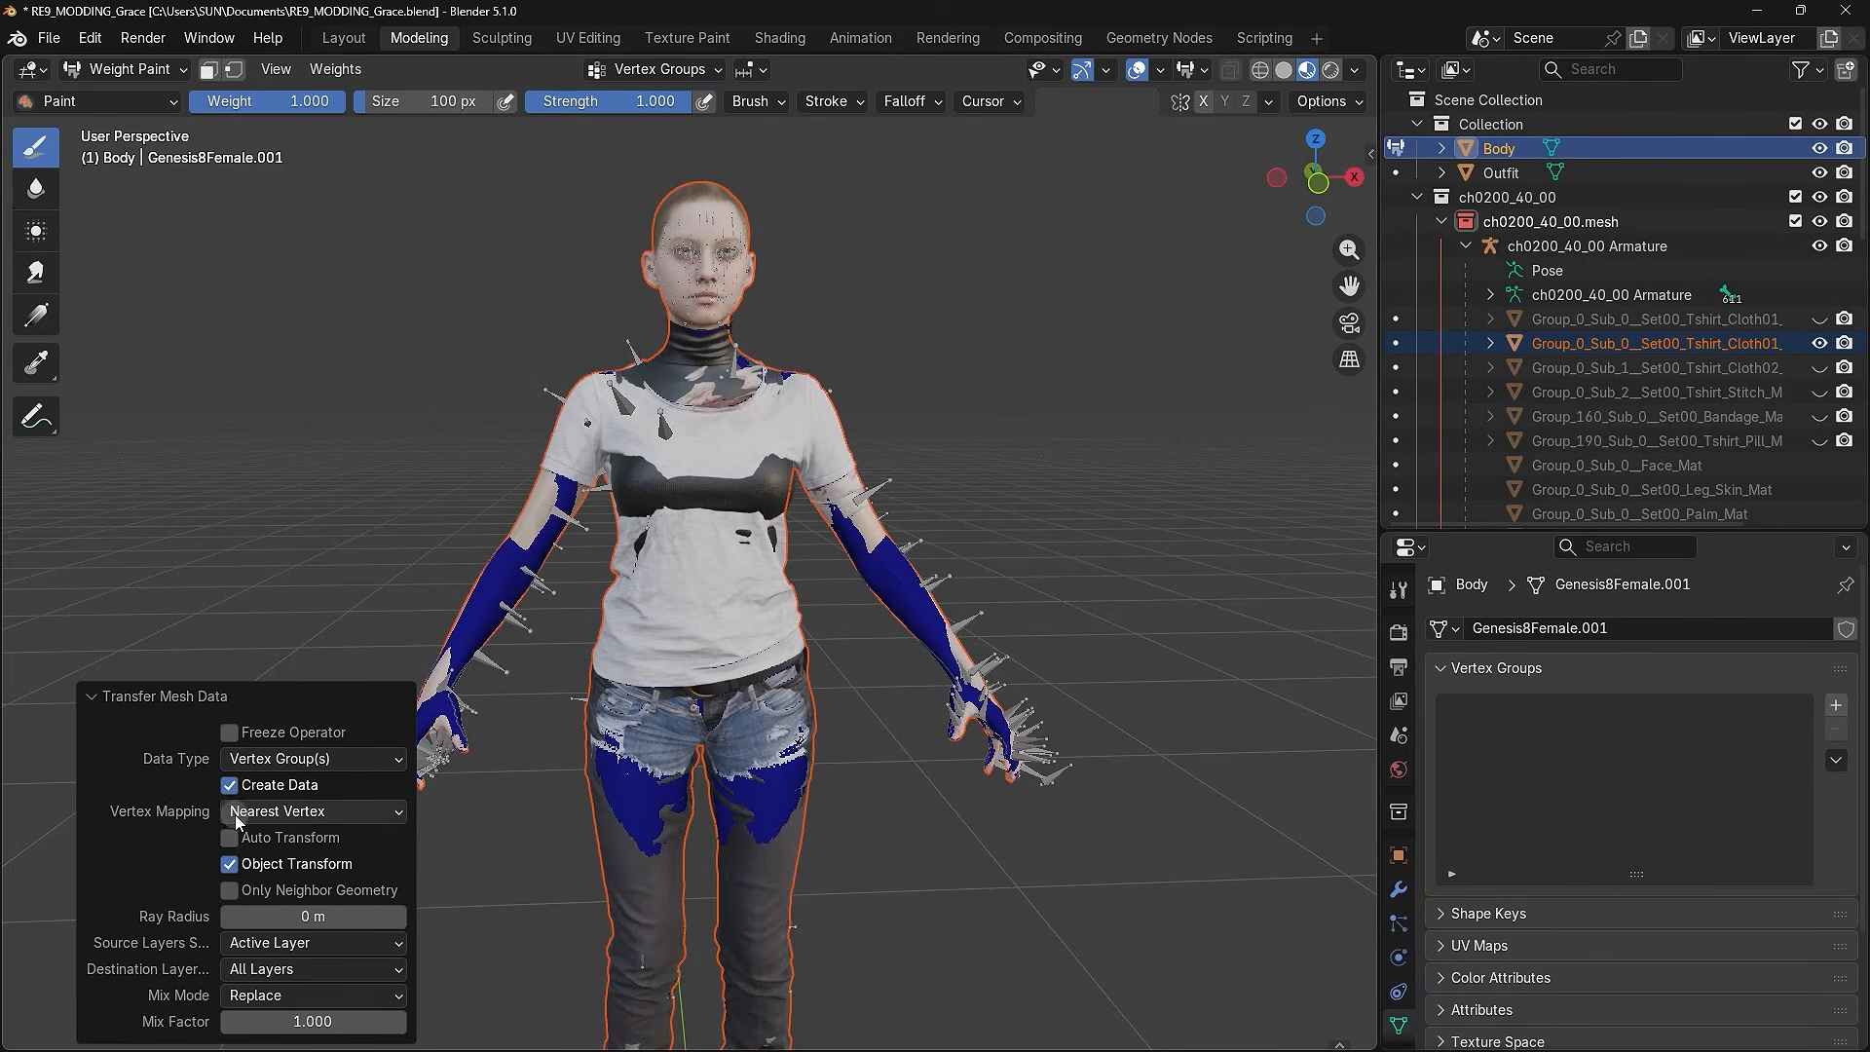
left_click(326, 813)
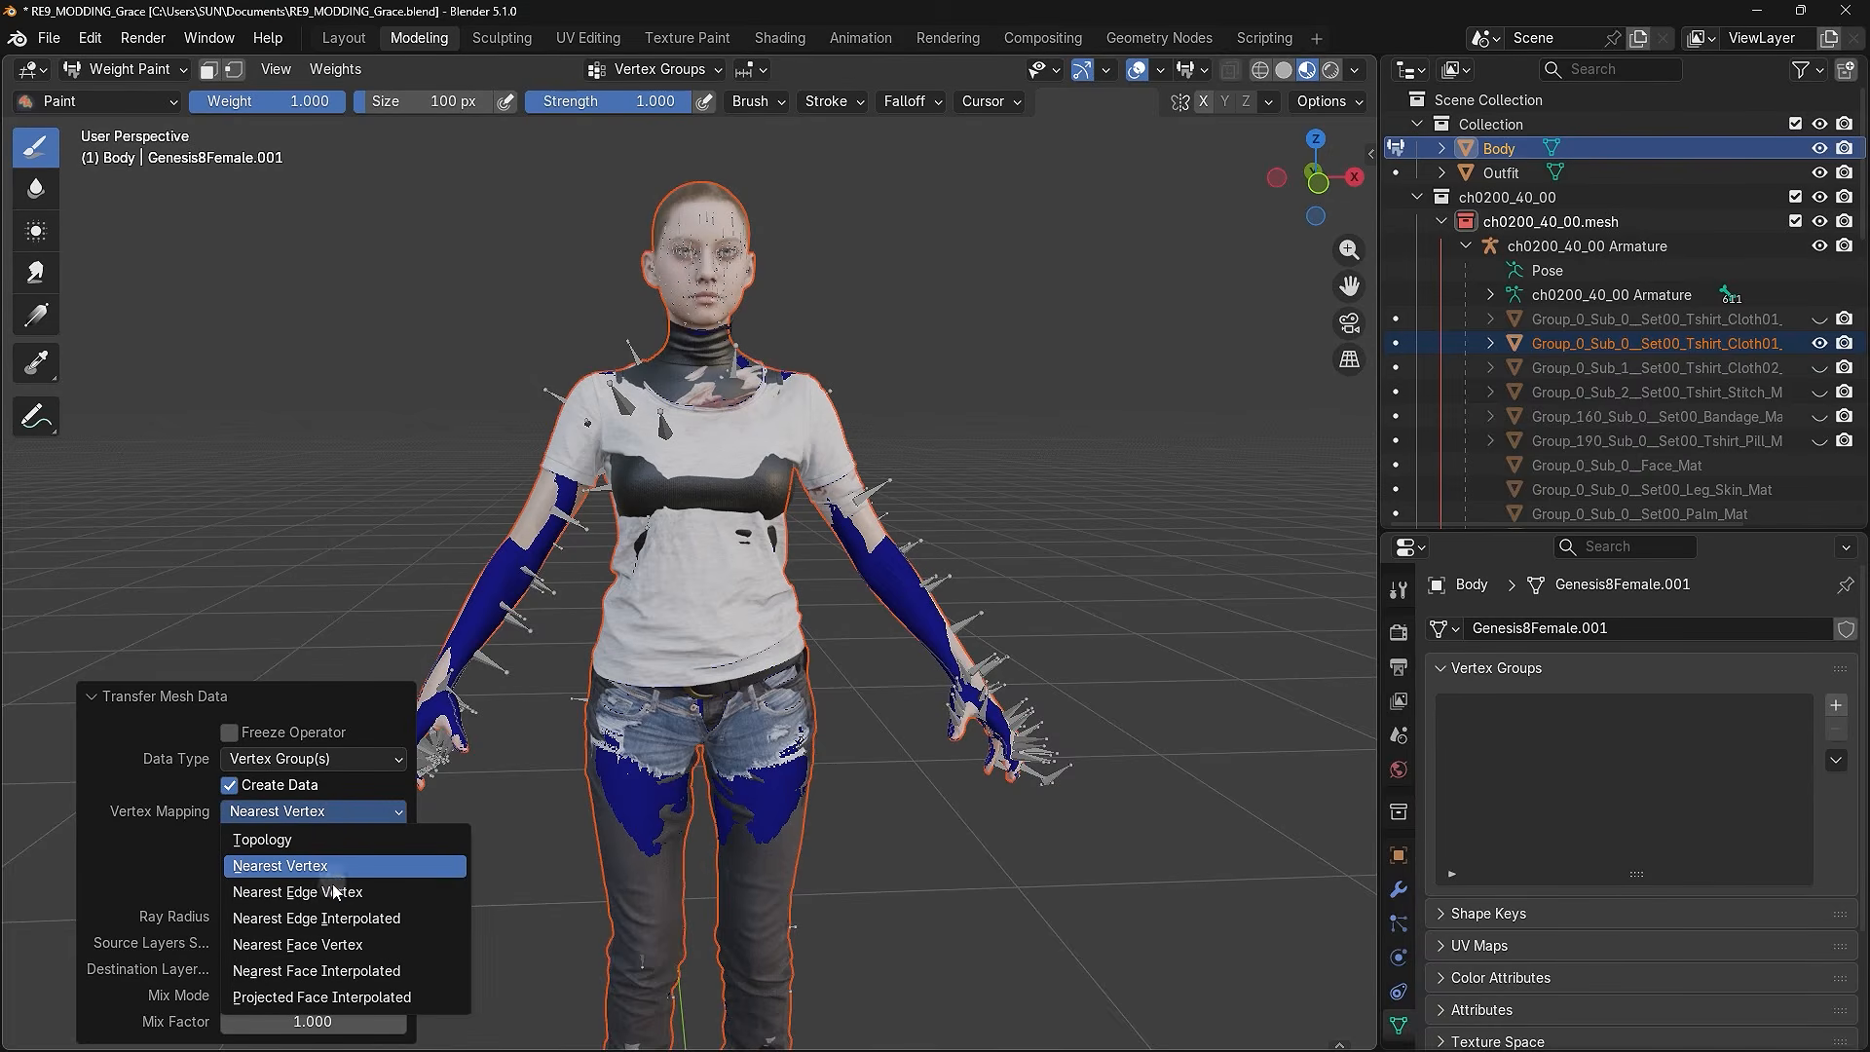
left_click(352, 972)
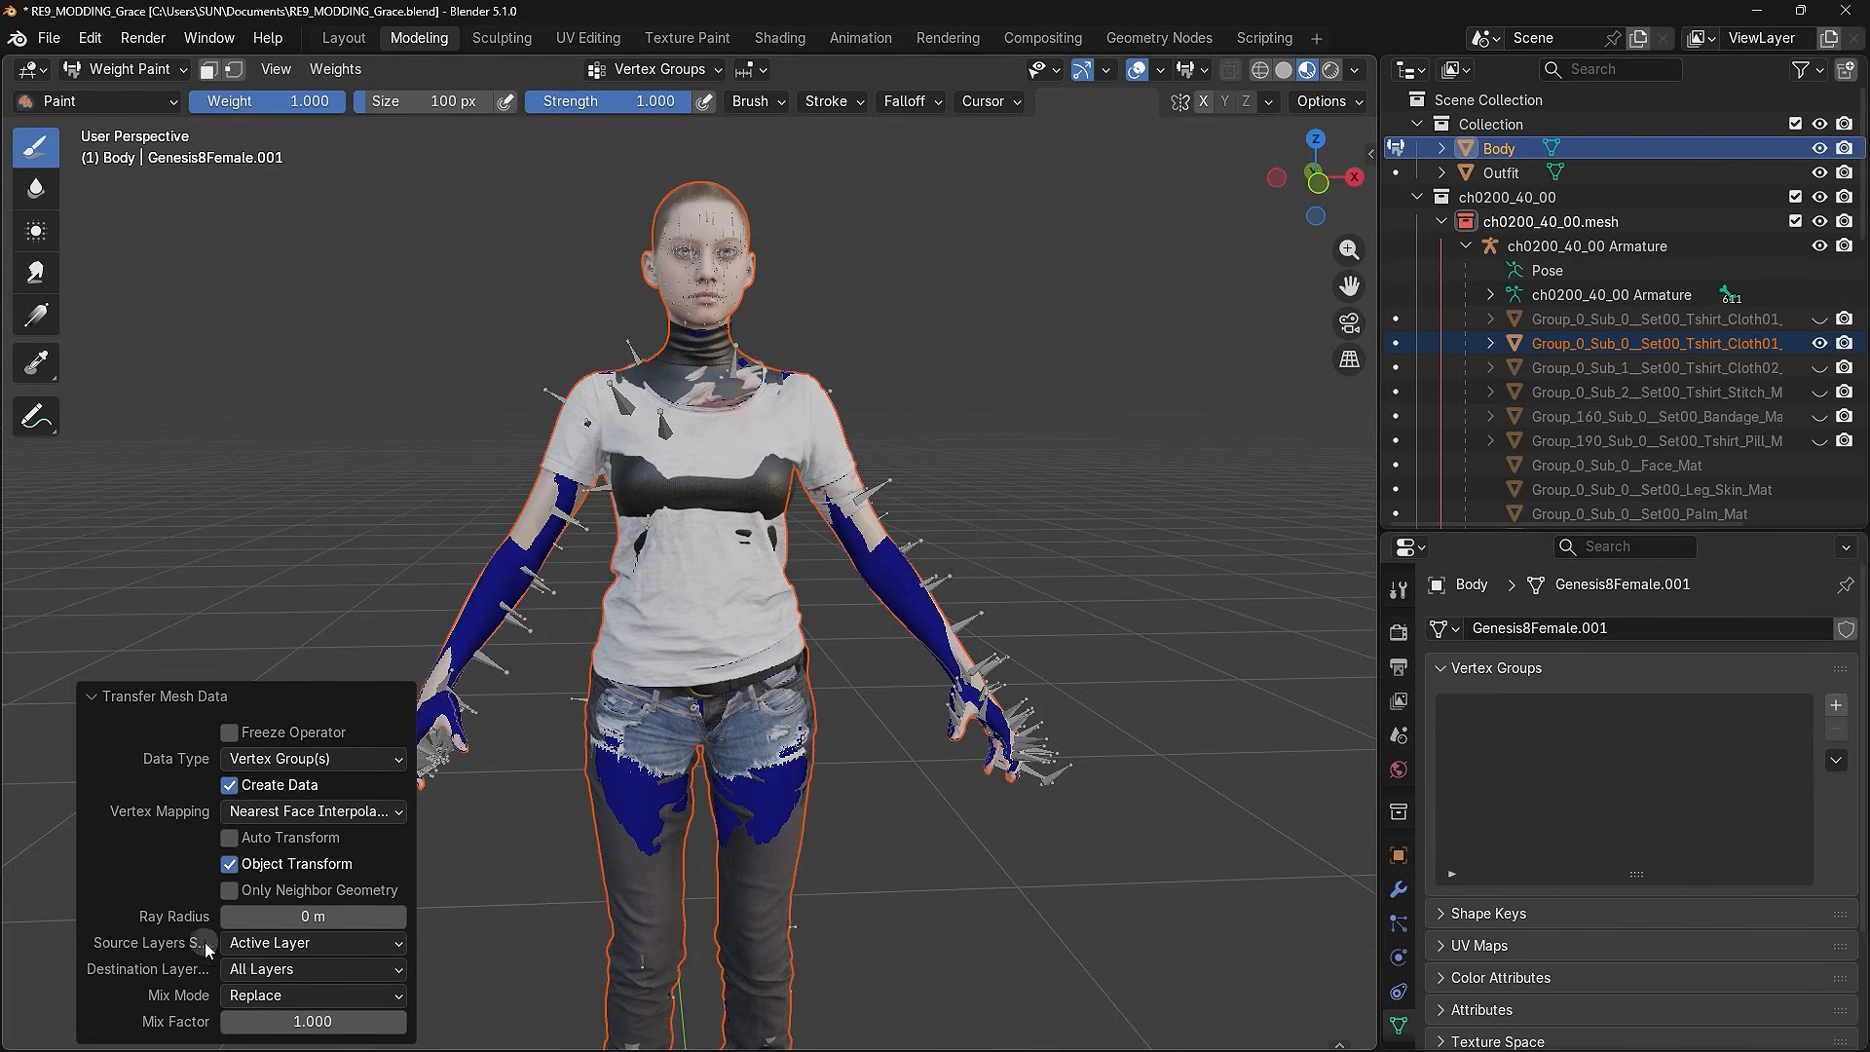
left_click(312, 943)
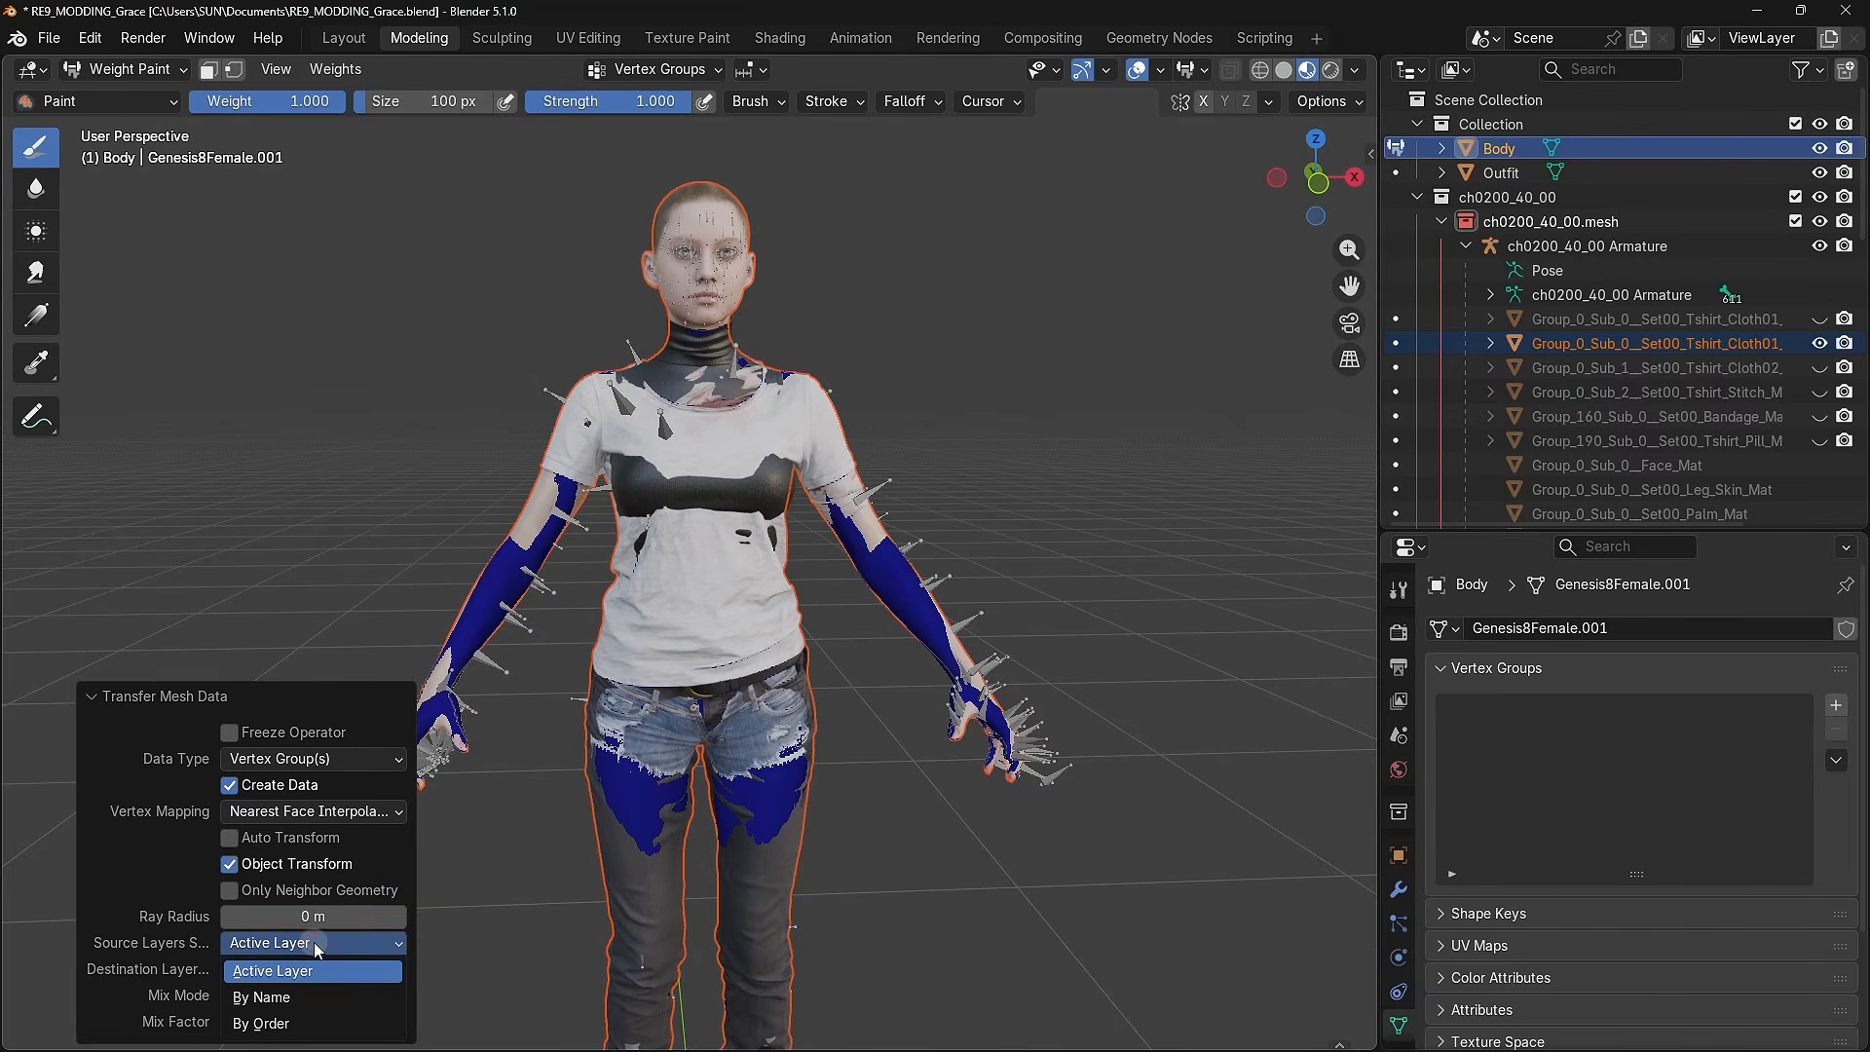
left_click(267, 999)
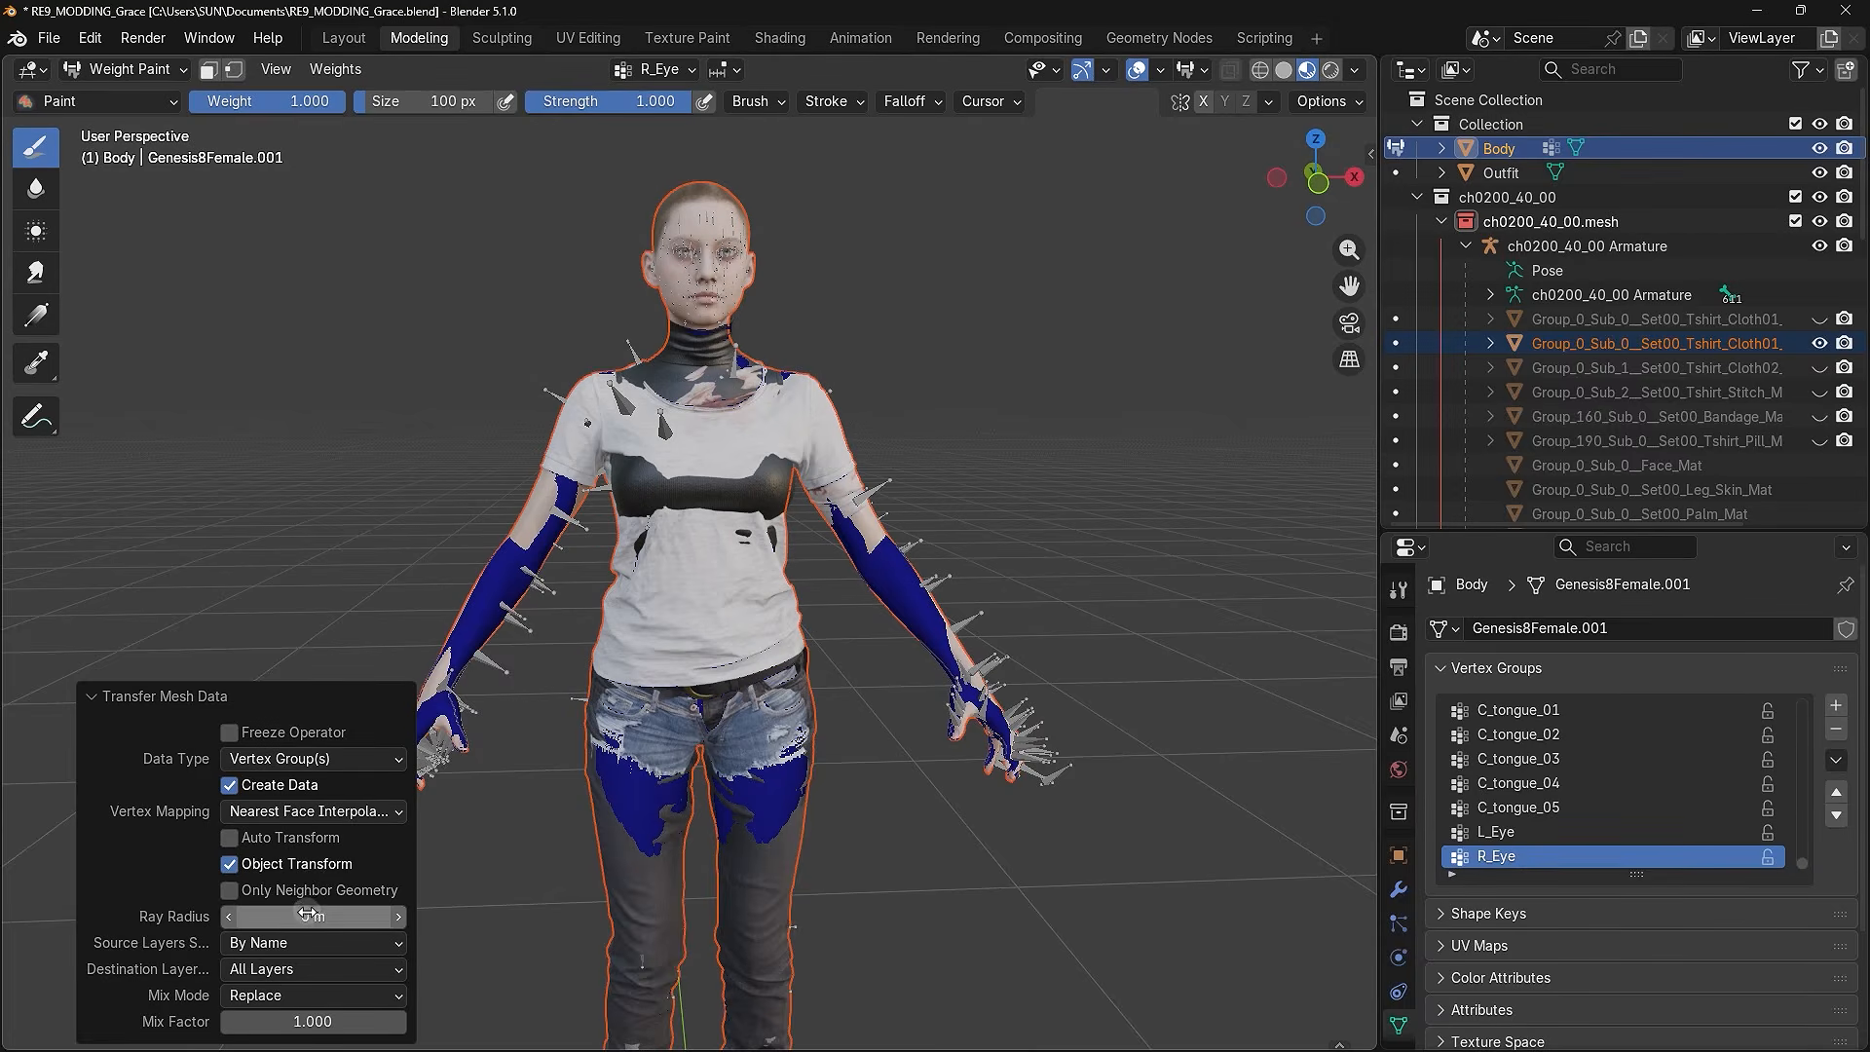
left_click(256, 523)
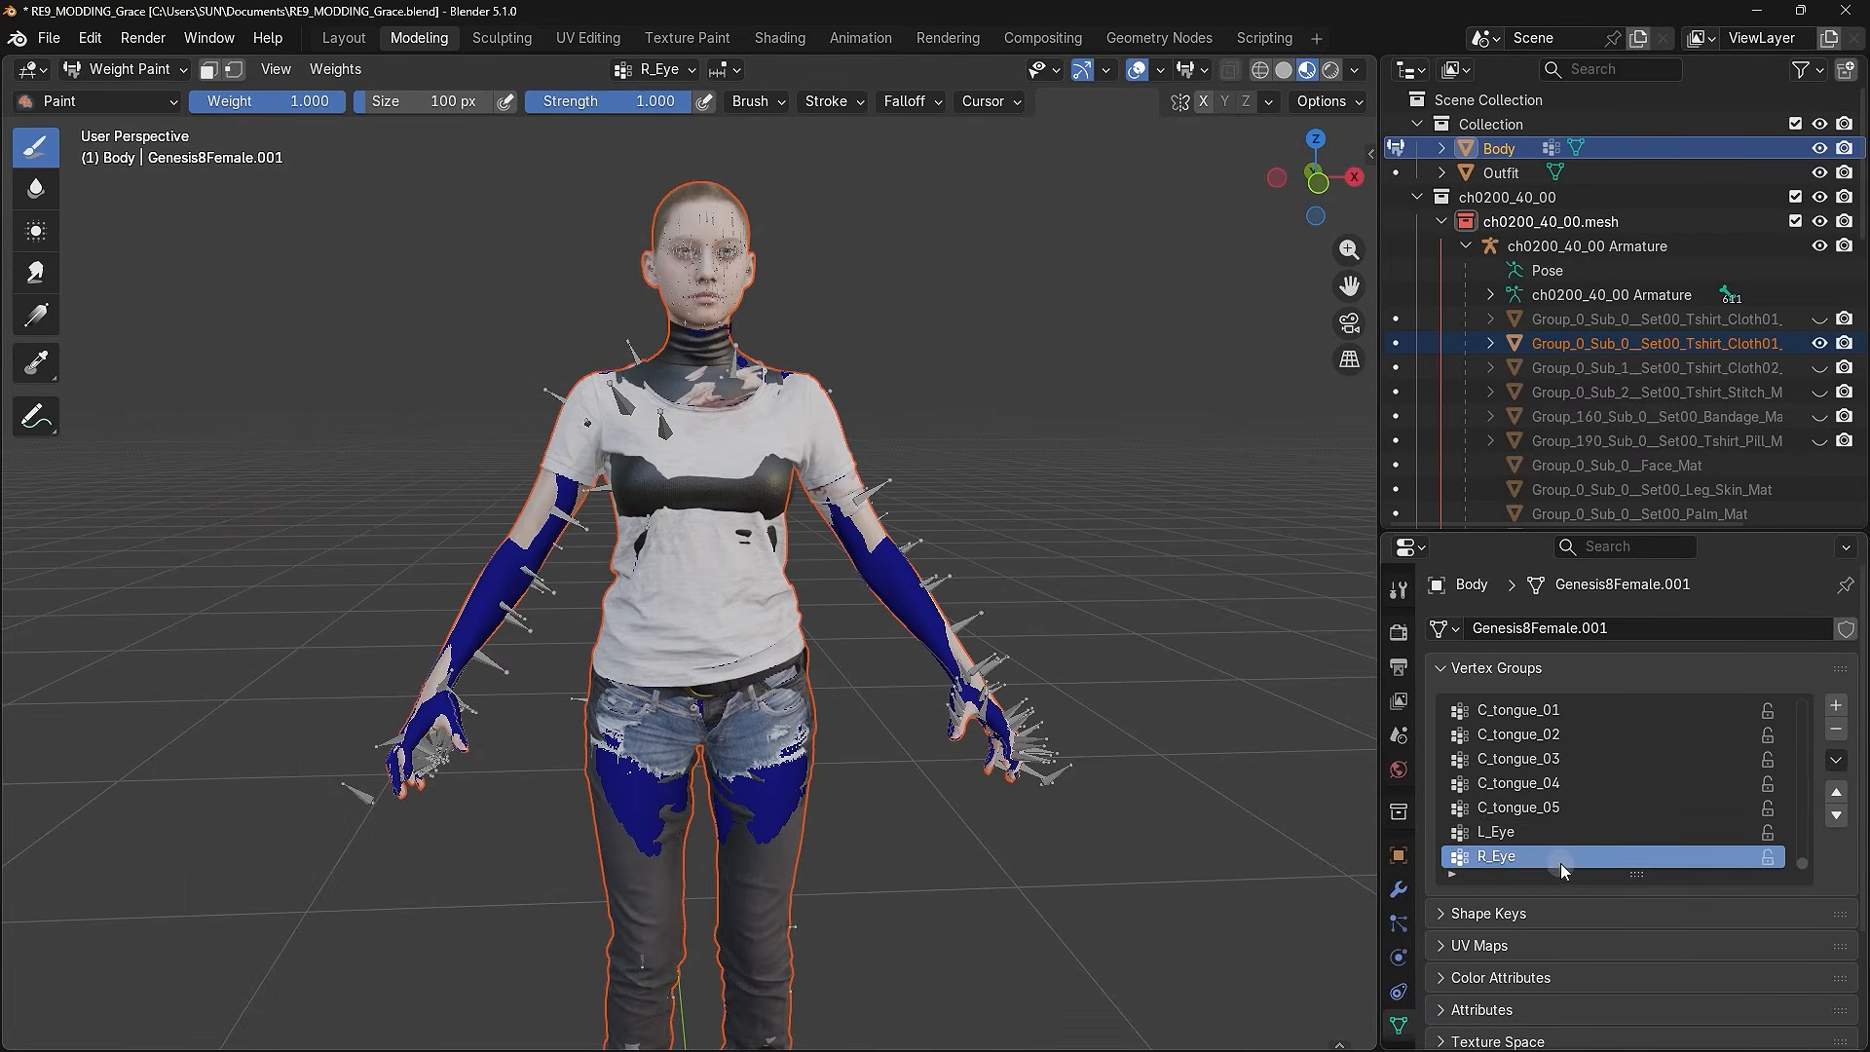
- Check the Body's transferred vertex groups, then return to Object Mode with nothing selected
left_click(1478, 669)
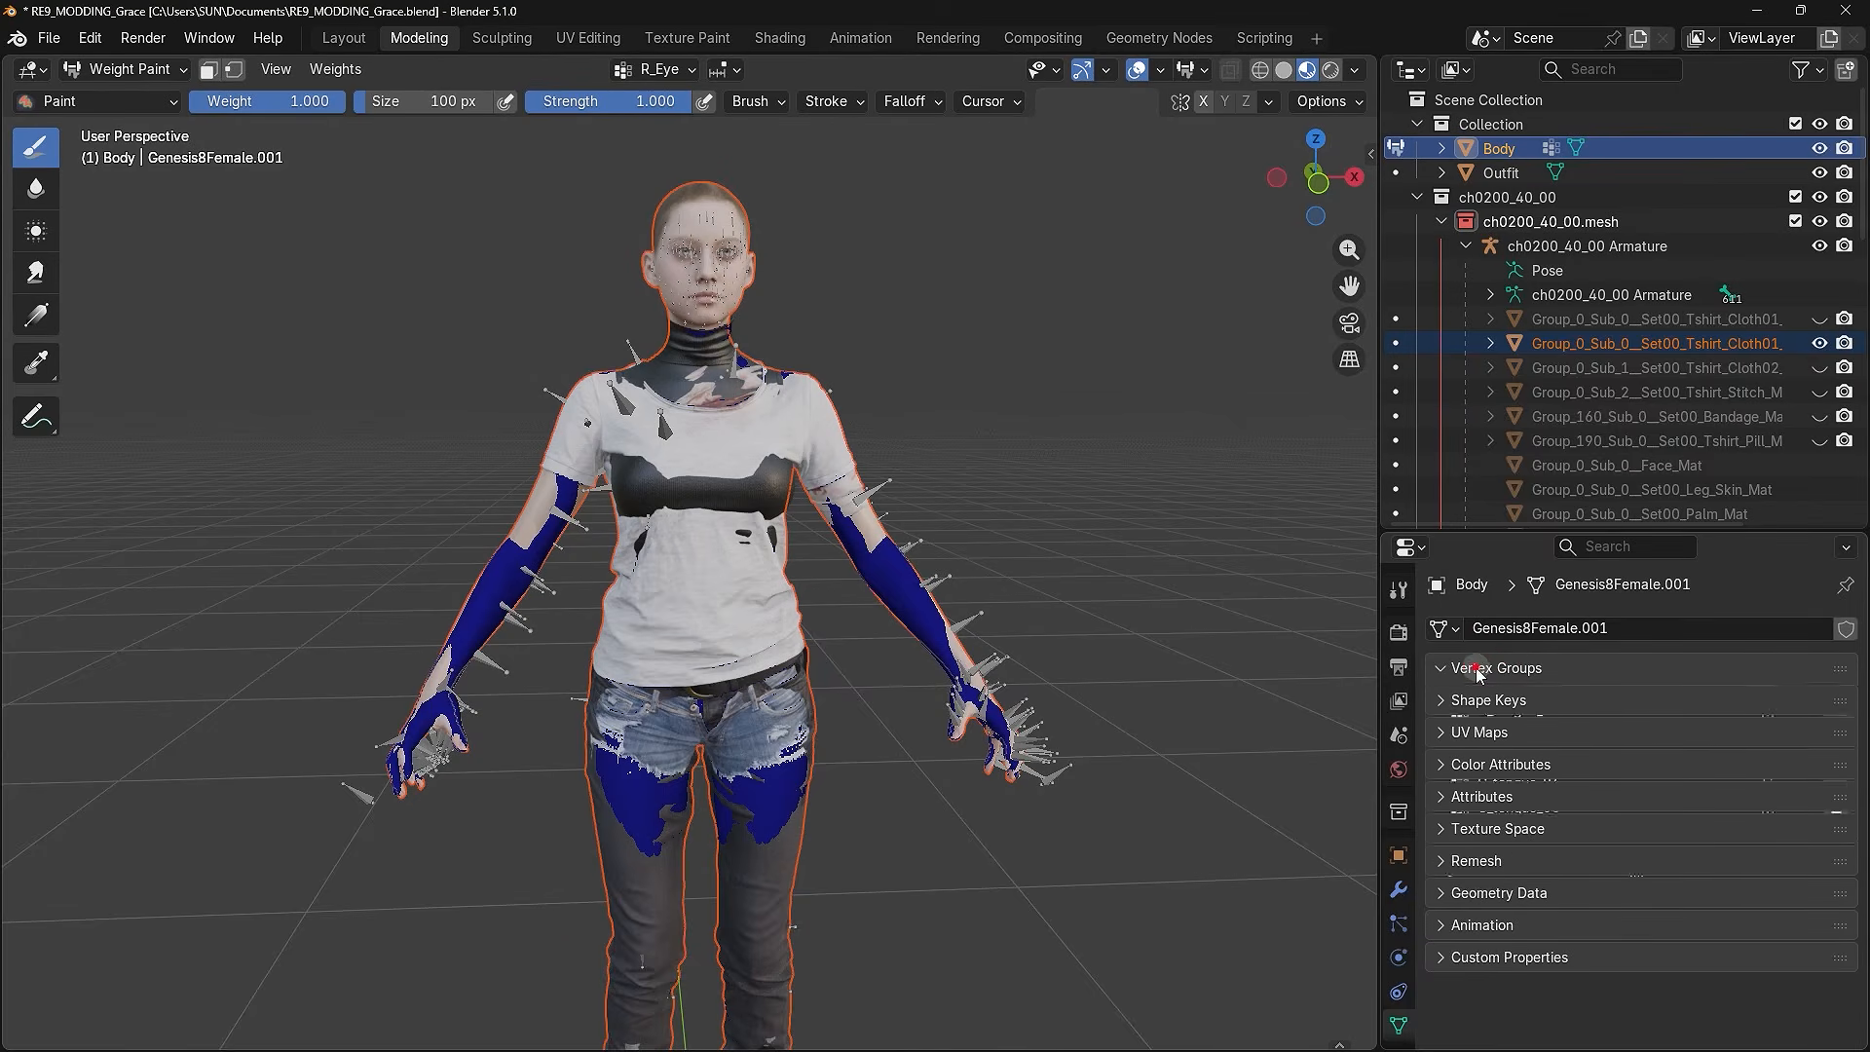
left_click(1478, 669)
scroll(1605, 822, "down", 6)
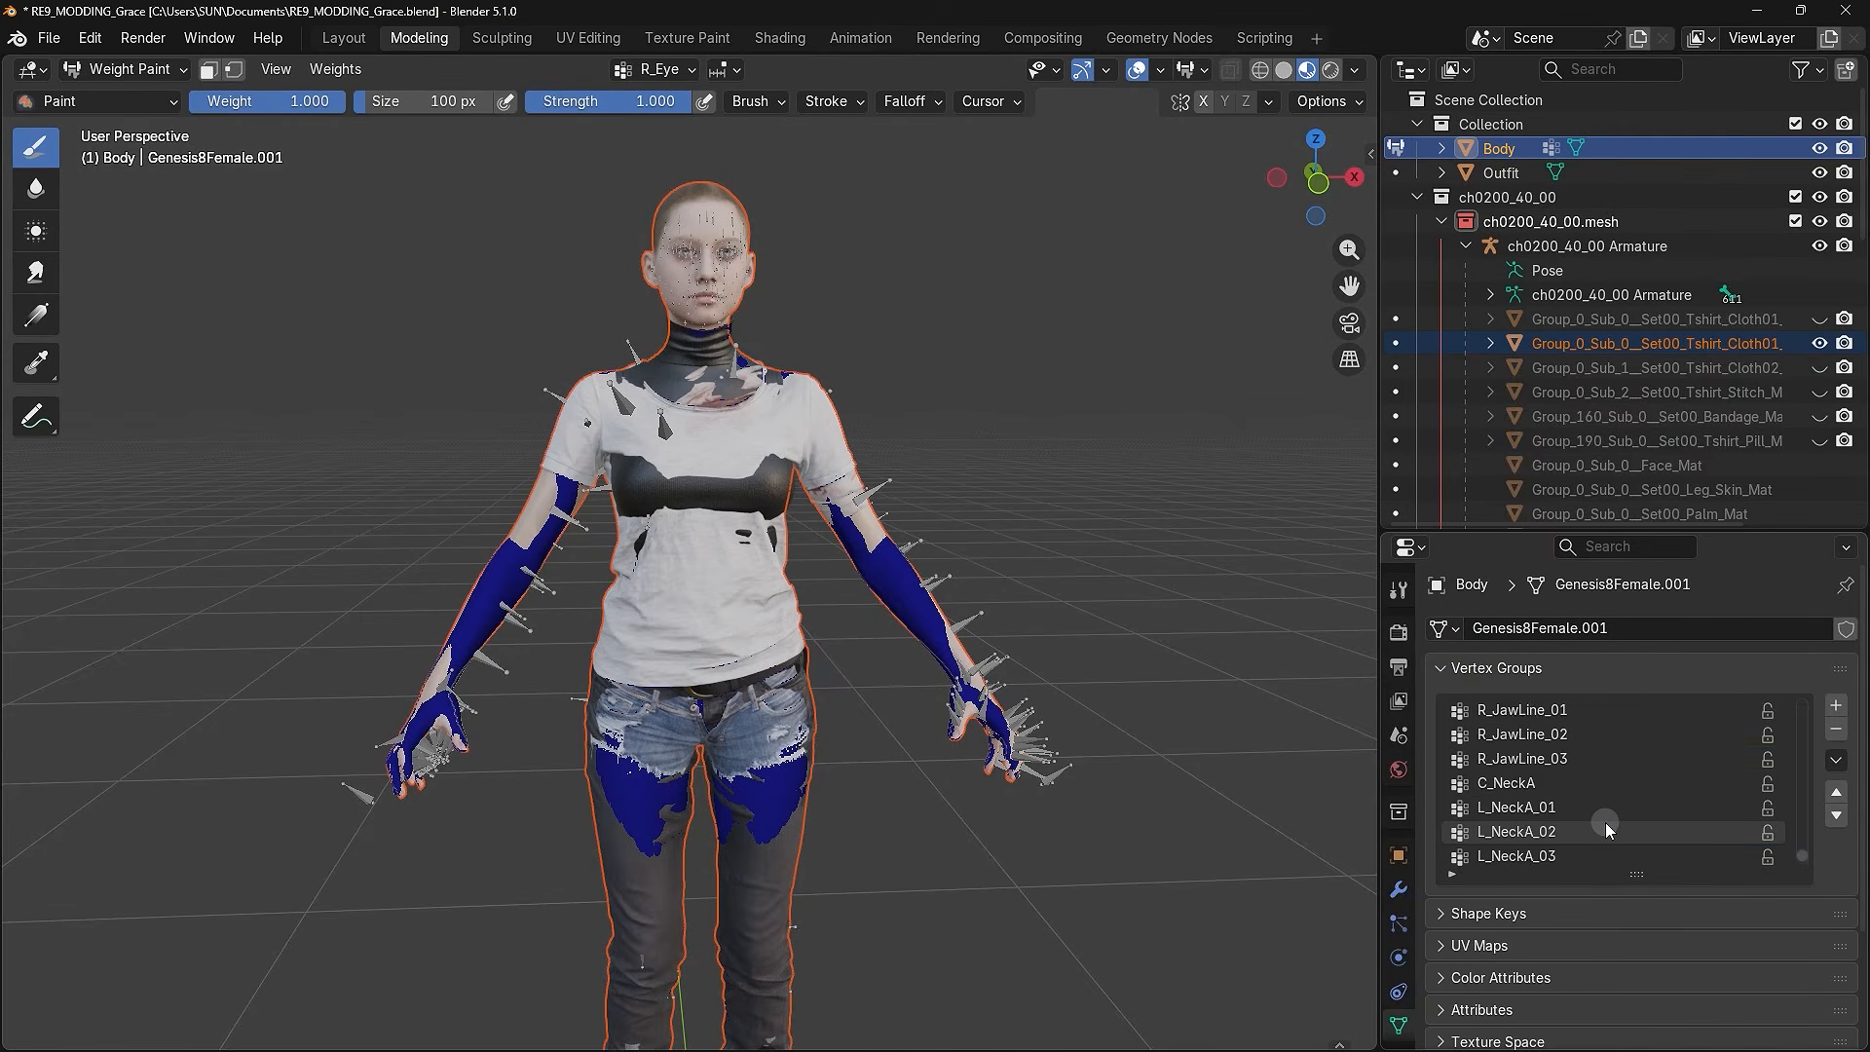
scroll(1605, 828, "up", 5)
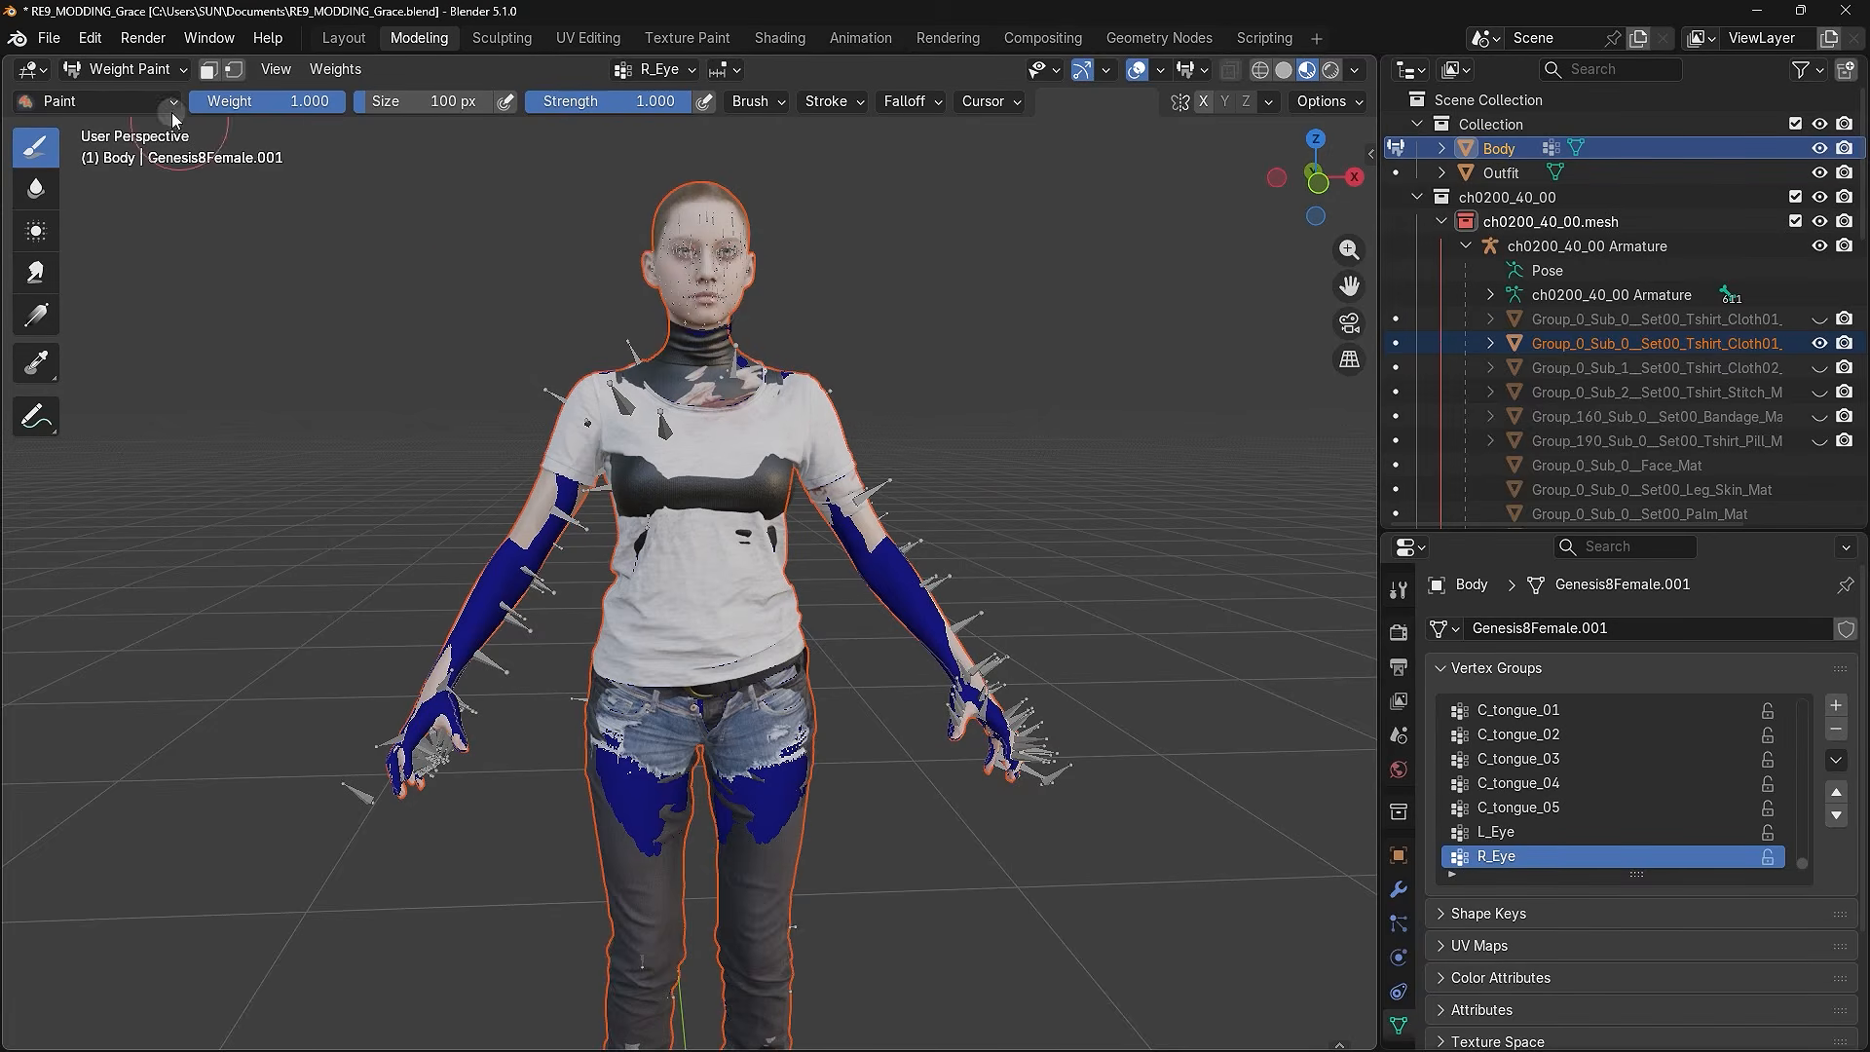
left_click(136, 69)
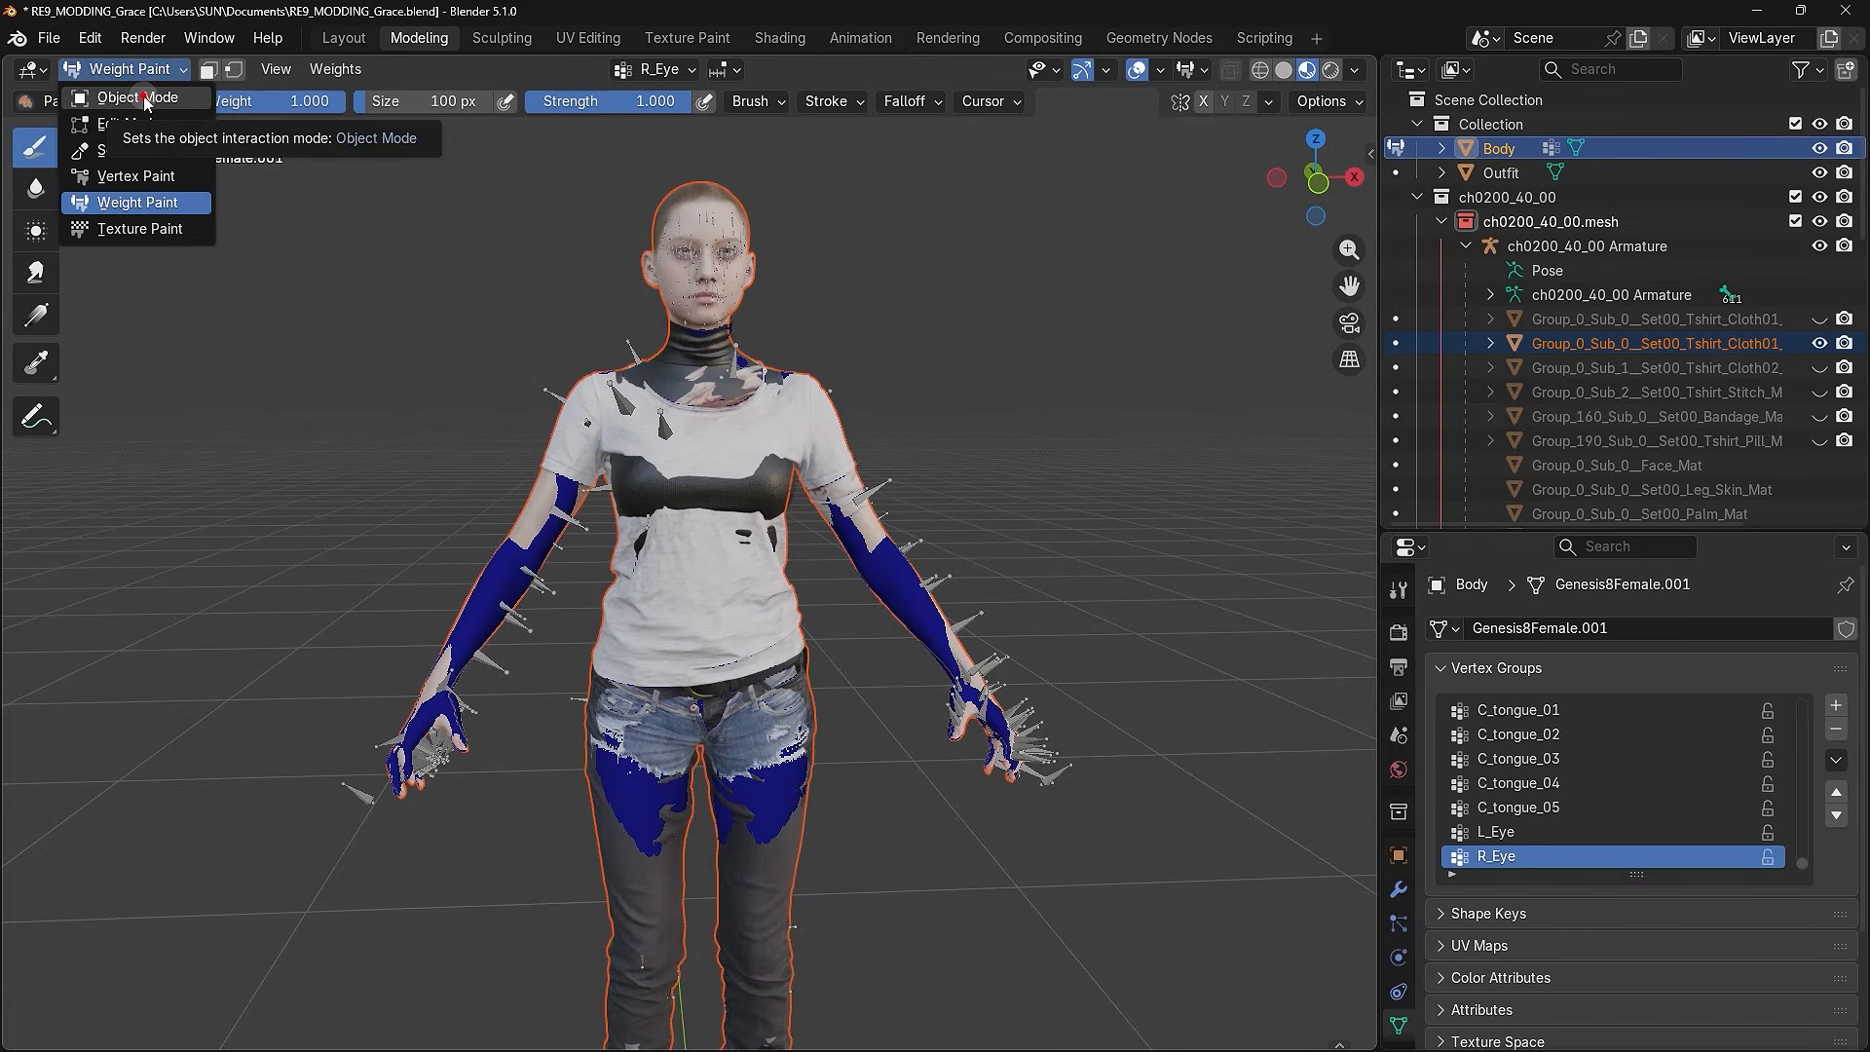
left_click(141, 97)
left_click(1050, 301)
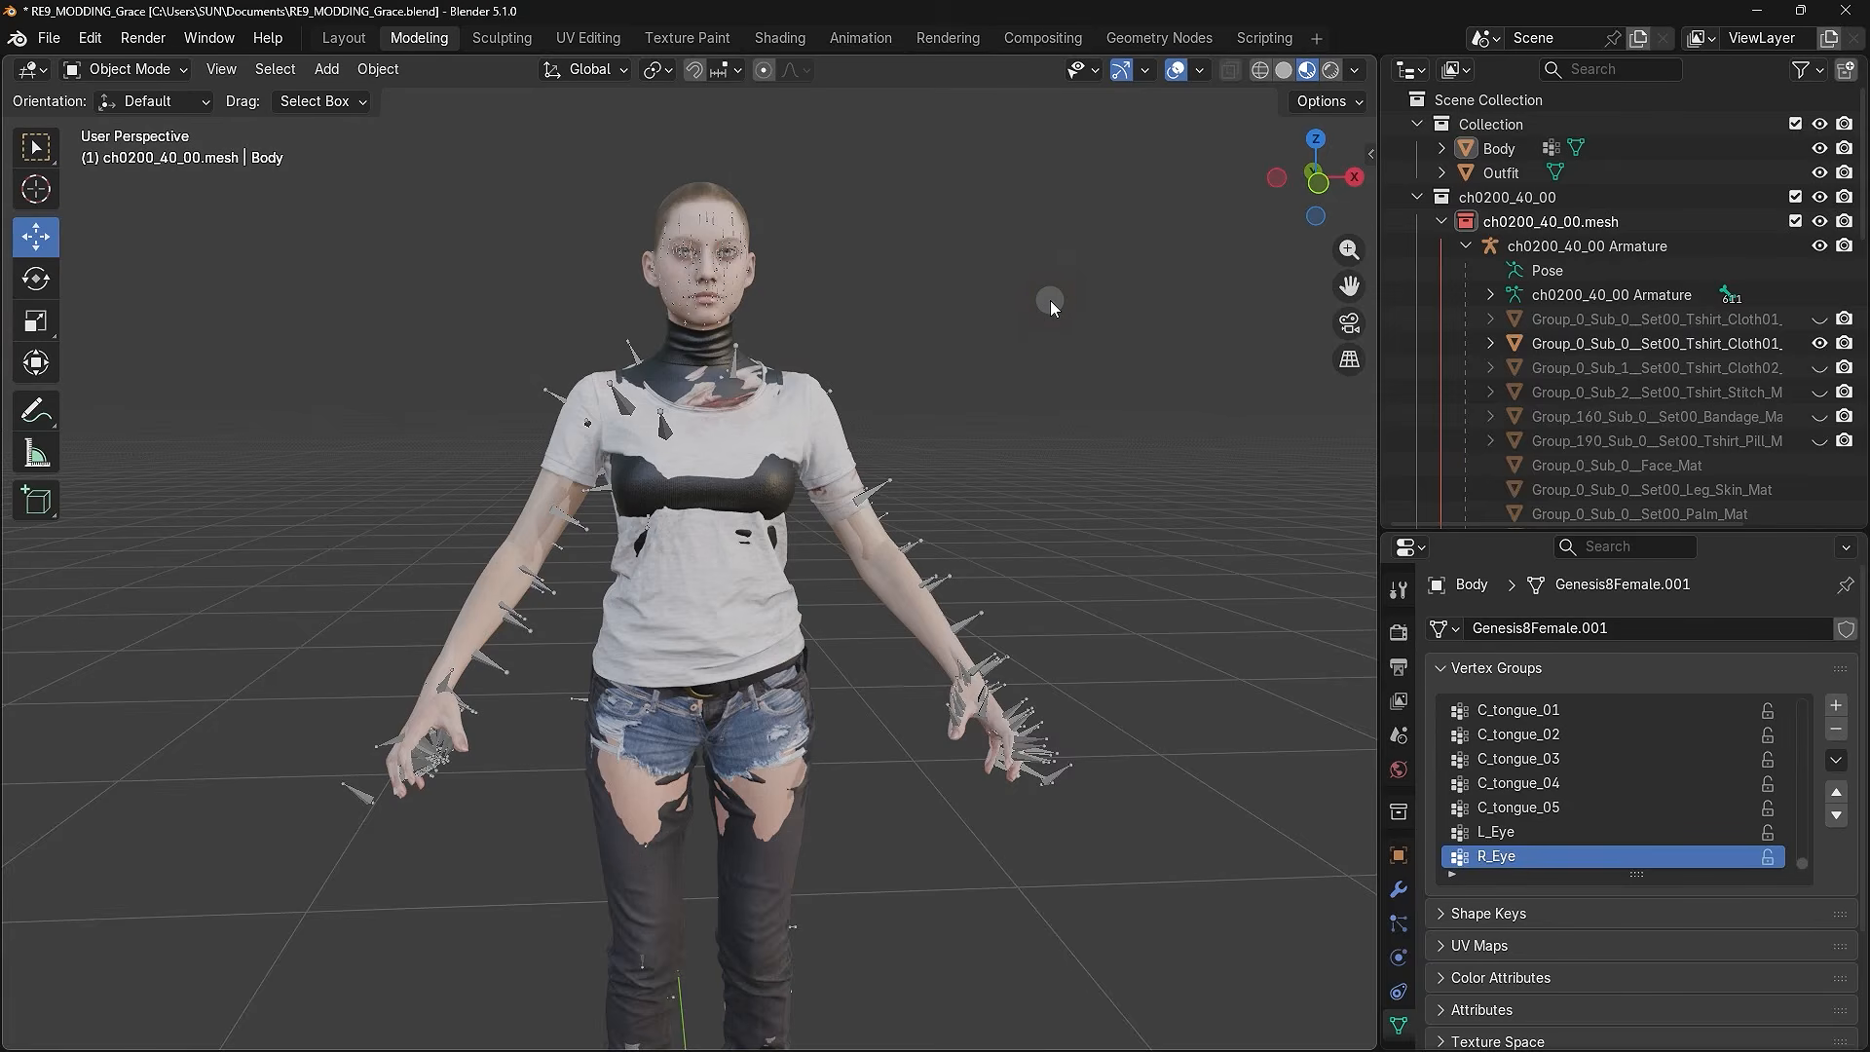
- Select the joined Grace mesh, add Claire's Outfit as the active object, and enter Weight Paint mode
left_click(1587, 345)
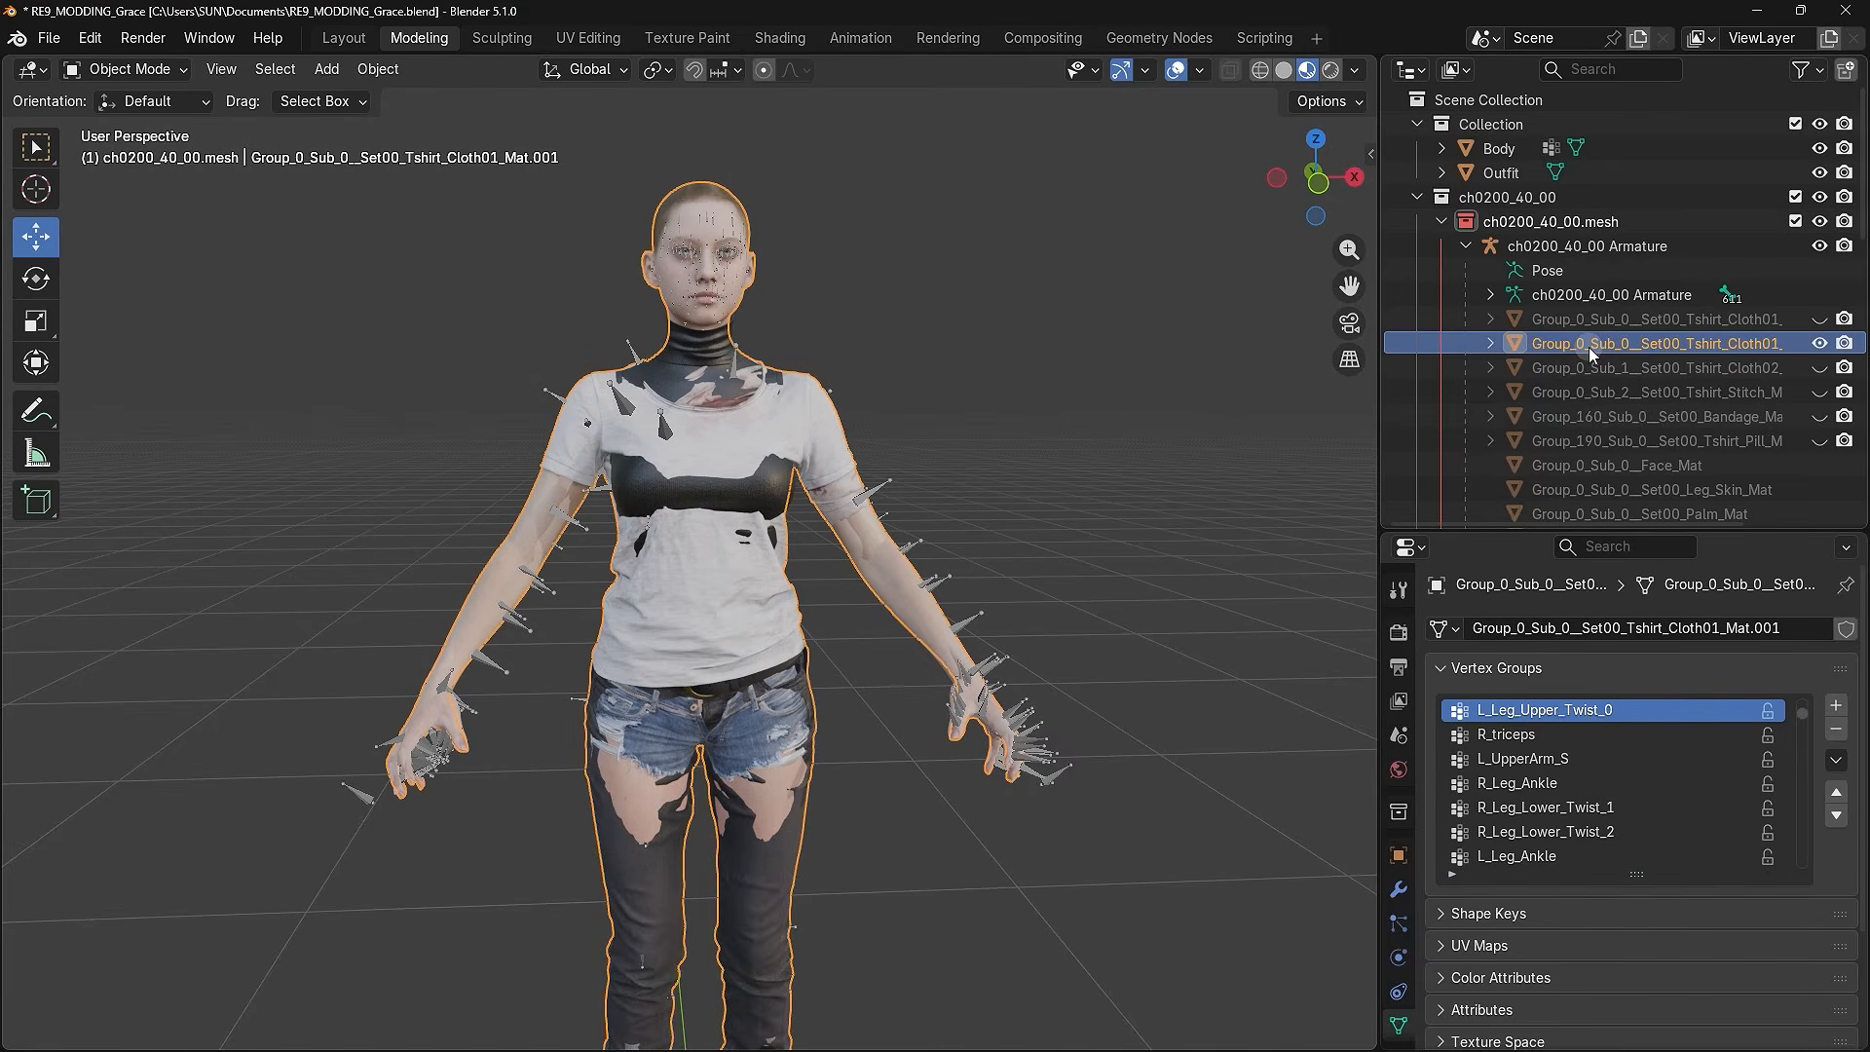
left_click(1512, 173, "ctrl")
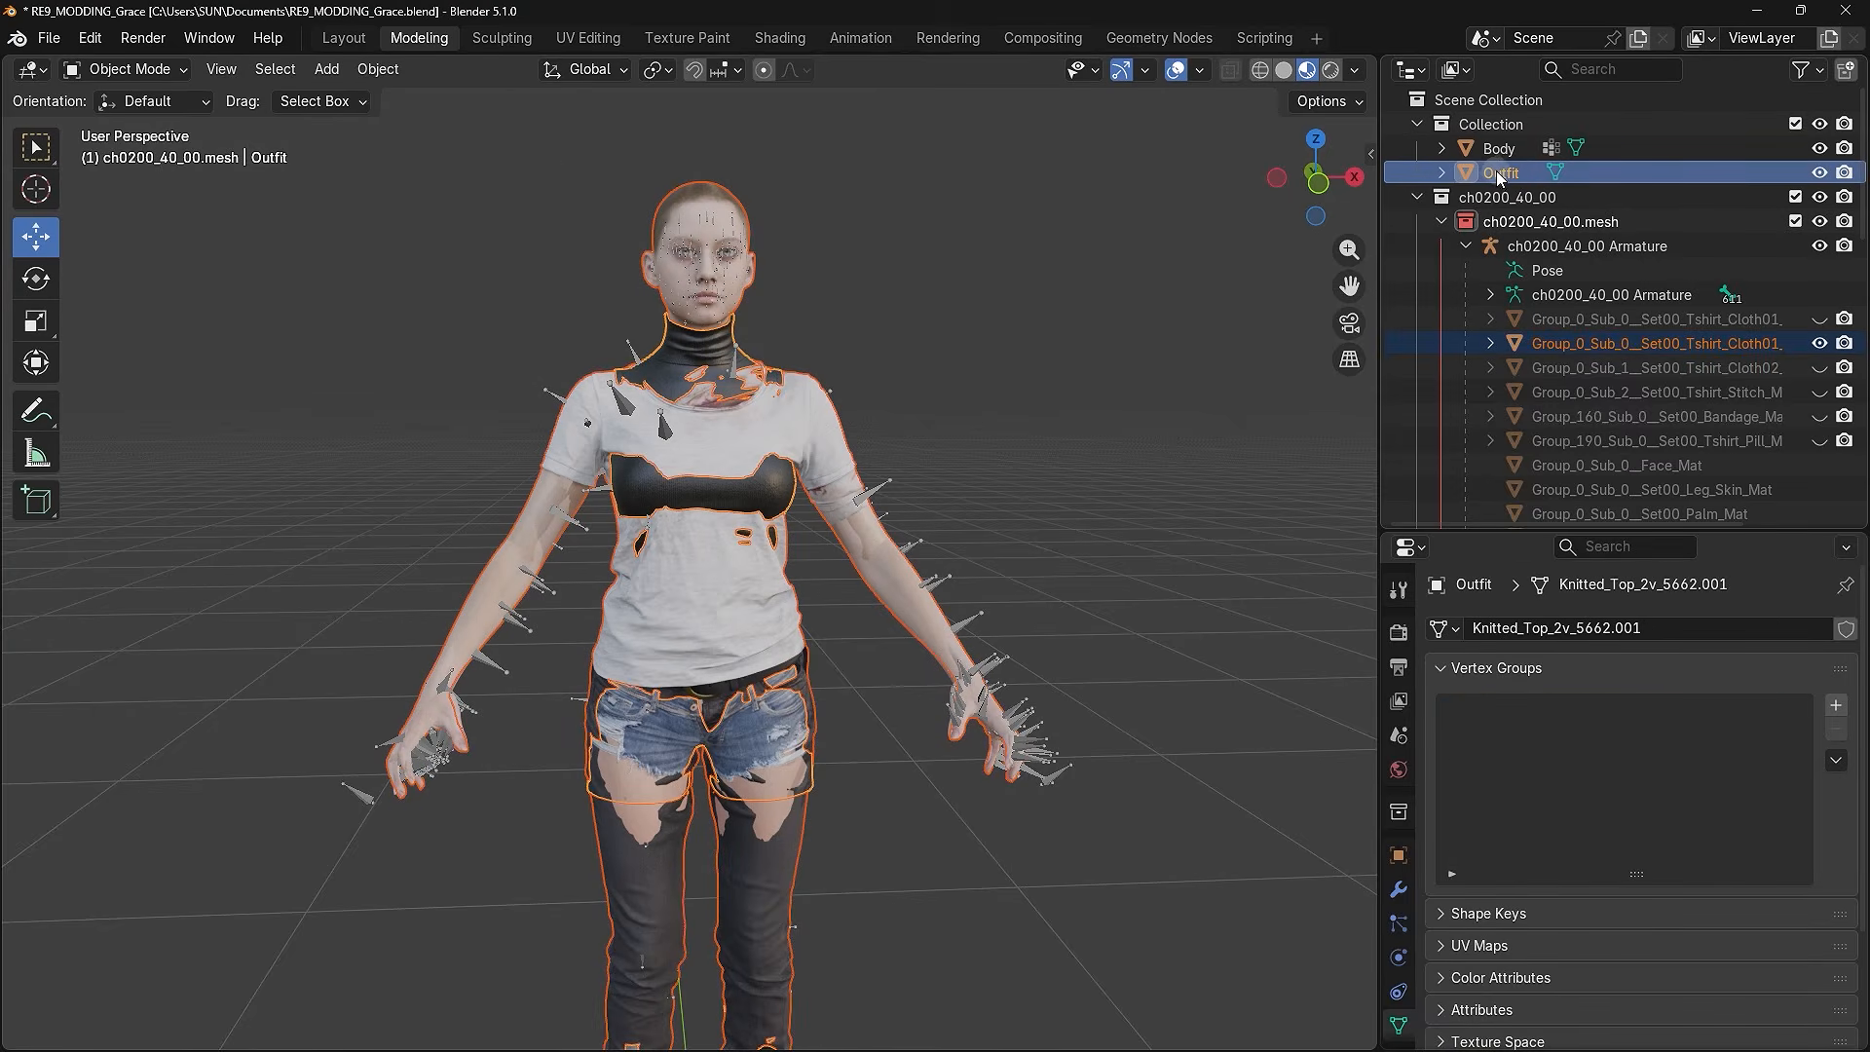
left_click(154, 70)
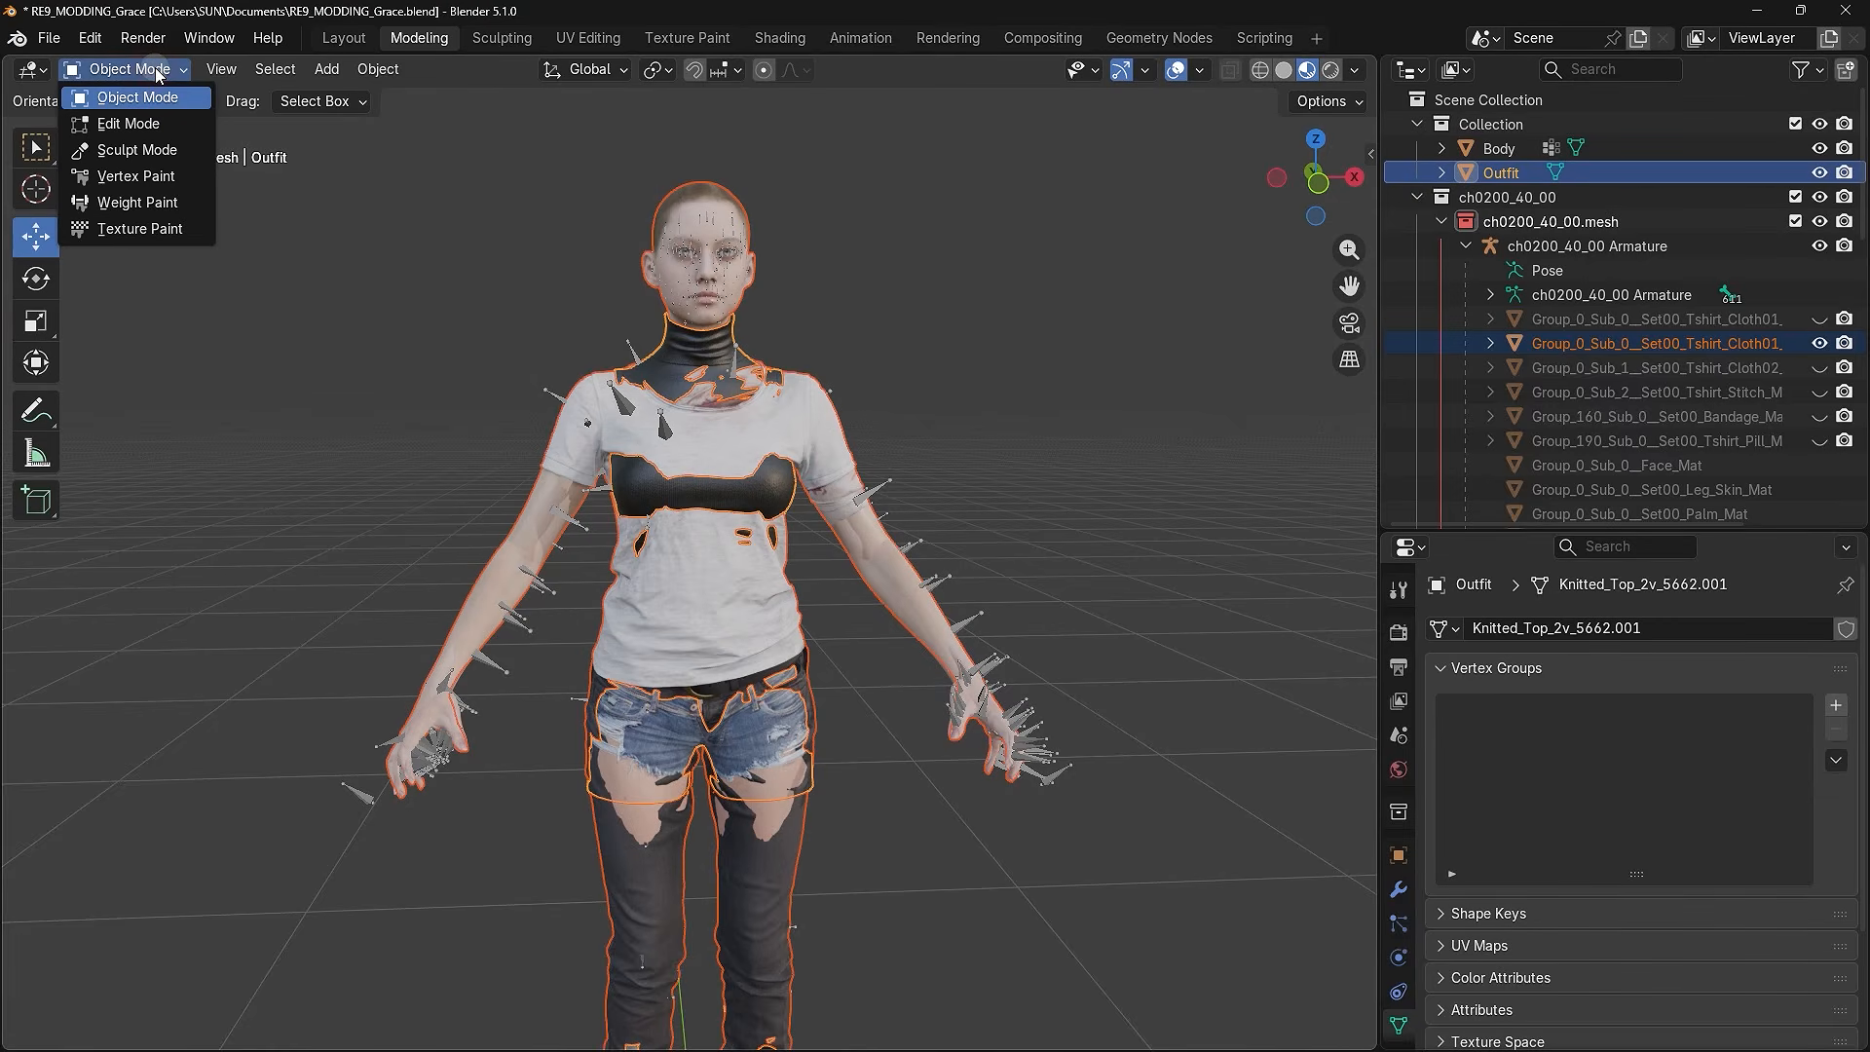
left_click(138, 203)
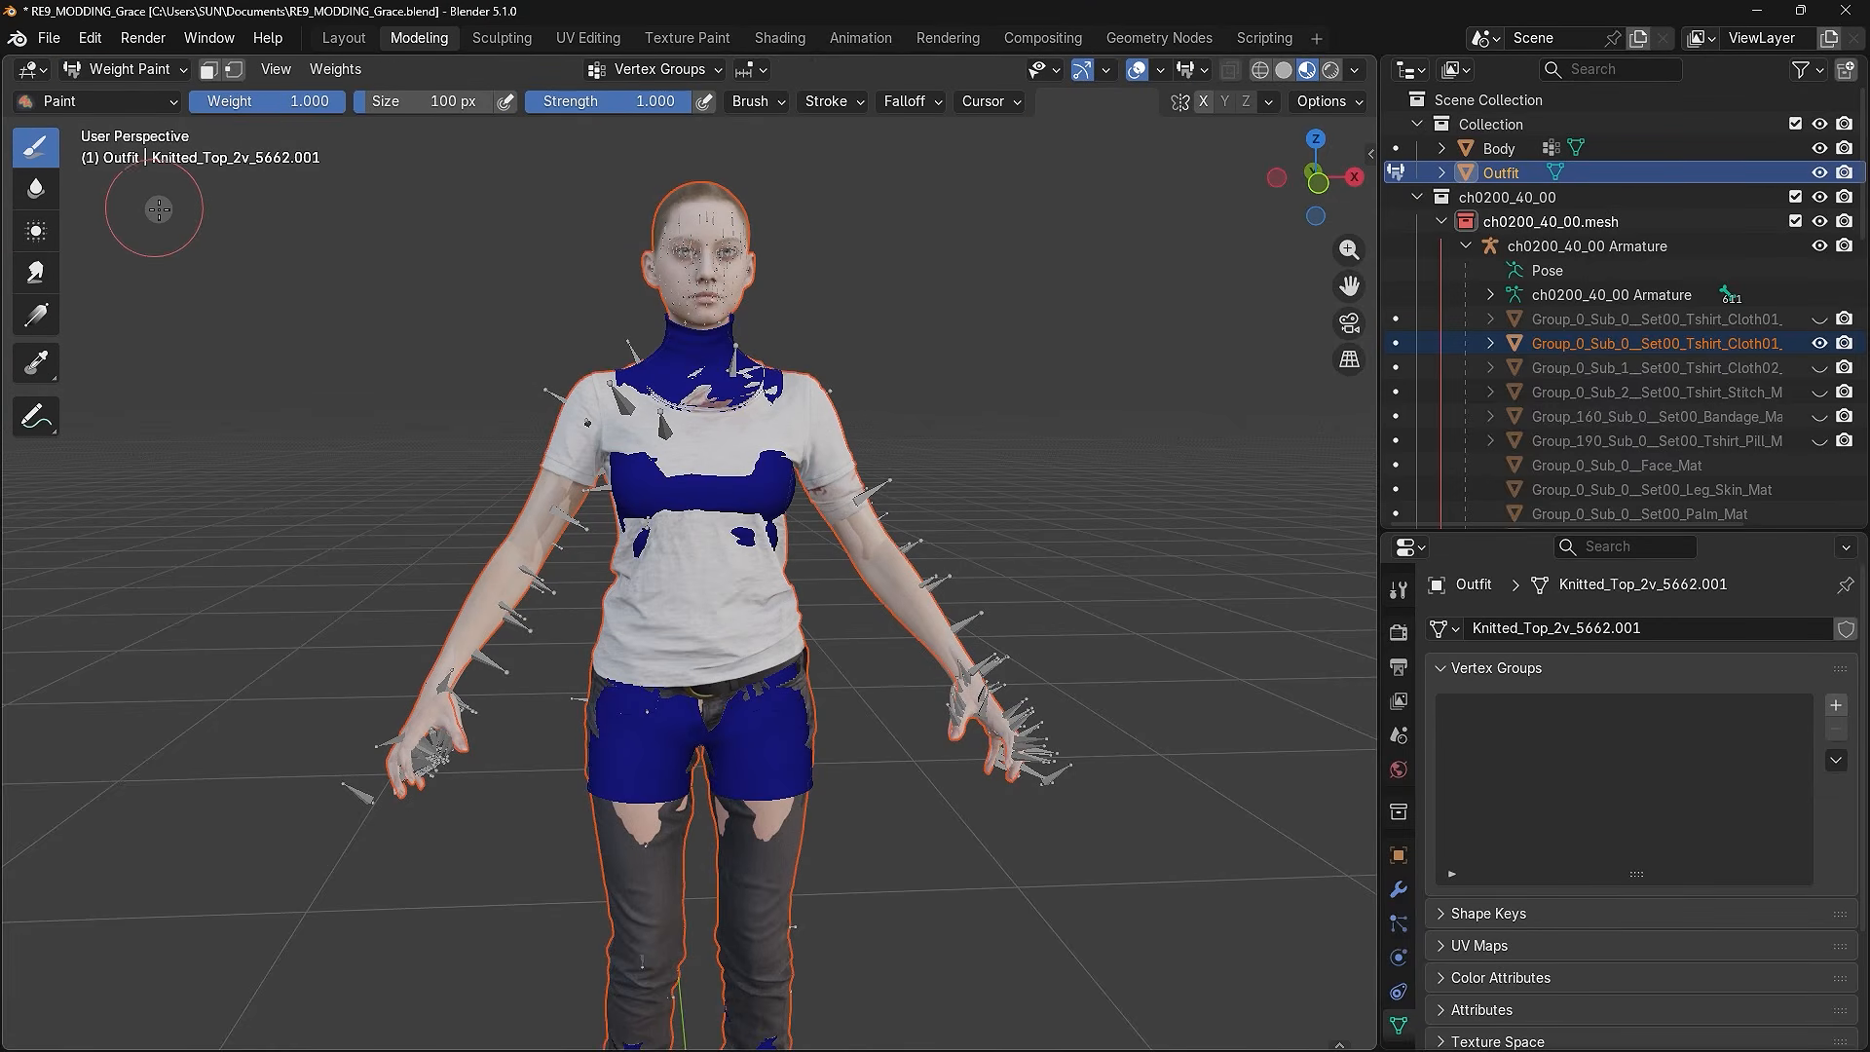
- Transfer weights from the joined Grace mesh to the Outfit using Nearest Face Interpolated mapping and source layers By Name, and return to Object Mode
left_click(343, 70)
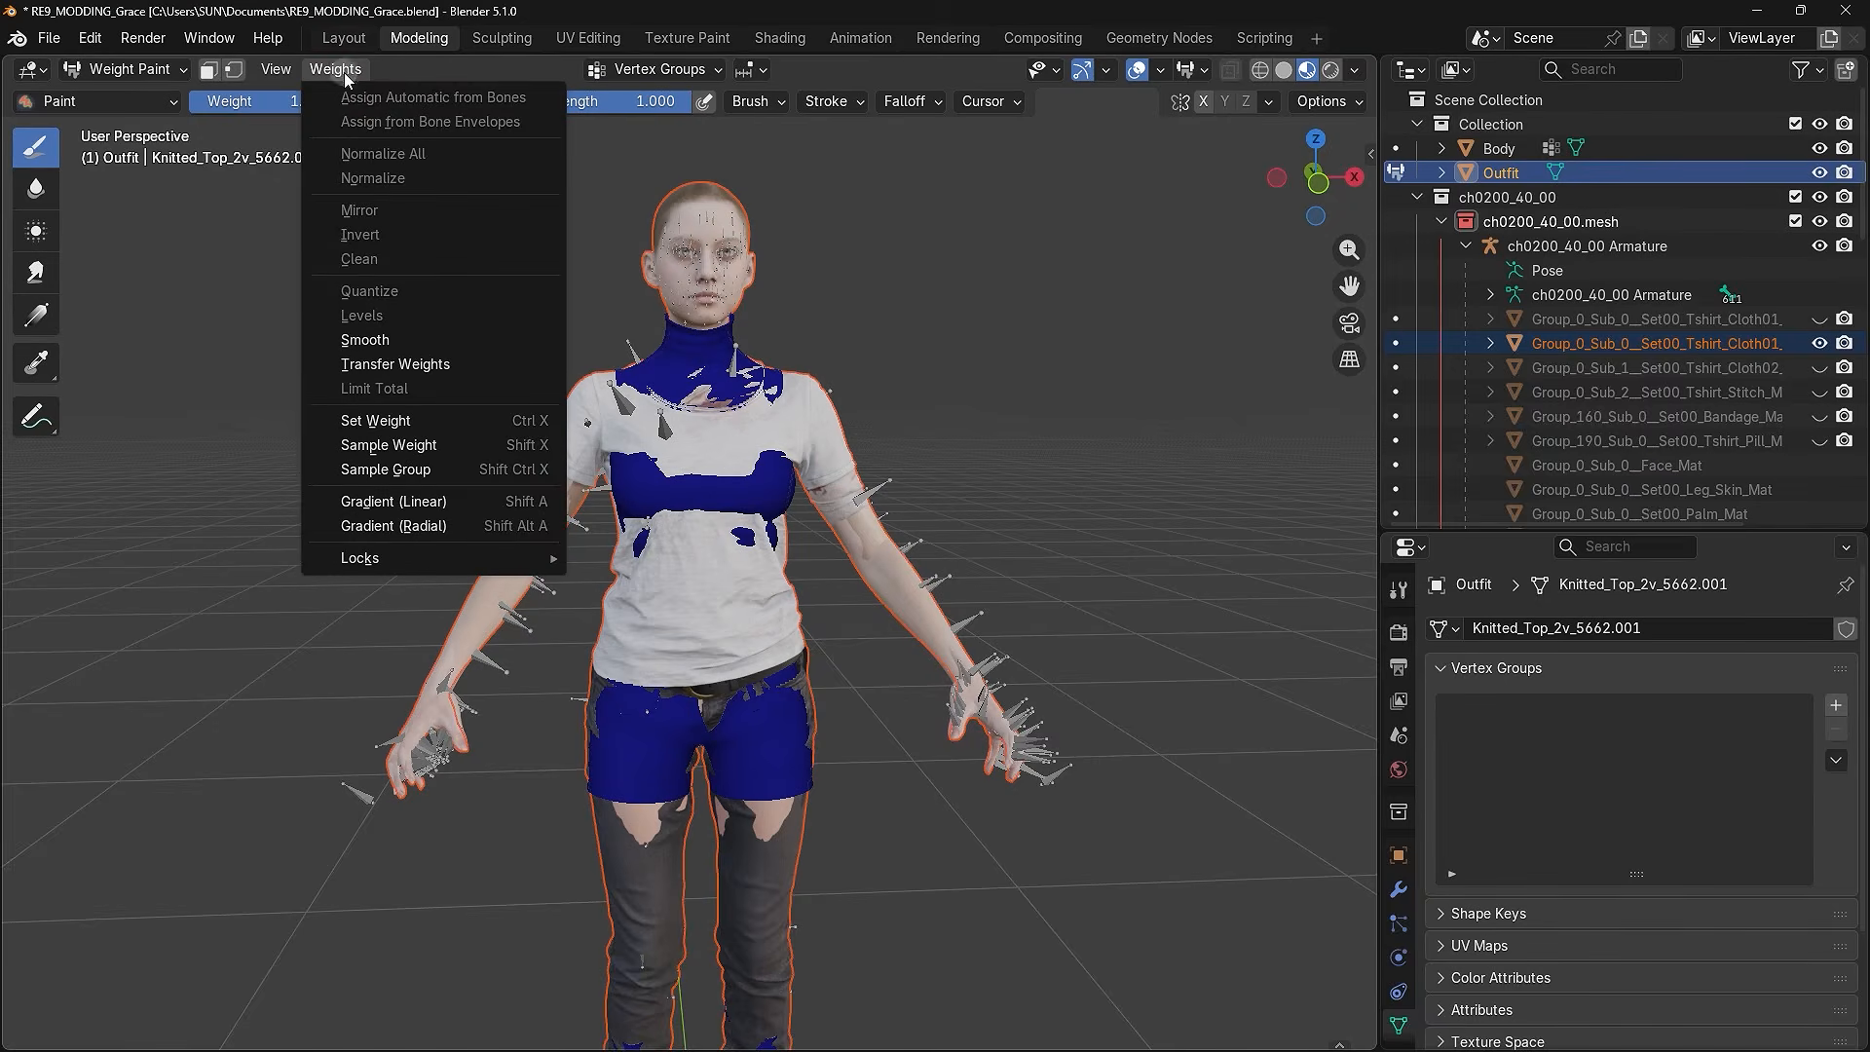
left_click(386, 364)
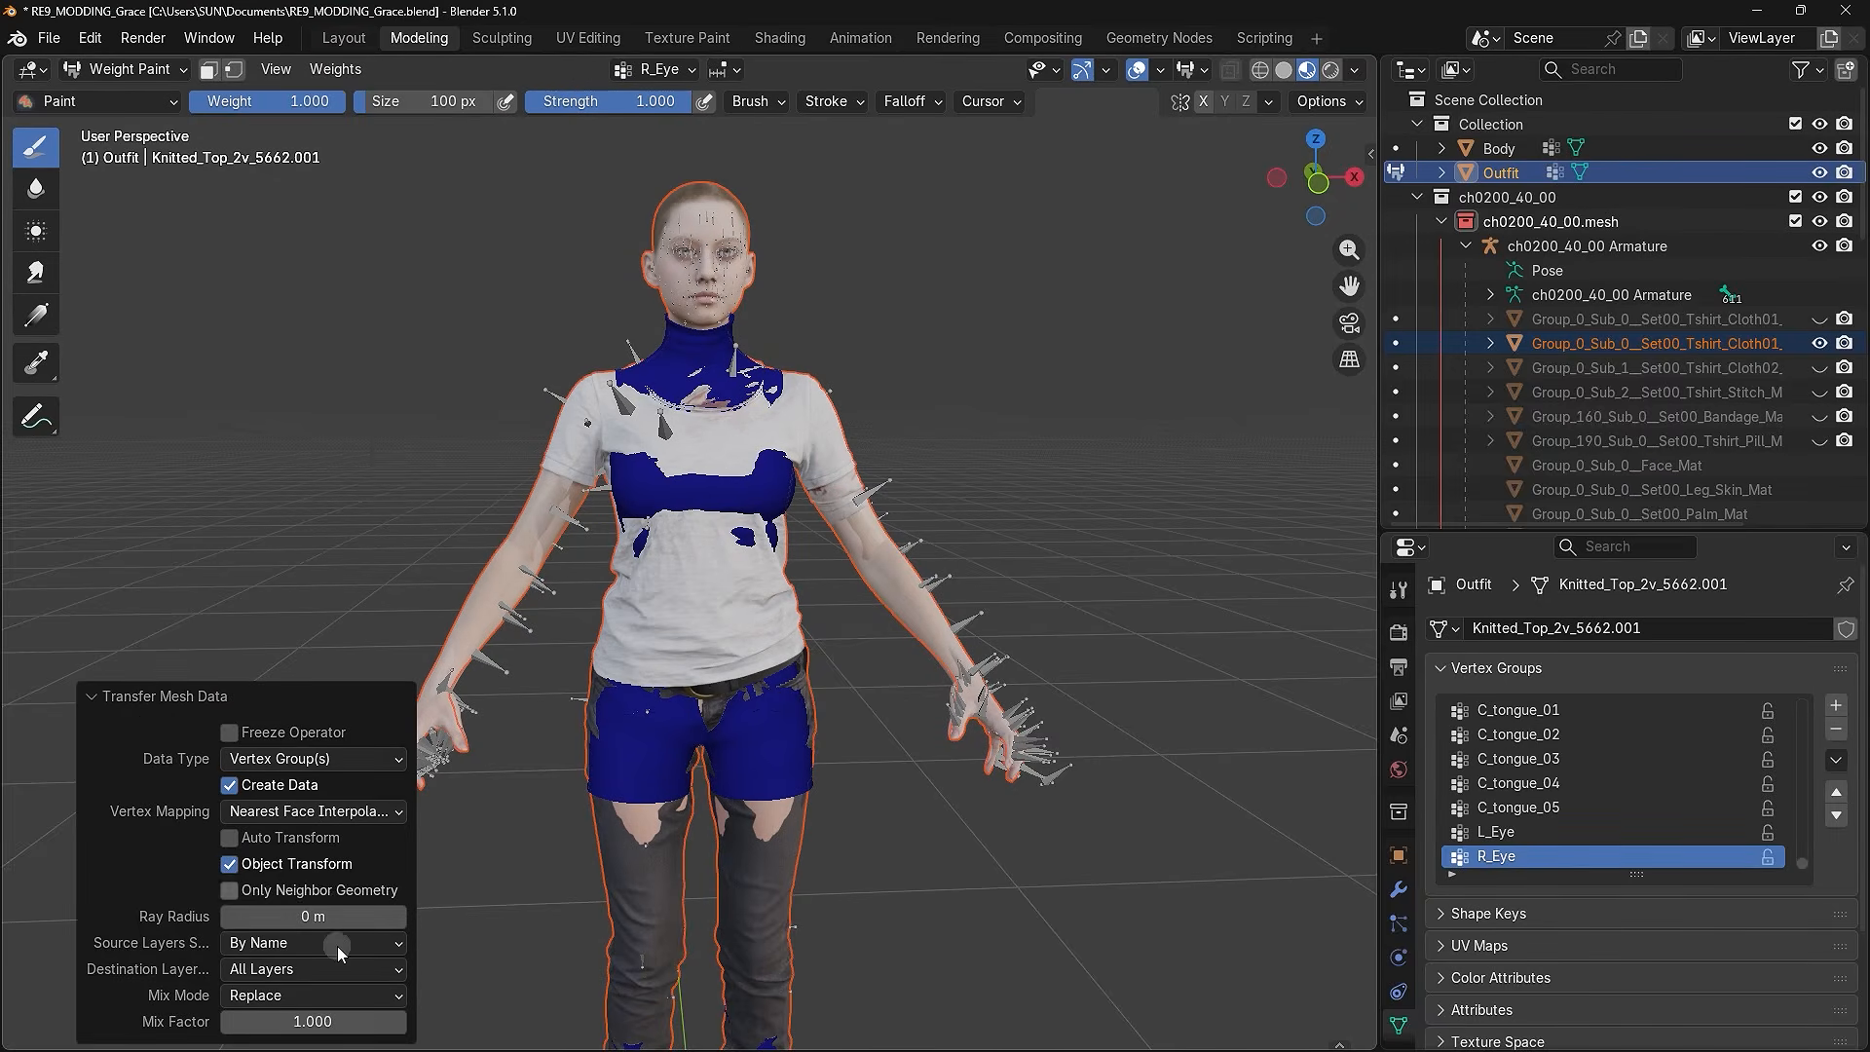
scroll(1510, 827, "up", 6)
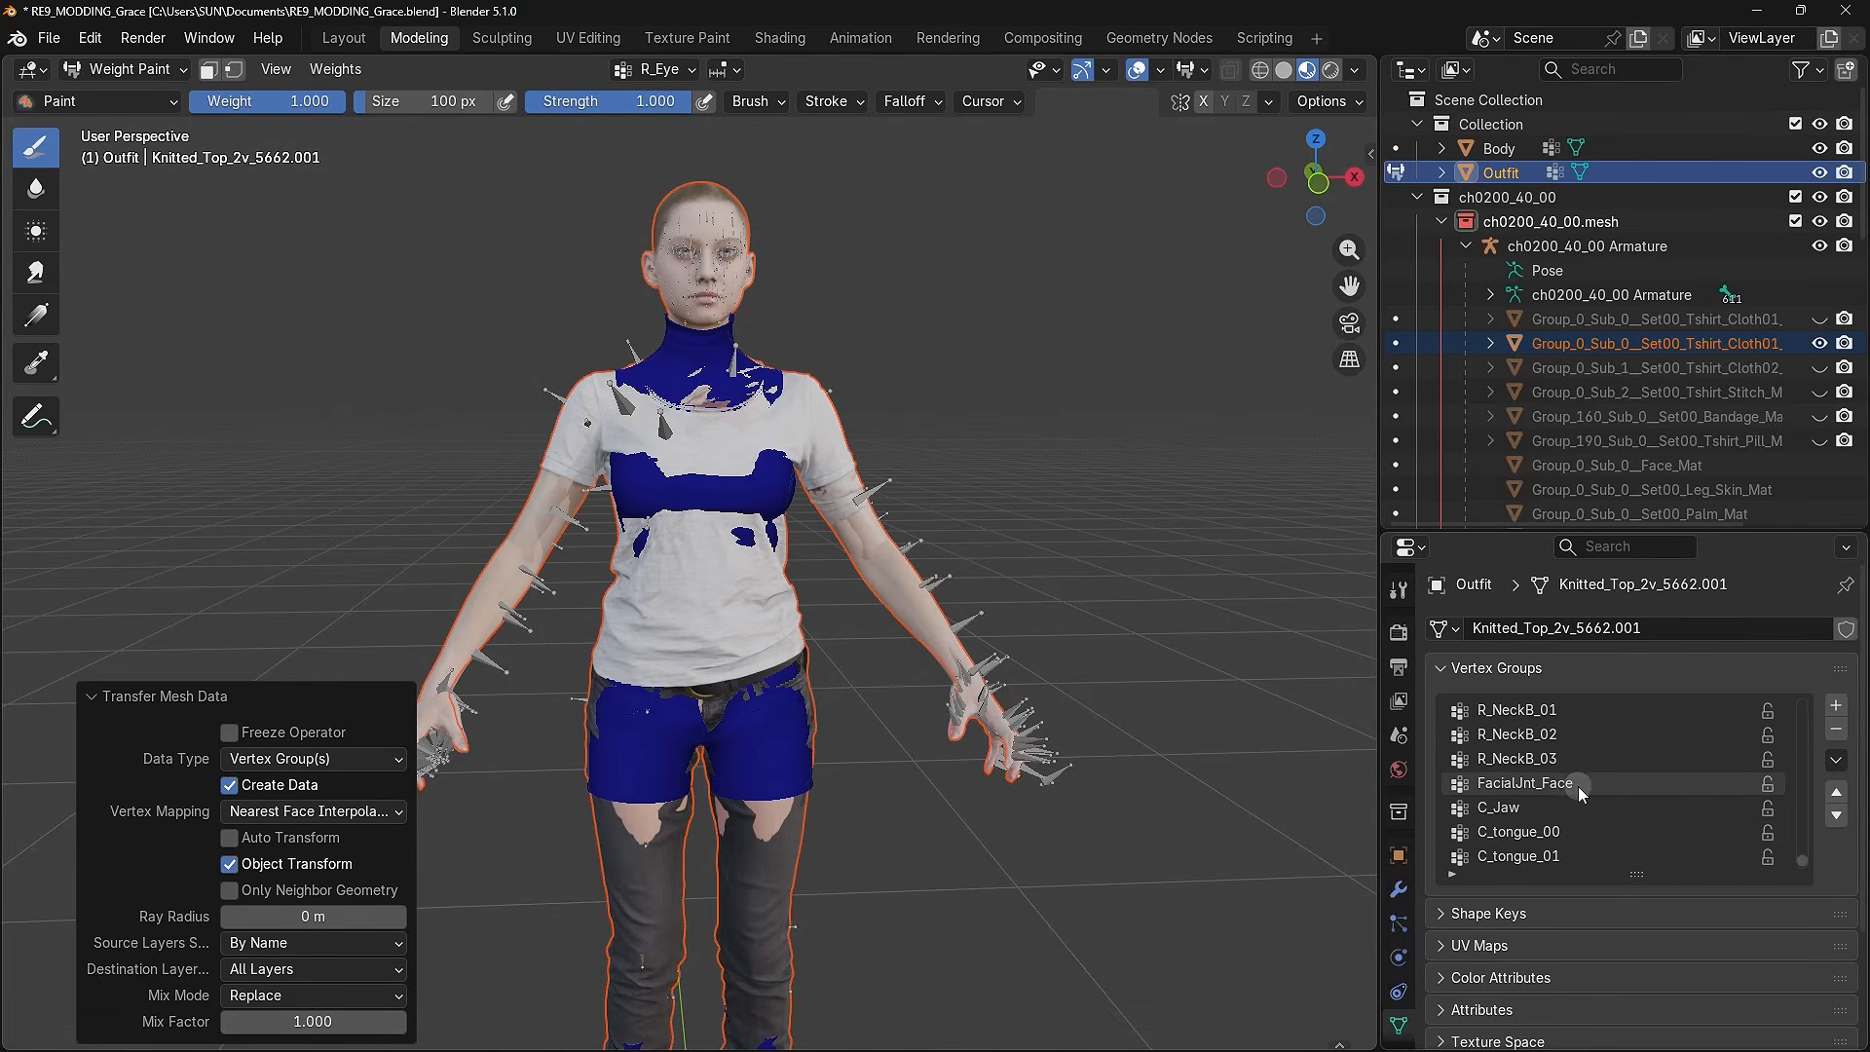
left_click(1114, 442)
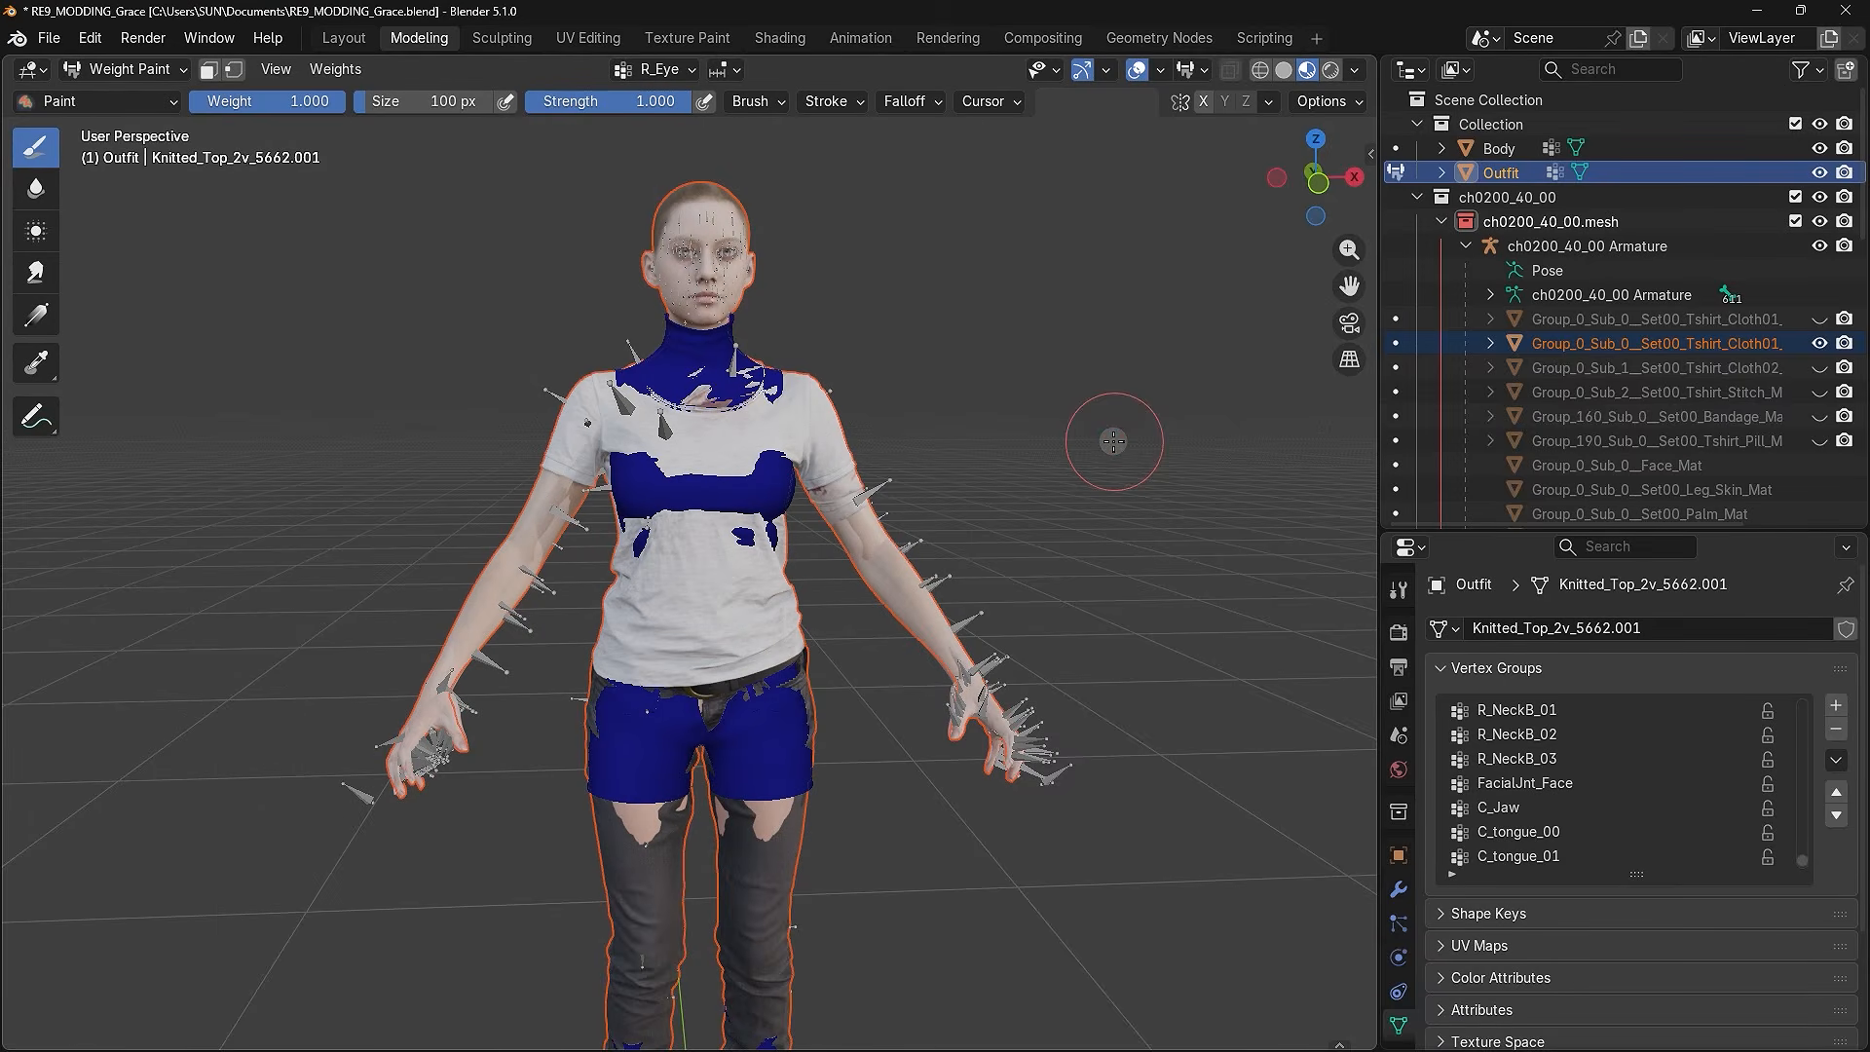
left_click(136, 70)
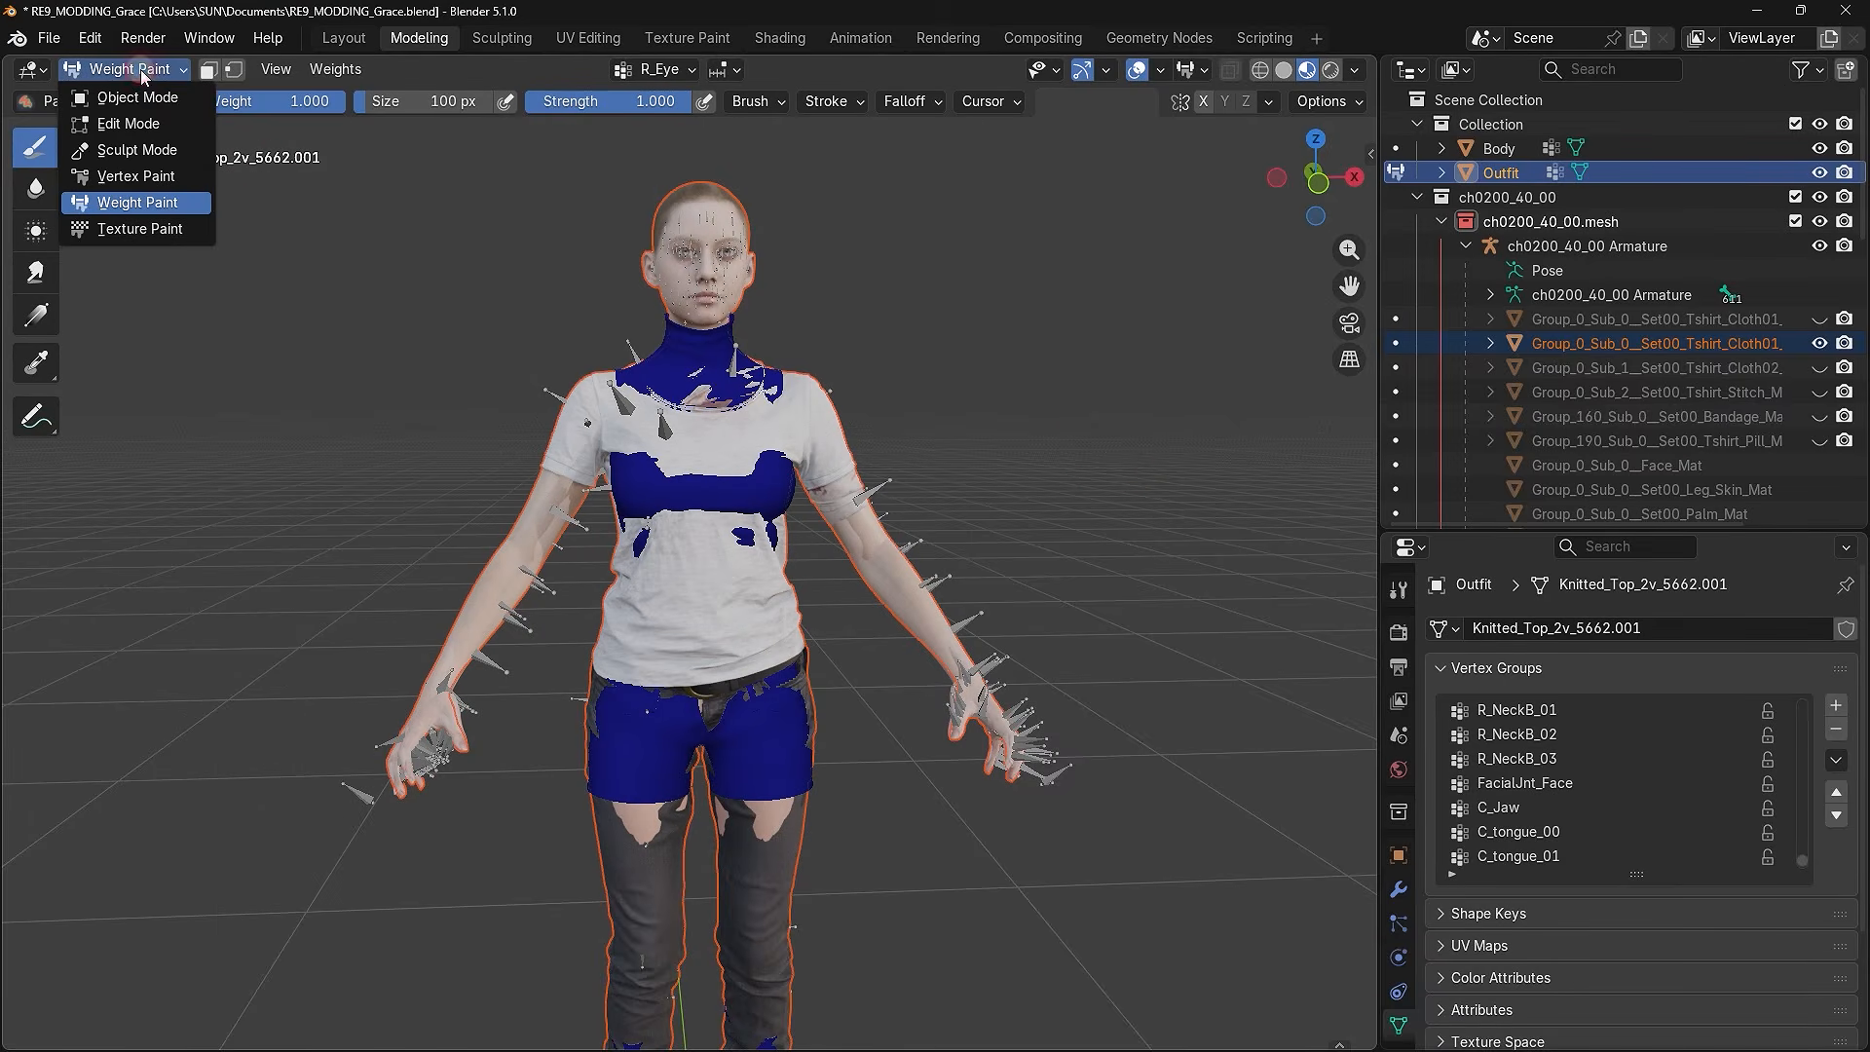
left_click(137, 98)
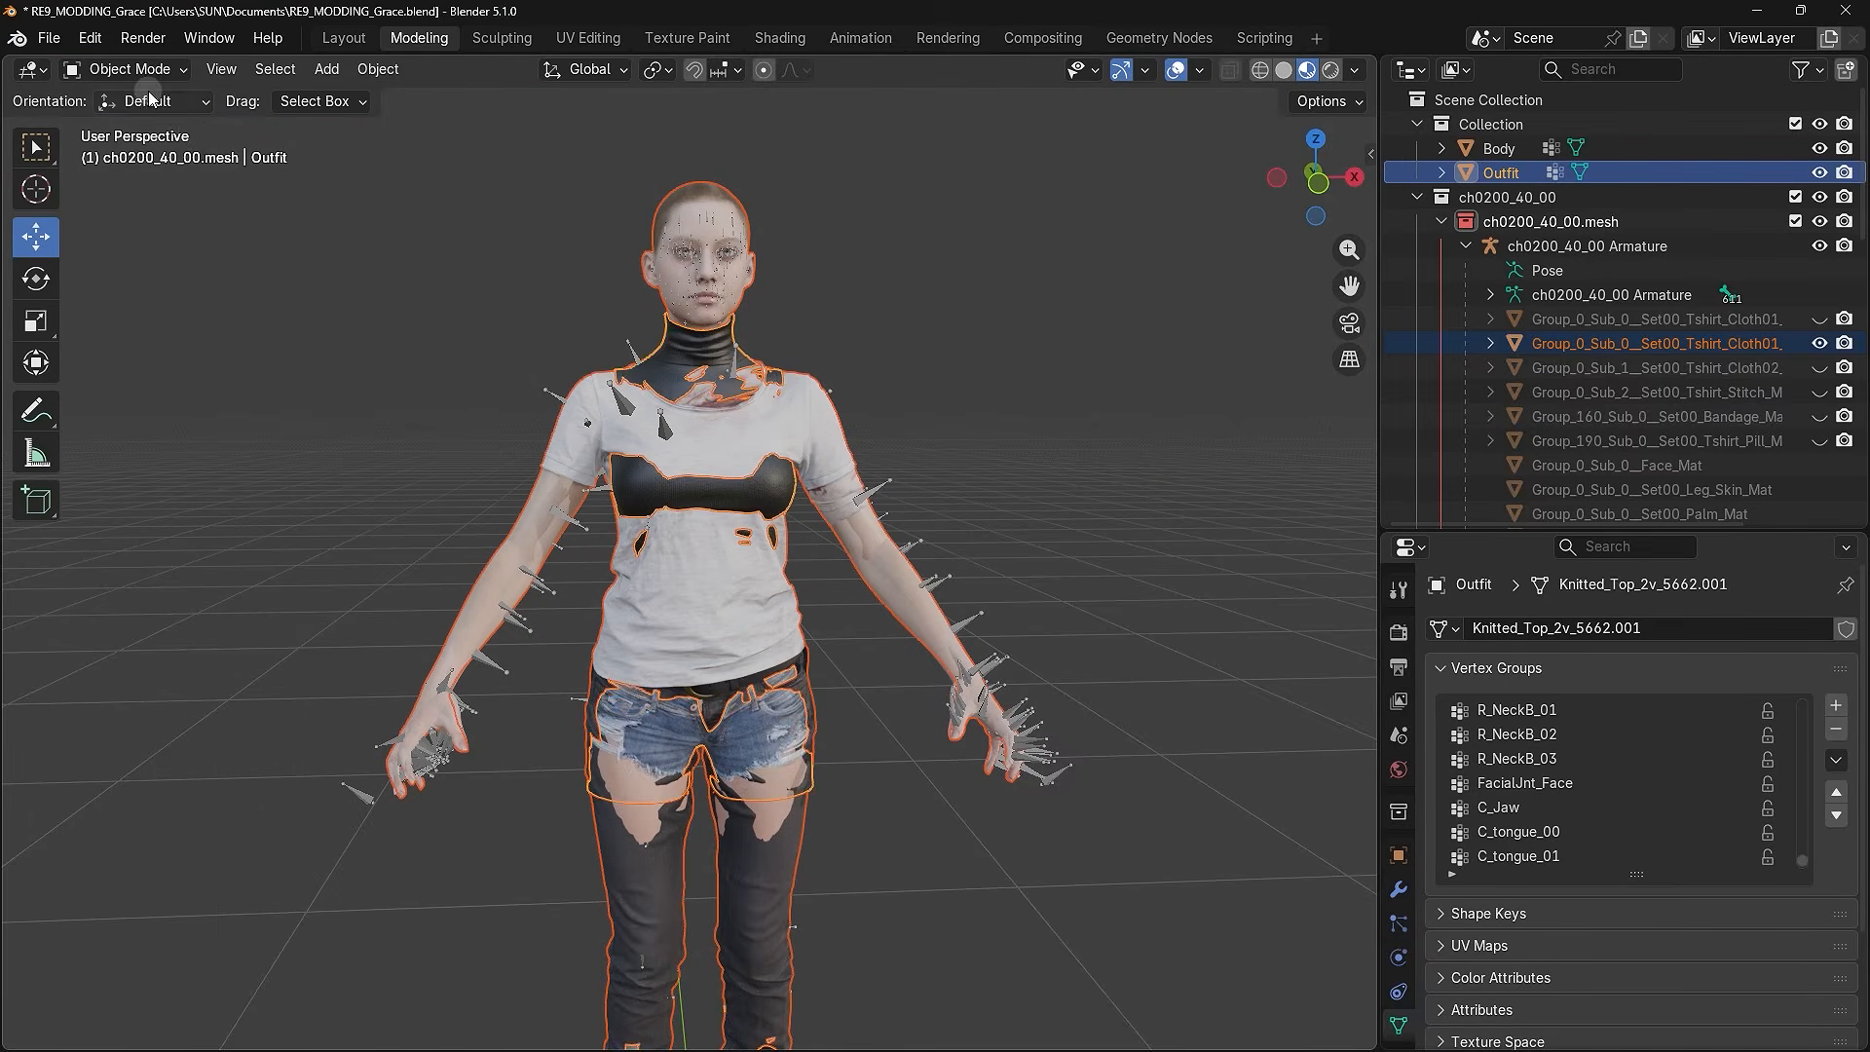
left_click(1073, 283)
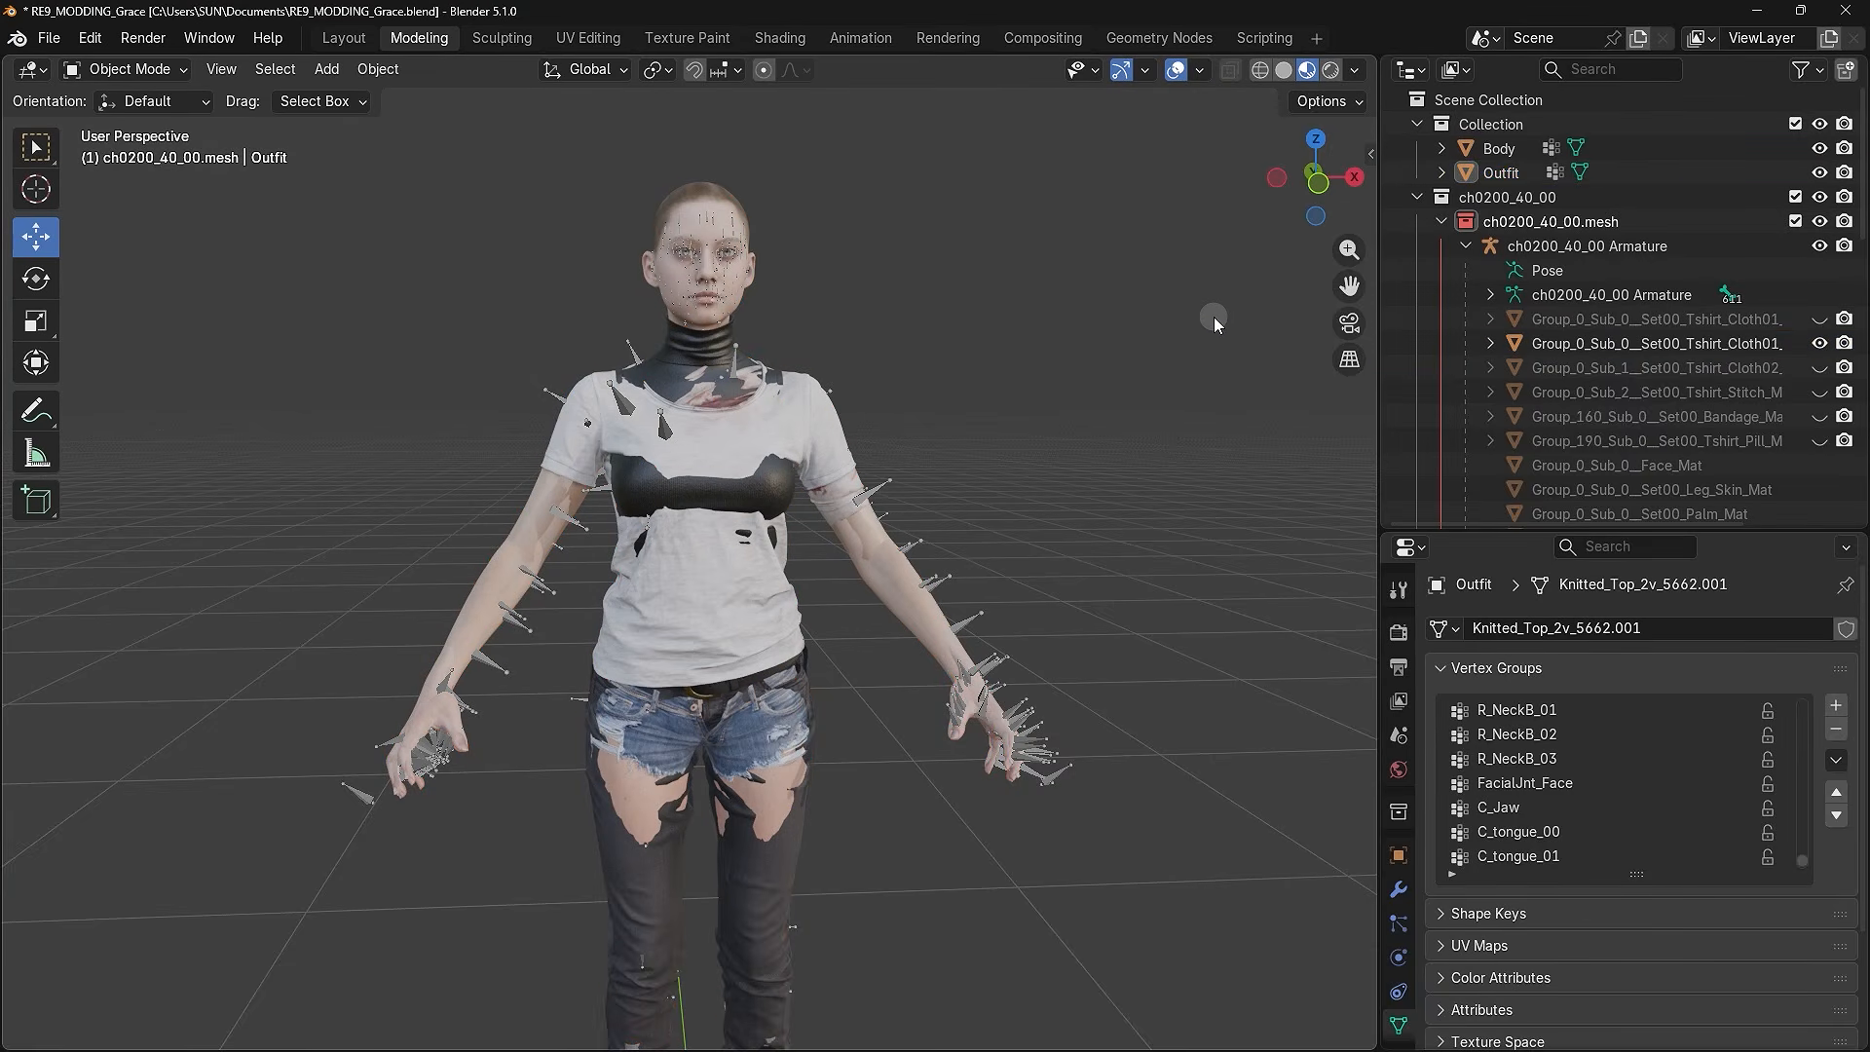
- Delete the joined Grace mesh Group_0_Sub_0__Set00_Tshirt_Cloth01_Mat.001 from the scene
left_click(1567, 343)
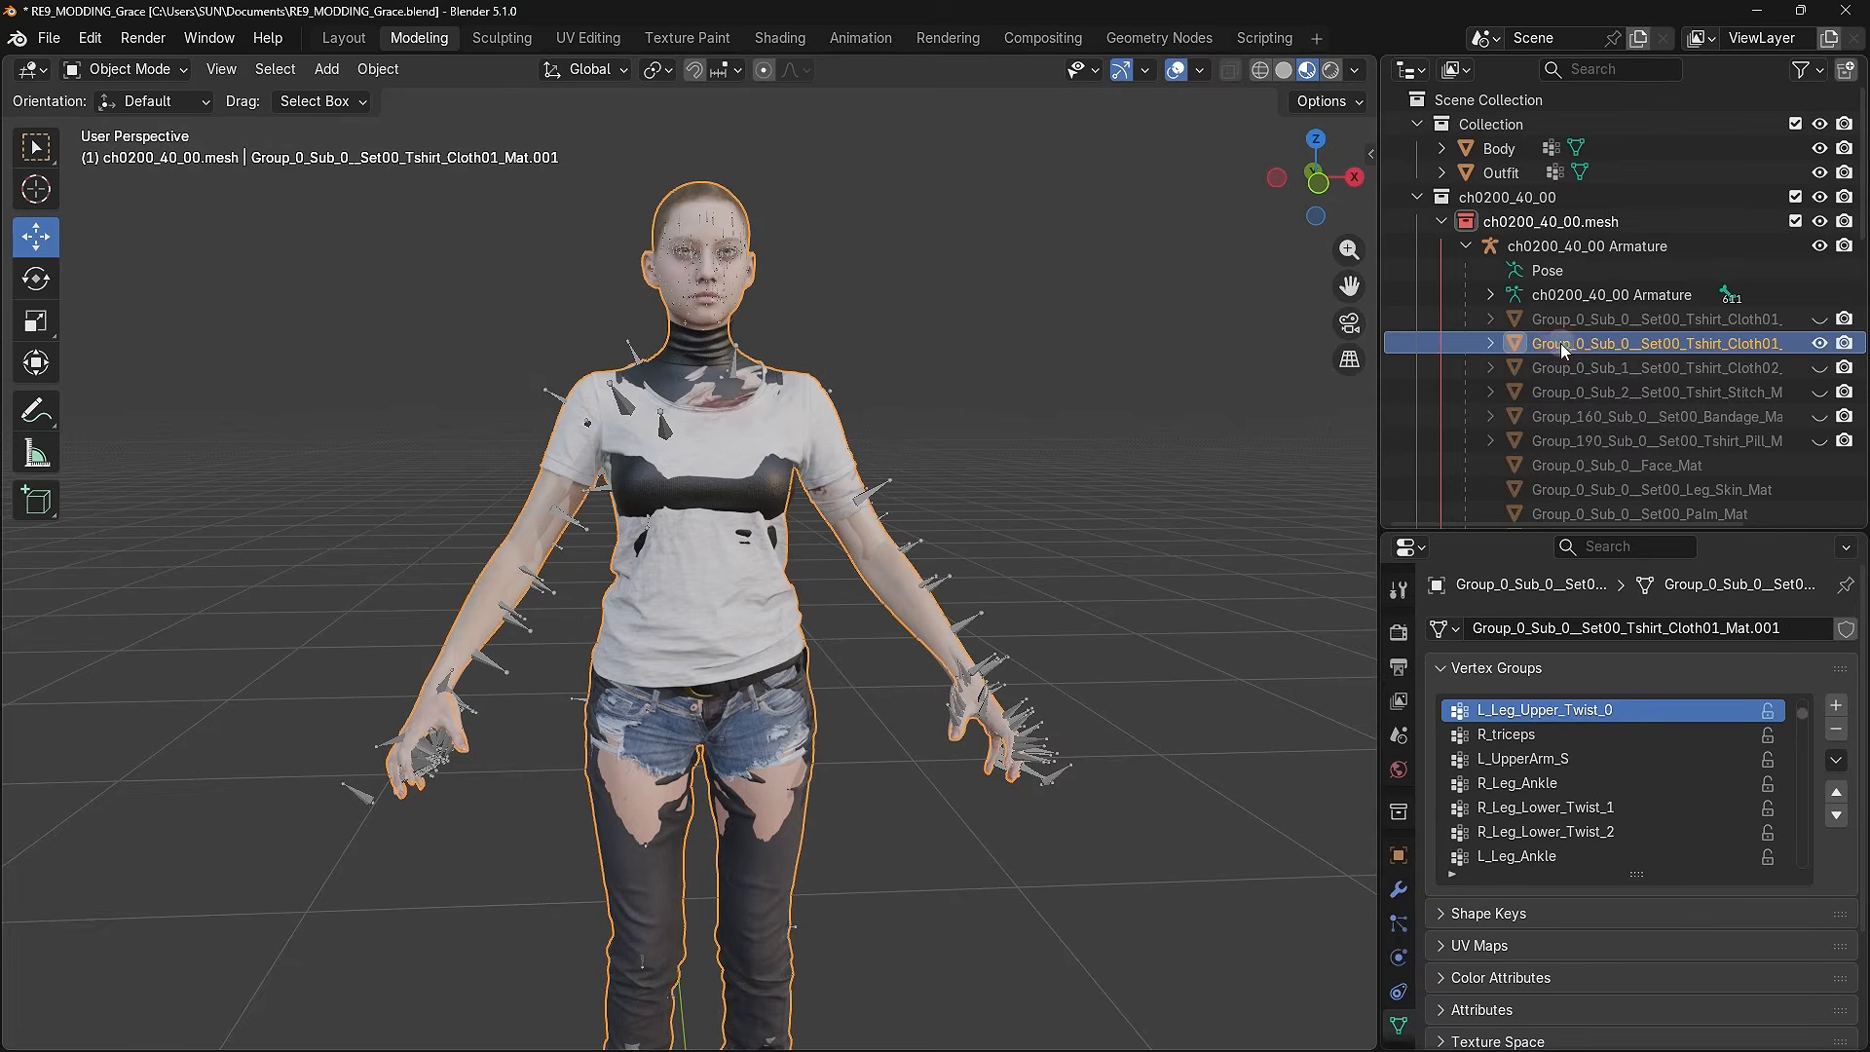
left_click(1818, 343)
left_click(1817, 345)
left_click(1703, 346)
key("Delete")
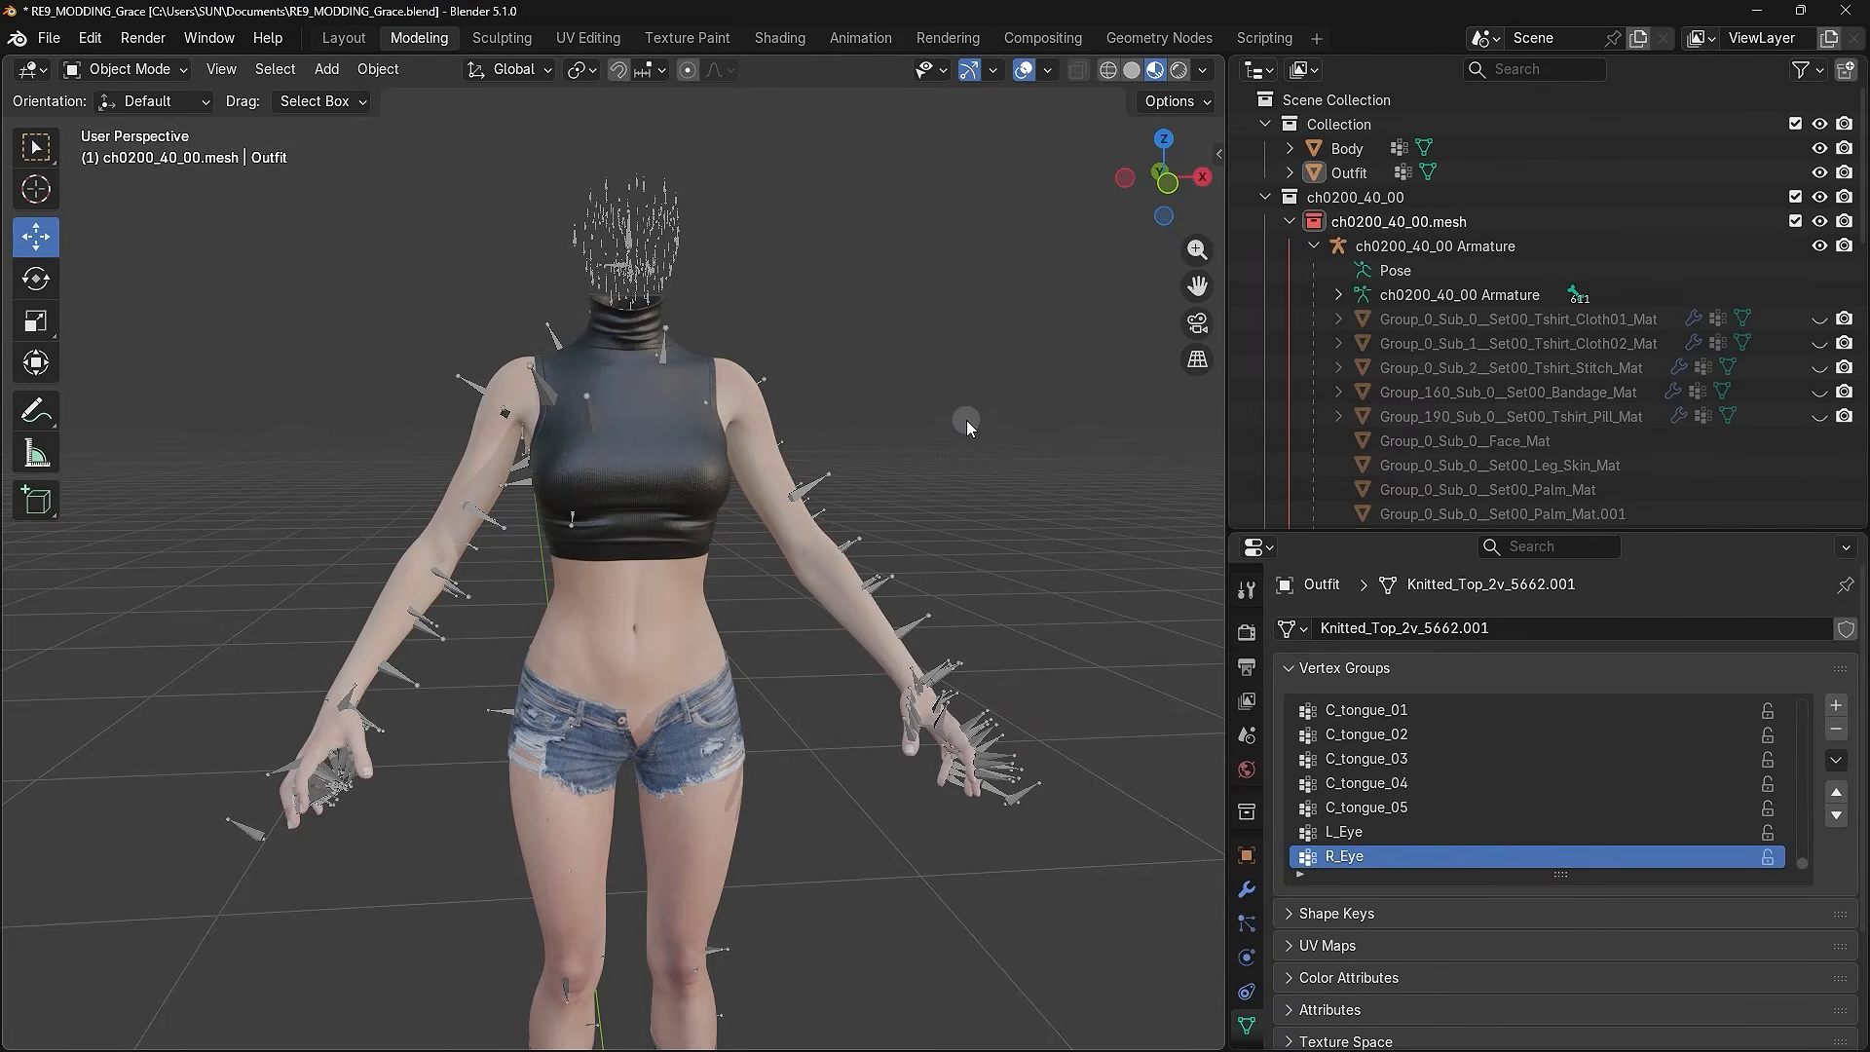
- Add an Armature modifier to the Body and set its object to ch0200_40_00 Armature
left_click(1340, 152)
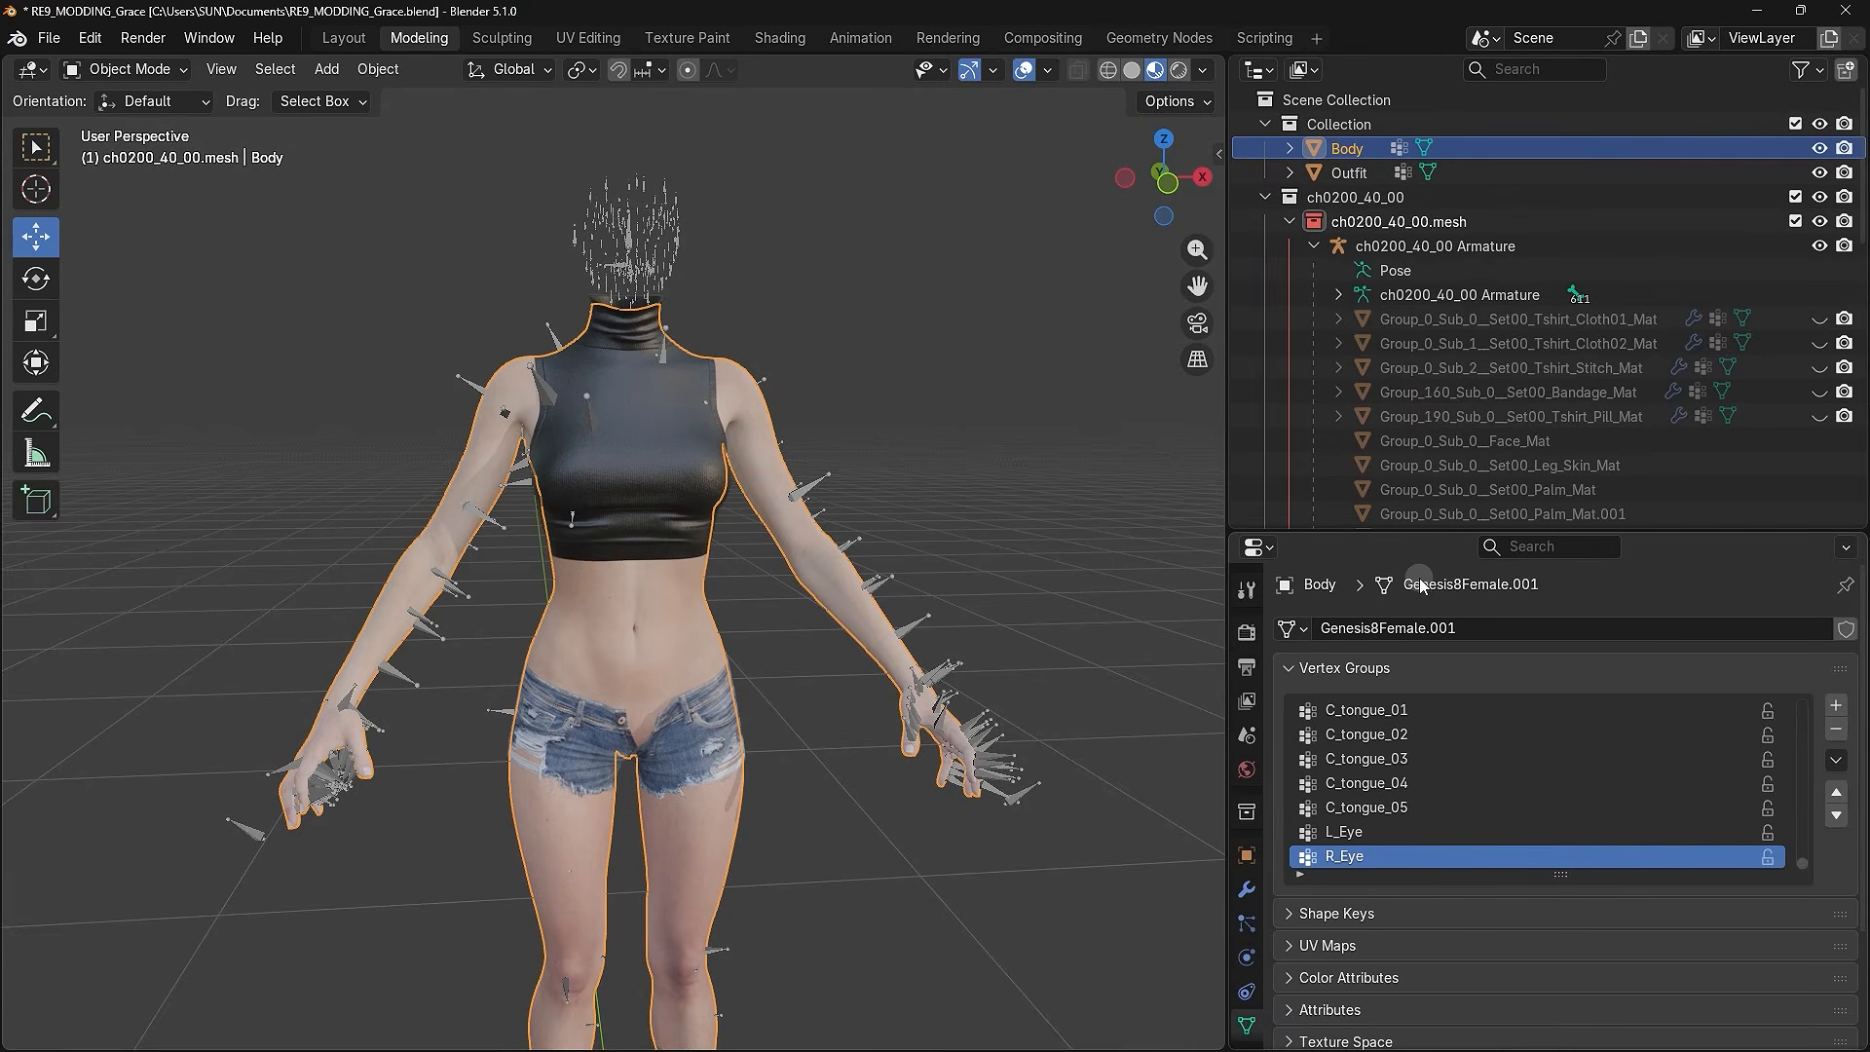
left_click(1248, 892)
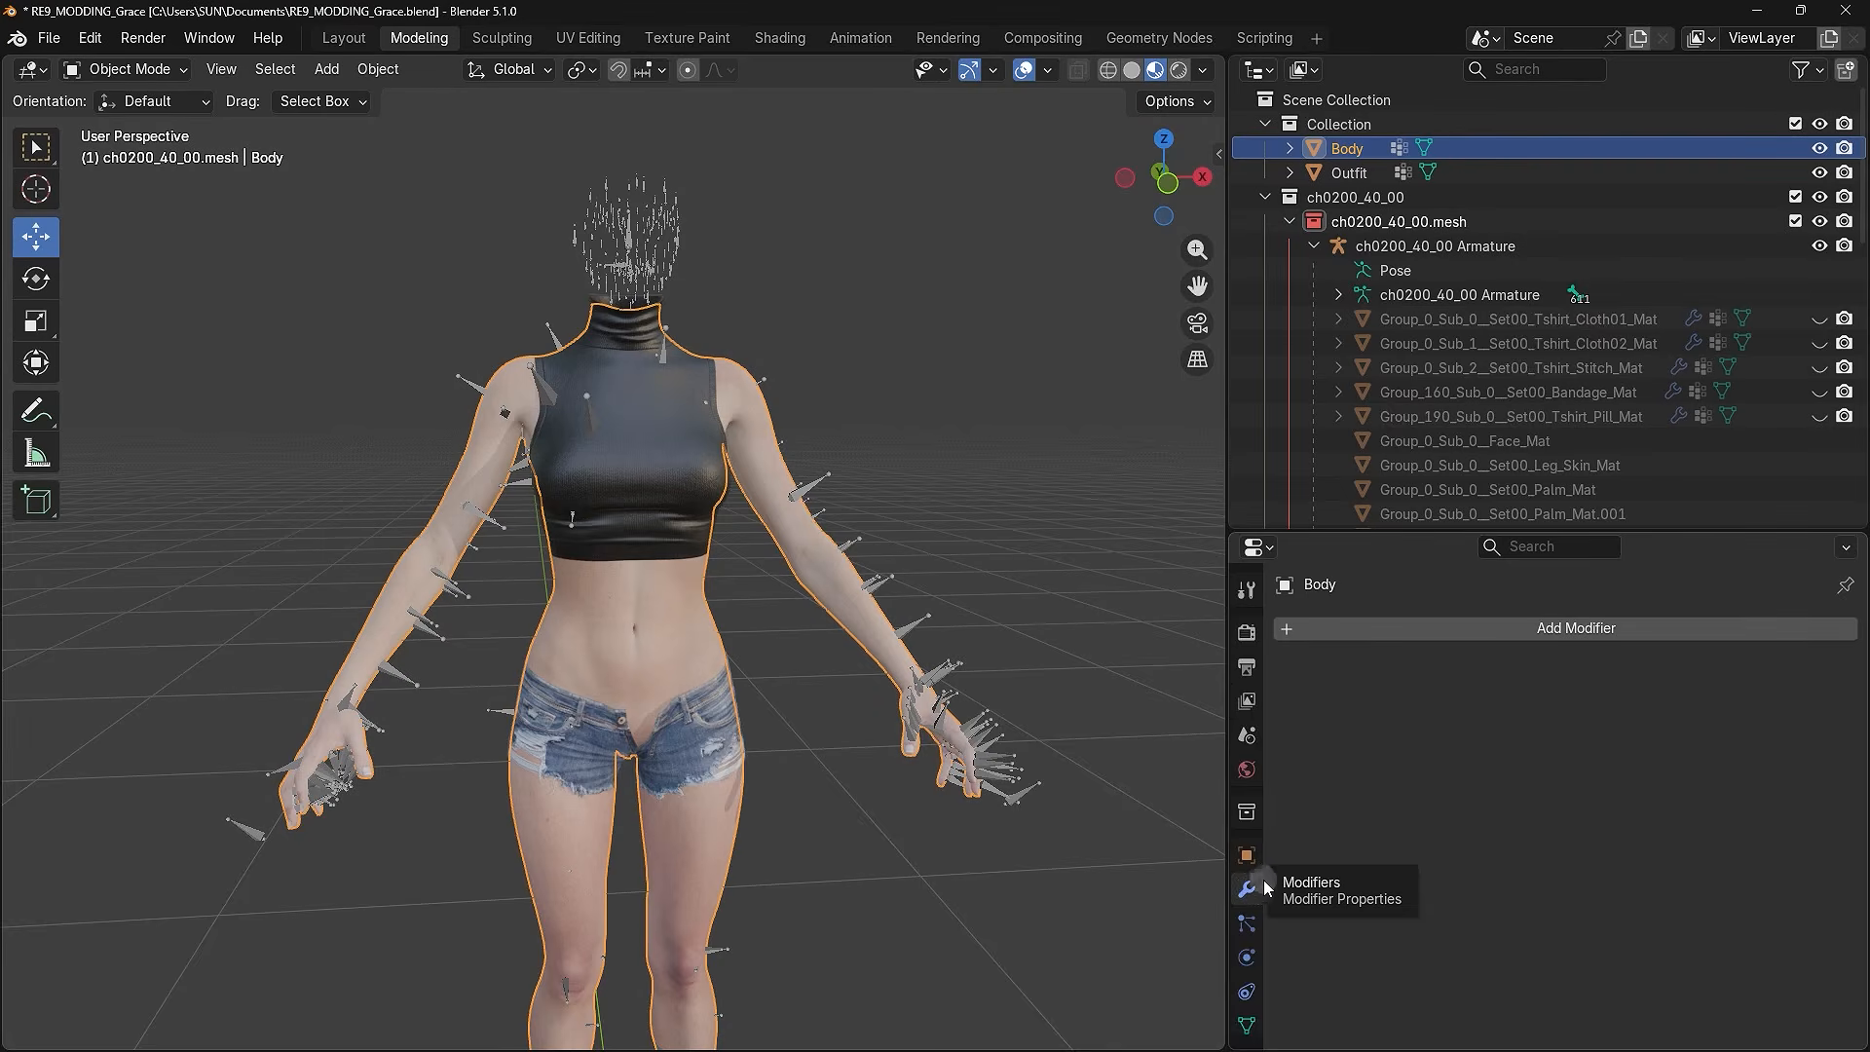
left_click(1511, 629)
mouse_move(1365, 702)
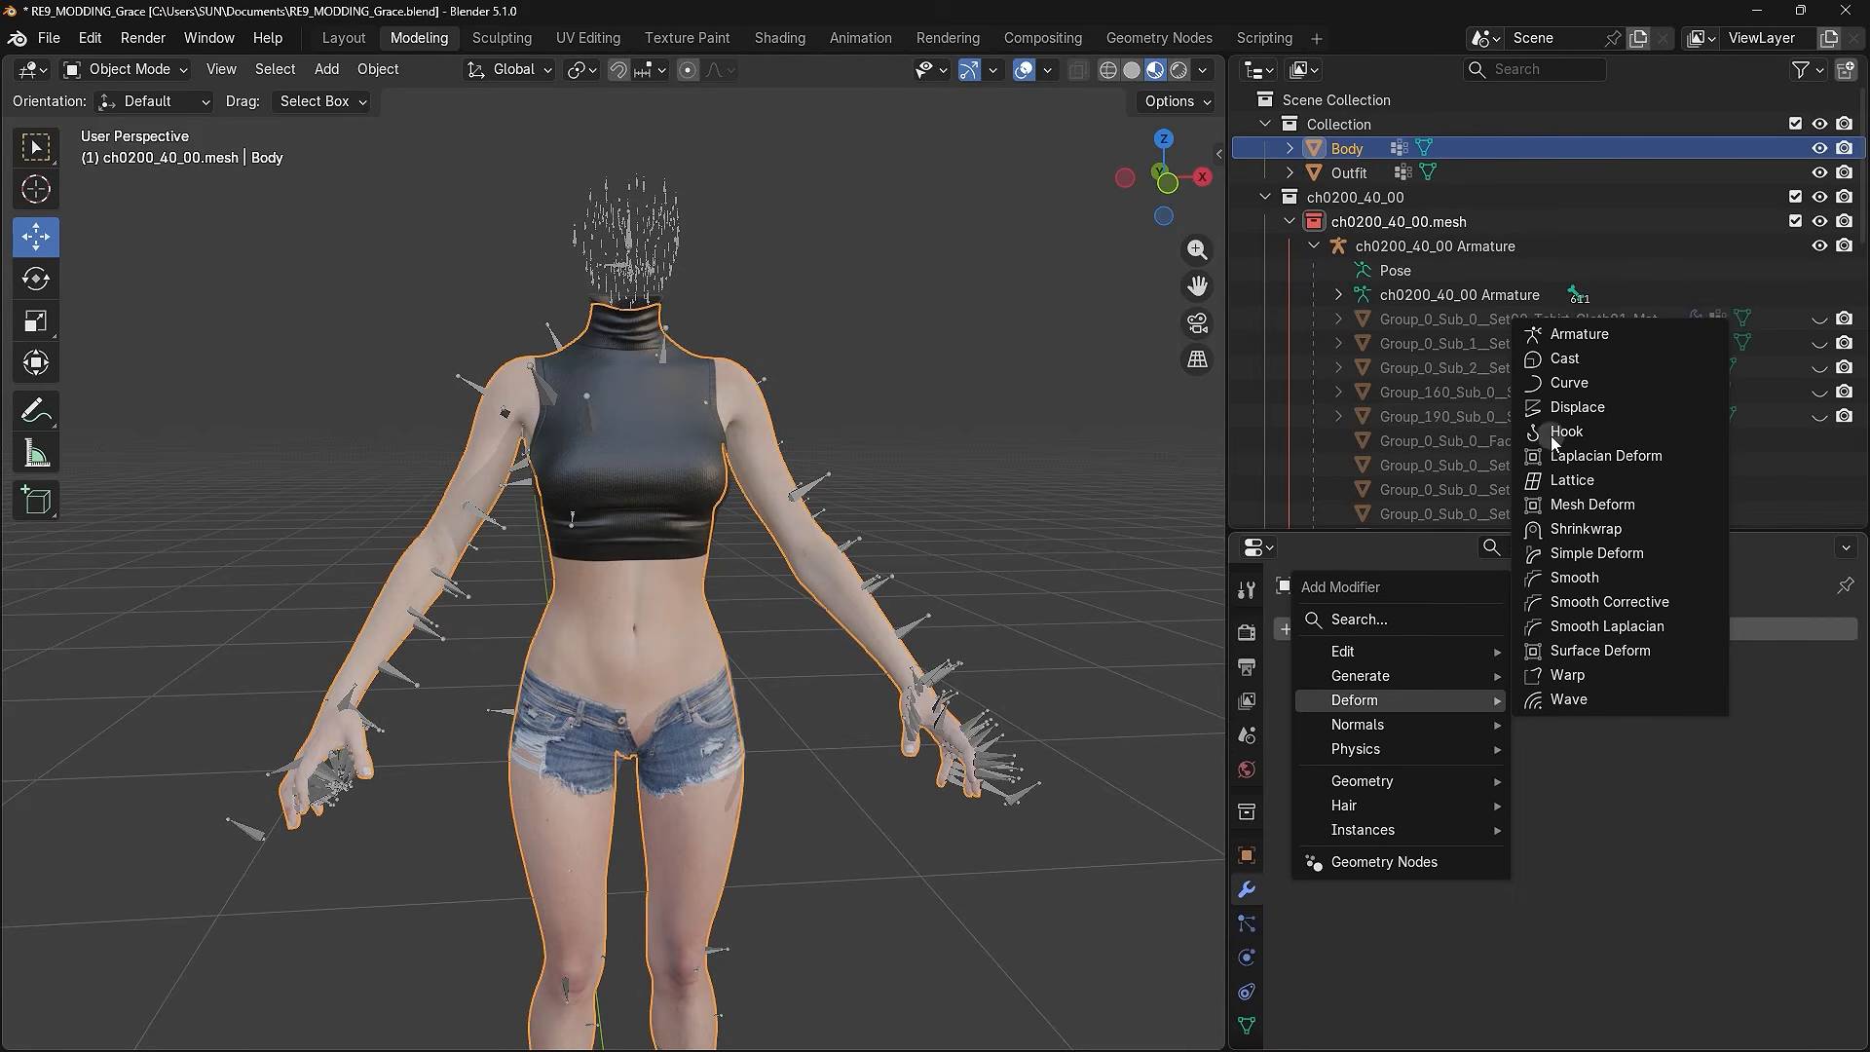
left_click(1569, 341)
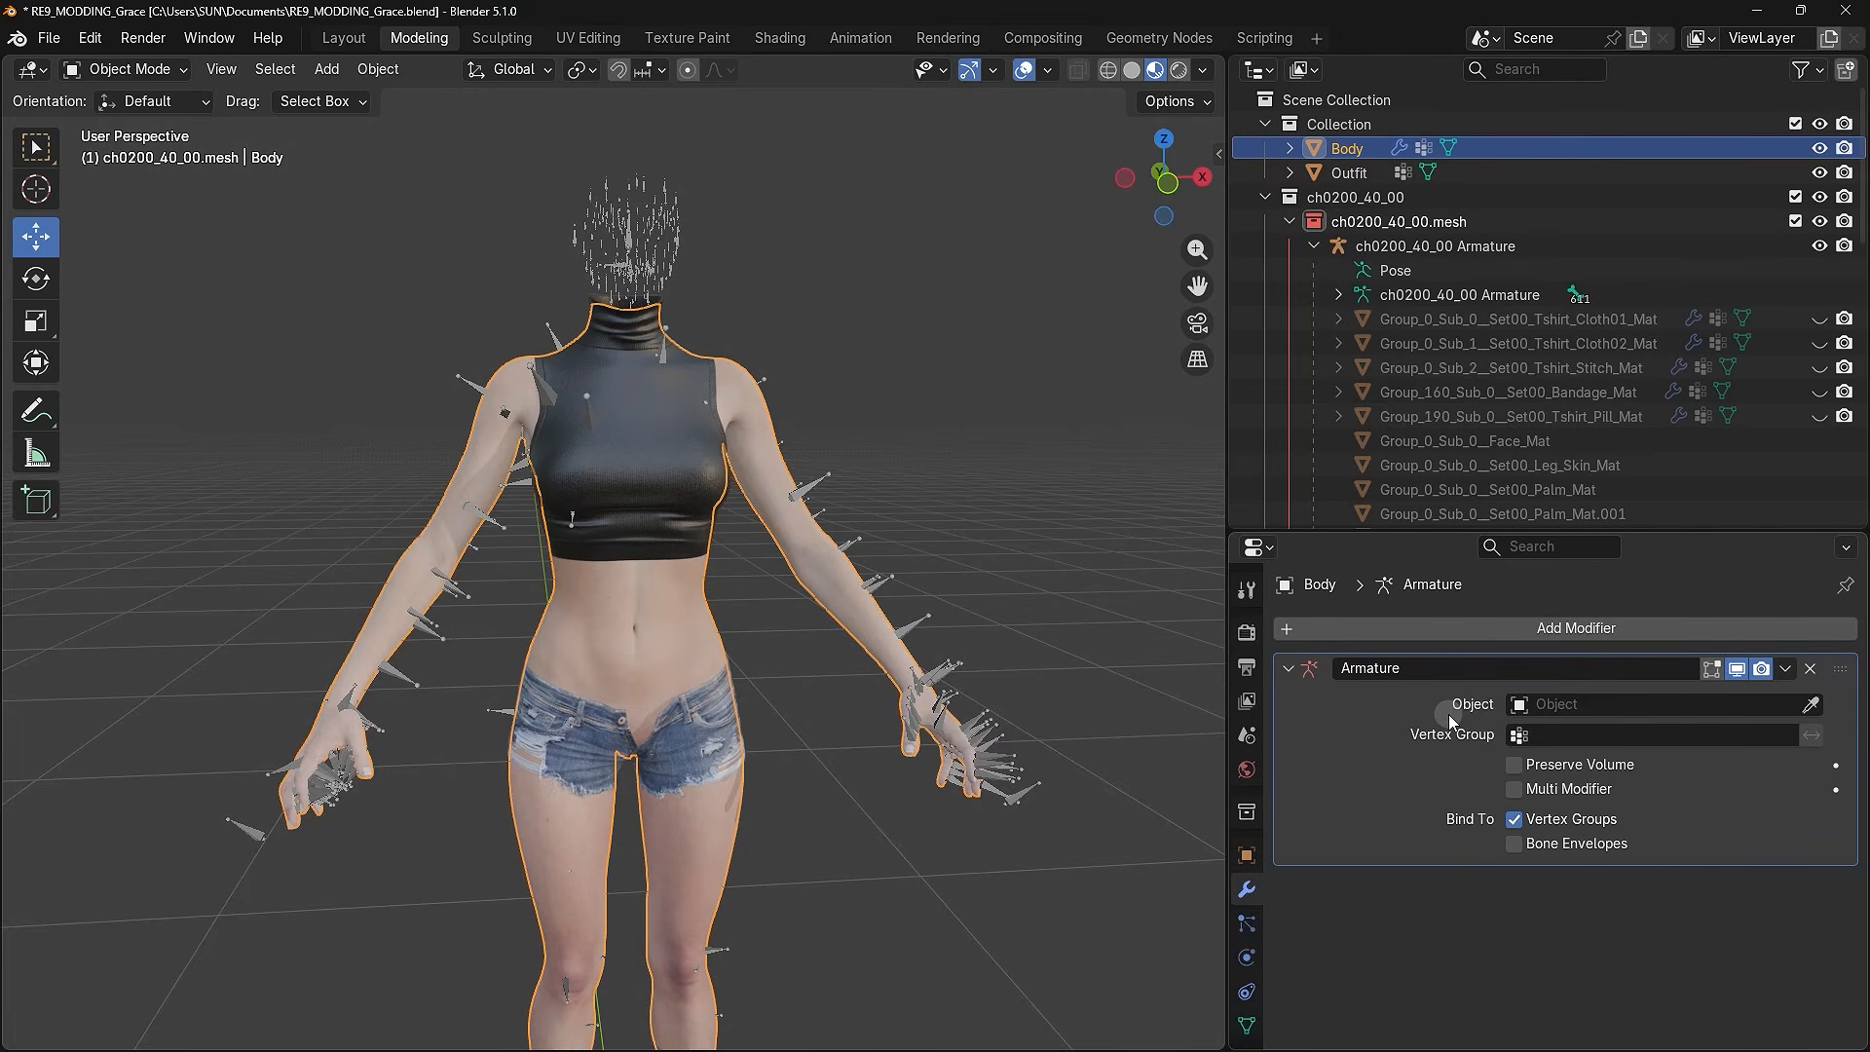
left_click(1658, 703)
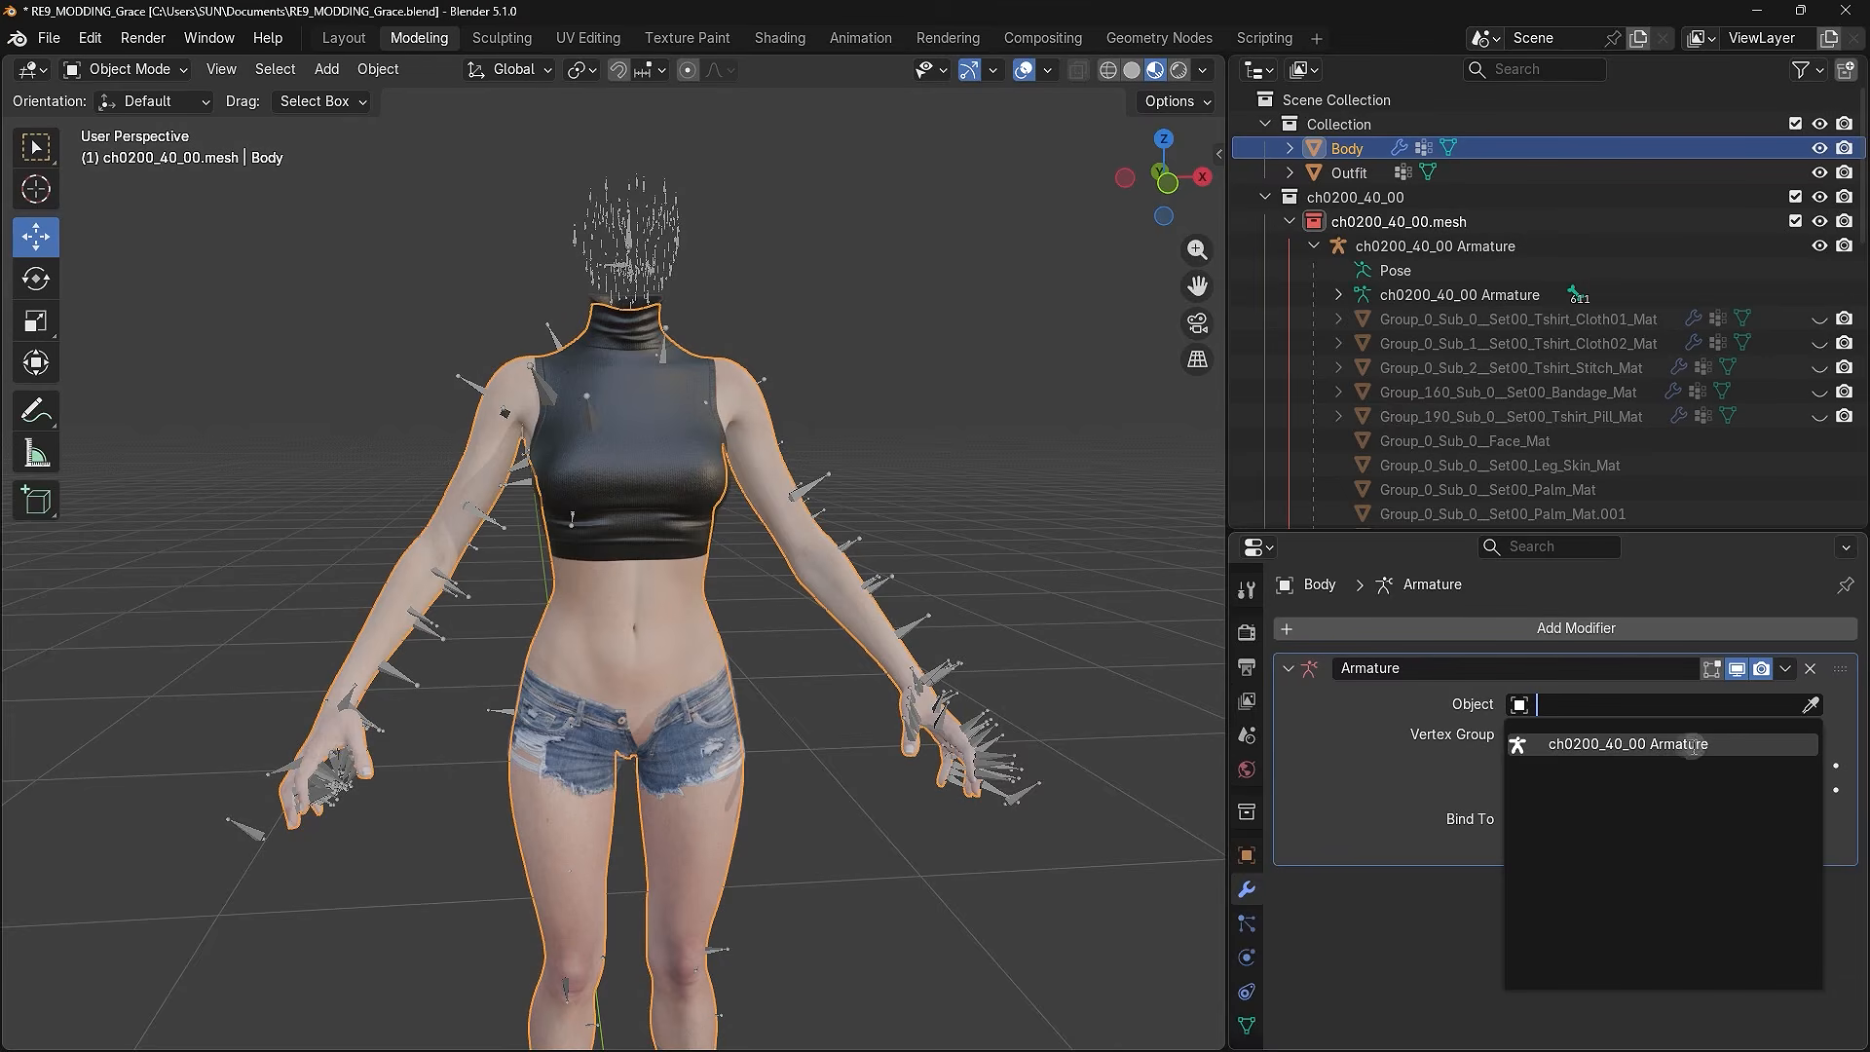
left_click(1578, 744)
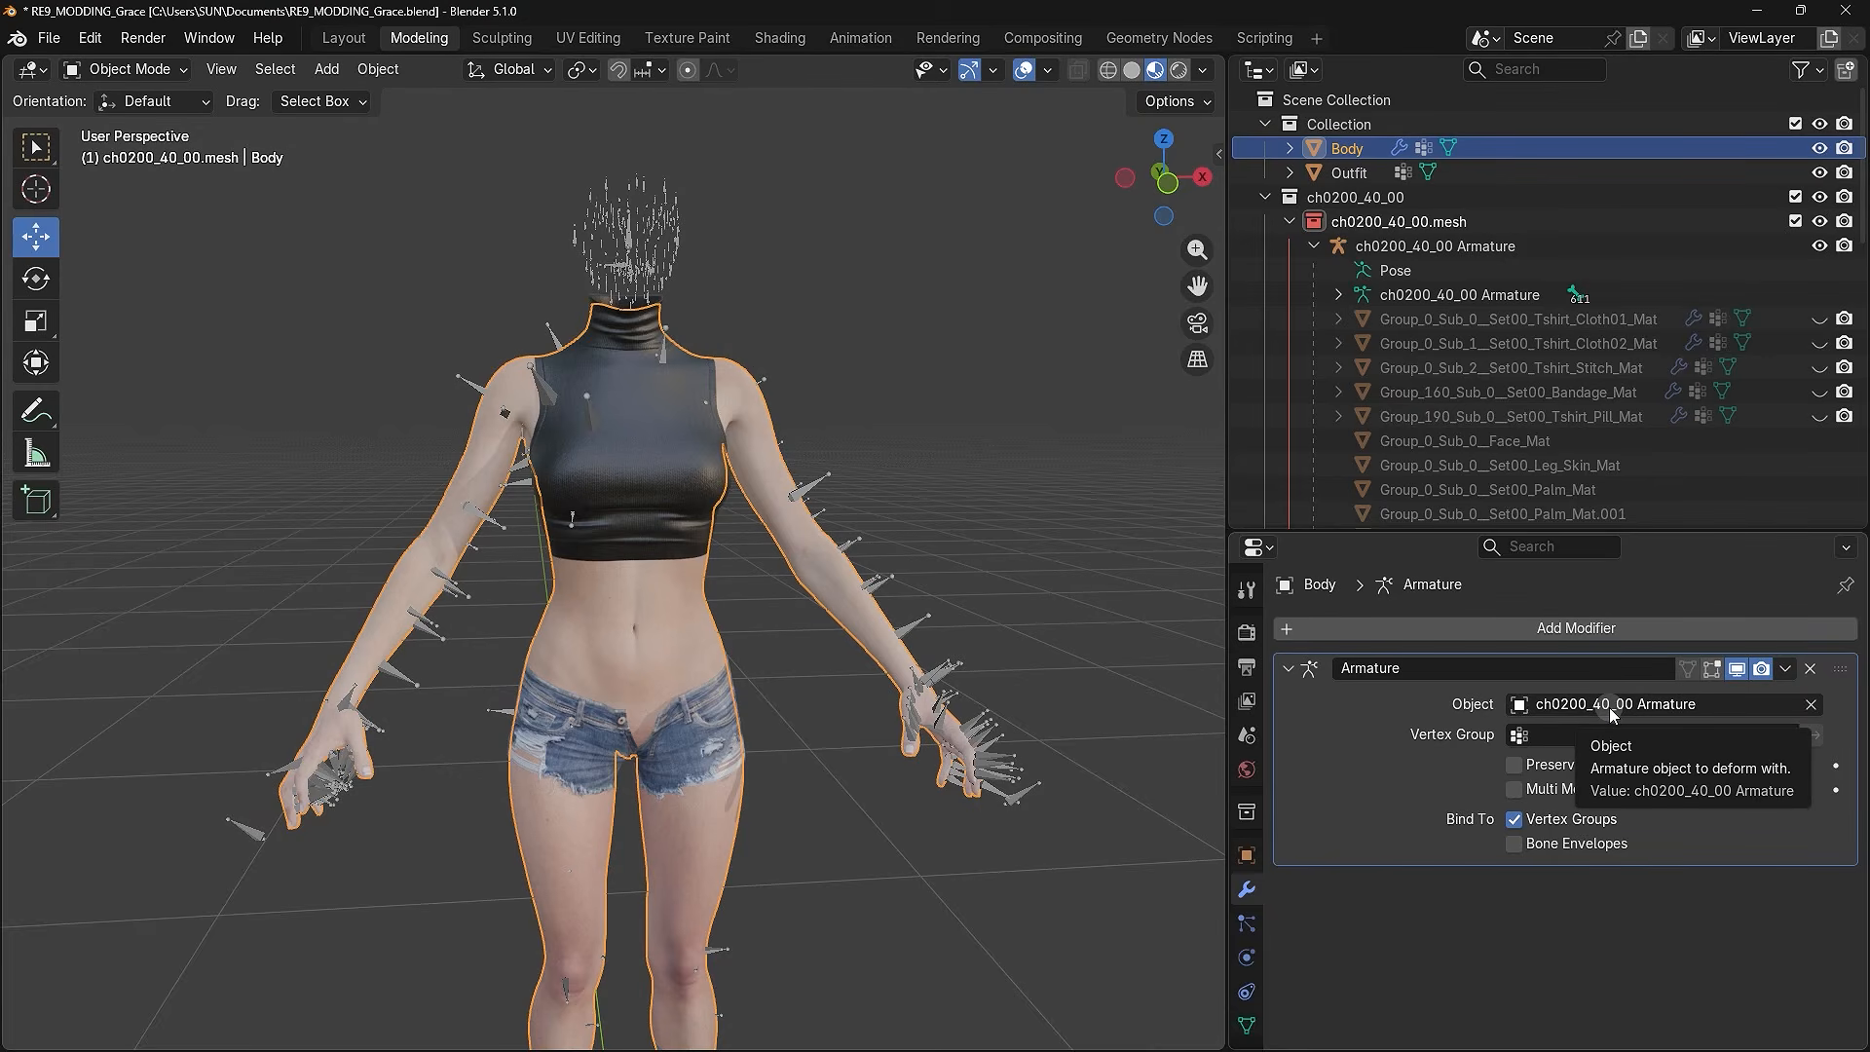
- Add an Armature modifier to the Outfit with ch0200_40_00 Armature as its object
left_click(1354, 176)
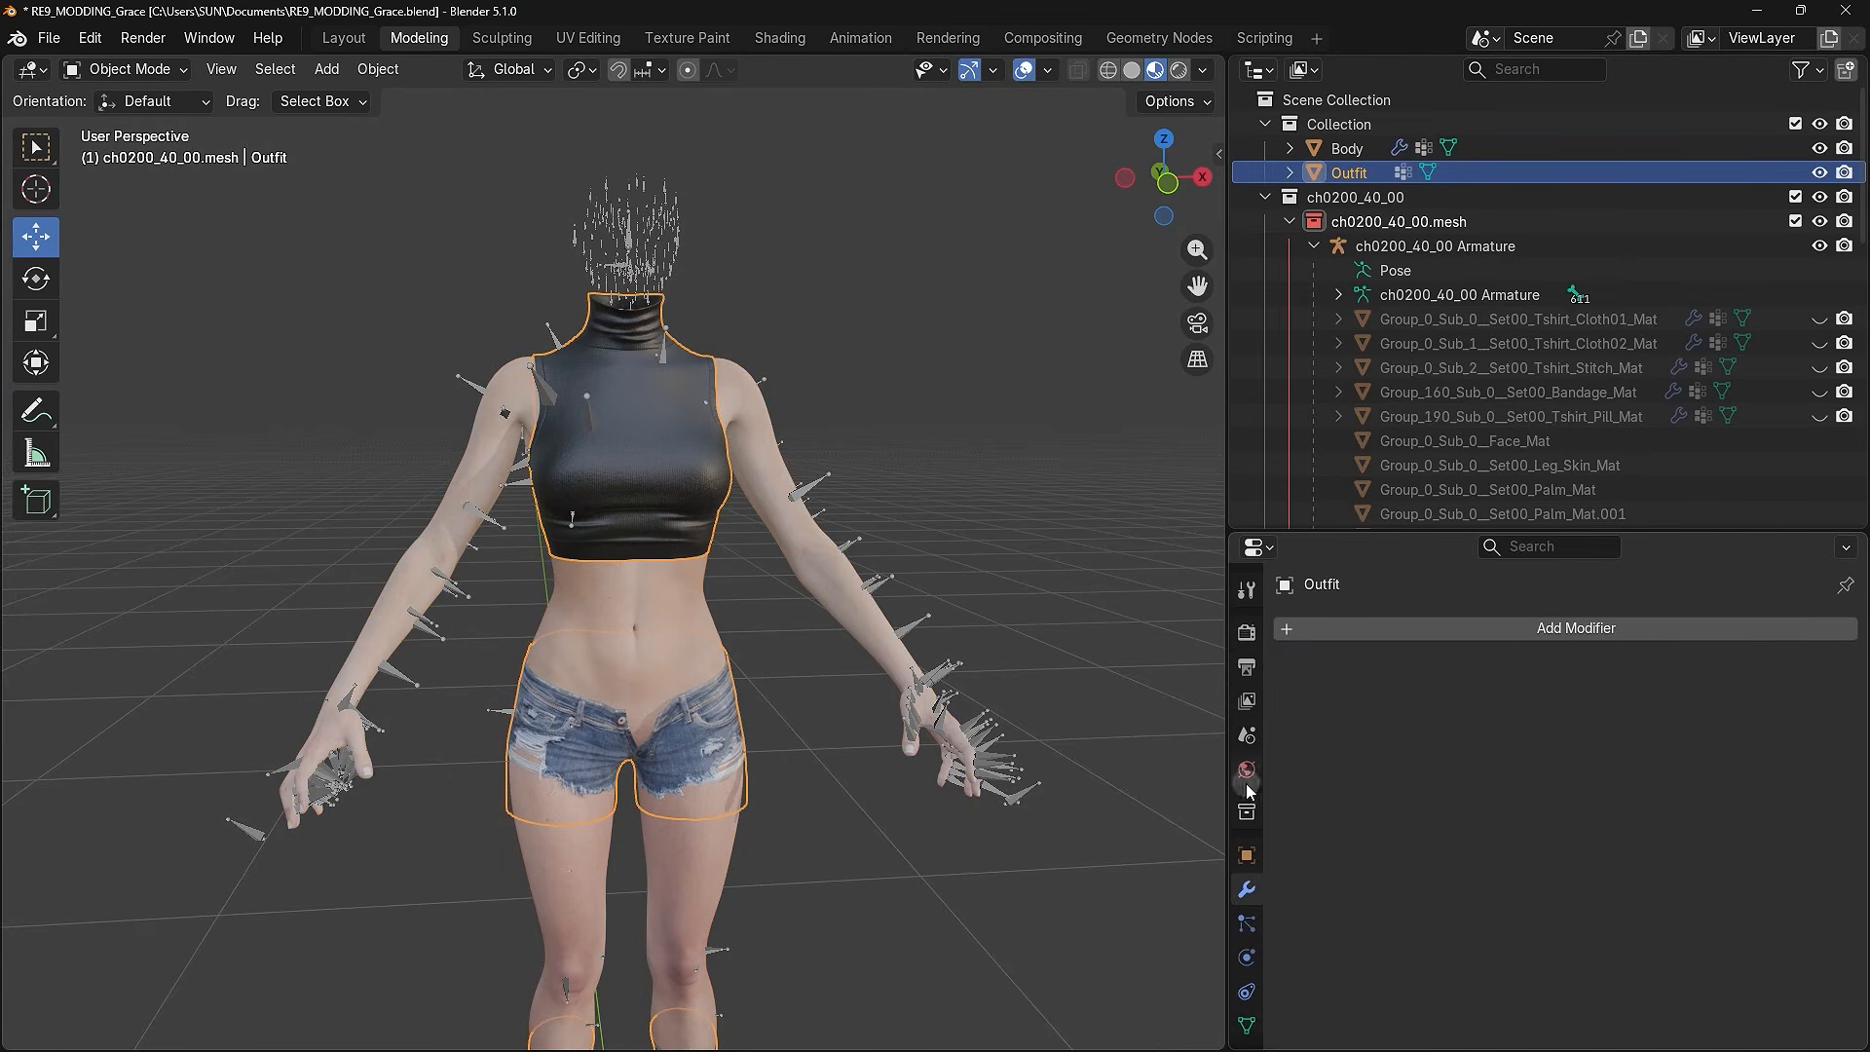
left_click(1470, 630)
mouse_move(1469, 629)
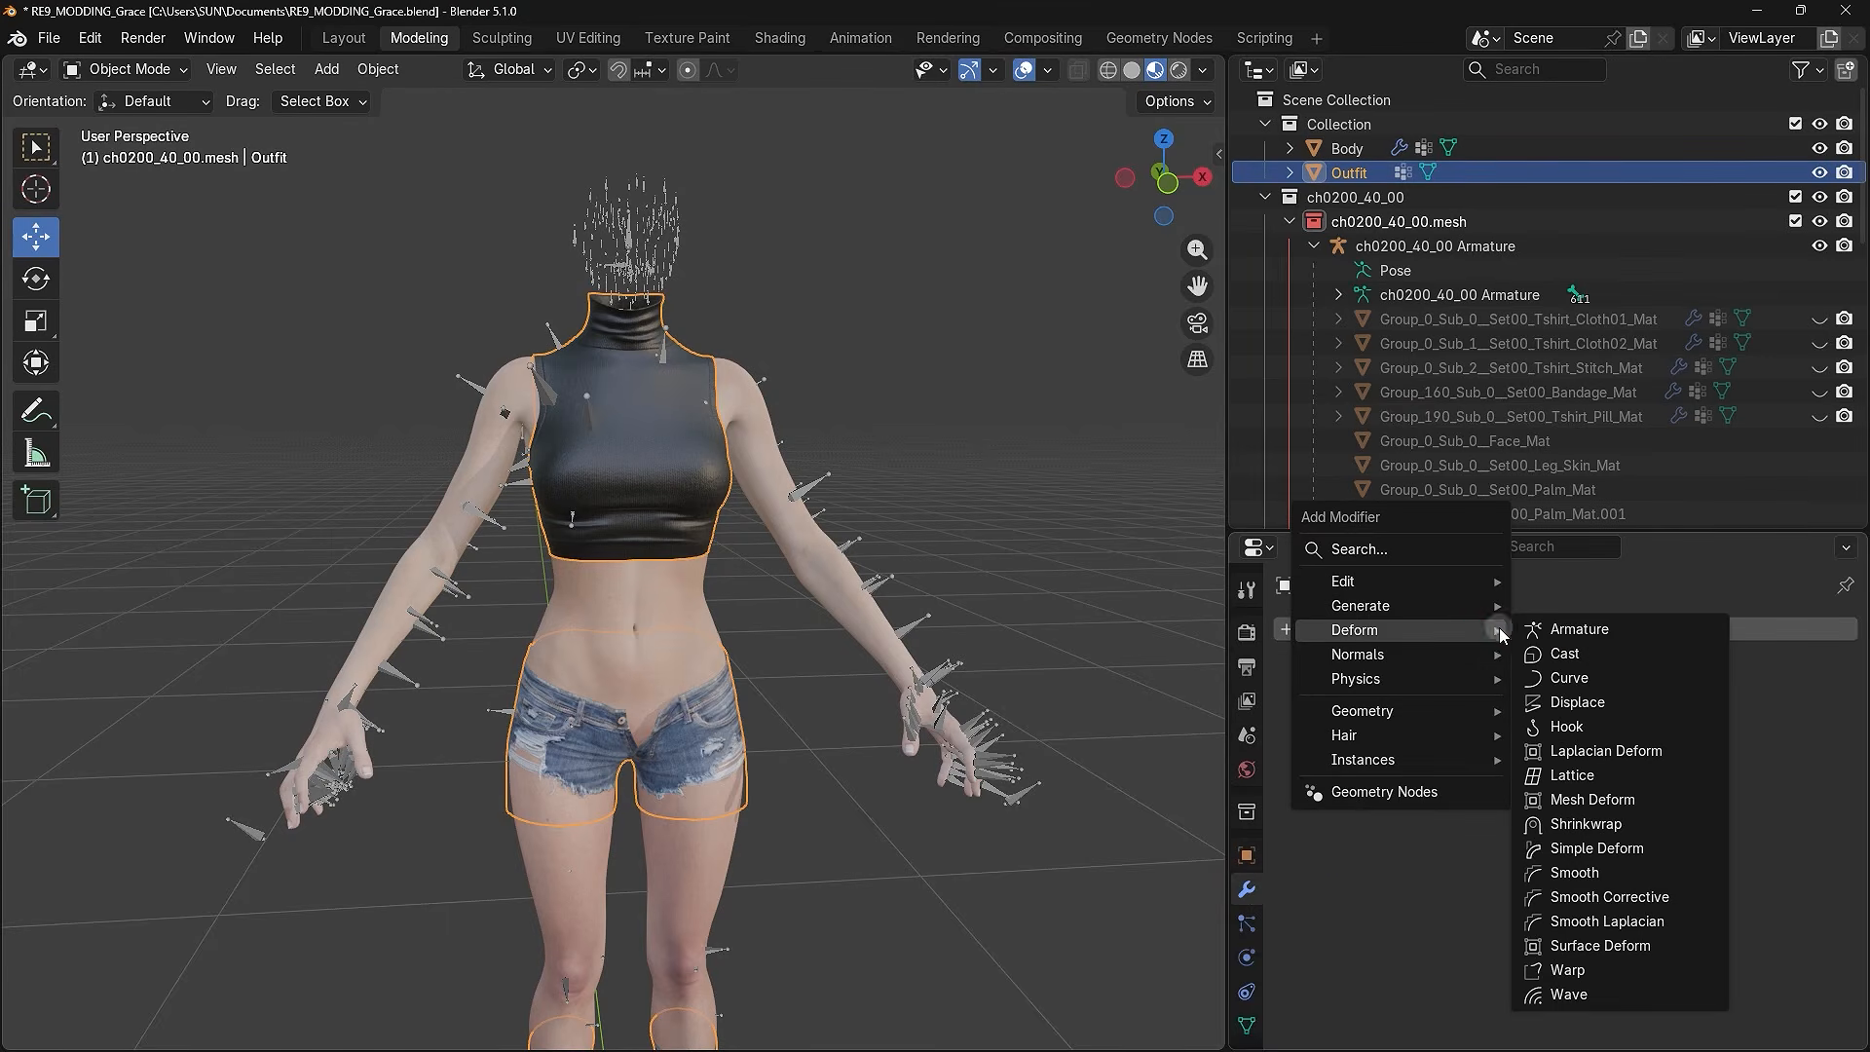
left_click(1578, 630)
left_click(1575, 703)
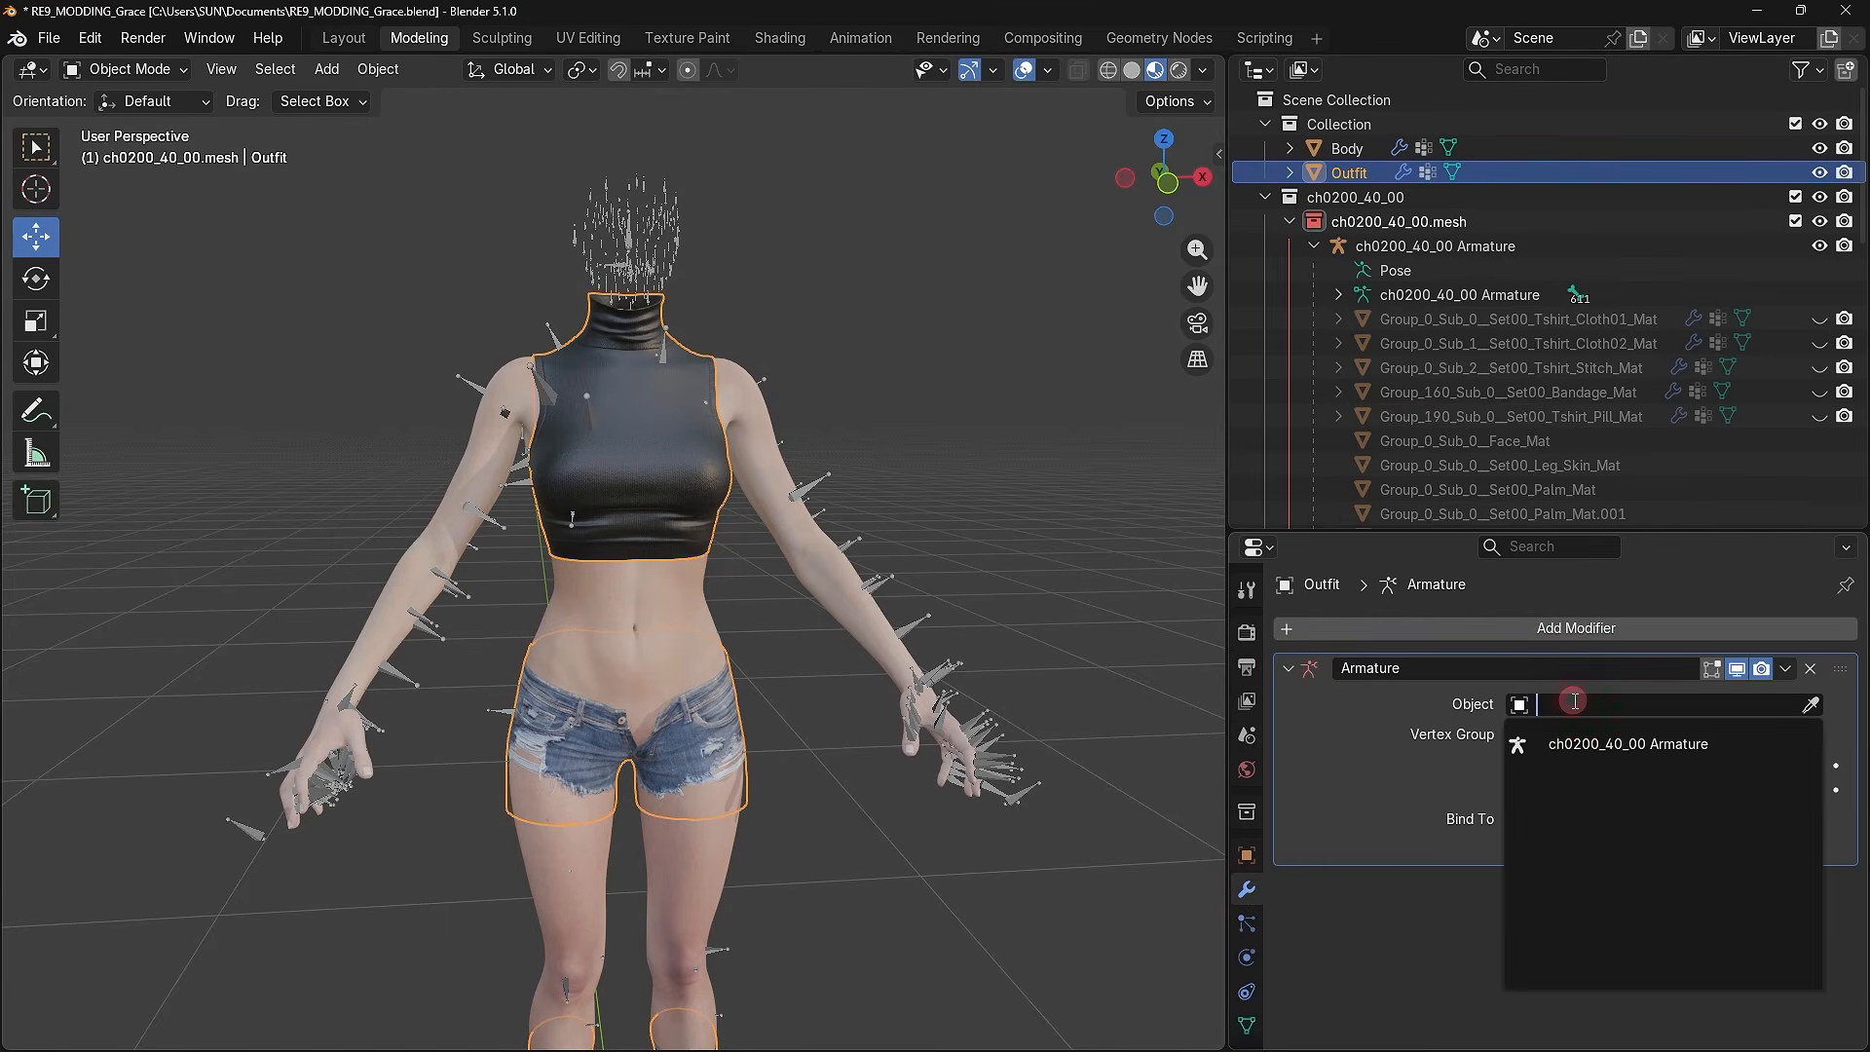
left_click(1590, 748)
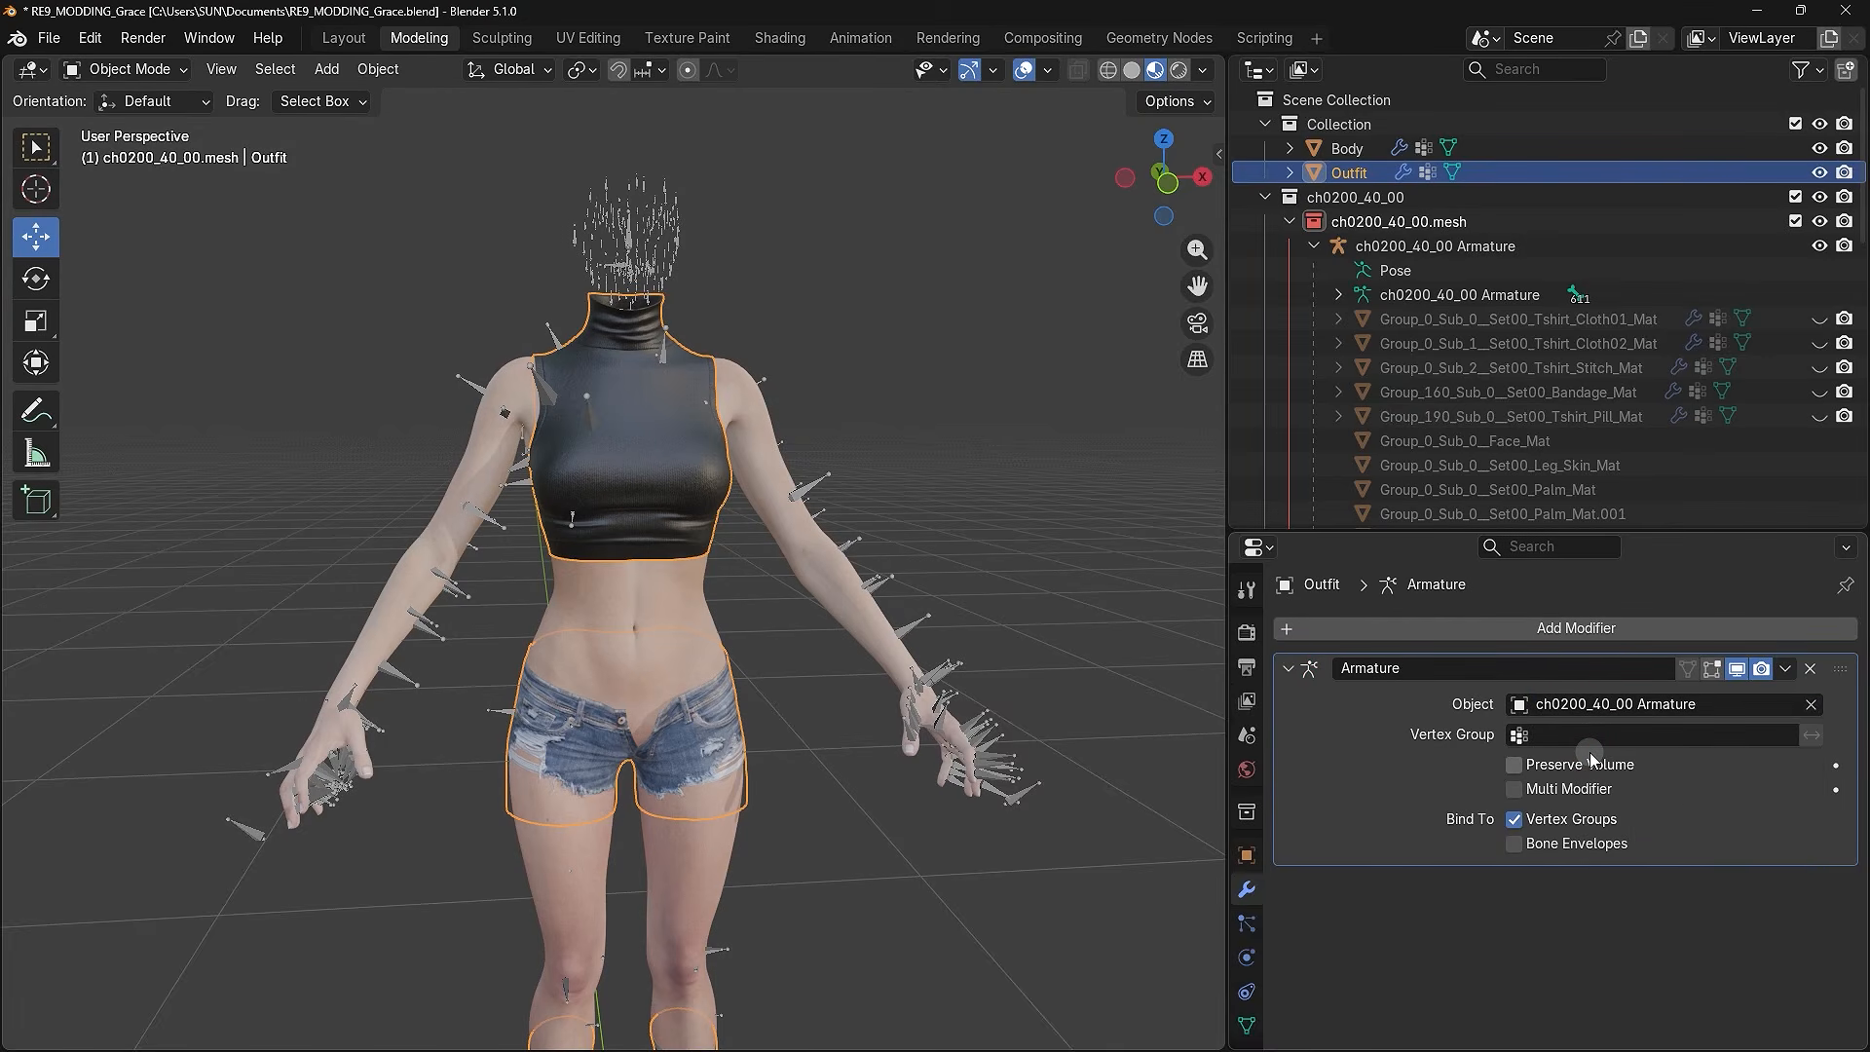
left_click(1786, 669)
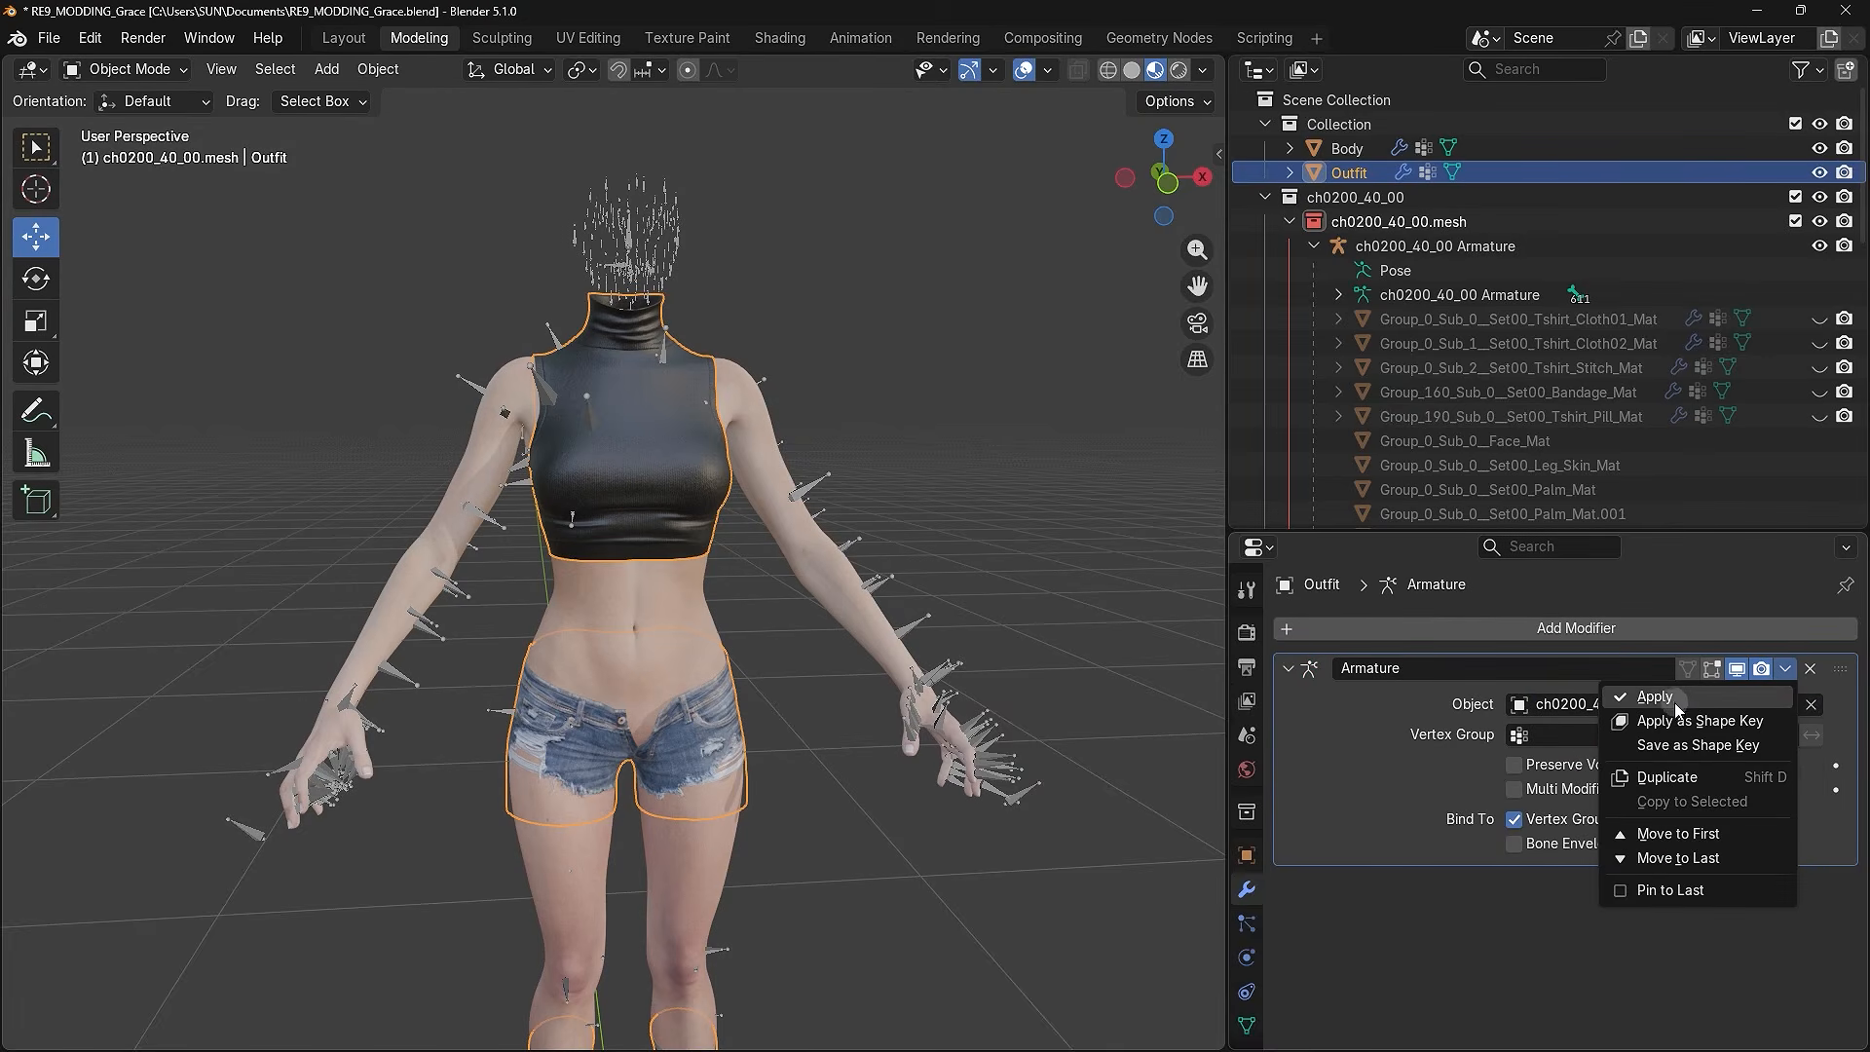
left_click(1358, 732)
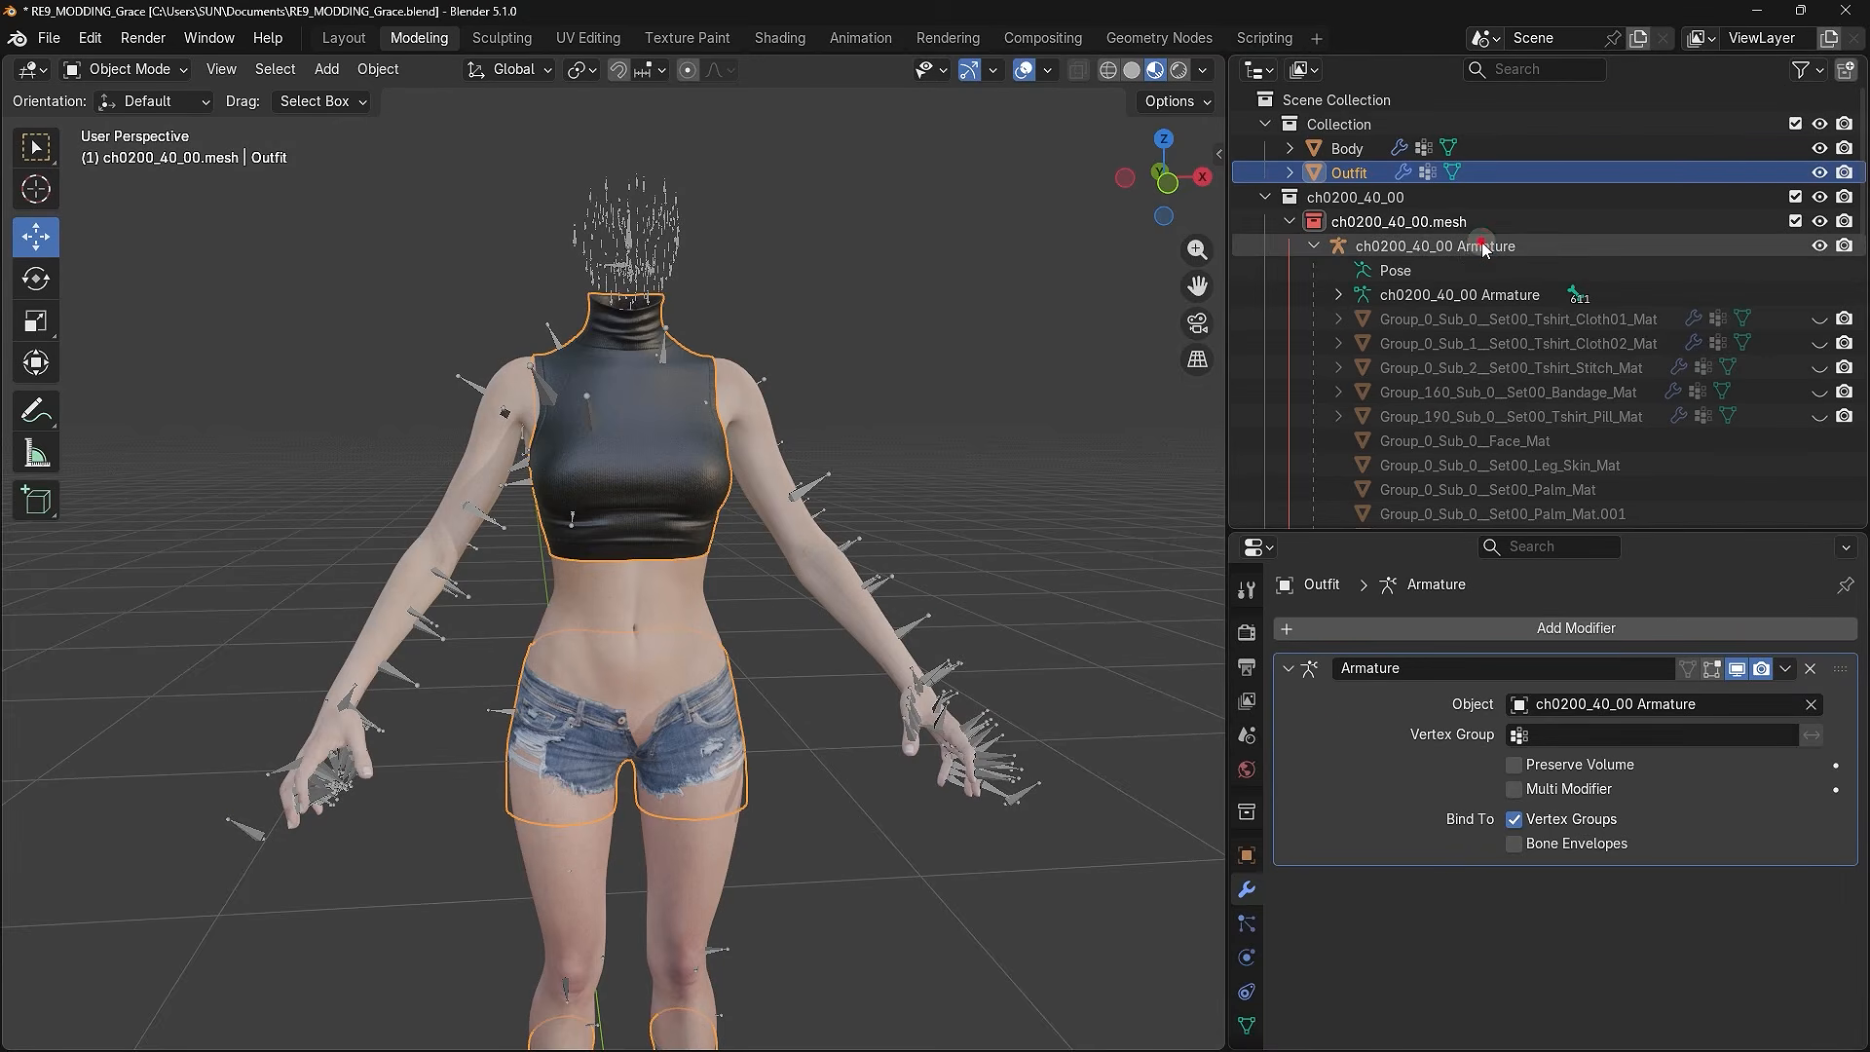
- Switch the ch0200_40_00 Armature to Pose Mode and raise the character's right arm by rotating its shoulder bones
left_click(1429, 246)
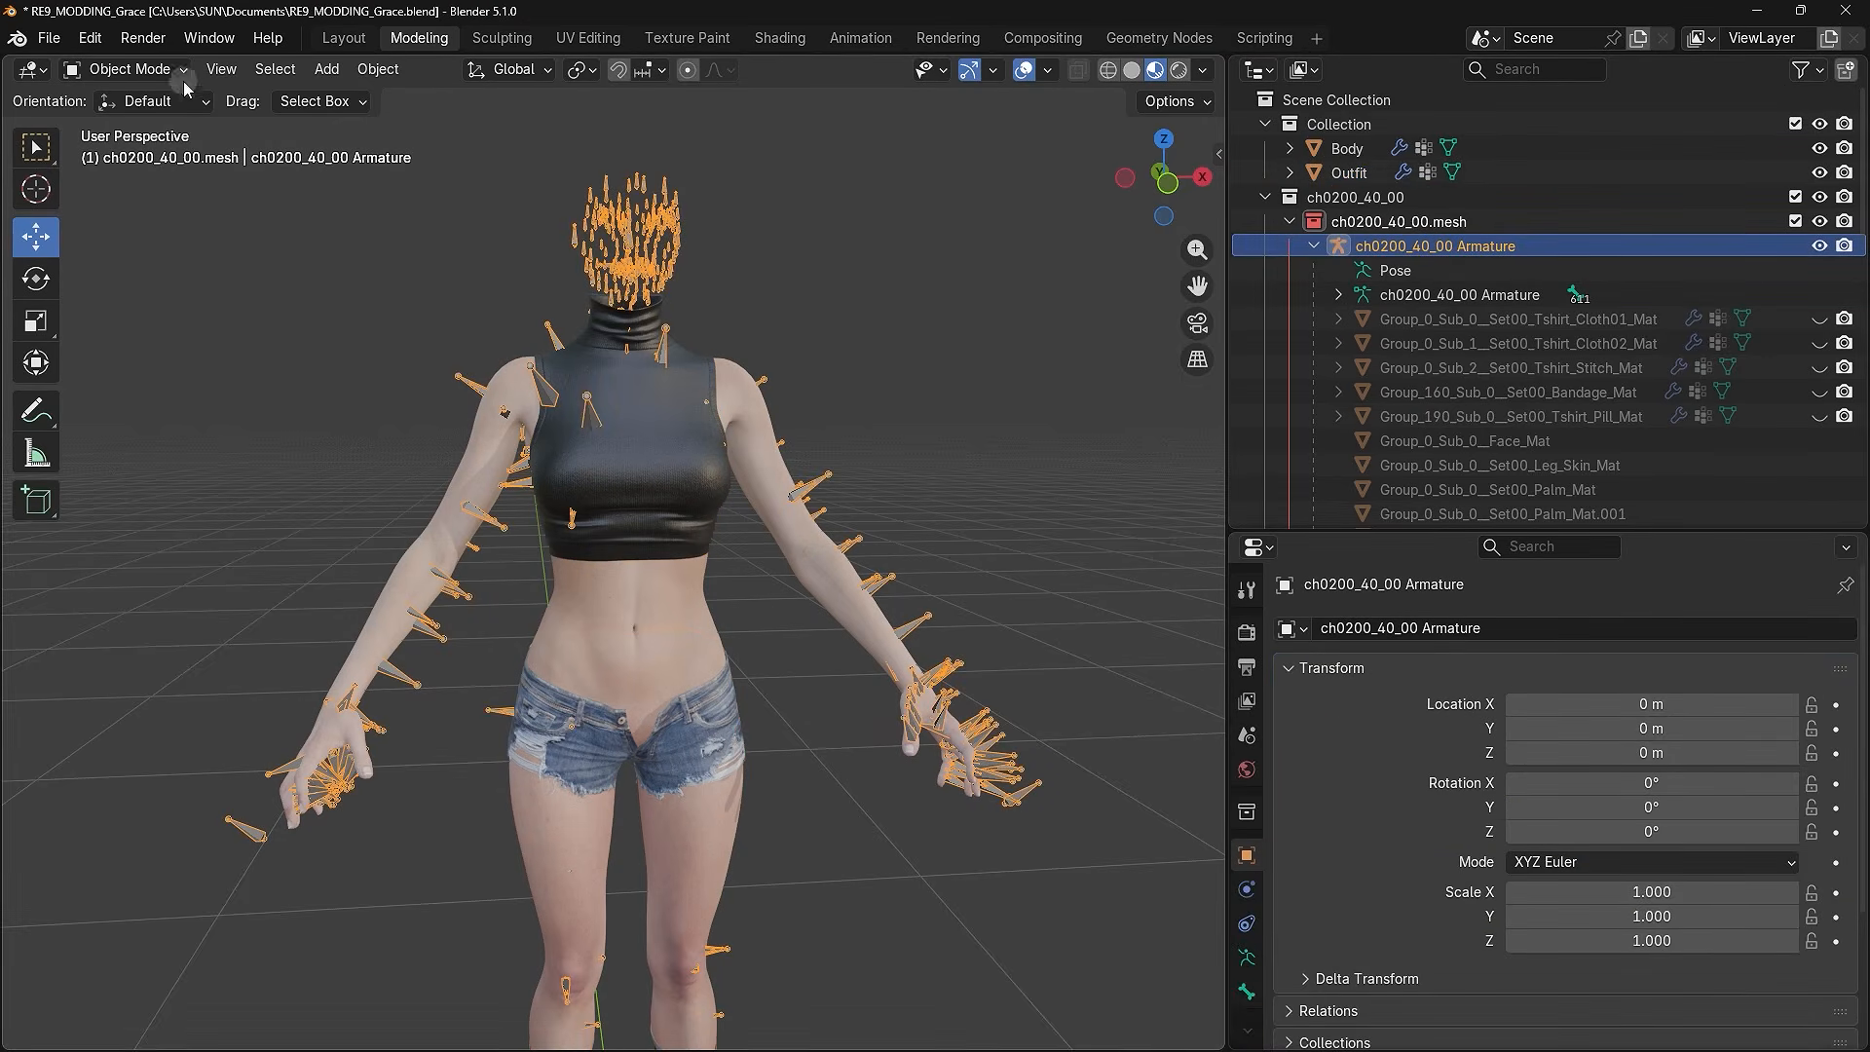
left_click(126, 69)
left_click(133, 151)
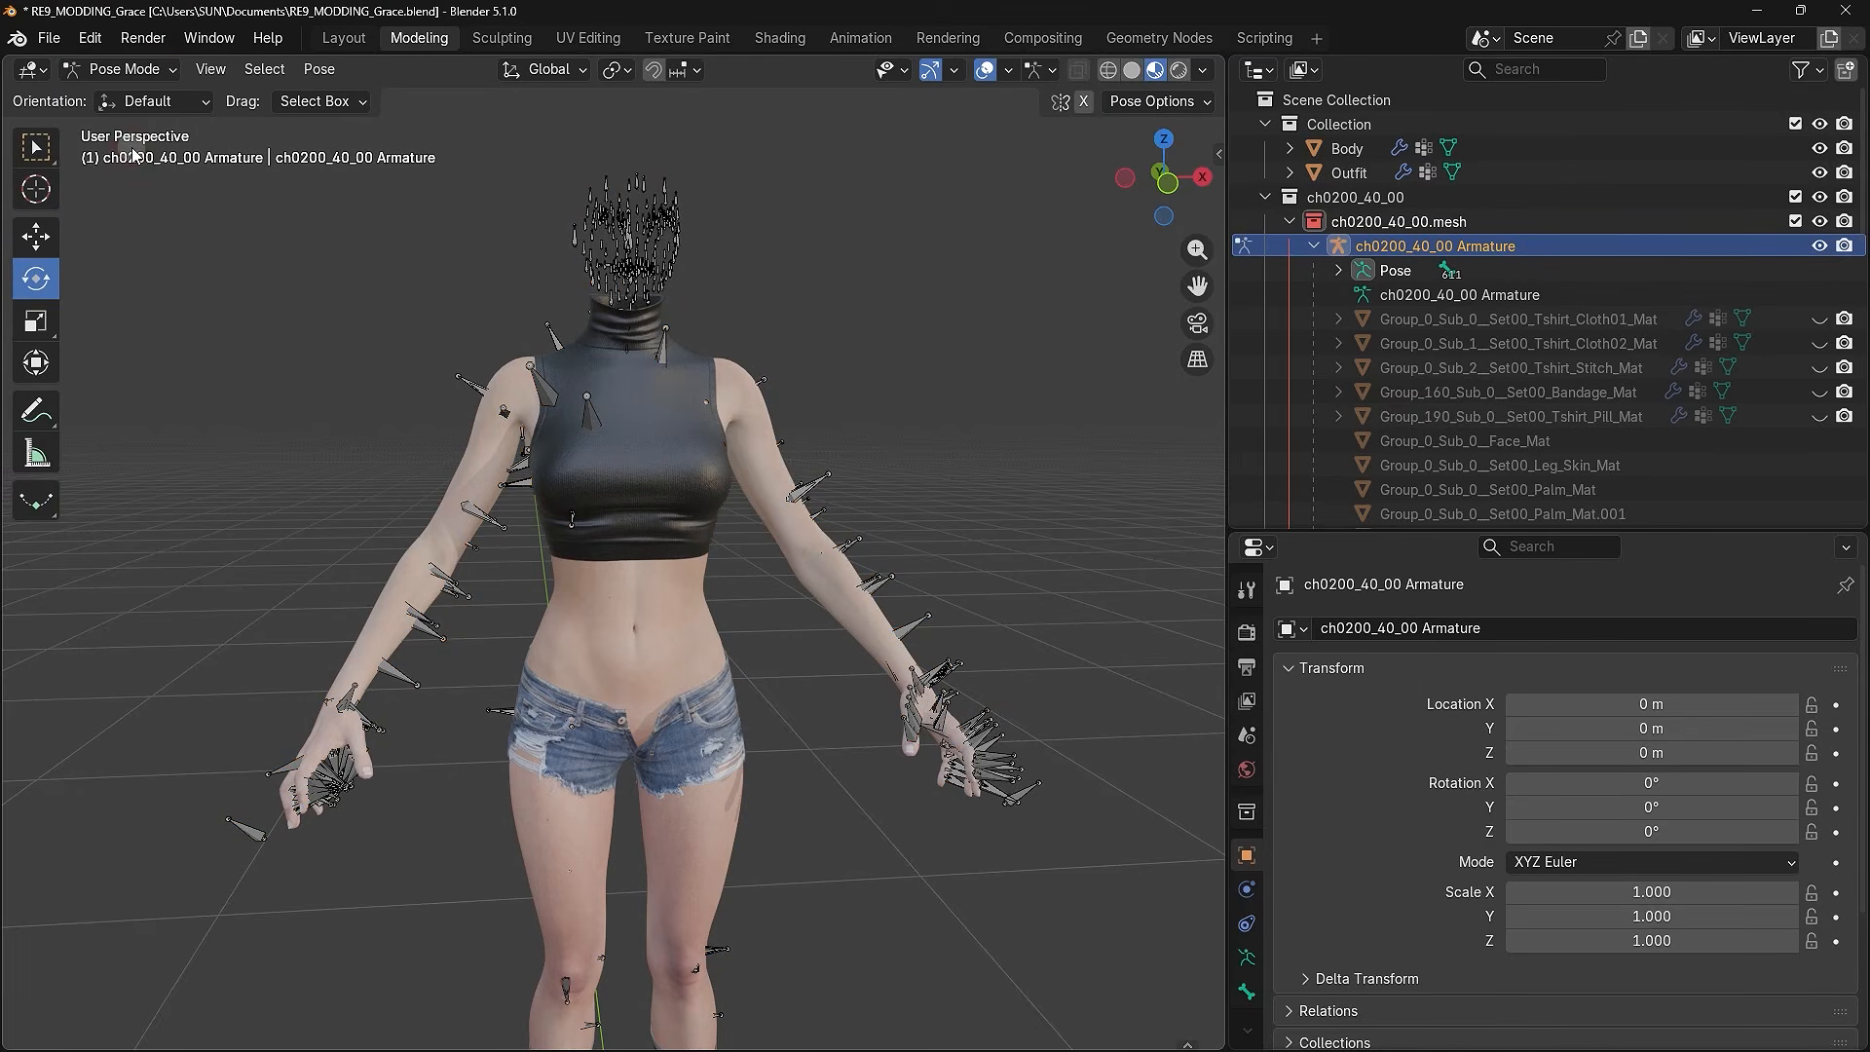
left_click_drag(488, 386, 569, 433)
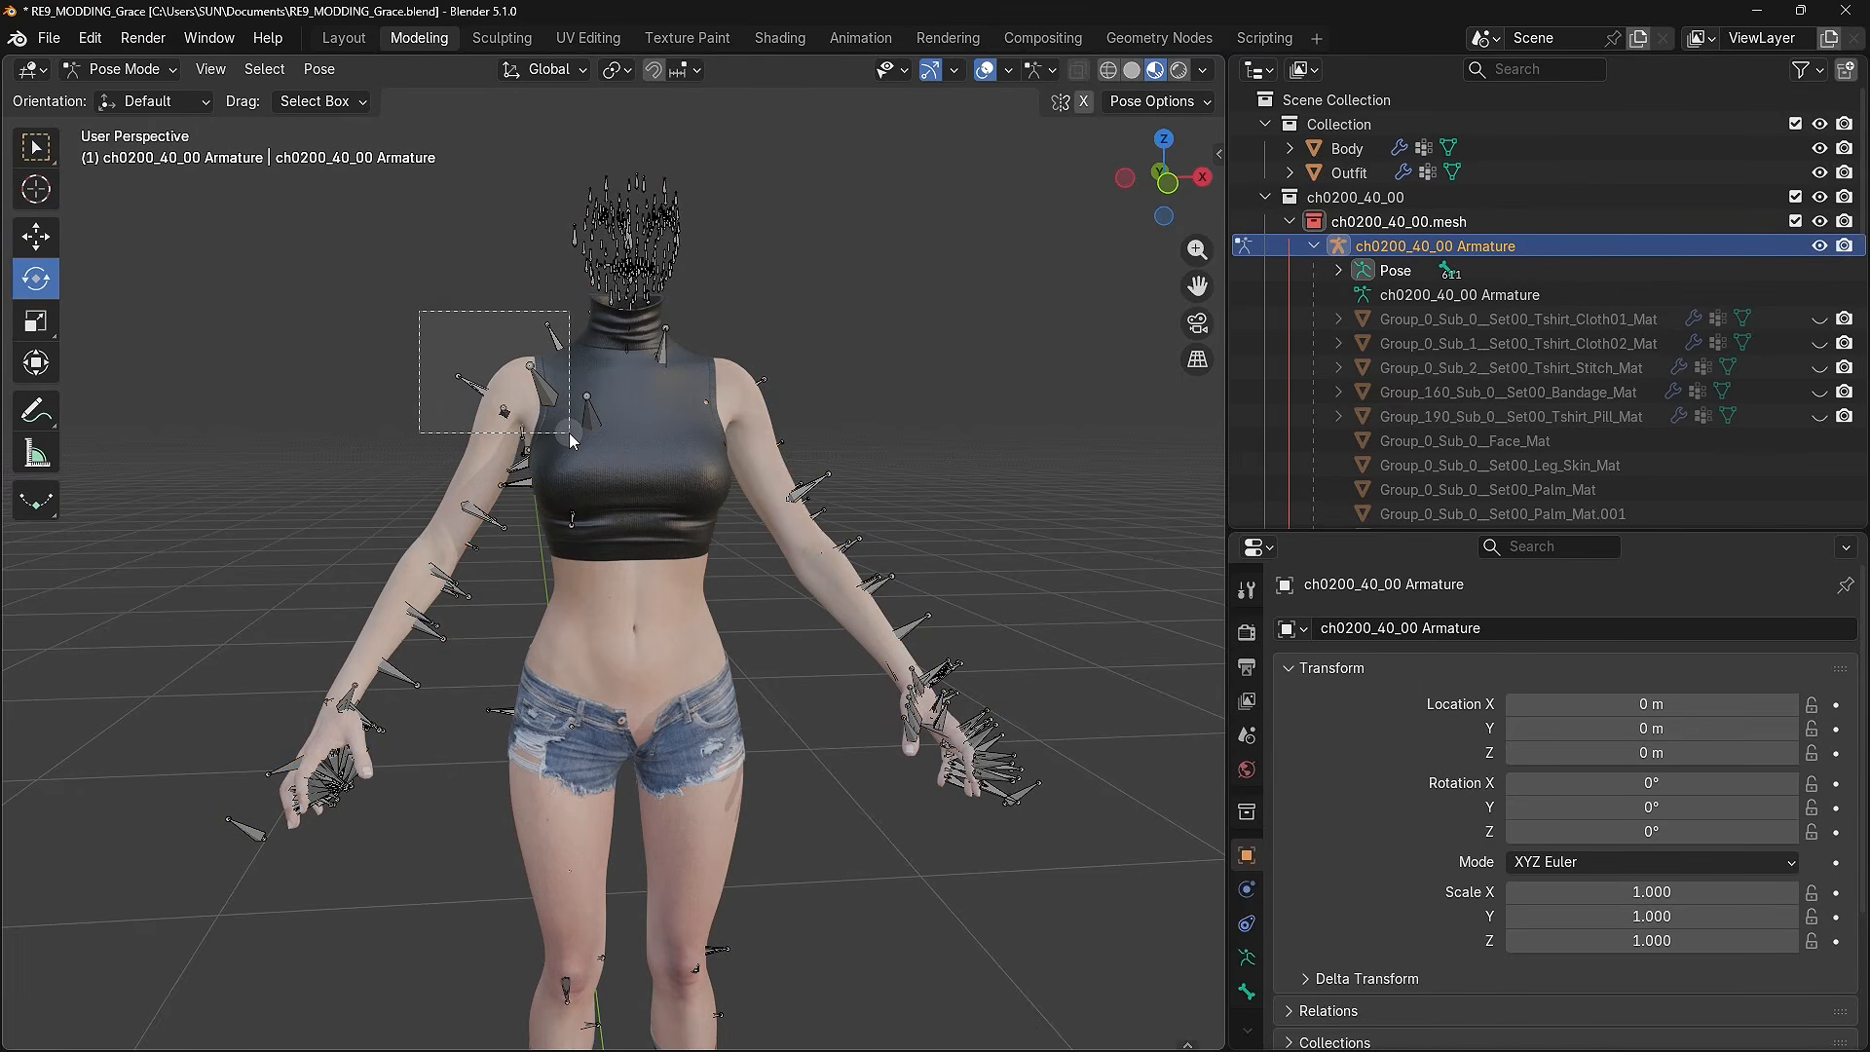
left_click_drag(592, 327, 602, 410)
- Try rotating the character's left upper-arm bones by 43.4° about the global Y axis and test the left shoulder bone
left_click(832, 499)
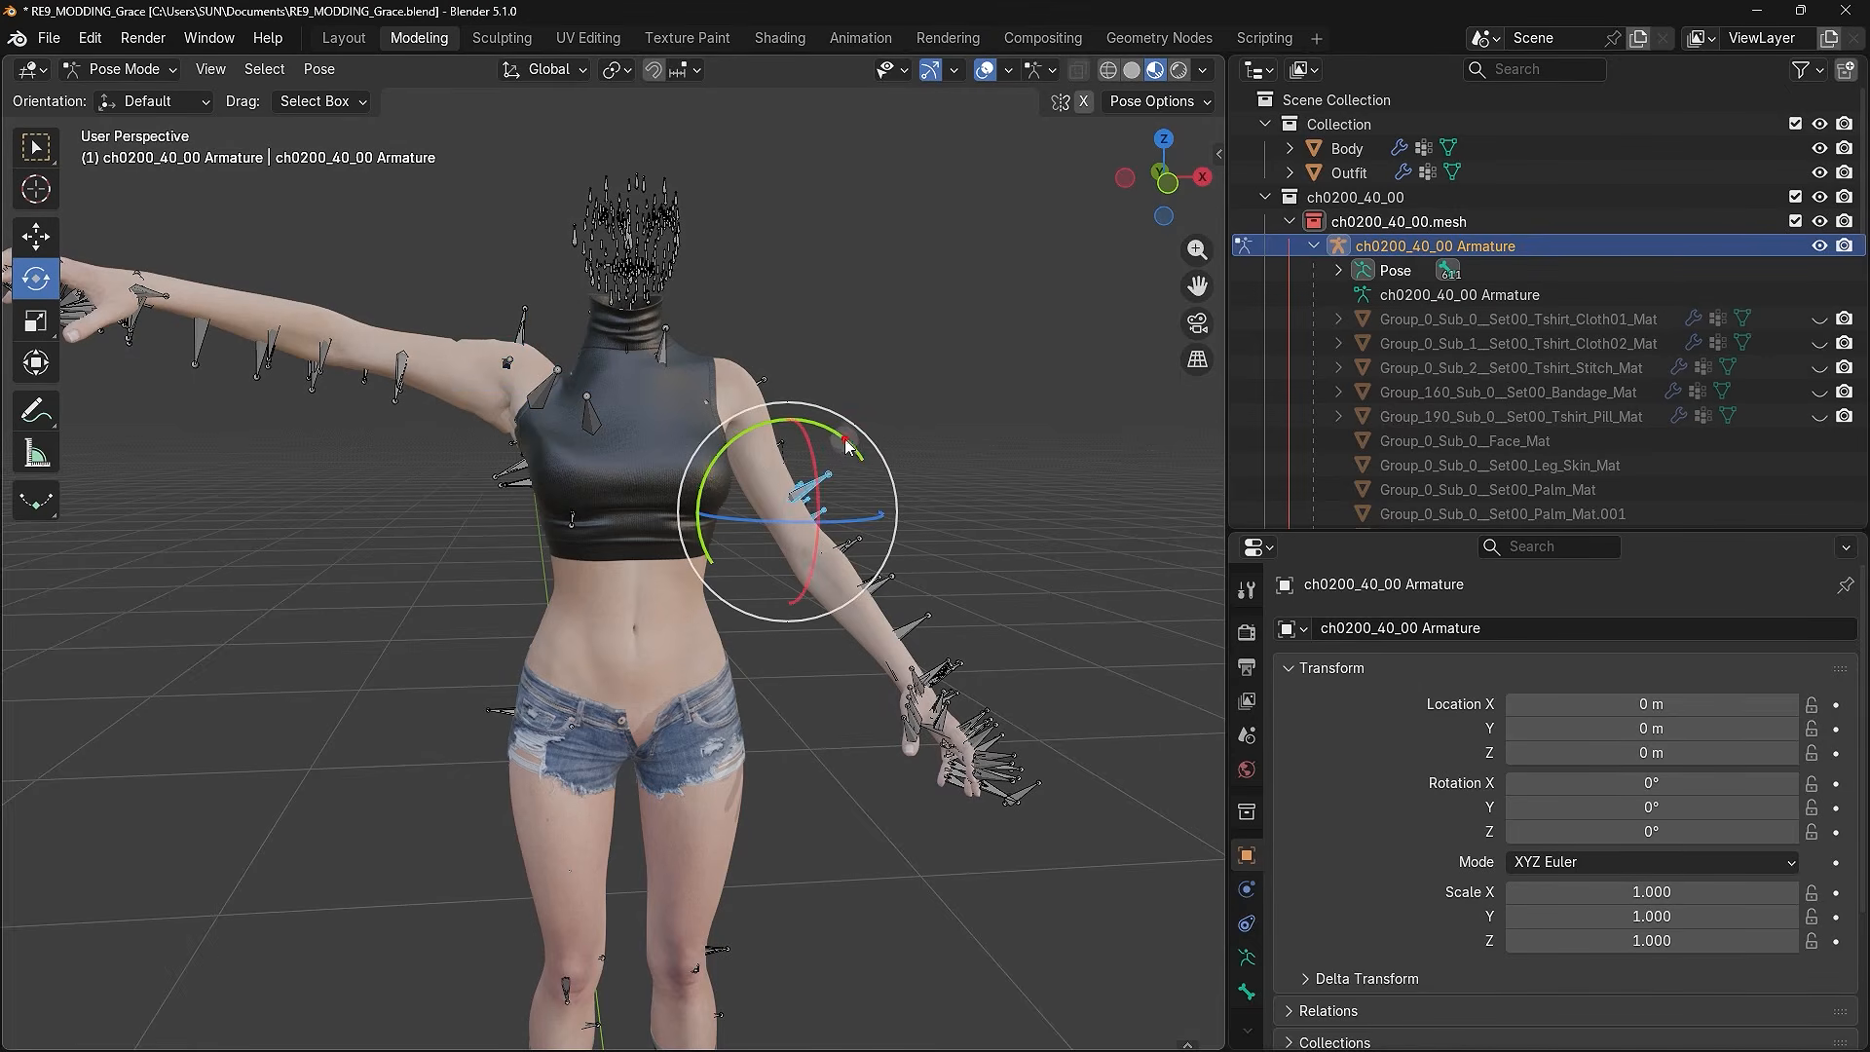
left_click_drag(842, 434, 869, 381)
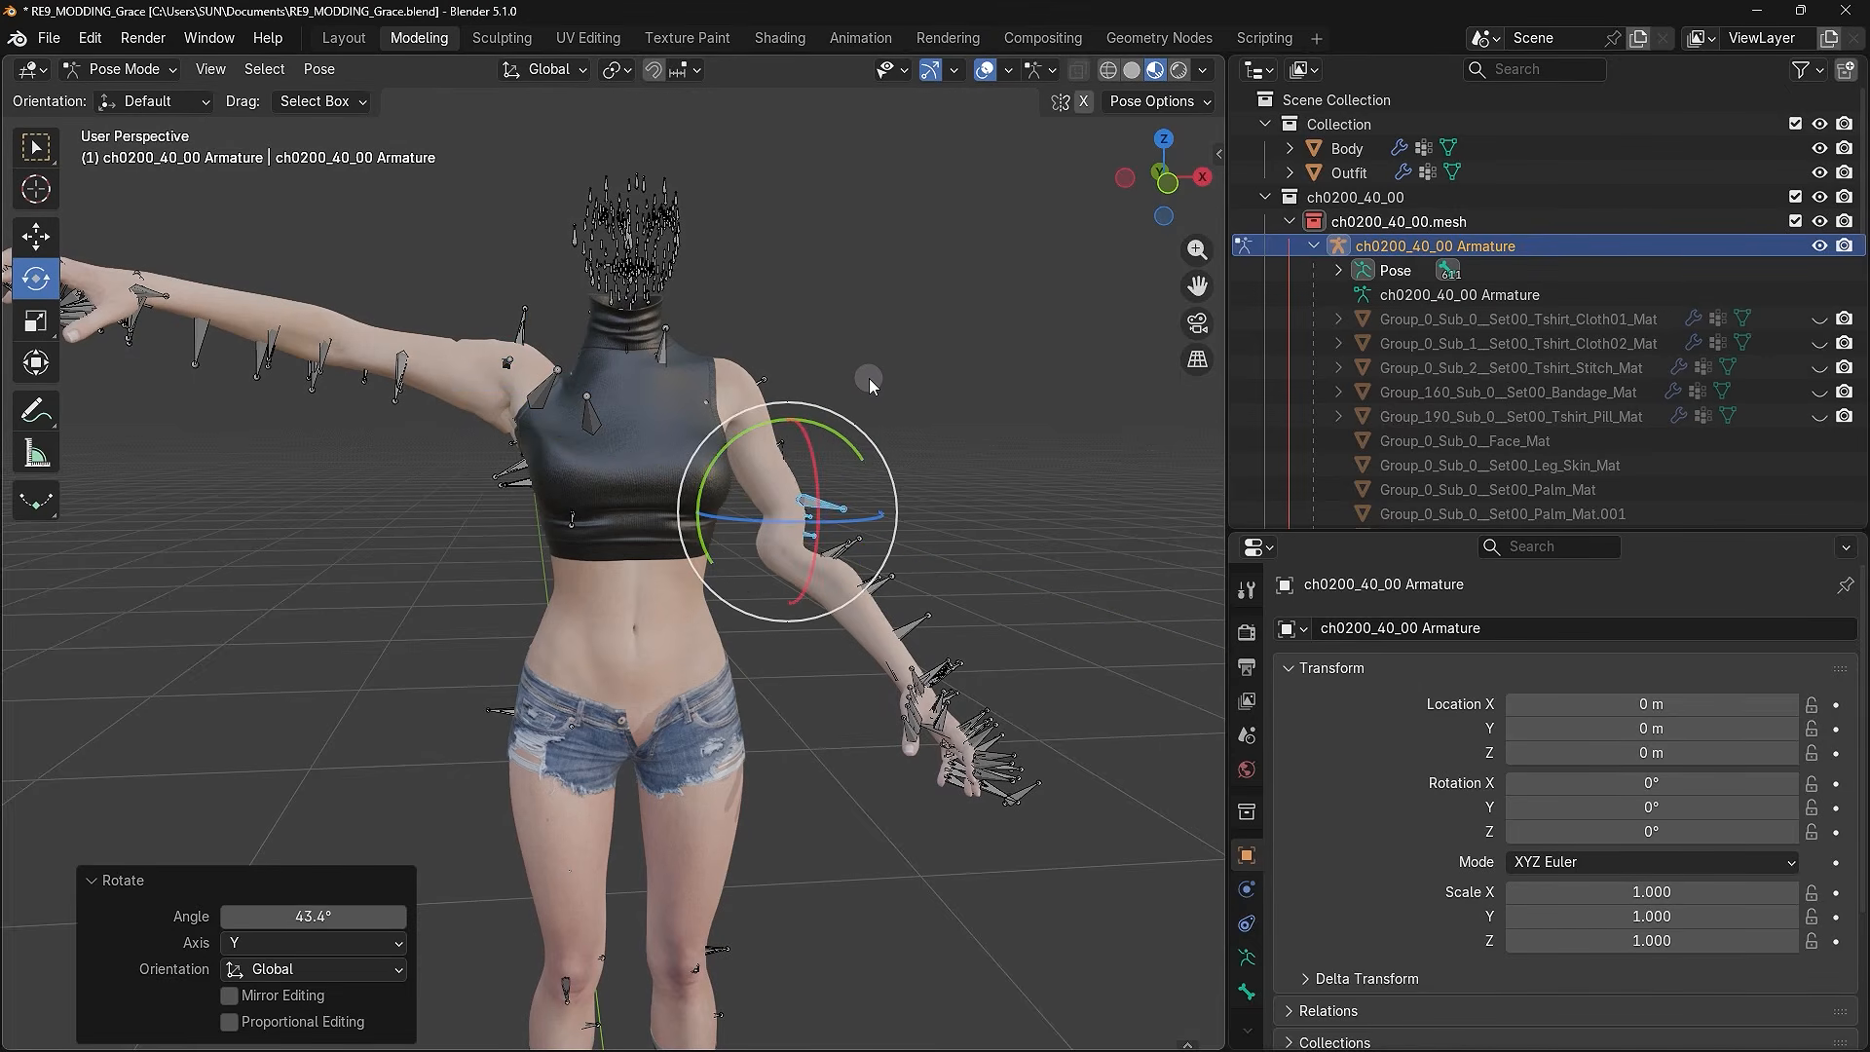
left_click(762, 419)
left_click_drag(794, 441, 871, 265)
scroll(506, 296, "up", 4)
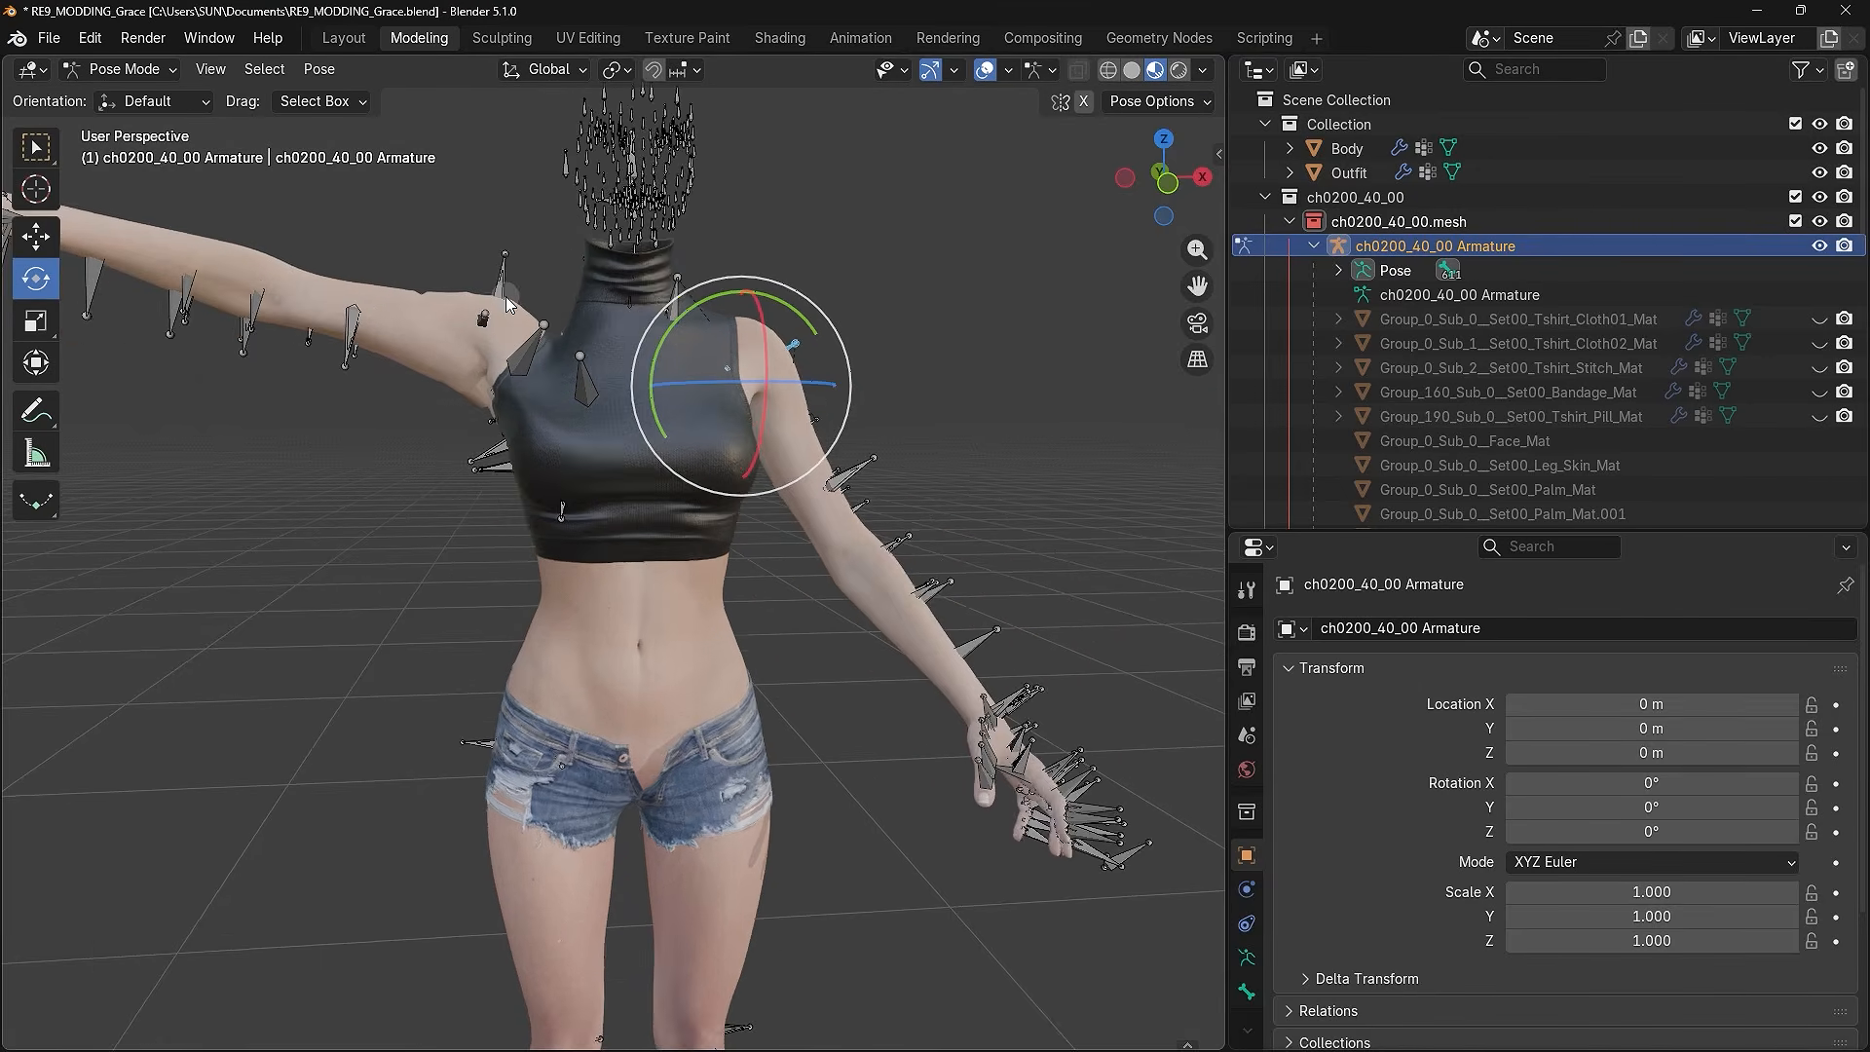
scroll(505, 296, "up", 2)
middle_click_drag(512, 290, 698, 411, "shift")
scroll(627, 440, "up", 3)
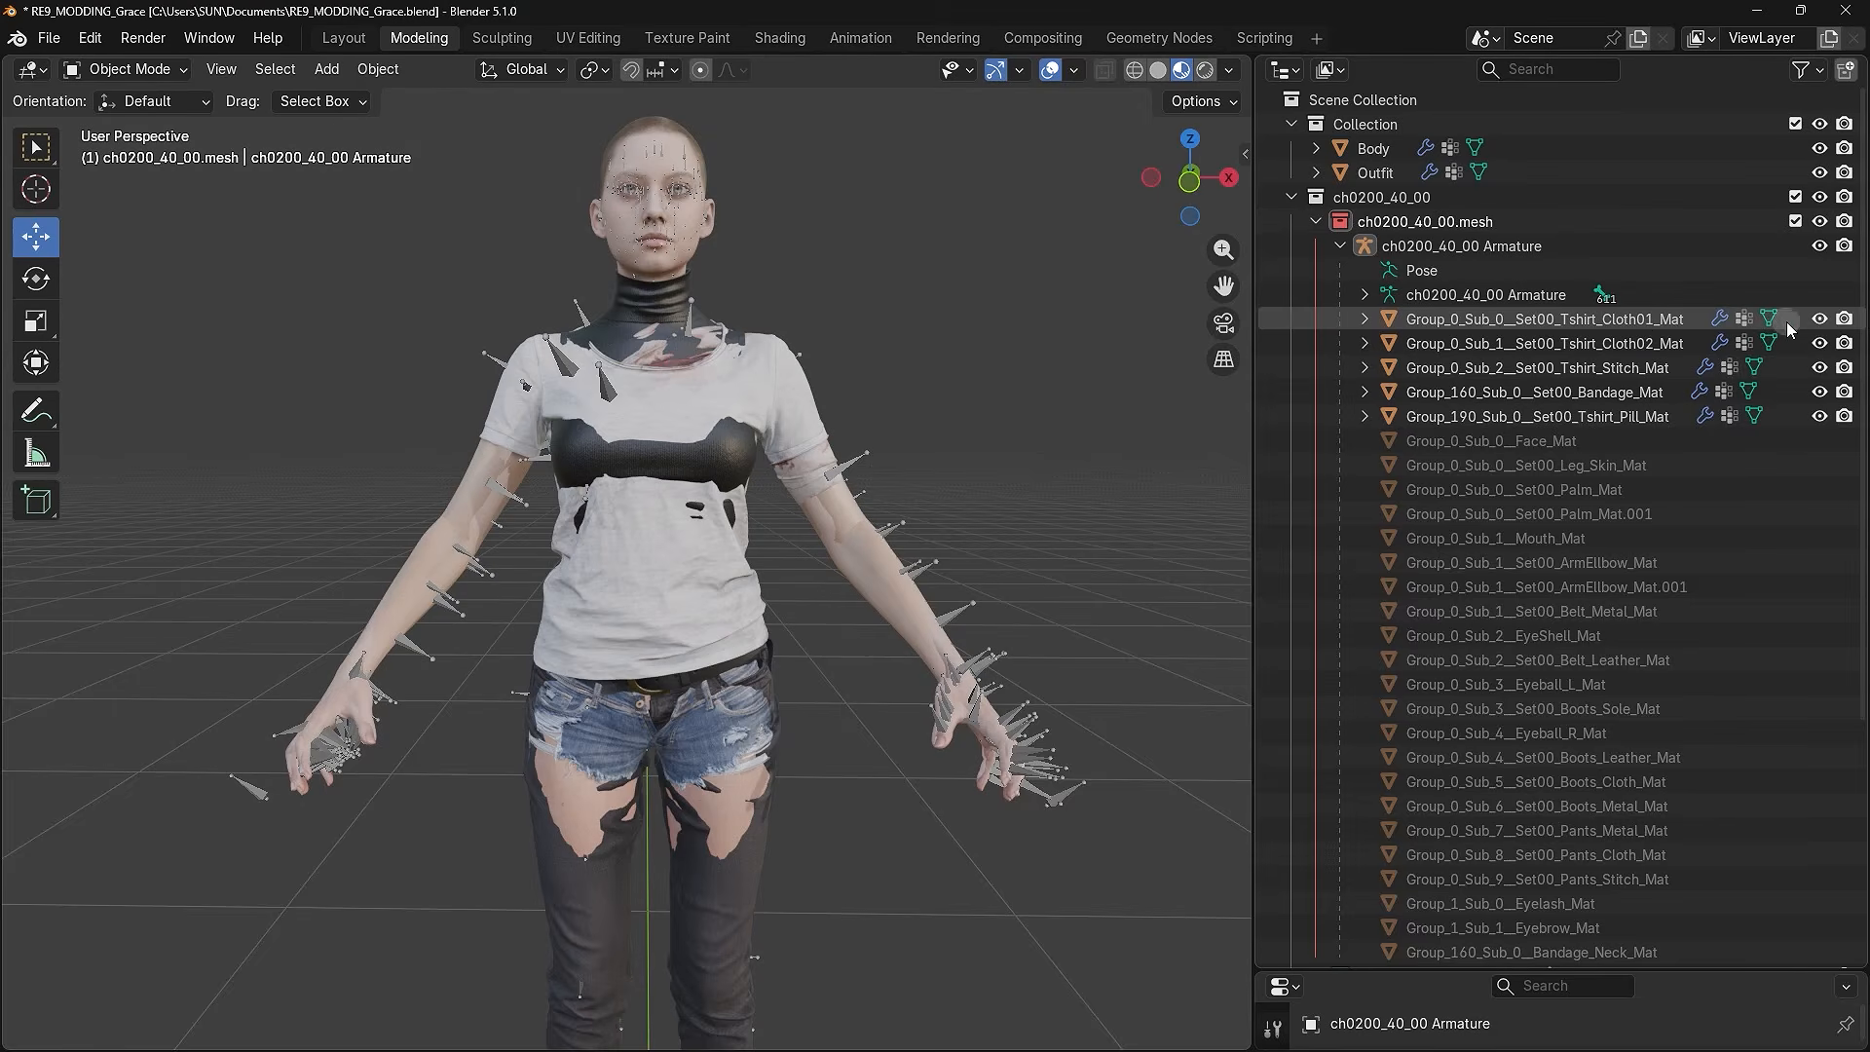
- Hide the original T-shirt, bandage, head, belt and trouser meshes parented to the ch0200_40_00 Armature
left_click_drag(1818, 320, 1818, 416)
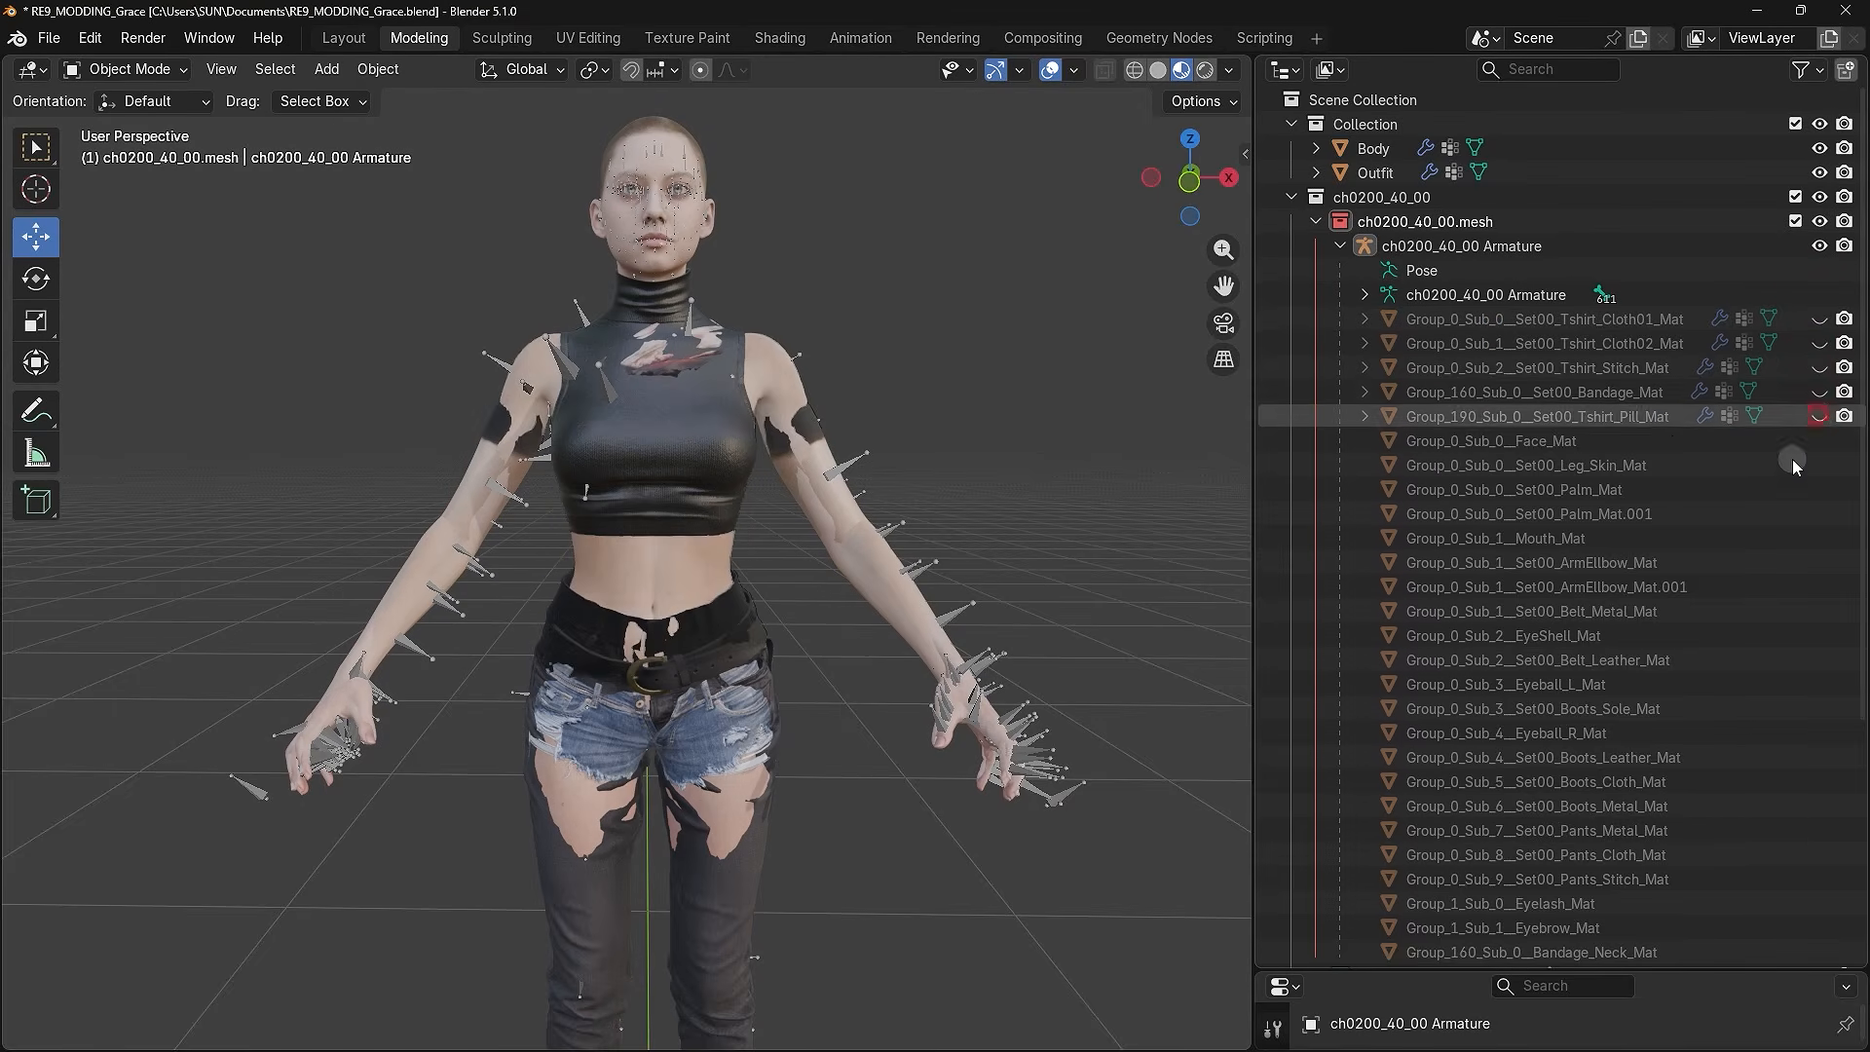
scroll(1761, 623, "down", 6)
left_click_drag(1821, 674, 1819, 894)
scroll(1549, 682, "up", 6)
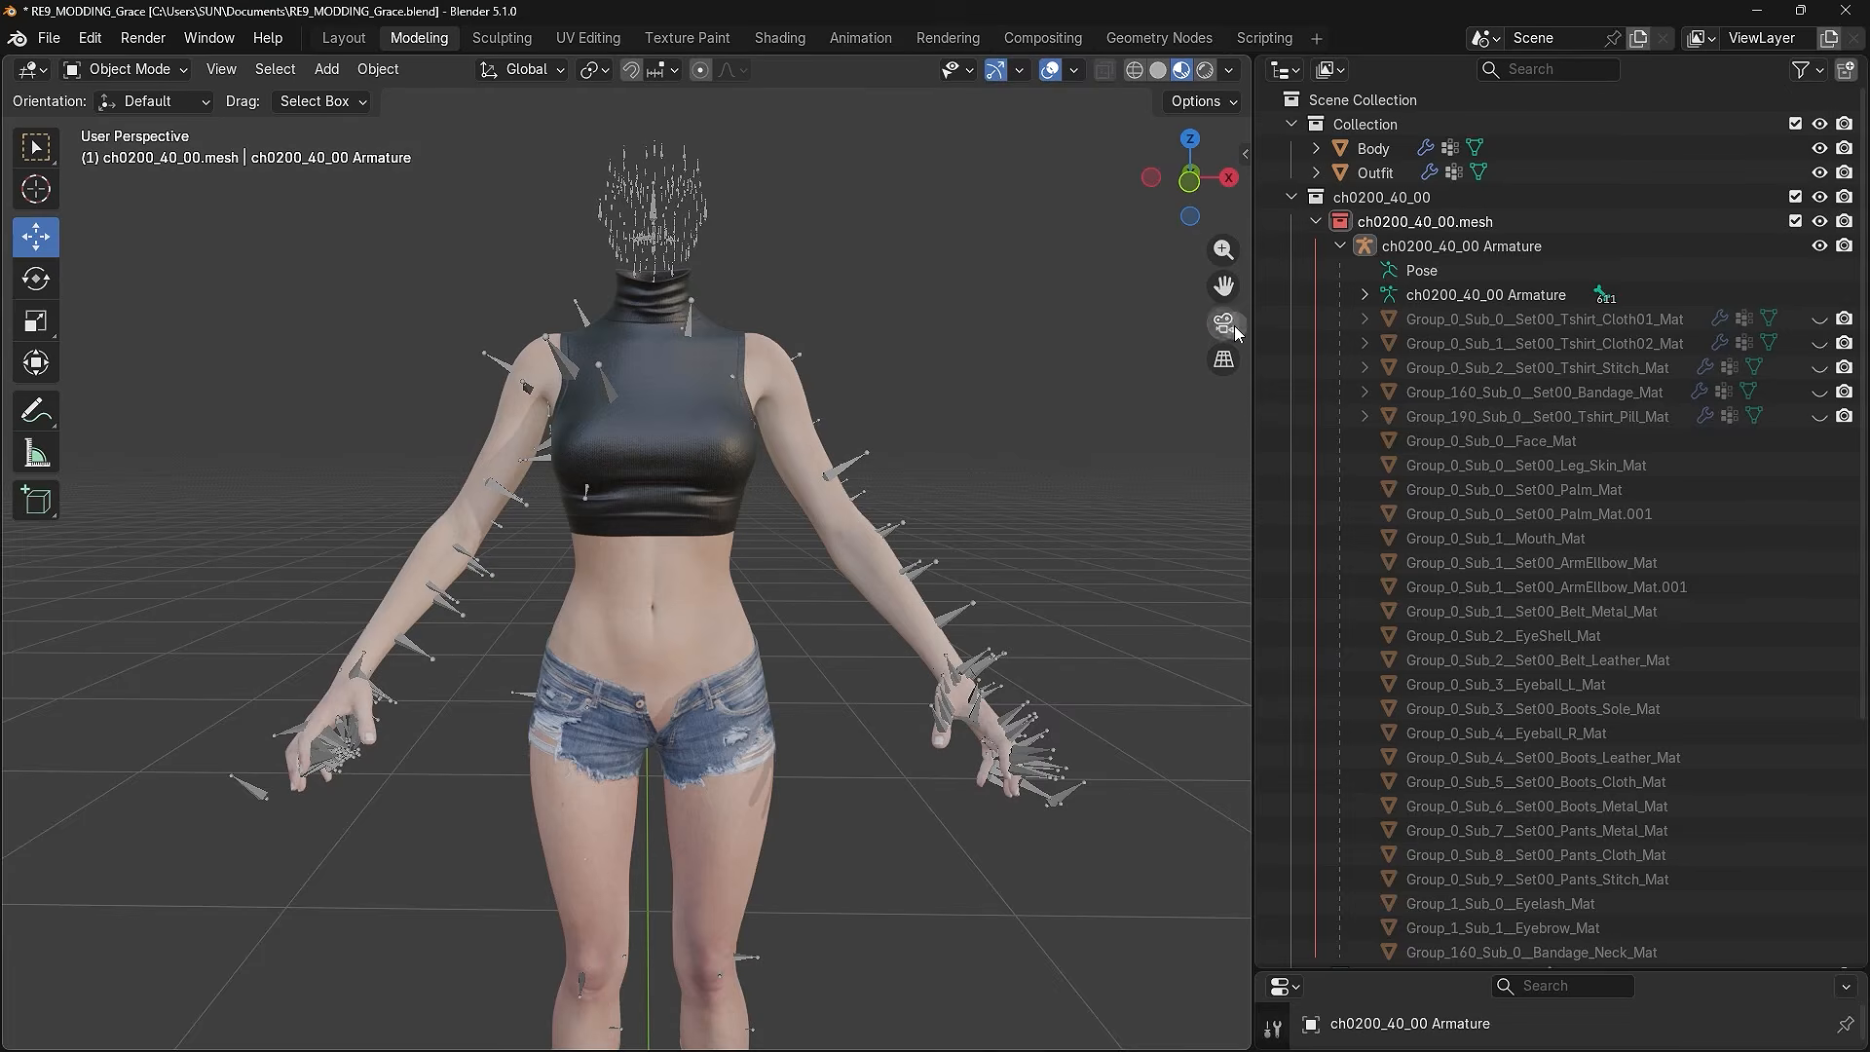
- Put the ch0200_40_00 Armature in Pose Mode and rotate the character's right shoulder bones 37.7° about the global Y axis
left_click(1479, 247)
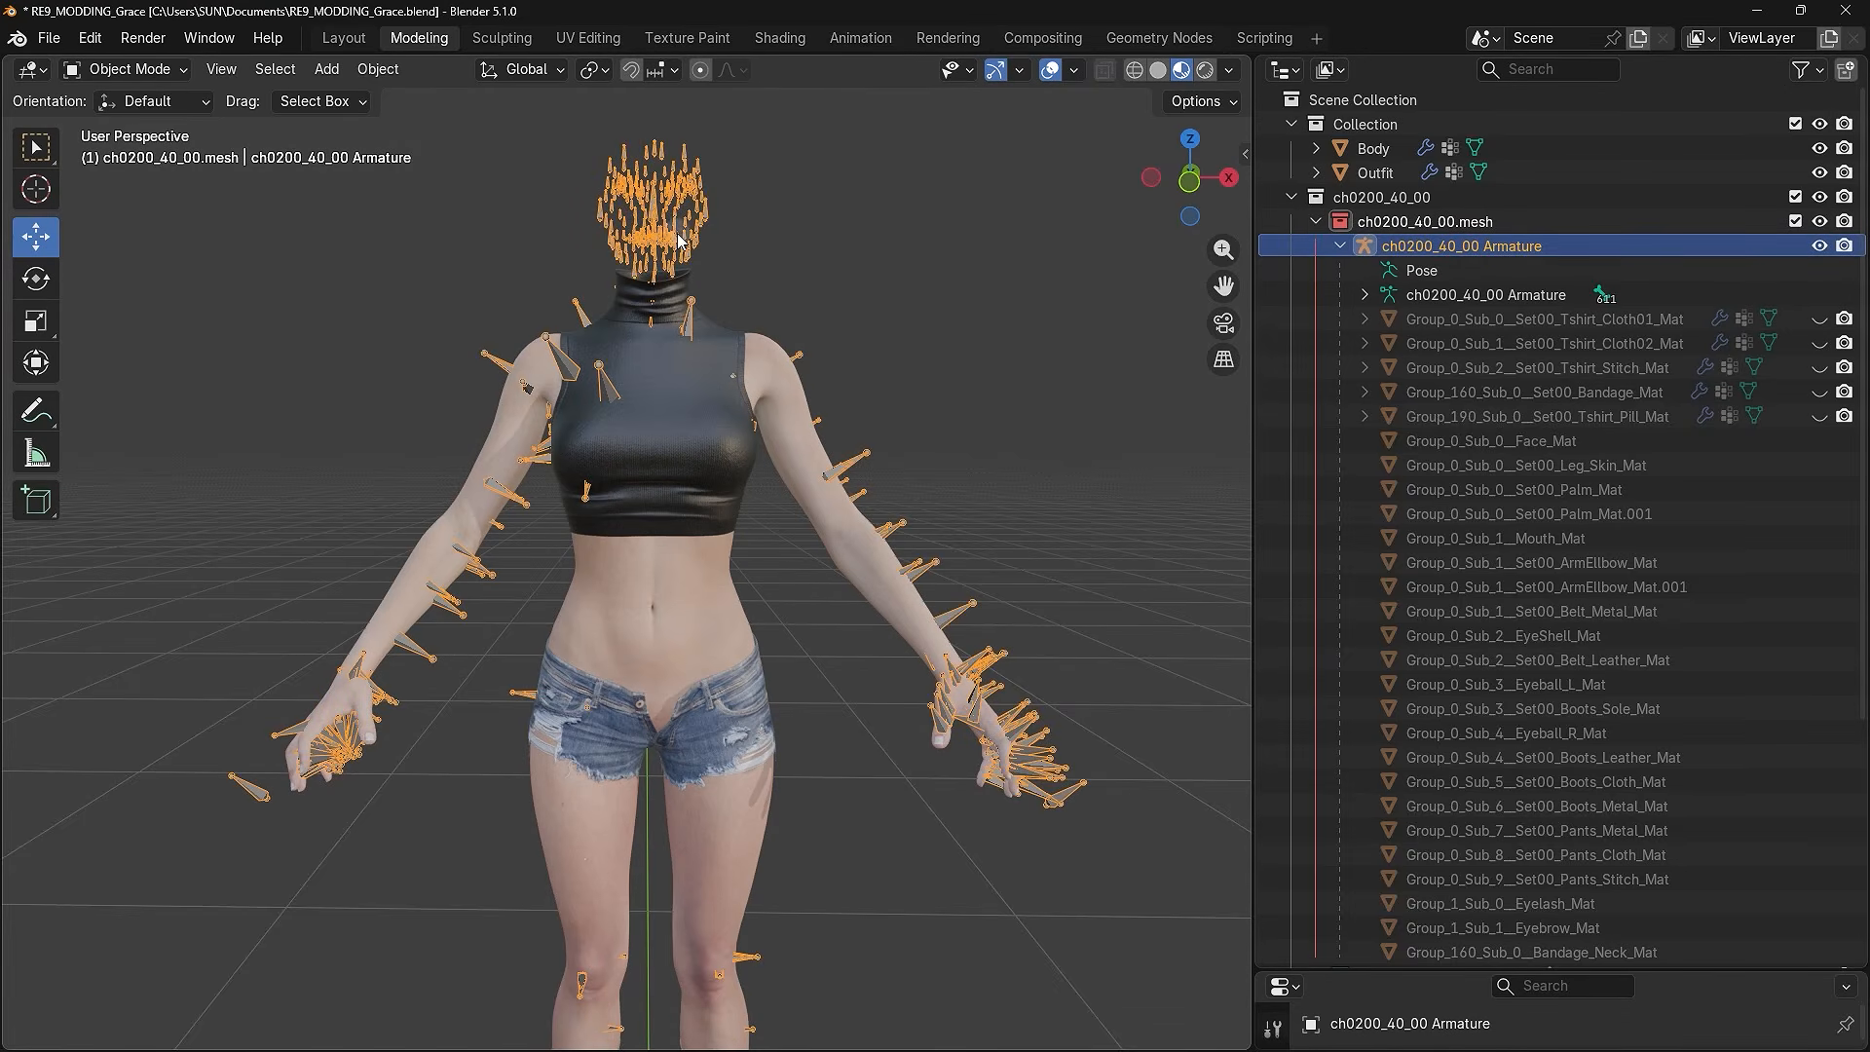
left_click(110, 70)
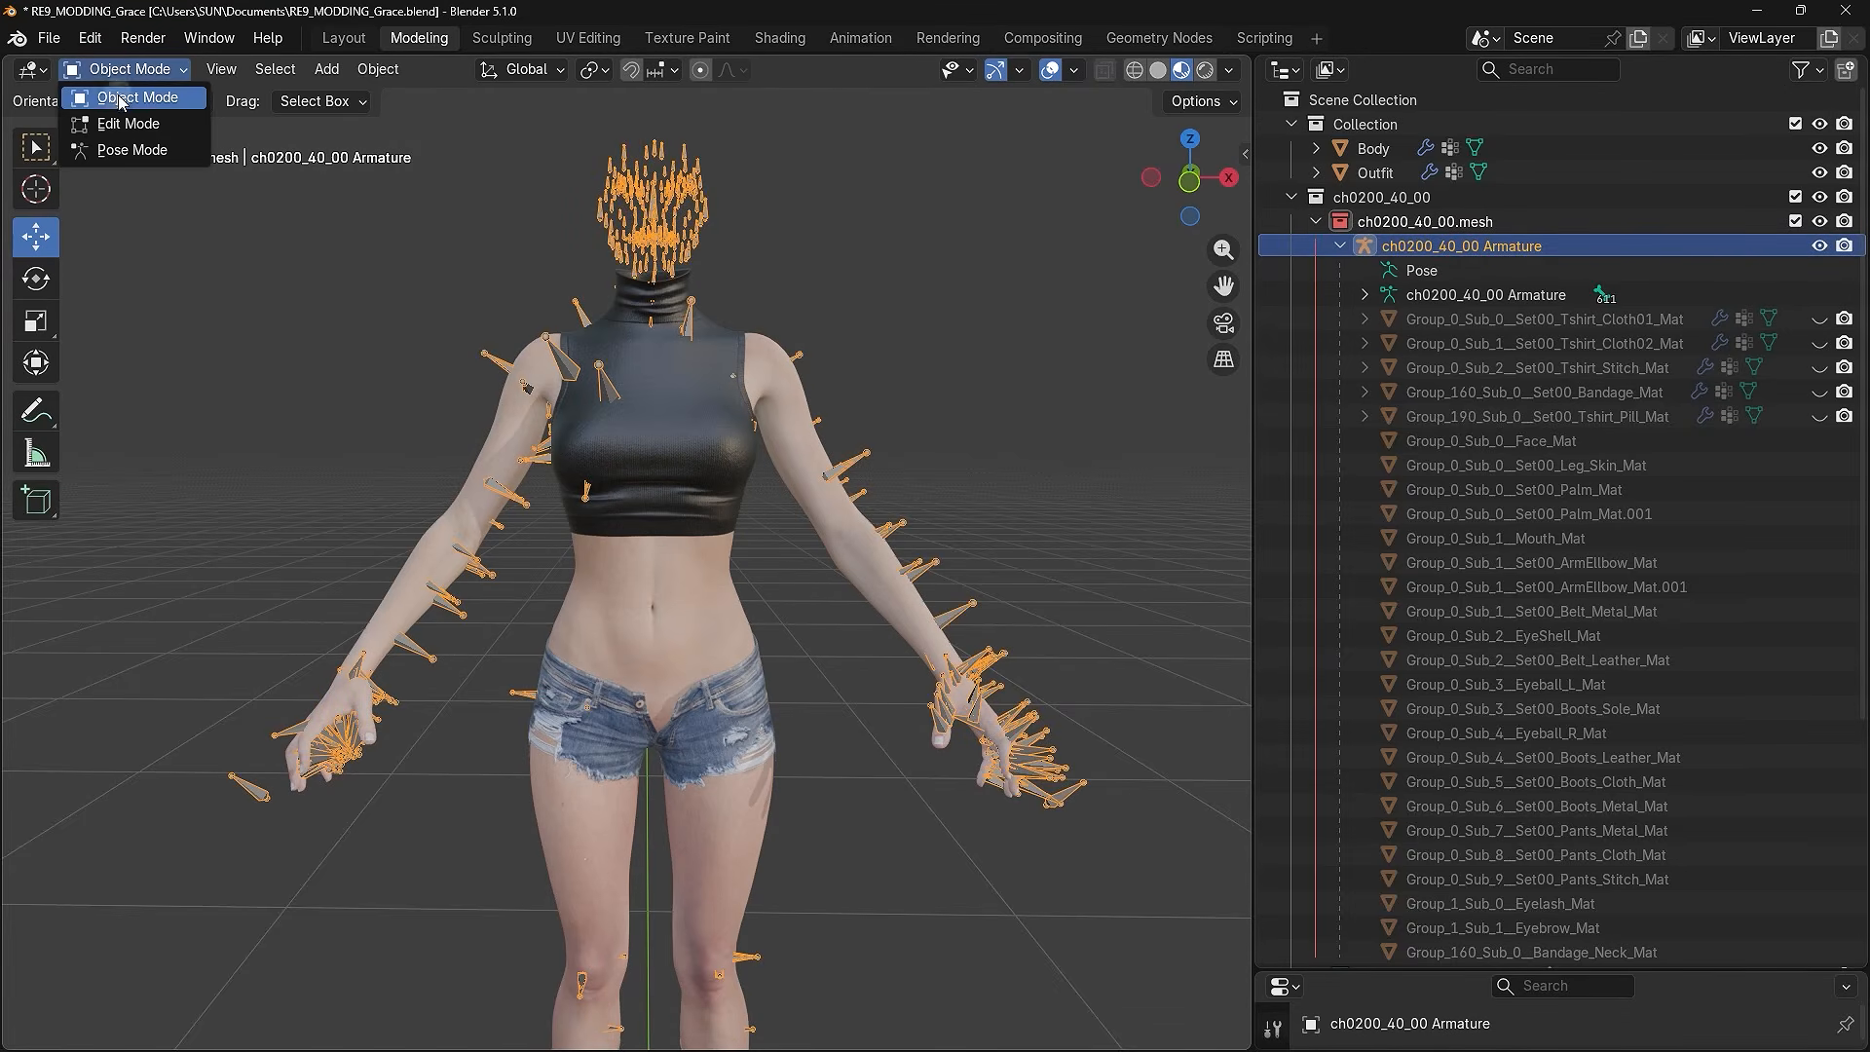
left_click(133, 150)
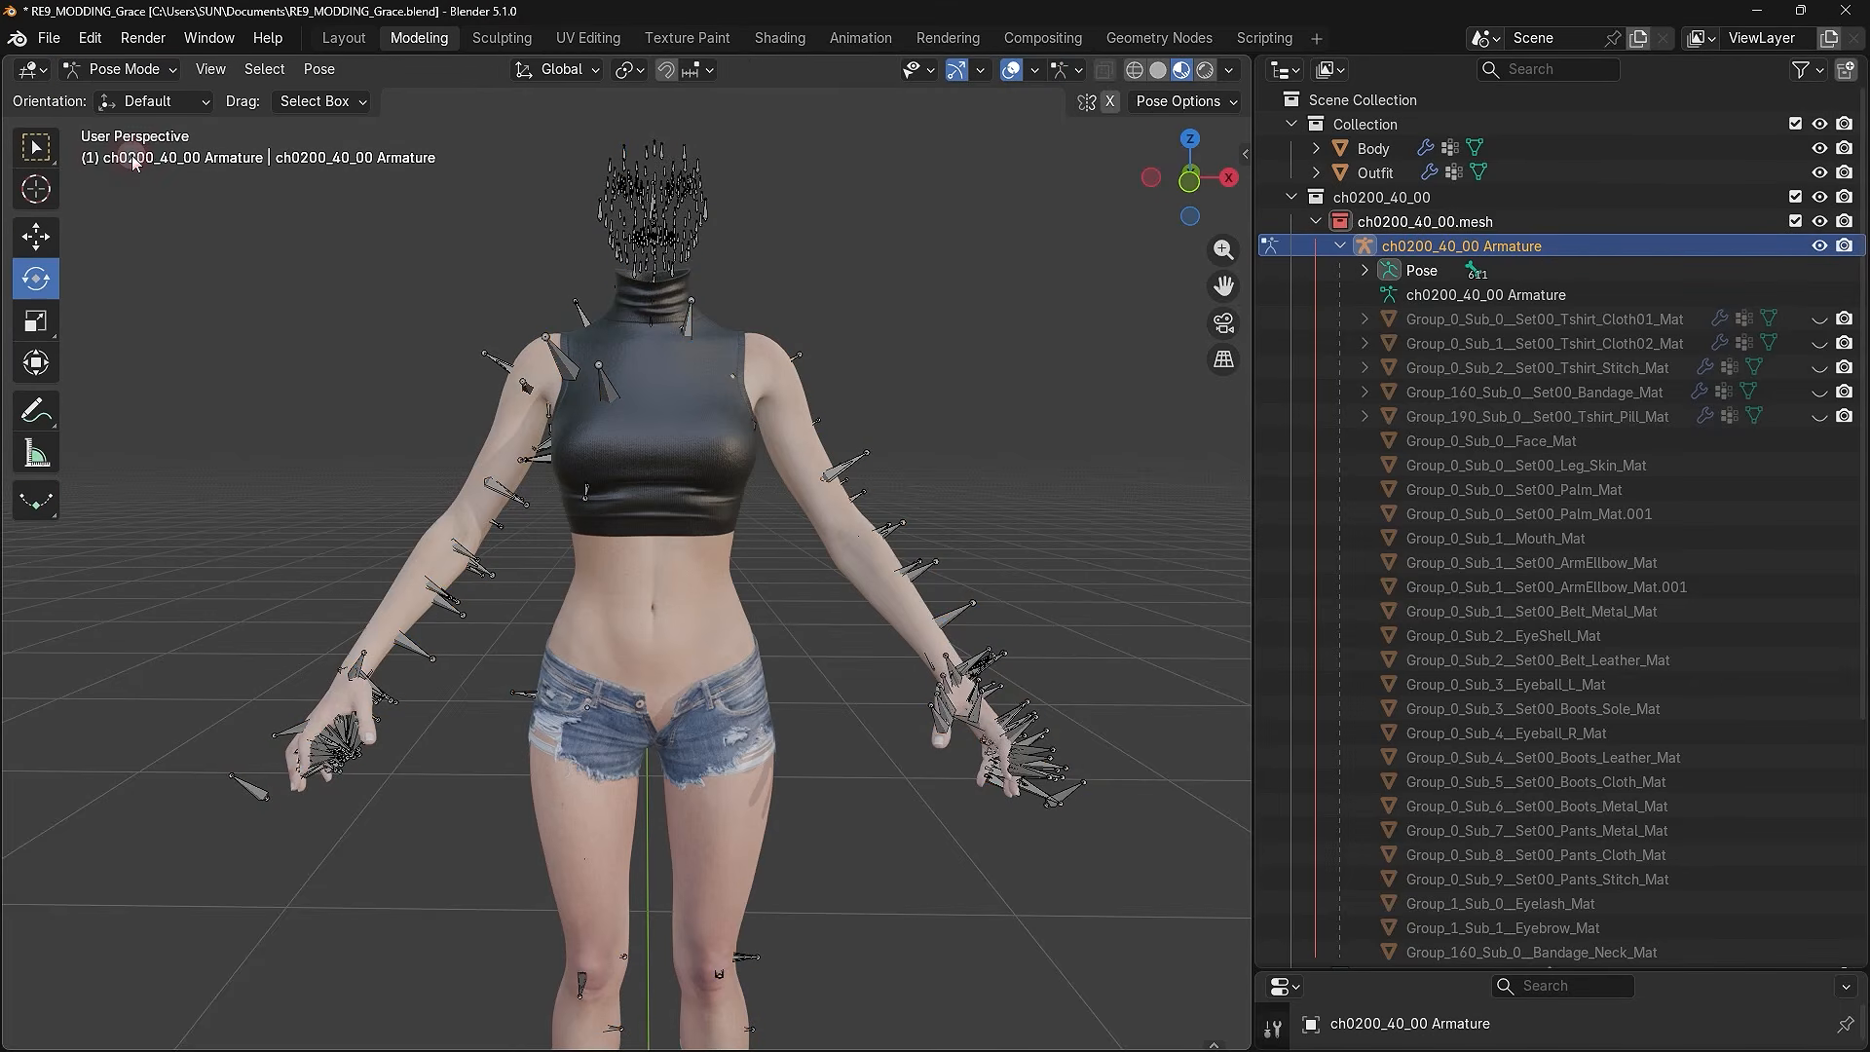
scroll(440, 273, "up", 1)
middle_click_drag(440, 273, 494, 370, "shift")
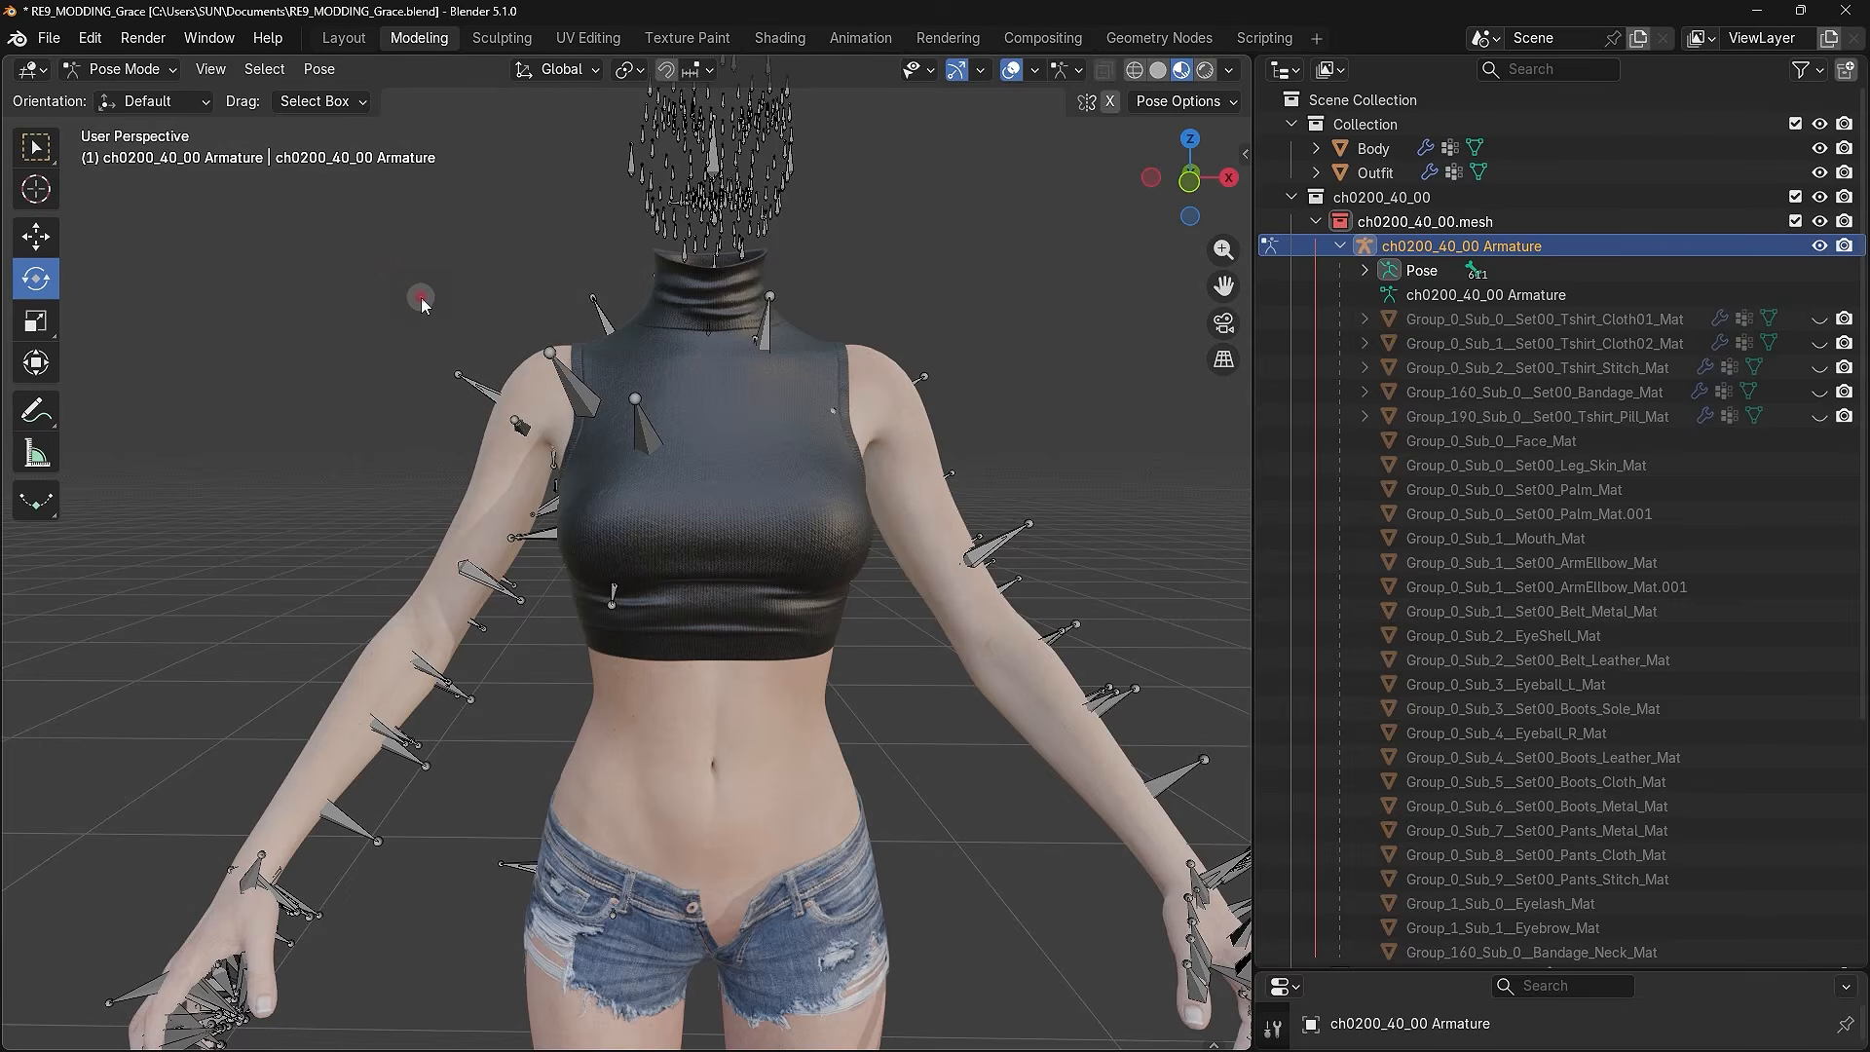
left_click_drag(504, 392, 588, 460)
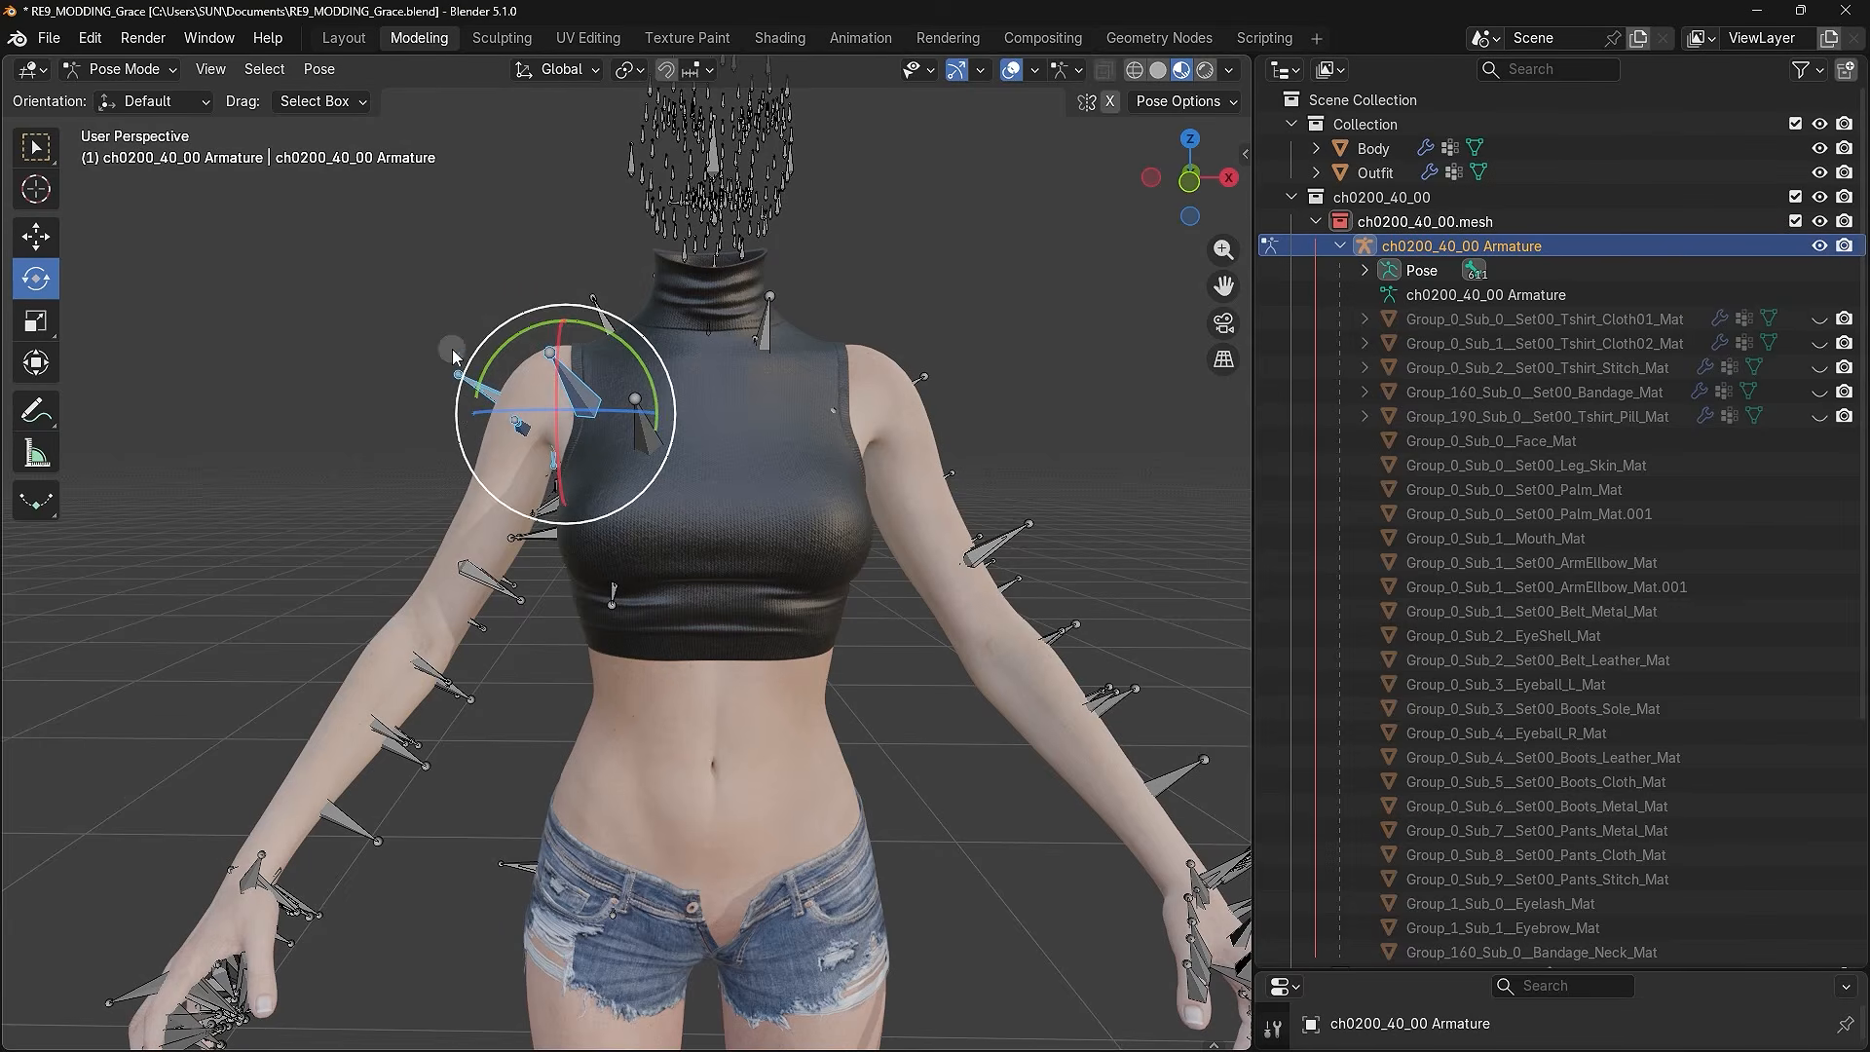
left_click_drag(610, 333, 612, 394)
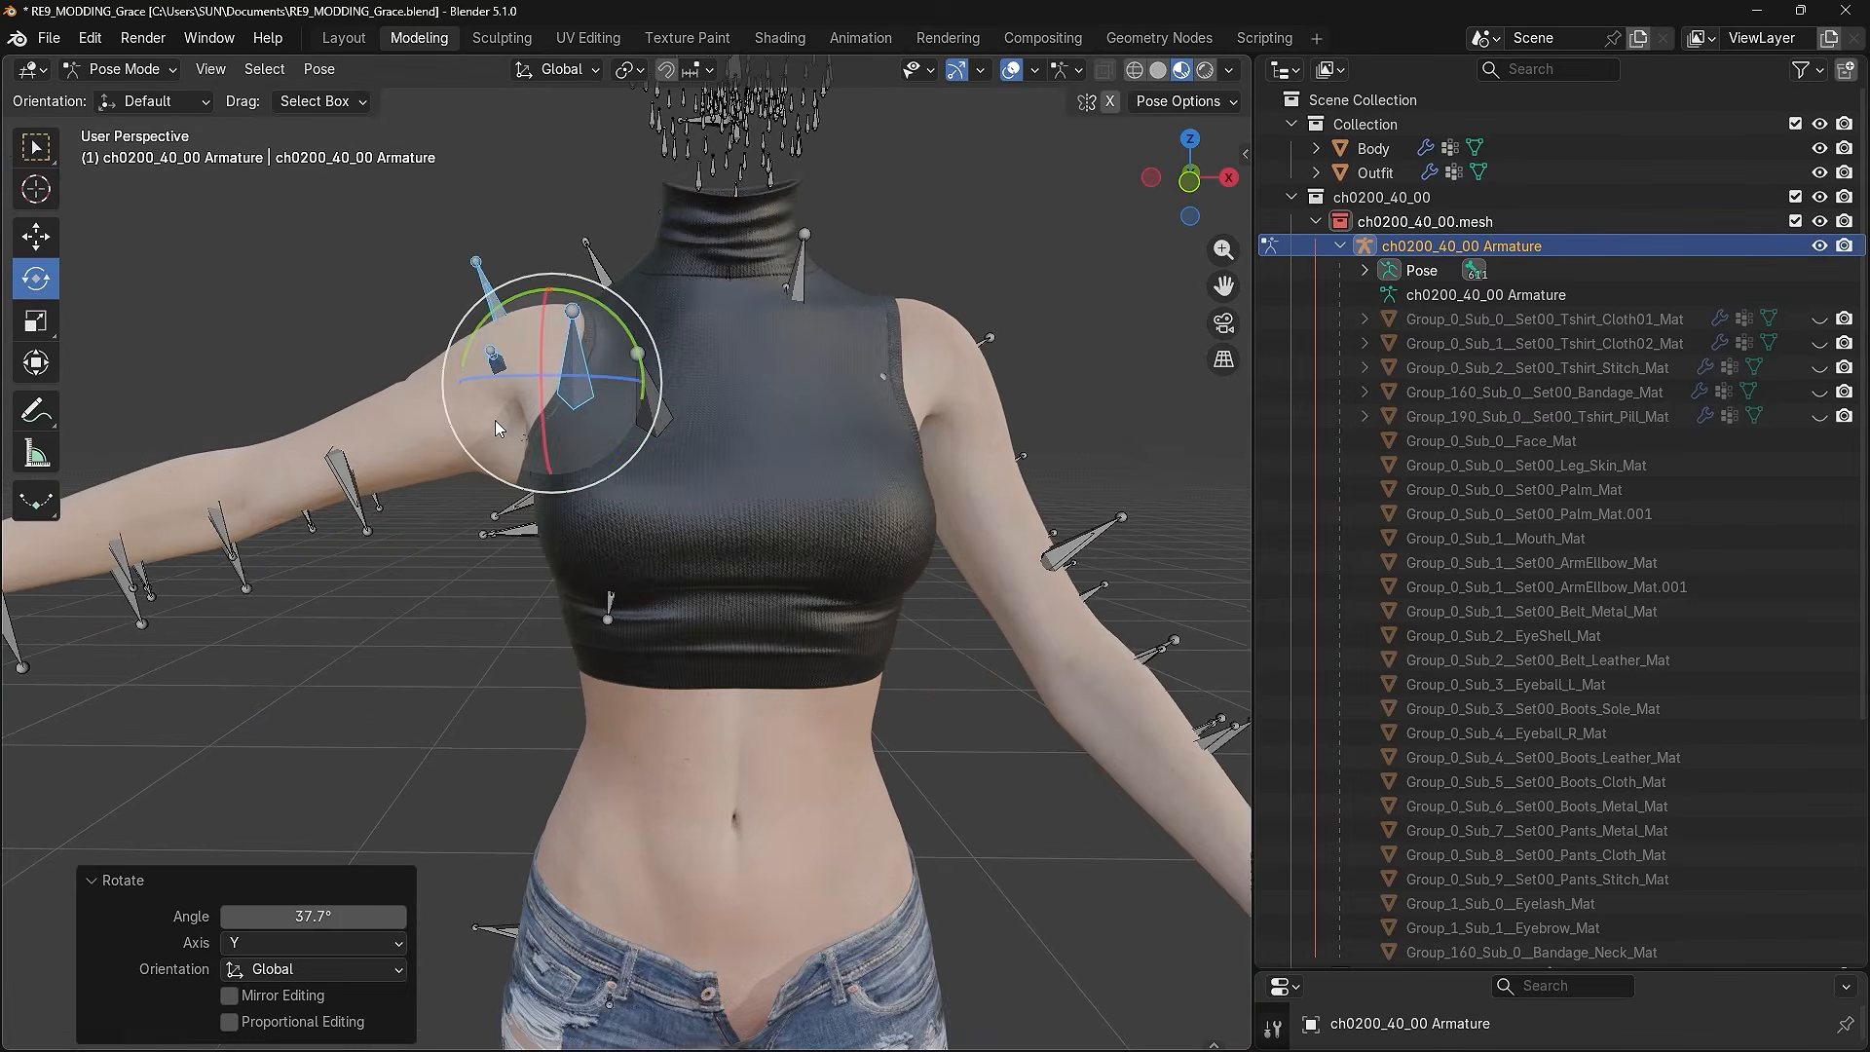
- Adjust the right shoulder bones' rotation by 2.54° about the global Y axis and examine the mesh deformation at the armpit
scroll(495, 419, "up", 3)
scroll(600, 428, "up", 2)
scroll(604, 439, "down", 1)
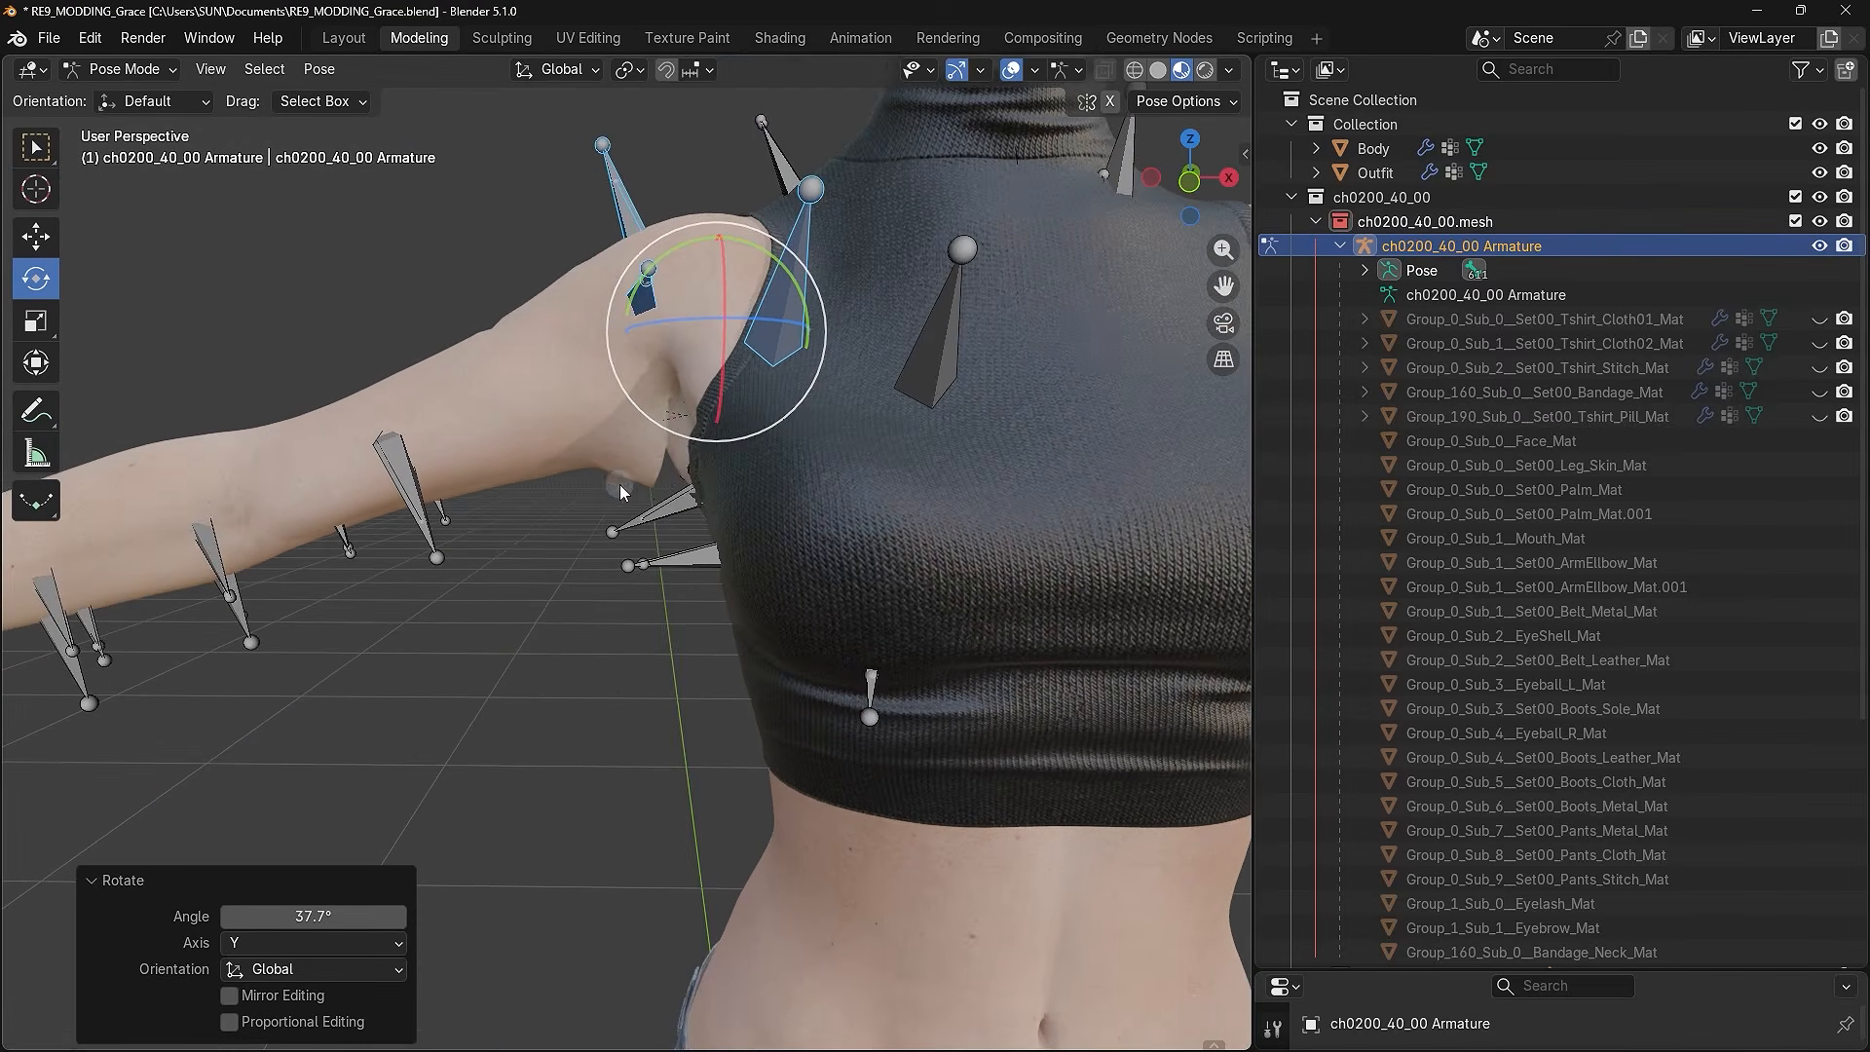
scroll(682, 434, "down", 3)
middle_click_drag(775, 429, 707, 435)
scroll(769, 438, "up", 3)
scroll(758, 405, "up", 2)
left_click_drag(764, 378, 733, 434)
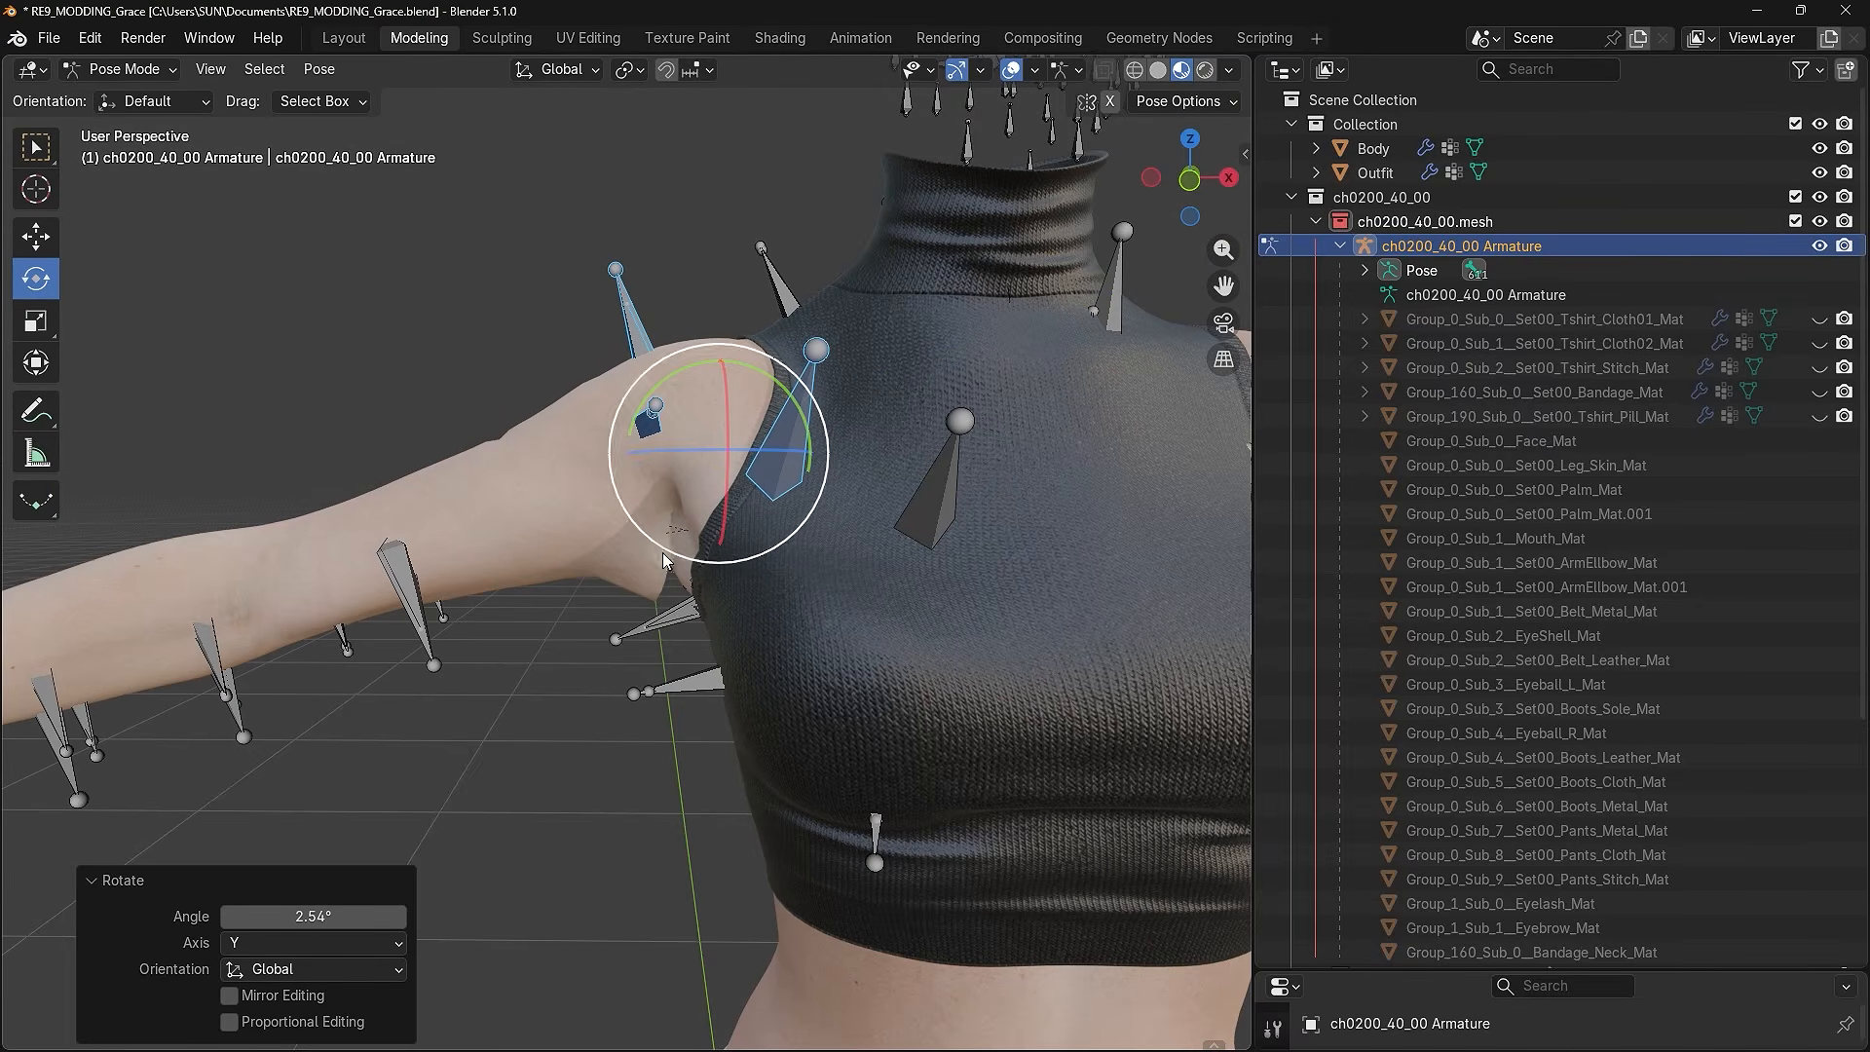
scroll(686, 594, "up", 3)
mouse_move(704, 553)
middle_mouse_down()
mouse_move(705, 517)
mouse_move(670, 579)
mouse_move(691, 591)
mouse_move(844, 479)
mouse_move(1201, 483)
mouse_move(1014, 490)
mouse_move(711, 543)
mouse_move(710, 571)
middle_mouse_up()
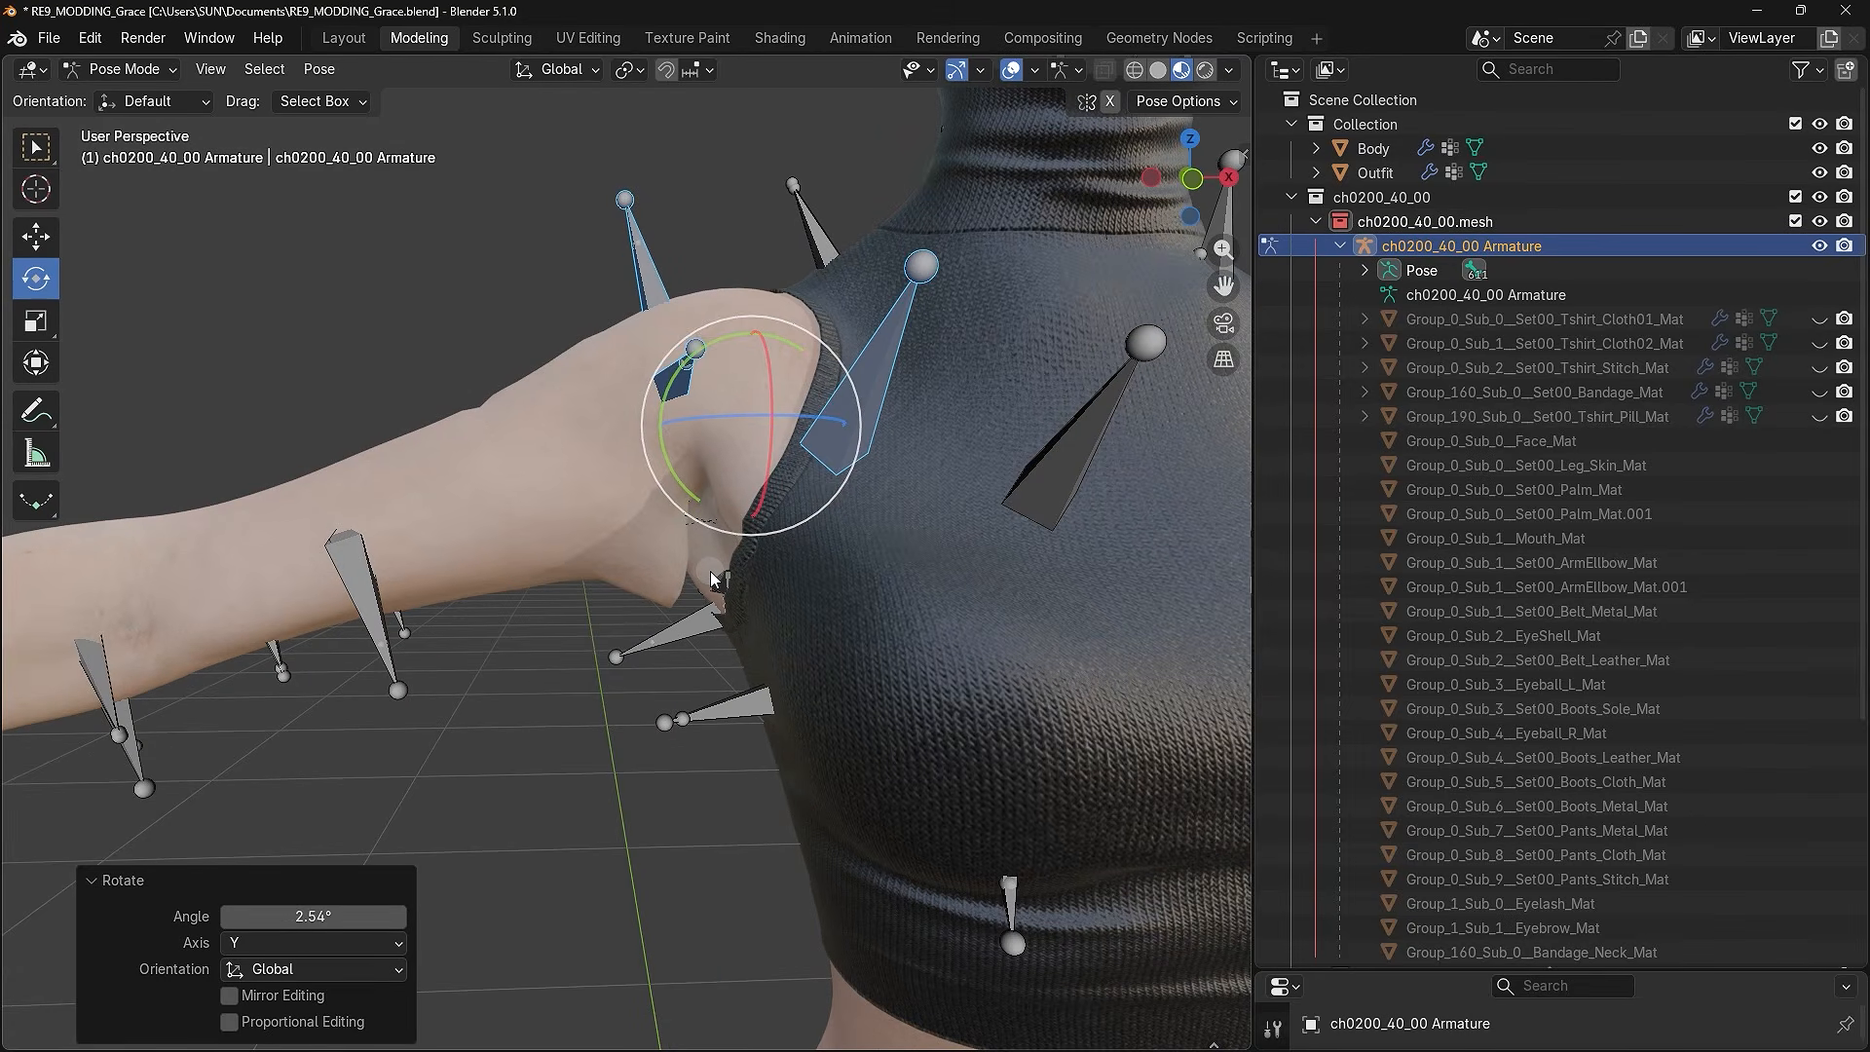
mouse_move(786, 346)
left_mouse_down()
mouse_move(744, 338)
mouse_move(794, 360)
left_mouse_up()
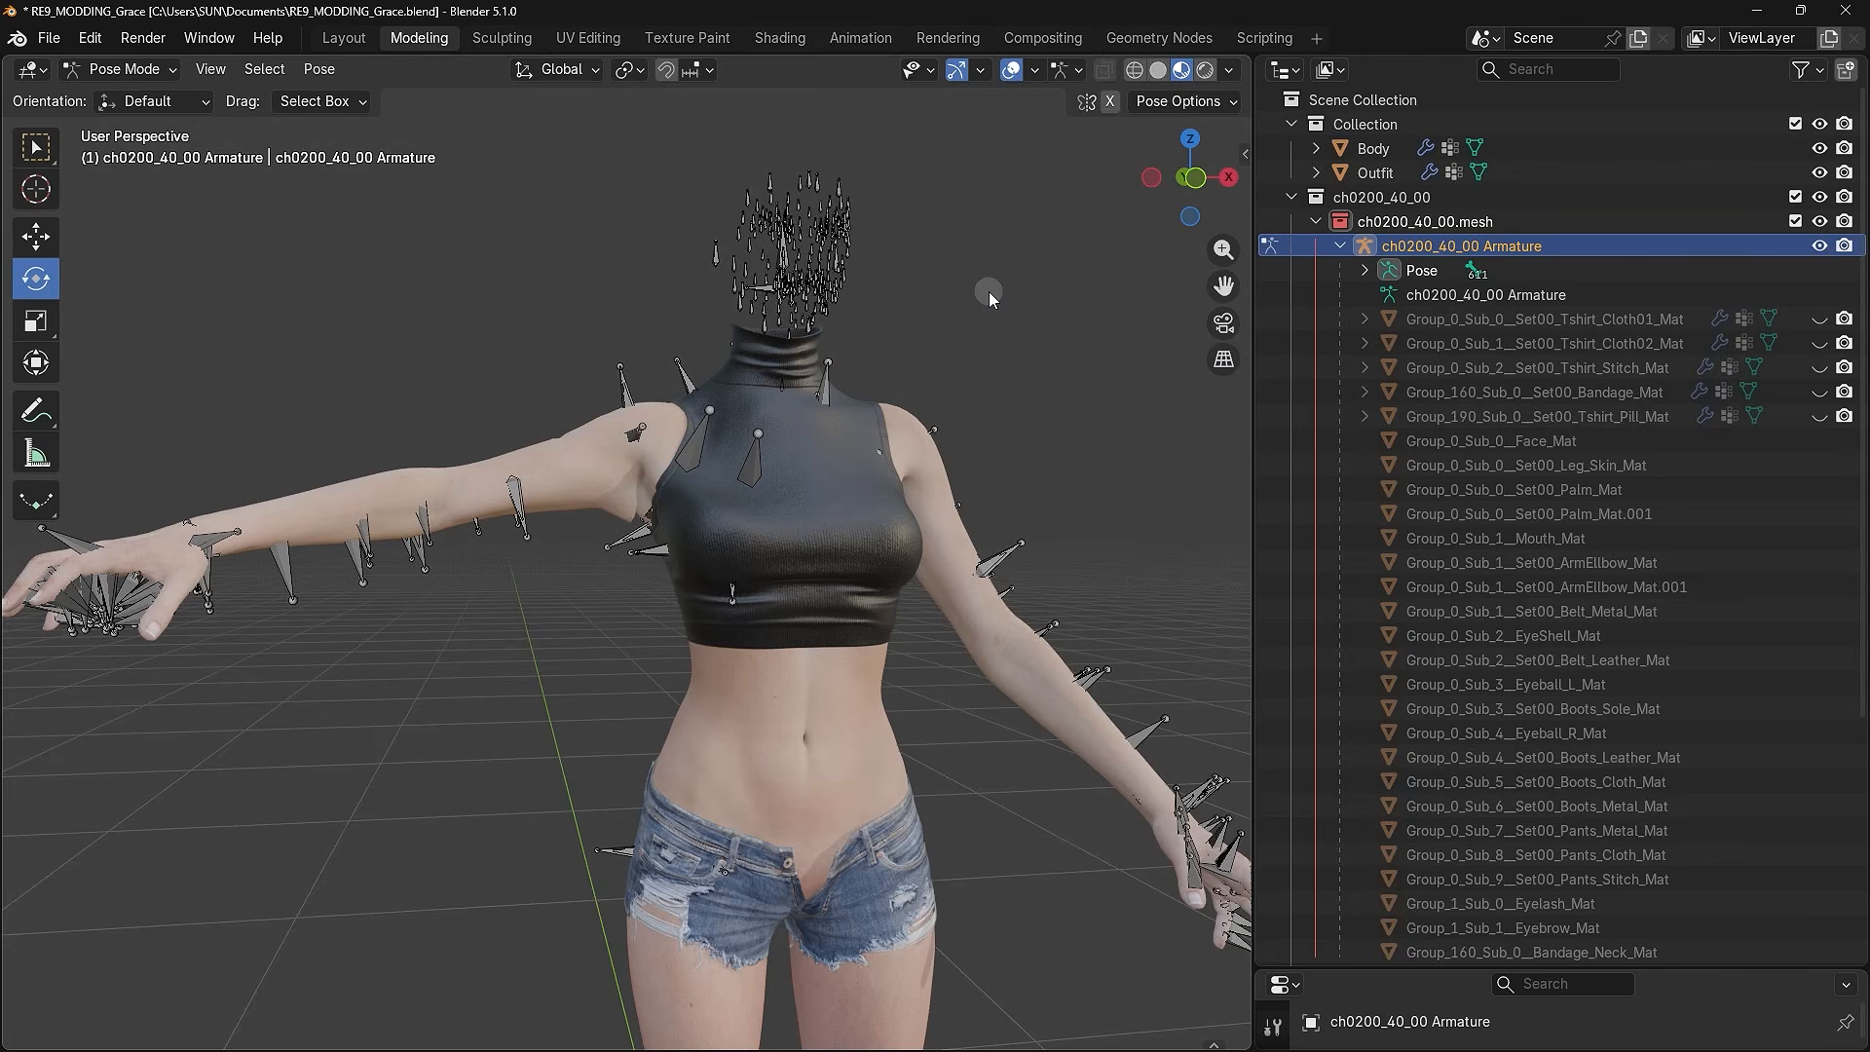
- Clear the bone selection, return the posed armature to Object Mode and deselect it
left_click_drag(551, 390, 672, 567)
left_click(583, 599)
scroll(599, 491, "up", 2)
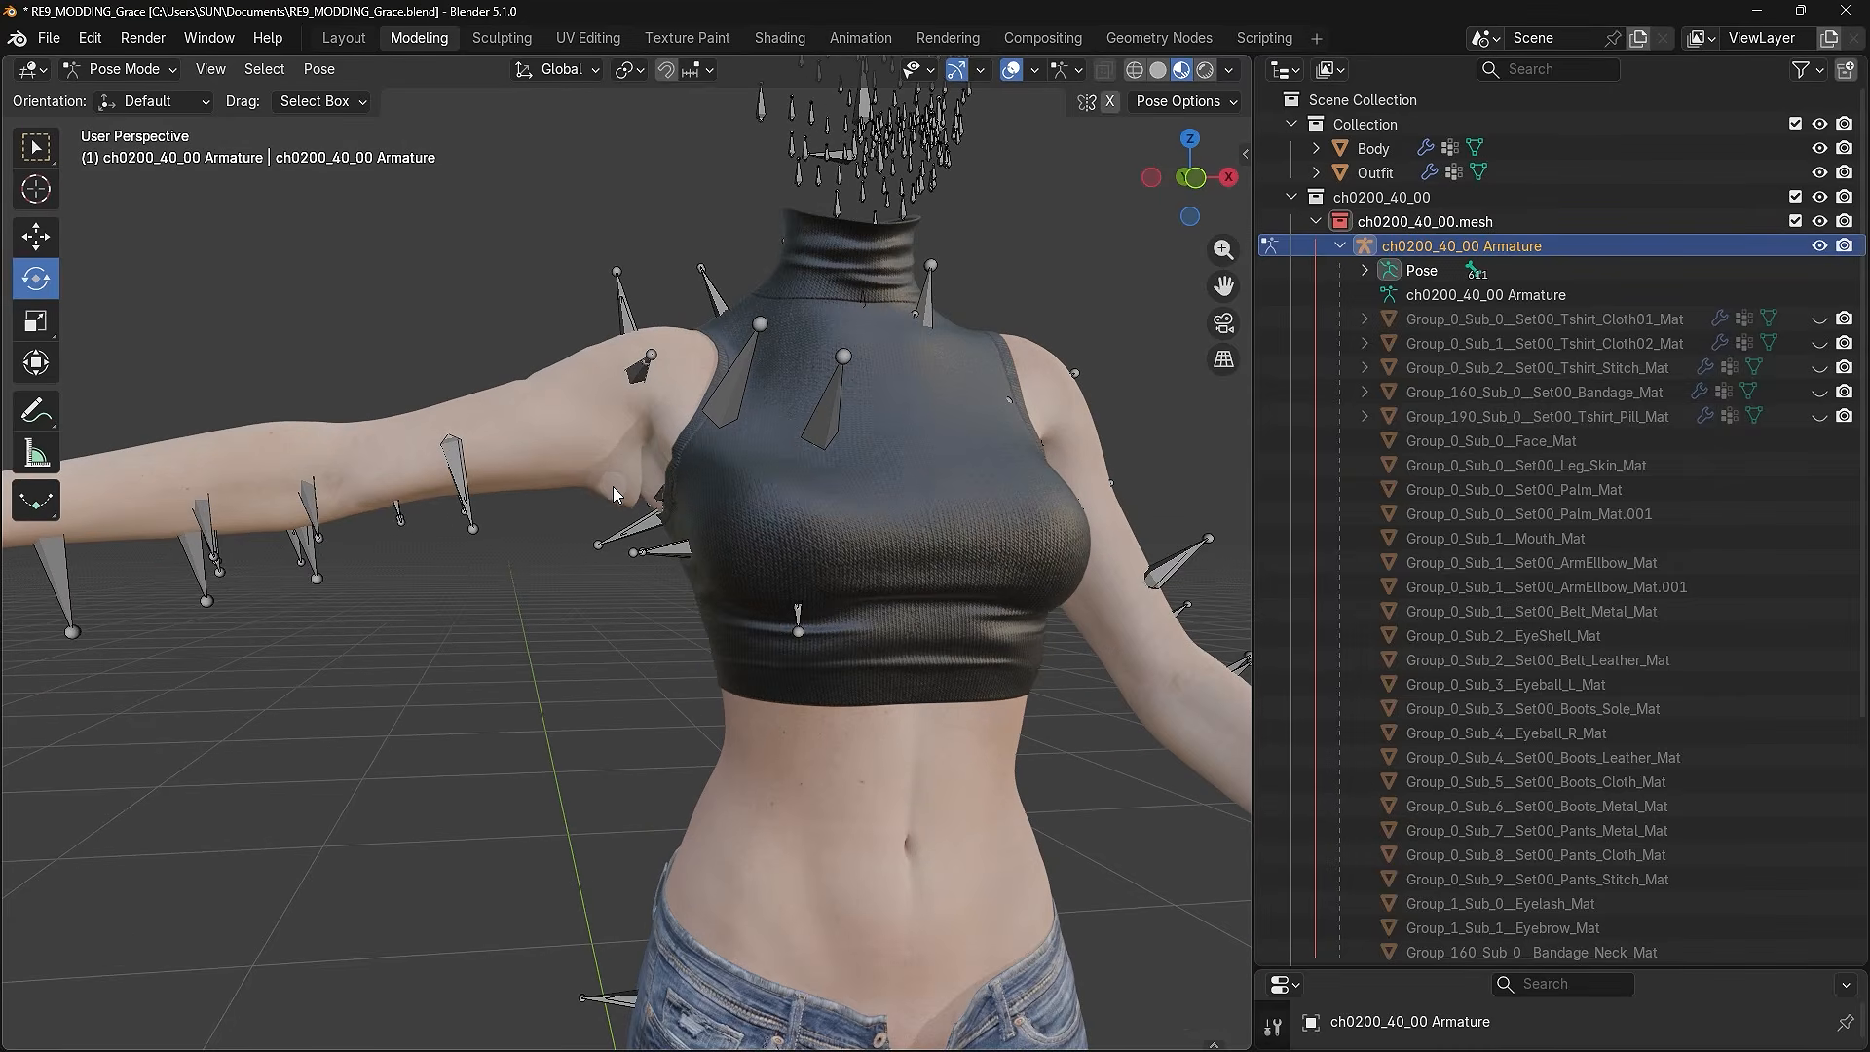
left_click(119, 69)
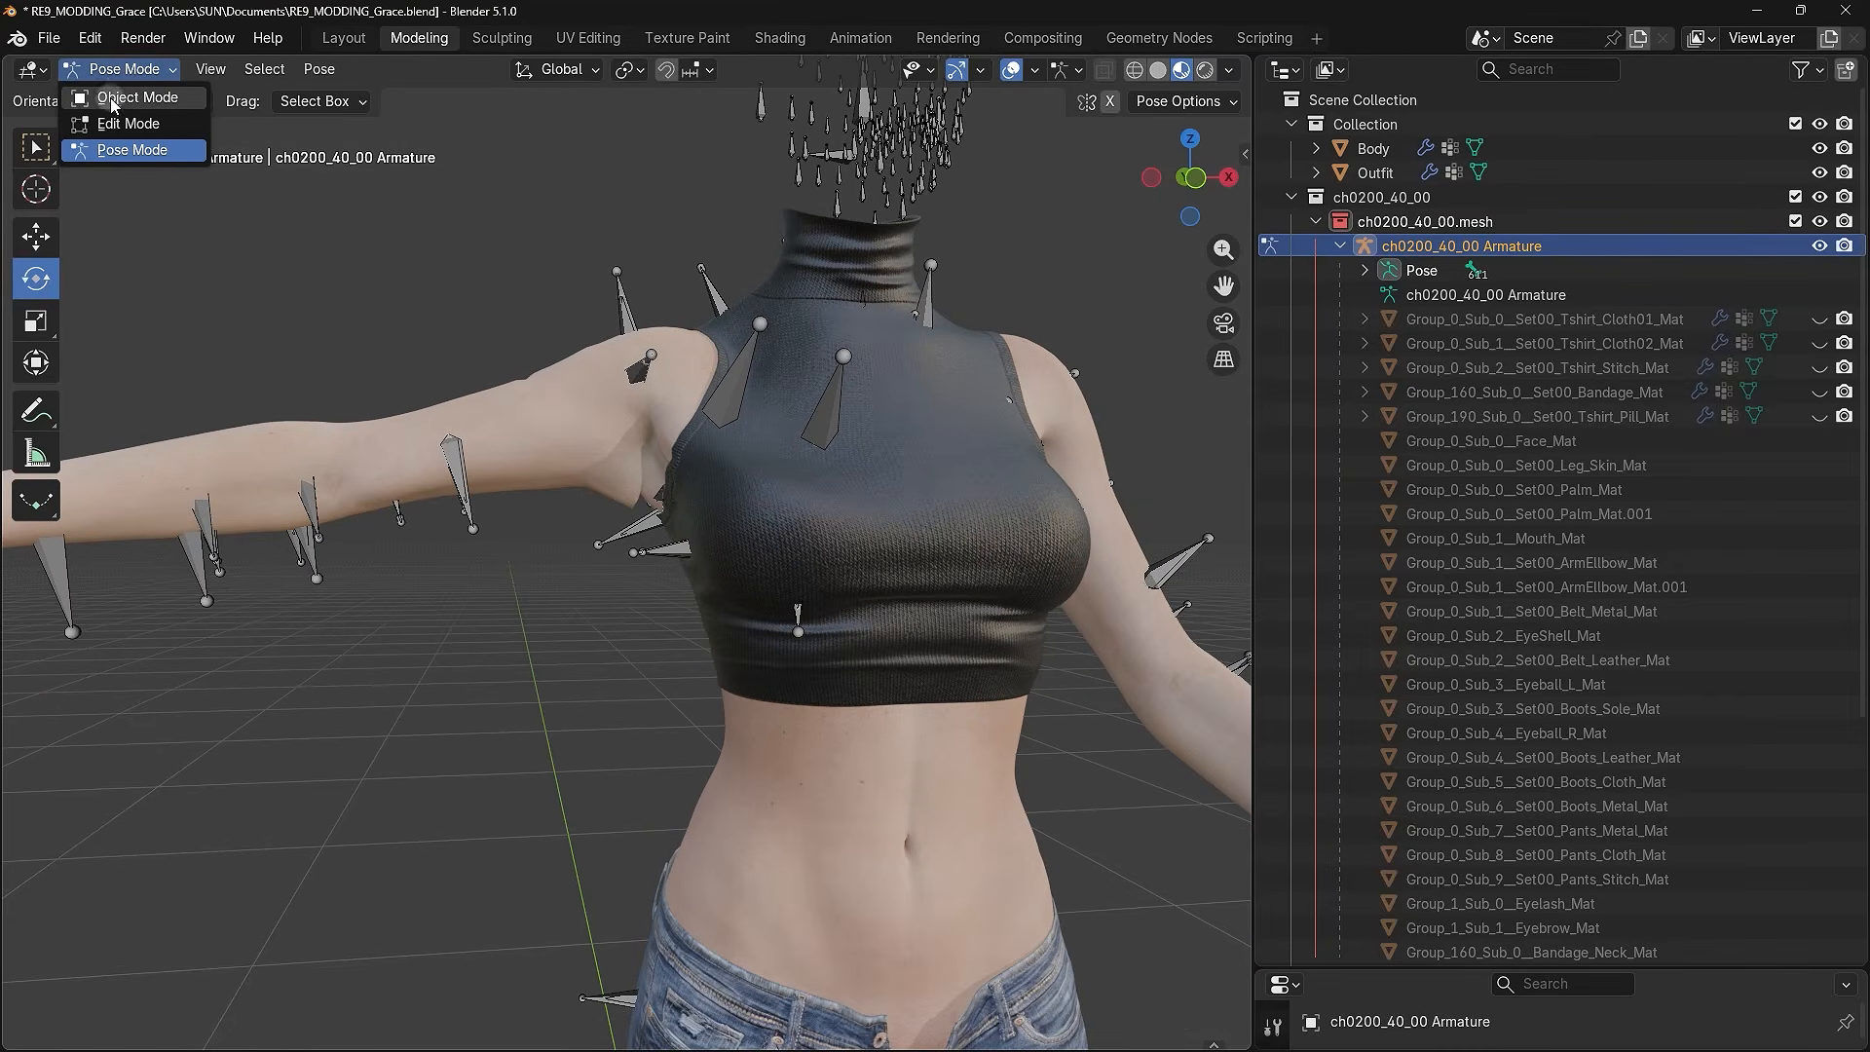
left_click(130, 97)
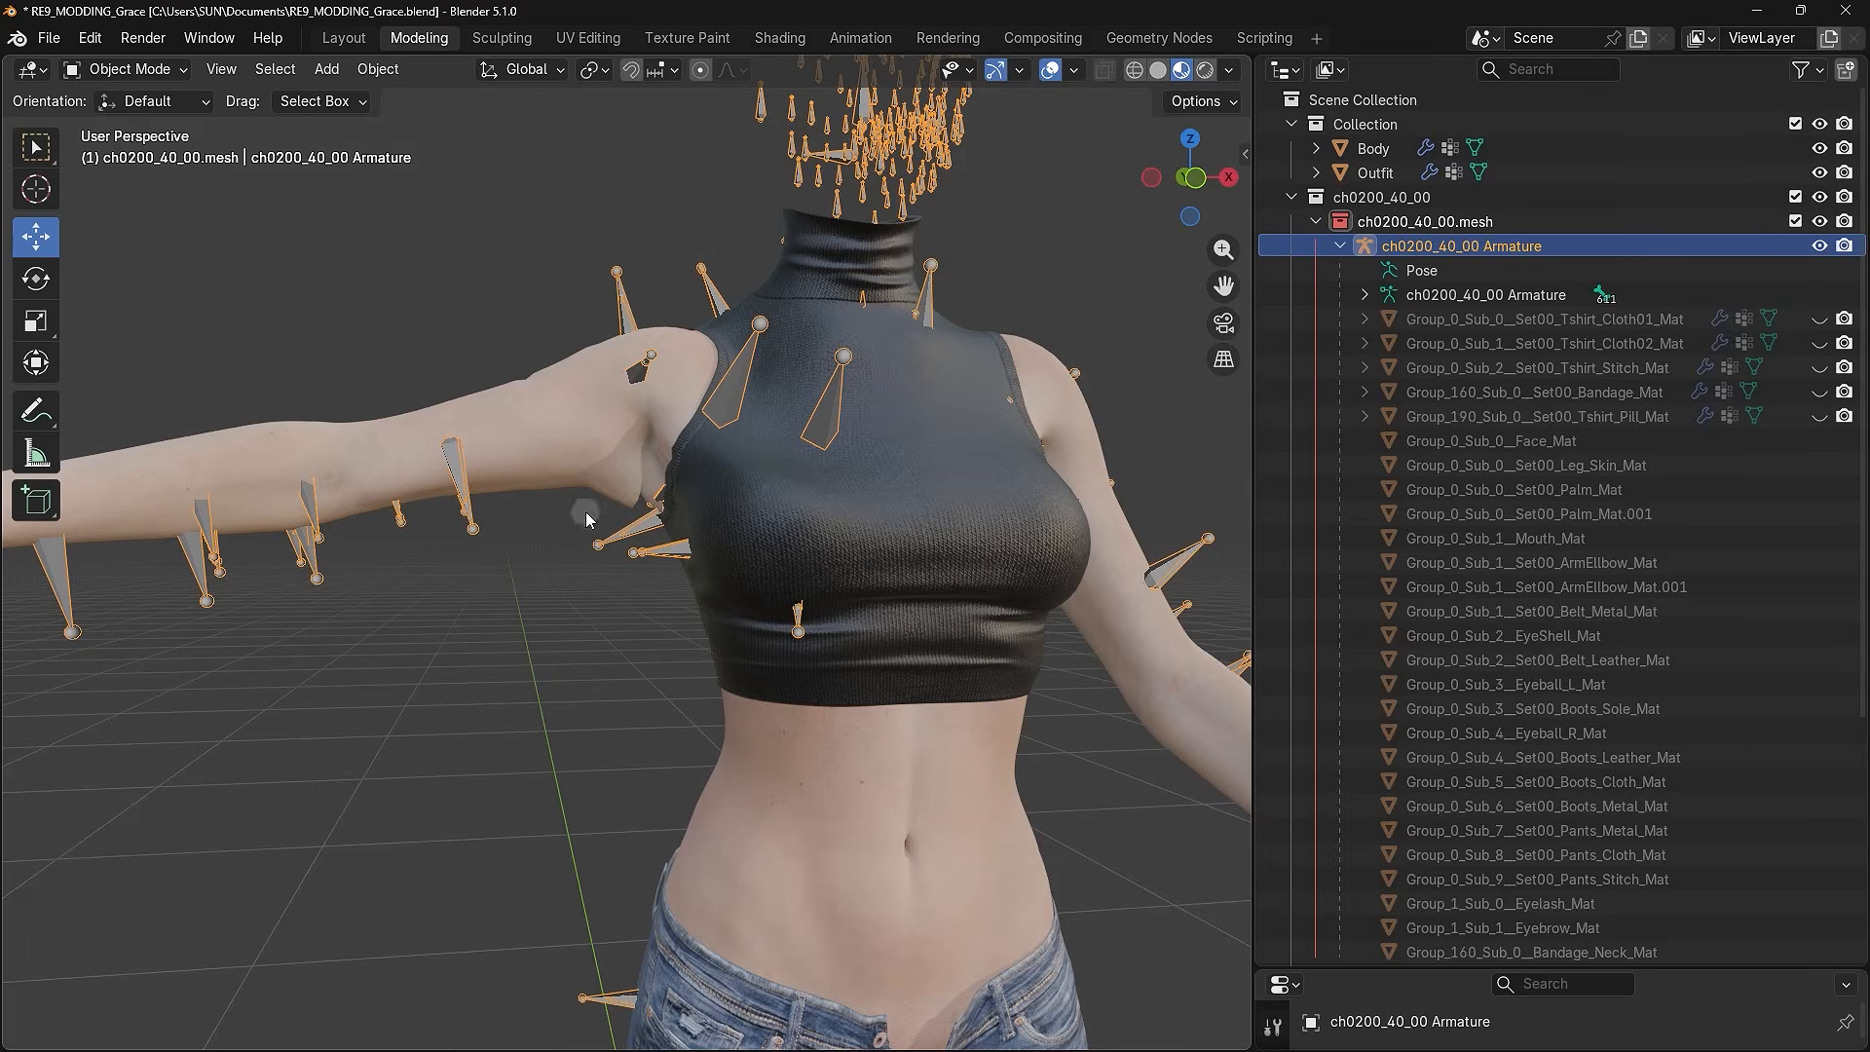
left_click(580, 625)
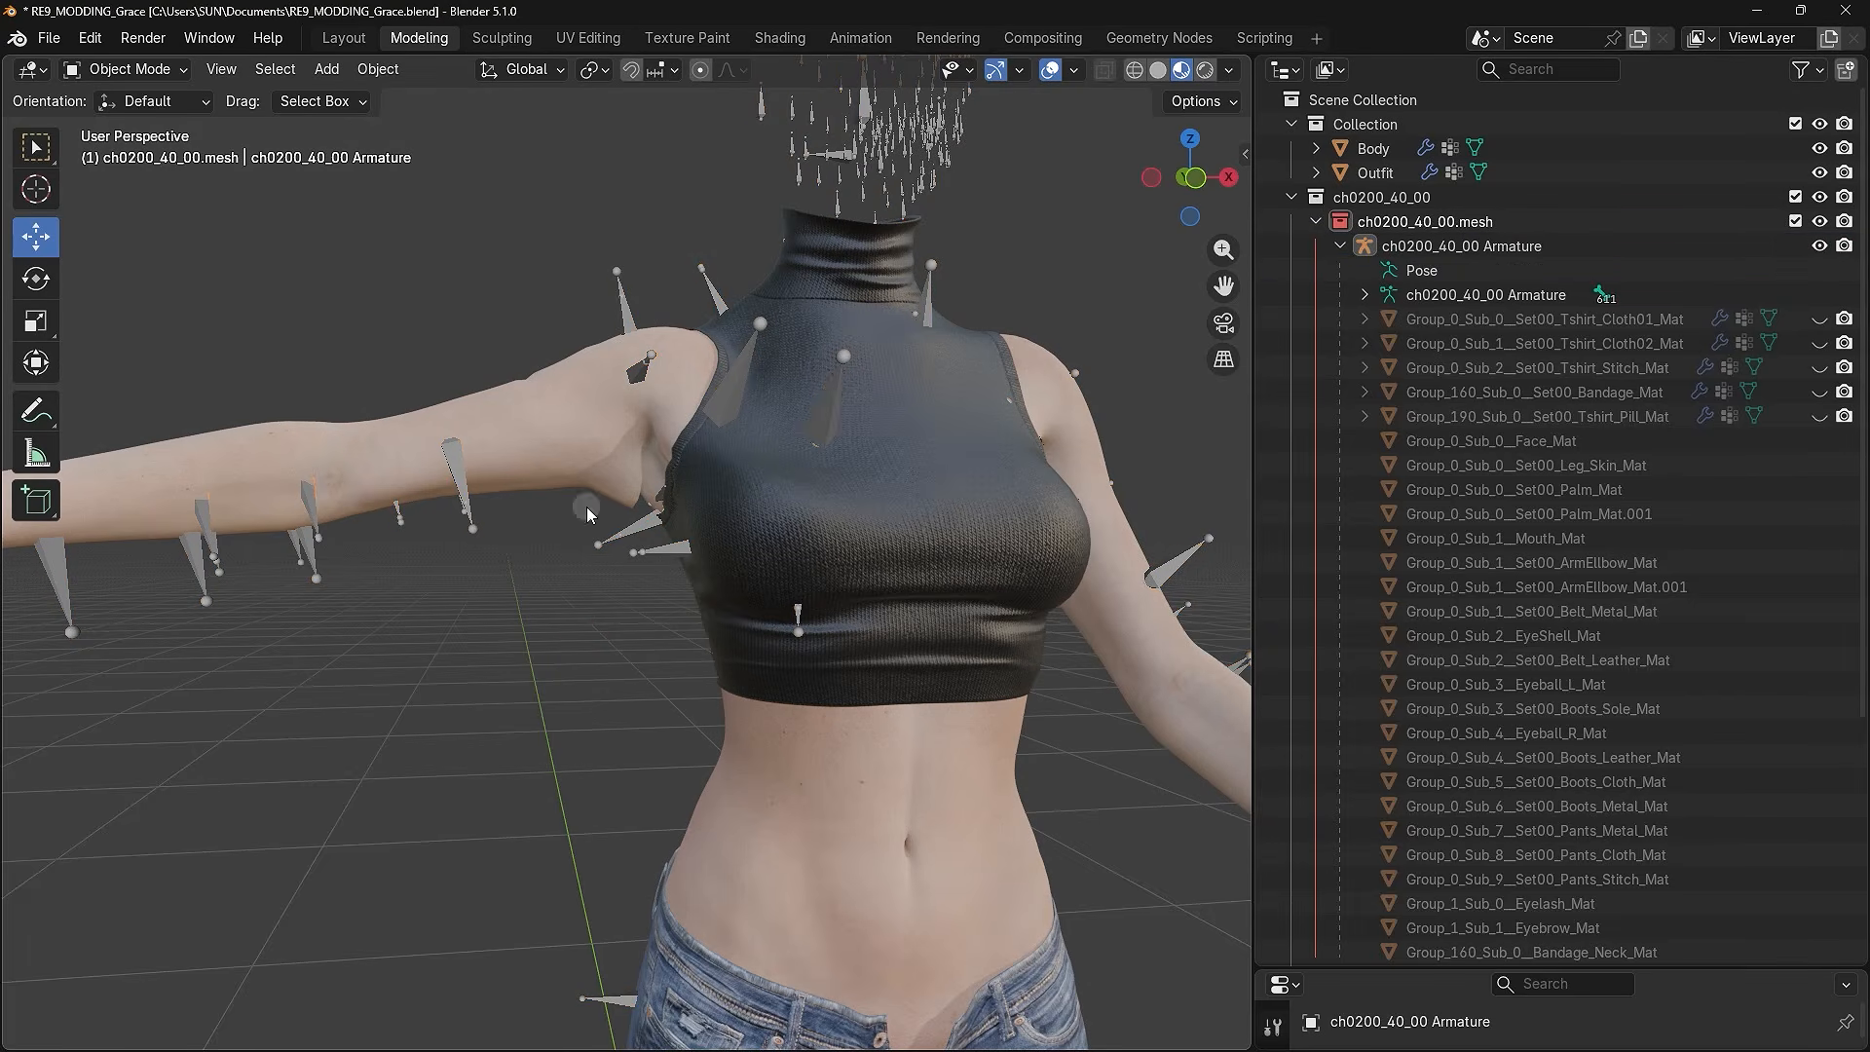
- Select the Body mesh at the raised arm's armpit and switch it to Weight Paint mode
scroll(599, 434, "up", 4)
middle_click_drag(610, 401, 624, 507, "shift")
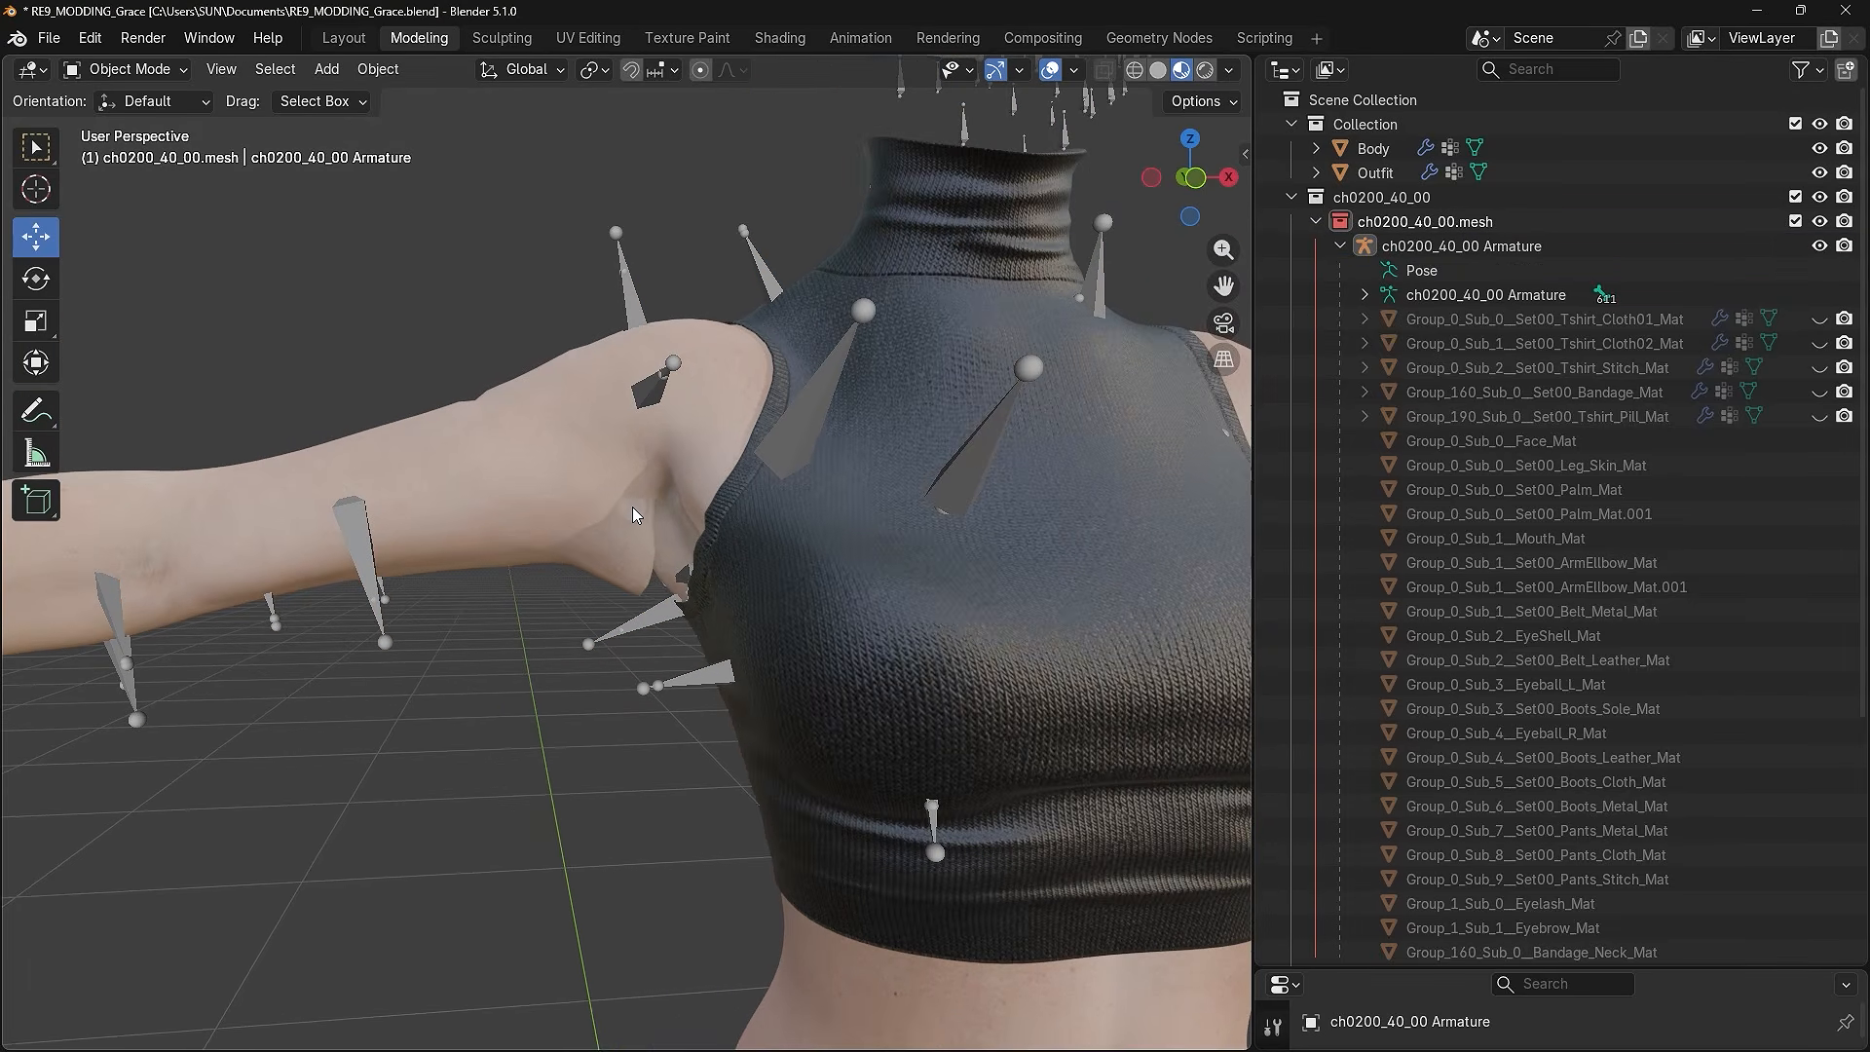
left_click(593, 484)
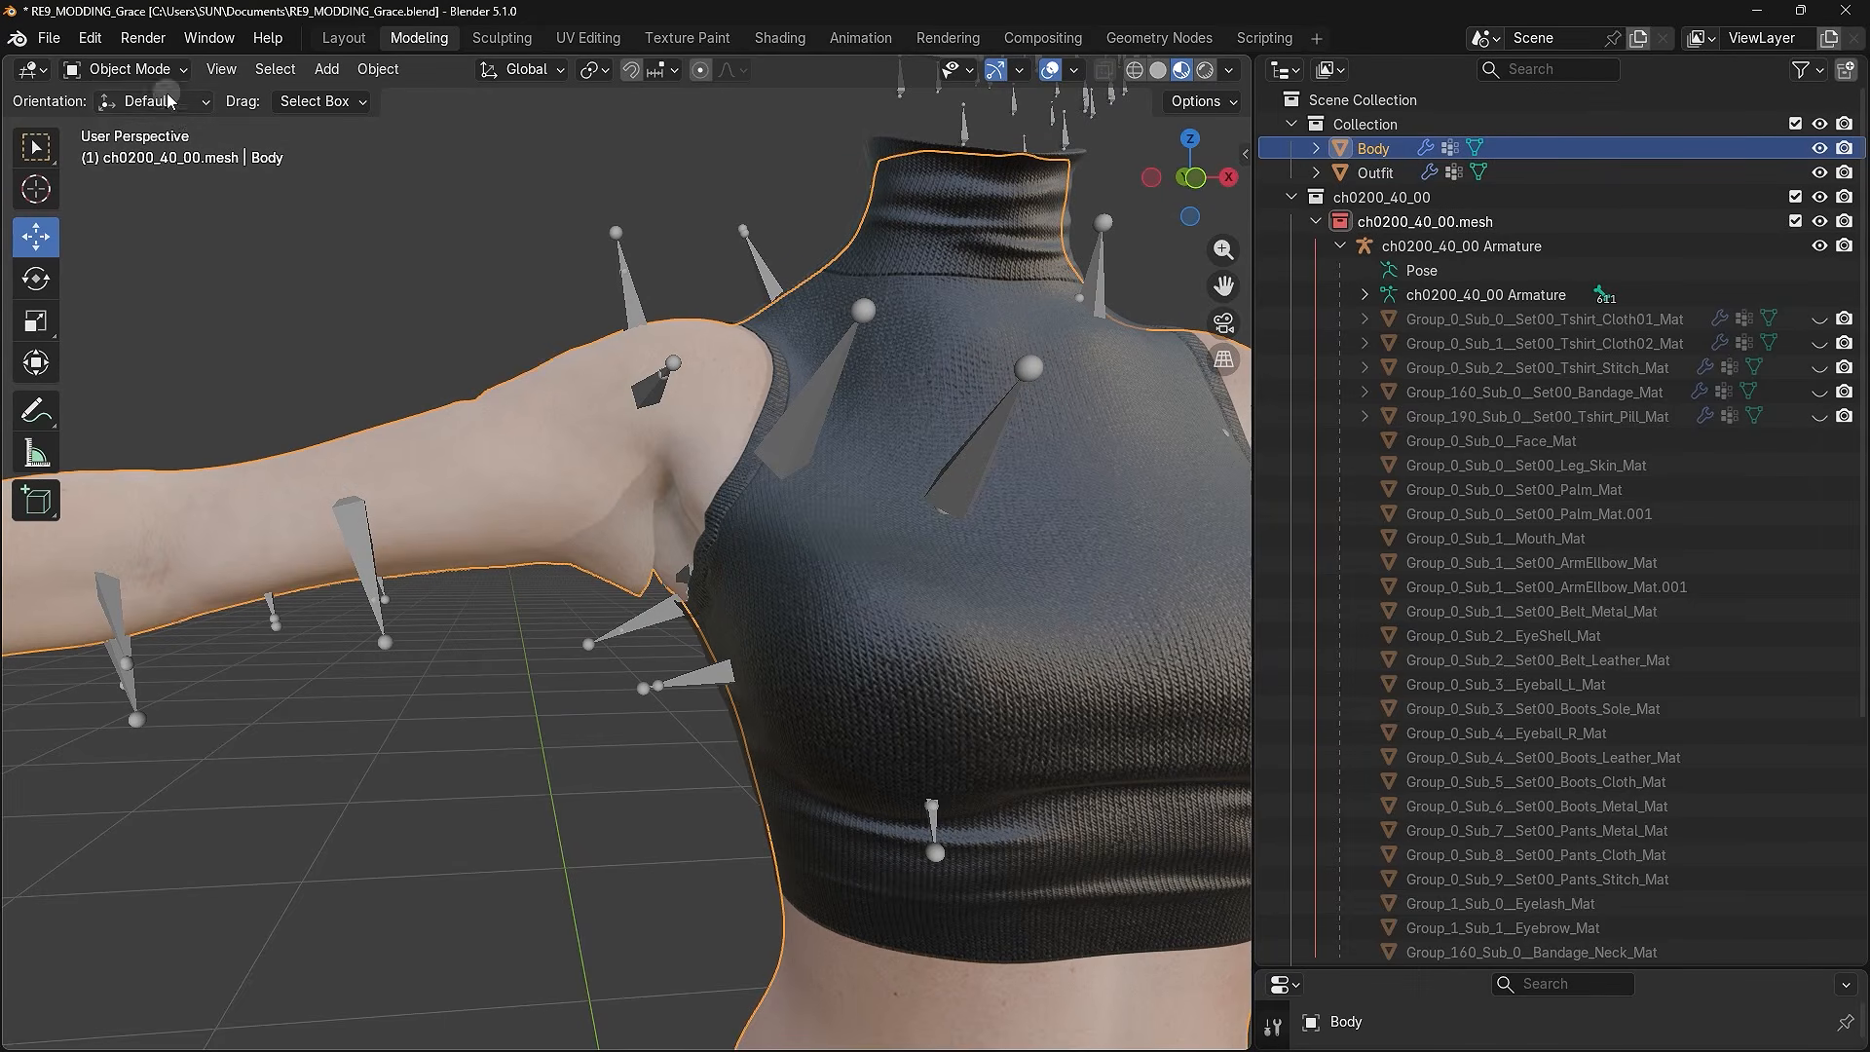
left_click(126, 73)
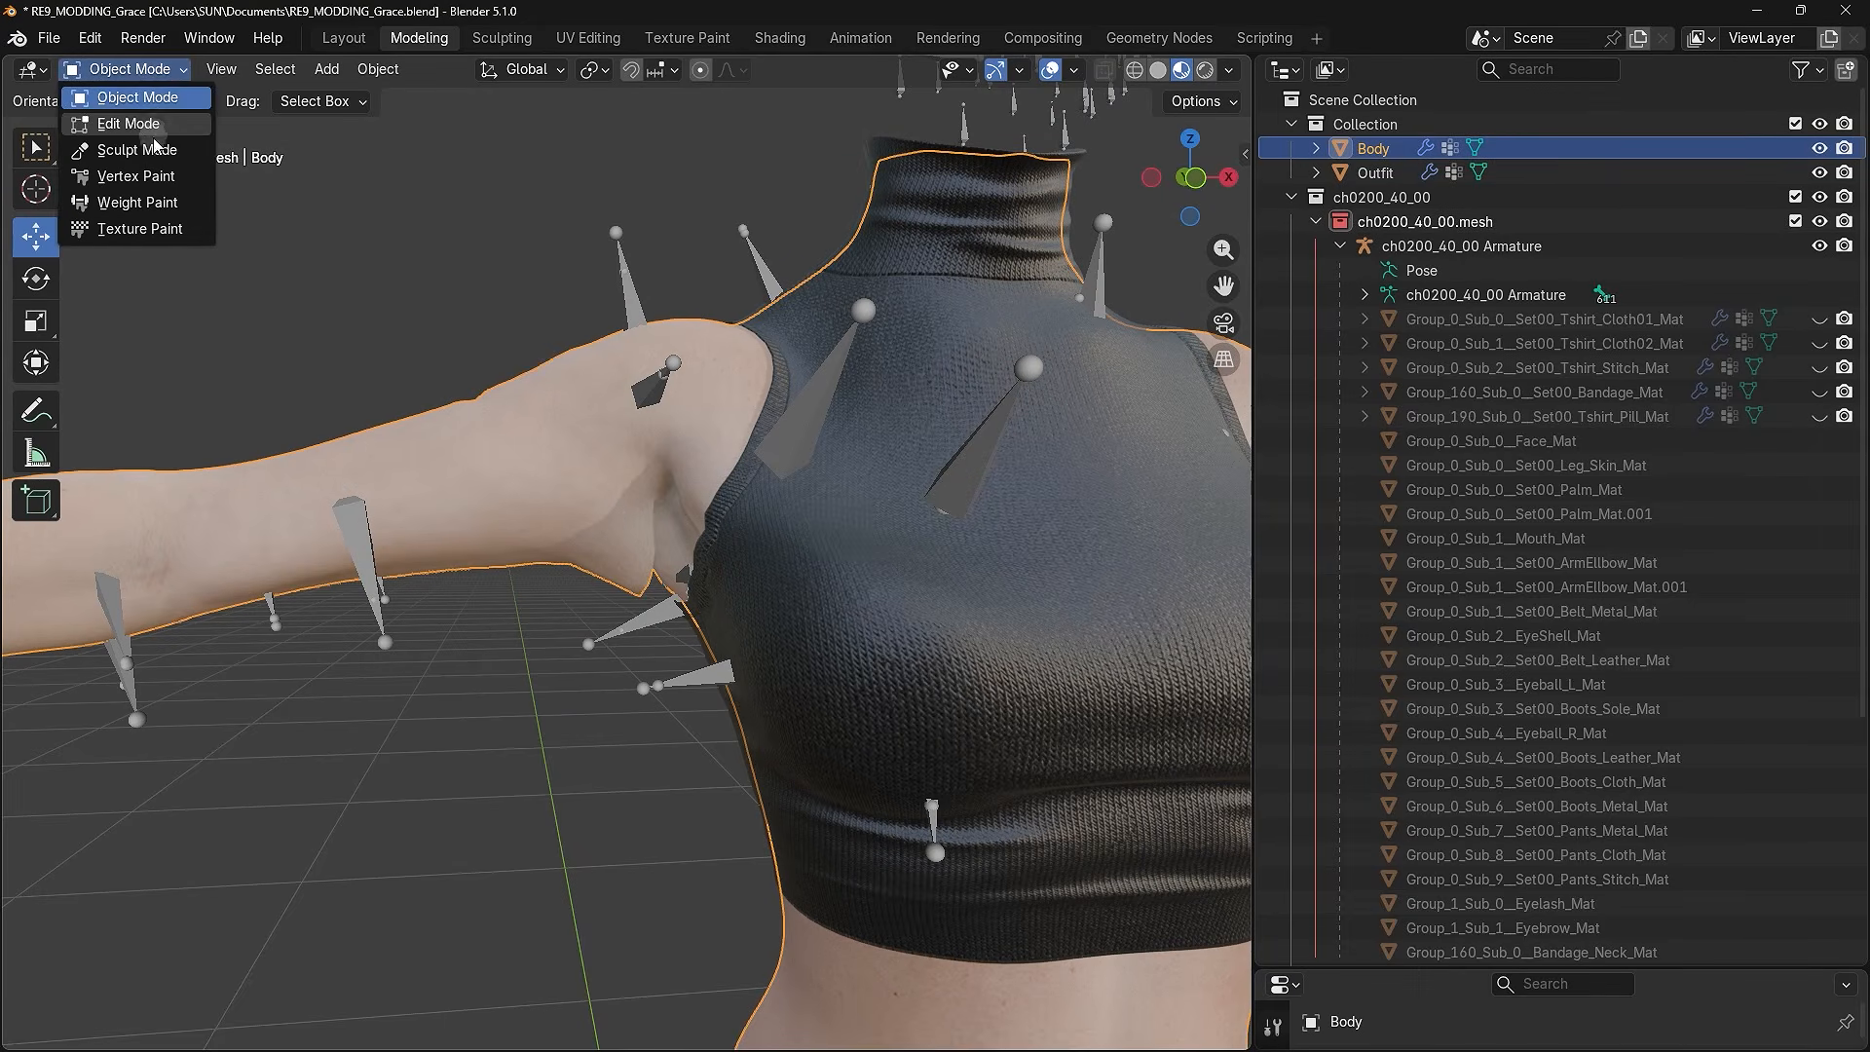
left_click(172, 207)
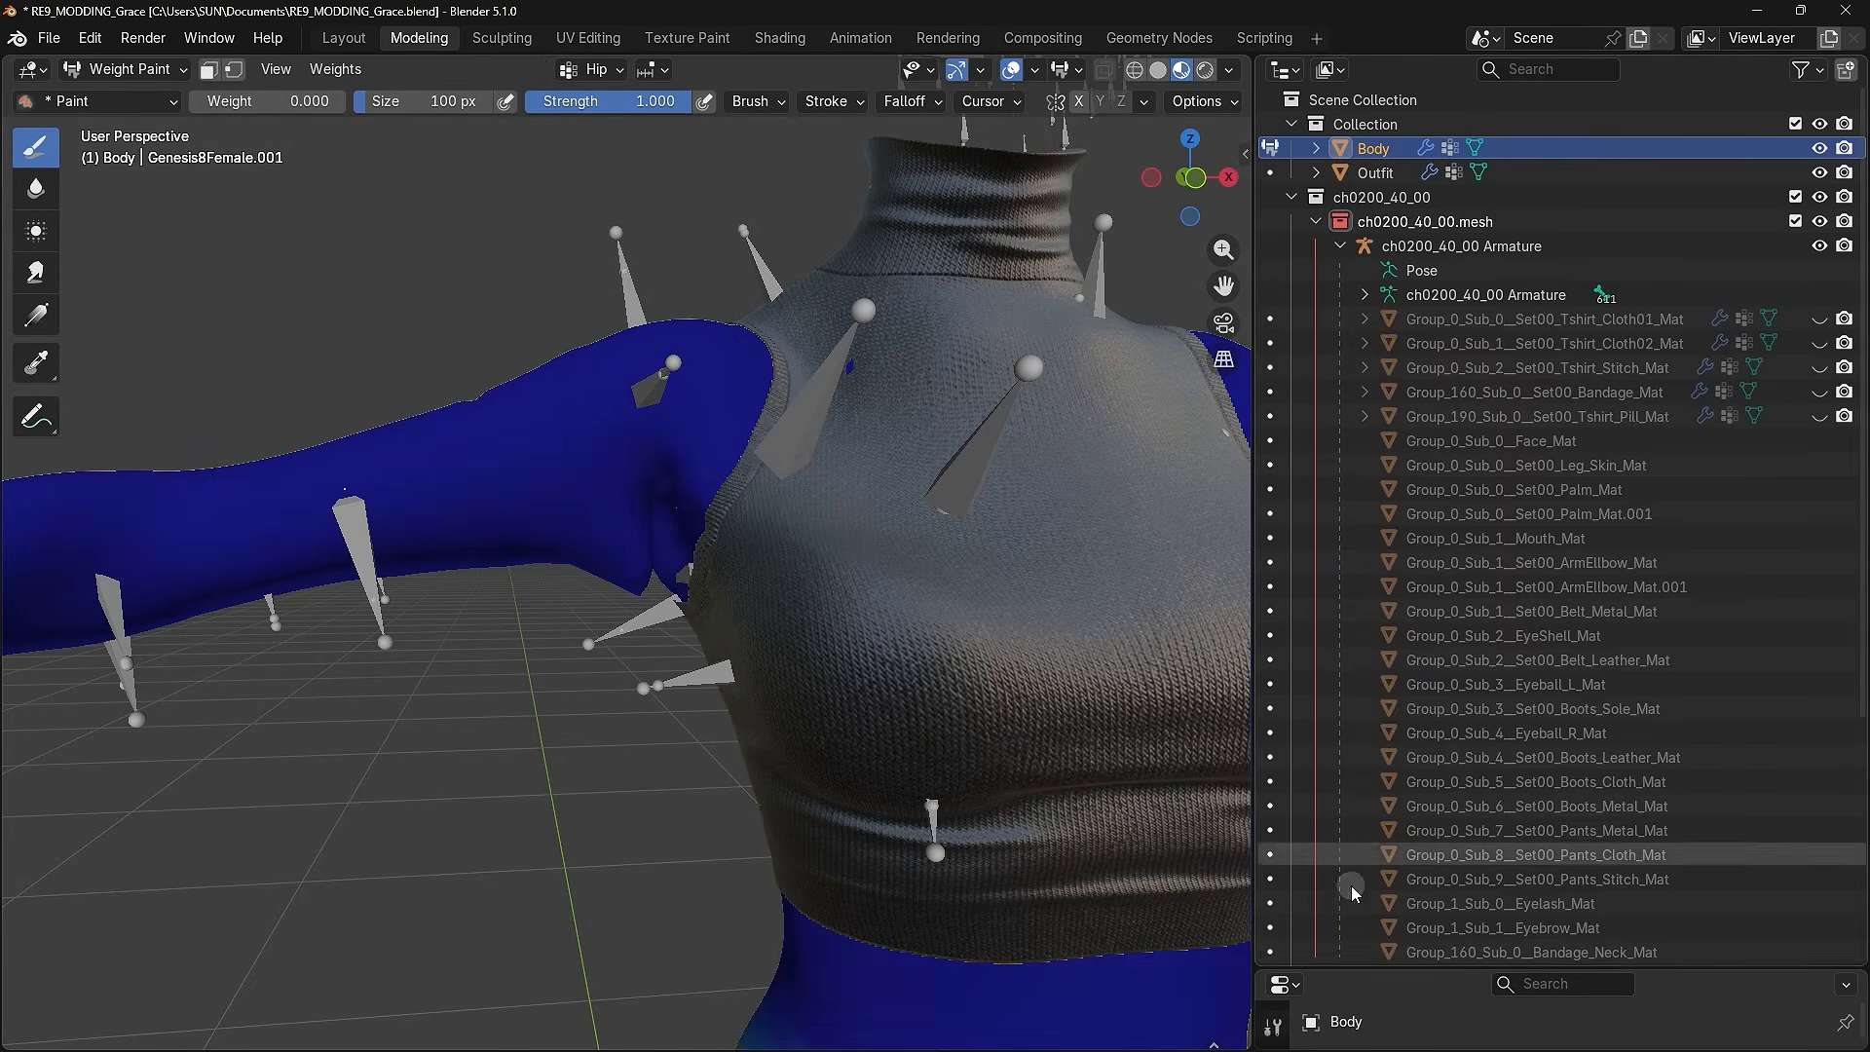
- Enlarge the properties area and show the Body mesh's vertex groups with the Hip weights in view
left_click_drag(1442, 968, 1452, 326)
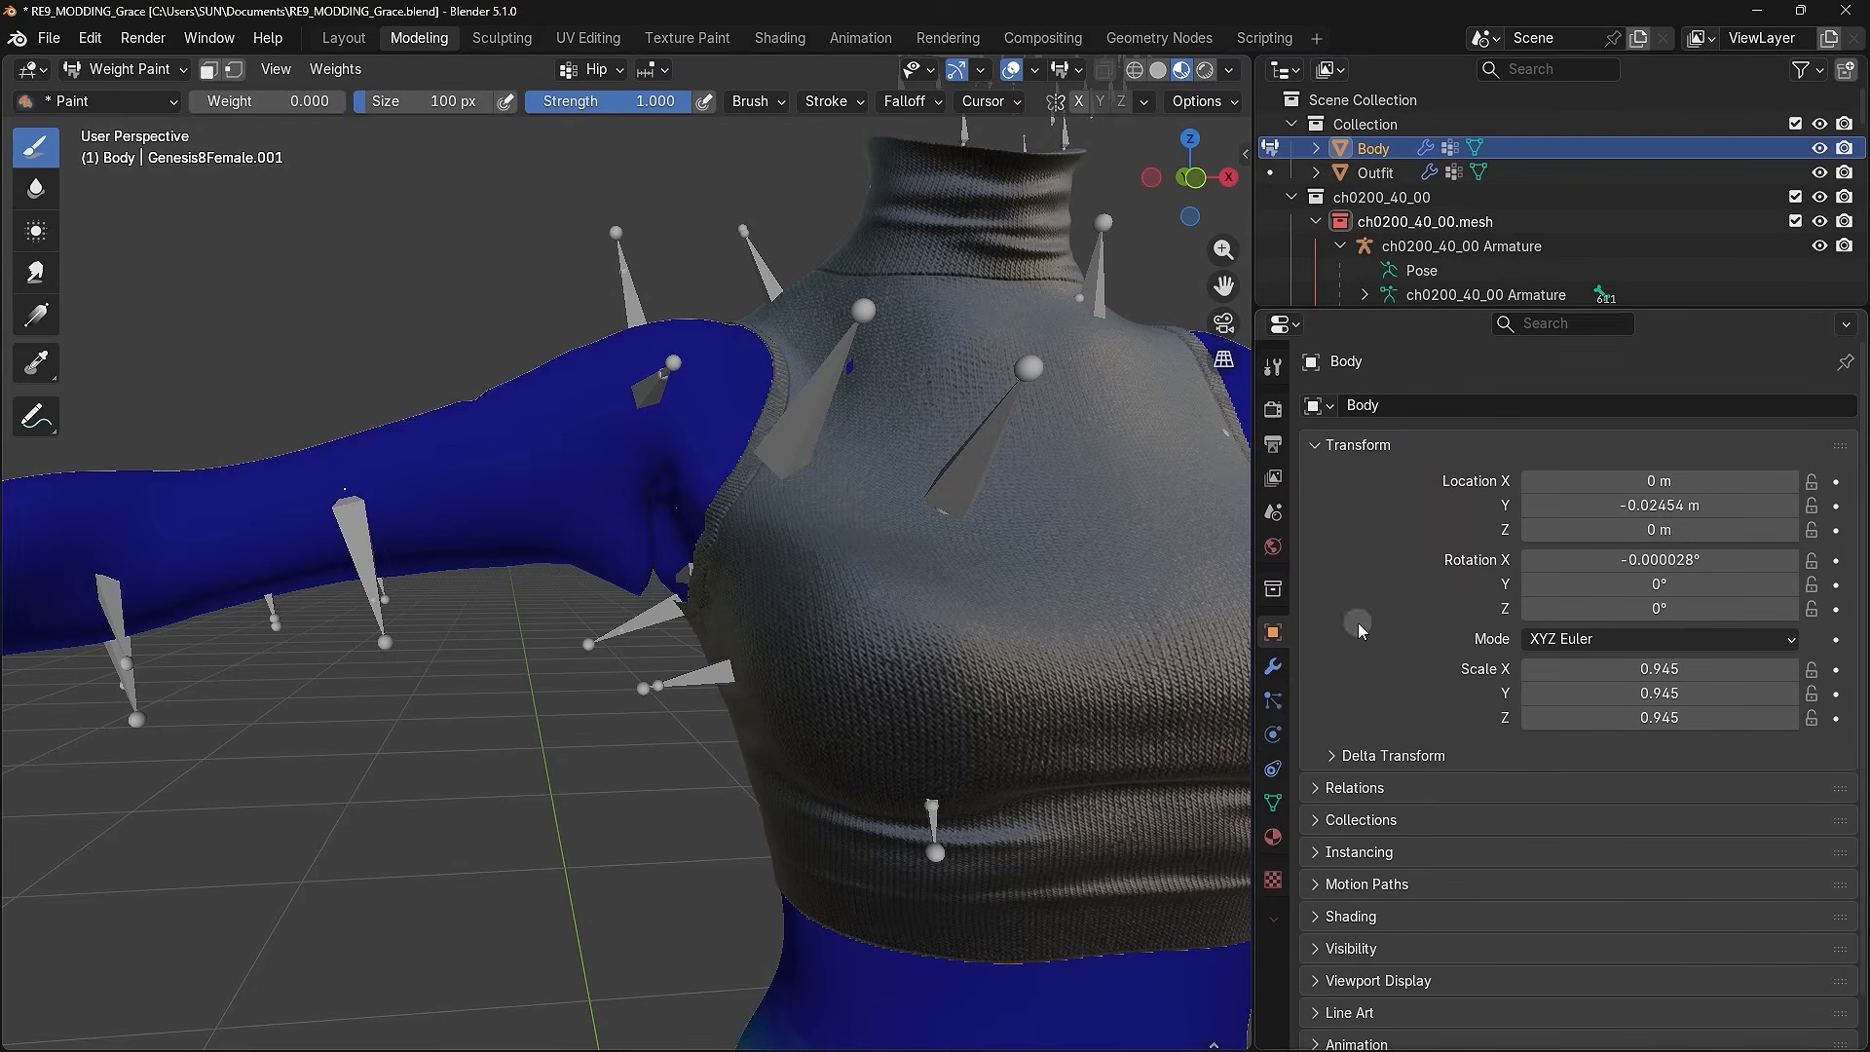
left_click(1274, 807)
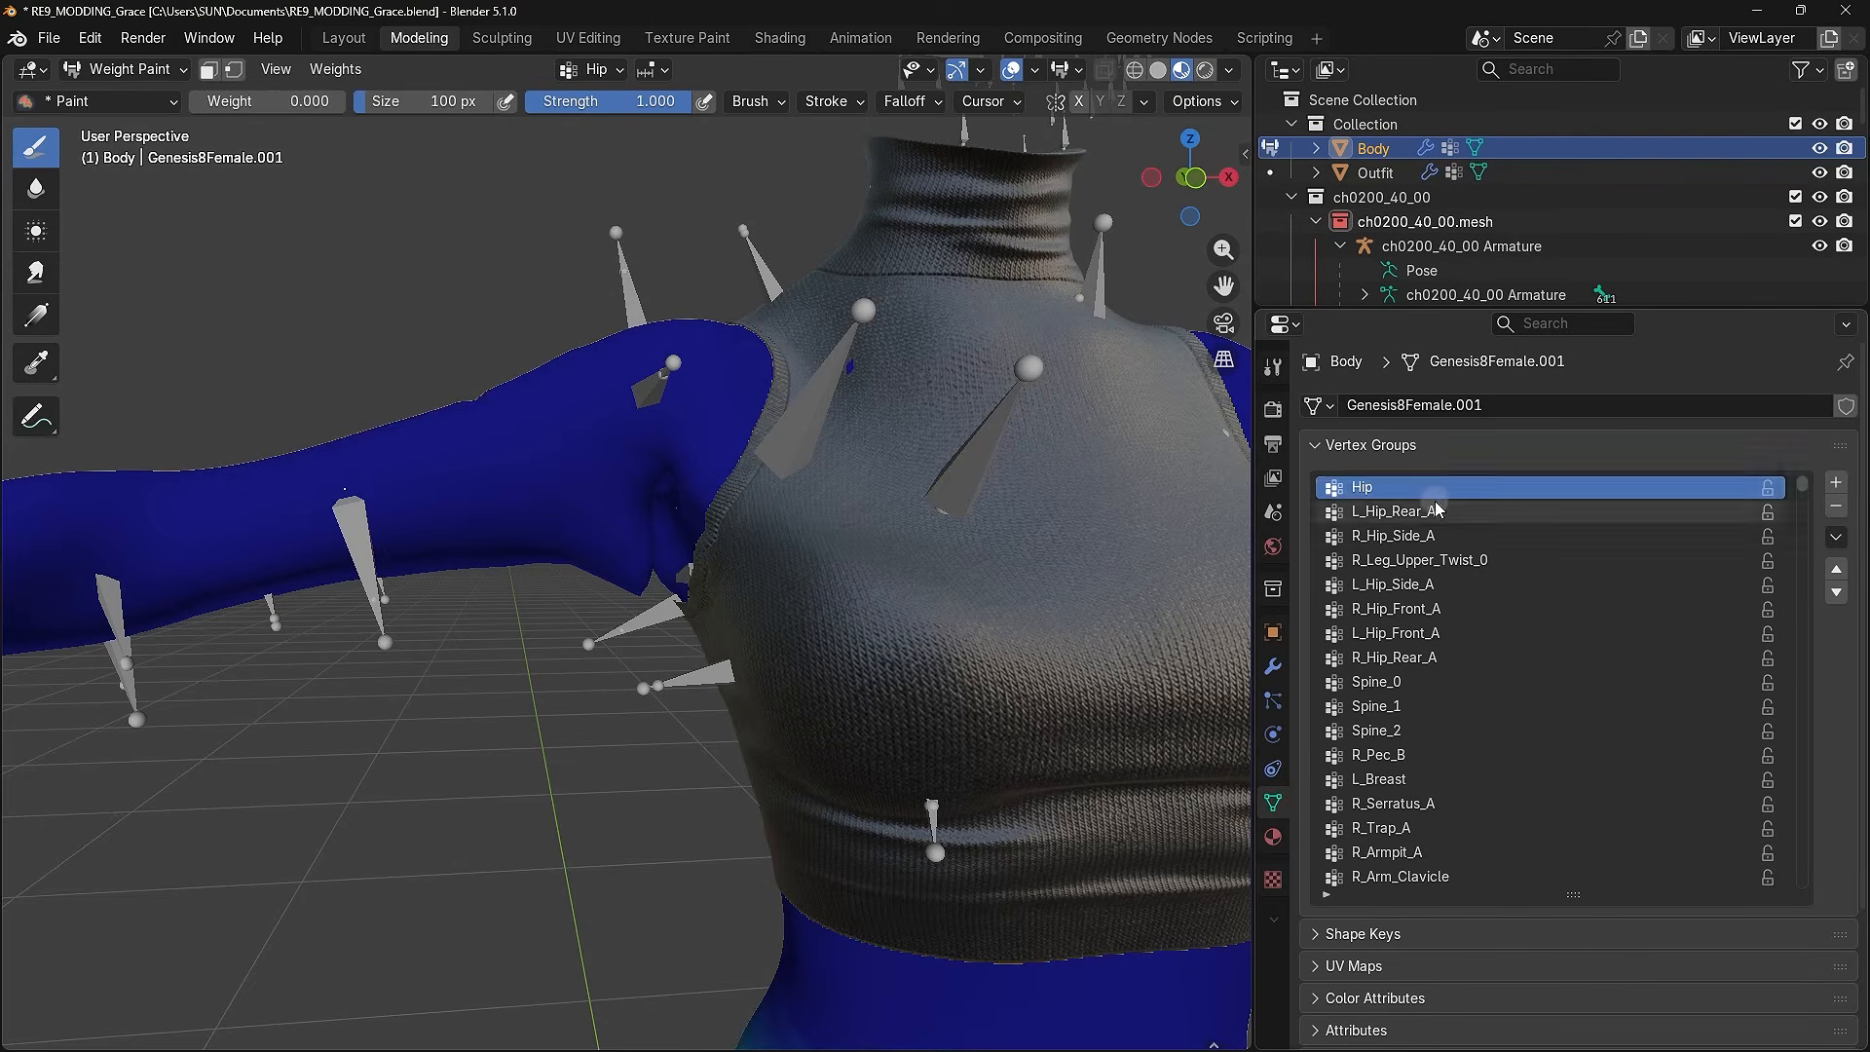
scroll(1083, 655, "down", 5)
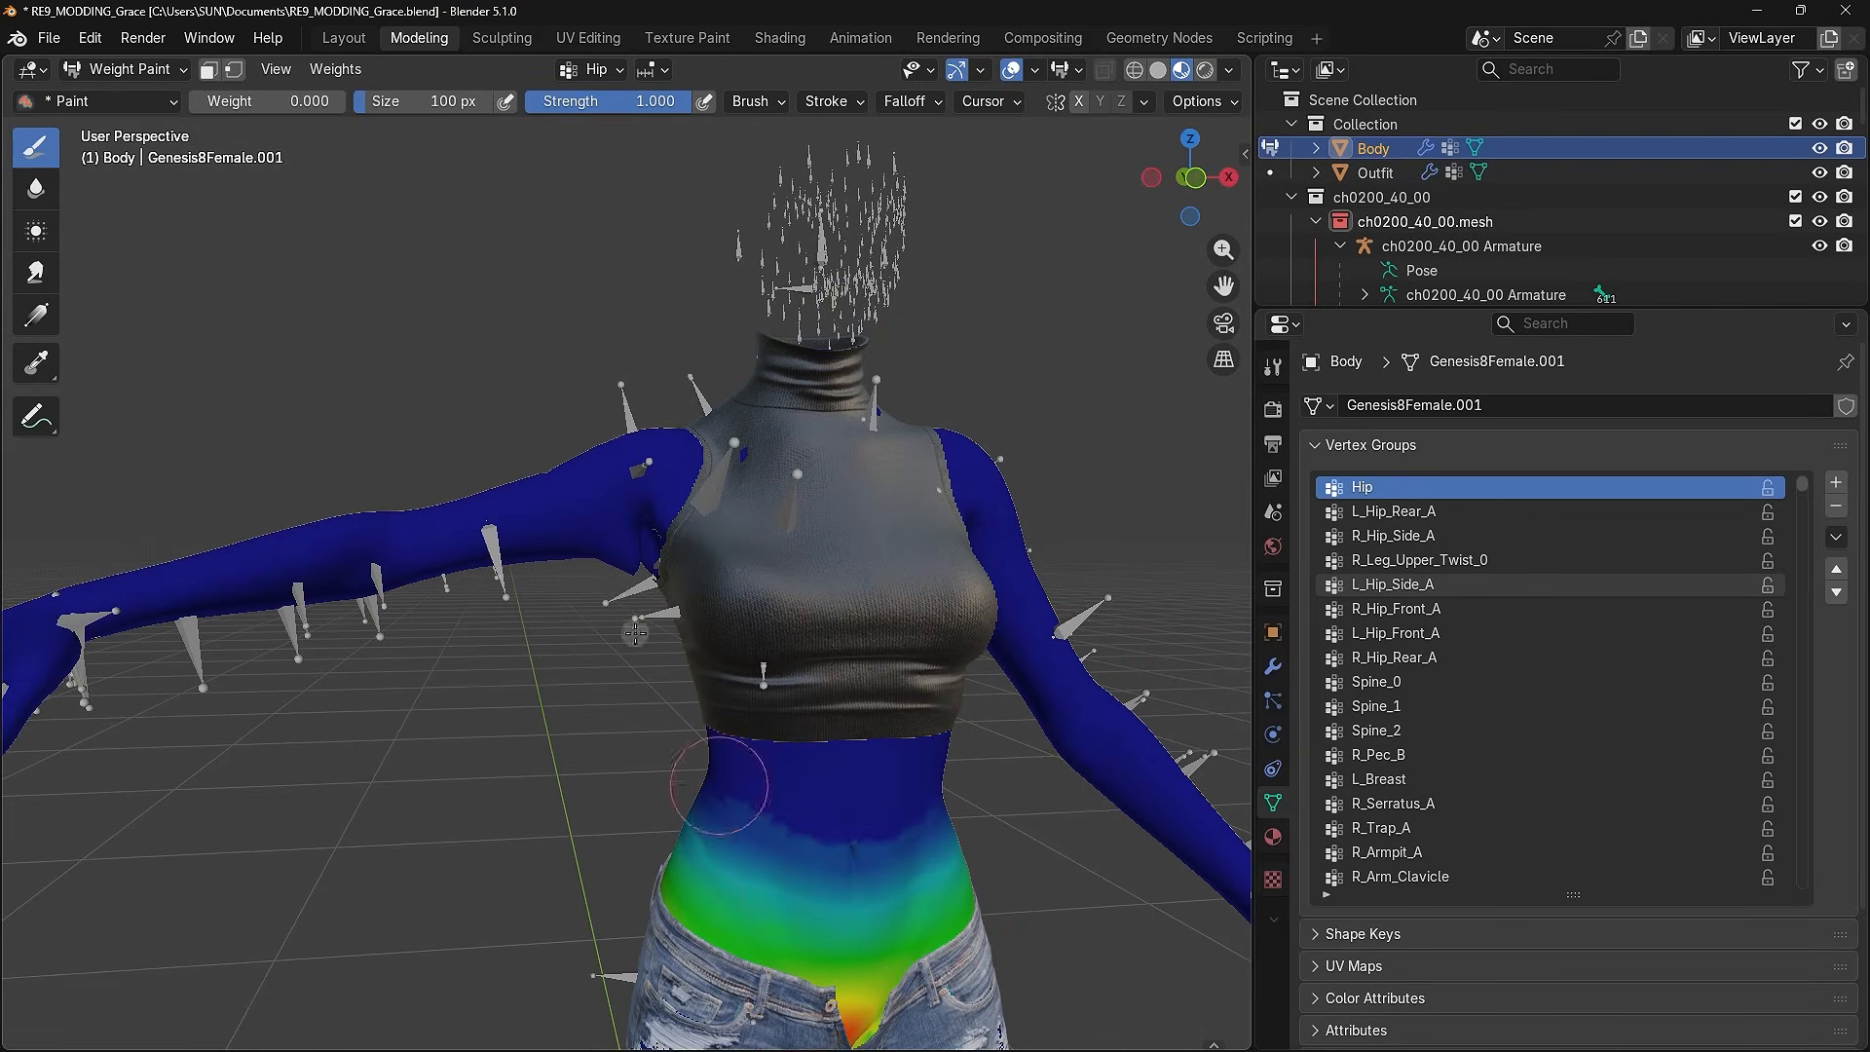
- Step through the Body's vertex groups from Hip to R_Pec_B and examine each group's weights on the mesh
key("Down")
key("Down")
key("Down")
key("Down")
key("Down")
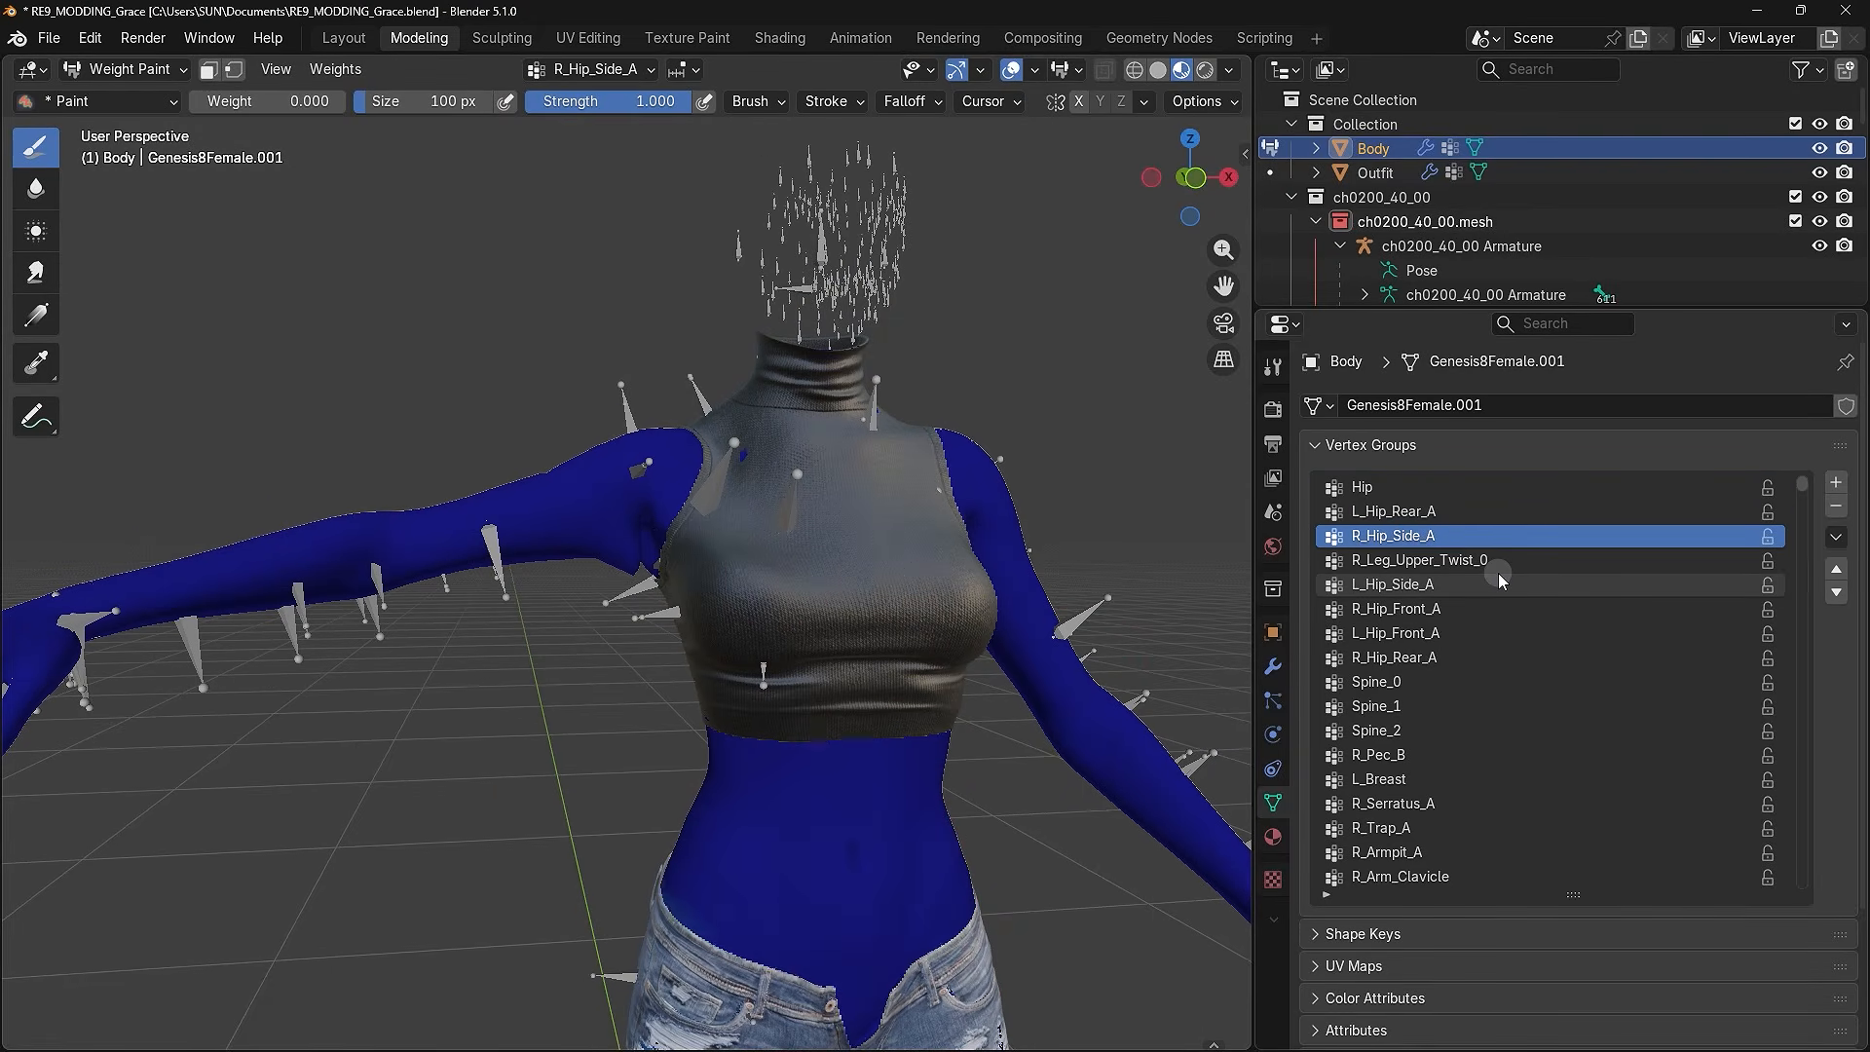
key("Down")
key("Down")
key("Down")
key("Down")
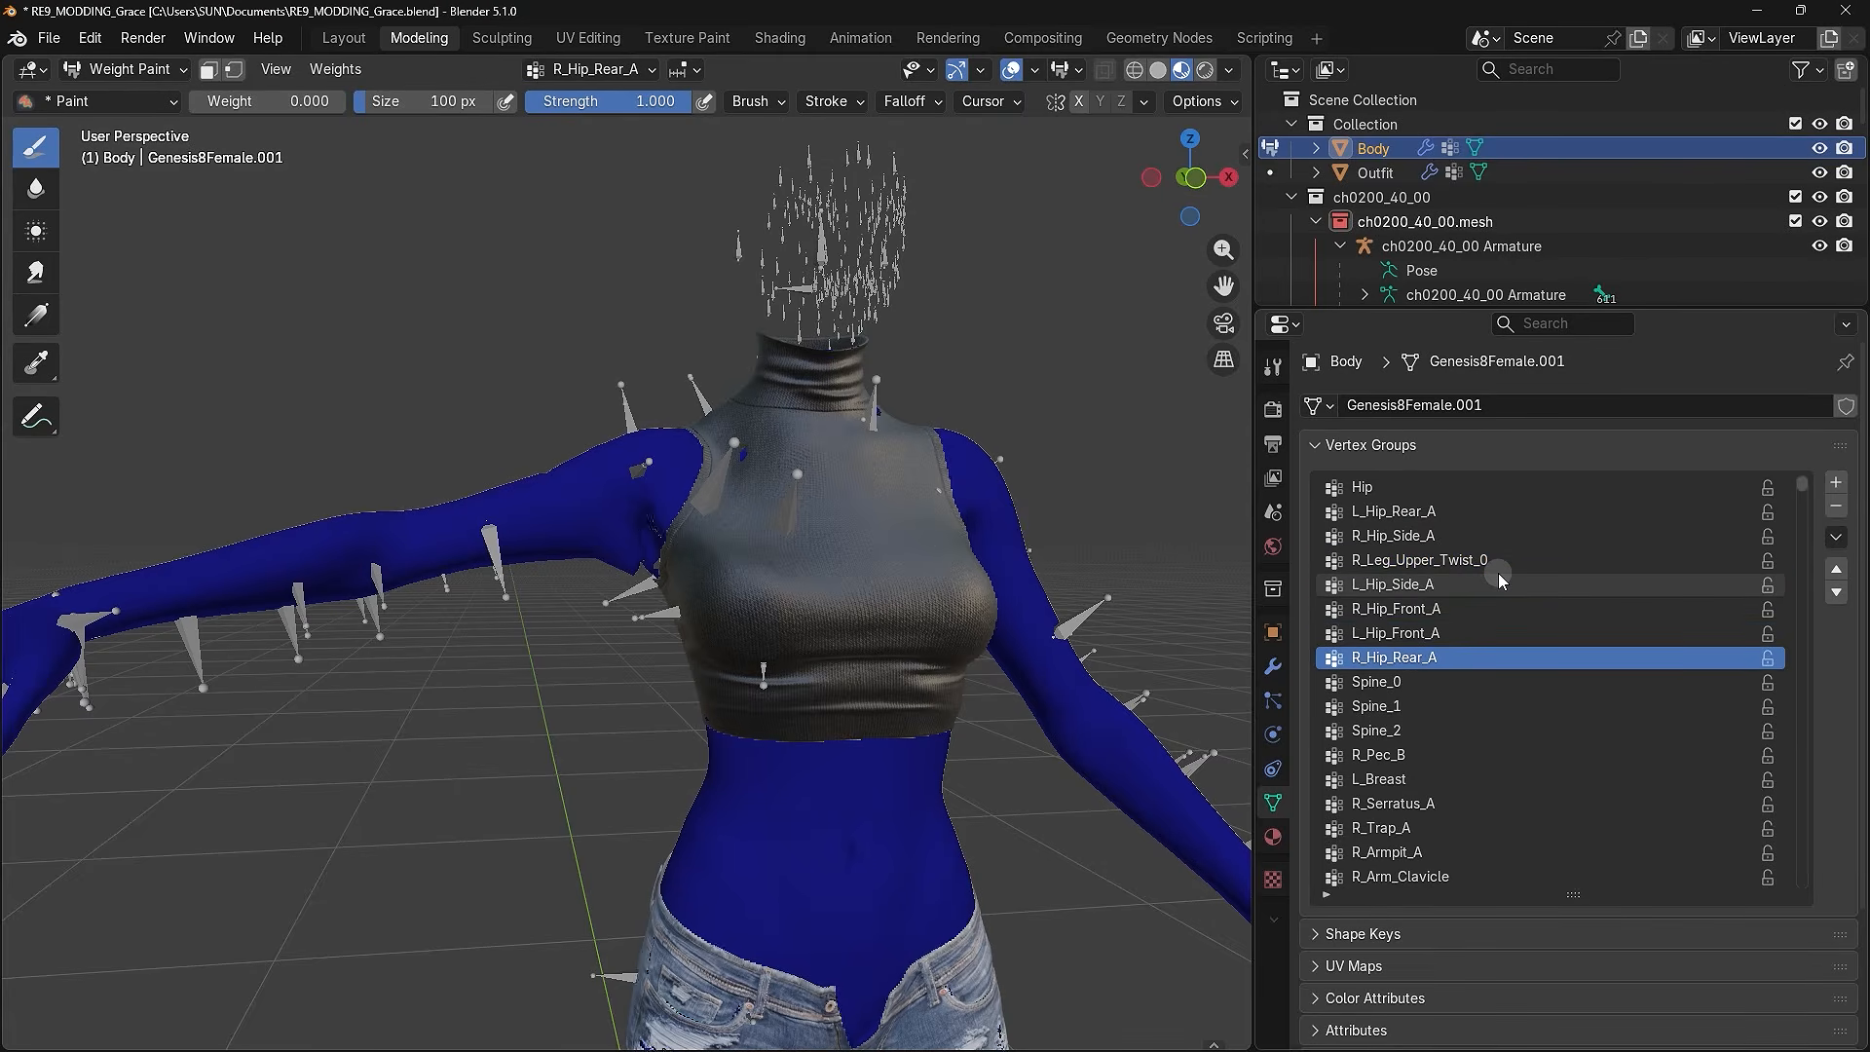
key("Down")
key("Down")
key("Down")
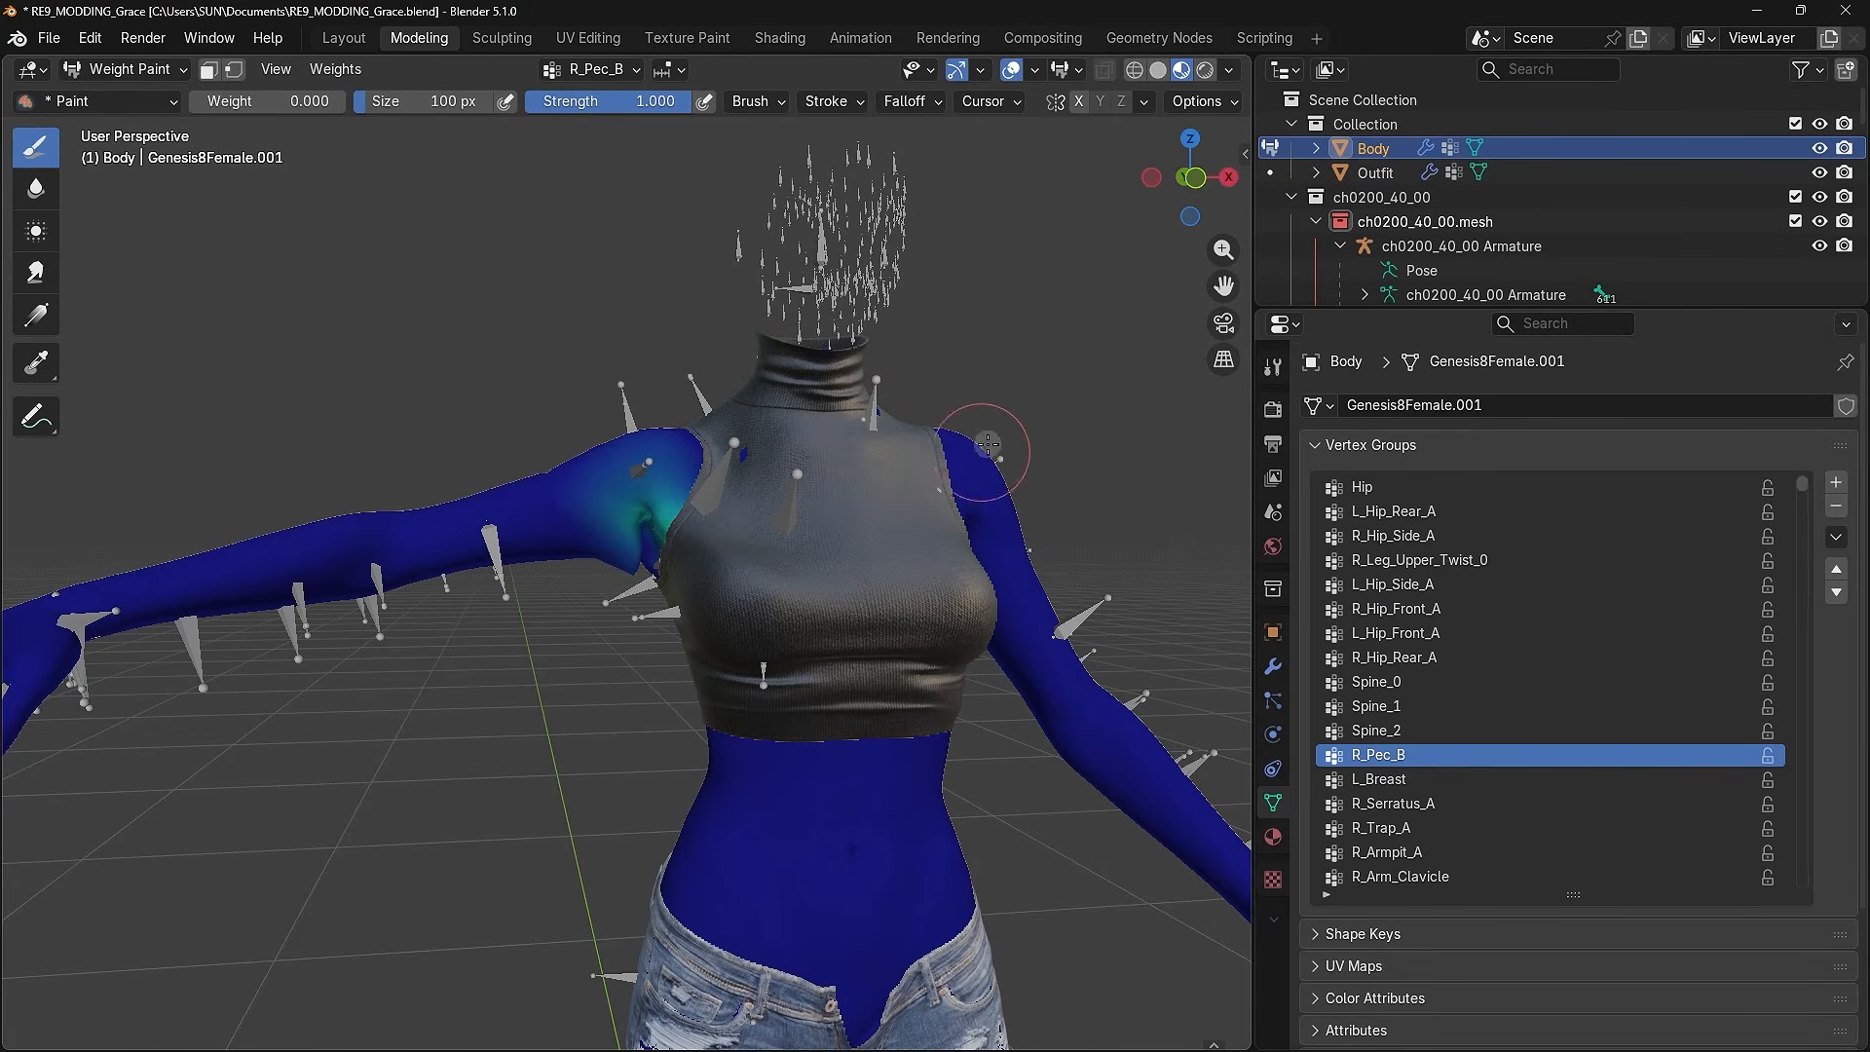
- Hide the Outfit mesh and the ch0200_40_00 Armature so the Body's weights are unobstructed
scroll(990, 444, "up", 1)
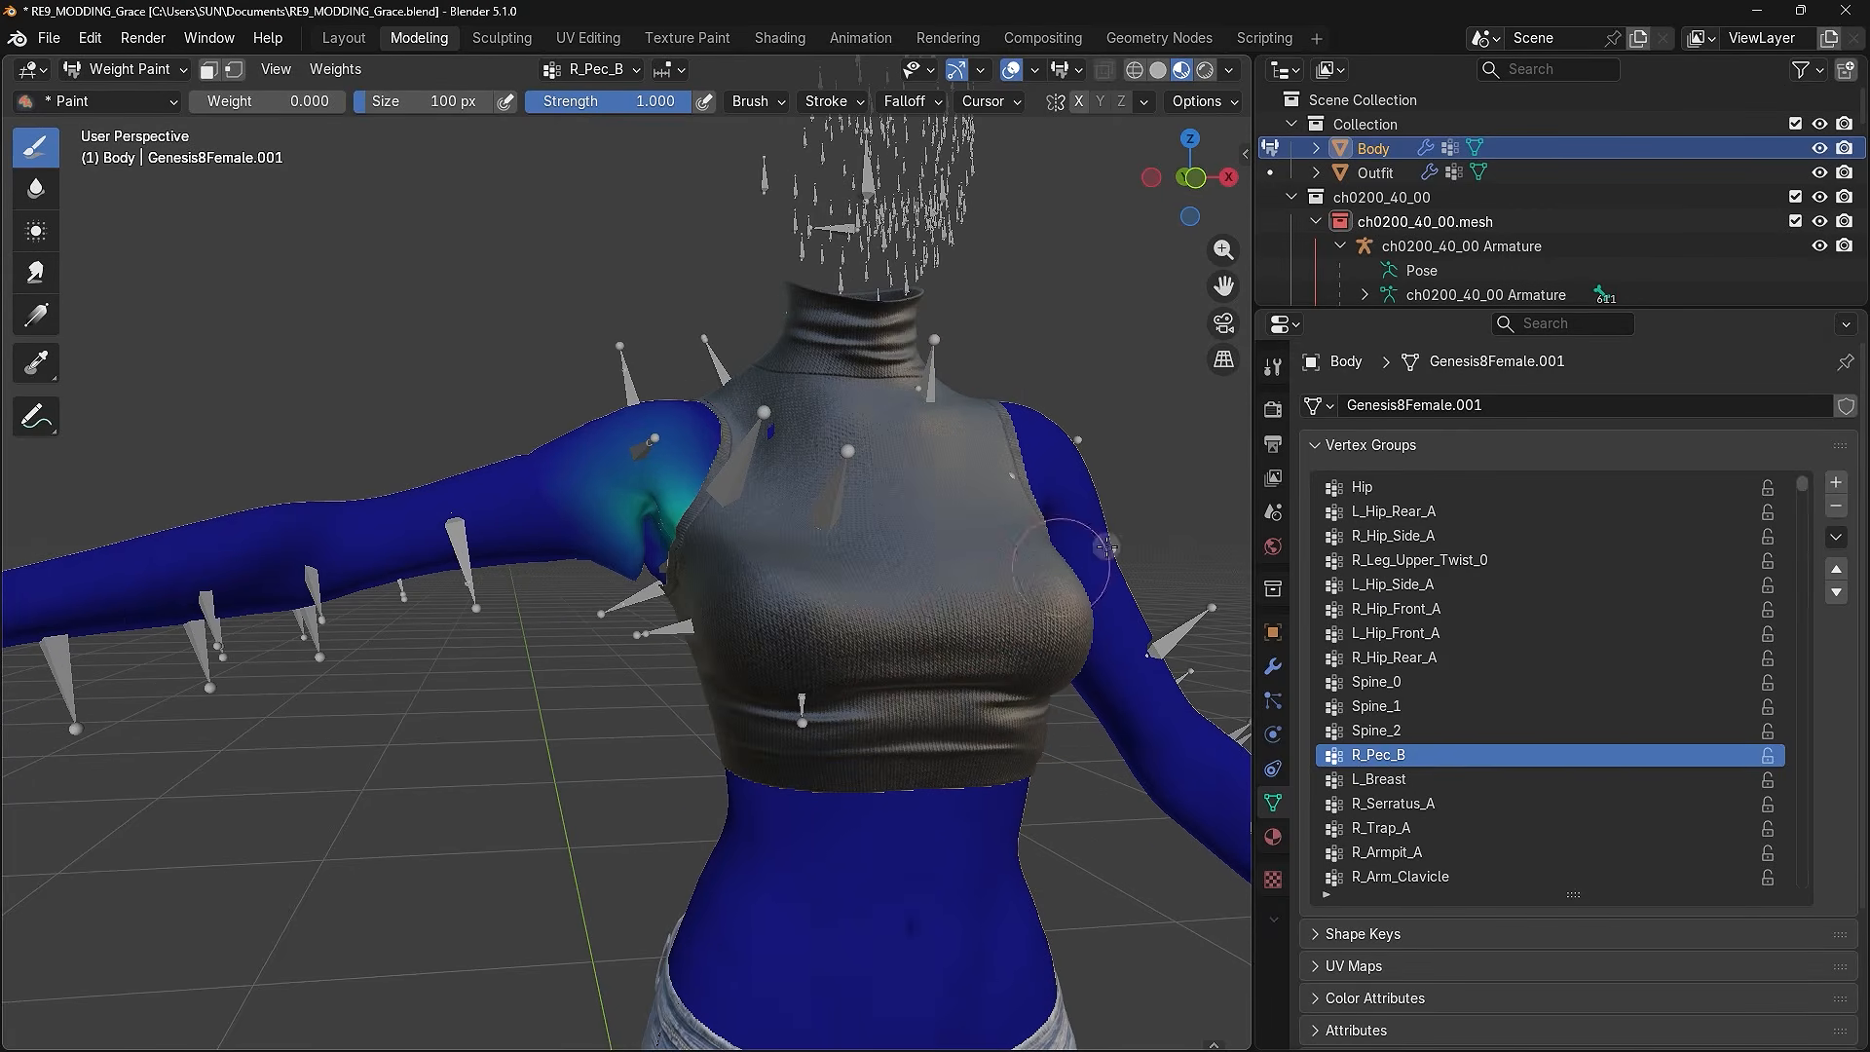
left_click(1820, 173)
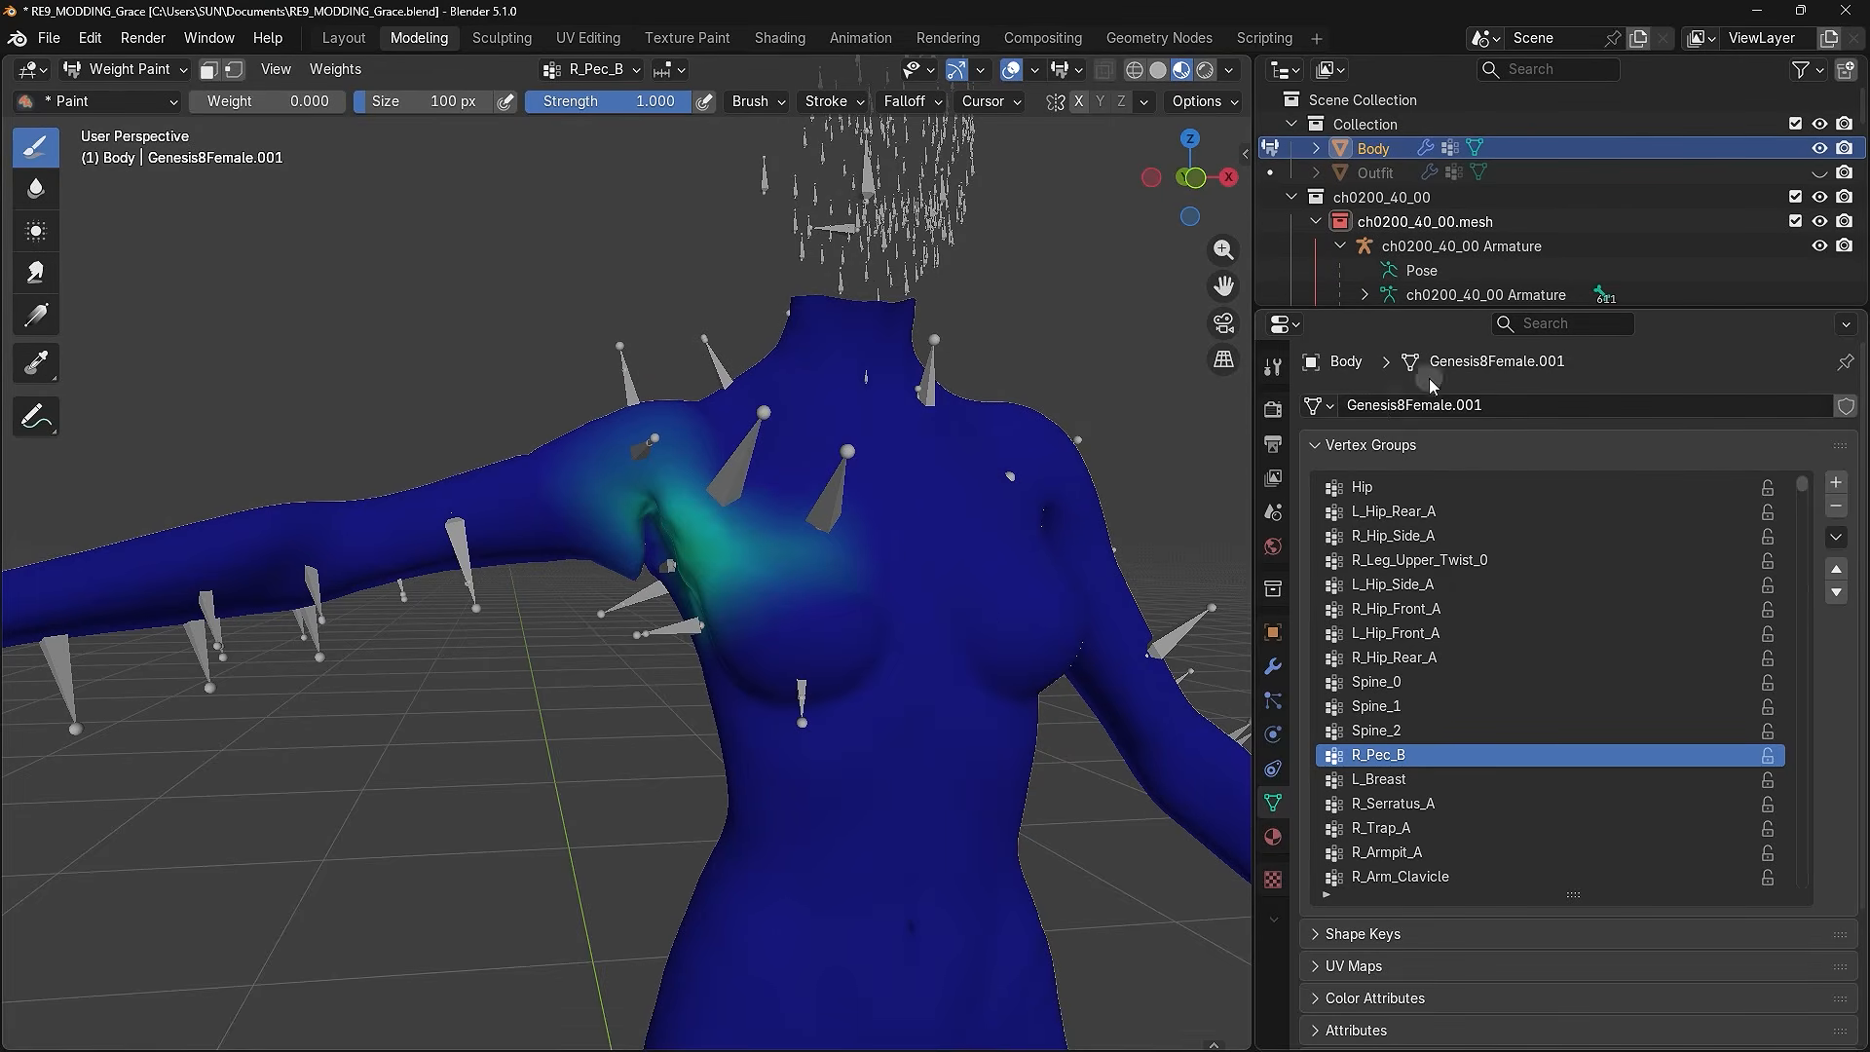
left_click(1821, 247)
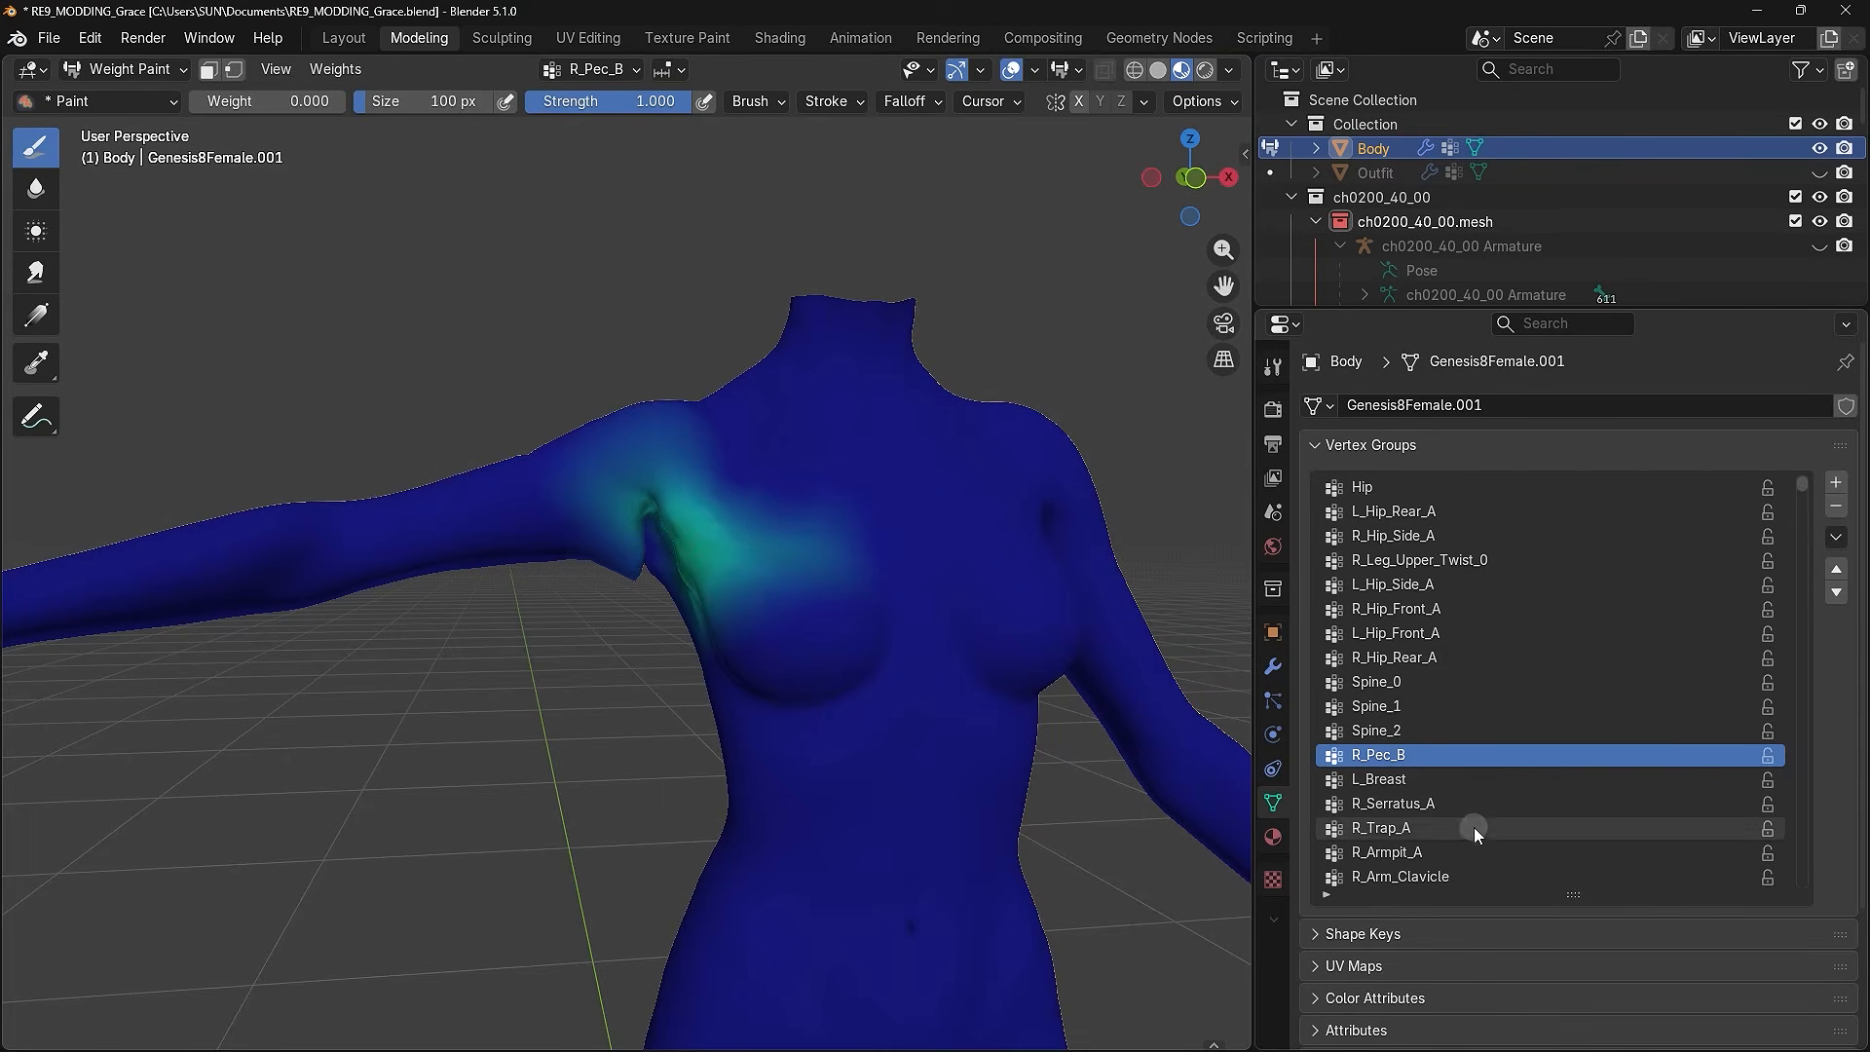
- Step back and forth through the Body's vertex groups between the hip groups and R_Armpit_A, examining each group's weights
left_click(1504, 706)
key("Up")
key("Up")
key("Up")
key("Up")
key("Up")
key("Up")
key("Up")
key("Up")
key("Up")
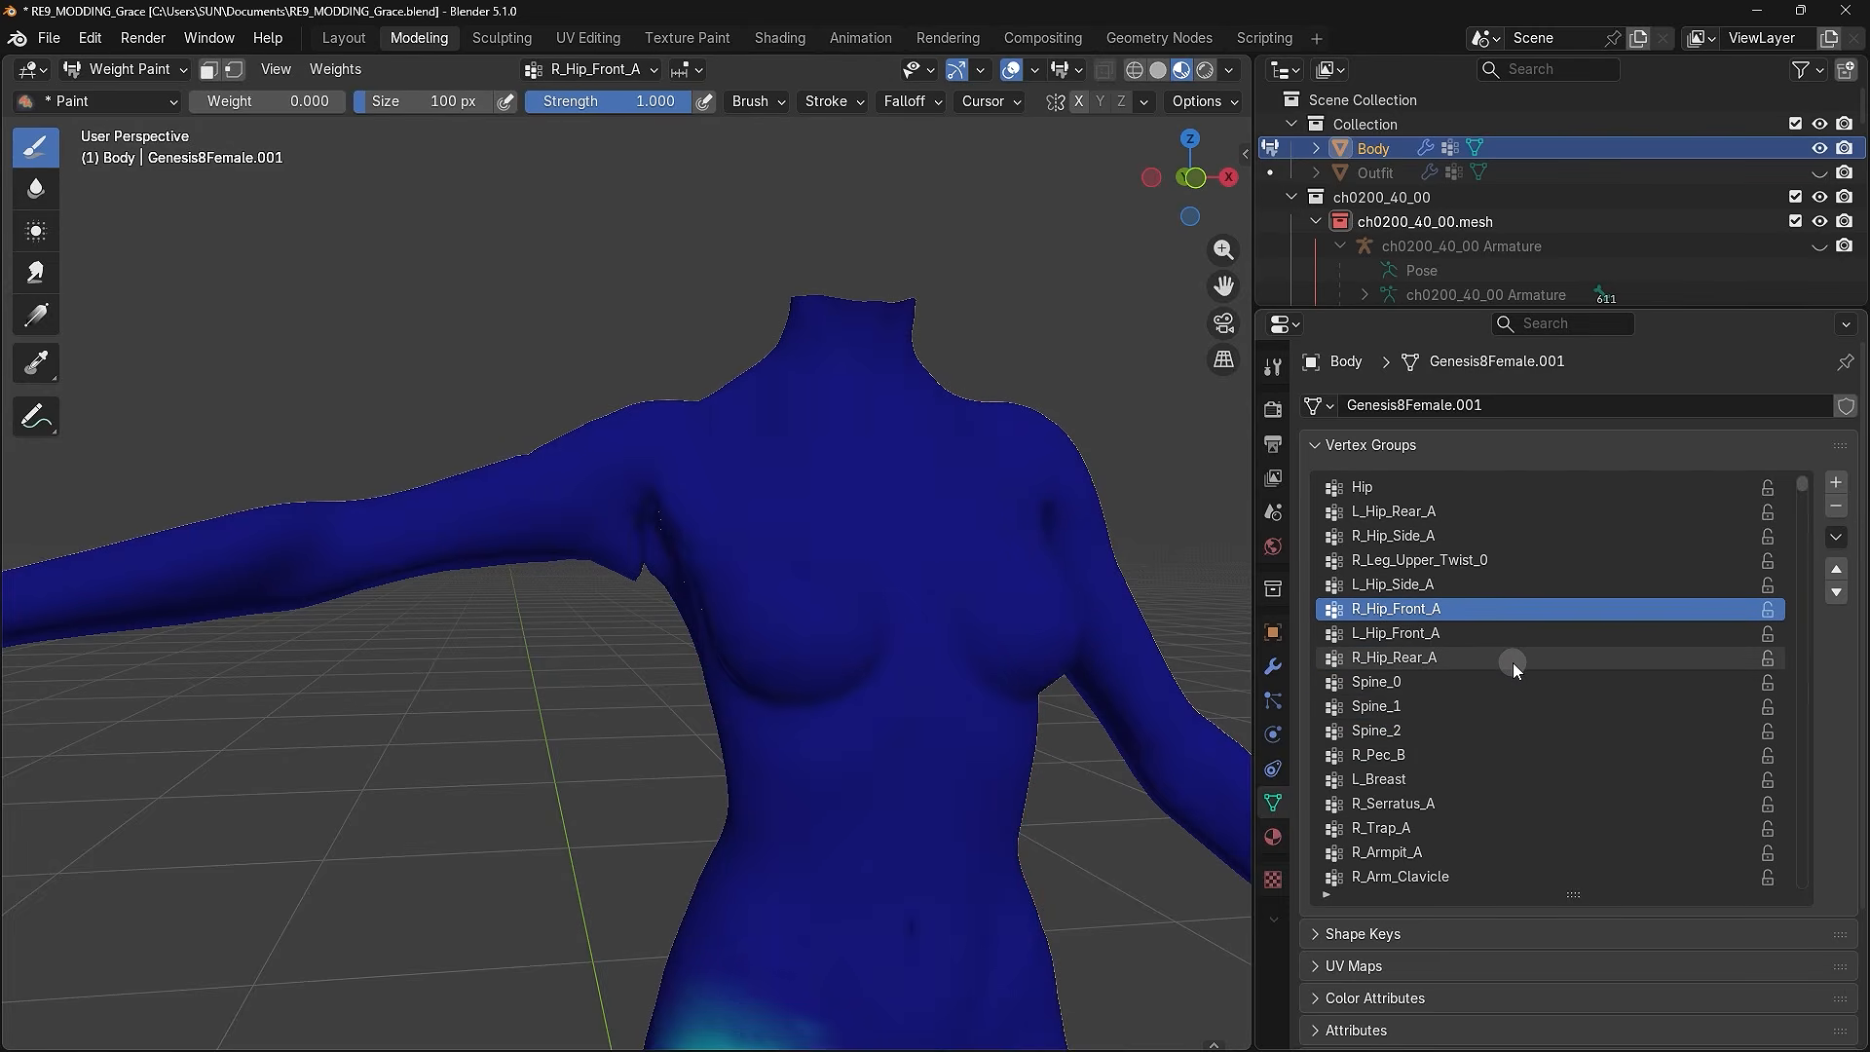
key("Down")
key("Down")
key("Down")
key("Down")
key("Down")
key("Down")
key("Down")
key("Down")
key("Down")
key("Down")
key("Down")
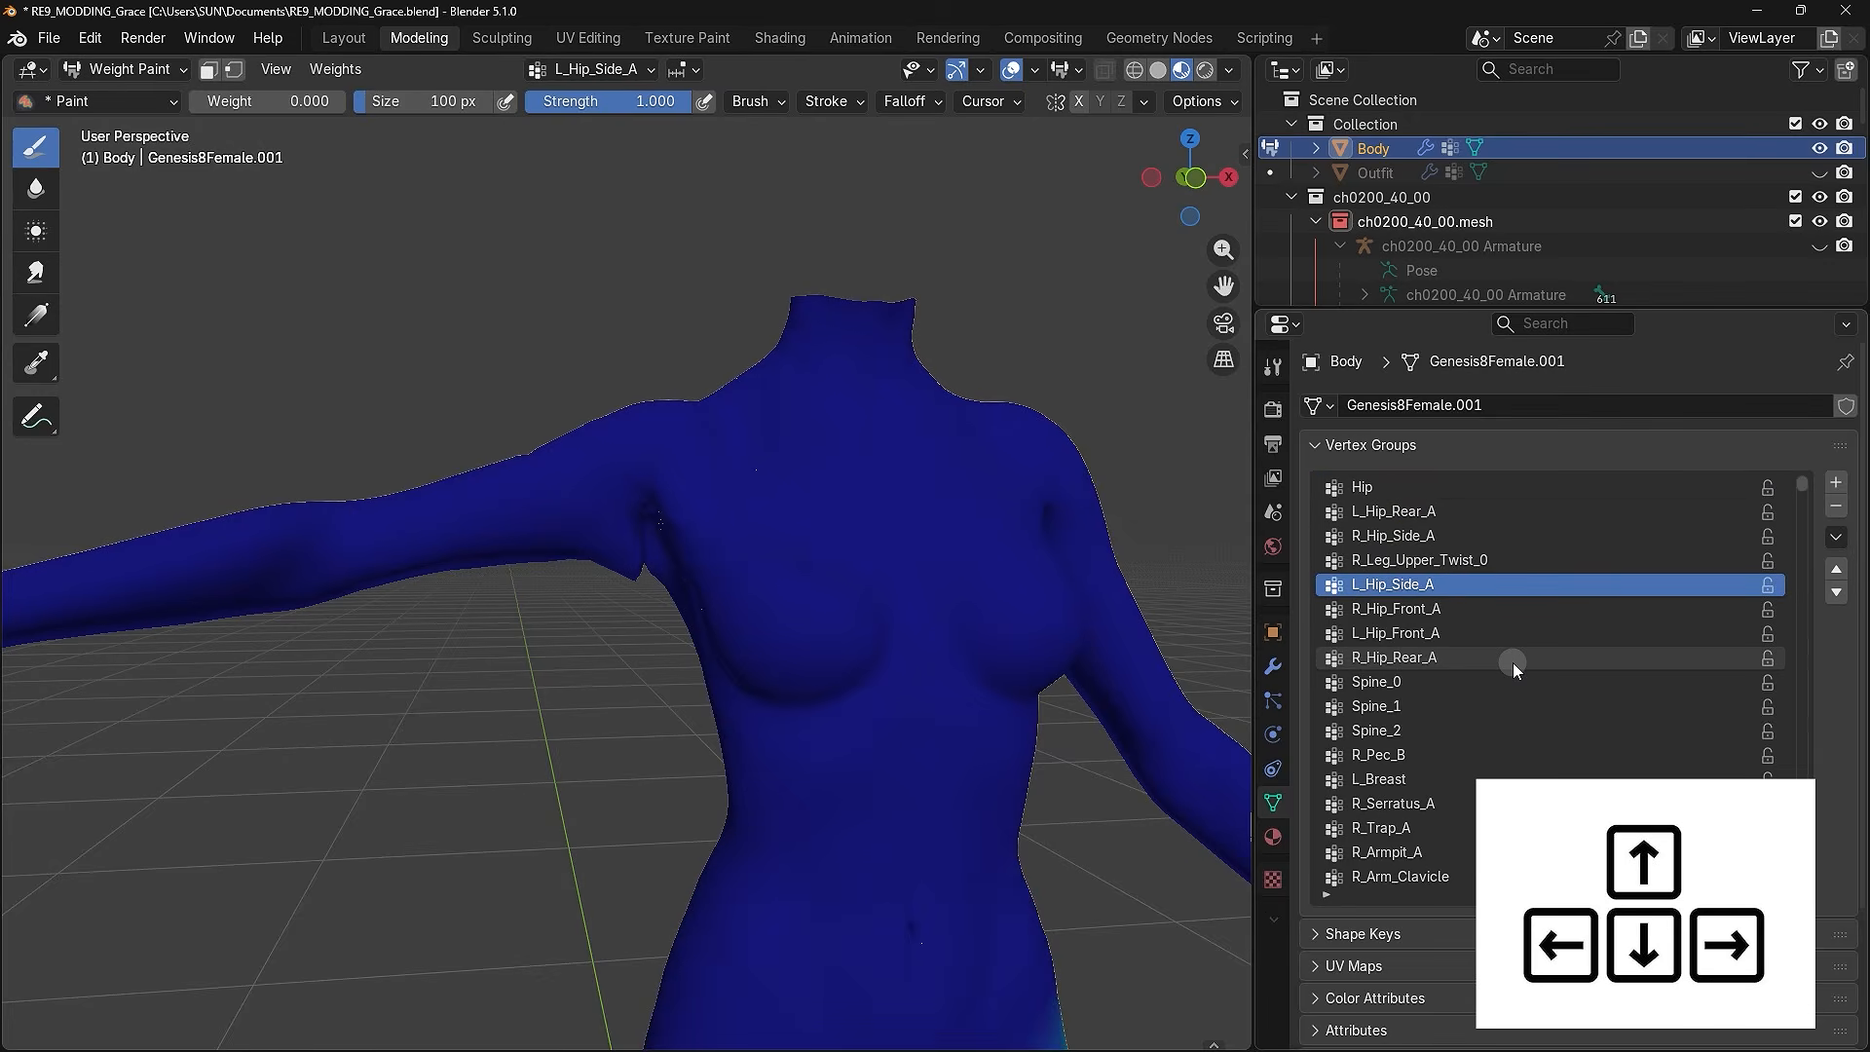
key("Down")
key("Down")
key("Down")
key("Down")
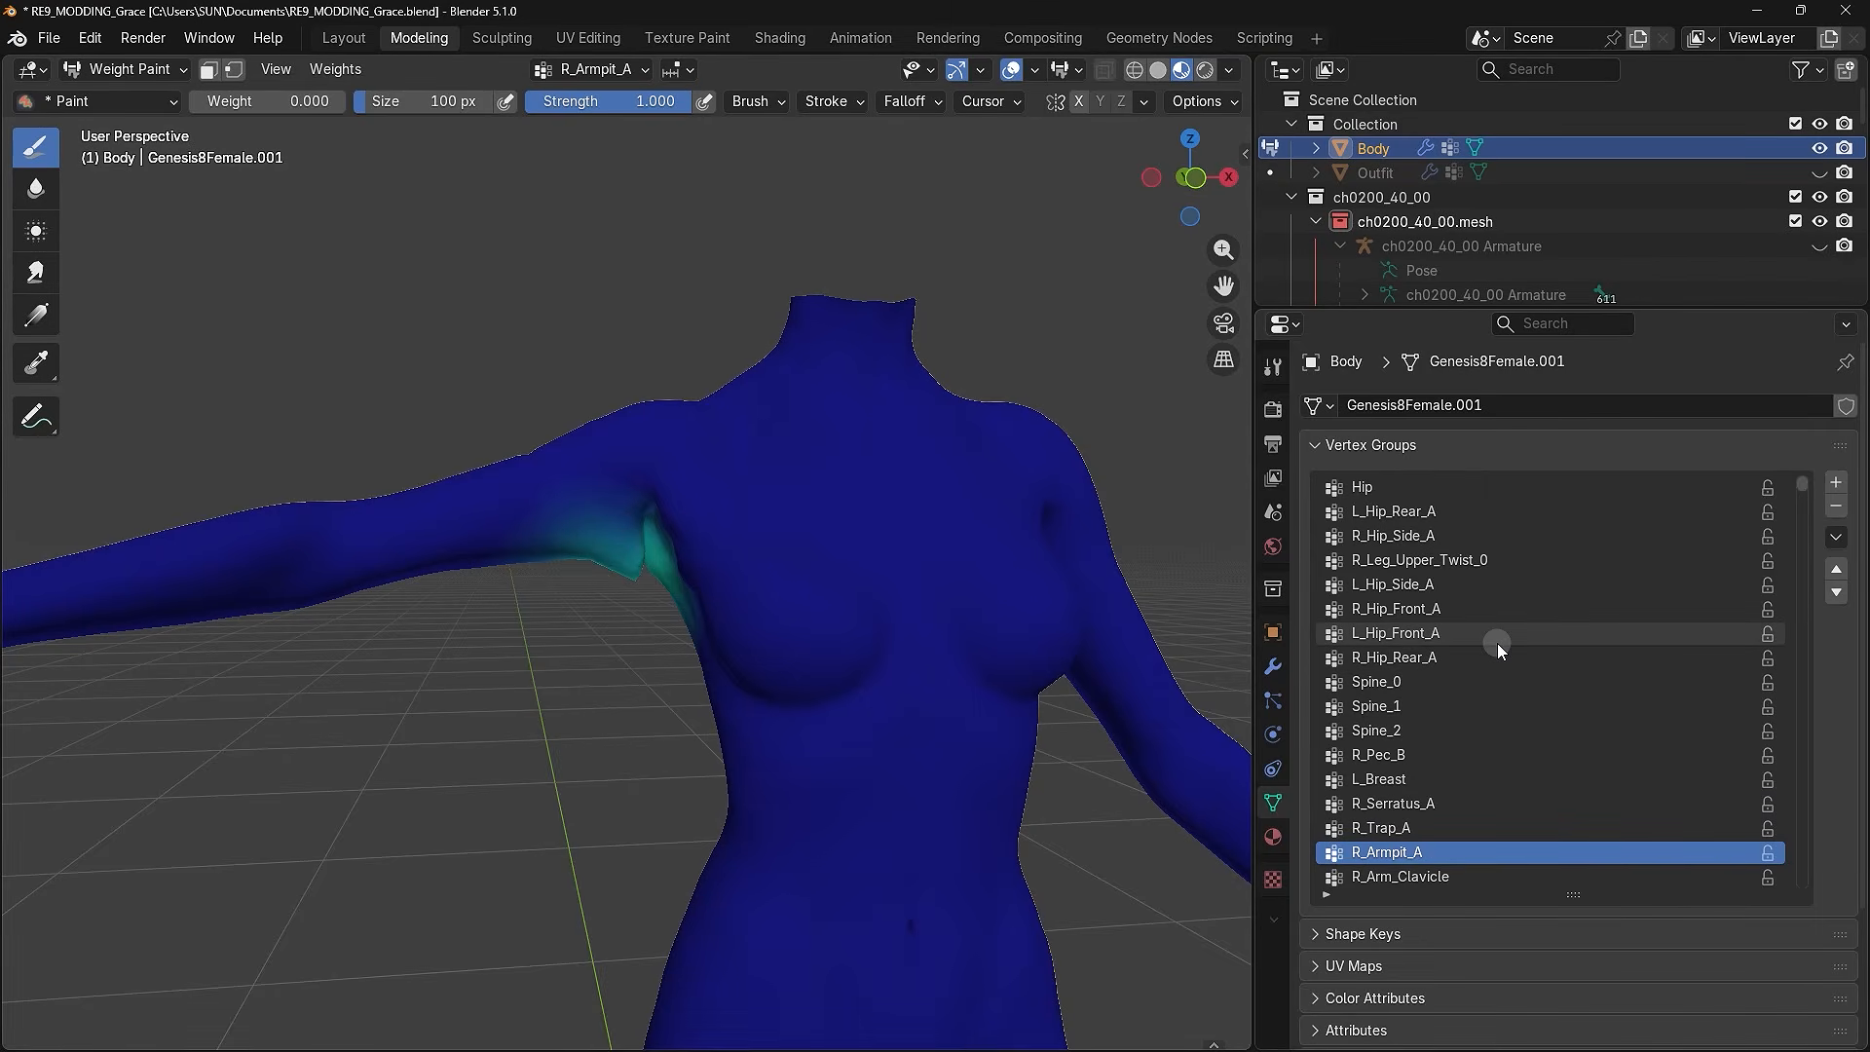
- Check the weights of the groups following R_Armpit_A and make R_Arm_Upper_Twist_0 the active vertex group
key("Down")
key("Down")
key("Down")
key("Down")
key("Down")
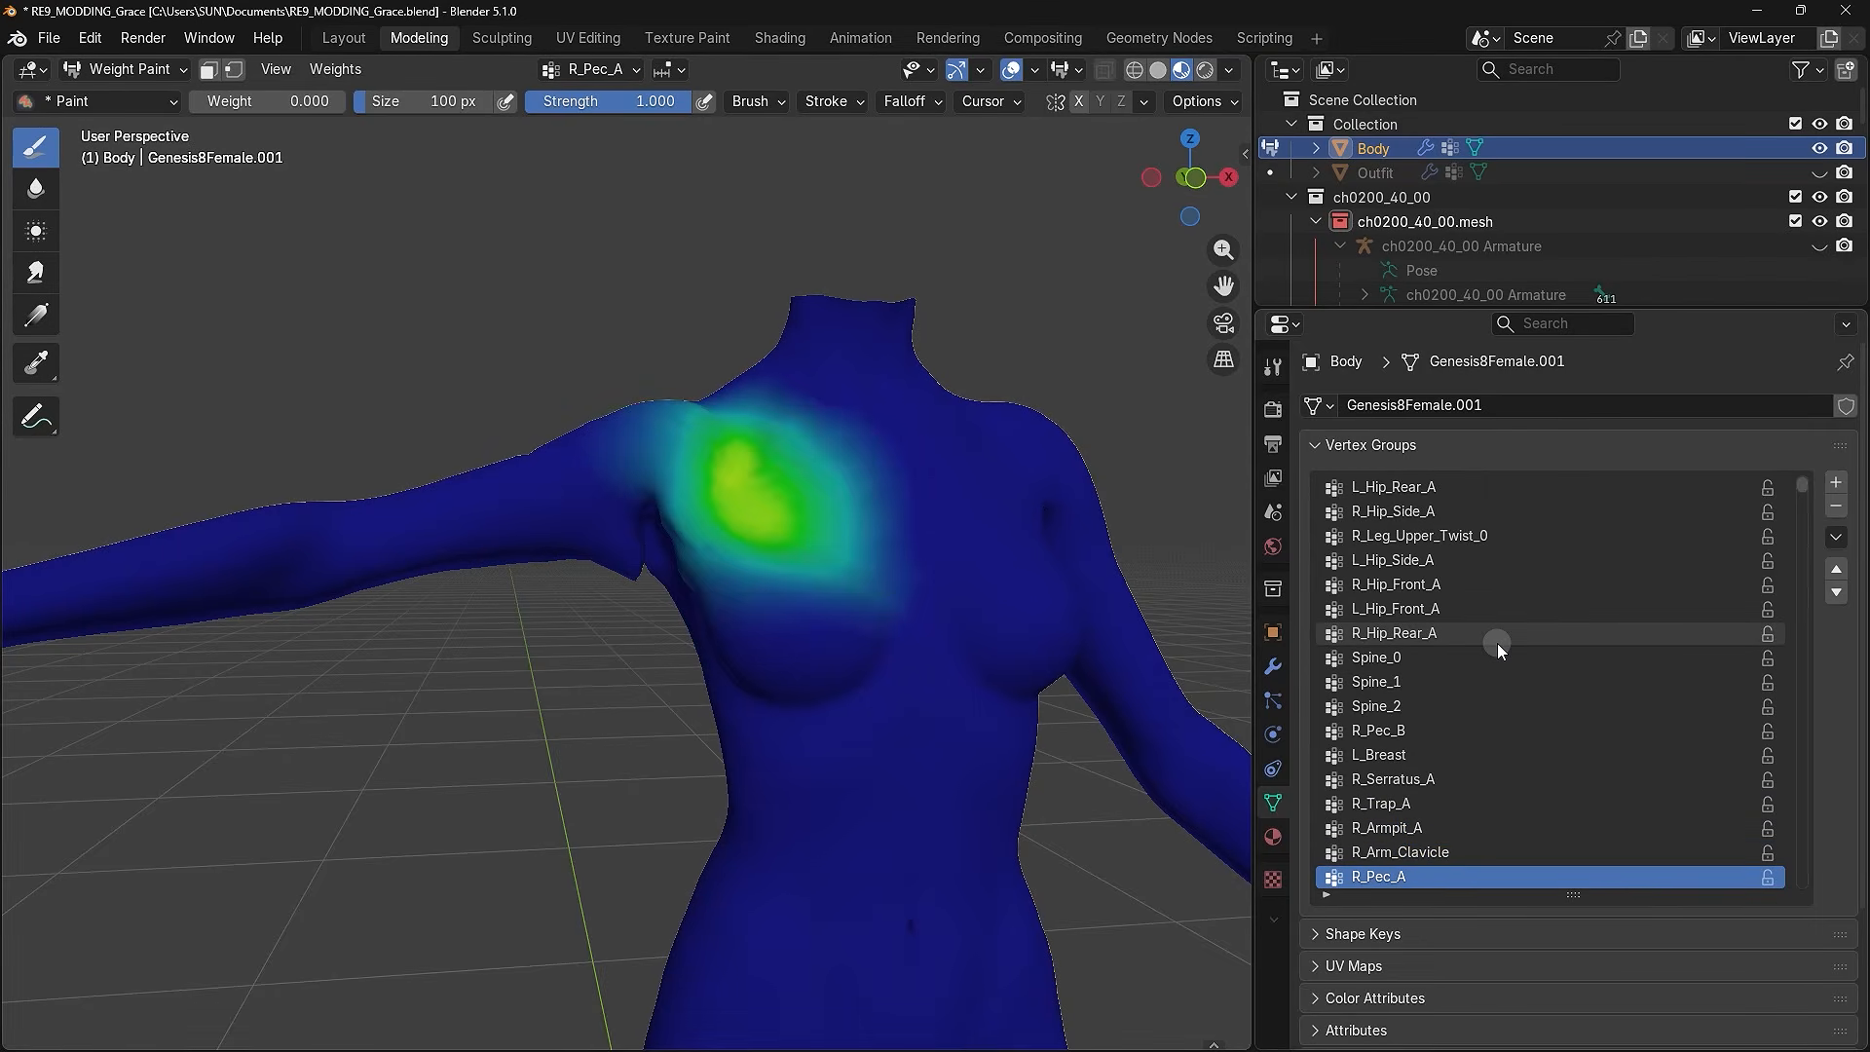
key("Down")
key("Up")
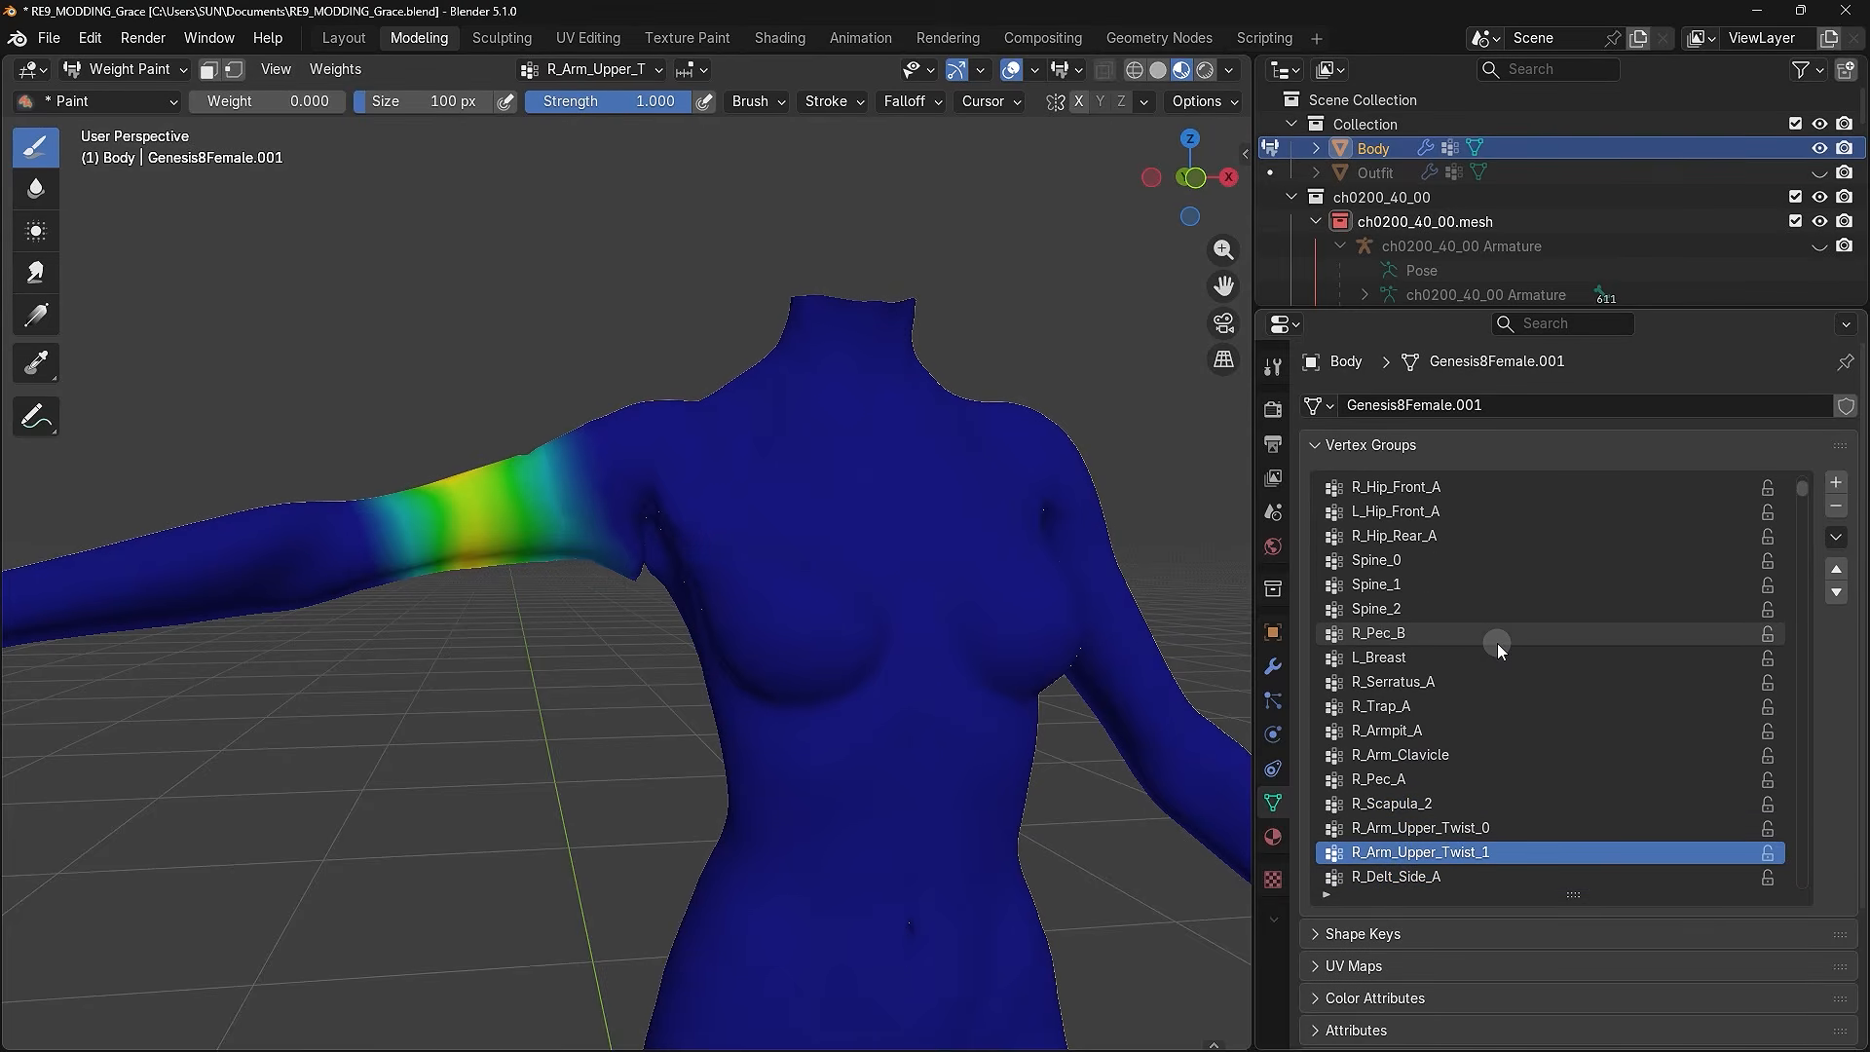
key("Up")
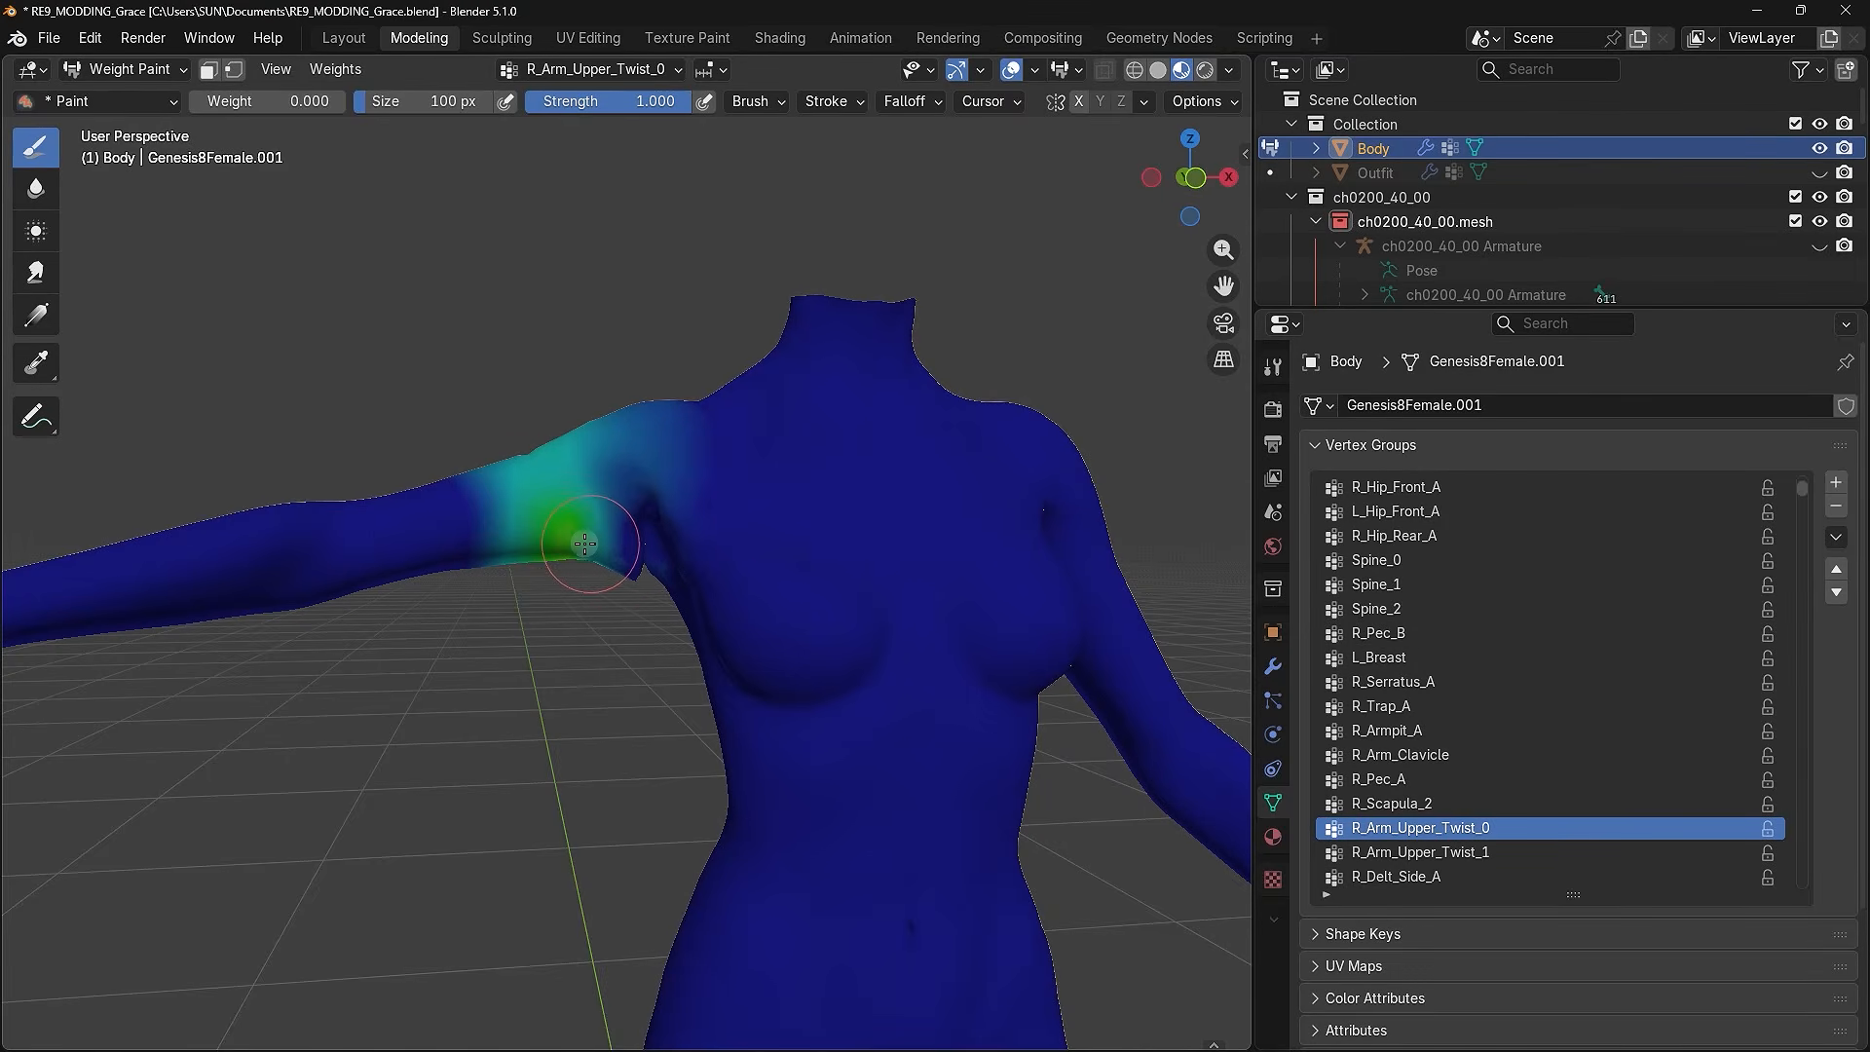
- Paint R_Arm_Upper_Twist_0 weight over the raised arm's armpit with a 183 px brush at weight 0.706
scroll(492, 456, "up", 4)
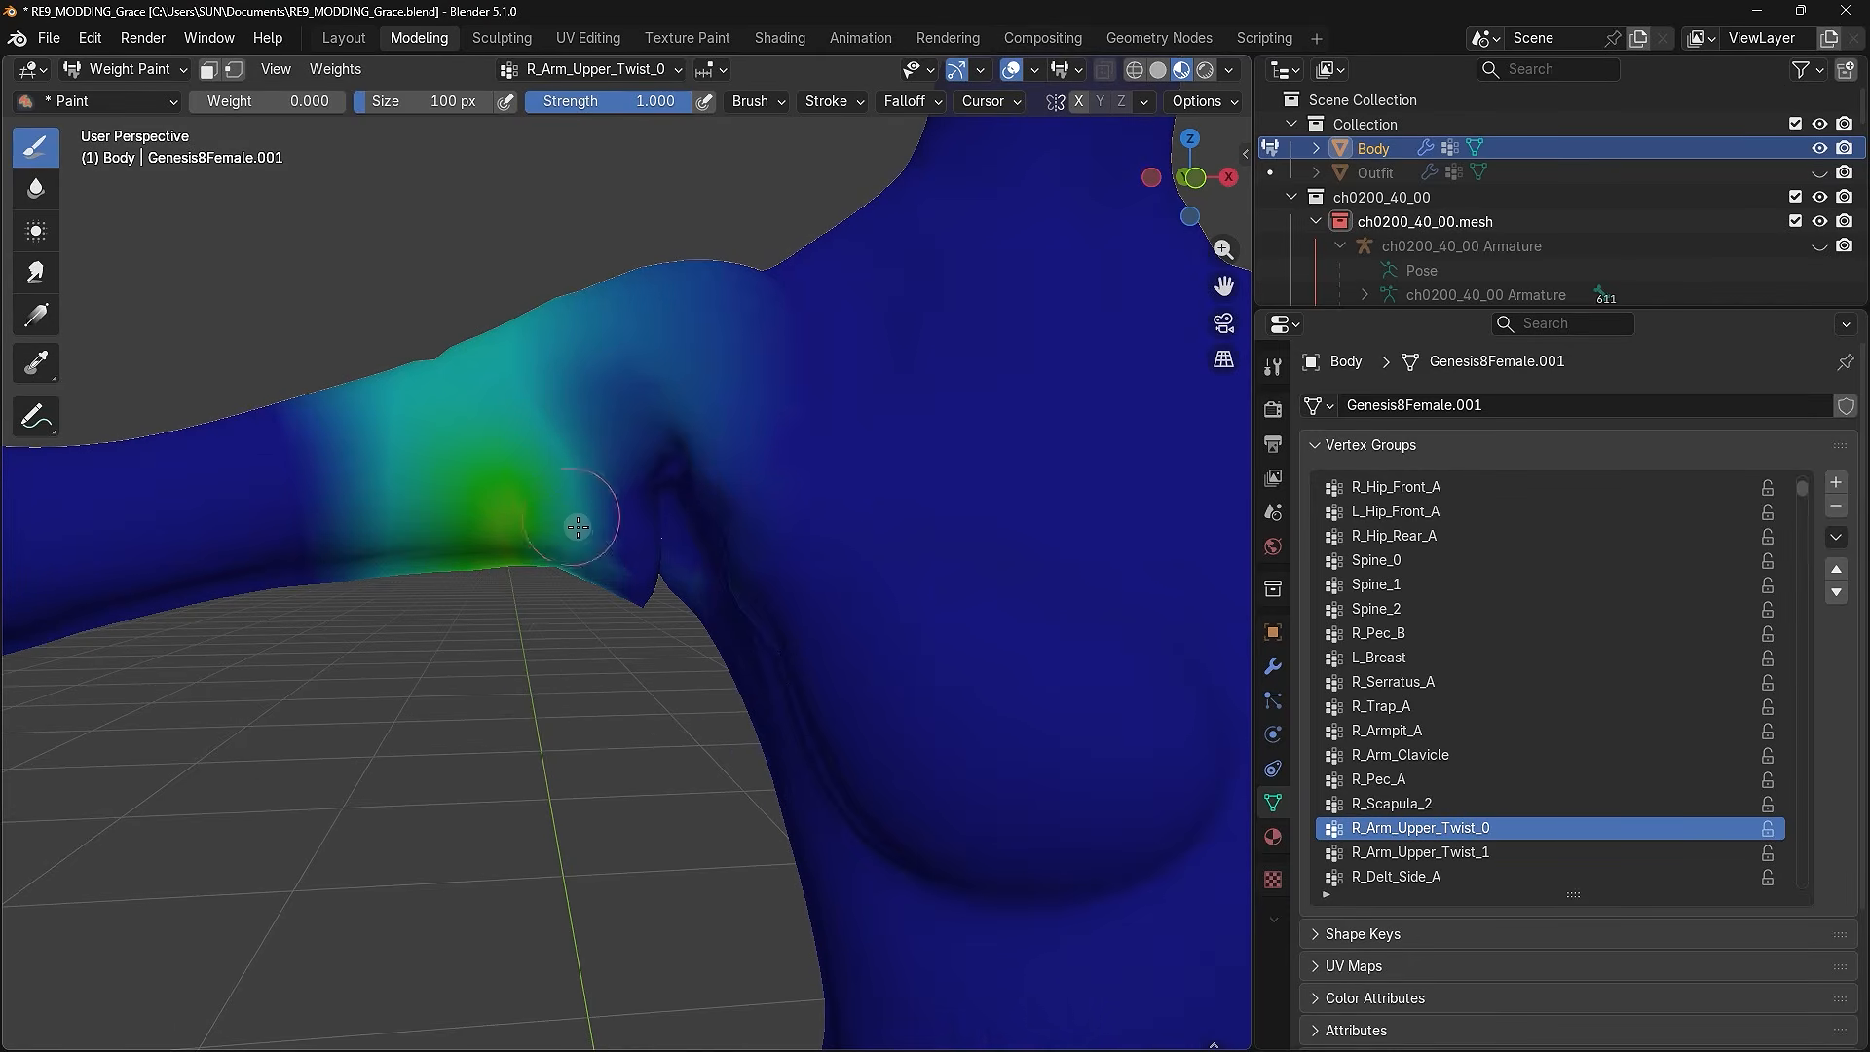
mouse_move(579, 526)
middle_mouse_down()
mouse_move(547, 493)
mouse_move(597, 544)
middle_mouse_up()
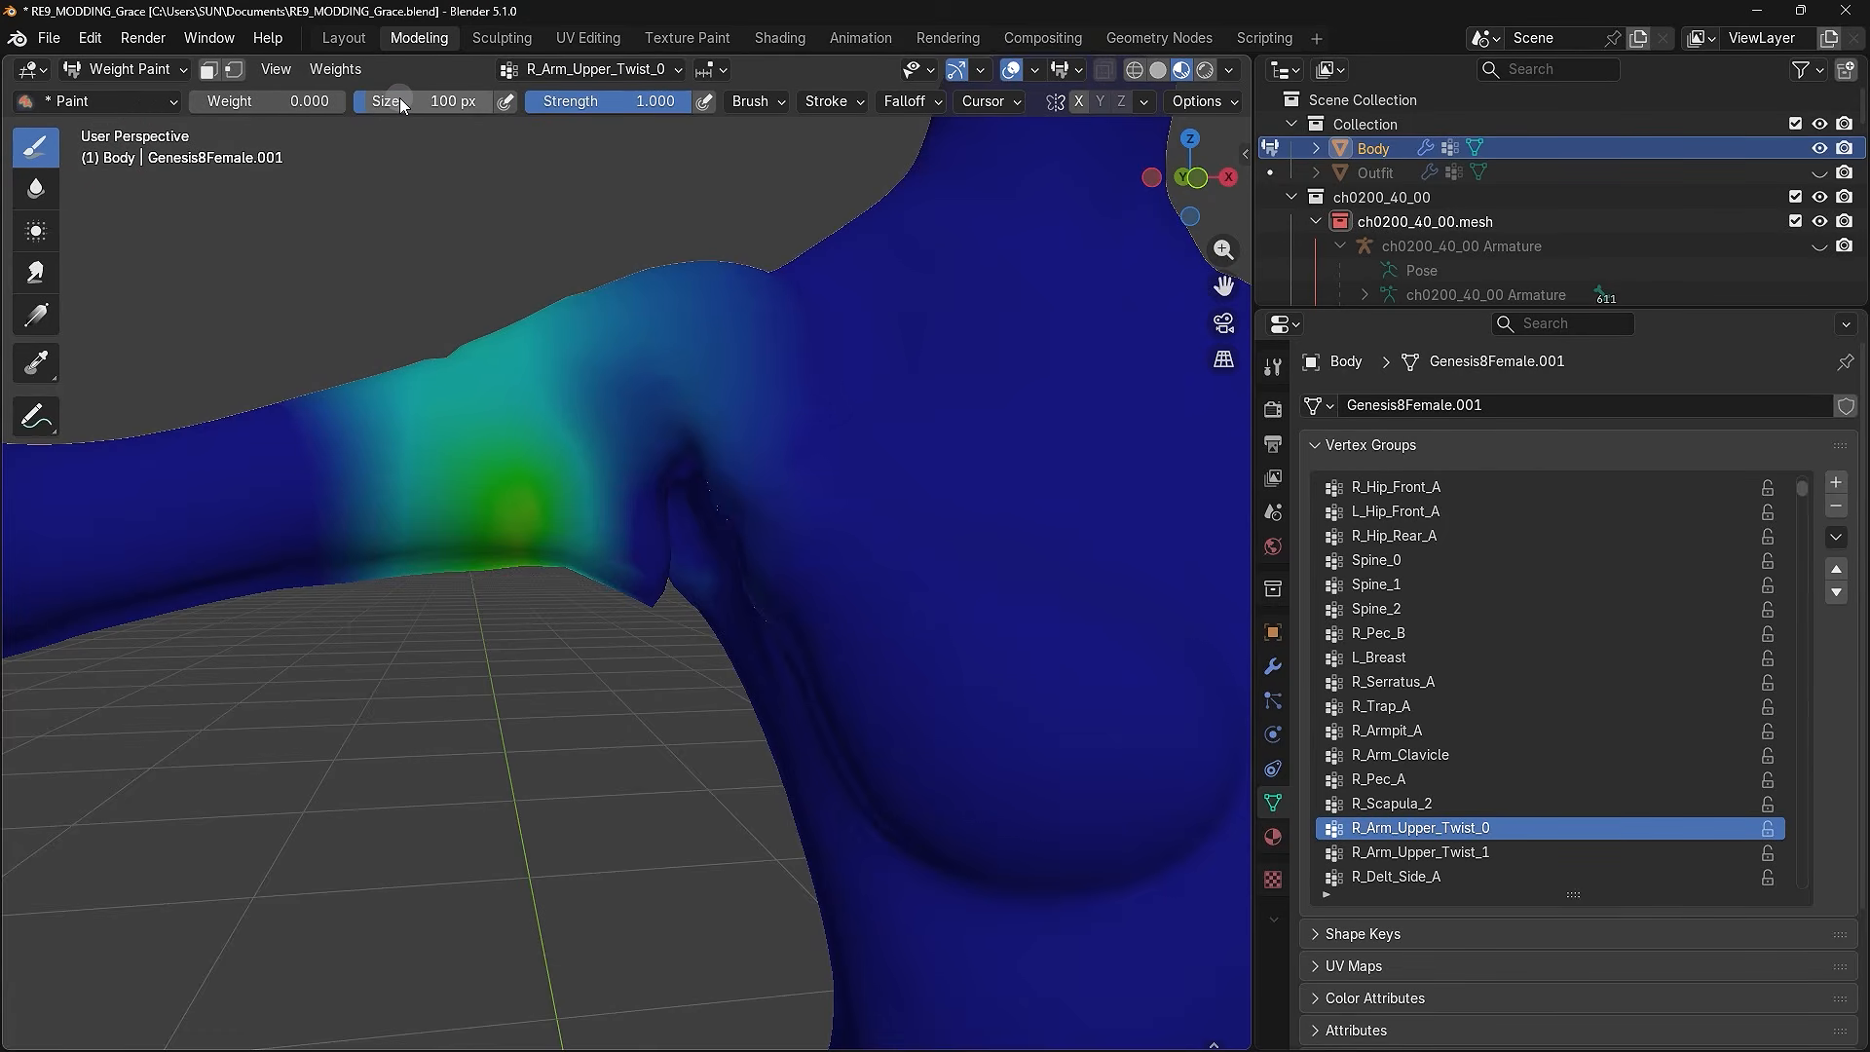
left_click_drag(220, 105, 228, 105)
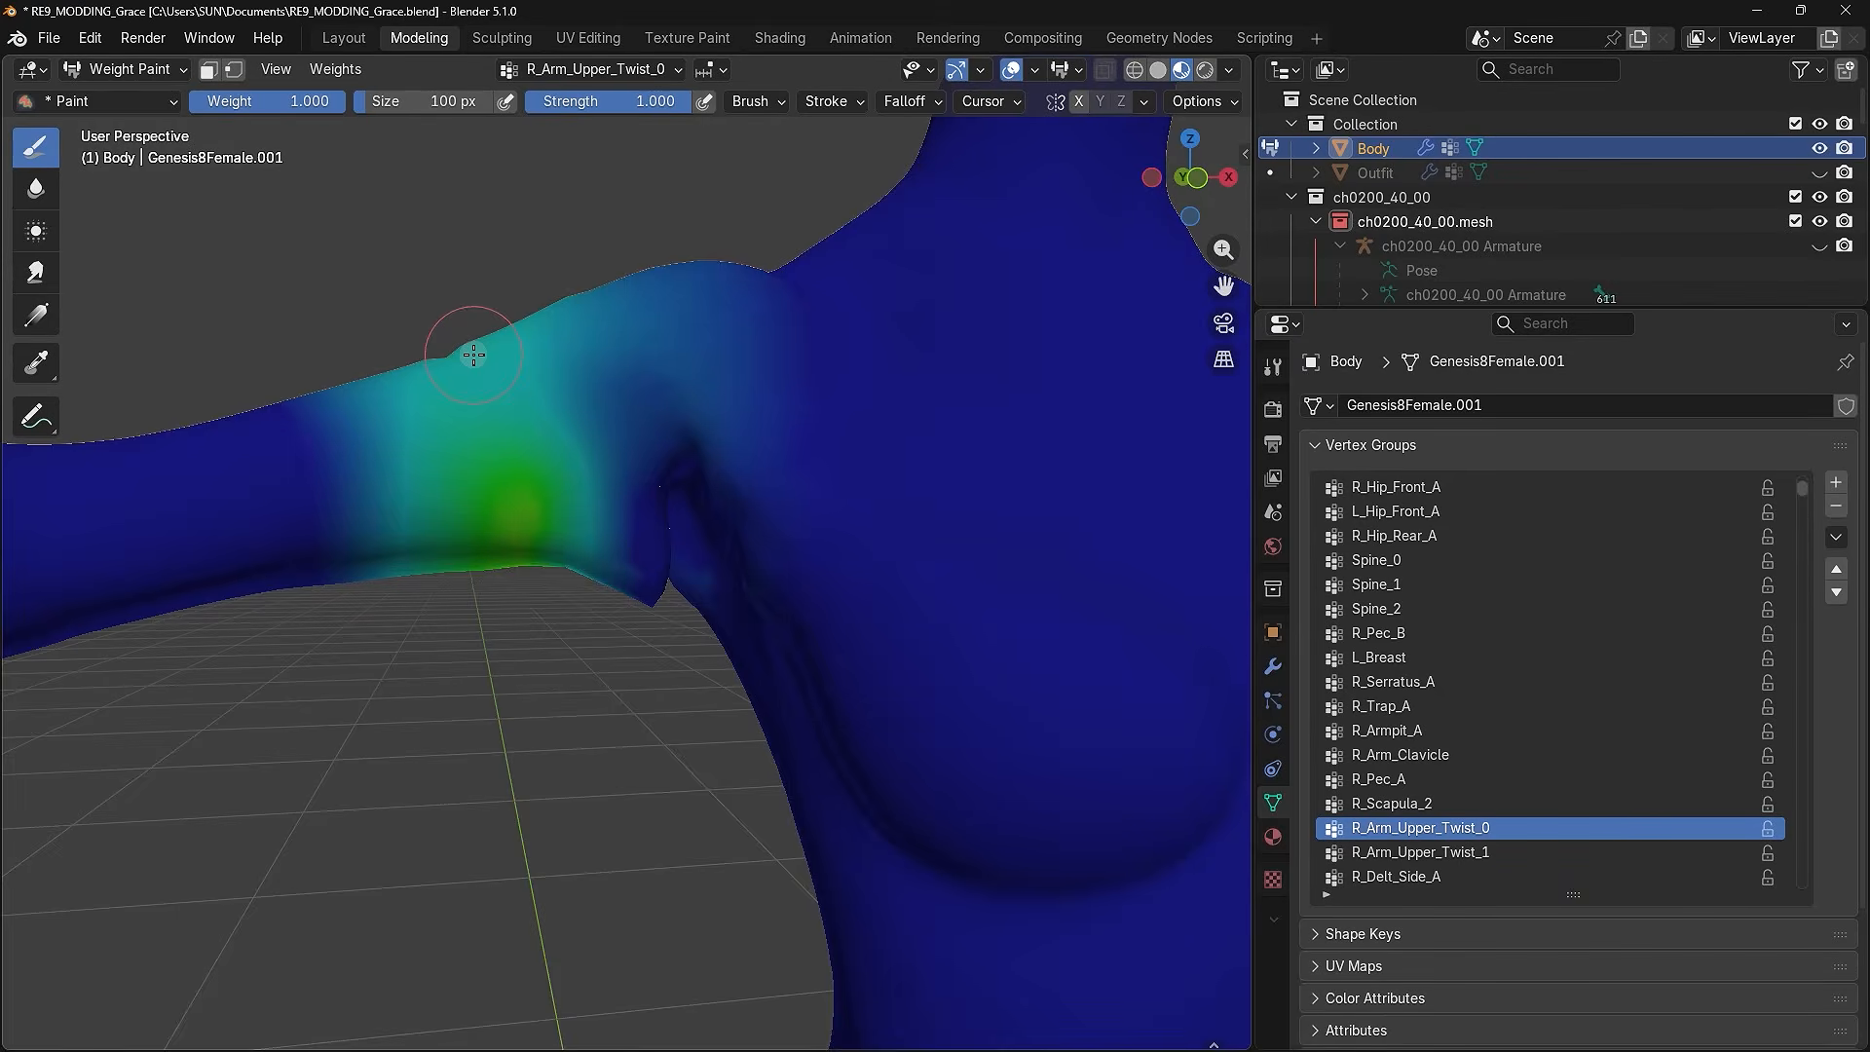
mouse_move(467, 448)
middle_mouse_down()
mouse_move(514, 429)
mouse_move(513, 448)
mouse_move(547, 447)
mouse_move(549, 409)
middle_mouse_up()
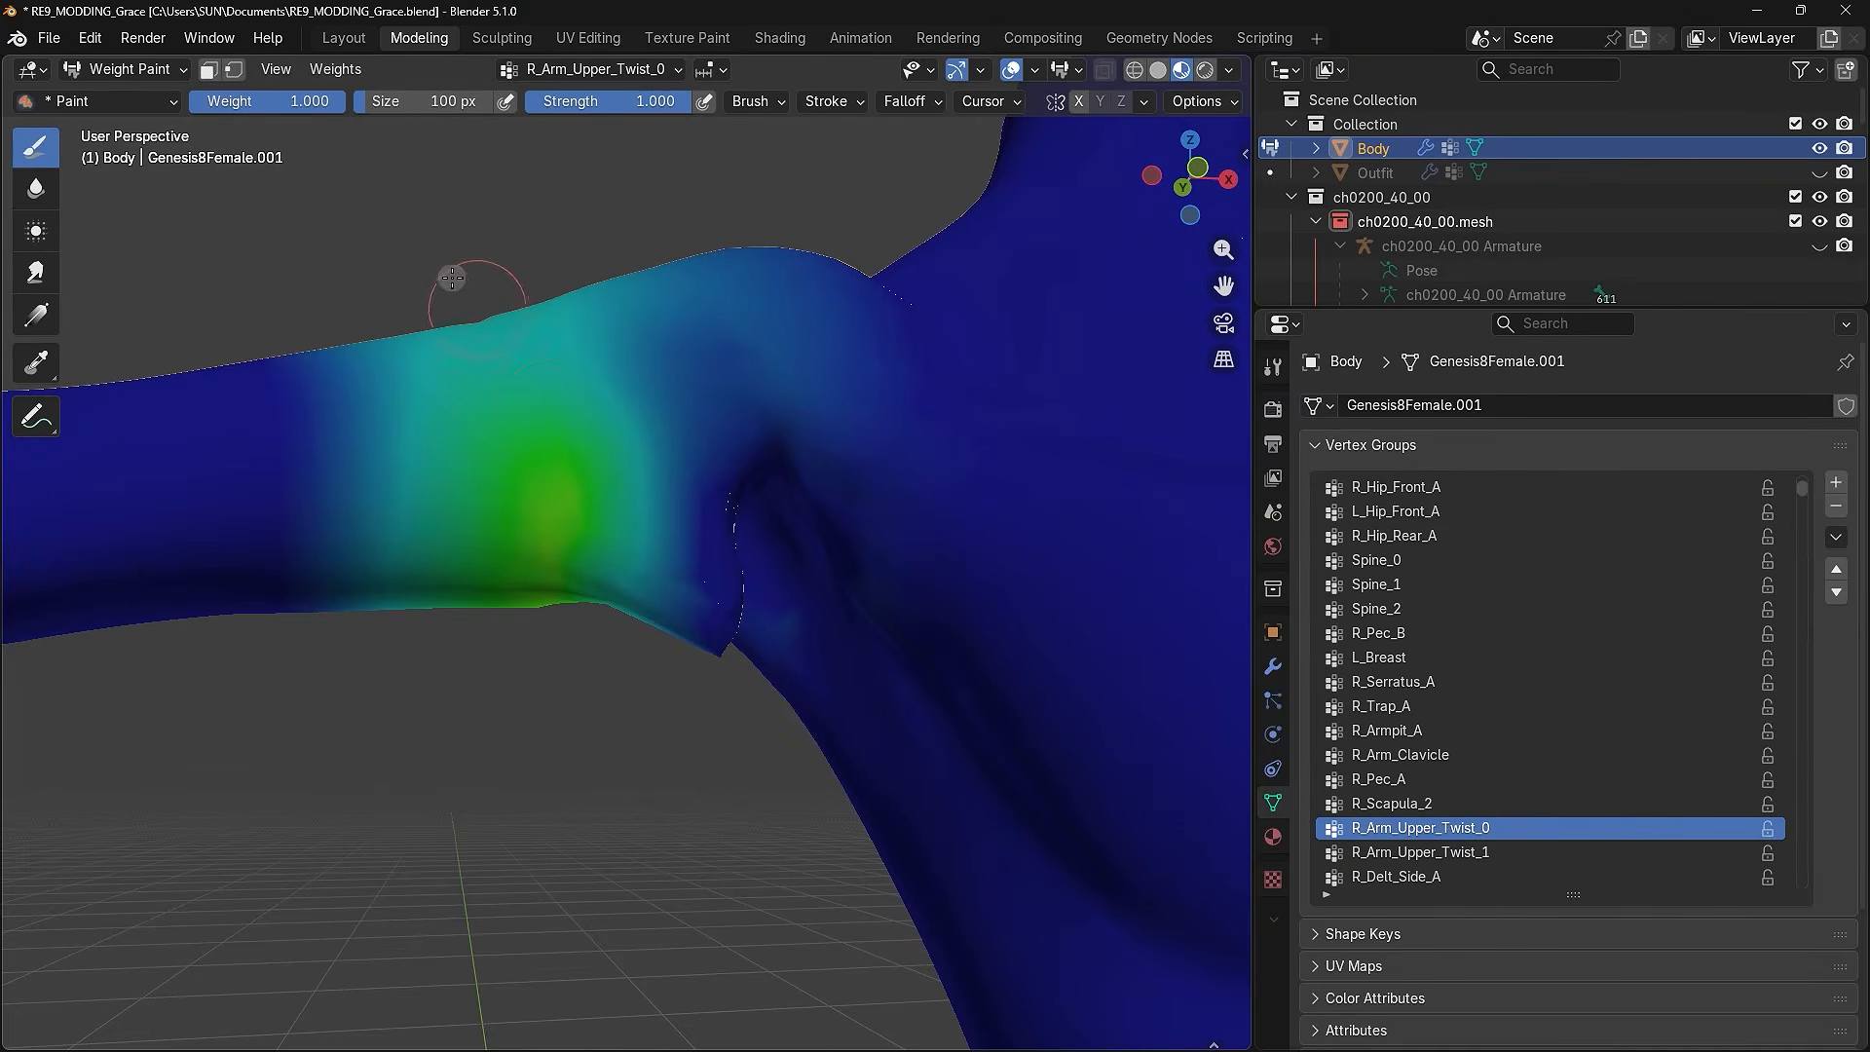
left_click_drag(300, 108, 188, 108)
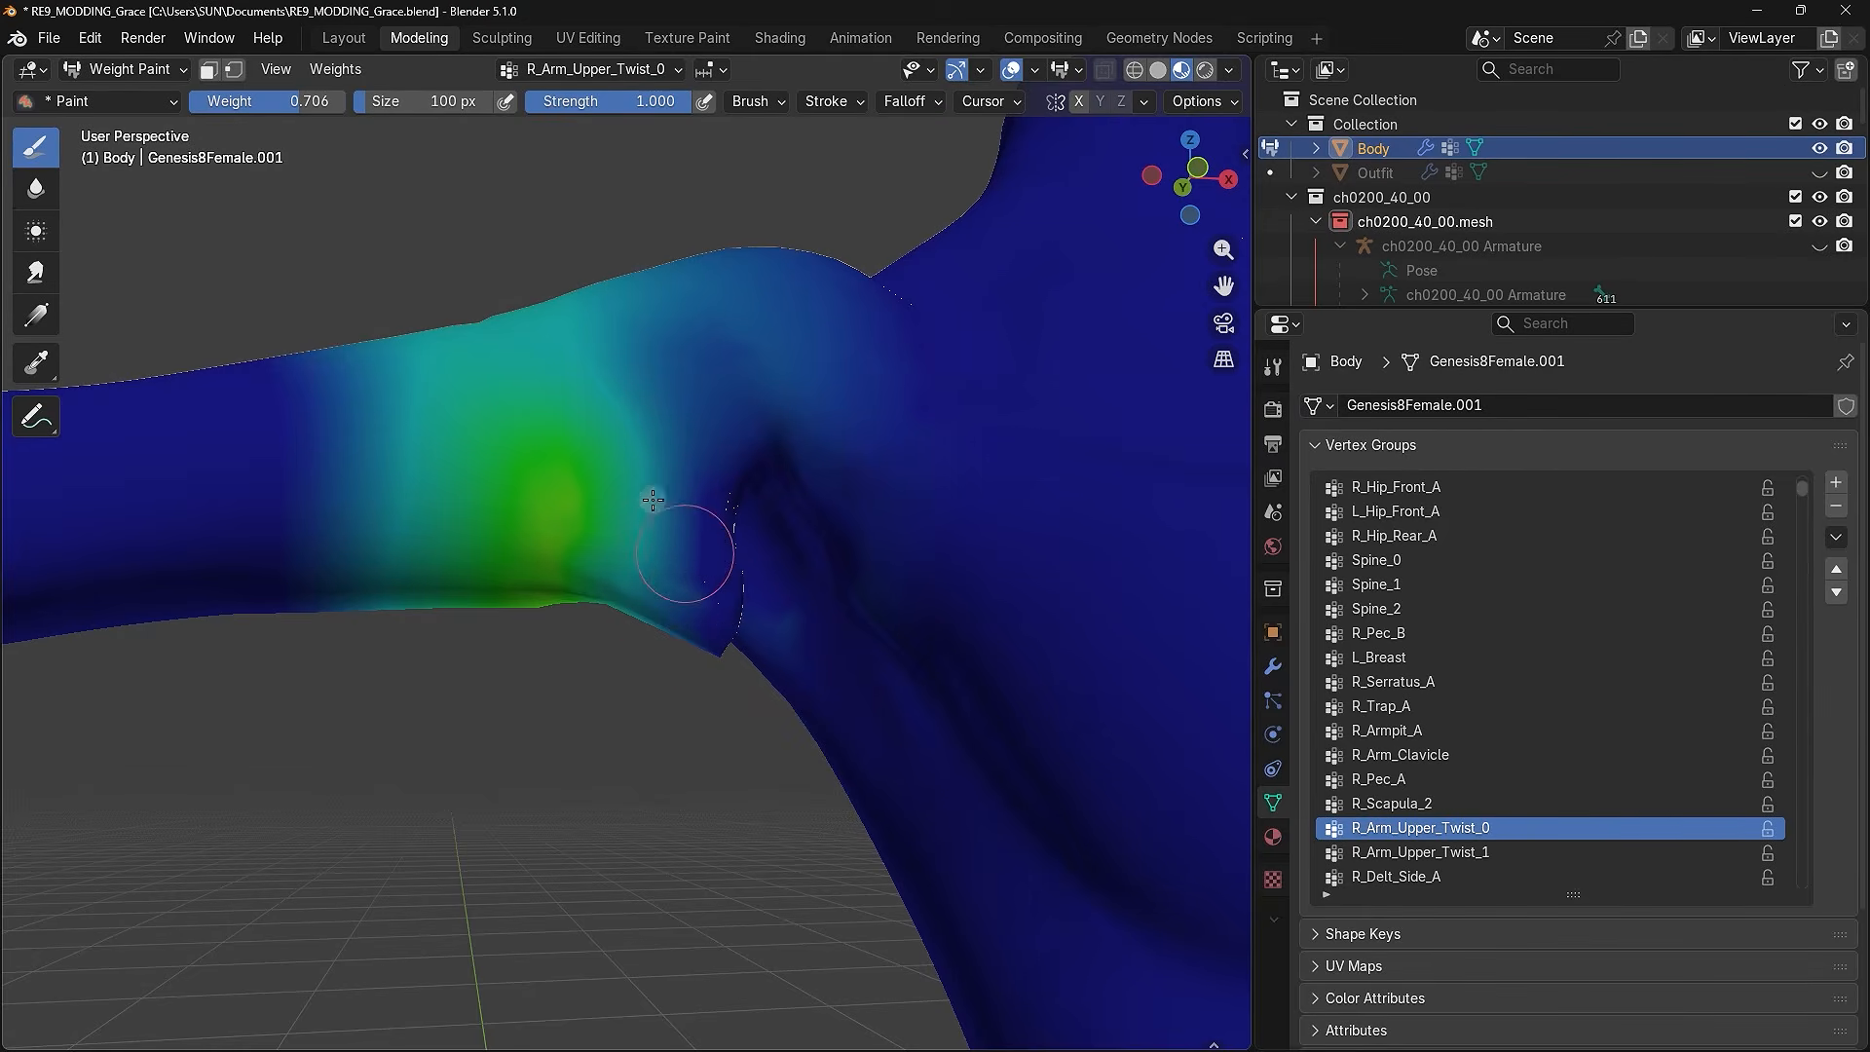
left_click_drag(429, 101, 443, 101)
middle_click_drag(523, 480, 511, 482)
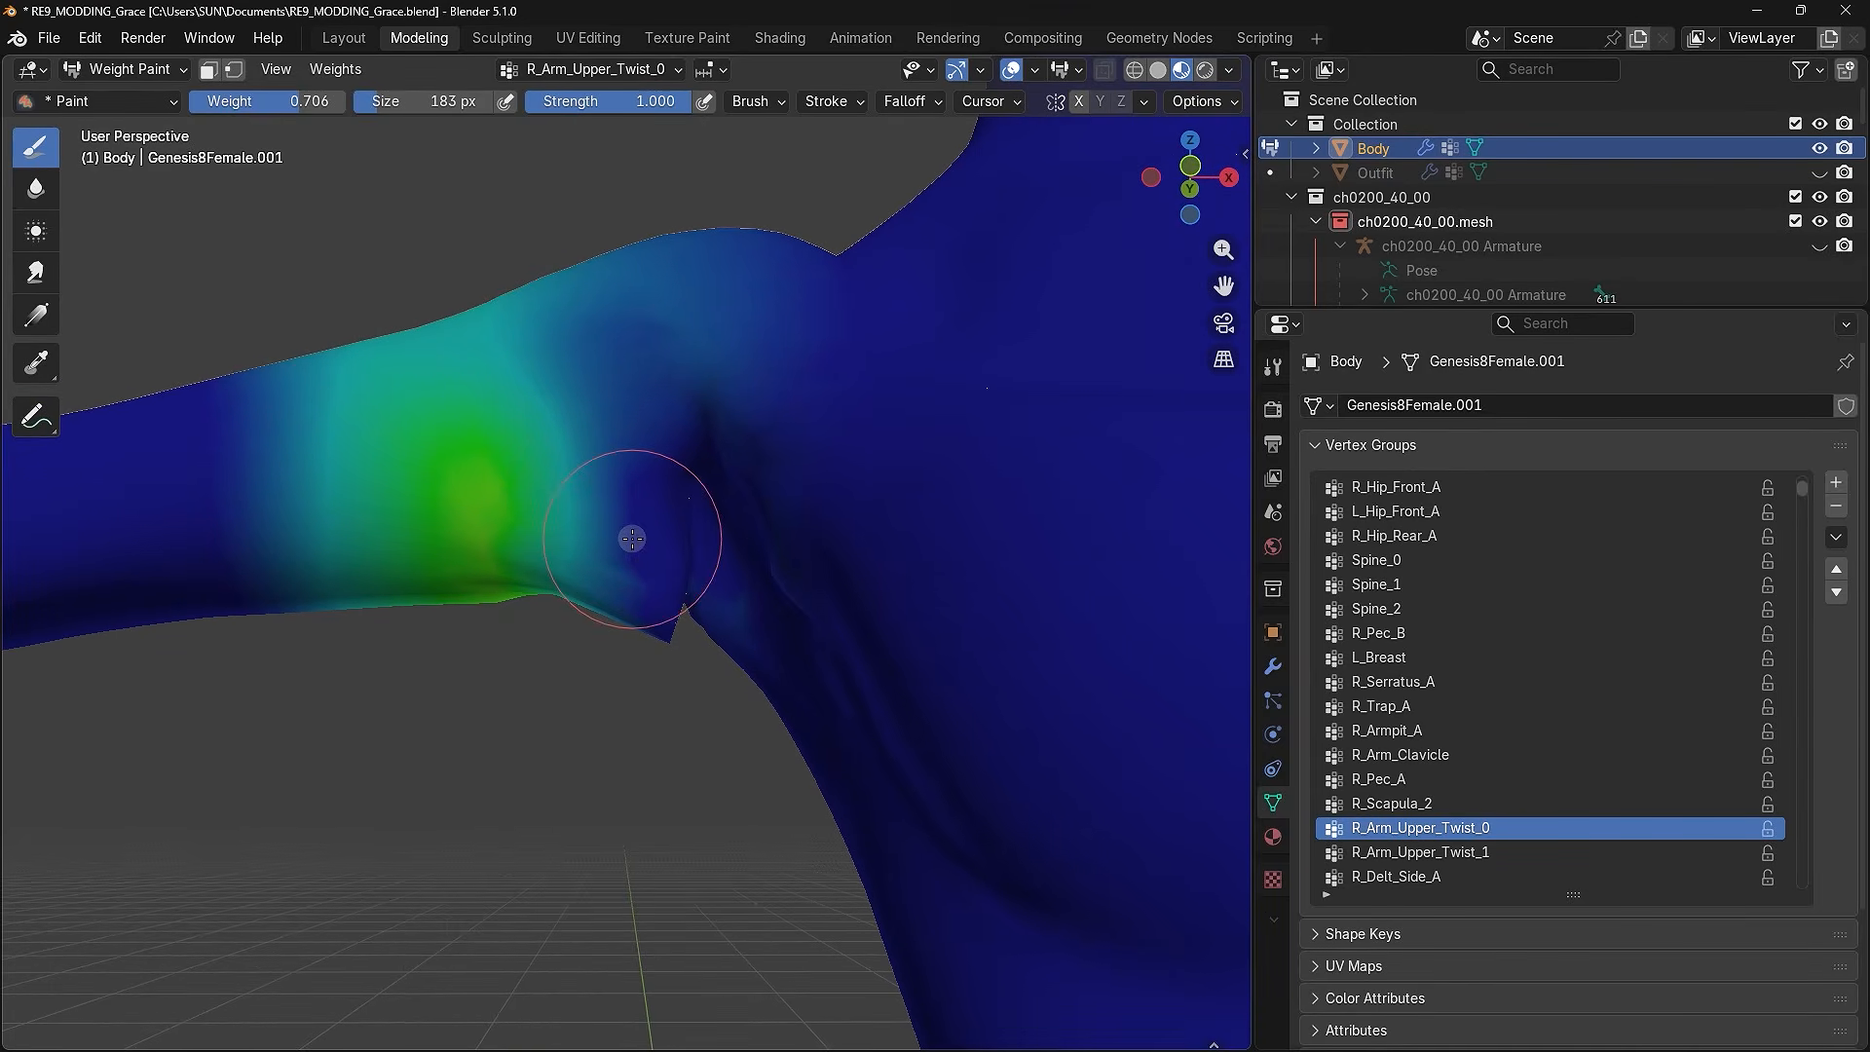
mouse_move(627, 501)
left_mouse_down()
mouse_move(634, 617)
mouse_move(614, 488)
mouse_move(589, 570)
mouse_move(571, 474)
mouse_move(535, 596)
mouse_move(463, 597)
mouse_move(553, 582)
left_mouse_up()
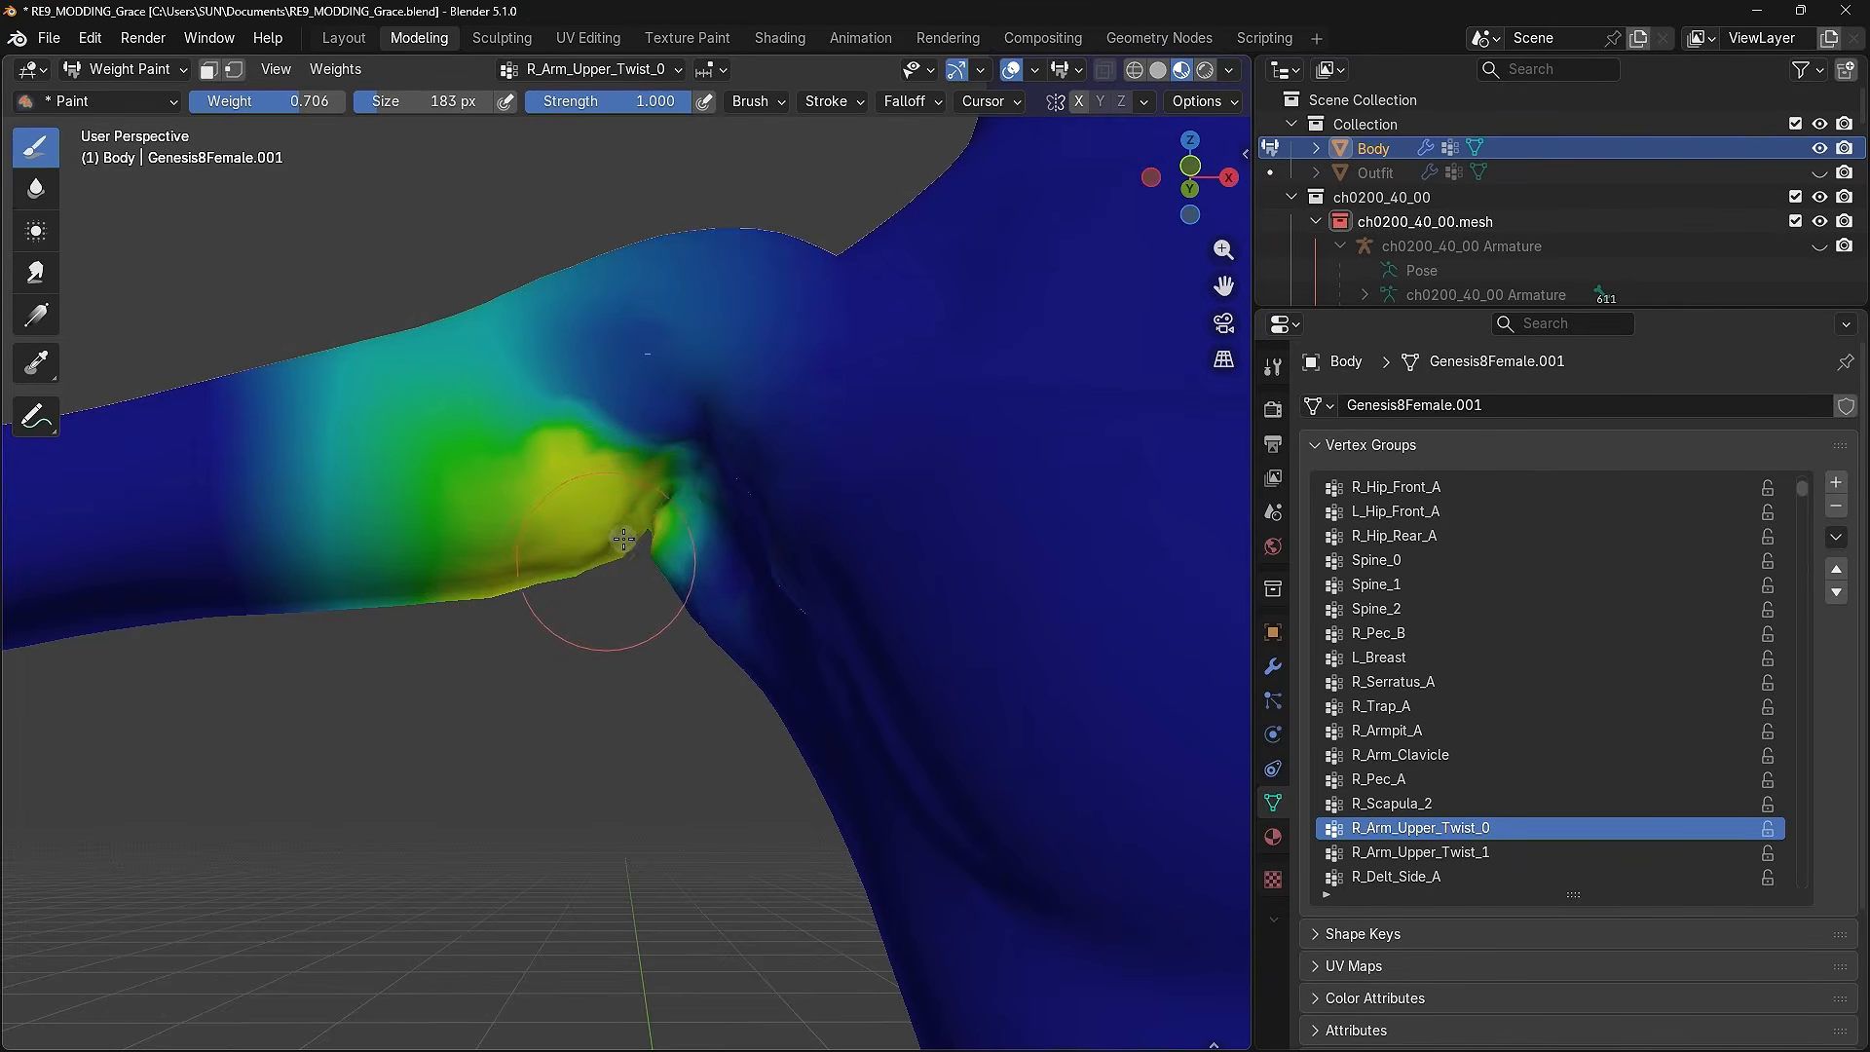
middle_click_drag(659, 526, 1159, 490)
middle_click_drag(1075, 474, 822, 790)
- Paint a patch of R_Arm_Upper_Twist_0 weight on the side of the waist and erase it with brush weight 0
left_click_drag(822, 790, 767, 759)
mouse_move(803, 745)
middle_mouse_down()
mouse_move(809, 634)
mouse_move(814, 721)
mouse_move(801, 707)
middle_mouse_up()
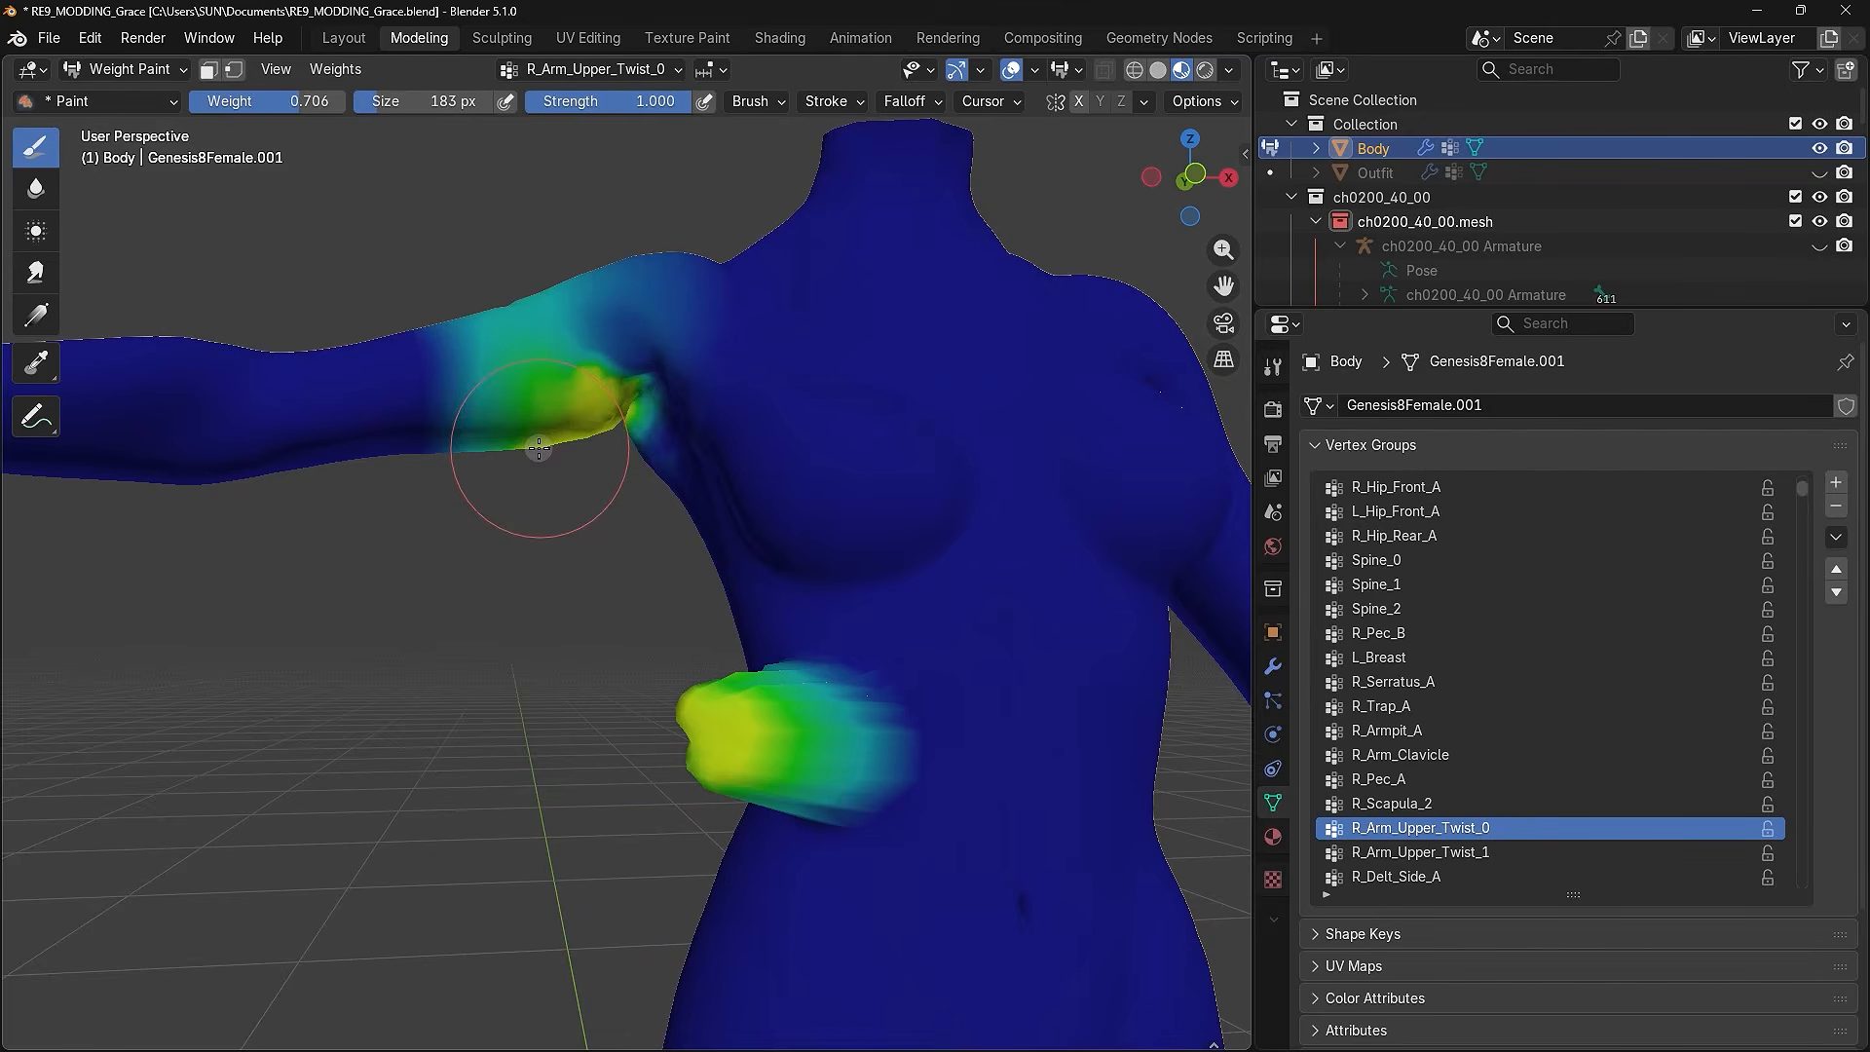
left_click_drag(313, 102, 302, 101)
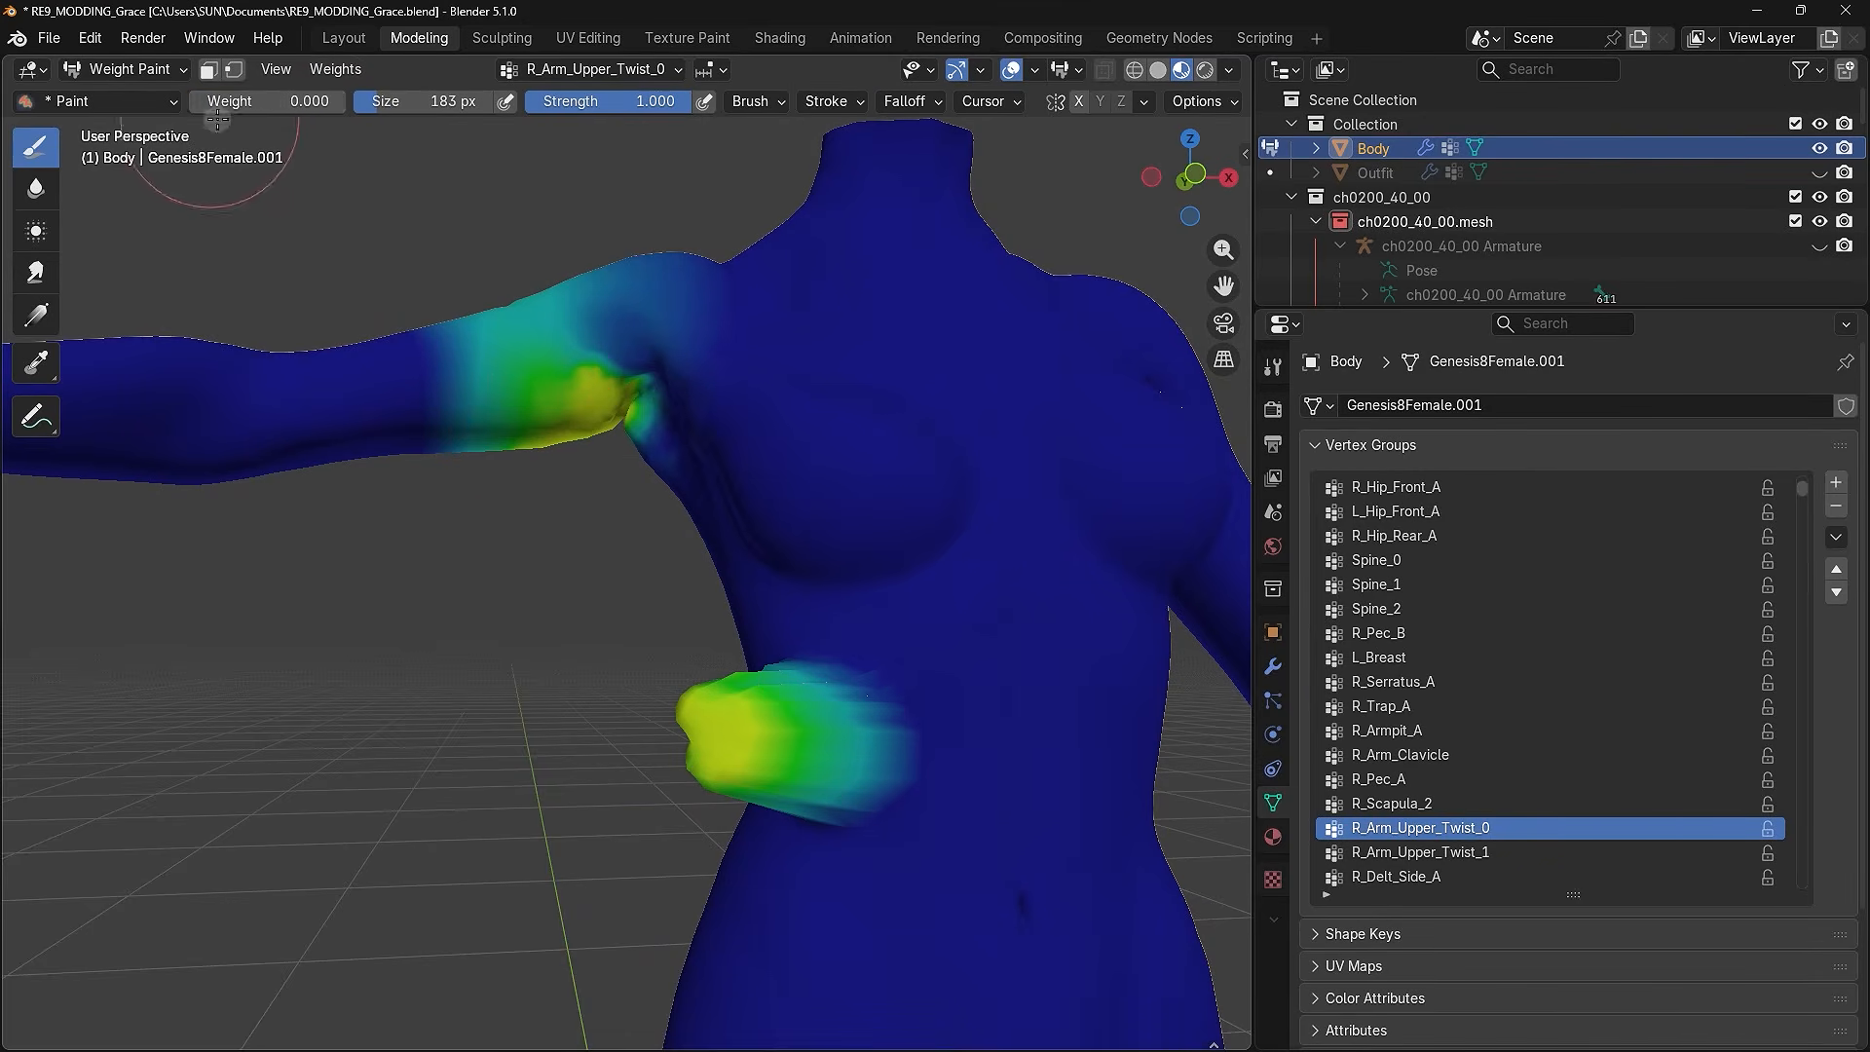
mouse_move(682, 687)
left_mouse_down()
mouse_move(707, 726)
mouse_move(682, 760)
mouse_move(770, 789)
mouse_move(784, 751)
mouse_move(857, 721)
mouse_move(881, 780)
mouse_move(856, 702)
mouse_move(810, 761)
mouse_move(835, 835)
mouse_move(852, 809)
mouse_move(793, 789)
mouse_move(837, 814)
left_mouse_up()
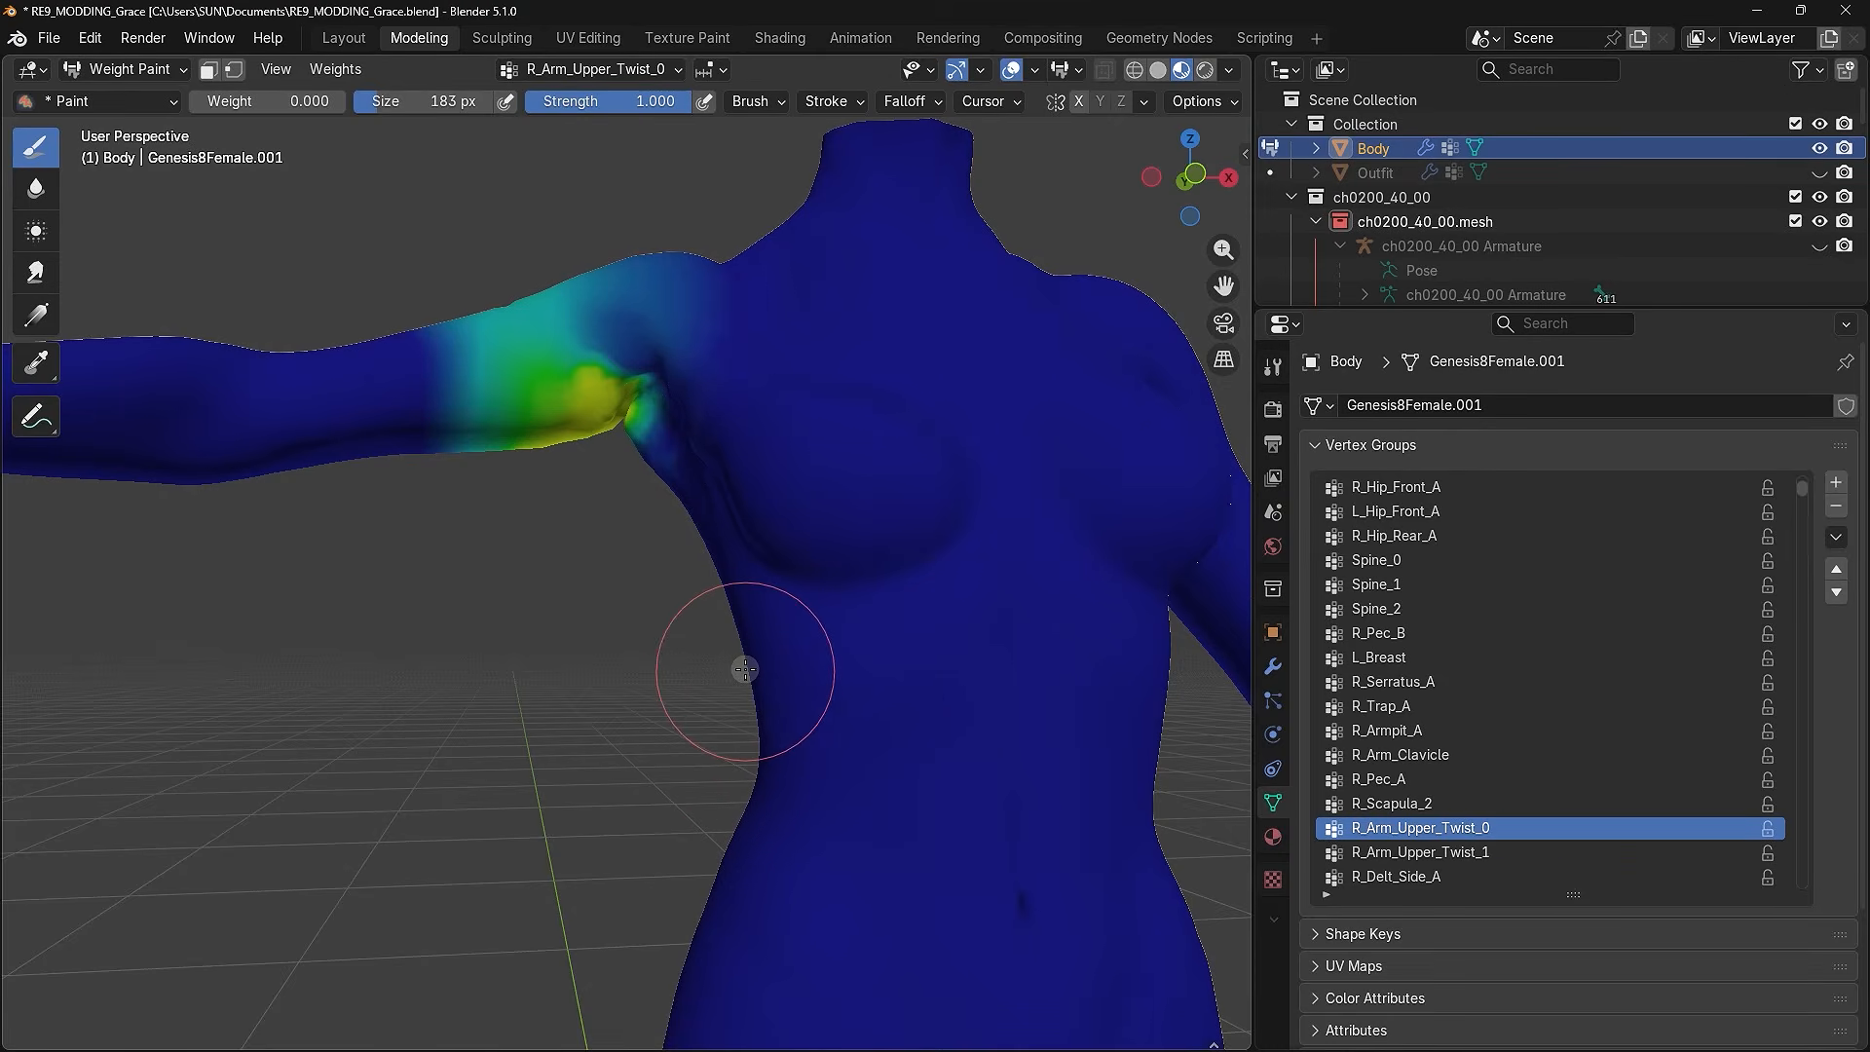
- Examine the raised armpit's weights in the vertex groups around R_Scapula_2, R_Arm_Upper_Twist_0 and R_Biceps
scroll(535, 371, "up", 3)
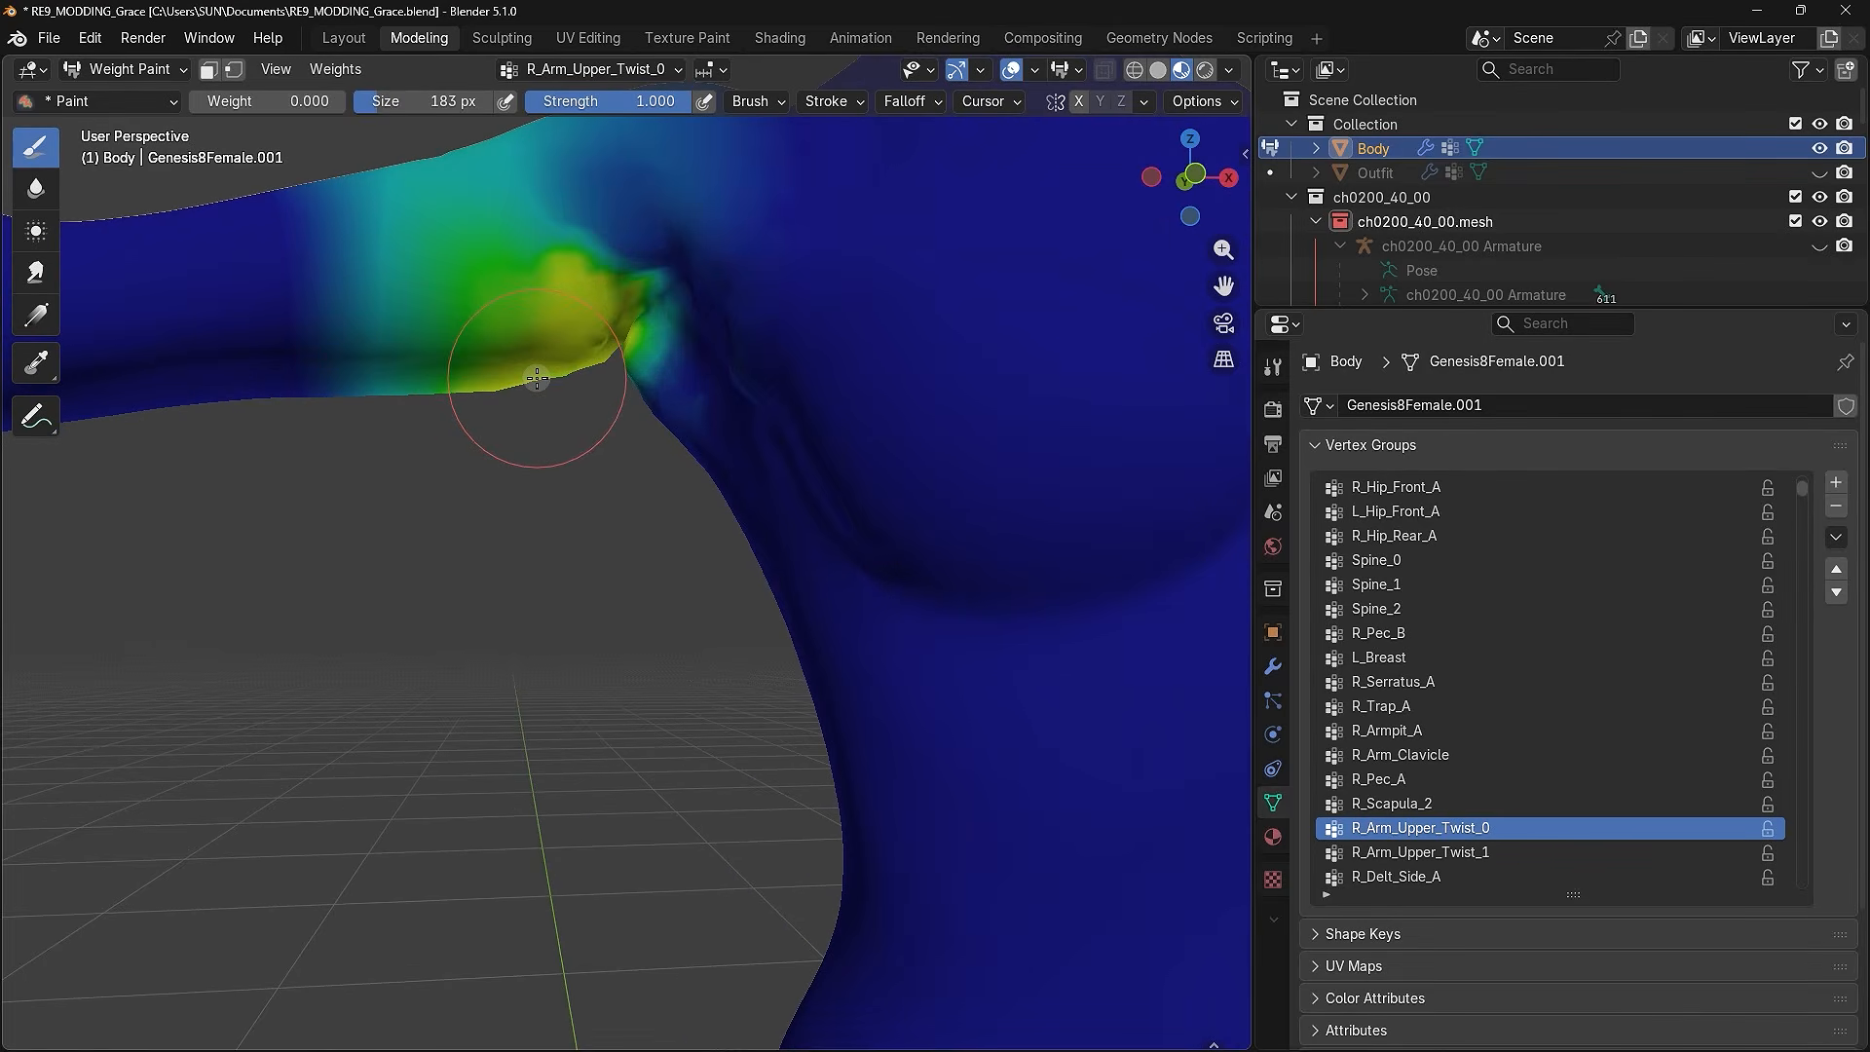
middle_click_drag(554, 348, 647, 517, "shift")
scroll(1469, 756, "up", 1, "ctrl")
scroll(1469, 756, "down", 2, "ctrl")
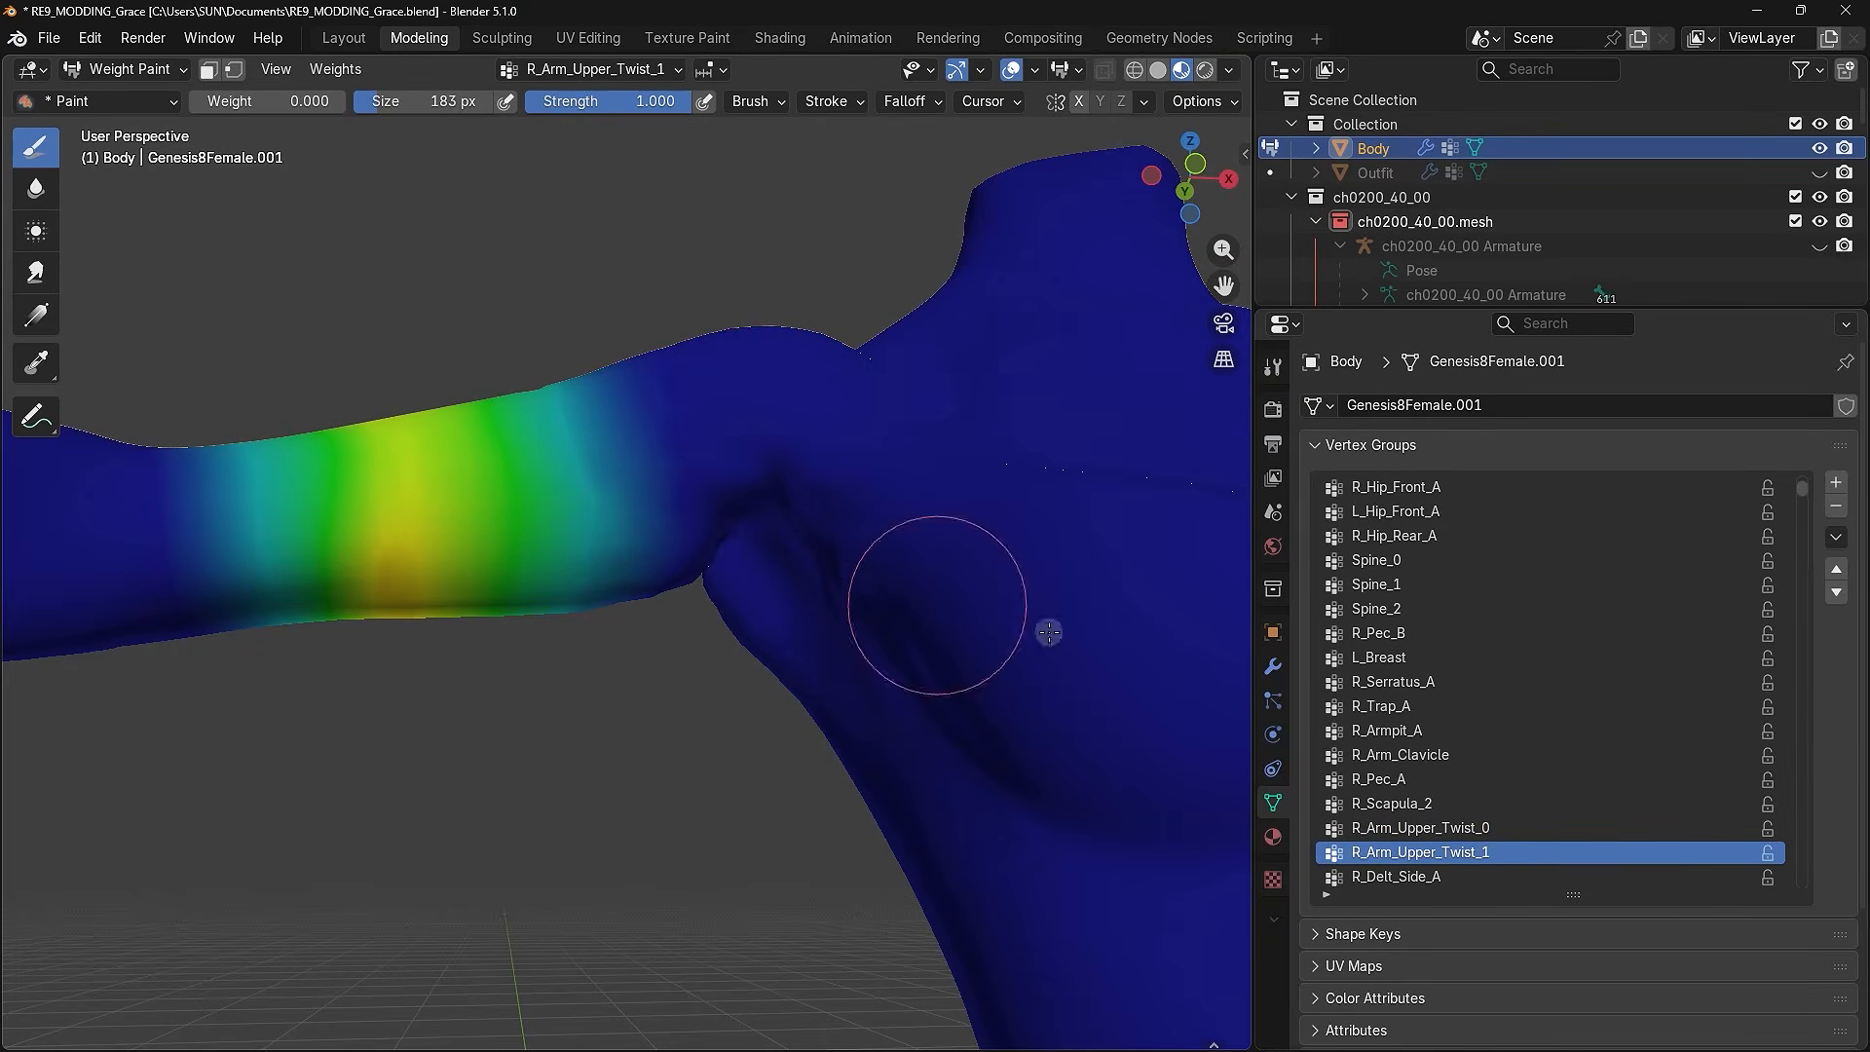
scroll(1512, 707, "down", 2, "ctrl")
scroll(1512, 707, "down", 2, "ctrl")
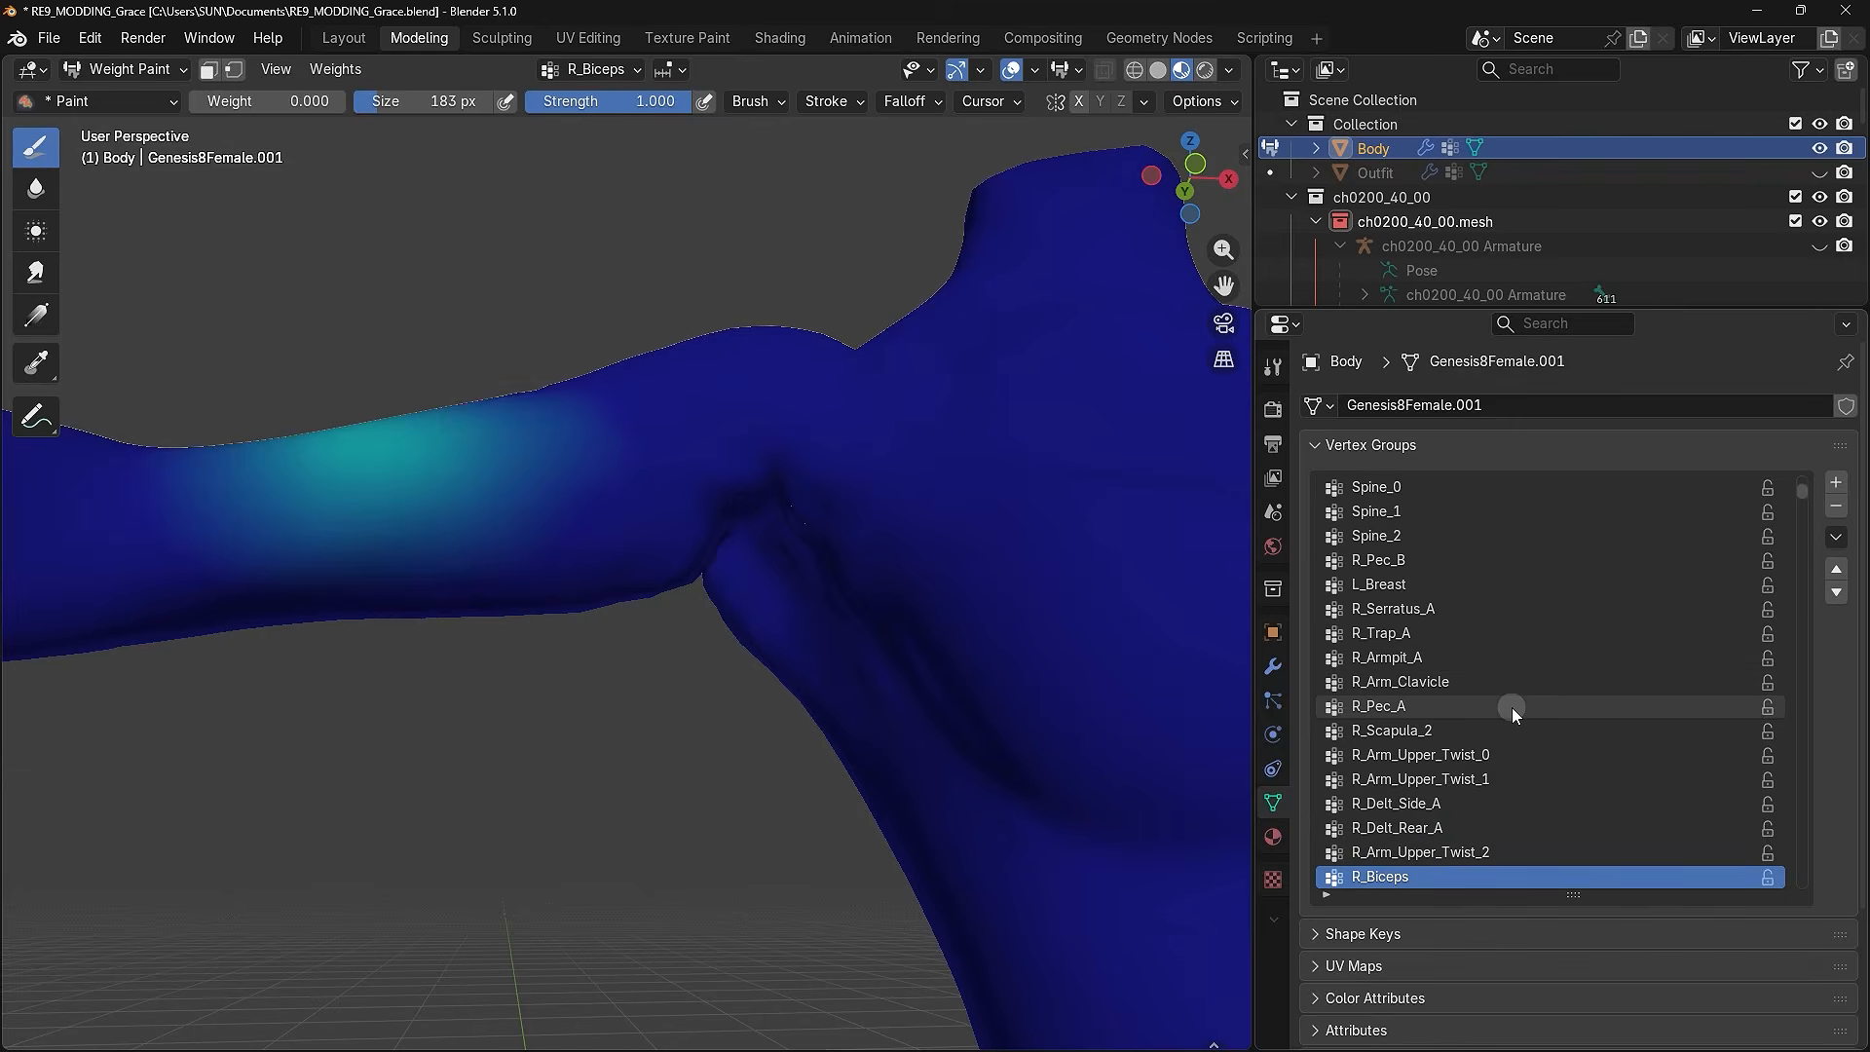
scroll(1512, 708, "up", 5, "ctrl")
scroll(1512, 707, "up", 6, "ctrl")
scroll(1512, 708, "down", 3, "ctrl")
scroll(1512, 708, "down", 2, "ctrl")
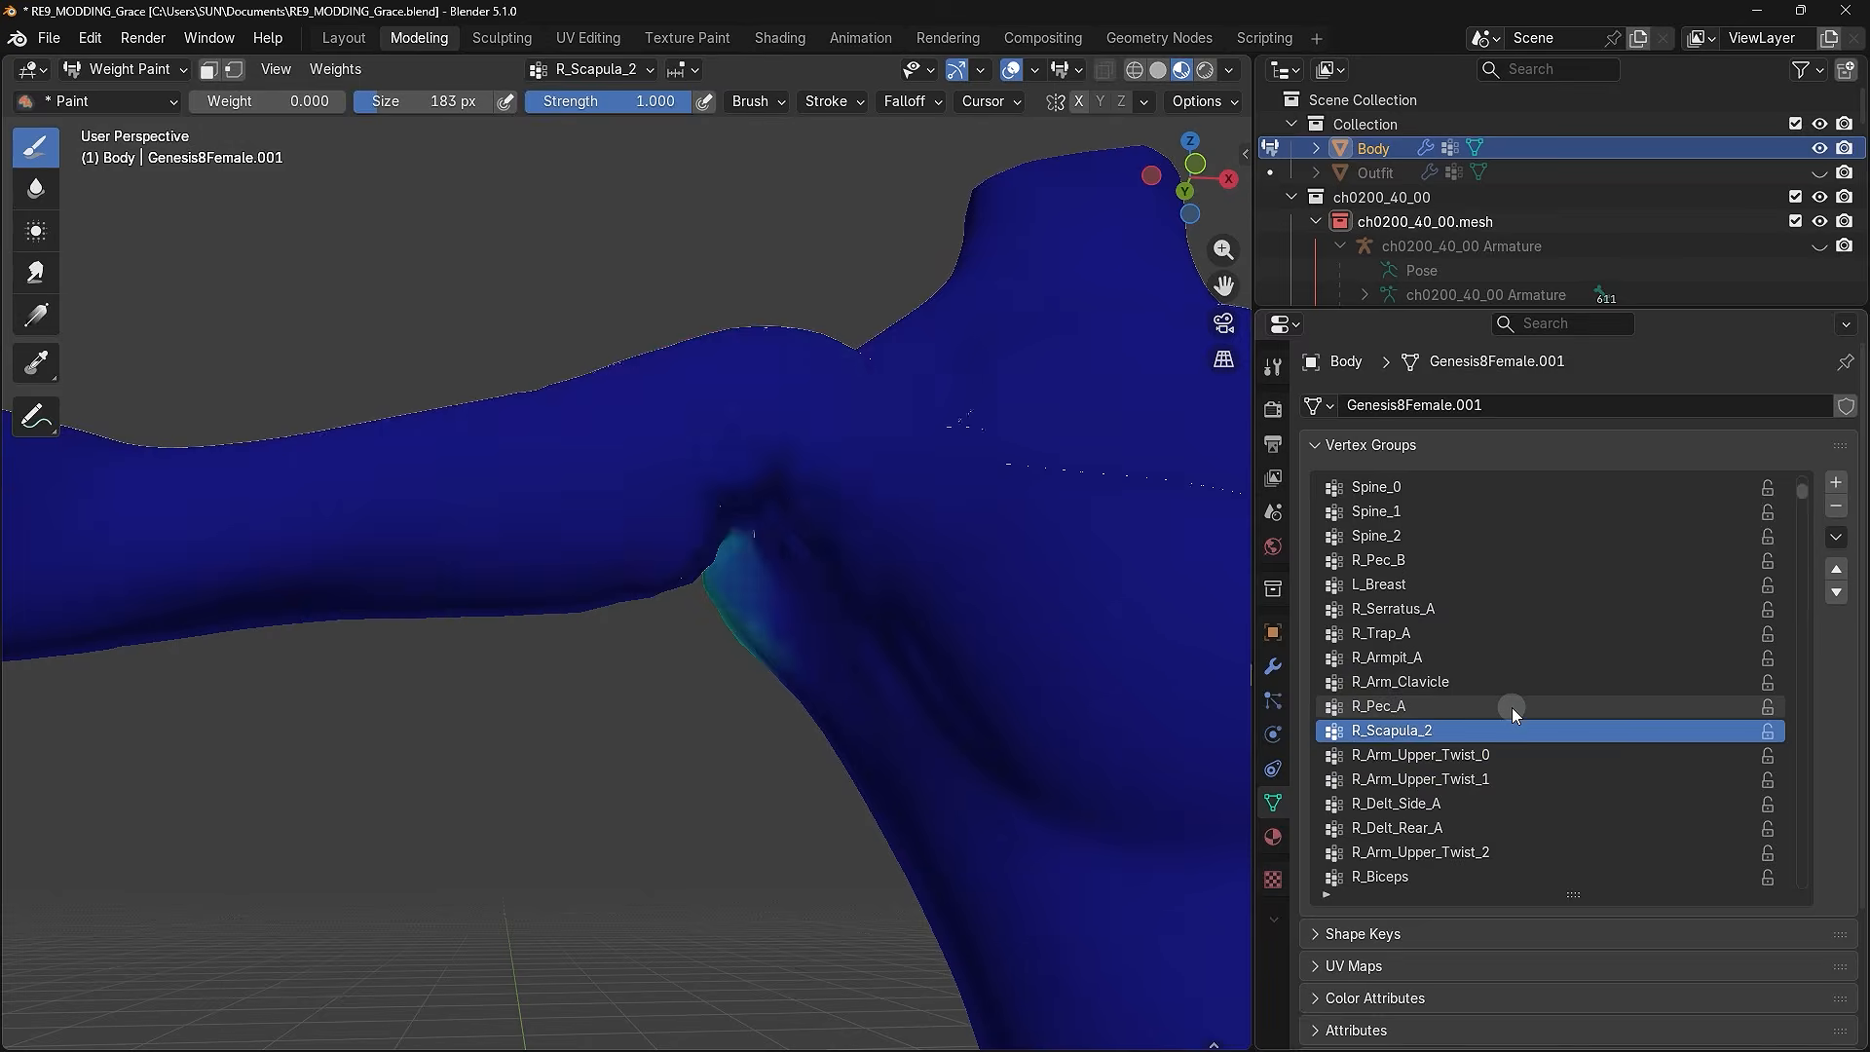
scroll(1512, 707, "up", 4, "ctrl")
scroll(1512, 707, "down", 5, "ctrl")
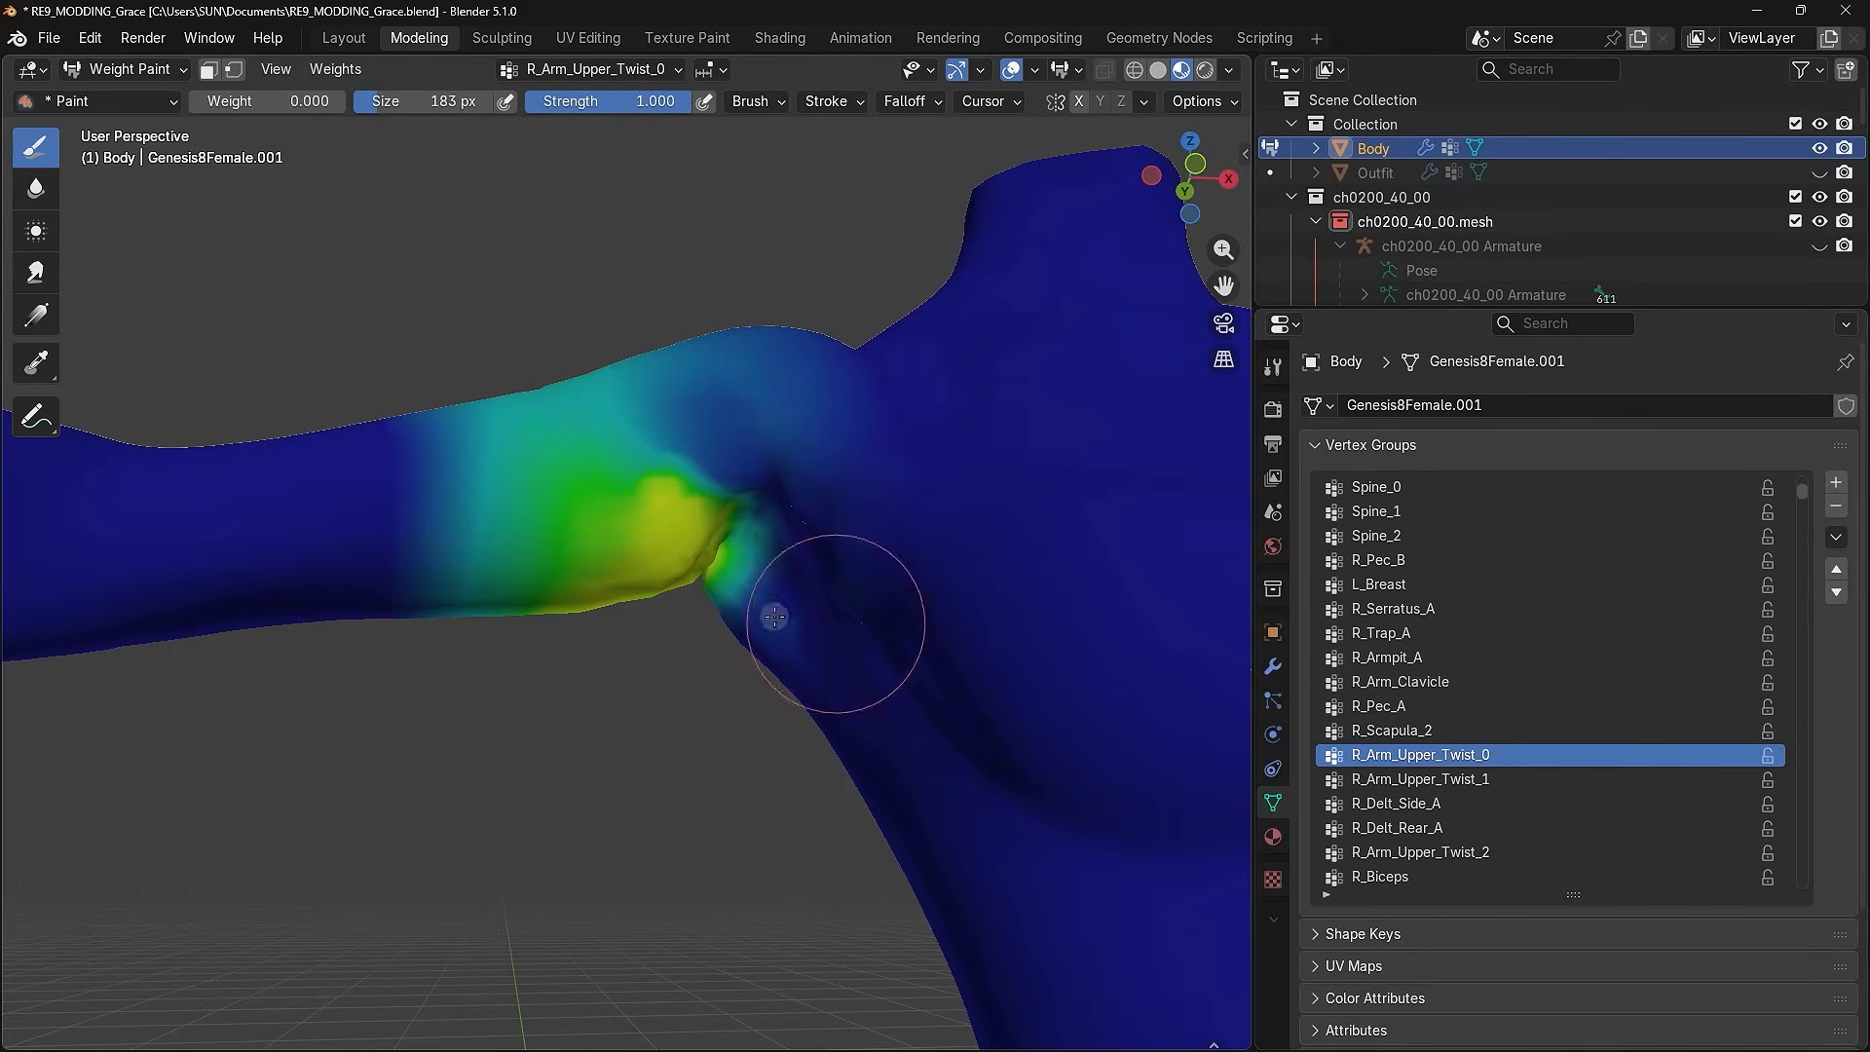
- In Weight Paint mode, smooth the Body's Spine_2 and Spine_1 weights along the waist seam with the Blur brush
left_click(34, 188)
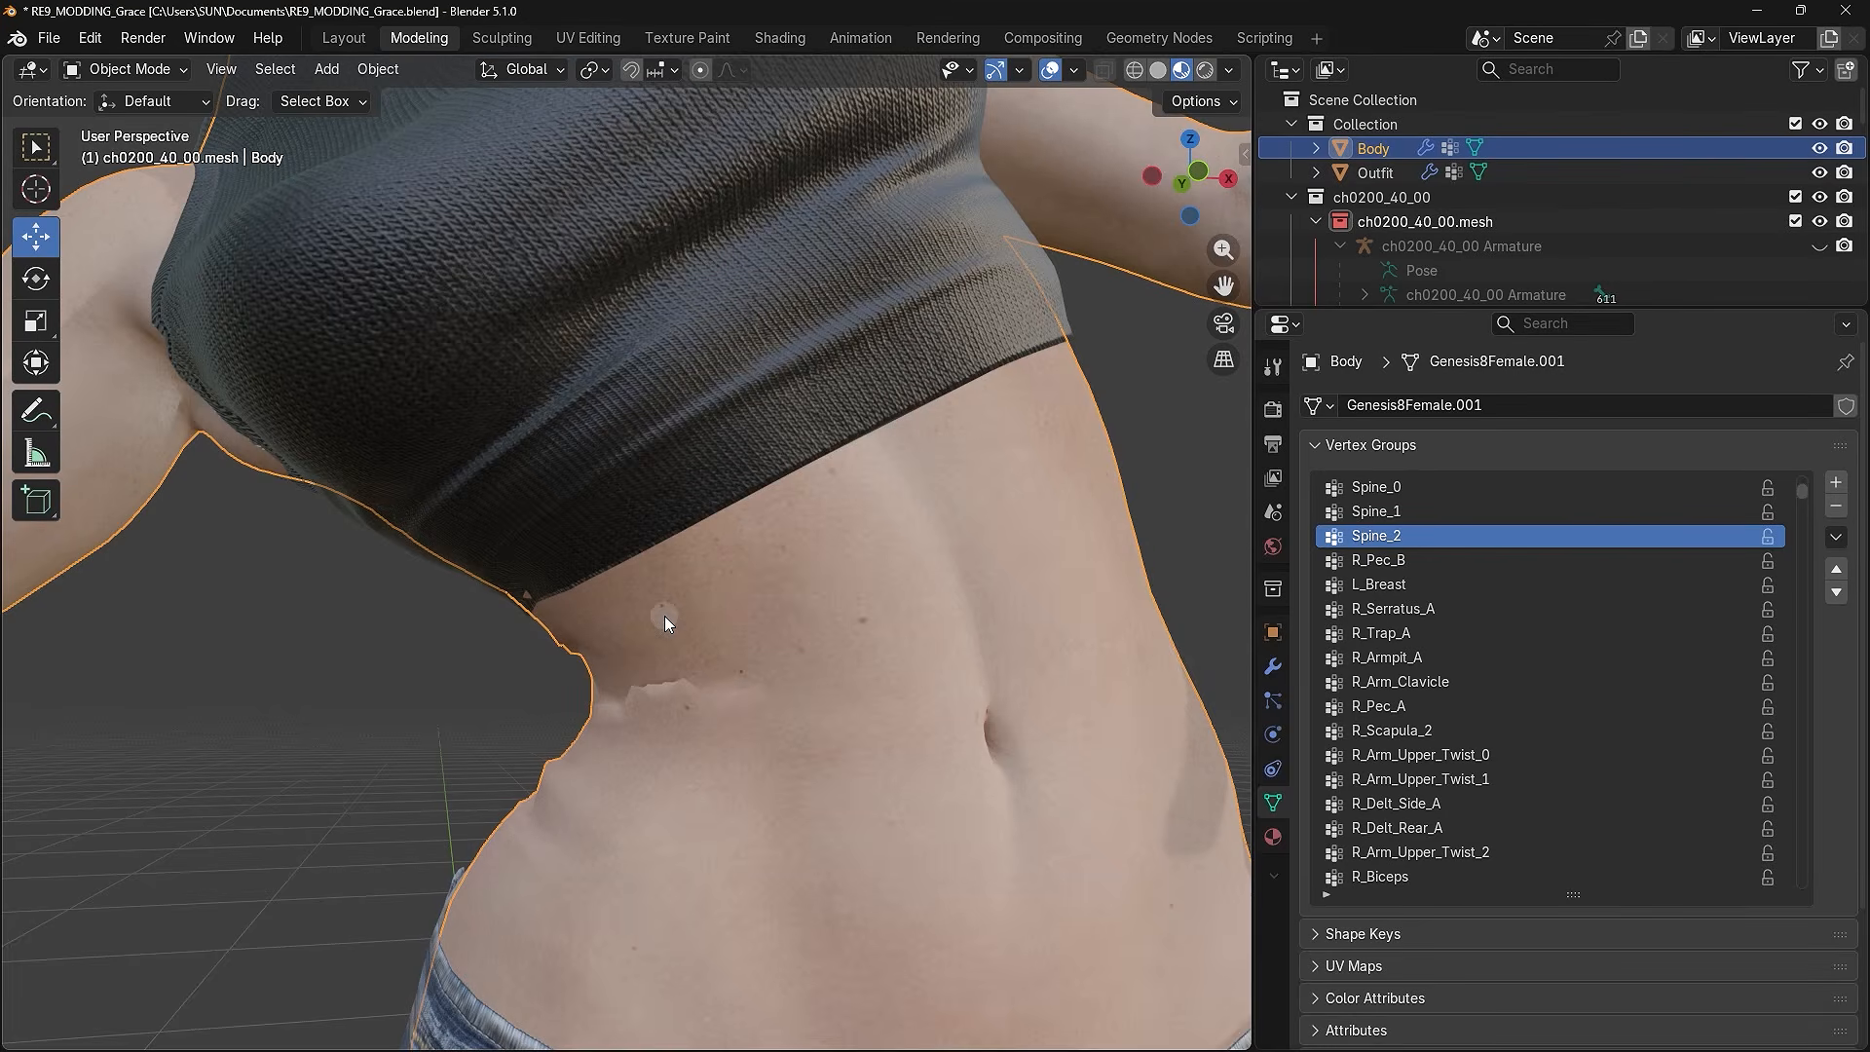
left_click(124, 69)
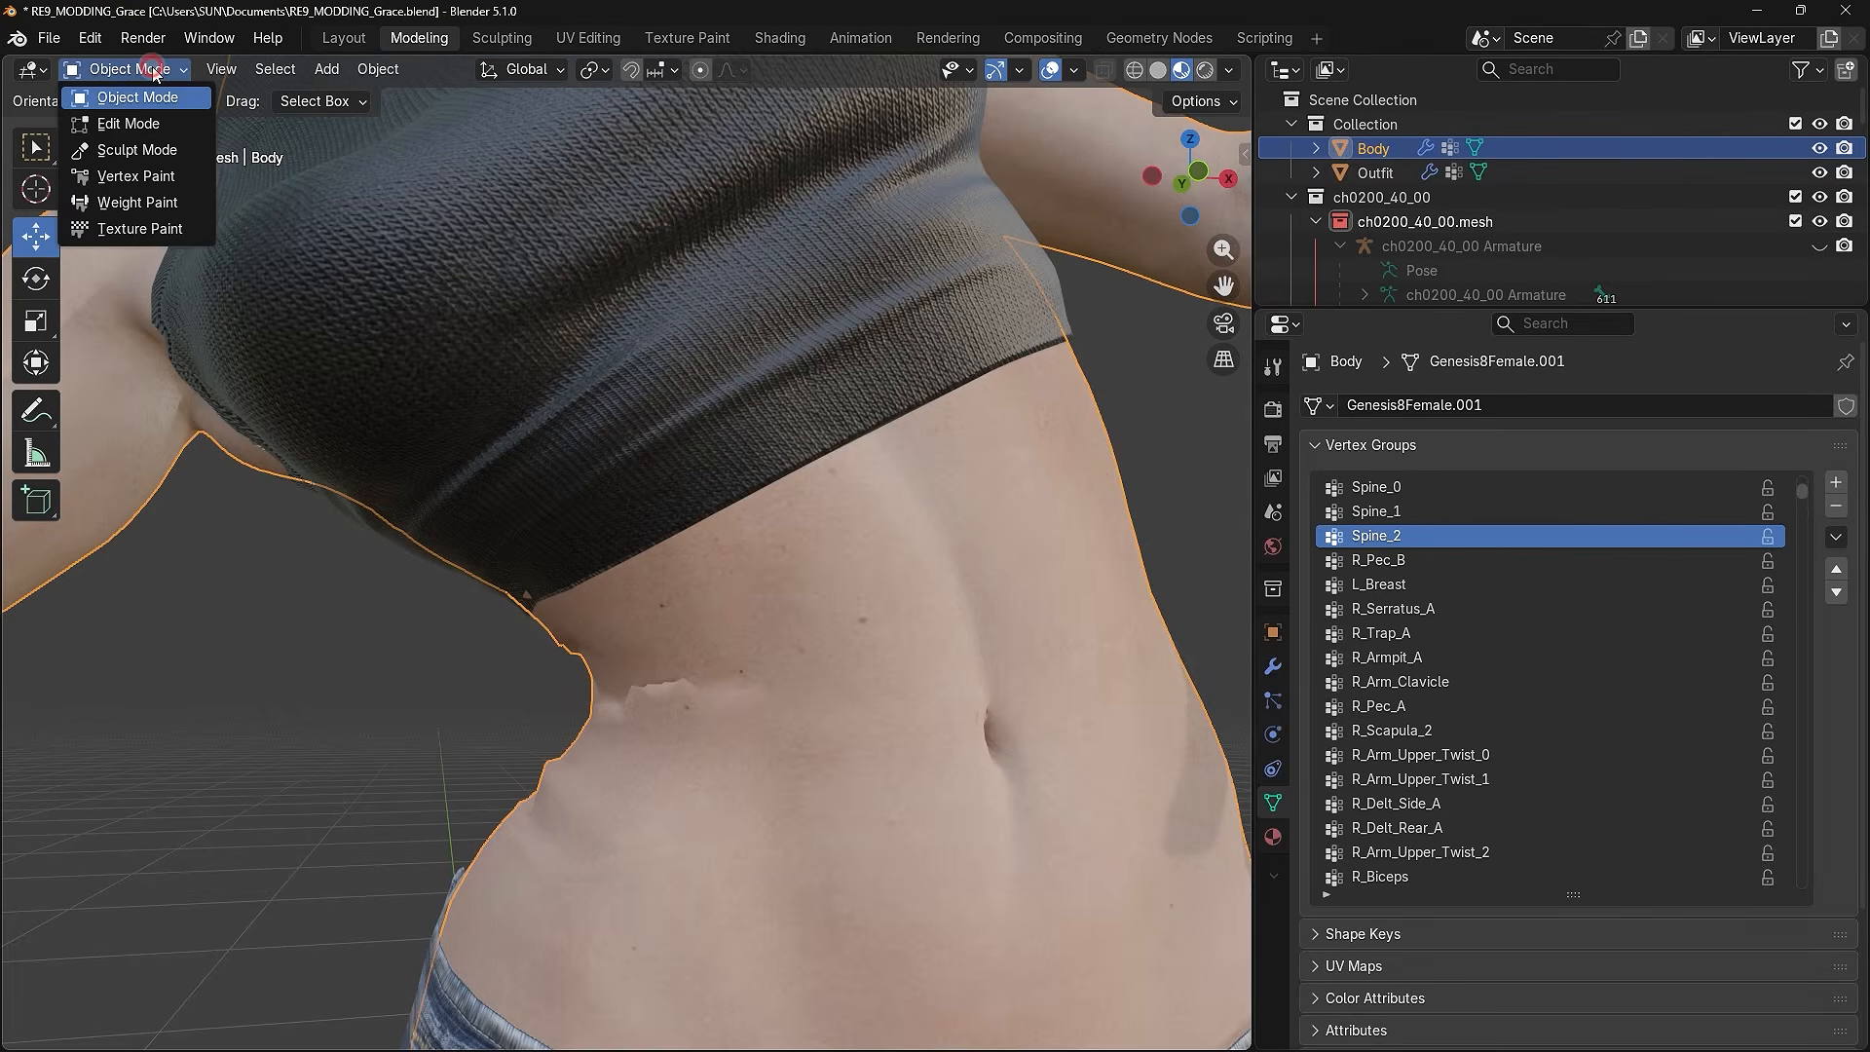
left_click(168, 205)
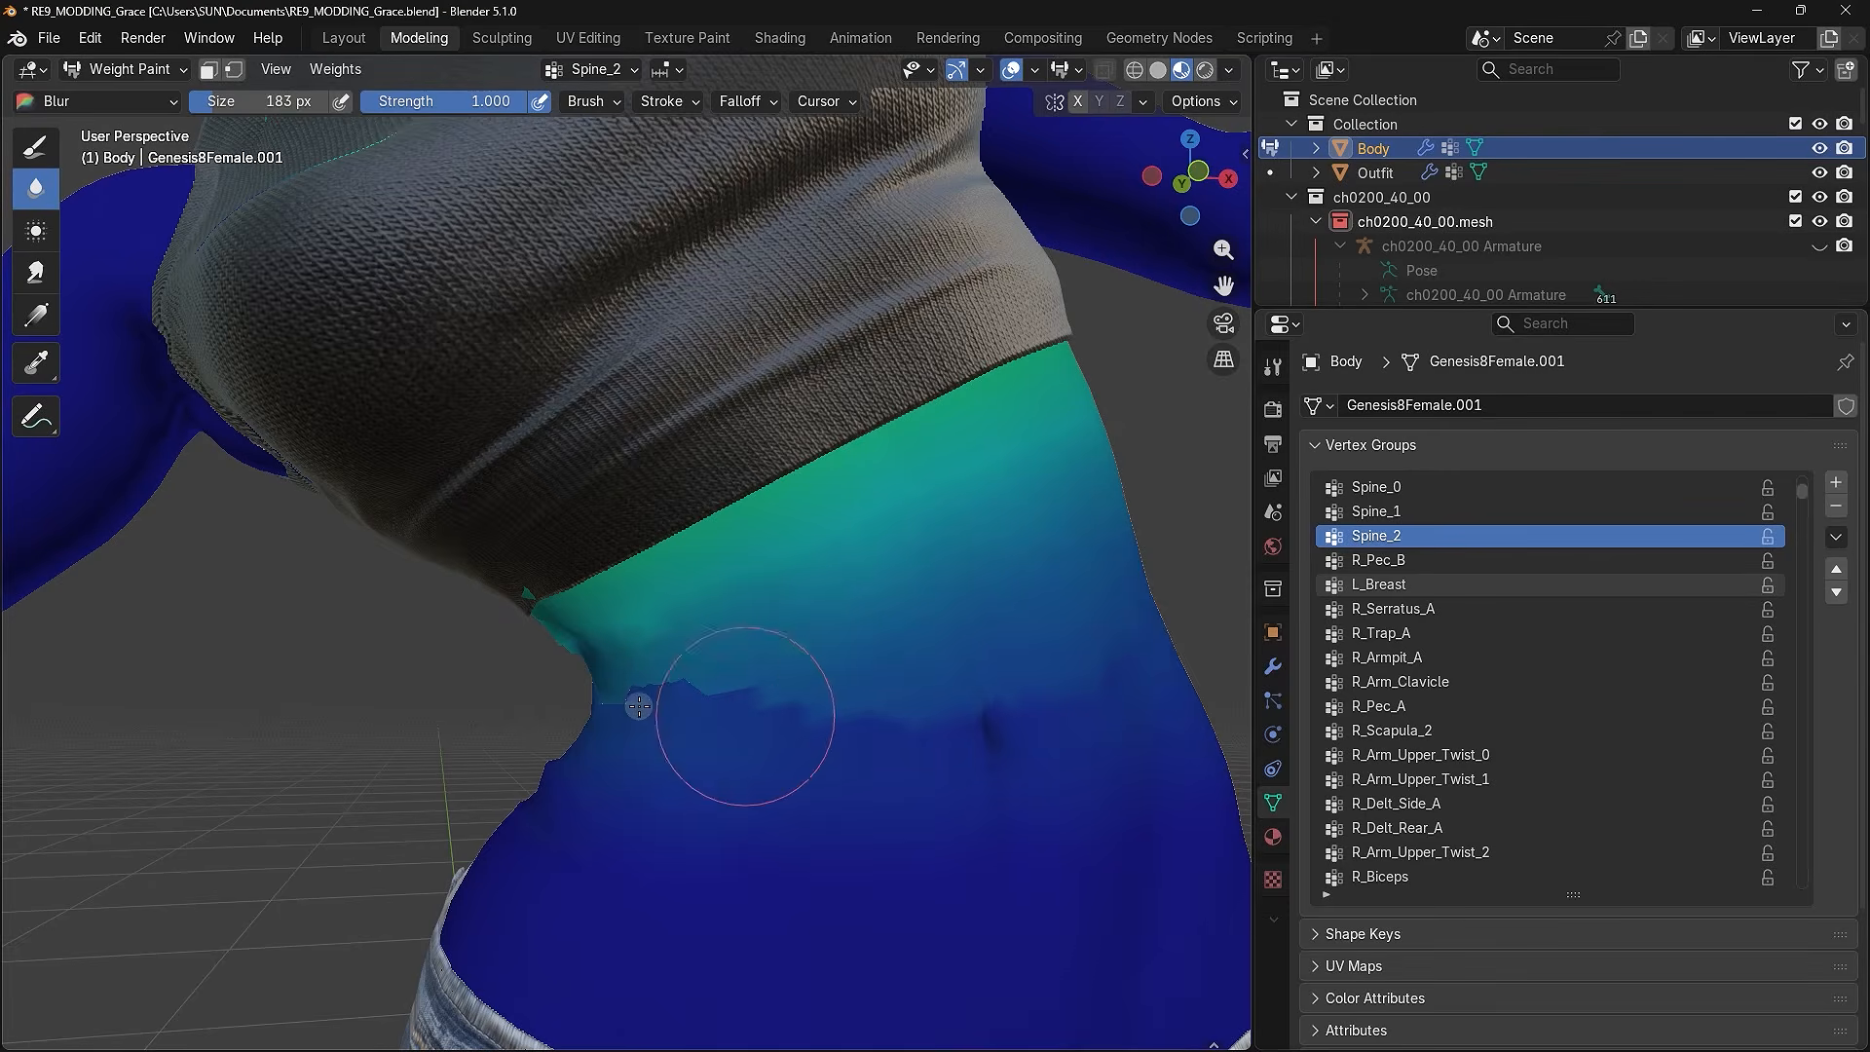
mouse_move(594, 687)
left_mouse_down()
mouse_move(743, 689)
mouse_move(506, 787)
mouse_move(803, 721)
mouse_move(653, 709)
mouse_move(1022, 703)
left_mouse_up()
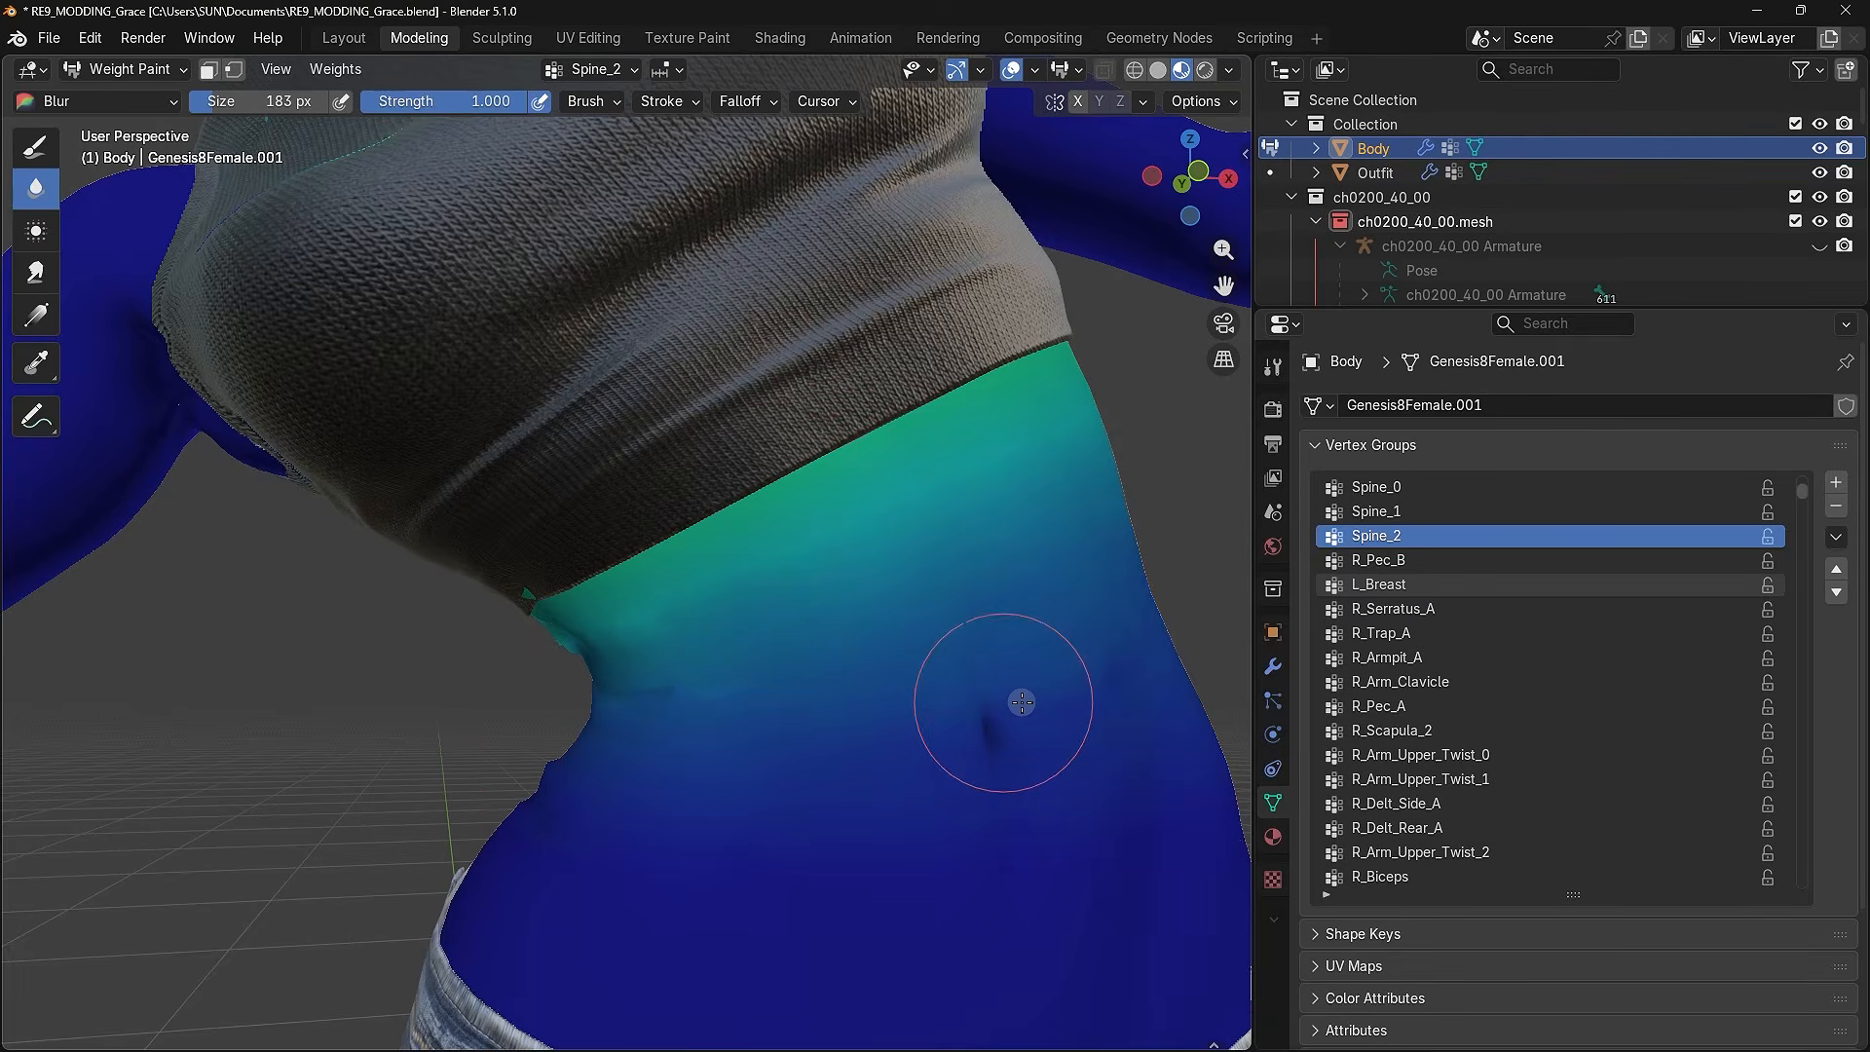
key("Up")
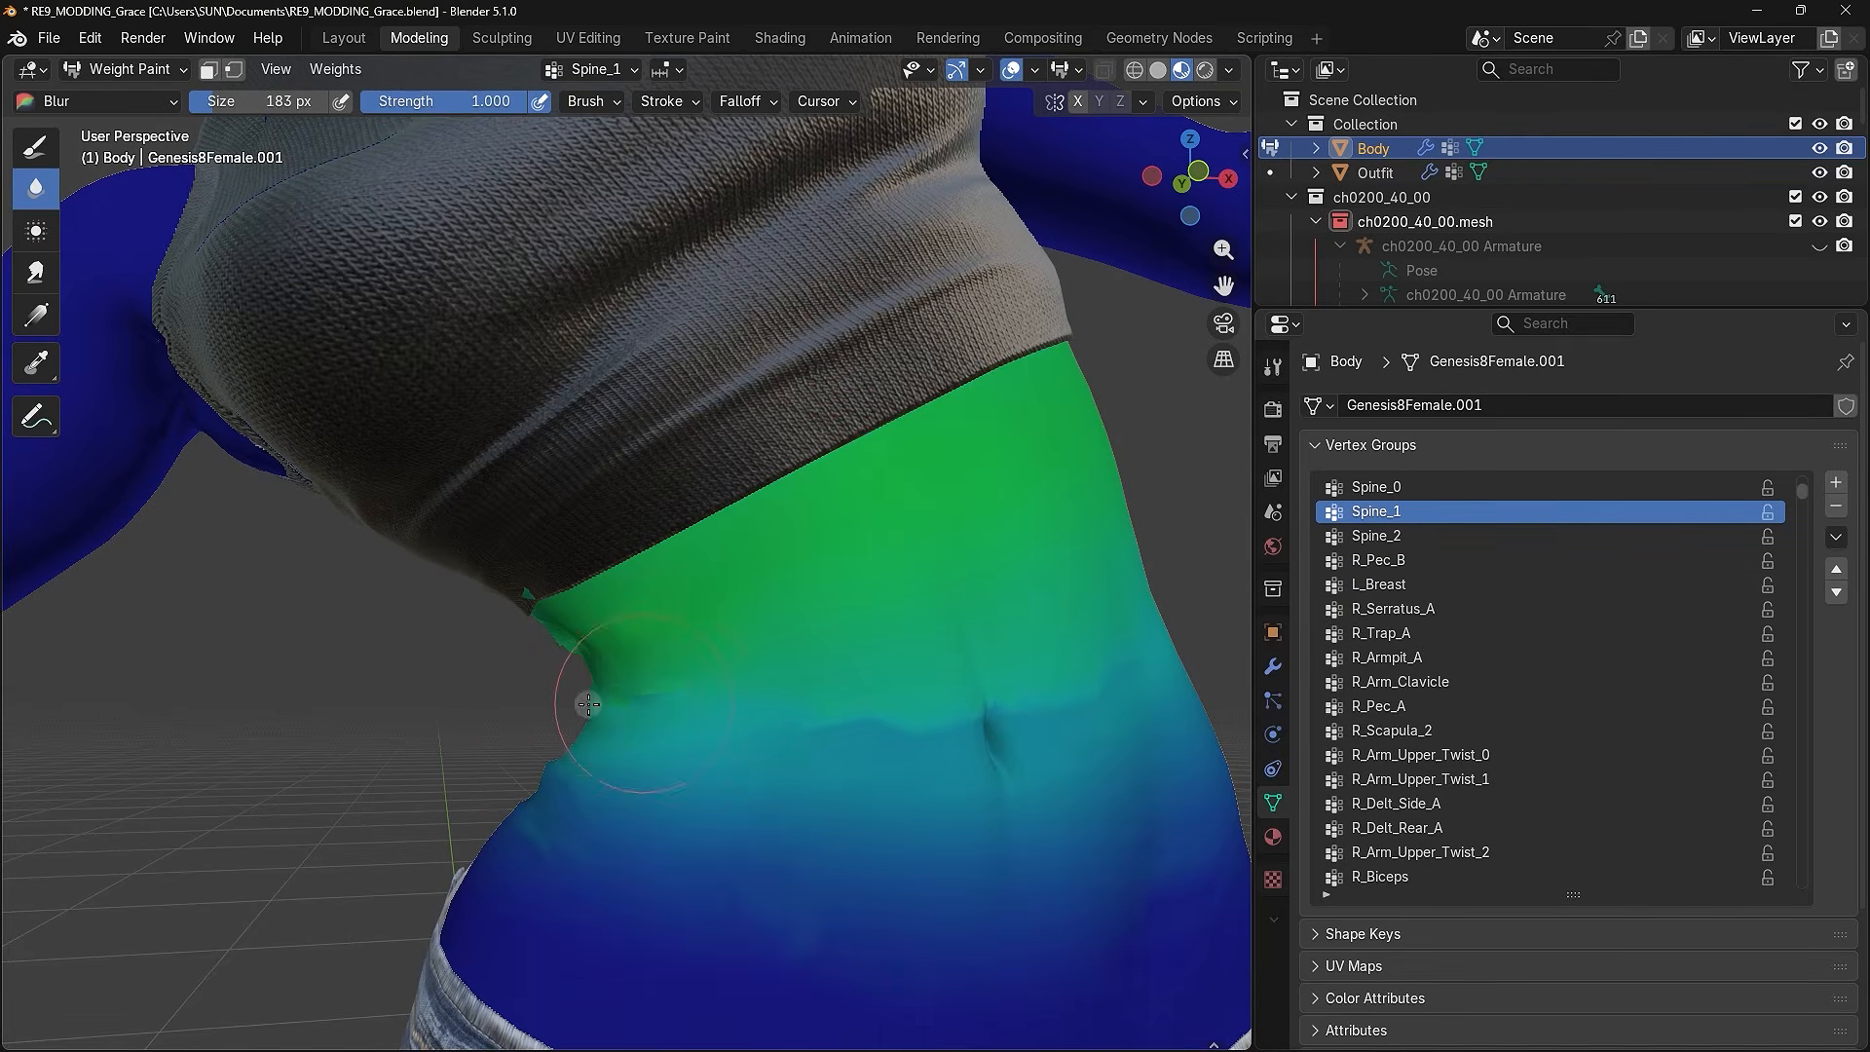
mouse_move(550, 861)
left_mouse_down()
mouse_move(543, 753)
mouse_move(883, 932)
mouse_move(590, 681)
left_mouse_up()
- Go through the Body's groups from Spine_0 up to Hip and blur the Hip weights at the side of the waist
key("Up")
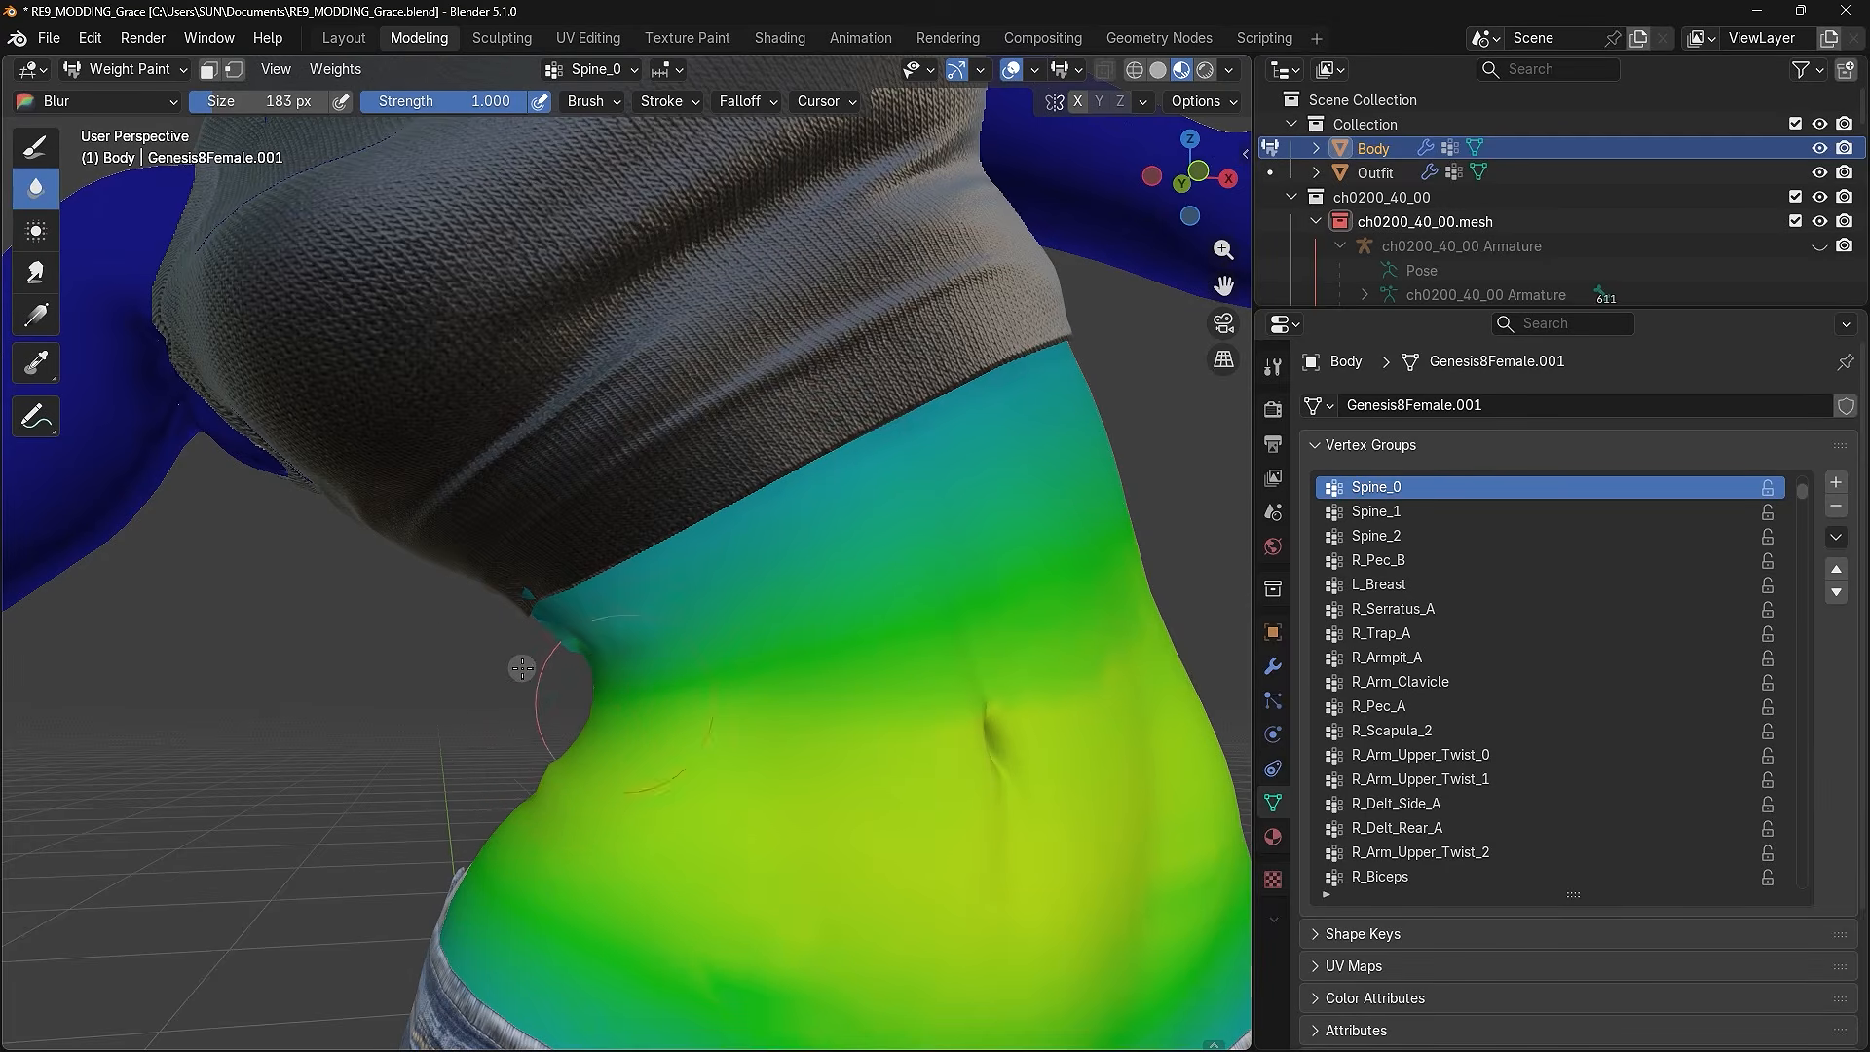
key("Up")
key("Up")
key("Up")
key("Up")
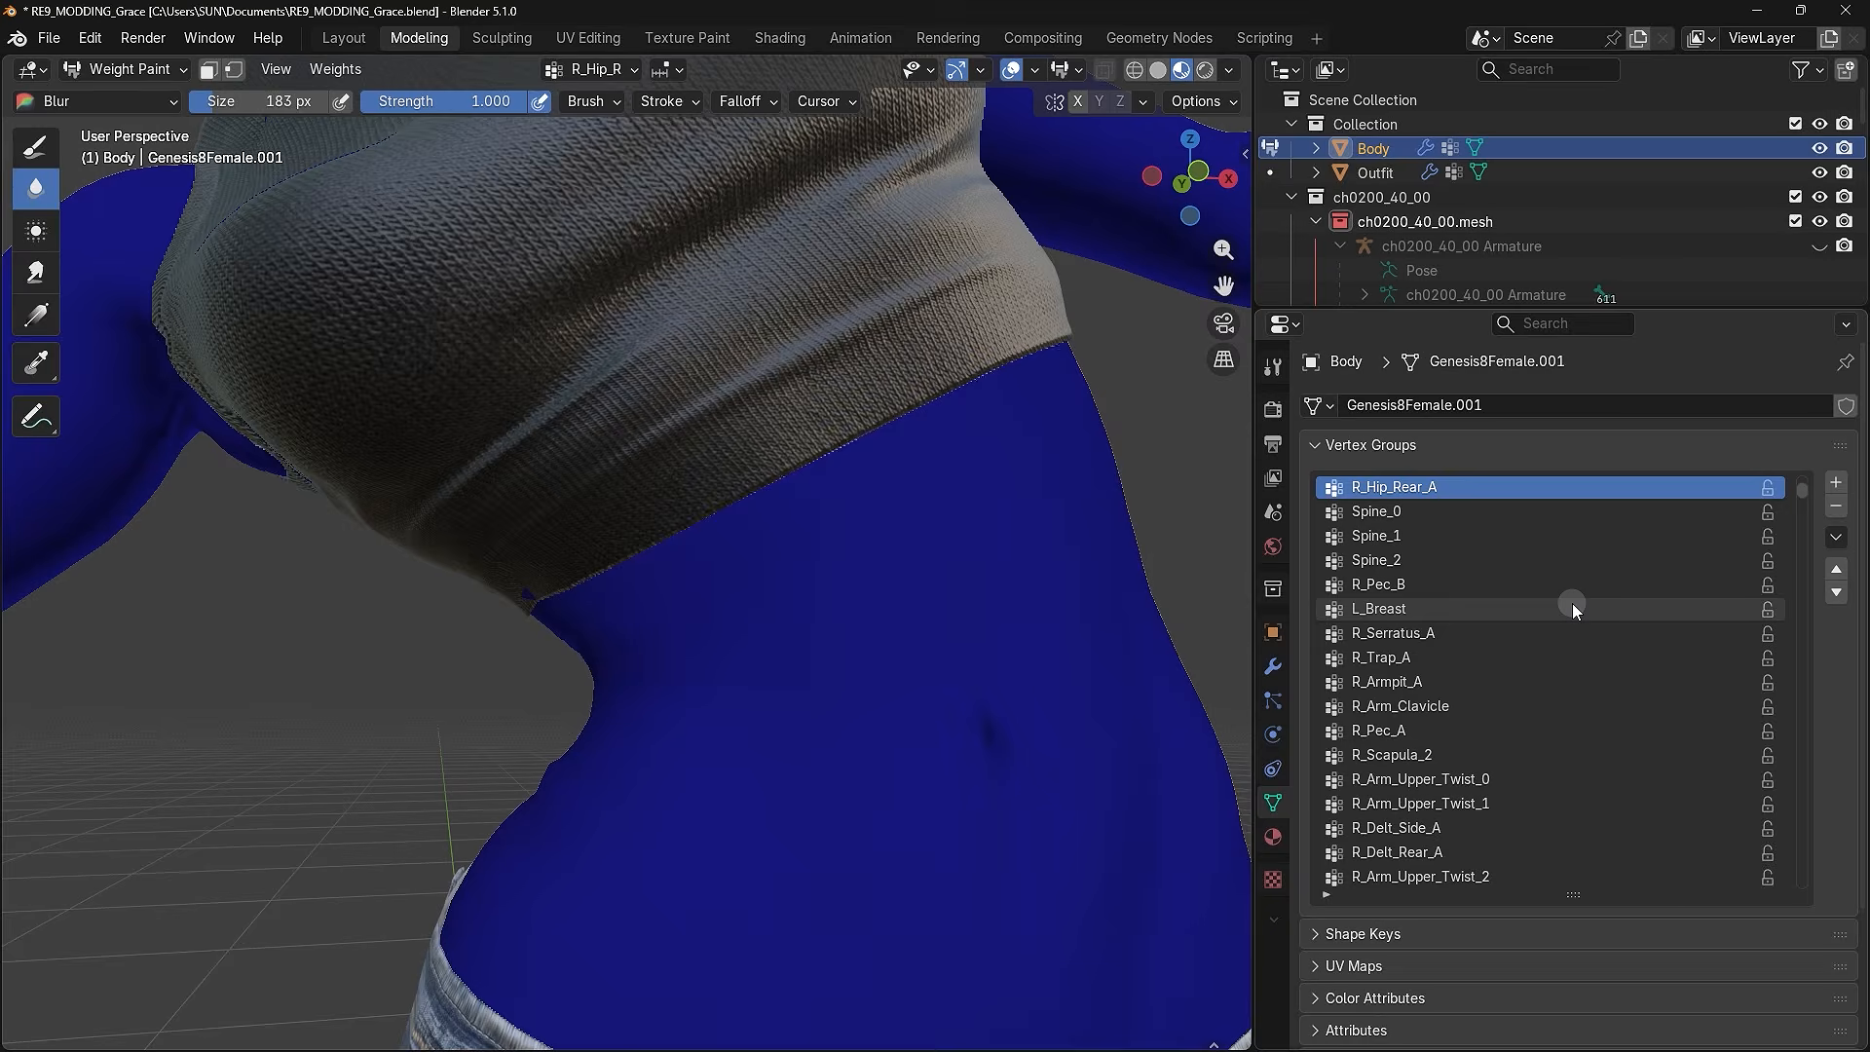
key("Up")
key("Up")
key("Up")
key("Up")
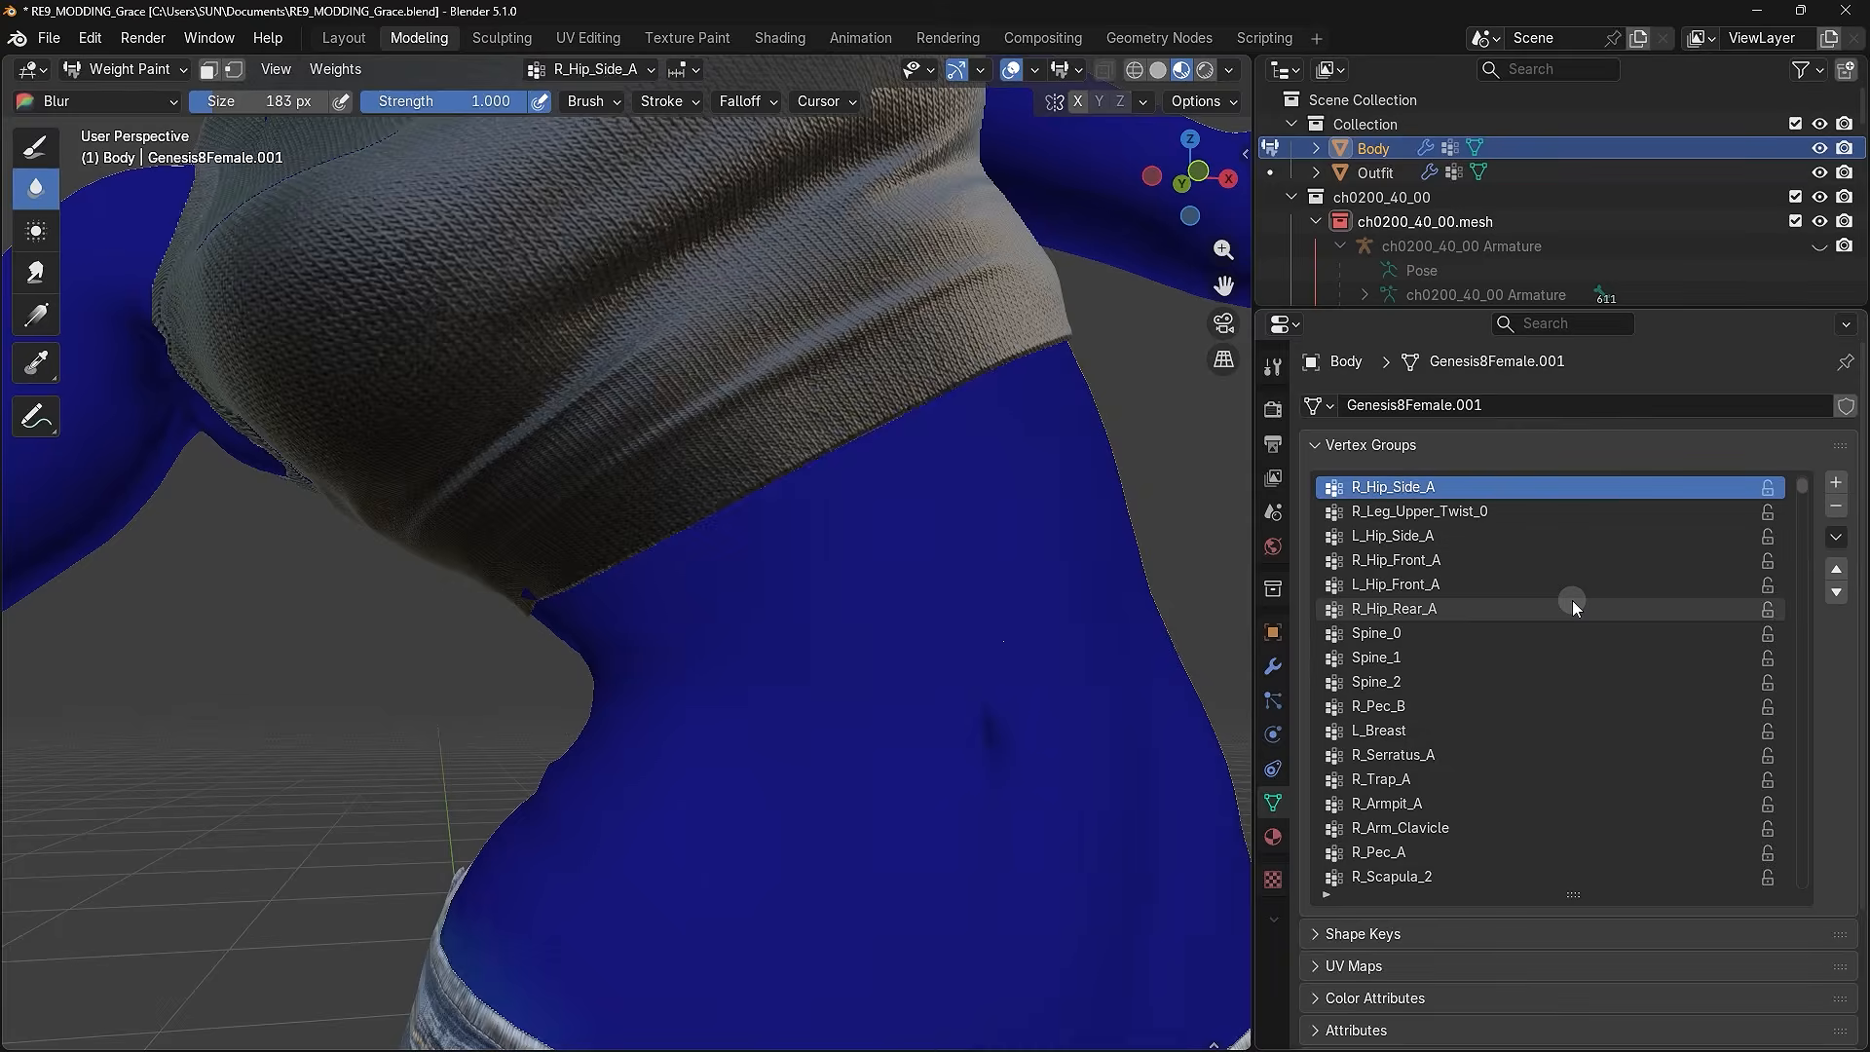
mouse_move(563, 746)
left_mouse_down()
mouse_move(530, 772)
mouse_move(612, 697)
mouse_move(739, 751)
mouse_move(1156, 618)
mouse_move(568, 745)
left_mouse_up()
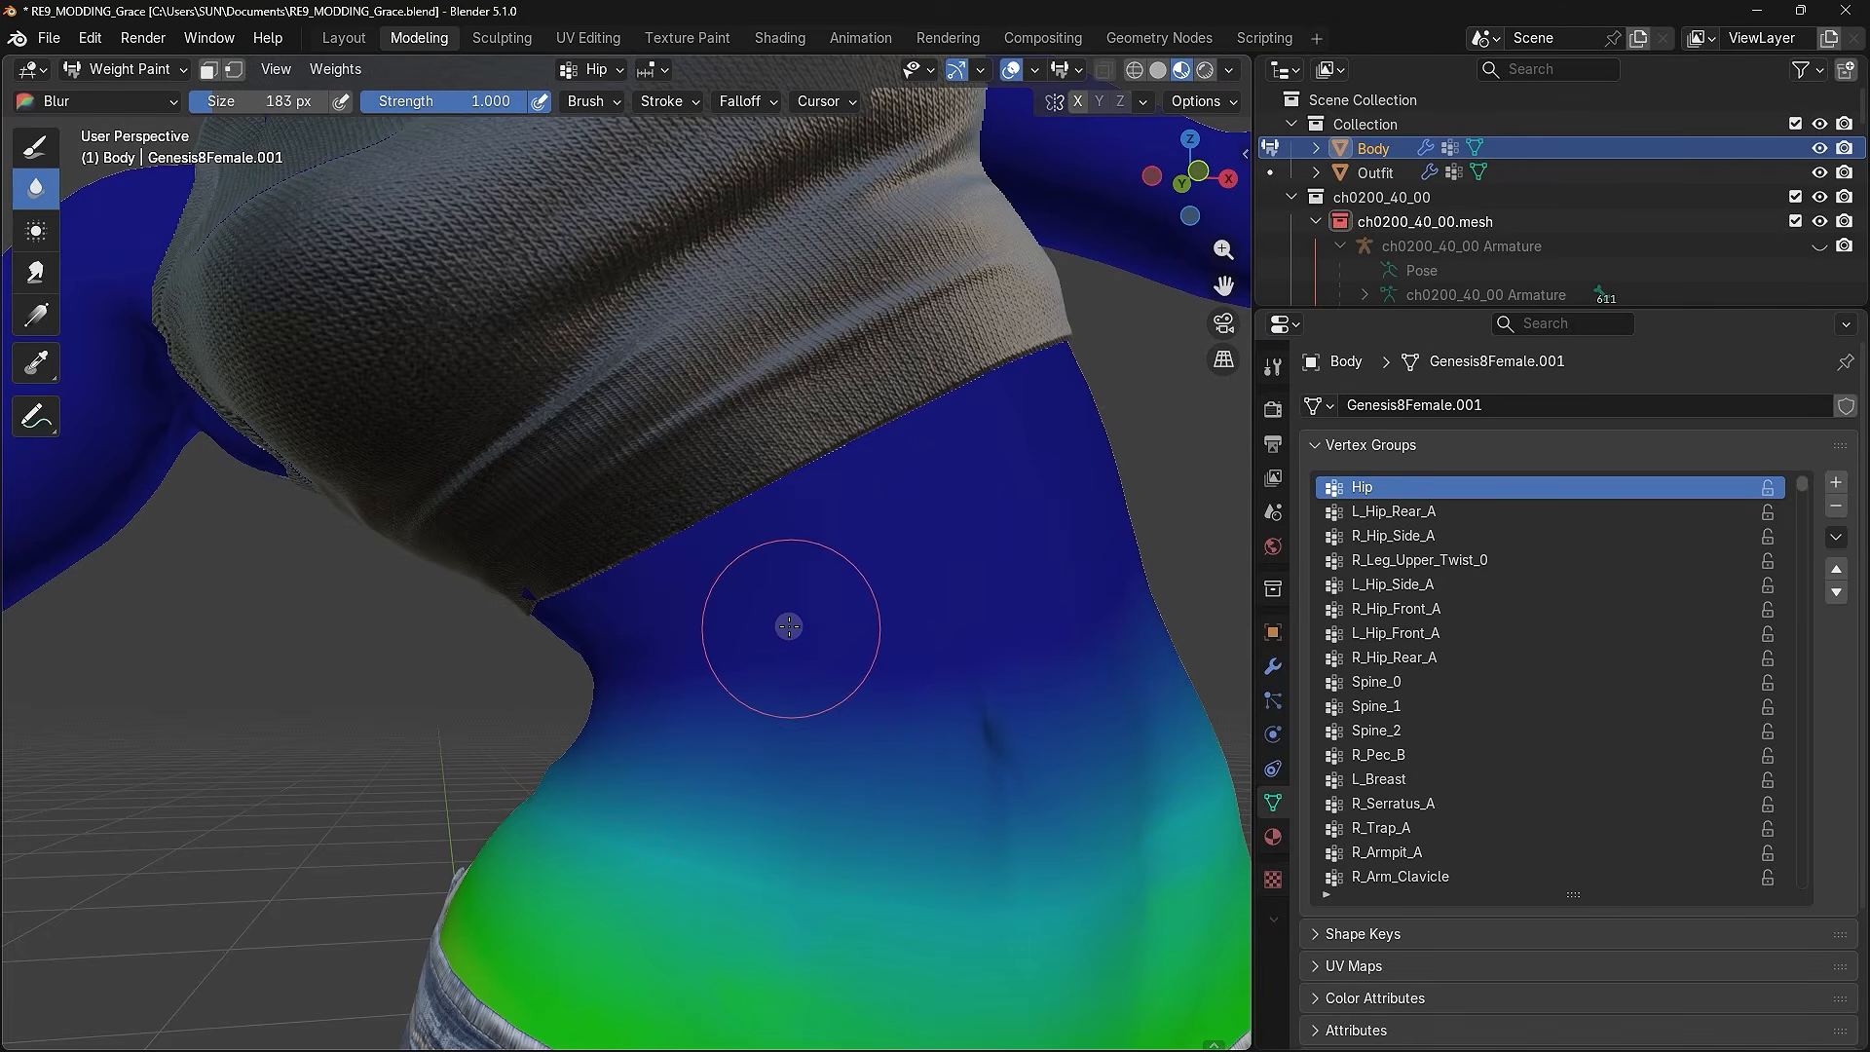
- Compare the R_Leg_Upper_Twist_0 weights on the Outfit's shorts with those on the Body in Weight Paint mode
left_click(146, 68)
left_click(148, 92)
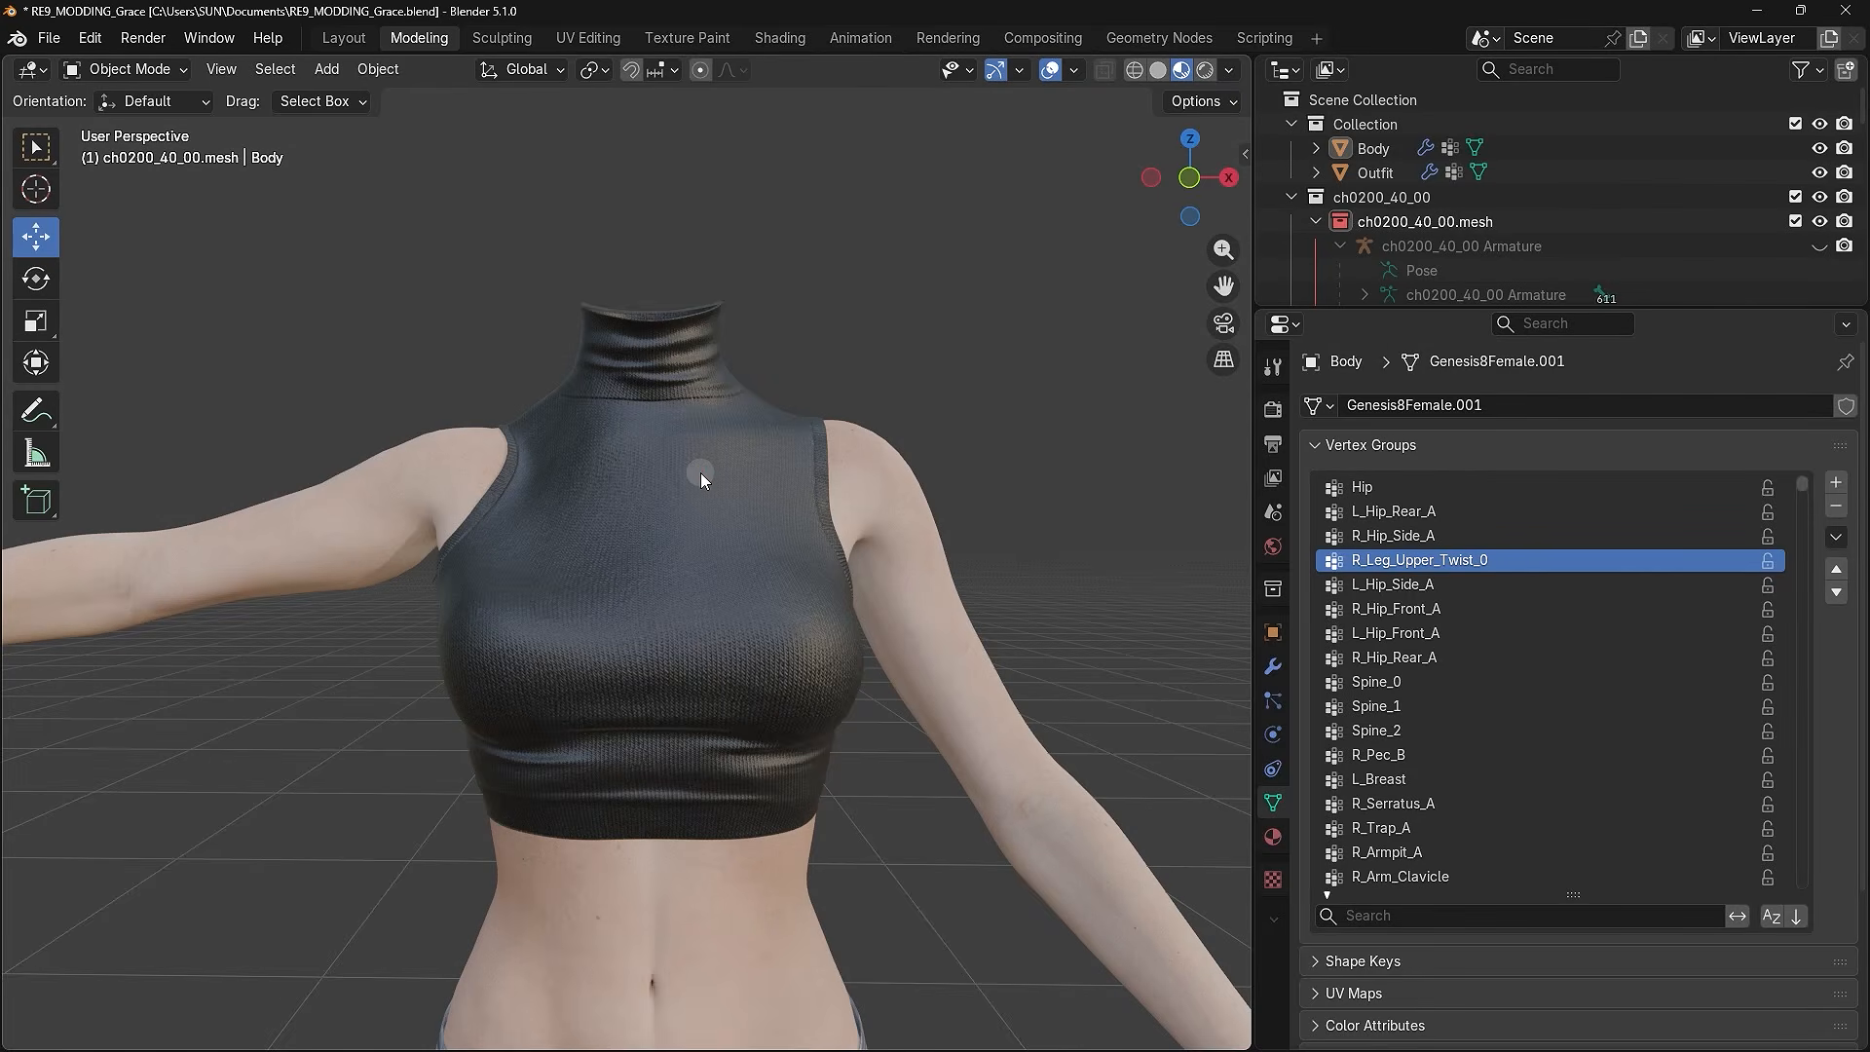
left_click(702, 474)
left_click(168, 73)
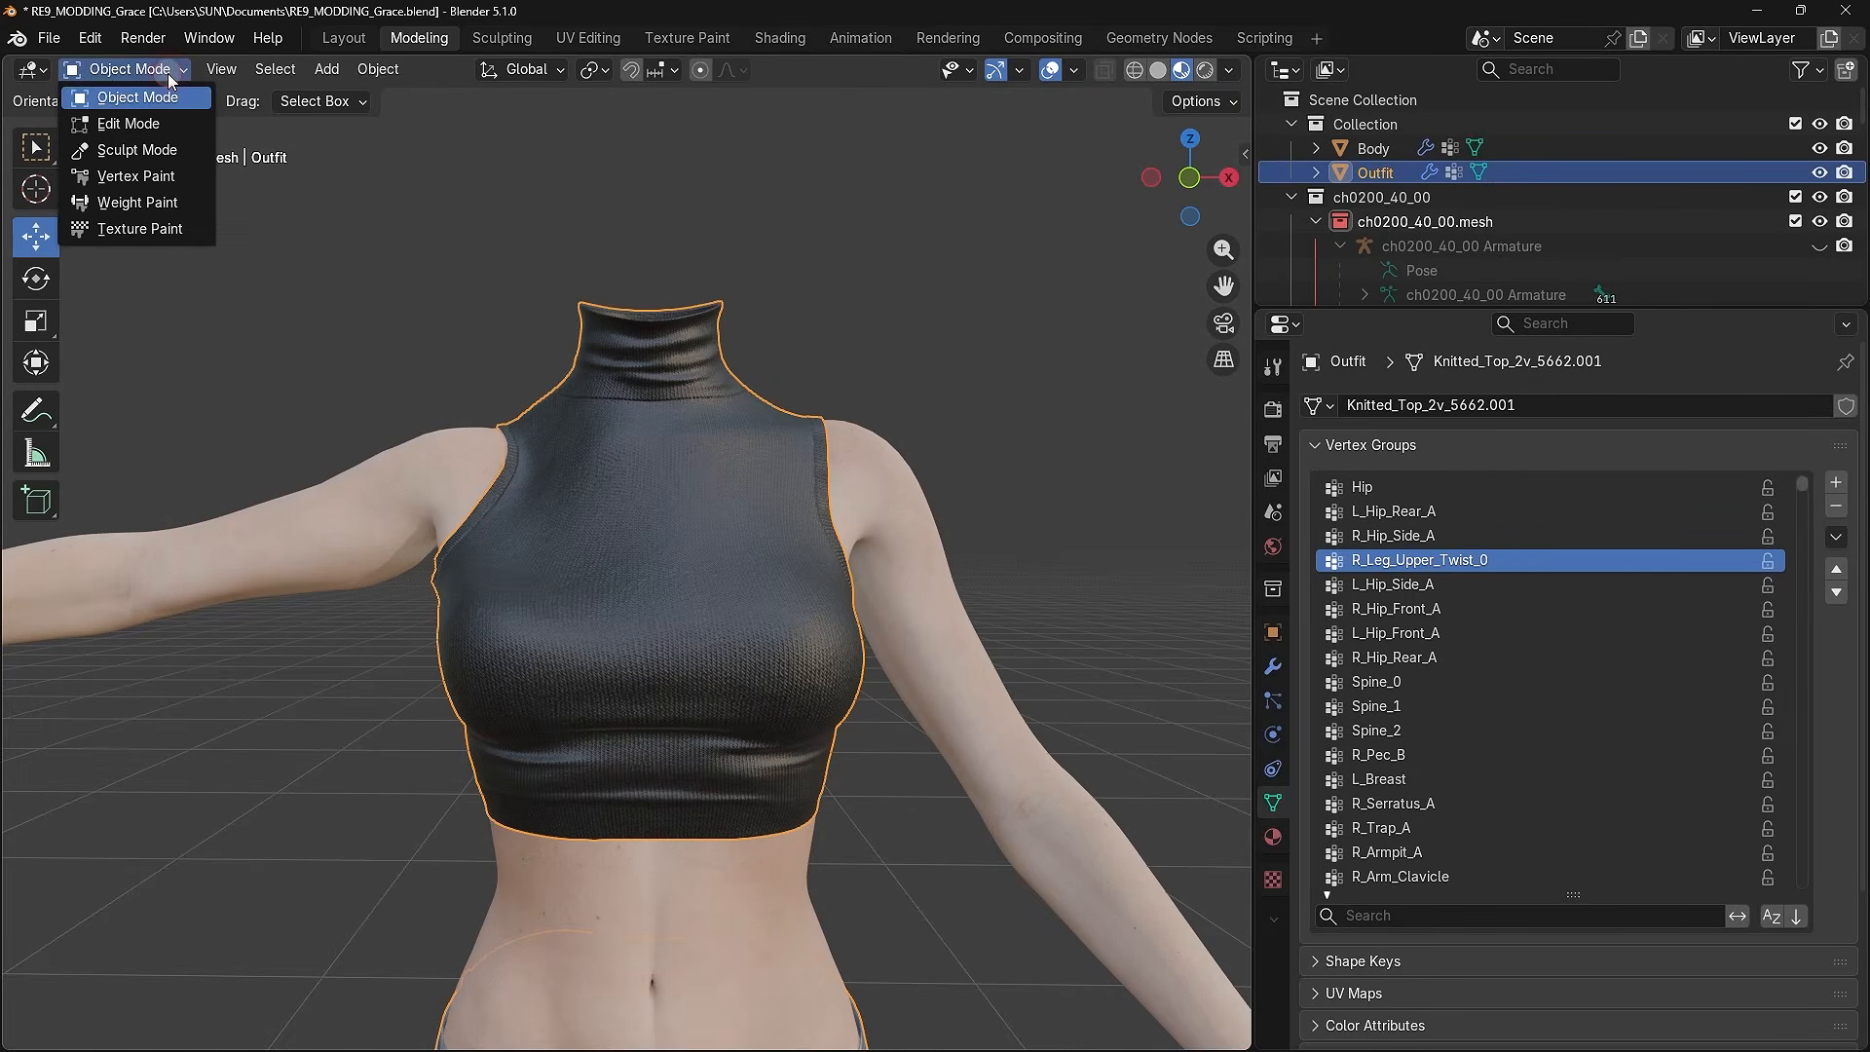
left_click(167, 193)
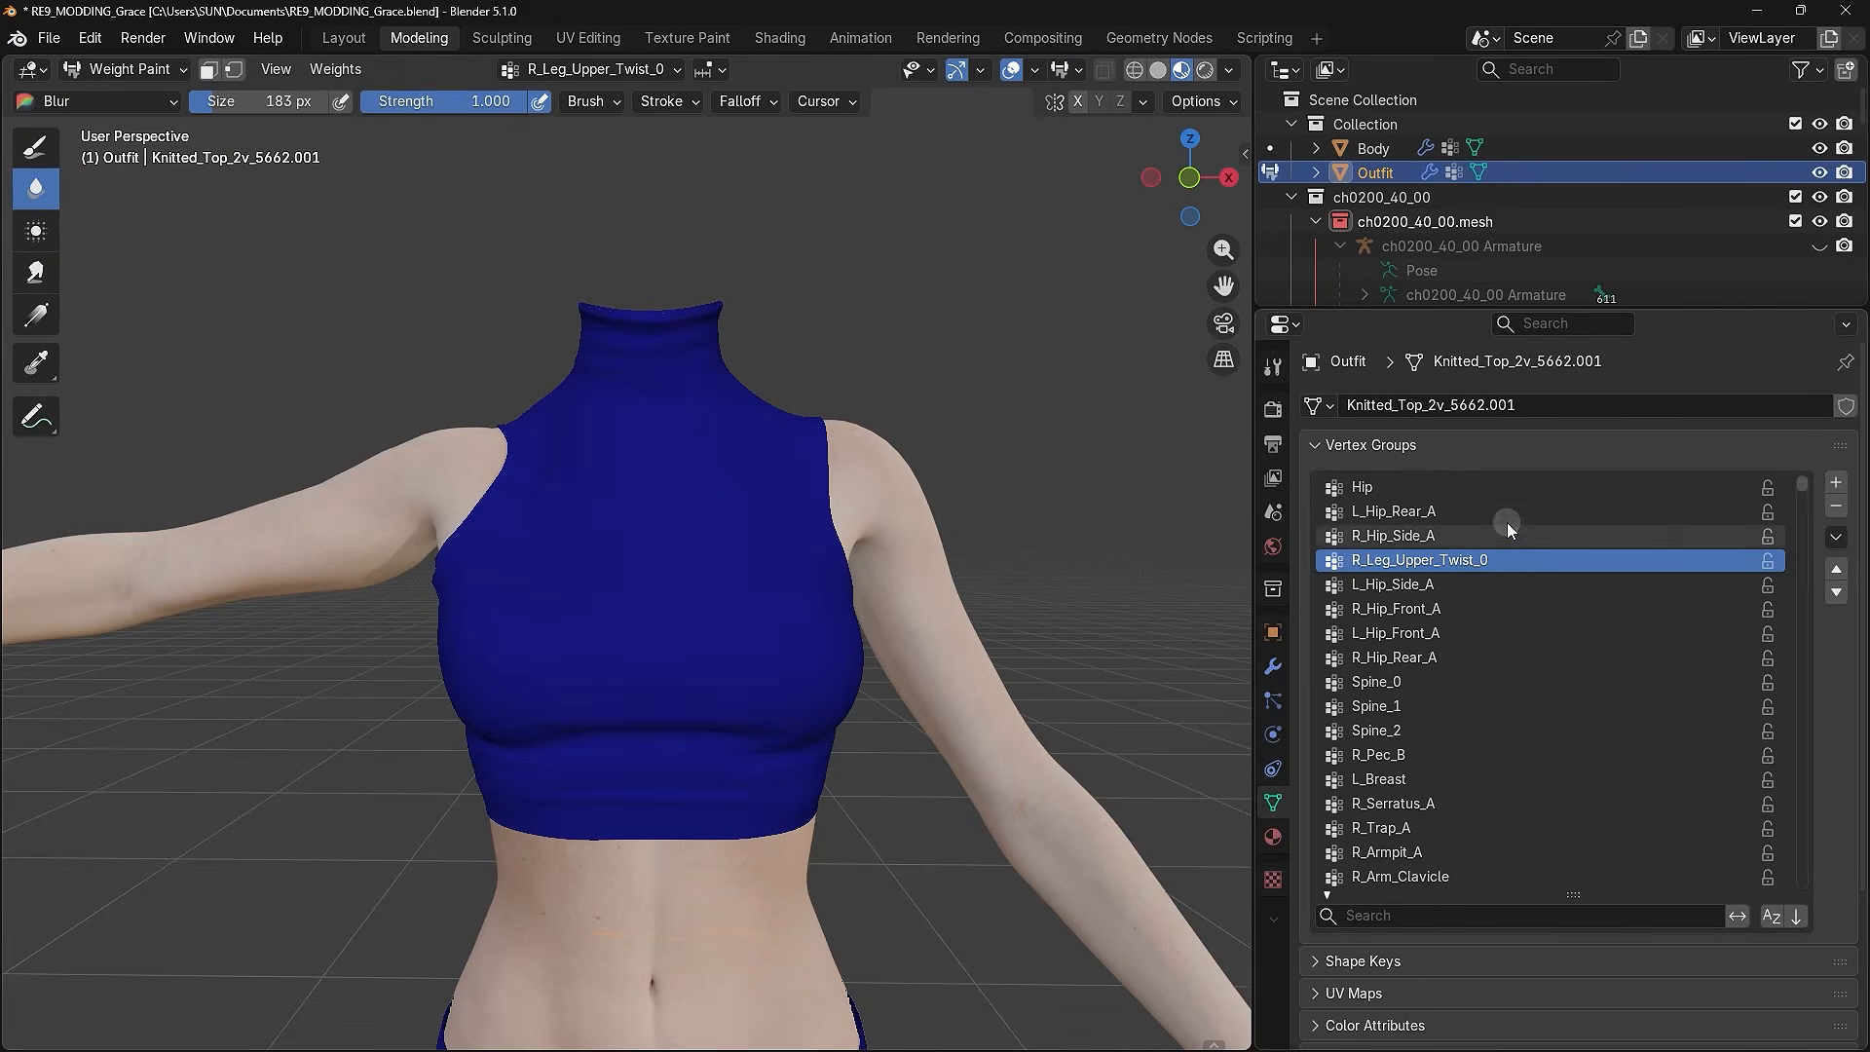
left_click(1534, 497)
scroll(1534, 497, "down", 4, "ctrl")
scroll(1534, 497, "down", 6, "ctrl")
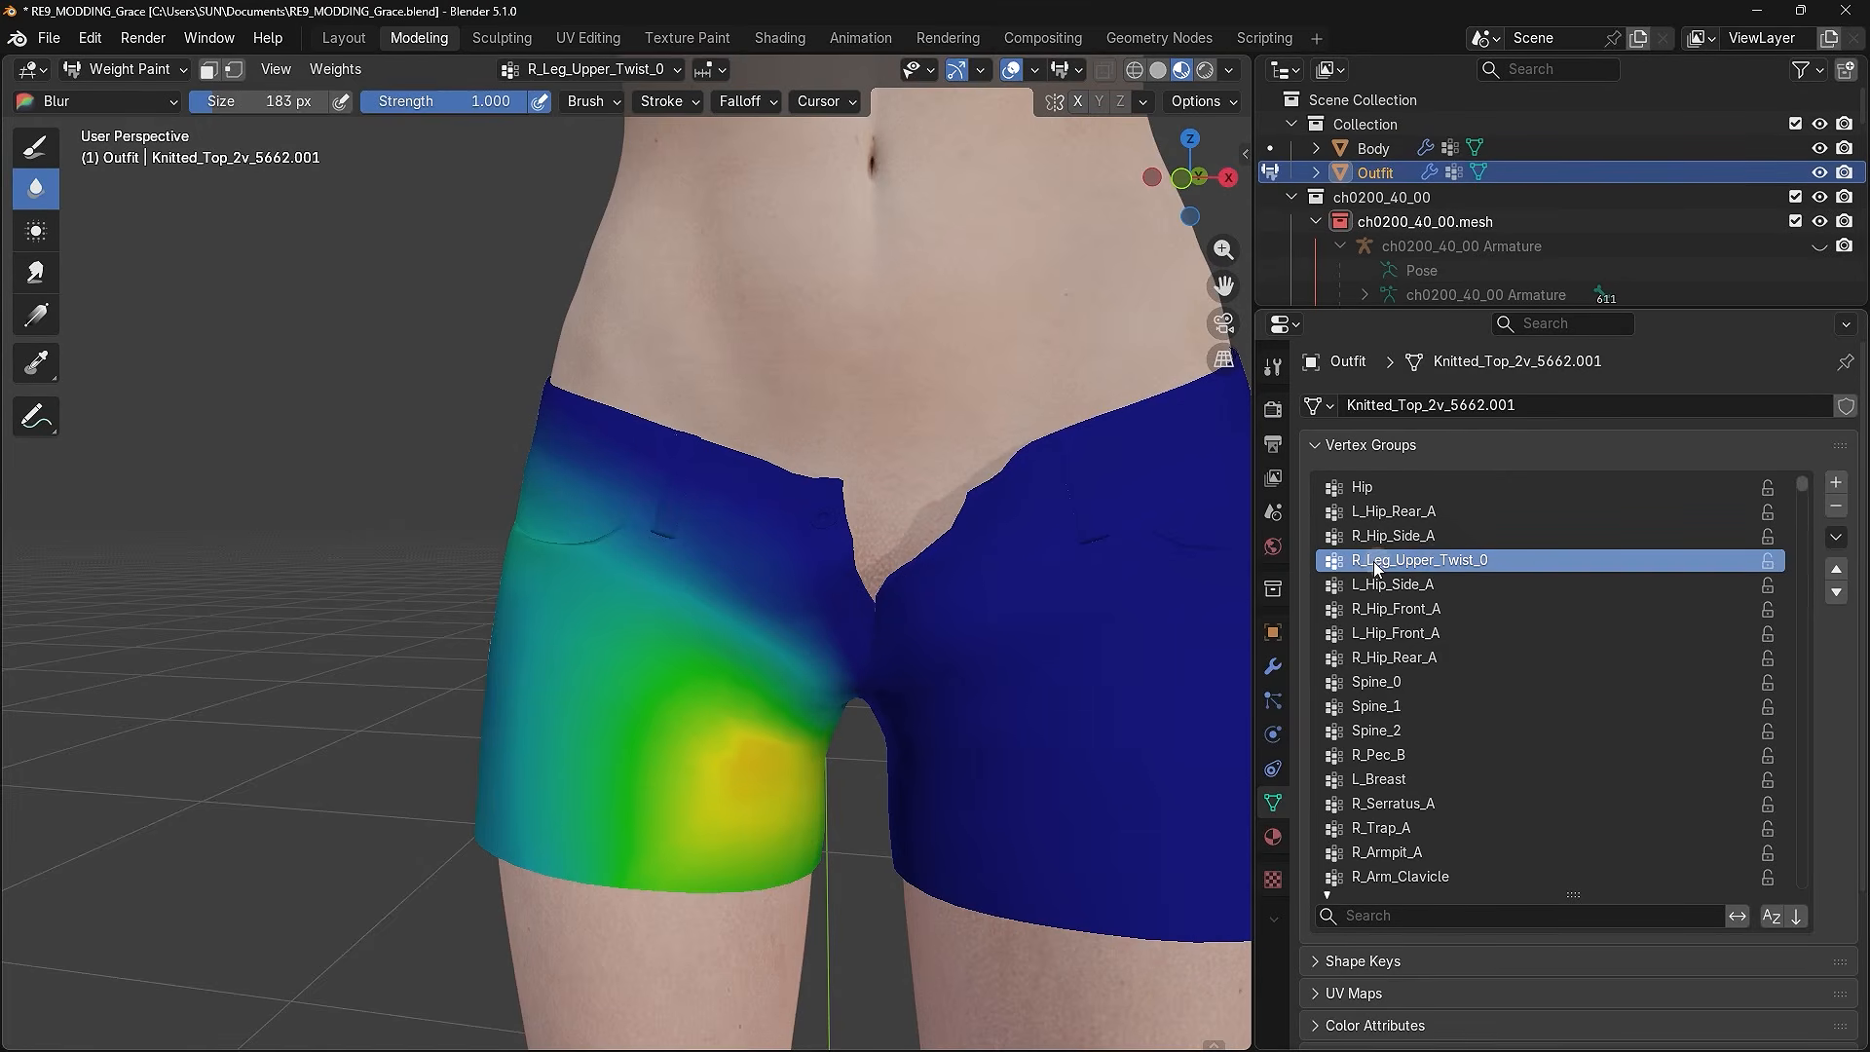
left_click(1270, 148)
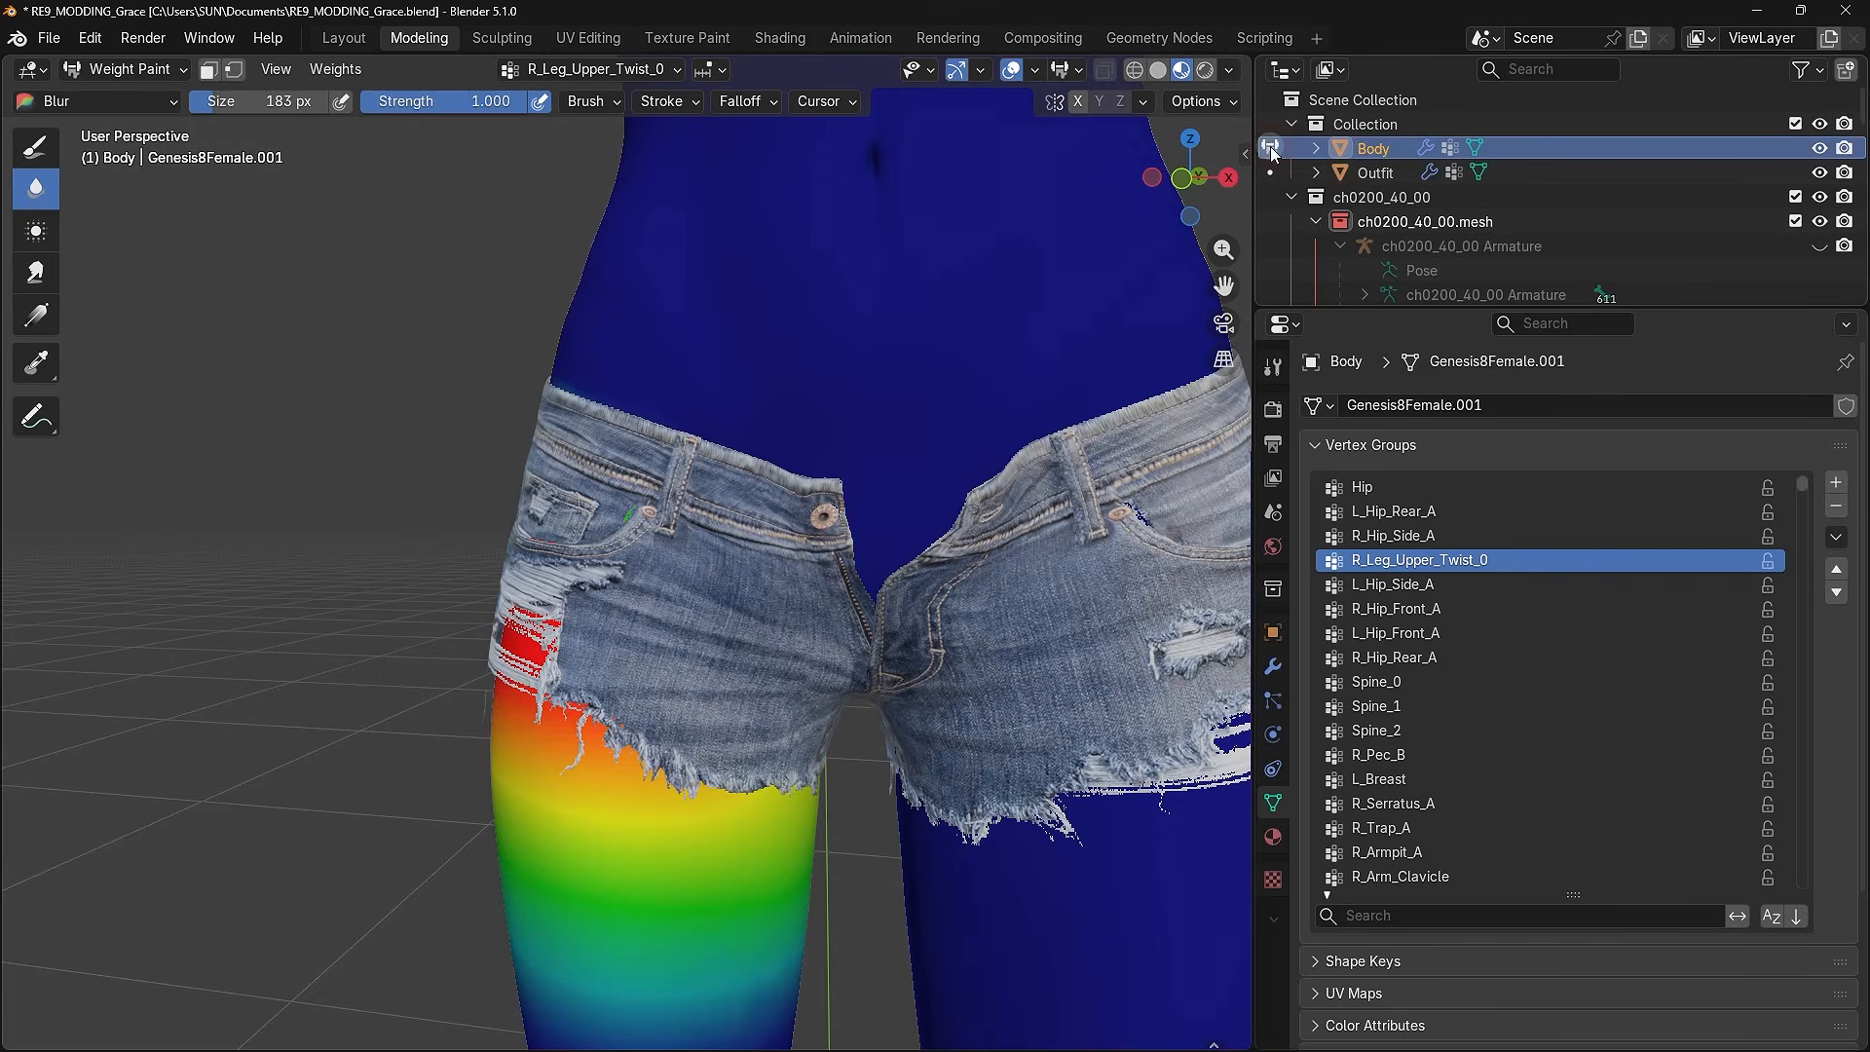
- Show the armature, enter Pose Mode and rotate the R_Leg_Upper bone about 43° around the Y axis
left_click(125, 69)
left_click(117, 86)
left_click(1642, 248)
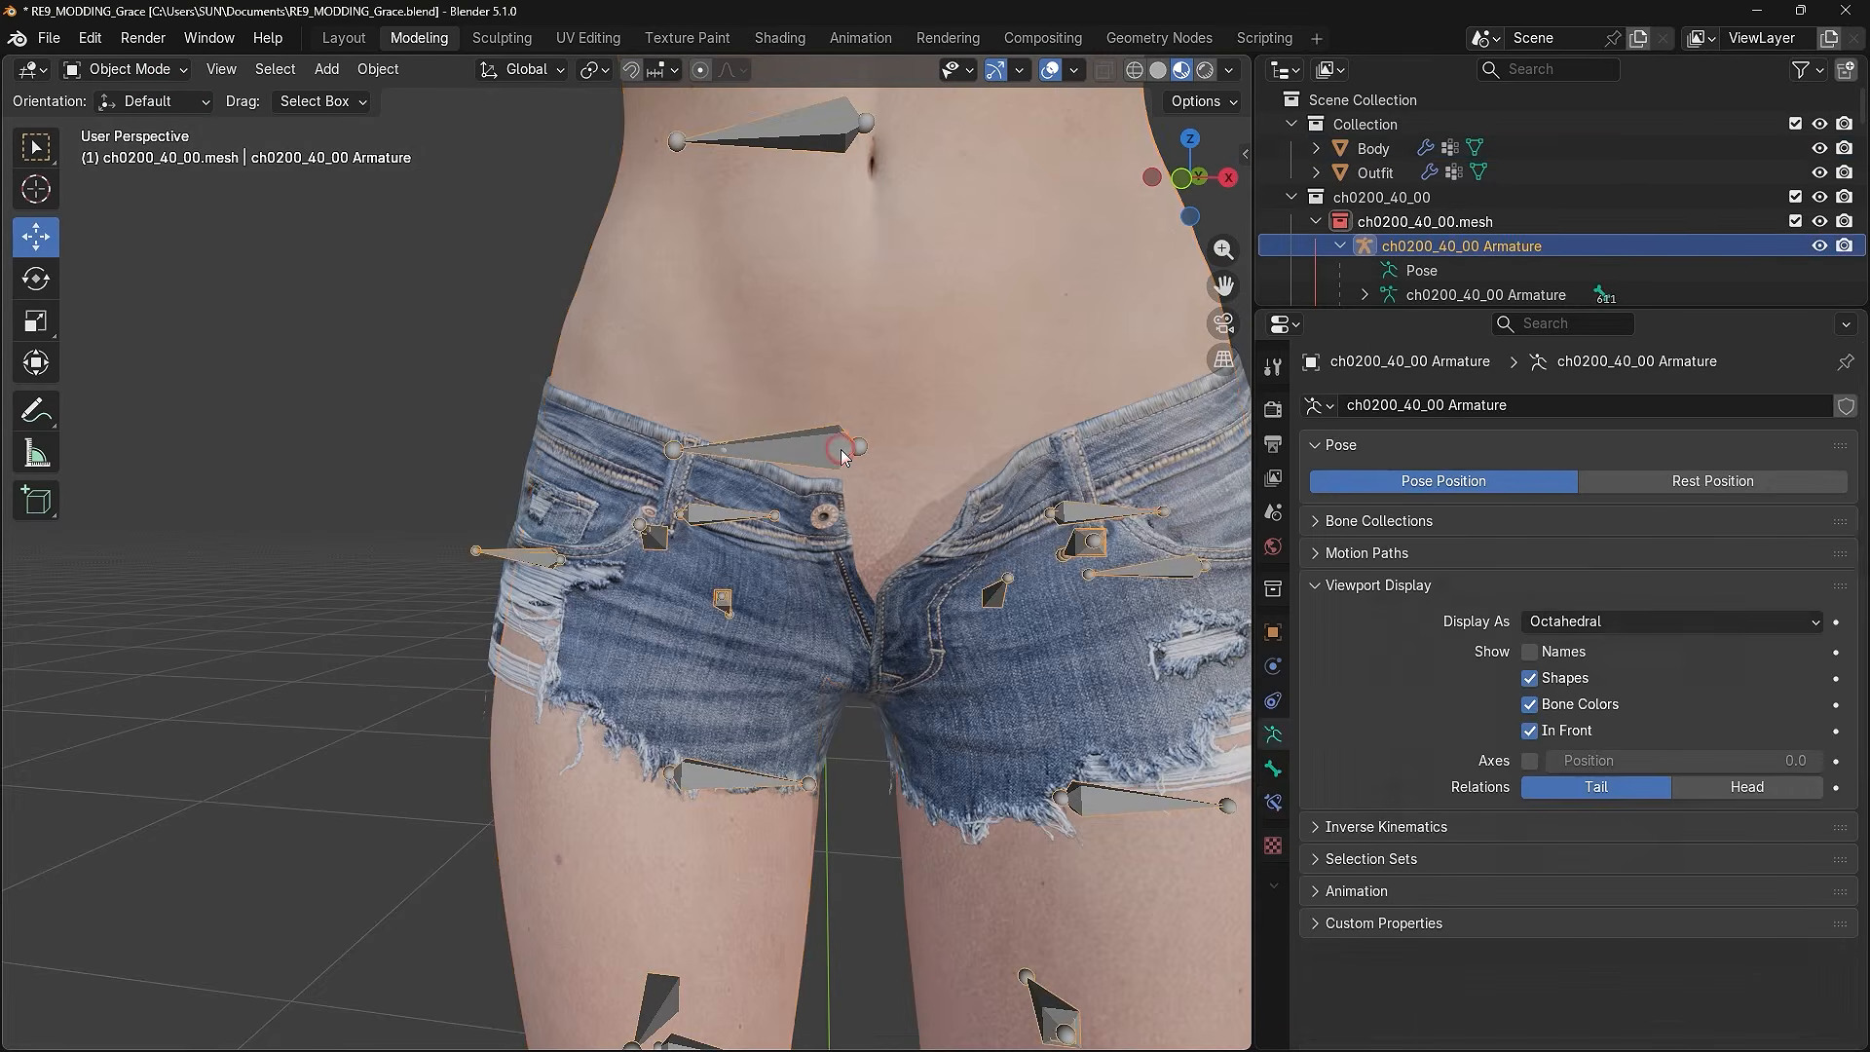
left_click(154, 71)
left_click(122, 144)
left_click(726, 514)
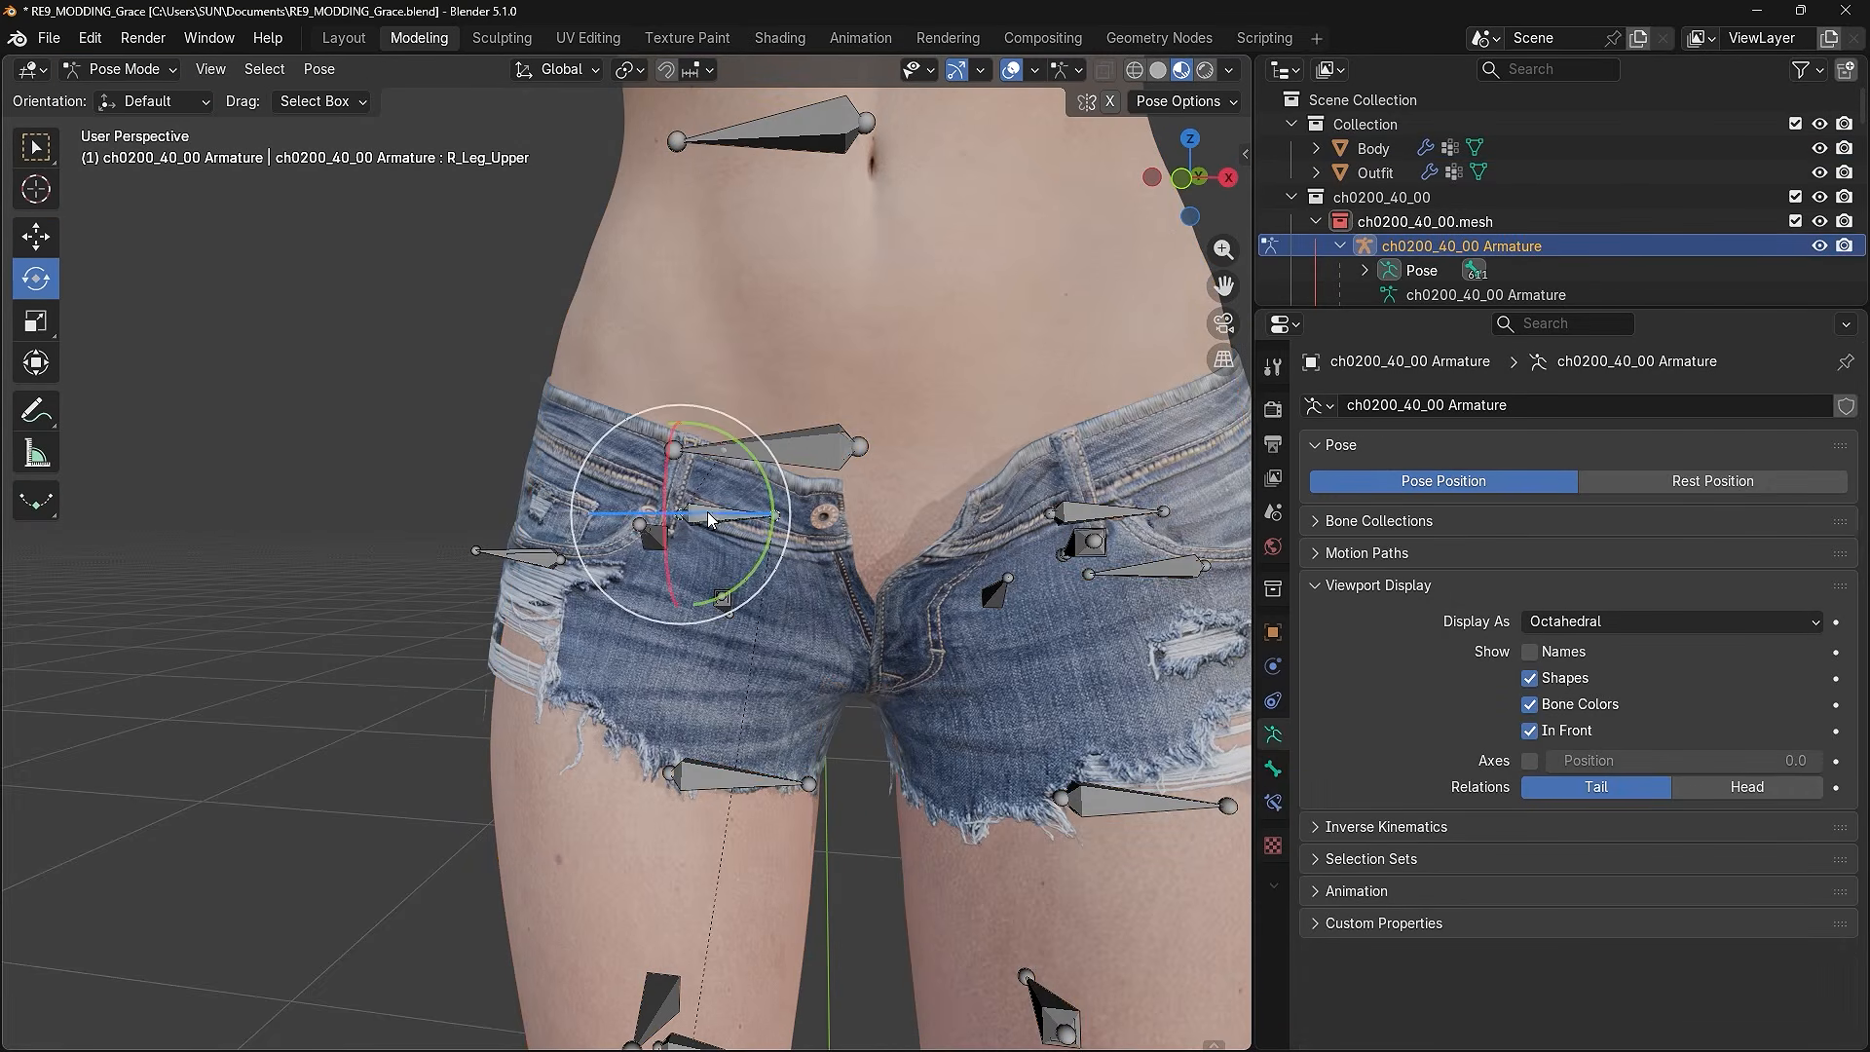
left_click_drag(775, 514, 446, 552)
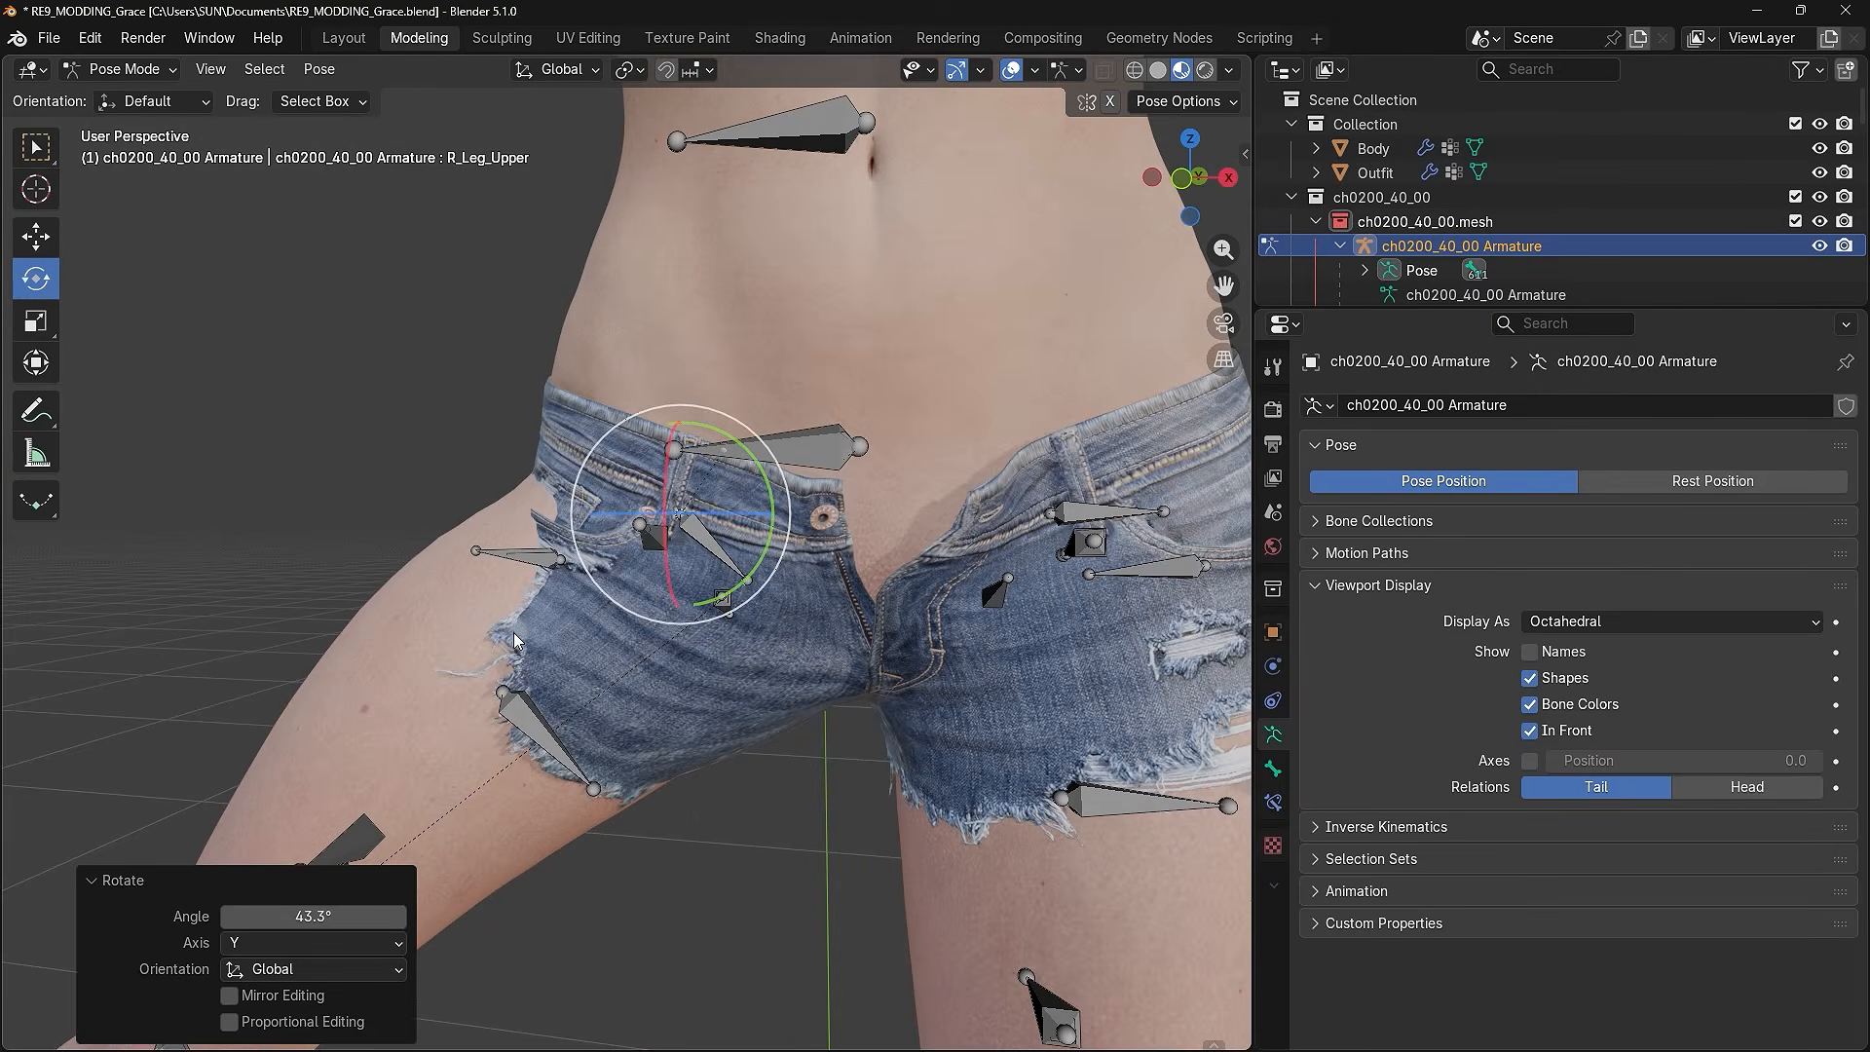
left_click_drag(762, 472, 723, 511)
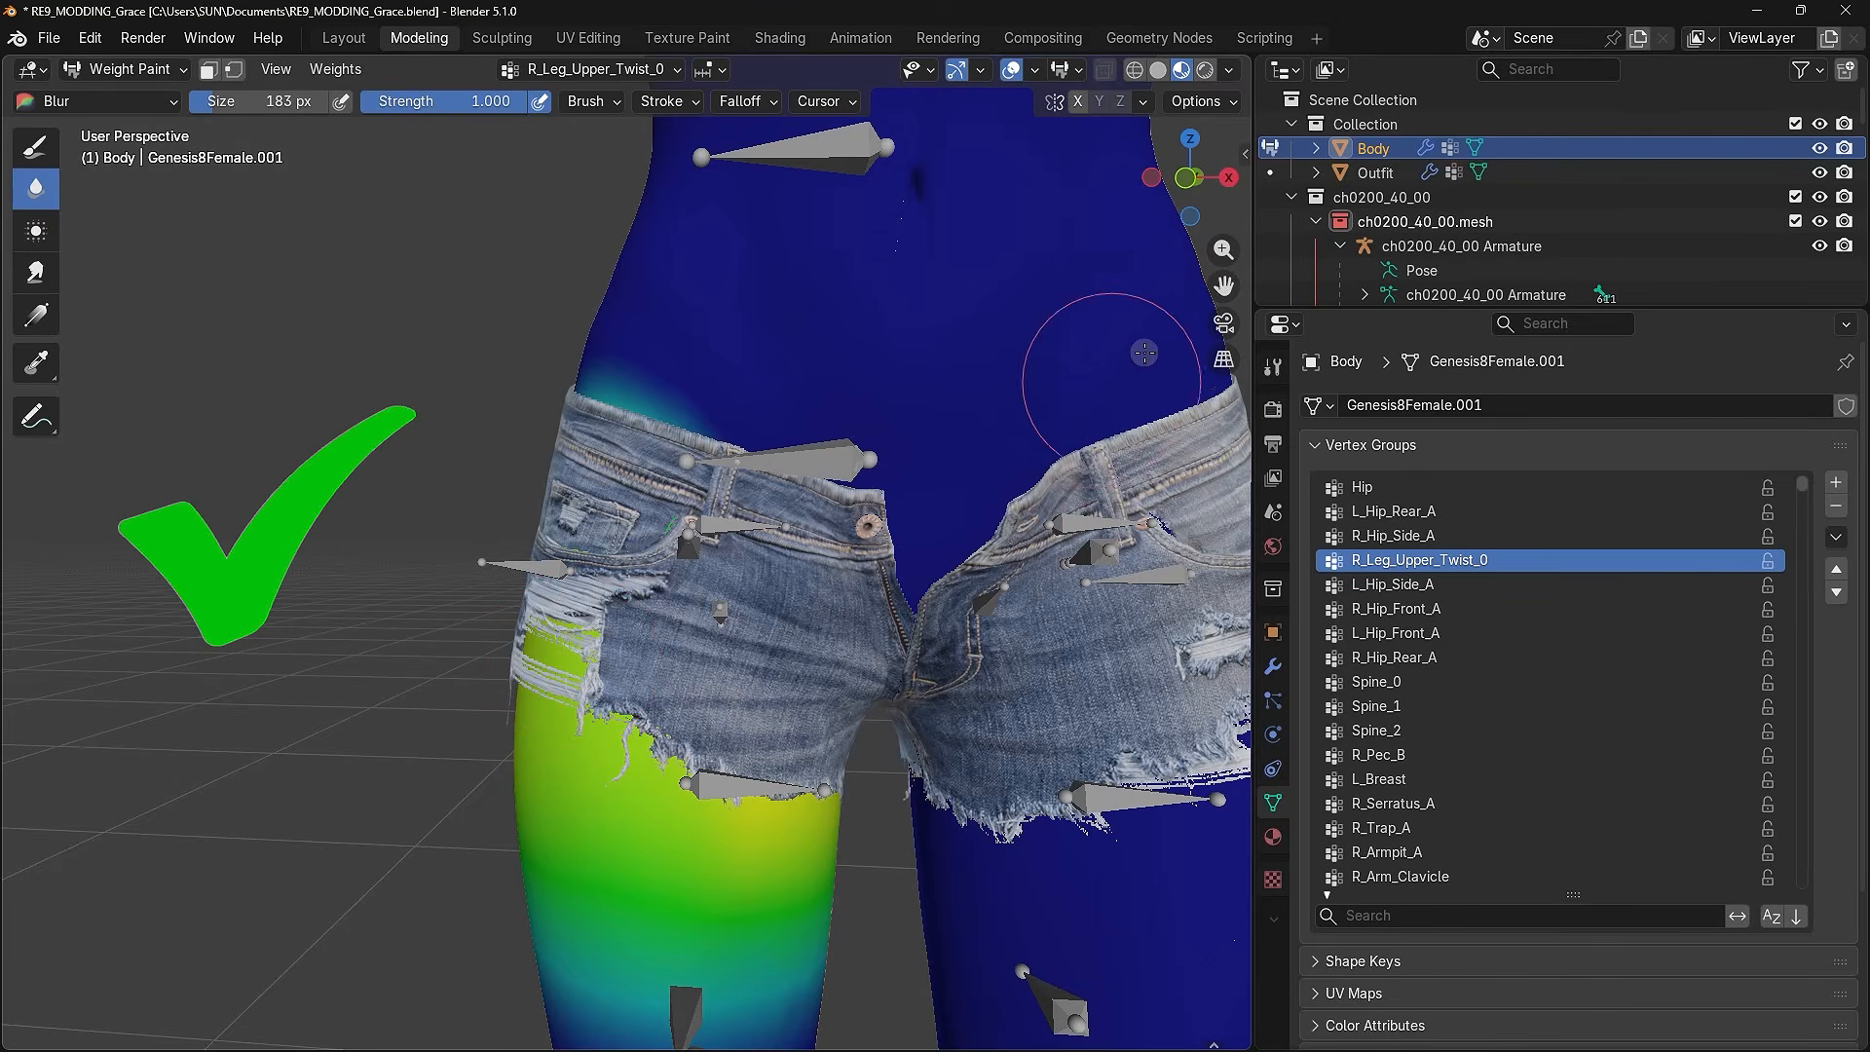
- Check the Outfit's R_Leg_Upper_Twist_0 weights and test them by rotating the R_Leg_Upper bone about 47° around Y in Pose Mode
left_click(1270, 173)
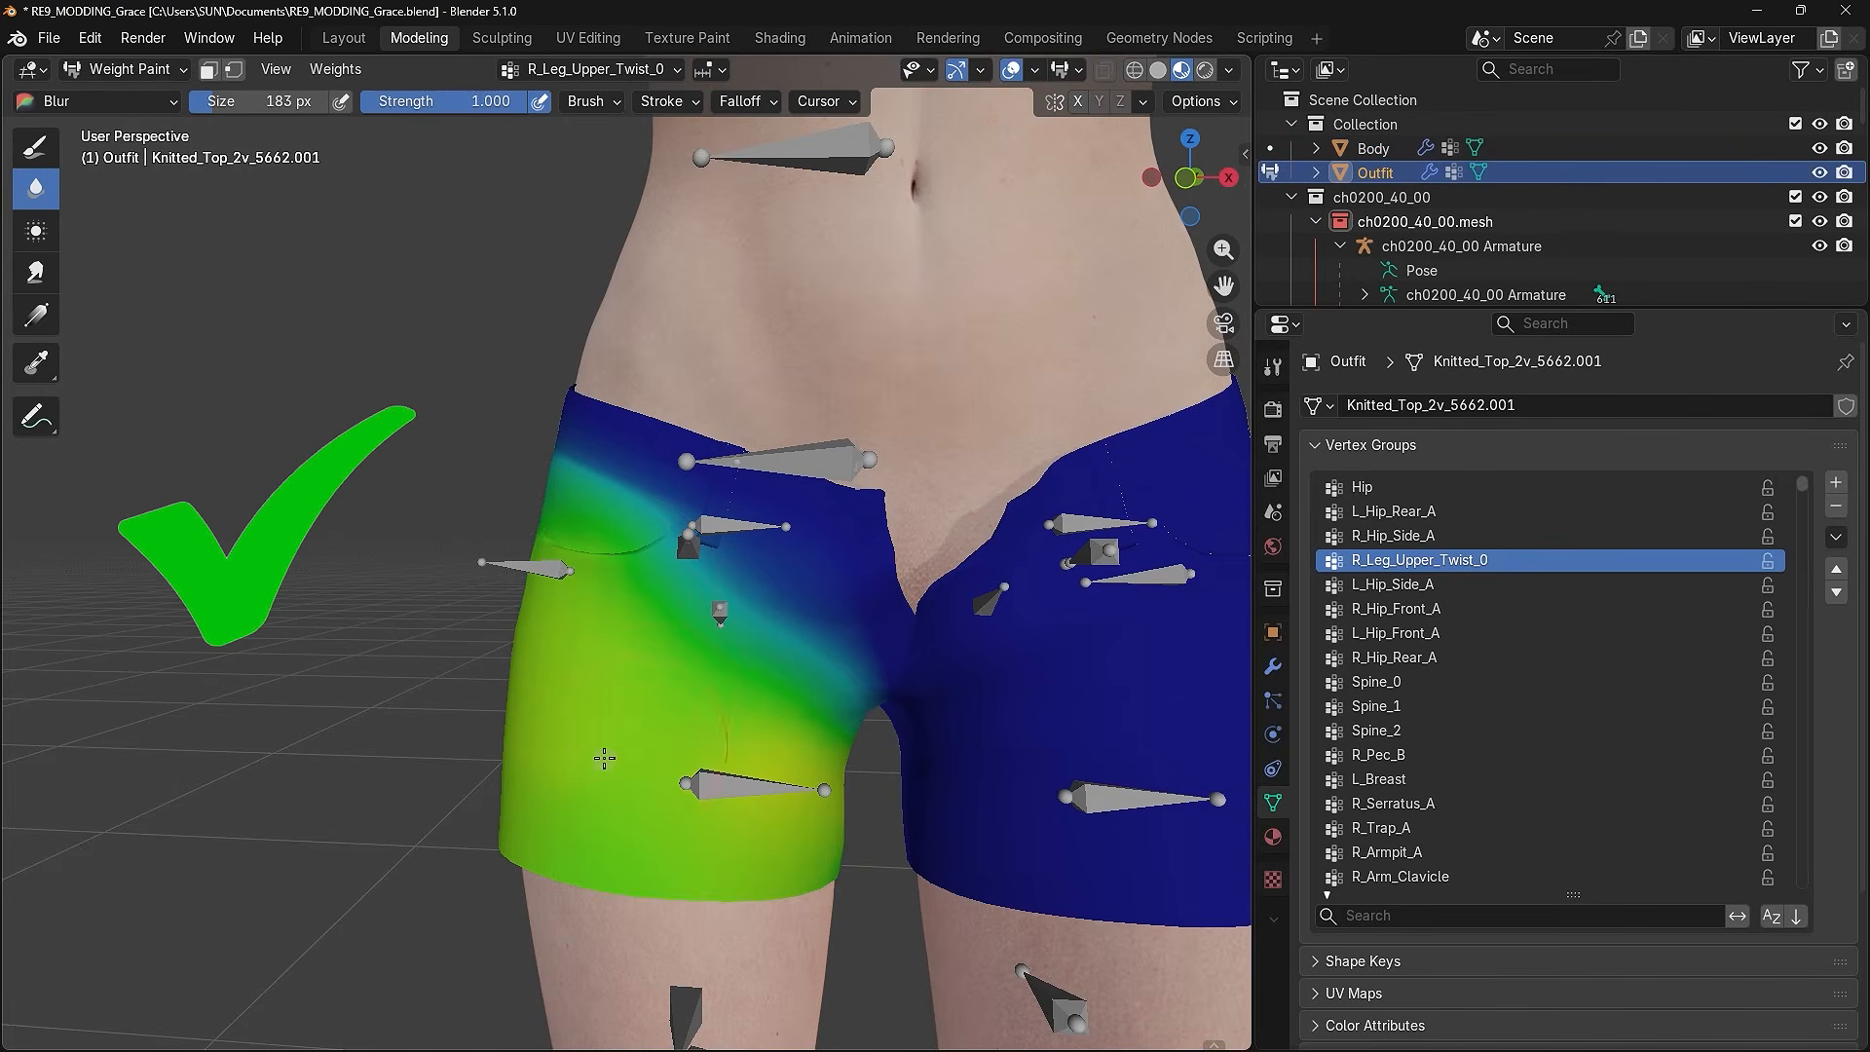
left_click(129, 71)
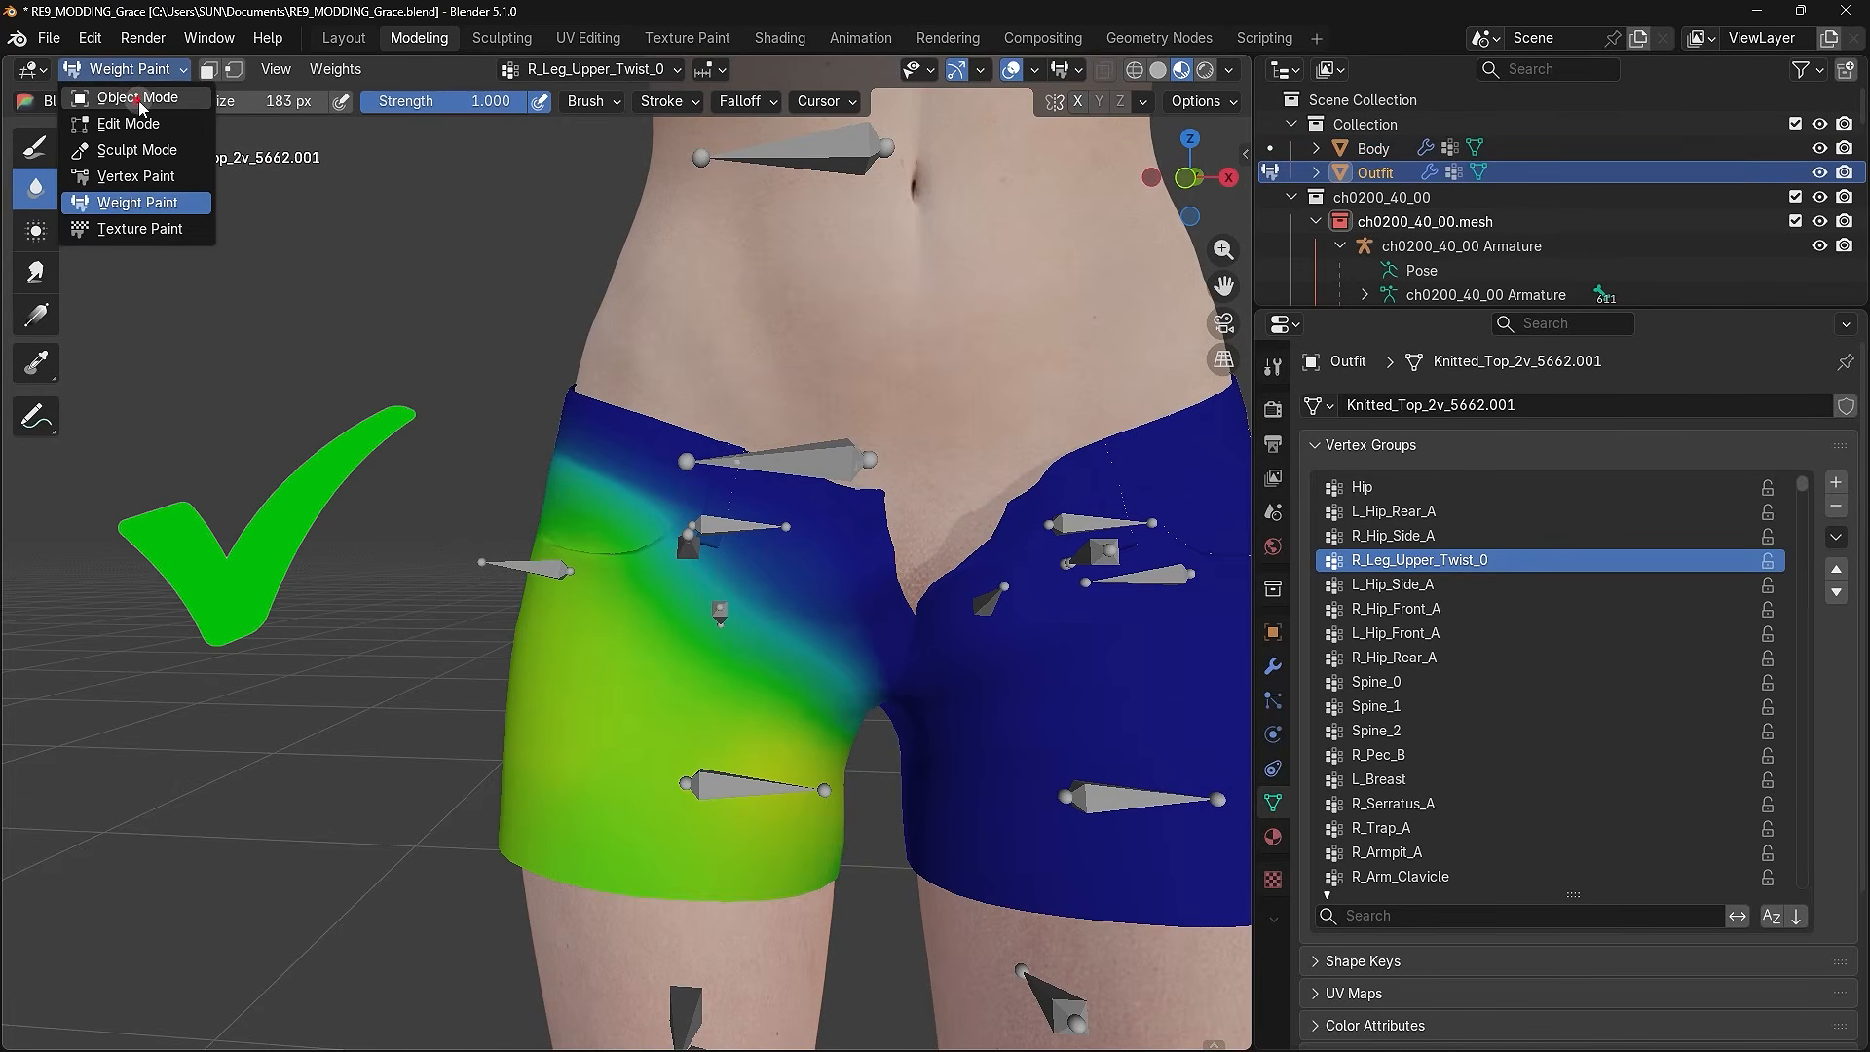
left_click(117, 95)
left_click(505, 562)
left_click(172, 70)
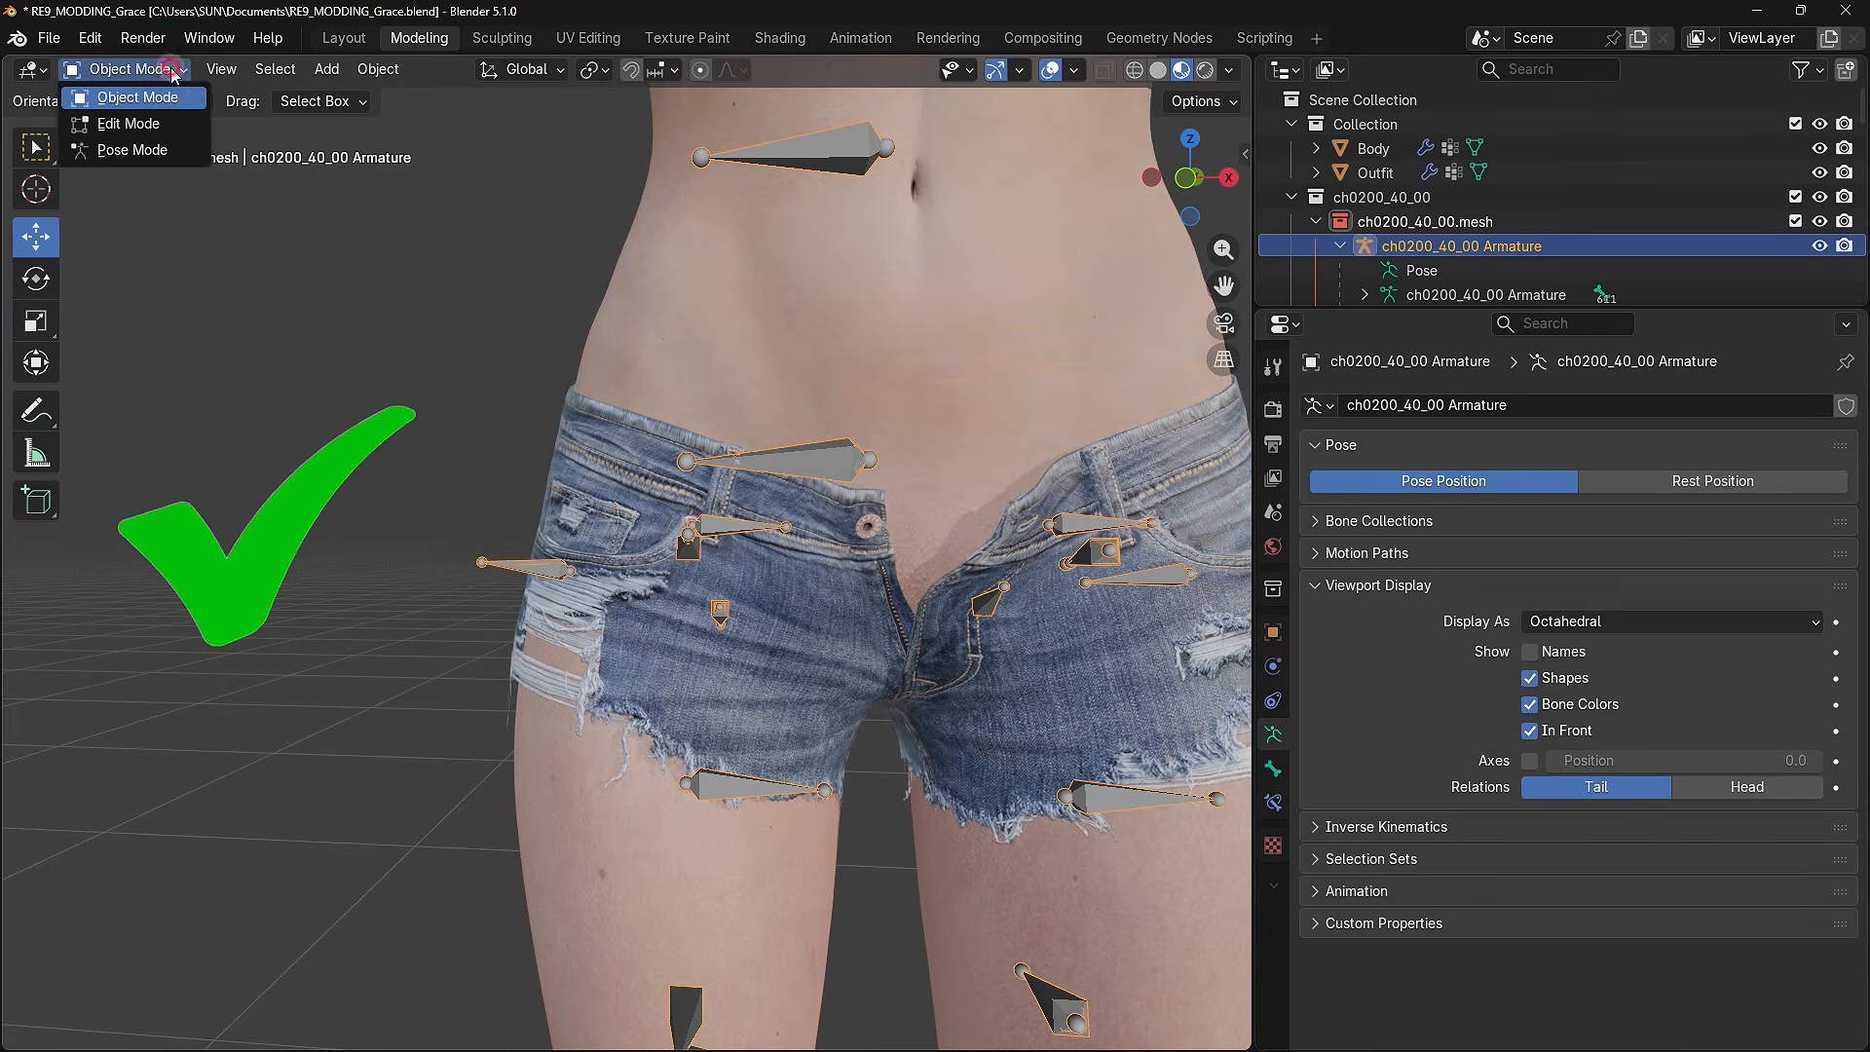
left_click(132, 150)
left_click(716, 527)
left_click_drag(768, 473, 510, 530)
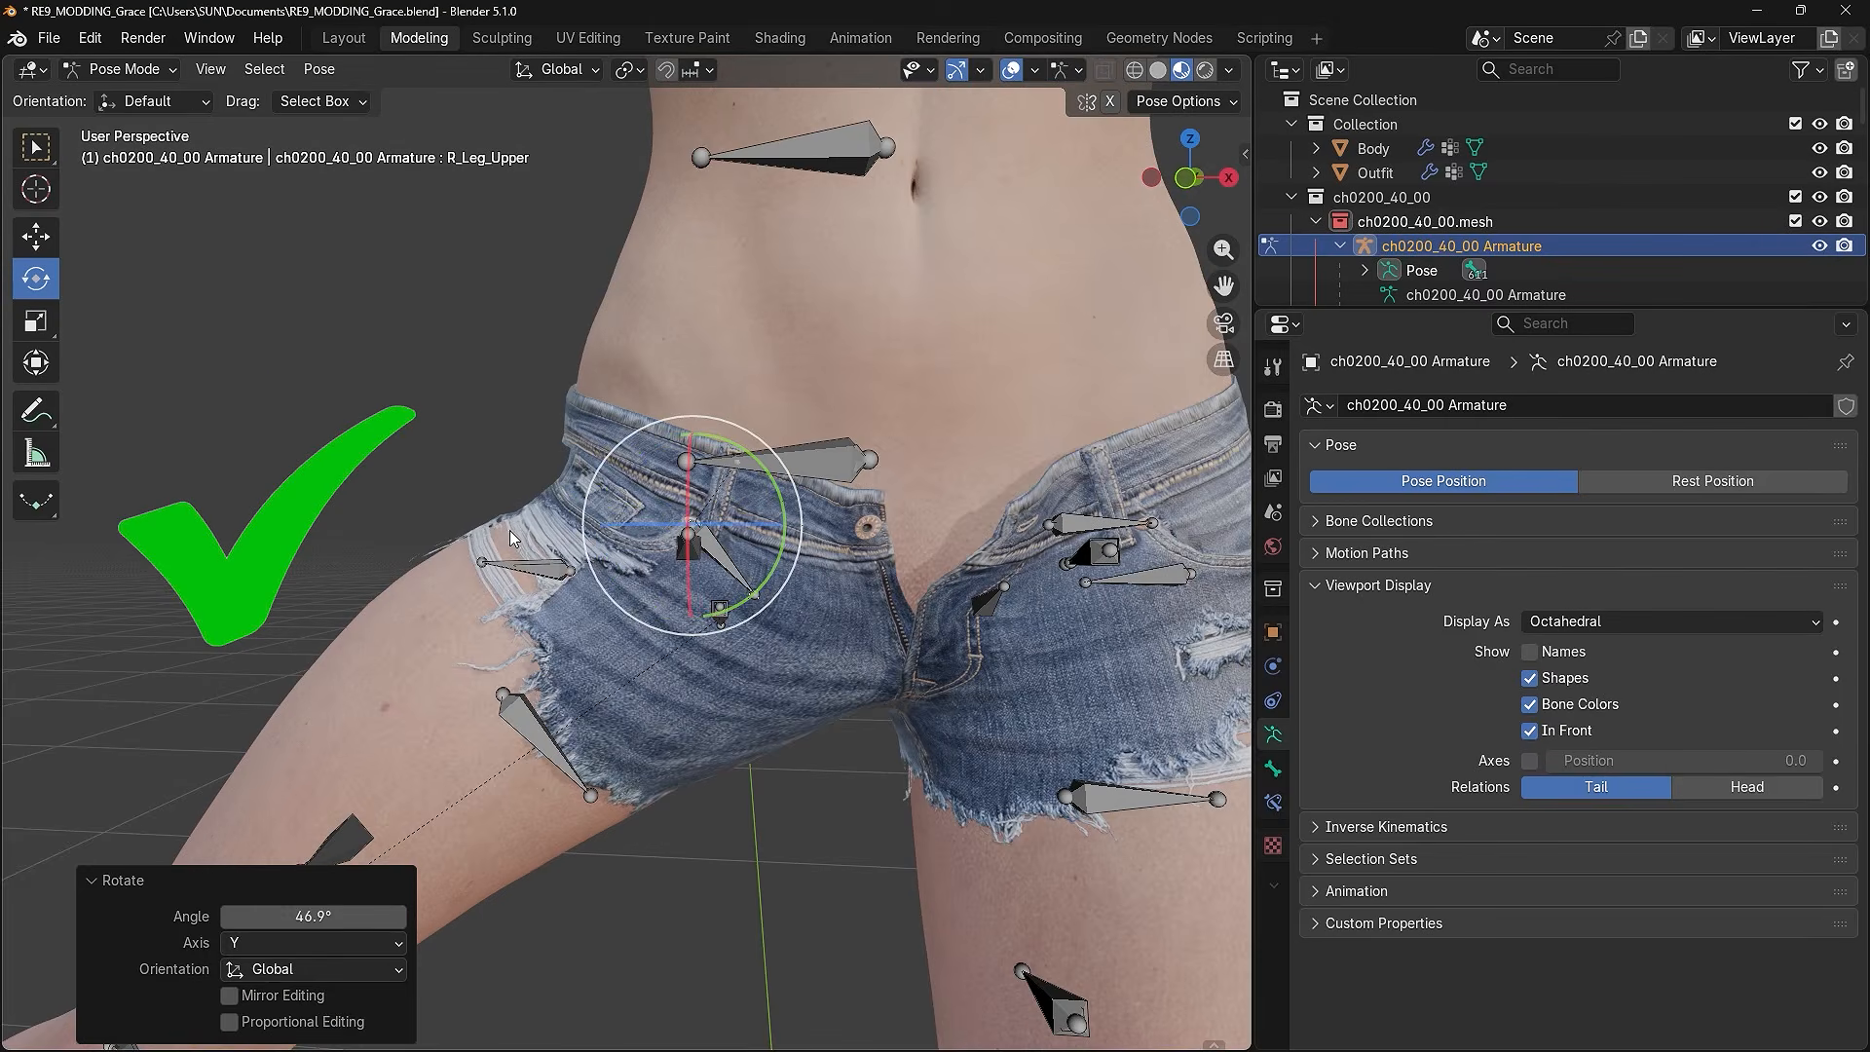
mouse_move(756, 472)
left_mouse_down()
mouse_move(390, 419)
mouse_move(146, 346)
mouse_move(716, 485)
mouse_move(688, 505)
left_mouse_up()
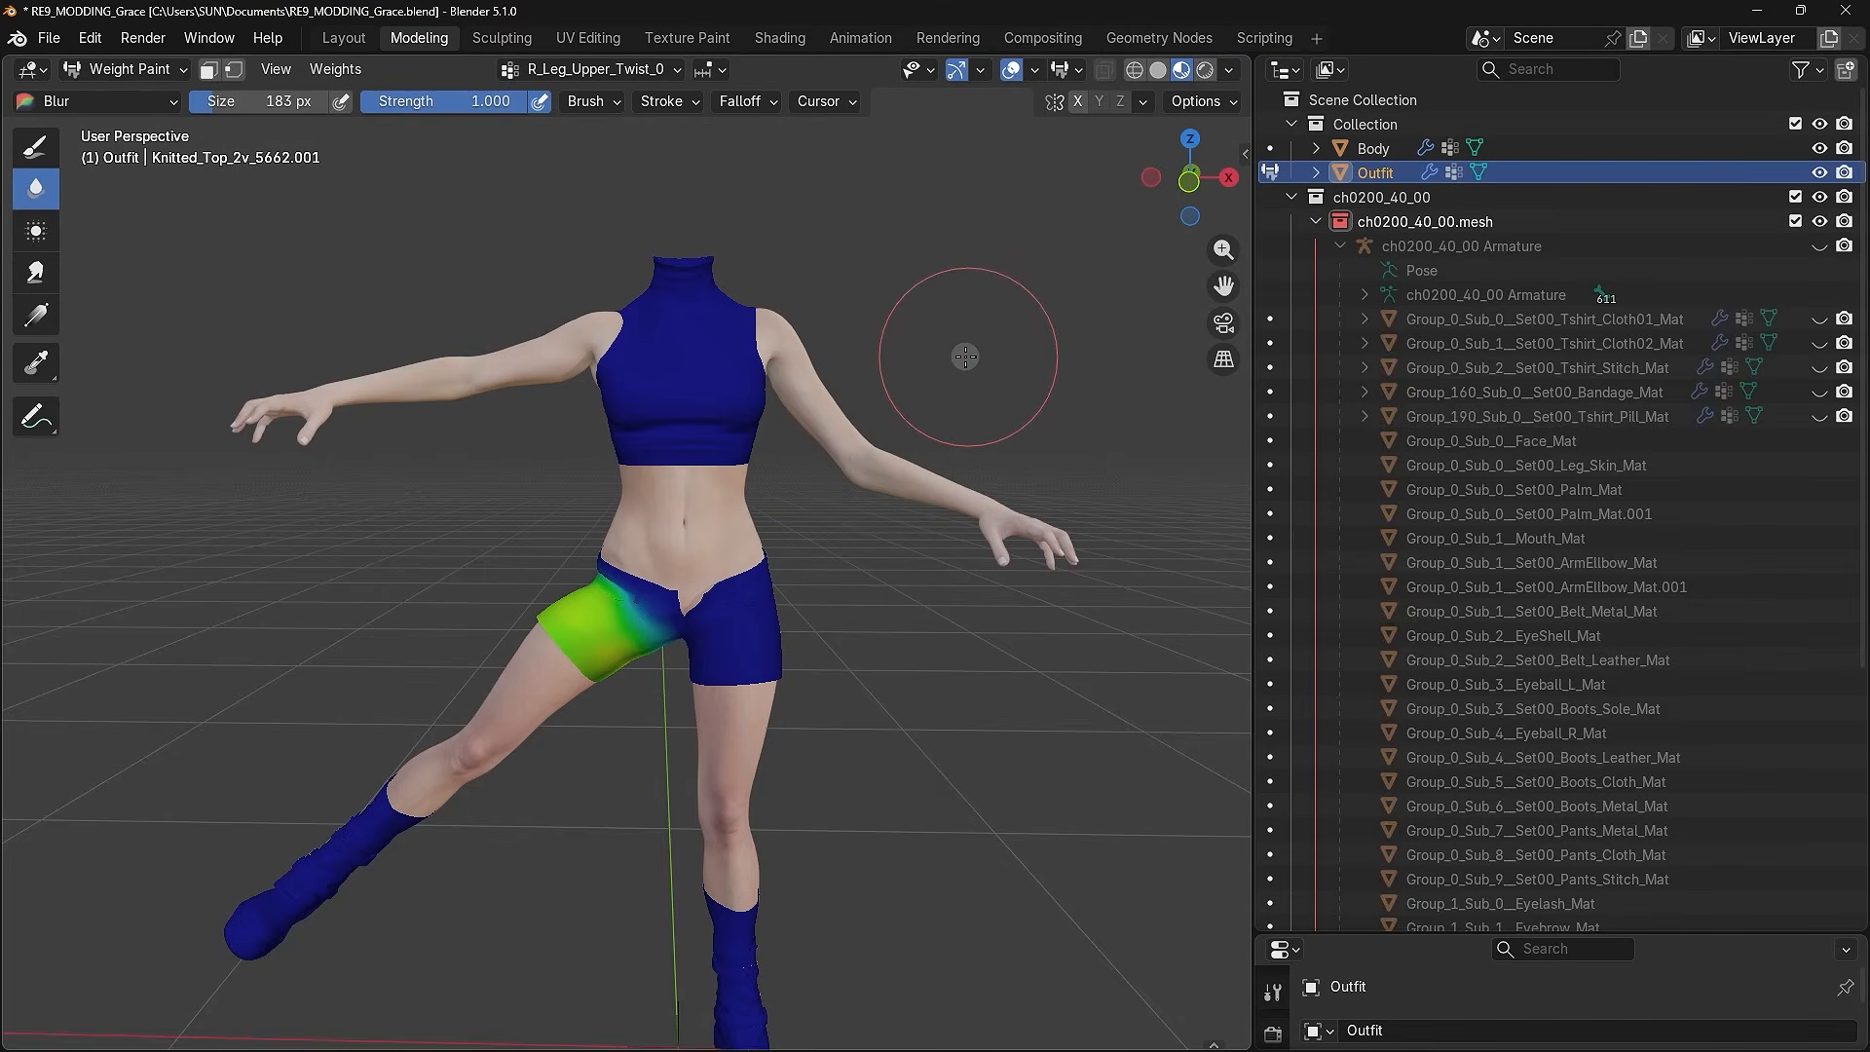
- Return the Outfit to Object Mode, unhide the ch0200_40_00 Armature and put it in Pose Mode
left_click(133, 69)
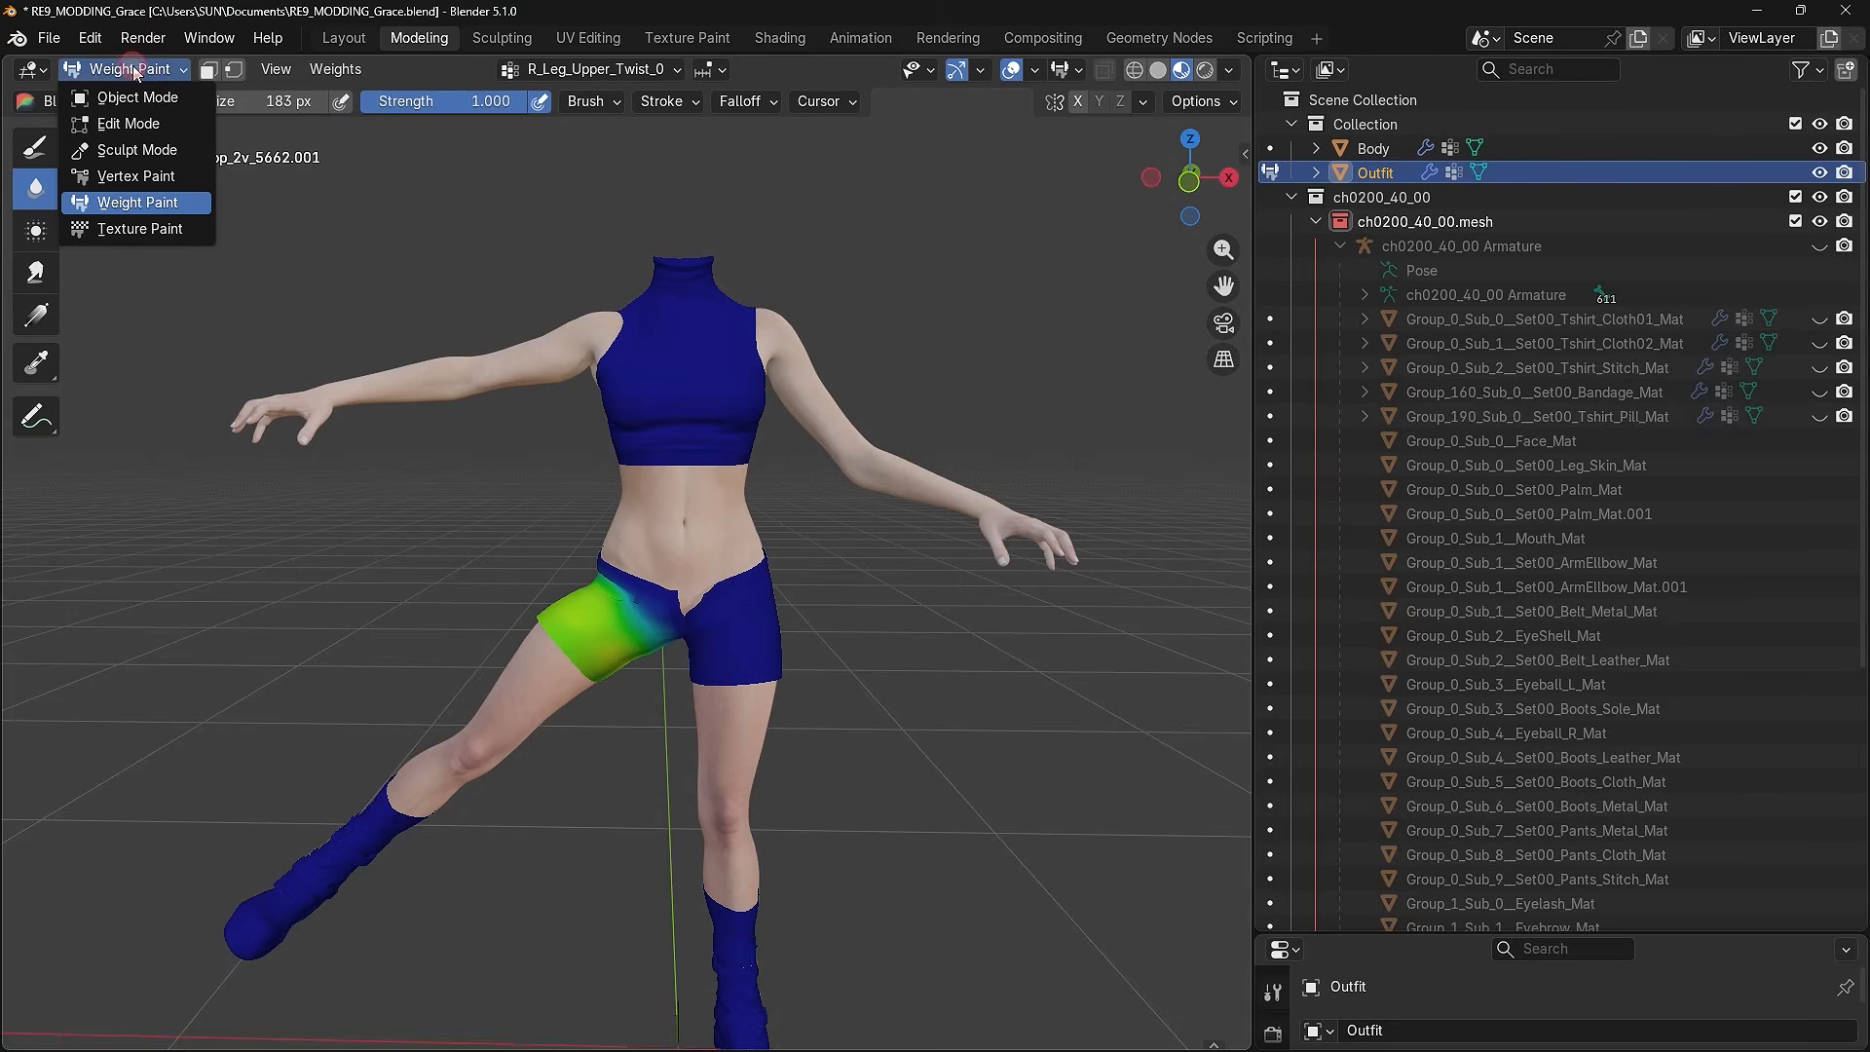
left_click(137, 99)
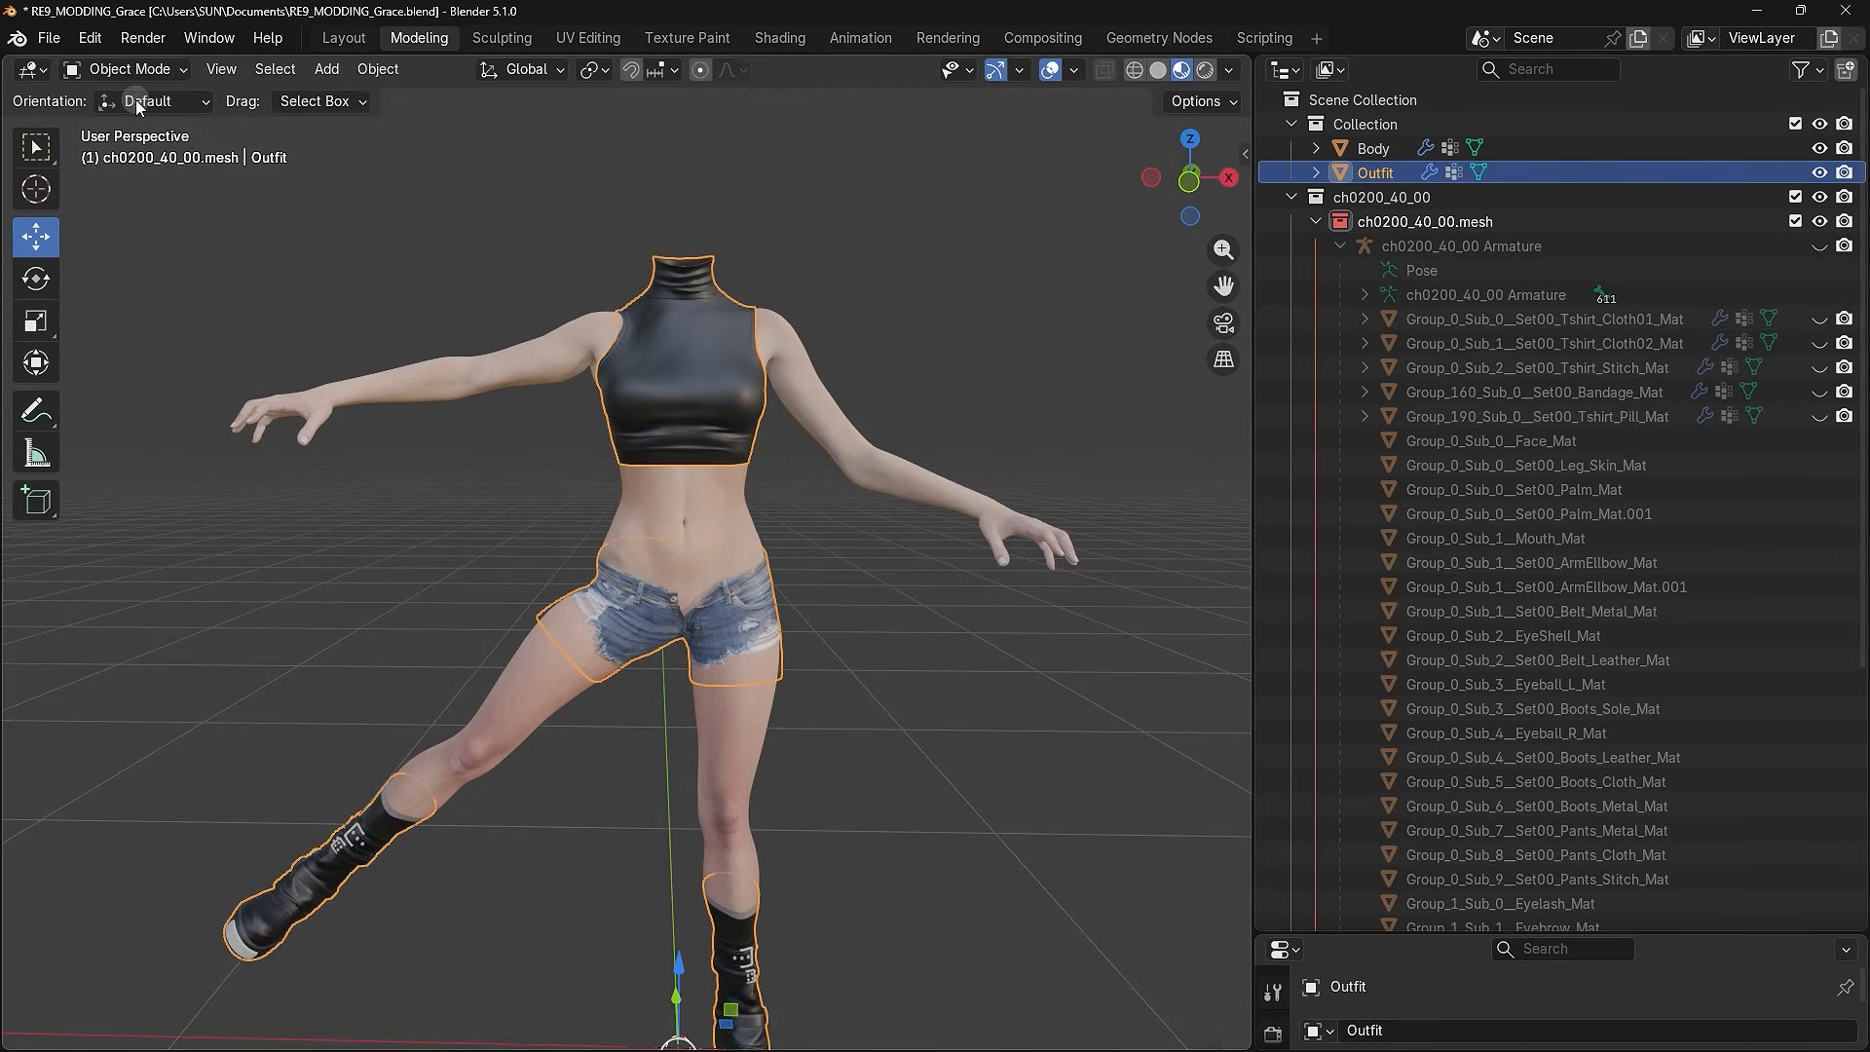
left_click(893, 383)
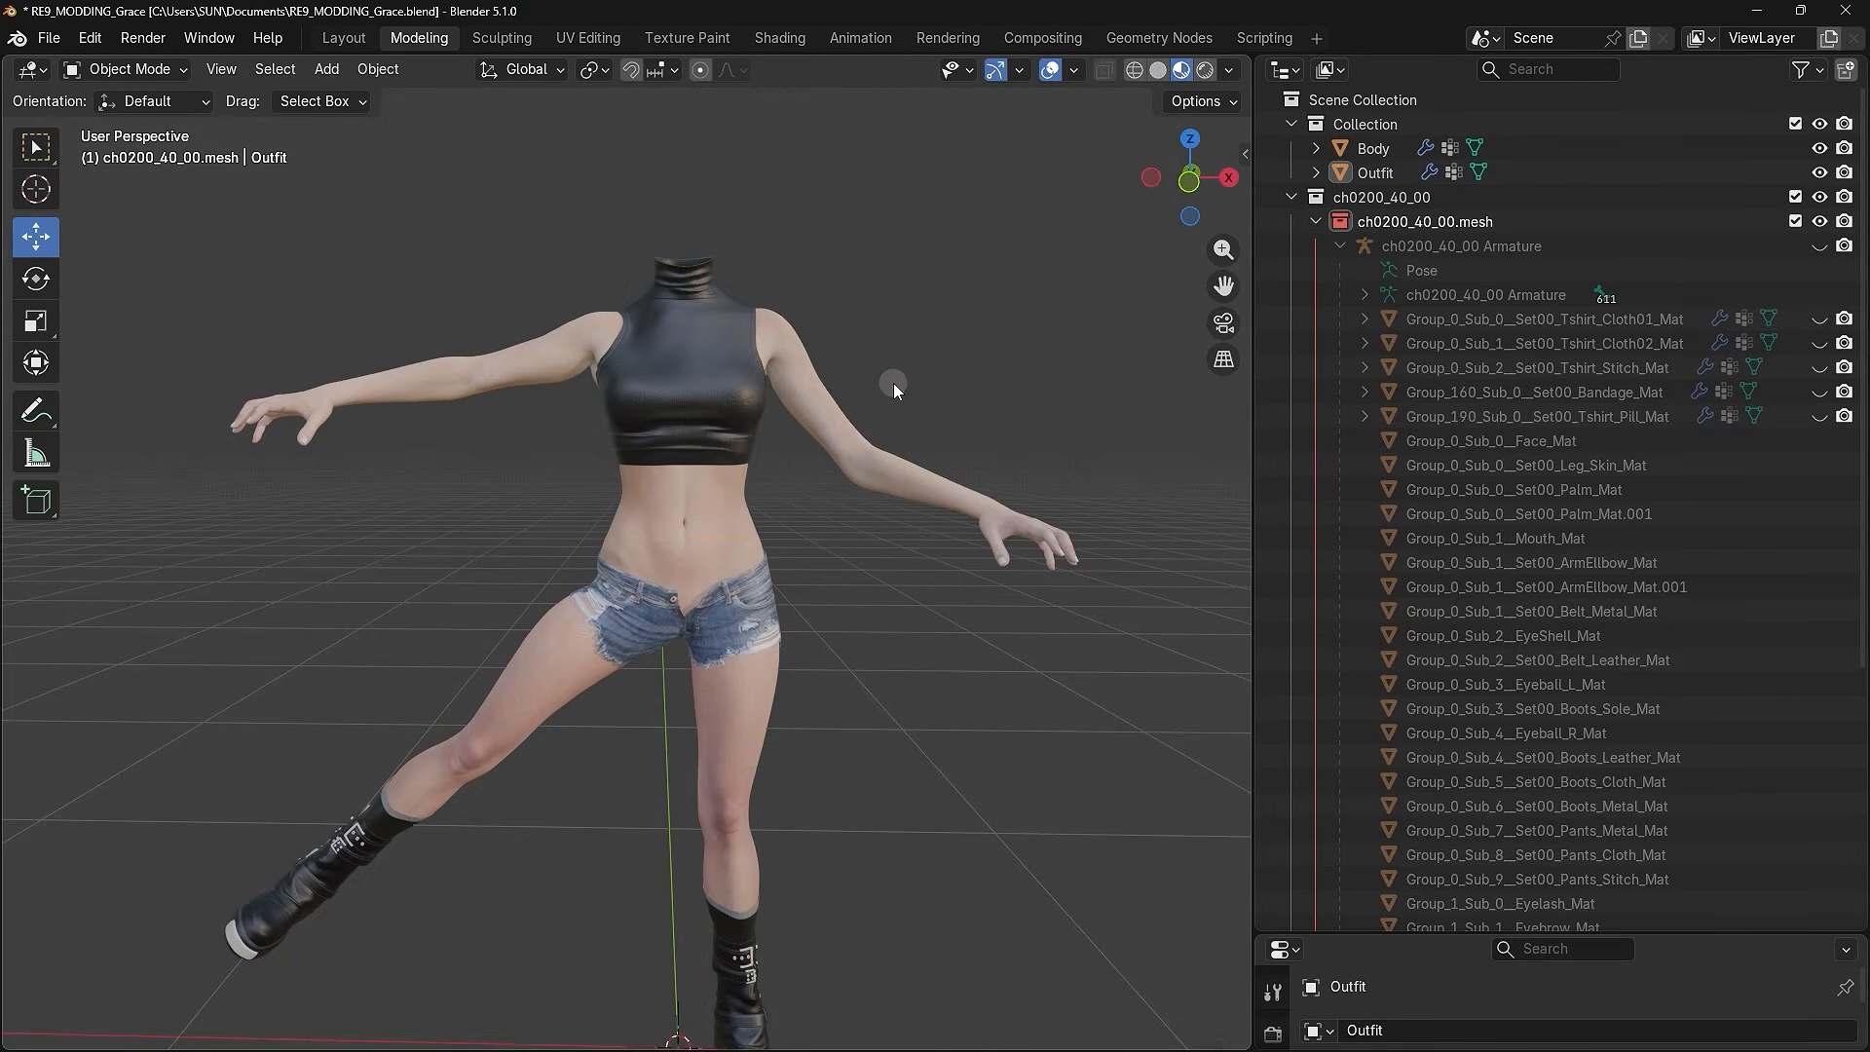
left_click(1819, 245)
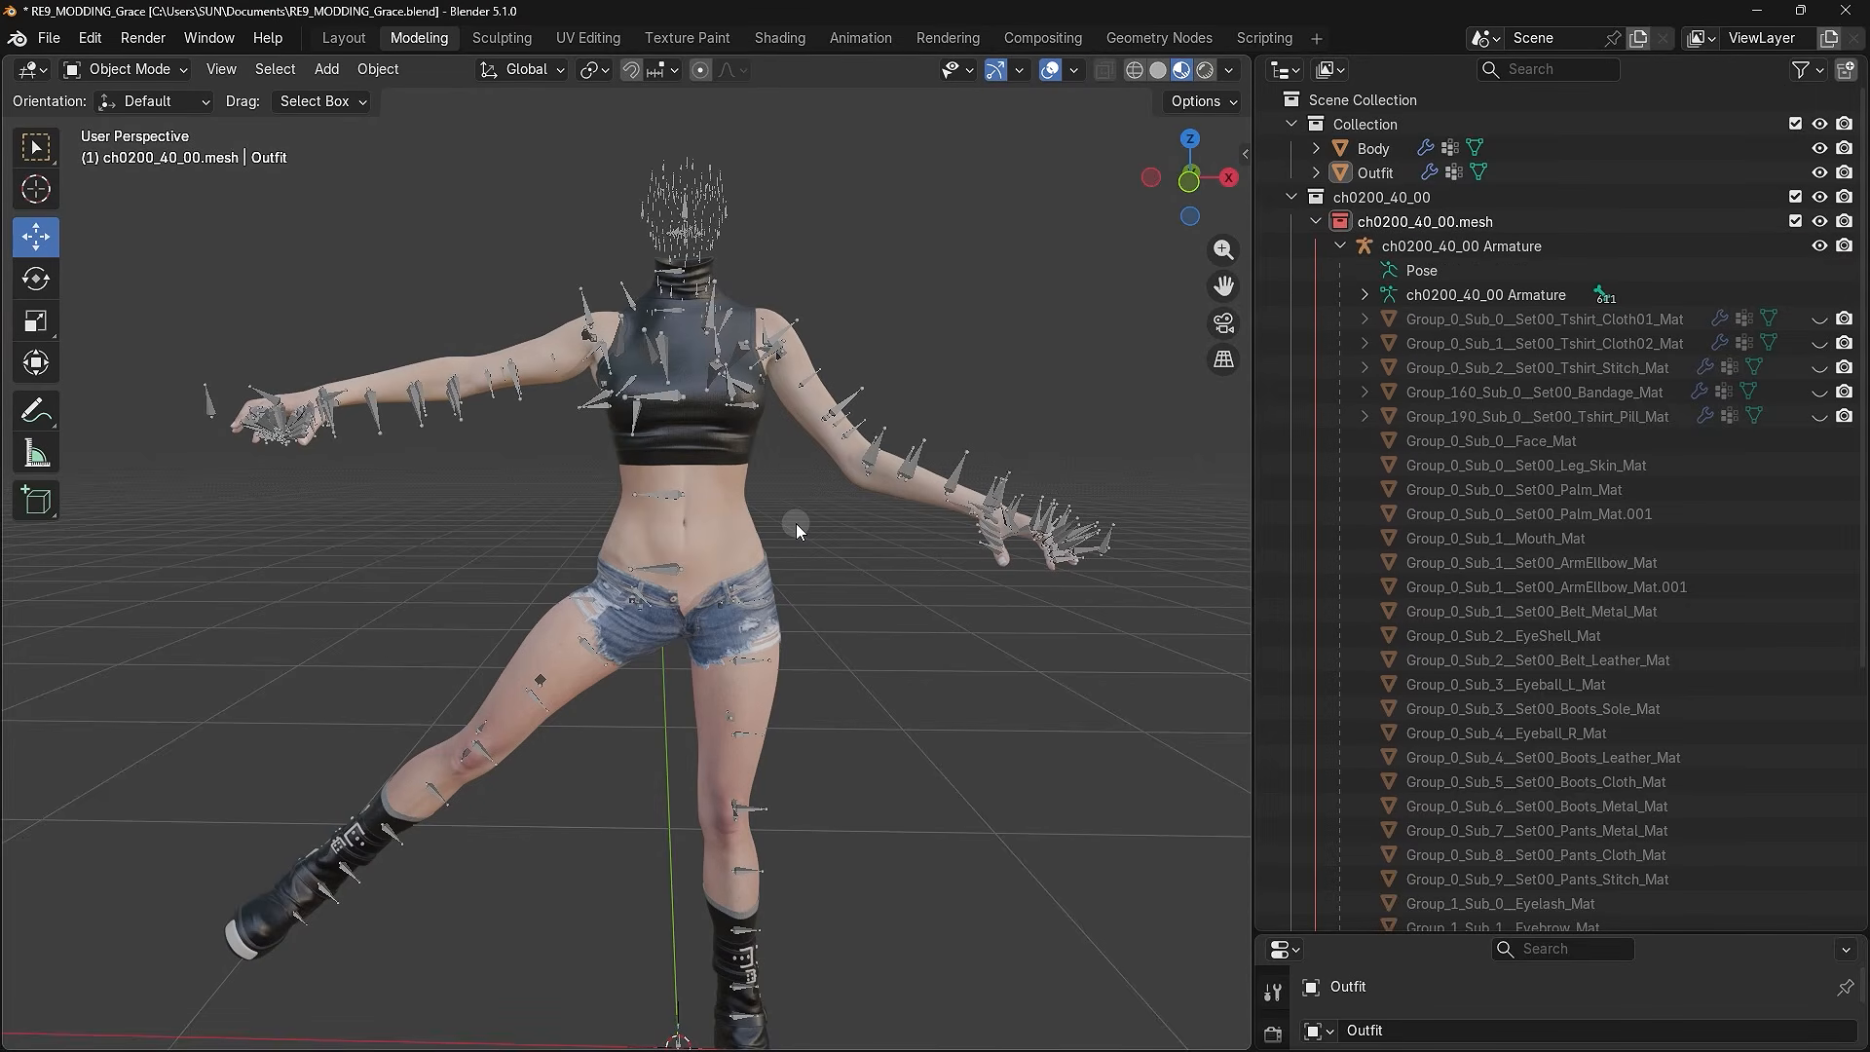
left_click(1430, 250)
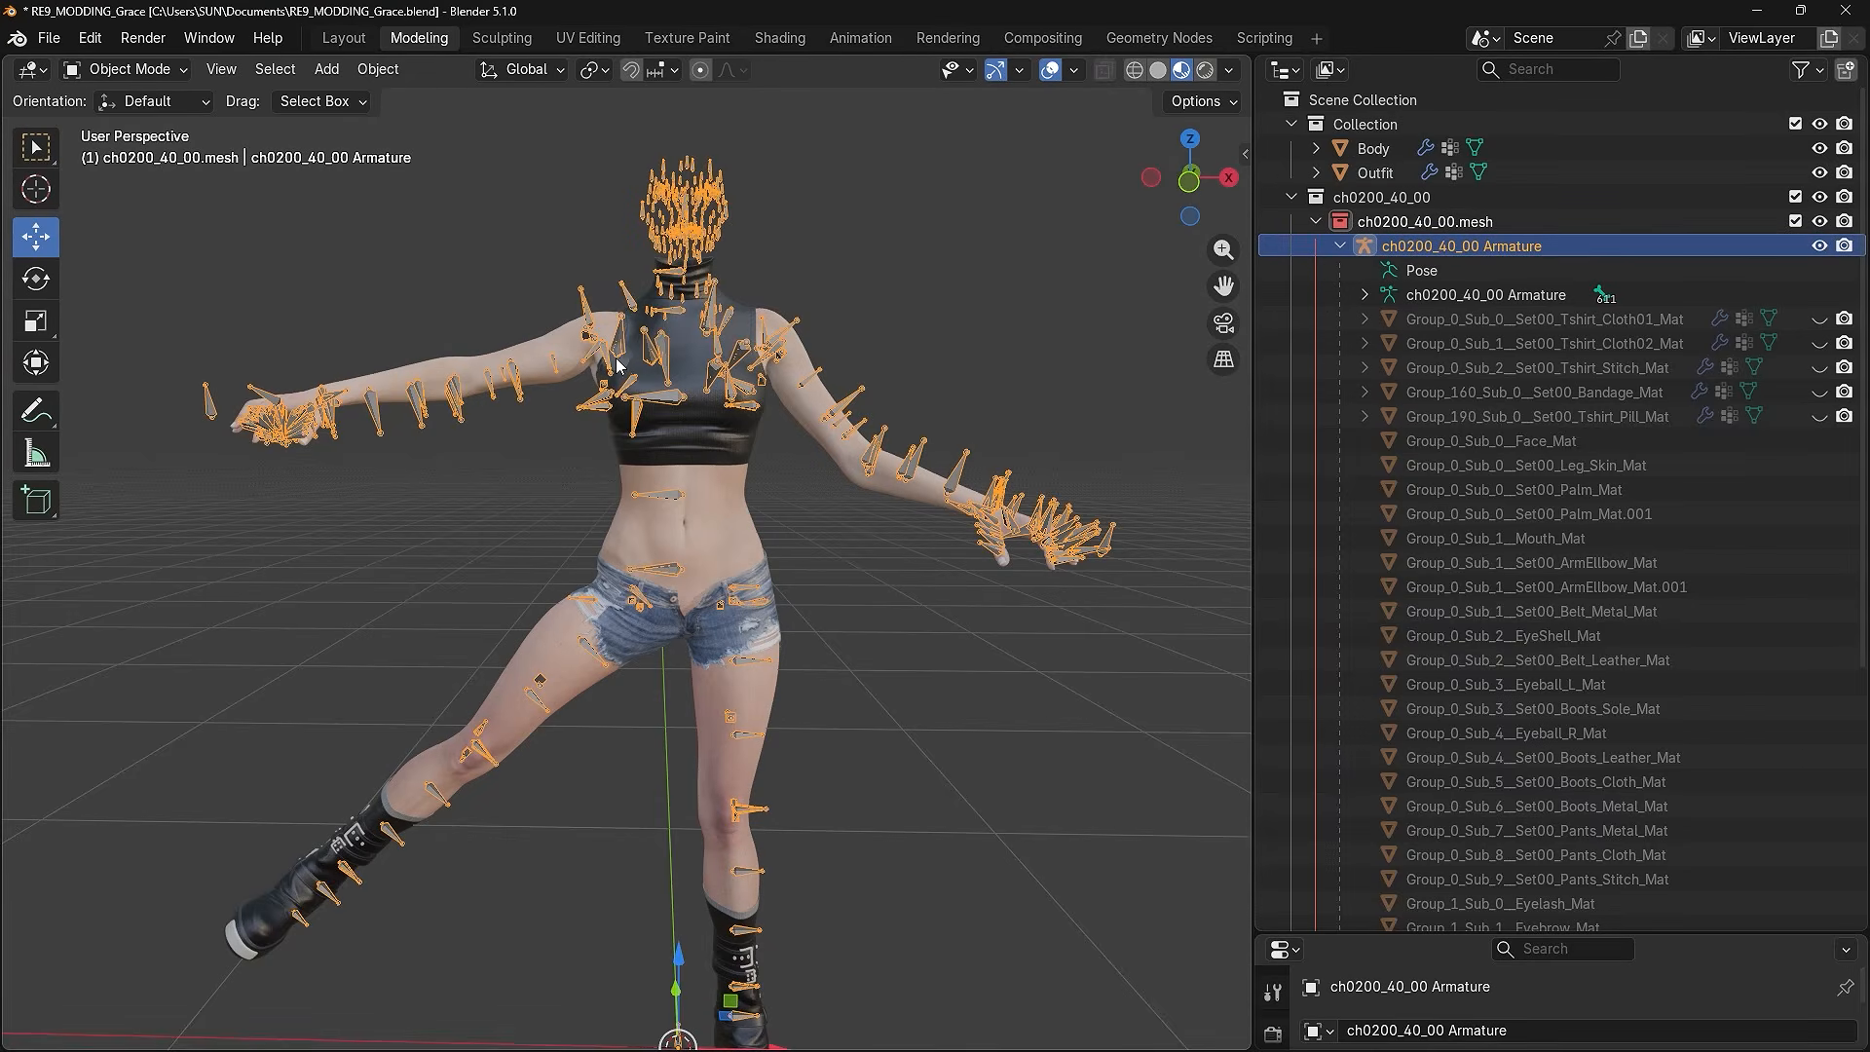
left_click(171, 74)
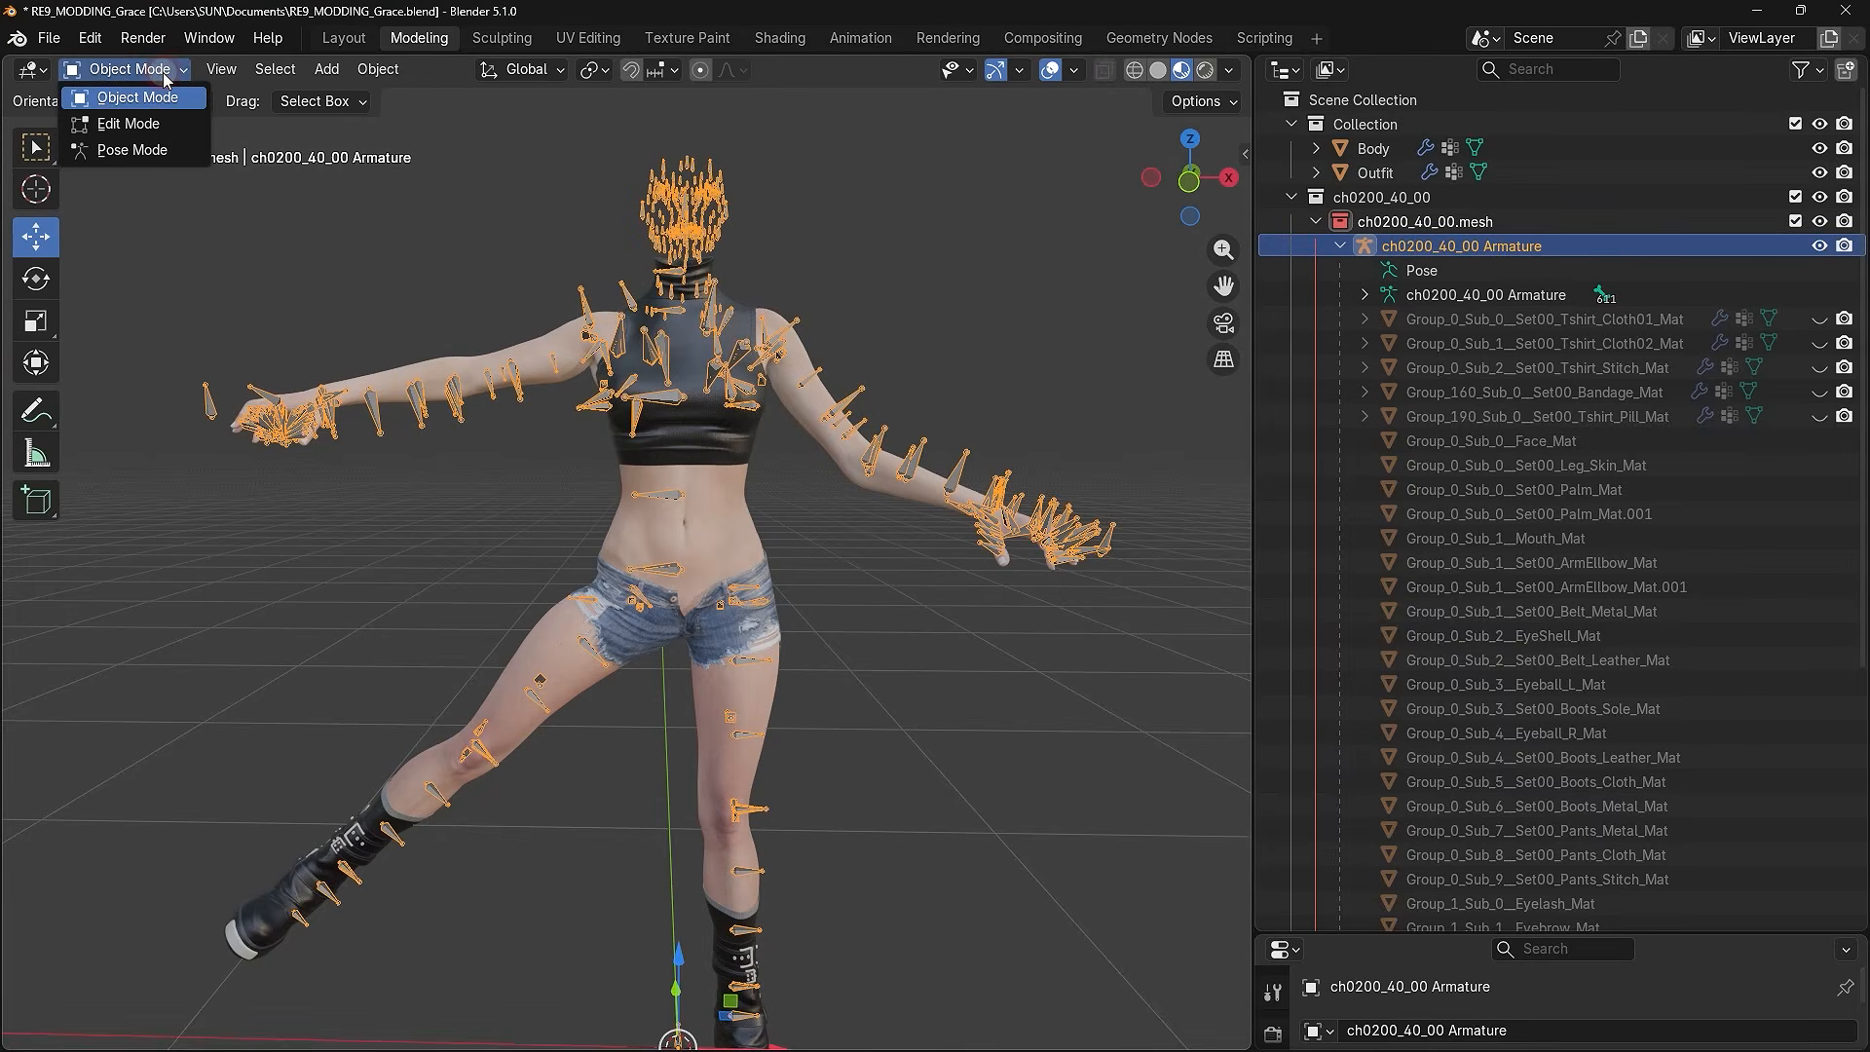
left_click(132, 150)
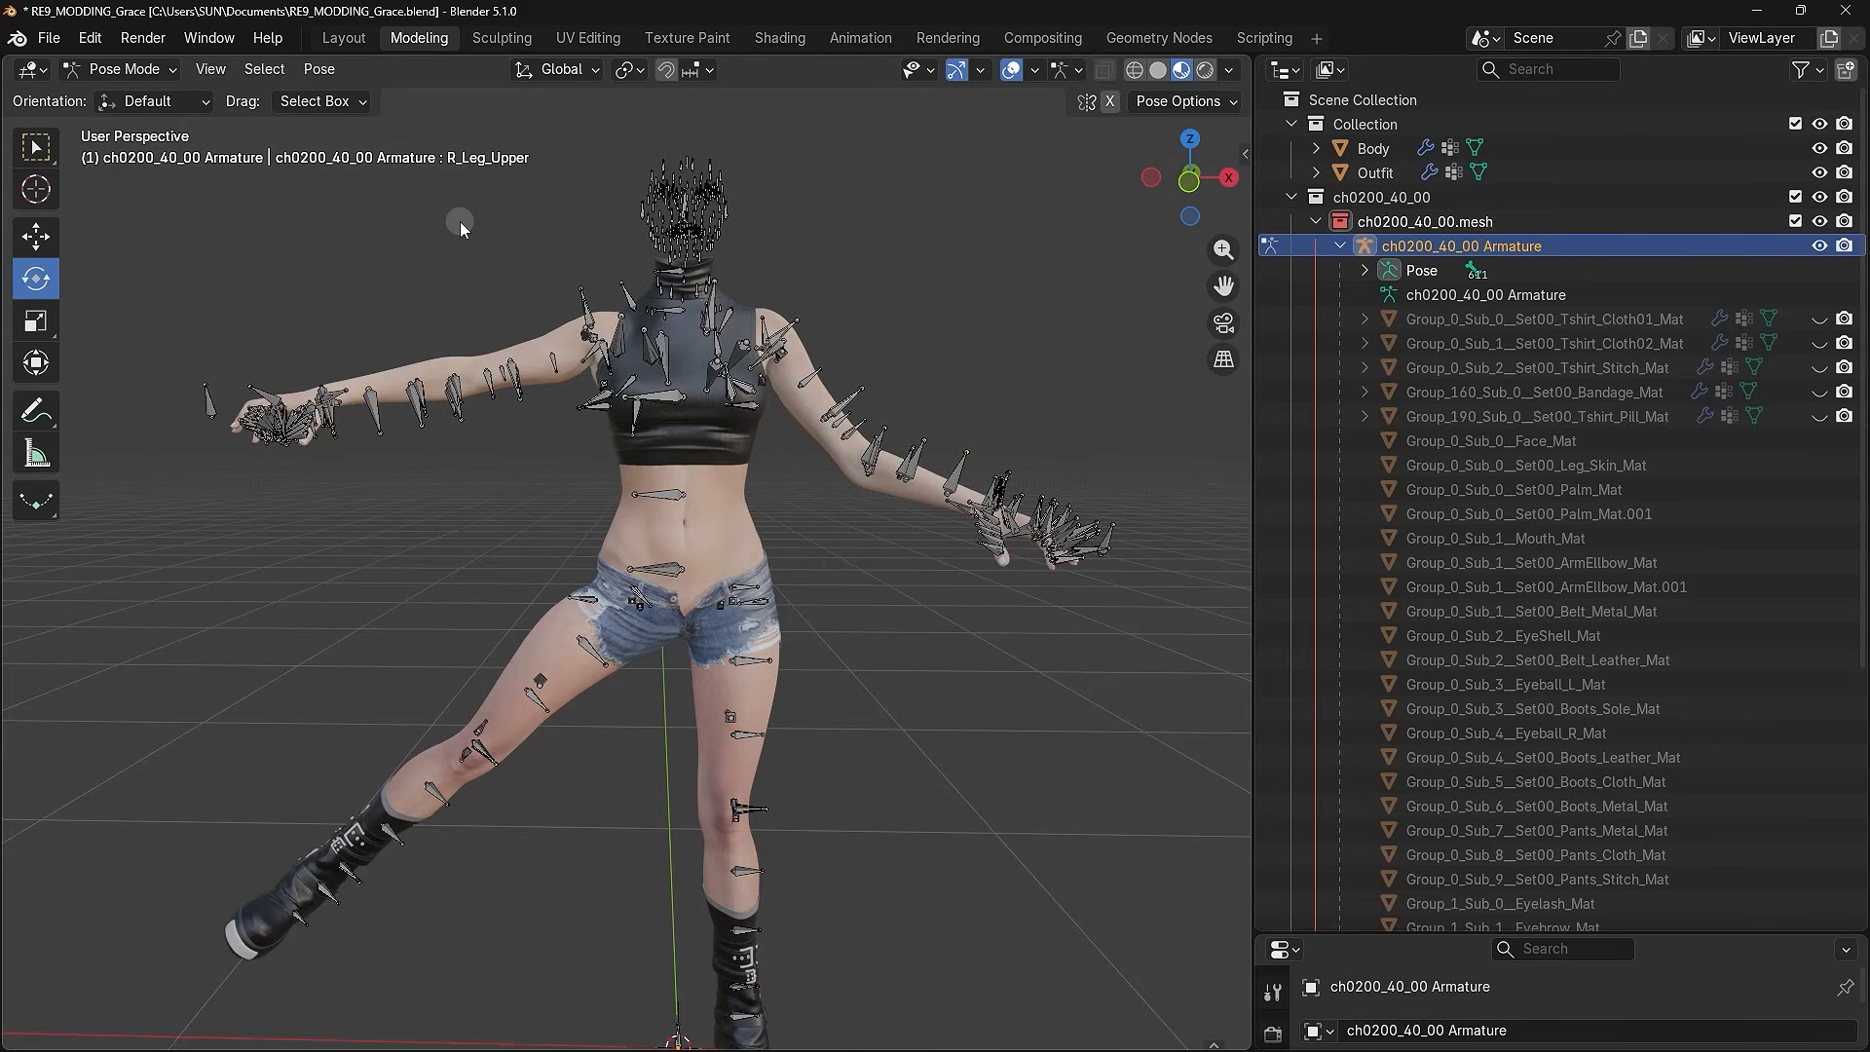
- Clear all transforms of every bone, return the armature to Object Mode and deselect it
key("a")
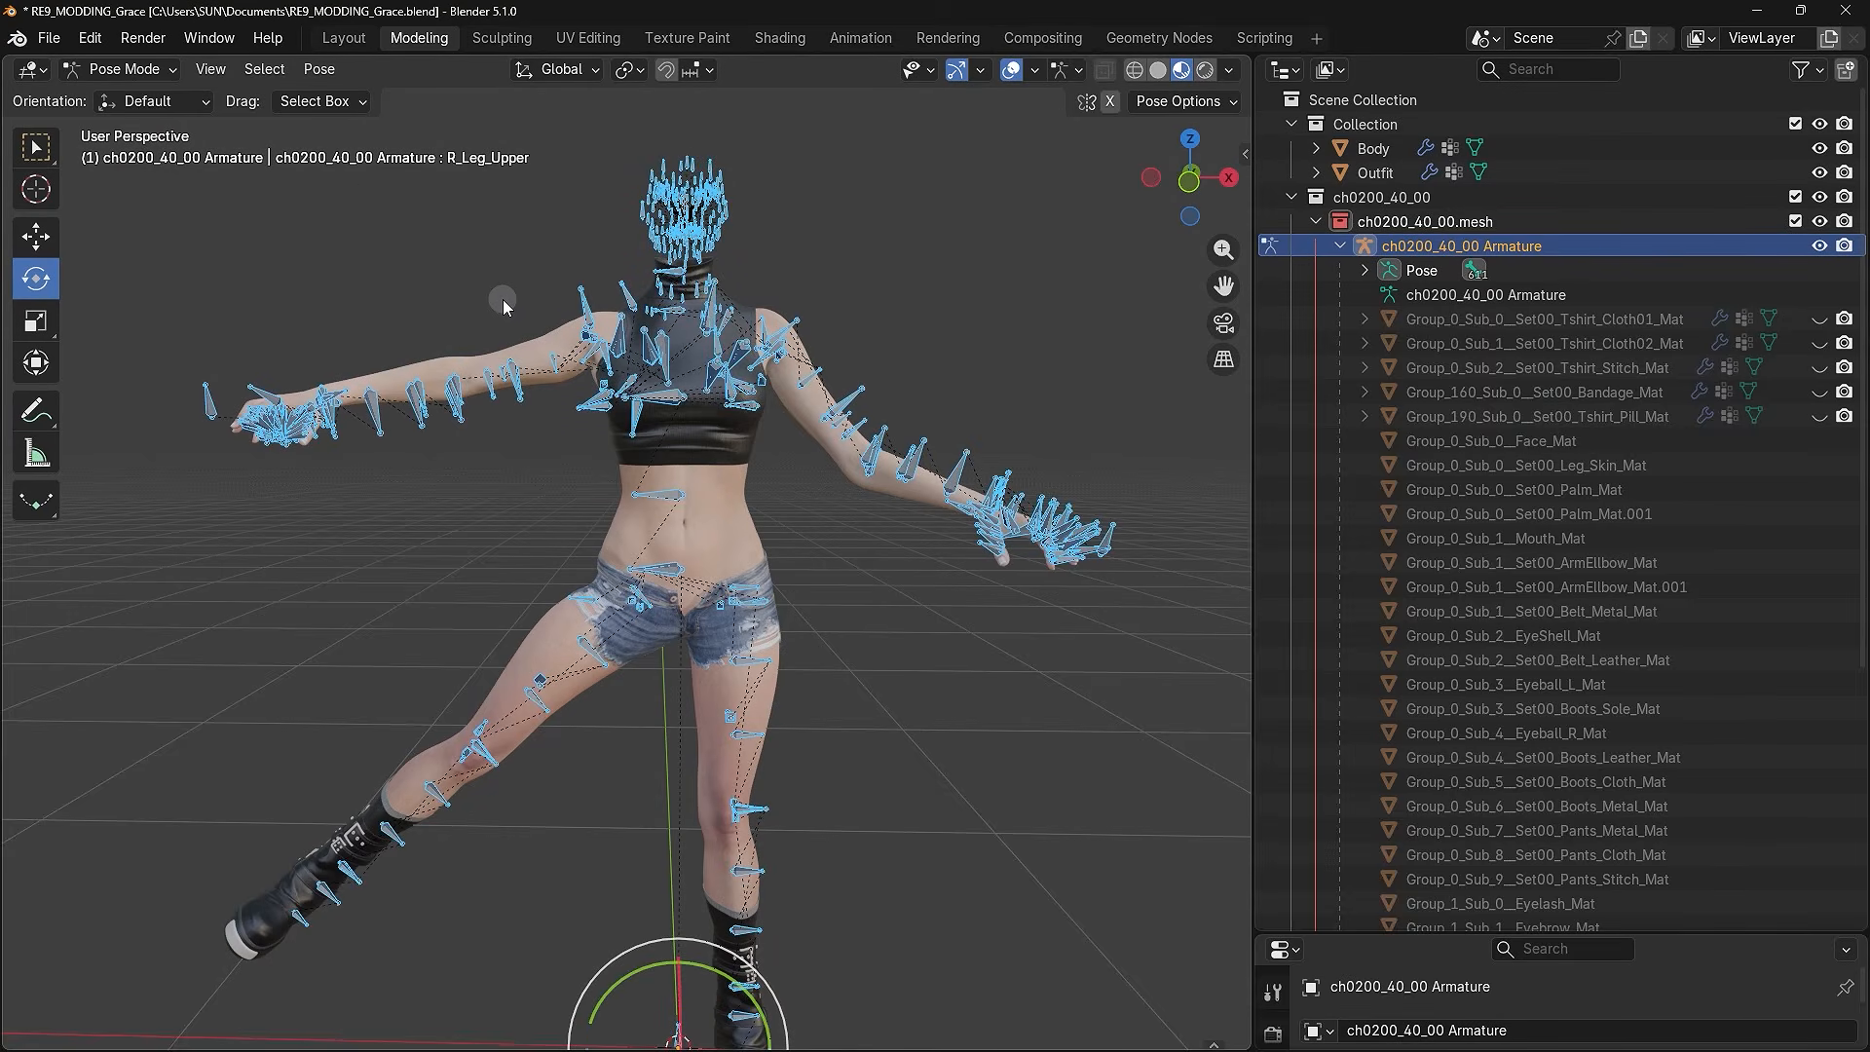
left_click(318, 69)
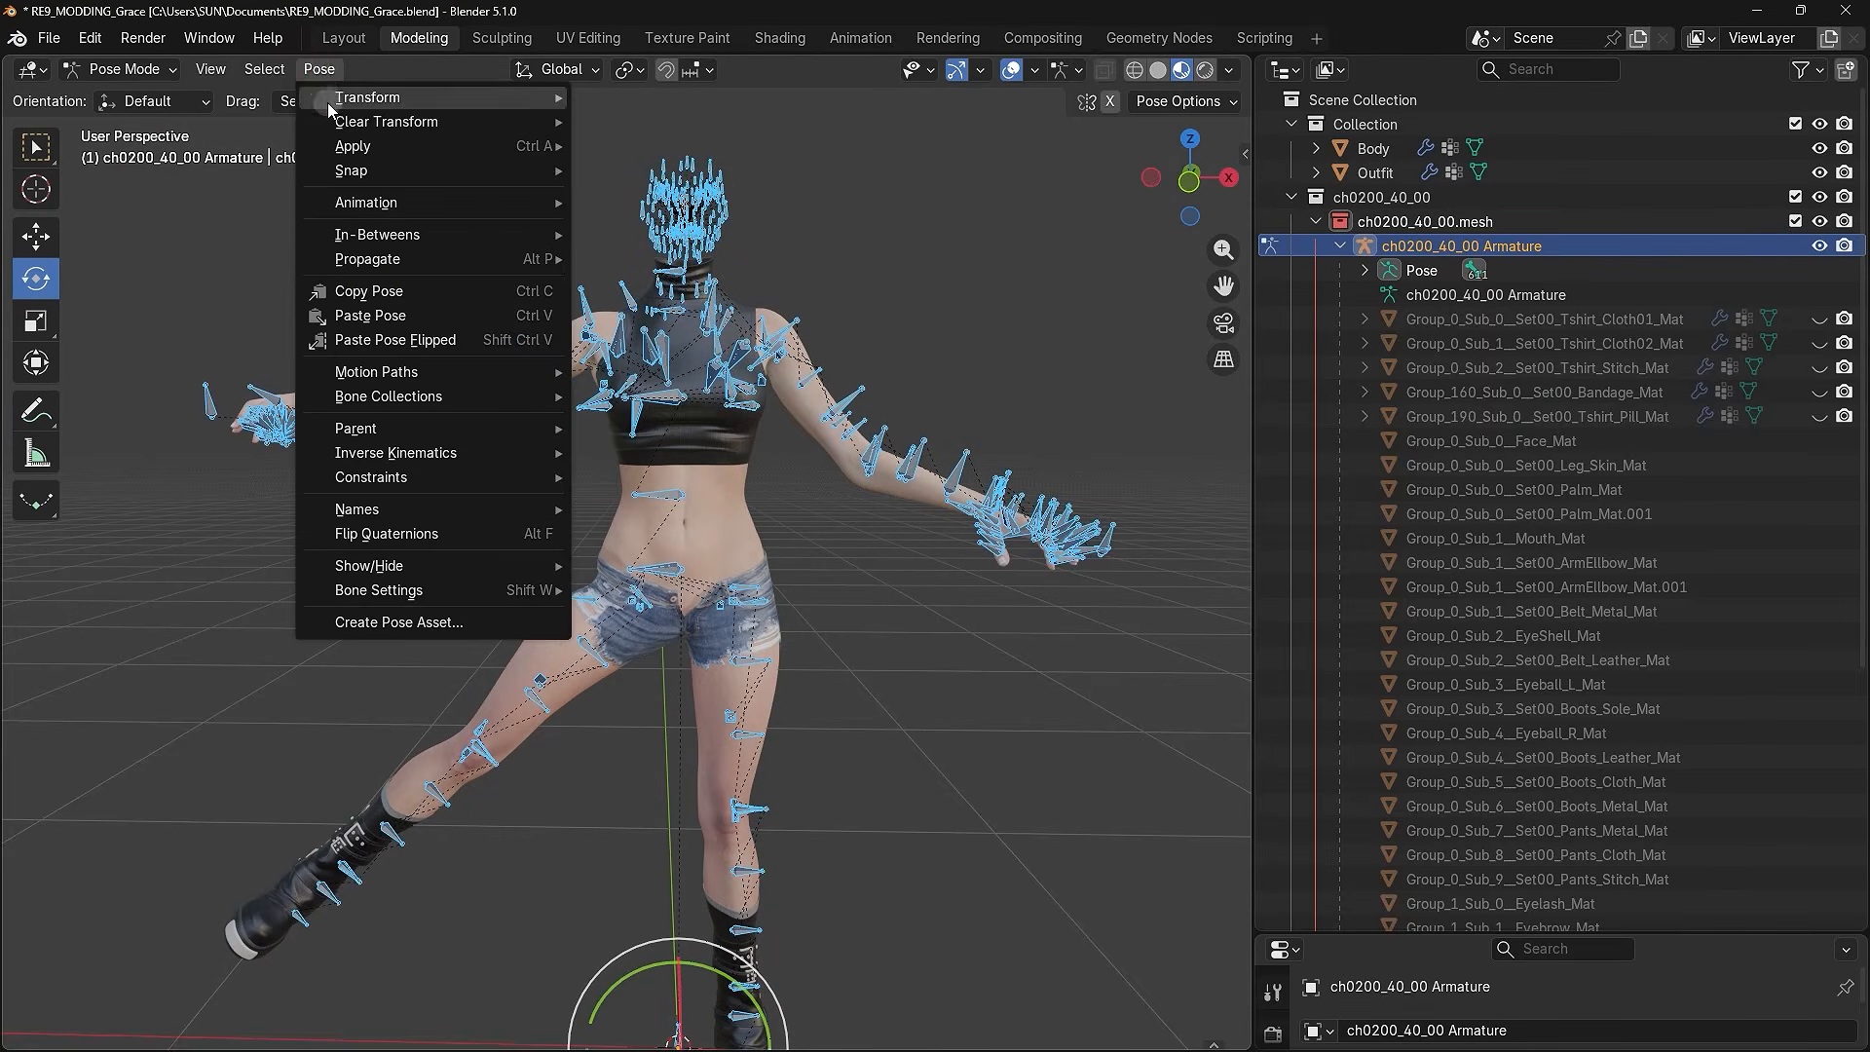
mouse_move(341, 124)
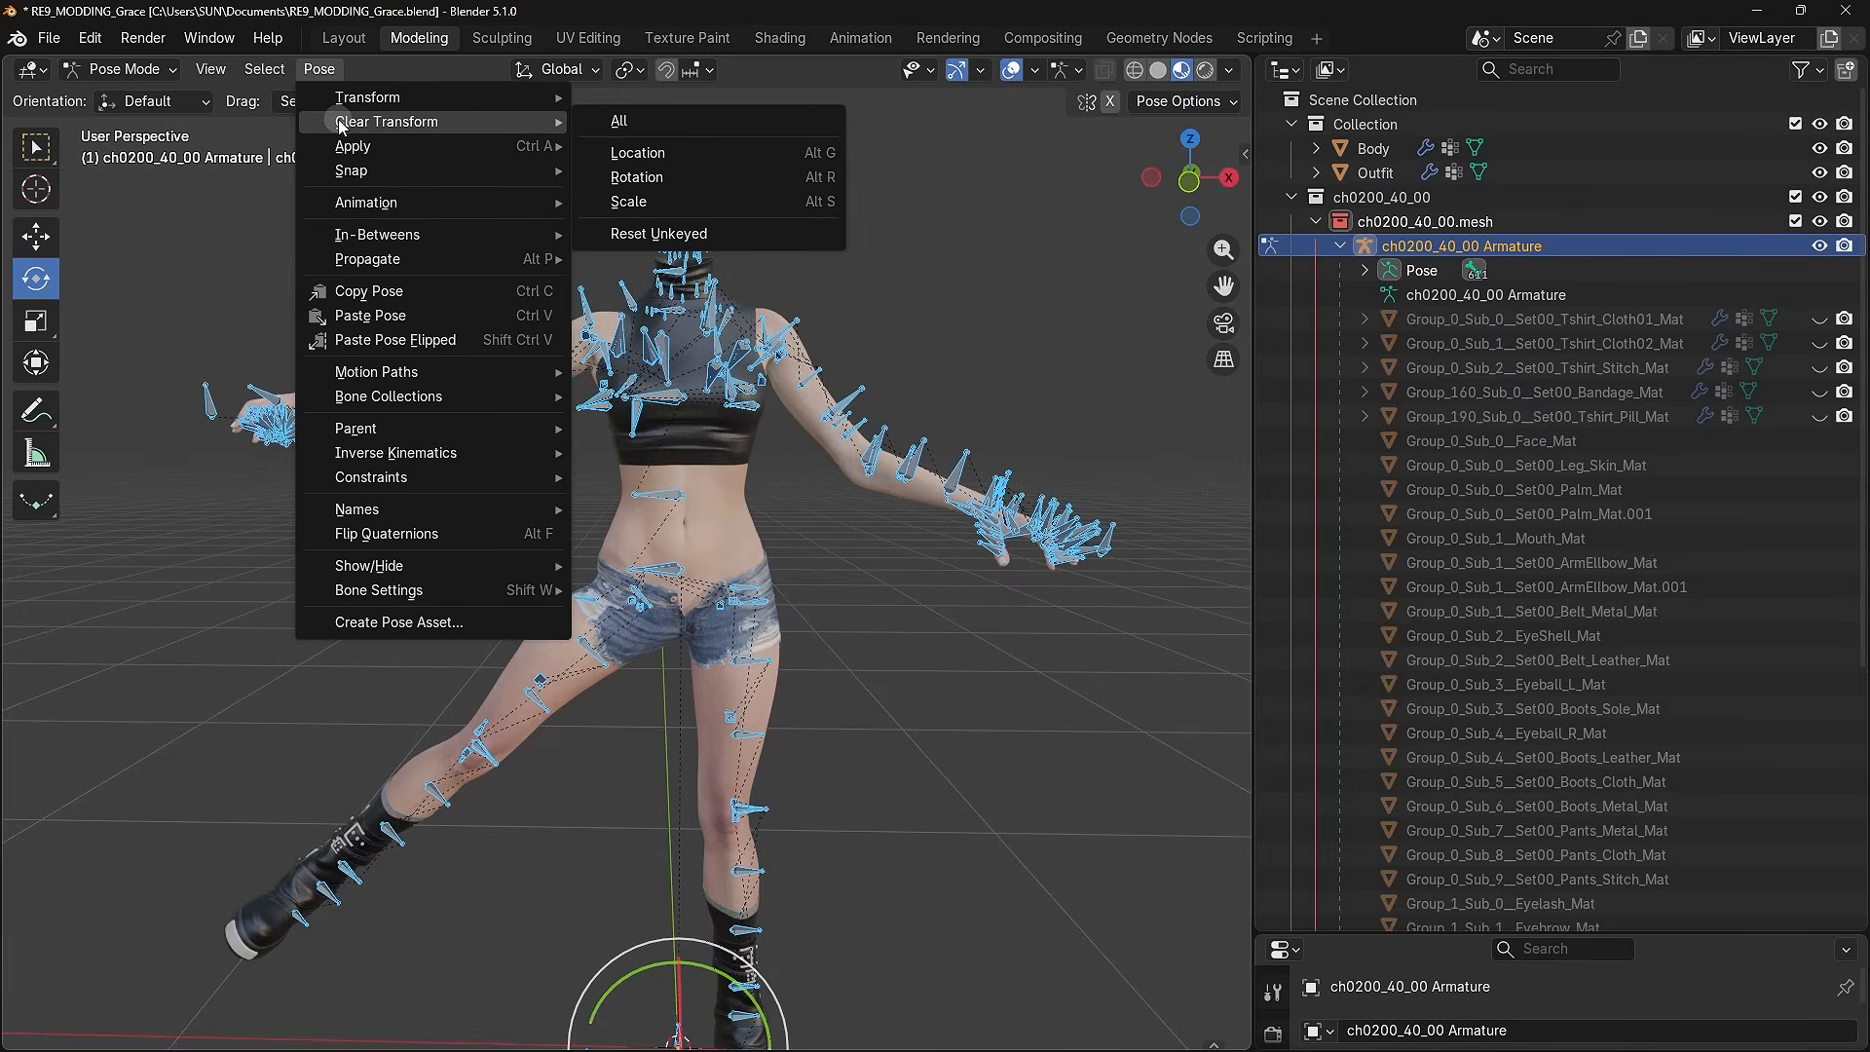
left_click(645, 120)
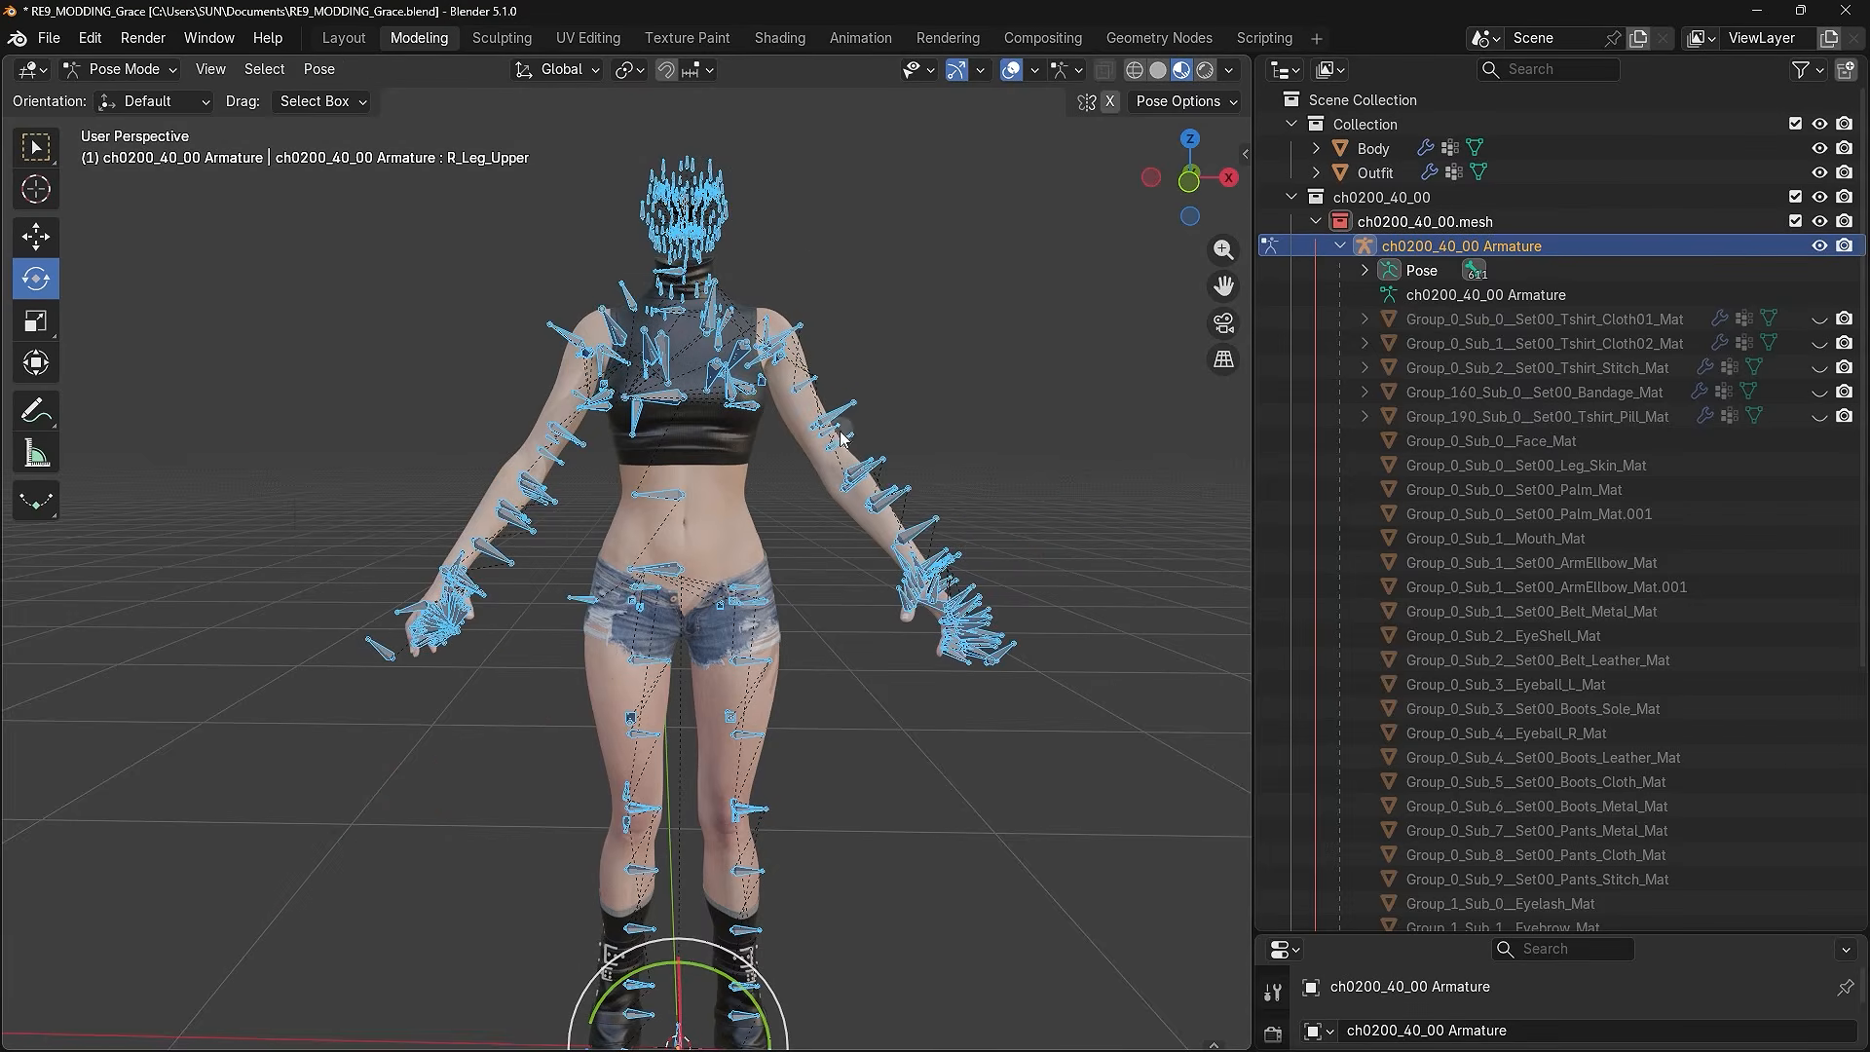
left_click(918, 376)
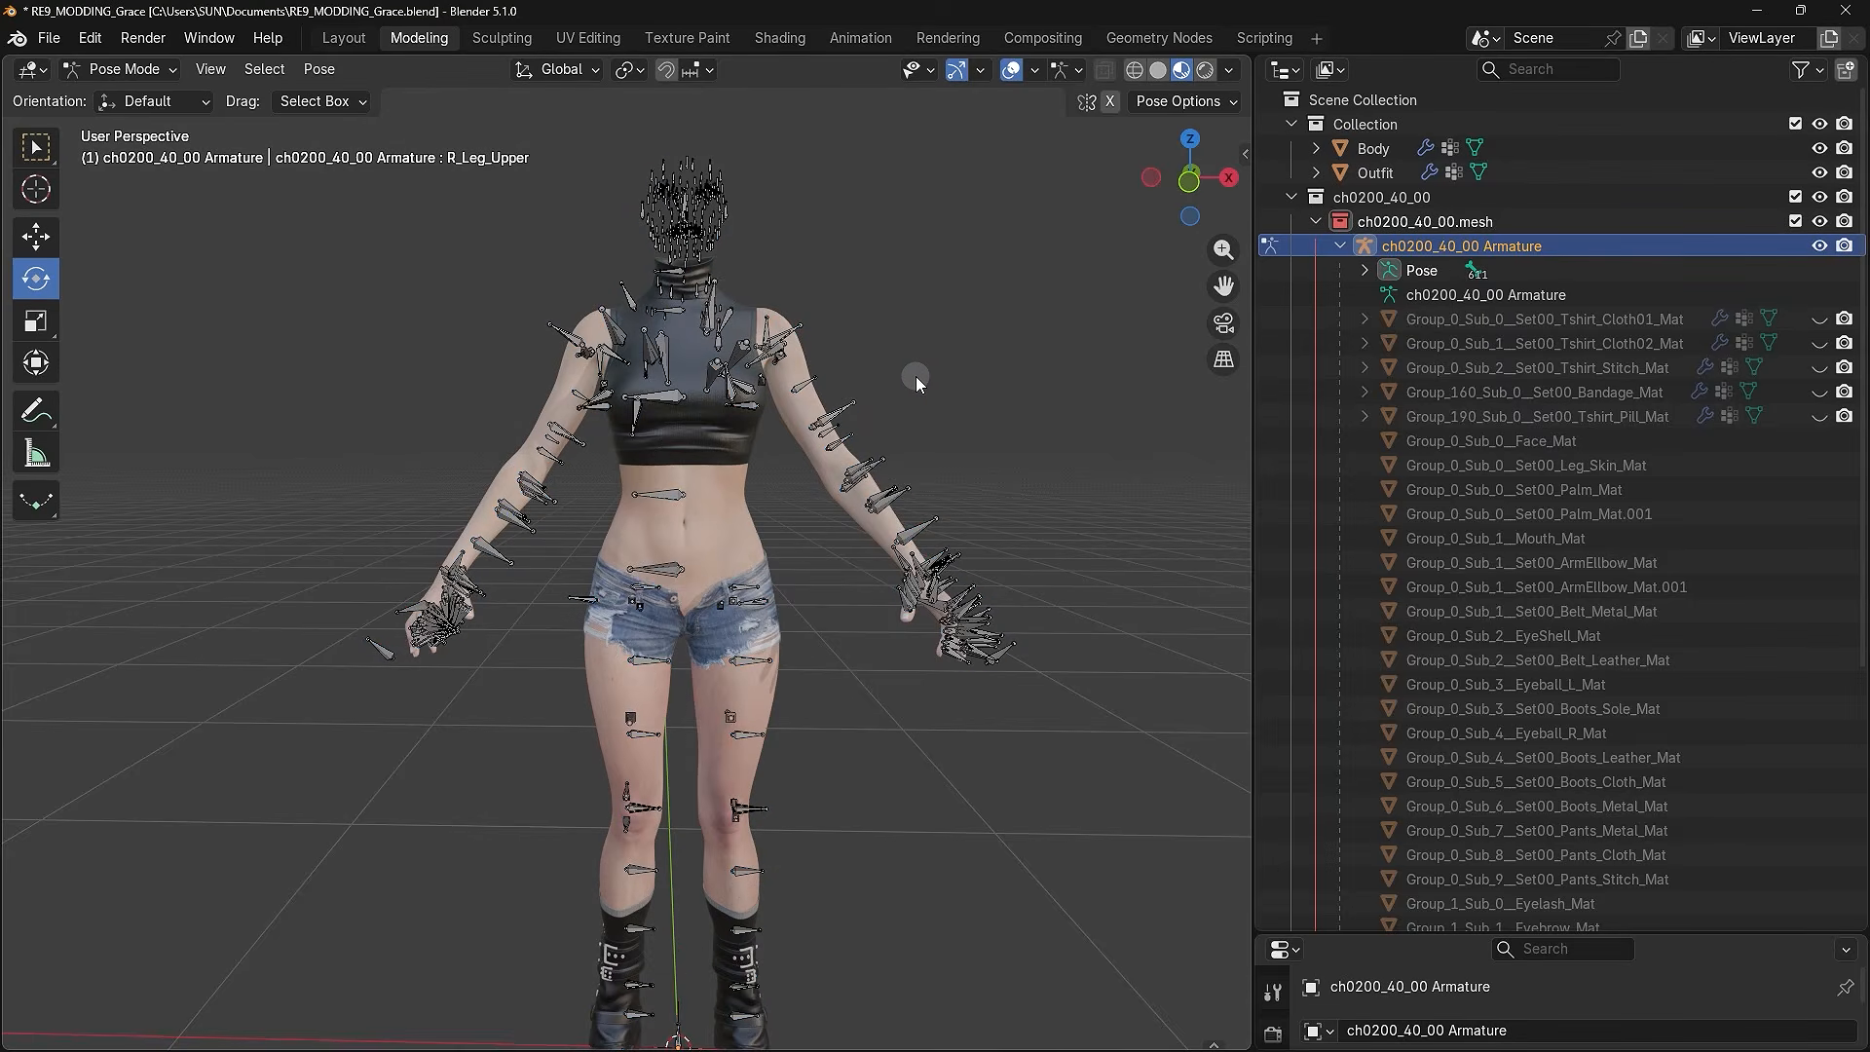
left_click(162, 76)
left_click(162, 97)
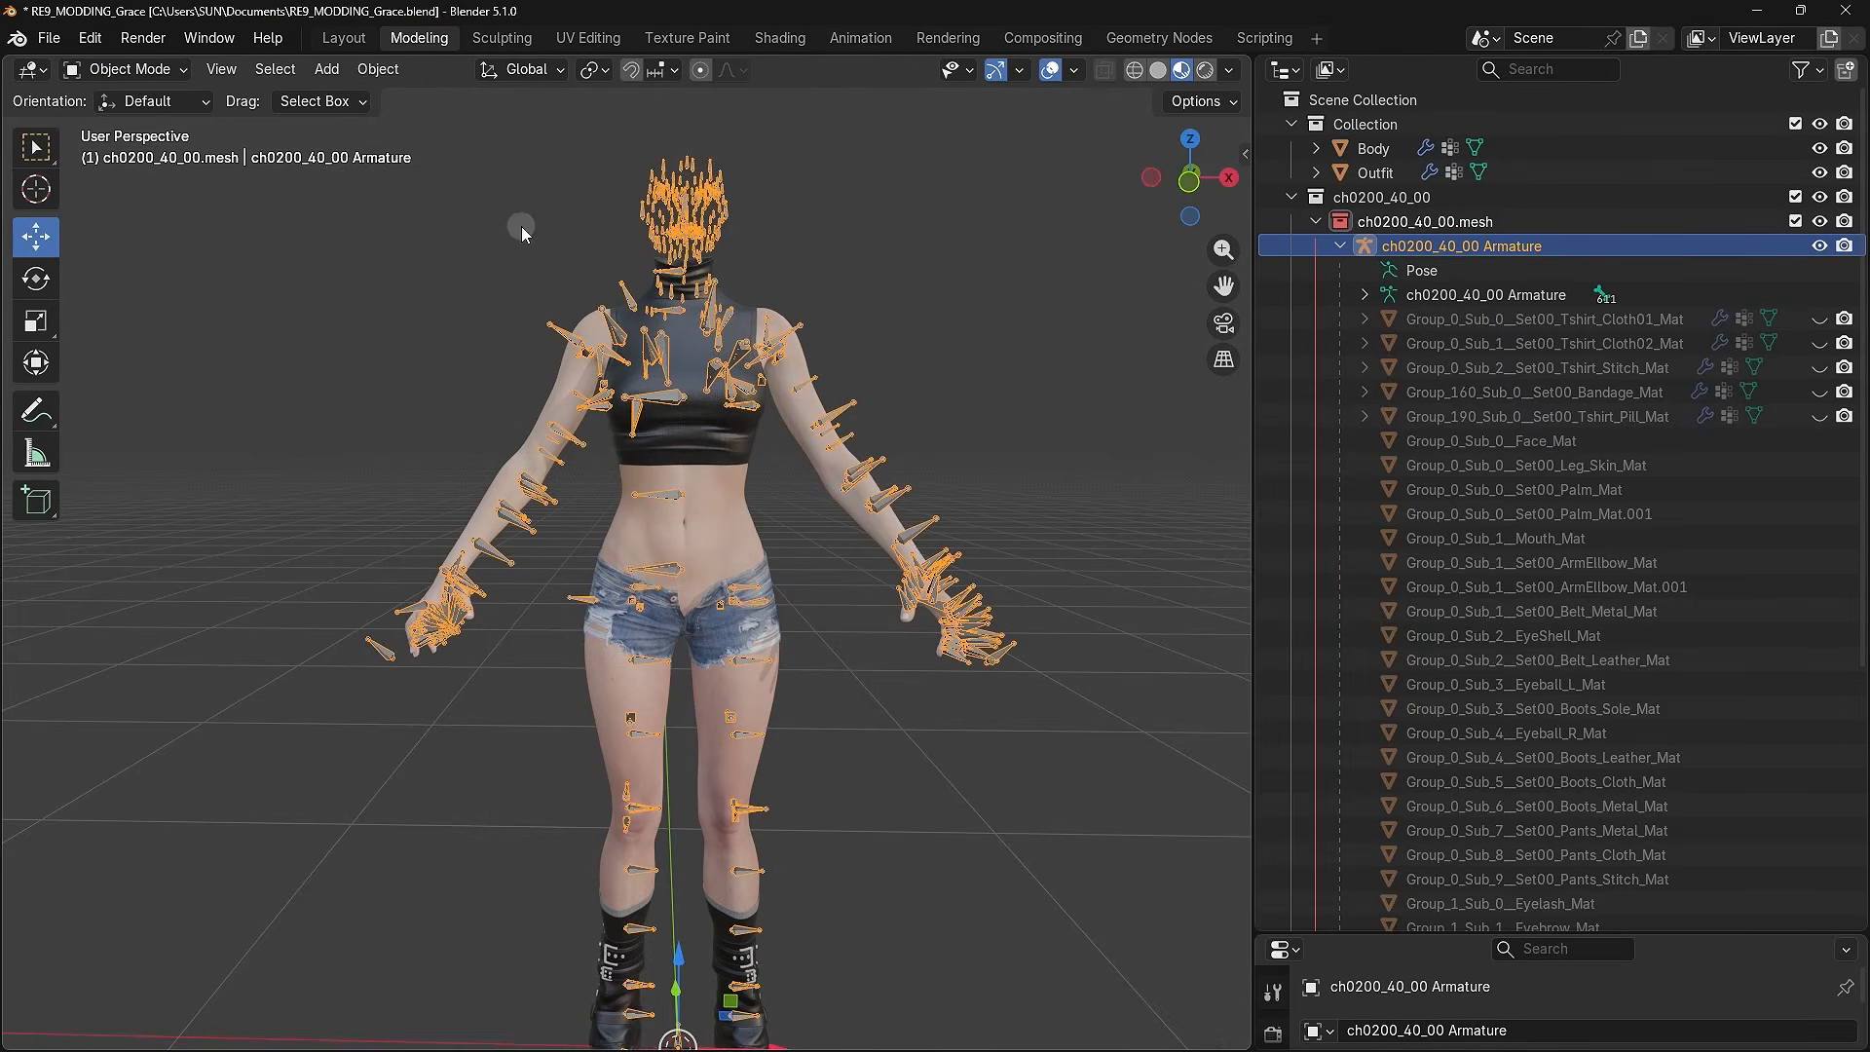
left_click(938, 281)
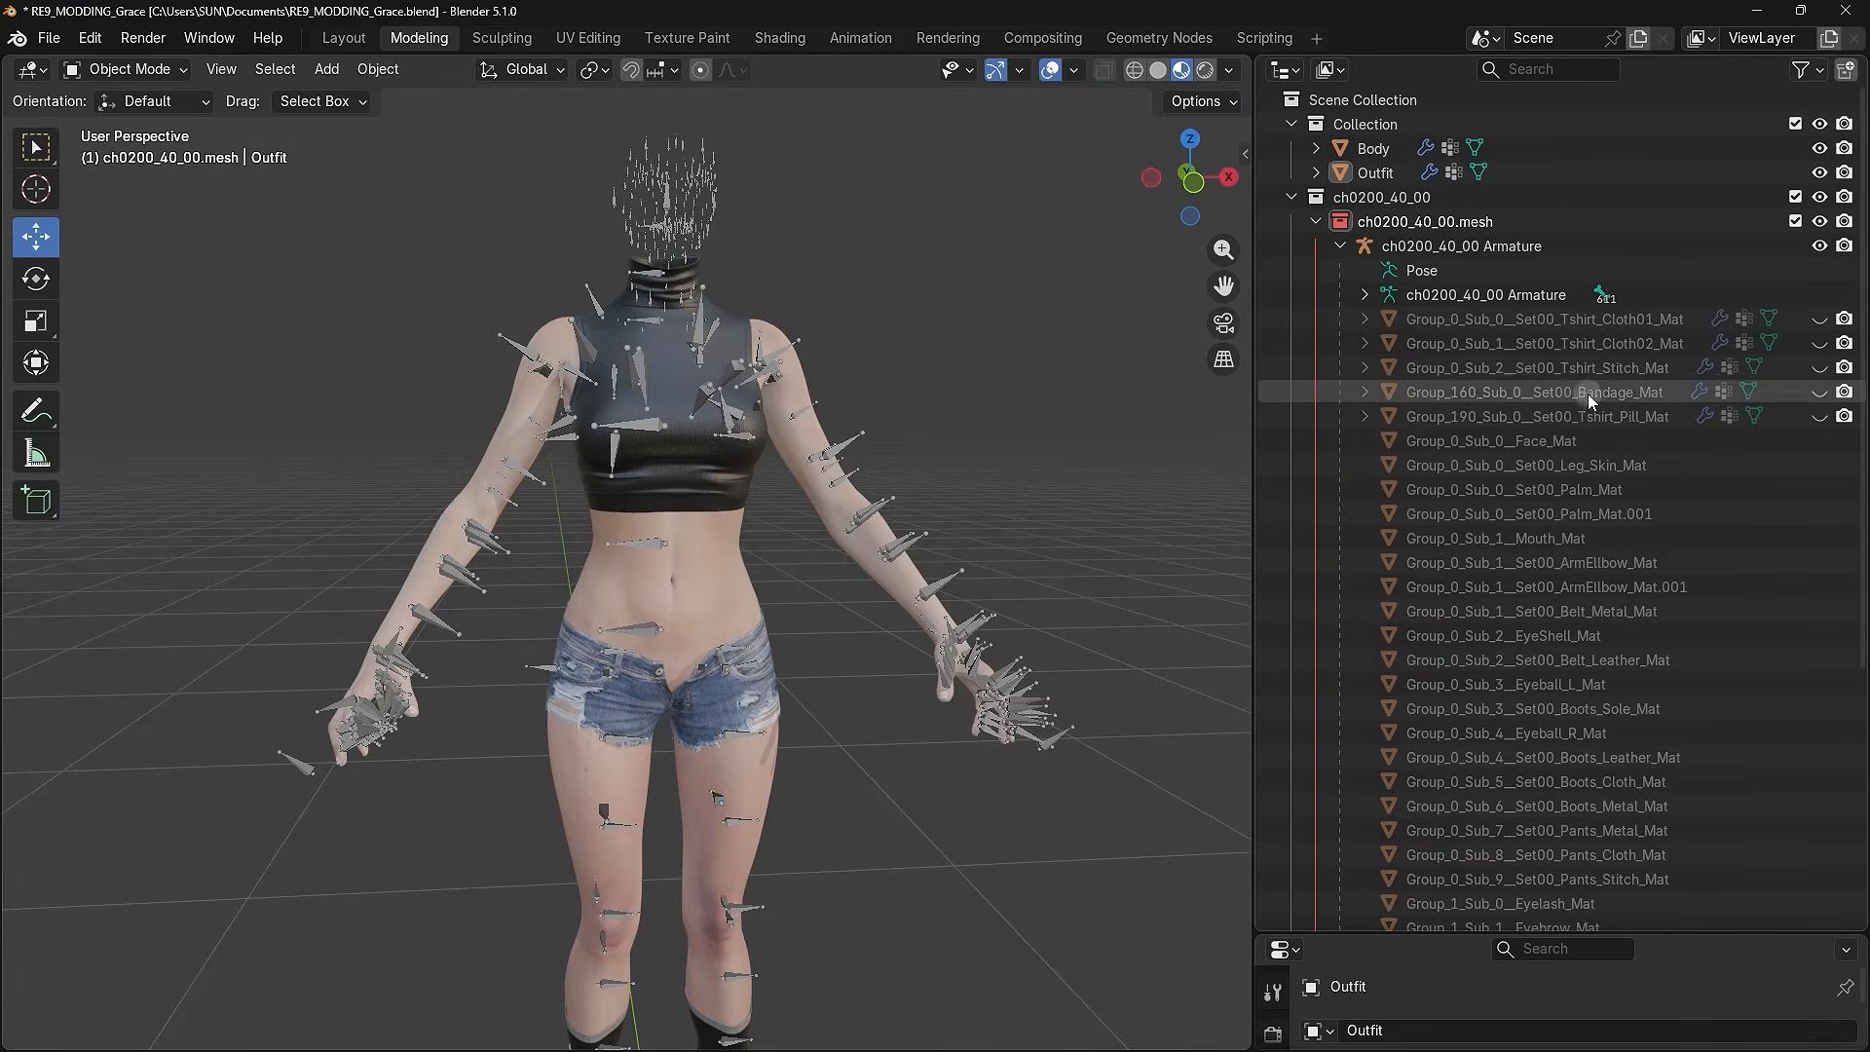
- Unhide the five original Set00 Tshirt and Bandage meshes under the ch0200_40_00 Armature
left_click(1820, 318)
left_click(1820, 343)
left_click(1820, 367)
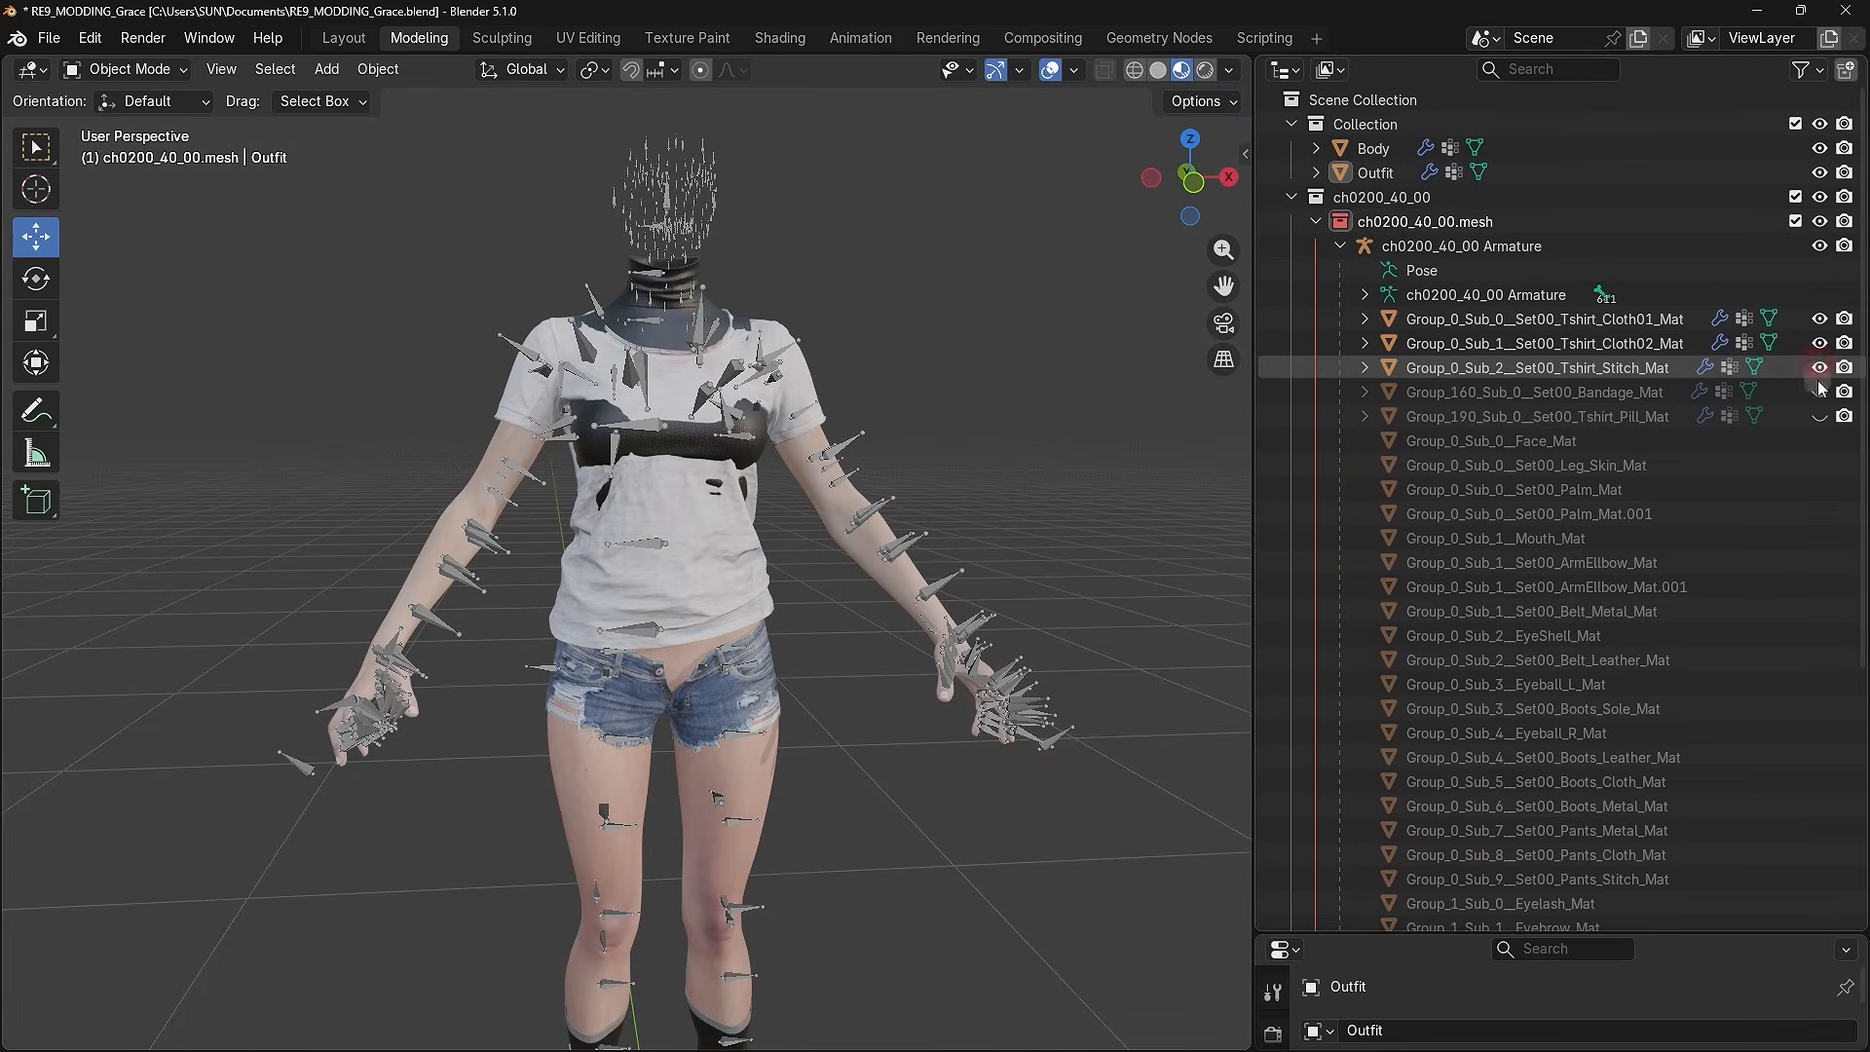
left_click(1819, 391)
left_click(1820, 416)
- Unhide the ch0200_50_00, ch0200_02_00, ch0200_01_00 and ch0200_10_00 collections
scroll(1711, 735, "down", 8)
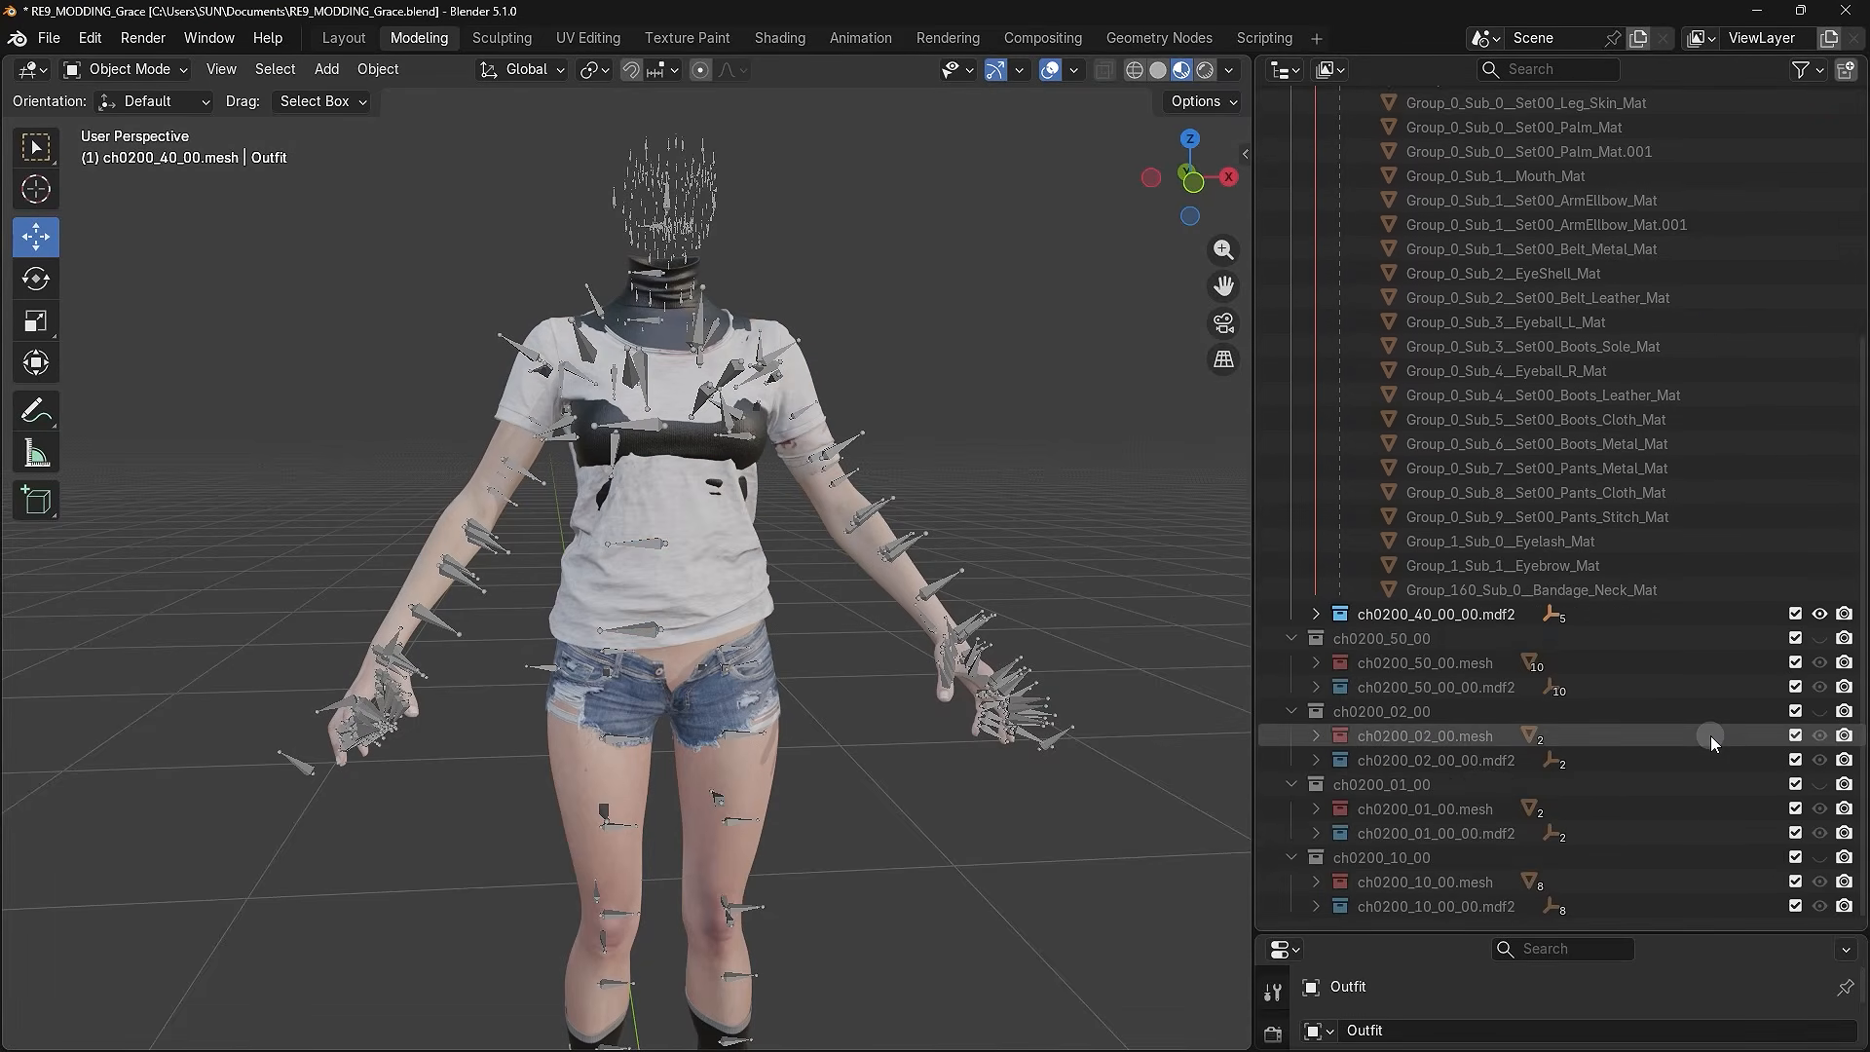
left_click(1819, 639)
left_click(1820, 711)
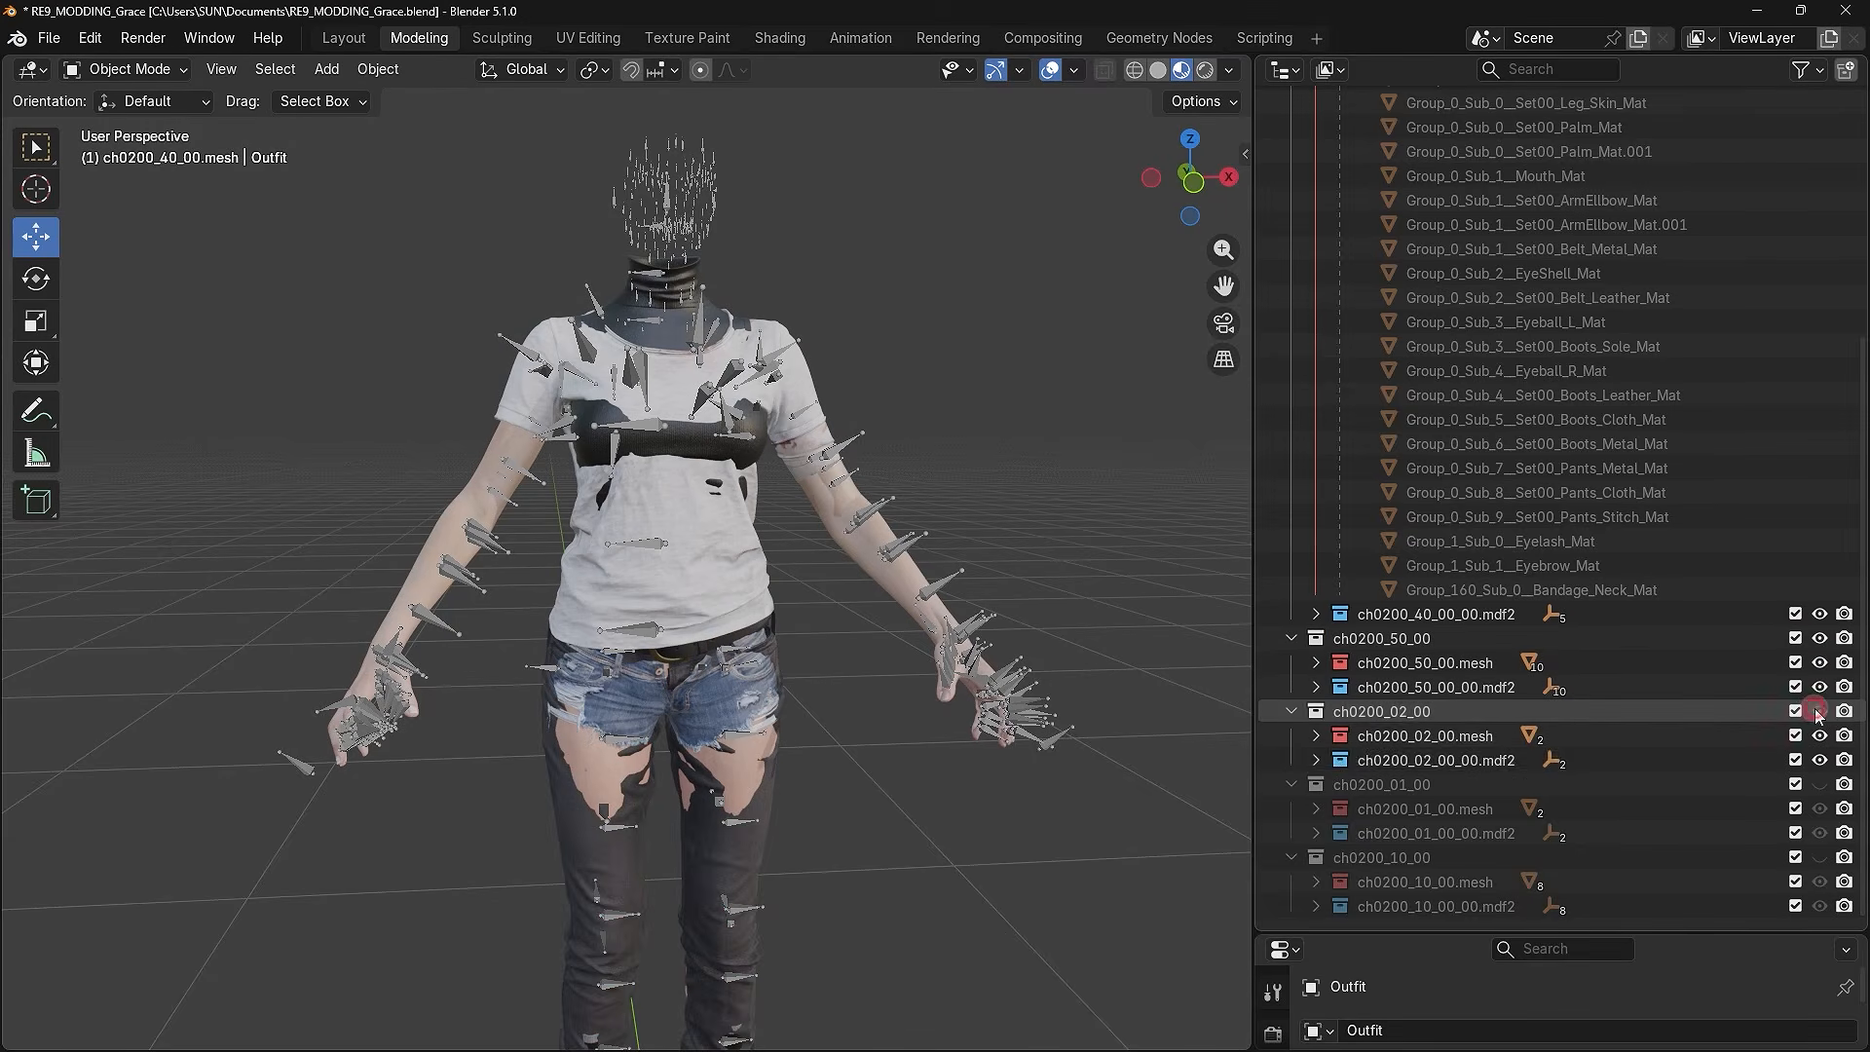
left_click(1820, 784)
left_click(1820, 857)
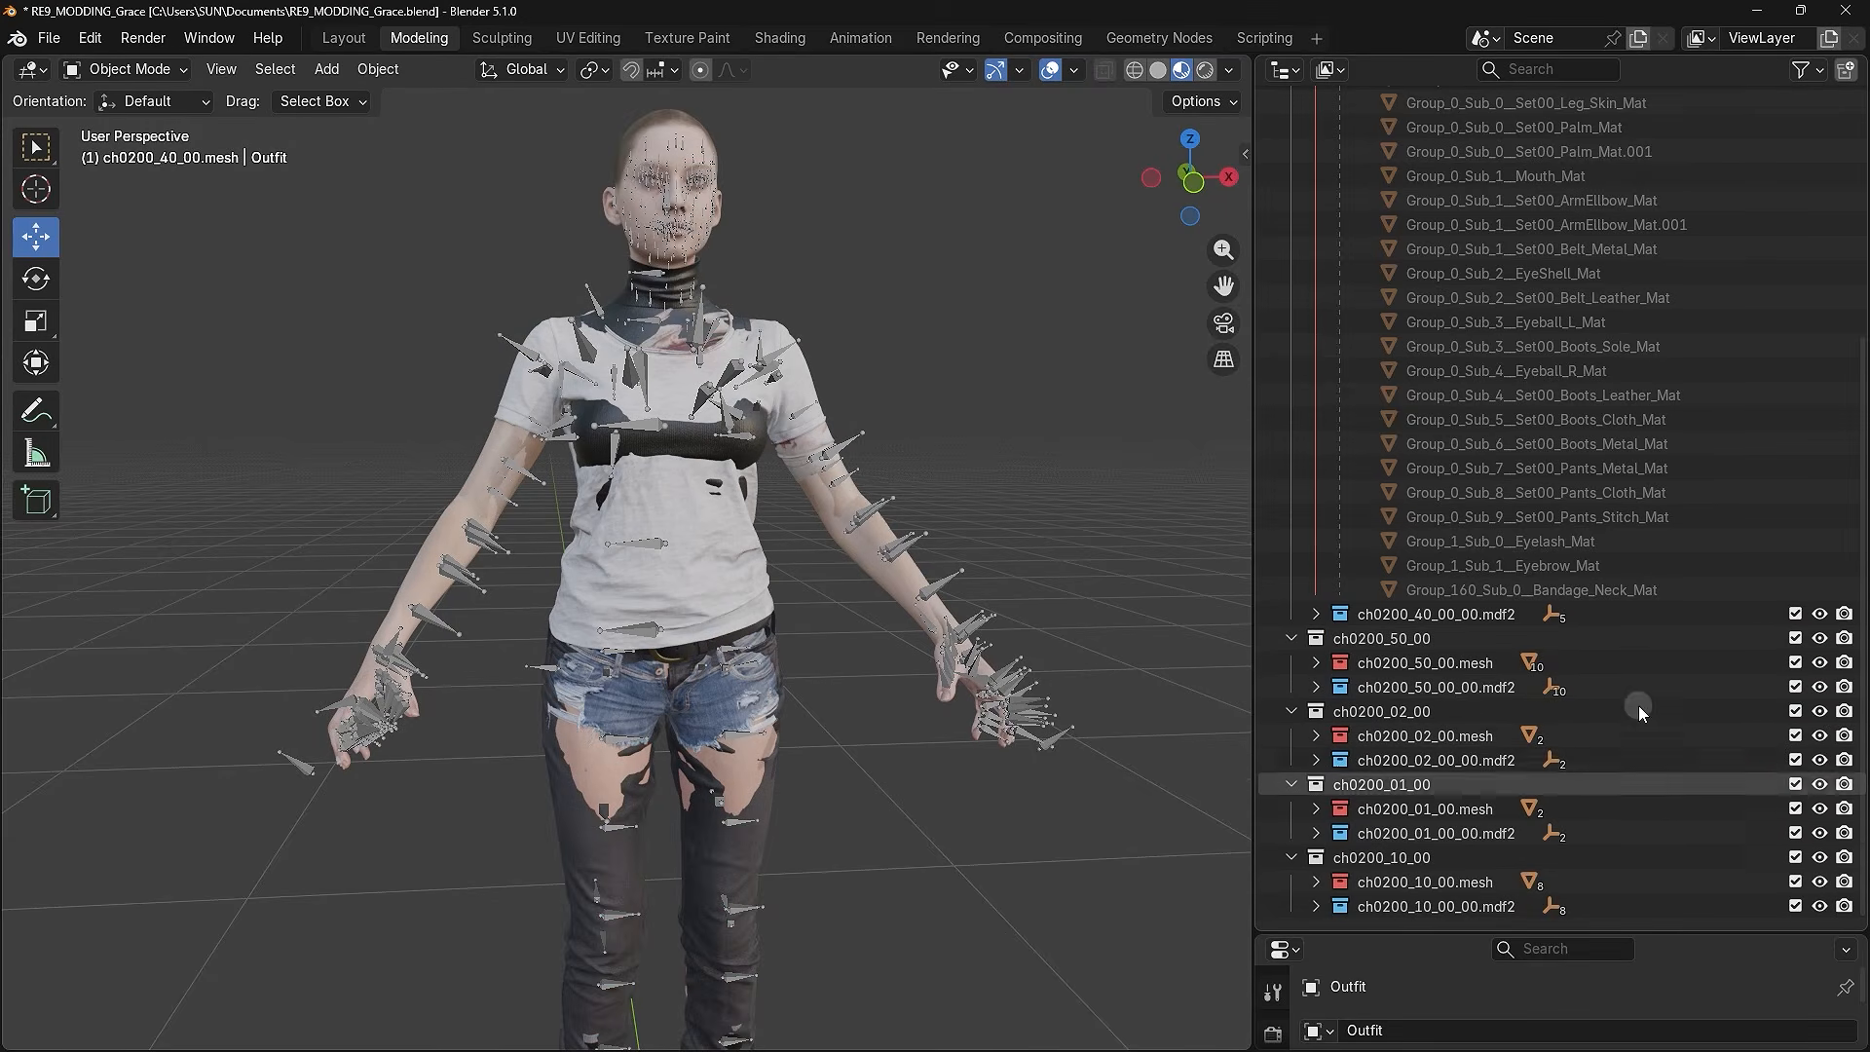
- Hide the custom Body and Outfit meshes so only the original character parts are shown
scroll(1575, 419, "up", 4)
scroll(1574, 419, "up", 3)
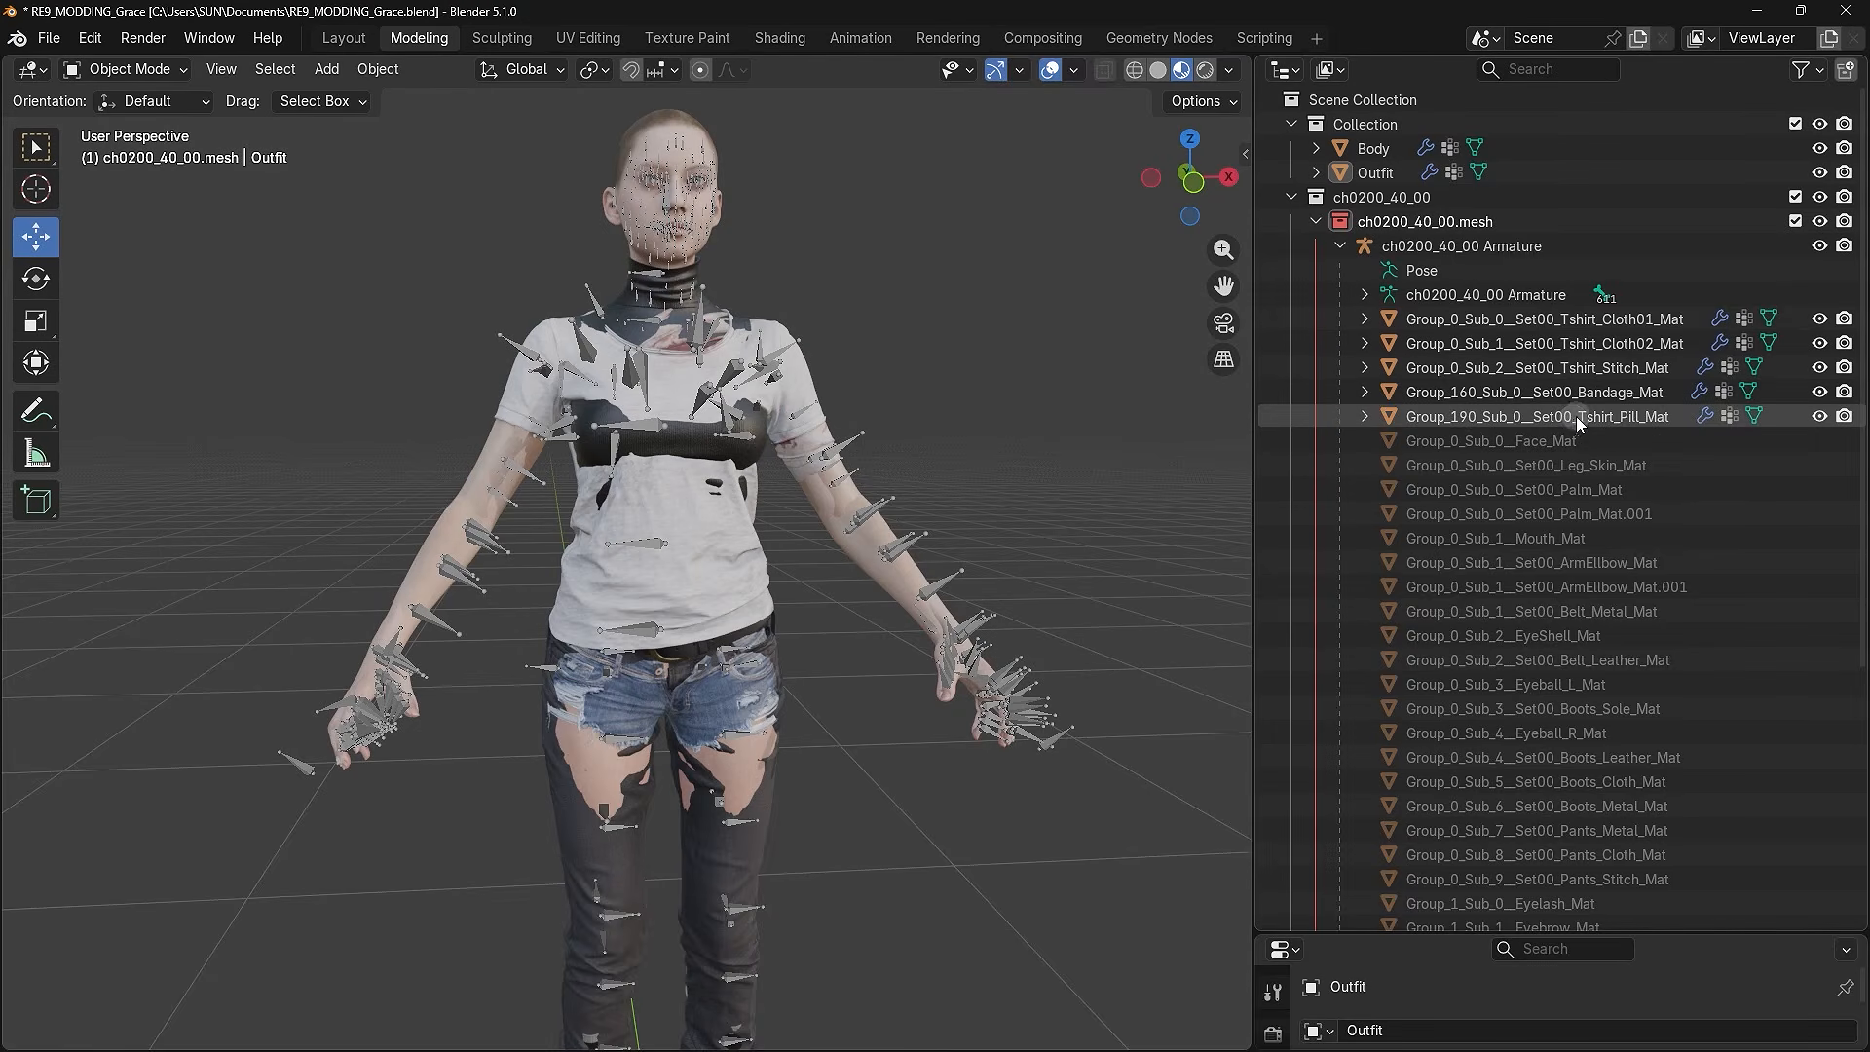
left_click(1818, 148)
left_click(1818, 172)
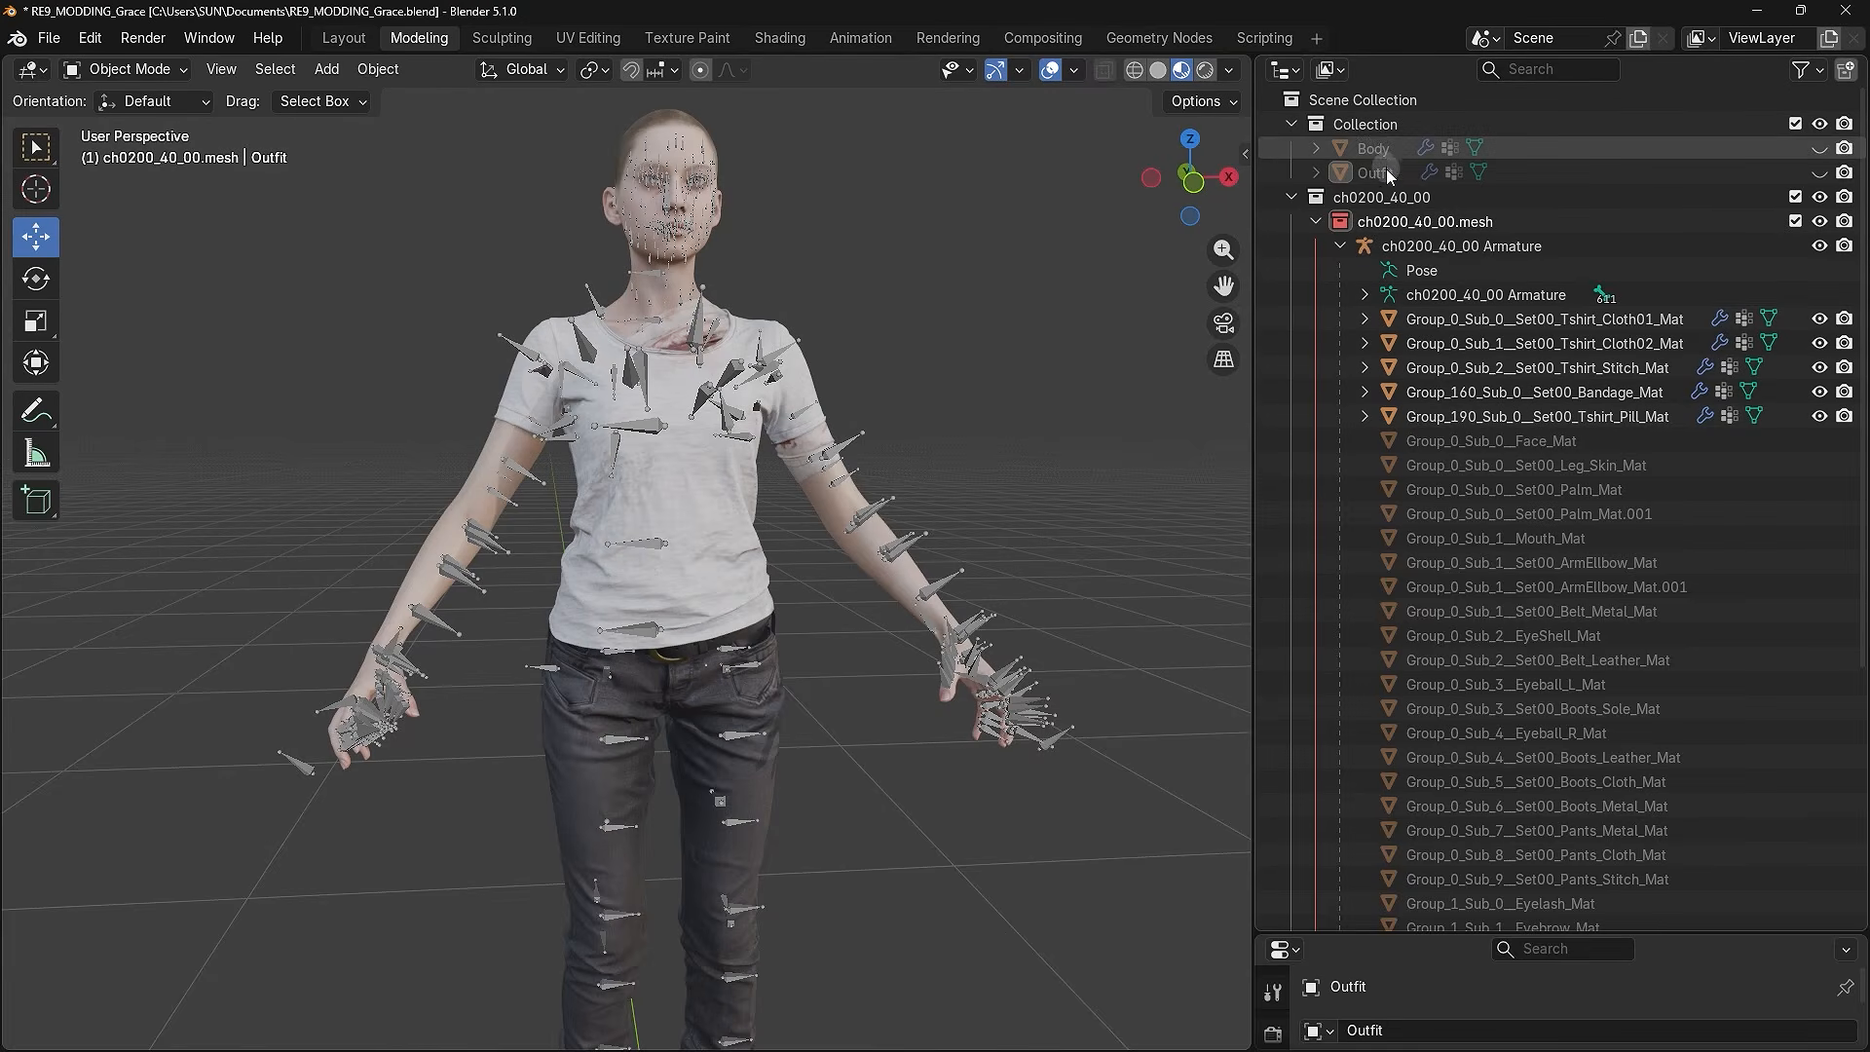
- Select each of the five visible Set00 Tshirt and Bandage meshes in turn to identify its part, and clear the selection
left_click(1469, 322)
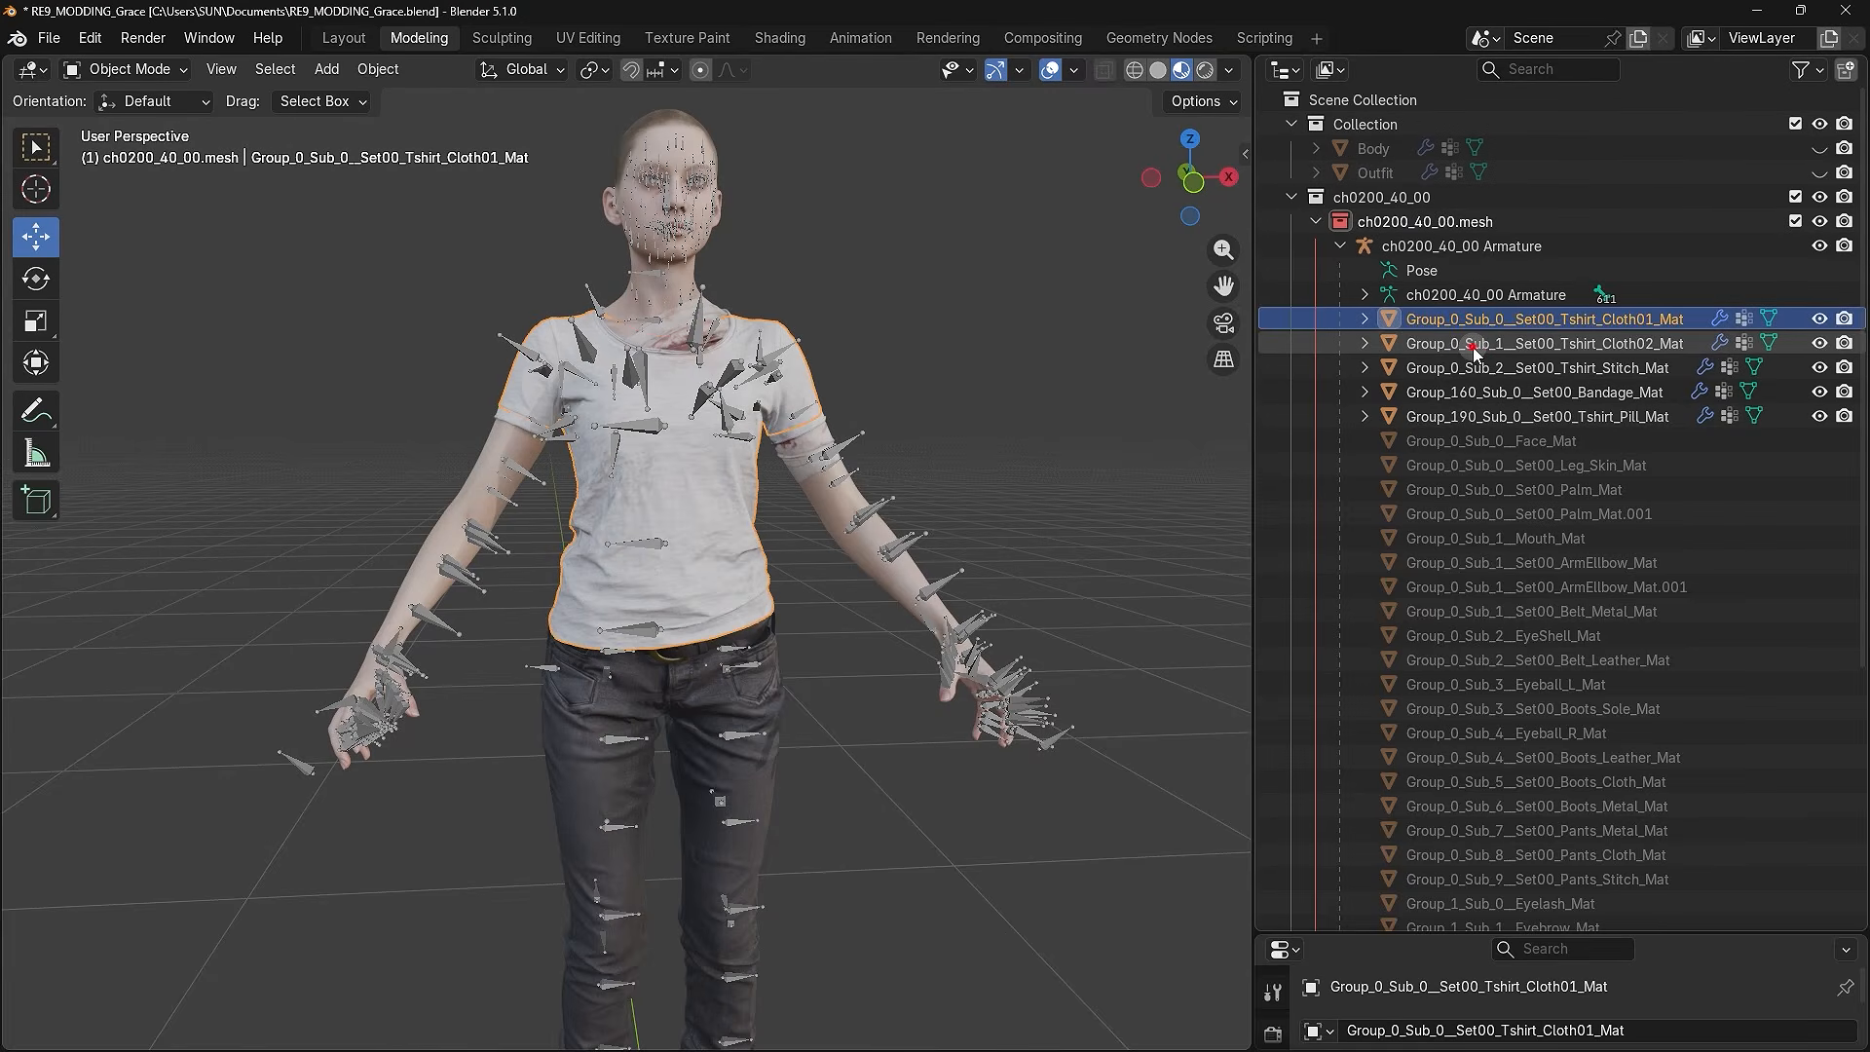
left_click(1471, 343)
left_click(1473, 368)
left_click(1475, 393)
left_click(1473, 417)
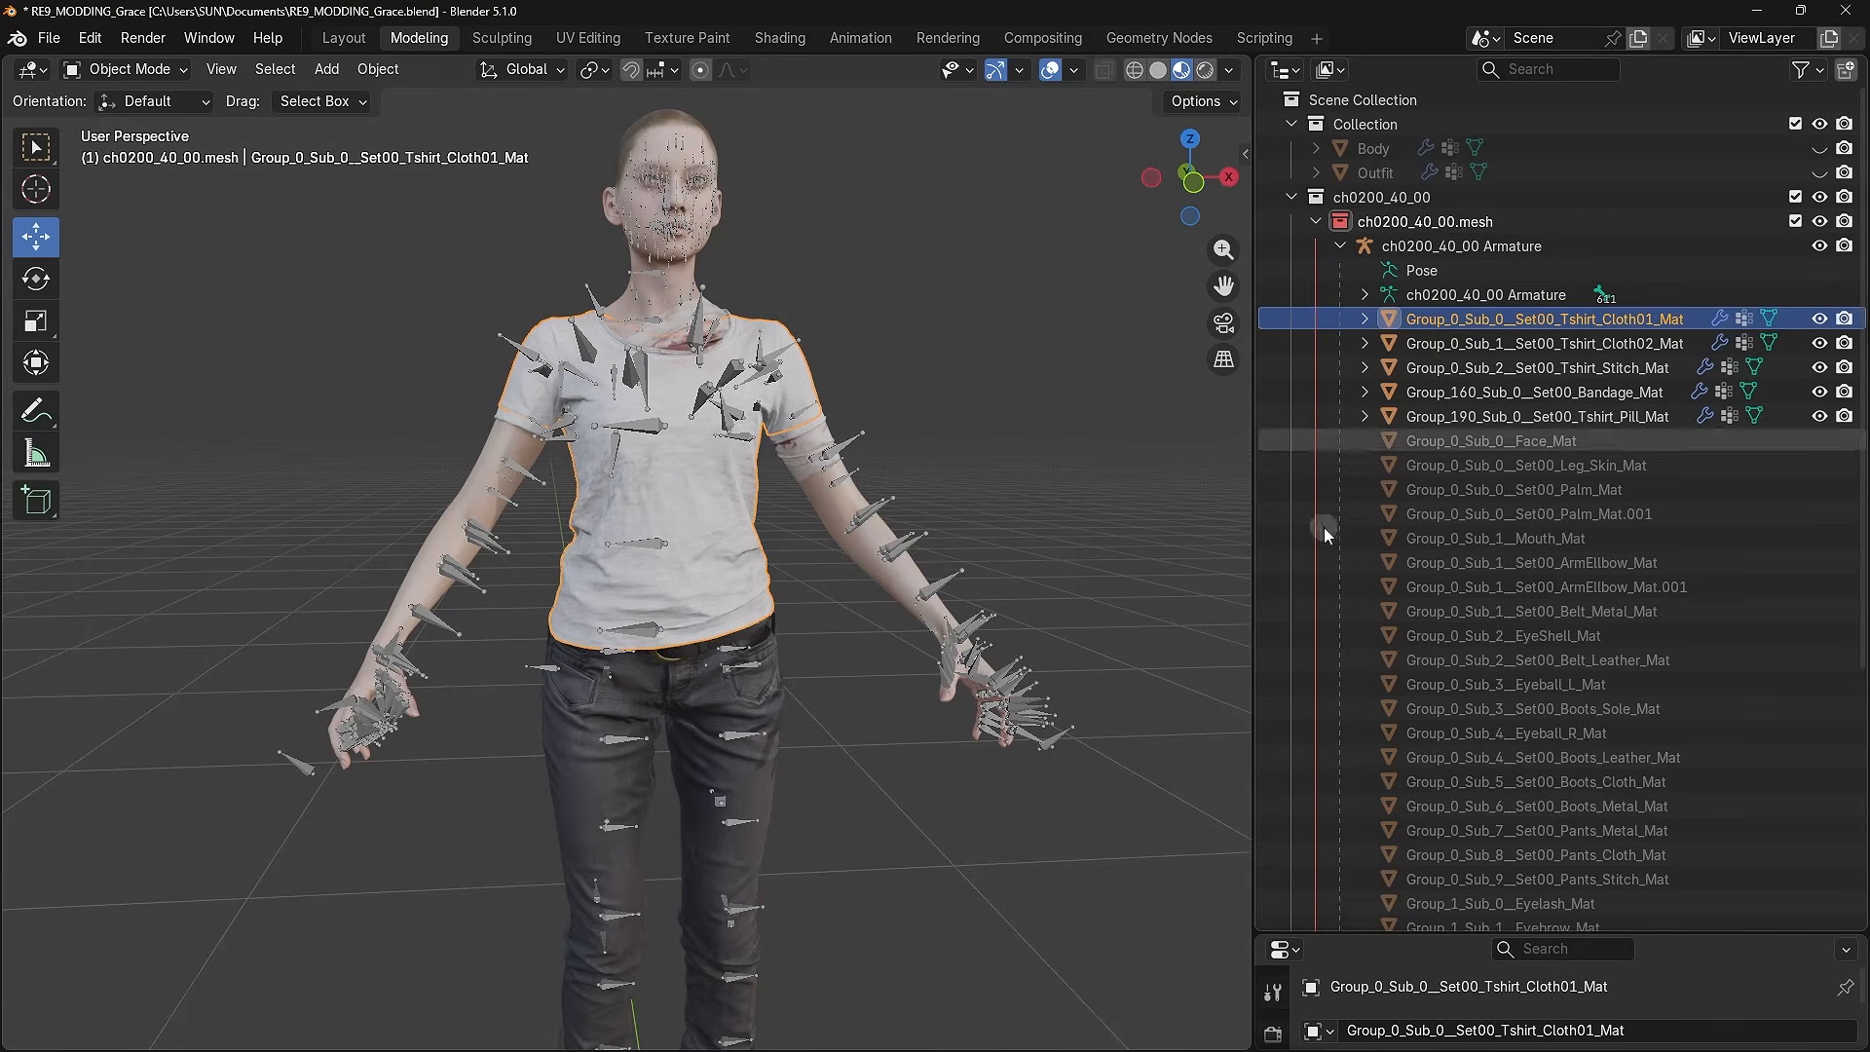
left_click(920, 368)
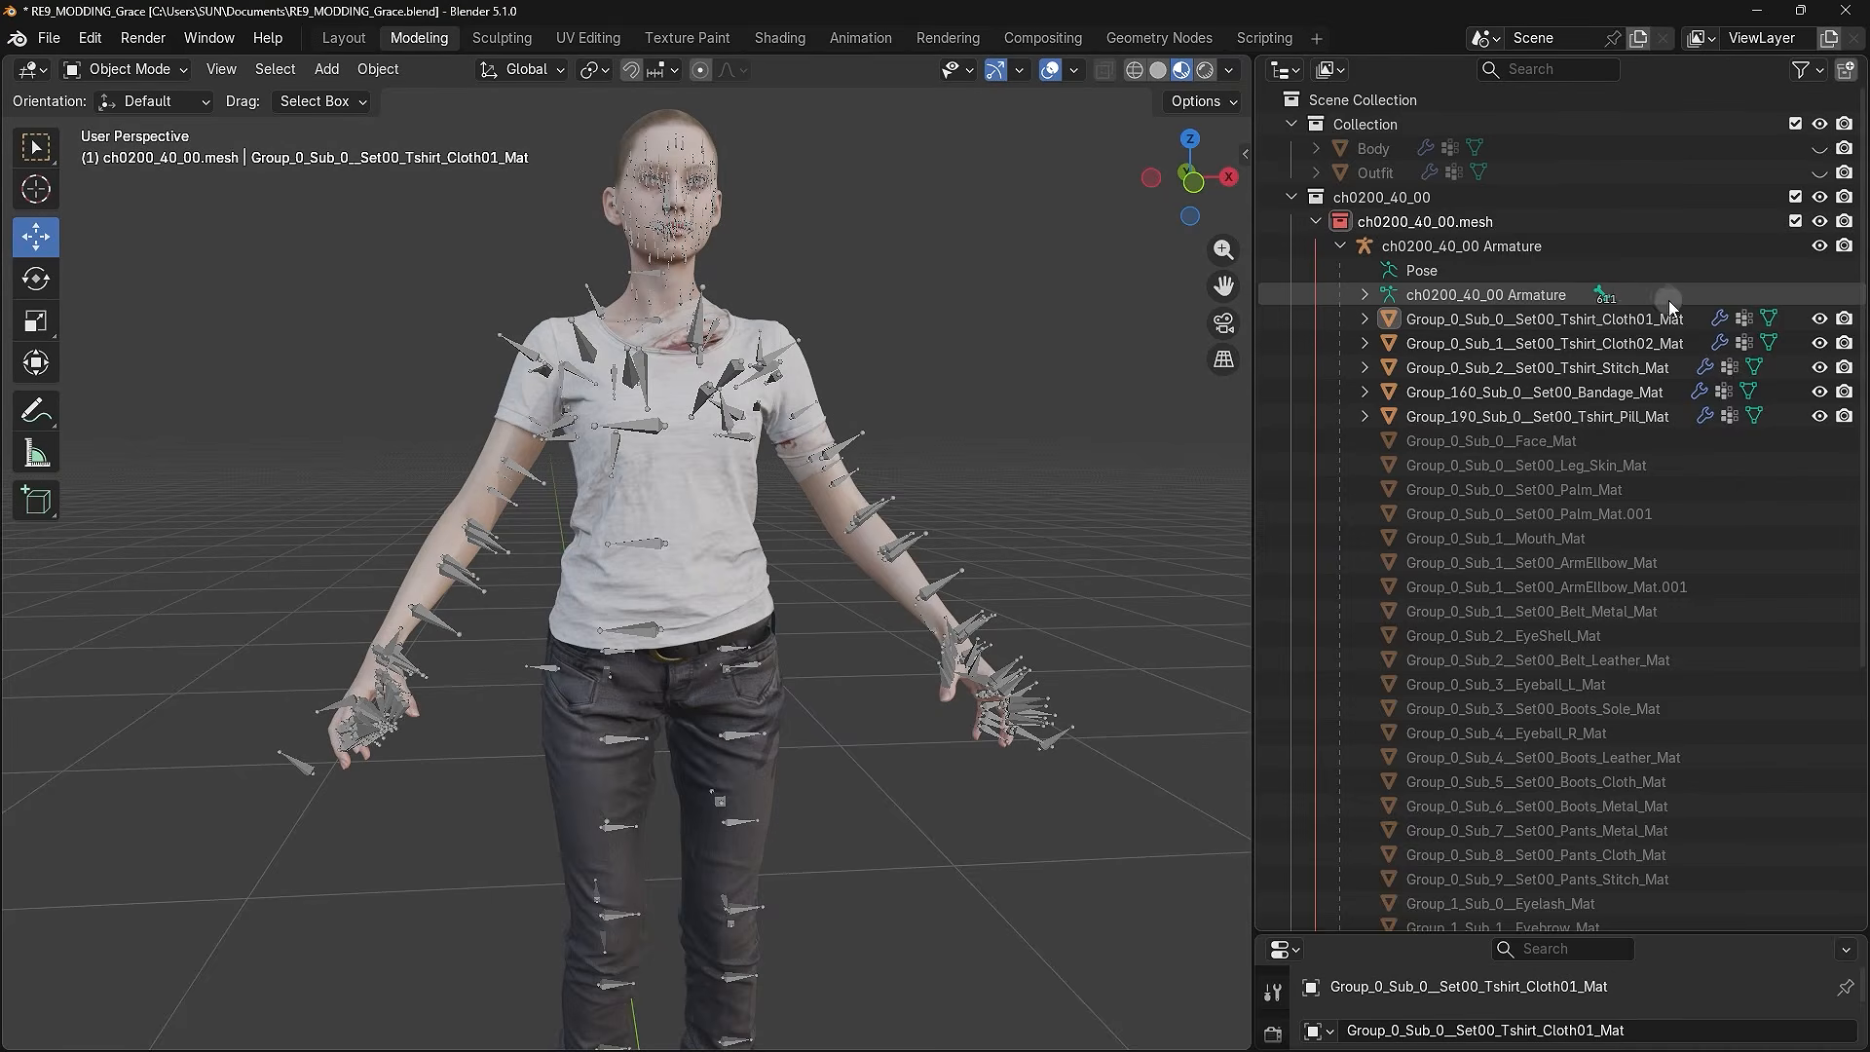
- Examine the ch0200_40_00 Armature and its five child meshes one by one, ending on Set00_Tshirt_Cloth01_Mat
scroll(1674, 306, "down", 8)
scroll(1675, 307, "up", 7)
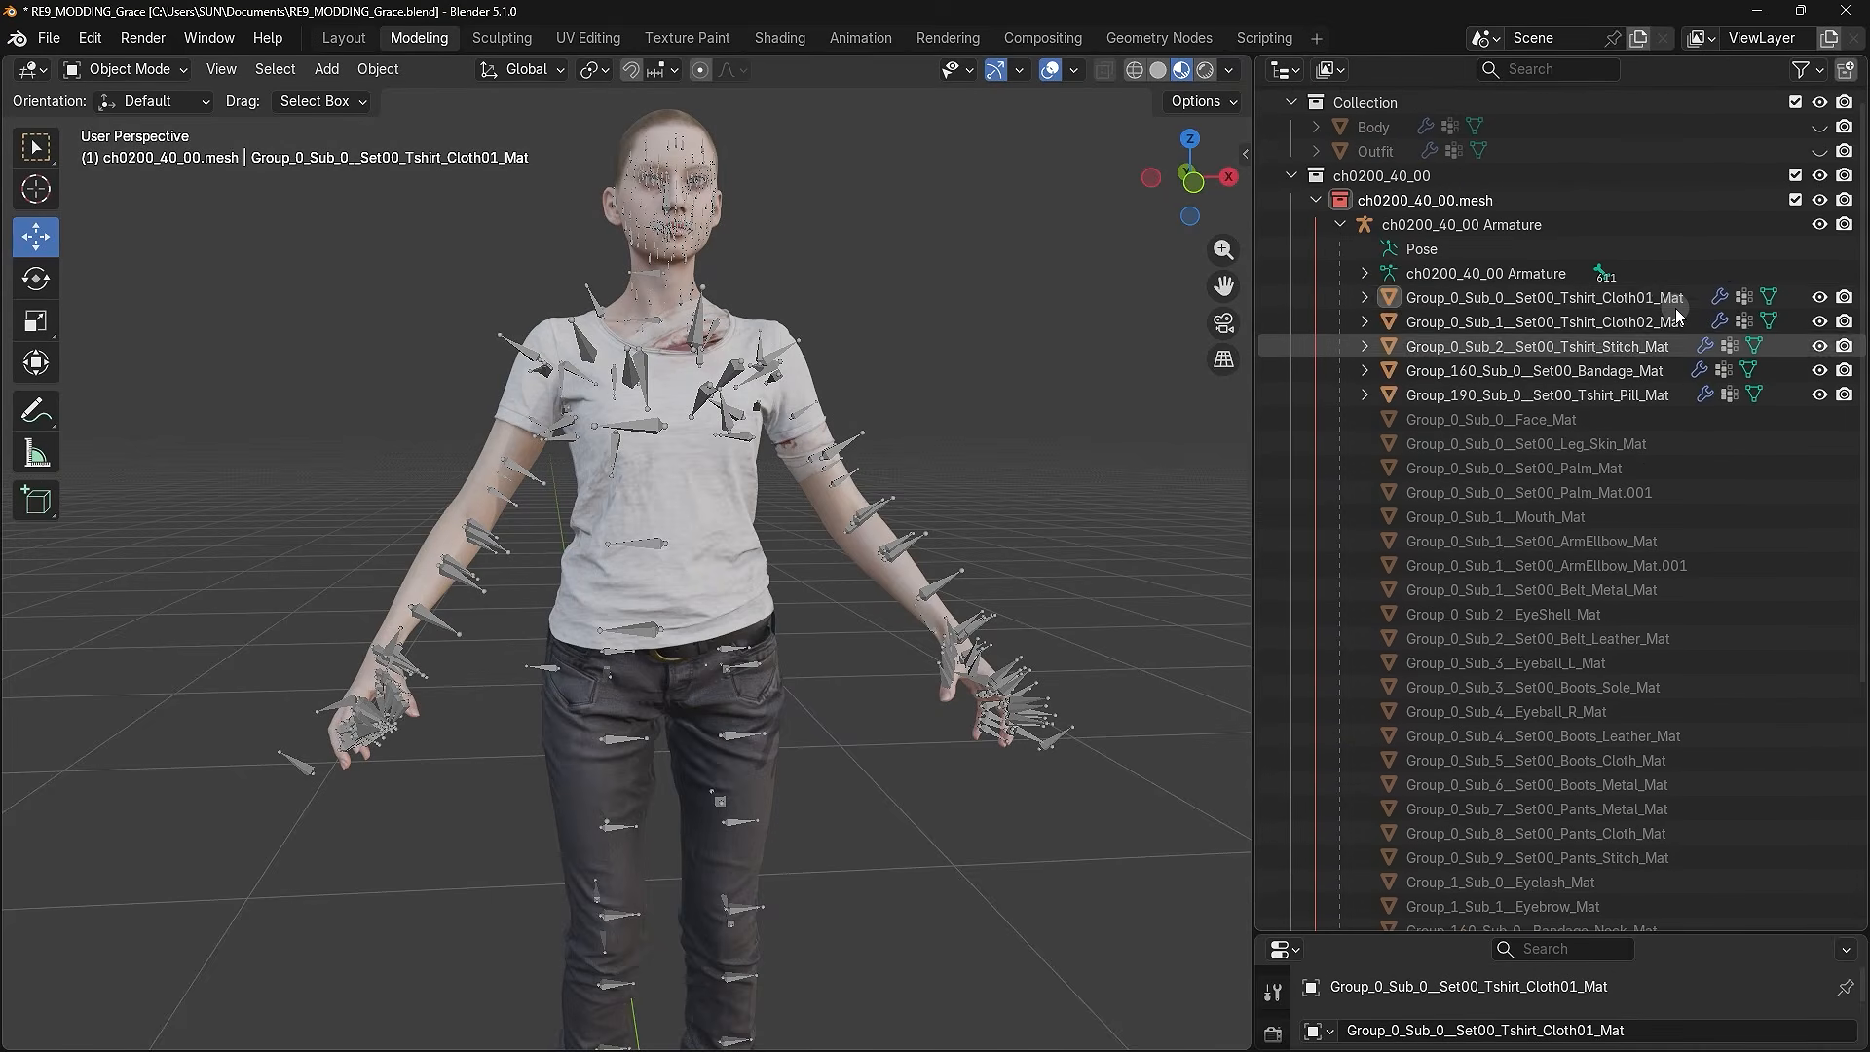
left_click(1435, 208)
left_click(1399, 230)
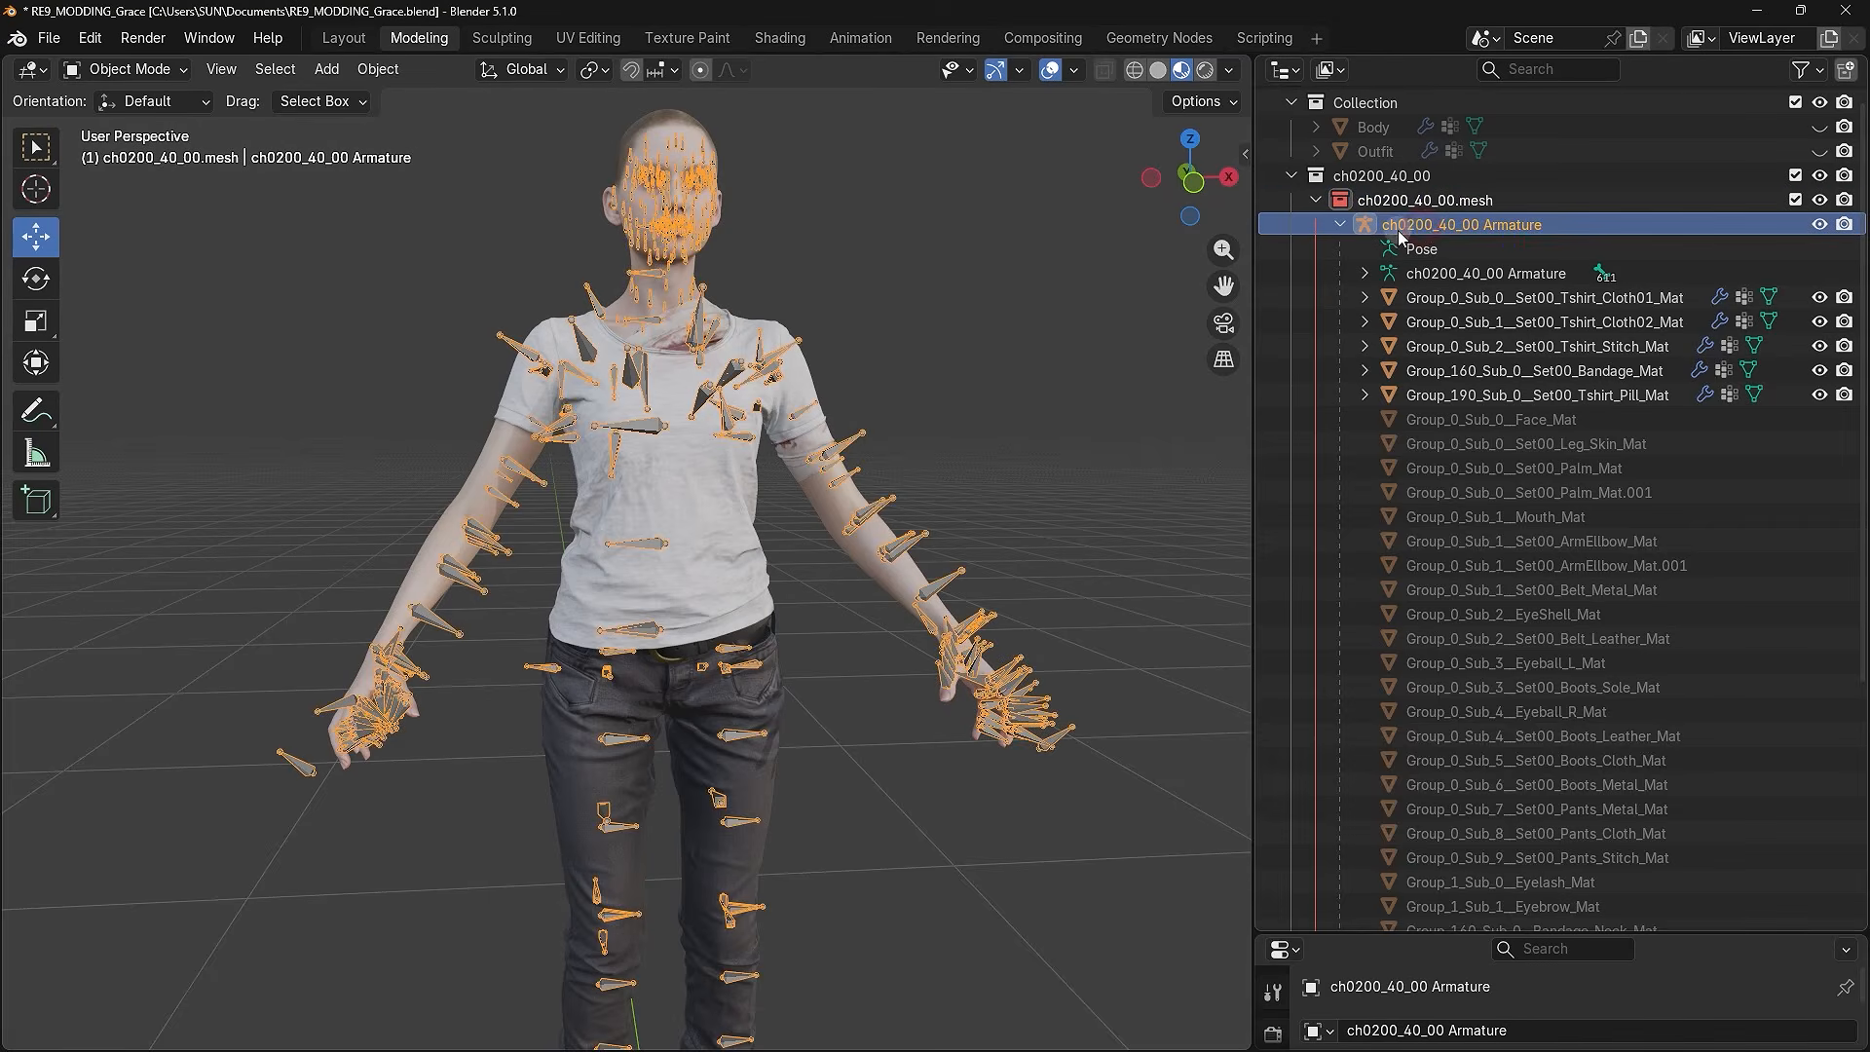
left_click(1488, 299)
left_click(1498, 323)
left_click(1501, 347)
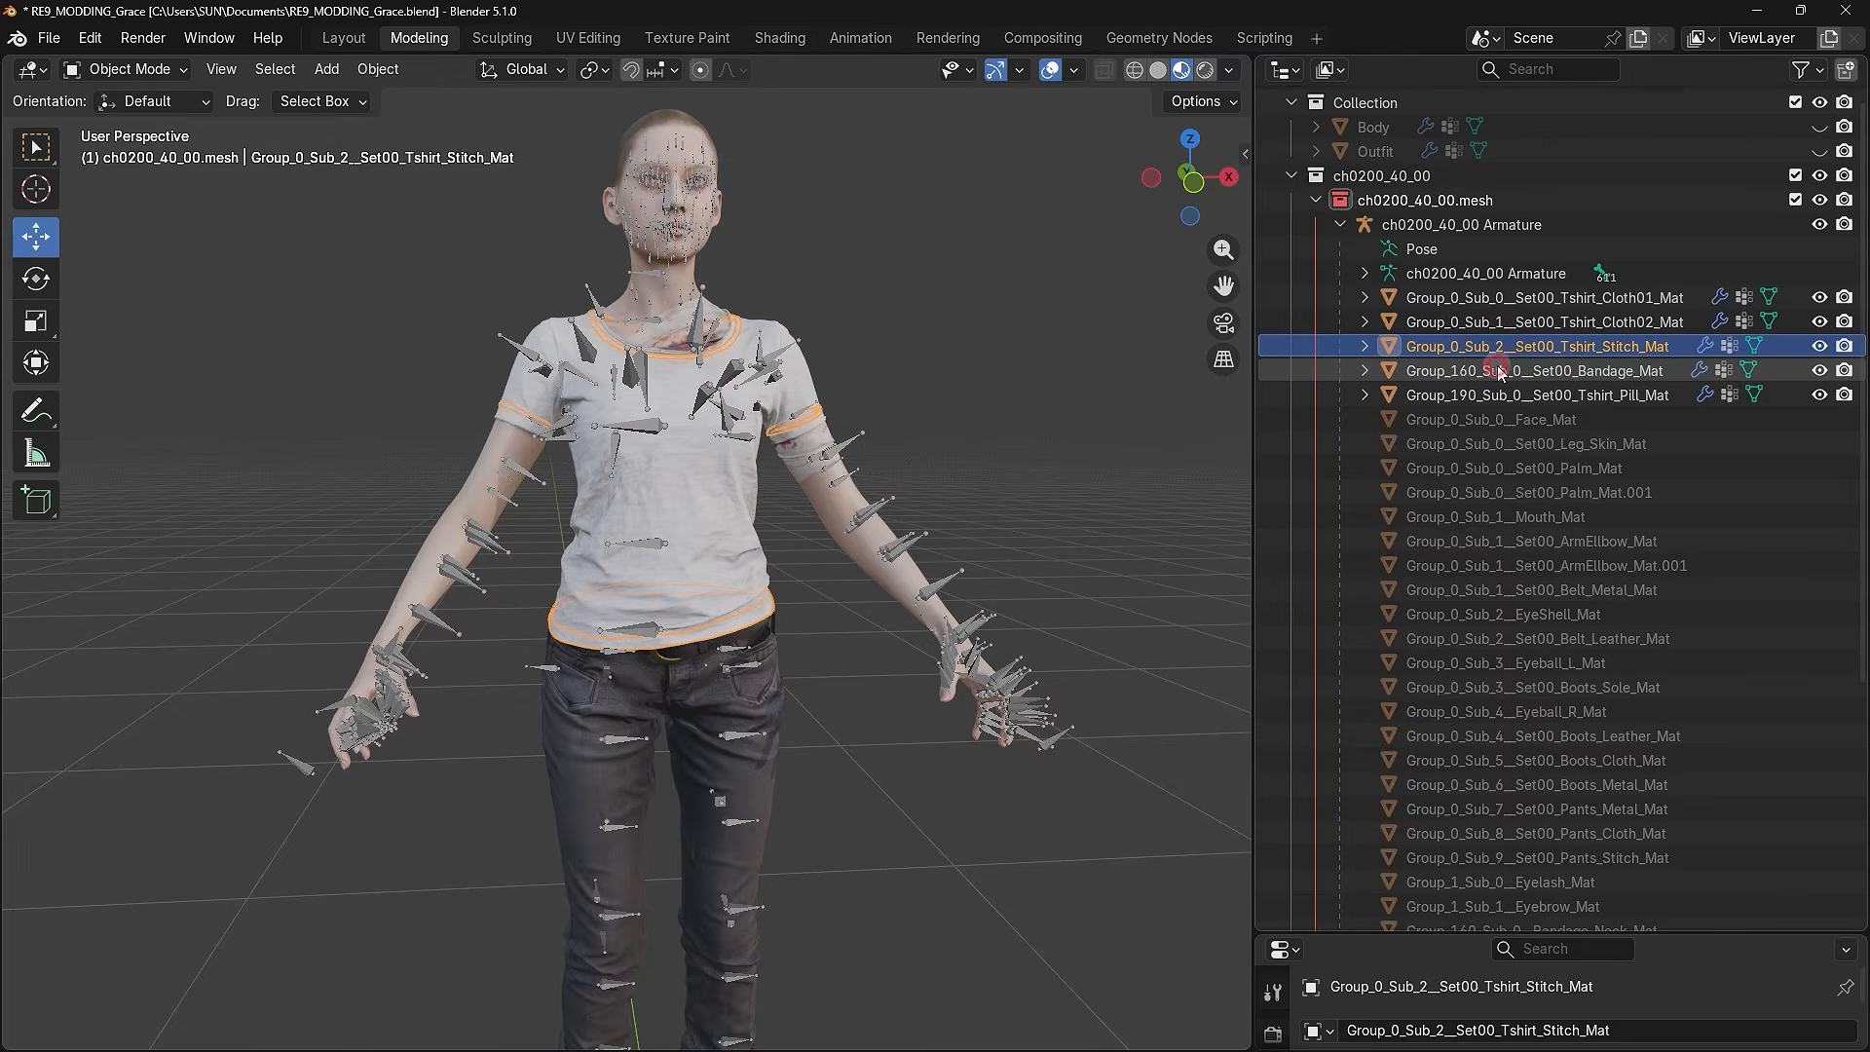
left_click(1501, 371)
left_click(1503, 394)
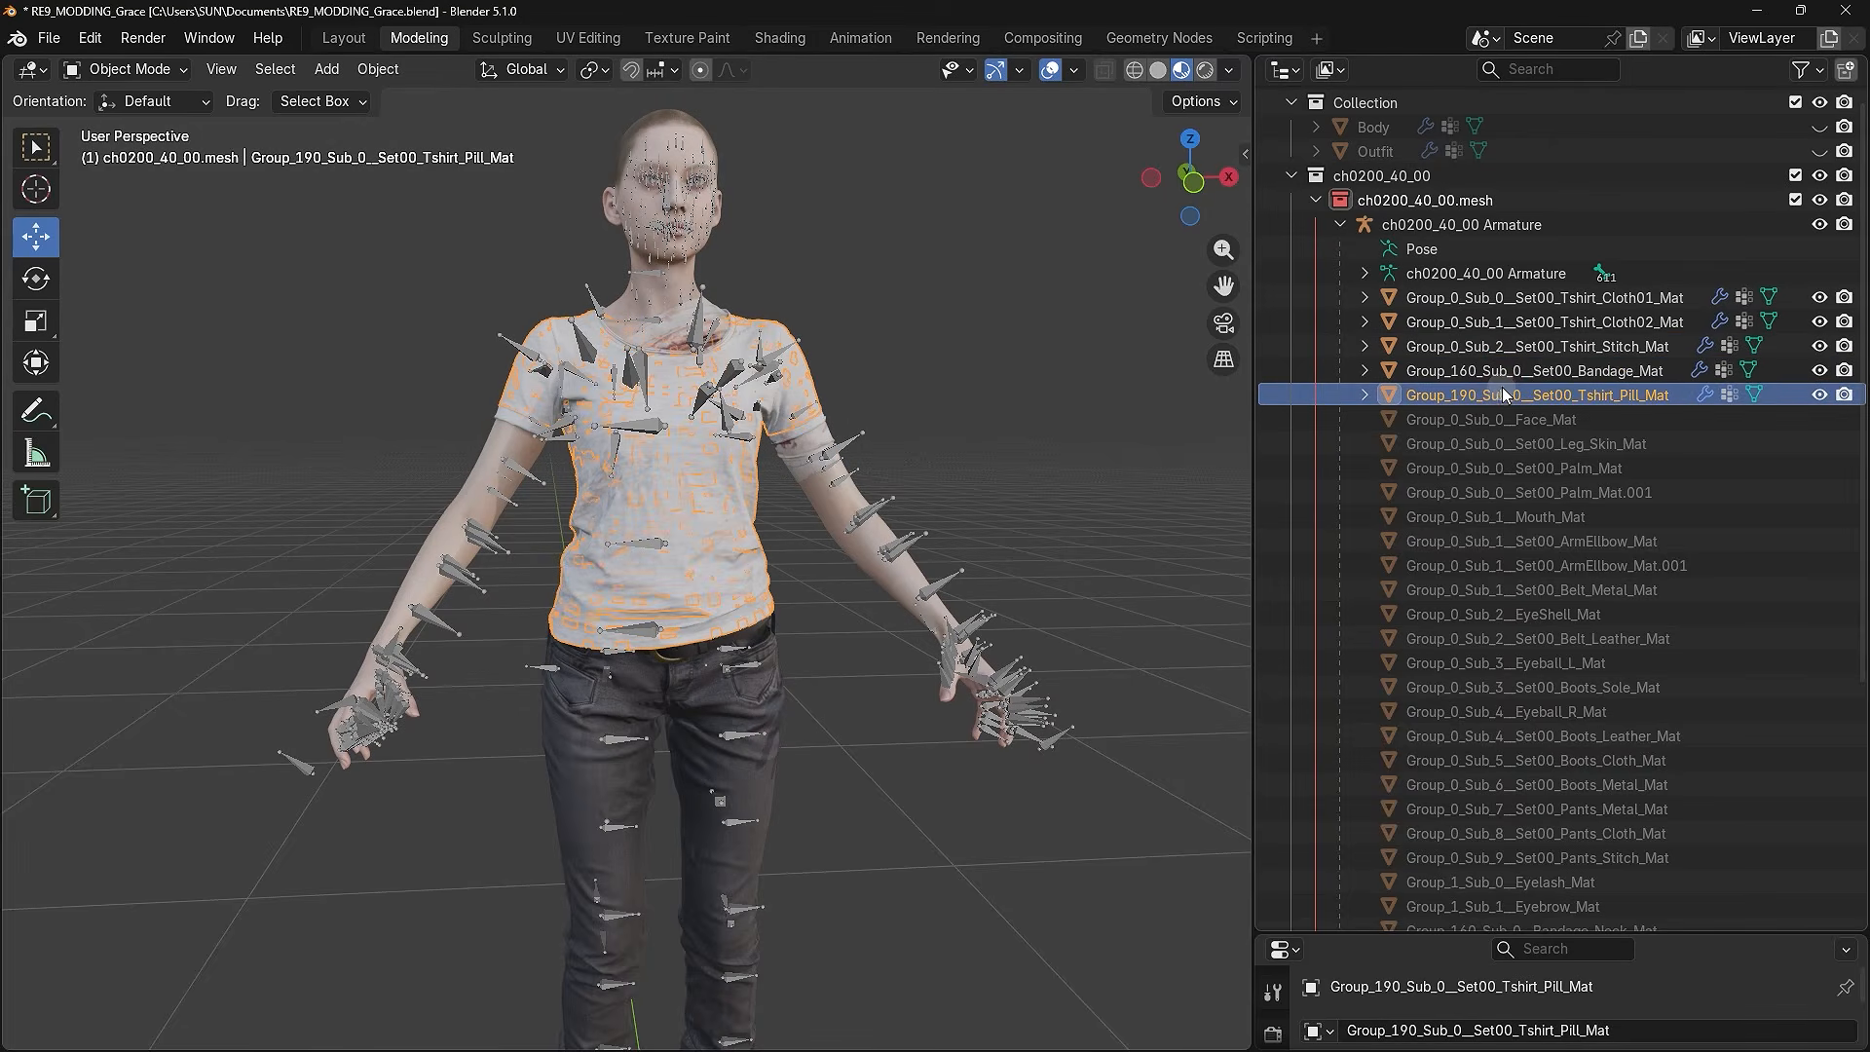
left_click(1511, 304)
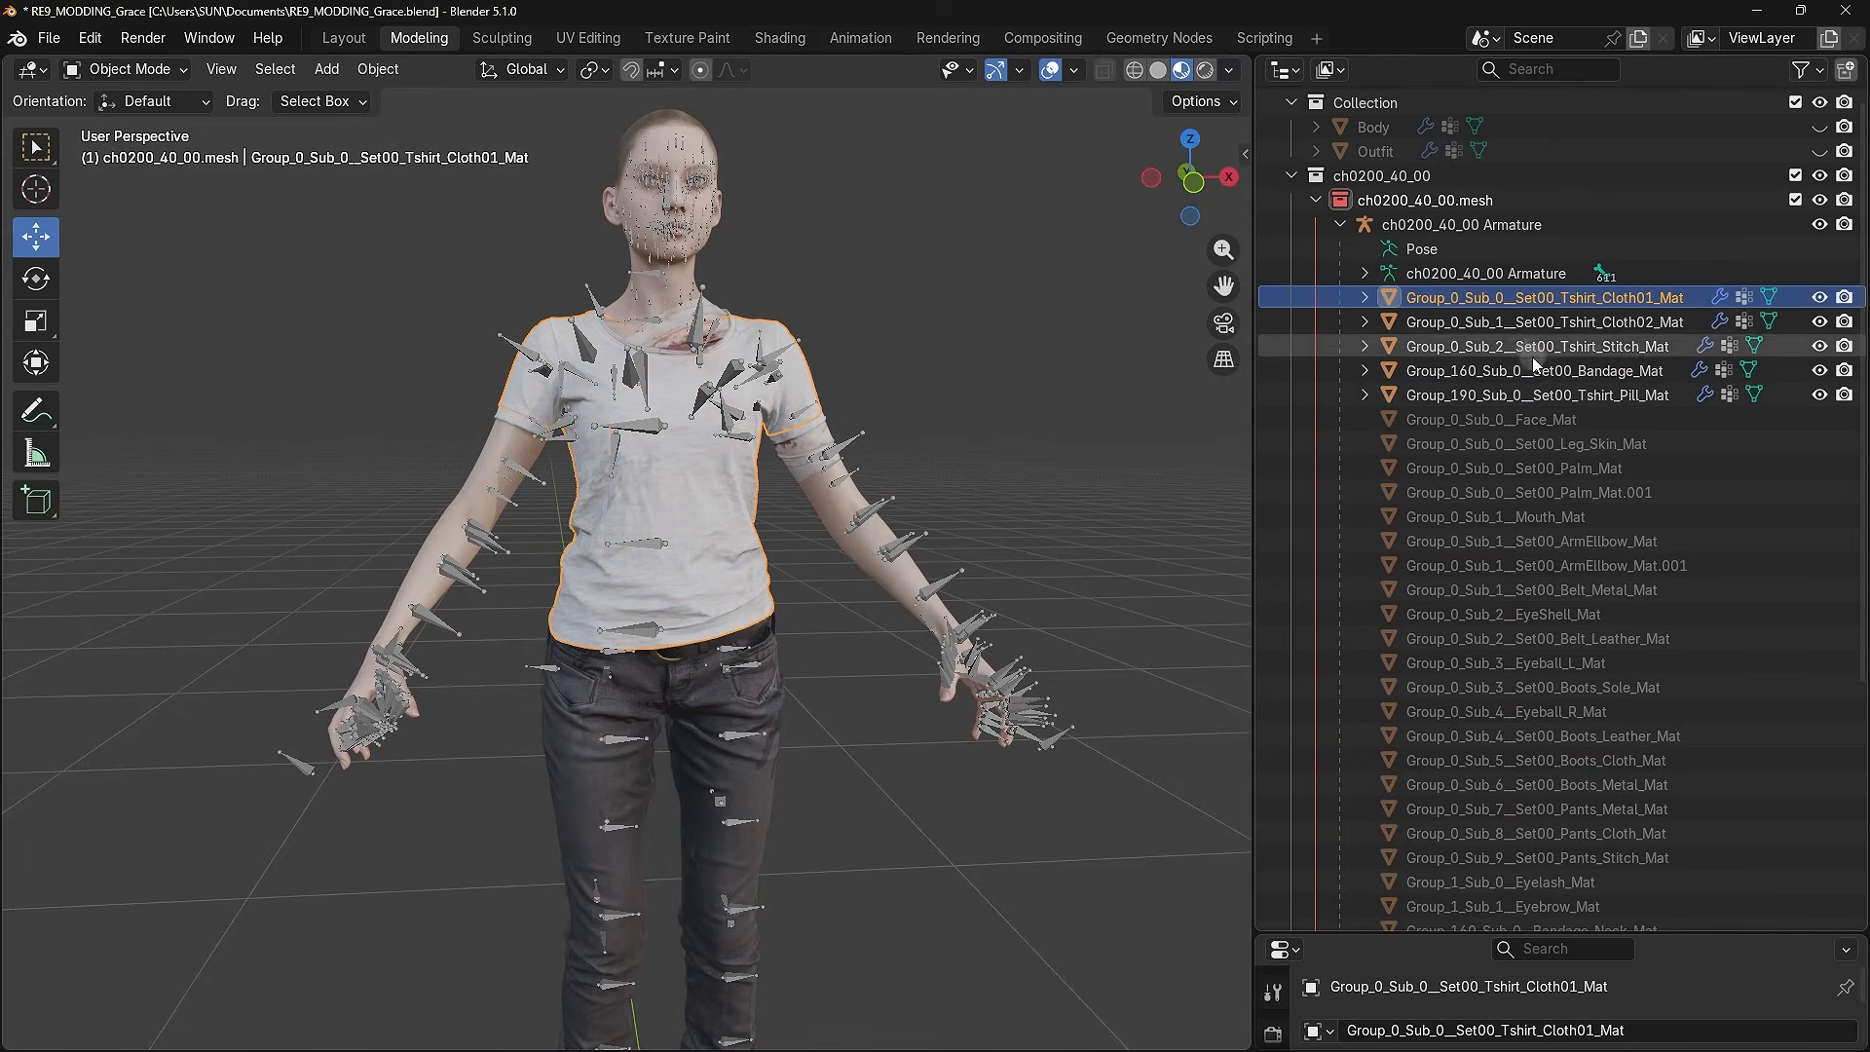
- Hide the ch0200_50_00, ch0200_02_00, ch0200_01_00 and ch0200_10_00 collections
scroll(1545, 384, "down", 5)
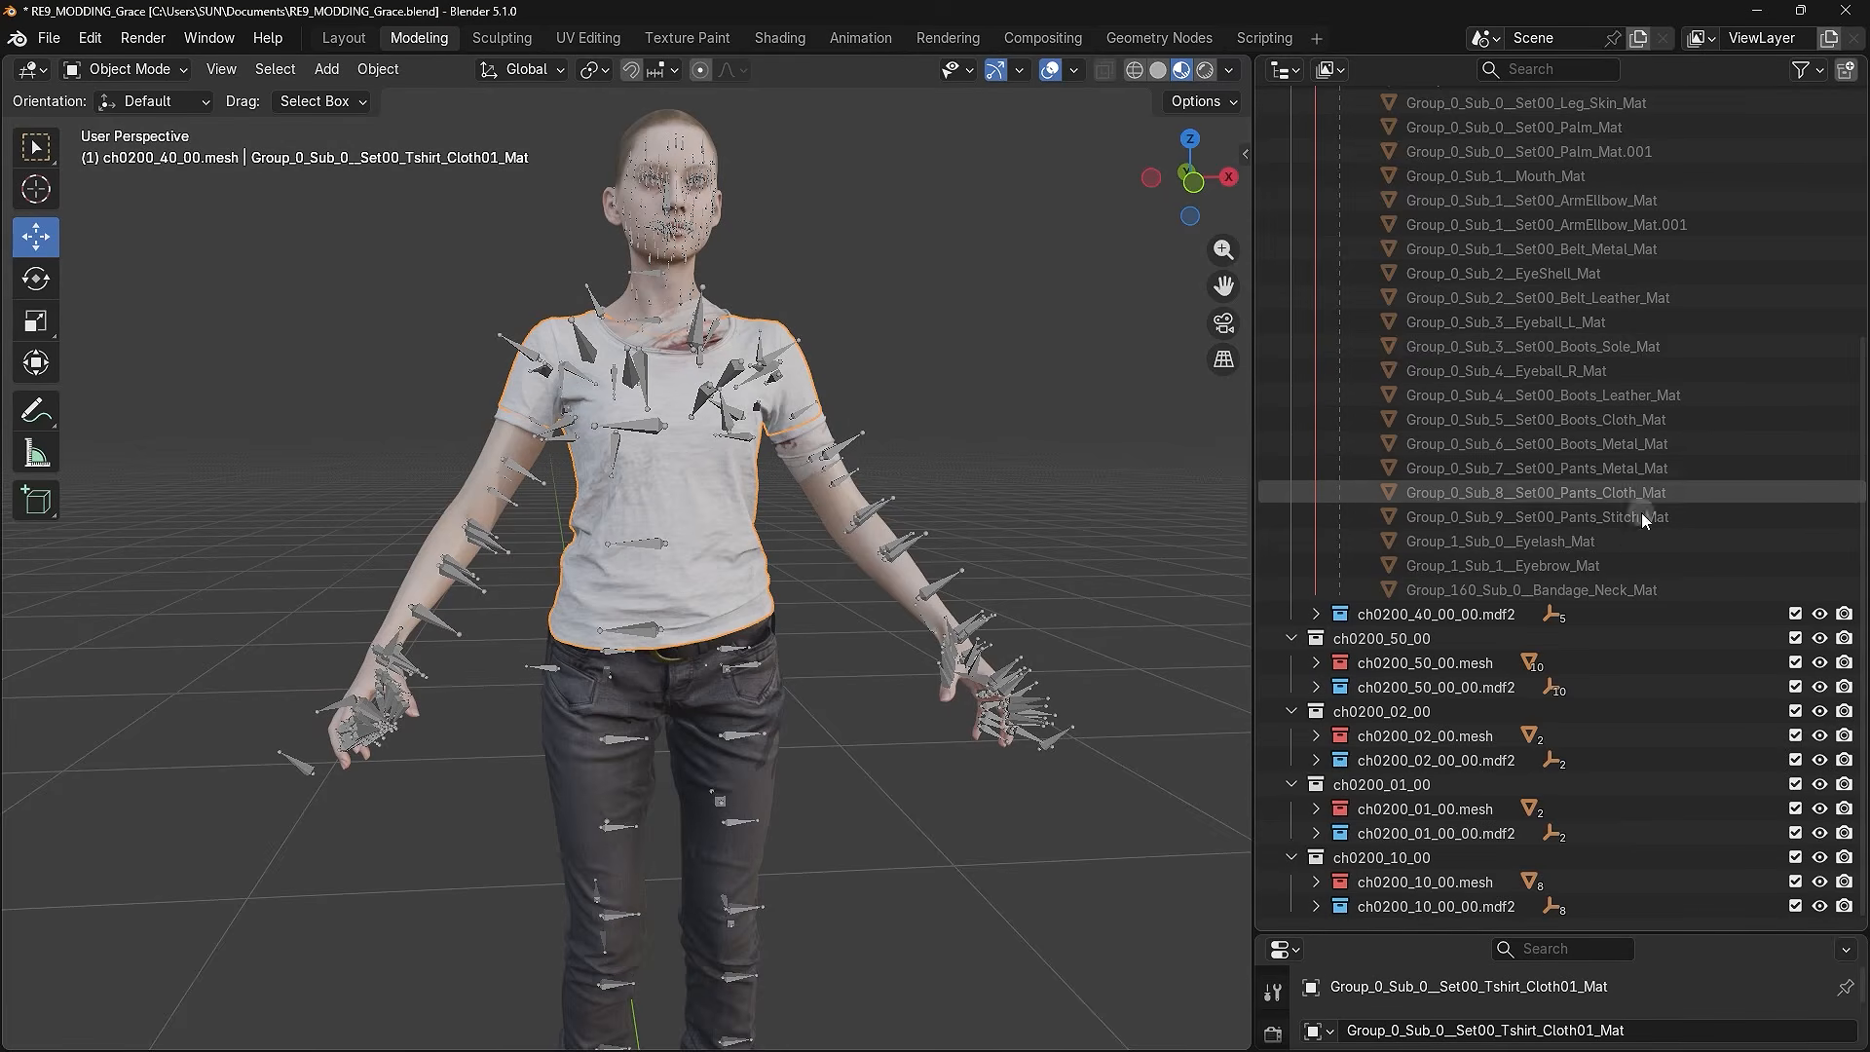
left_click(1820, 638)
left_click(1820, 711)
left_click(1820, 784)
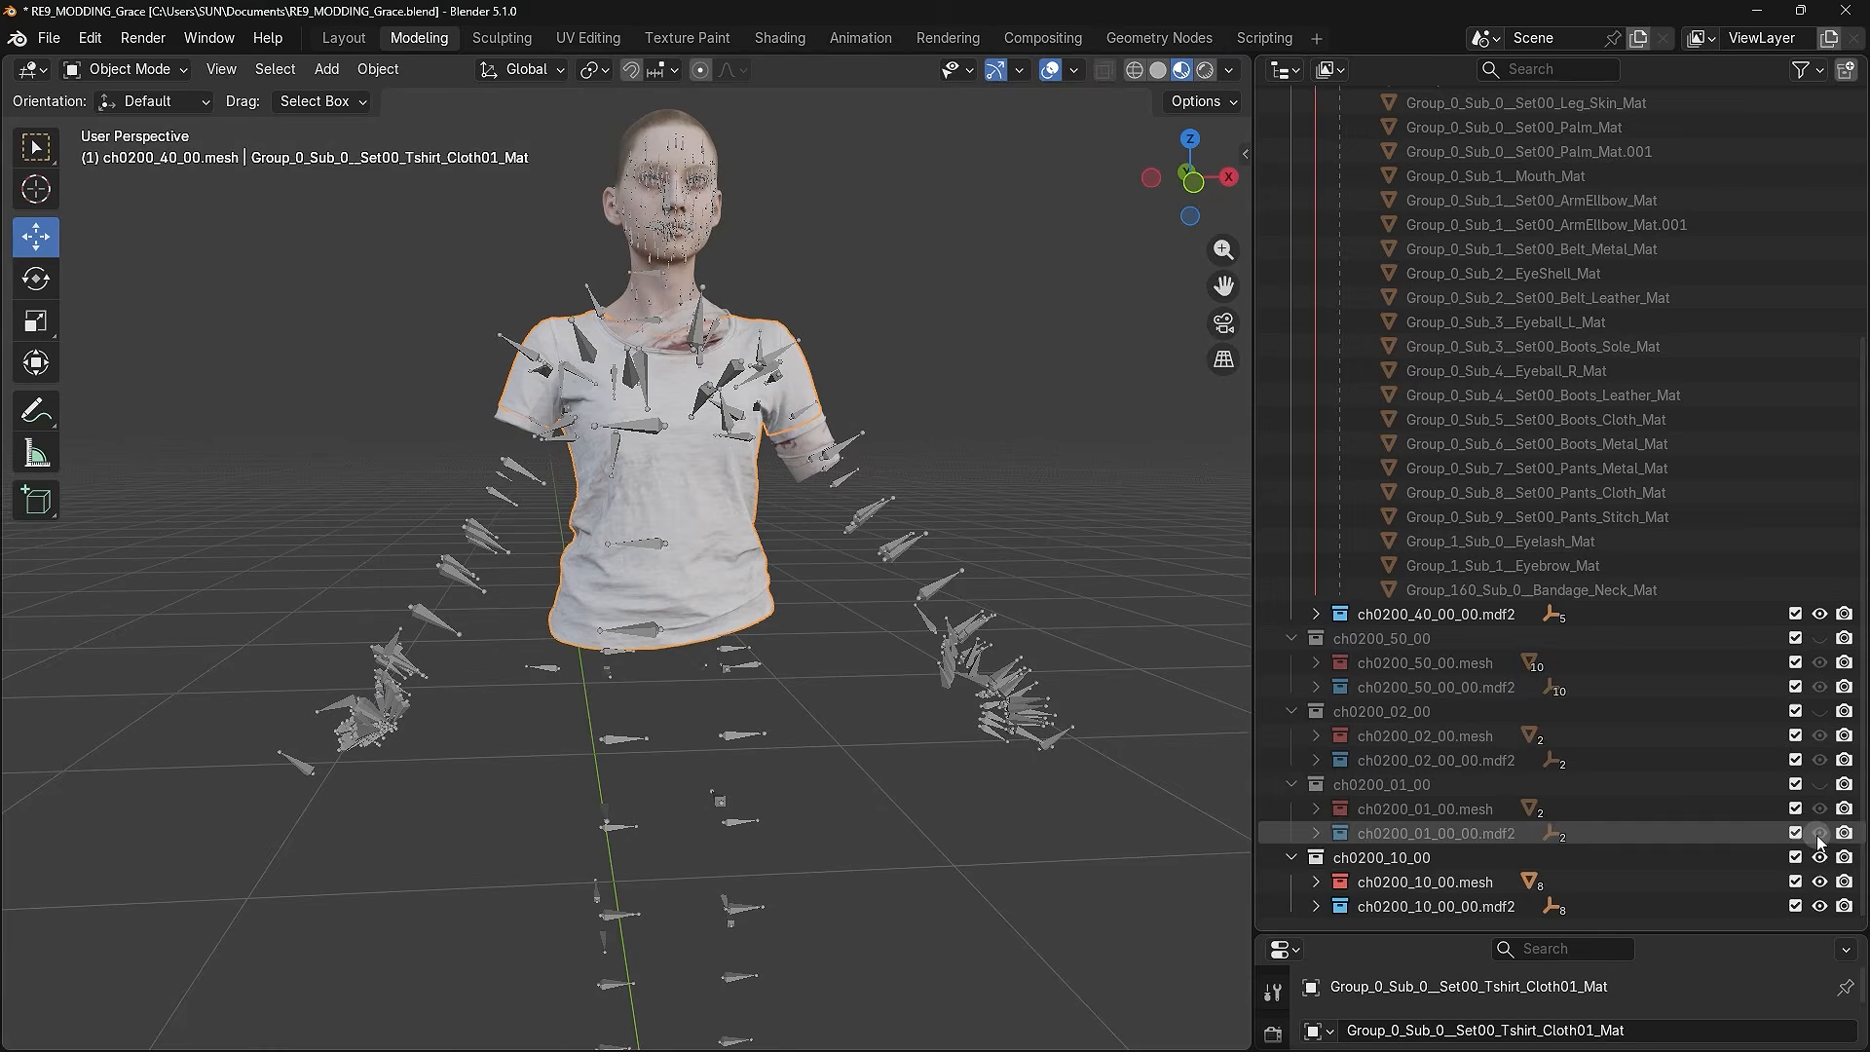
left_click(1819, 857)
- Hide the original Tshirt_Cloth02, Tshirt_Stitch and Tshirt_Pill meshes, keeping only Tshirt_Cloth01 and Bandage shown
scroll(1535, 329, "up", 2)
scroll(1536, 329, "up", 5)
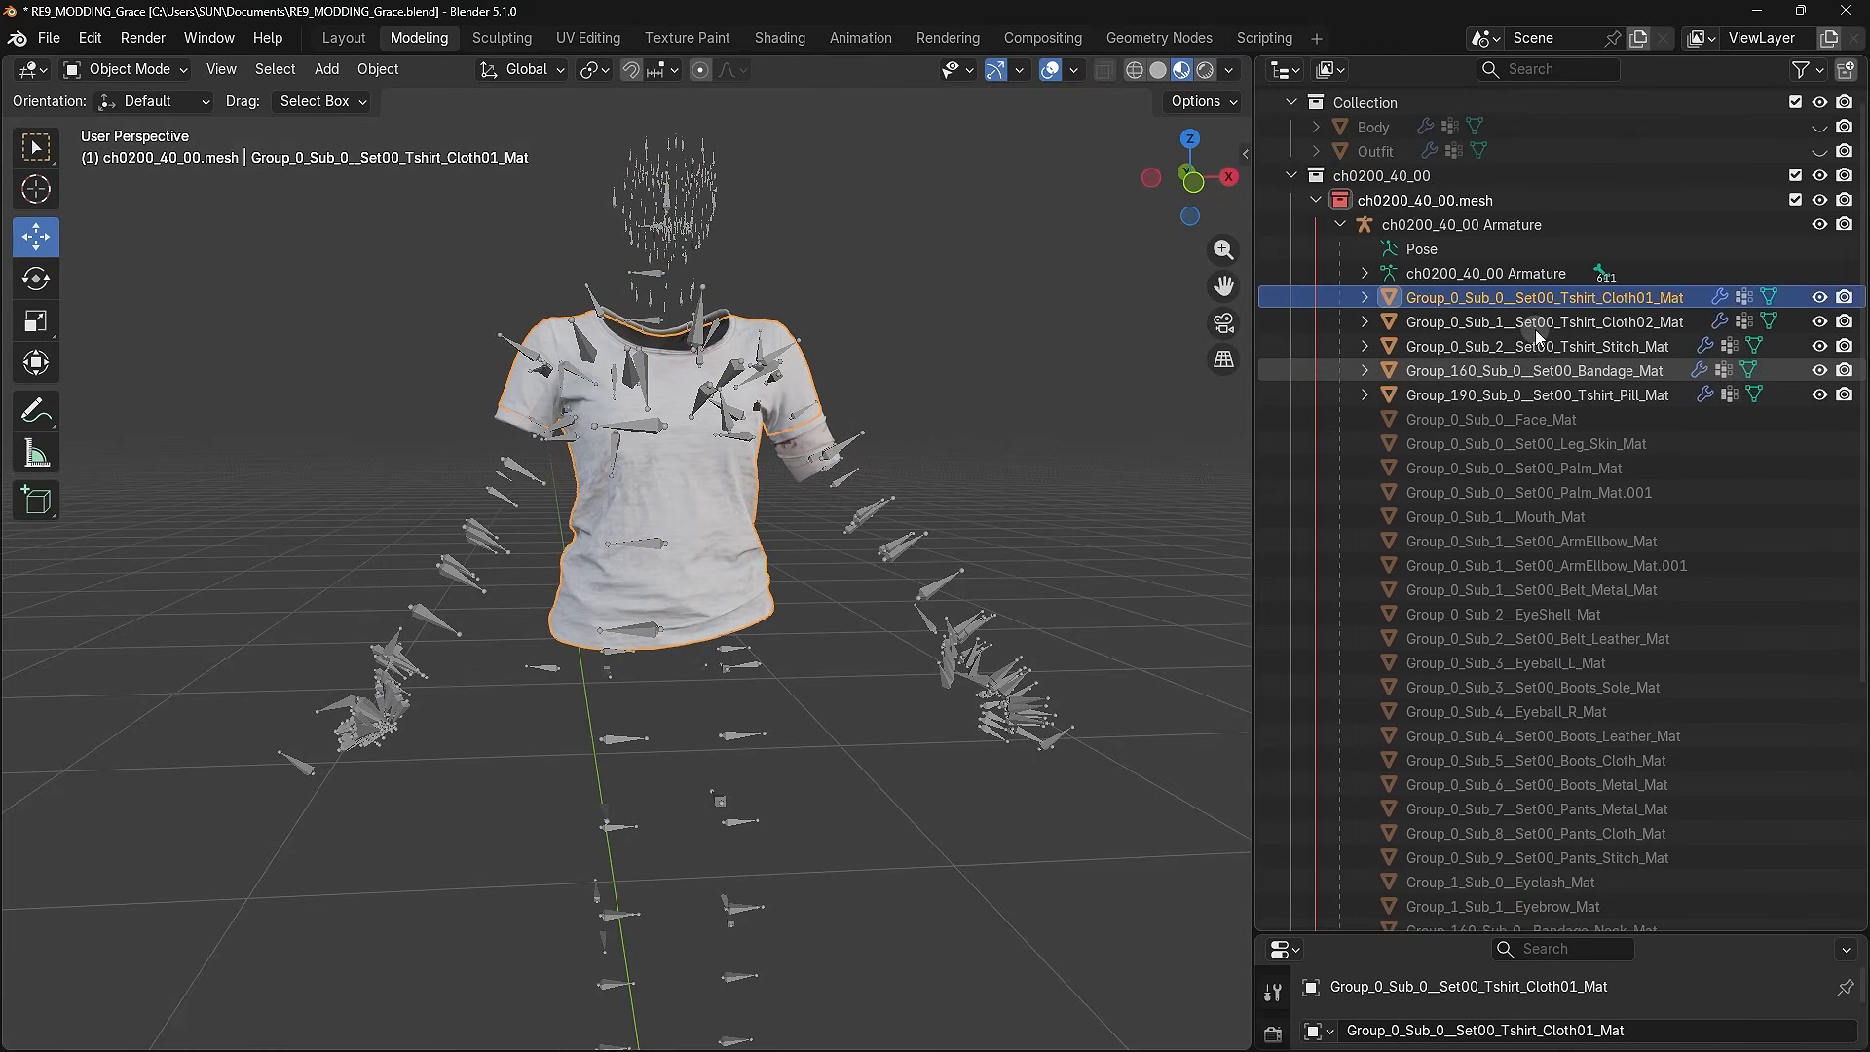
left_click(1545, 344)
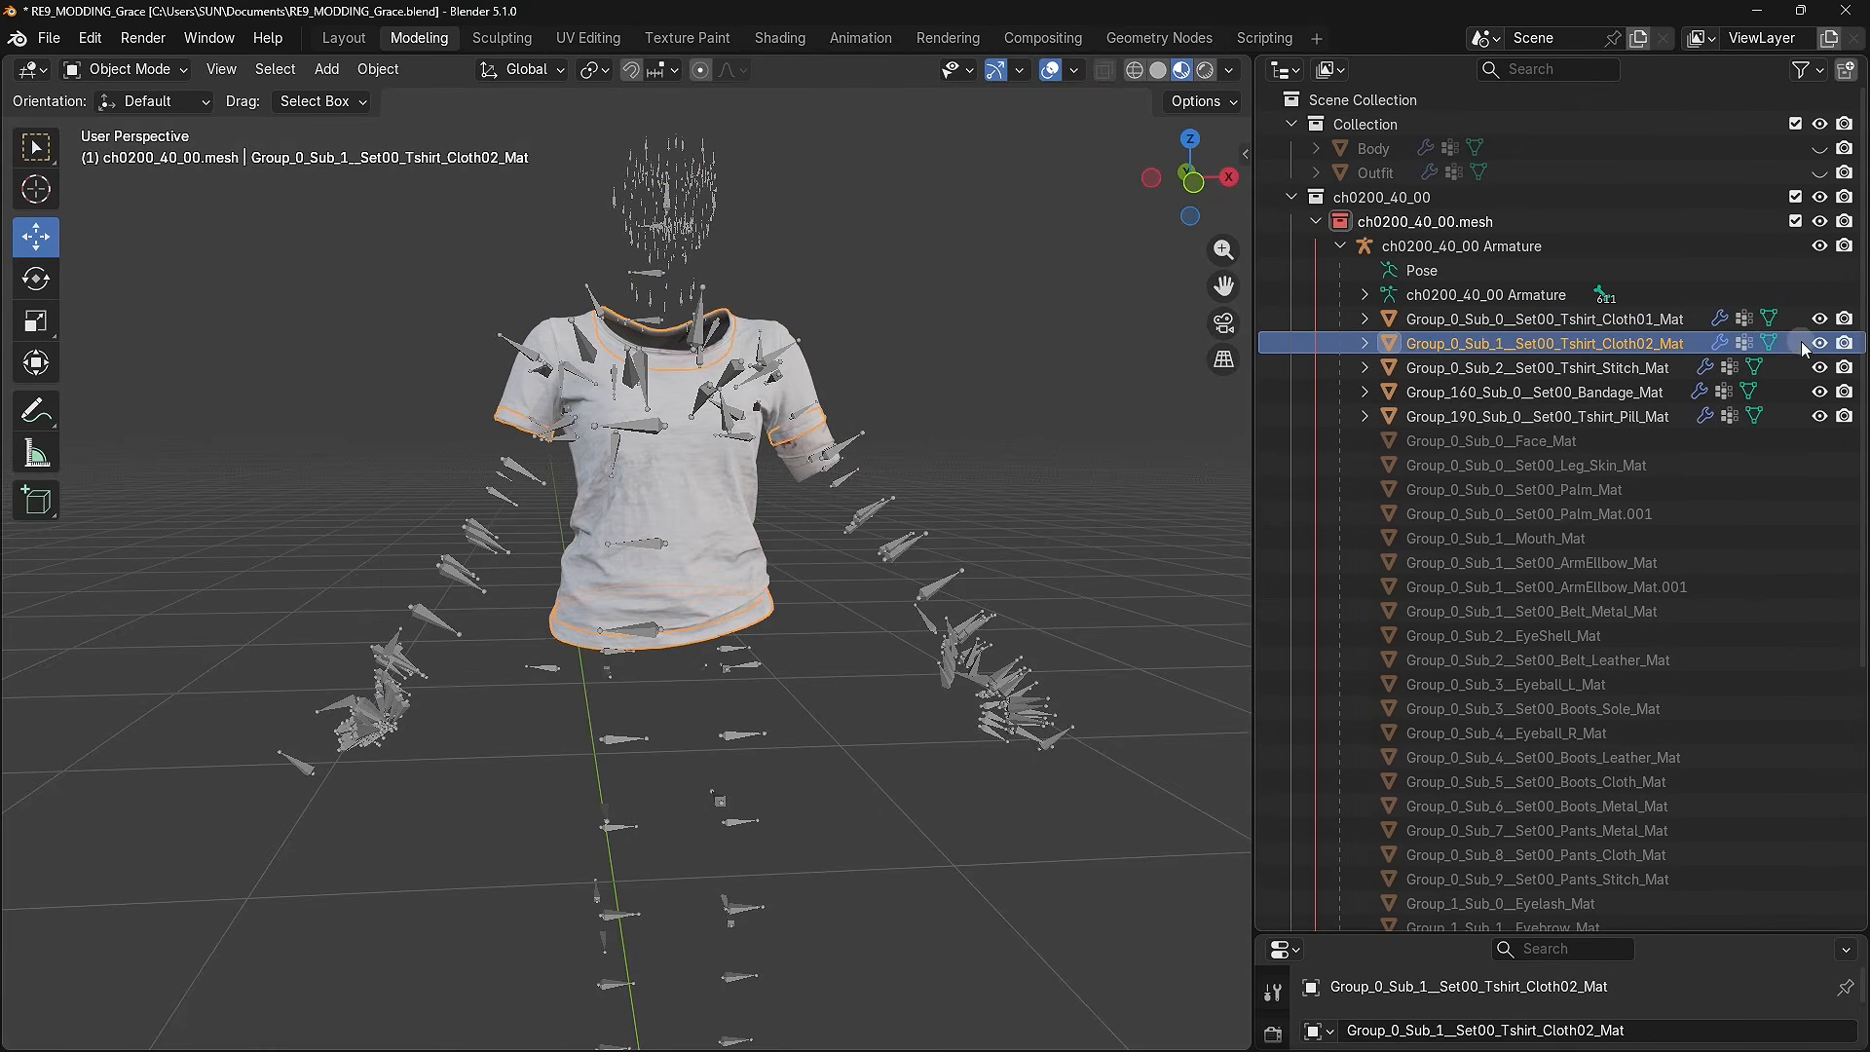
left_click(1819, 343)
left_click(1559, 370)
left_click(1820, 367)
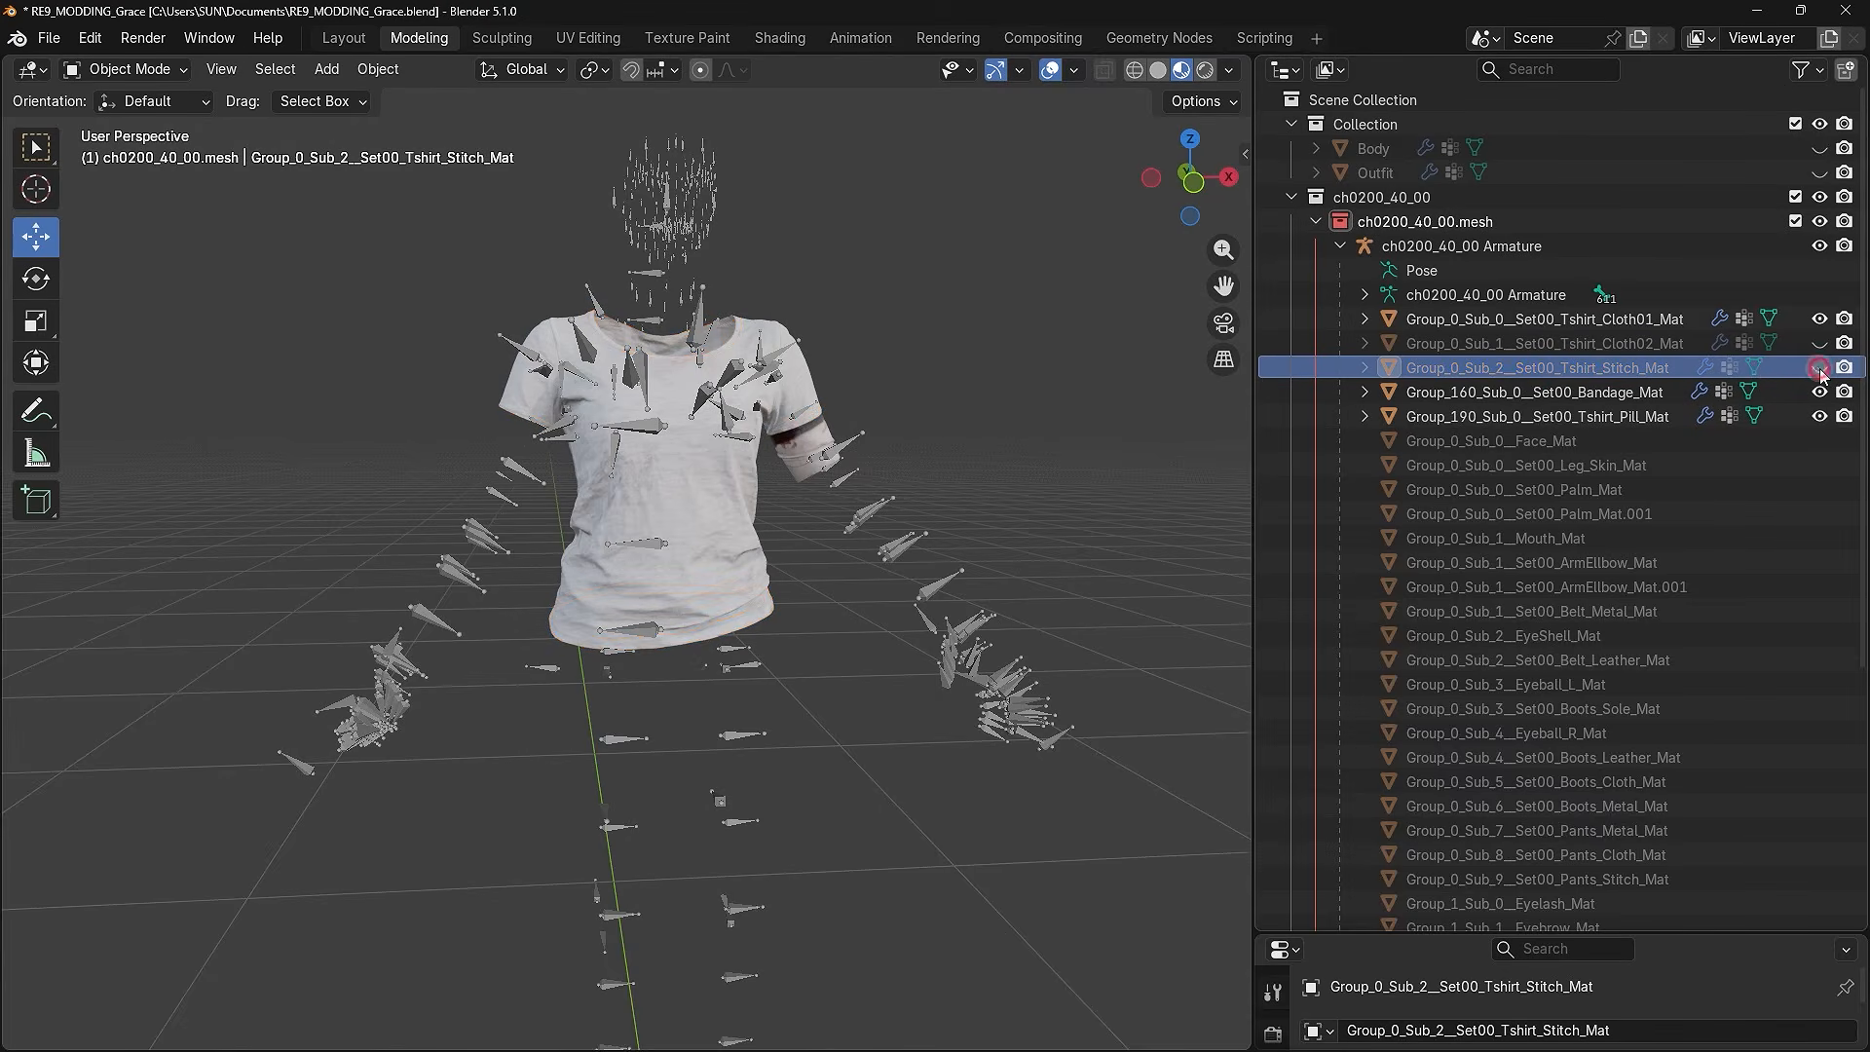
left_click(1598, 391)
left_click(1613, 417)
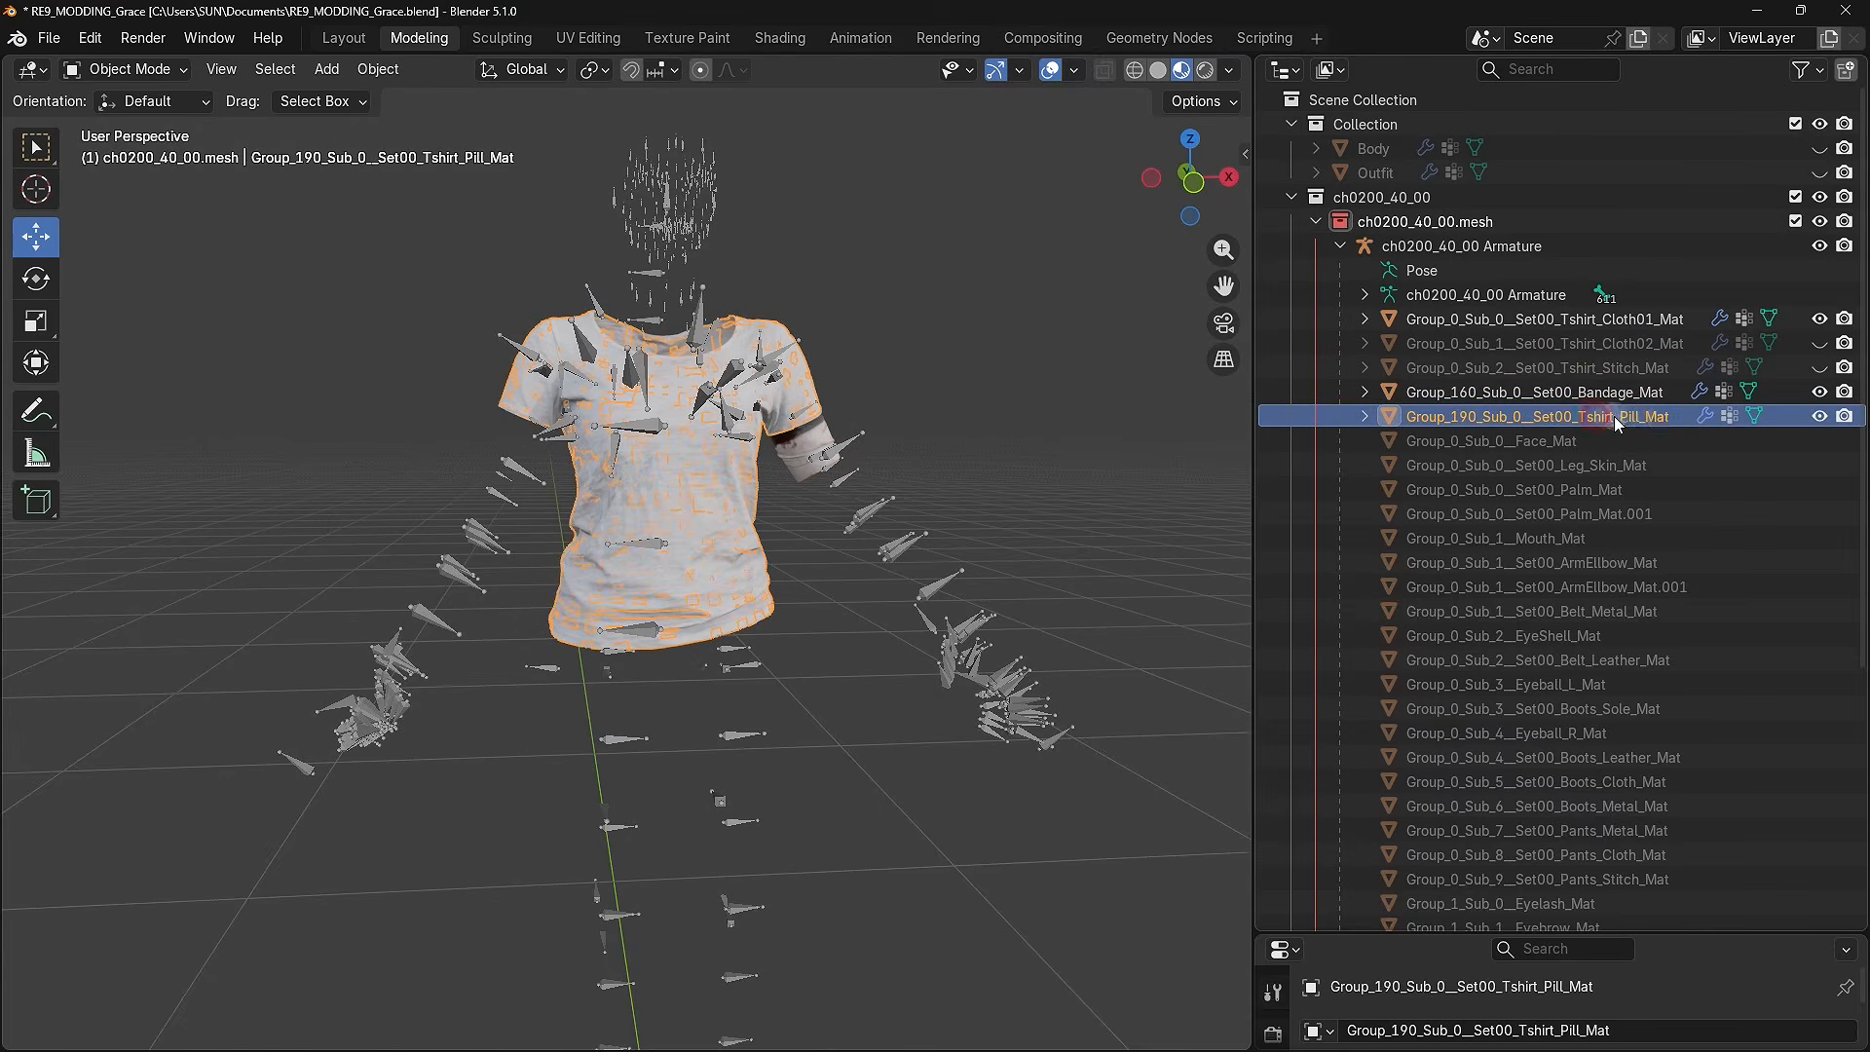
left_click(1814, 417)
- Unhide the custom Body and Outfit meshes
left_click(1384, 156)
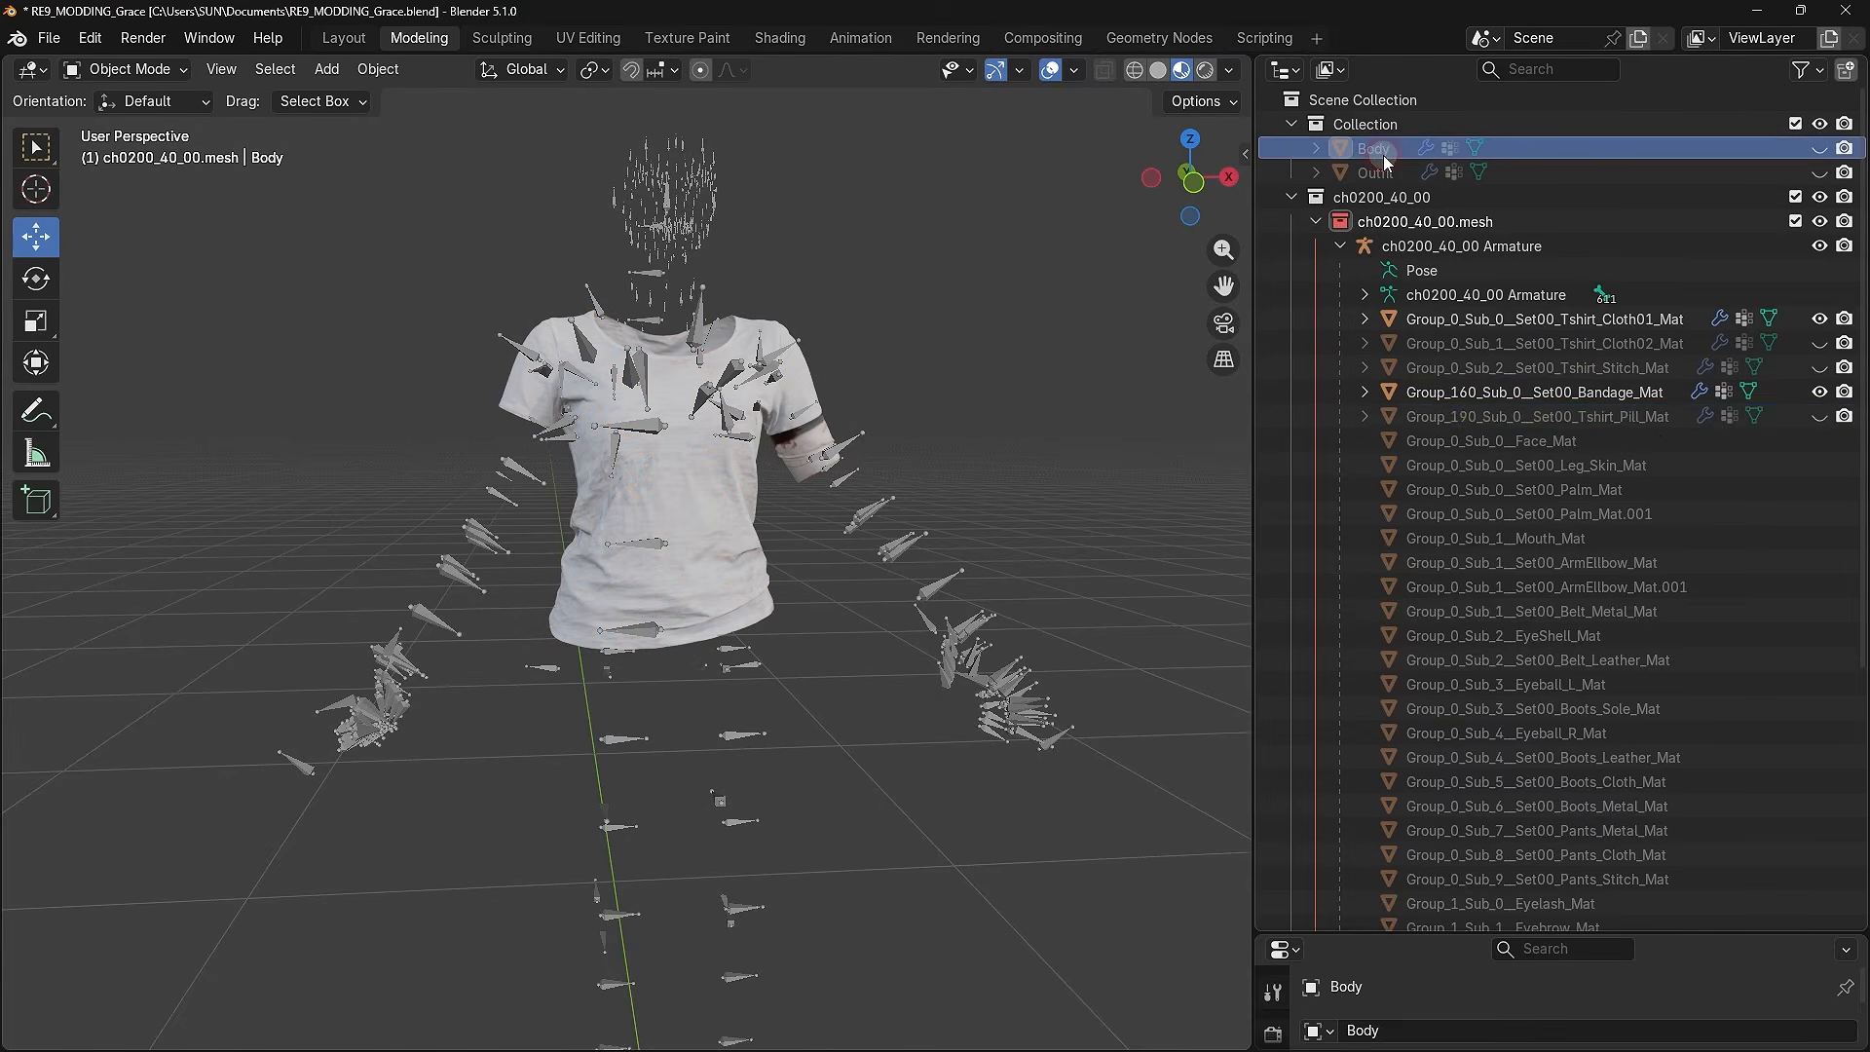
left_click(1820, 148)
left_click(1820, 172)
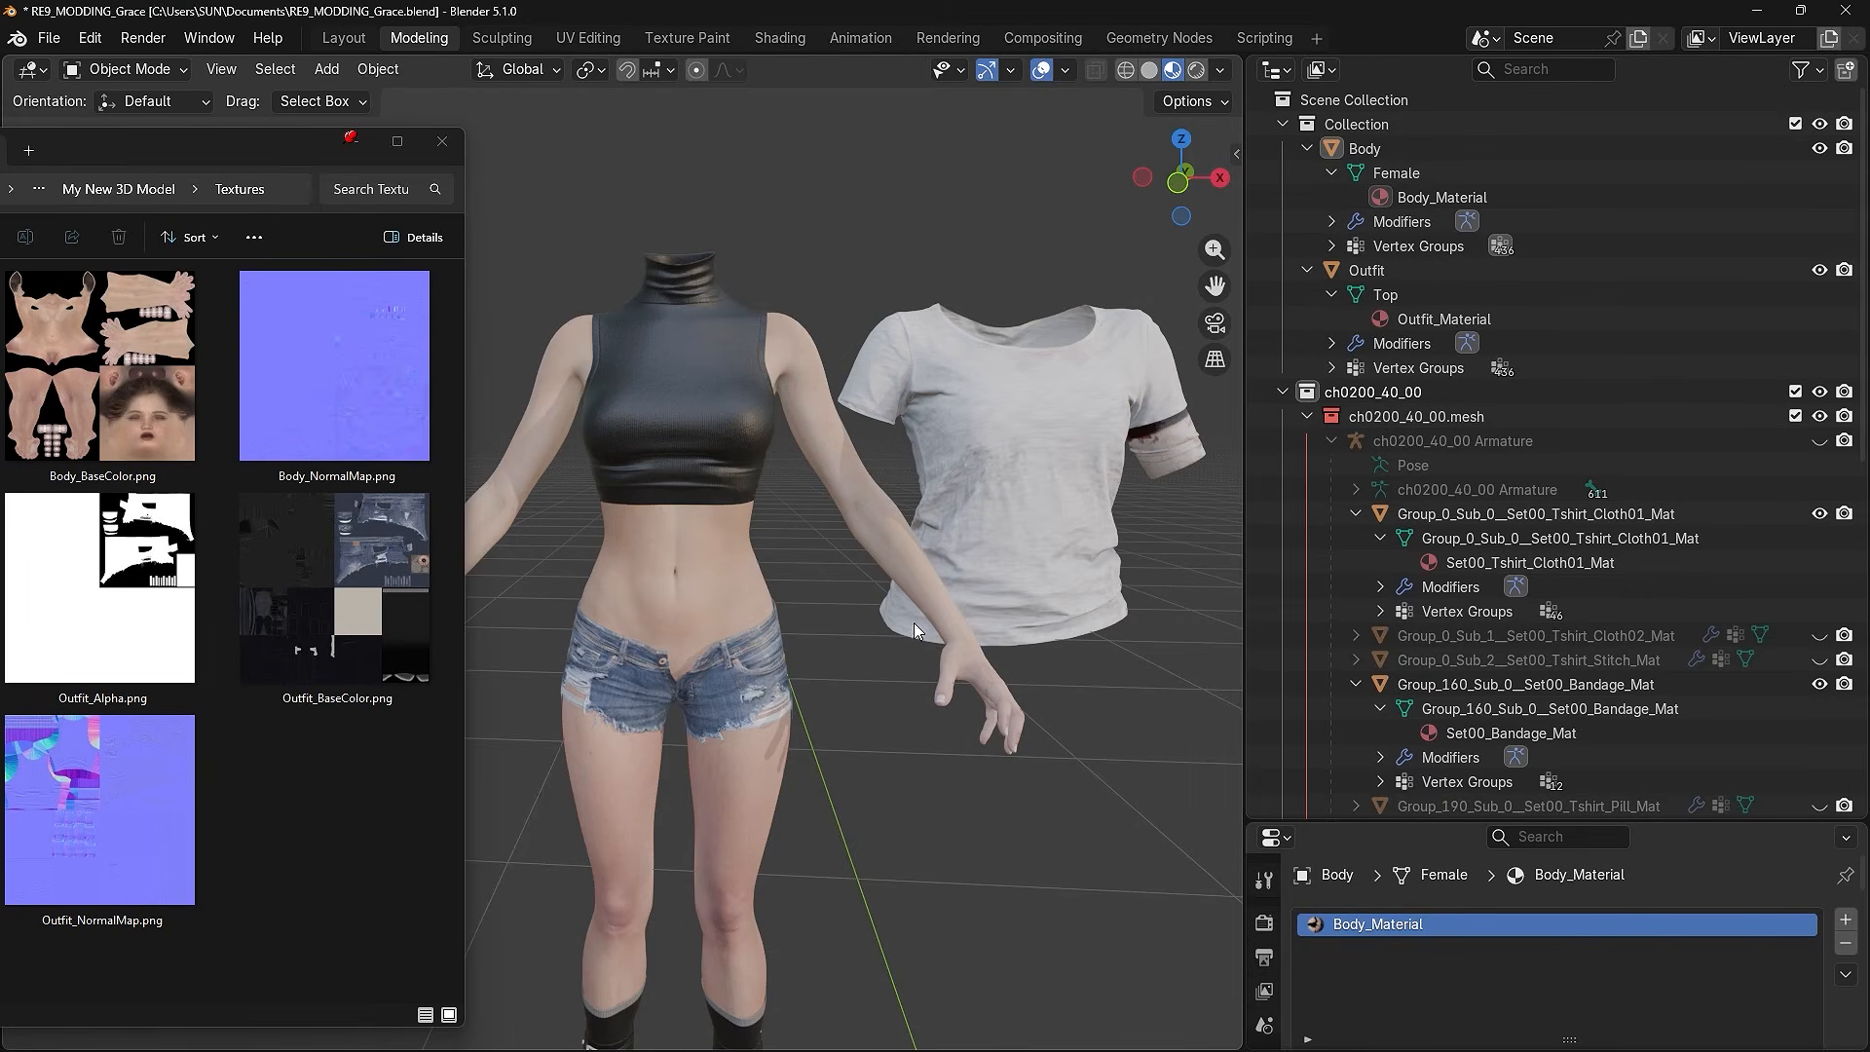
- Inspect the materials assigned to the original Set00_Tshirt_Cloth01 and Set00_Bandage meshes
left_click(1060, 422)
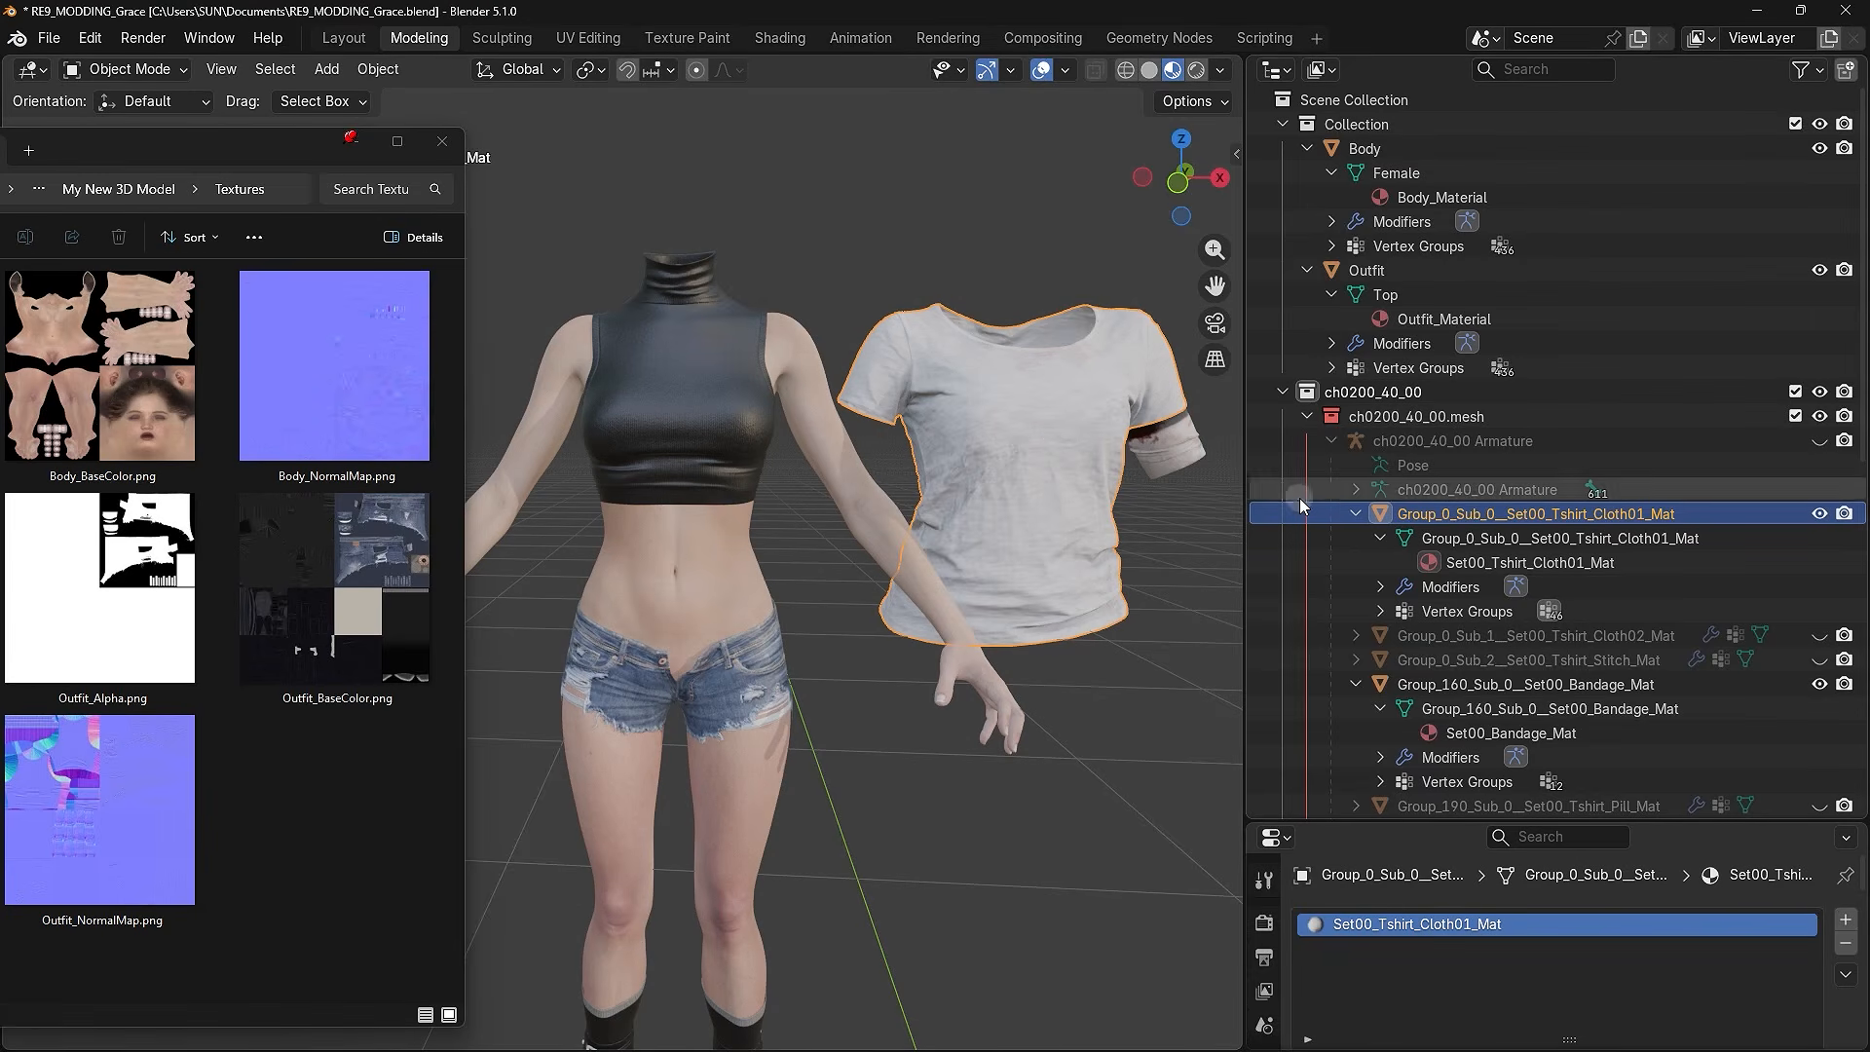
left_click(1504, 562)
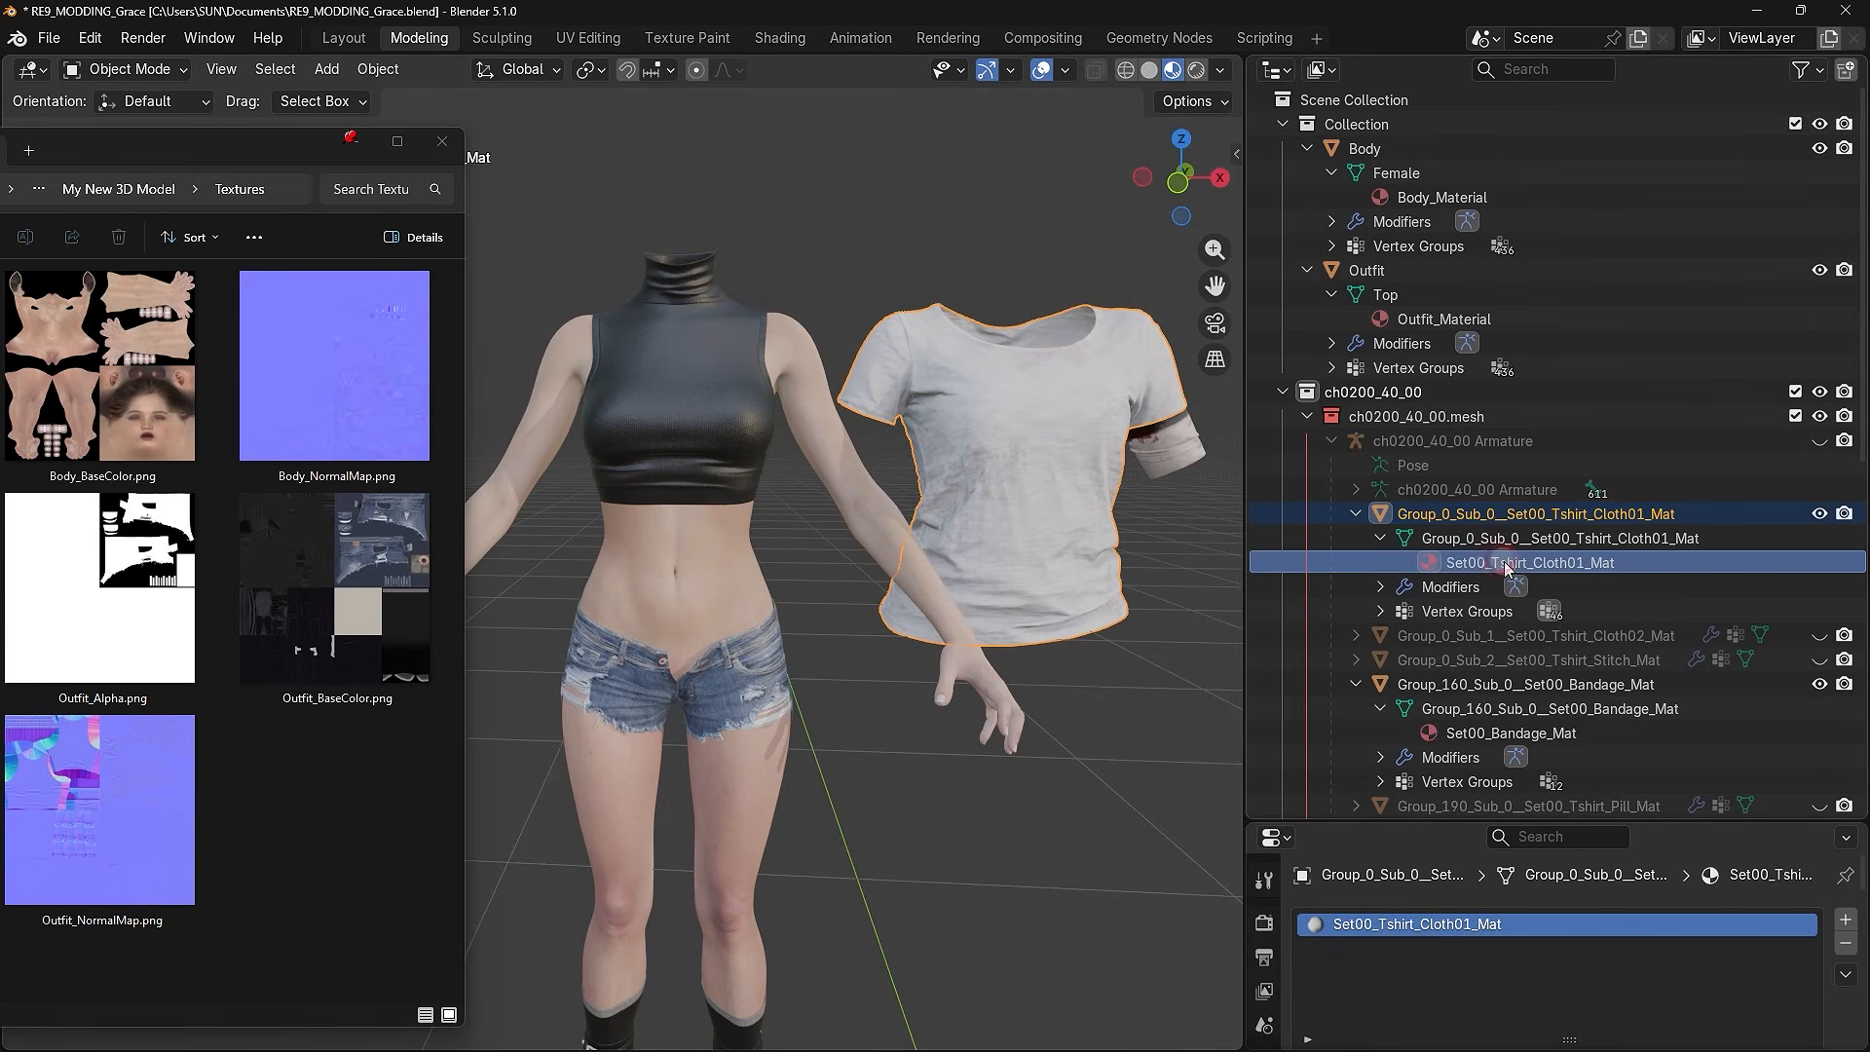
left_click(1479, 686)
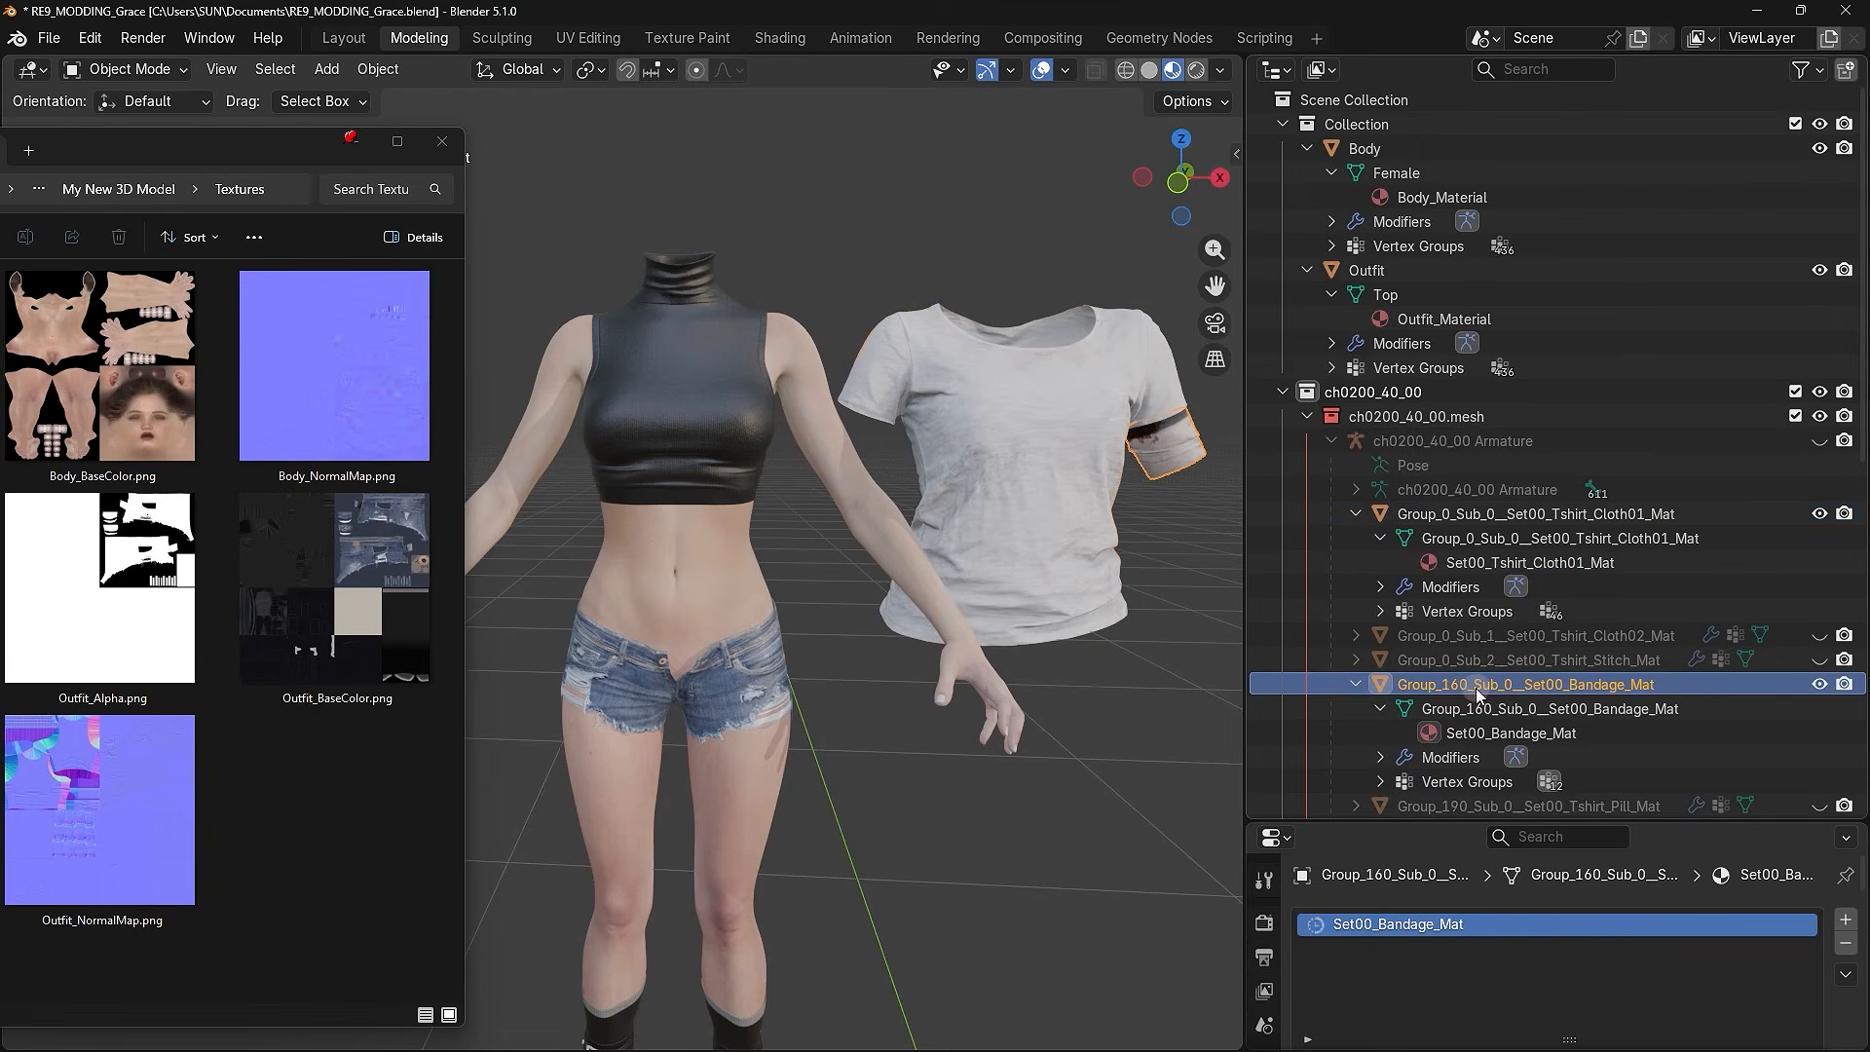
left_click(1486, 733)
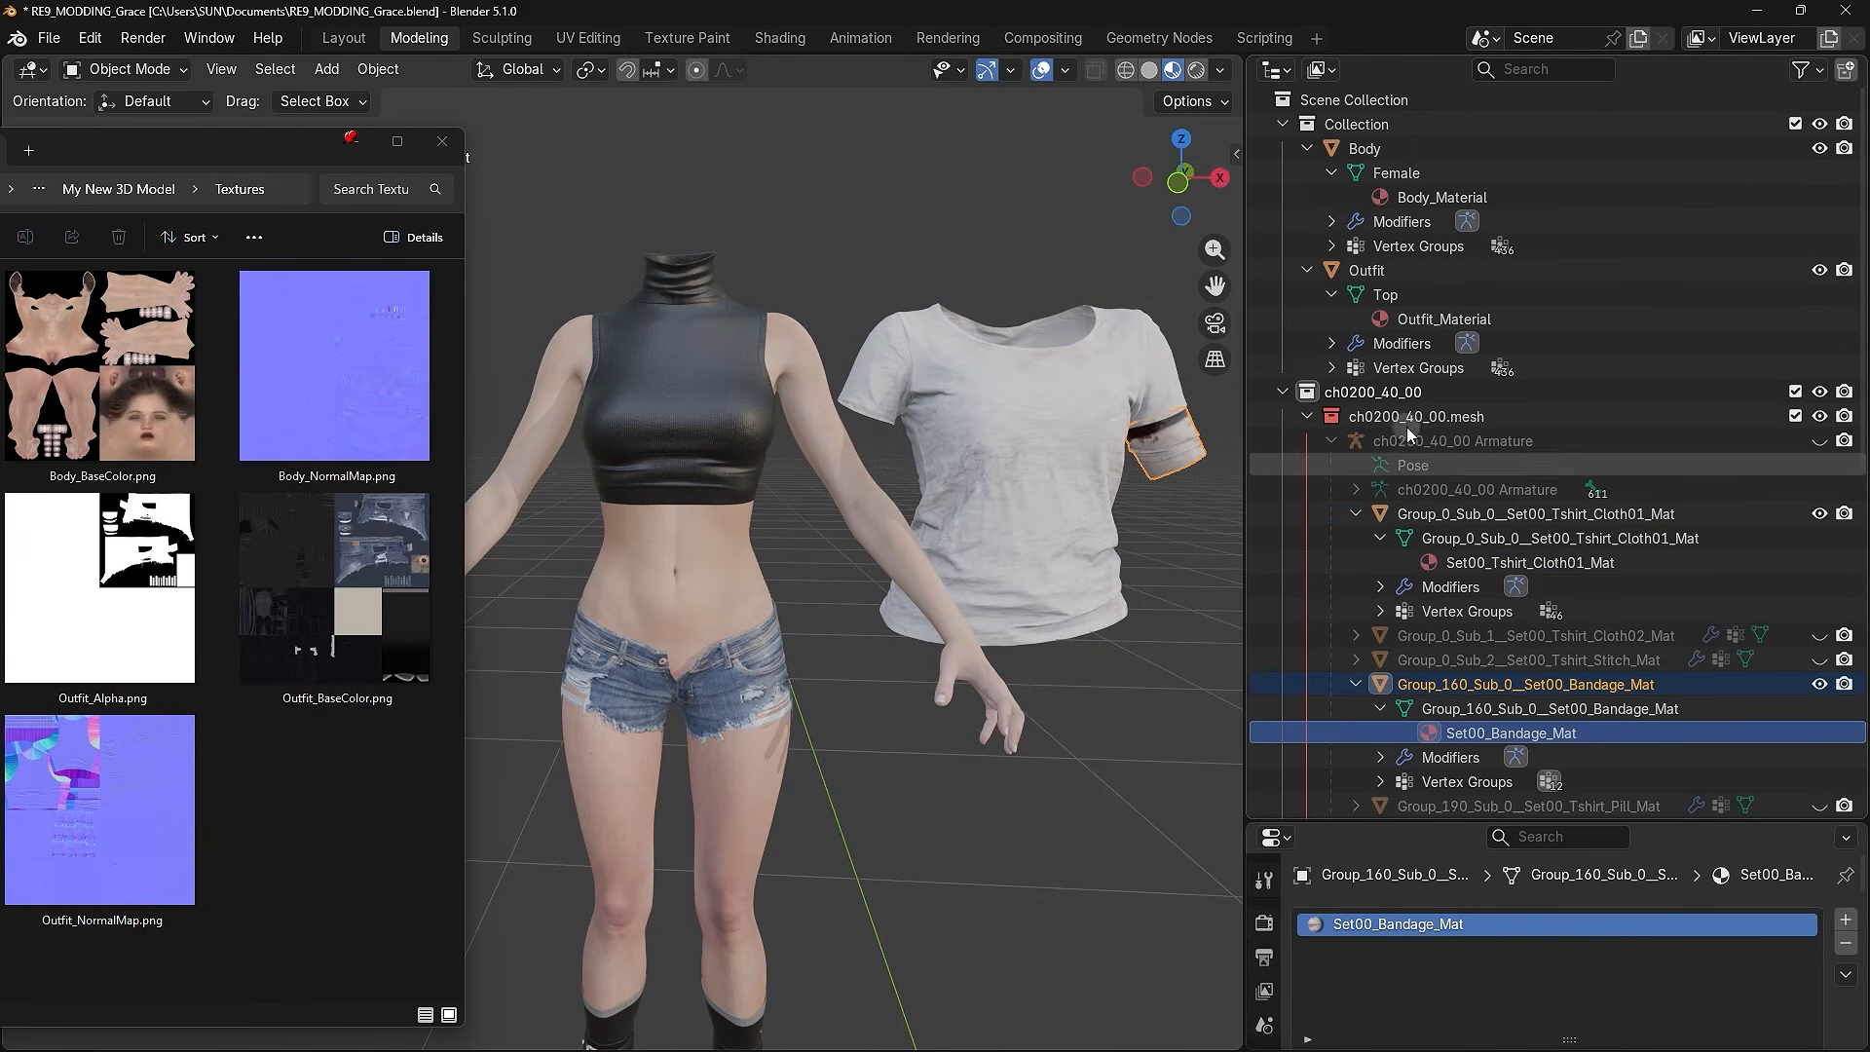
- Compare the custom meshes with their replacement targets by selecting Body together with Tshirt_Cloth01, and Outfit together with Bandage
left_click(1383, 151)
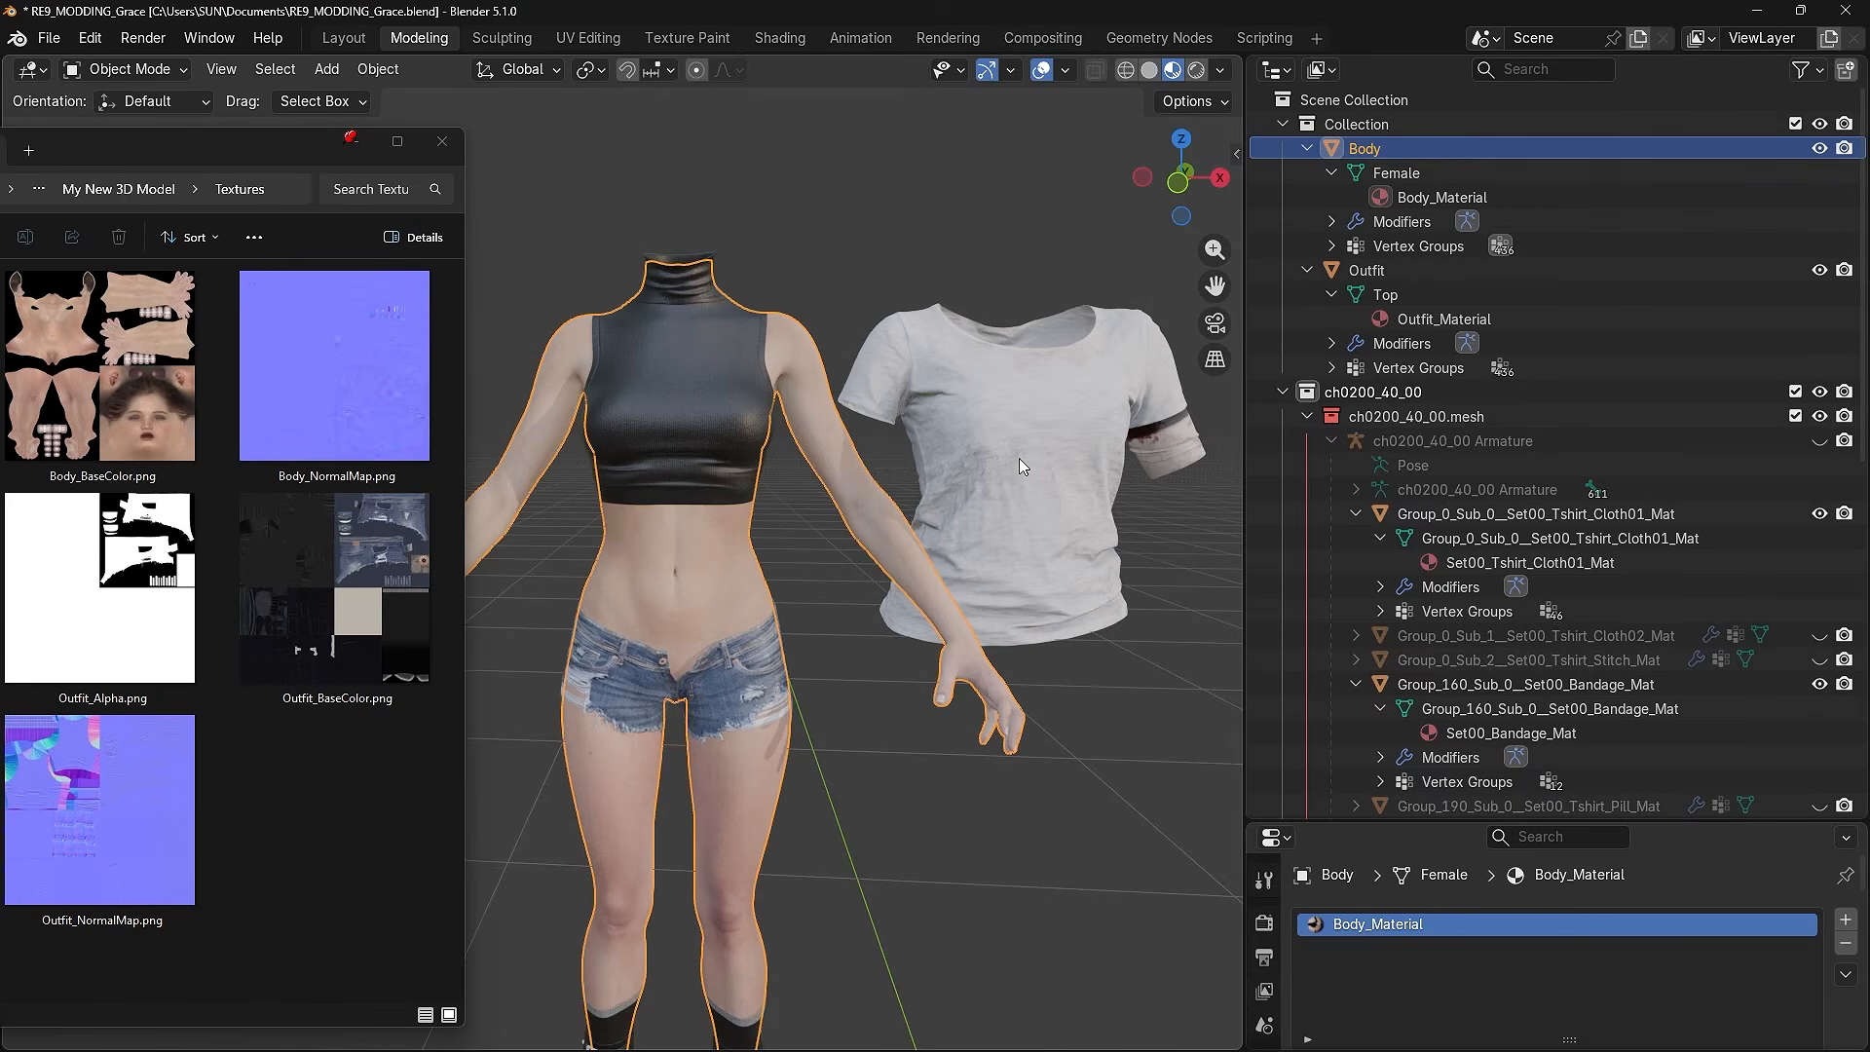
left_click(1364, 270, "ctrl")
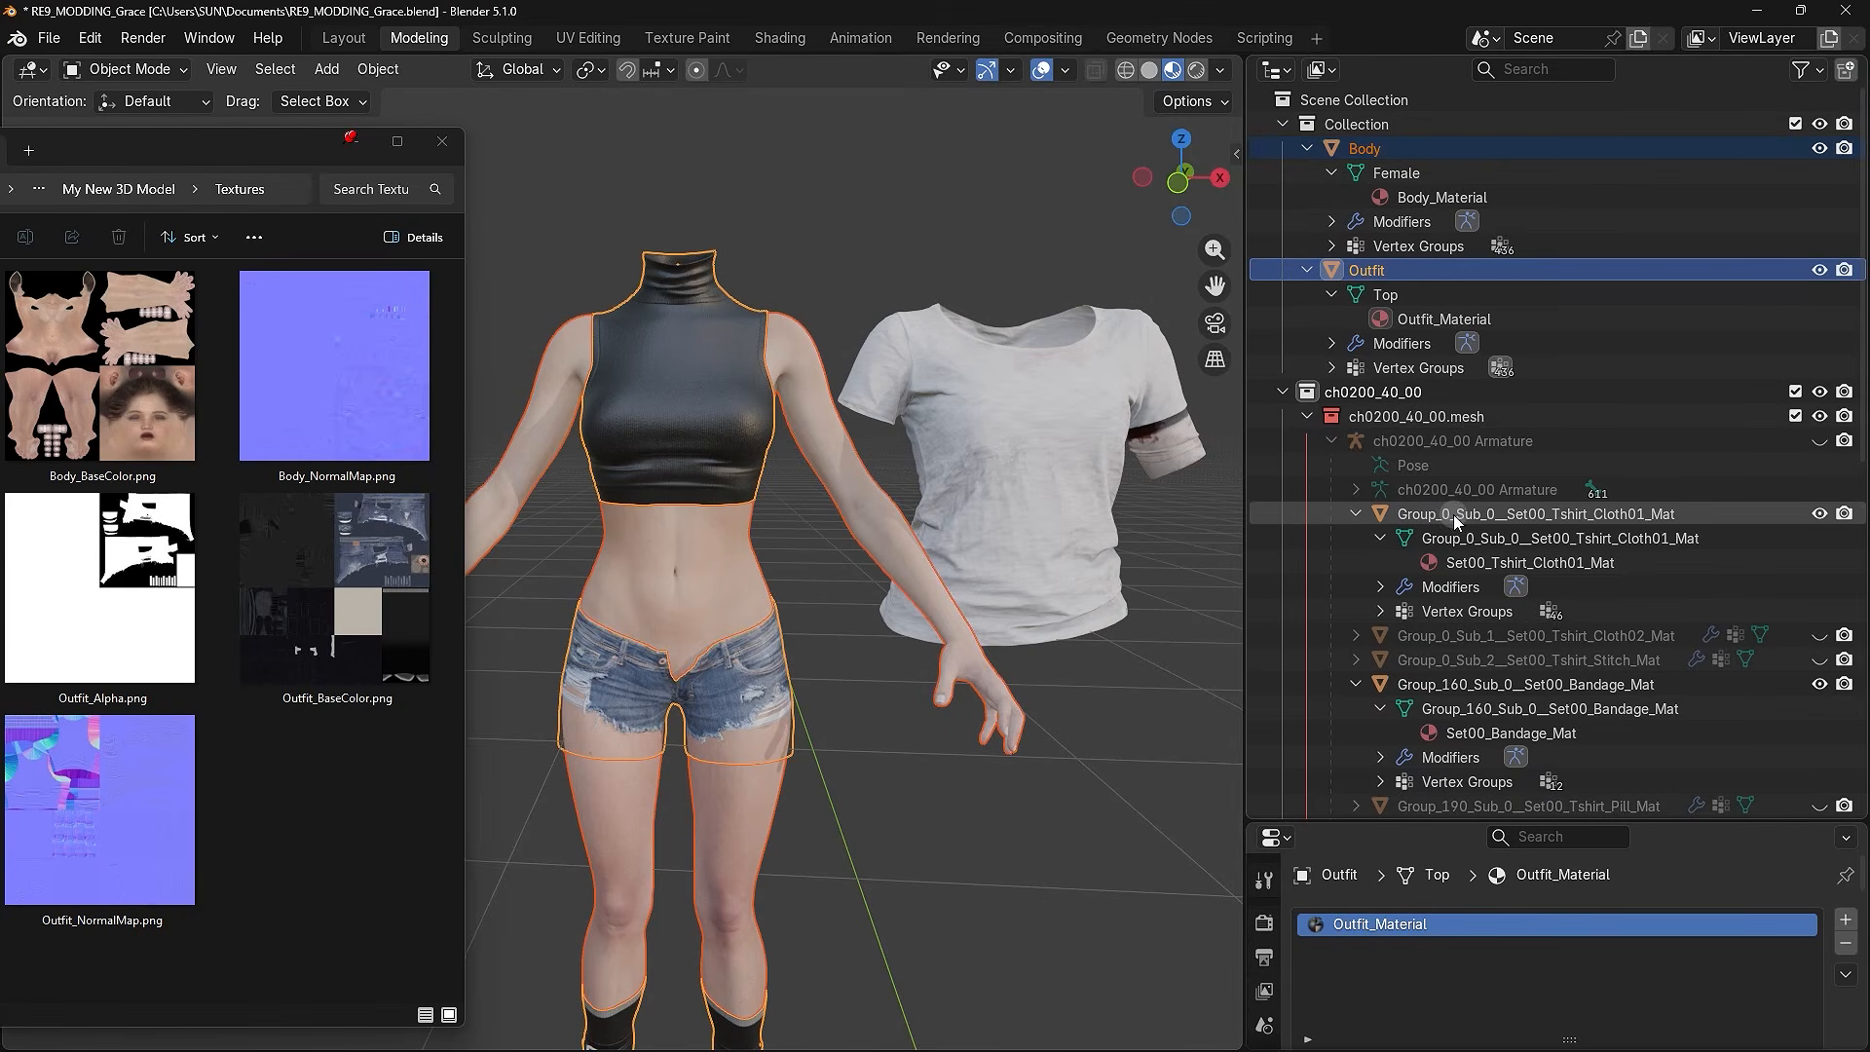
left_click(1385, 151)
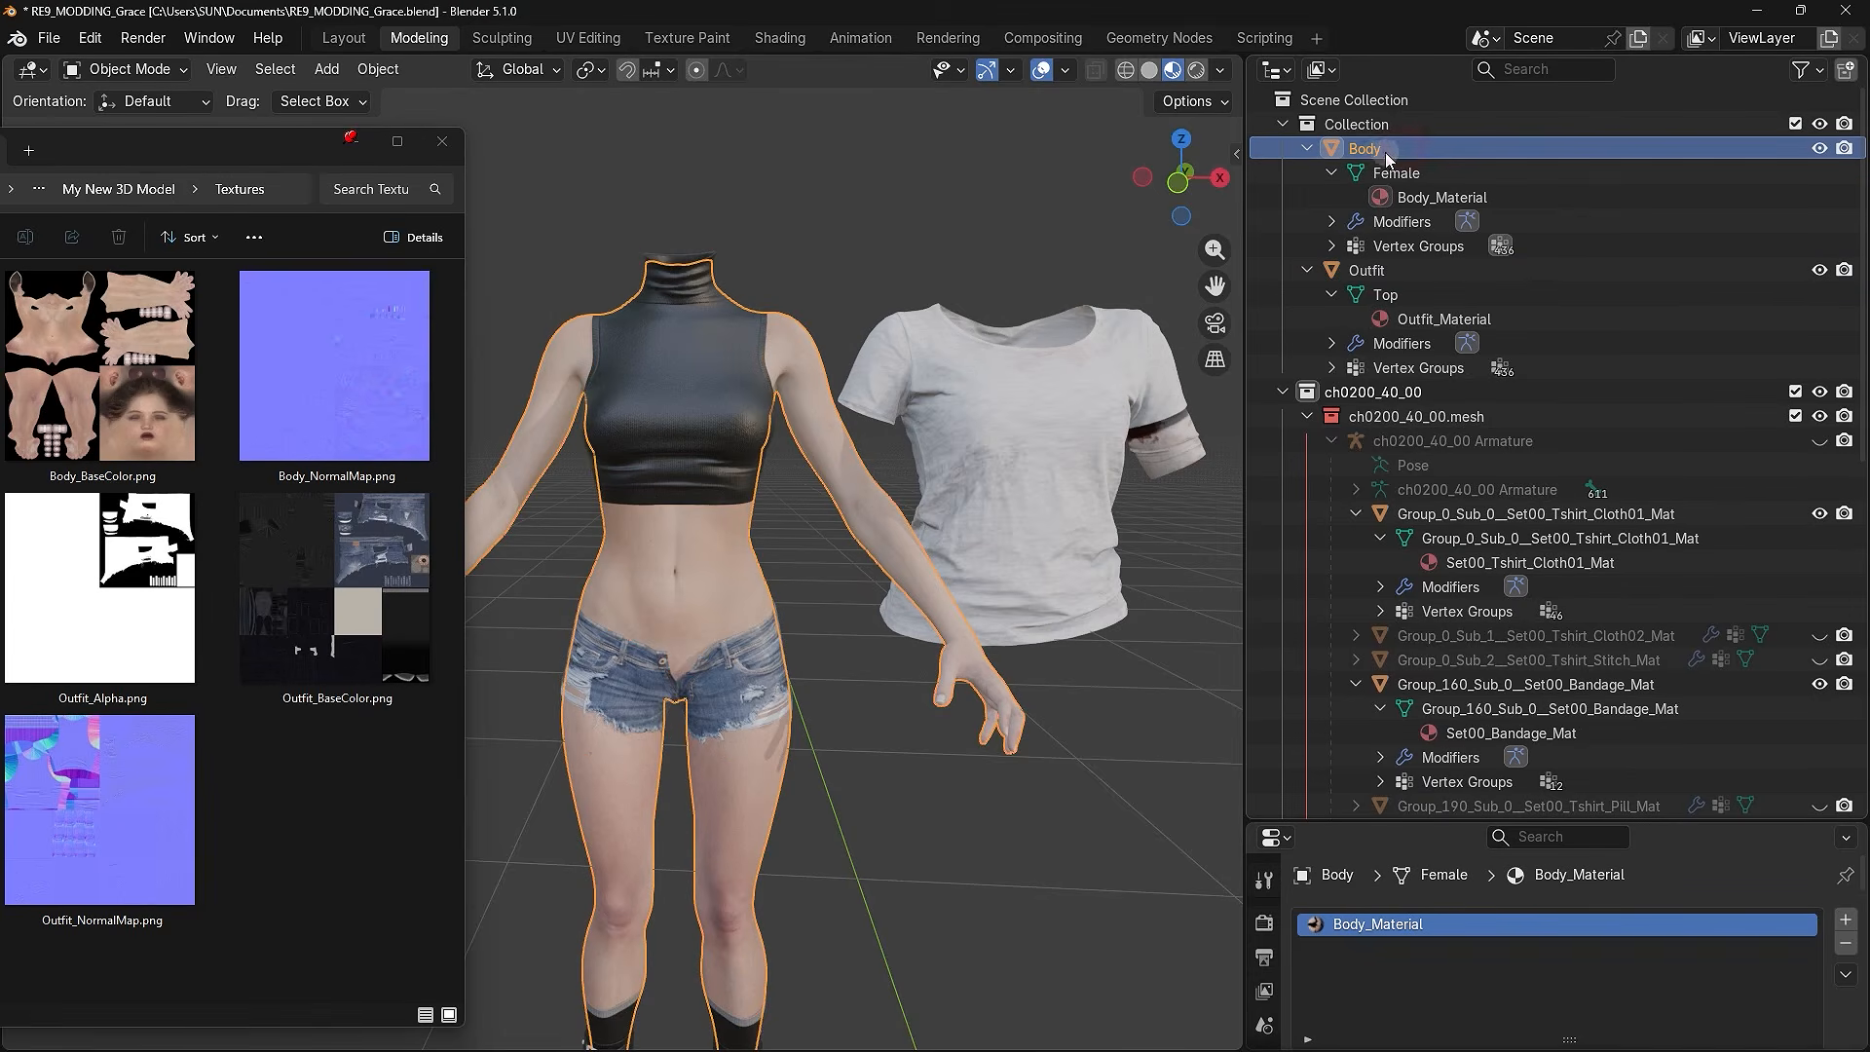
left_click(1473, 517, "ctrl")
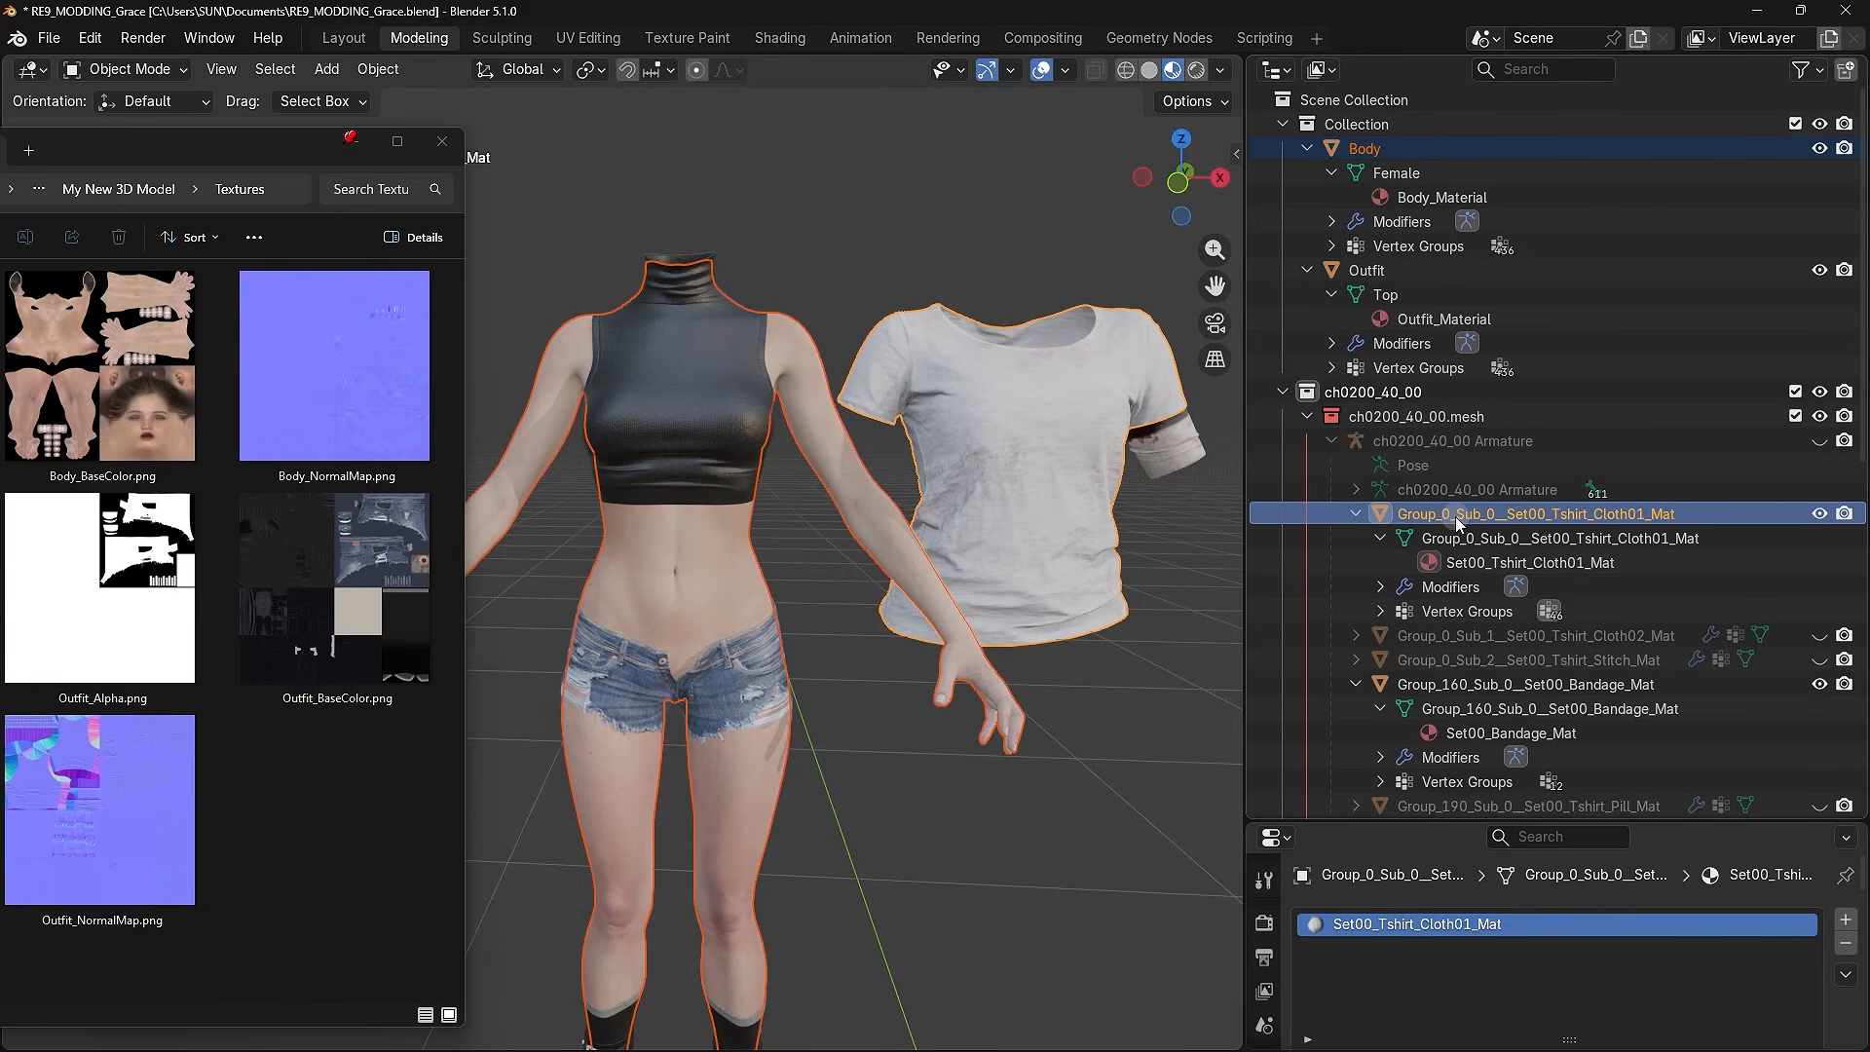
left_click(1367, 270)
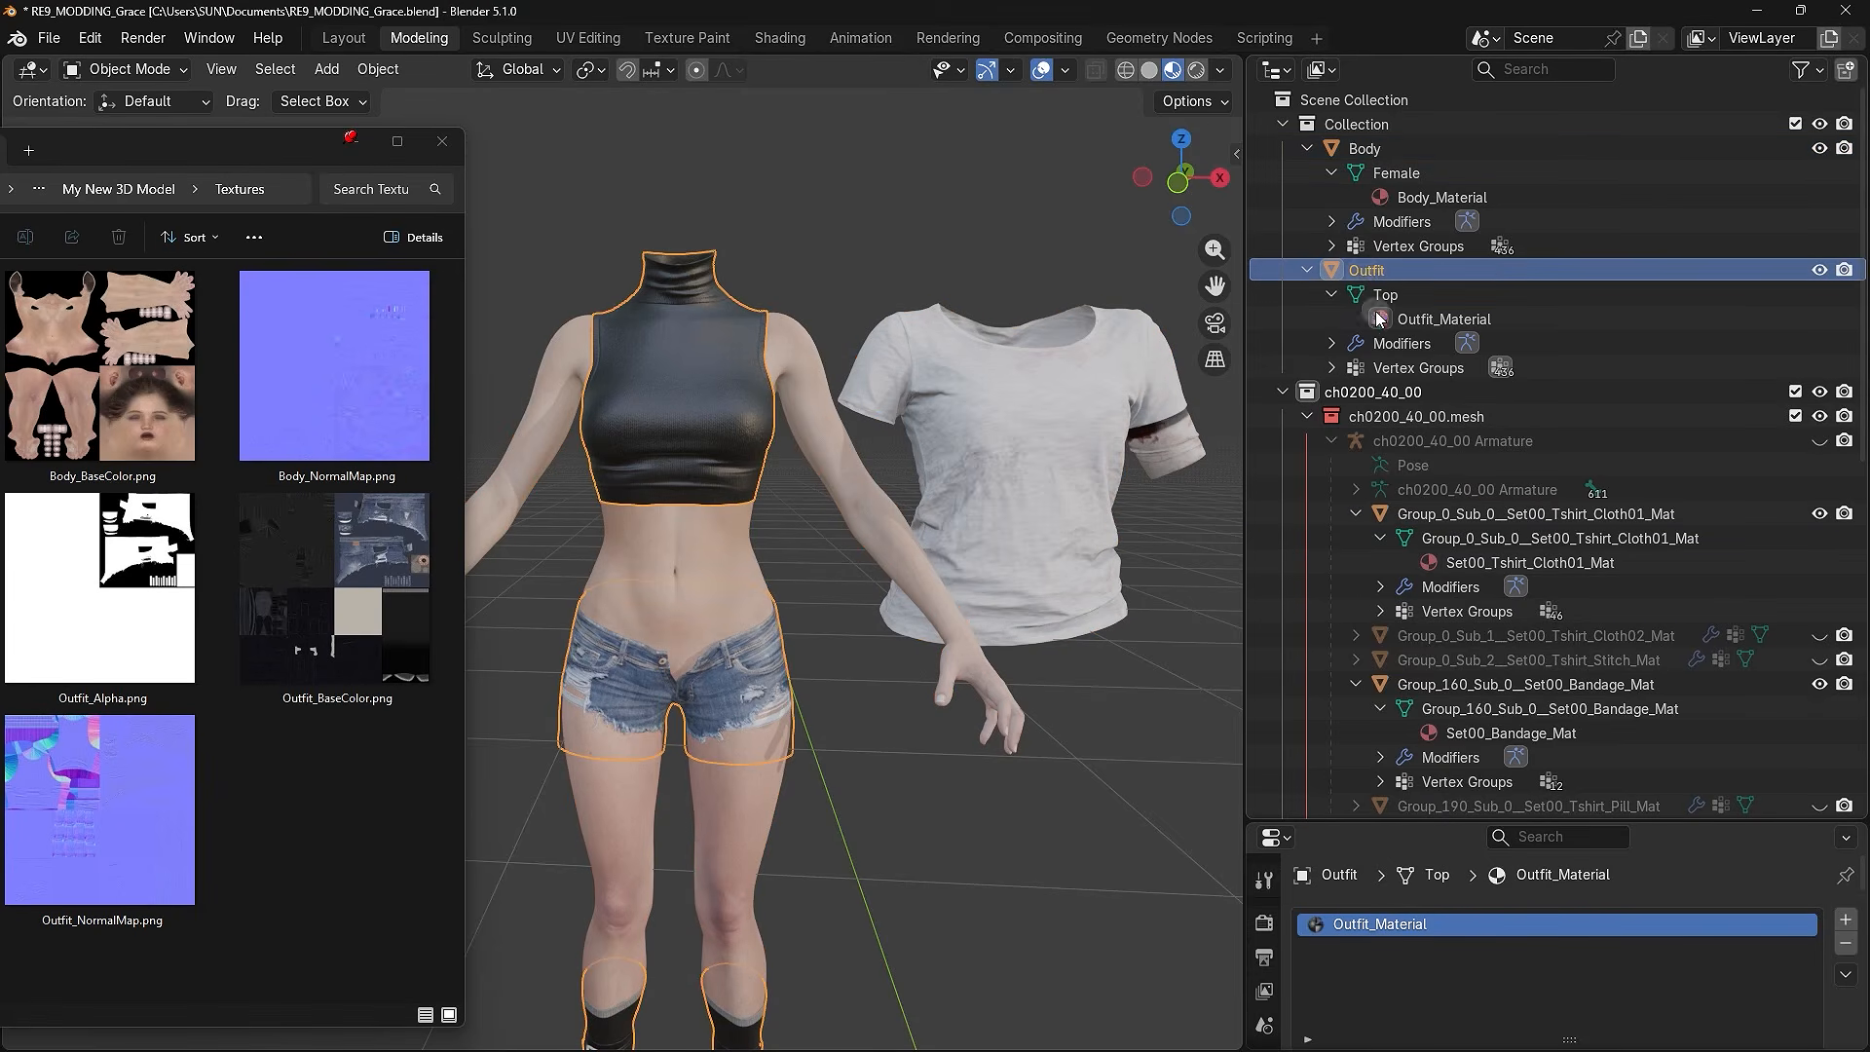
left_click(1458, 690, "ctrl")
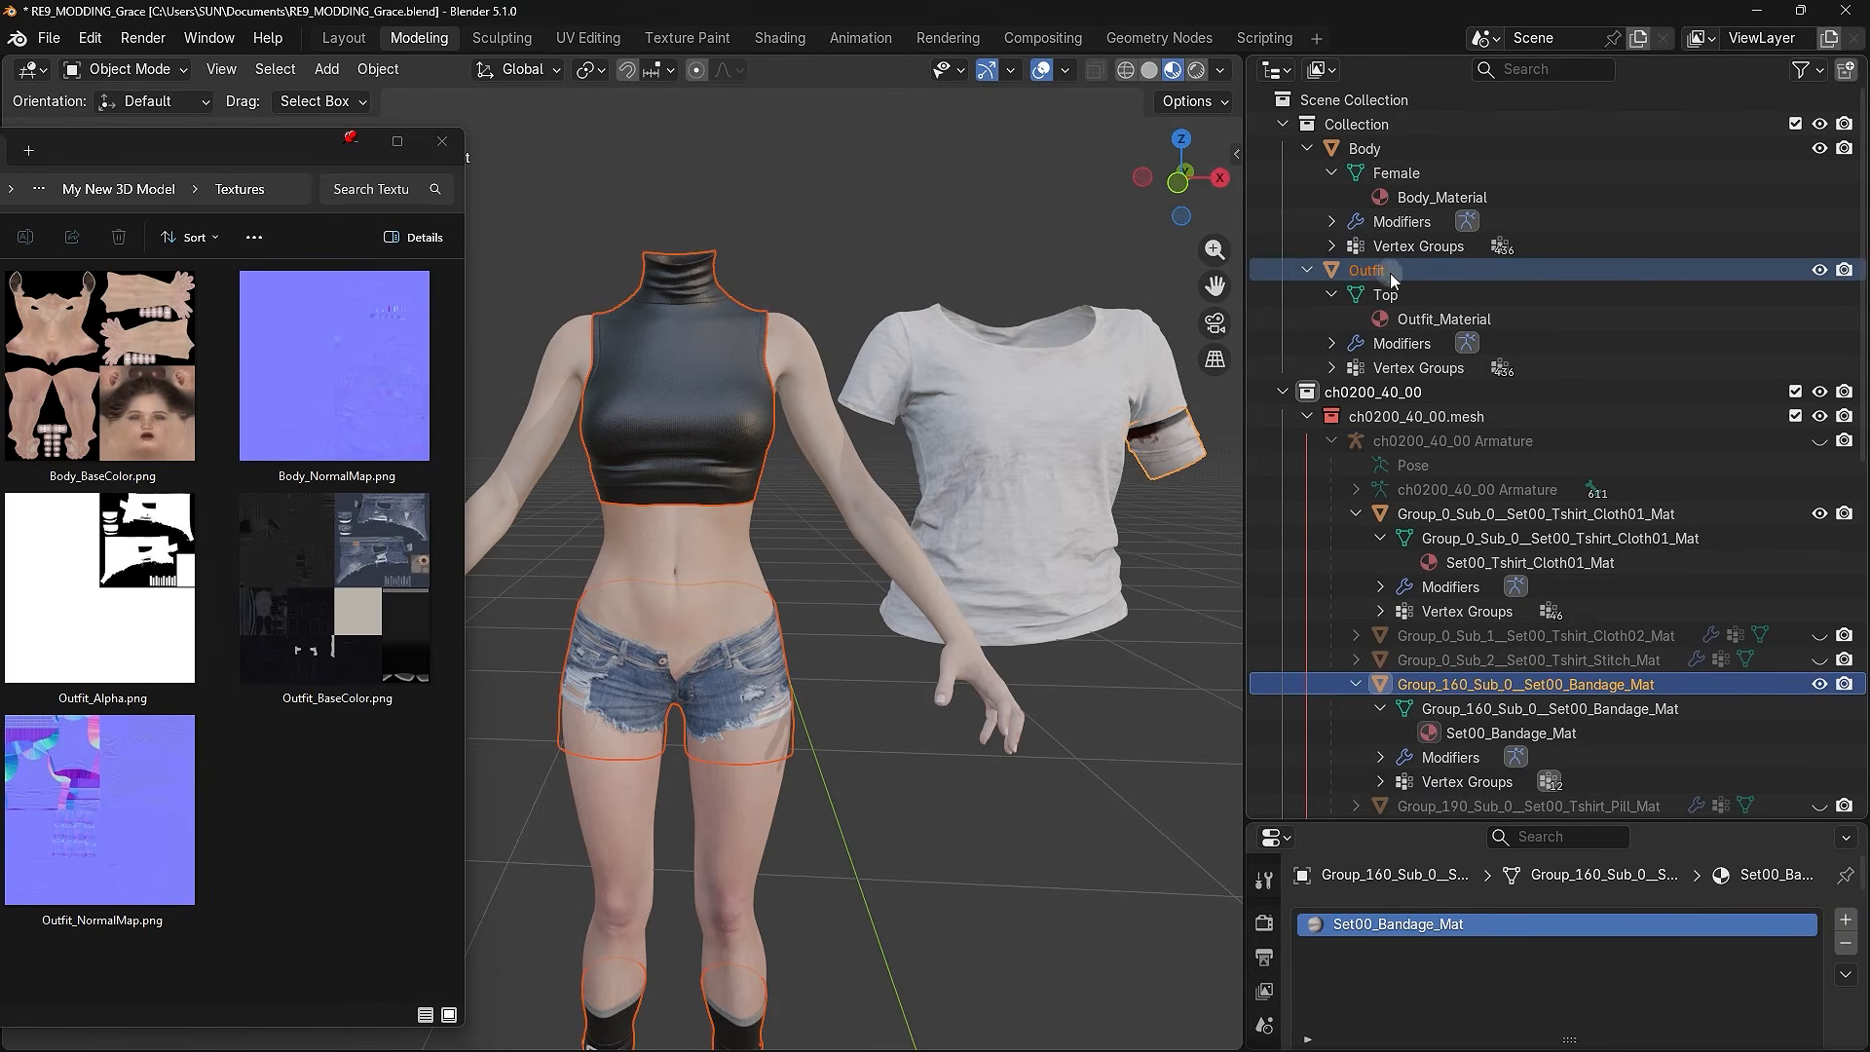
- Review the Textures folder by selecting the Body texture pair and the three Outfit textures, and clear the file selection
left_click(370, 417)
left_click(151, 407, "ctrl")
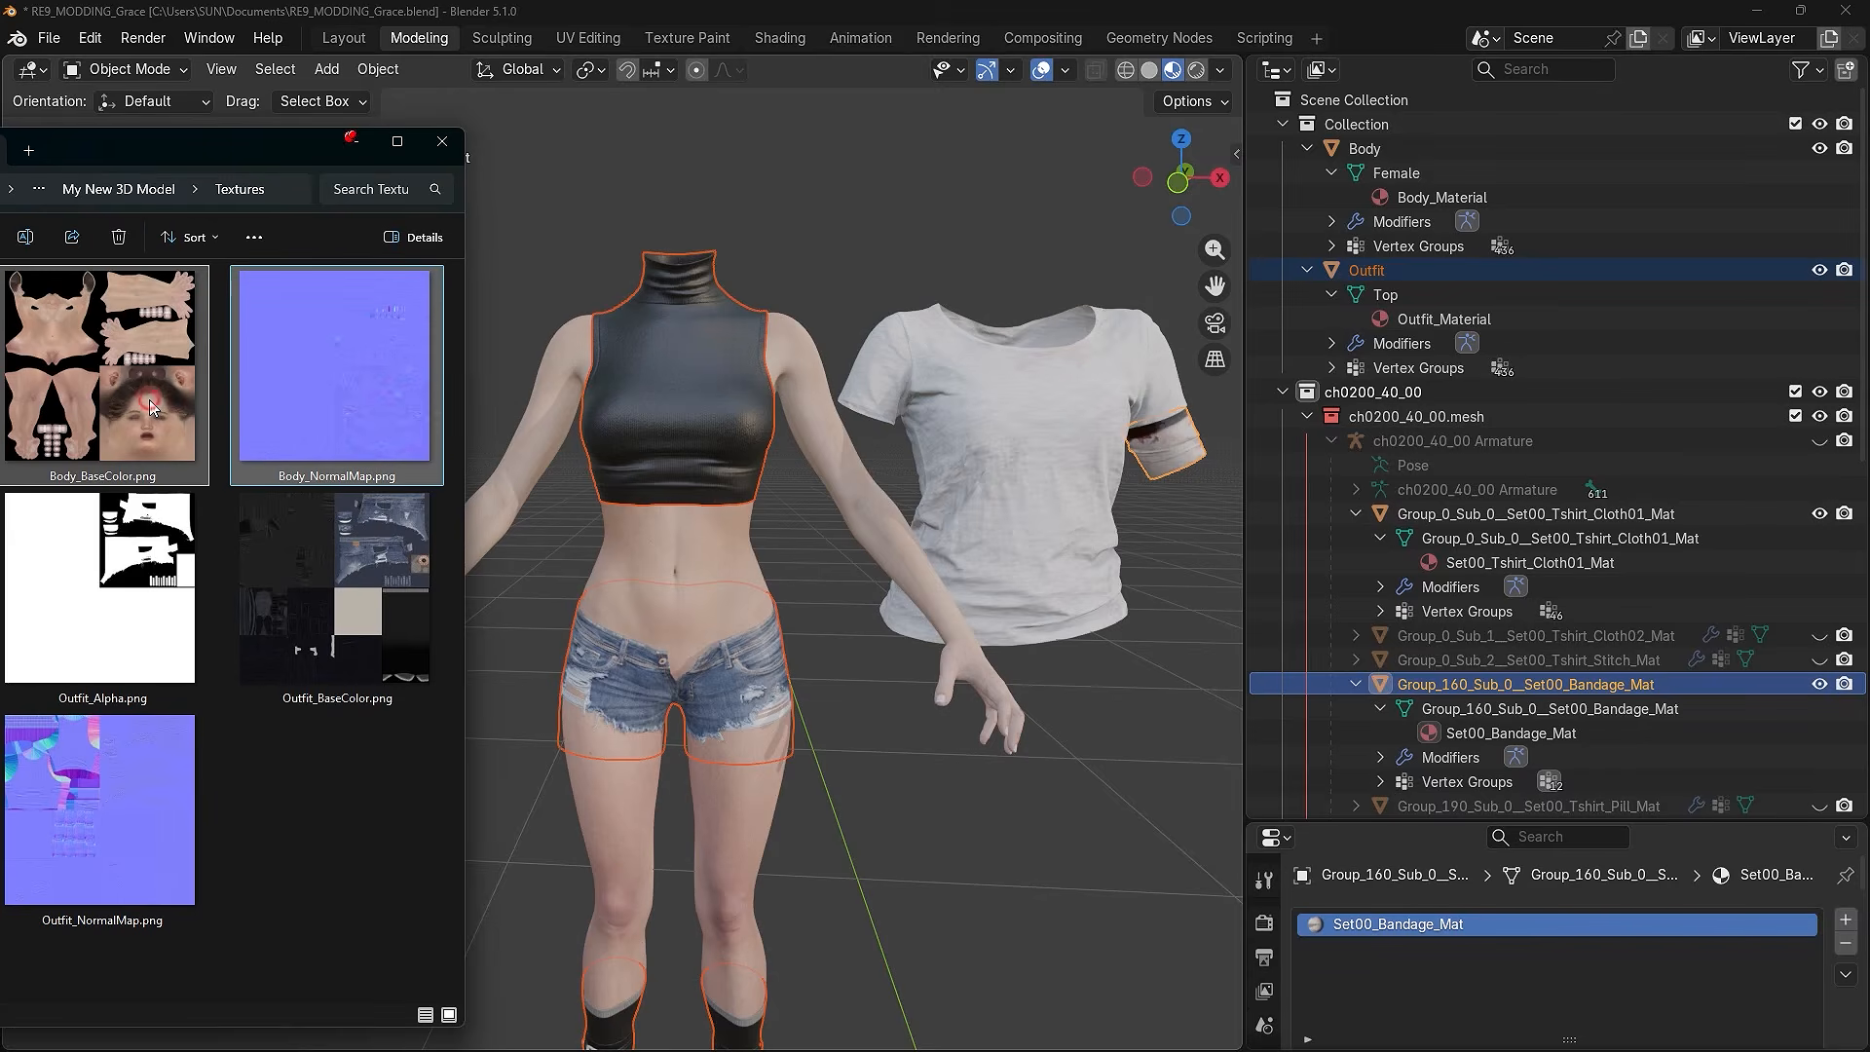
left_click_drag(332, 815, 179, 673)
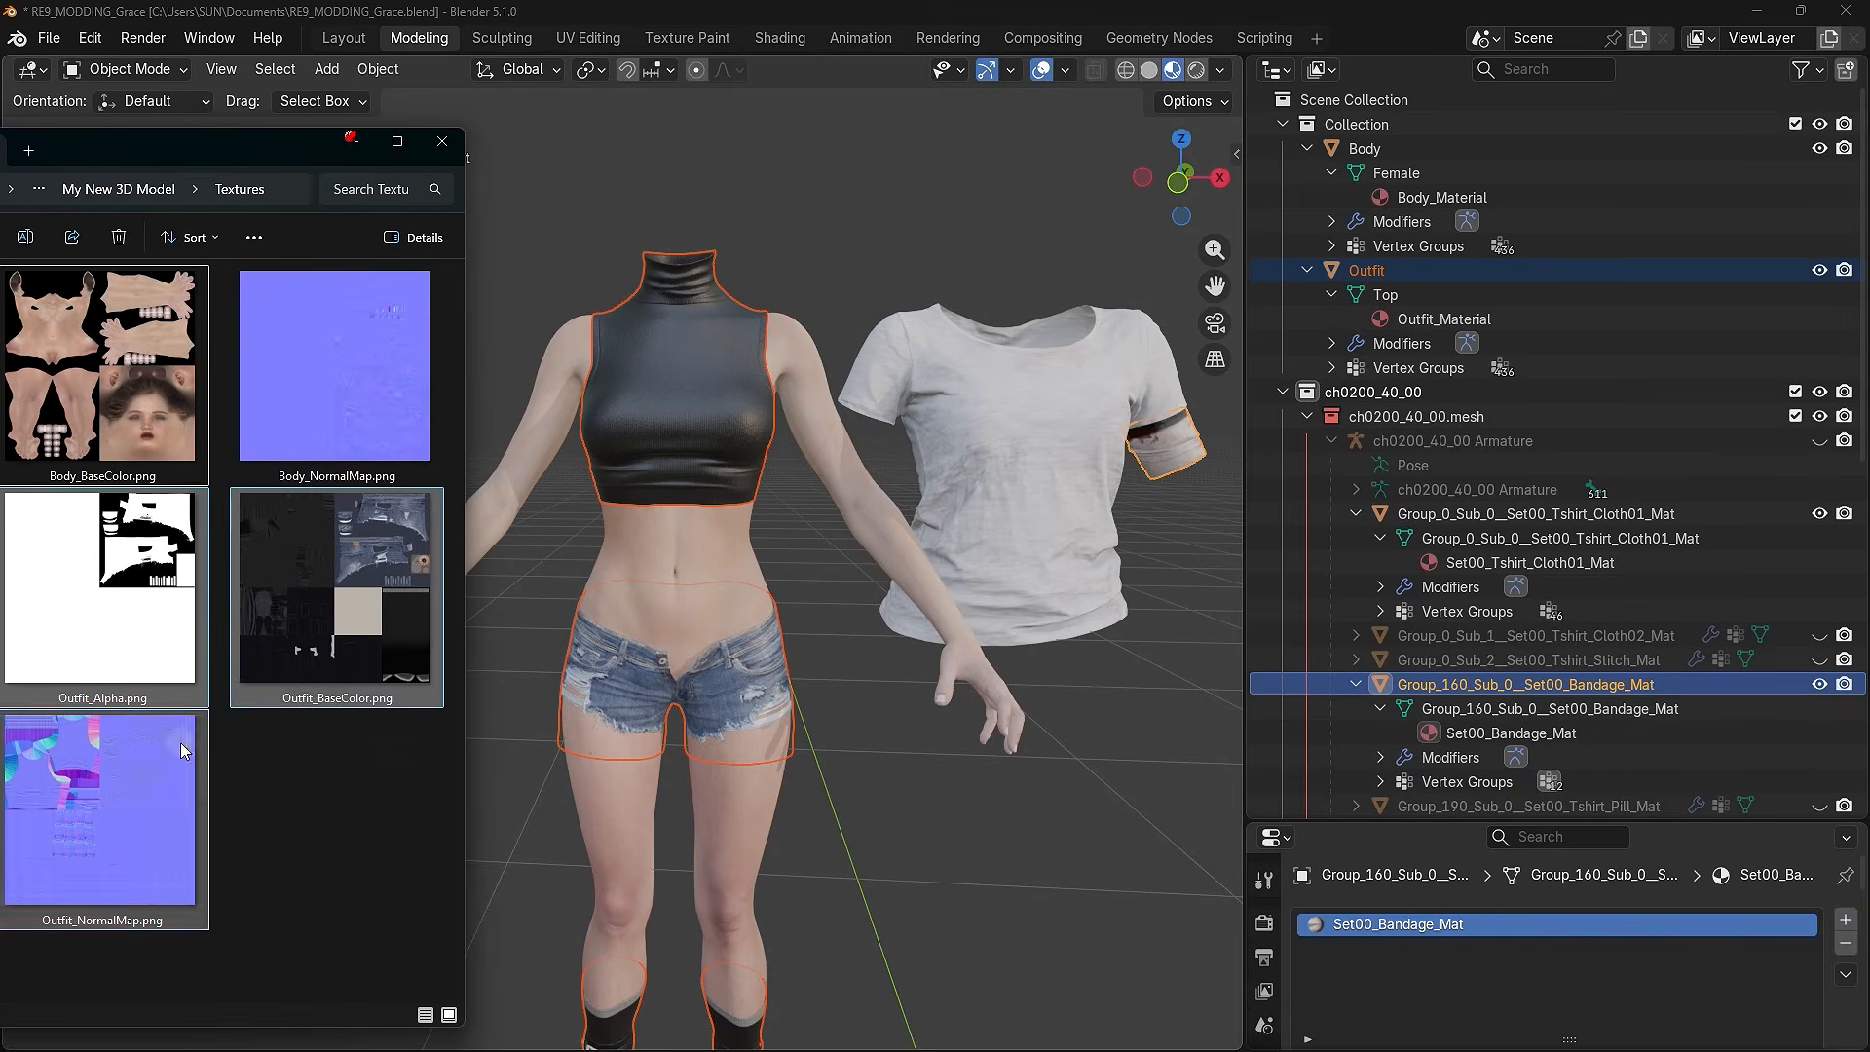
left_click(365, 780)
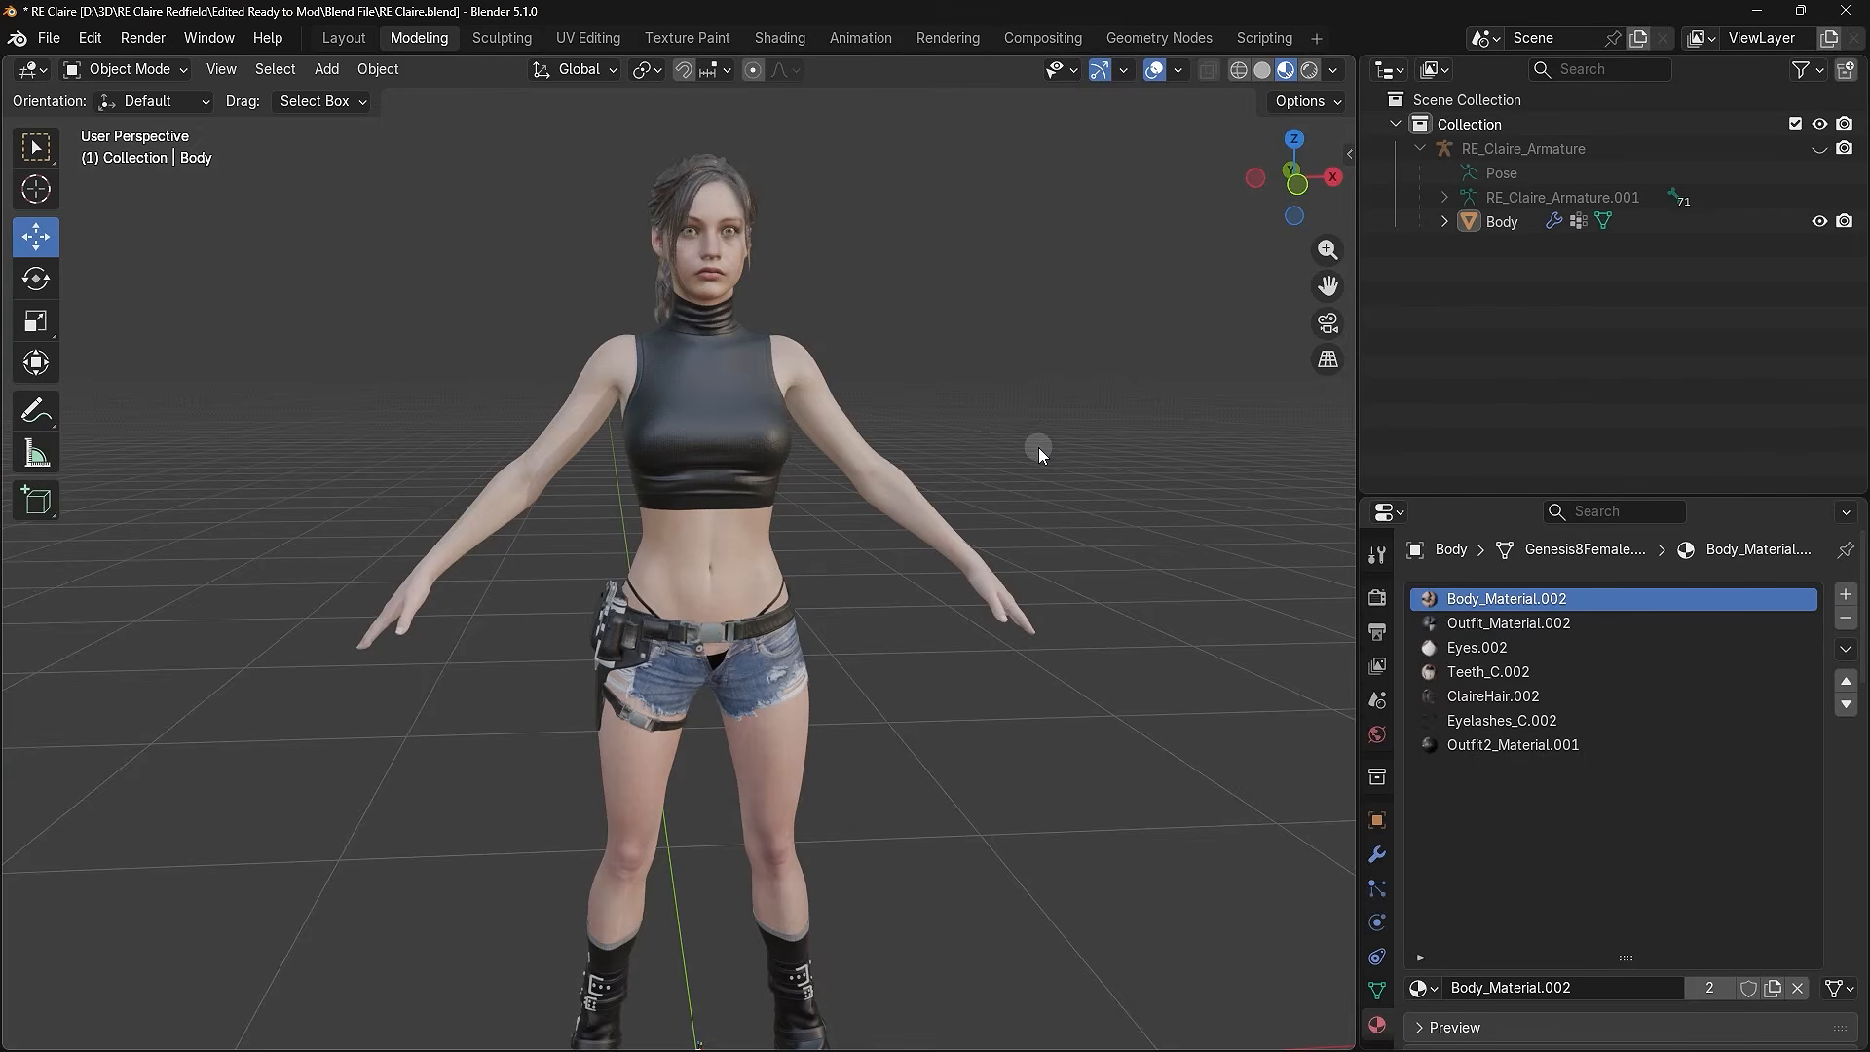
- In the RE Claire file, hide the Body mesh to check which parts it contains, and unhide it
left_click(774, 407)
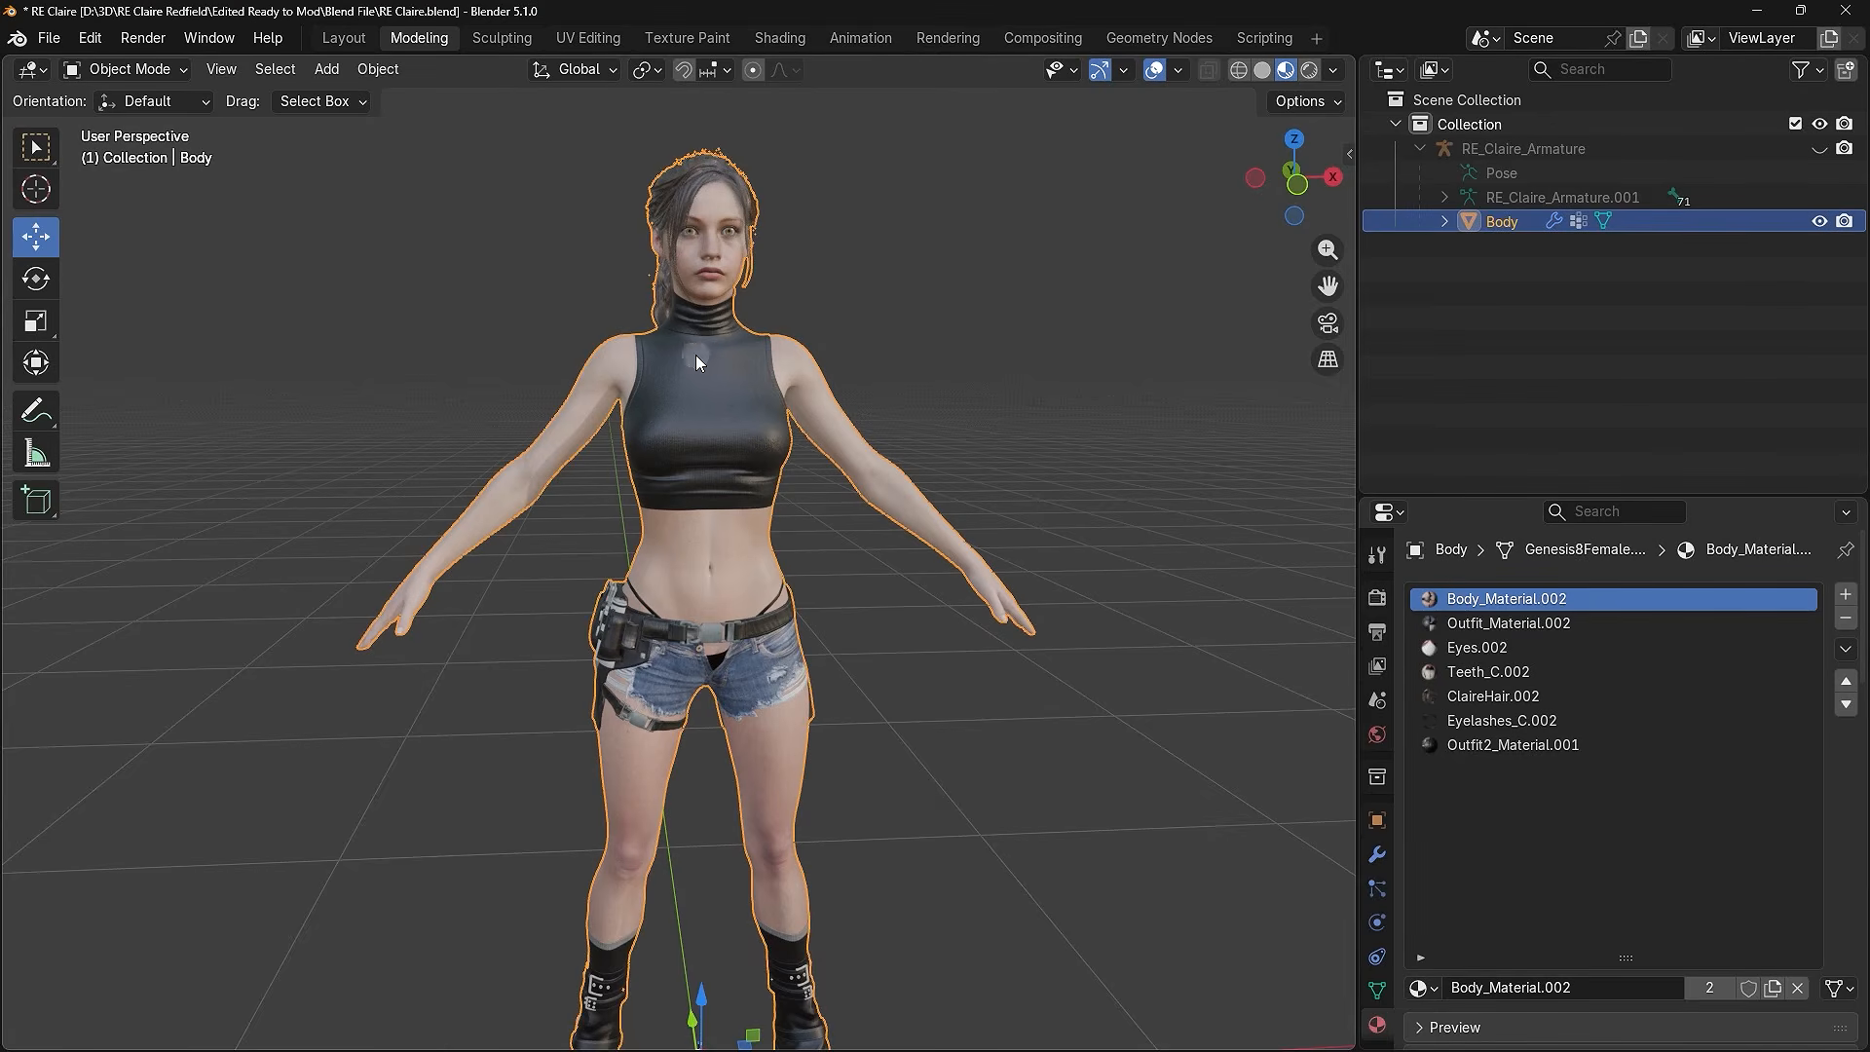
key("h")
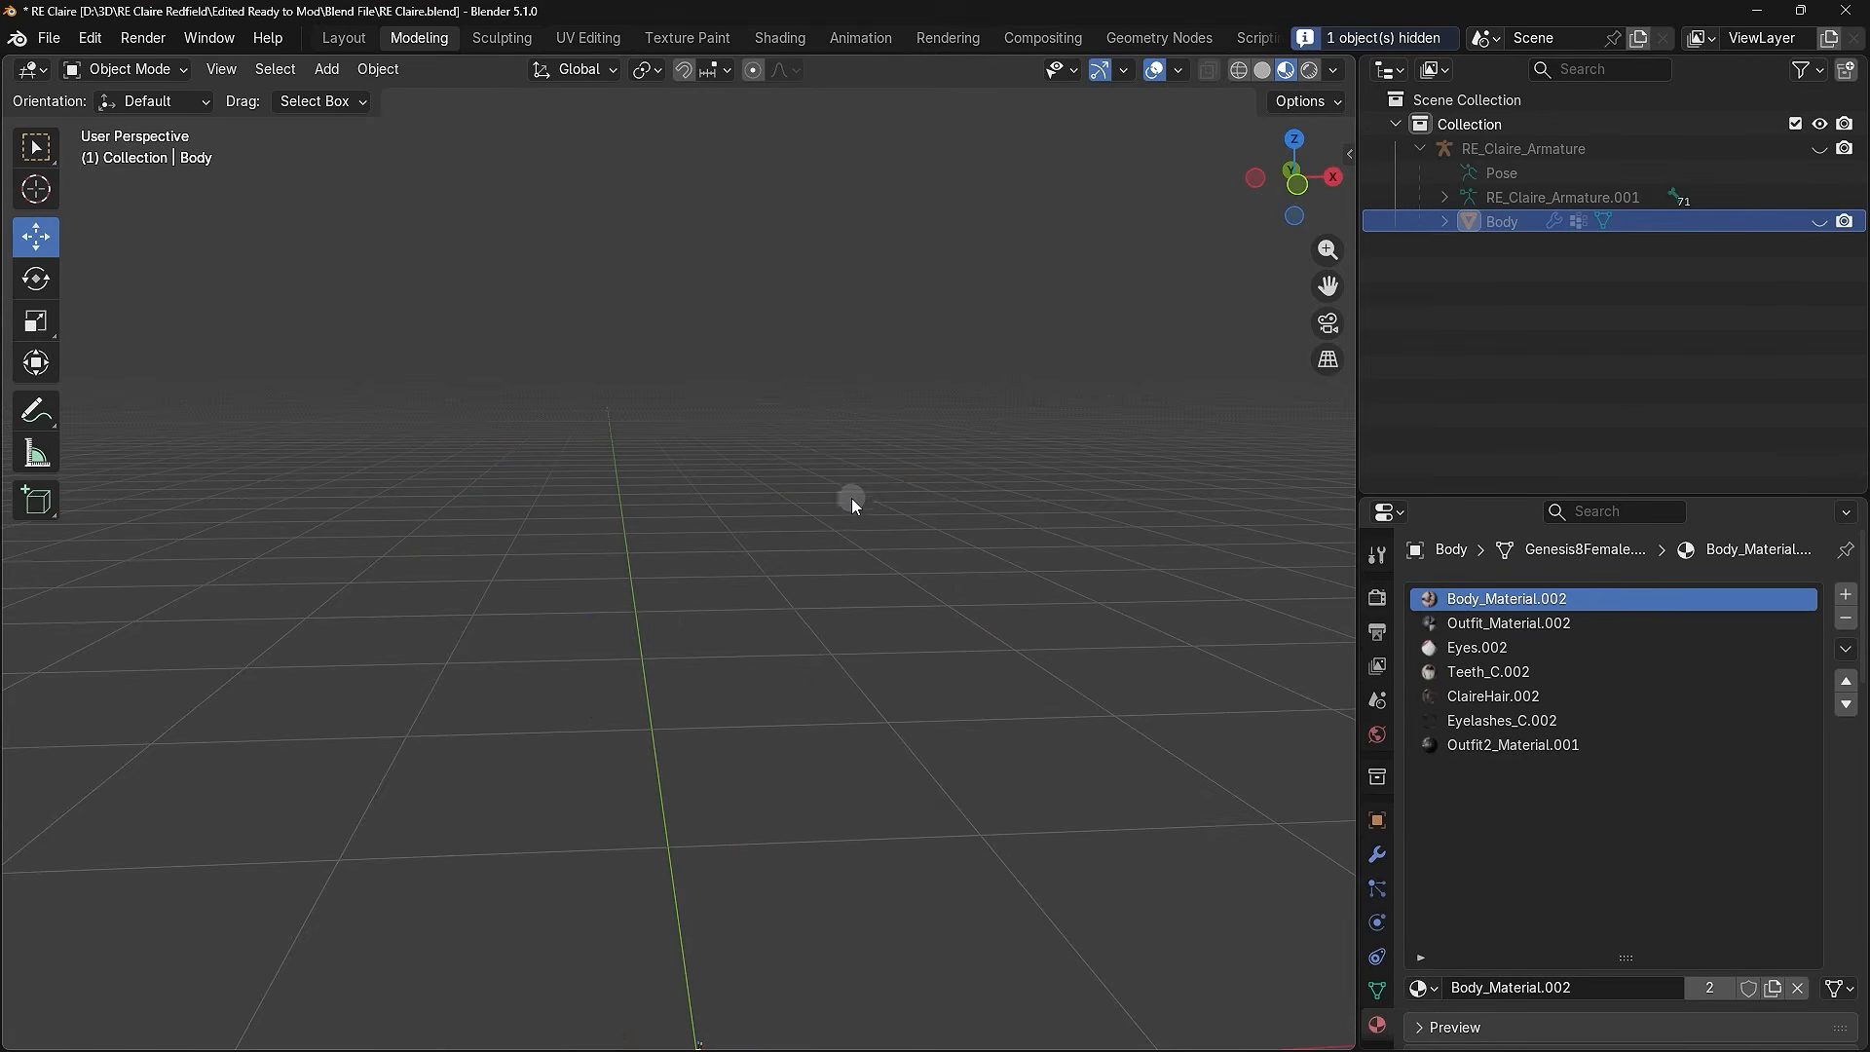
key("alt+h")
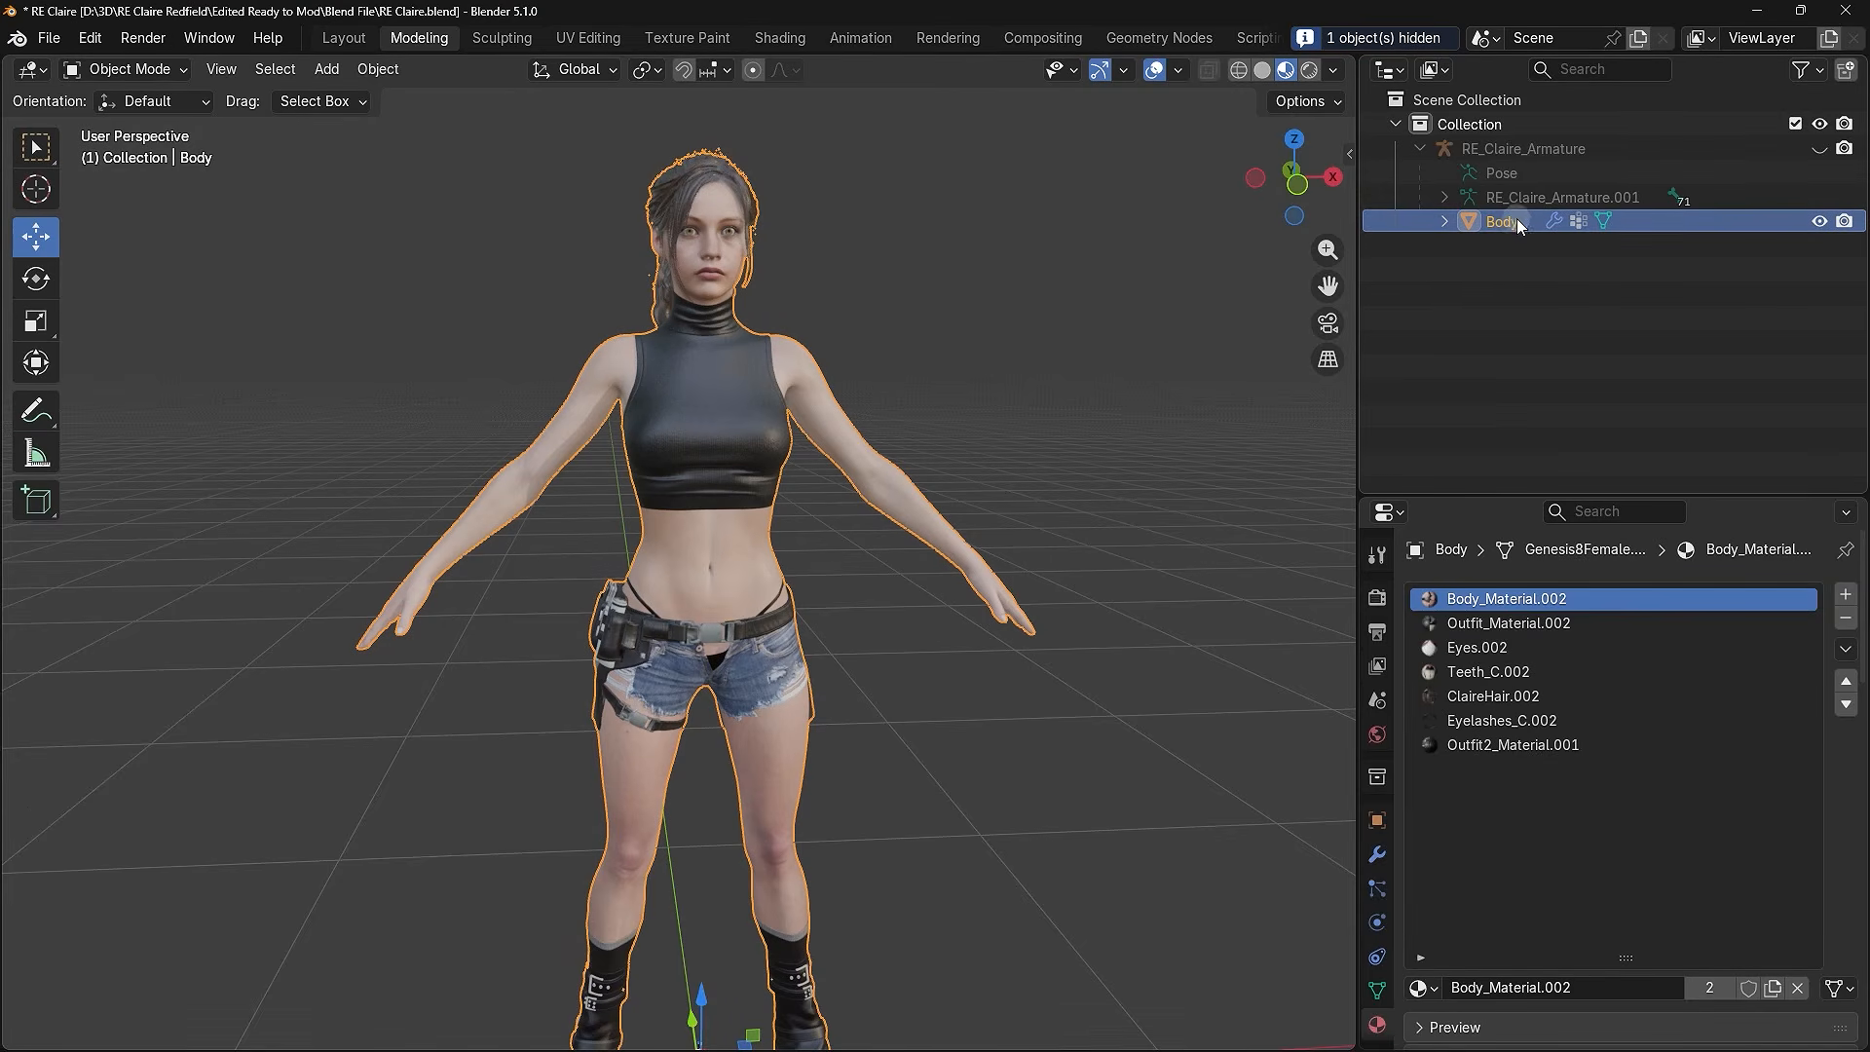
- Expand the combined Body mesh and go through its material list from Outfit_Material.002 to Outfit2_Material.001, then select all seven materials together
left_click(1453, 224)
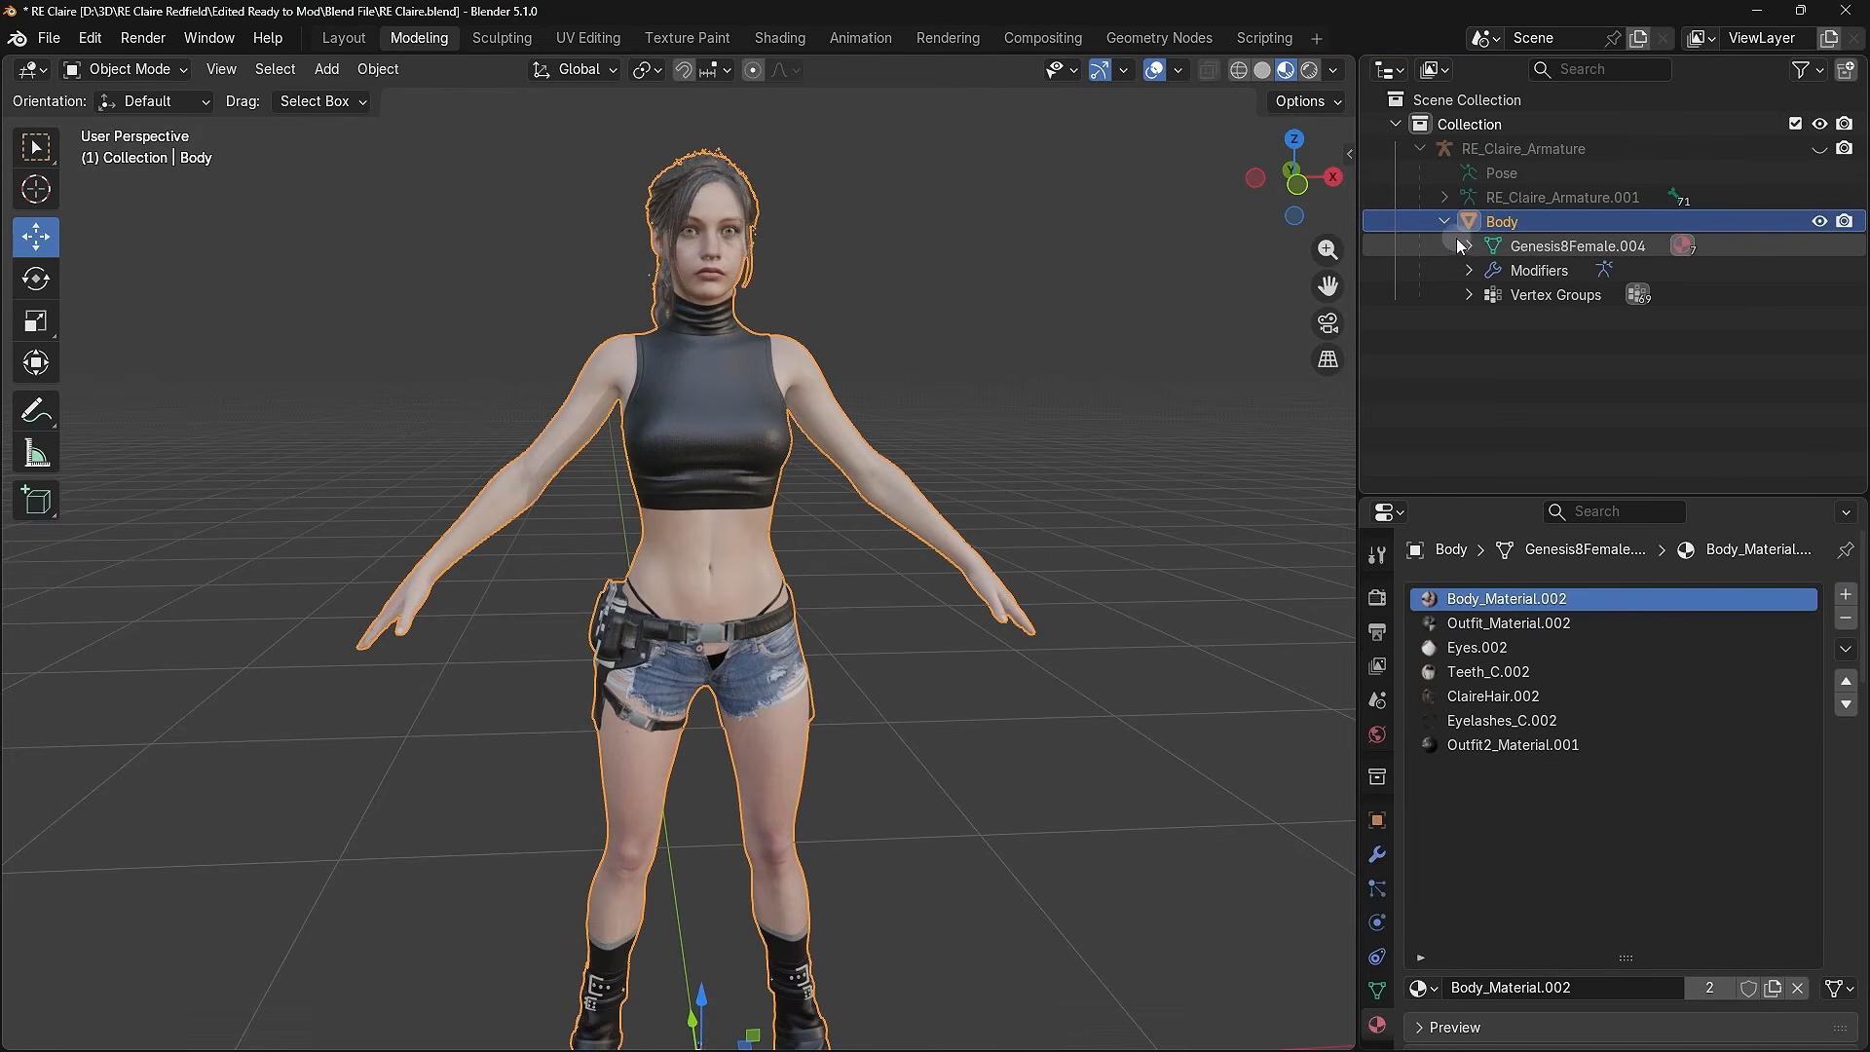
left_click(1463, 241)
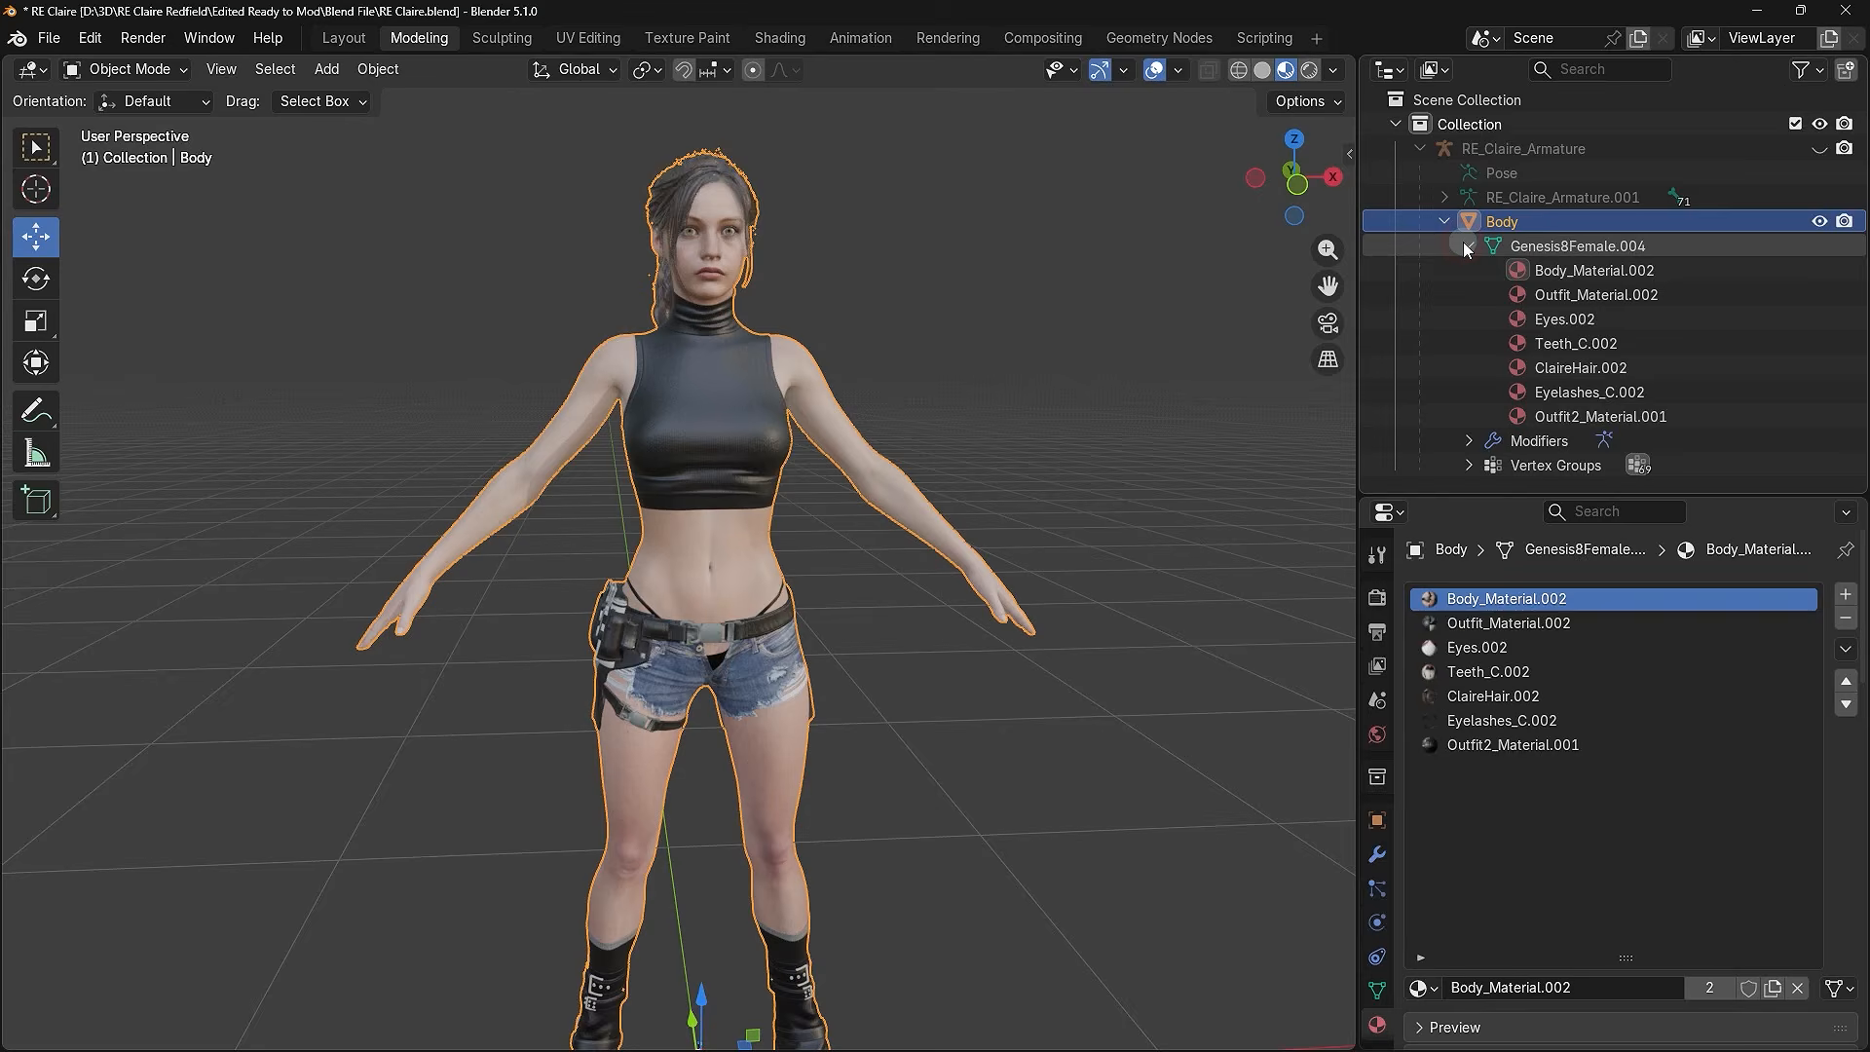
left_click(1590, 291)
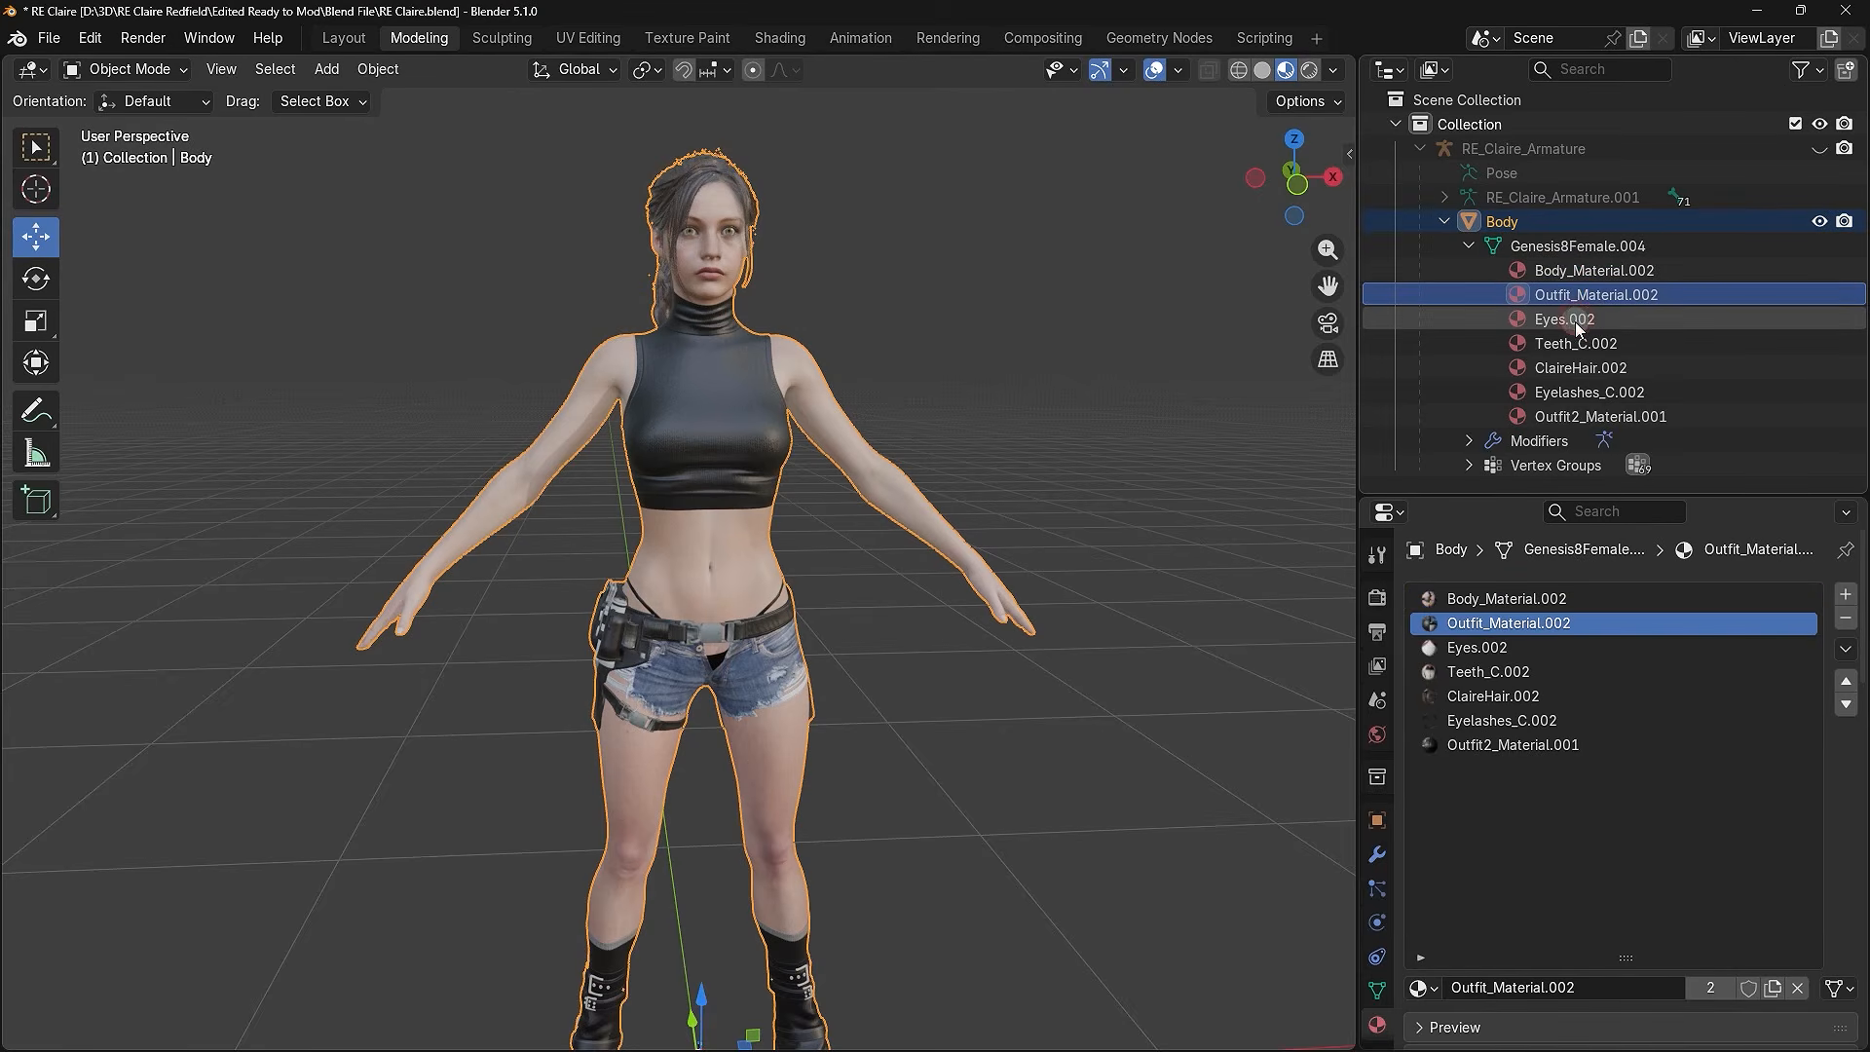
left_click(1577, 323)
left_click(1576, 343)
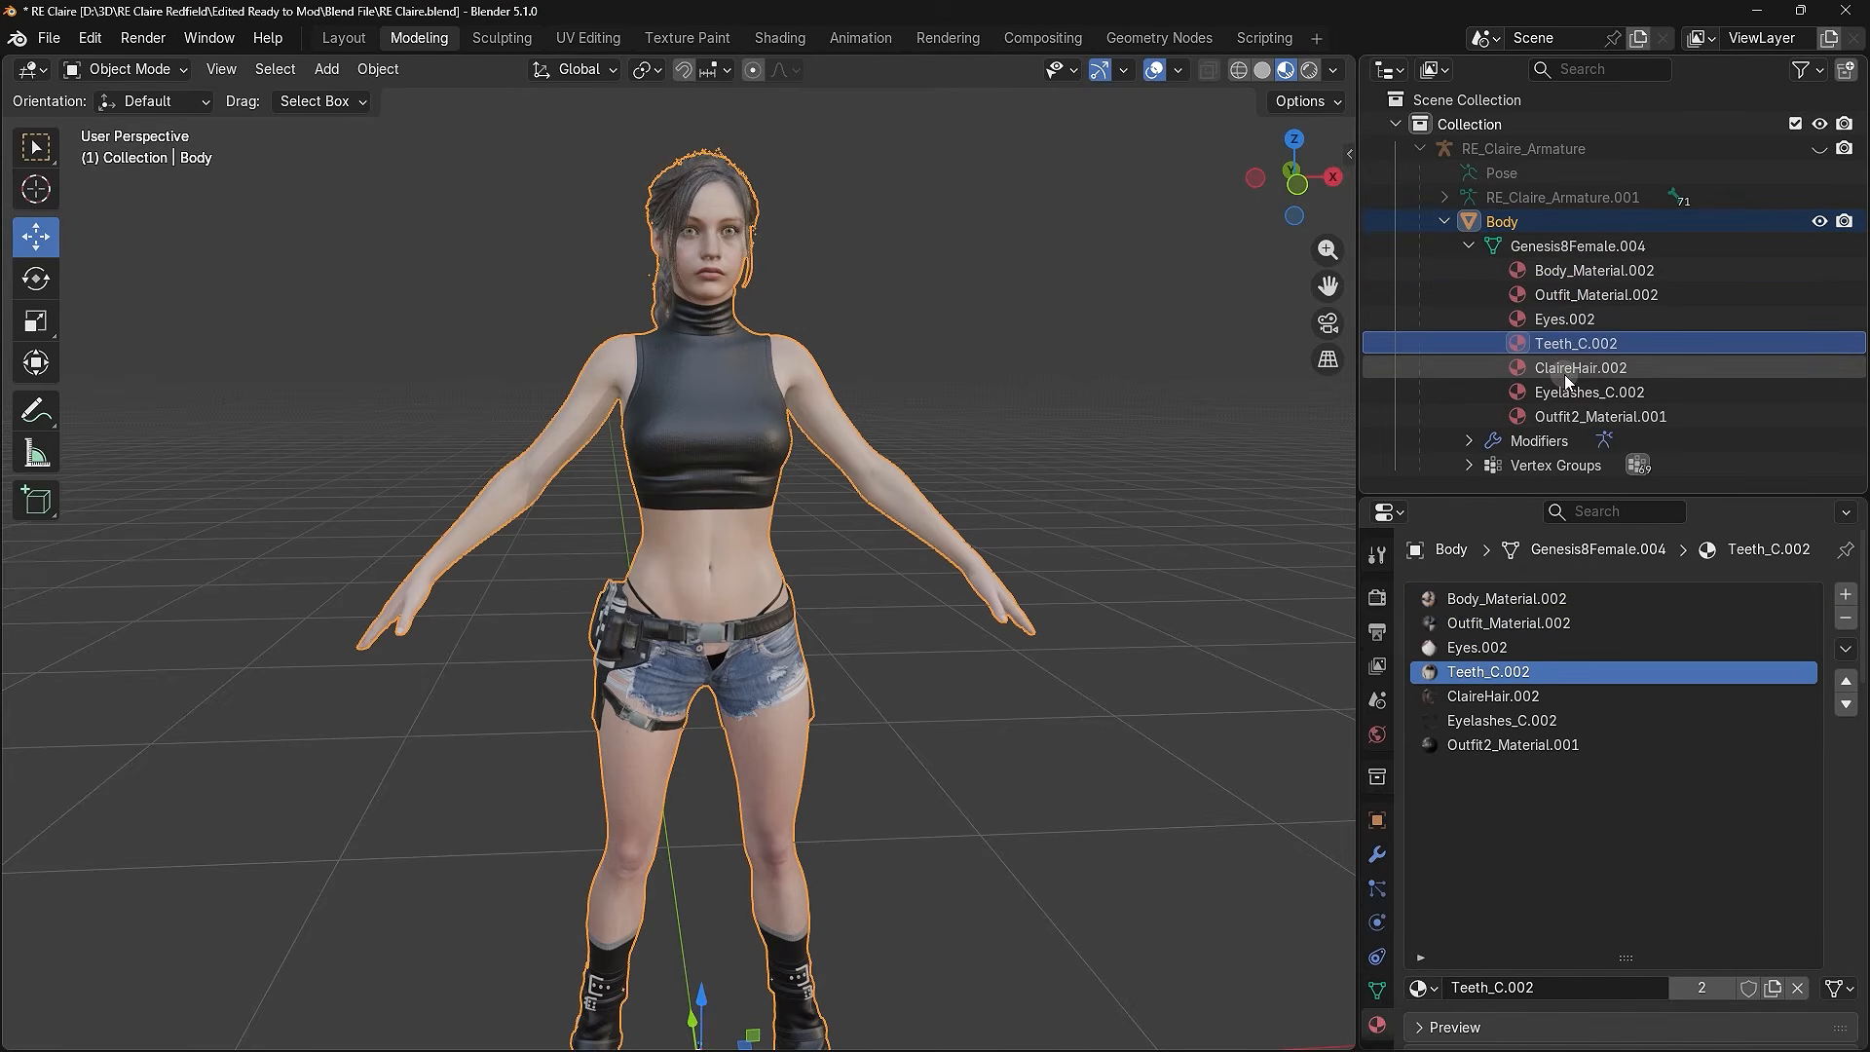
left_click(1564, 375)
left_click(1580, 395)
left_click(1582, 417)
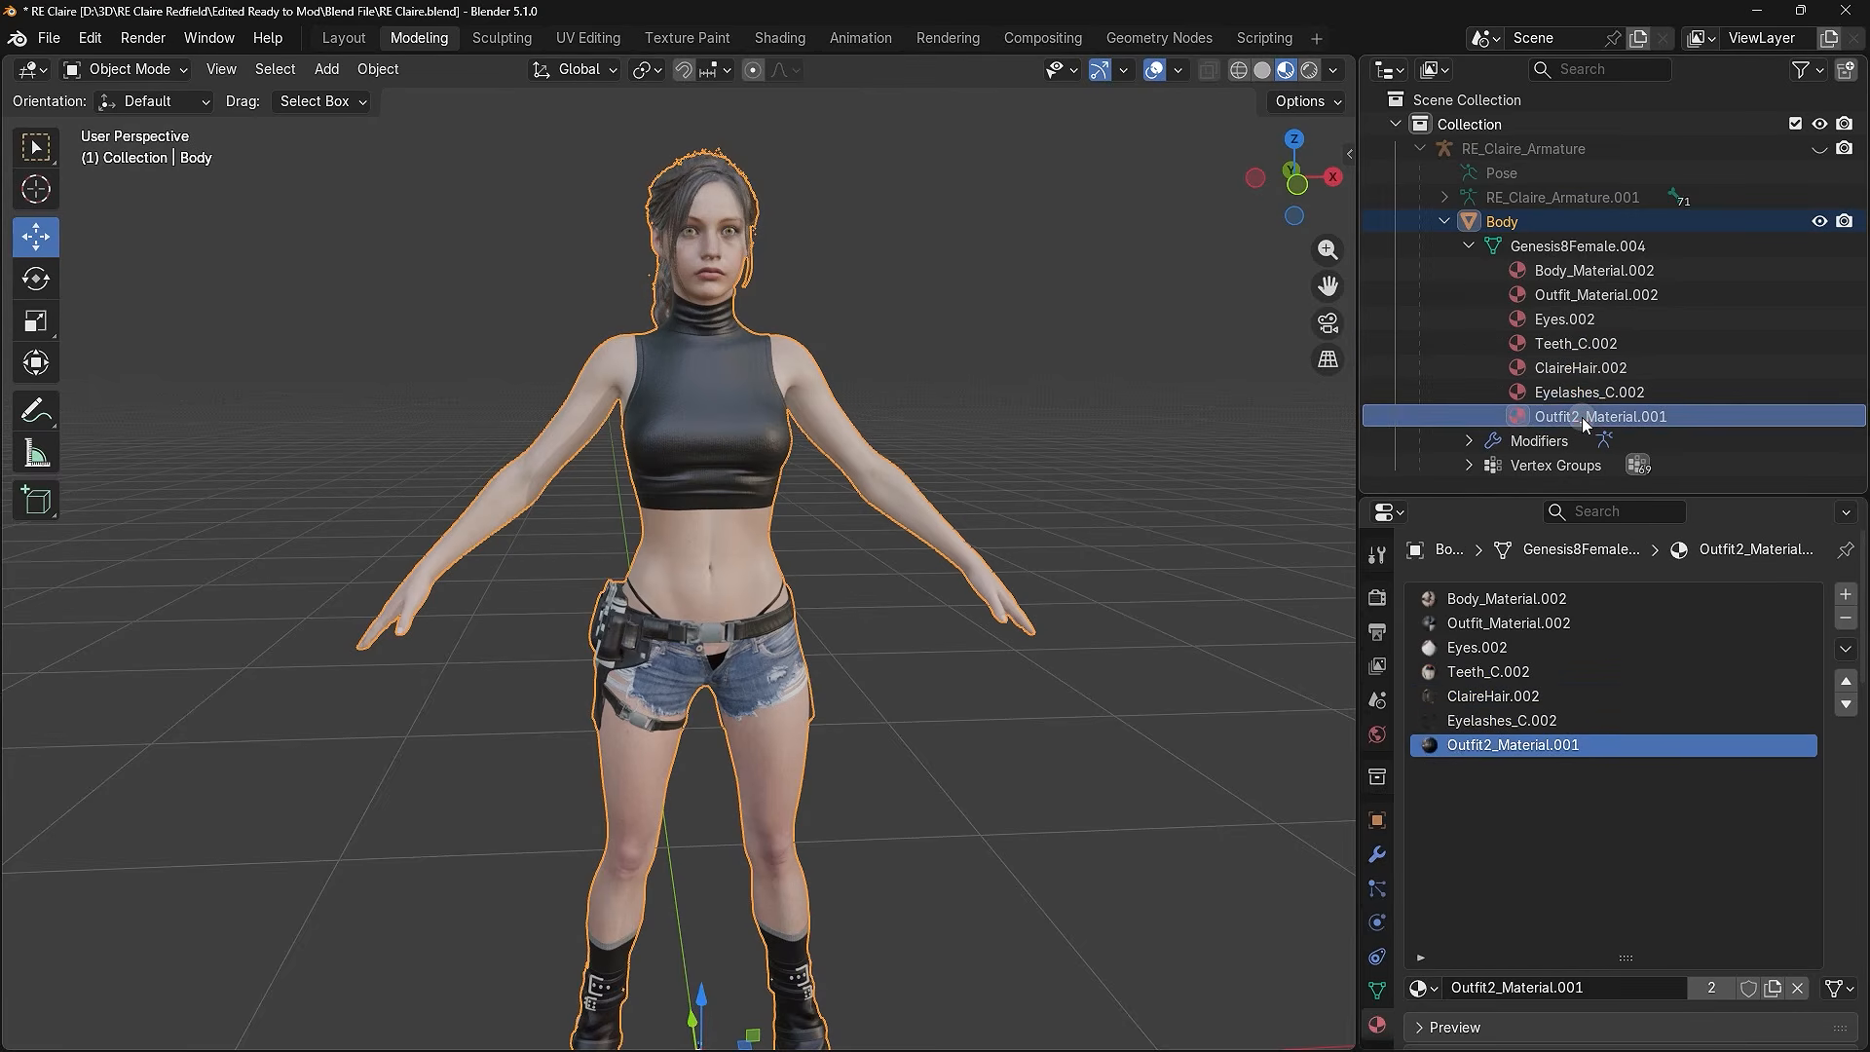
left_click(1589, 272, "shift")
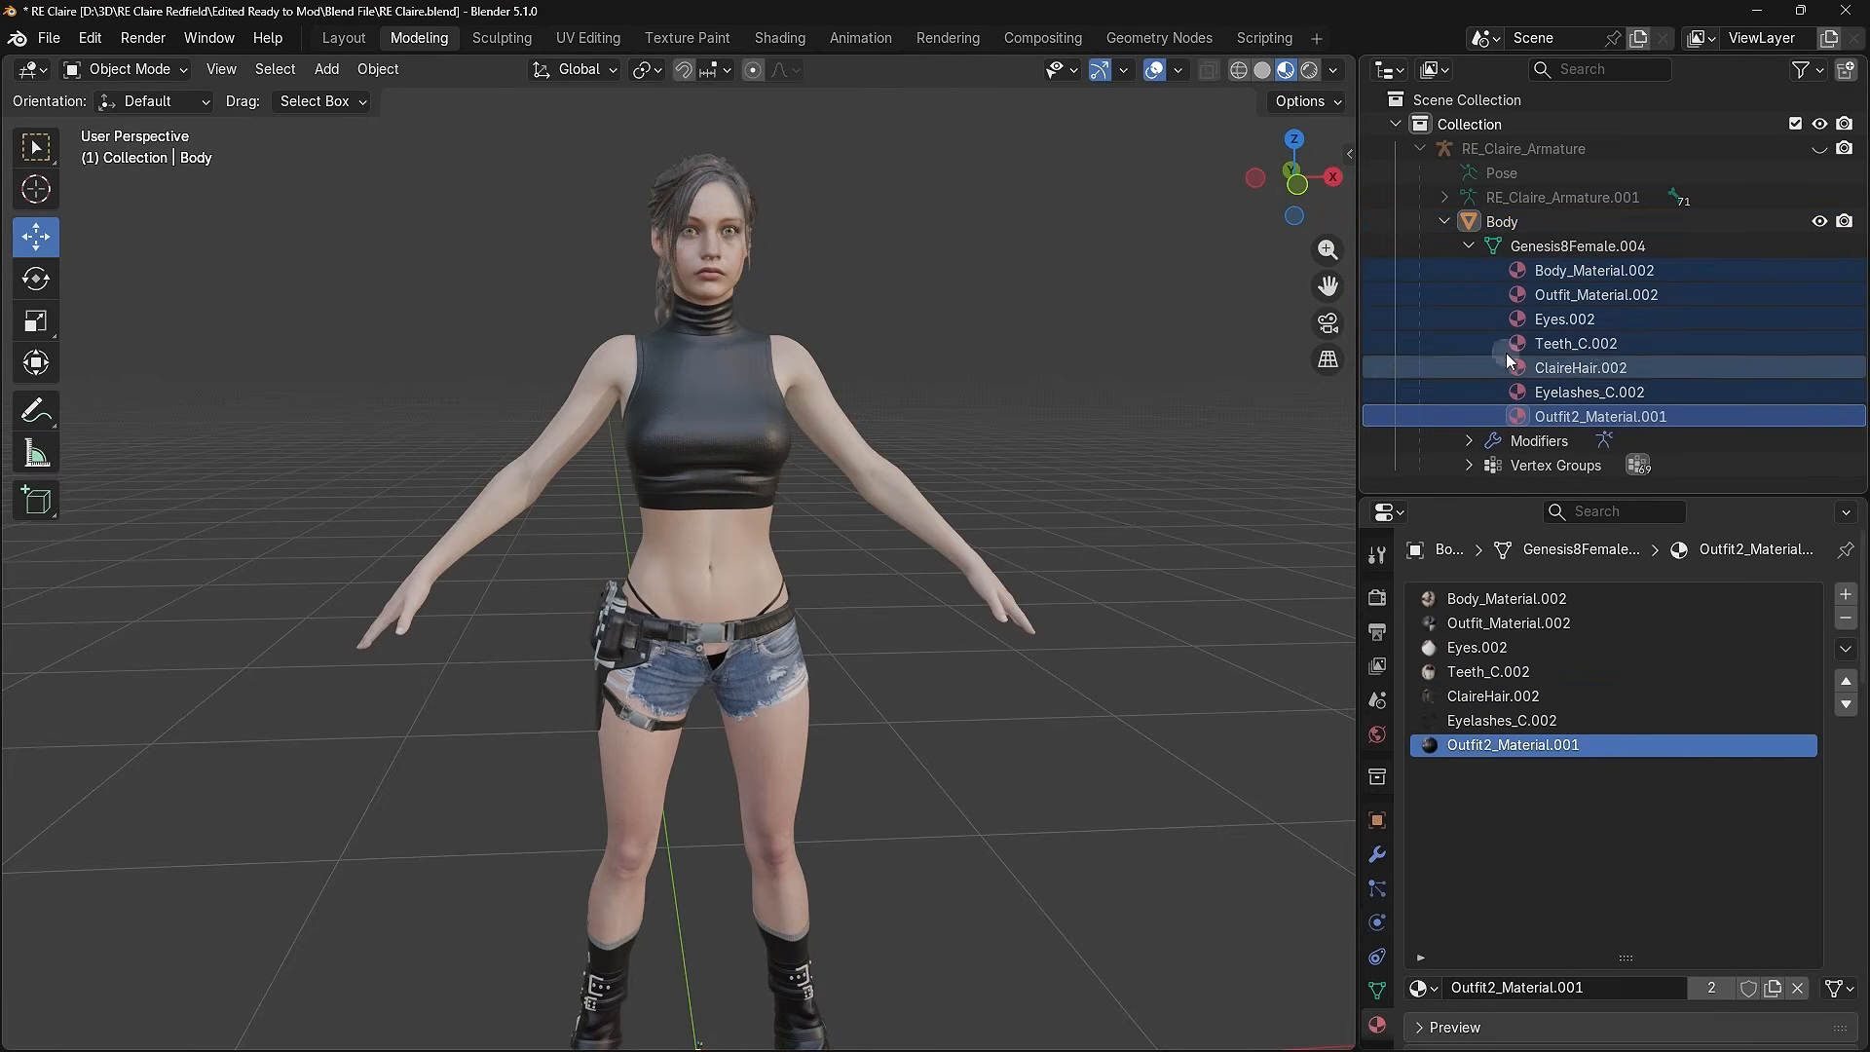
left_click(1575, 220)
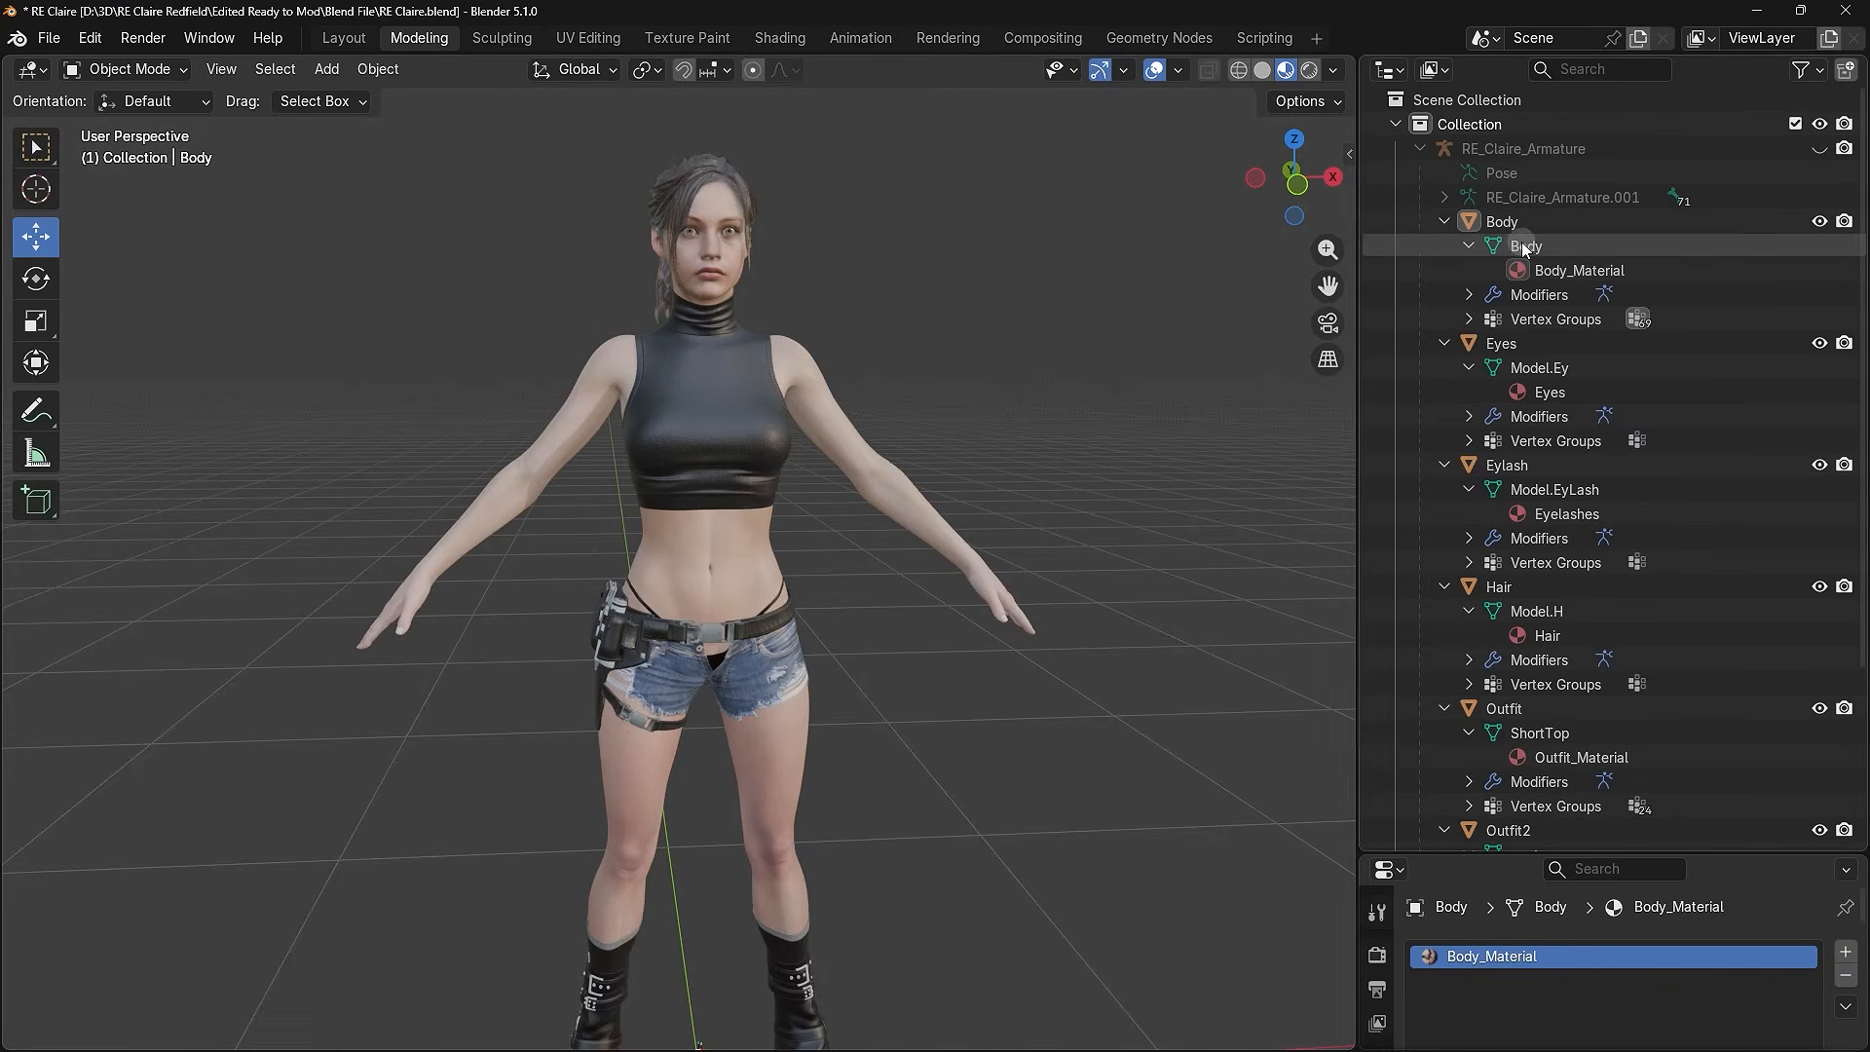
- Inspect the separated Body, Eyes, Eylash, Hair, Outfit, Outfit2 and Teeth objects one by one with their materials
left_click(1543, 222)
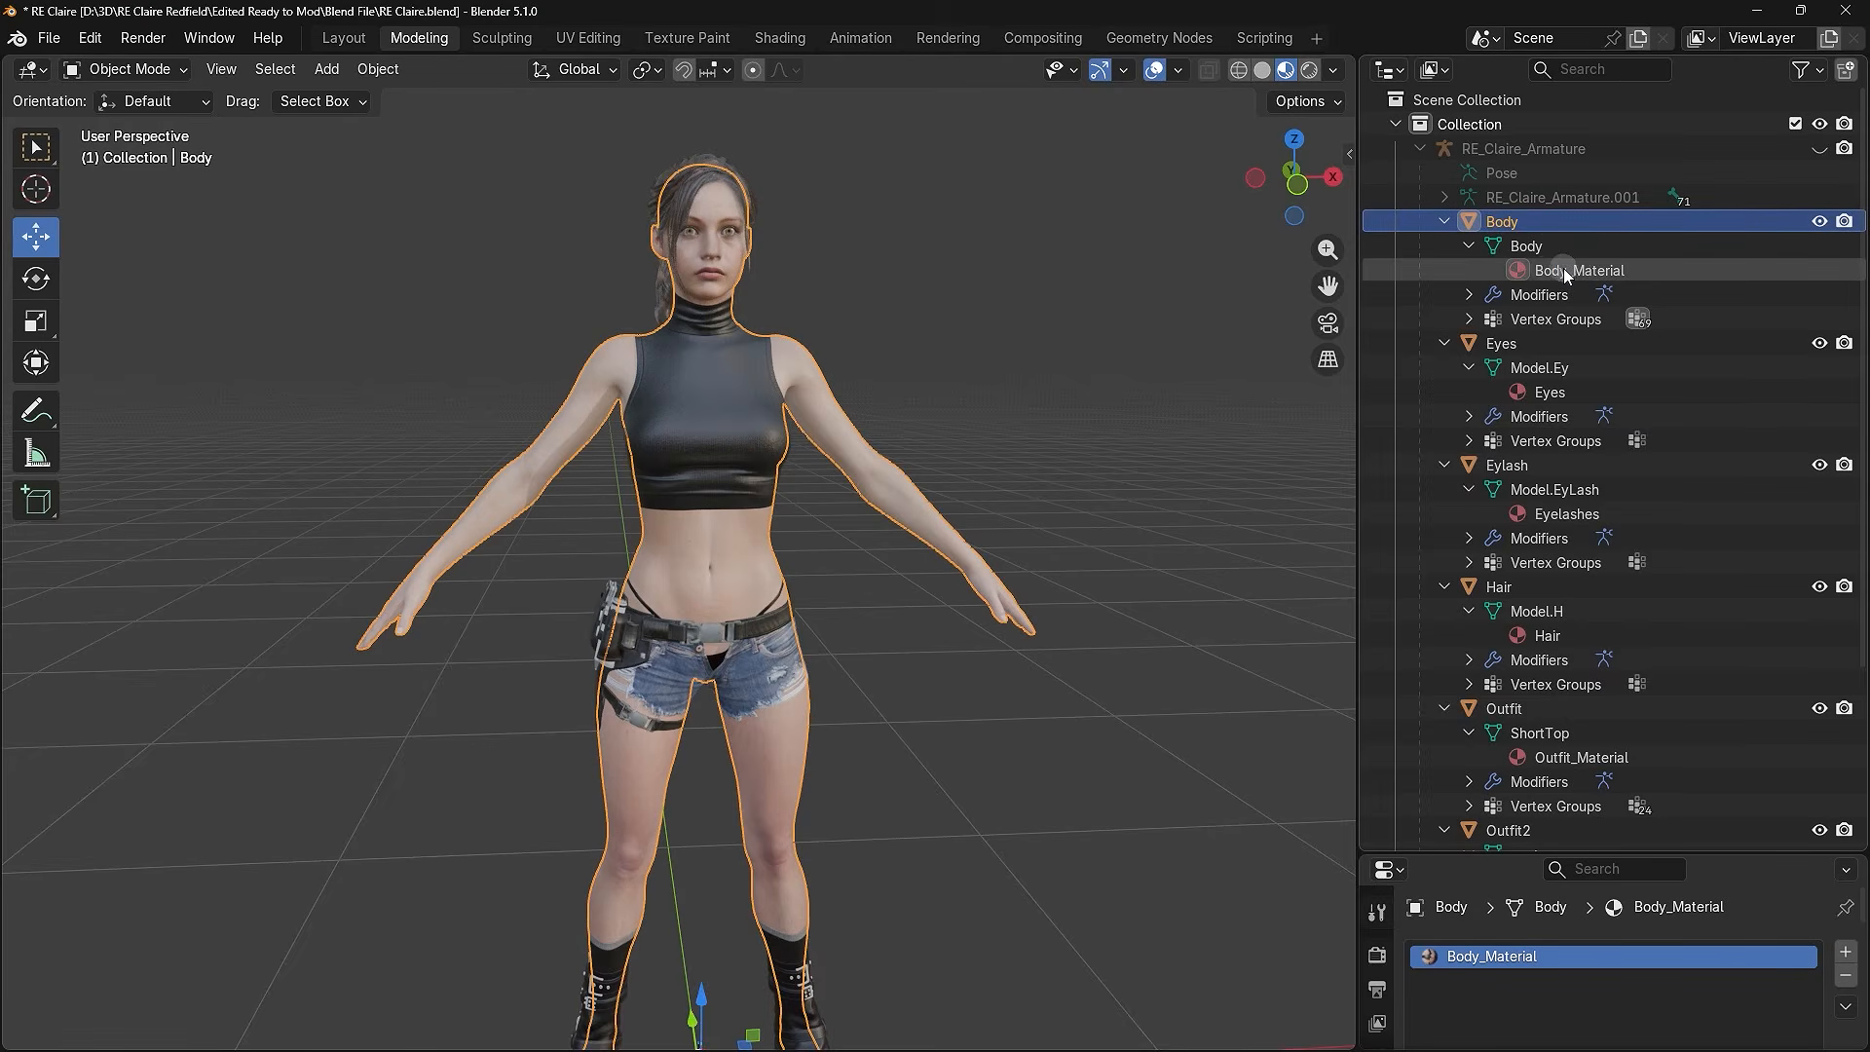
left_click(1510, 349)
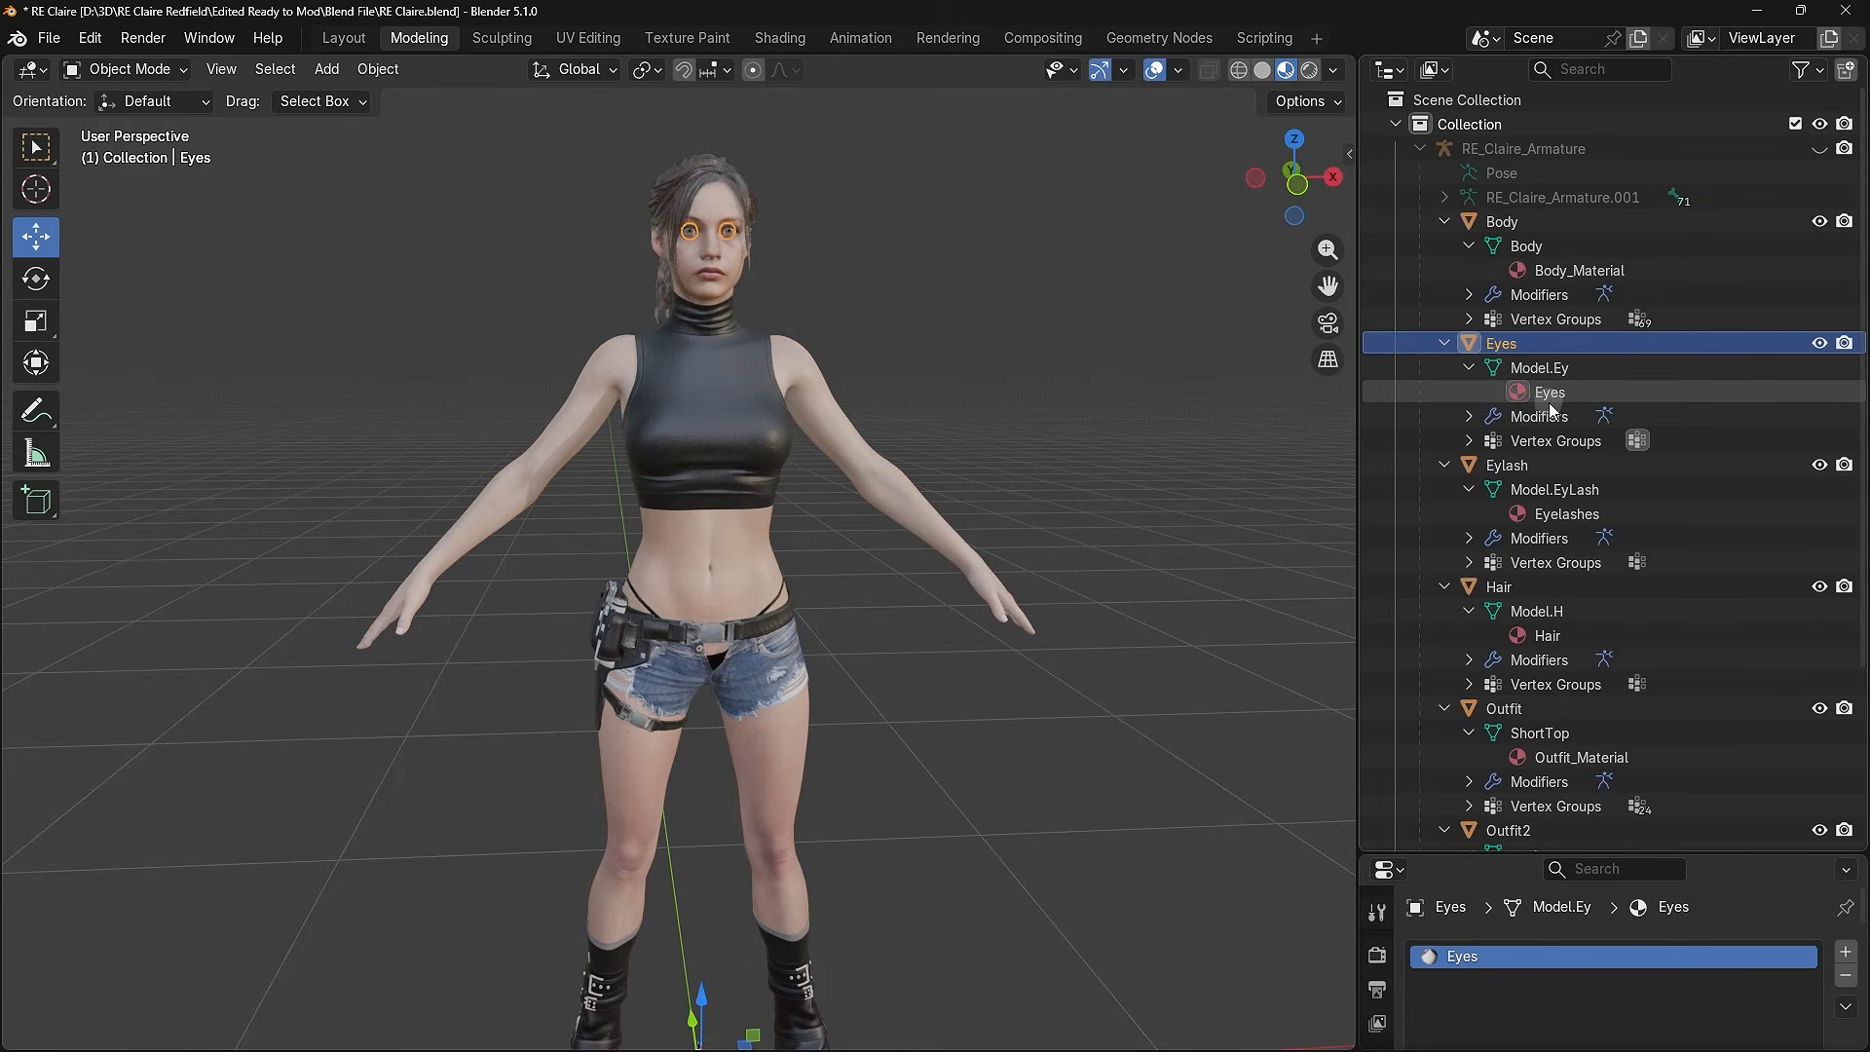
left_click(1507, 468)
left_click(1516, 586)
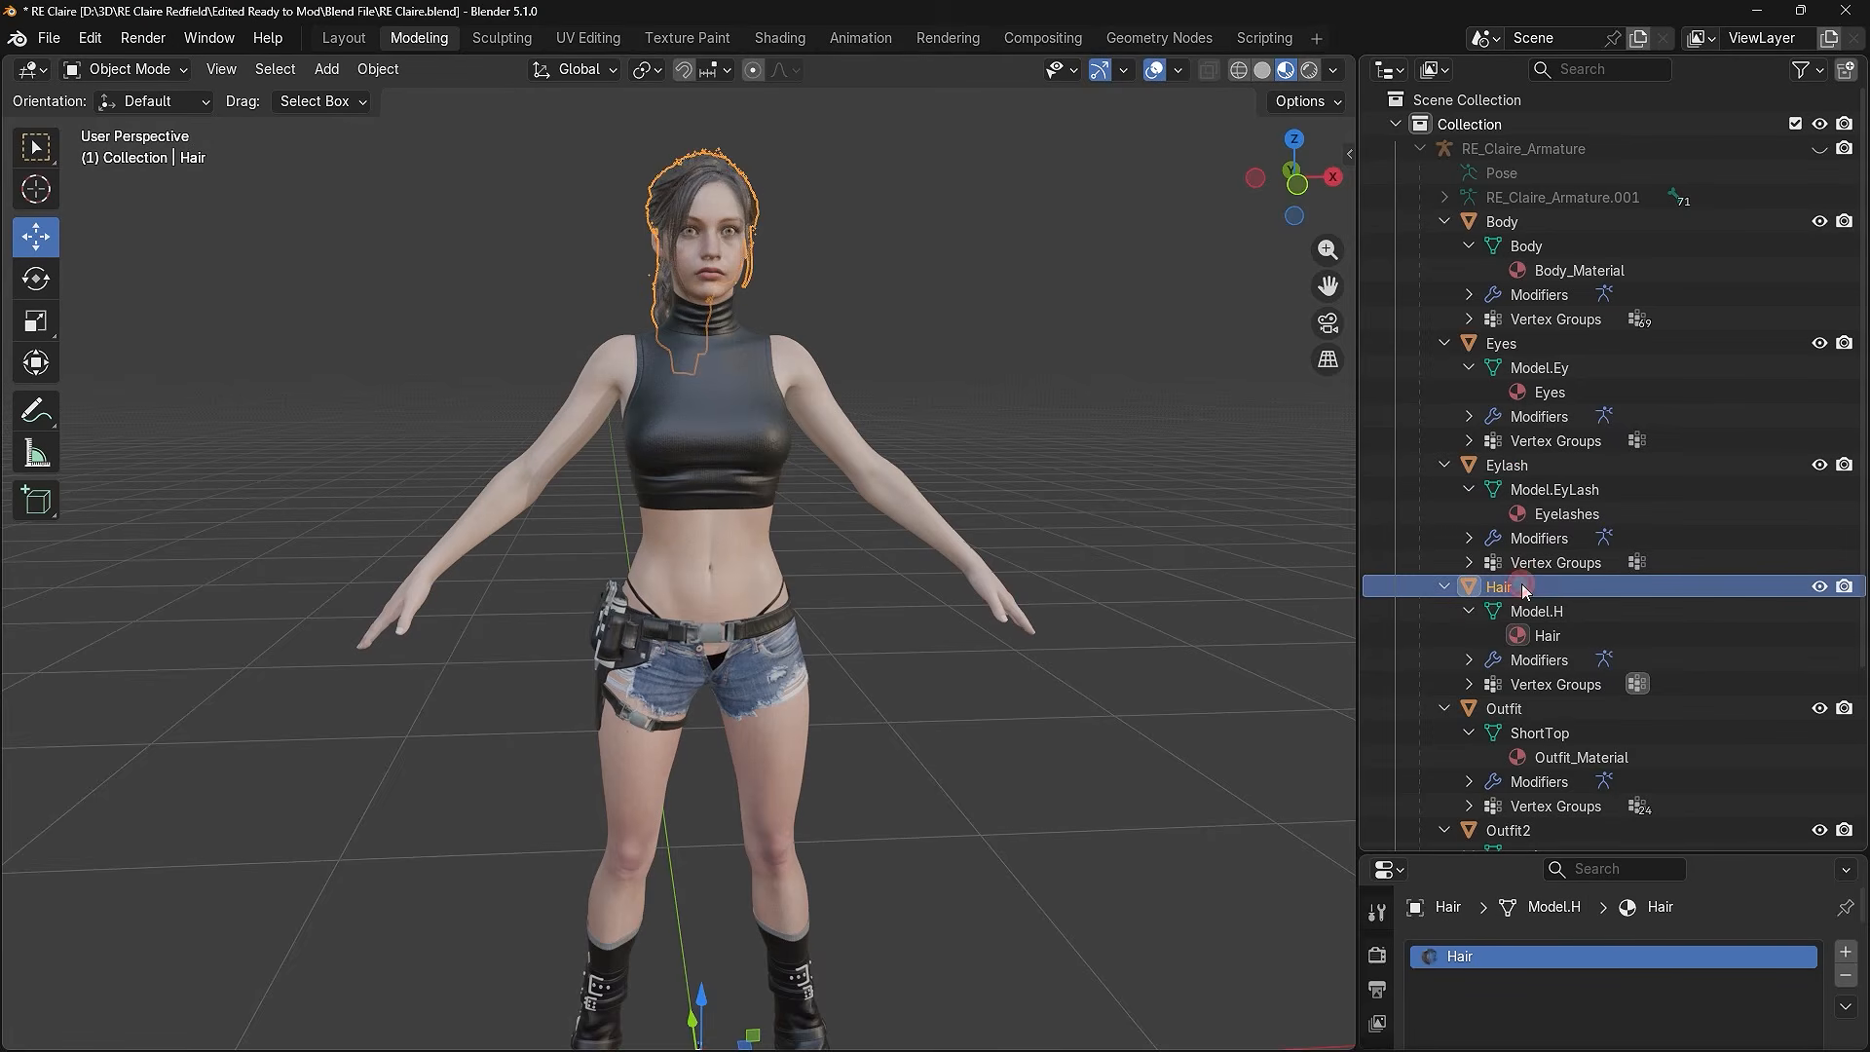
scroll(1526, 588, "down", 4)
left_click(1523, 513)
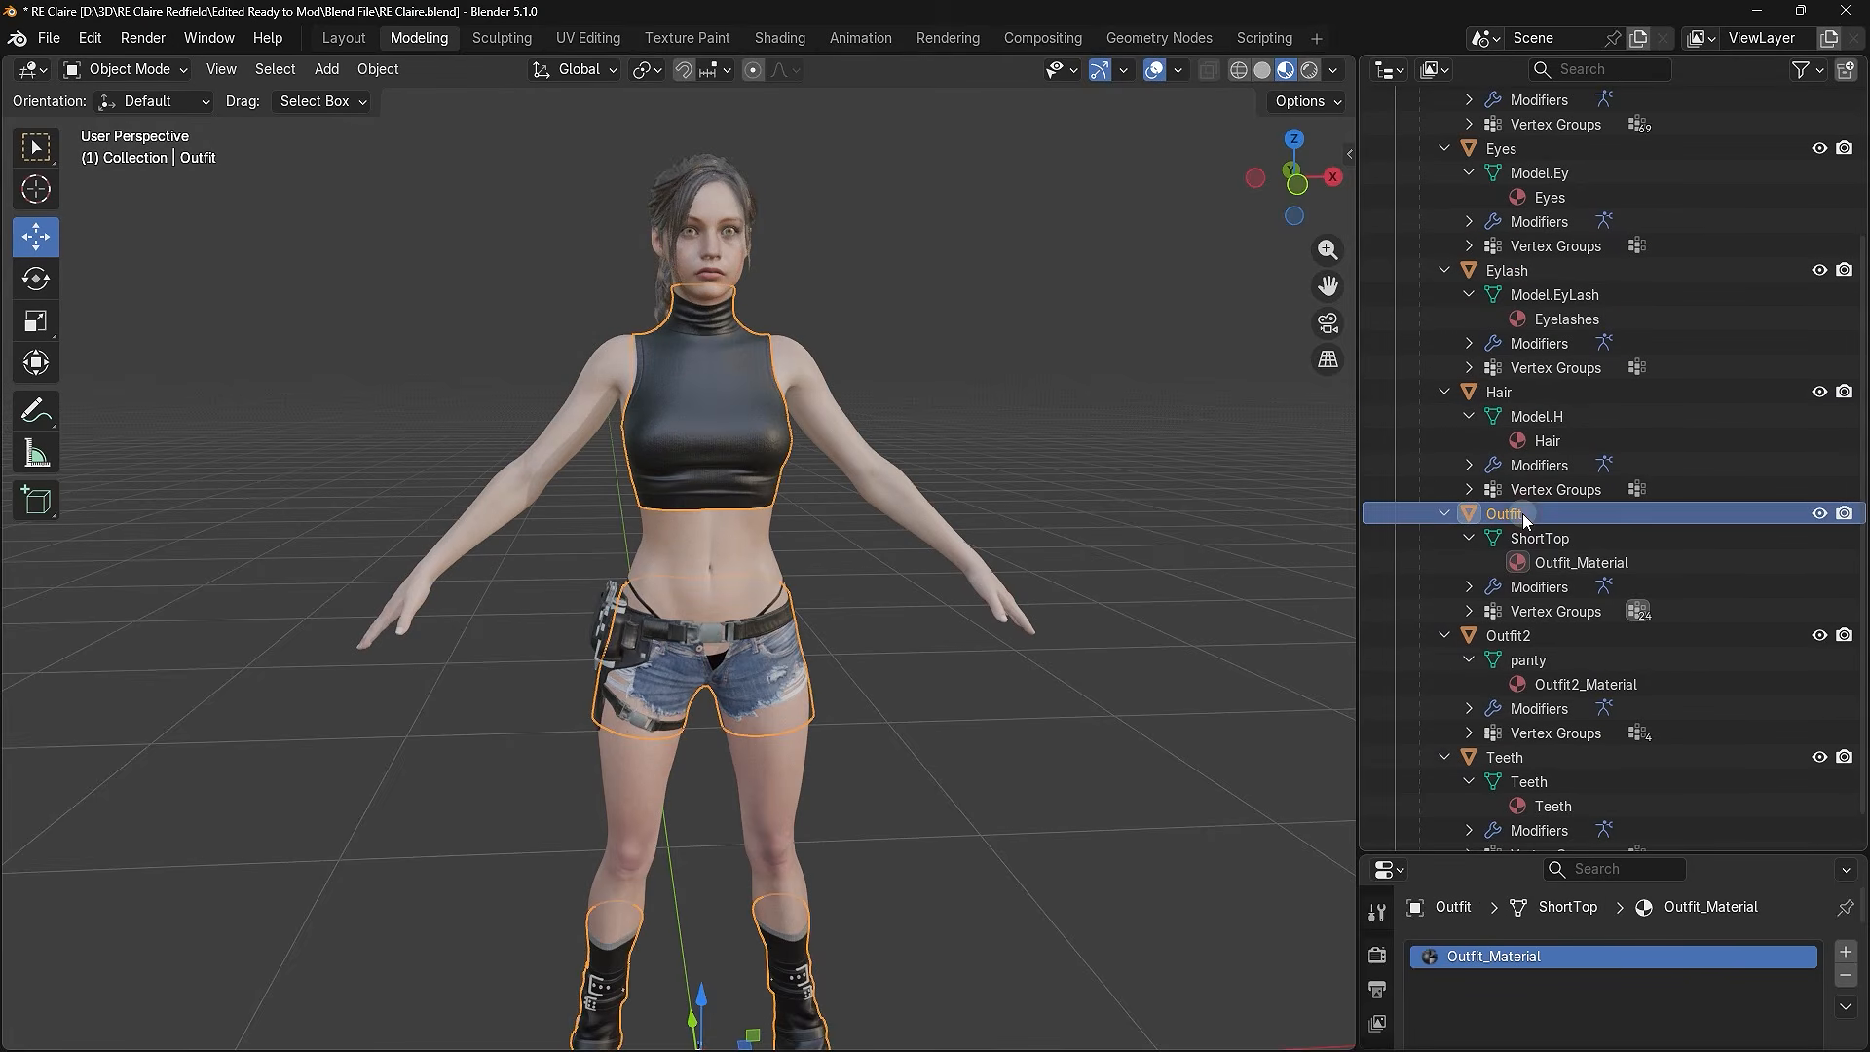
scroll(1523, 512, "down", 1)
left_click(1522, 607)
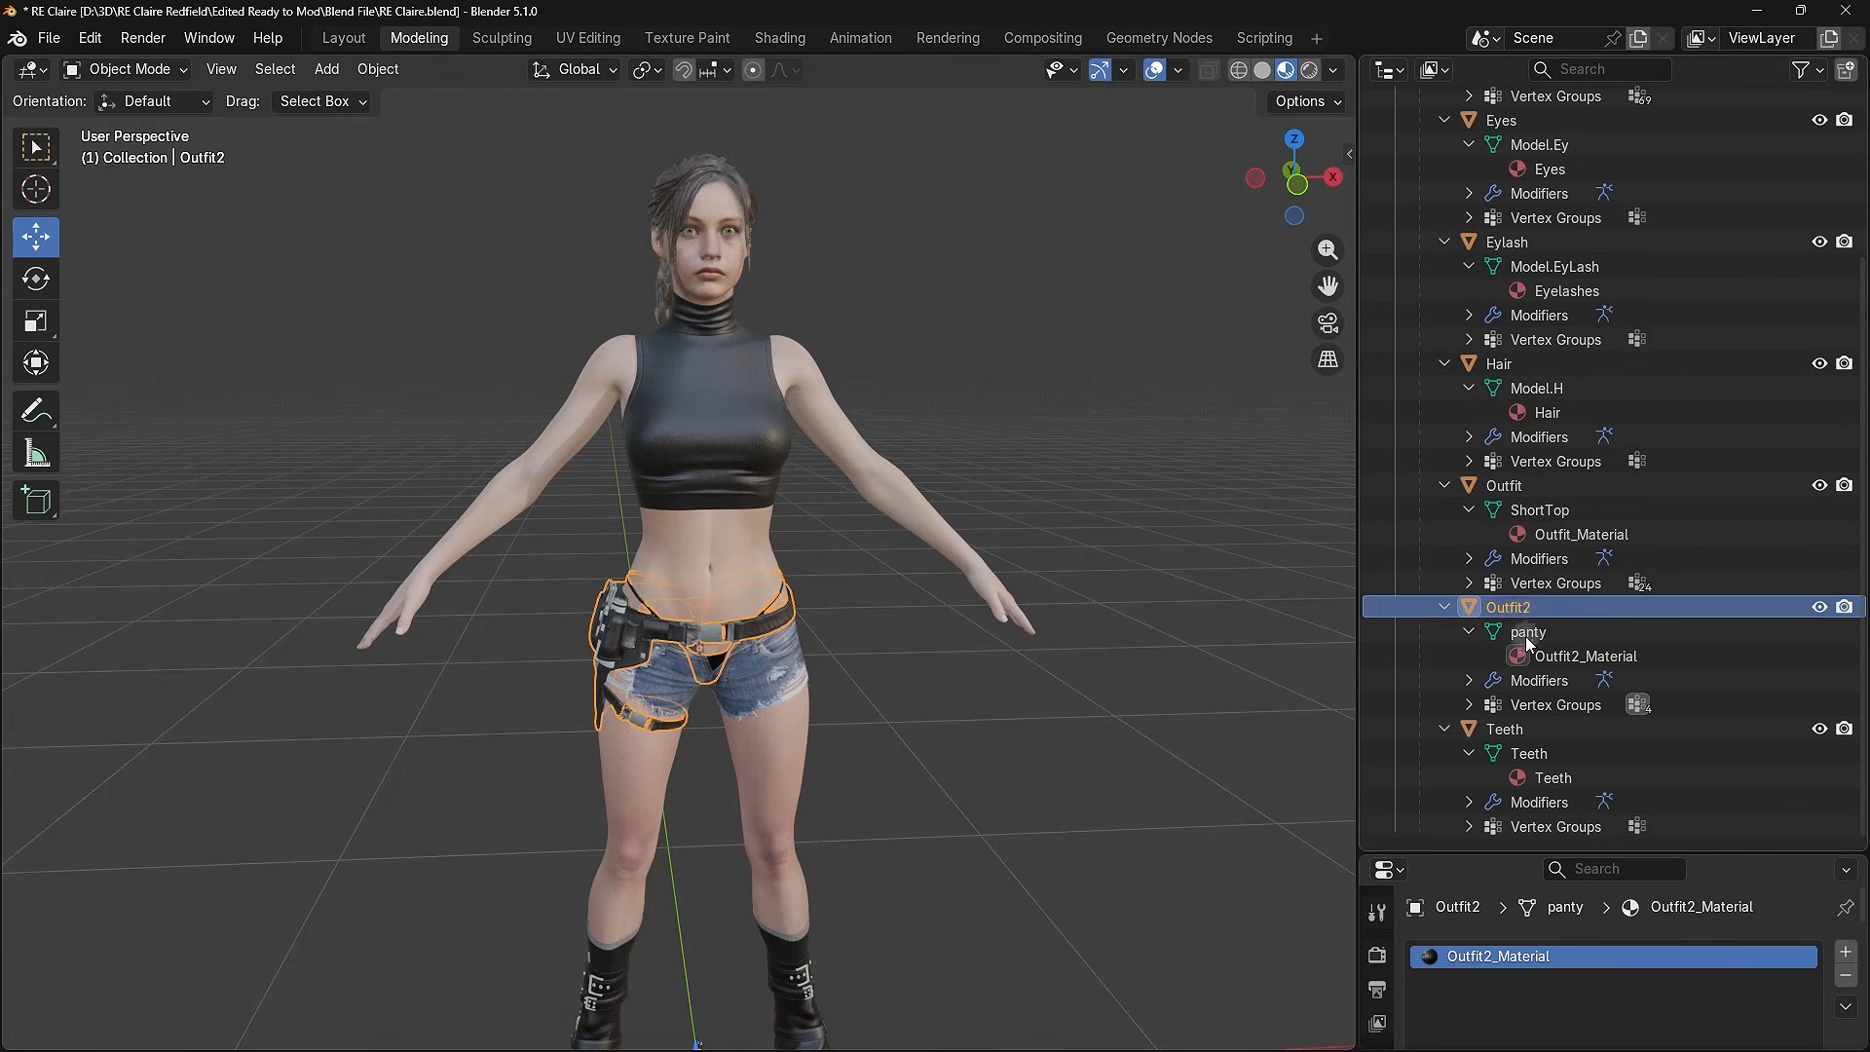
left_click(1528, 729)
scroll(1528, 729, "up", 2)
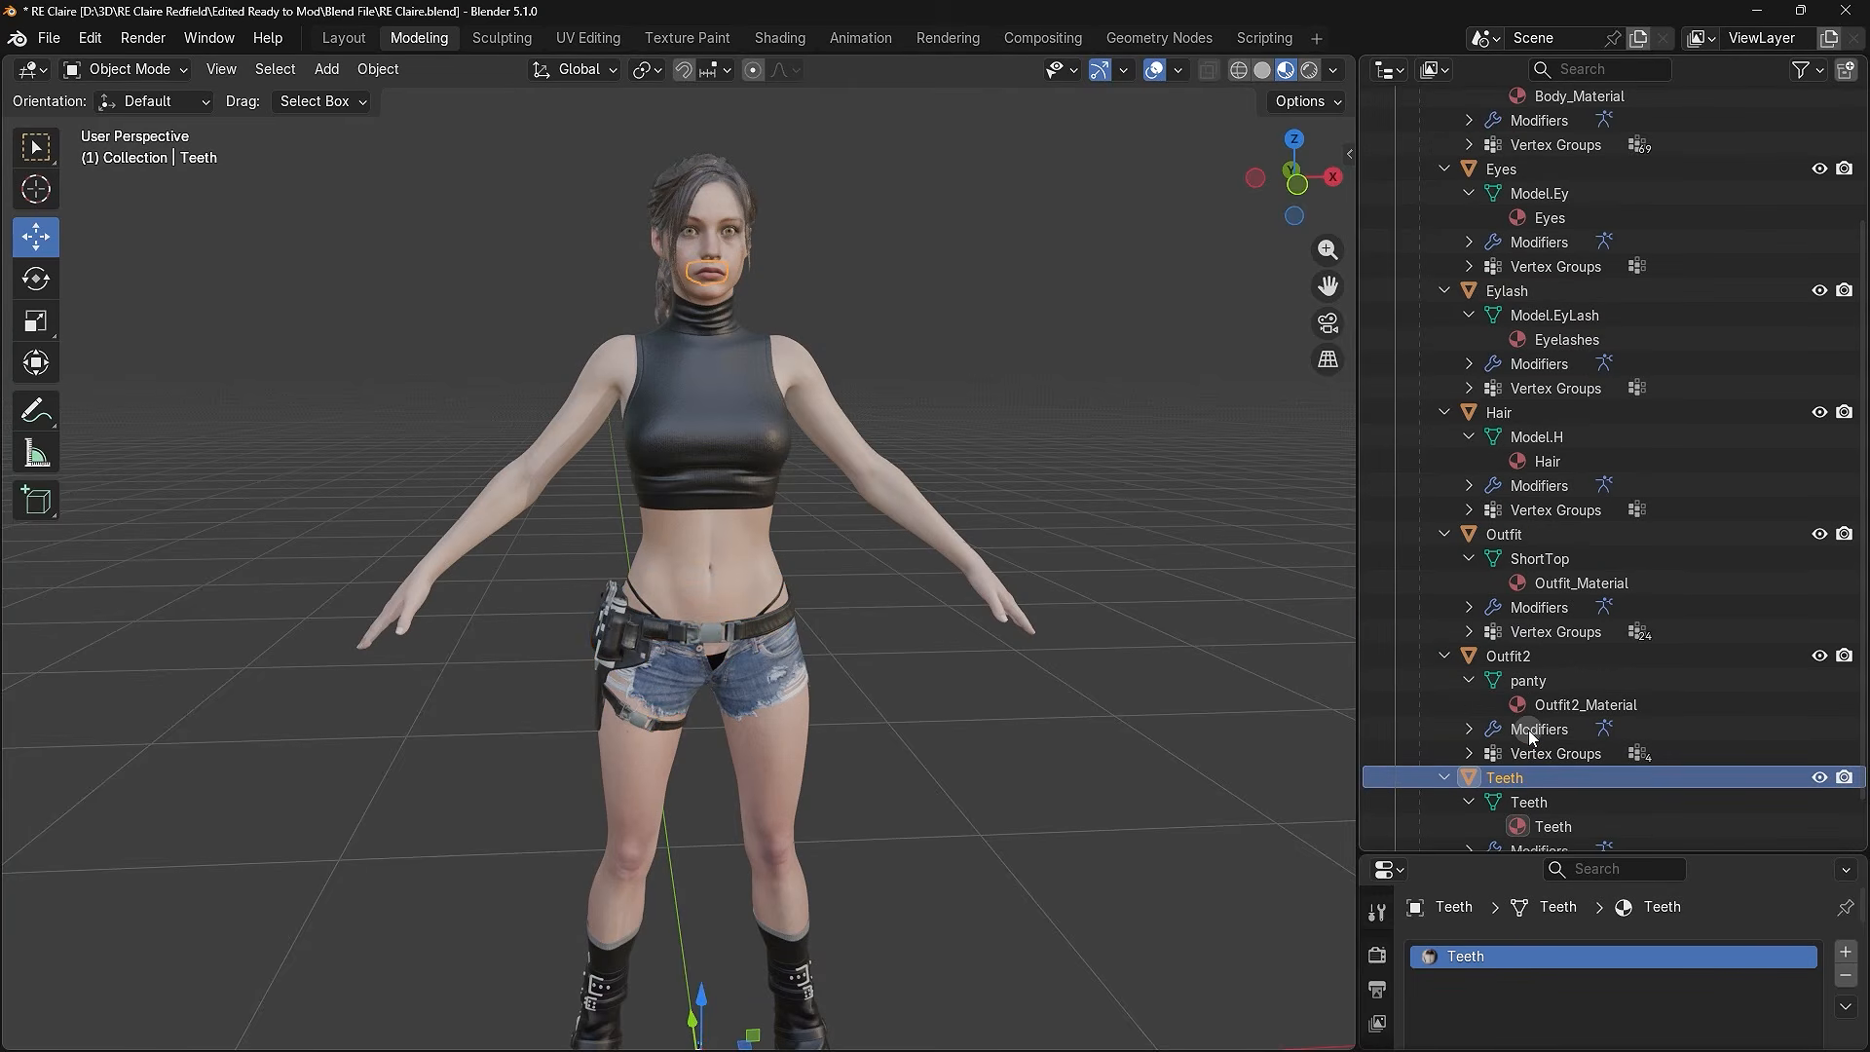
scroll(1529, 728, "up", 4)
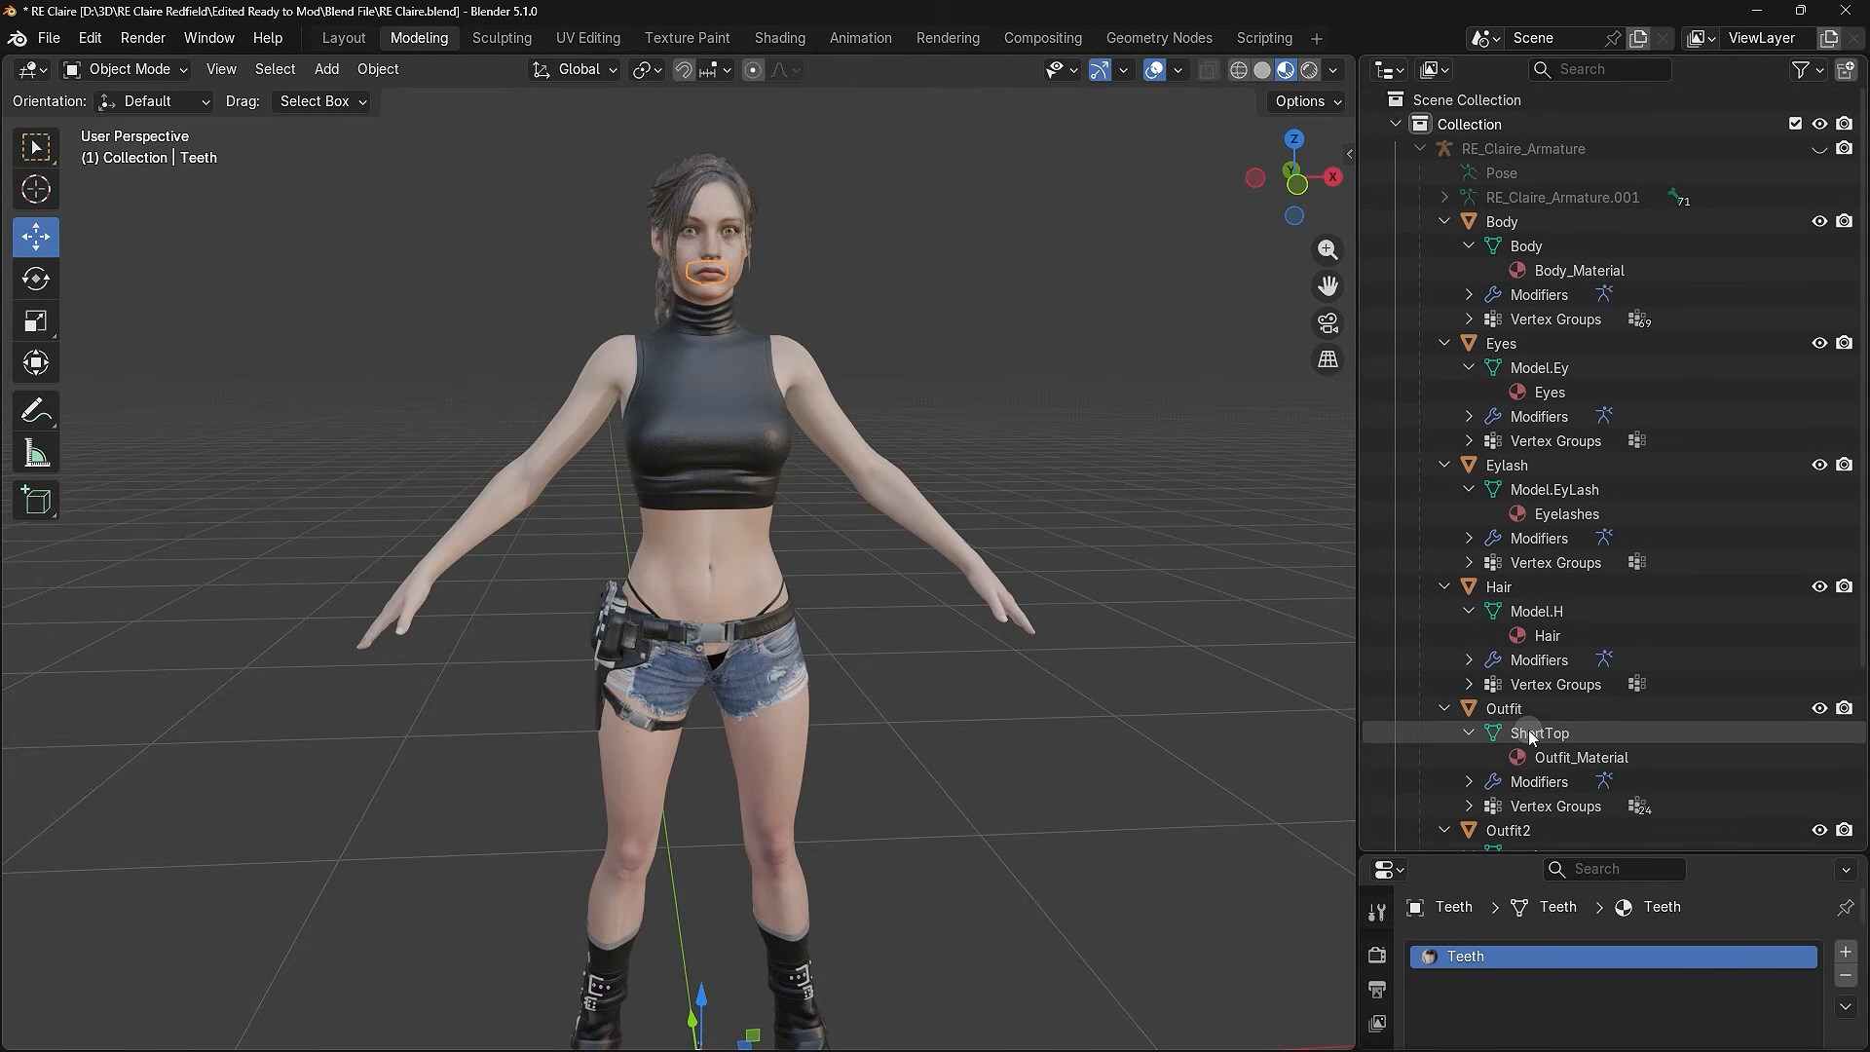
left_click(1534, 225)
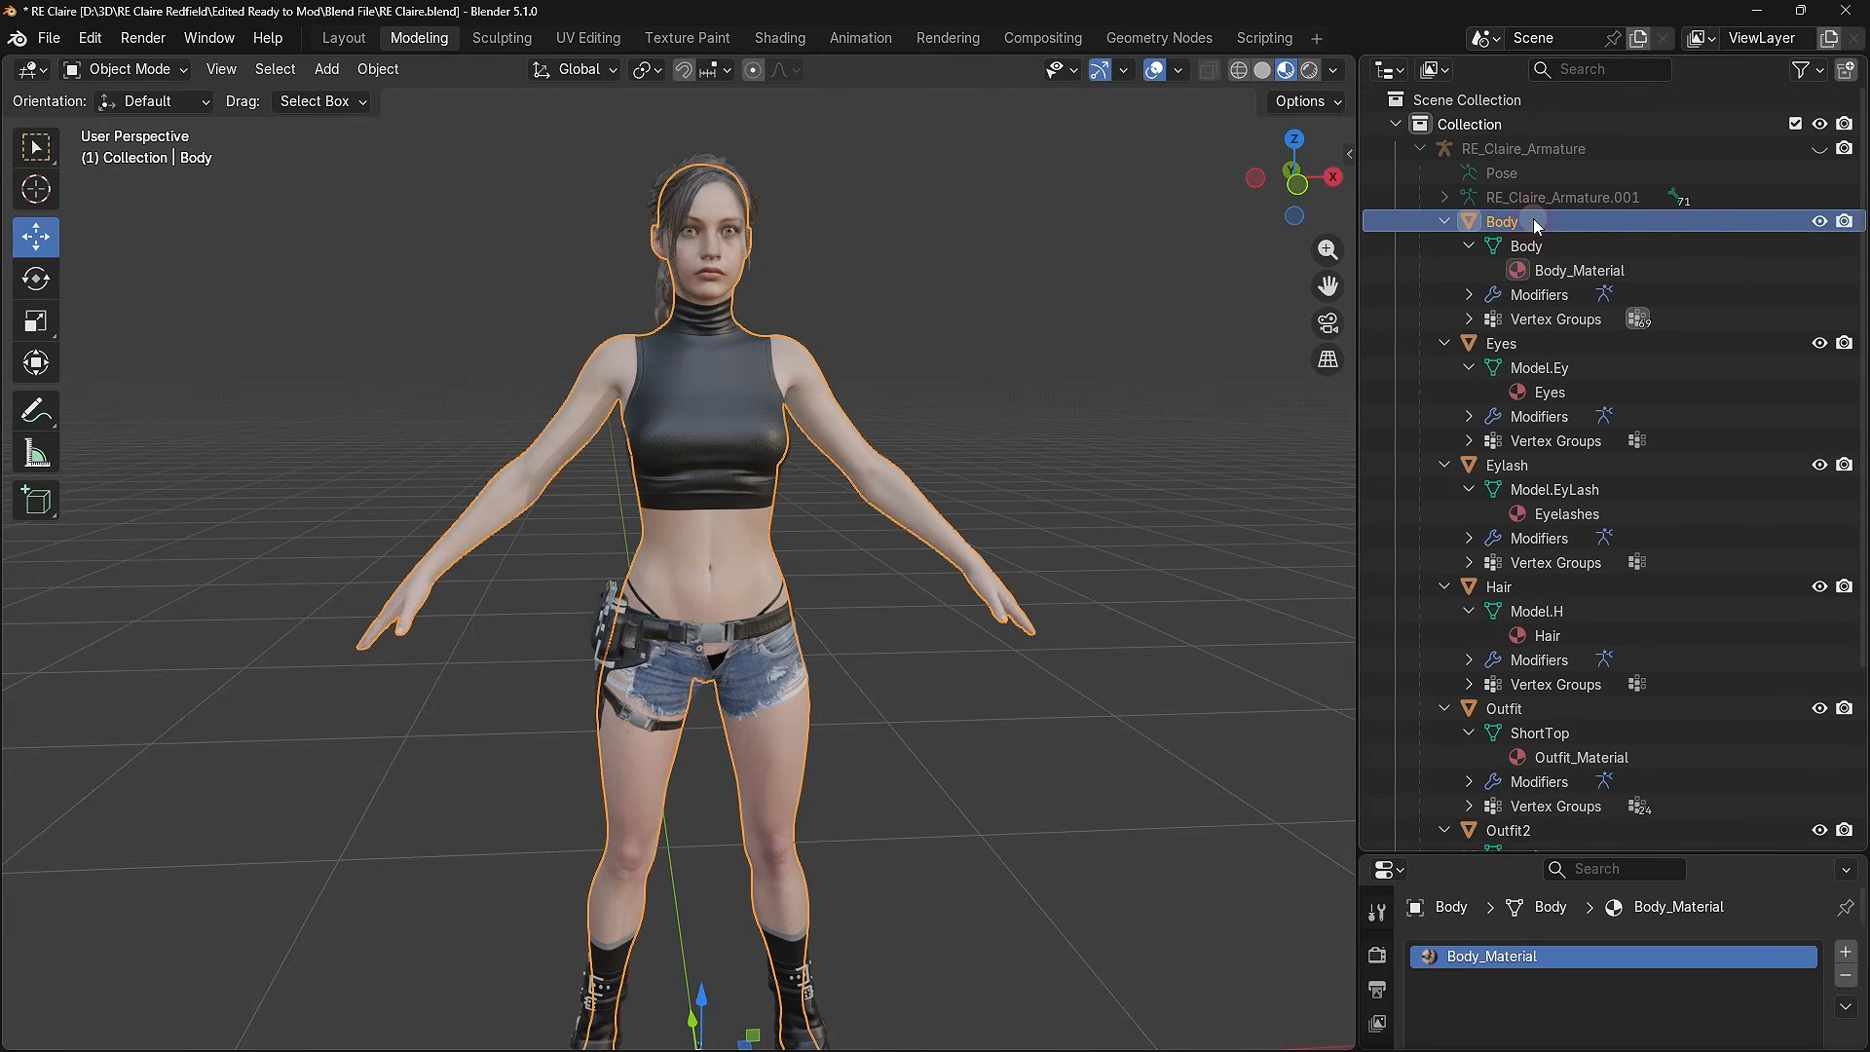
left_click(998, 365)
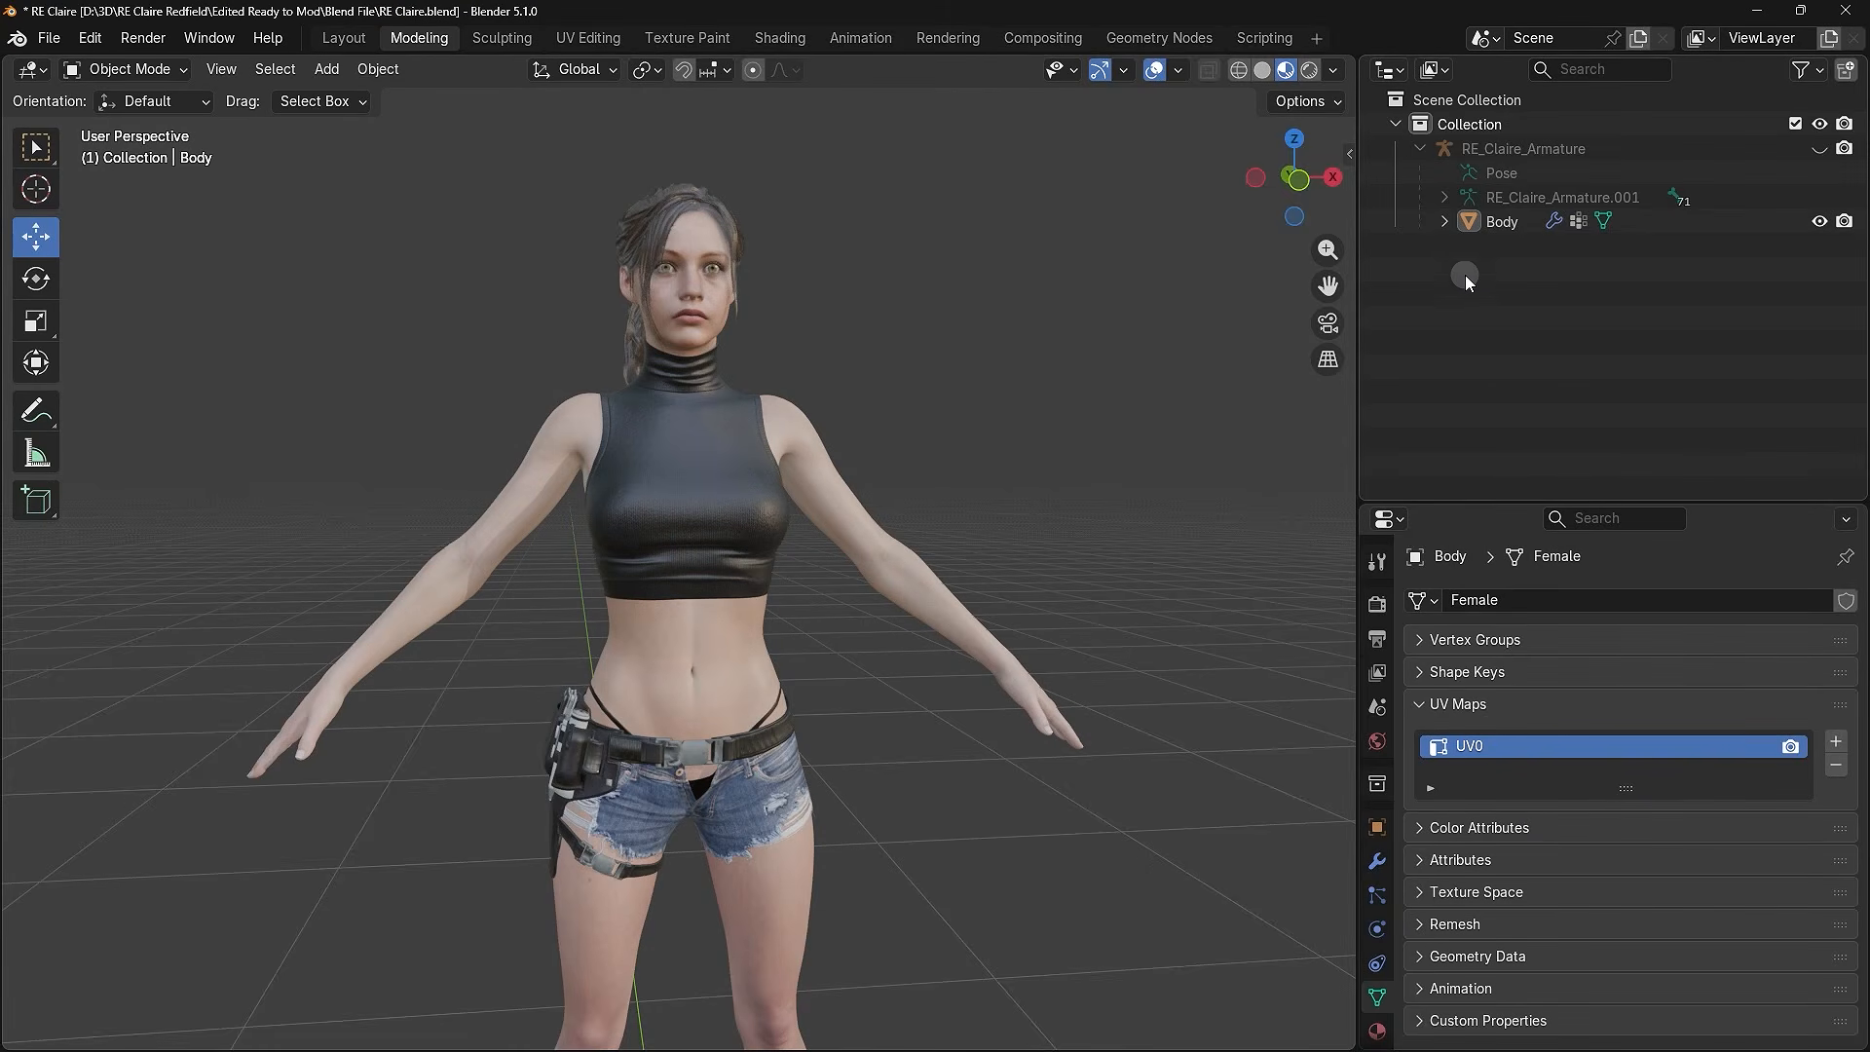
- Expand the Female mesh data under the single Body object and review each material from Body_Material.002 to Outfit2_Material.001
left_click(1509, 231)
left_click(1444, 222)
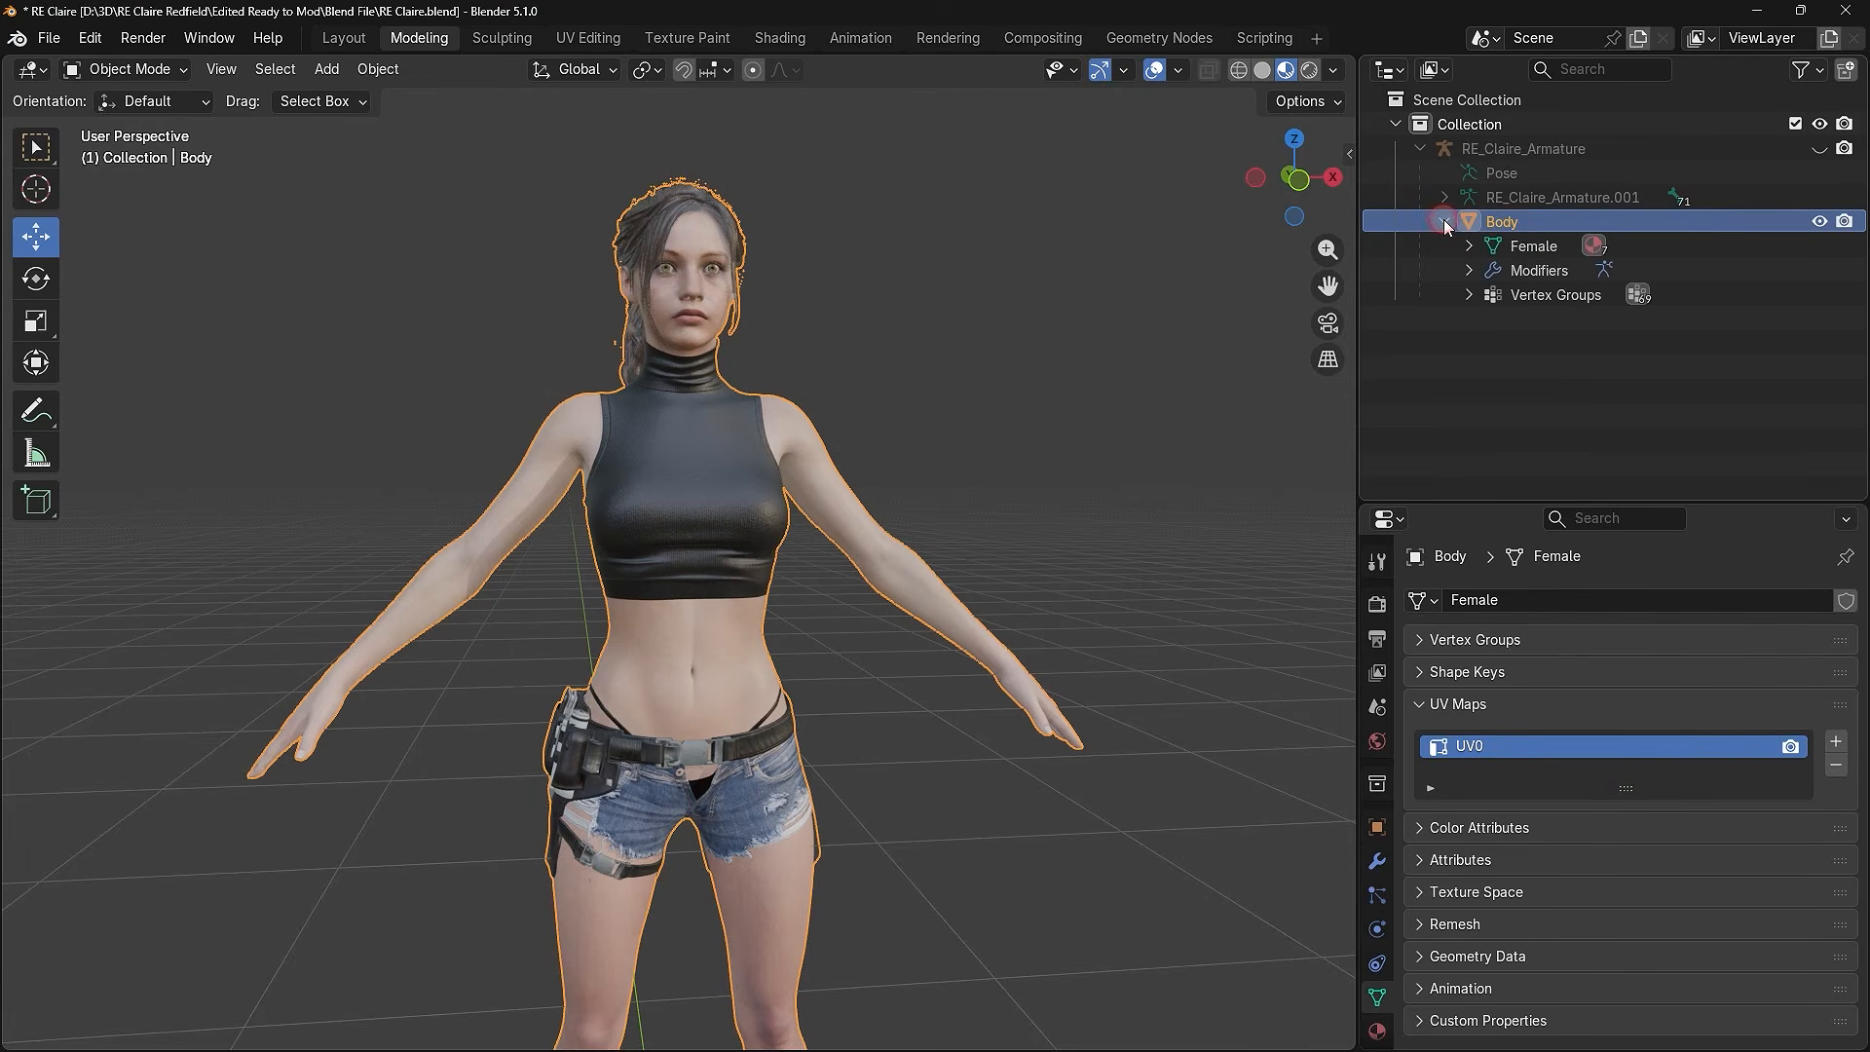
left_click(1535, 248)
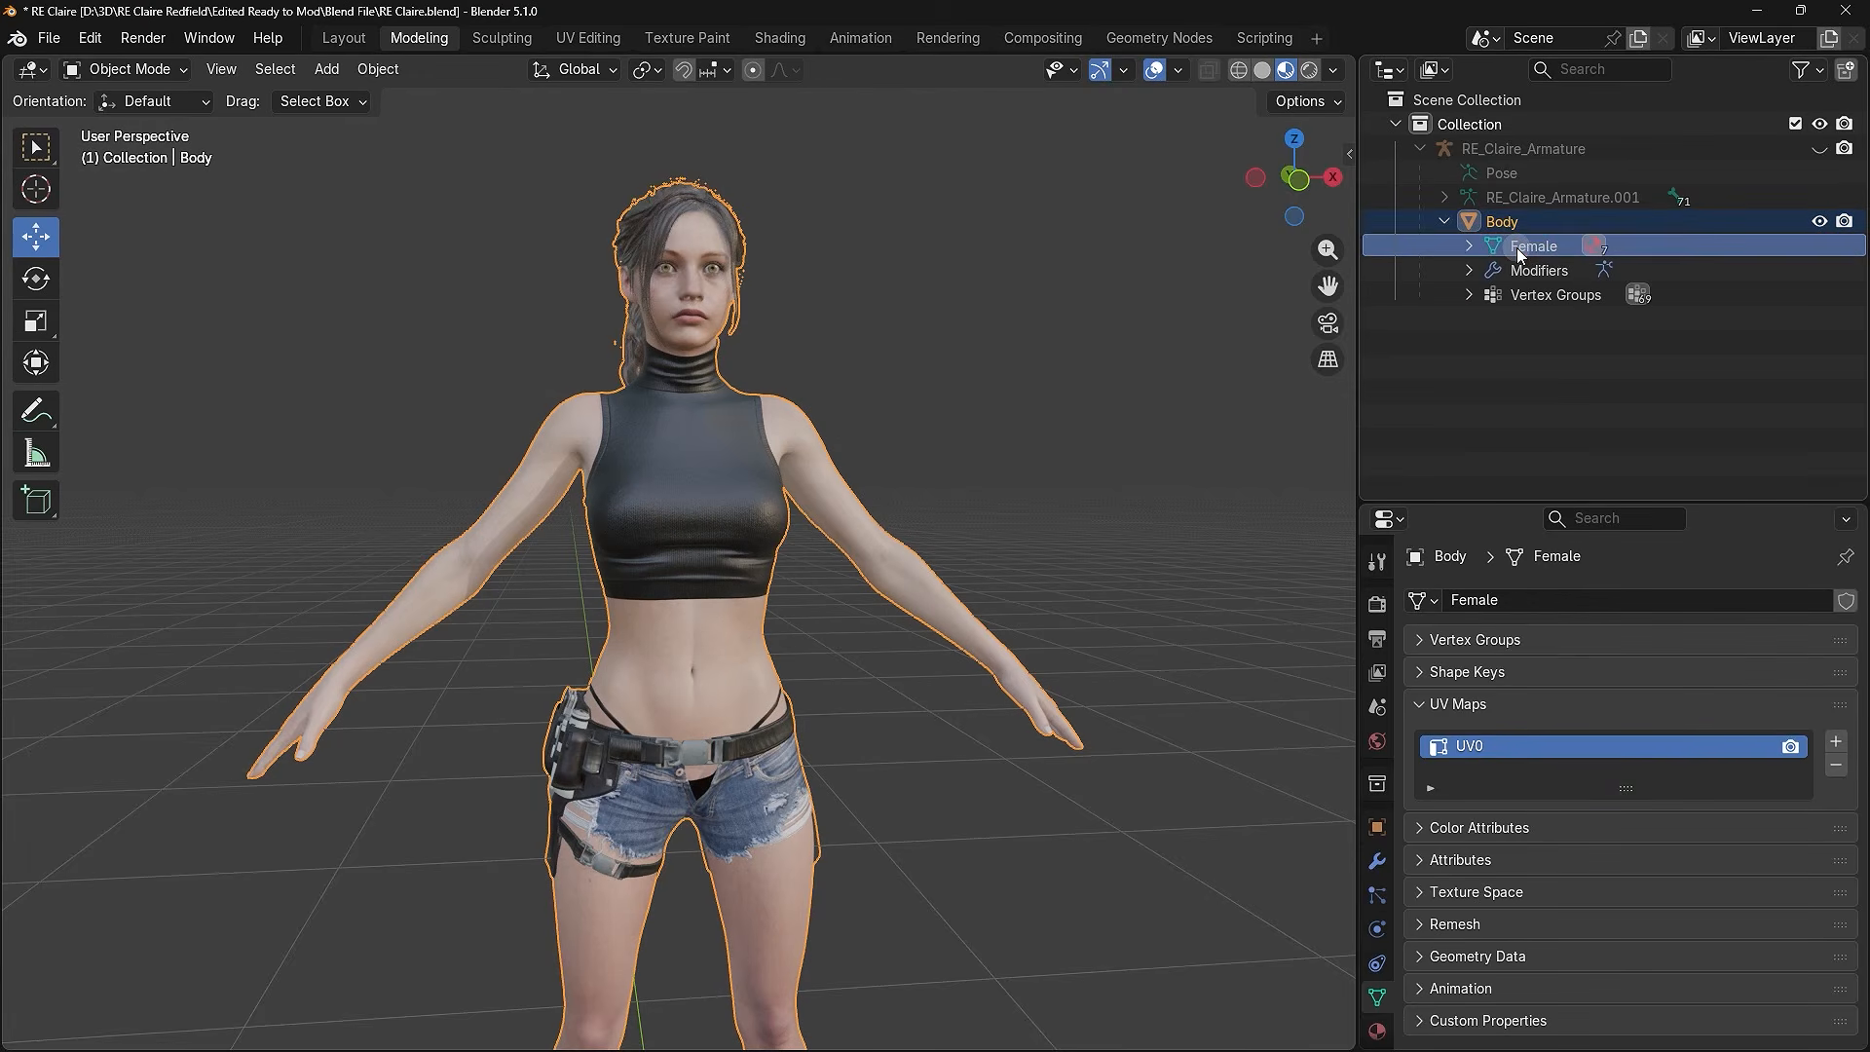
left_click(1471, 248)
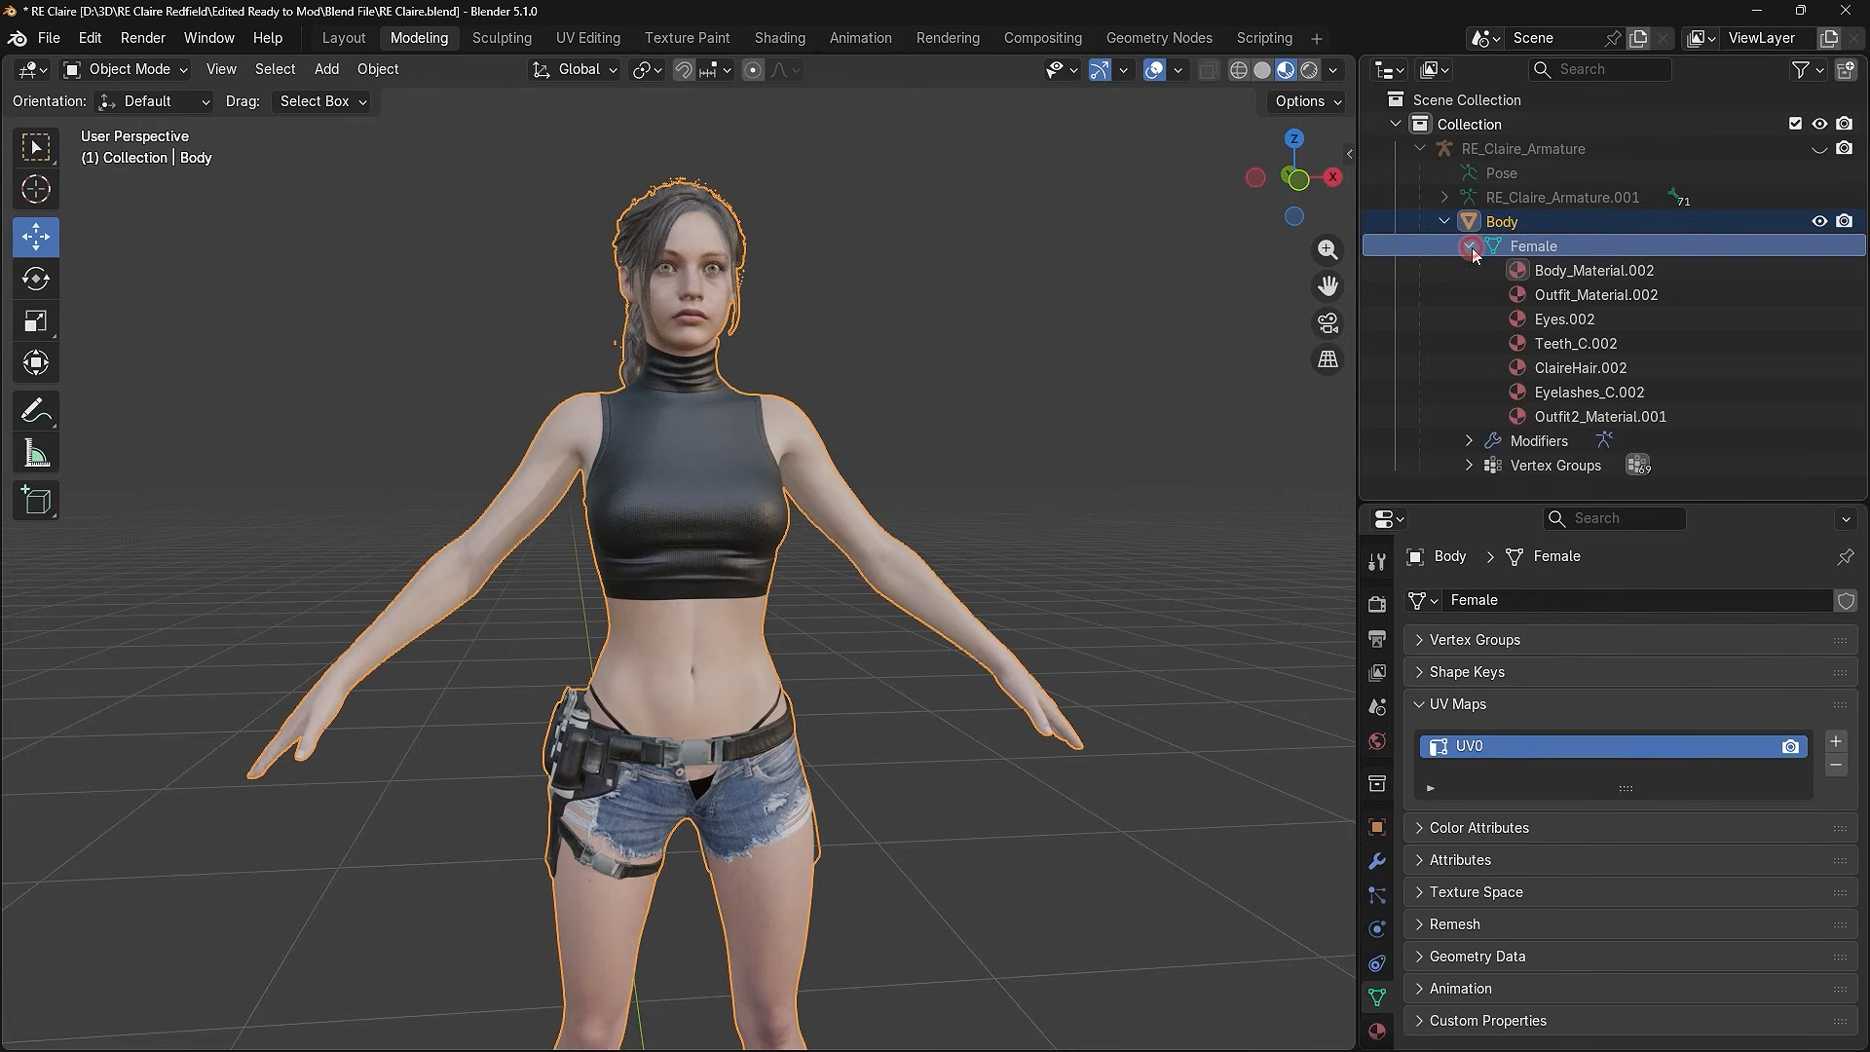
left_click(1530, 274)
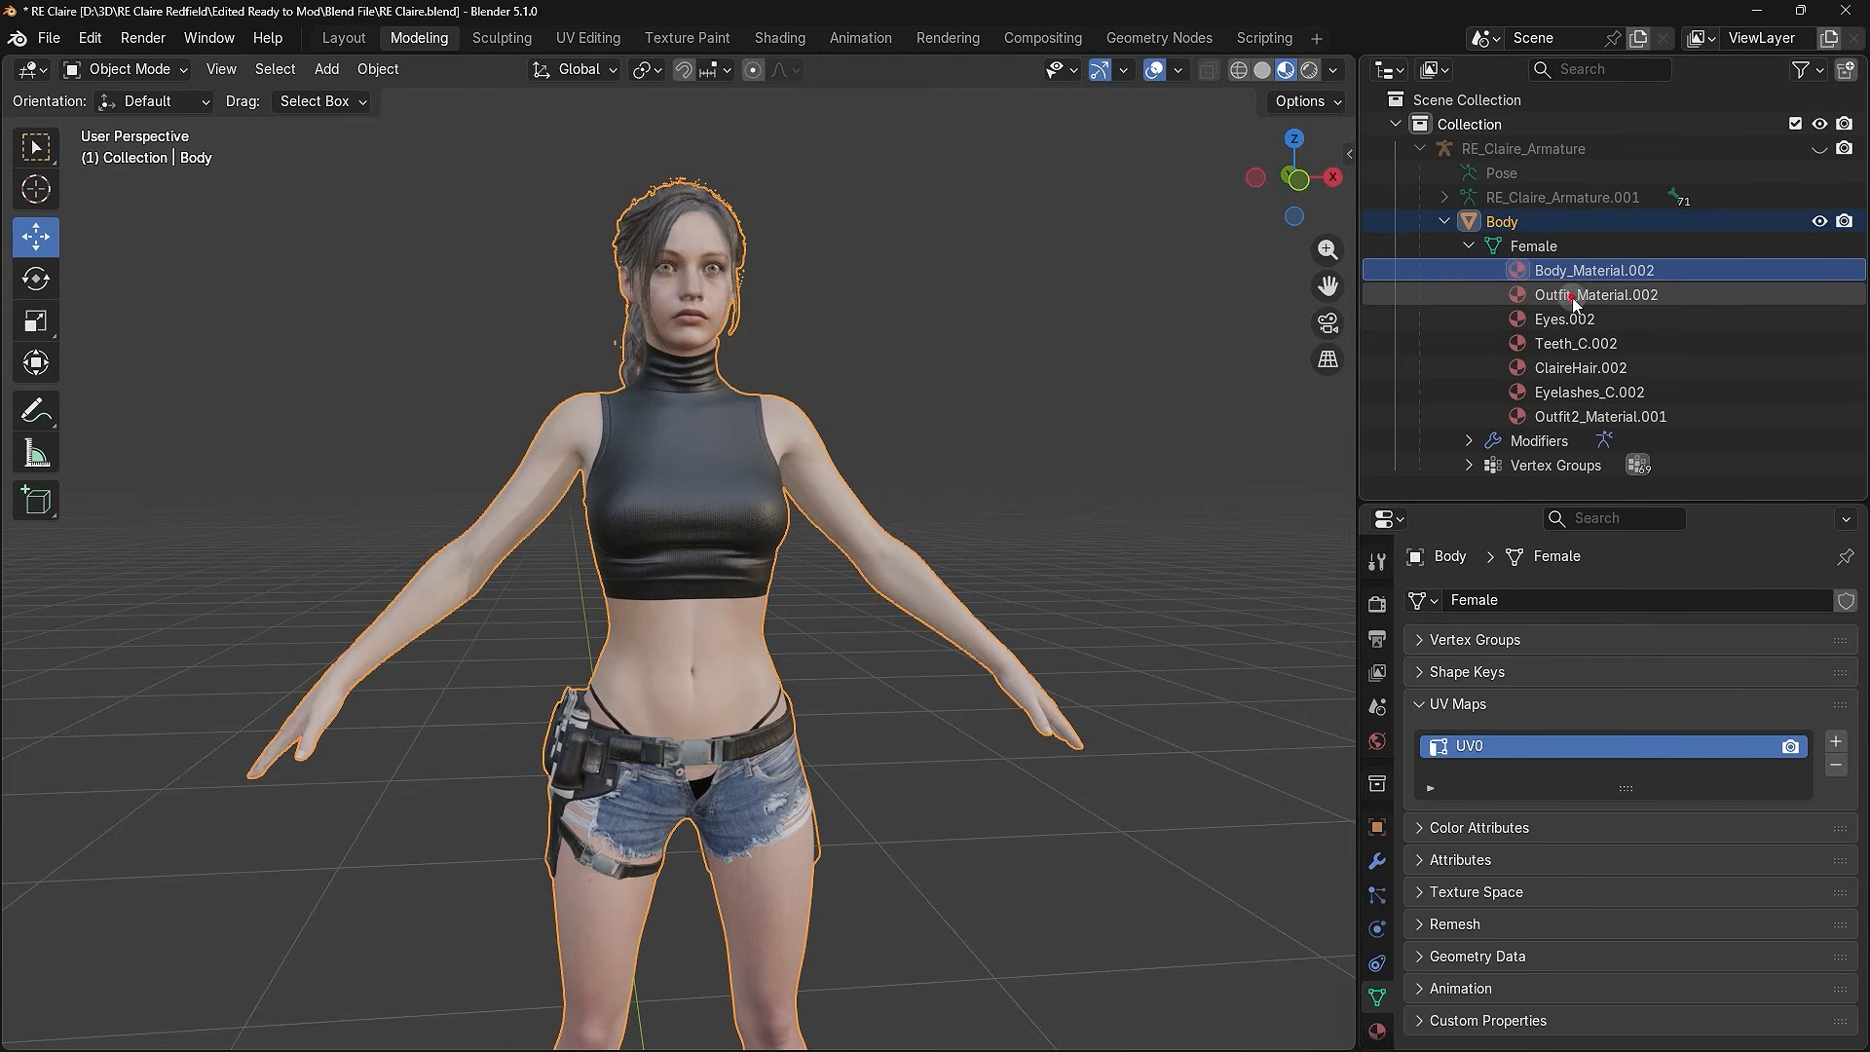
left_click(1557, 296)
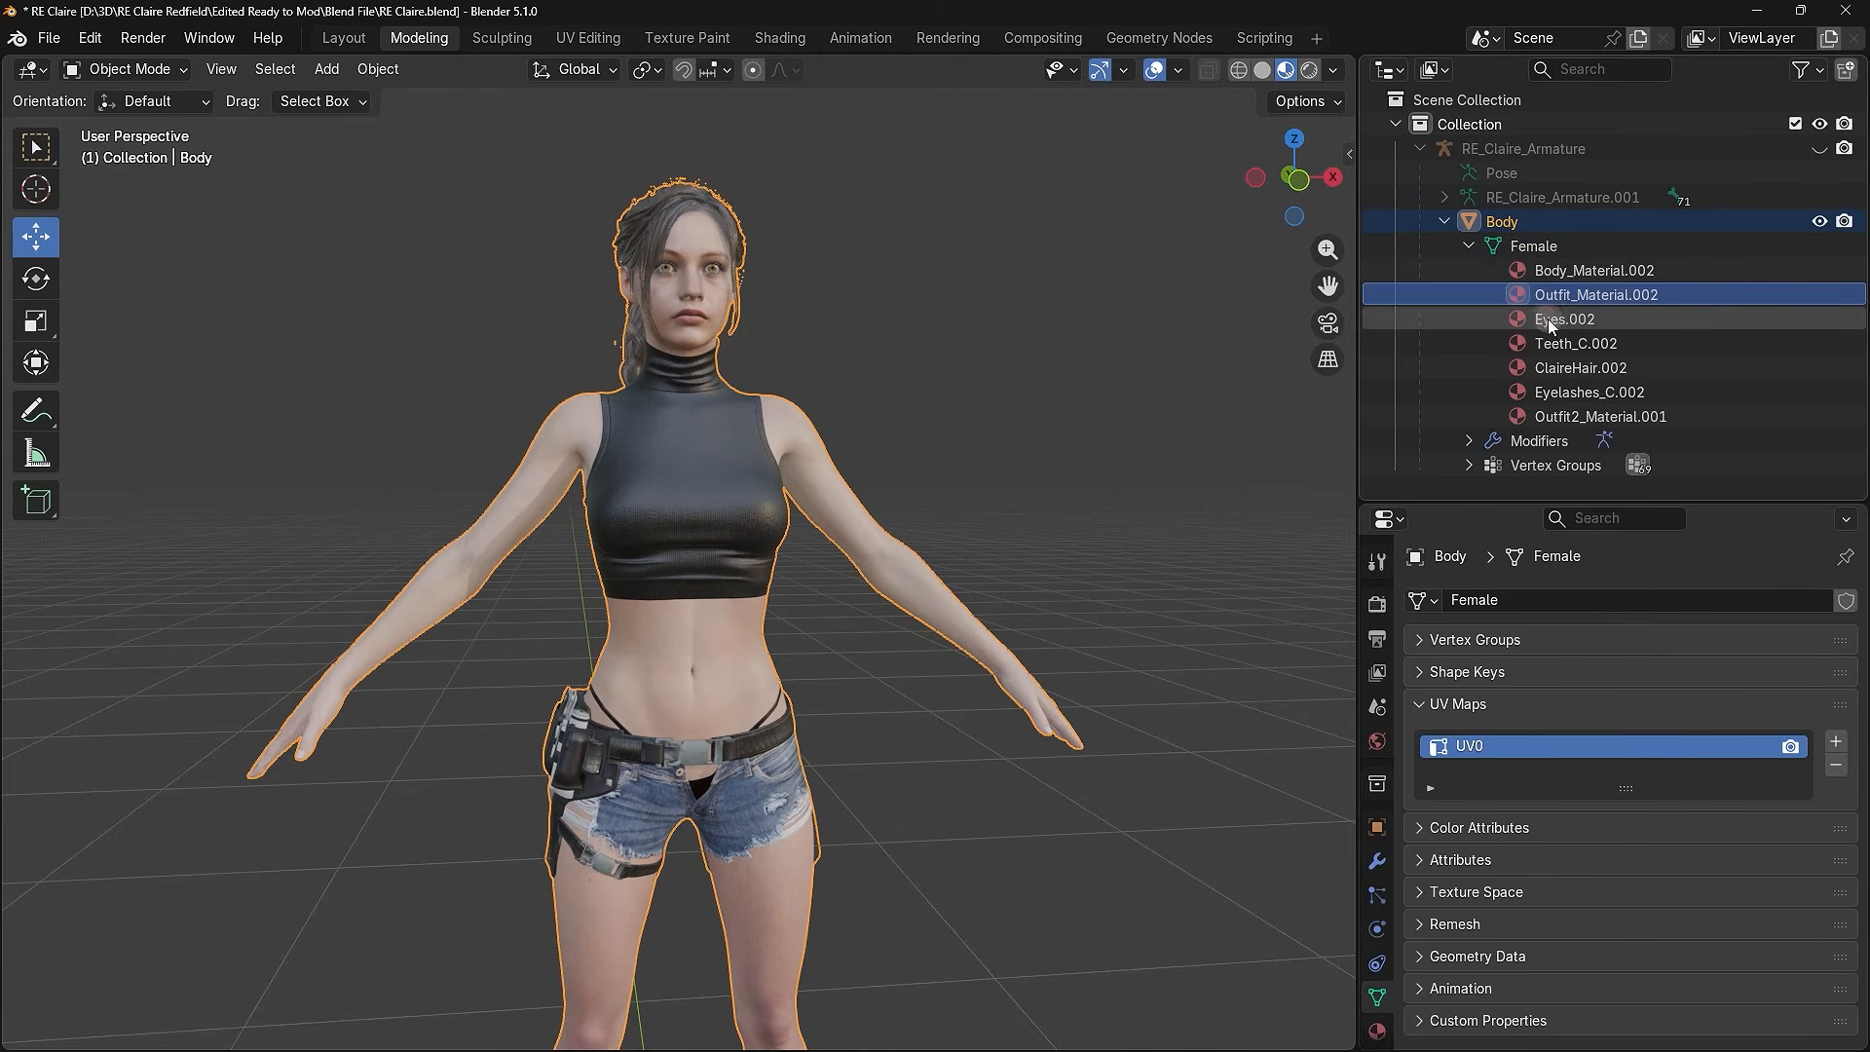
left_click(1549, 321)
left_click(1549, 346)
left_click(1559, 370)
left_click(1556, 391)
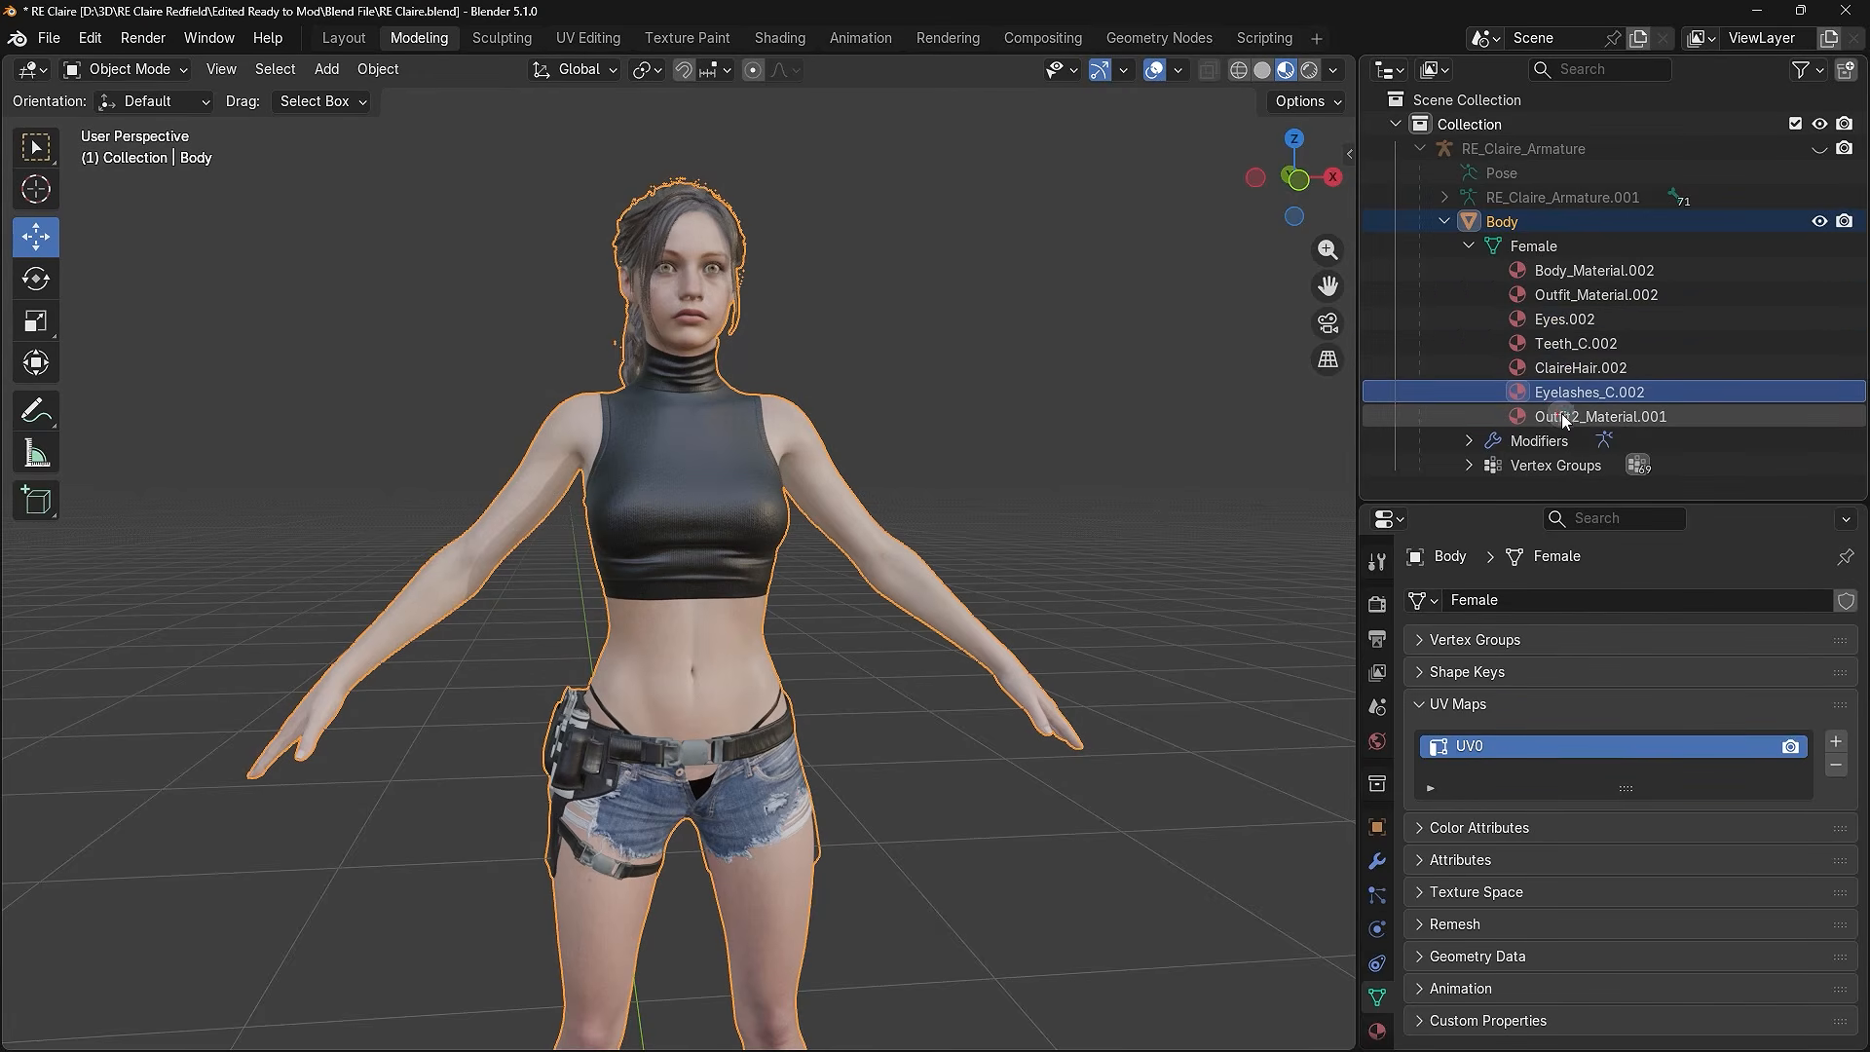
left_click(1549, 417)
left_click_drag(1552, 419, 1540, 230)
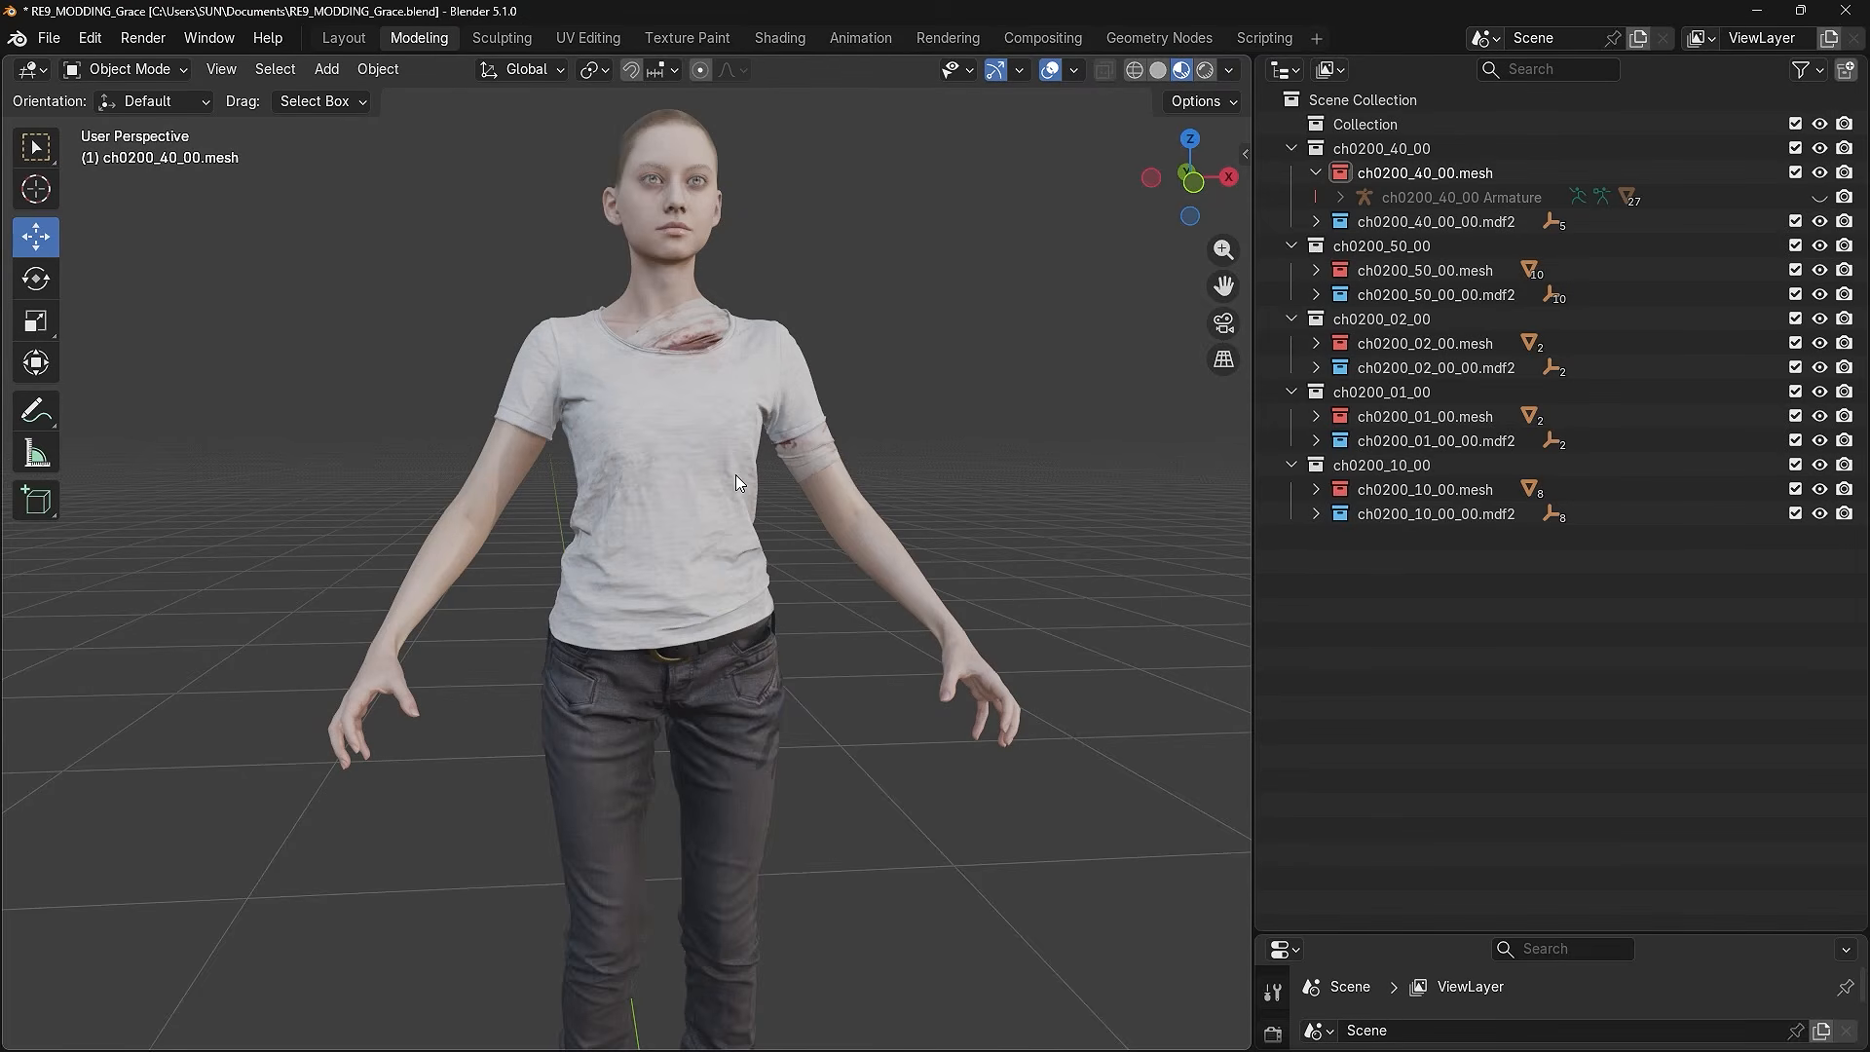
- In the RE9_MODDING_Grace file, select the original T-shirt mesh and check the parts beside it
left_click(715, 477)
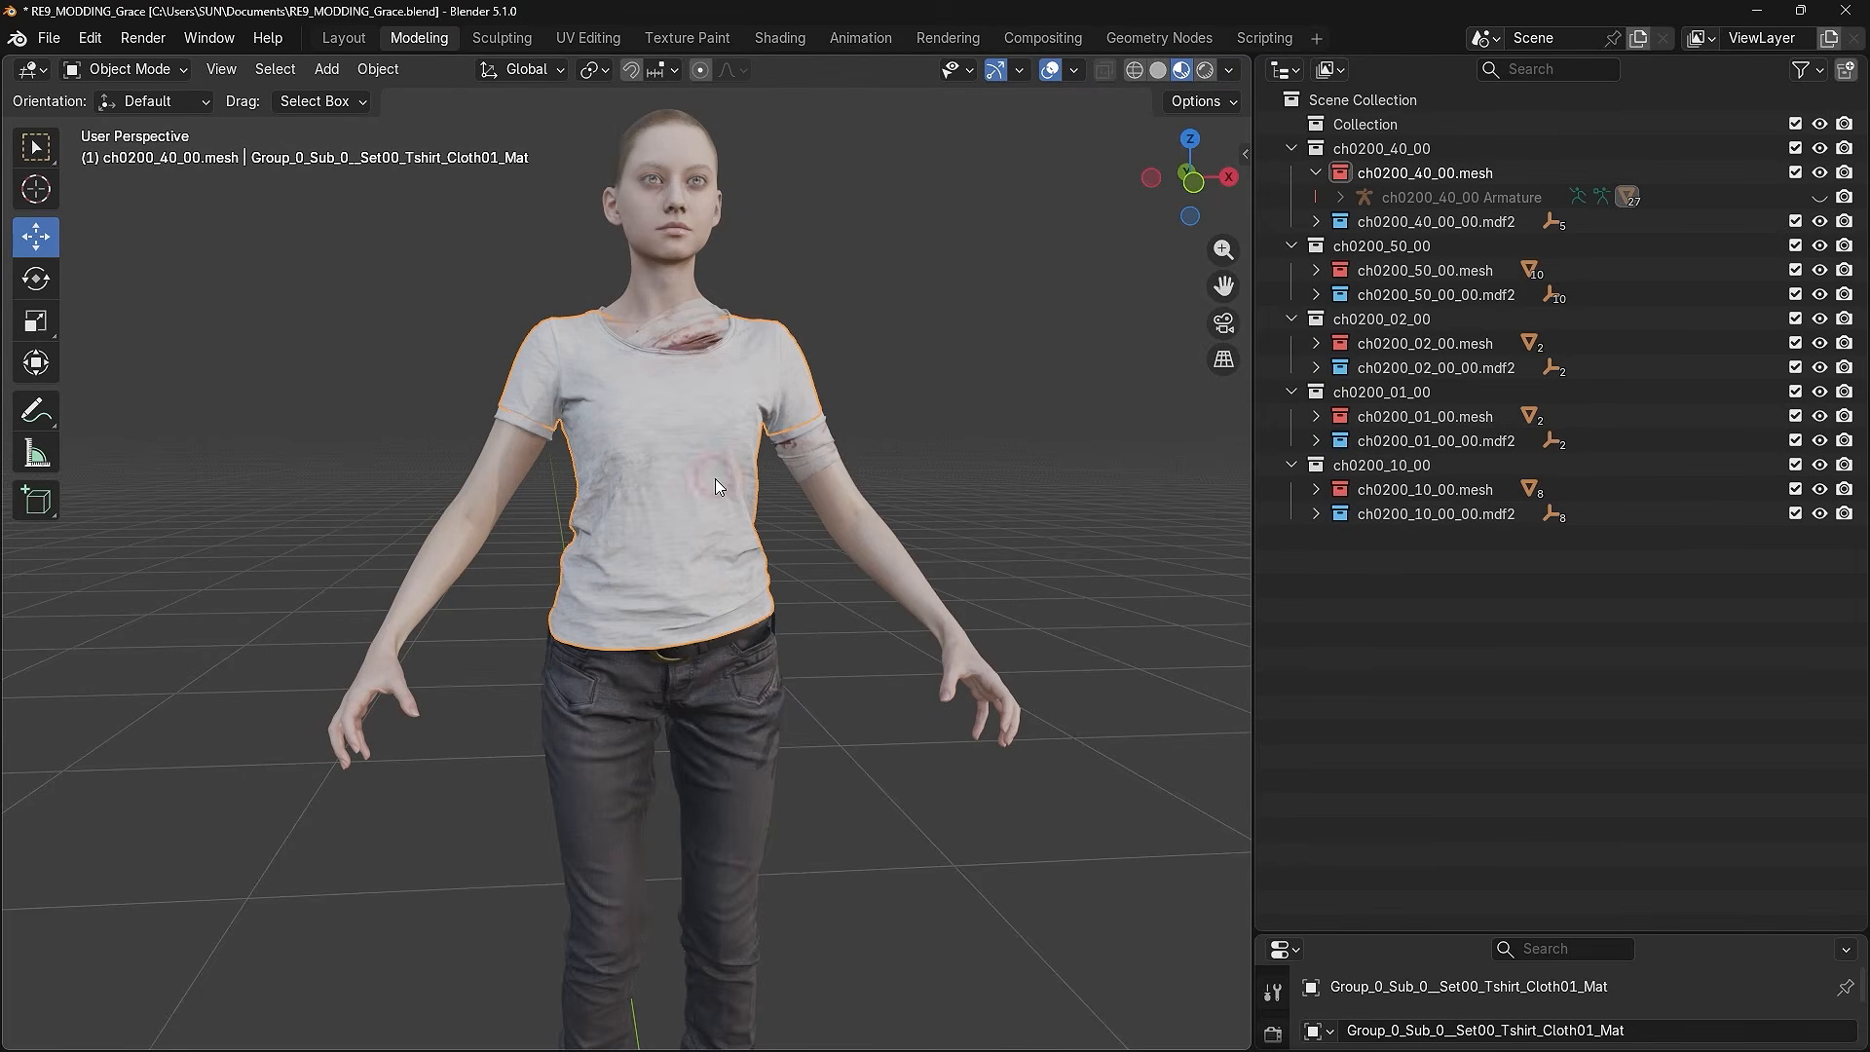
left_click(867, 524)
left_click(456, 497)
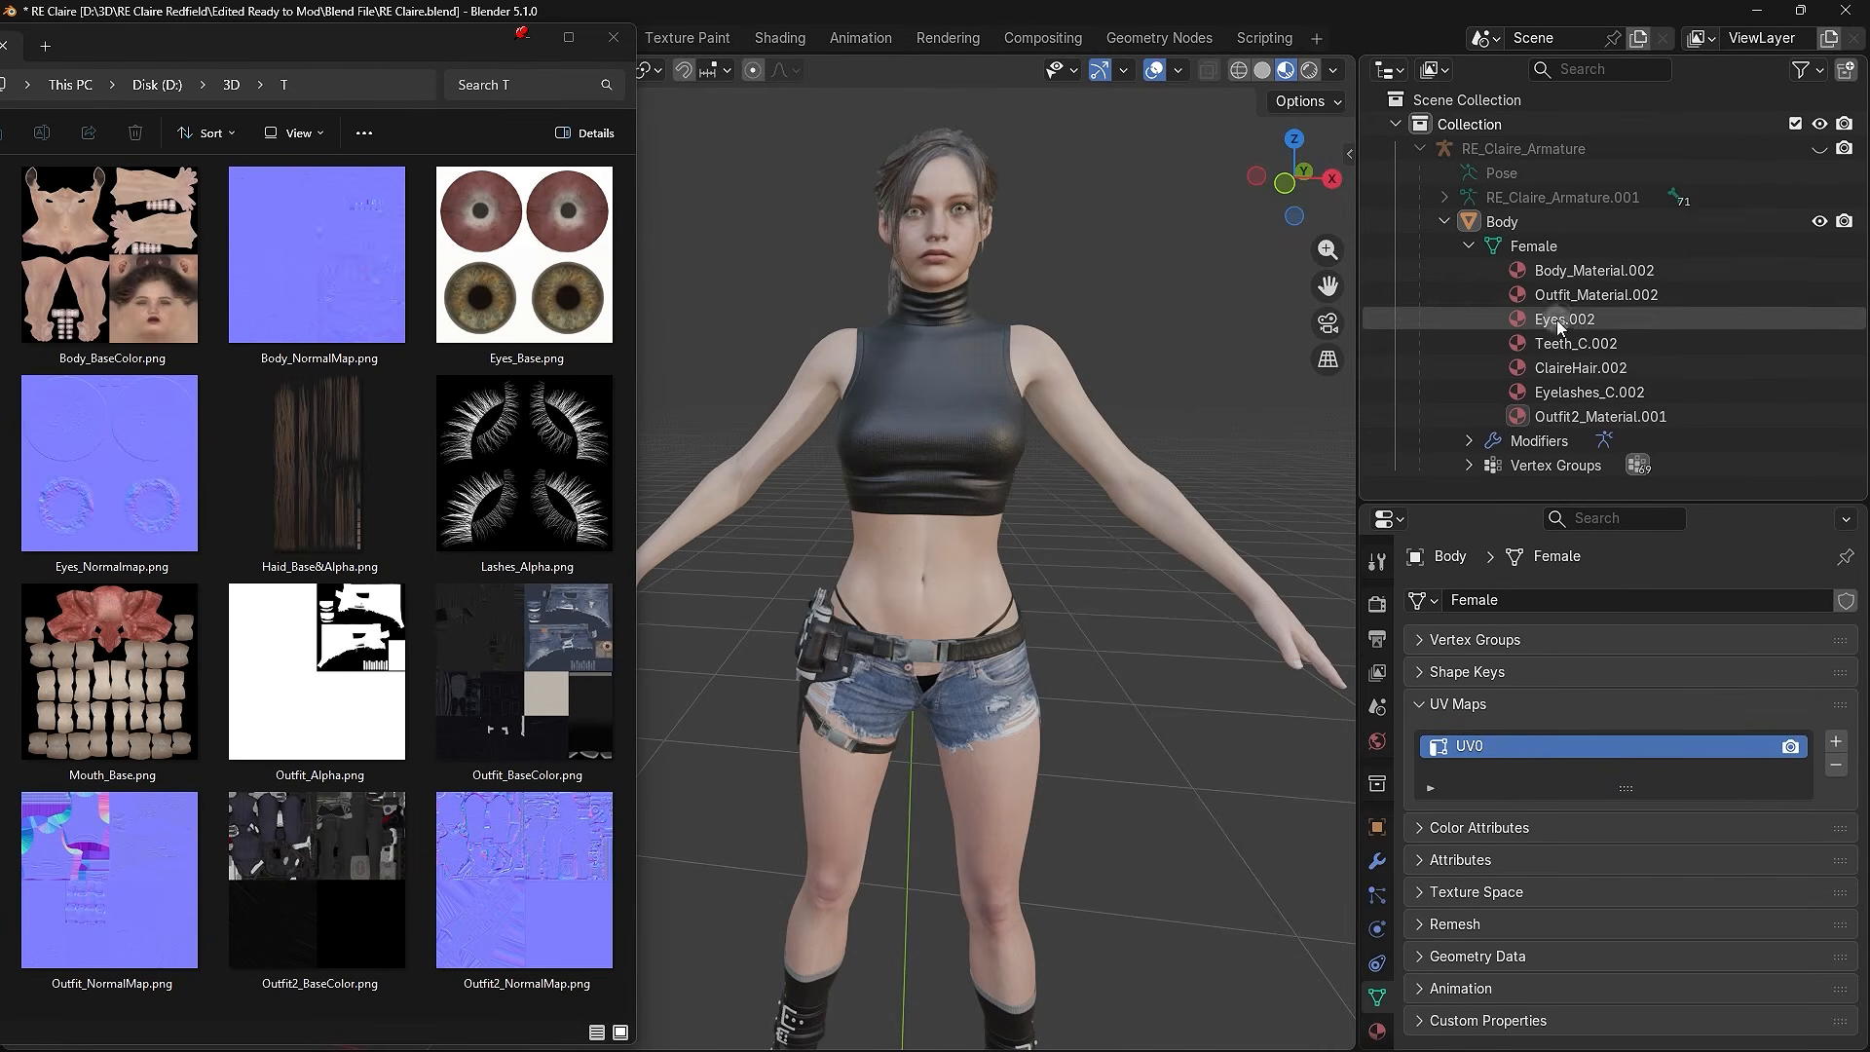
- In the RE Claire file, select all seven Body materials to compare them with the texture images in the T folder
left_click(1605, 272)
left_click_drag(1600, 308, 1602, 419)
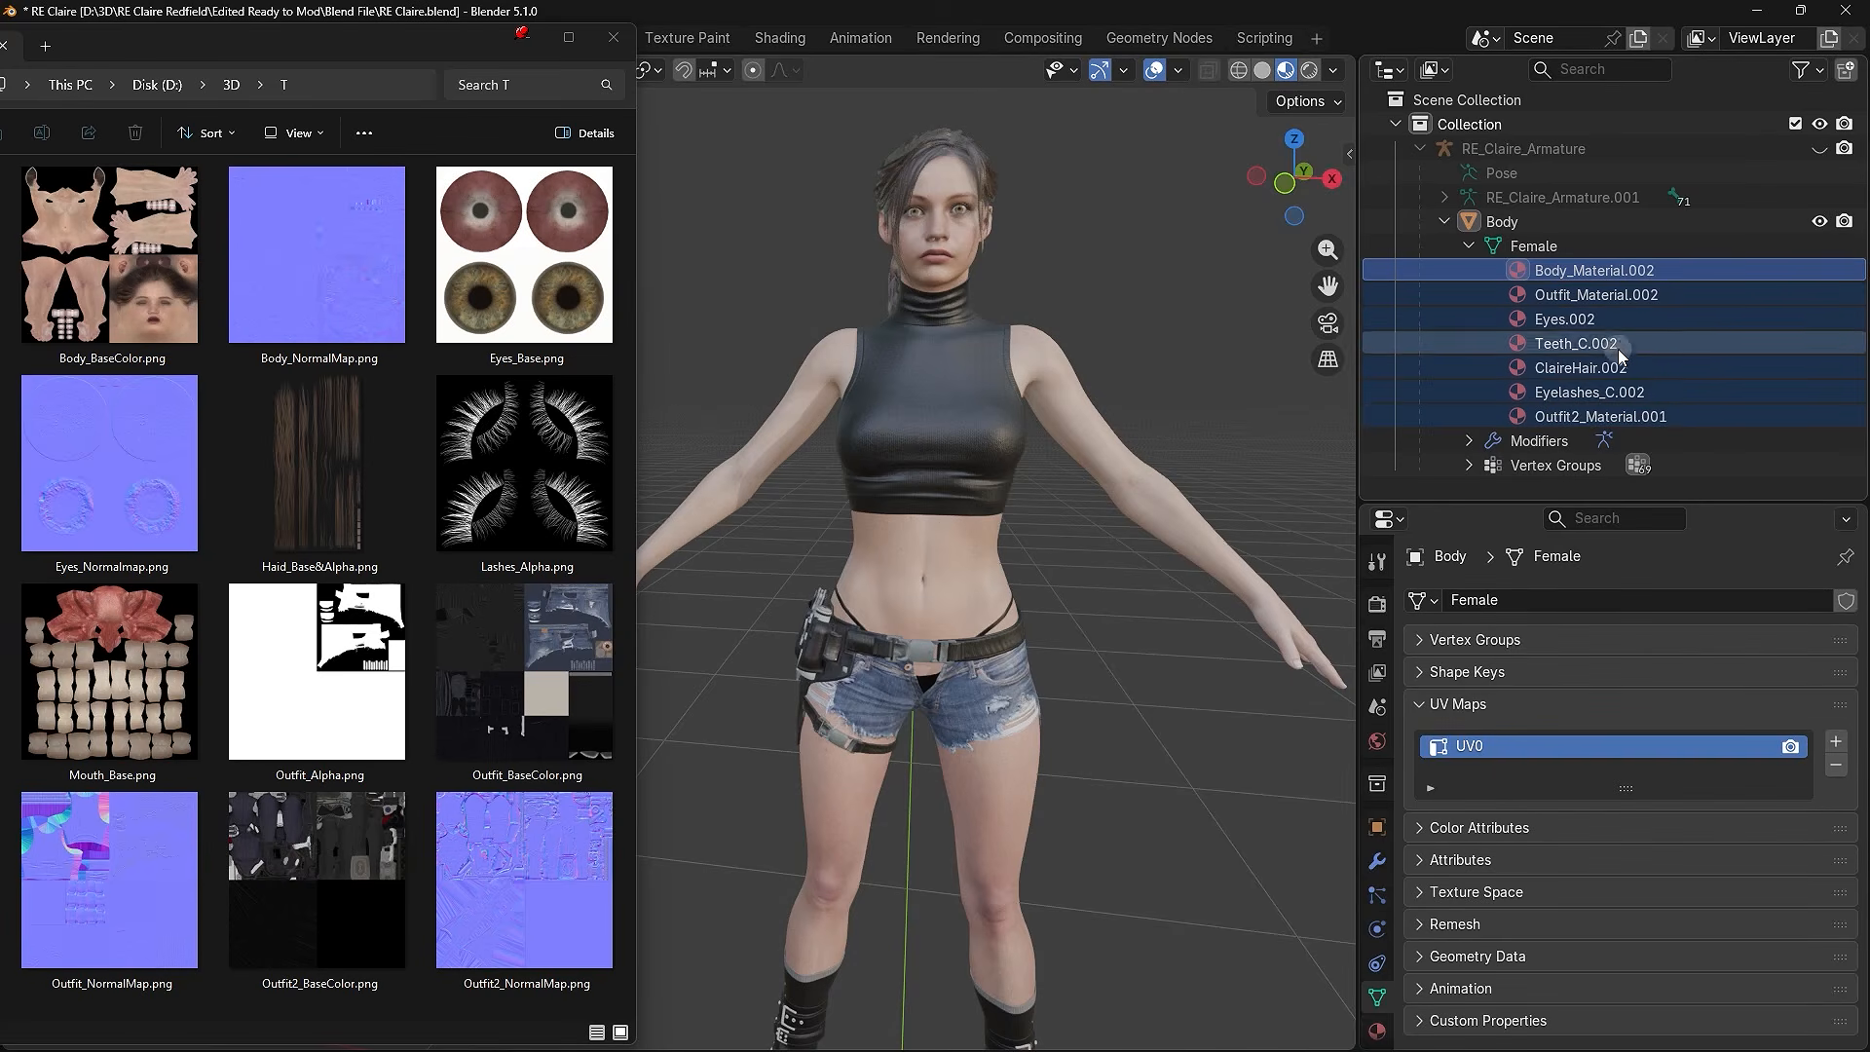
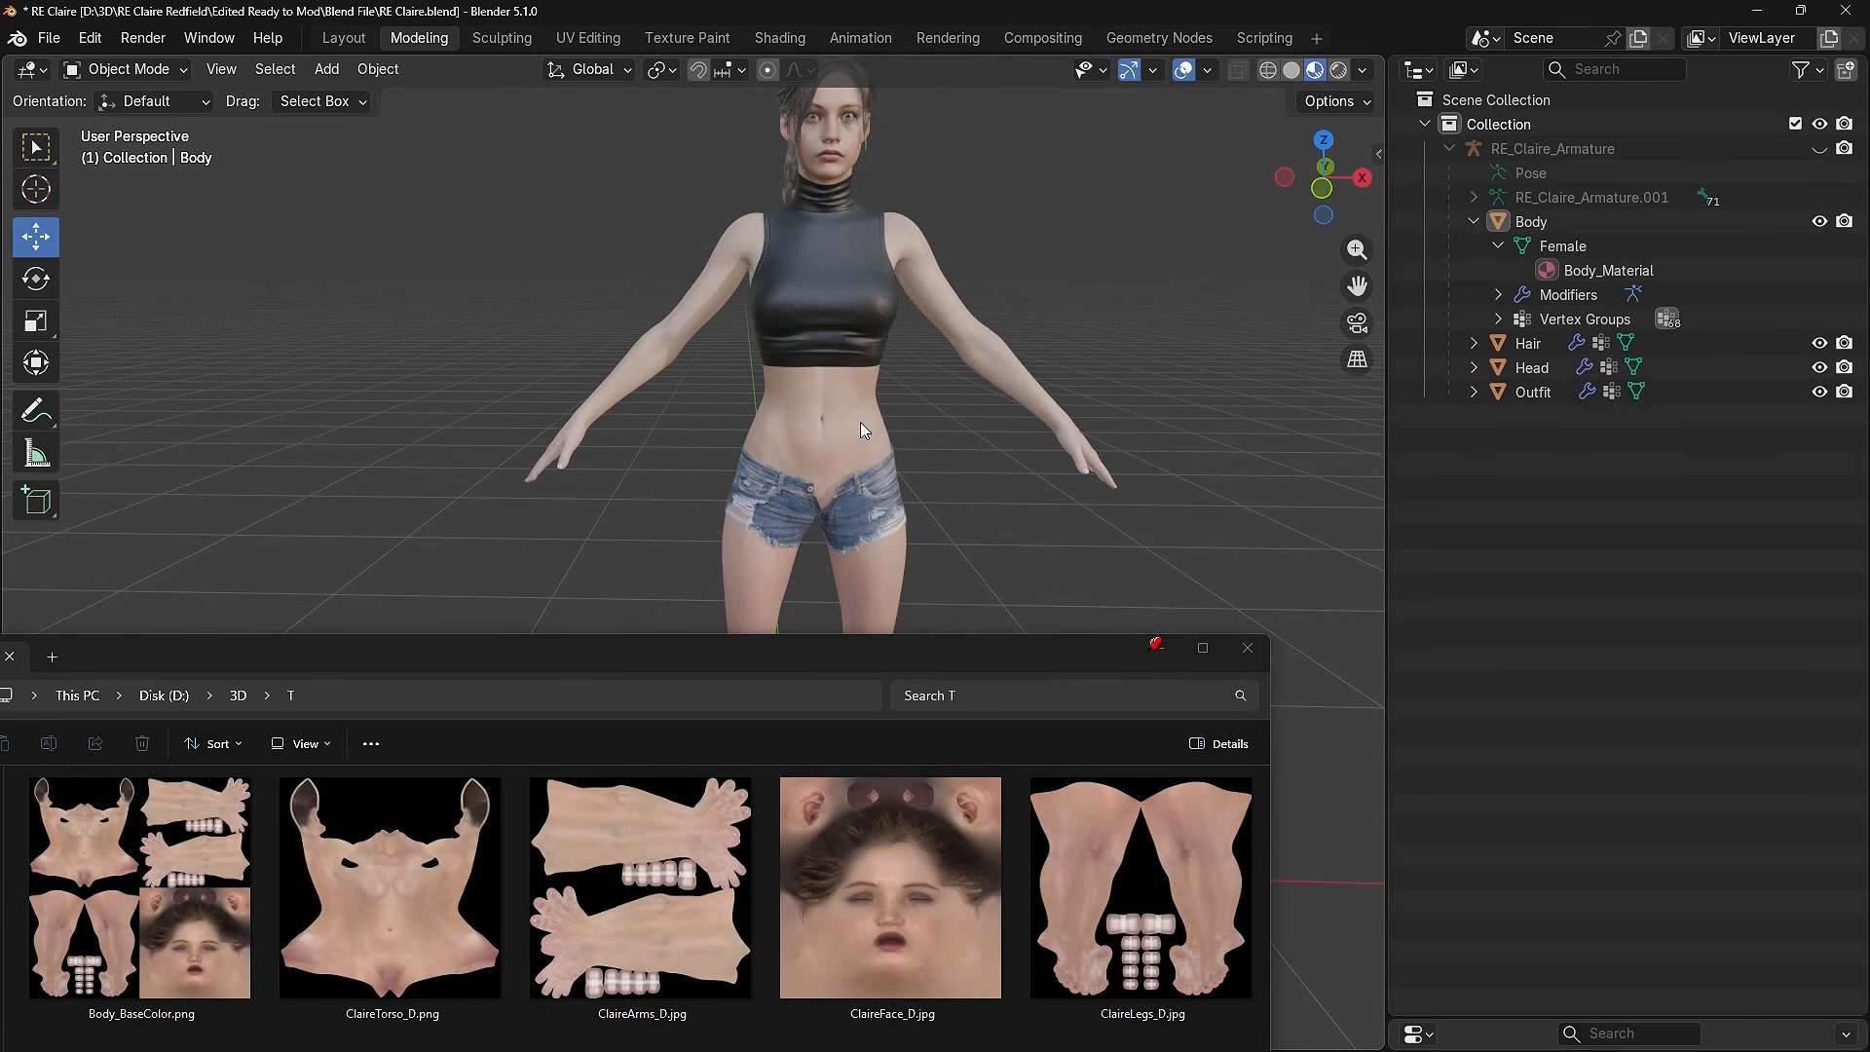
- Select Body, compare the ClaireTorso_D, ClaireArms_D, ClaireFace_D and ClaireLegs_D textures with the combined atlas, and preview Body_BaseColor.png
left_click(858, 429)
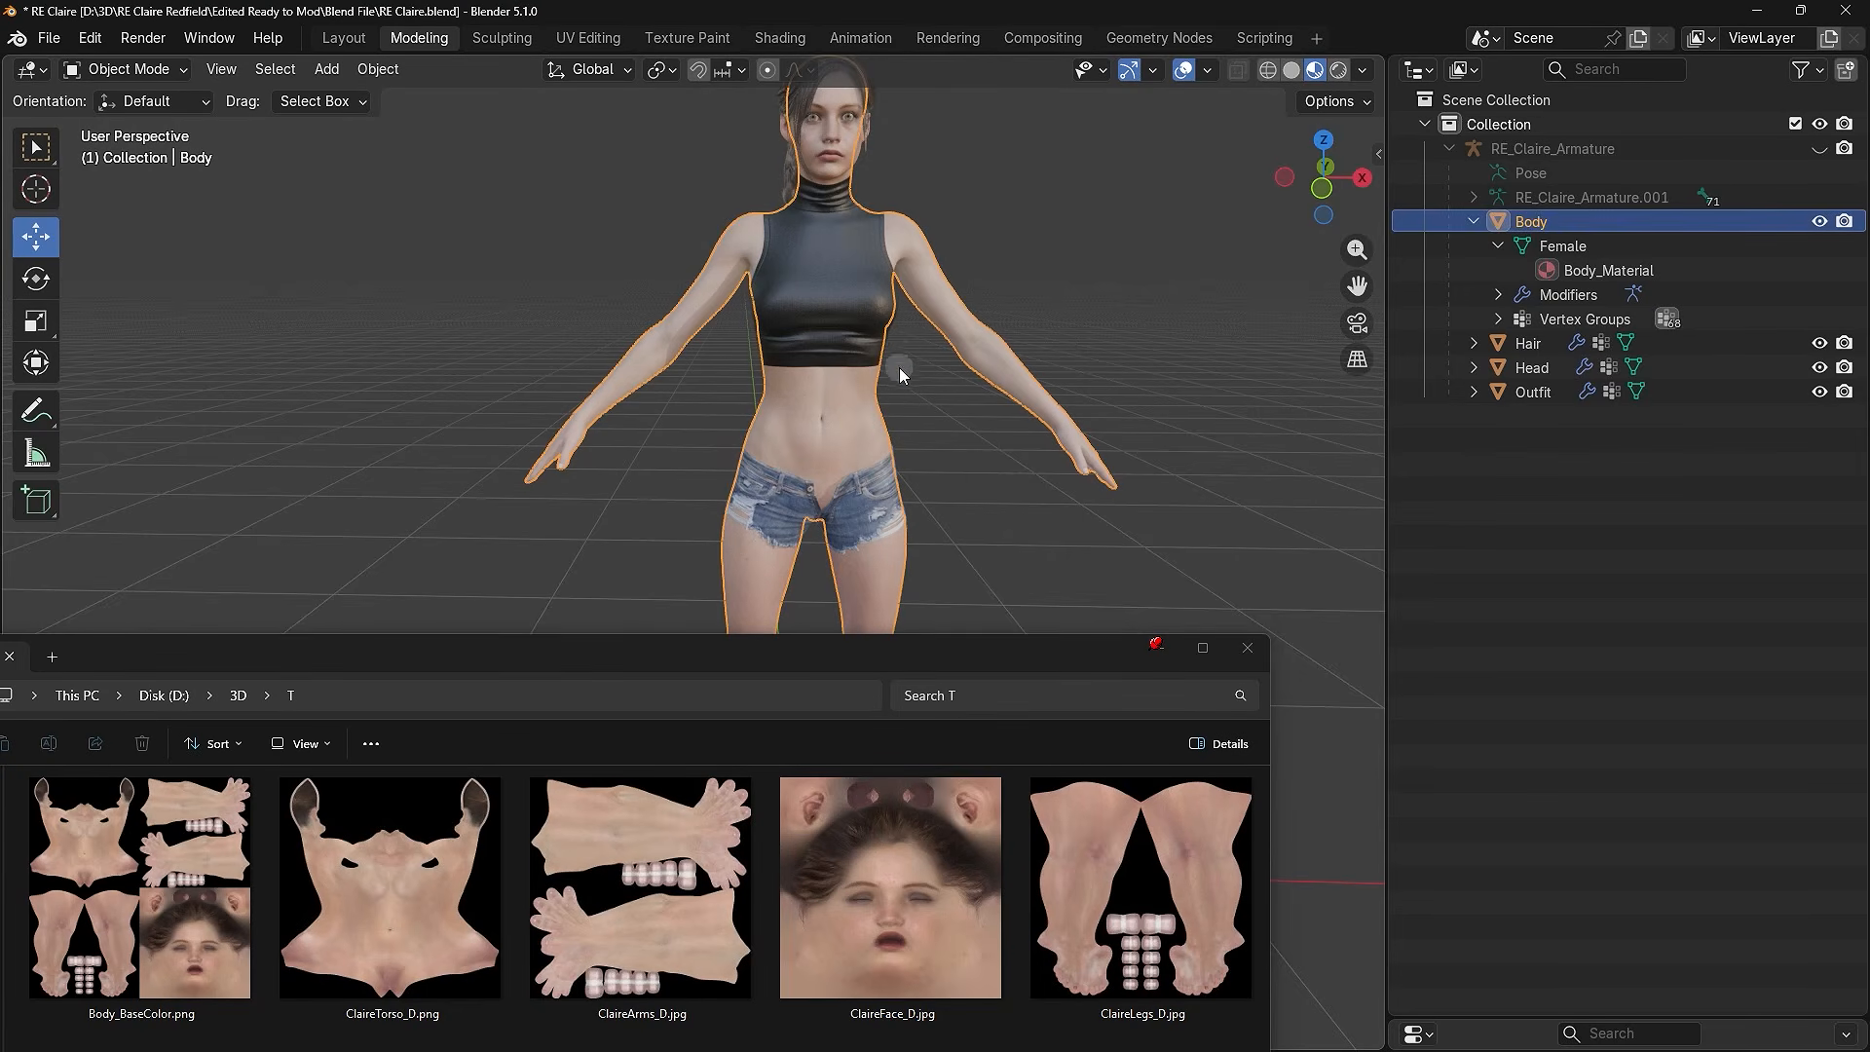
left_click(450, 875)
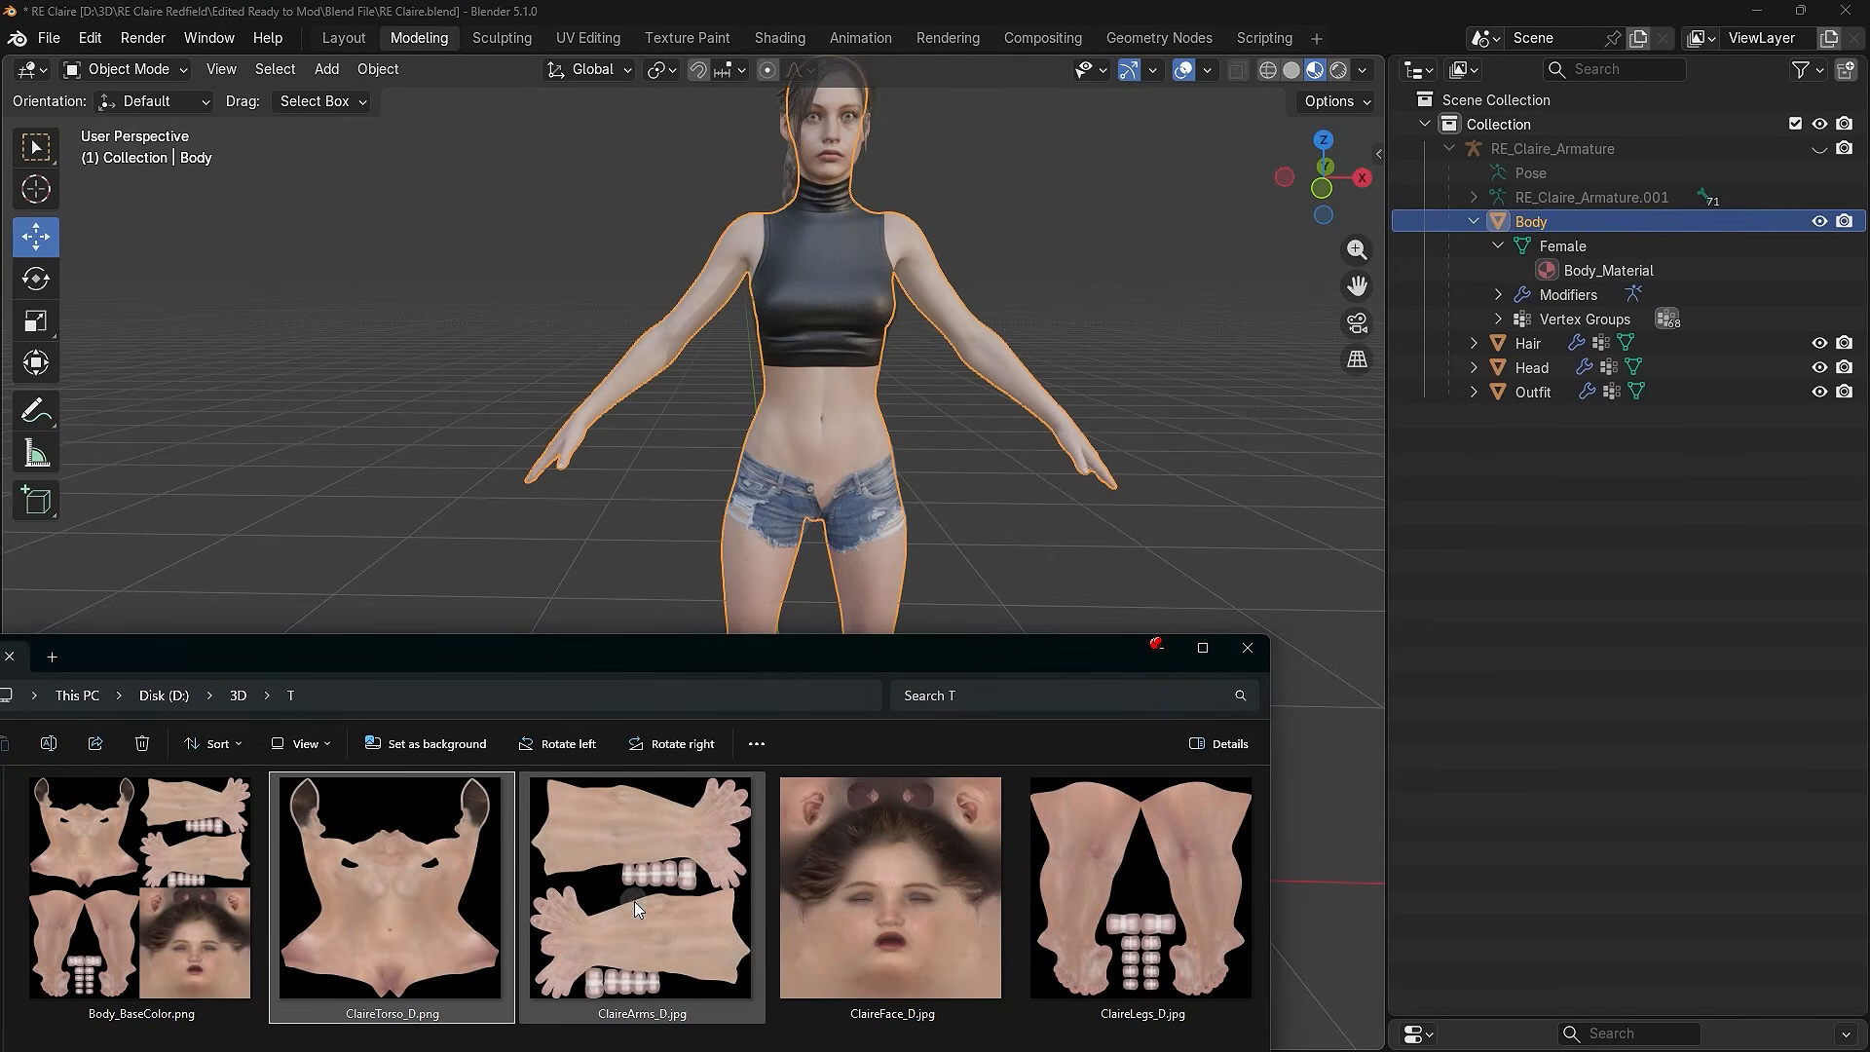
left_click(634, 902, "ctrl")
left_click(896, 881, "ctrl")
left_click(1104, 883, "ctrl")
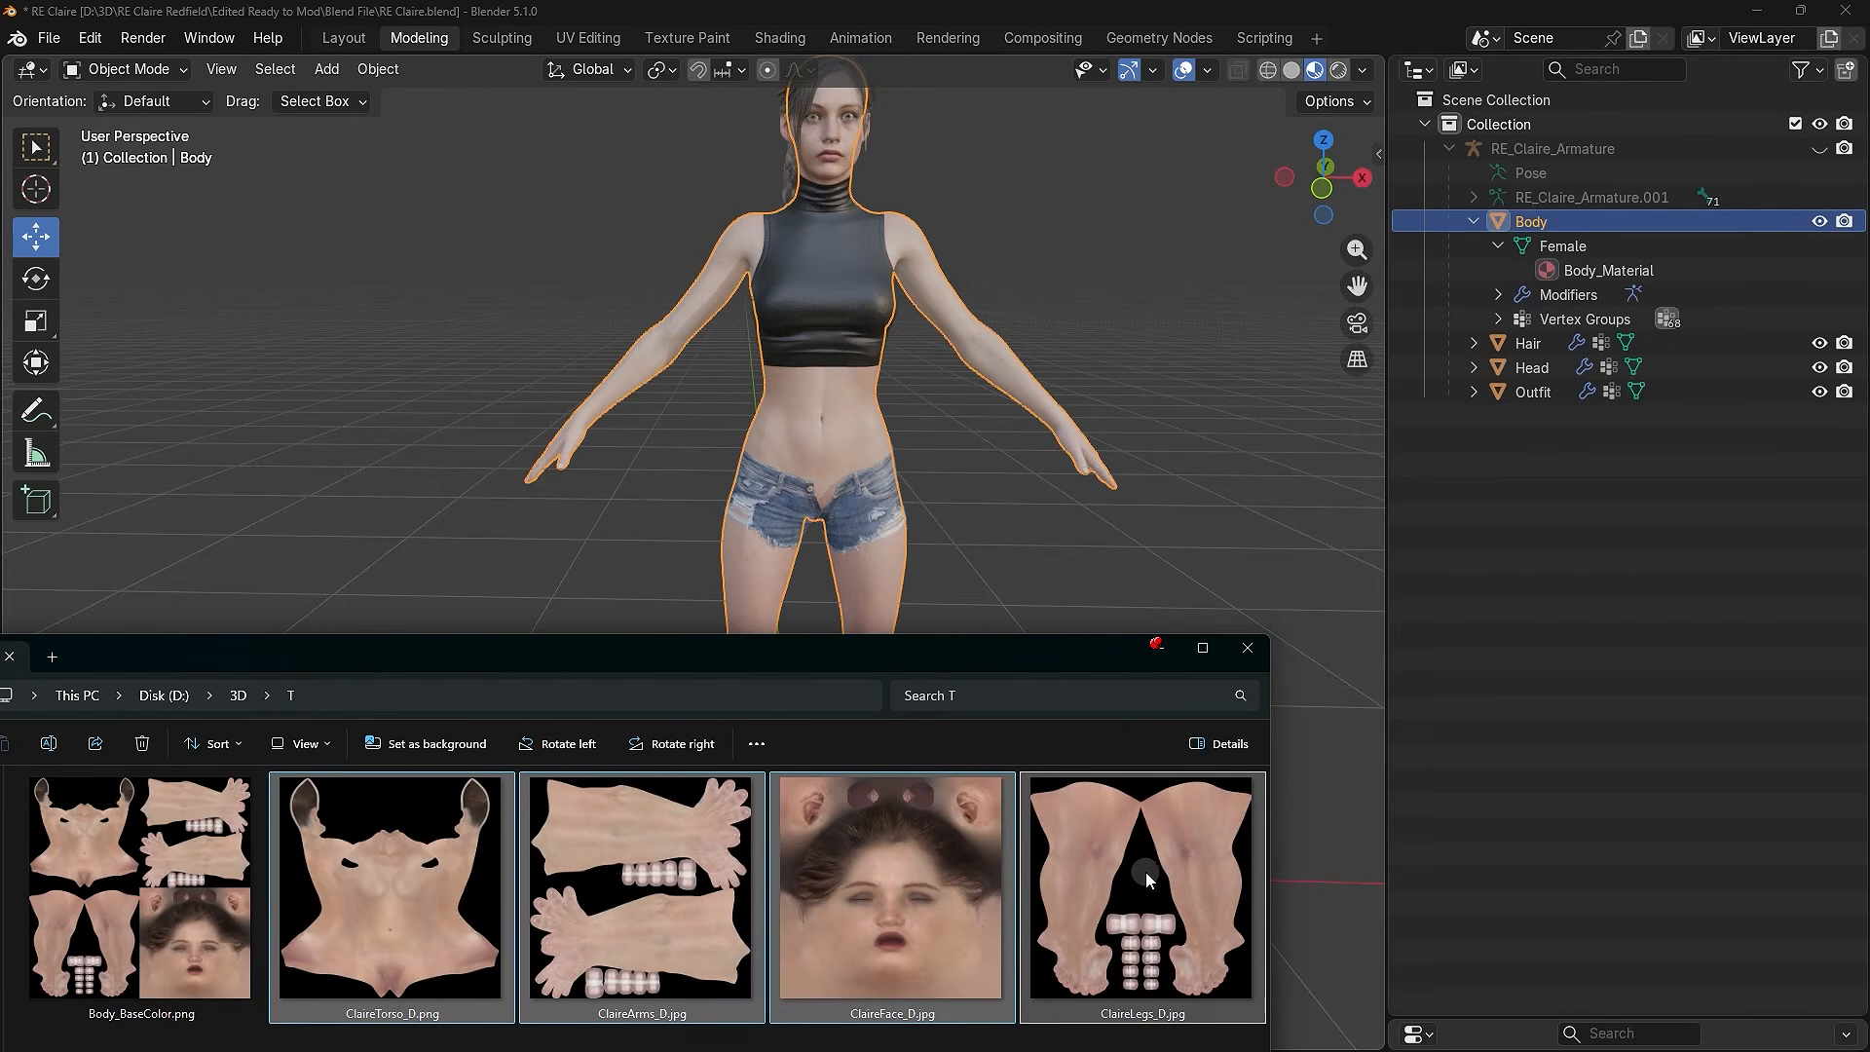
left_click(206, 896)
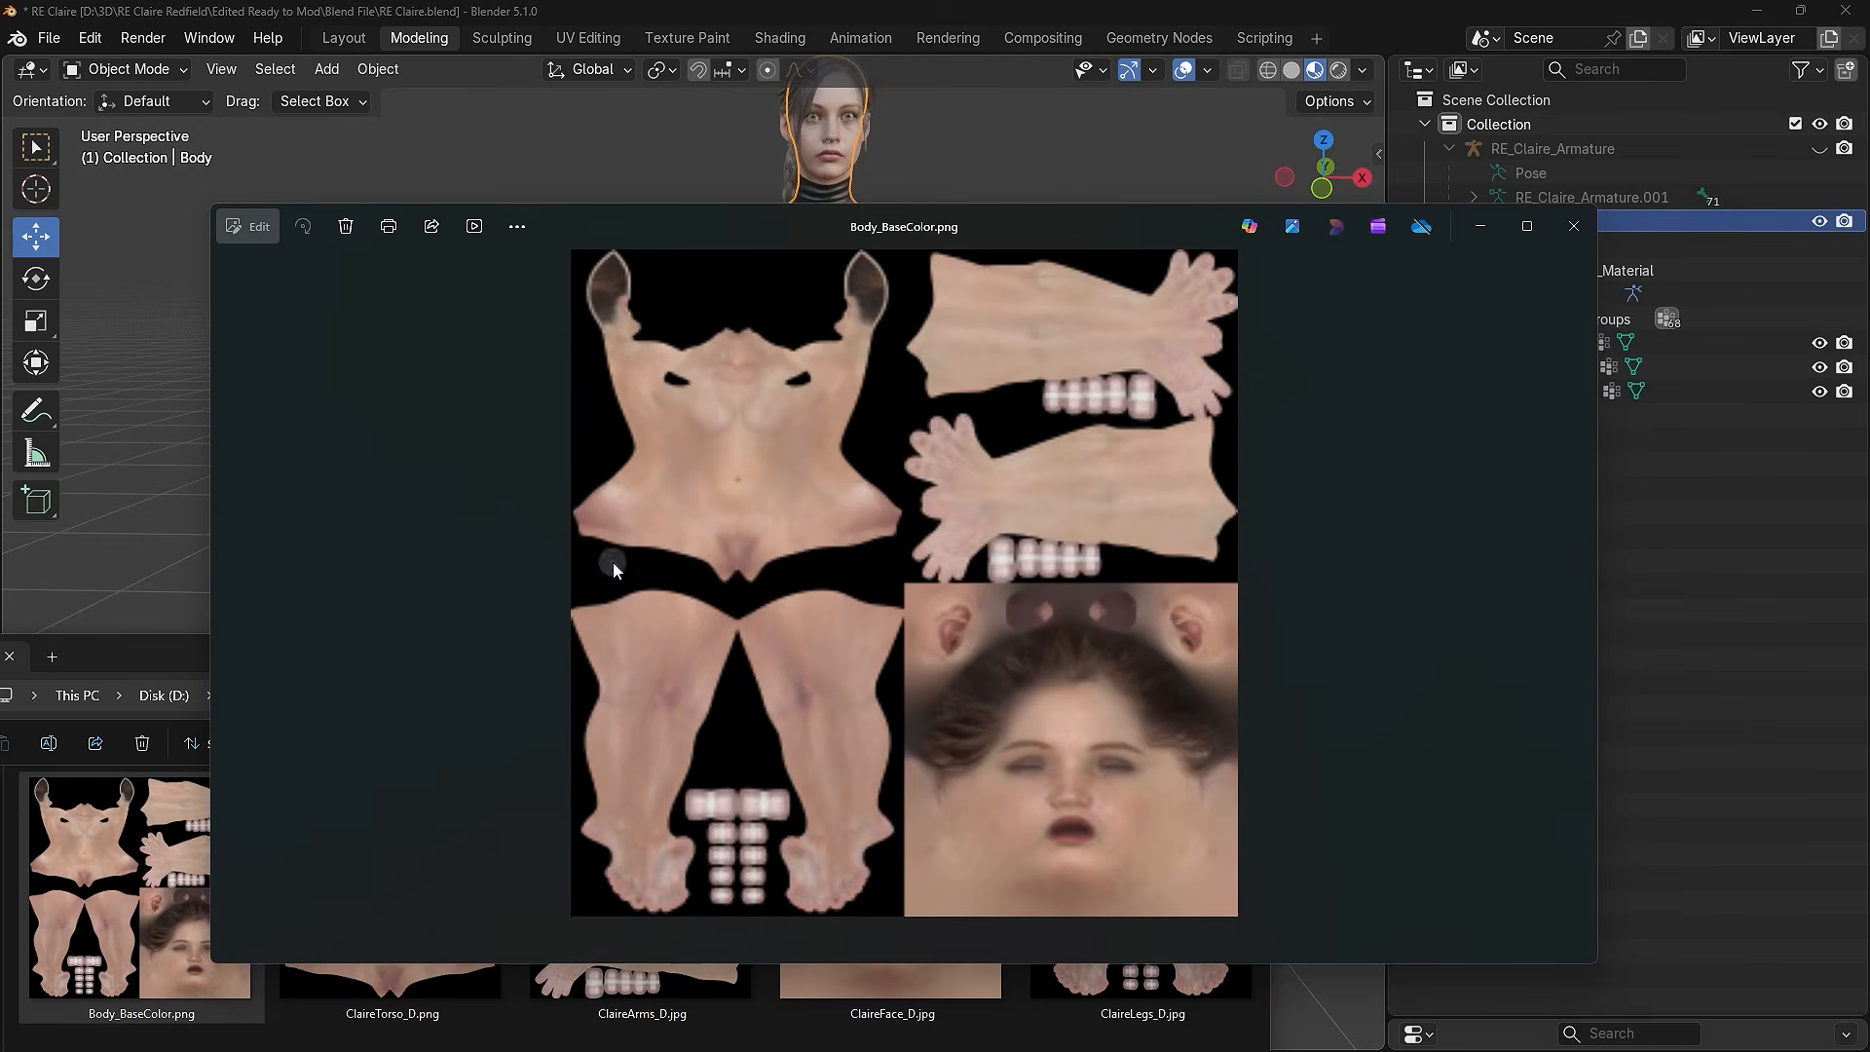
left_click(1575, 226)
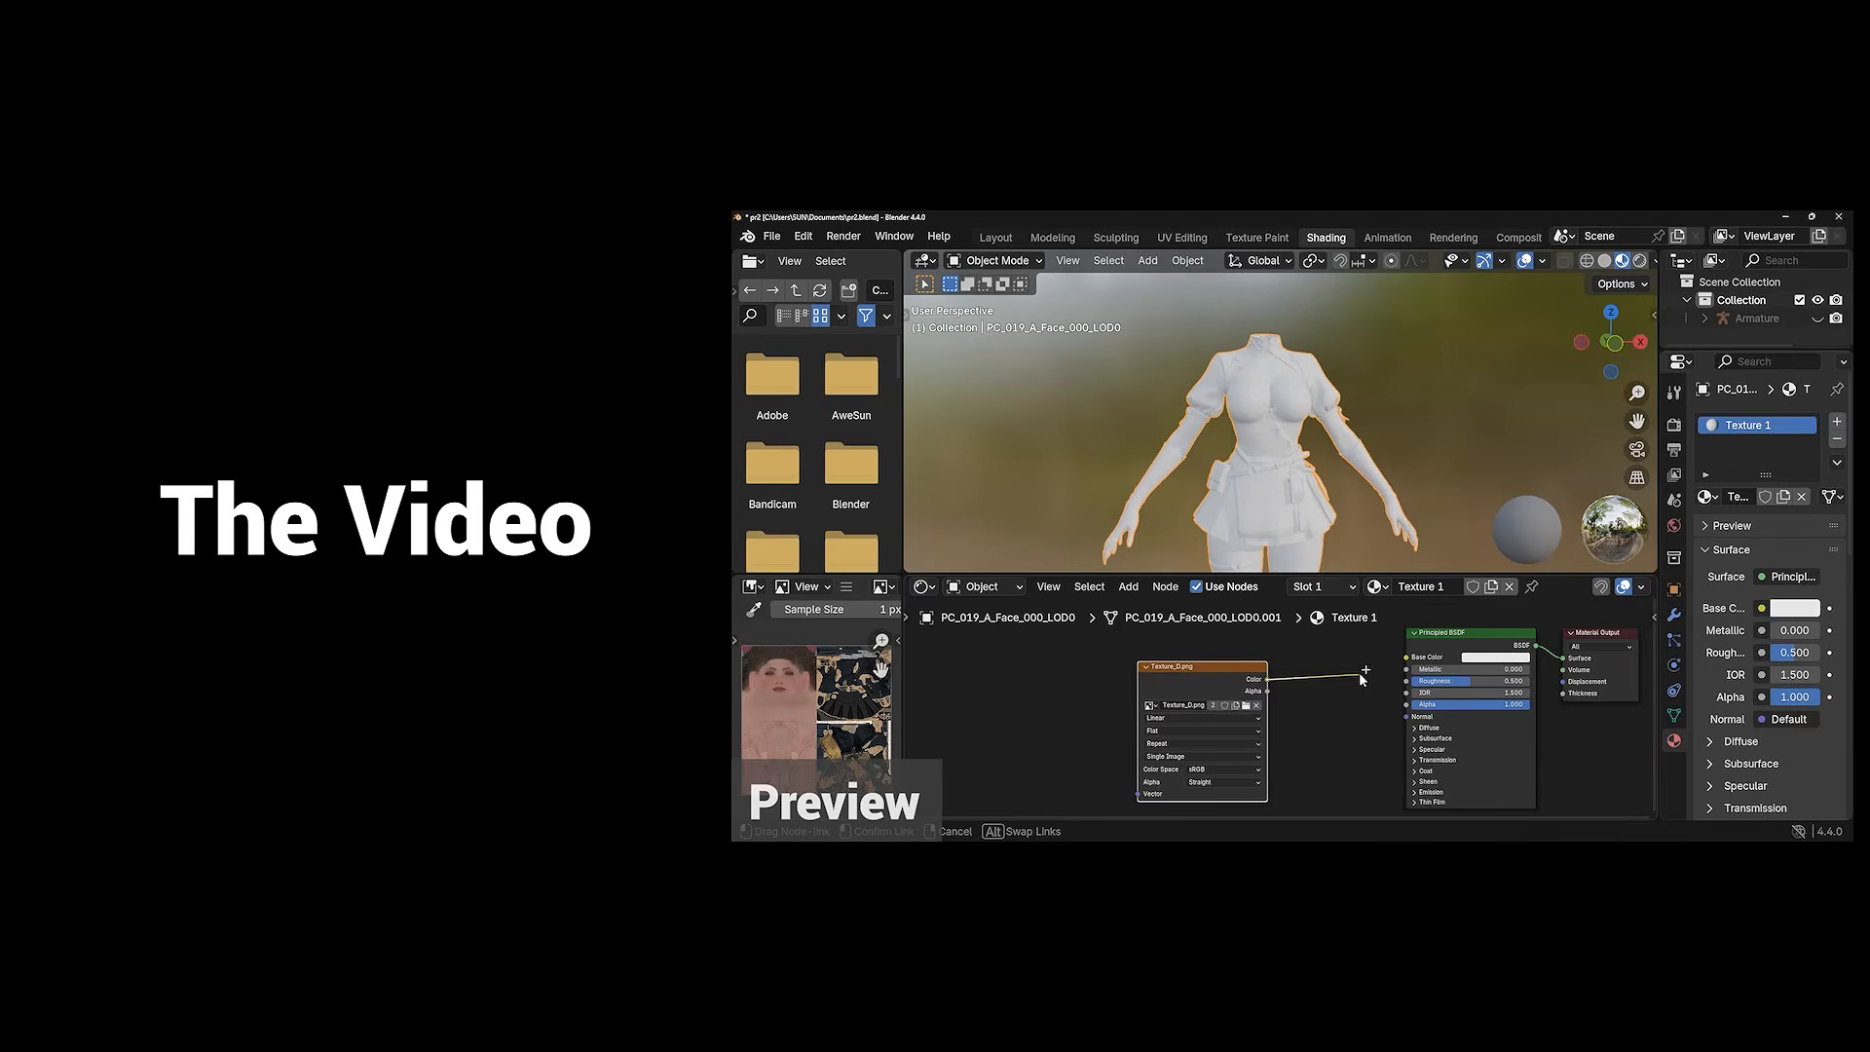
left_click_drag(1364, 672, 1401, 662)
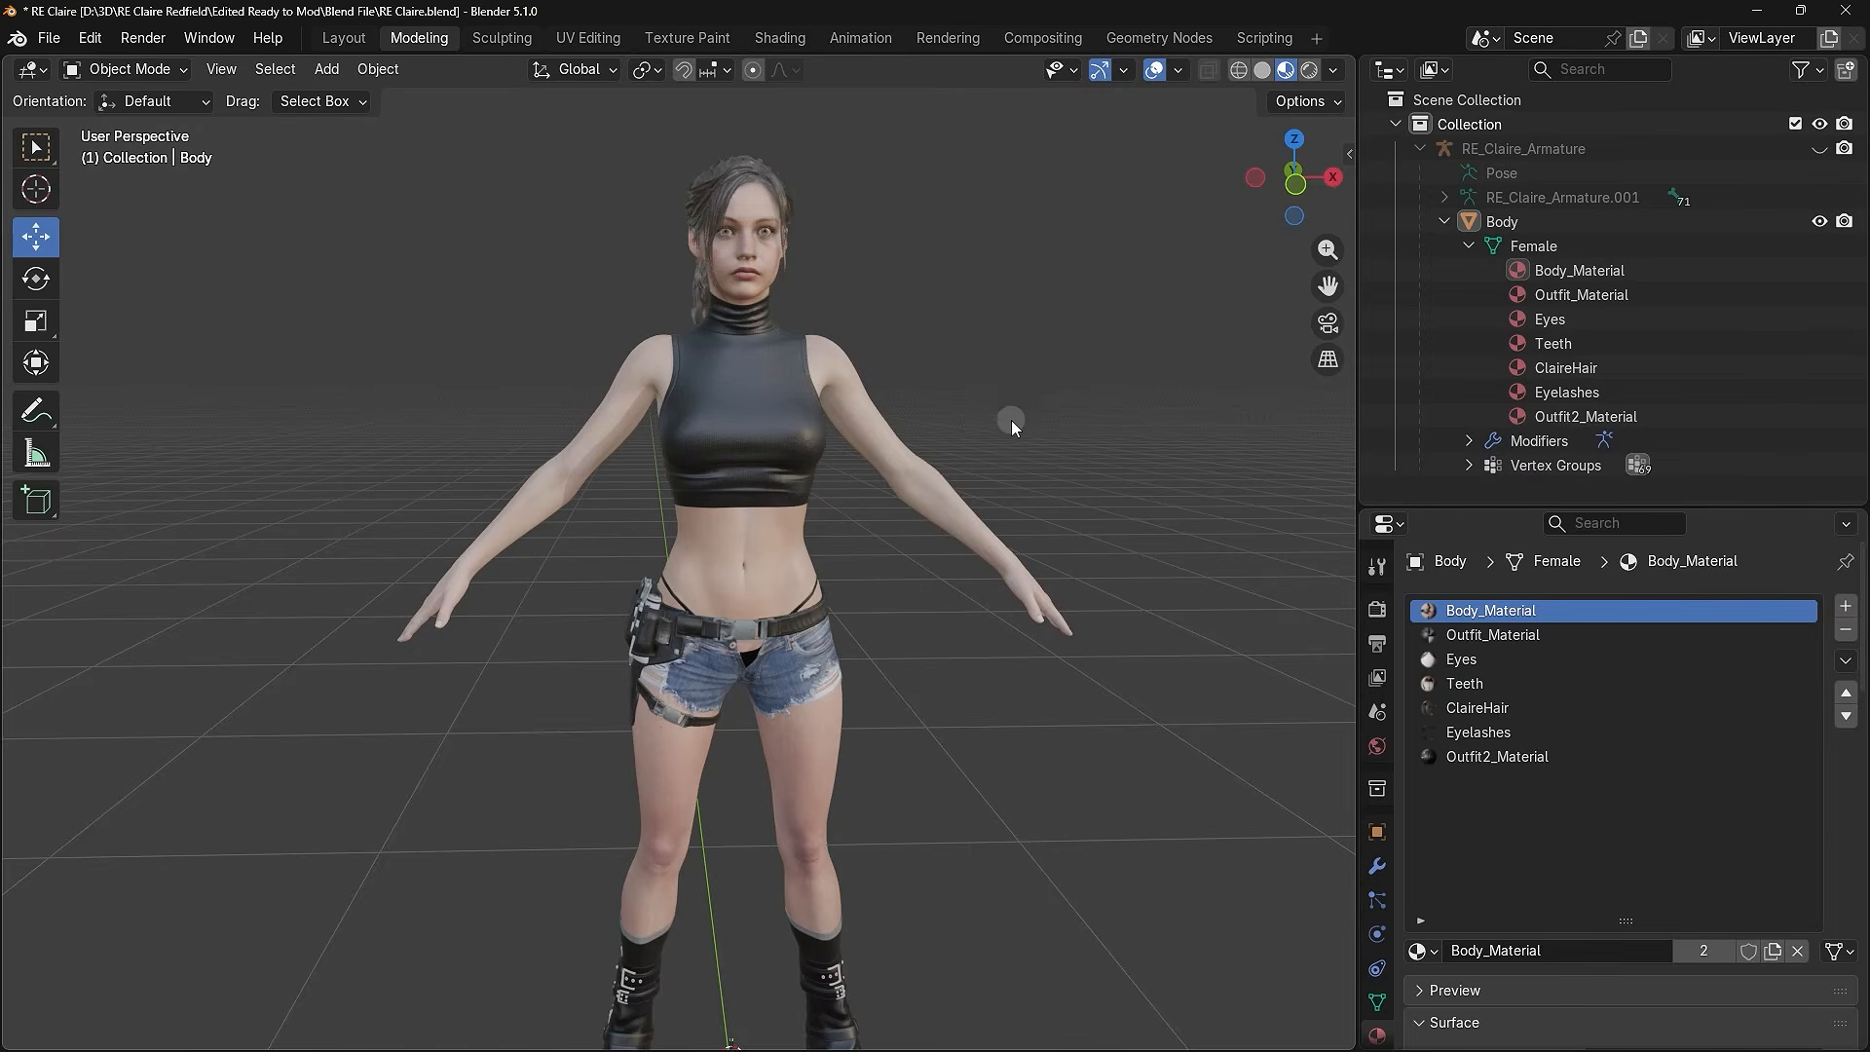
- Separate the entire Body mesh by material and return to Object Mode
left_click(768, 405)
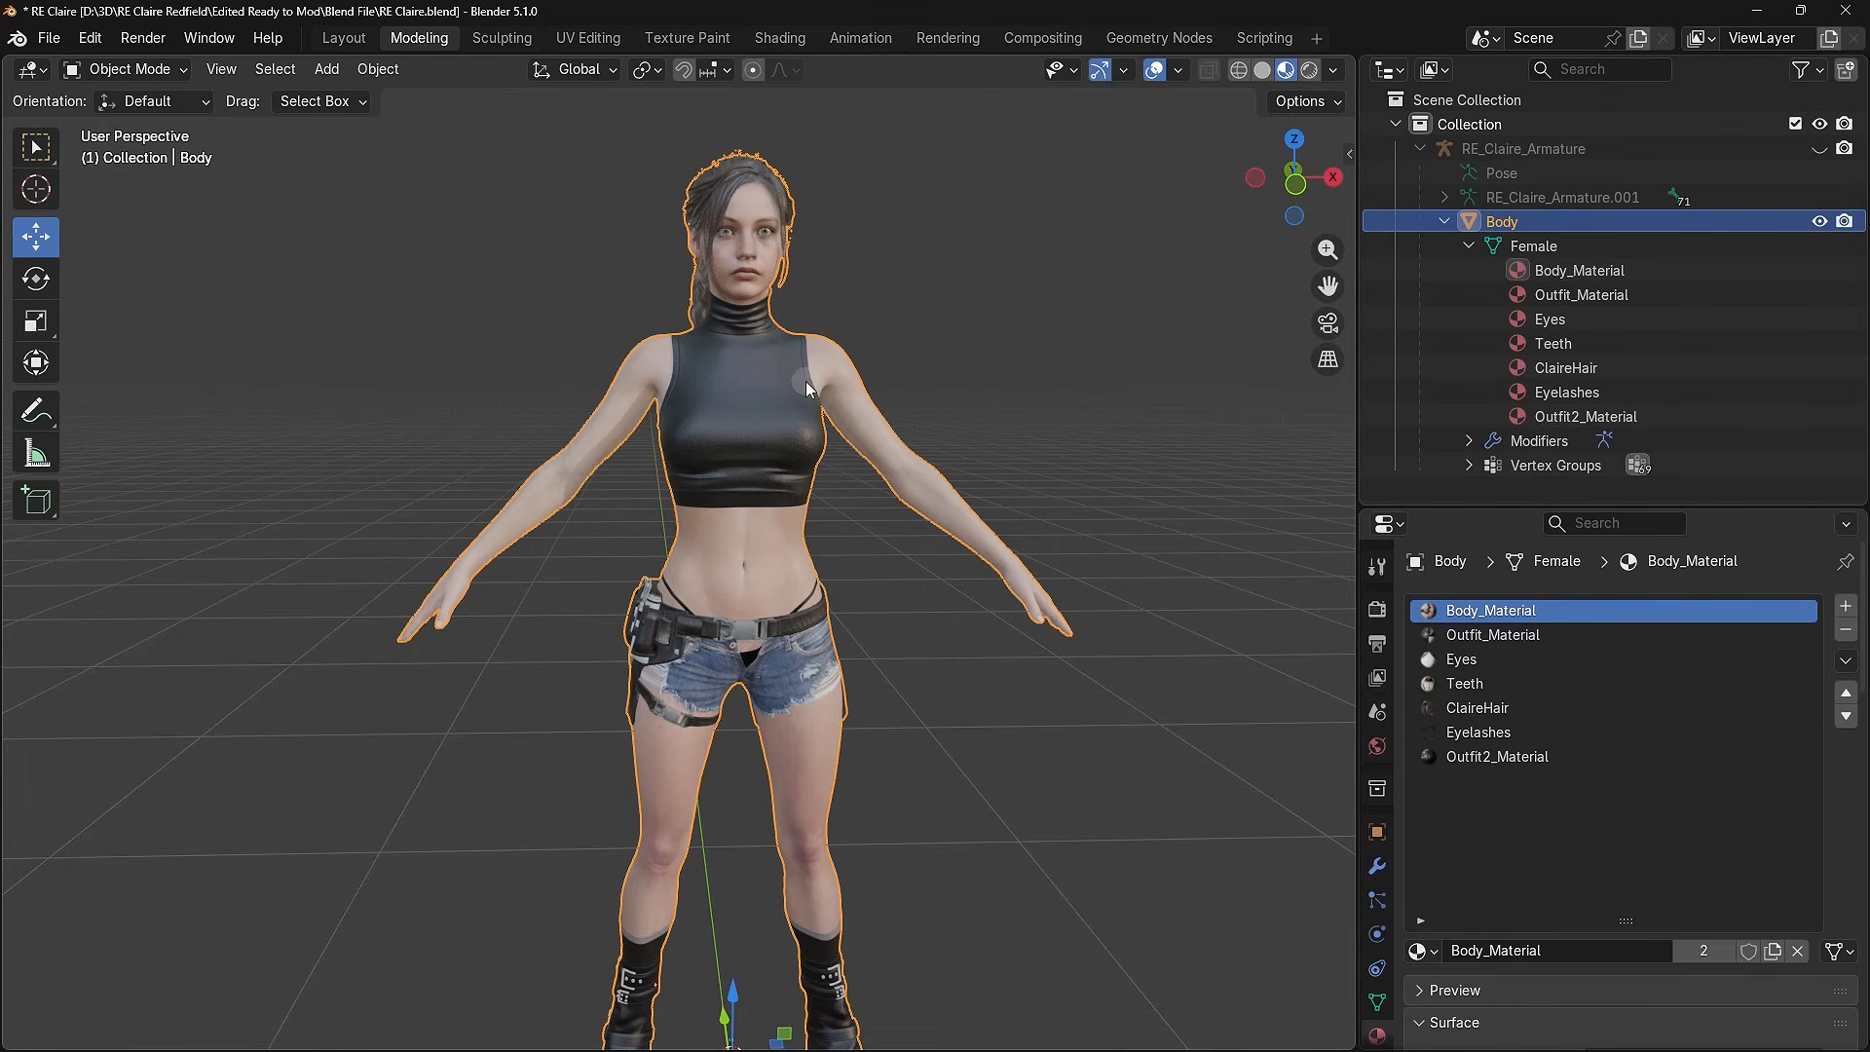
left_click(151, 72)
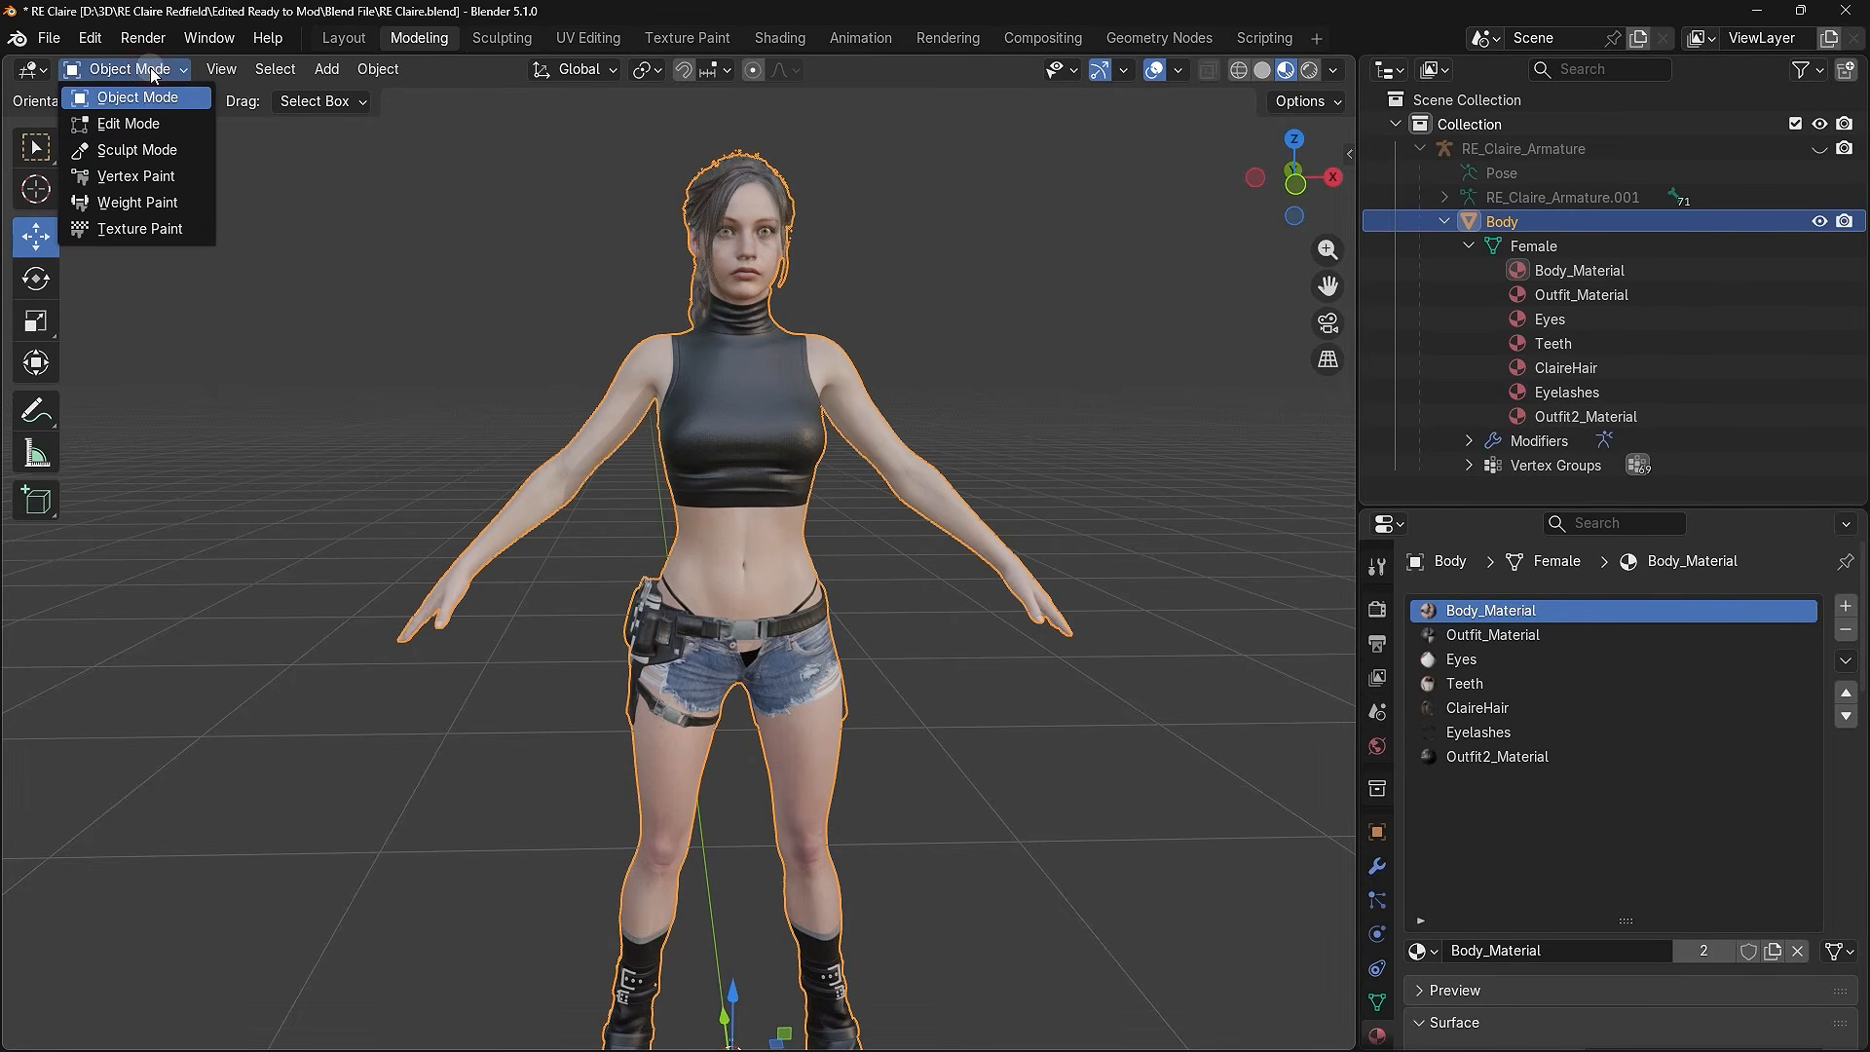
left_click(133, 124)
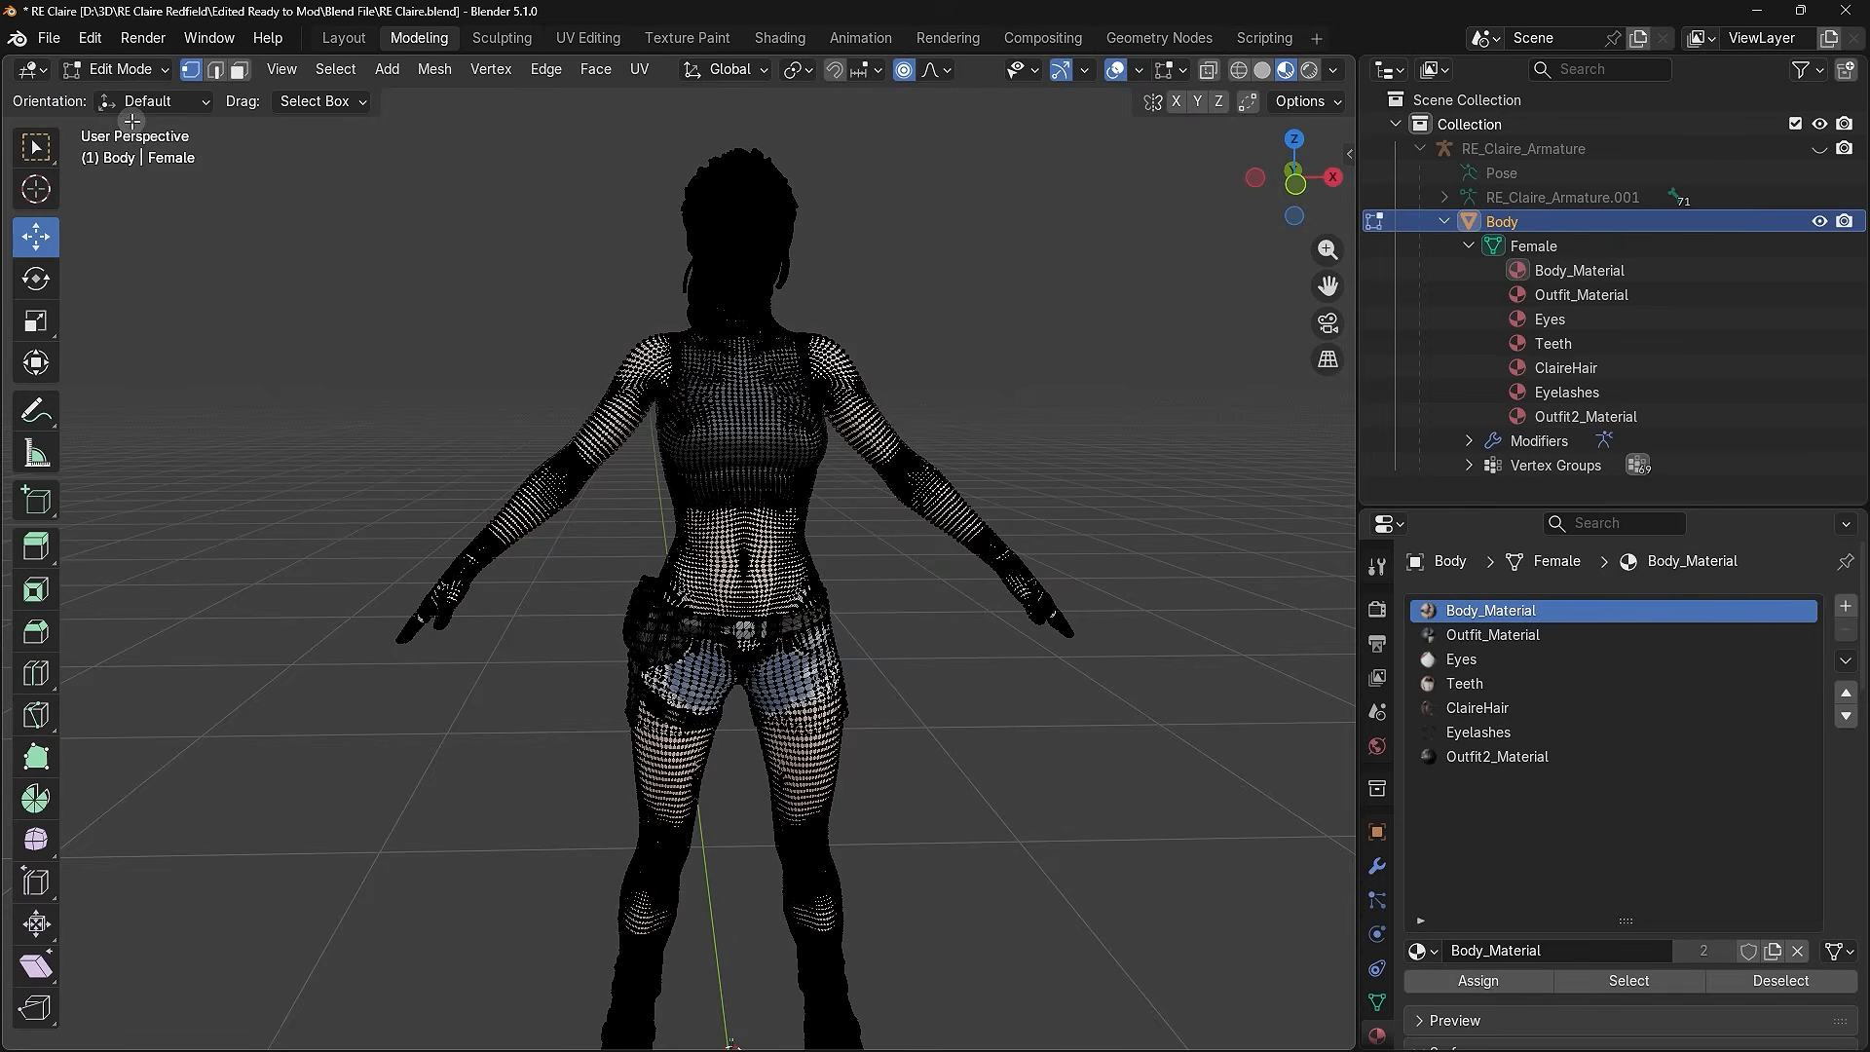
key("a")
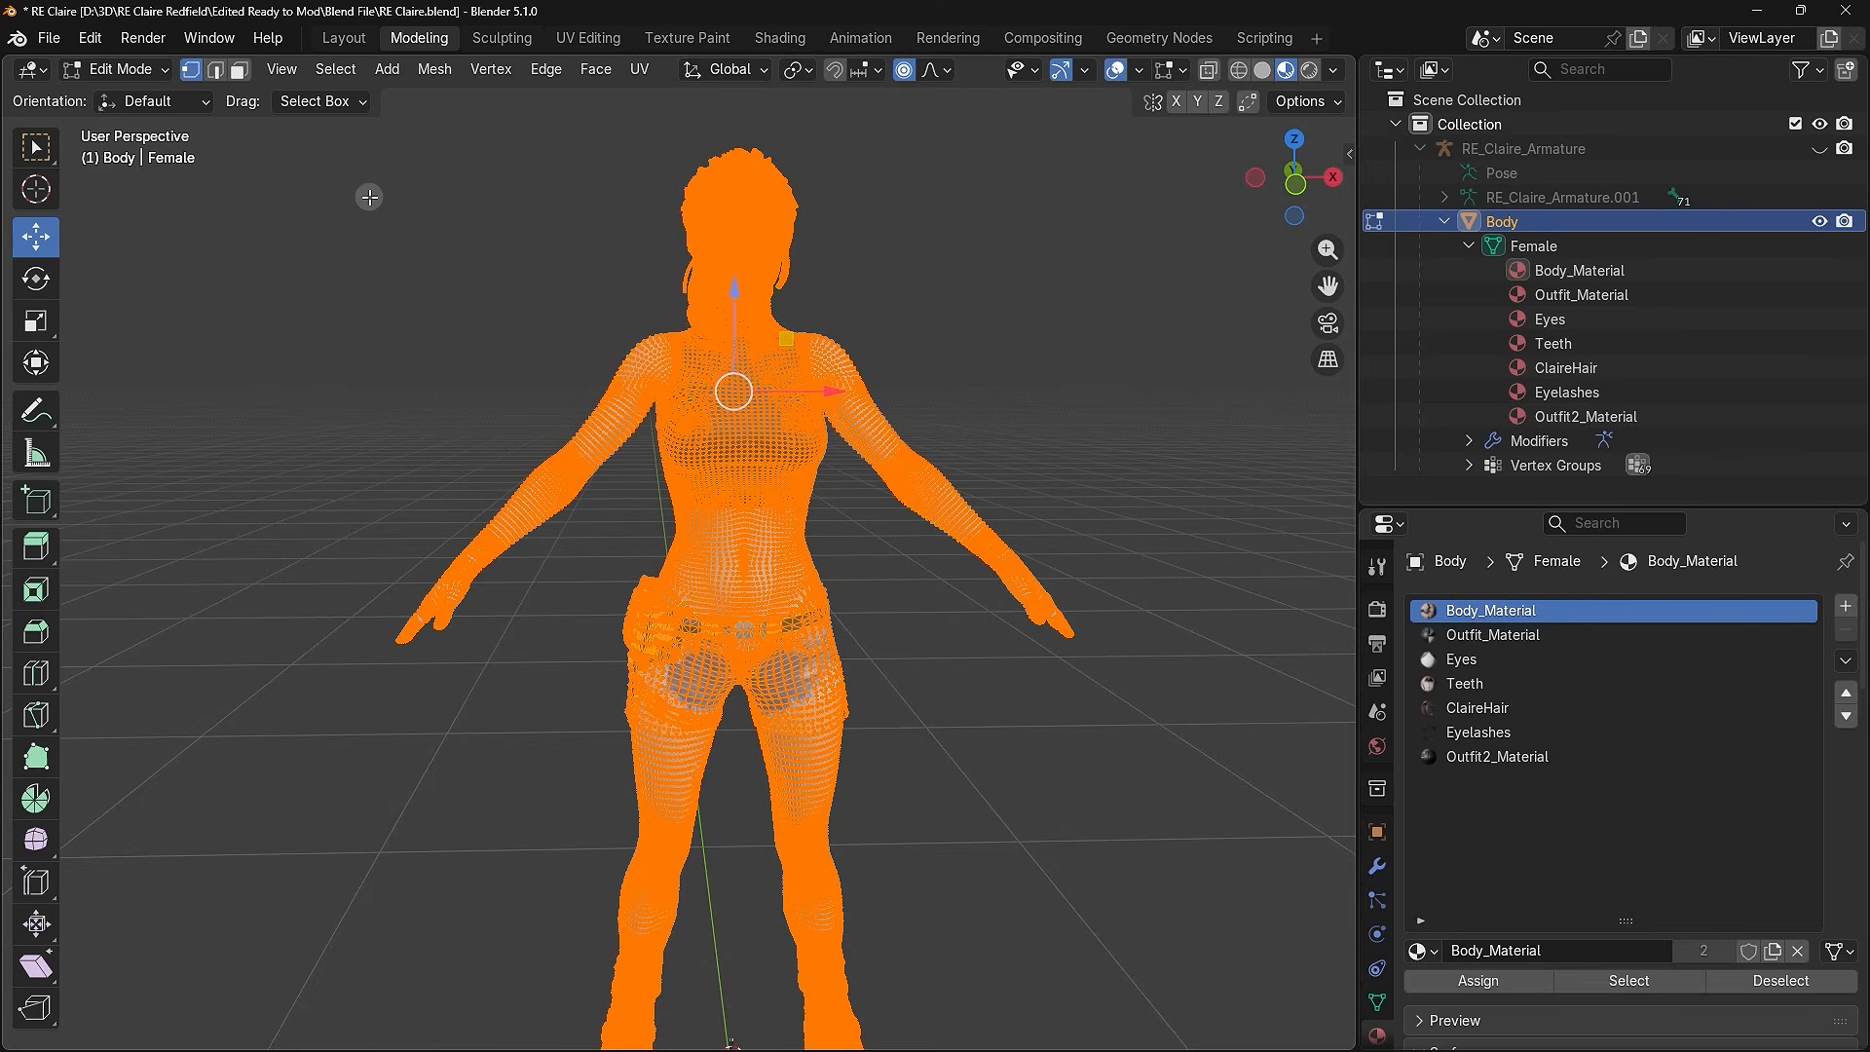
right_click(370, 197)
mouse_move(239, 684)
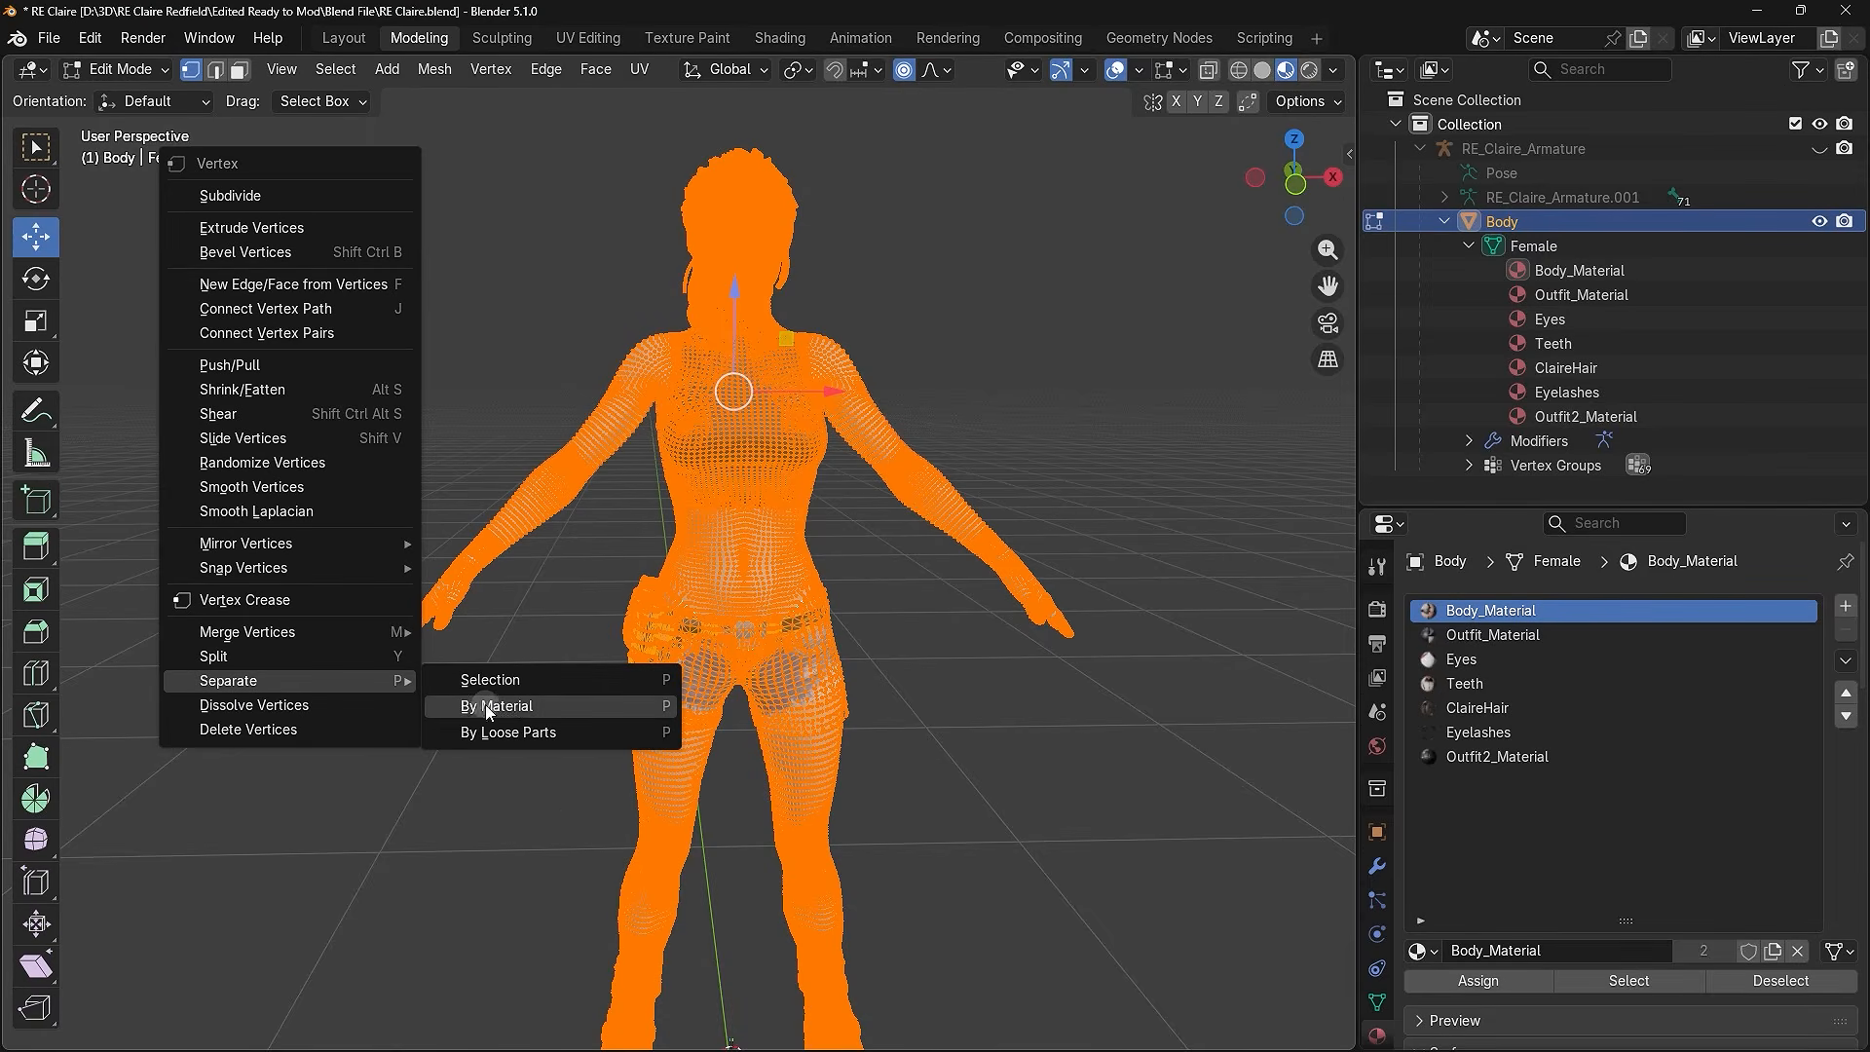
left_click(535, 704)
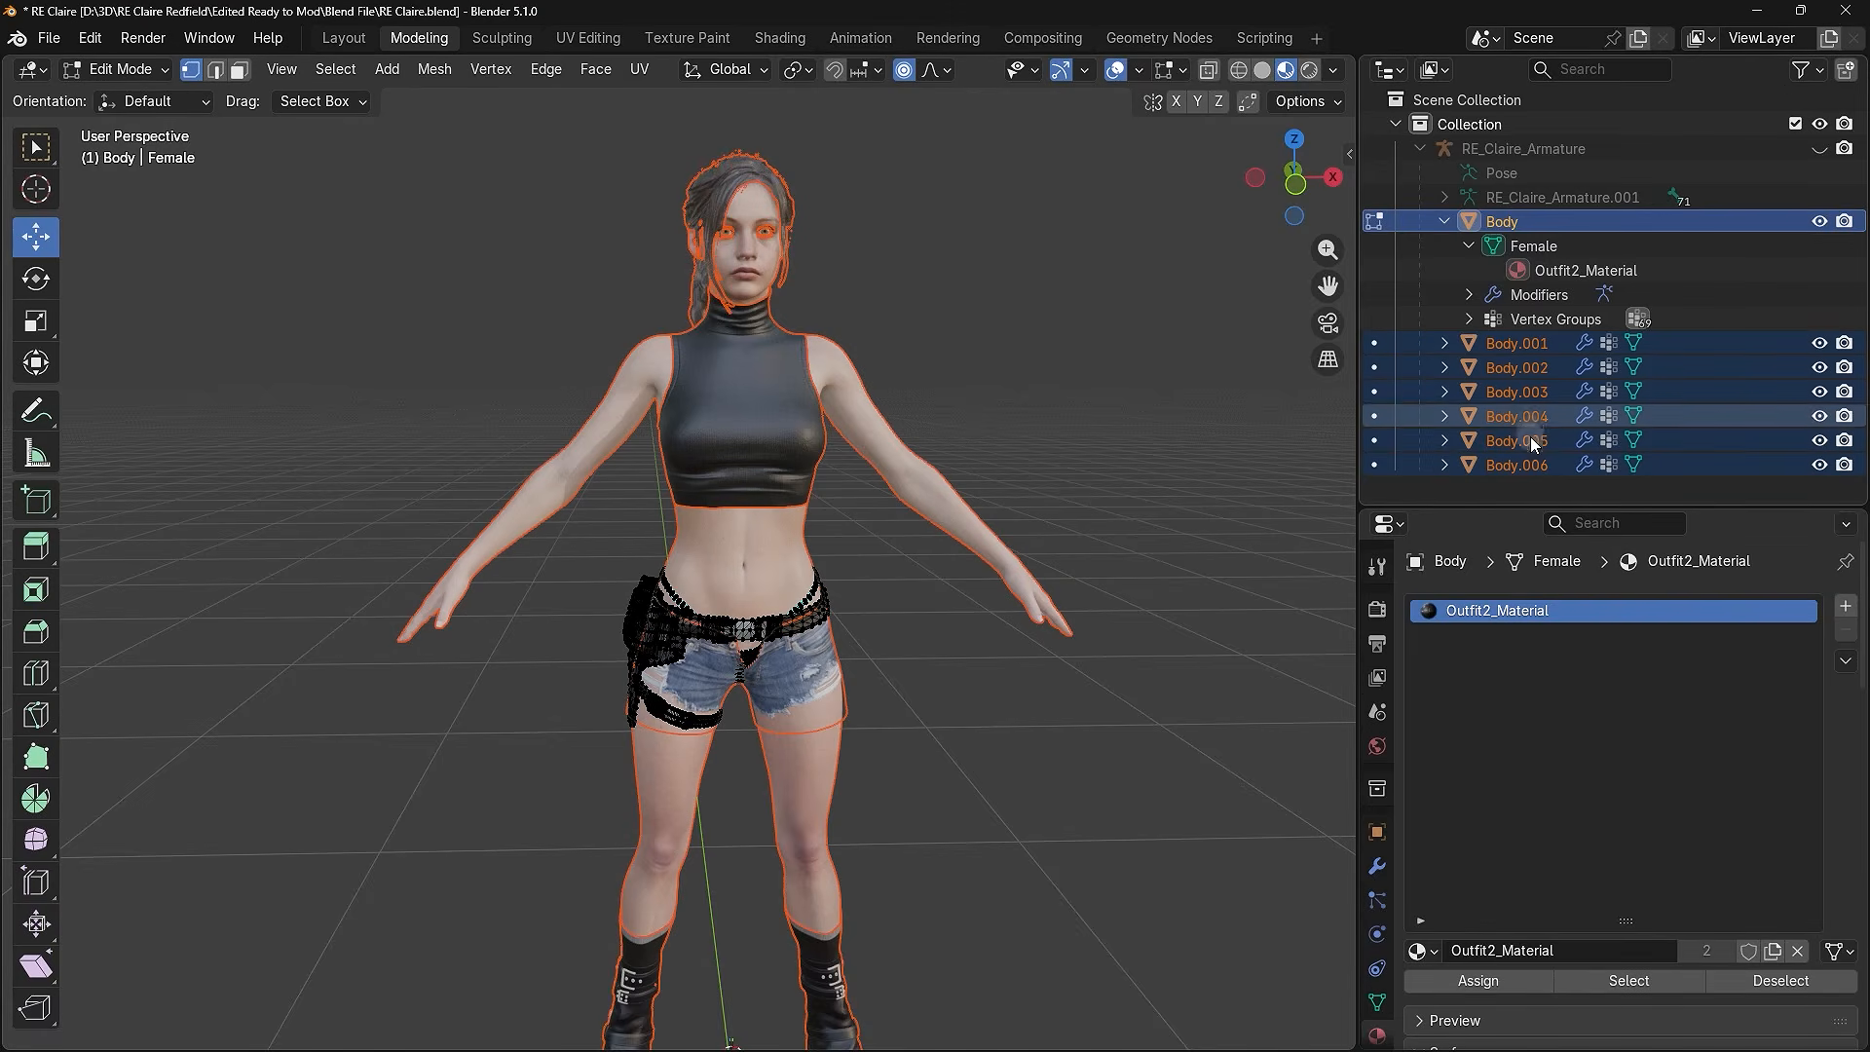
left_click(125, 72)
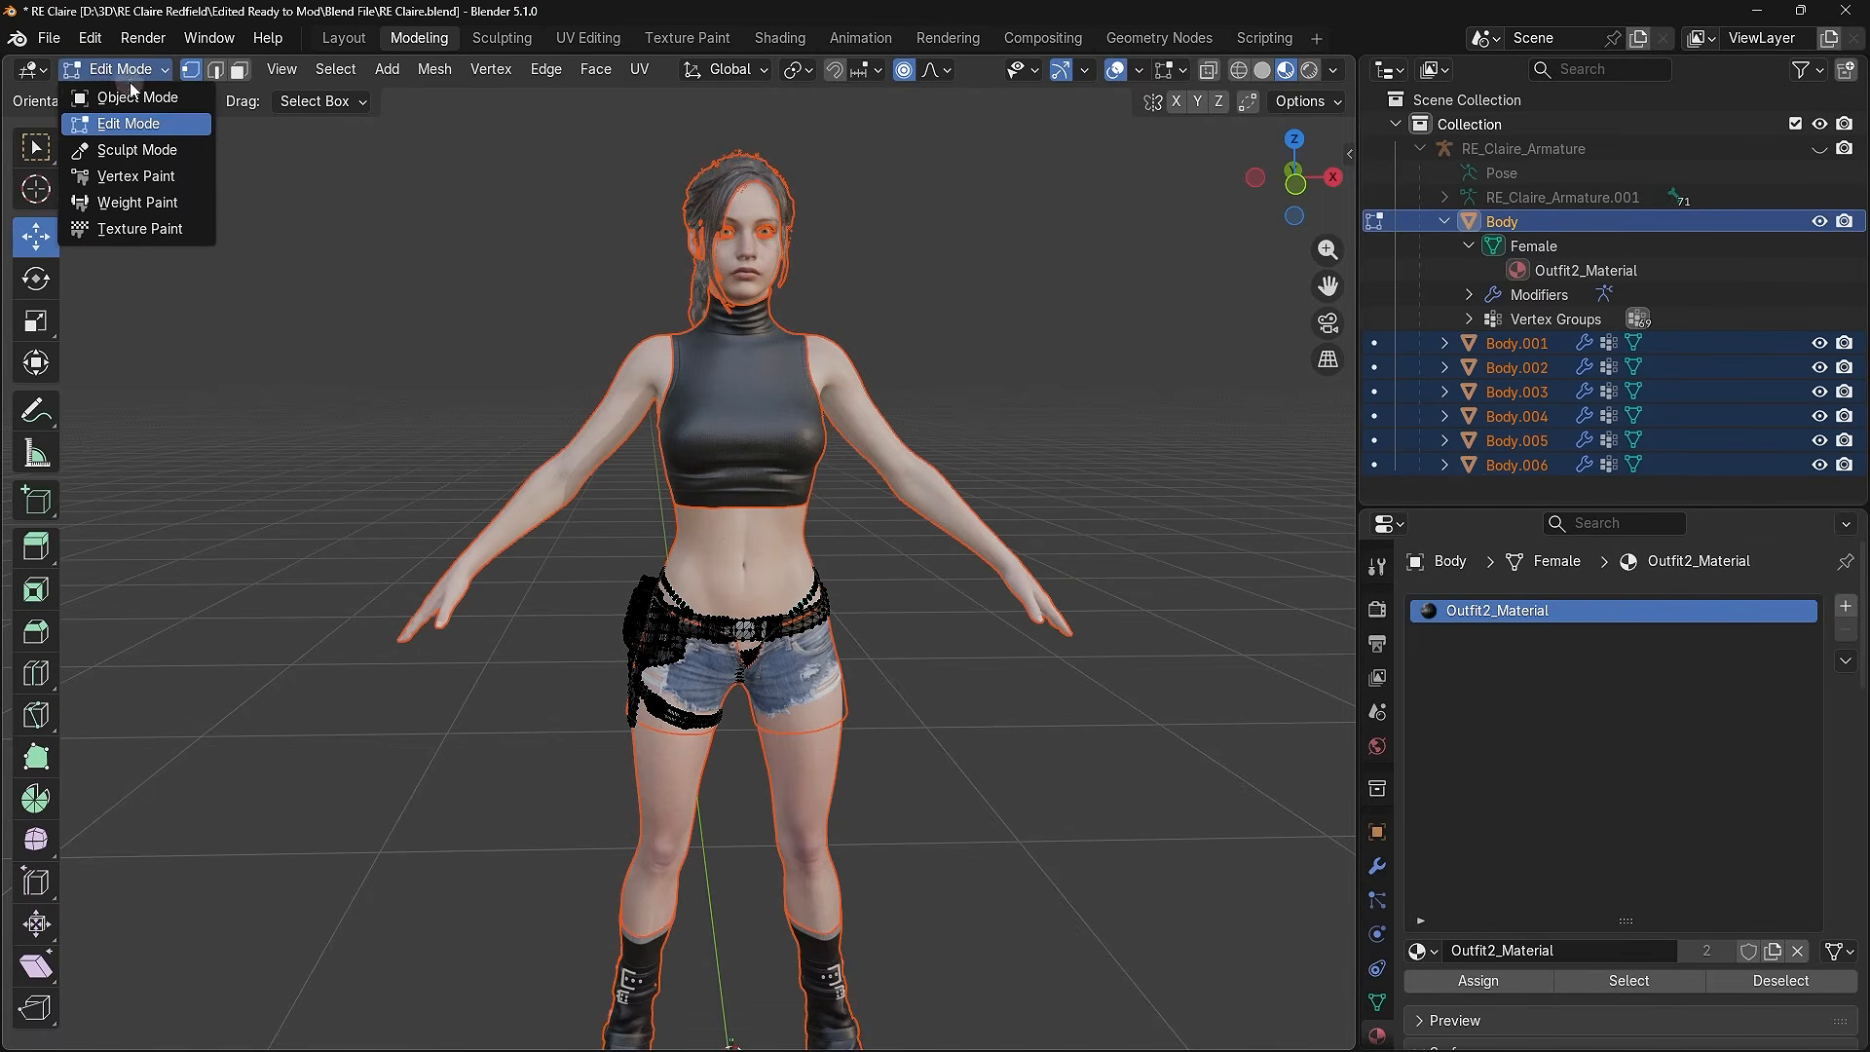
left_click(132, 89)
- Expand the separated parts Body.001 to Body.006 and review which material each one holds
left_click_drag(1505, 513, 1493, 726)
left_click(1445, 465)
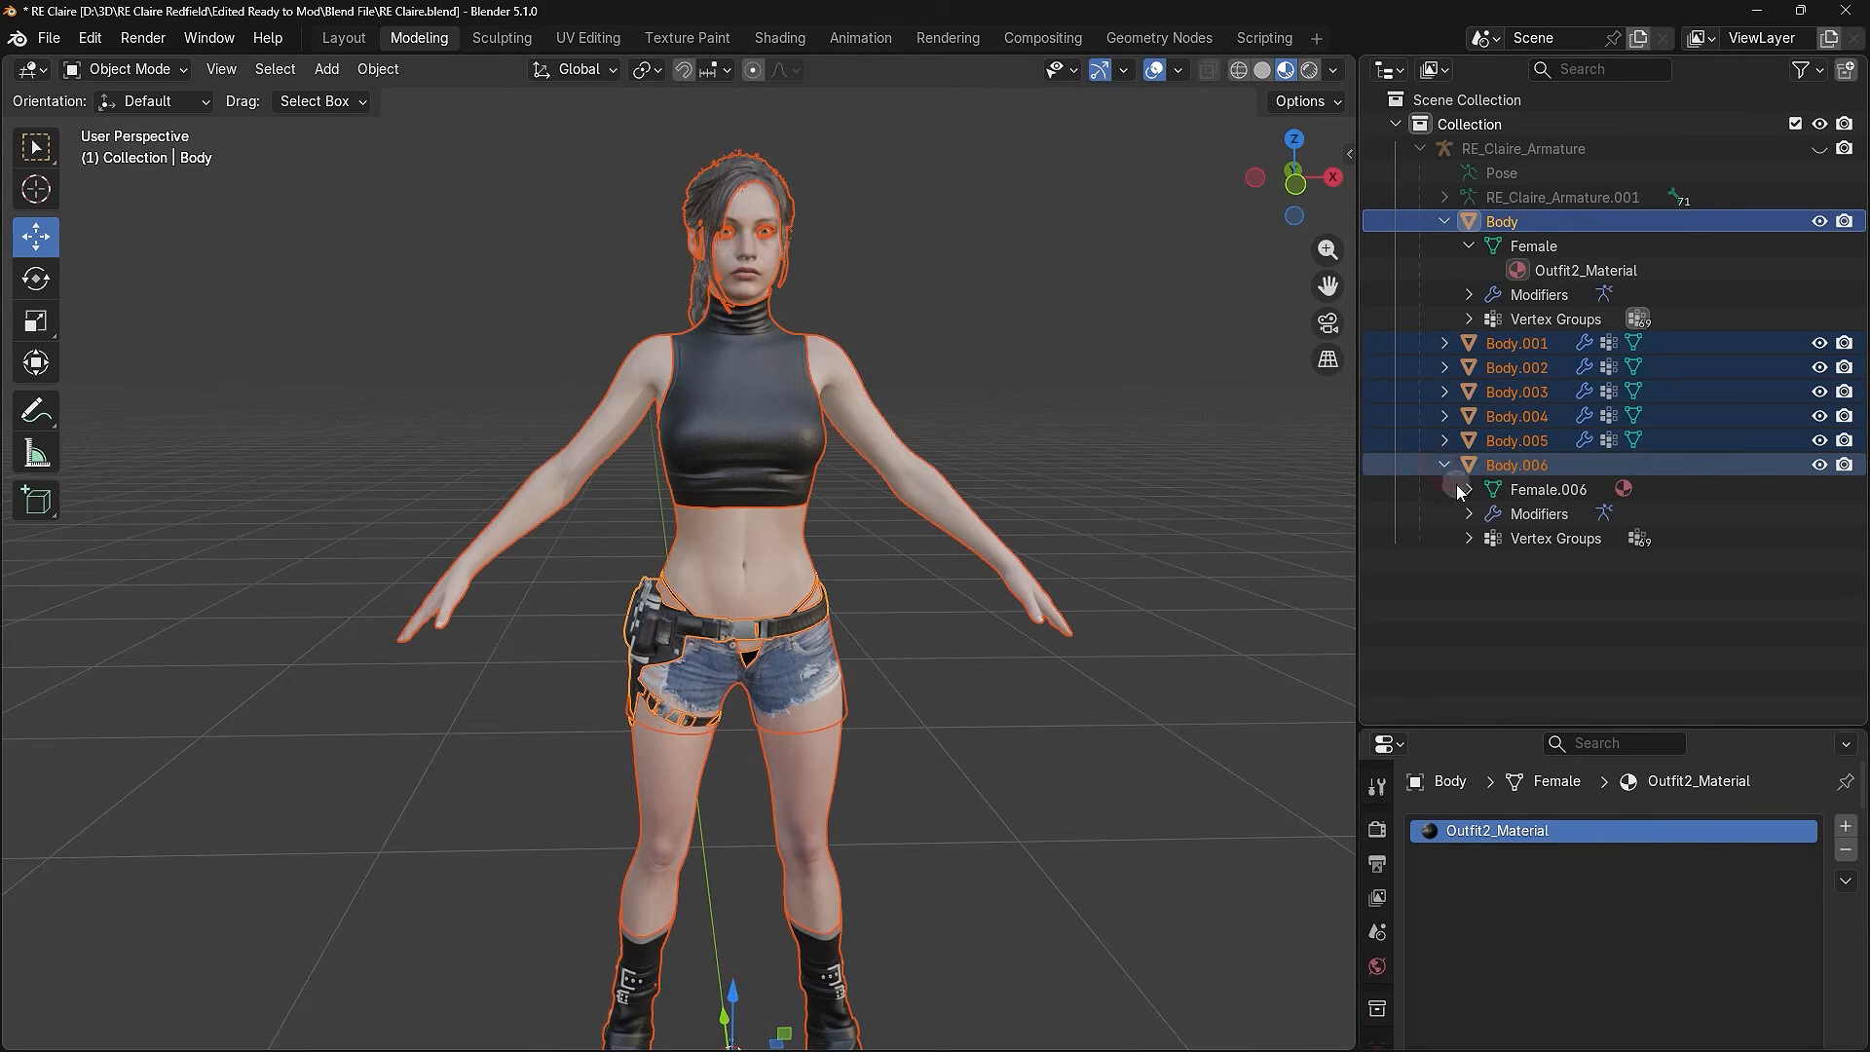
left_click(1464, 489)
left_click(1444, 439)
left_click(1444, 416)
left_click(1445, 392)
left_click(1469, 416)
left_click(1445, 367)
left_click(1469, 392)
left_click(1445, 343)
left_click(1469, 367)
left_click(1576, 226)
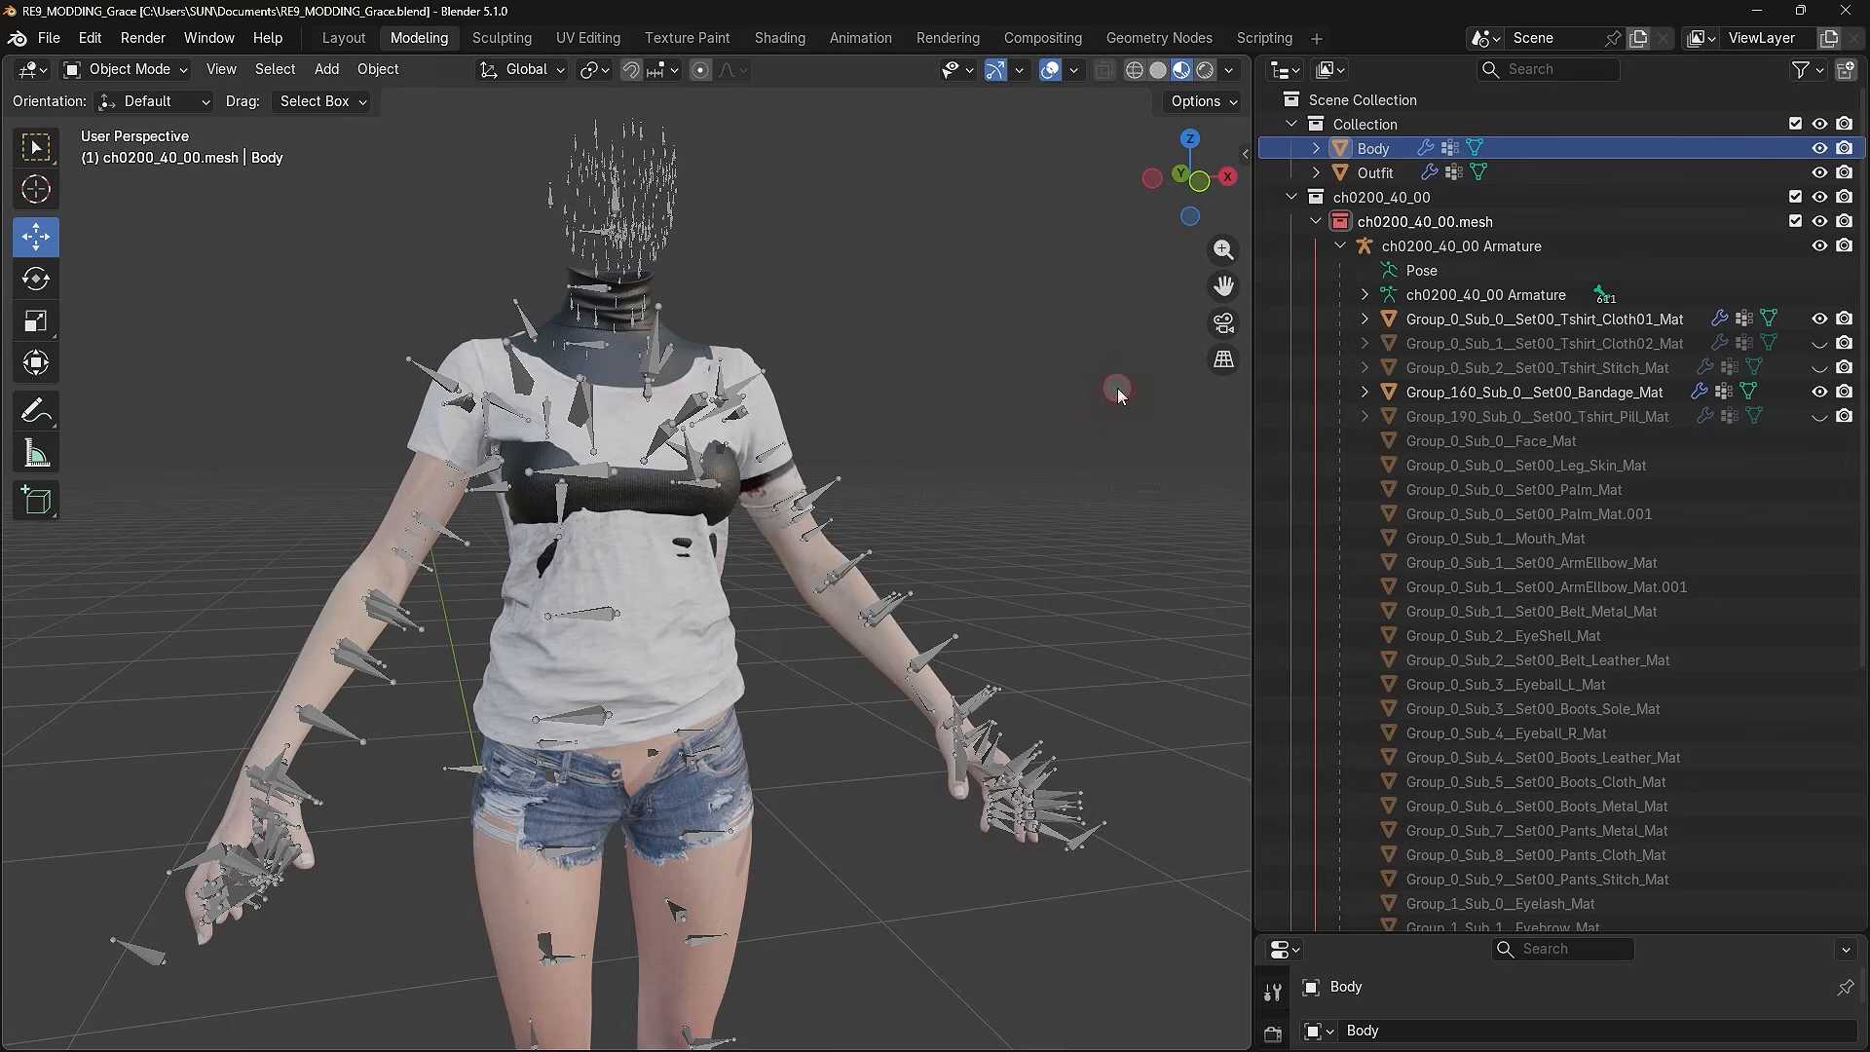
- In the RE9_MODDING_Grace file, compare the custom Body and Outfit meshes with the original Tshirt_Cloth01 and Bandage meshes
left_click(1399, 146)
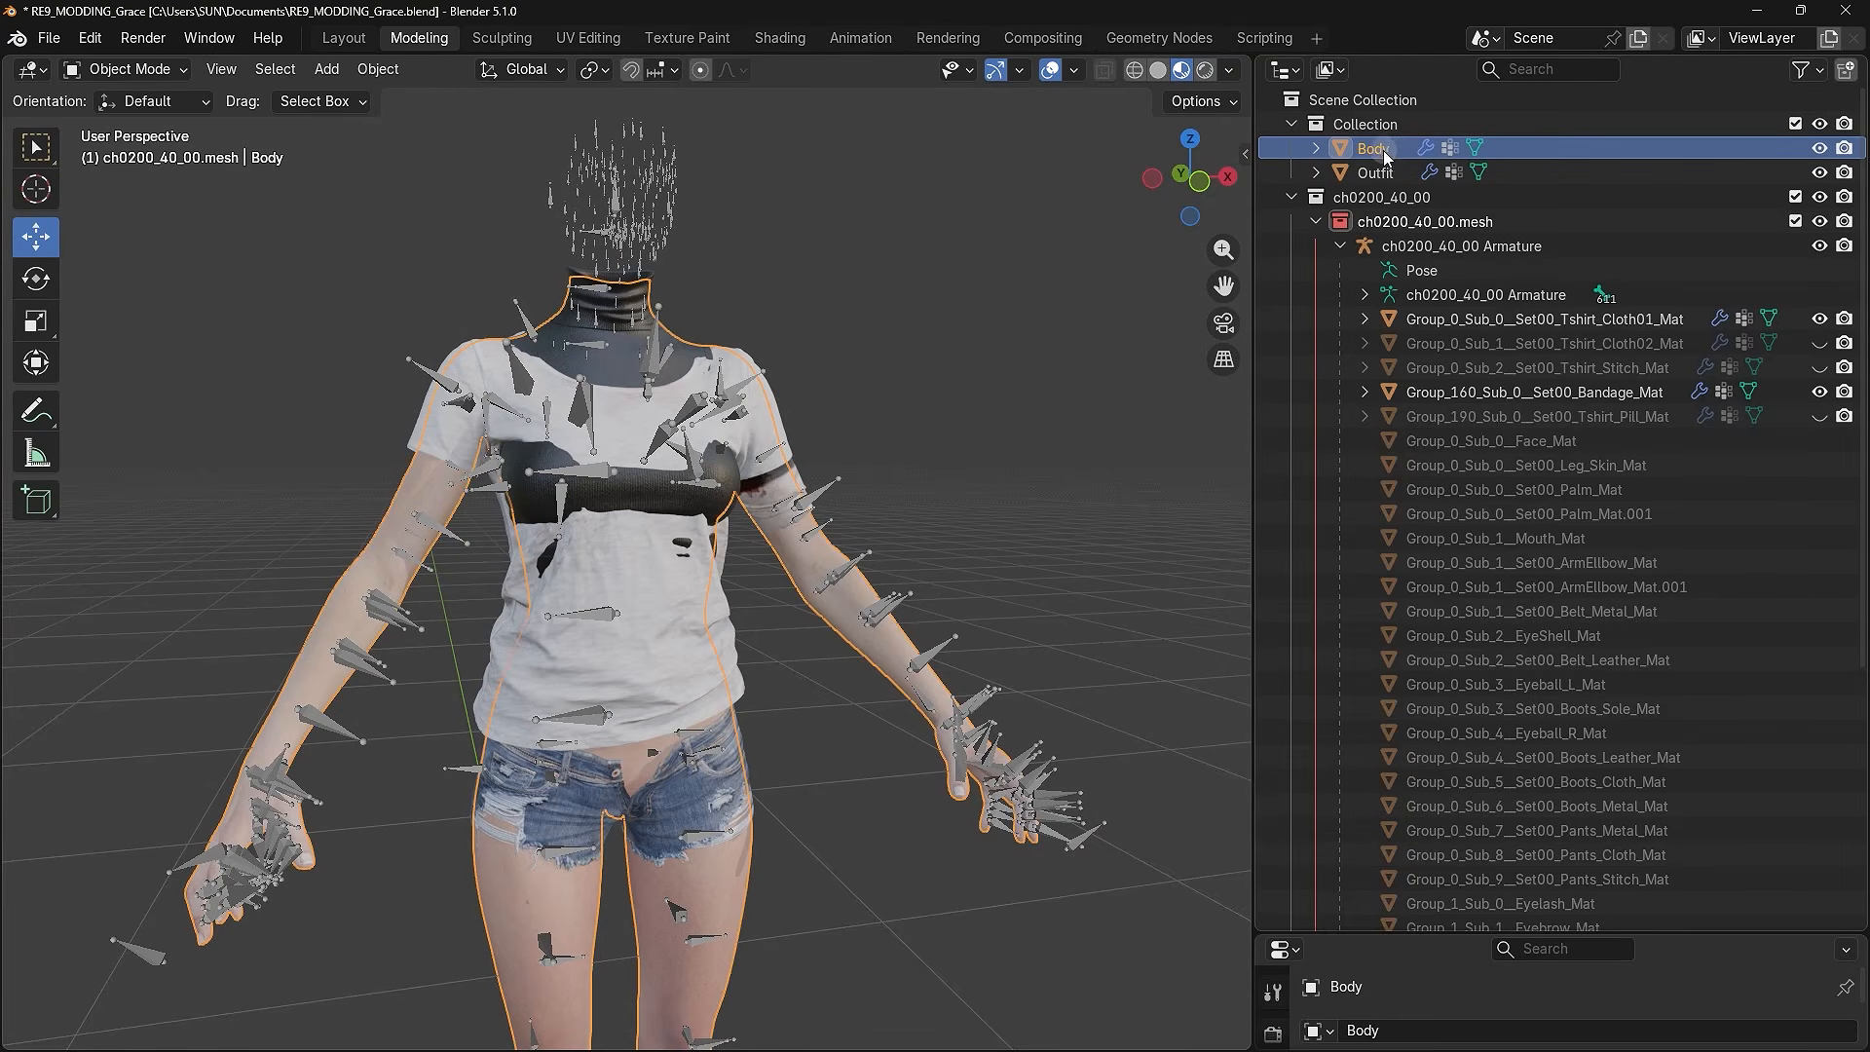
left_click(1395, 171)
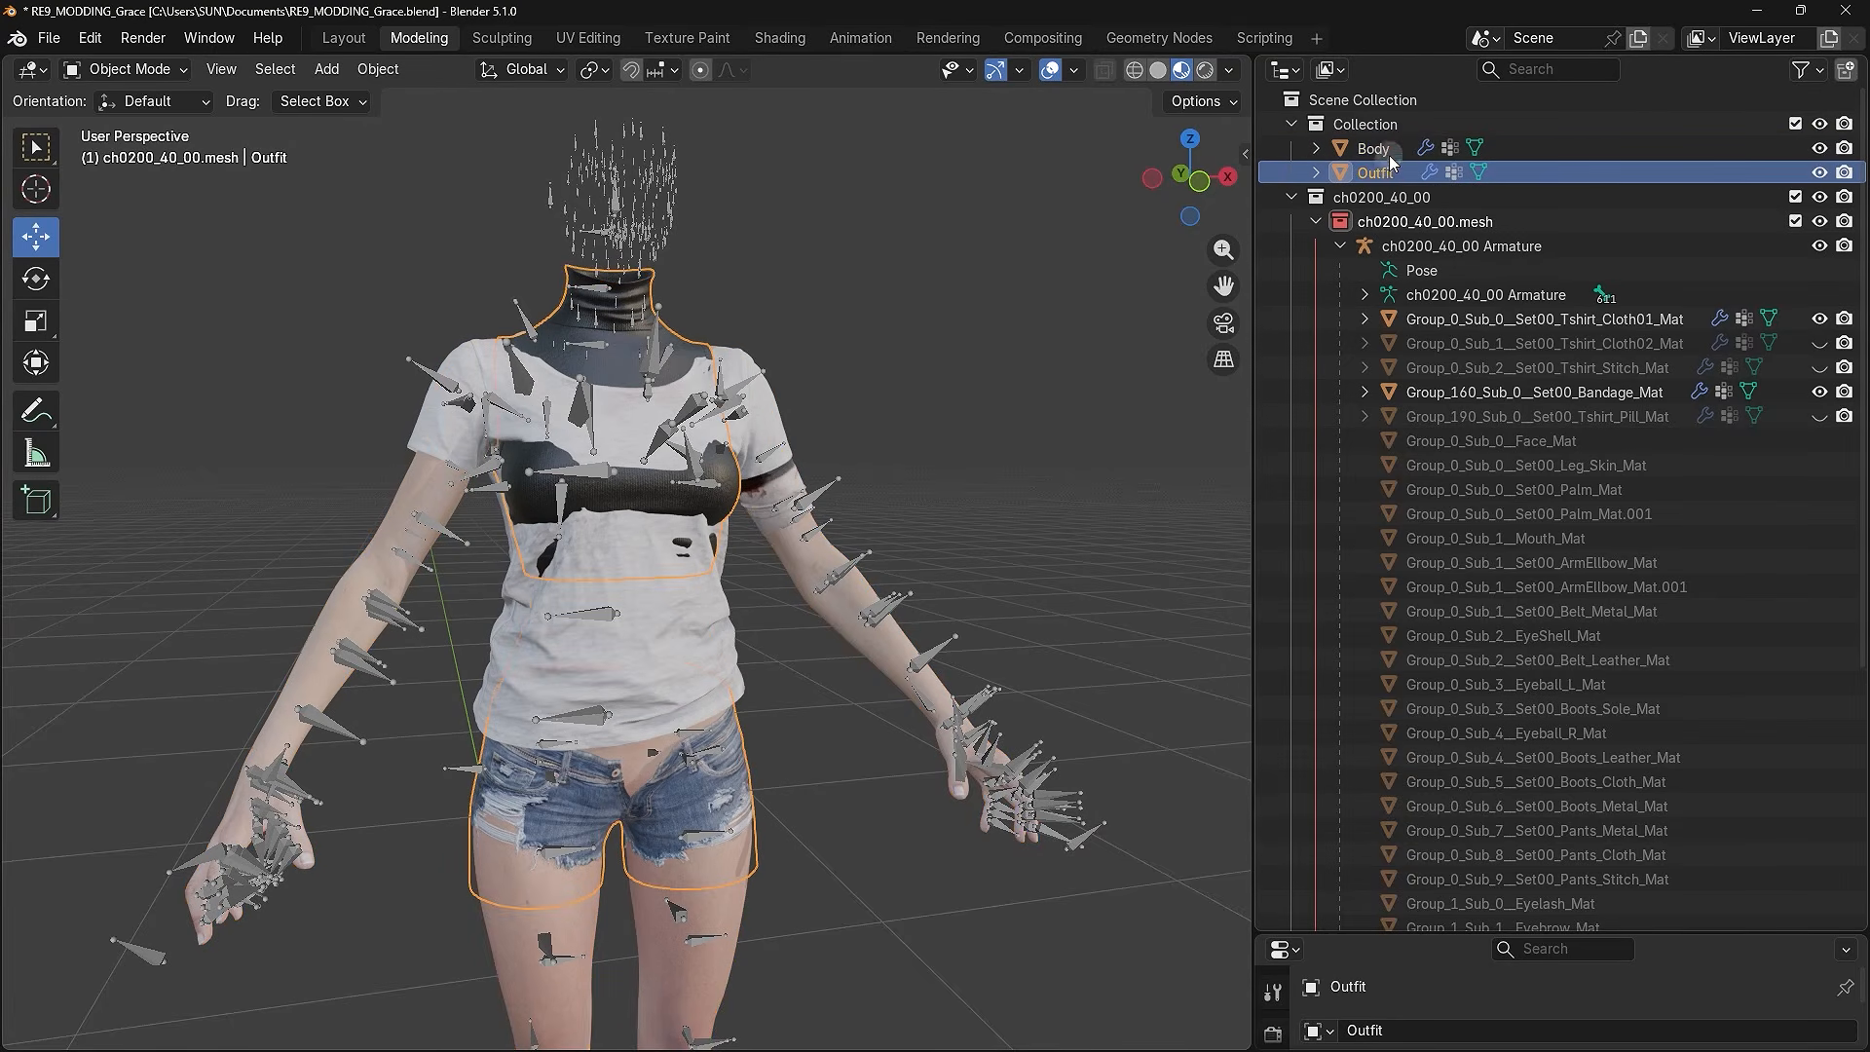
left_click(1390, 150)
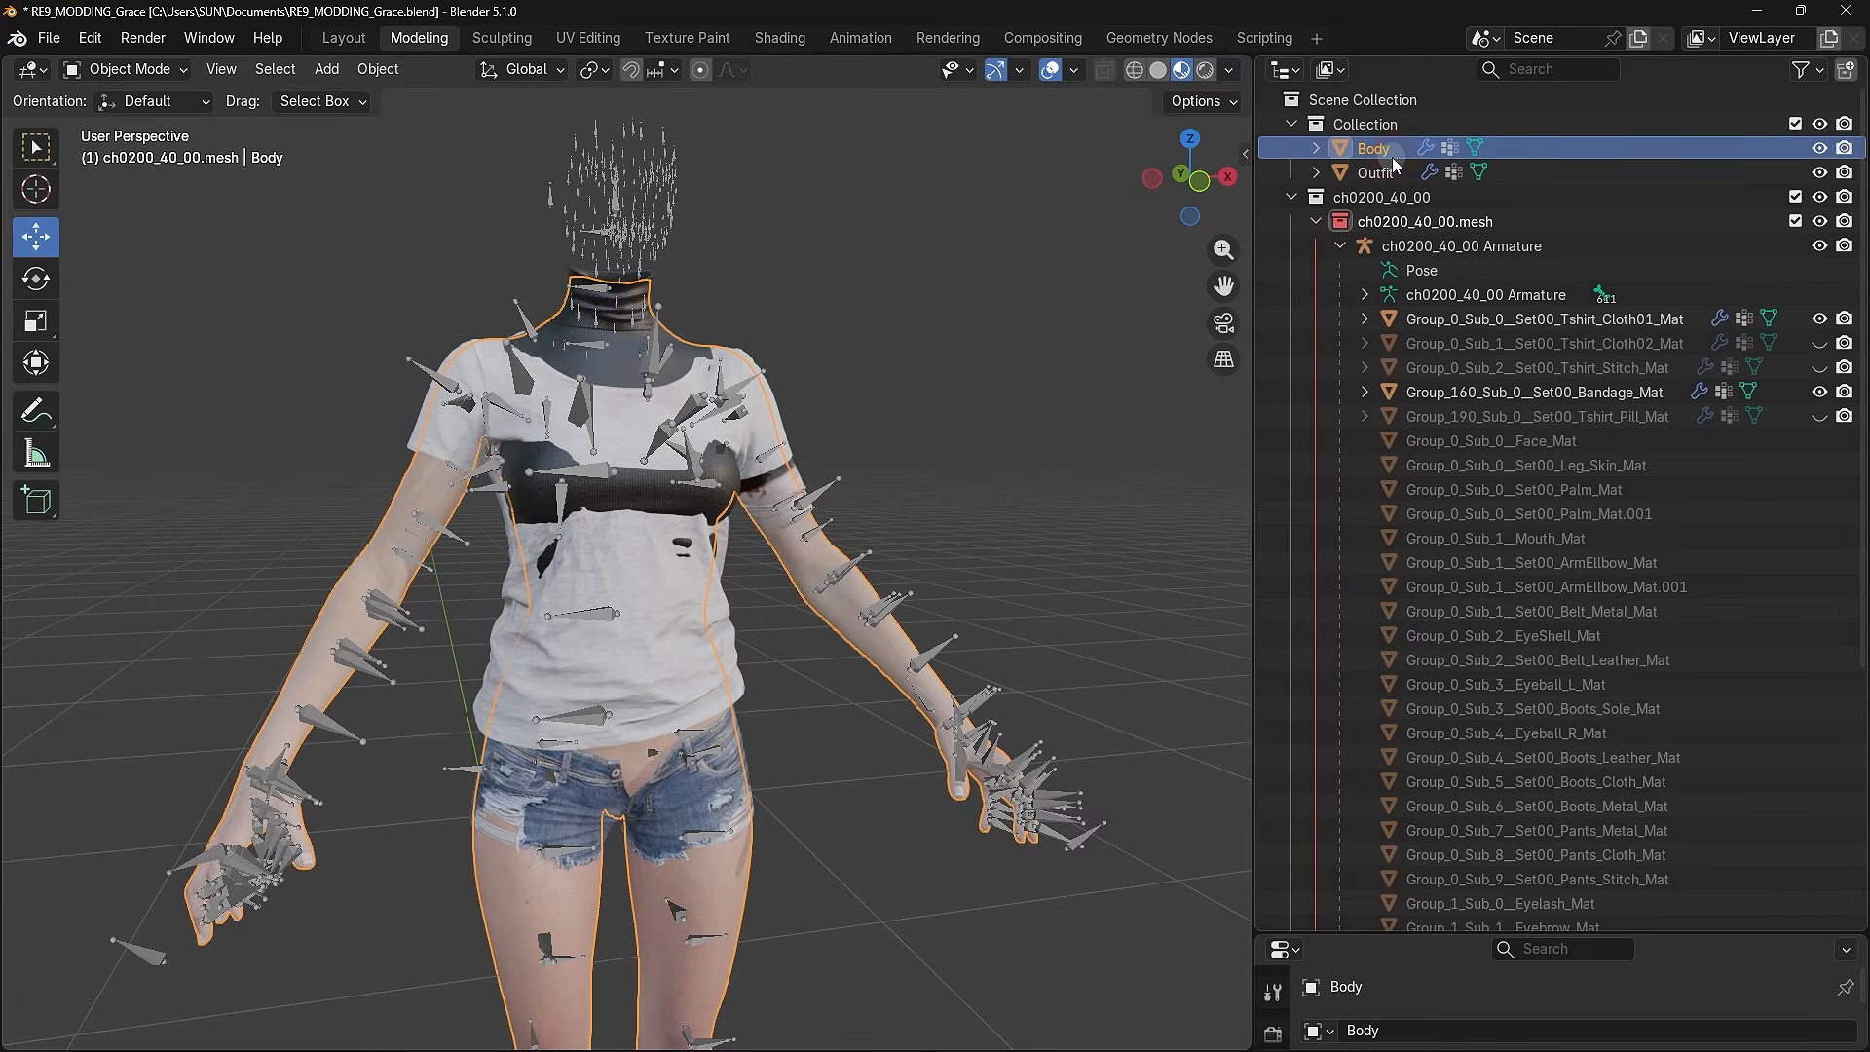
left_click(1495, 325)
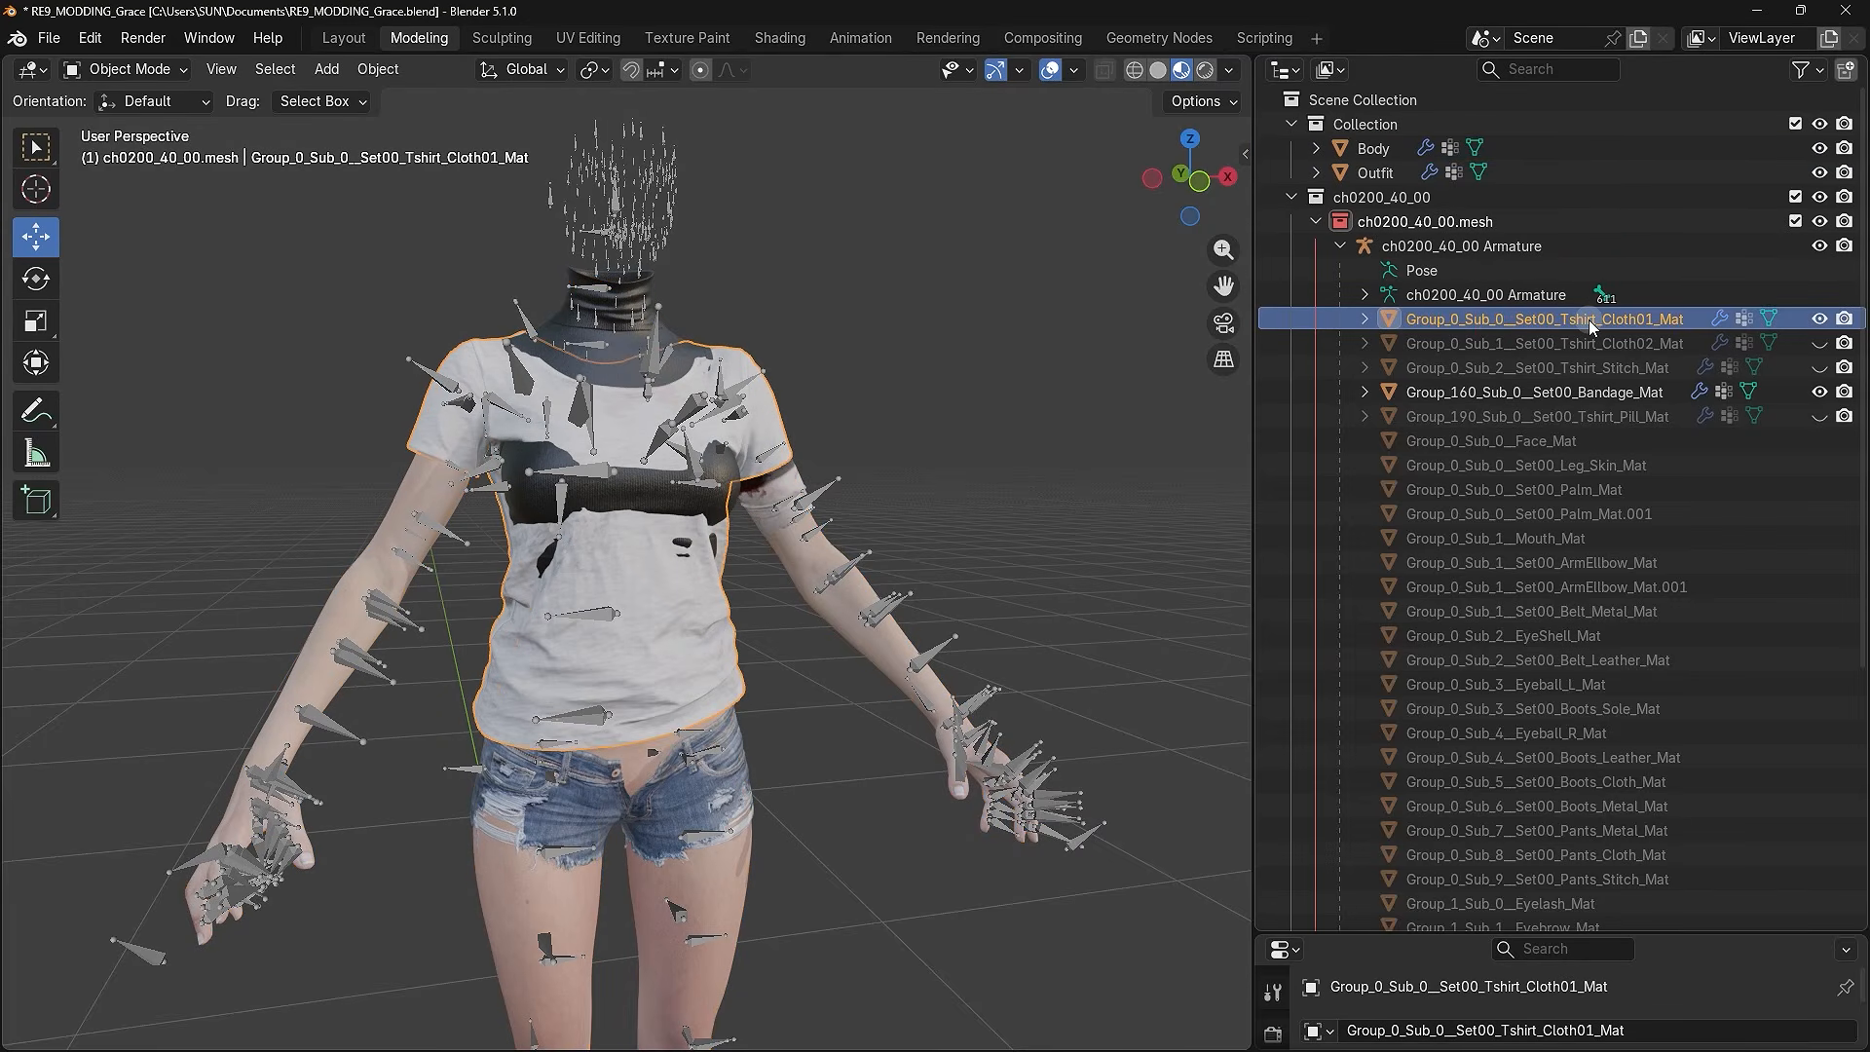
left_click(1366, 175)
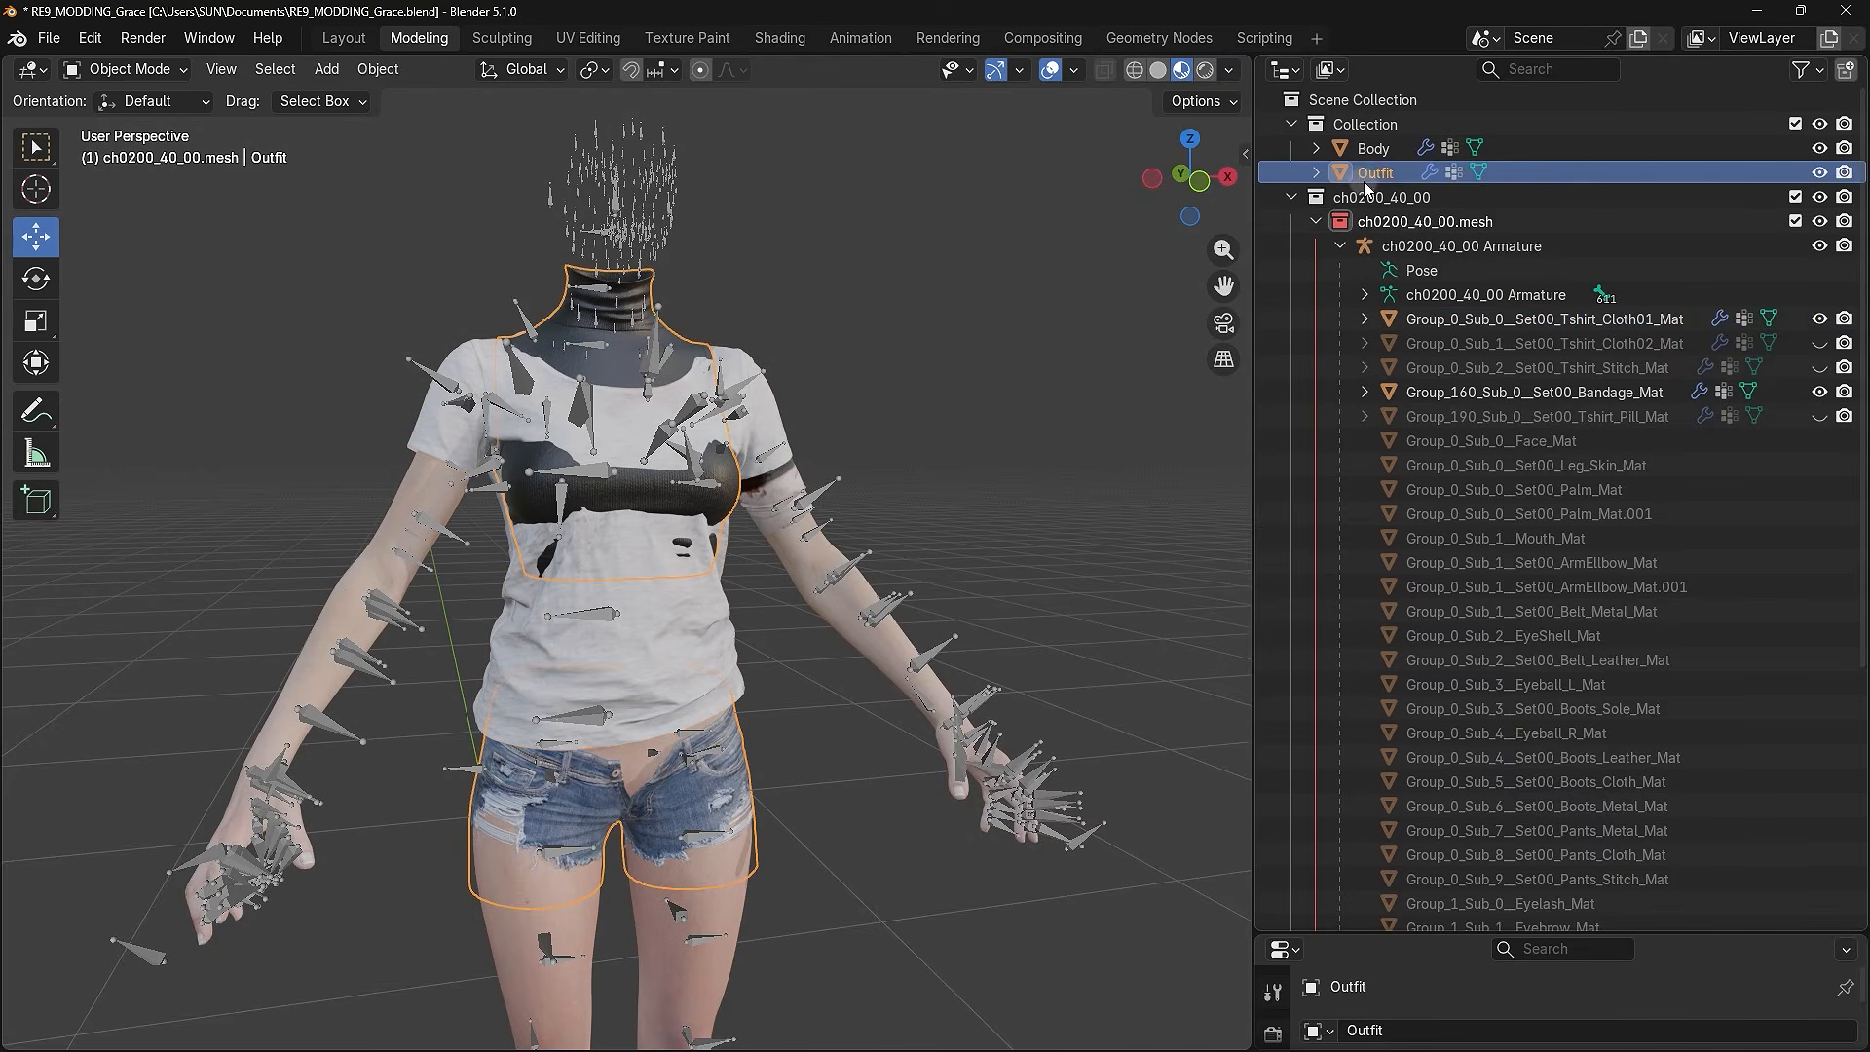
left_click(1580, 393)
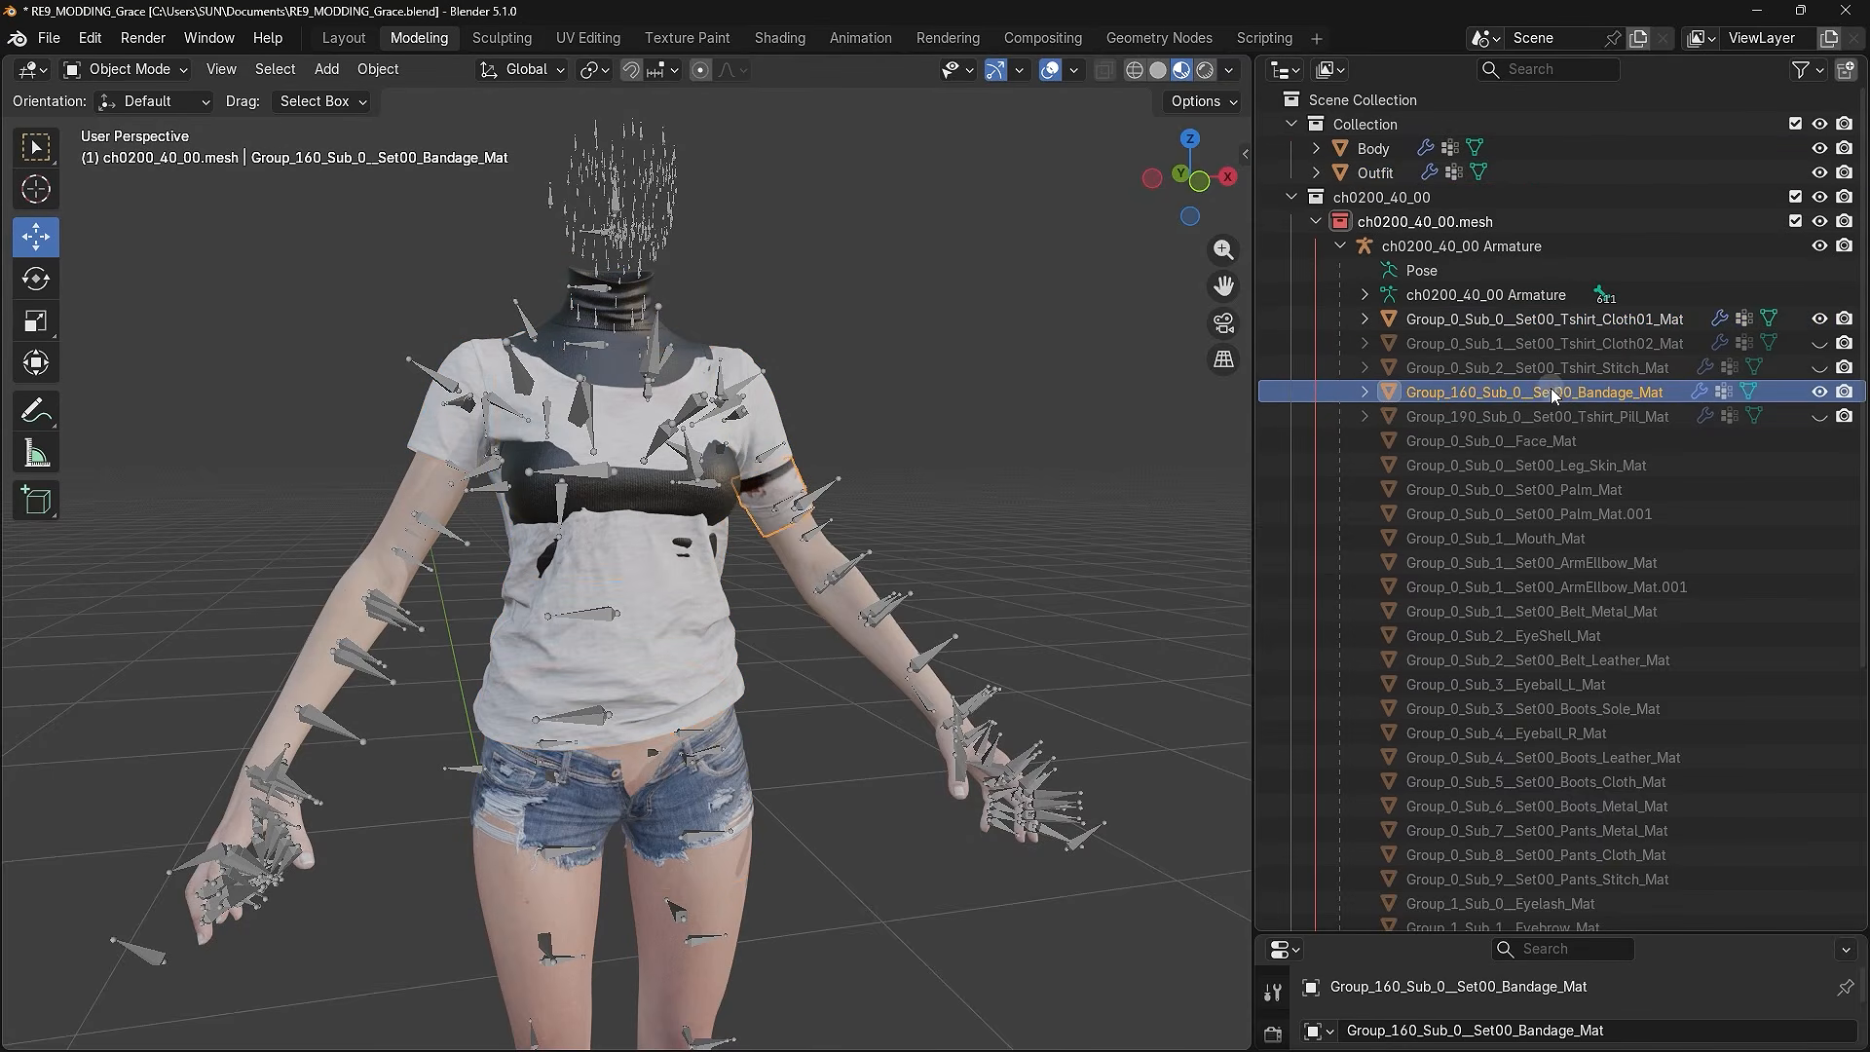
left_click(1111, 360)
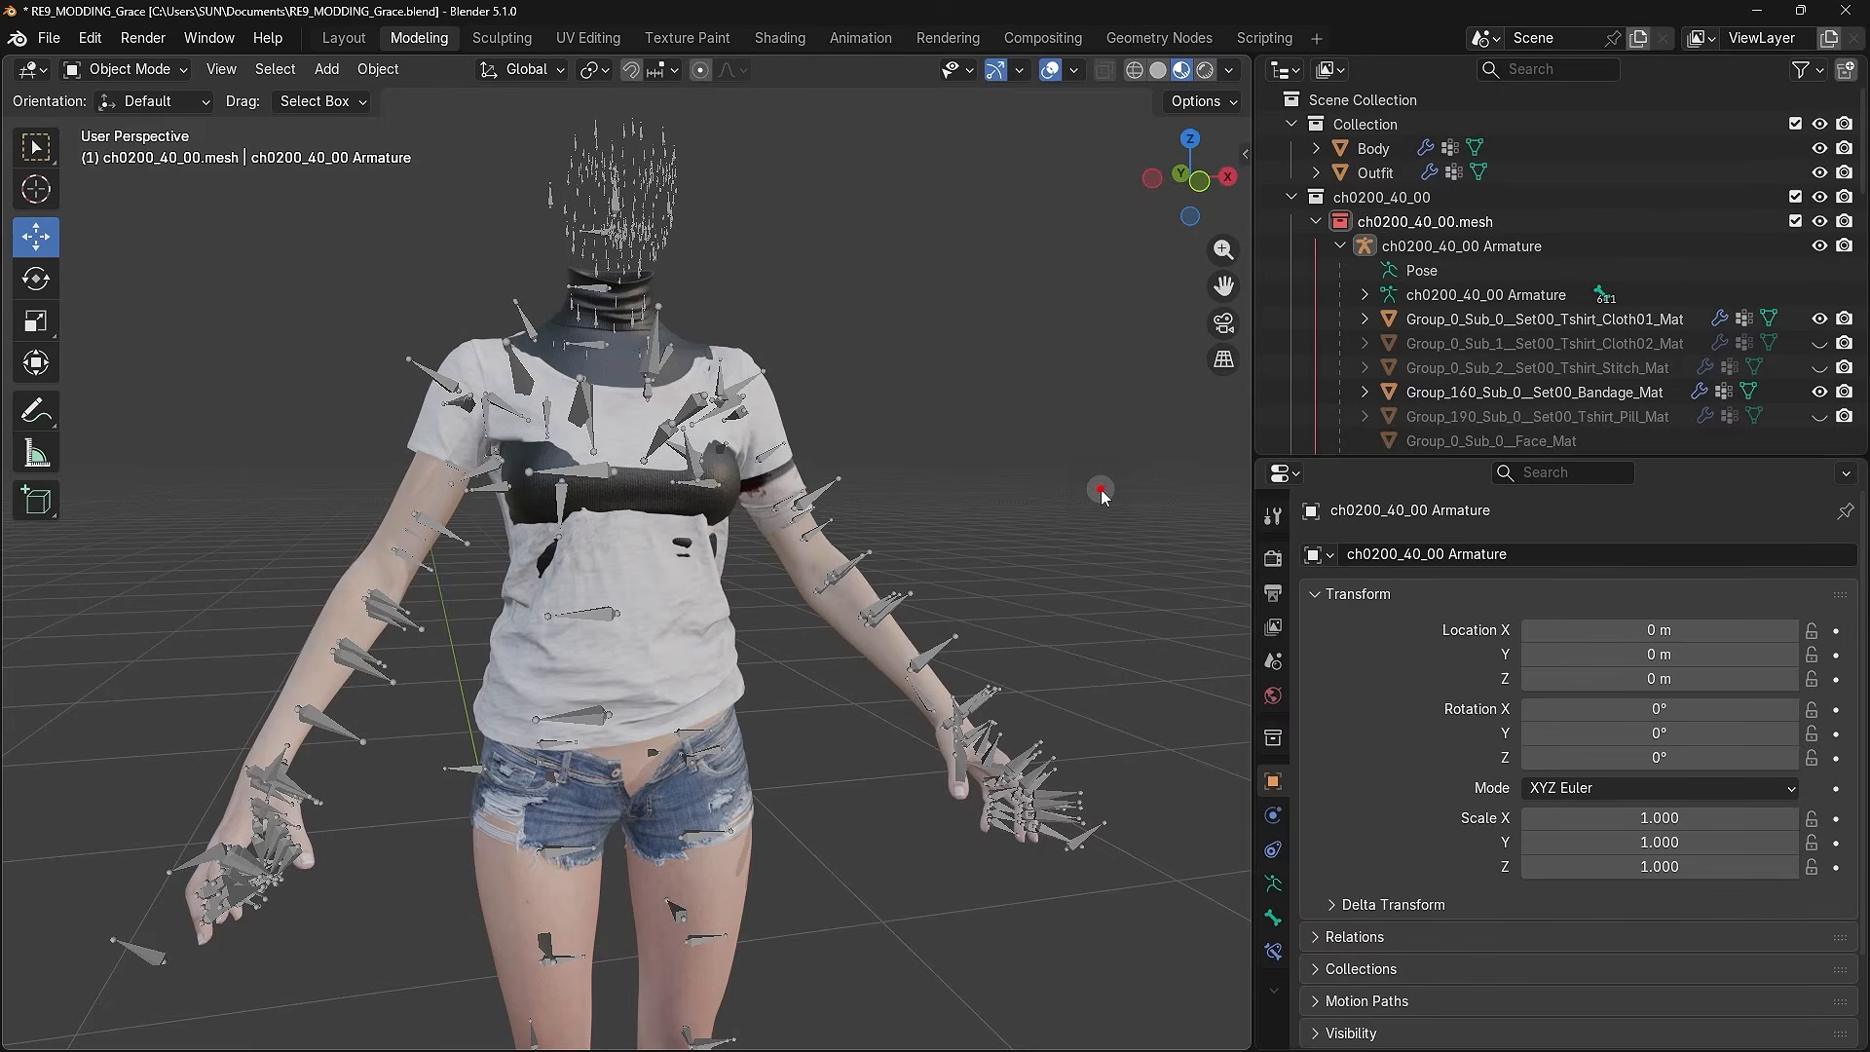
left_click(1471, 323)
left_click(1456, 392)
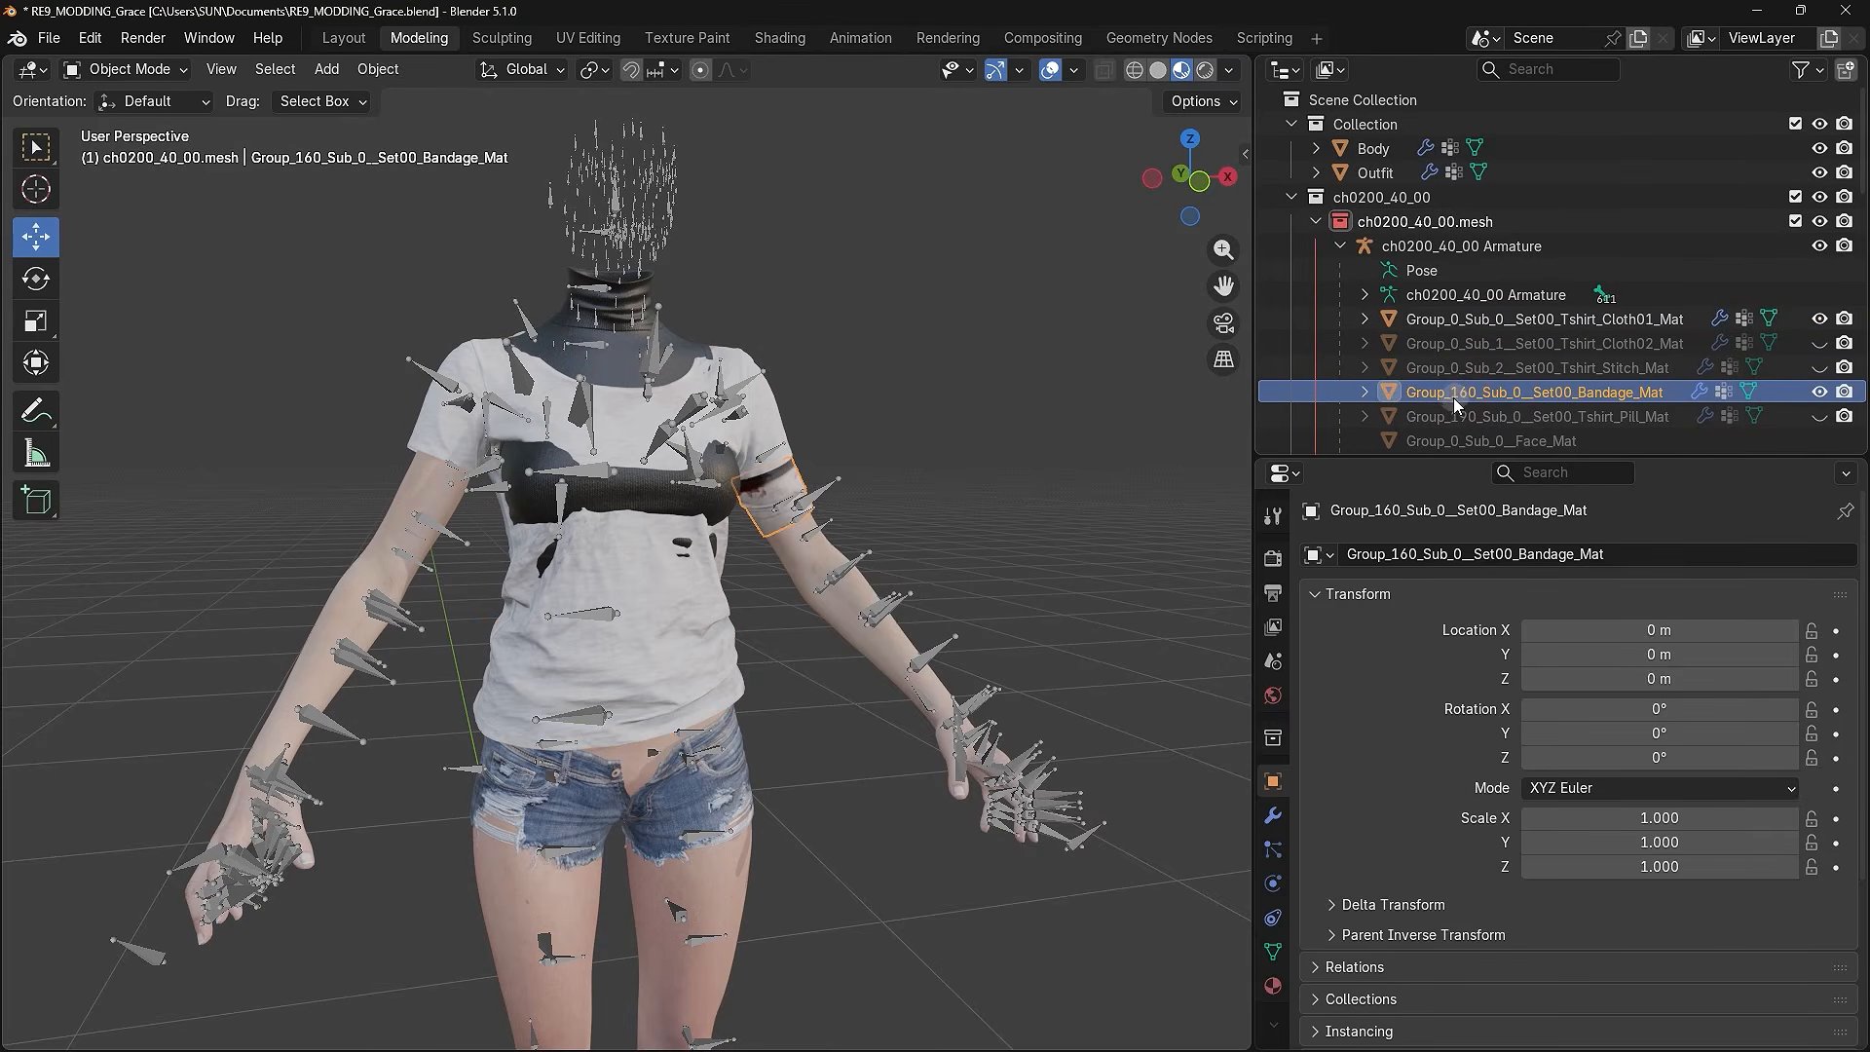
- Copy the material name Set00_Tshirt_Cloth01_Mat from the original T-shirt mesh
left_click(1487, 324)
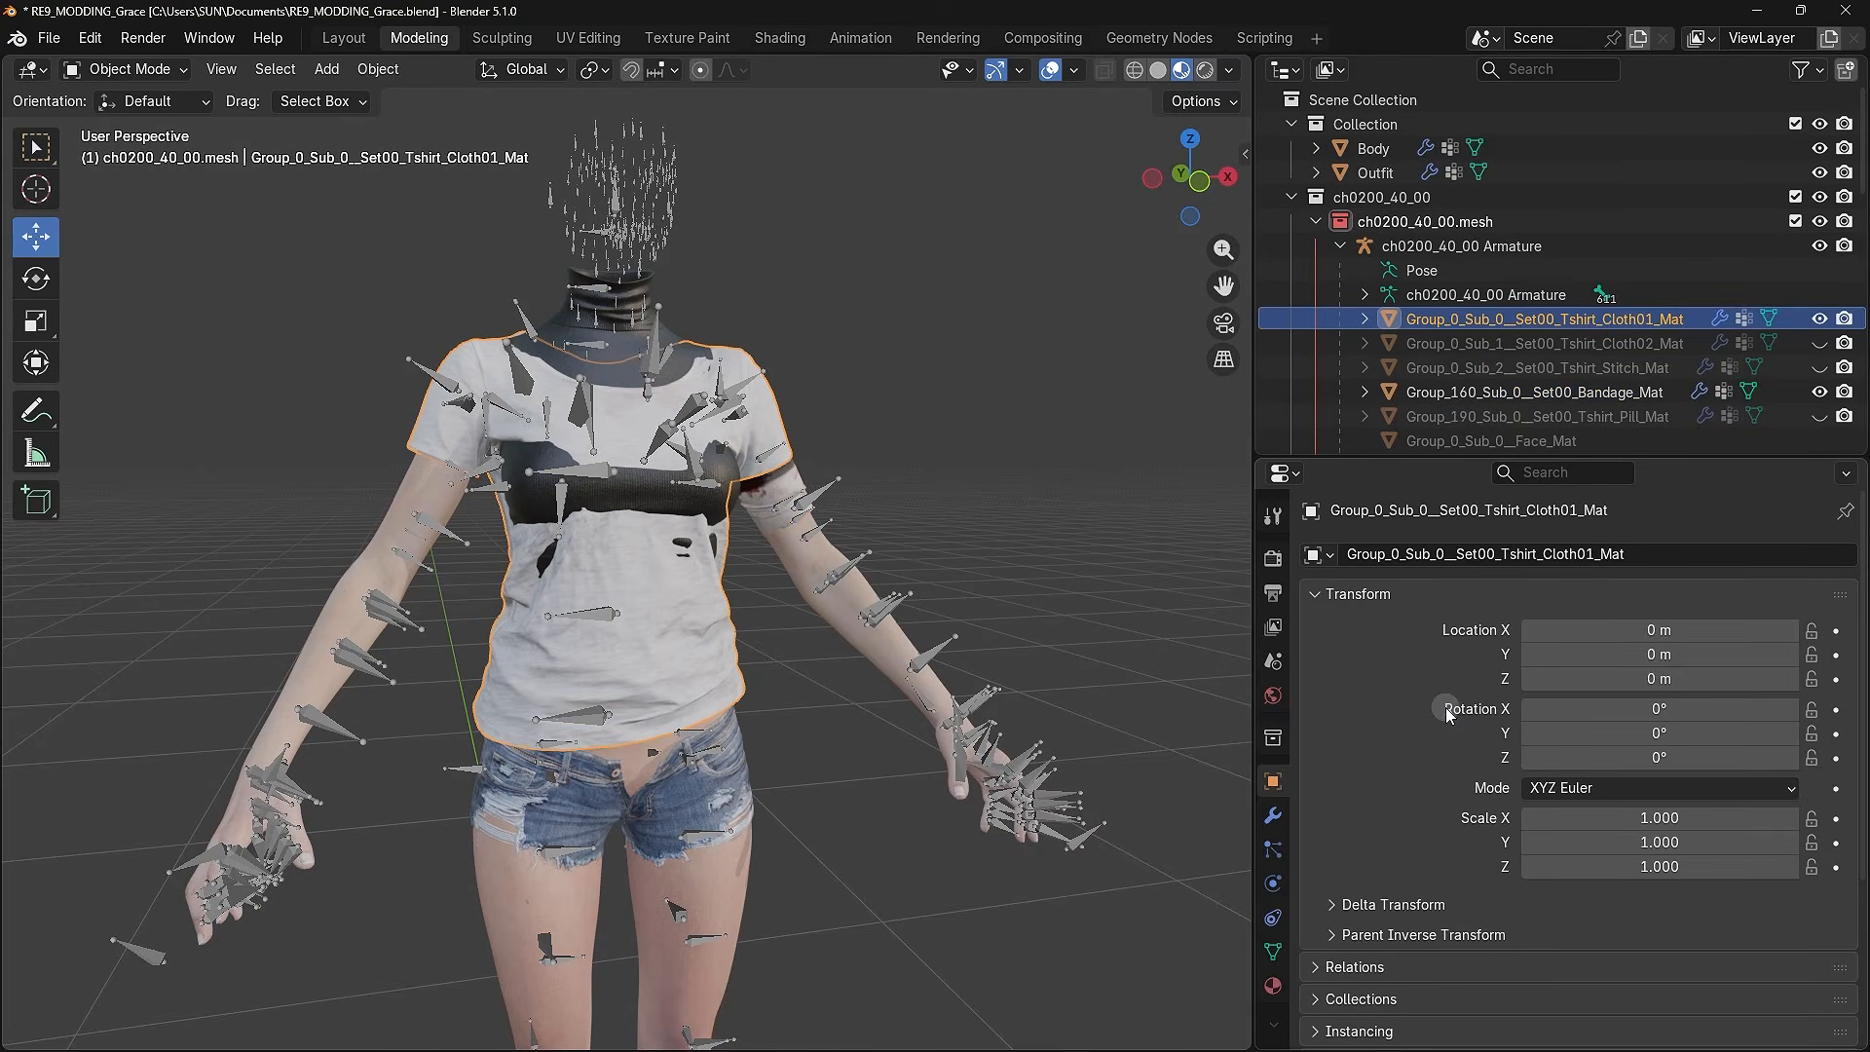
left_click(1274, 985)
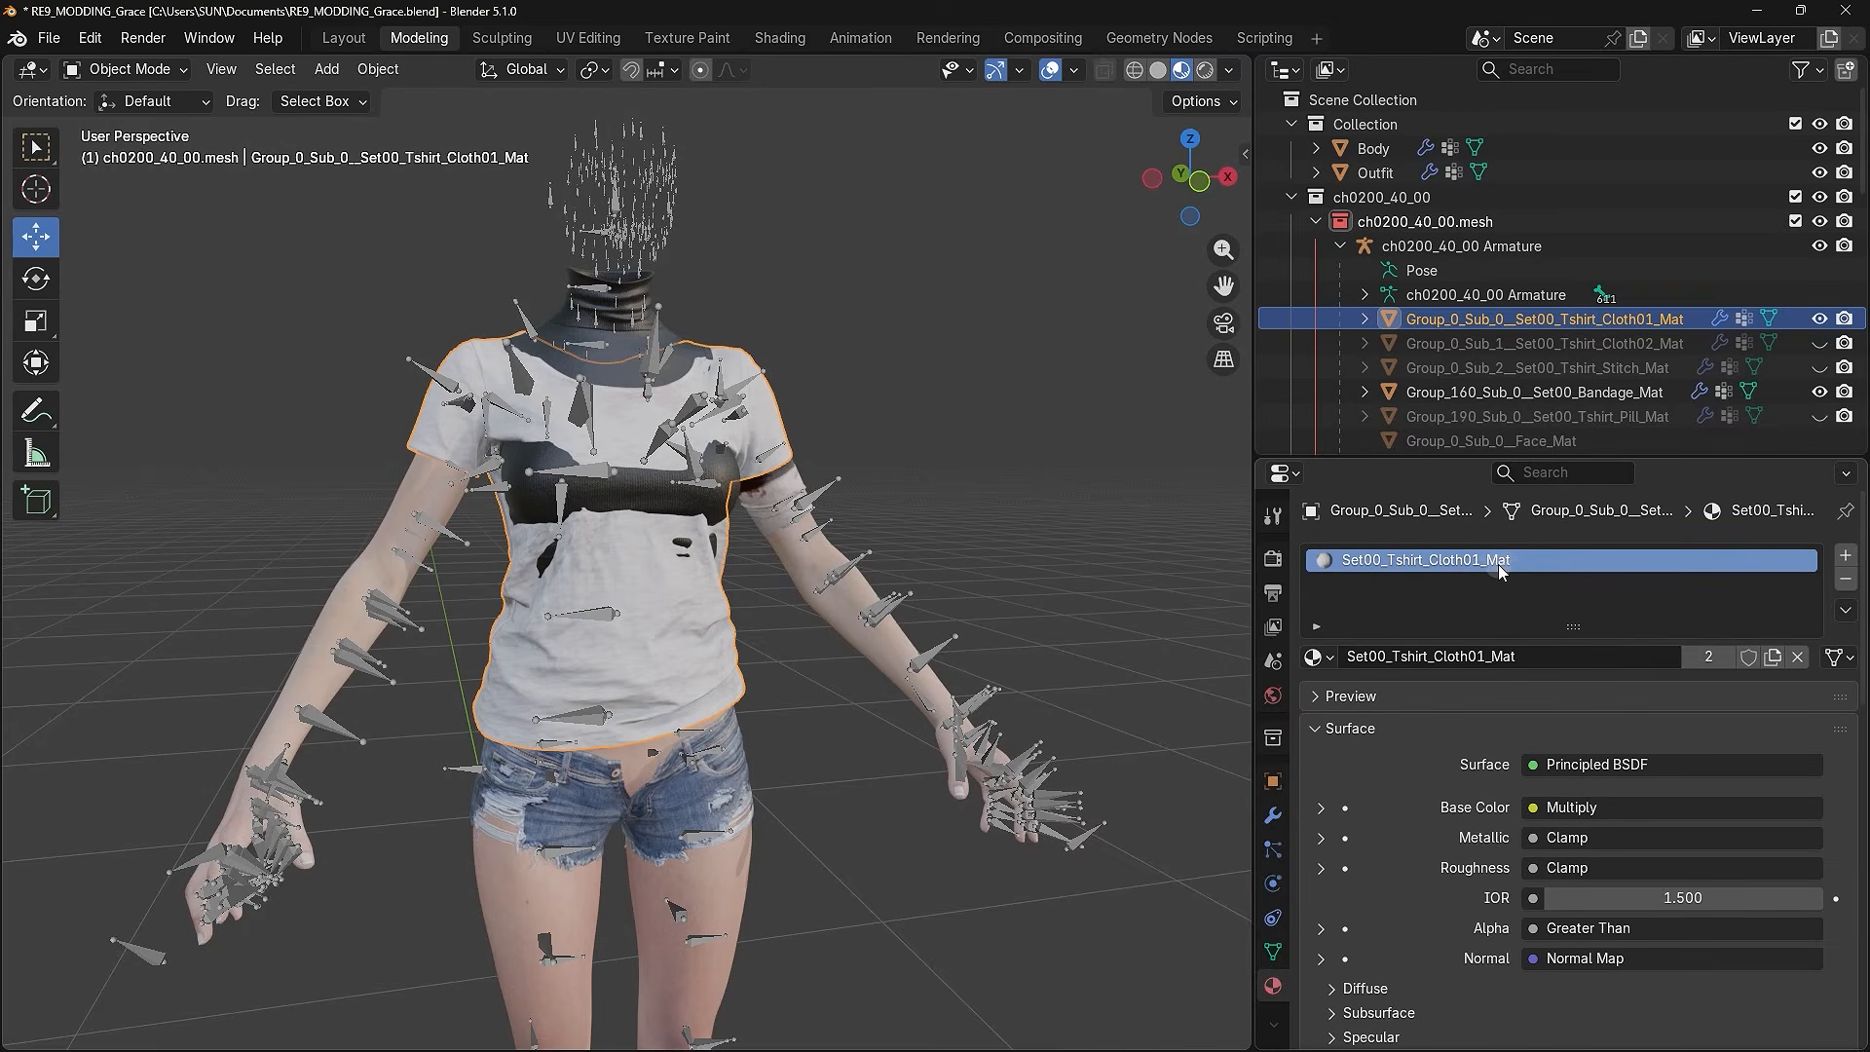
double_click(1430, 558)
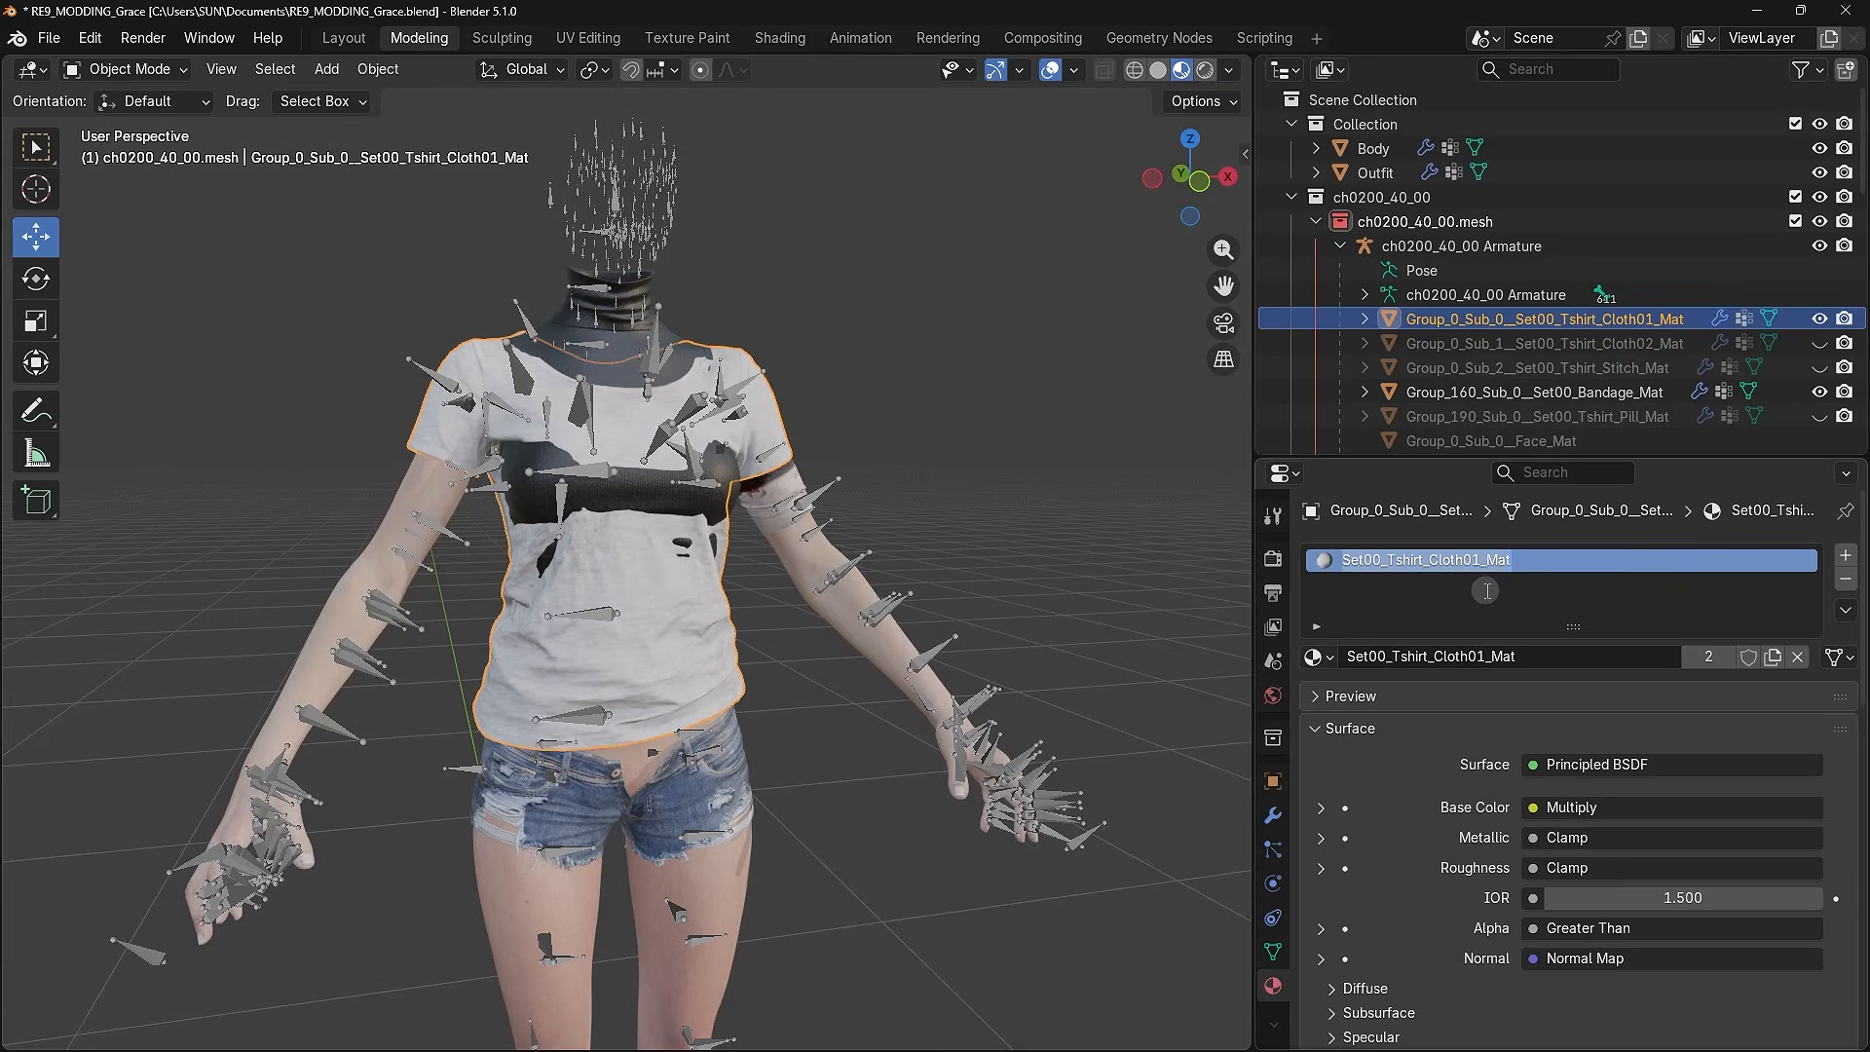
key("ctrl+c")
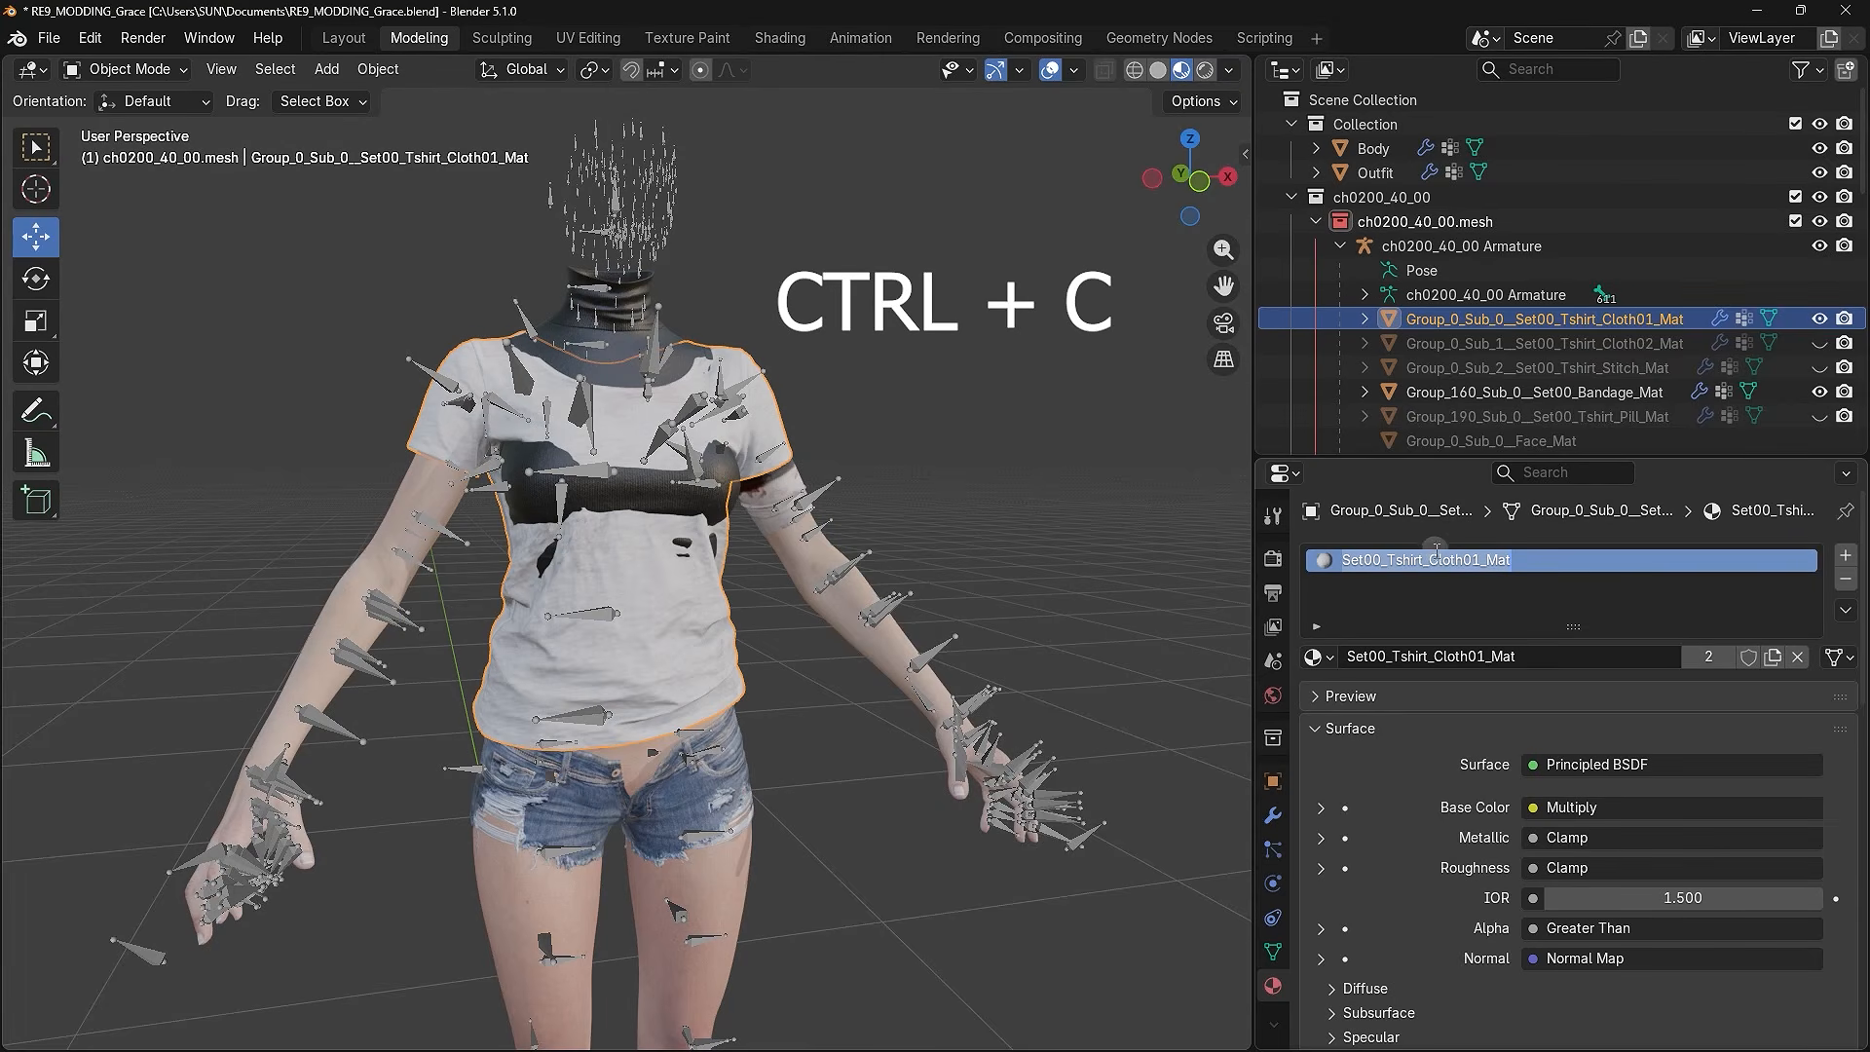
left_click(1443, 597)
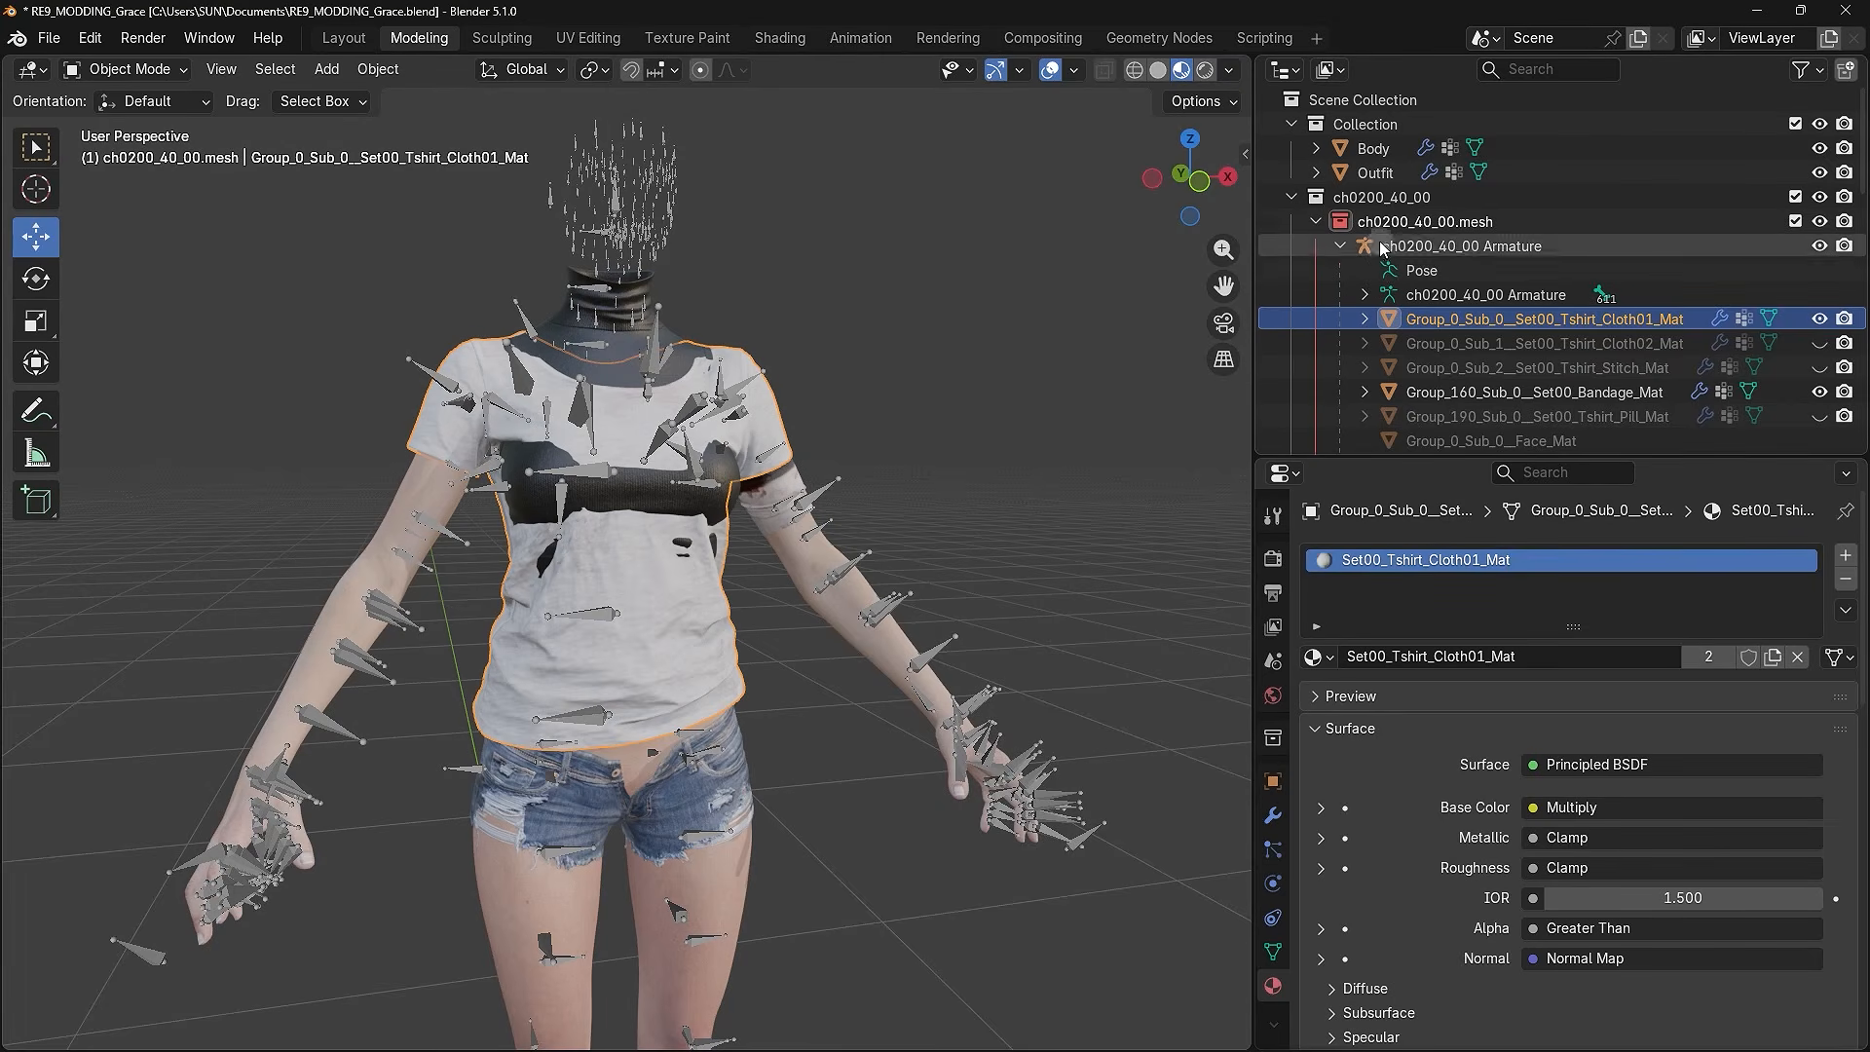
- Replace the custom Body mesh's material with the existing Set00_Tshirt_Cloth01_Mat
left_click(1392, 150)
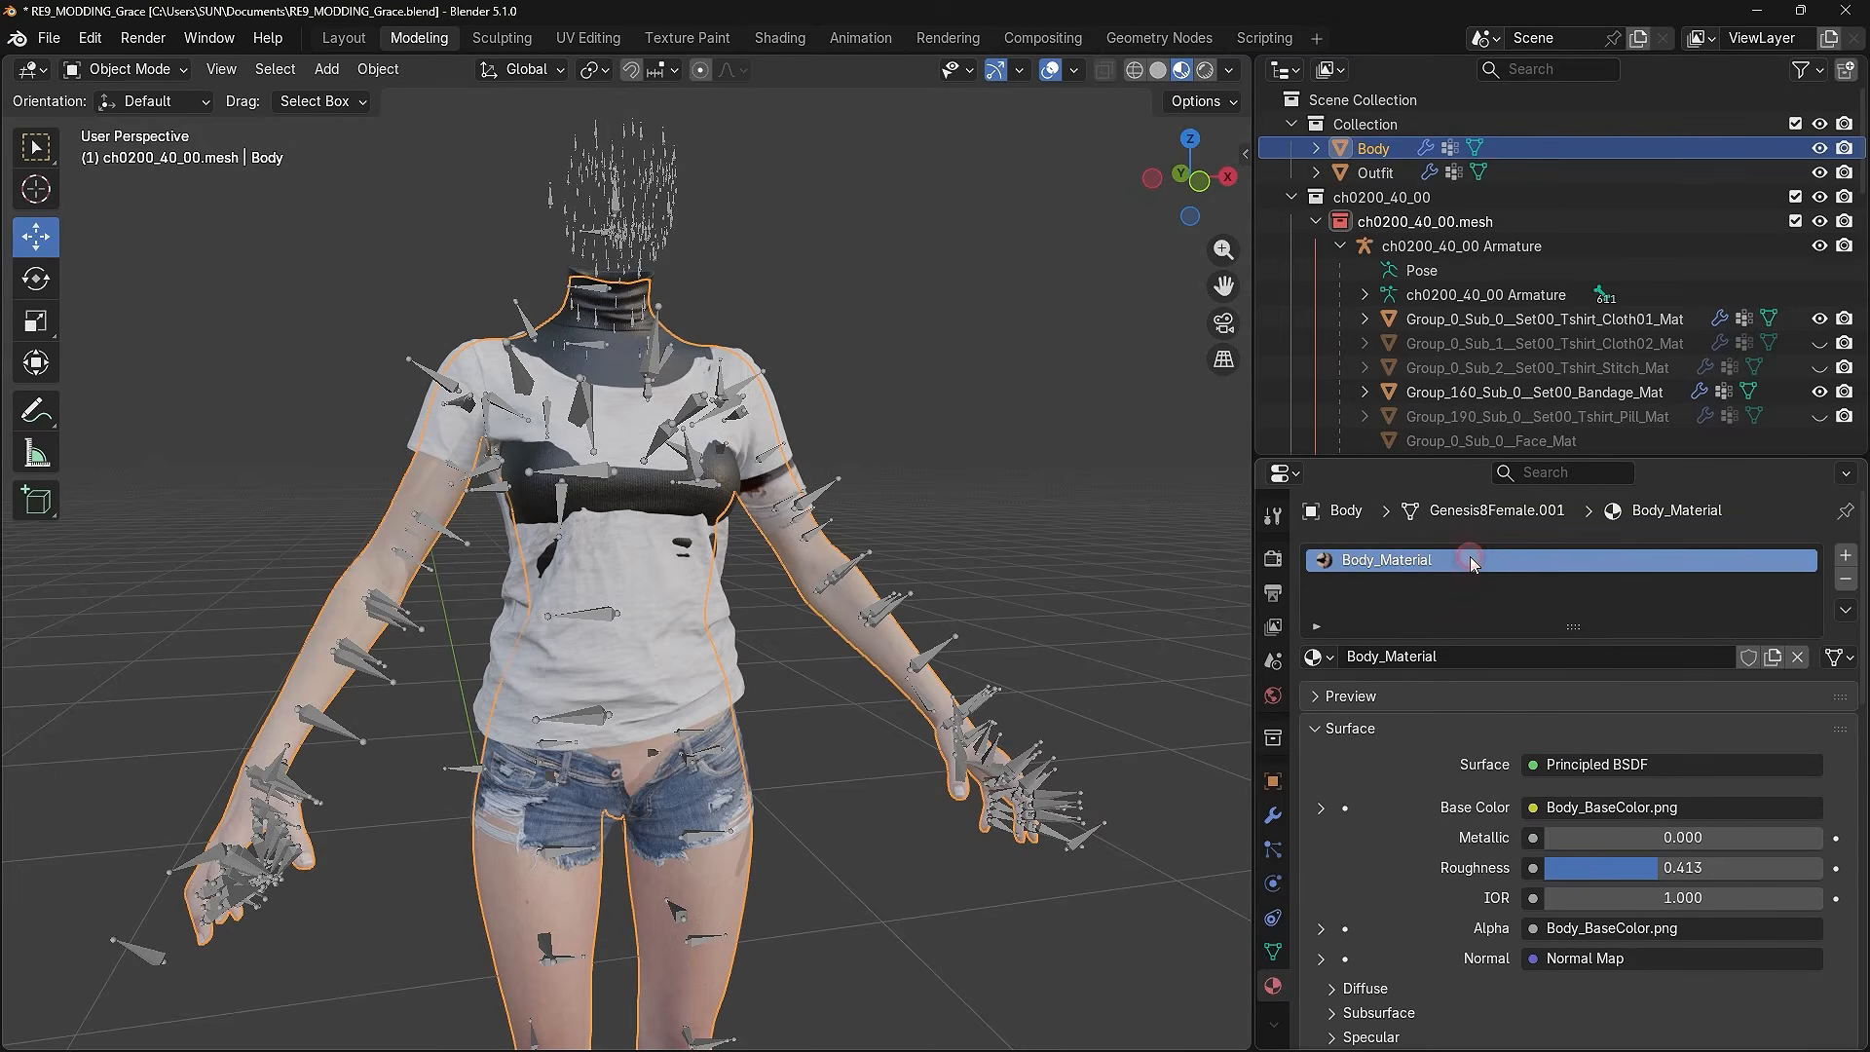
left_click(1325, 656)
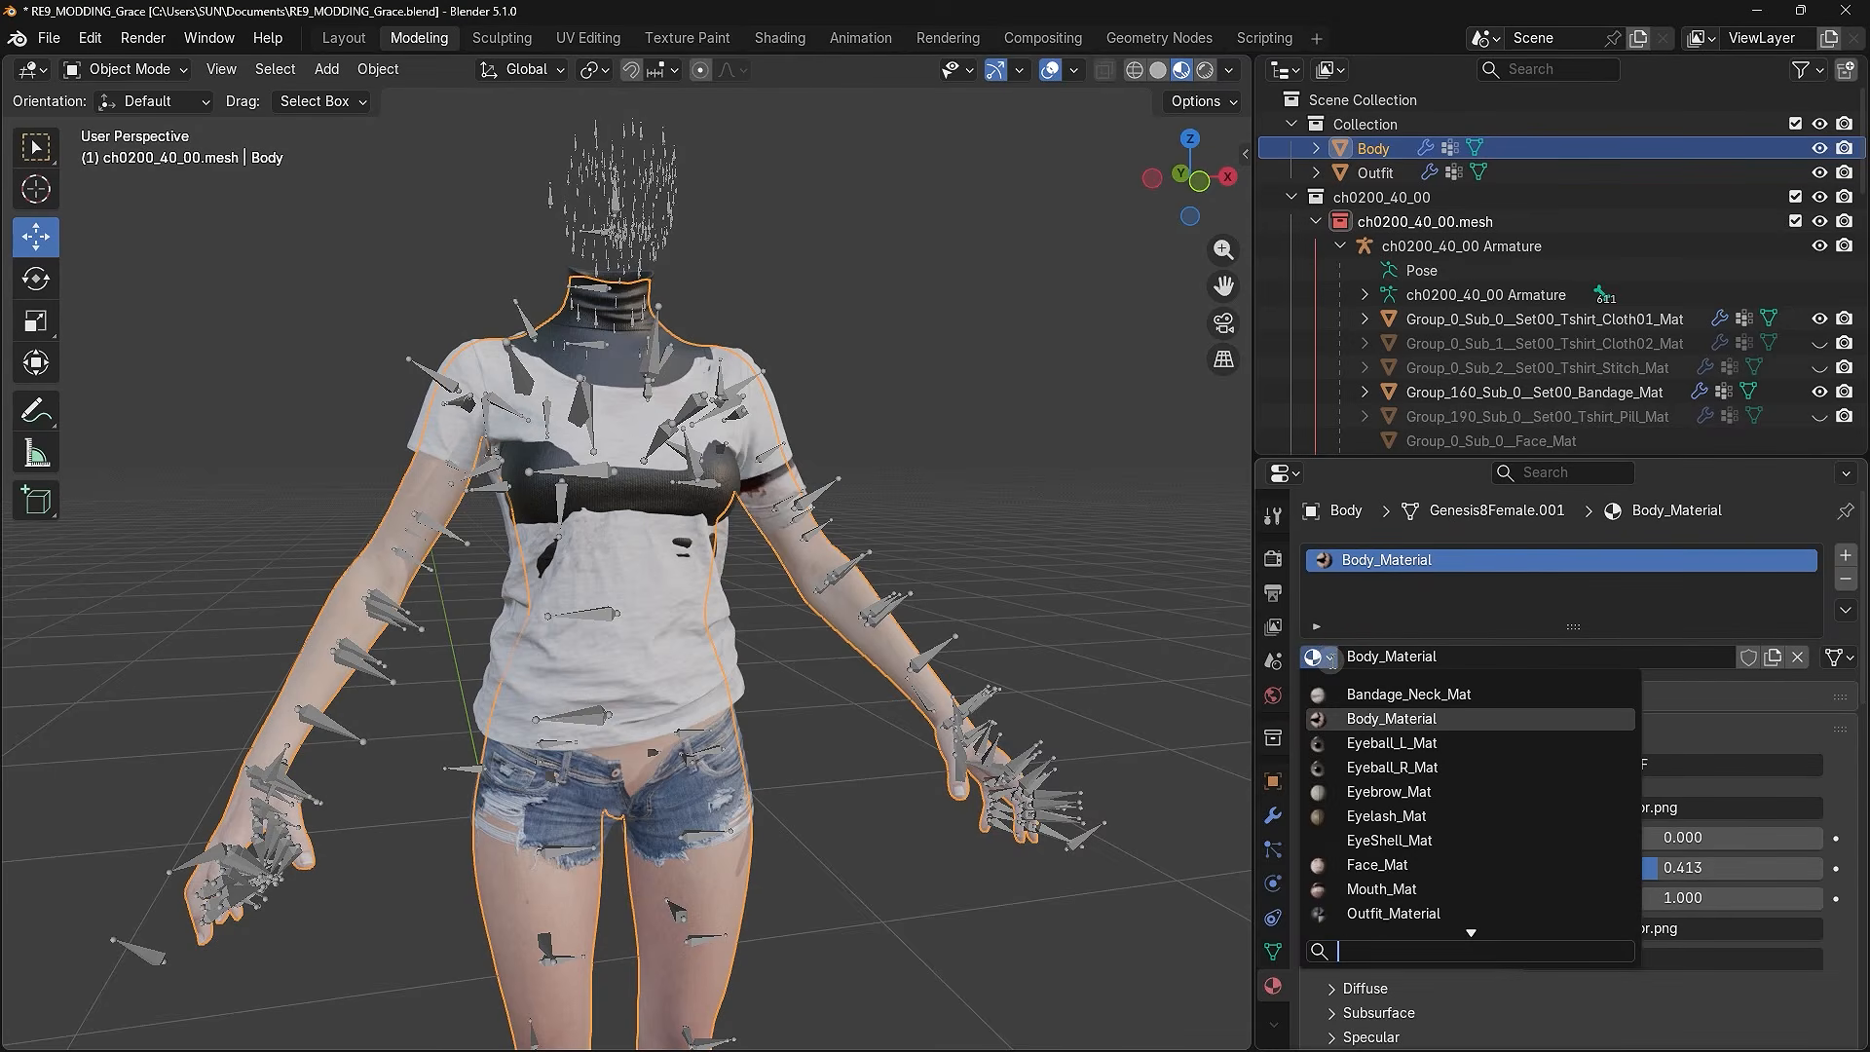
scroll(1420, 737, "down", 15)
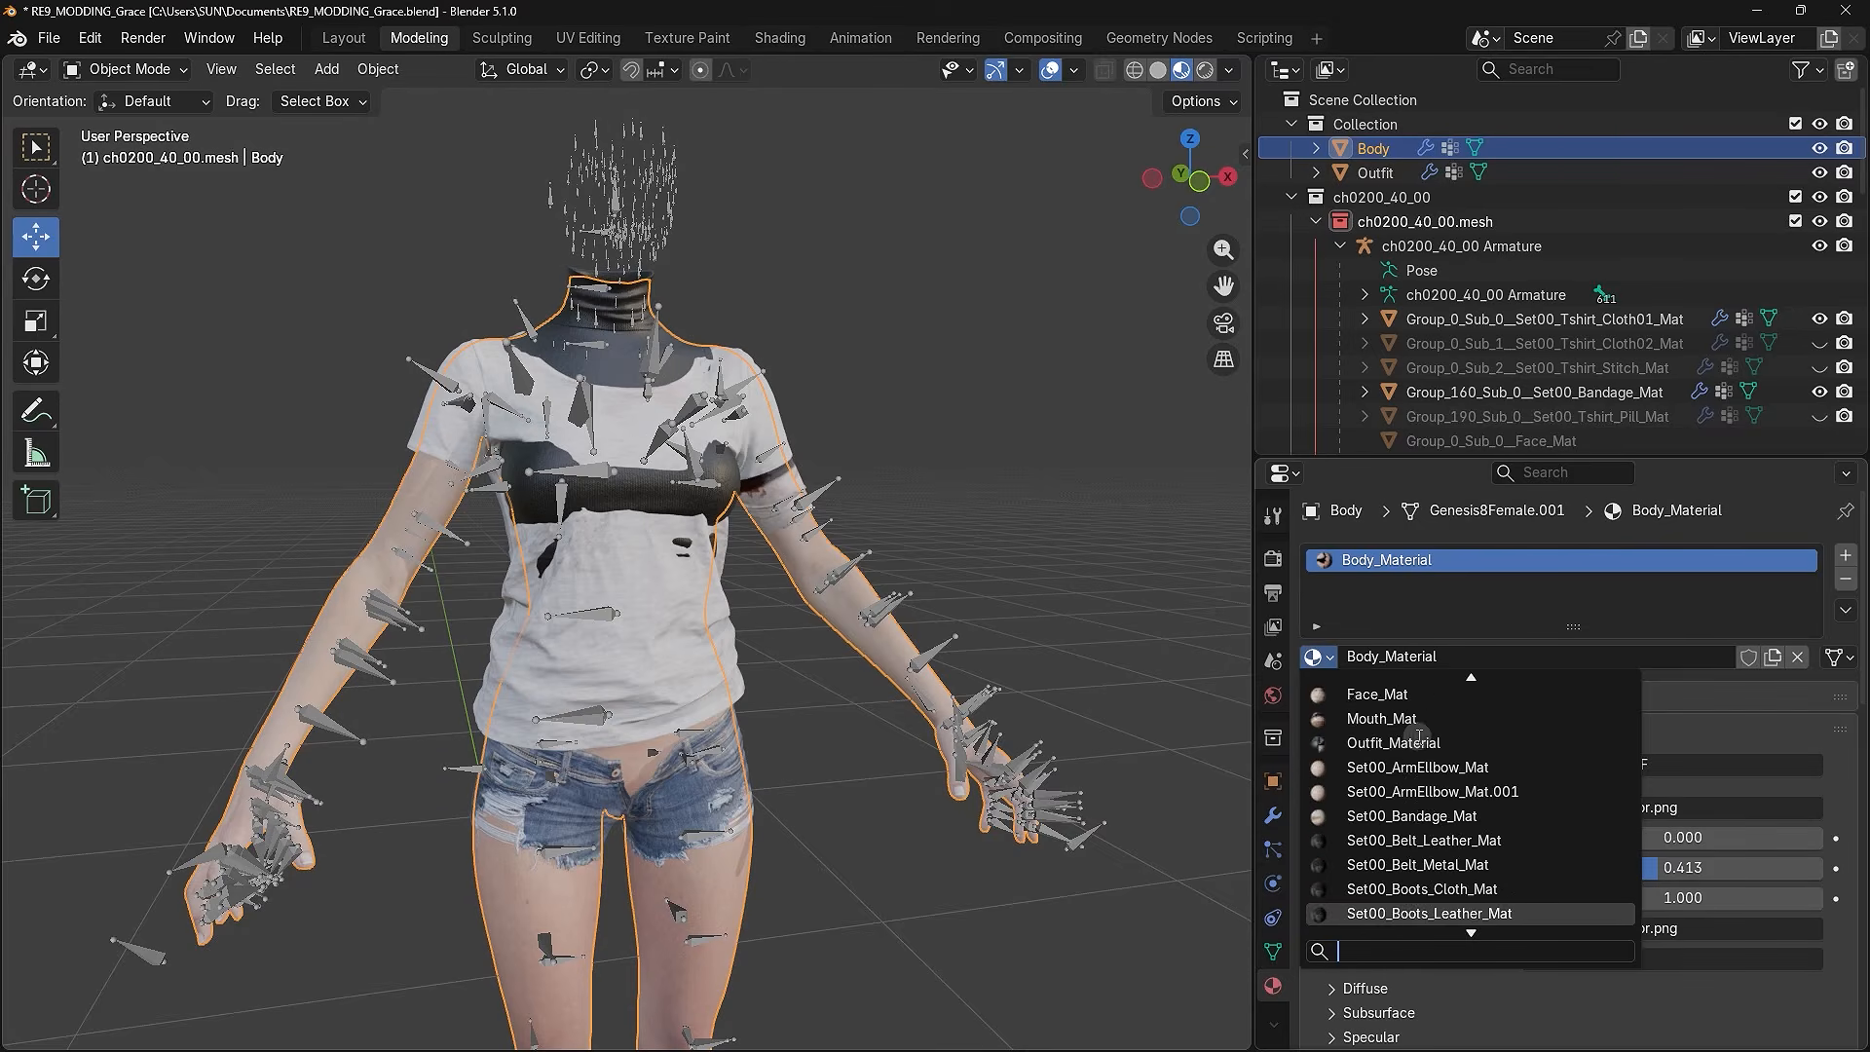
scroll(1419, 737, "down", 10)
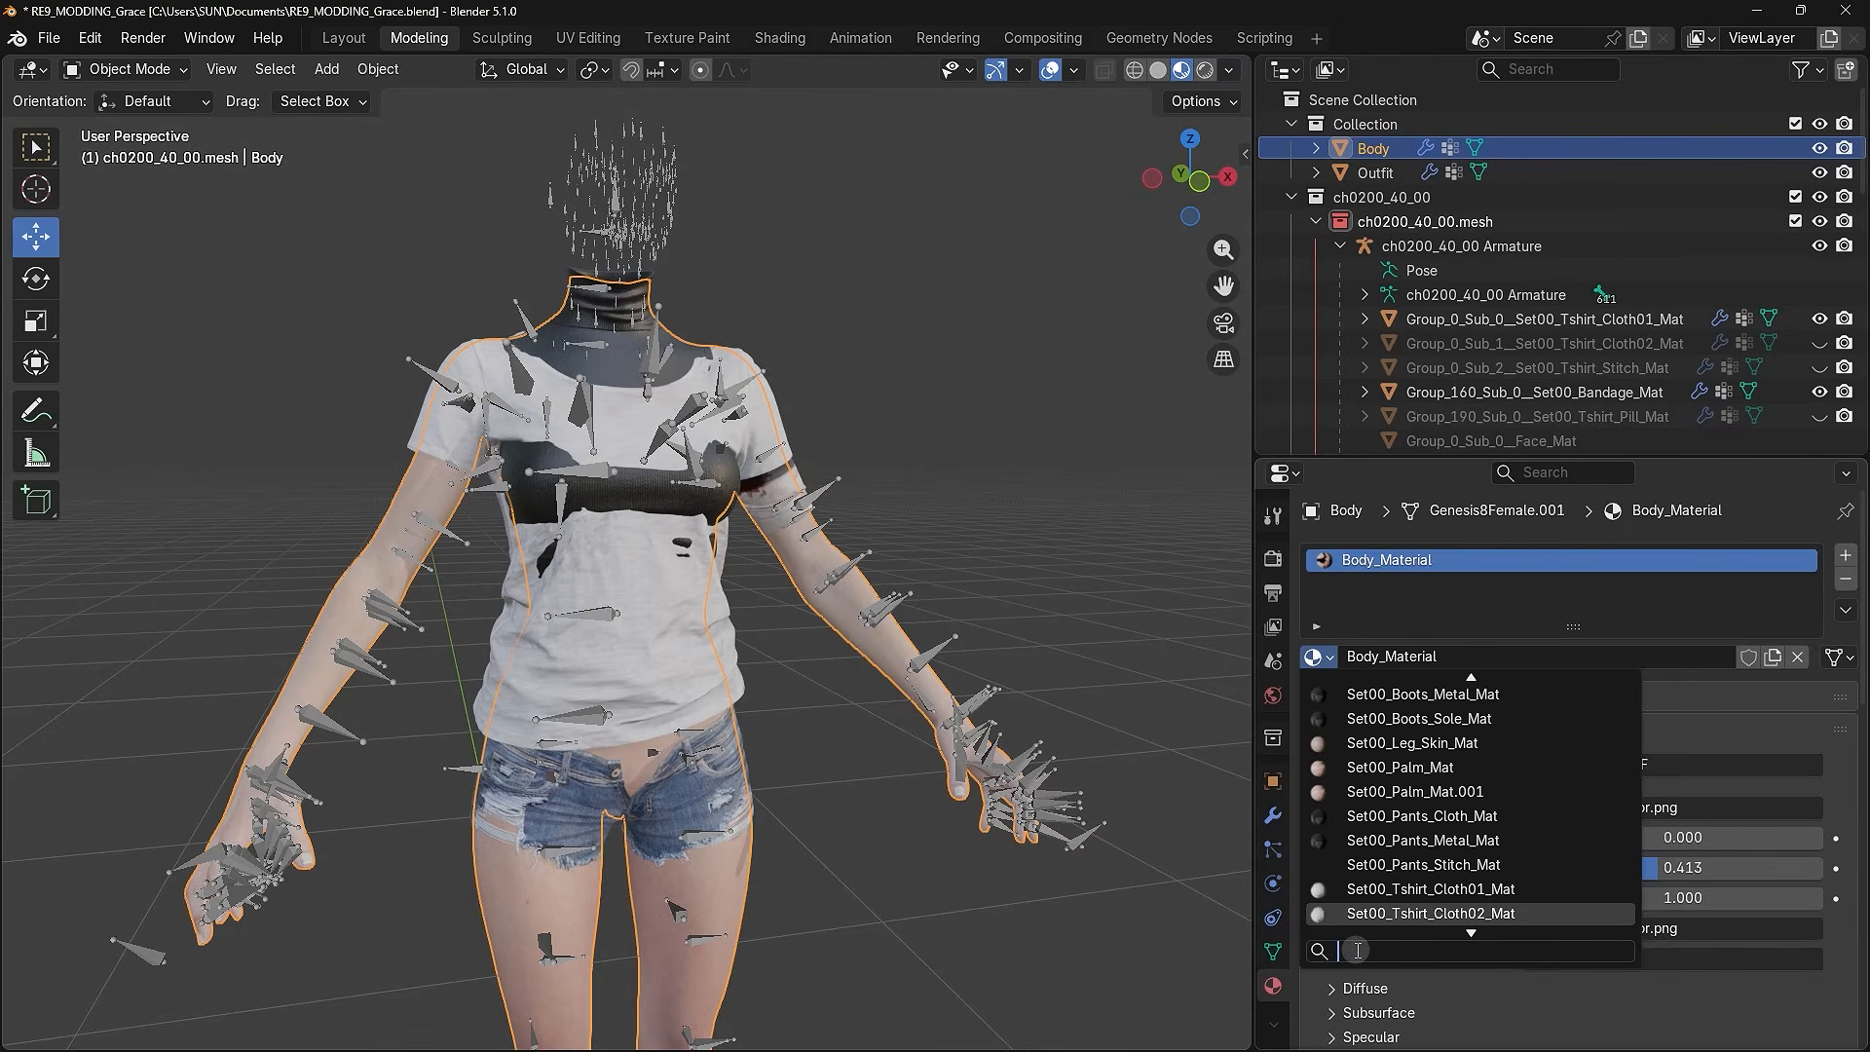
key("ctrl+v")
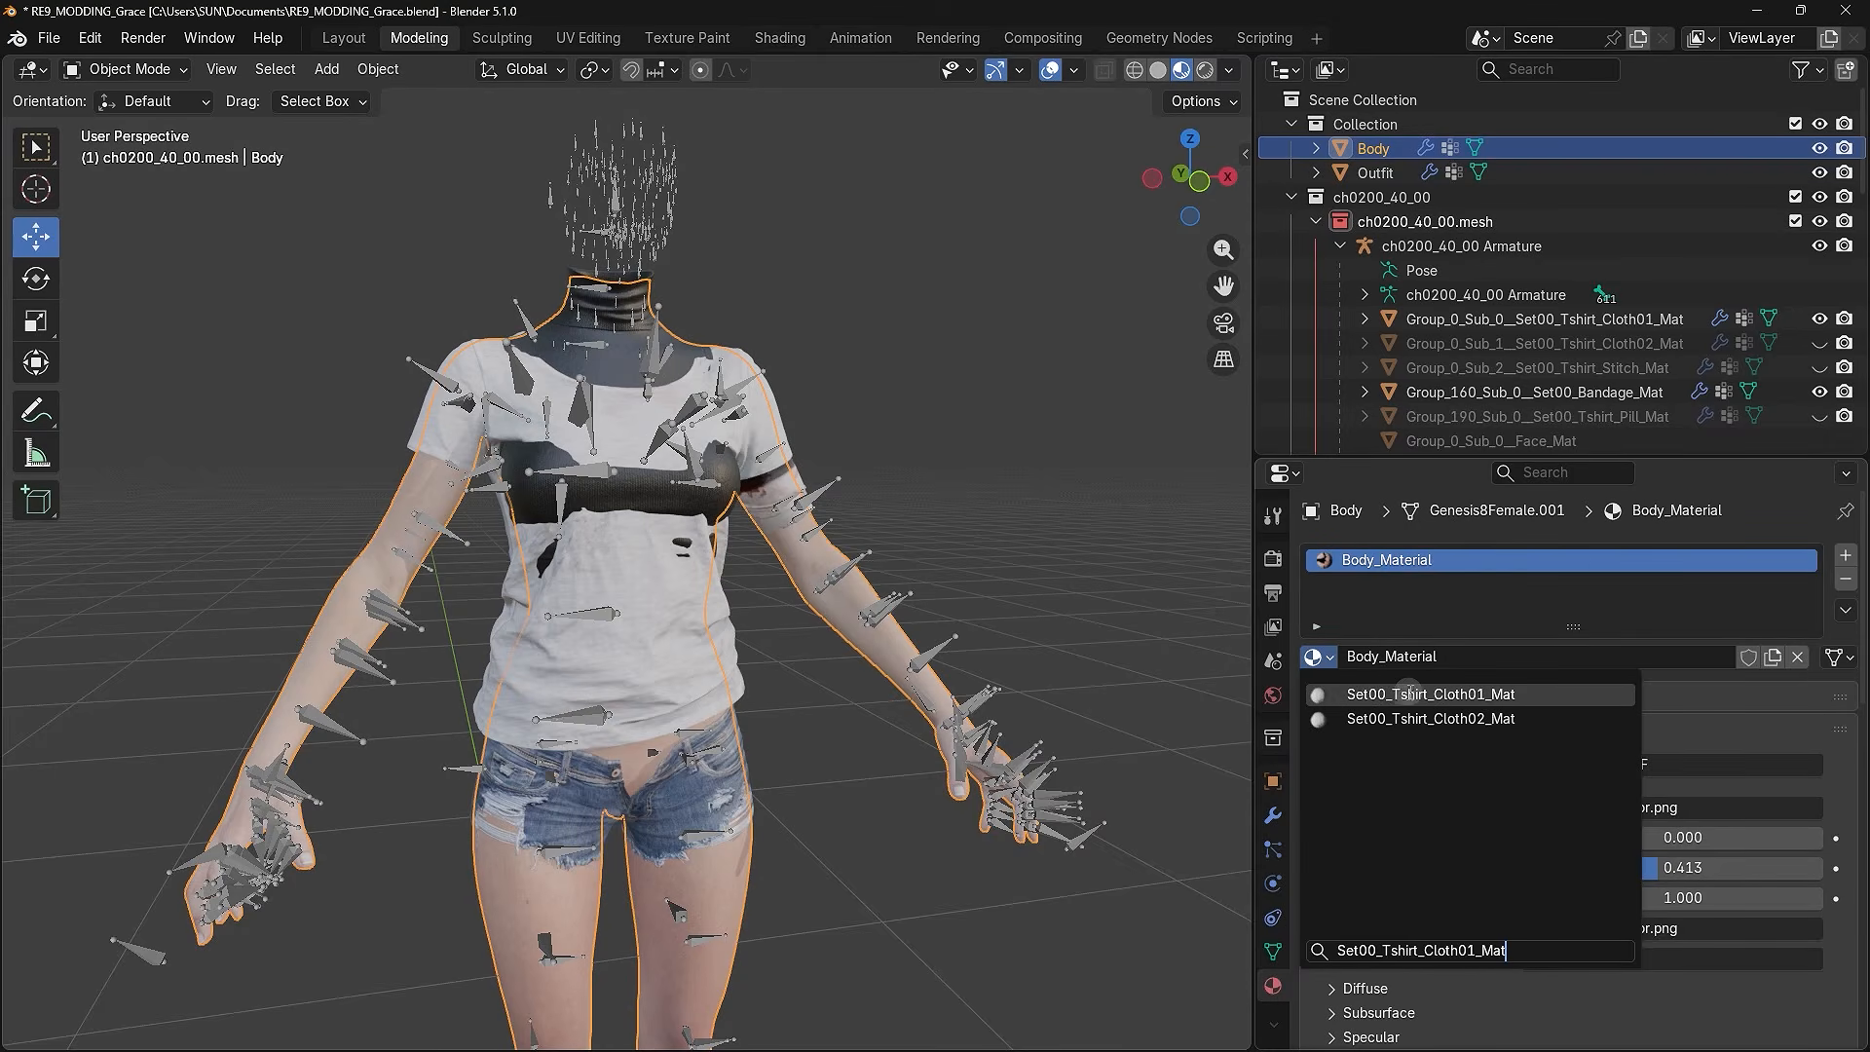
left_click(1522, 693)
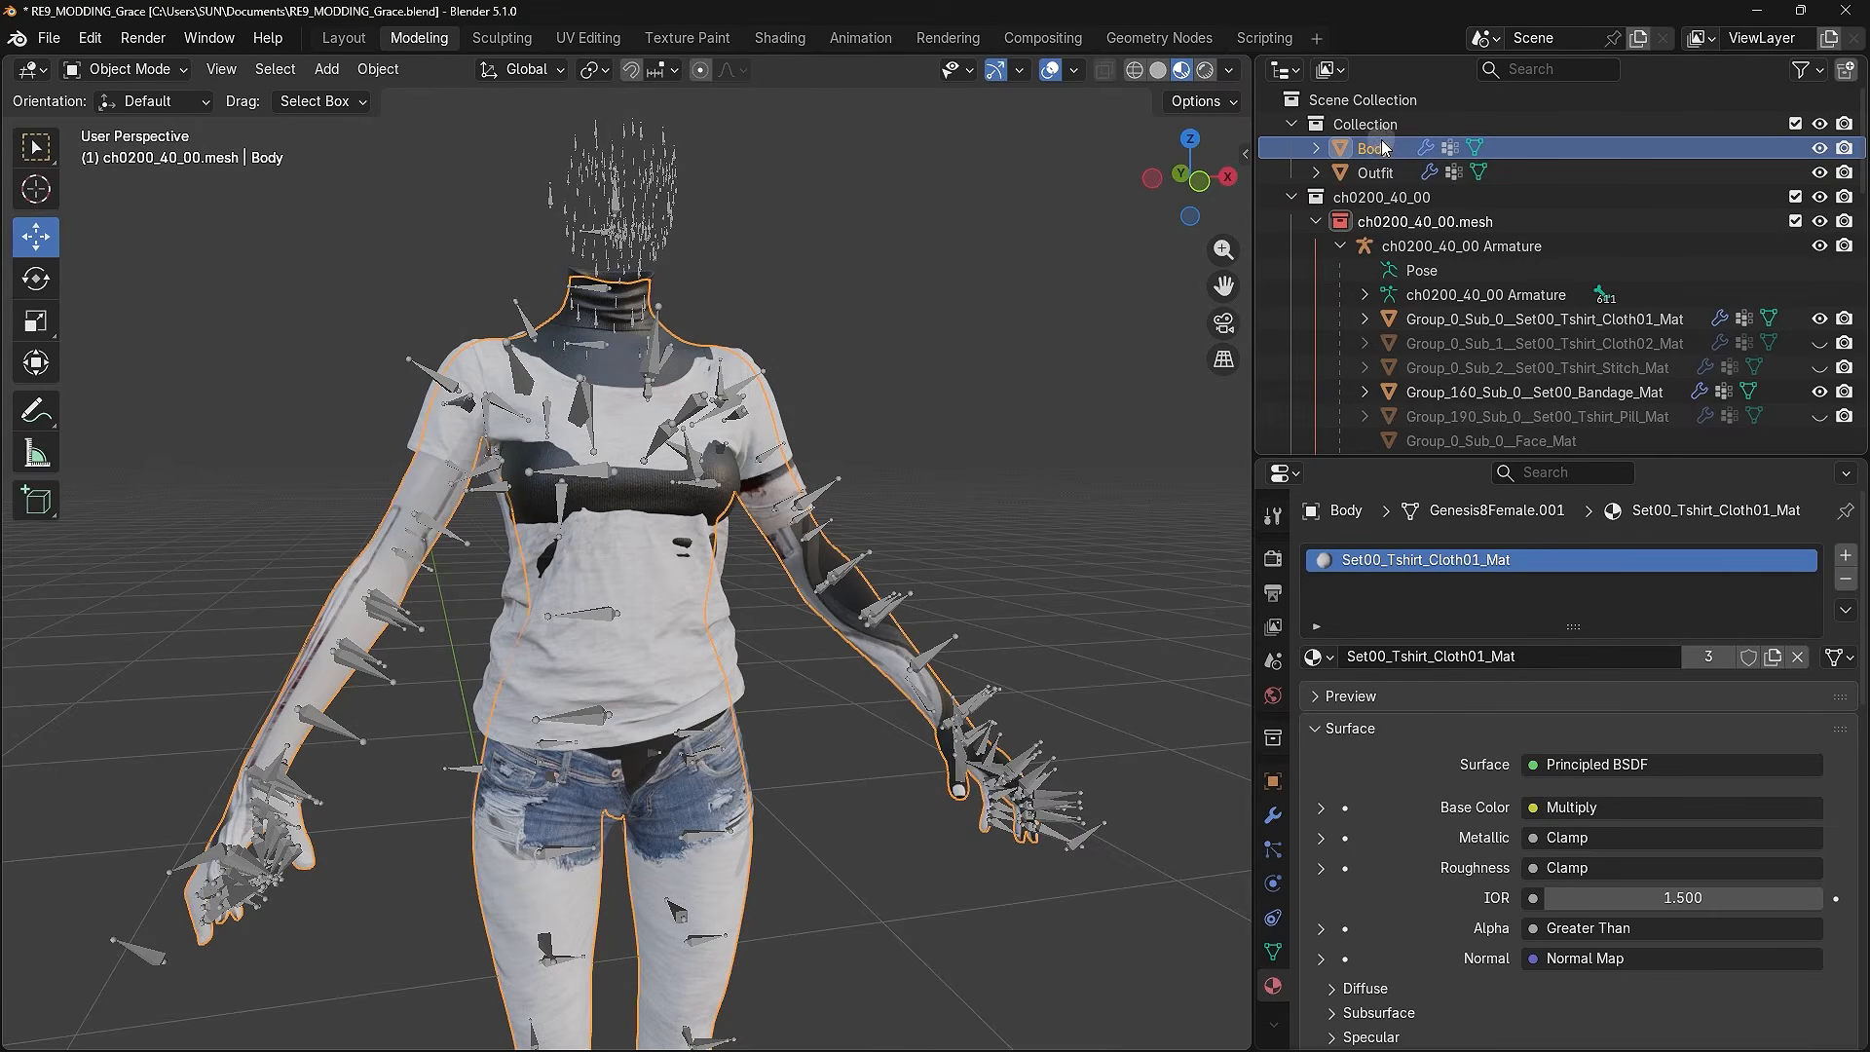
- Copy the object name Group_0_Sub_0__Set00_Tshirt_Cloth01_Mat and delete that original T-shirt mesh
left_click(1462, 322)
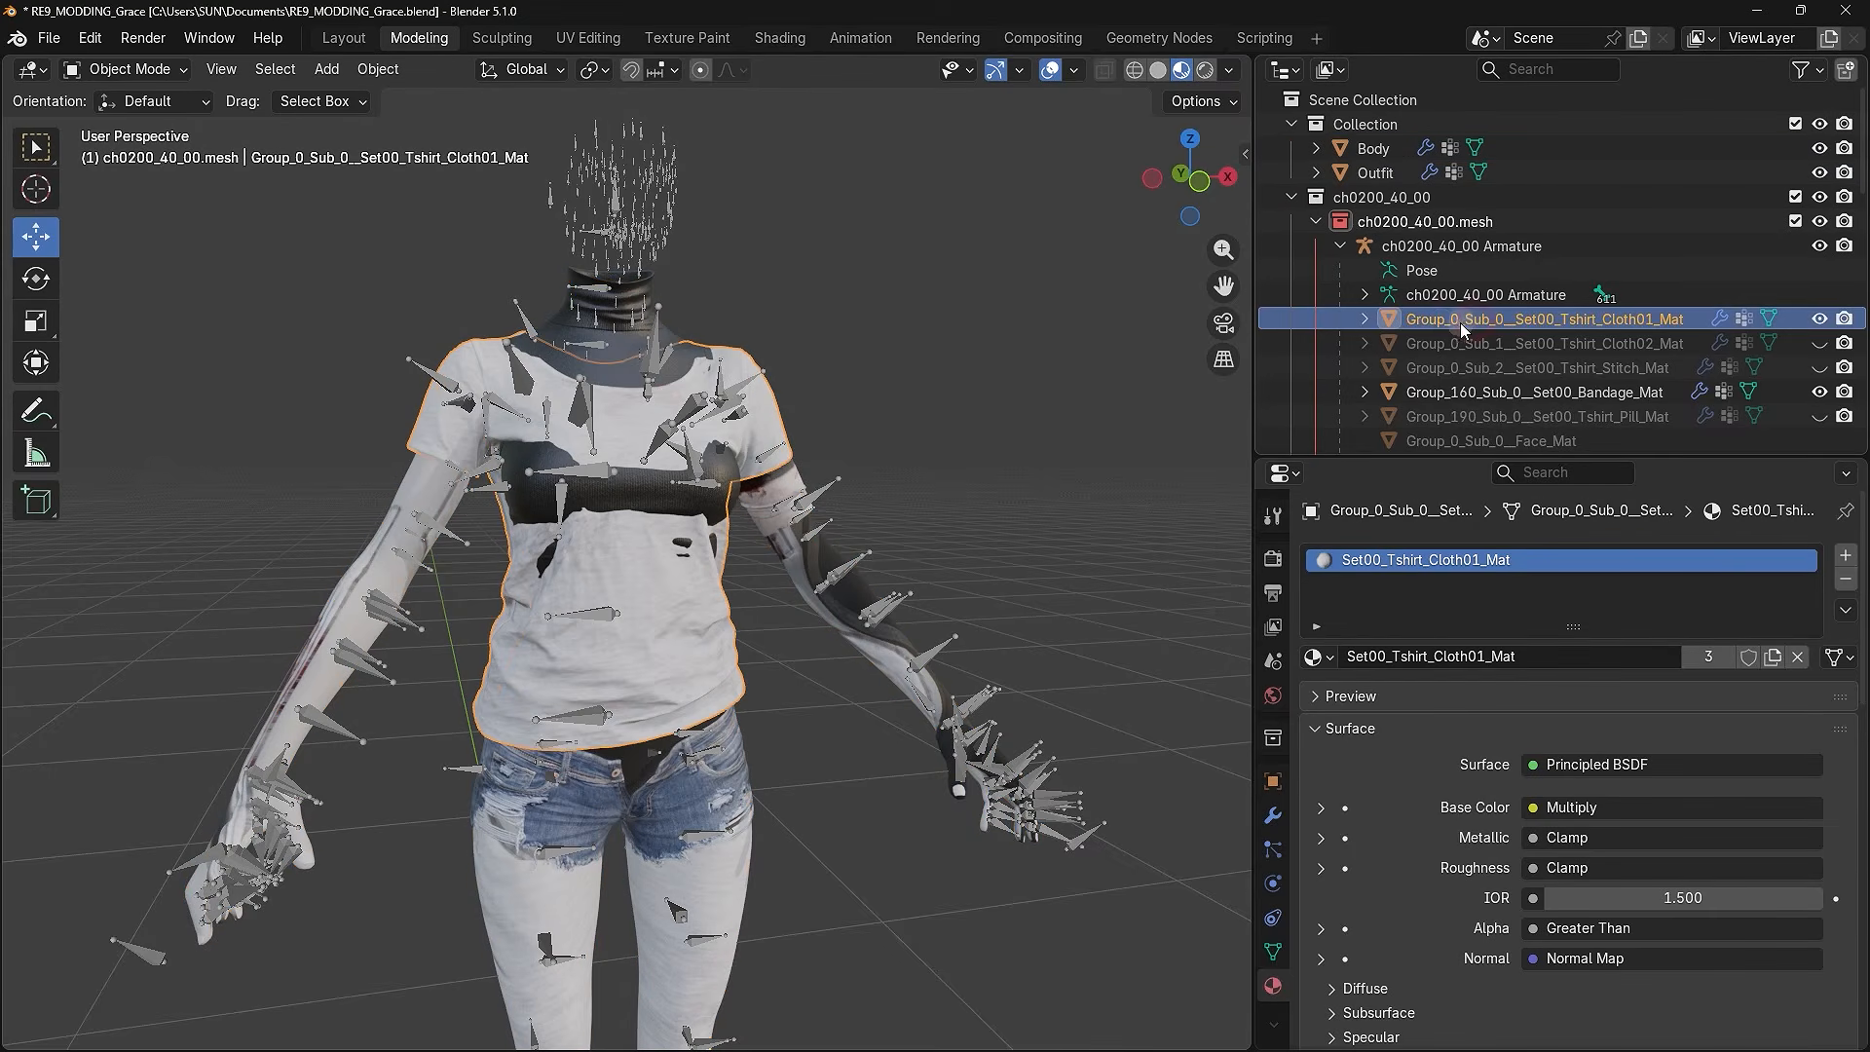
double_click(1525, 325)
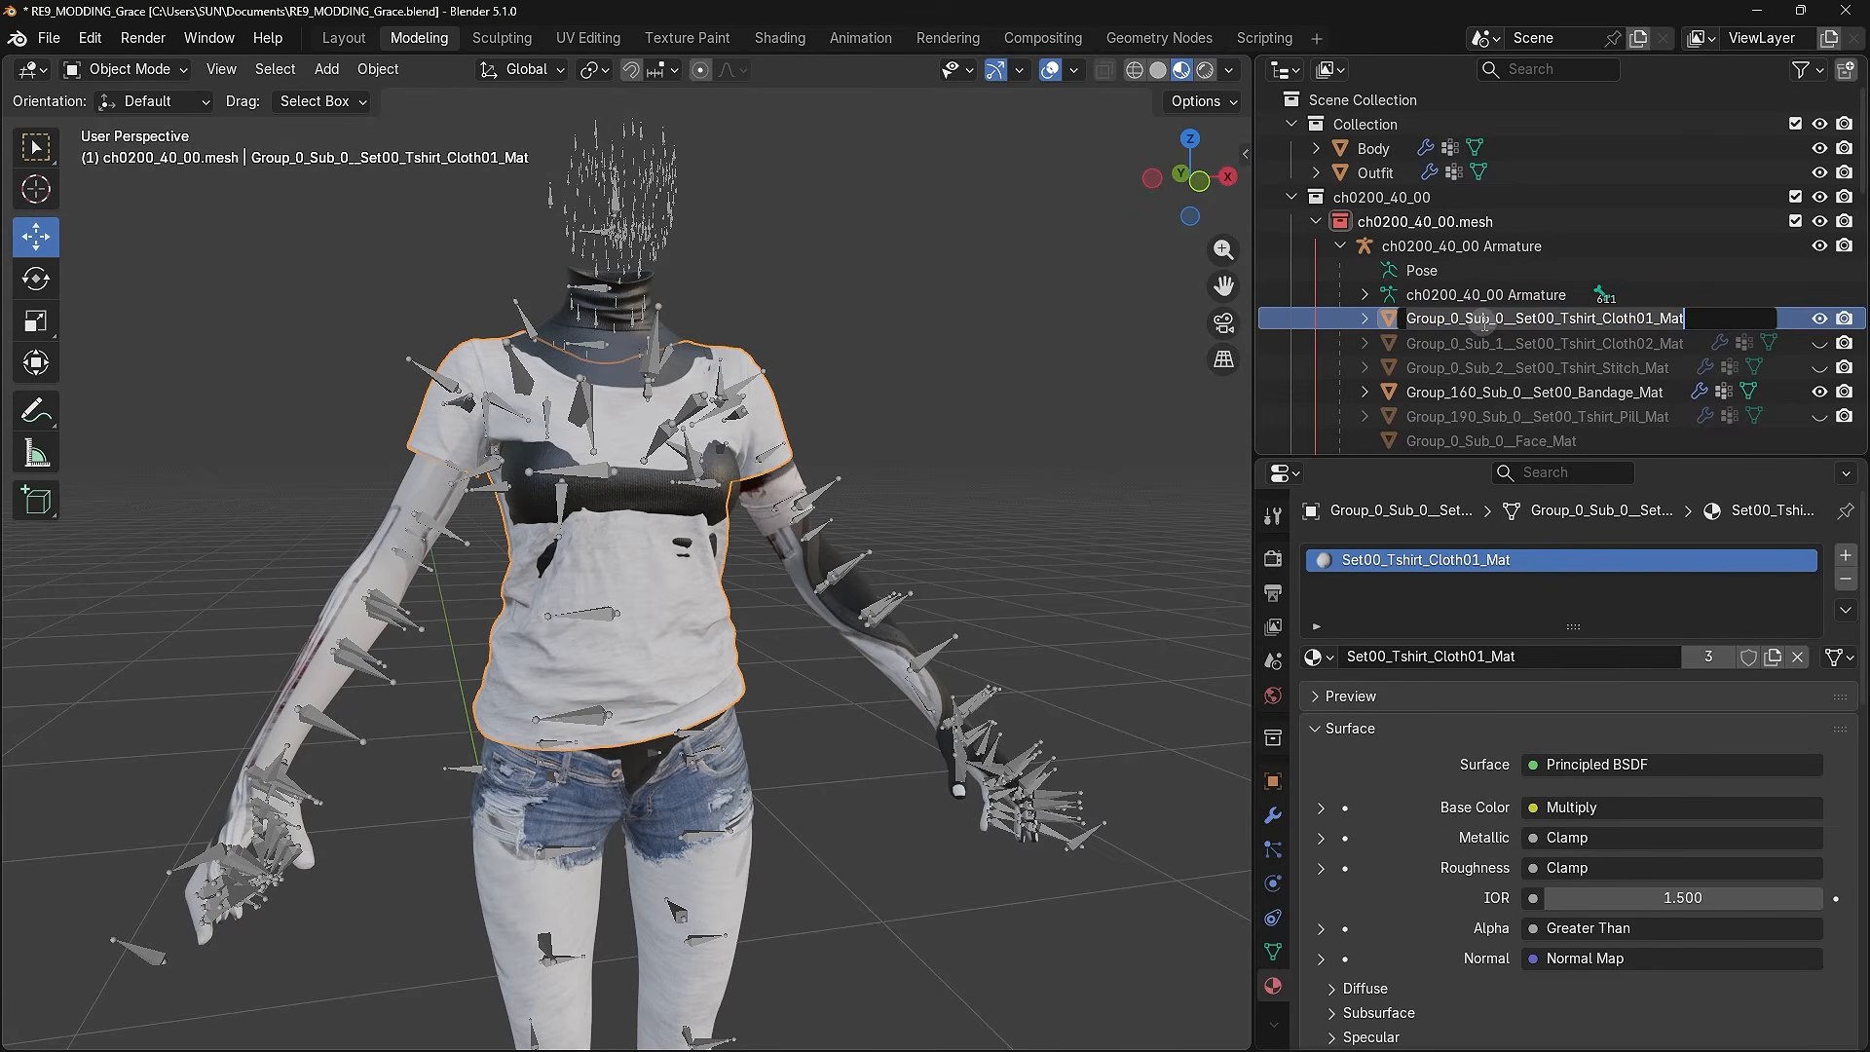
left_click(1155, 345)
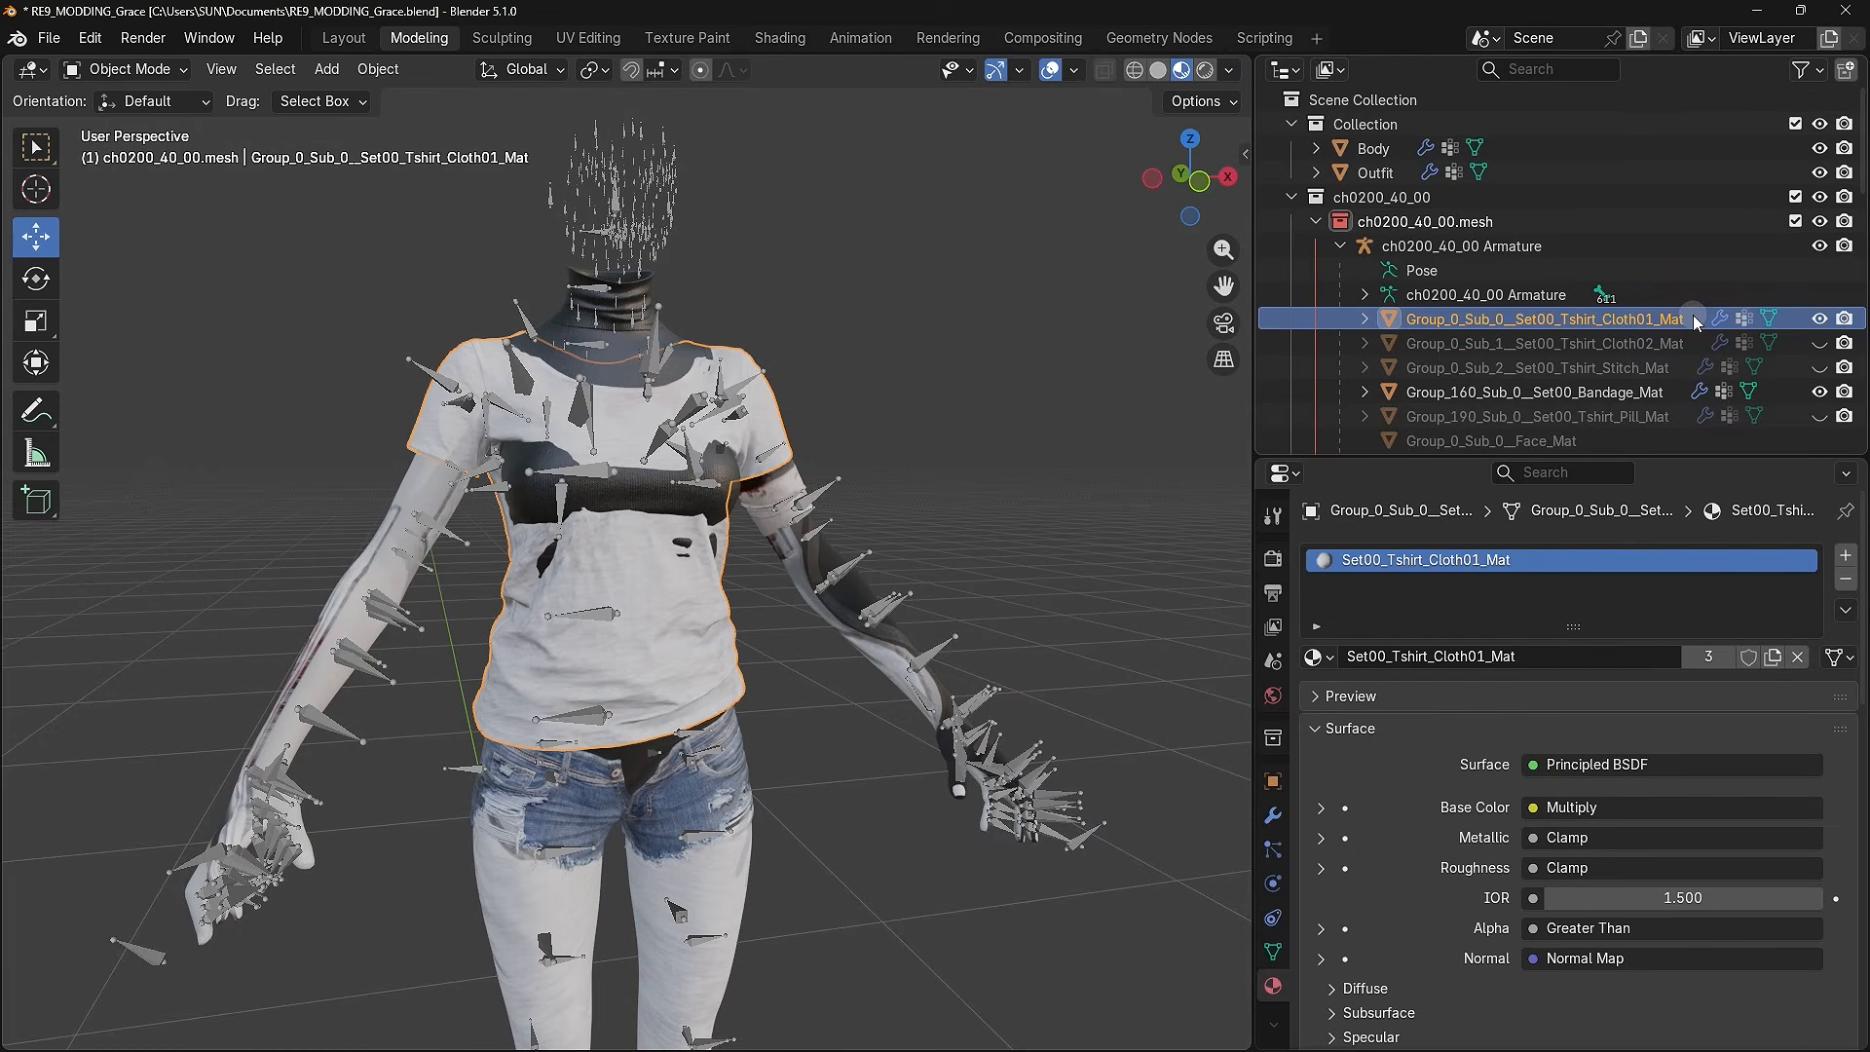
key("Delete")
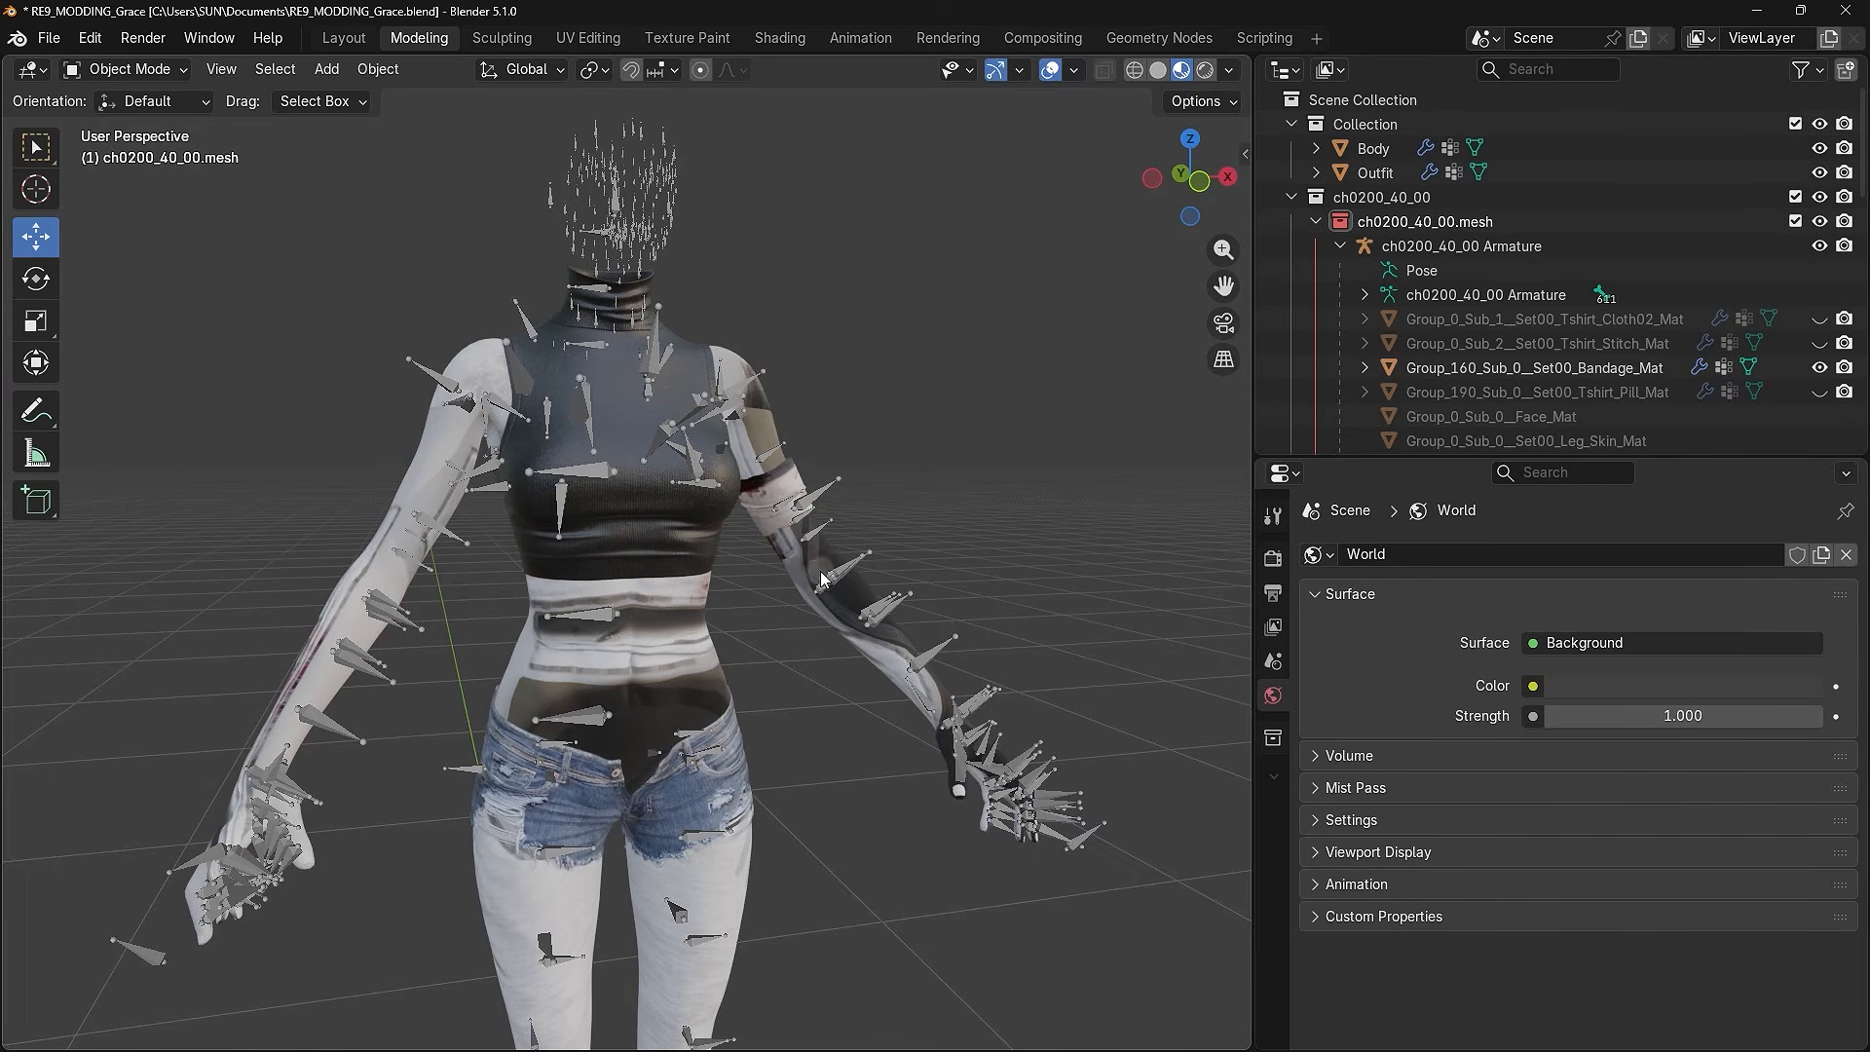
- Rename the custom Body mesh to the copied name Group_0_Sub_0__Set00_Tshirt_Cloth01_Mat
left_click(1373, 154)
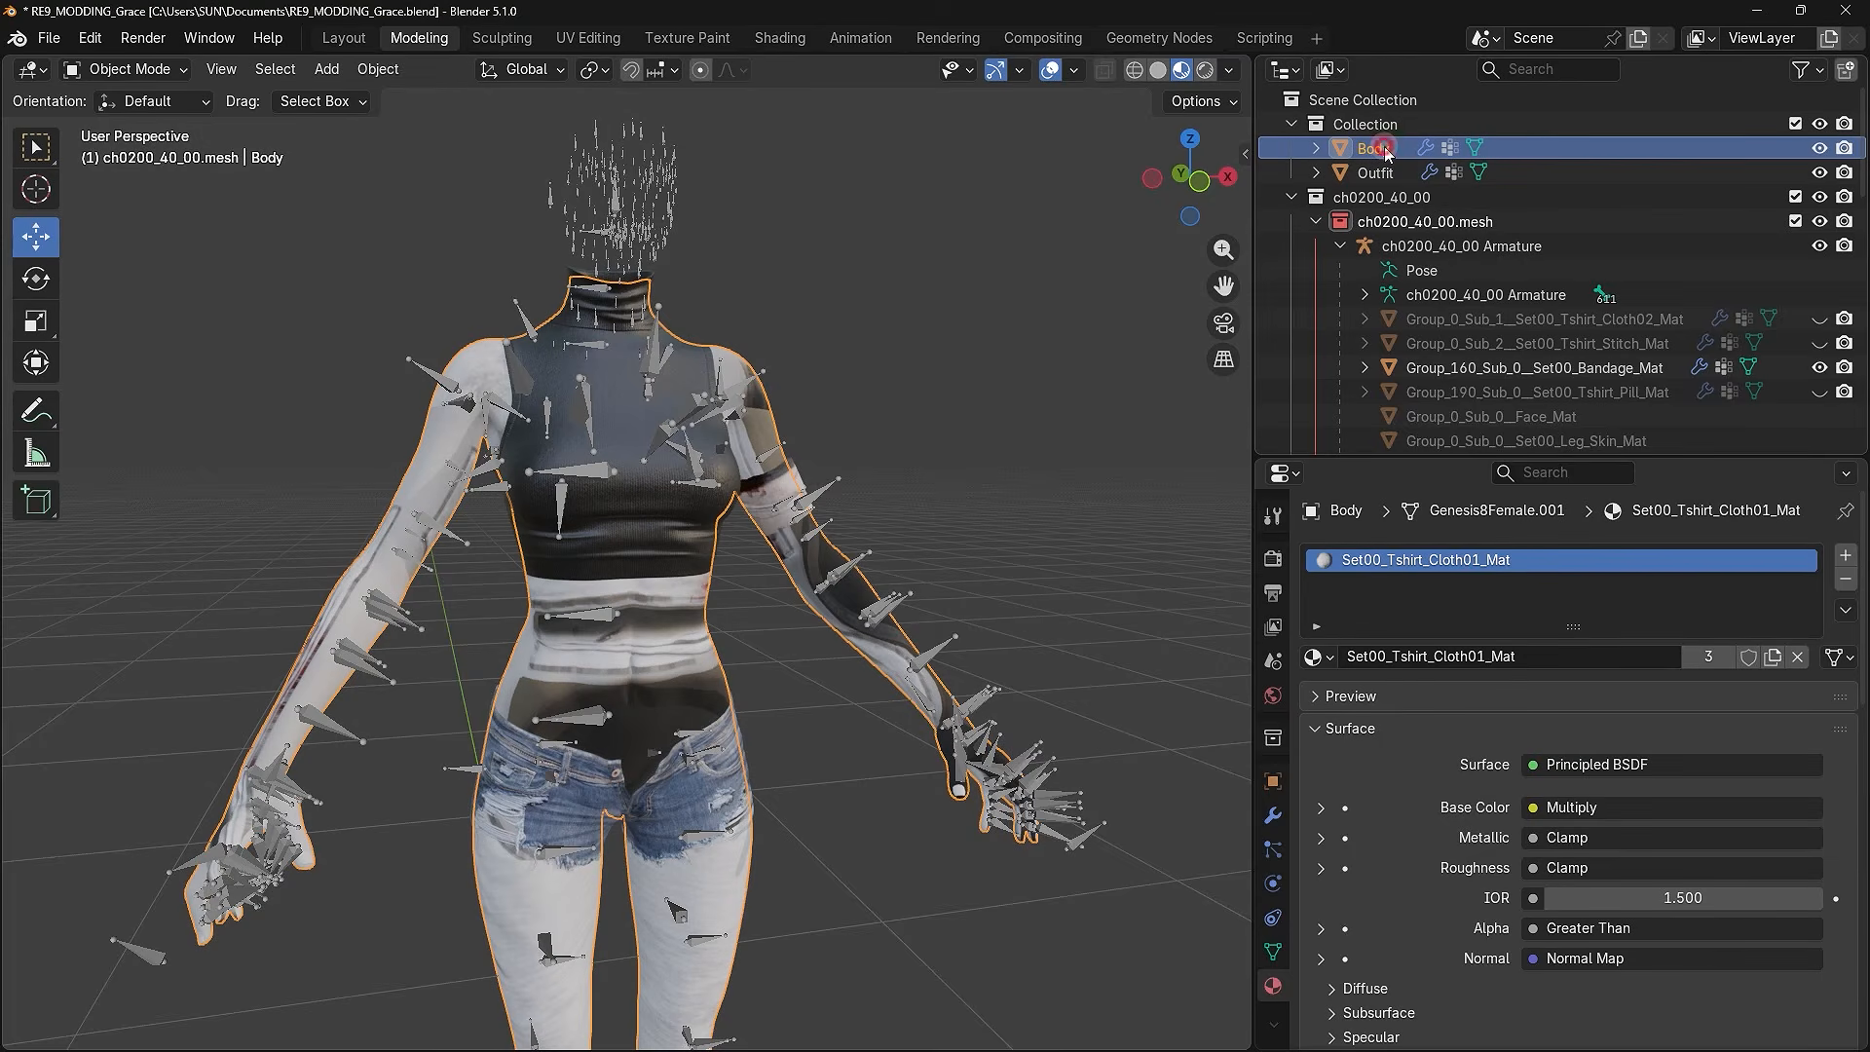
double_click(1383, 146)
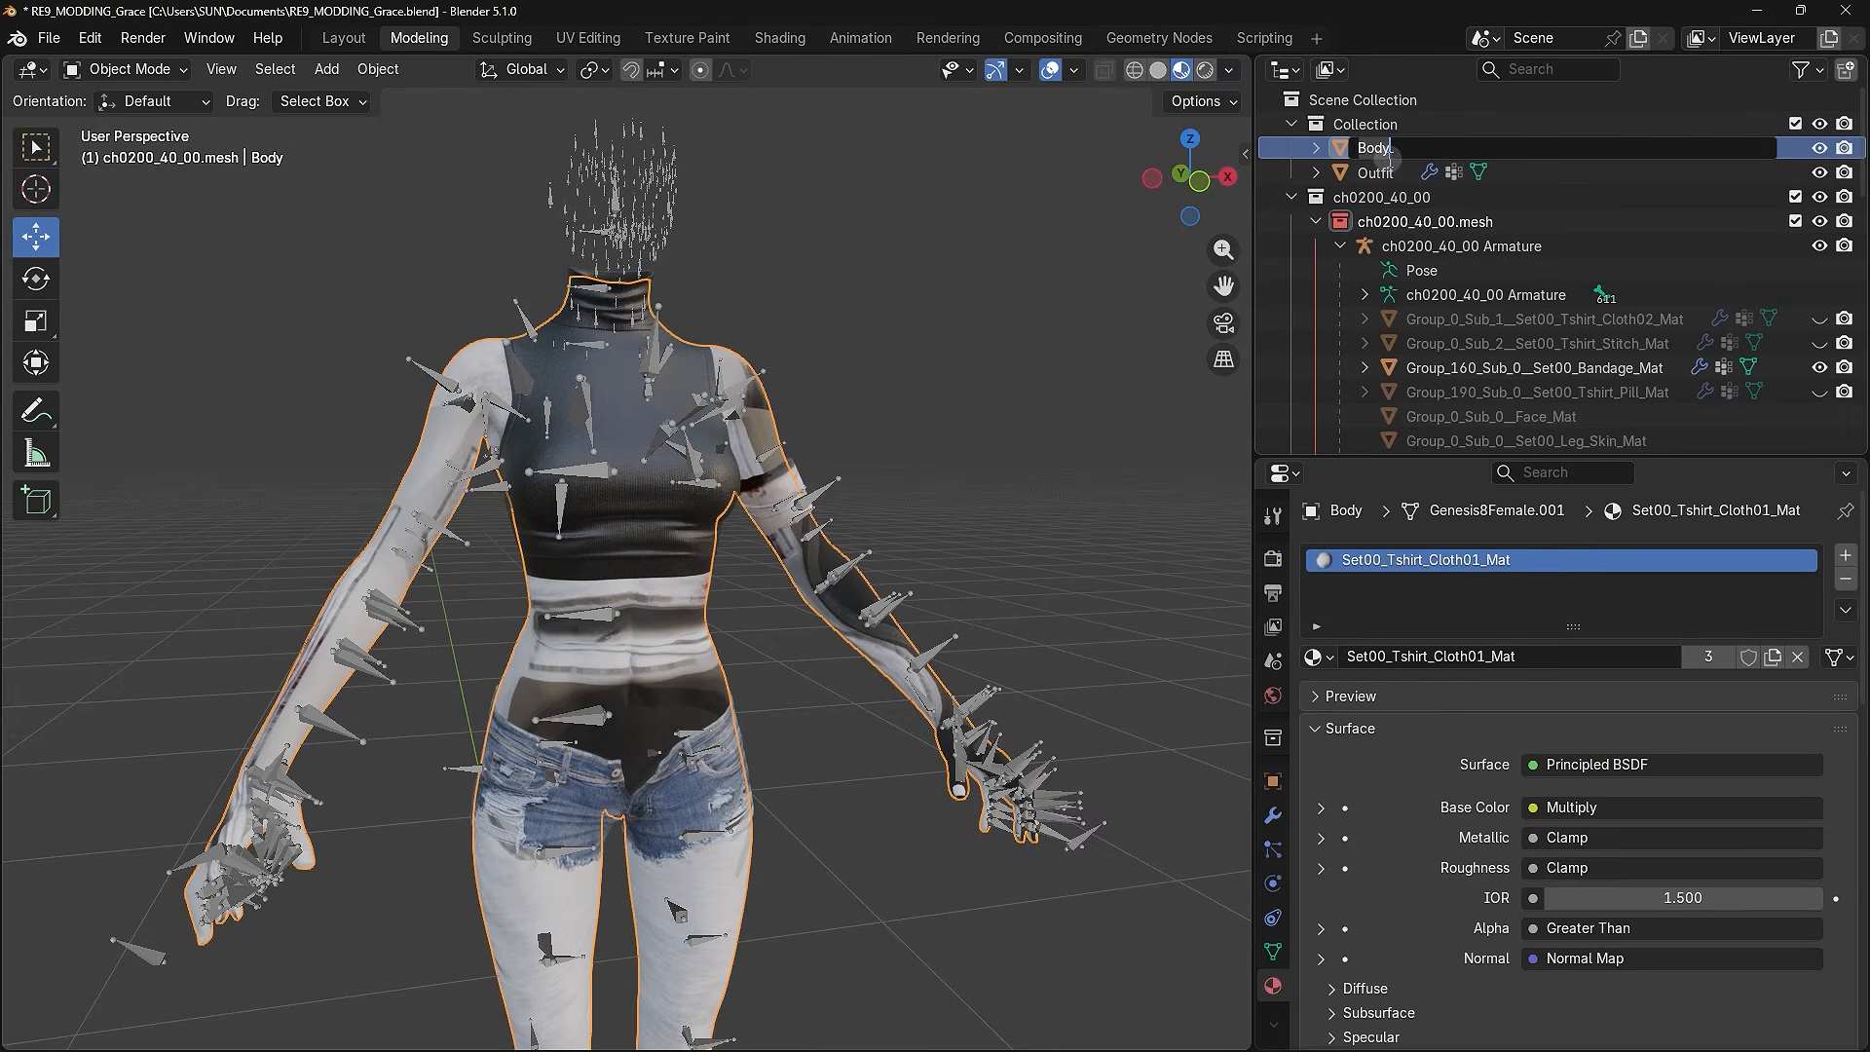
key("ctrl+a")
key("ctrl+v")
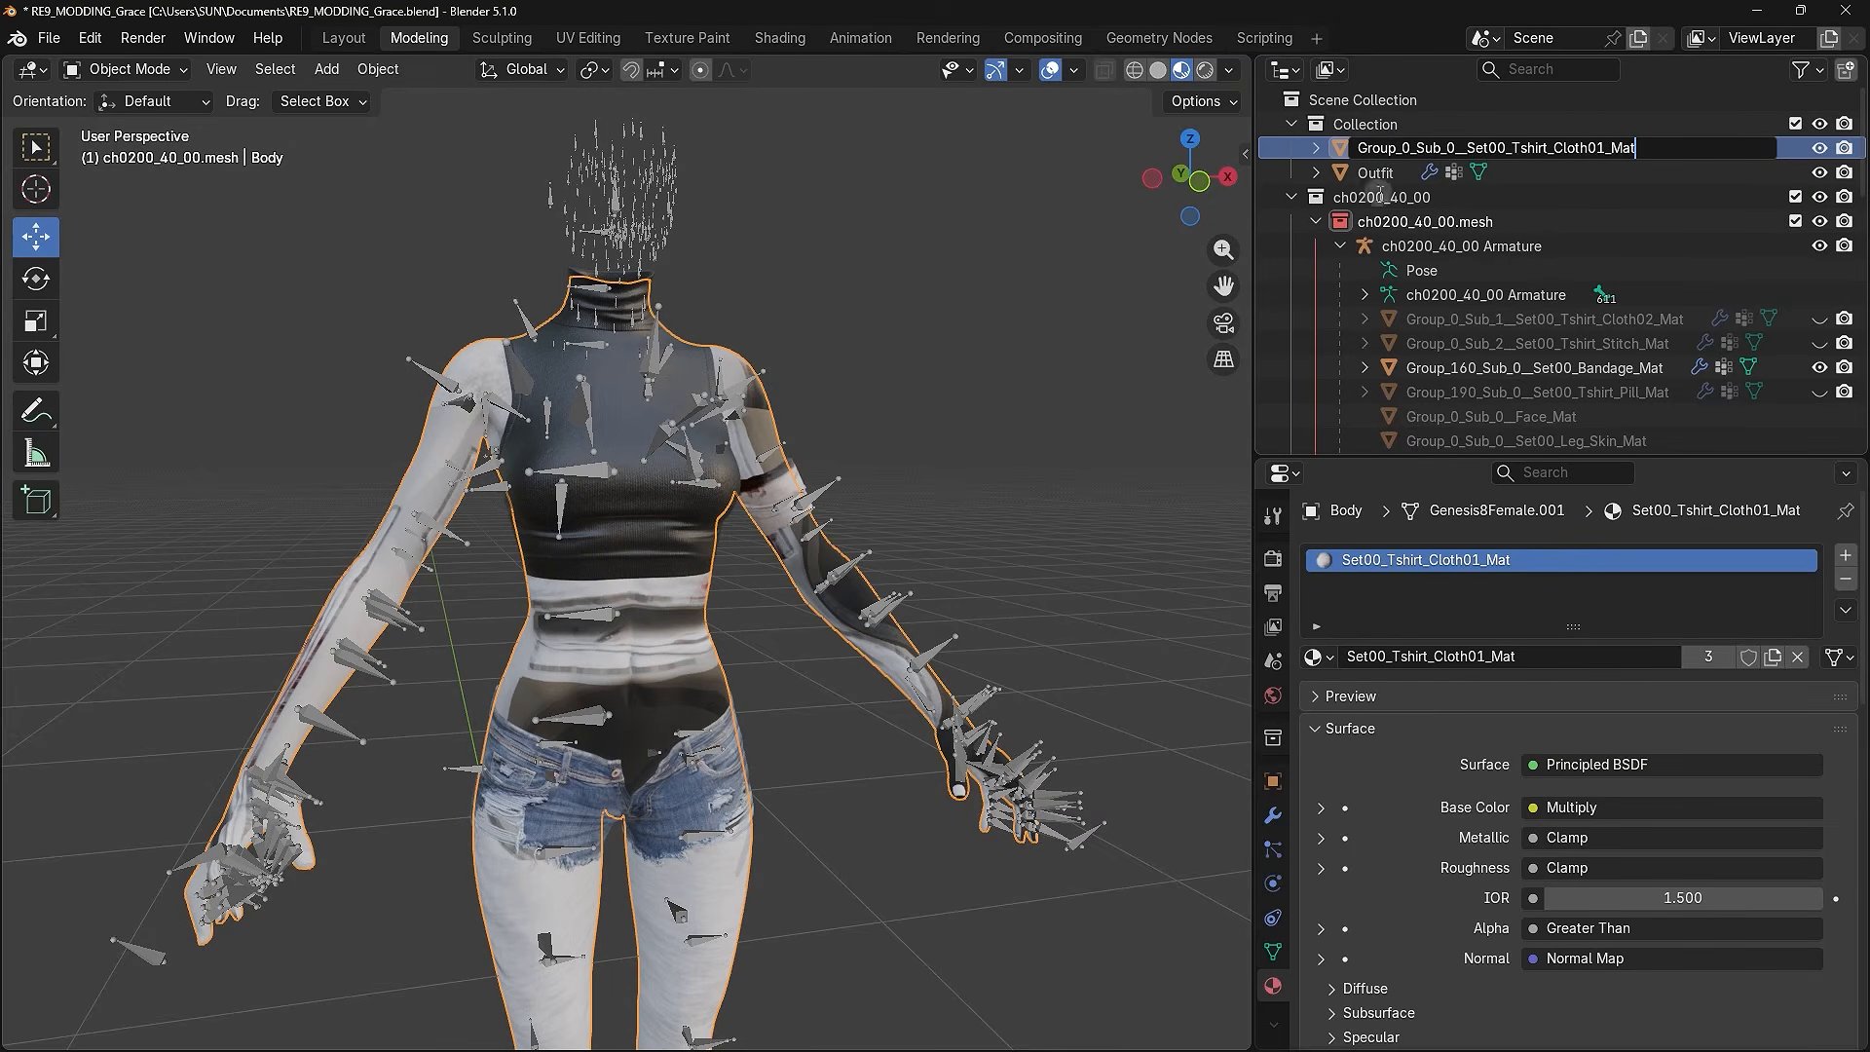
left_click(1074, 319)
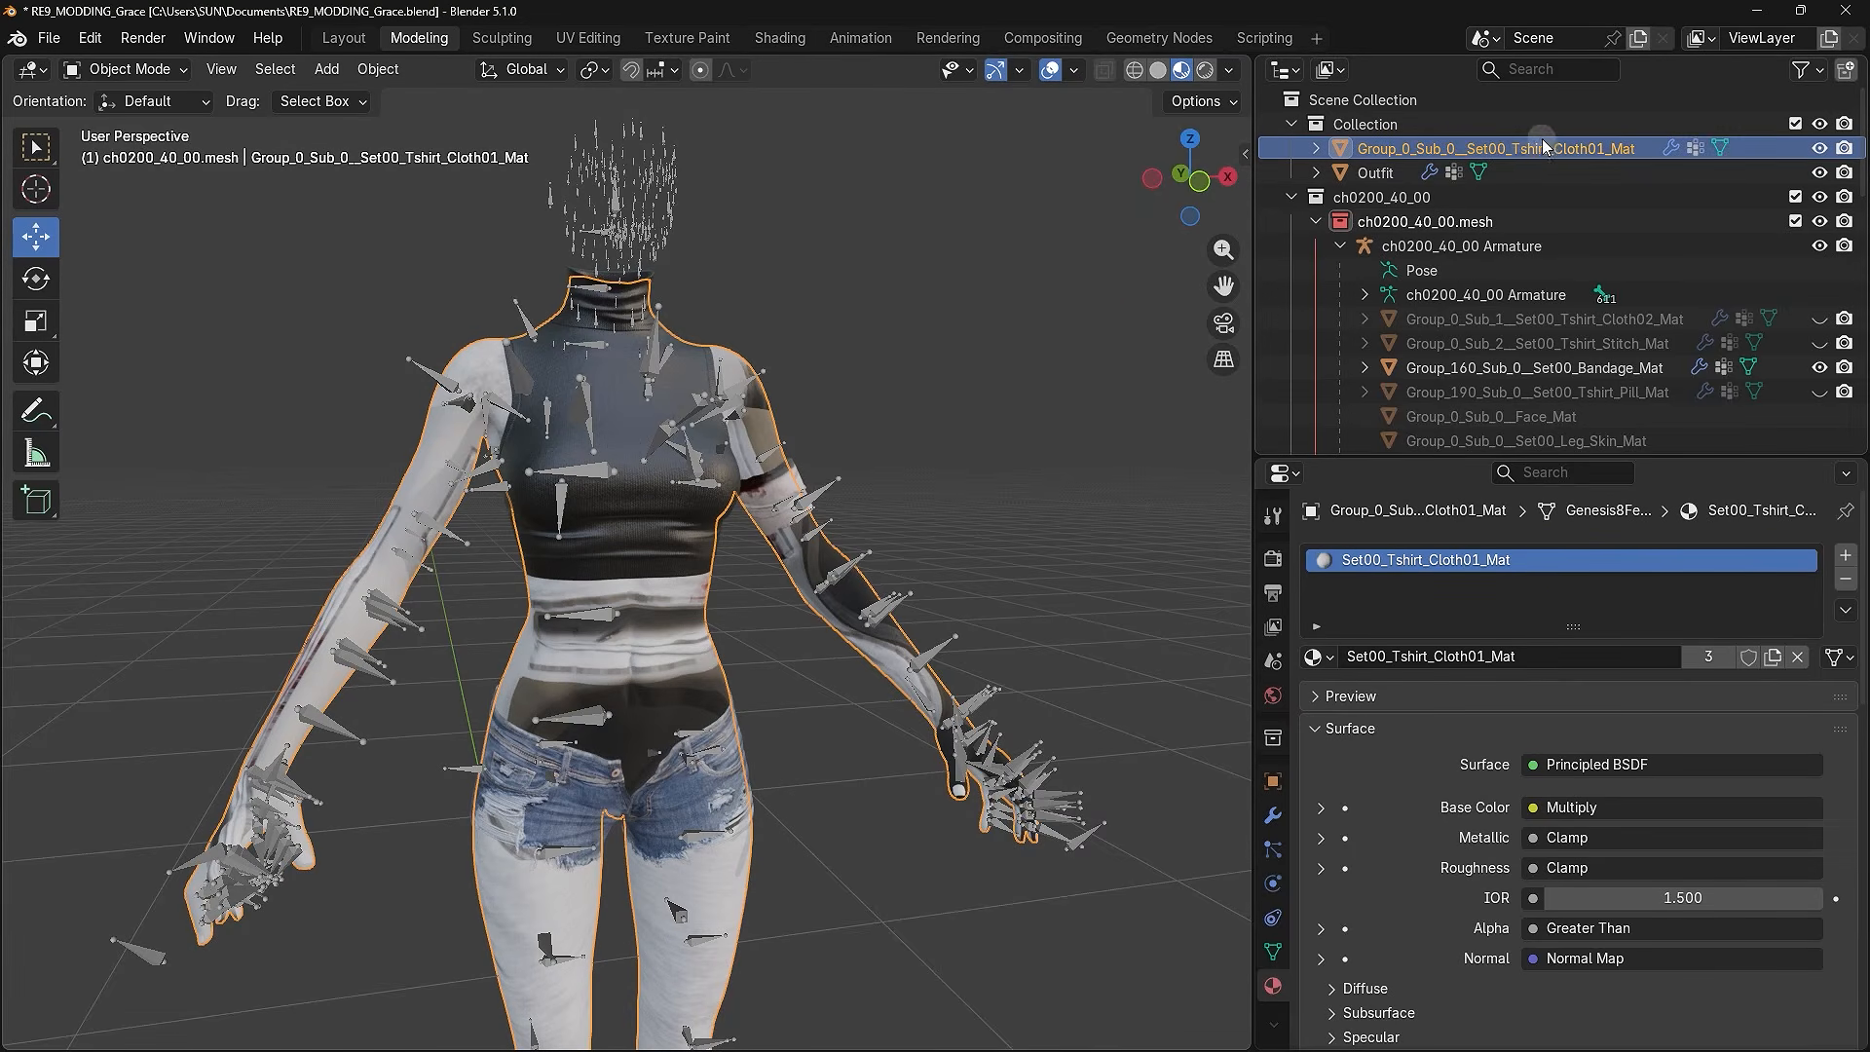
- Move the renamed body mesh into the ch0200_40_00.mesh collection and check its placement there
left_click(1458, 144)
left_click_drag(1524, 149, 1411, 226)
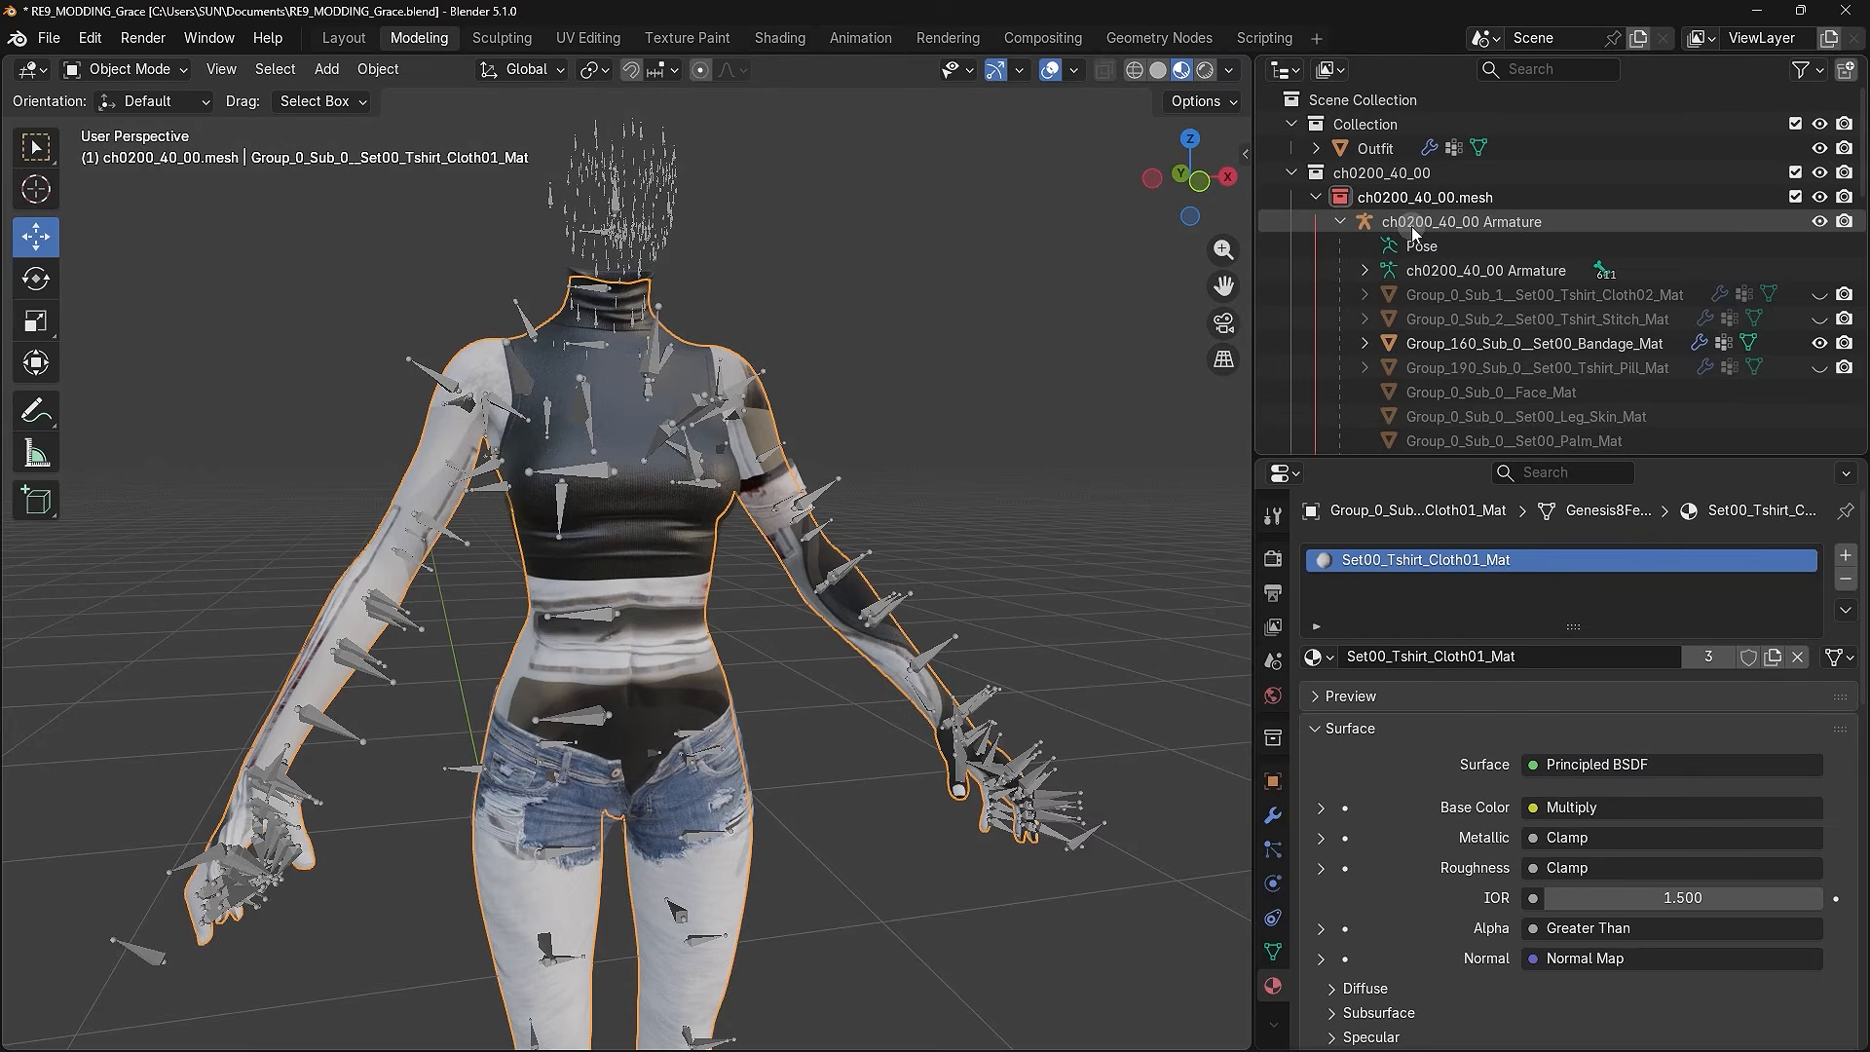
scroll(1445, 296, "down", 5)
scroll(1446, 296, "down", 8)
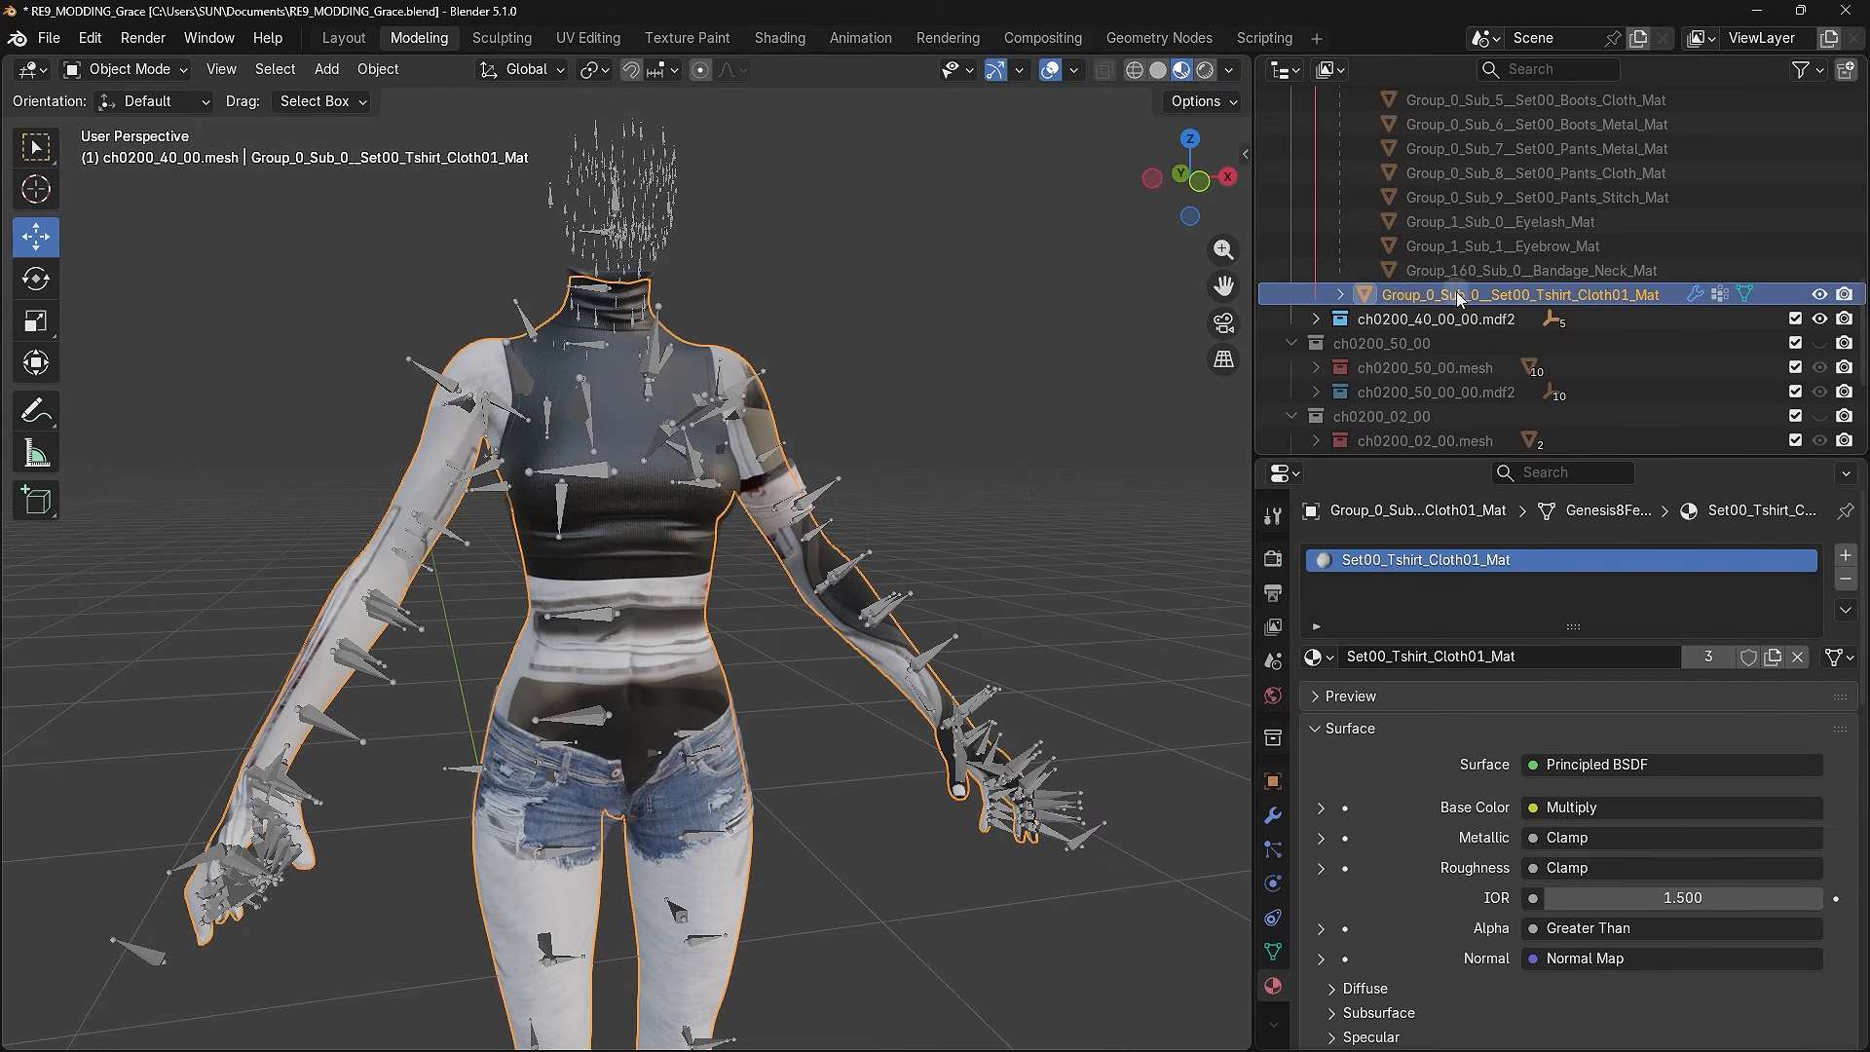
scroll(1491, 298, "up", 8)
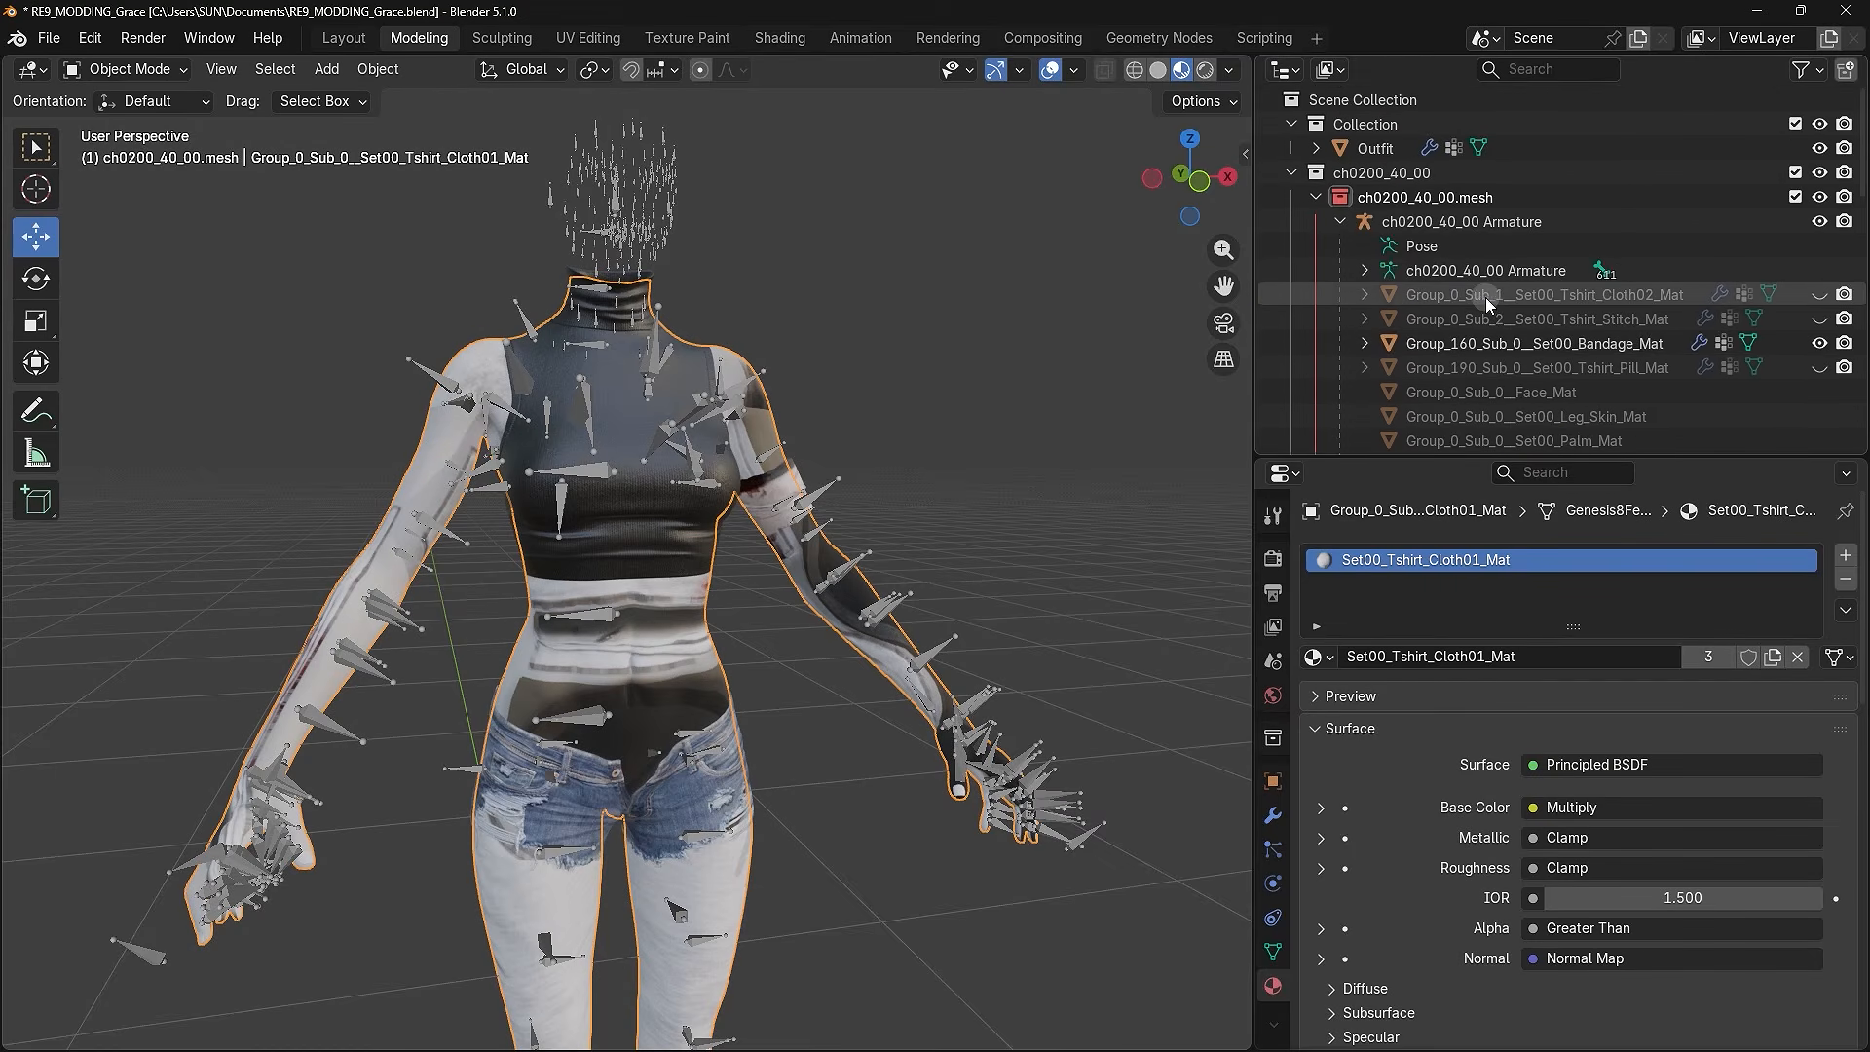
scroll(1403, 205, "up", 2)
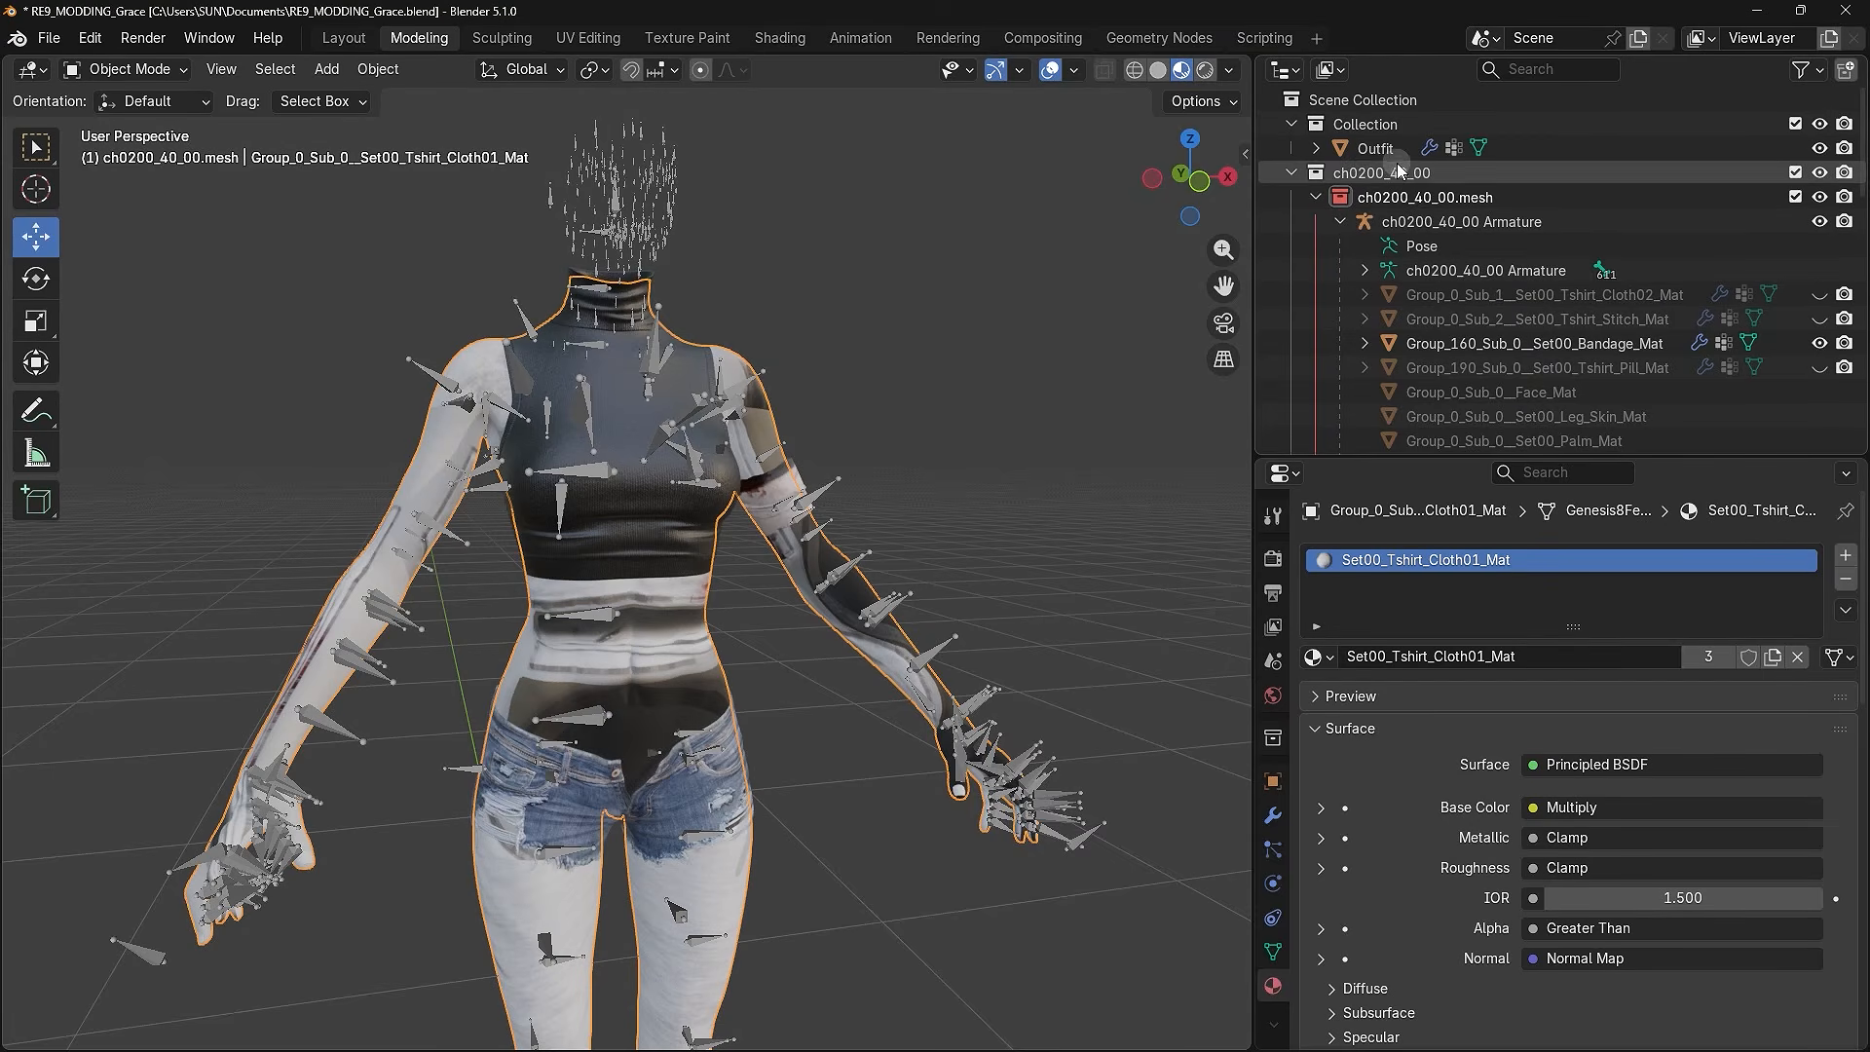
- Copy the original bandage mesh's material name and replace the Outfit mesh's material with the existing Set00_Bandage_Mat
left_click(1366, 150)
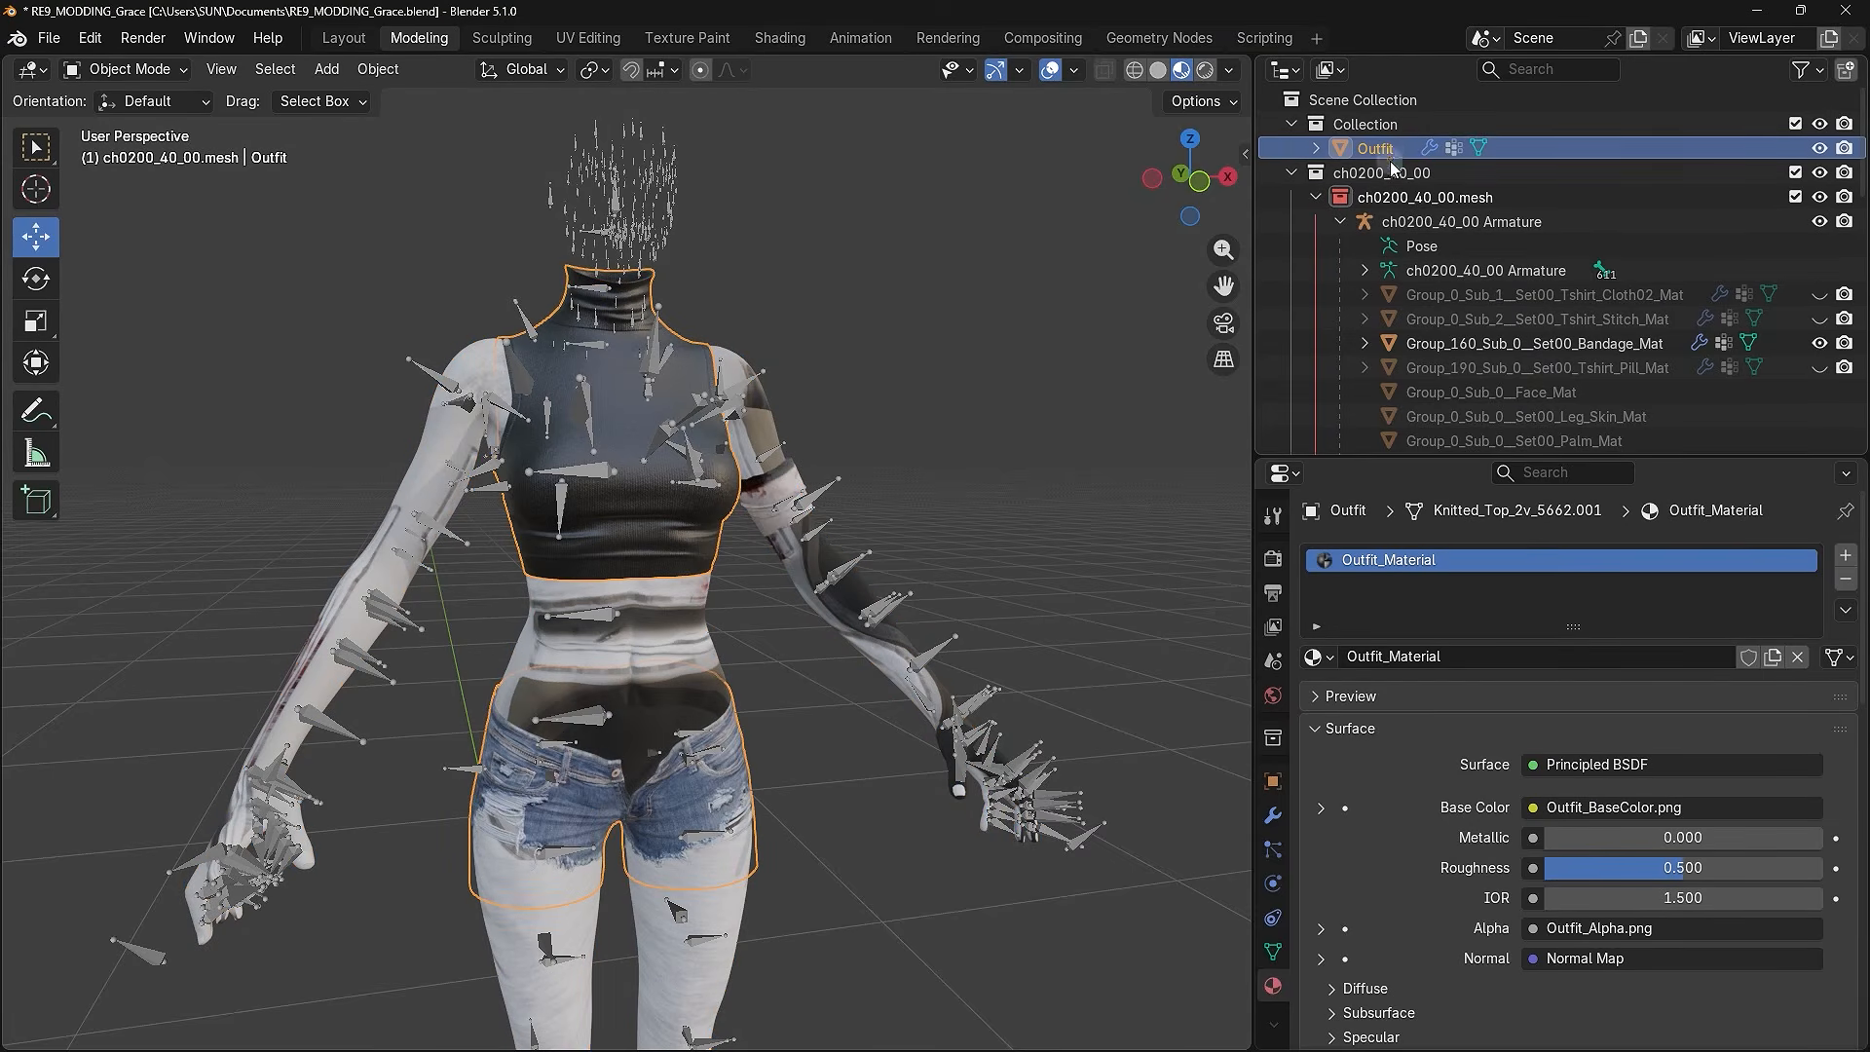
left_click(1446, 342)
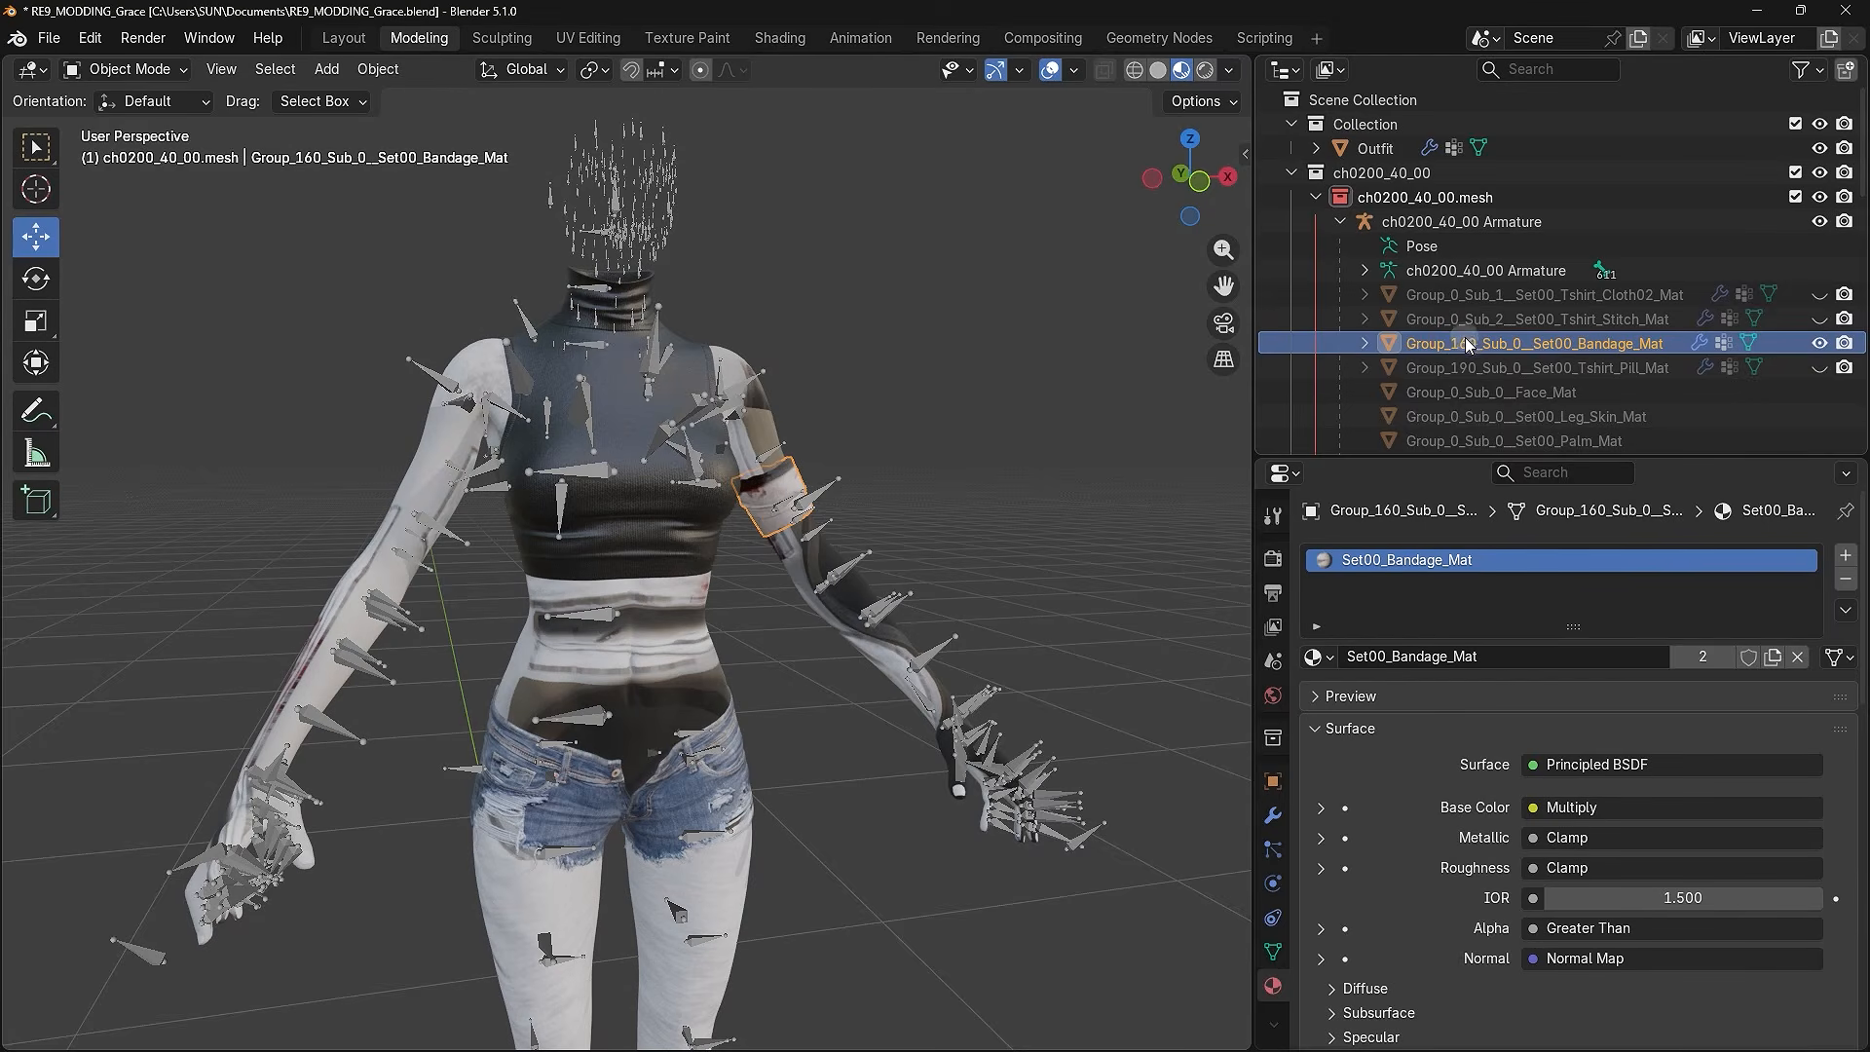
double_click(1390, 559)
key("ctrl+c")
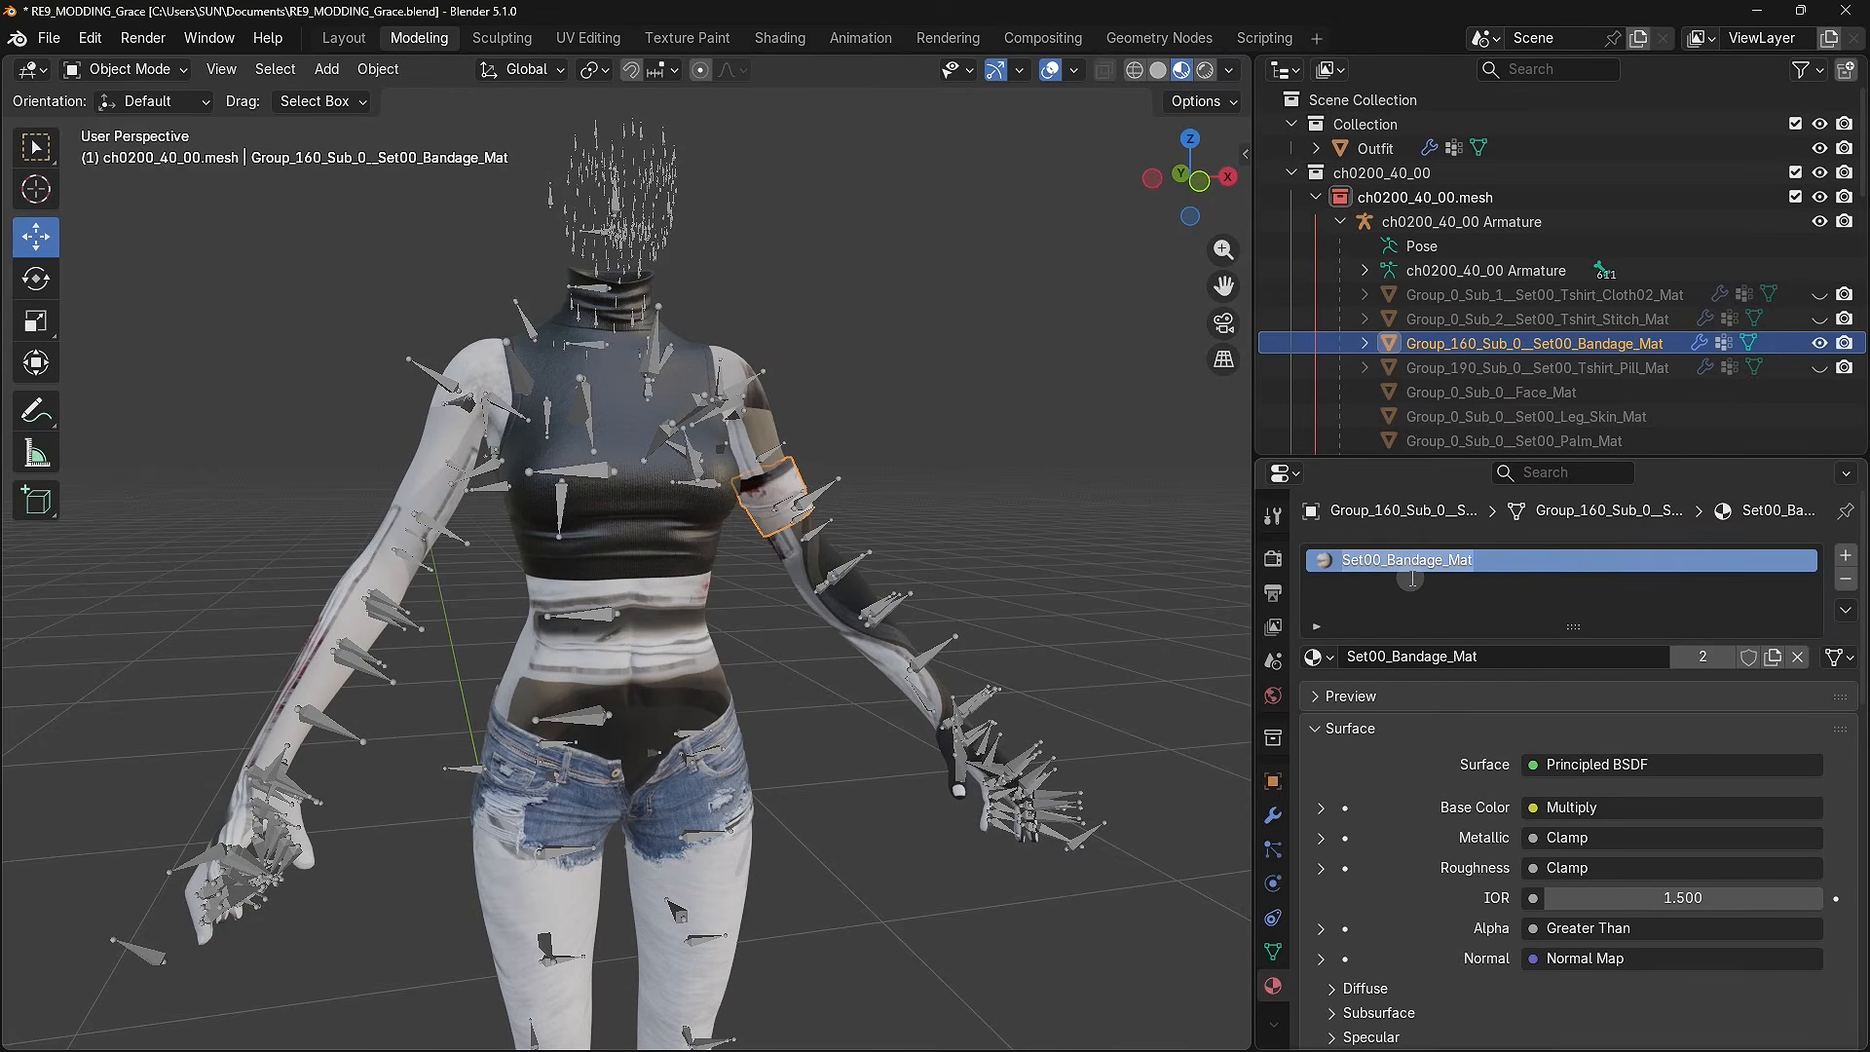
left_click(1387, 147)
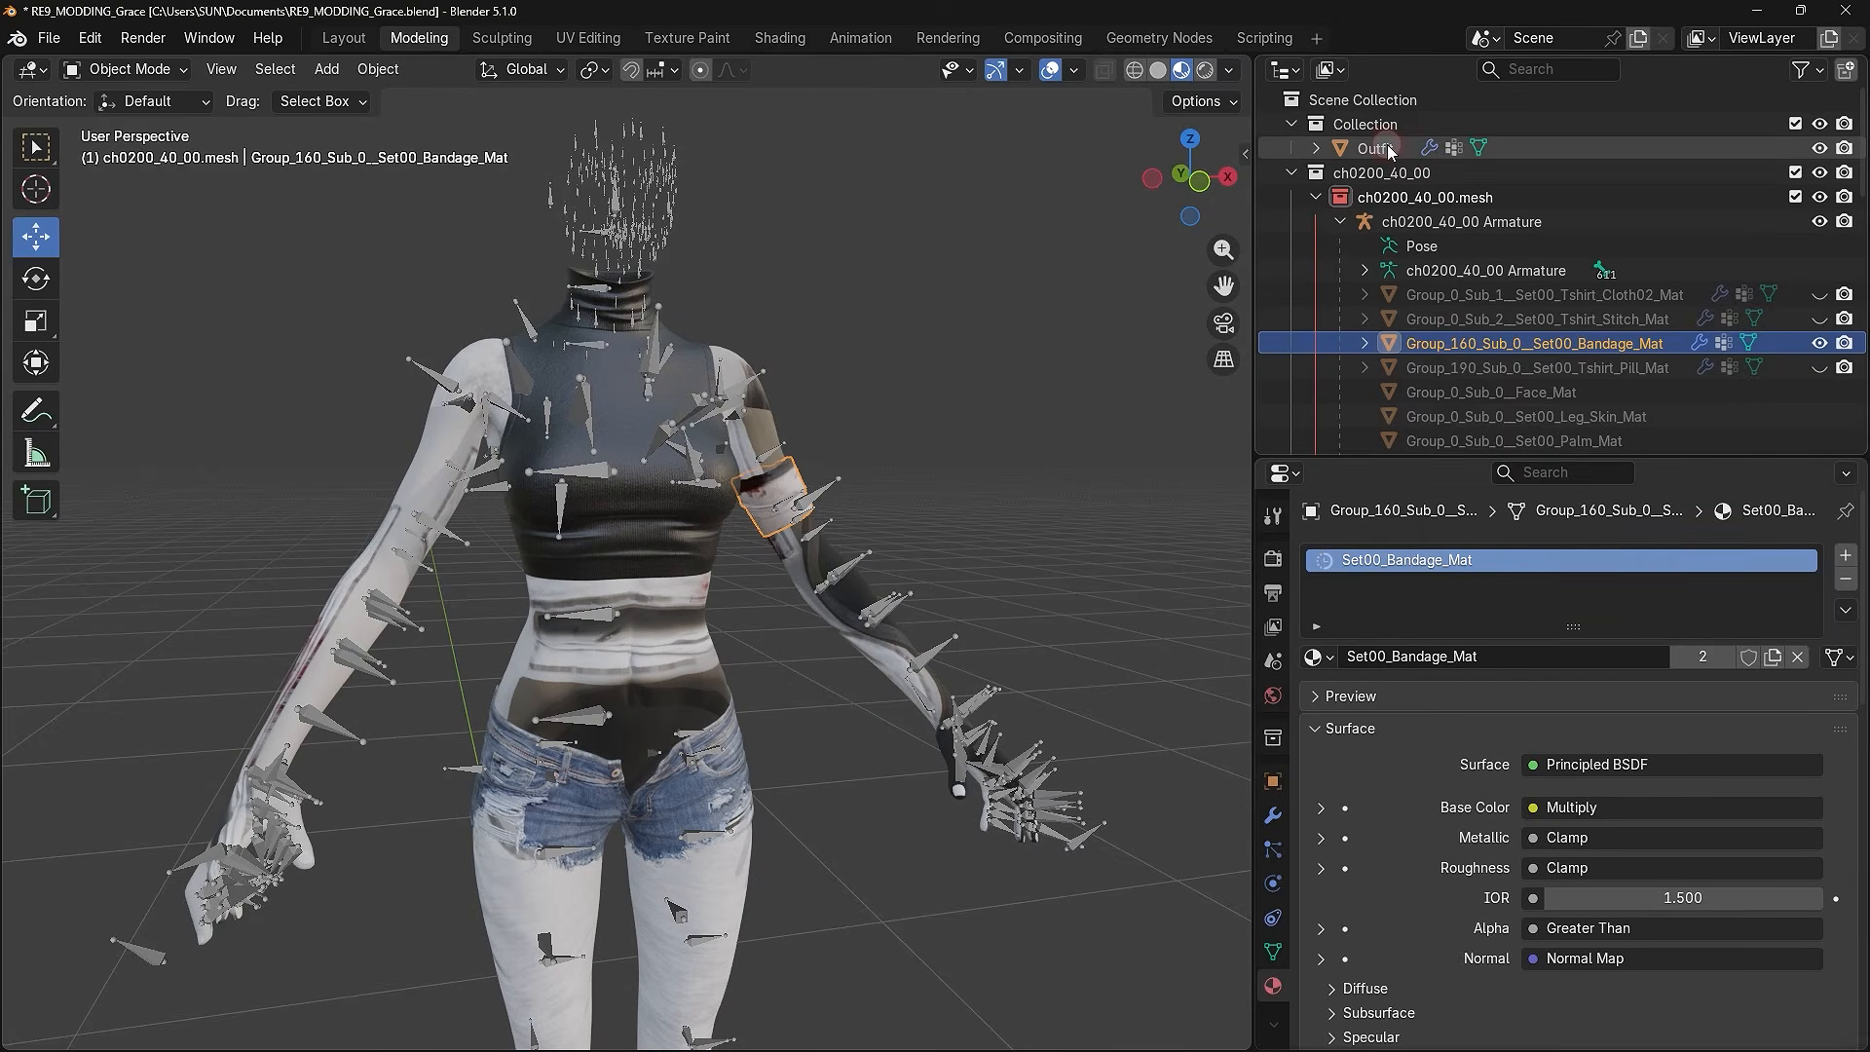
left_click(1322, 656)
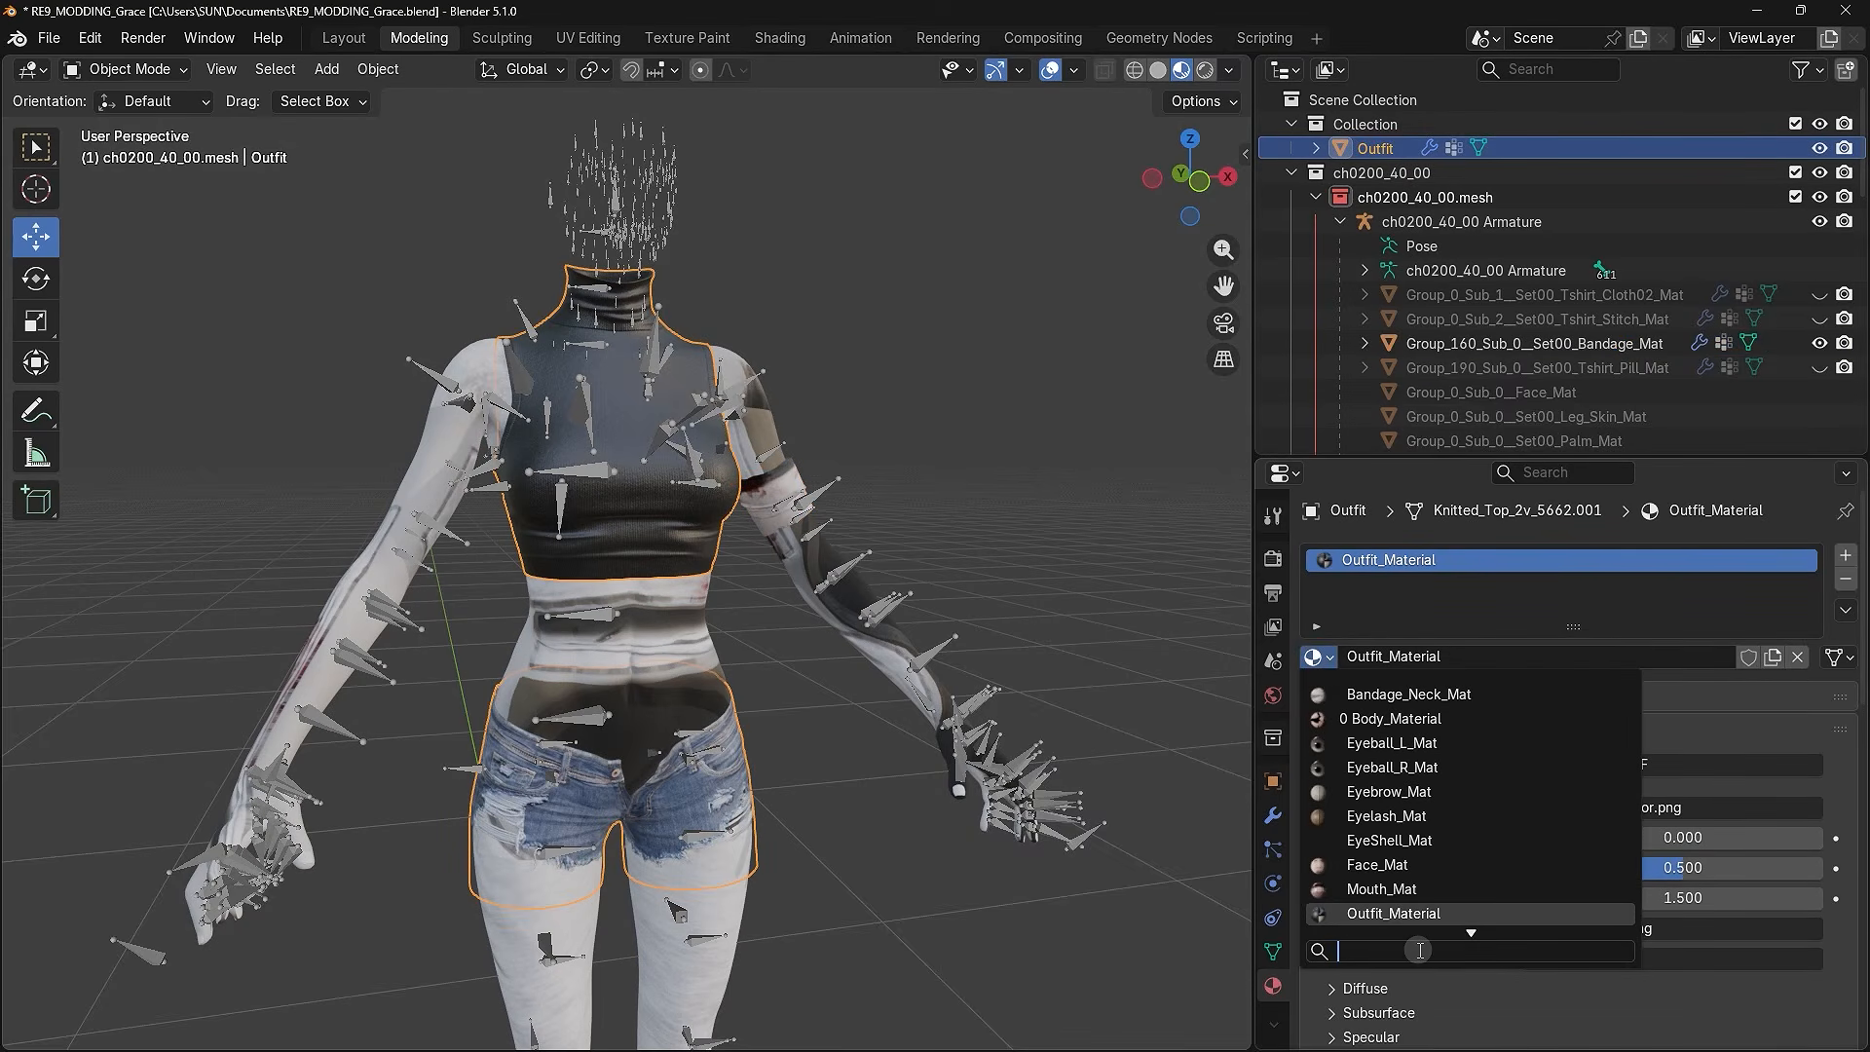
key("ctrl+v")
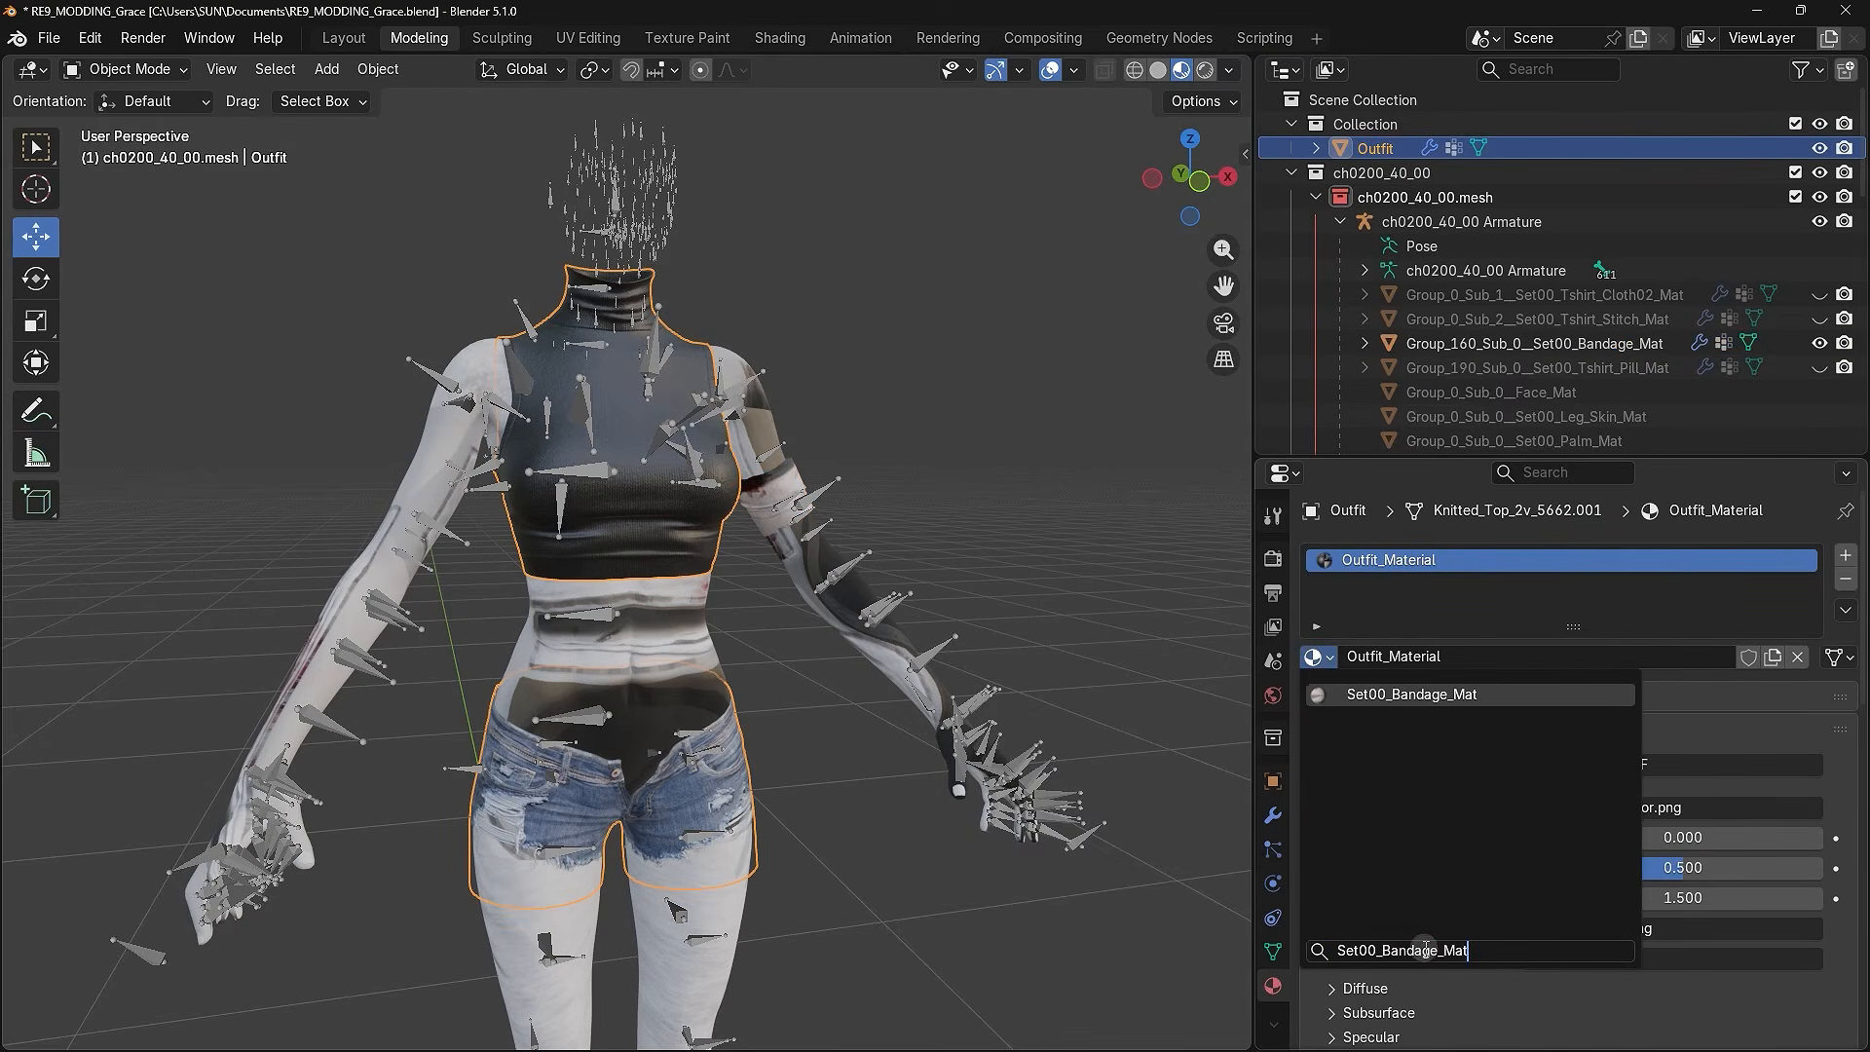
left_click(1413, 693)
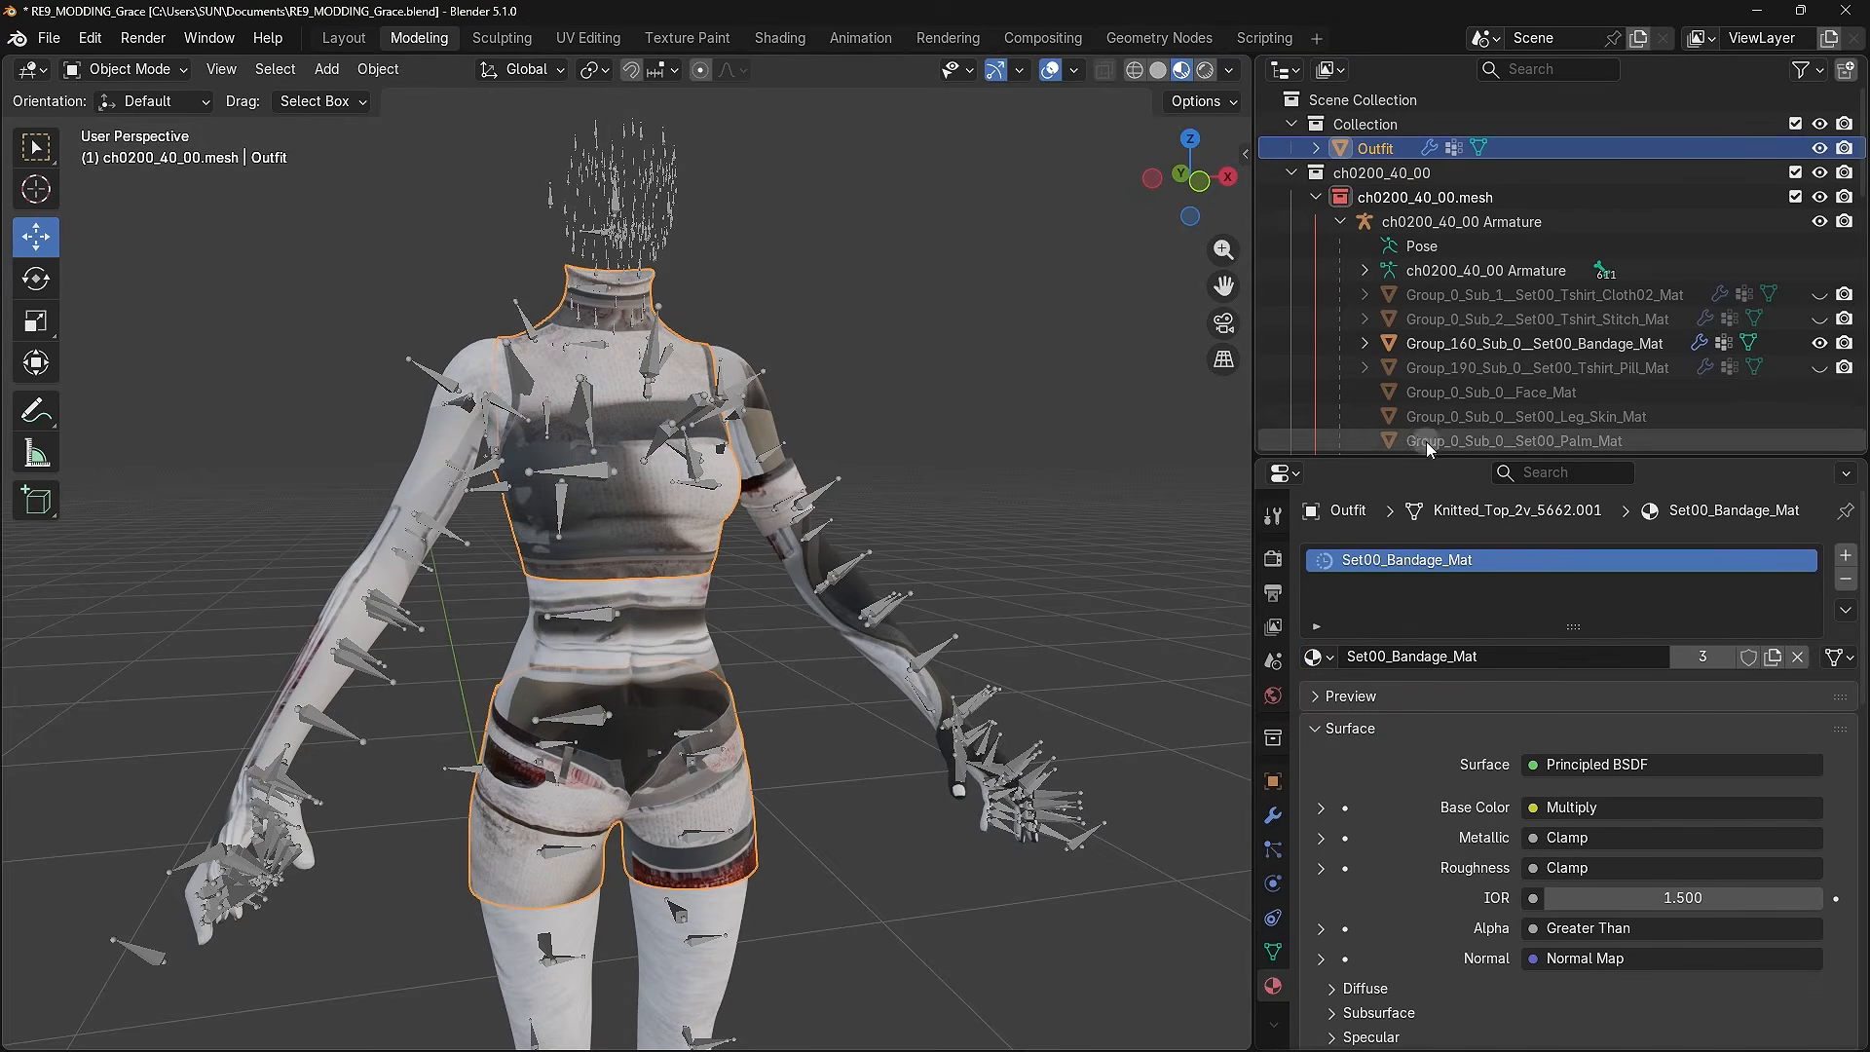
- Delete the original bandage mesh and rename the Outfit mesh with its copied name Group_160_Sub_0__Set00_Bandage_Mat
left_click(1453, 347)
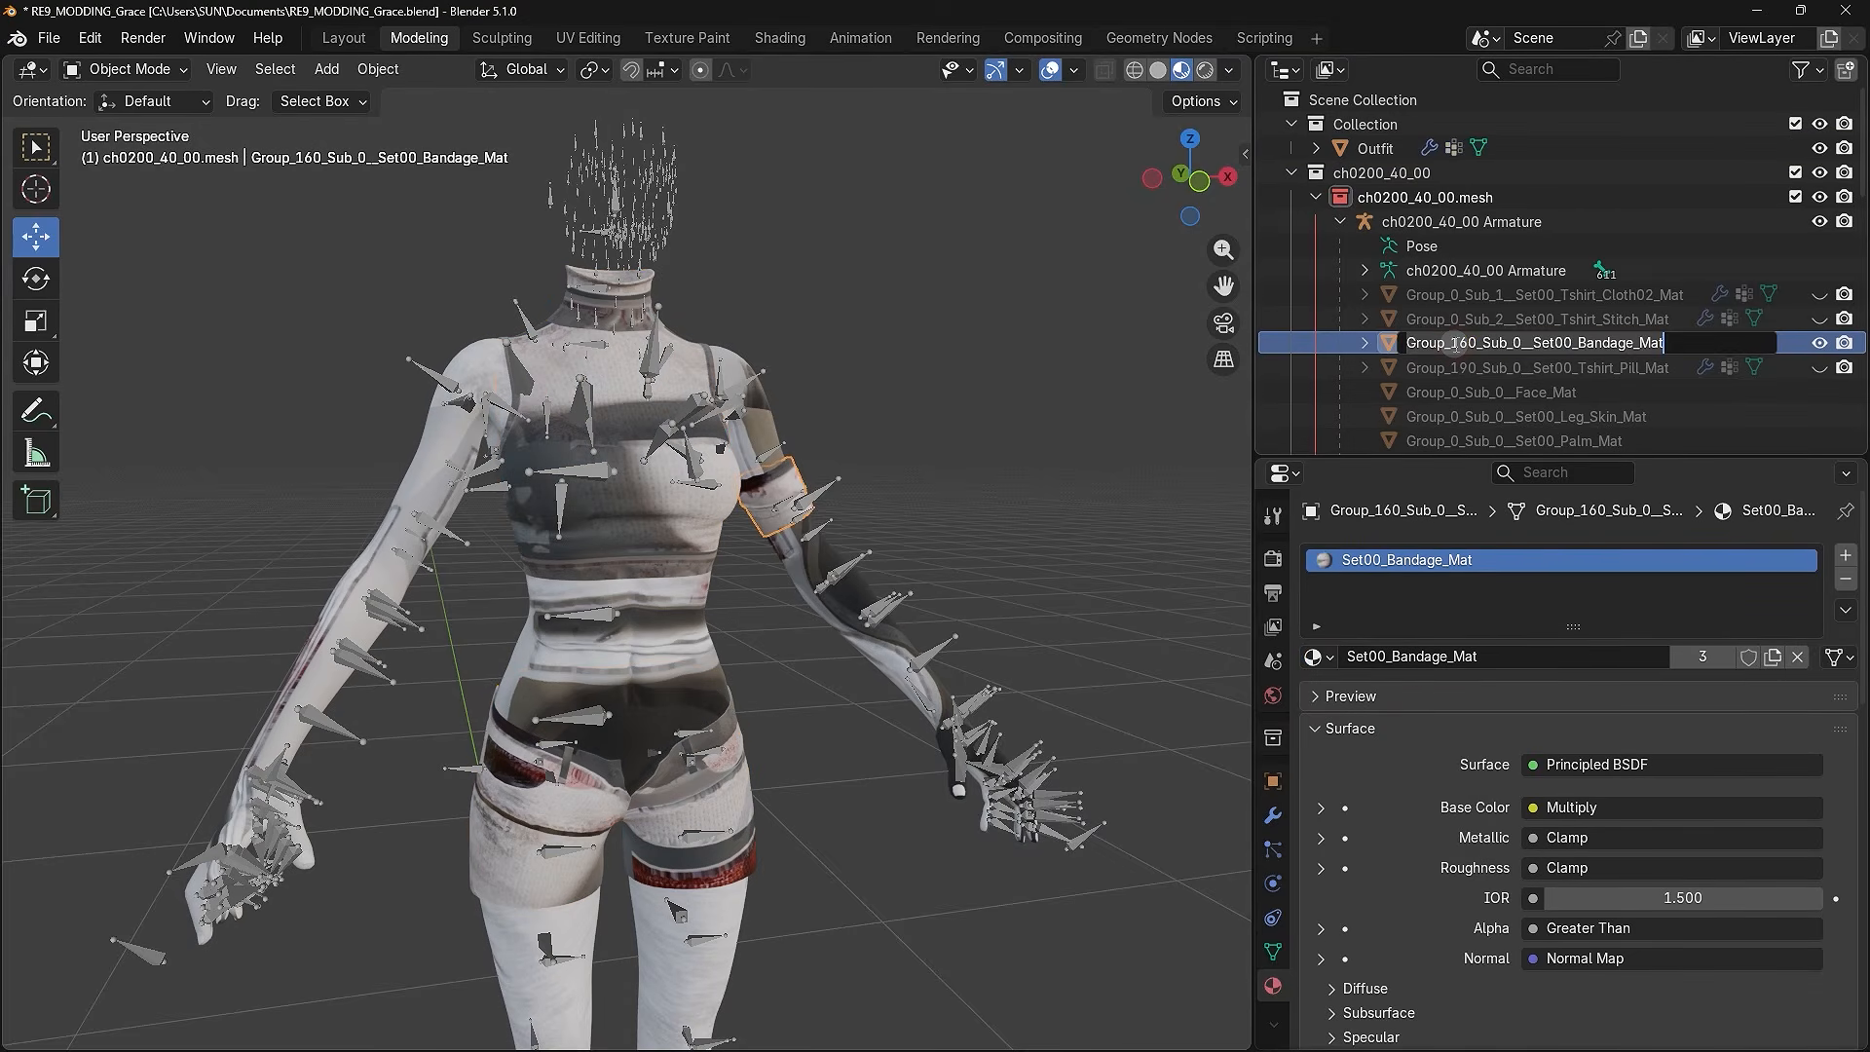
key("Delete")
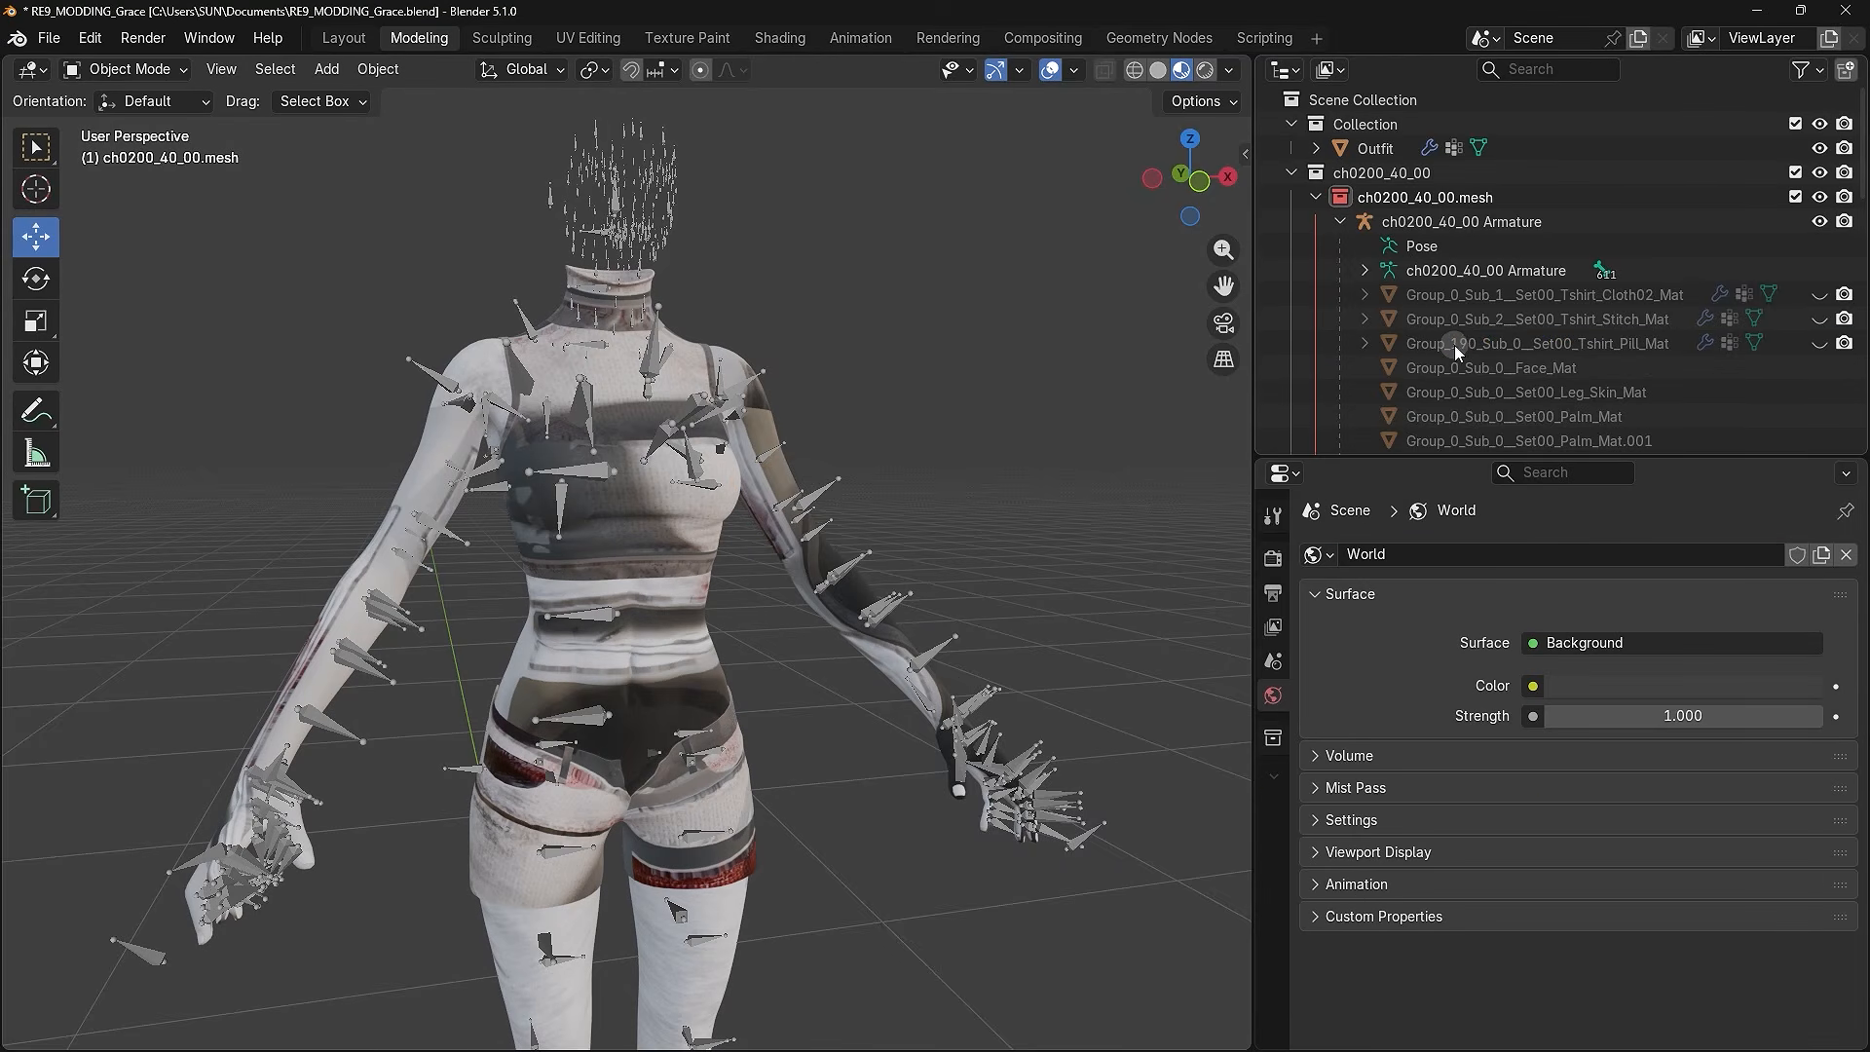
left_click(1374, 148)
double_click(1376, 149)
type("Group_160_Sub_0__Set00_Bandage_Mat")
key("Return")
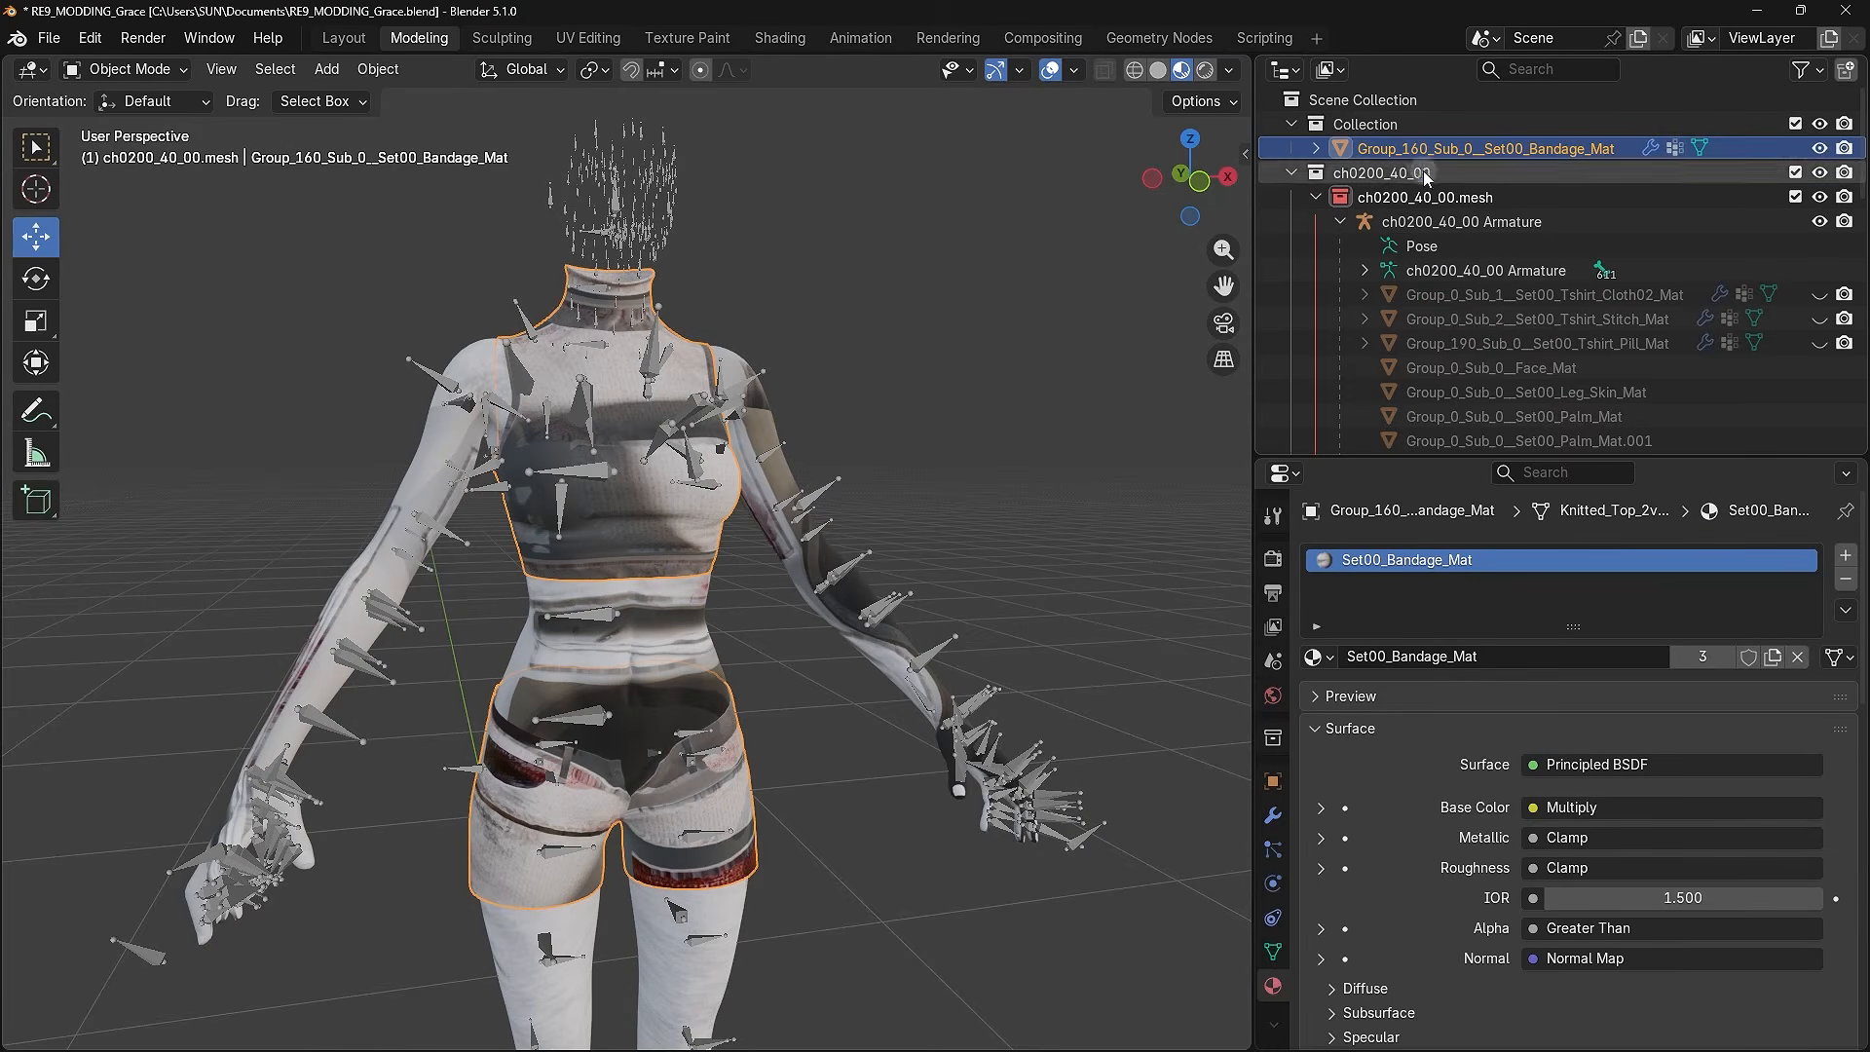
- Move the renamed outfit mesh into the ch0200_40_00.mesh collection and check it alongside the body mesh
left_click_drag(1420, 148, 1419, 206)
scroll(1444, 343, "down", 6)
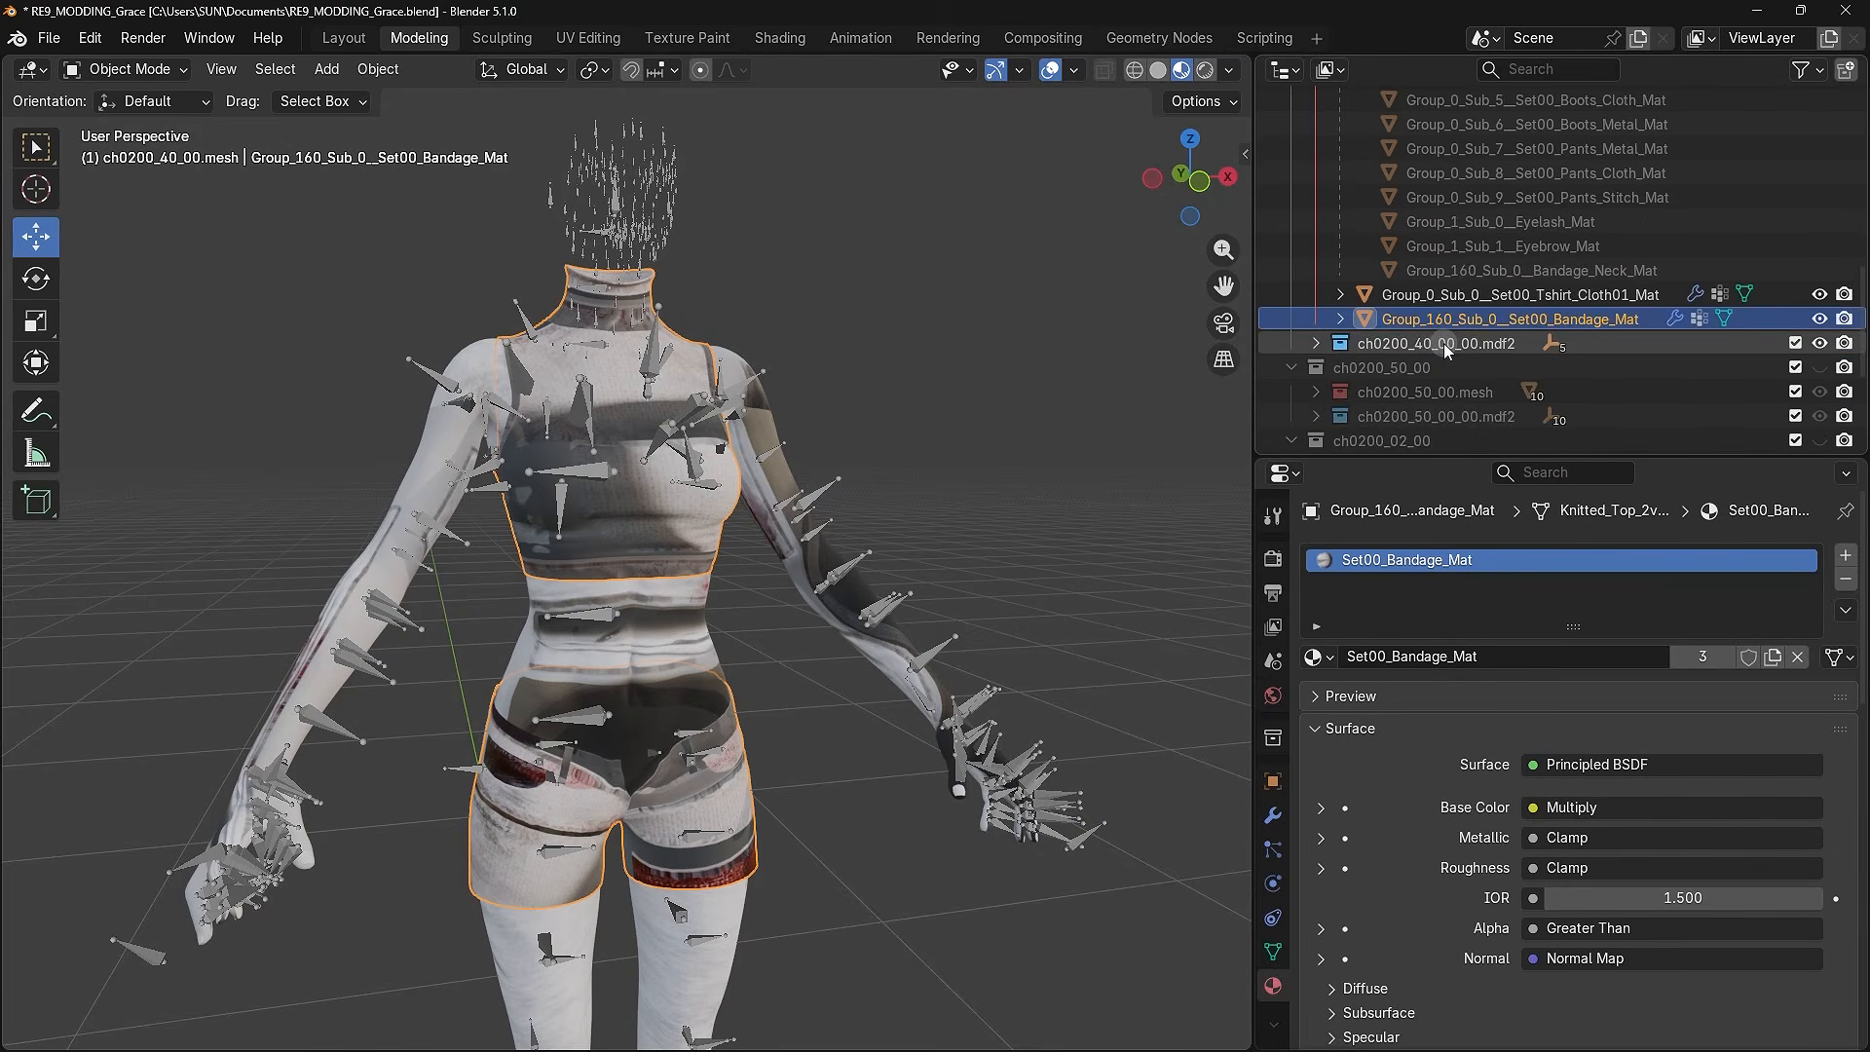
left_click(1472, 296)
left_click(1453, 316)
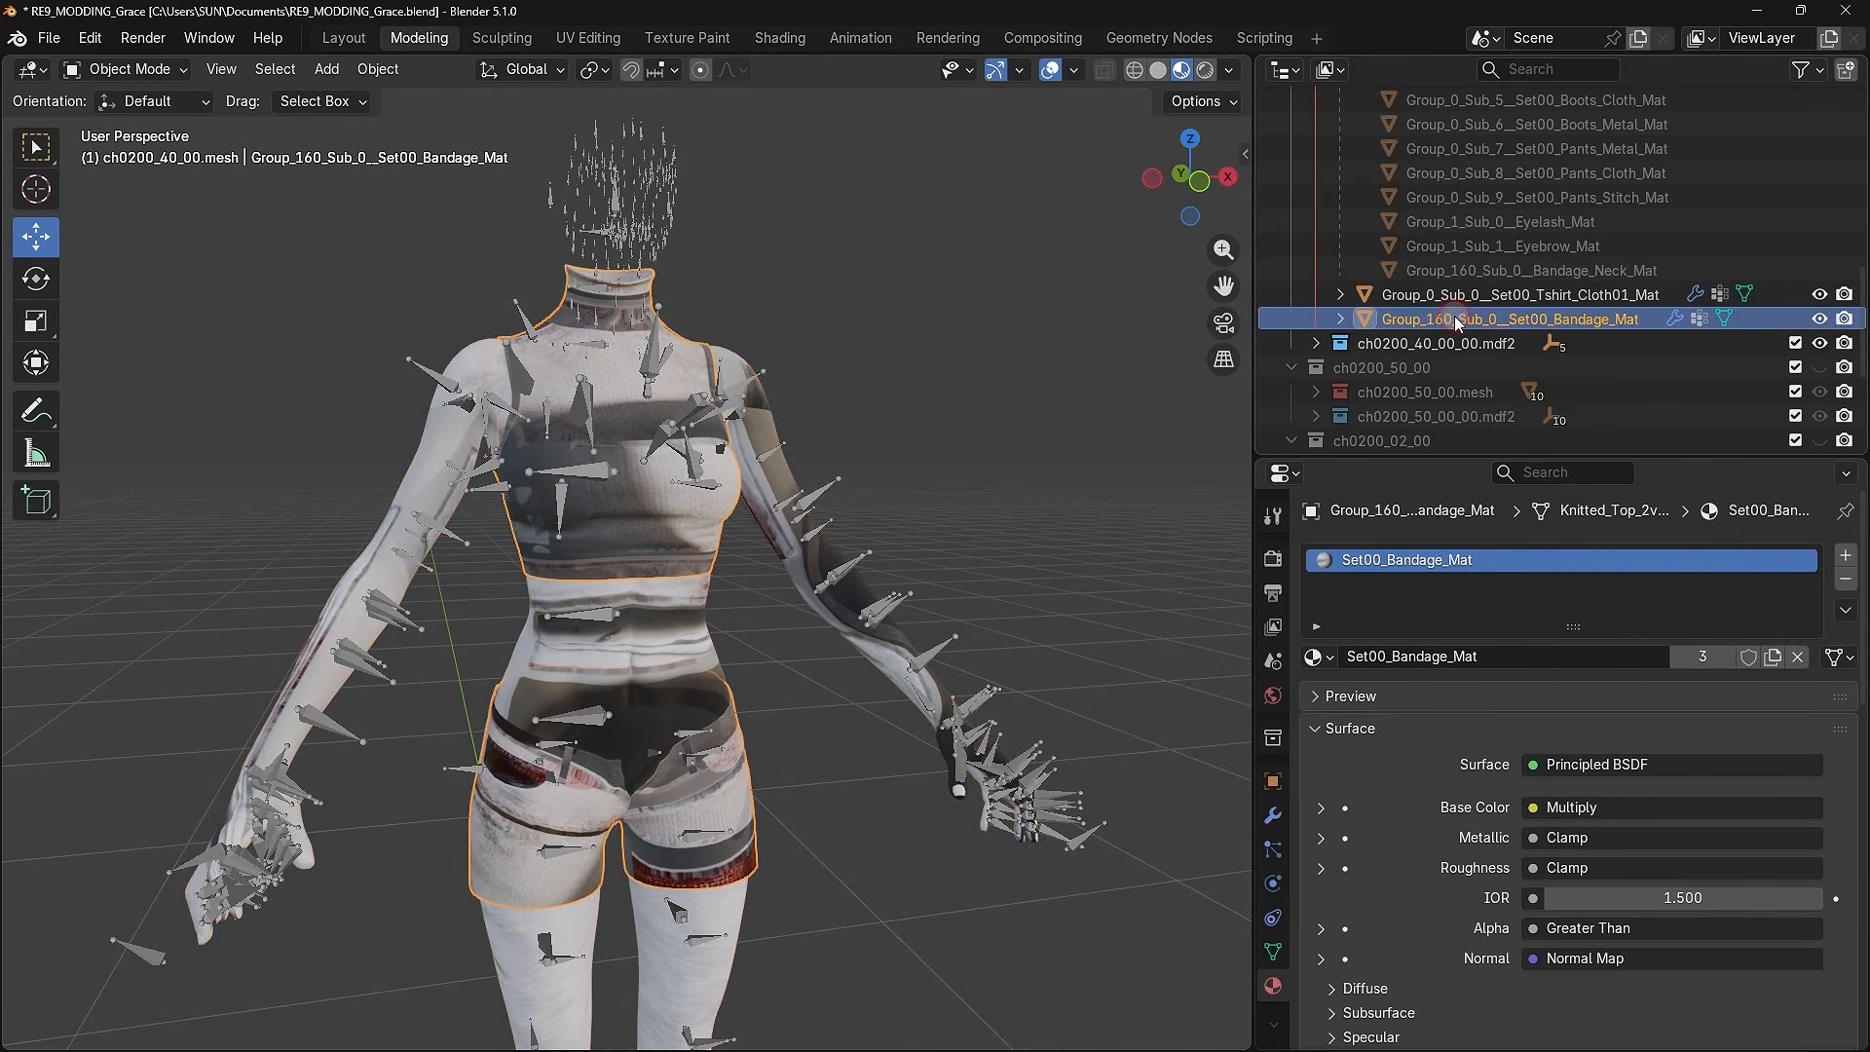
left_click(1458, 292)
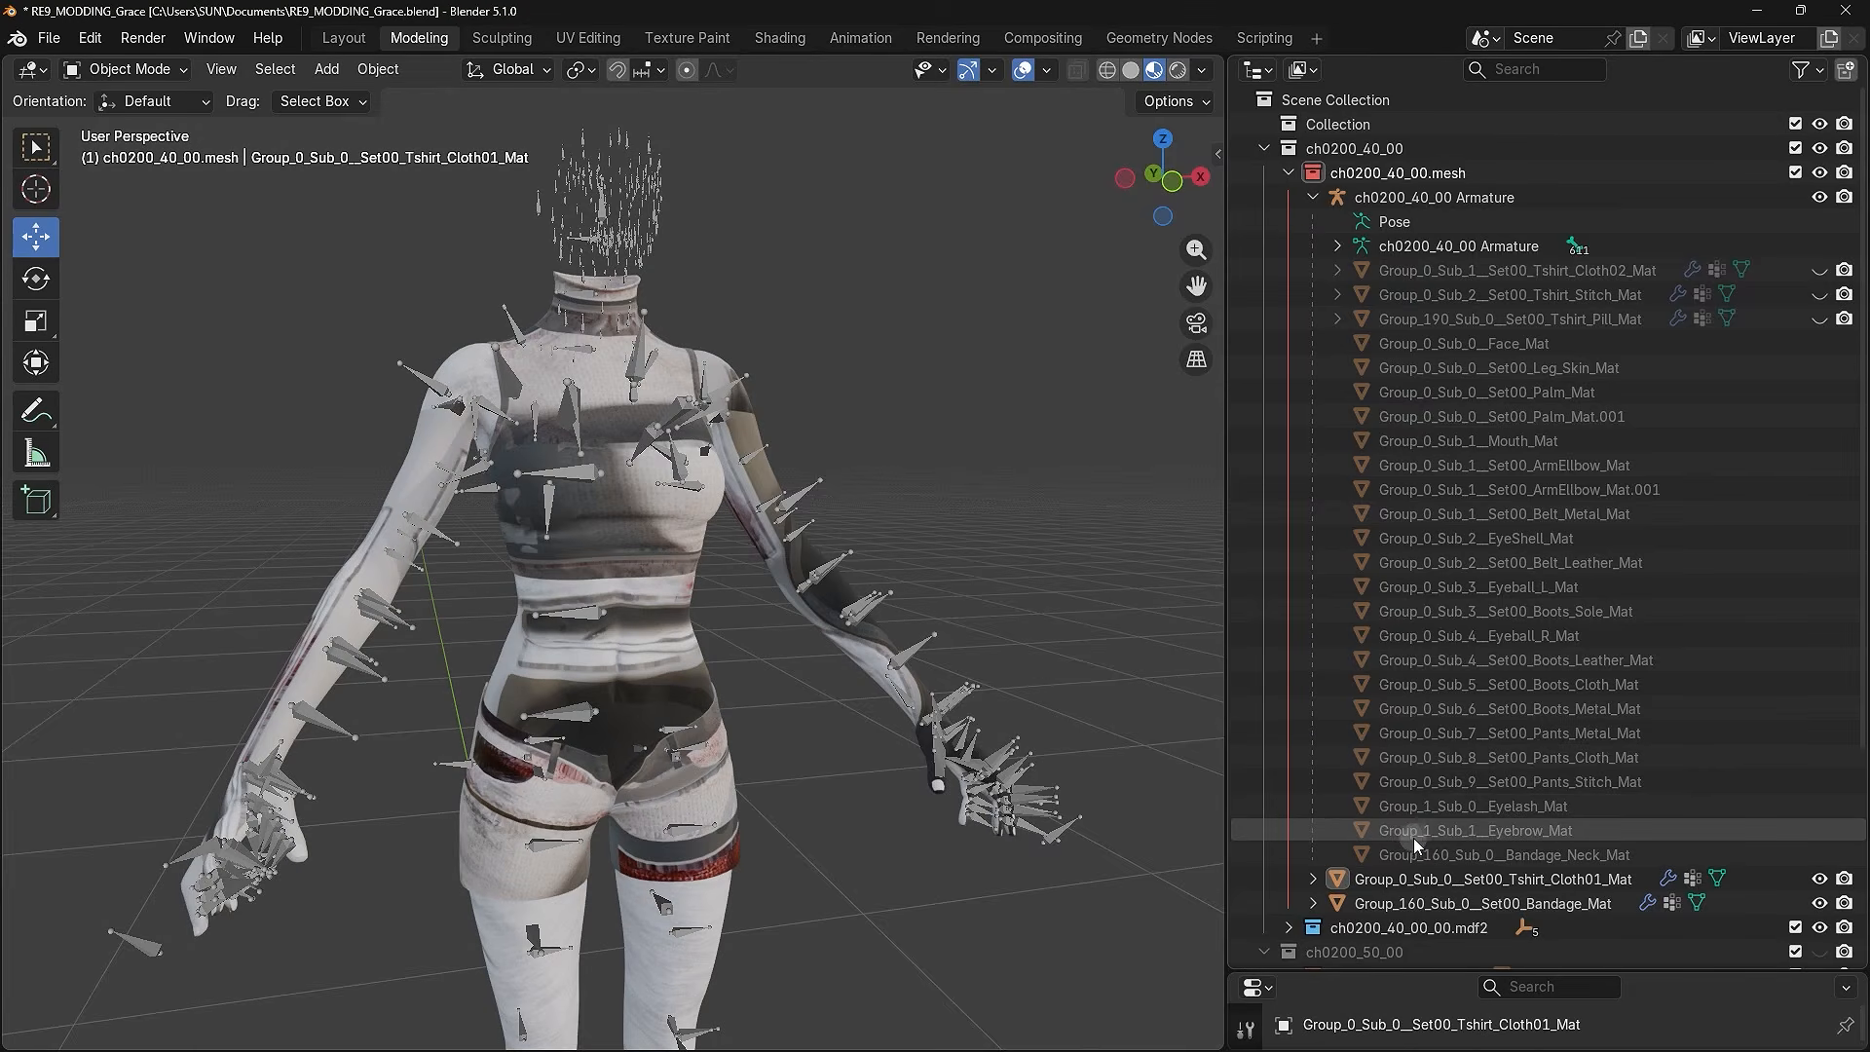
- Review the other Grace collections, expanding ch0200_50_00.mesh and ch0200_02_00.mesh to examine their original meshes
scroll(1417, 836, "down", 3)
scroll(1430, 801, "down", 5)
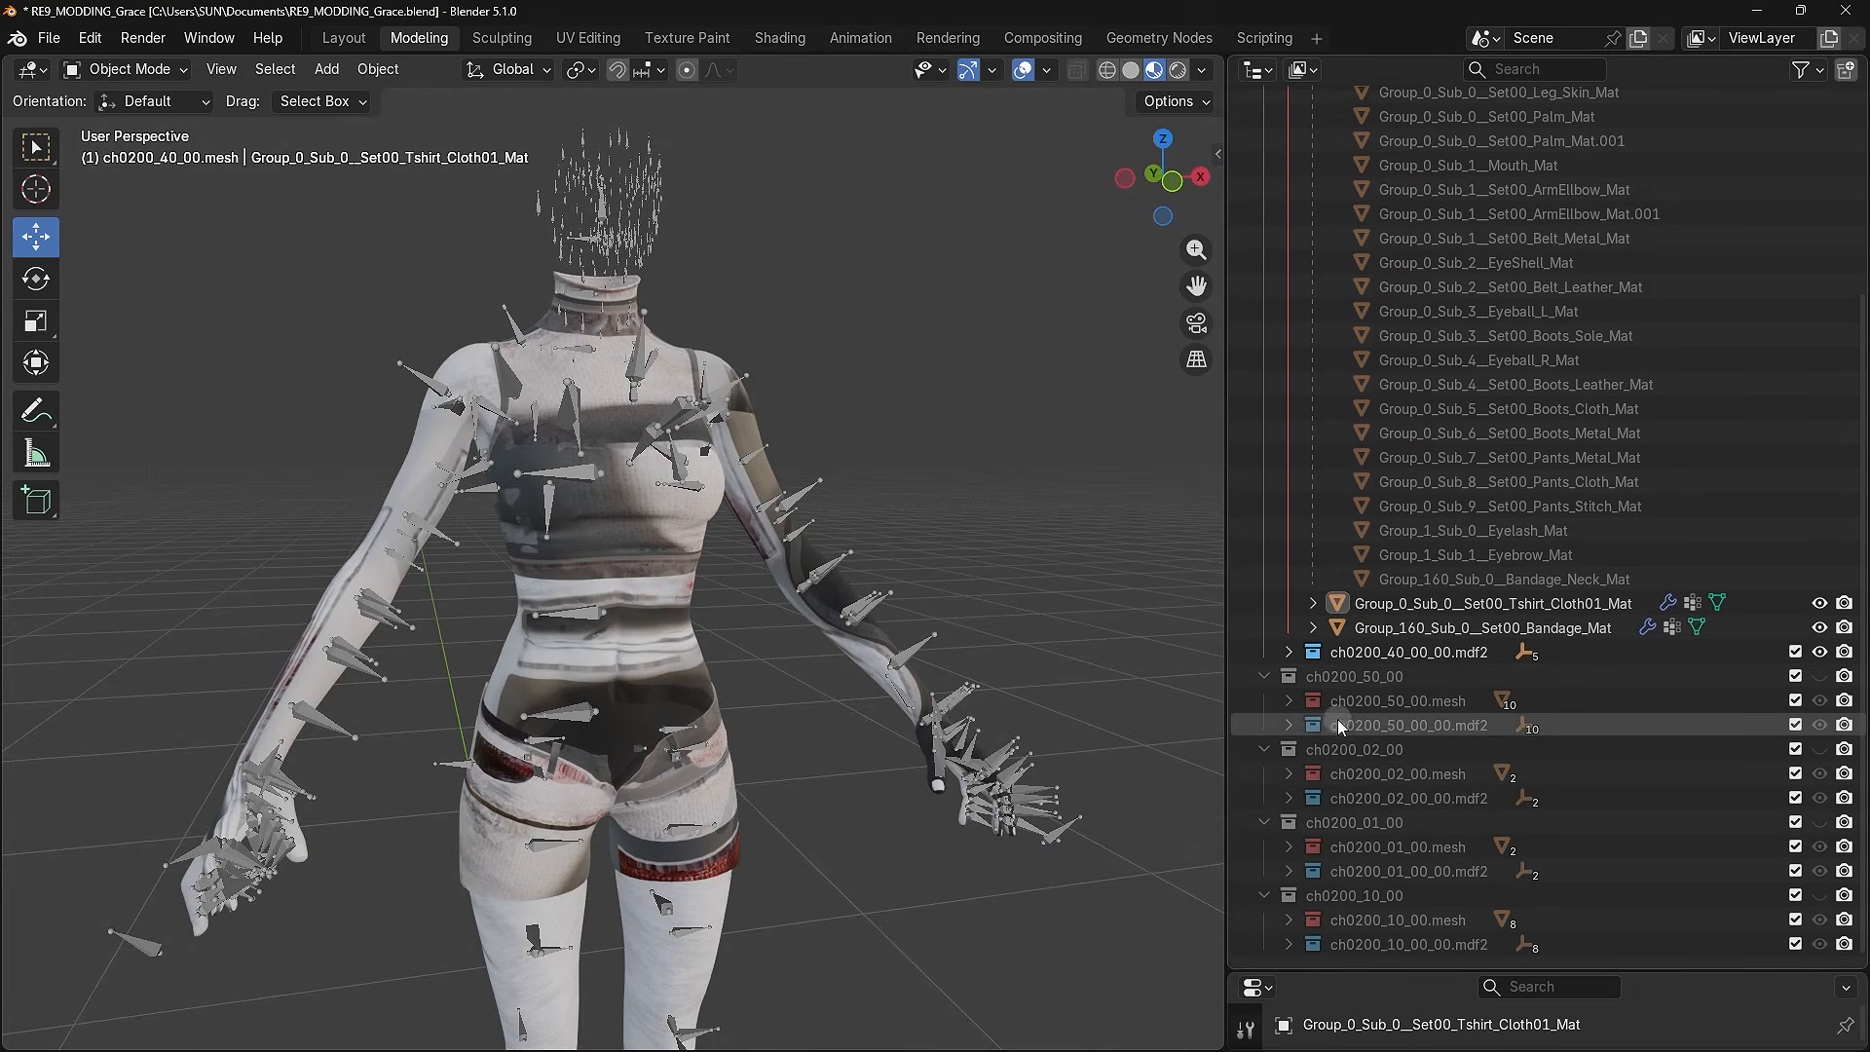
left_click(1288, 702)
scroll(1287, 701, "down", 5)
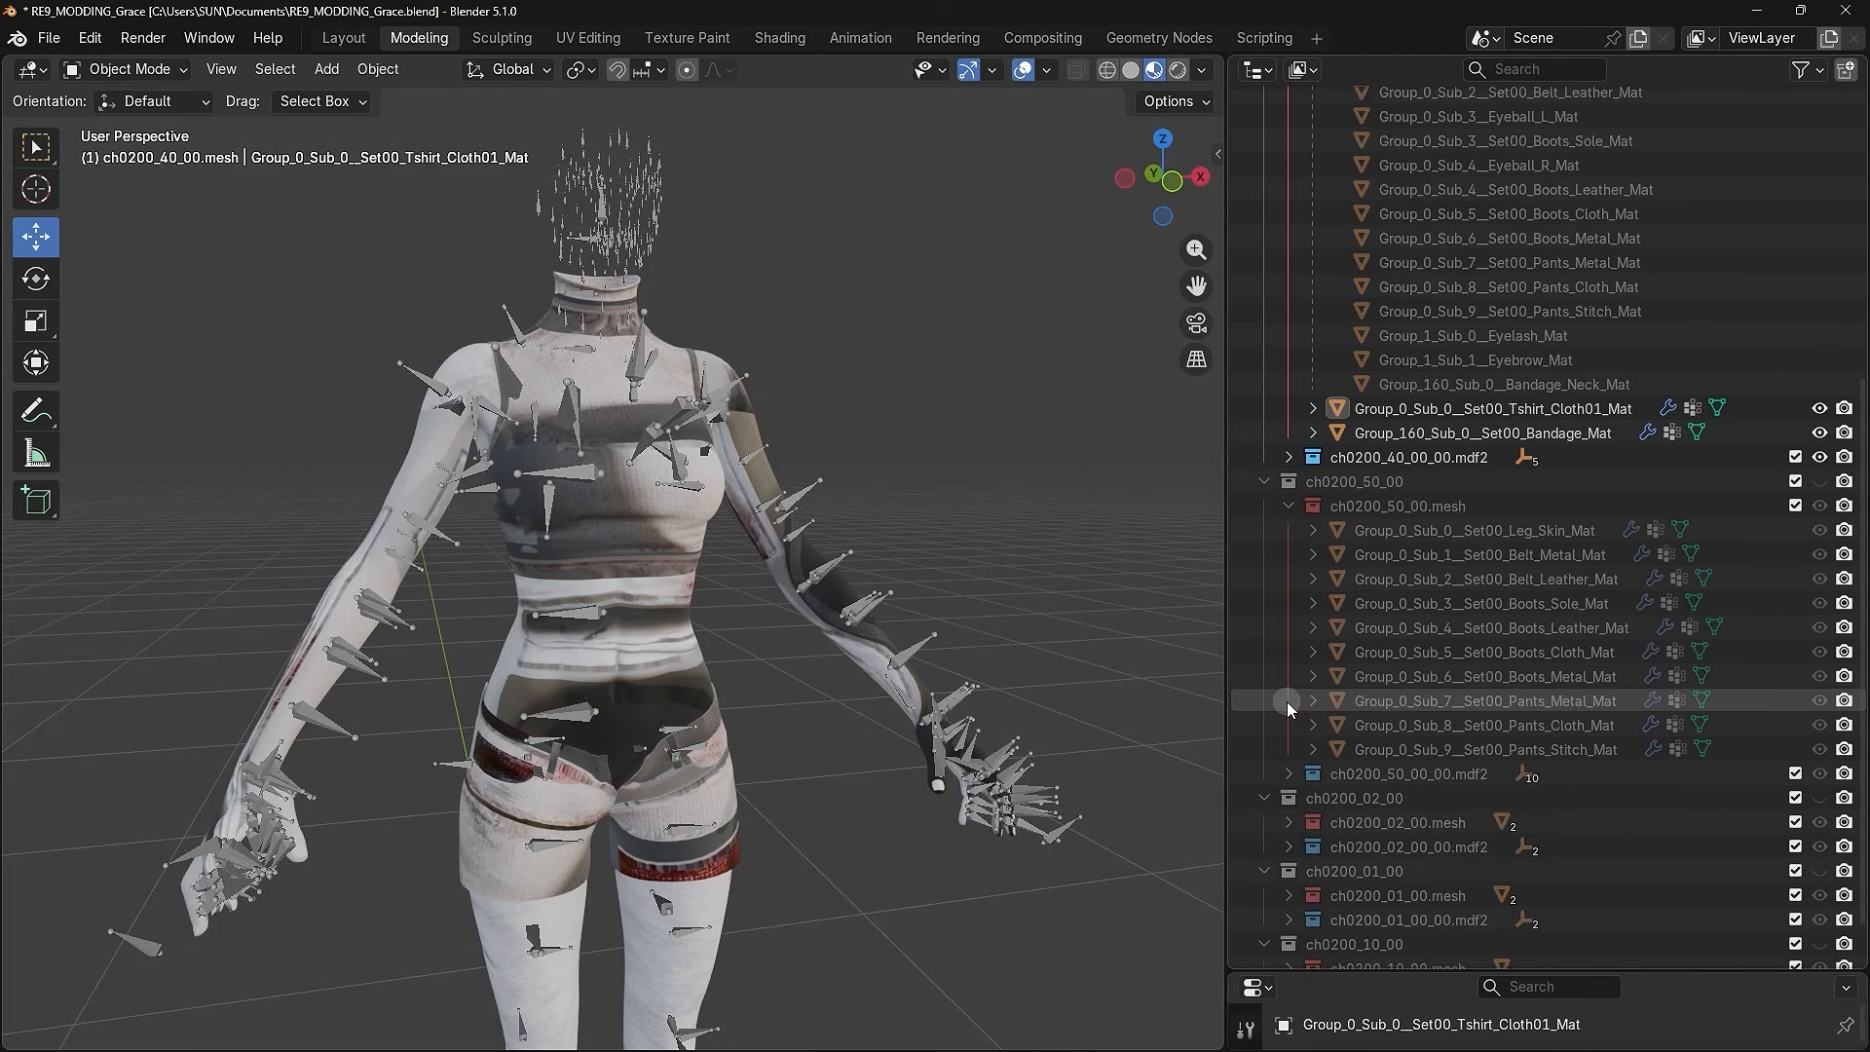
scroll(1432, 594, "down", 2)
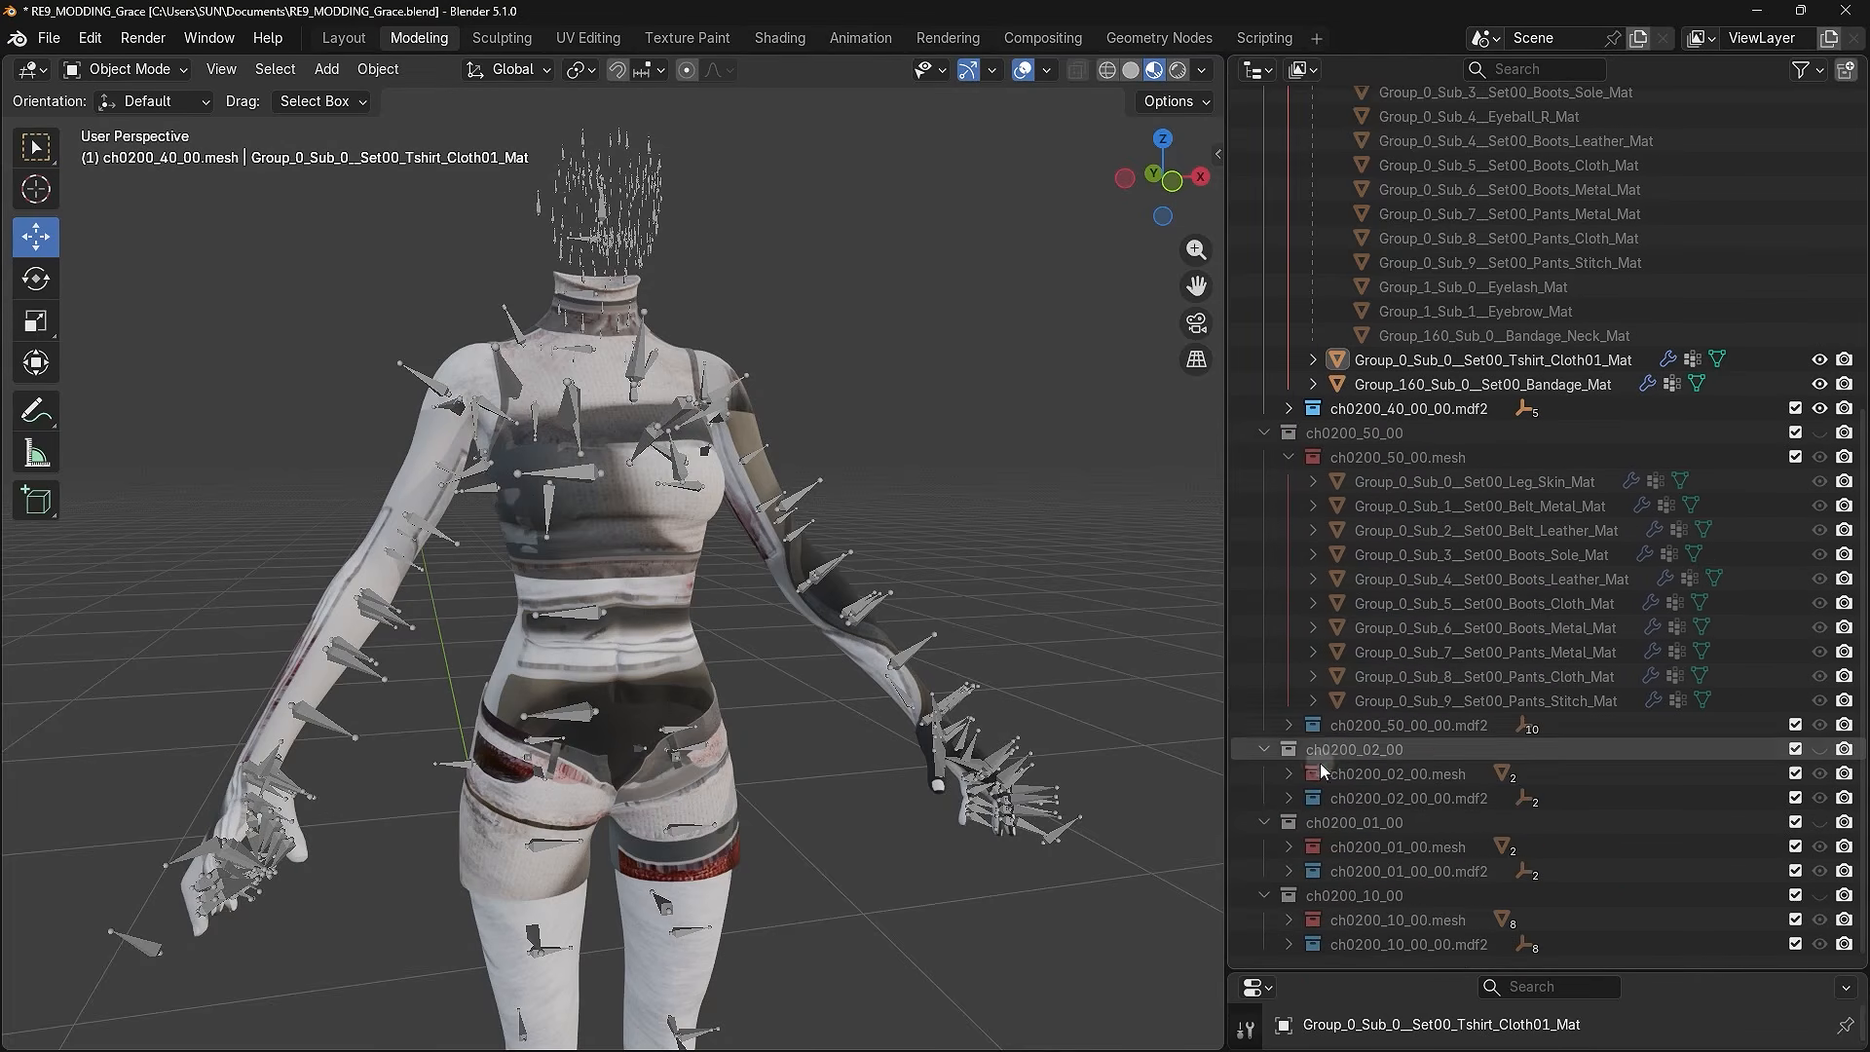
left_click(1289, 773)
scroll(1317, 762, "down", 2)
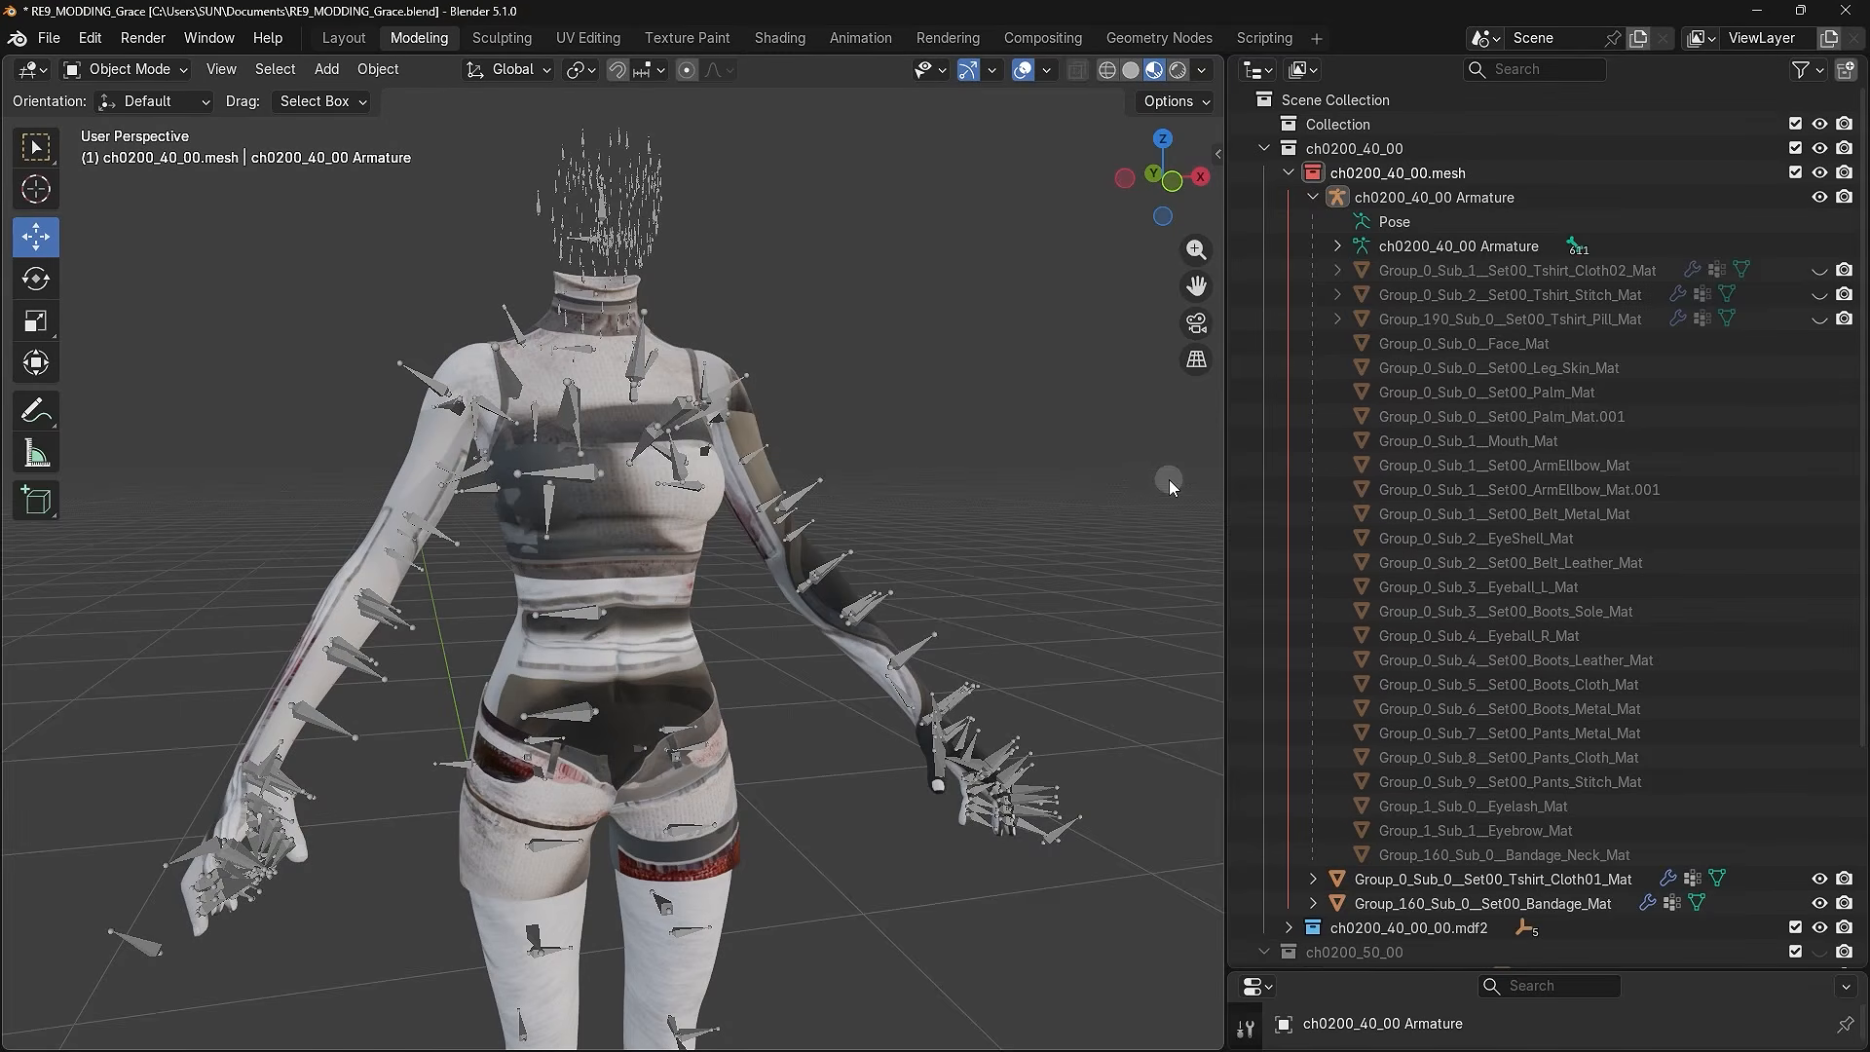
- Select the custom body and outfit meshes in ch0200_40_00.mesh to check which ones replace the originals
left_click(1473, 176)
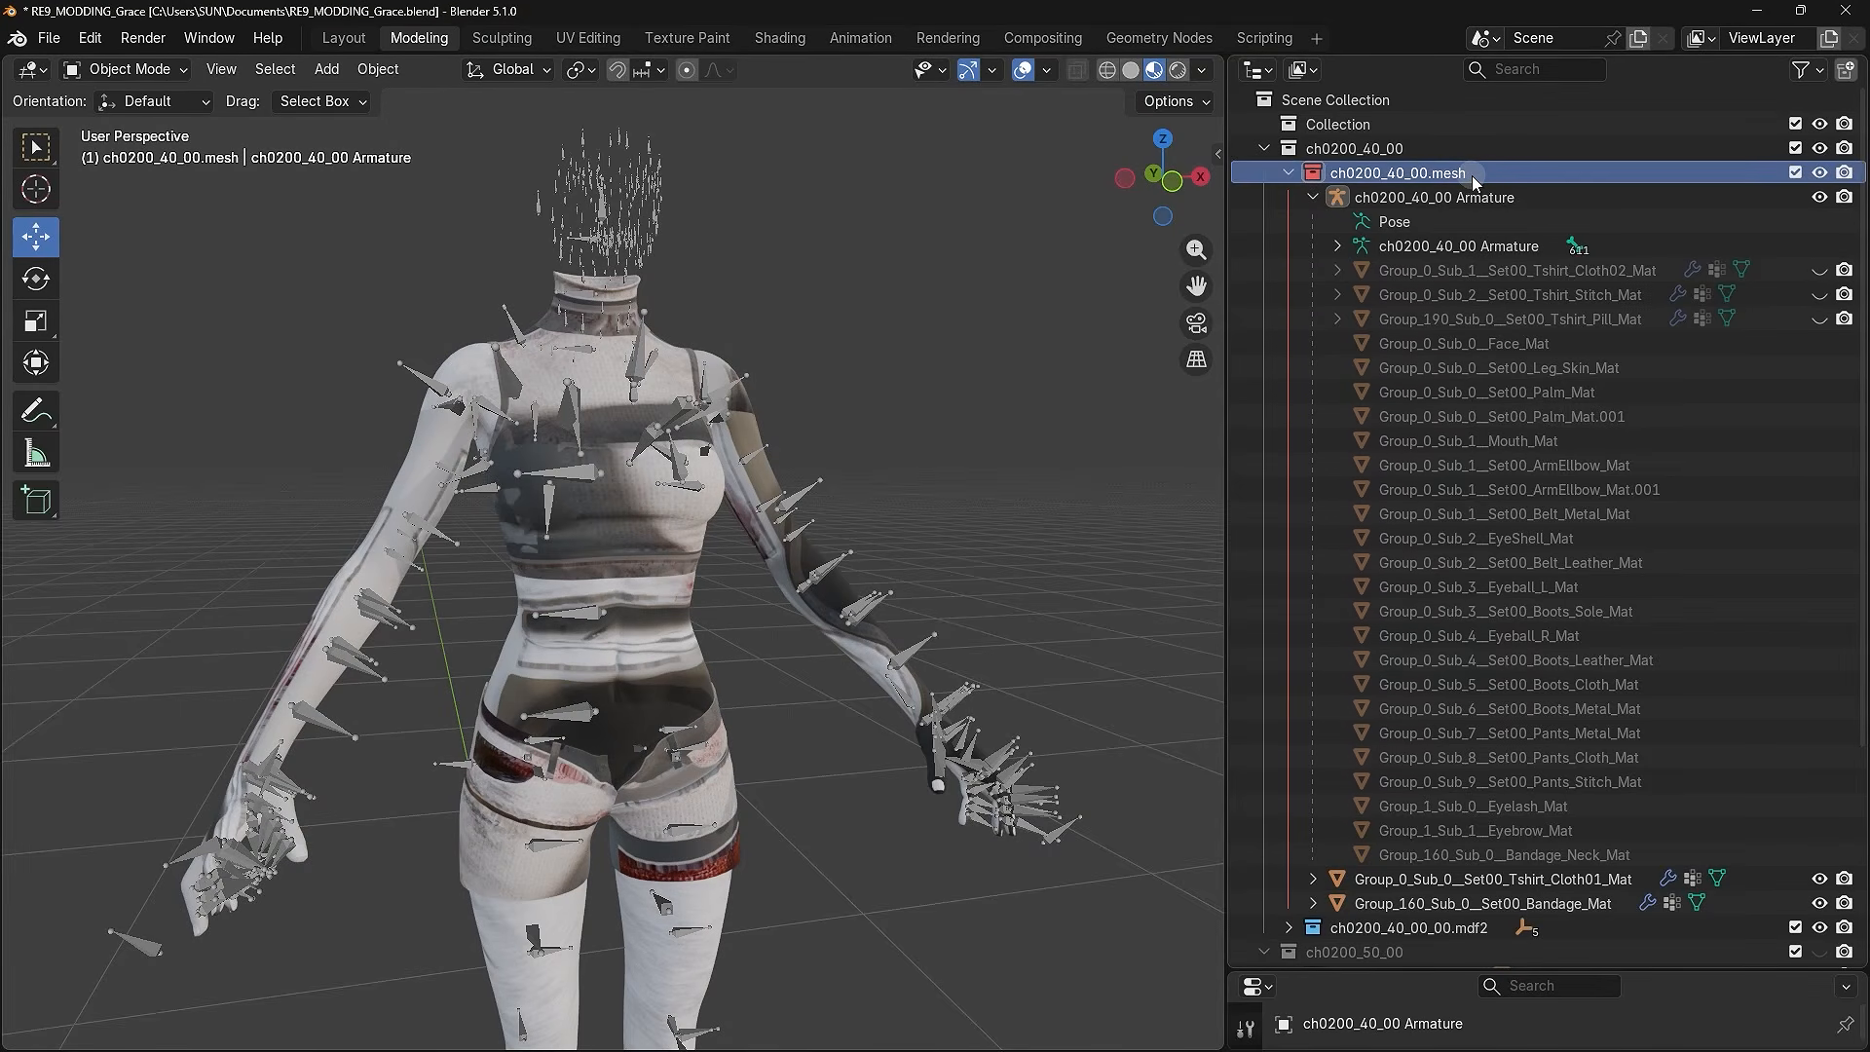
left_click(1427, 879)
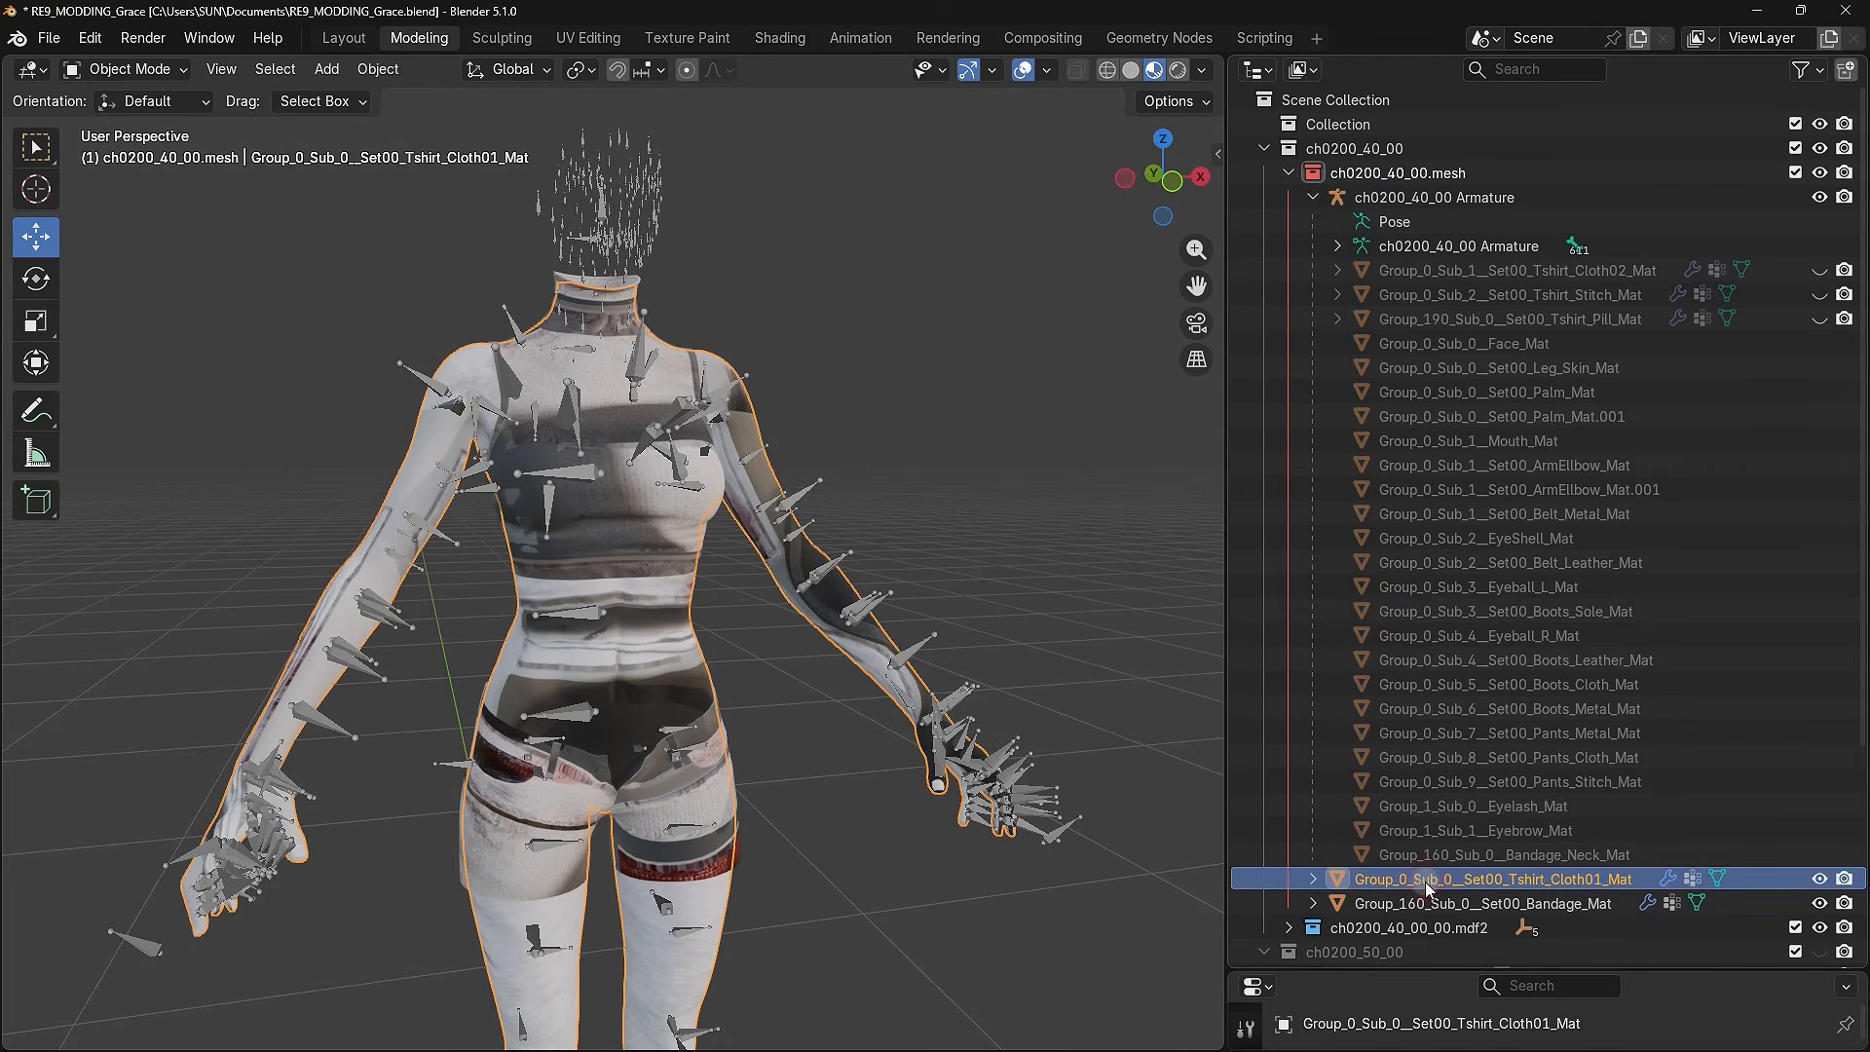
left_click(1424, 904, "ctrl")
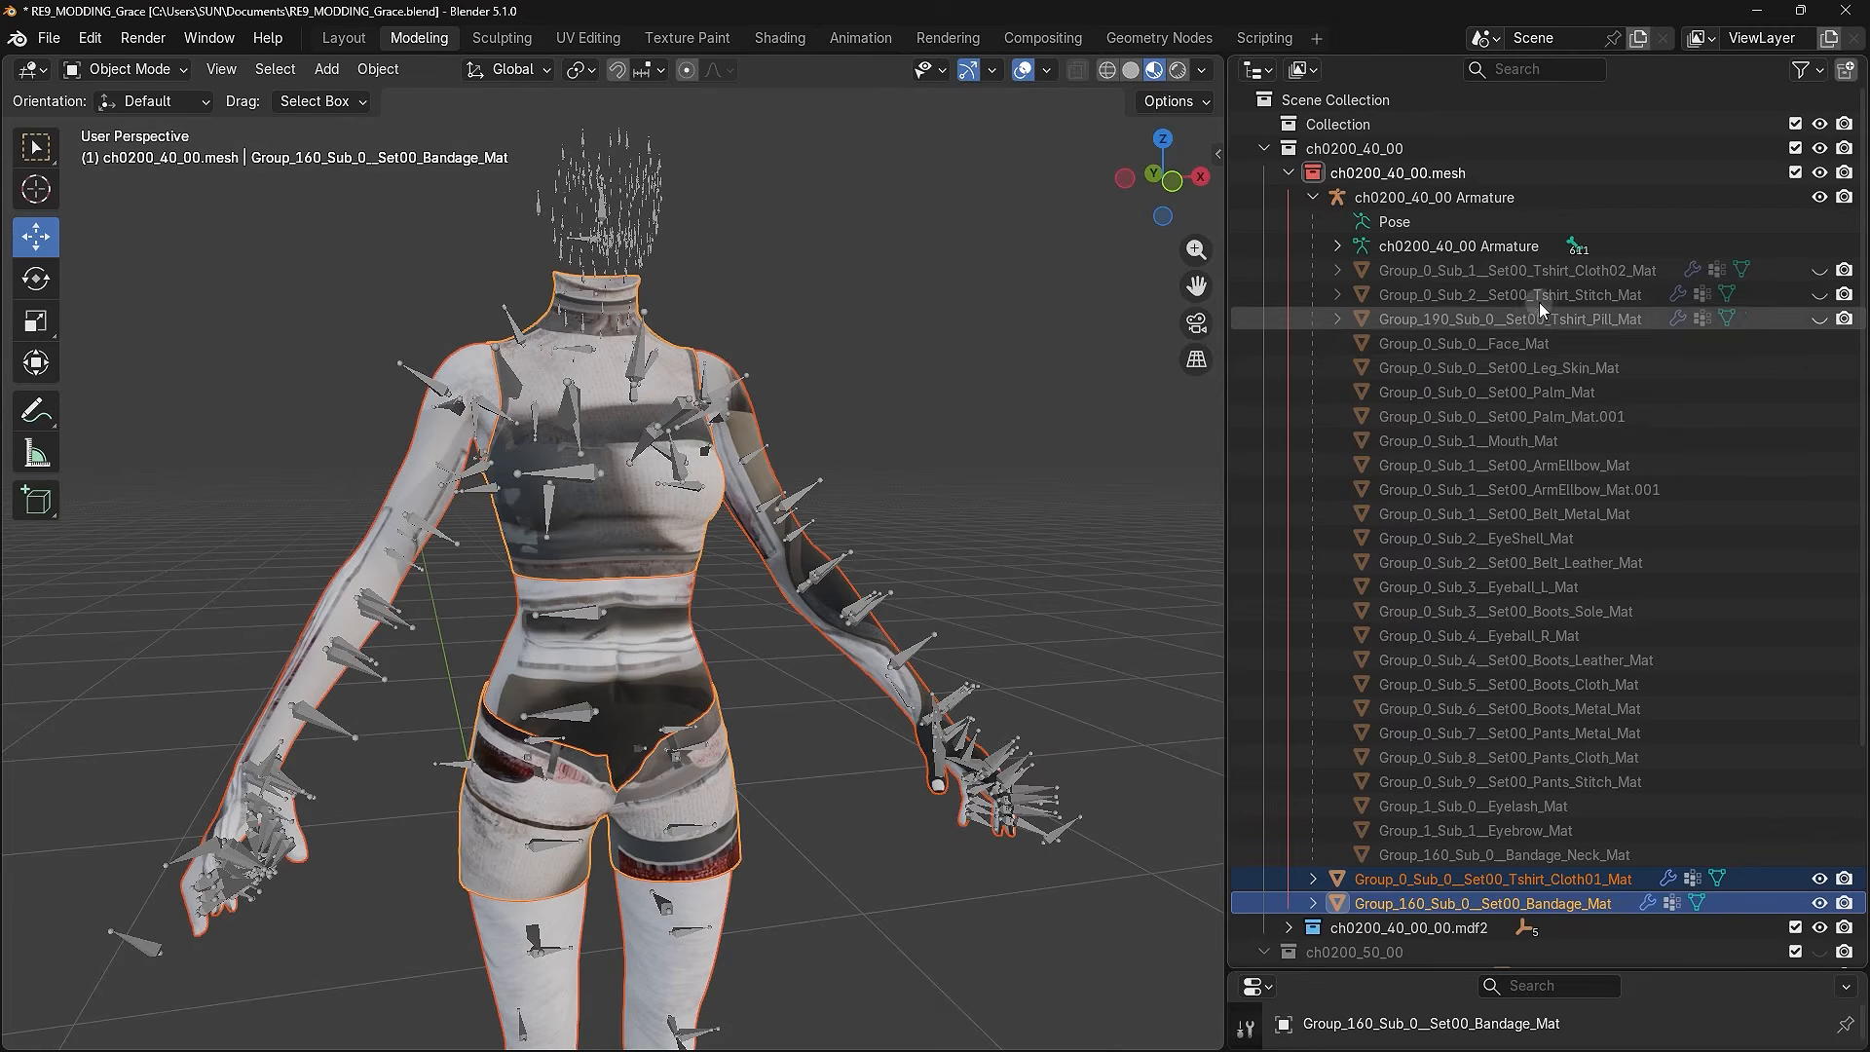
- Unhide and select the three remaining original T-shirt meshes: Tshirt_Cloth02, Tshirt_Stitch and Tshirt_Pill
left_click(1617, 264)
left_click(1820, 270)
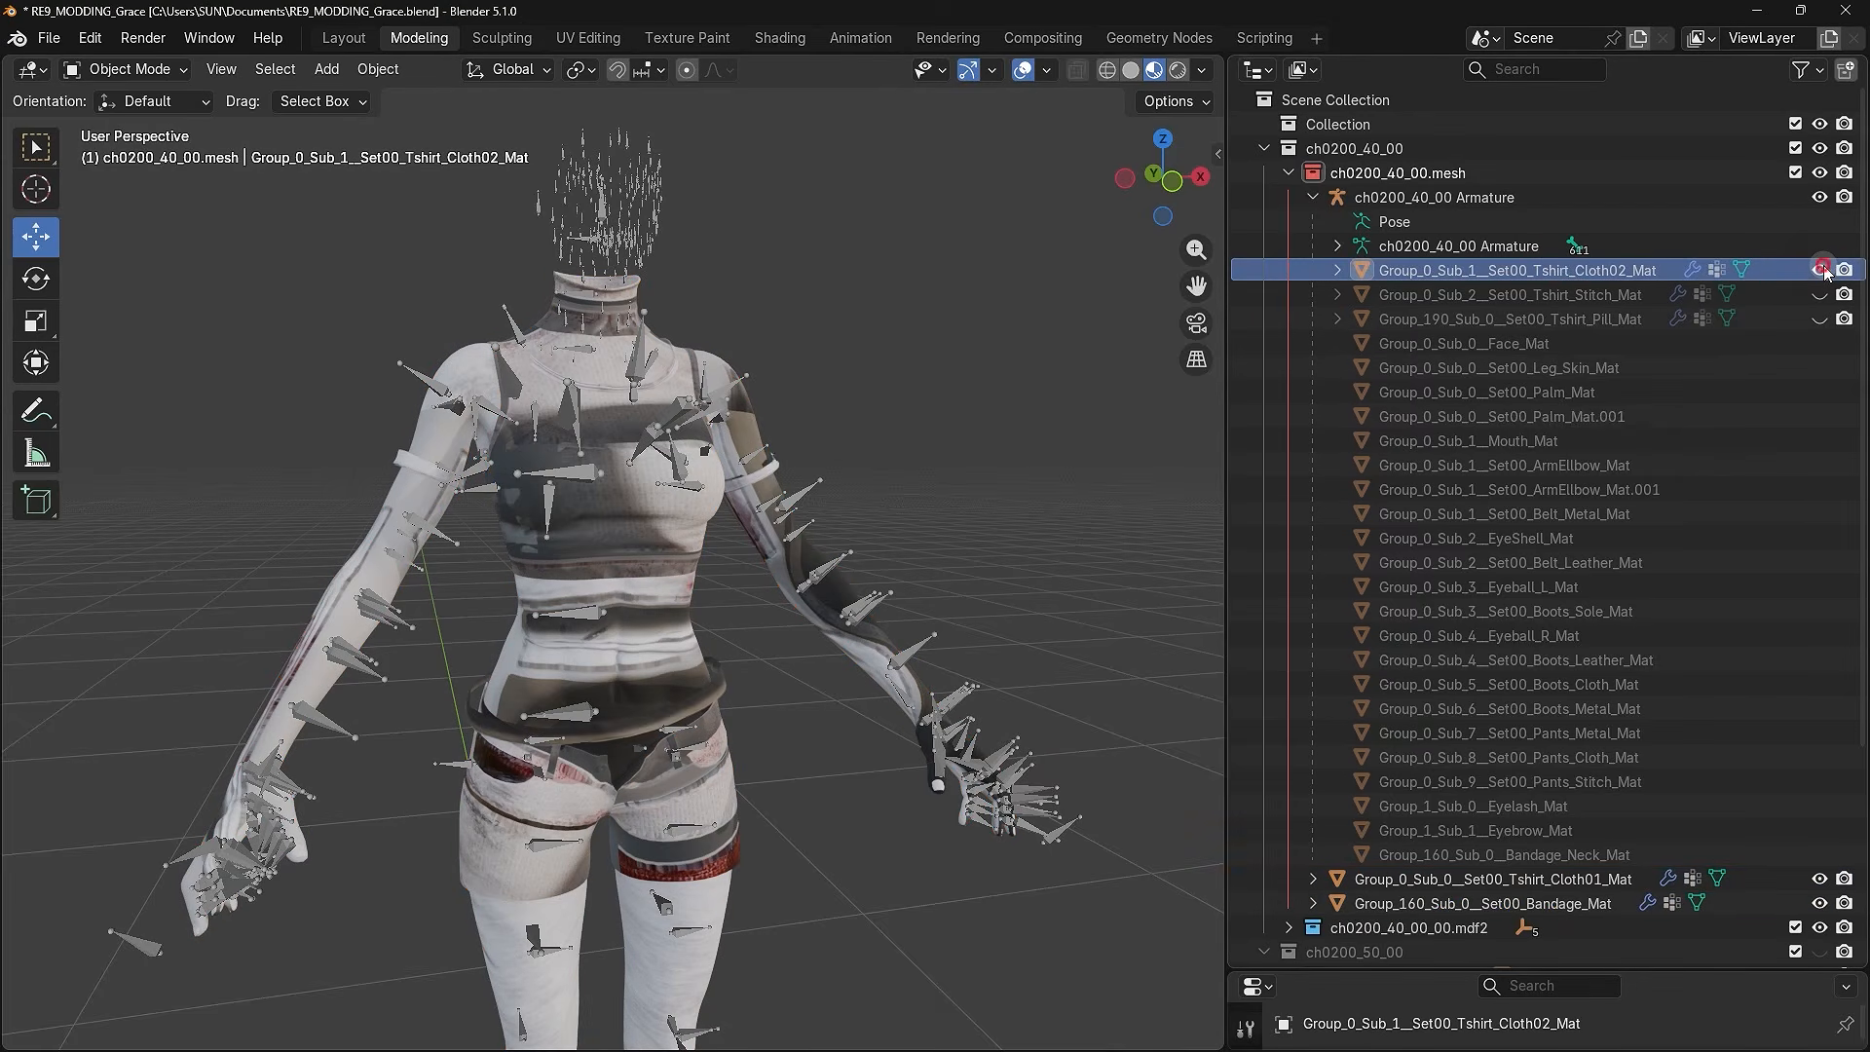
left_click(1820, 294)
left_click(1820, 318)
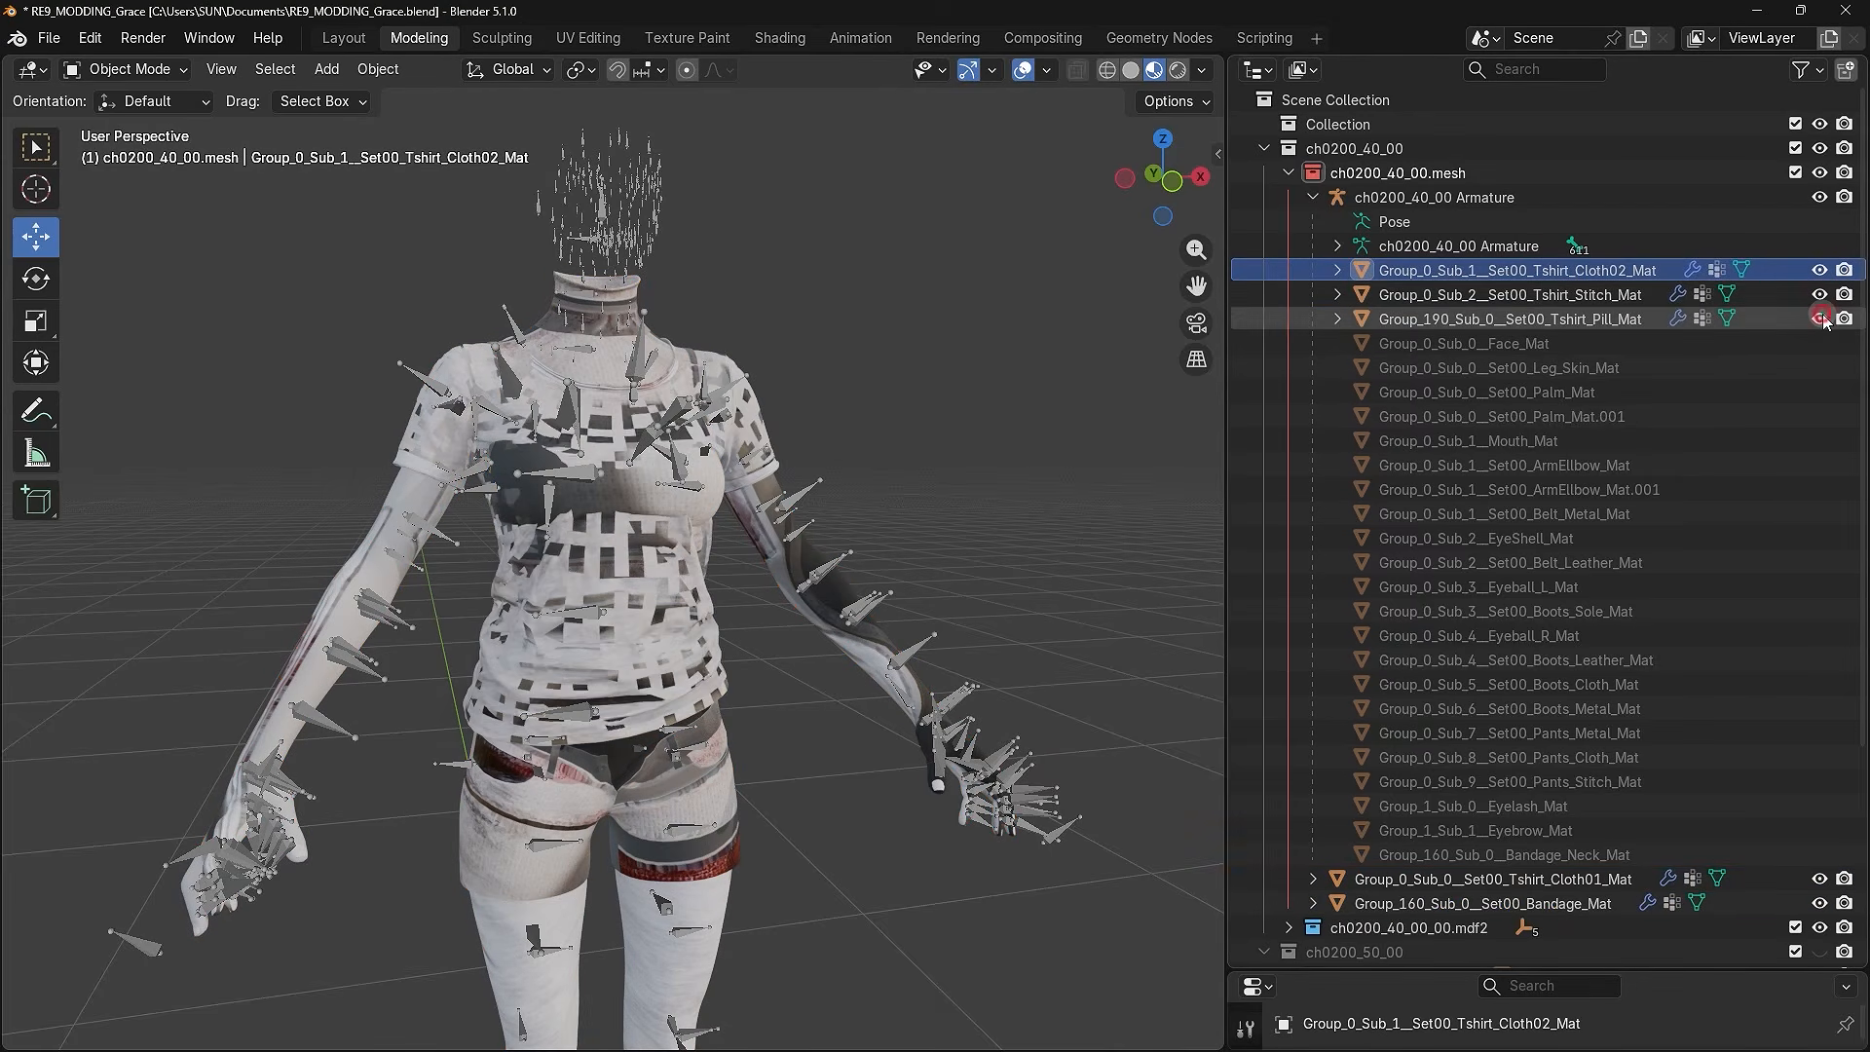
left_click(1510, 318, "shift")
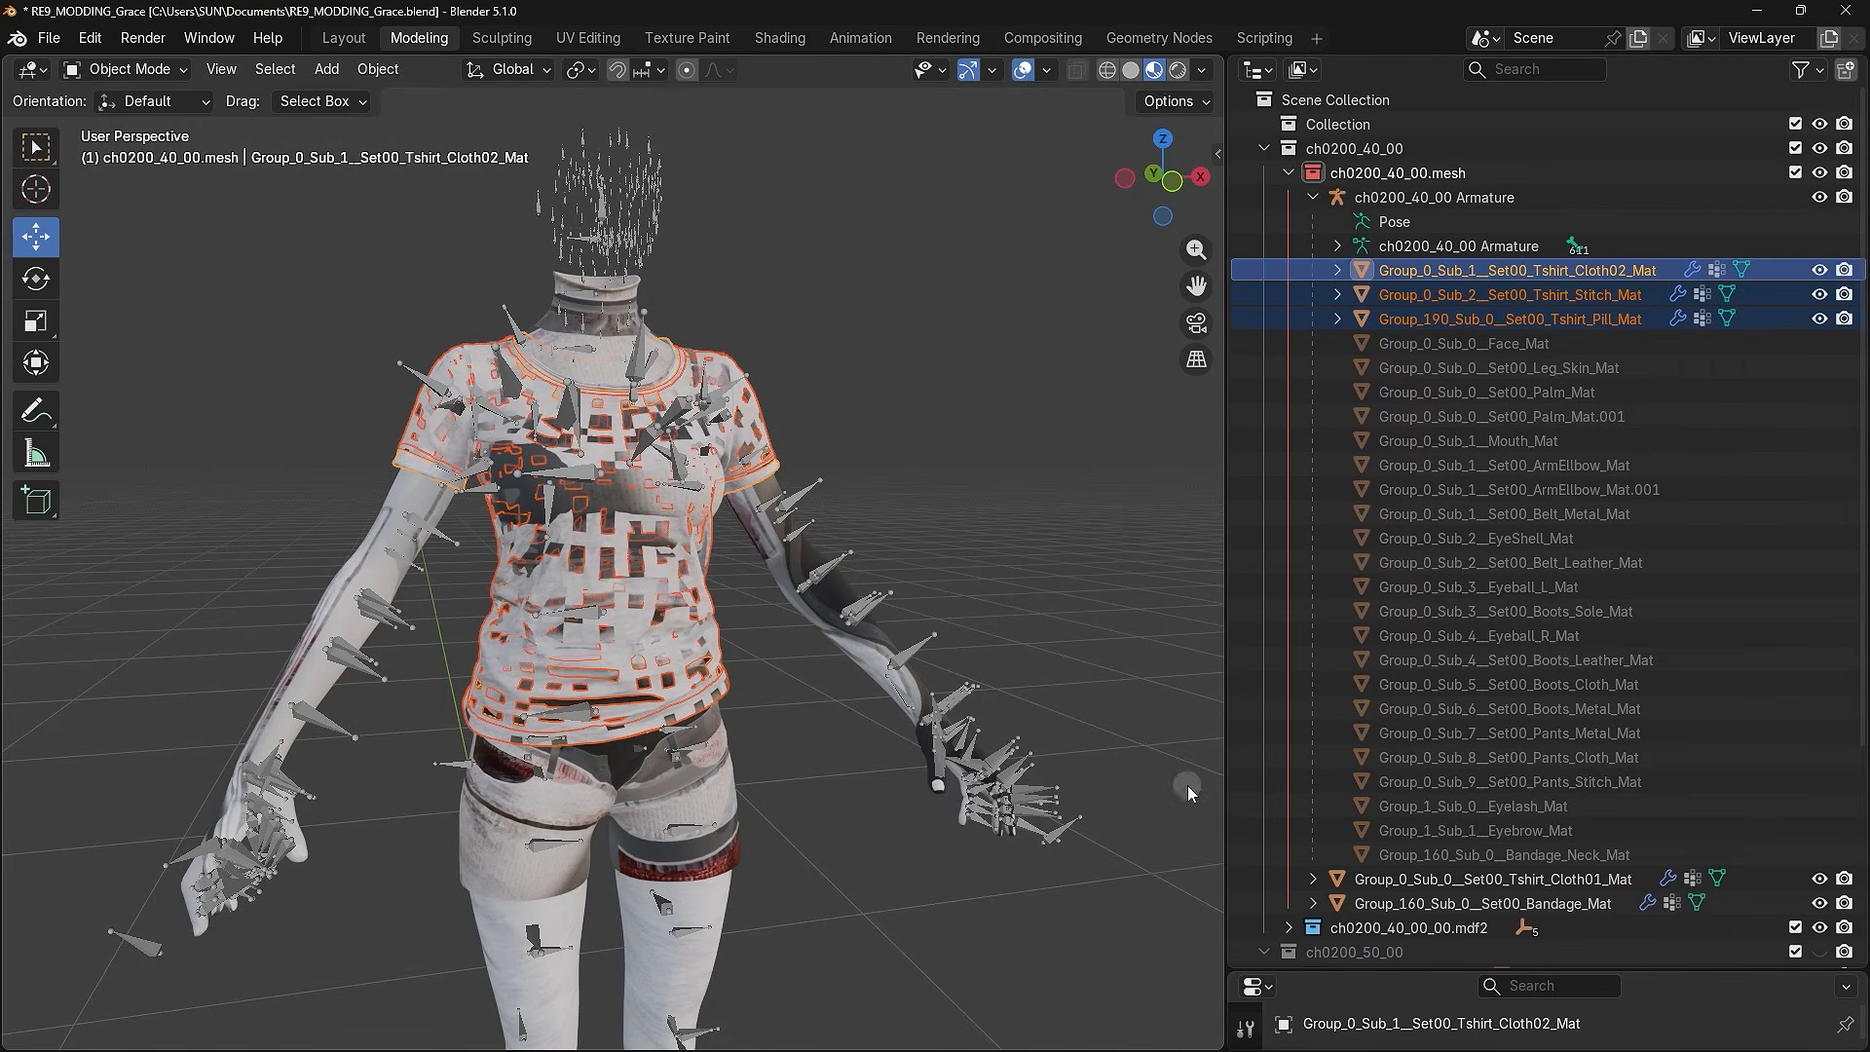
- Hide the custom body and outfit meshes to inspect the leftover T-shirt pieces, show them again, and reselect the three T-shirt meshes
left_click(1819, 880)
left_click(1817, 903)
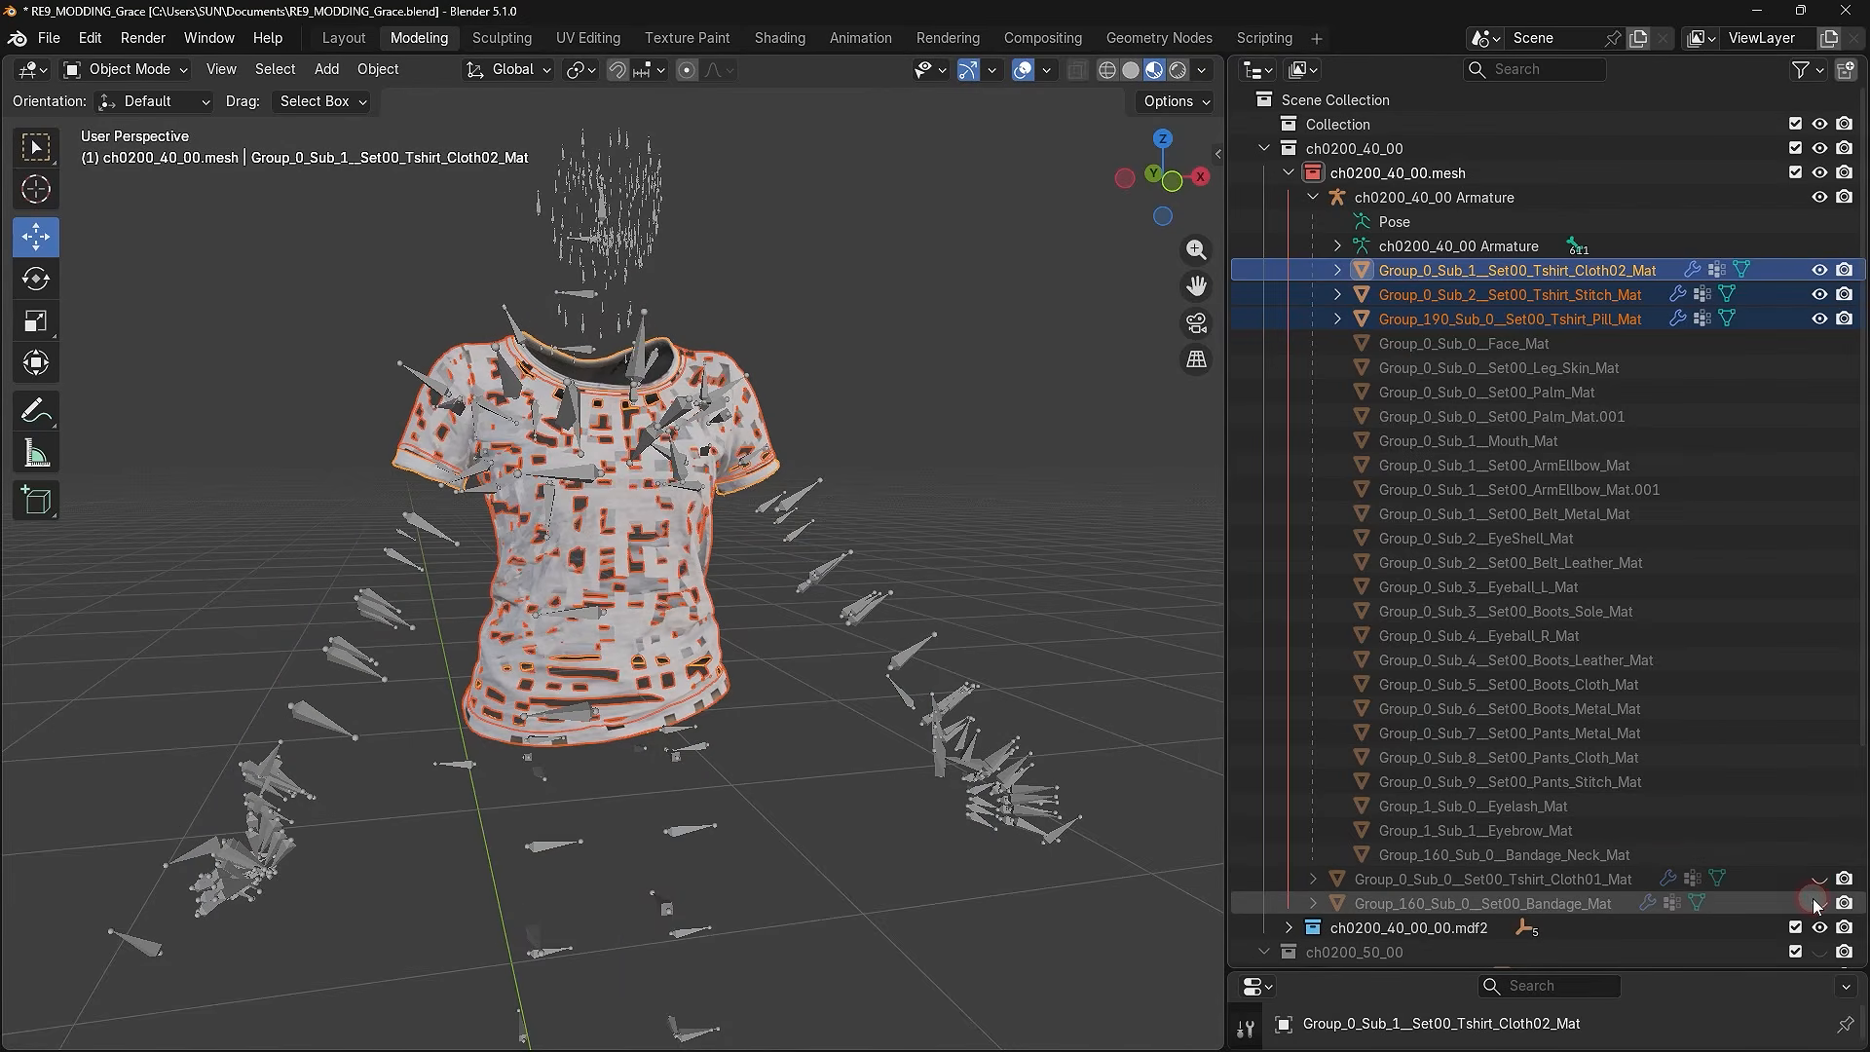
left_click(1815, 903)
left_click(1819, 880)
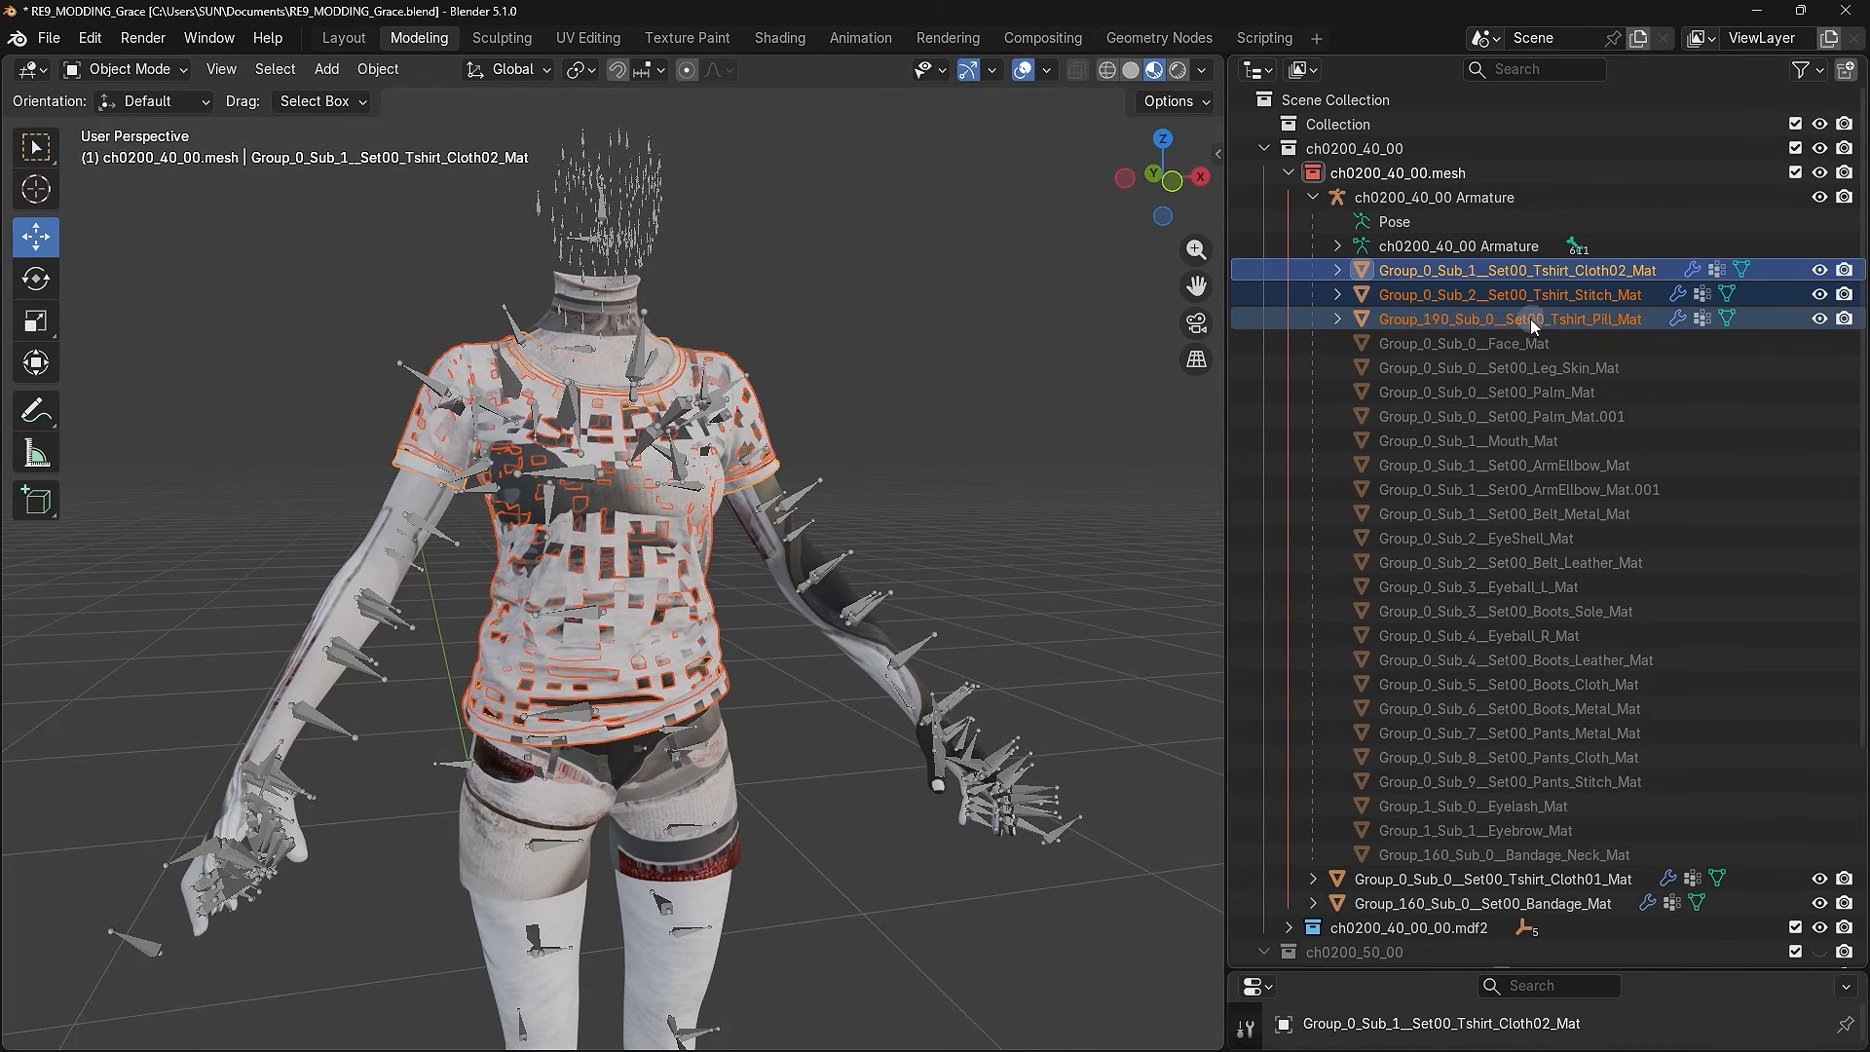
left_click(1479, 268)
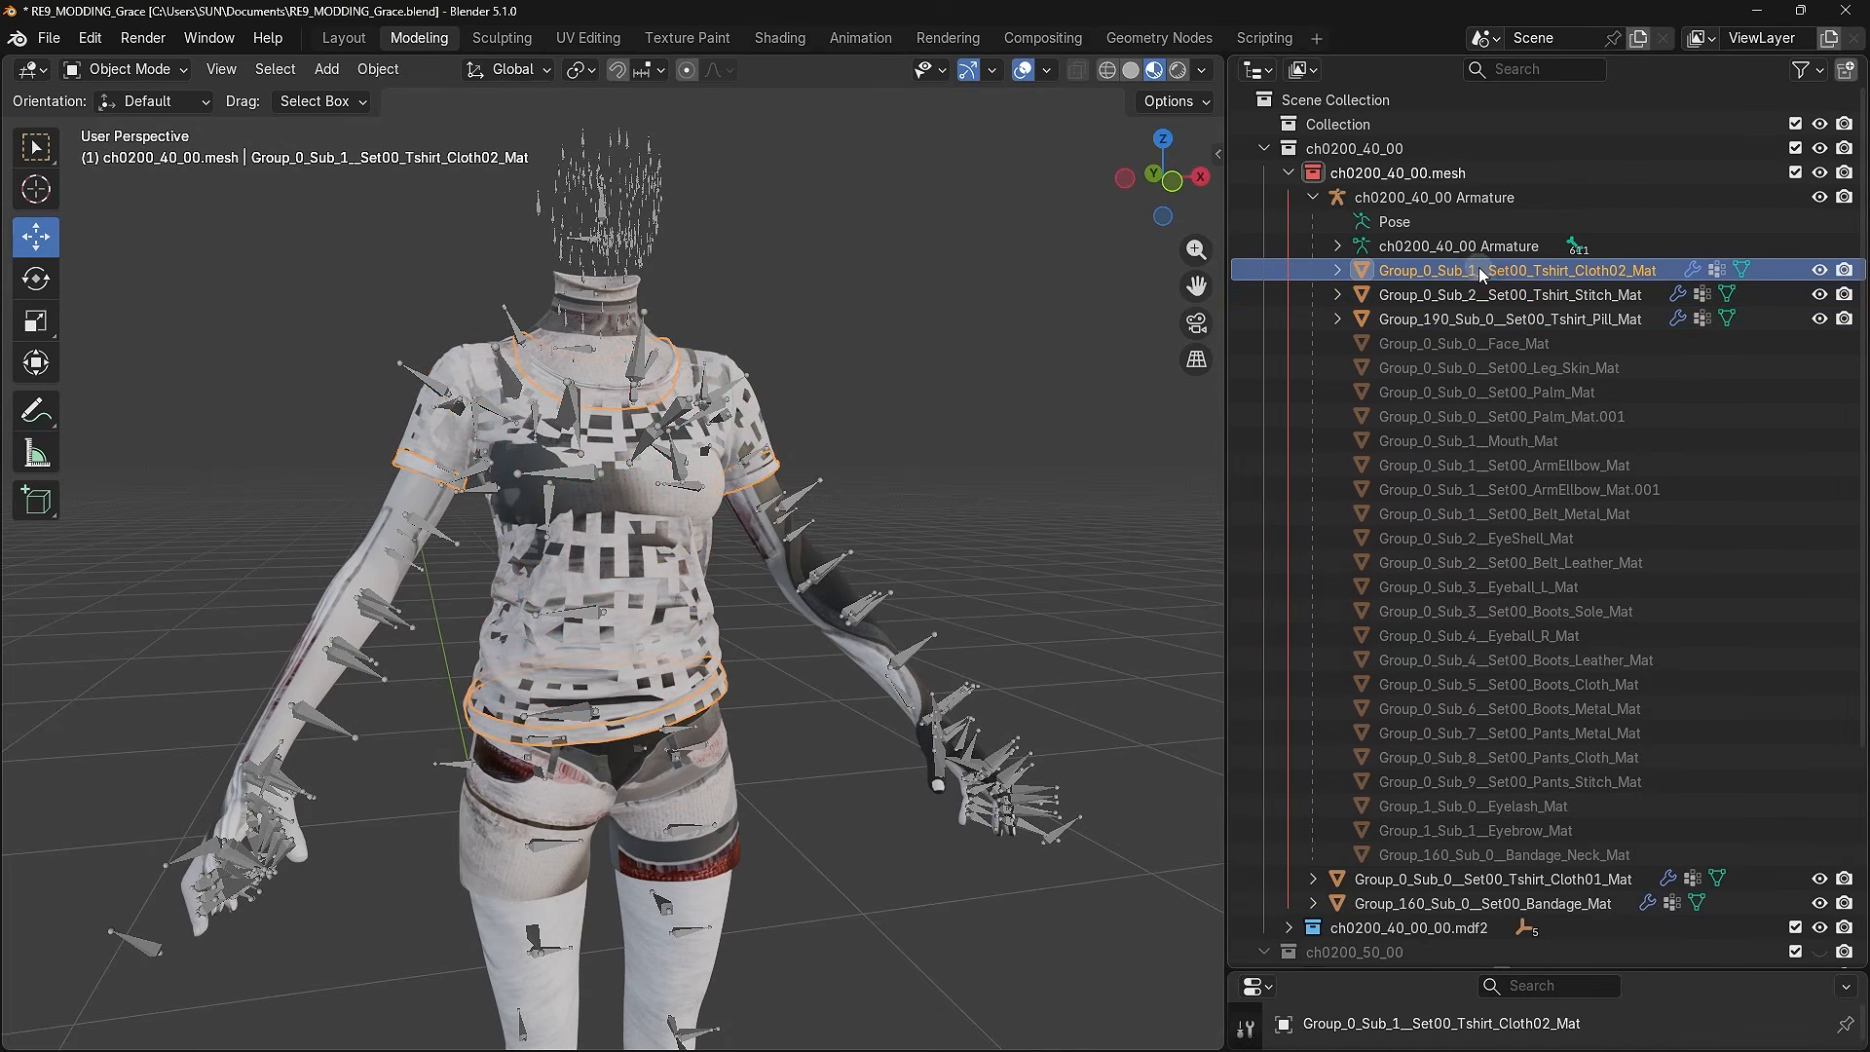
left_click(1488, 322, "shift")
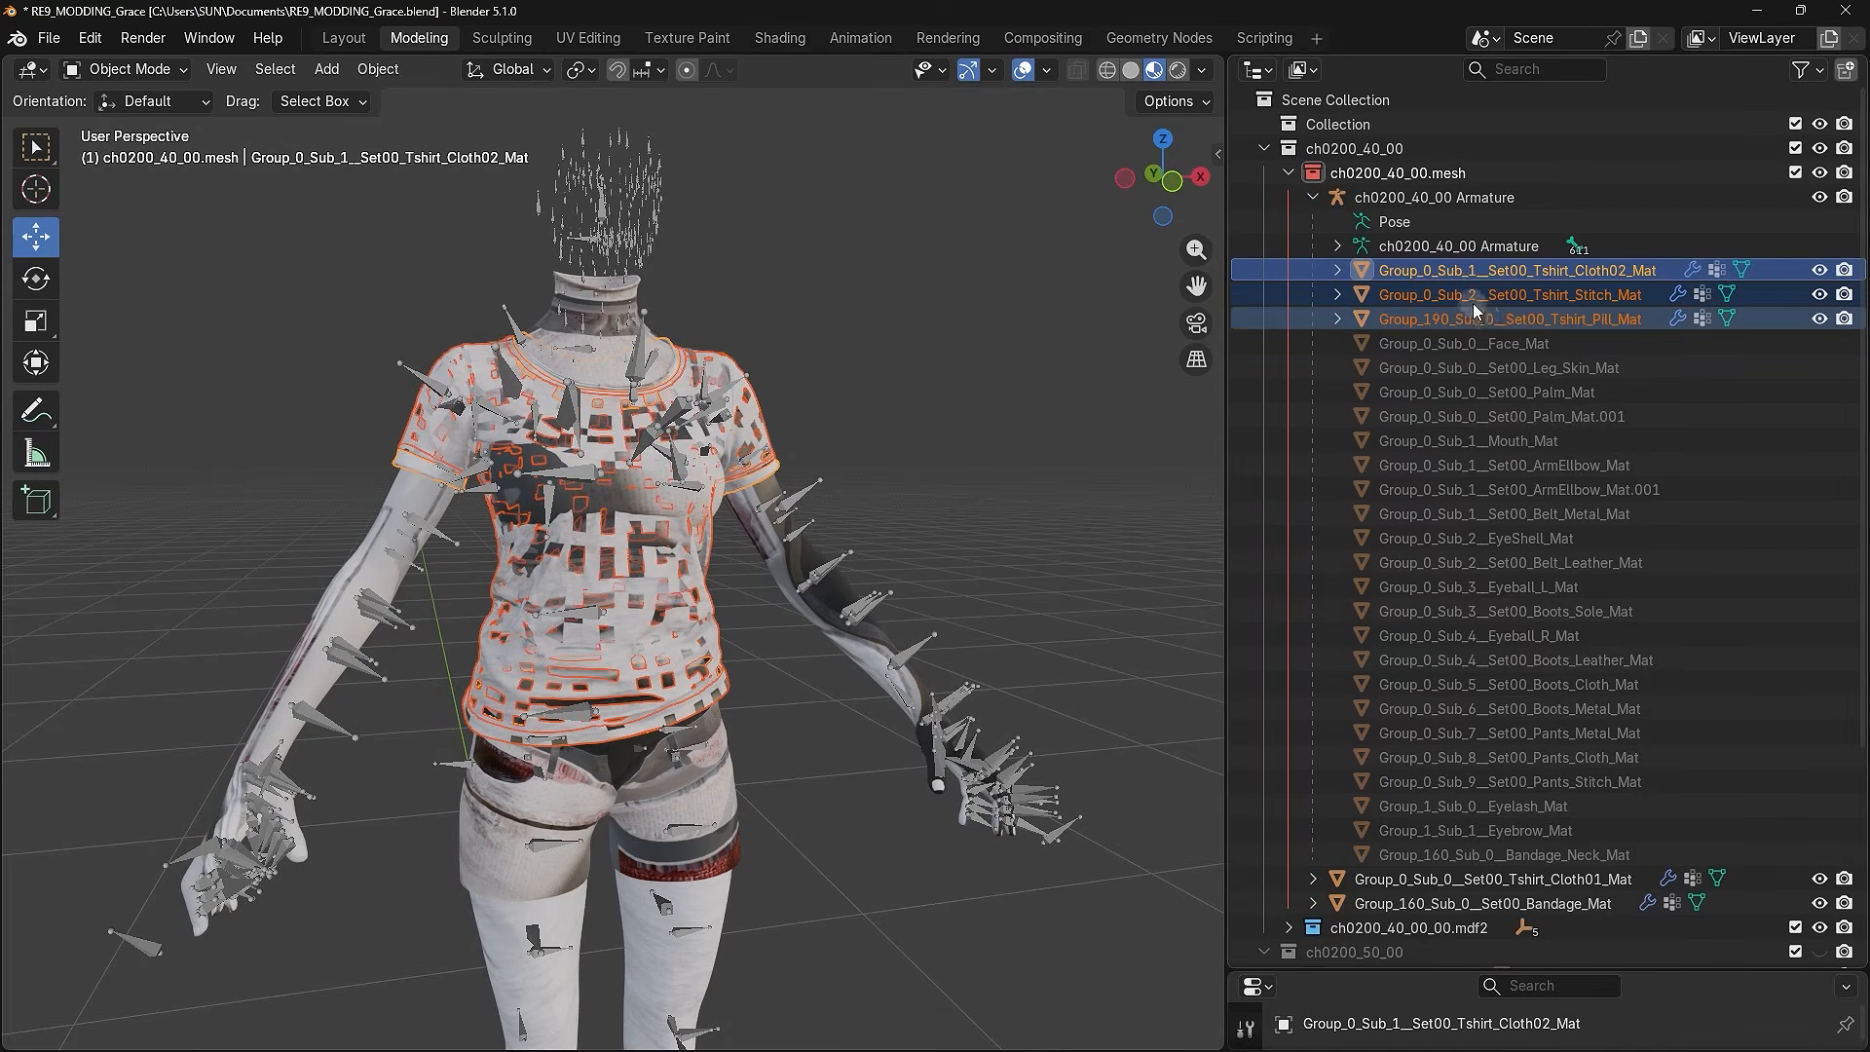
- Delete the three selected original T-shirt meshes from ch0200_40_00.mesh
key("Delete")
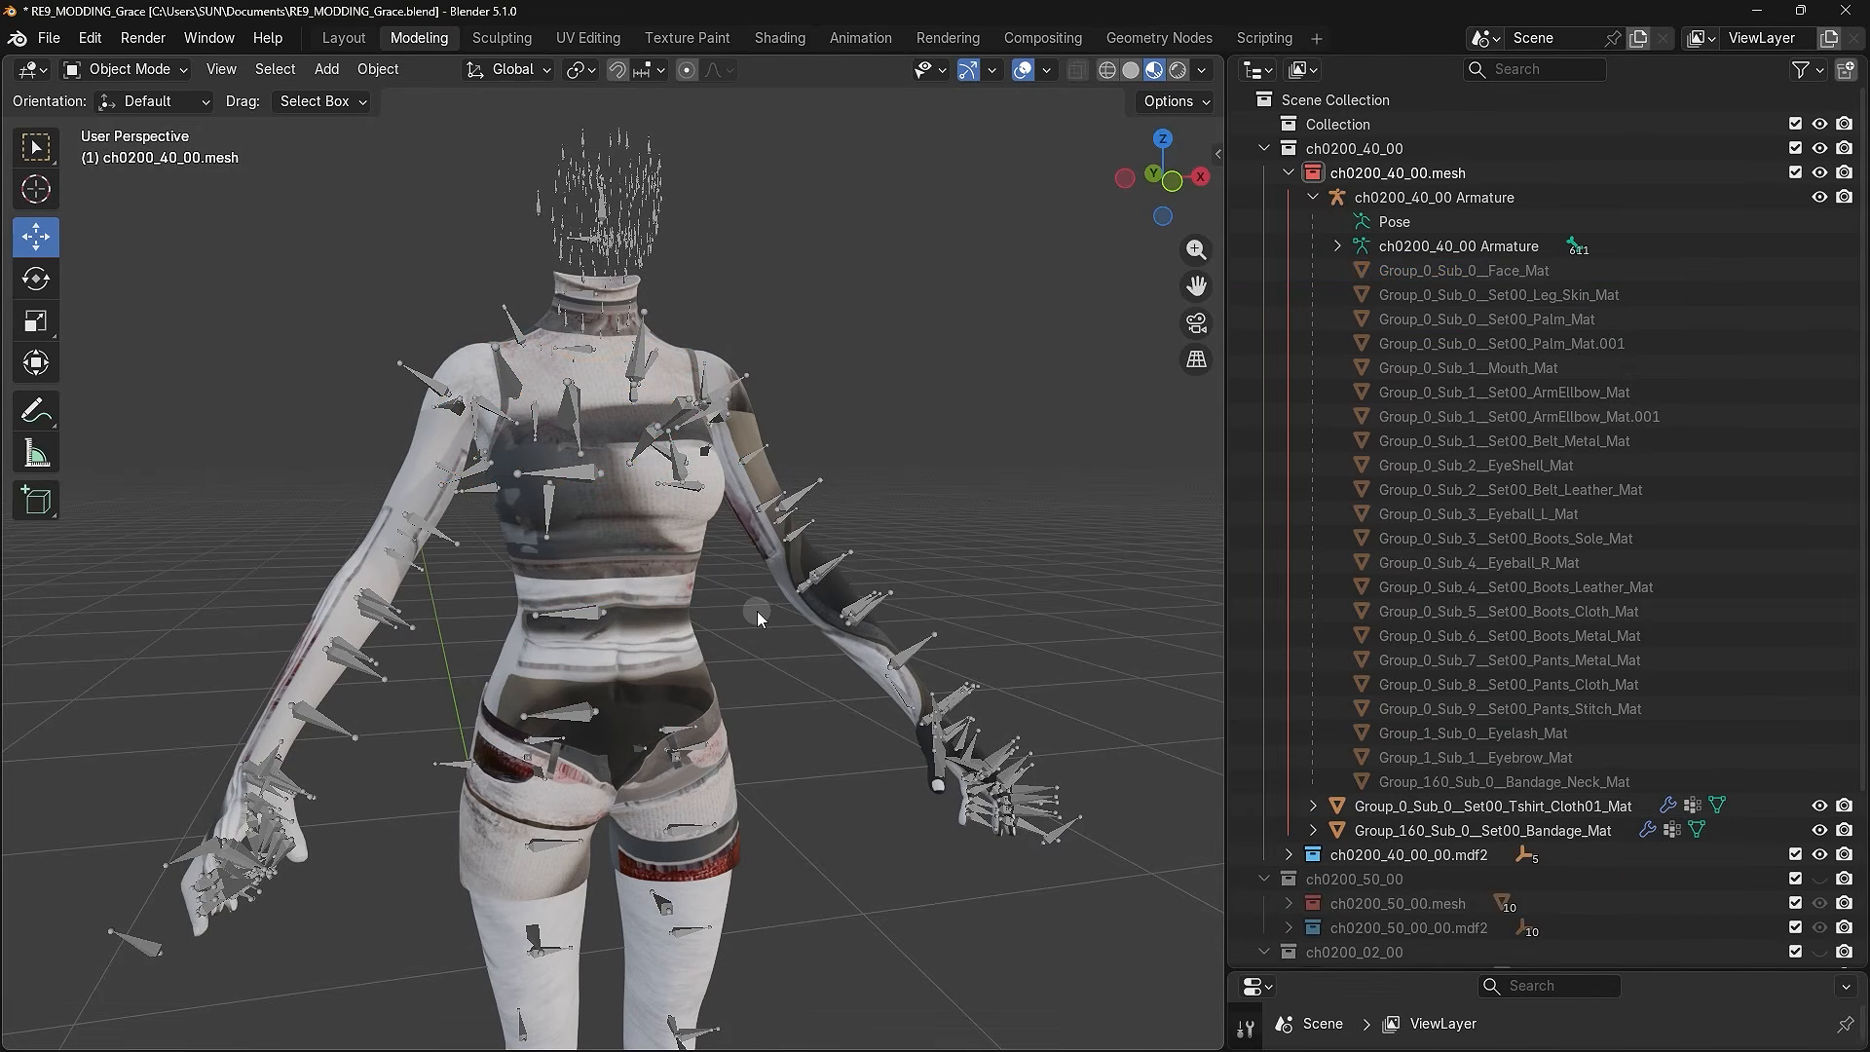
- Expand ch0200_50_00.mesh and ch0200_02_00.mesh to review their original meshes, and collapse both again
scroll(1339, 596, "down", 5)
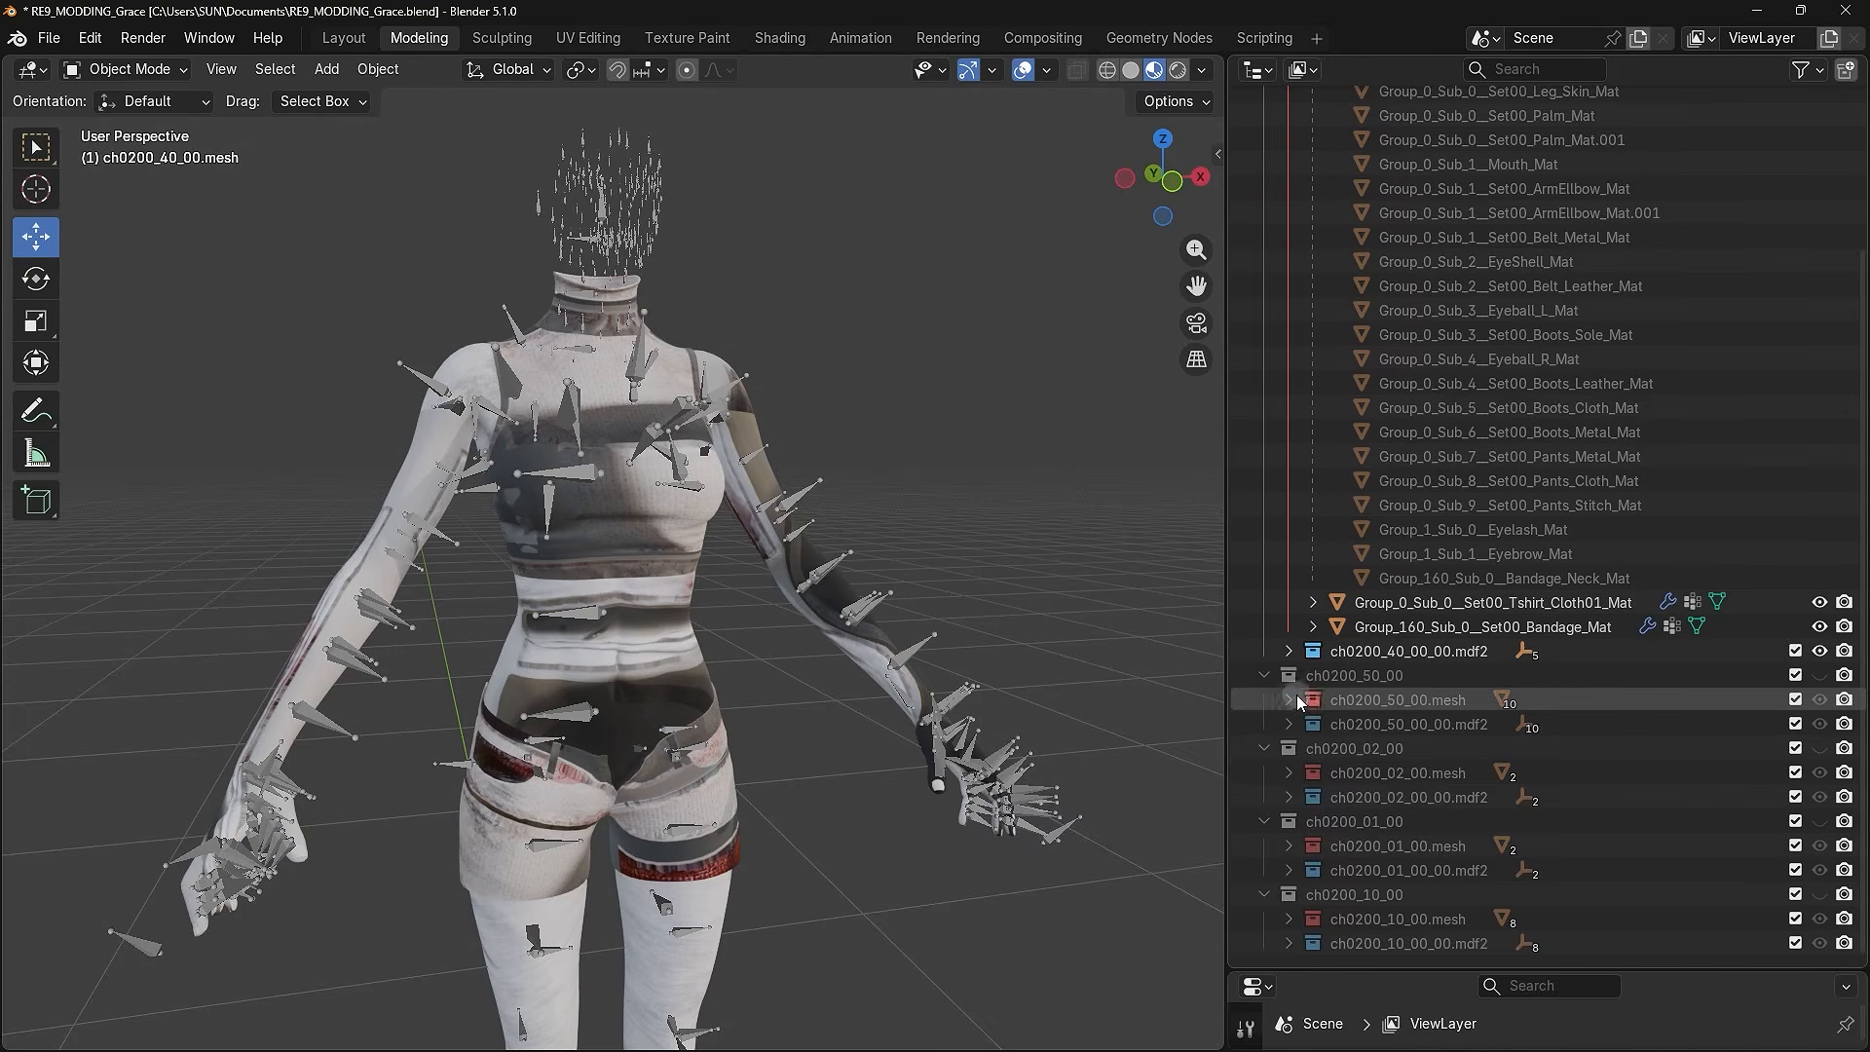
left_click(1292, 701)
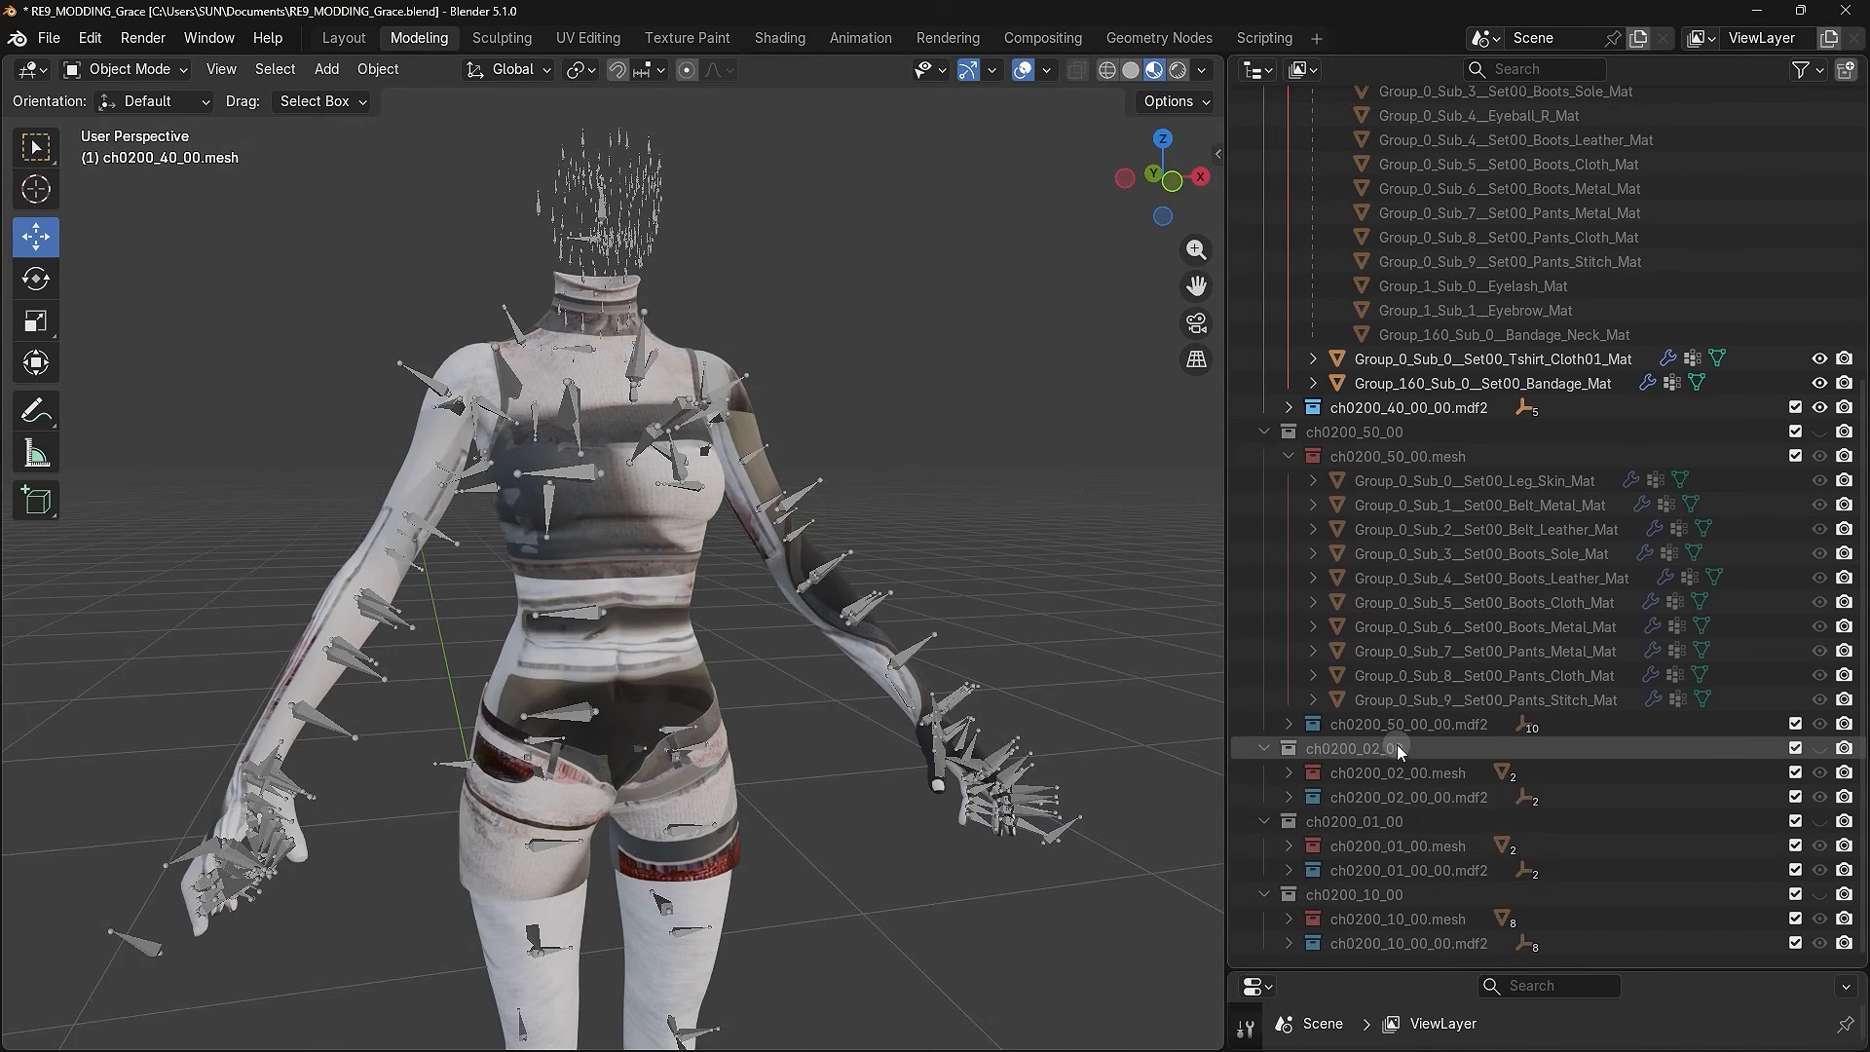
left_click(1289, 772)
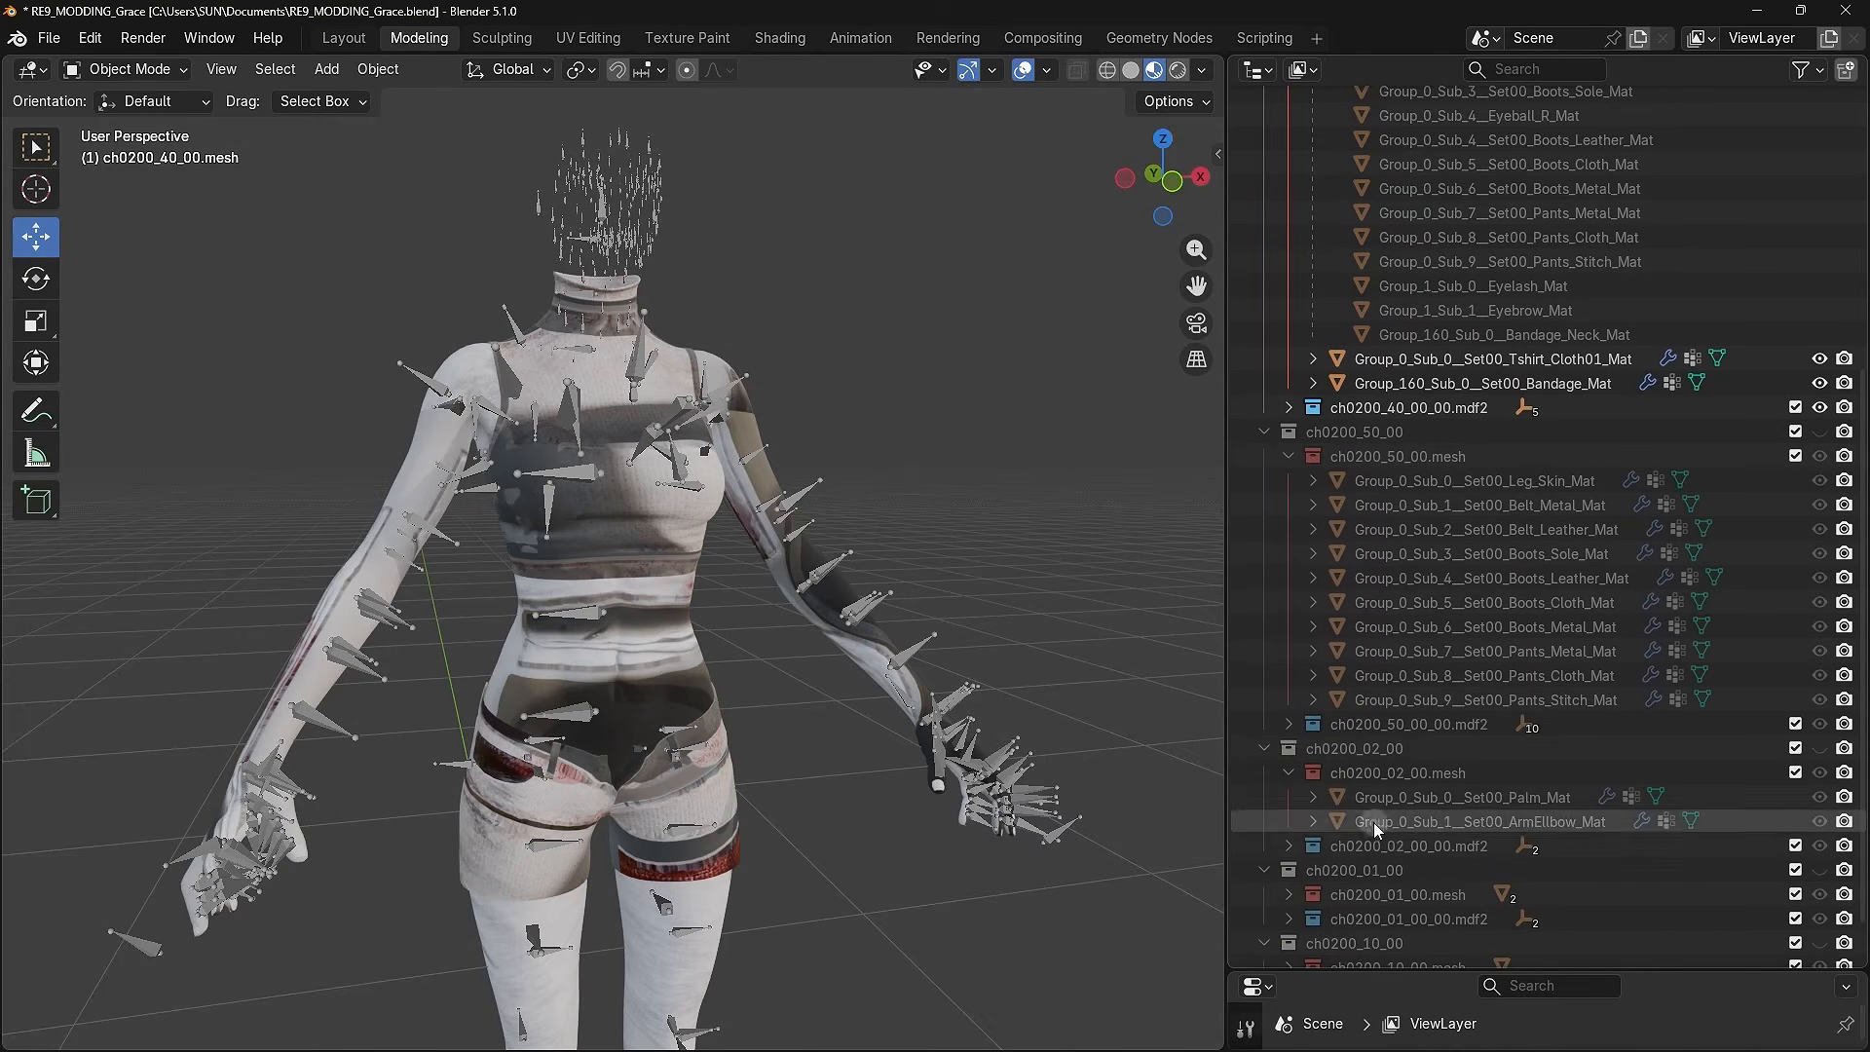
left_click(1289, 771)
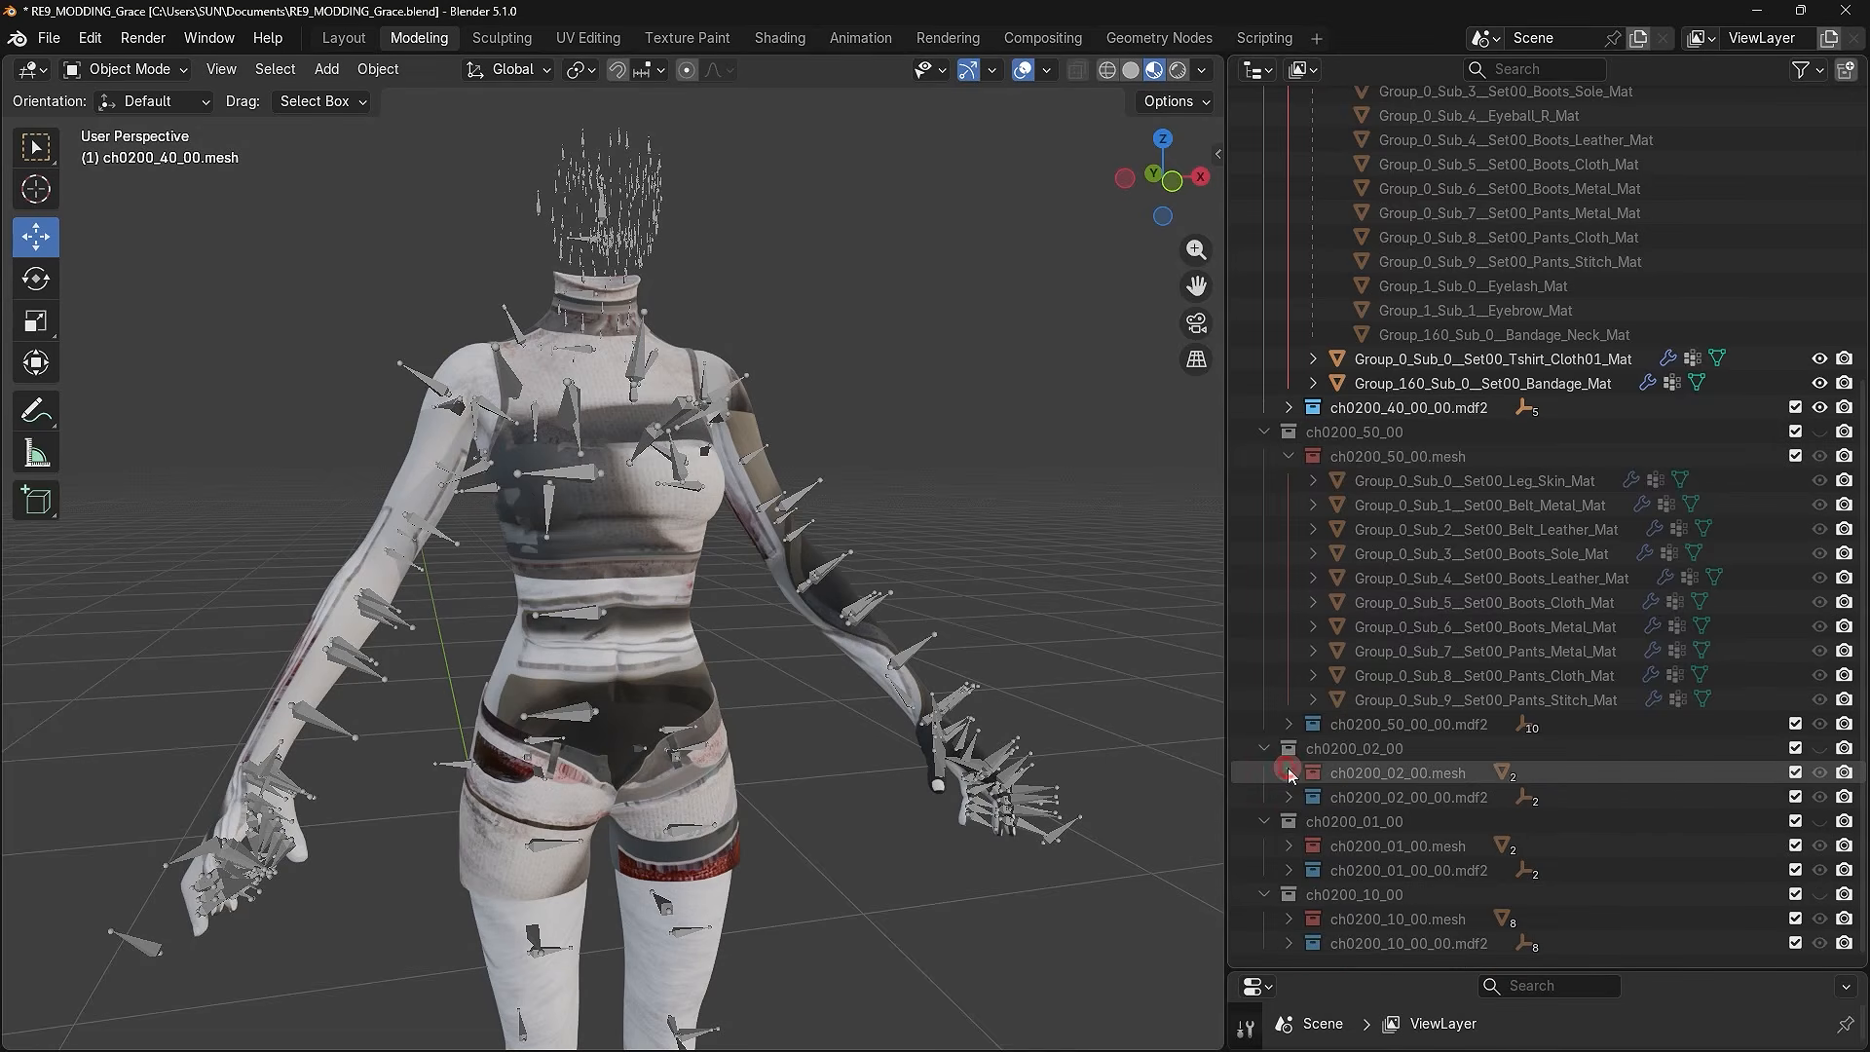
left_click(1288, 453)
scroll(1405, 530, "up", 10)
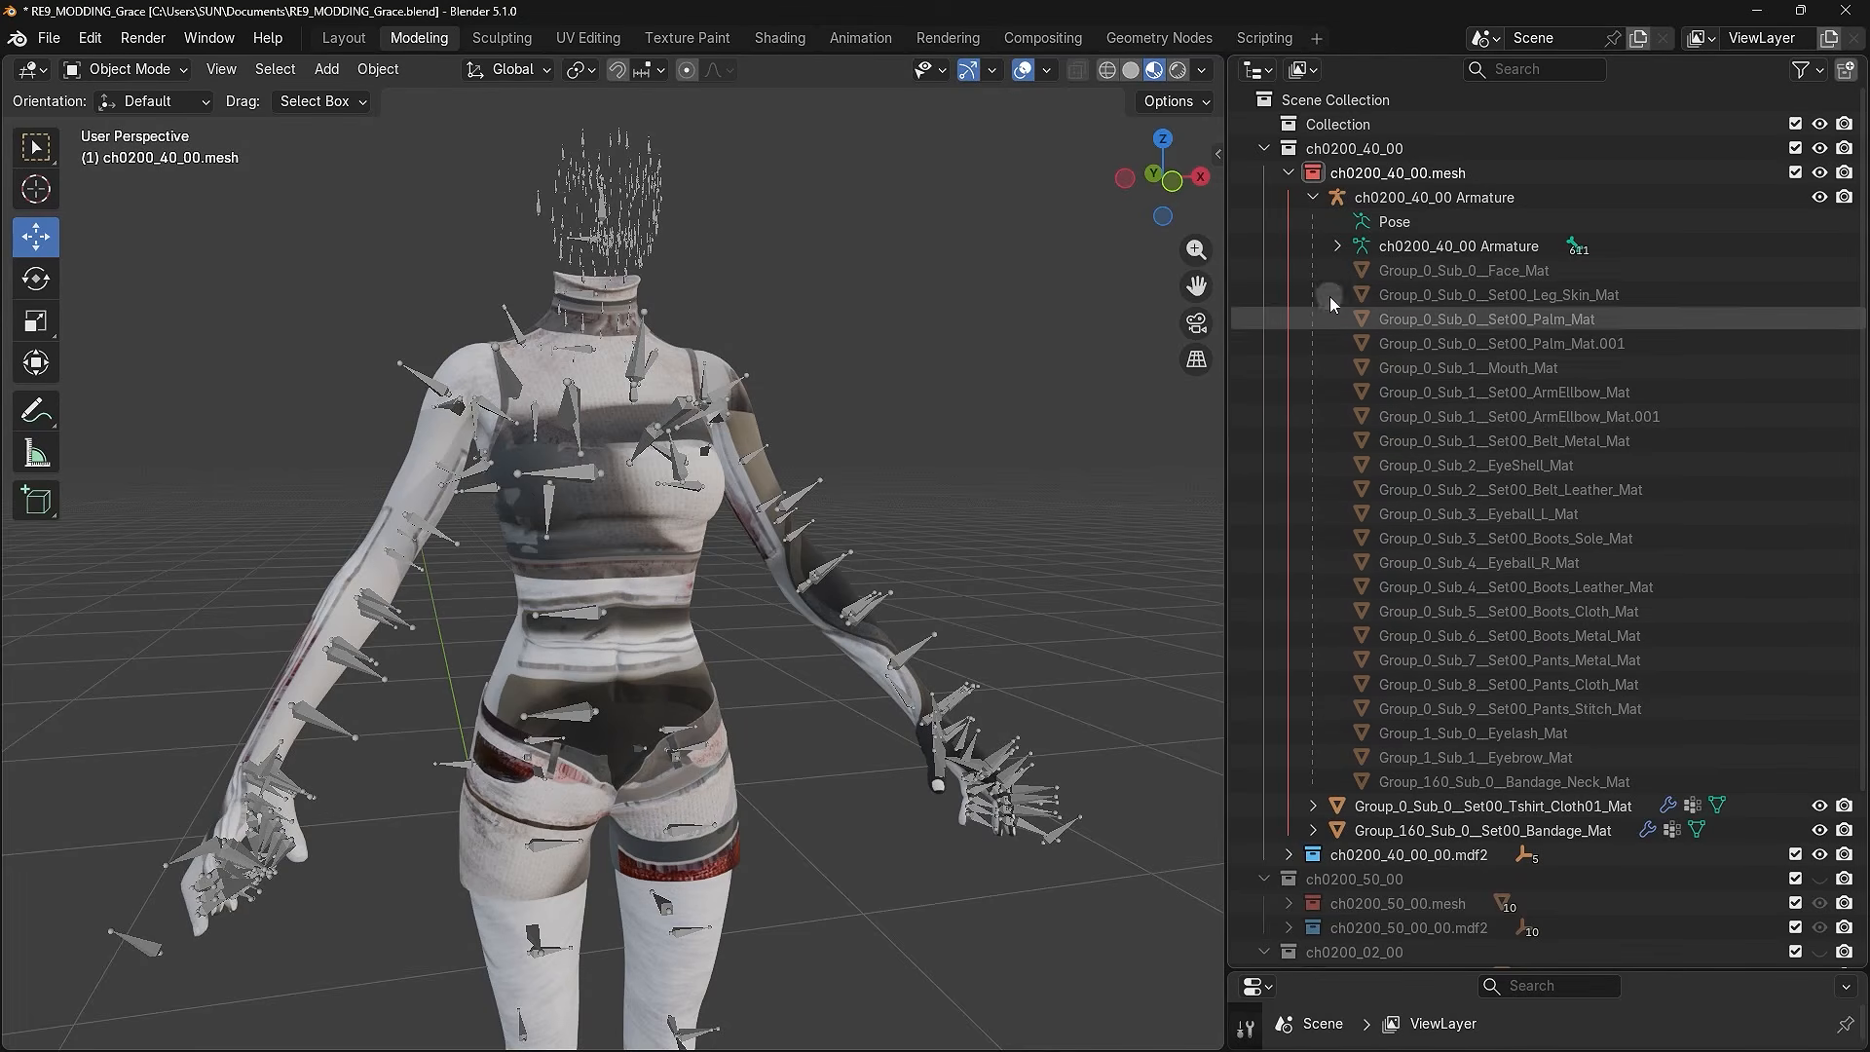
- Collapse and hide ch0200_40_00 Armature to leave the custom body and outfit in view, and expand ch0200_40_00_00.mdf2
left_click(1315, 197)
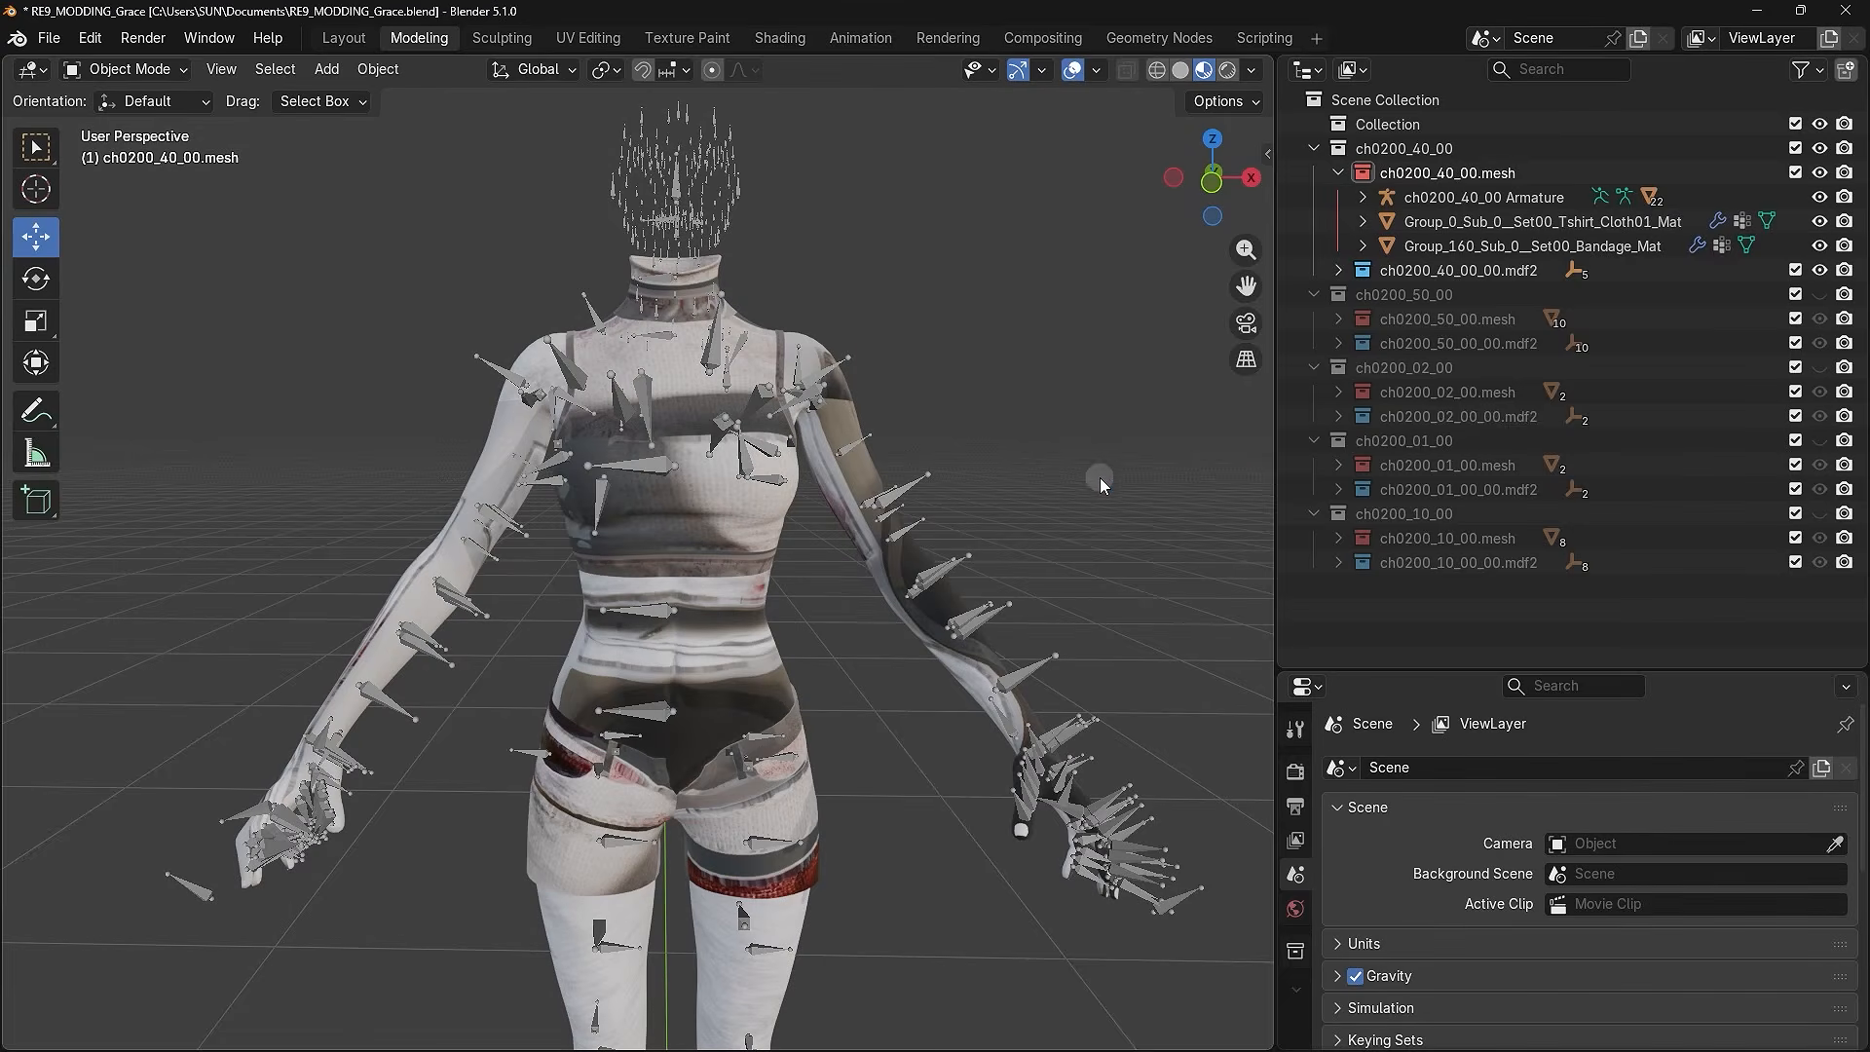
left_click(1819, 197)
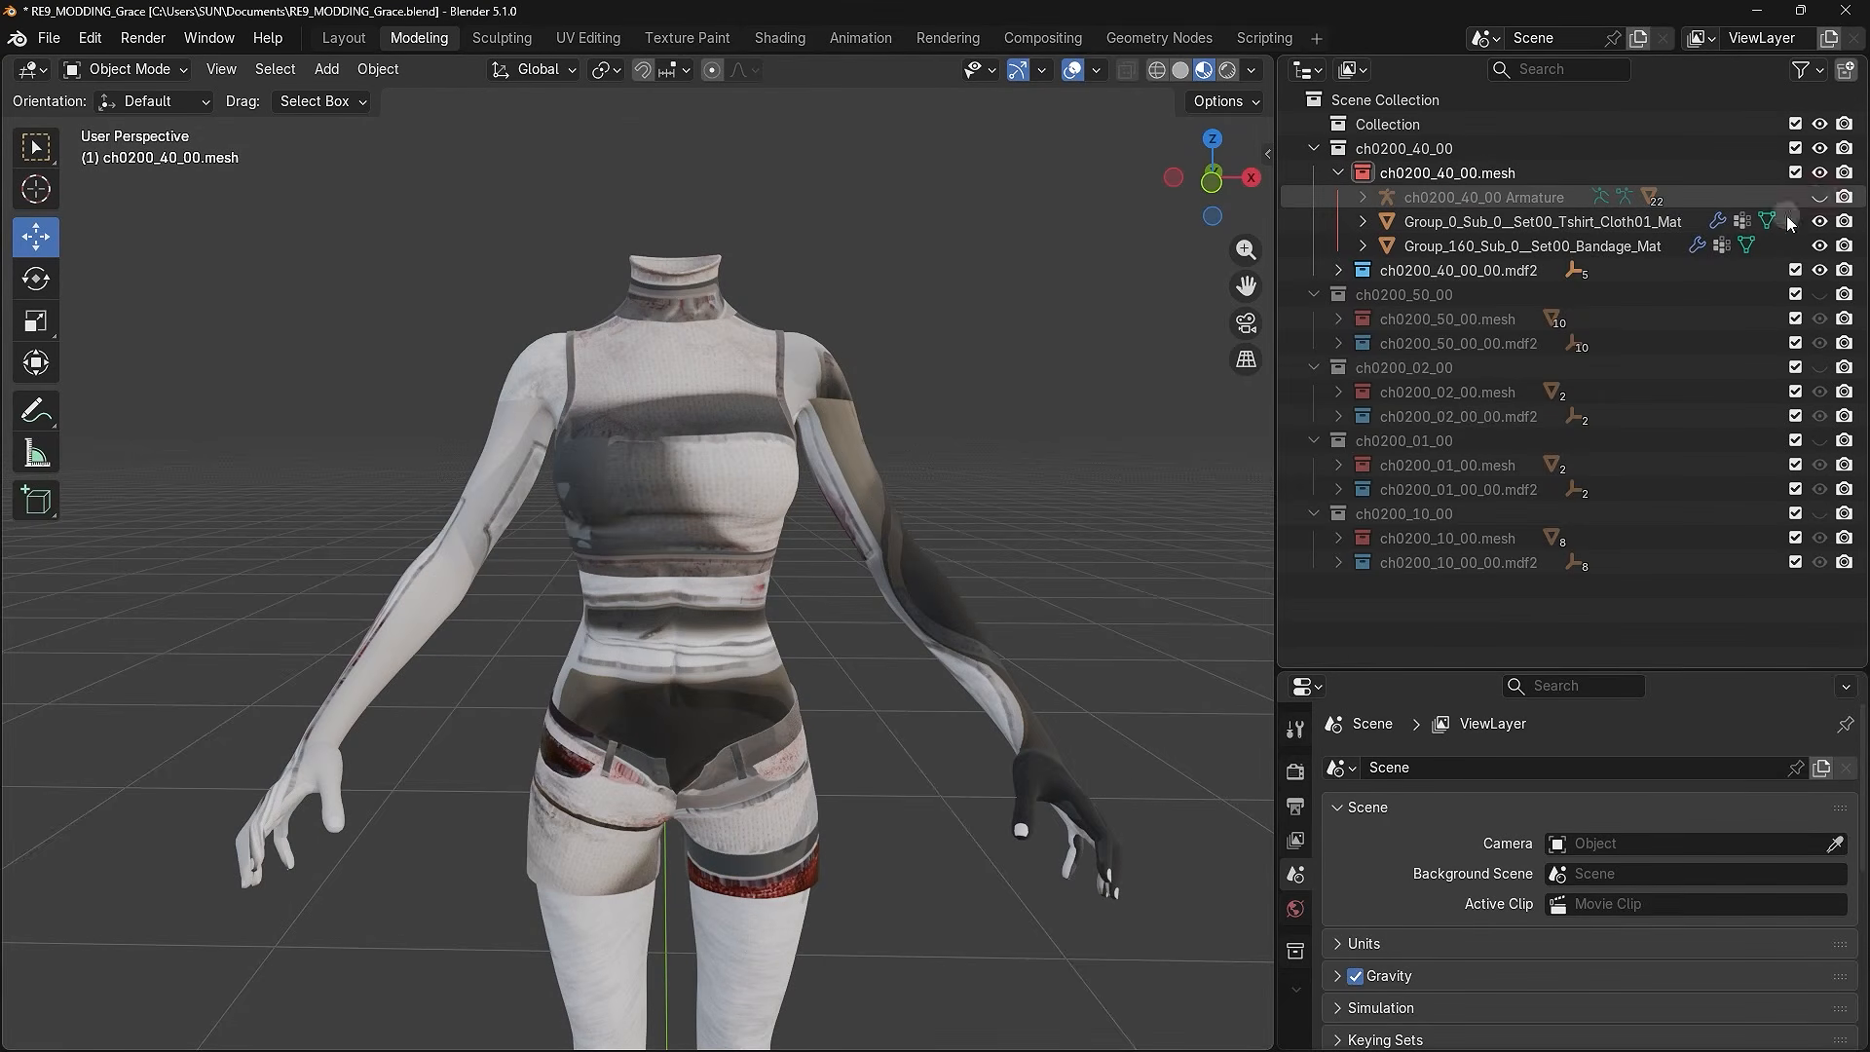
middle_click_drag(423, 518, 317, 518)
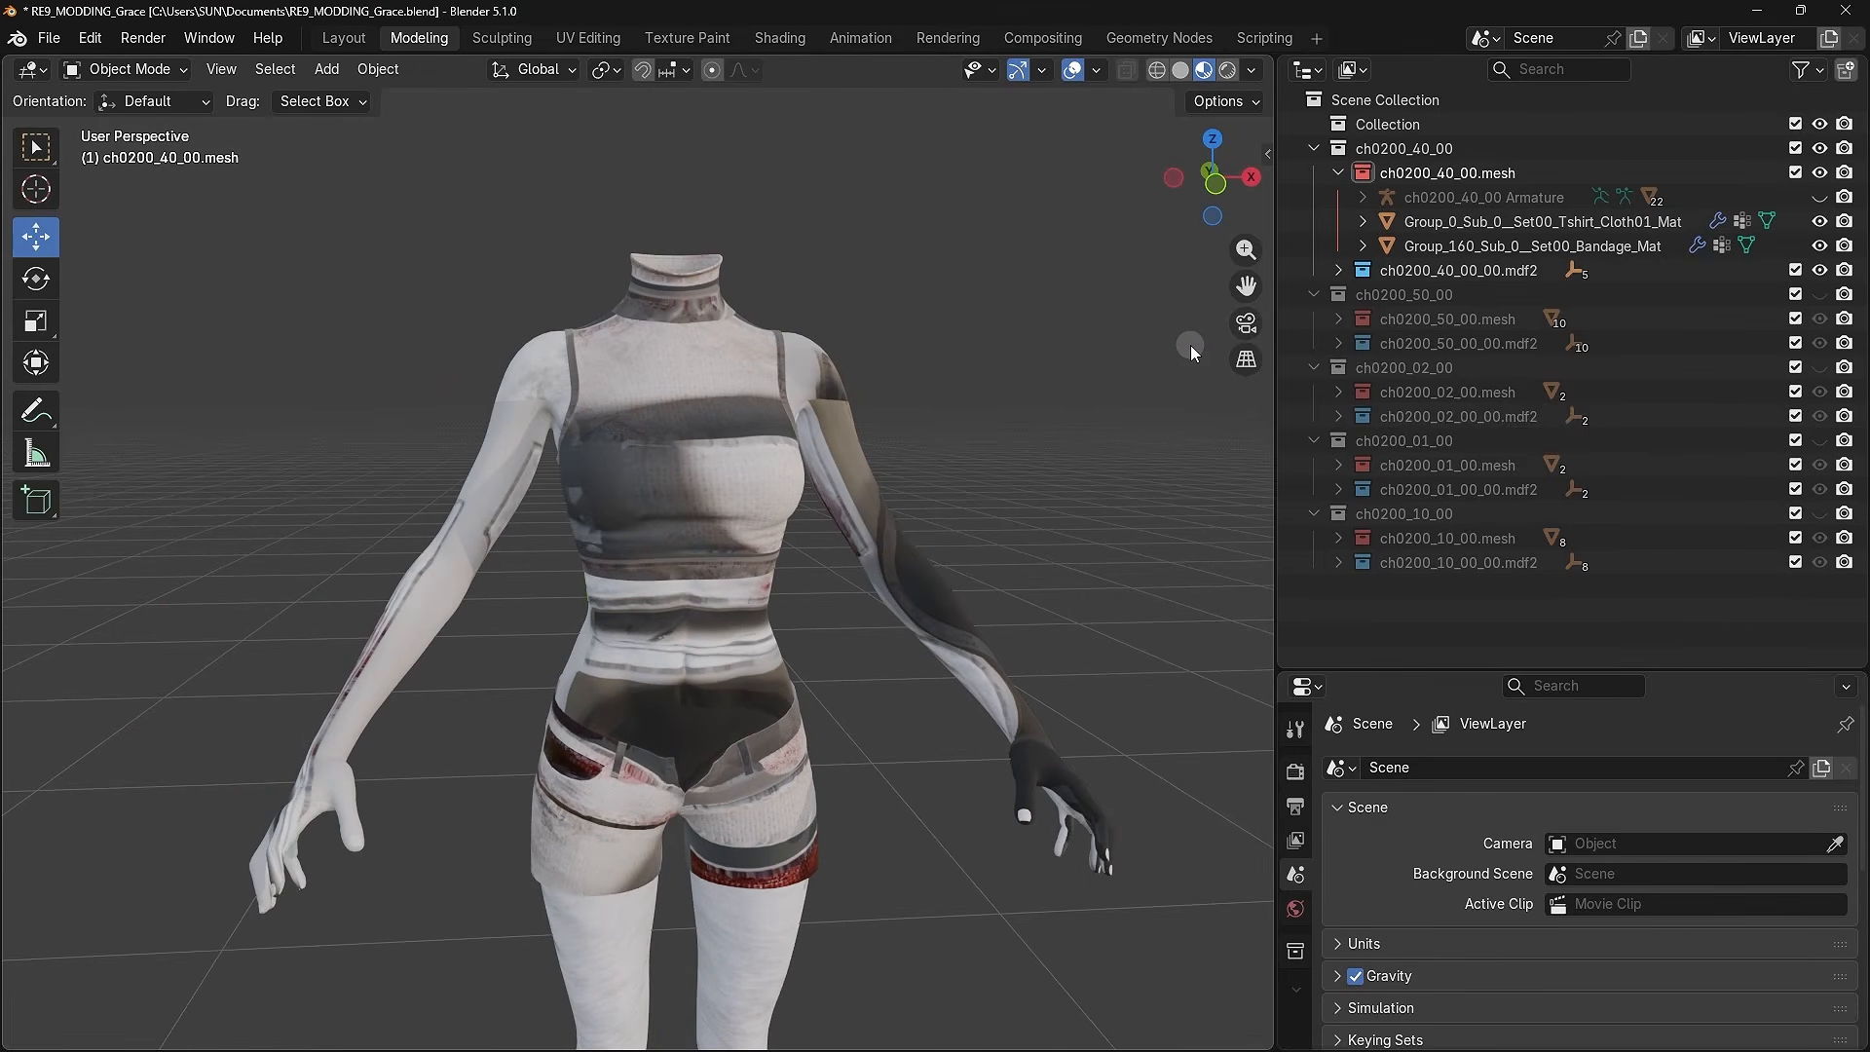
left_click(1337, 271)
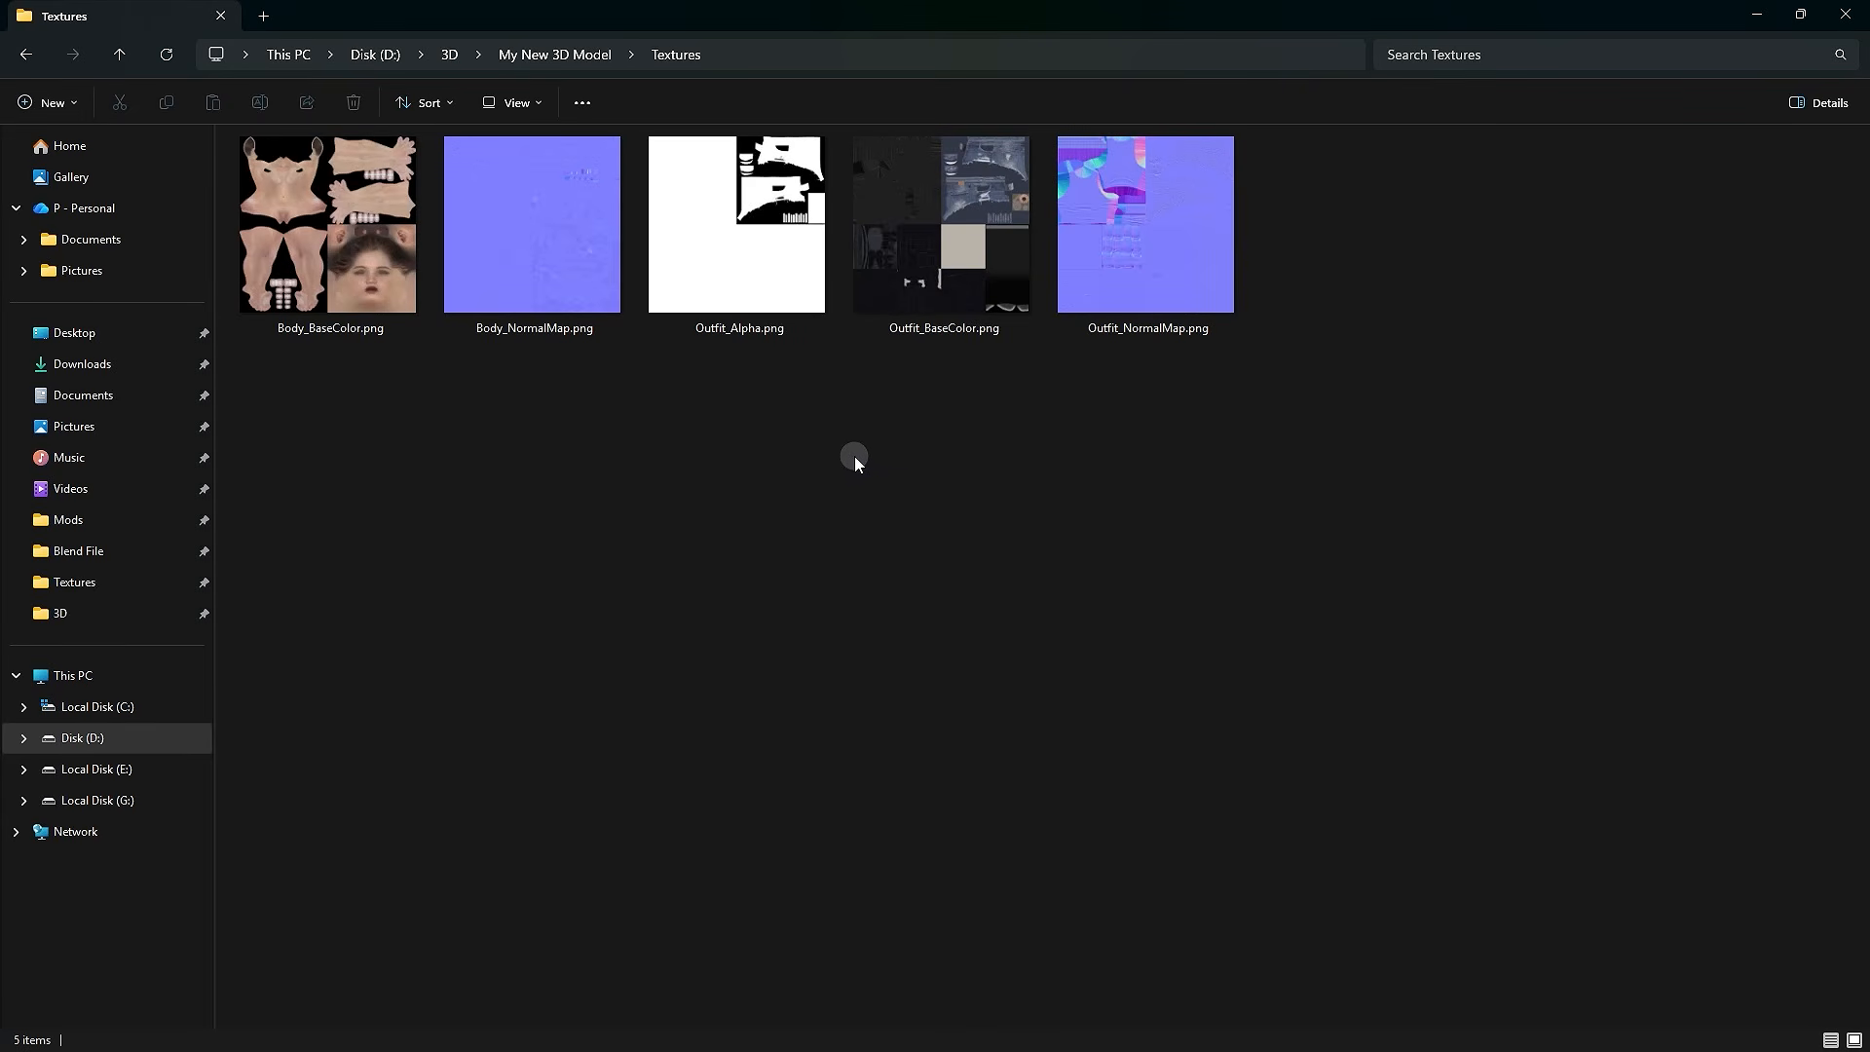
- Review the files in the Textures folder in File Explorer, and check Body_BaseColor.png by unplugging and reconnecting its Base Color link in Body_Material.002 in Blender
left_click_drag(290, 450, 1113, 241)
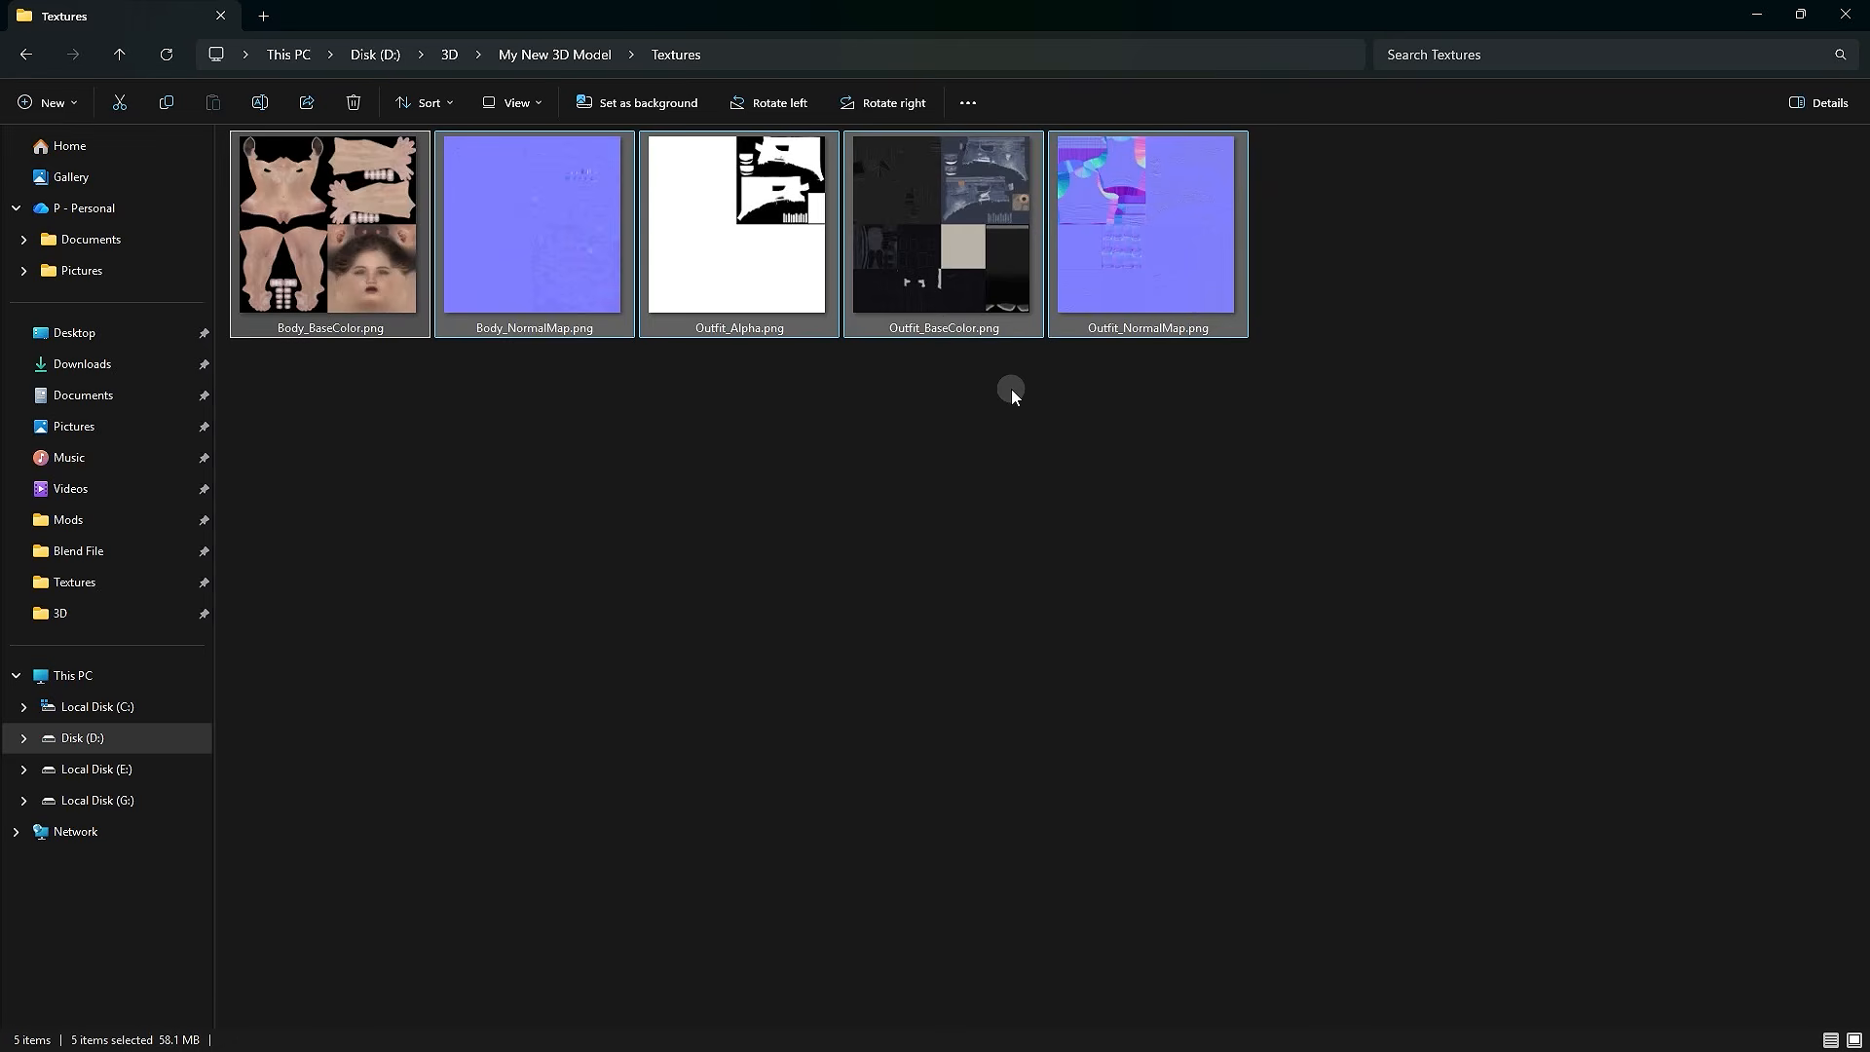
left_click(601, 440)
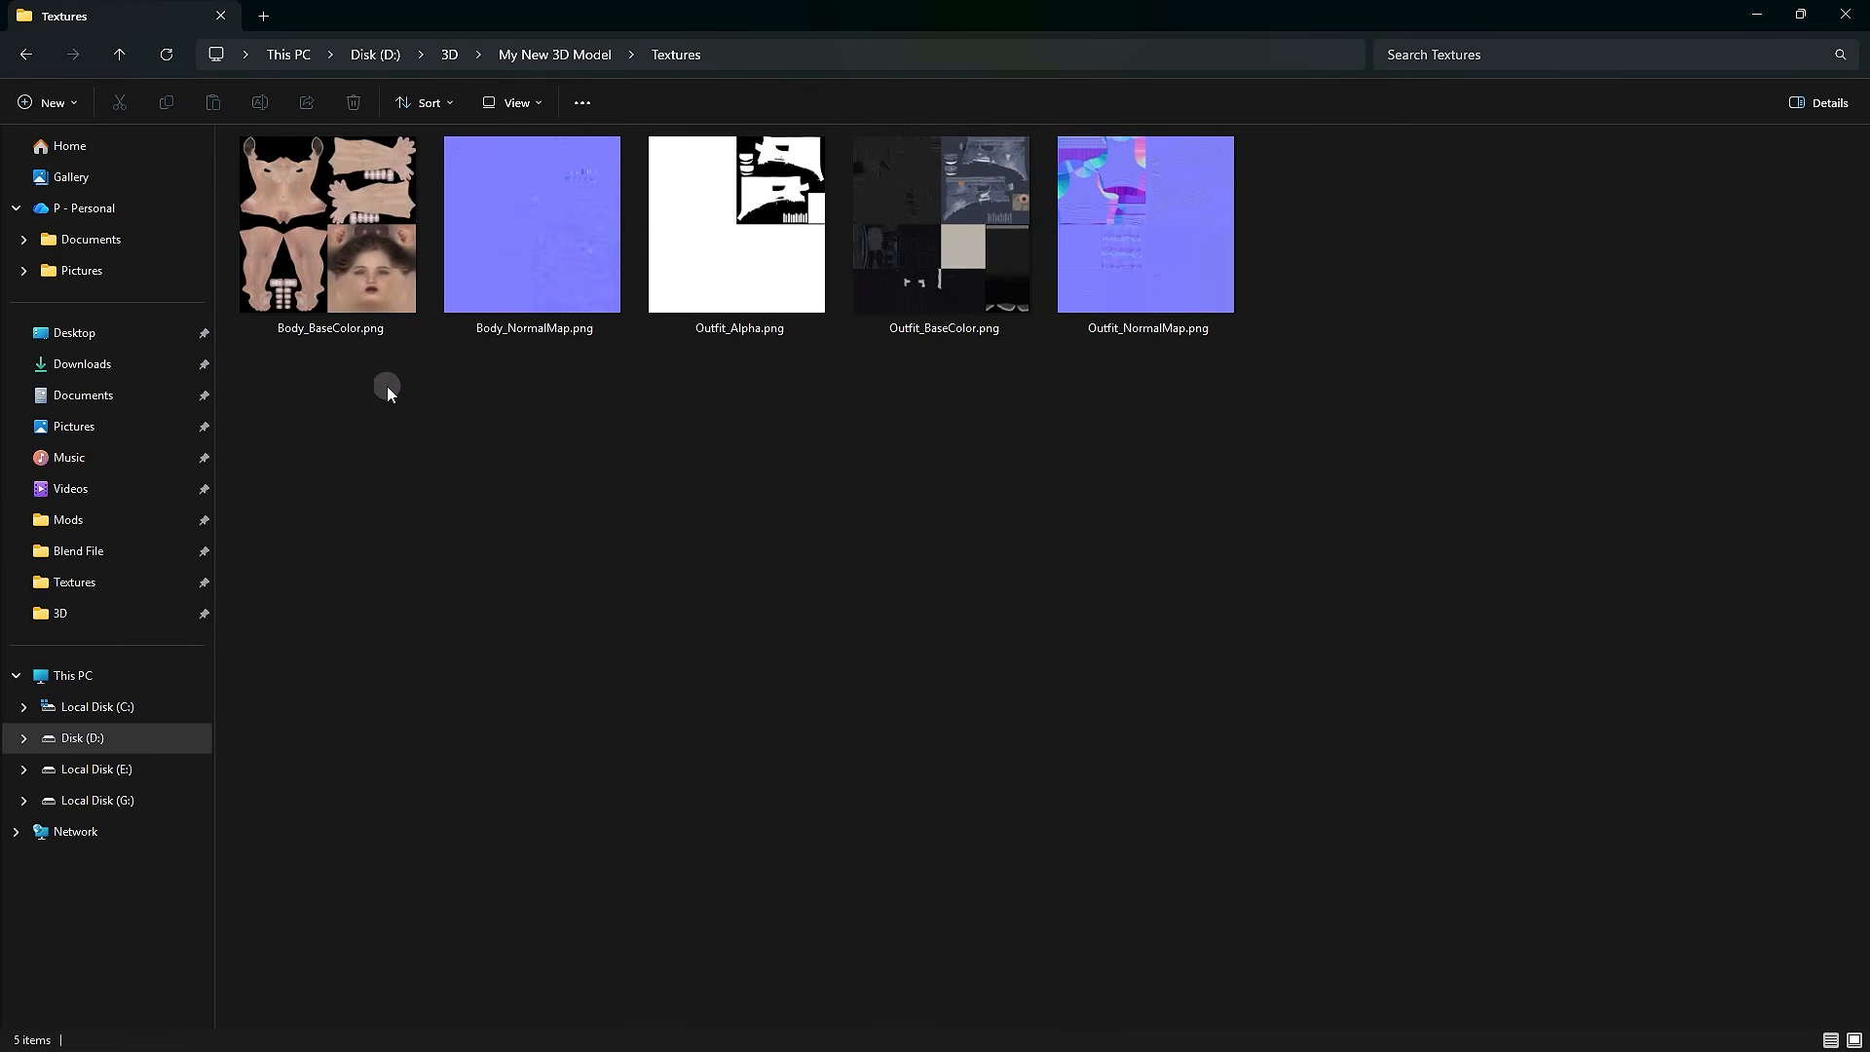
left_click(351, 299)
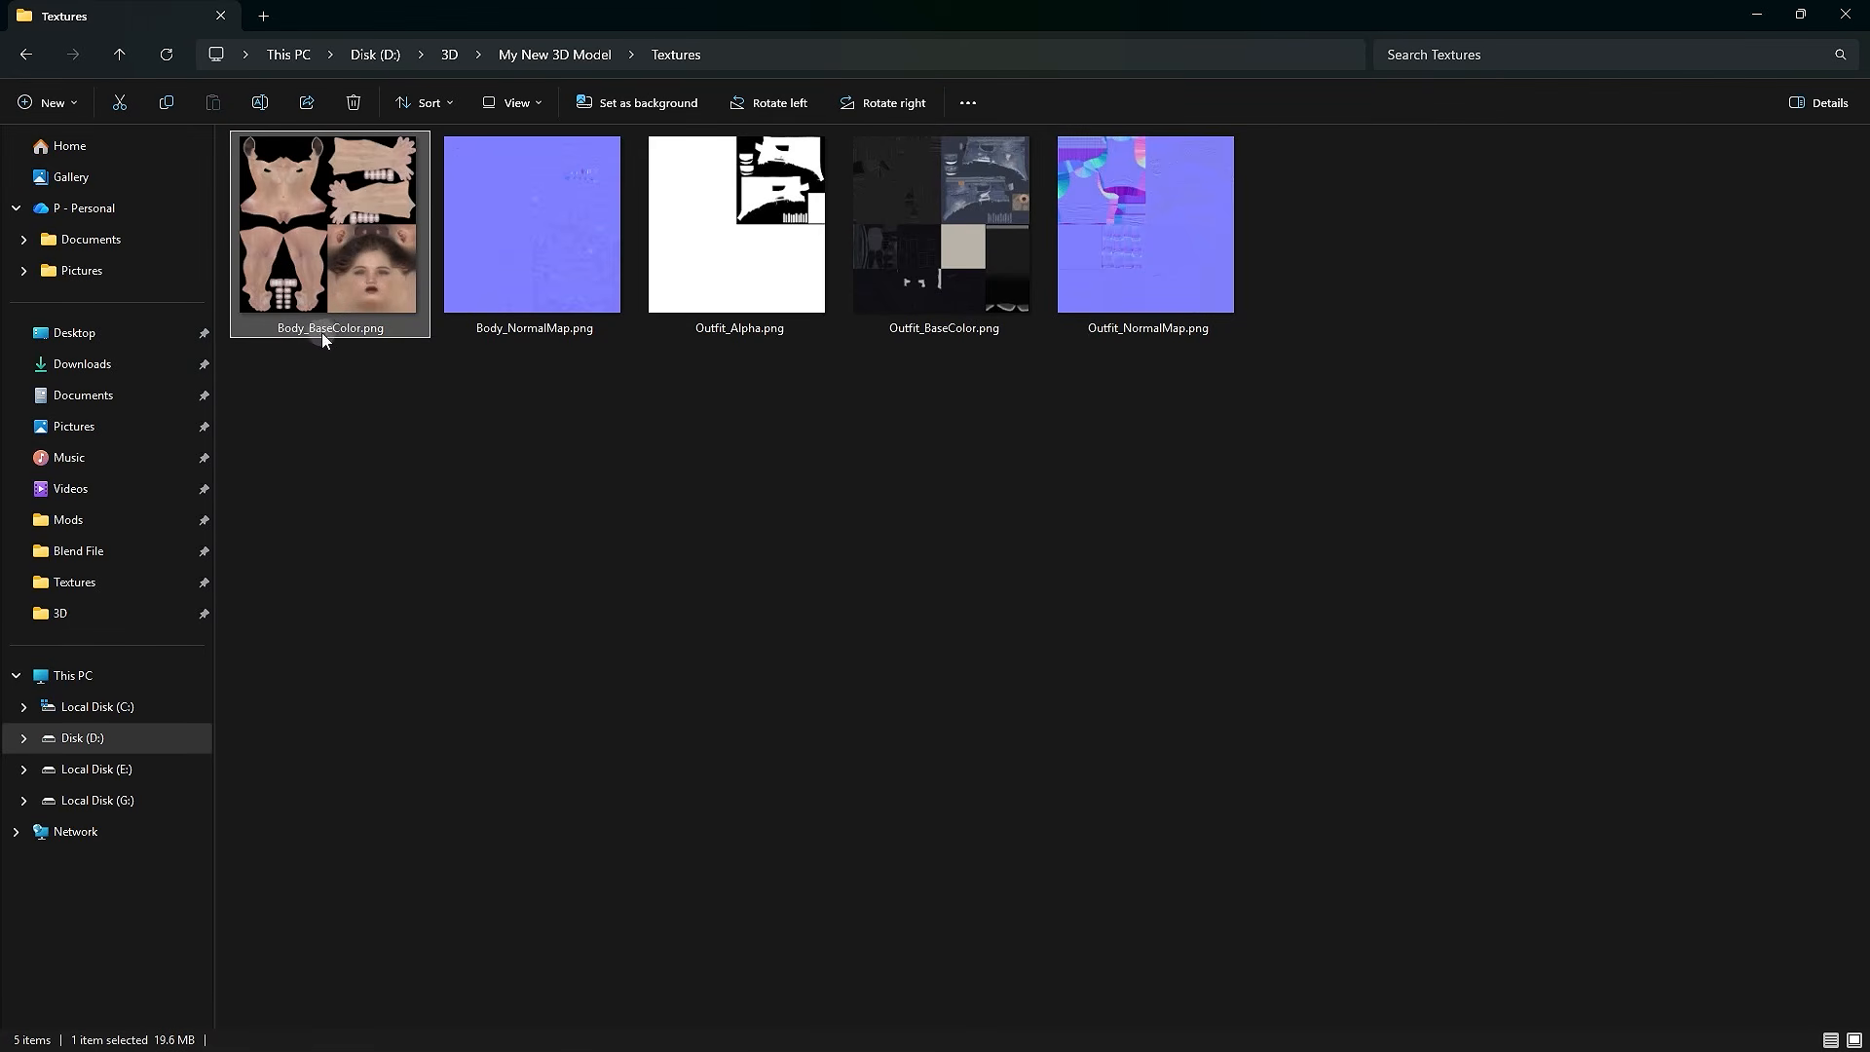
double_click(359, 284)
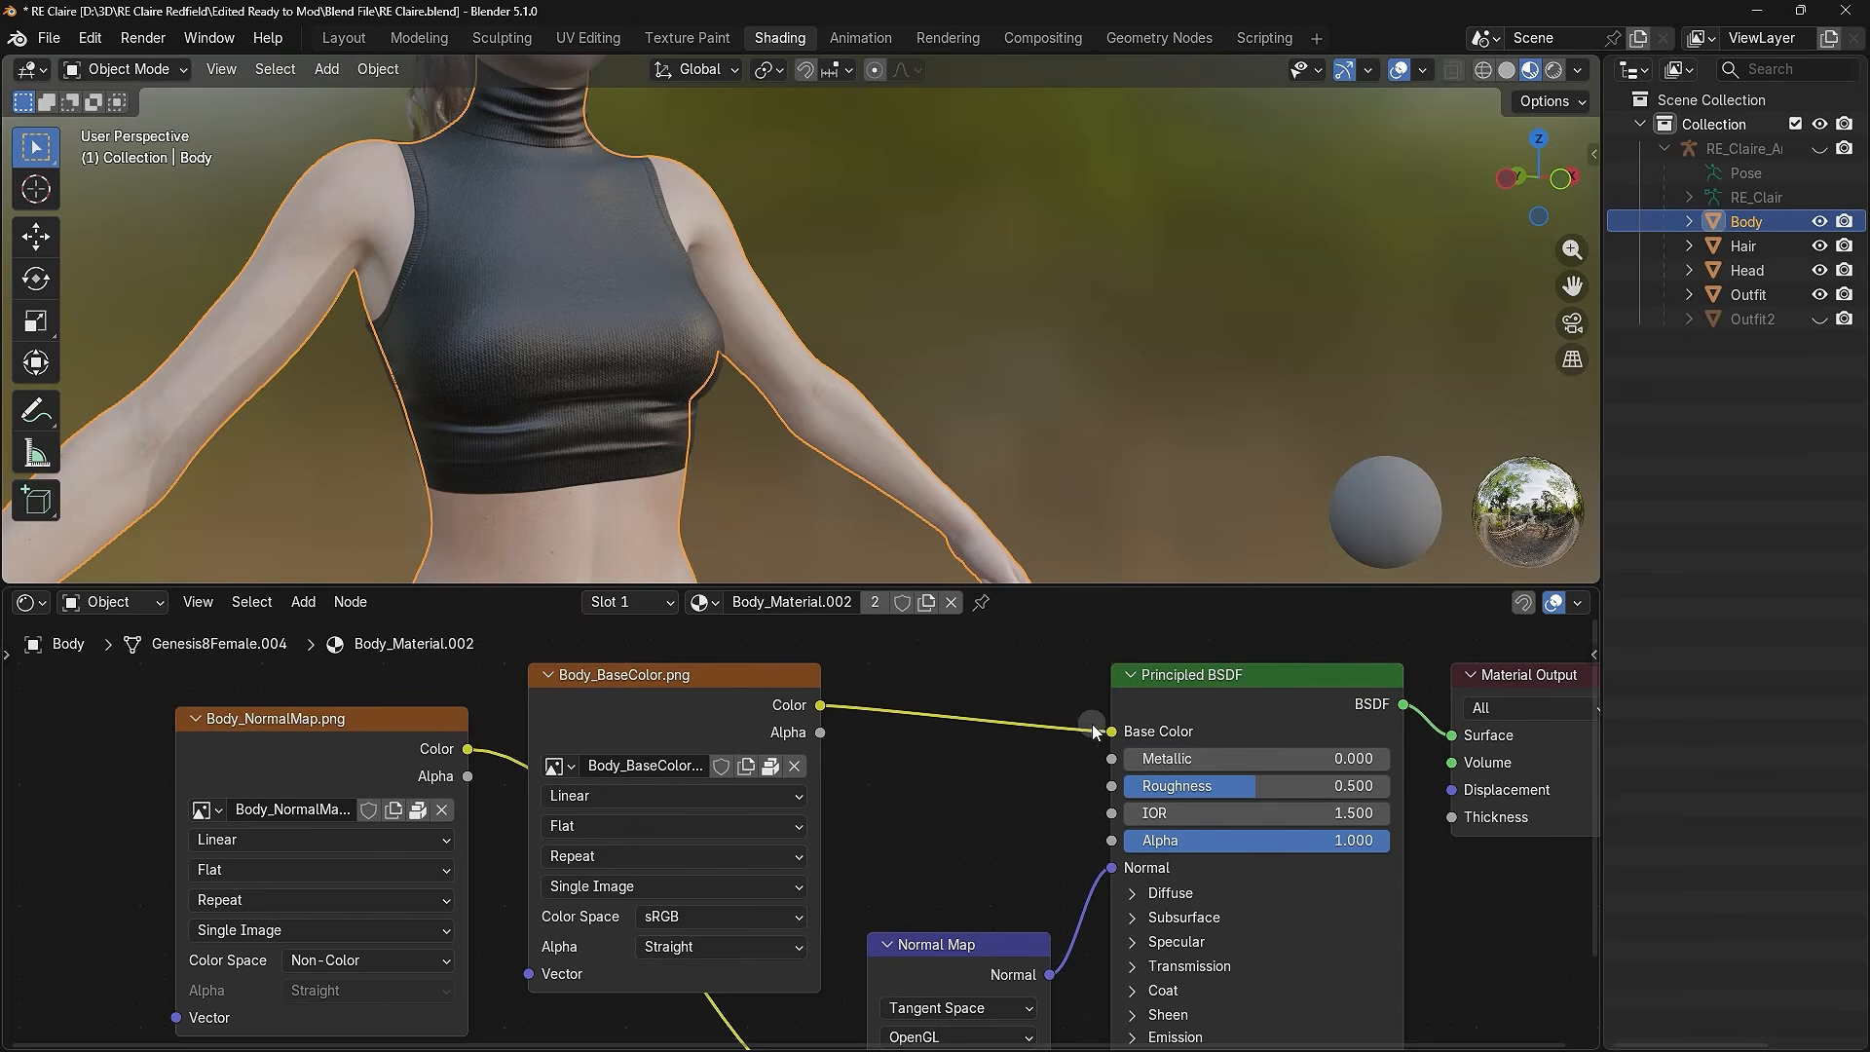
left_click_drag(1111, 731, 1046, 736)
left_click_drag(823, 706, 1112, 732)
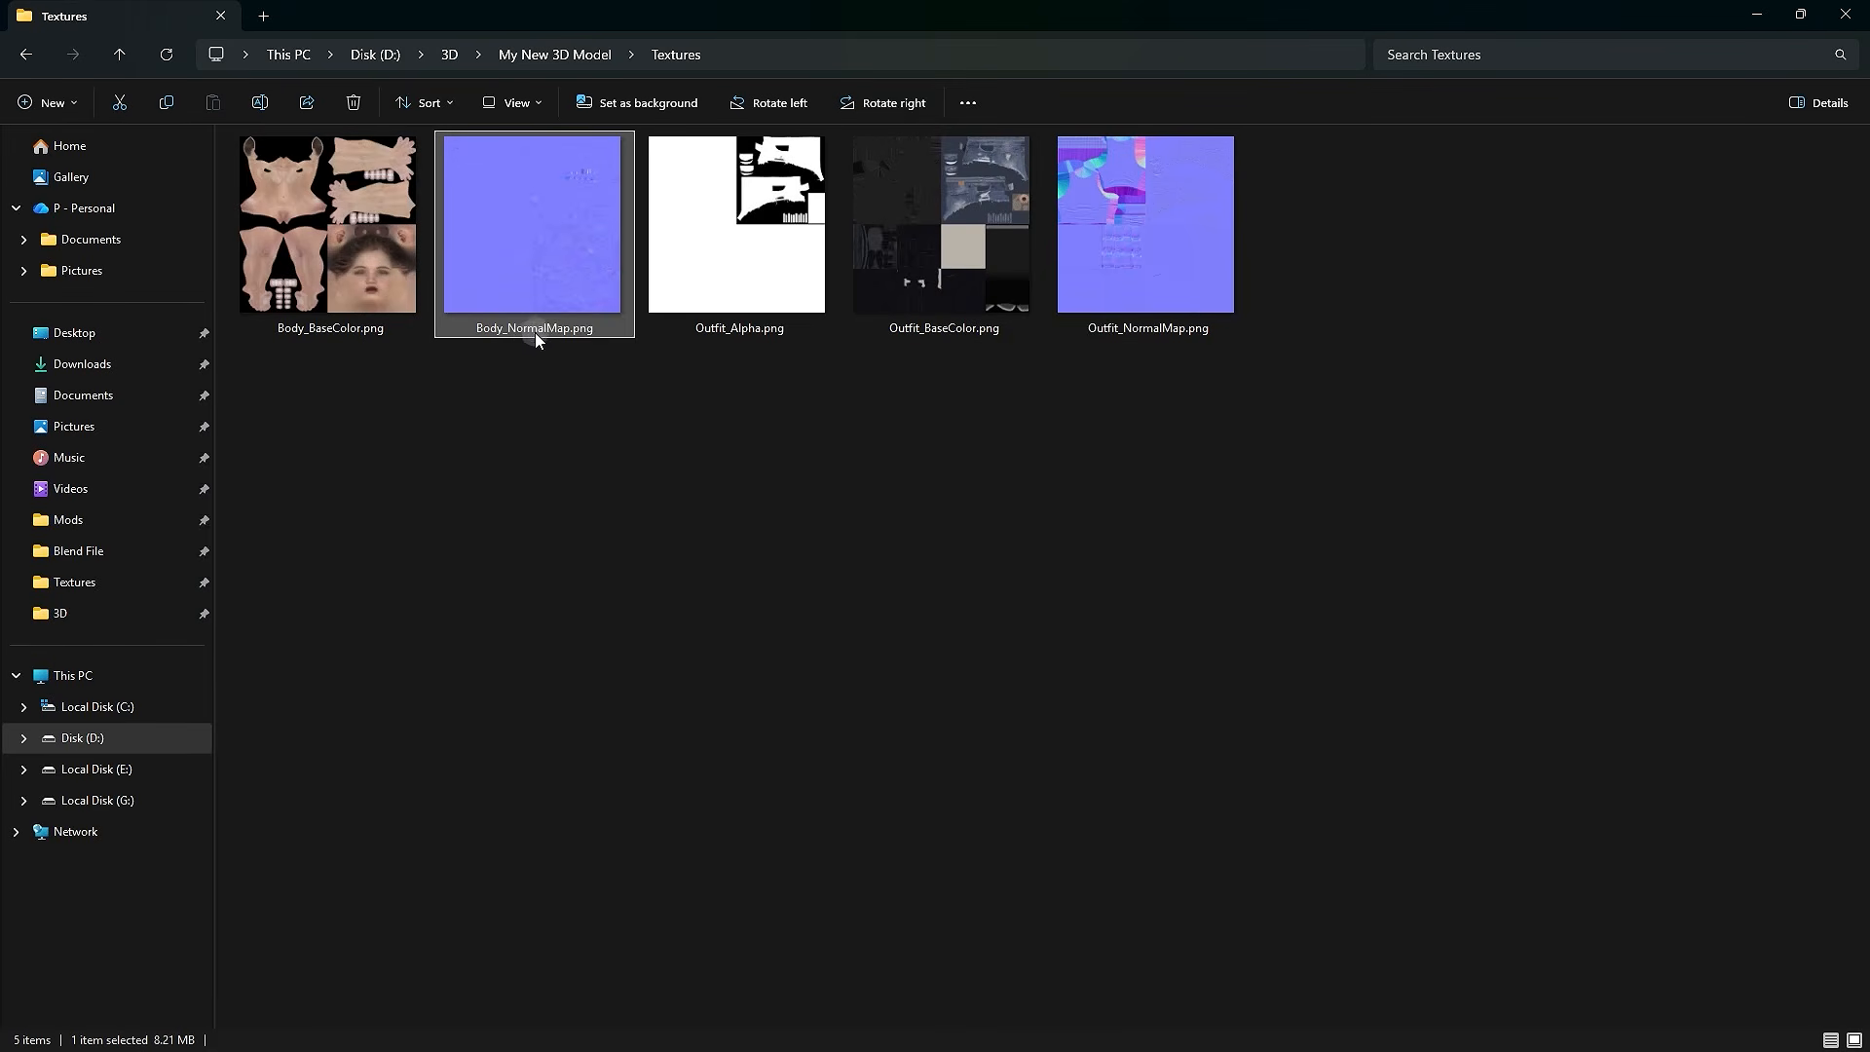
- Open Body_NormalMap.png from the Textures folder, and unplug the Normal Map node from Outfit_Material.002's Principled BSDF in Blender to compare the shading
double_click(557, 302)
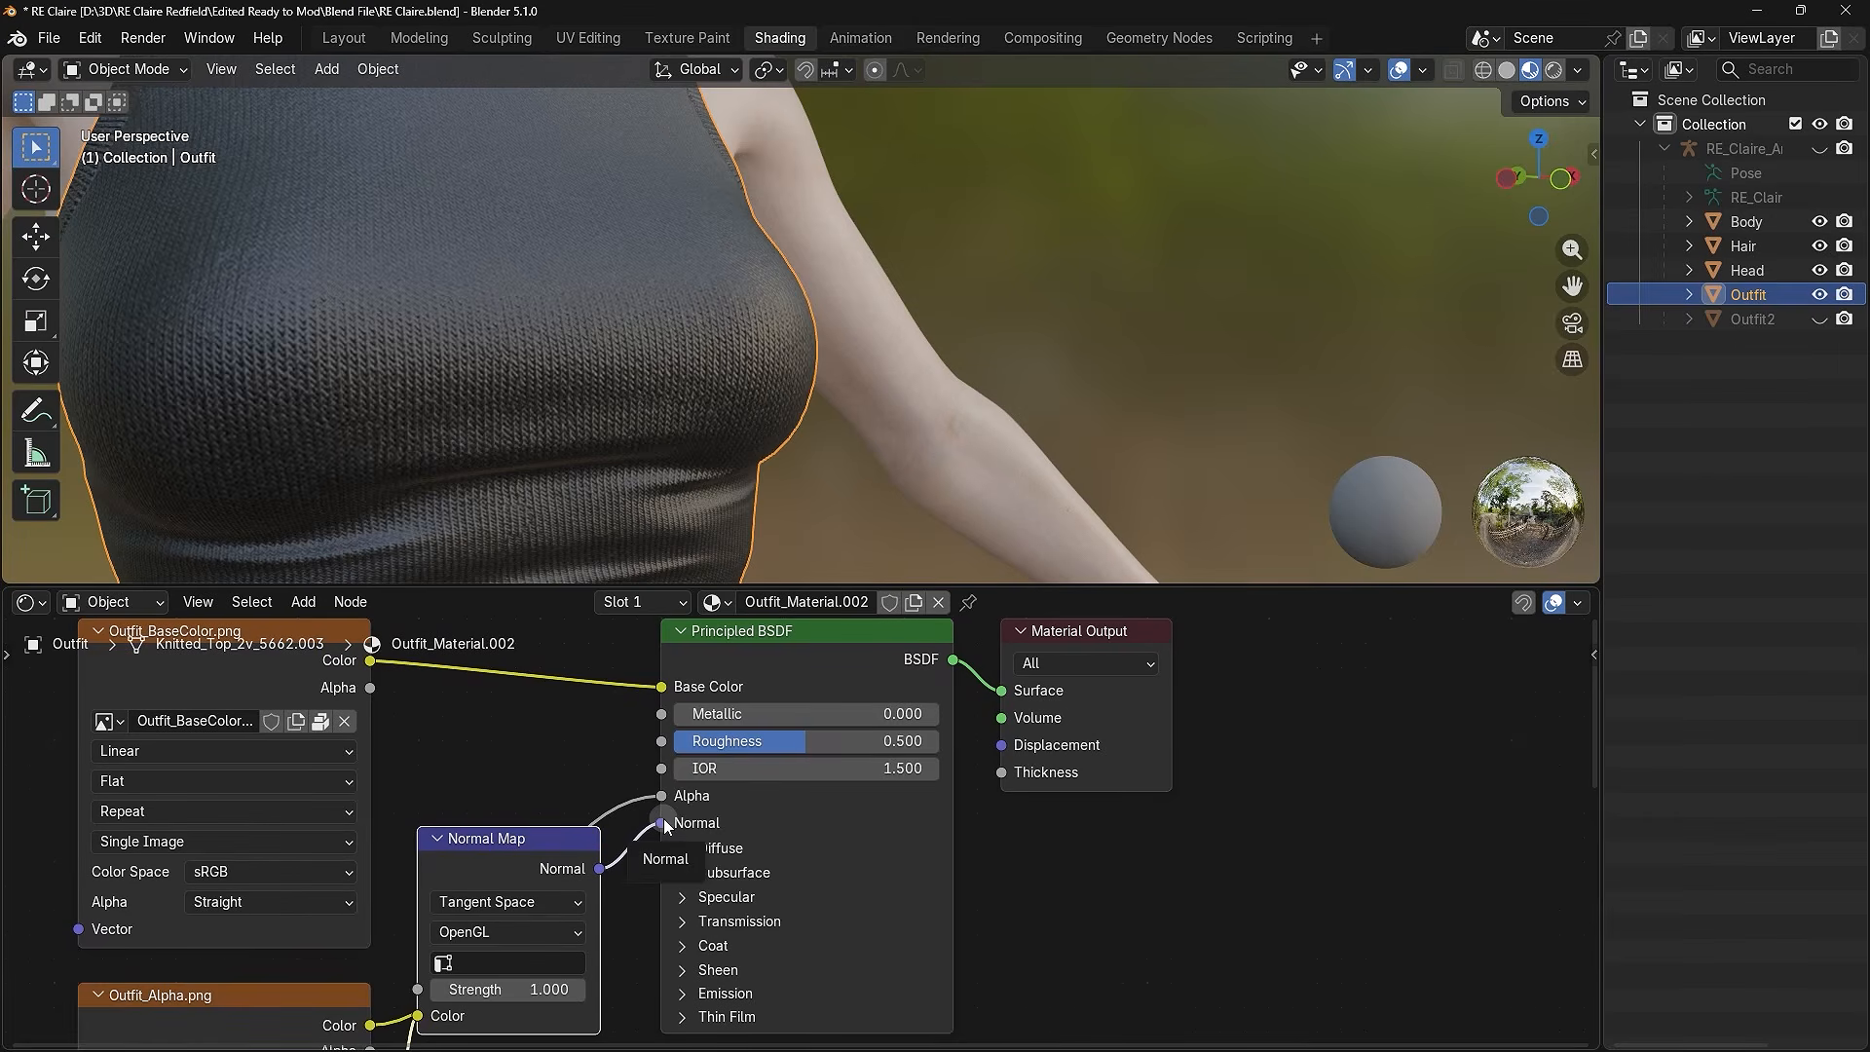
left_click_drag(664, 818, 623, 861)
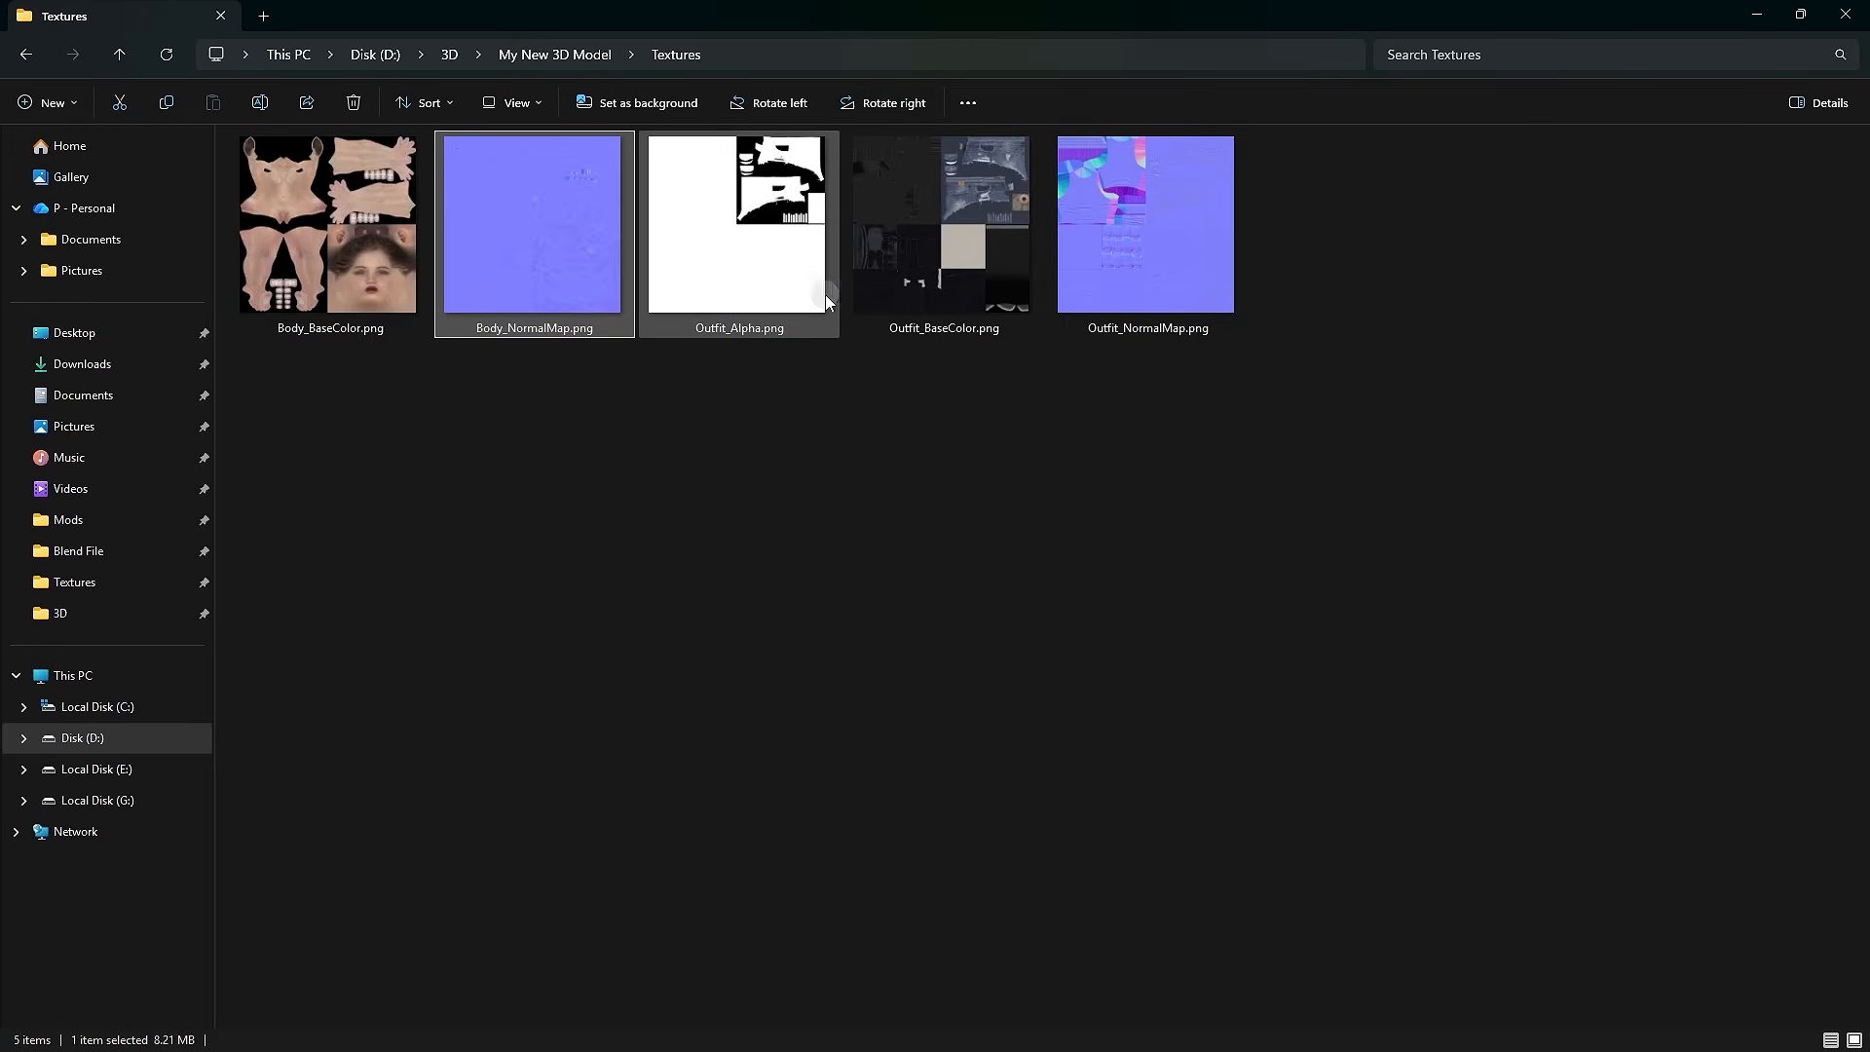
- Open Outfit_Alpha.png from the Textures folder, and compare the shorts in Blender by disconnecting and reconnecting its color to the shader's Alpha input
left_click(797, 276)
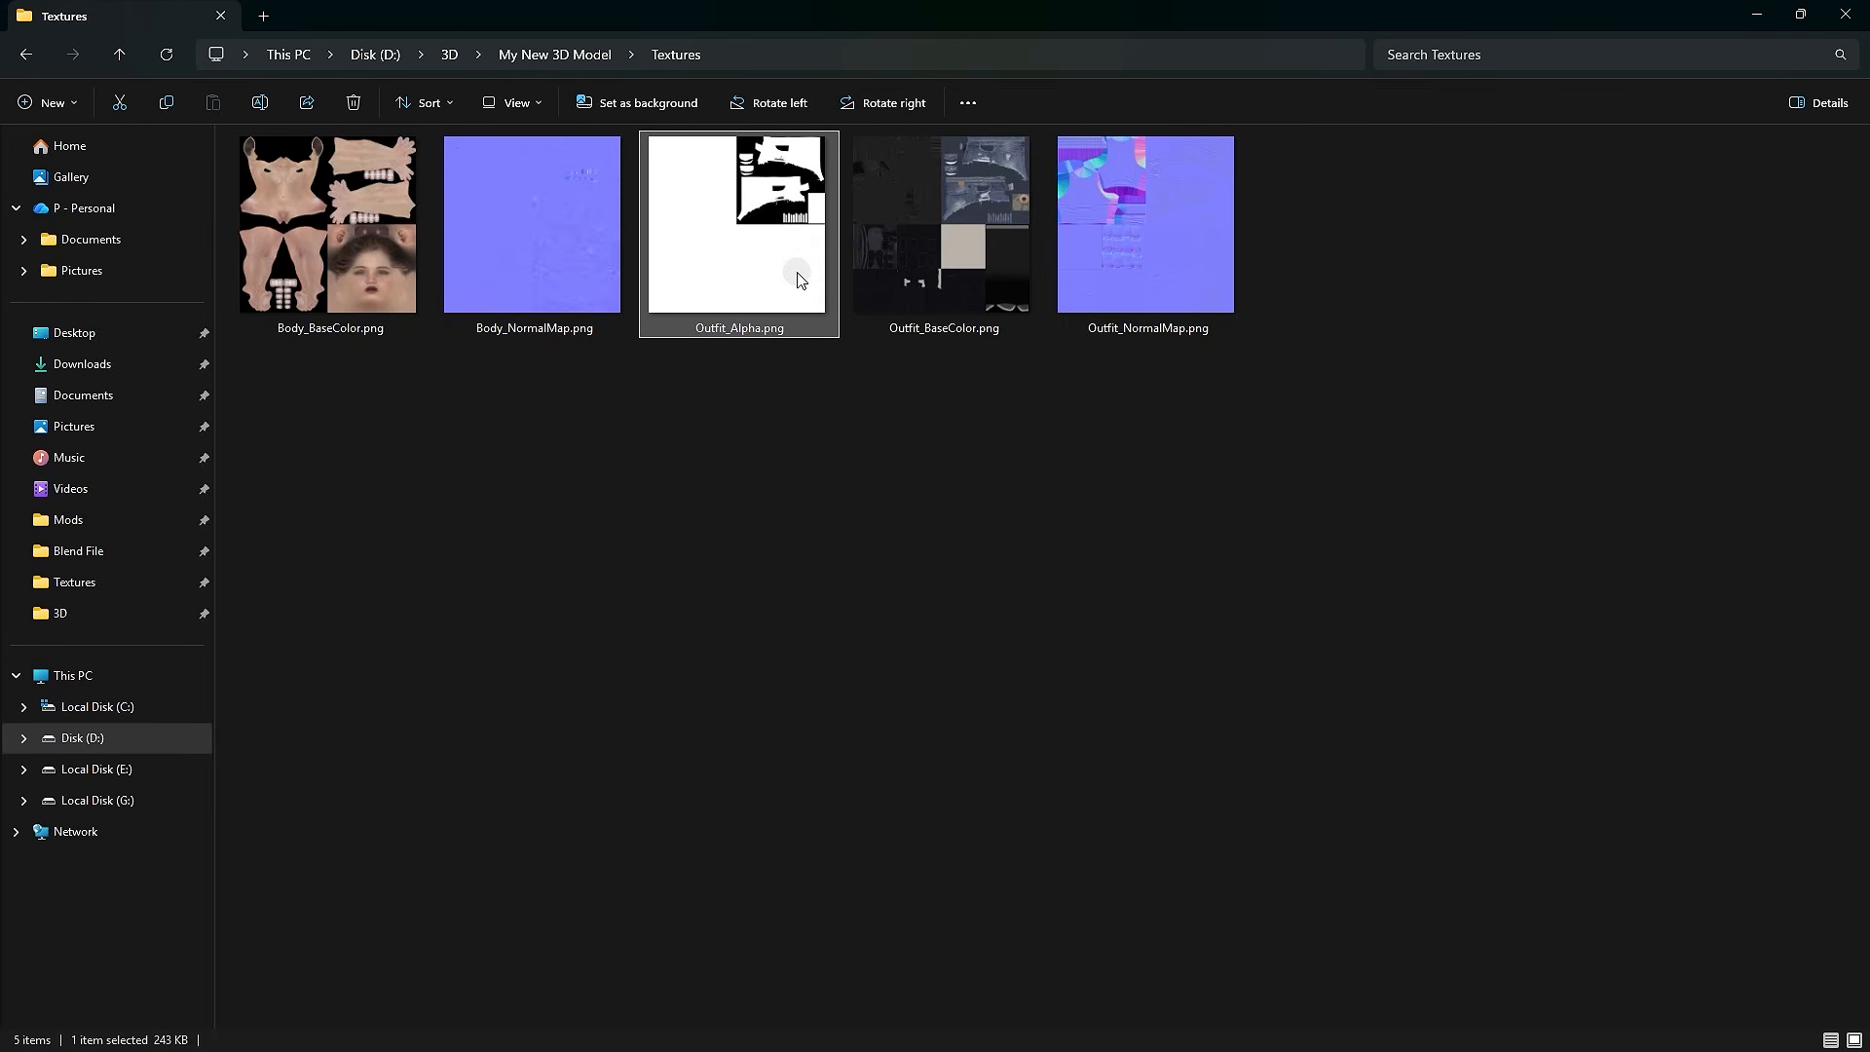
double_click(762, 290)
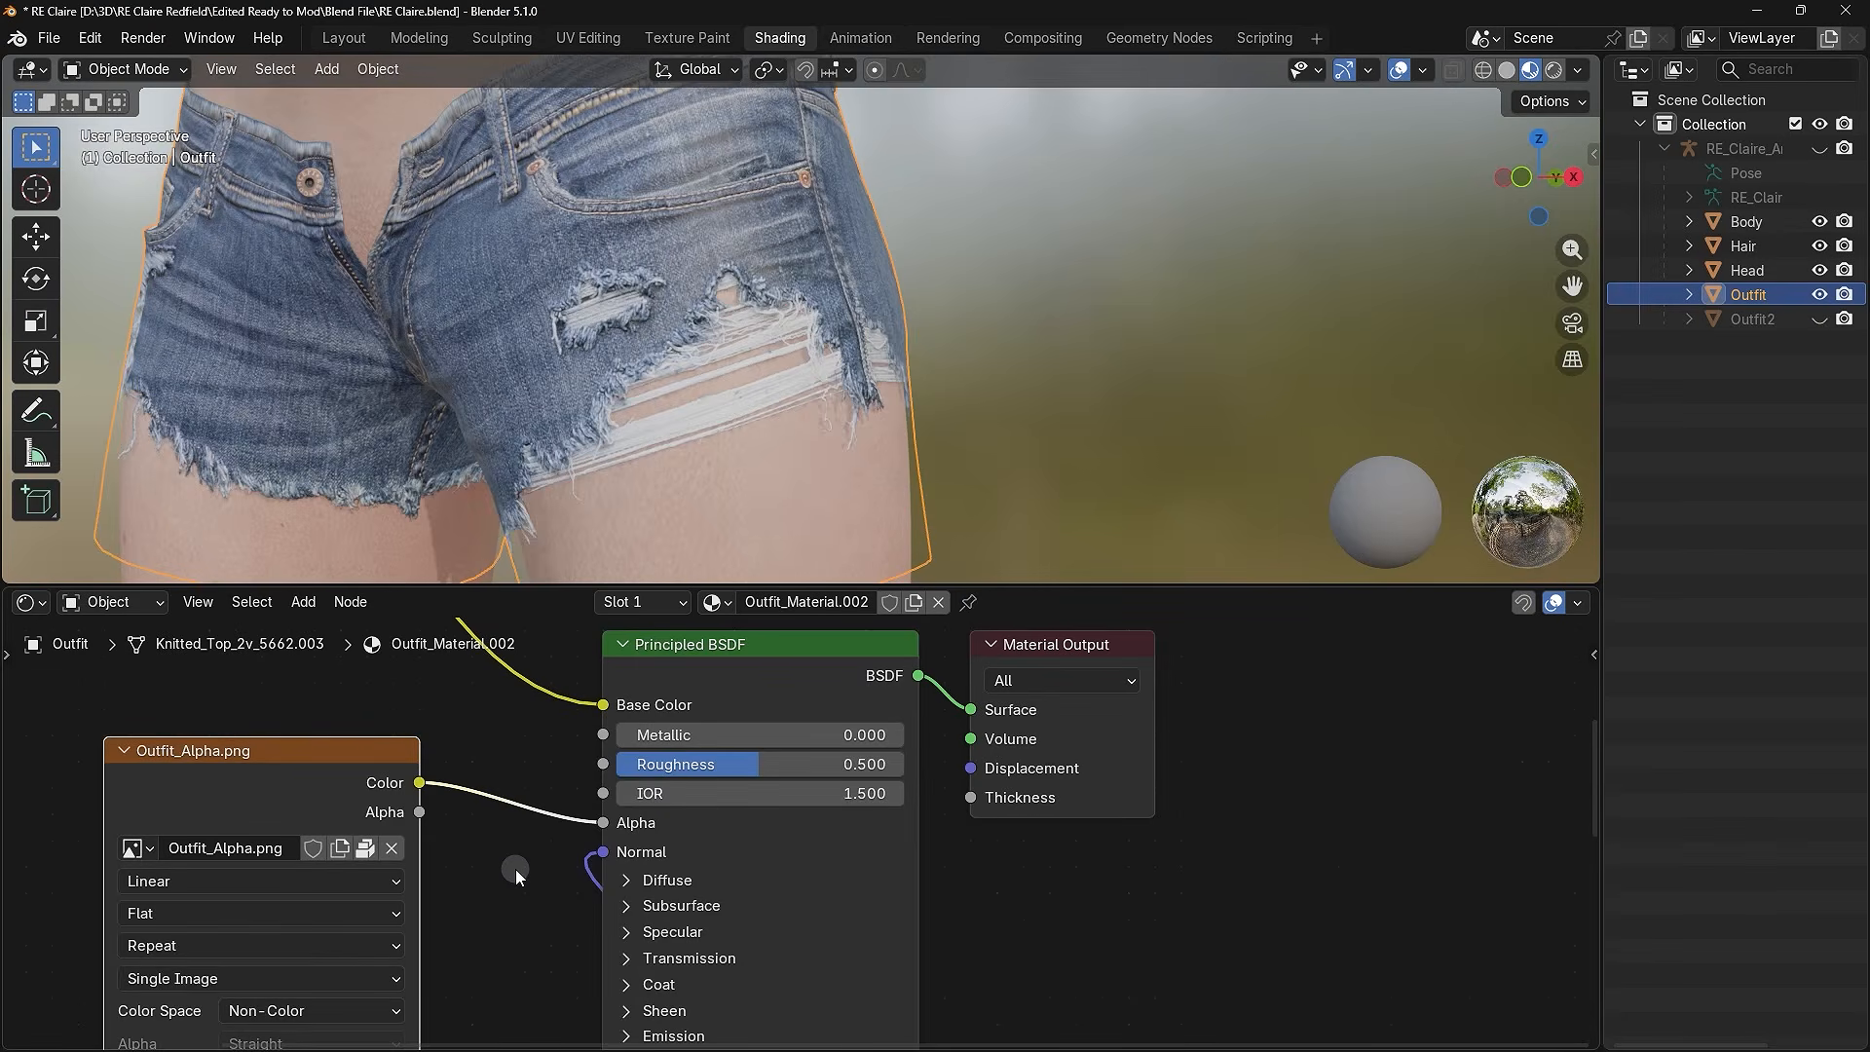
left_click_drag(605, 821, 518, 821)
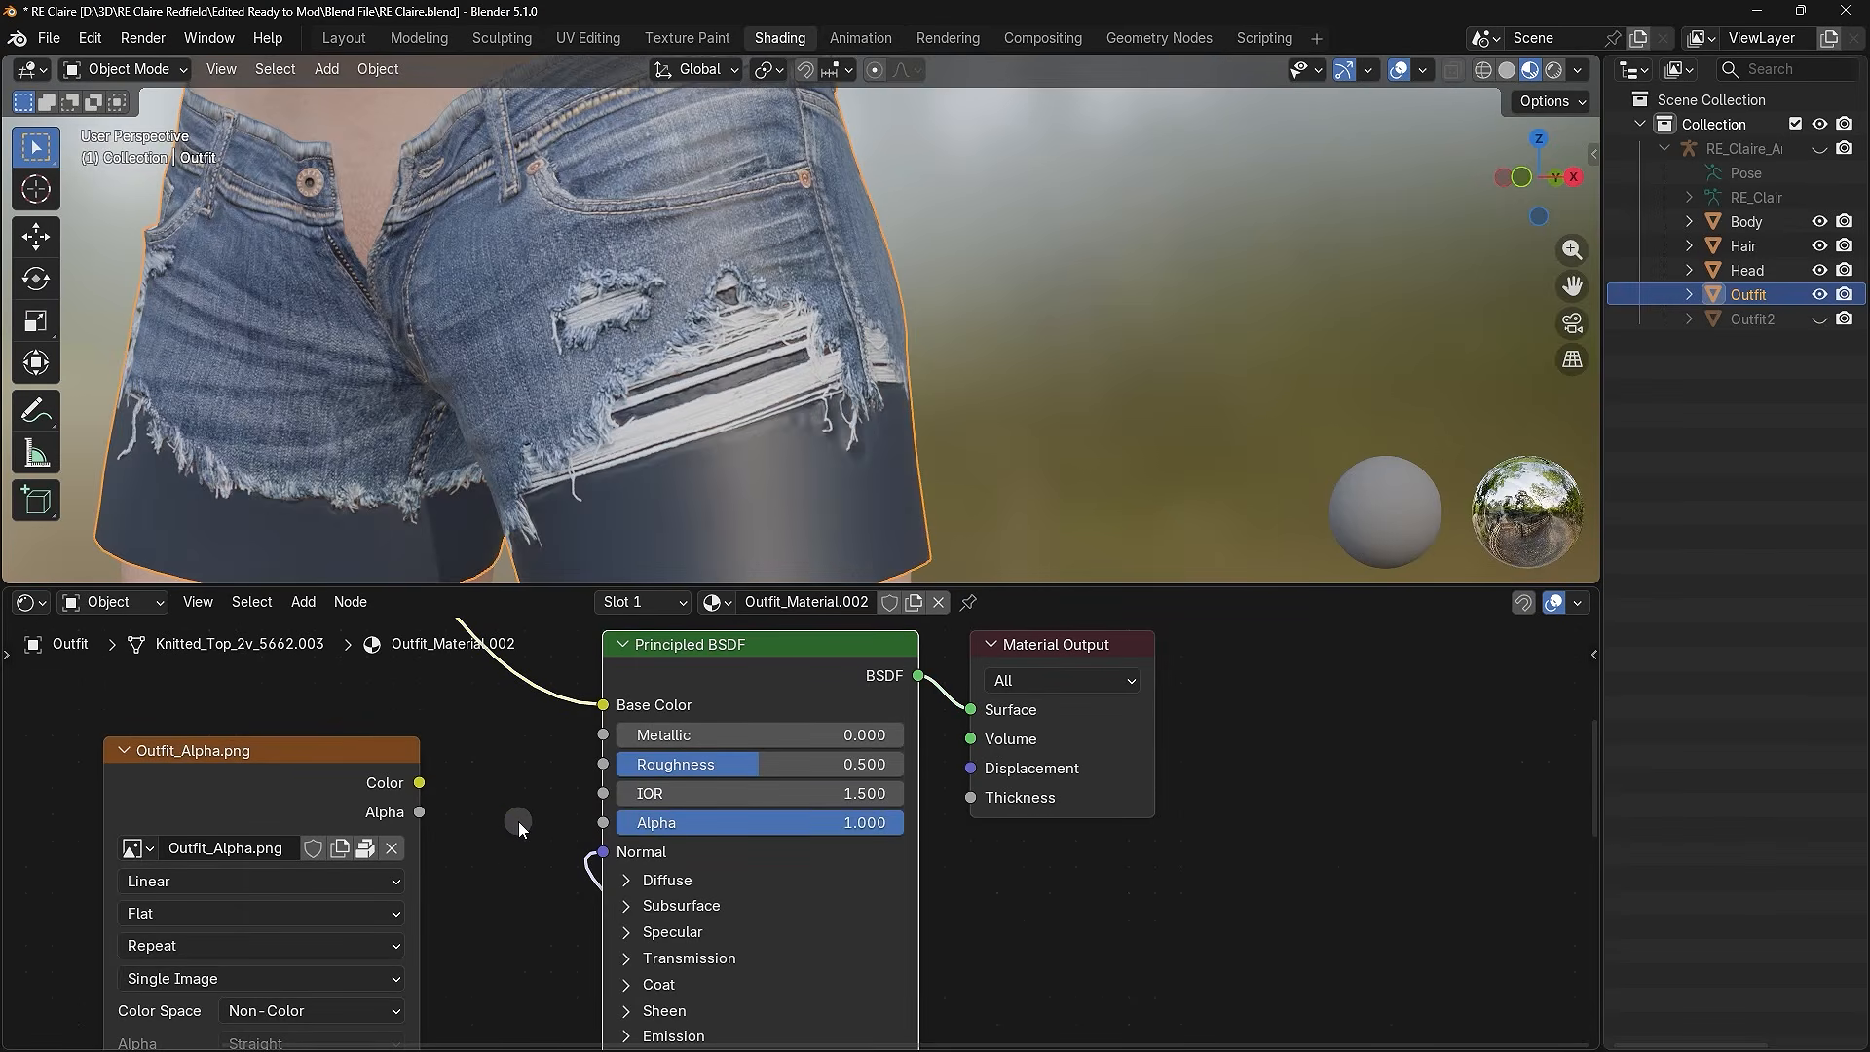
mouse_move(557, 803)
left_mouse_down()
mouse_move(600, 823)
mouse_move(541, 822)
left_mouse_up()
left_click_drag(418, 782, 601, 822)
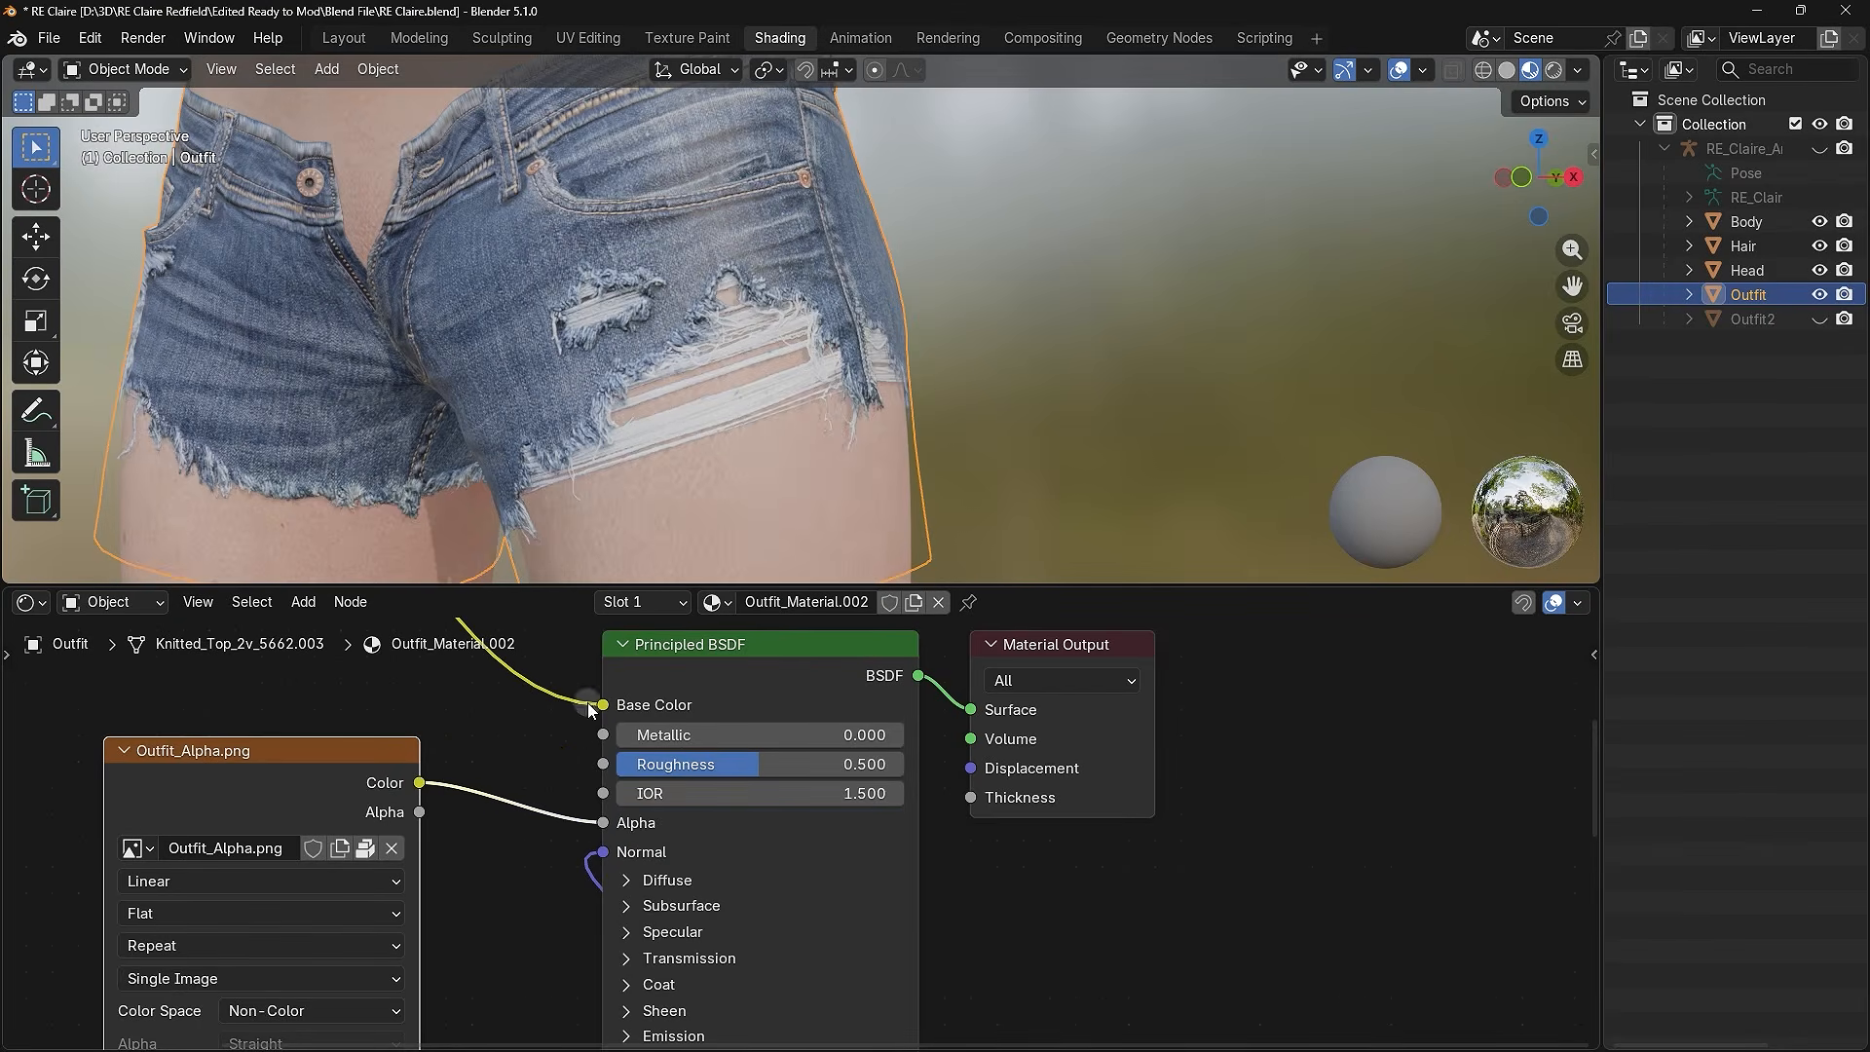
- Switch to the Textures folder in File Explorer and select the body textures and the outfit textures in turn to review each set
left_click(774, 395)
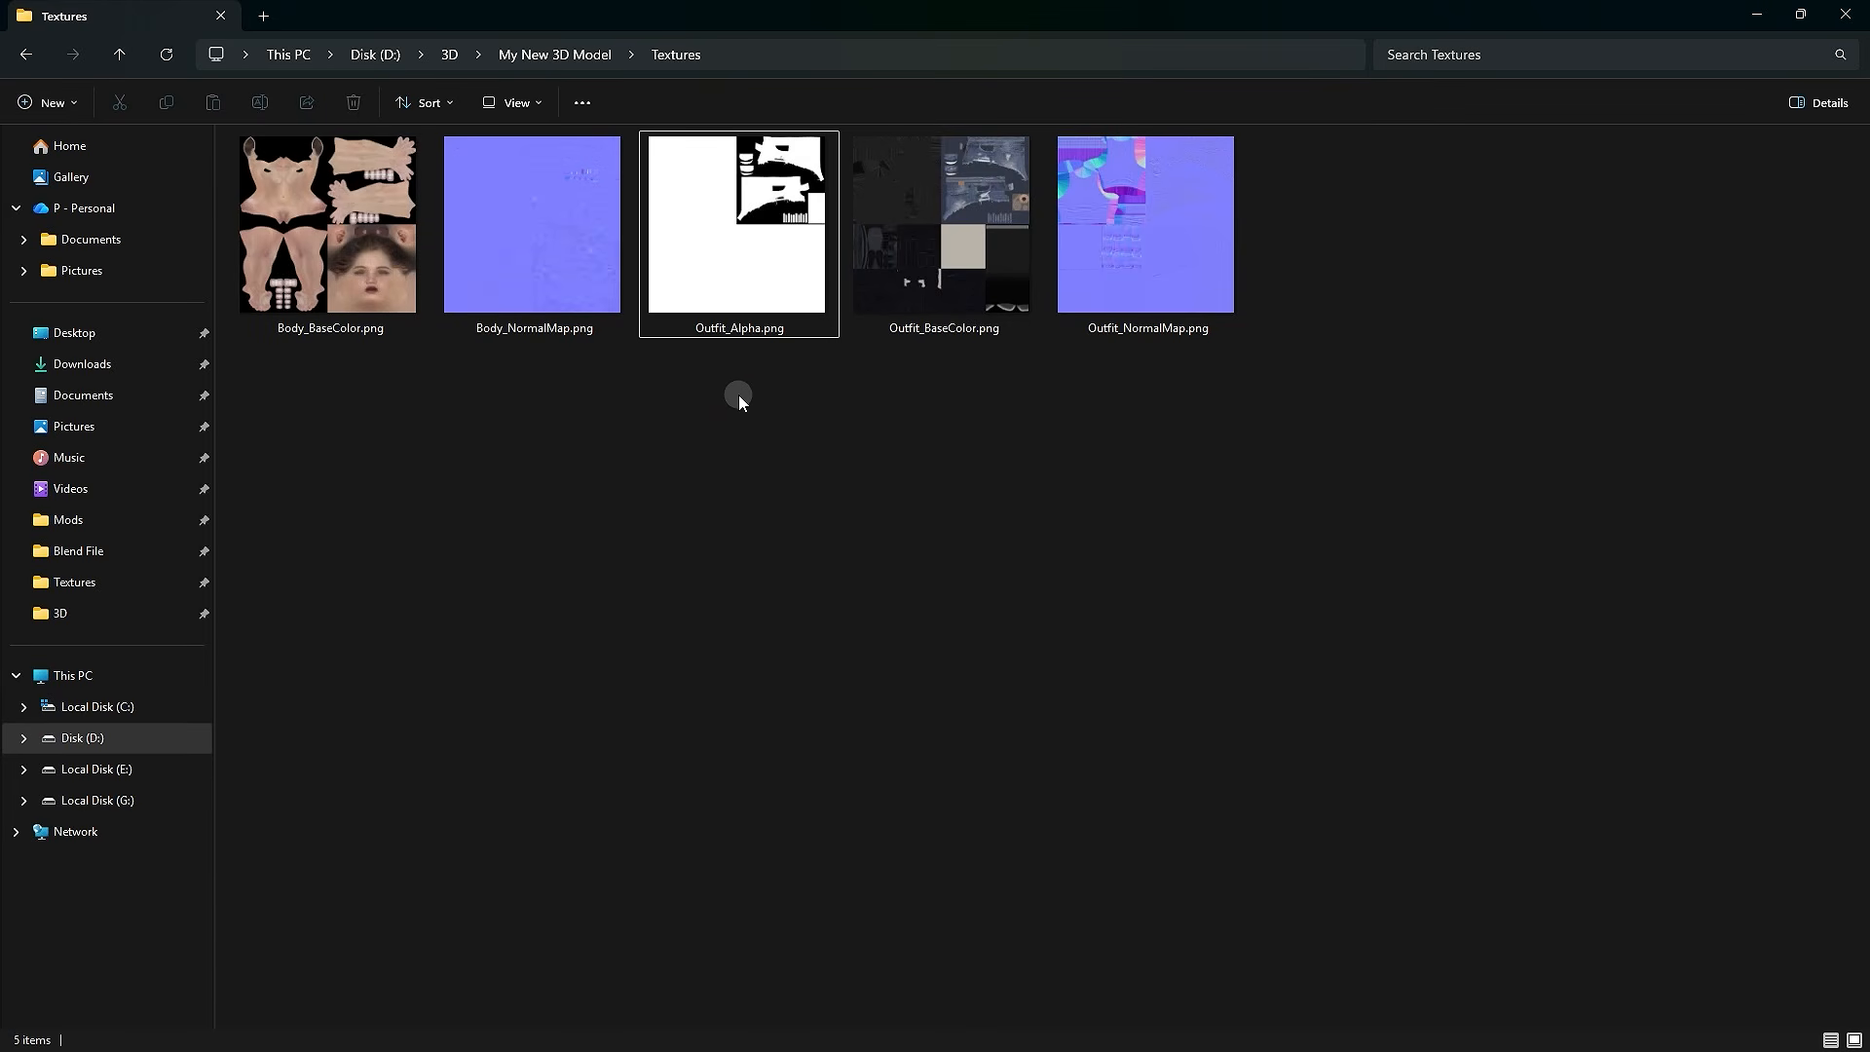
left_click_drag(318, 392, 540, 300)
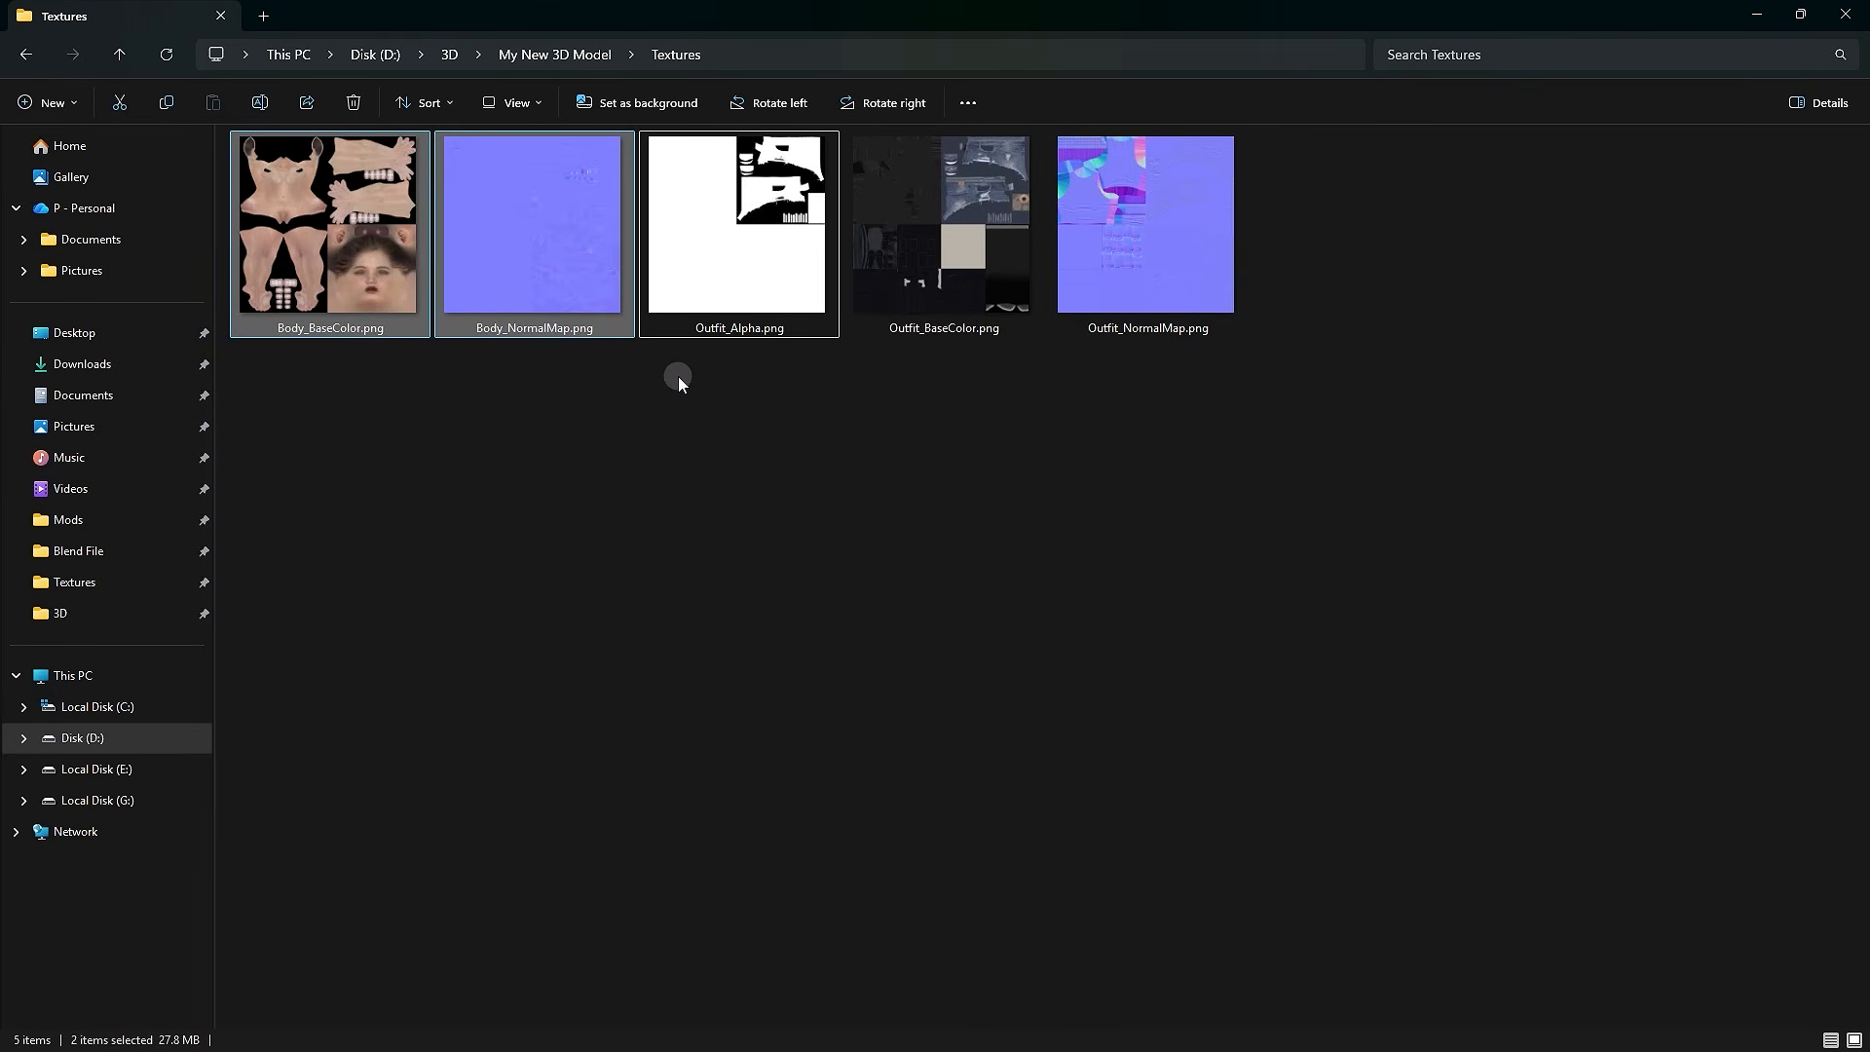
left_click_drag(722, 395, 1175, 263)
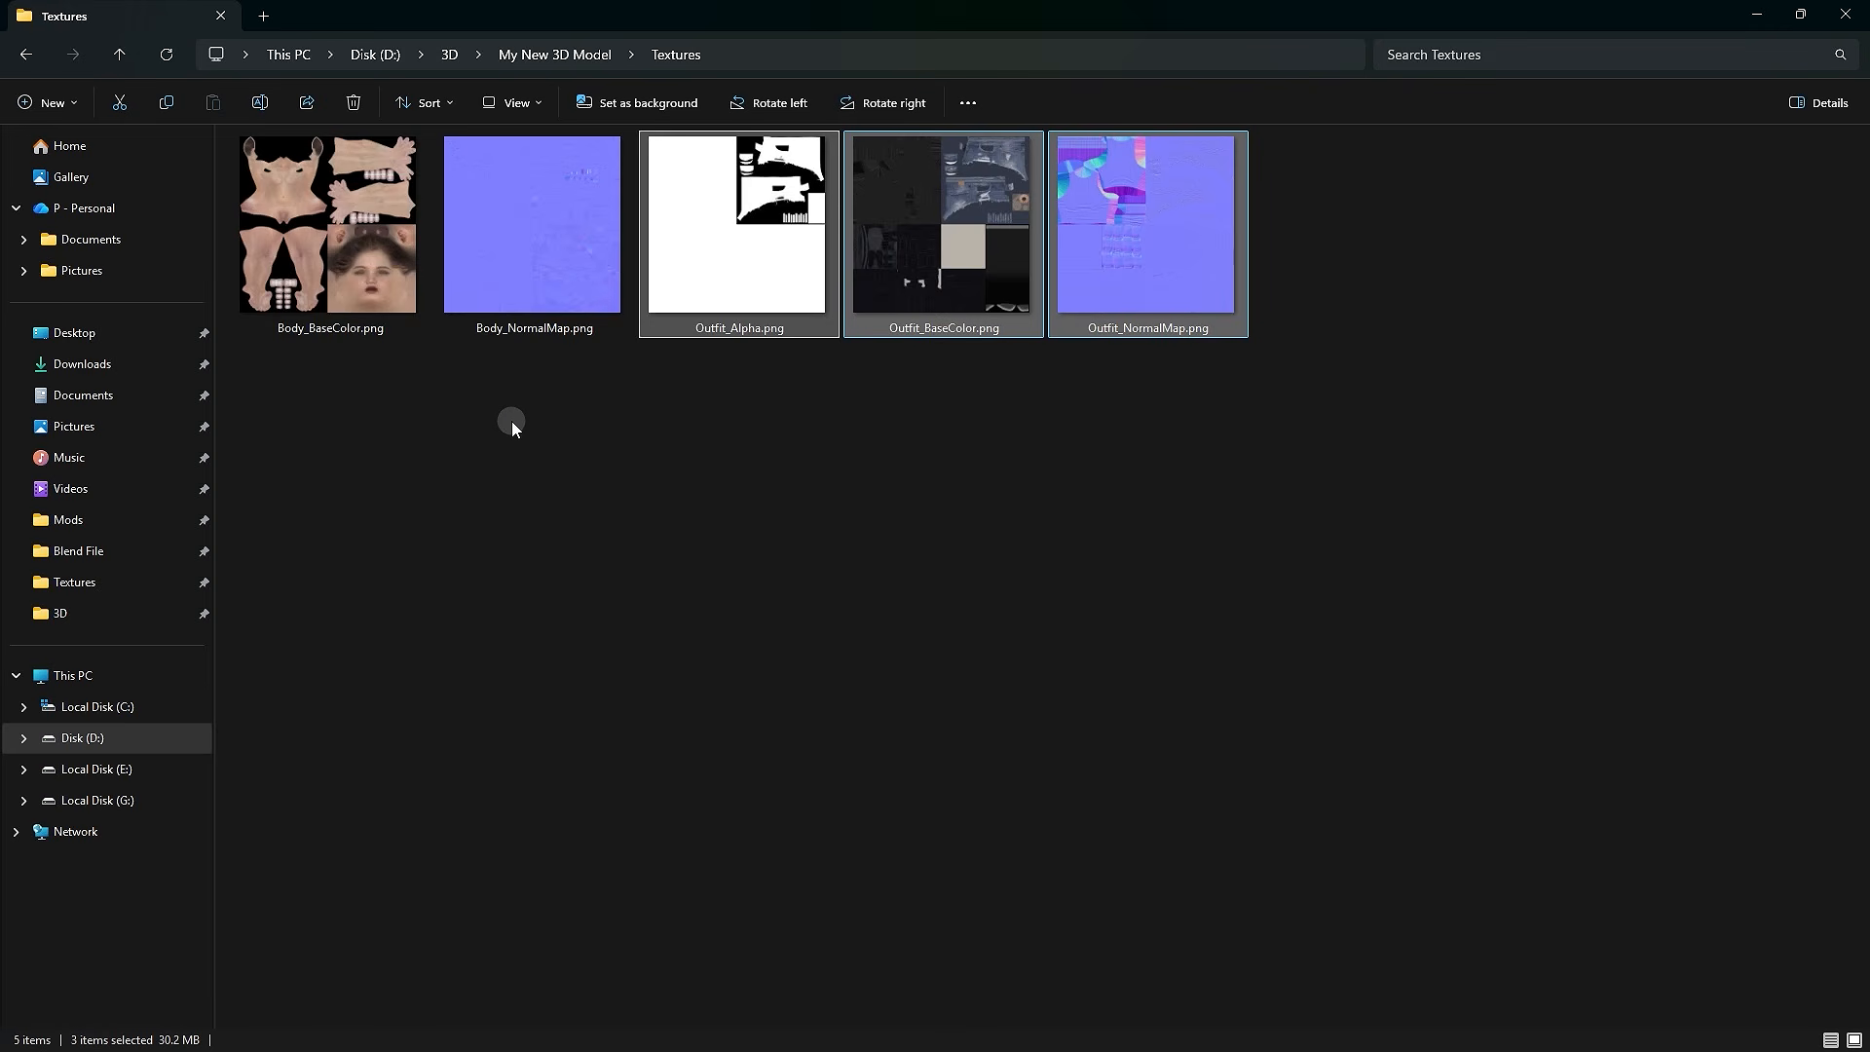
left_click(383, 335)
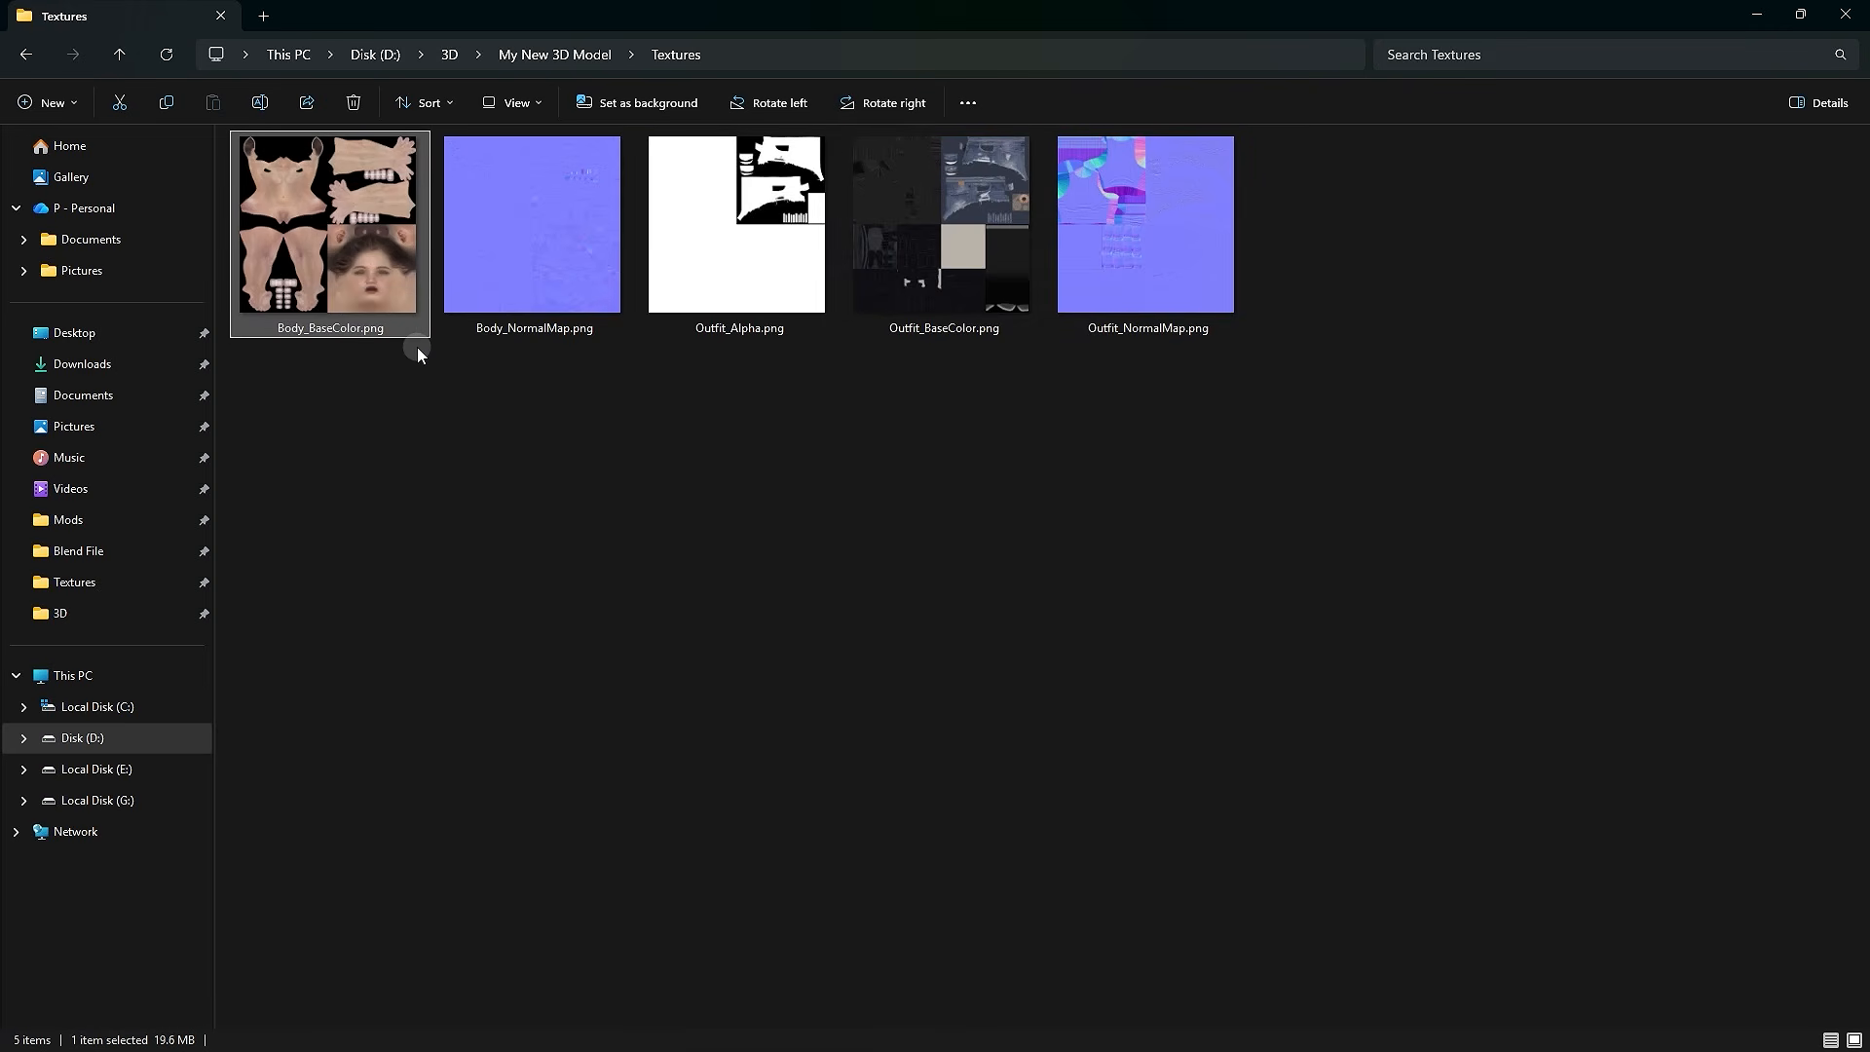
left_click(608, 331)
left_click(739, 302, "ctrl")
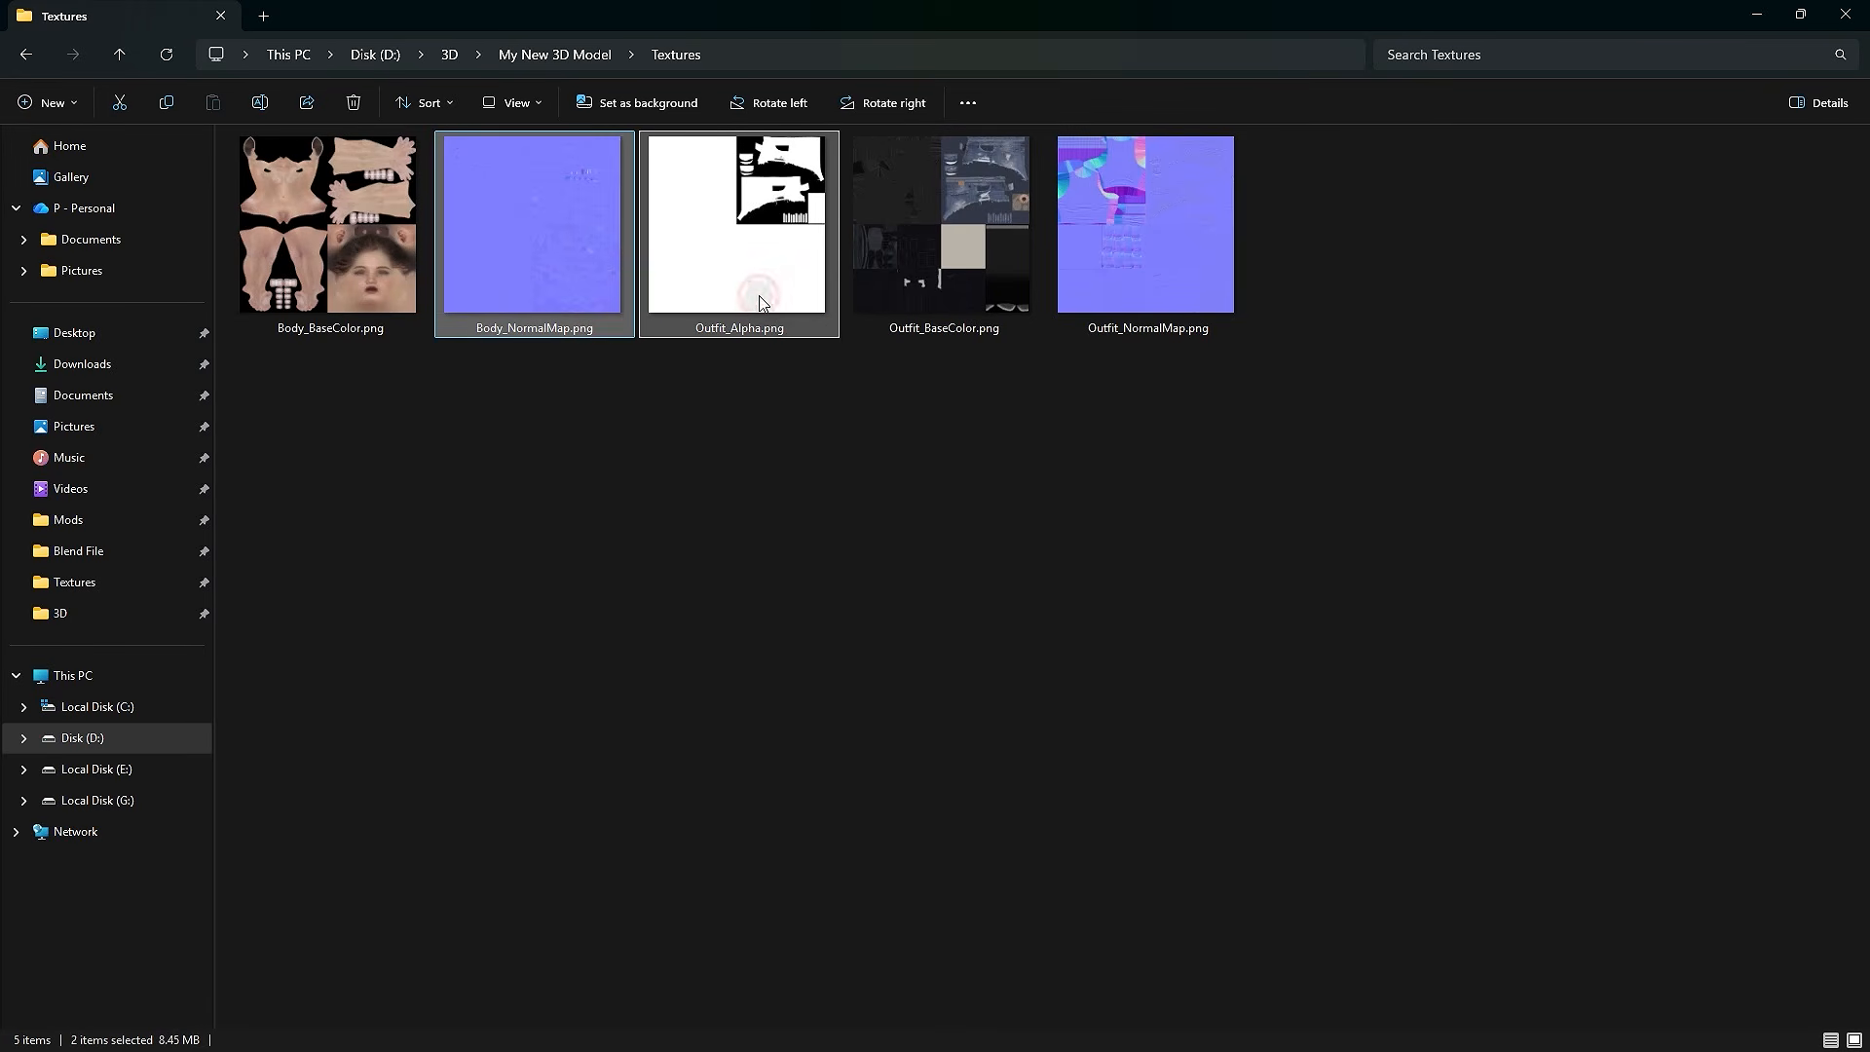
left_click(766, 388)
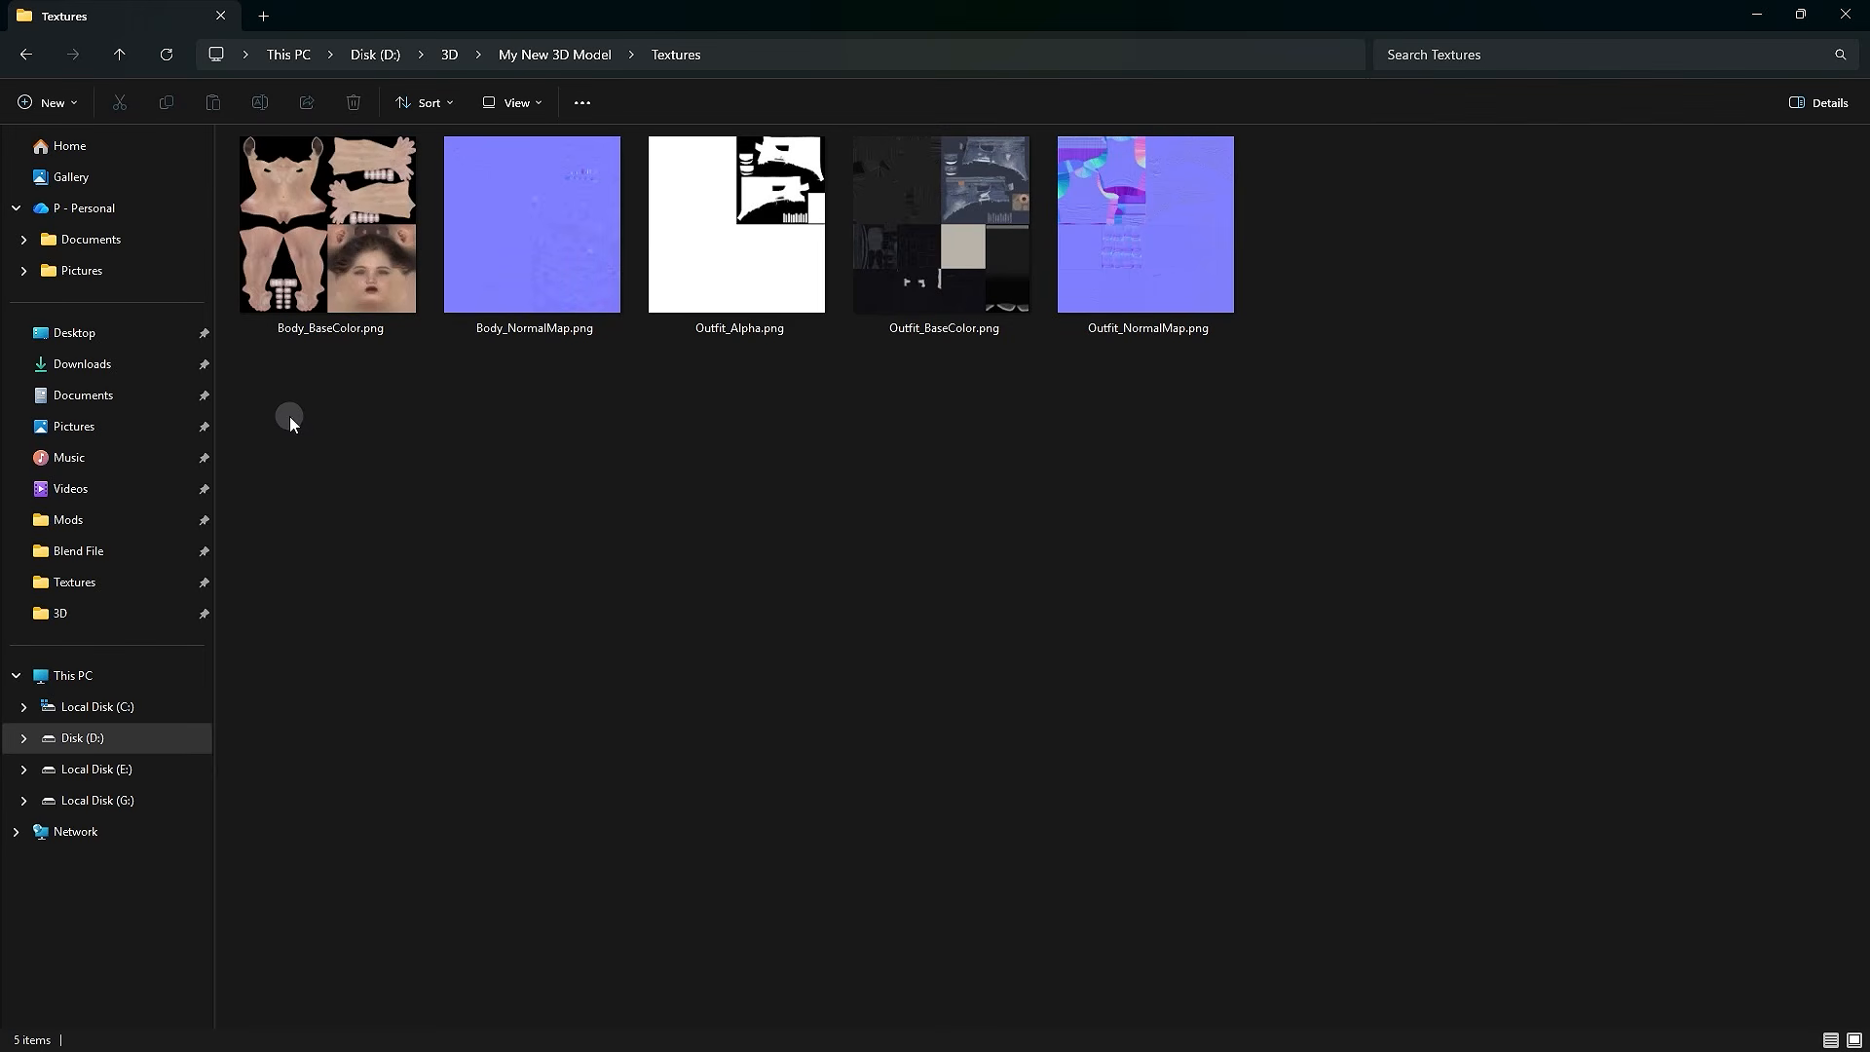
- Select all five textures, and check the file extension of each, highlighting the extension in Body_BaseColor.png's name
left_click_drag(289, 417, 1191, 314)
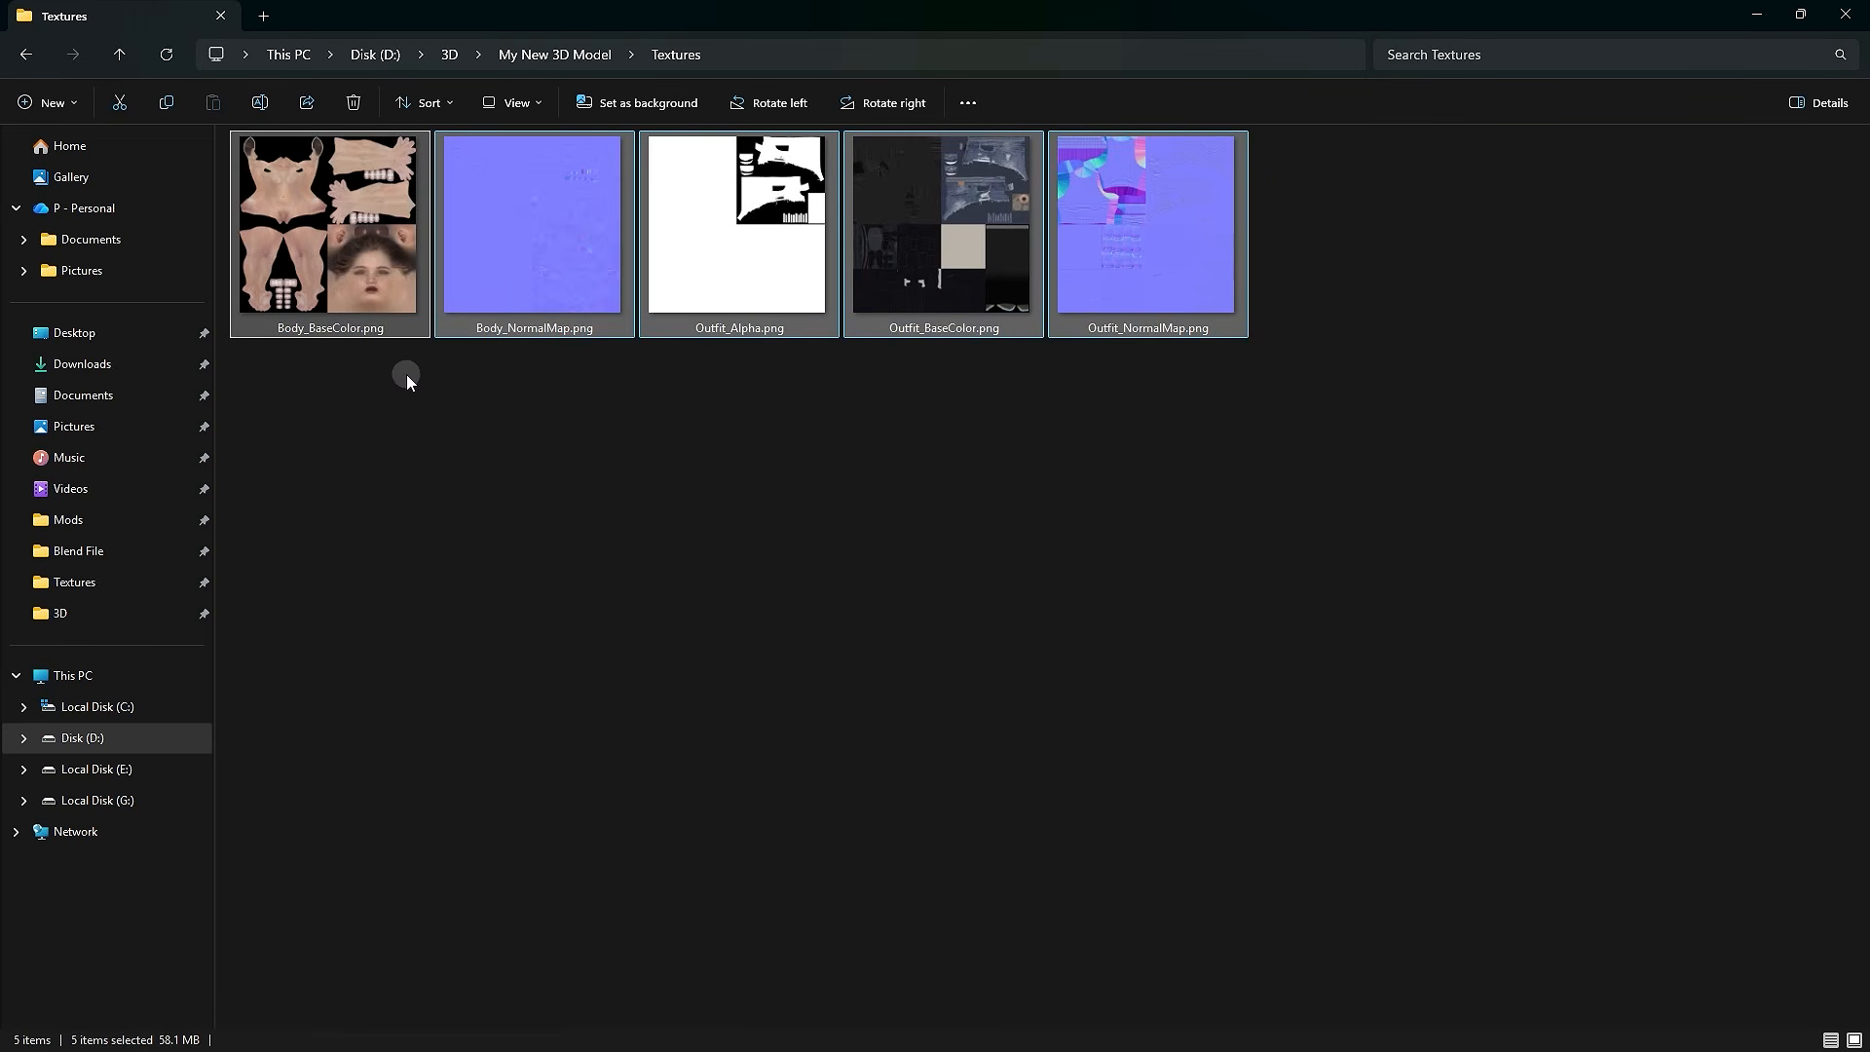
left_click(386, 360)
left_click(363, 332)
left_click(360, 332)
left_click_drag(364, 330, 386, 329)
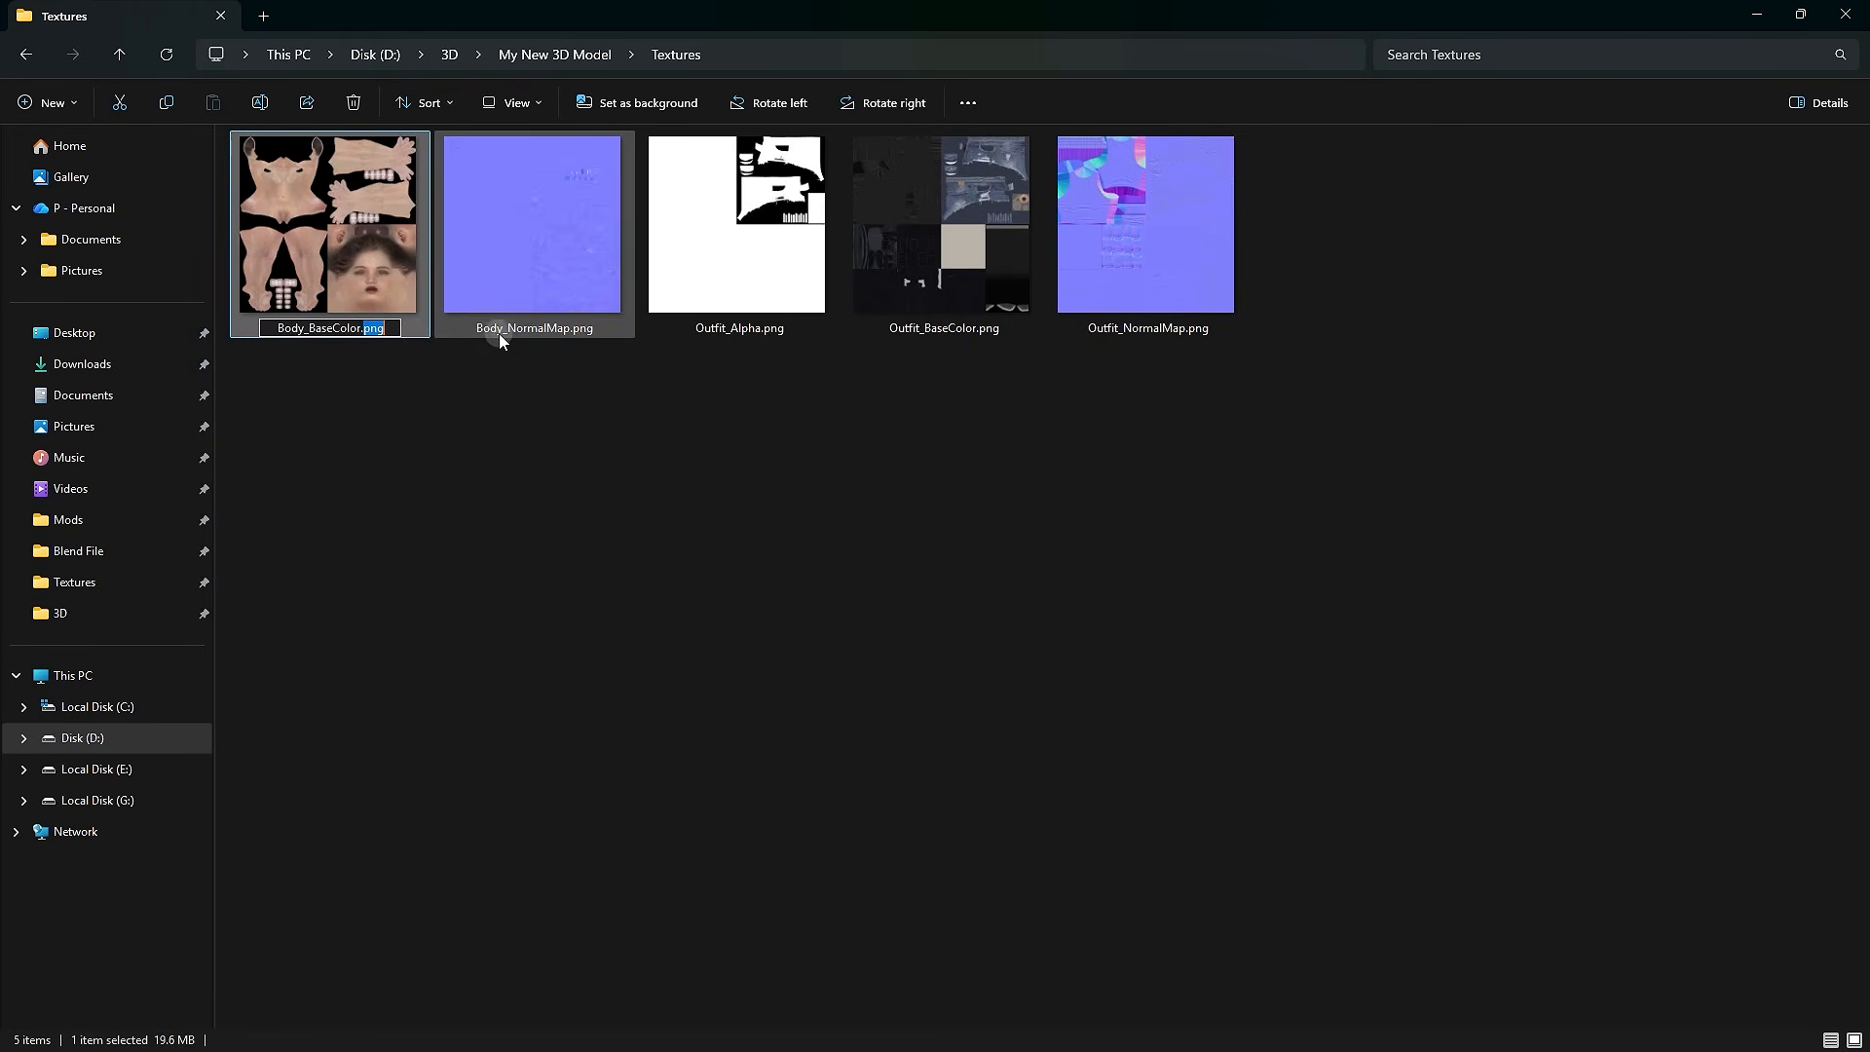
left_click(581, 333)
left_click(746, 330)
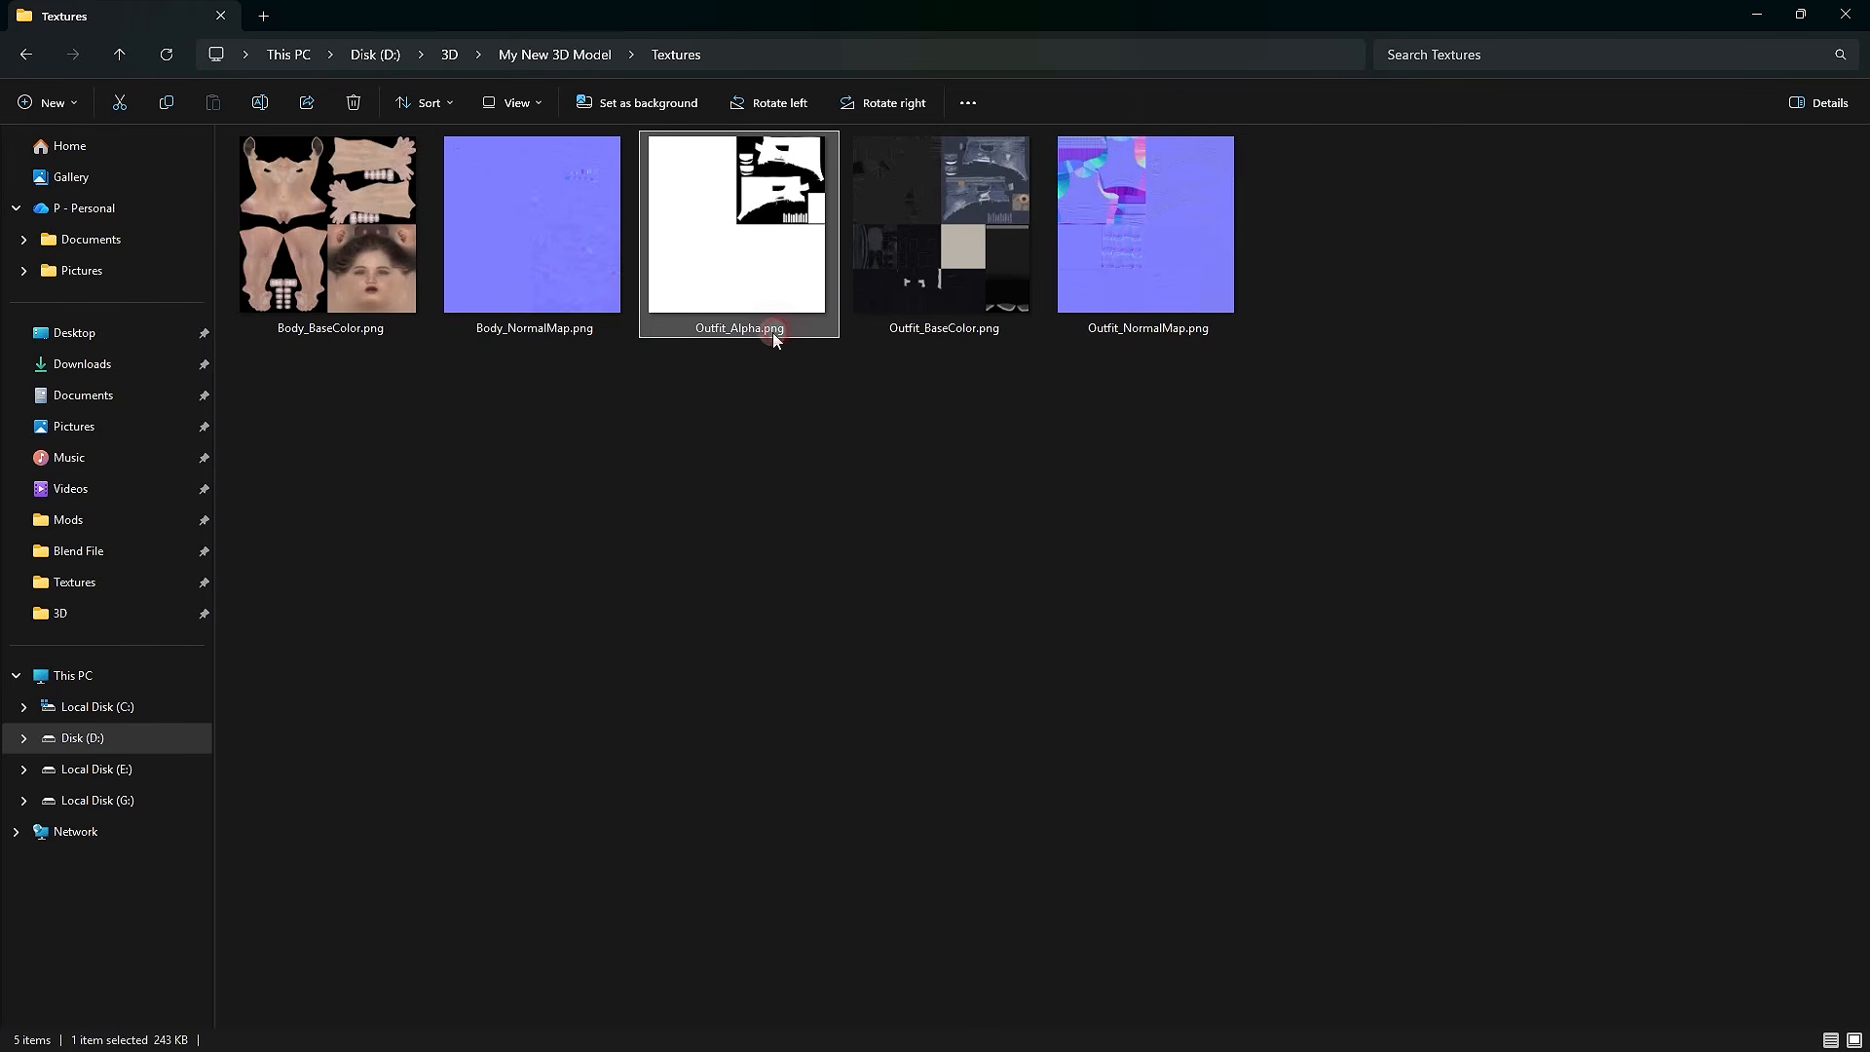
left_click(941, 337)
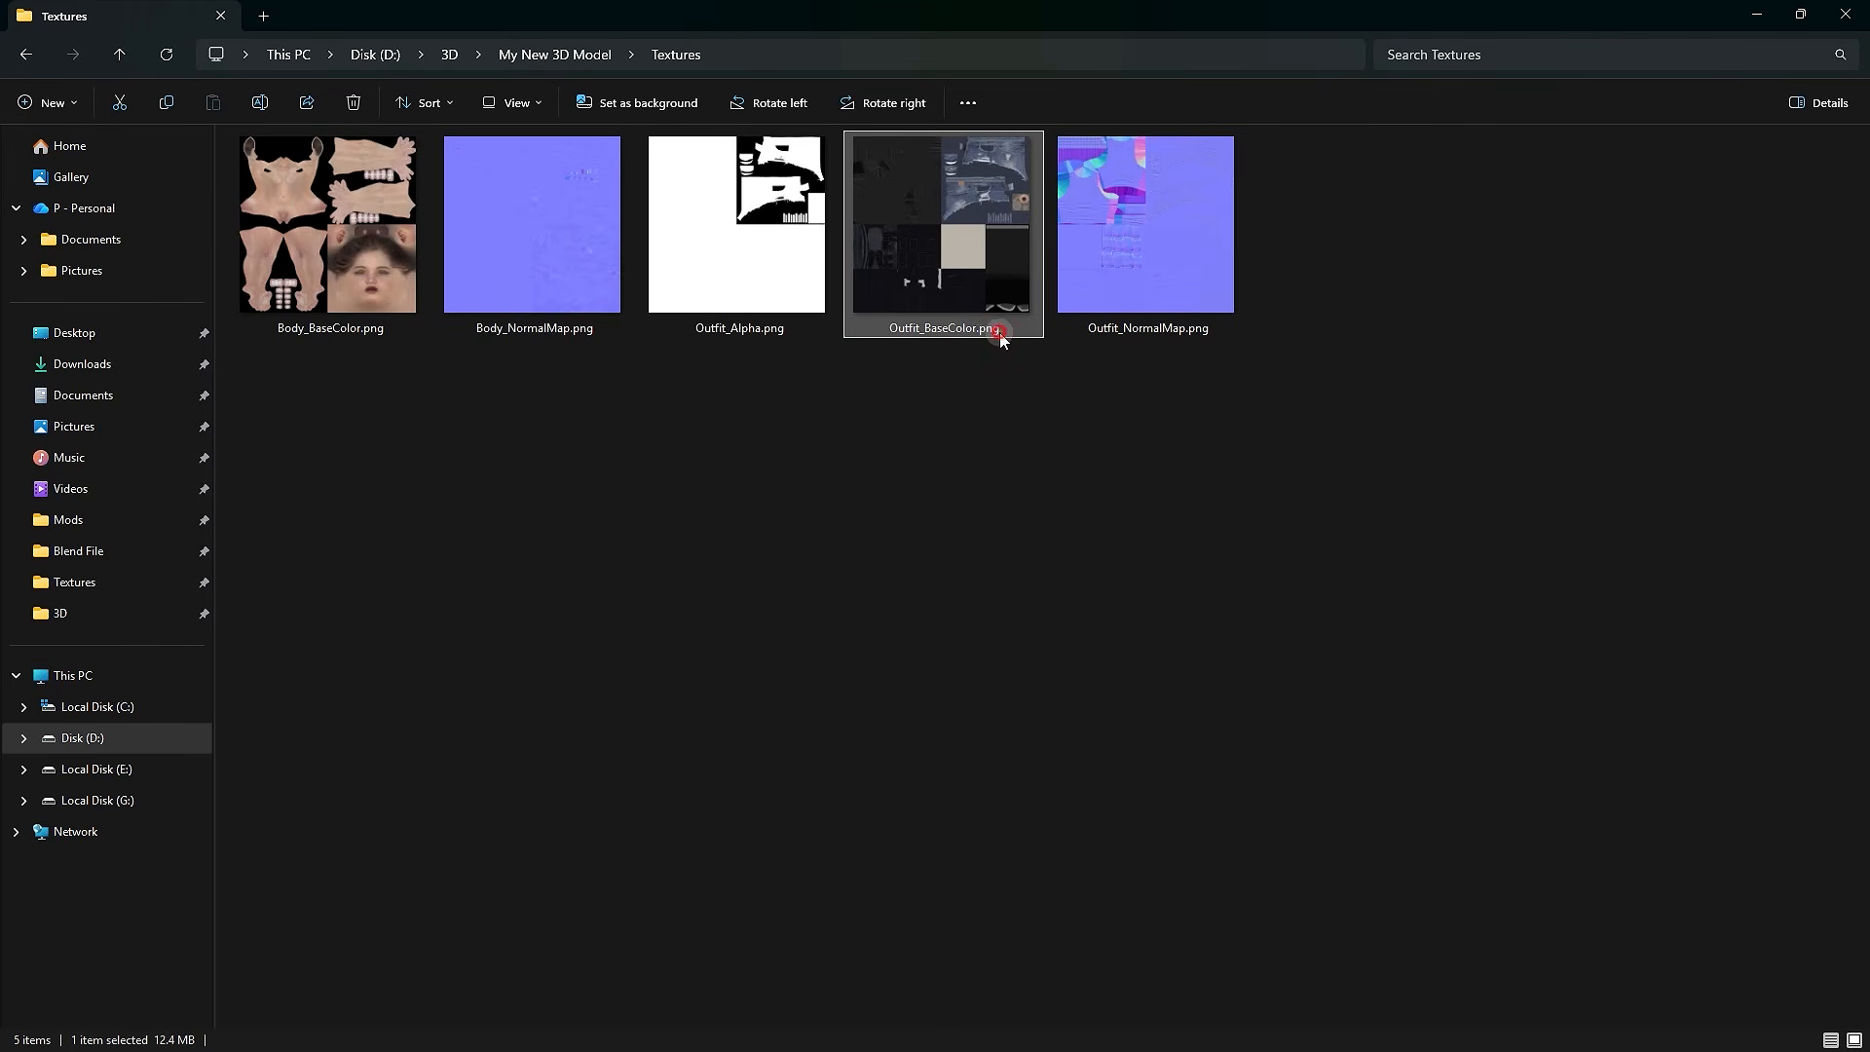
left_click(1204, 332)
left_click(1025, 391)
- Go up to My New 3D Model, reopen its Textures folder, and copy the folder's address as text
key("alt+Up")
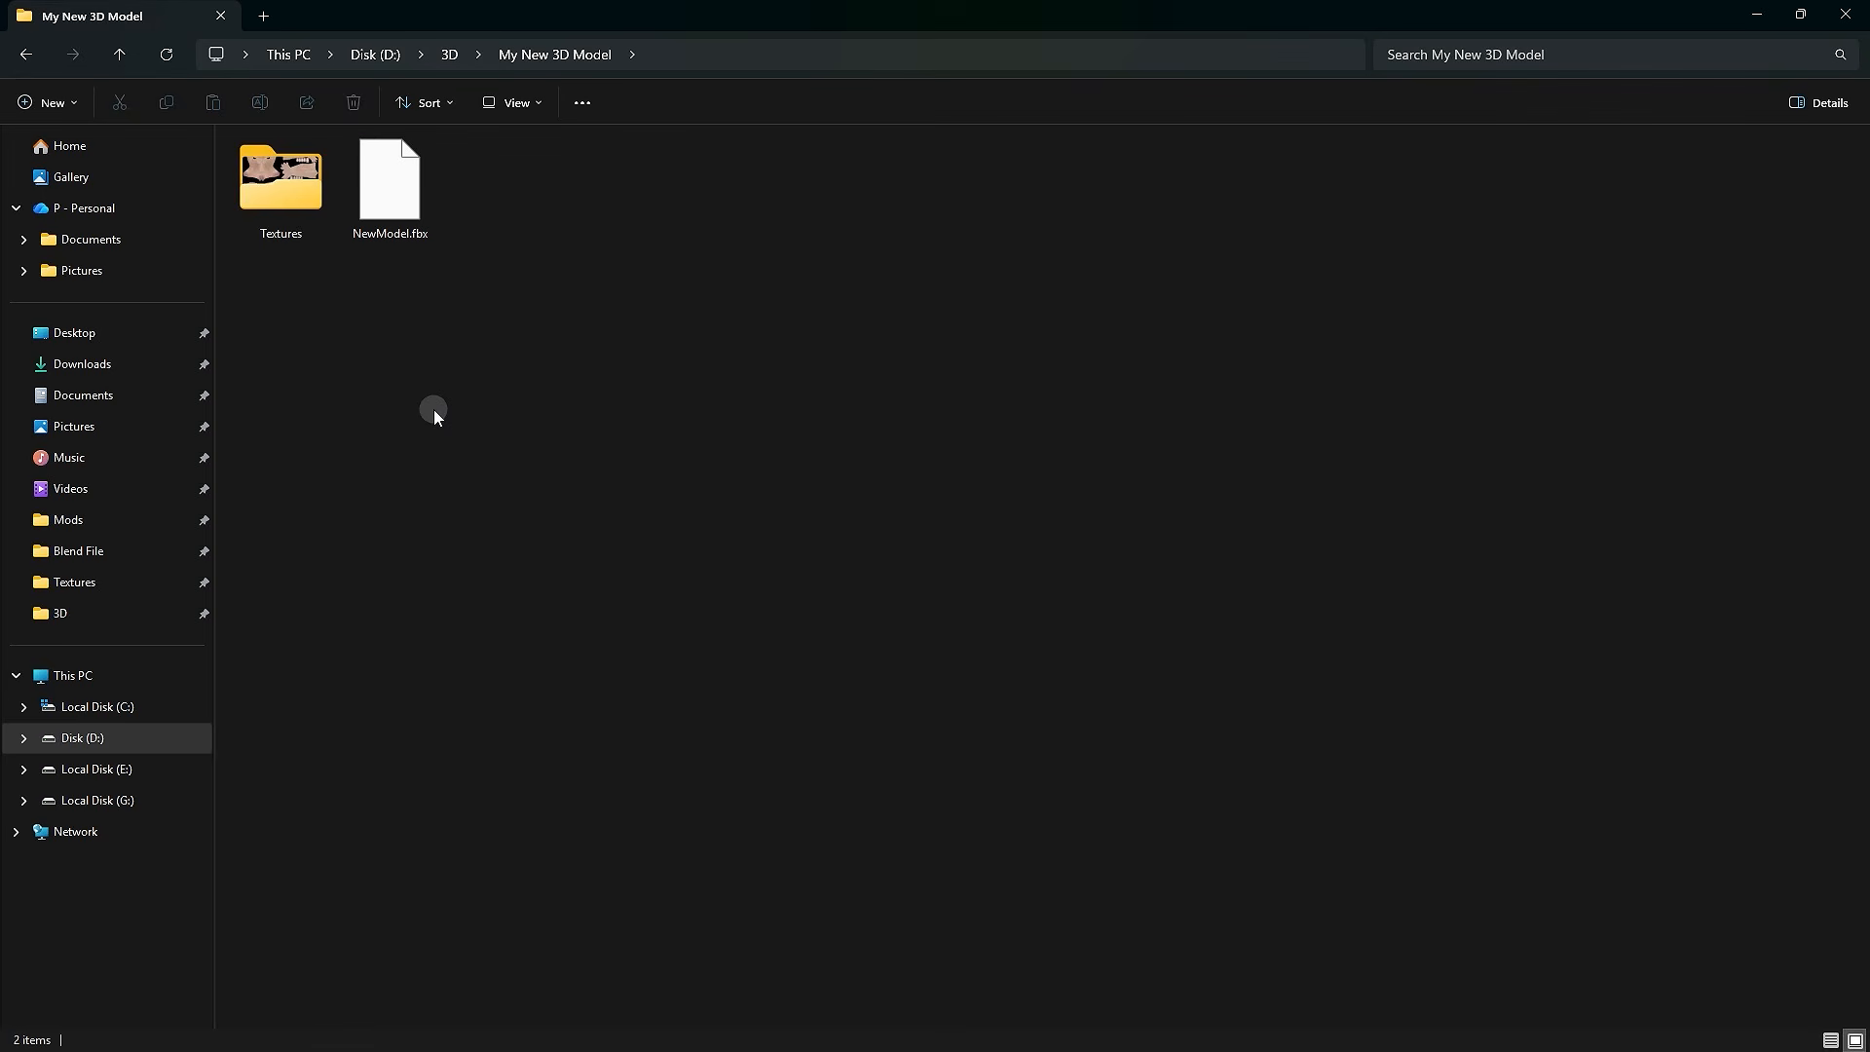
left_click(294, 205)
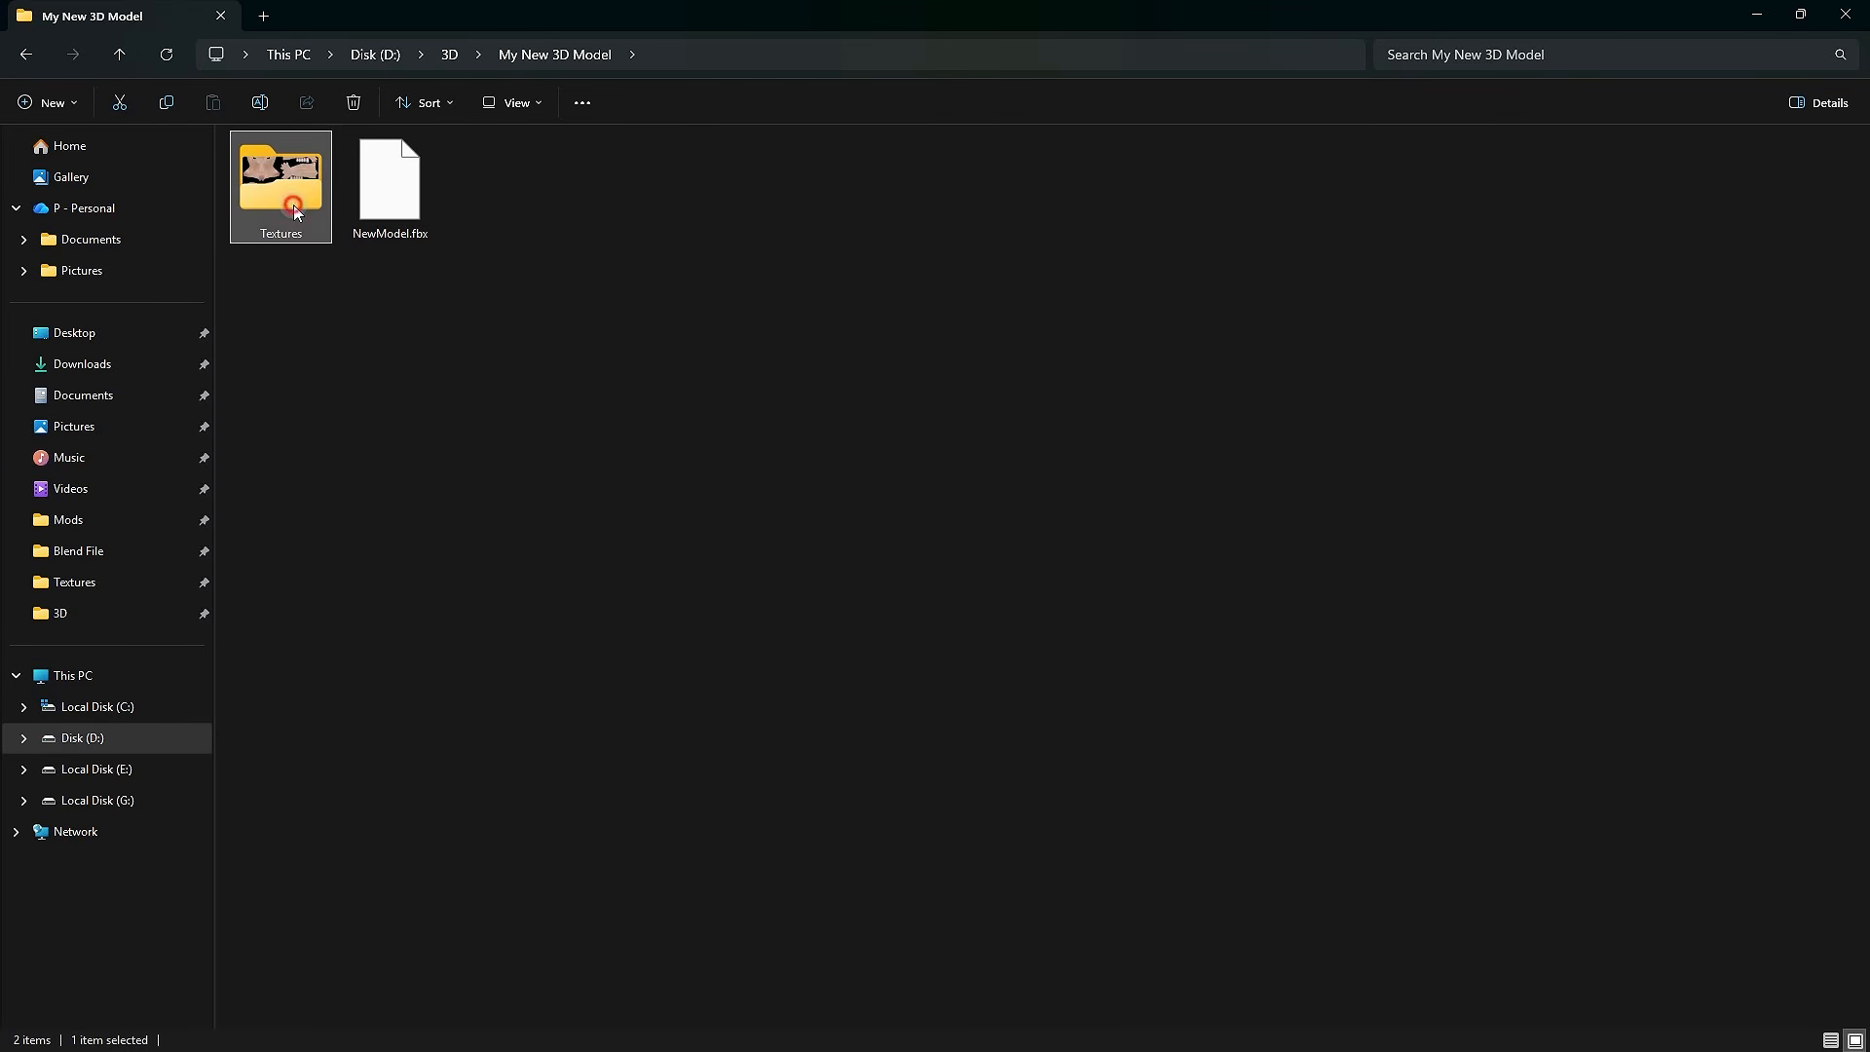
double_click(294, 205)
left_click_drag(1148, 218, 292, 291)
left_click(616, 397)
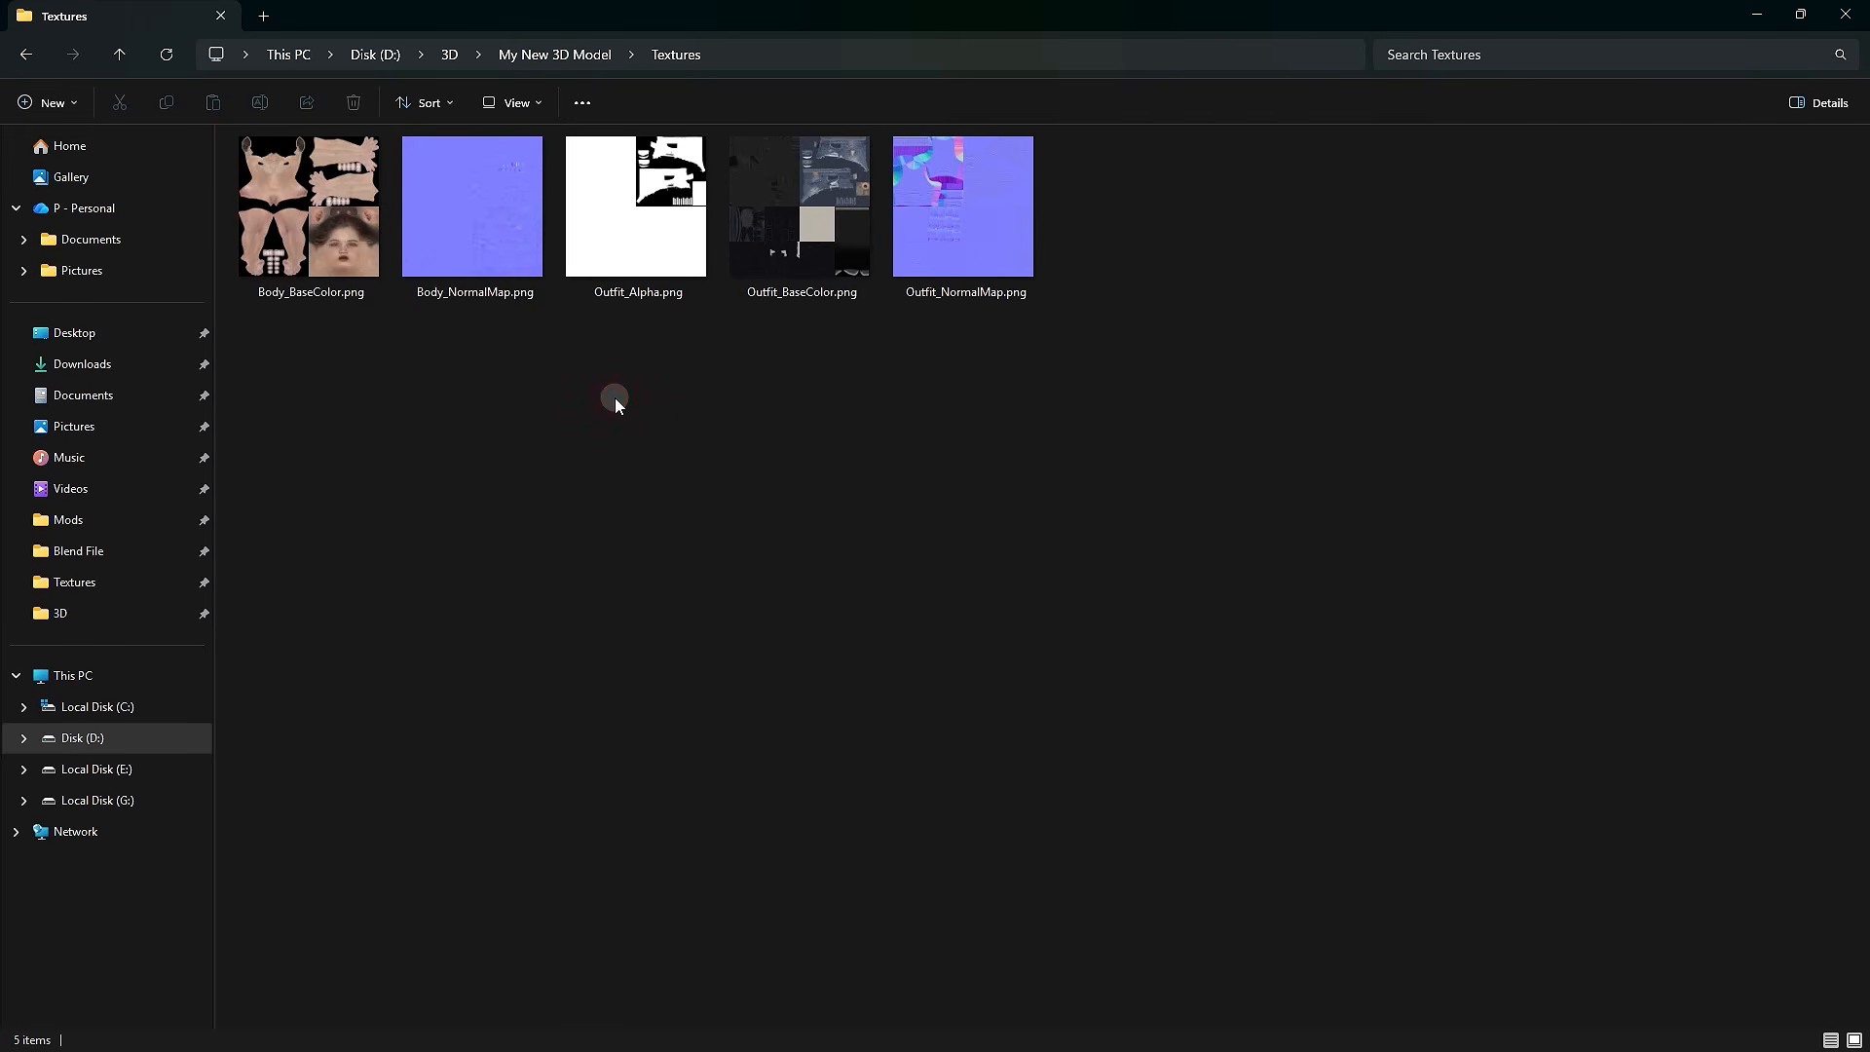
right_click(733, 57)
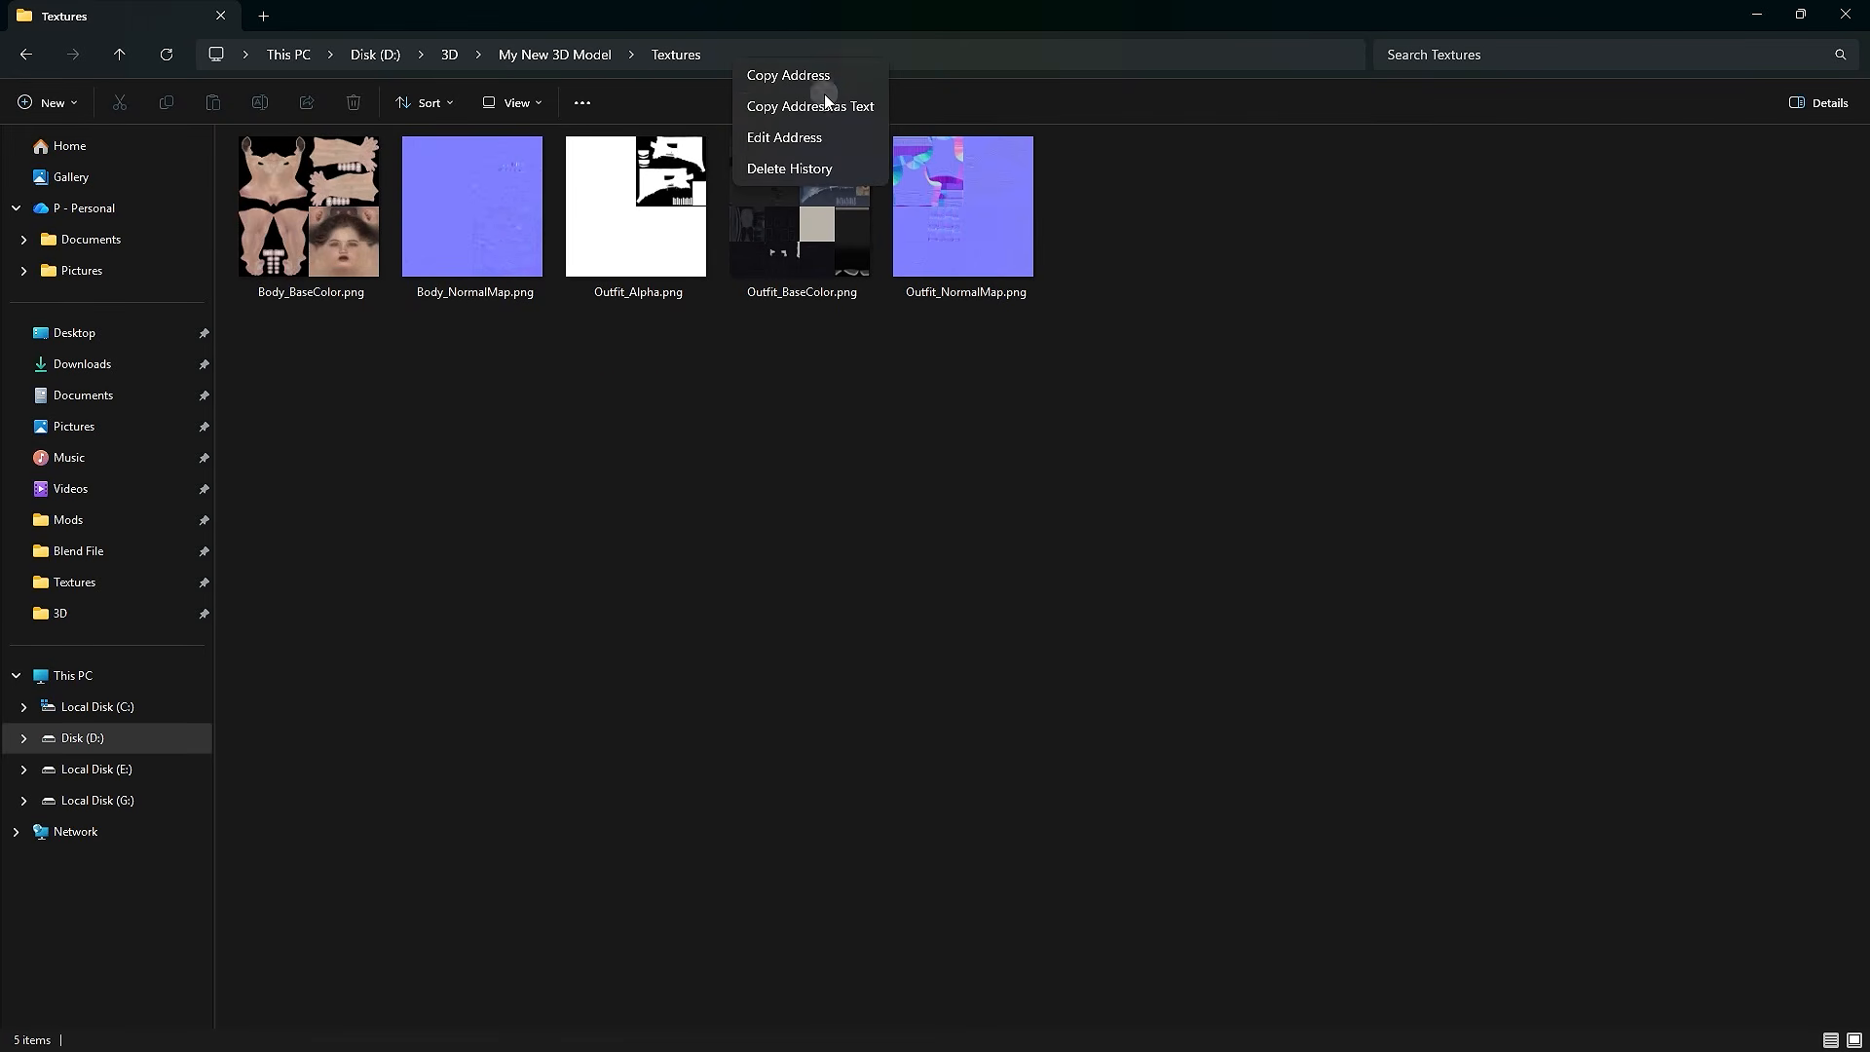
left_click(776, 109)
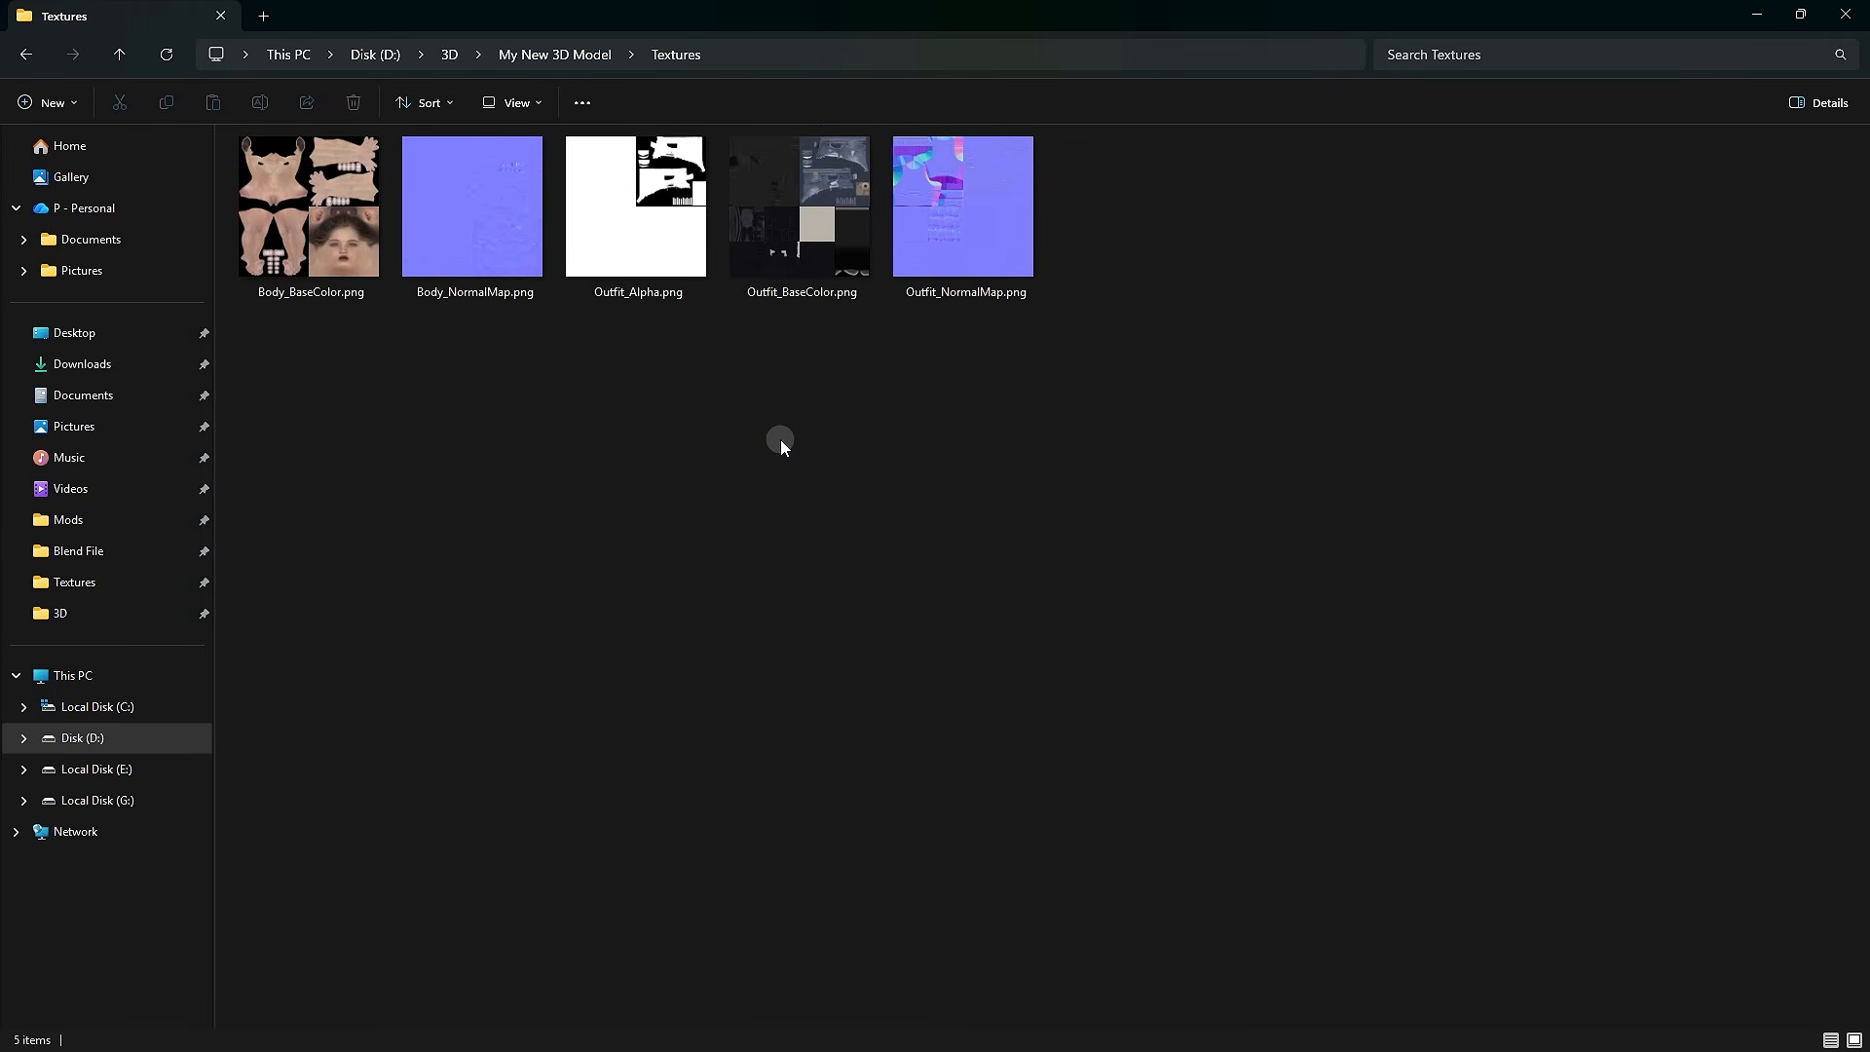
- Switch to Blender and bring up the RE Tex Conversion tools of the RE Mesh add-on in the 3D view's sidebar
key("alt+Tab")
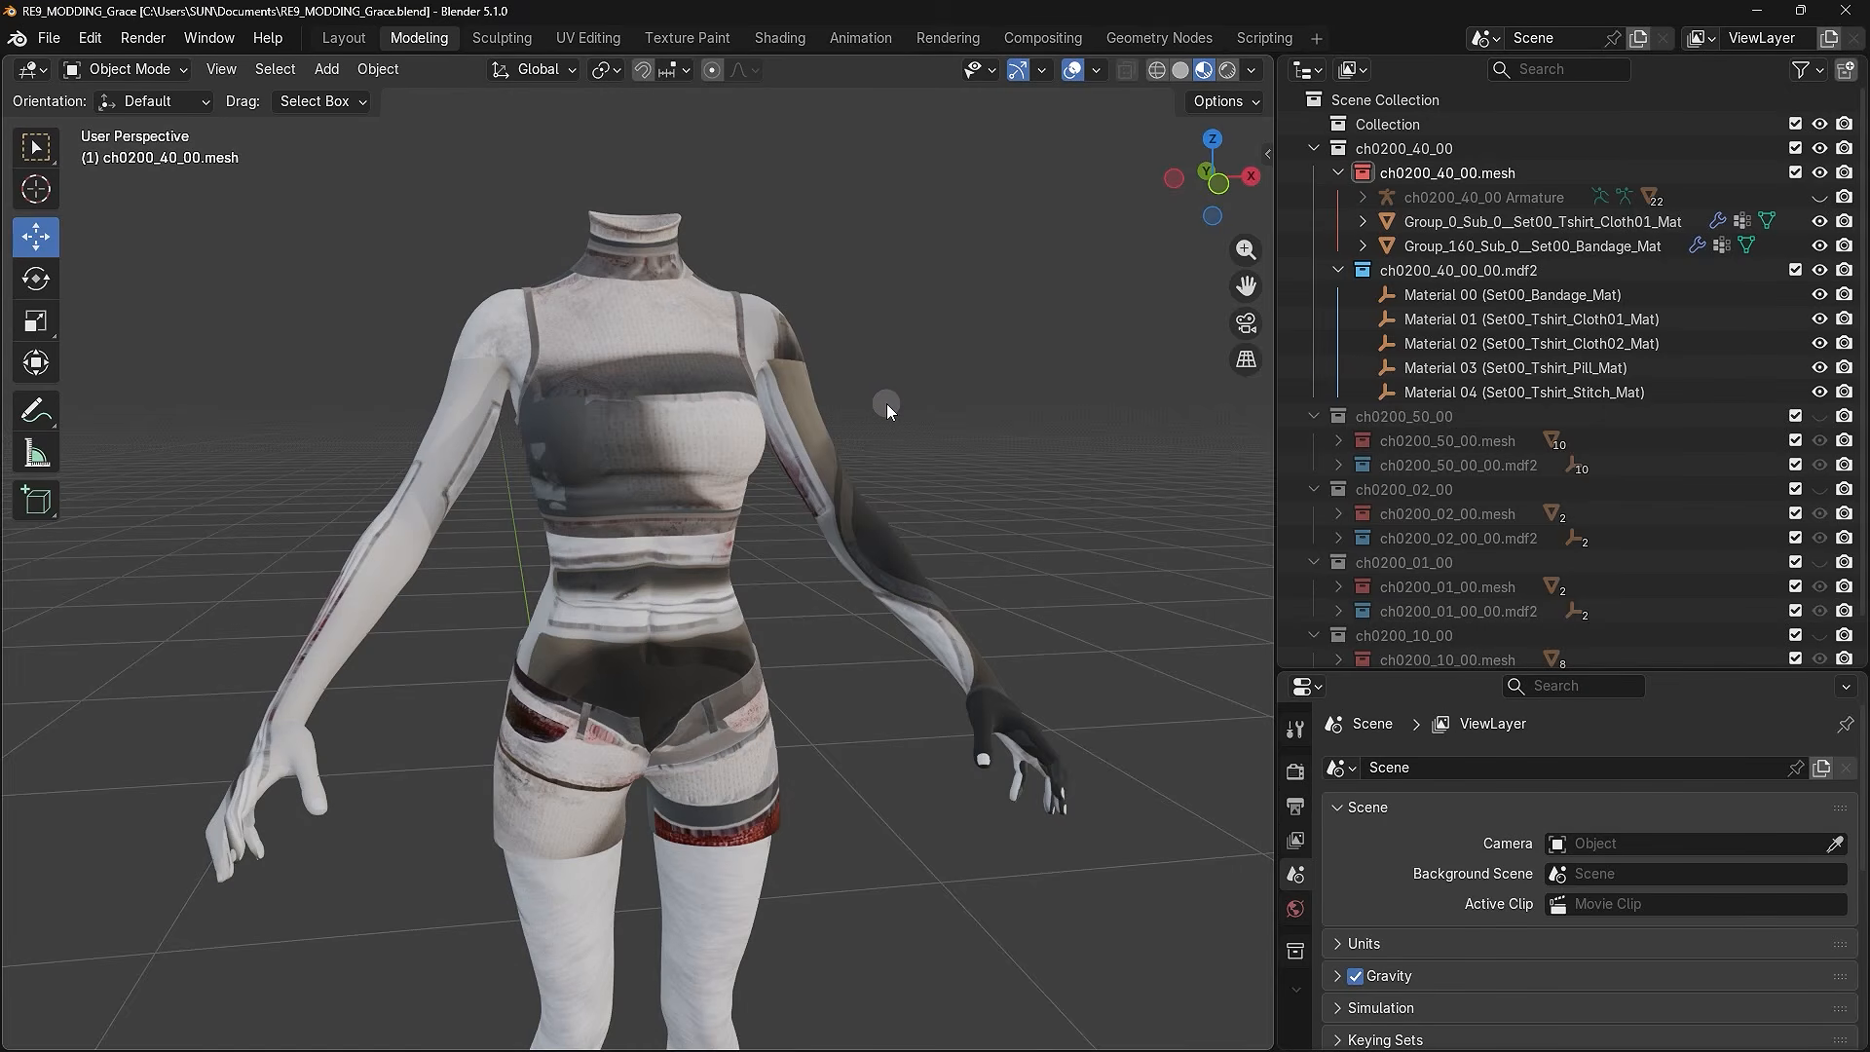
key("n")
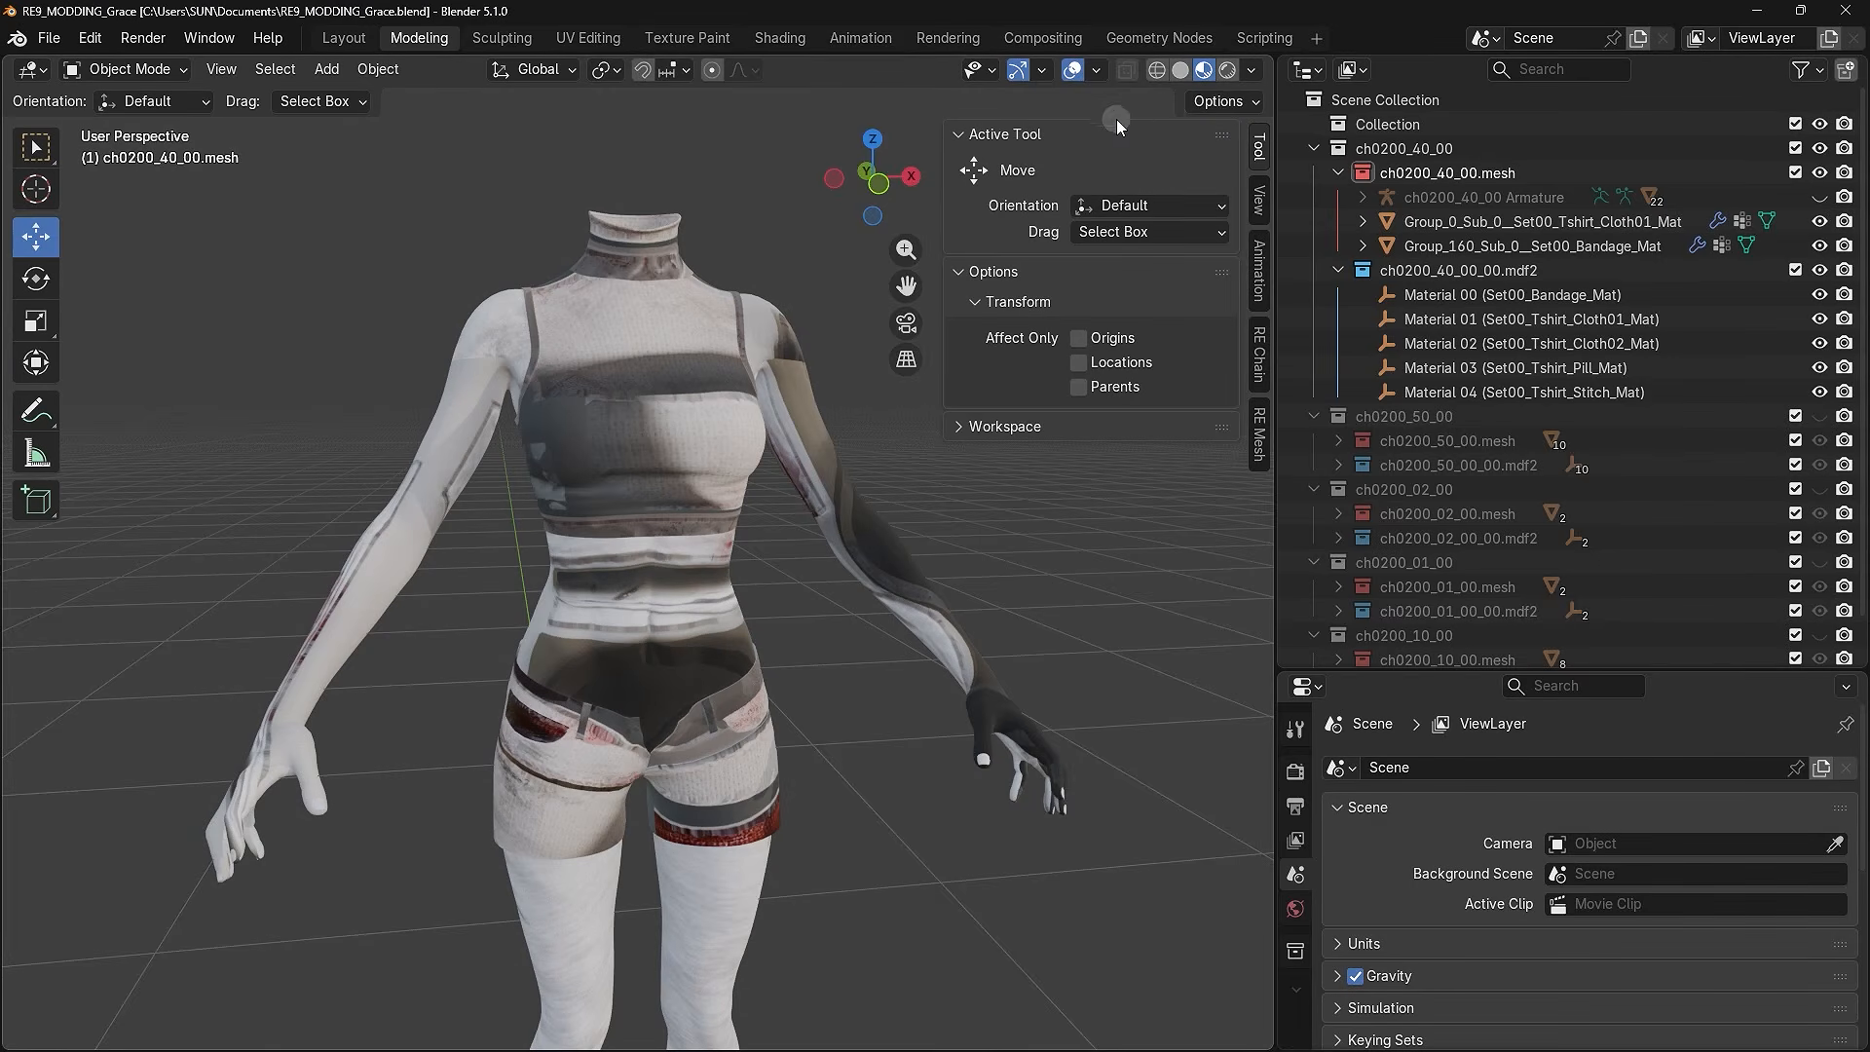
left_click(1261, 434)
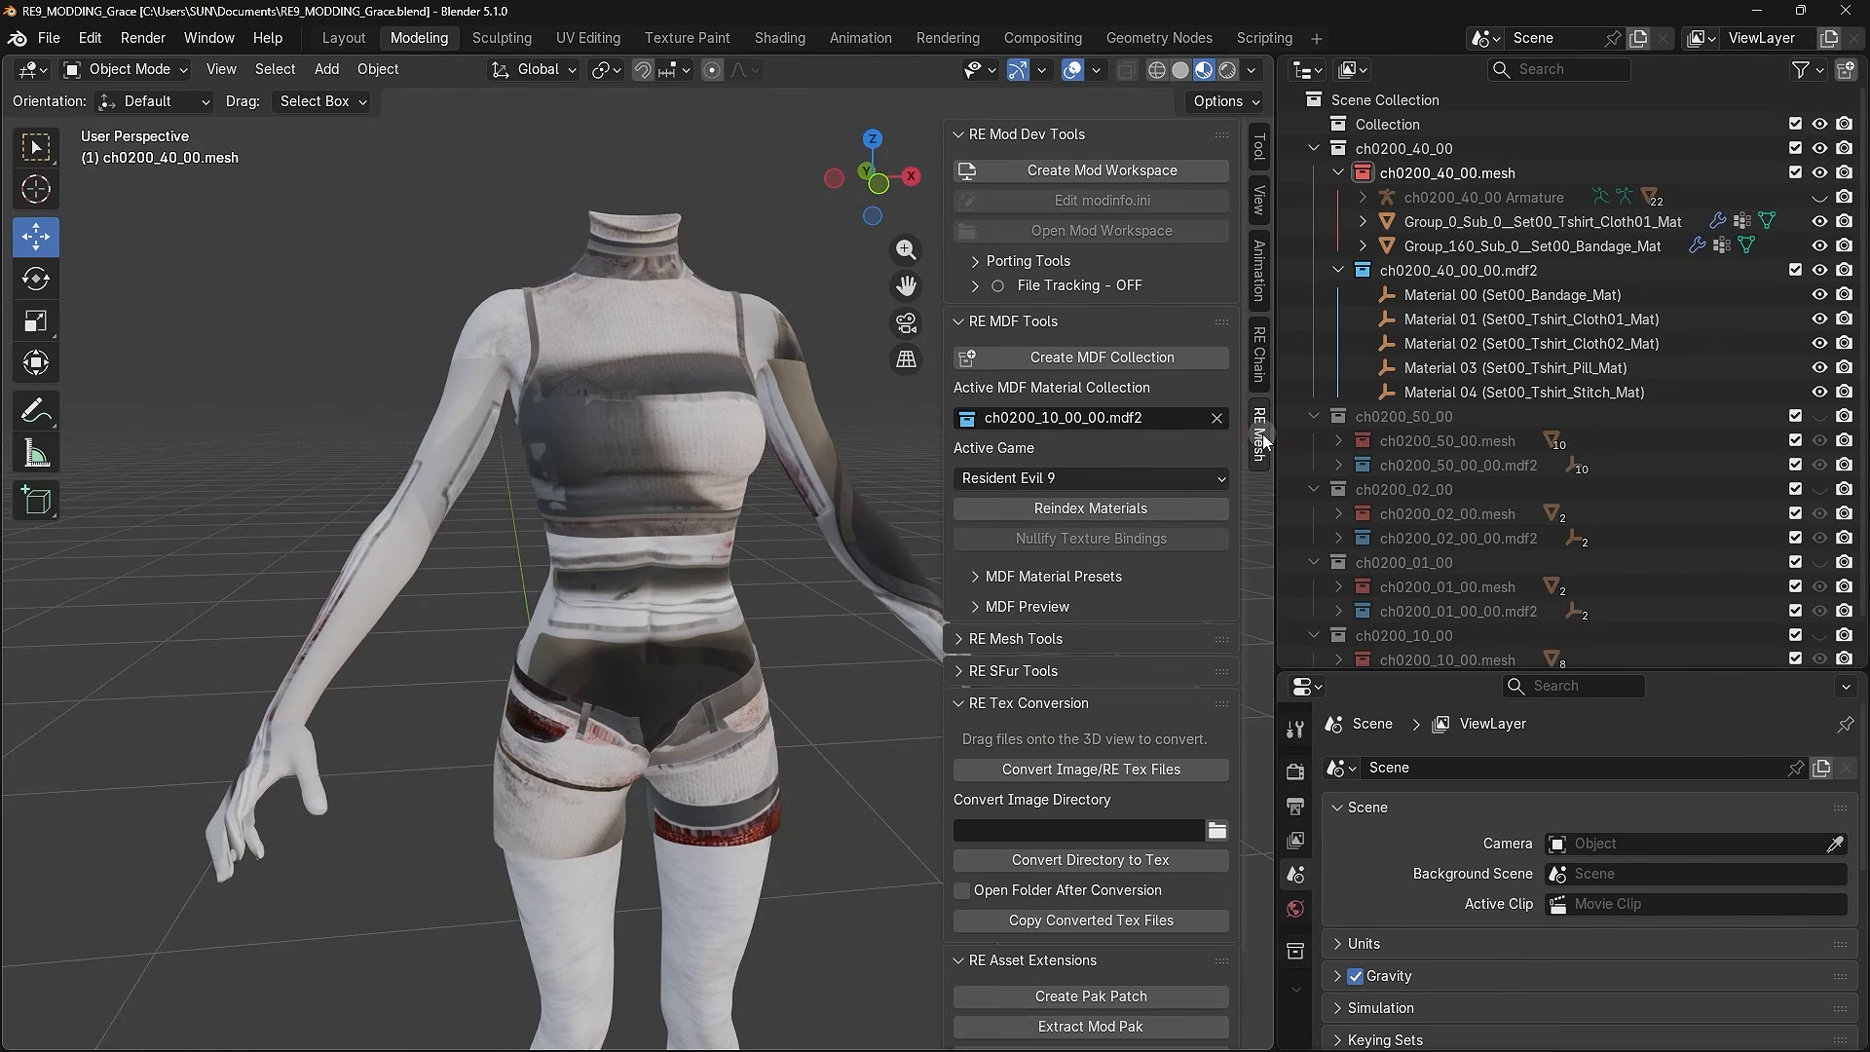
scroll(1156, 630, "down", 3)
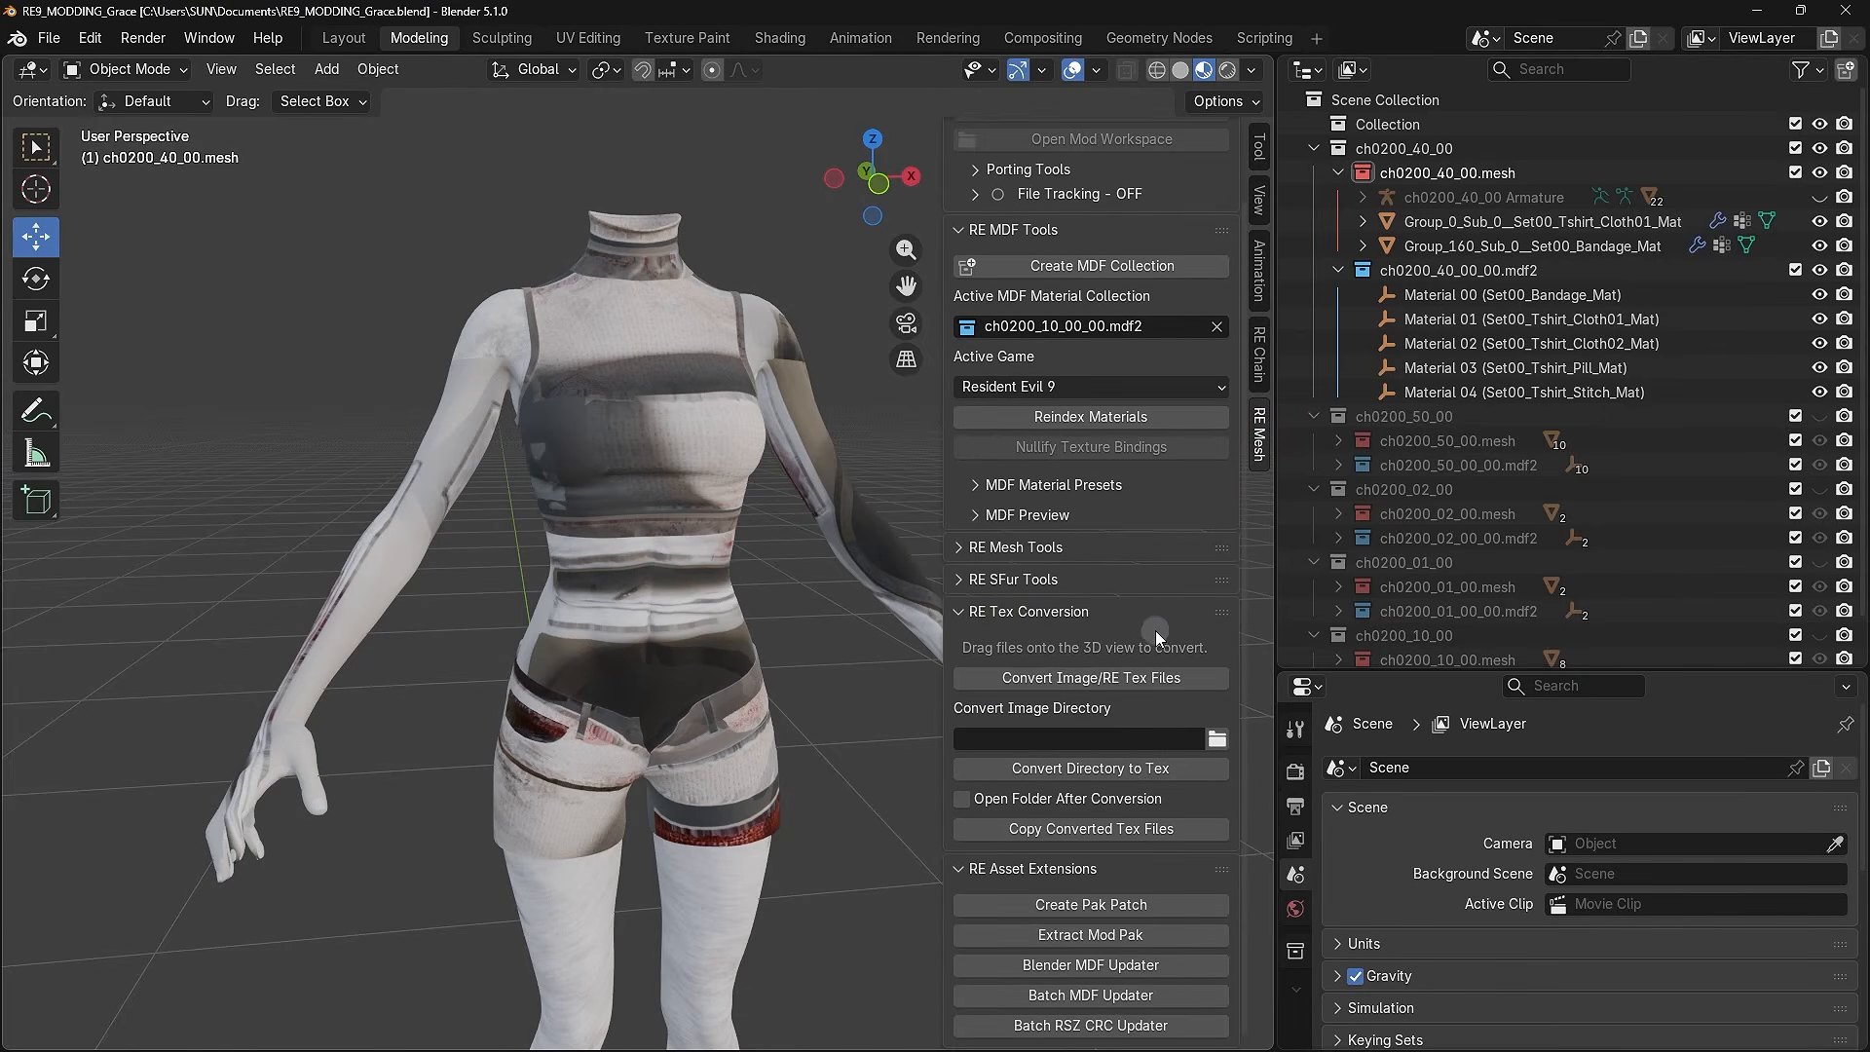
scroll(1155, 639, "up", 3)
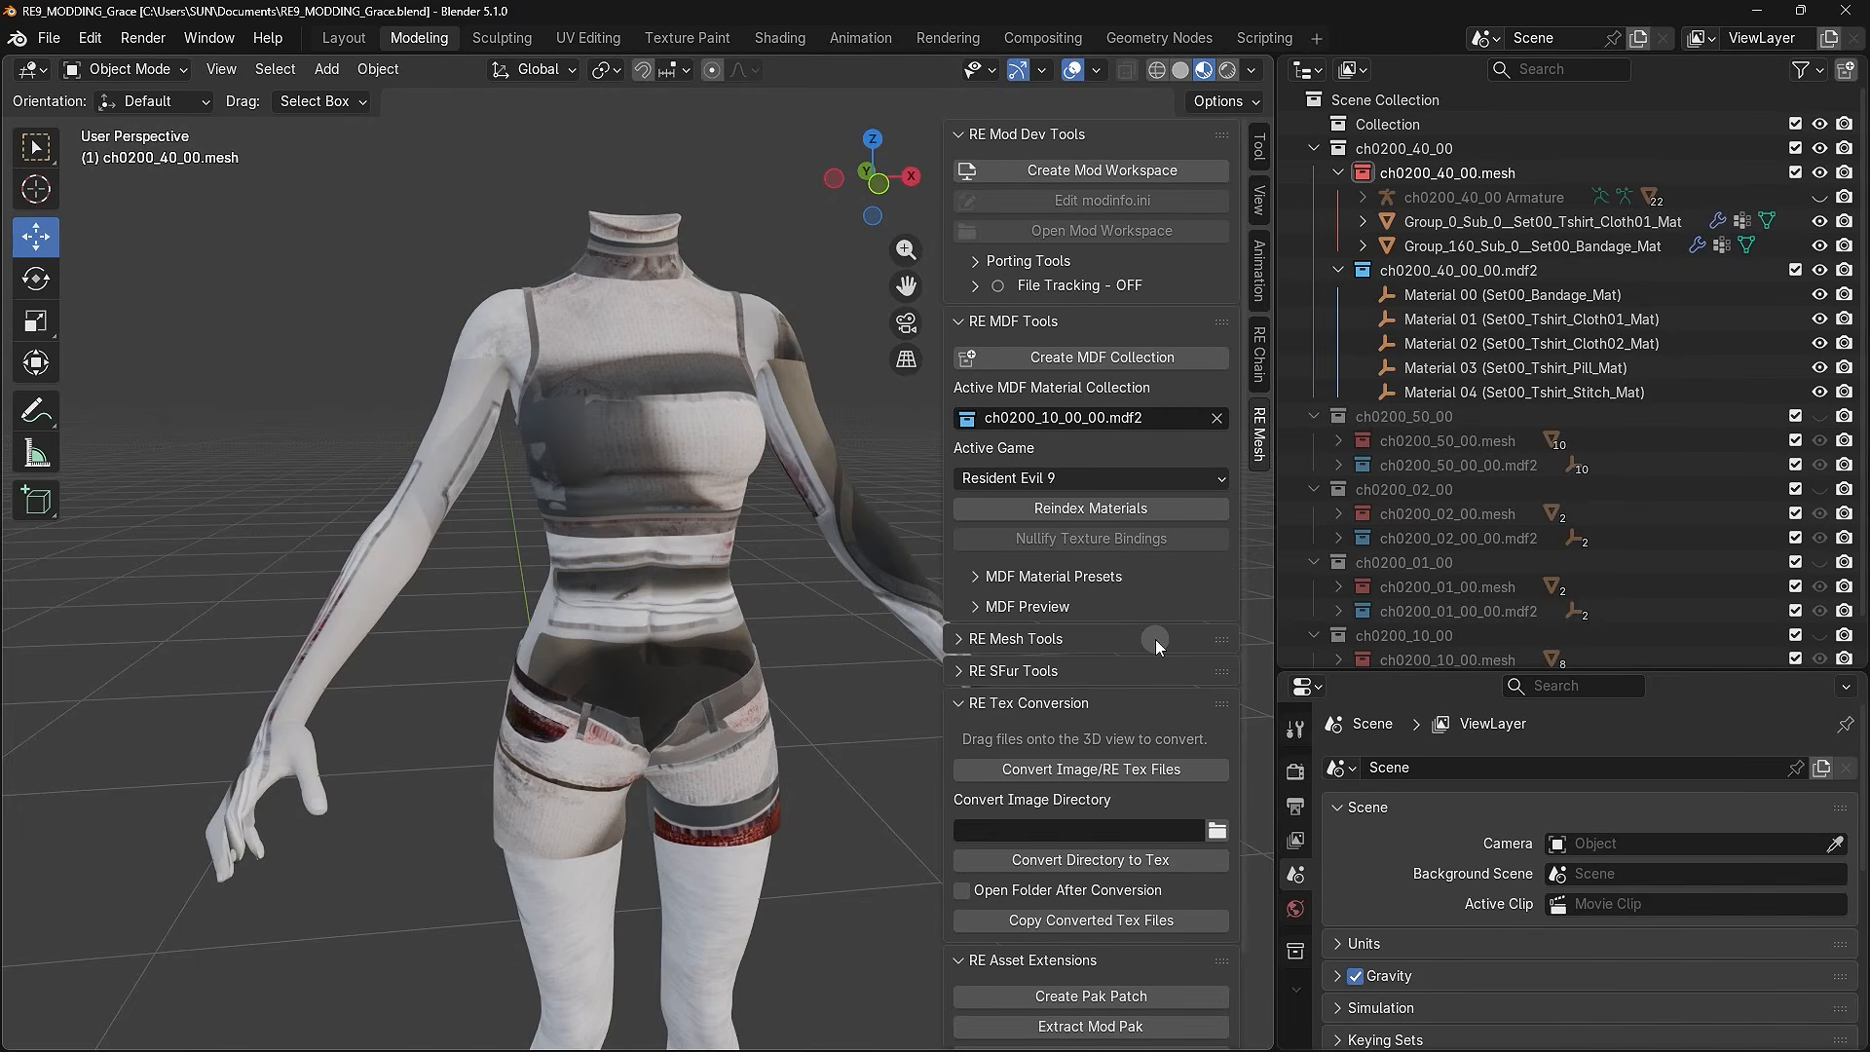
scroll(1107, 672, "down", 3)
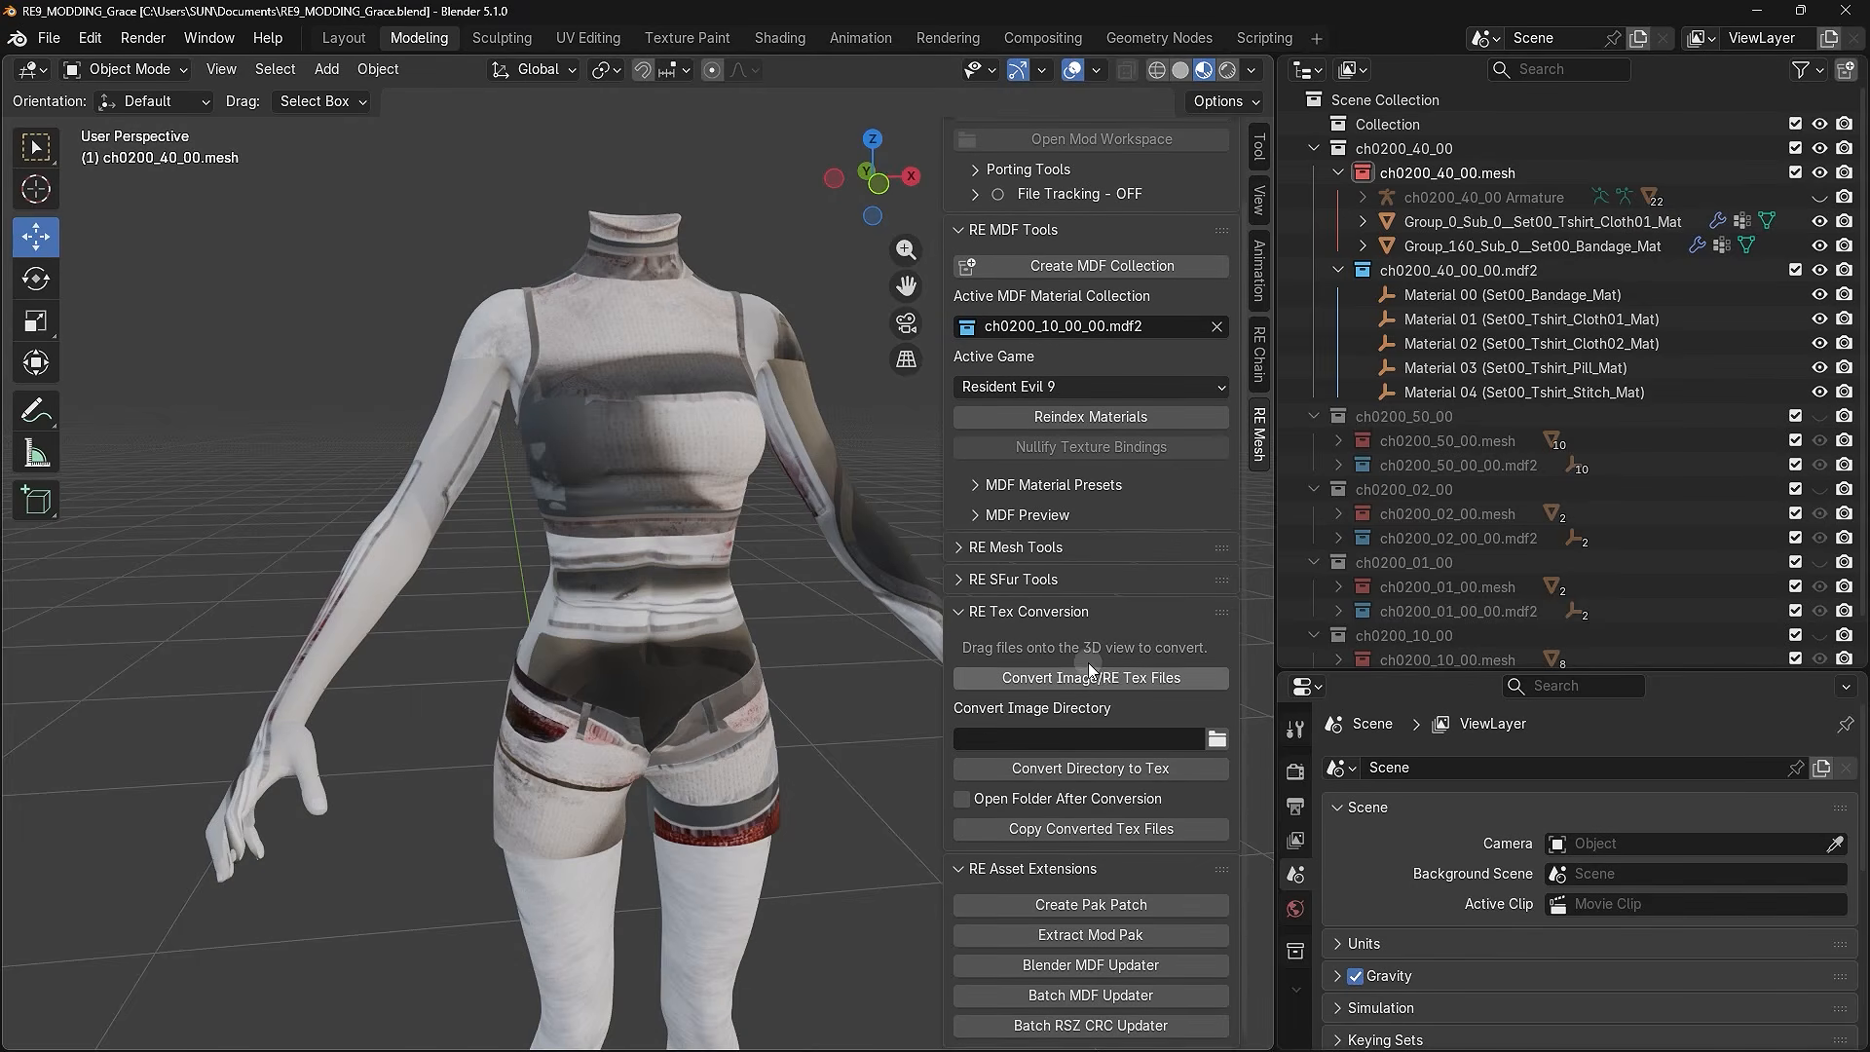
left_click(971, 614)
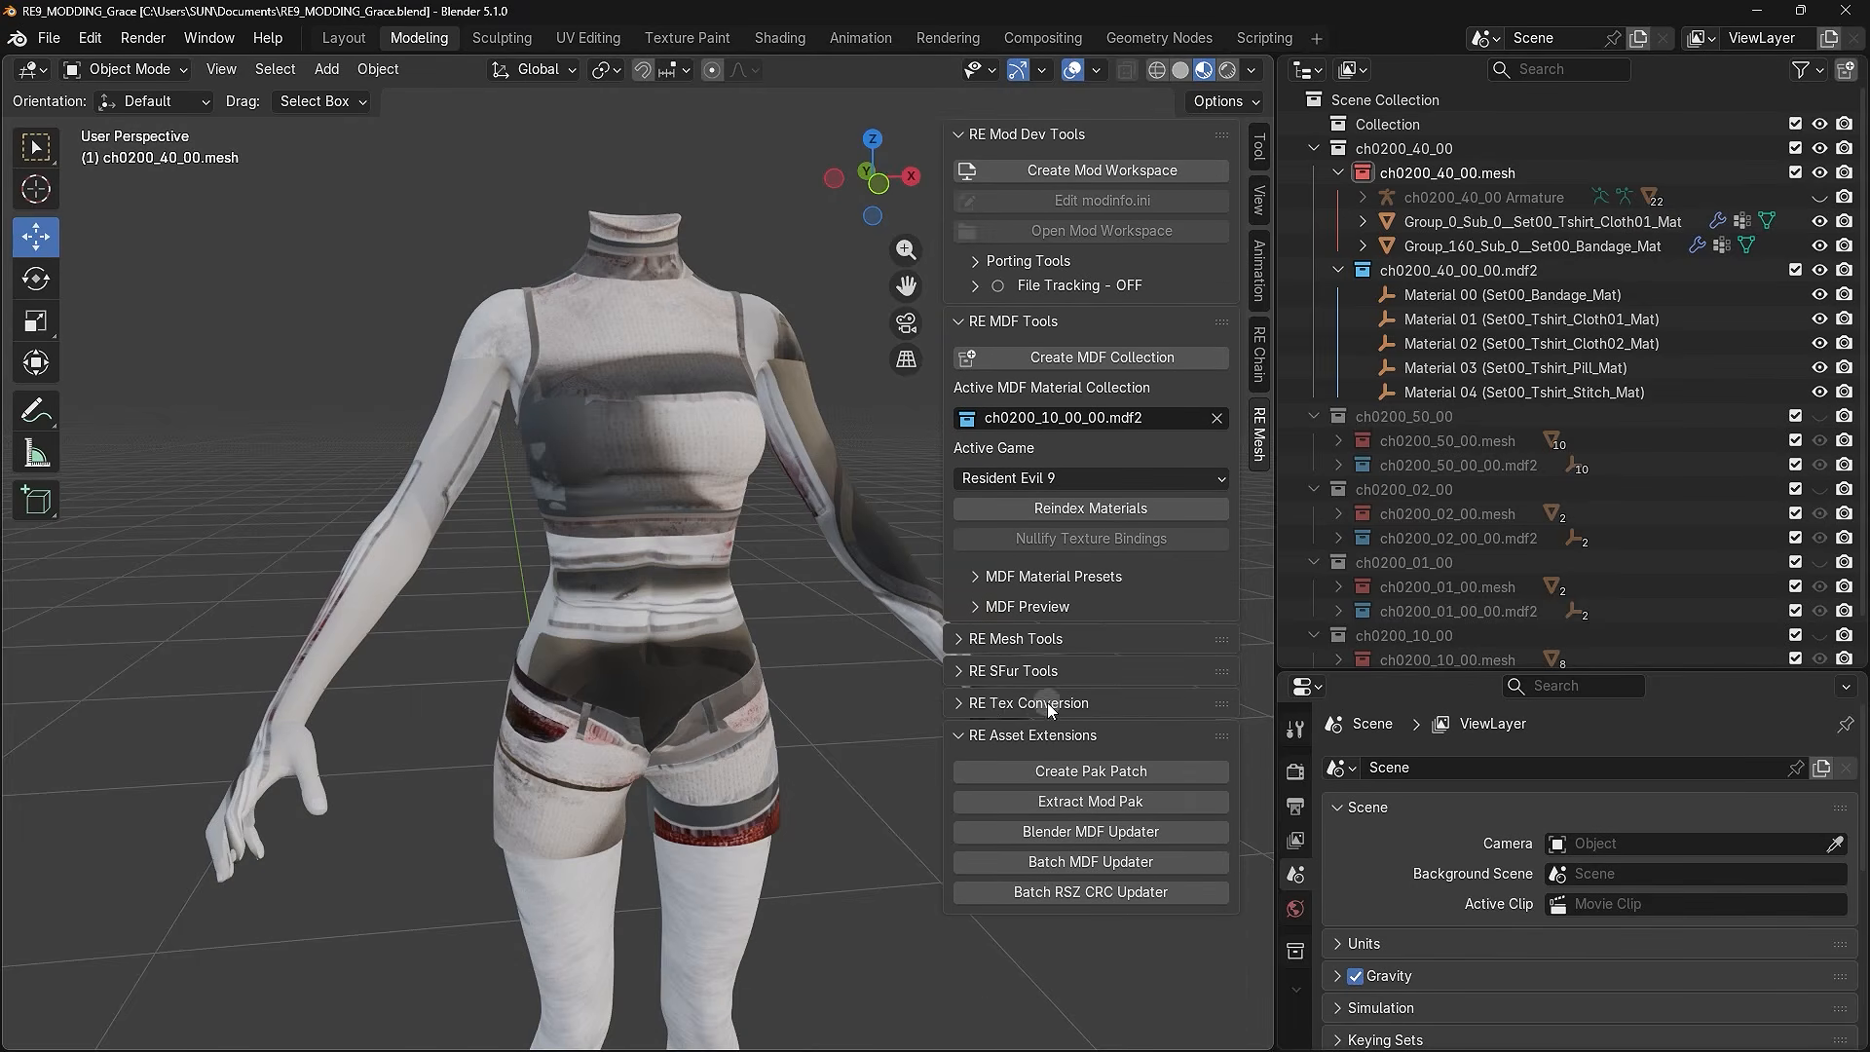
left_click(961, 703)
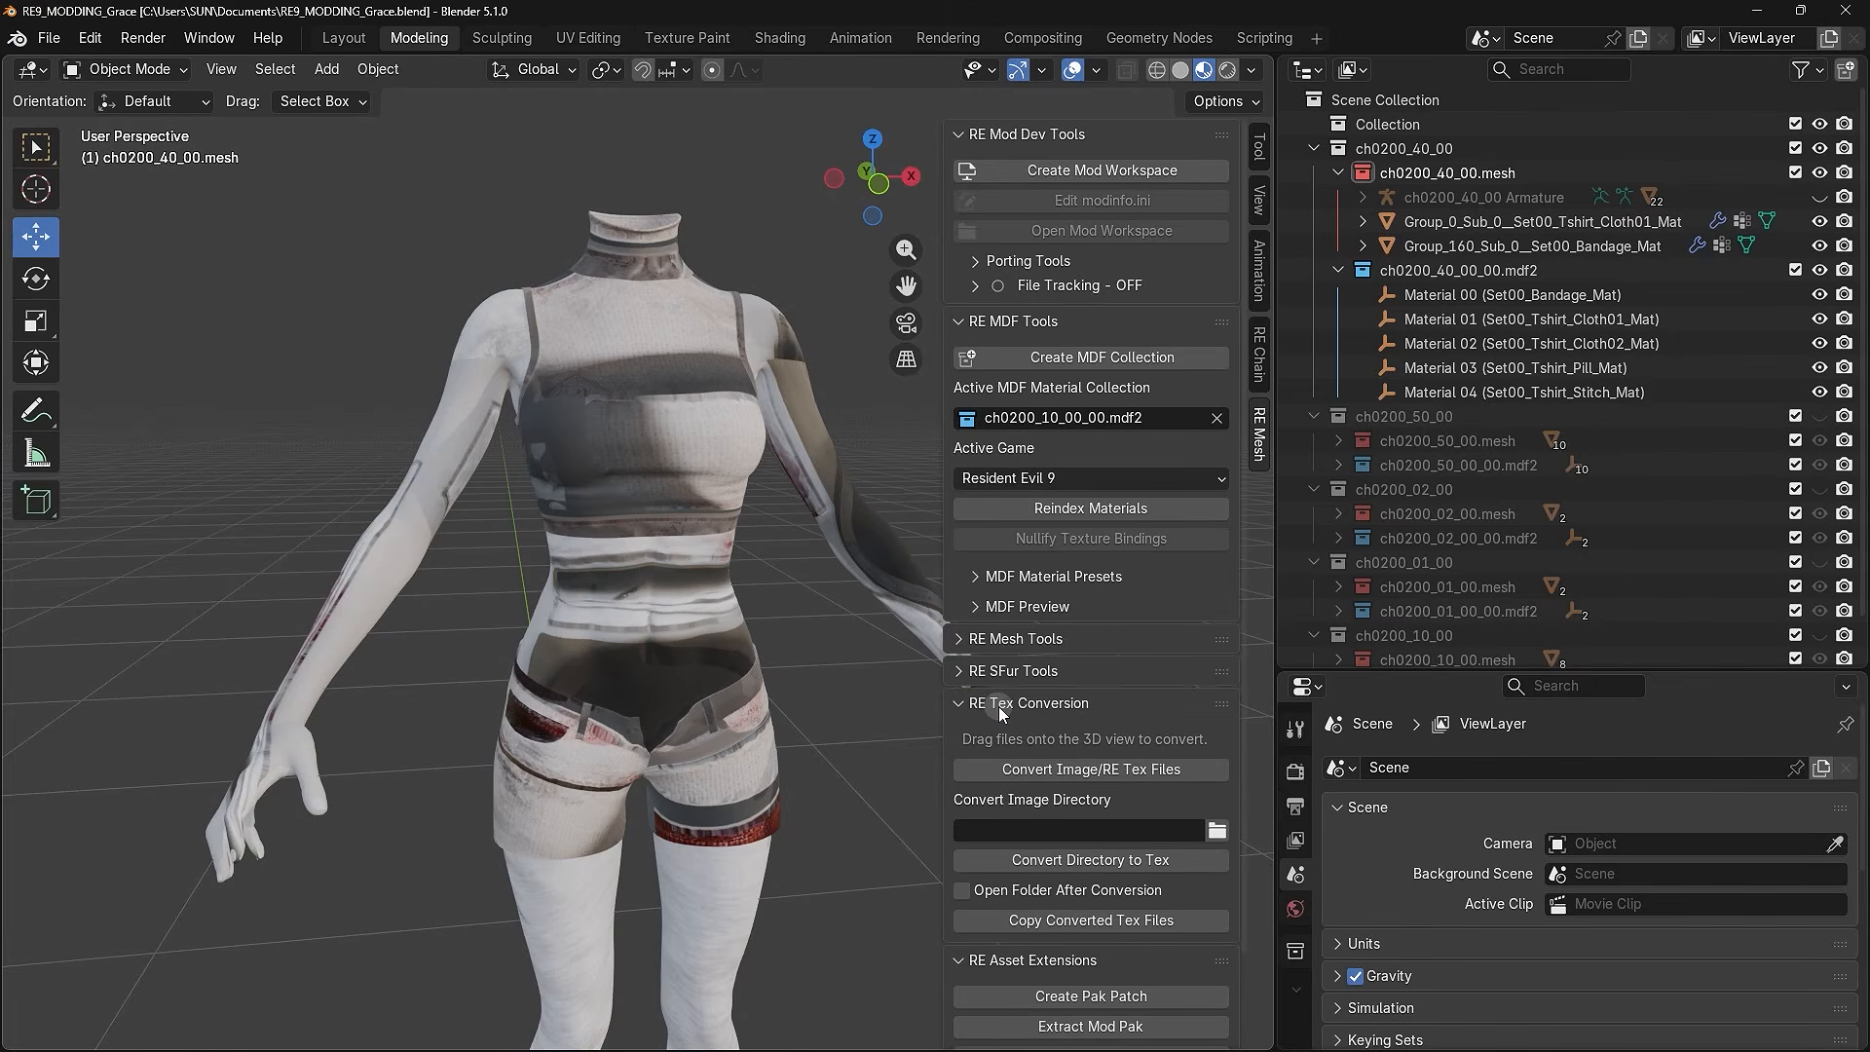
scroll(997, 705, "down", 3)
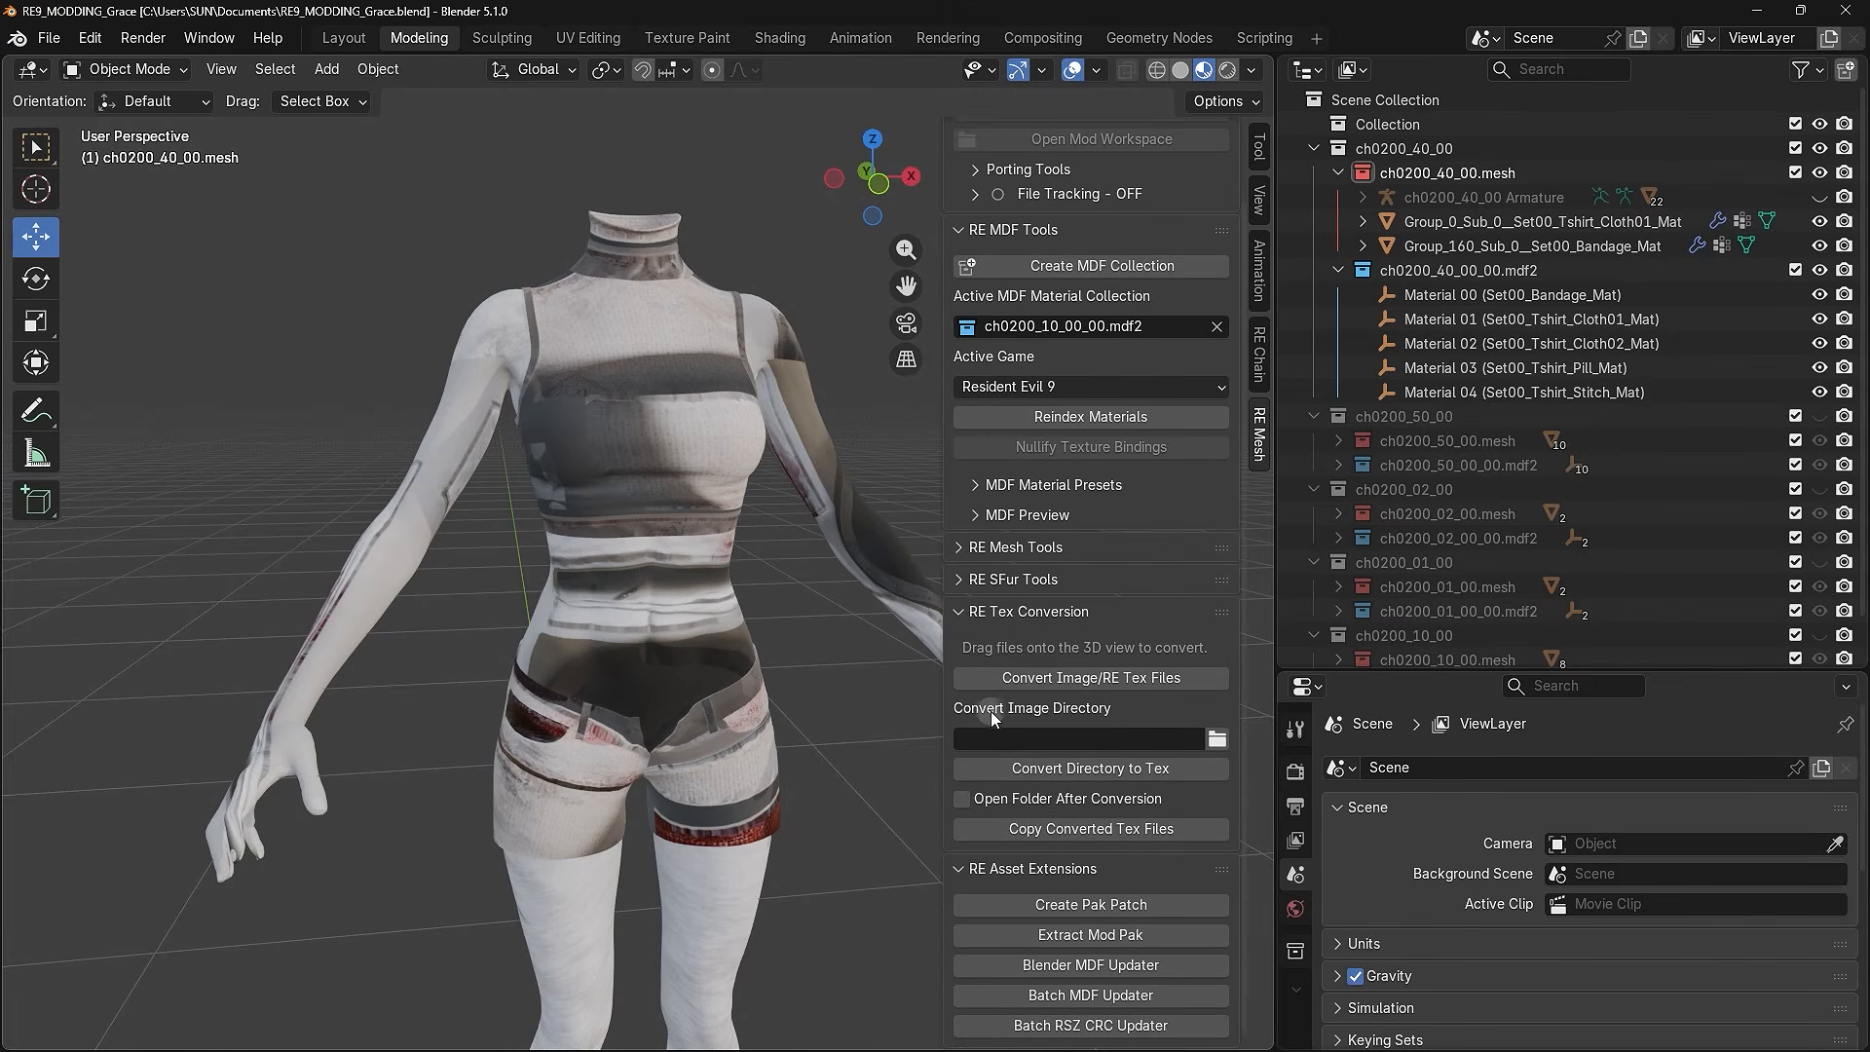
- Set the Convert Image Directory to D:\3D\My New 3D Model\Textures\
left_click(1217, 742)
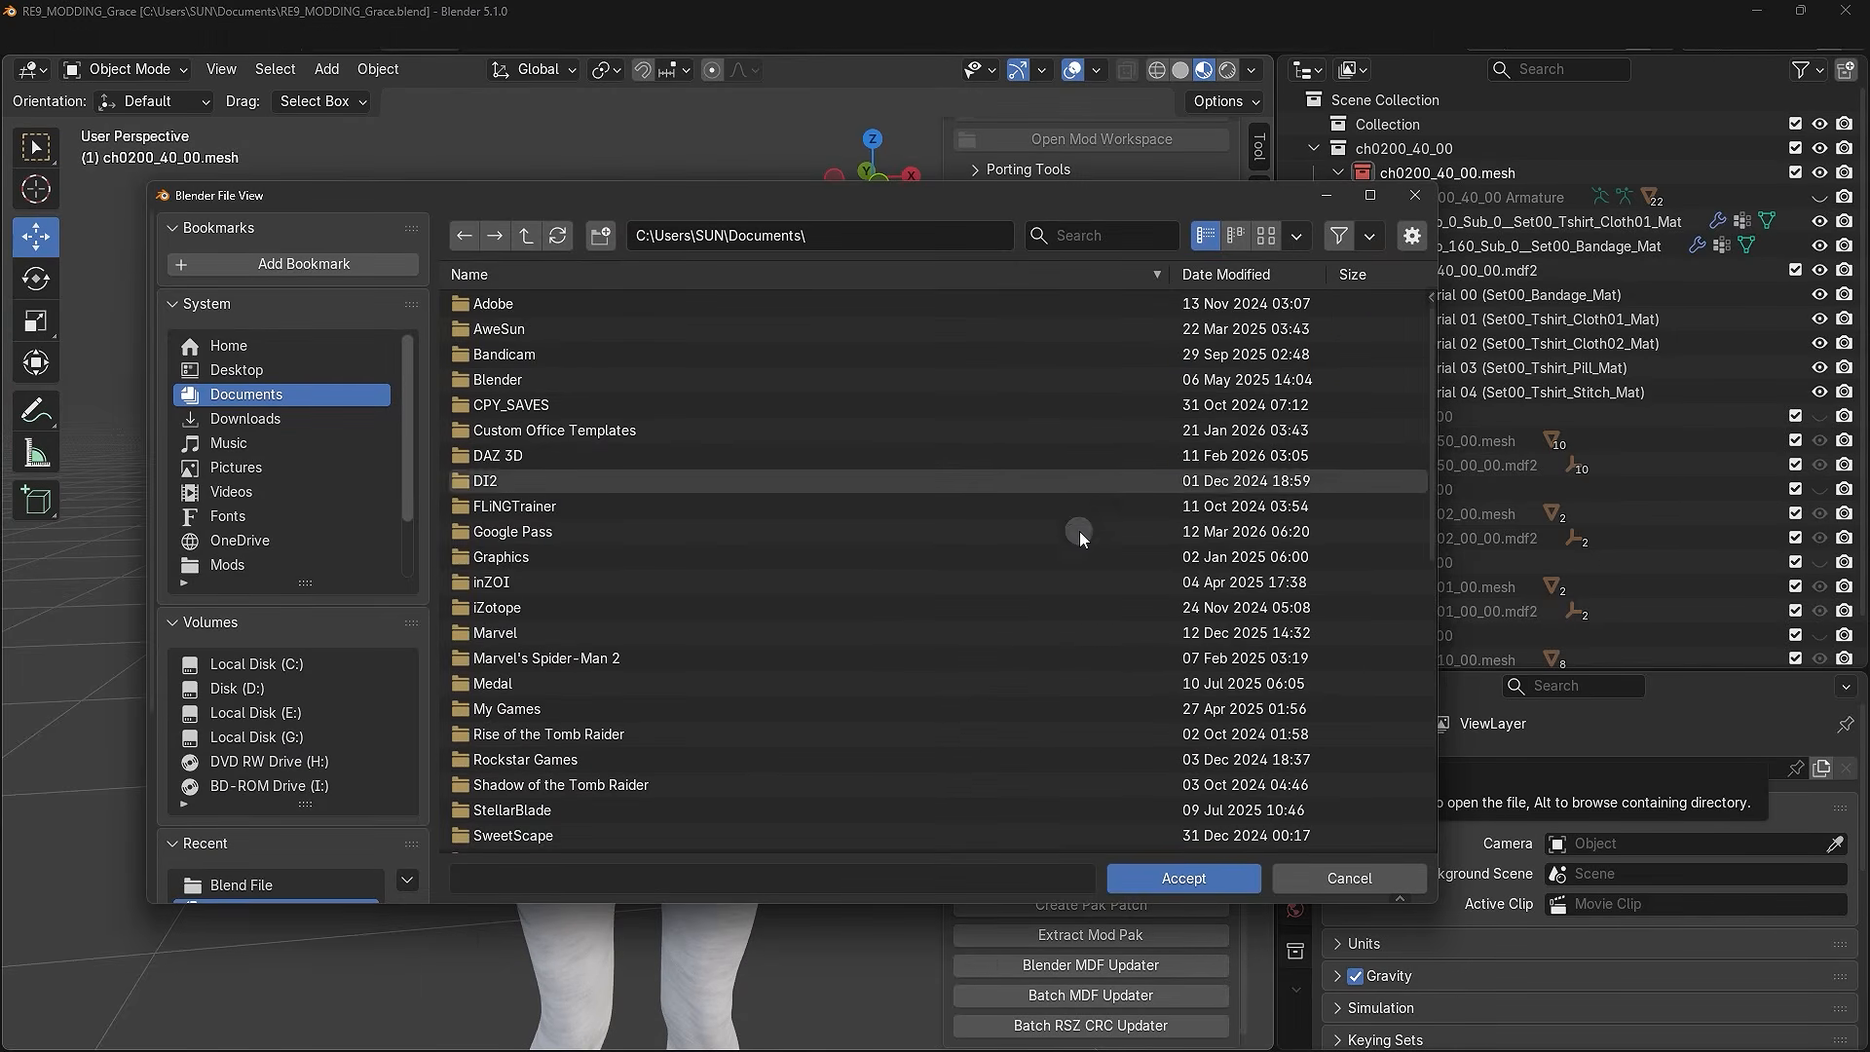
left_click(844, 235)
key("ctrl+v")
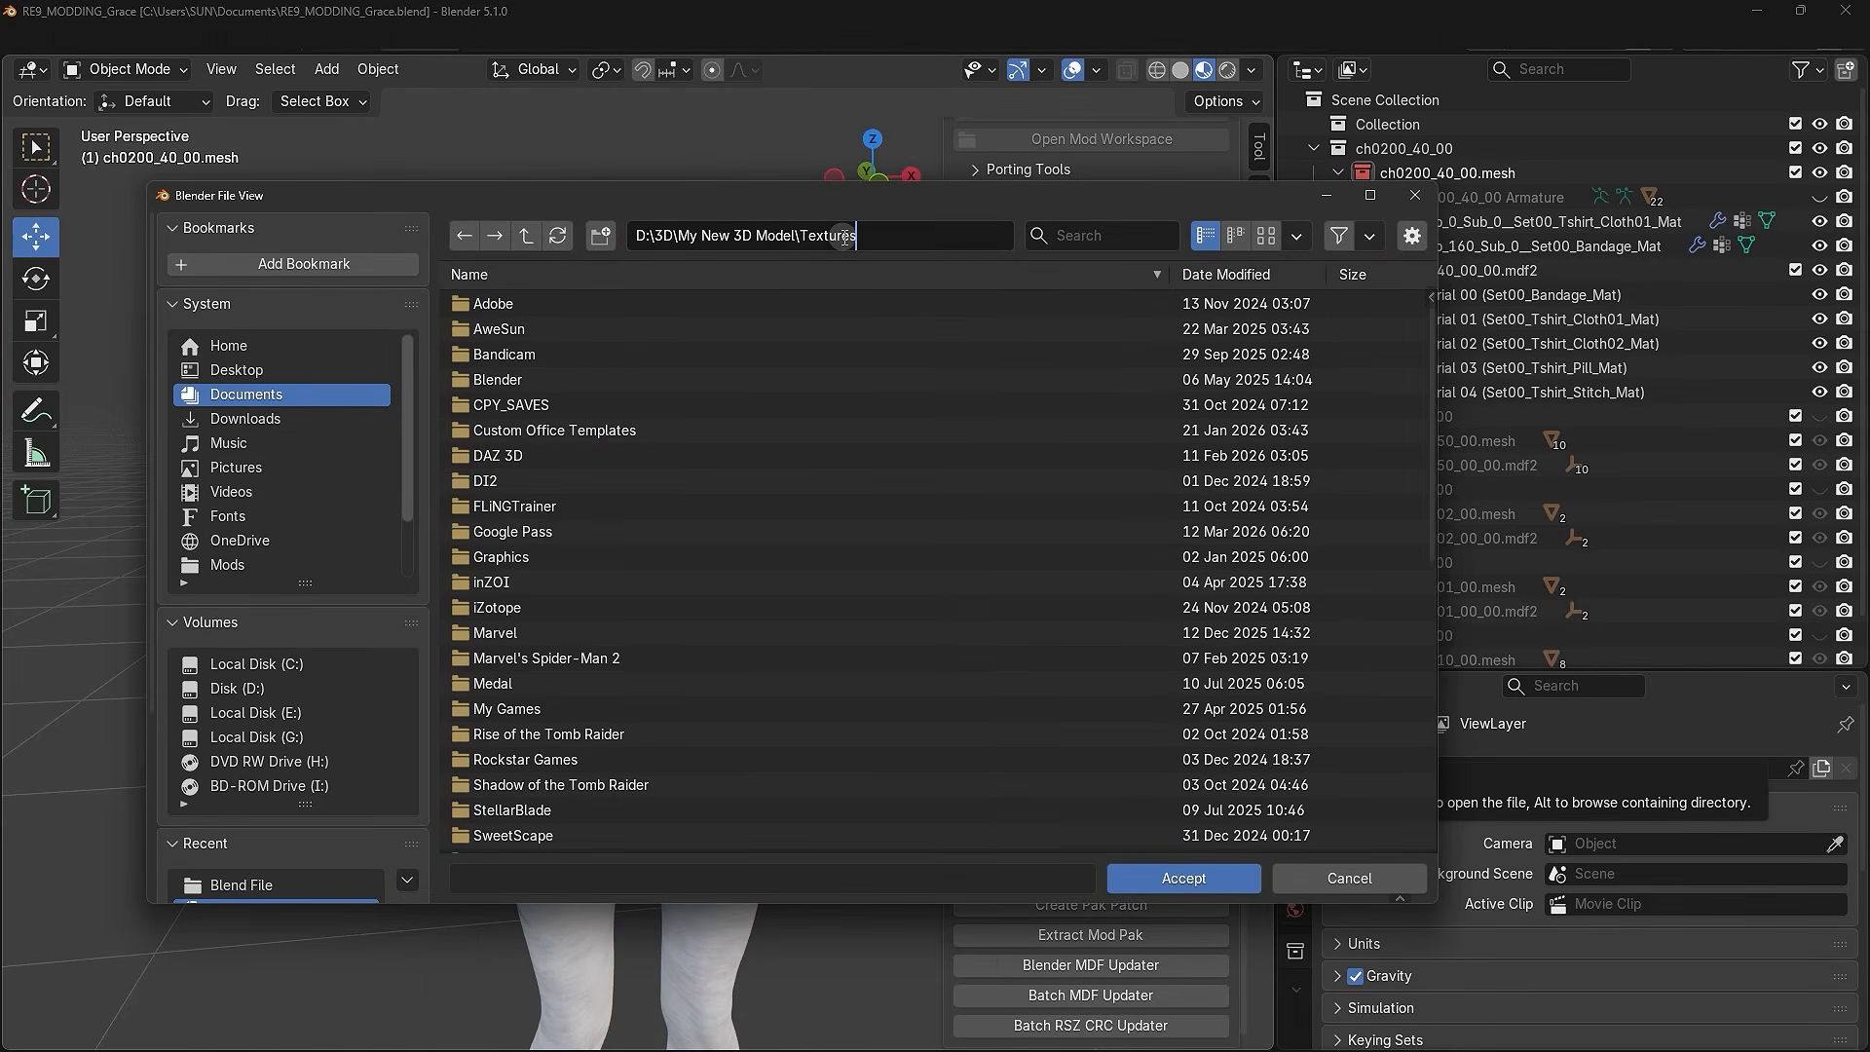
key("Return")
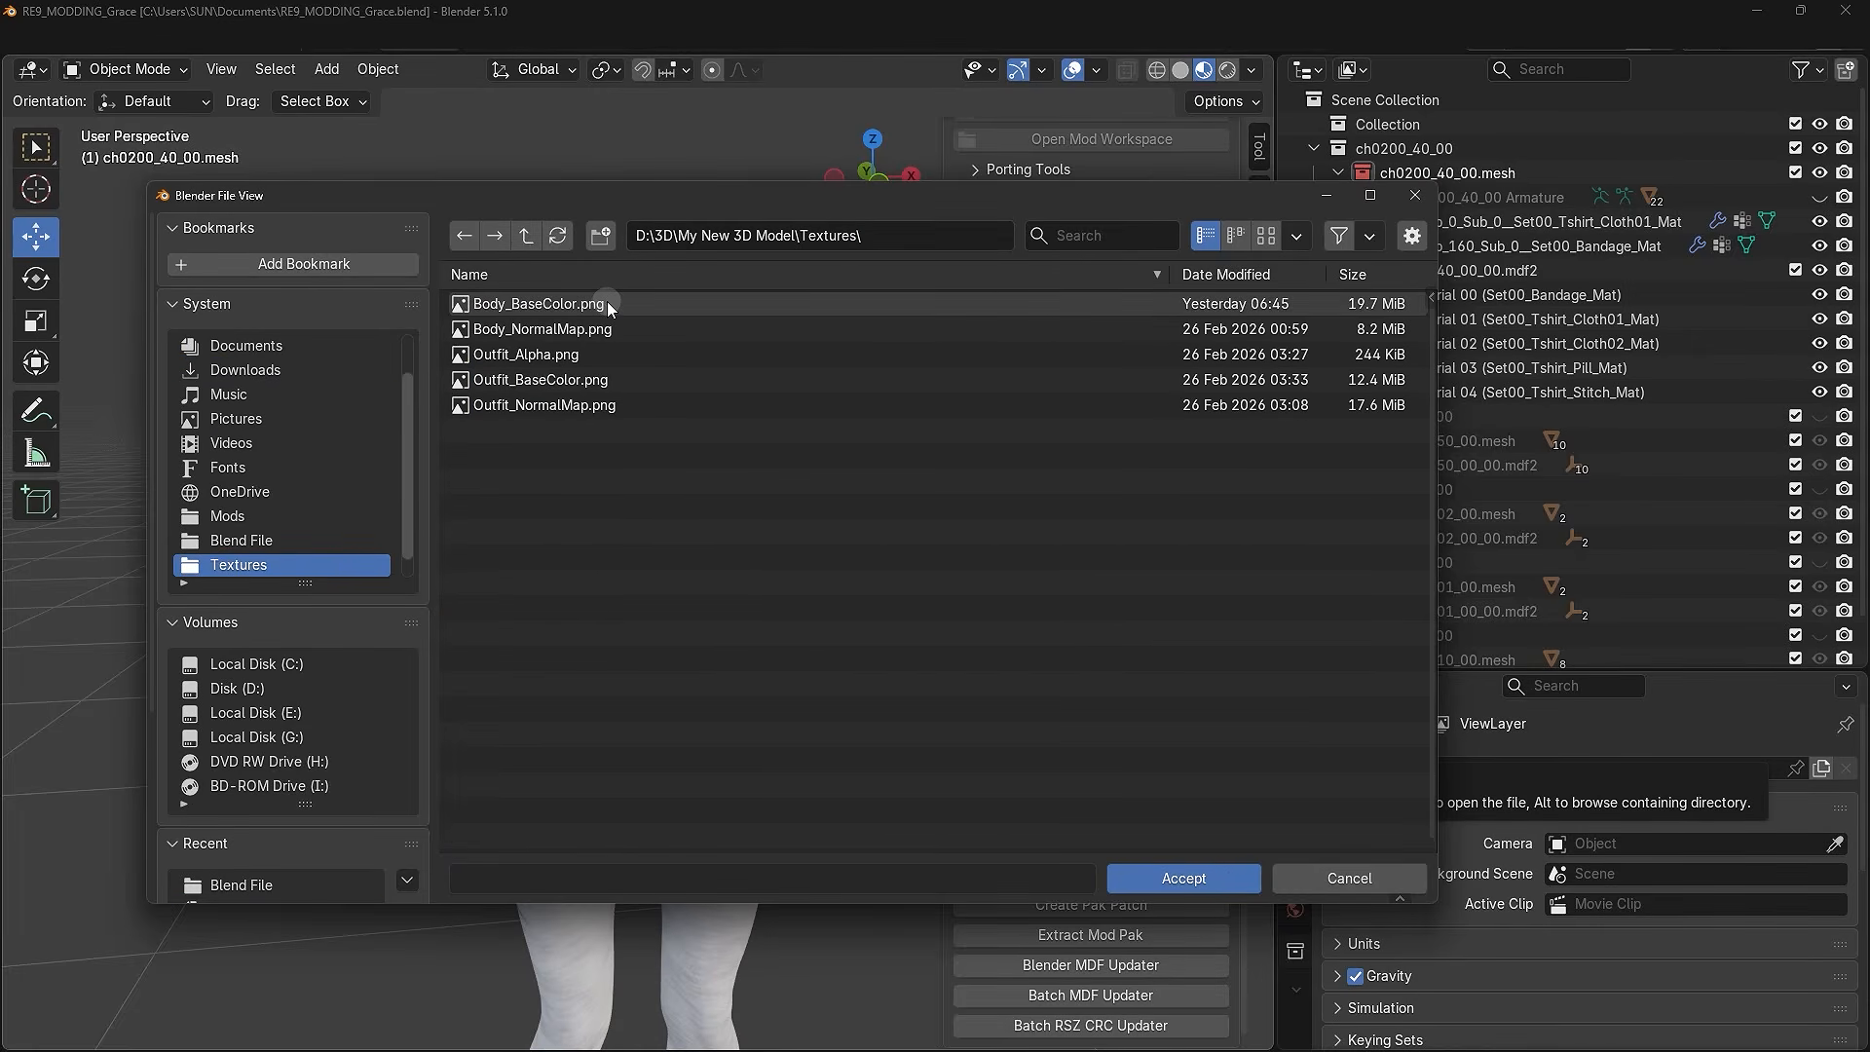
left_click(1249, 879)
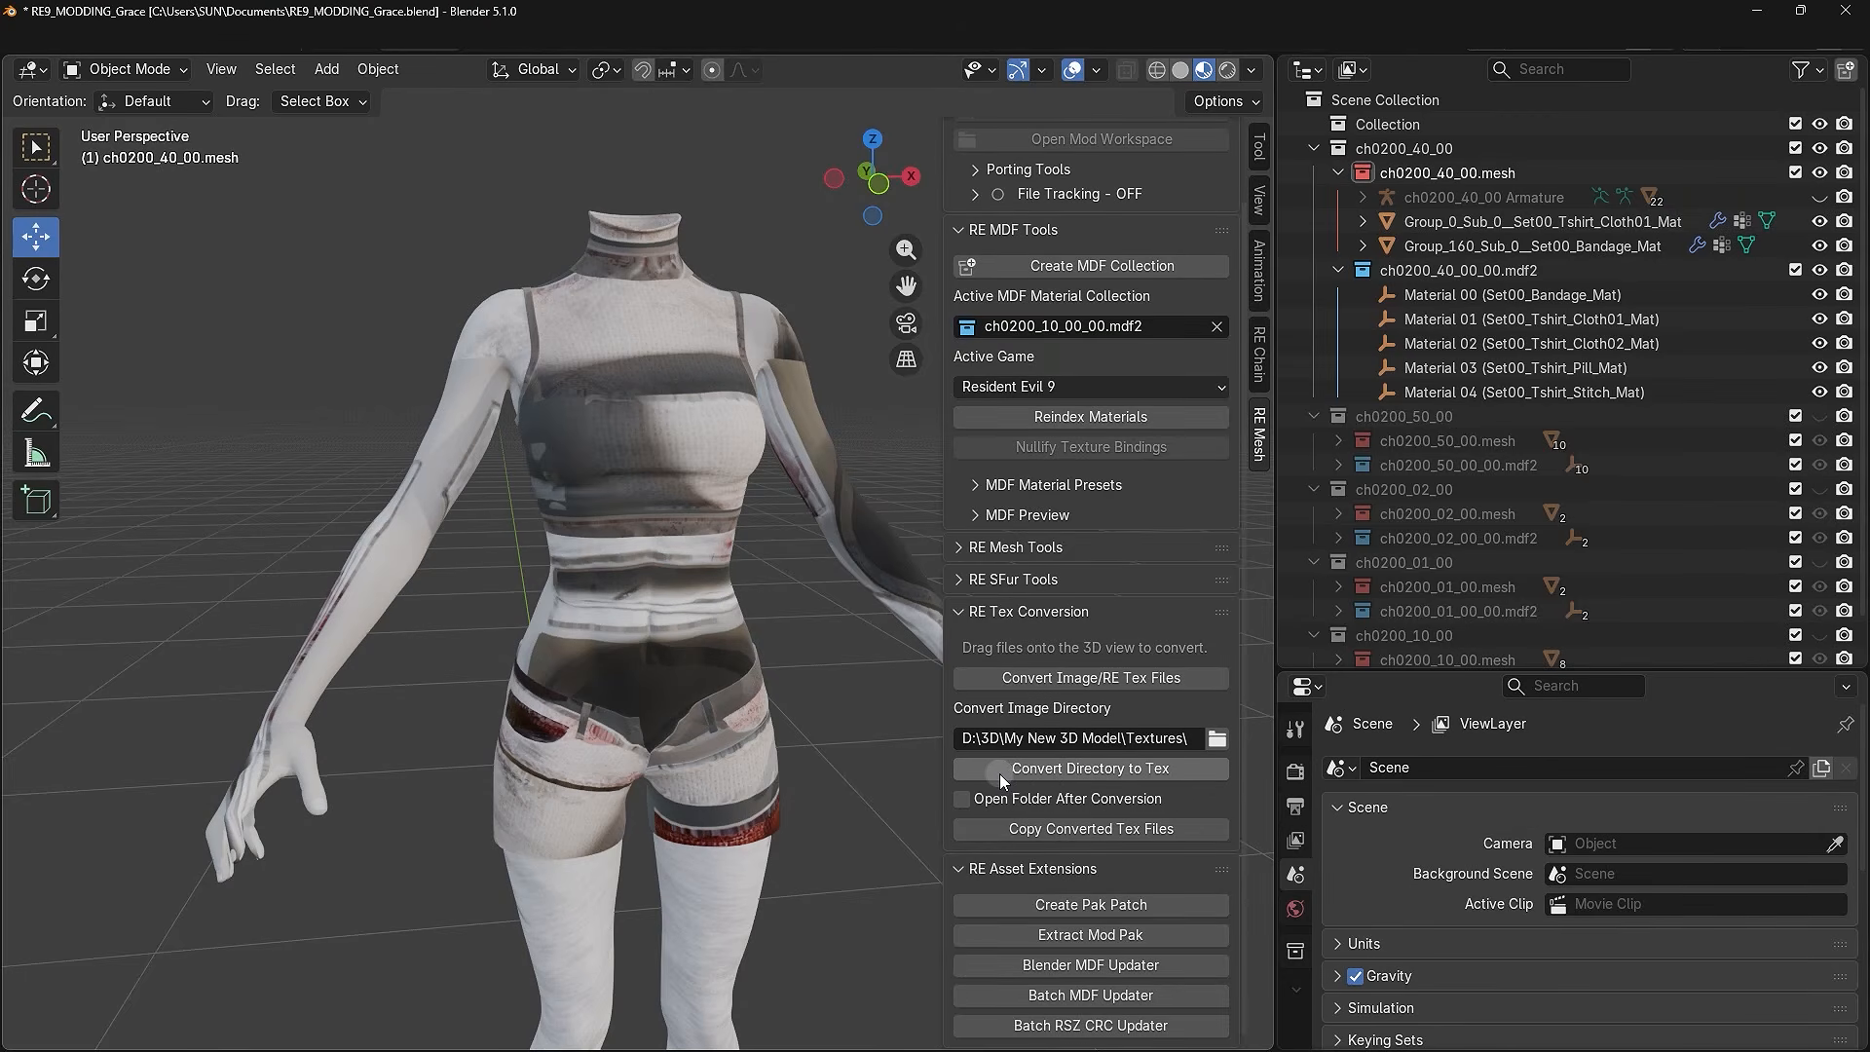
- Start converting the directory to Tex, and set the compression of Body_BaseColor.png and Outfit_BaseColor.png to BC7 sRGB (Recommended)
left_click(1177, 770)
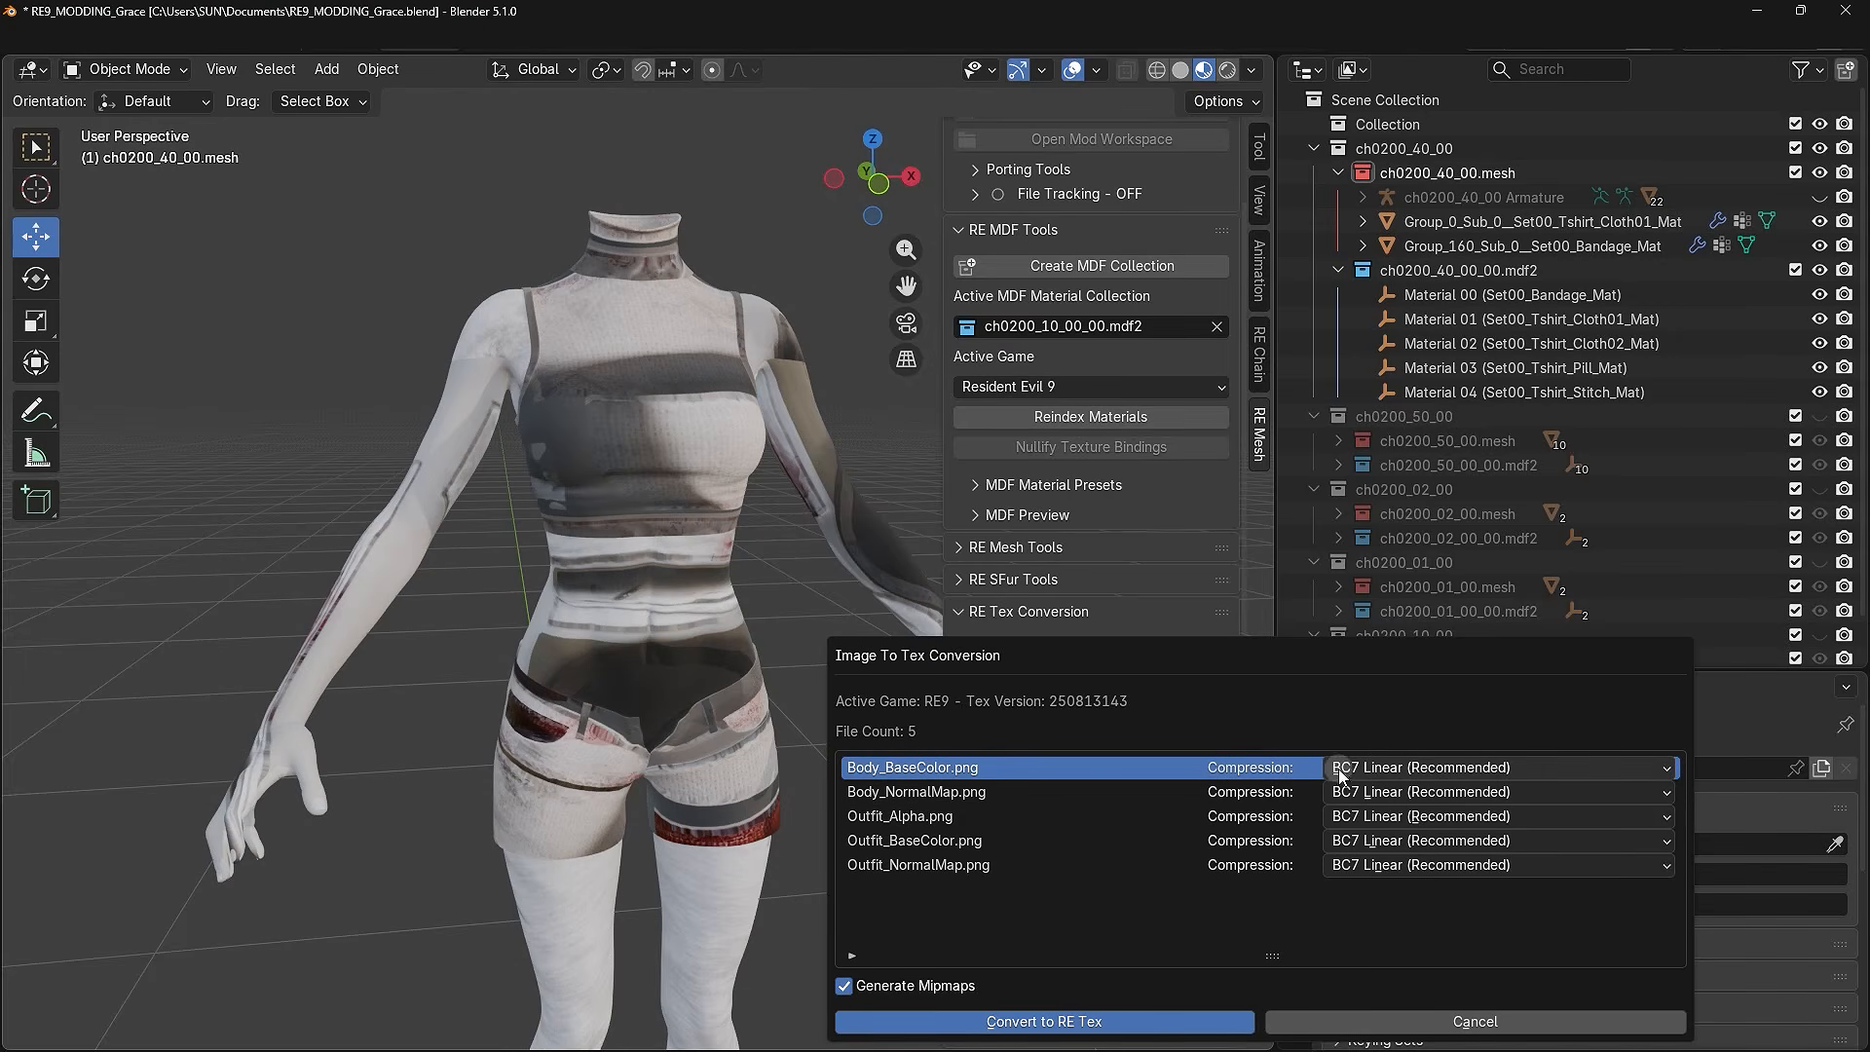
left_click(1471, 768)
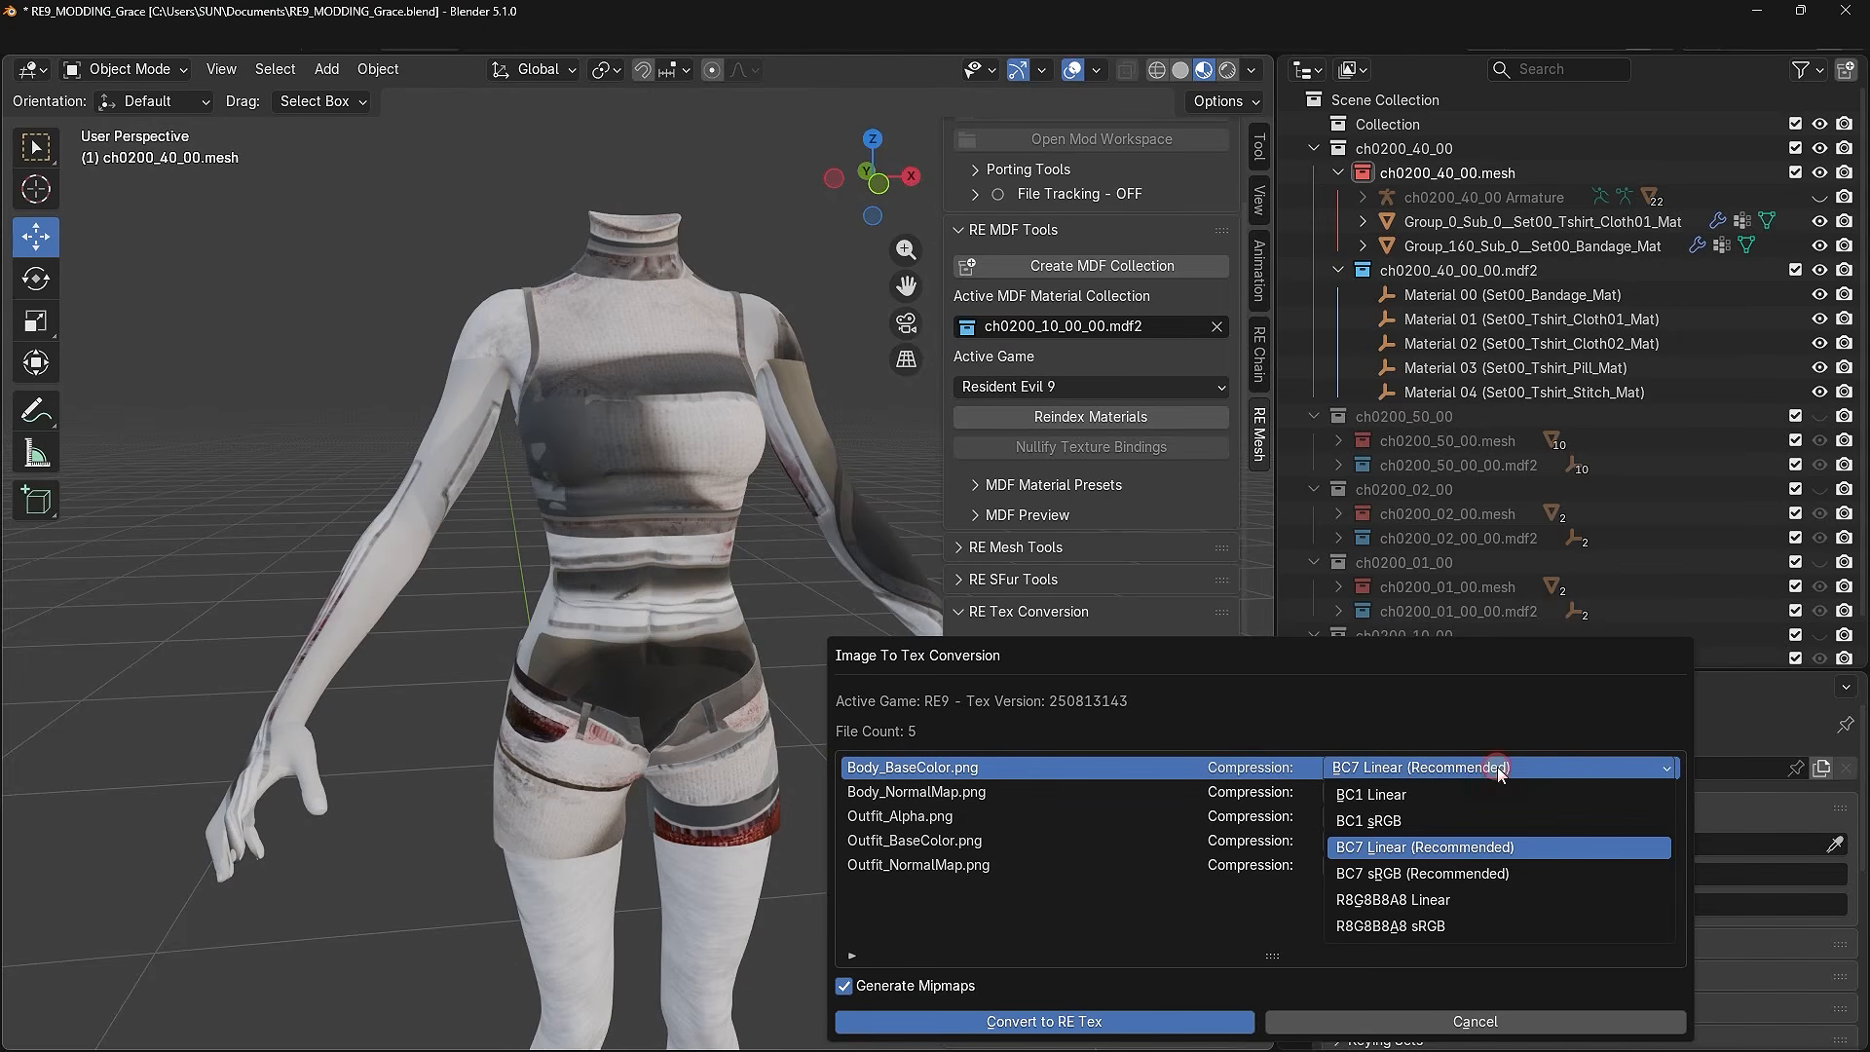
left_click(1391, 876)
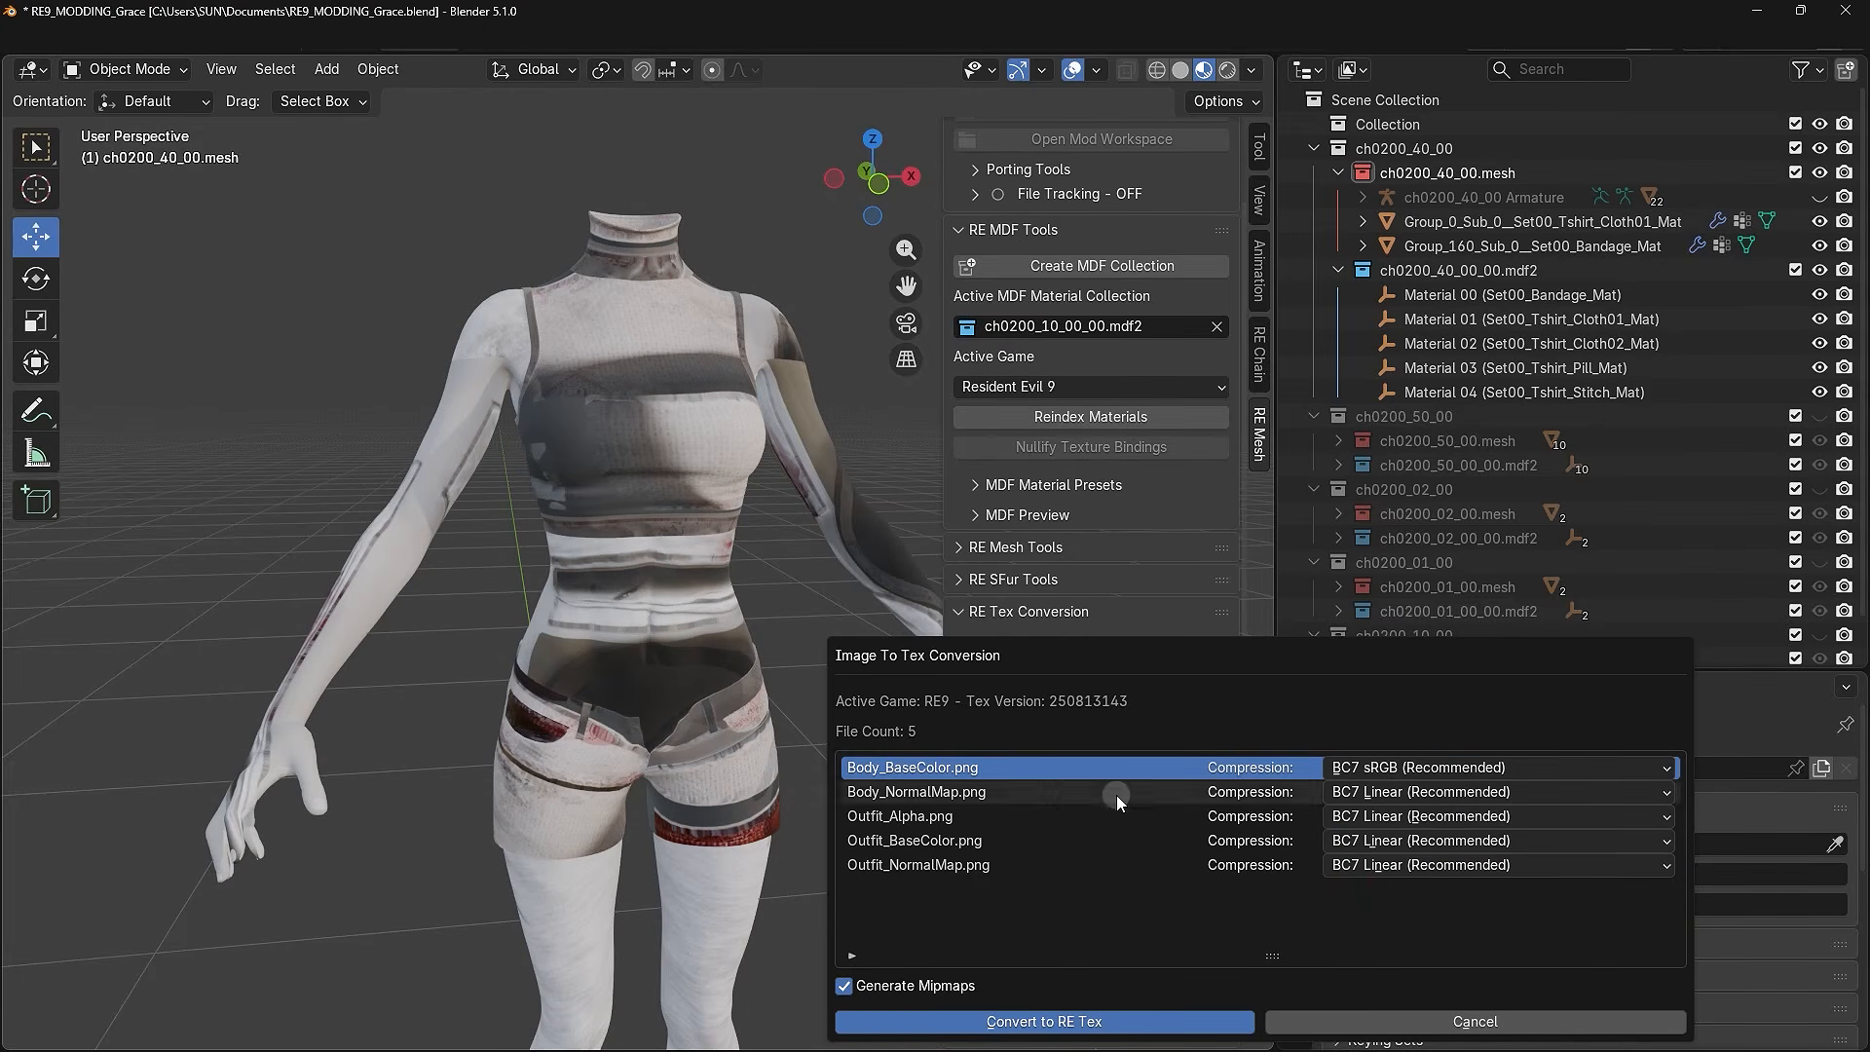
left_click(930, 842)
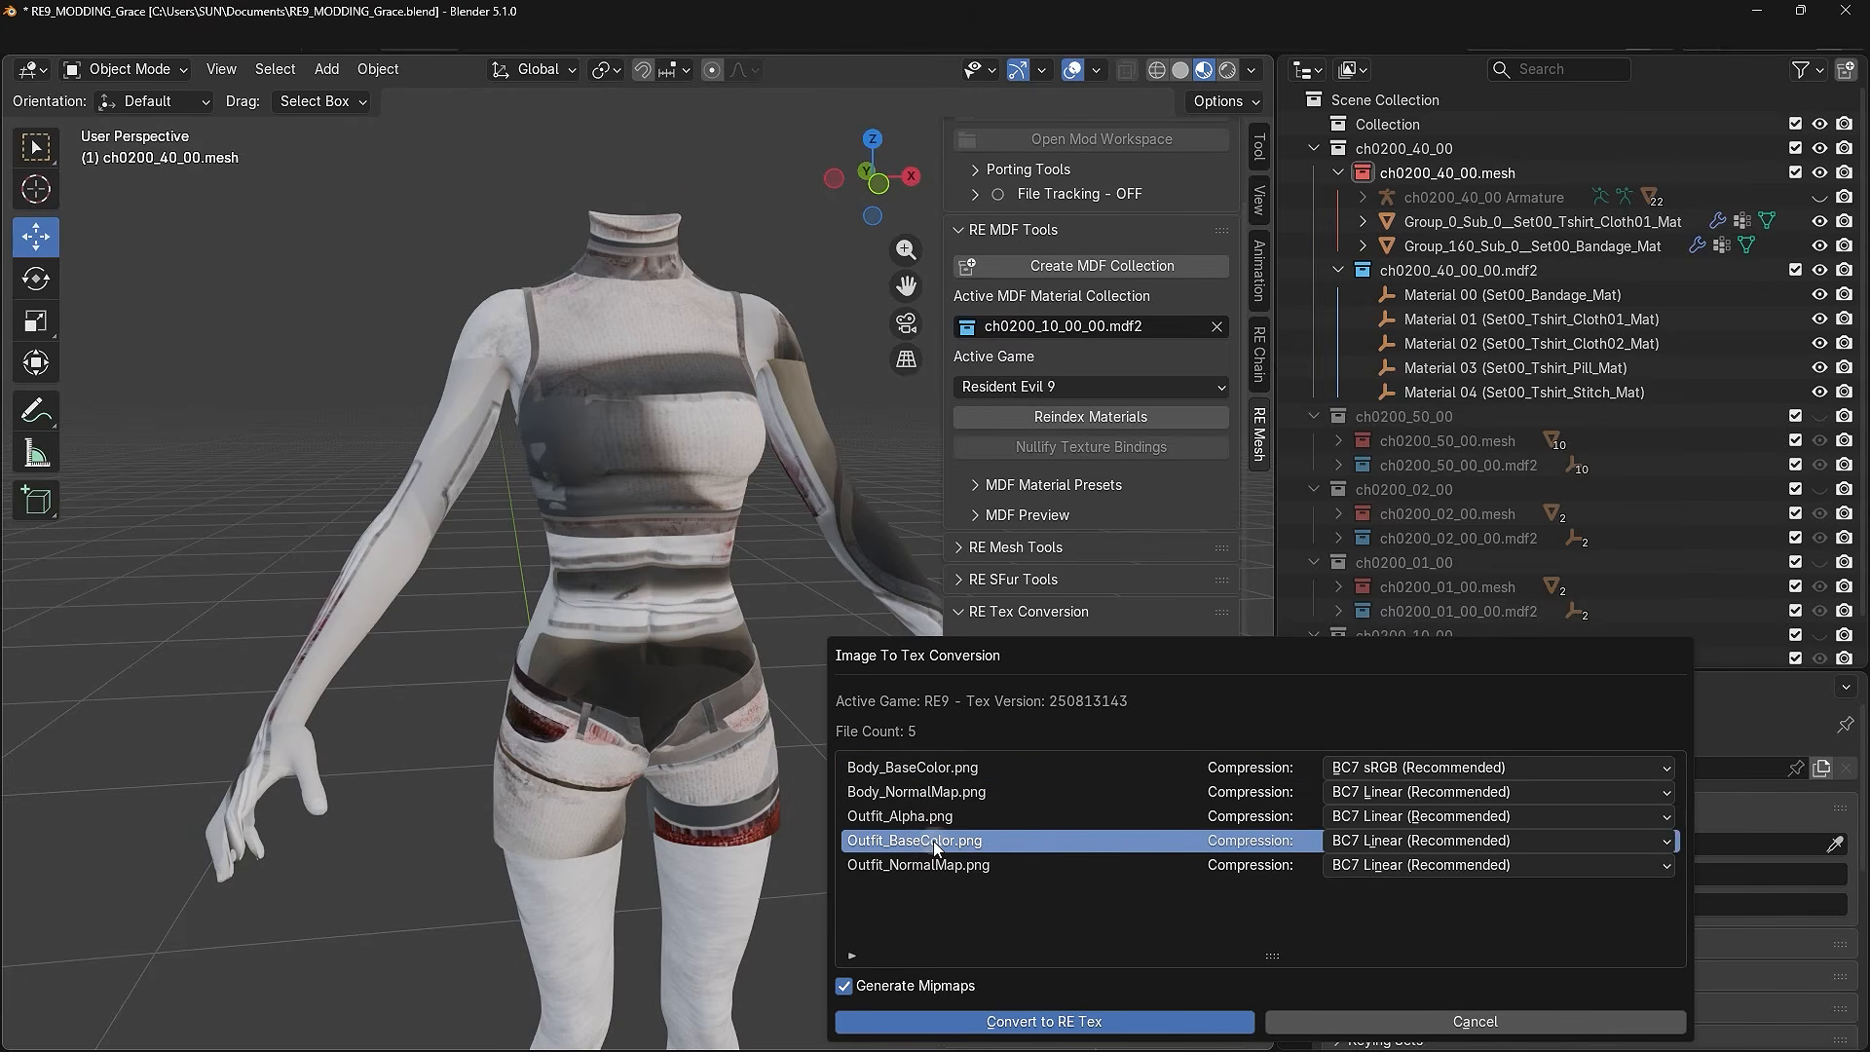
left_click(1397, 842)
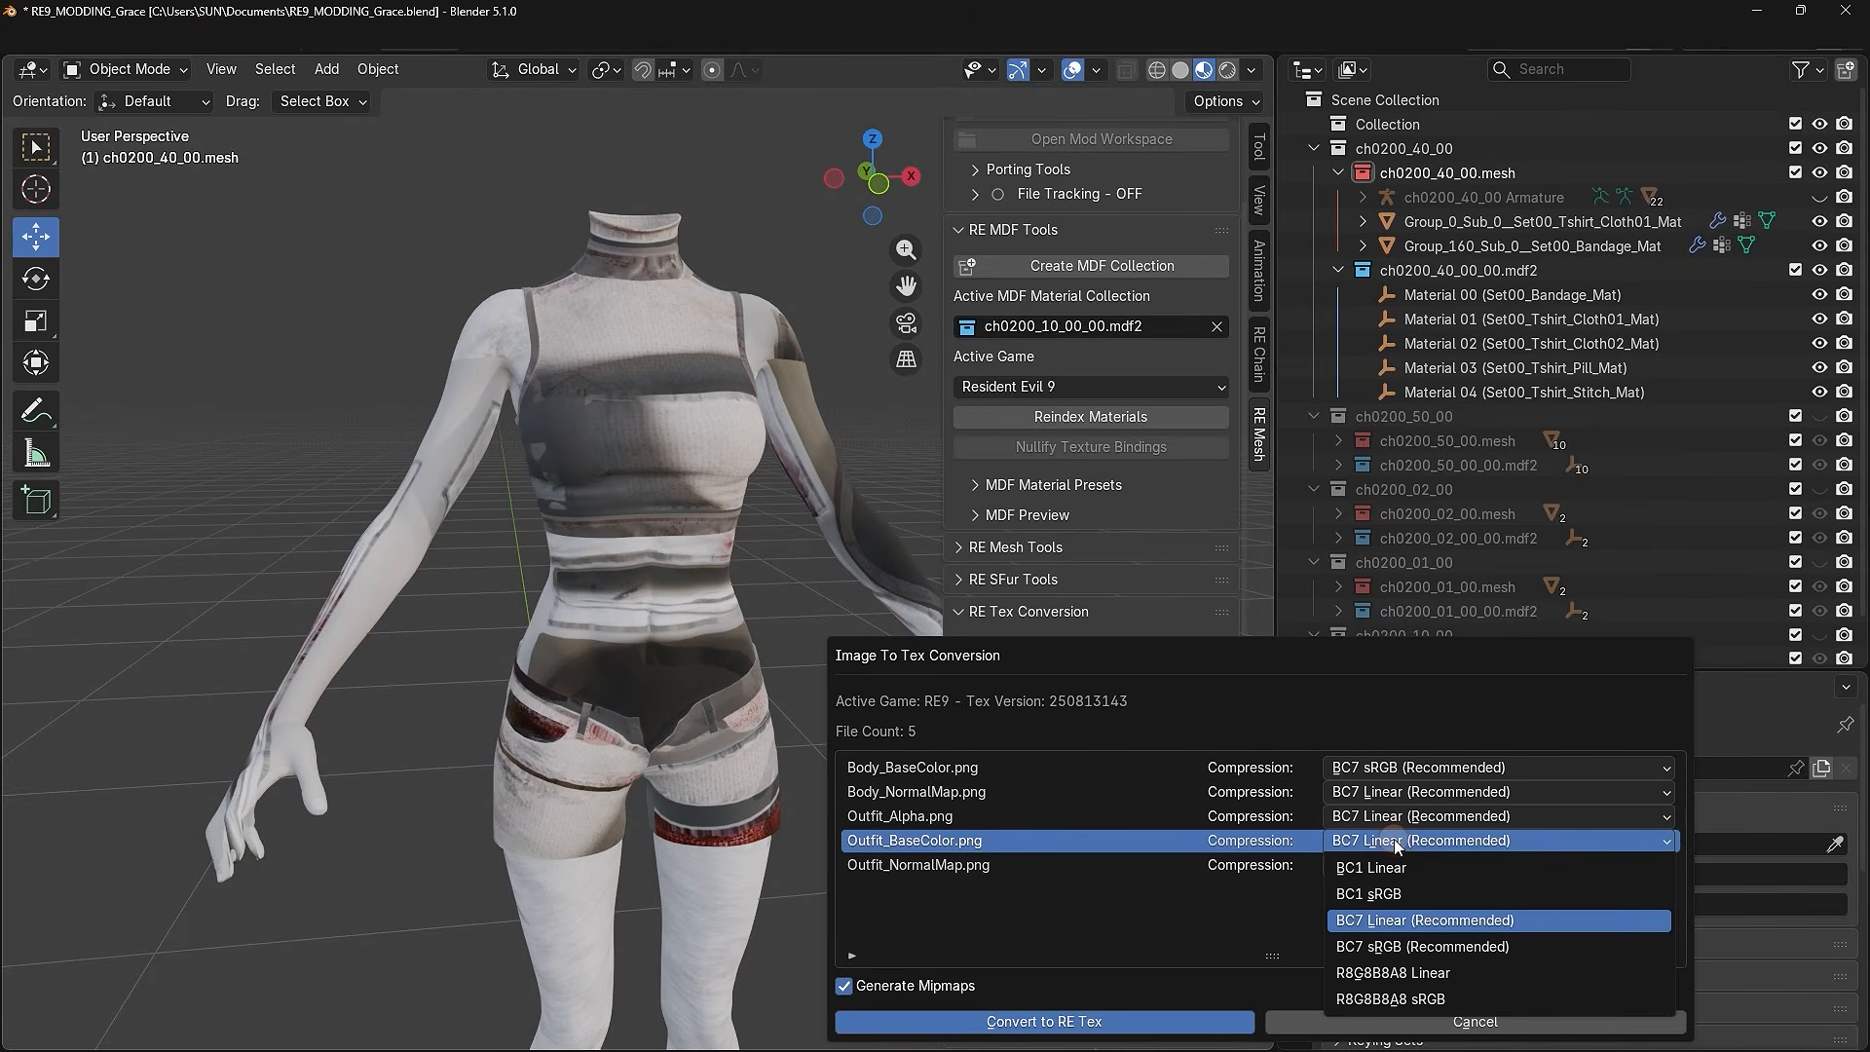
left_click(1364, 947)
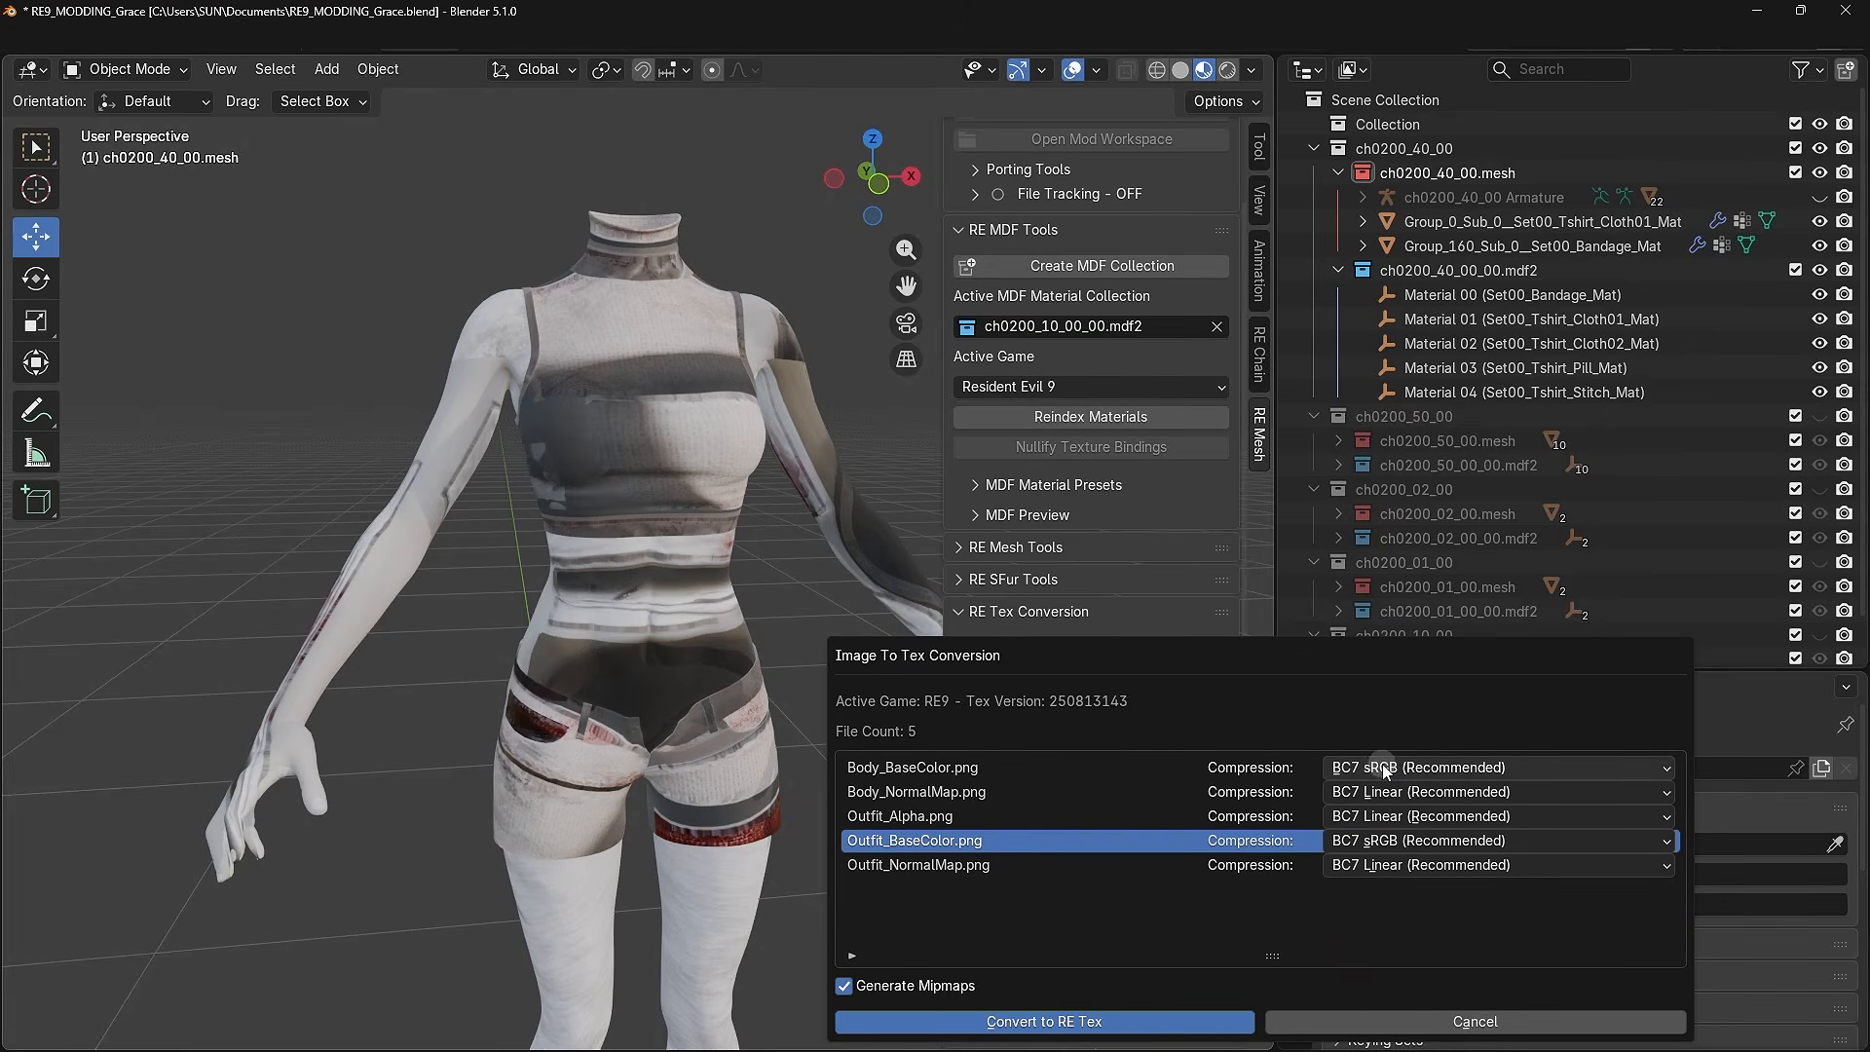
- Keep BC7 Linear (Recommended) compression for the normal maps and Outfit_Alpha.png, and convert all textures to RE Tex with Generate Mipmaps enabled
left_click(1072, 793)
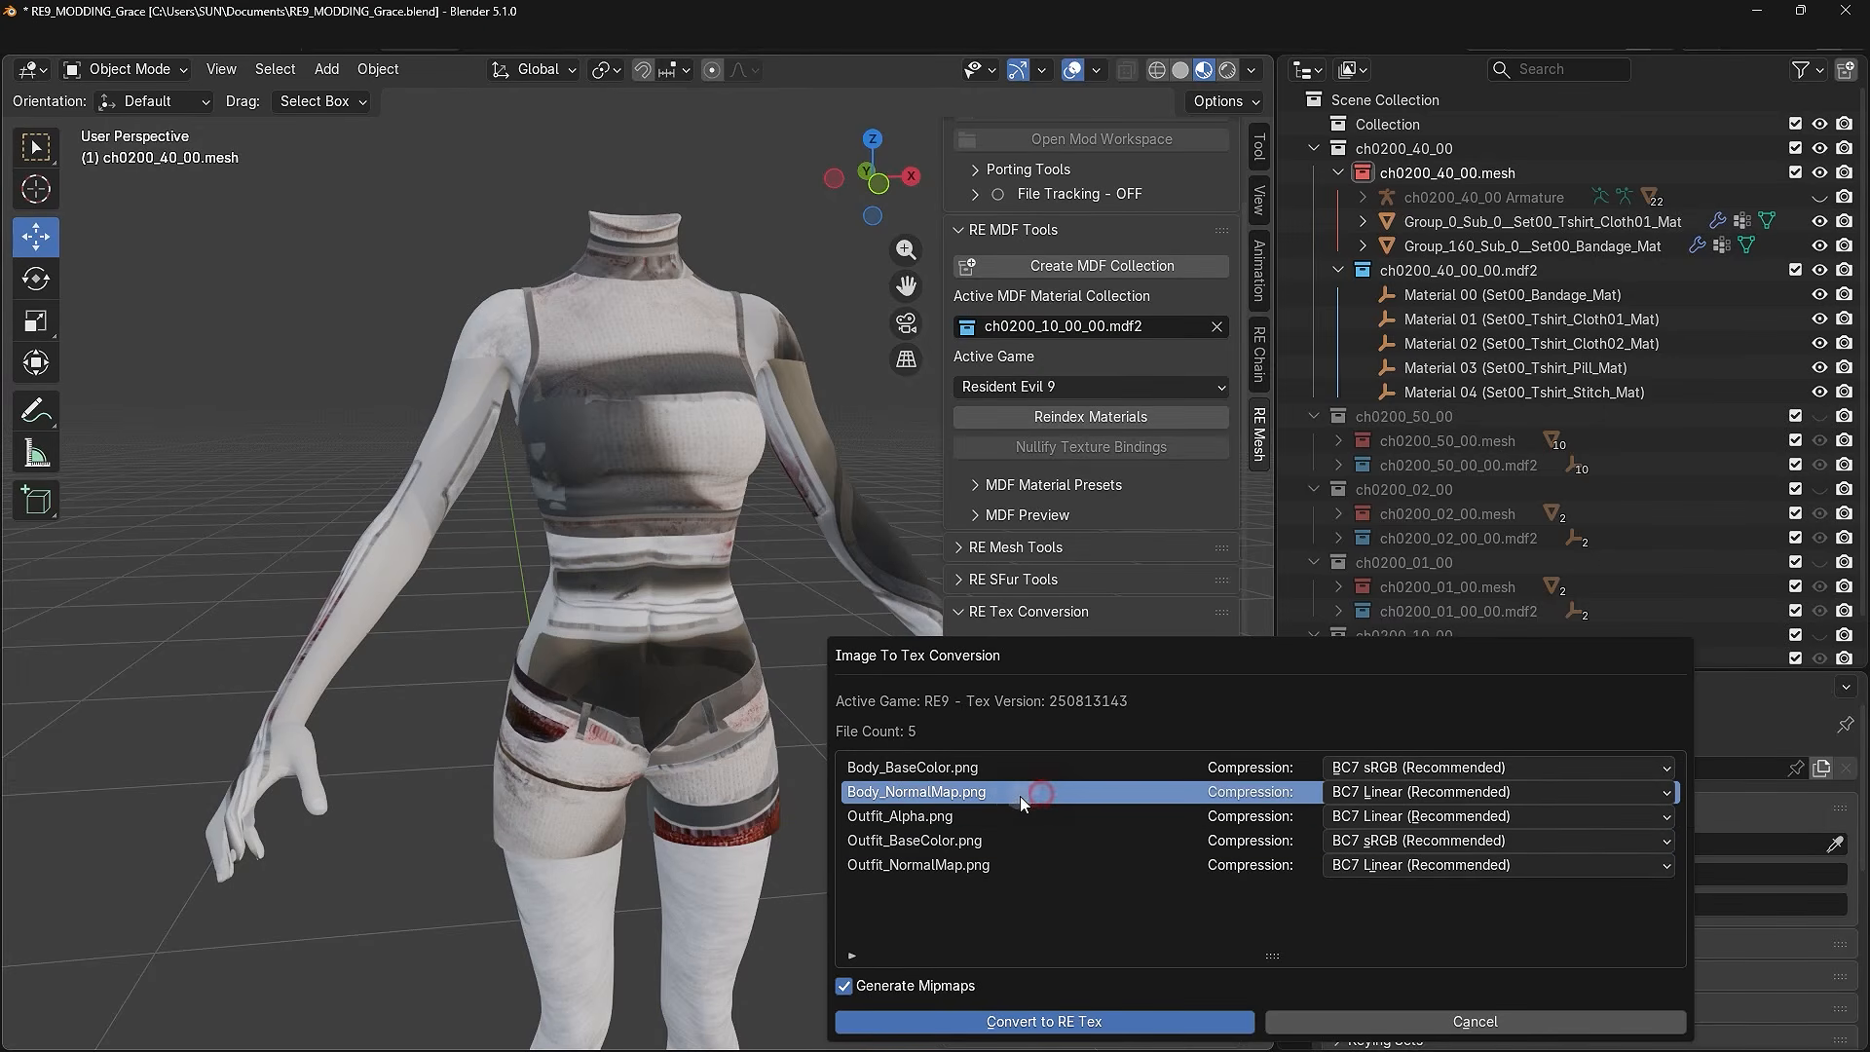
mouse_move(986, 819)
left_mouse_down()
mouse_move(953, 869)
mouse_move(994, 792)
left_mouse_up()
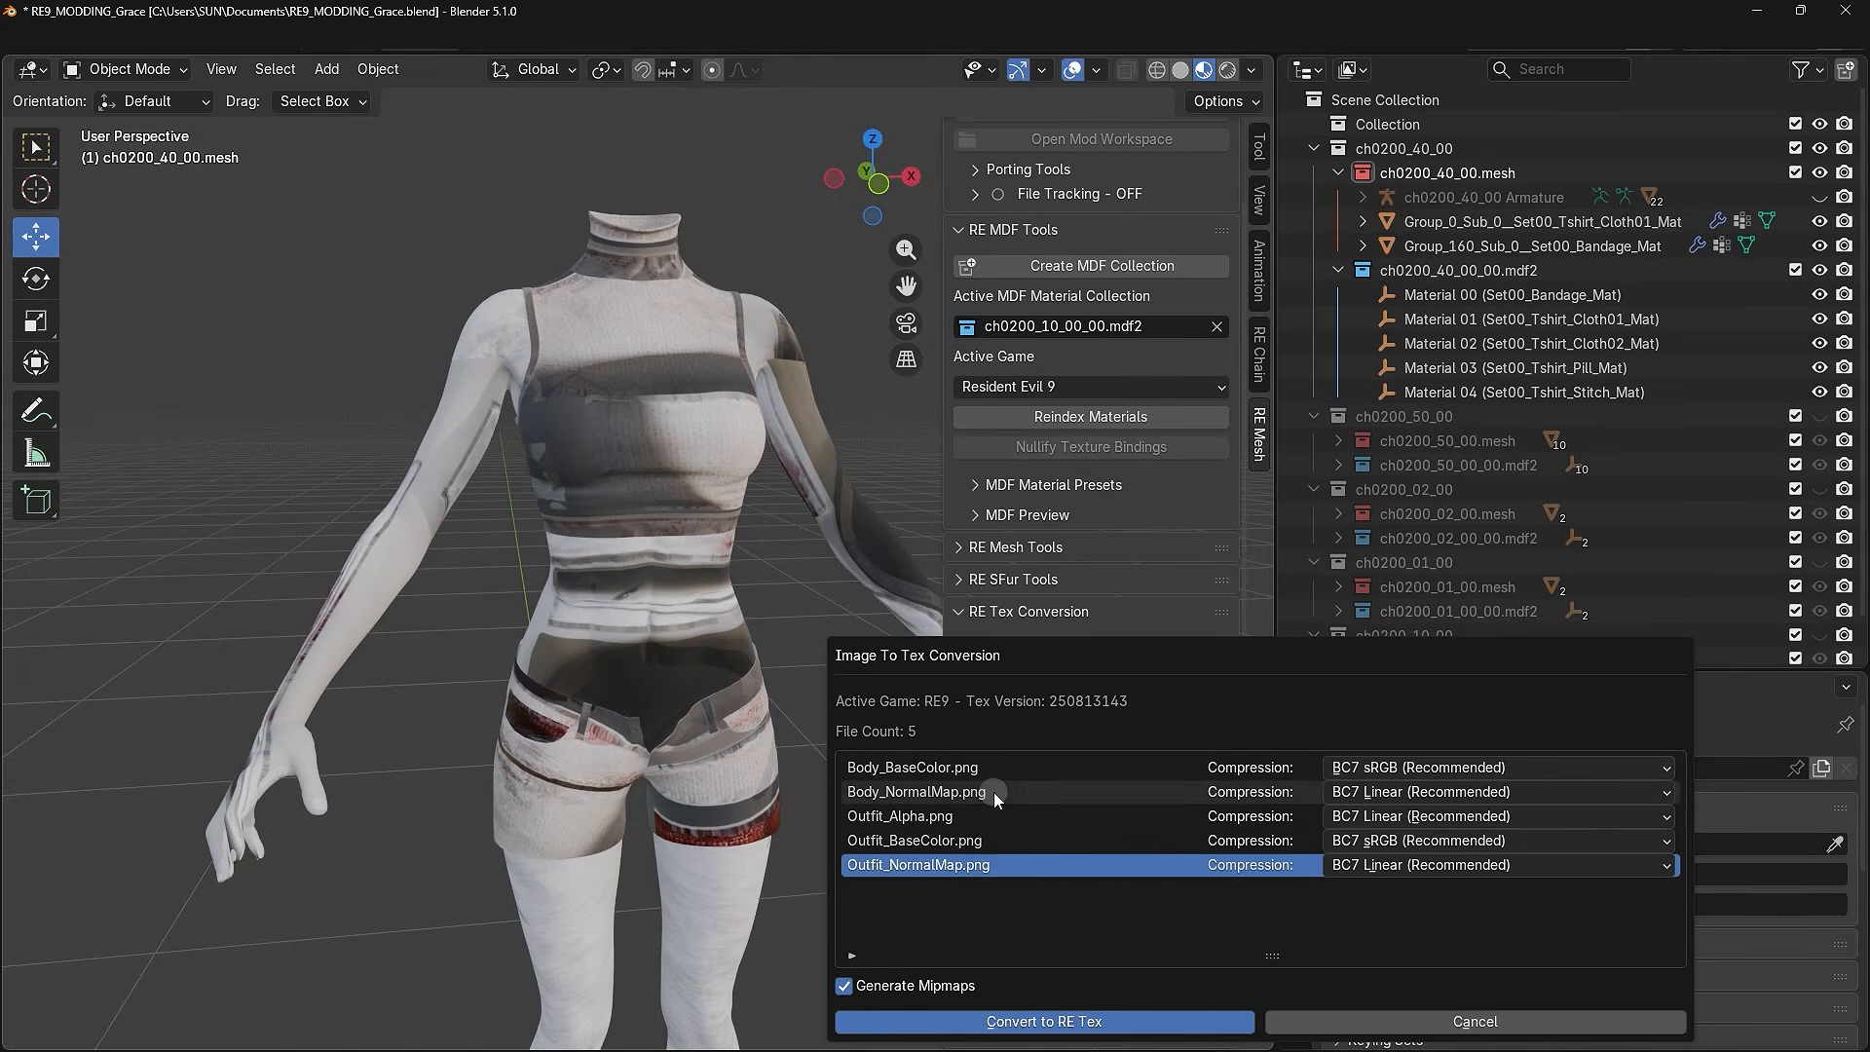
left_click(1359, 793)
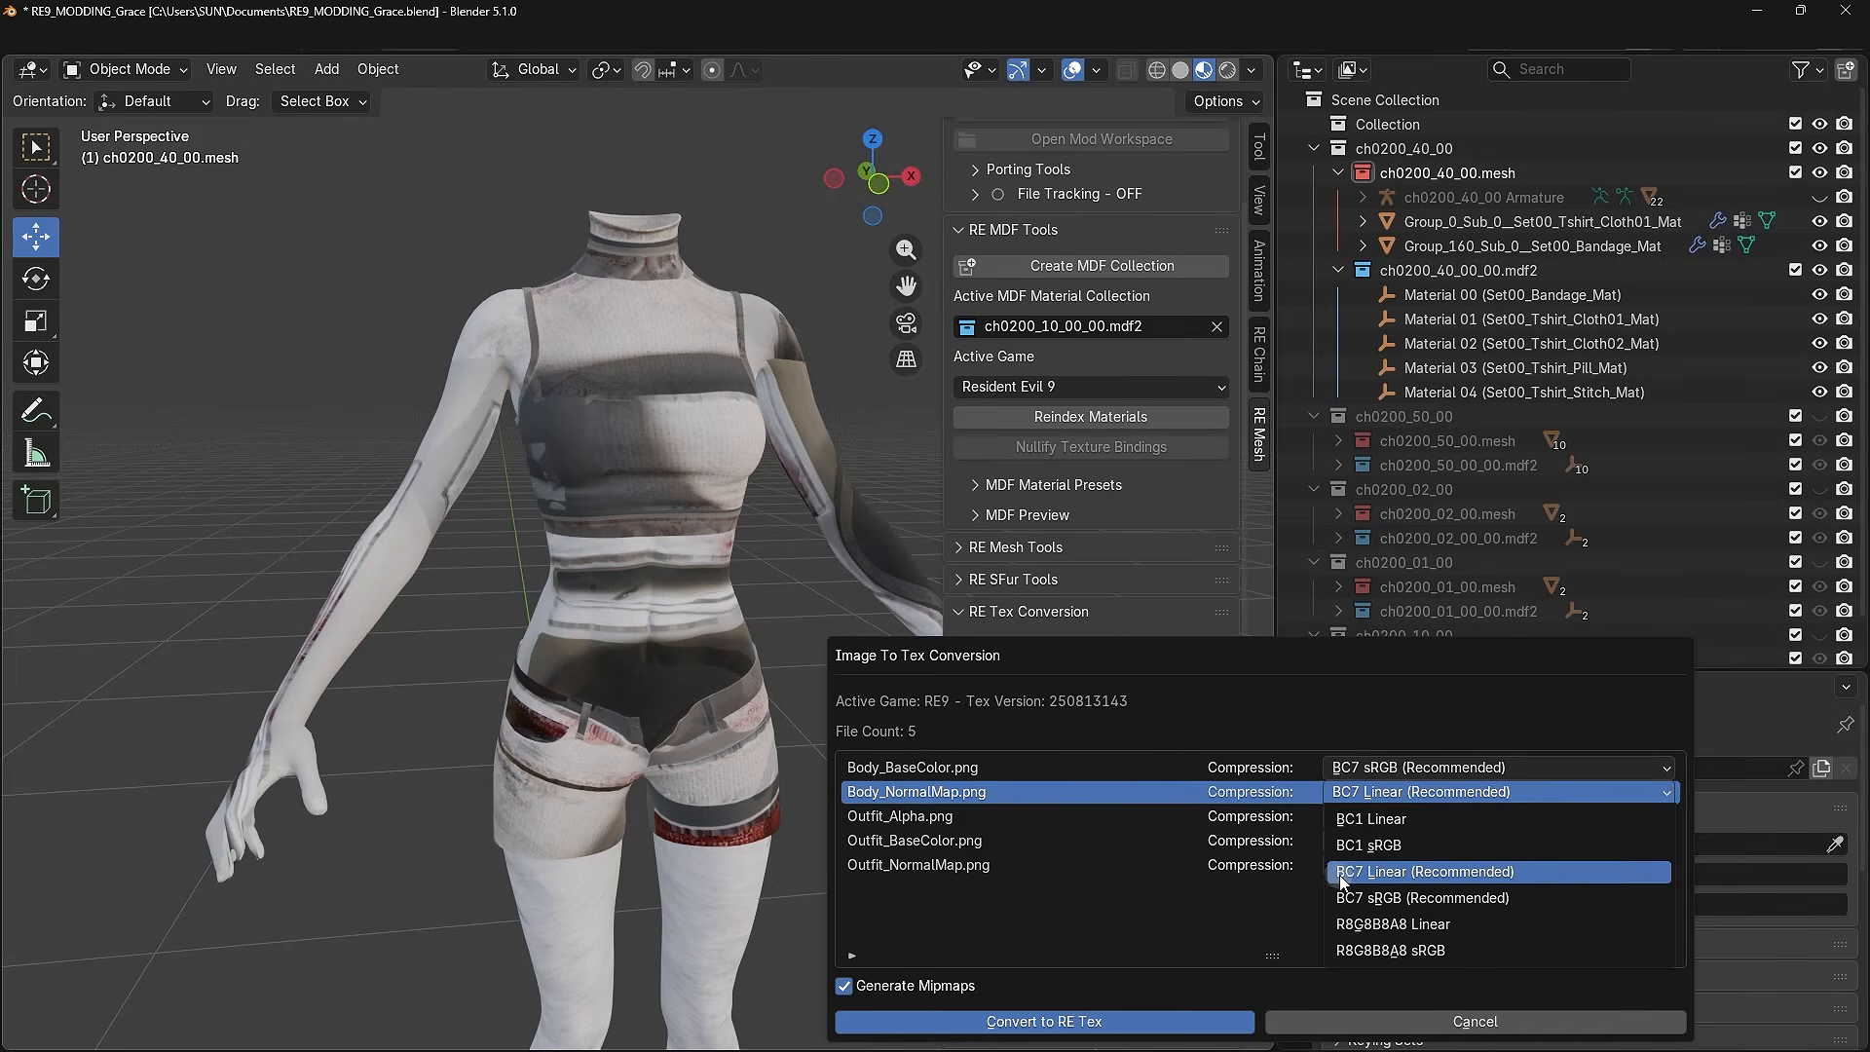
left_click(1402, 874)
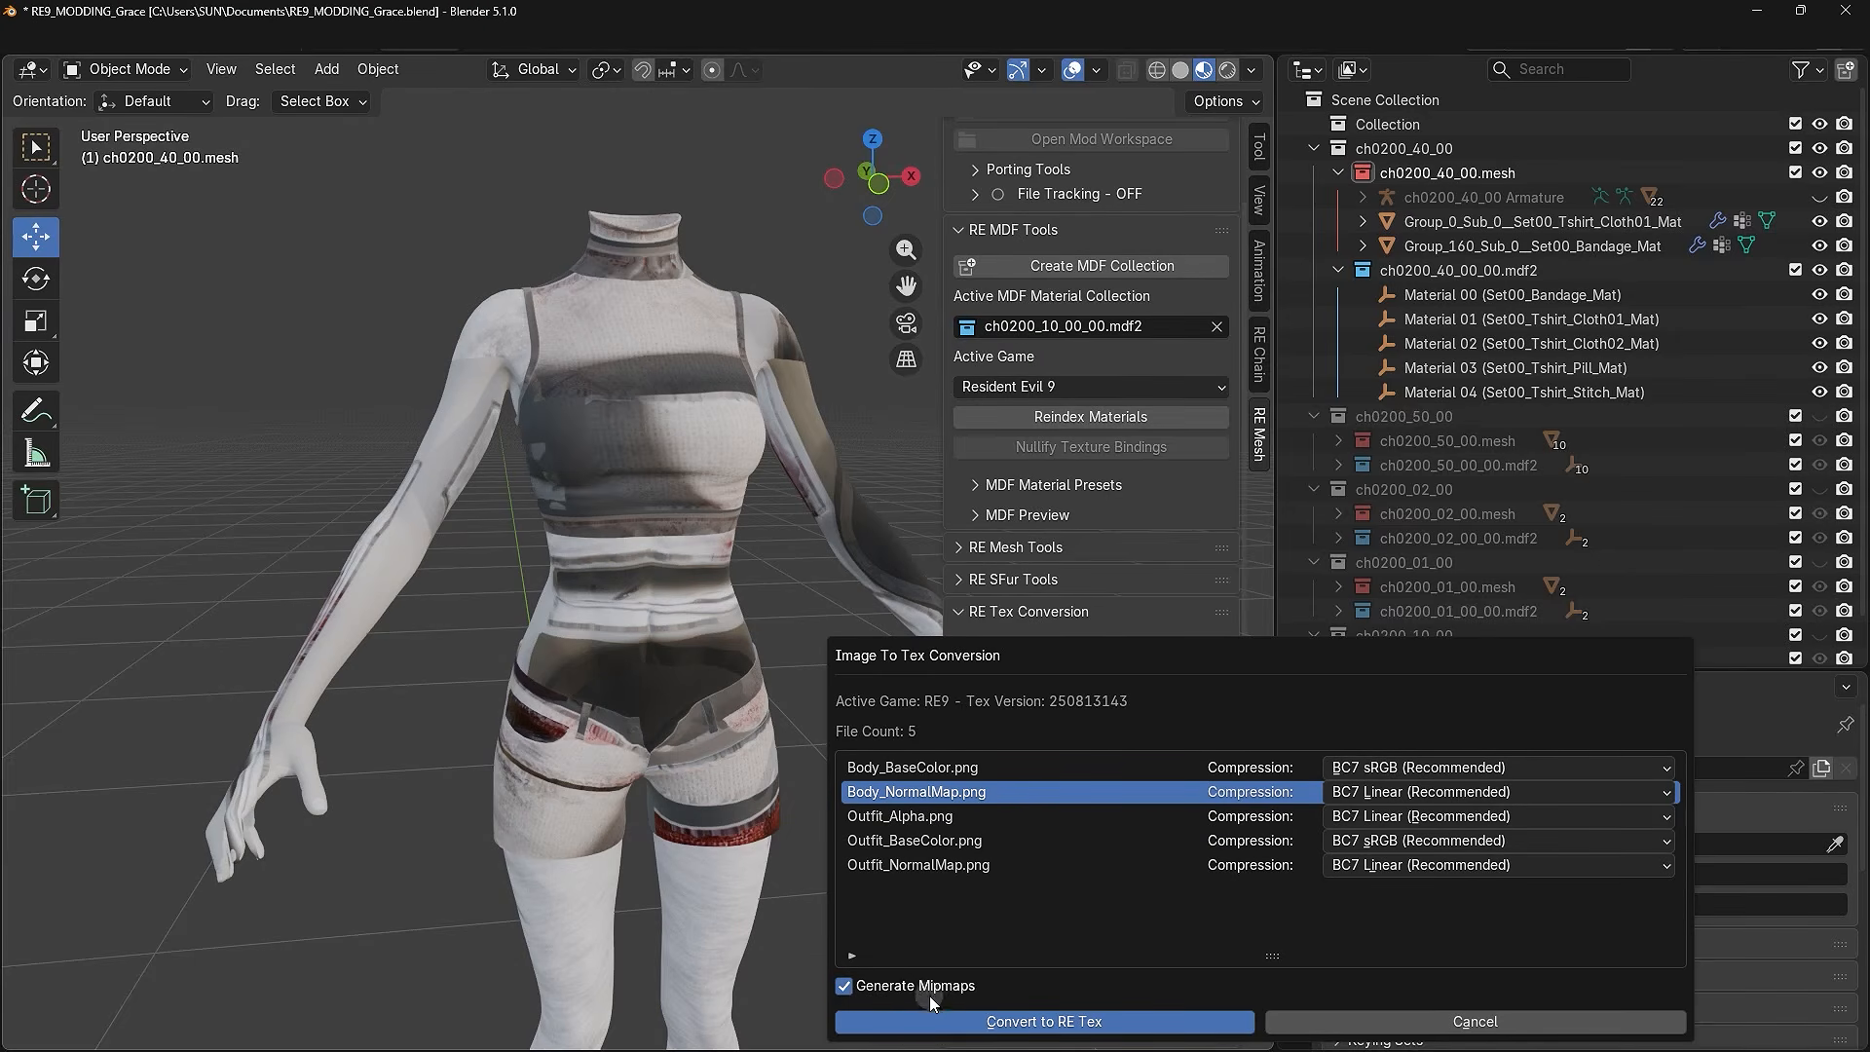
left_click(980, 1021)
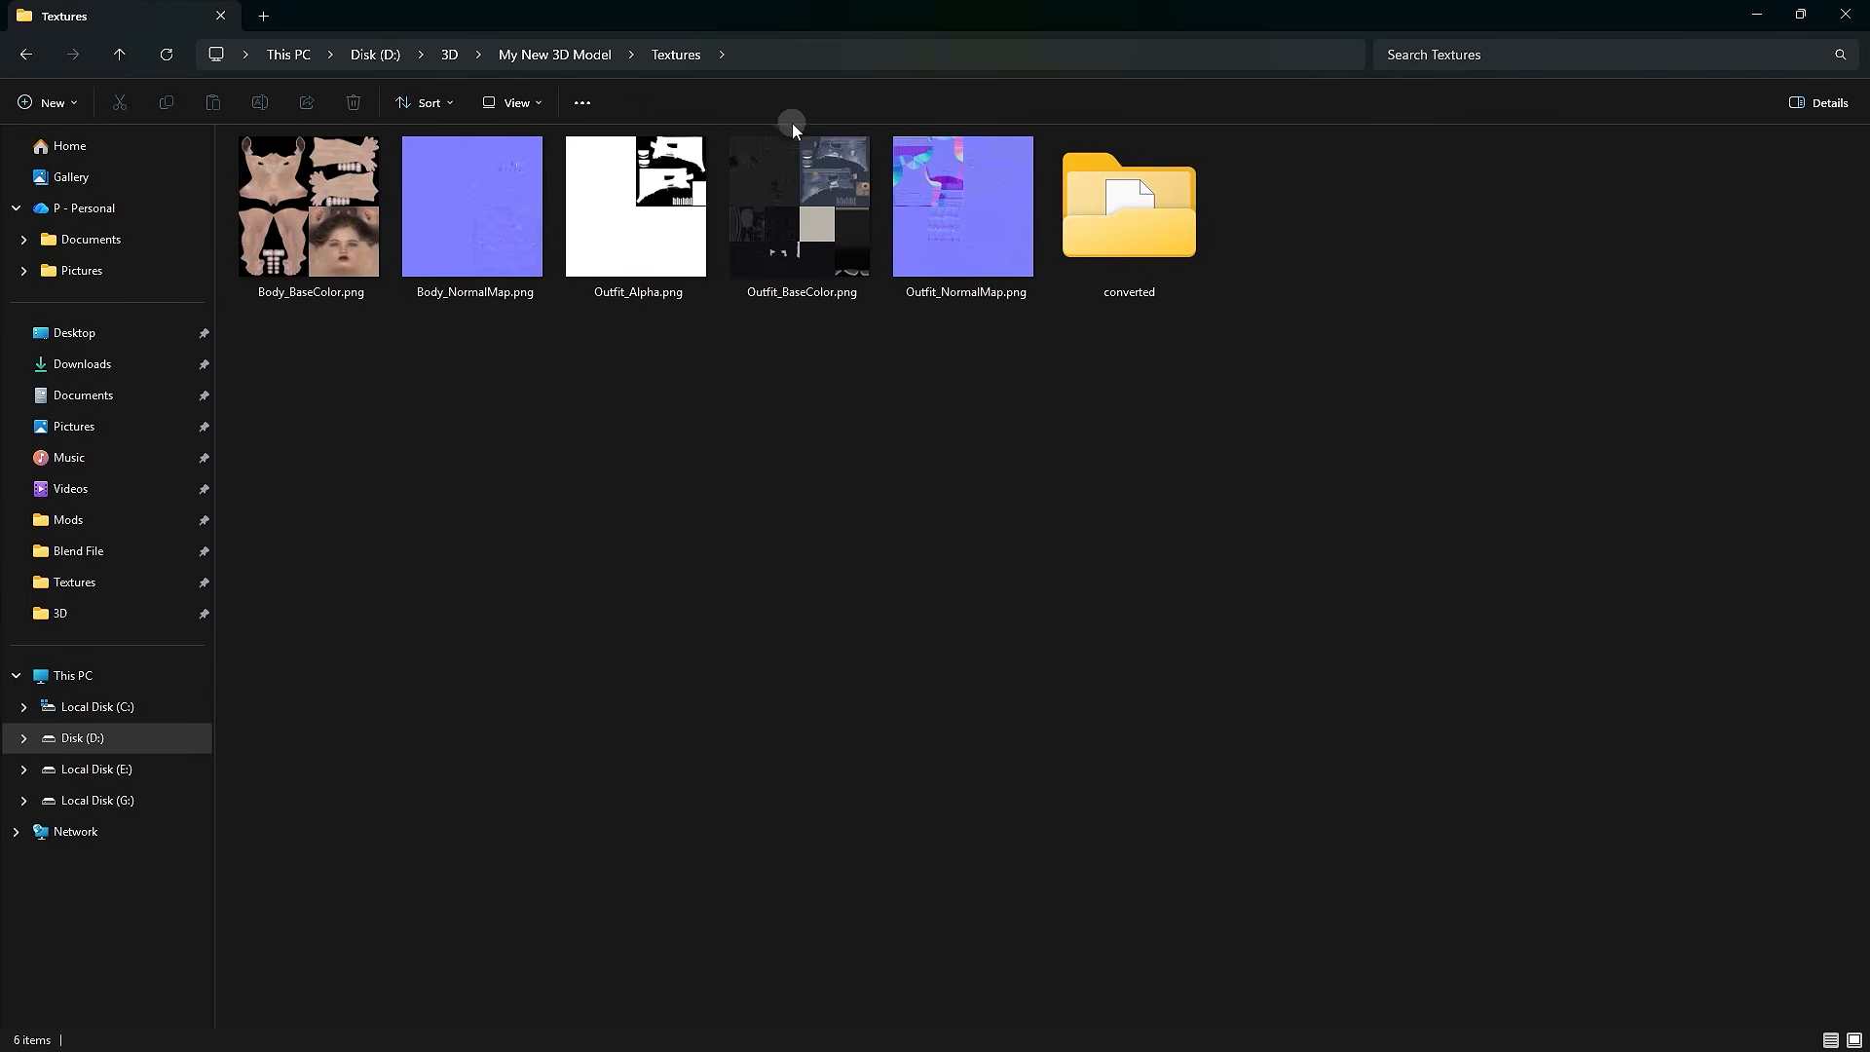
- Switch to File Explorer, open the converted folder inside Textures, and select each body and outfit tex file in turn to check it
left_click(1133, 250)
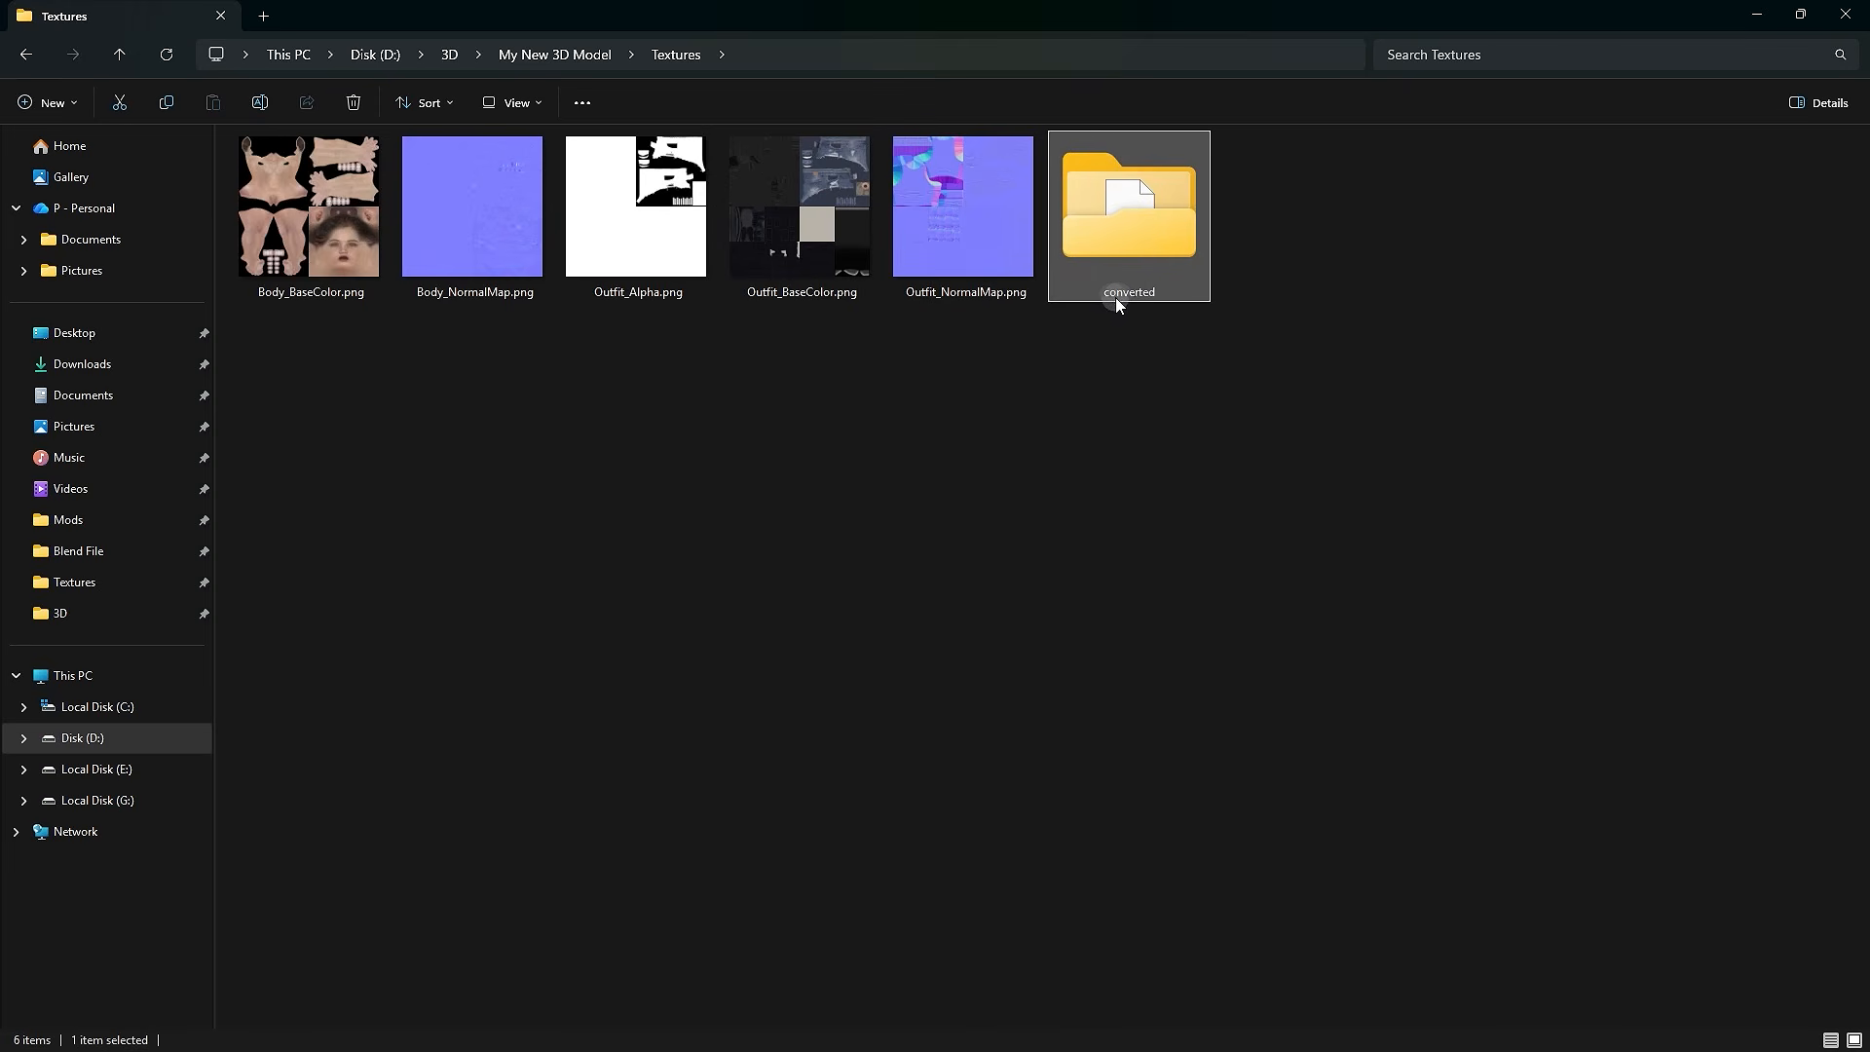
double_click(1156, 240)
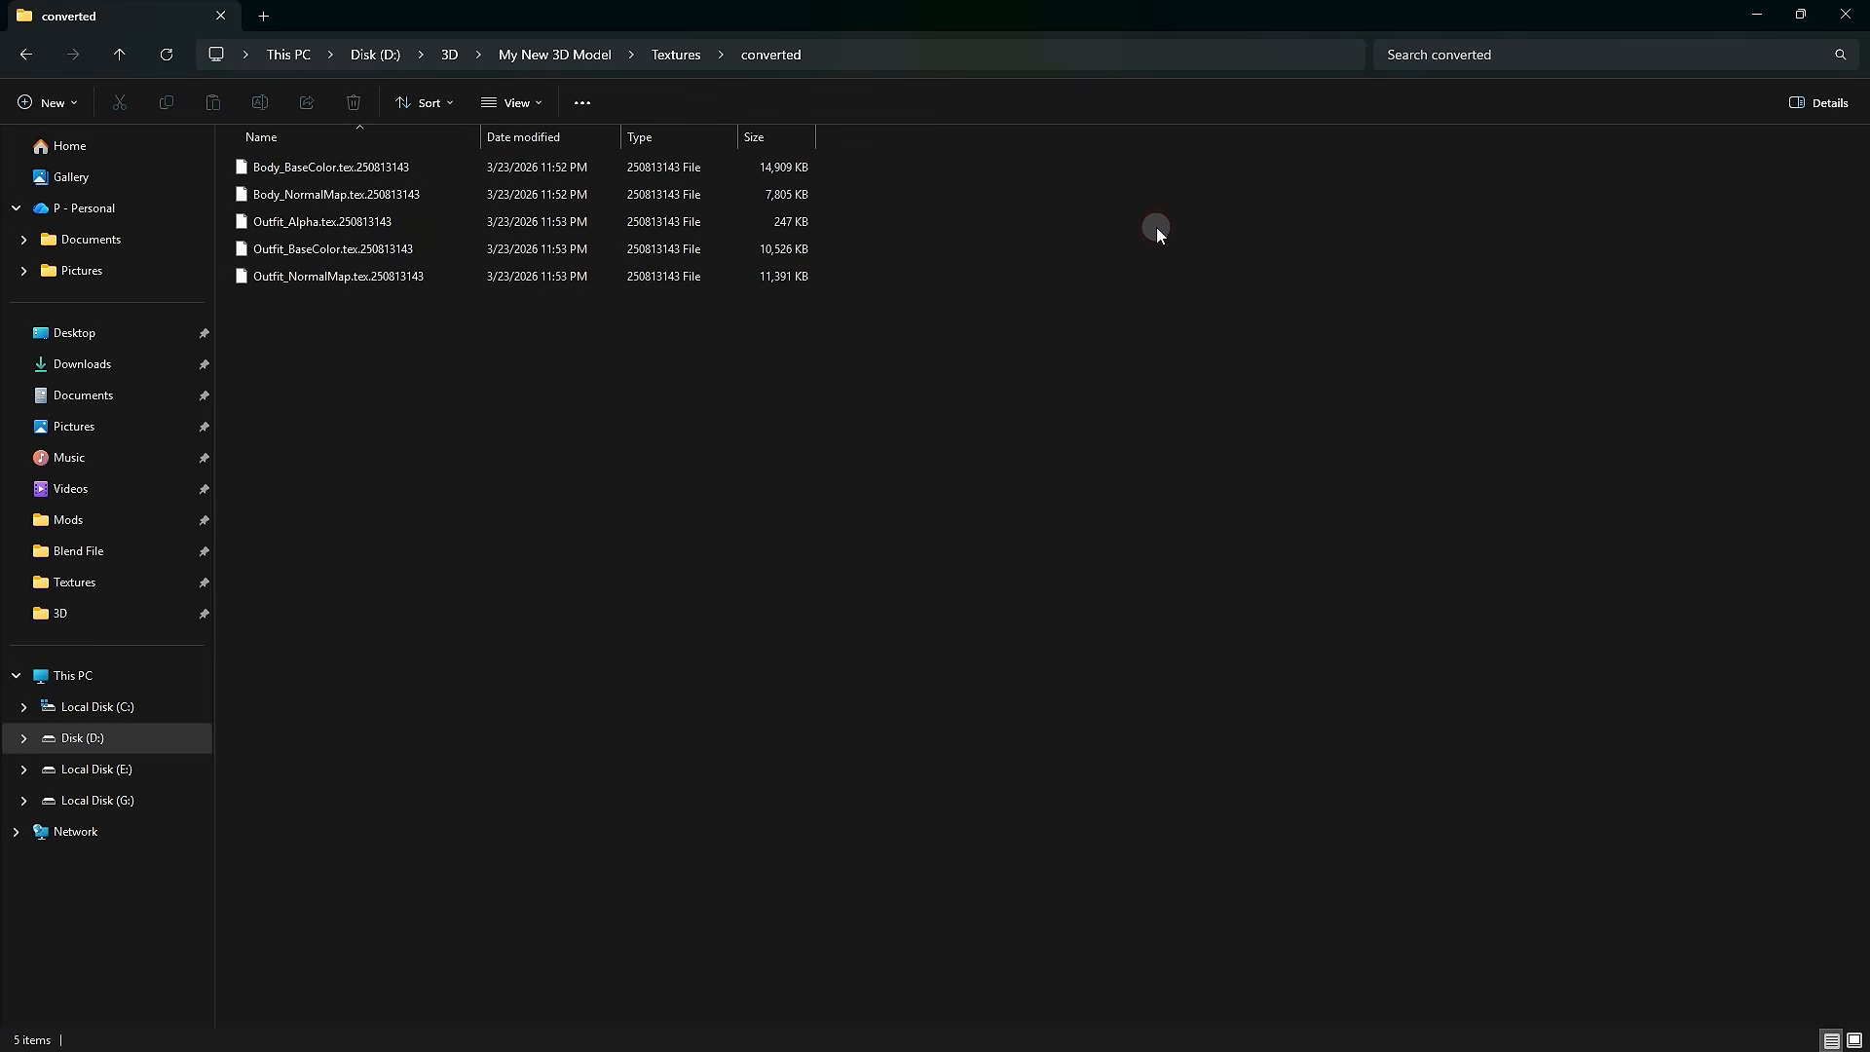
left_click_drag(308, 331, 434, 165)
left_click(352, 174)
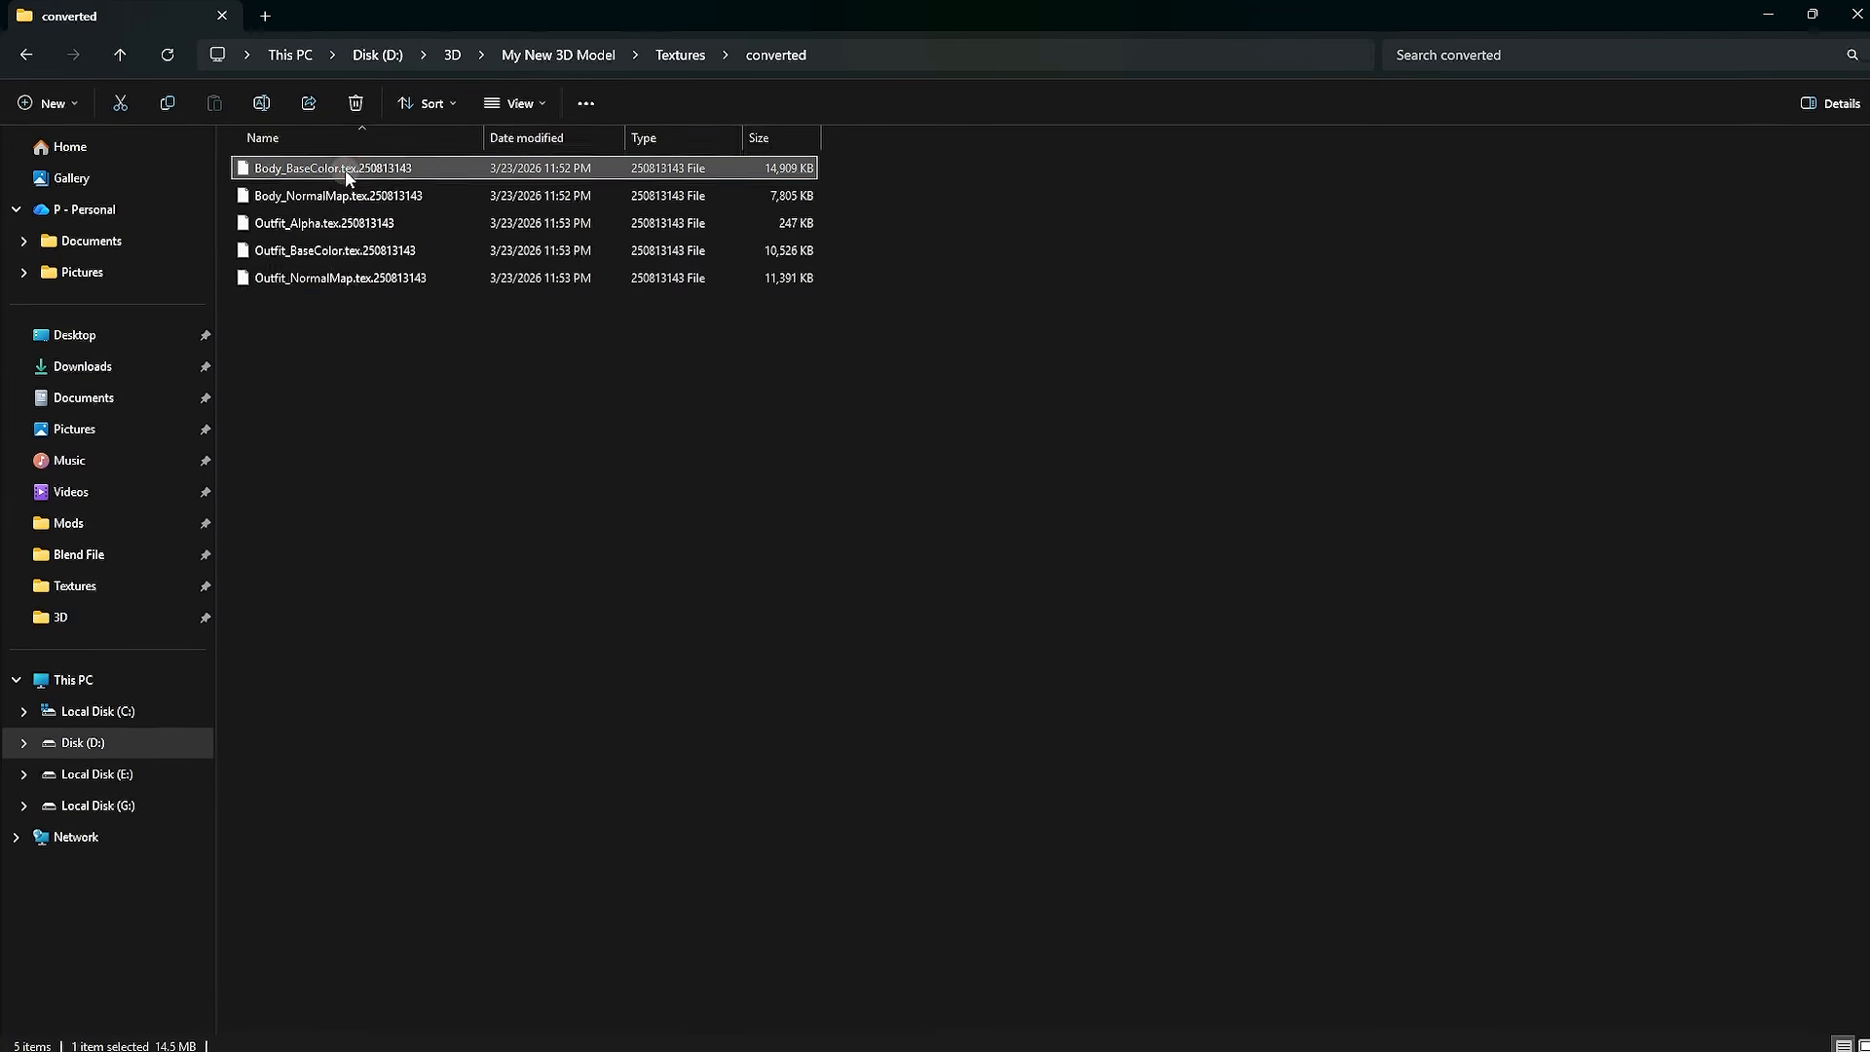
left_click(354, 195)
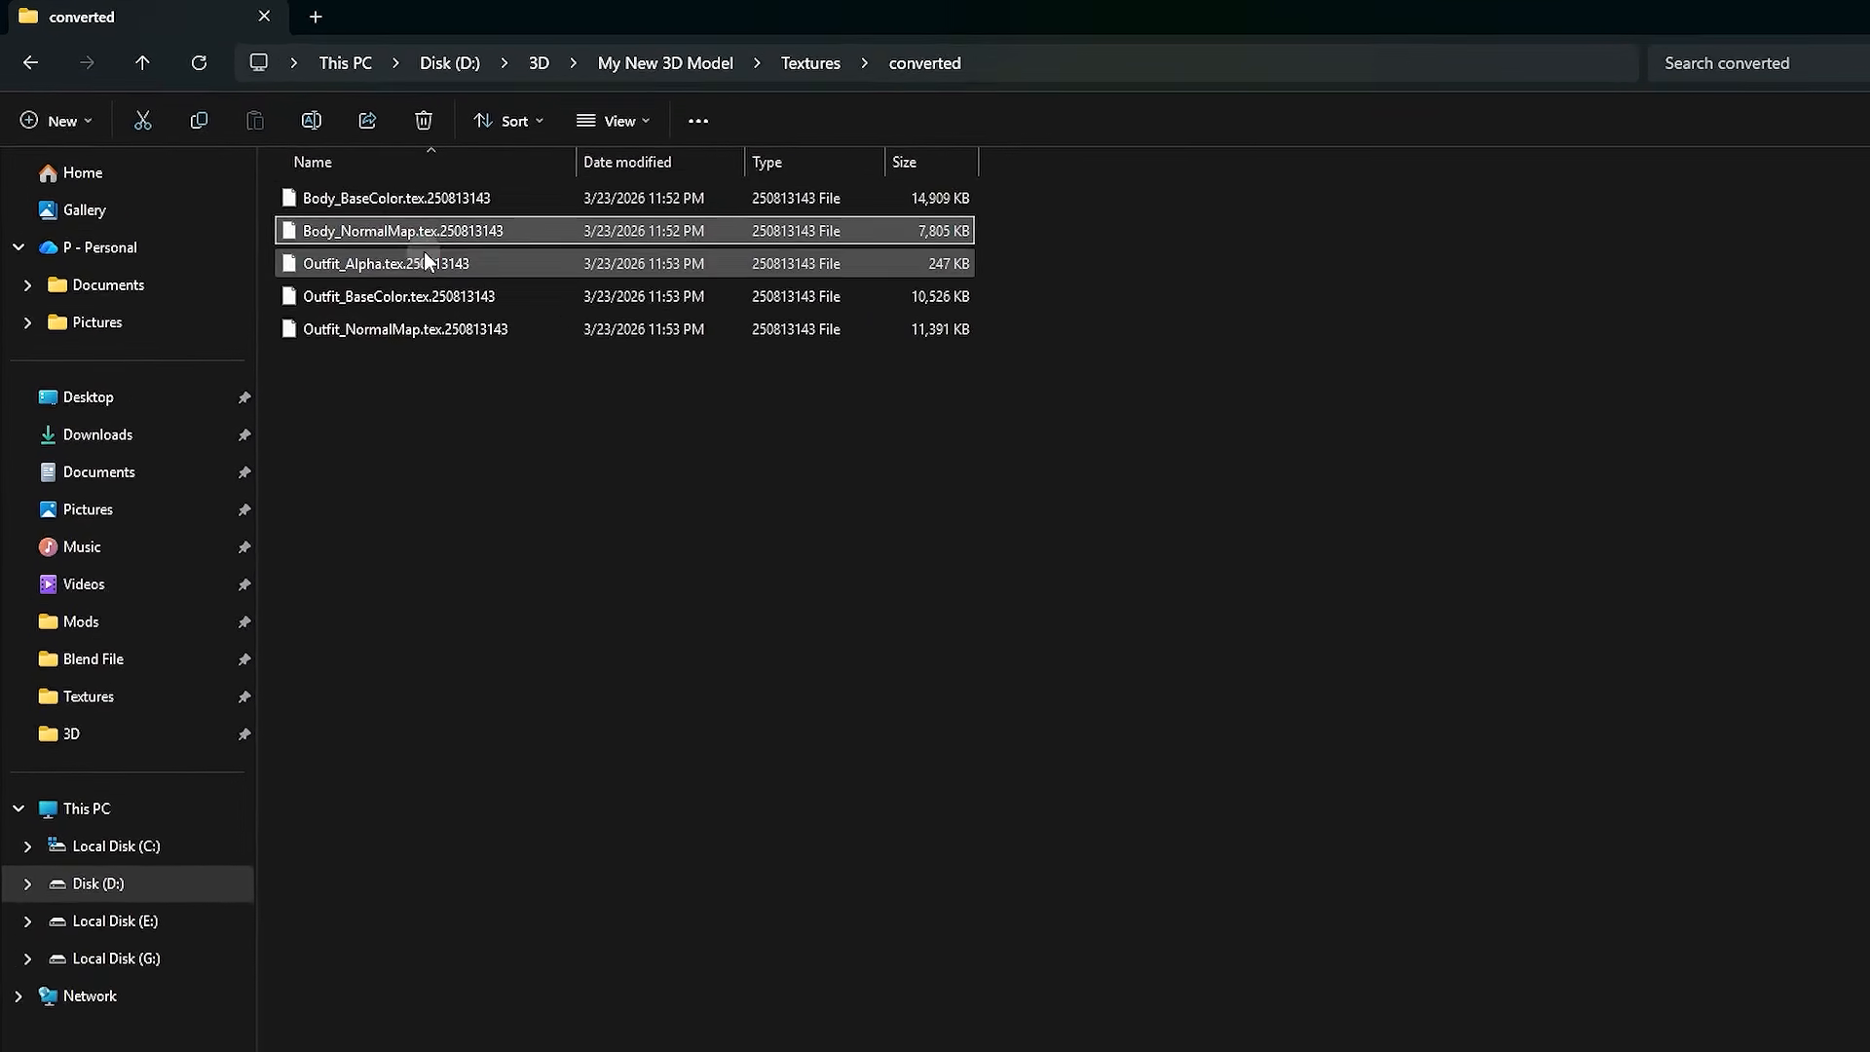
left_click(399, 267)
left_click(409, 298)
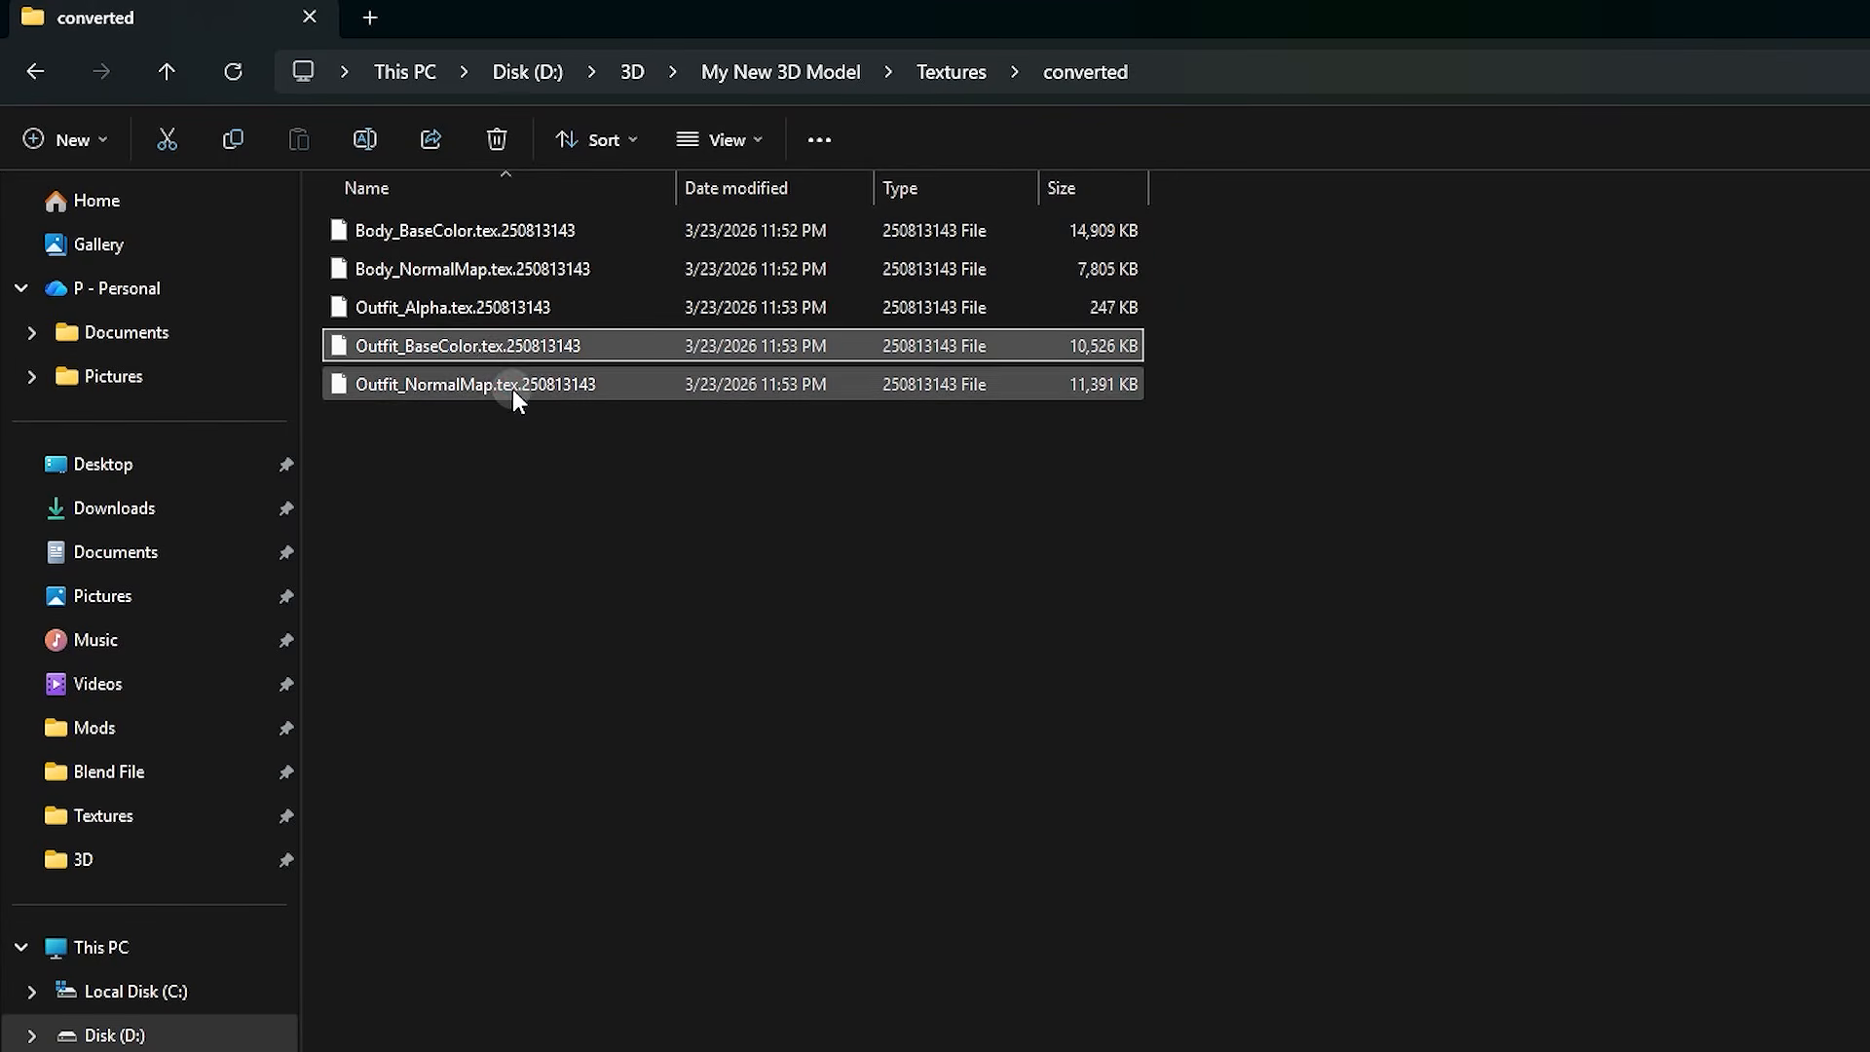
left_click(495, 387)
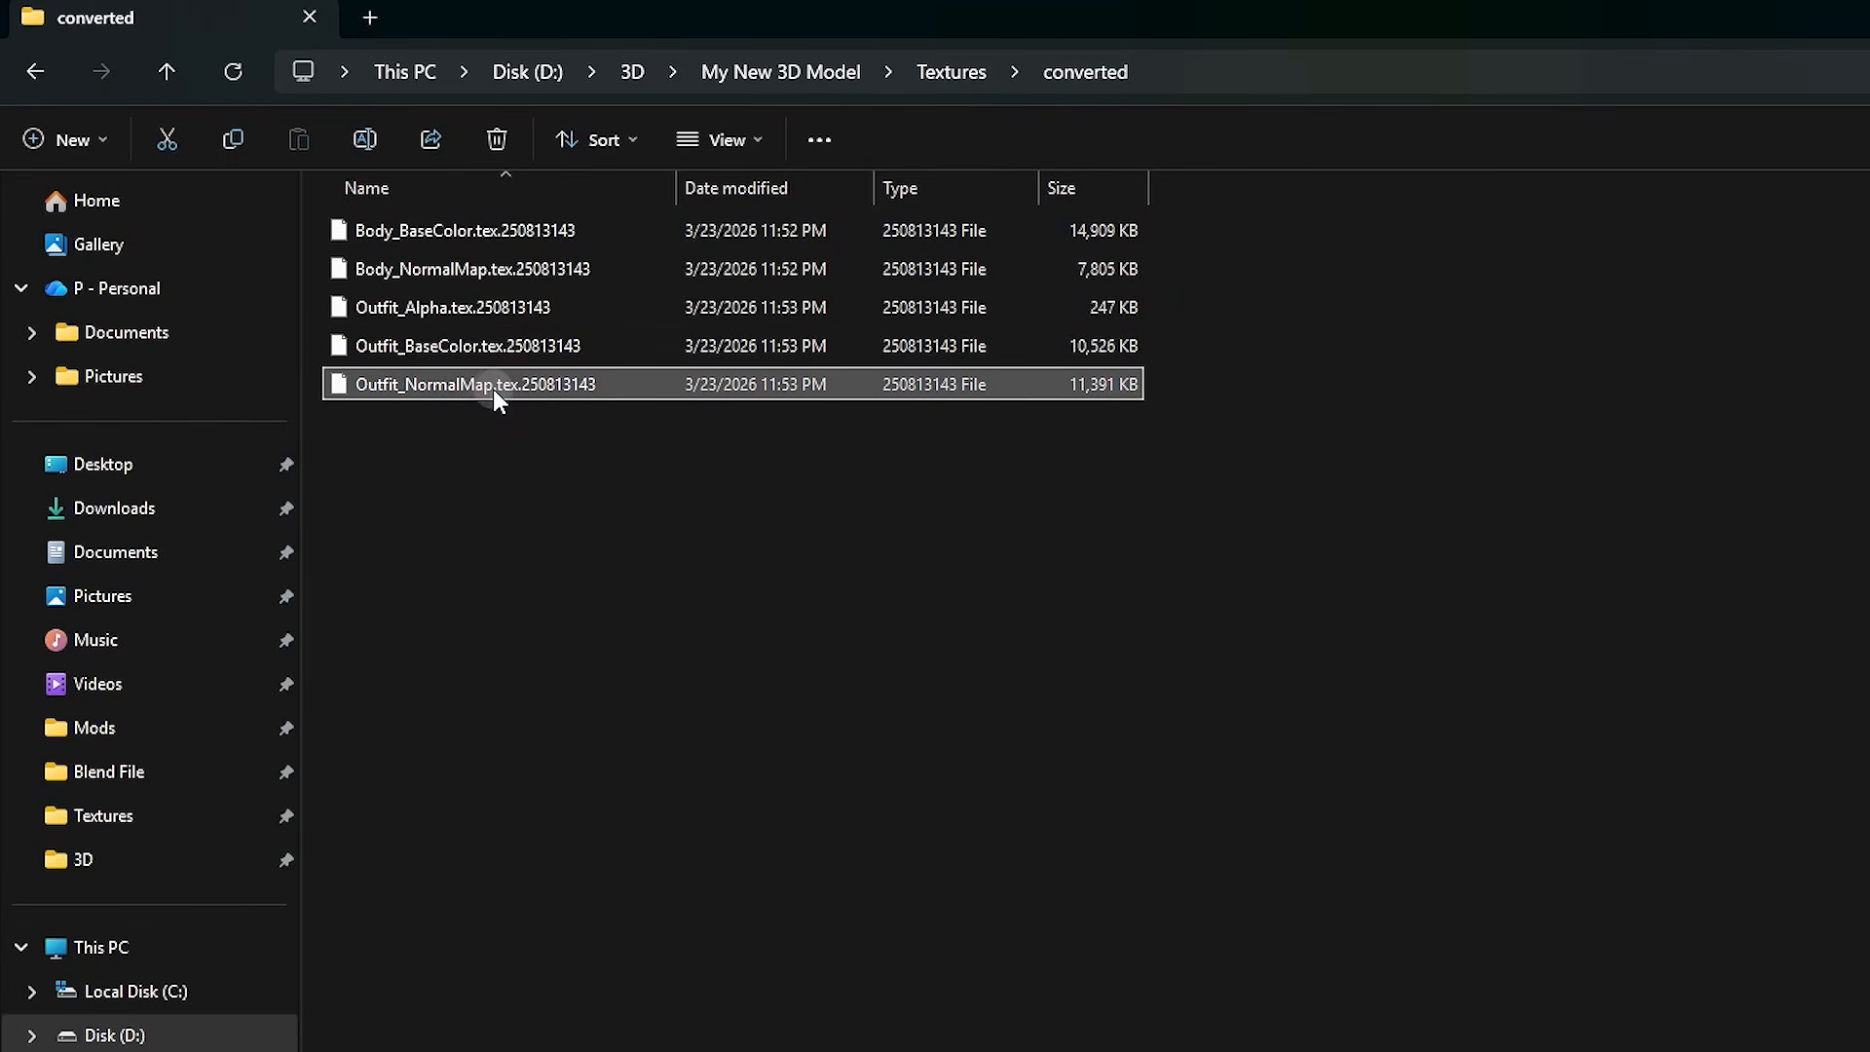
- Switch to Blender and highlight the Grace Default (Torso) 00 asset and the replacement meshes in the viewport, clearing the mesh selection
left_click(567, 435)
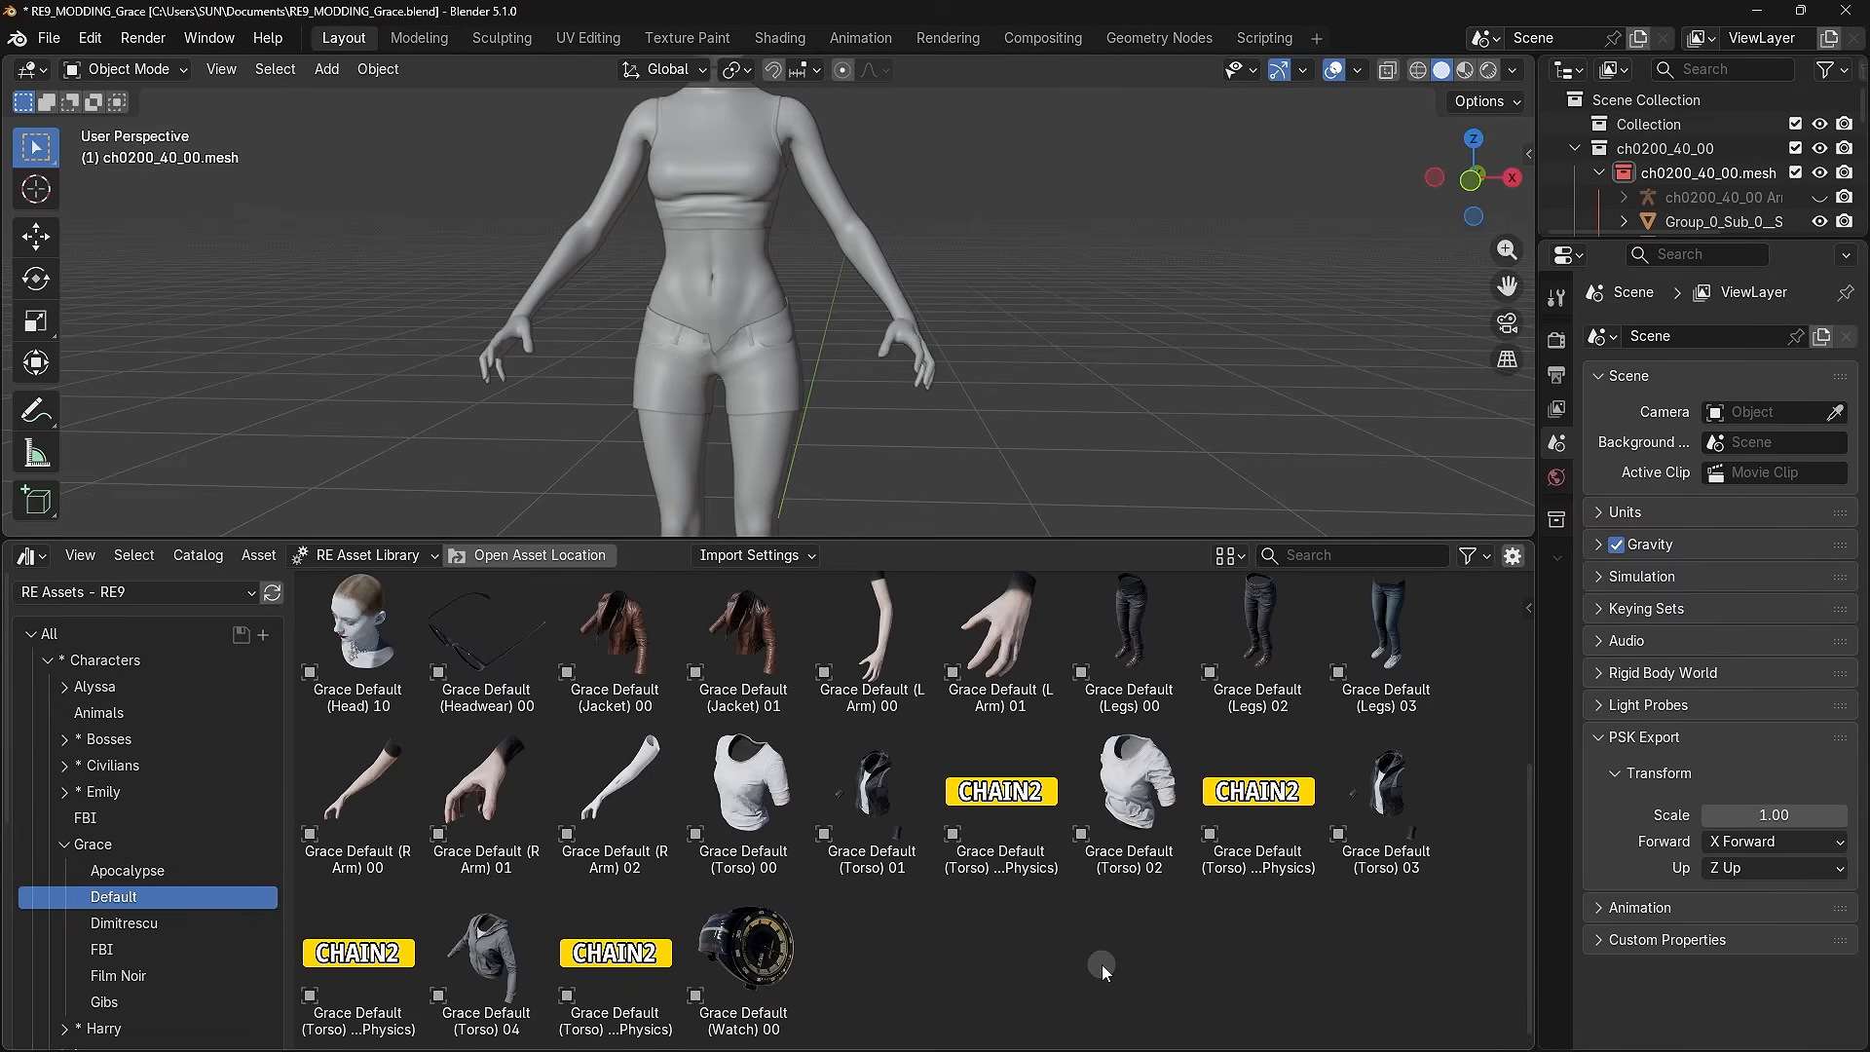
left_click(741, 809)
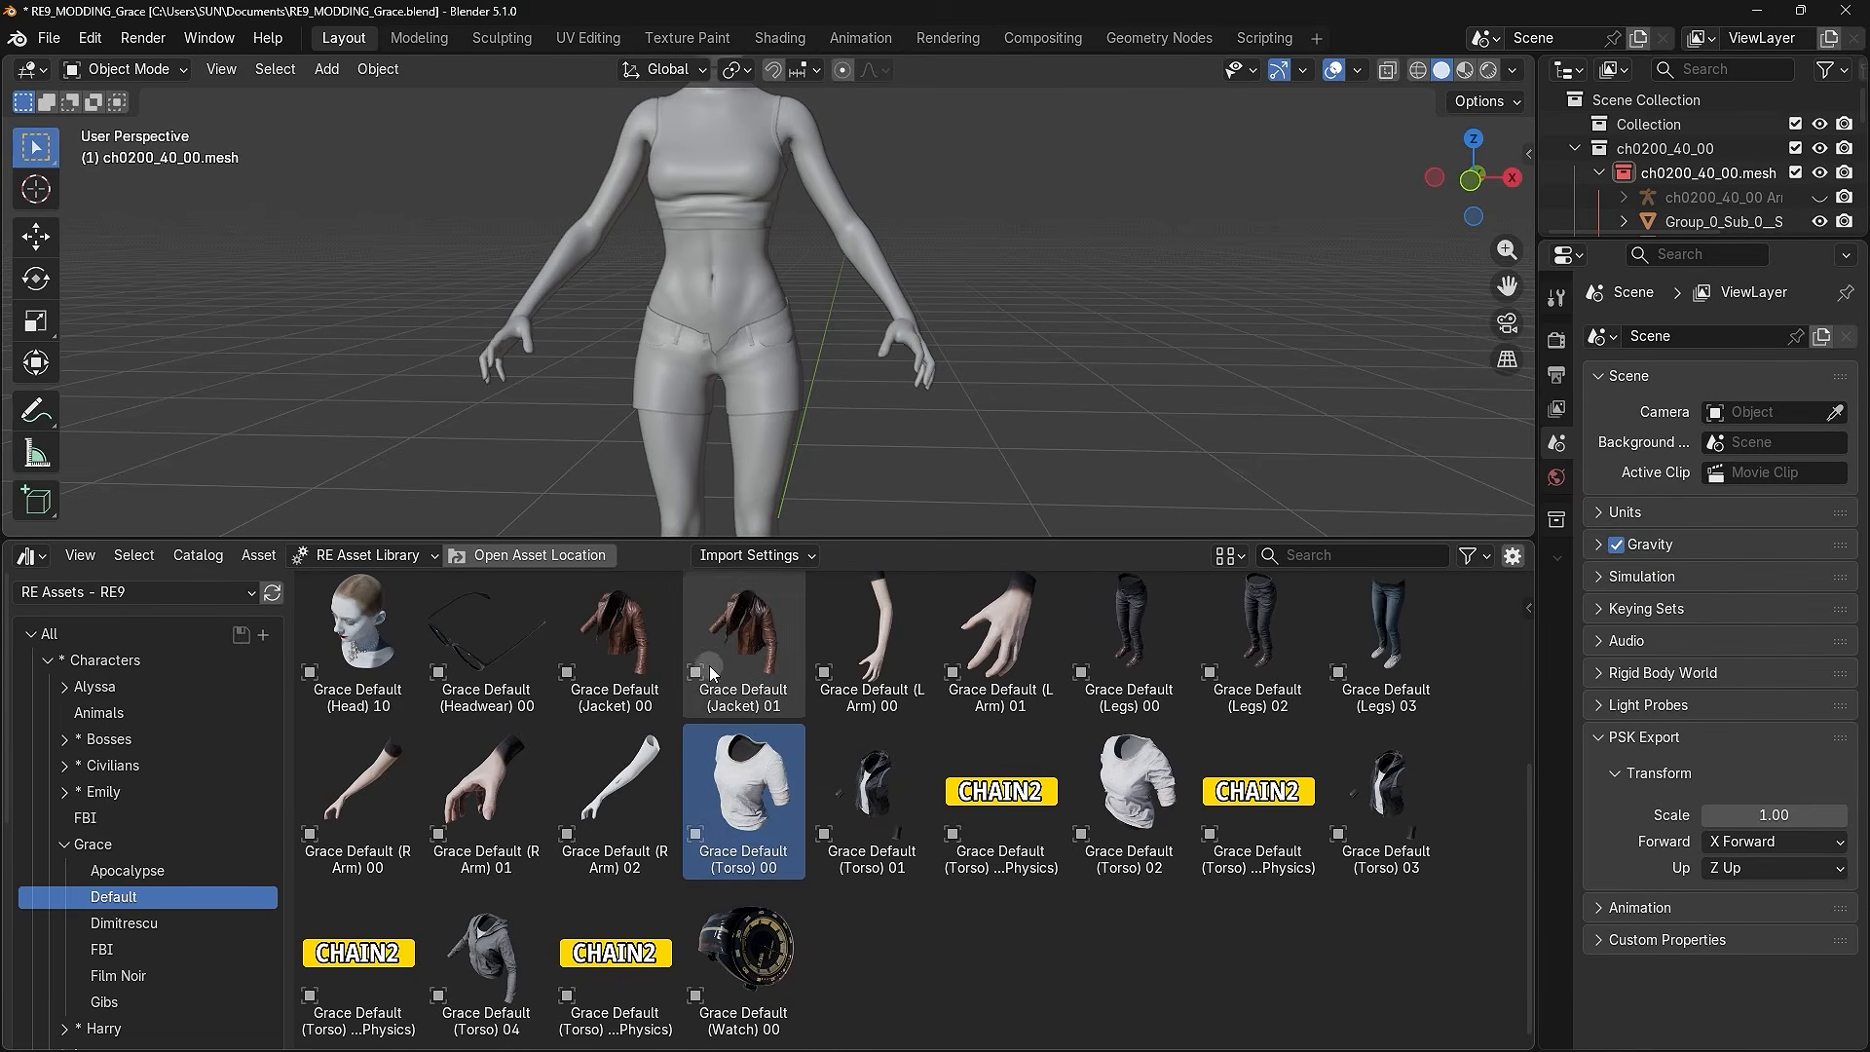
left_click_drag(463, 181, 1045, 429)
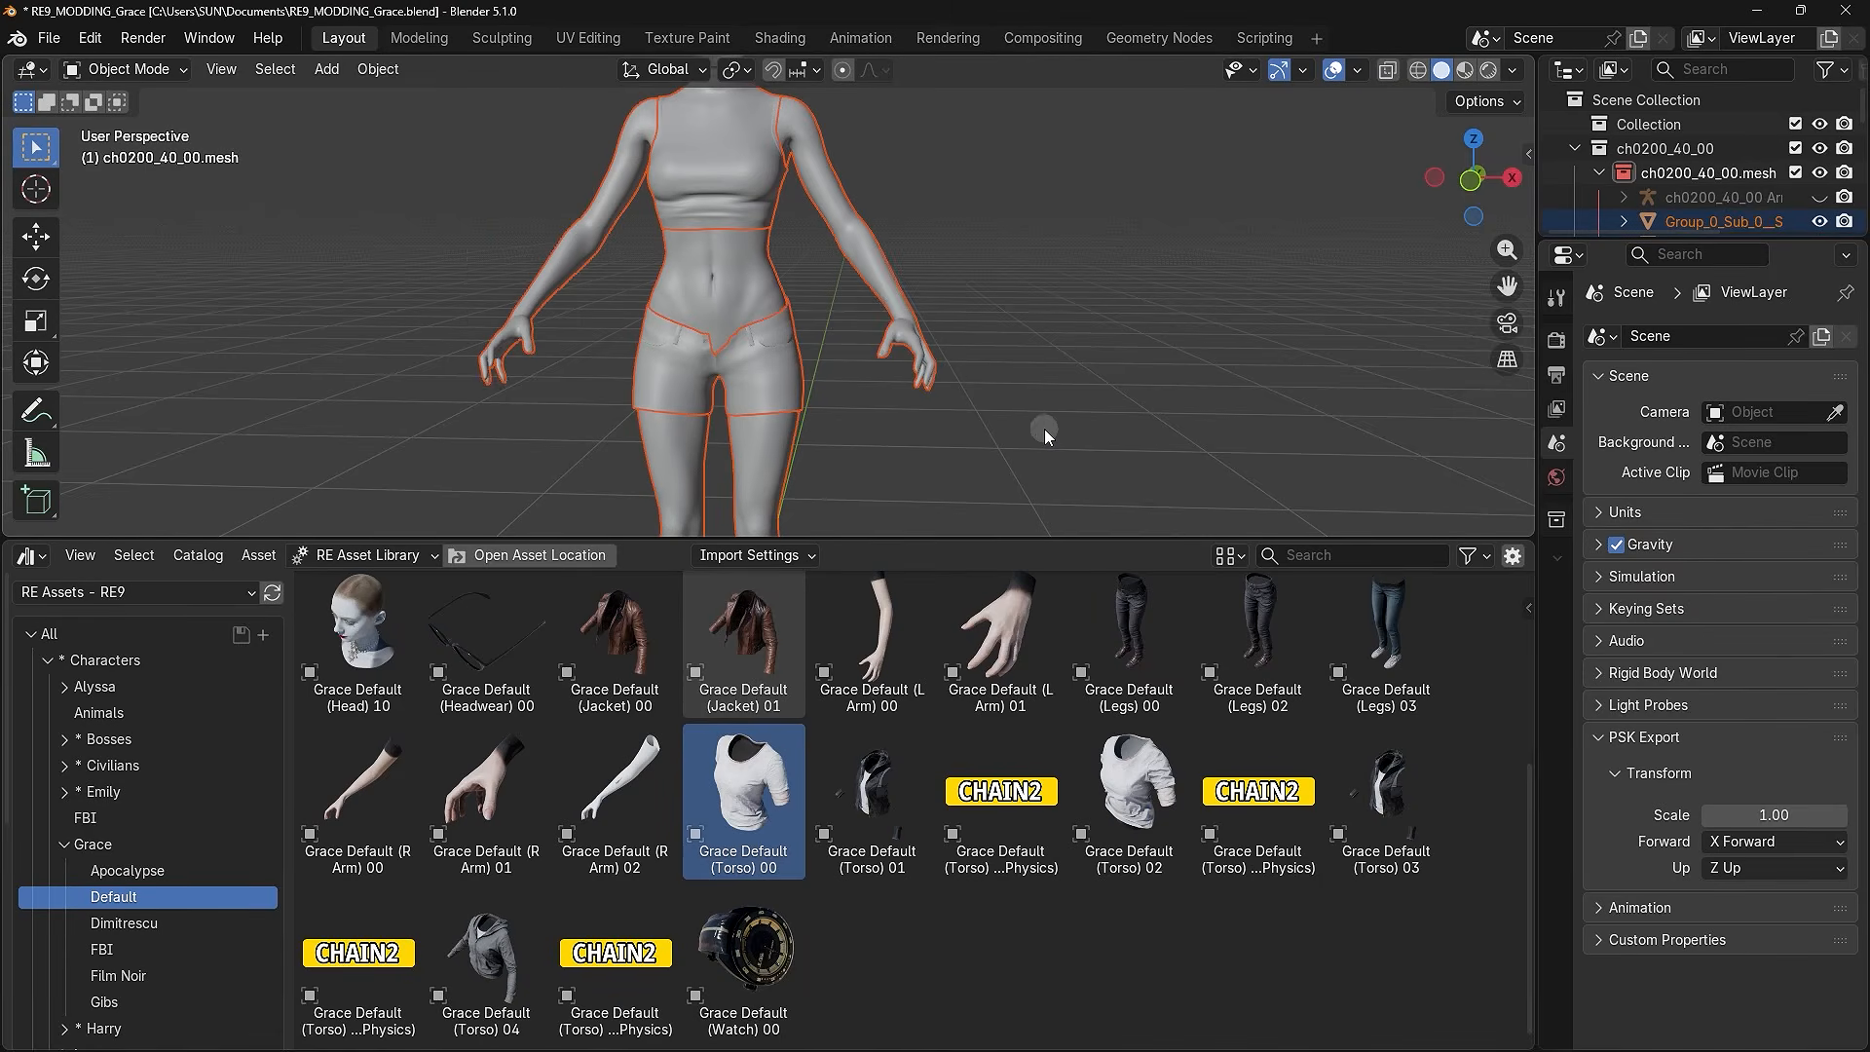
left_click(1003, 221)
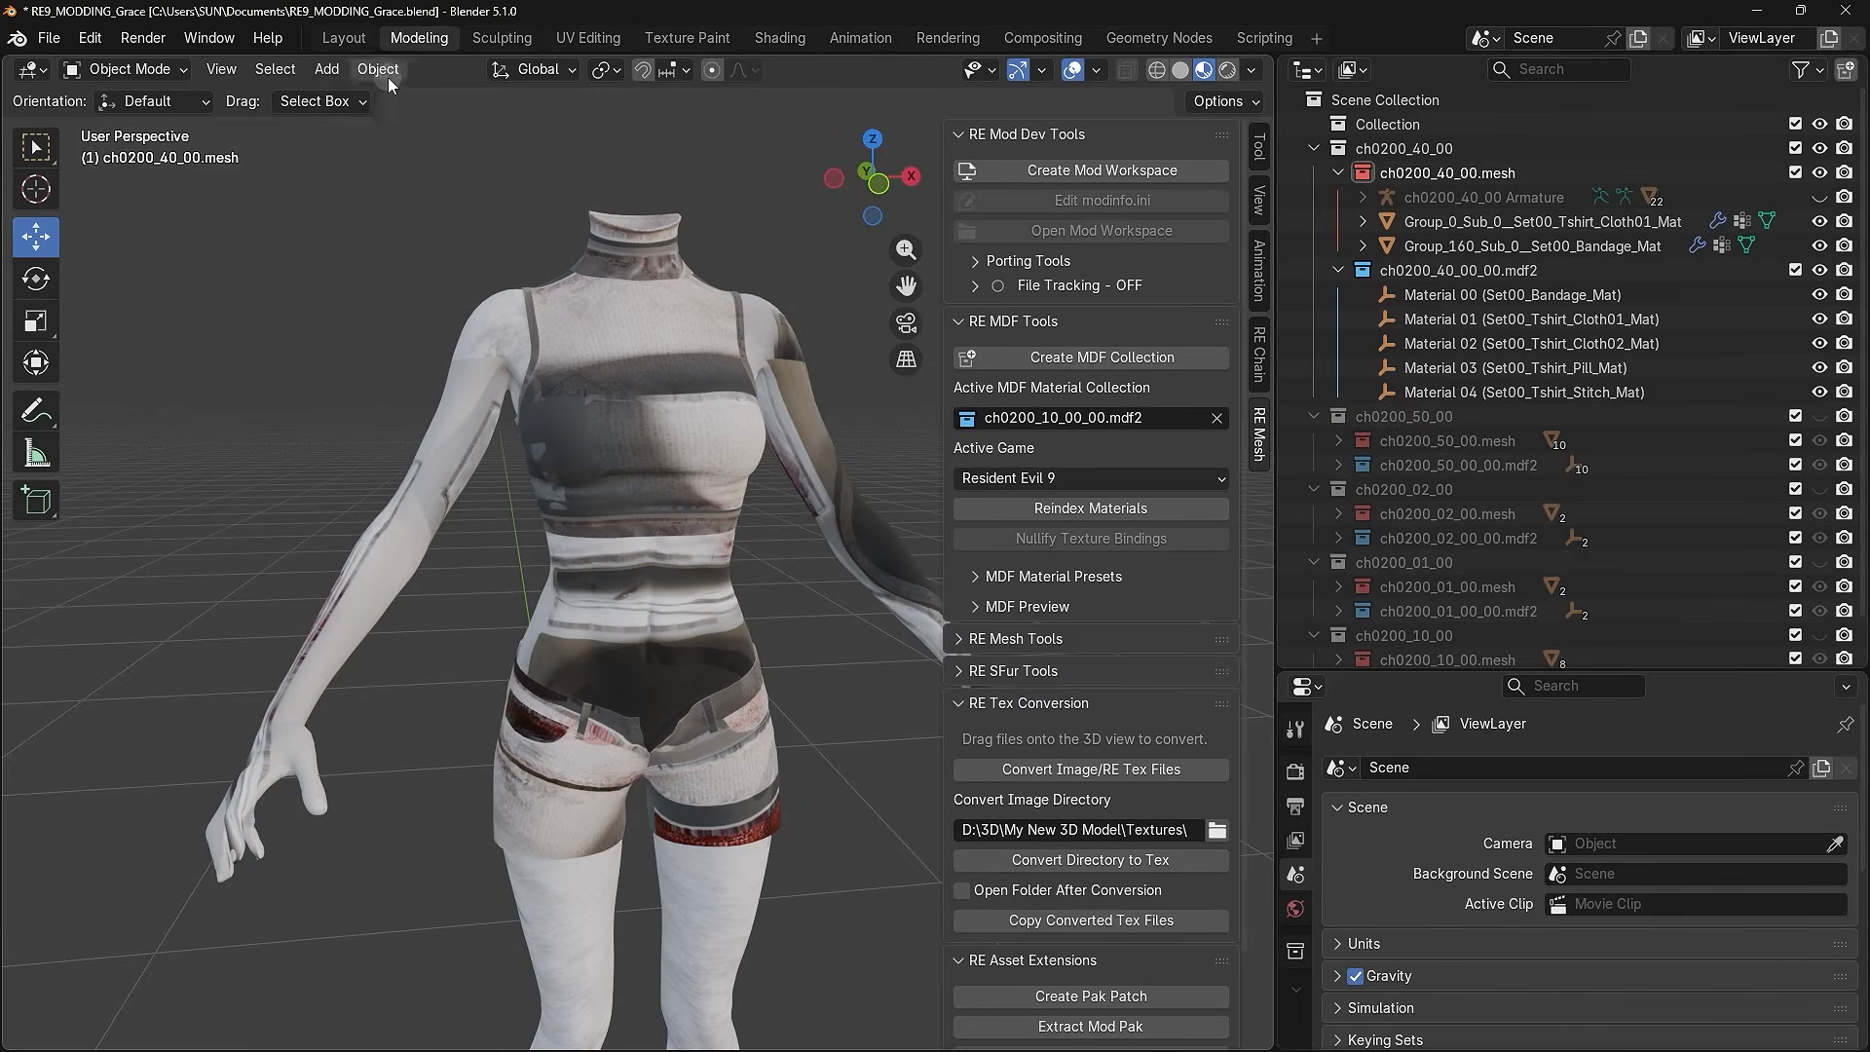
- From the Layout workspace, open the file location of the Grace Default (Torso) 00 asset and check its mesh and mdf2 files
left_click(344, 39)
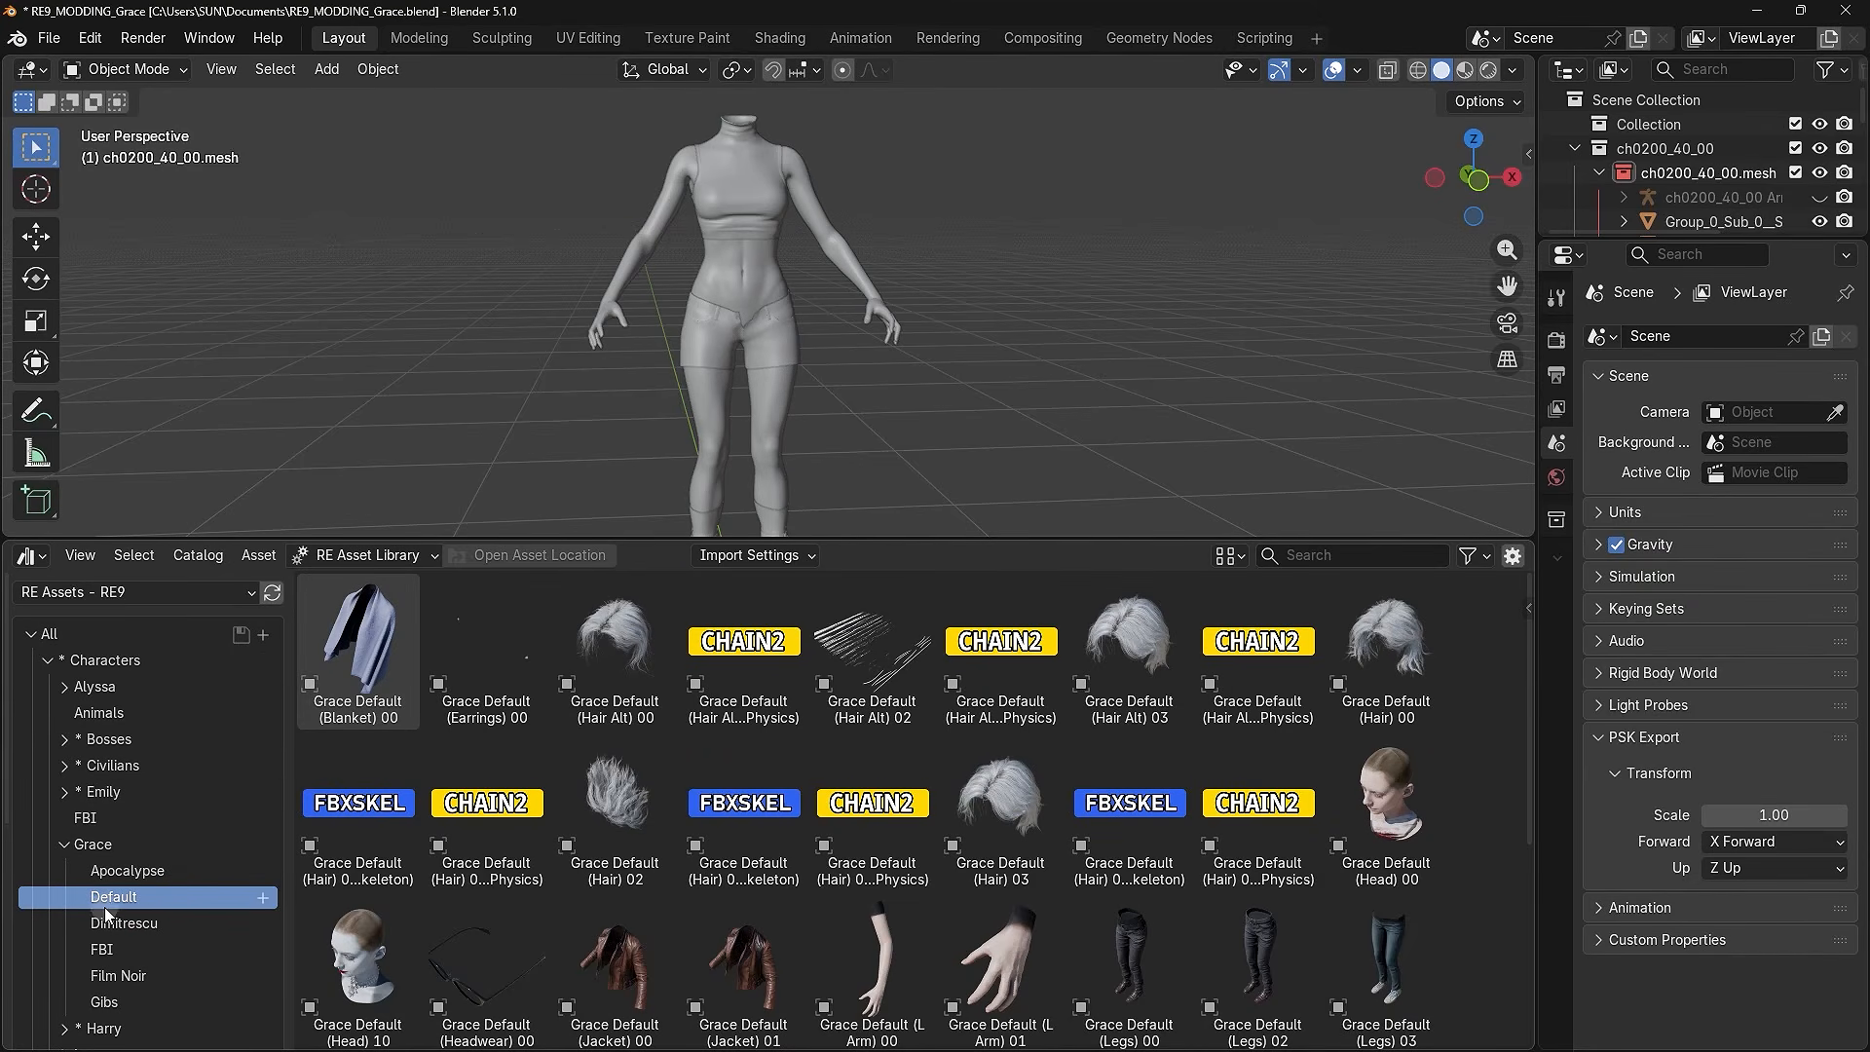
scroll(604, 804, "down", 7)
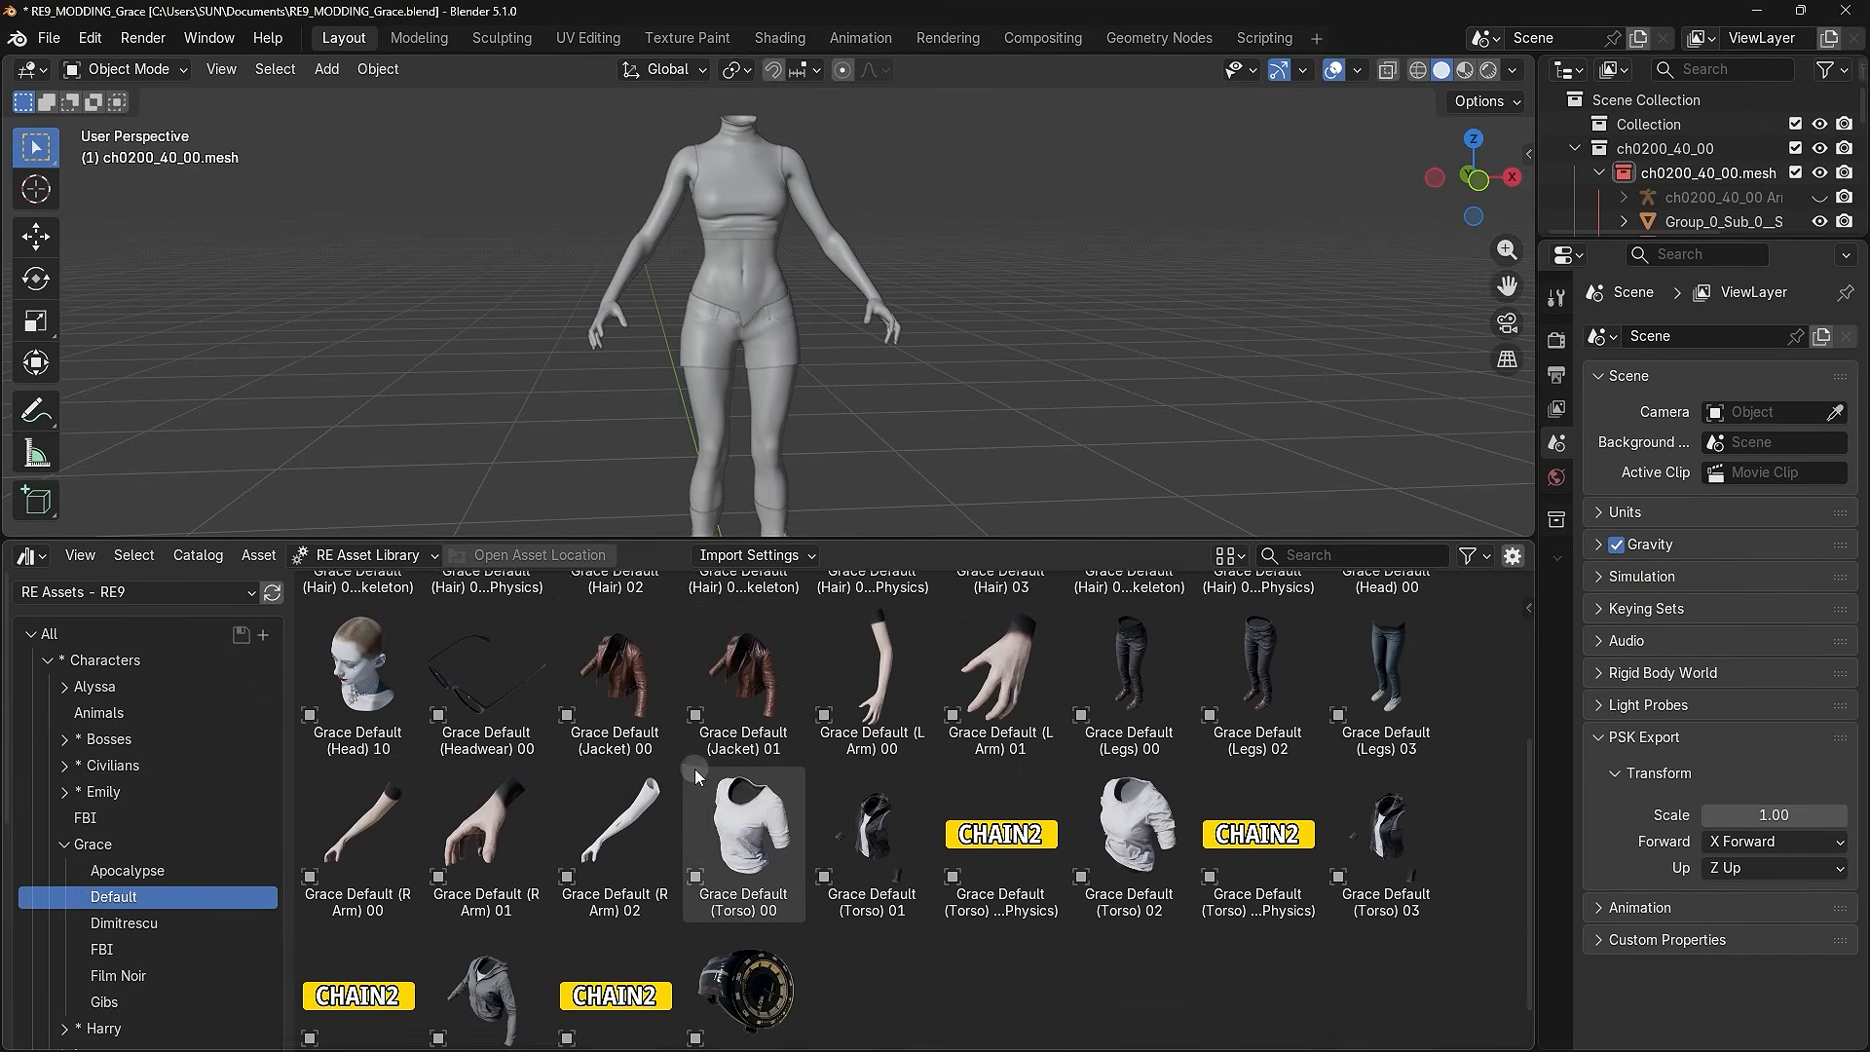
left_click(732, 797)
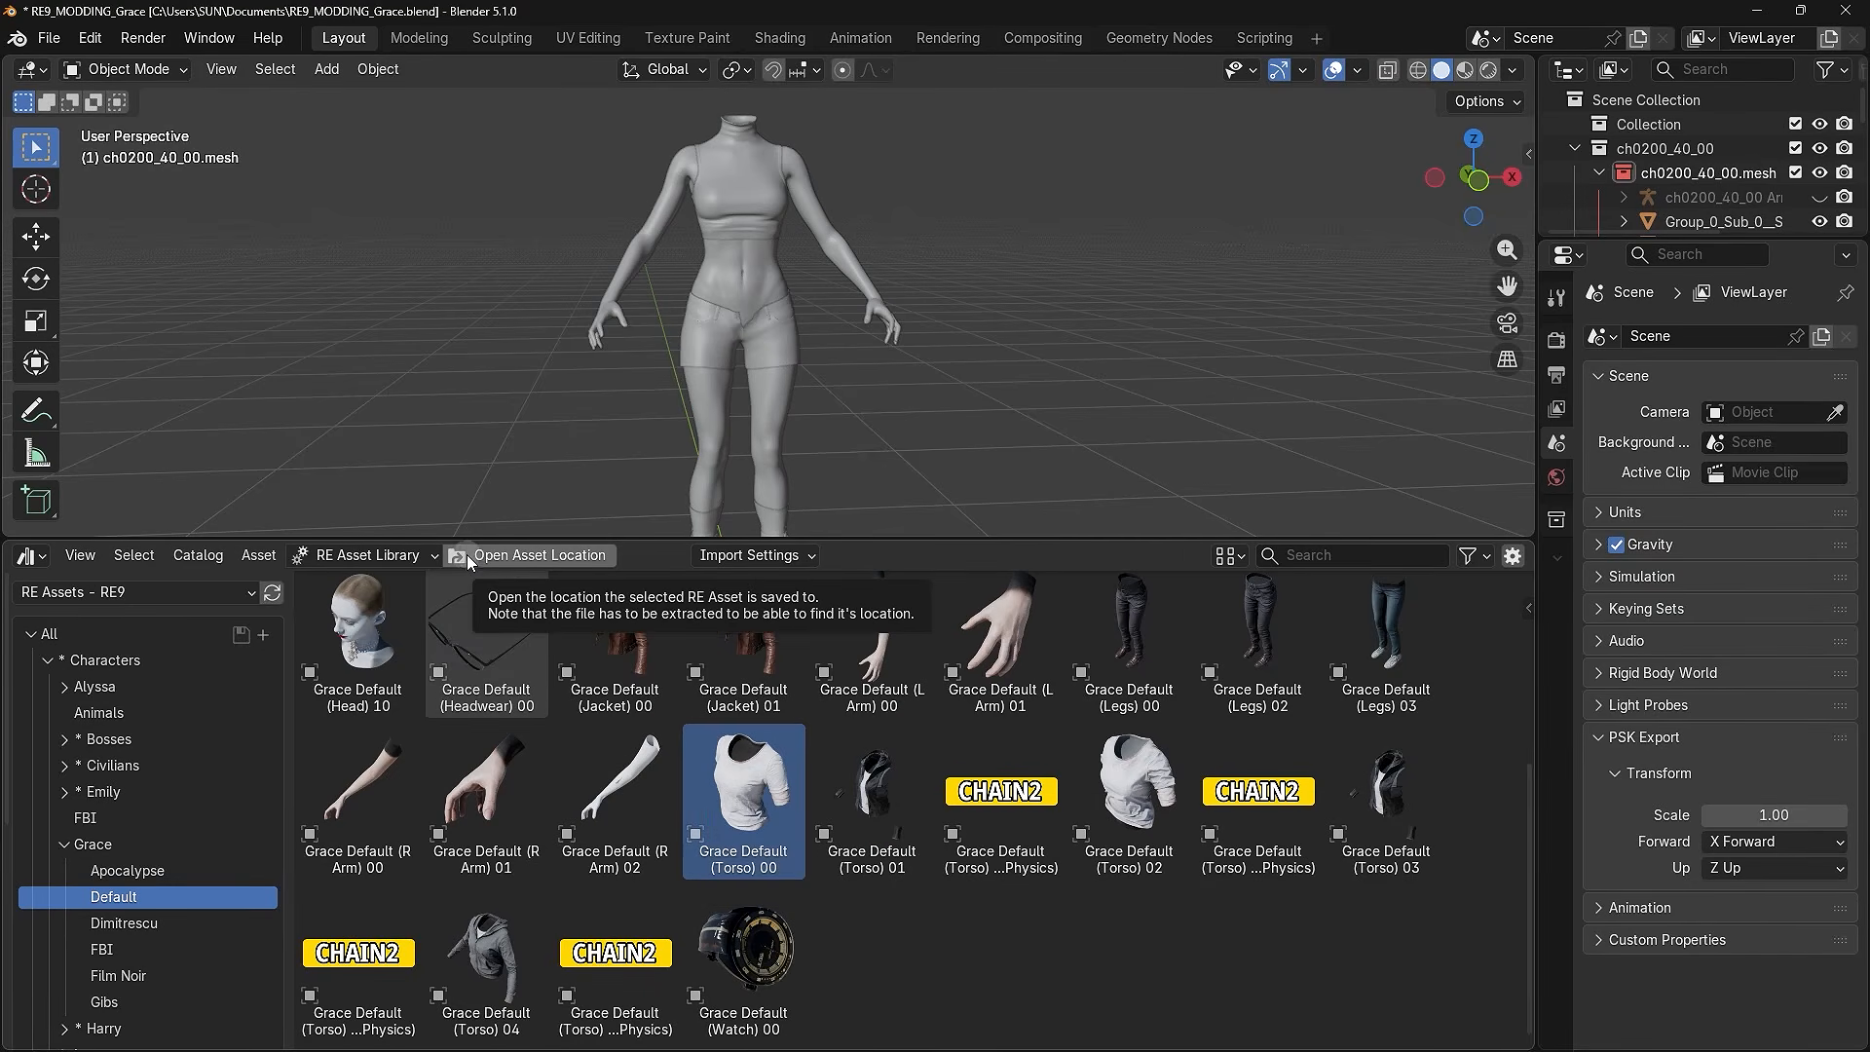
left_click(592, 558)
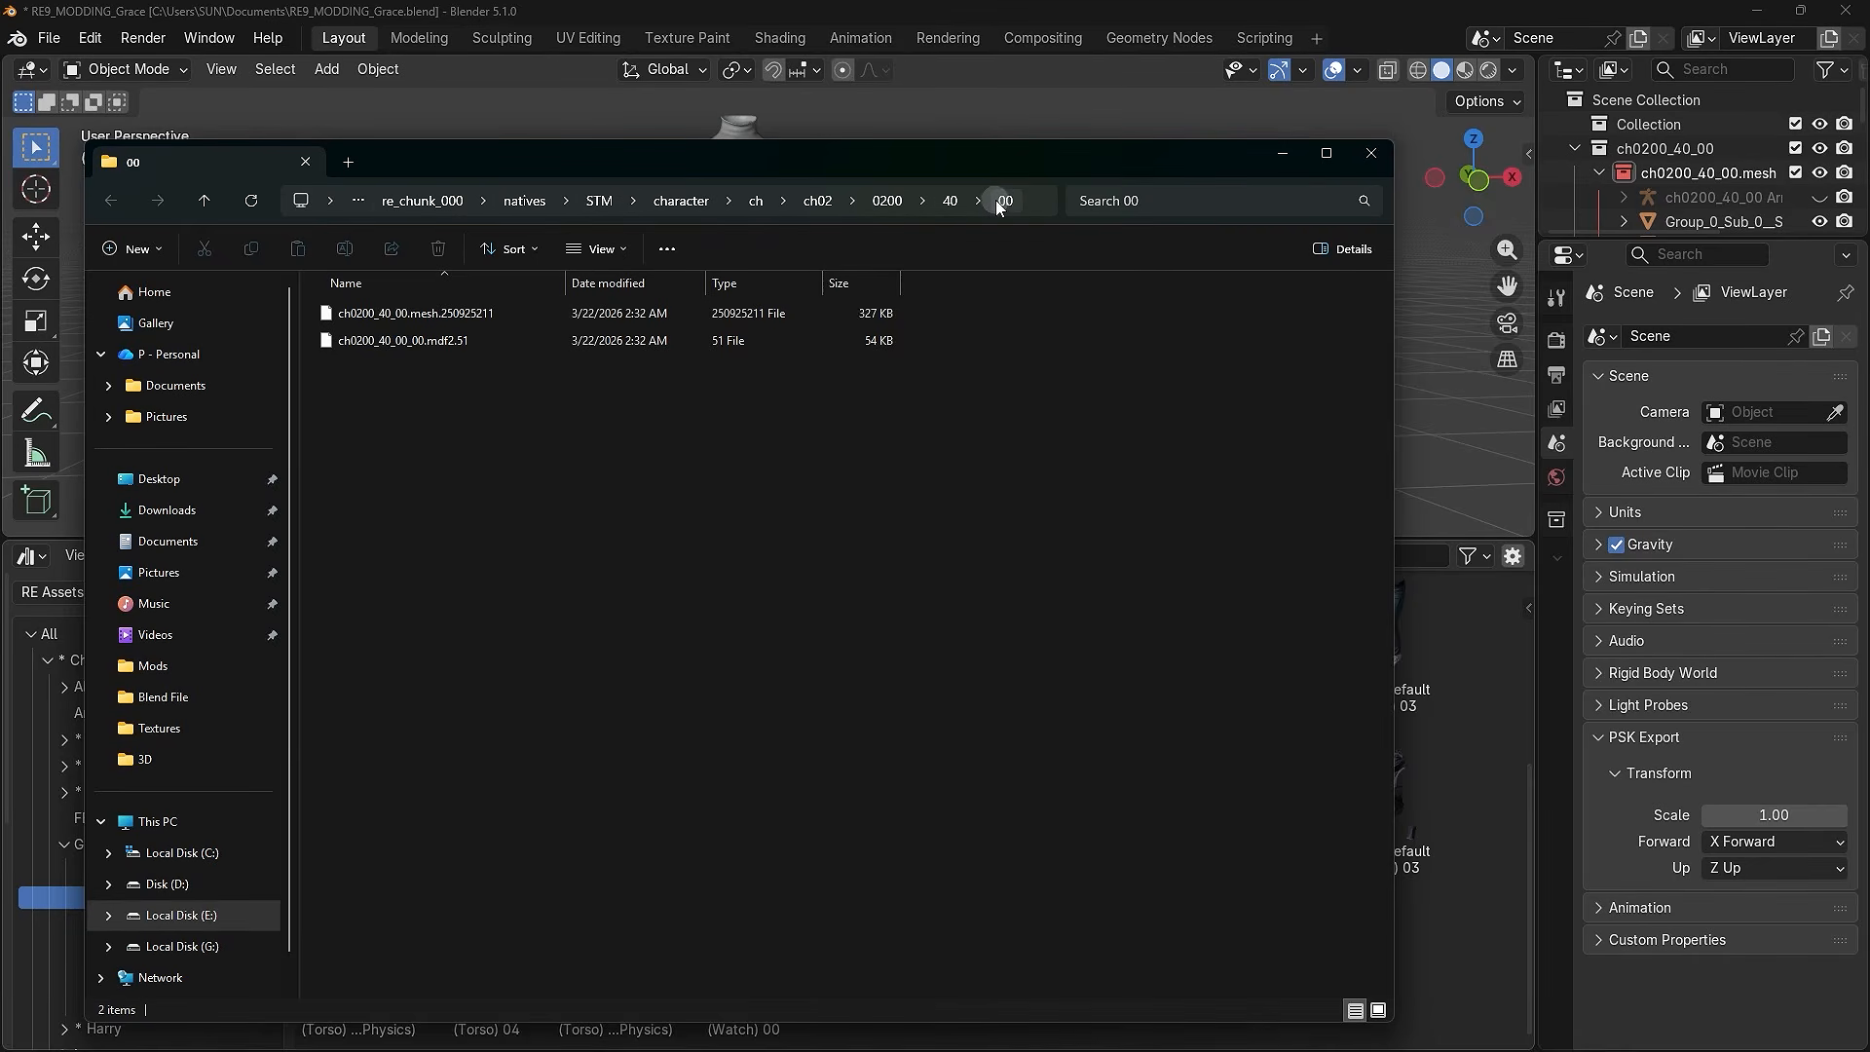
left_click_drag(466, 384, 526, 310)
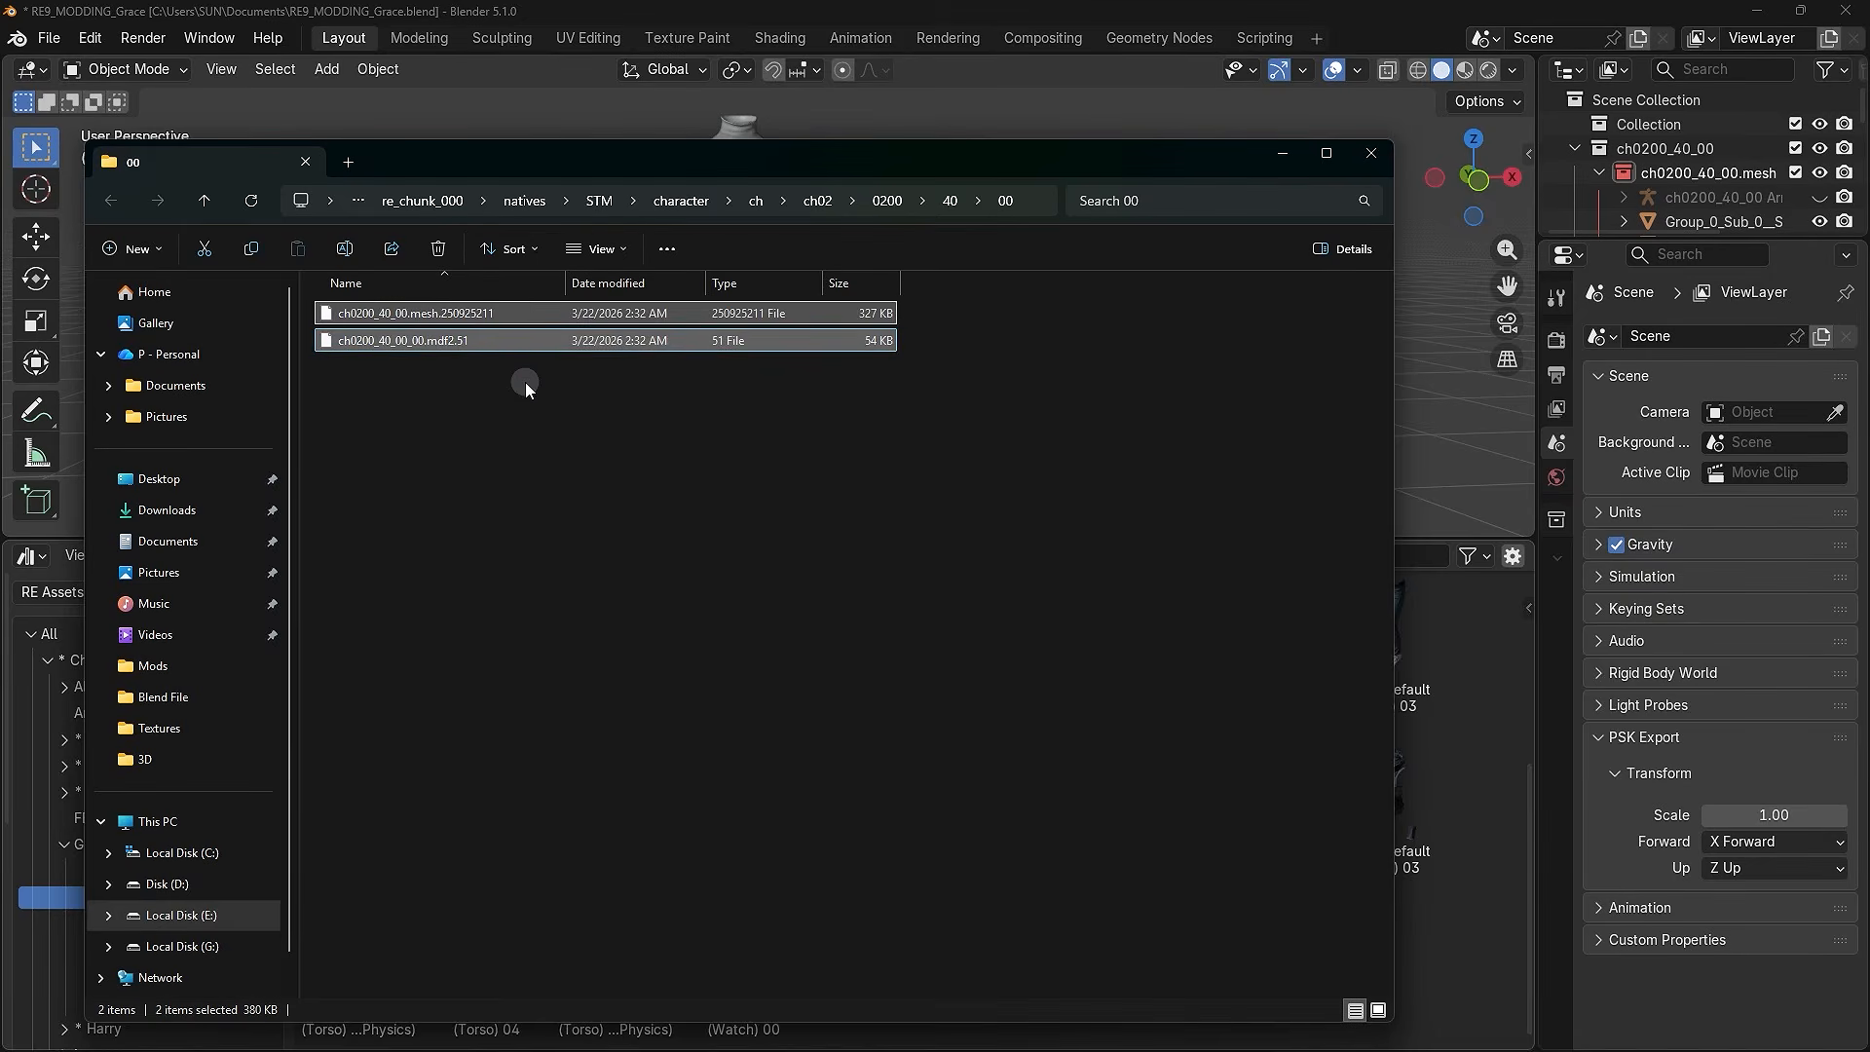
left_click(524, 392)
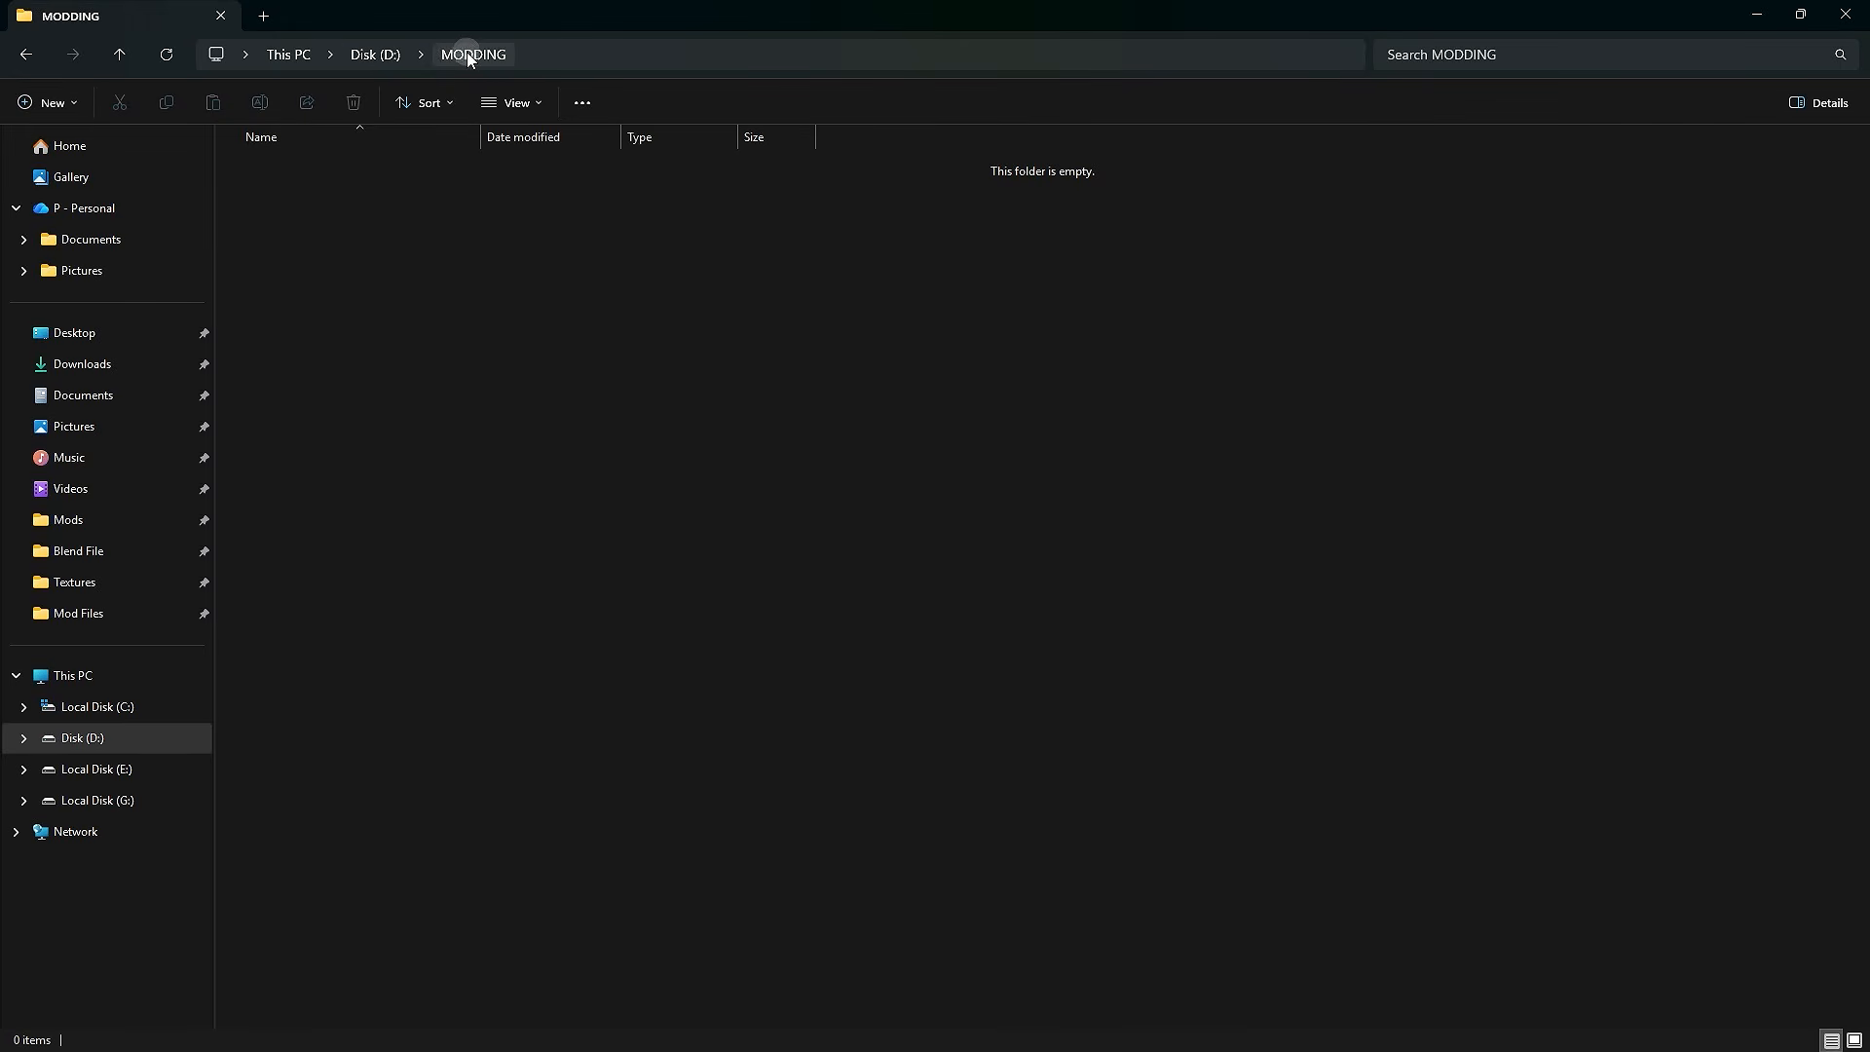
- Switch to the File Explorer window at D:\MODDING, create a folder named RE9 and open it
right_click(584, 314)
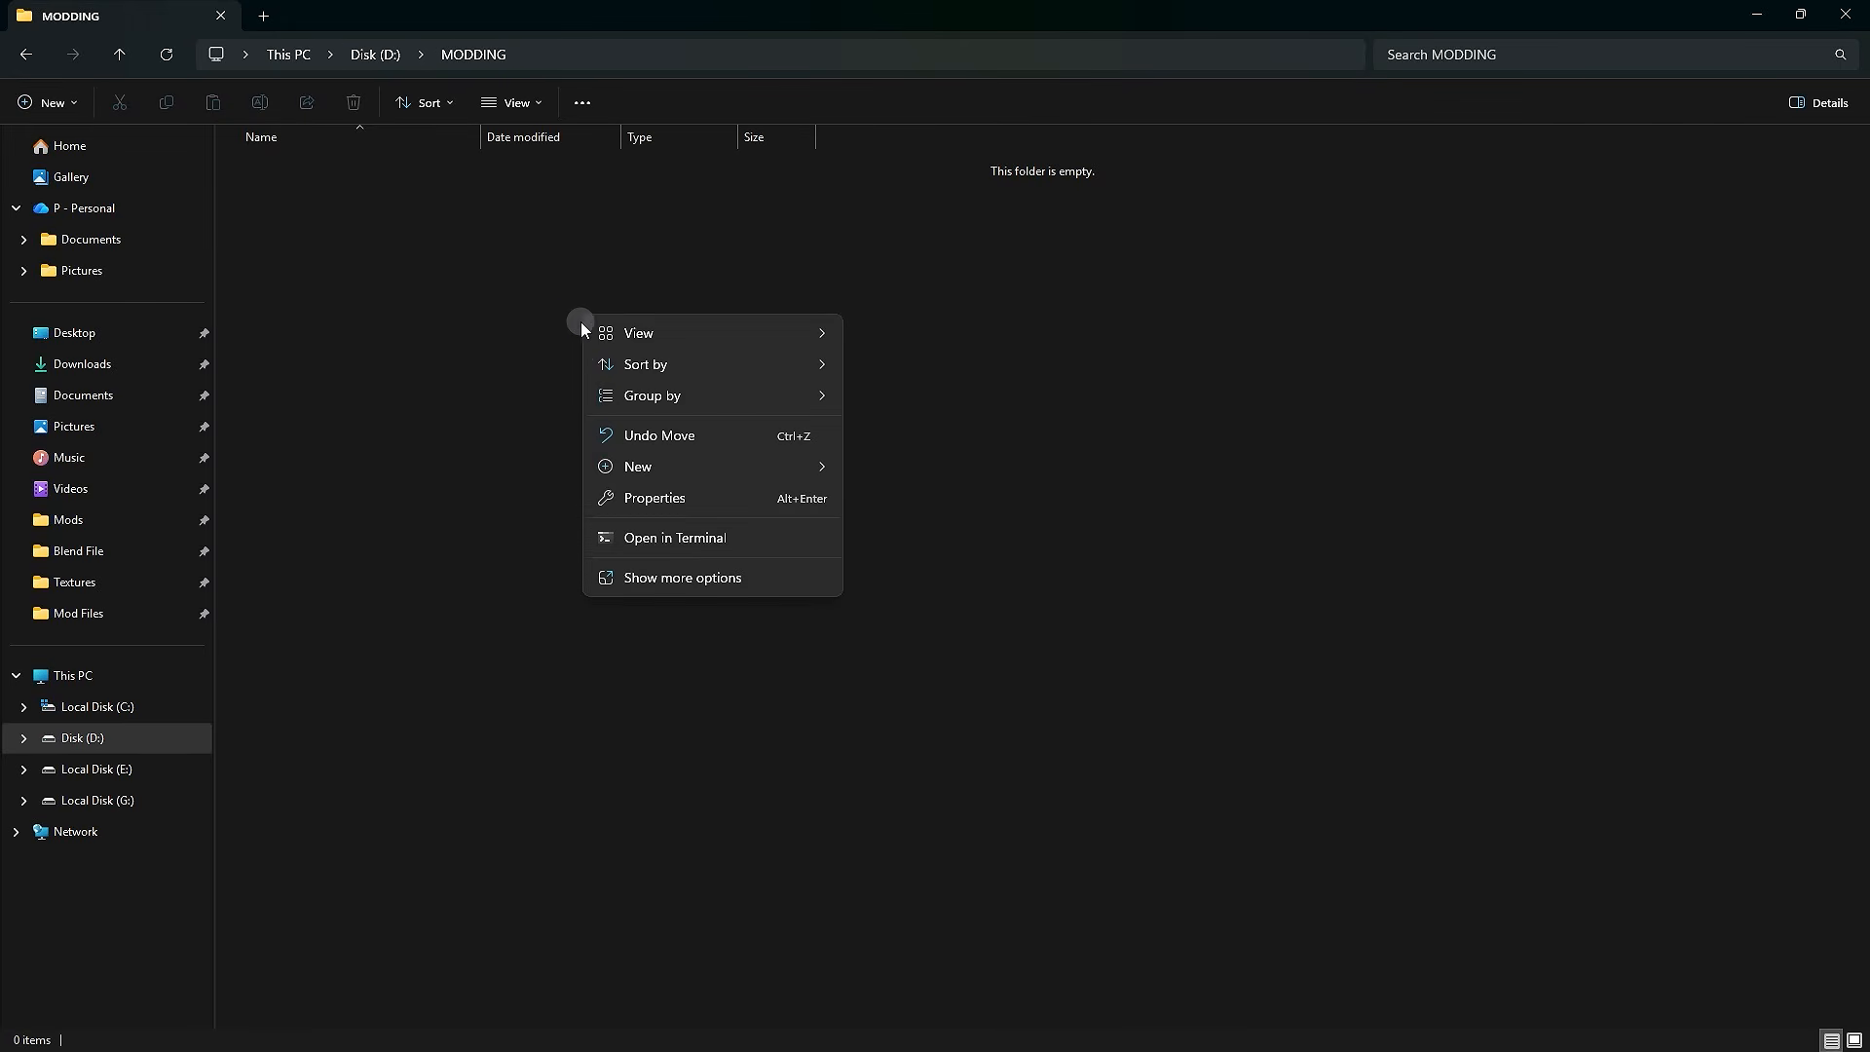
mouse_move(658, 466)
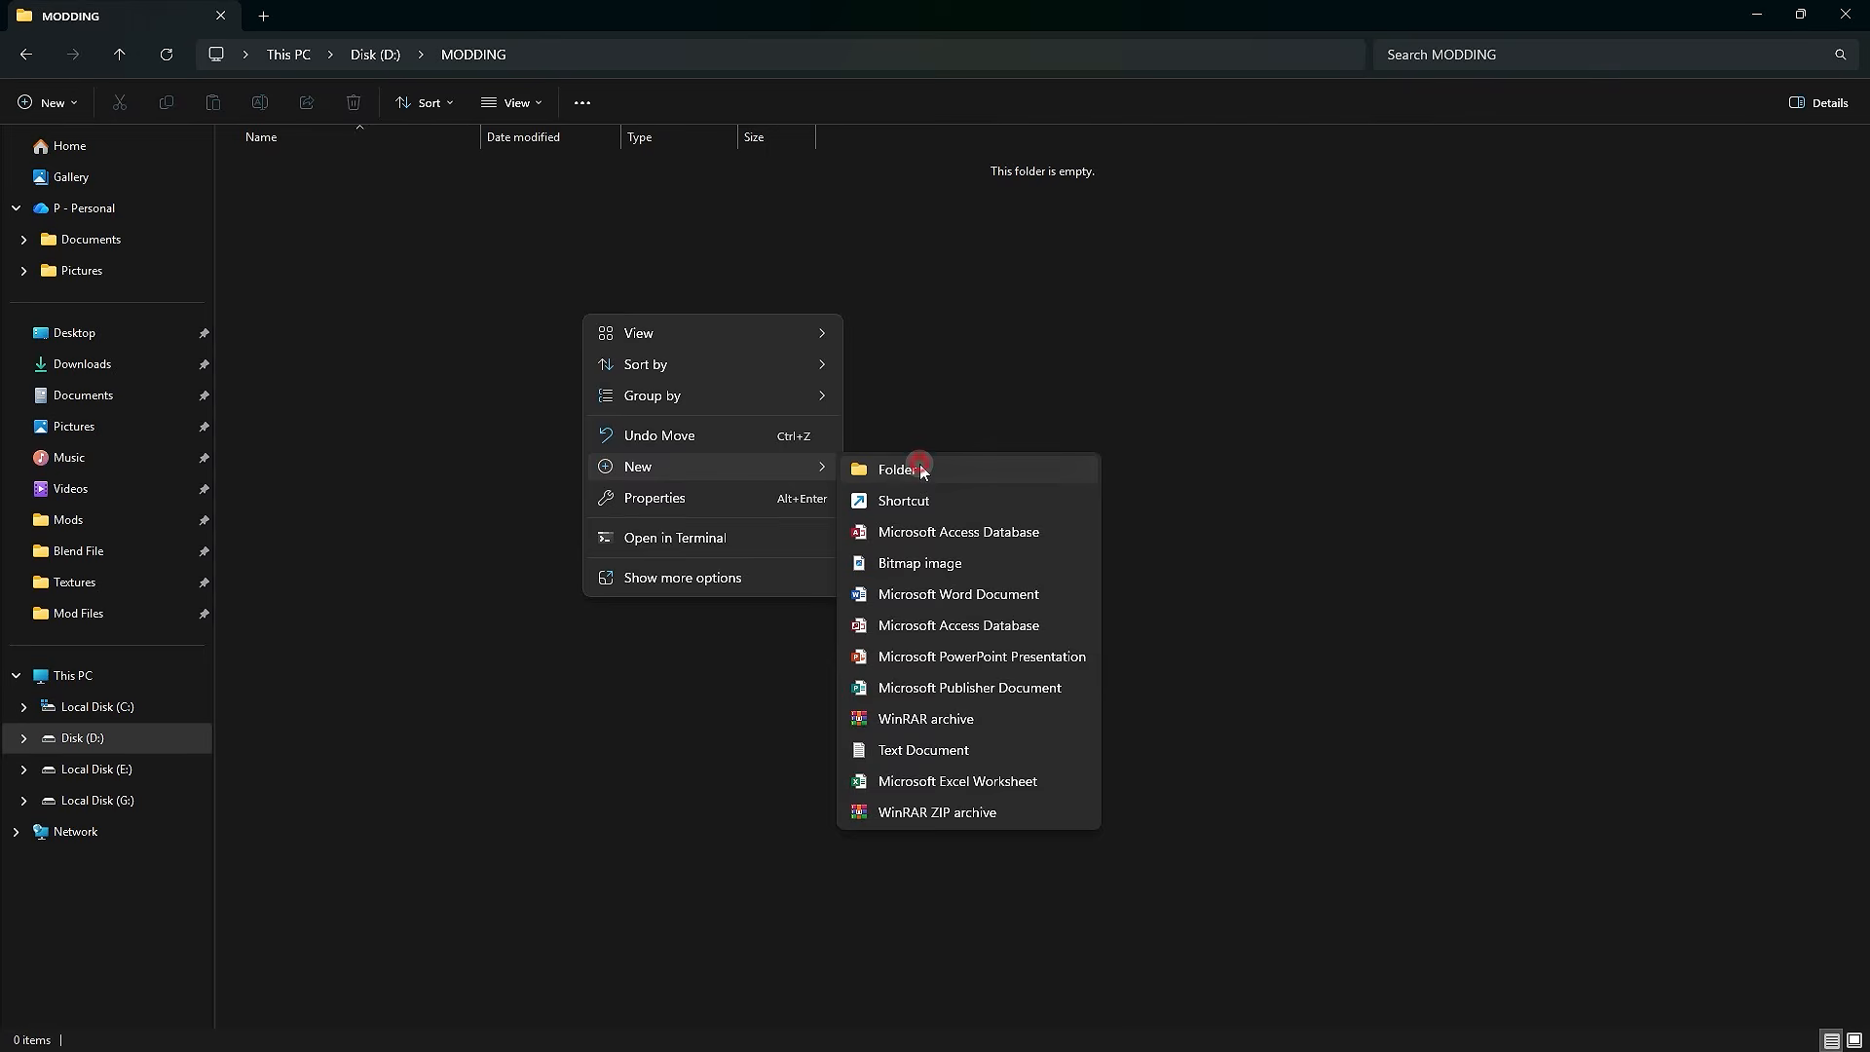
left_click(919, 470)
type("RE9")
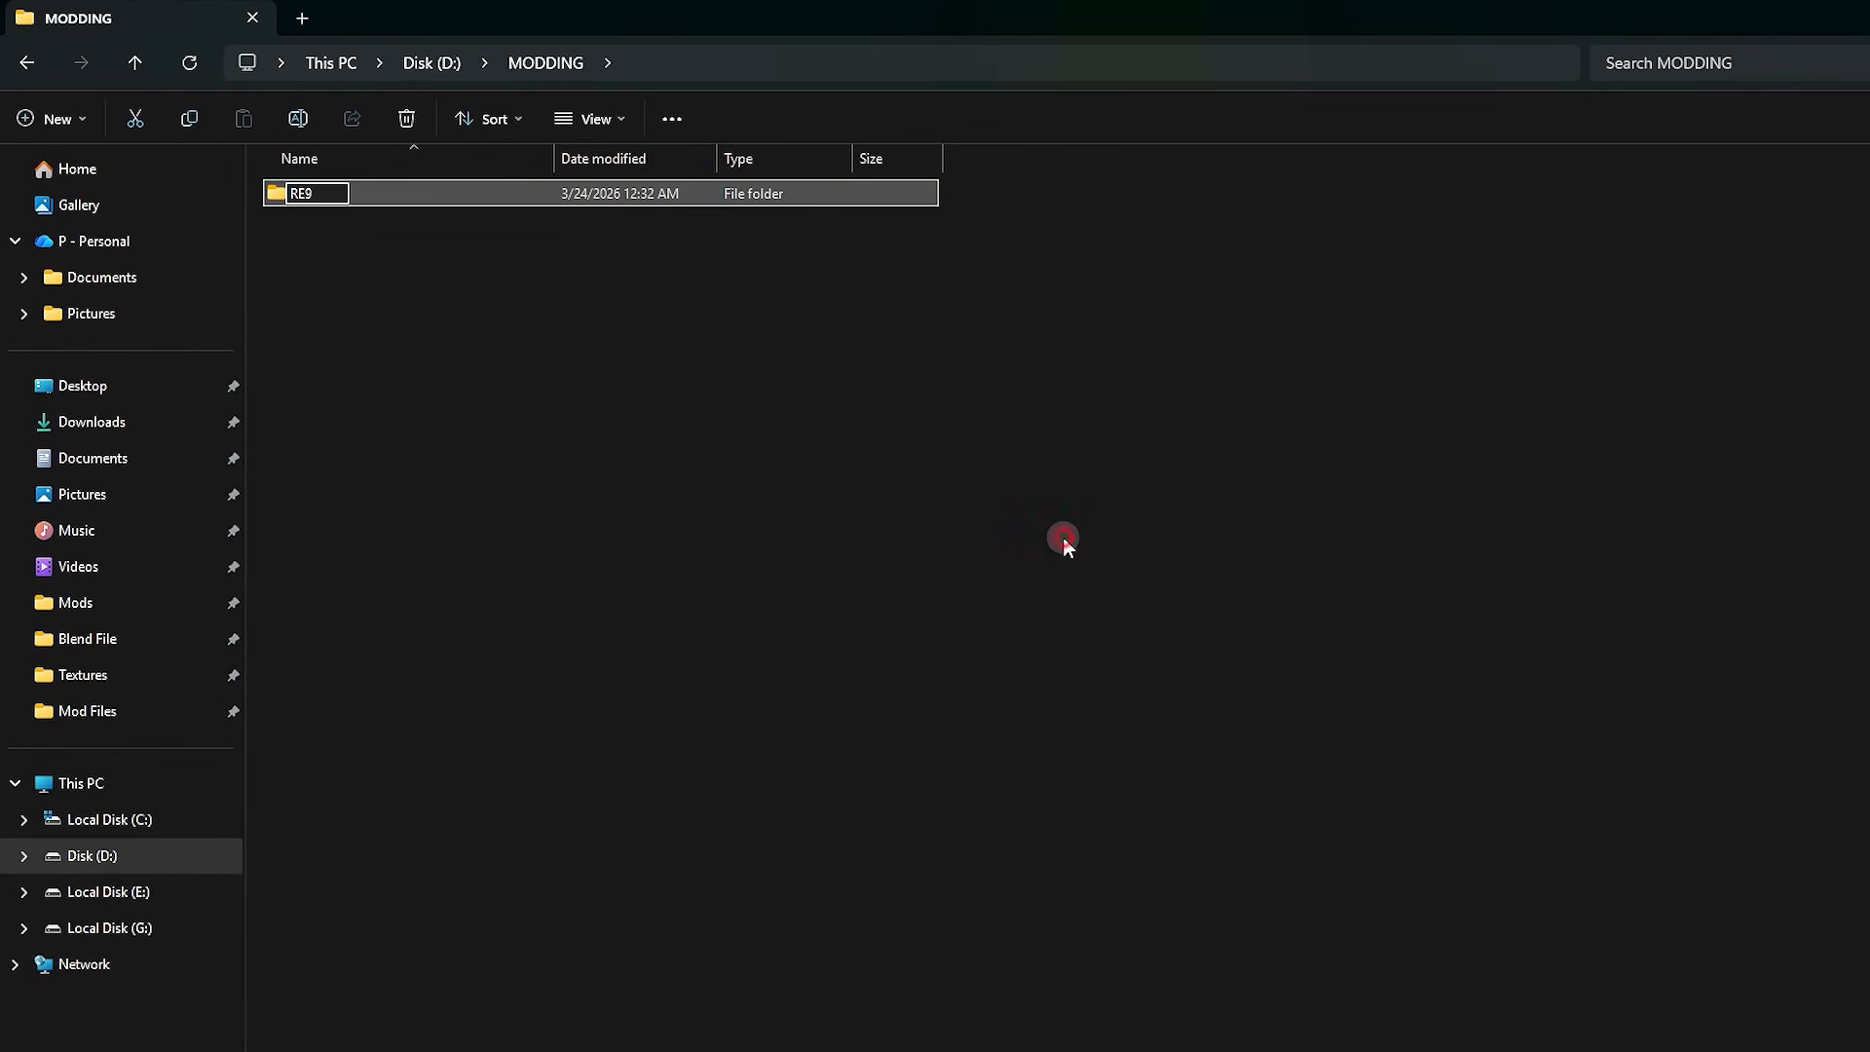
left_click(1063, 538)
left_click(651, 393)
double_click(370, 195)
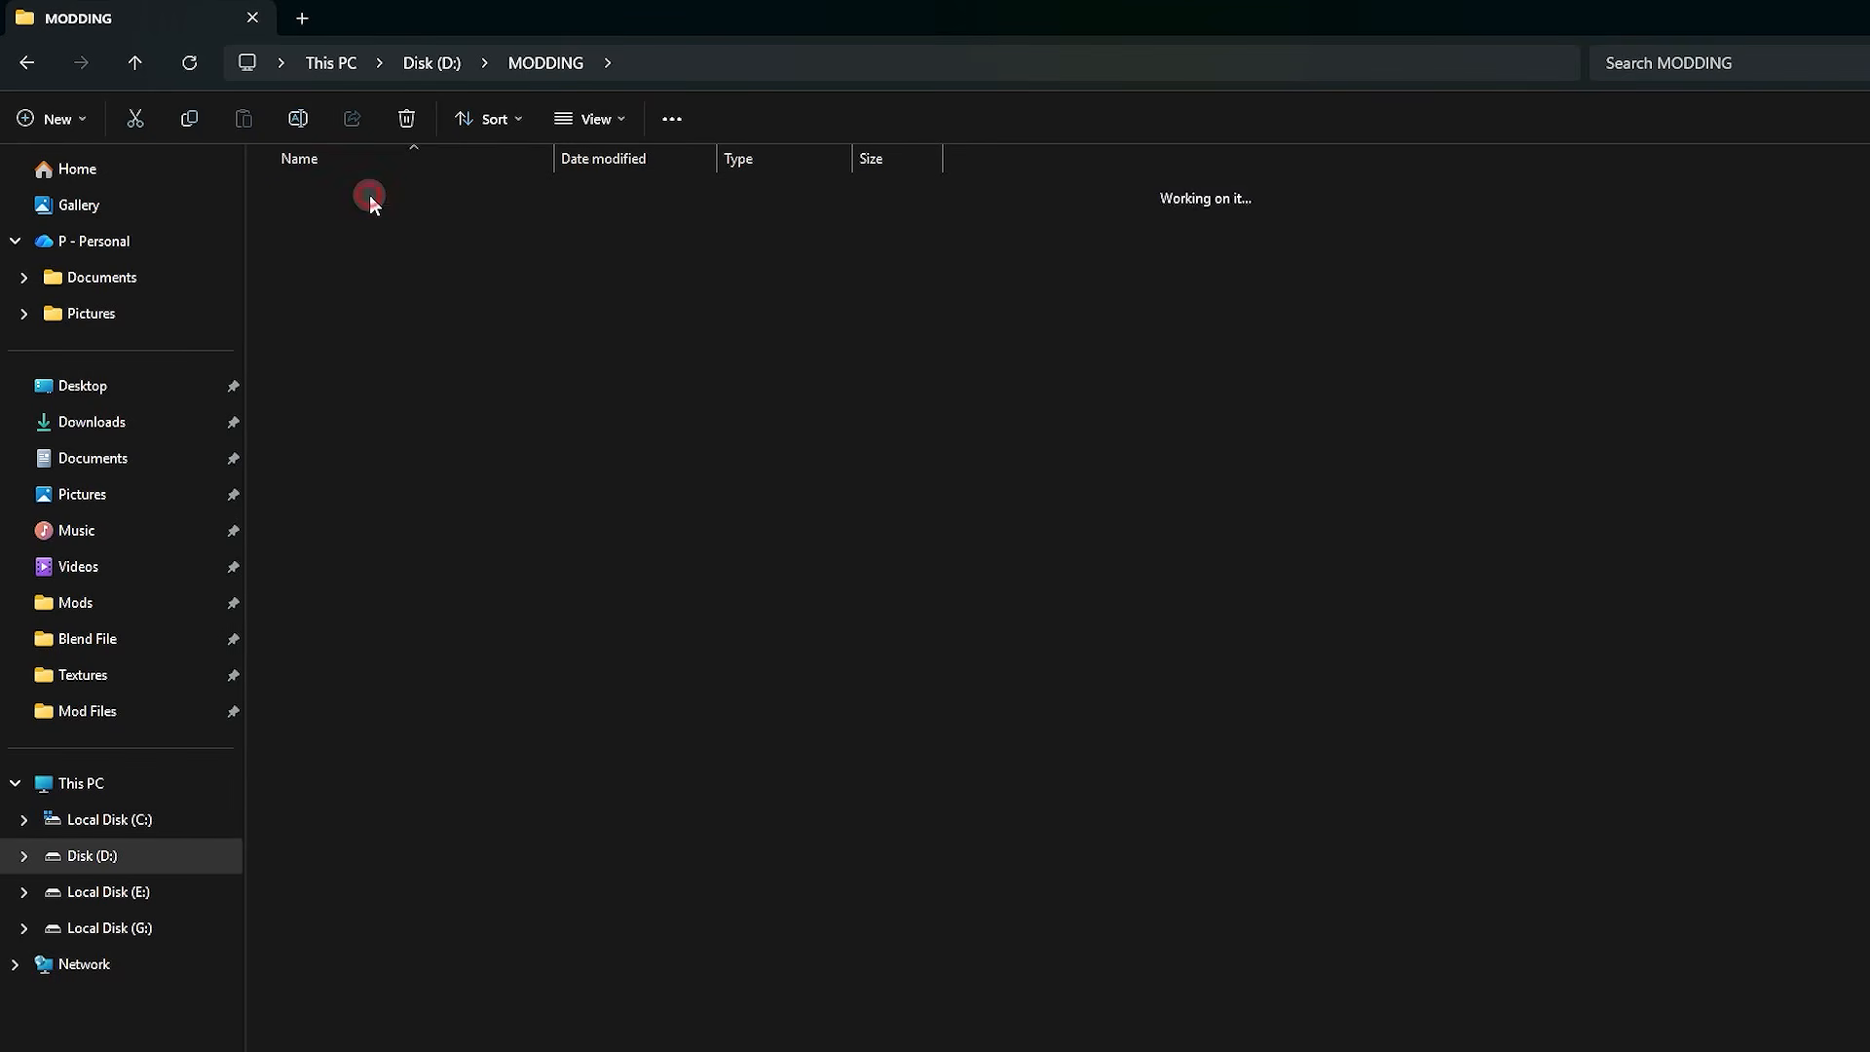
- Create a folder named Grace inside the RE9 folder and open it
right_click(750, 405)
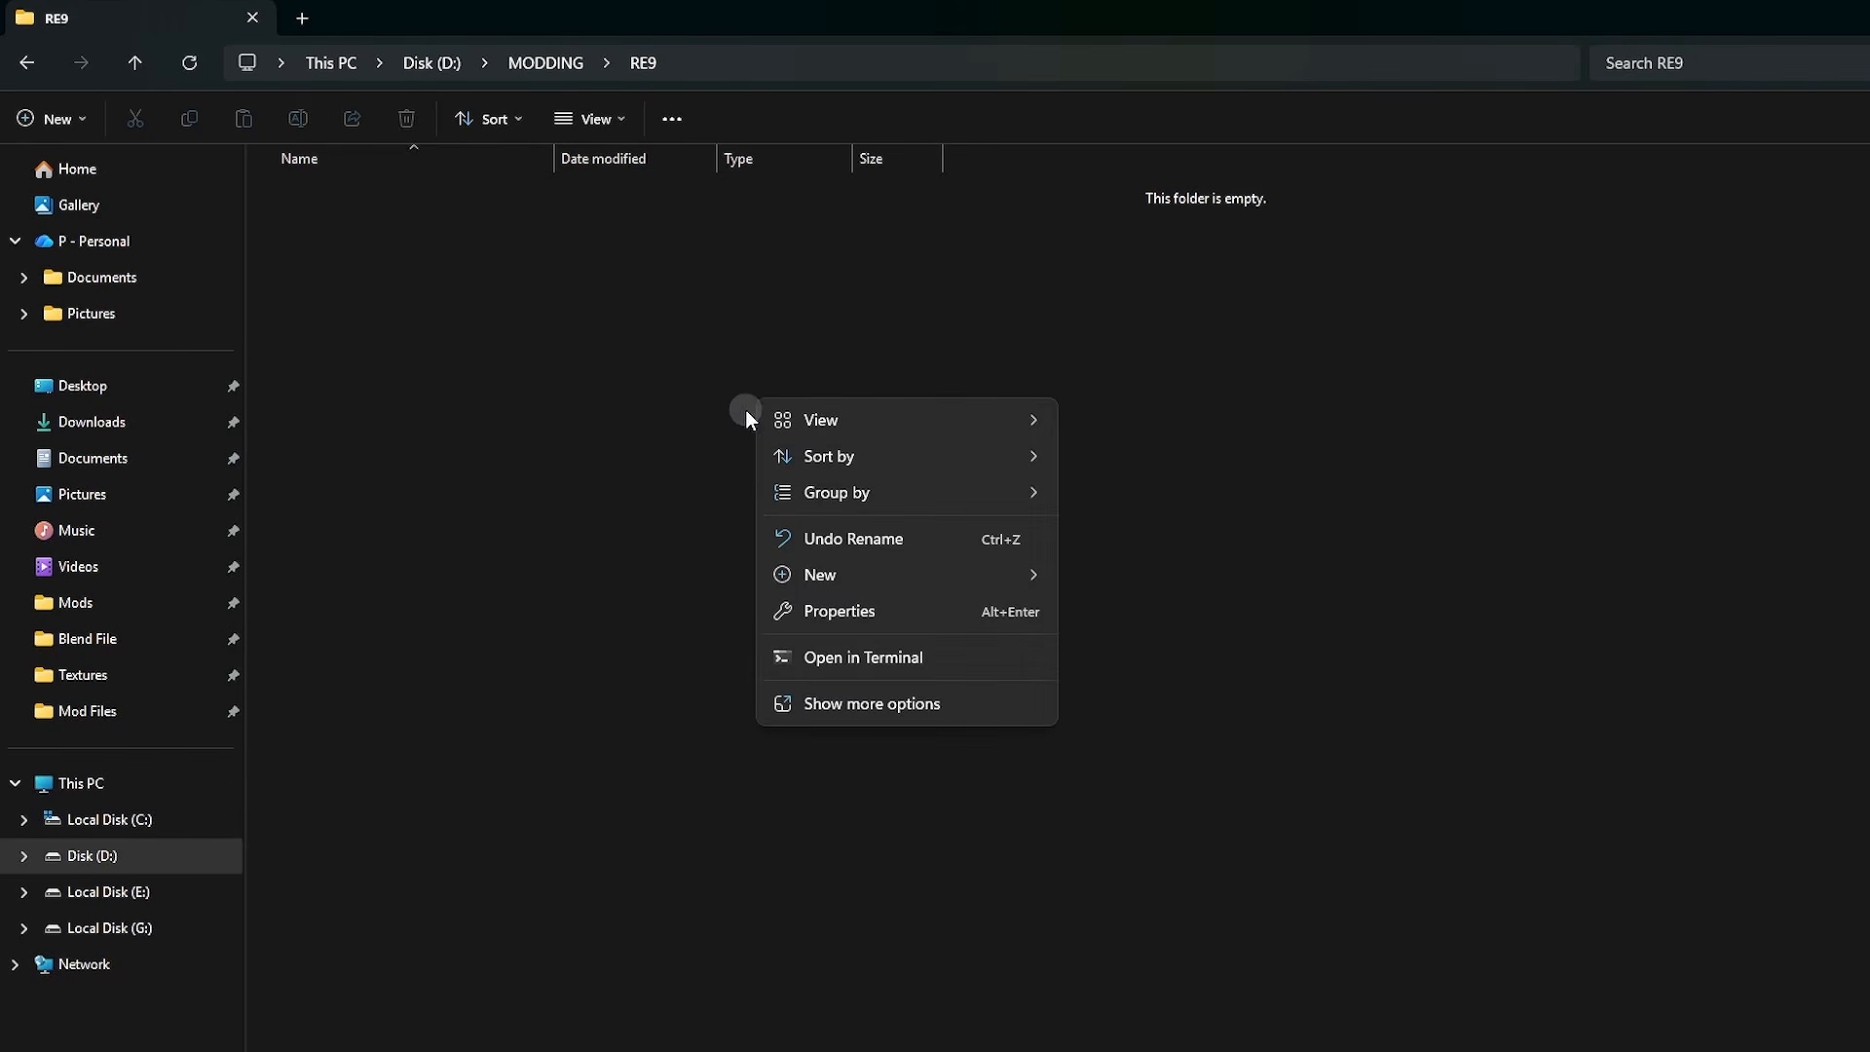
mouse_move(997, 576)
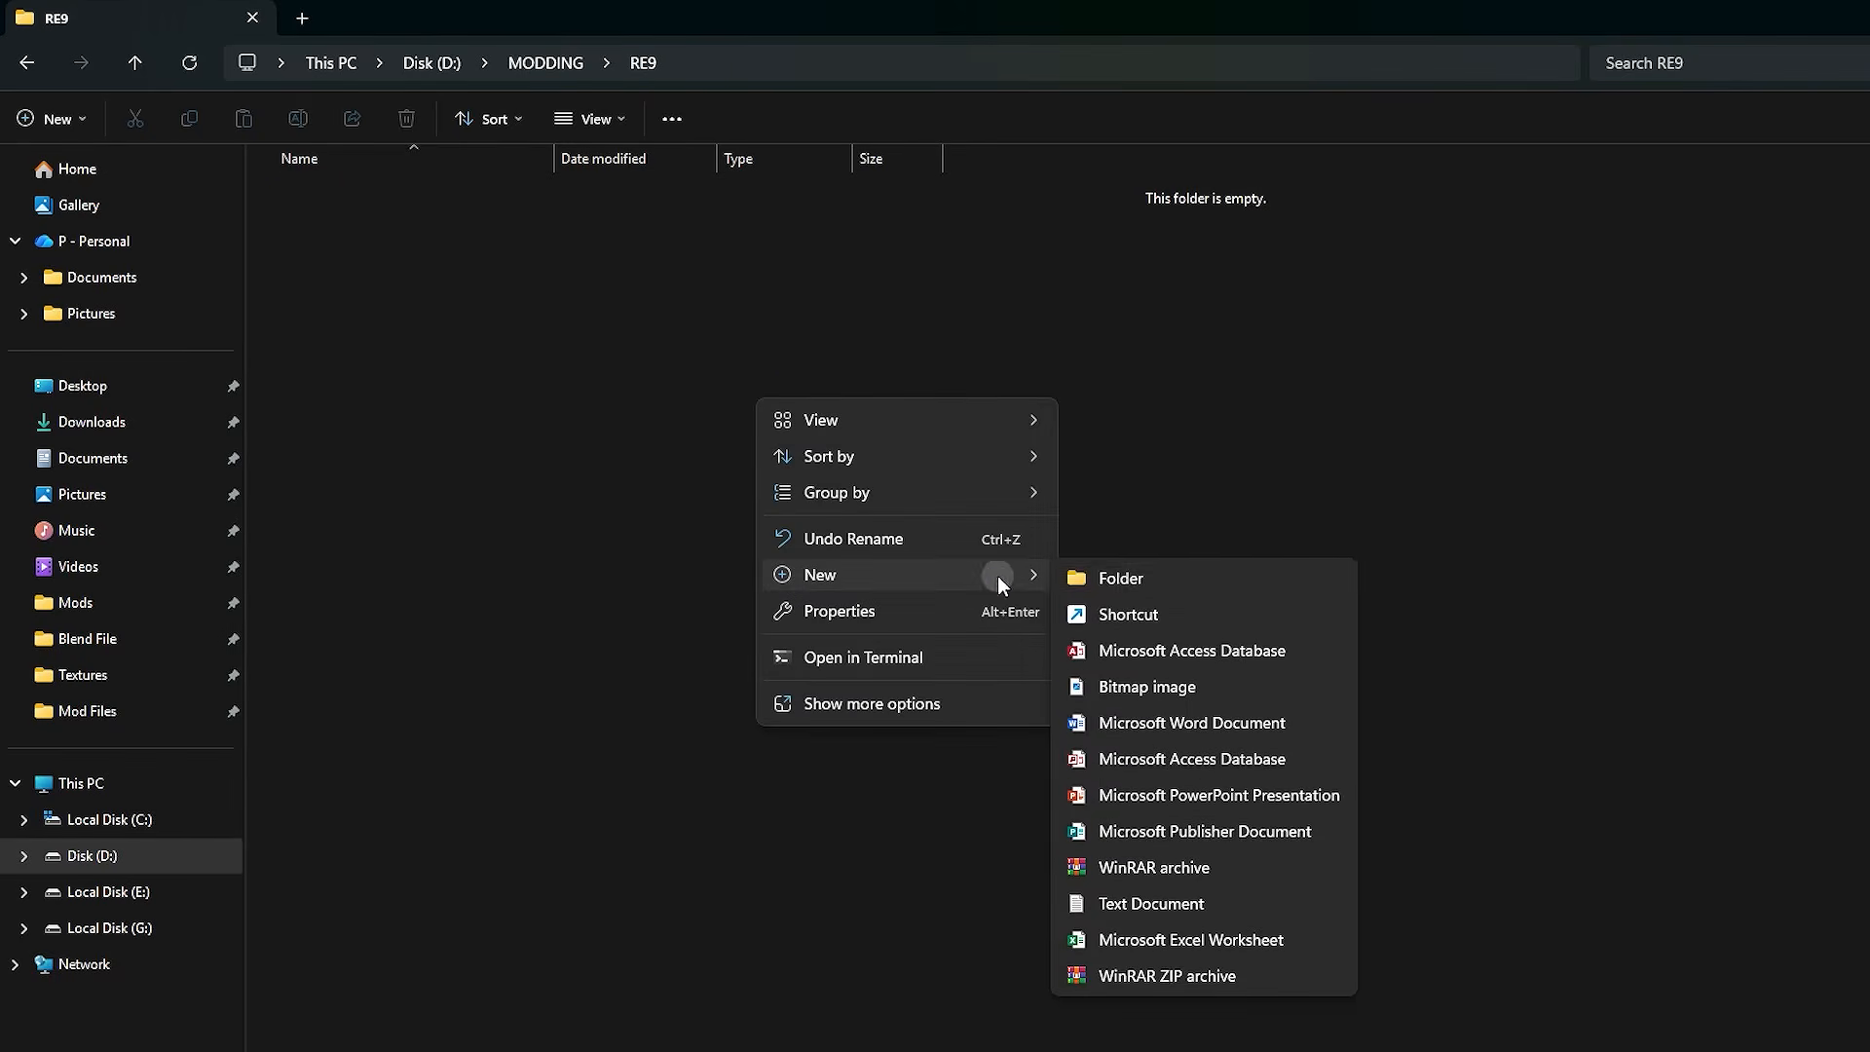
left_click(1151, 579)
type("Grace")
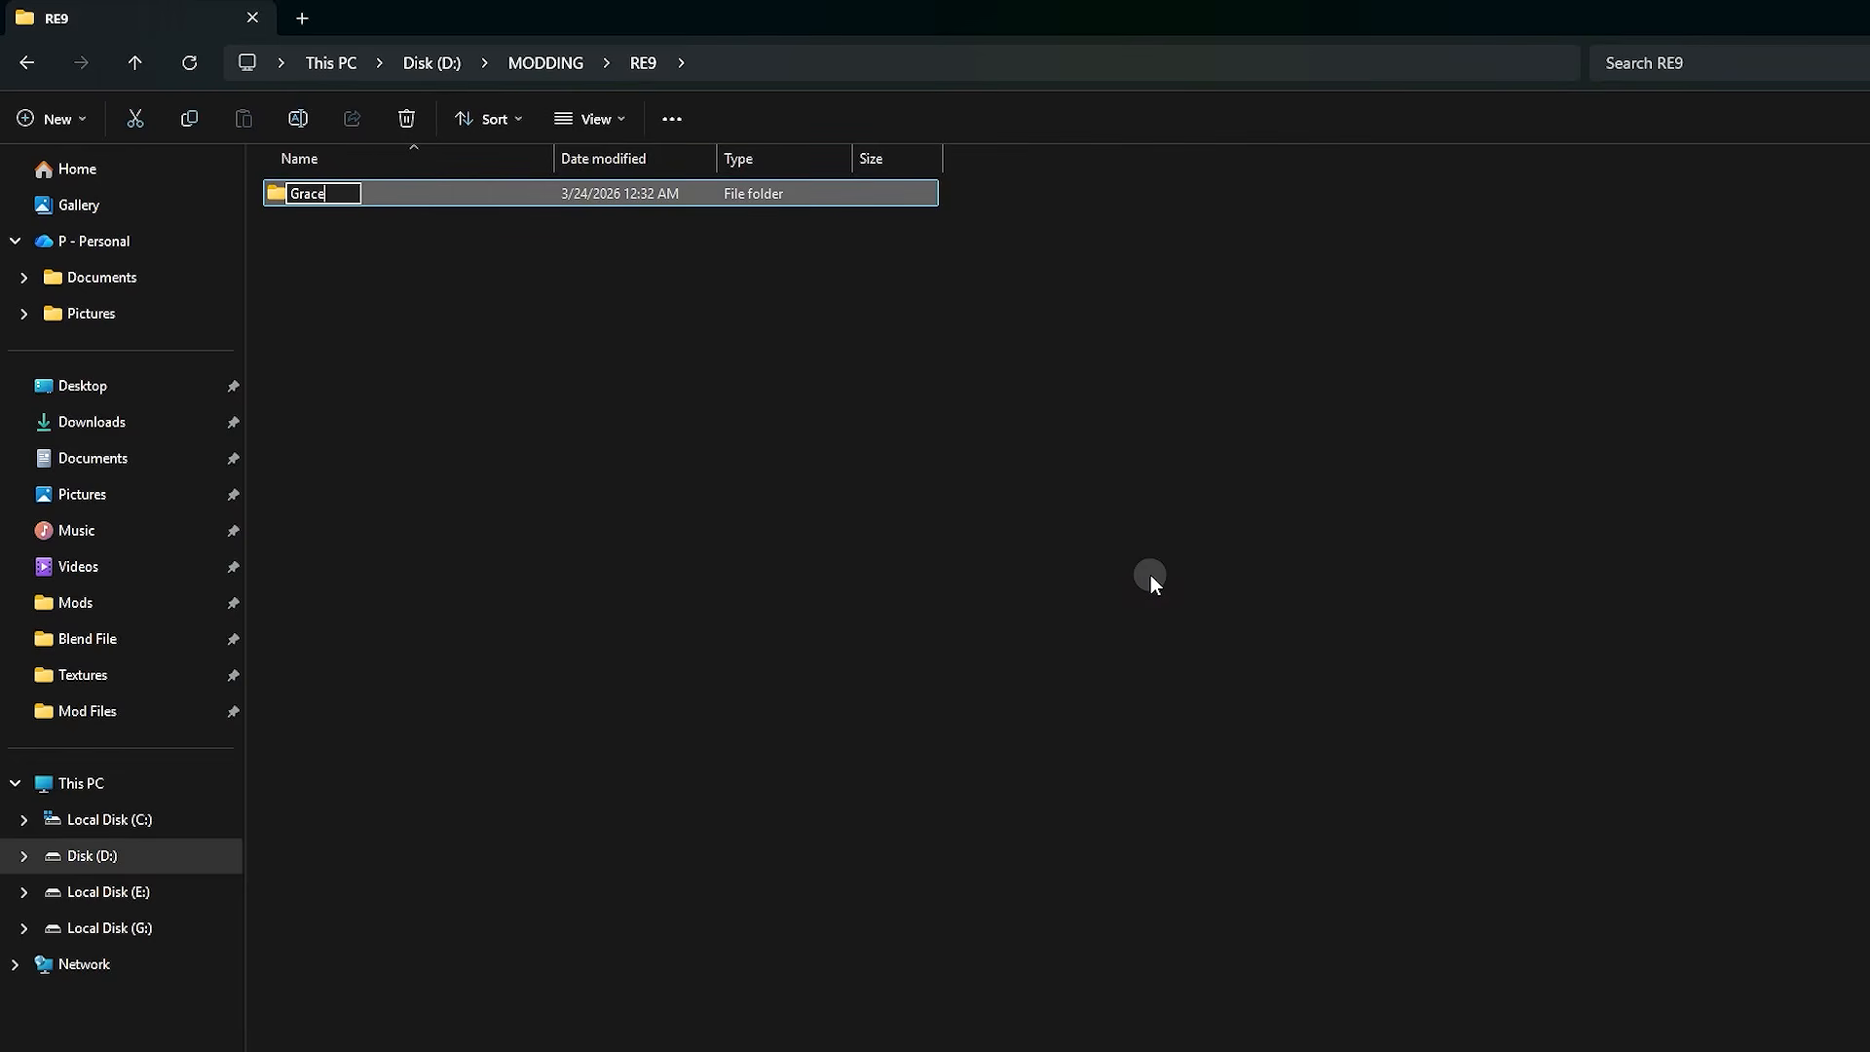
left_click(1151, 577)
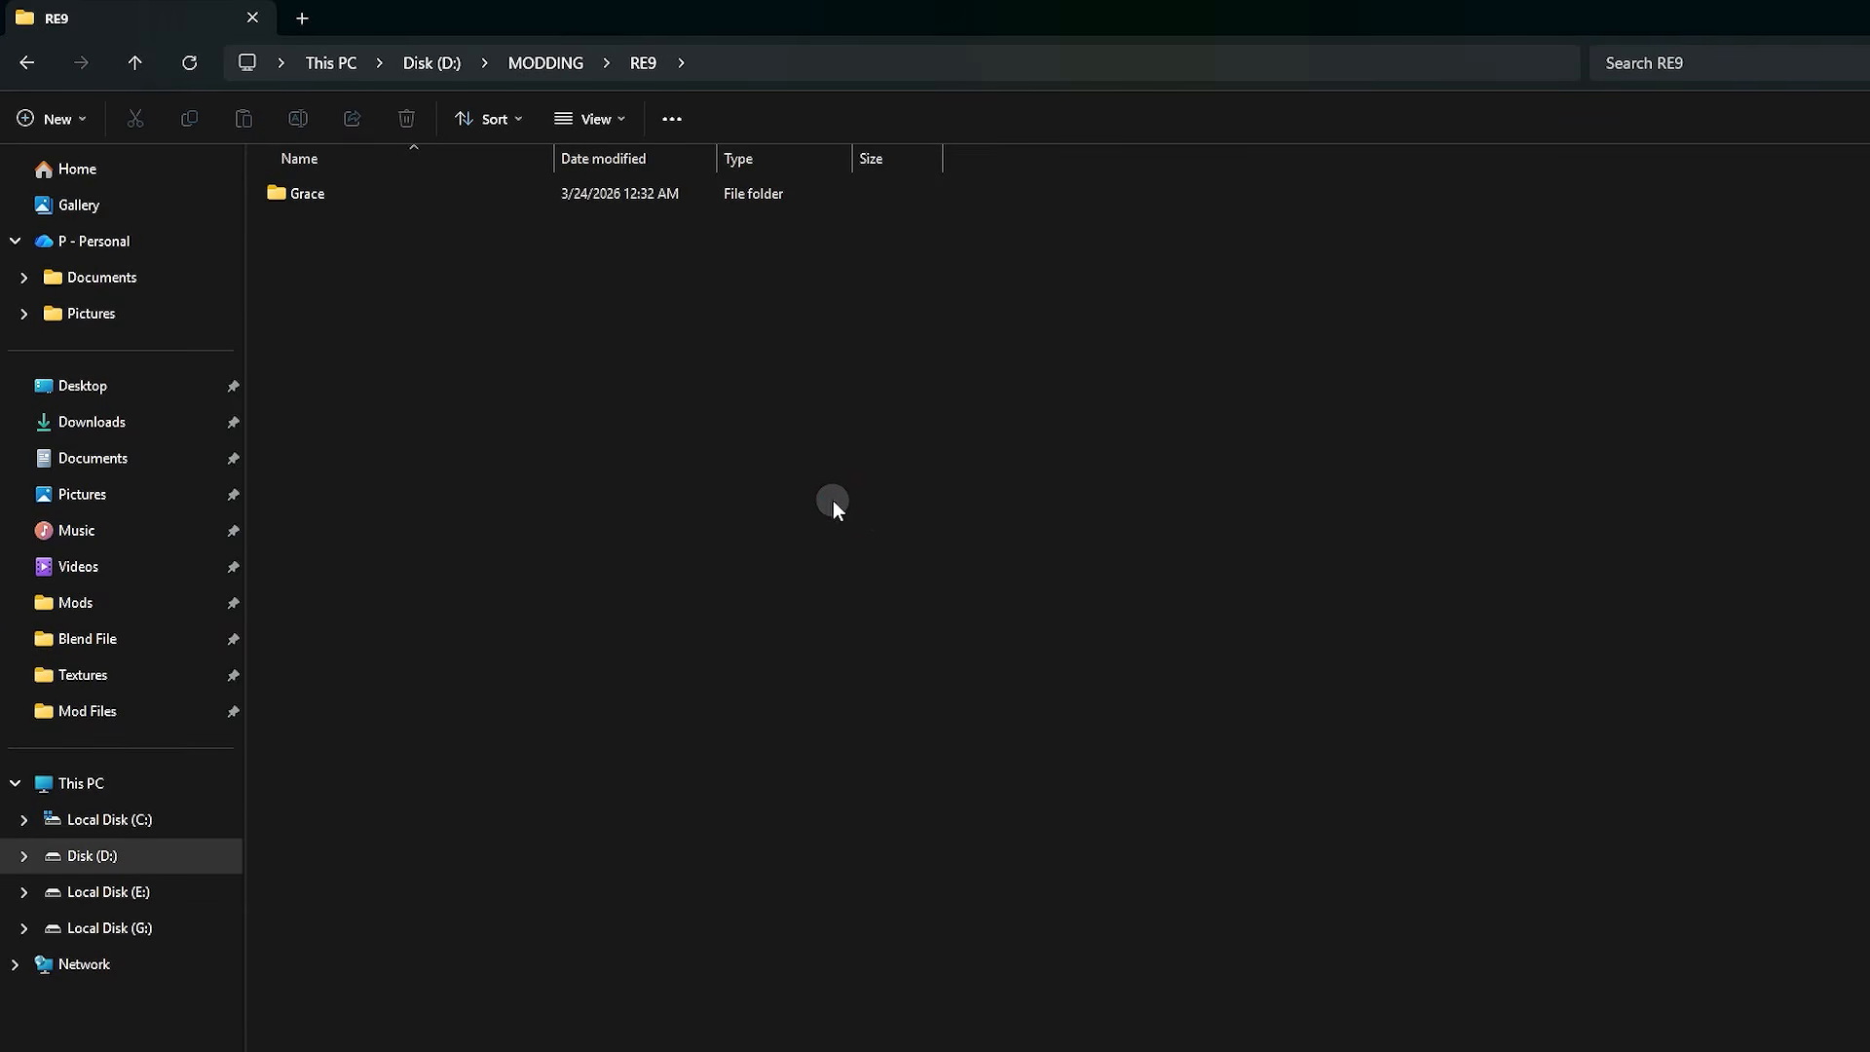
left_click(329, 196)
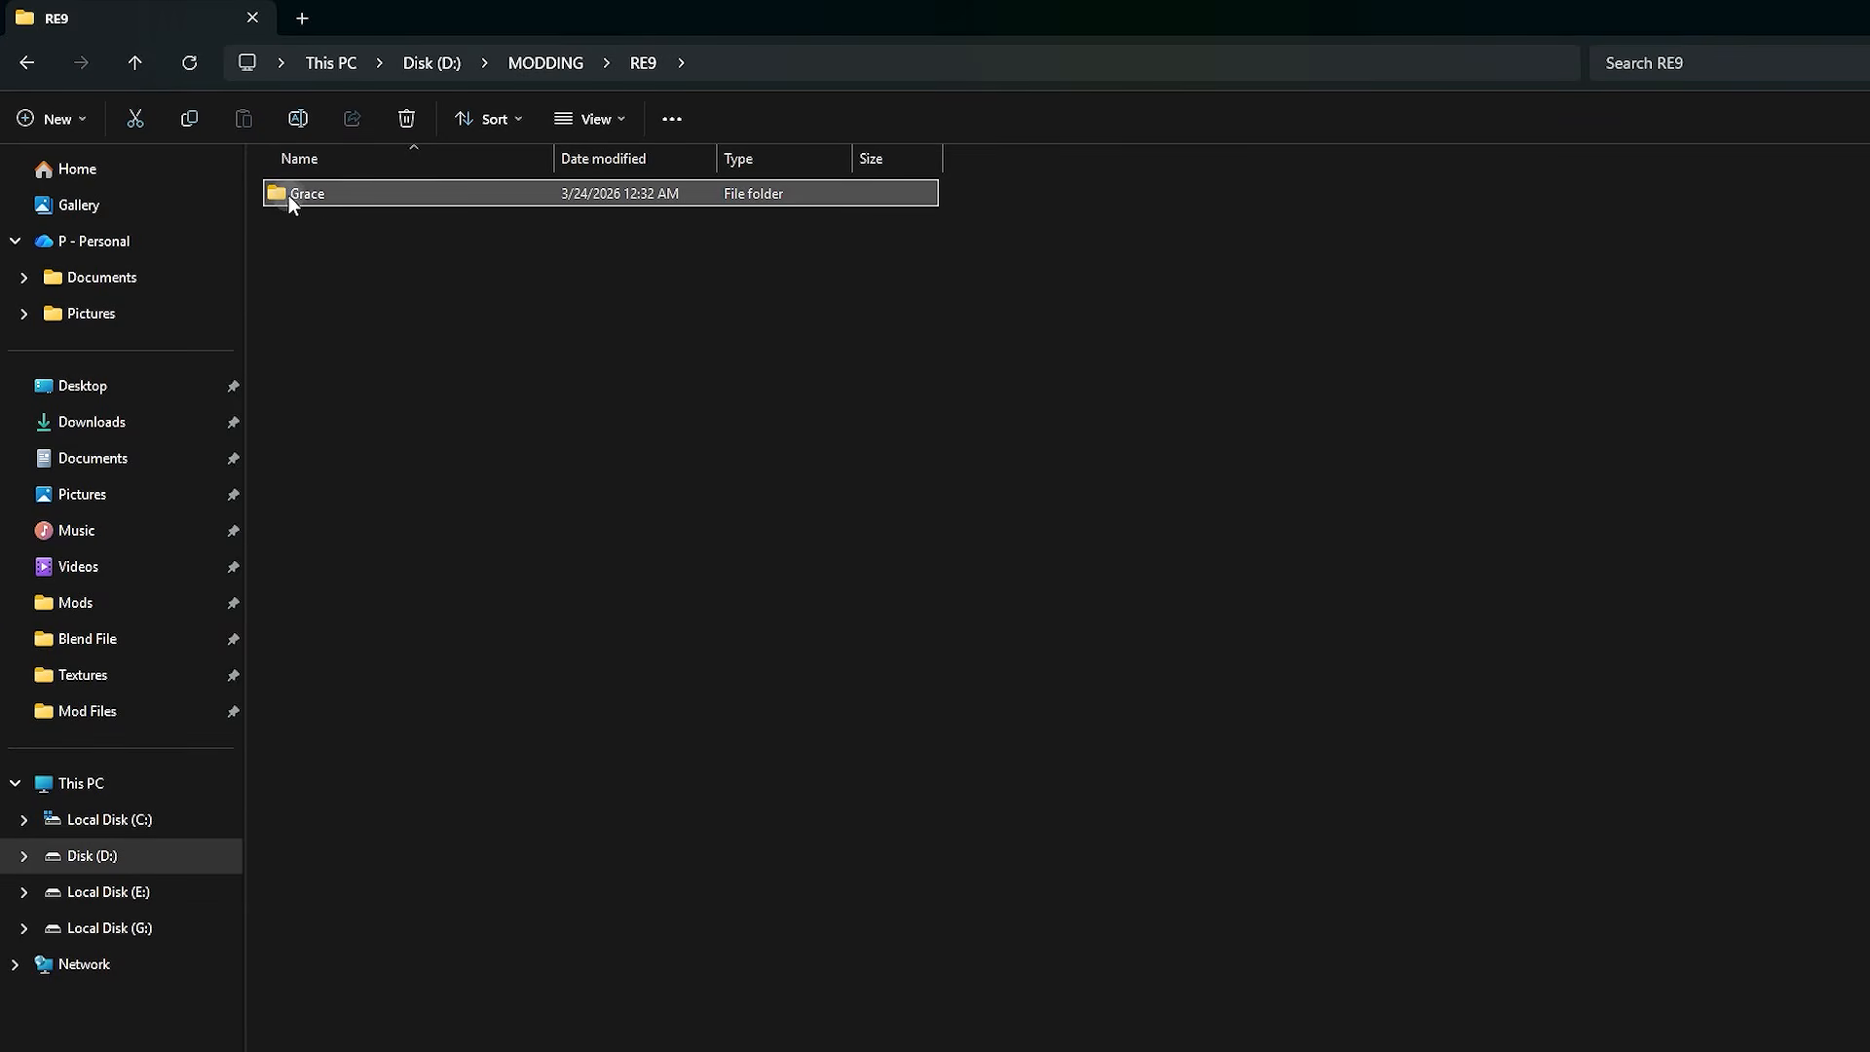
double_click(354, 201)
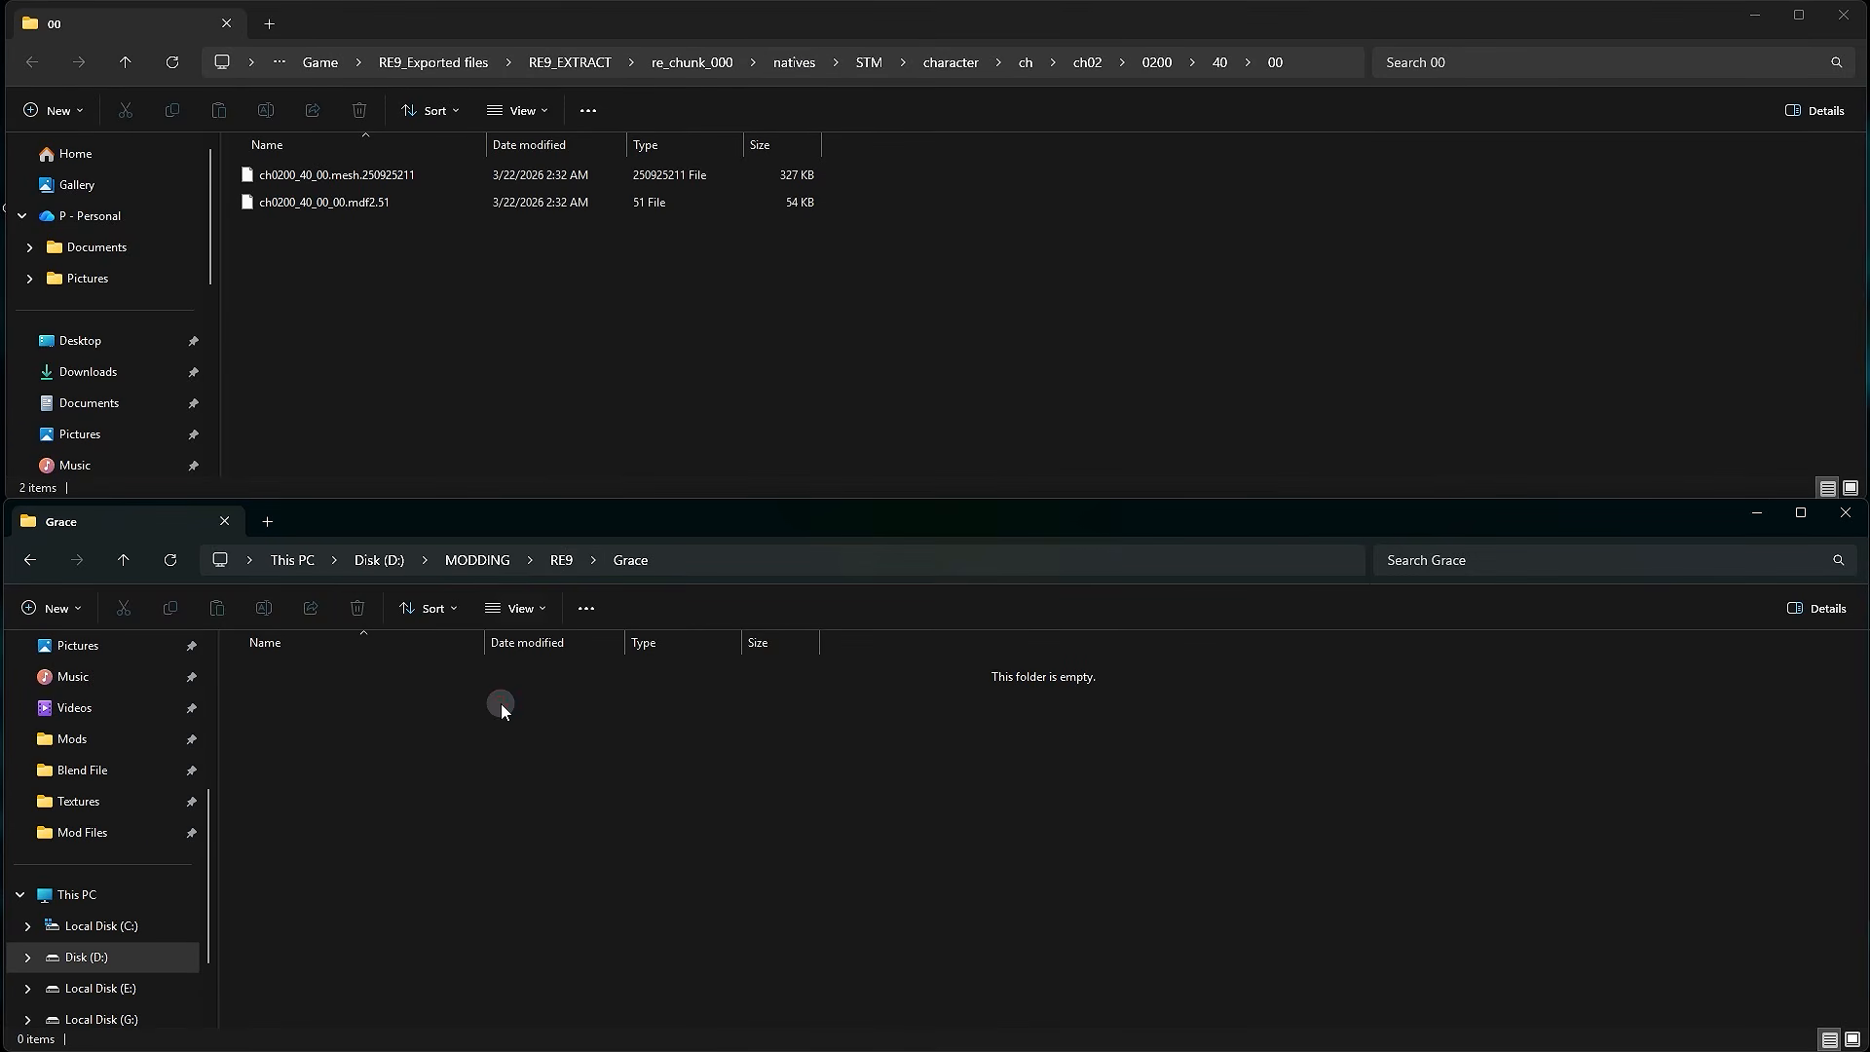
- Create a folder named natives inside the Grace folder, matching the extracted asset's path, and open it
right_click(478, 767)
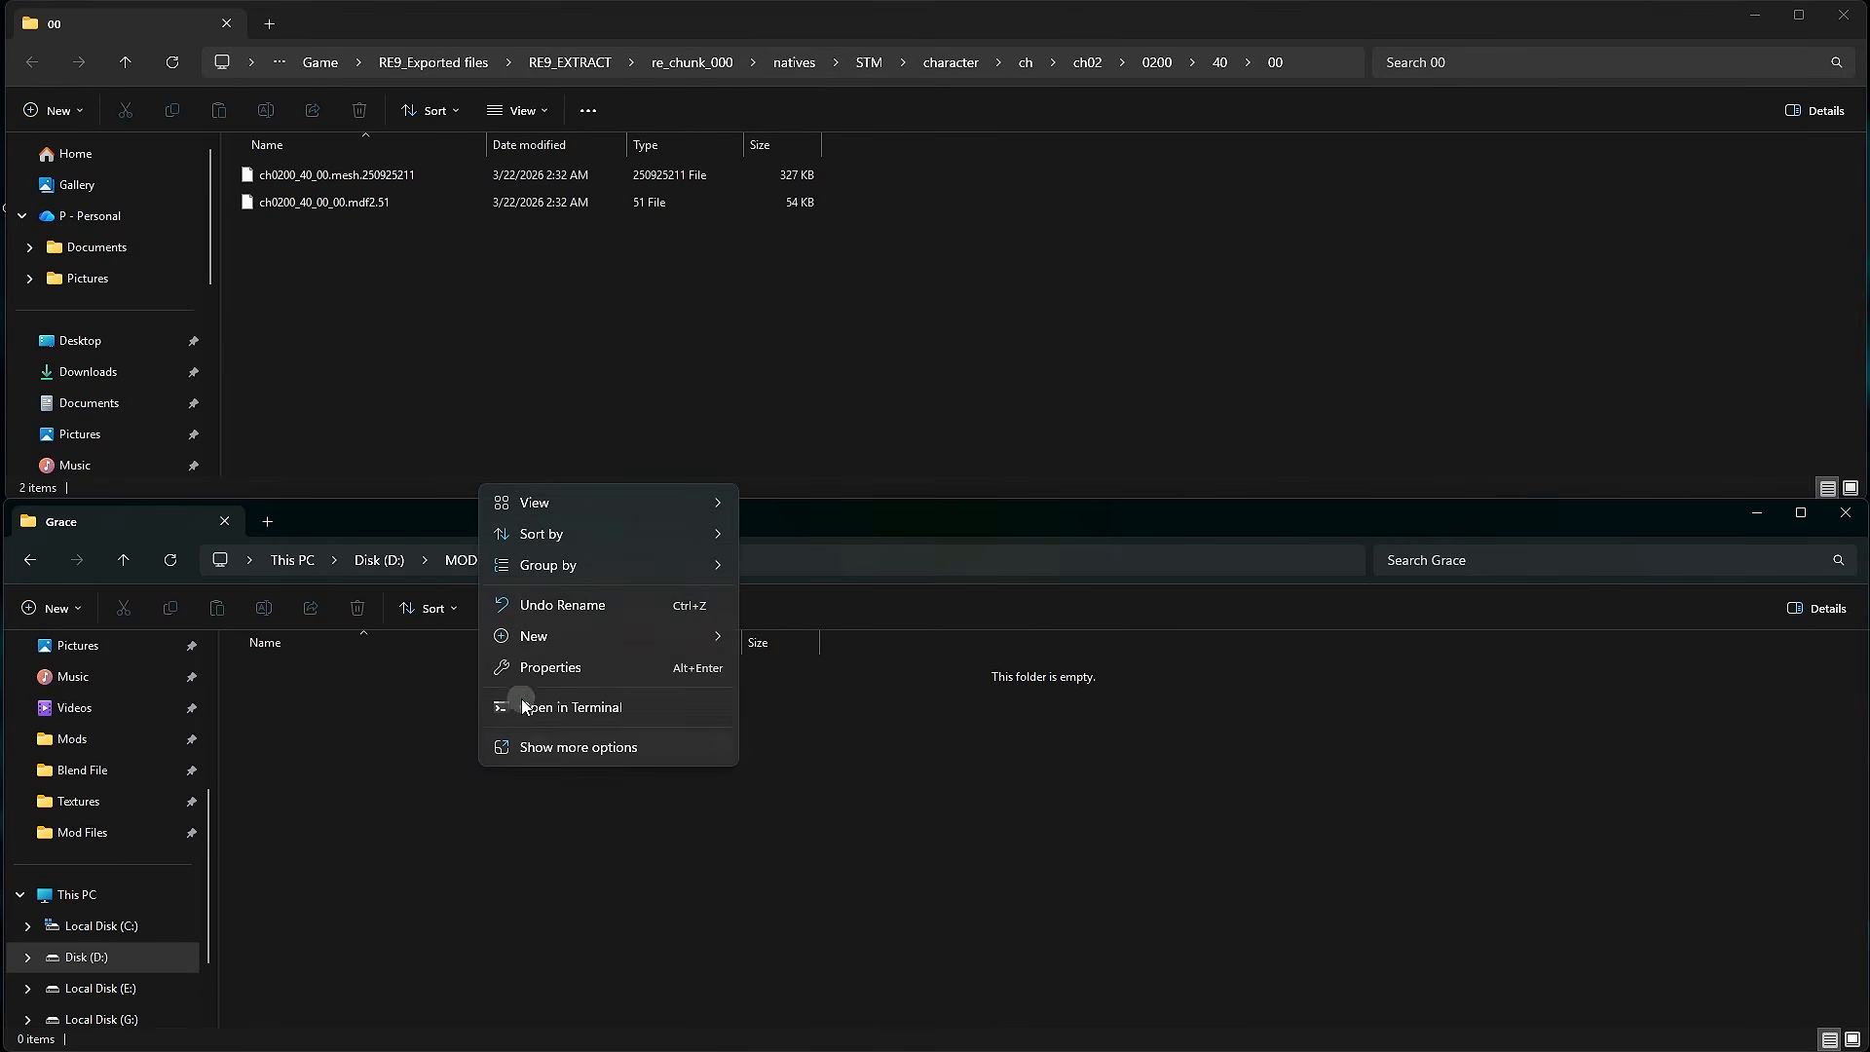
mouse_move(602, 635)
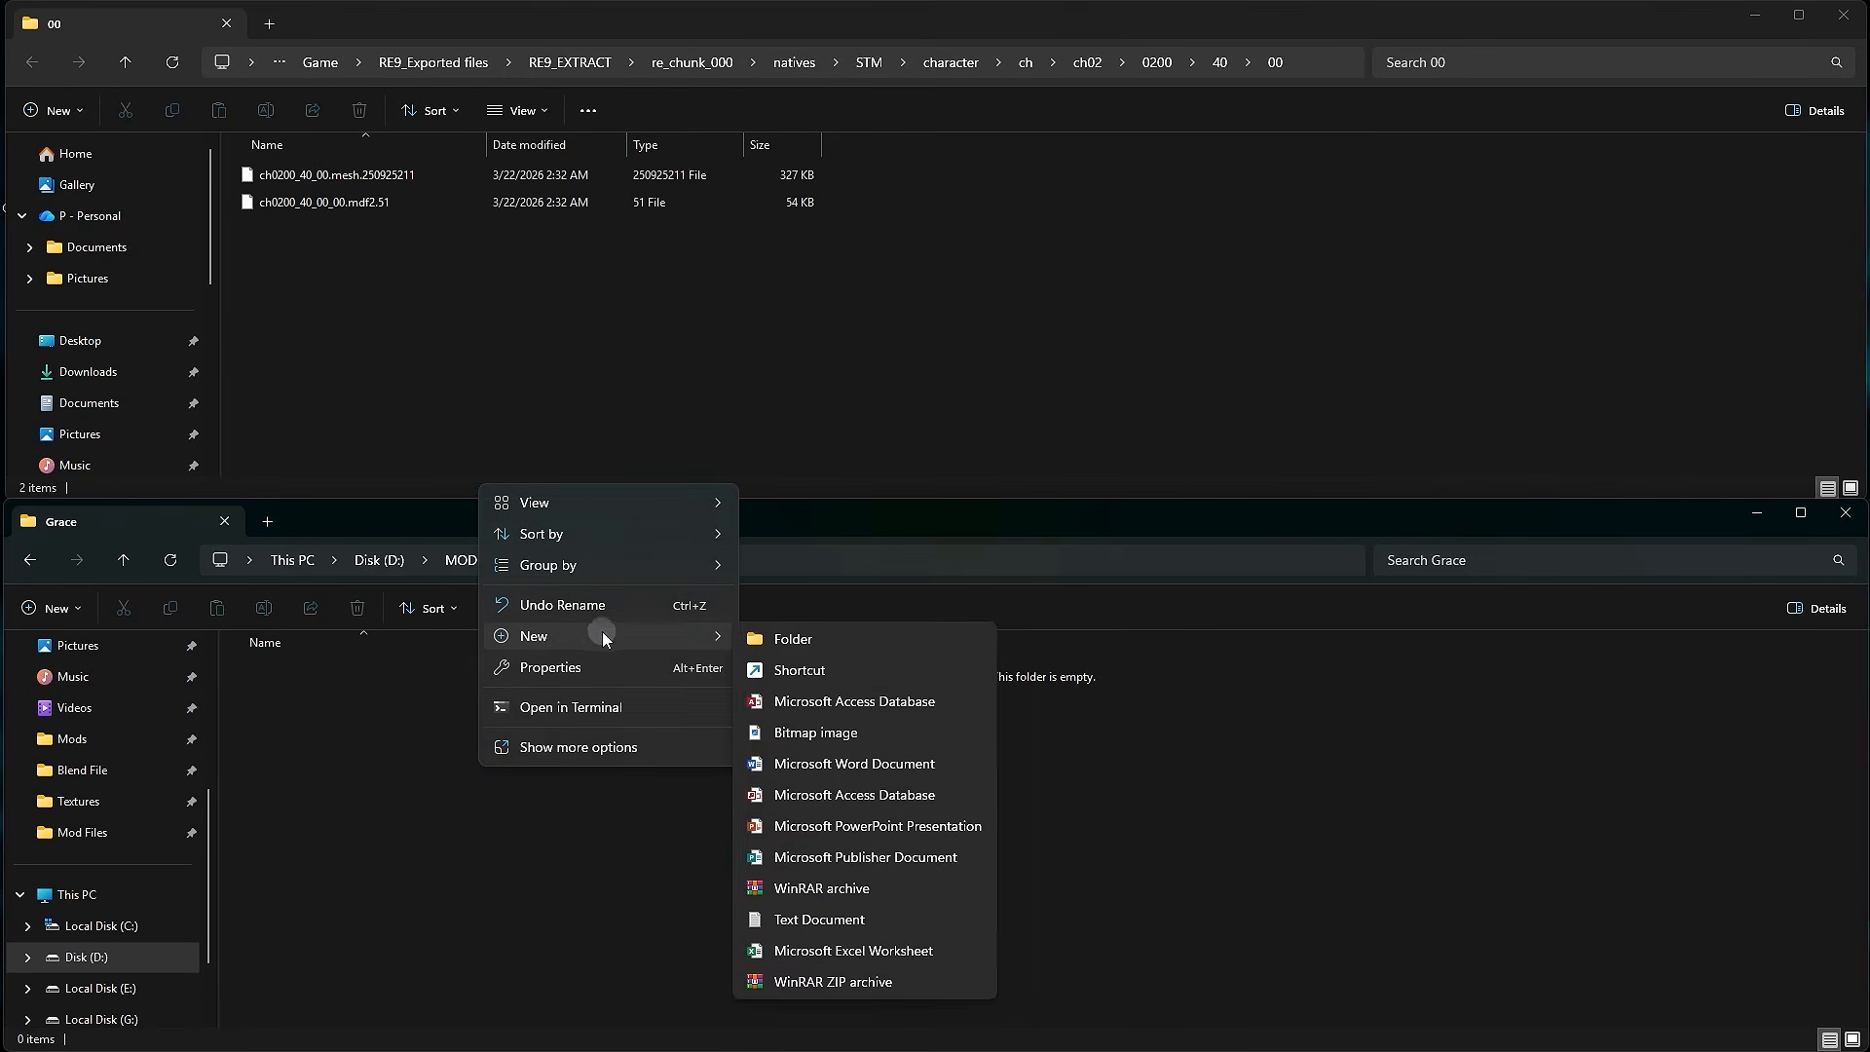
left_click(810, 639)
type("na")
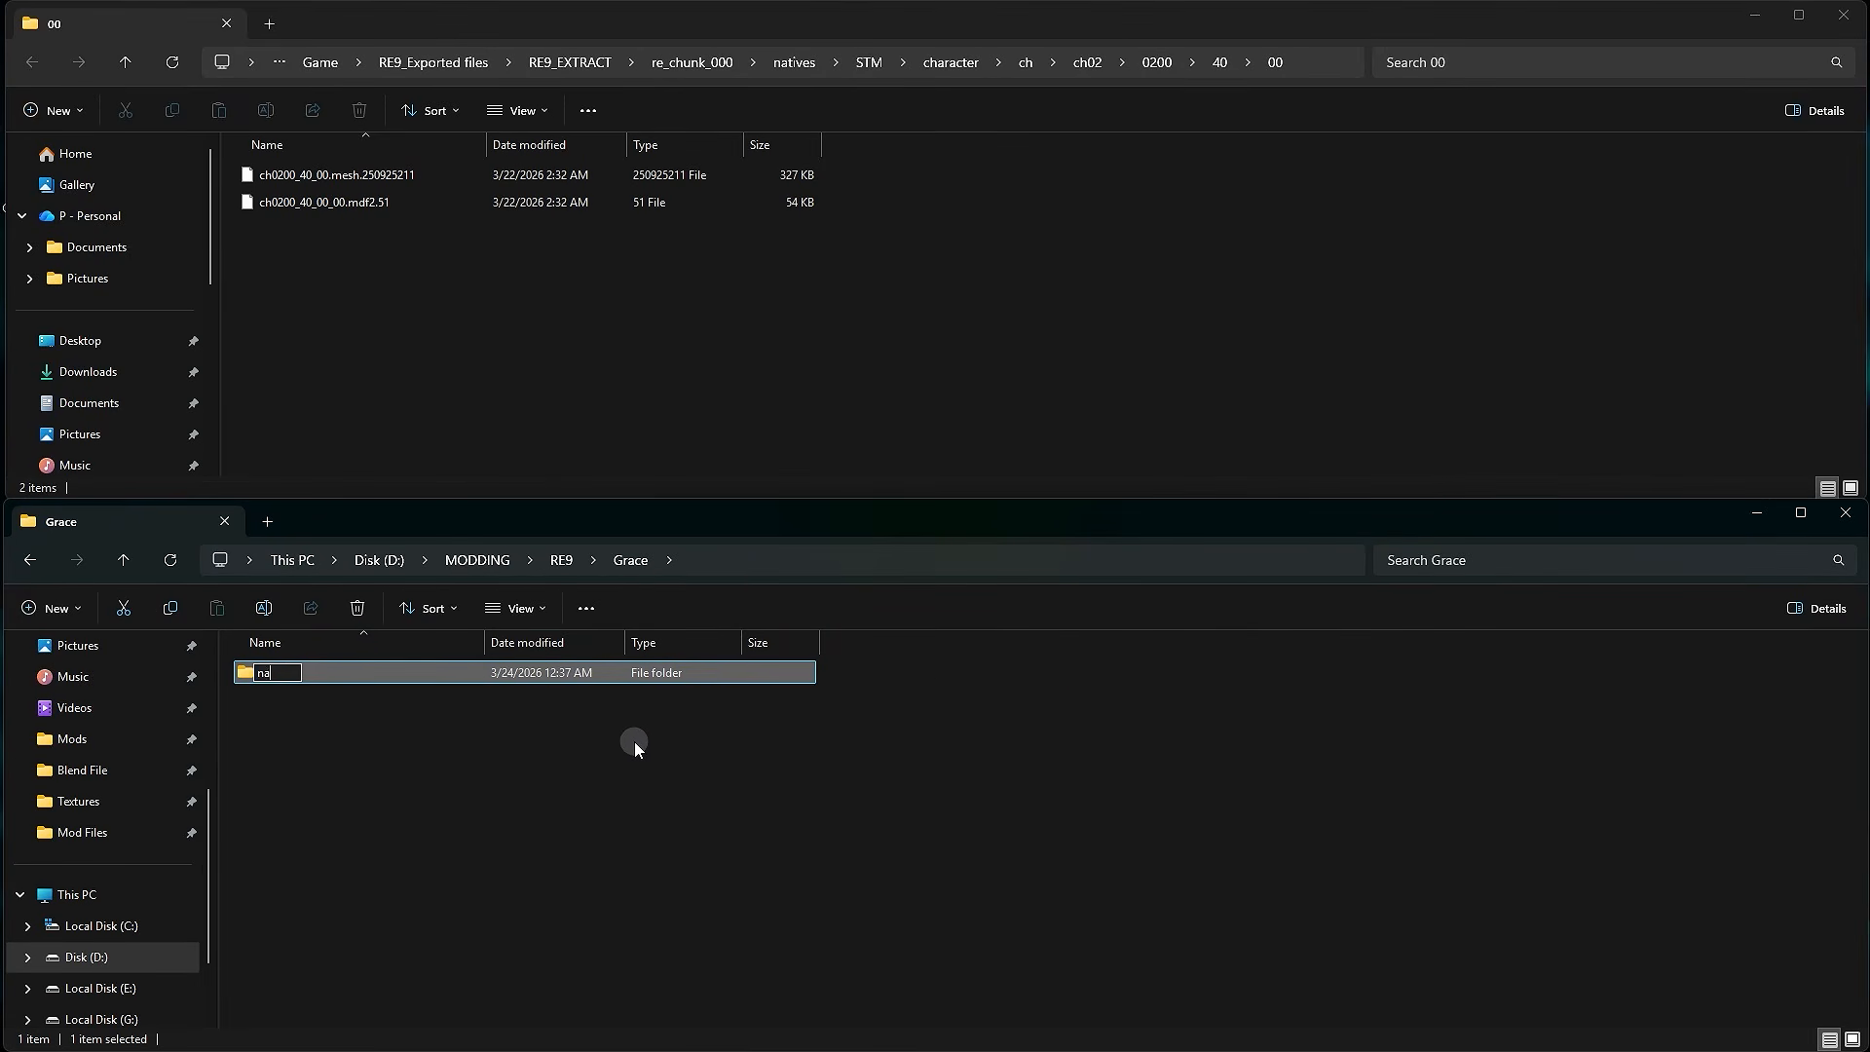
type("tives")
key("Return")
left_click(406, 764)
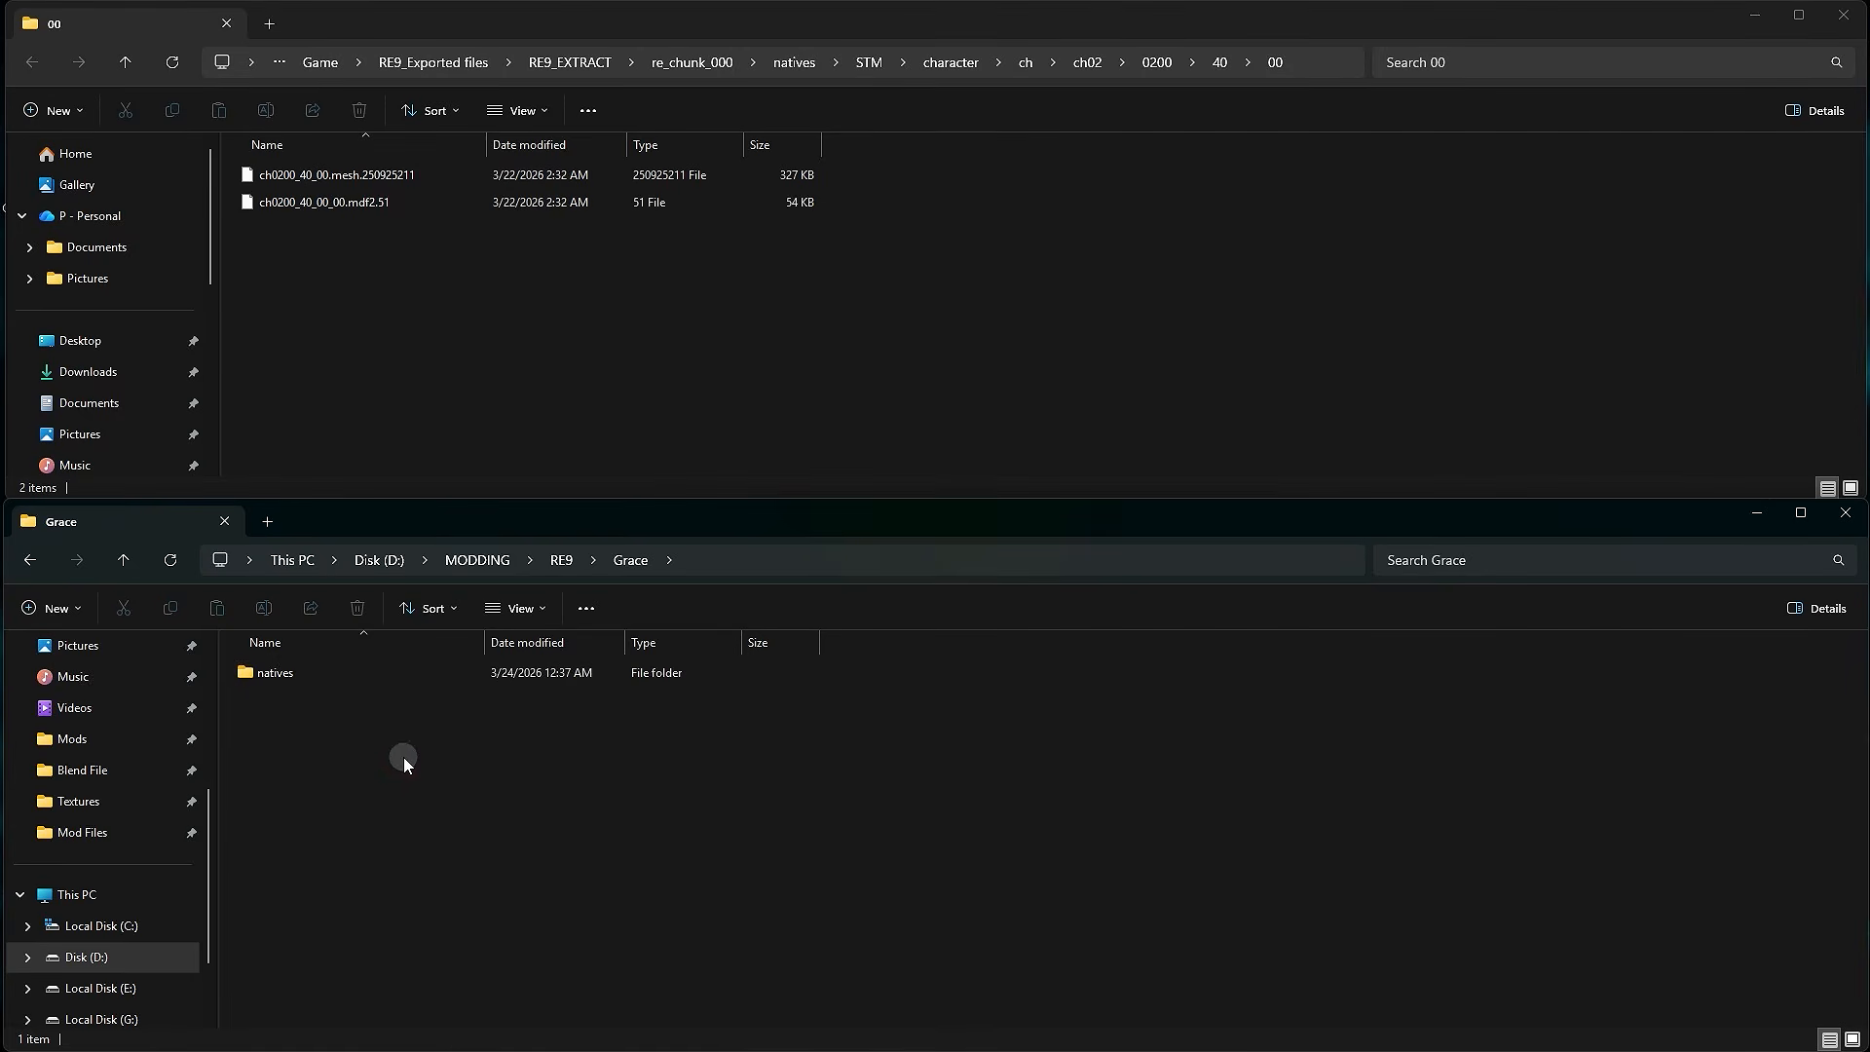
double_click(323, 674)
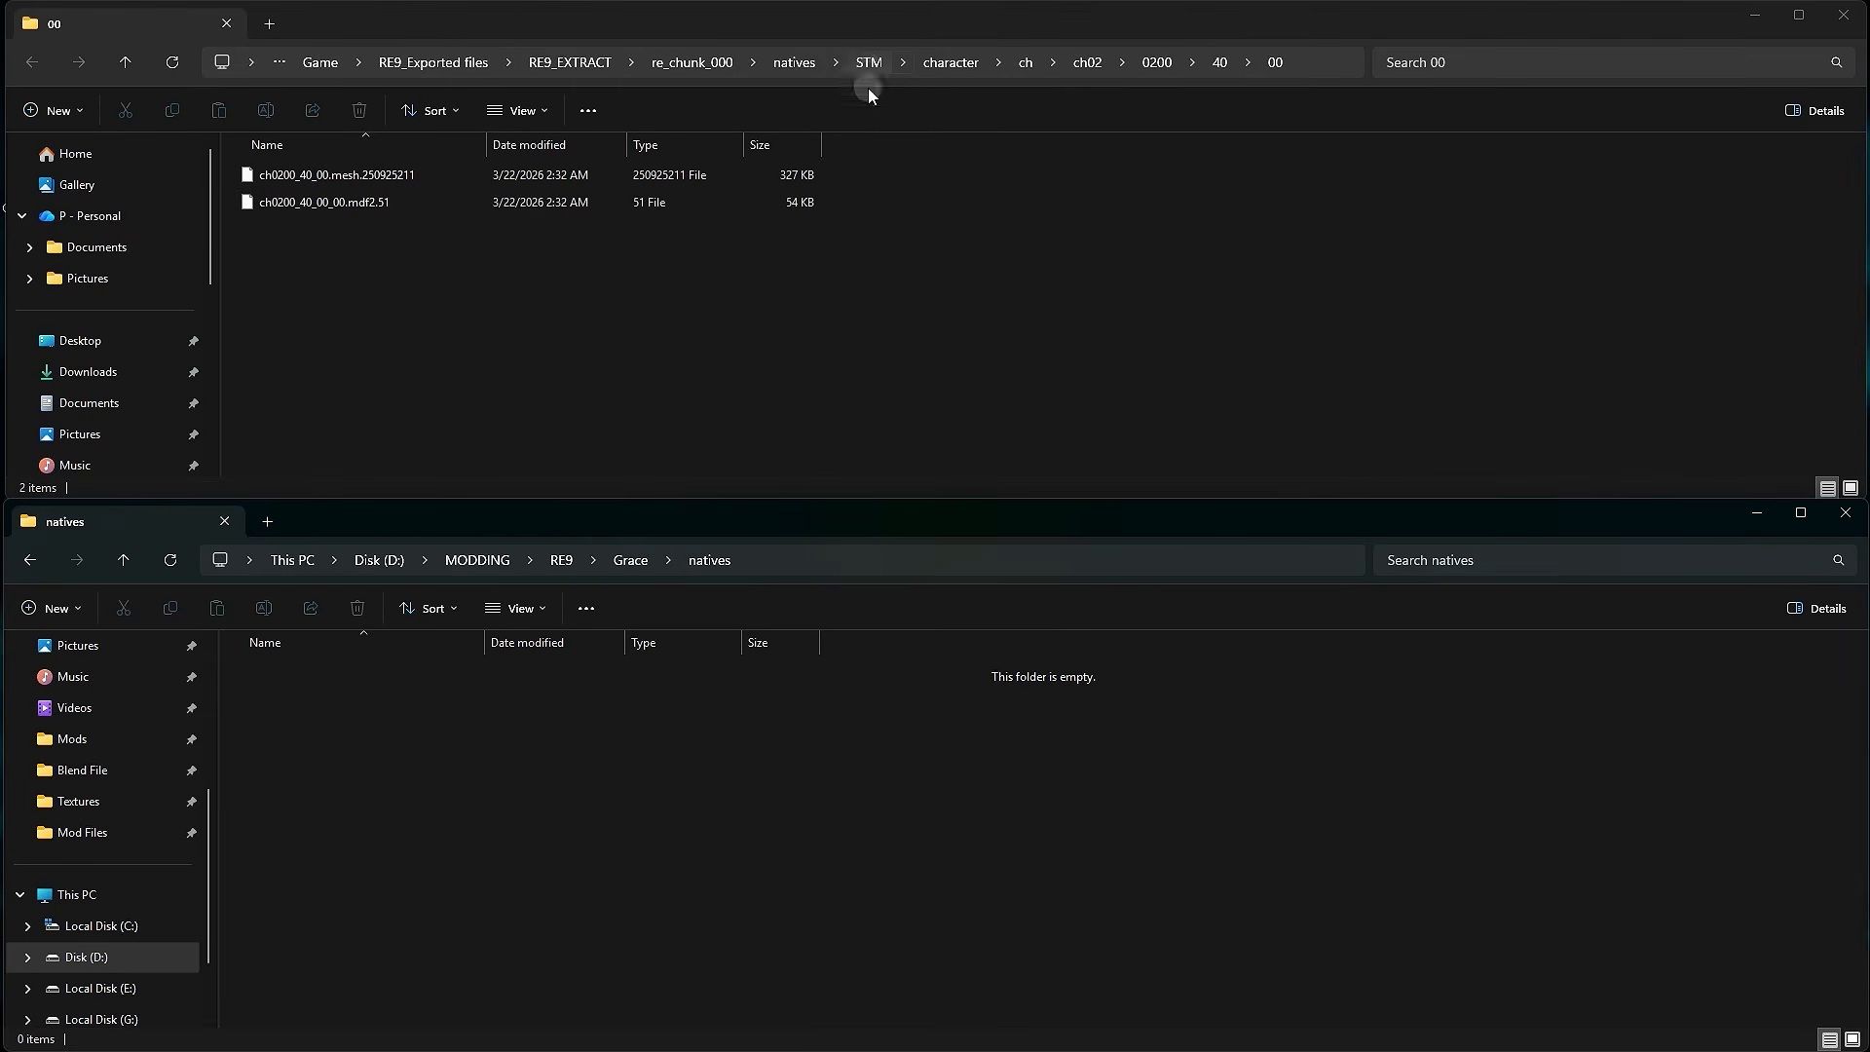
- Create a folder named STM inside the mod's natives folder and open it
right_click(413, 732)
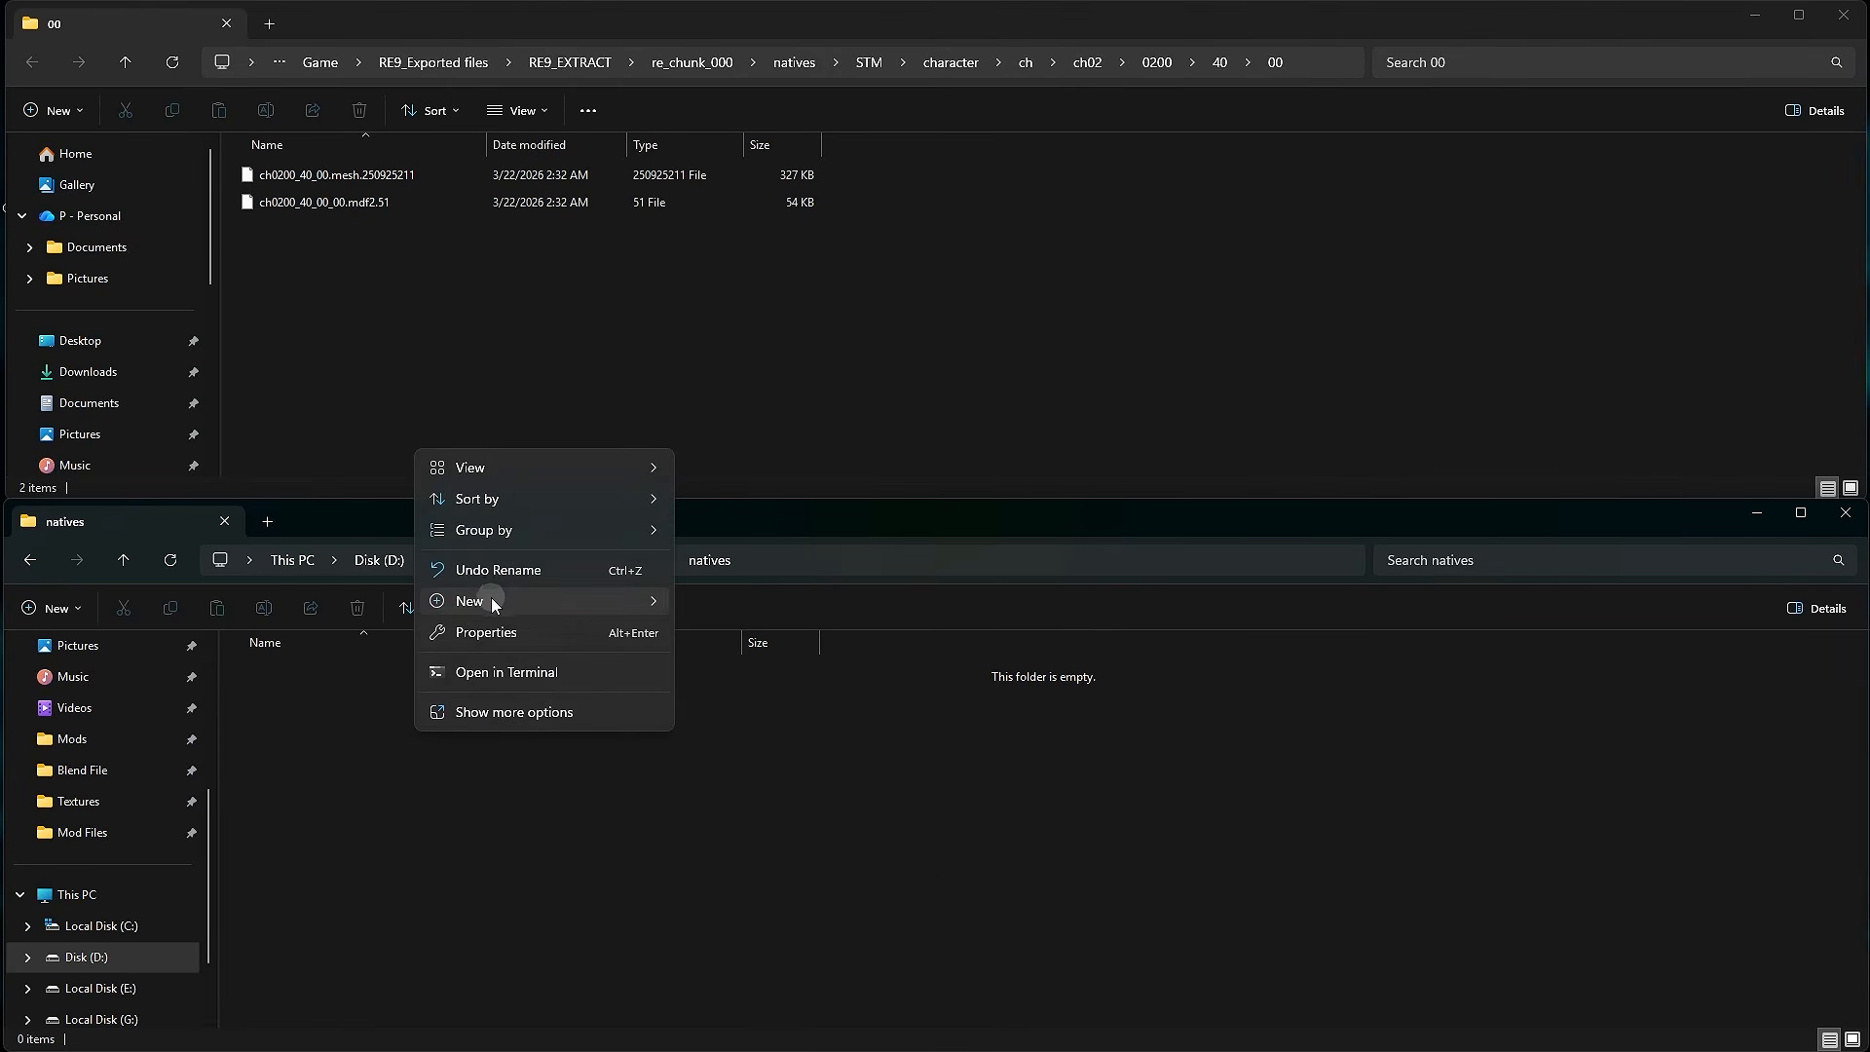
mouse_move(495, 598)
left_click(707, 610)
type("STM")
key("Return")
left_click(440, 704)
double_click(376, 674)
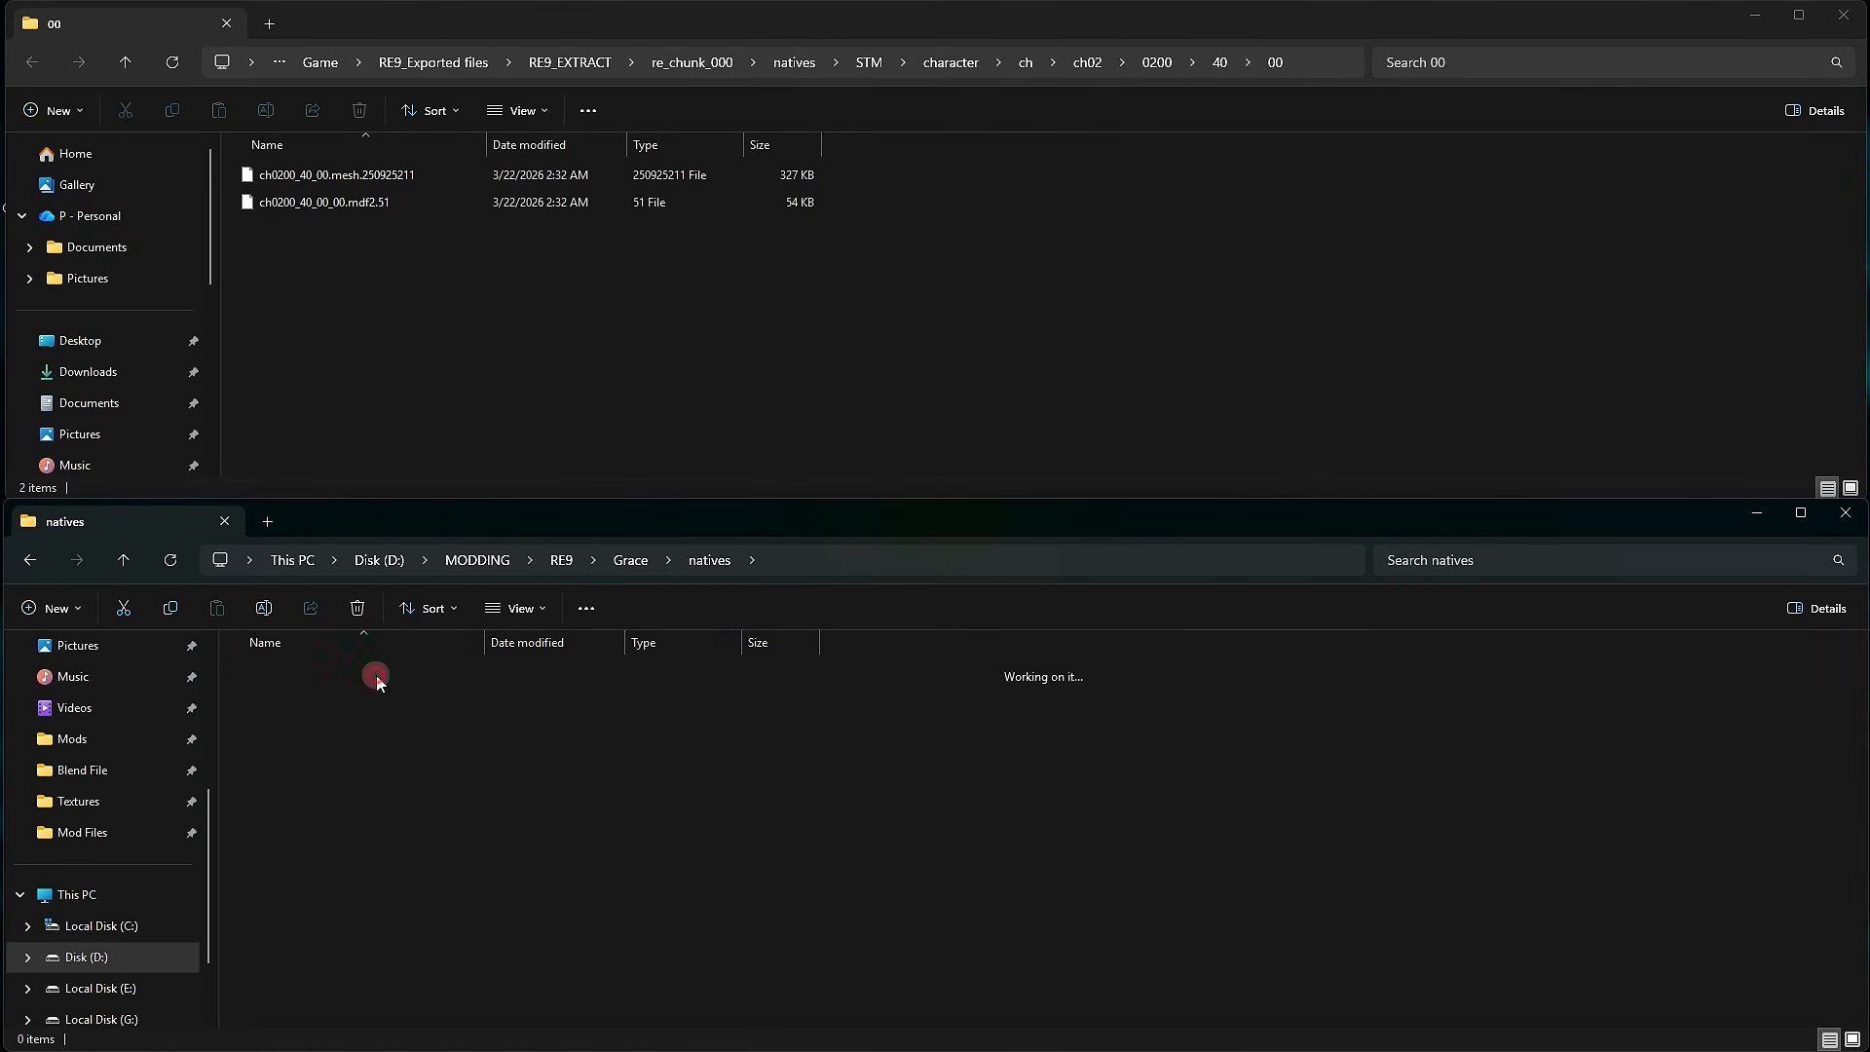
- Create a folder named character inside the STM folder and open it
right_click(366, 781)
mouse_move(441, 647)
left_click(676, 656)
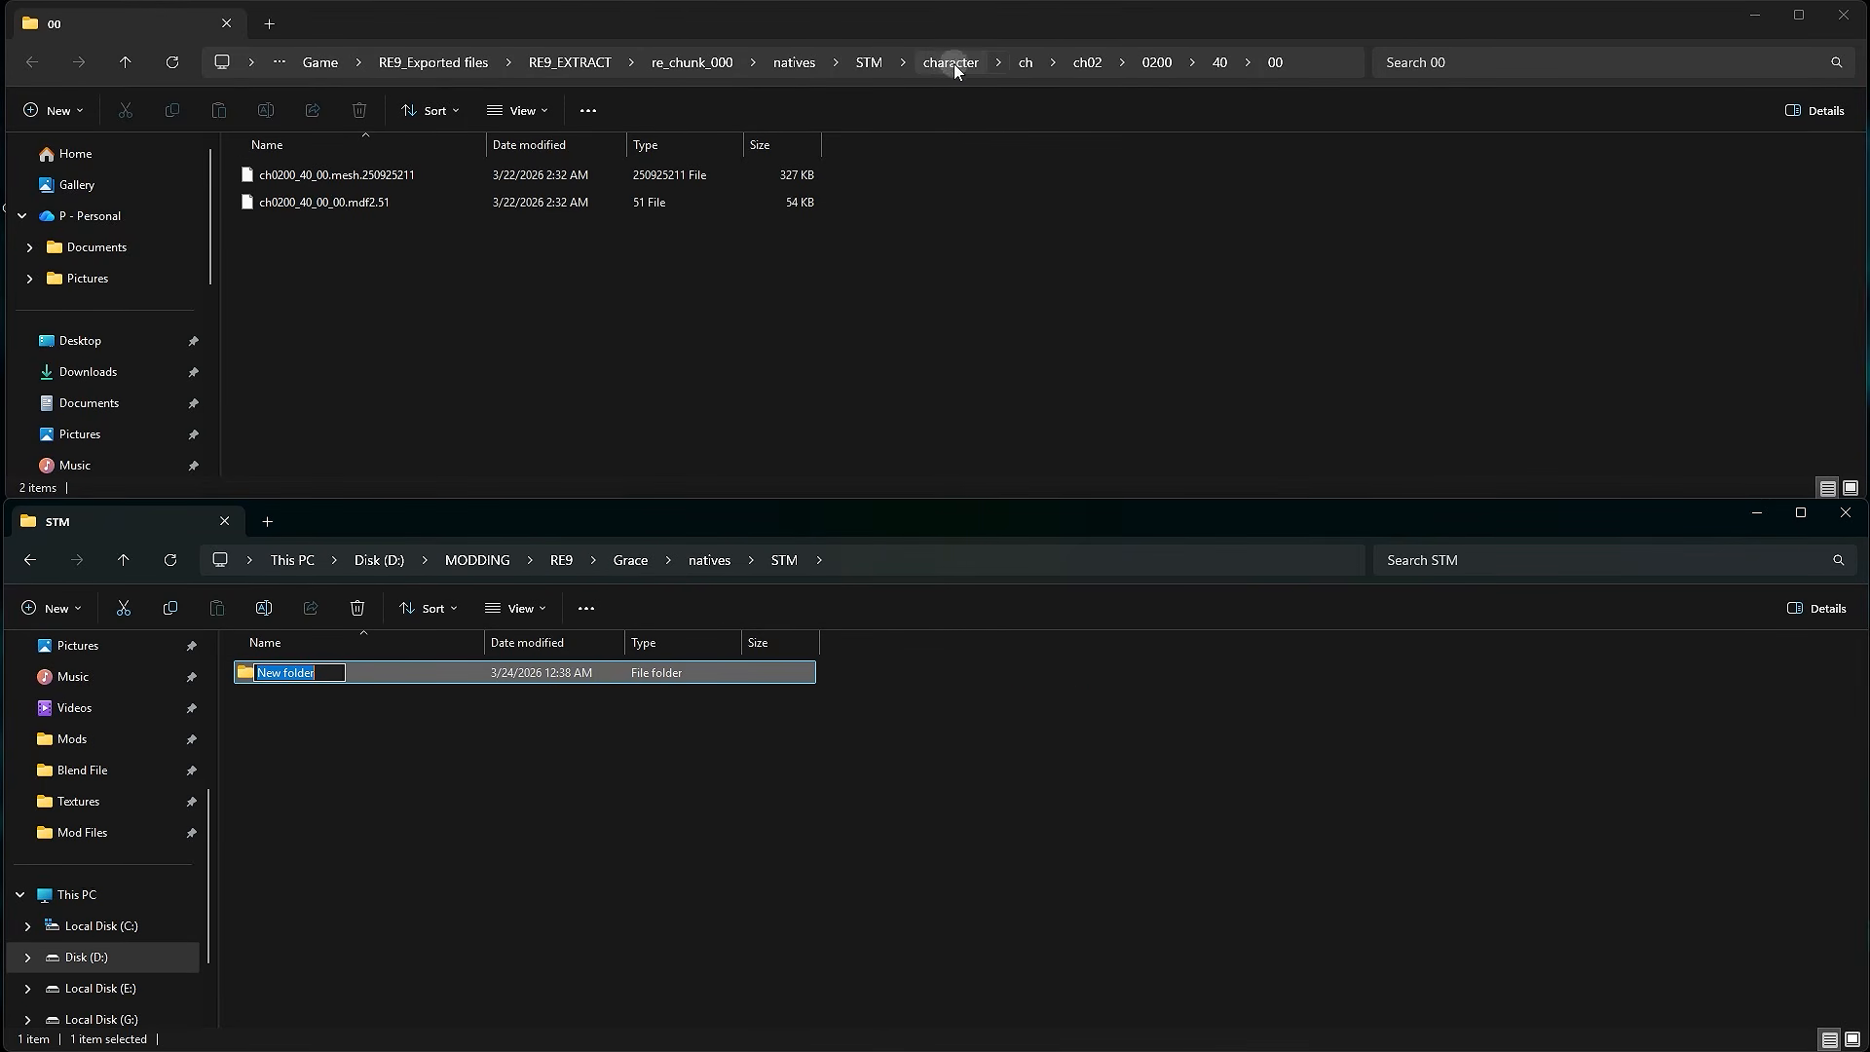
type("character")
left_click(324, 673)
double_click(324, 673)
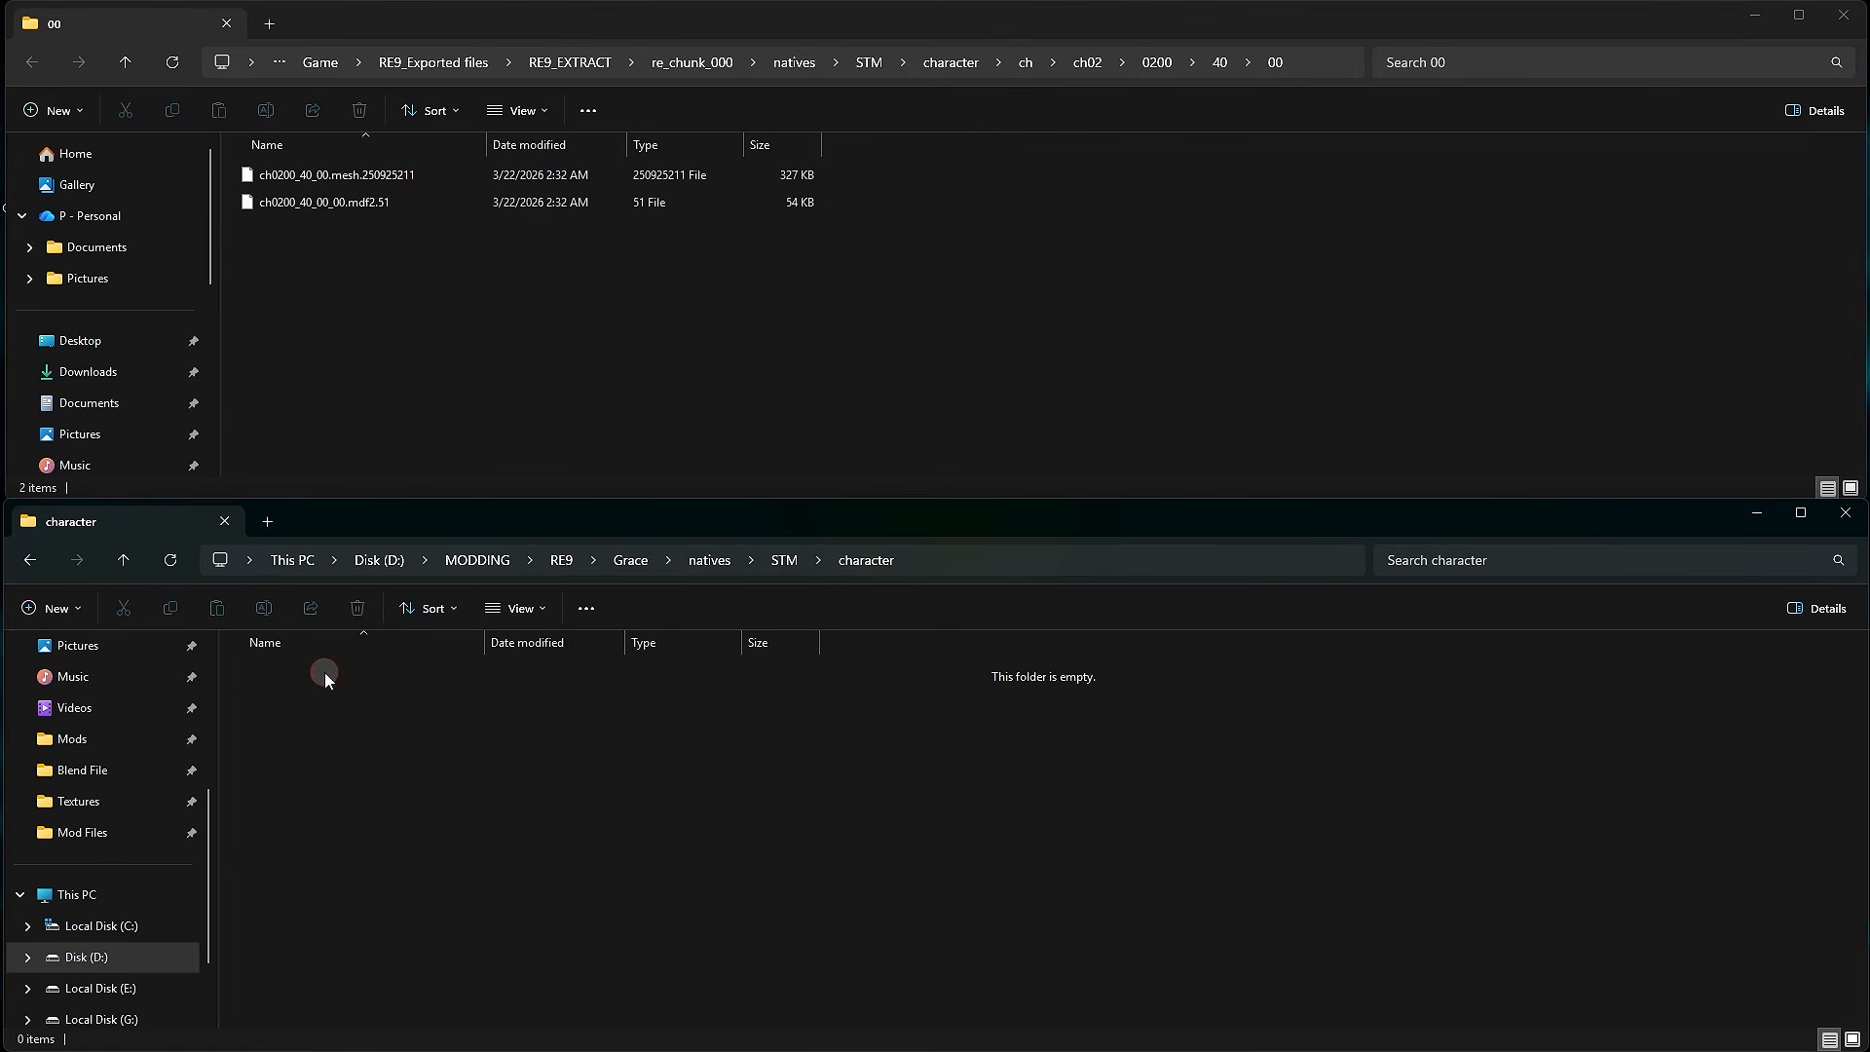
- Create a folder named ch inside the character folder and open it
right_click(370, 719)
mouse_move(461, 585)
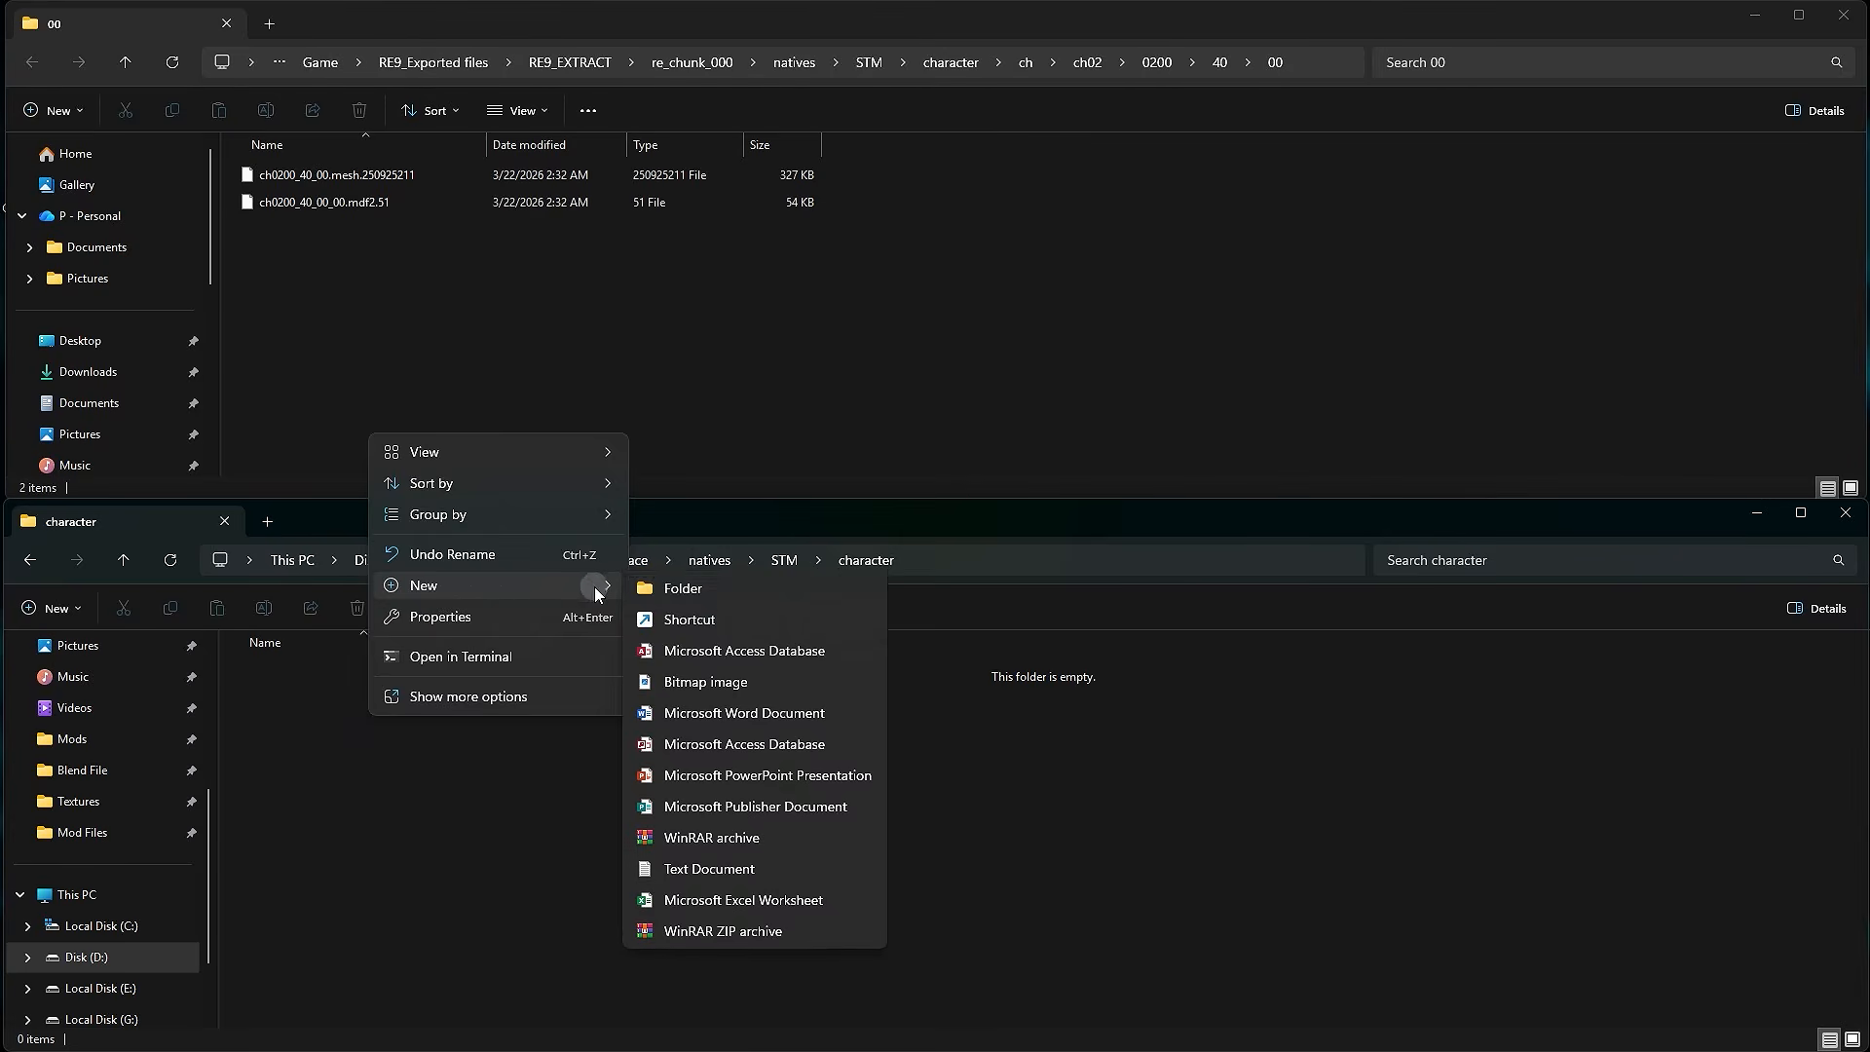
left_click(668, 589)
type("ch")
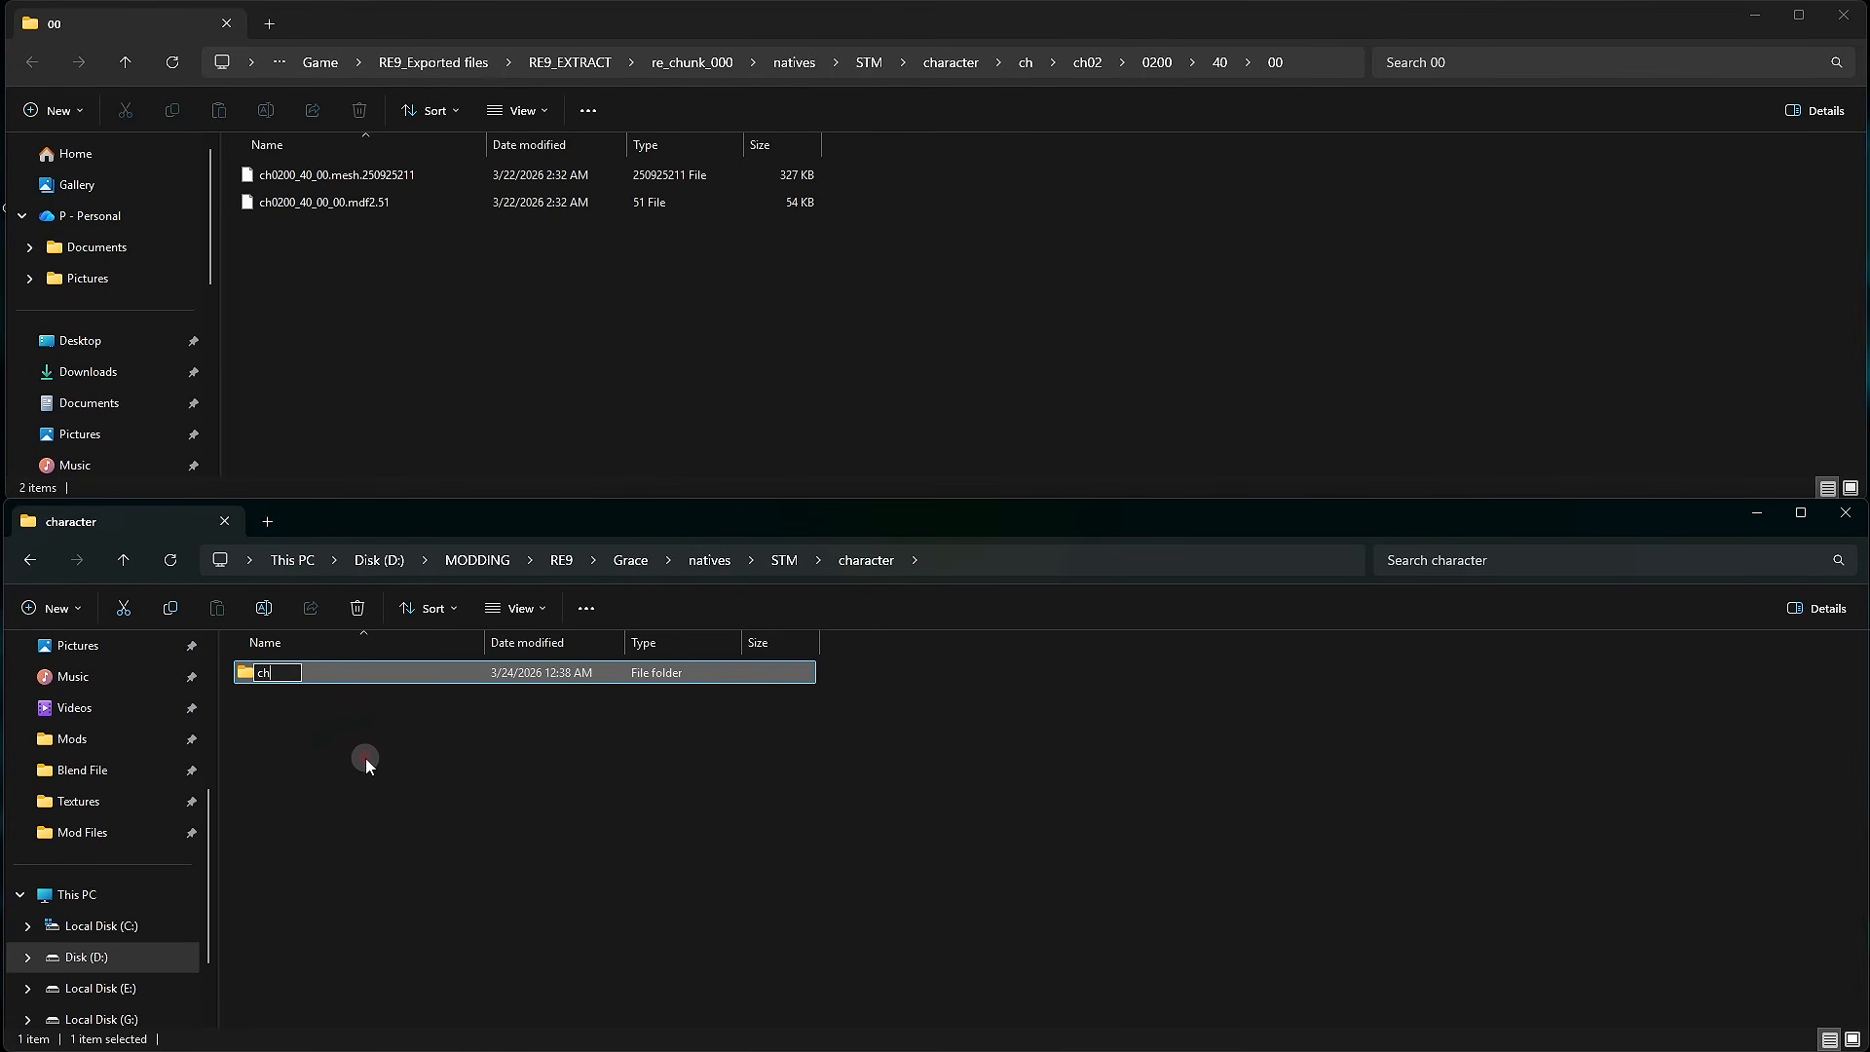
key("Return")
double_click(305, 672)
- Create a folder named ch02 inside the ch folder and open it
right_click(418, 752)
mouse_move(499, 624)
left_click(708, 625)
type("ch02")
key("Return")
double_click(336, 674)
- Create a folder named 0200 inside the ch02 folder and open it
right_click(401, 742)
mouse_move(558, 610)
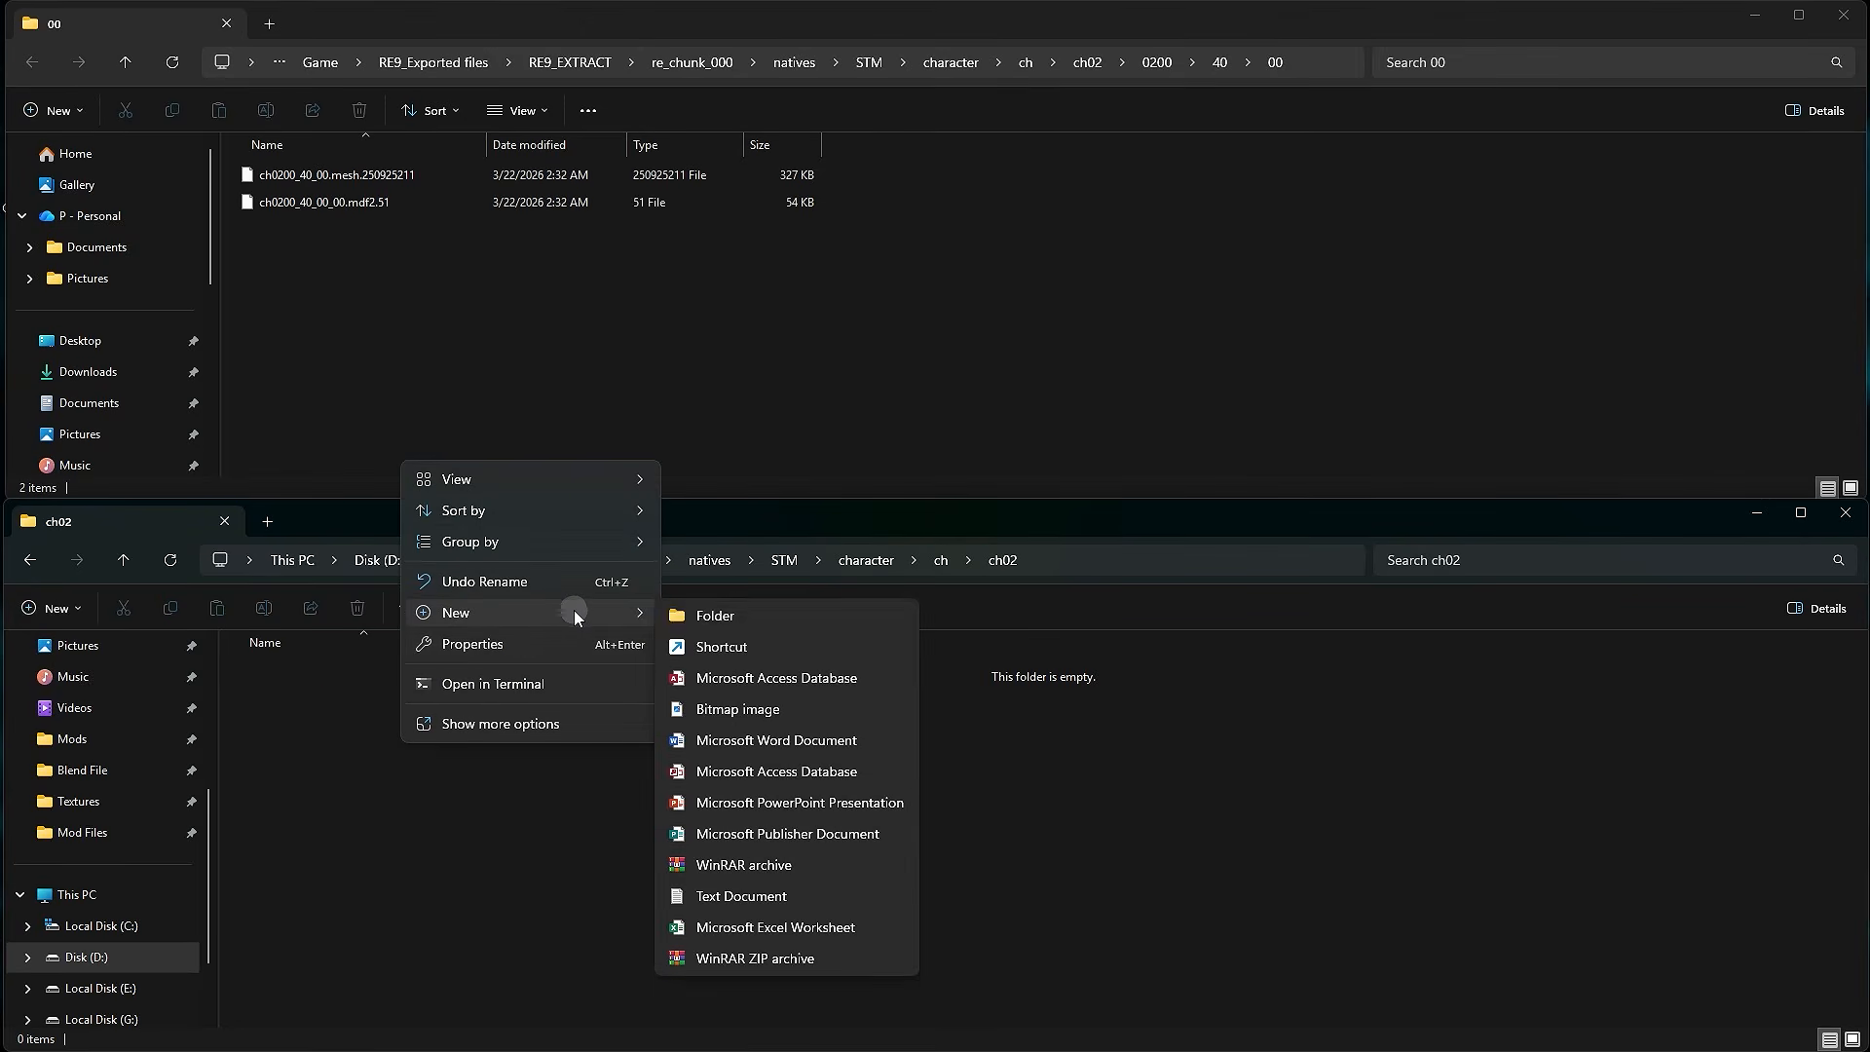
left_click(687, 612)
type("0200")
left_click(657, 744)
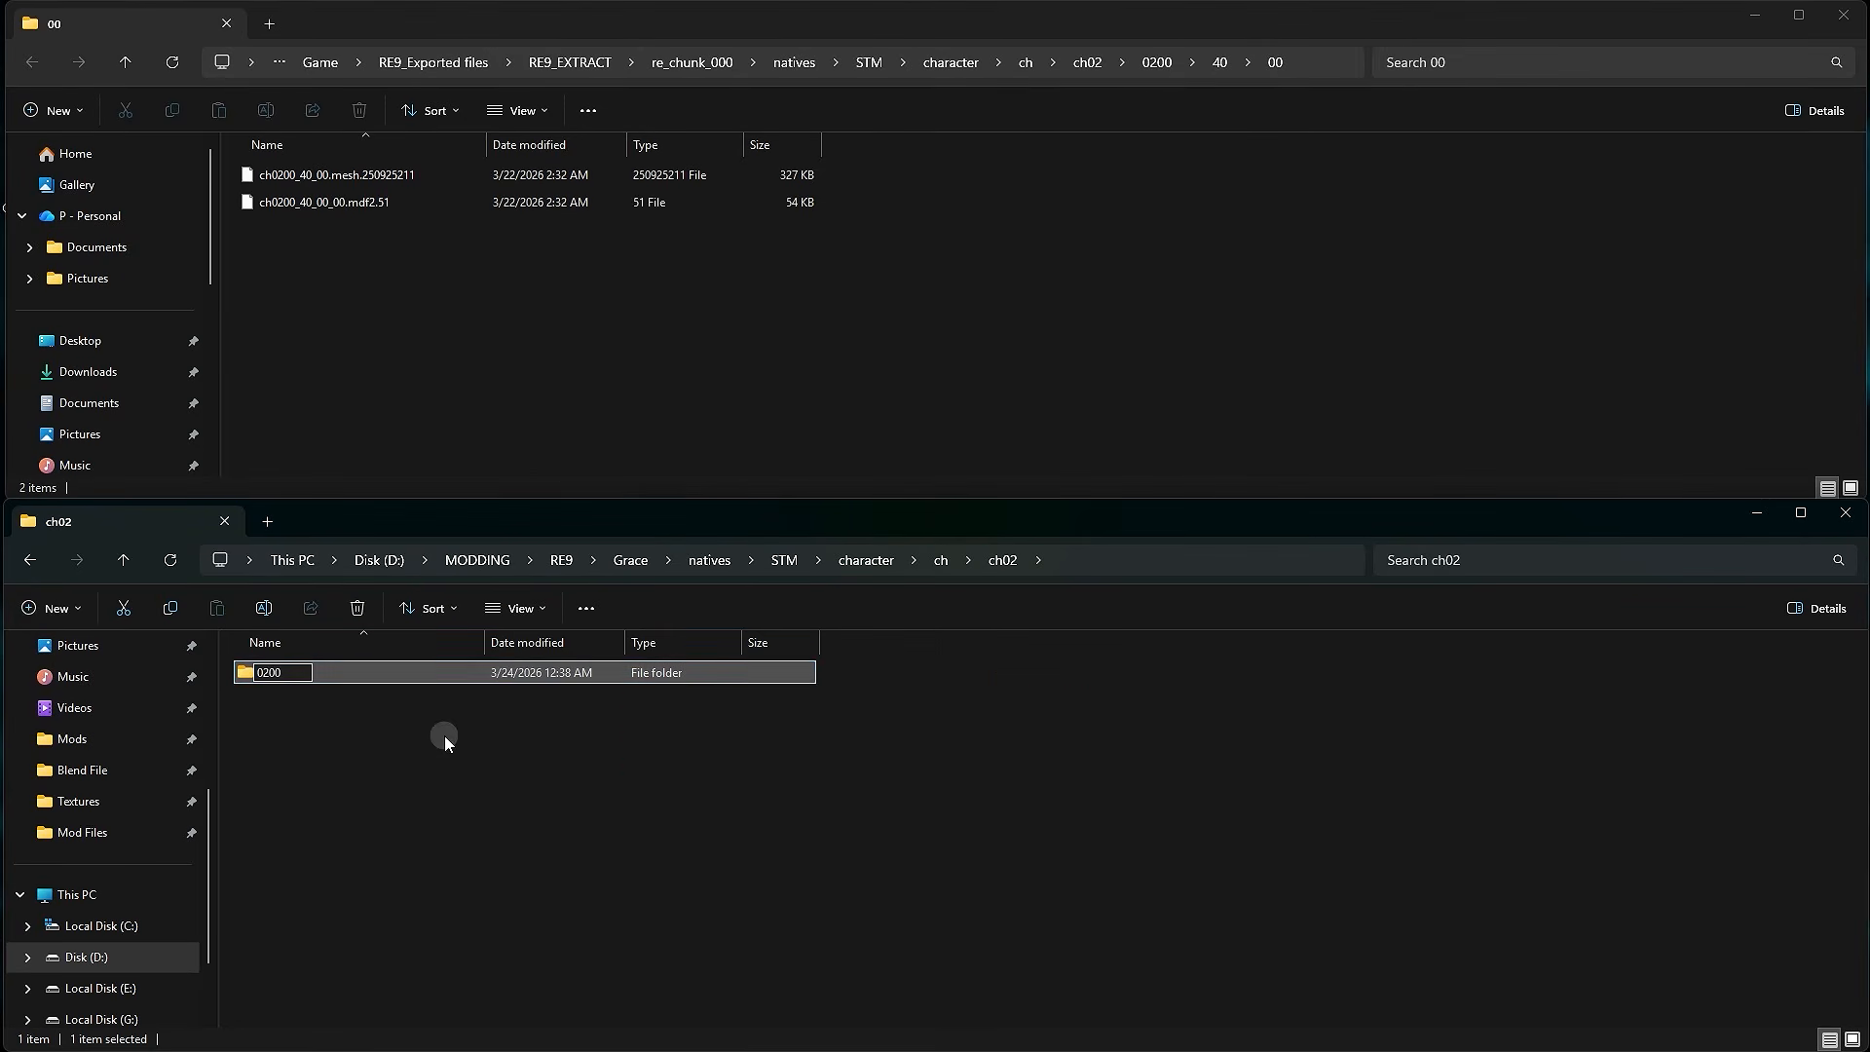
double_click(351, 686)
- Create a folder named 40 inside the 0200 folder and open it
right_click(428, 758)
mouse_move(512, 635)
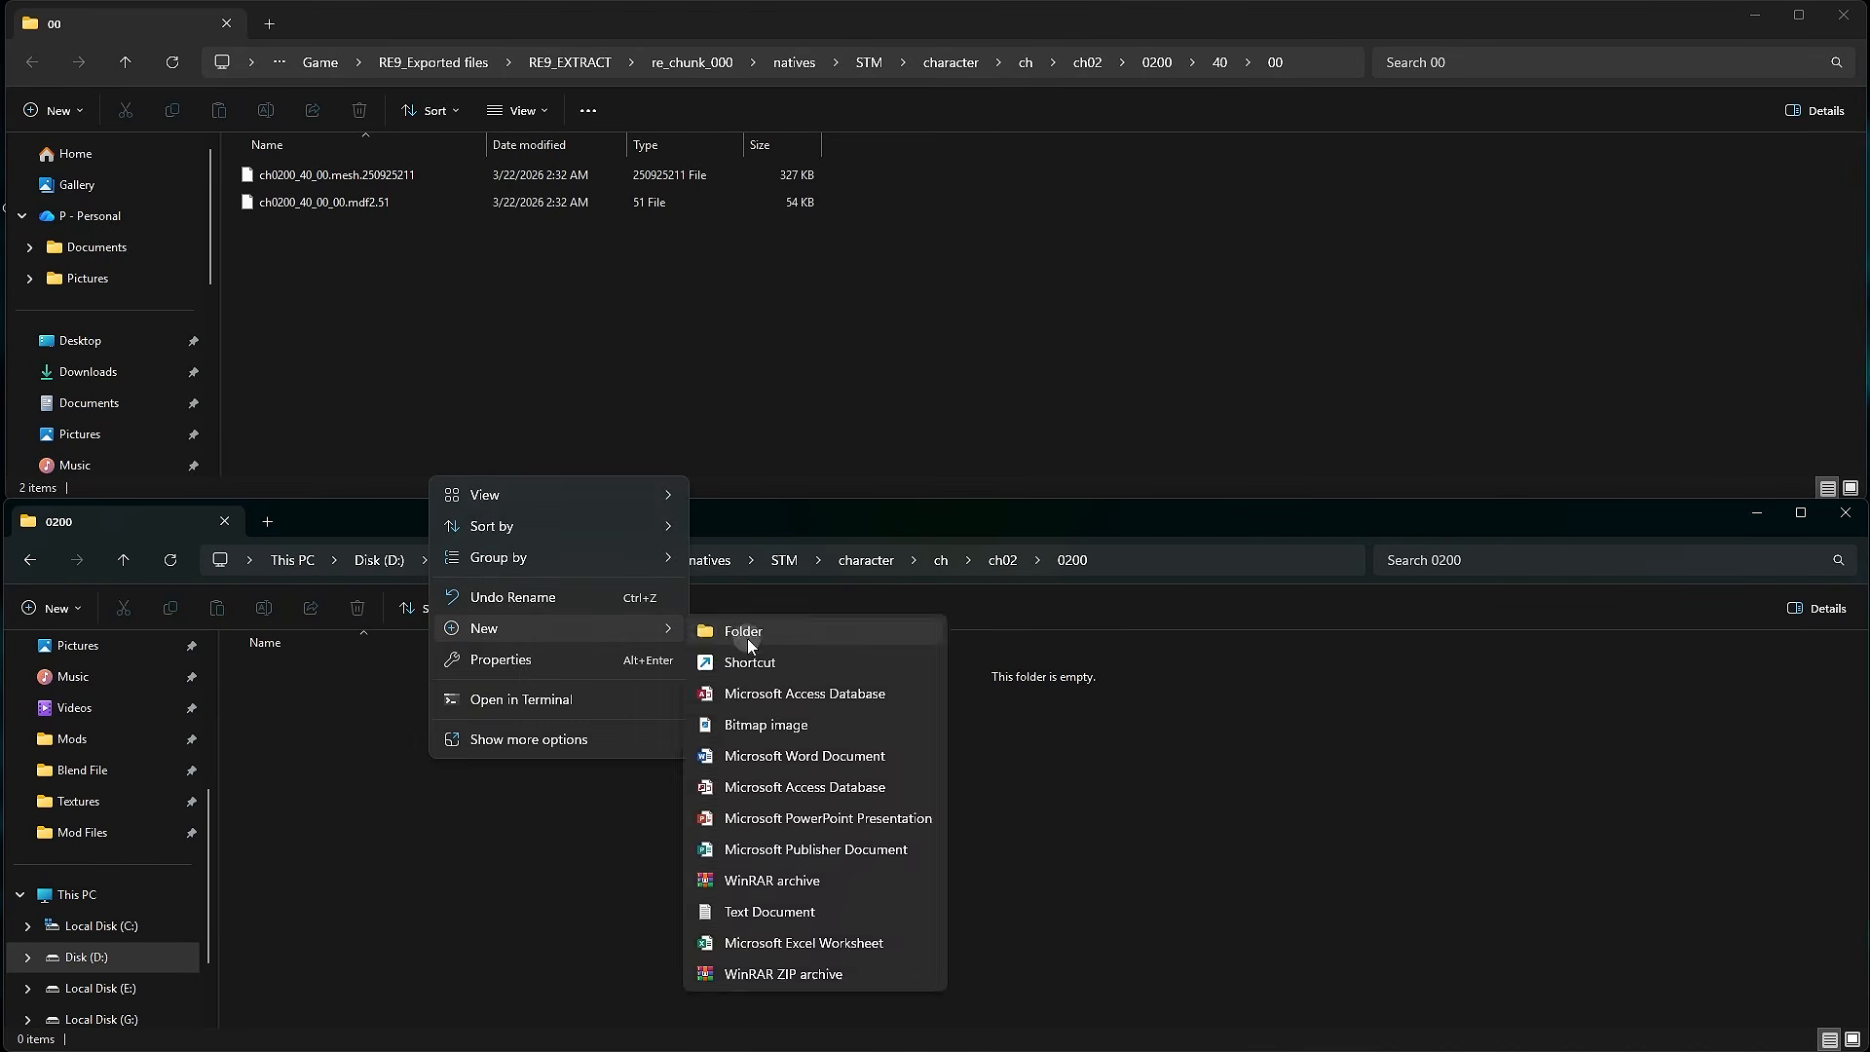
left_click(747, 639)
type("40")
left_click(593, 765)
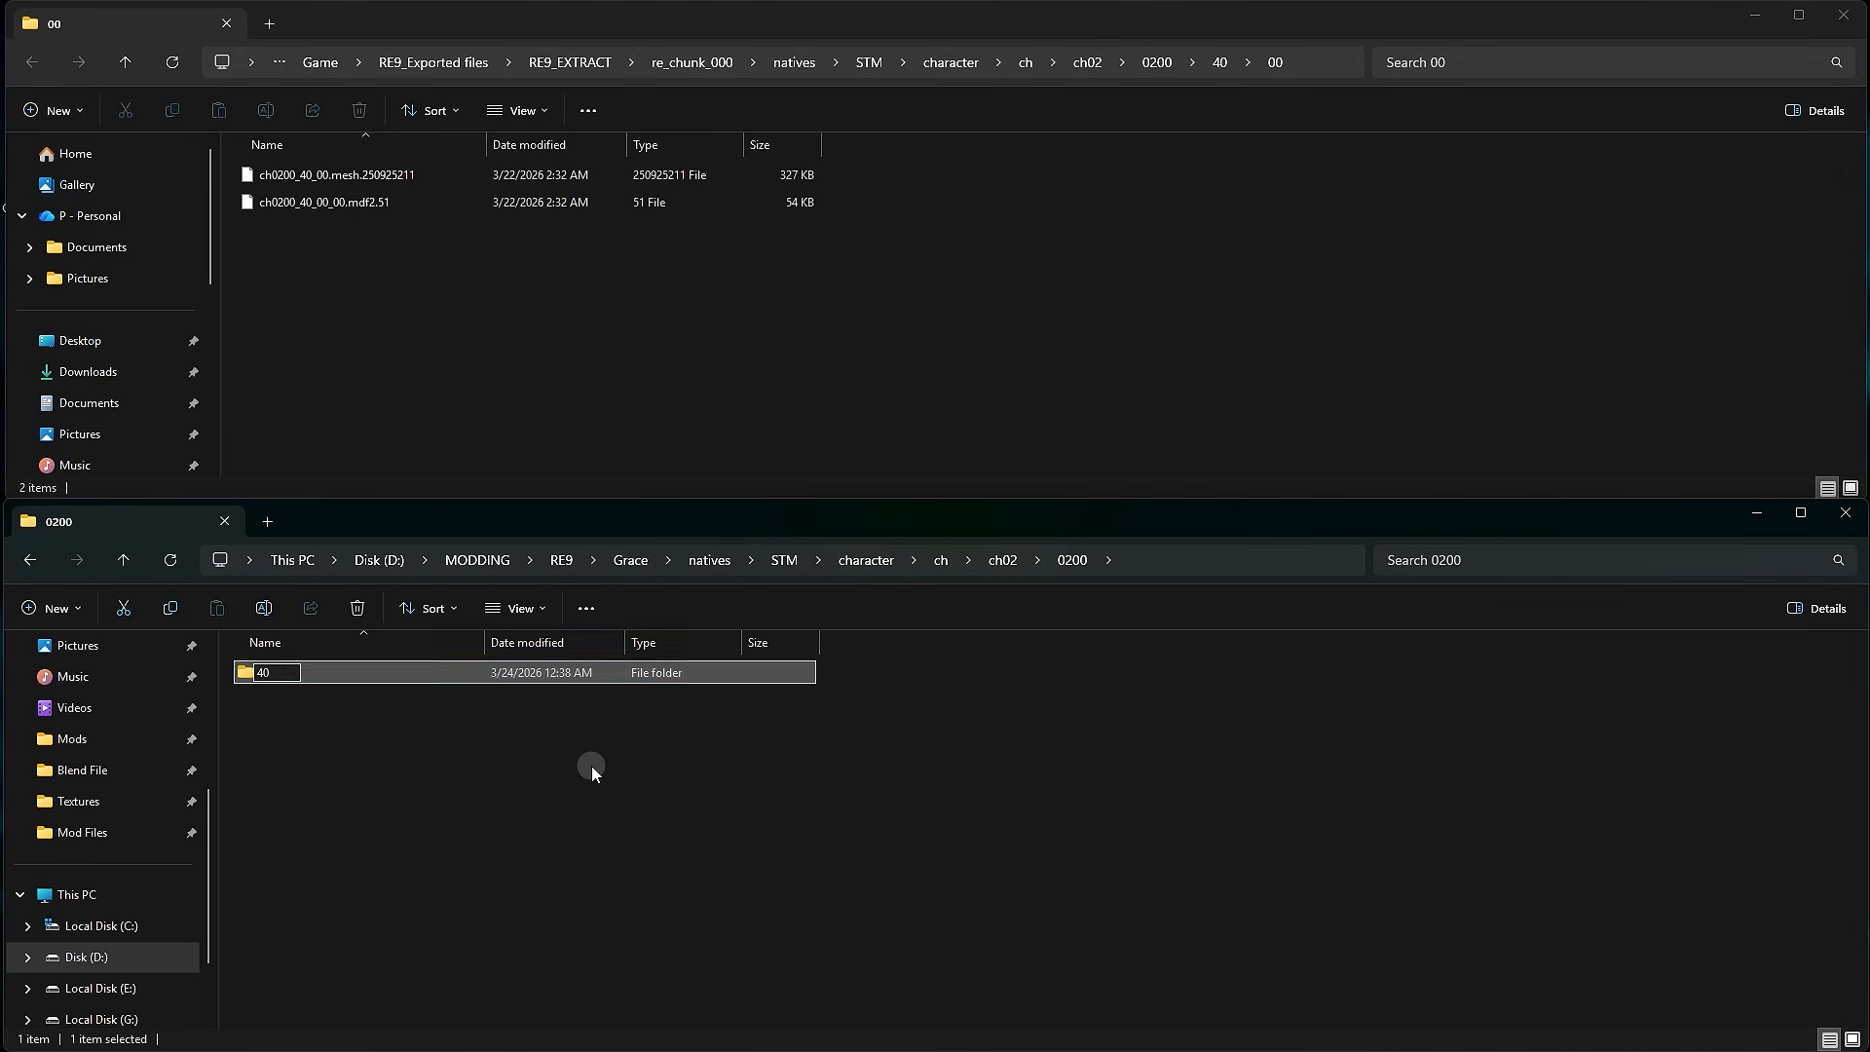
double_click(342, 671)
- Create a folder named 00 inside the 40 folder and open it
right_click(393, 775)
mouse_move(464, 646)
left_click(692, 648)
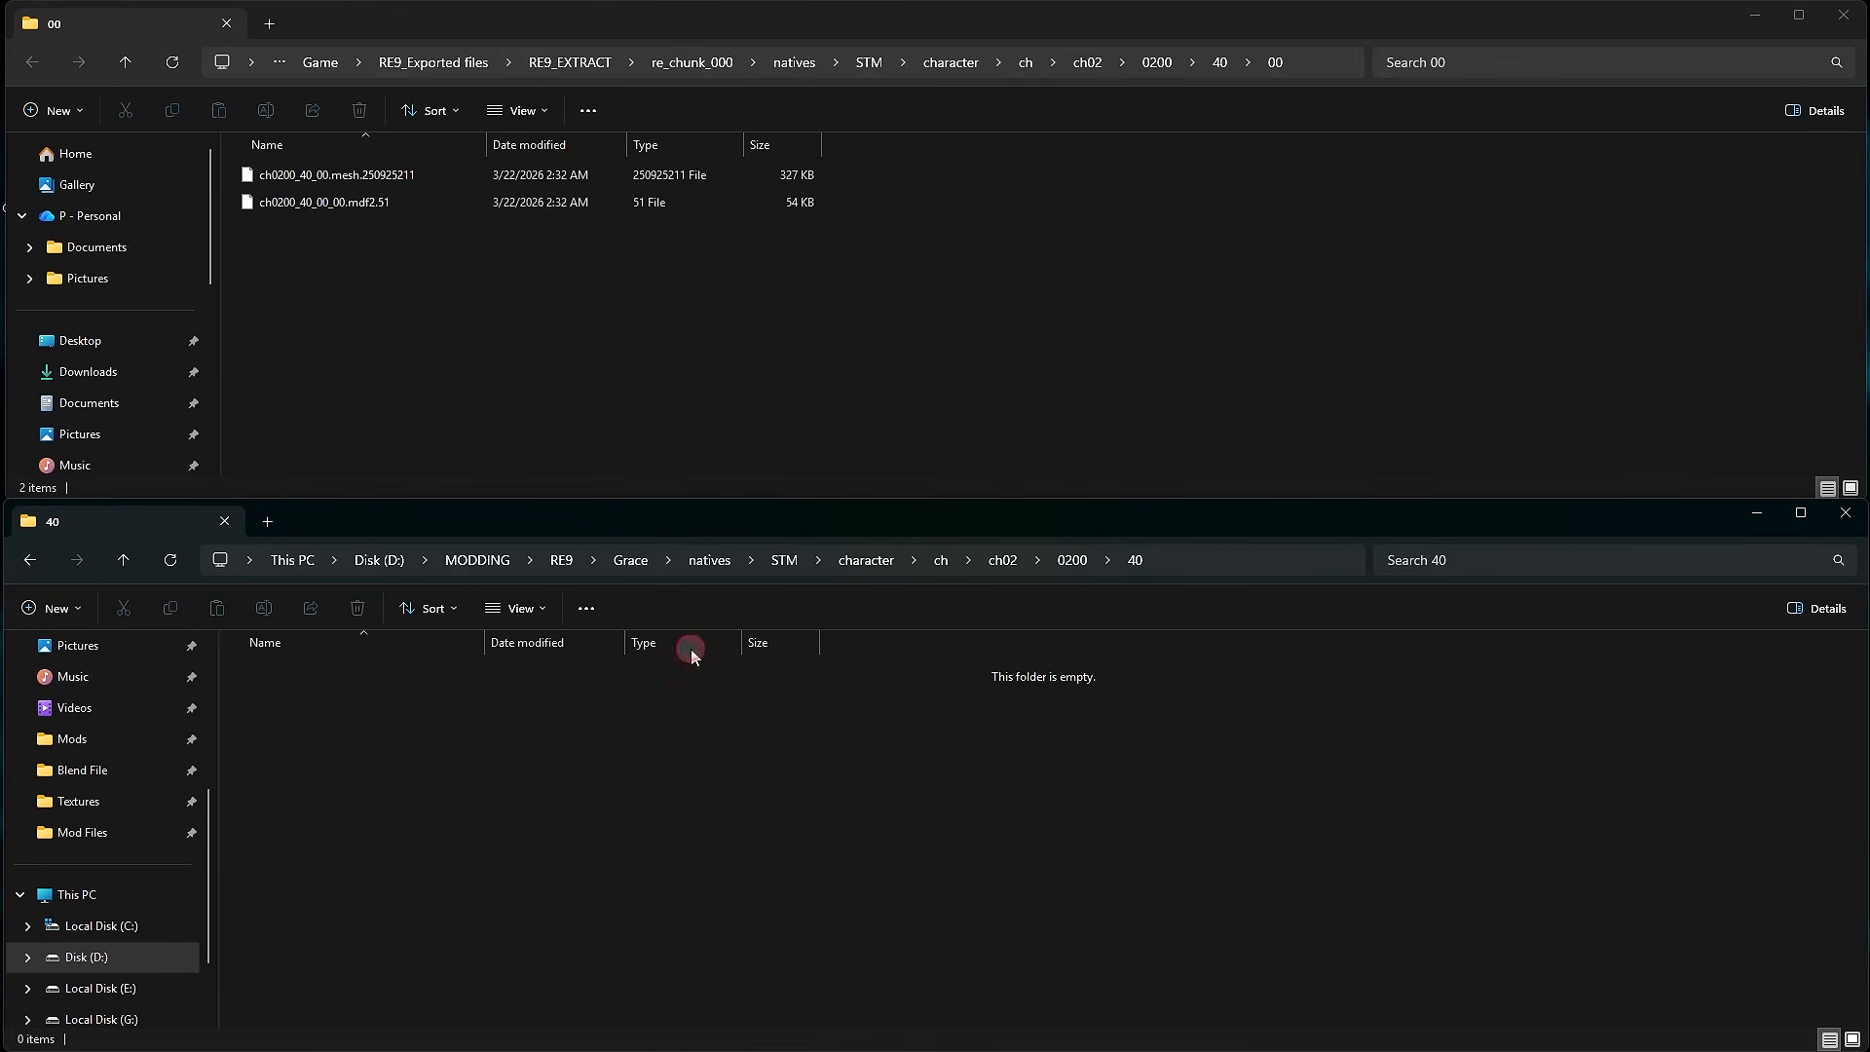
type("00")
left_click(442, 726)
double_click(292, 672)
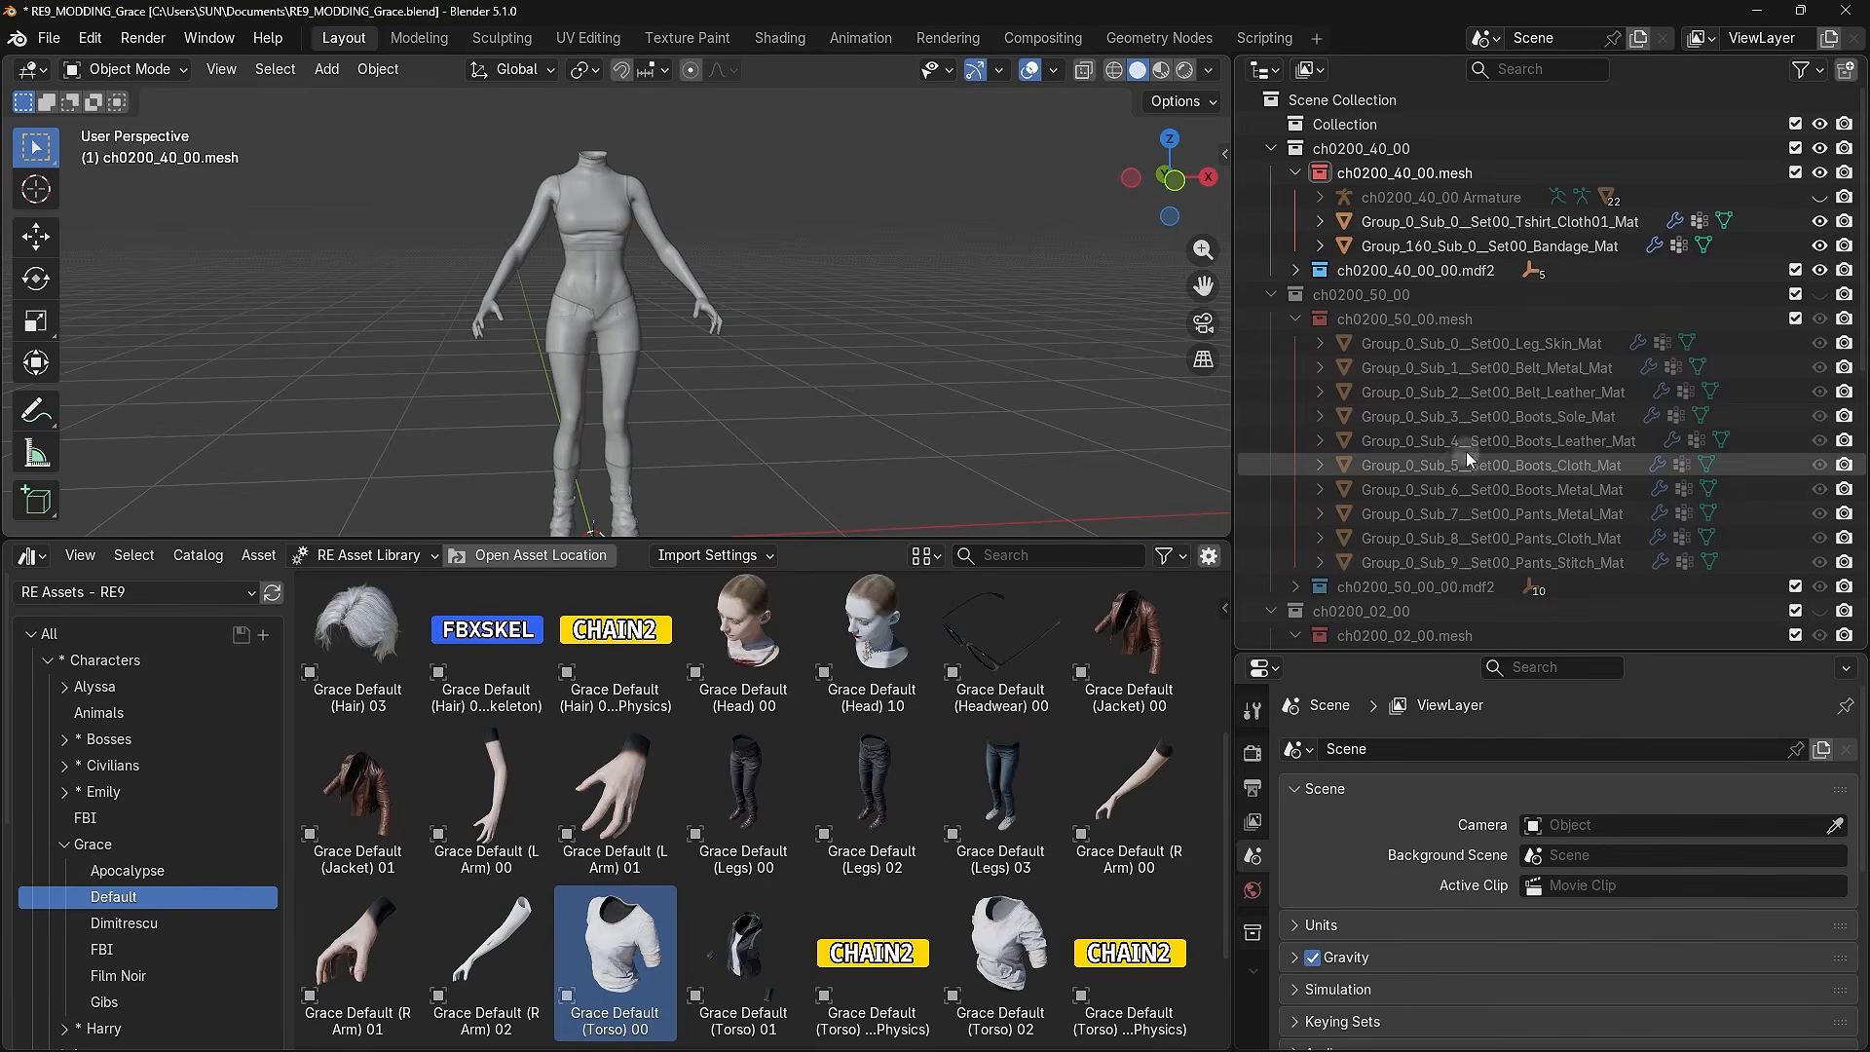
- In Blender, check the extracted file location of the Grace Default (Legs) 00 asset, close it and reselect the Torso 00 asset
scroll(1506, 518, "down", 1)
scroll(1506, 518, "down", 6)
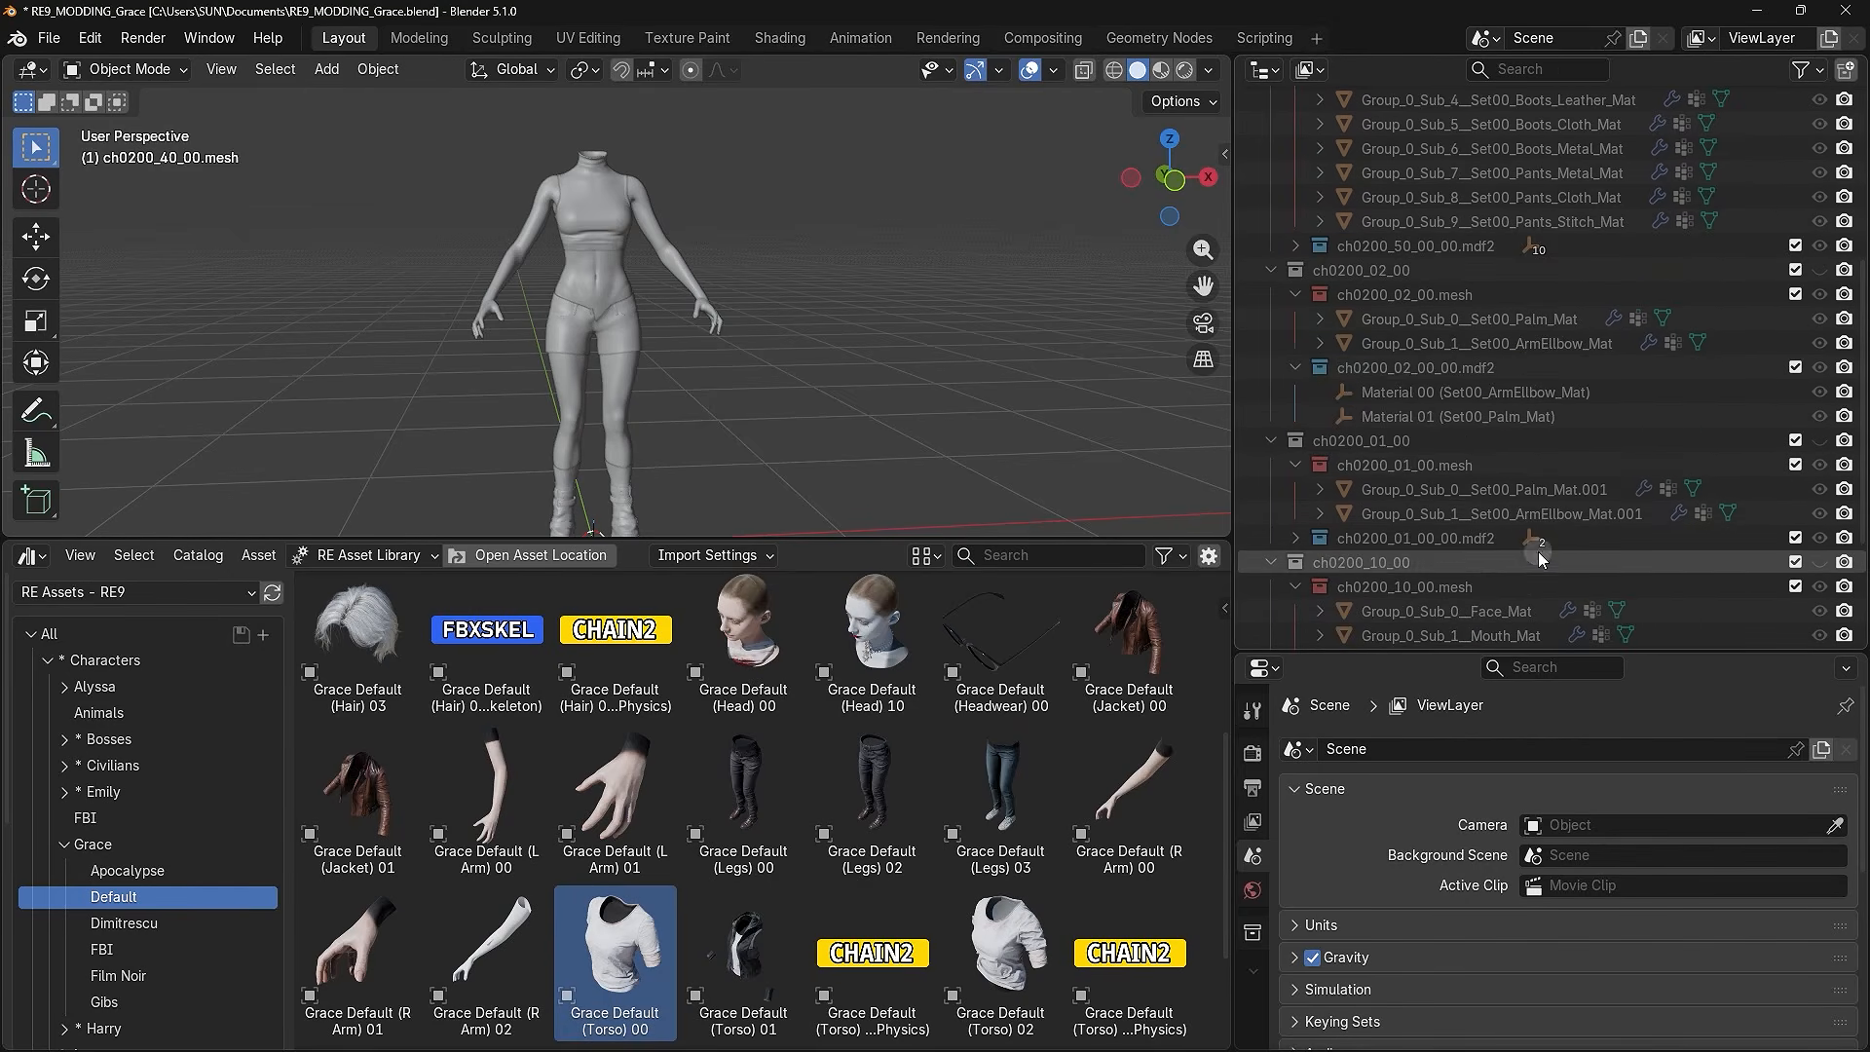
left_click(750, 779)
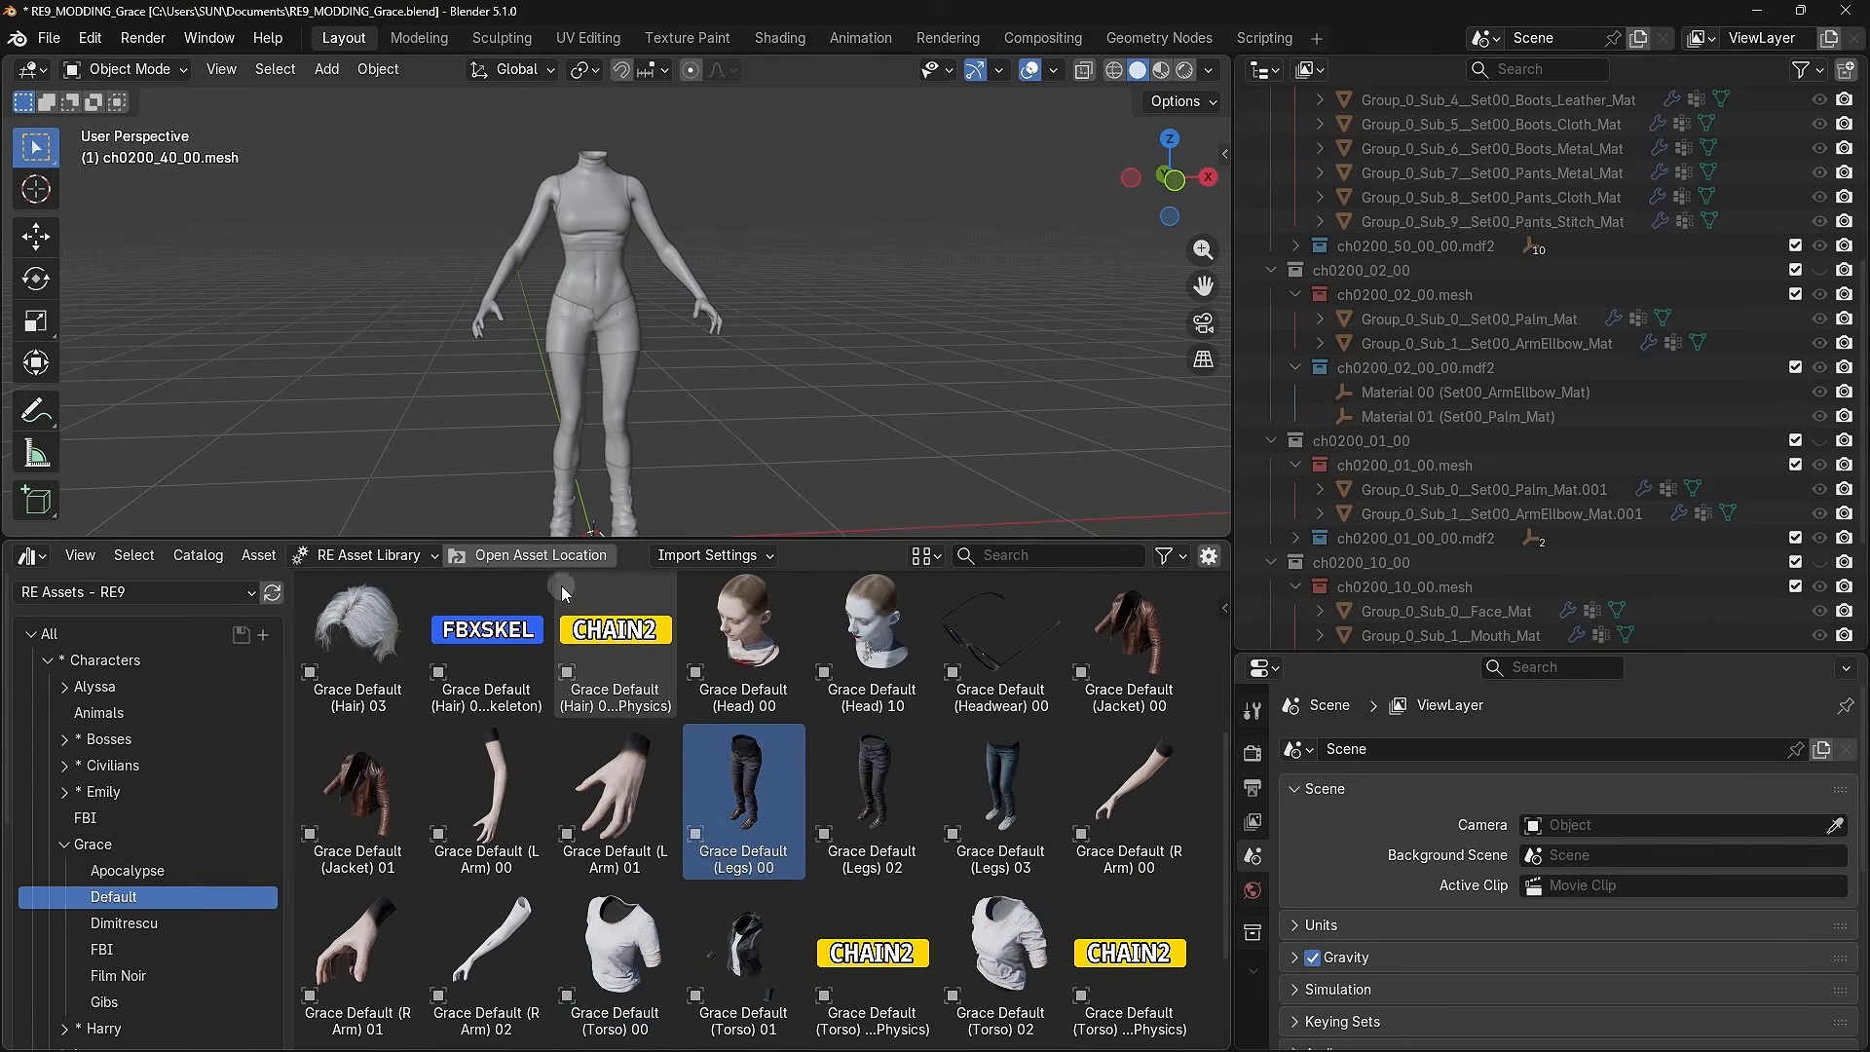
left_click(546, 557)
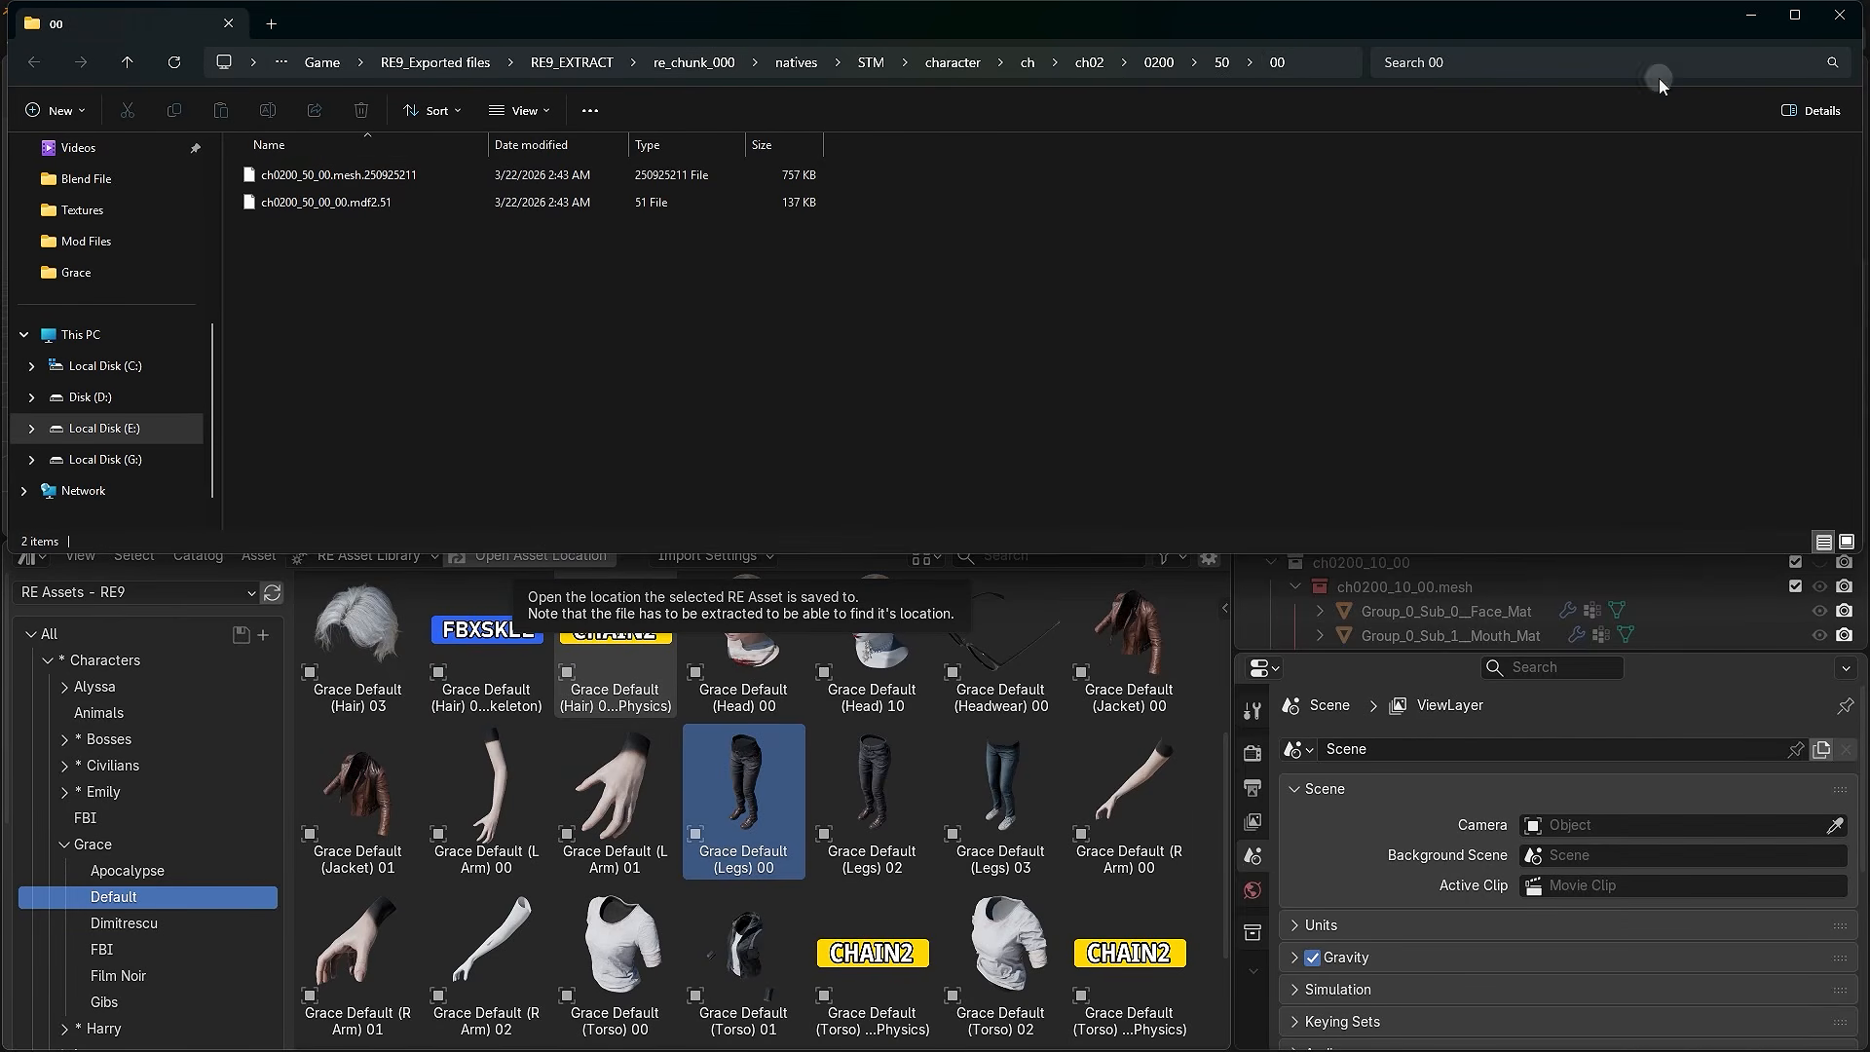
left_click(1839, 16)
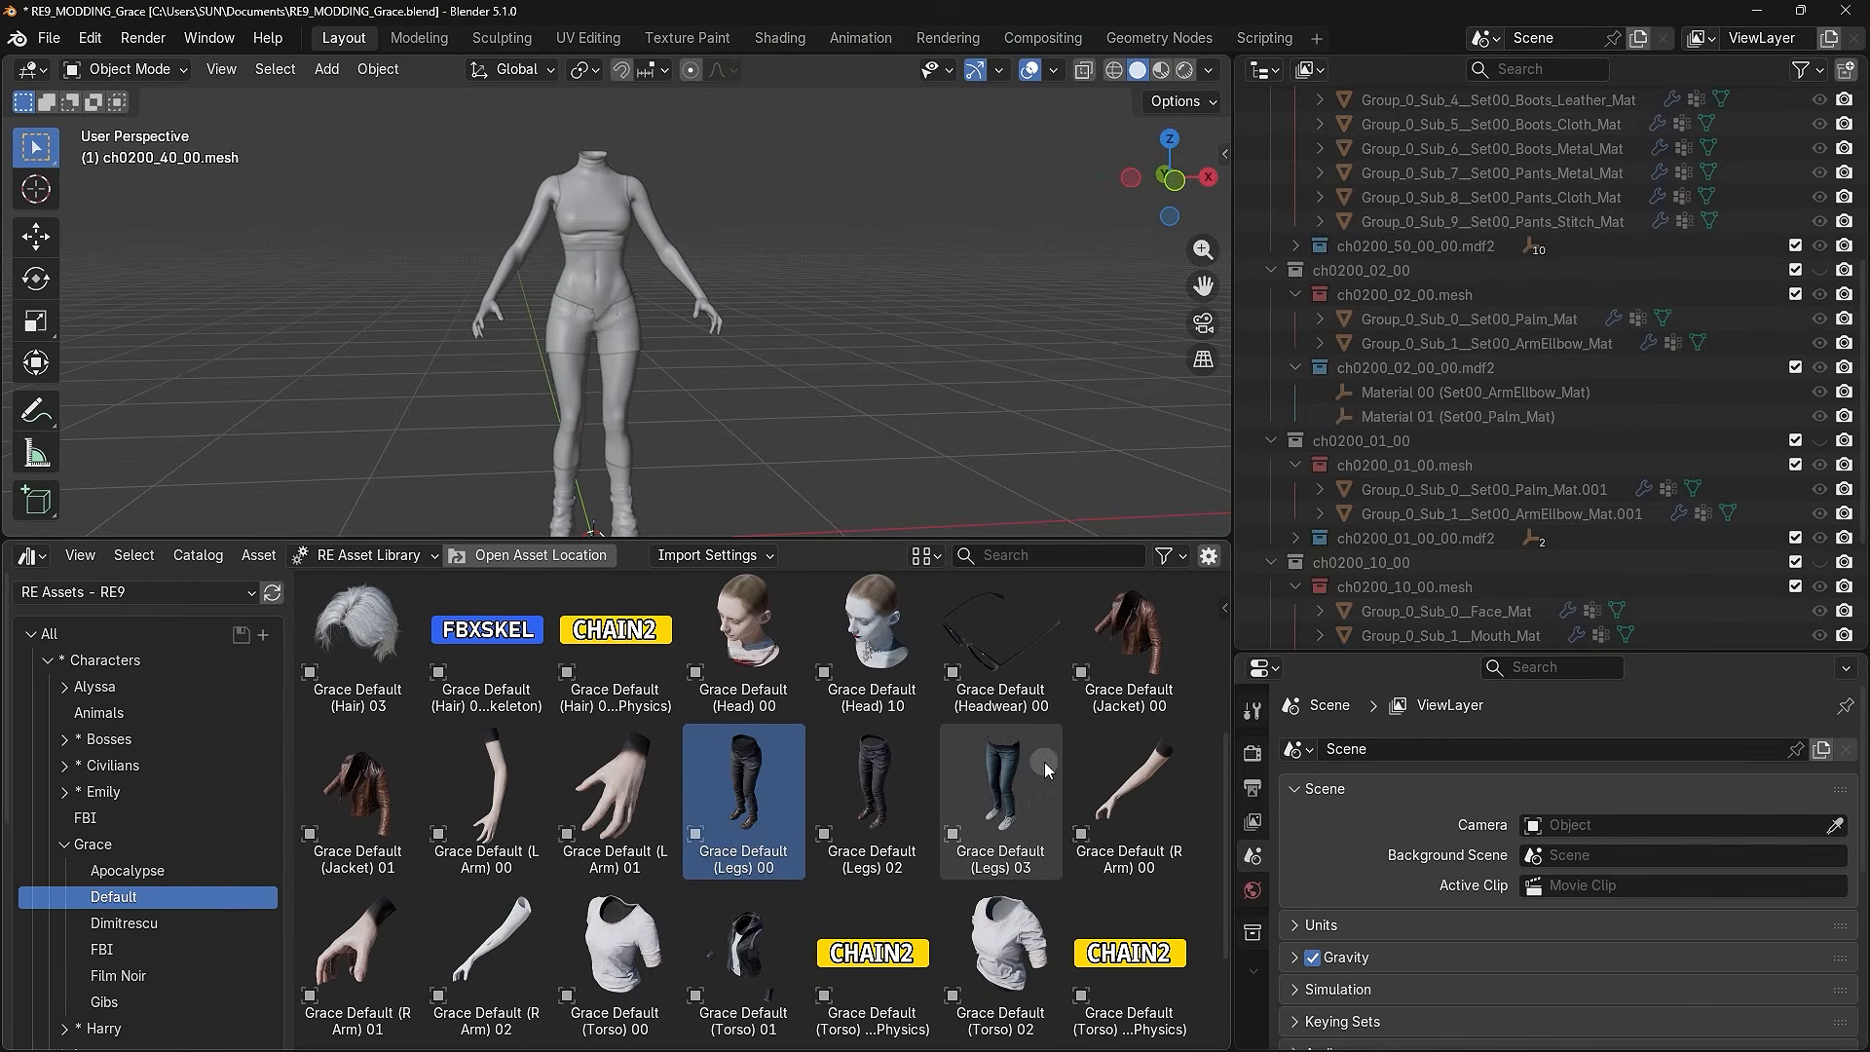
left_click(602, 963)
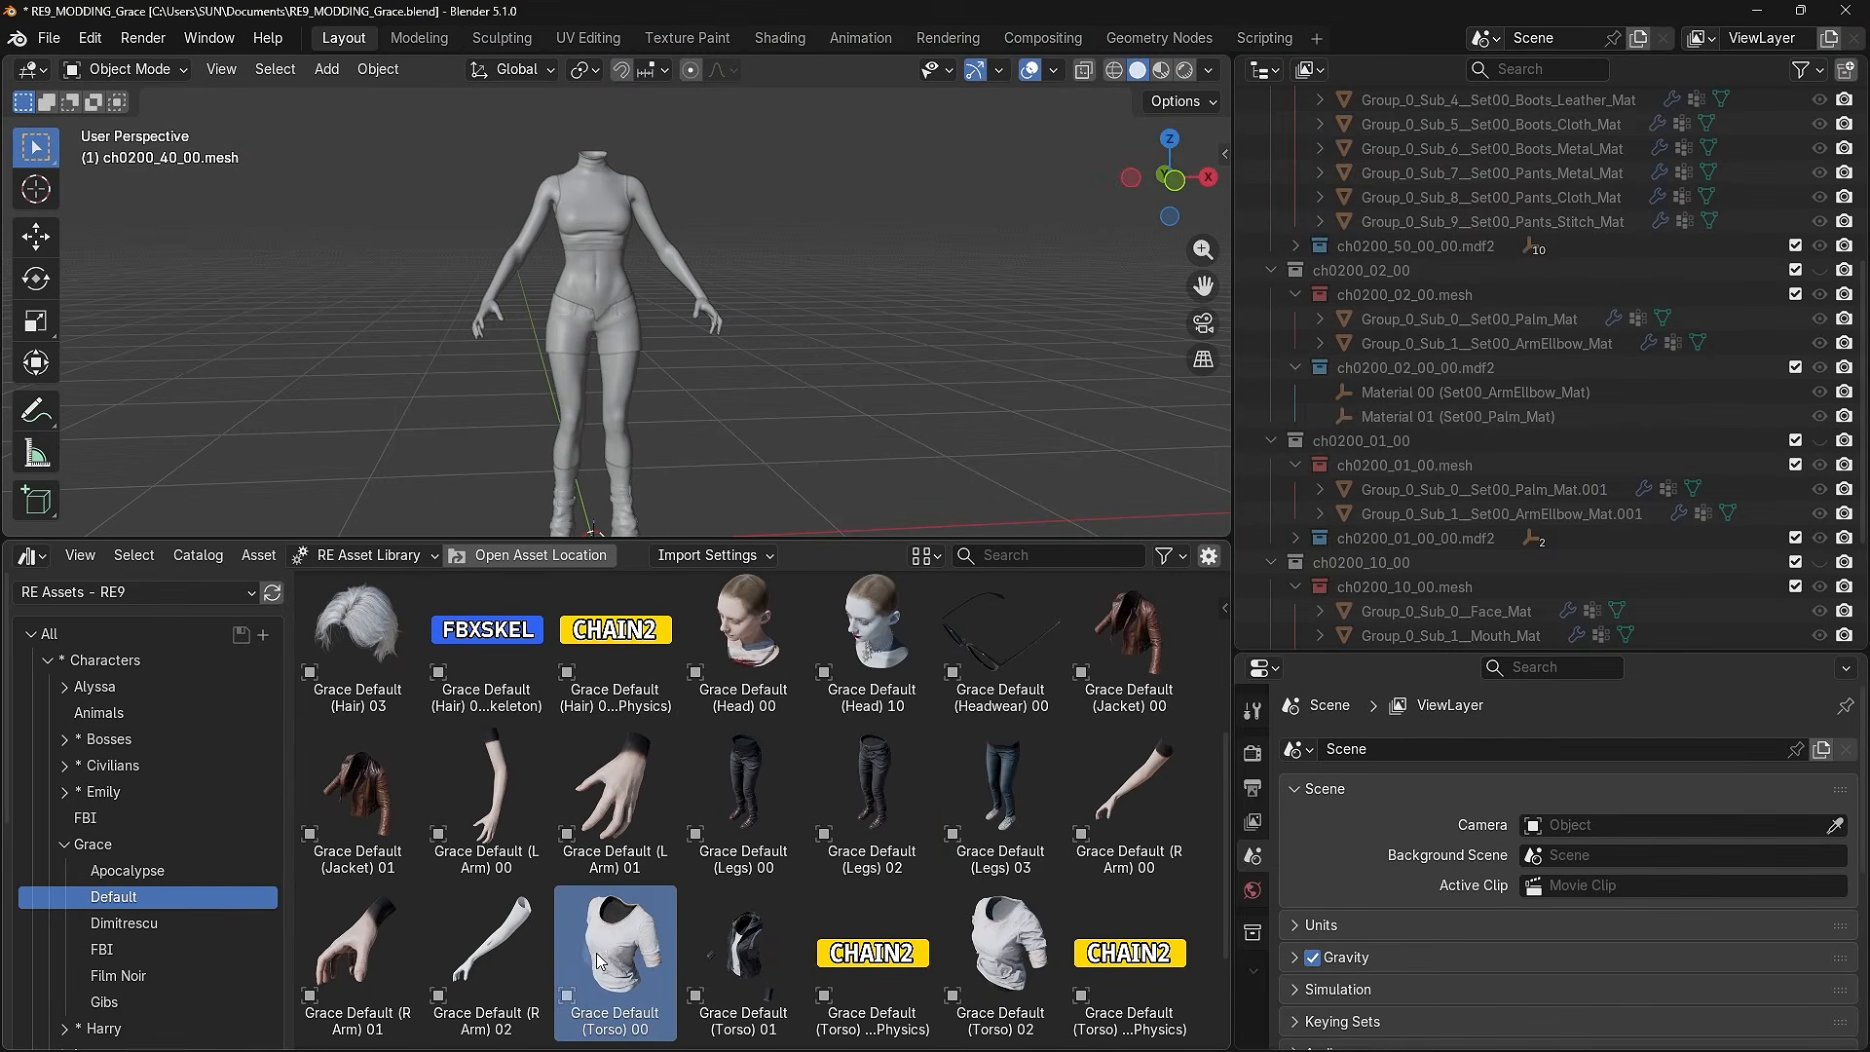
scroll(1482, 423, "up", 8)
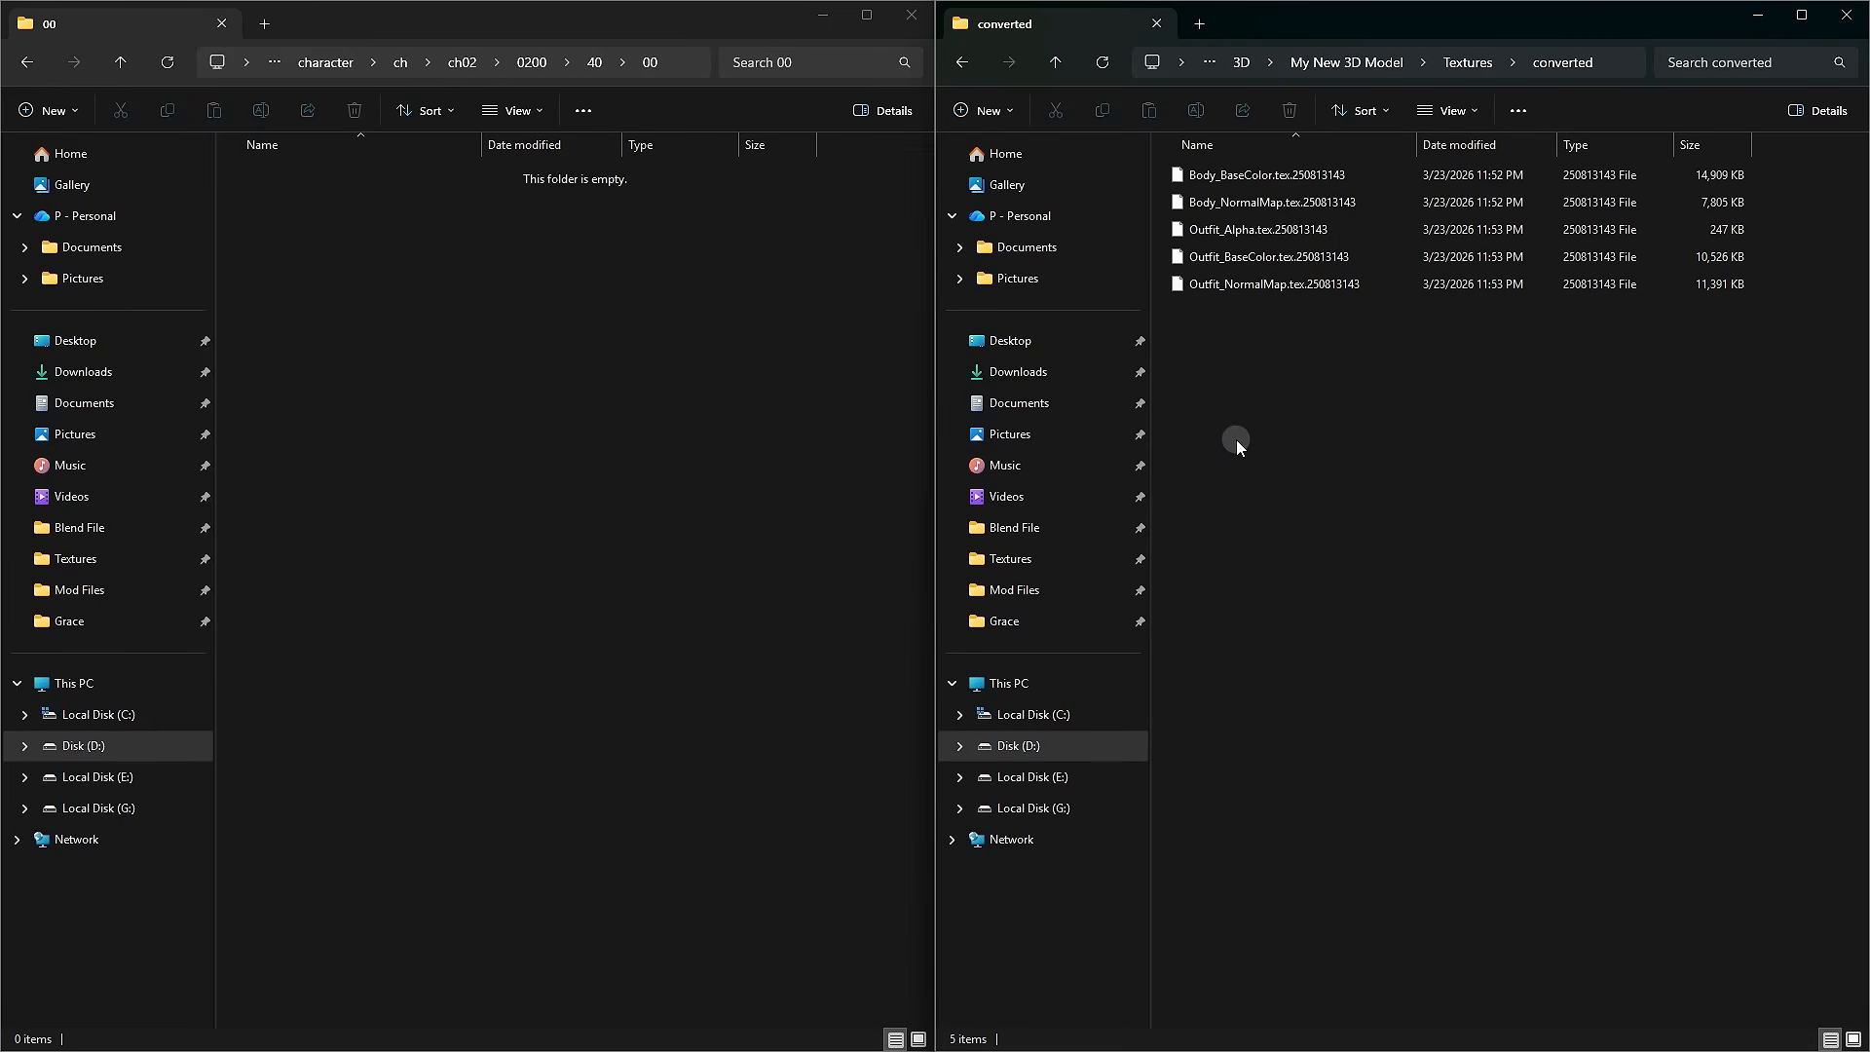
- In File Explorer, copy the five converted Body and Outfit .tex files from the converted folder into the mod's 40\00 folder
left_click_drag(1236, 440, 1311, 163)
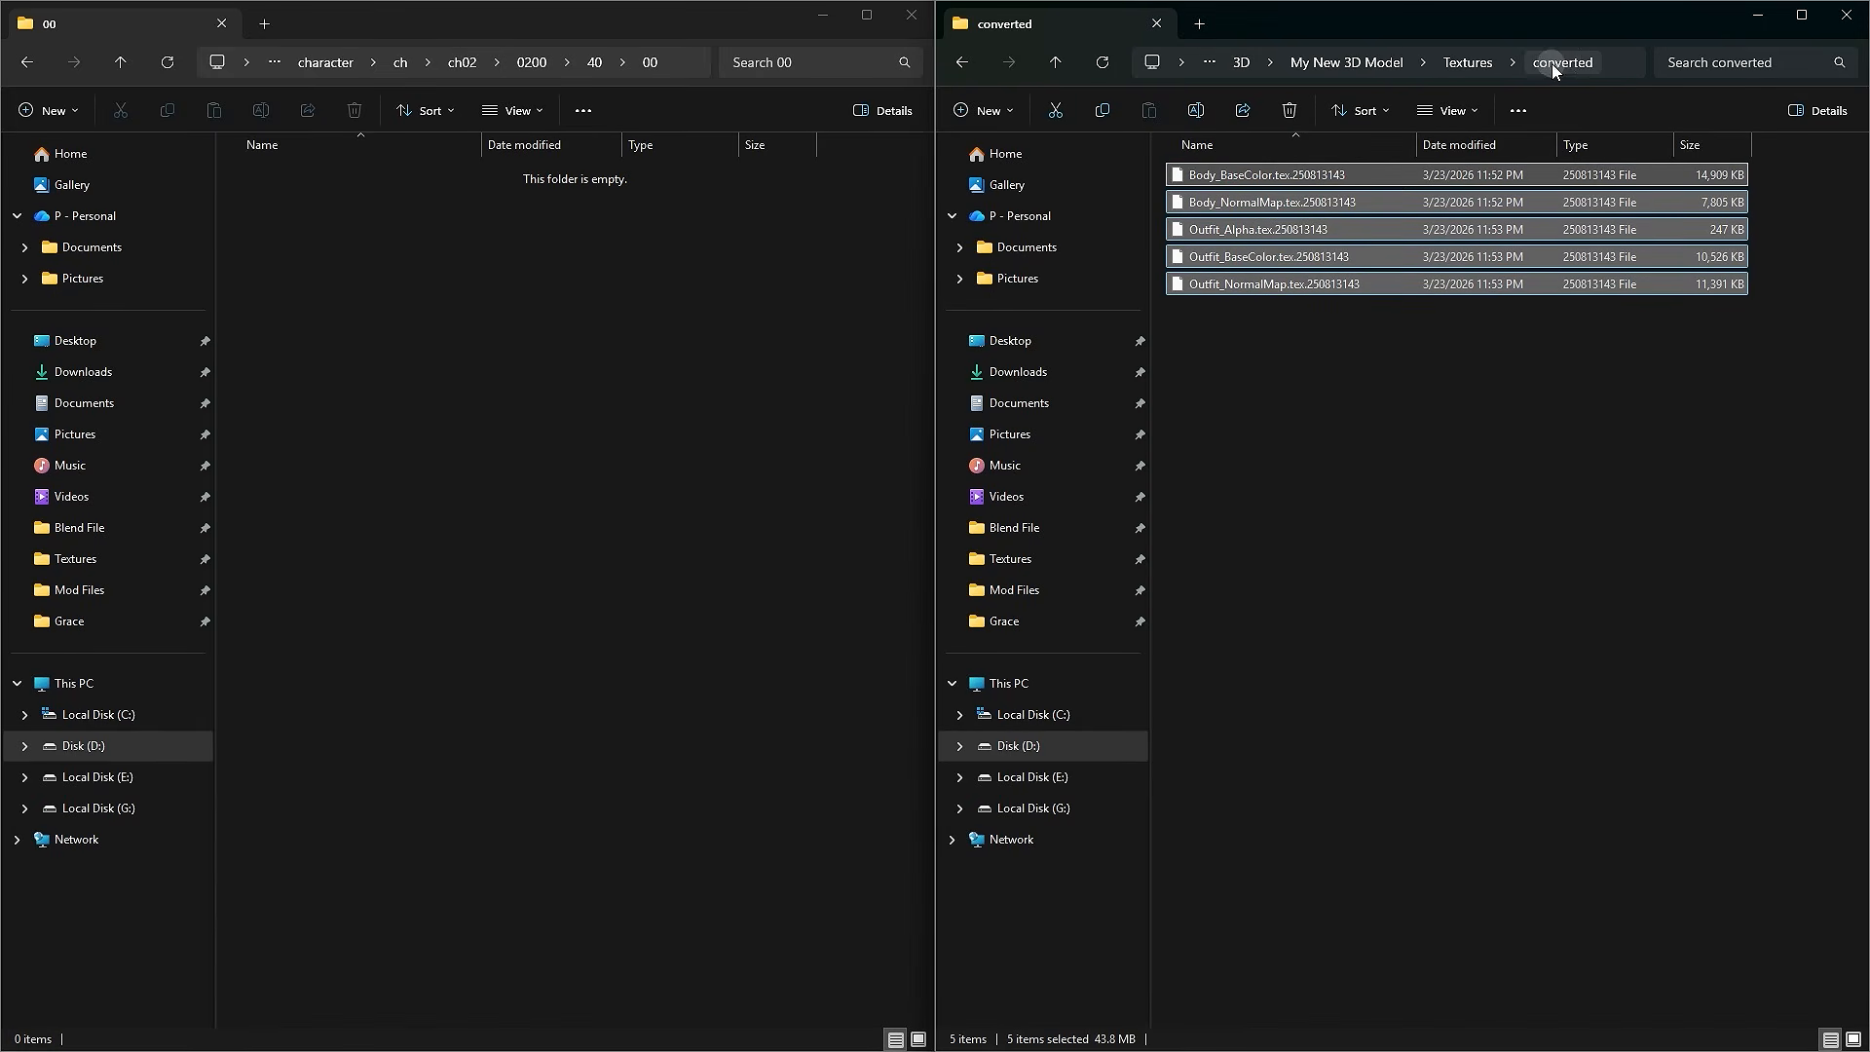
right_click(1389, 276)
left_click(1483, 298)
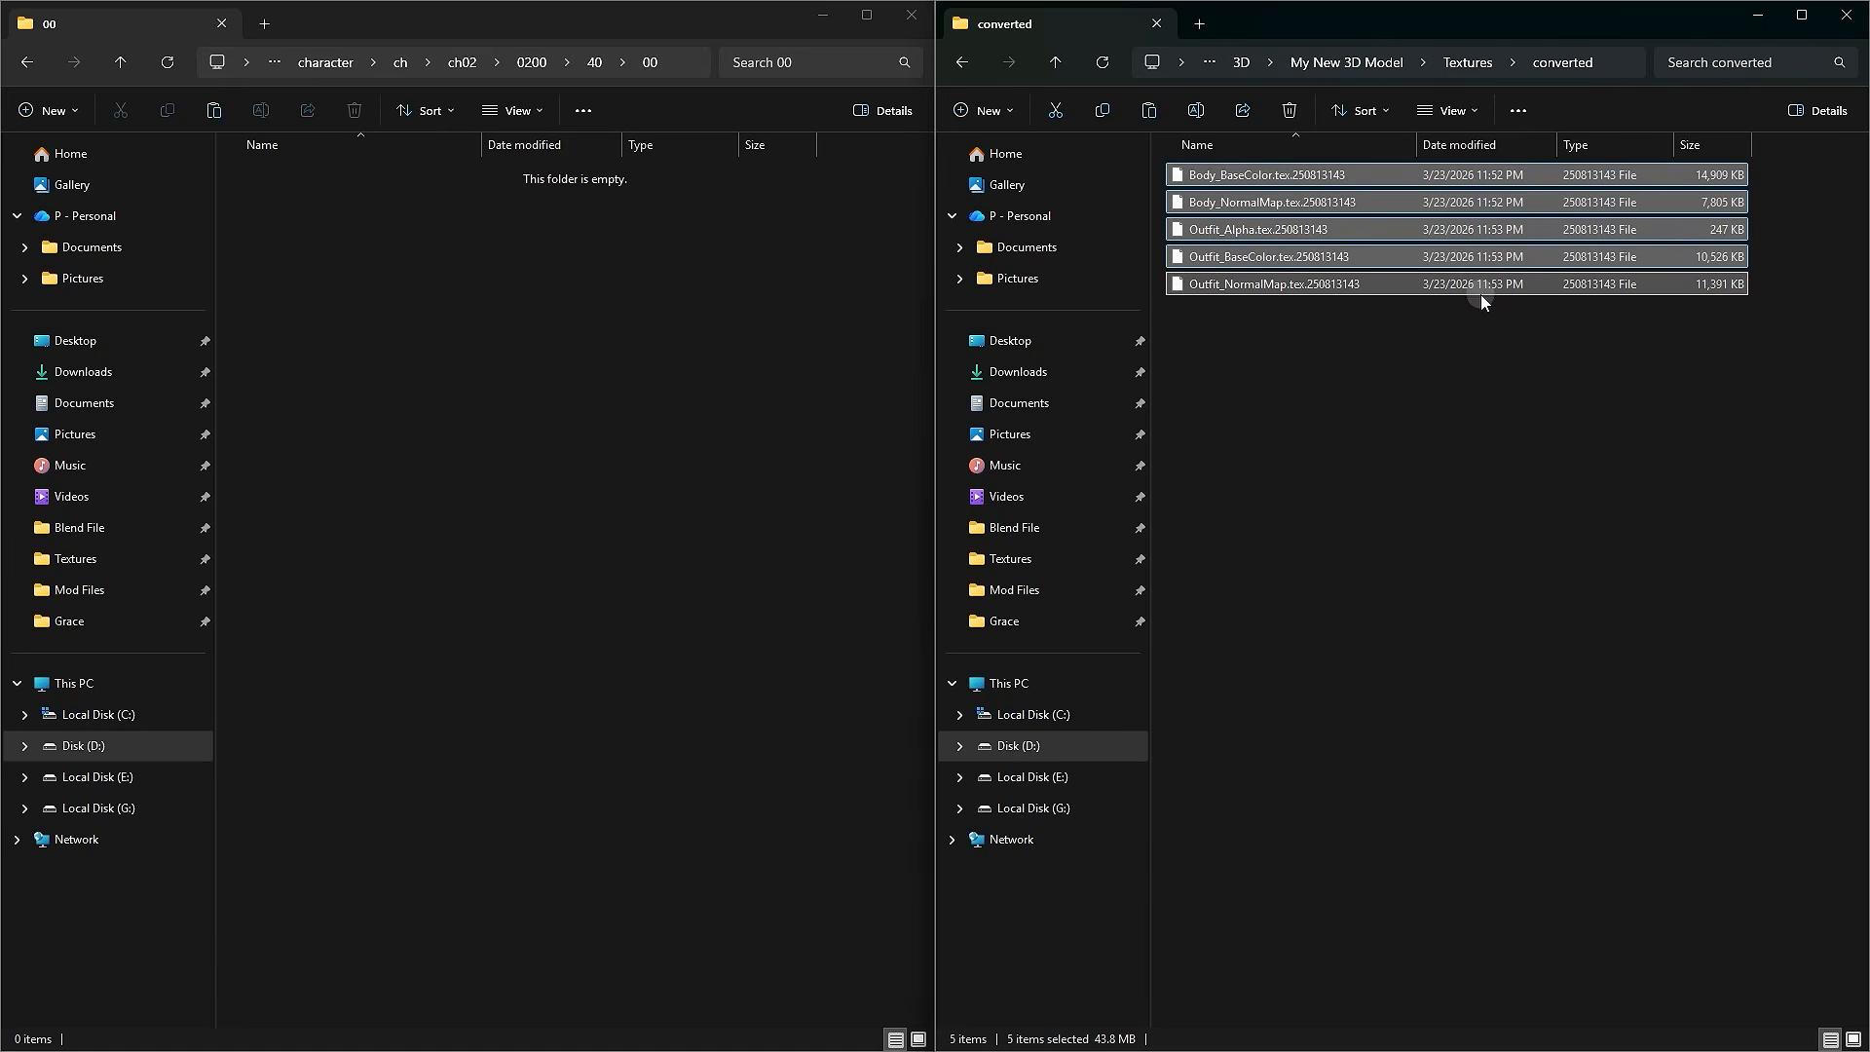
left_click(710, 278)
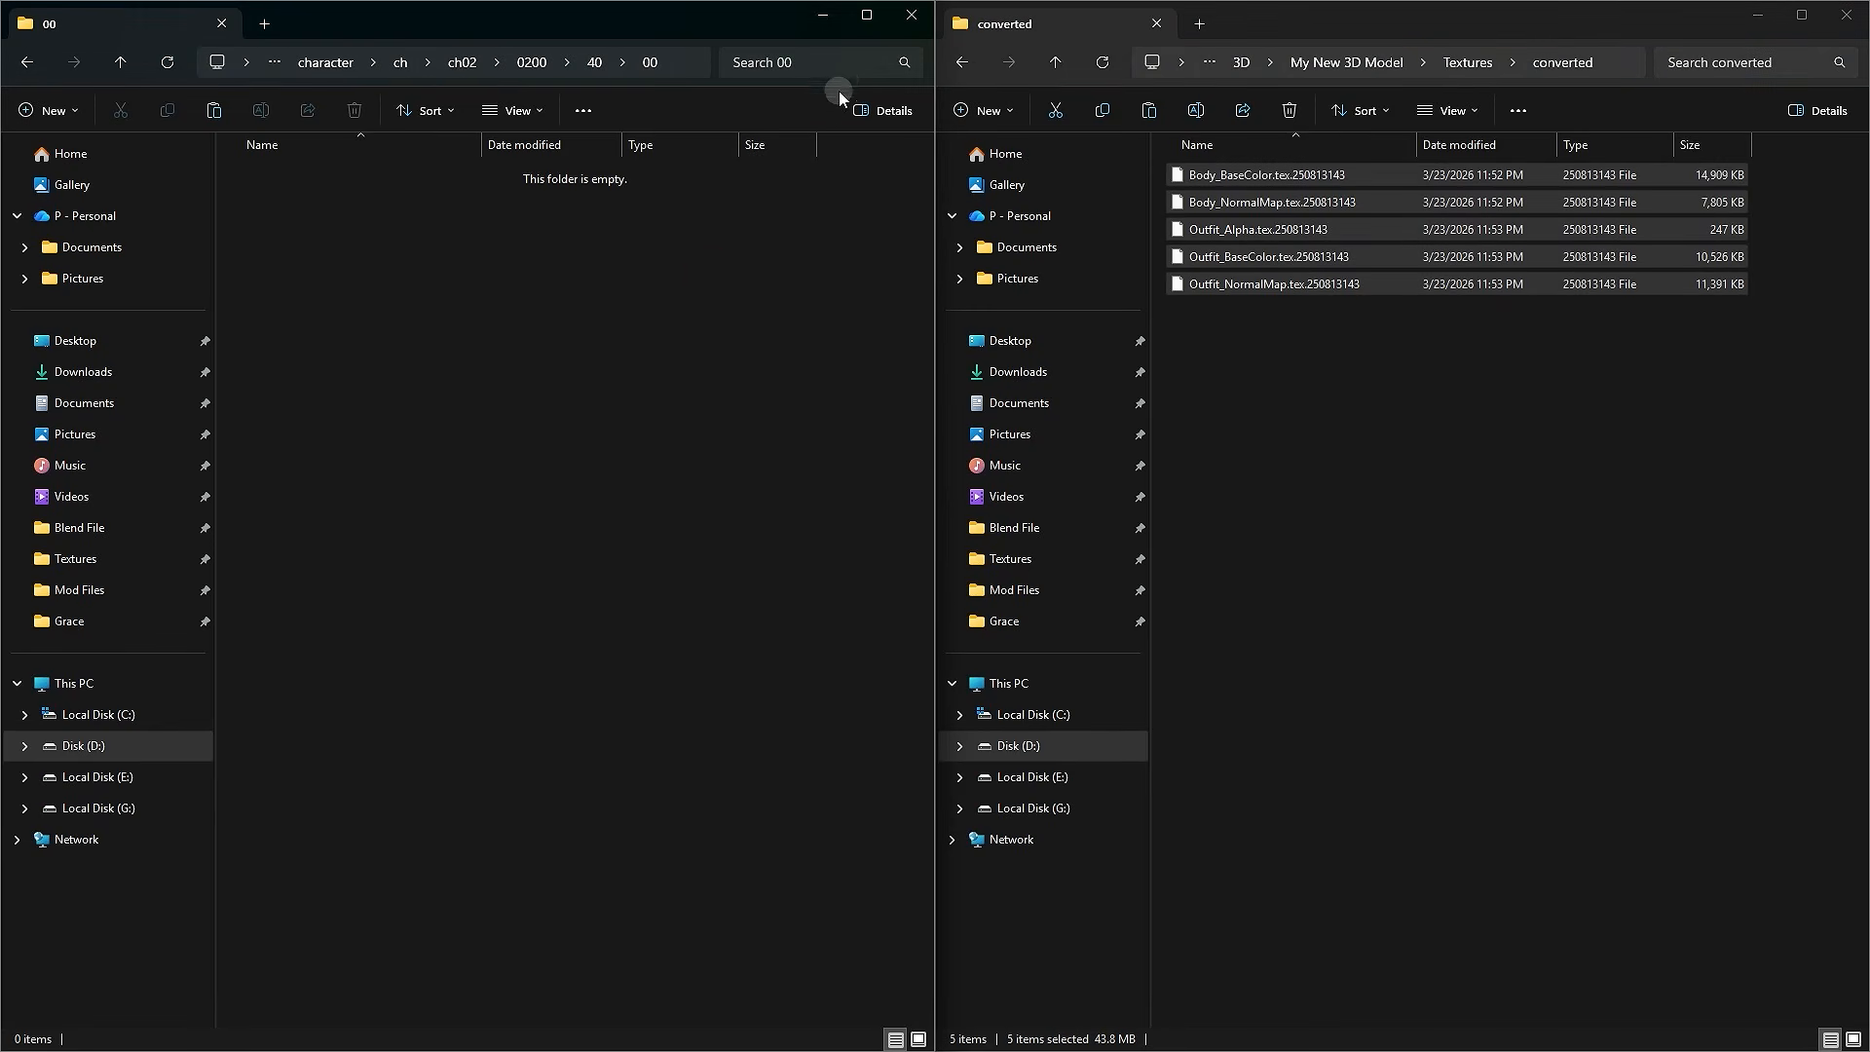
left_click(867, 16)
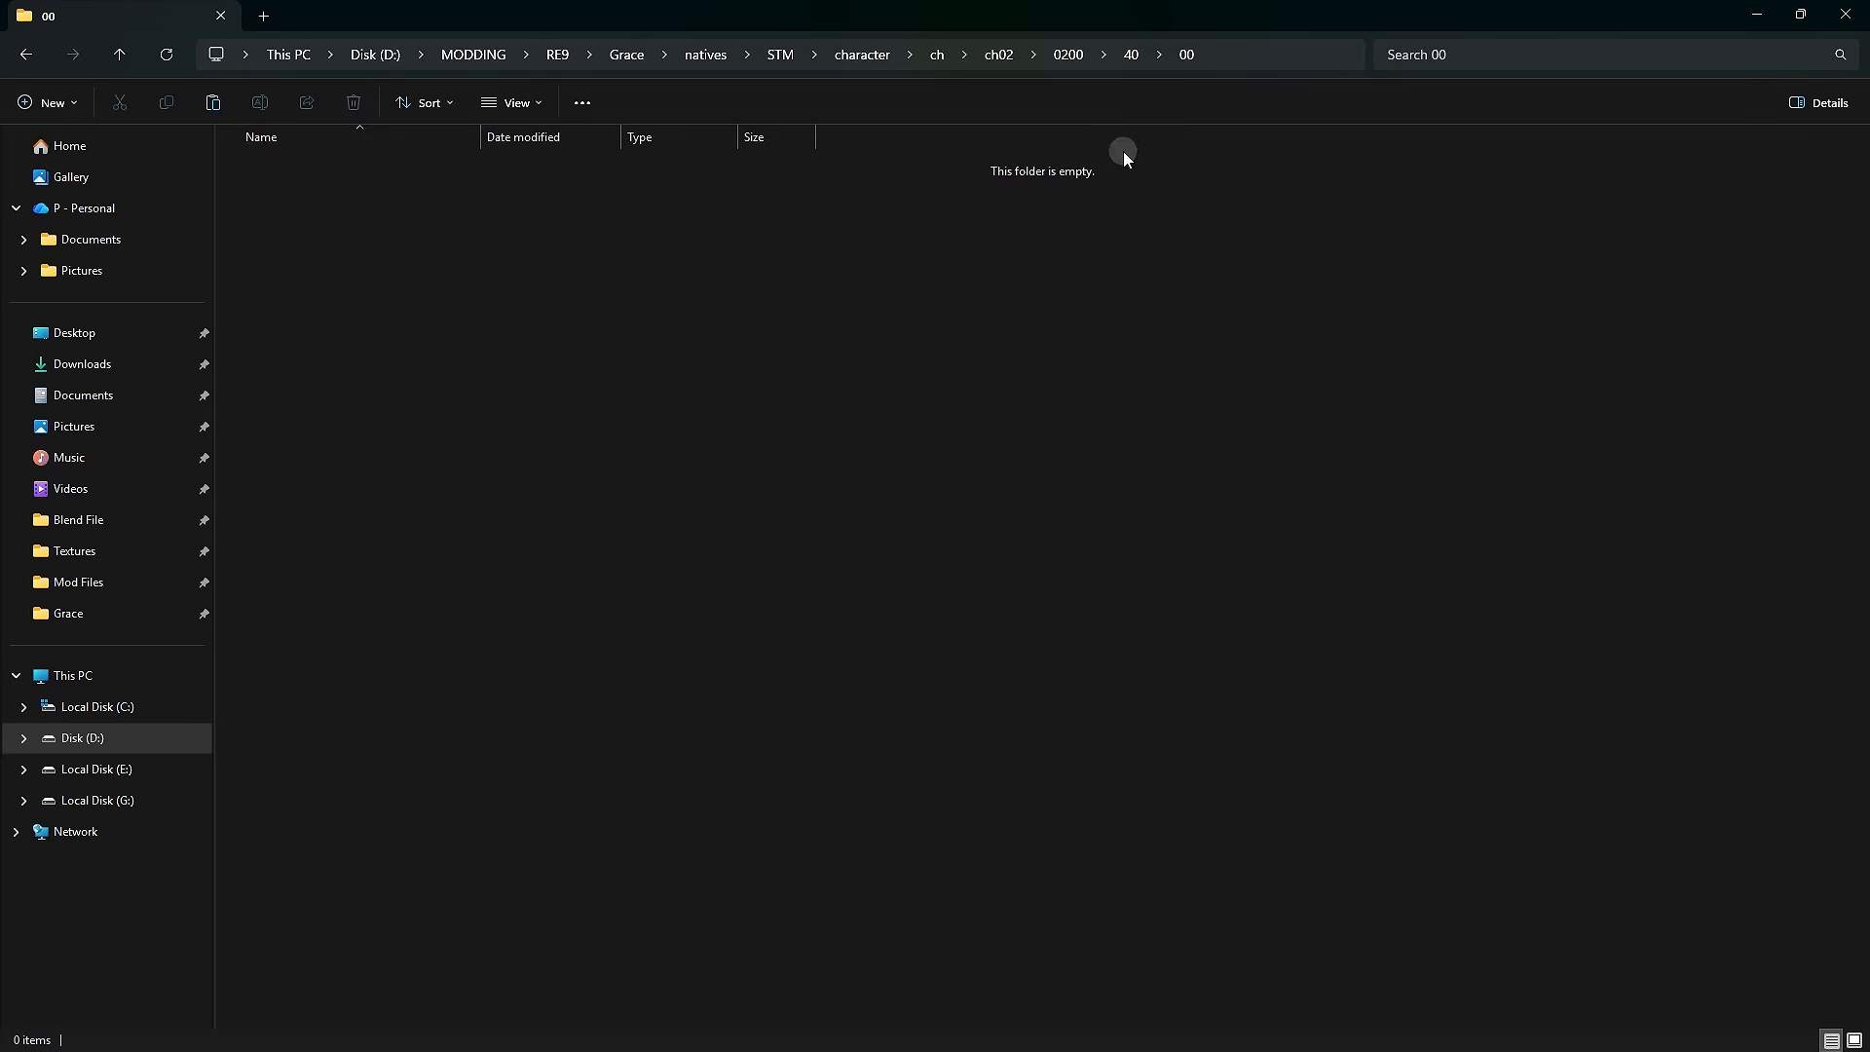
right_click(914, 347)
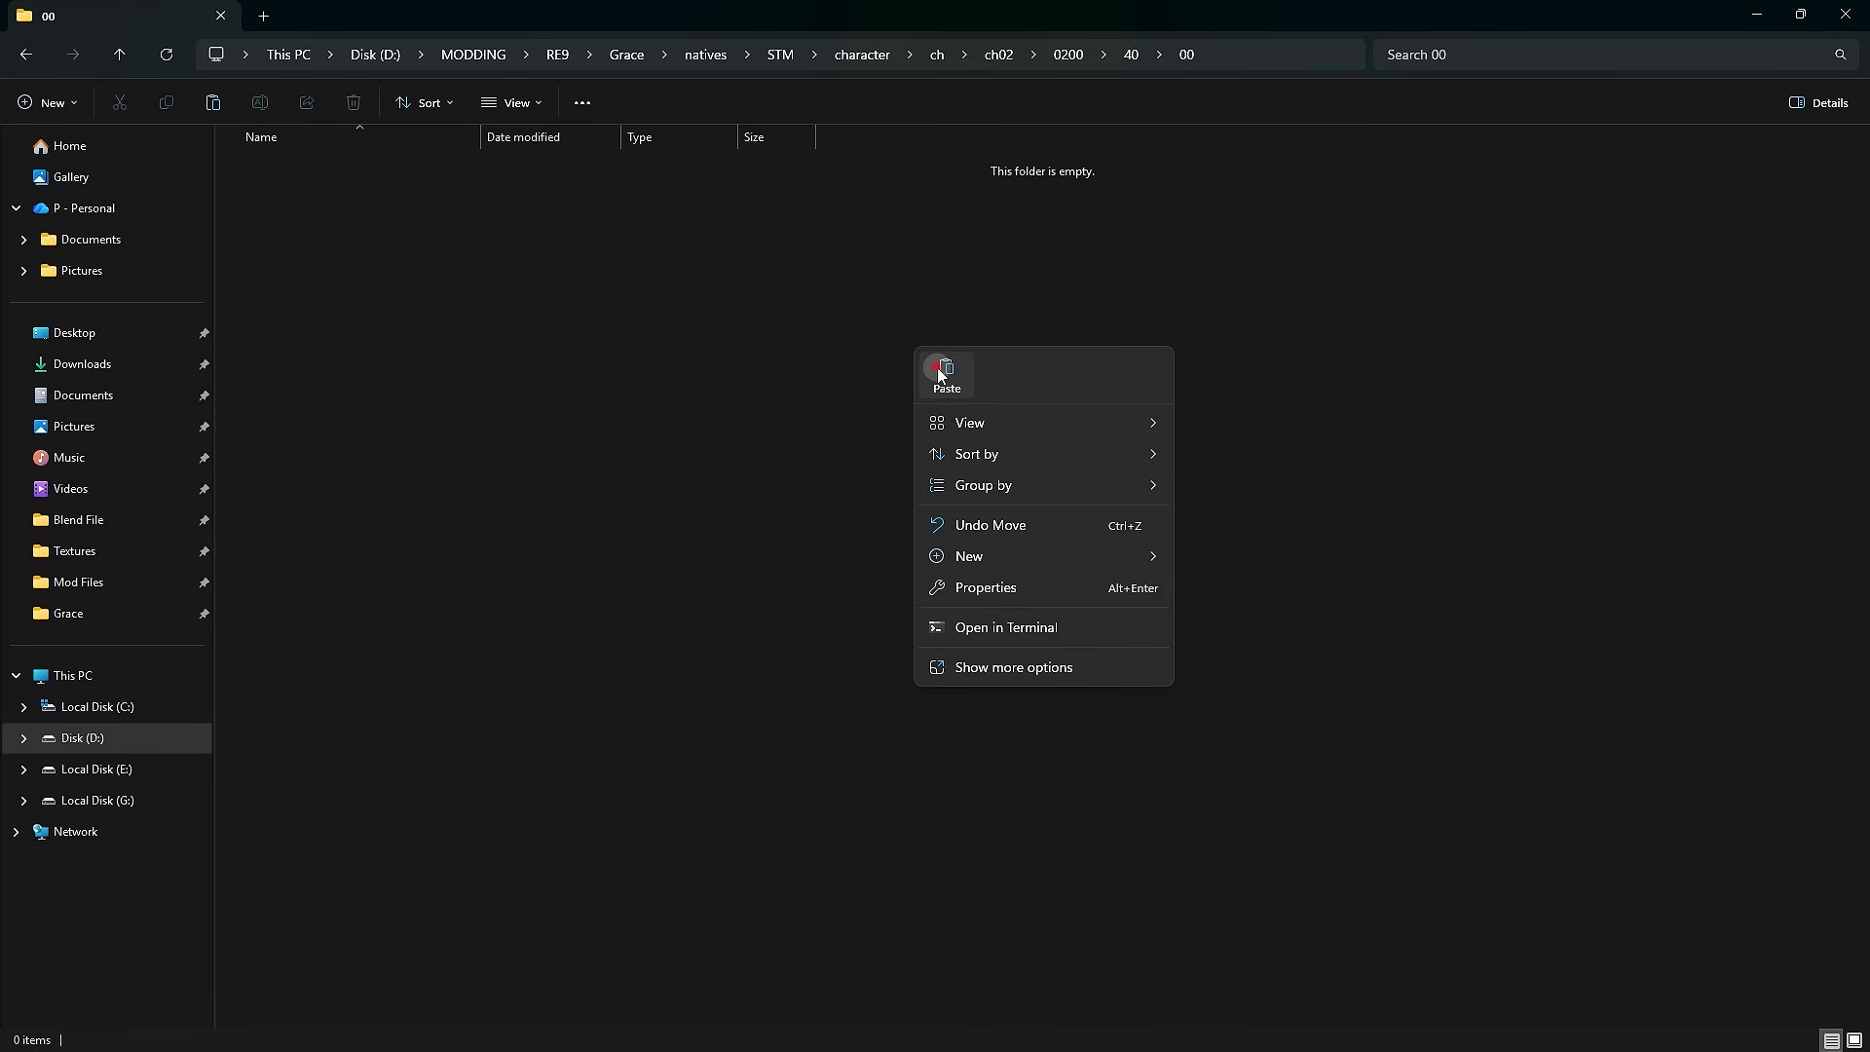
left_click(943, 370)
left_click_drag(398, 398, 547, 206)
left_click(616, 335)
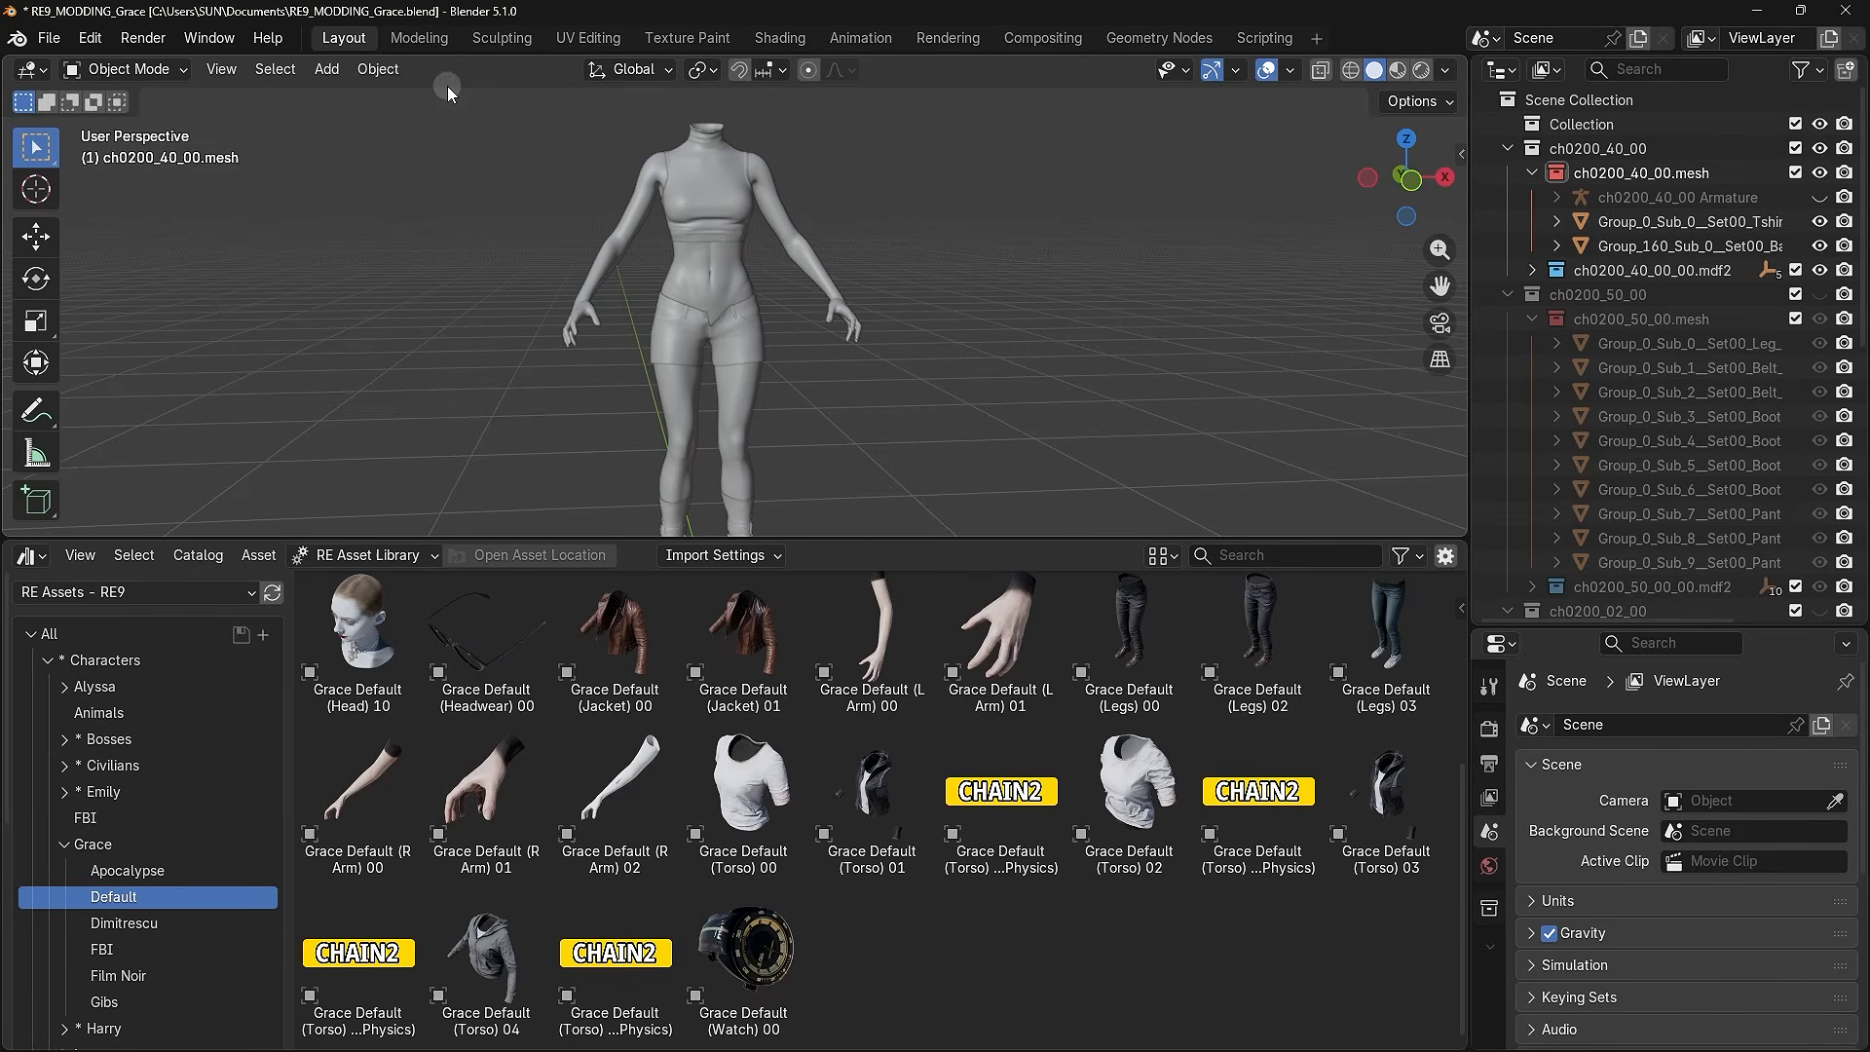
- Switch to Blender's Modeling workspace and show the materials listed under the ch0200_40_00_00.mdf2 collection
left_click(419, 37)
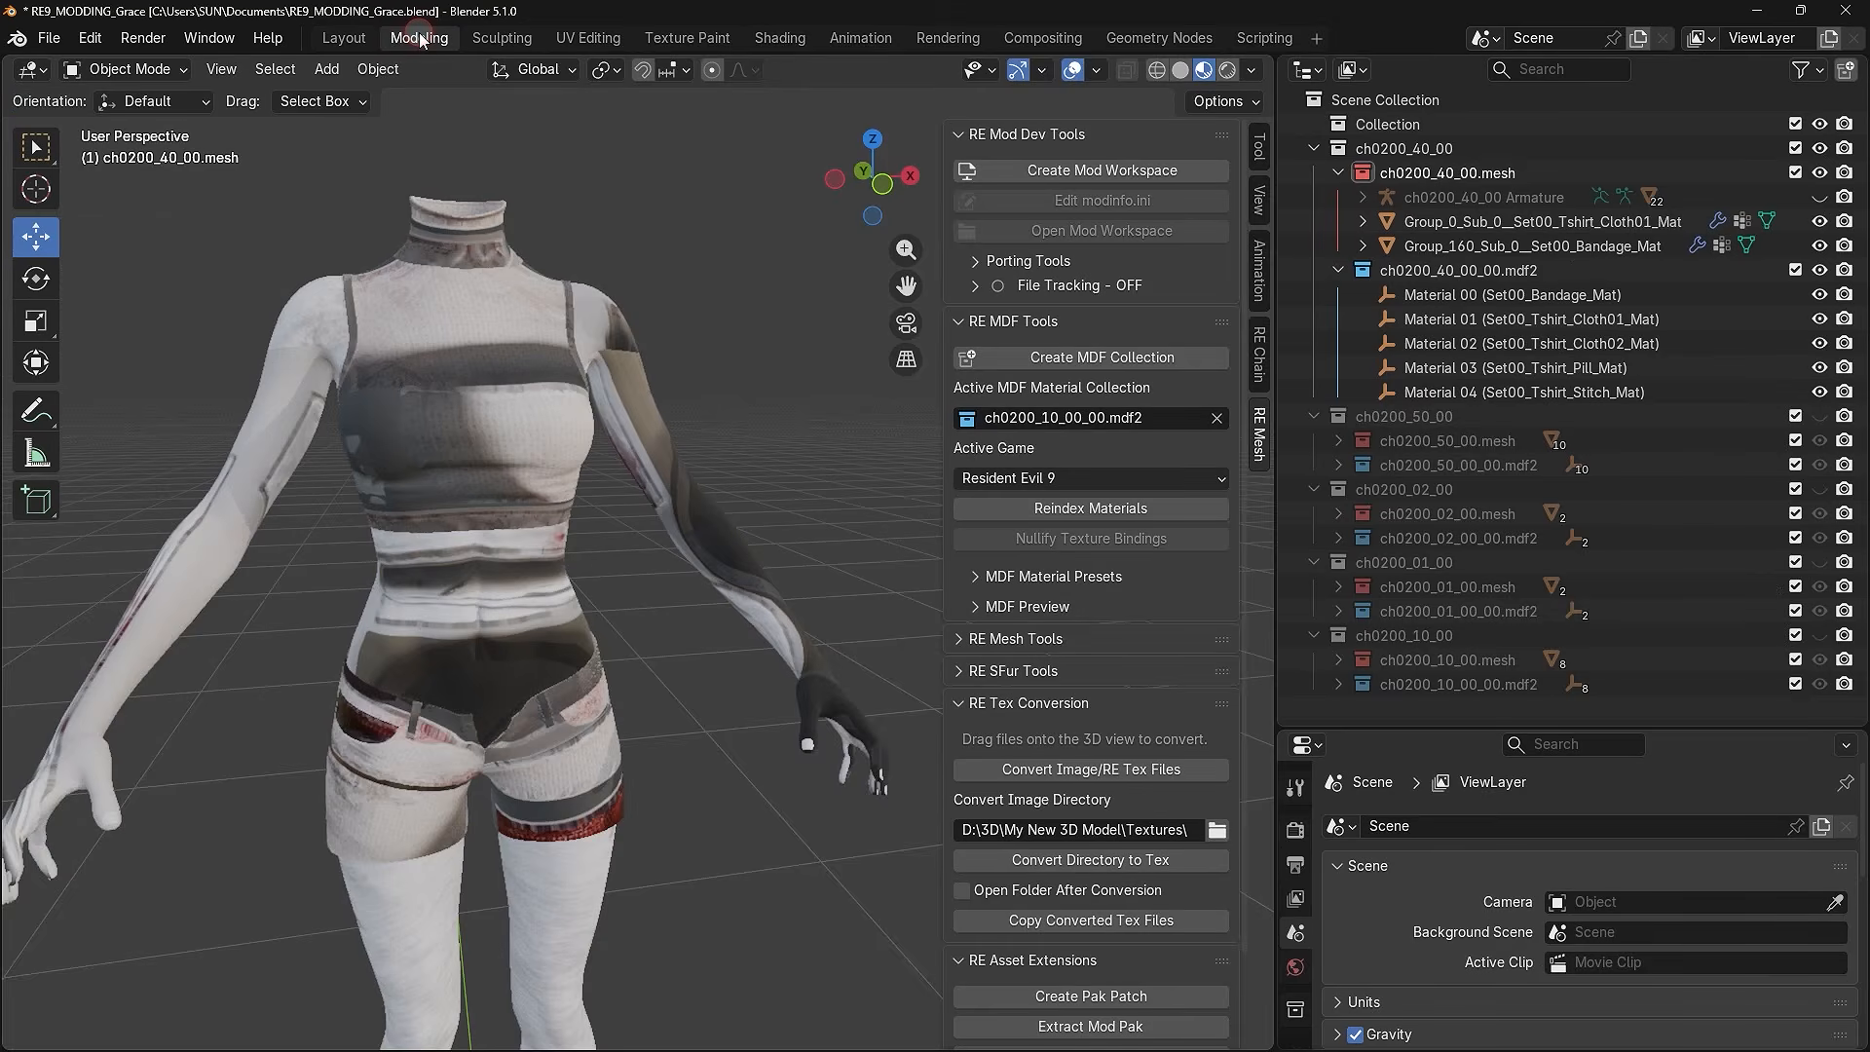
left_click(132, 68)
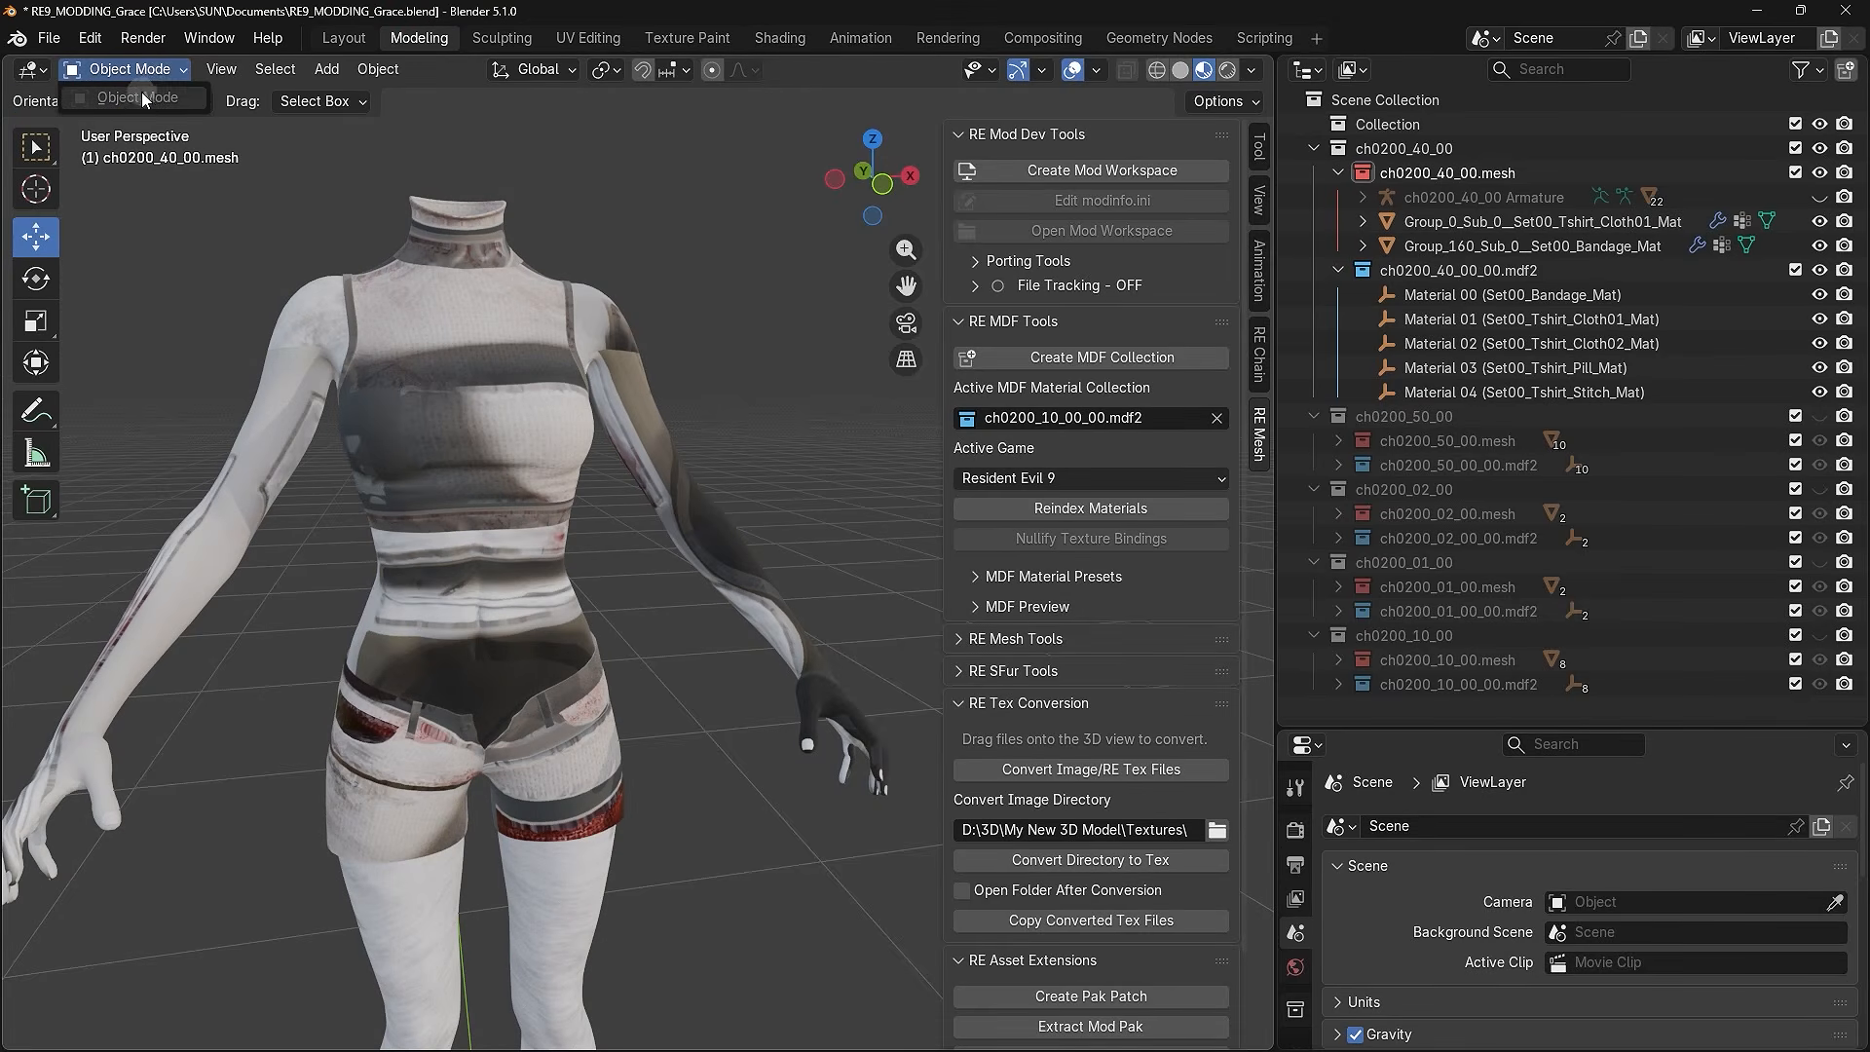
left_click(161, 70)
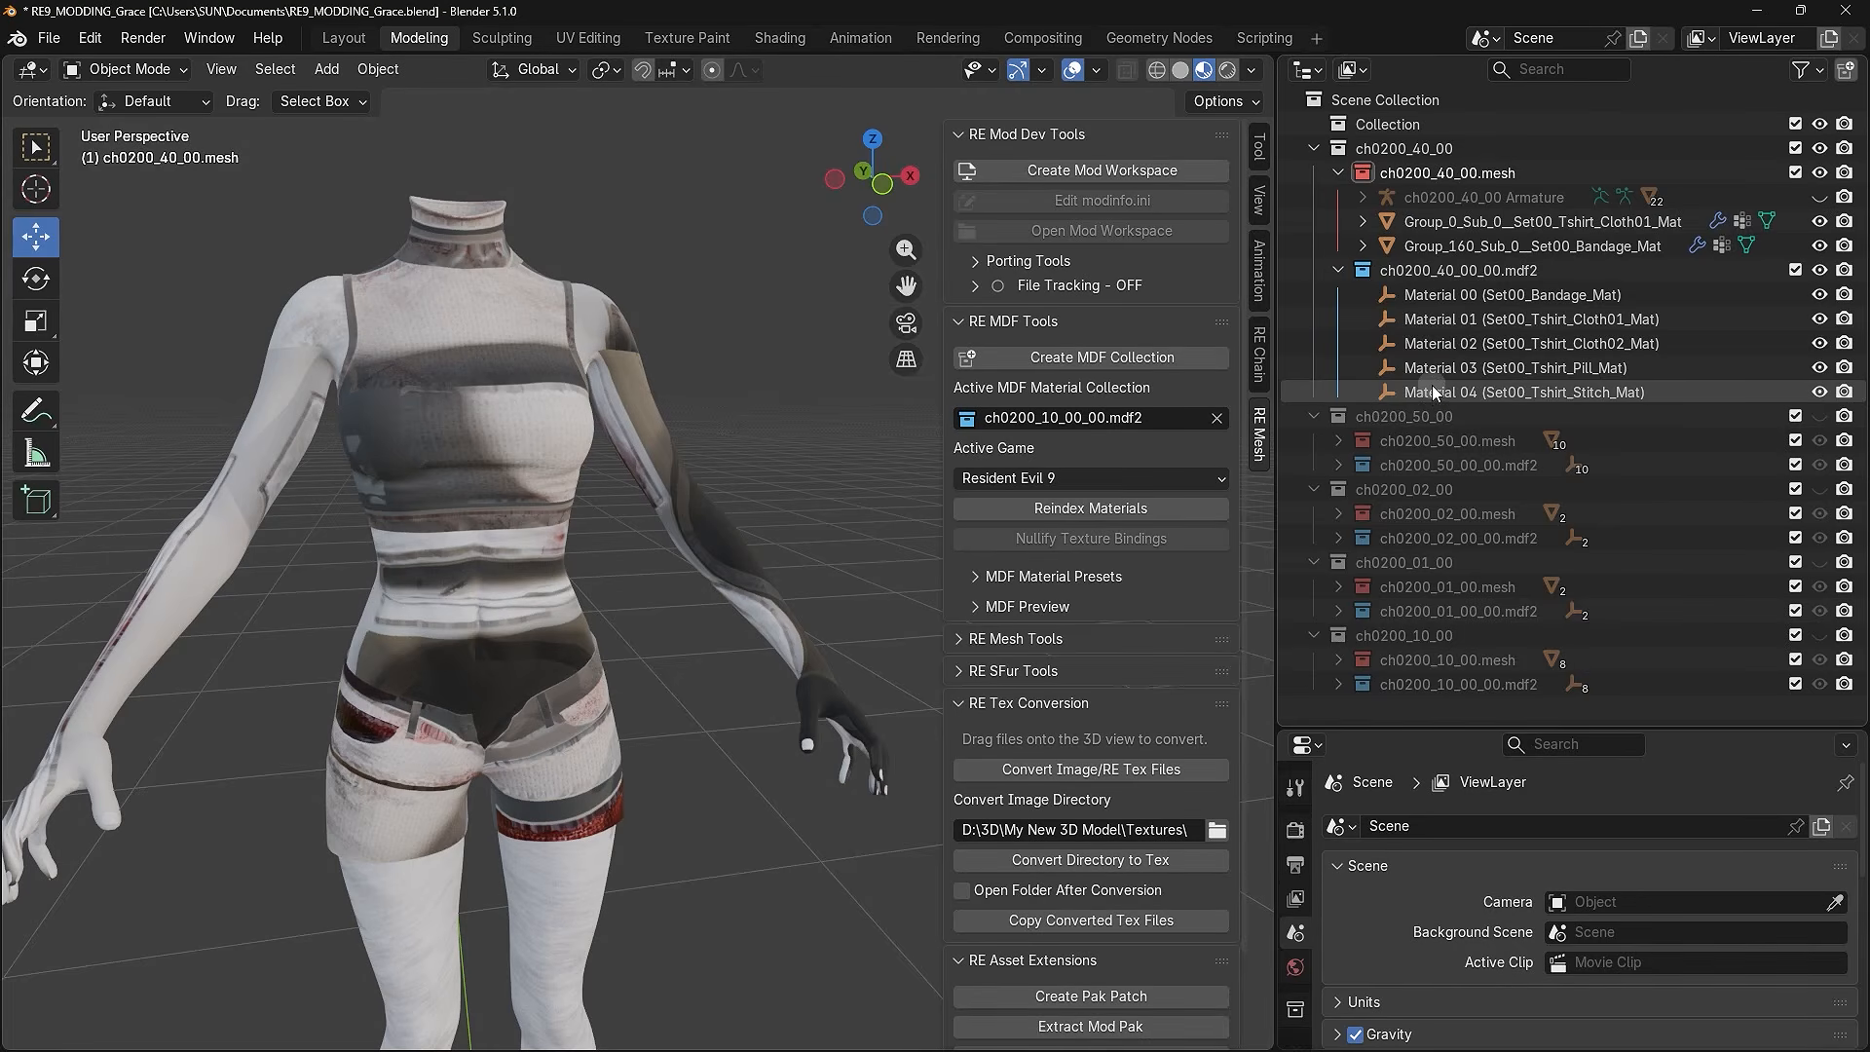
left_click(1338, 270)
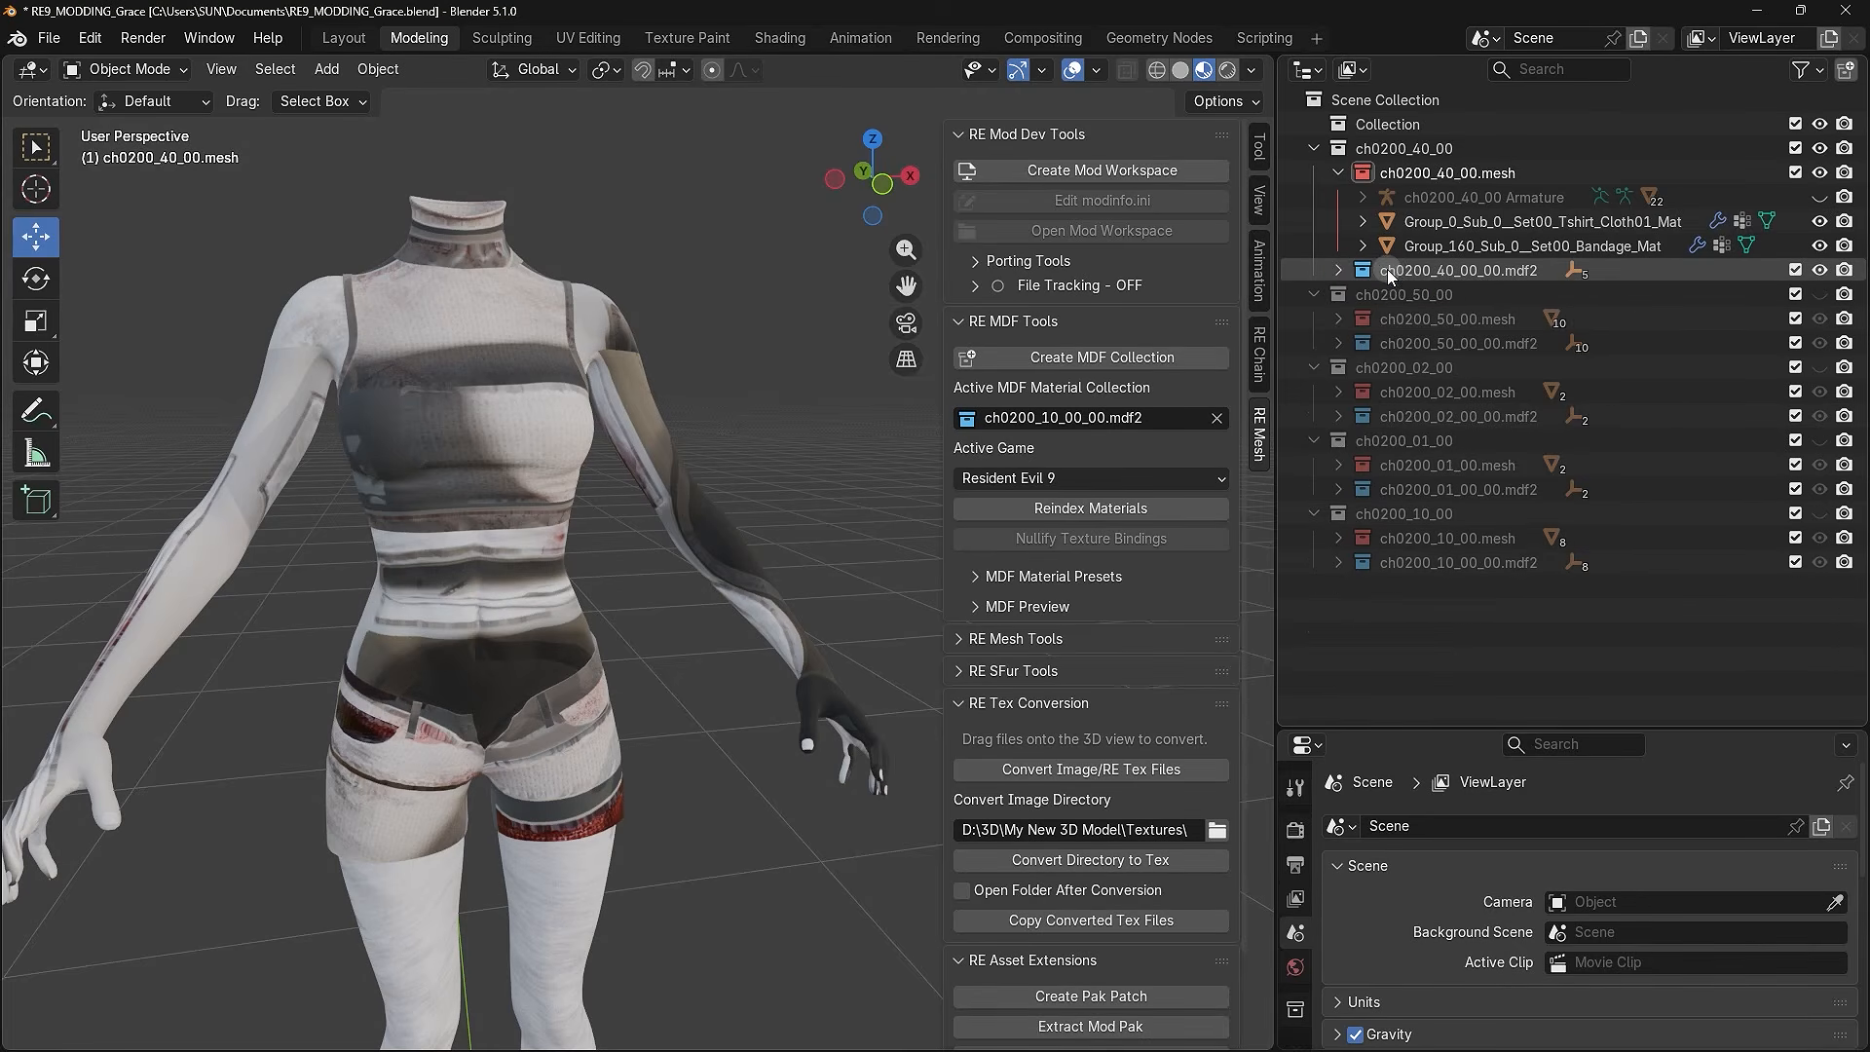
left_click(1339, 270)
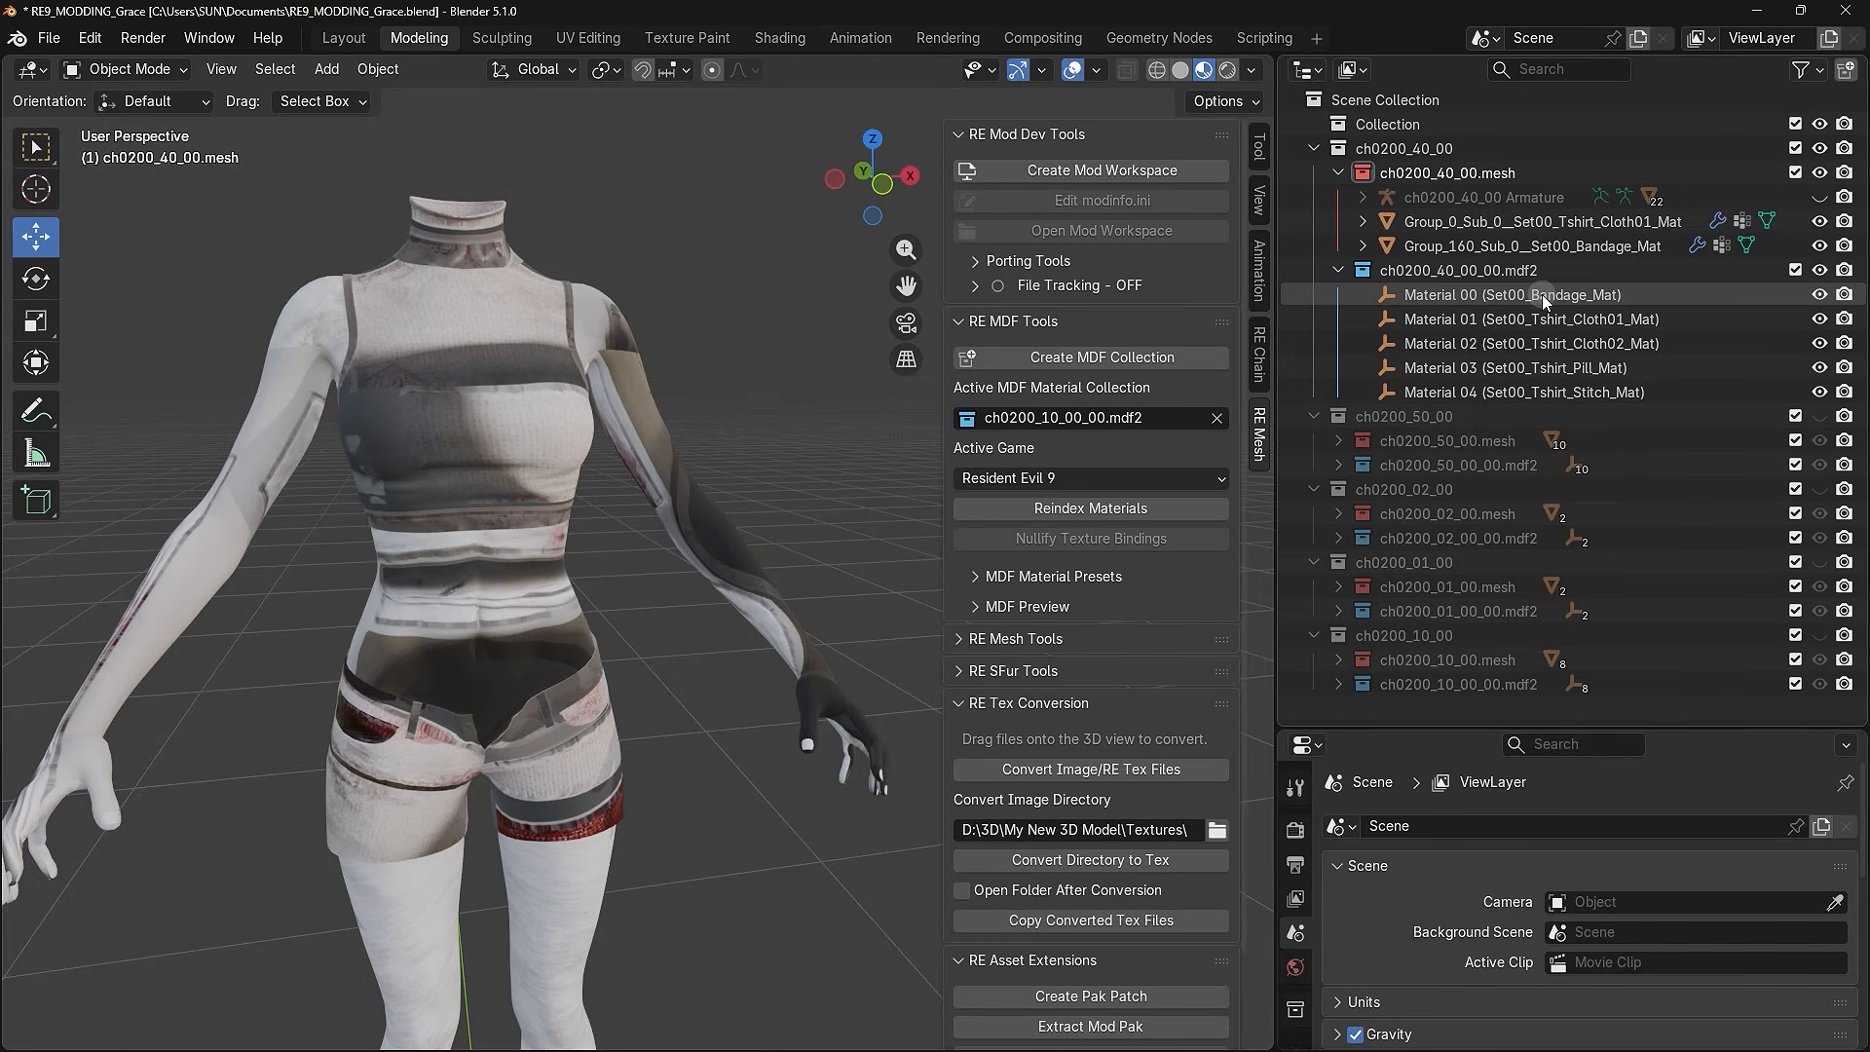
- Examine the ch0200_40_00.mesh and ch0200_40_00_00.mdf2 collections and each material from Material 00 through Material 04
left_click(1476, 274)
left_click(1453, 173)
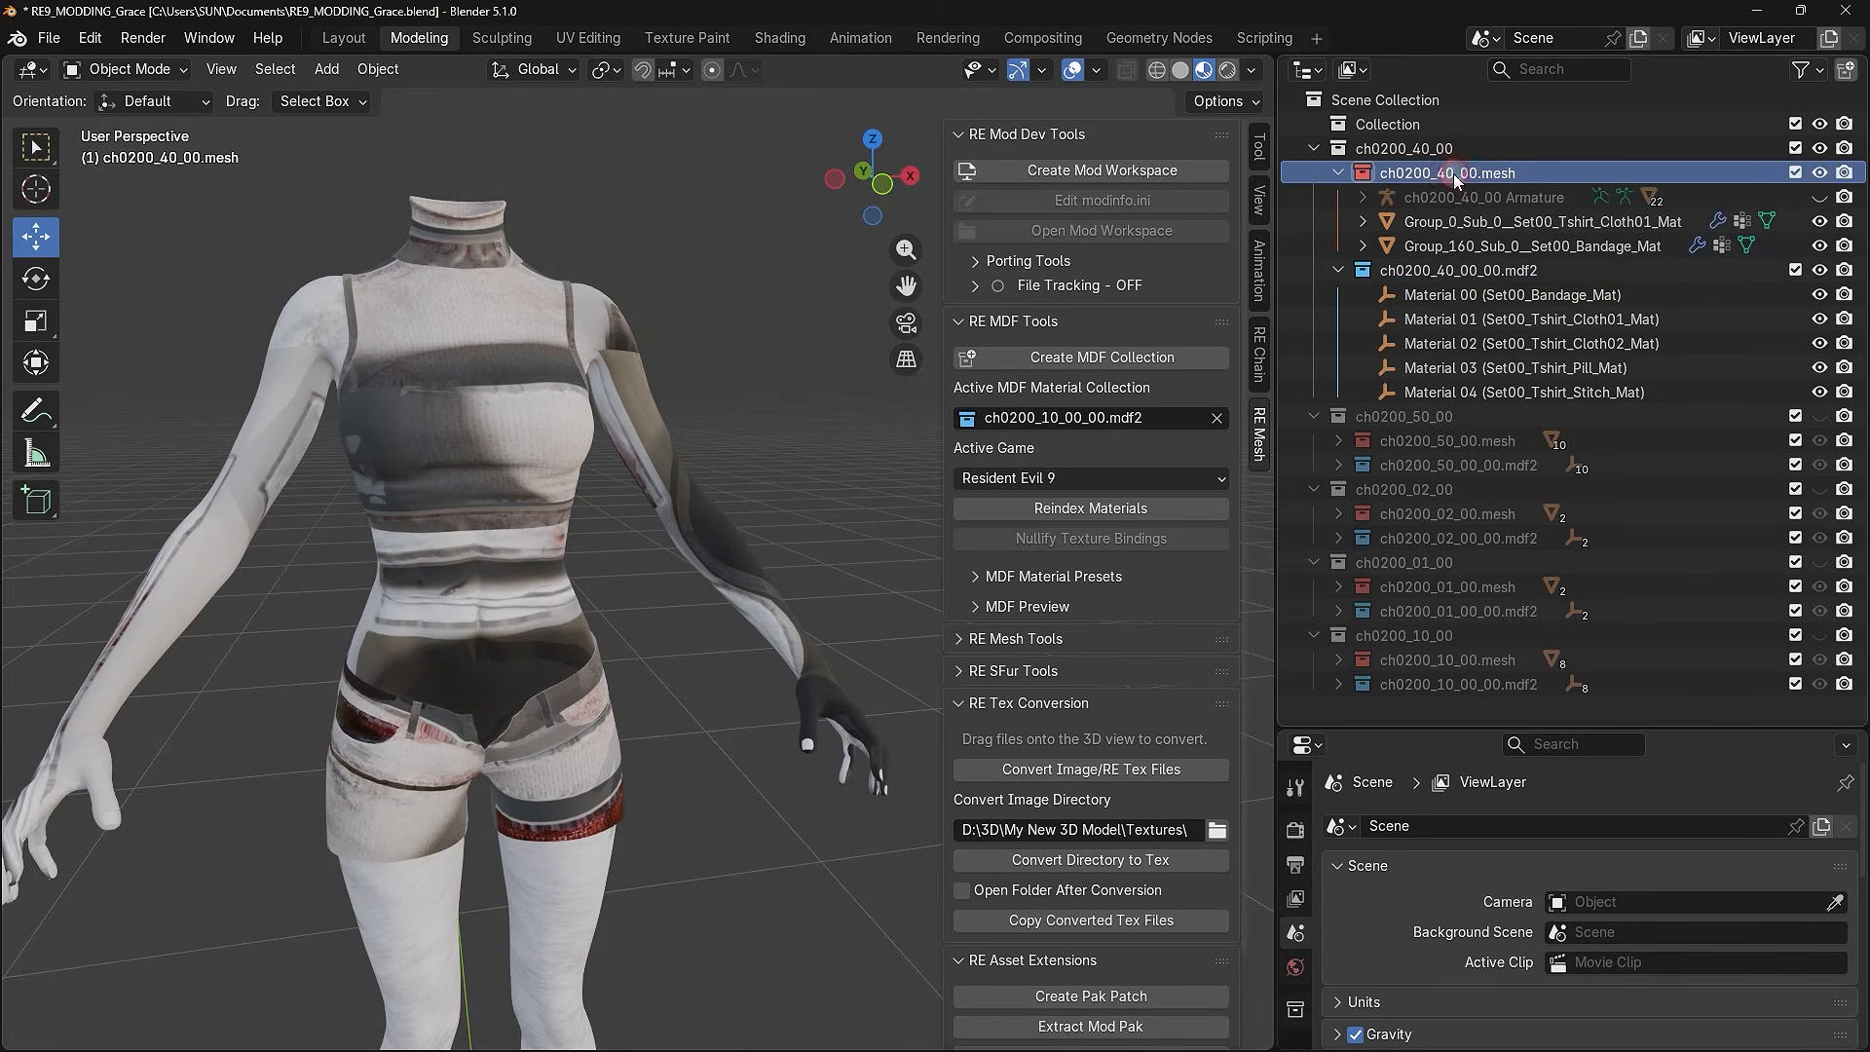
left_click(1448, 273)
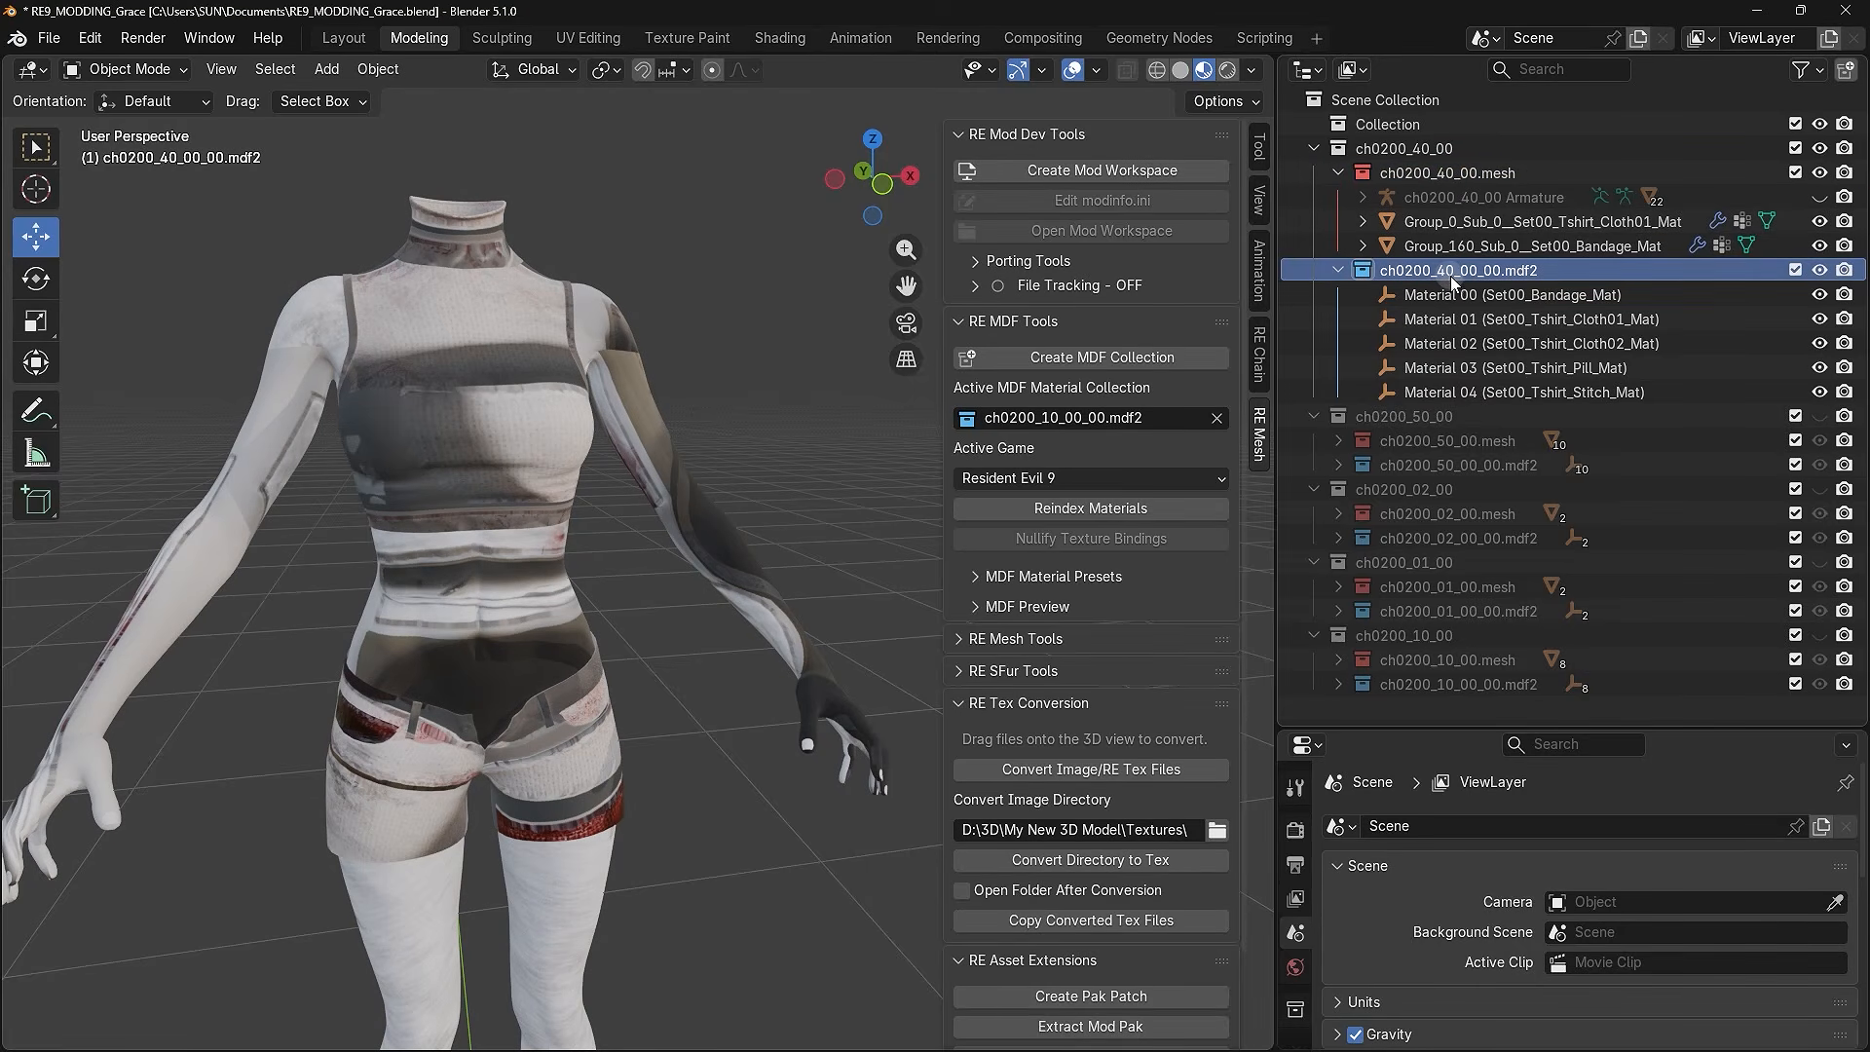
left_click(1471, 294)
left_click(1488, 319)
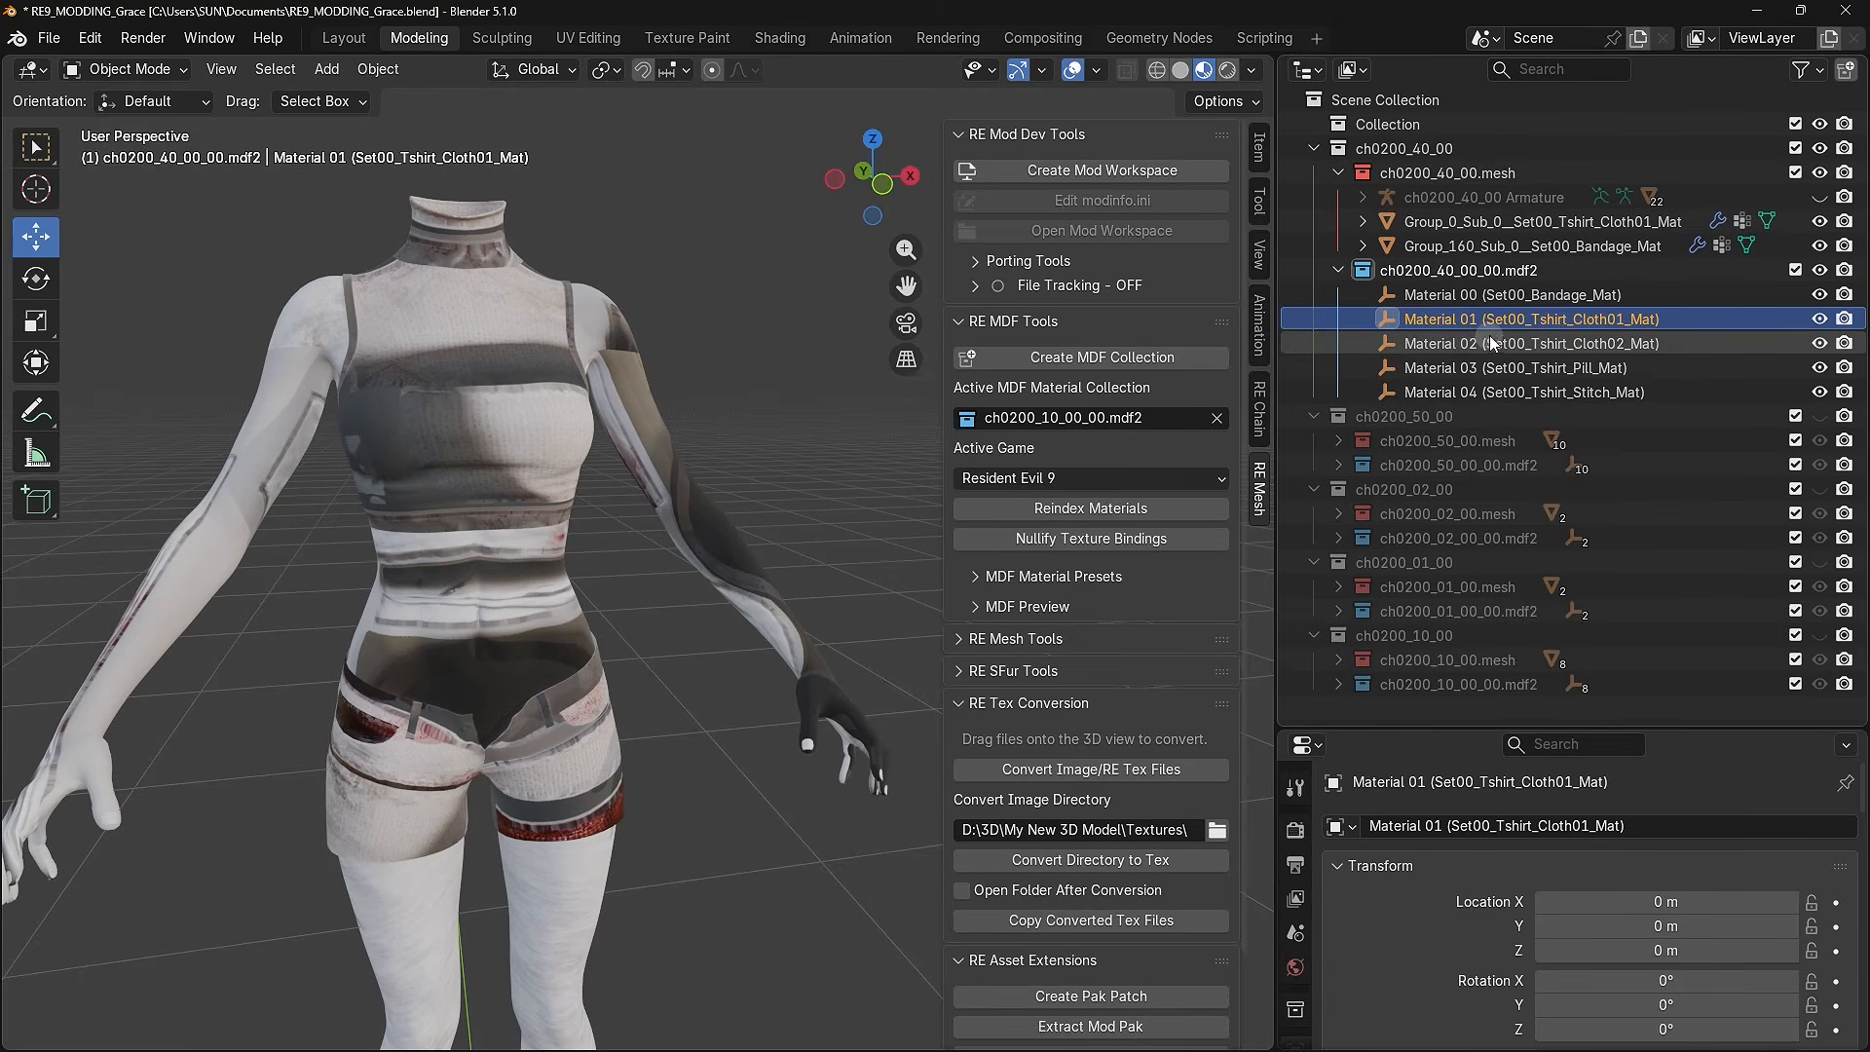
left_click(1488, 343)
left_click(1492, 367)
left_click(1499, 393)
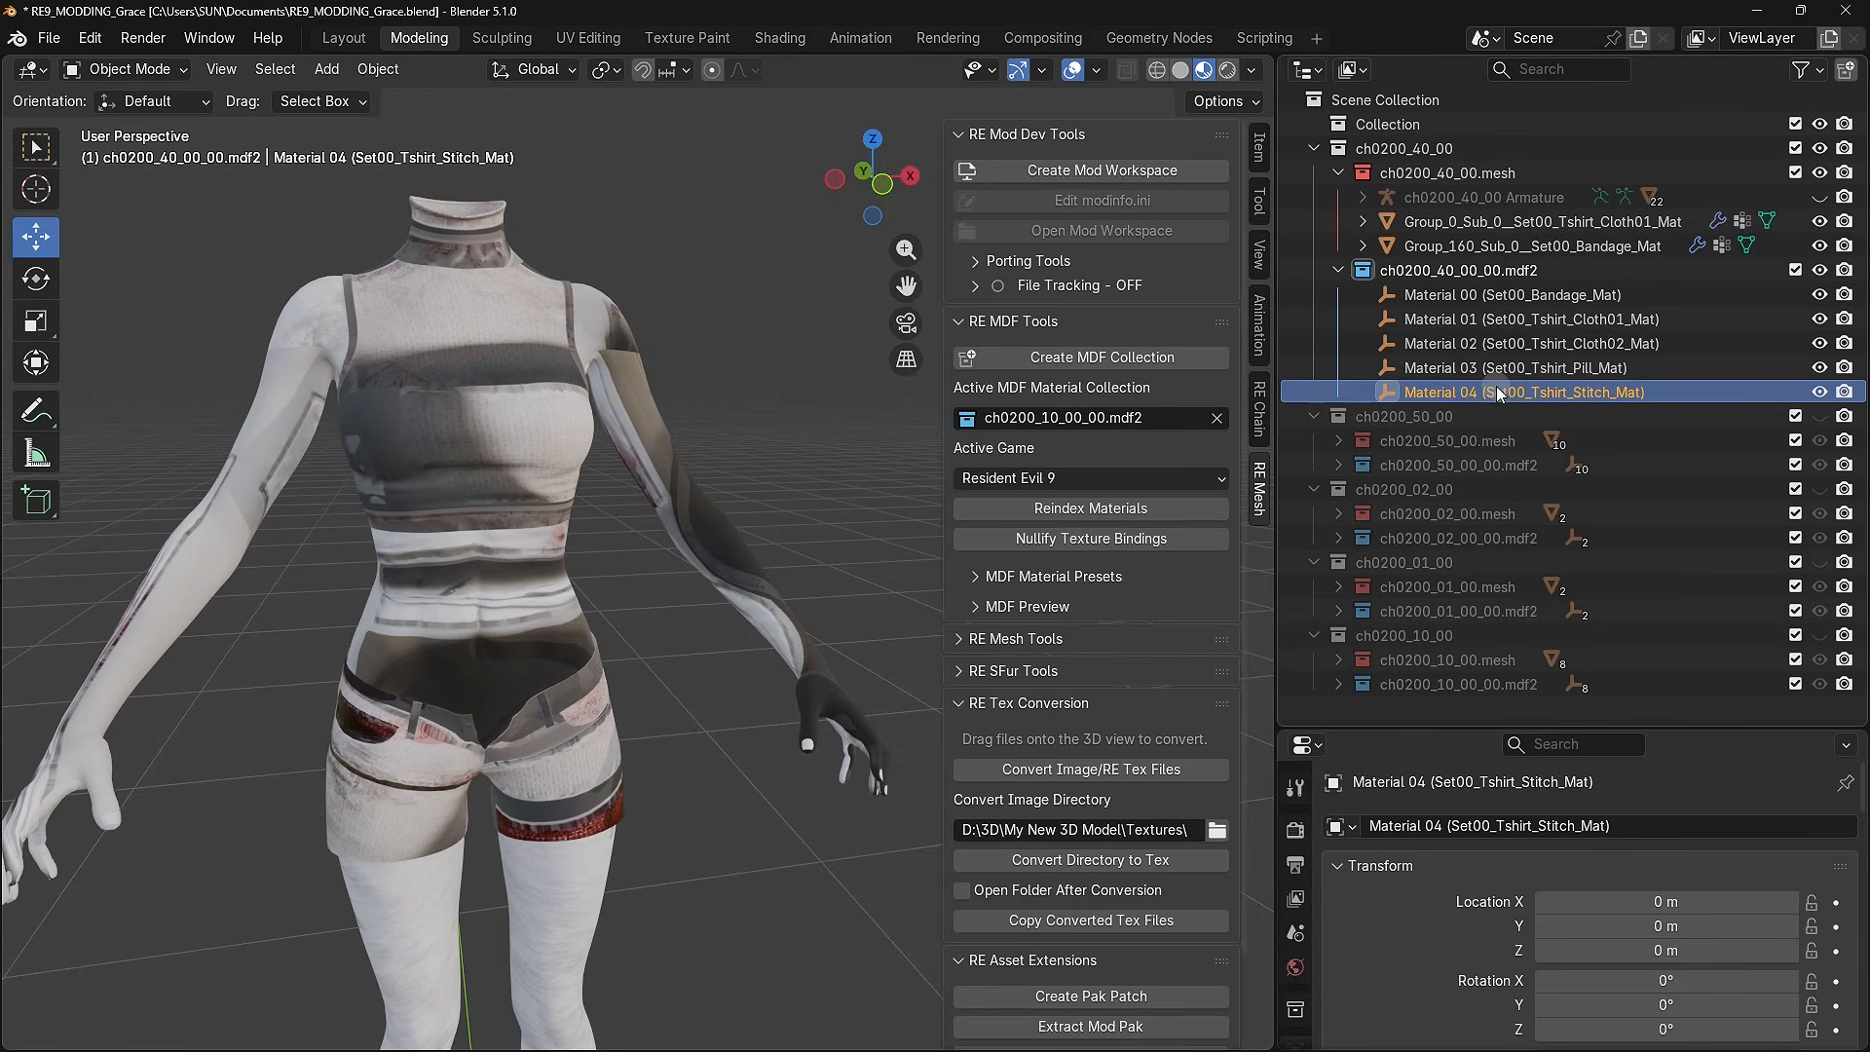
- Select both the Tshirt_Cloth01_Mat and Bandage_Mat mesh objects in the ch0200_40_00.mesh collection
left_click(1491, 248)
left_click(1500, 224)
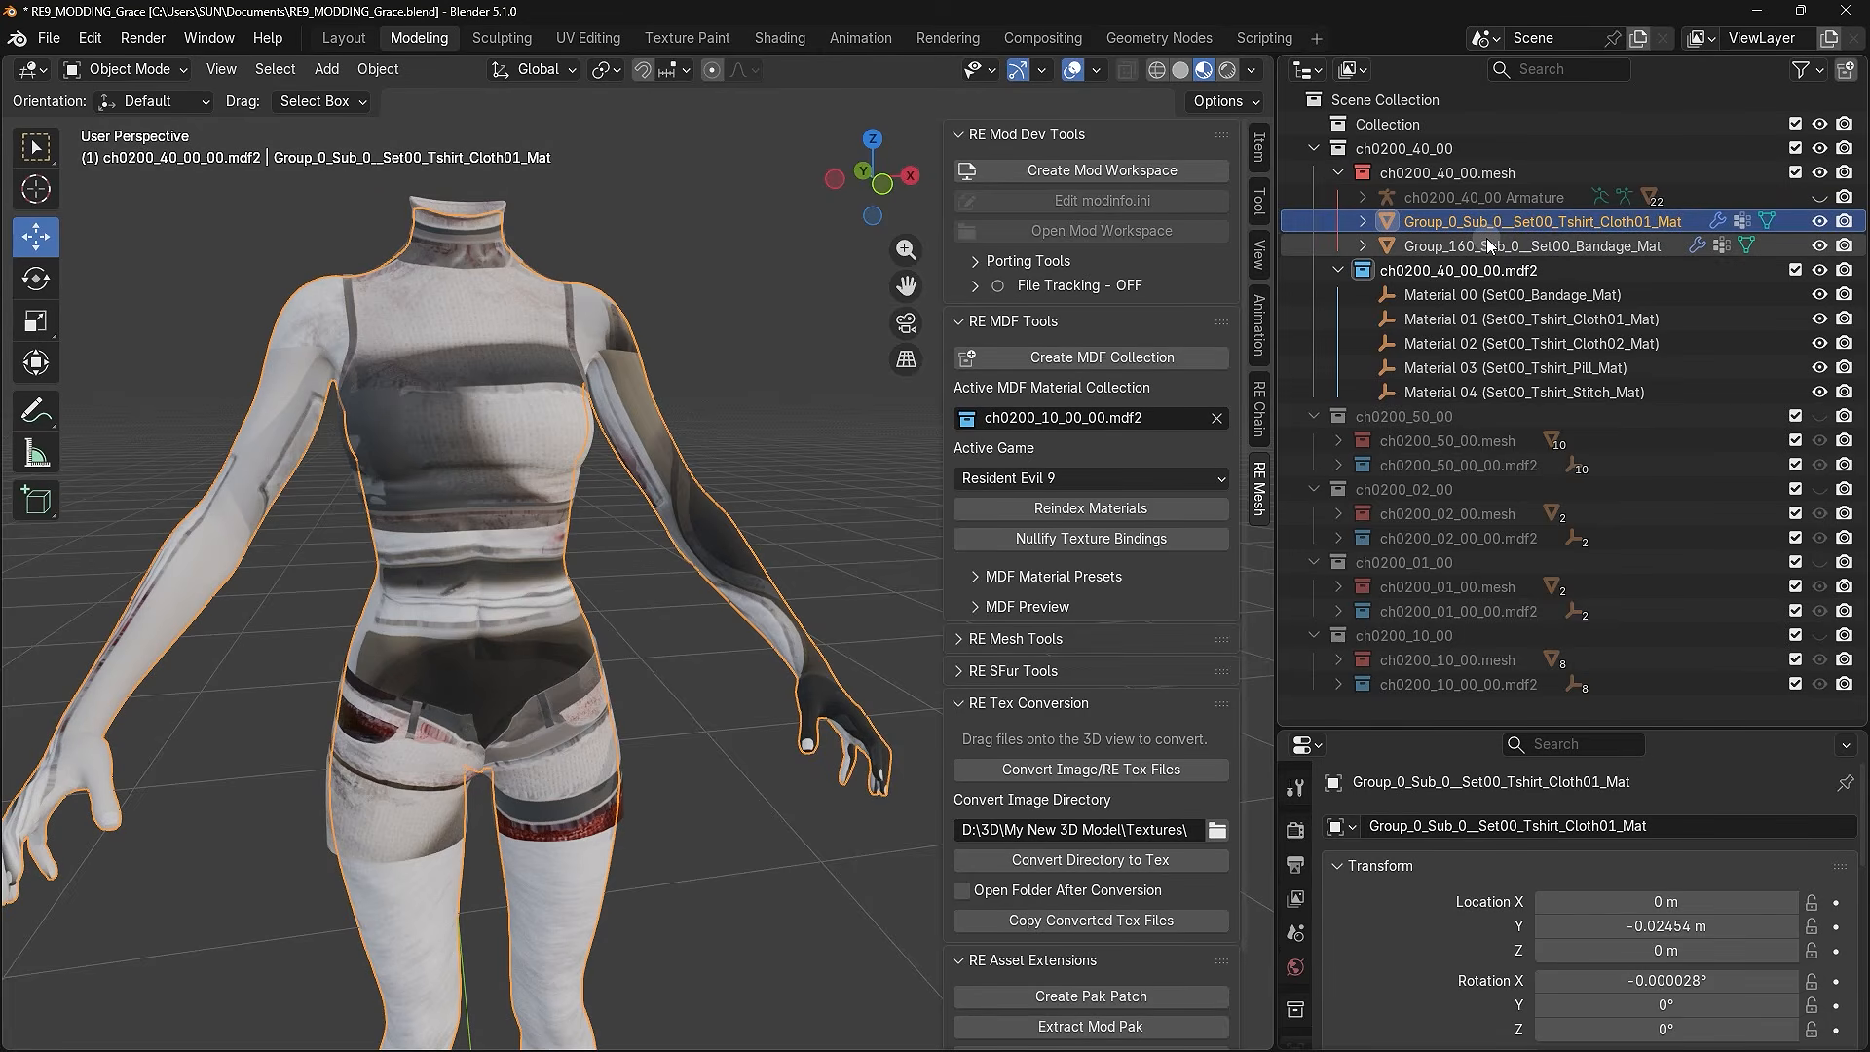
left_click(1488, 241, "ctrl")
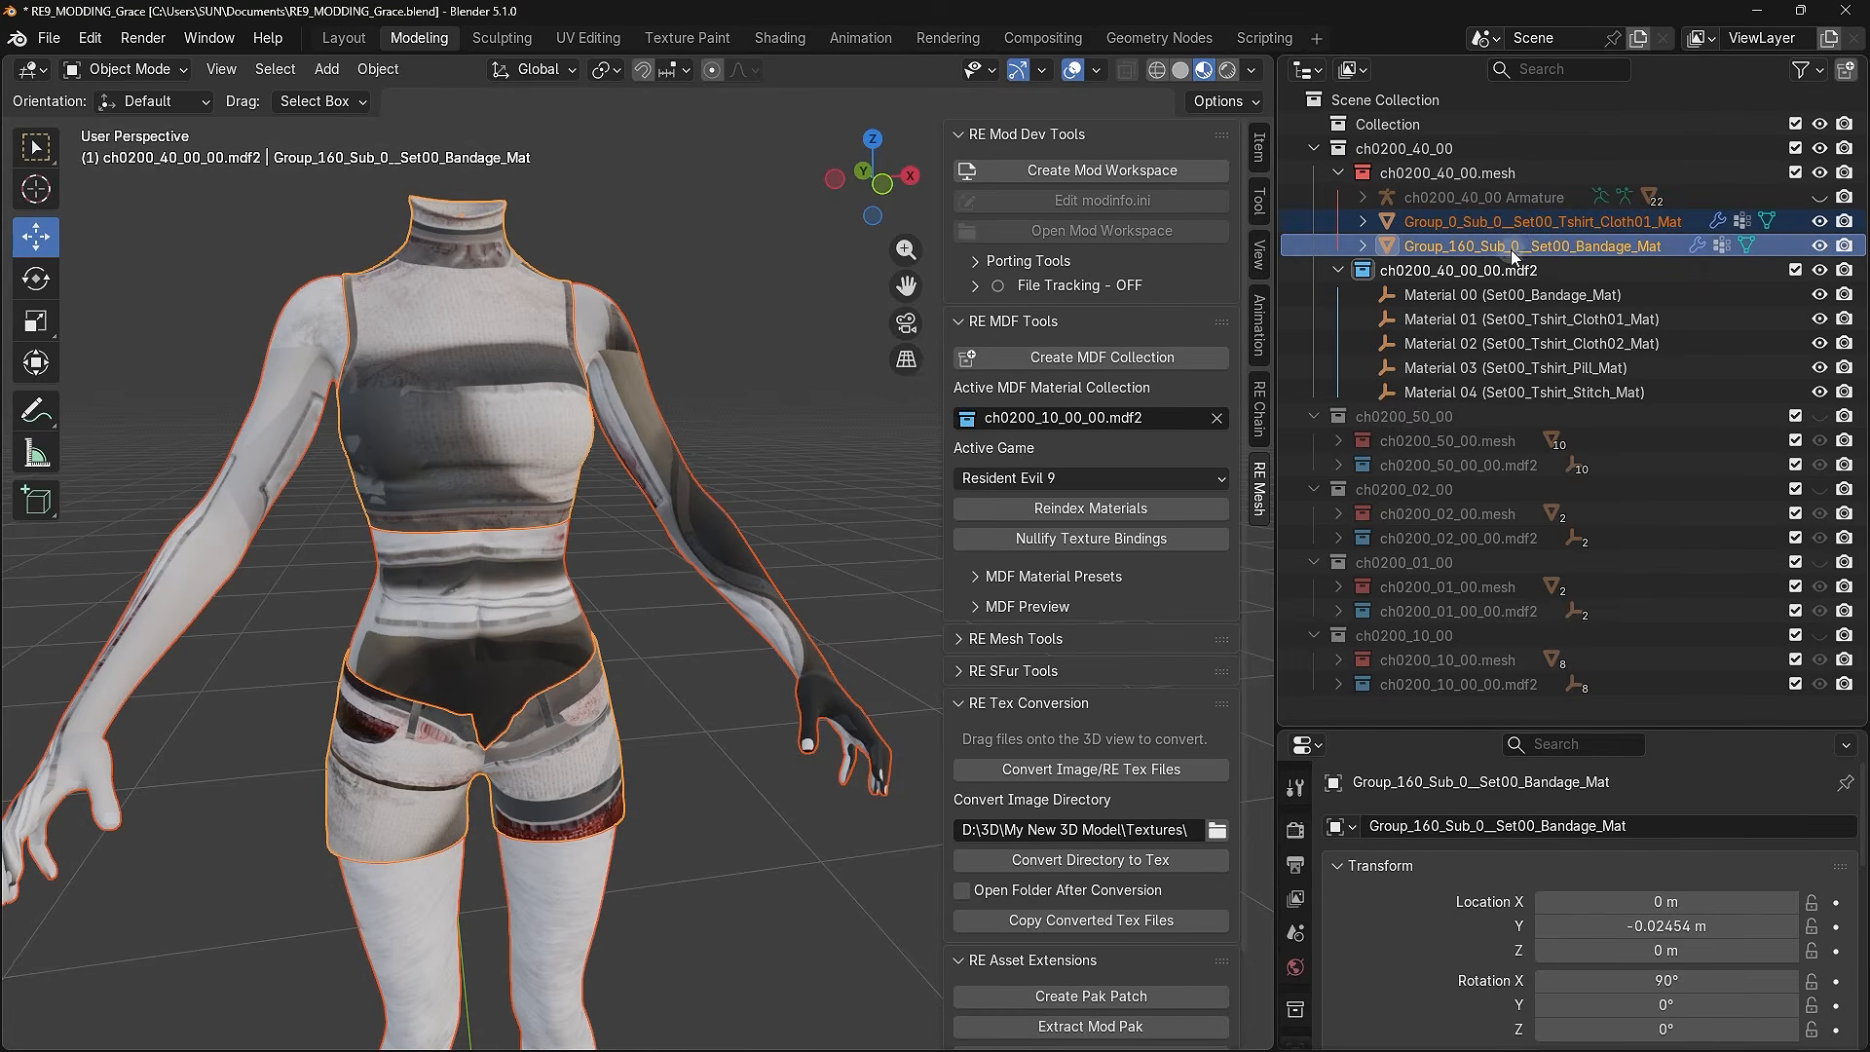
- Compare the Tshirt_Cloth01_Mat and Bandage_Mat mesh objects with the materials of the same names in the ch0200_40_00_00.mdf2 collection
left_click(1494, 296)
left_click(1493, 391, "shift")
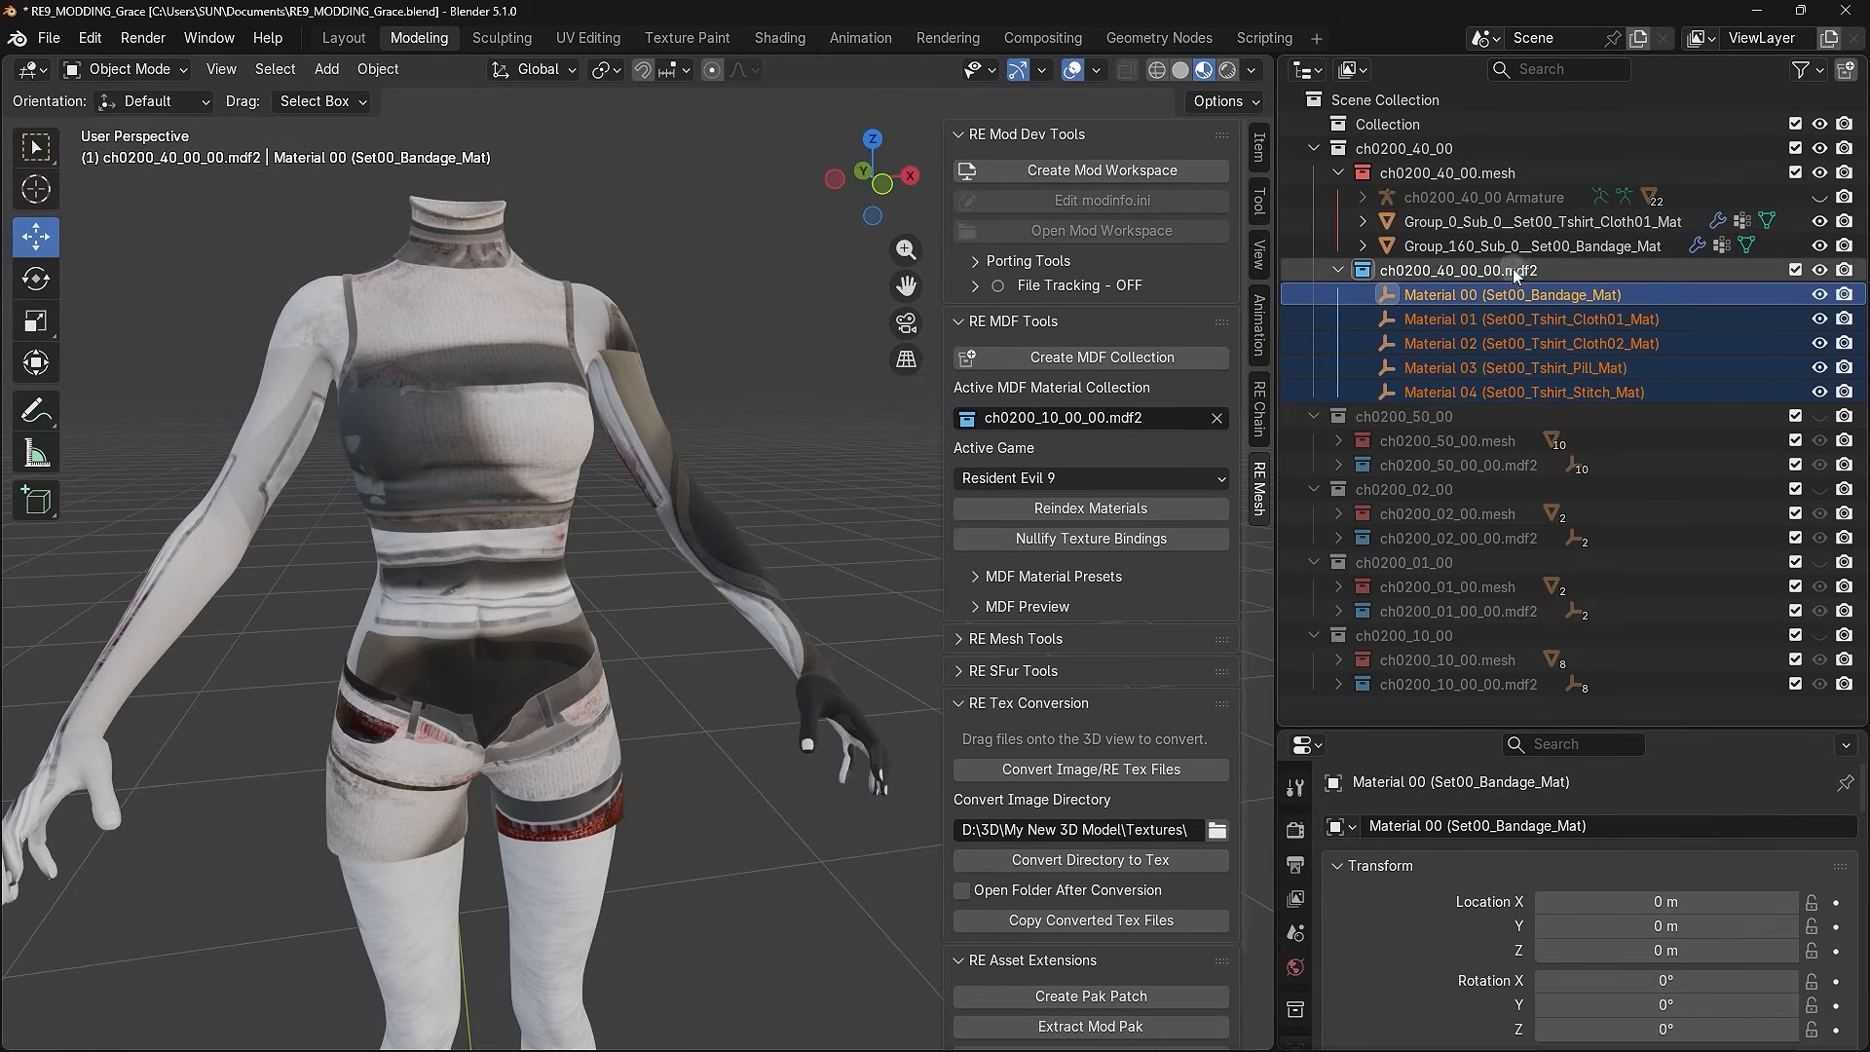
left_click(1526, 225)
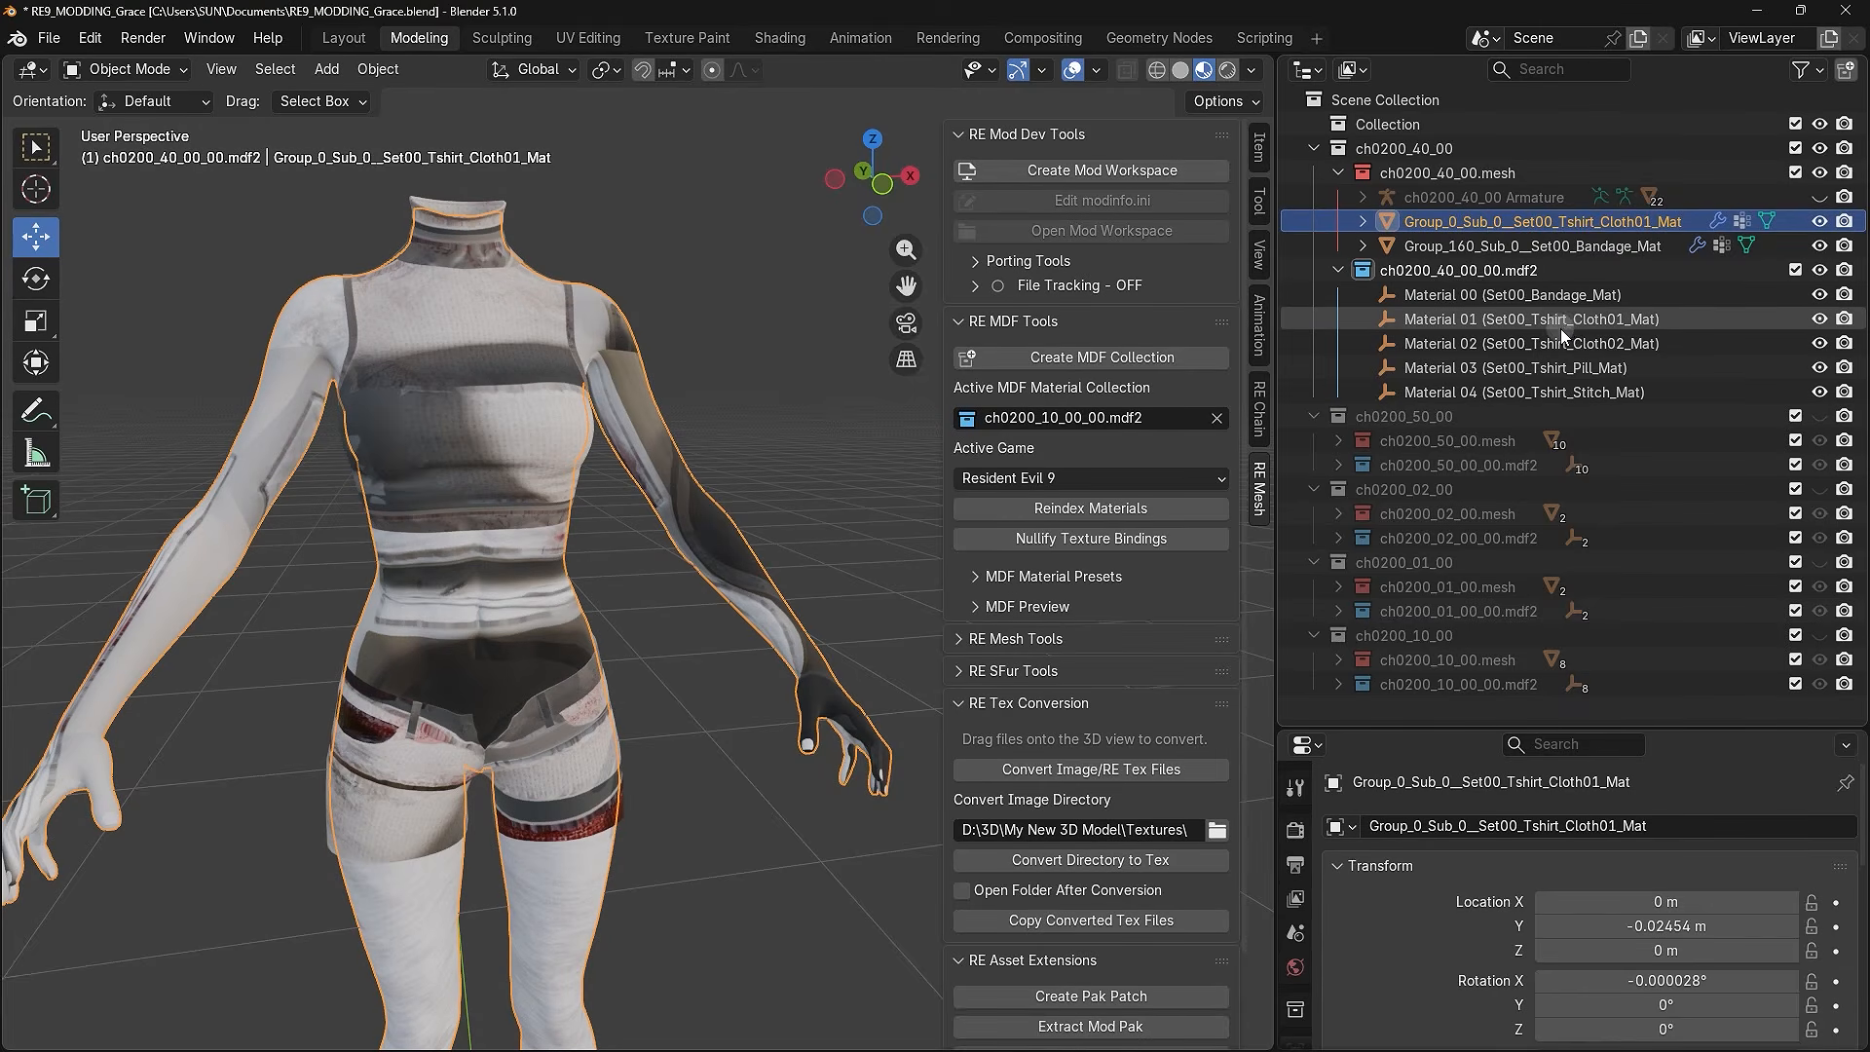
left_click(1563, 228)
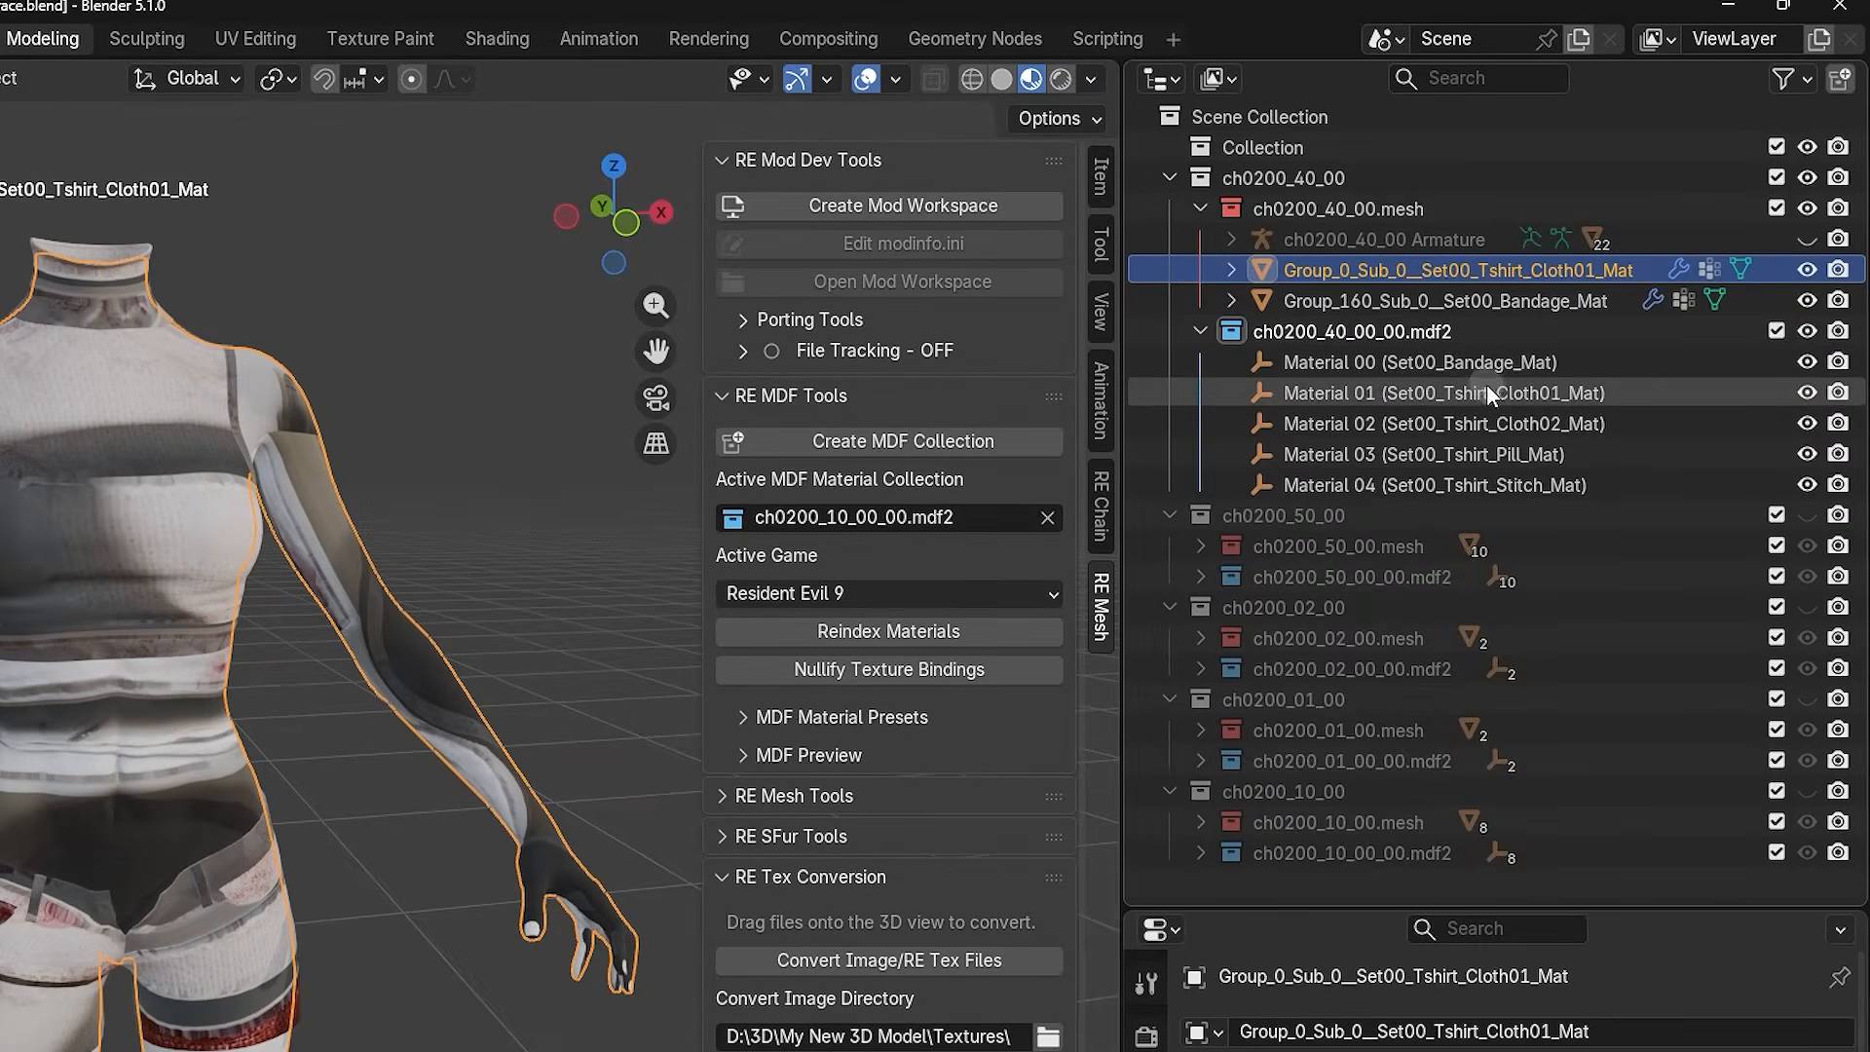
left_click(1479, 393)
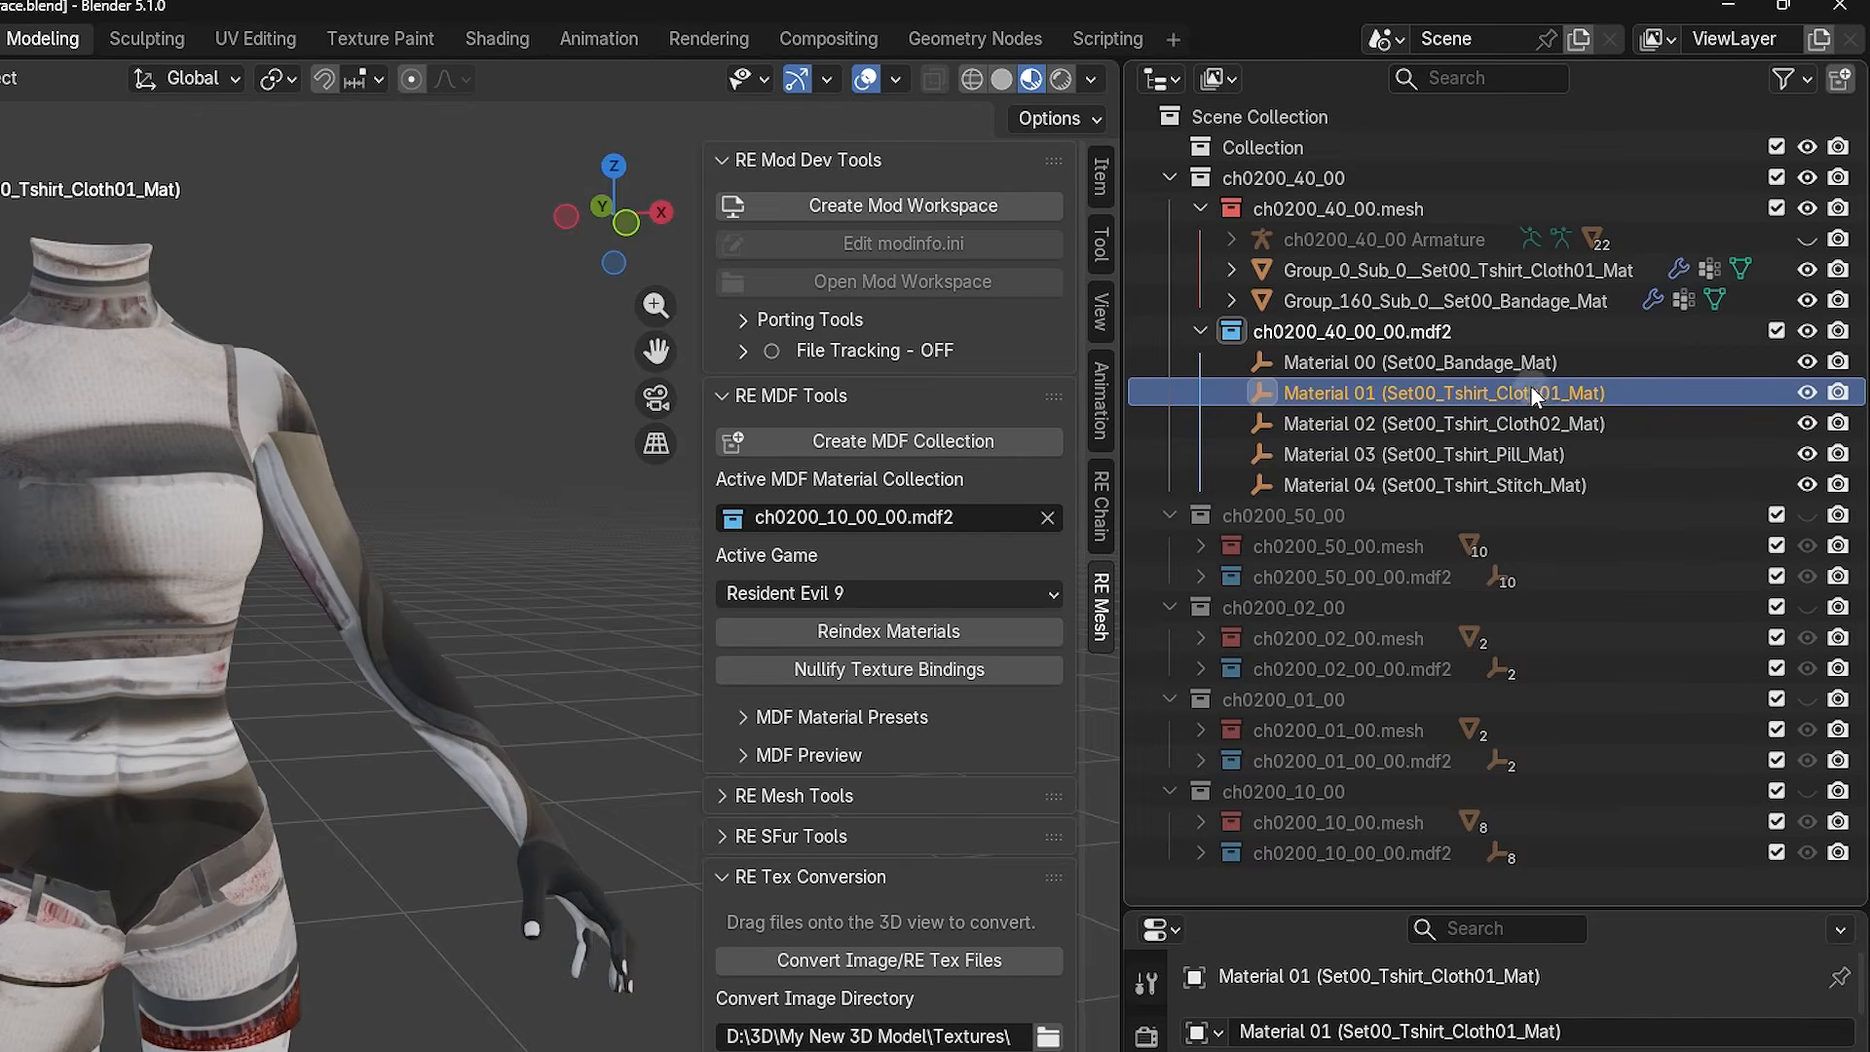
left_click(1505, 302)
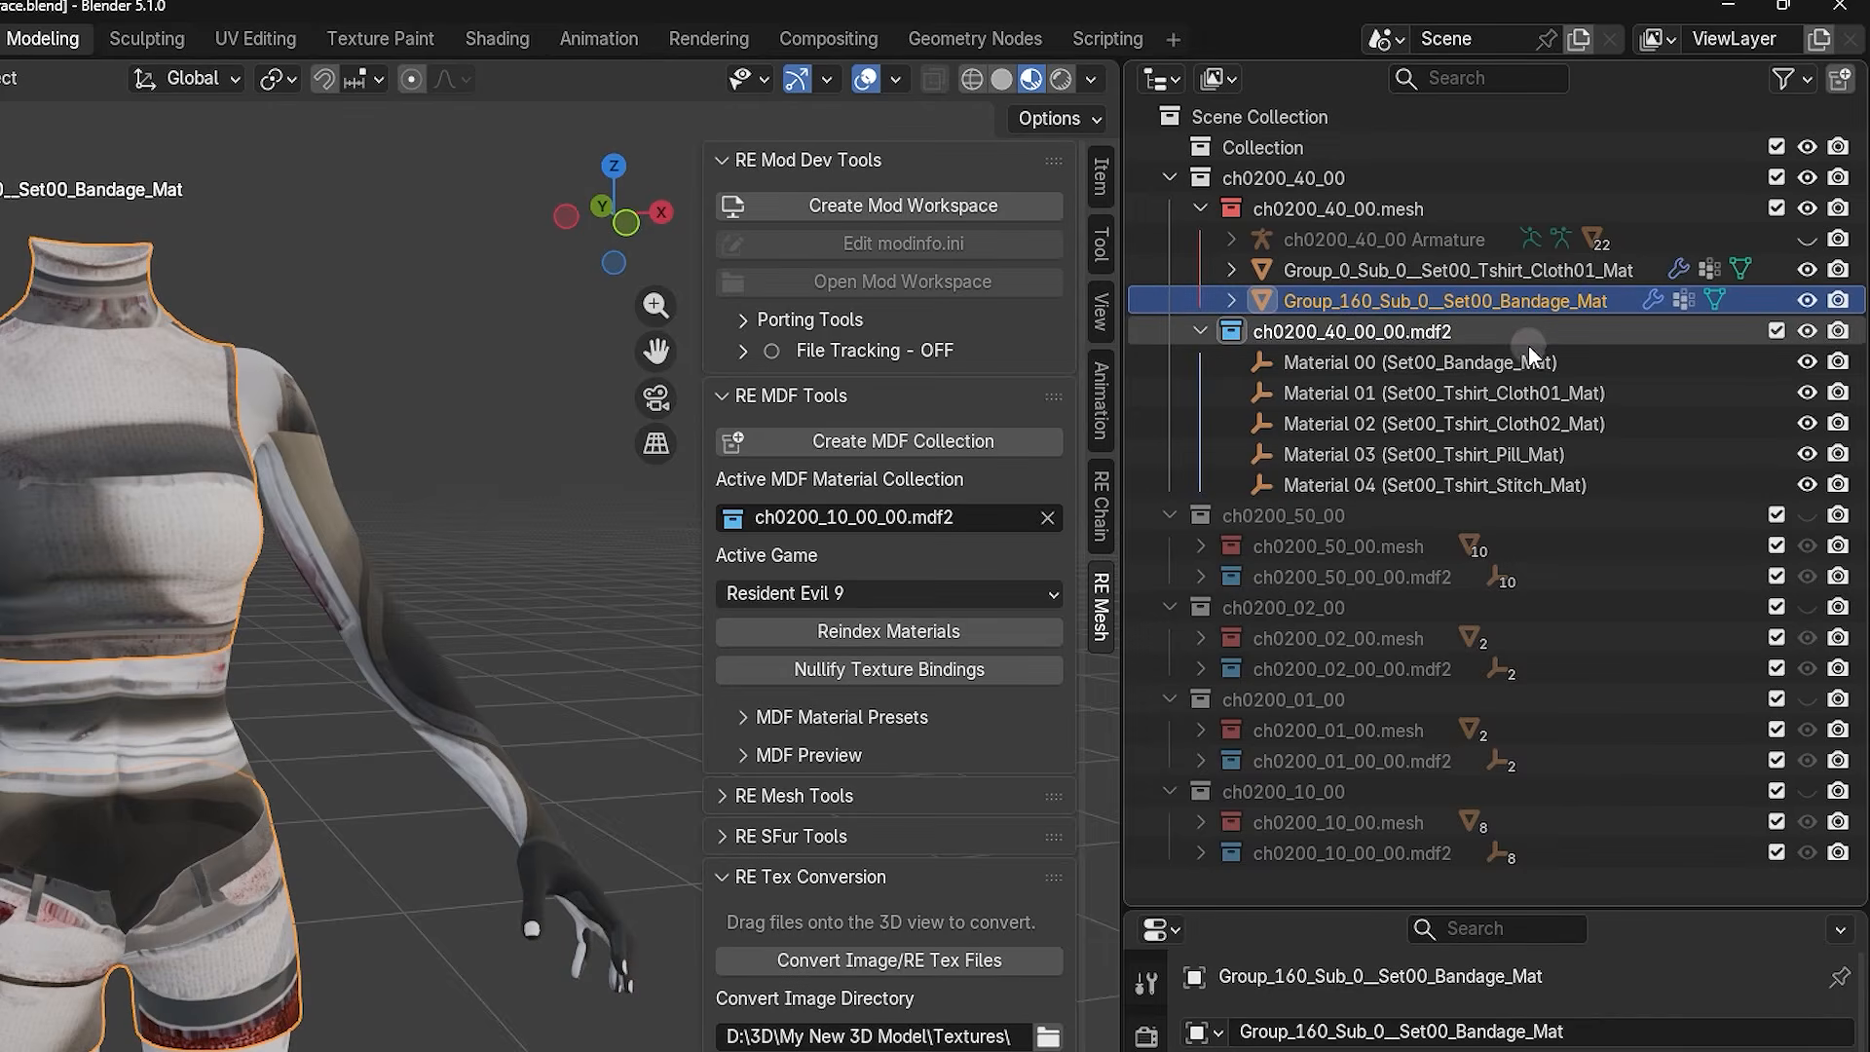
left_click(1469, 362)
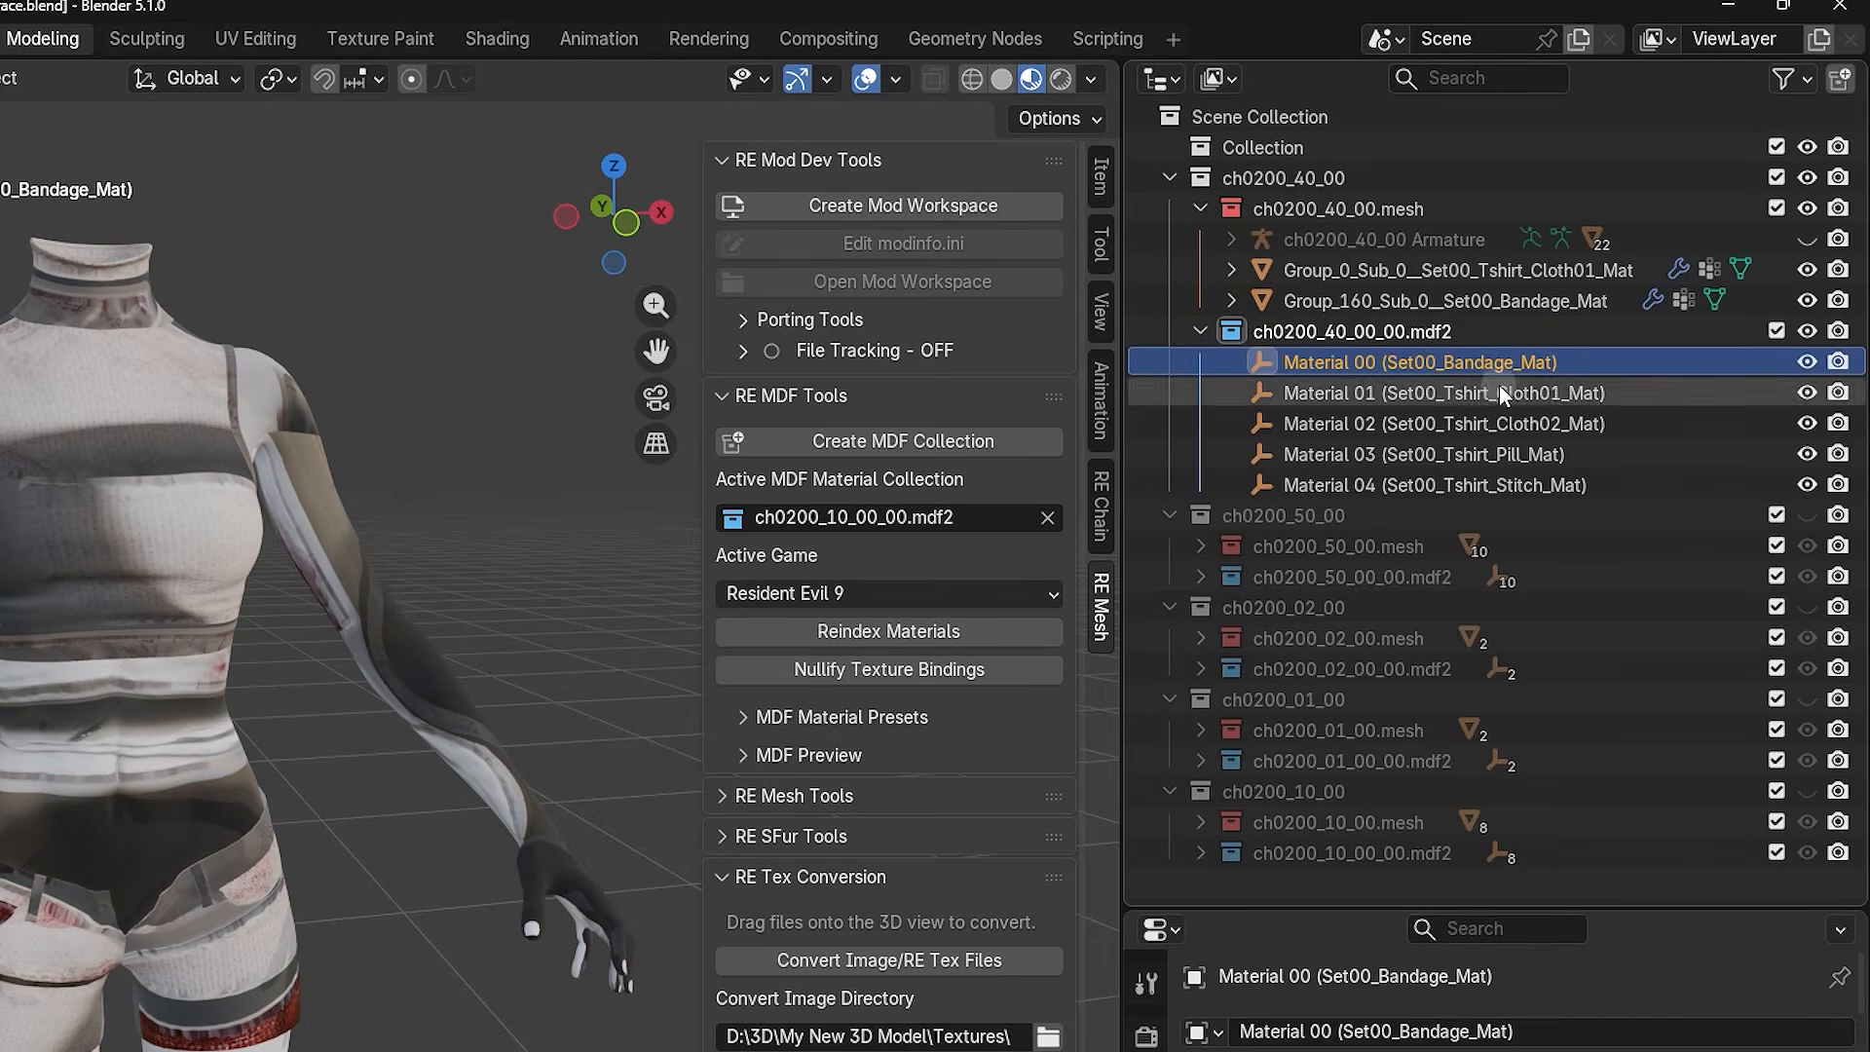
- Delete Material 02, Material 03 and Material 04 from the ch0200_40_00_00.mdf2 collection
left_click(1491, 422)
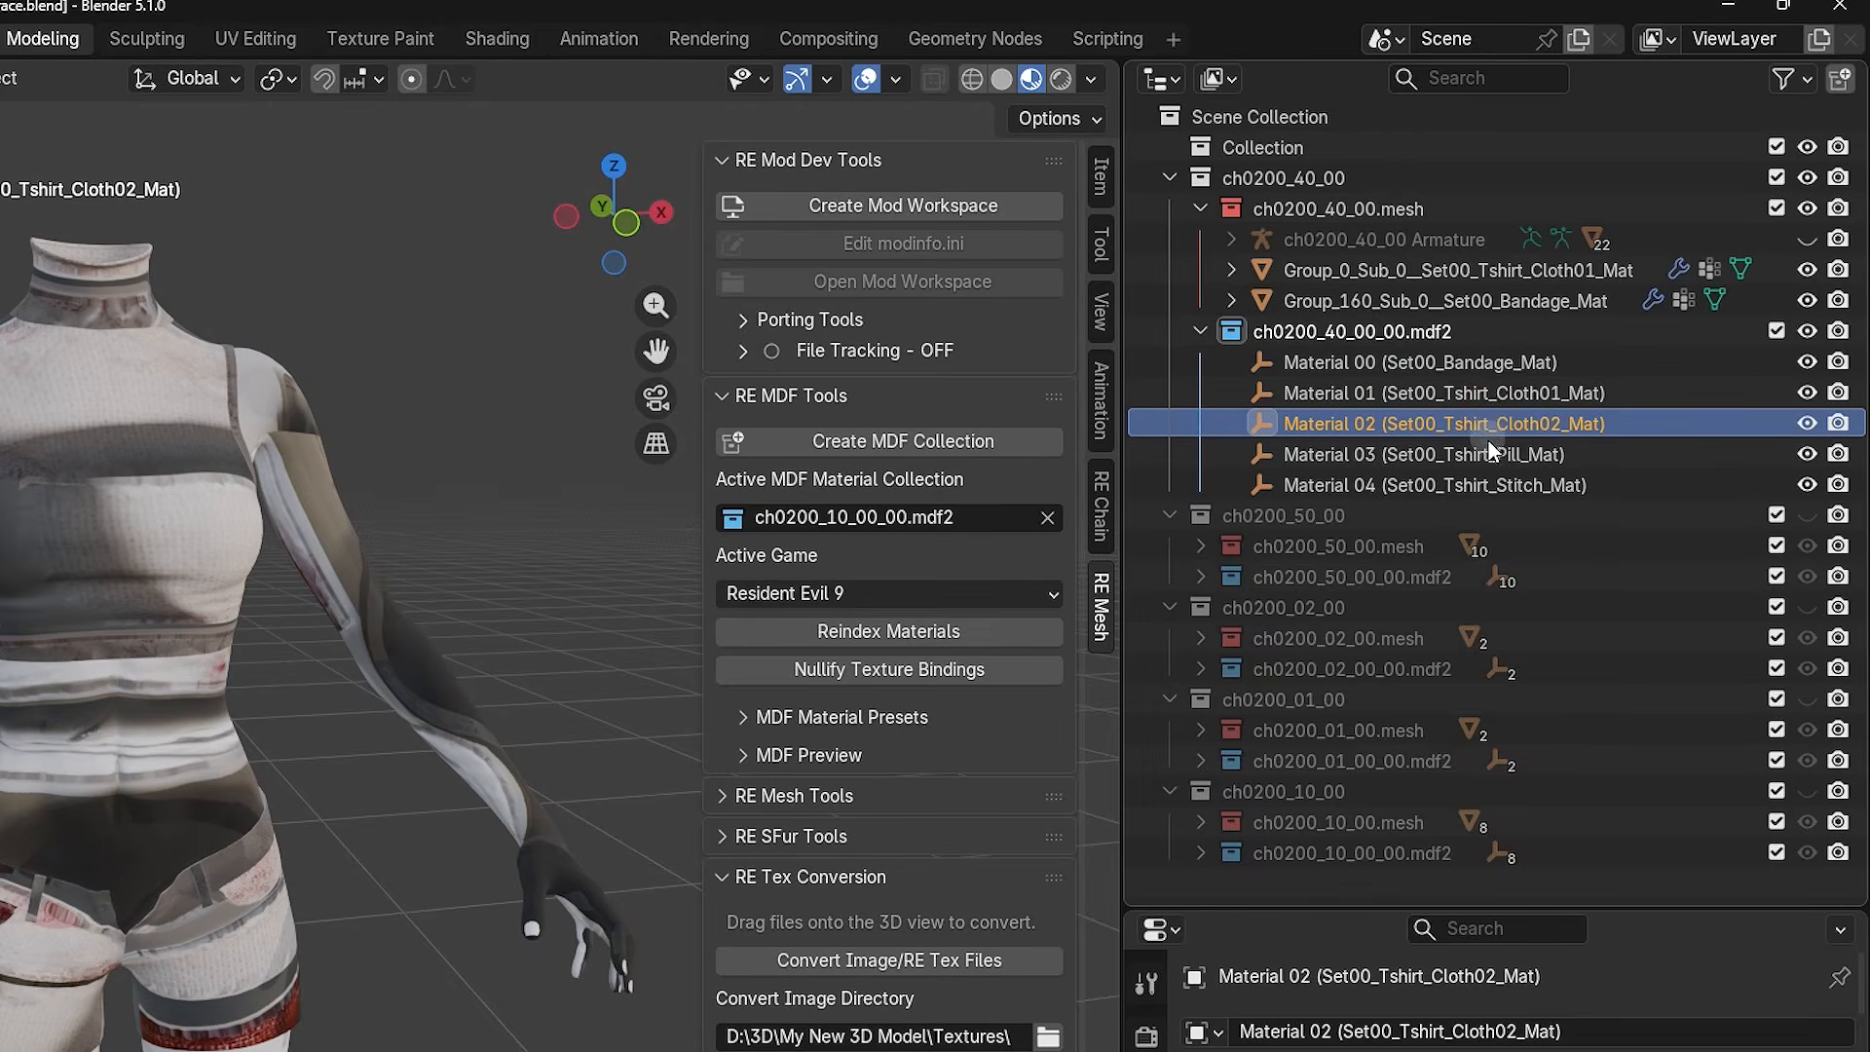
left_click(1487, 484, "shift")
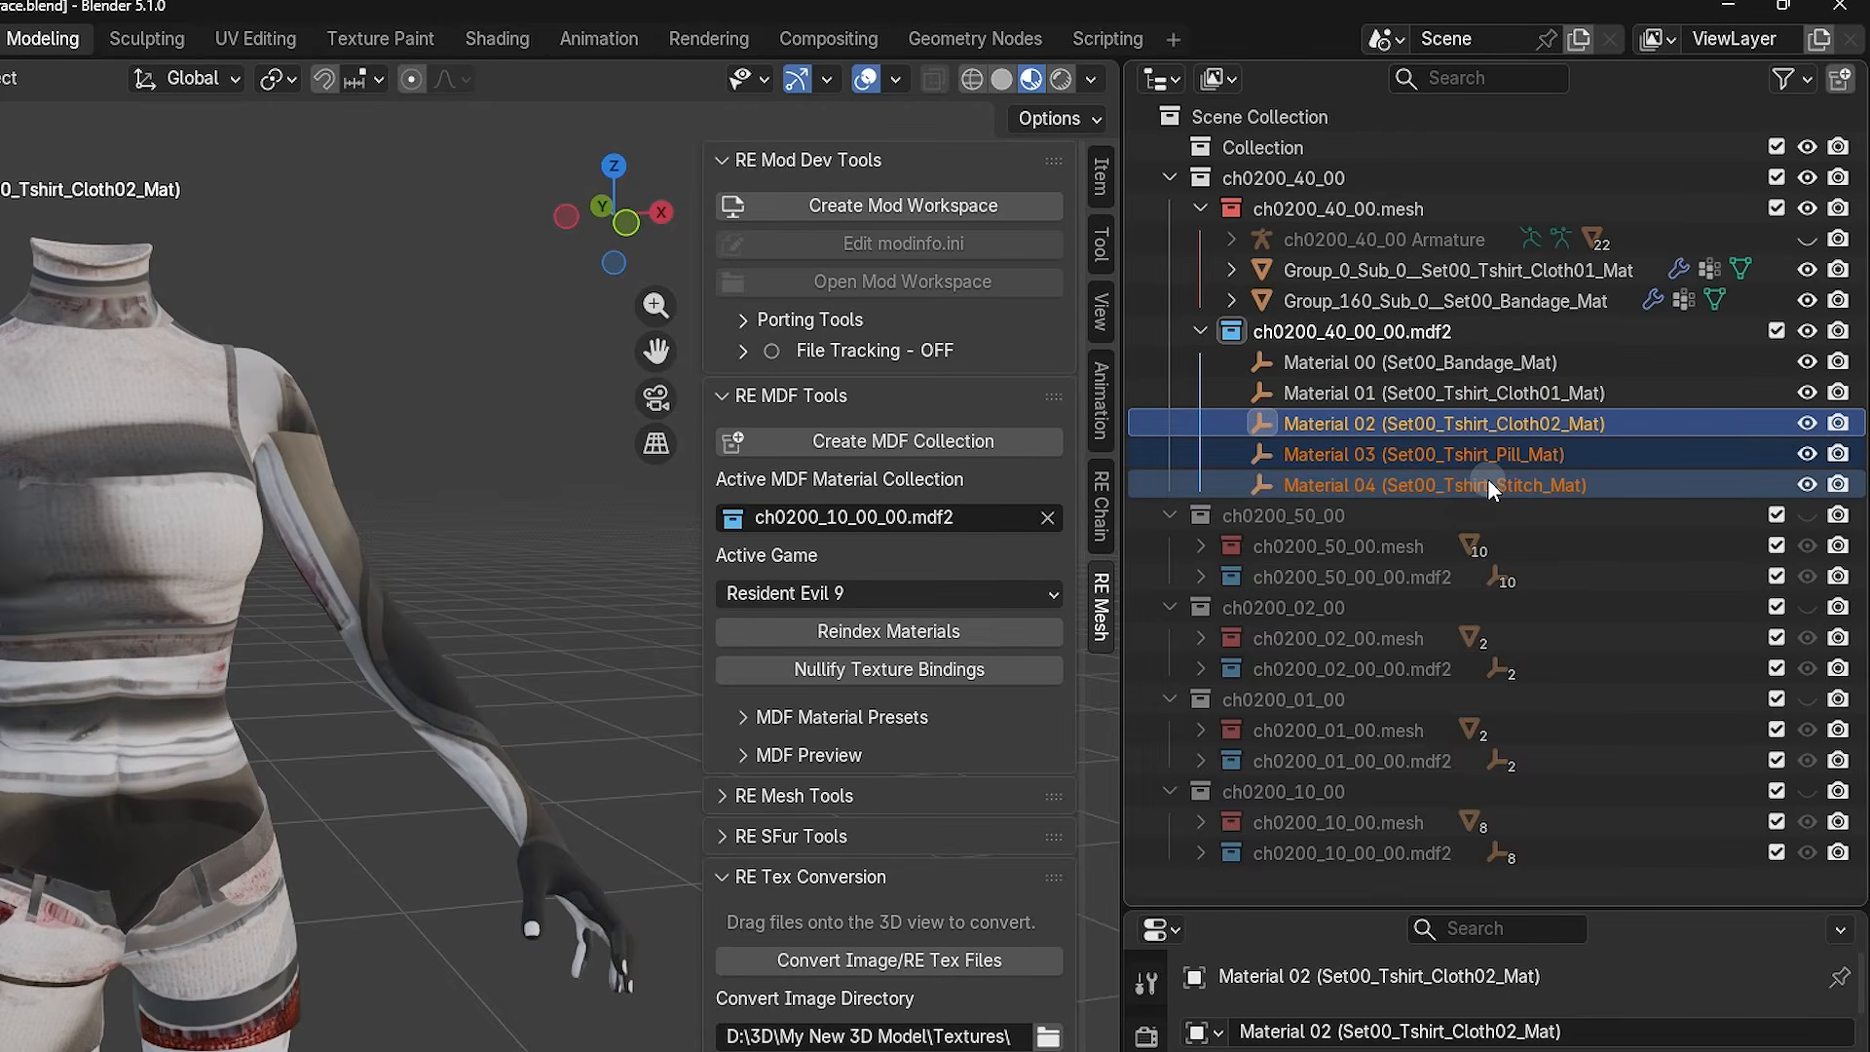
key("Delete")
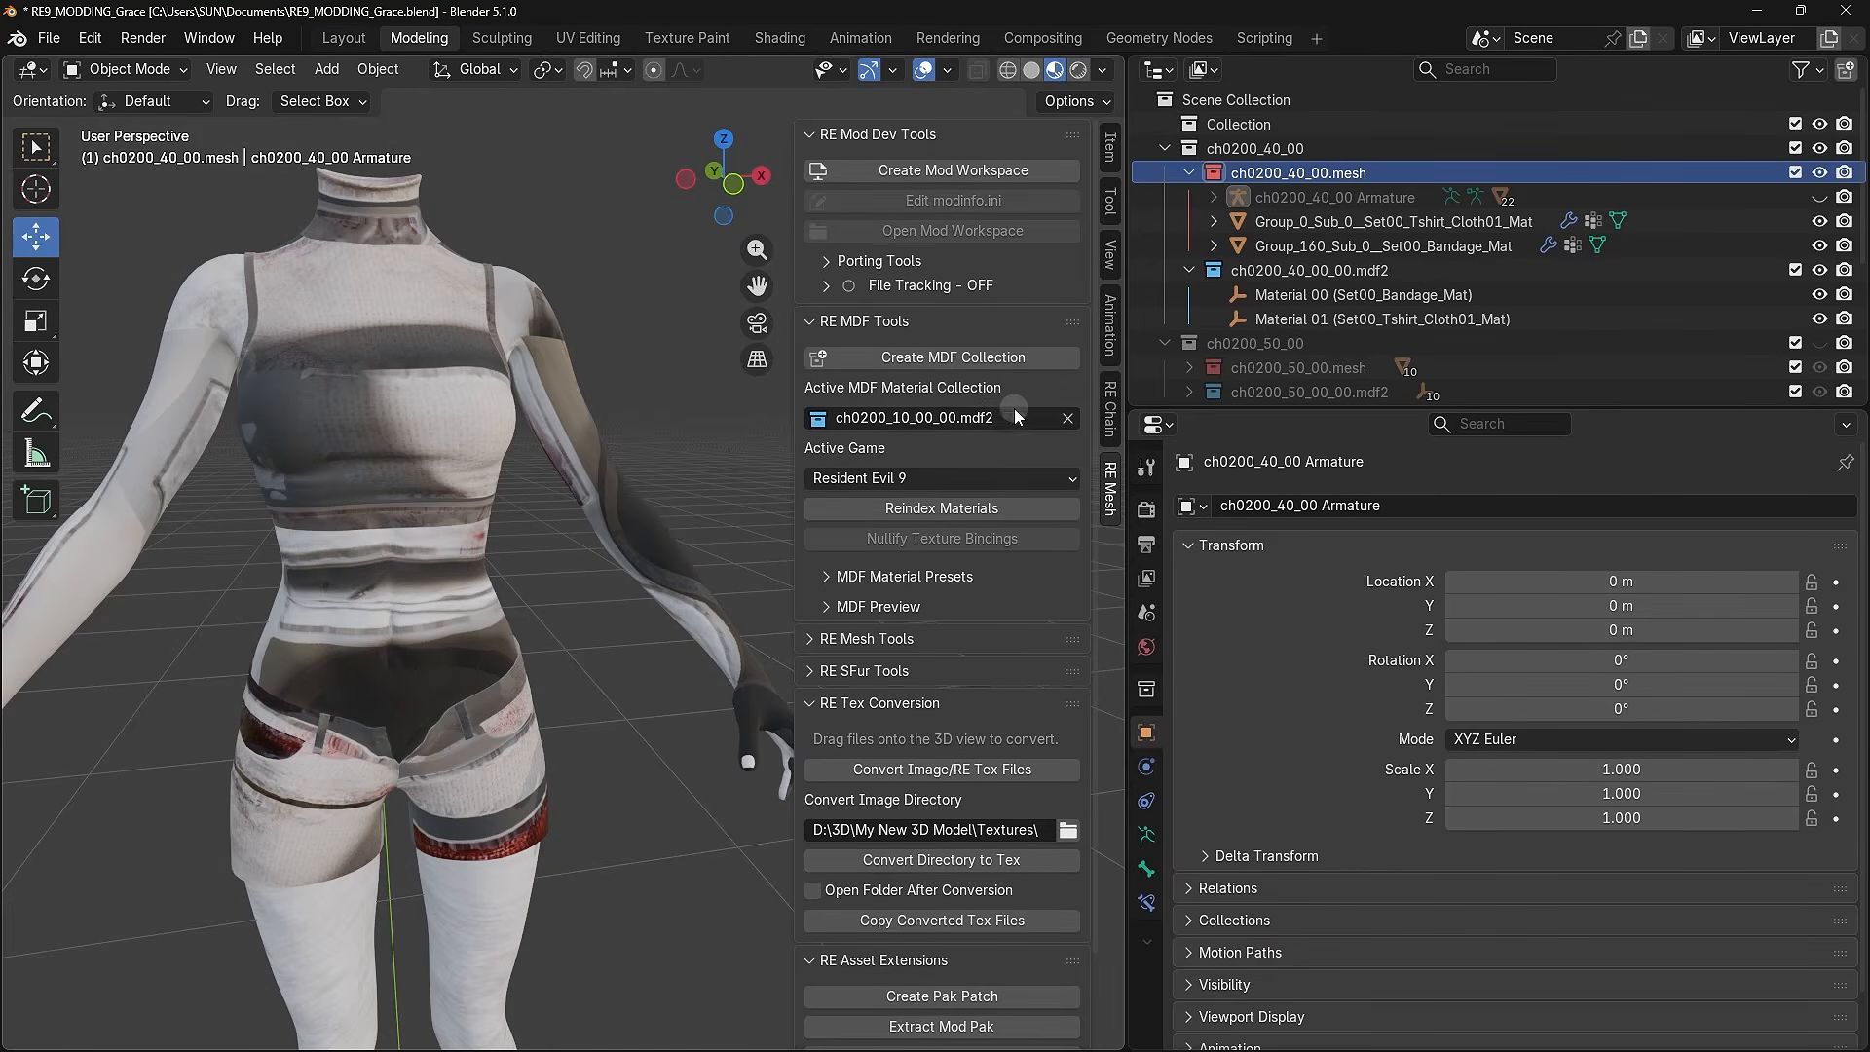
- Show the RE MDF Material Settings of Material 01 (Set00_Tshirt_Cloth01_Mat) and collapse its Transform section
left_click(1401, 273)
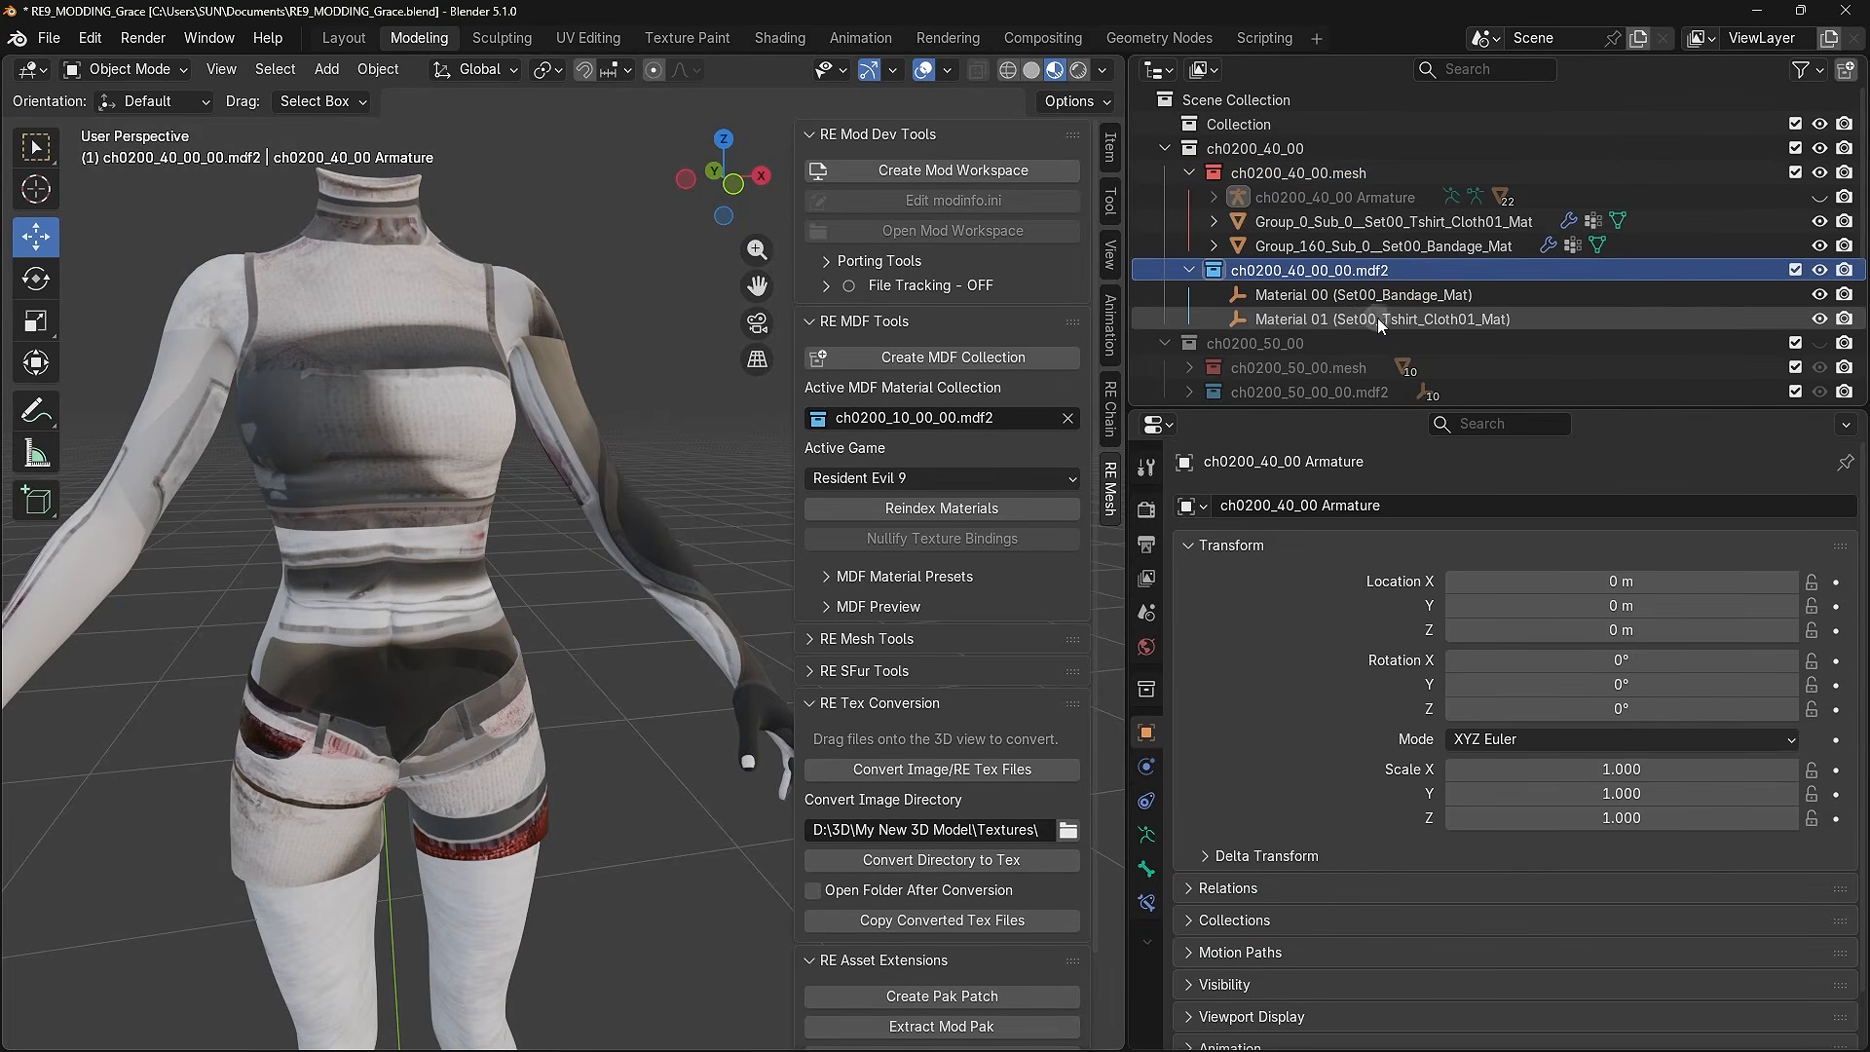
left_click(1520, 320)
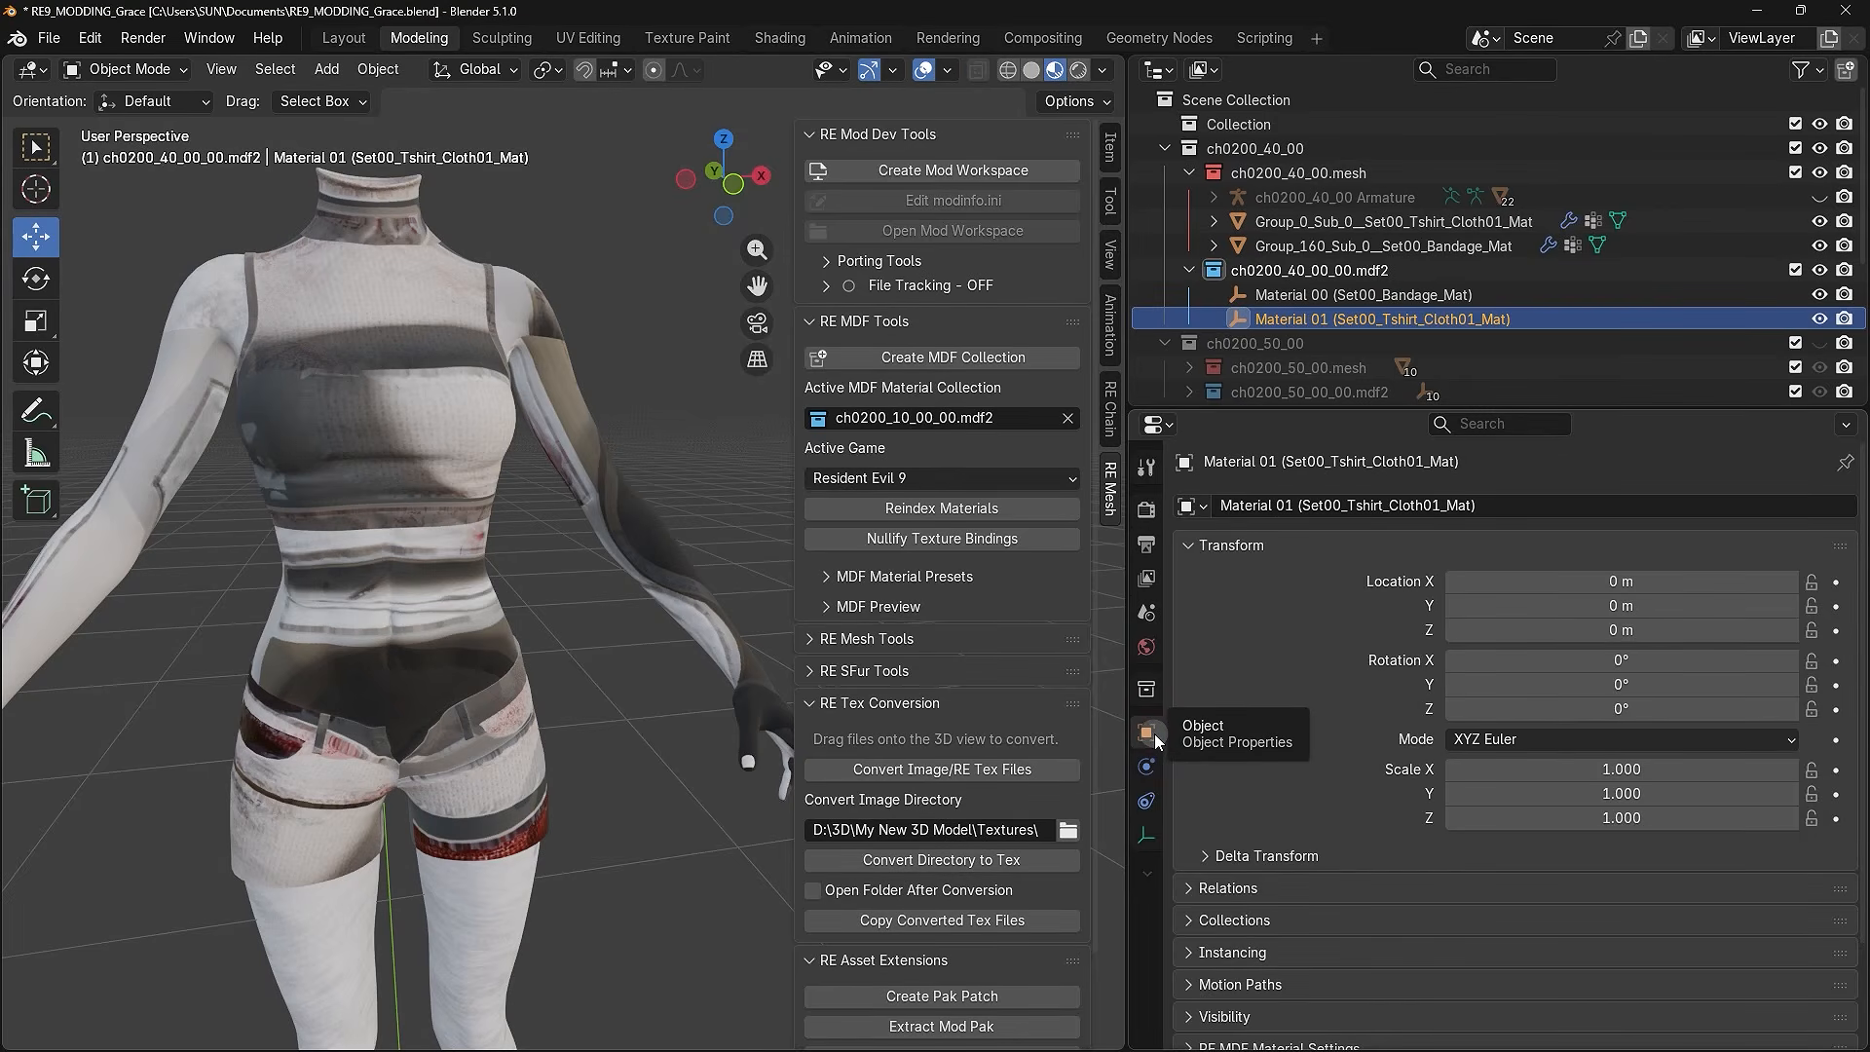
scroll(1318, 668, "down", 3)
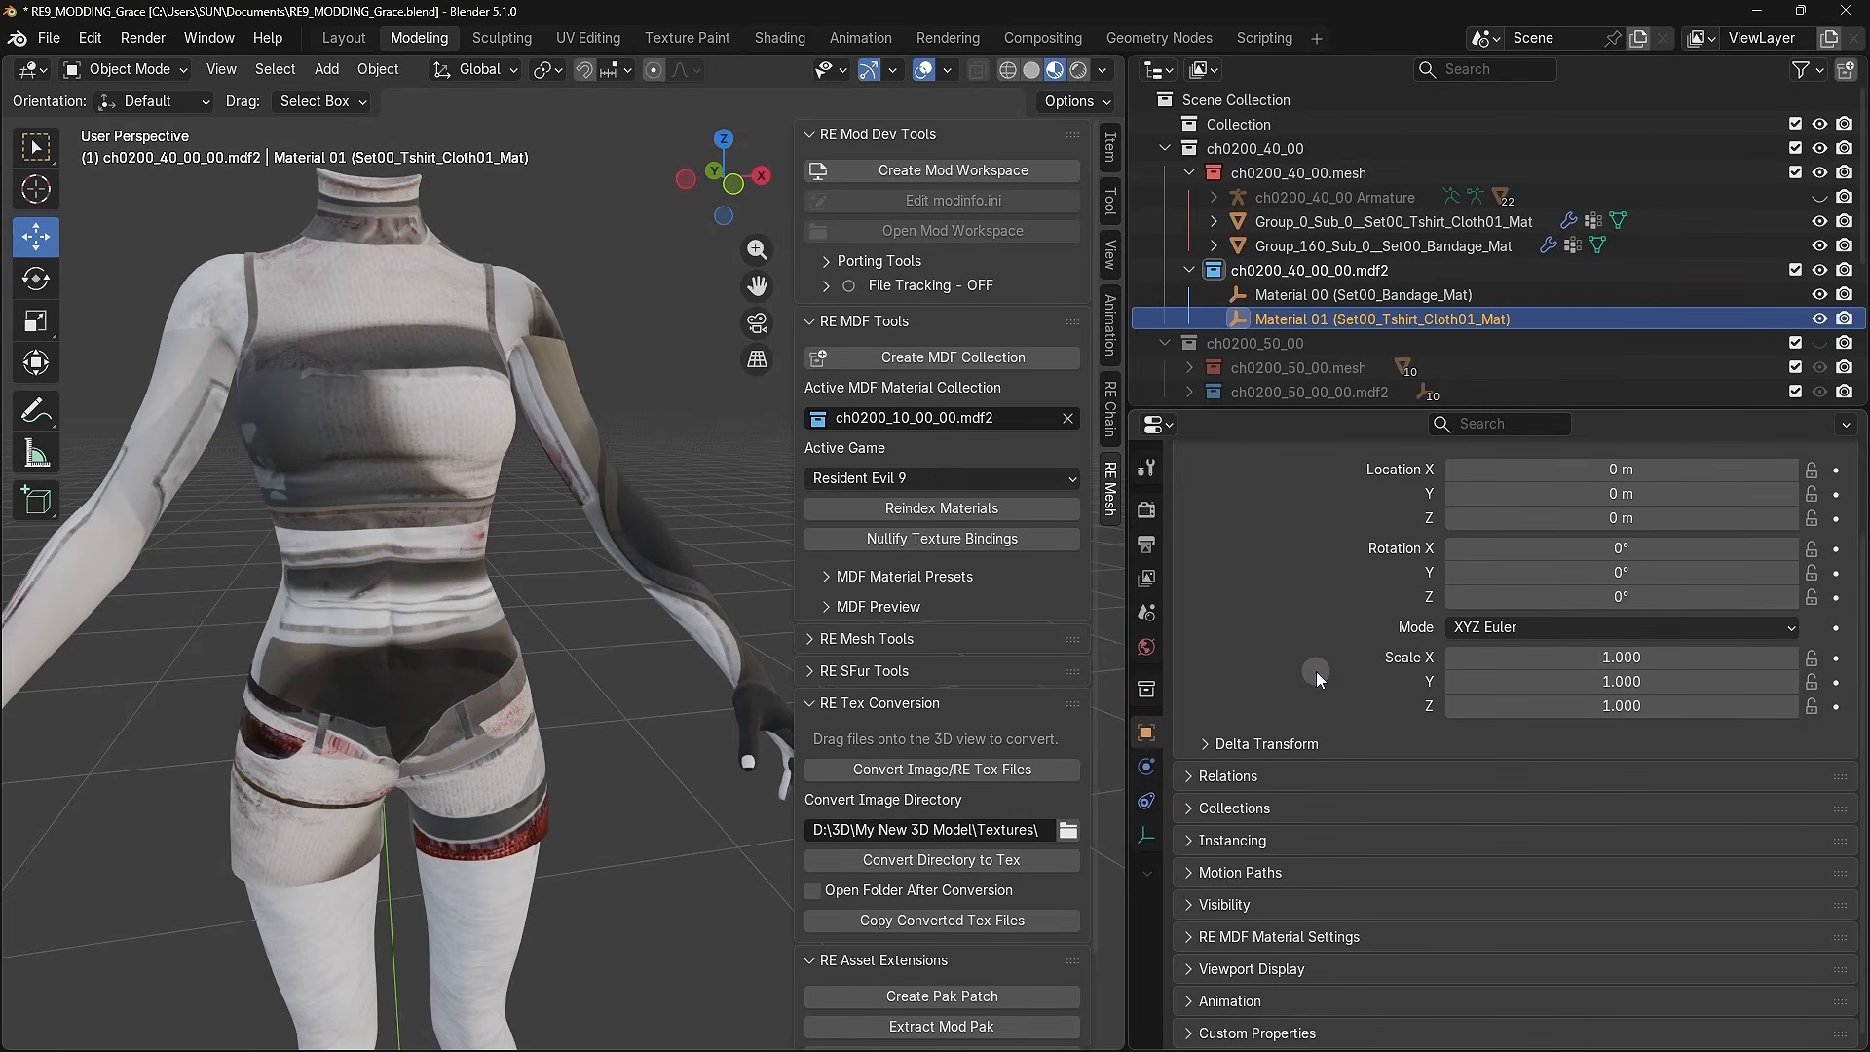
left_click(1196, 938)
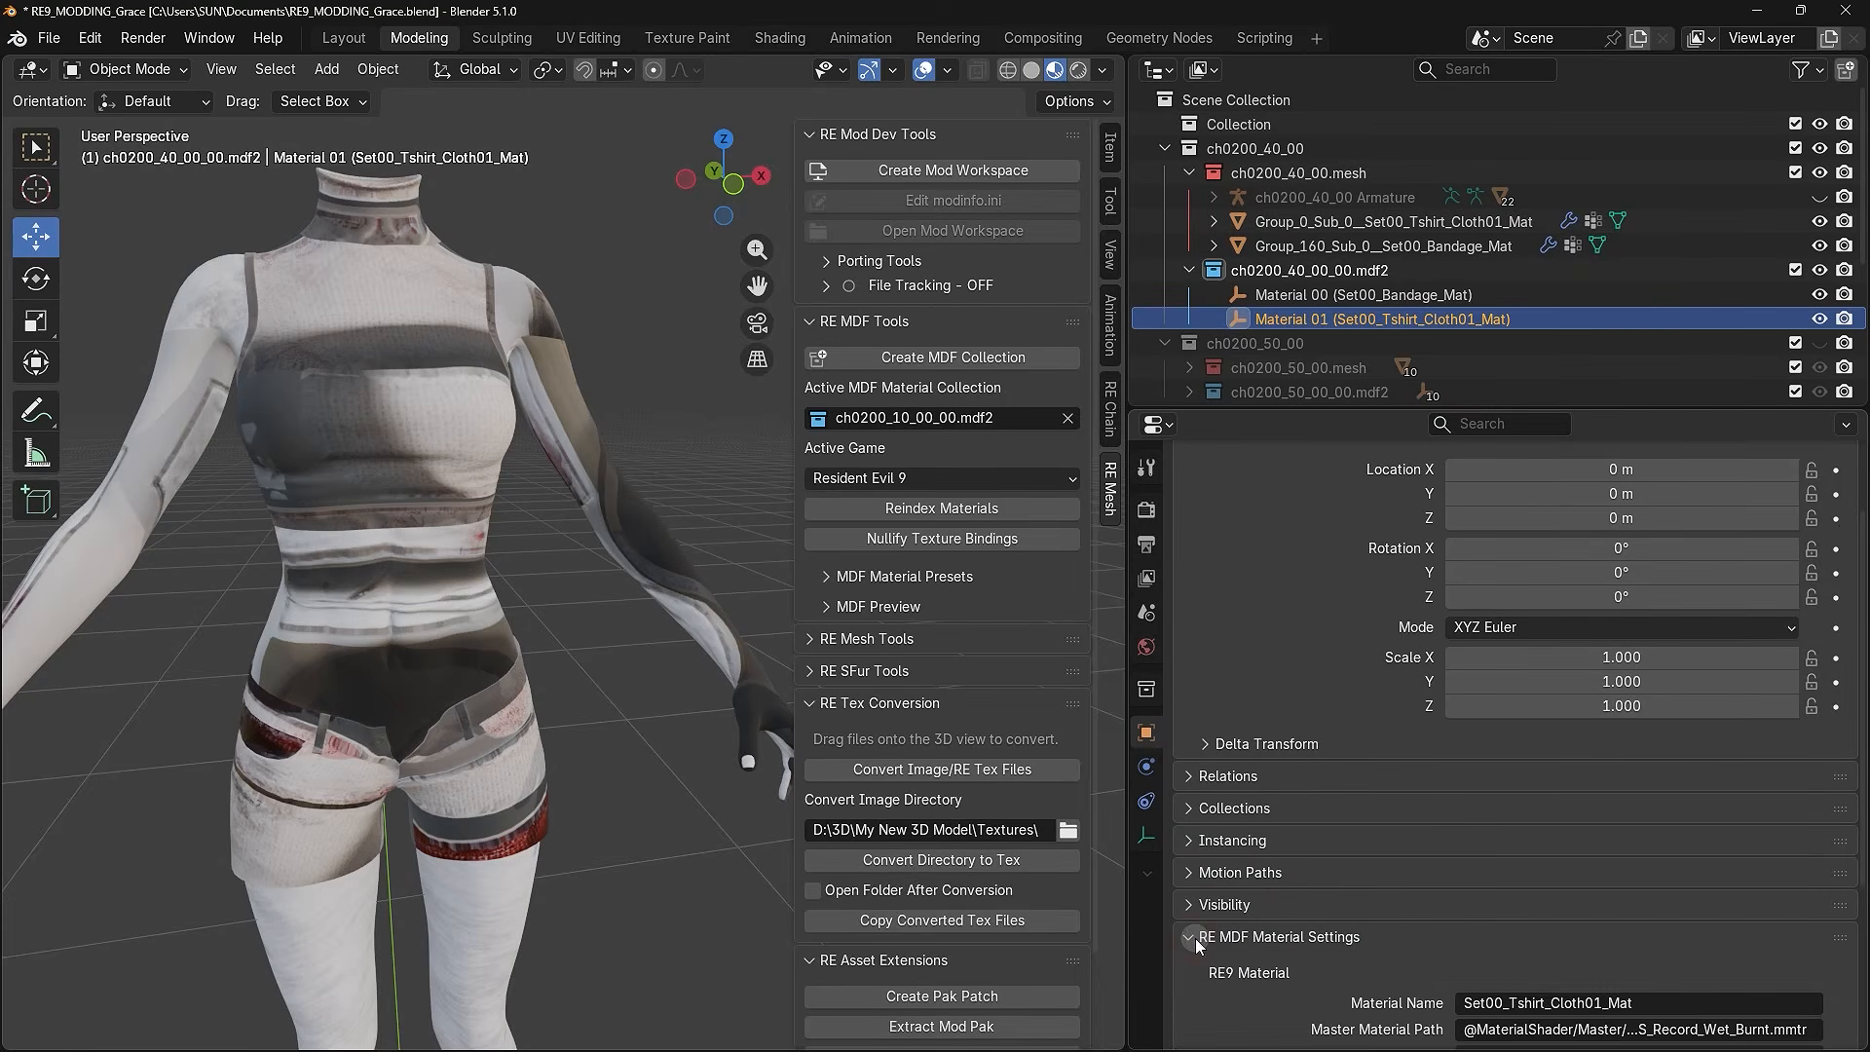
scroll(1195, 938, "down", 5)
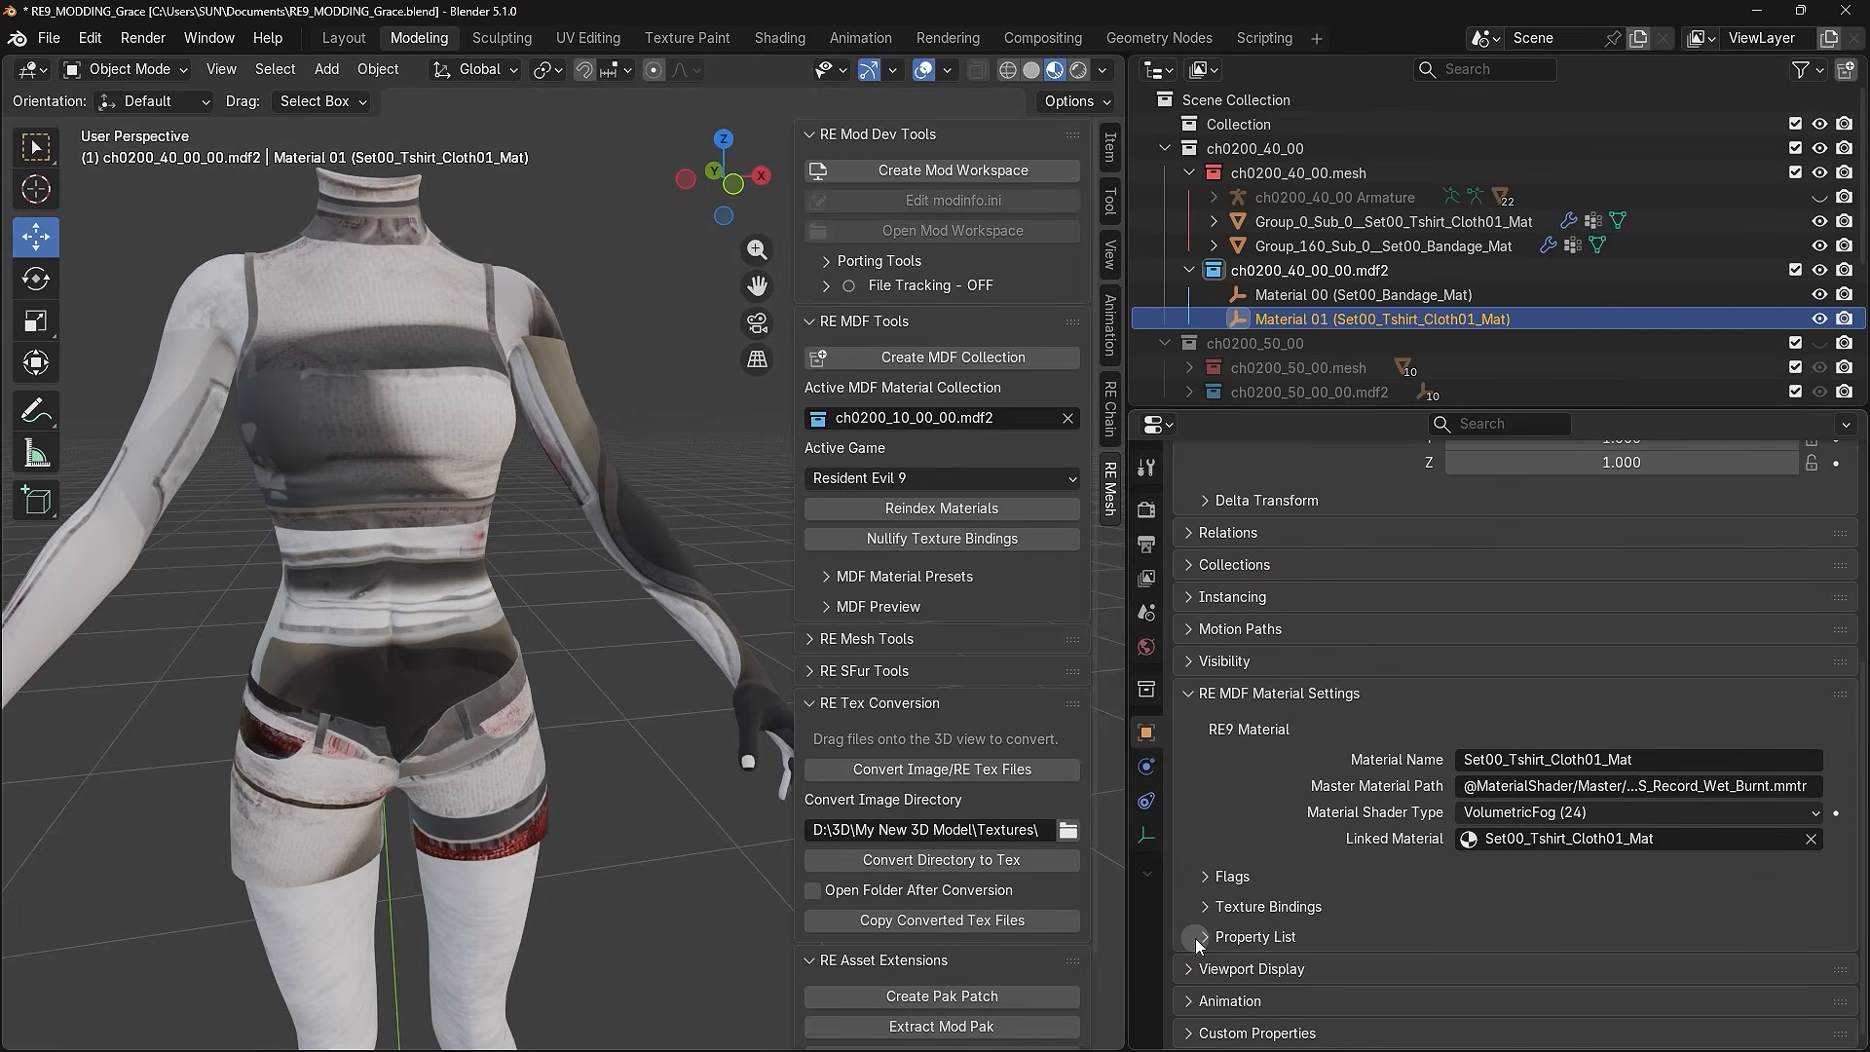
scroll(1195, 938, "up", 7)
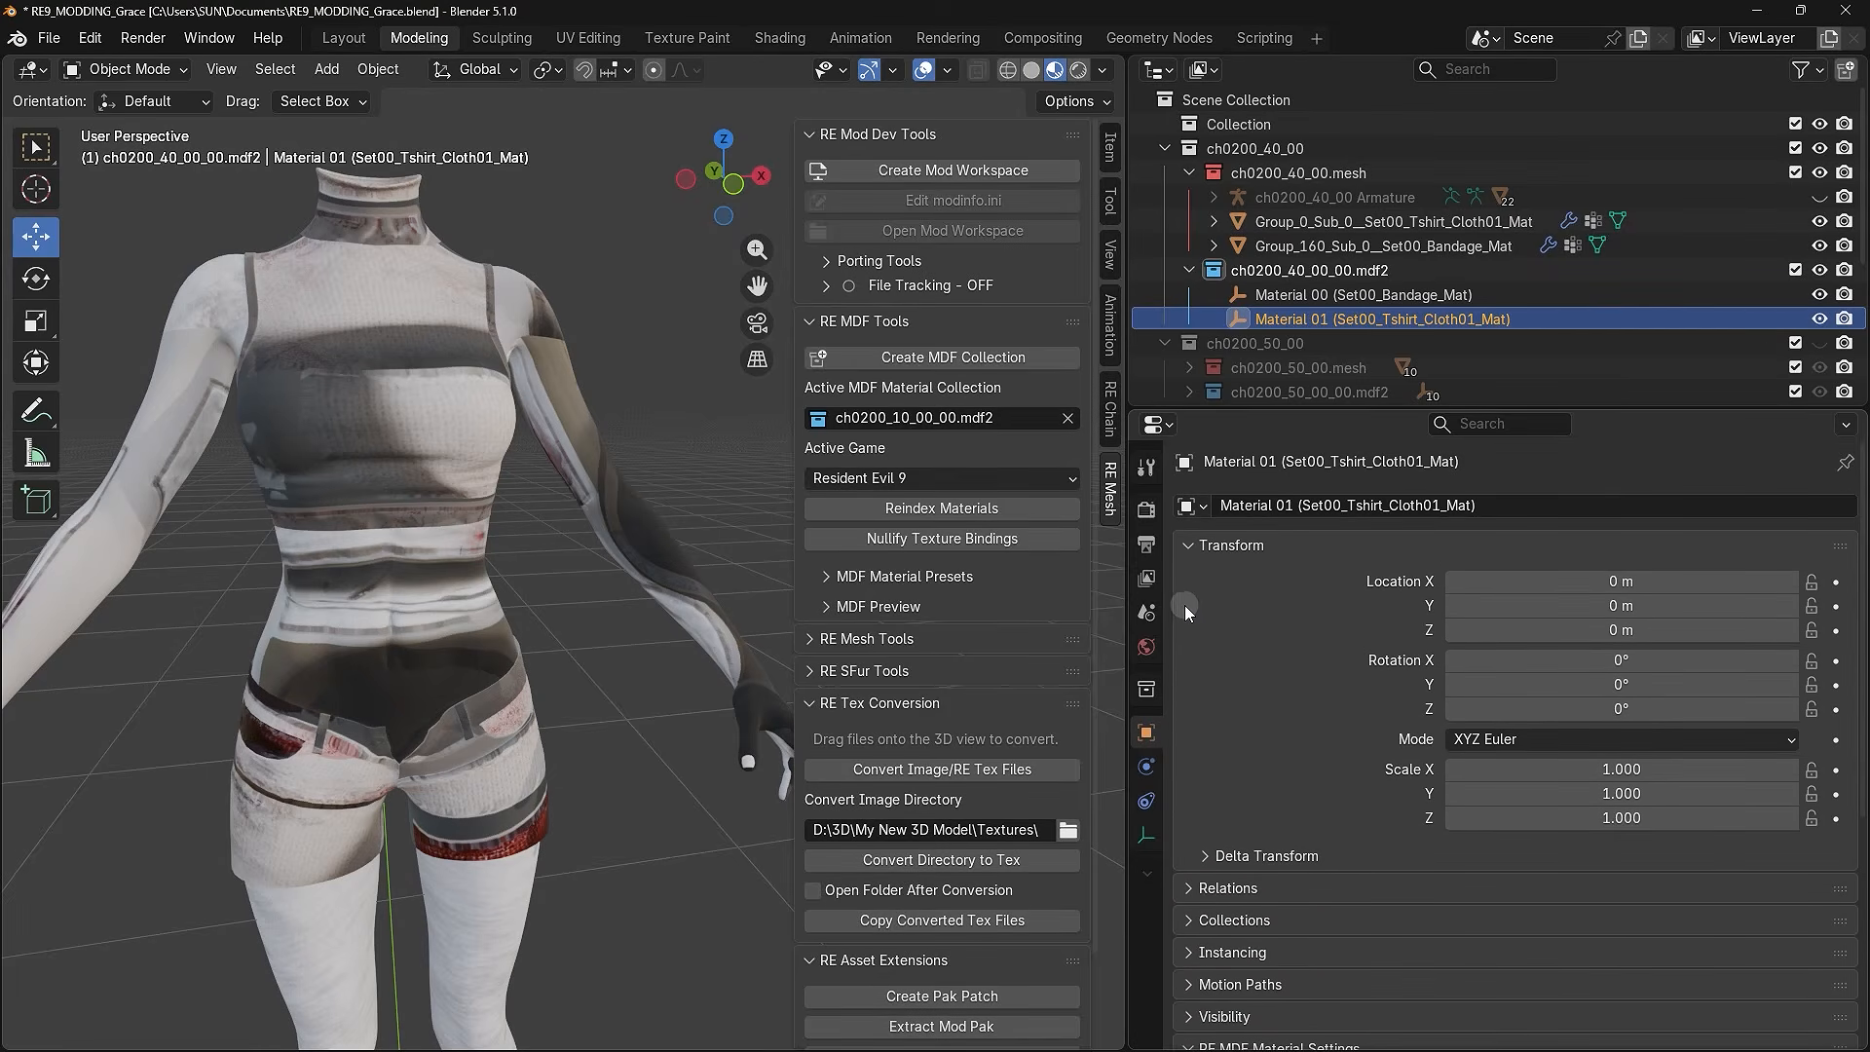
left_click(1190, 545)
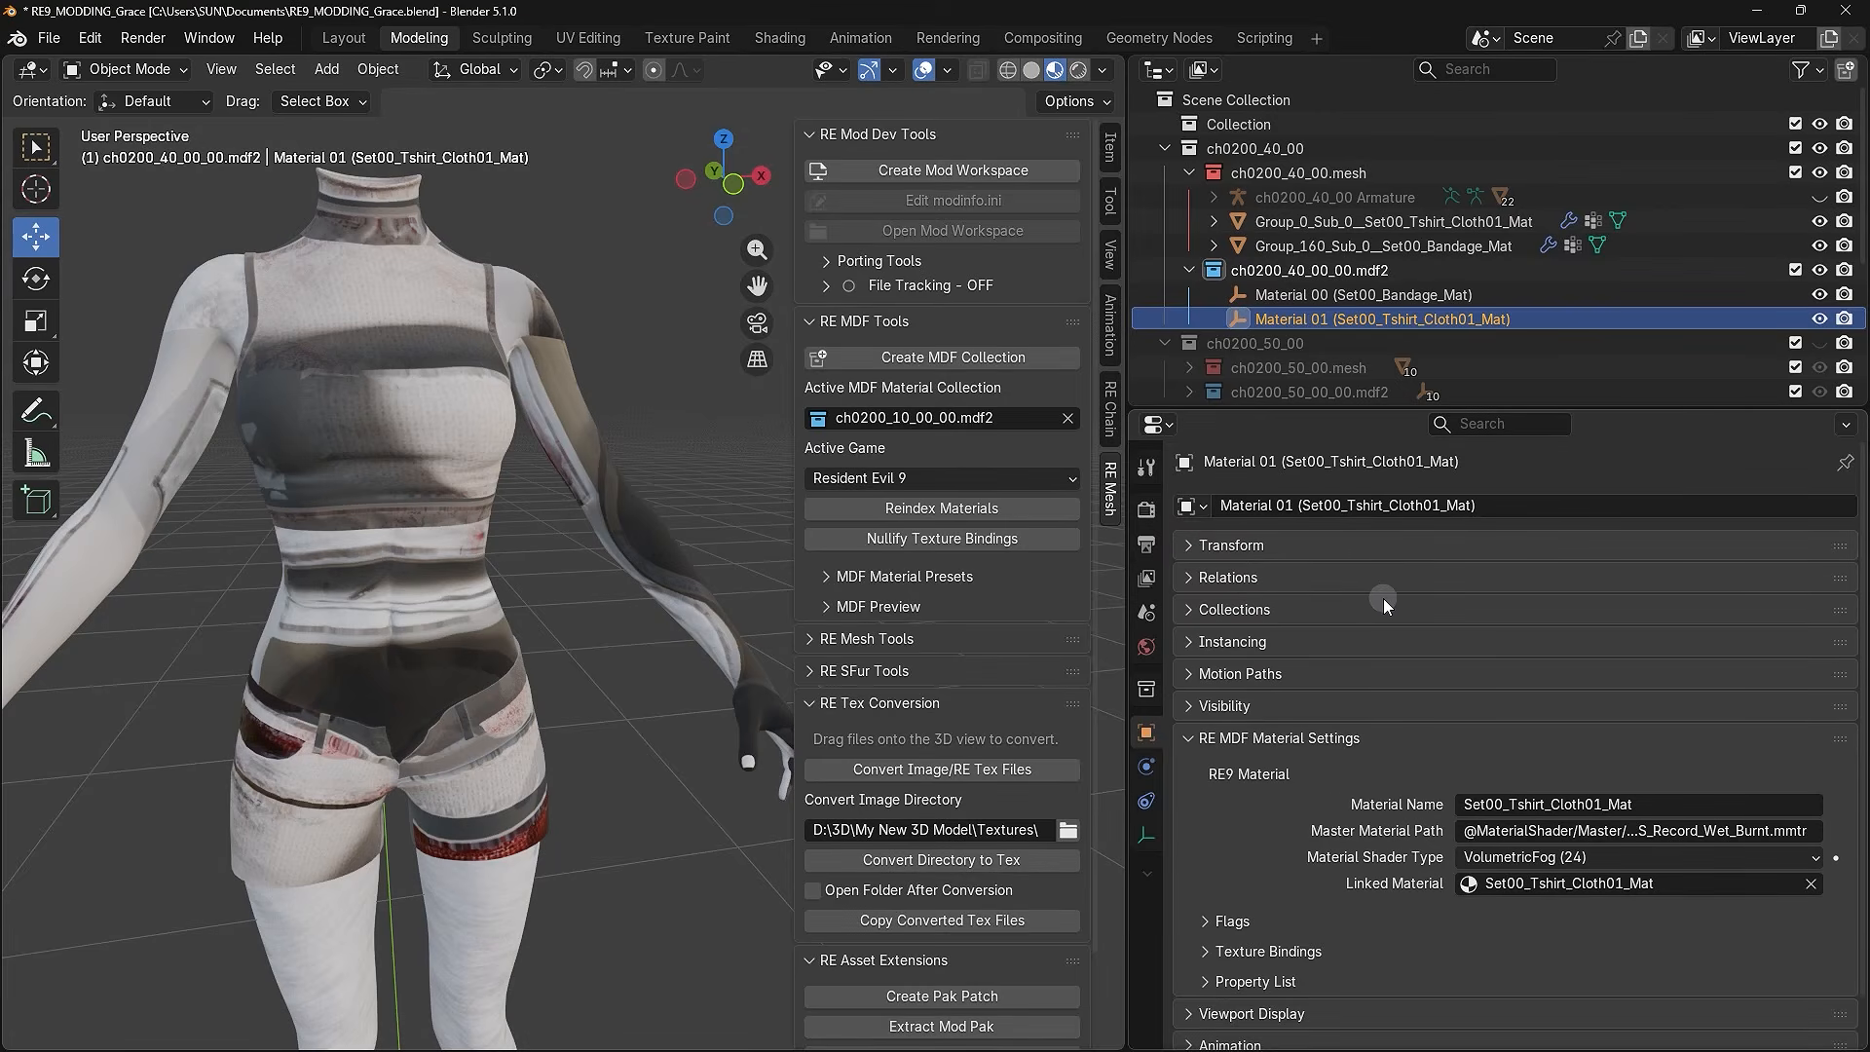
scroll(1385, 603, "down", 1)
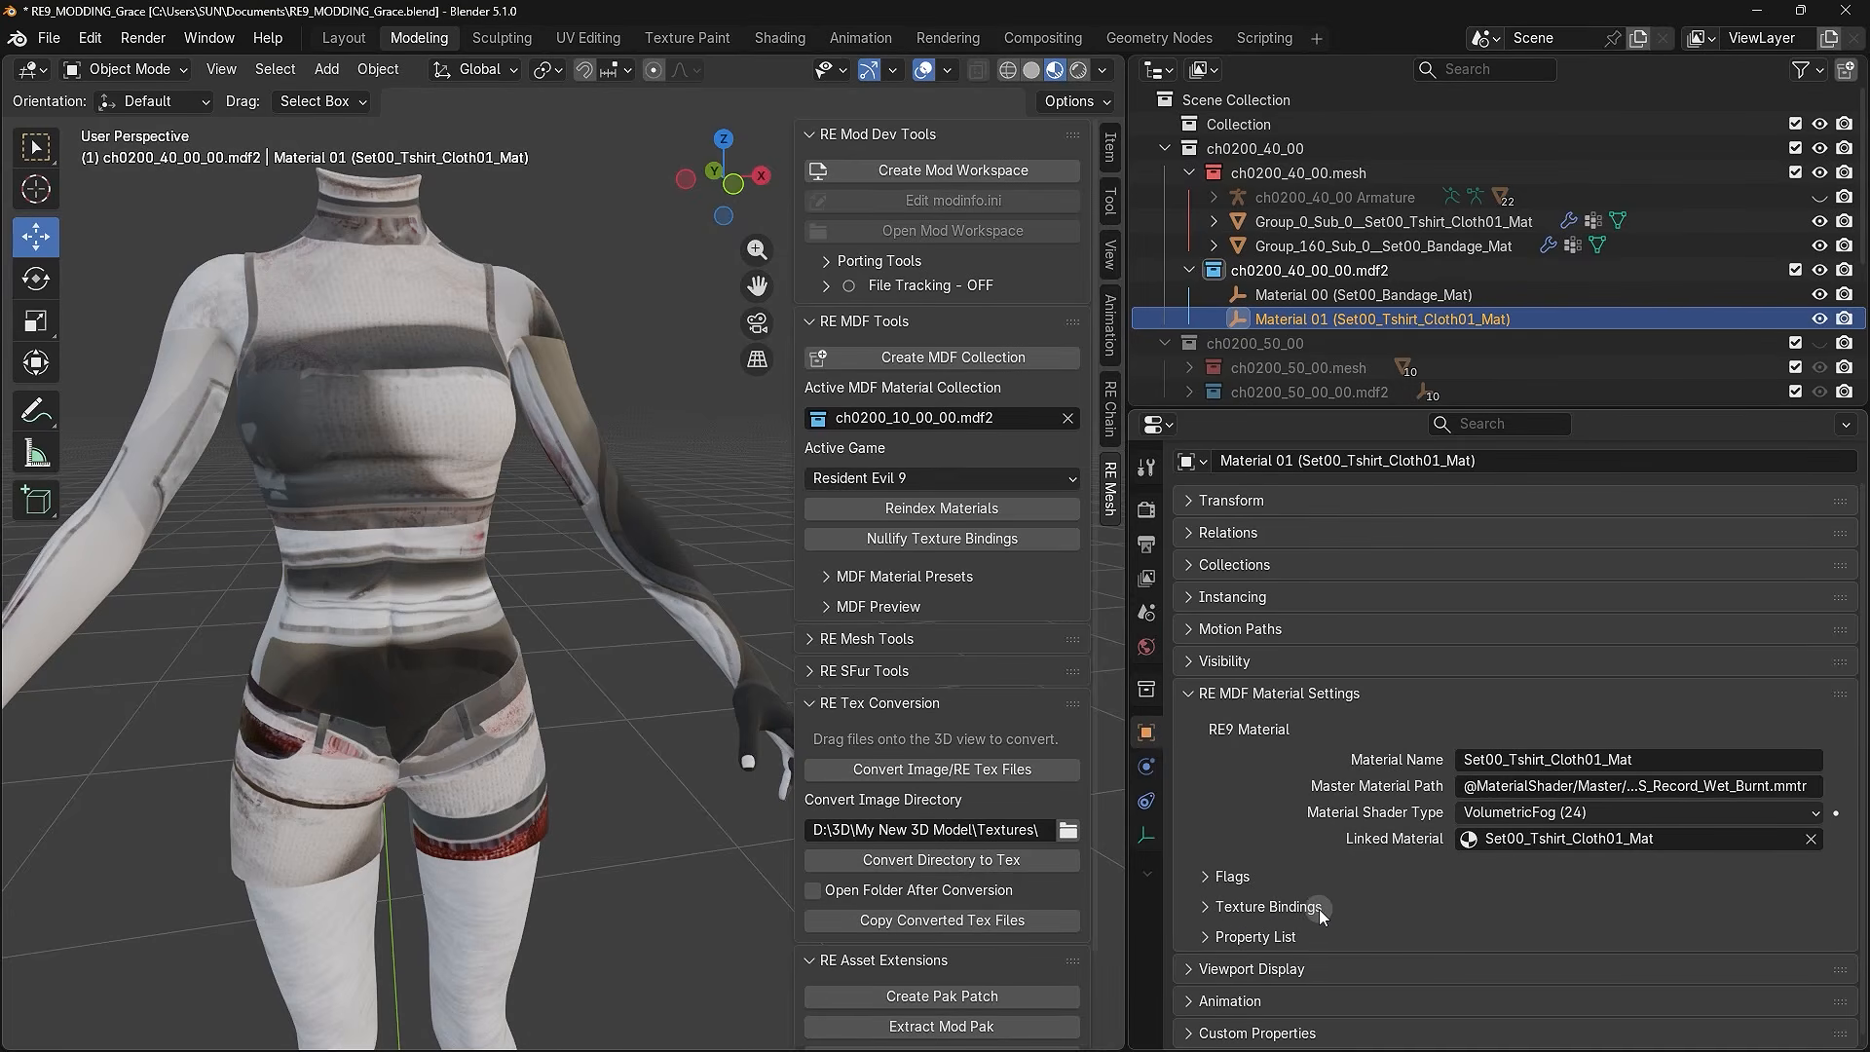
- Expand Material 01's Texture Bindings, lengthen the binding list and widen the properties area to fit the texture paths
left_click(1206, 908)
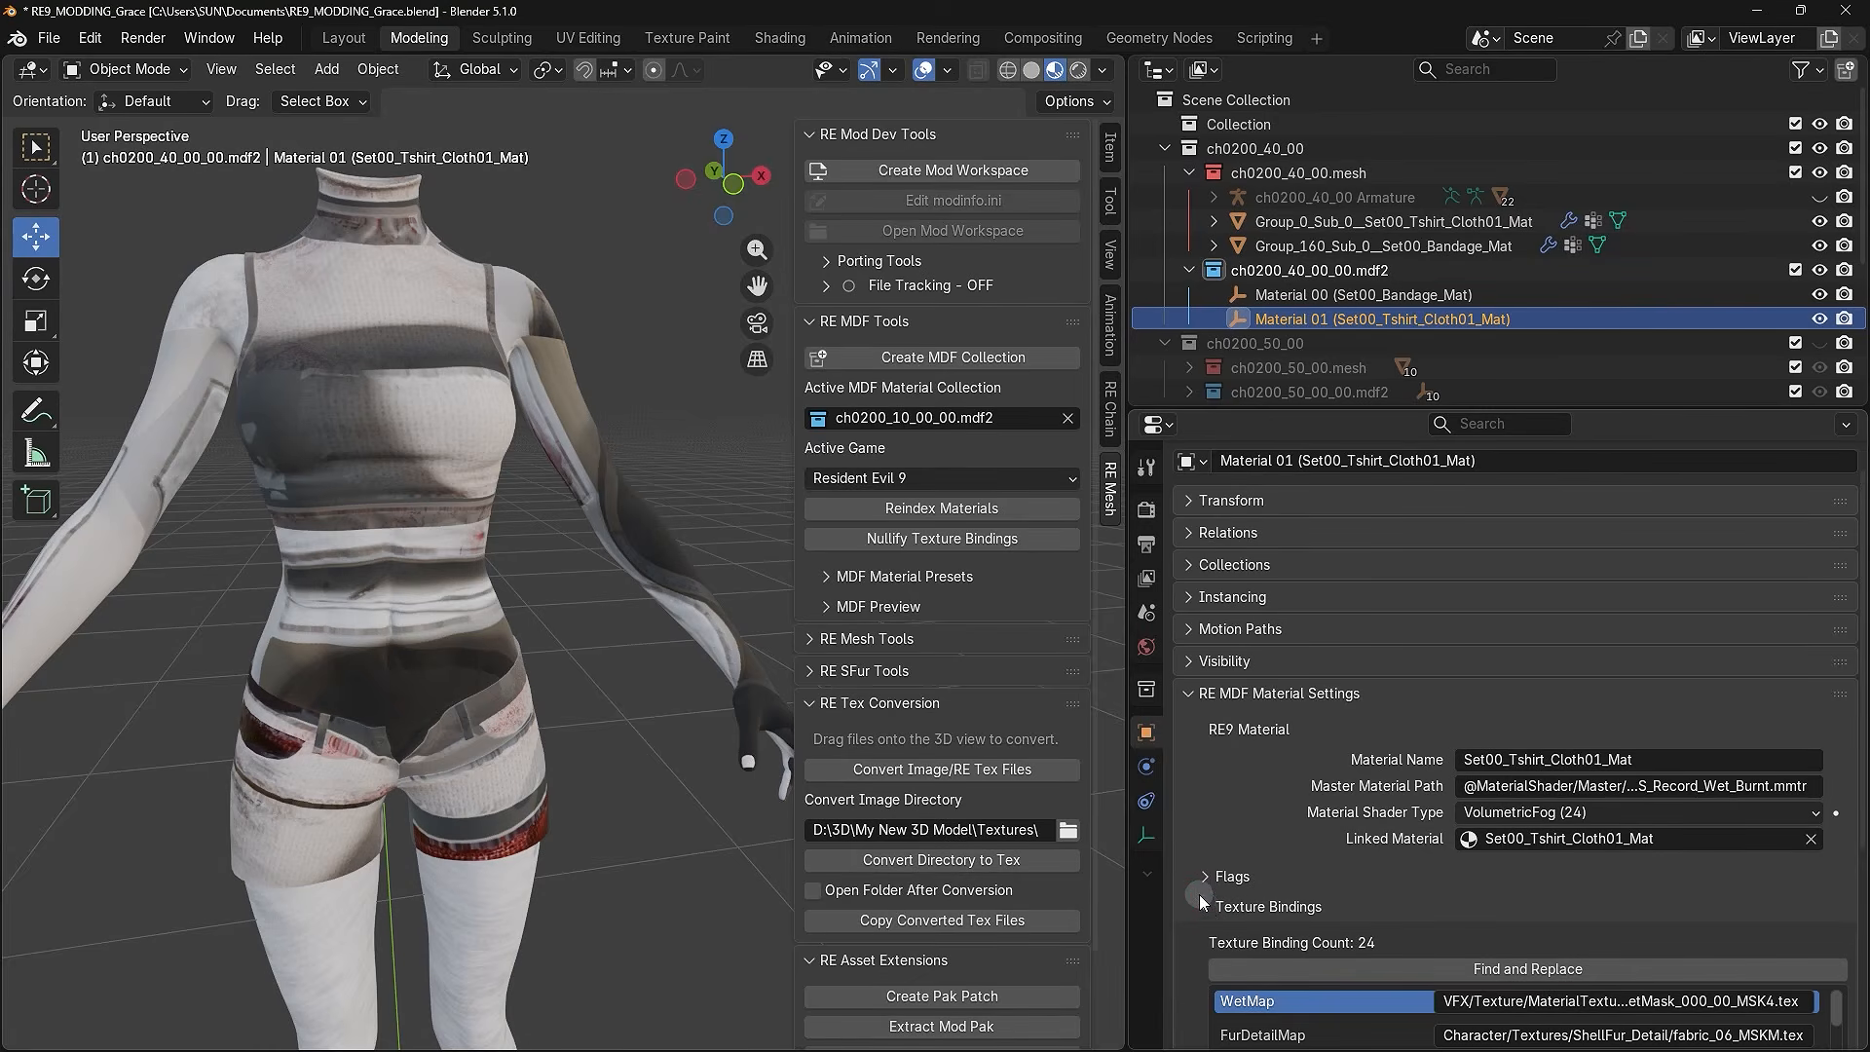
scroll(1185, 861, "down", 5)
scroll(1184, 861, "down", 3)
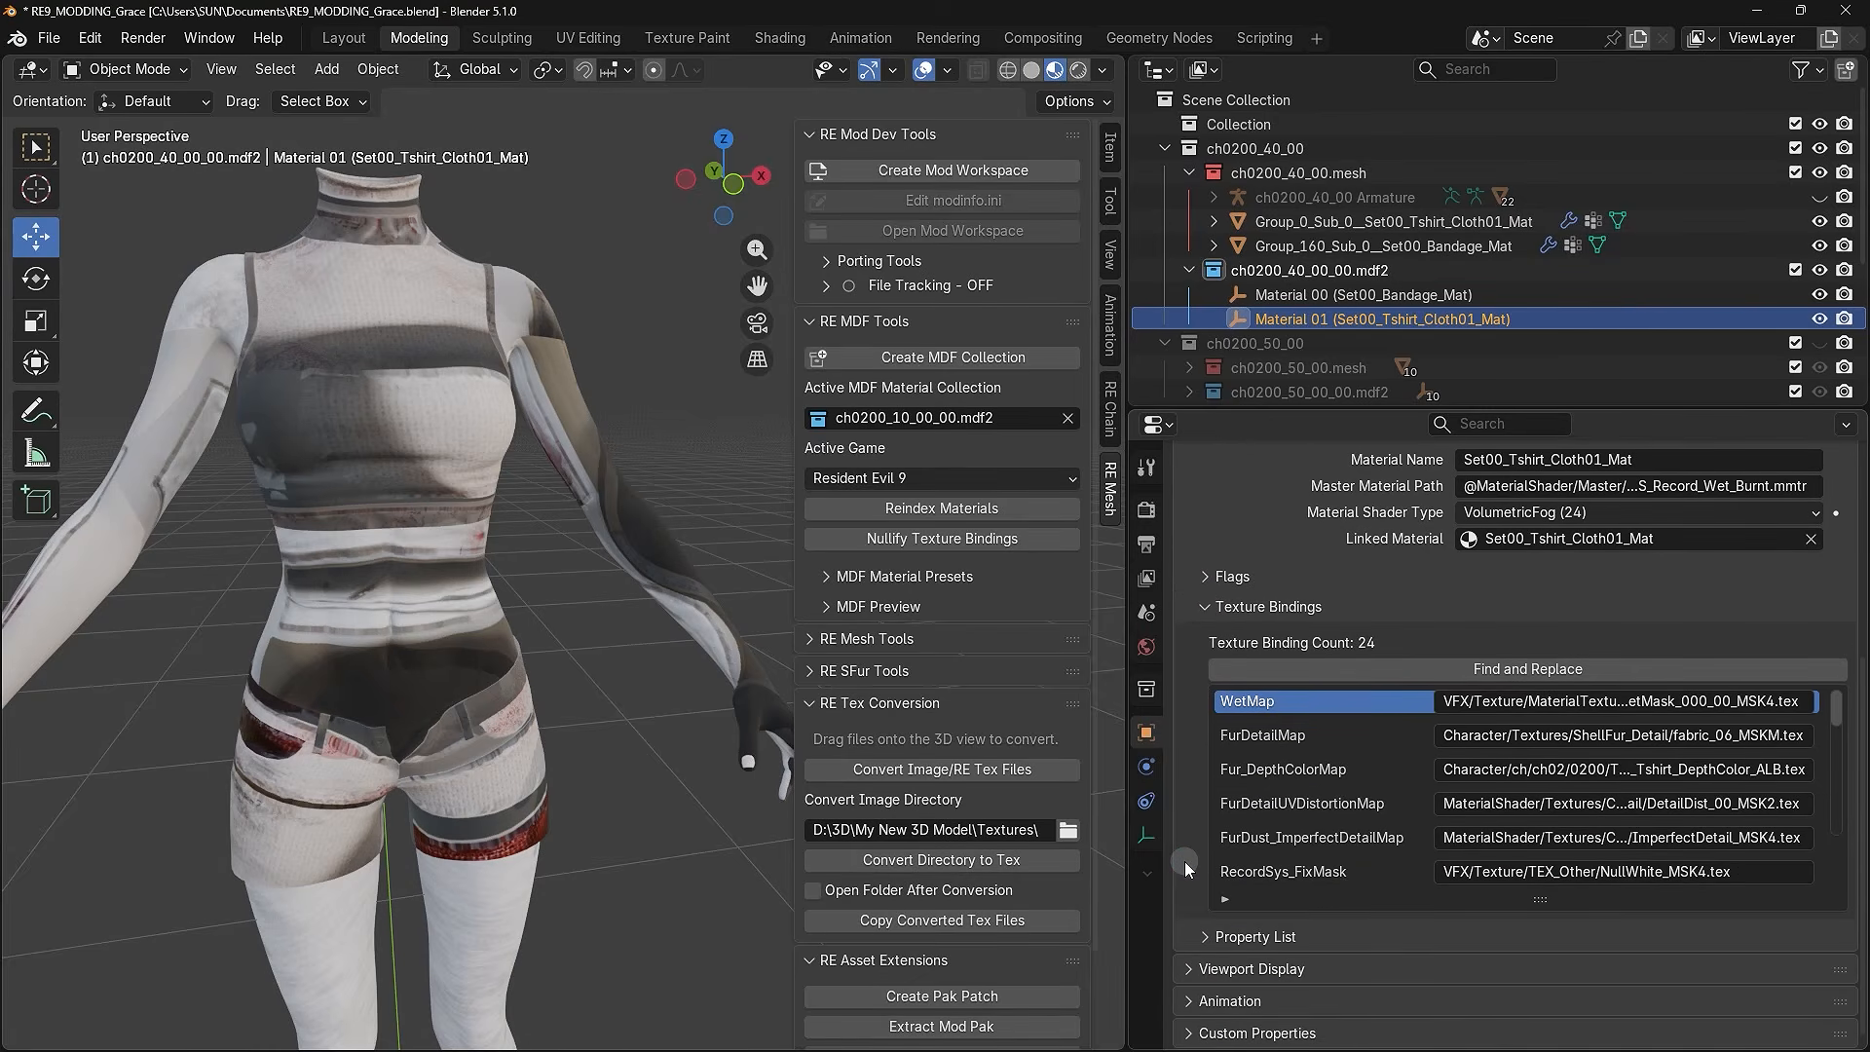
left_click_drag(1536, 901, 1532, 994)
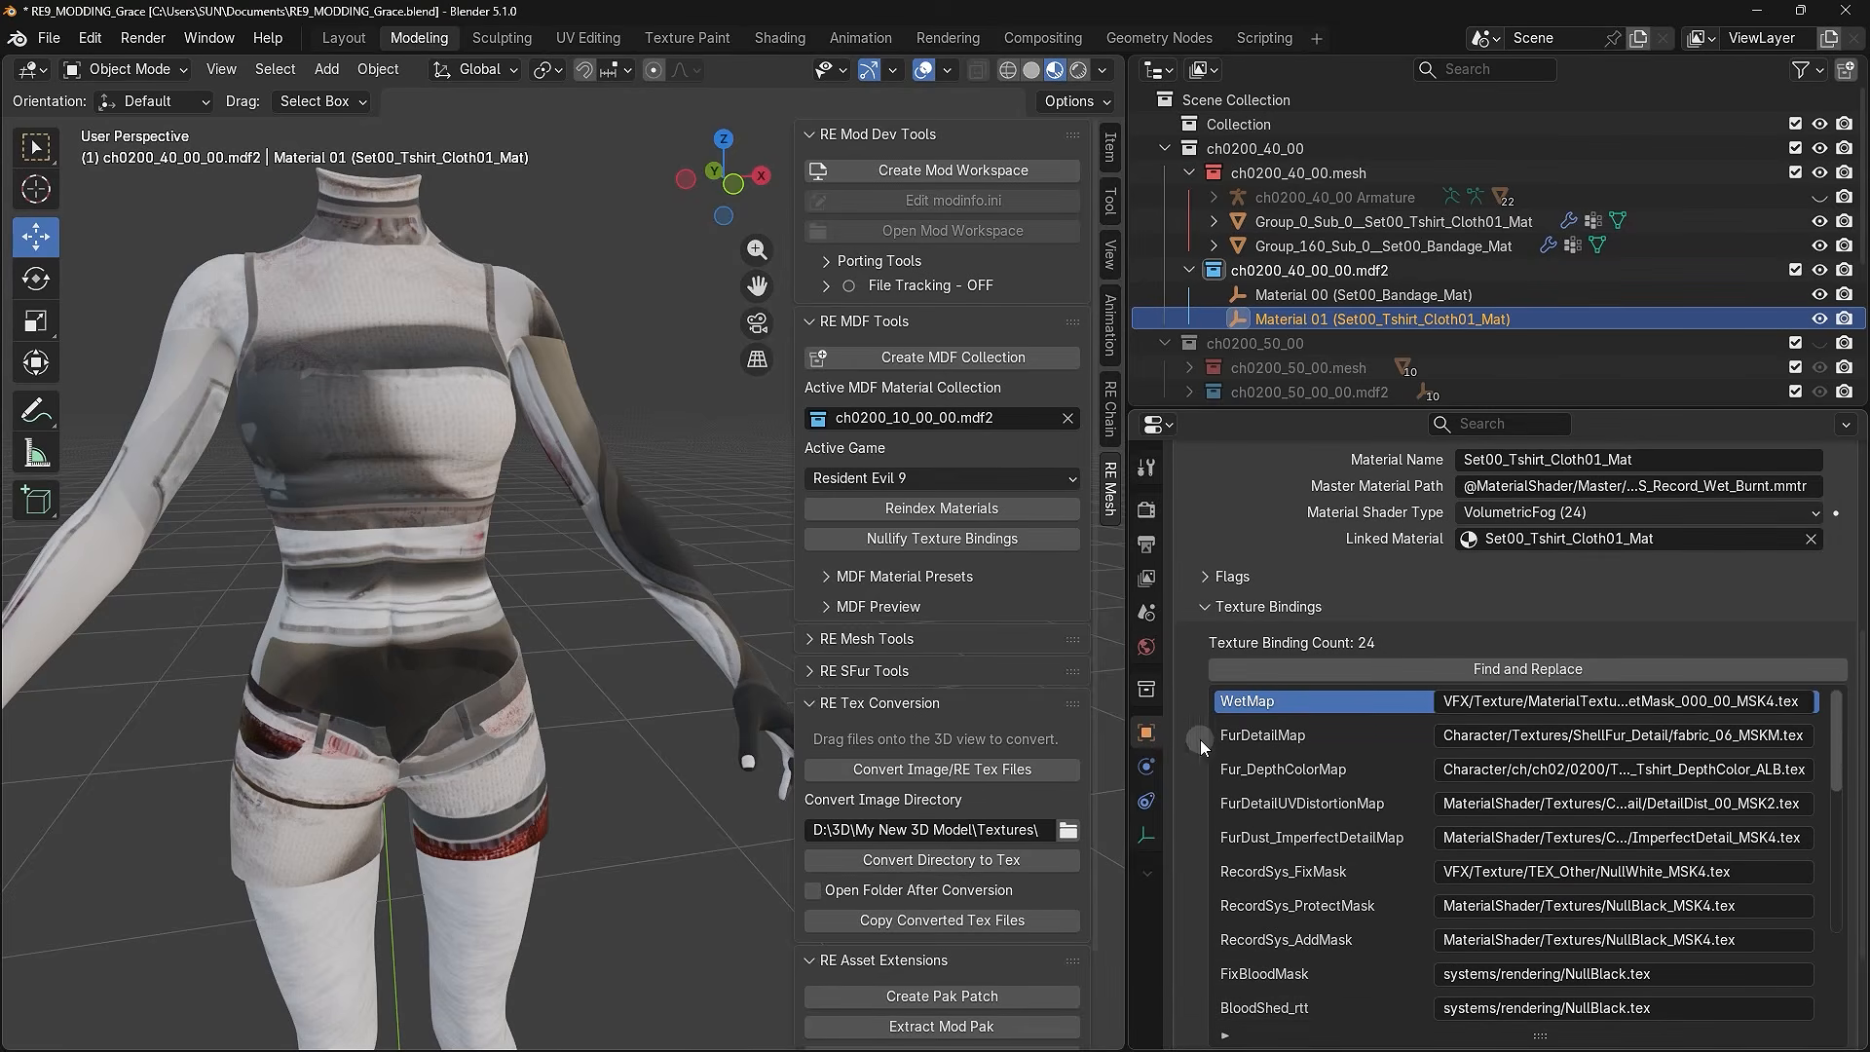
scroll(1185, 669, "down", 3)
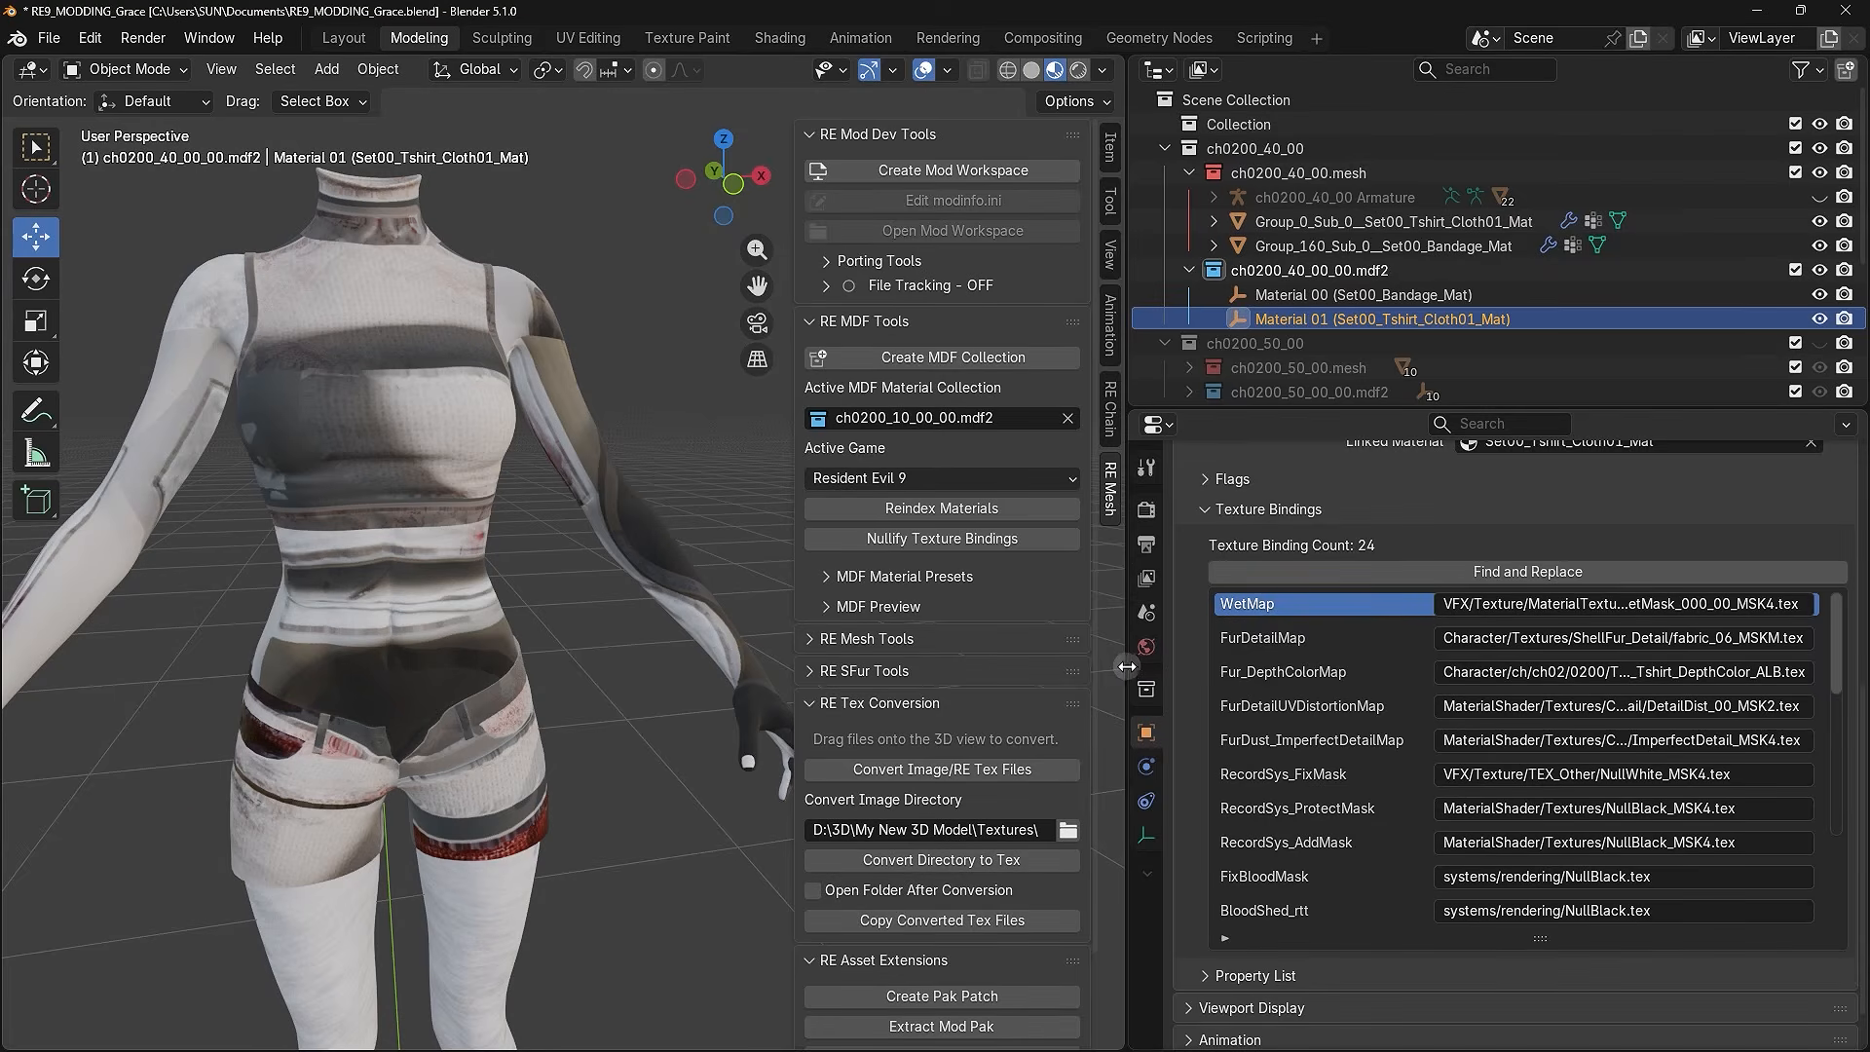
left_click_drag(1127, 667, 955, 667)
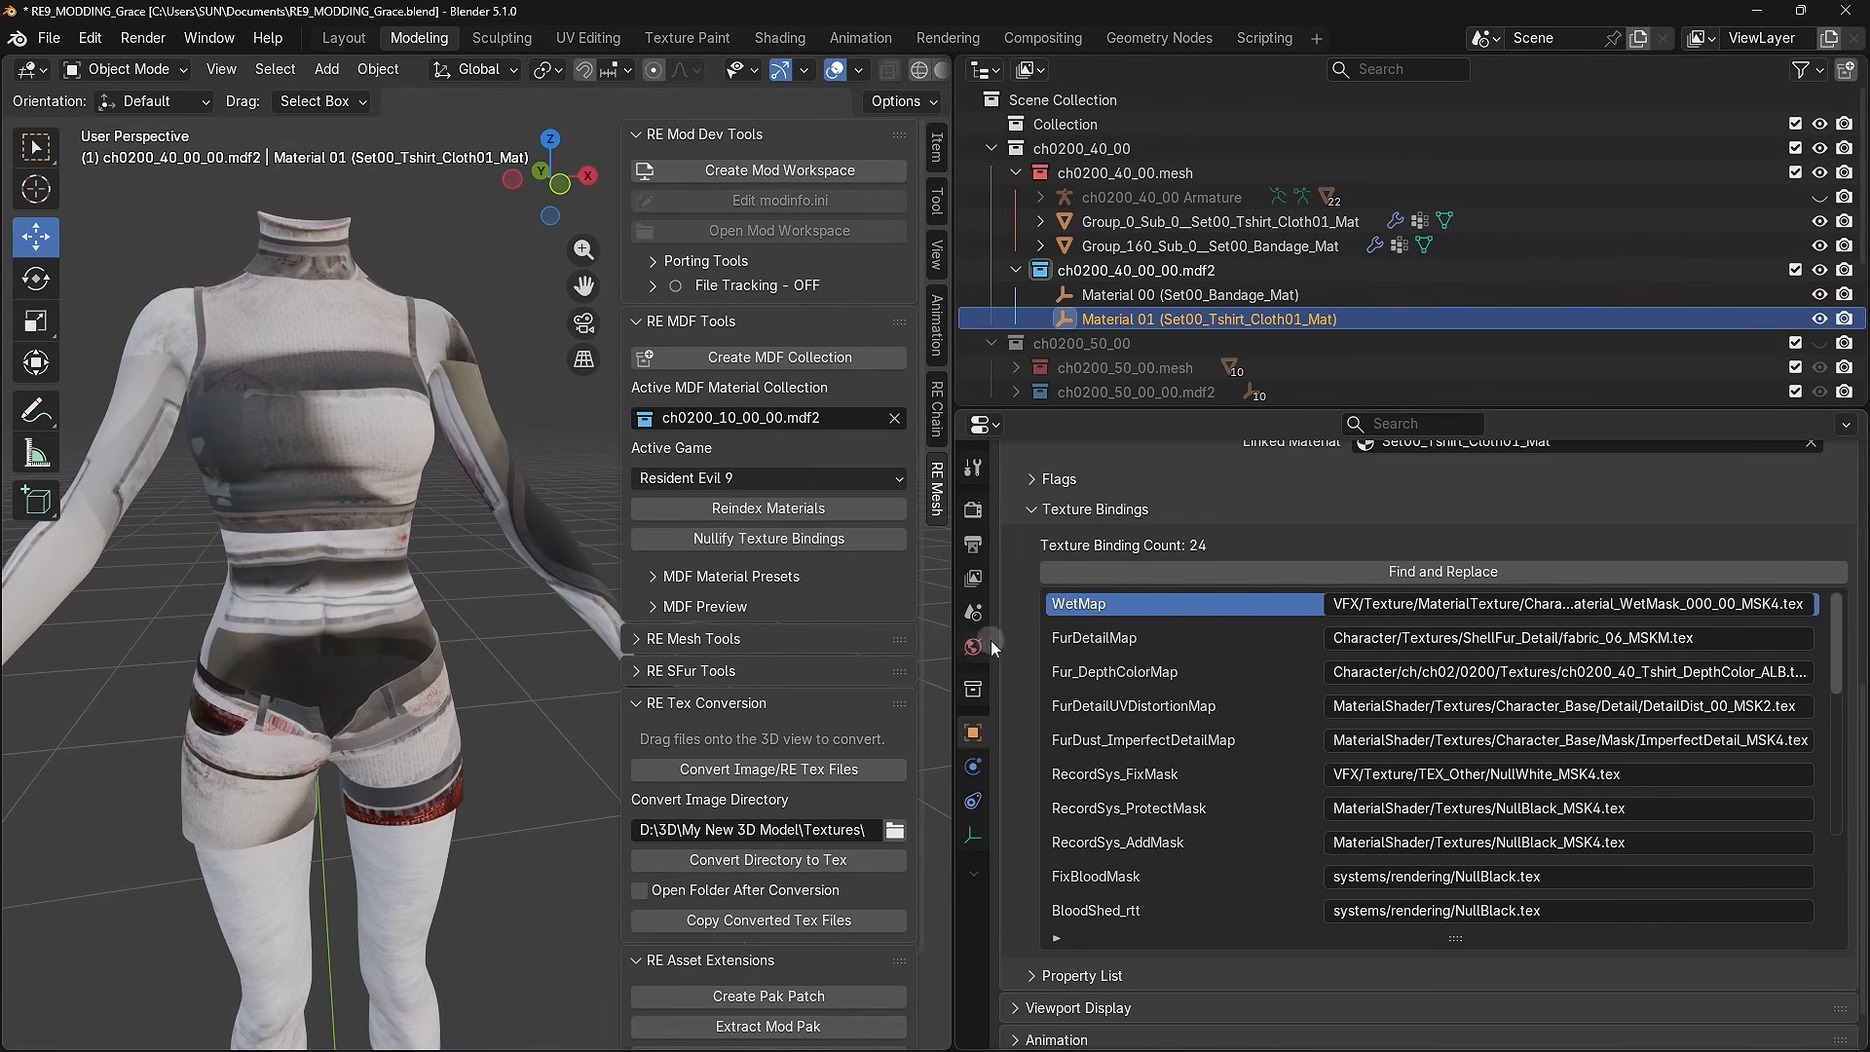
- Examine Material 01's texture bindings from WetMap through the RainDrop maps, including the BaseDielectricMap, NormalRoughnessMap and AlphaCavityOcclusionTranslucentMap paths
scroll(1435, 781, "down", 5)
scroll(1435, 828, "down", 8)
scroll(1435, 834, "up", 13)
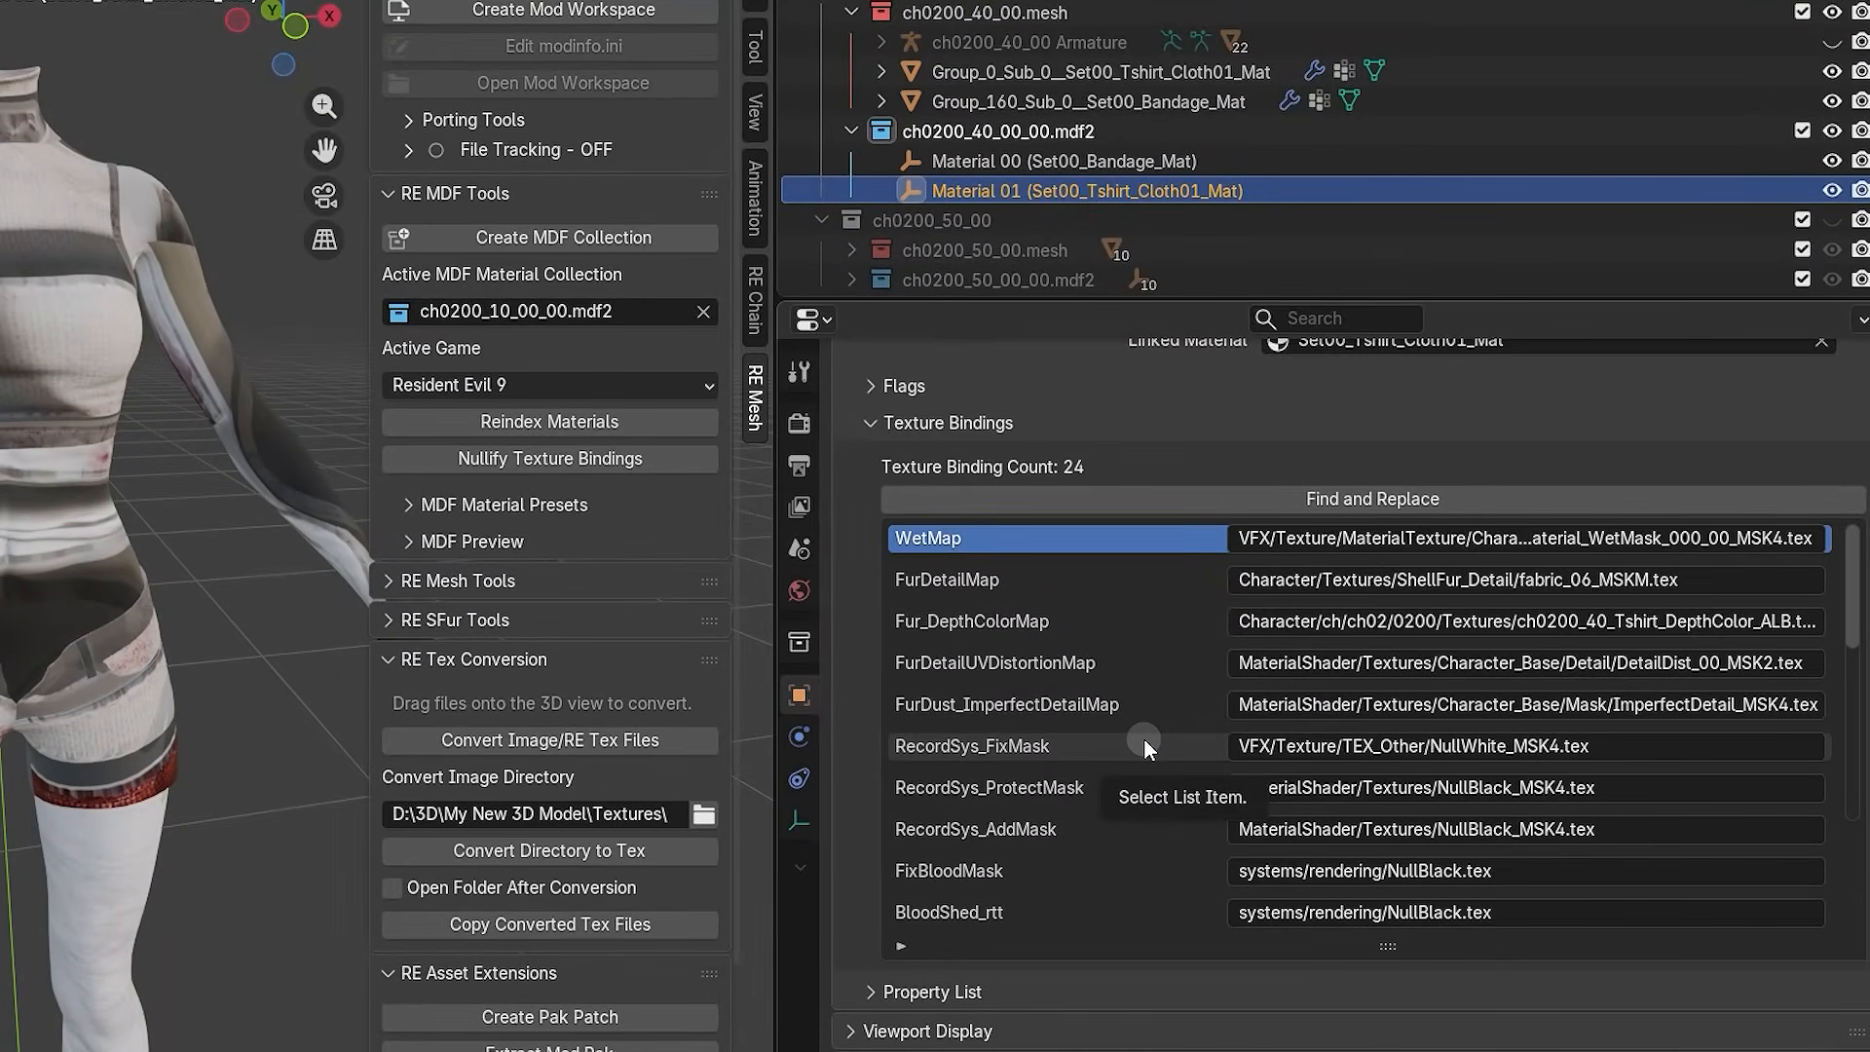
scroll(1144, 738, "down", 1)
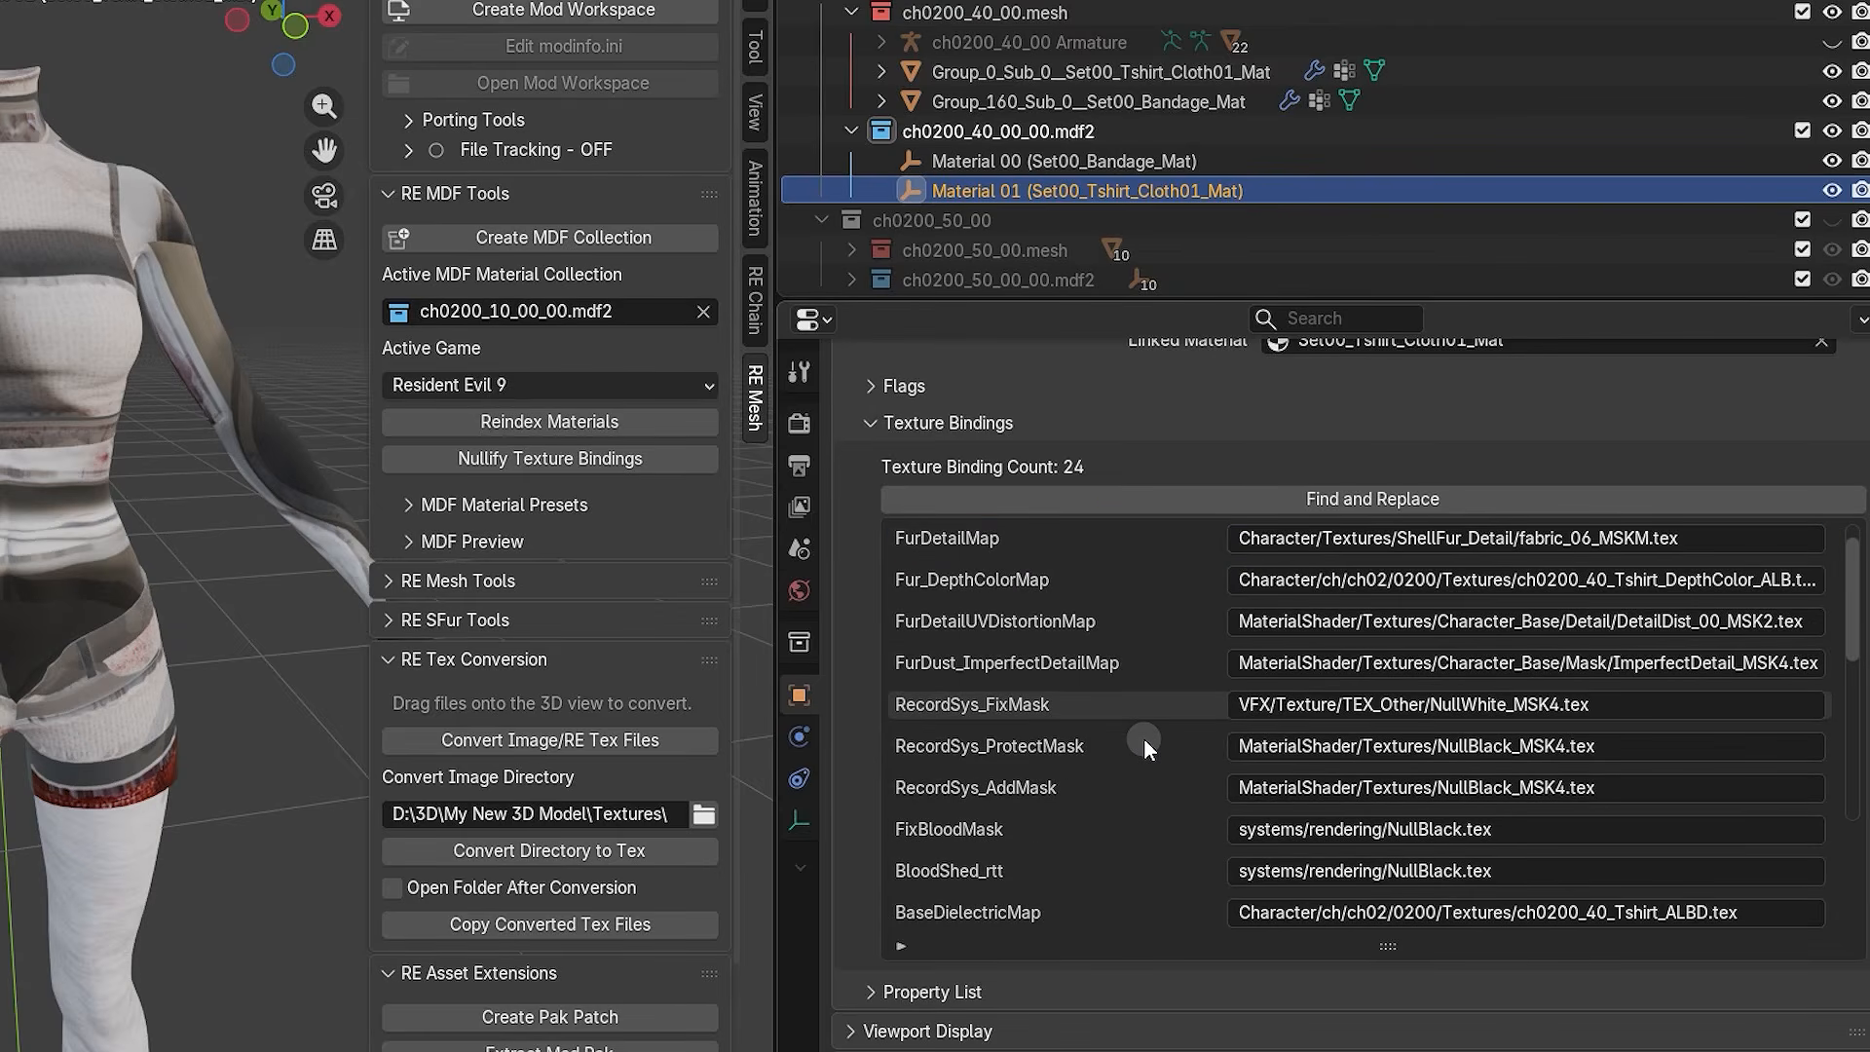
scroll(1144, 745, "down", 6)
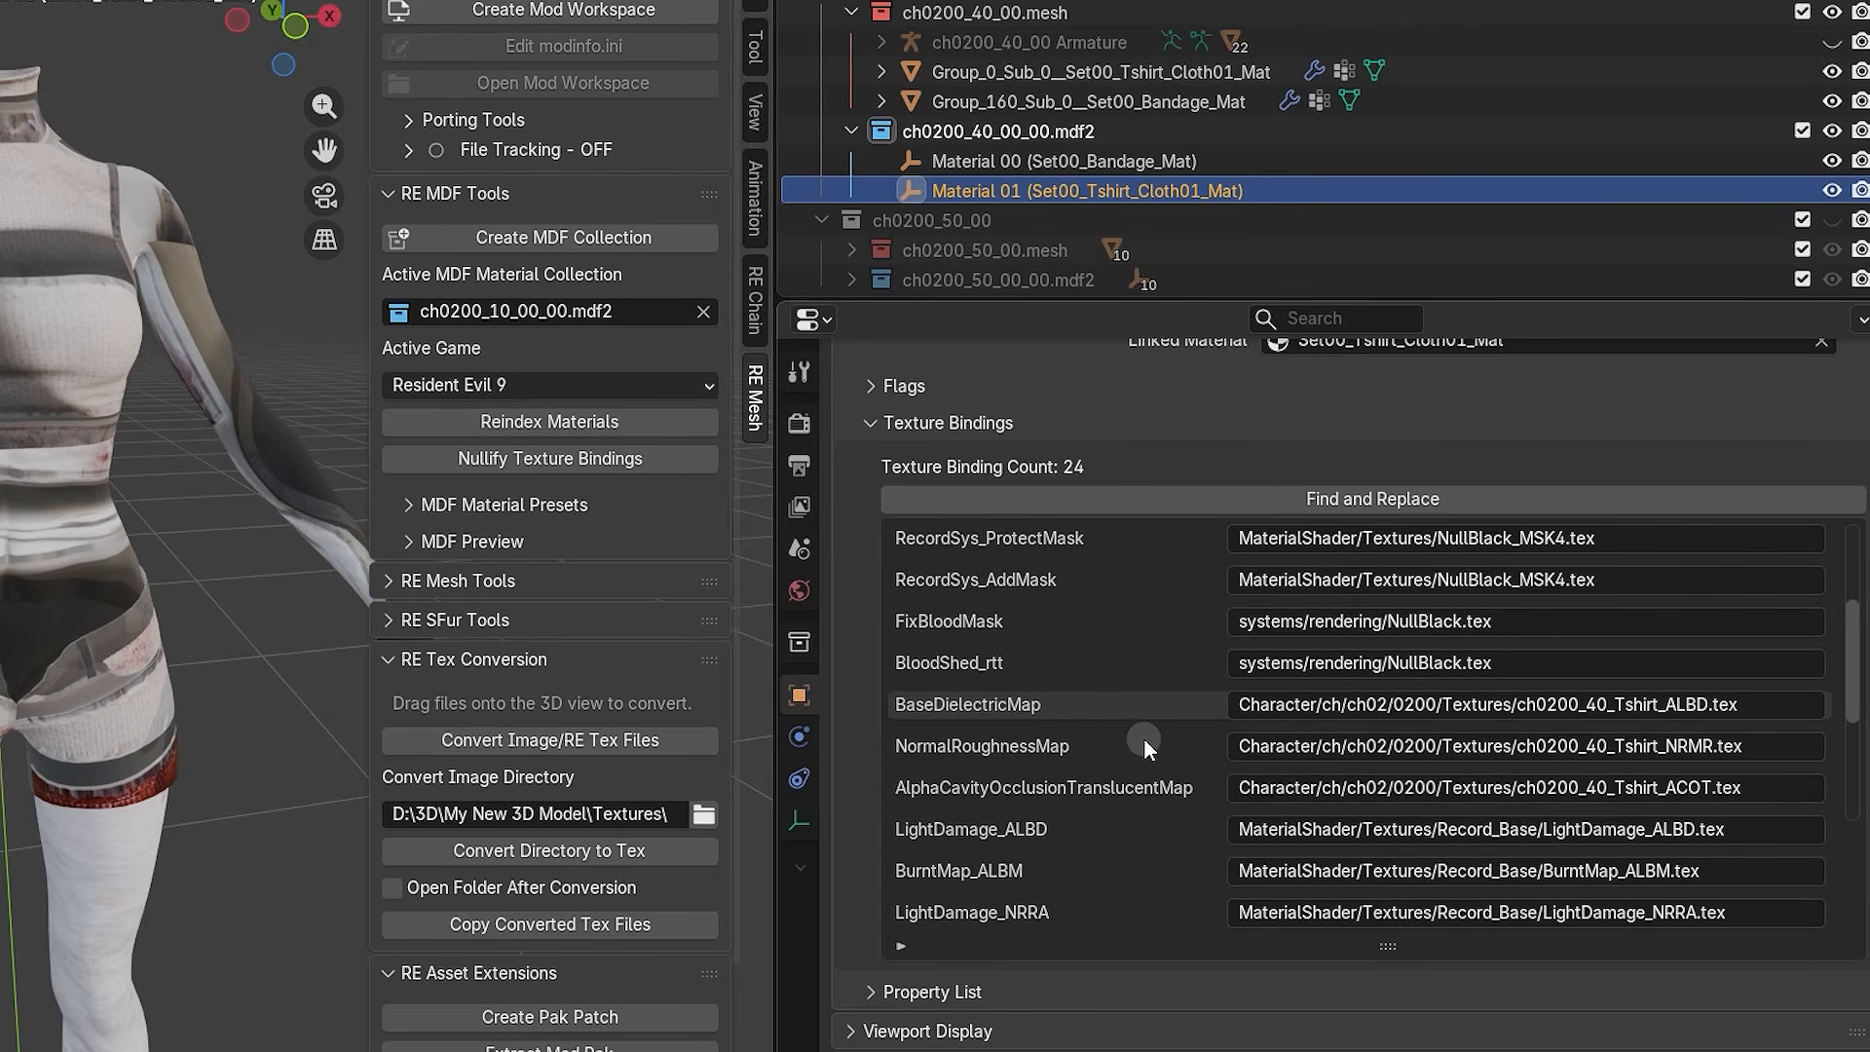
scroll(1146, 747, "down", 7)
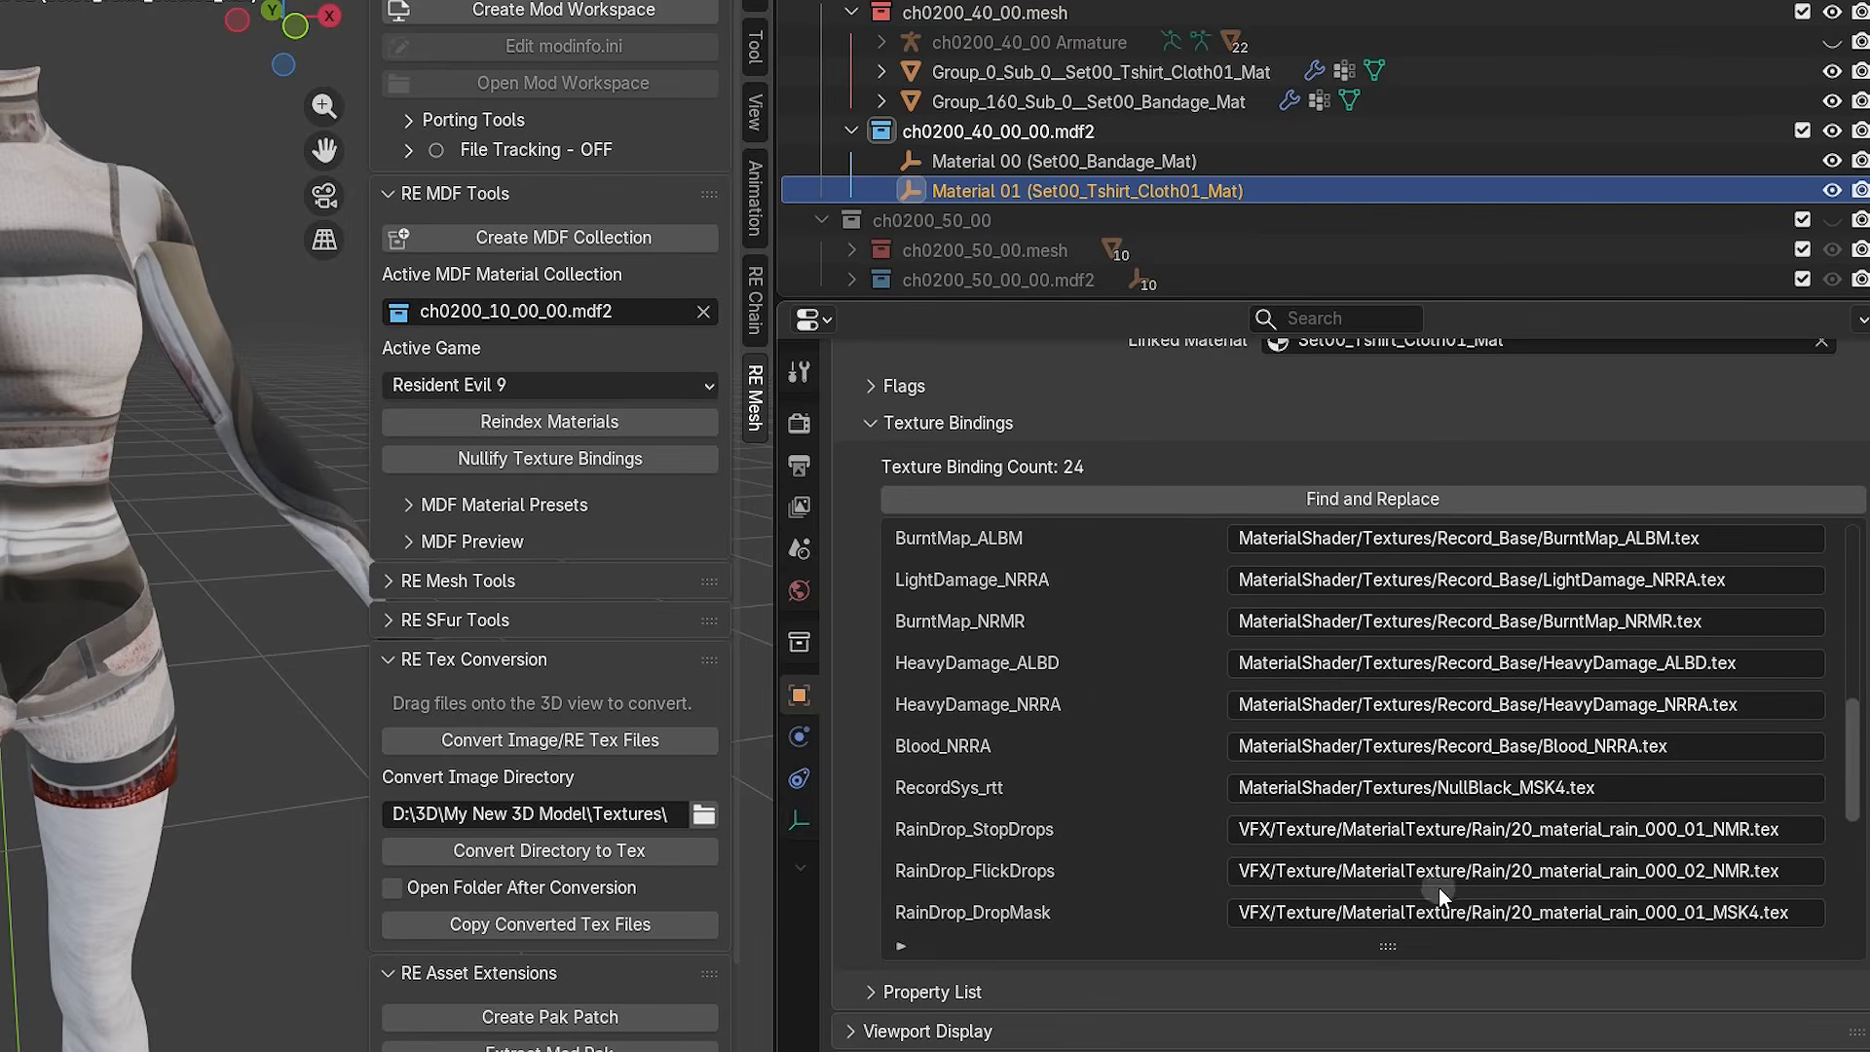
scroll(1504, 806, "up", 10)
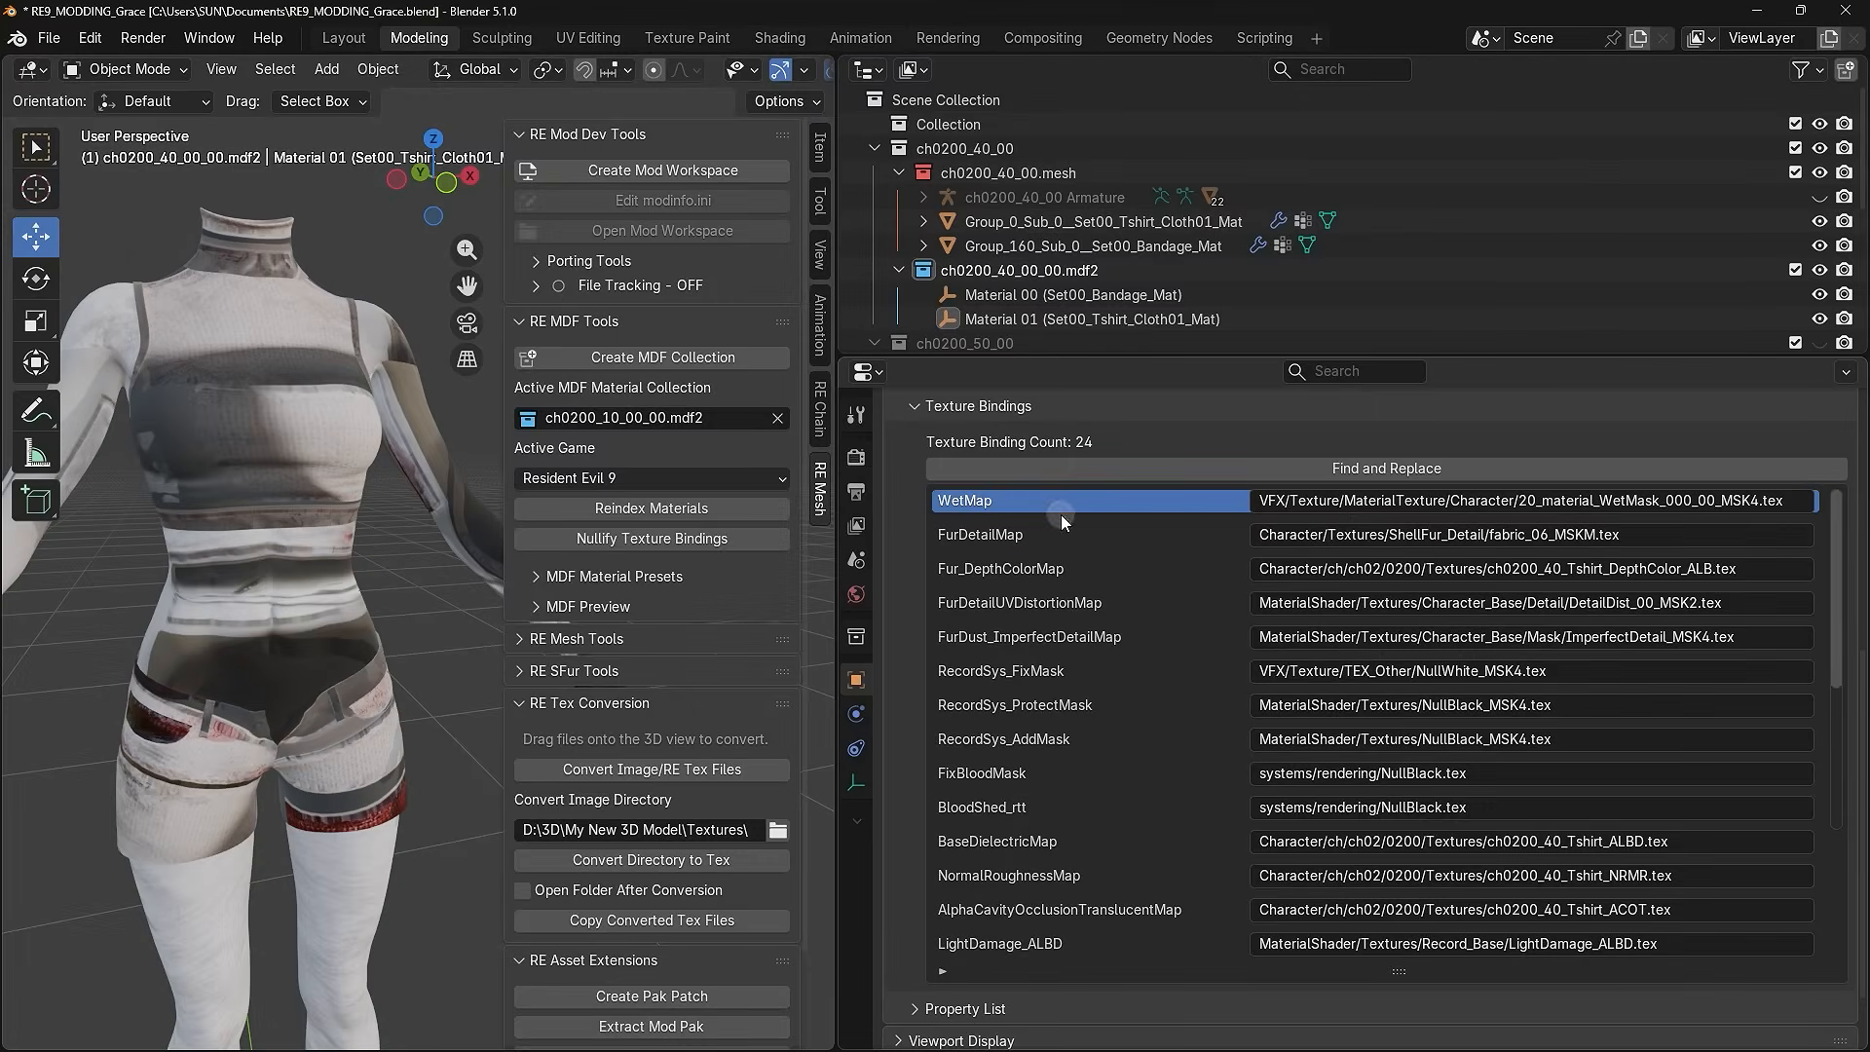
scroll(1288, 539, "down", 9)
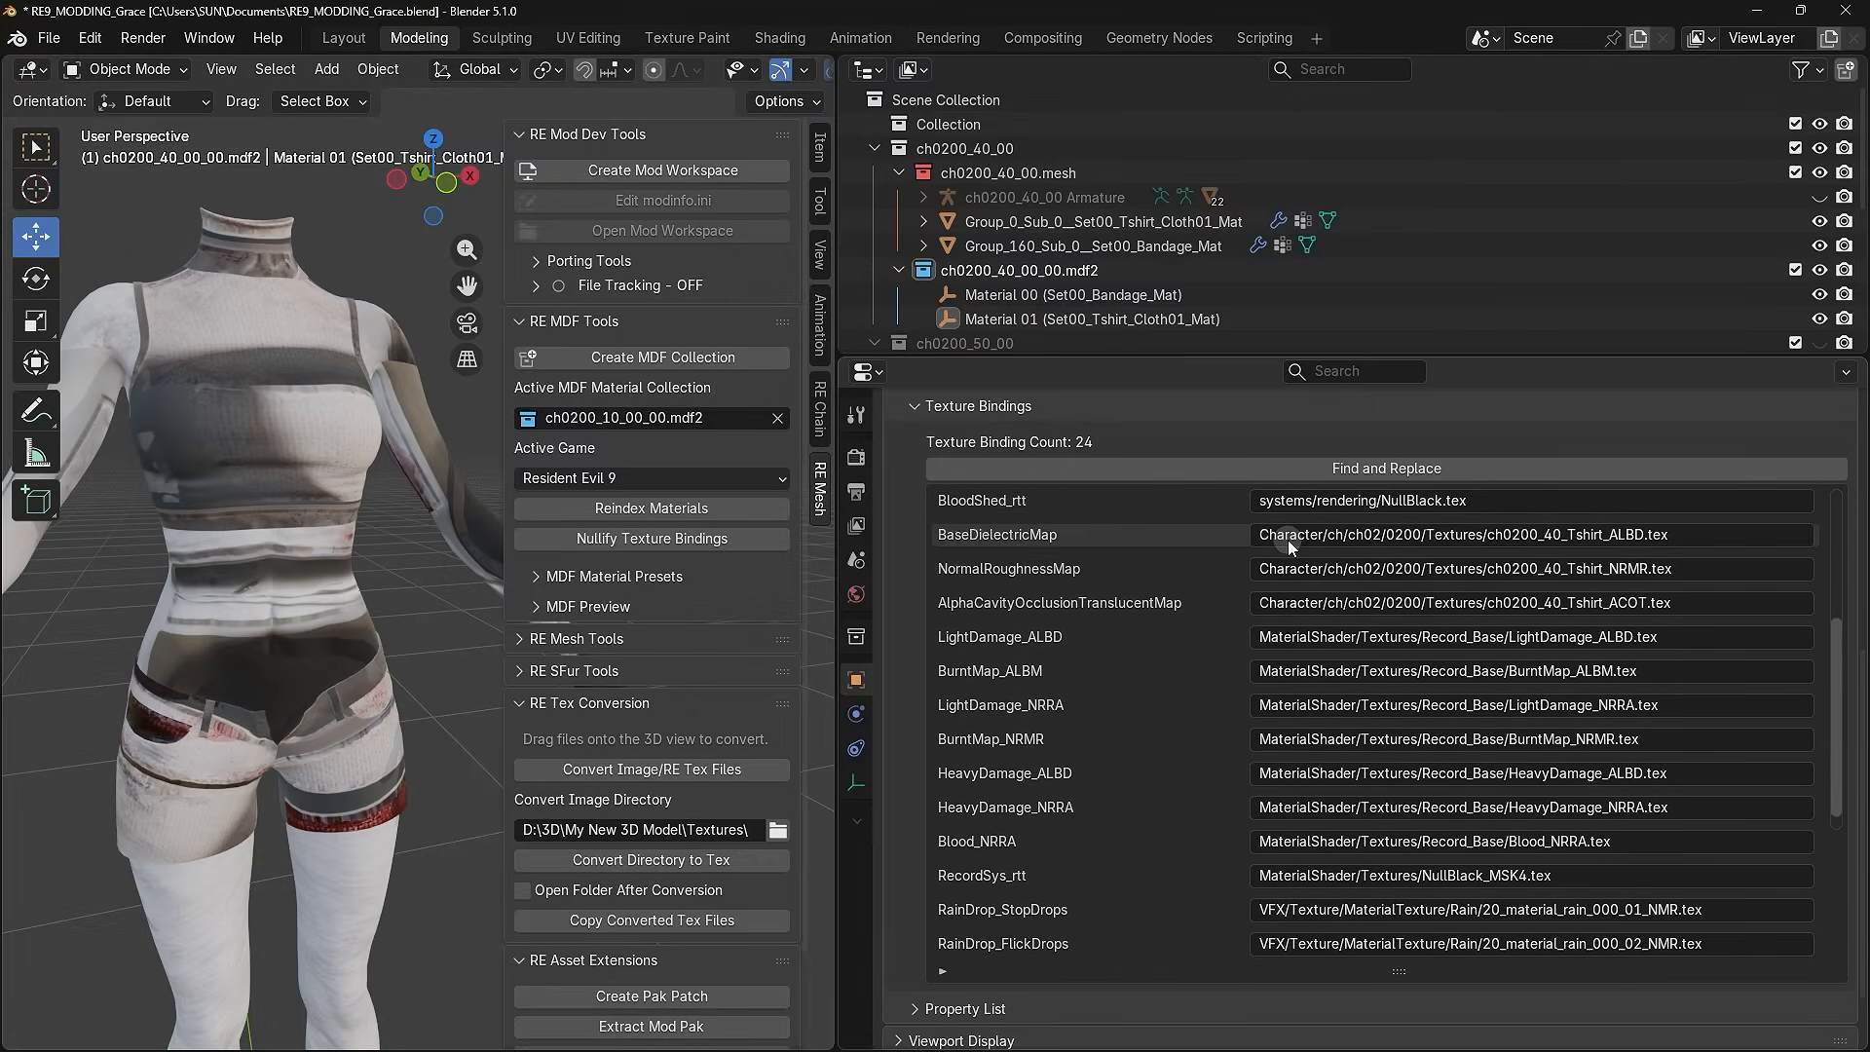
scroll(1288, 540, "up", 5)
scroll(1288, 540, "up", 4)
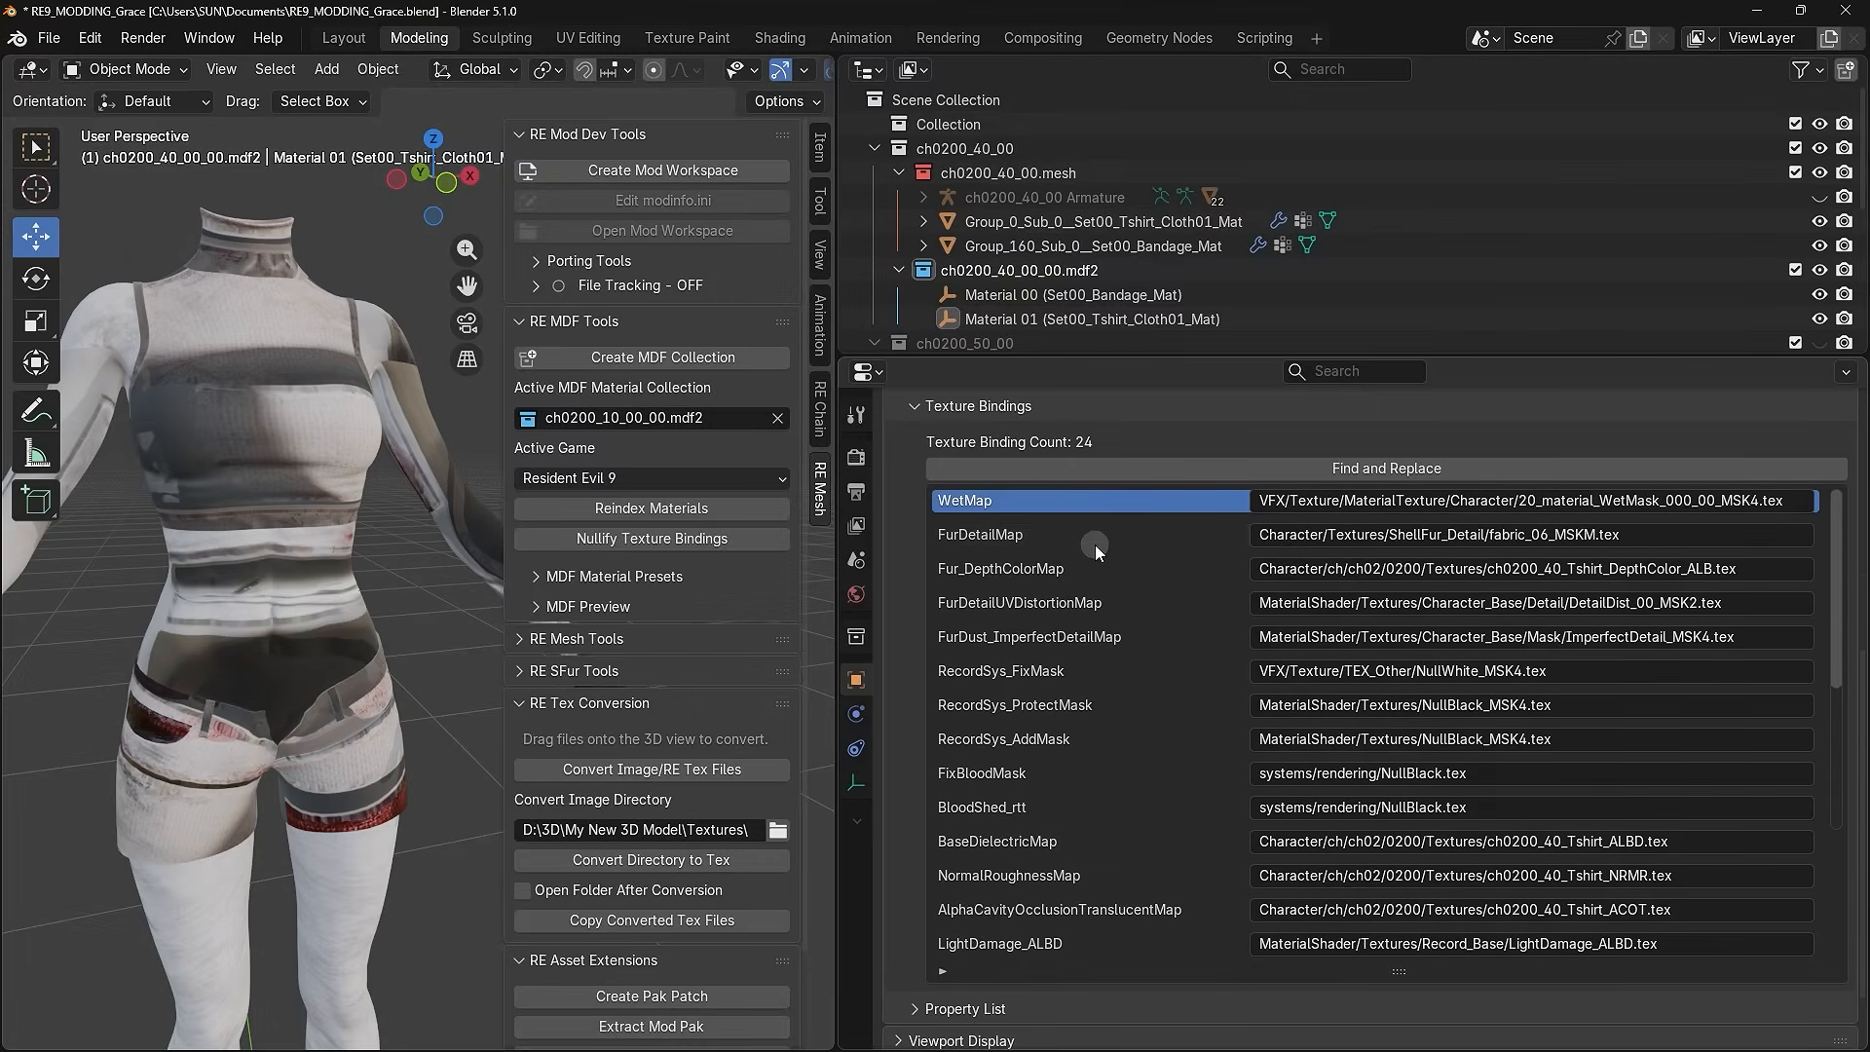
scroll(998, 682, "down", 2)
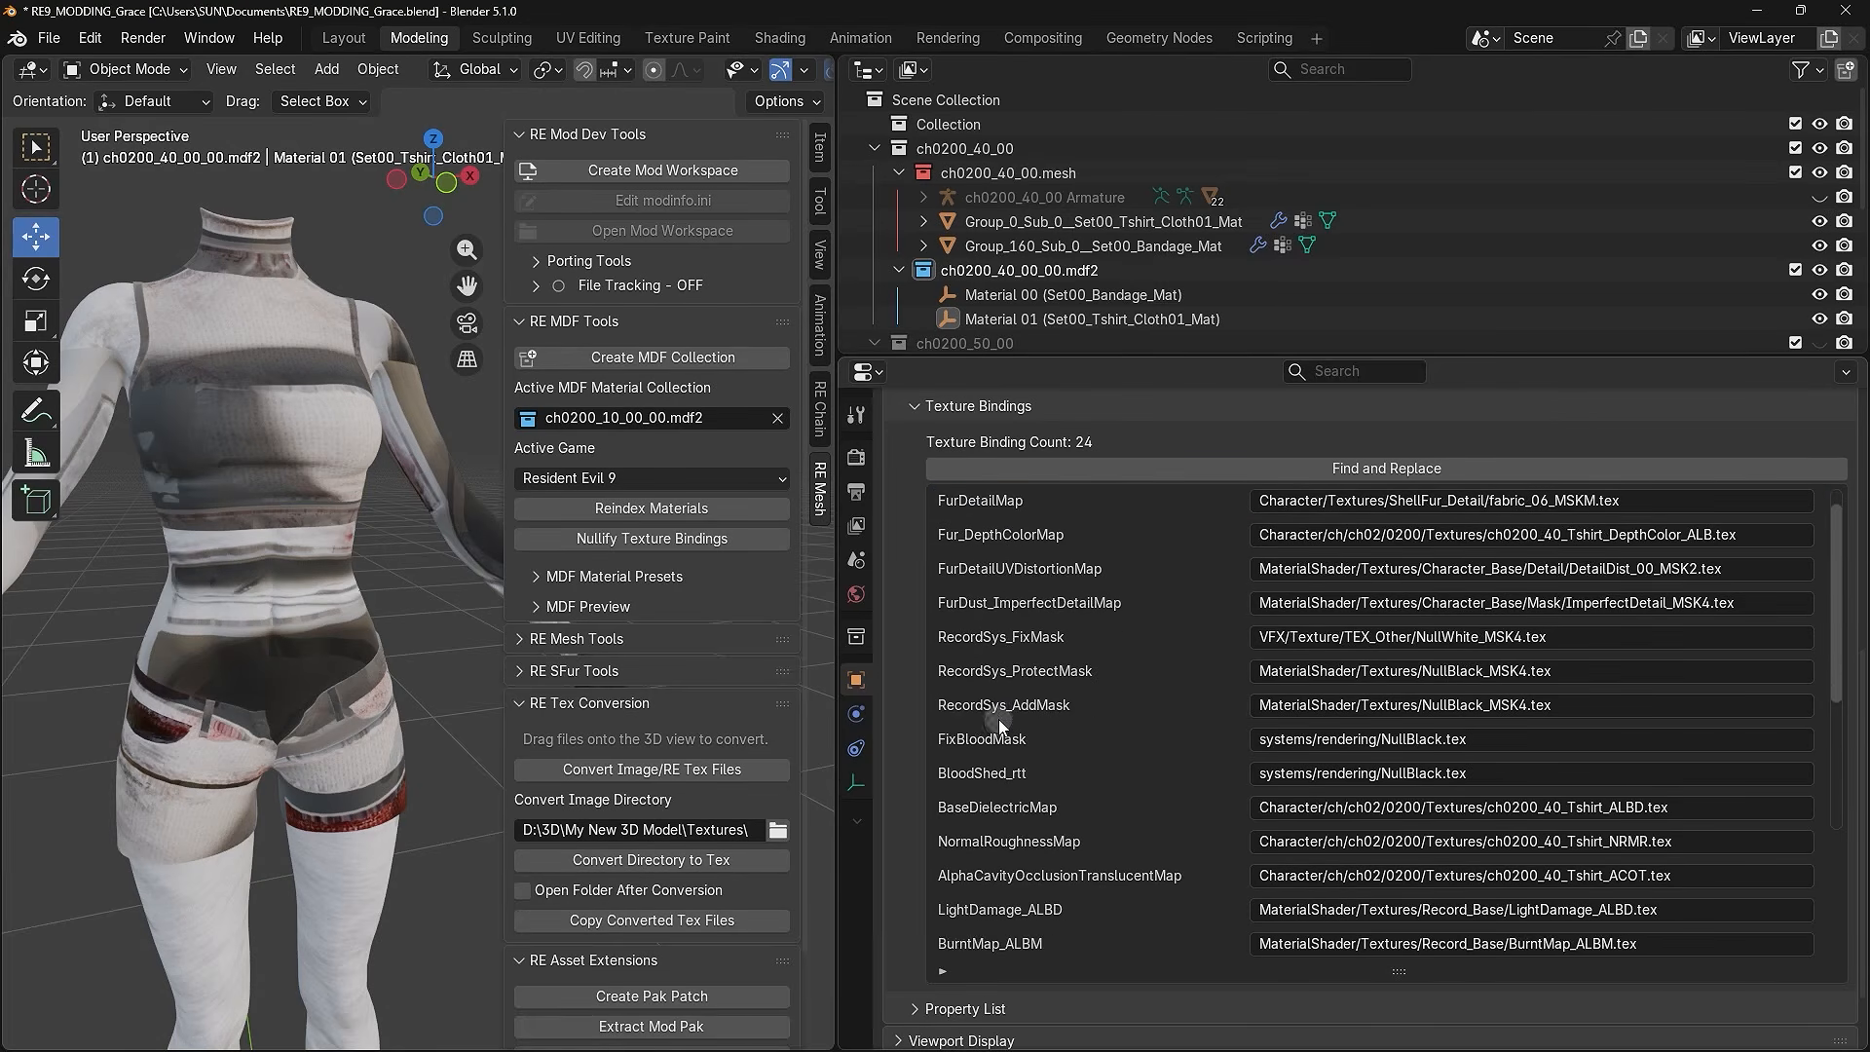
scroll(998, 723, "down", 1)
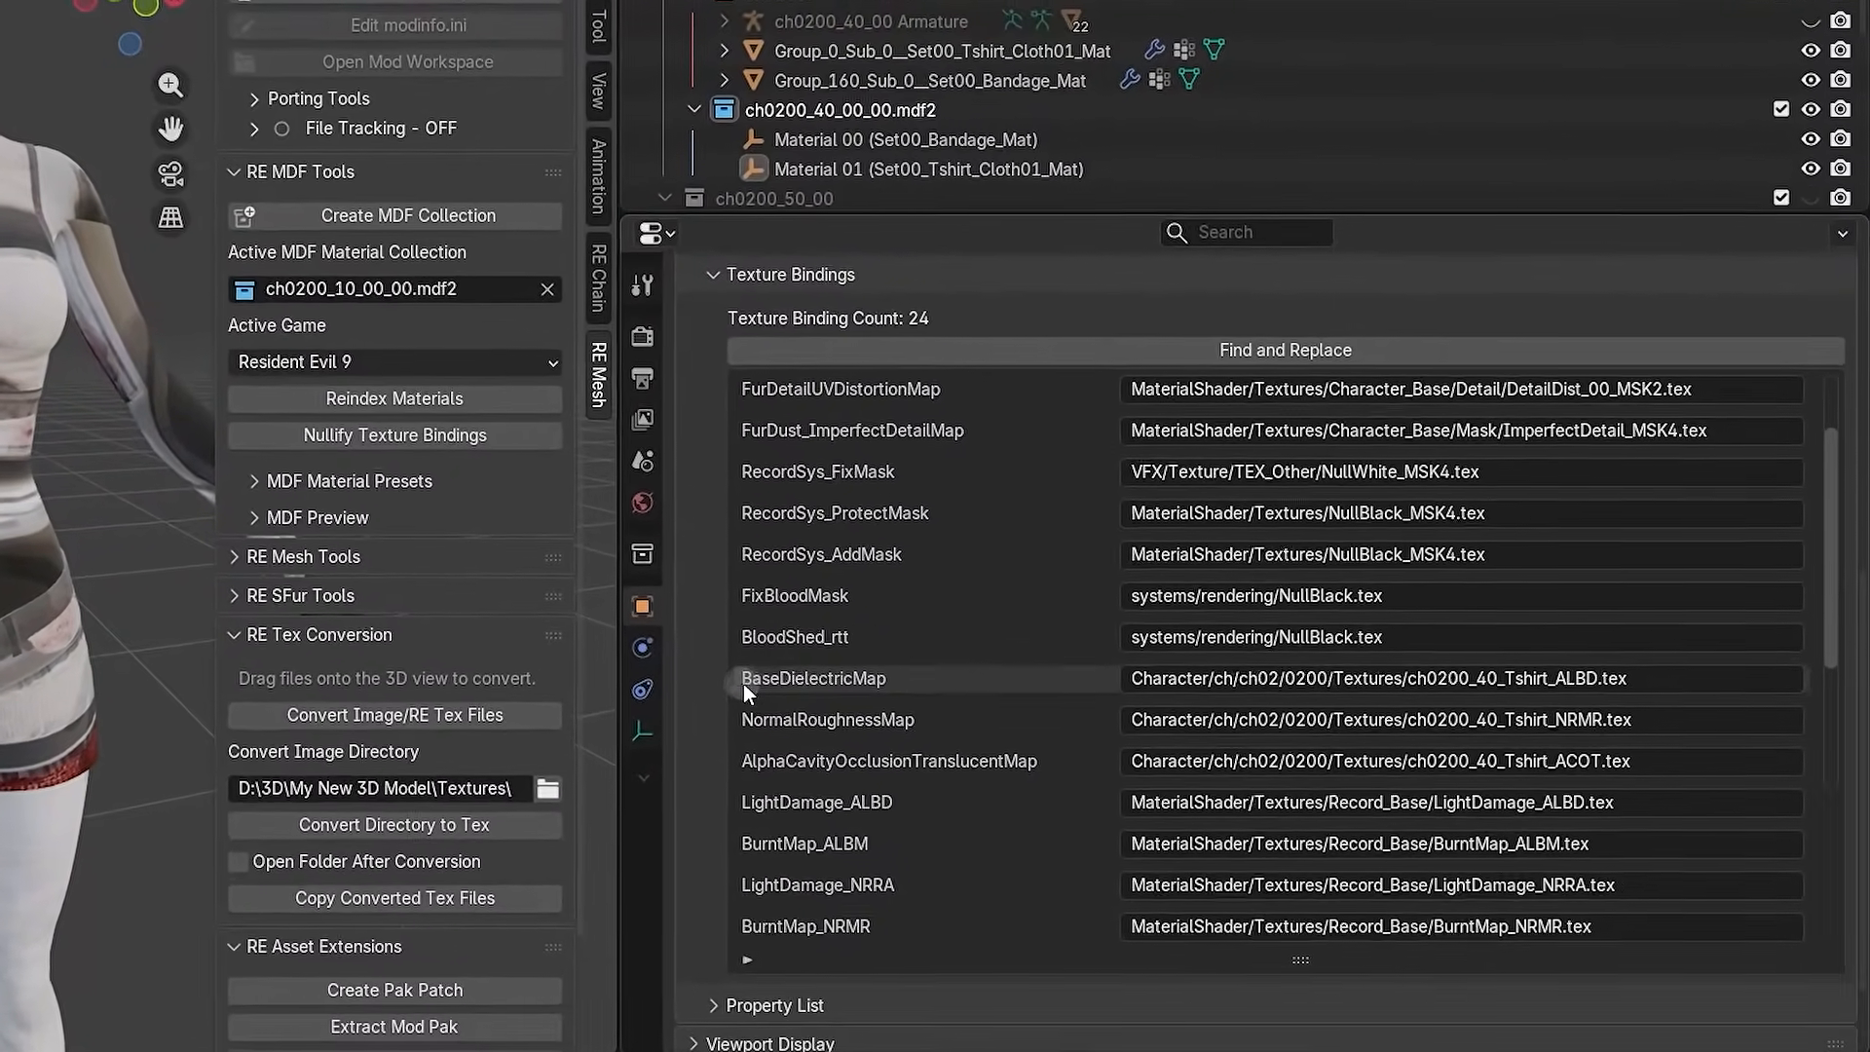
- Examine the file names and the ALBD and NRMR suffixes in Material 01's BaseDielectricMap and NormalRoughnessMap texture paths
left_click(811, 703)
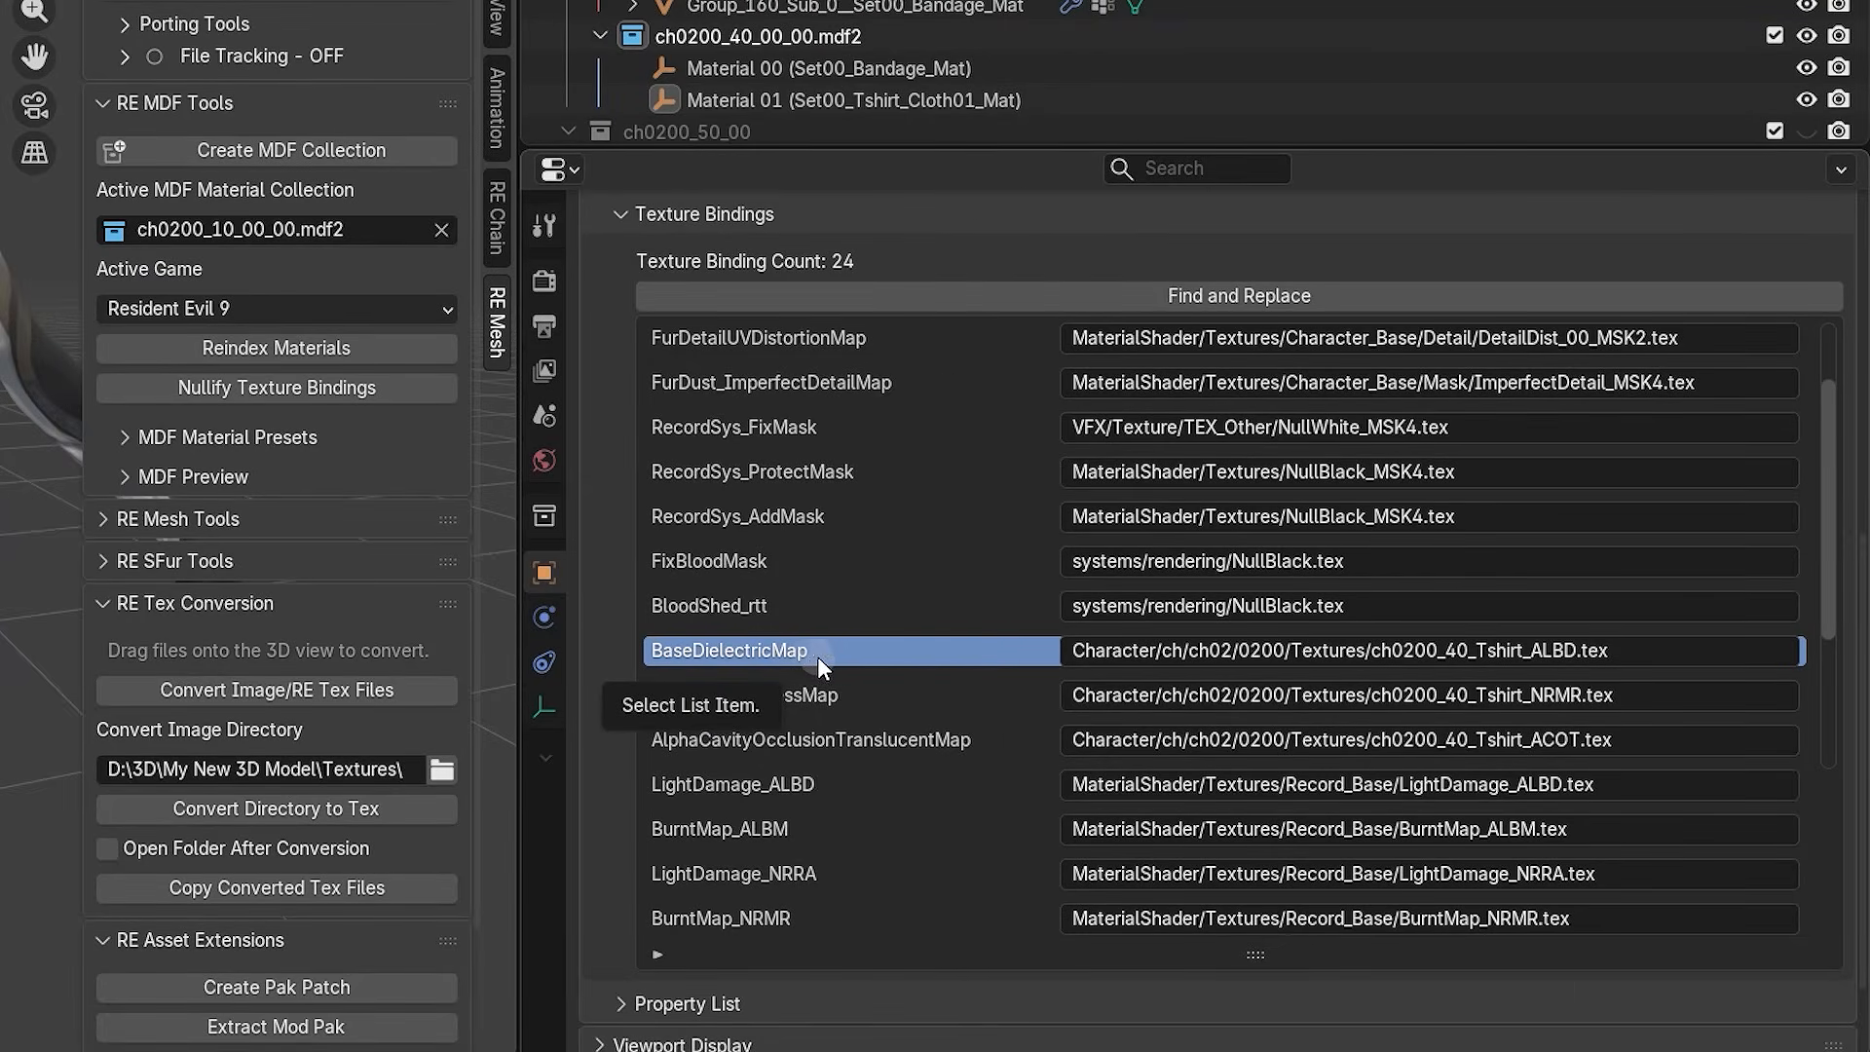
left_click(1517, 651)
left_click(1630, 647)
left_click_drag(1630, 648, 1371, 651)
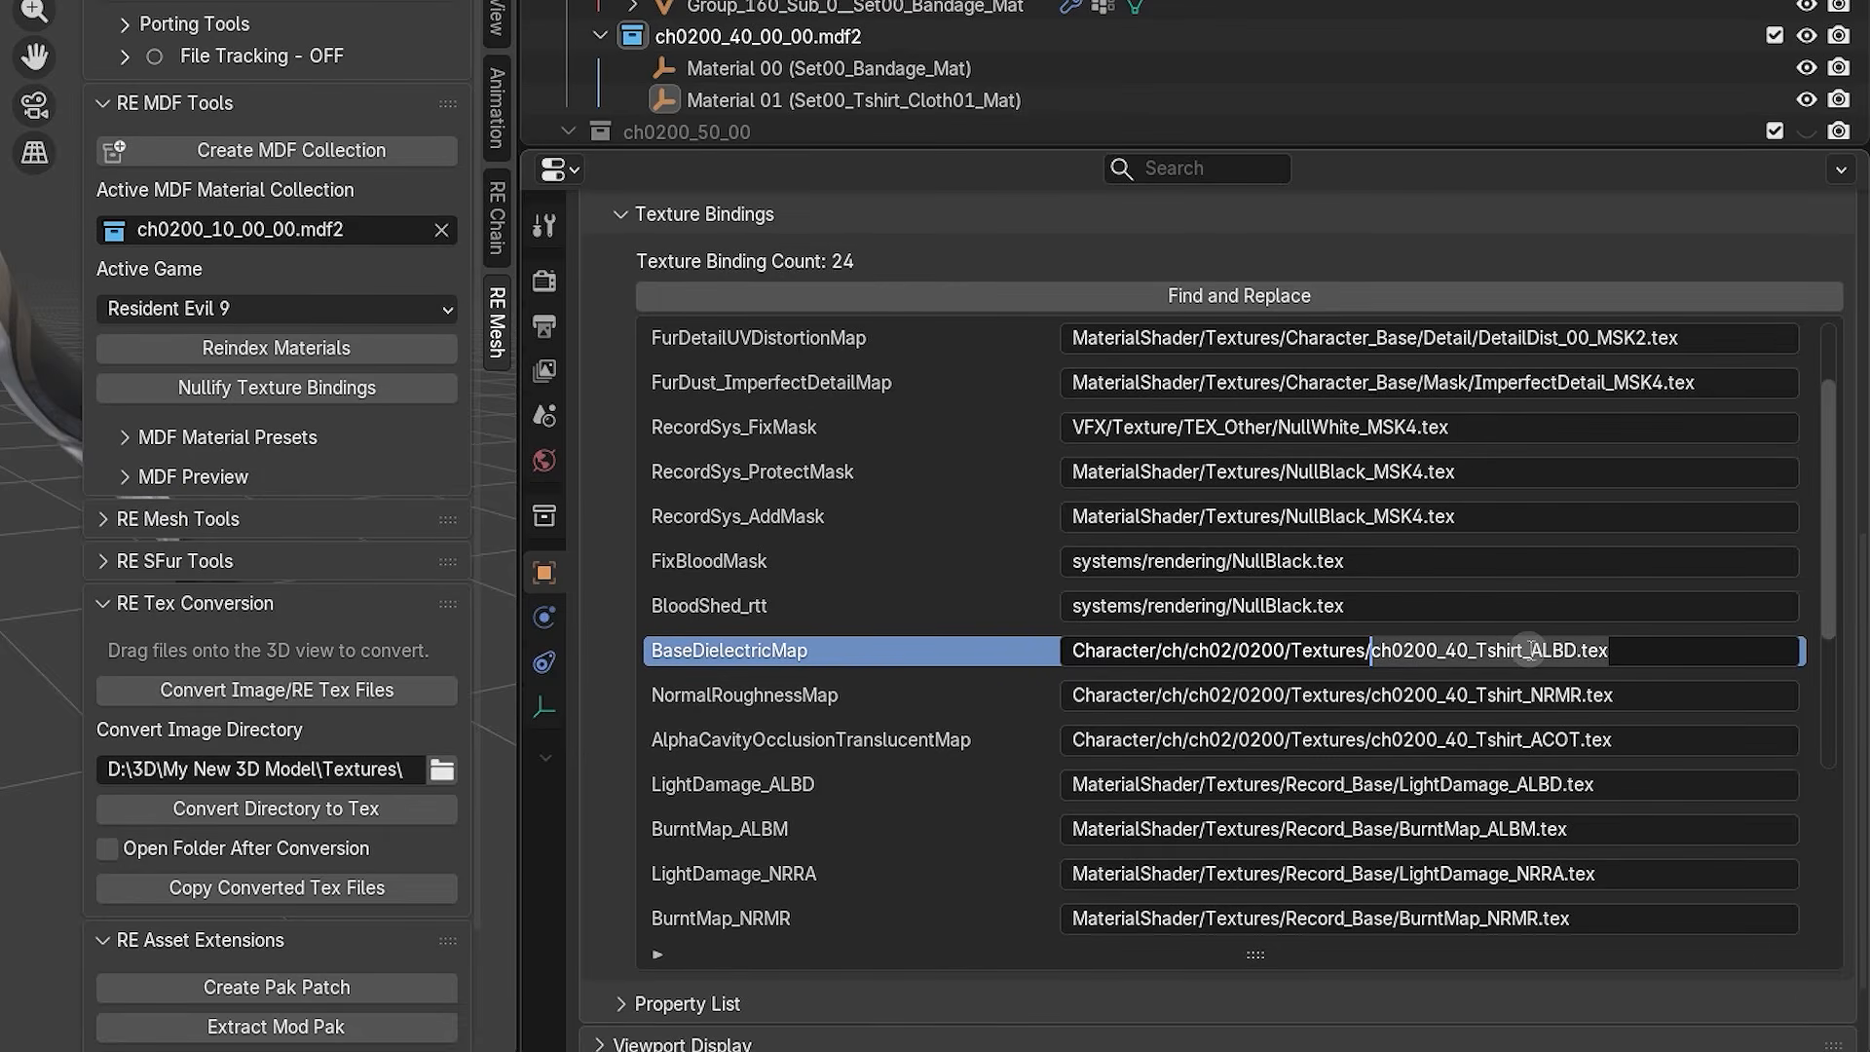
left_click_drag(1531, 650, 1575, 651)
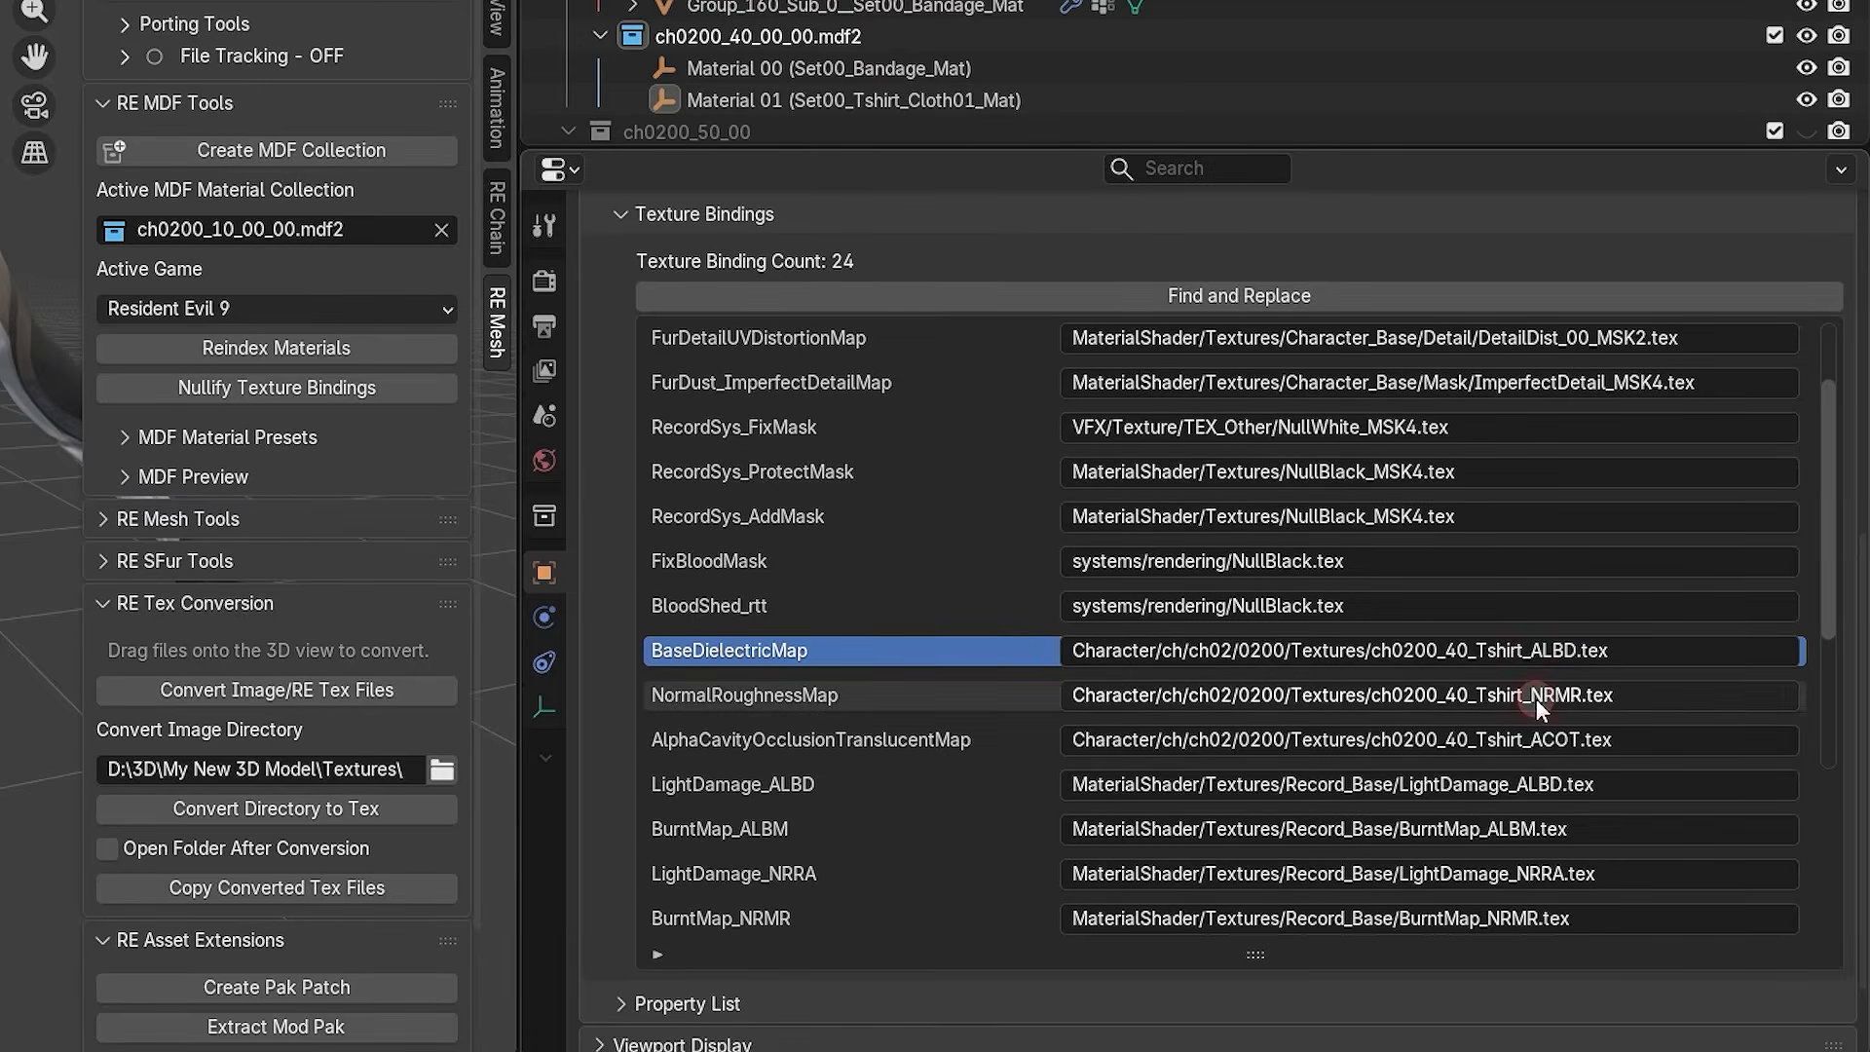
left_click(1536, 697)
left_click(1579, 695)
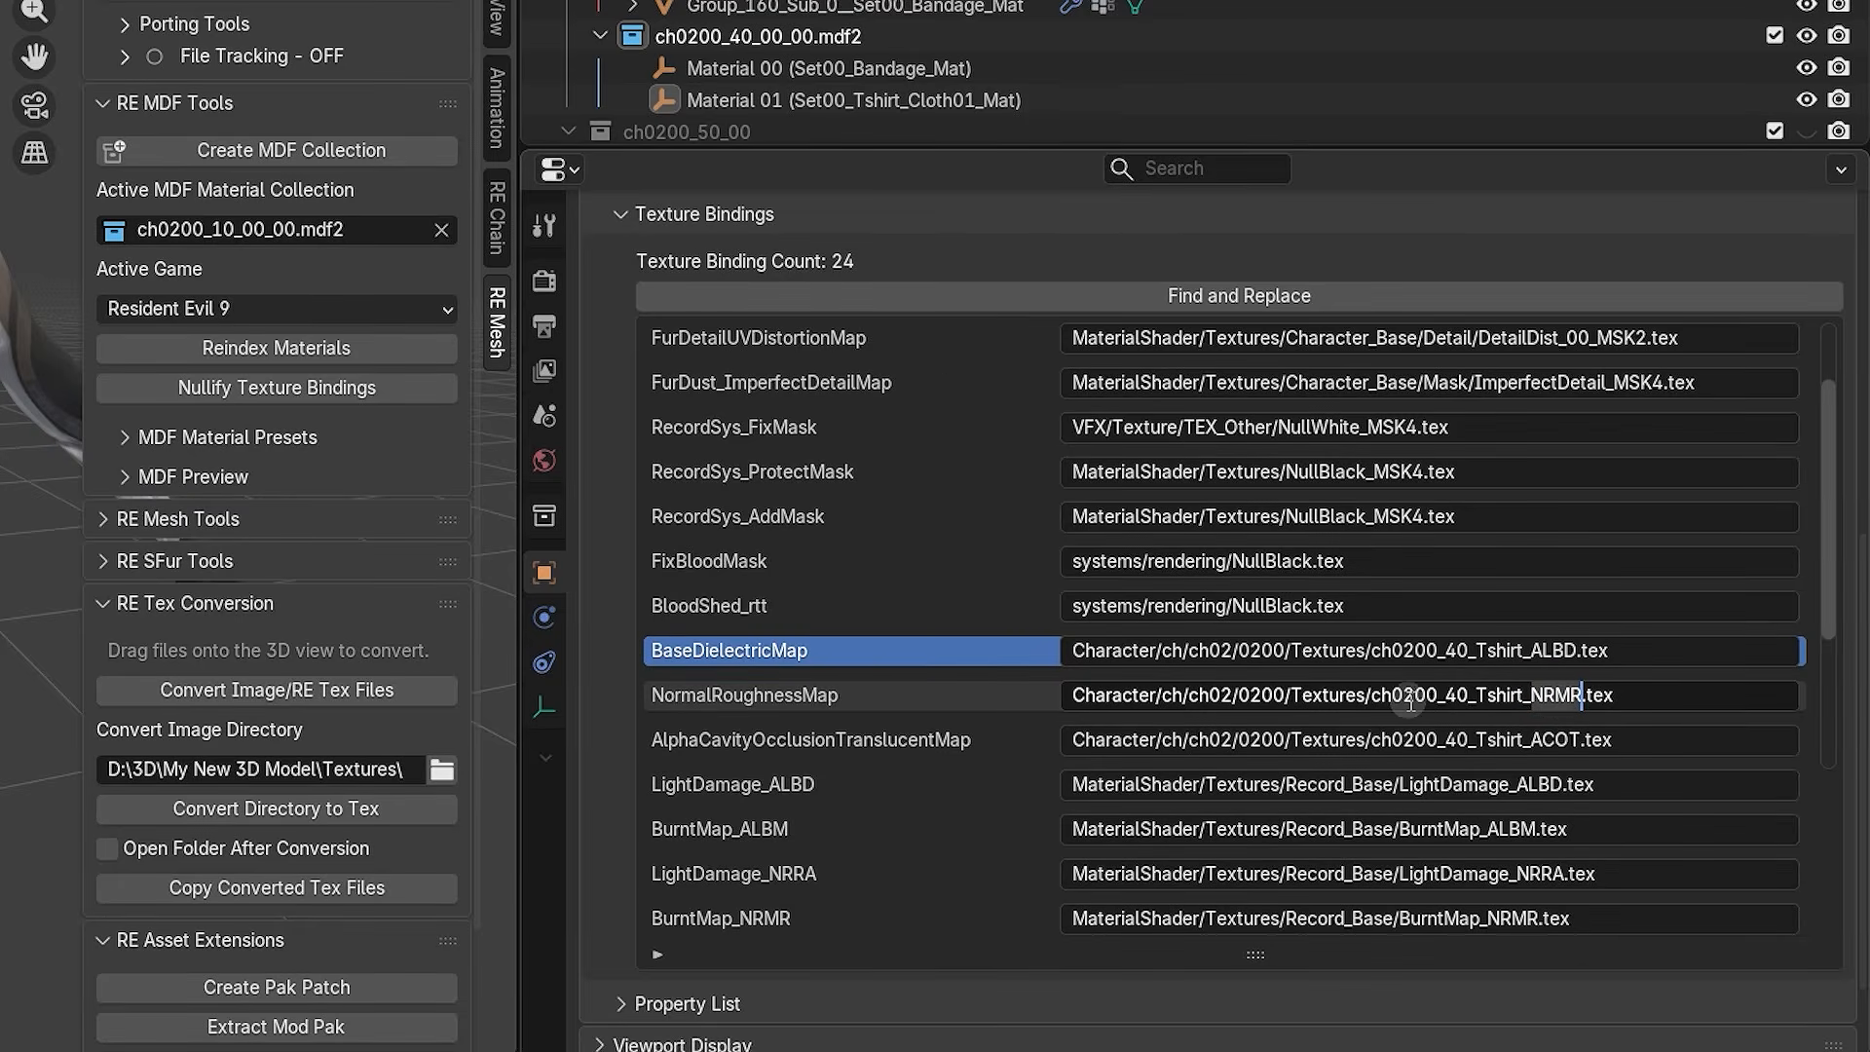
left_click(687, 695)
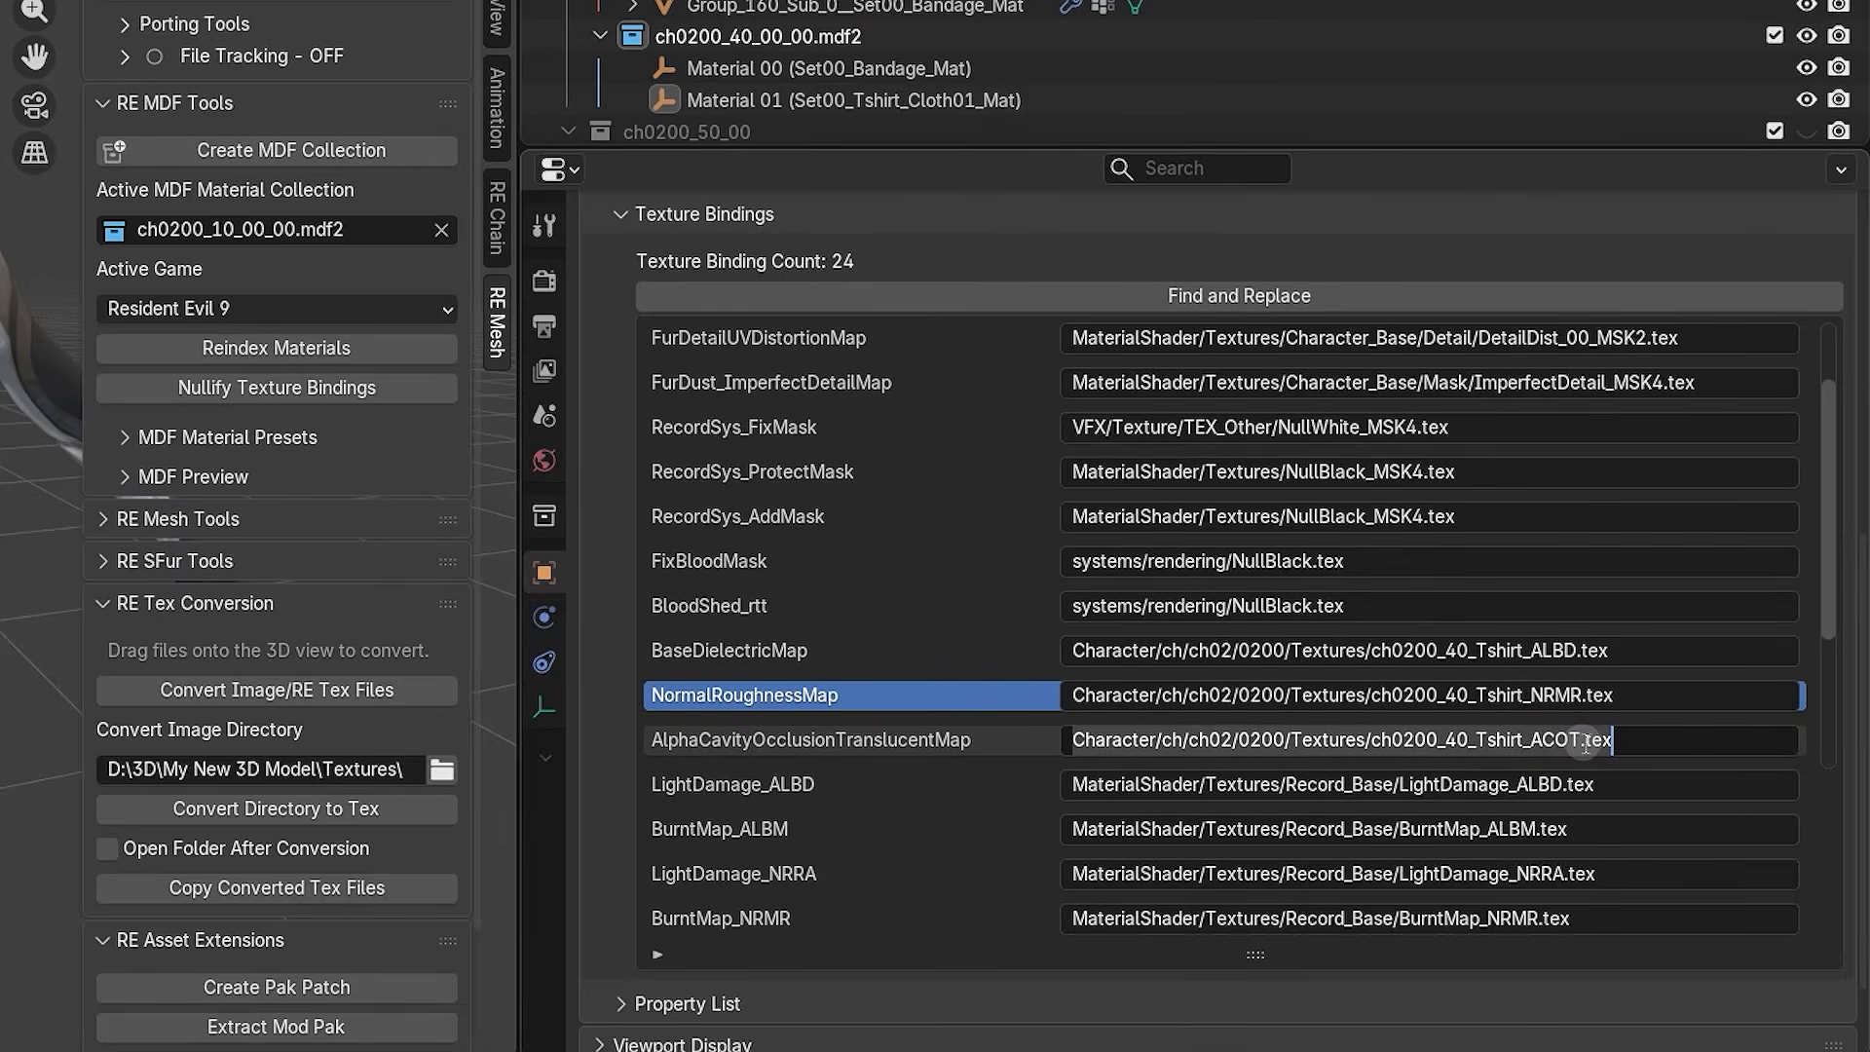
- Examine the ACOT suffix in the AlphaCavityOcclusionTranslucentMap texture path and select that binding
left_click(1578, 740)
key("Left")
key("Left")
key("Left")
key("Left")
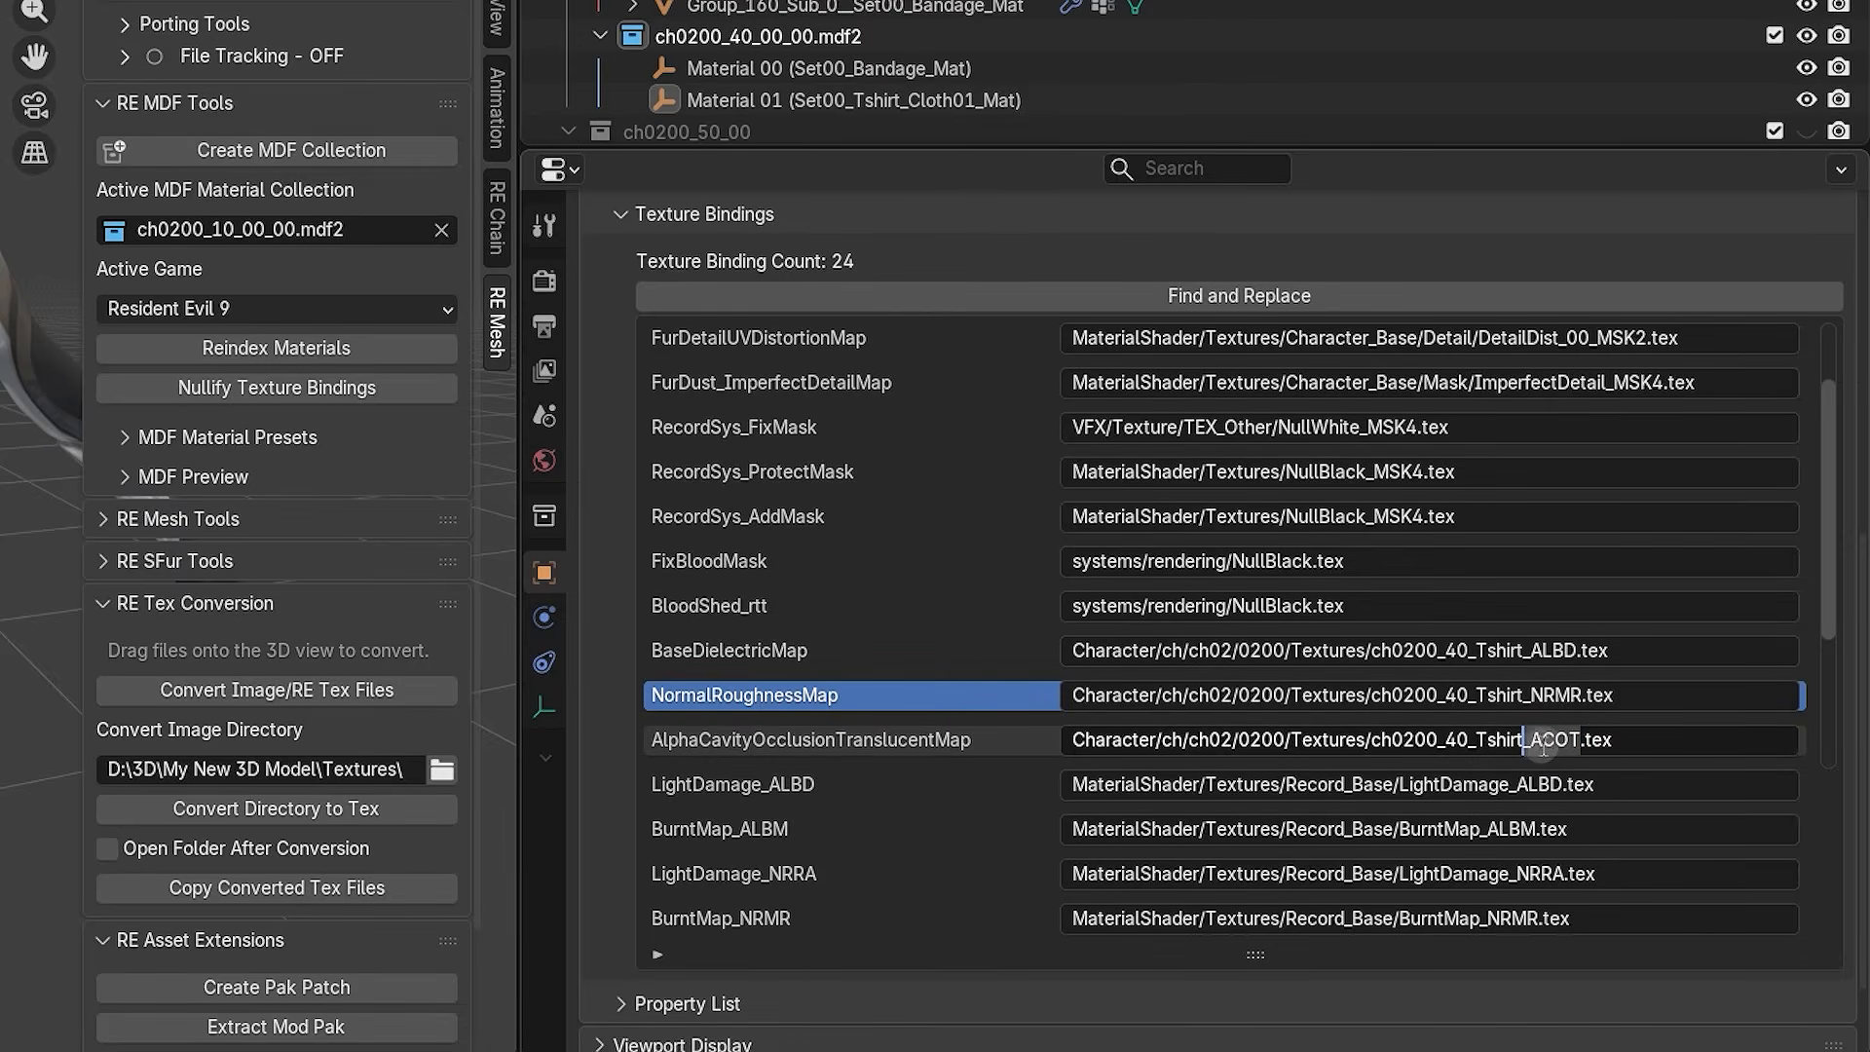
left_click(817, 739)
left_click(816, 739)
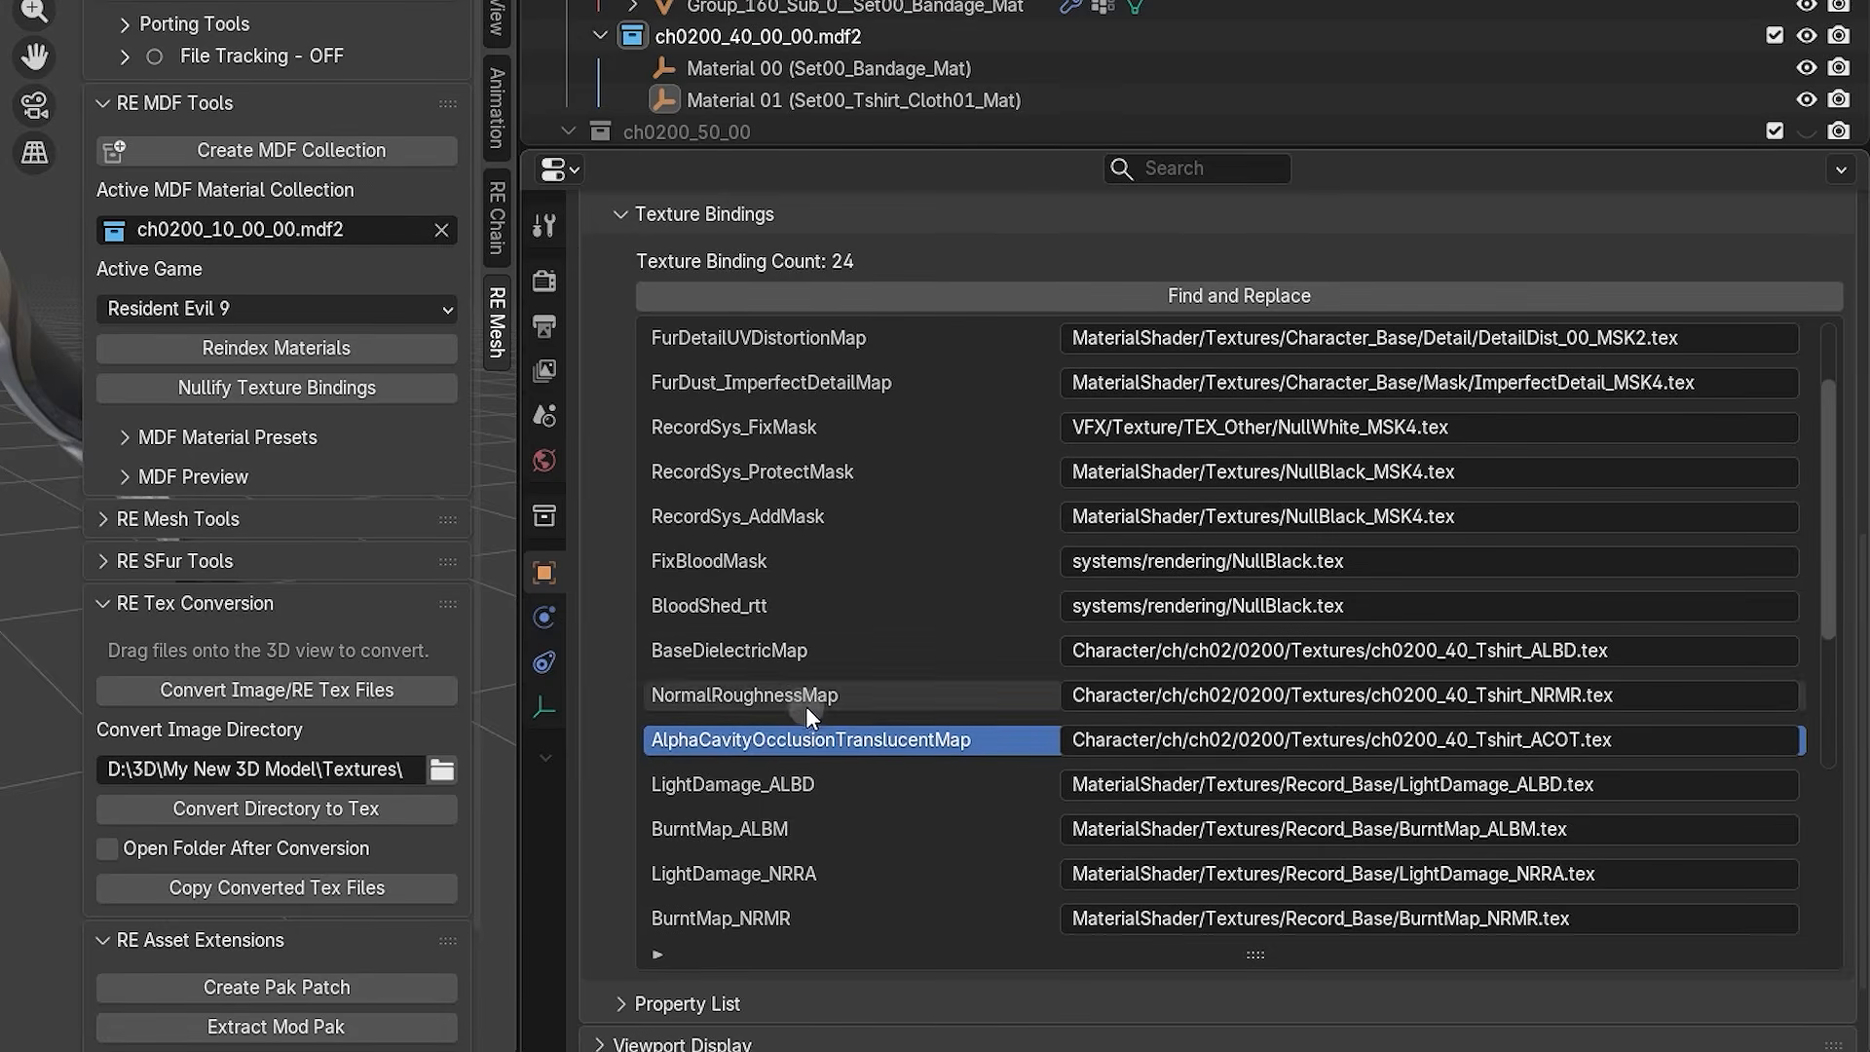
- Review the BaseDielectricMap, NormalRoughnessMap and AlphaCavityOcclusionTranslucentMap bindings in turn, ending with BaseDielectricMap selected
left_click(733, 653)
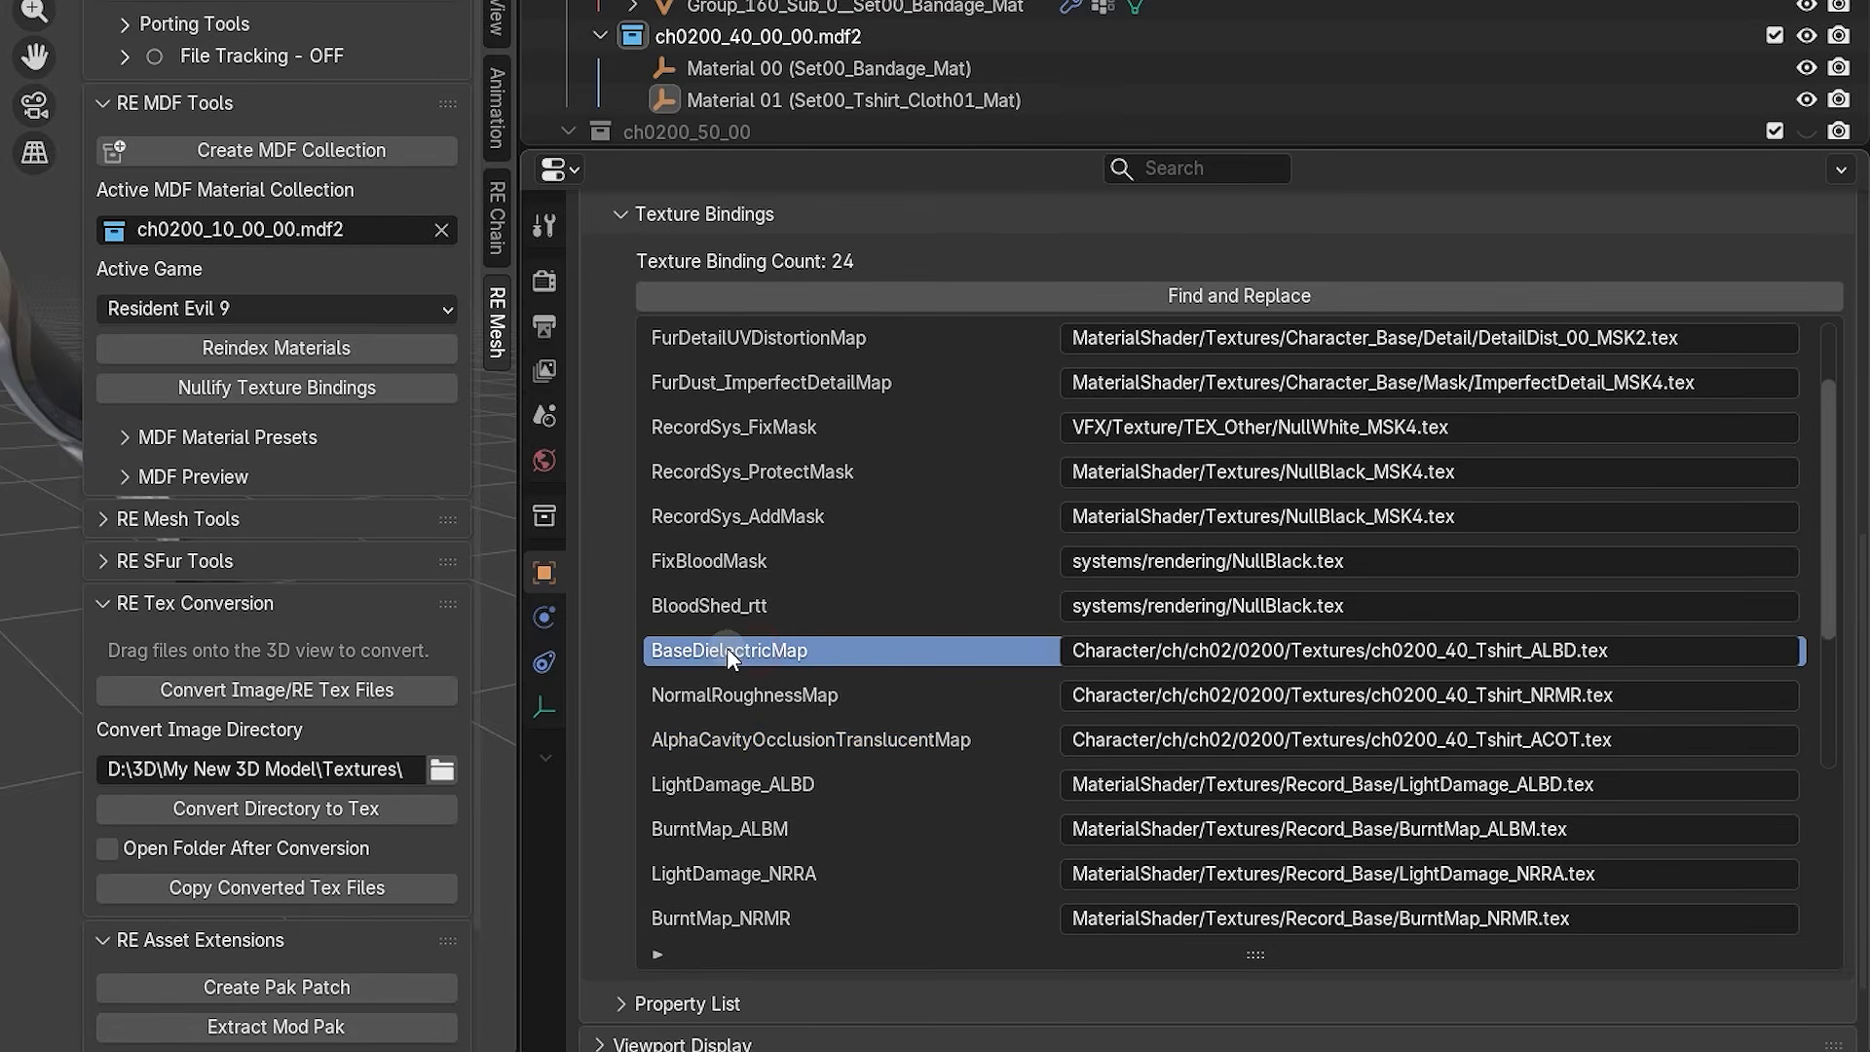
left_click(741, 698)
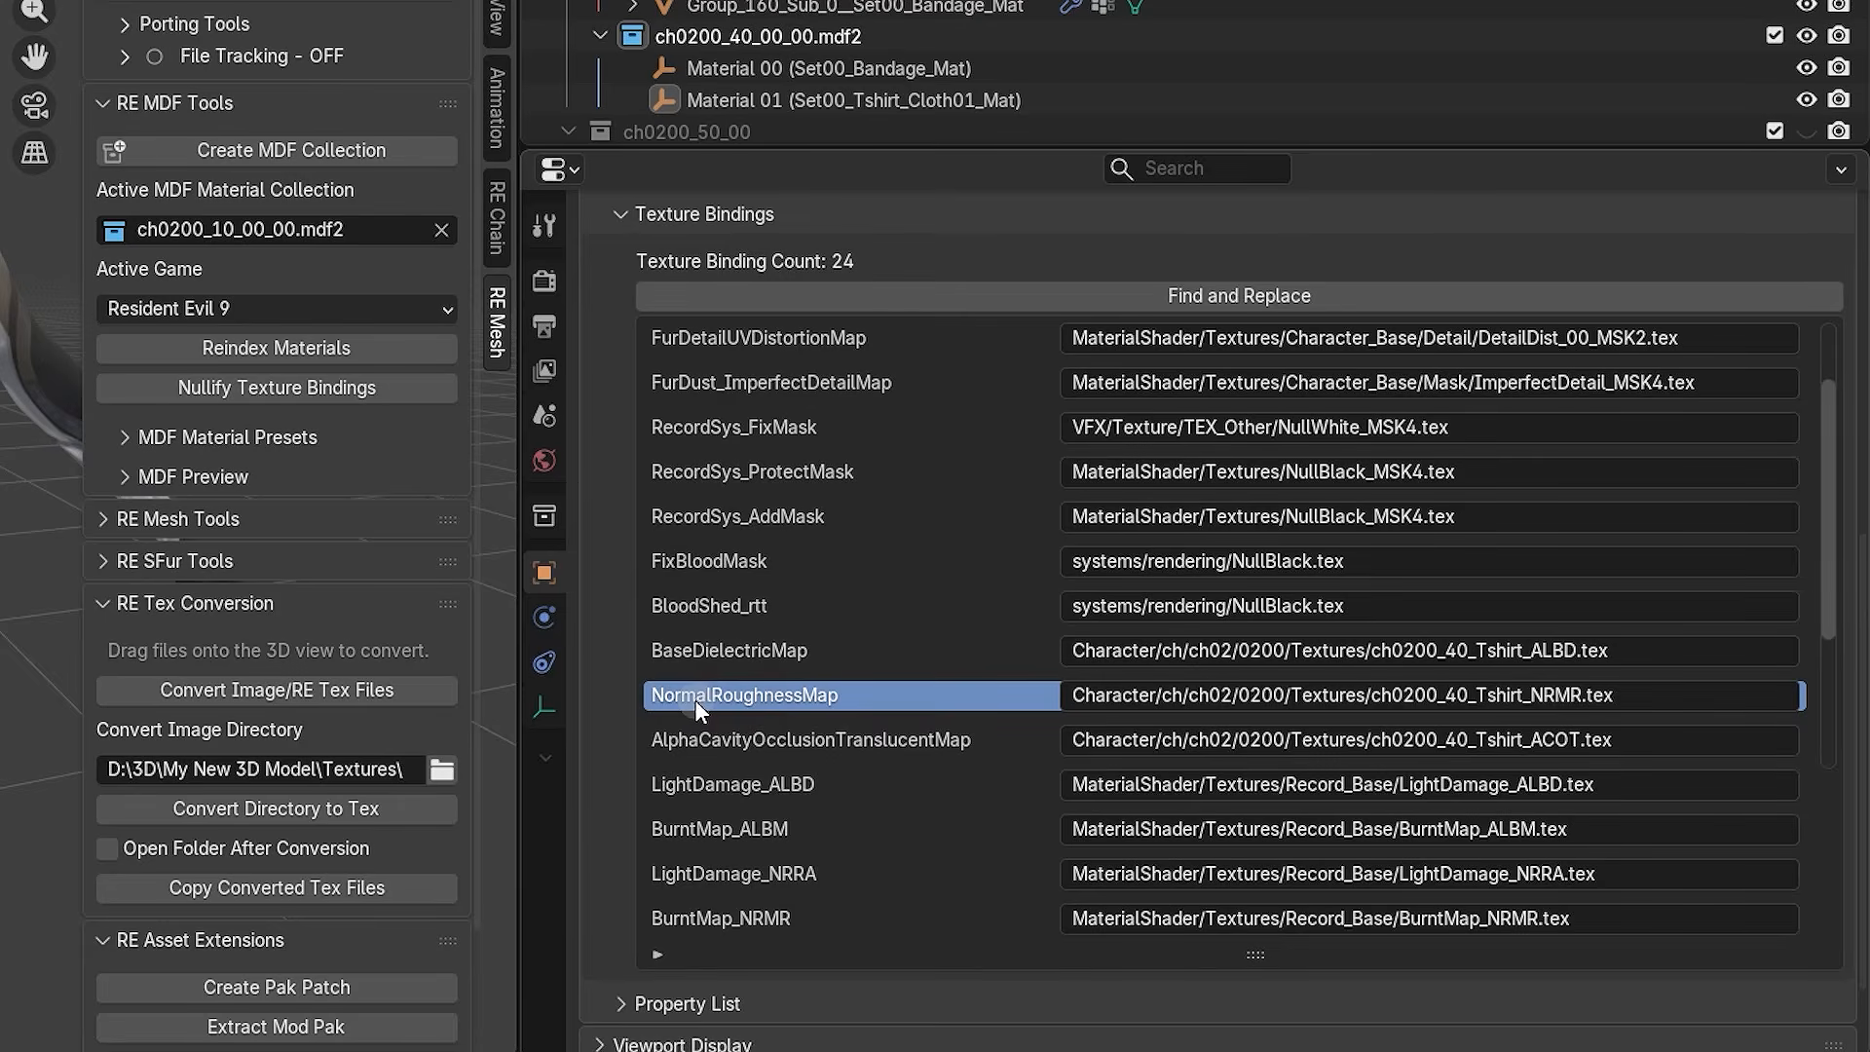
left_click(737, 743)
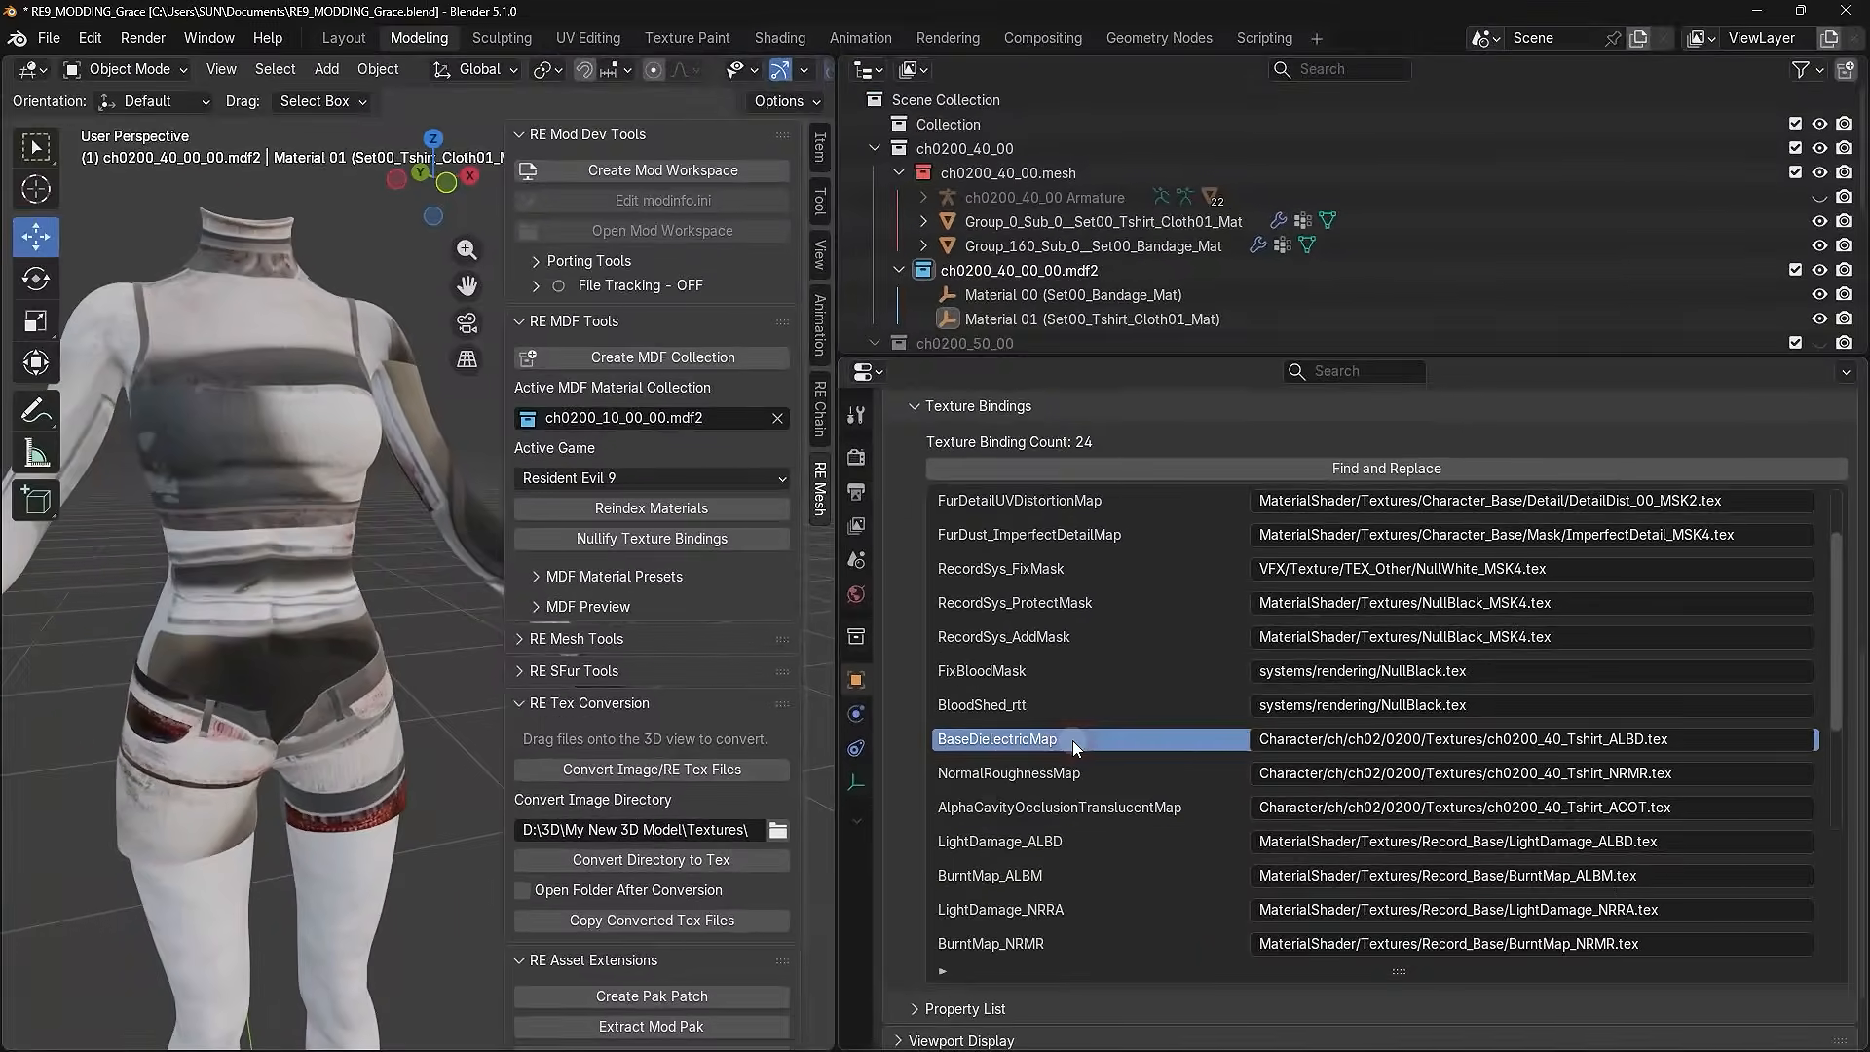
left_click(919, 687)
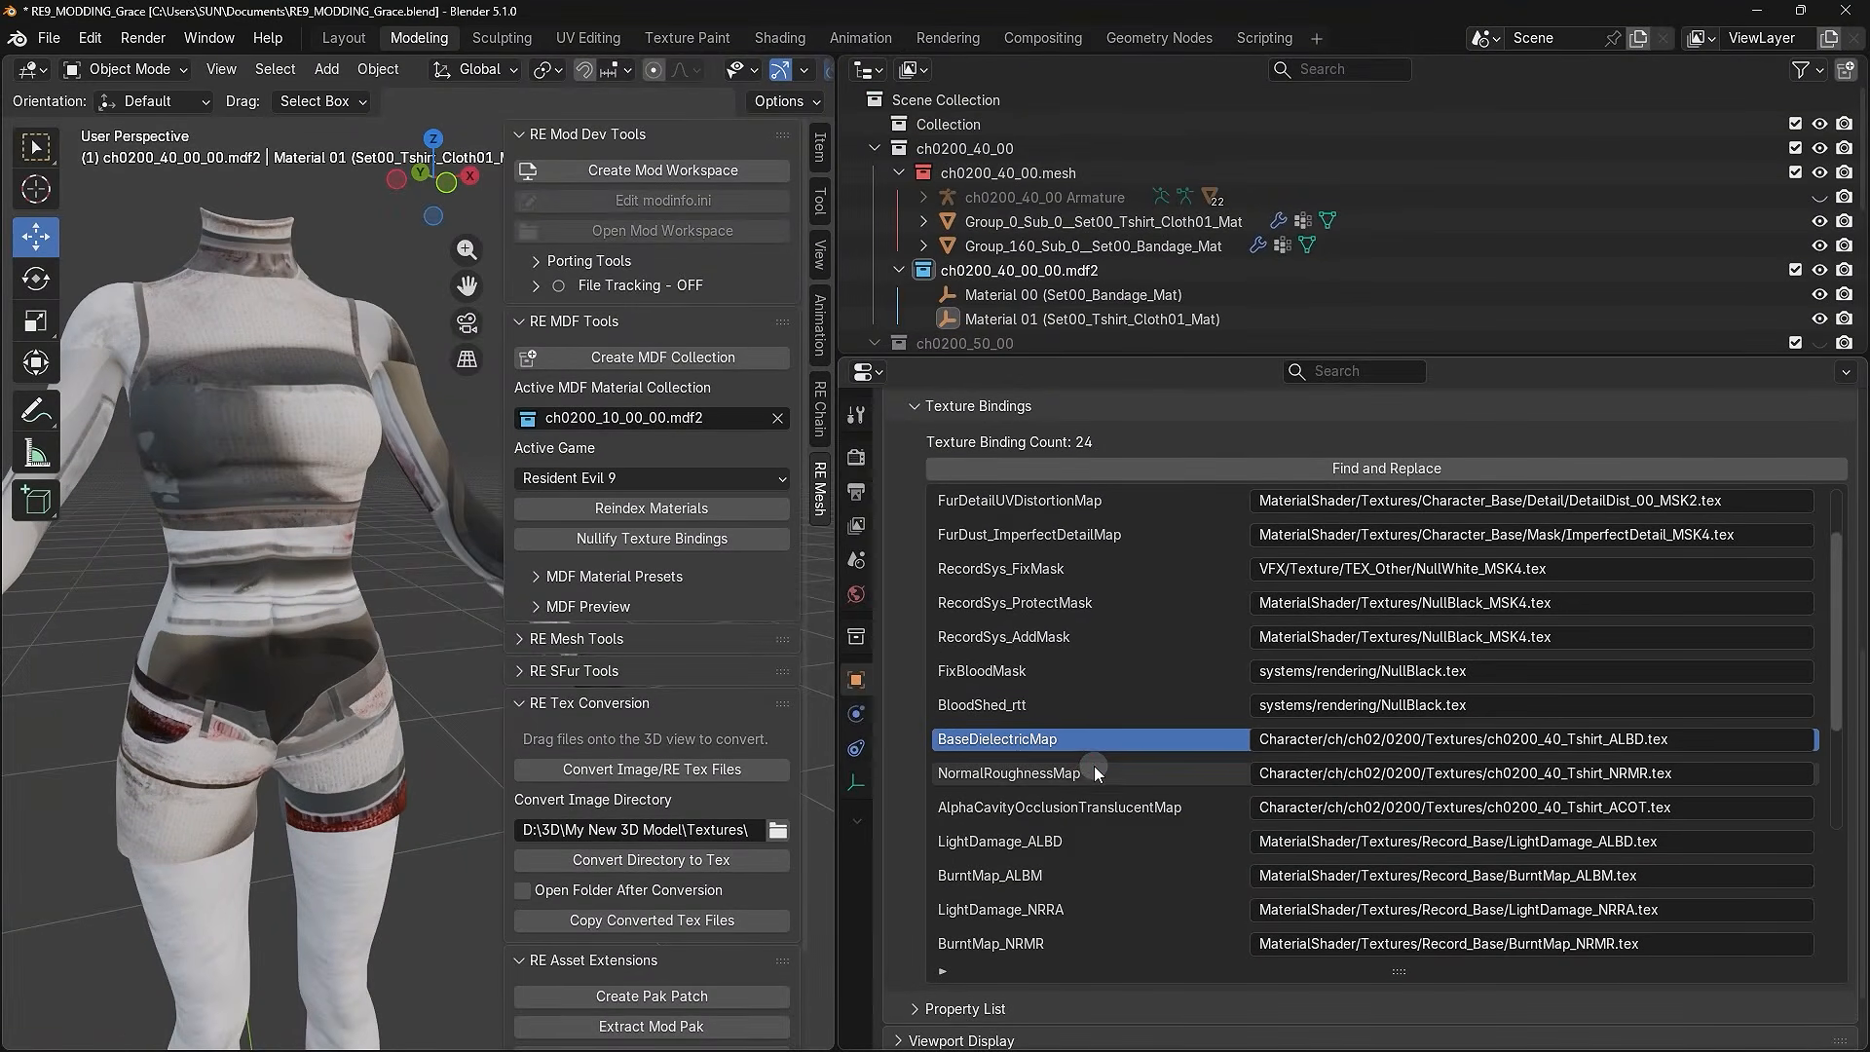
left_click(1096, 773)
left_click(1106, 807)
left_click(1114, 741)
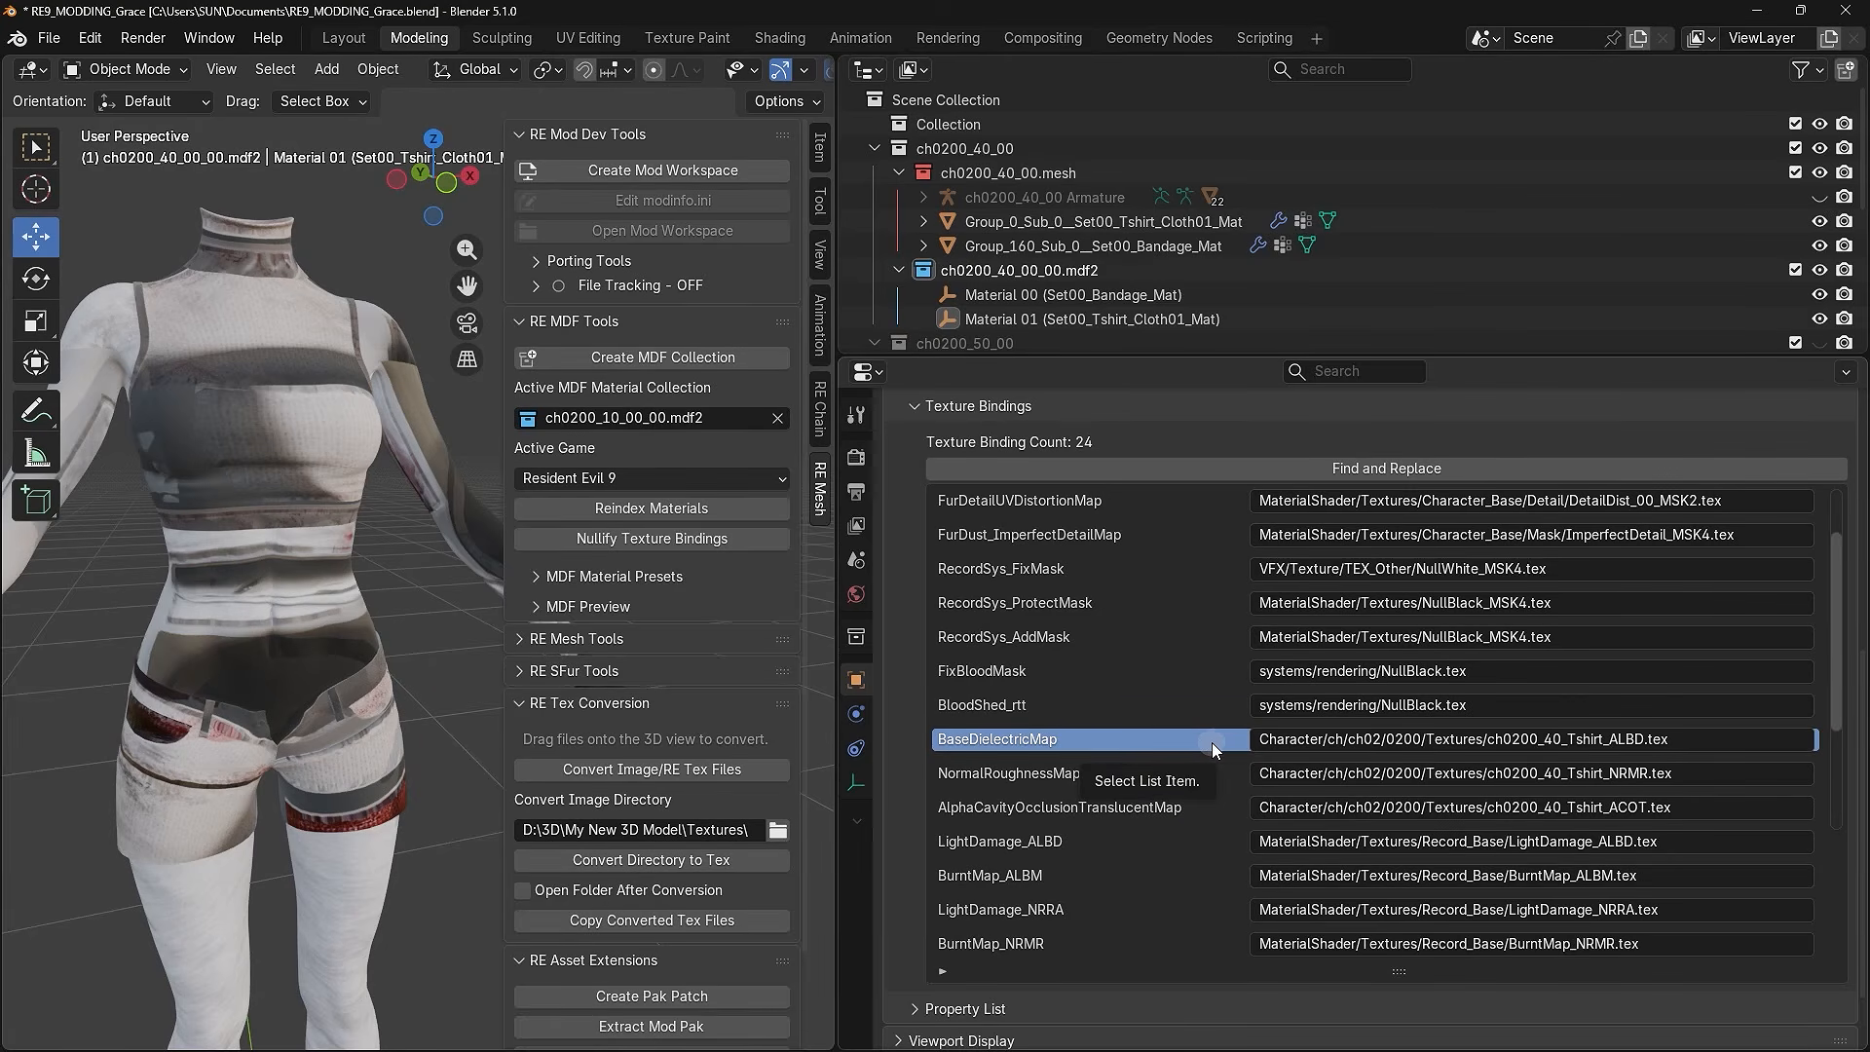
- Inspect the full BaseDielectricMap texture path and its ALBD suffix without editing it
left_click(1523, 740)
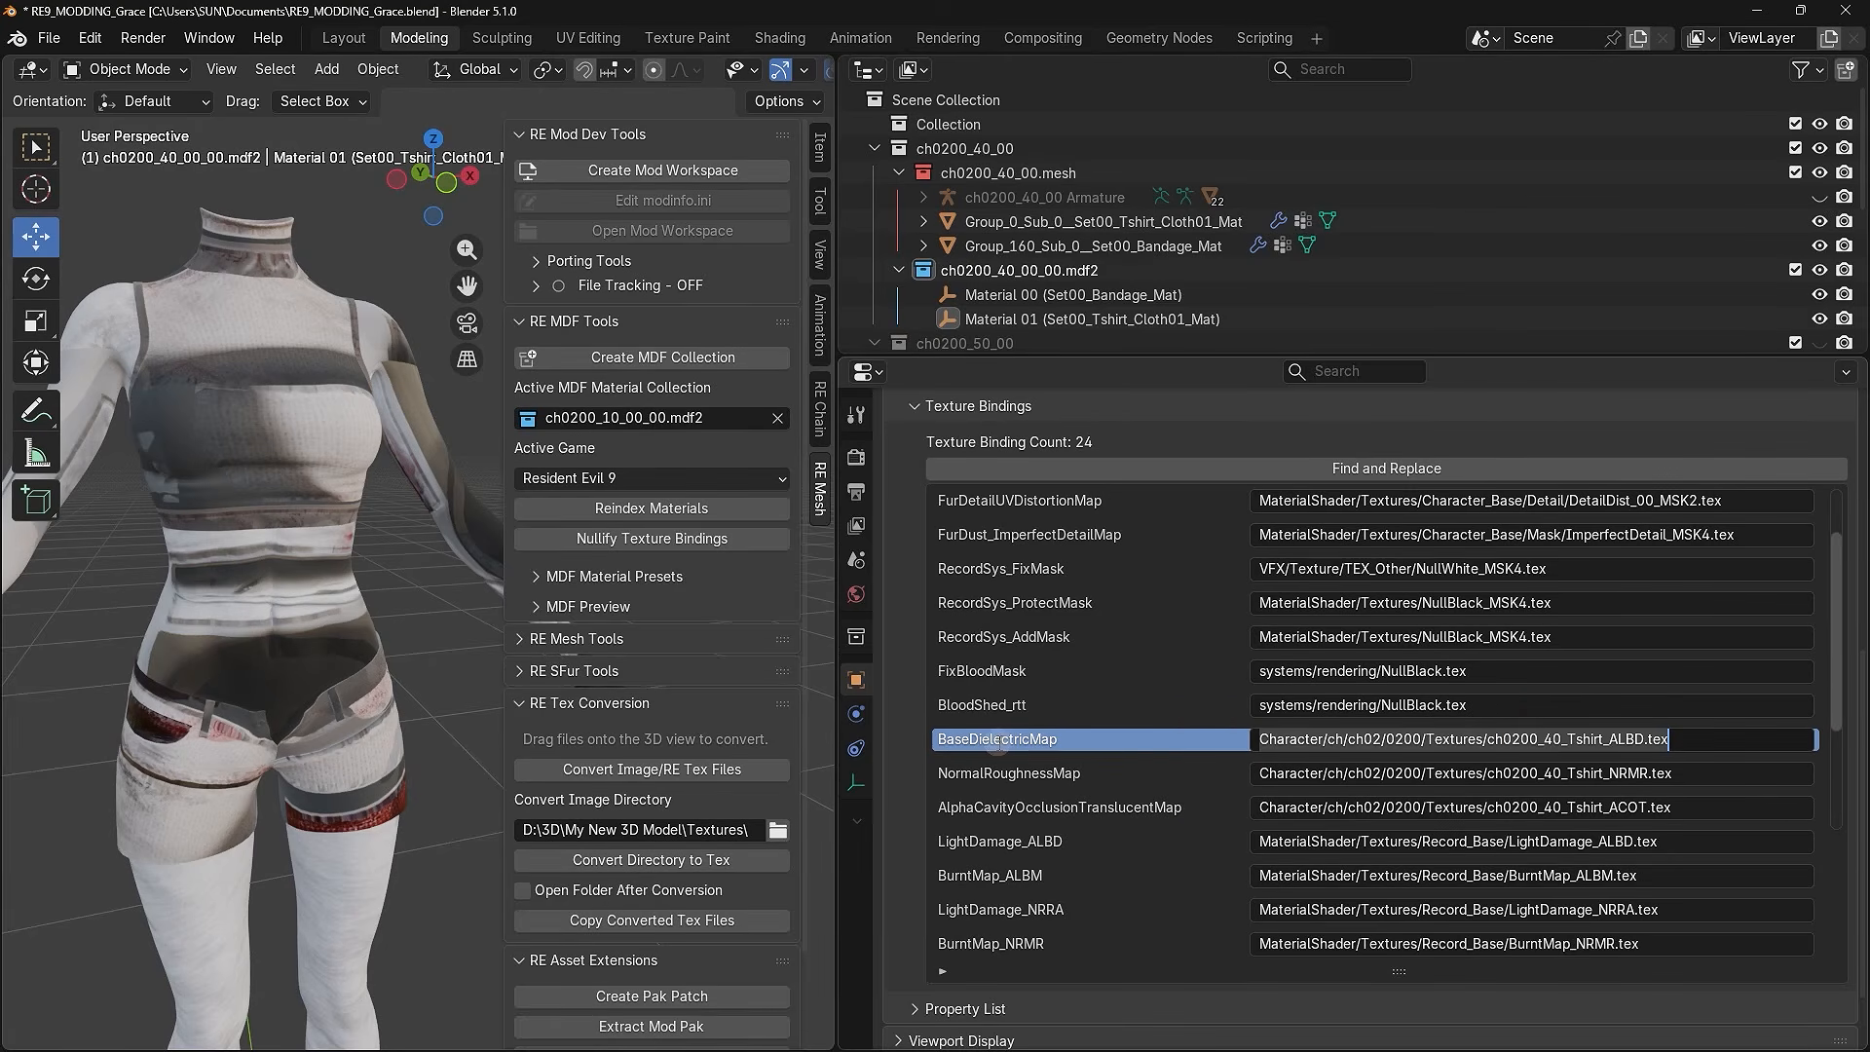
left_click_drag(1606, 740, 1647, 740)
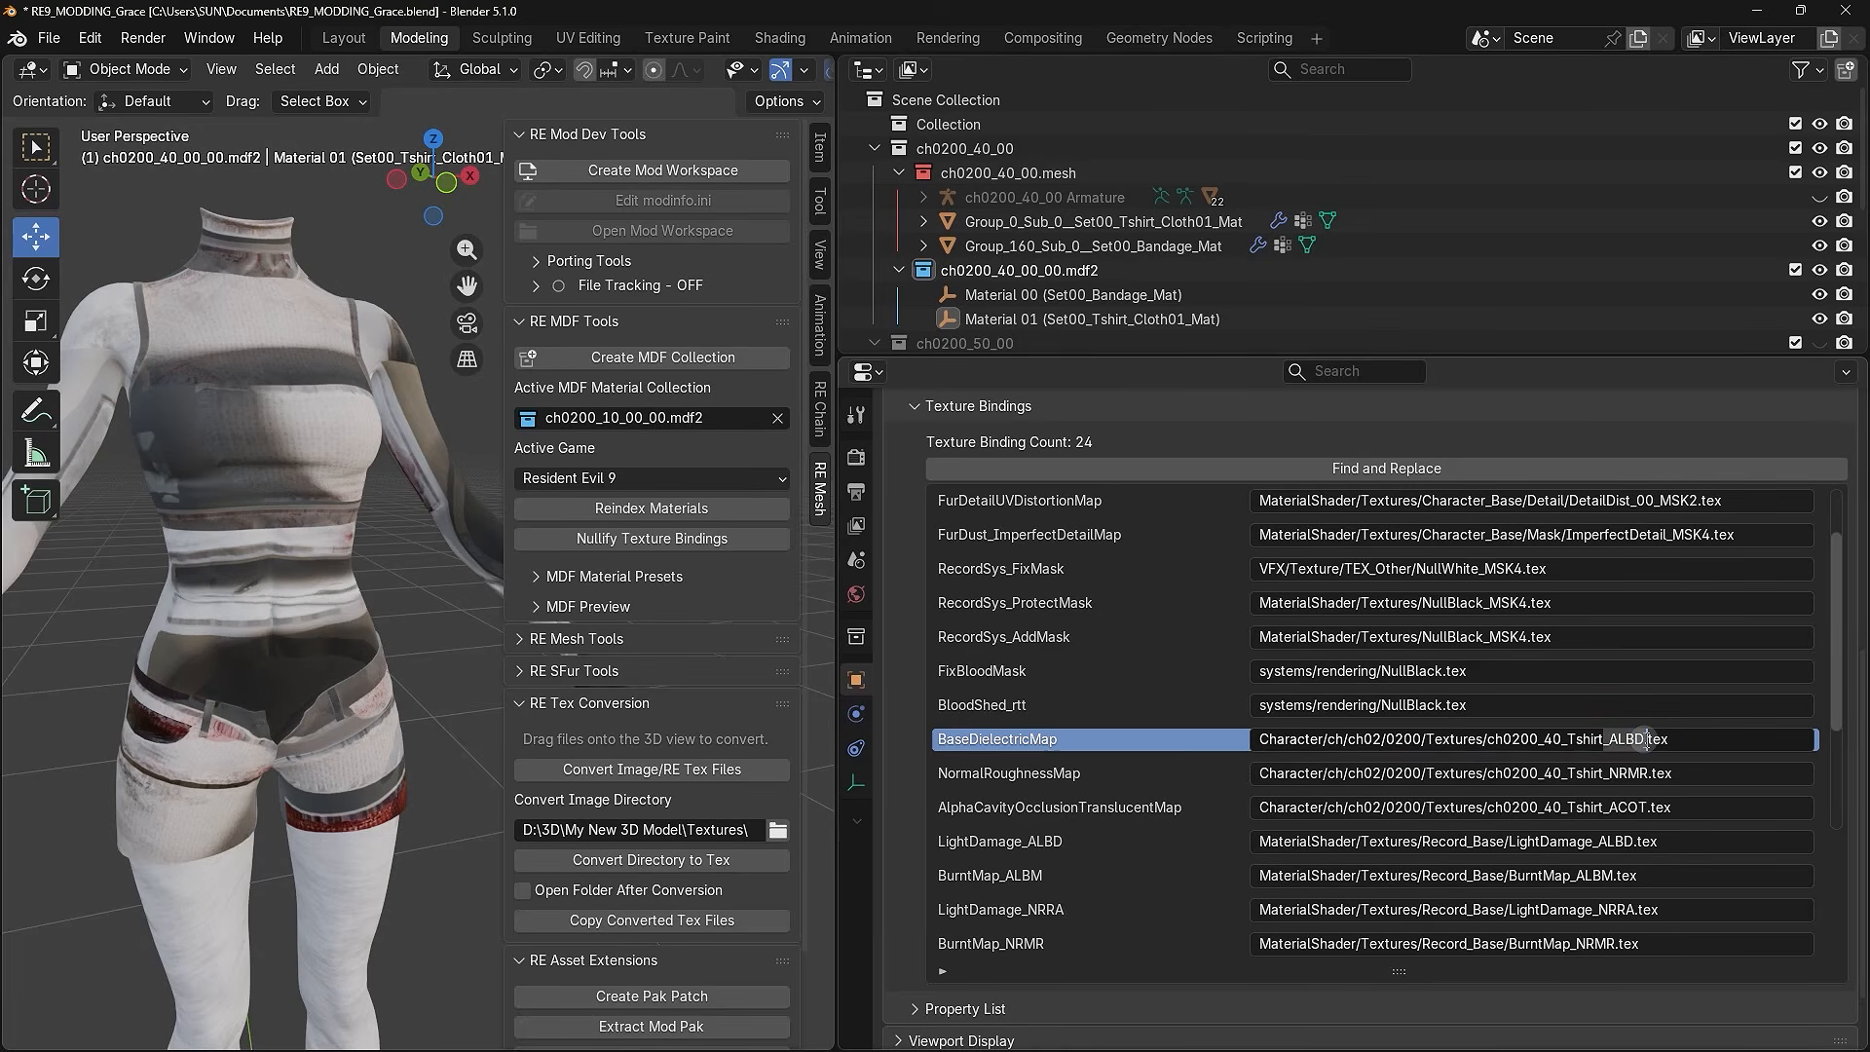
left_click(1179, 740)
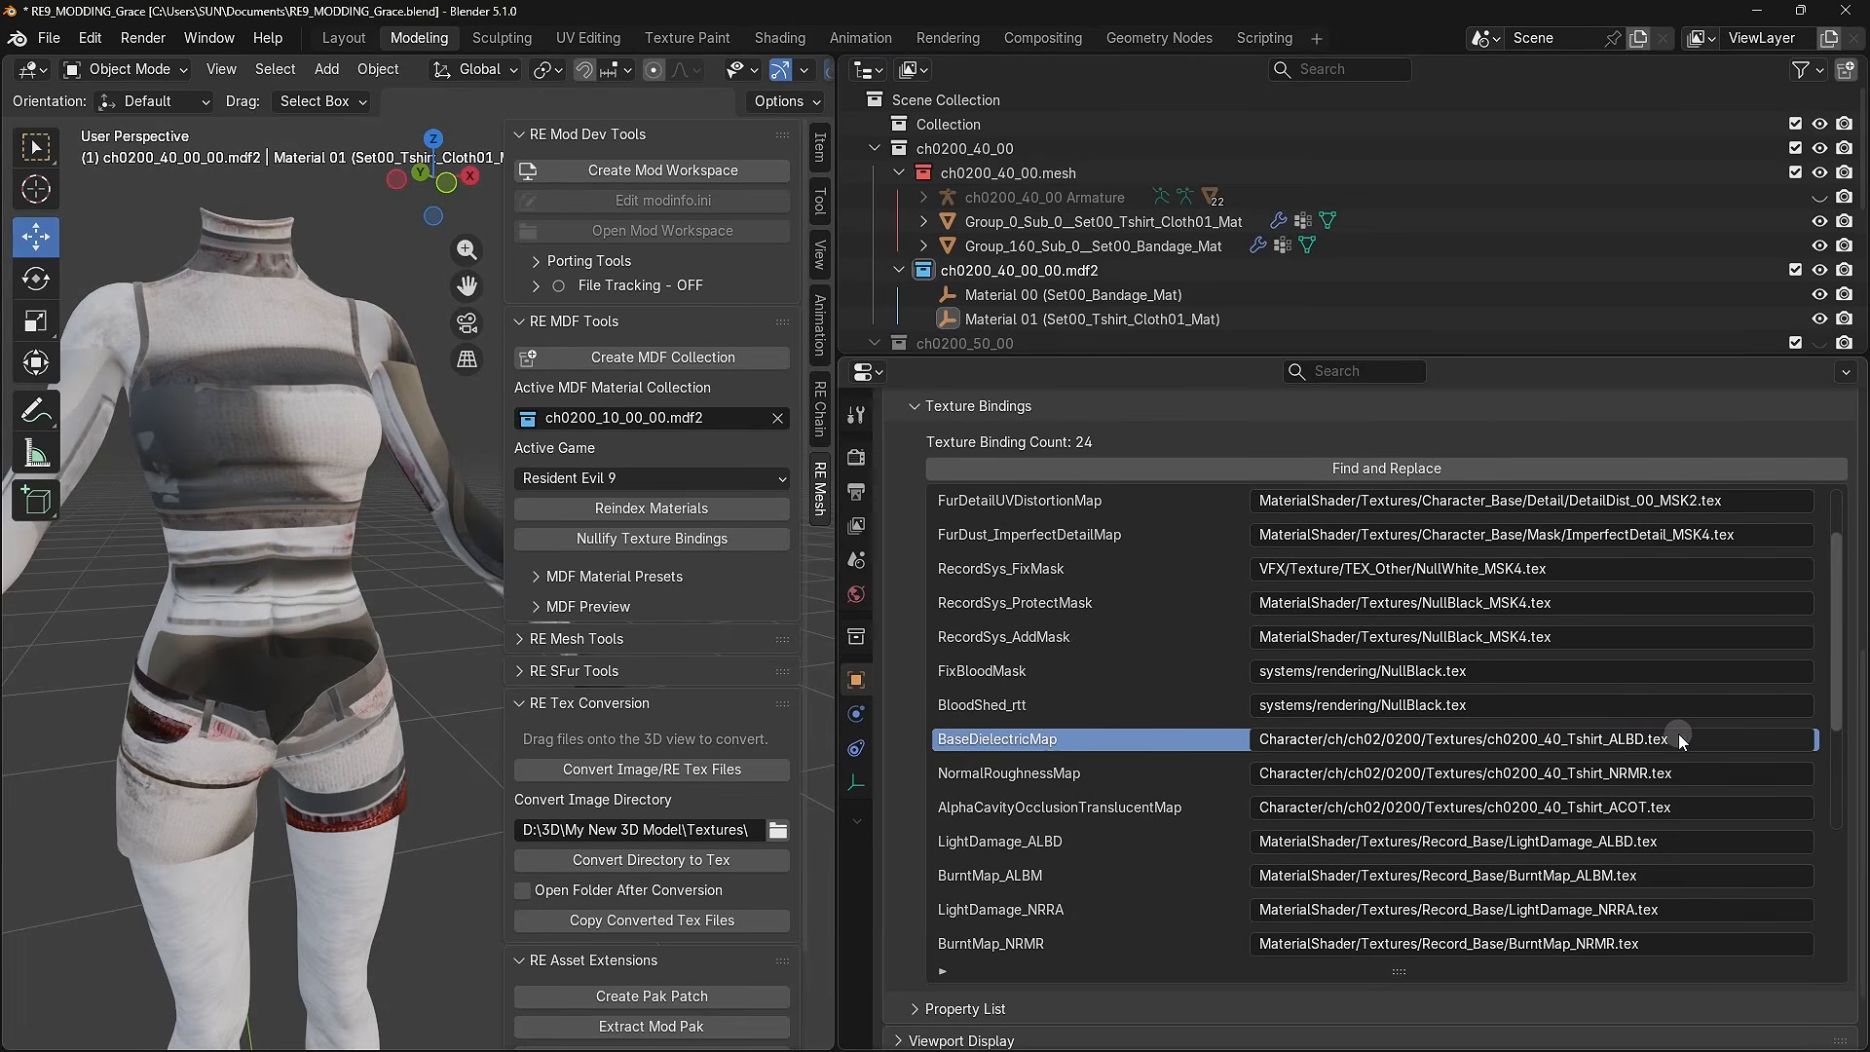
left_click(1293, 739)
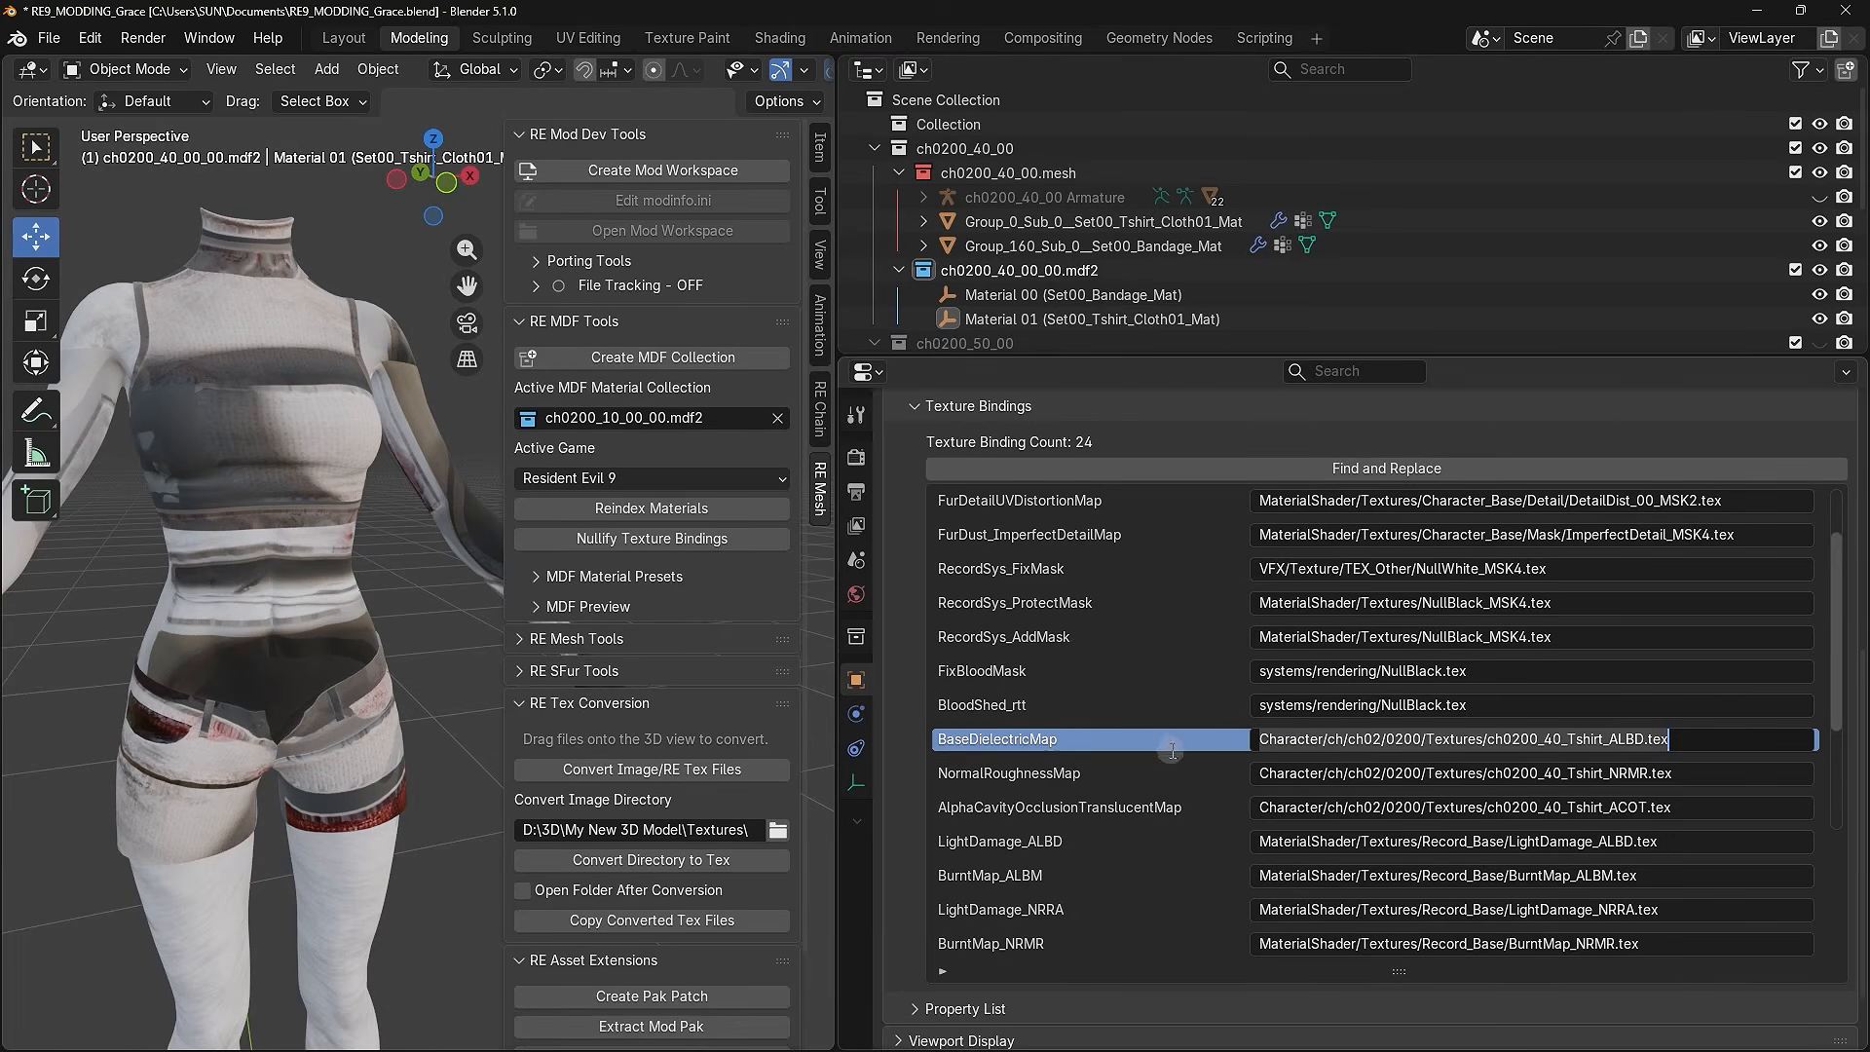
key("Escape")
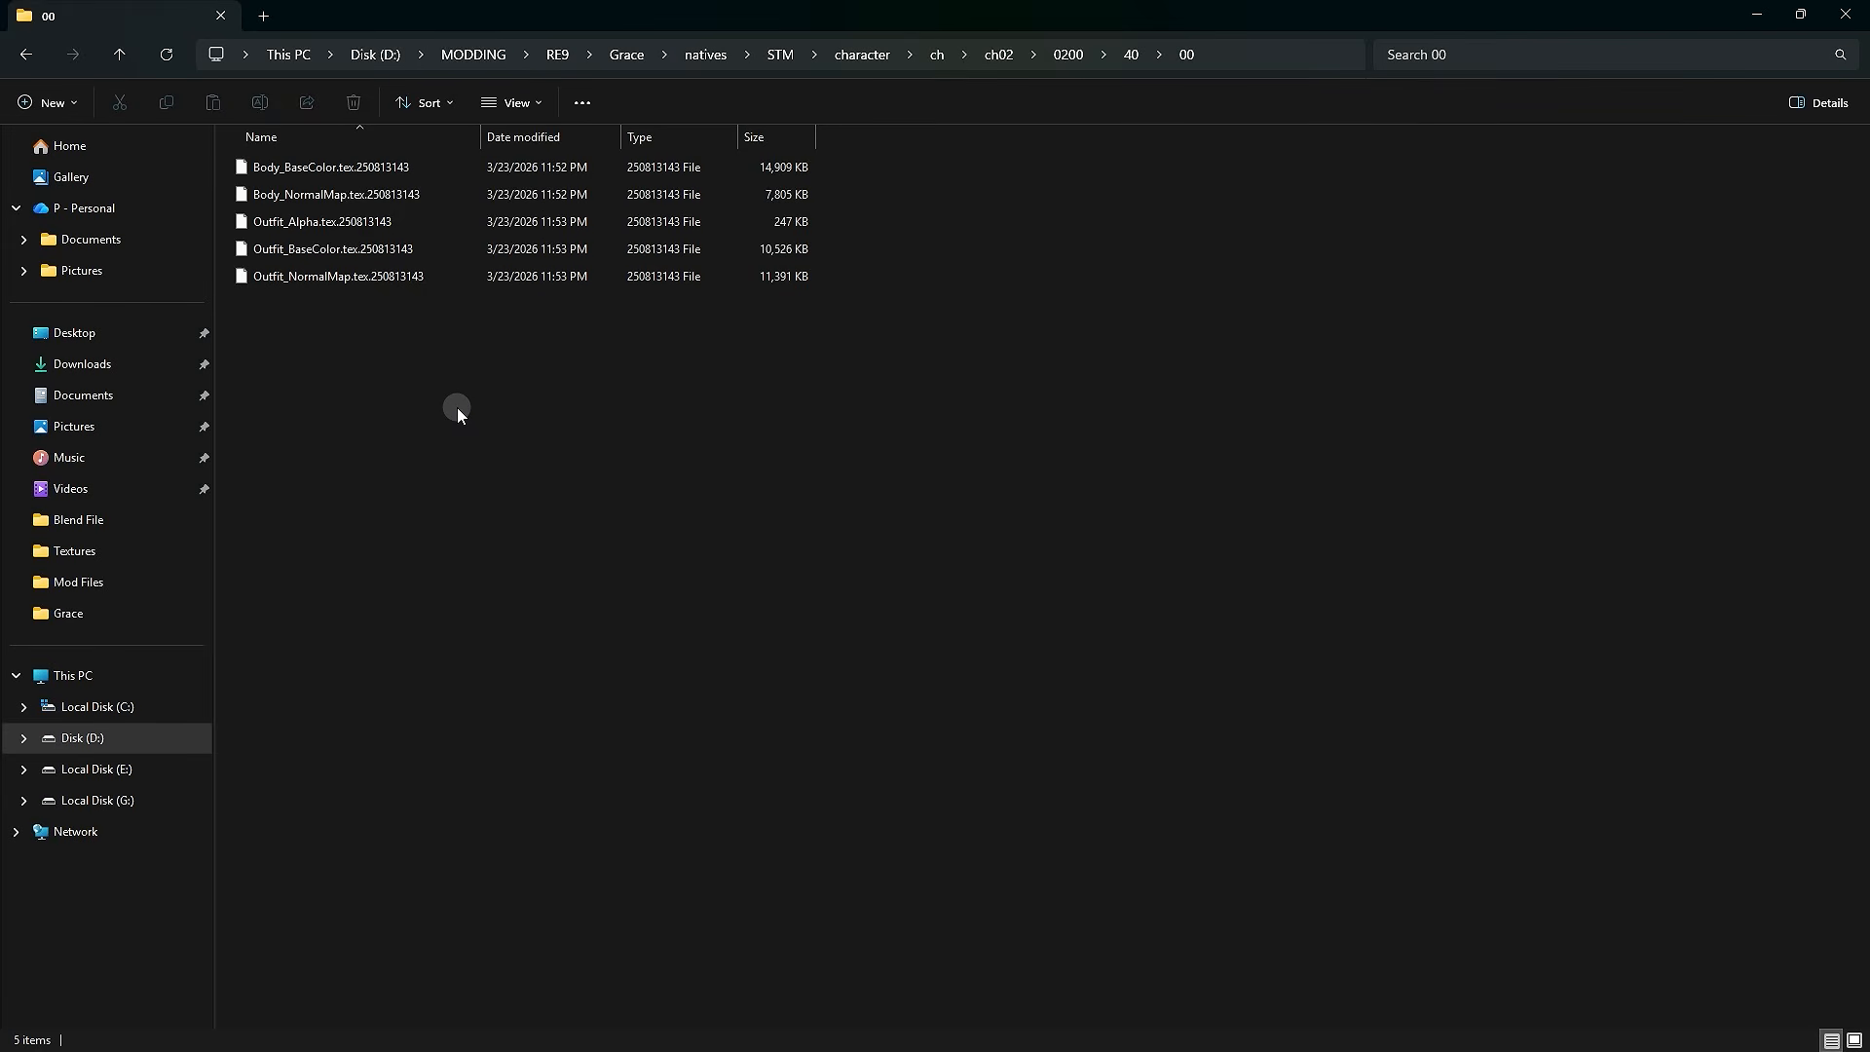
- In File Explorer, copy the address of the mod's 00 folder containing the converted textures as text
left_click_drag(324, 447, 472, 175)
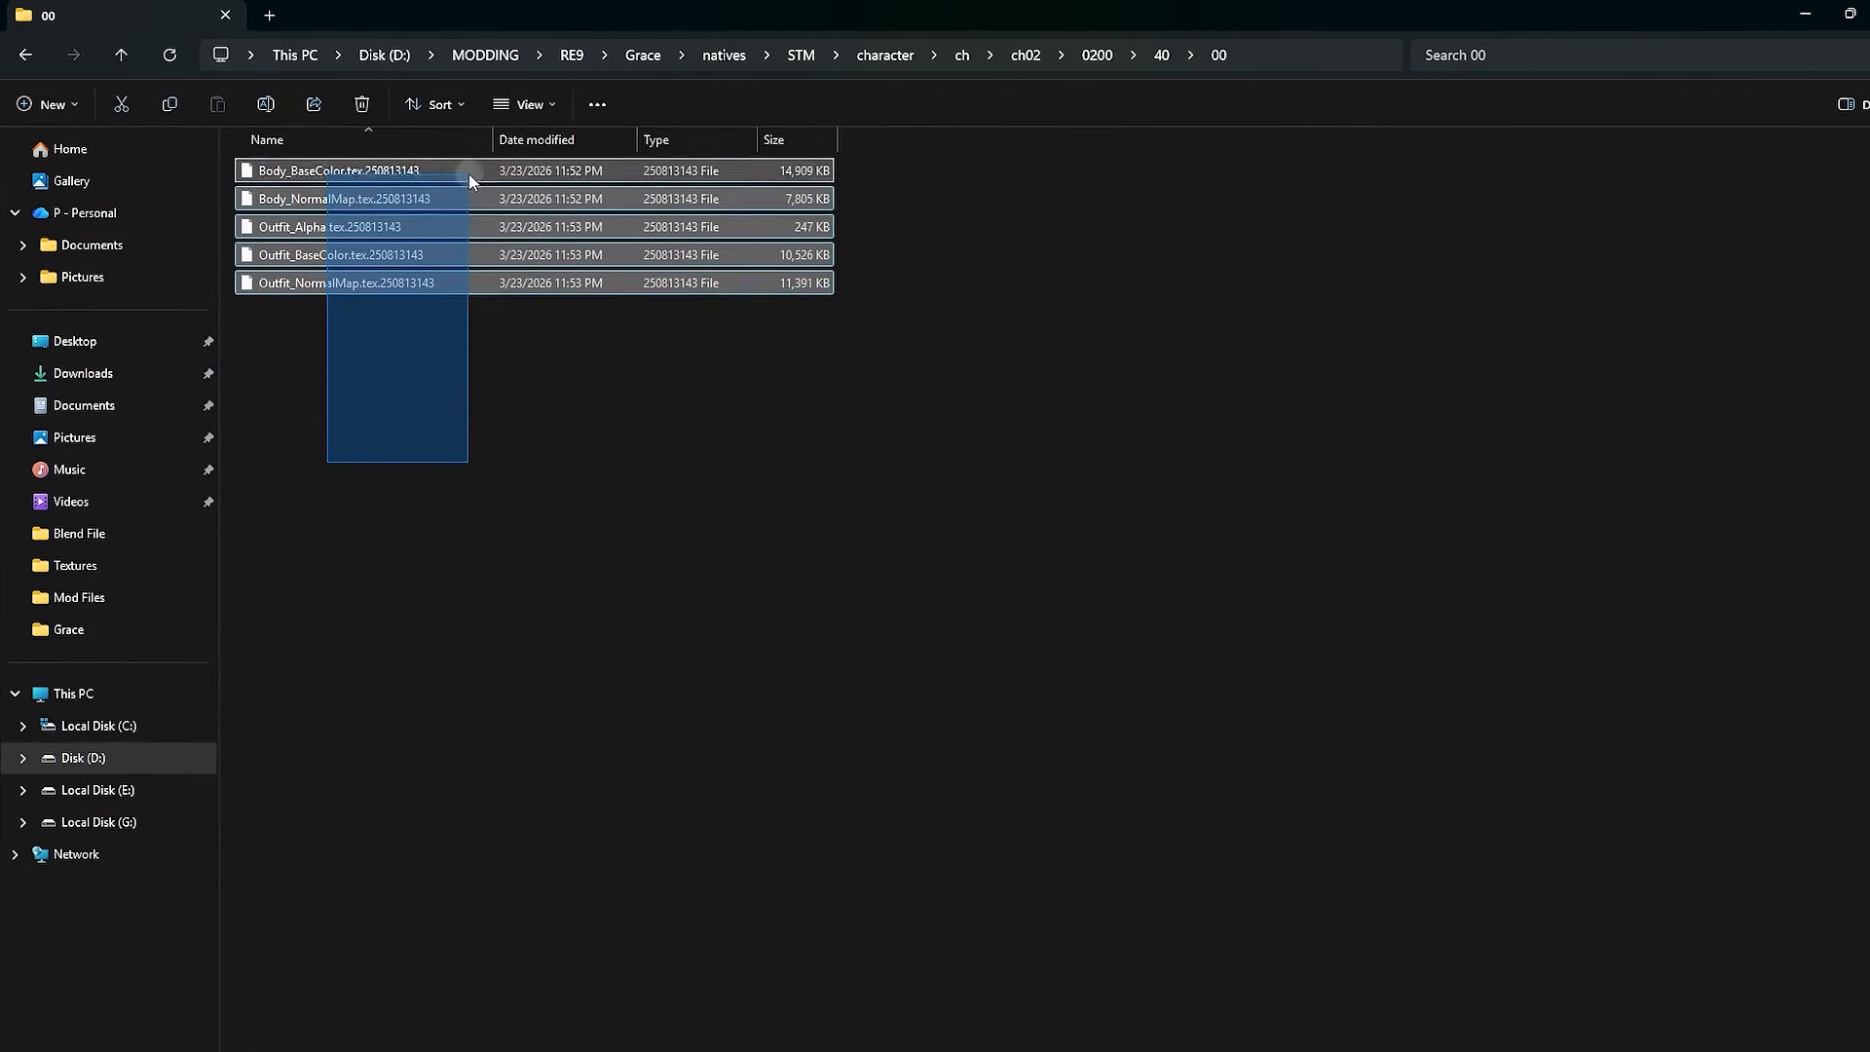
left_click(484, 354)
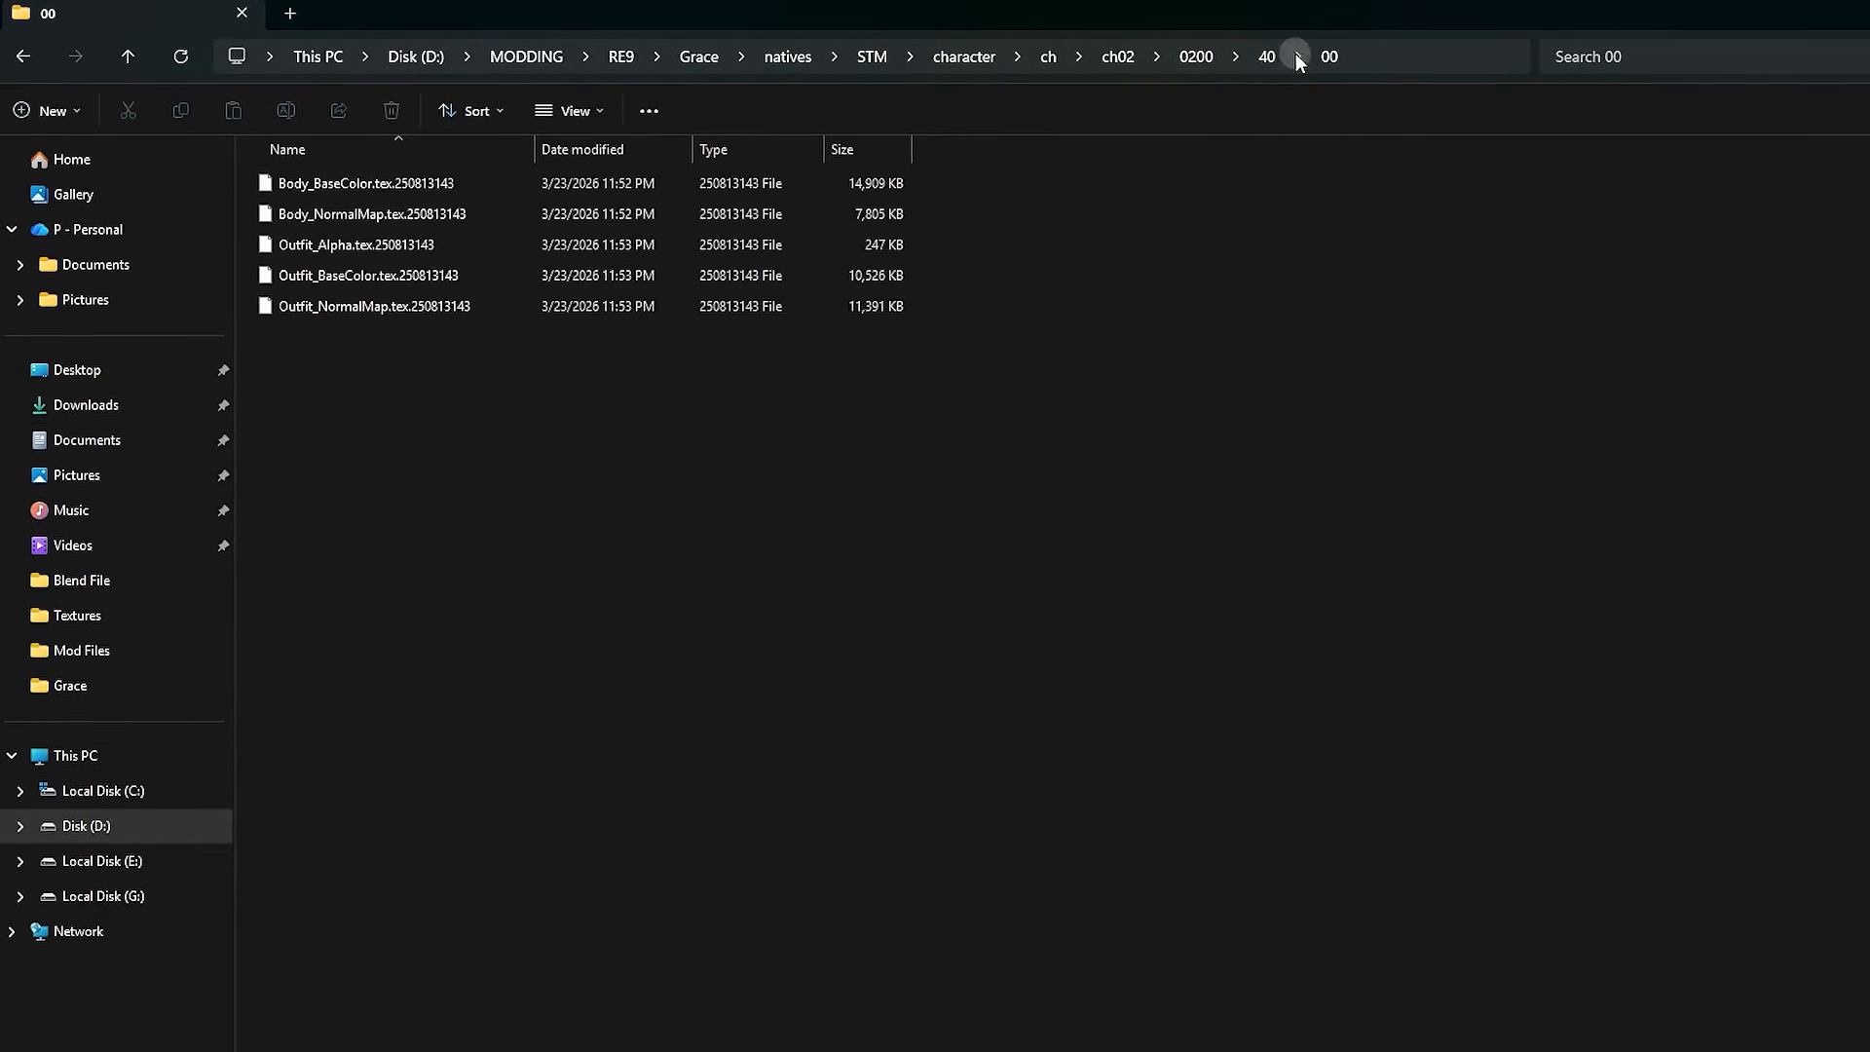
right_click(1400, 55)
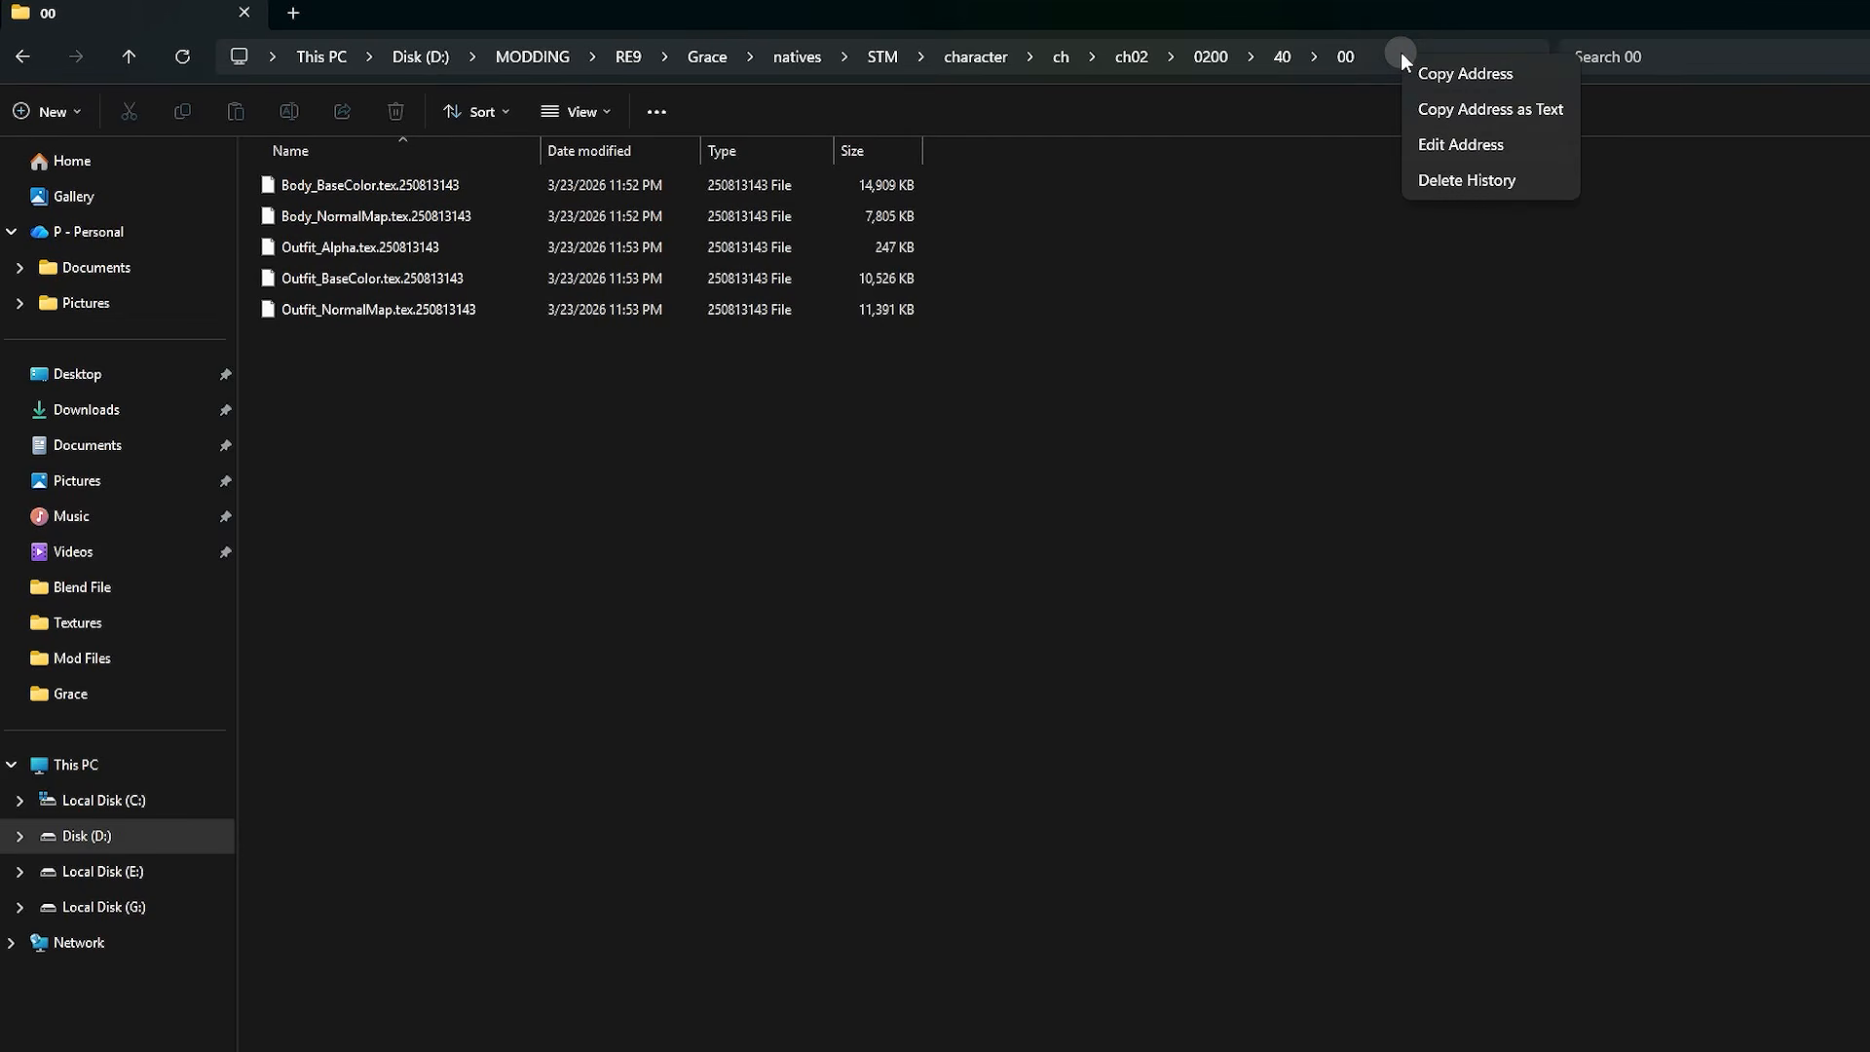
left_click(1488, 110)
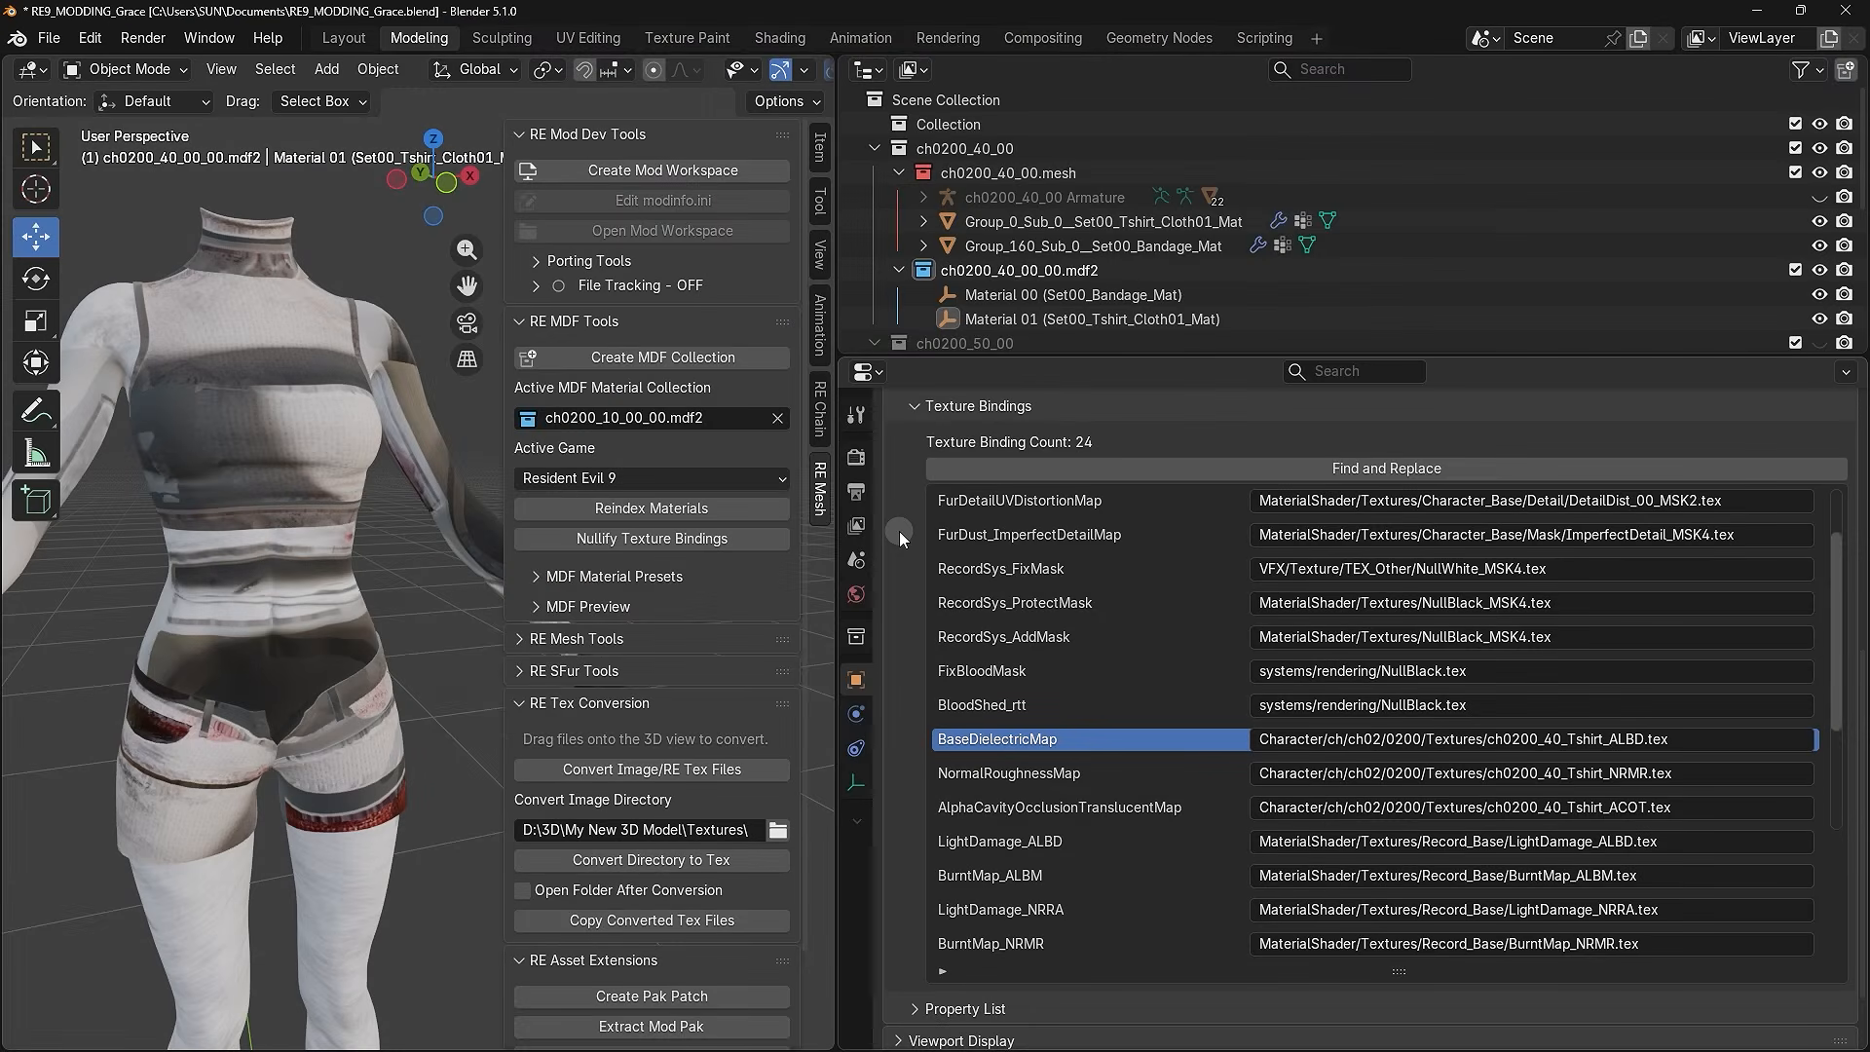
- Back in Blender, replace the folder part of the BaseDielectricMap path with D:\MODDING\RE9\Grace\natives\STM\character\ch\ch02\0200\40\00\, keeping the texture file name
scroll(1026, 612, "down", 2)
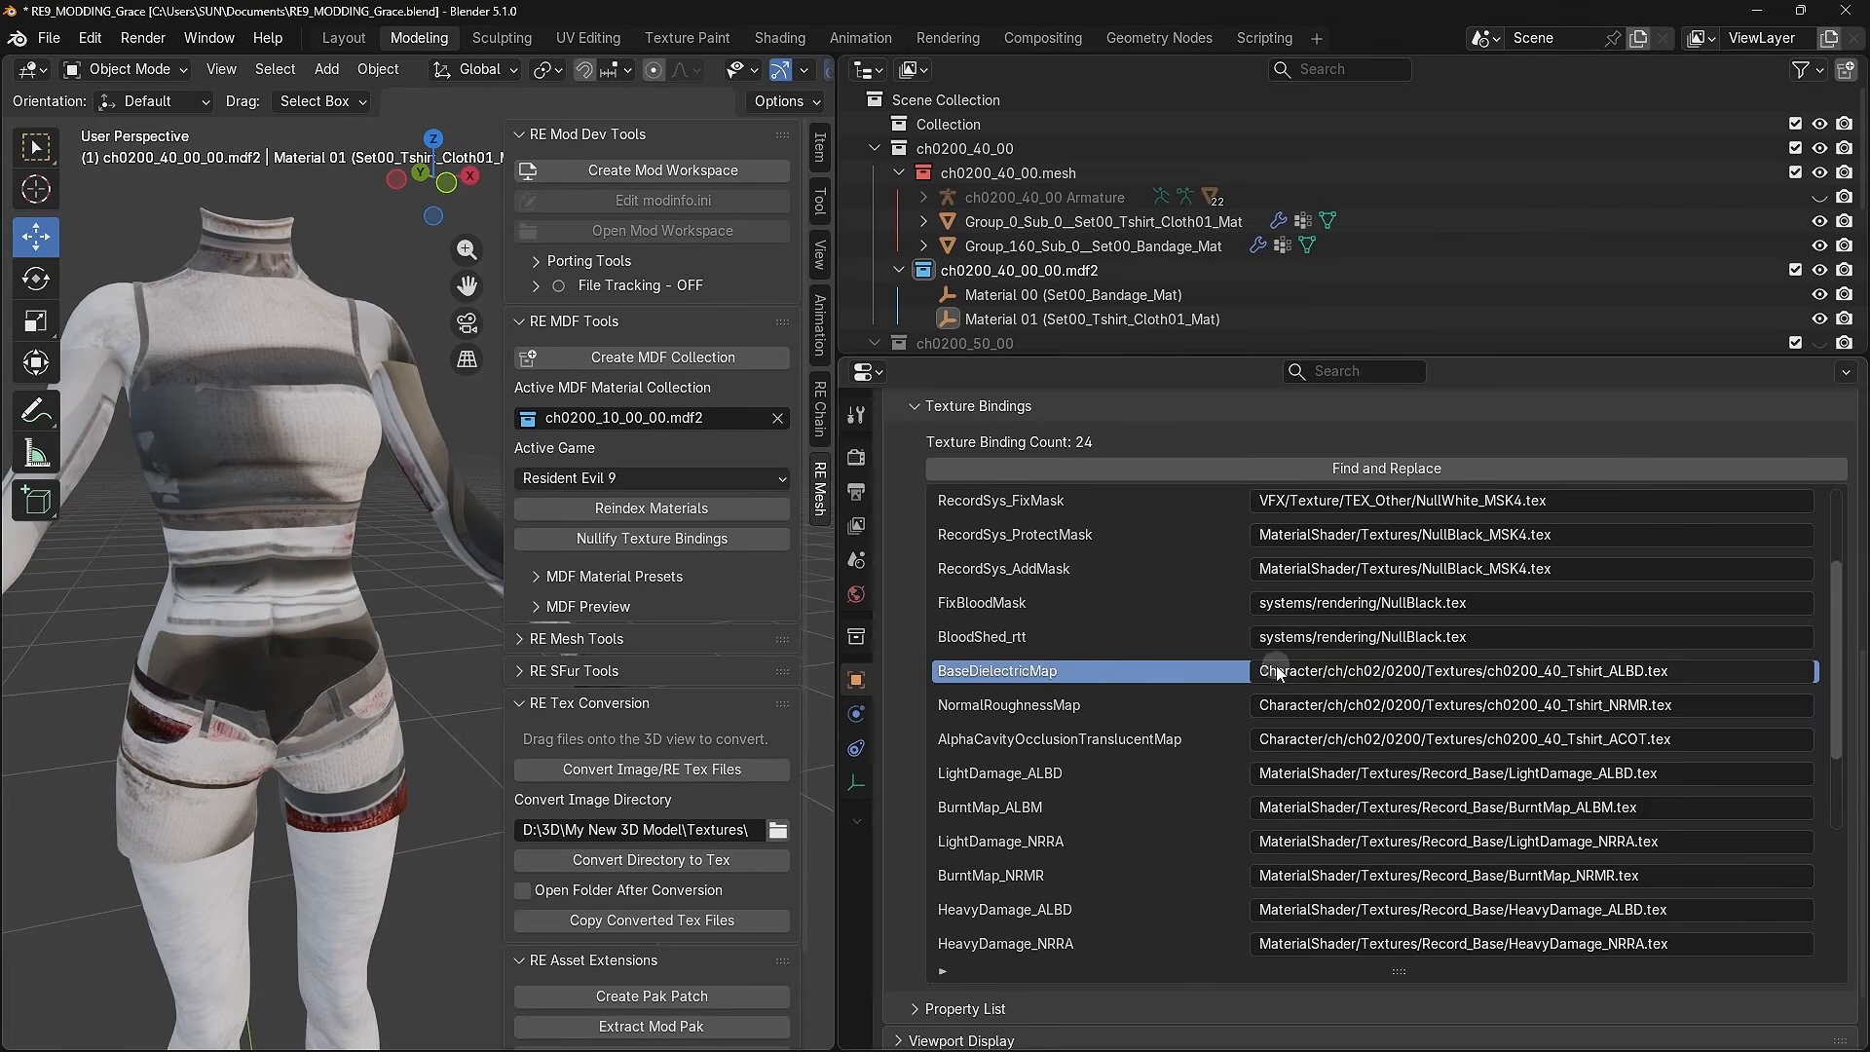
left_click(1345, 669)
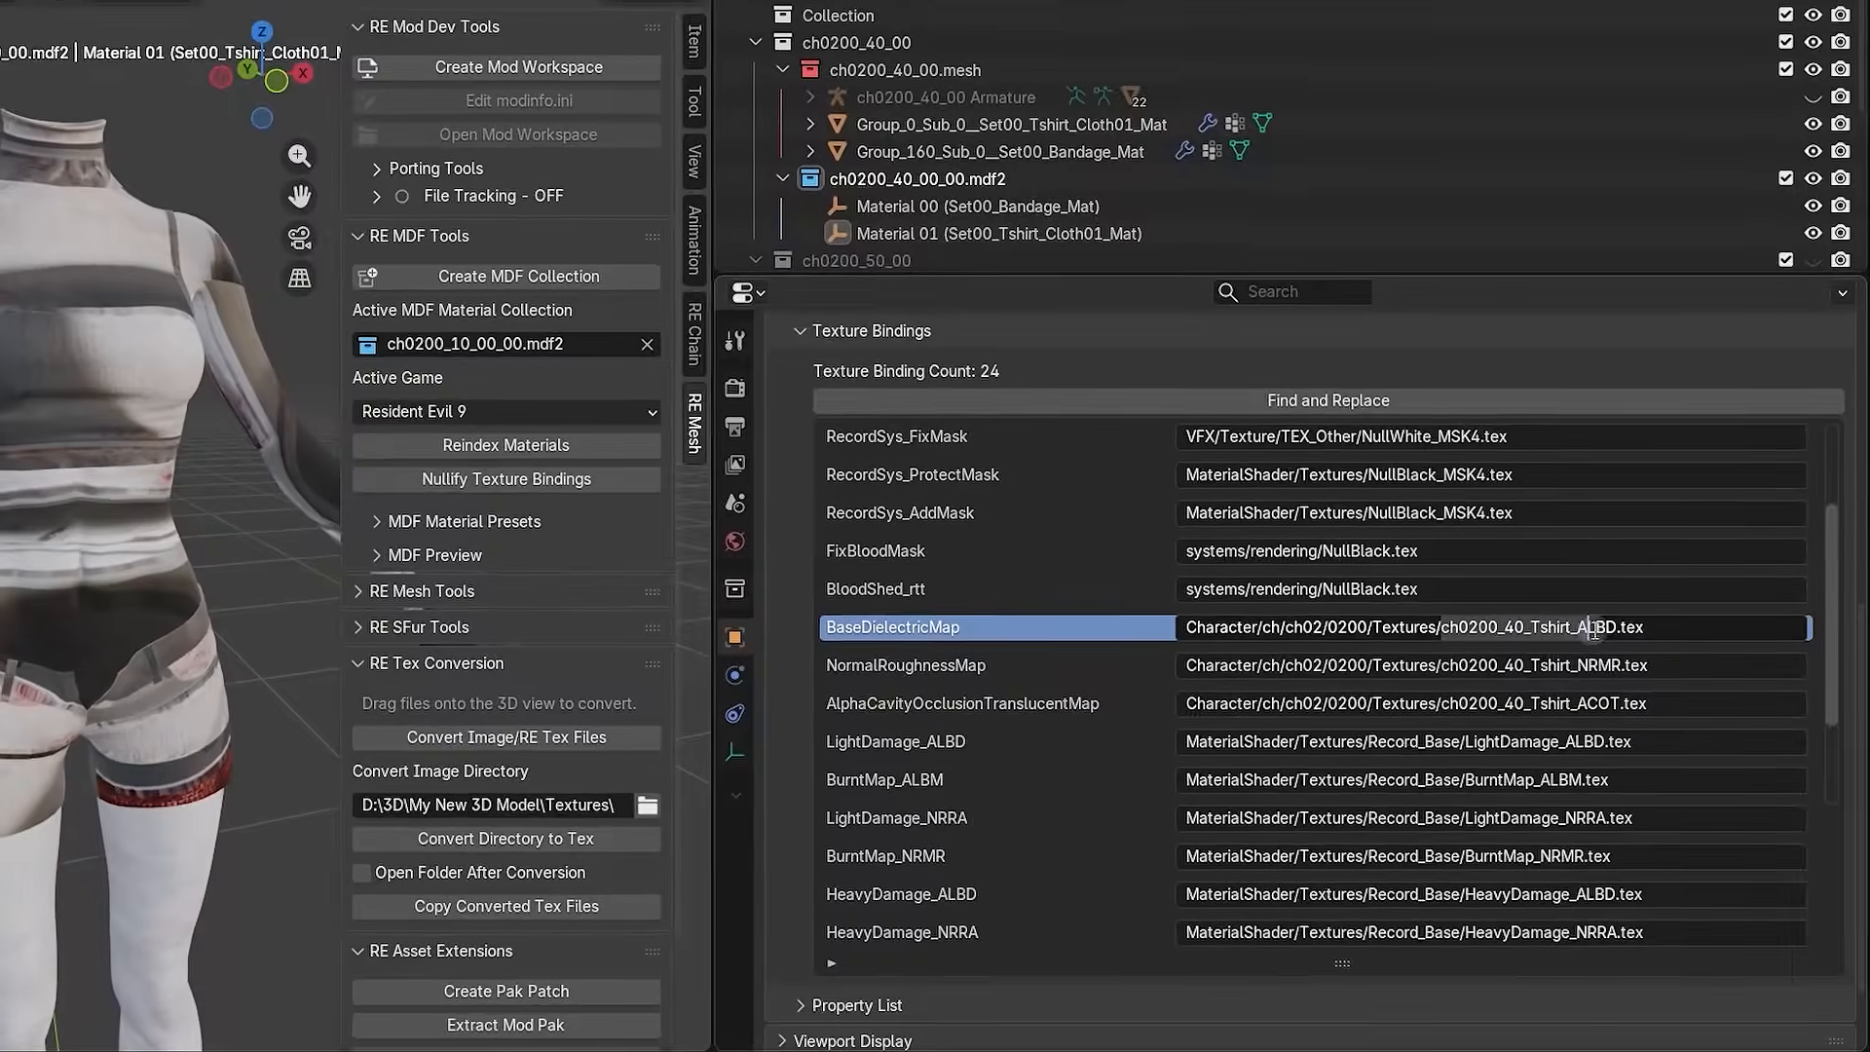
left_click_drag(1657, 615, 1678, 576)
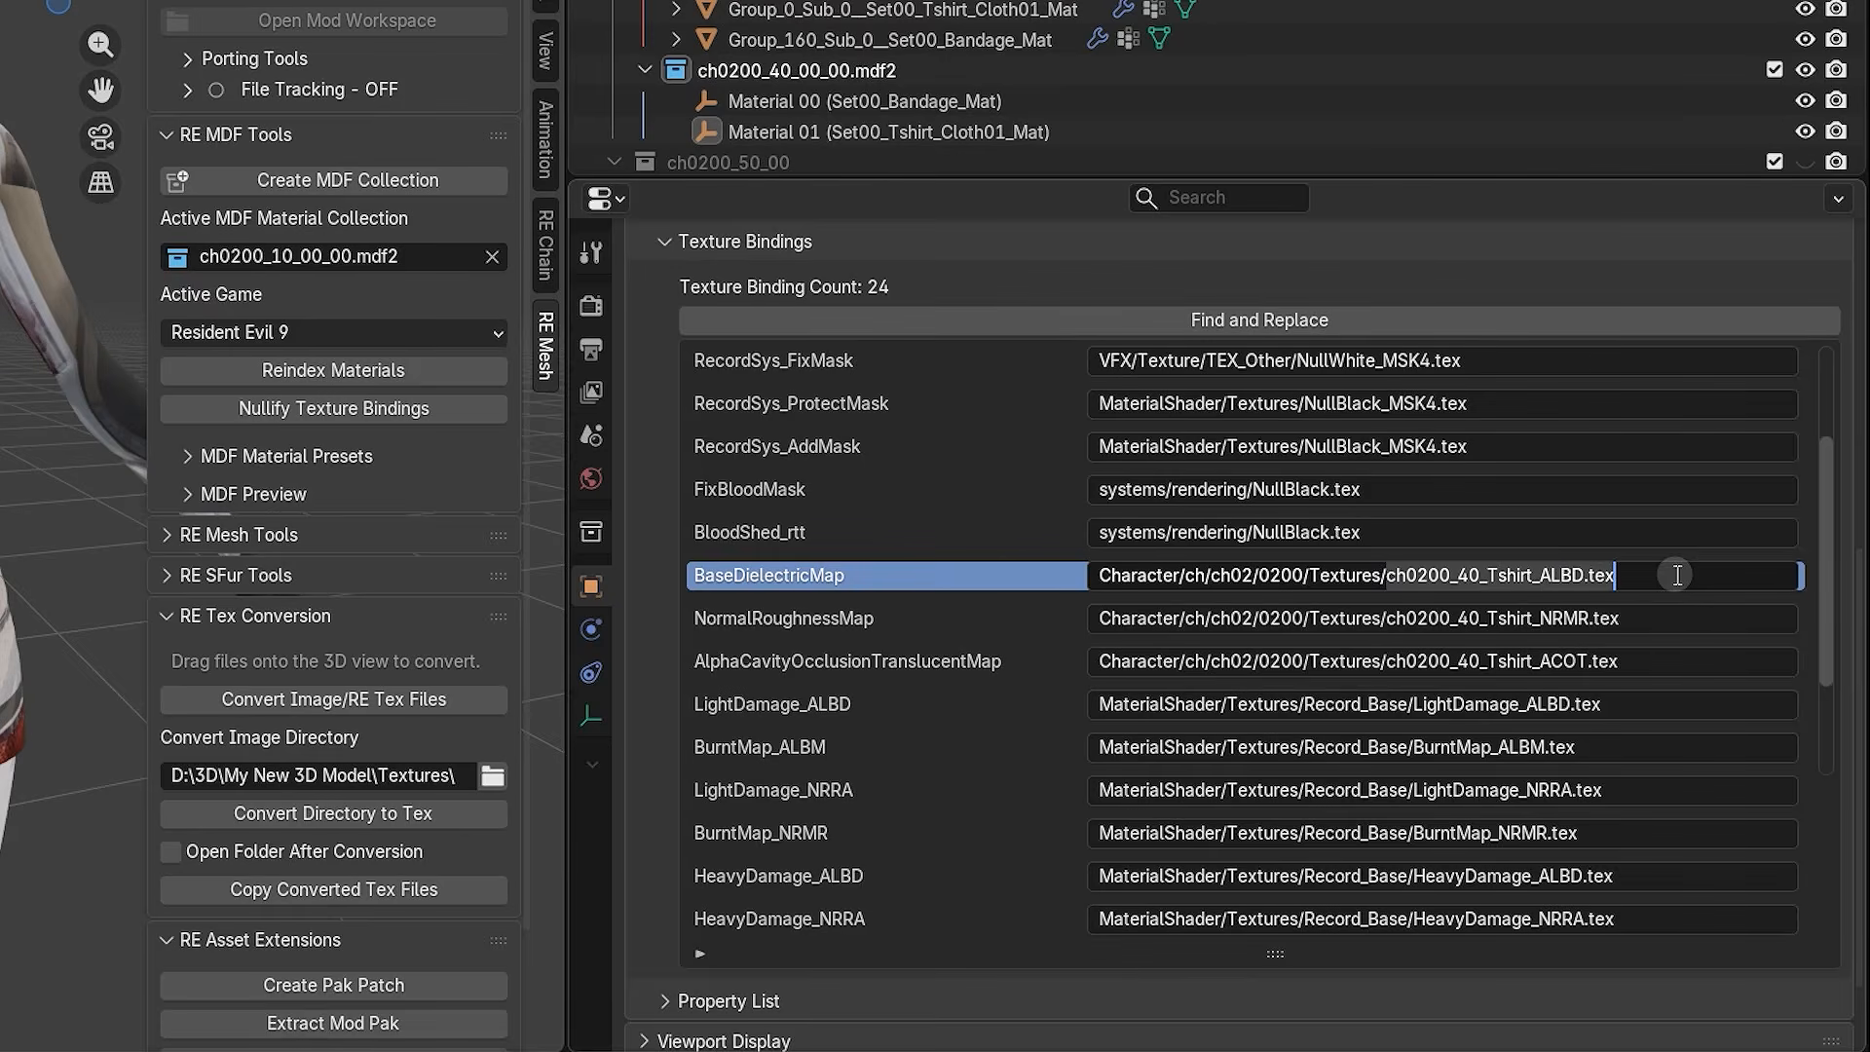
left_click_drag(1676, 575, 1095, 575)
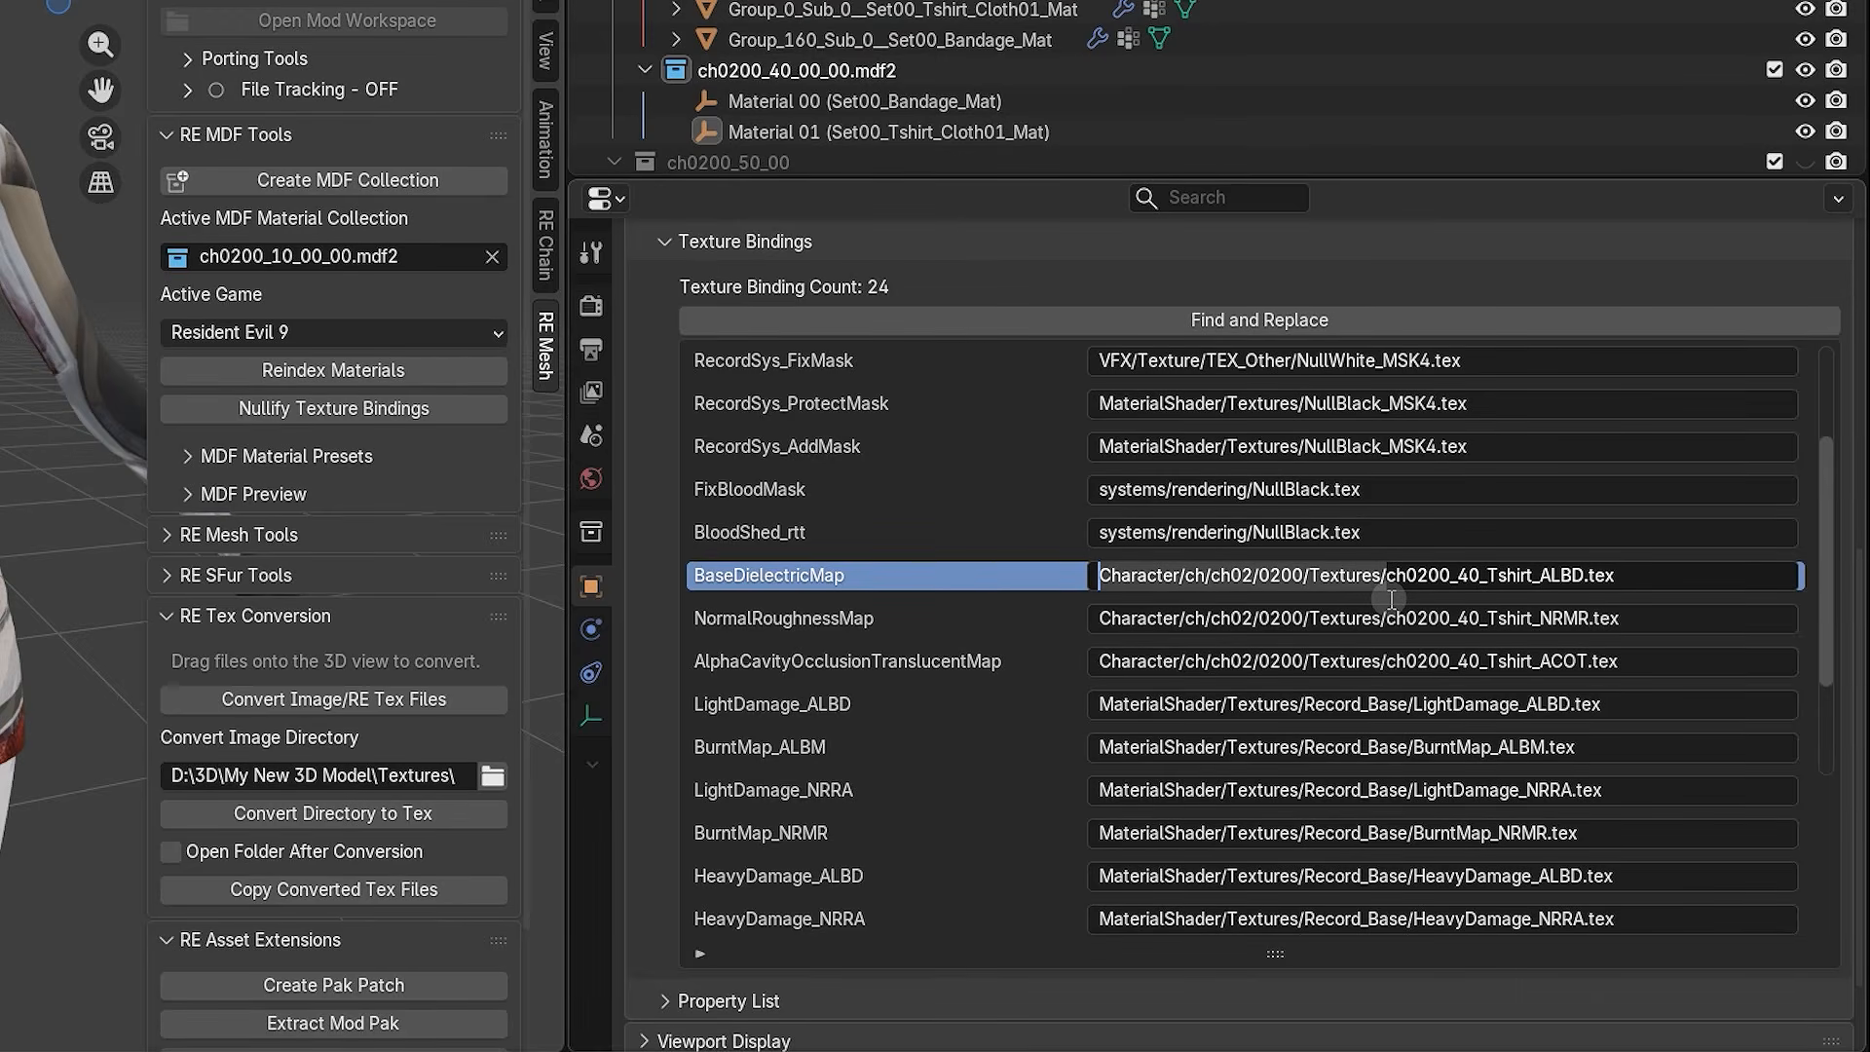
key("ctrl+v")
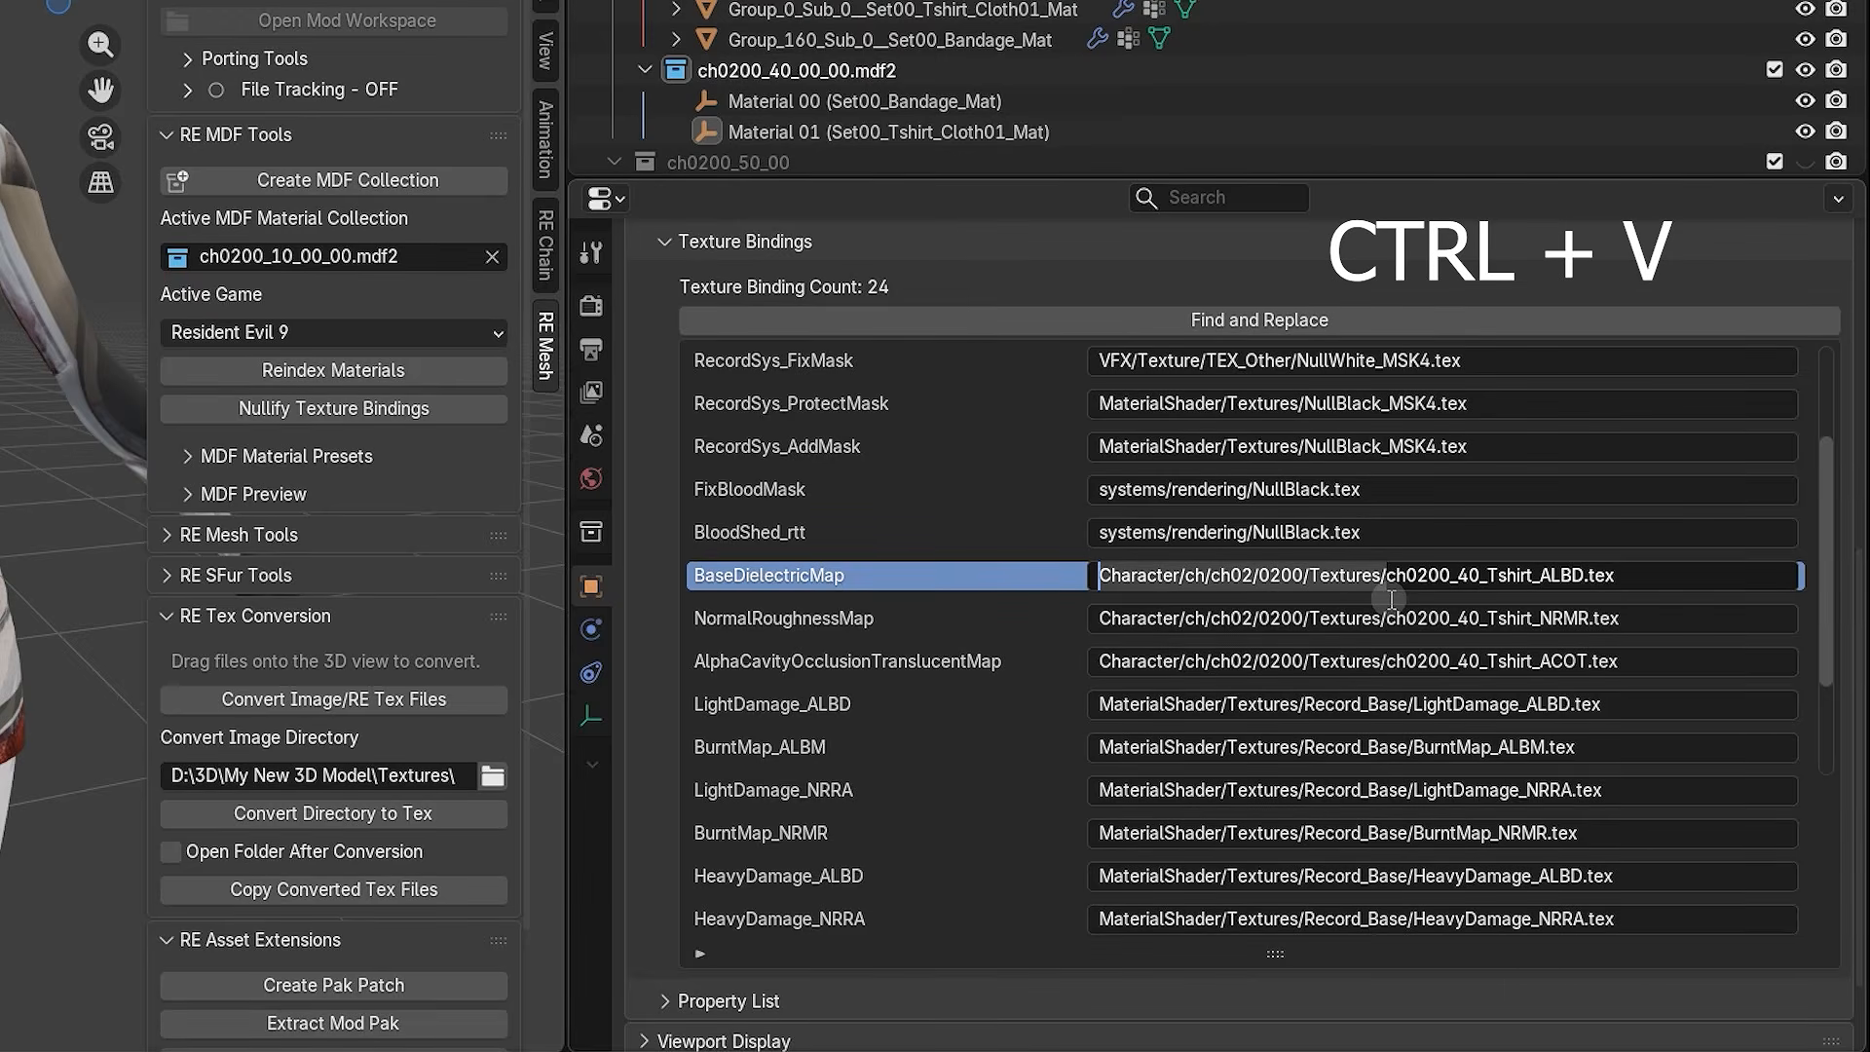
type("D:\\MODDING\\RE9\\Grace\\natives\\STM\\character\\ch\\ch02\\0200\\40\\00\\")
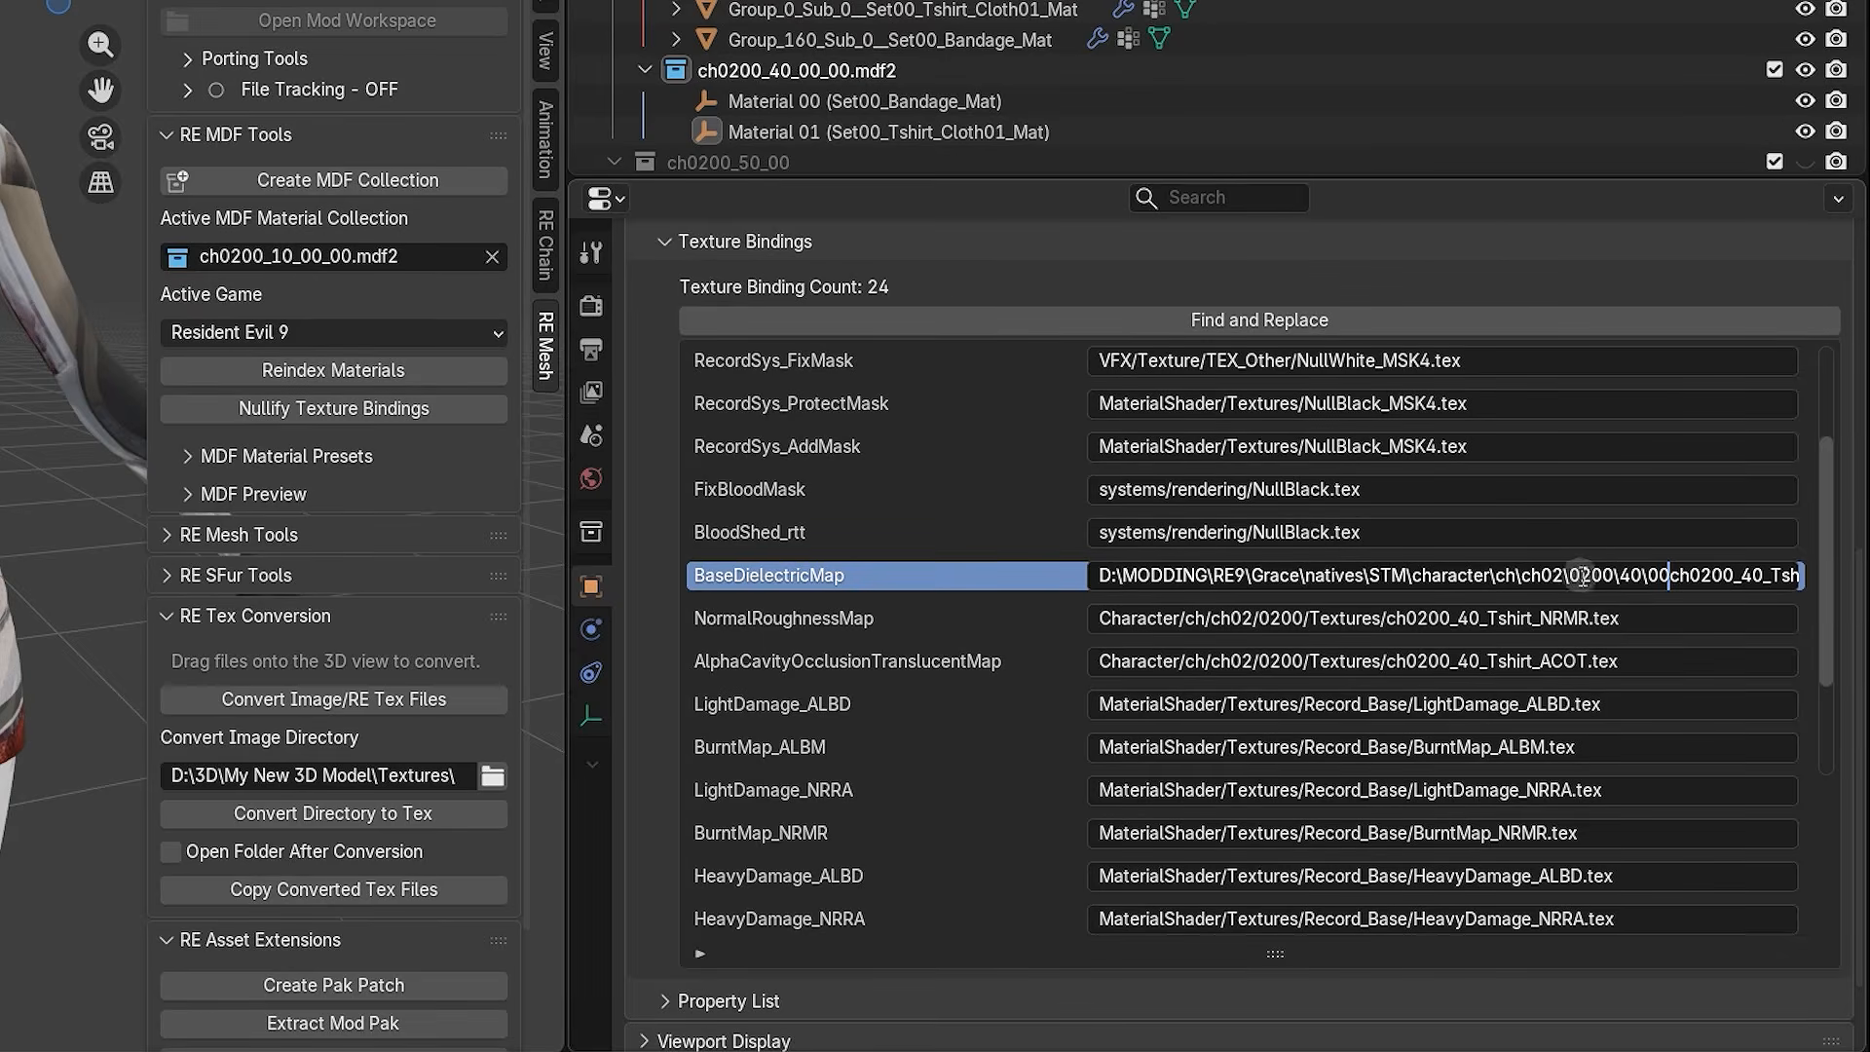
left_click_drag(1669, 575, 1564, 585)
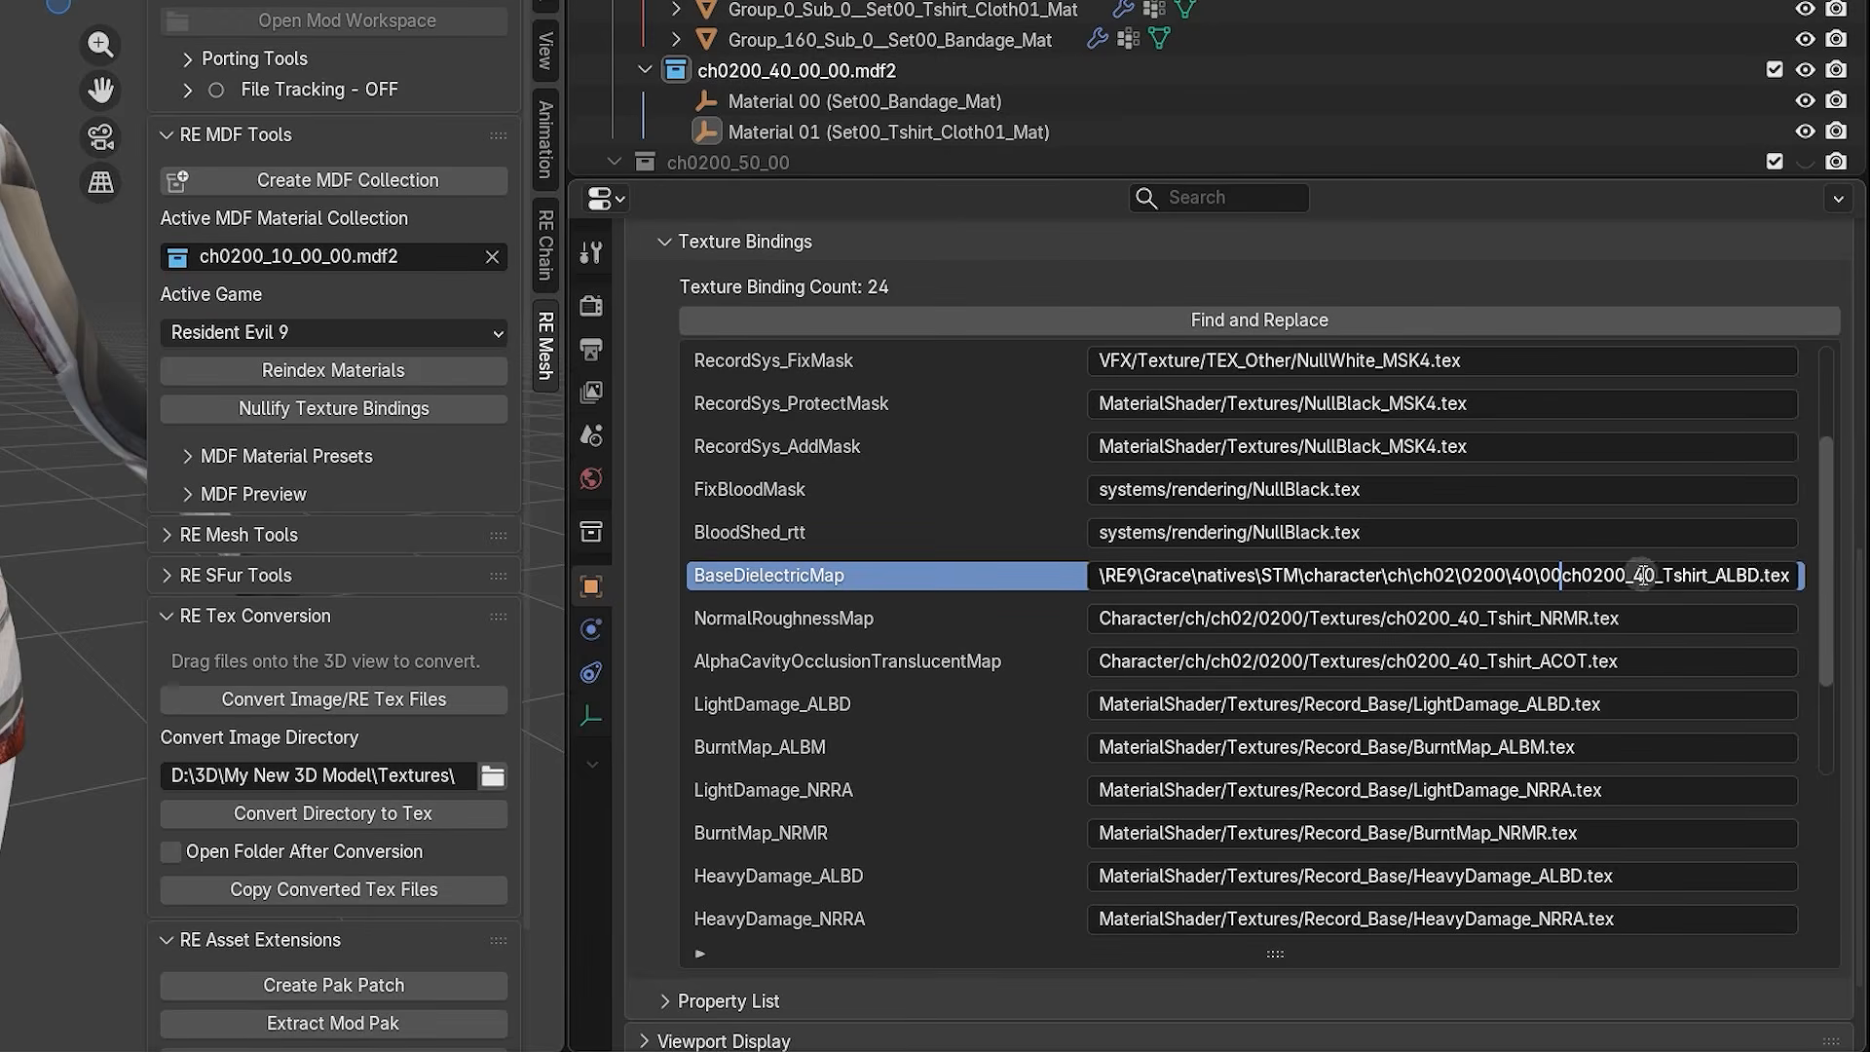
type("\\")
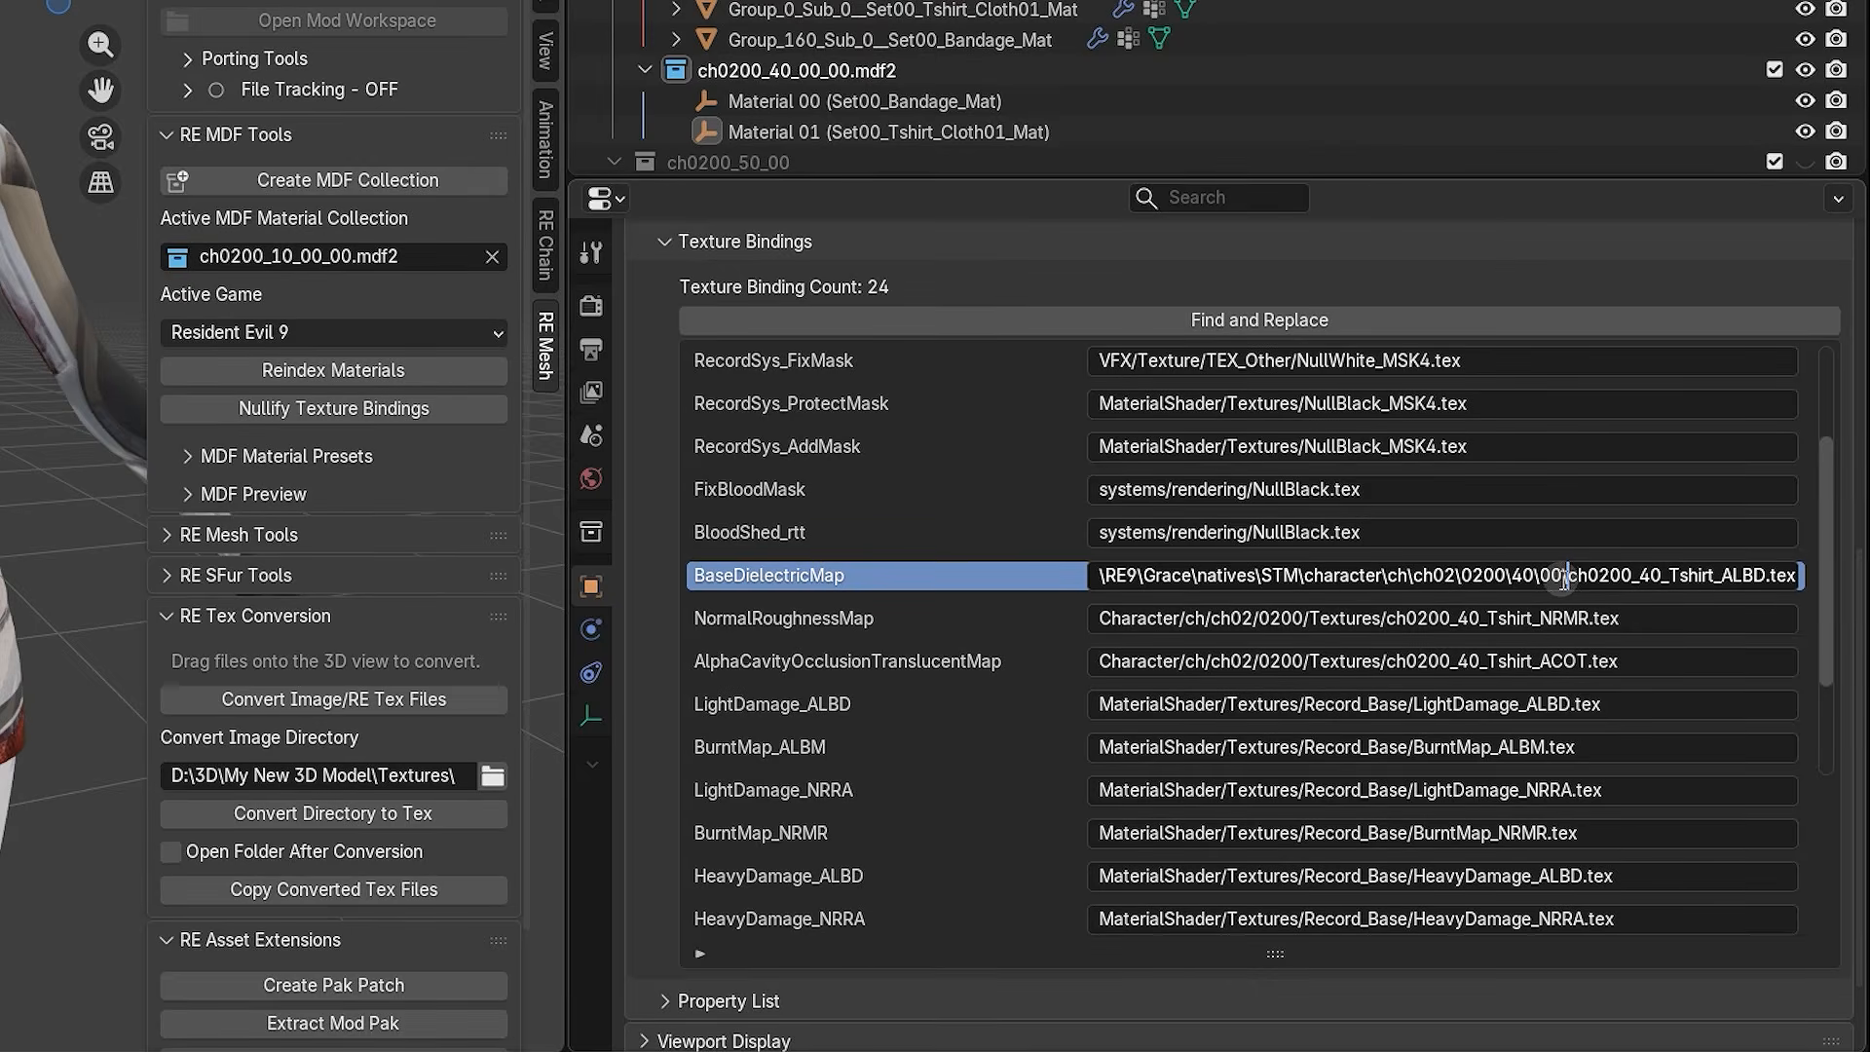
left_click_drag(1563, 581, 1009, 582)
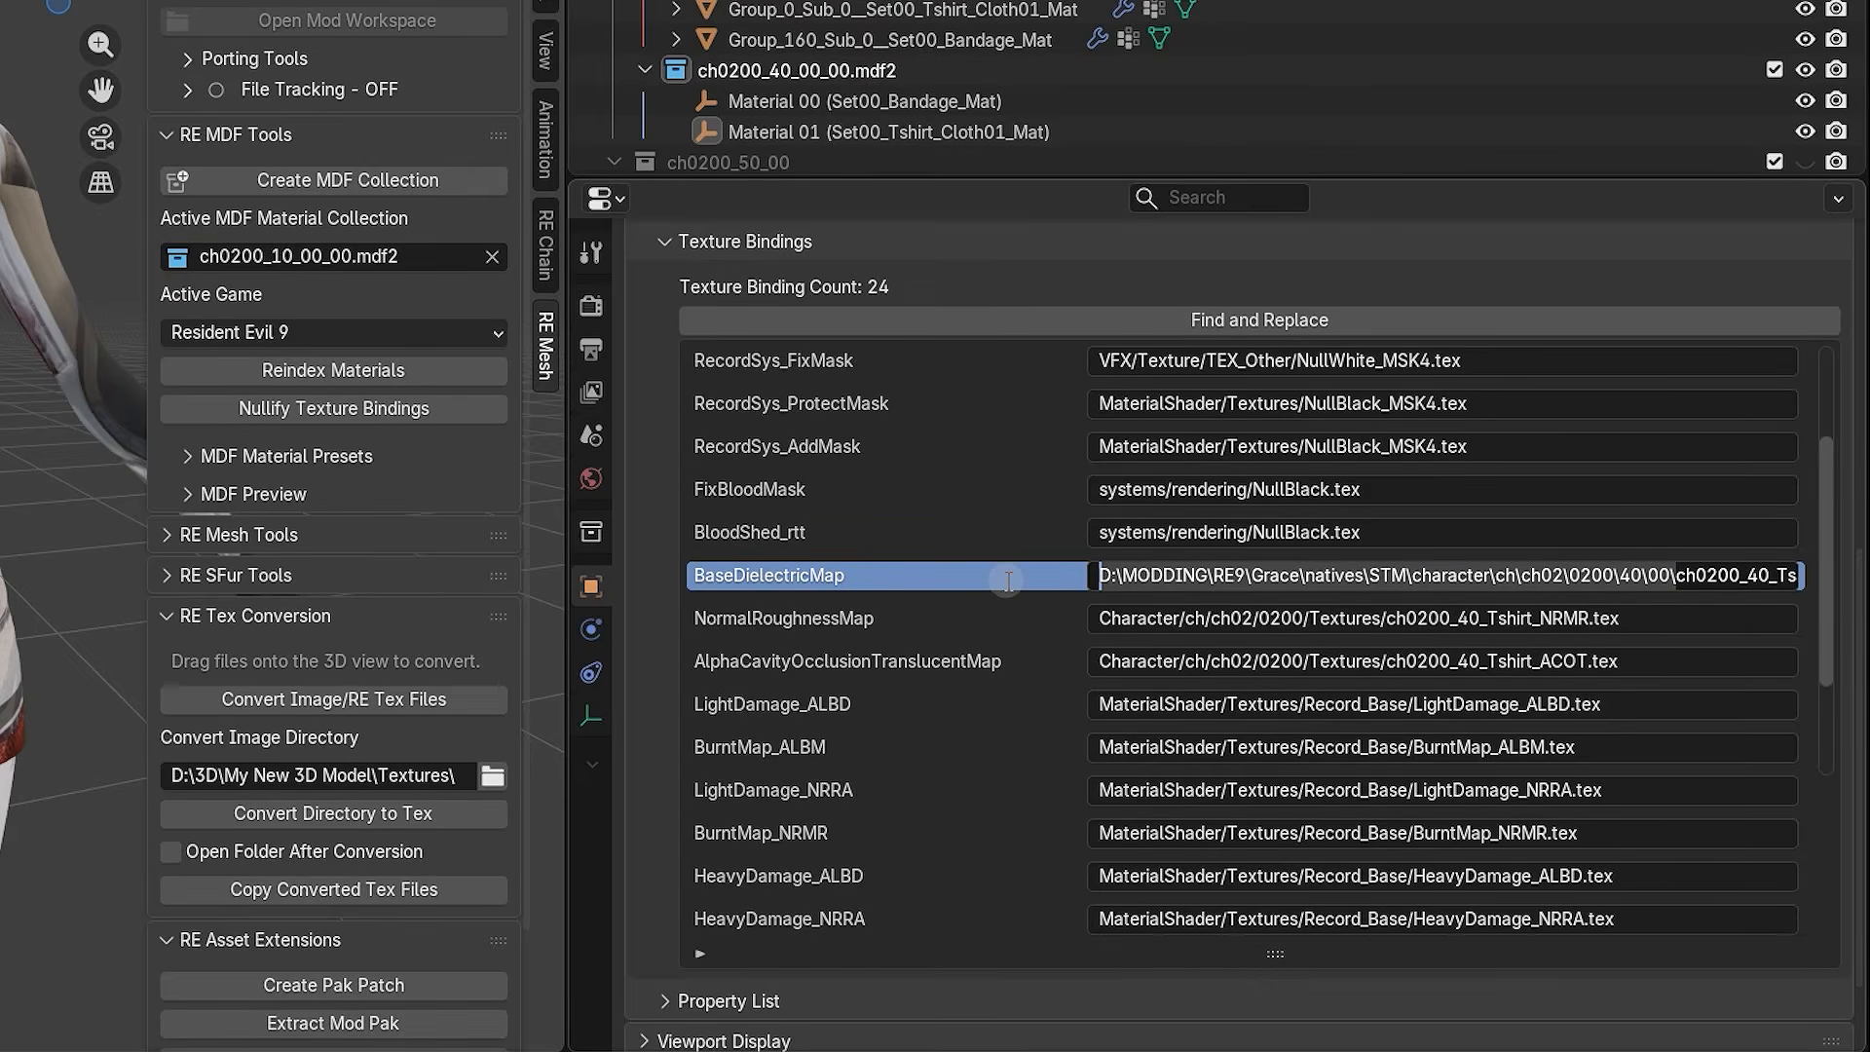
key("Return")
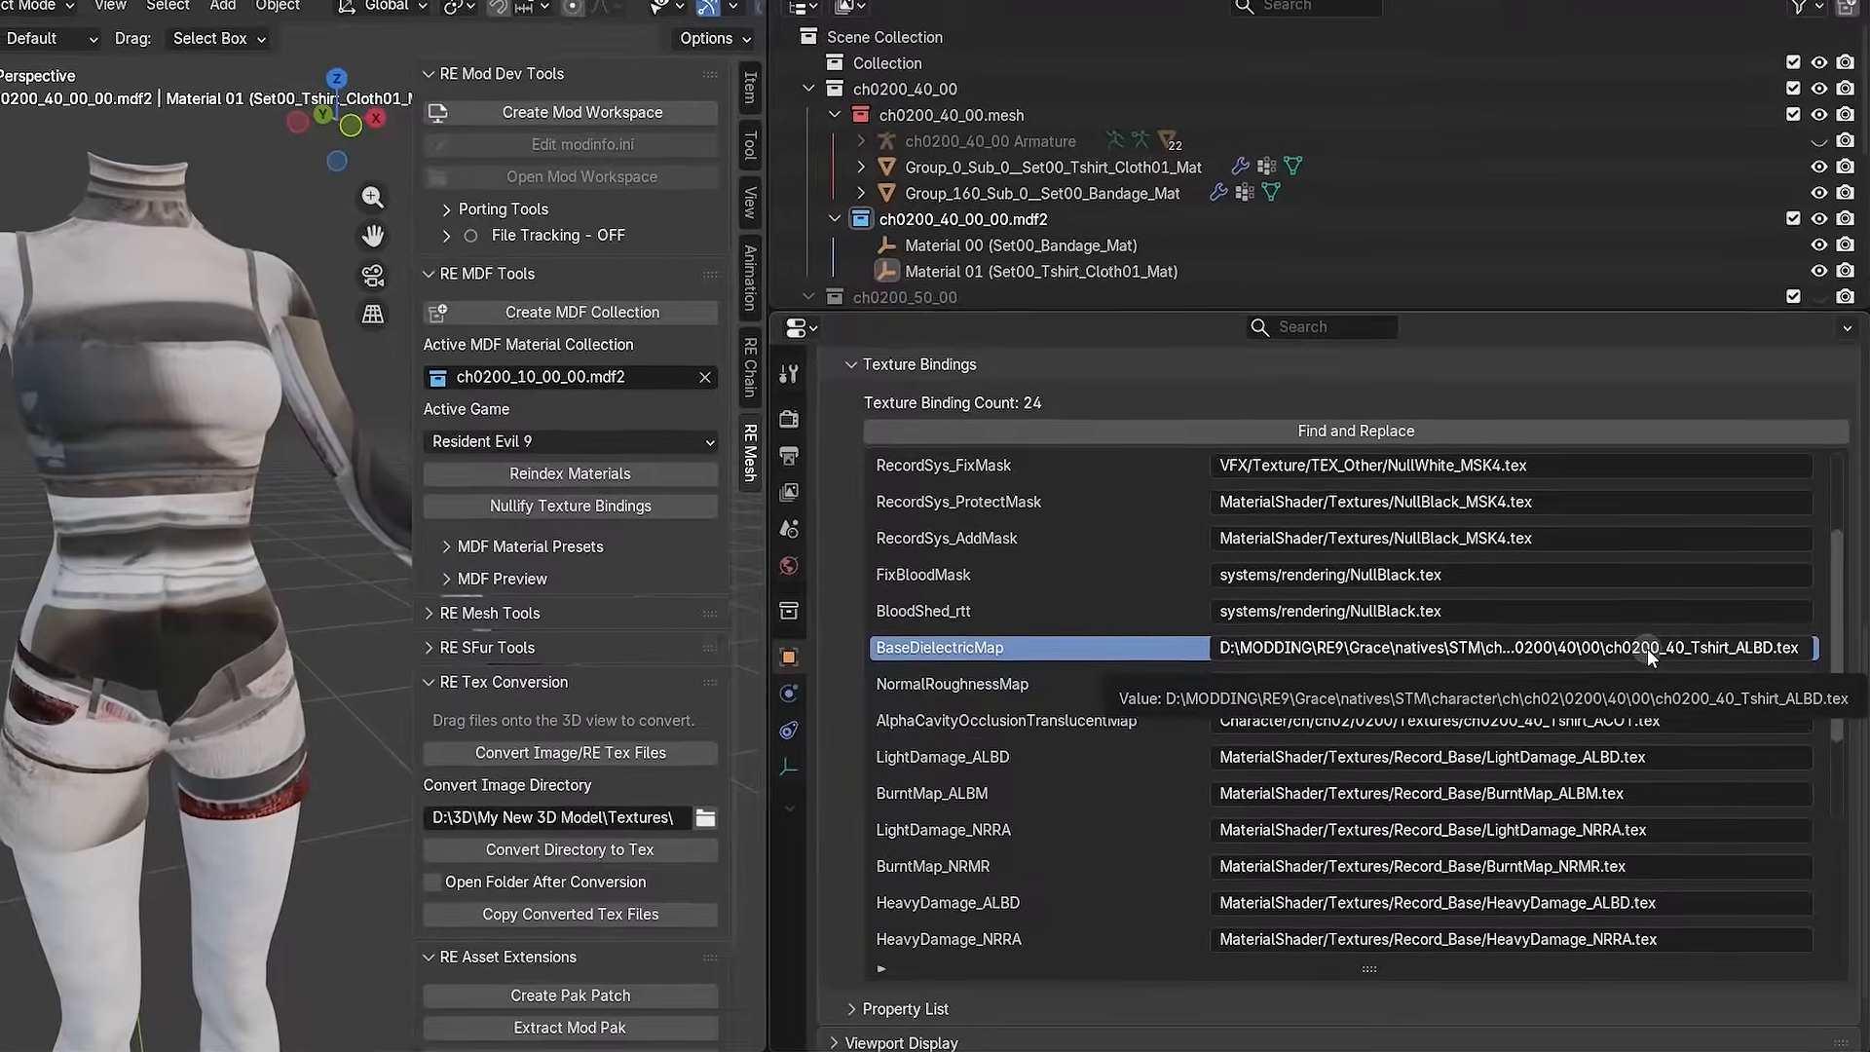
- Copy the file name ch0200_40_Tshirt_ALBD.tex from the BaseDielectricMap path and switch to the 00 folder in File Explorer
left_click(1659, 671)
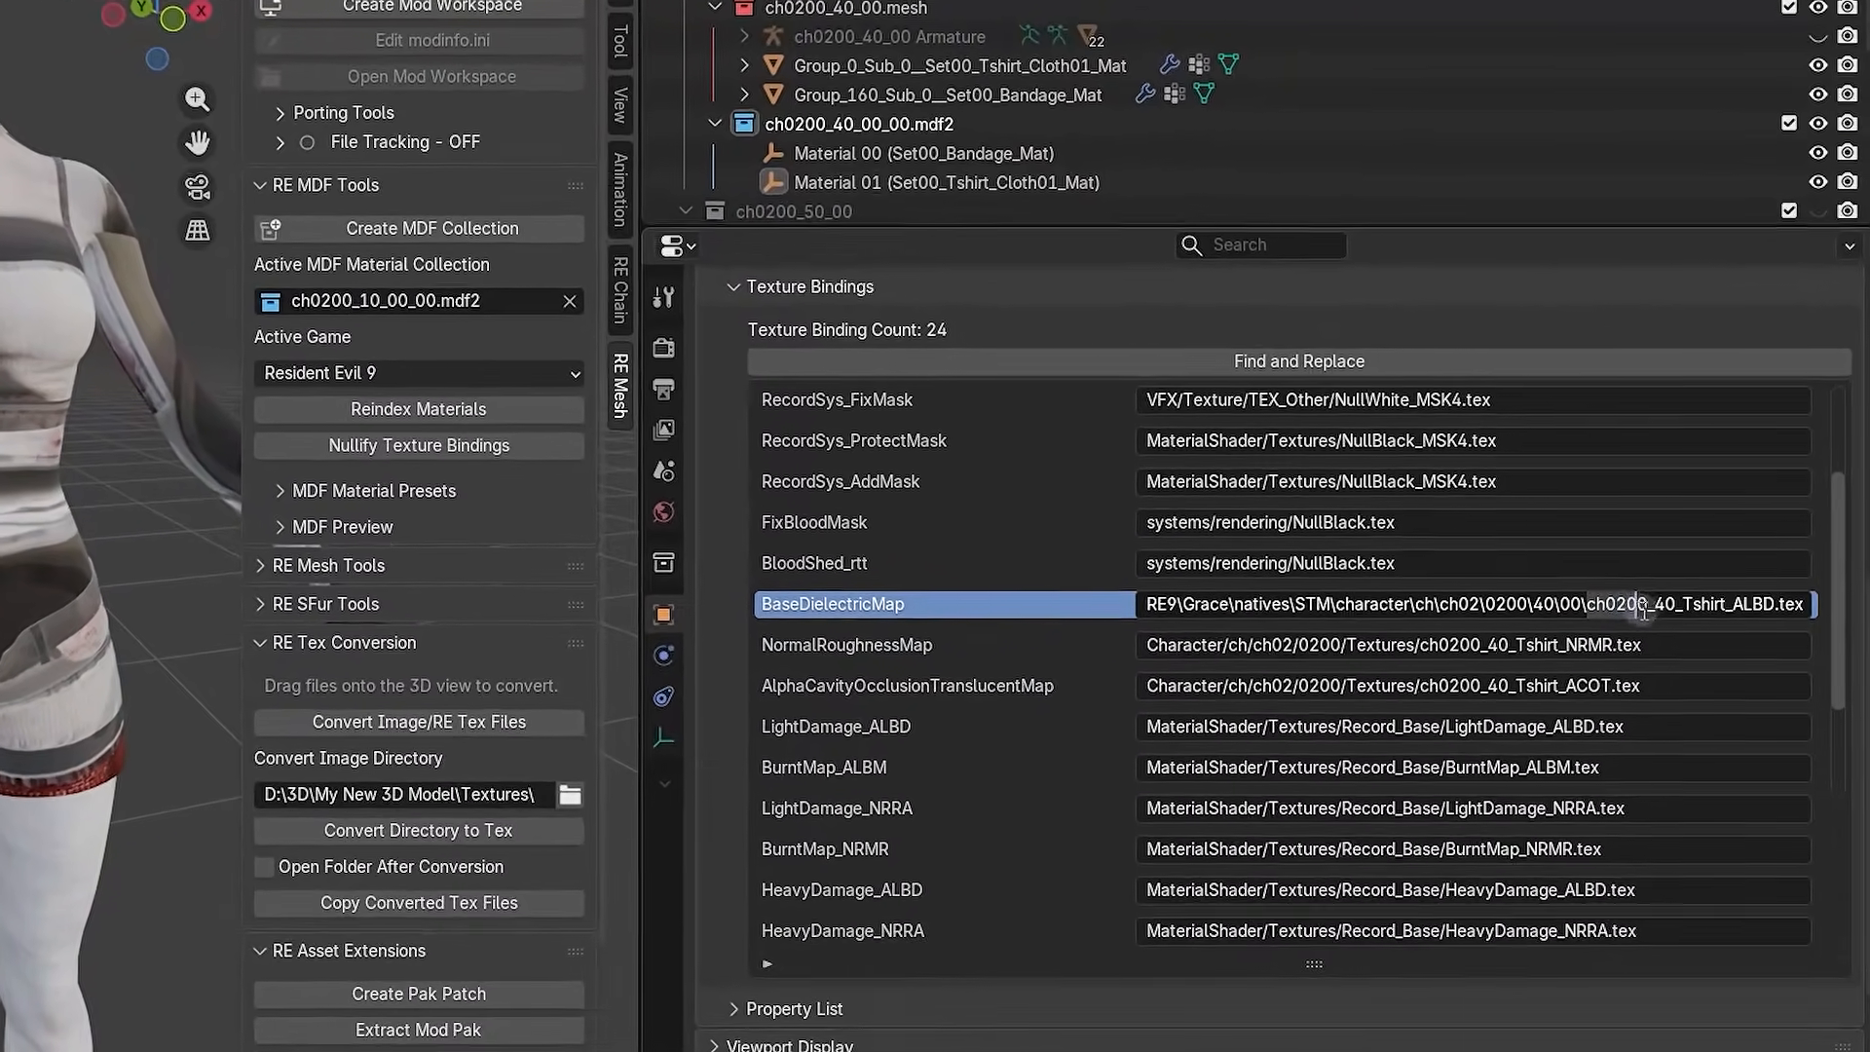
left_click_drag(1645, 609, 1810, 607)
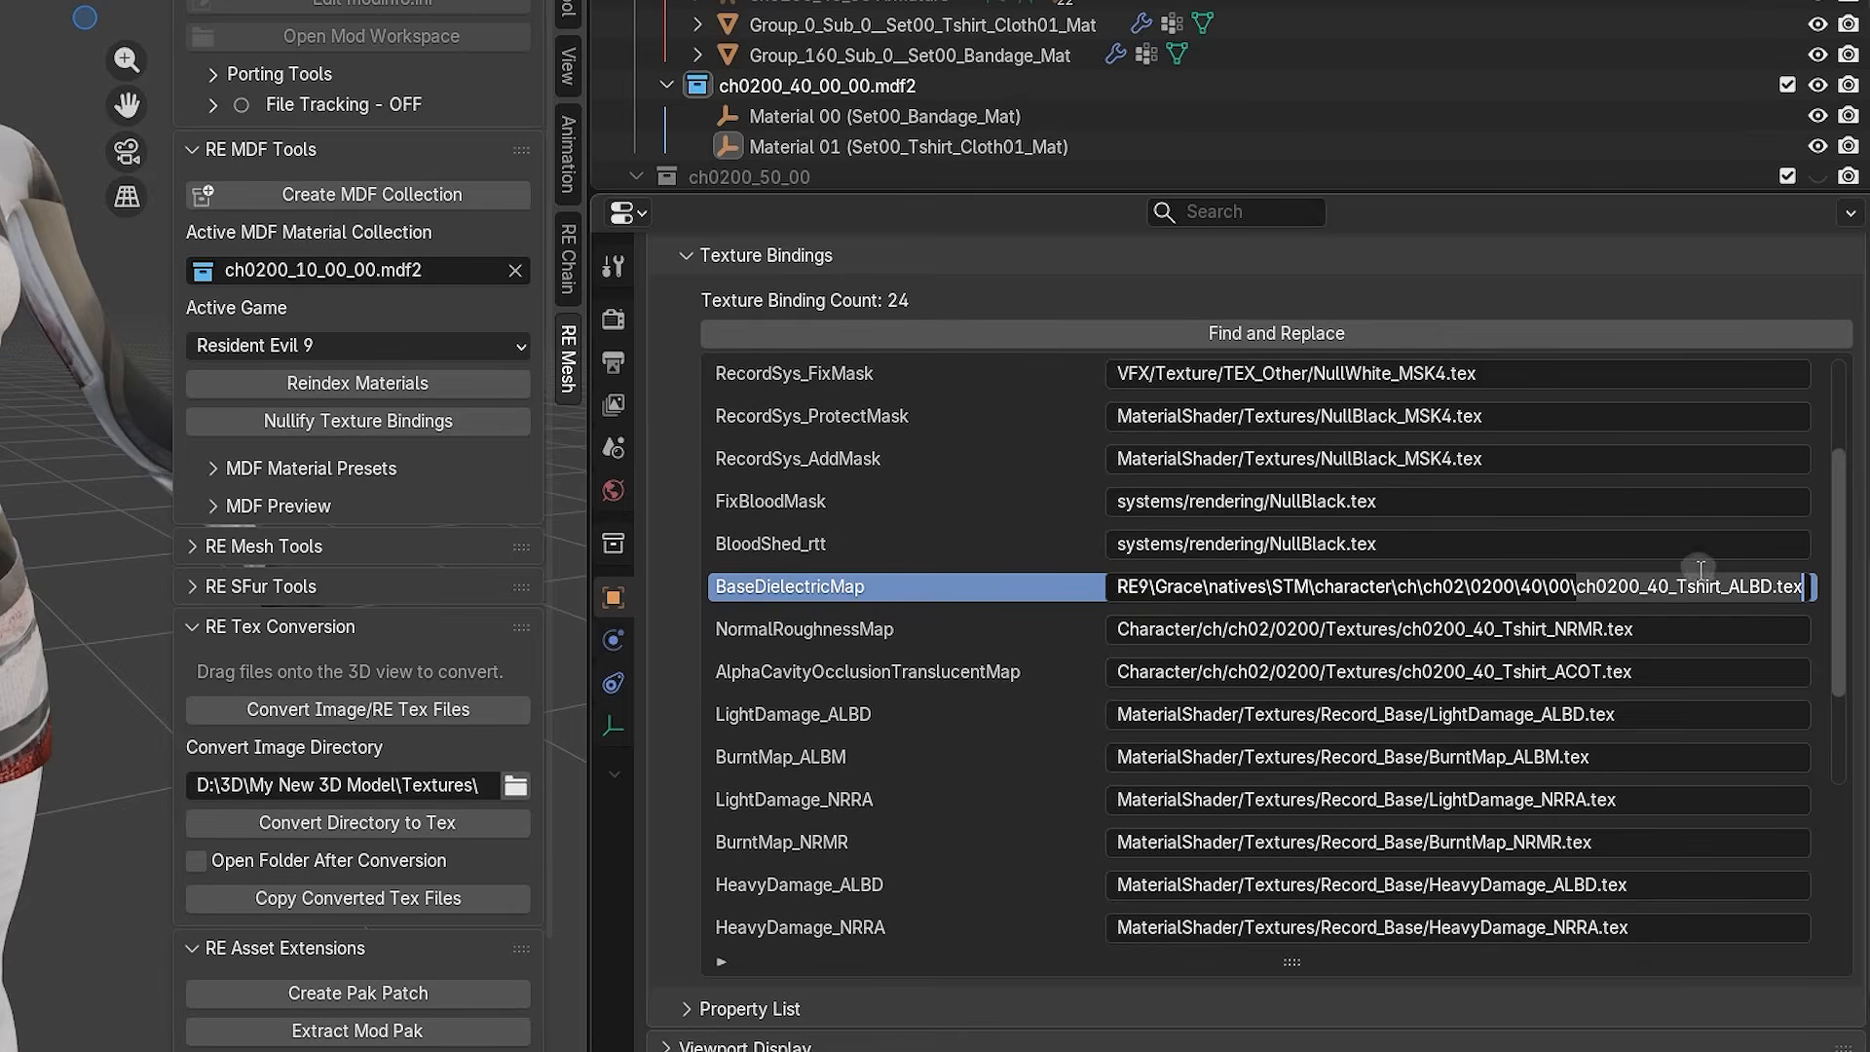
key("ctrl+c")
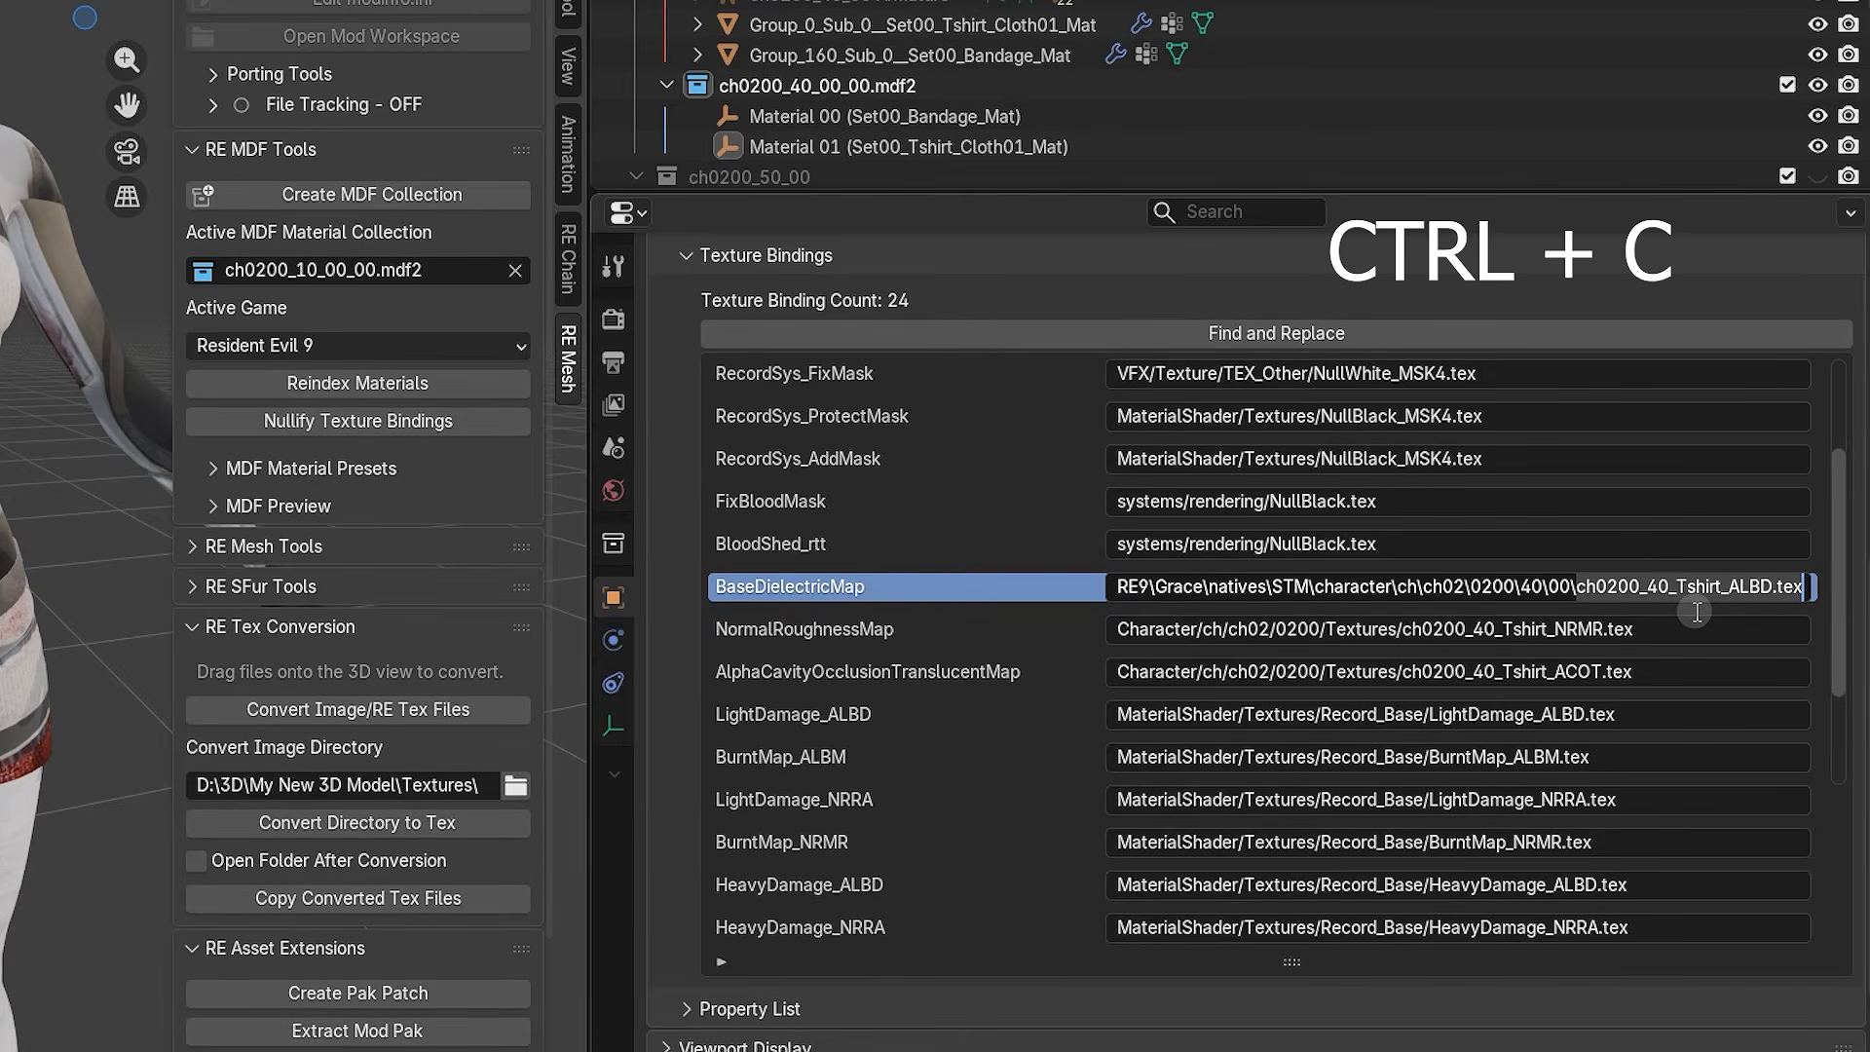
key("Home")
type("D:\\MODDING\\")
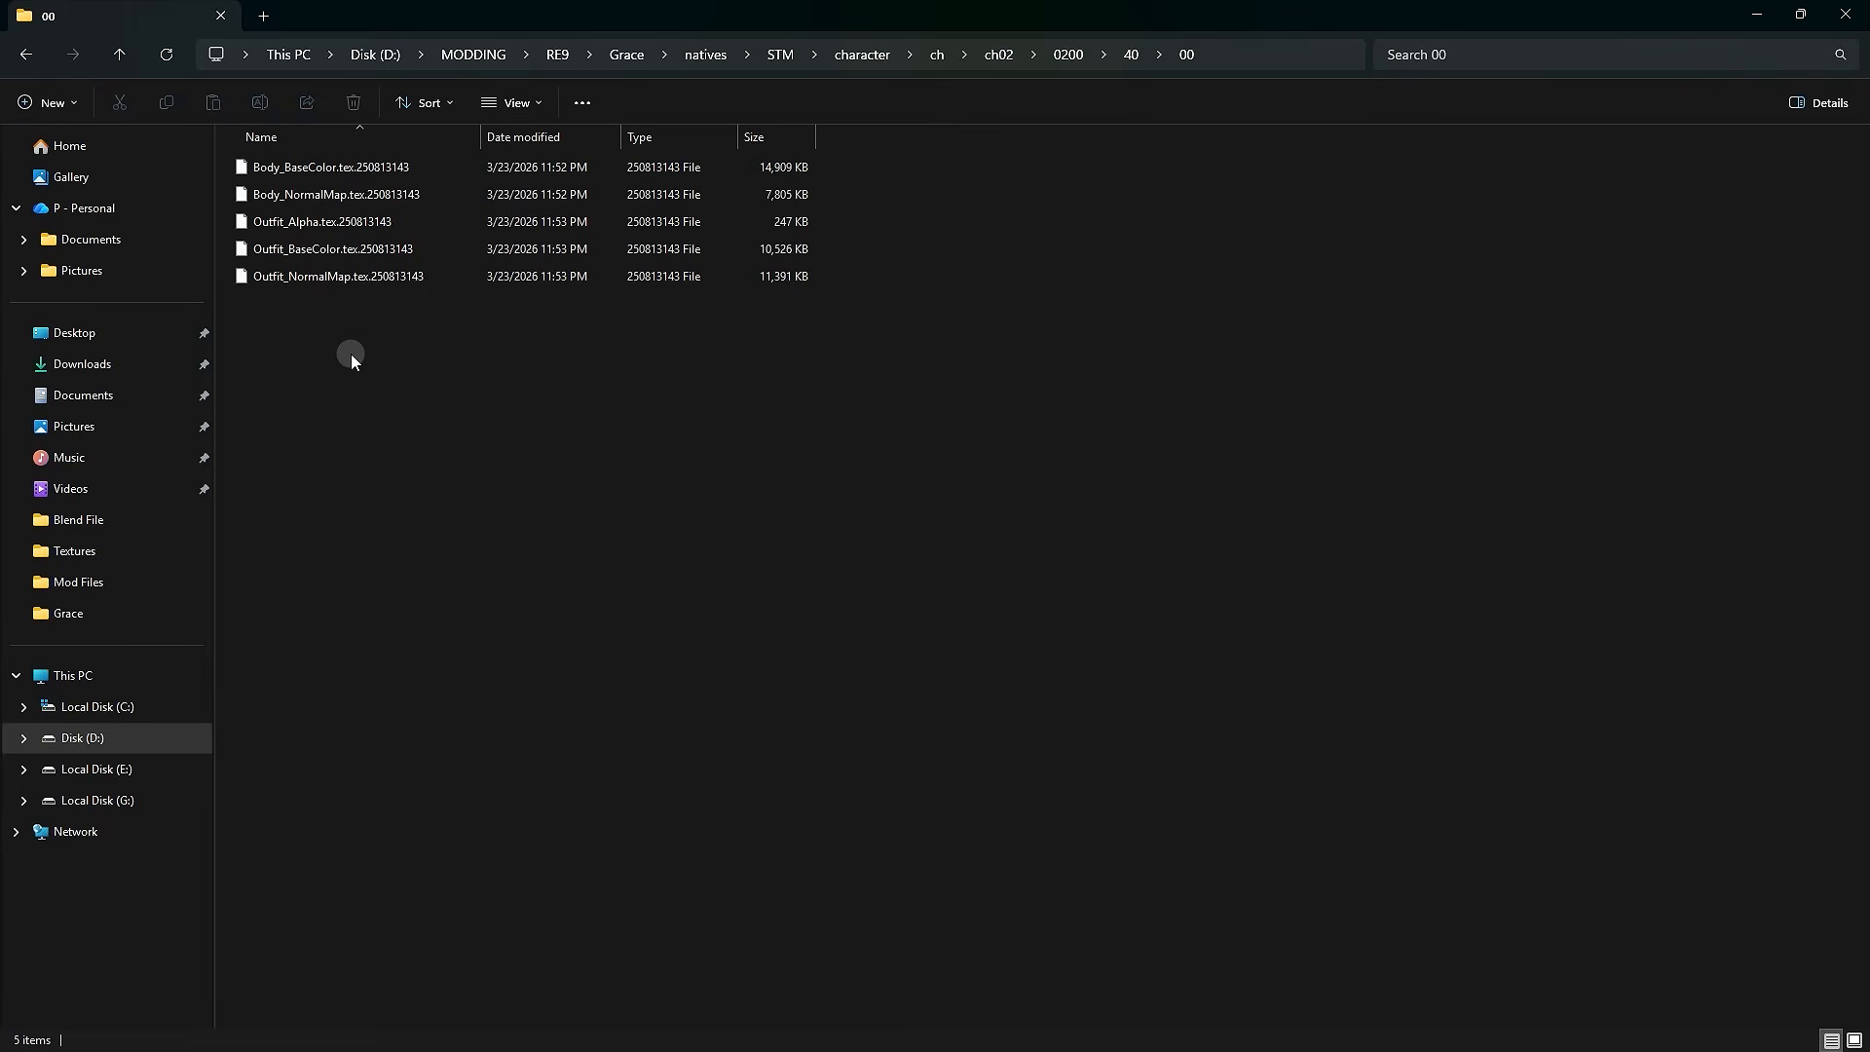
- In the 00 folder, rename the Body_BaseColor.tex part of the body base colour file to ch0200_40_Tshirt_ALBD.tex, keeping the 250813143 extension
left_click_drag(350, 354, 464, 164)
left_click(371, 306)
left_click(289, 173)
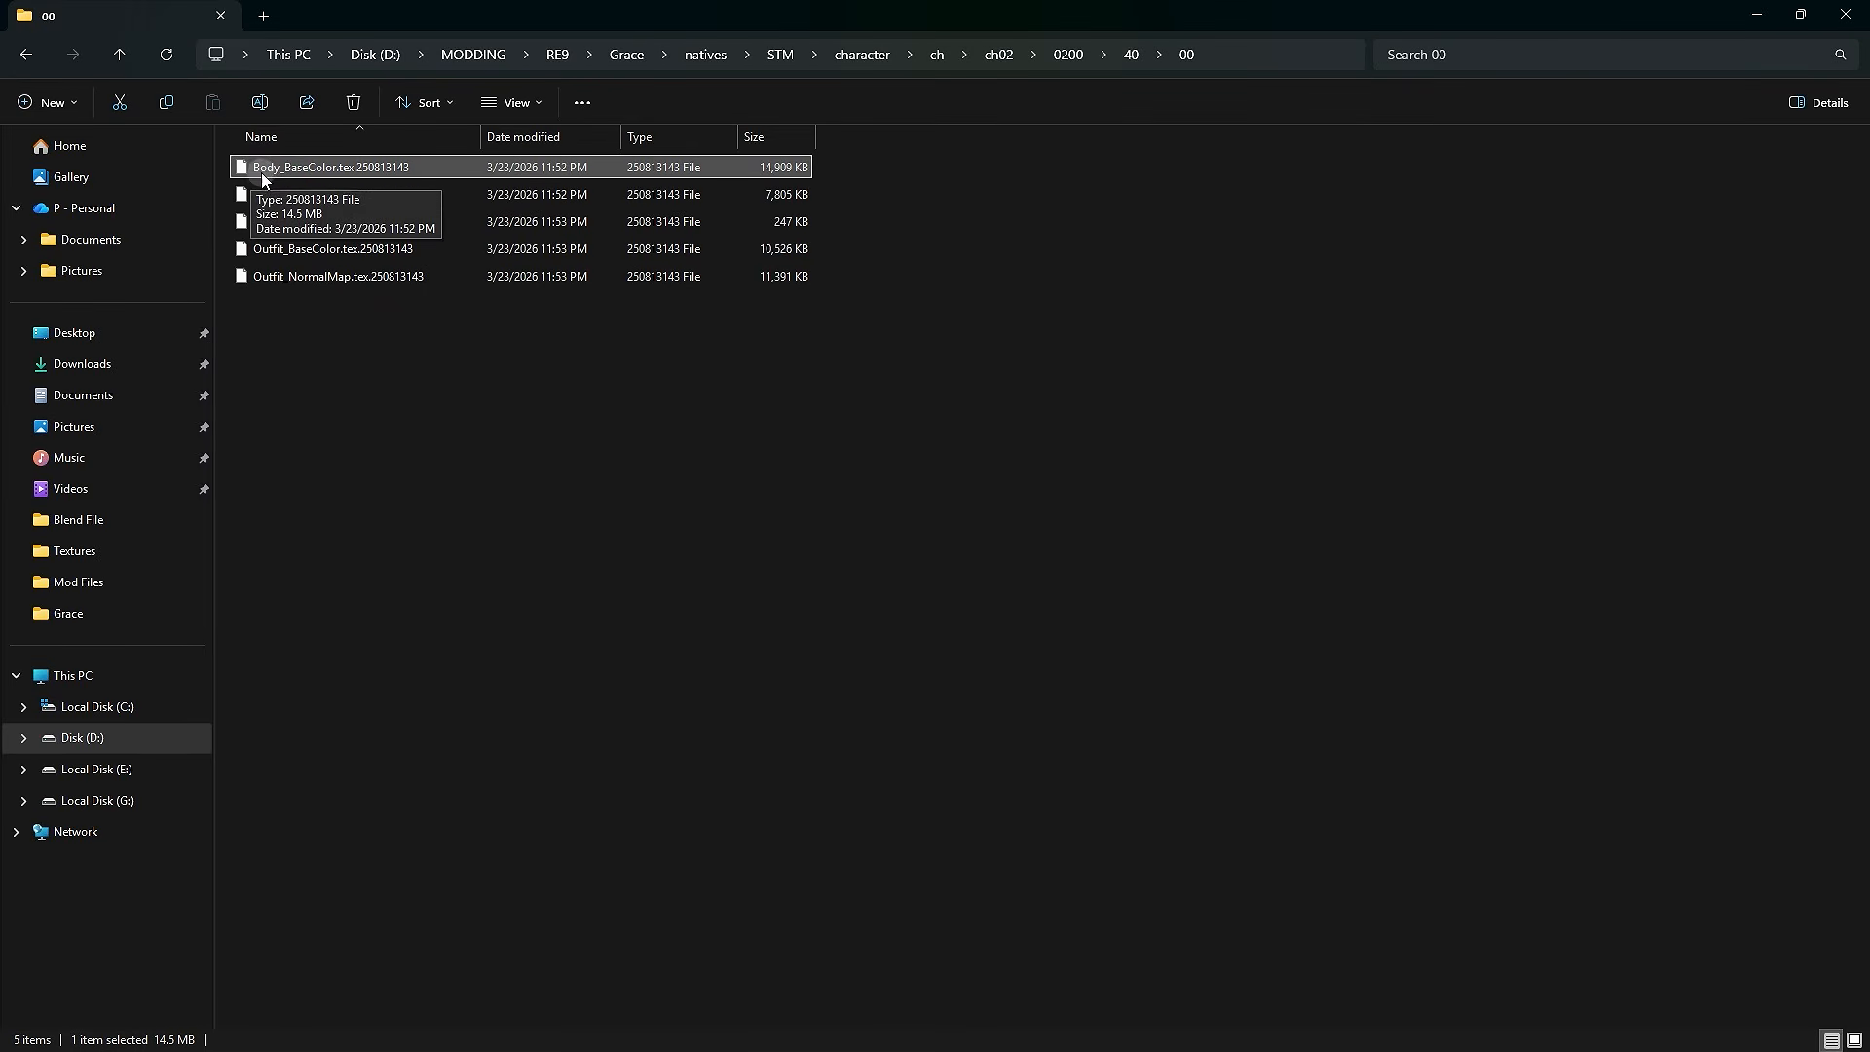
left_click(314, 181)
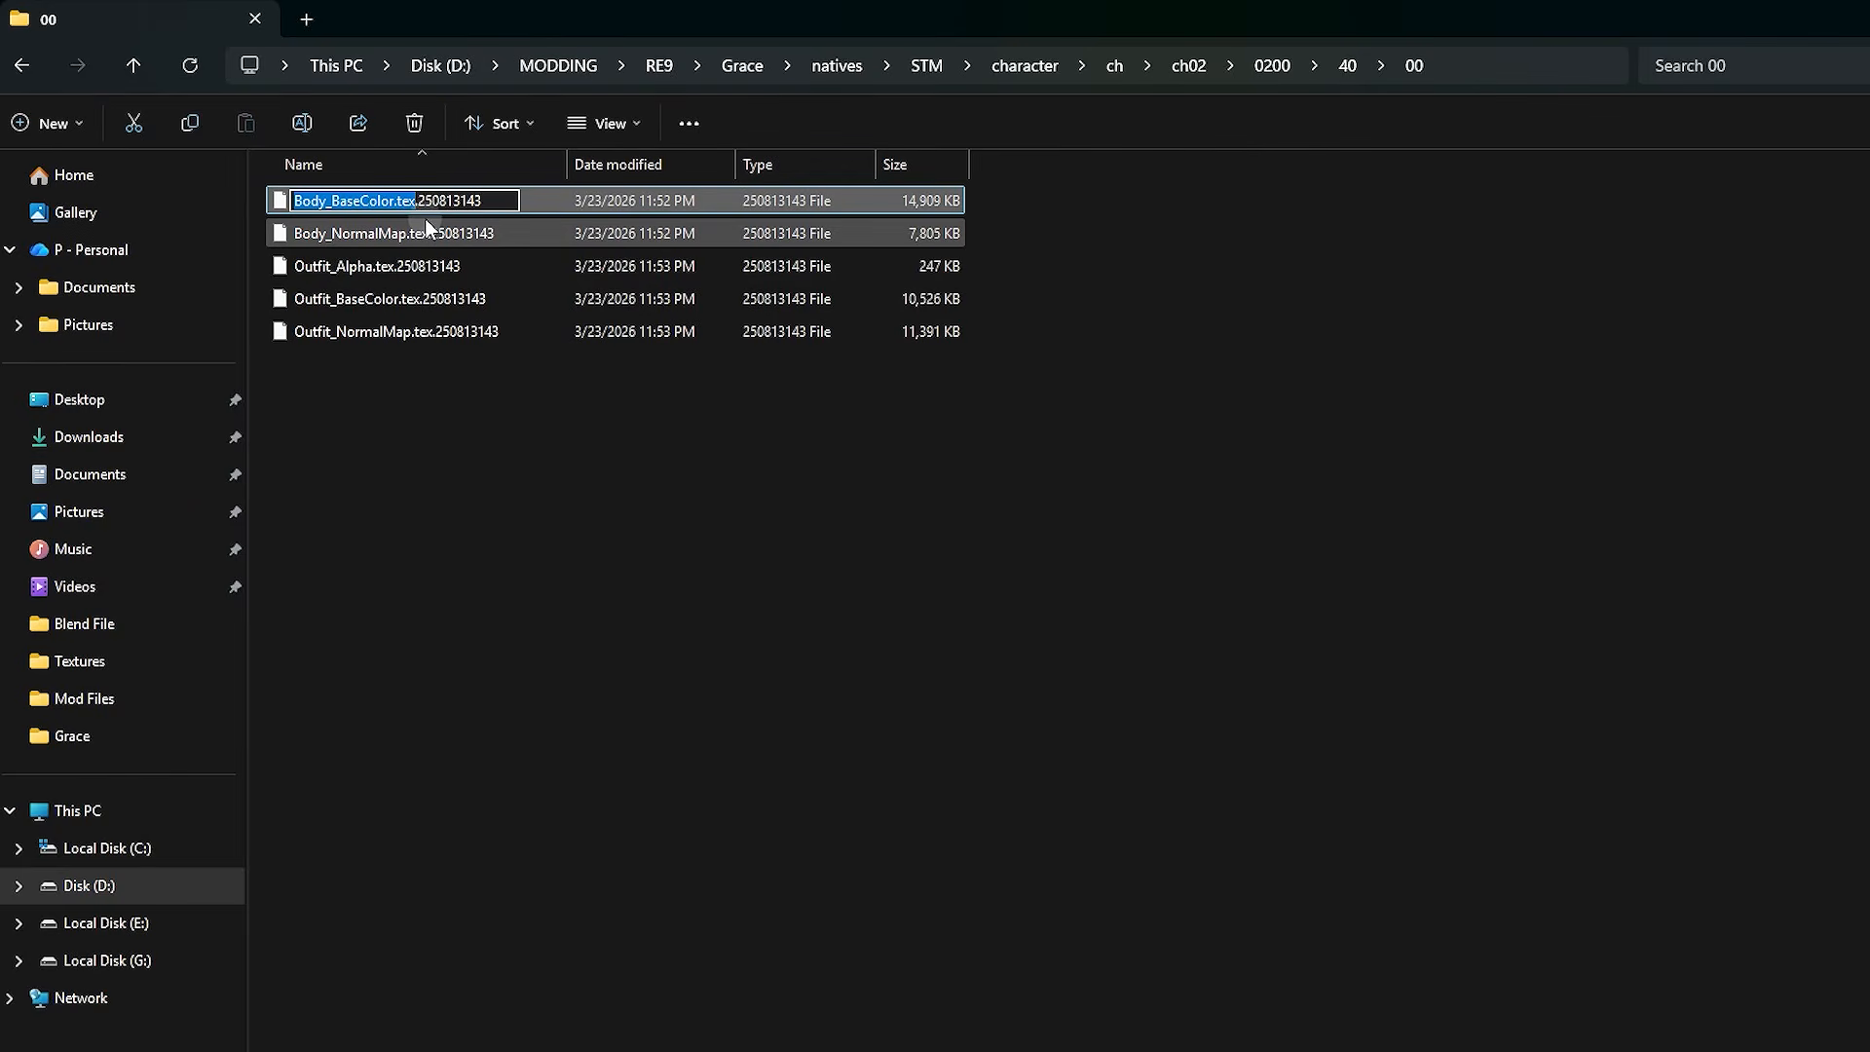
key("ctrl+v")
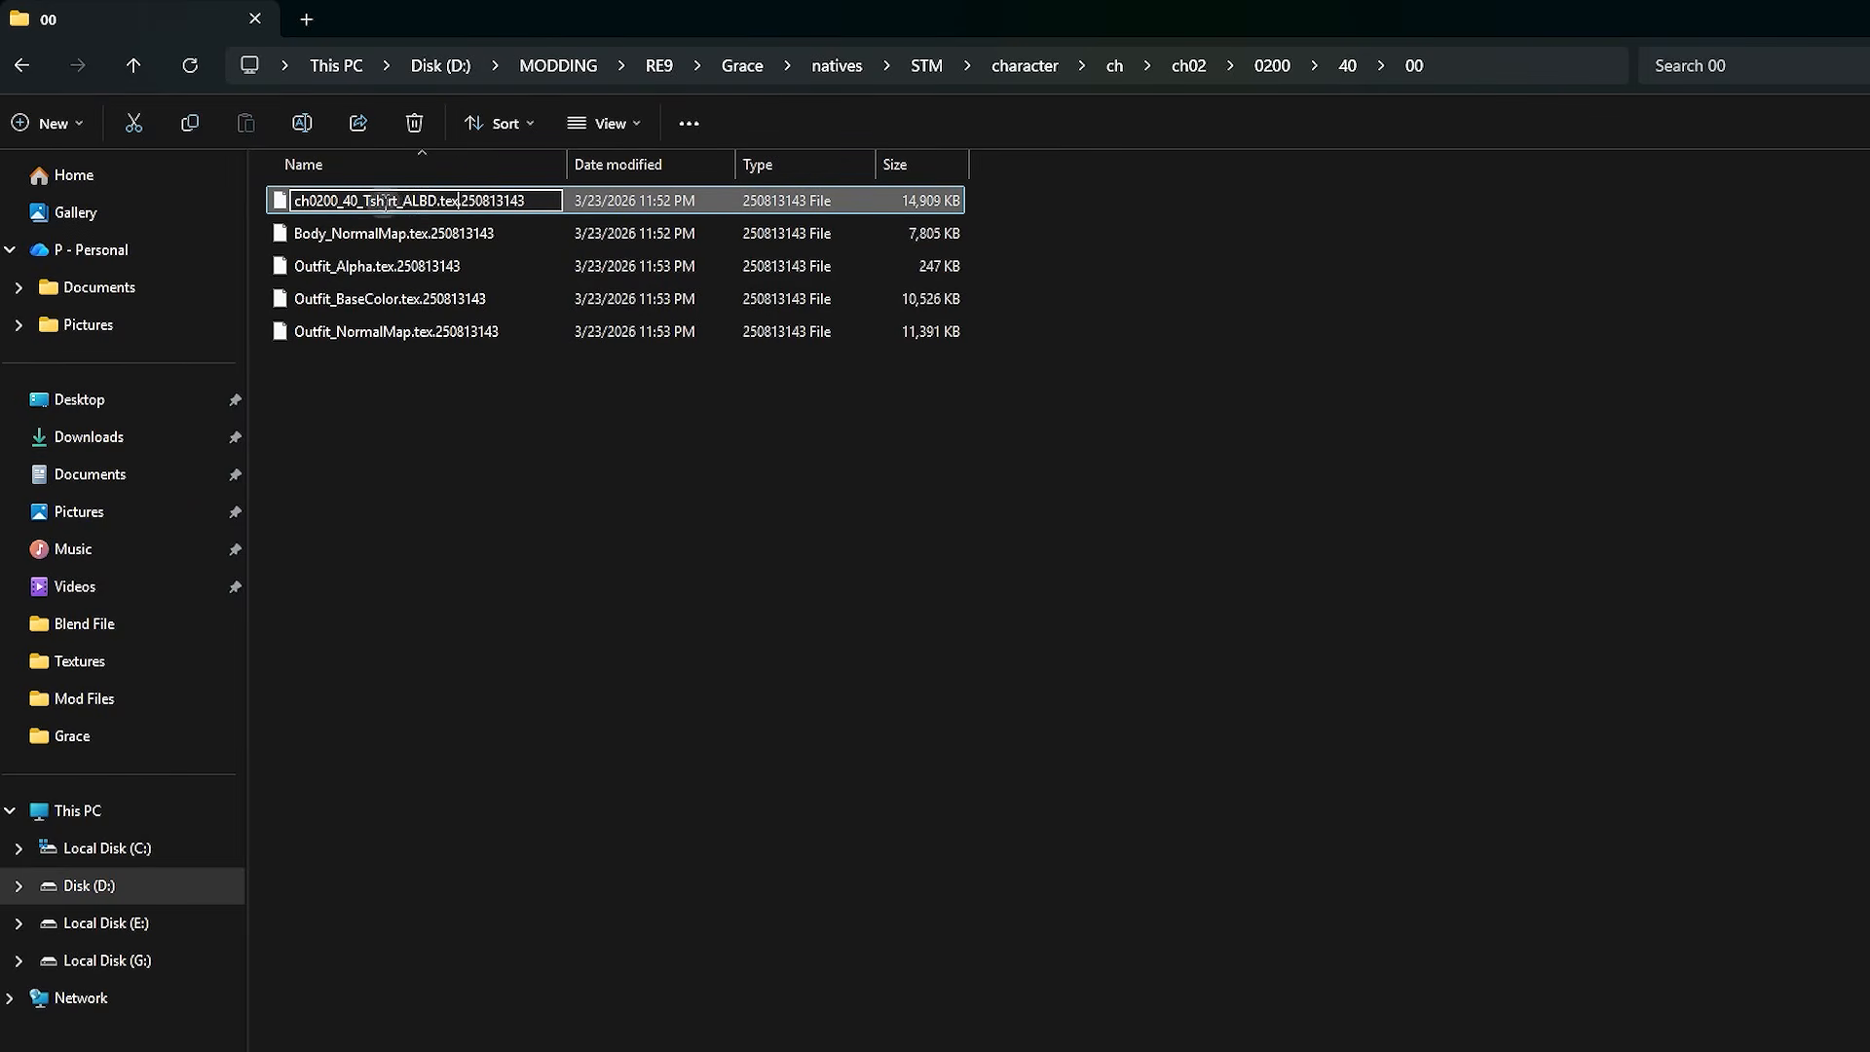
left_click(409, 229)
left_click(461, 206)
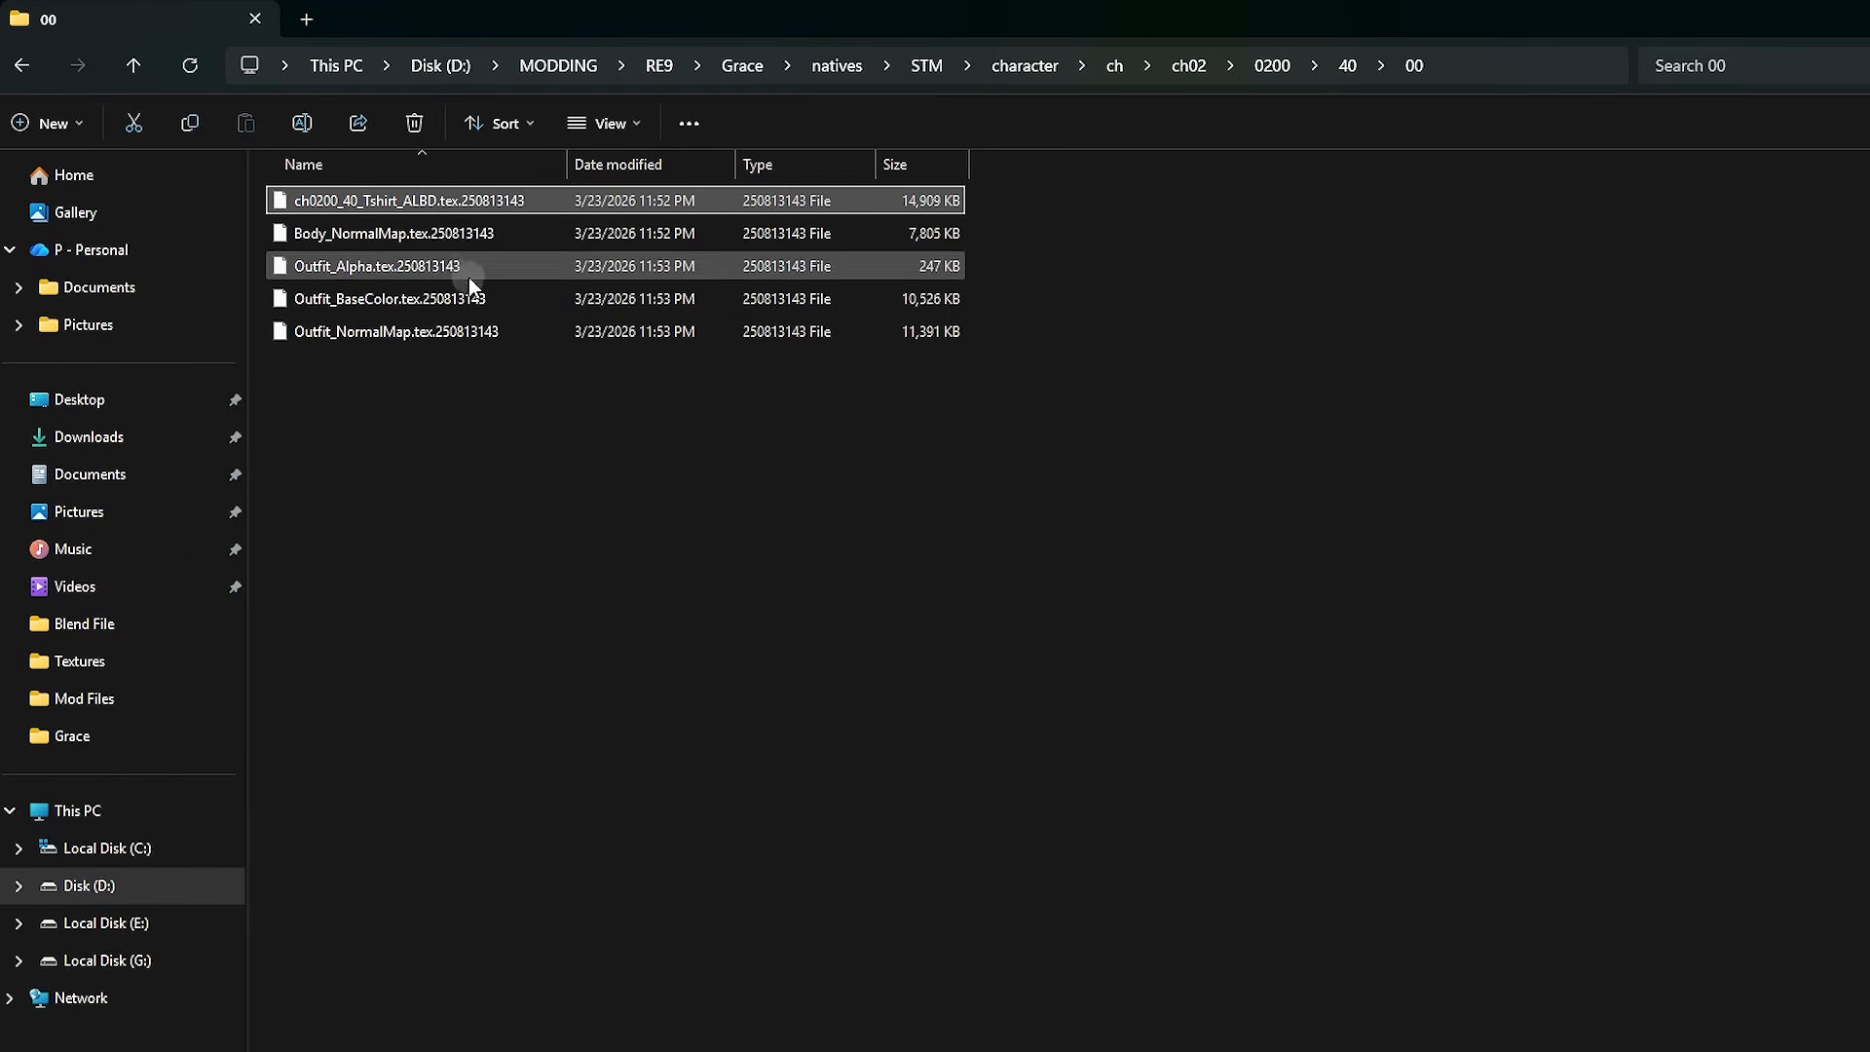
left_click(507, 397)
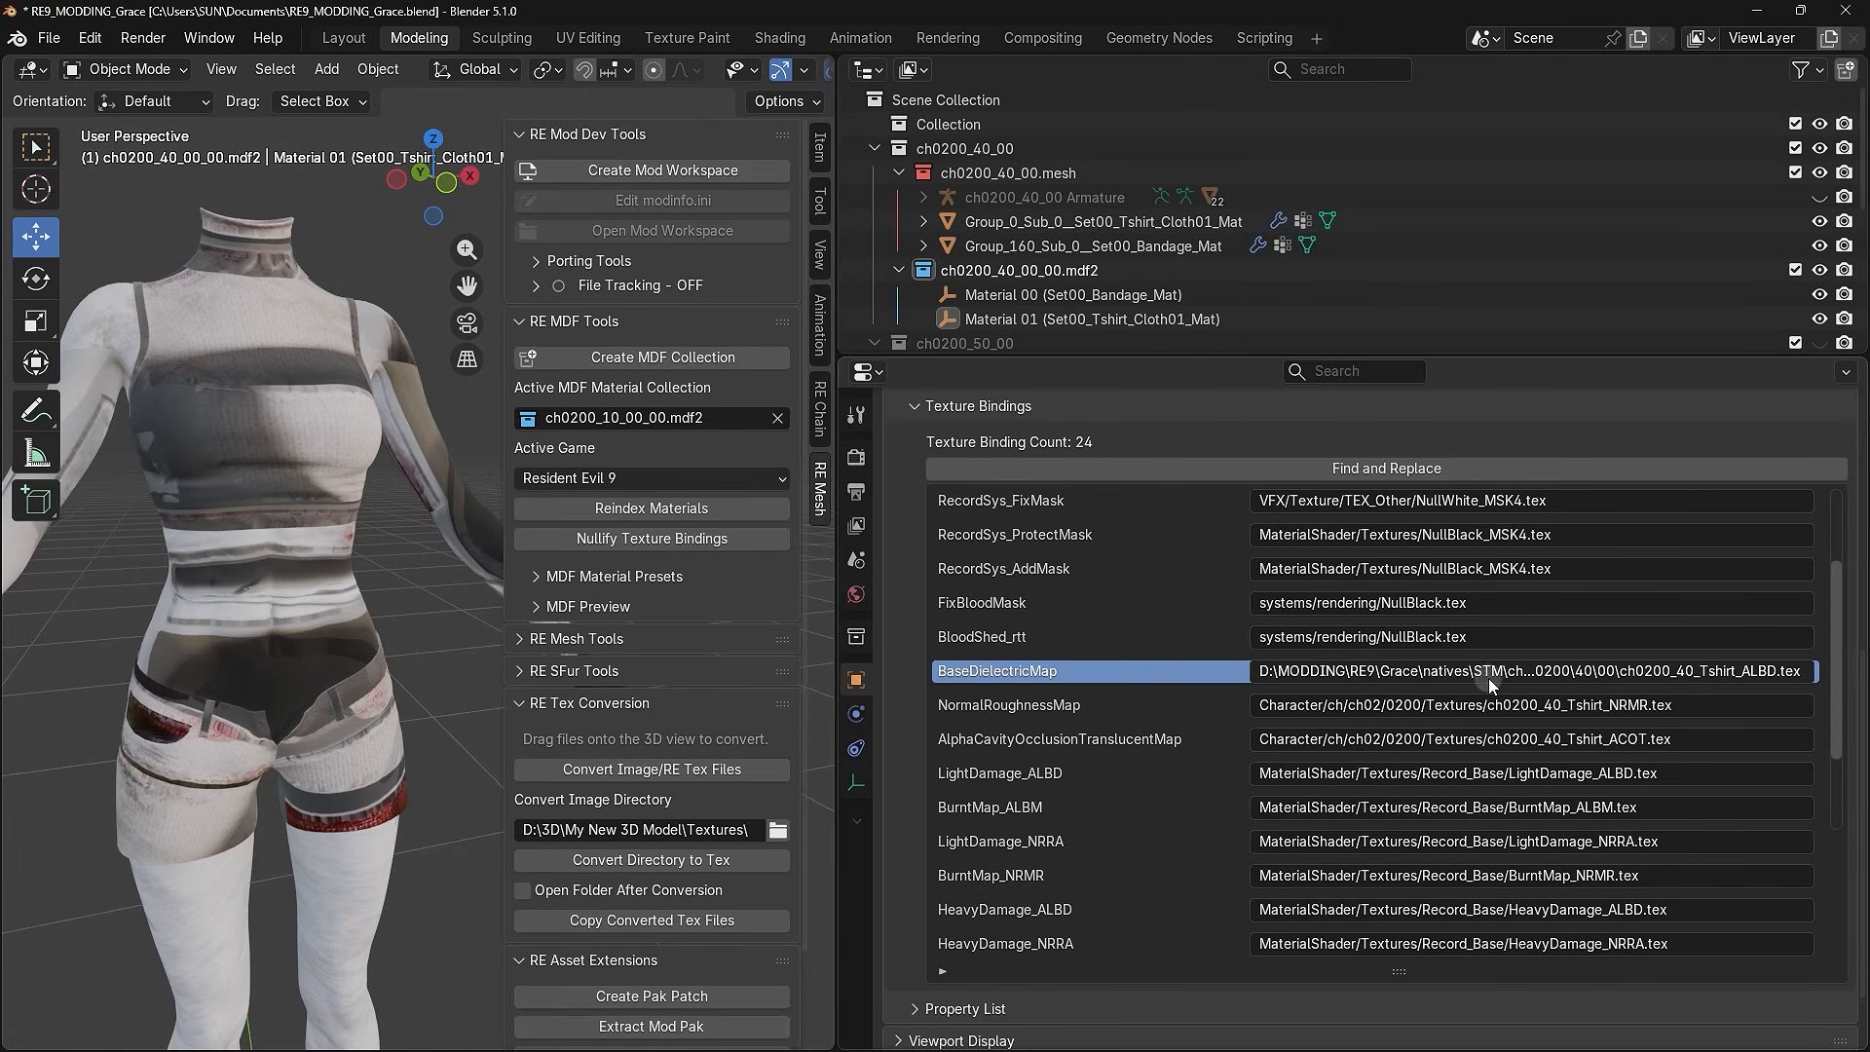
- In Blender, check the BaseDielectricMap path's folder part and texture file name against the renamed file without editing them
left_click_drag(1629, 676, 1822, 672)
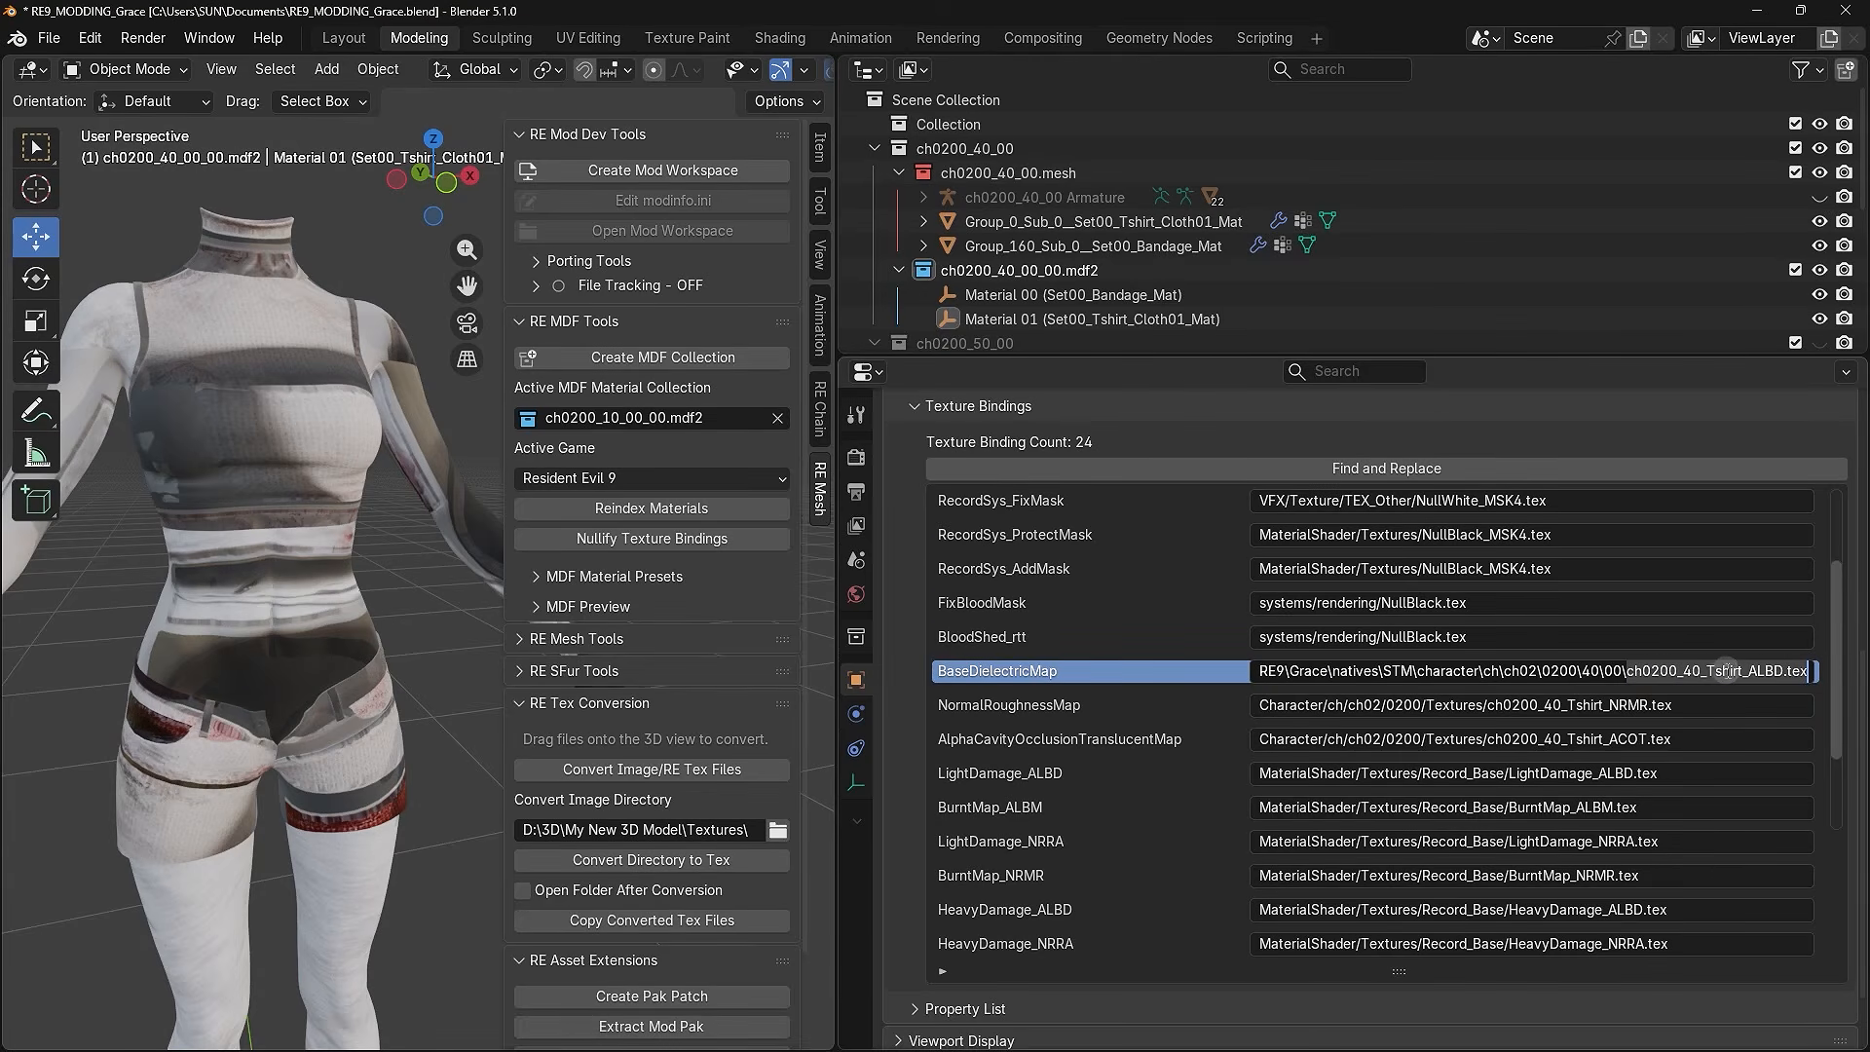
left_click_drag(1629, 672, 1225, 671)
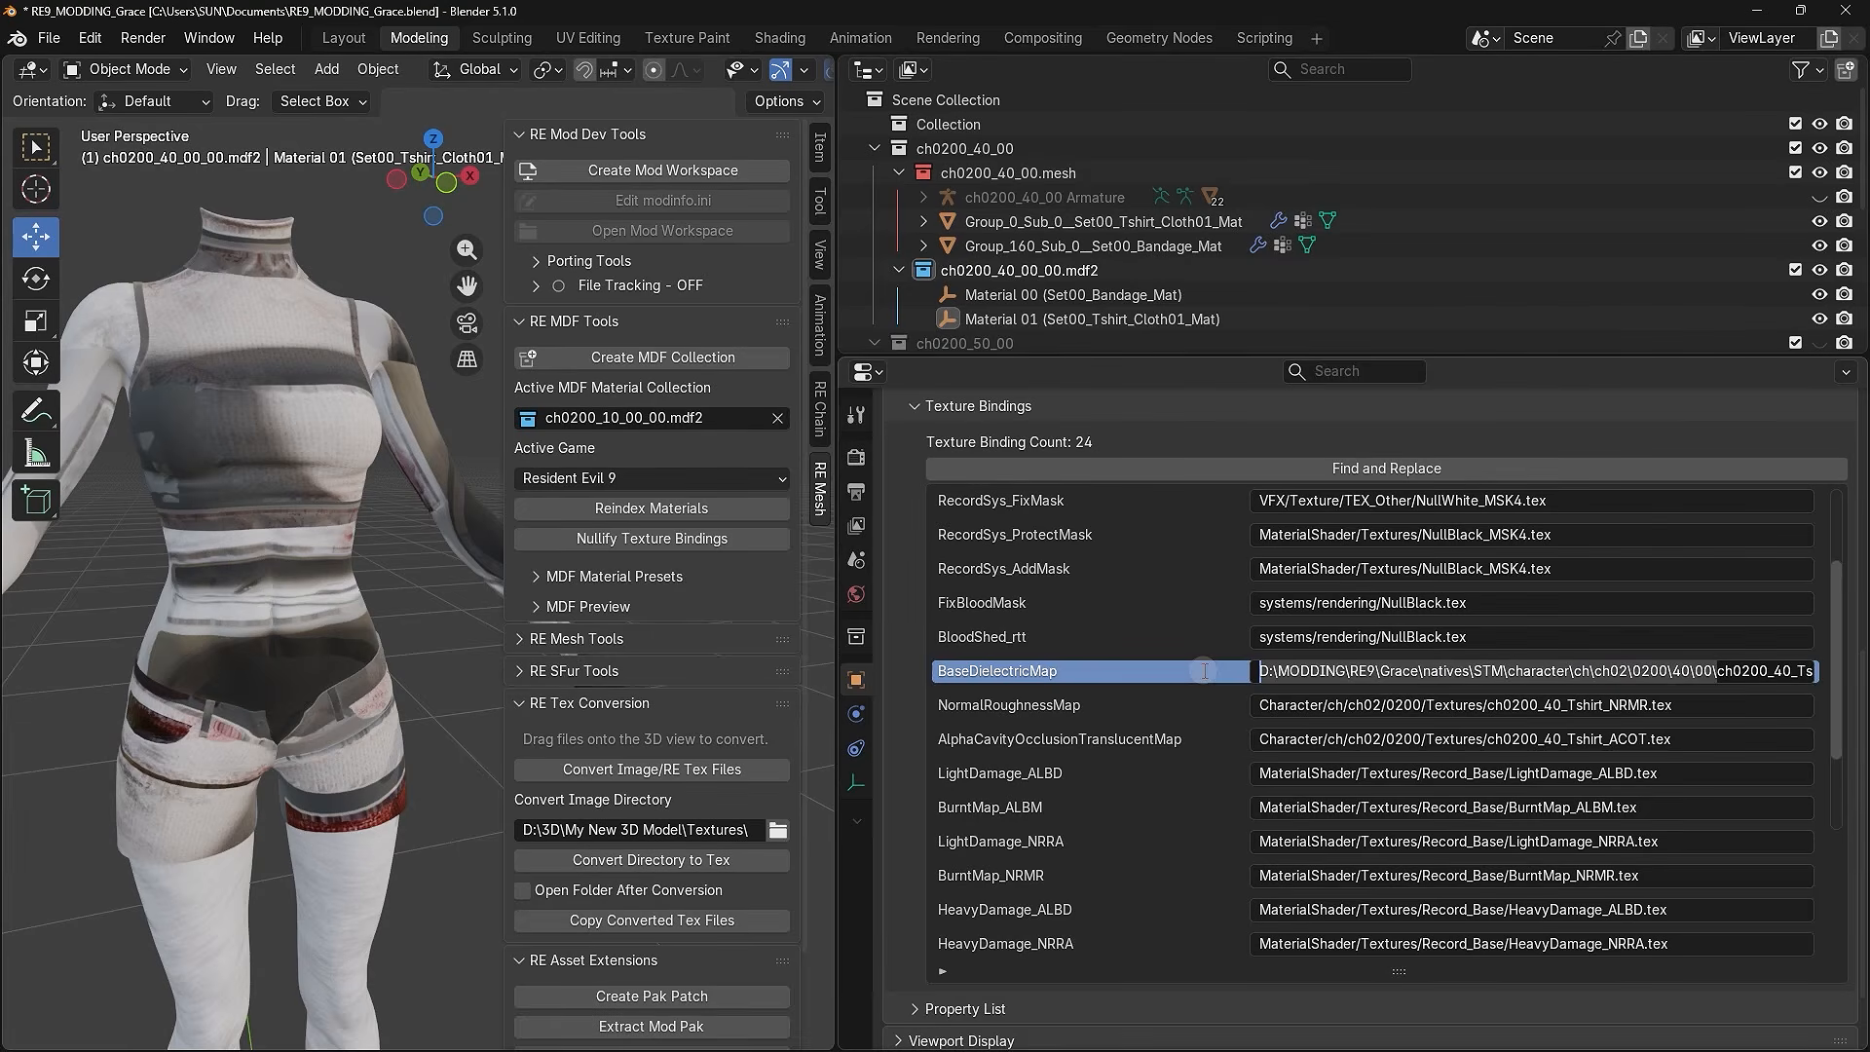
left_click(1491, 672)
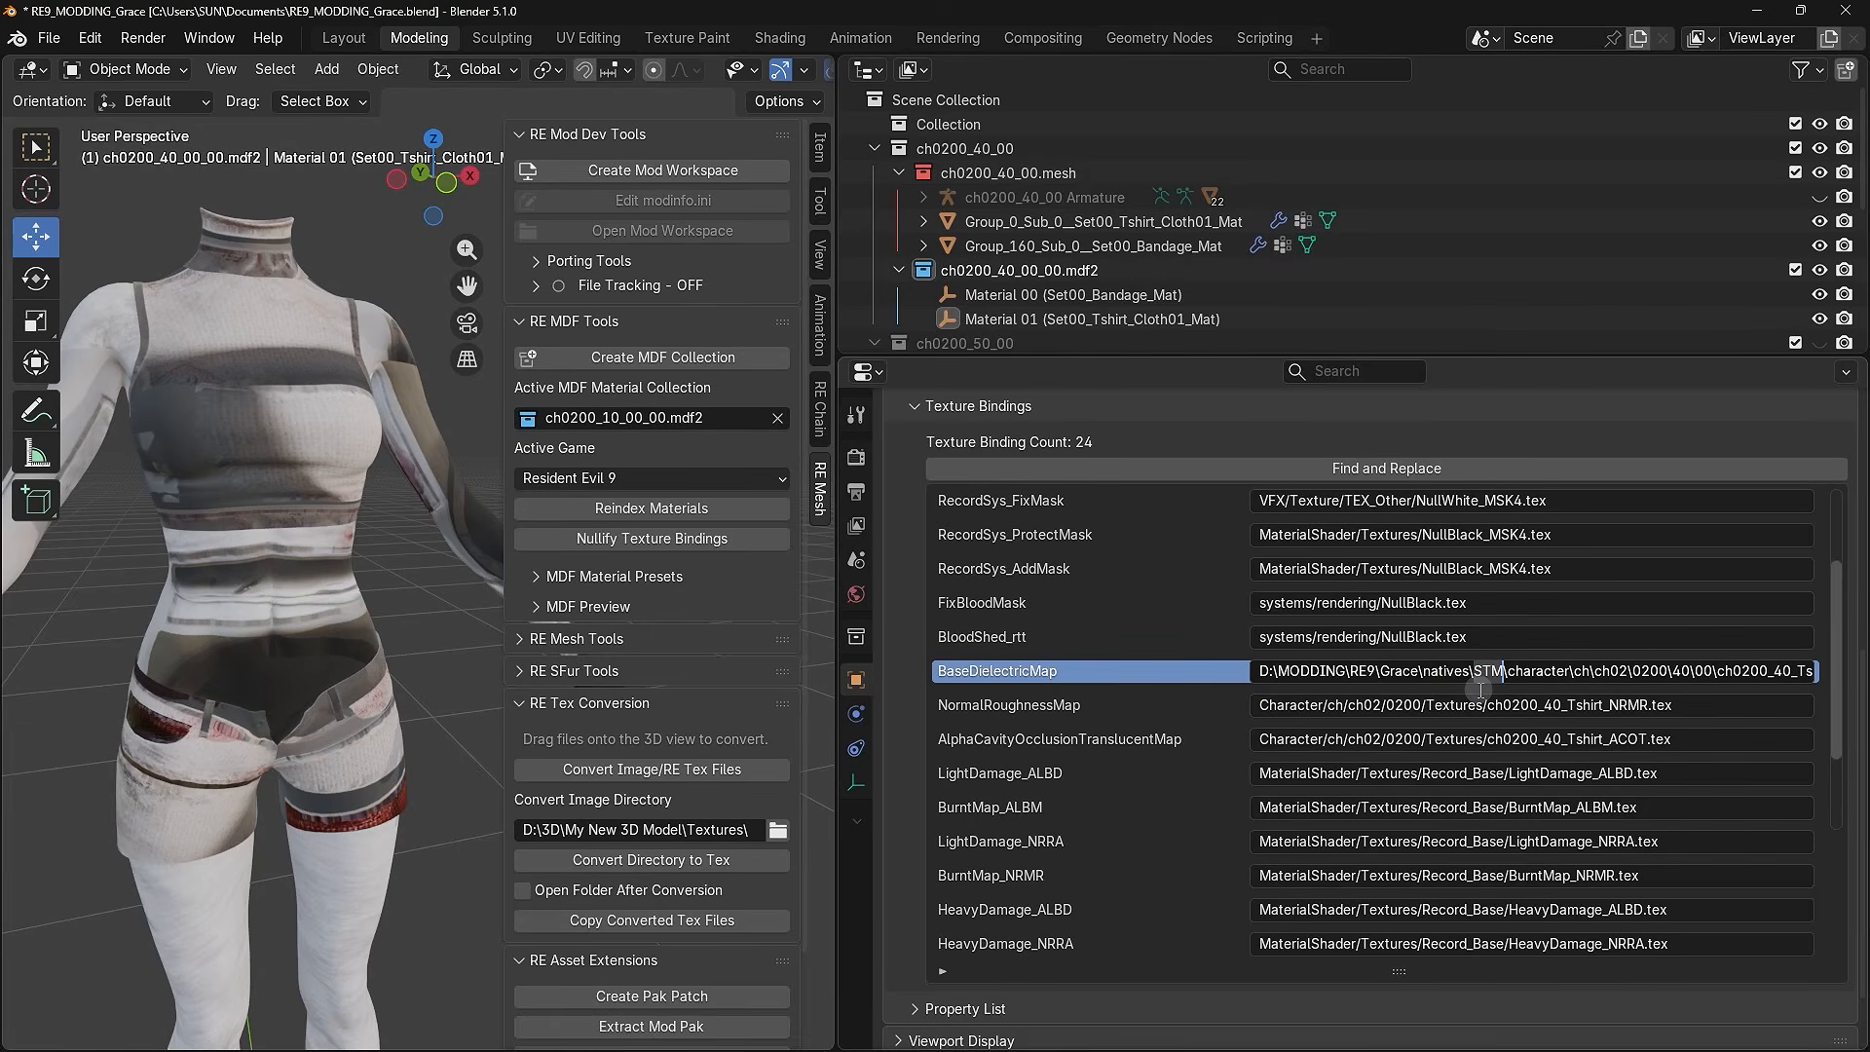
left_click_drag(1716, 672, 1824, 668)
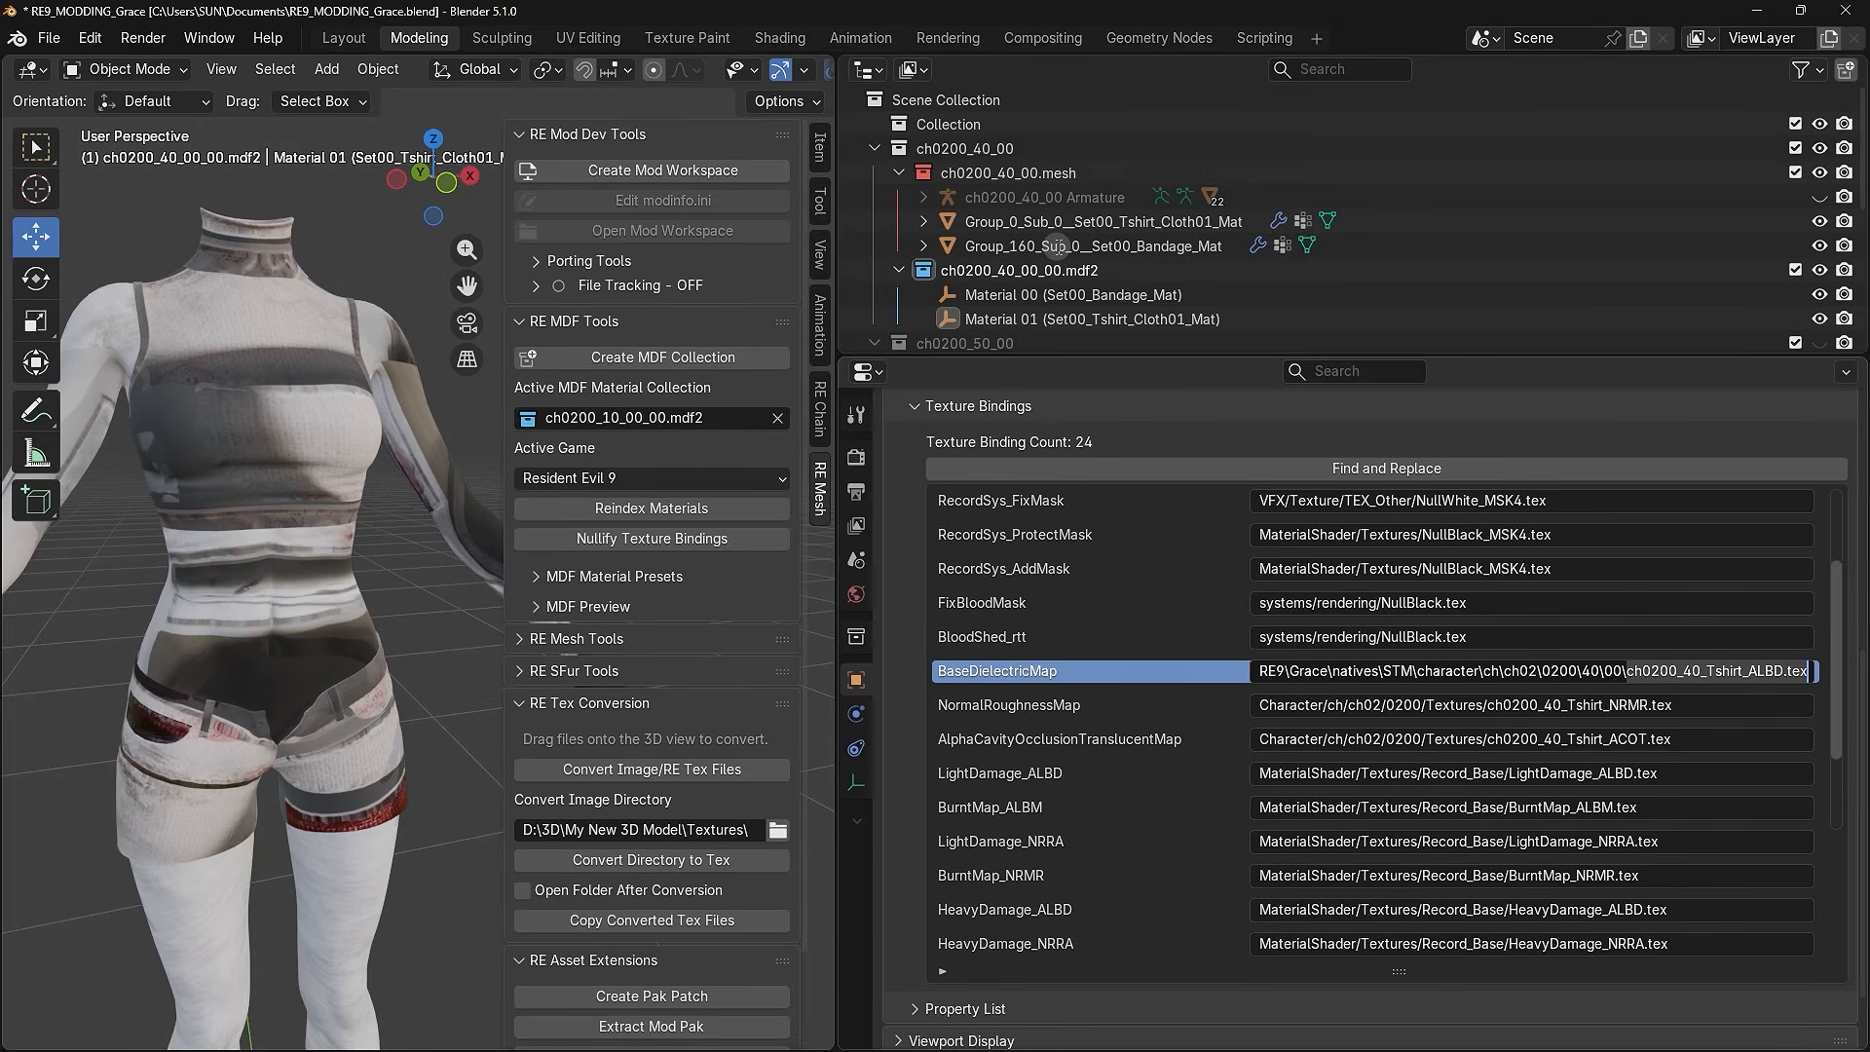
key("Return")
scroll(1056, 248, "down", 5)
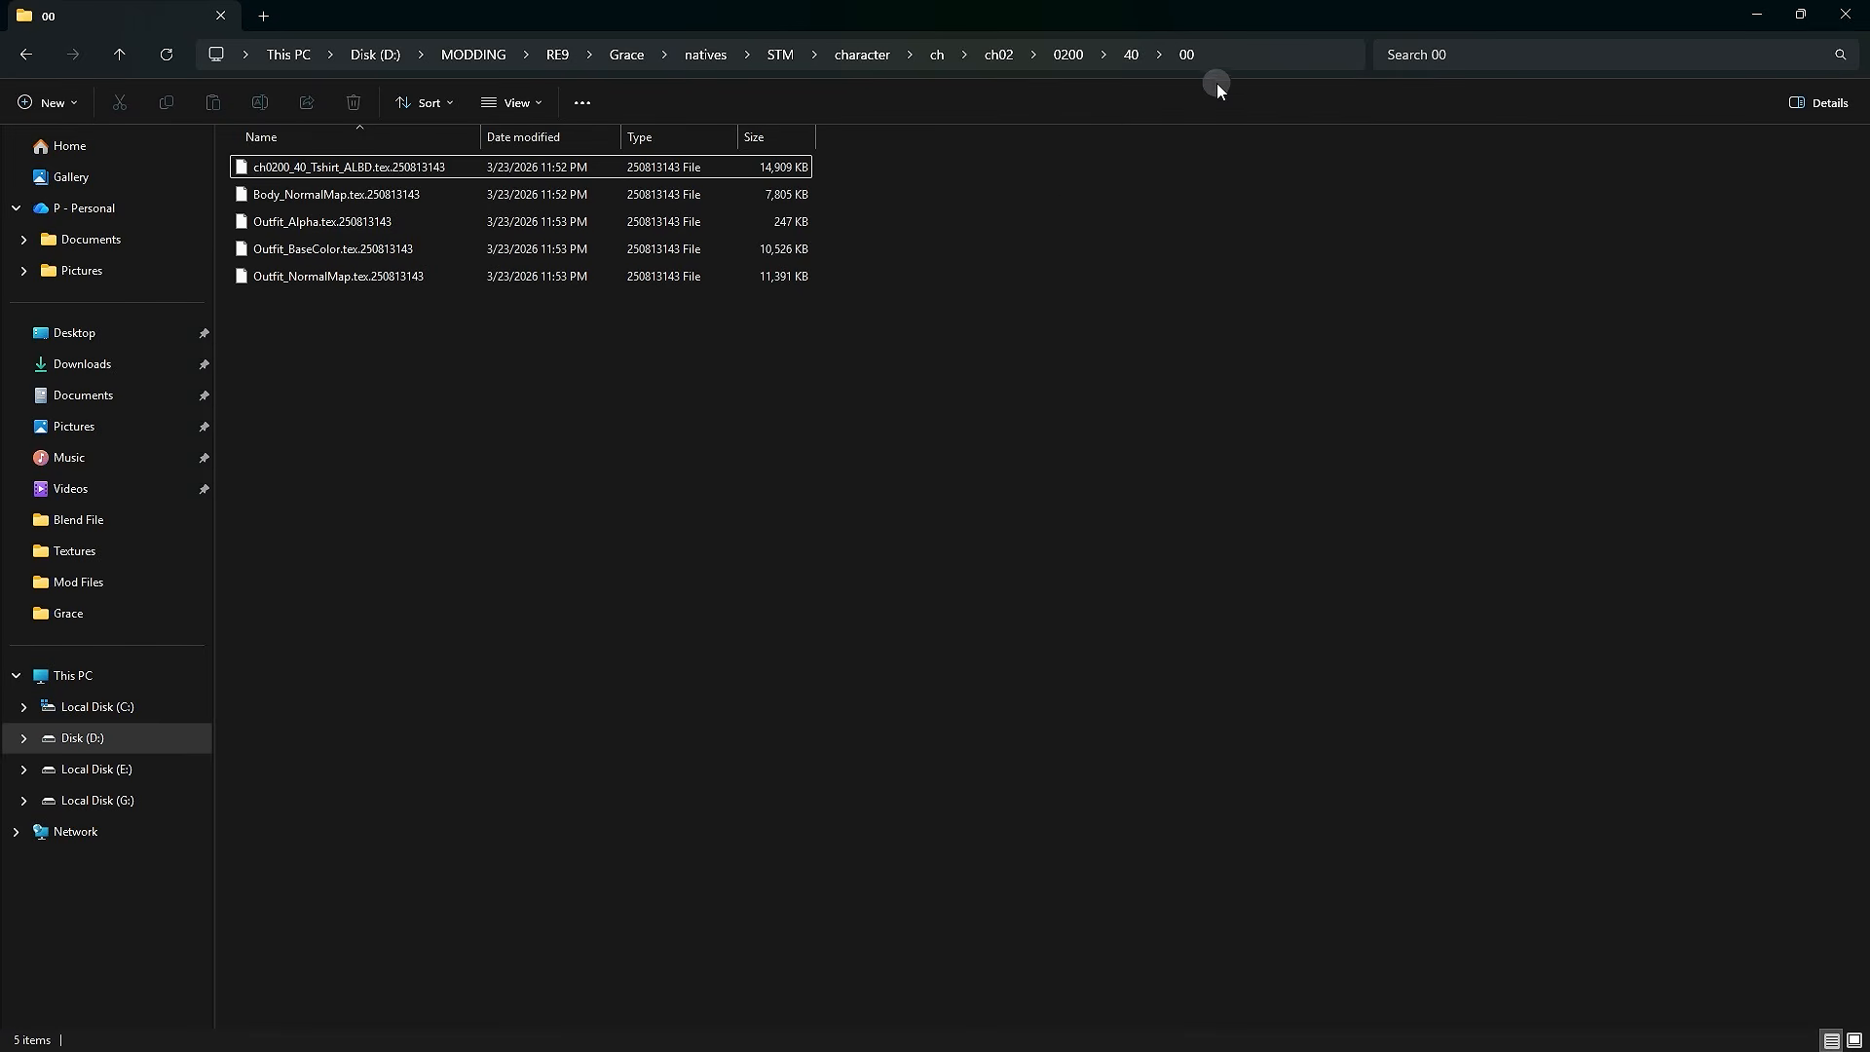
- Copy the 00 folder's address from File Explorer and replace the folder part of Blender's NormalRoughnessMap path with D:\MODDING\RE9\Grace\natives\STM\character\ch\ch02\0200\40\00\, keeping the file name
right_click(1243, 56)
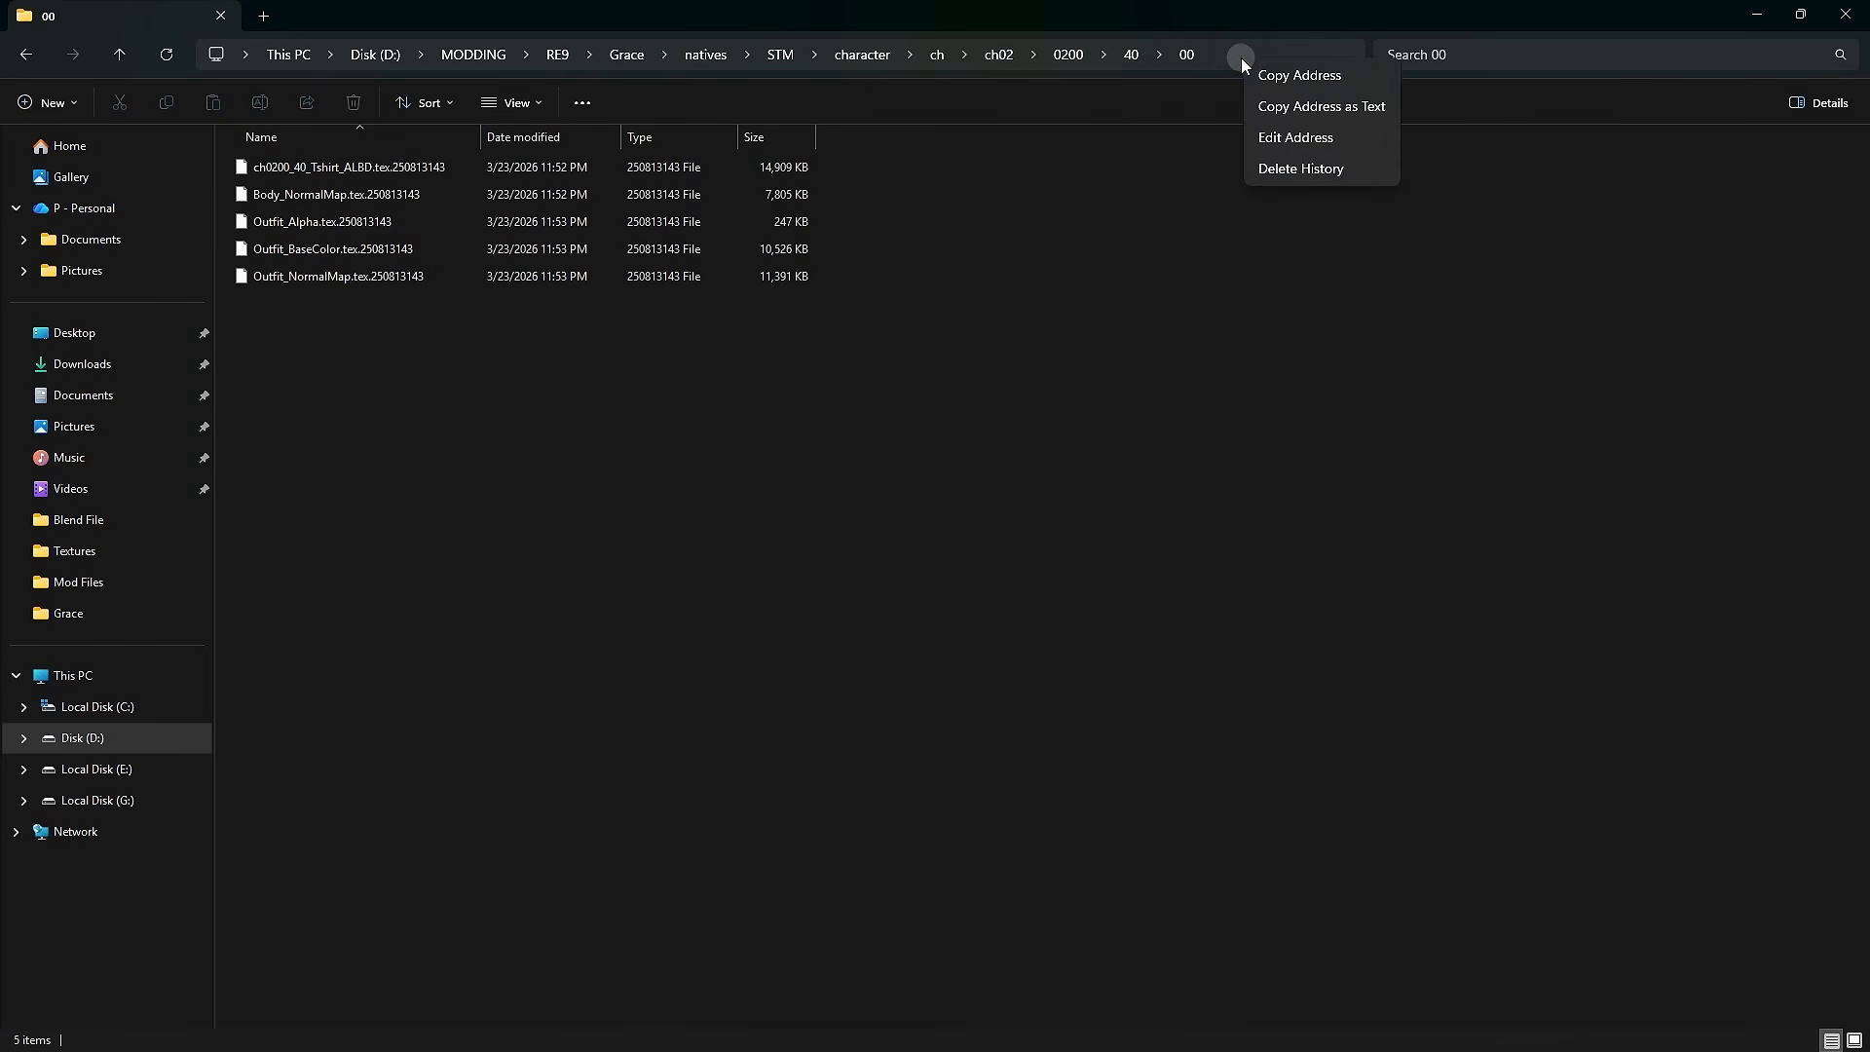
left_click(1292, 108)
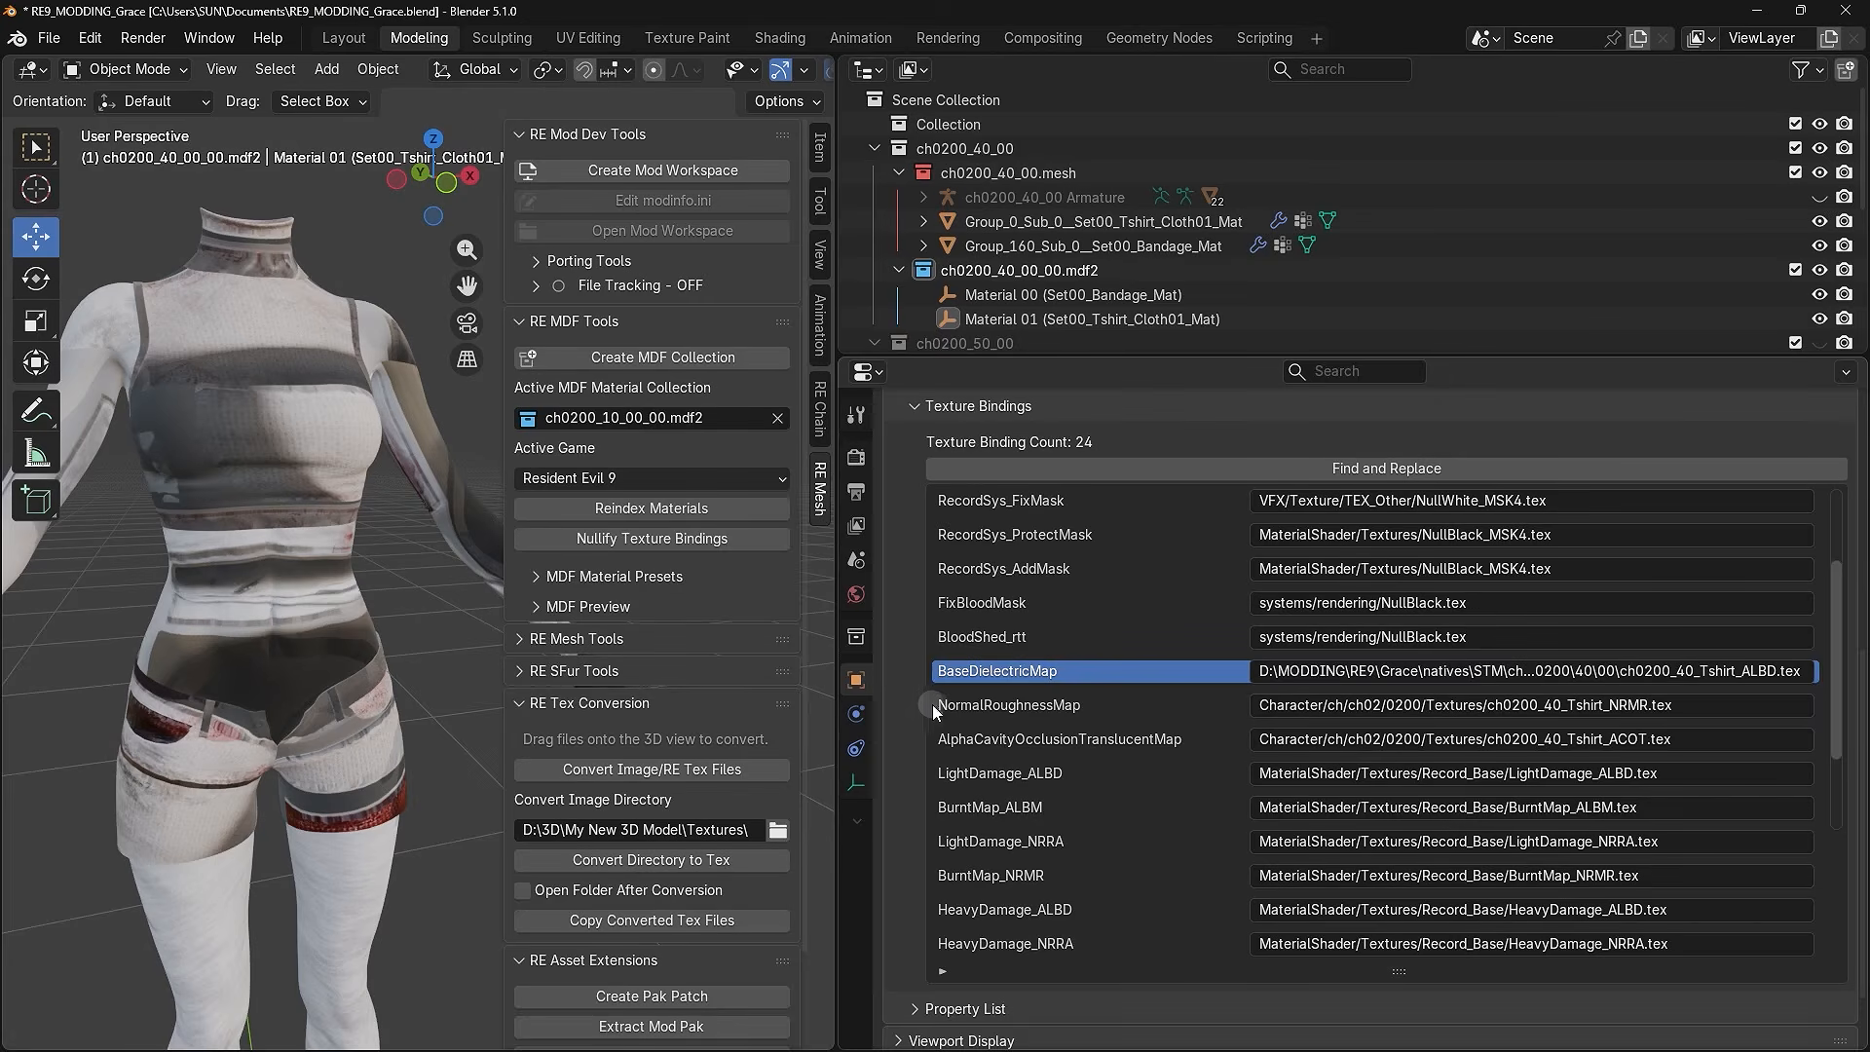
left_click(947, 706)
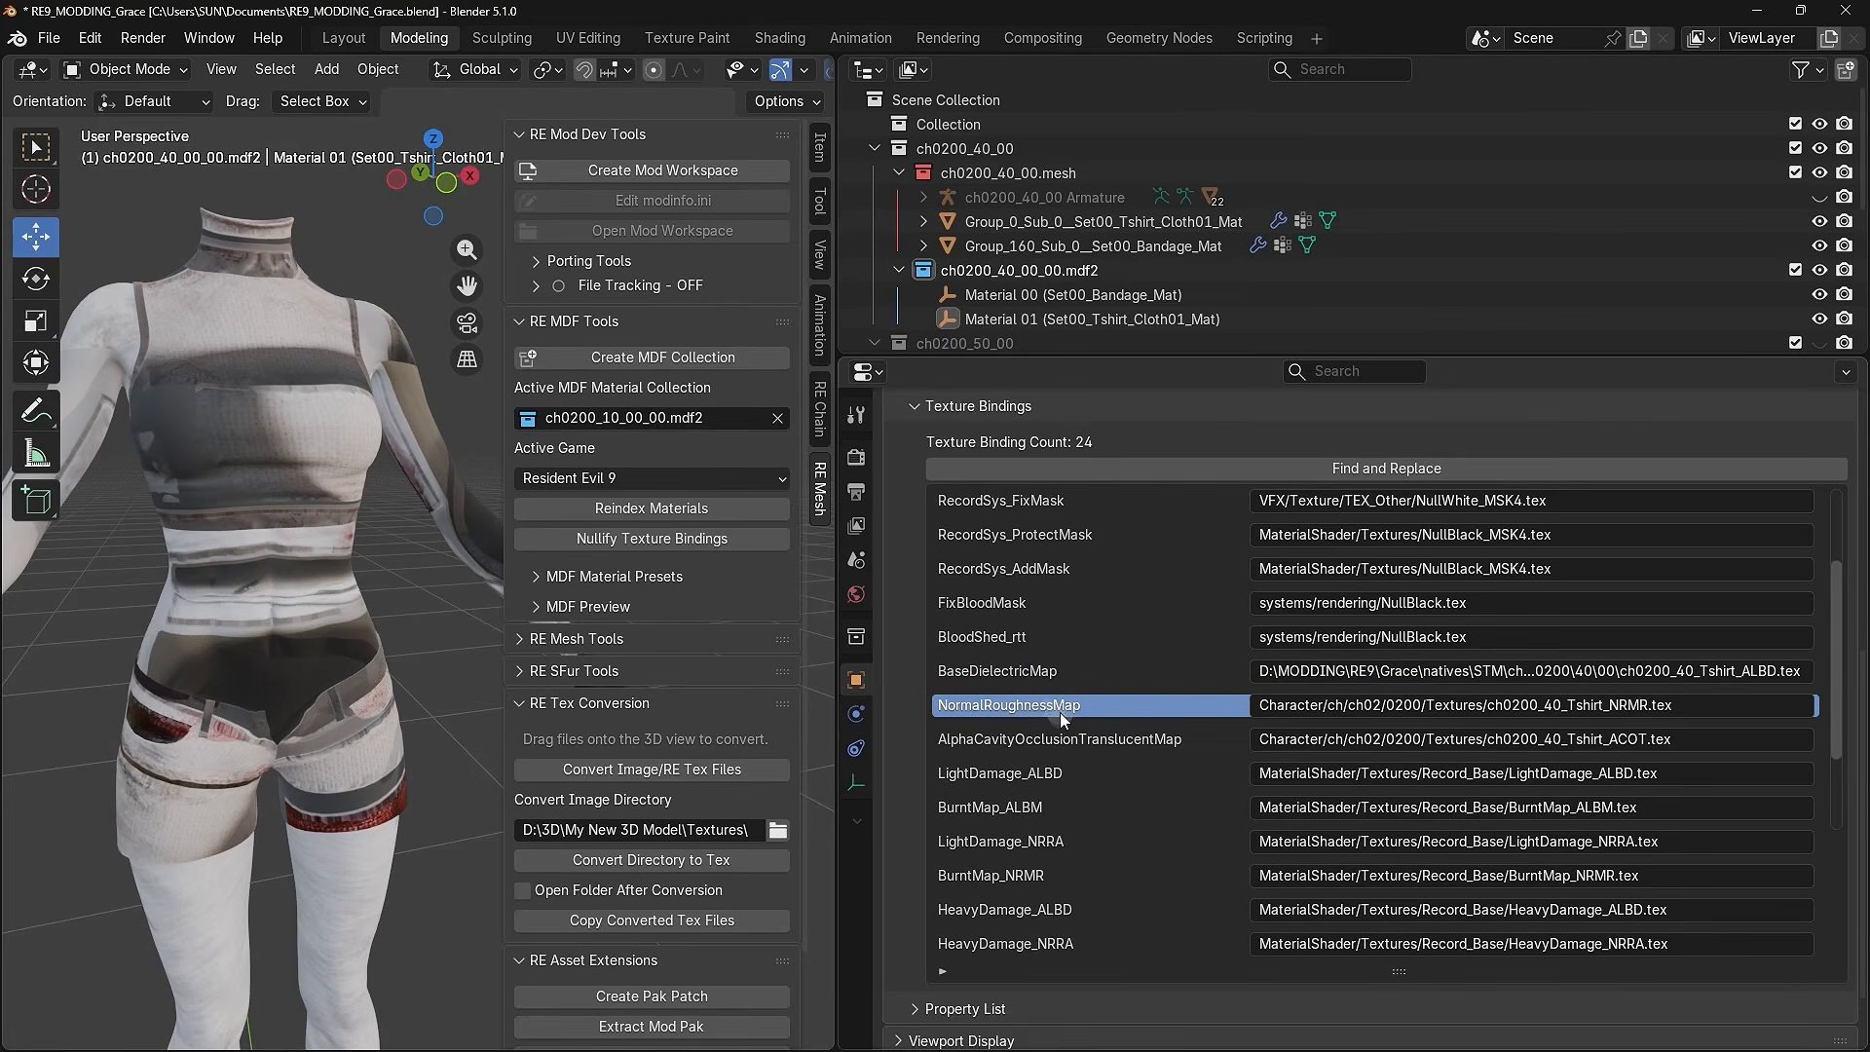
left_click(1471, 707)
left_click_drag(1491, 705, 1256, 716)
key("ctrl+v")
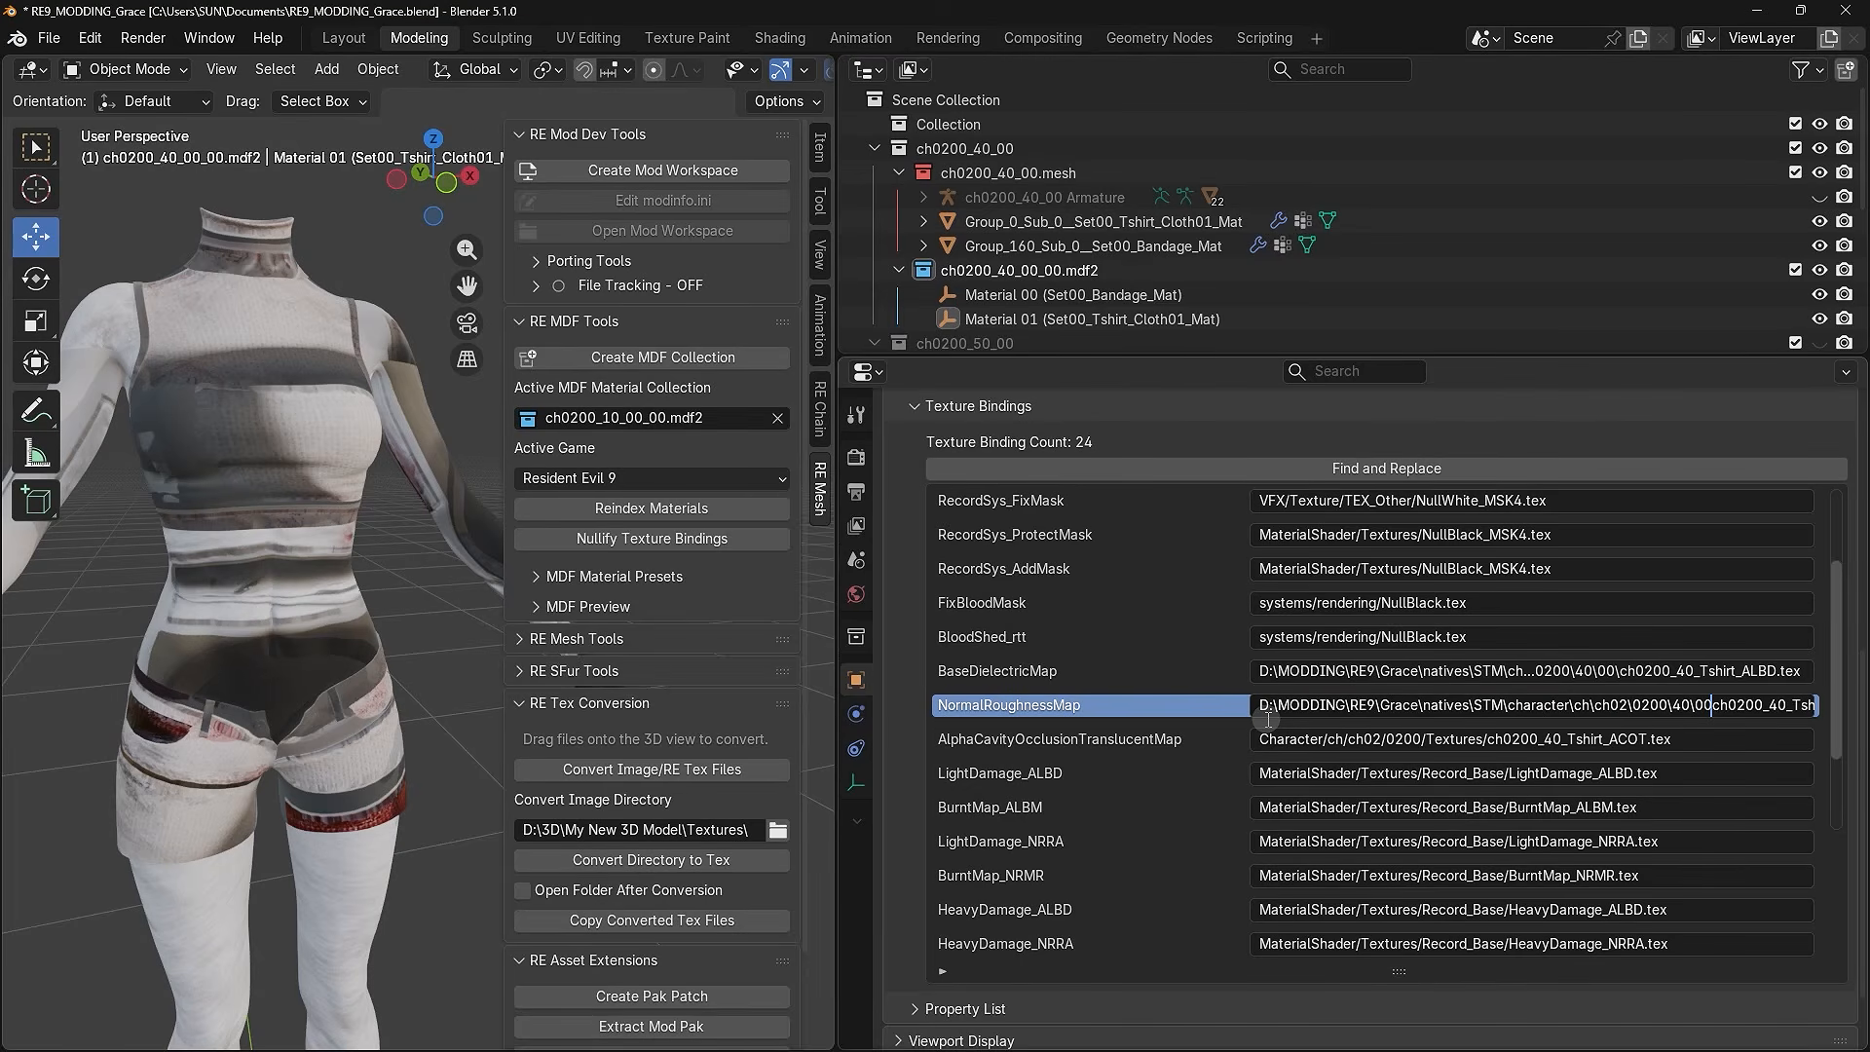
type("\\")
- Copy ch0200_40_Tshirt_NRMR.tex from the NormalRoughnessMap path and use it in File Explorer to rename Body_NormalMap.tex, keeping the 250813143 extension
left_click_drag(1714, 706, 1834, 705)
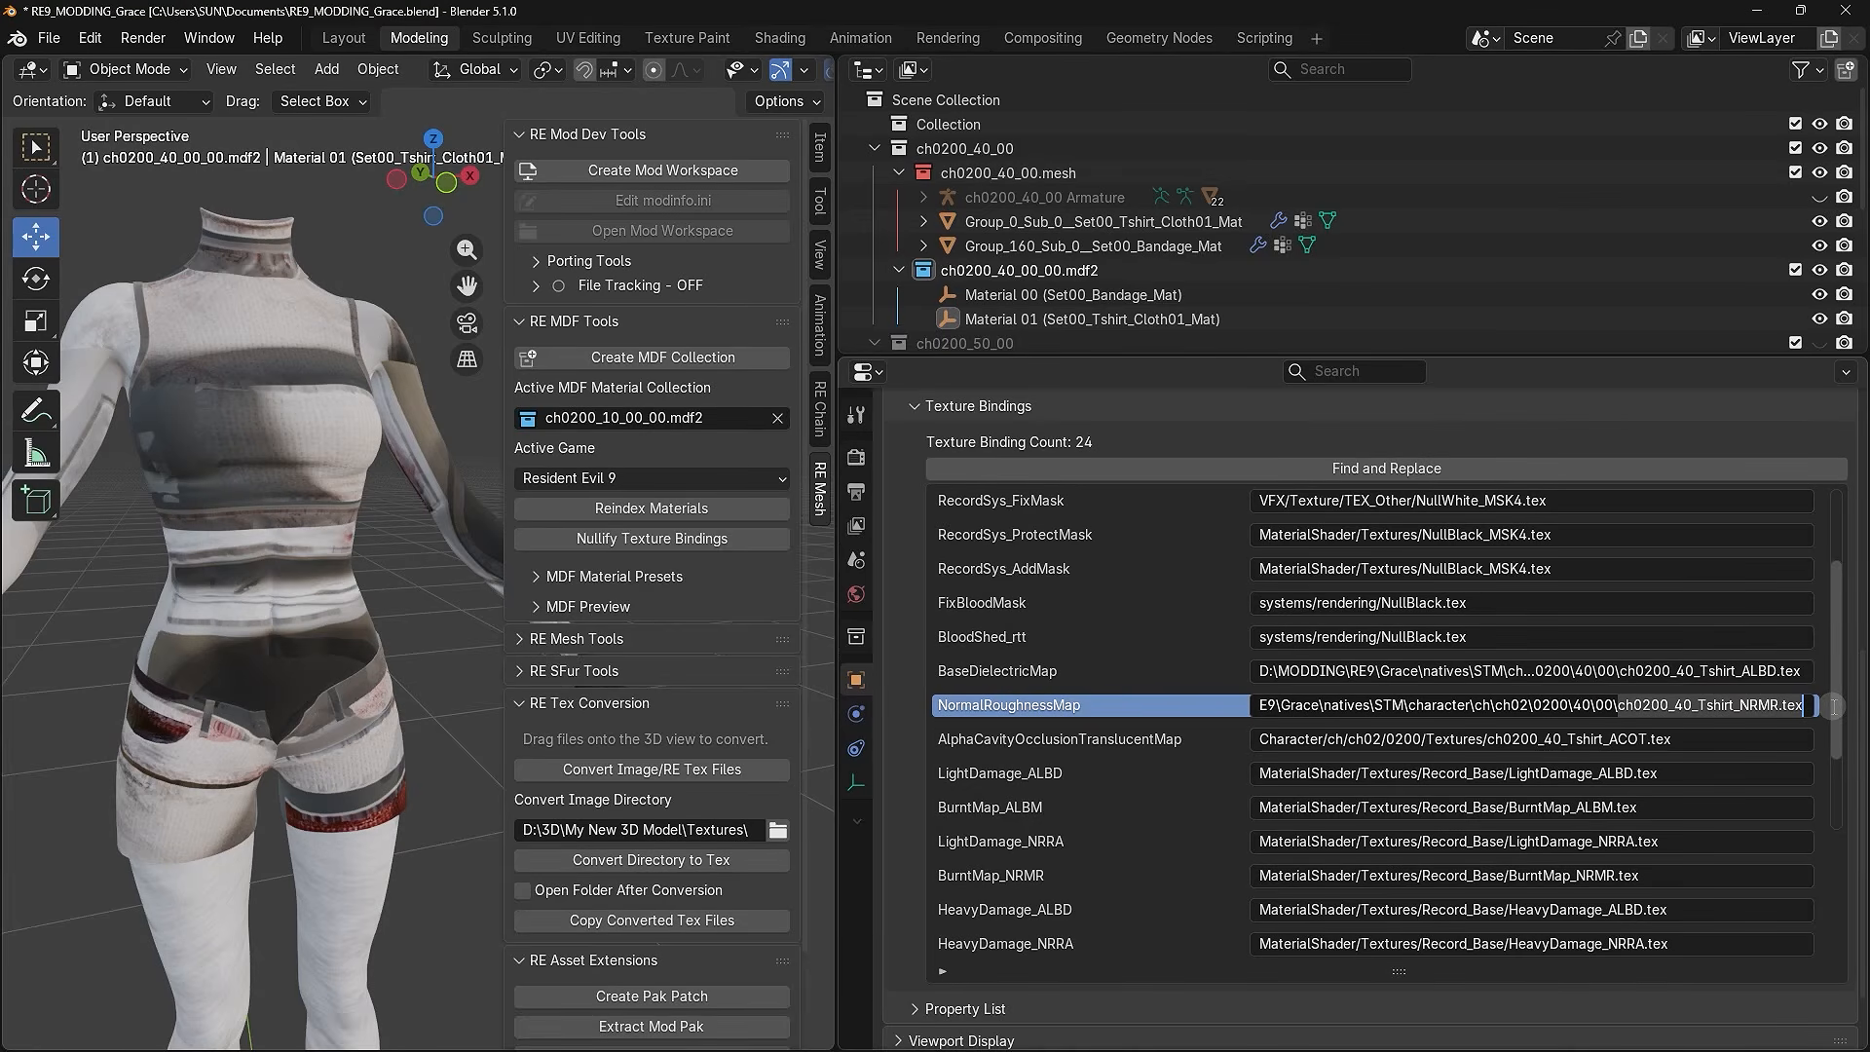
key("alt+Tab")
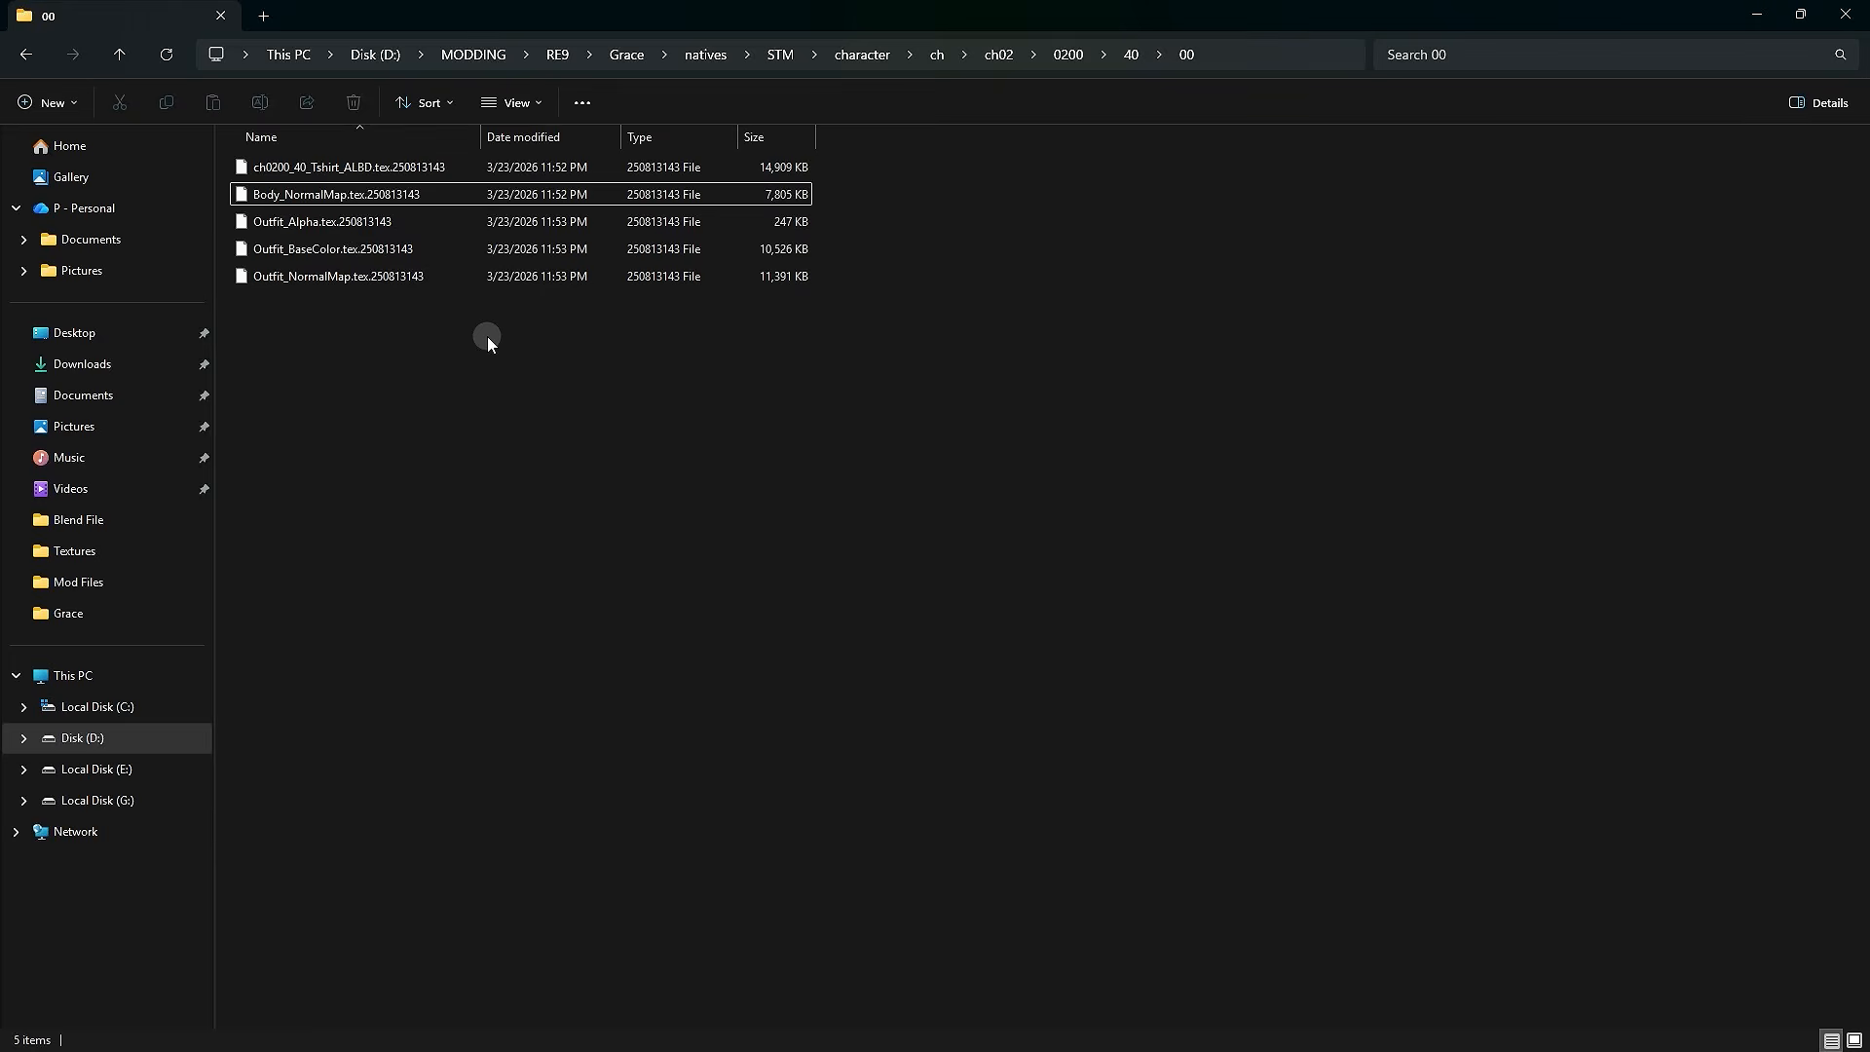
left_click(320, 195)
left_click(325, 194)
key("ctrl+v")
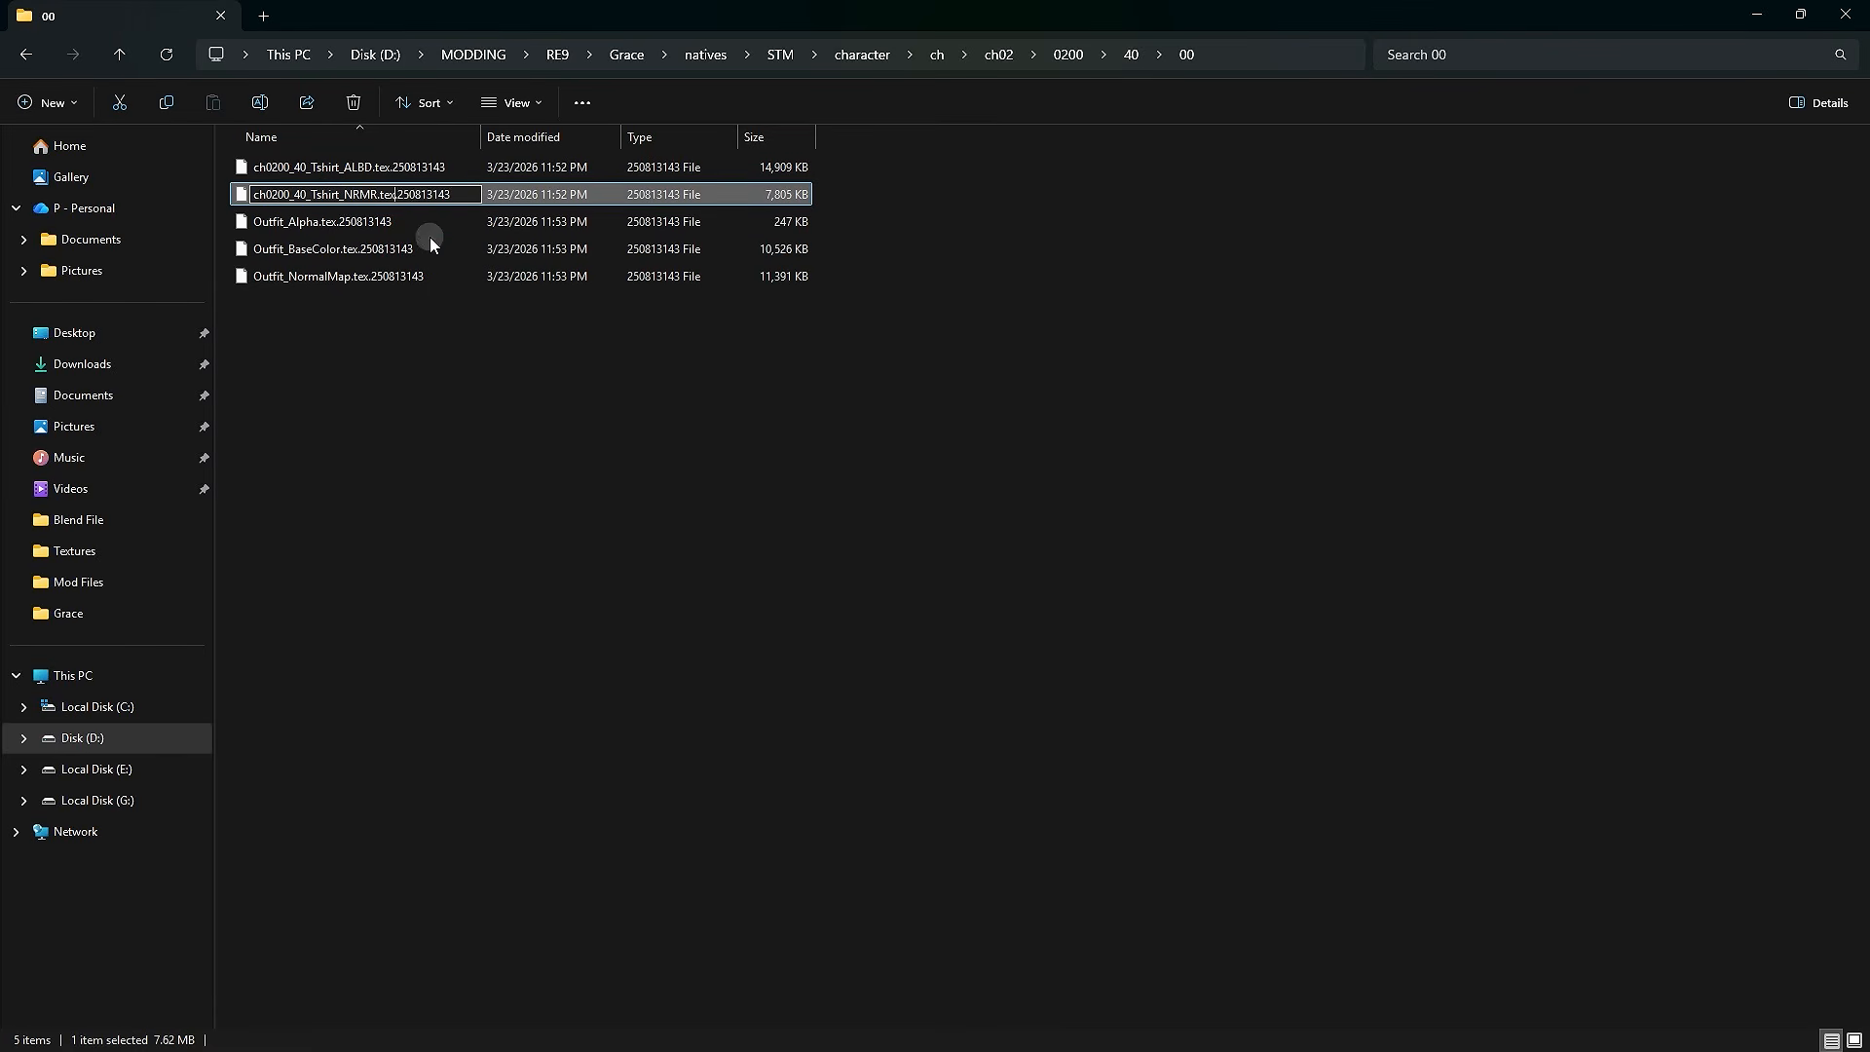
left_click(436, 341)
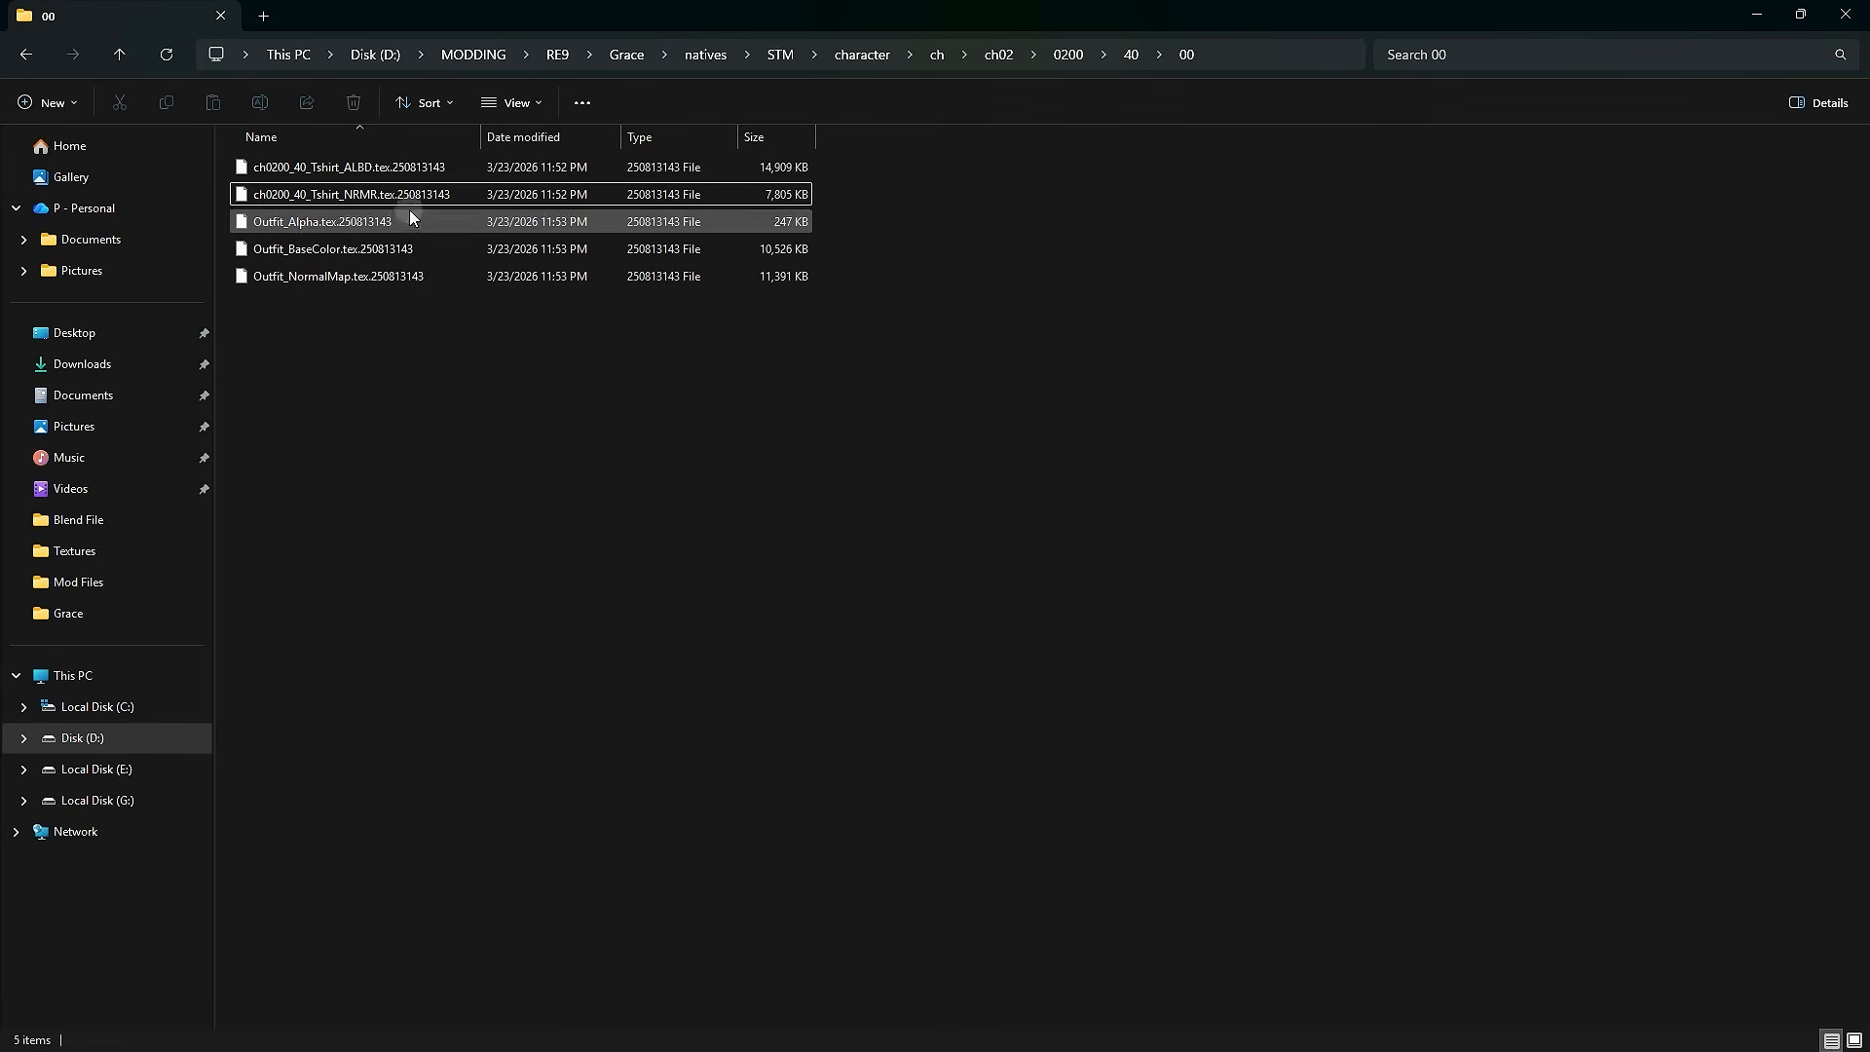
- Compare the two renamed body textures with the BaseDielectricMap and NormalRoughnessMap paths in Blender, and review the T-shirt material's other texture bindings
left_click_drag(842, 167, 794, 200)
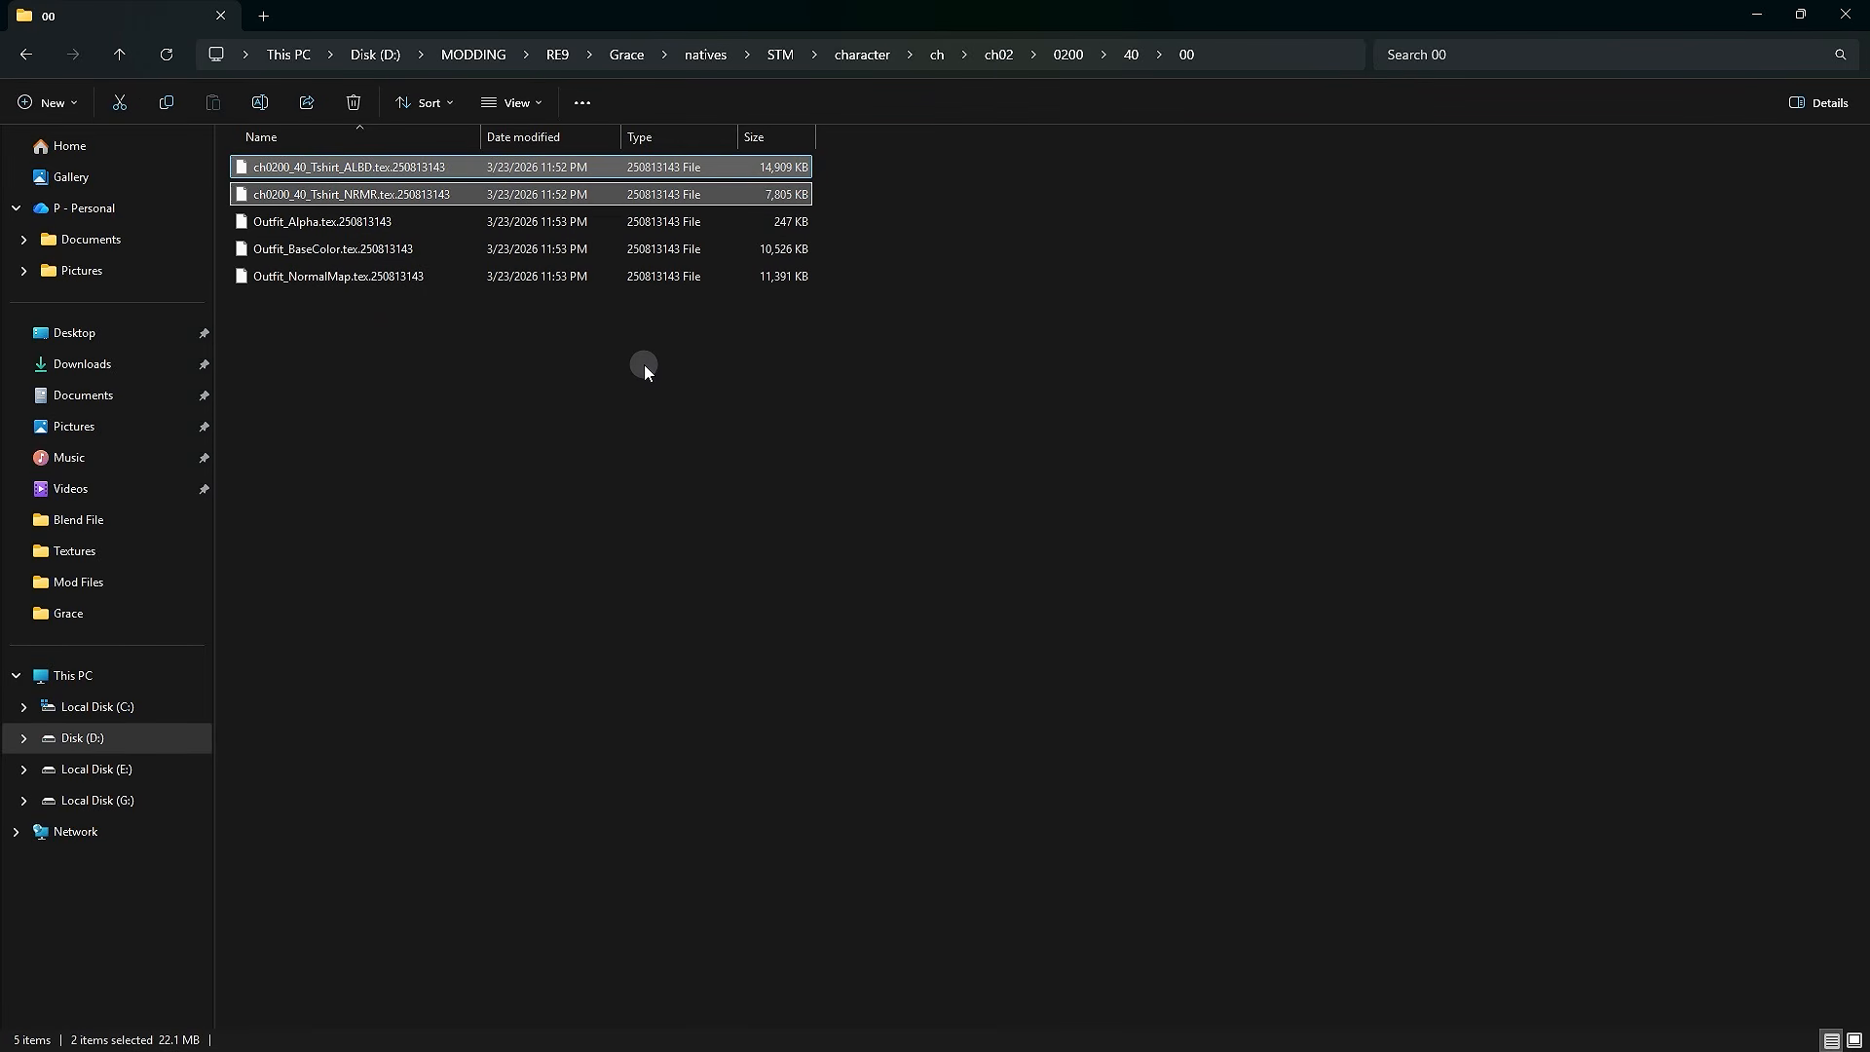
key("alt+Tab")
left_click(956, 672)
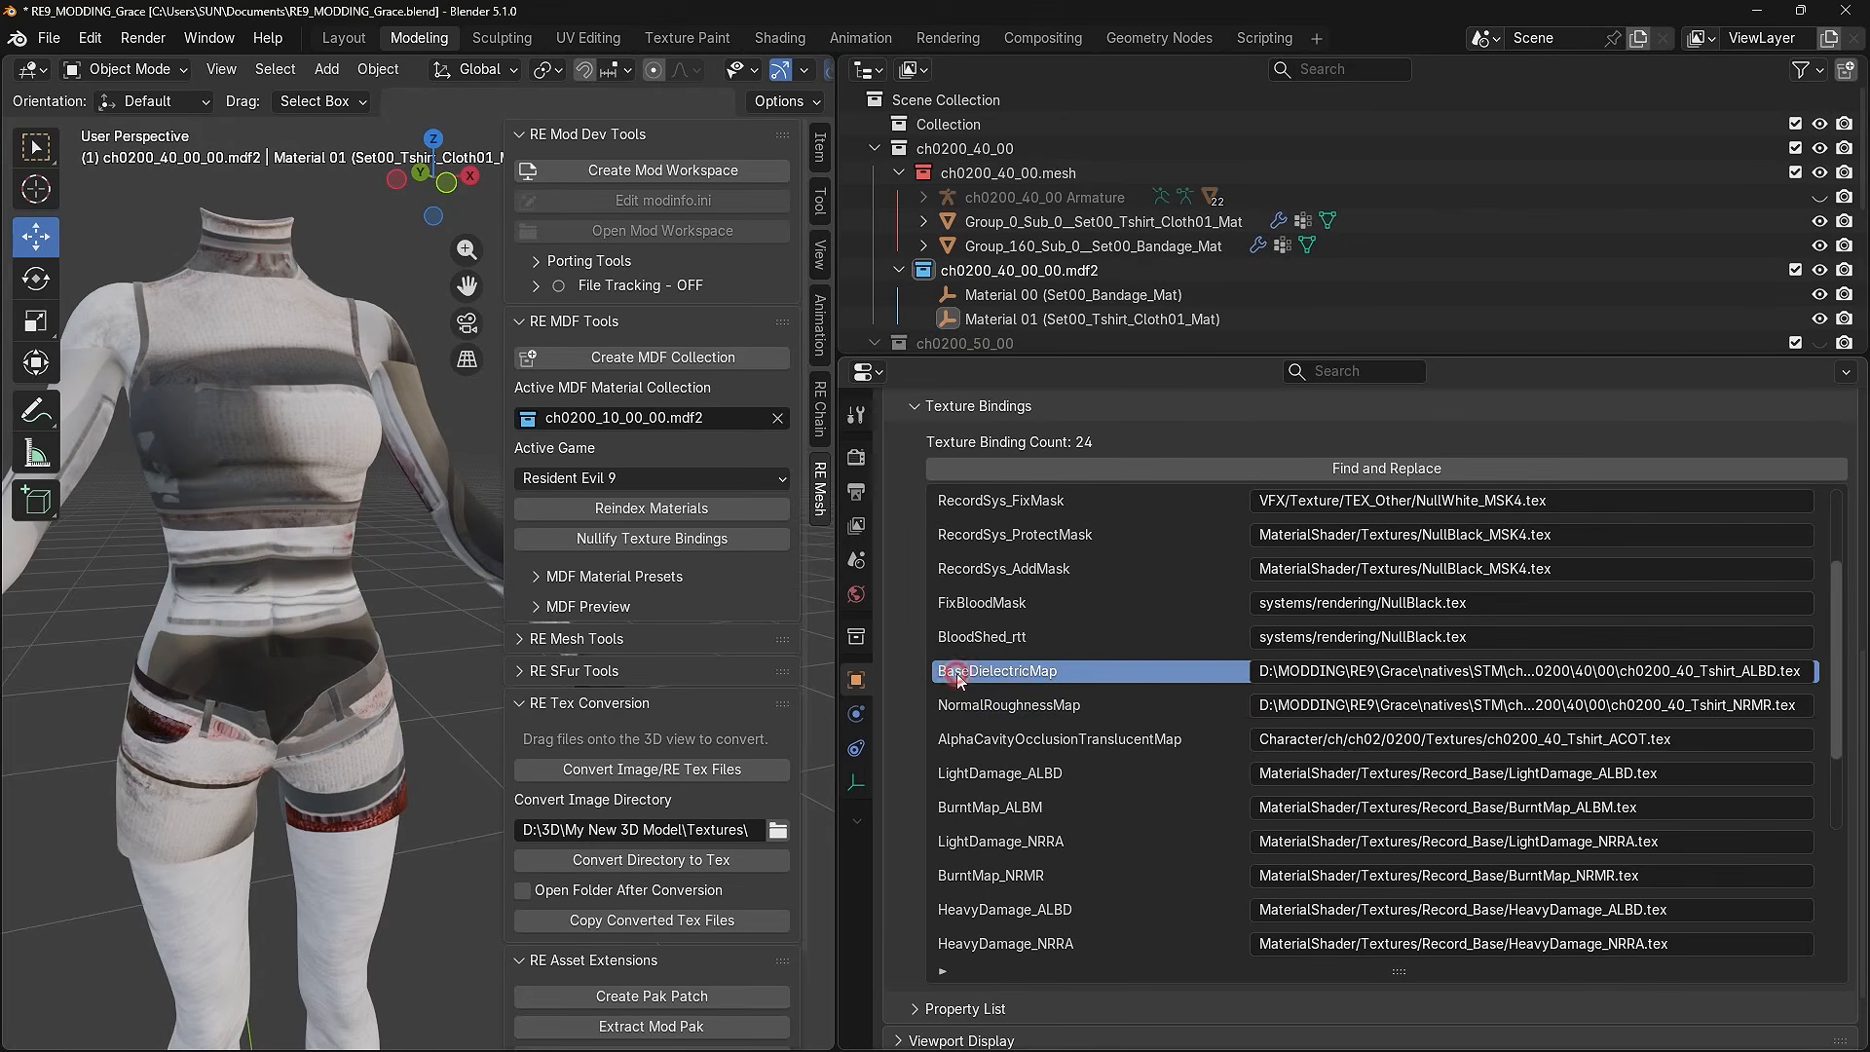
left_click(1010, 705)
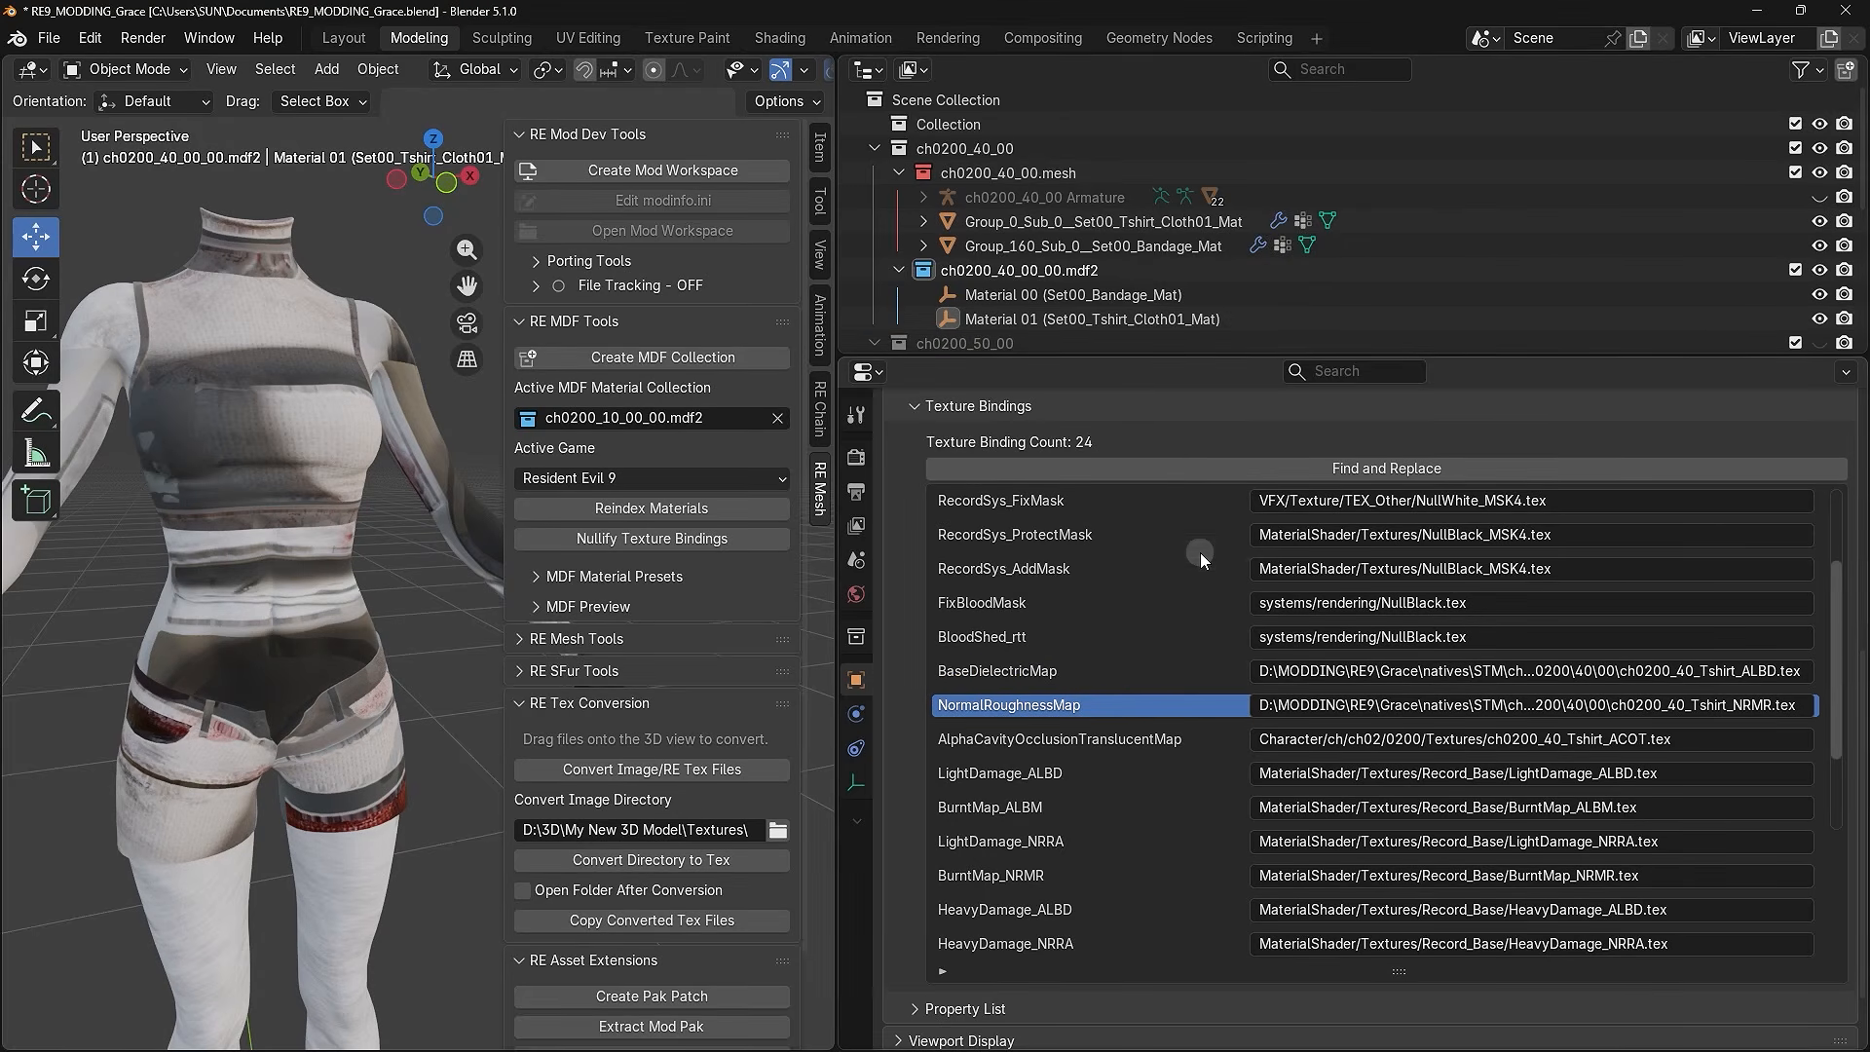
scroll(1202, 746, "down", 5)
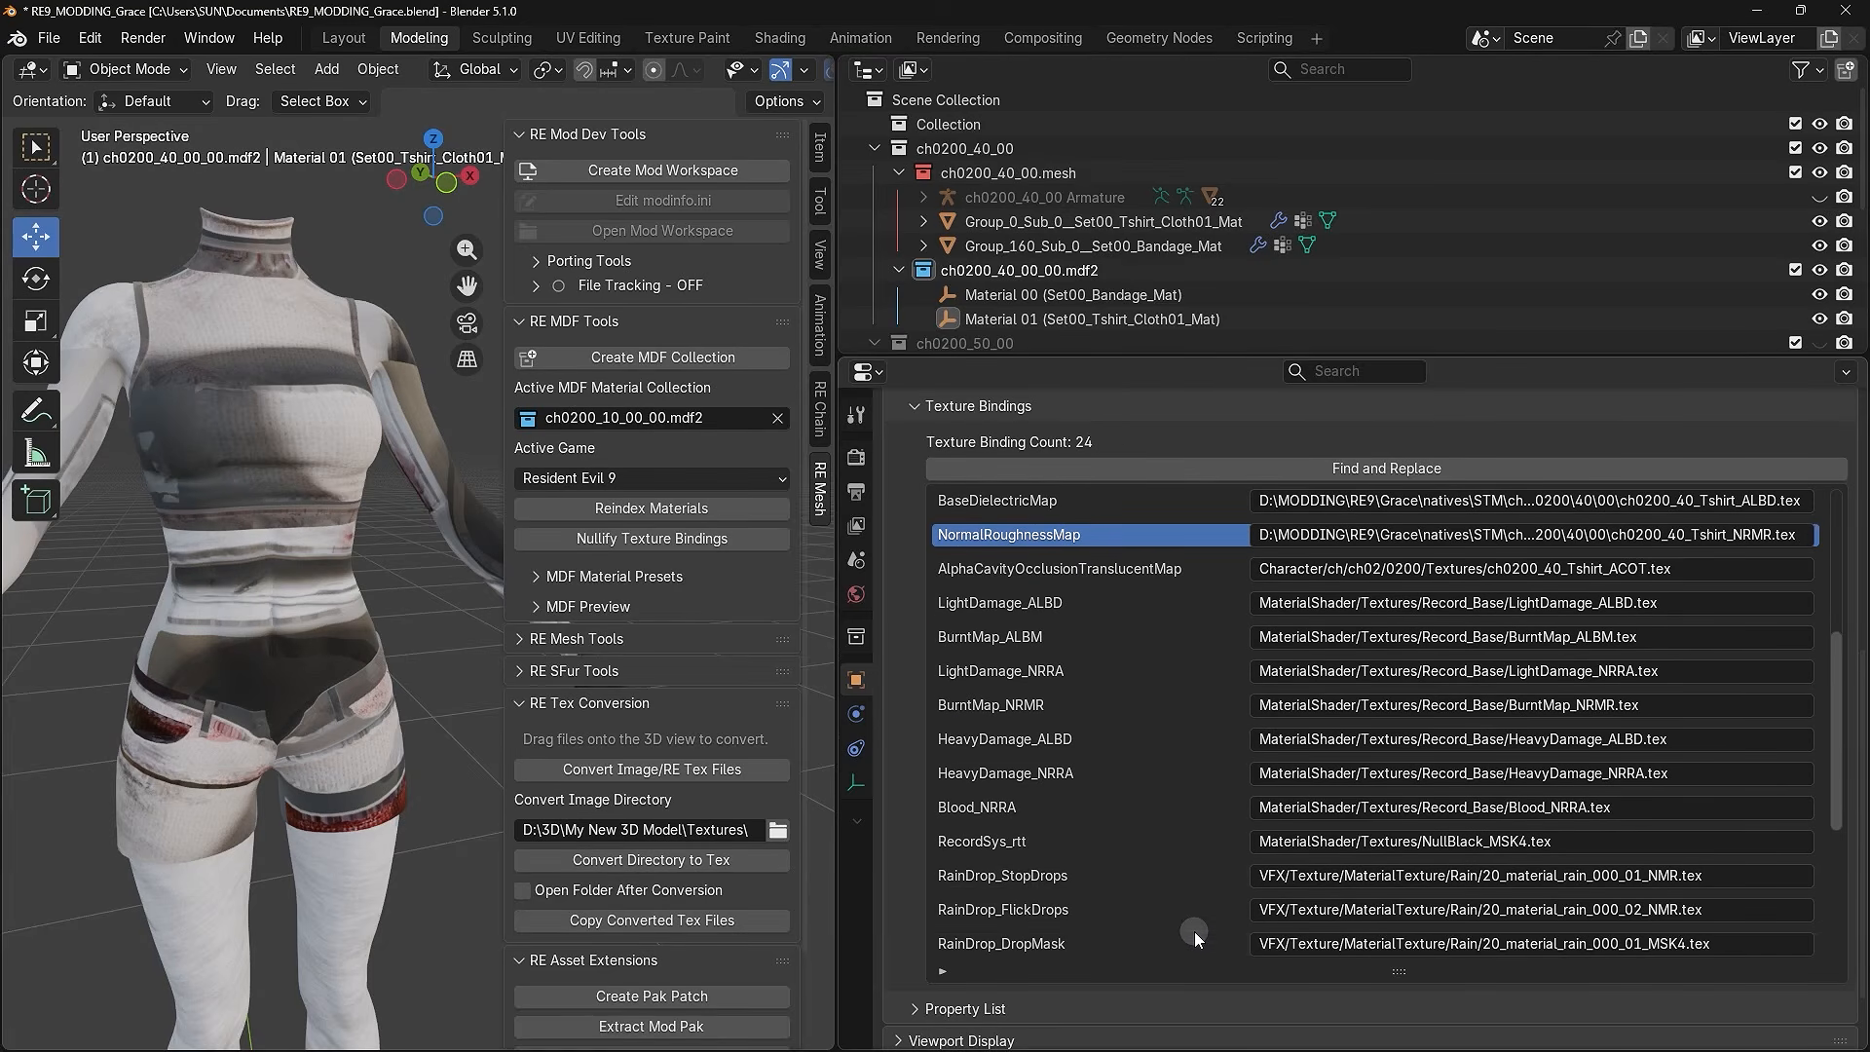
scroll(1195, 938, "up", 10)
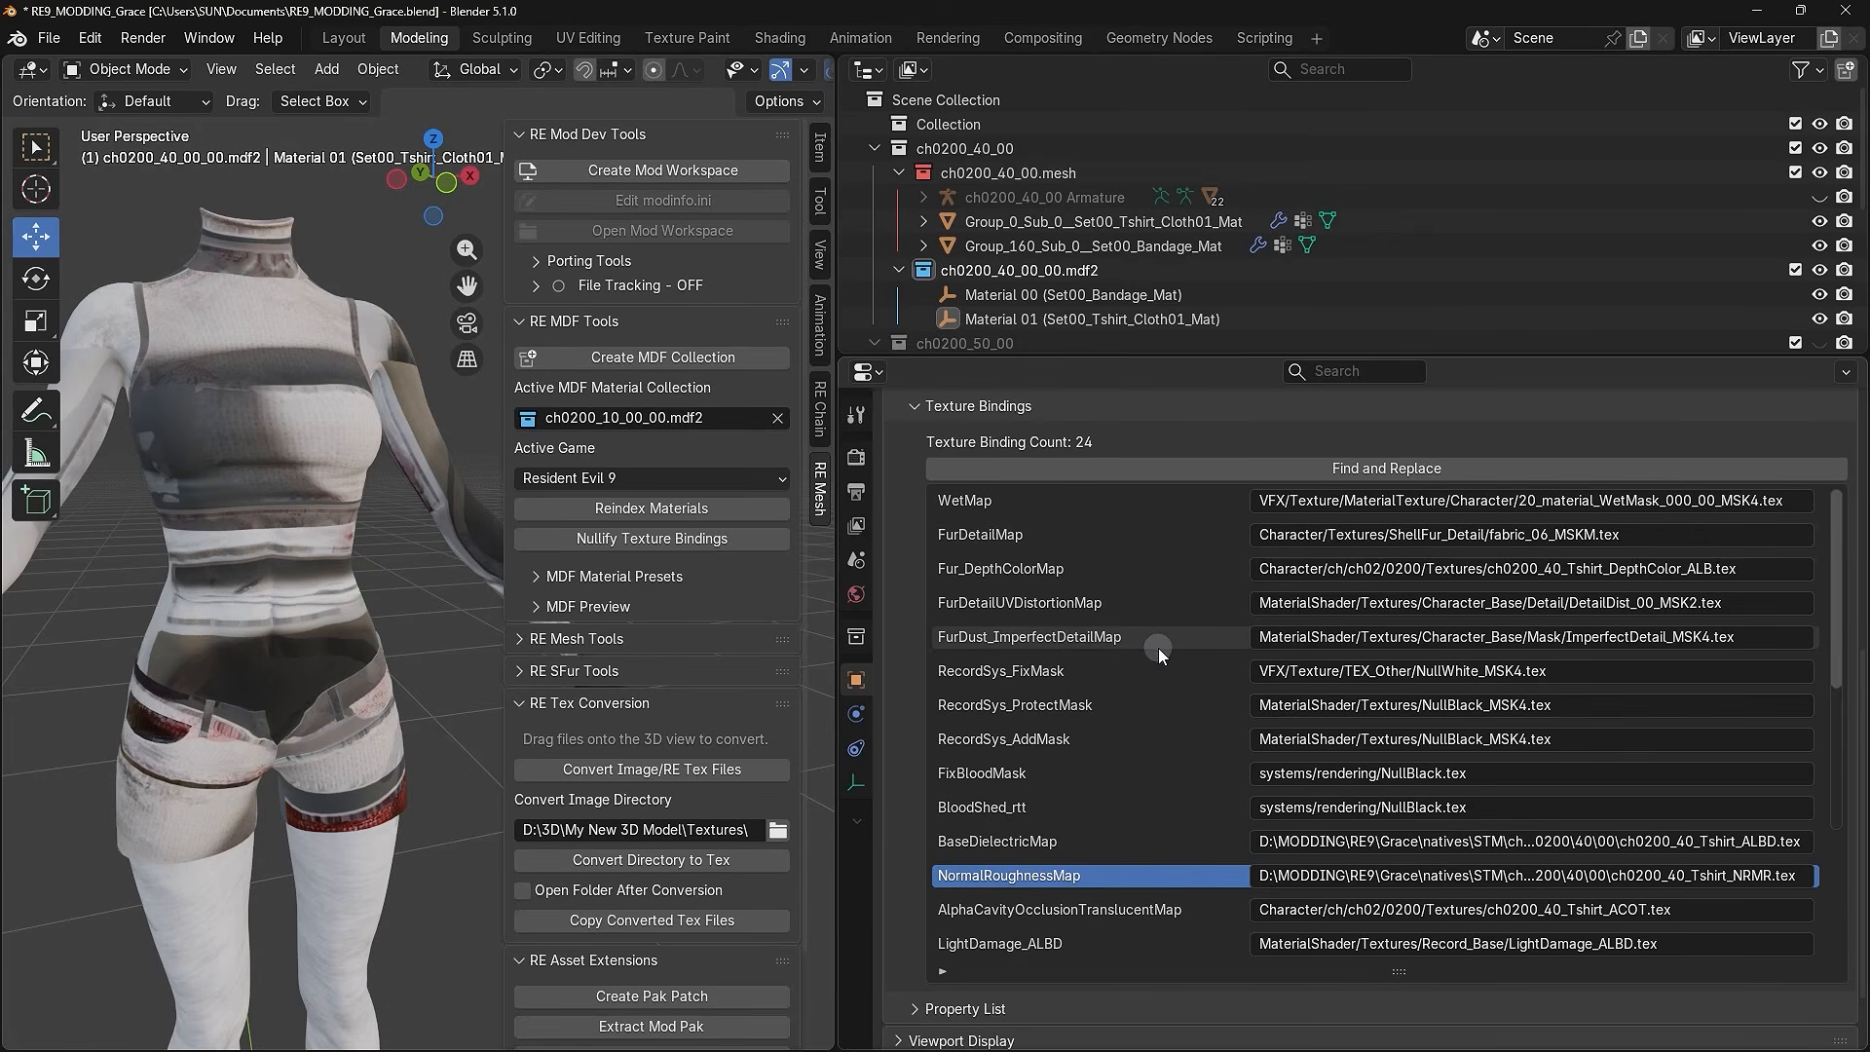
scroll(1160, 647, "down", 2)
scroll(1159, 647, "down", 2)
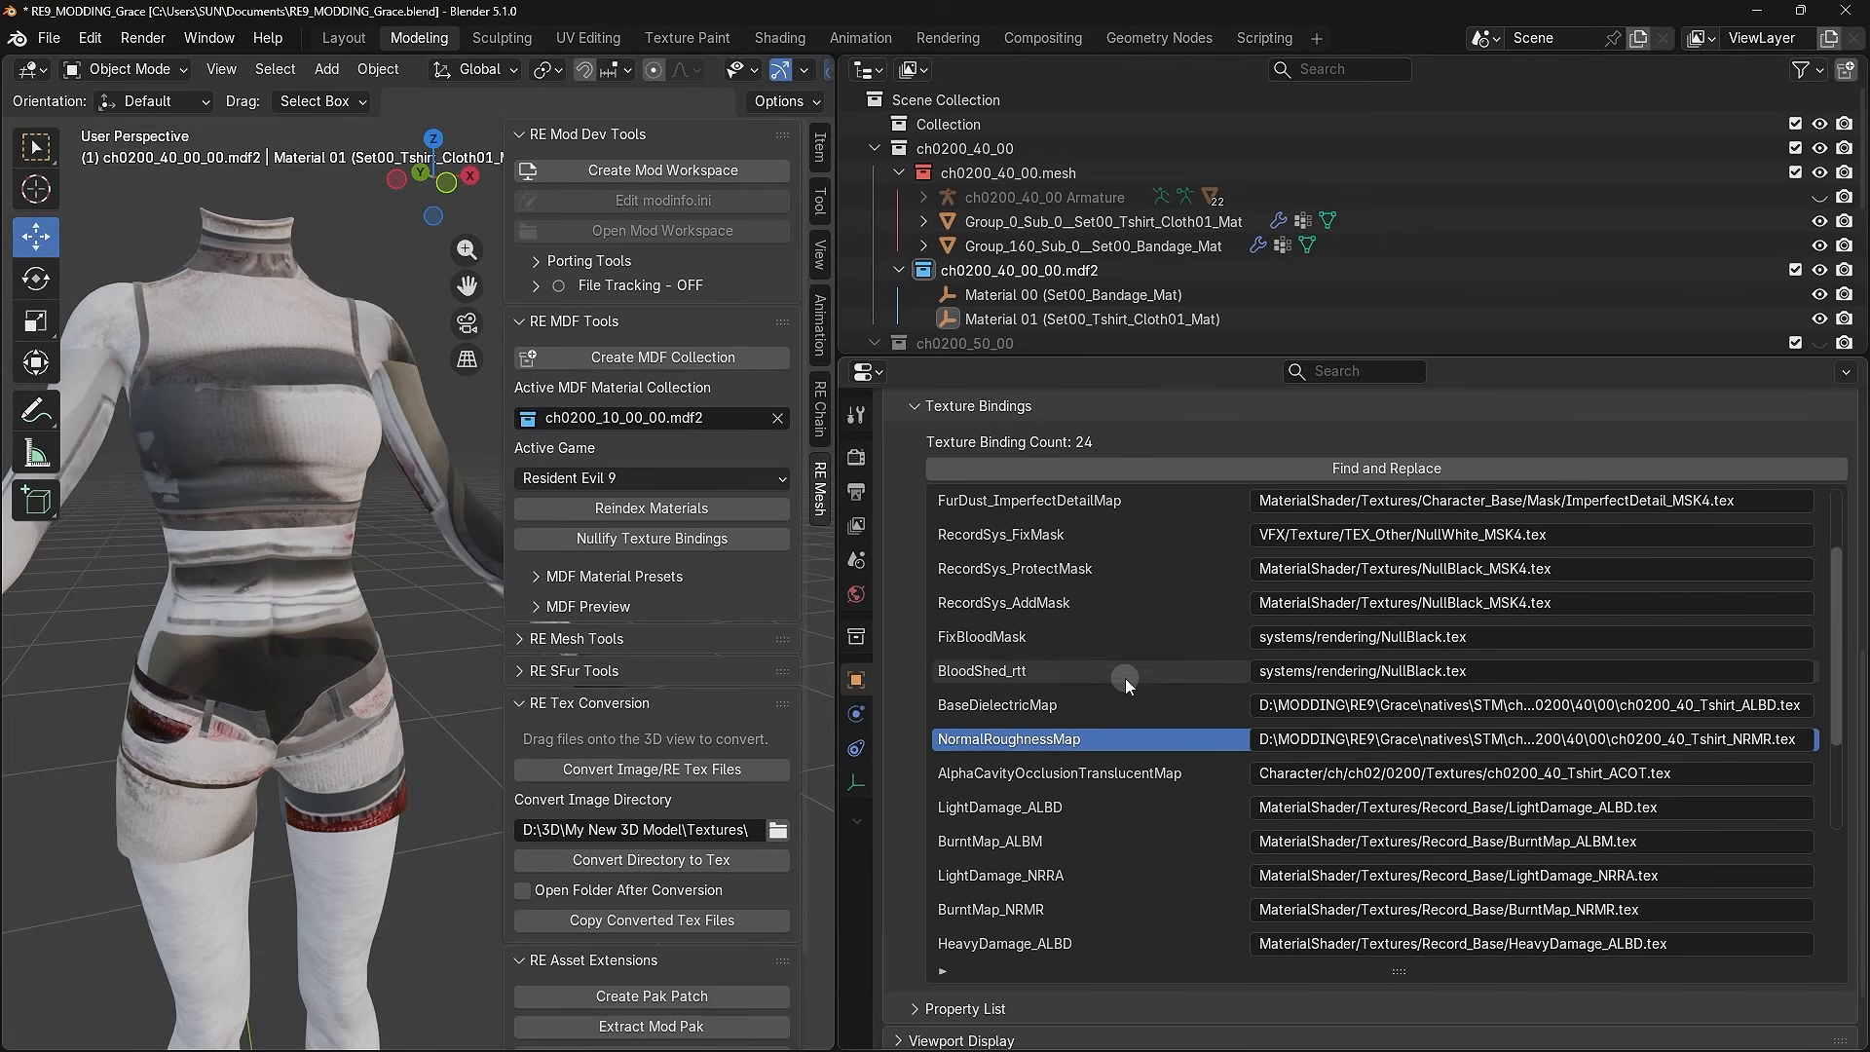
left_click(1072, 703)
scroll(910, 649, "down", 1)
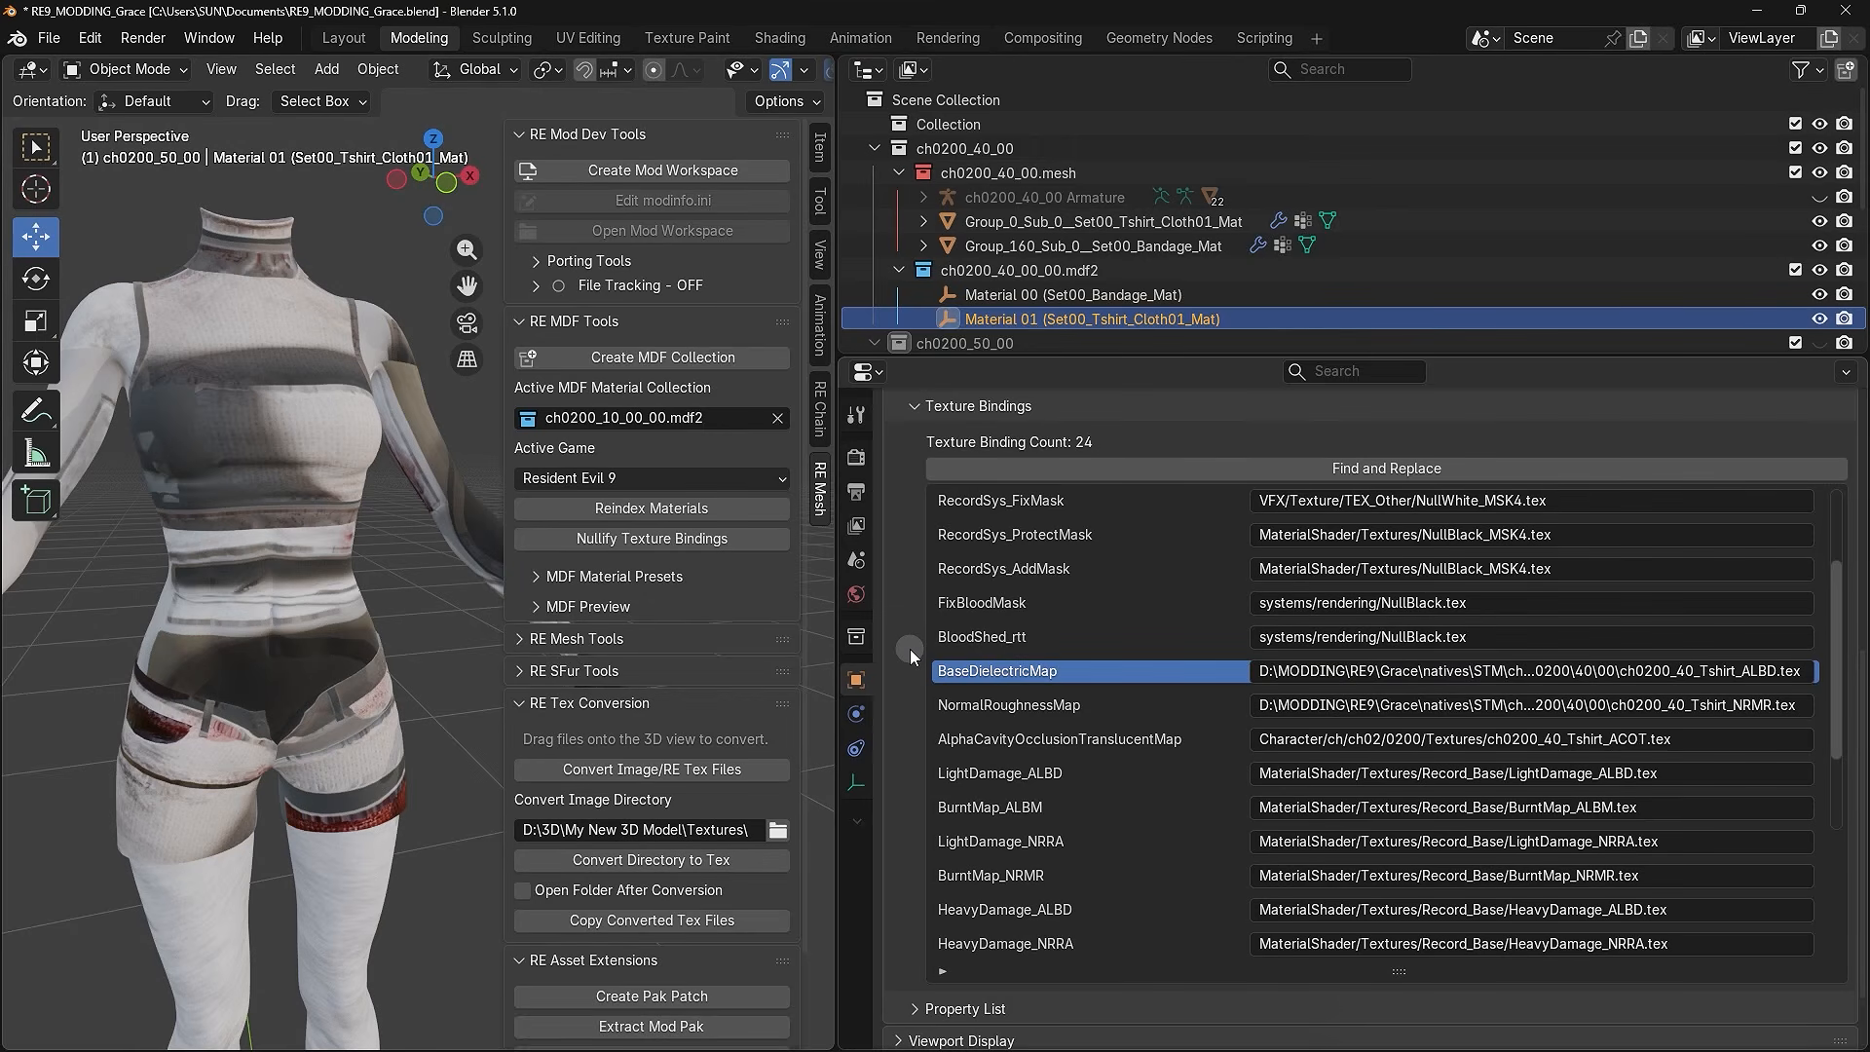
- Select Material 00 (Set00_Bandage_Mat), review its base colour, normal and alpha map bindings against the outfit textures, and select its BaseDielectricMap binding
left_click(1140, 297)
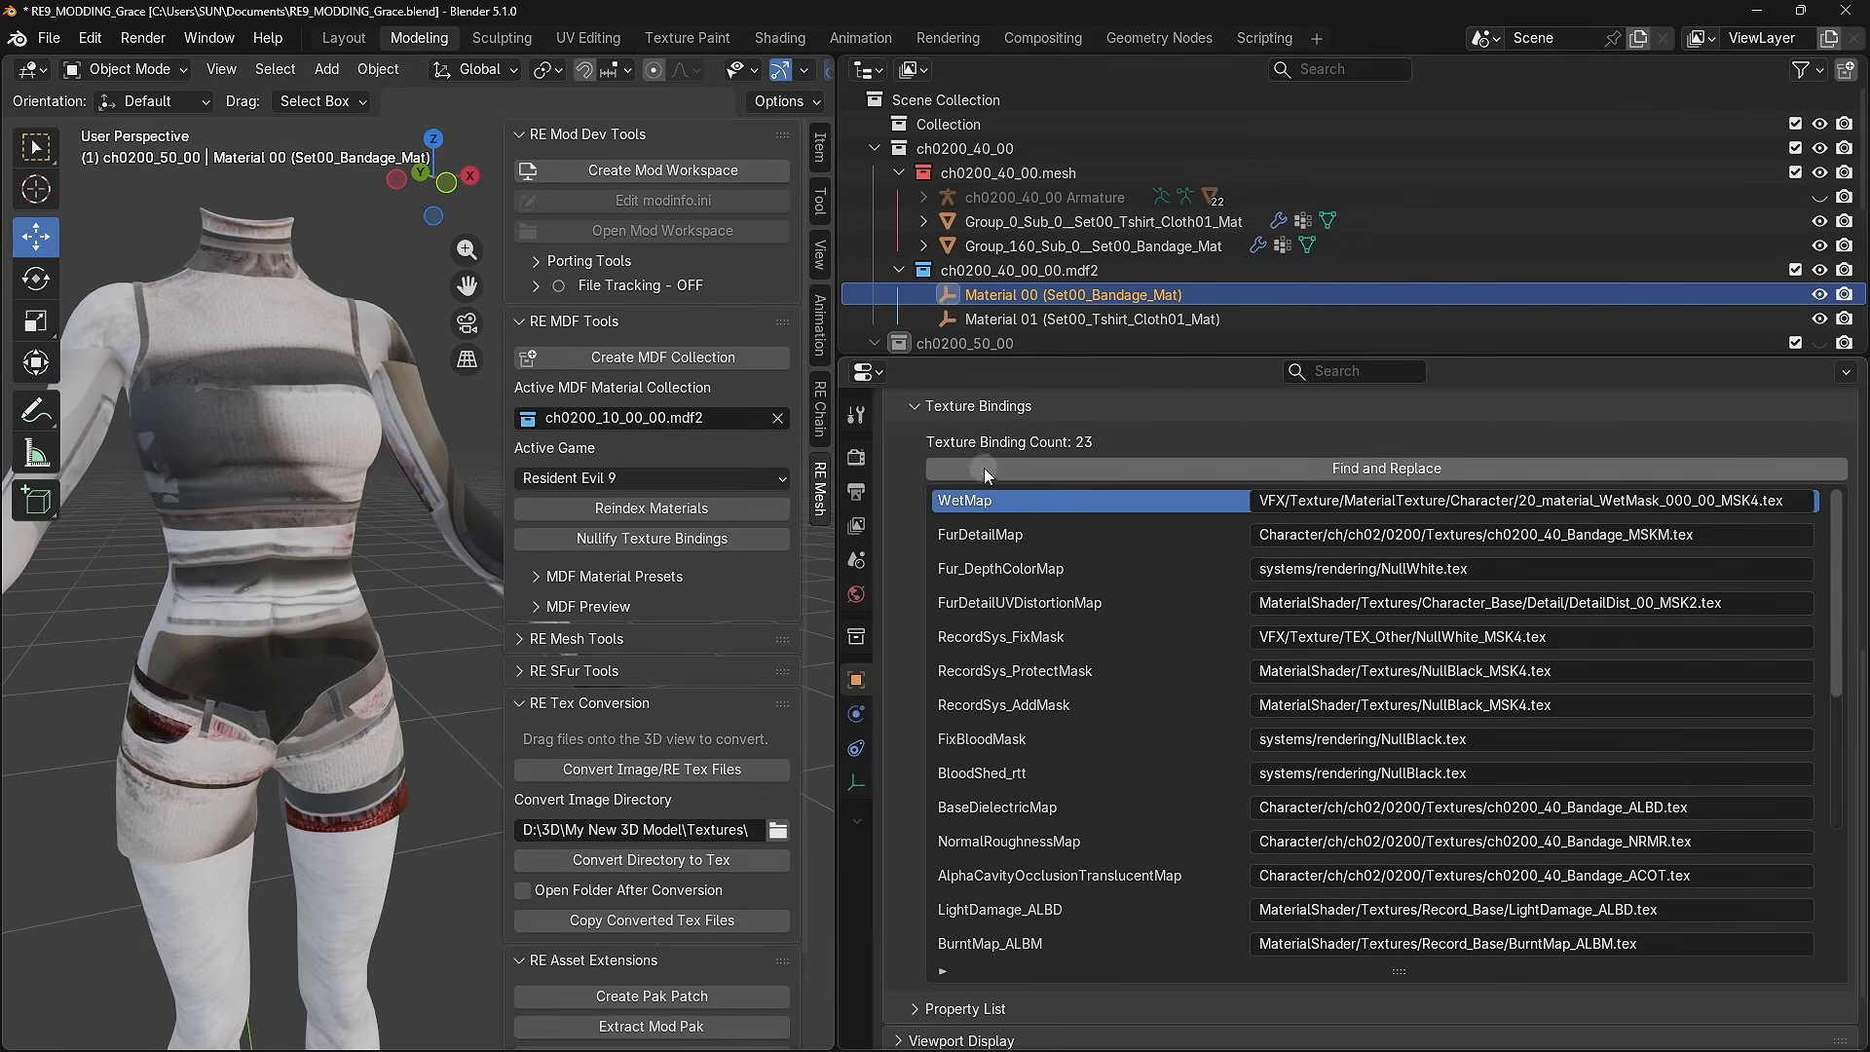
scroll(1045, 643, "down", 5)
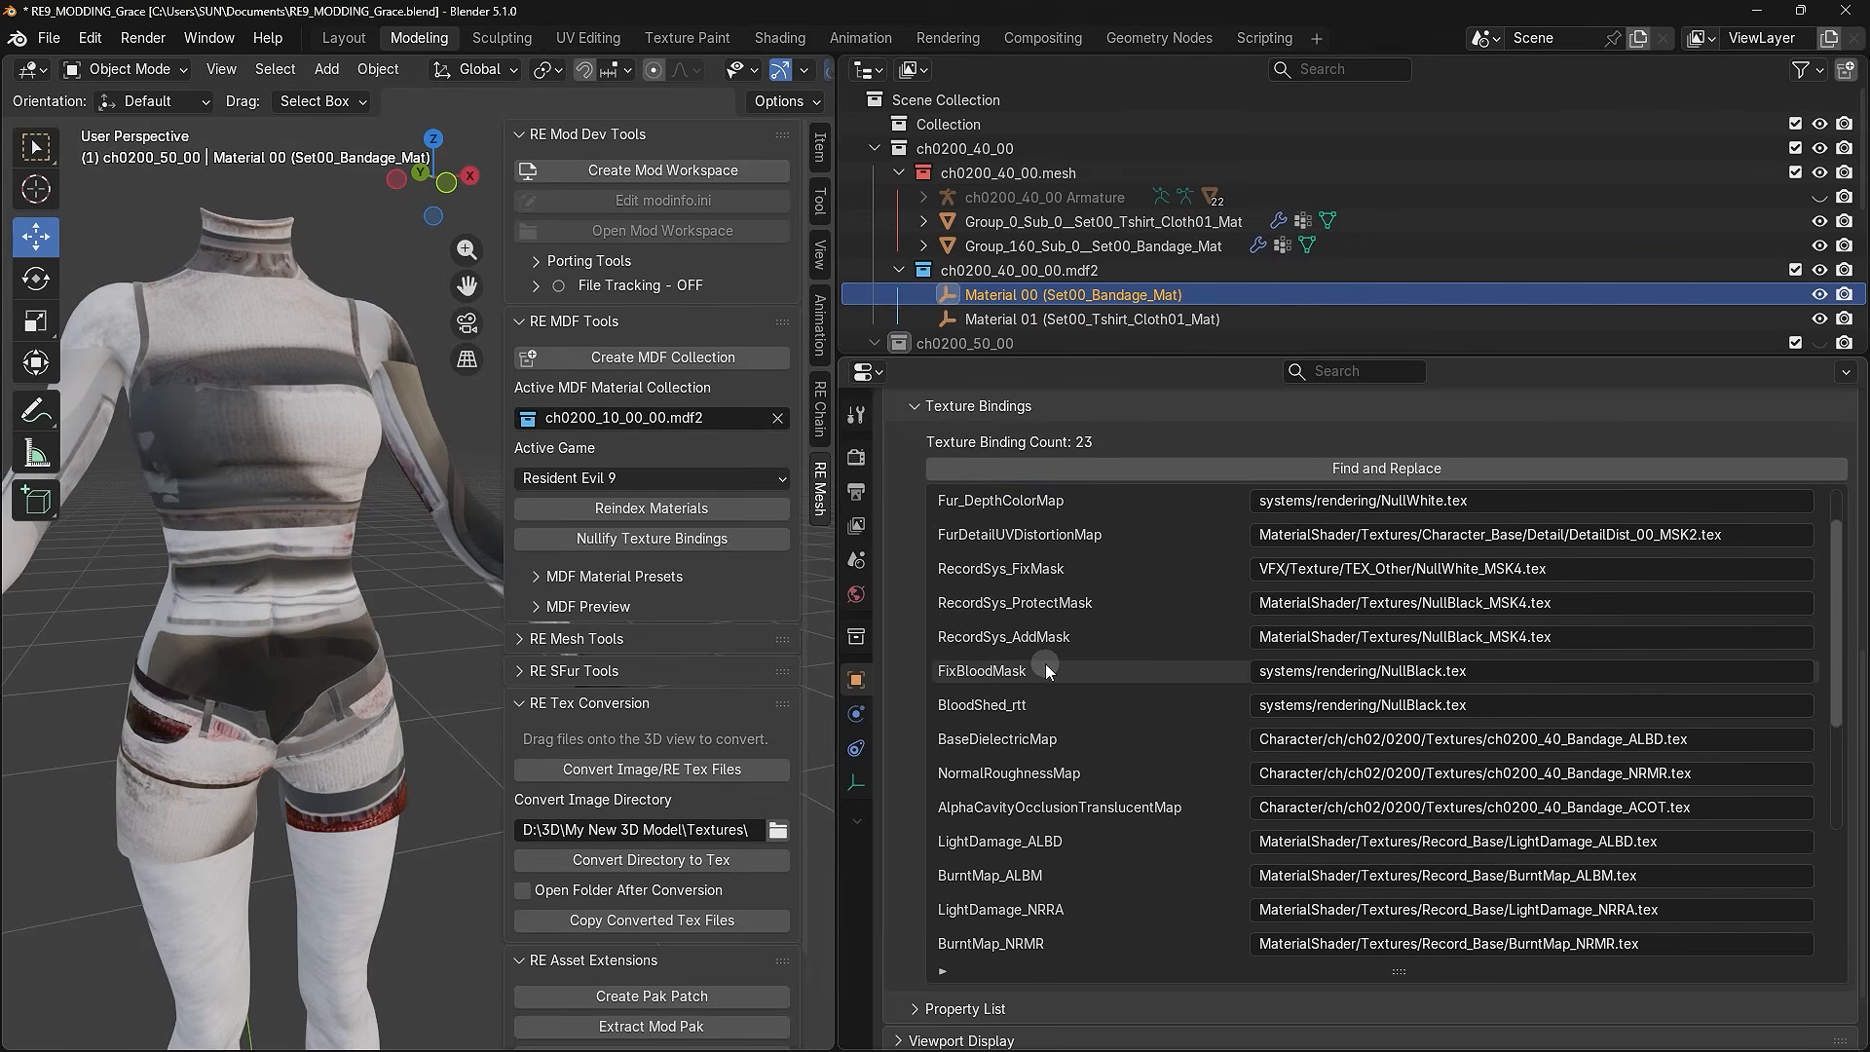
left_click(1013, 648)
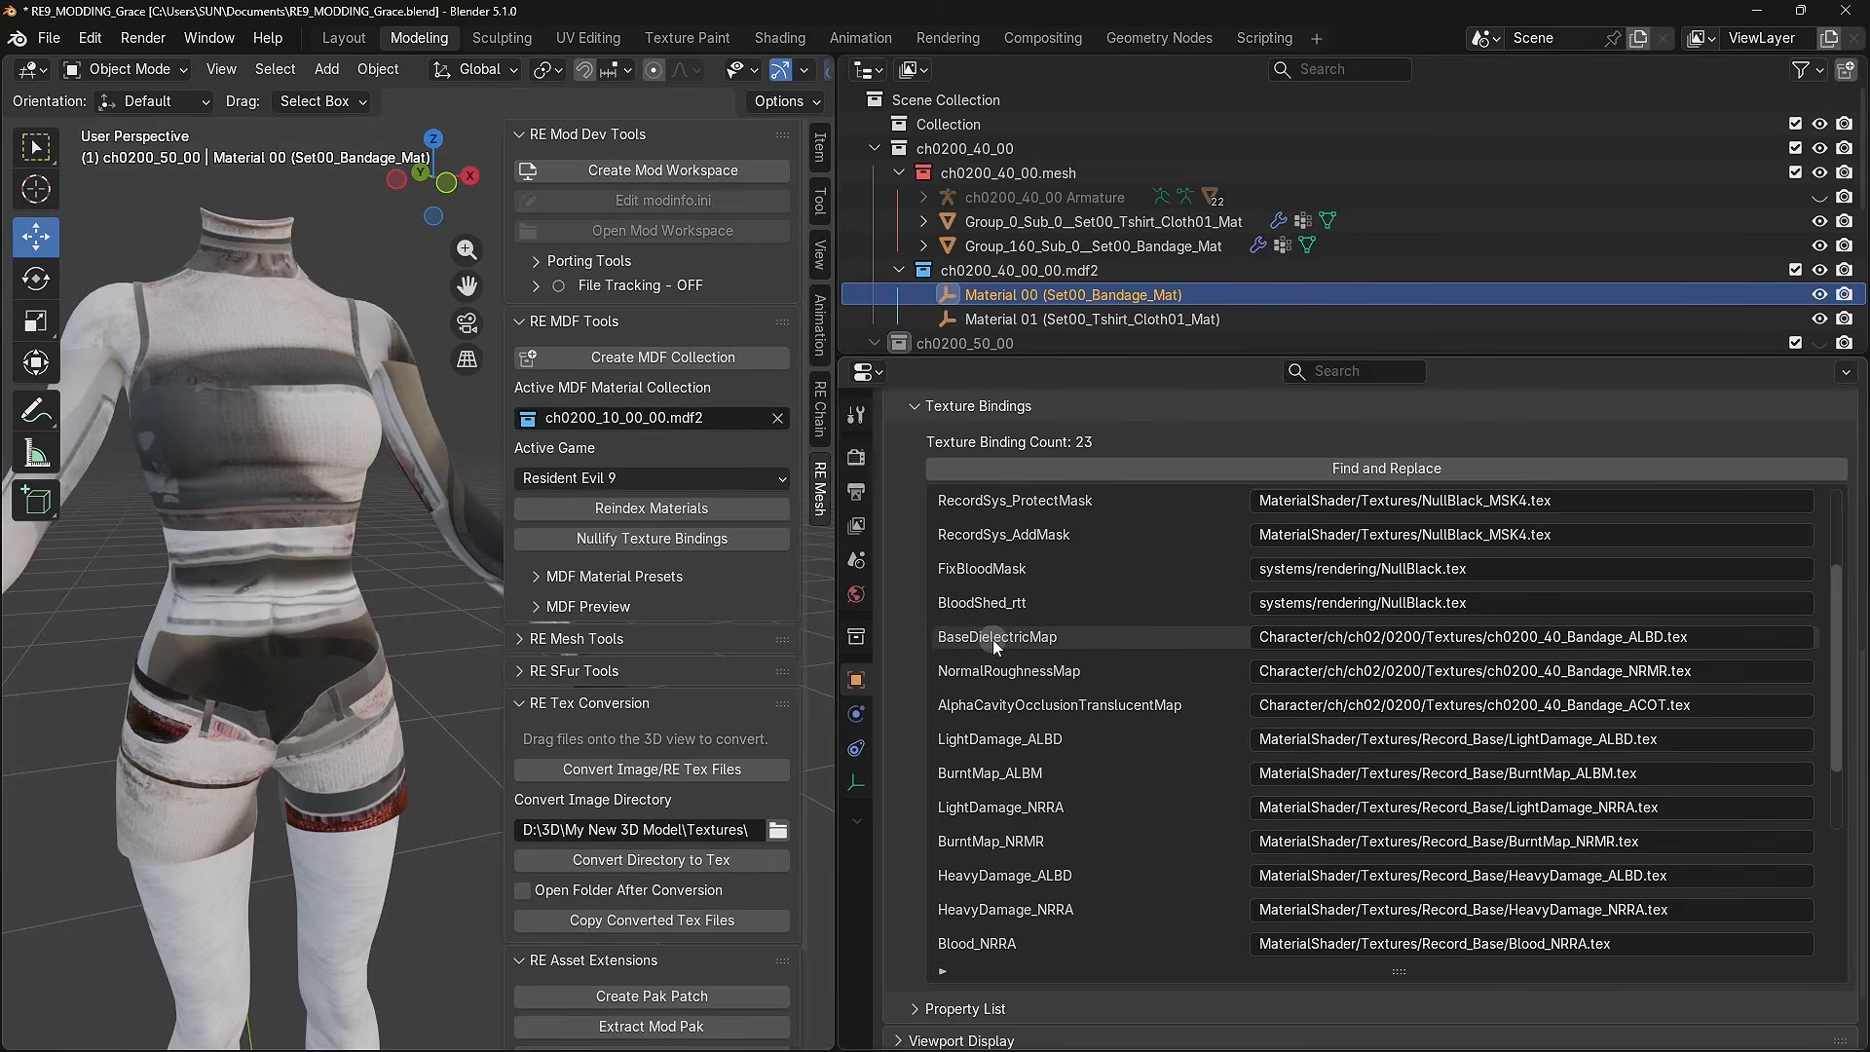
left_click(1000, 669)
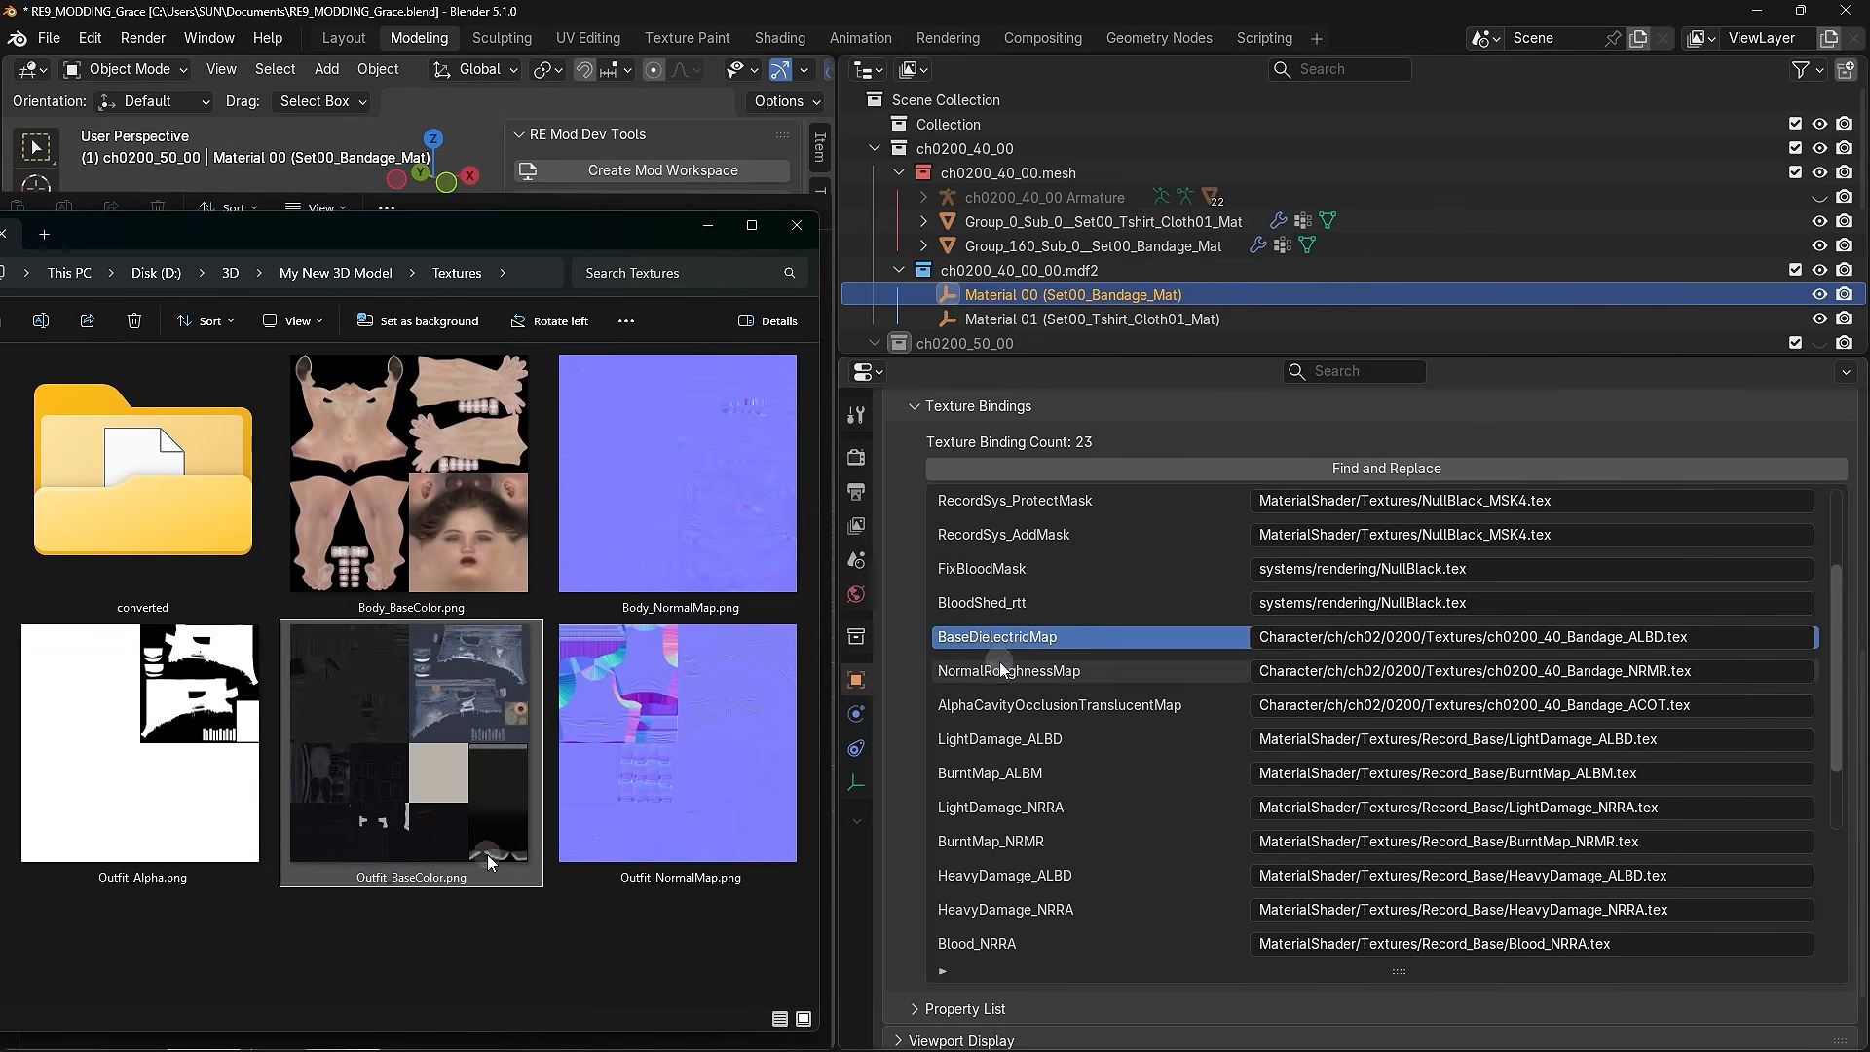
left_click(1015, 708)
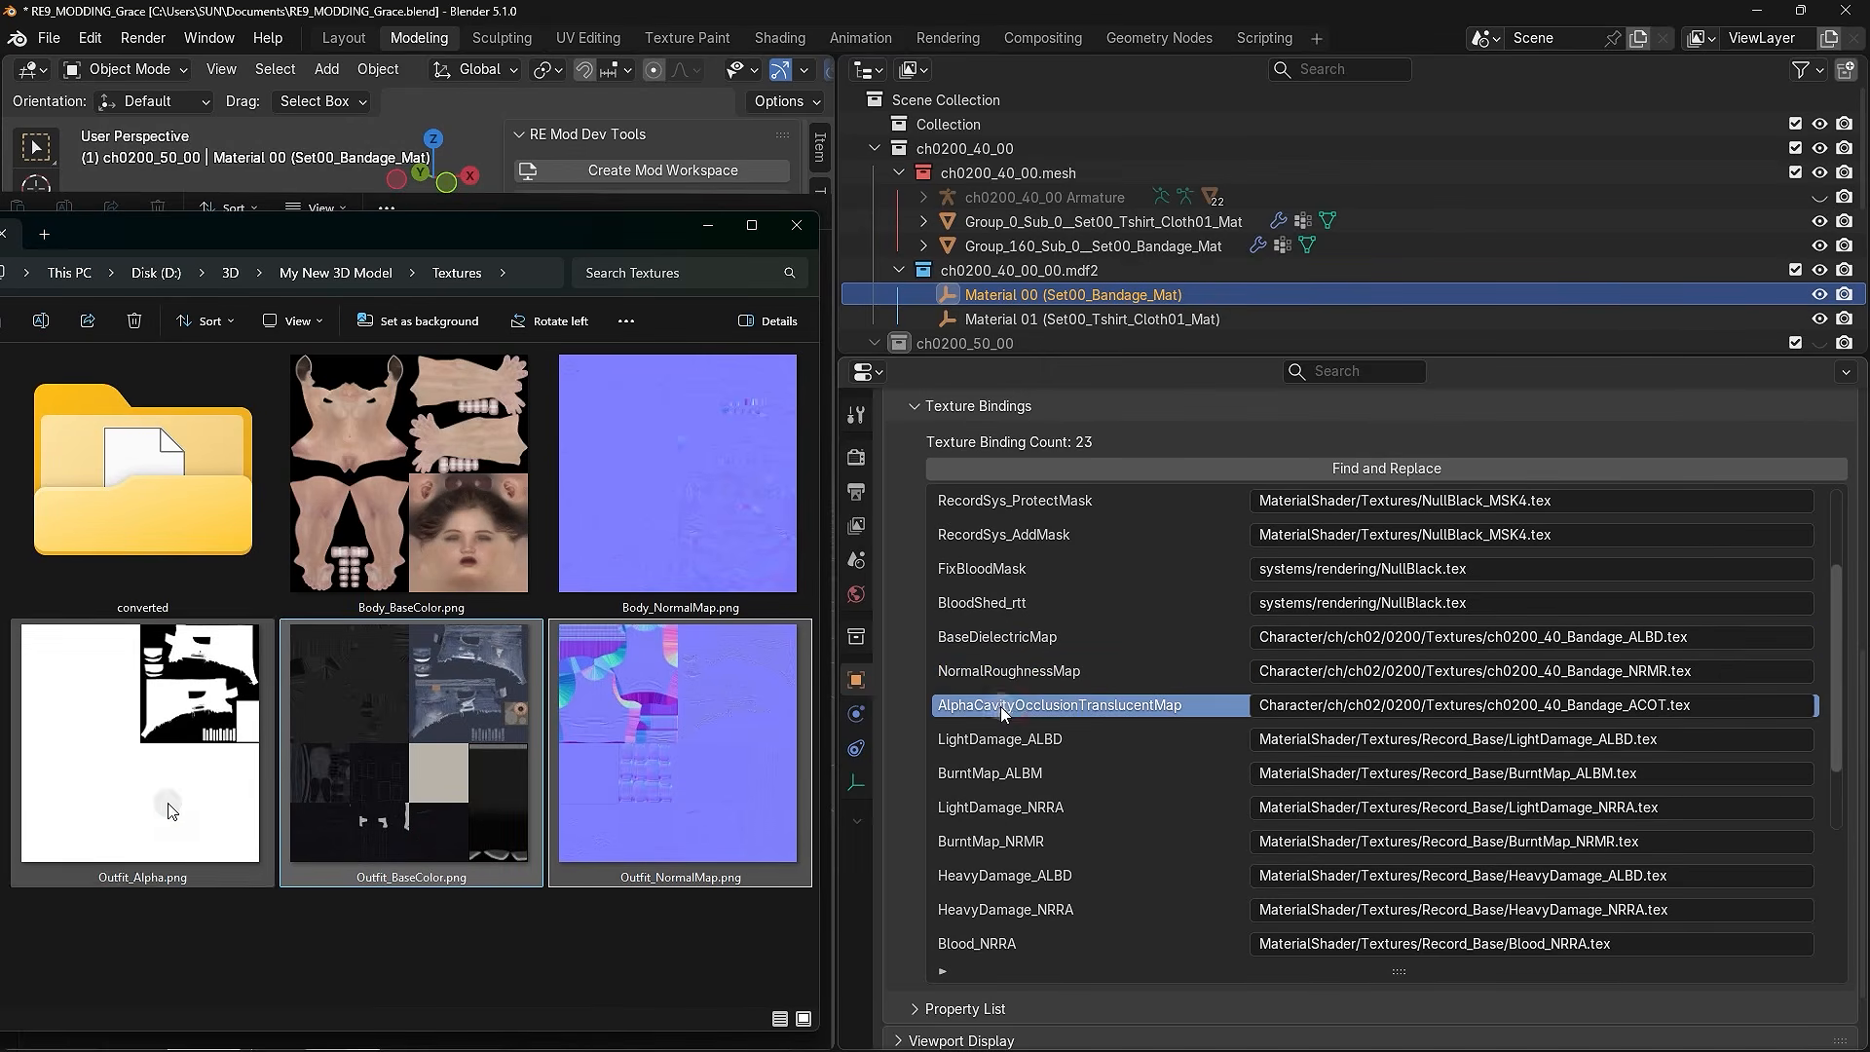
left_click(978, 641)
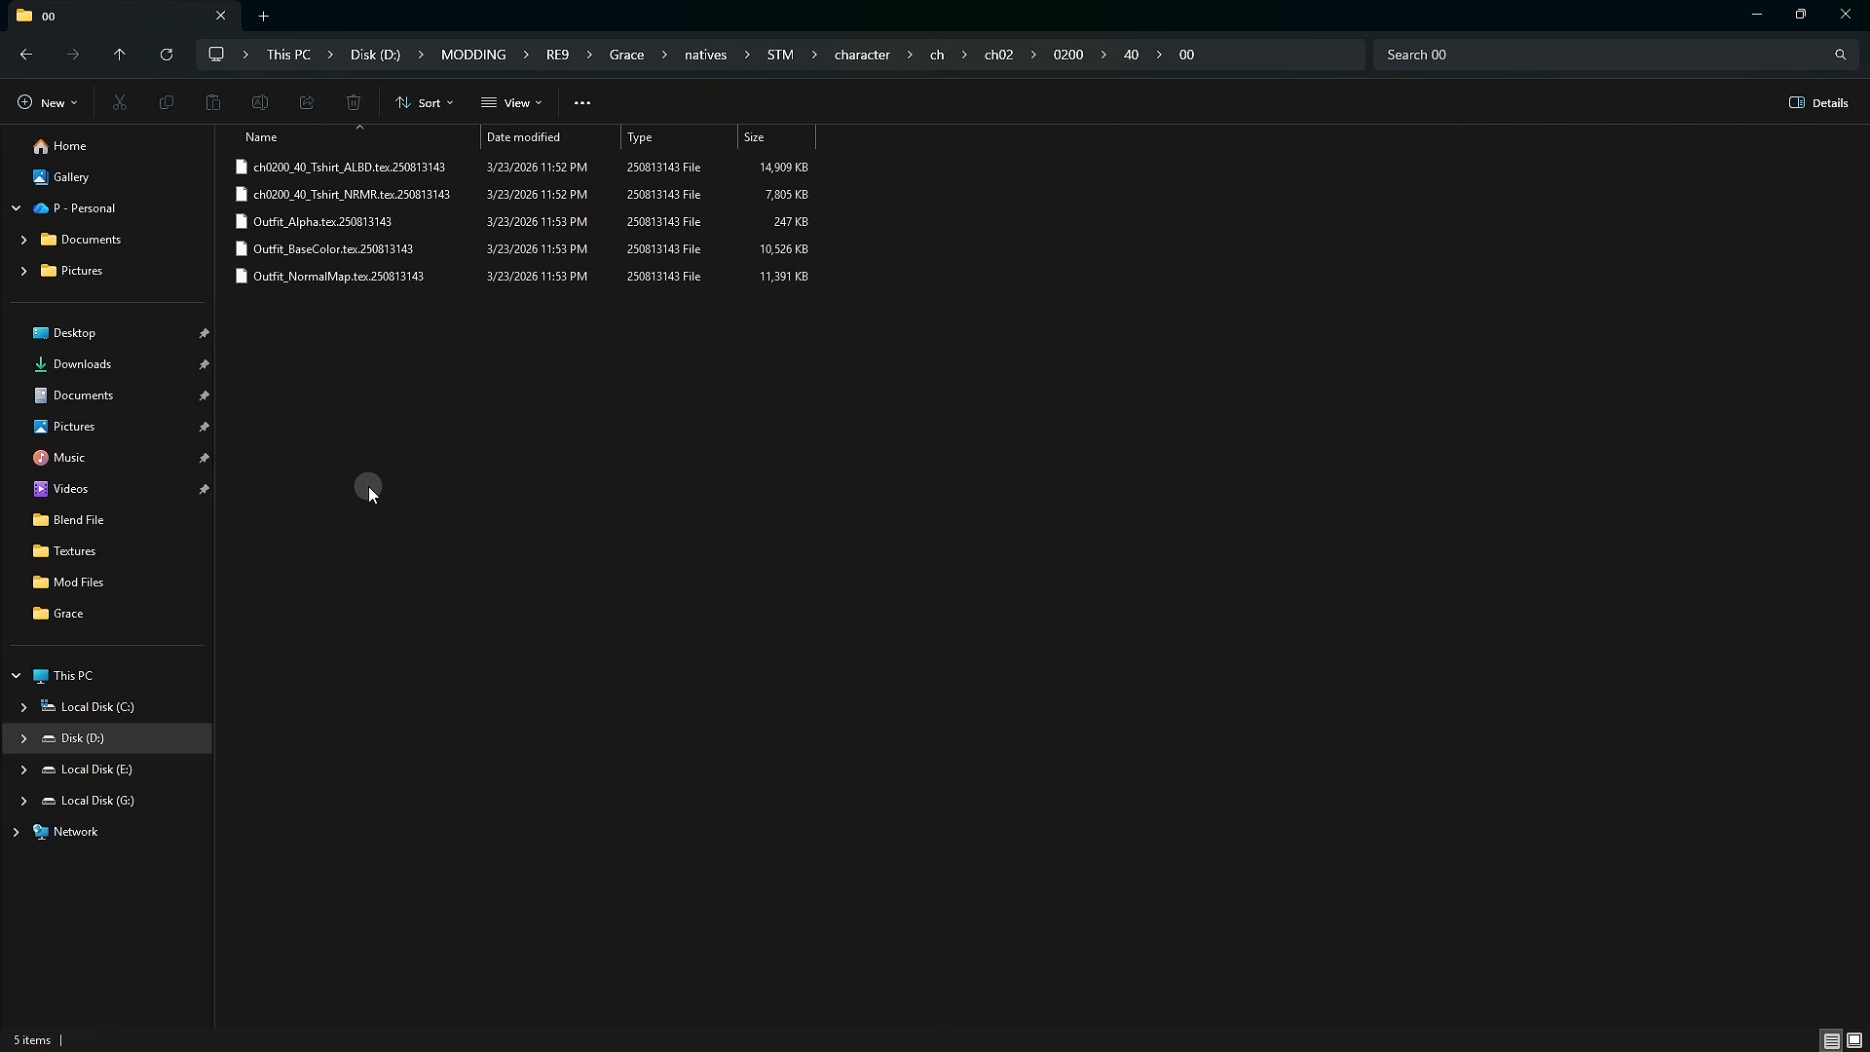
- Copy the 00 folder's address and replace the folder part of the bandage material's BaseDielectricMap path in Blender with D:\MODDING\RE9\Grace\natives\STM\character\ch\ch02\0200\40\00\
left_click_drag(355, 406, 589, 172)
left_click(518, 337)
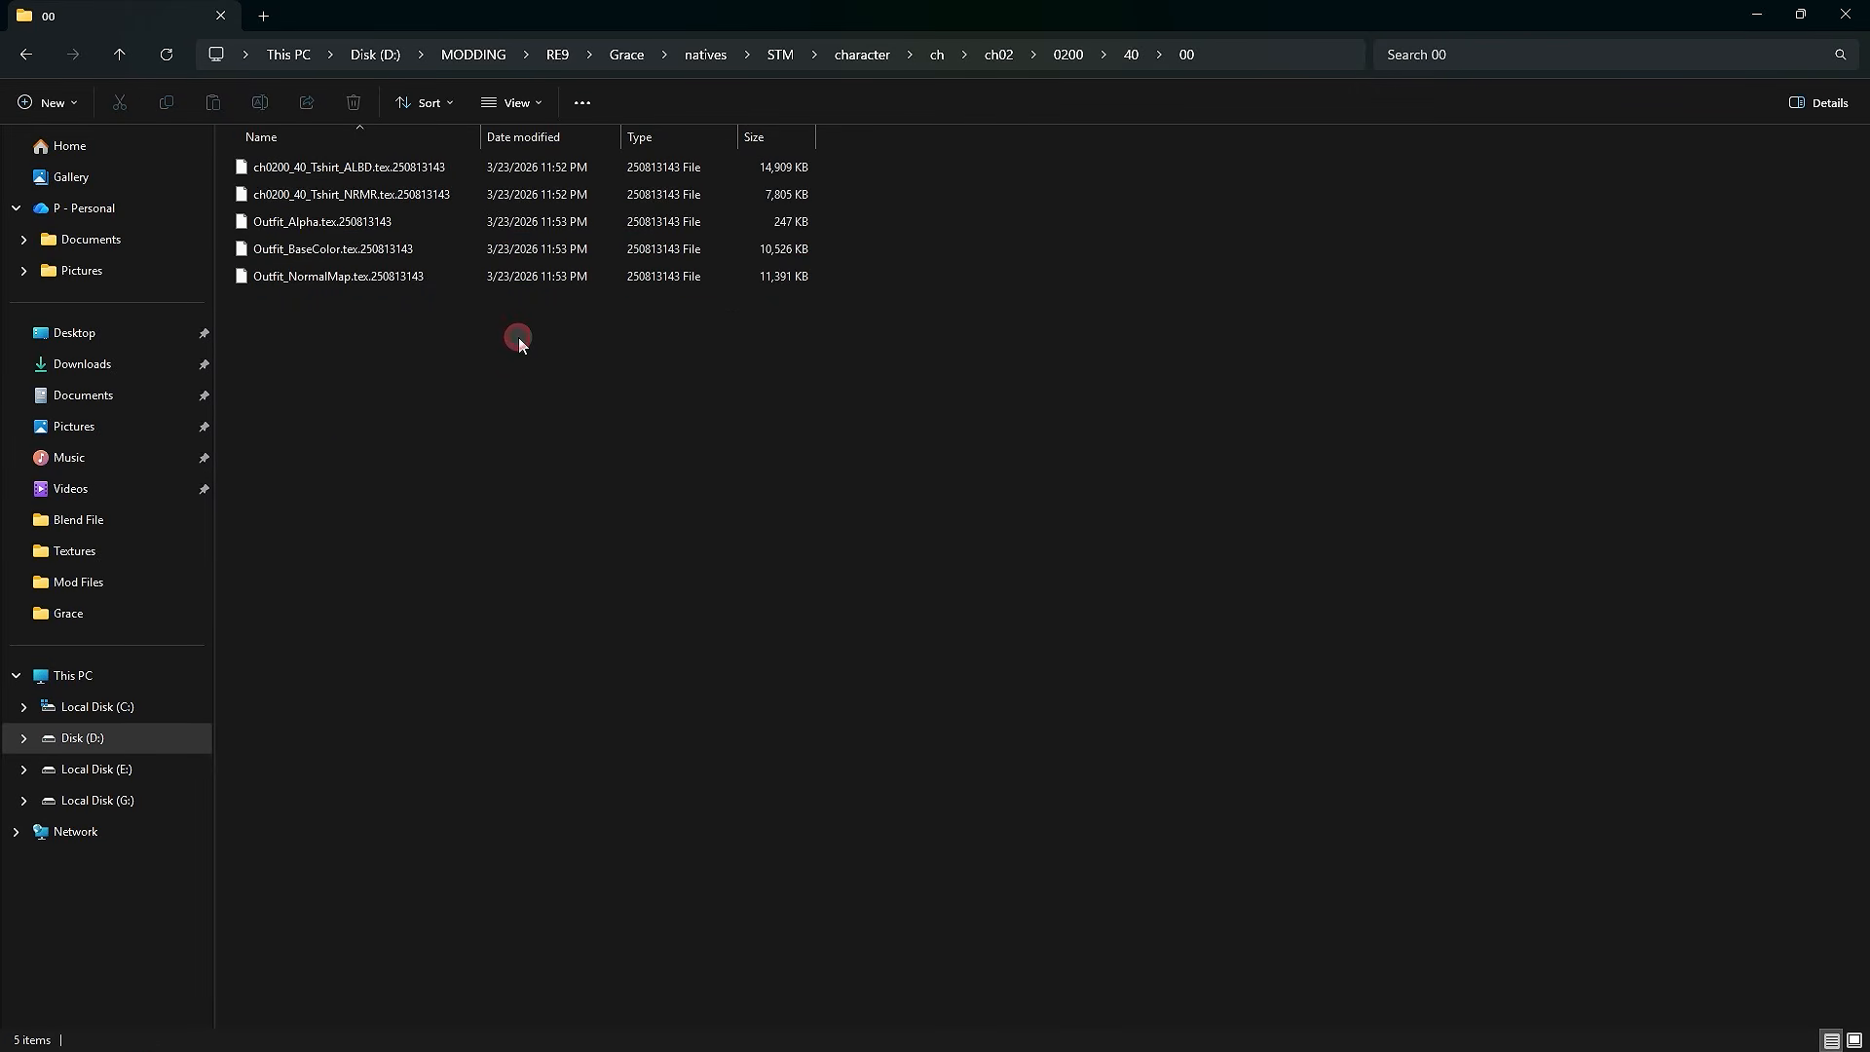
right_click(1251, 60)
left_click(1277, 97)
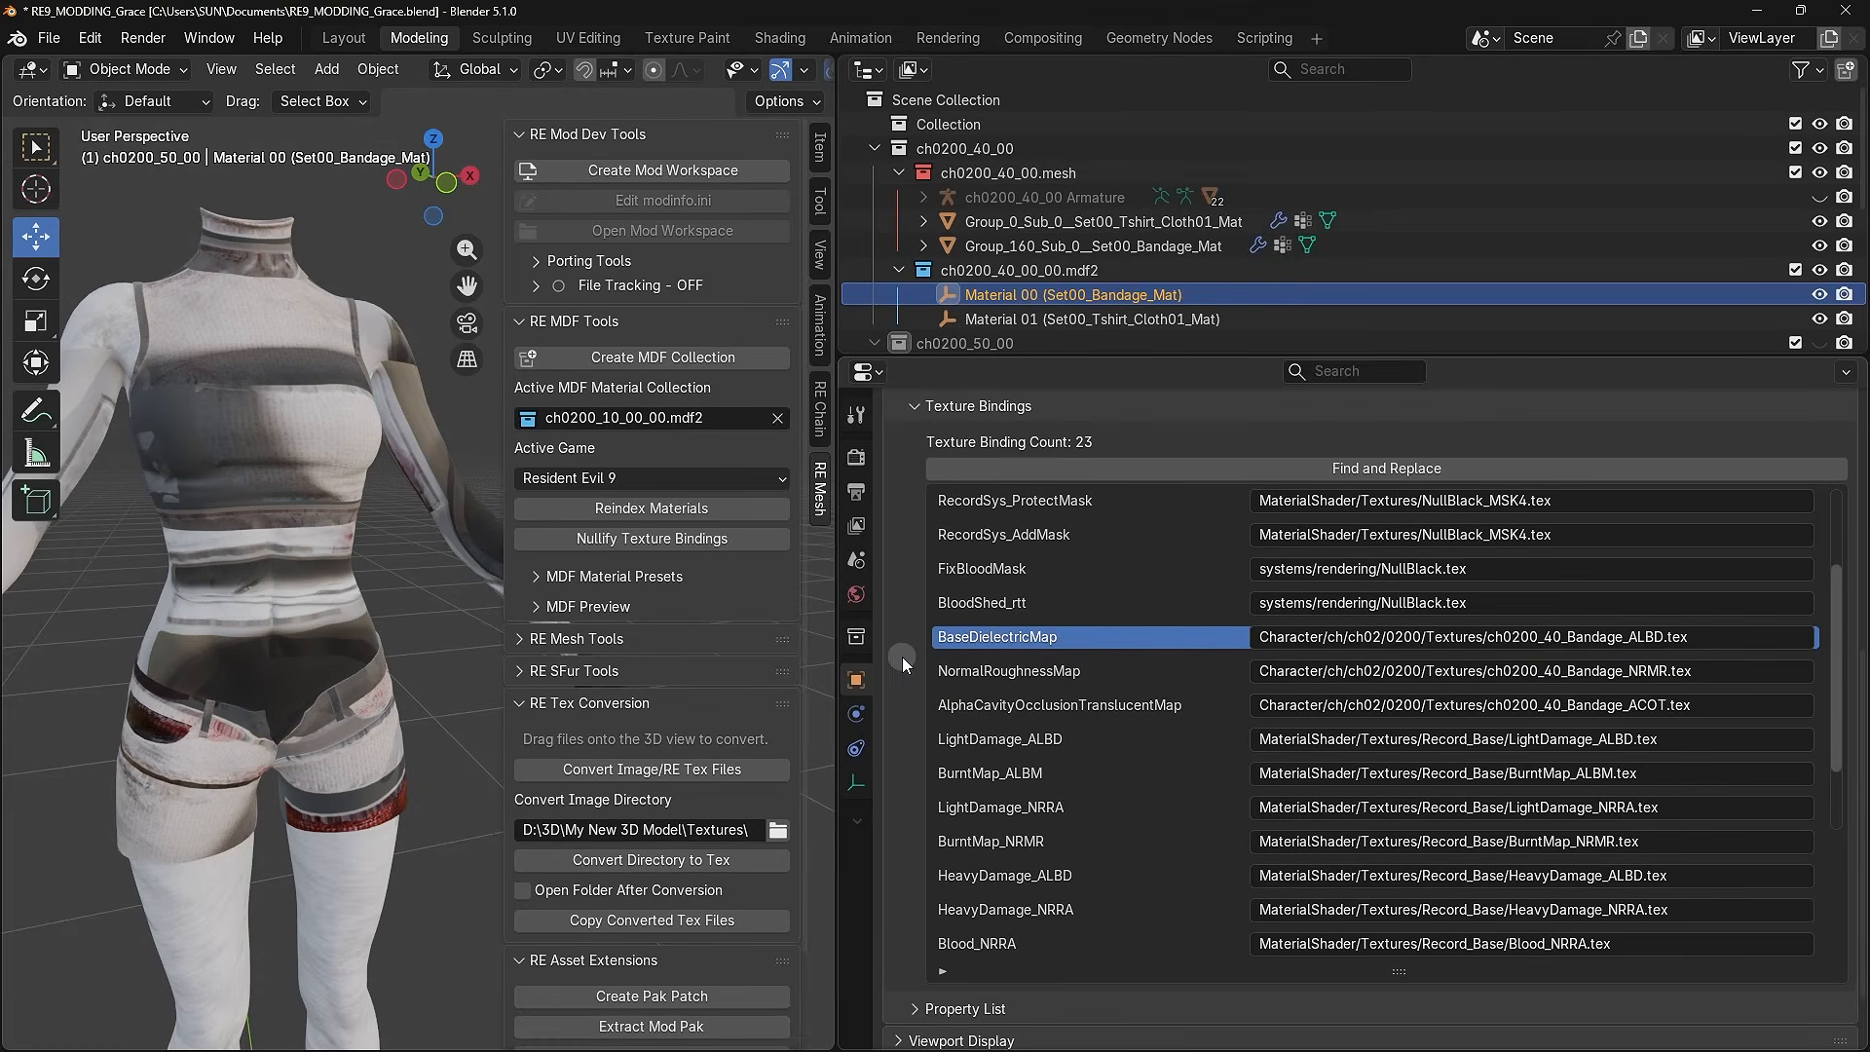
left_click(1305, 636)
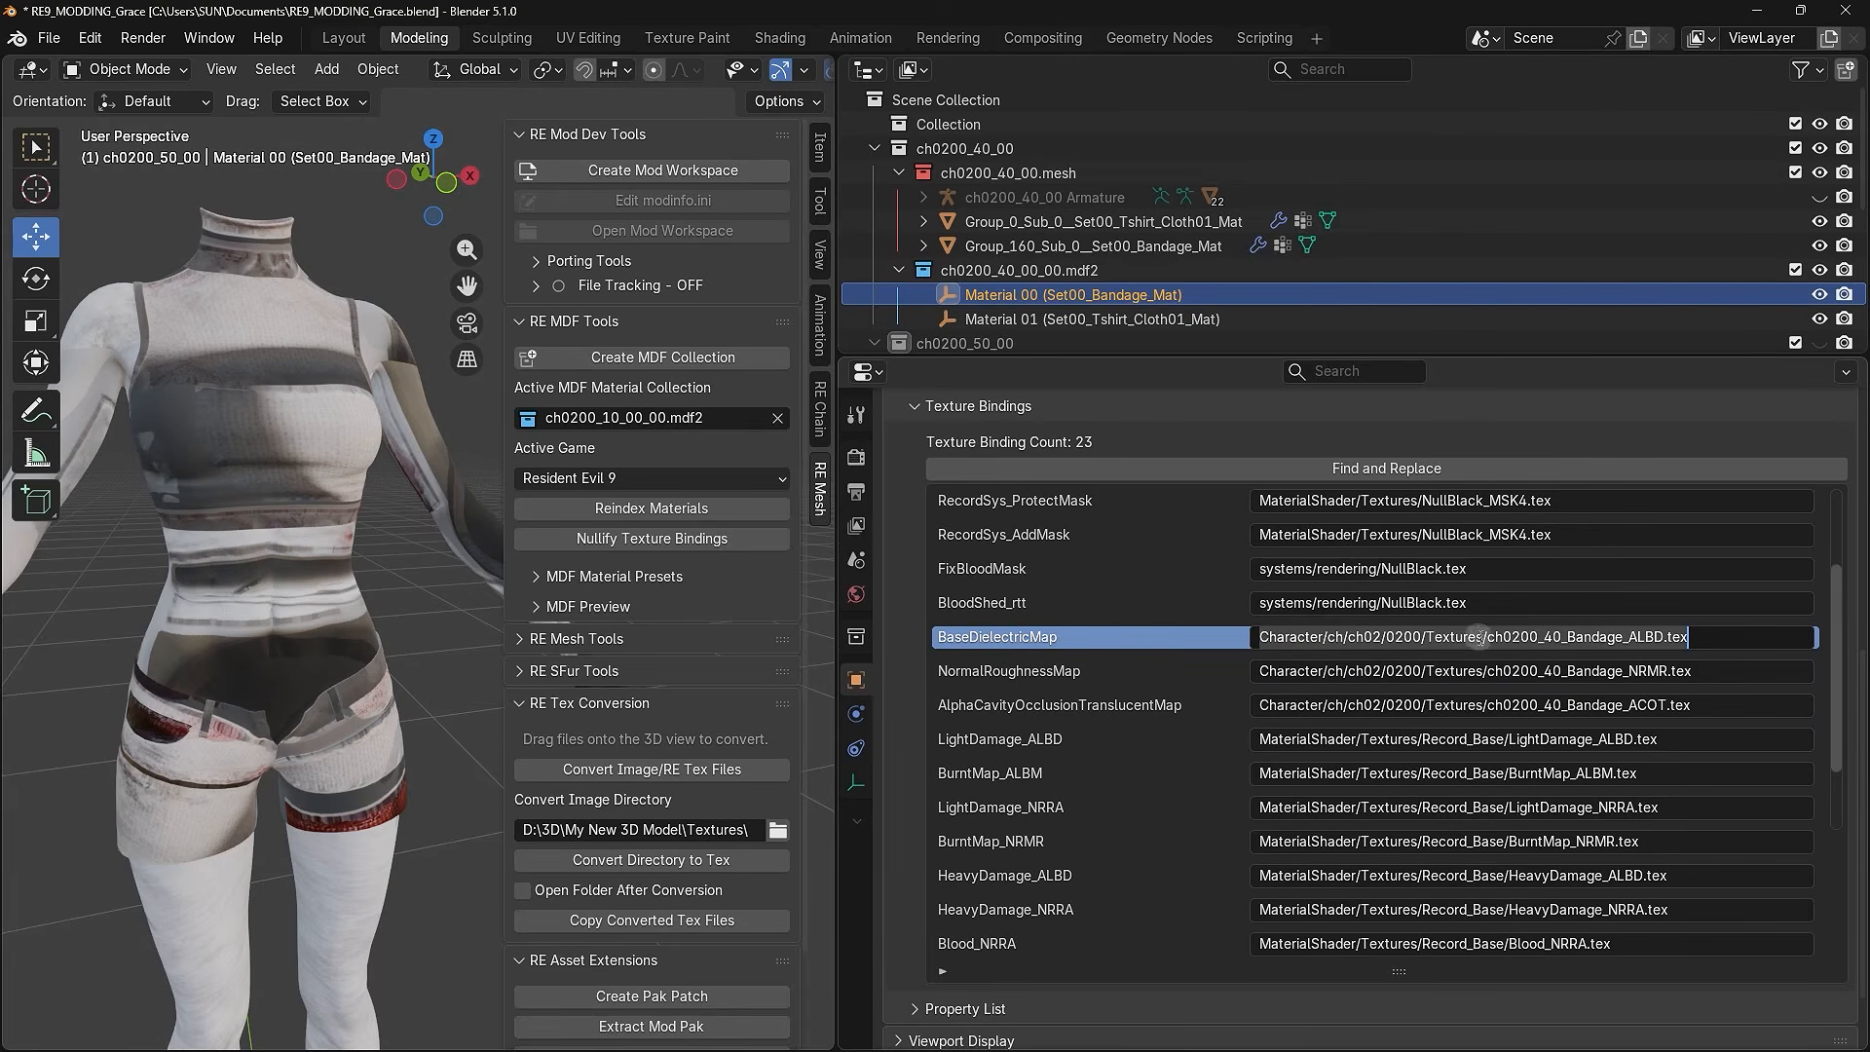
left_click_drag(1482, 636, 1258, 641)
key("ctrl+v")
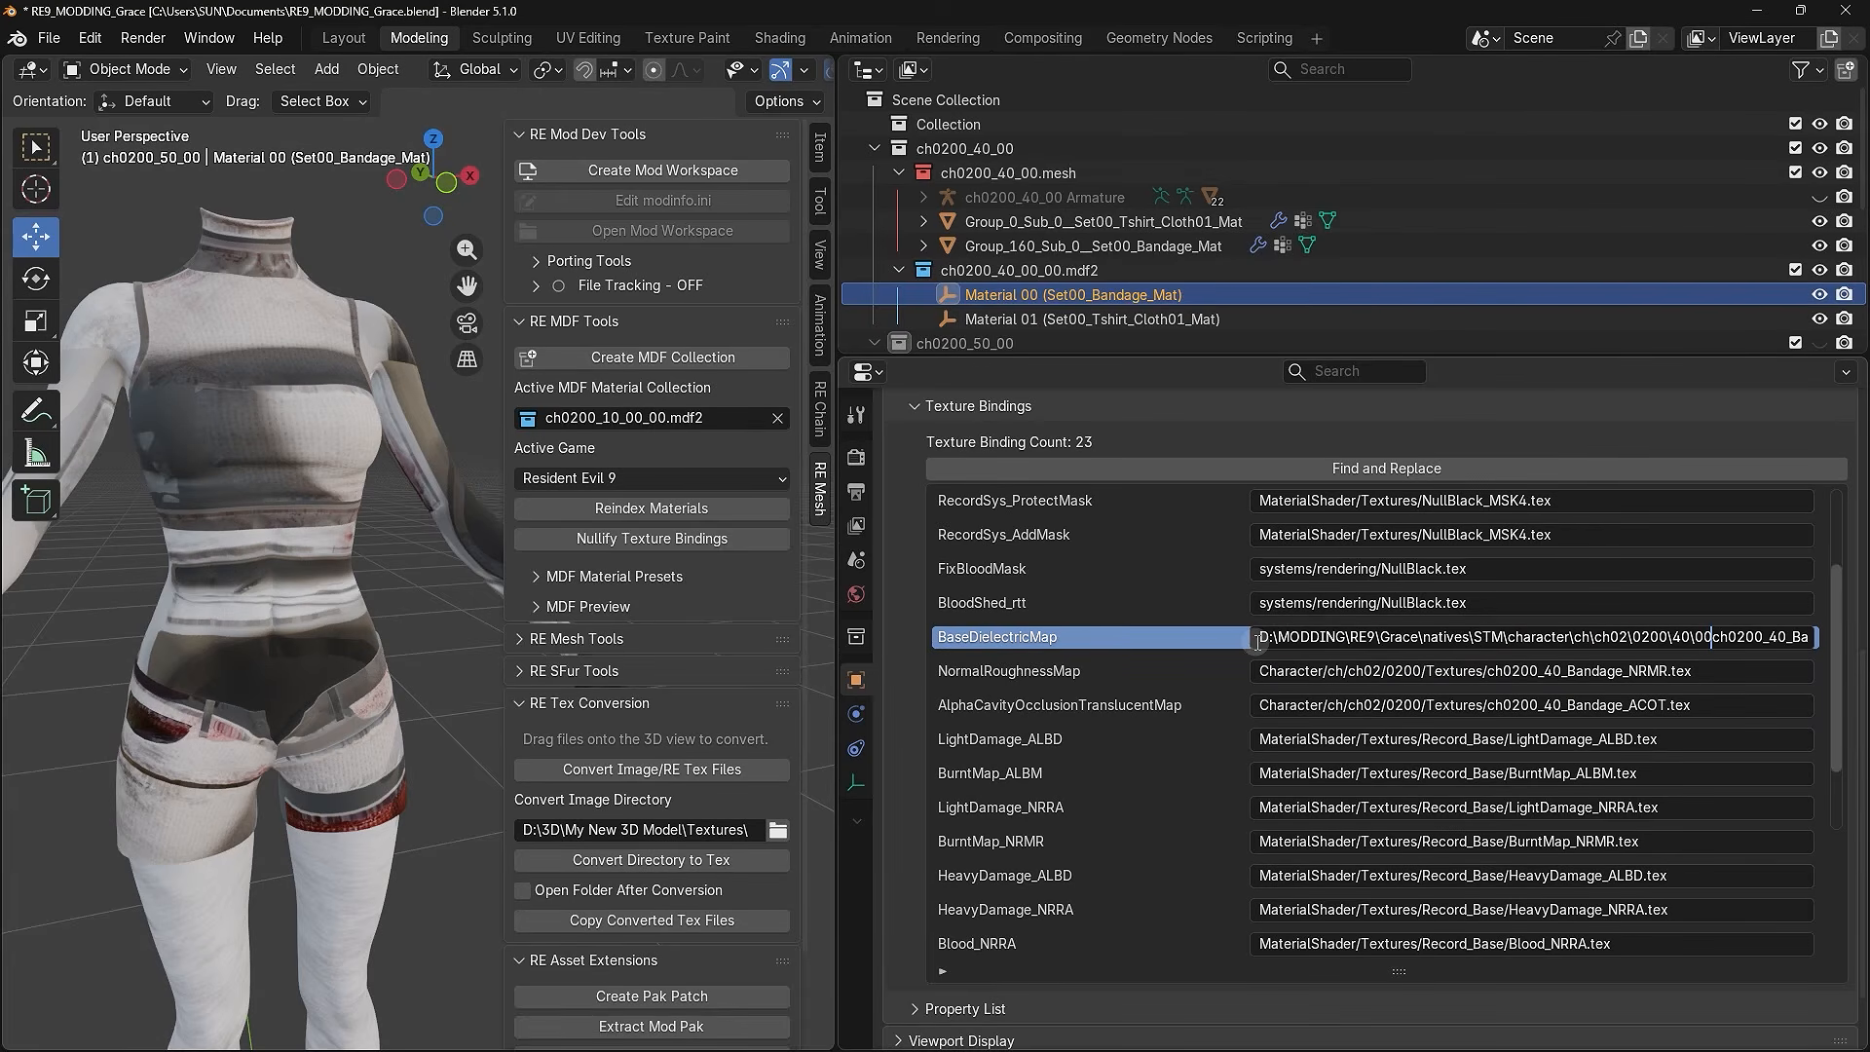
type("\\")
- Copy ch0200_40_Bandage_ALBD.tex from the BaseDielectricMap path and use it in File Explorer to rename Outfit_BaseColor.tex, keeping the 250813143 extension
left_click_drag(1716, 637, 1779, 639)
key("alt+Tab")
left_click(306, 252)
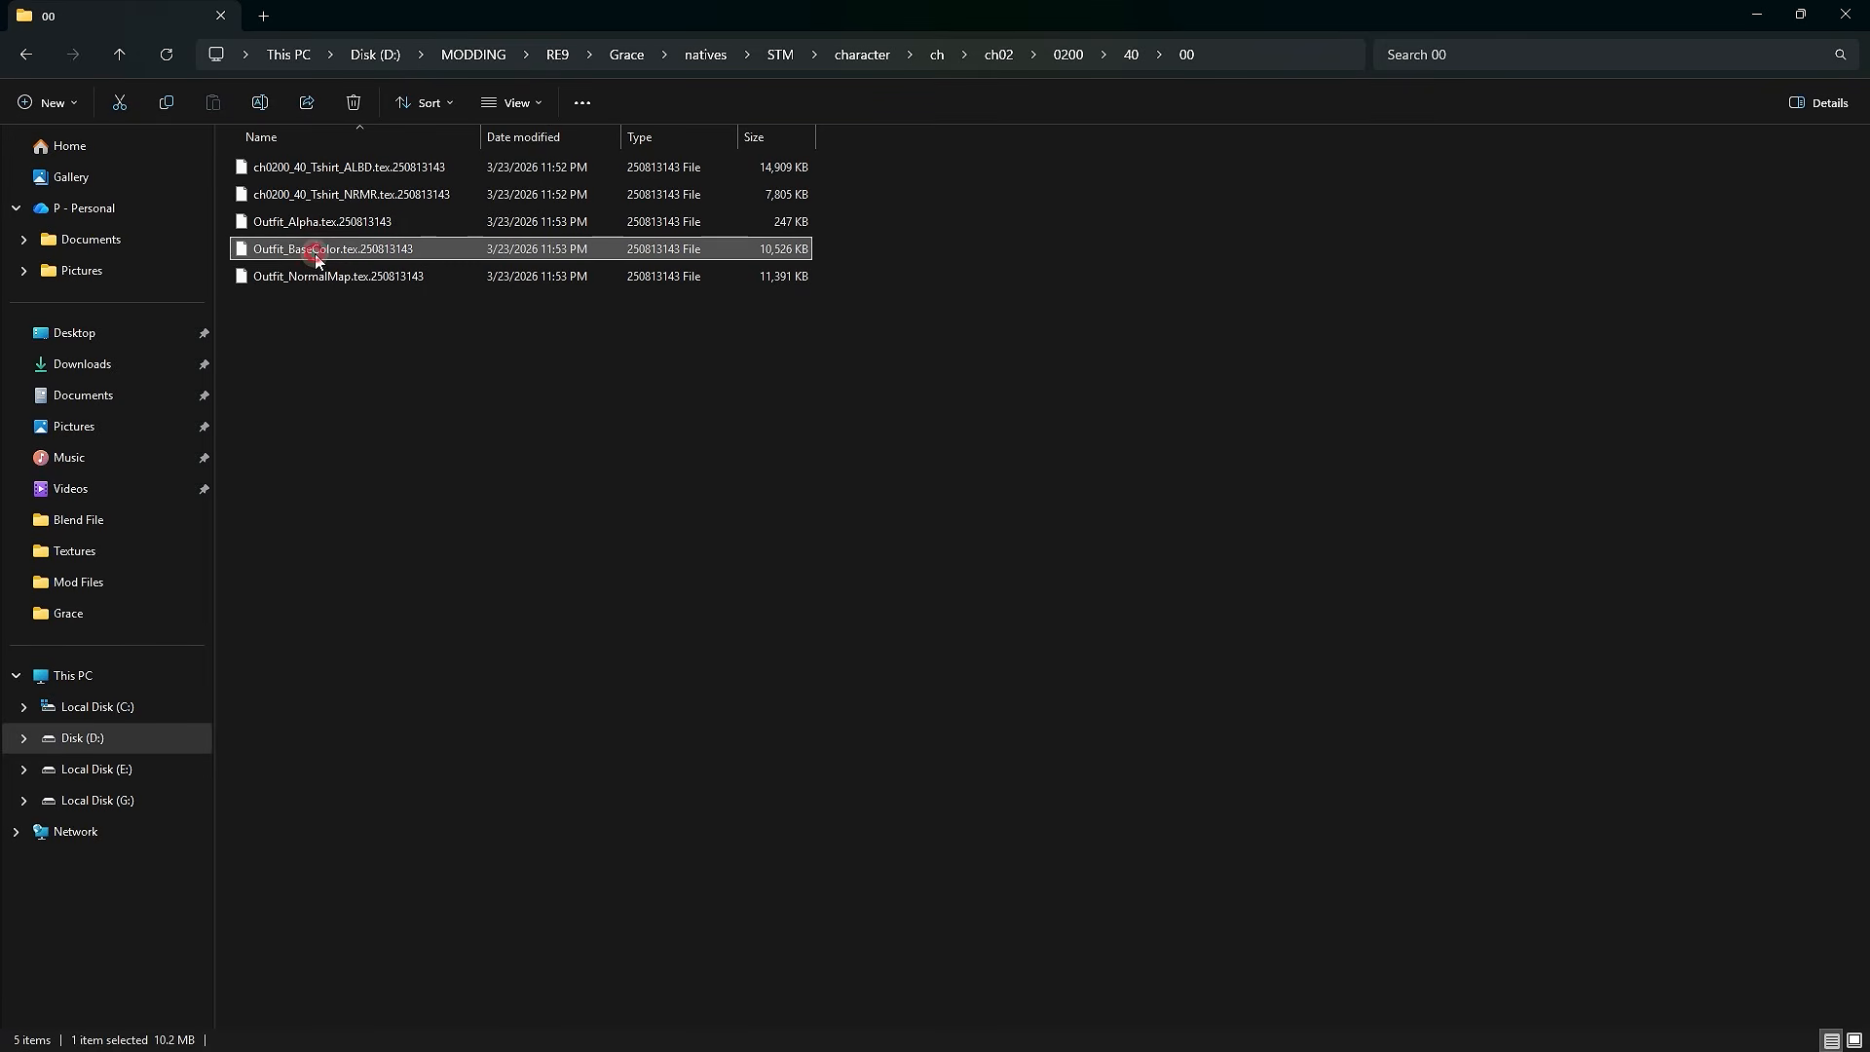
left_click(293, 255)
key("ctrl+v")
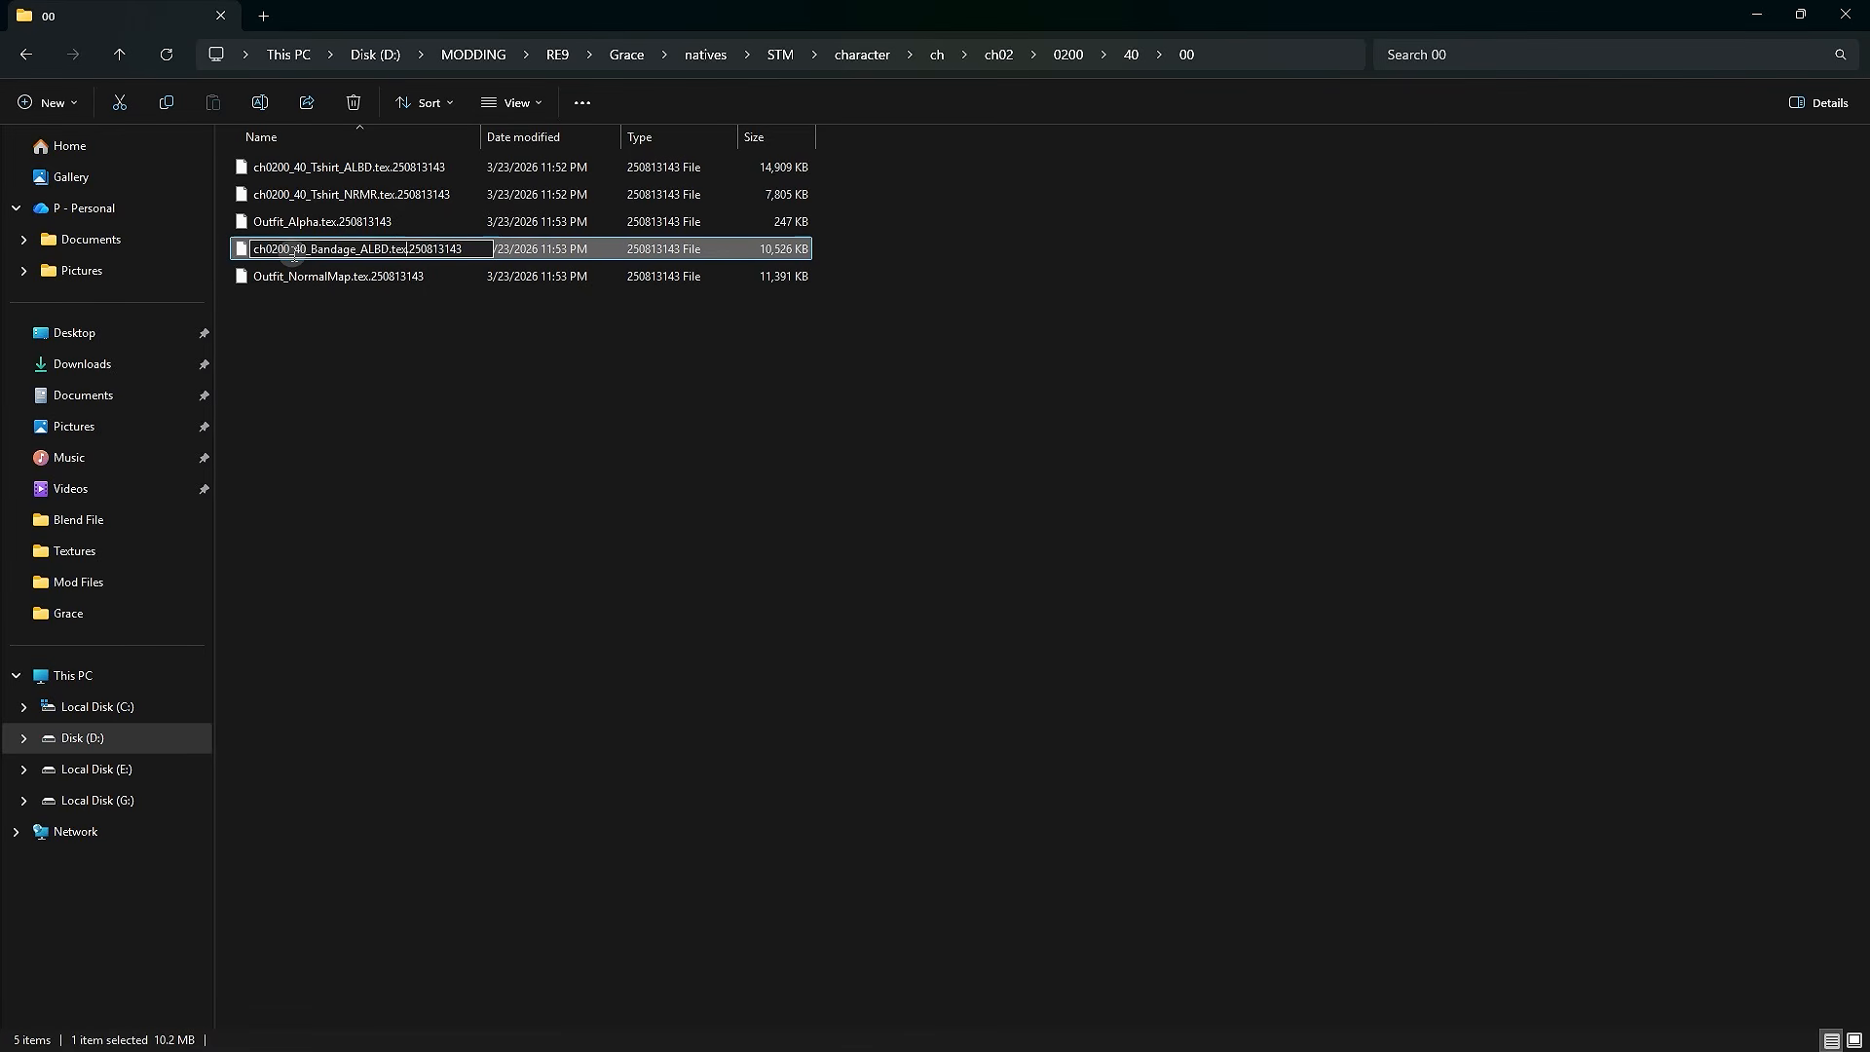
left_click(324, 312)
- In Blender, replace the folder part of the bandage material's NormalRoughnessMap path with D:\MODDING\RE9\Grace\natives\STM\character\ch\ch02\0200\40\00\, keeping the file name
key("alt+Tab")
left_click(1060, 670)
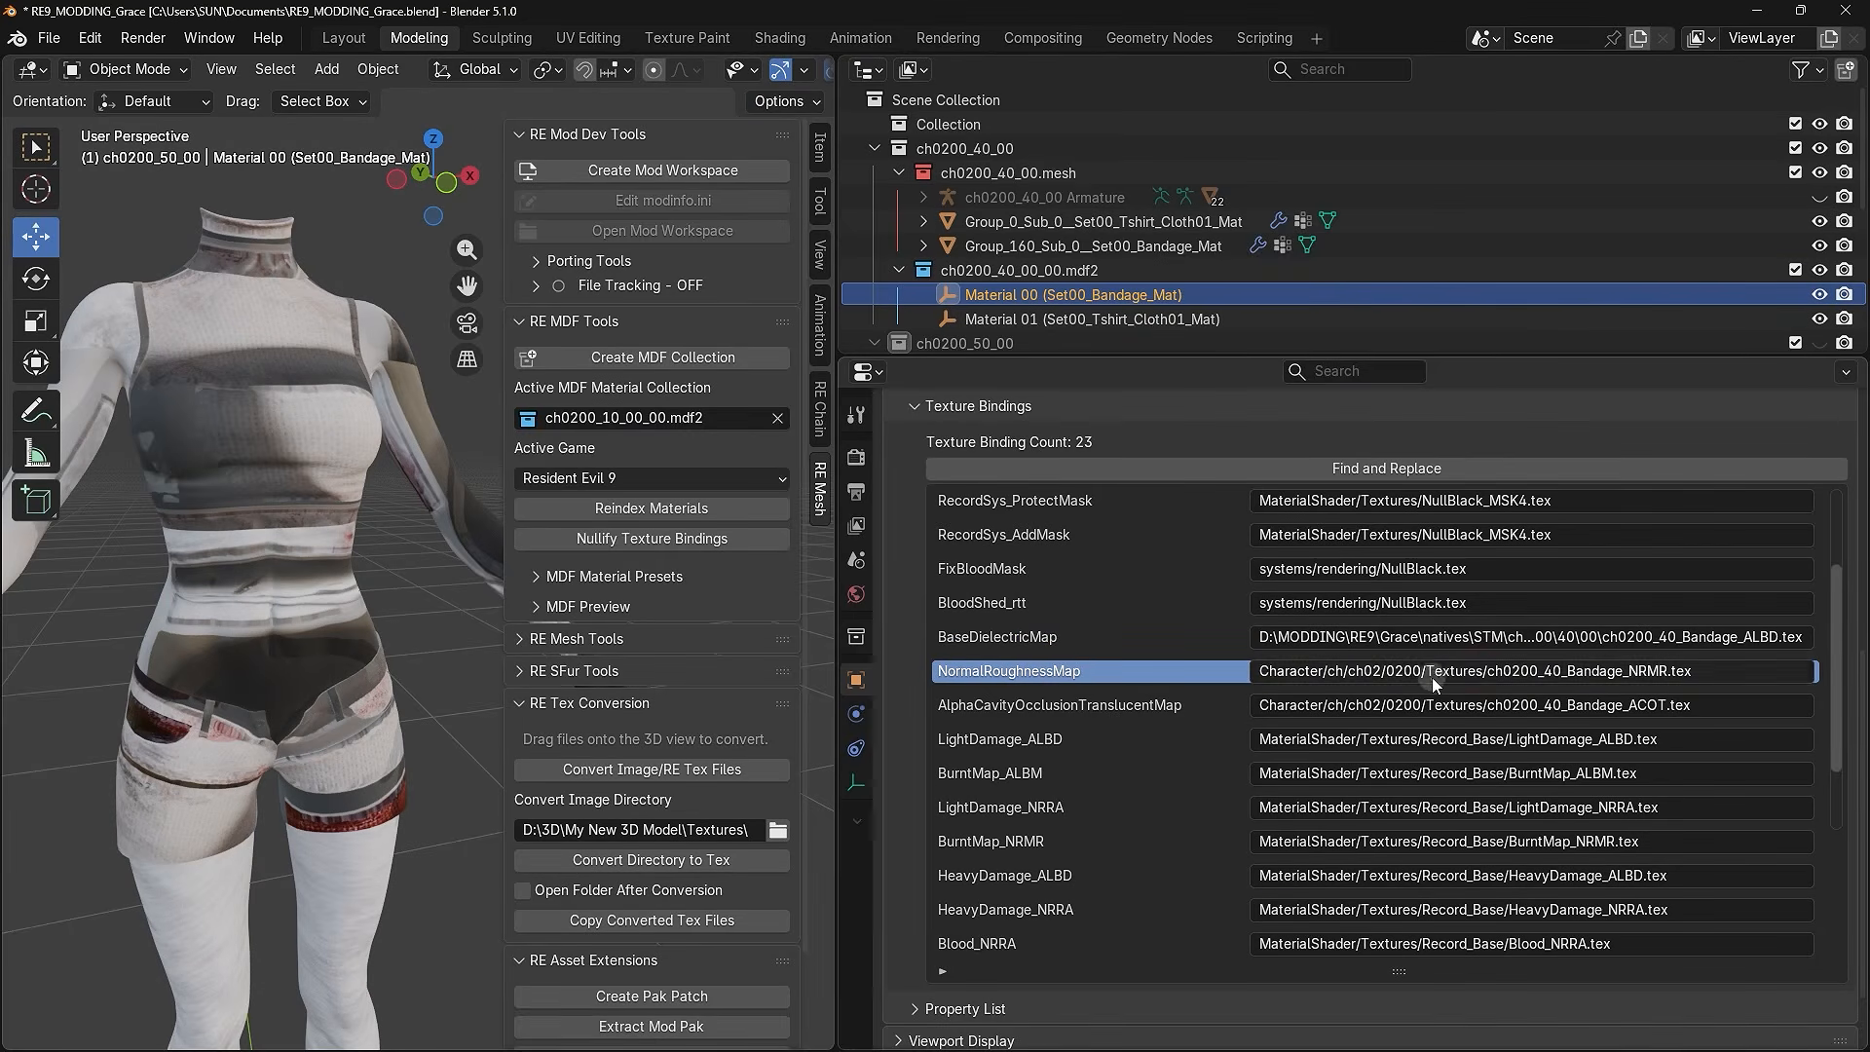
left_click(1483, 671)
left_click_drag(1486, 670, 1259, 674)
key("ctrl+v")
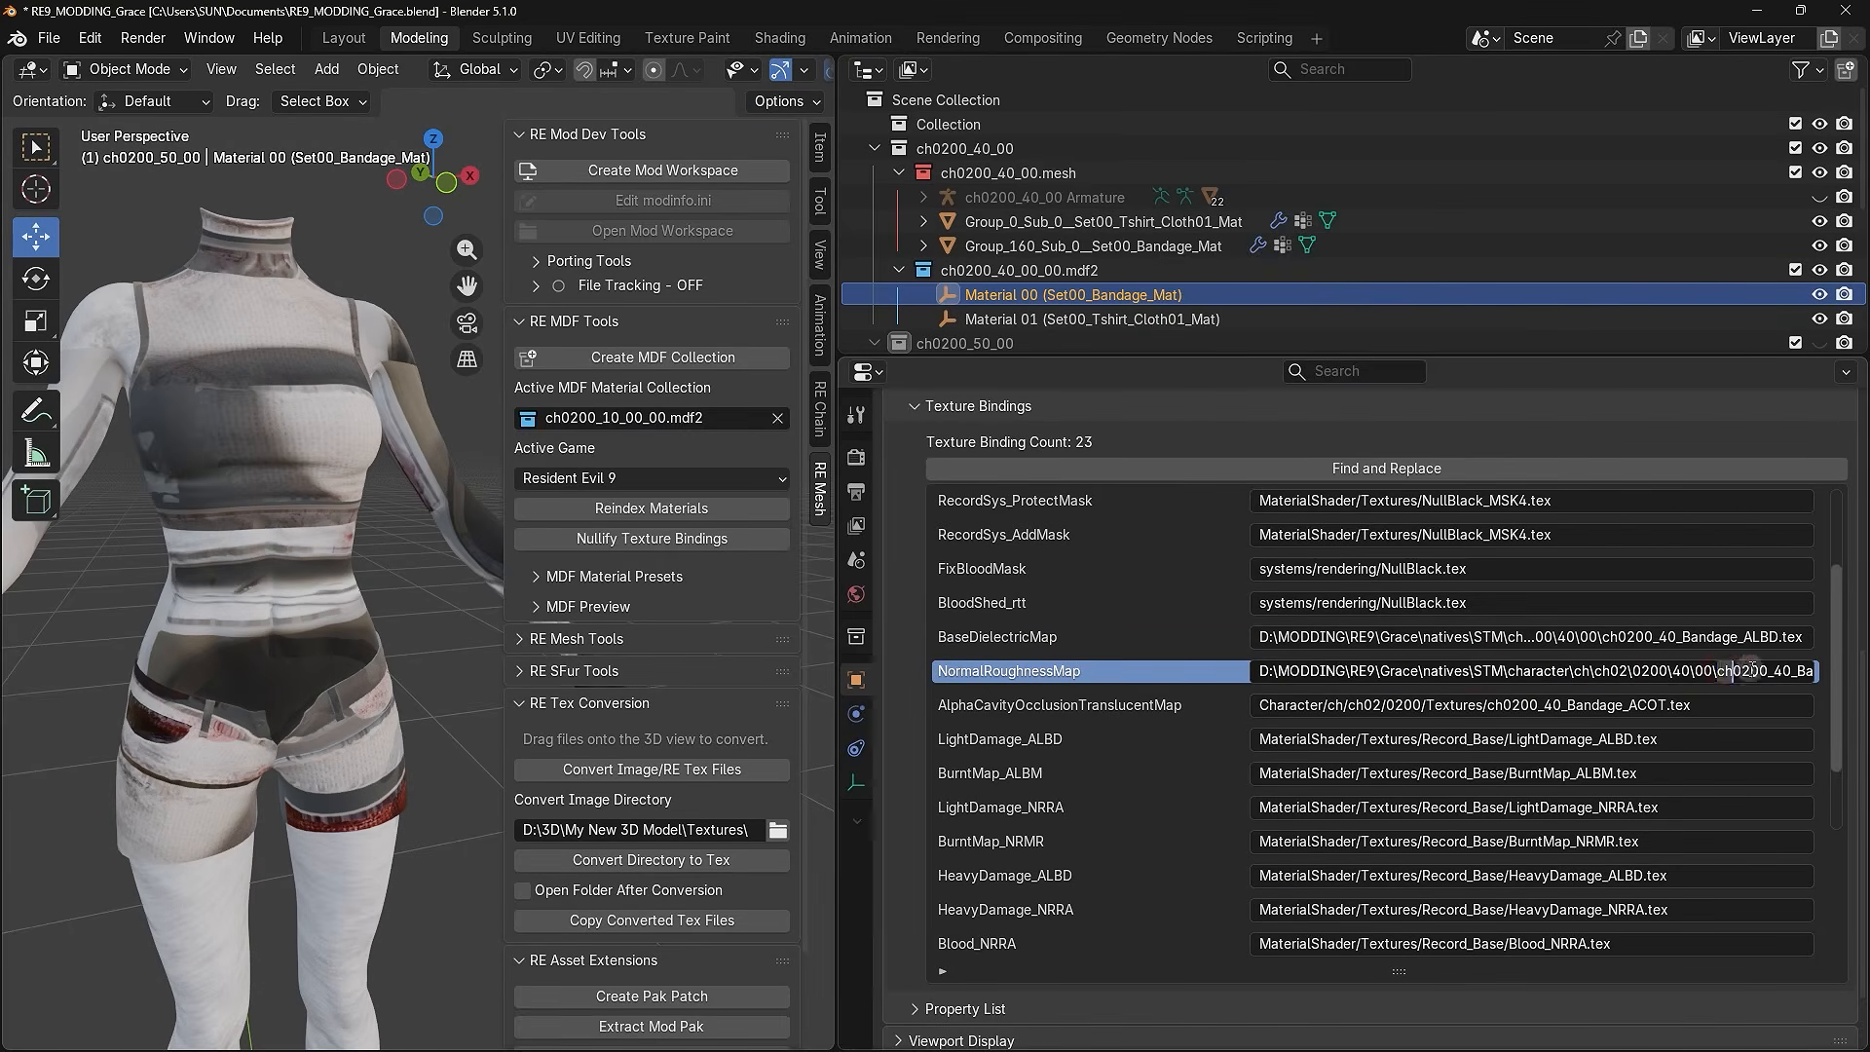
key("Return")
- In File Explorer, rename Outfit_NormalMap.tex as ch0200_40_Bandage_NRMR.tex, keeping the 250813143 extension
key("alt+Tab")
left_click(322, 277)
left_click(319, 276)
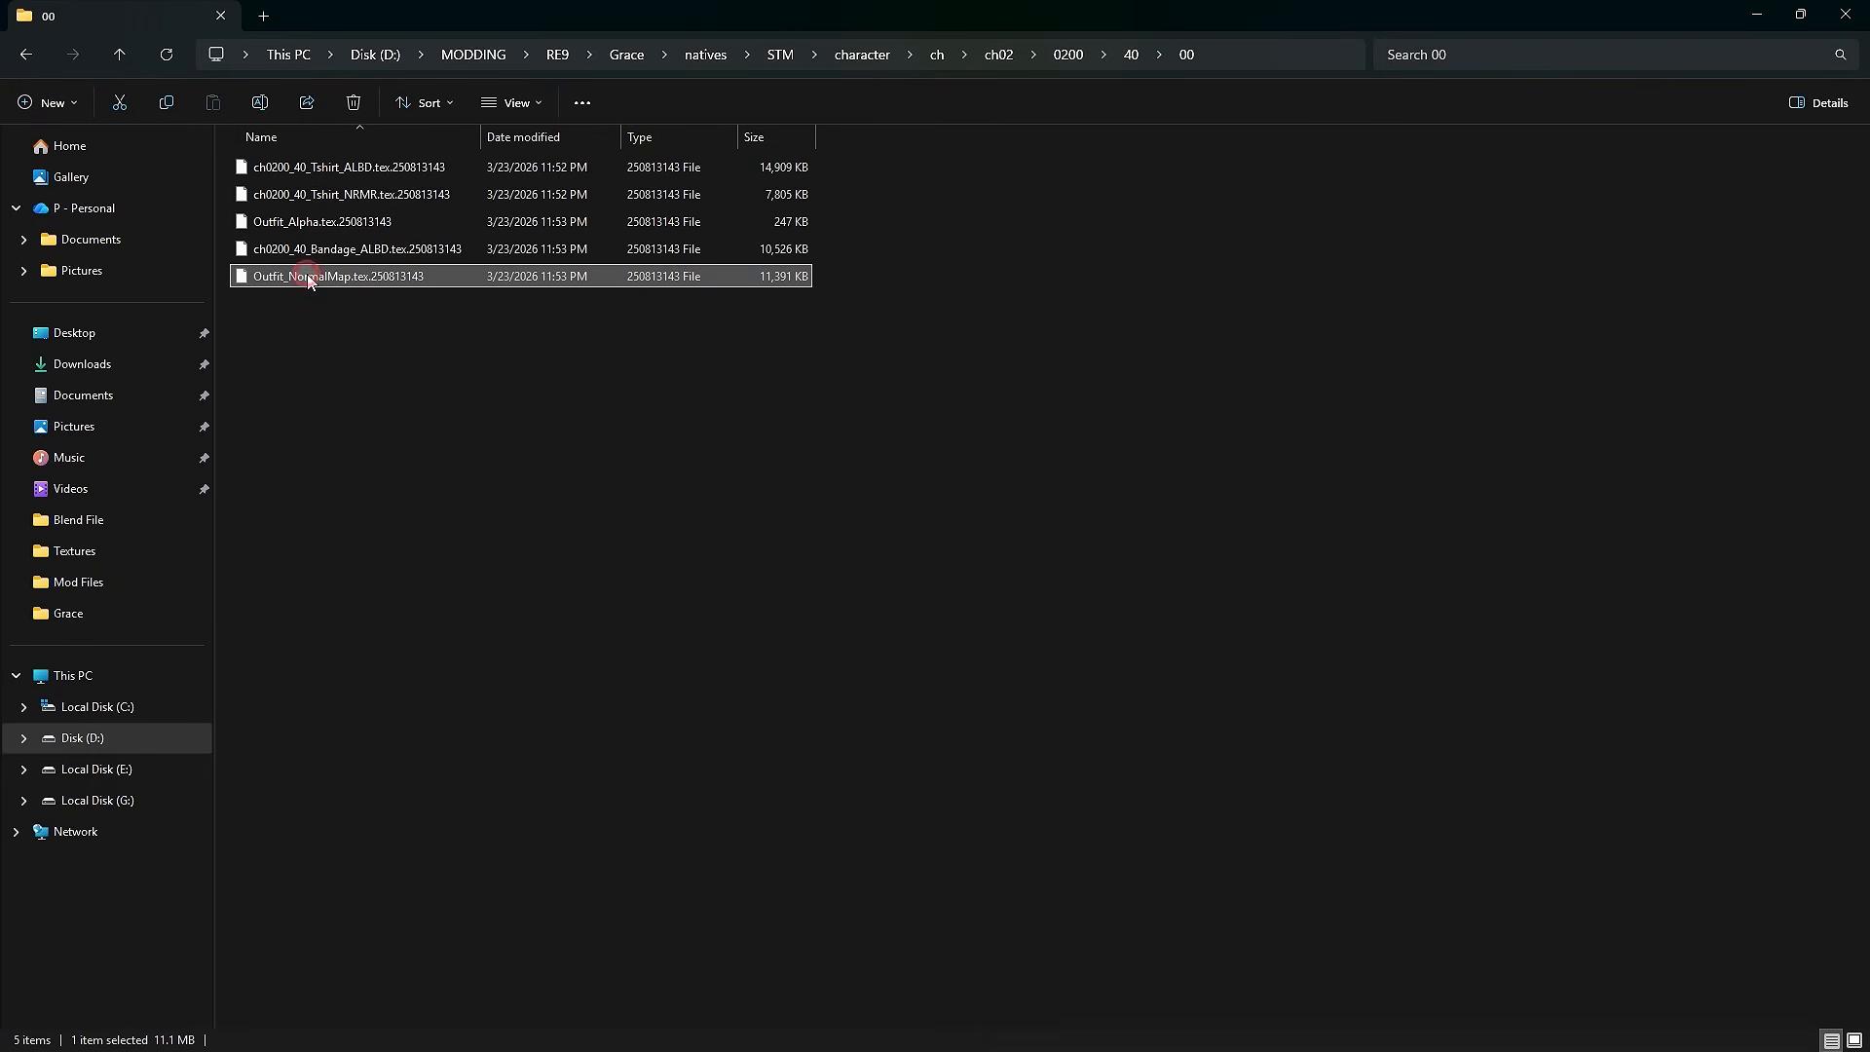
key("ctrl+v")
left_click(366, 323)
- In Blender, replace the folder part of the bandage material's AlphaCavityOcclusionTranslucentMap path with D:\MODDING\RE9\Grace\natives\STM\character\ch\ch02\0200\40\00\, keeping the file name
key("alt+Tab")
left_click(1060, 704)
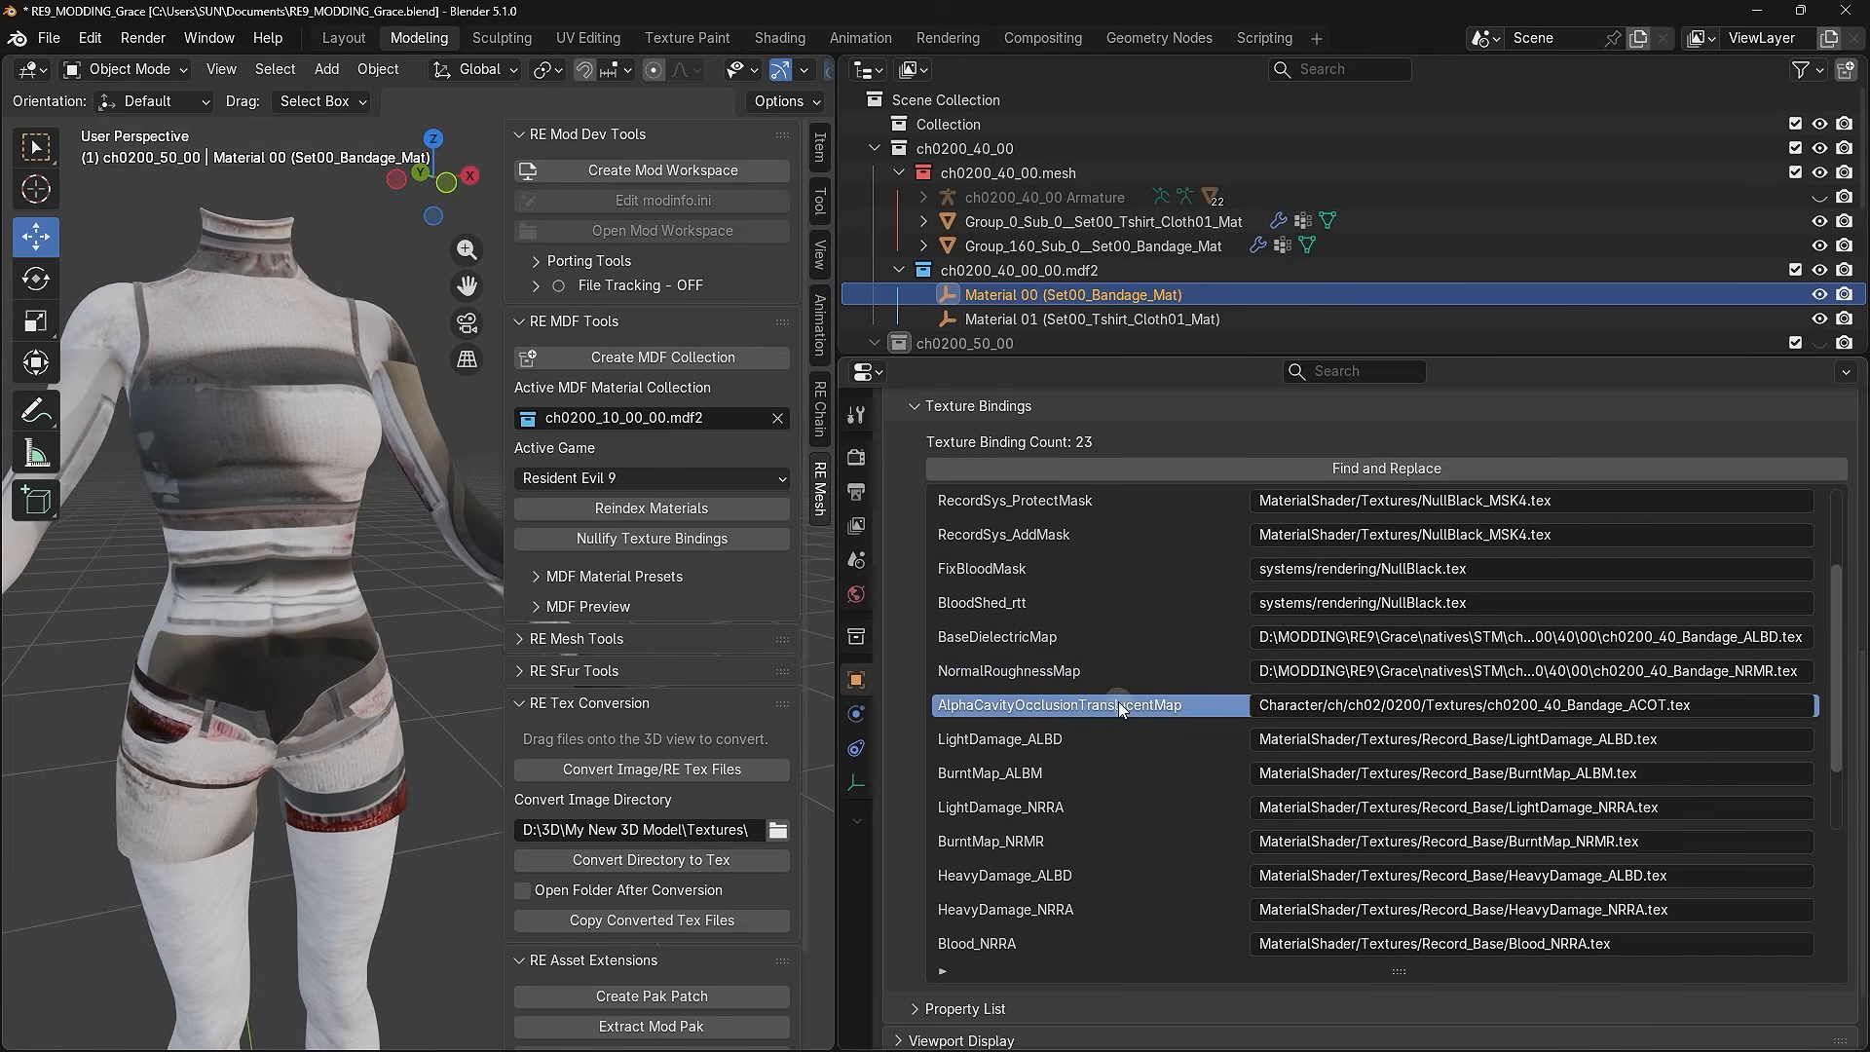
left_click(1483, 704)
left_click_drag(1486, 704, 1184, 707)
key("ctrl+v")
type("\\")
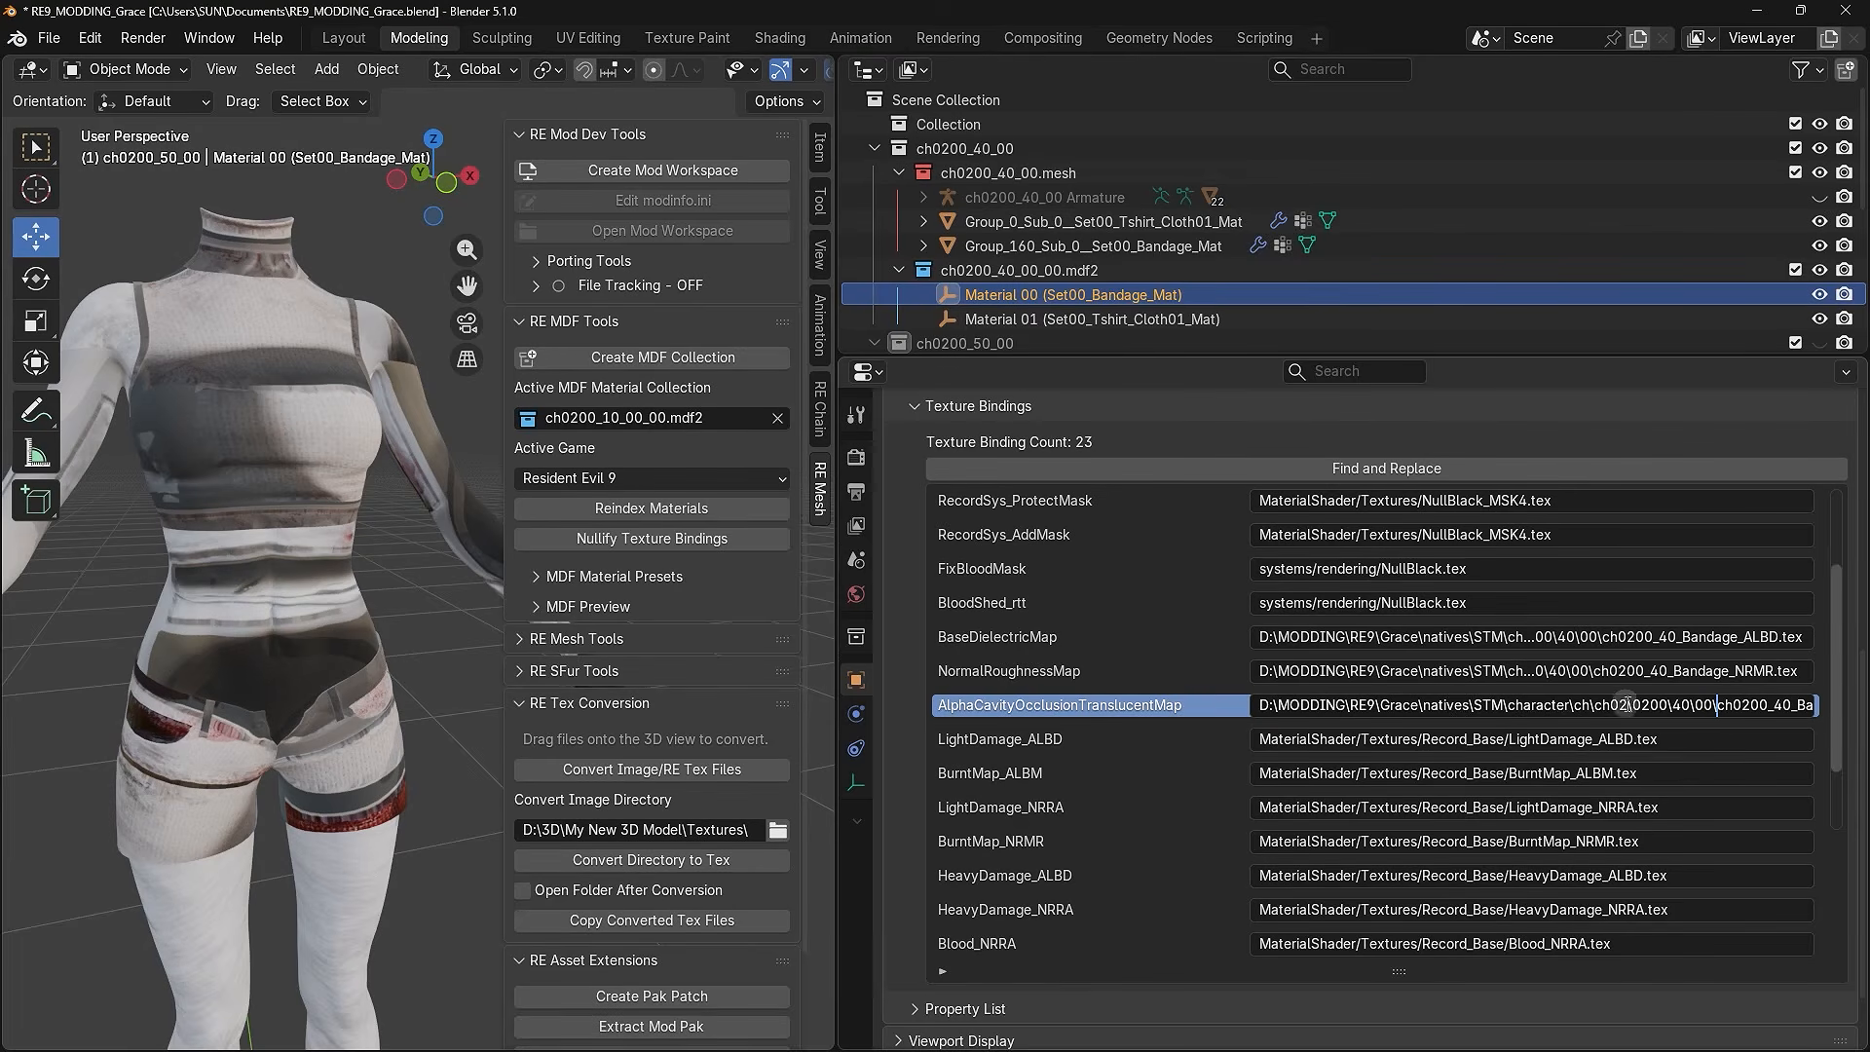
- Copy ch0200_40_Bandage_ACOT.tex from the alpha map path and use it in File Explorer to rename Outfit_Alpha.tex, keeping the 250813143 extension
left_click_drag(1723, 704, 1827, 705)
key("alt+Tab")
left_click(316, 223)
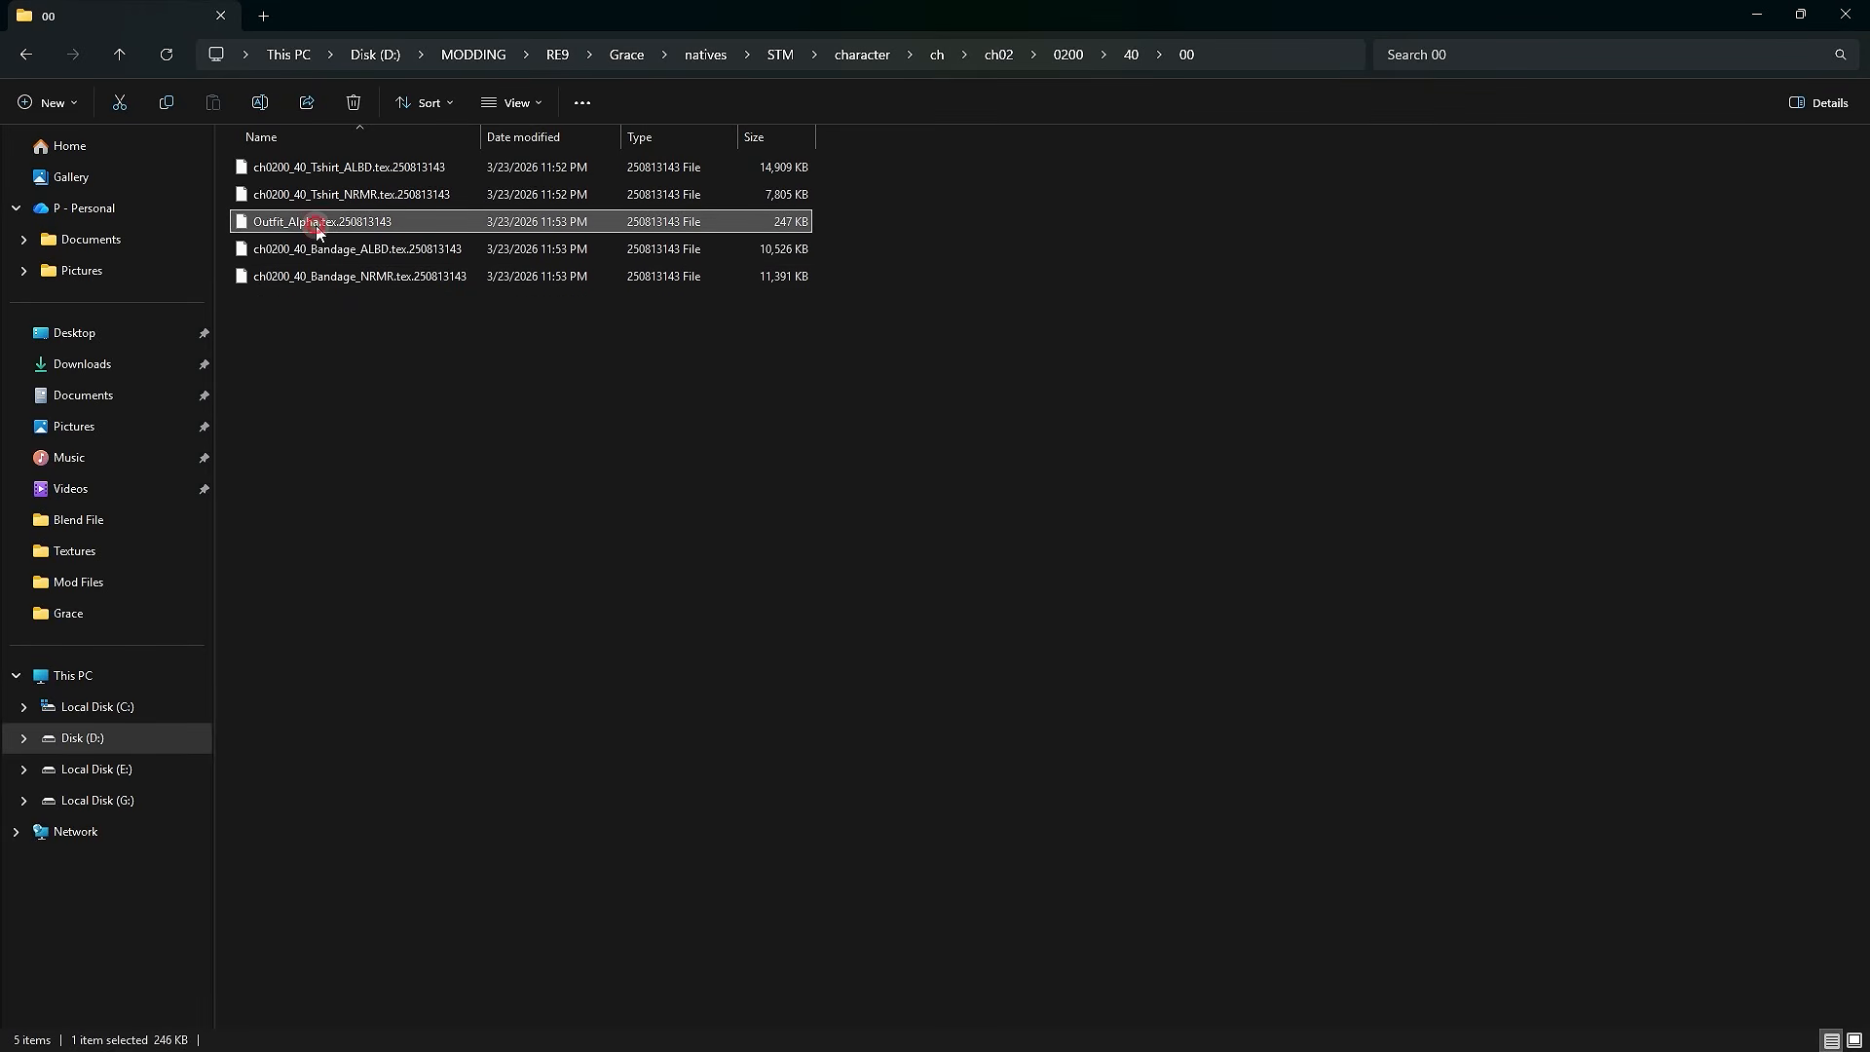
key("F2")
key("ctrl+v")
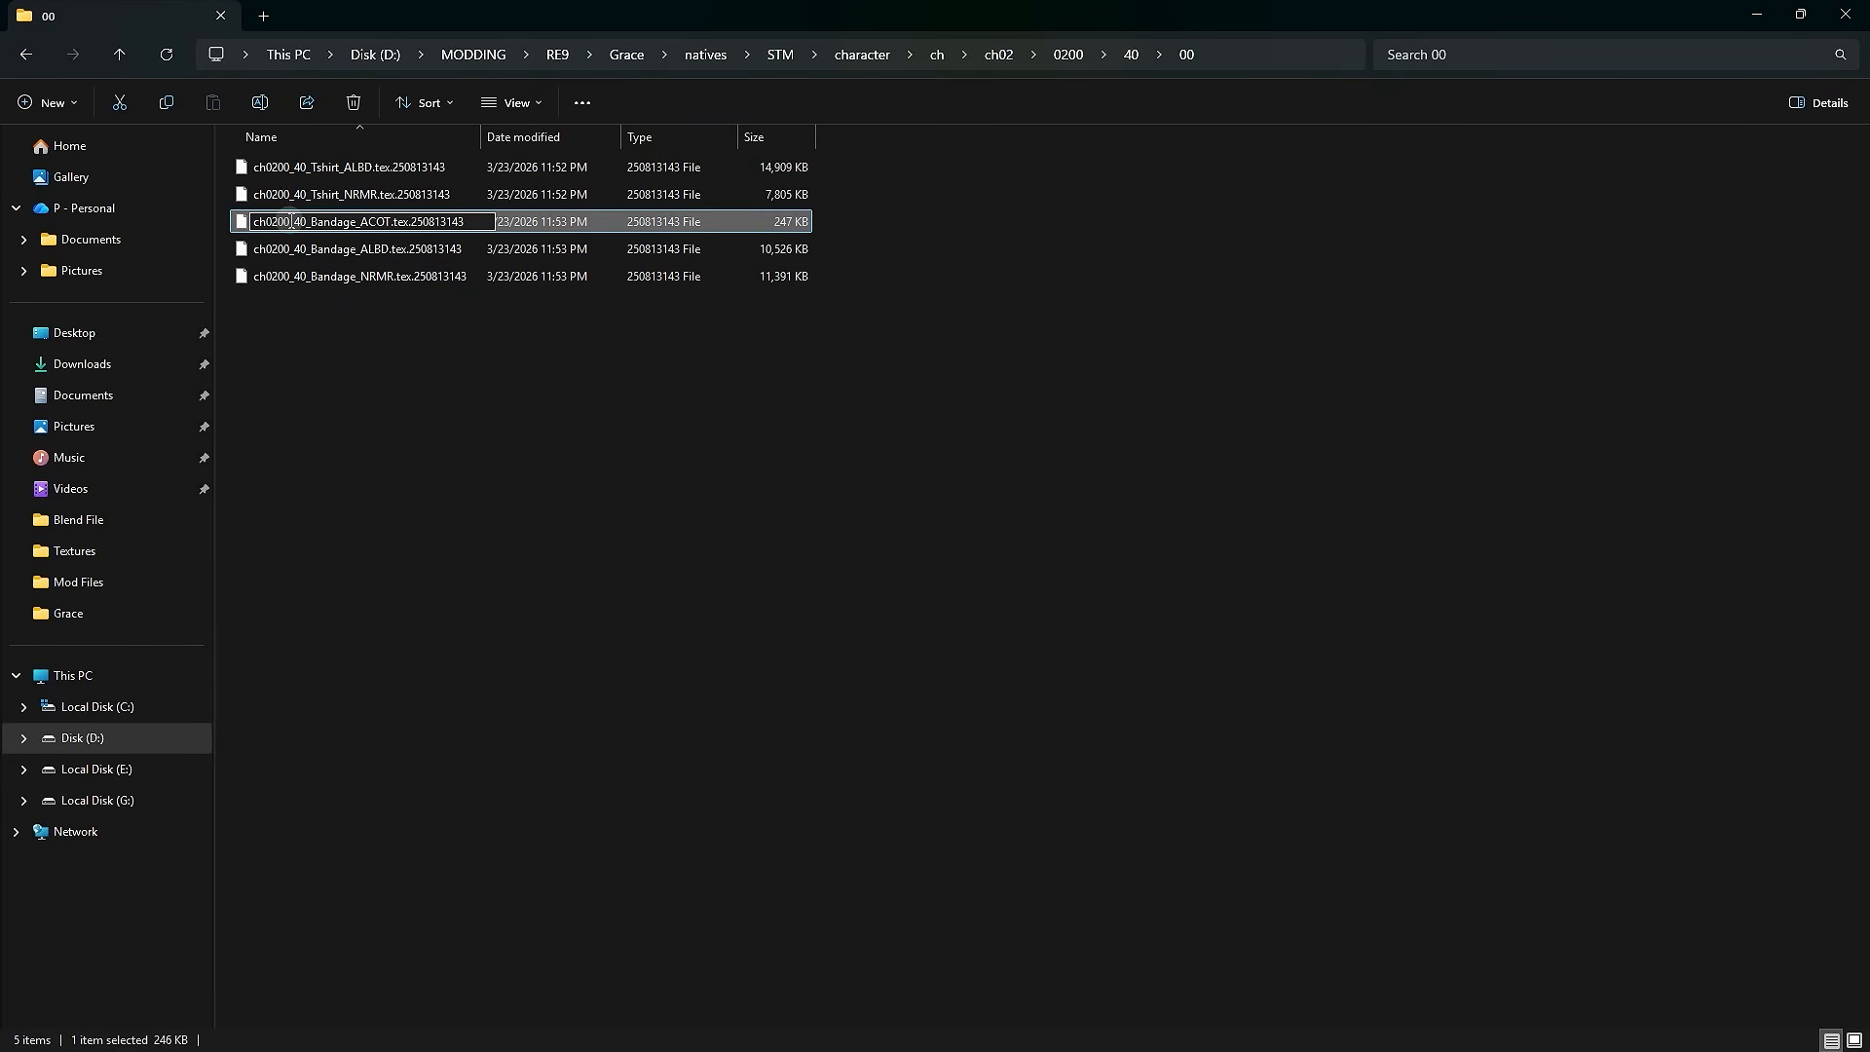
left_click(375, 322)
- Compare the renamed texture files with the base and normal map bindings of both MDF materials in Blender, and check the matching bandage and T-shirt meshes
left_click_drag(324, 417, 407, 226)
left_click(821, 177)
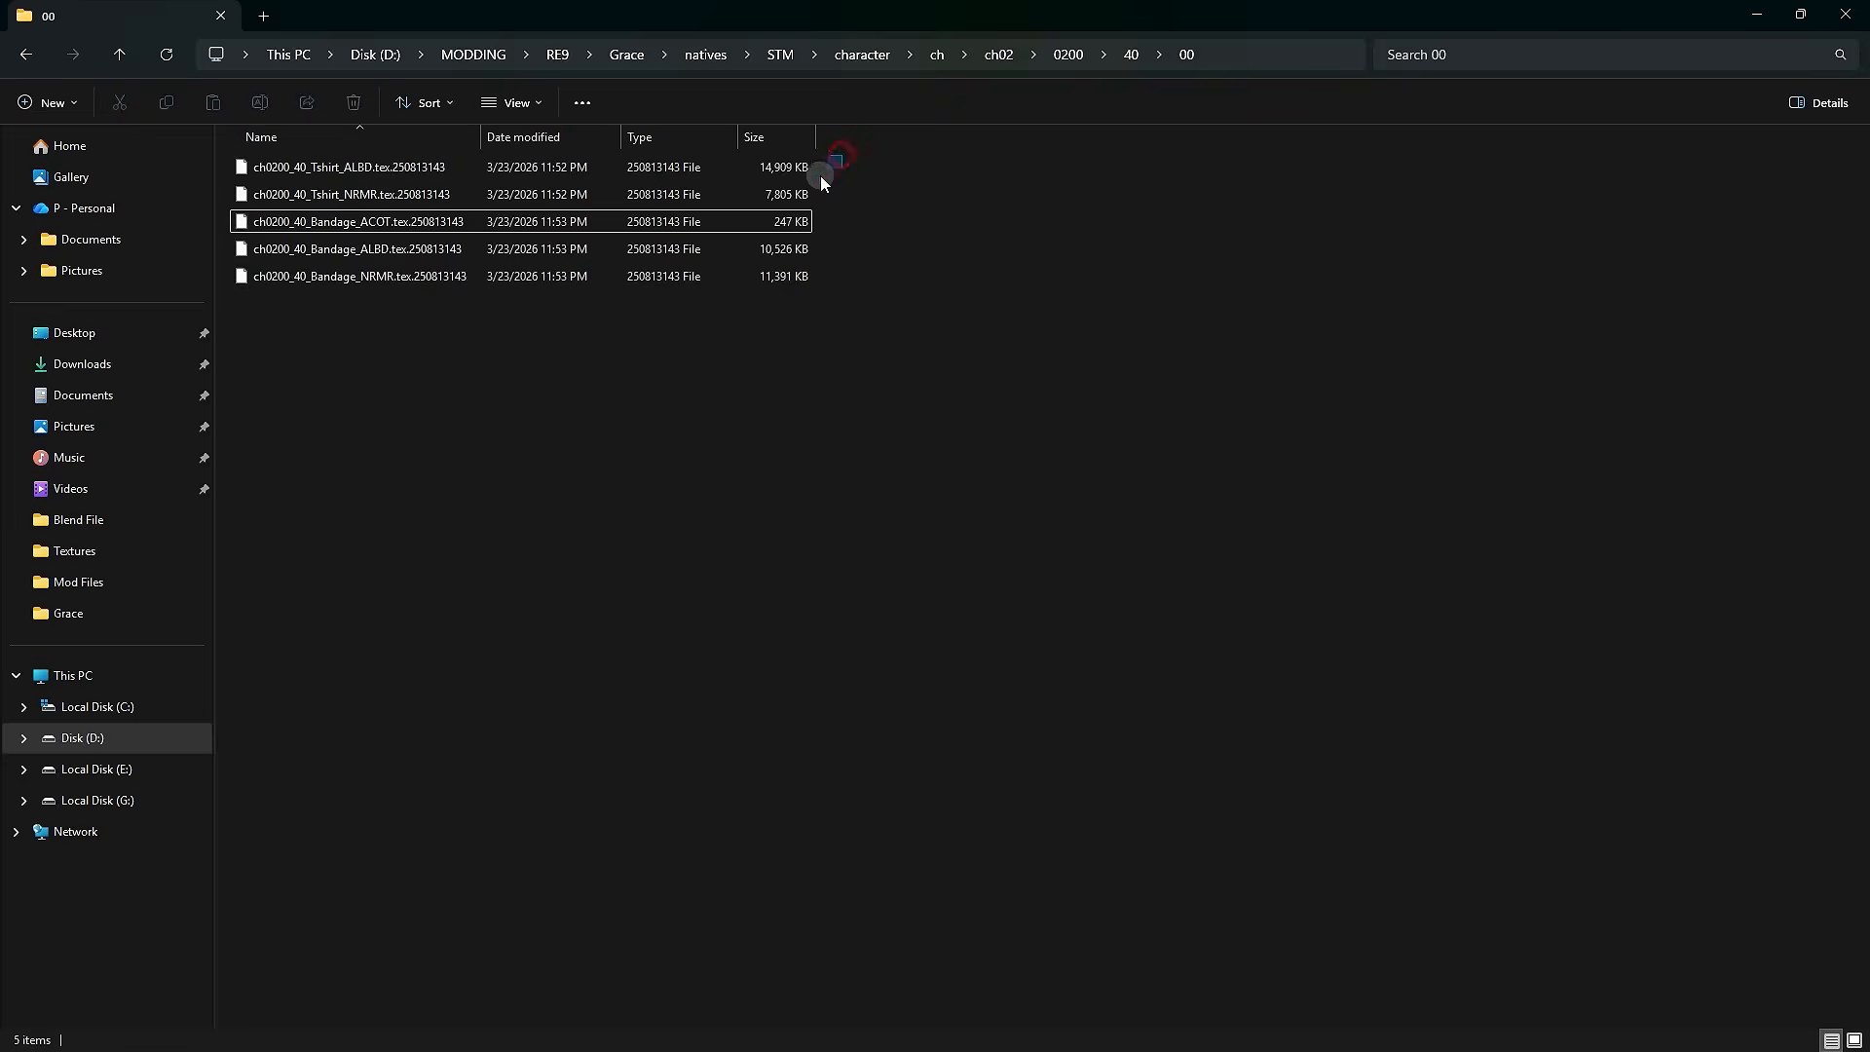
left_click_drag(820, 175, 791, 196)
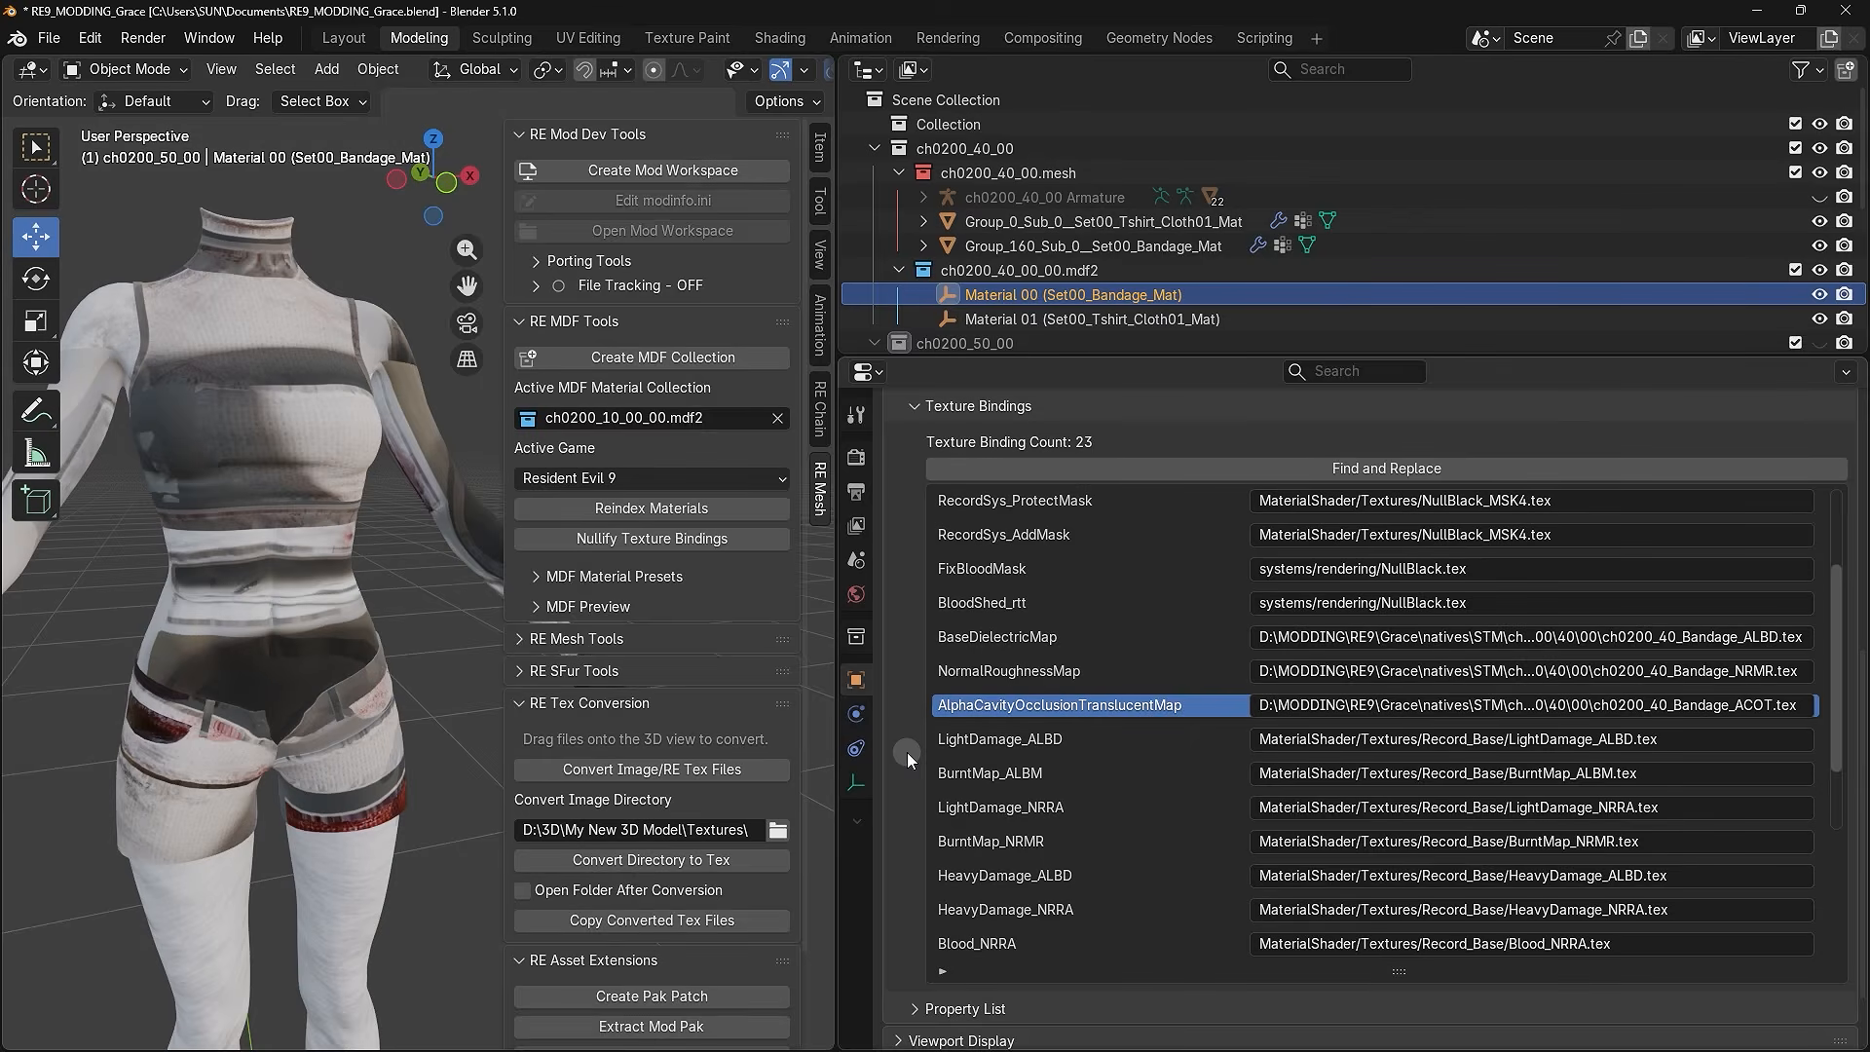
left_click(1072, 671)
left_click(1089, 638)
left_click(1100, 319)
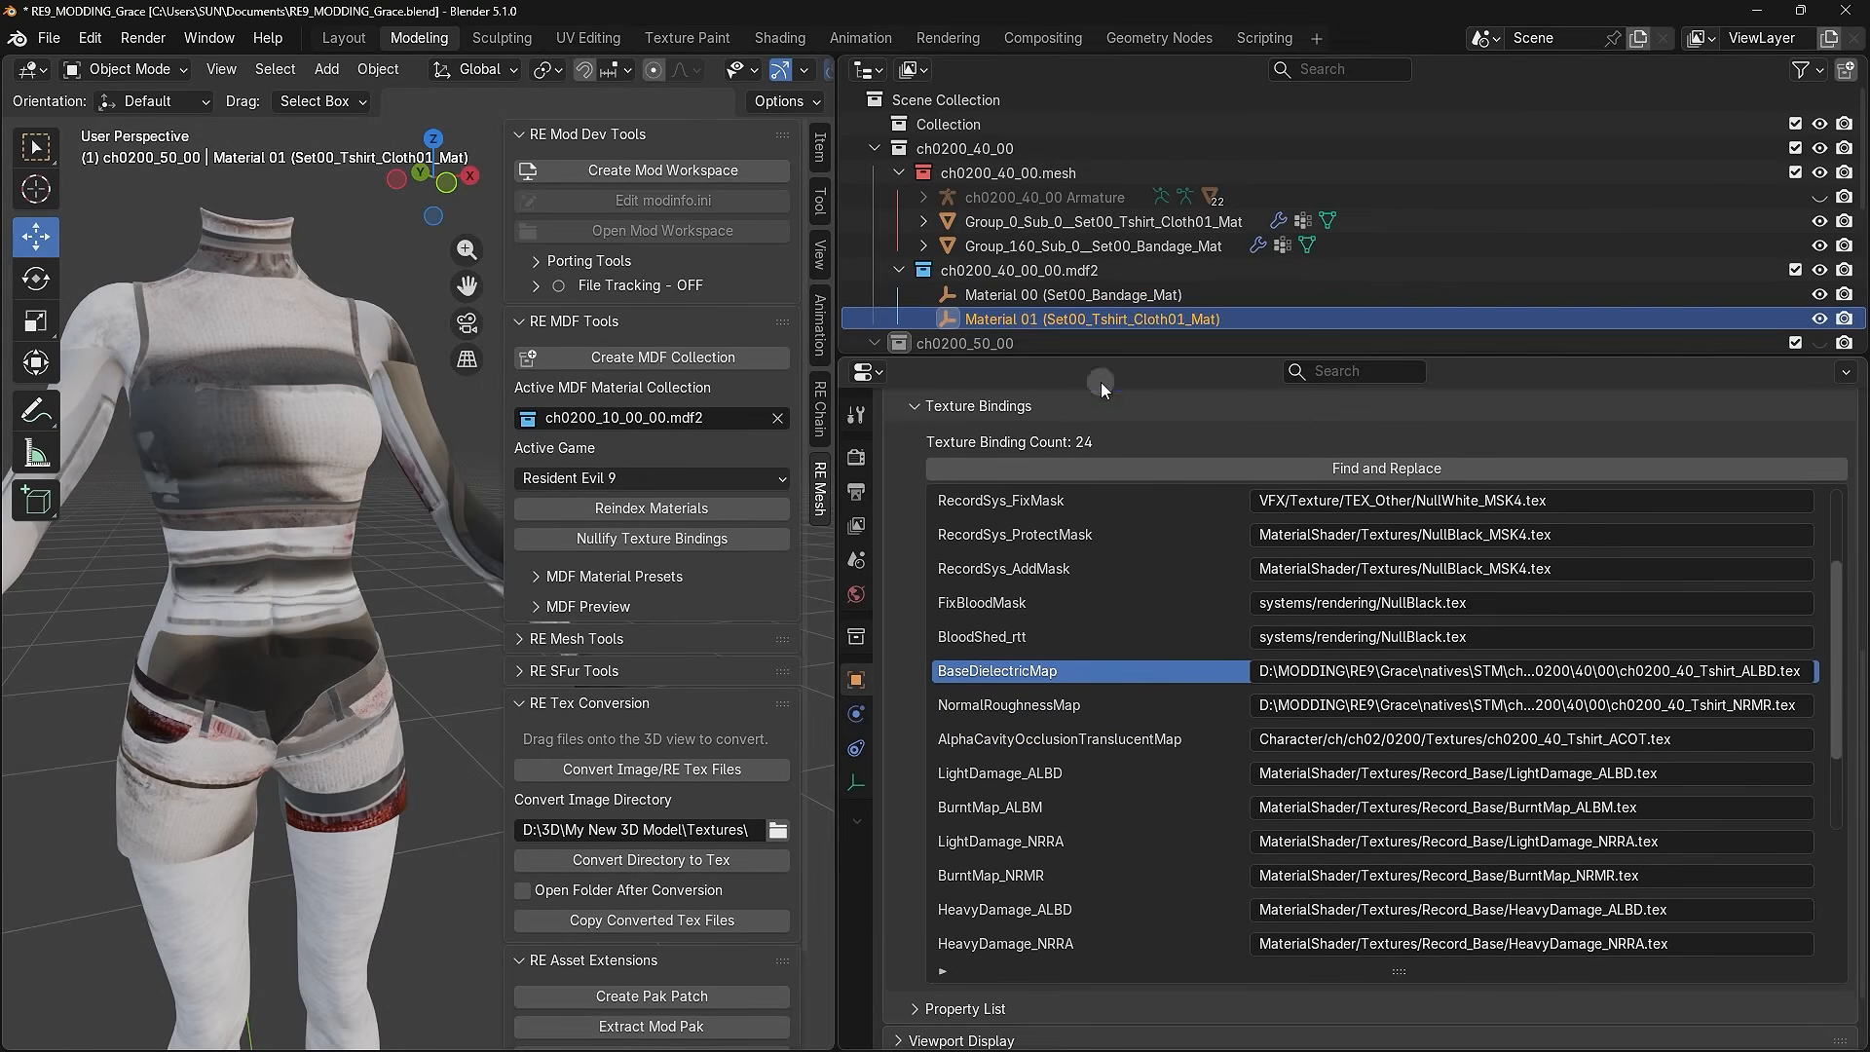
left_click(1071, 704)
left_click(1079, 672)
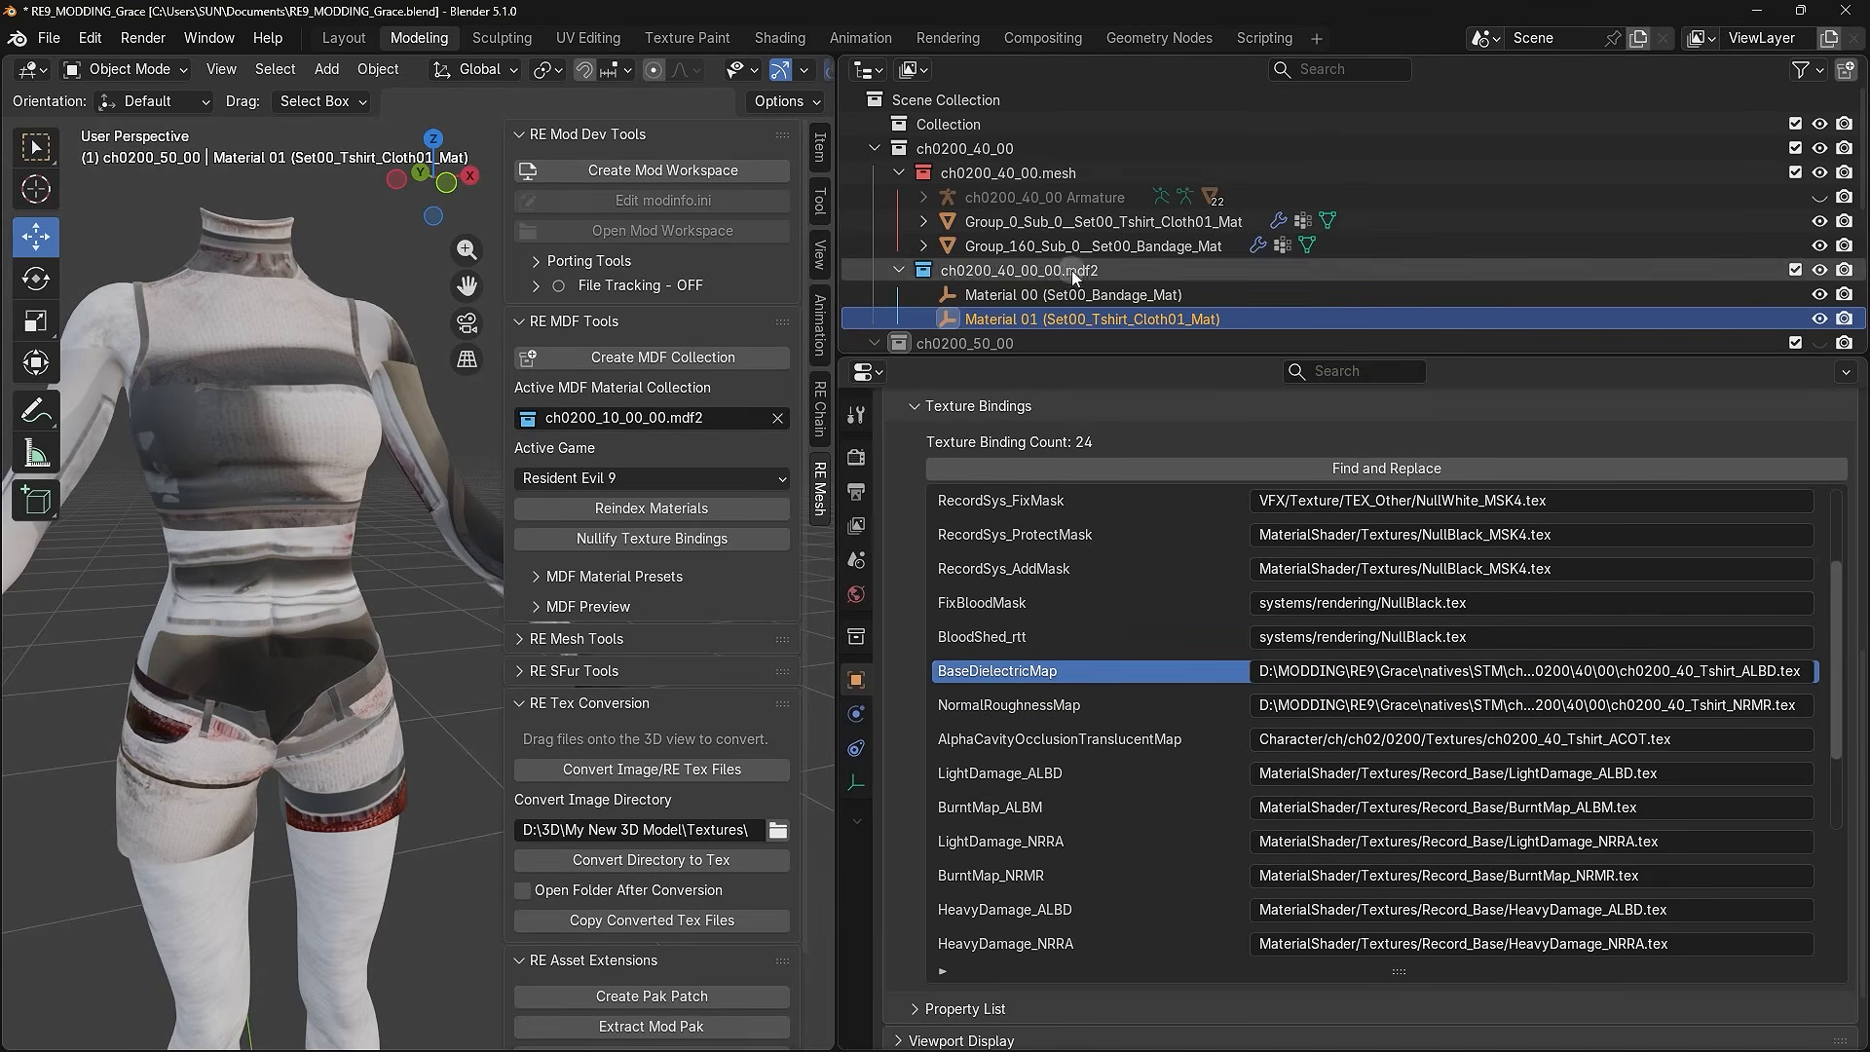
left_click(1086, 246)
left_click(1098, 226)
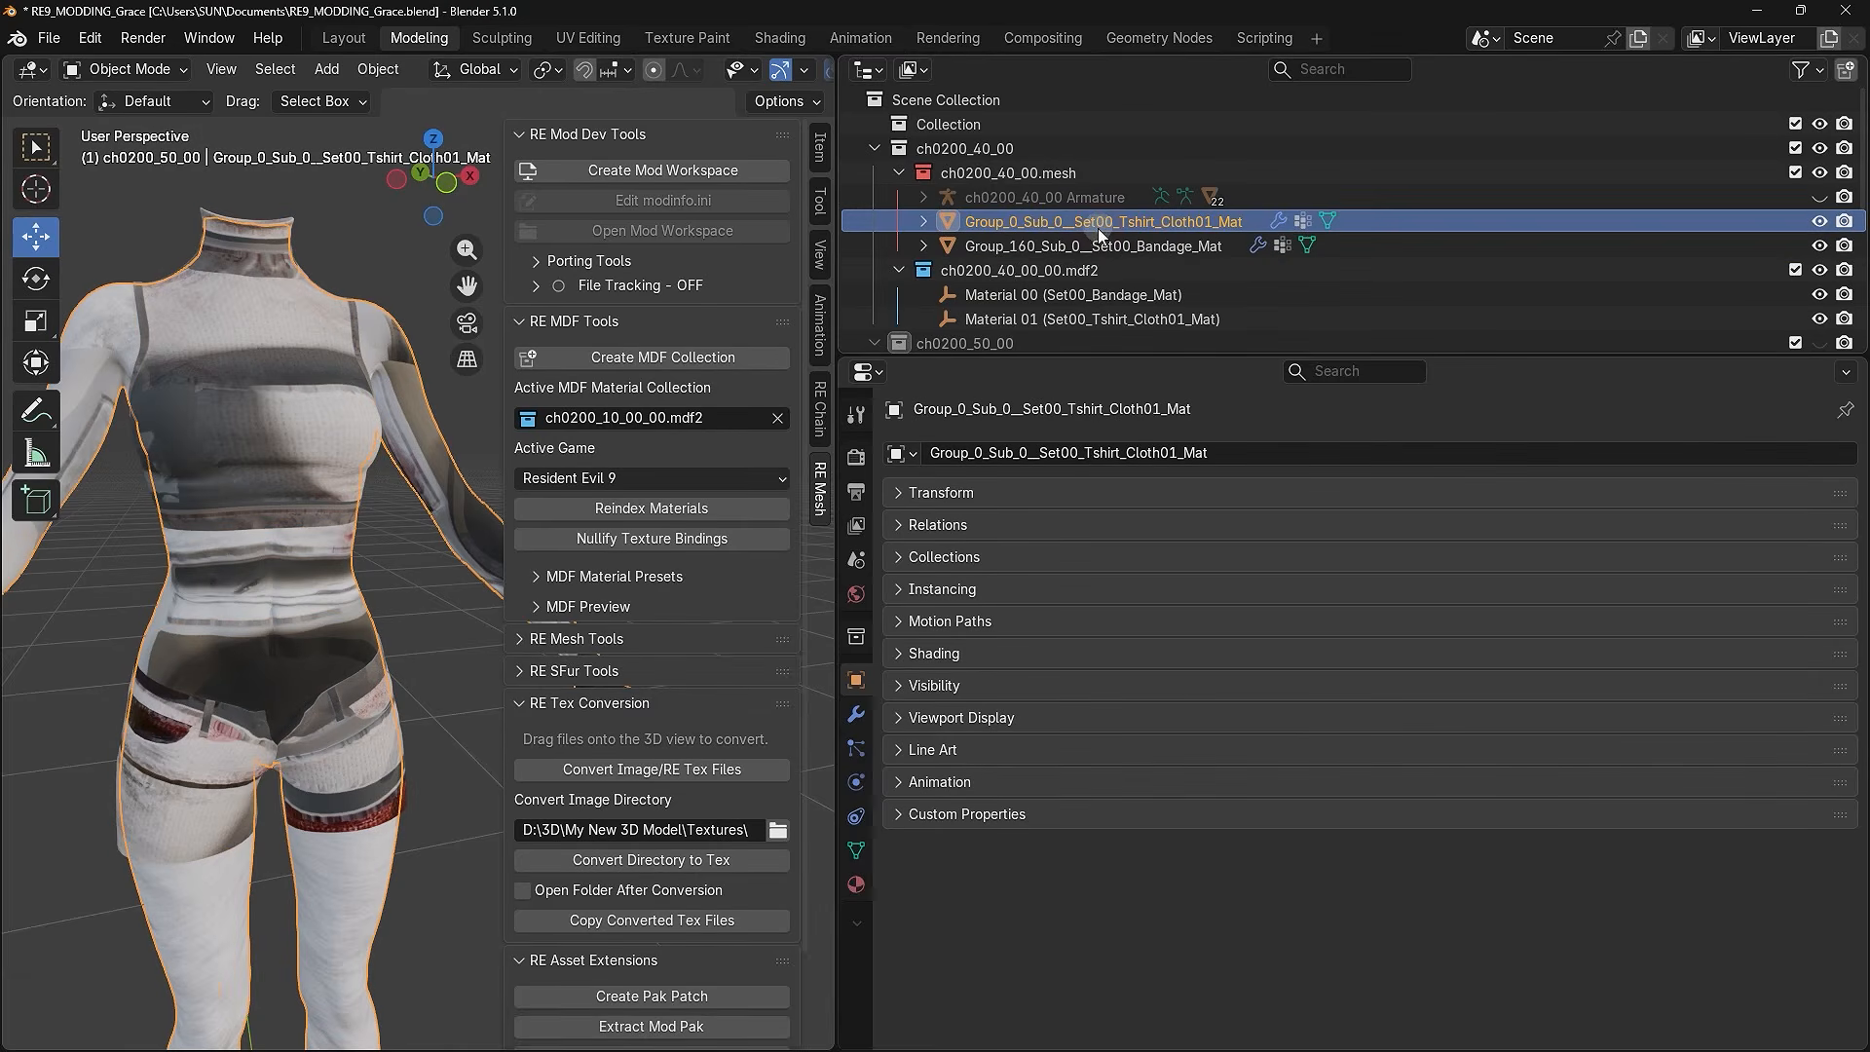
left_click(779, 542)
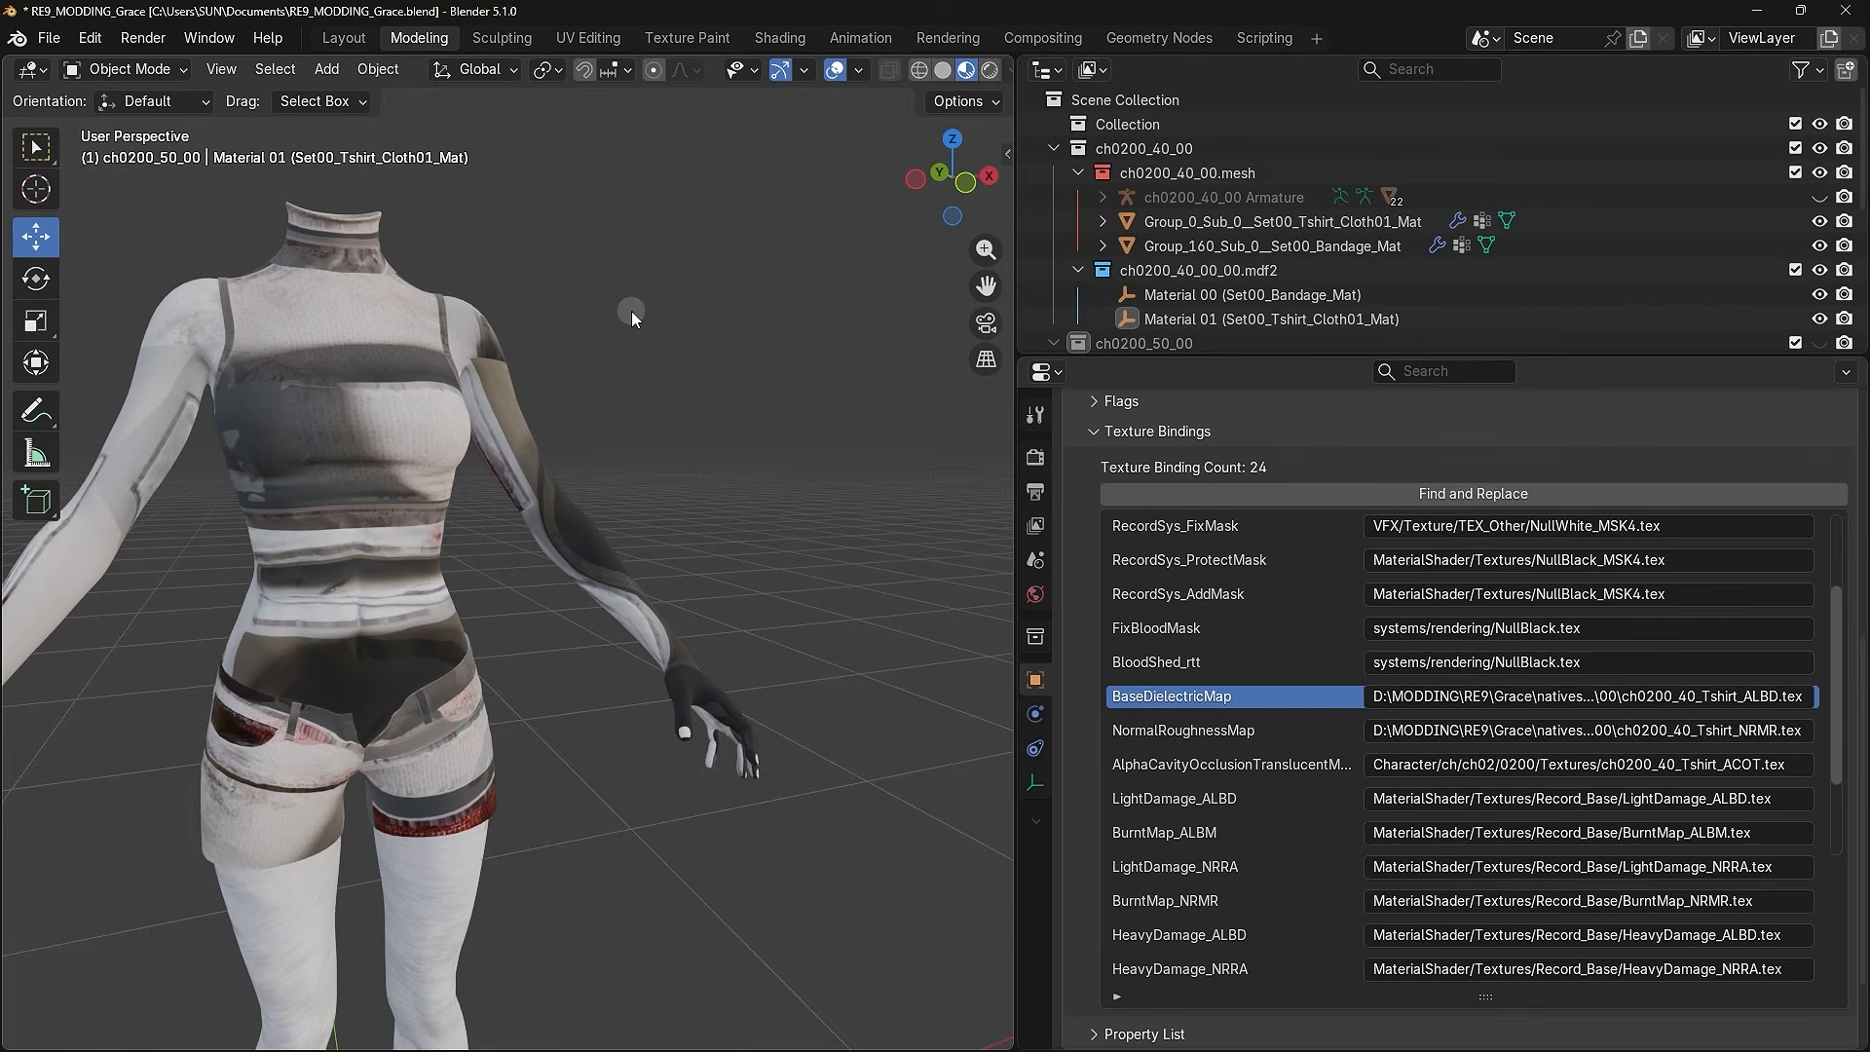
- In the RE Mesh MDF tools, set the active MDF material collection to ch0200_40_00_00.mdf2 and the MDF Preview mesh collection to ch0200_40_00.mesh
key("n")
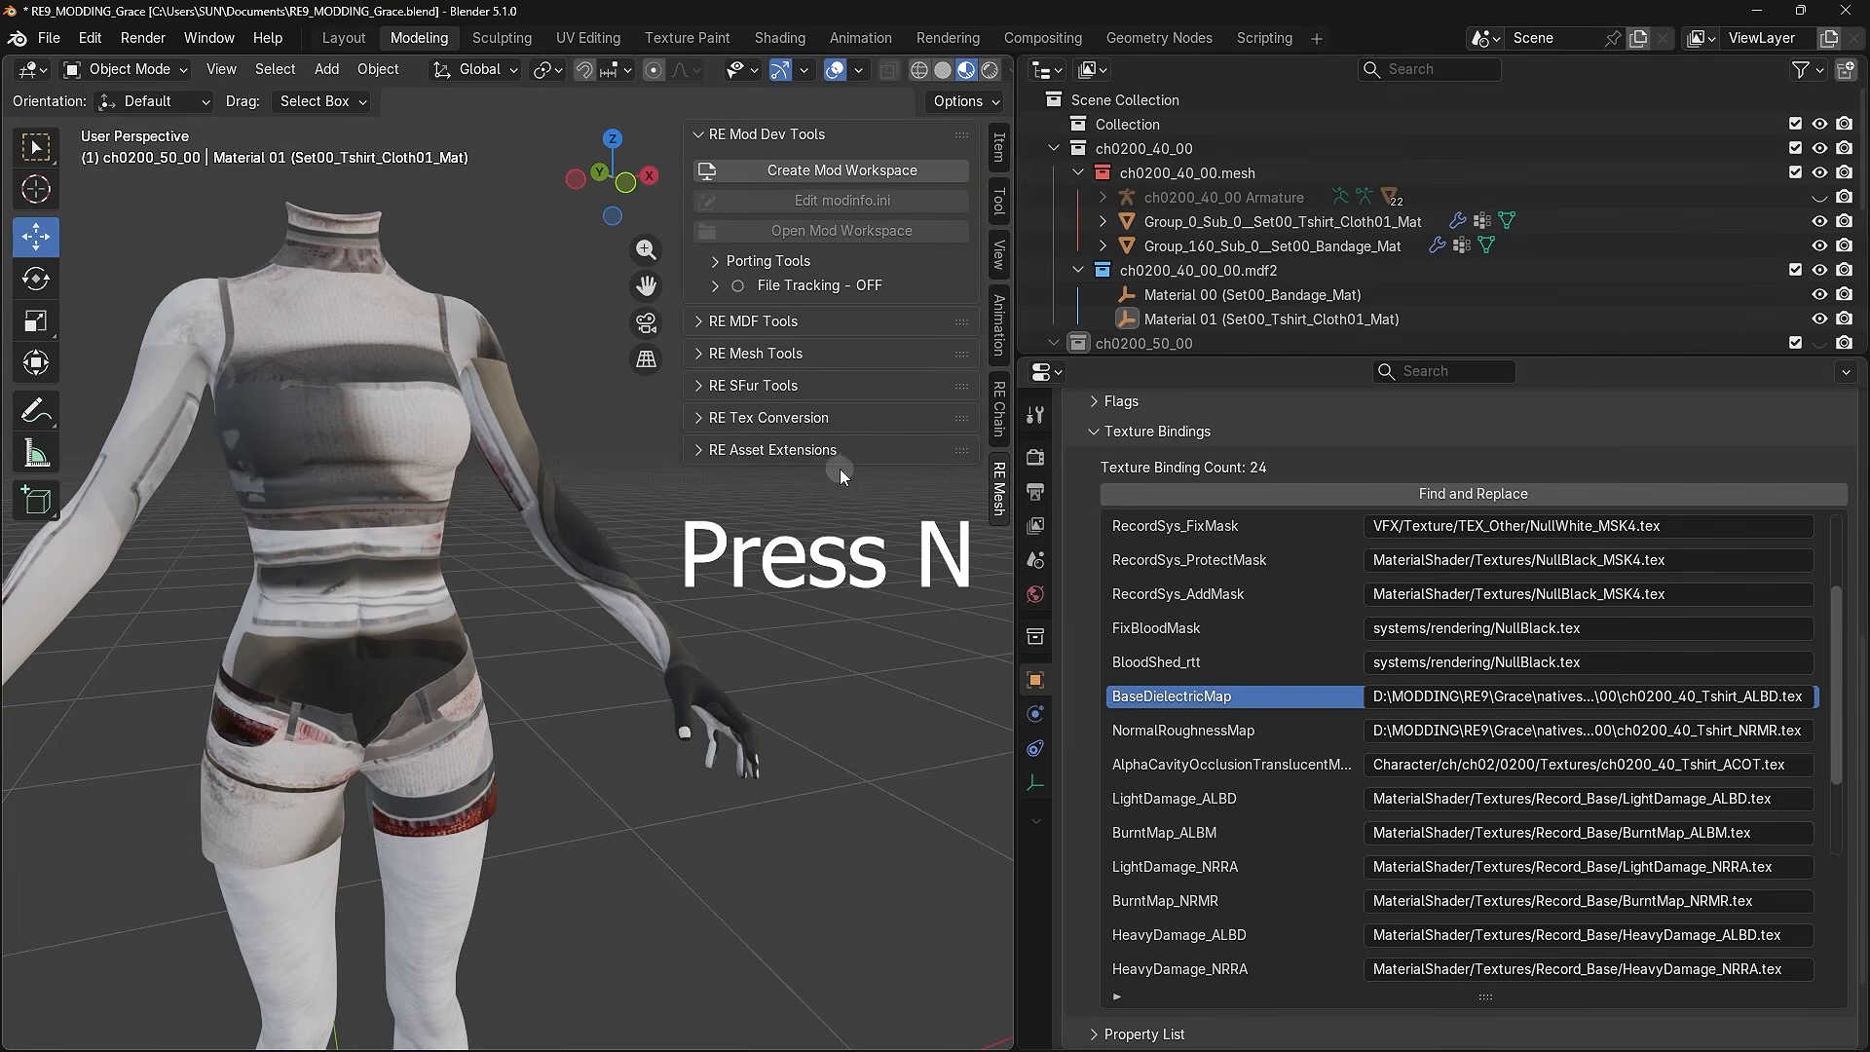
left_click(1001, 499)
left_click(1000, 504)
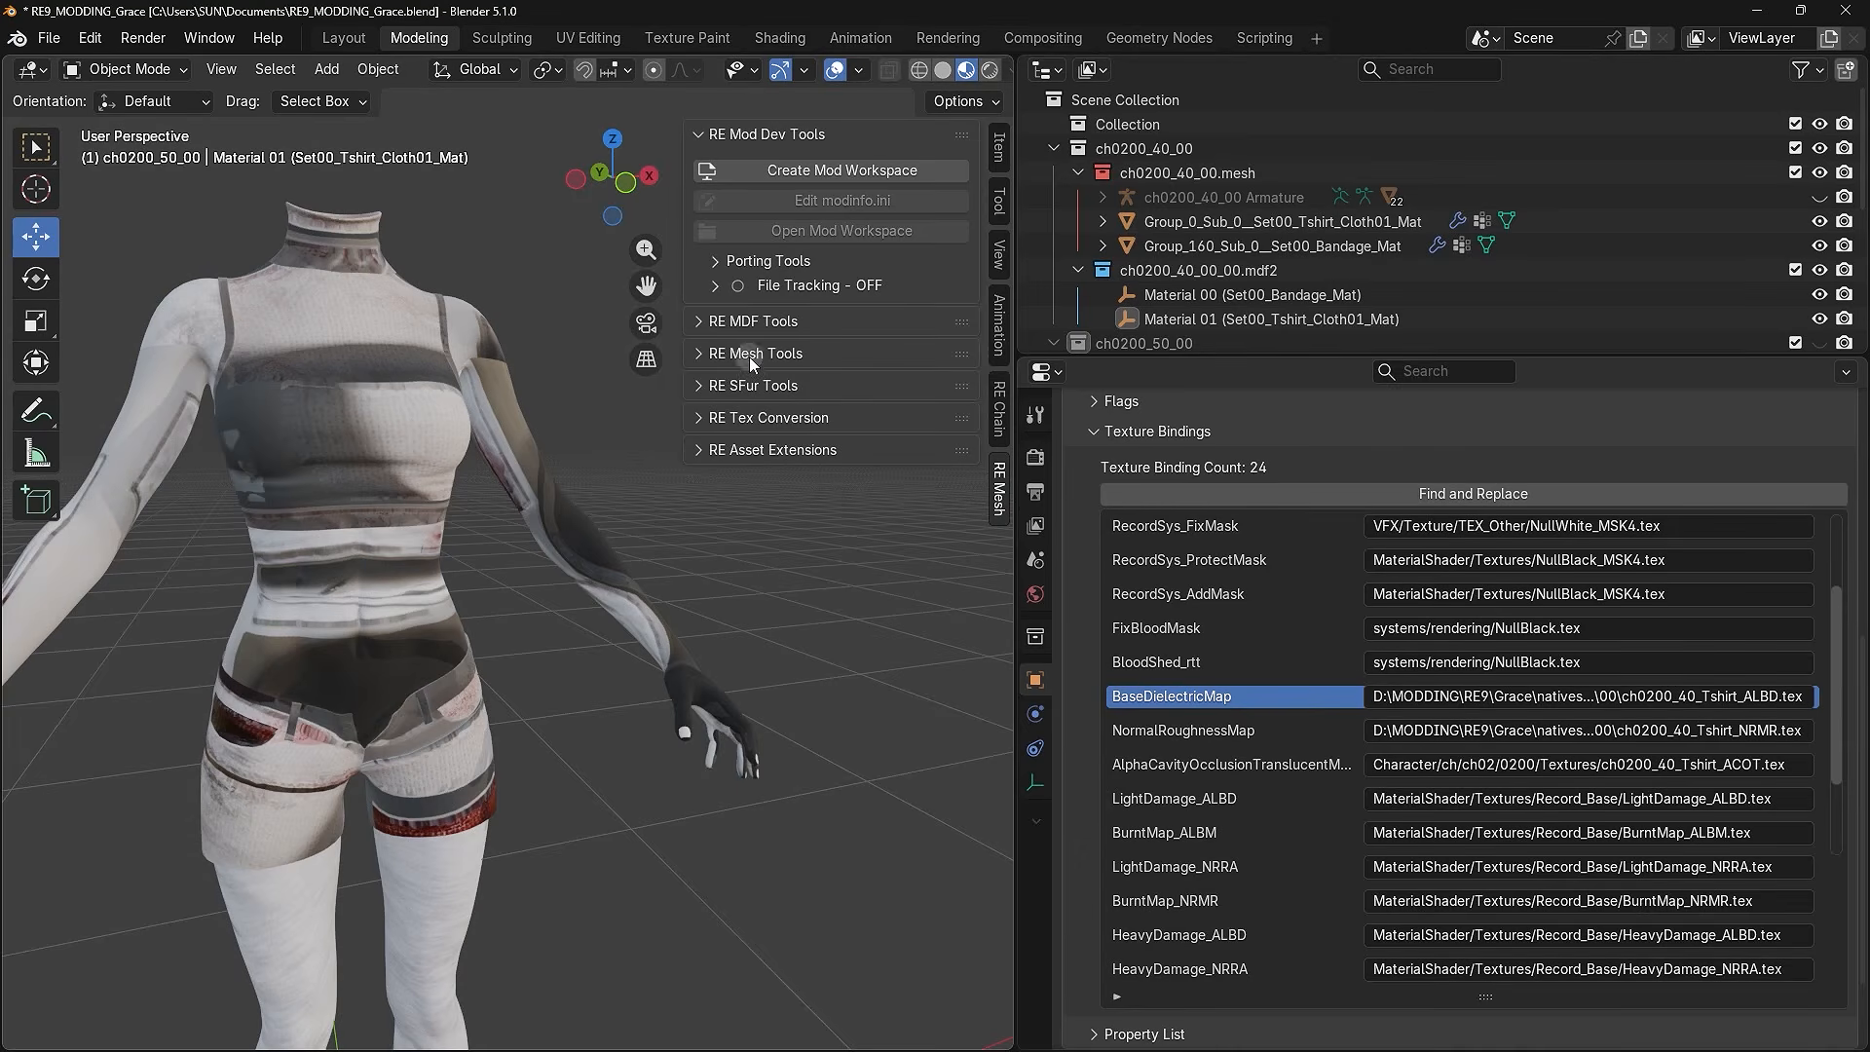
left_click(704, 324)
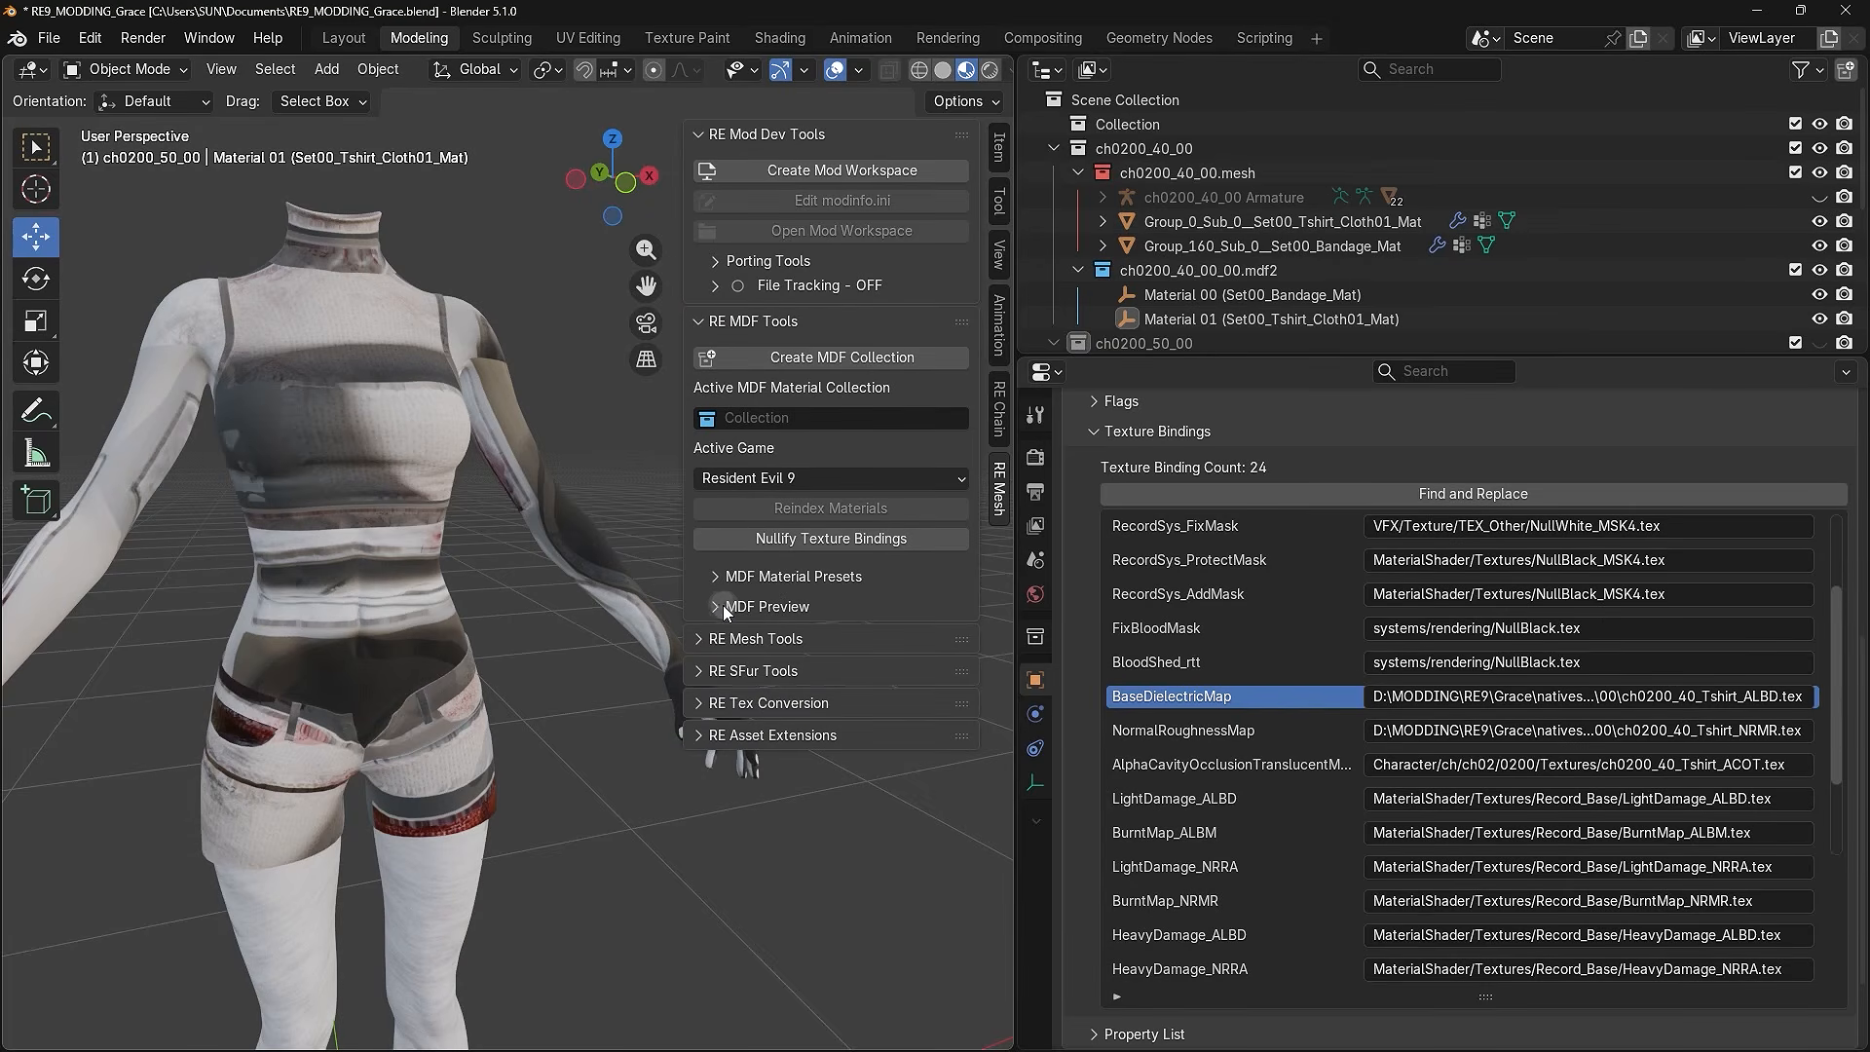
left_click(719, 606)
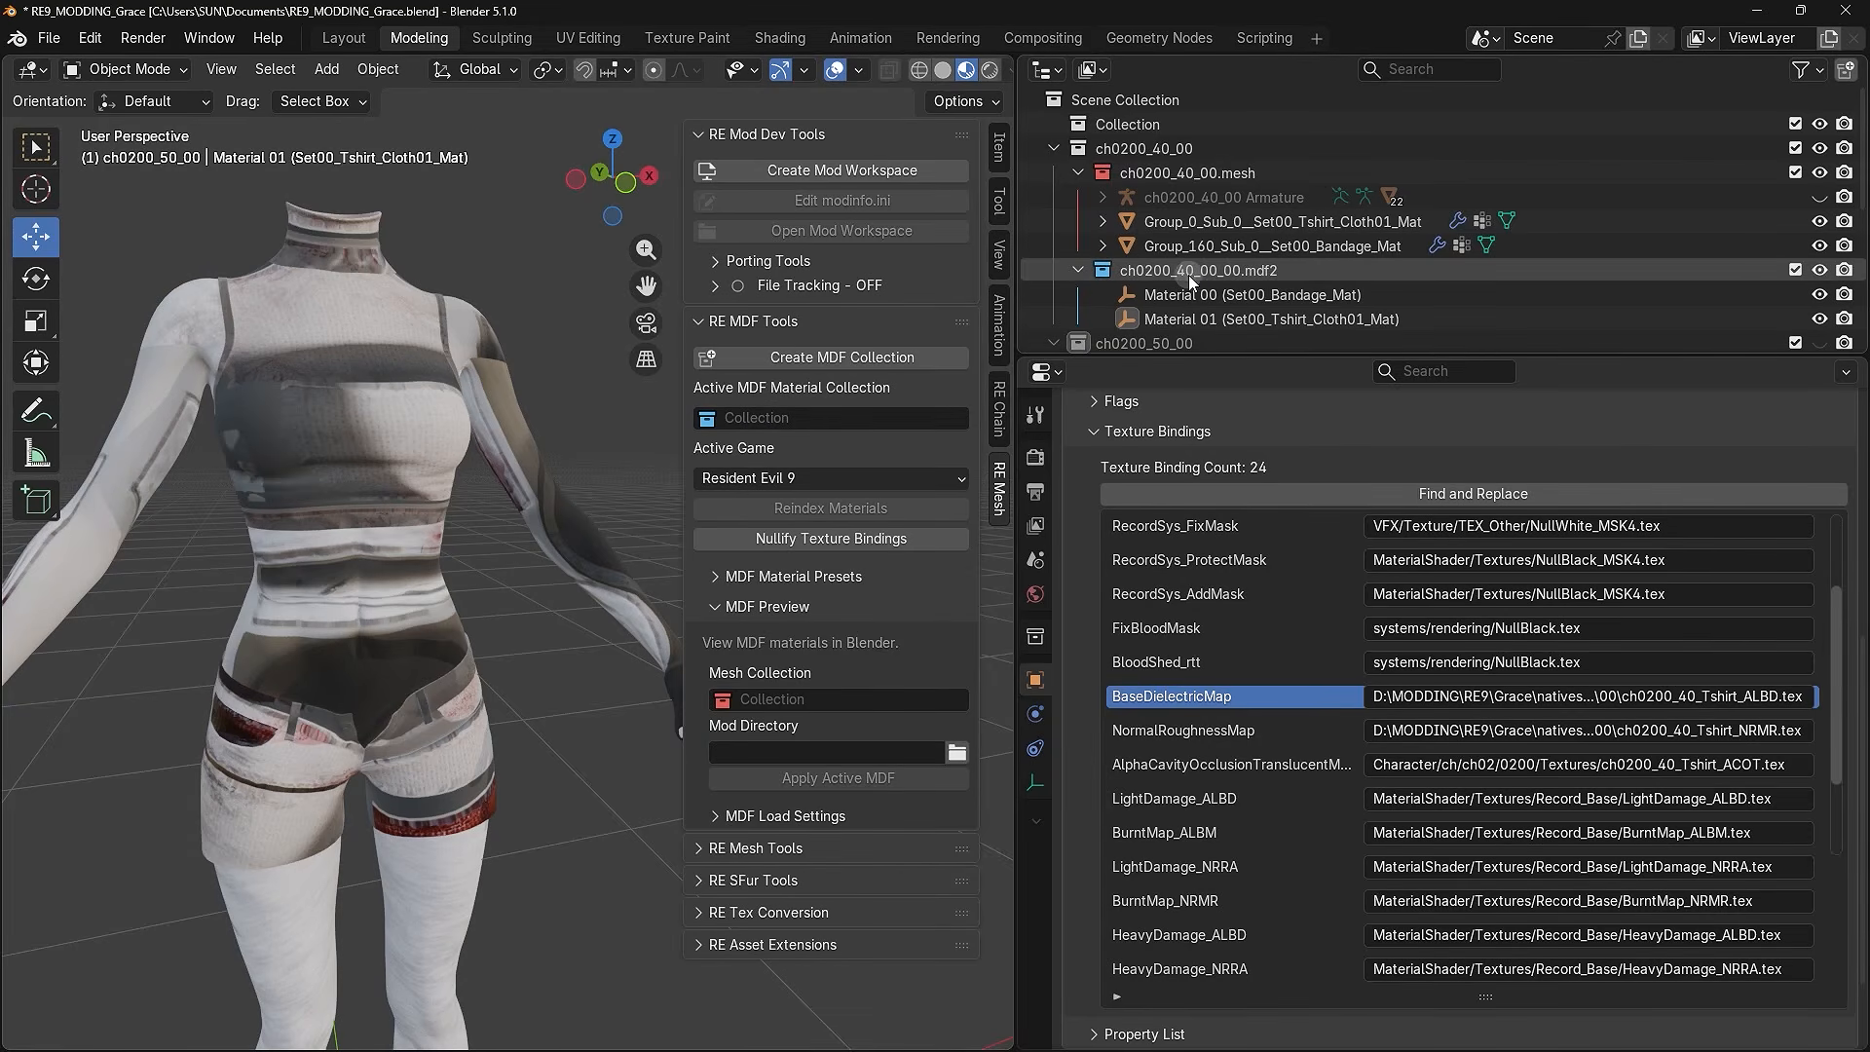
left_click(828, 417)
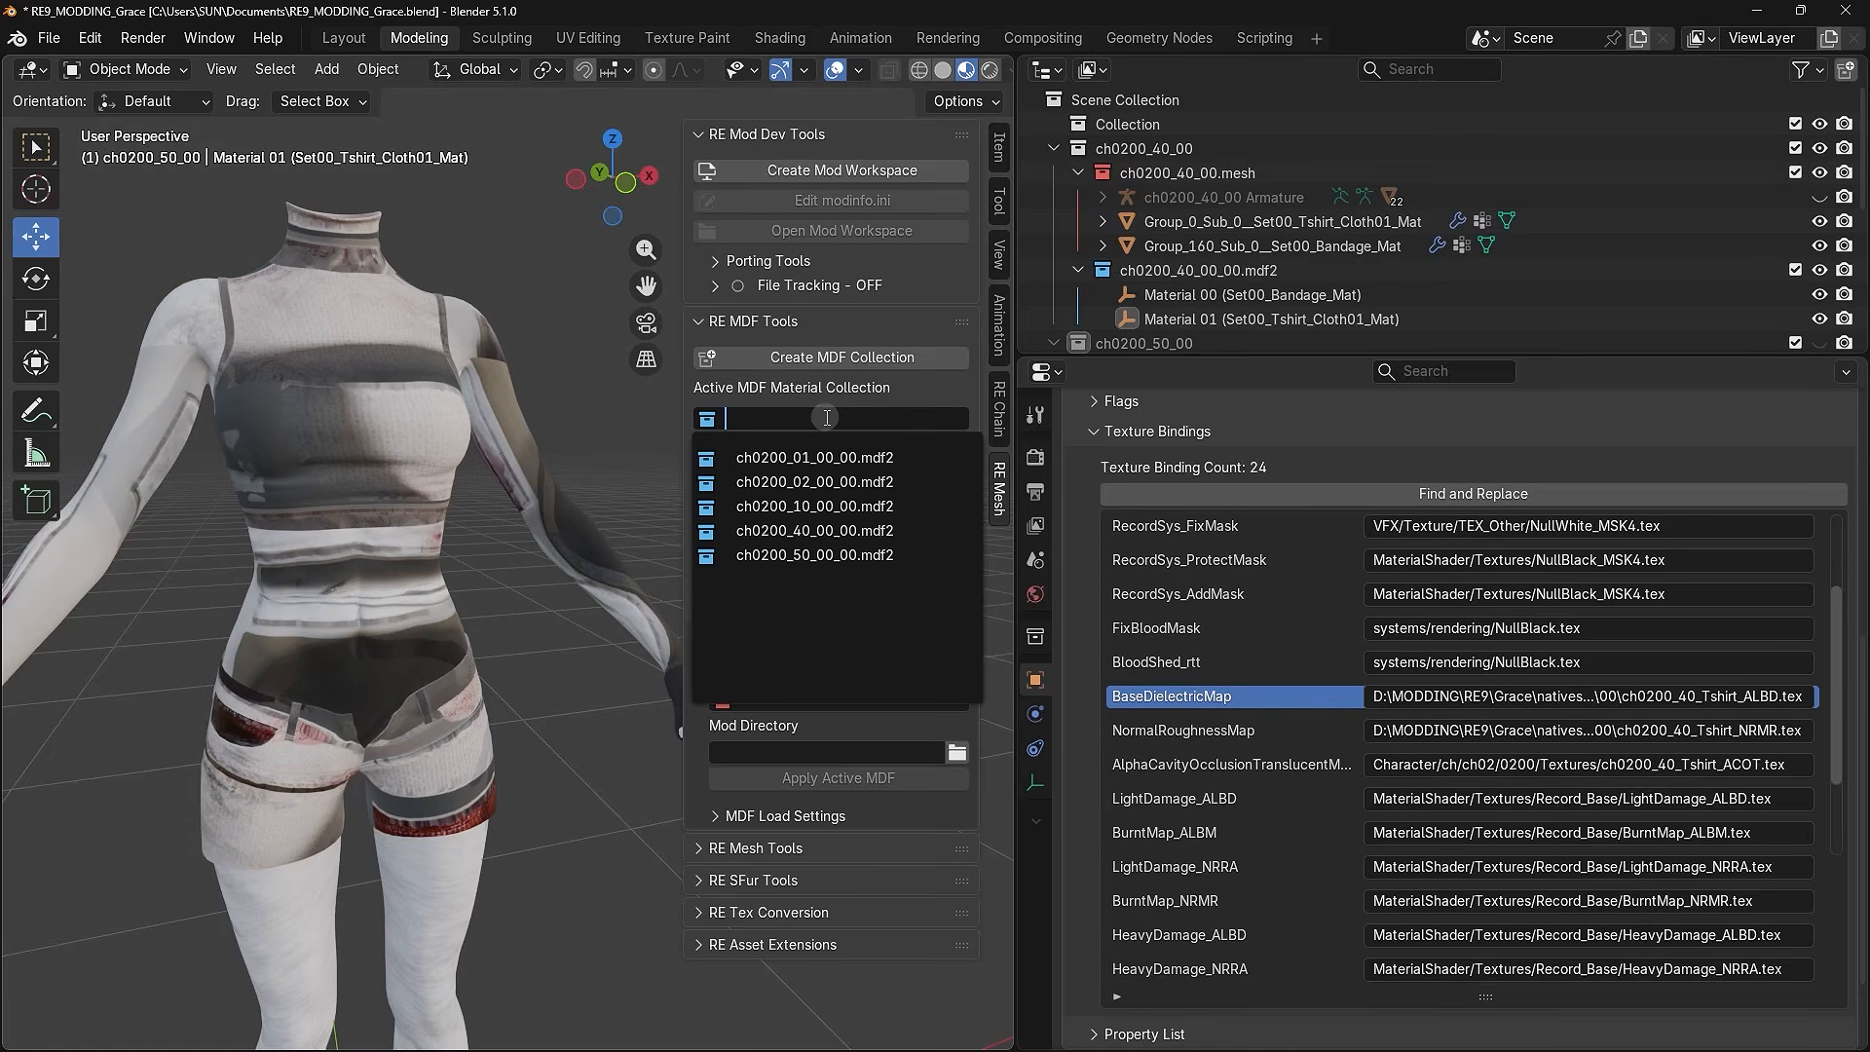
left_click(797, 531)
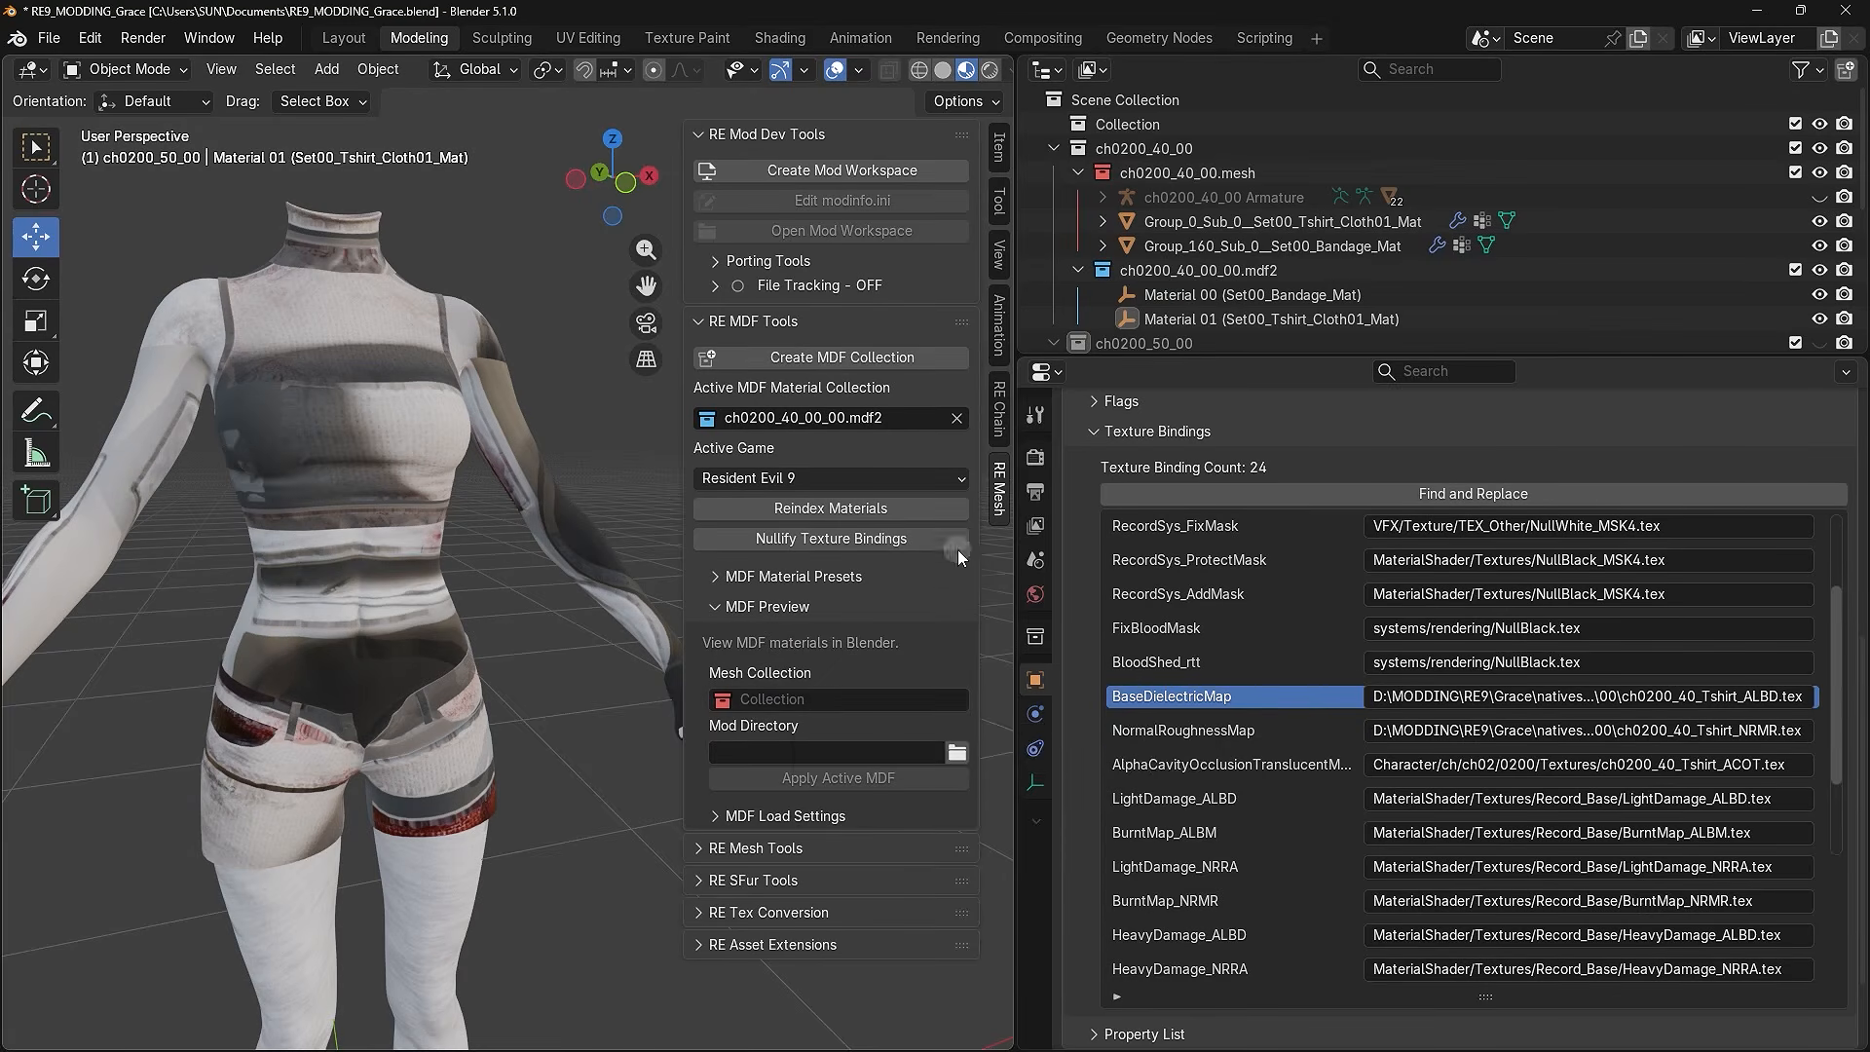
left_click(809, 699)
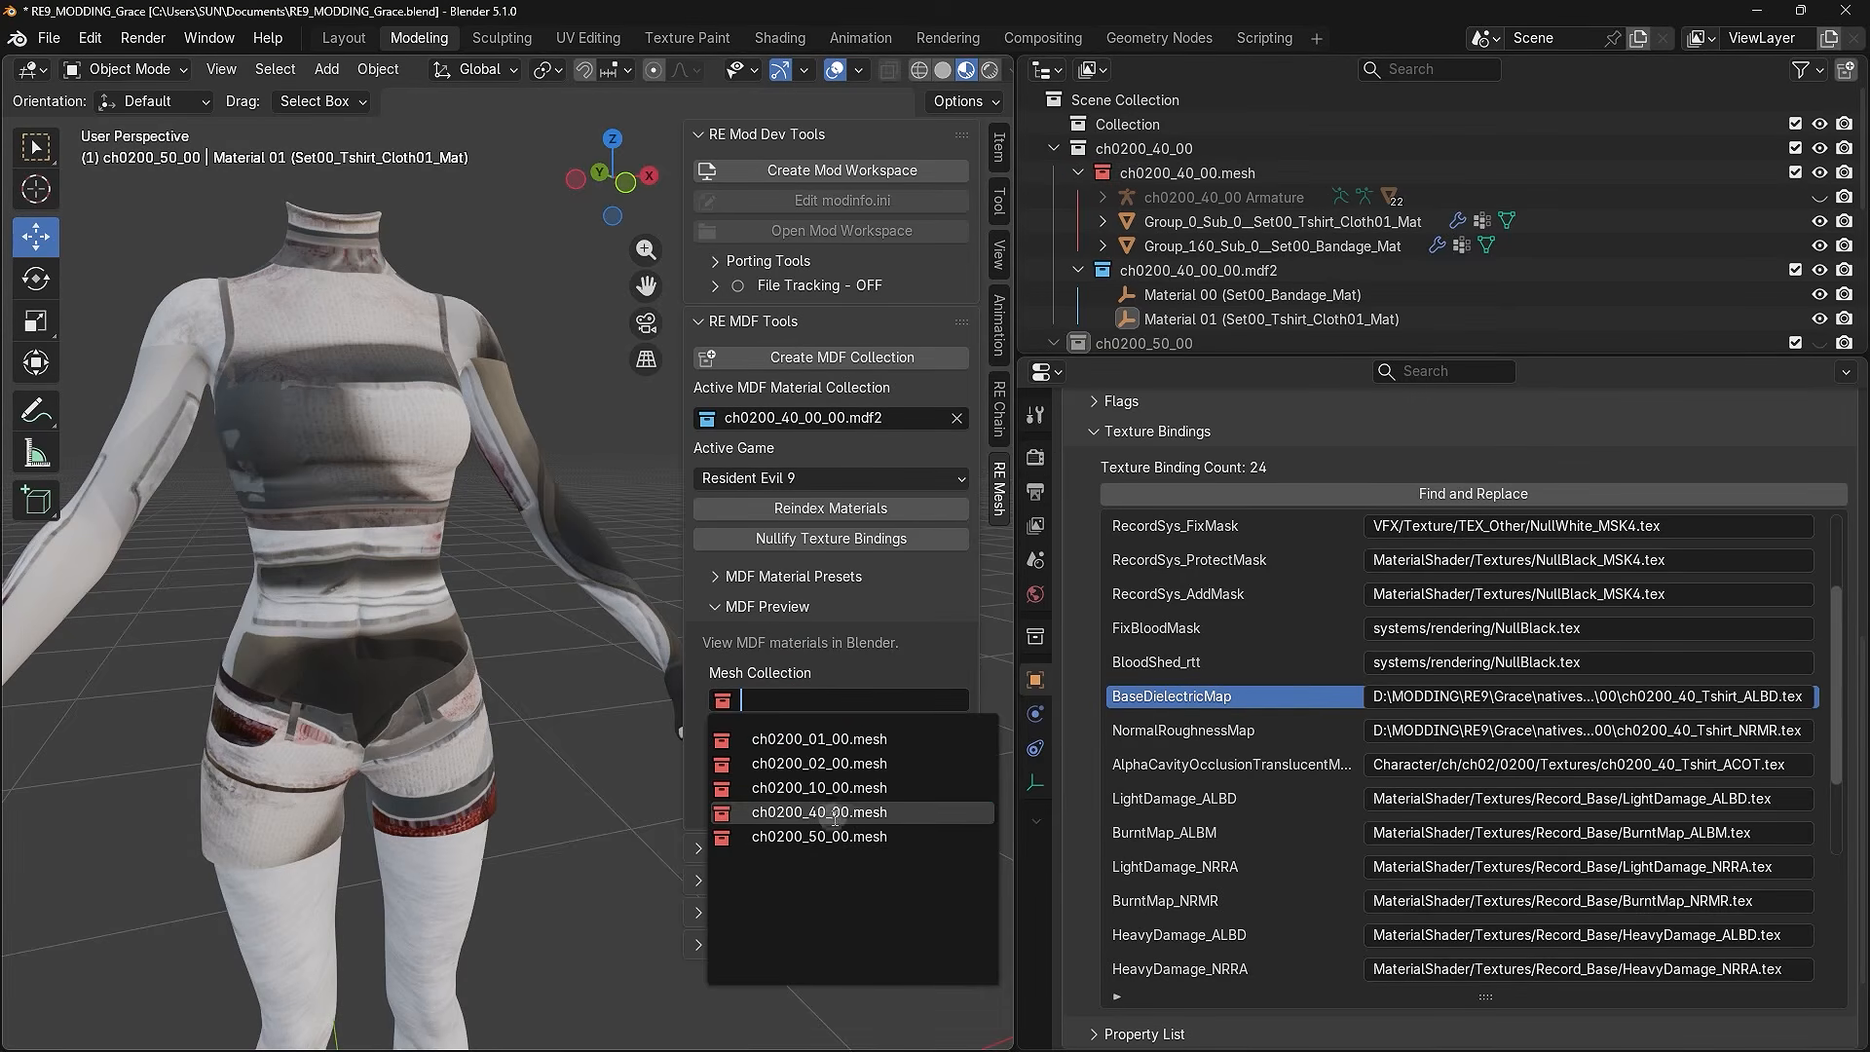
left_click(894, 814)
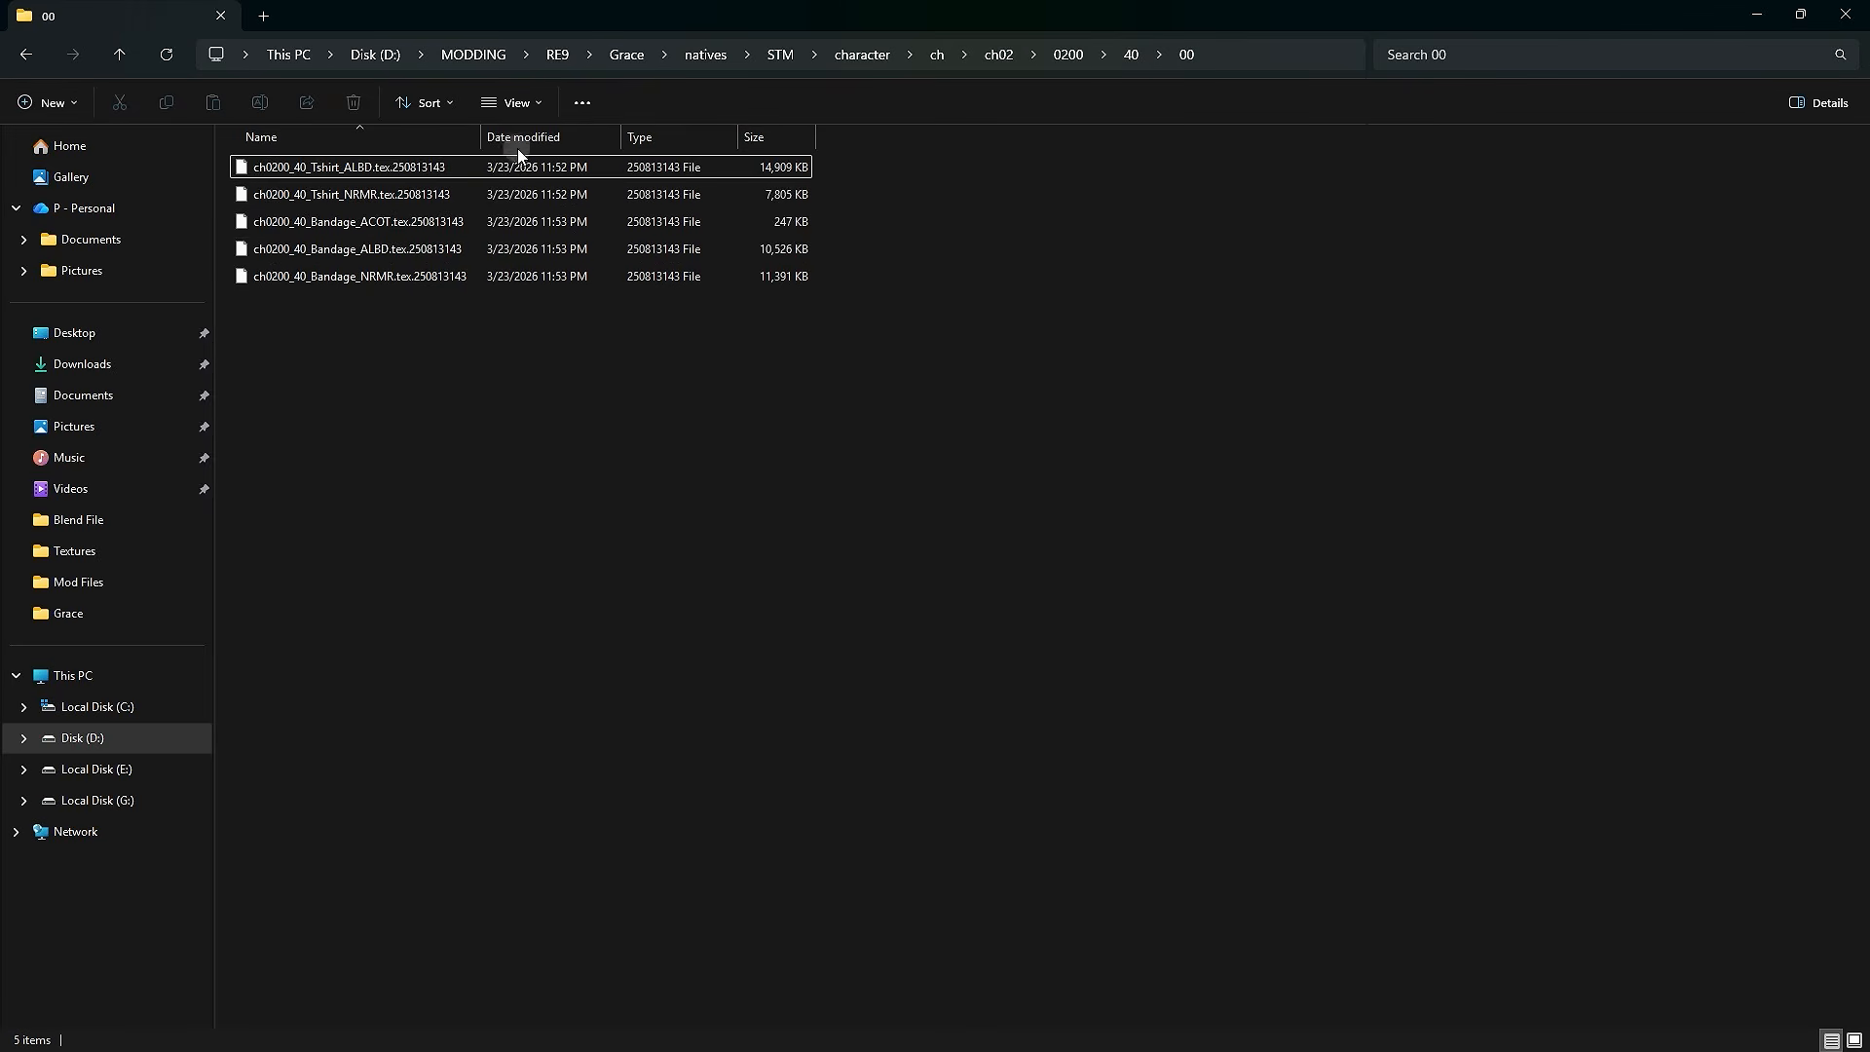
- In File Explorer, go up to the mod's natives\STM folder and copy its address as text
left_click(779, 55)
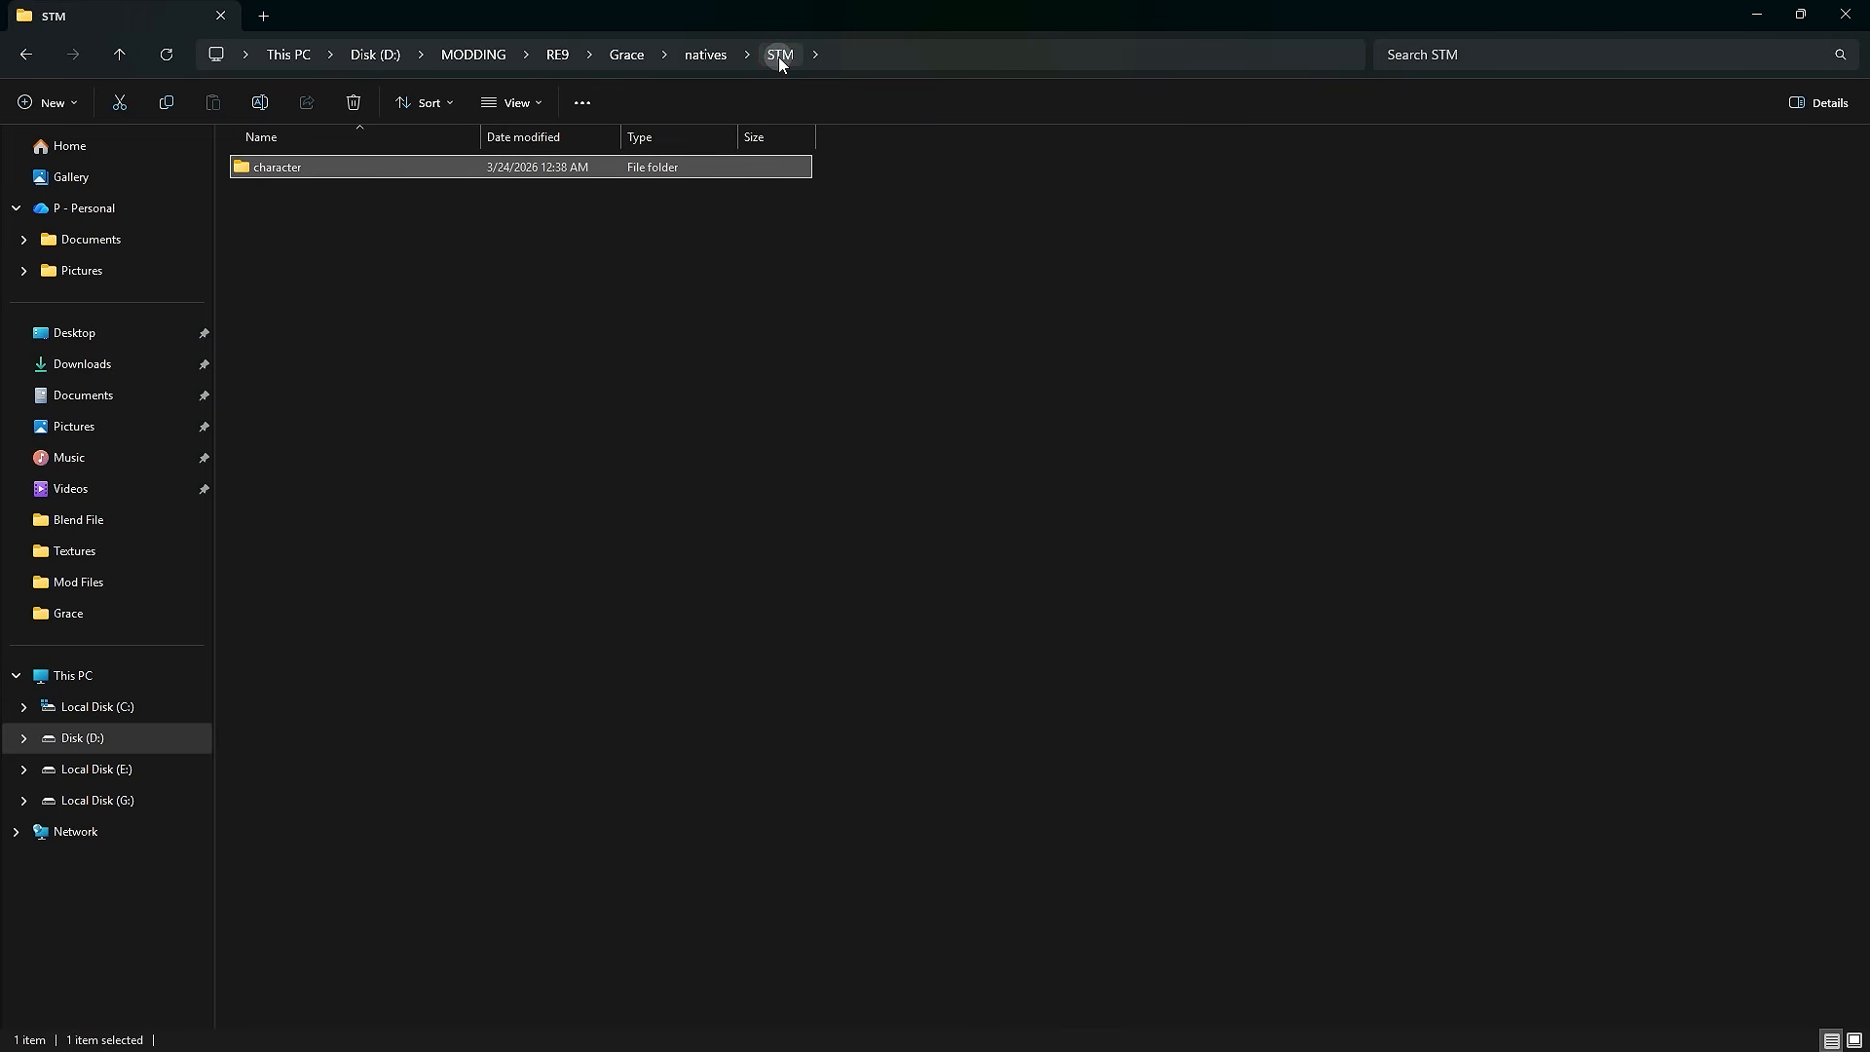
right_click(857, 55)
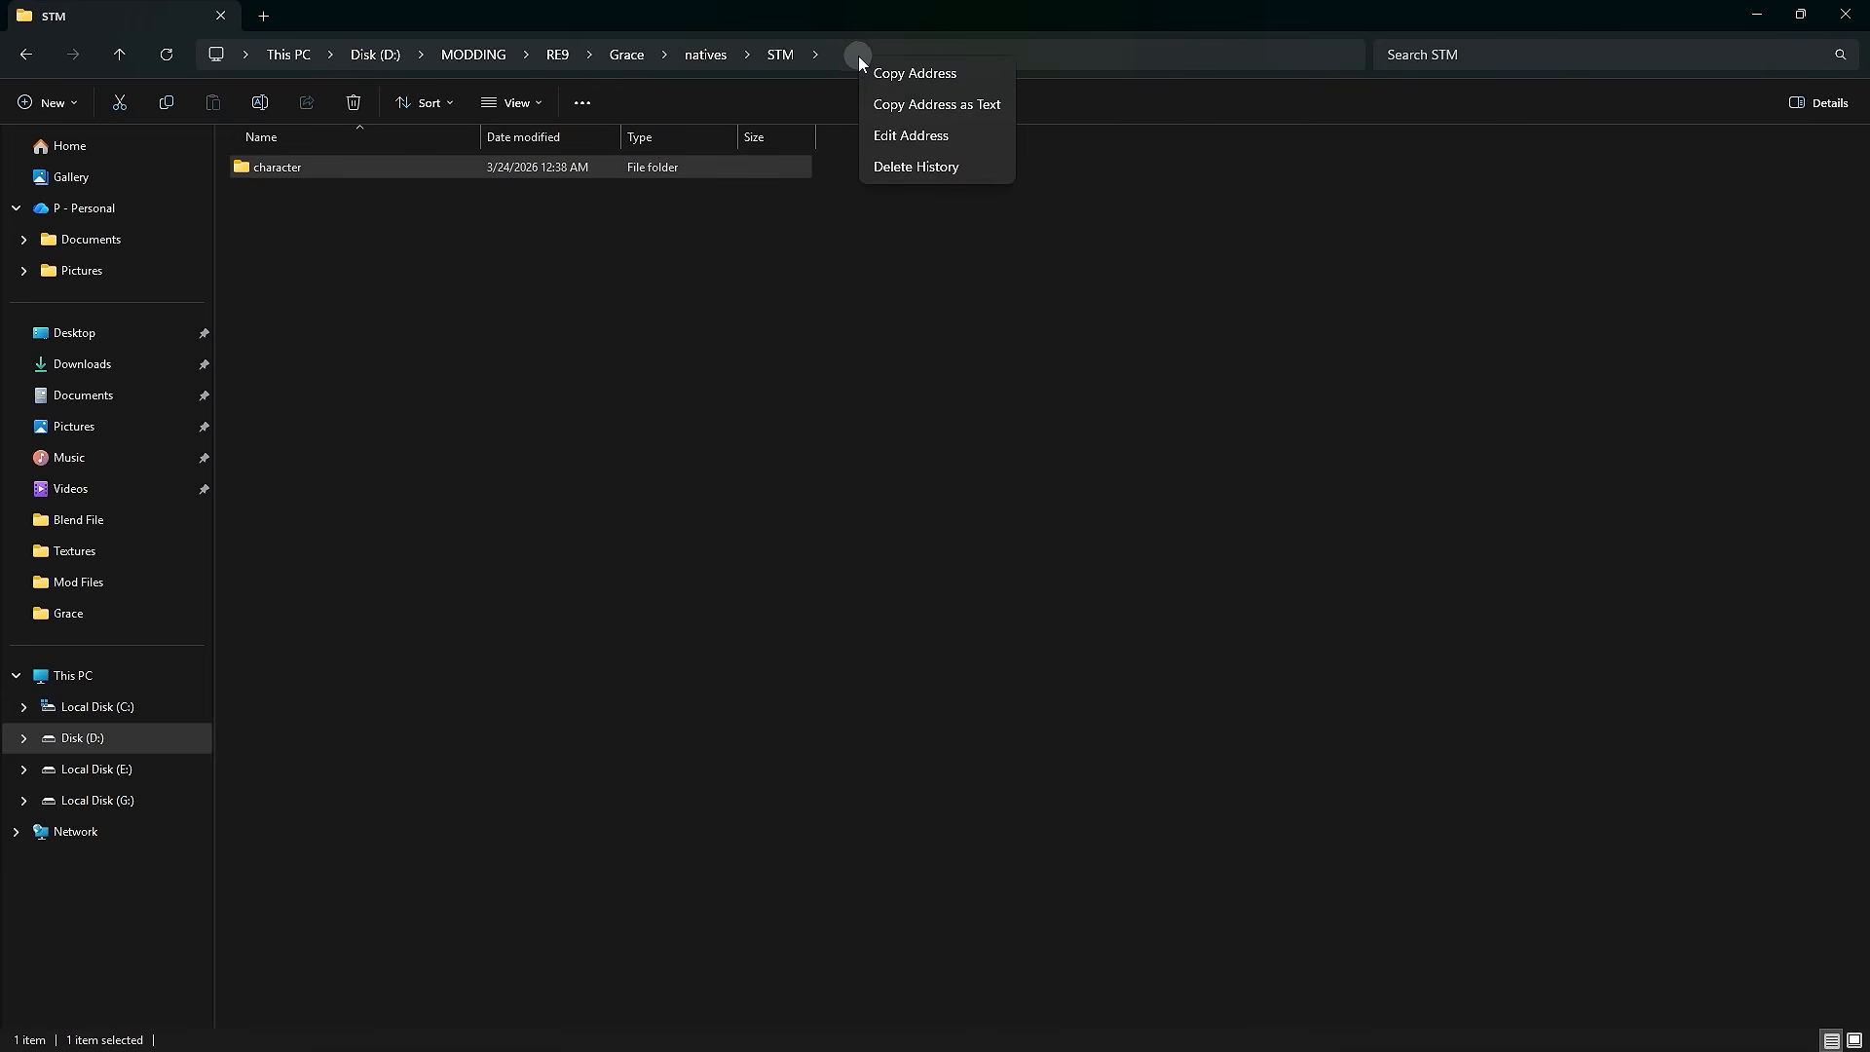
left_click(886, 103)
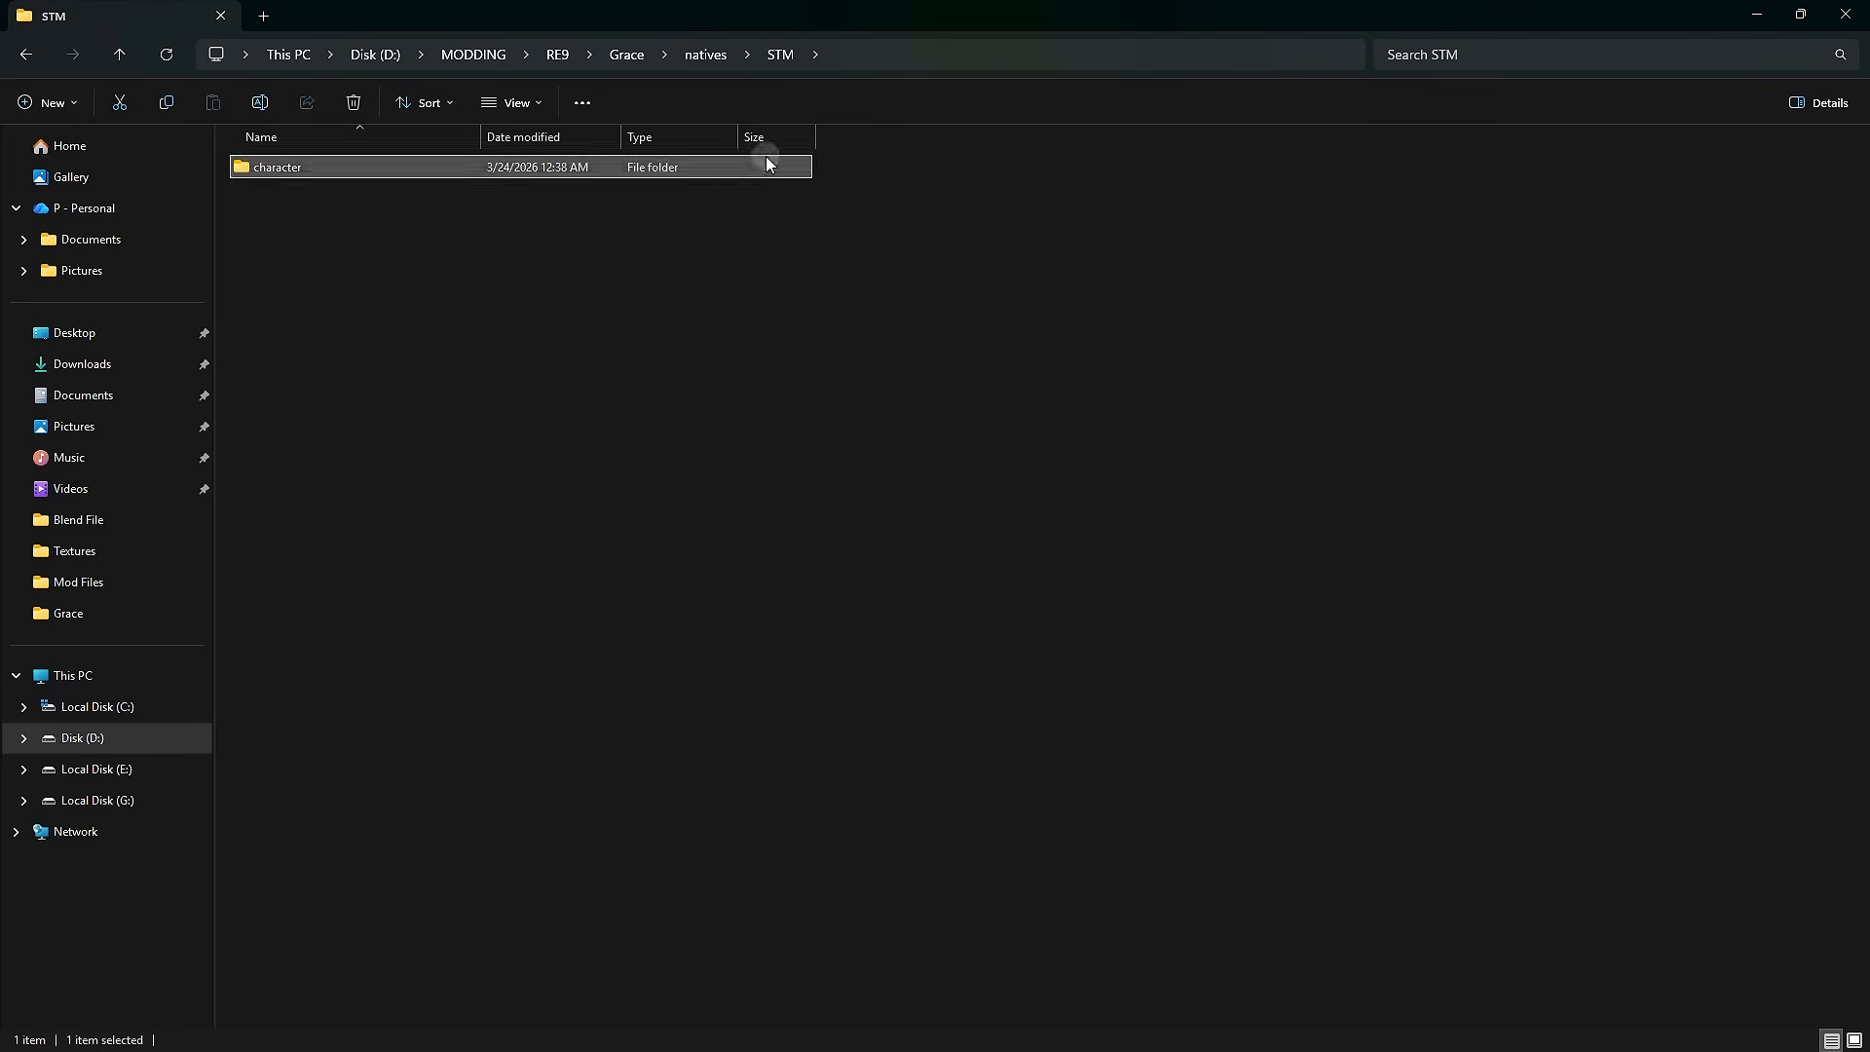
right_click(871, 56)
left_click(894, 101)
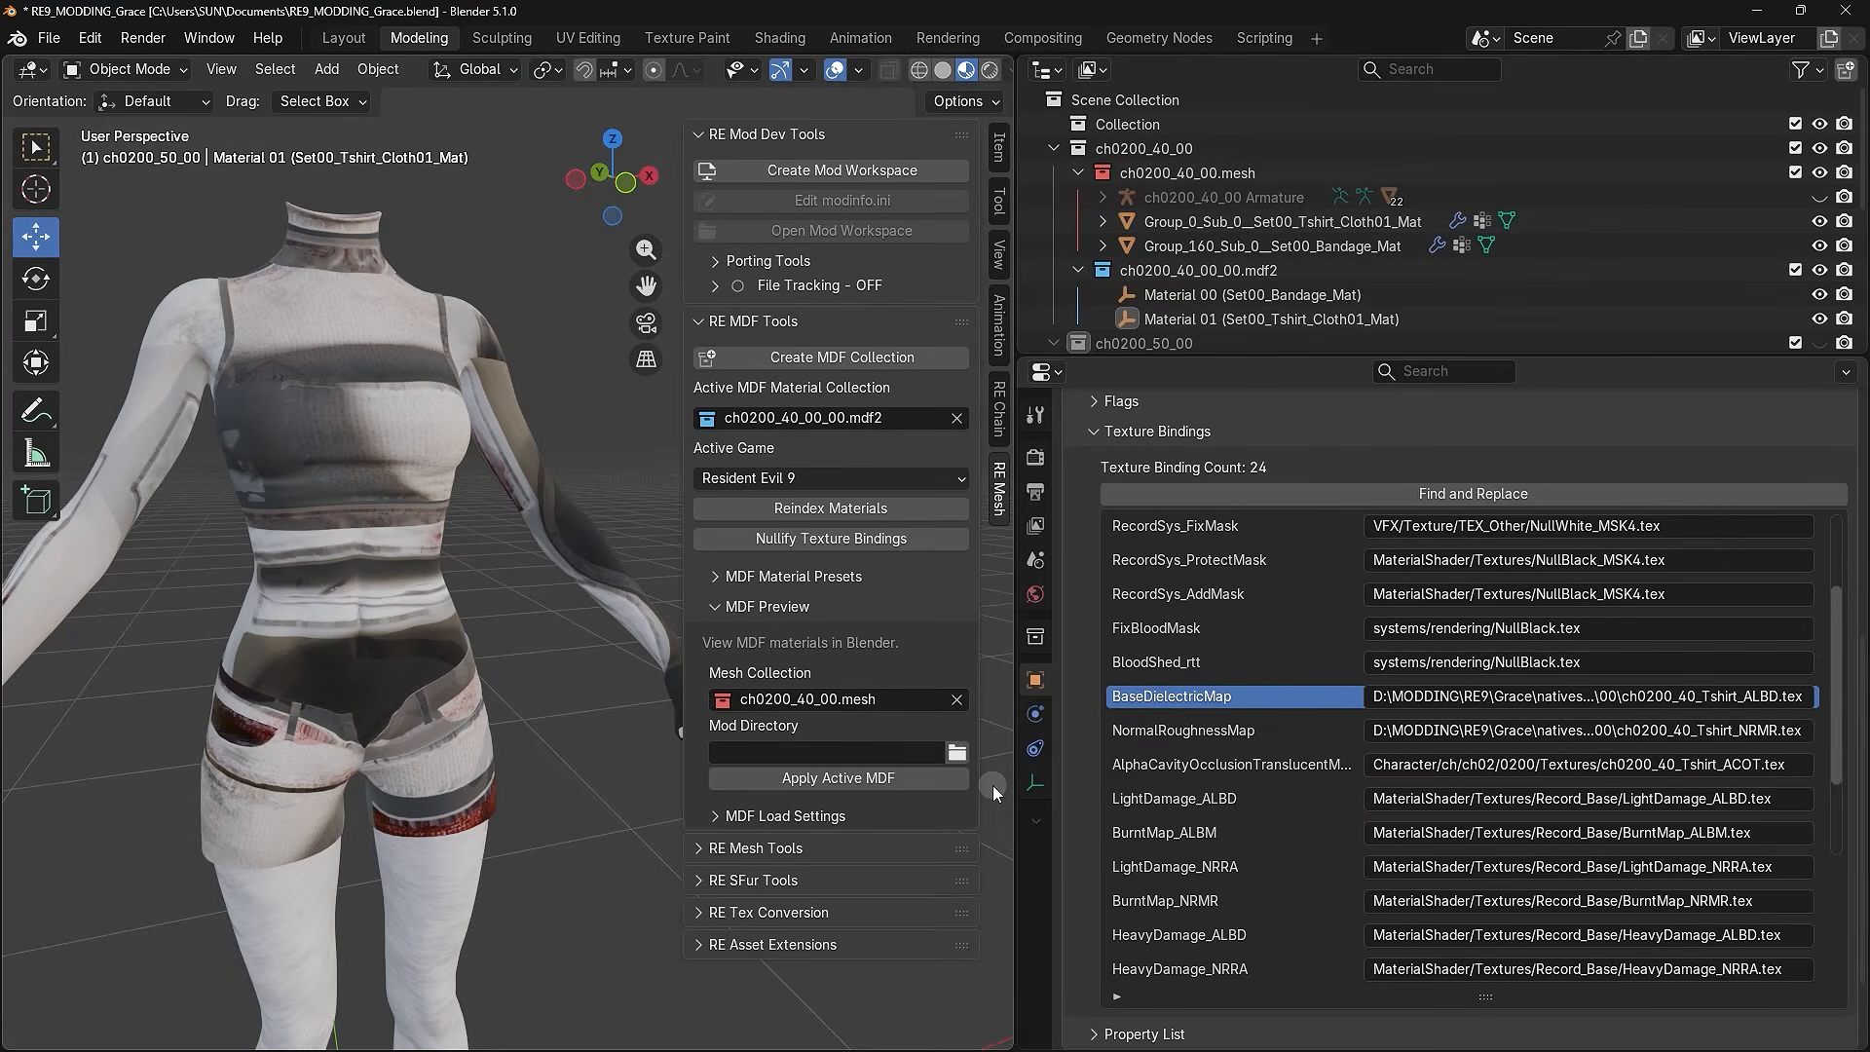
- In Blender, set the MDF Preview mod directory to D:\MODDING\RE9\Grace\natives\STM\ and apply the active MDF to the mesh
left_click(952, 751)
left_click(866, 243)
key("ctrl+v")
key("Return")
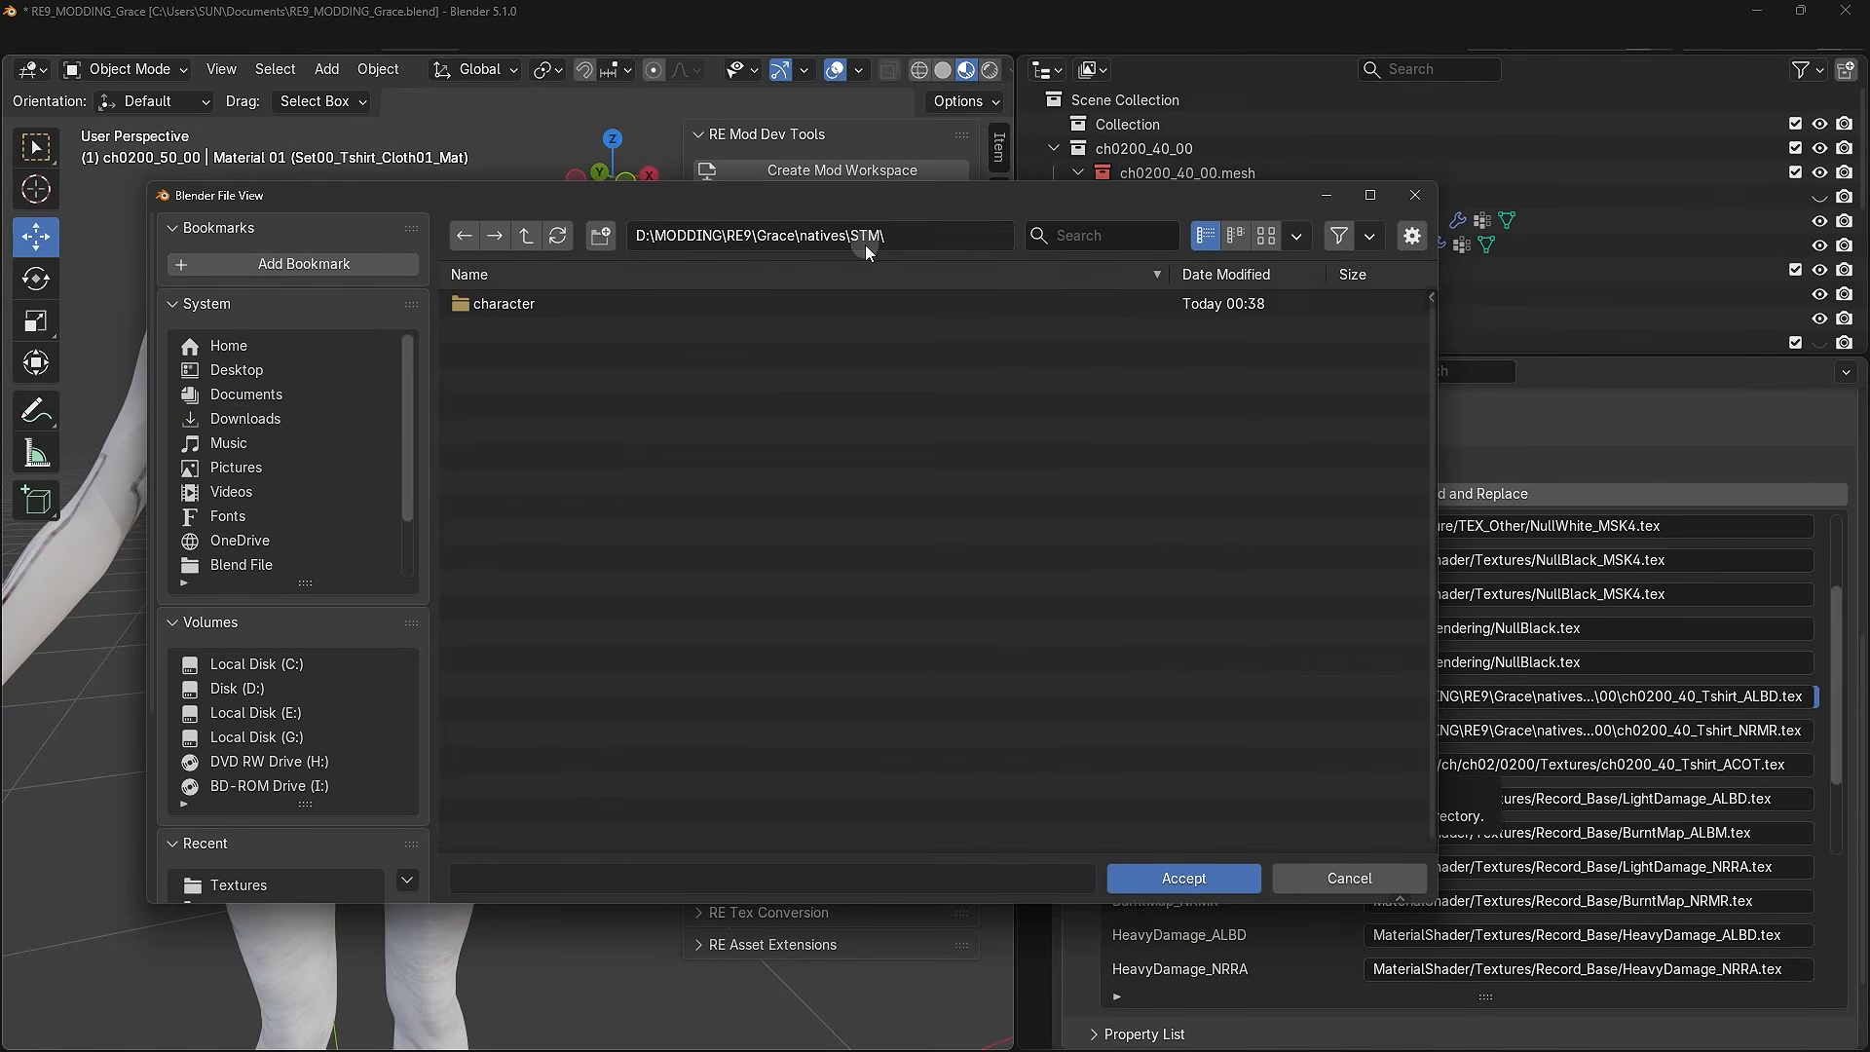
left_click(1146, 869)
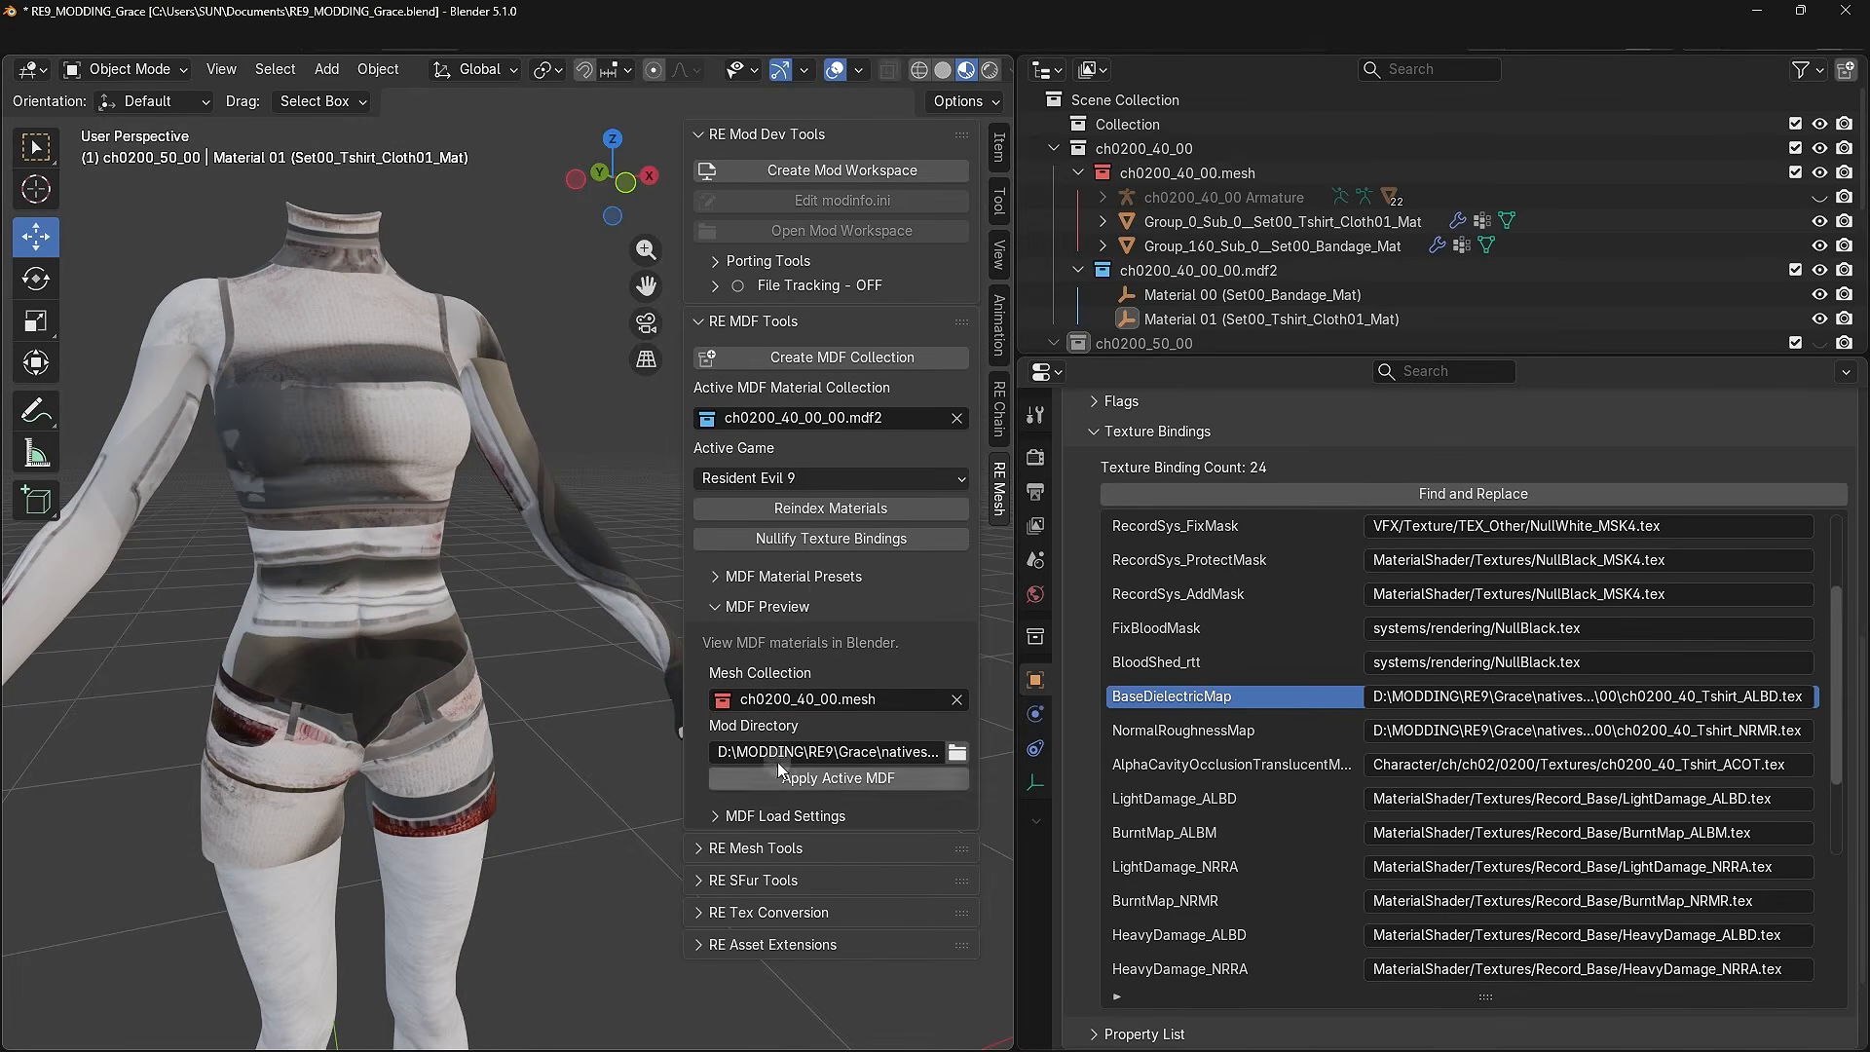
left_click(833, 779)
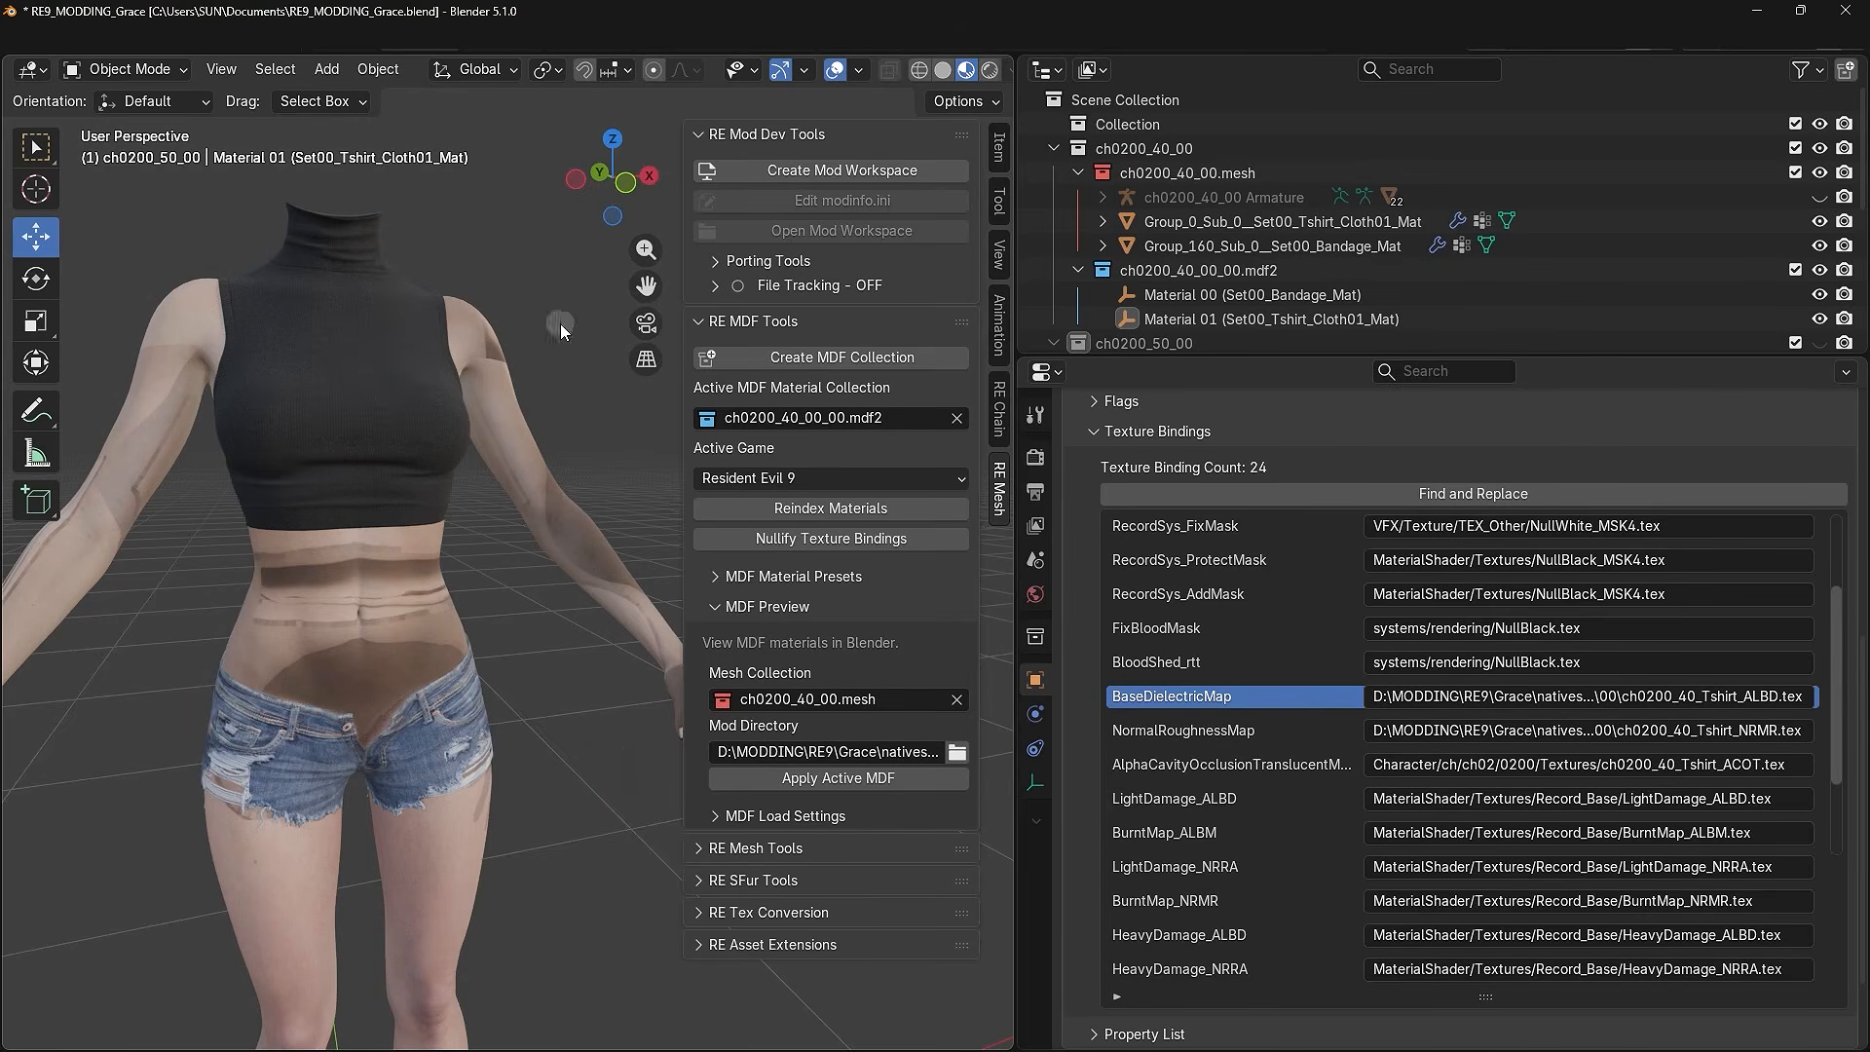
scroll(471, 539, "down", 3)
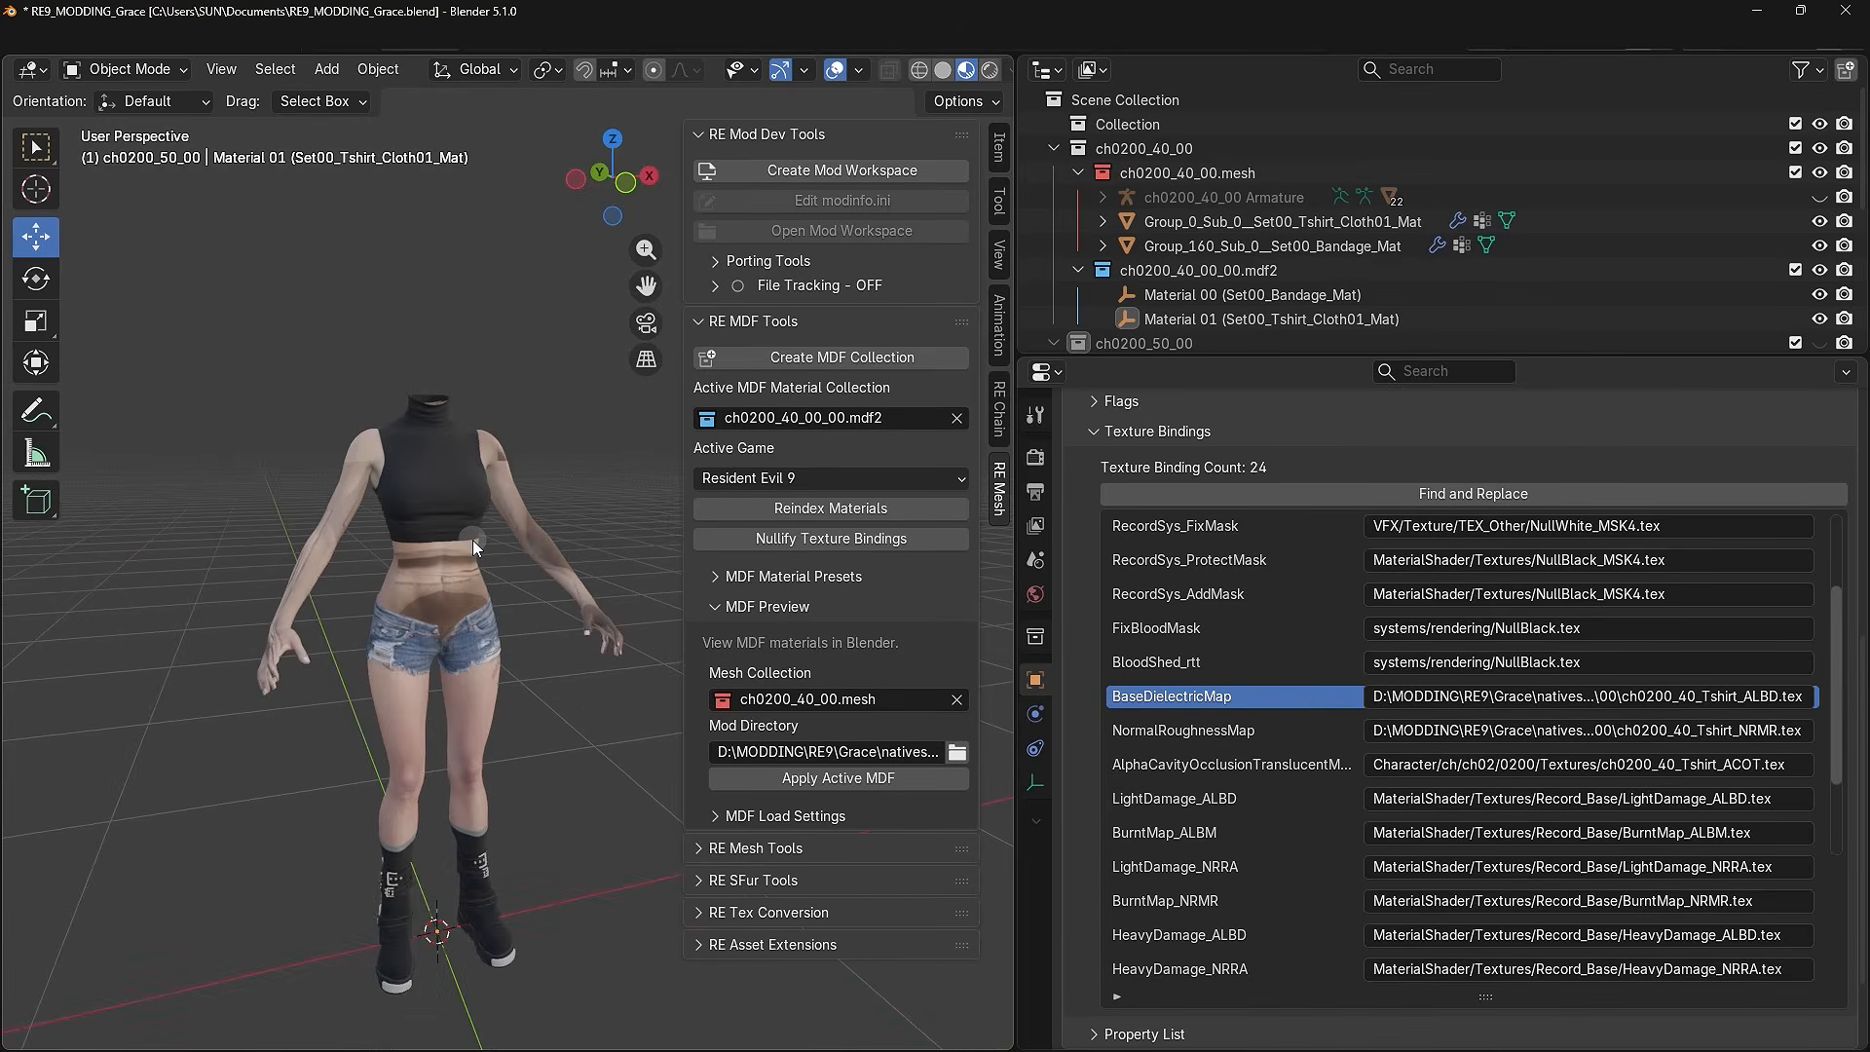
- Examine the applied textures on the arms, stomach and shorts, selecting and deselecting the T-shirt mesh to check its extent
scroll(472, 540, "up", 4)
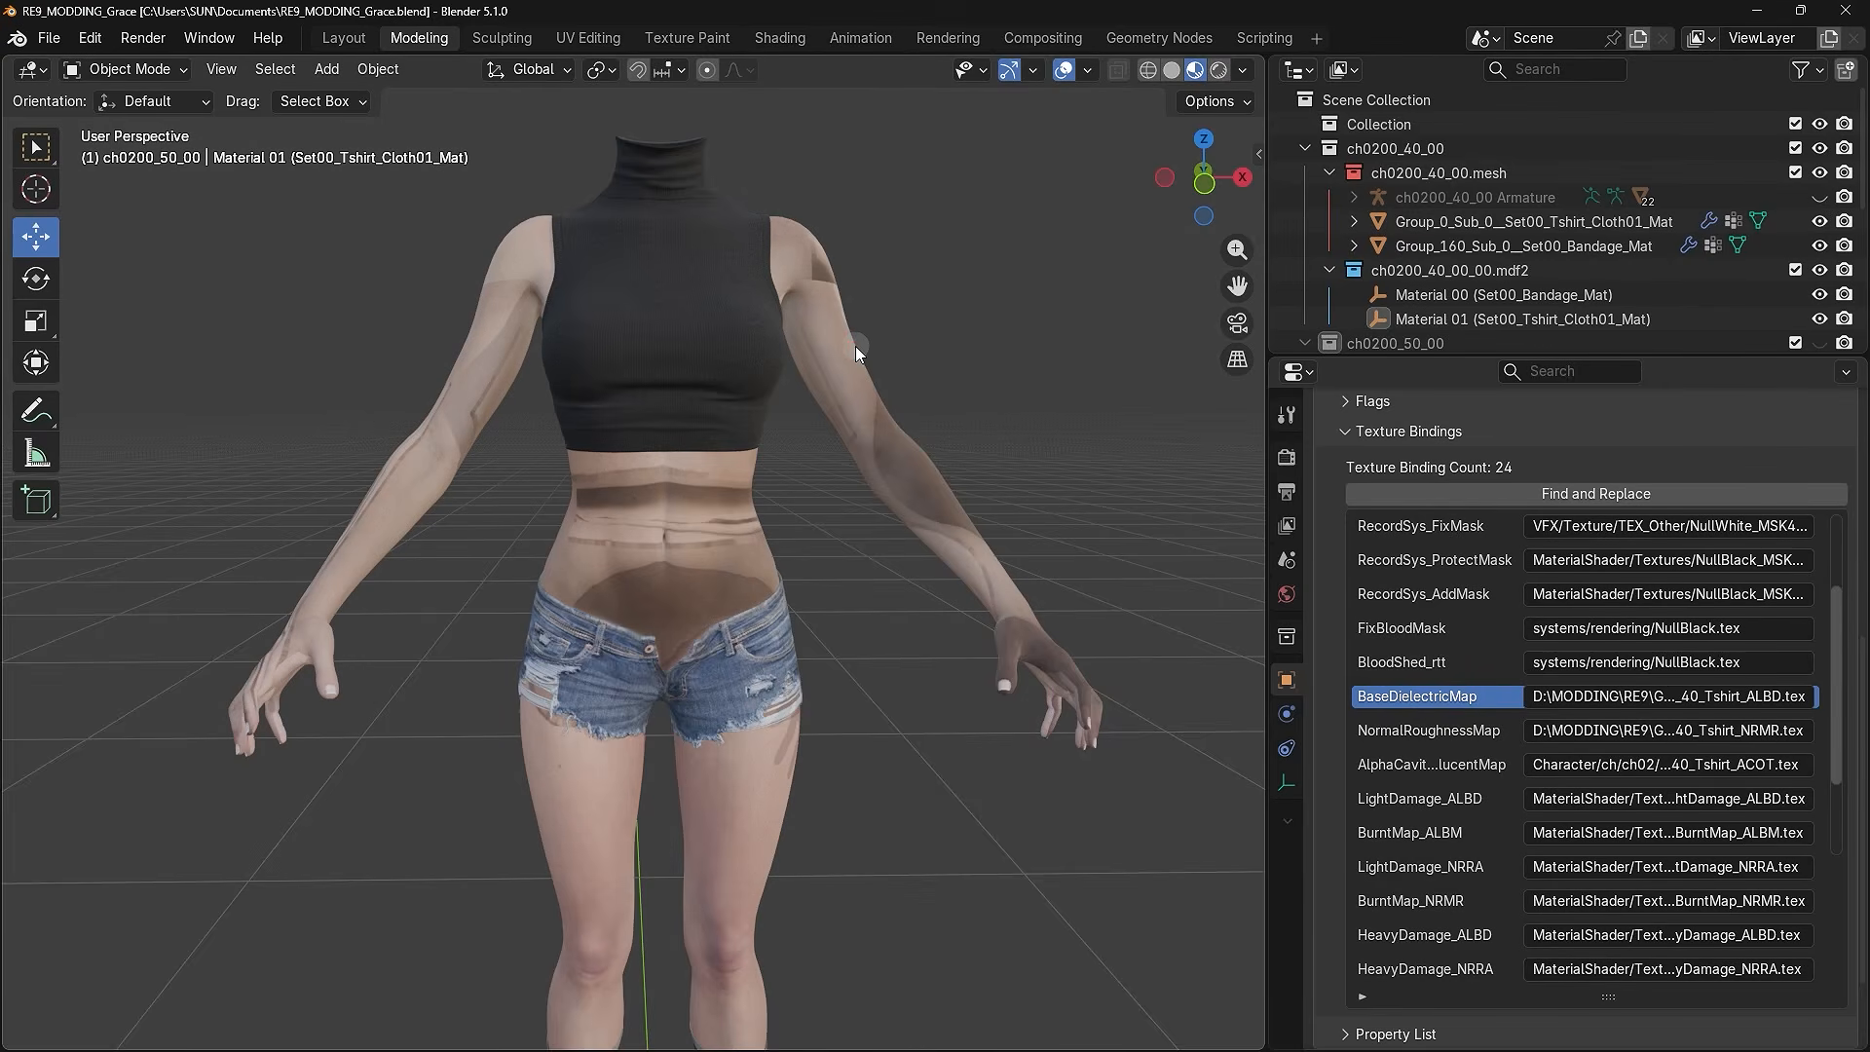
left_click(855, 347)
scroll(843, 353, "up", 5)
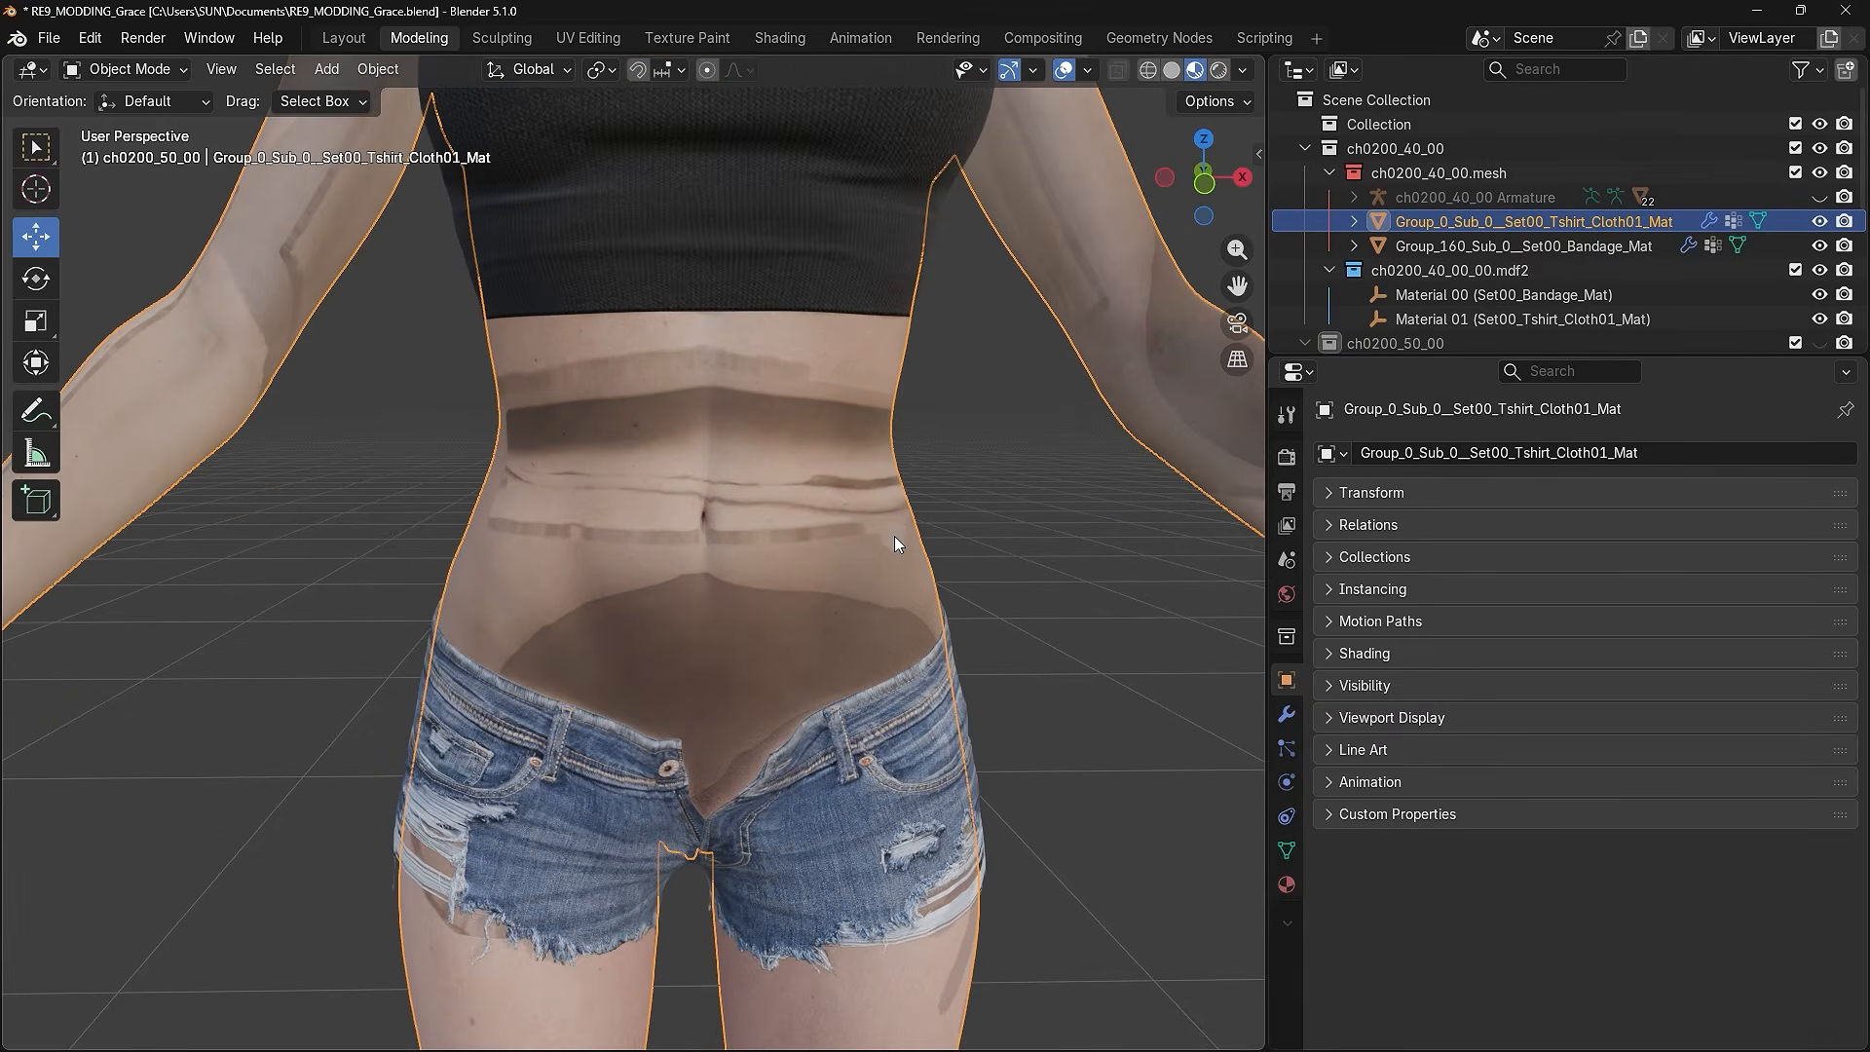
left_click(980, 459)
scroll(939, 458, "down", 6)
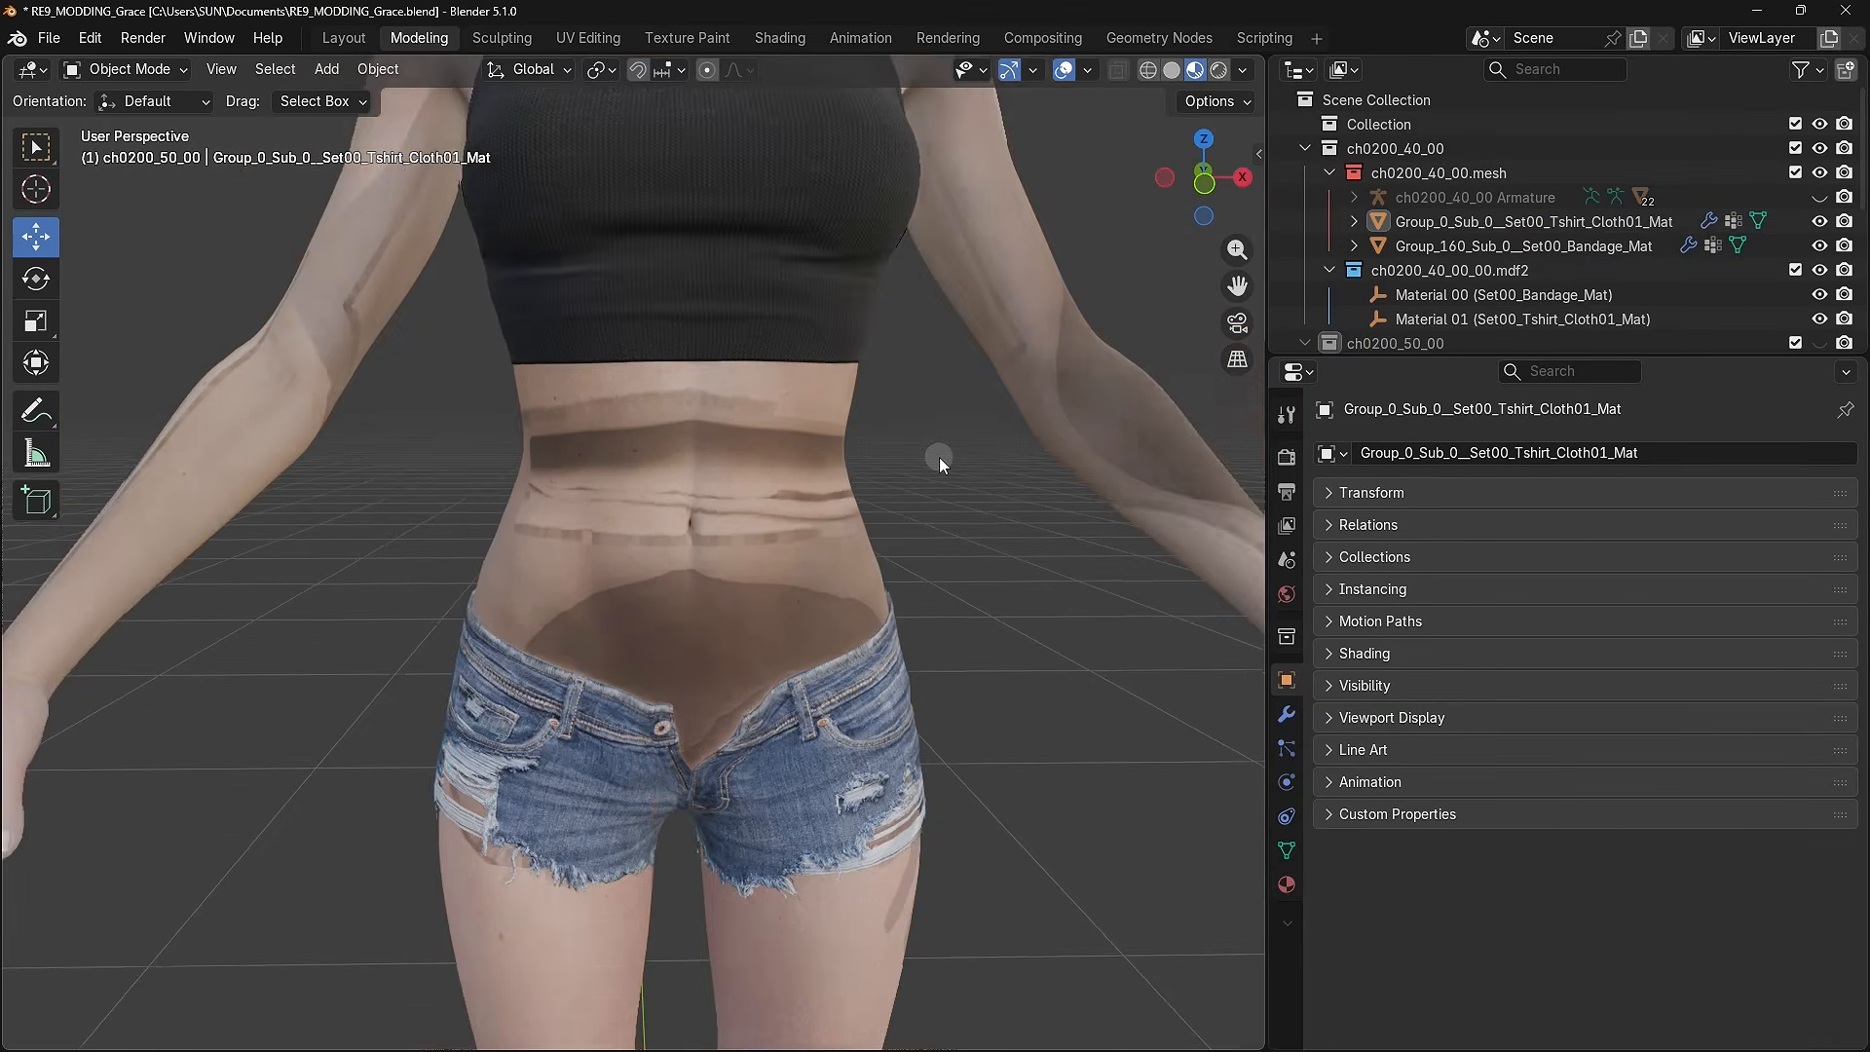
mouse_move(940, 458)
middle_mouse_down()
mouse_move(374, 441)
mouse_move(935, 447)
middle_mouse_up()
- Review the T-shirt material's MDF settings and the bandage material's BaseDielectricMap, NormalRoughnessMap and AlphaCavityOcclusionTranslucentMap bindings
left_click(1459, 323)
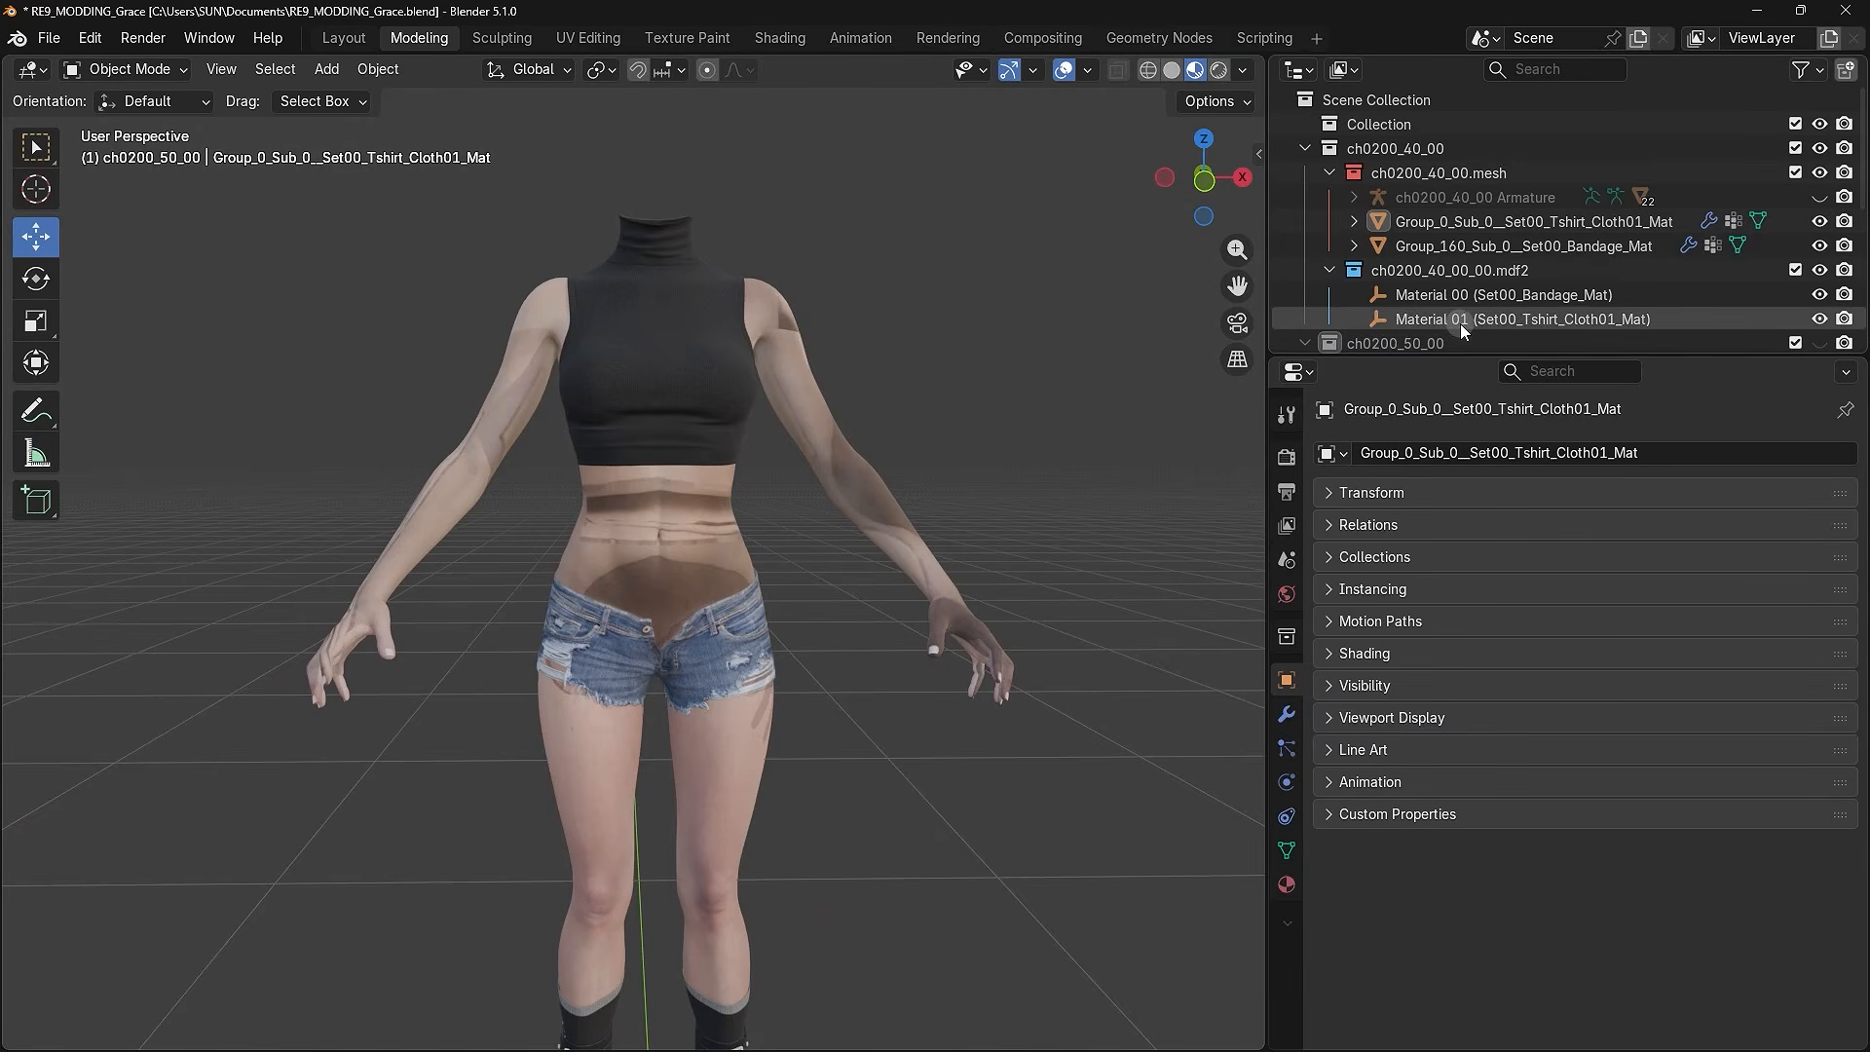
scroll(1336, 635, "down", 10)
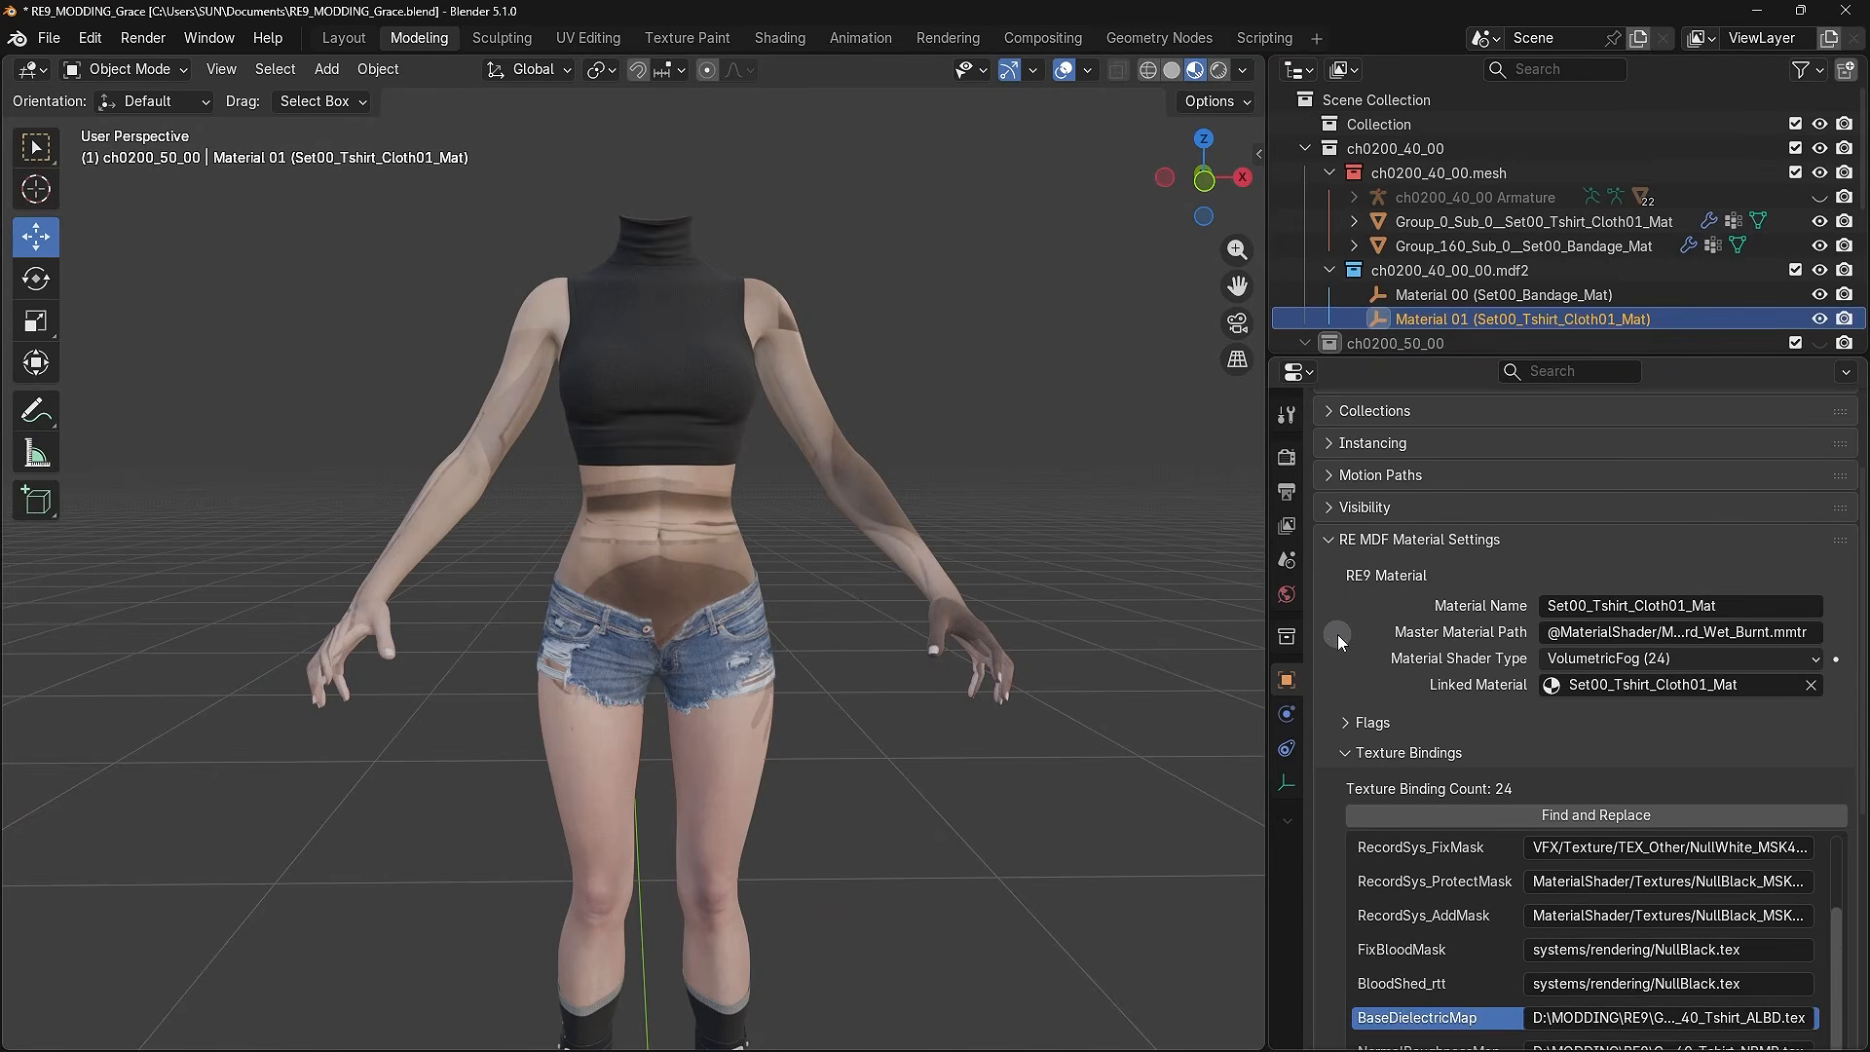
scroll(1337, 634, "down", 1)
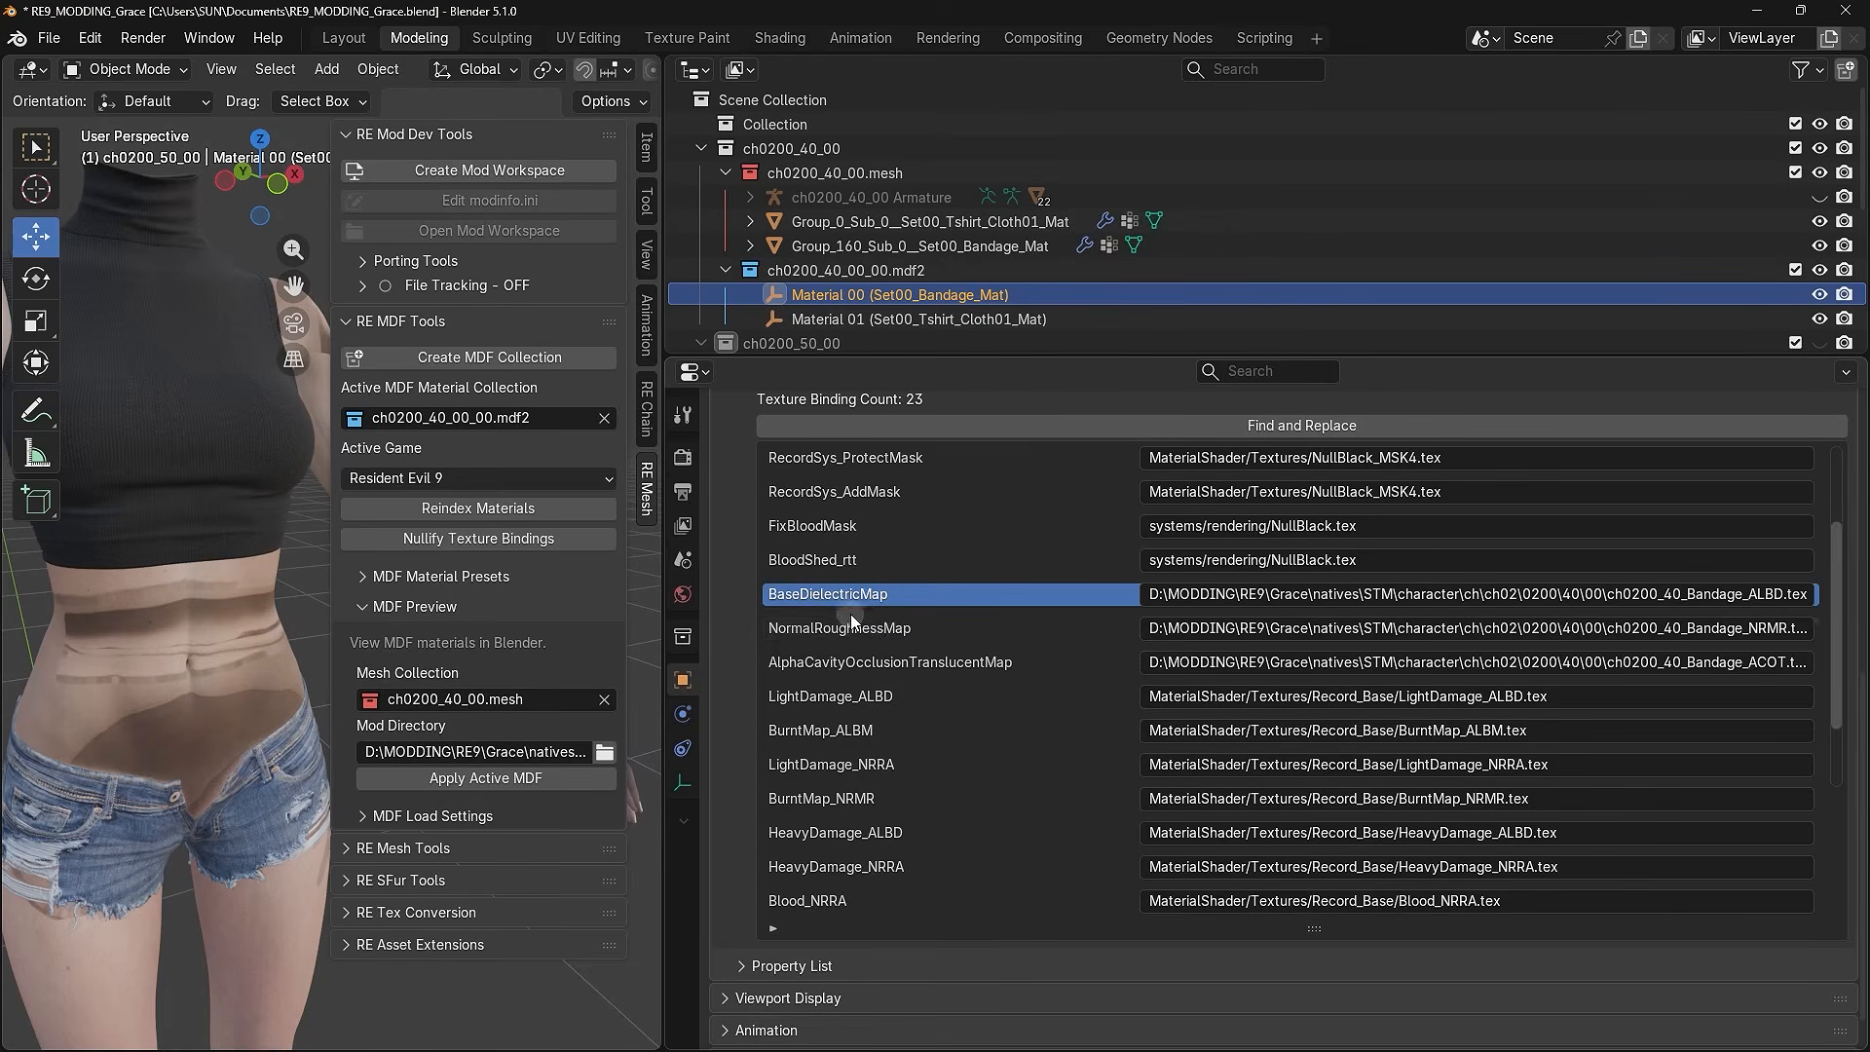
left_click(898, 629)
left_click(834, 662)
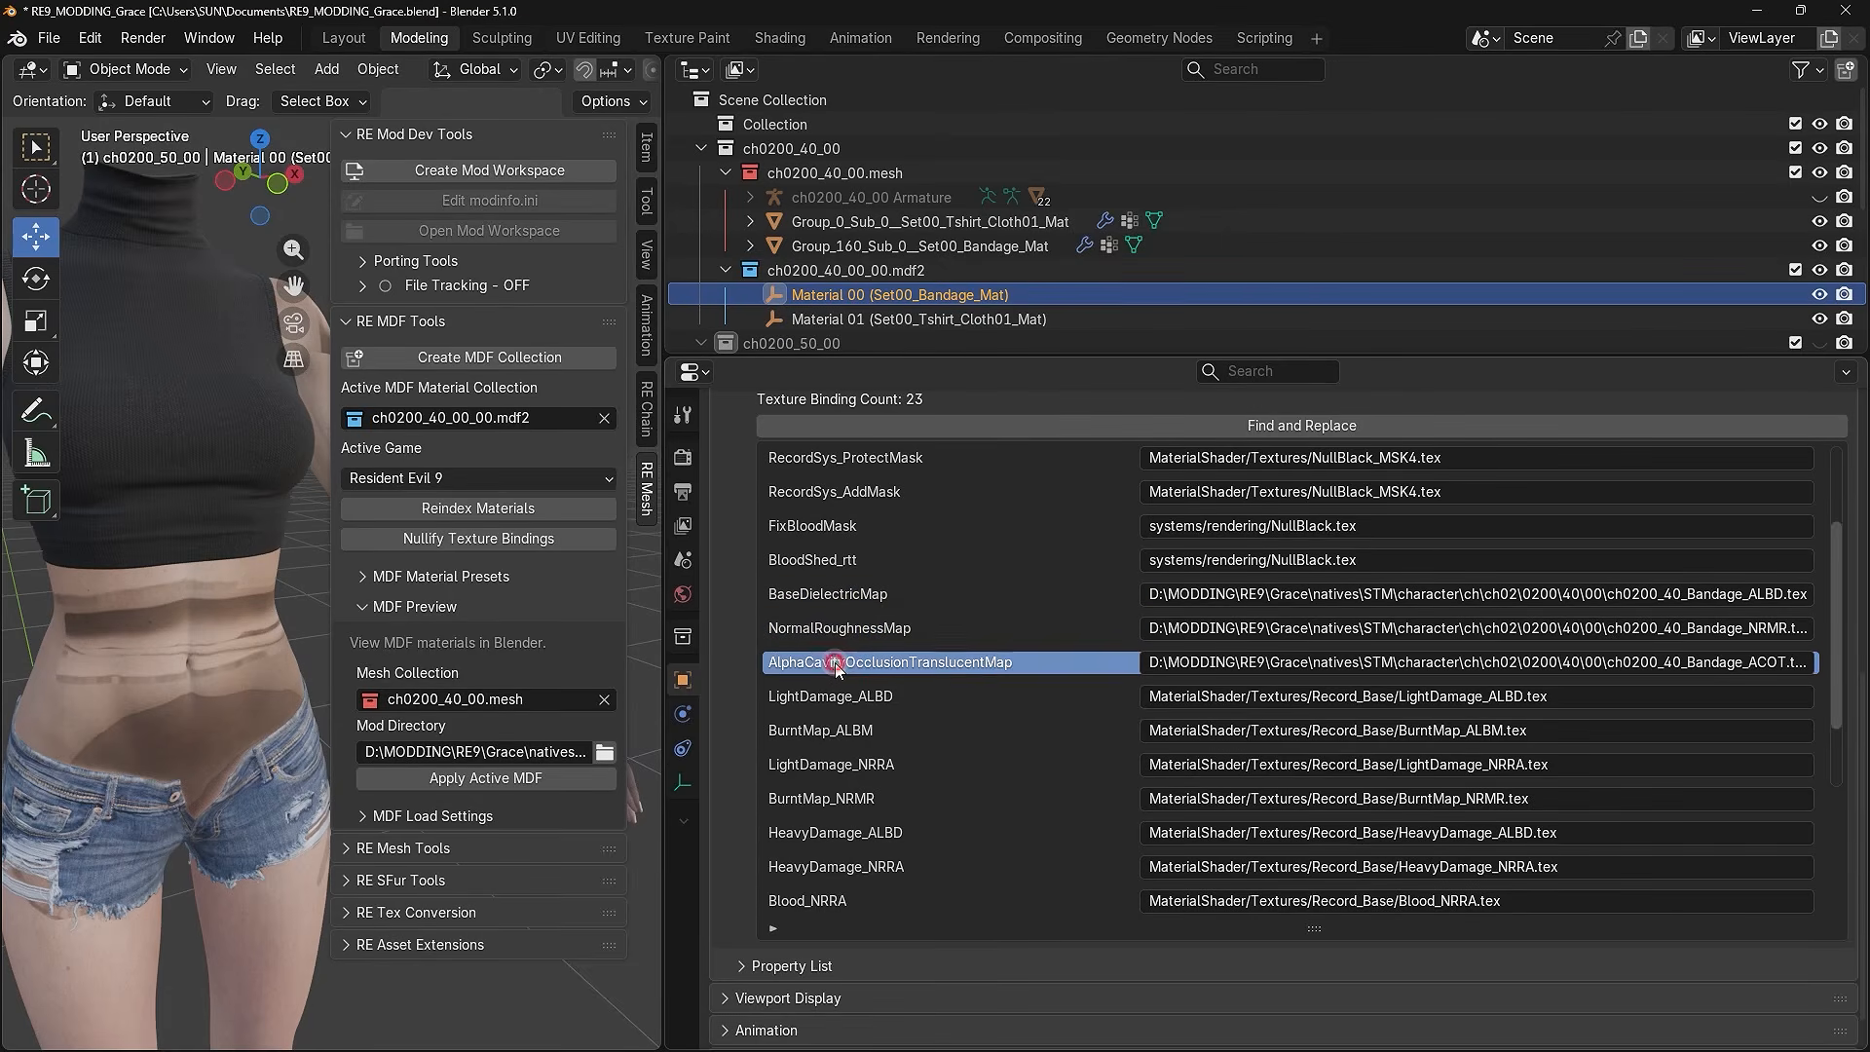
left_click(962, 595)
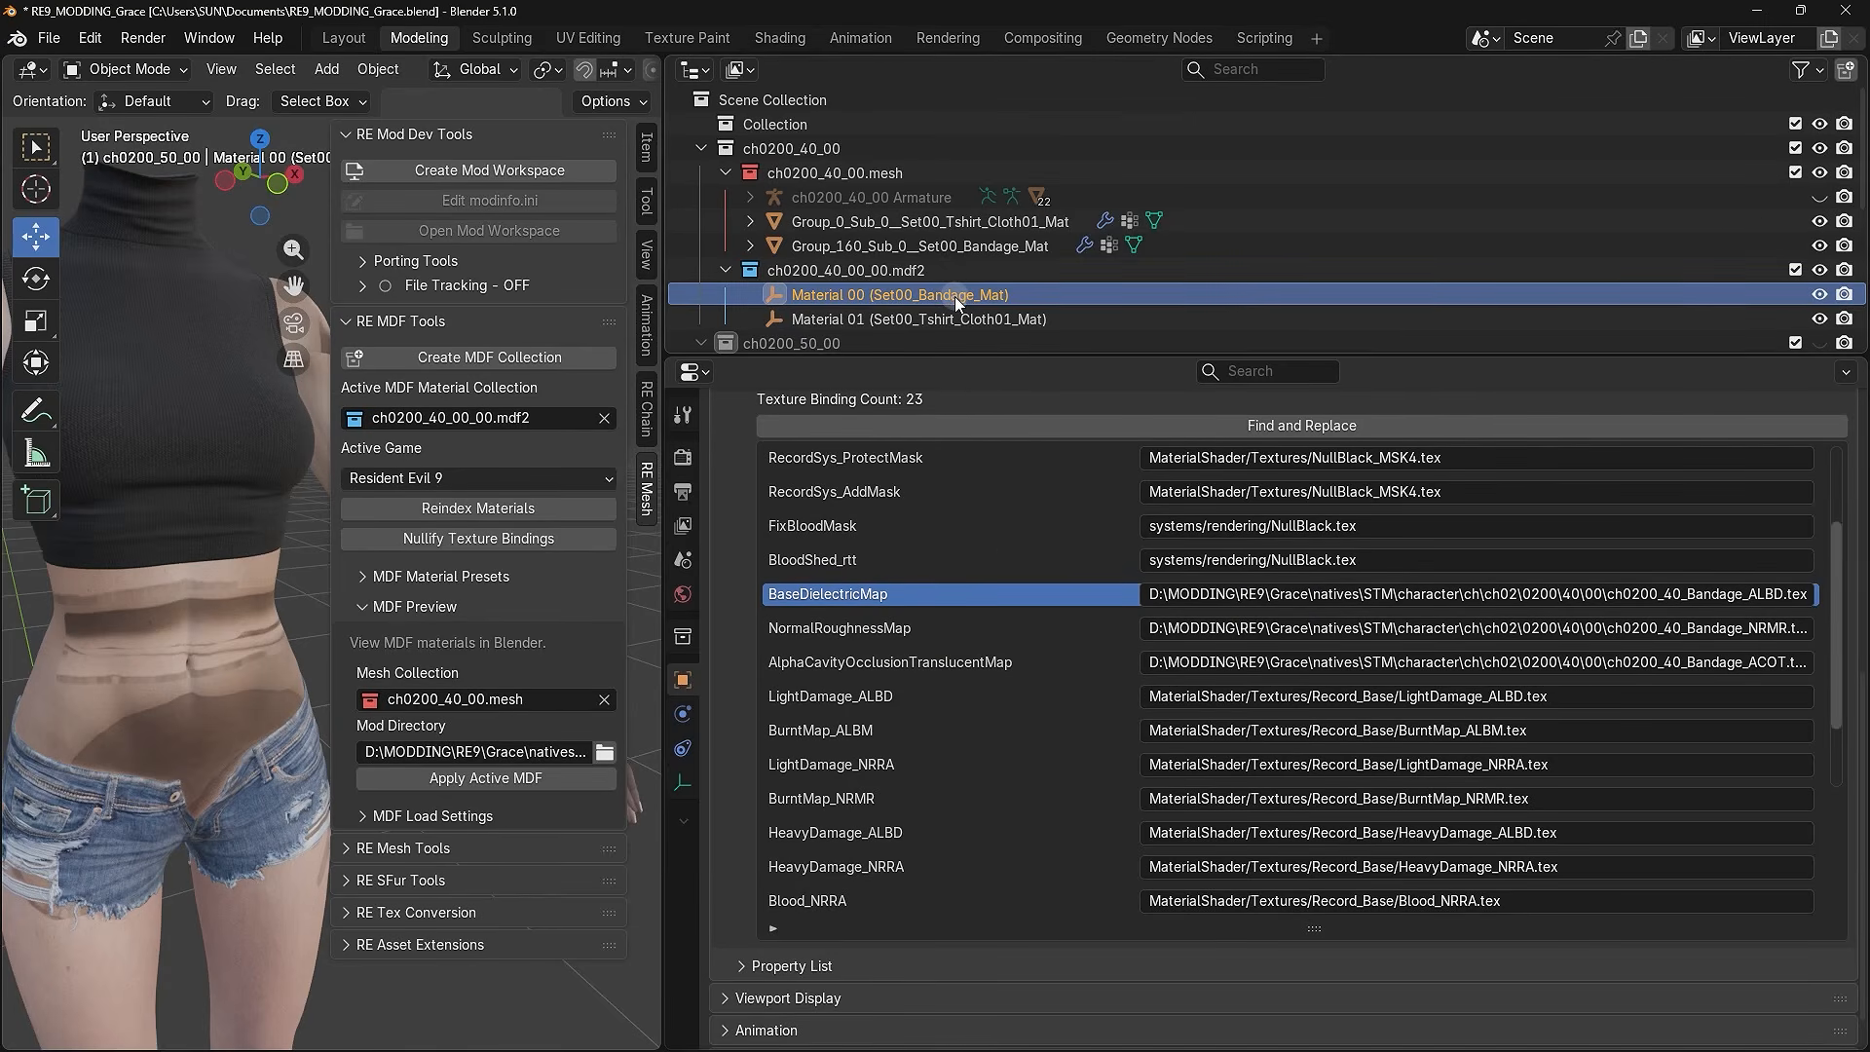
- Check the base, normal and alpha bindings of Set00_Tshirt_Cloth01_Mat and open its AlphaCavityOcclusionTranslucentMap path for editing
left_click(947, 319)
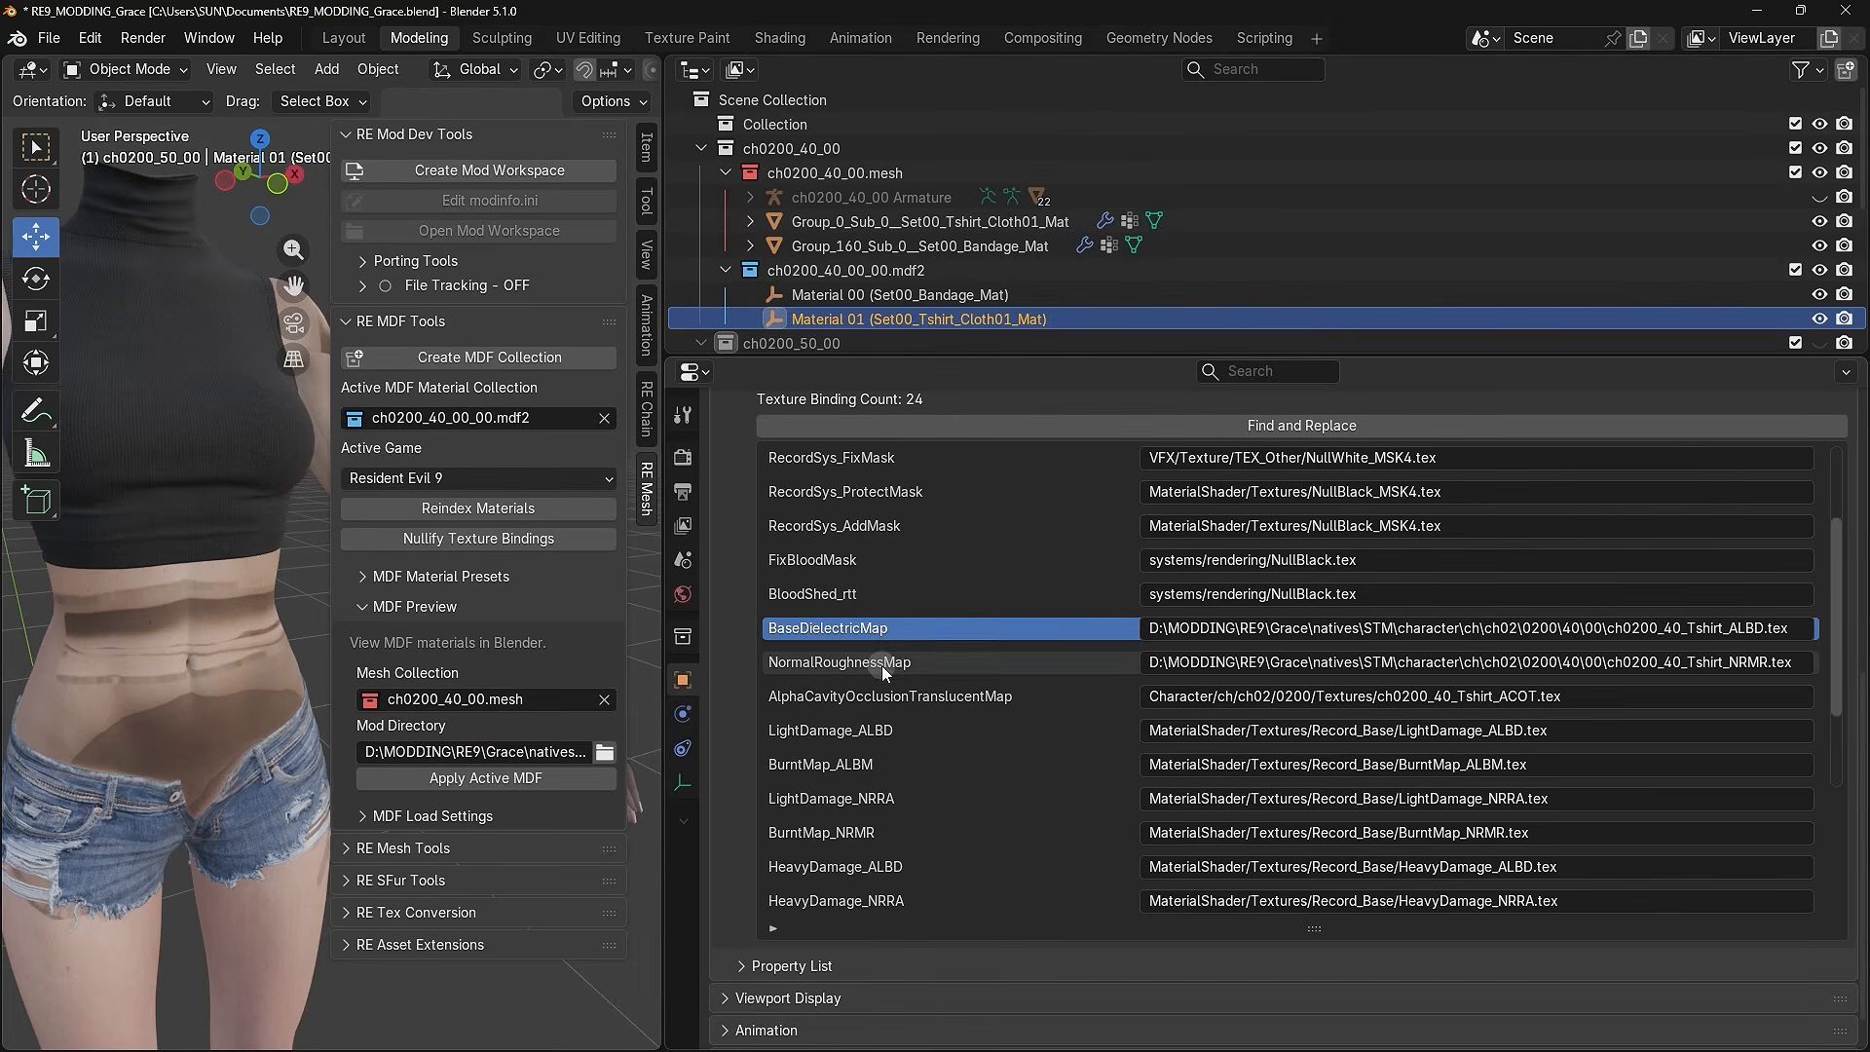
left_click(1274, 698)
left_click(880, 628)
left_click(922, 654)
left_click(988, 698)
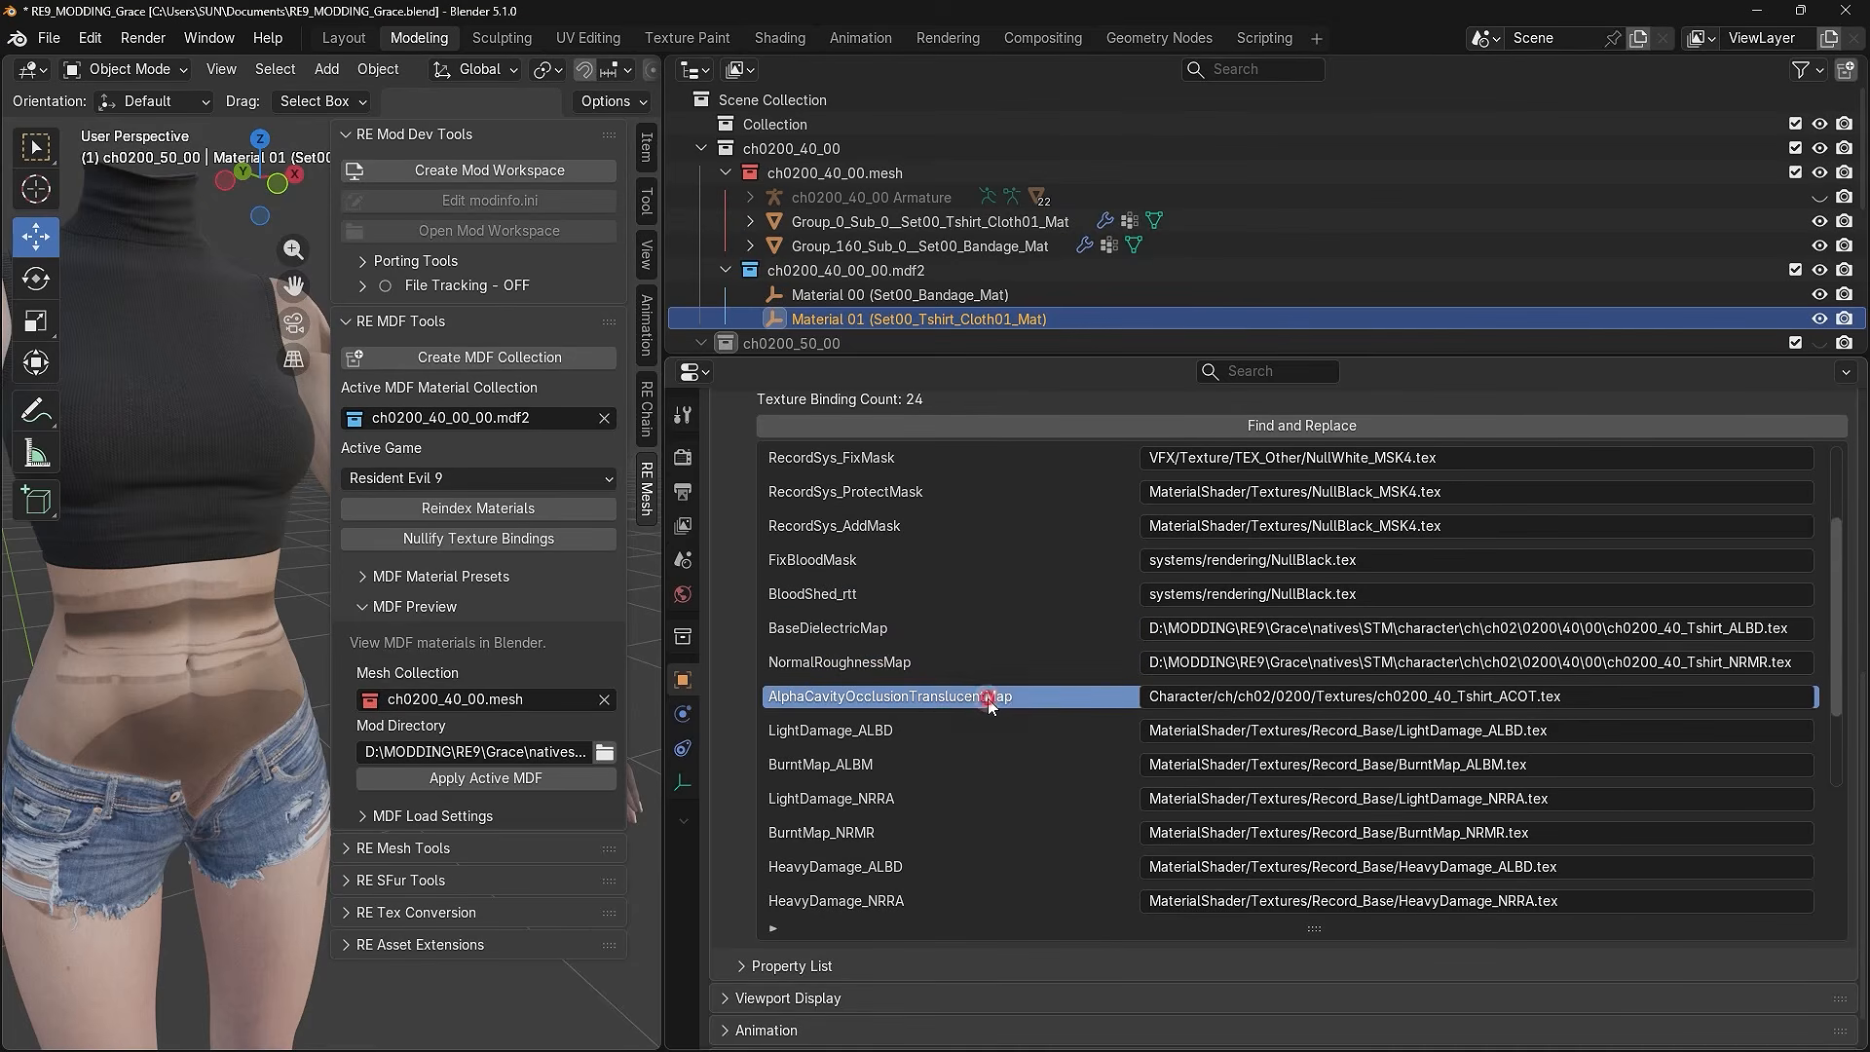
left_click(752, 700)
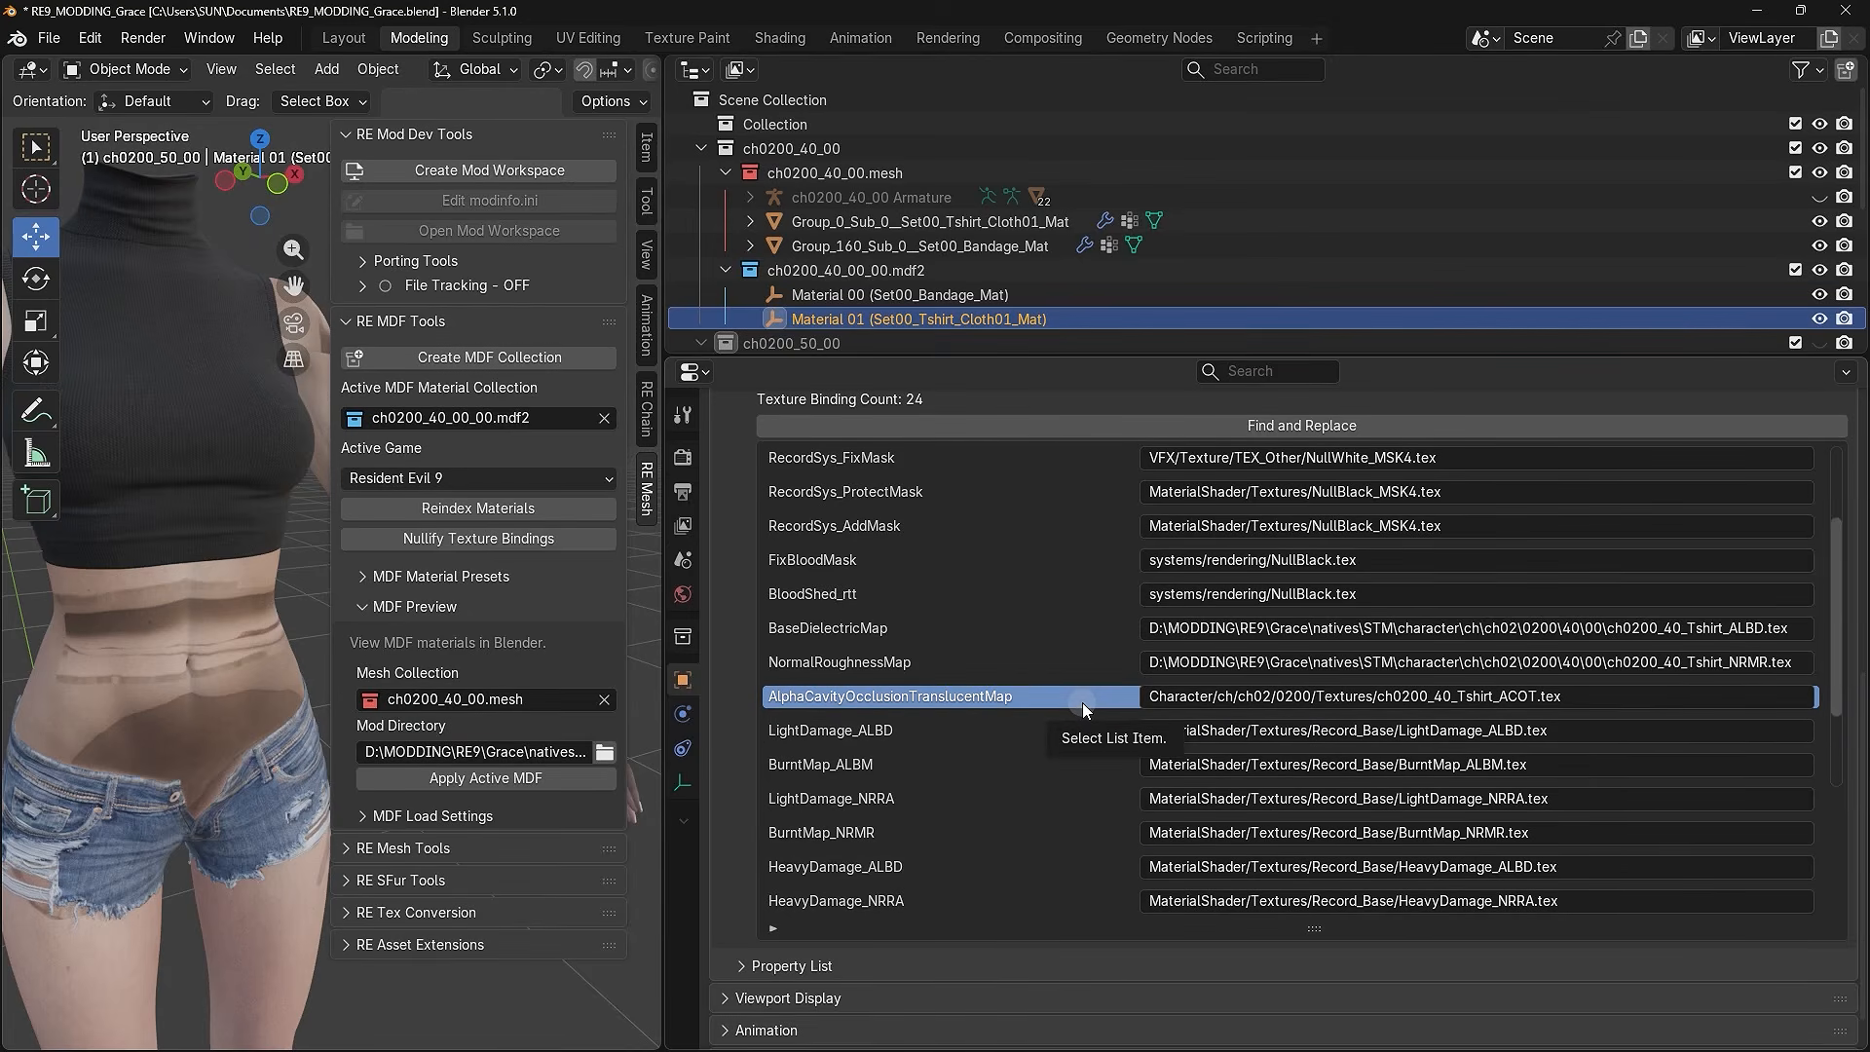
left_click(1227, 698)
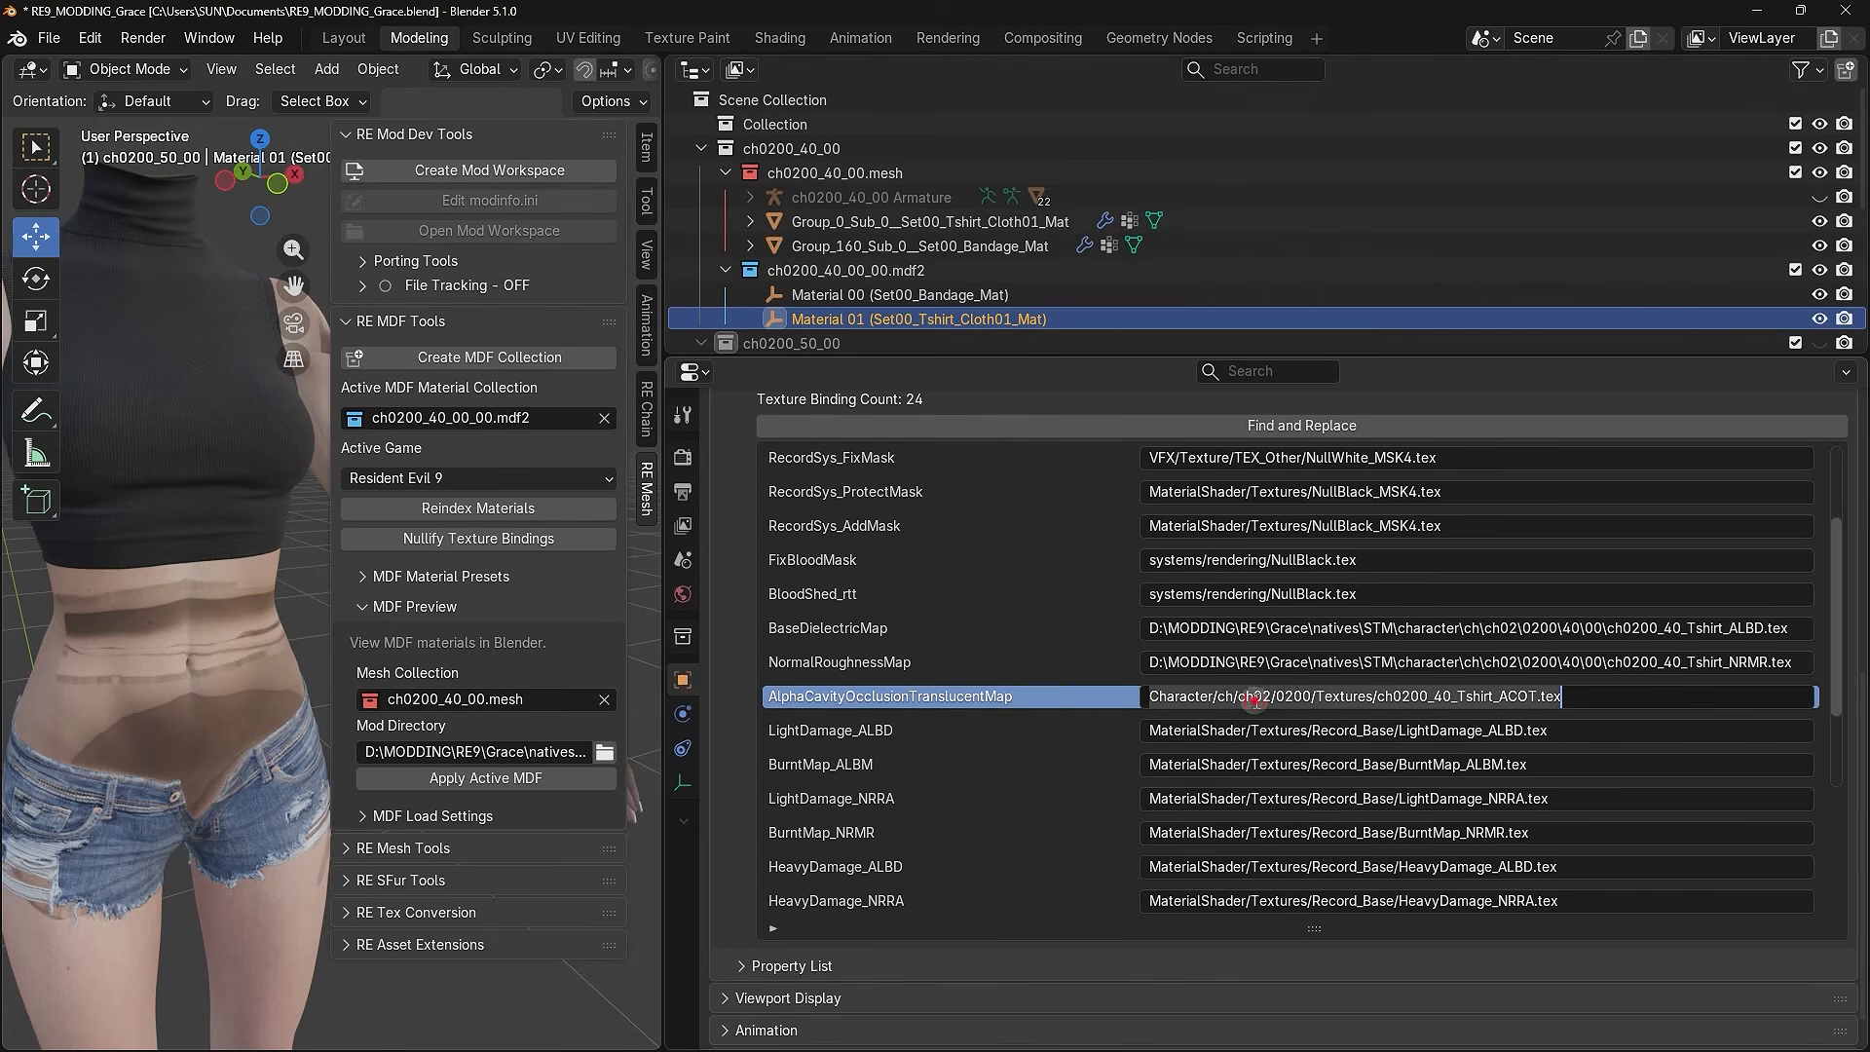
key("BackSpace")
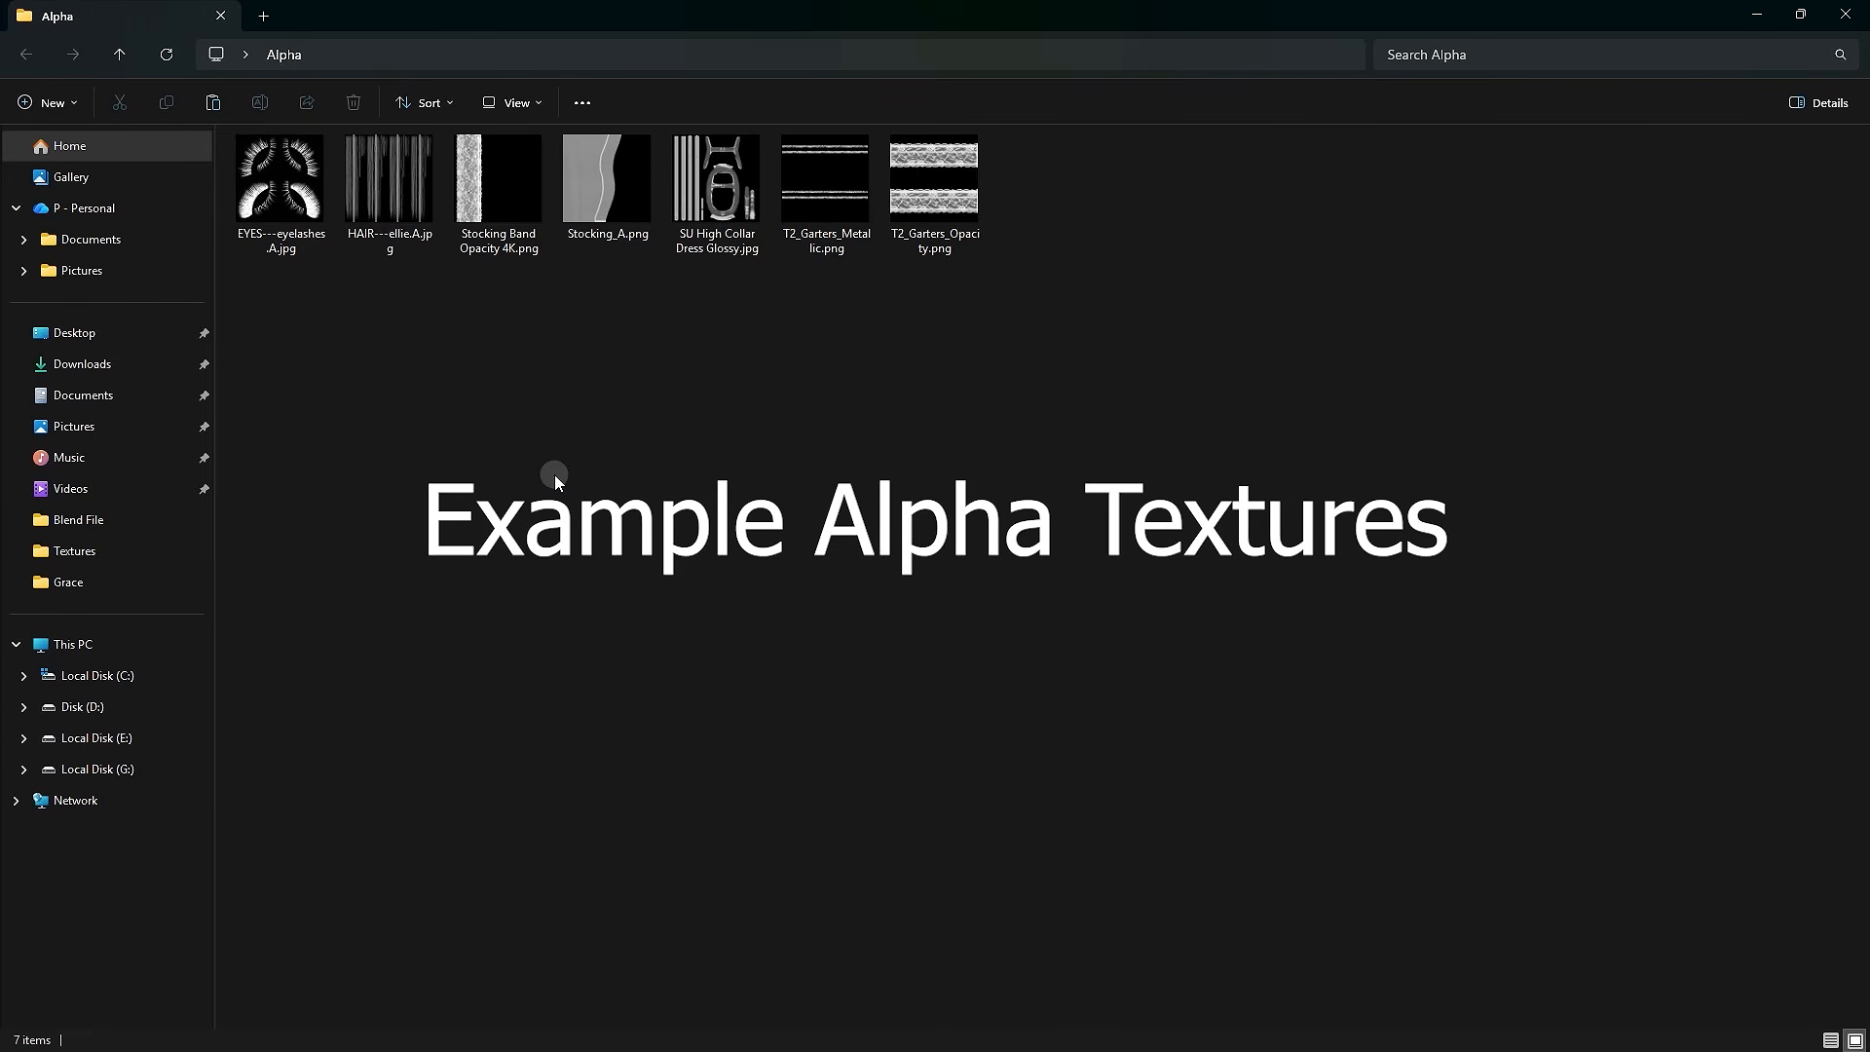
- In File Explorer, enlarge the example alpha textures in the Alpha folder, look them over and open Stocking Band Opacity 4K.png
scroll(413, 296, "up", 5, "ctrl")
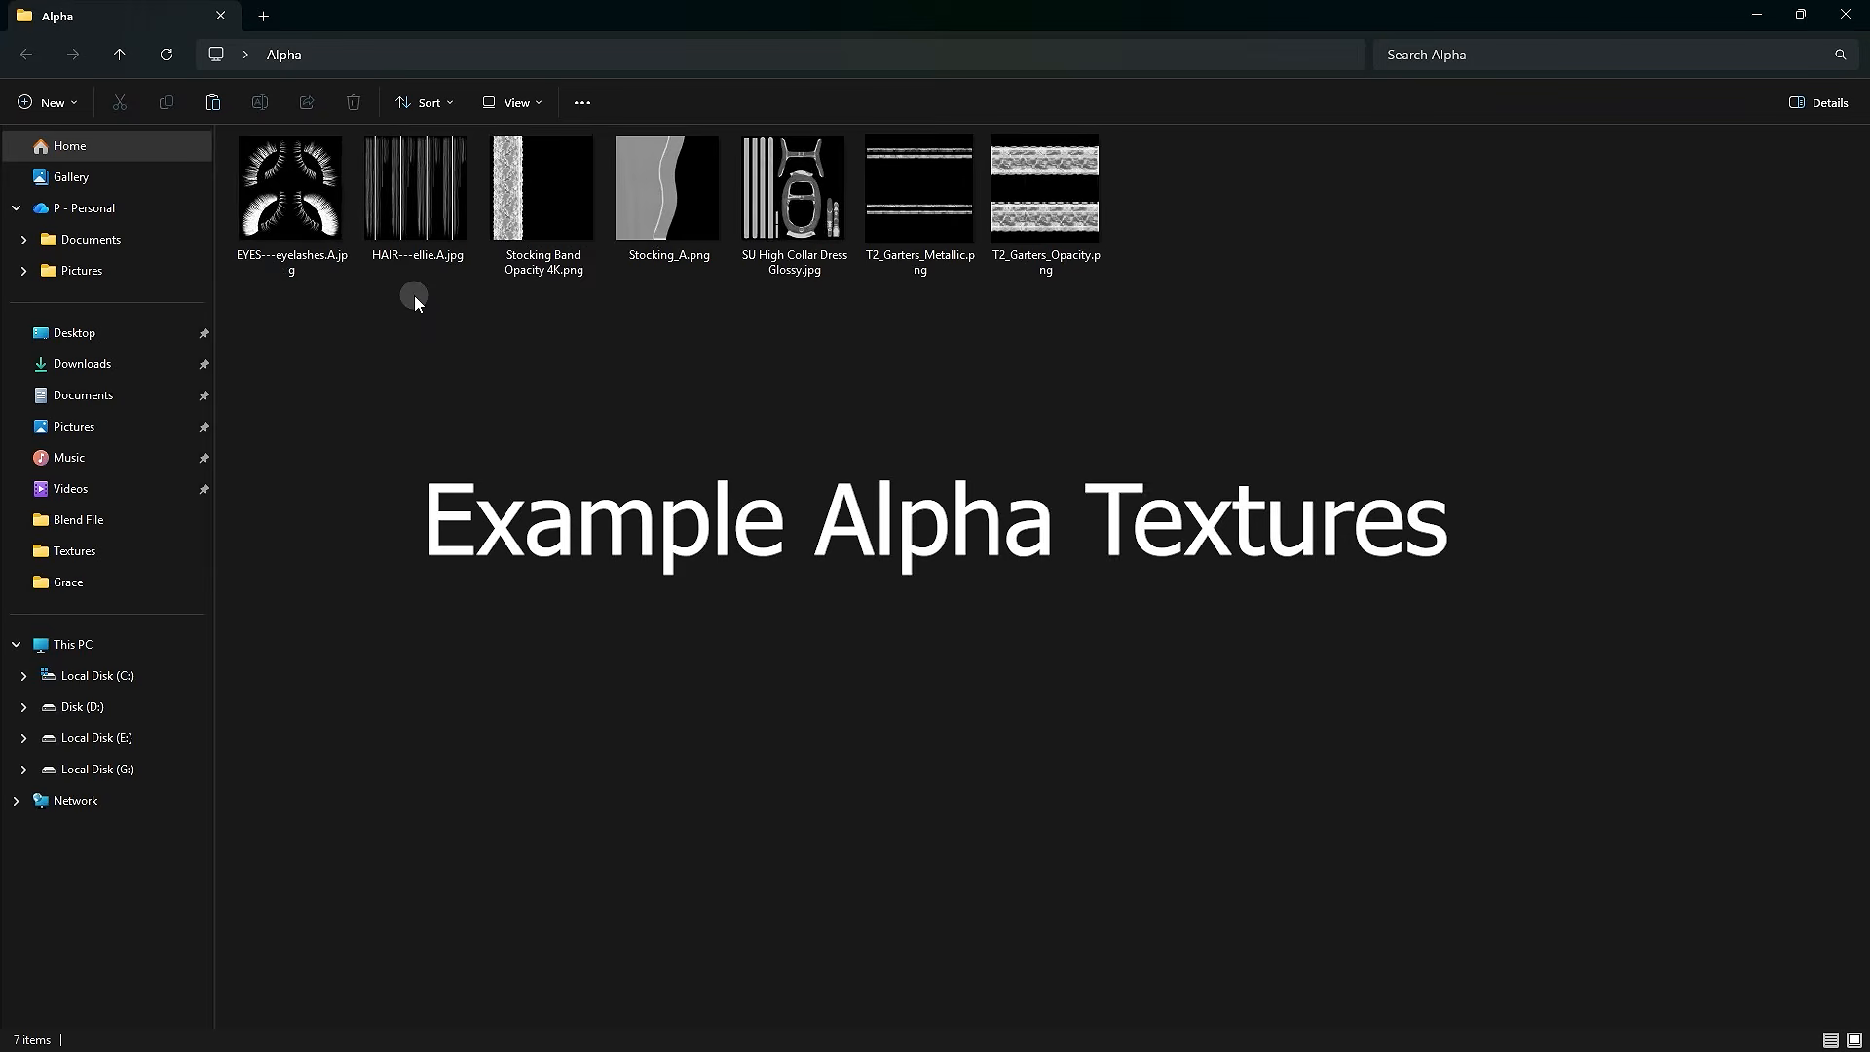
scroll(809, 447, "up", 2, "ctrl")
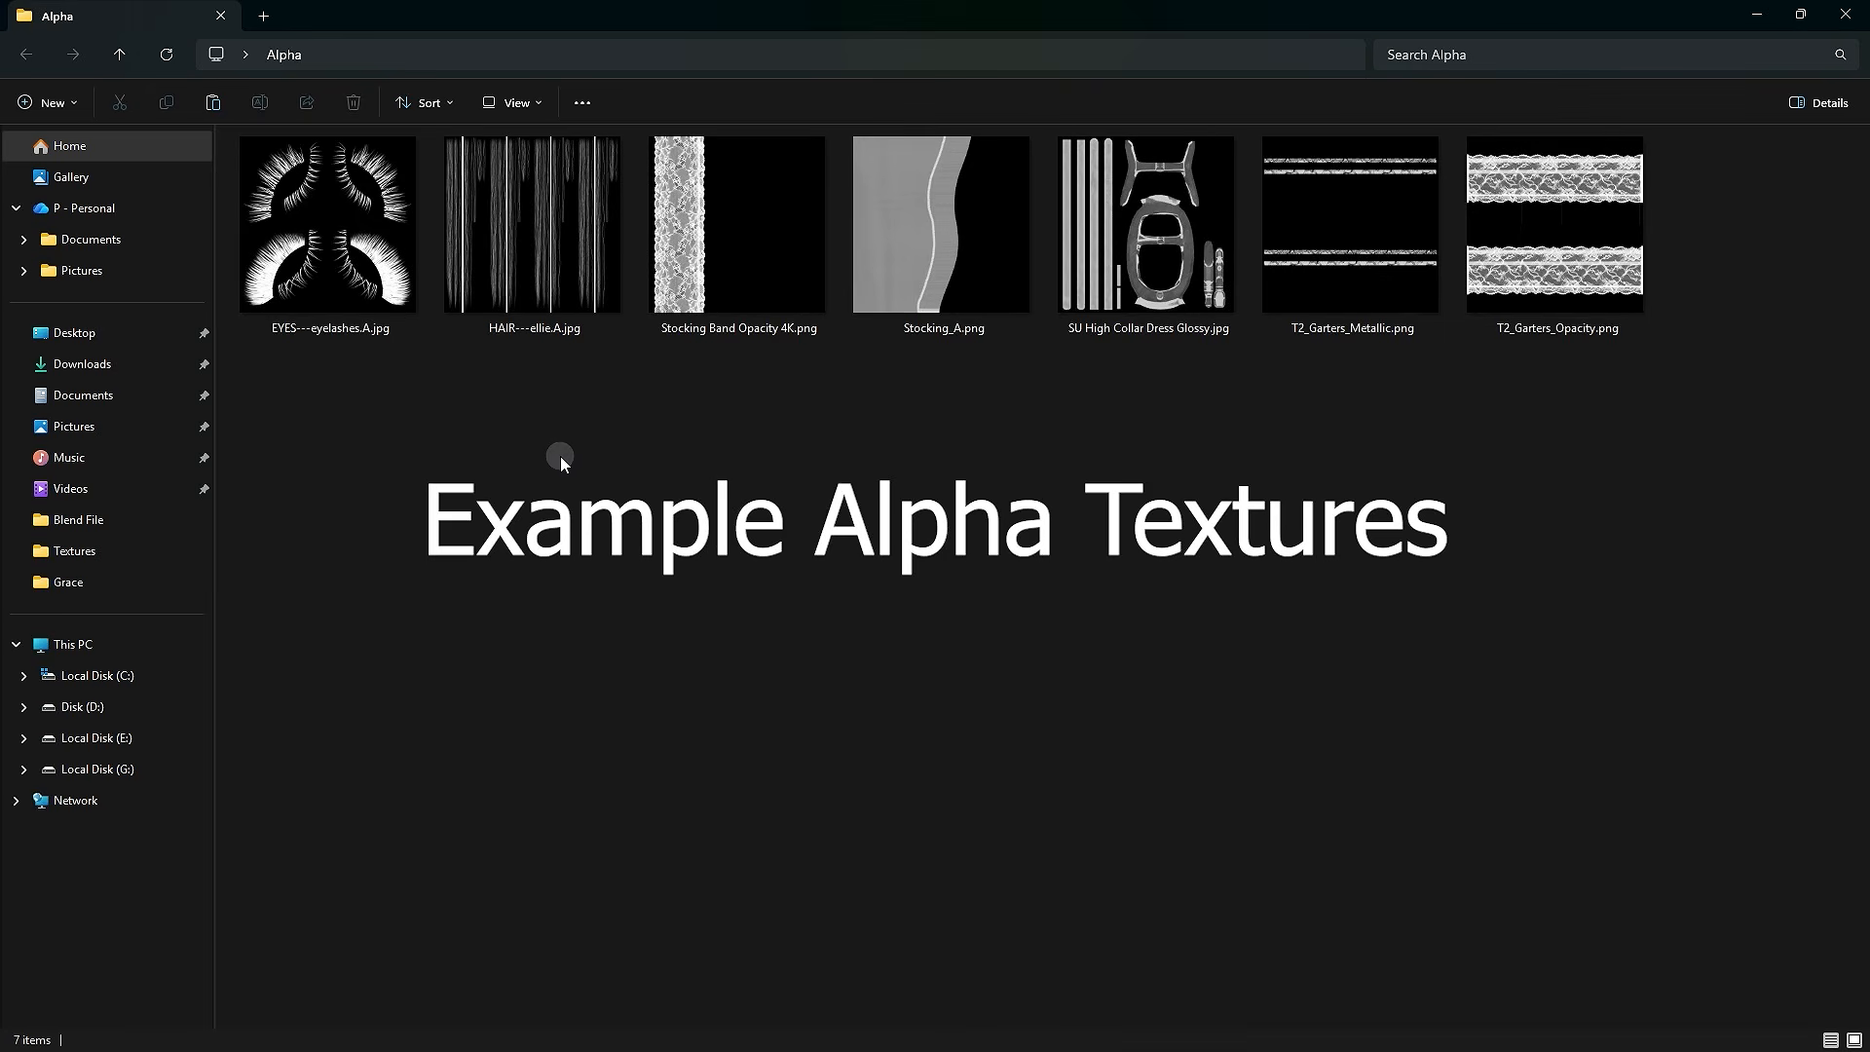
left_click_drag(316, 454, 1595, 312)
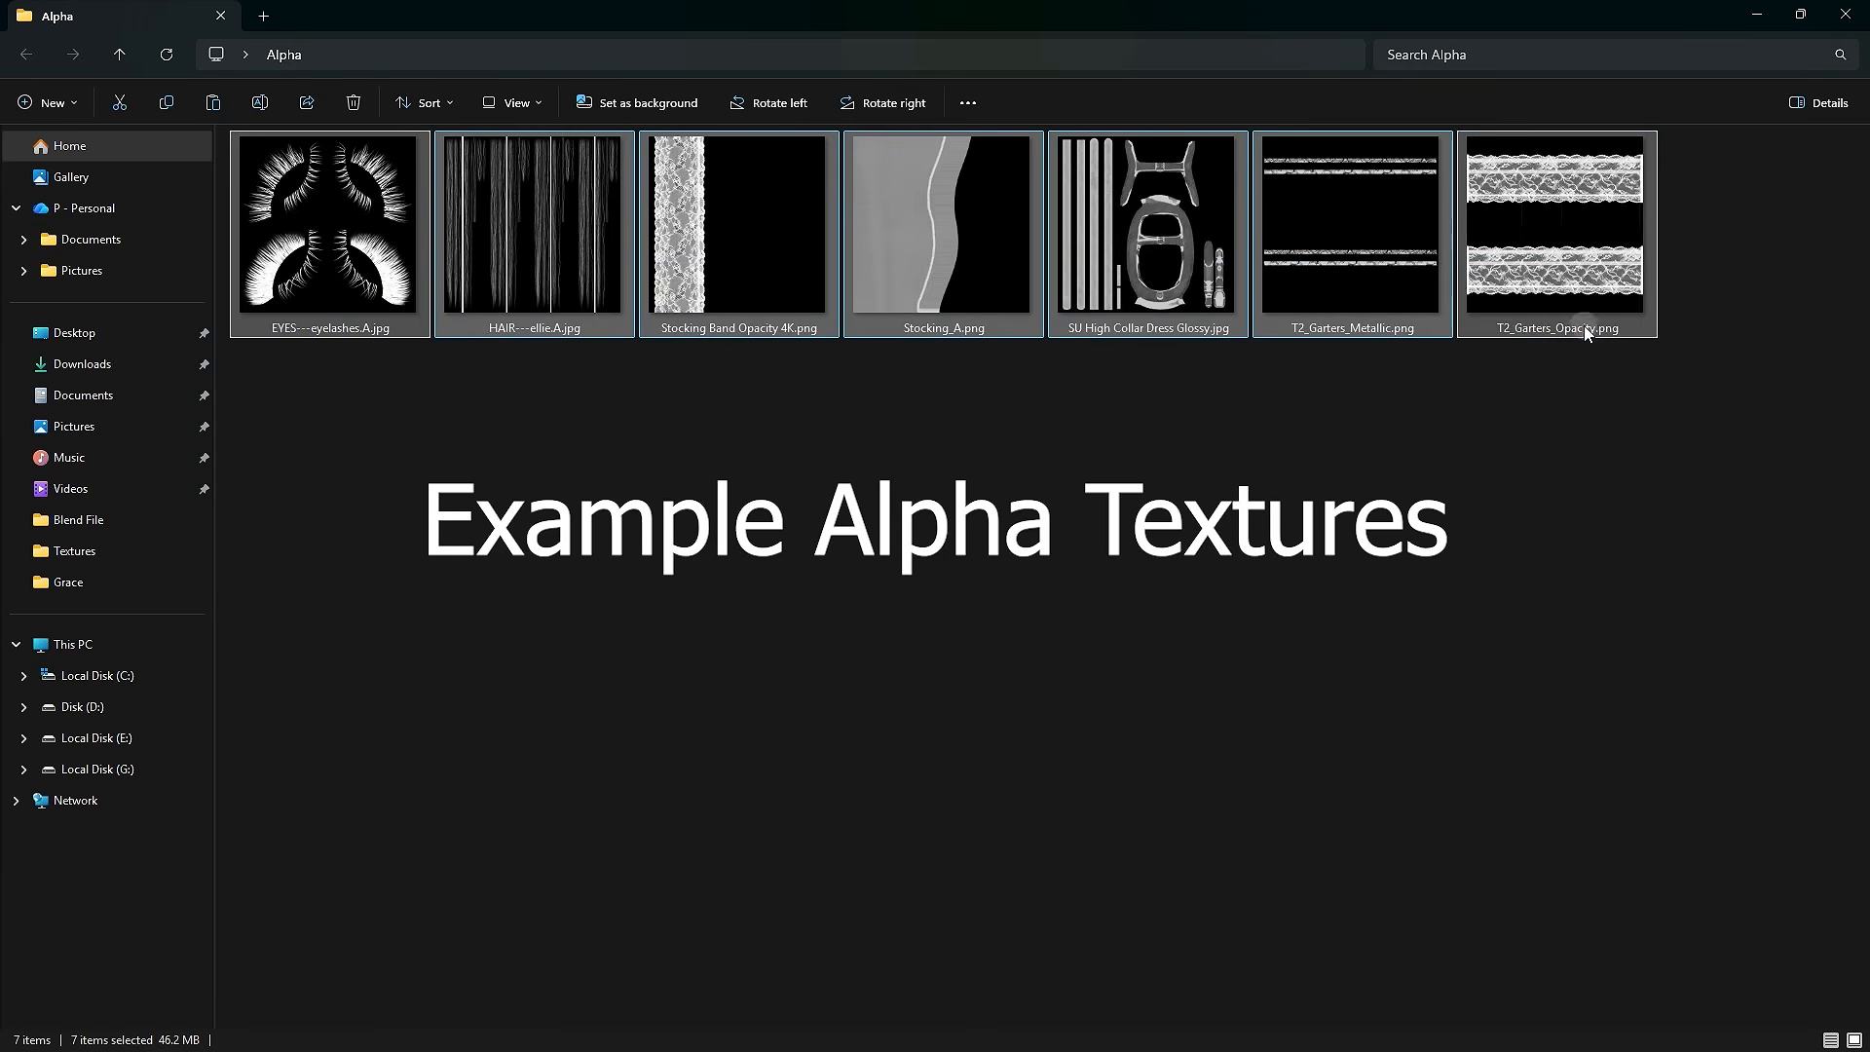
left_click(1399, 415)
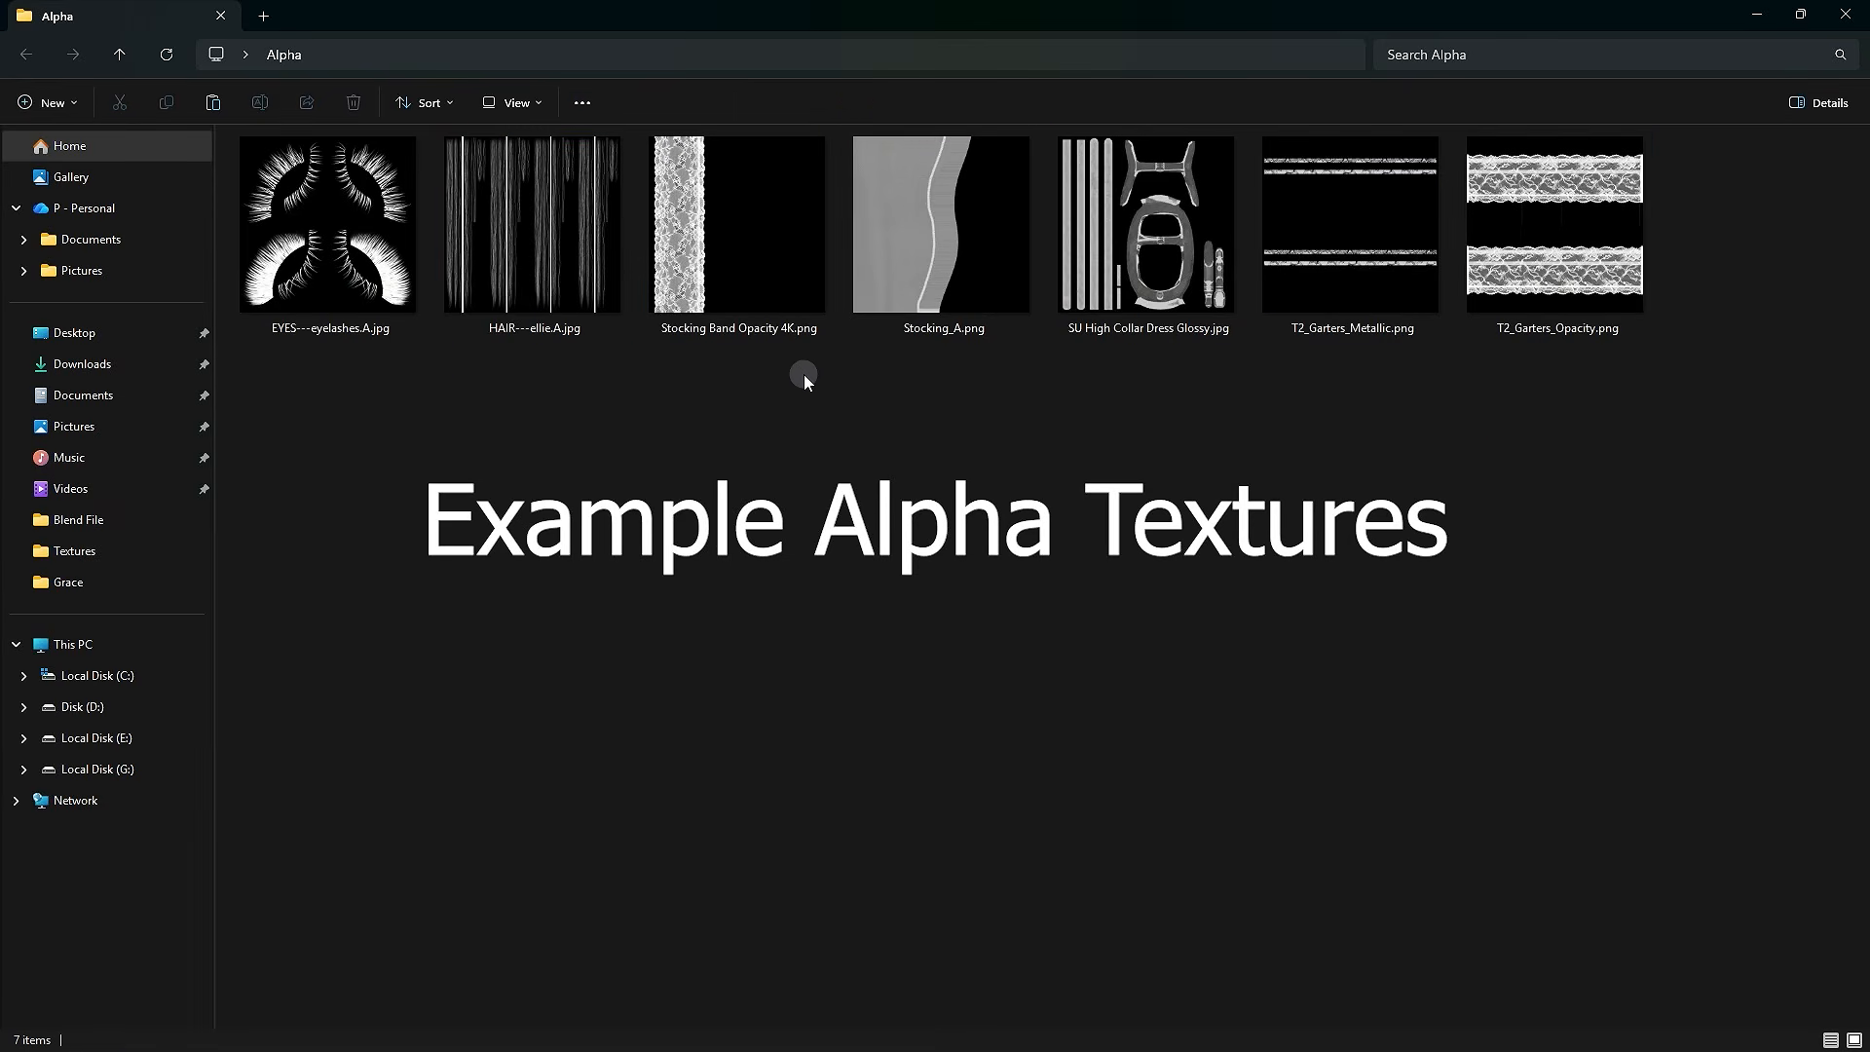
double_click(738, 265)
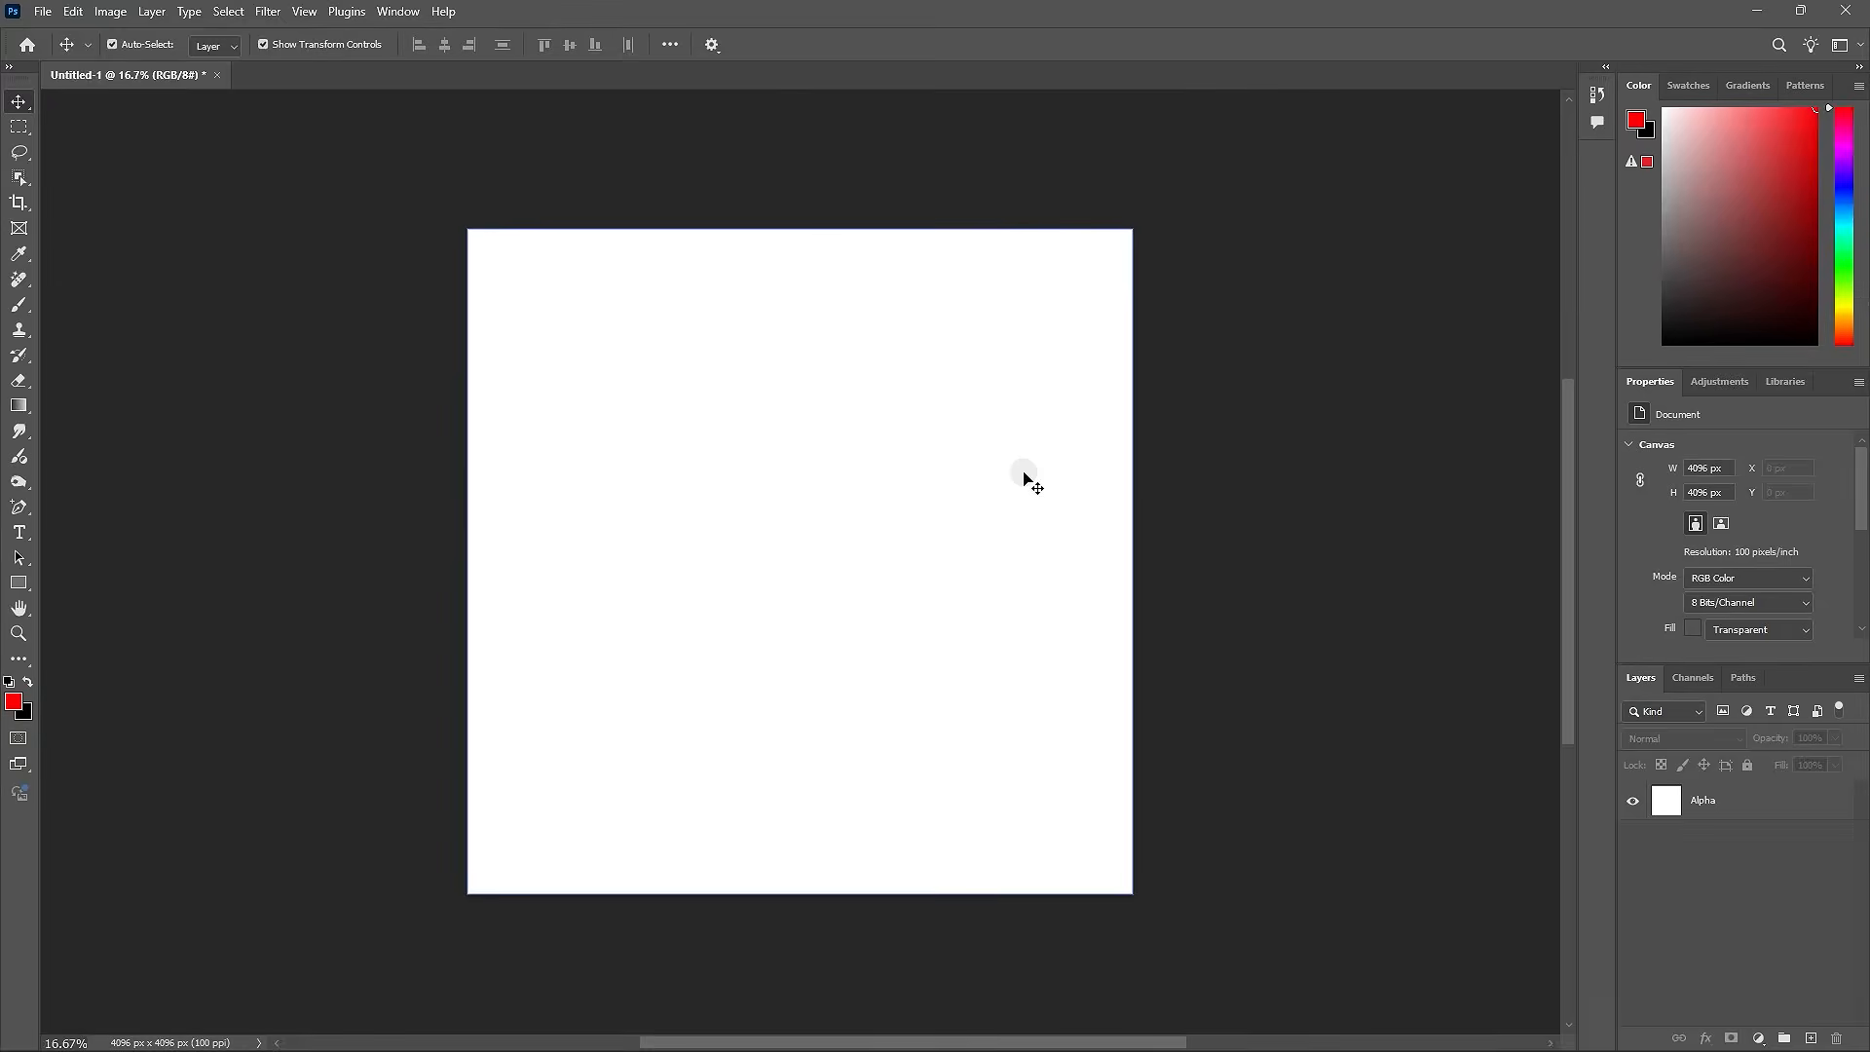
- Inspect the plain white Alpha layer in Photoshop, and view the exported Alpha.png from the Alpha folder
left_click(909, 503)
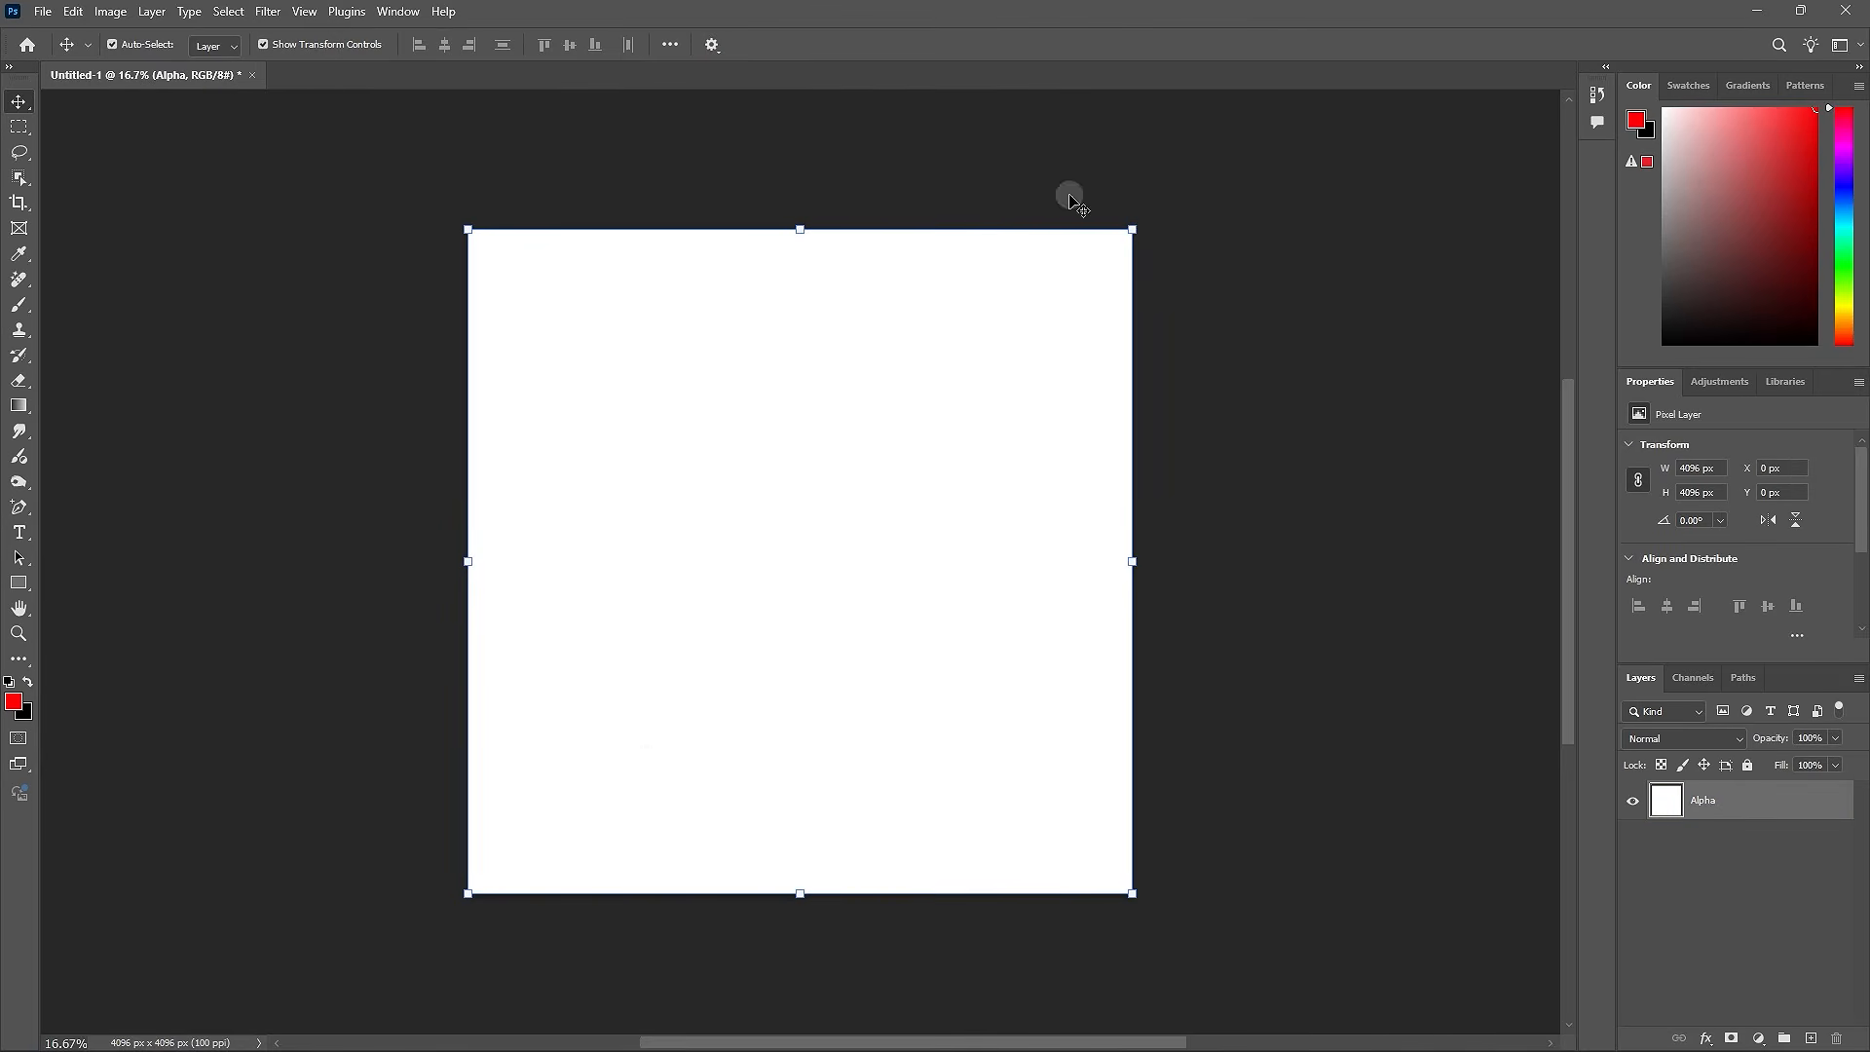
left_click(1259, 364)
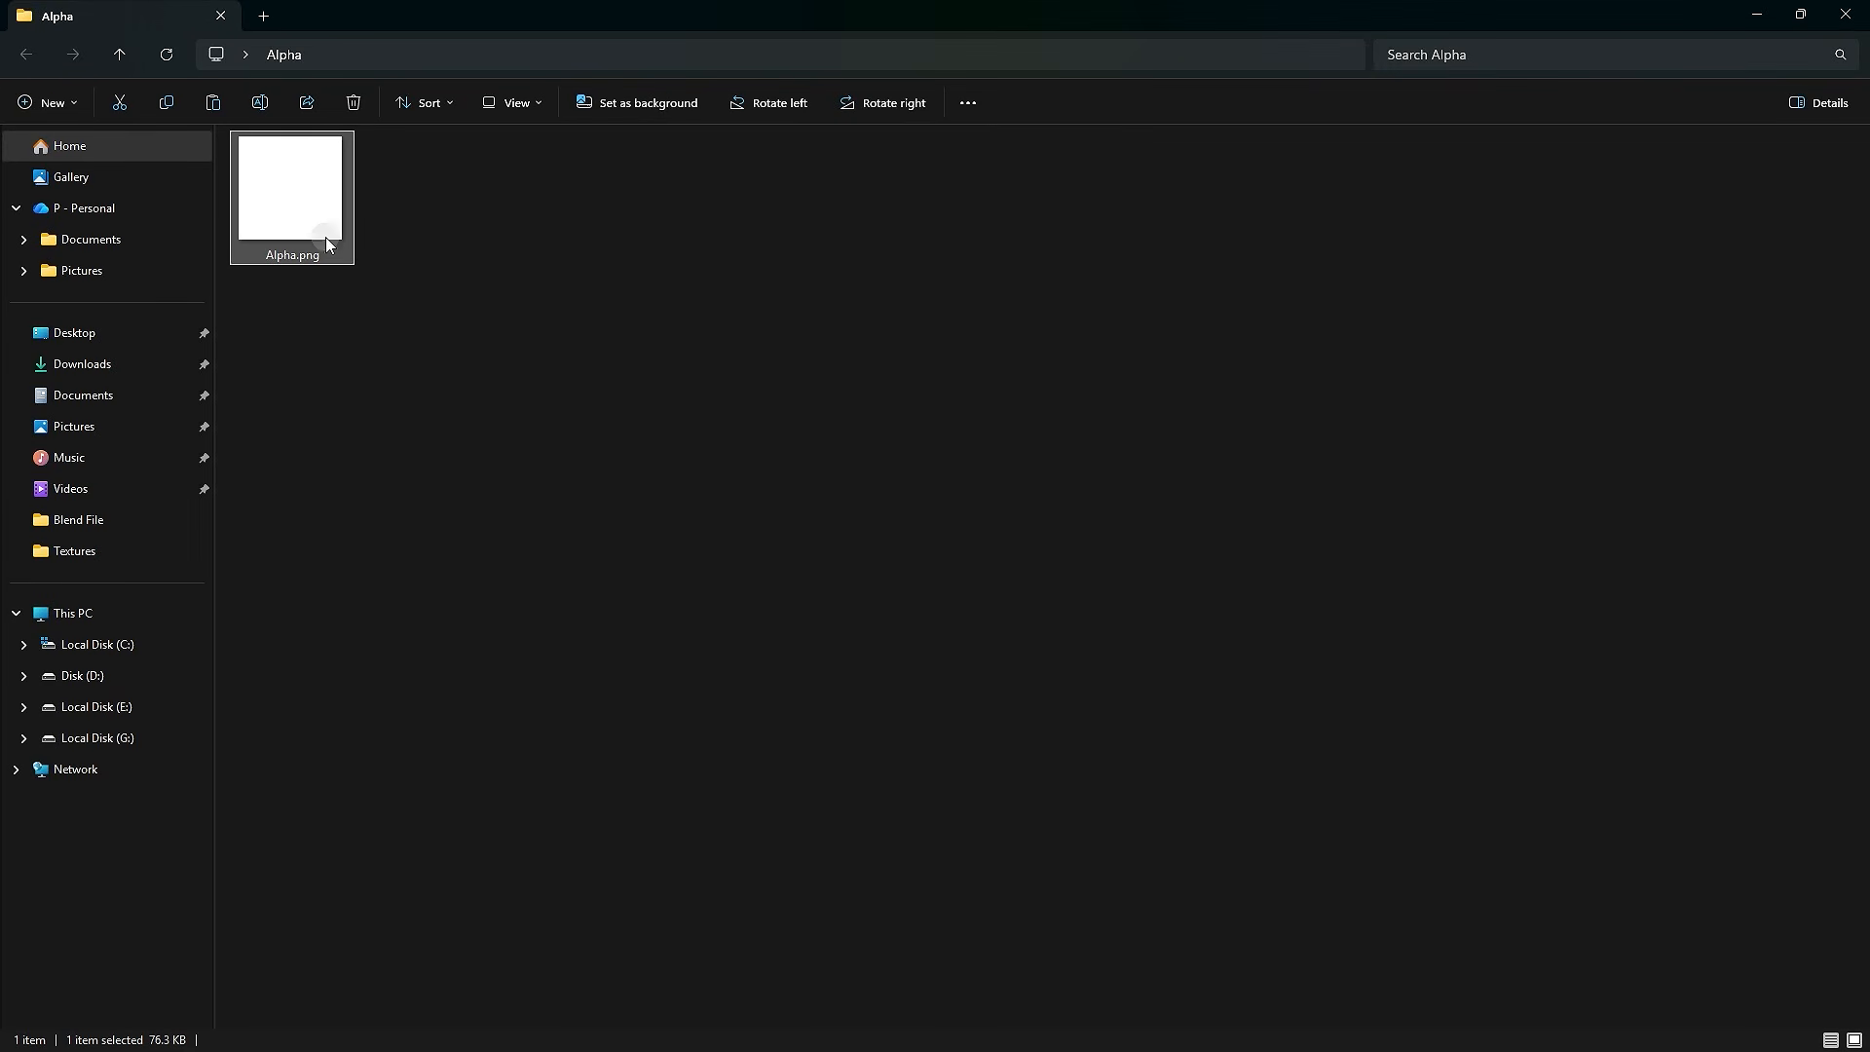
double_click(314, 216)
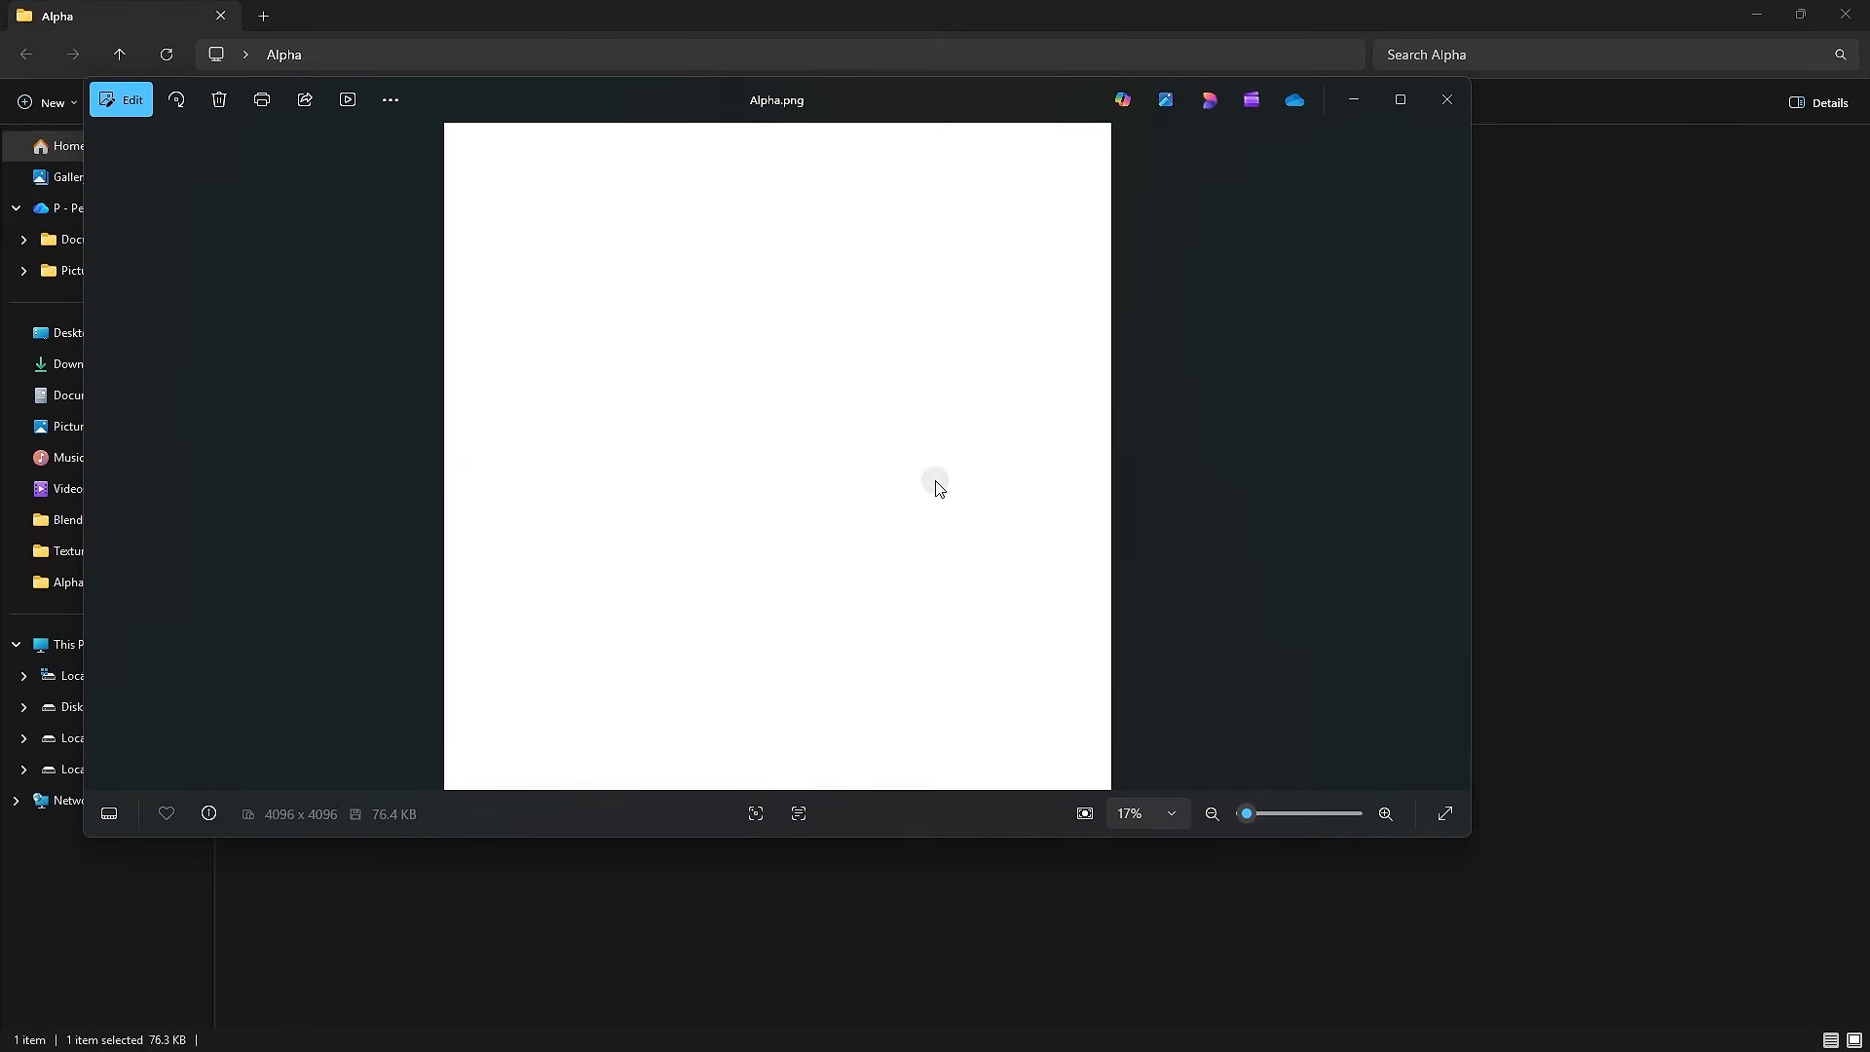
left_click(1457, 107)
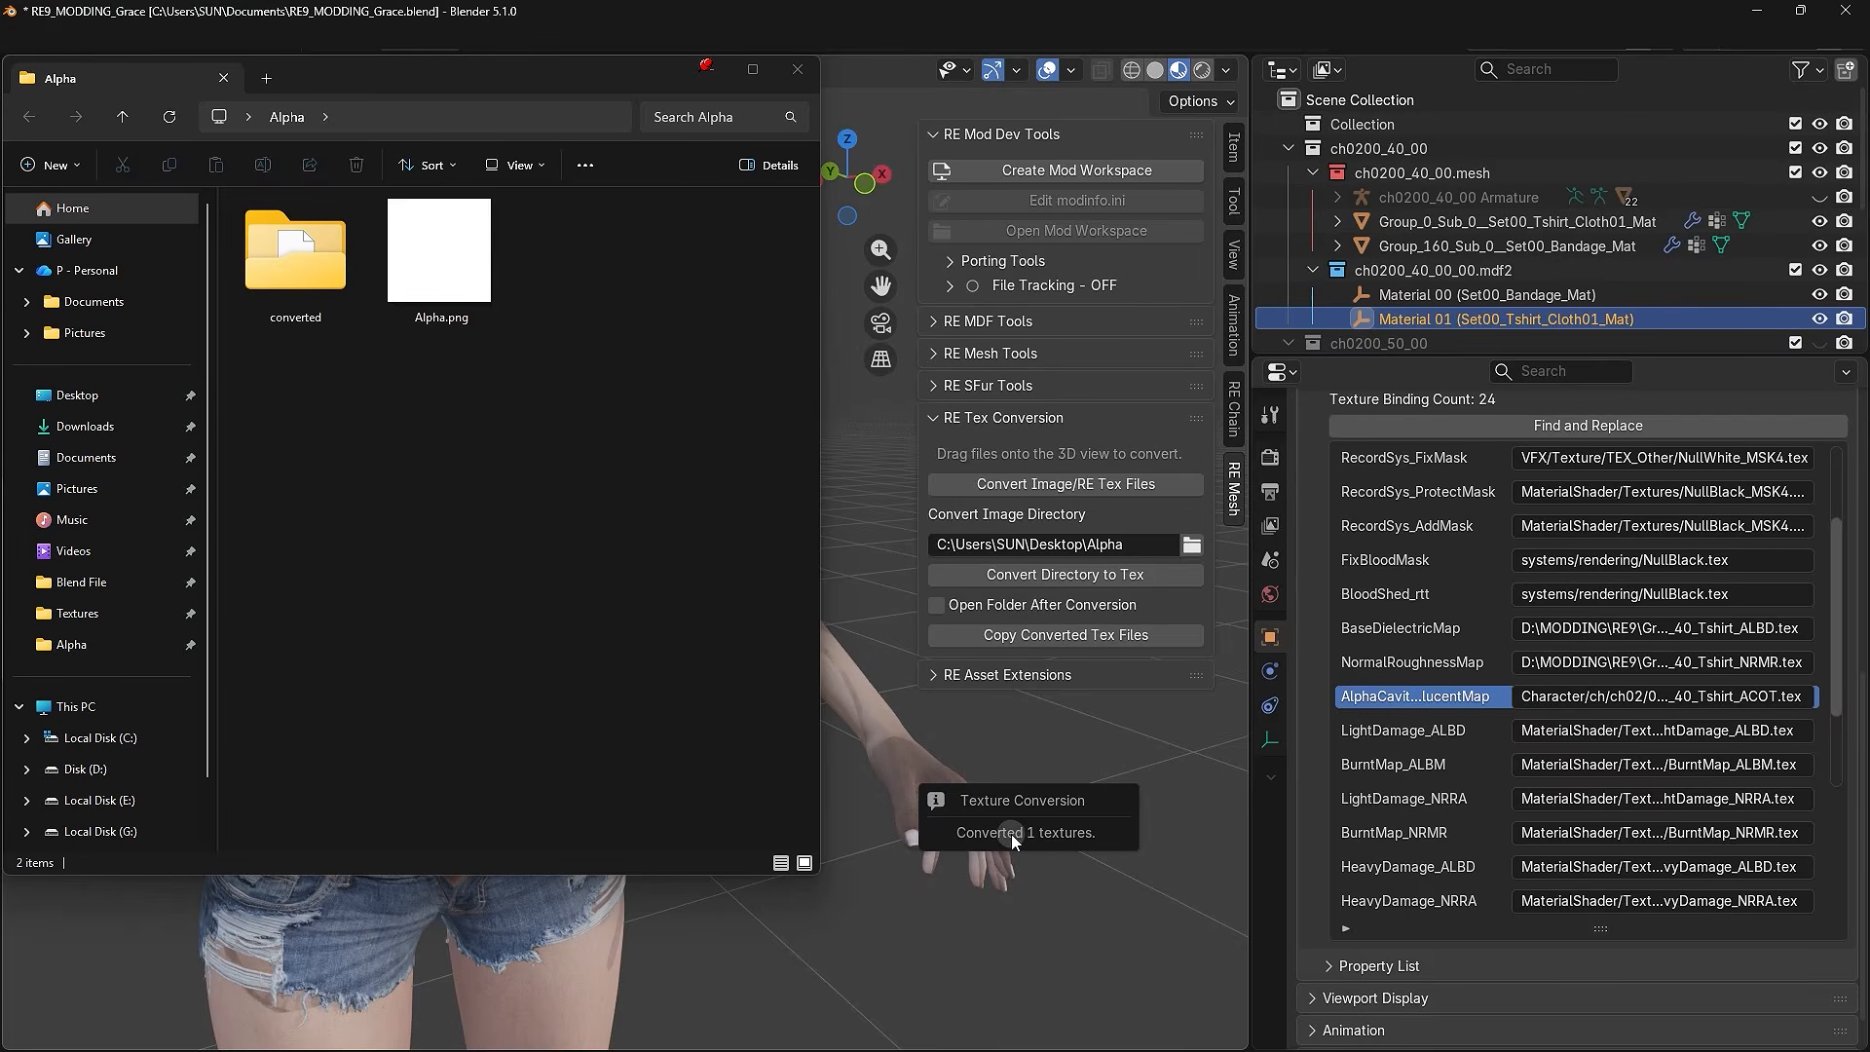
- In File Explorer, copy Alpha.tex.250813143 from the converted folder into the mod's character\ch\ch02\0200\40\00 folder
double_click(296, 288)
left_click(325, 231)
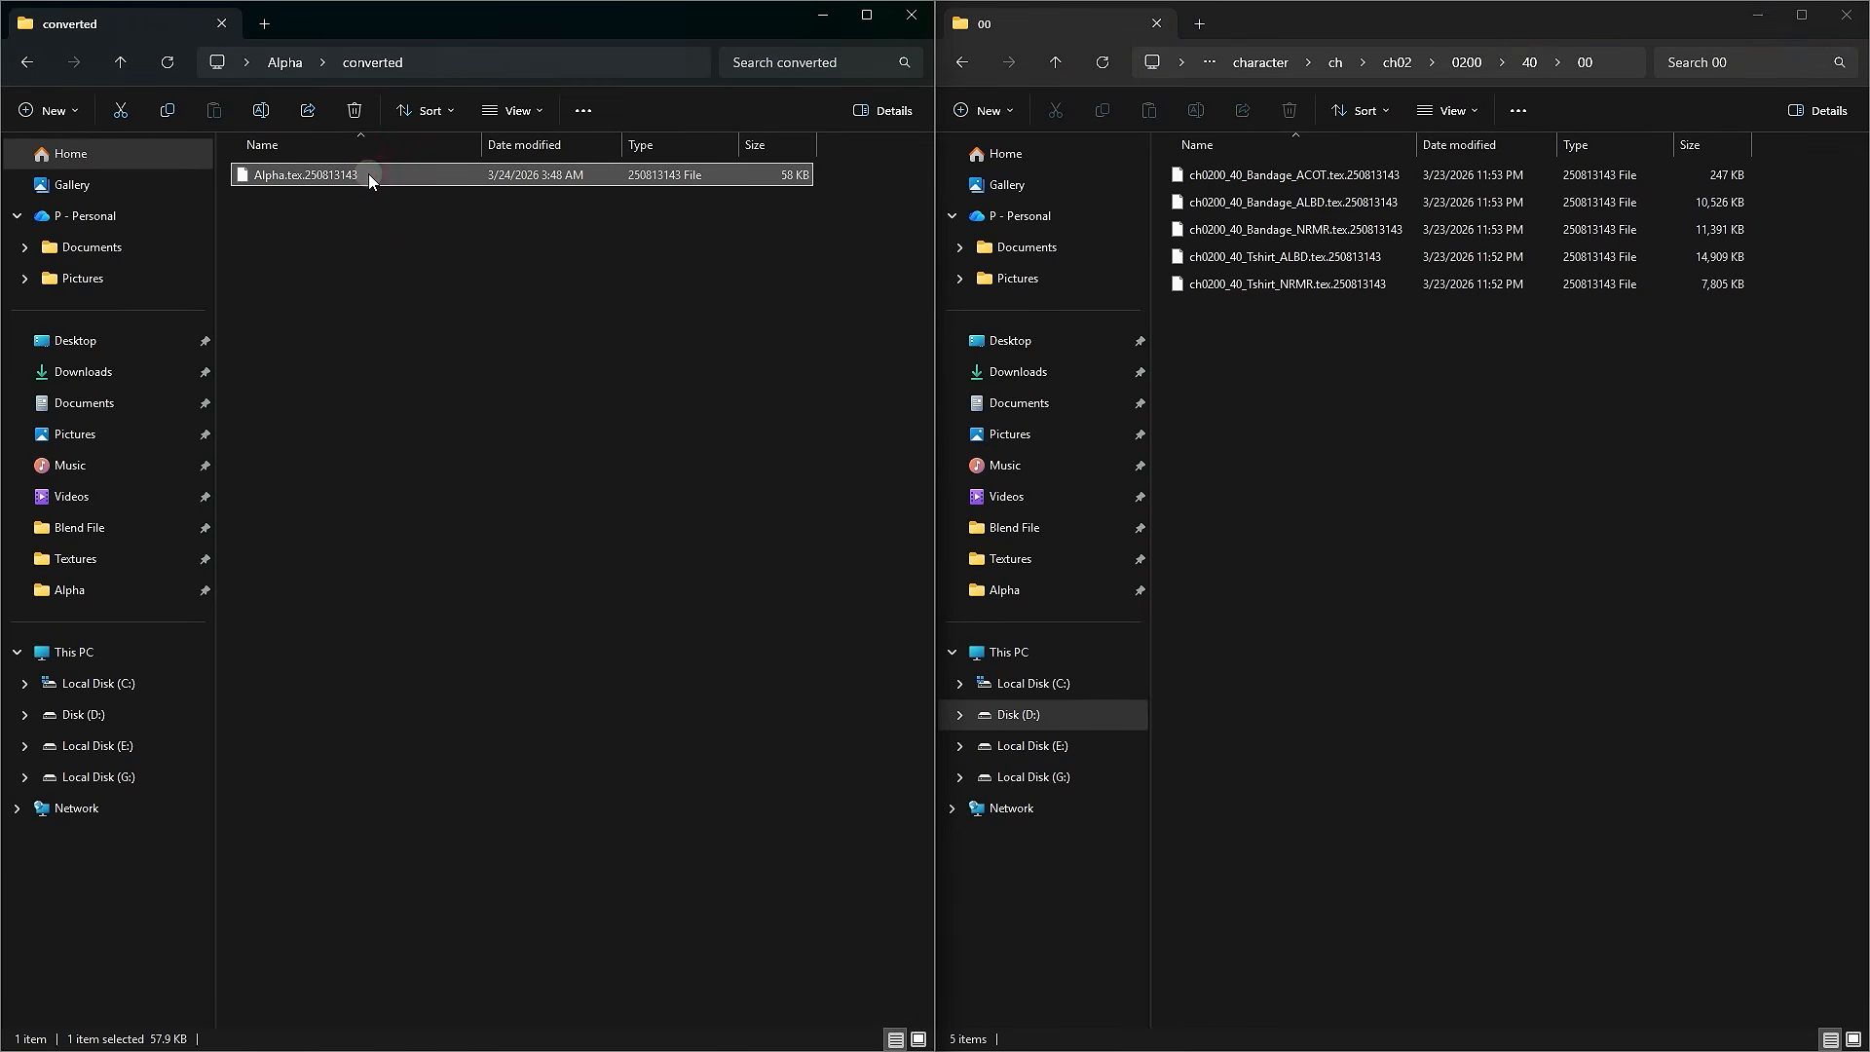
right_click(368, 173)
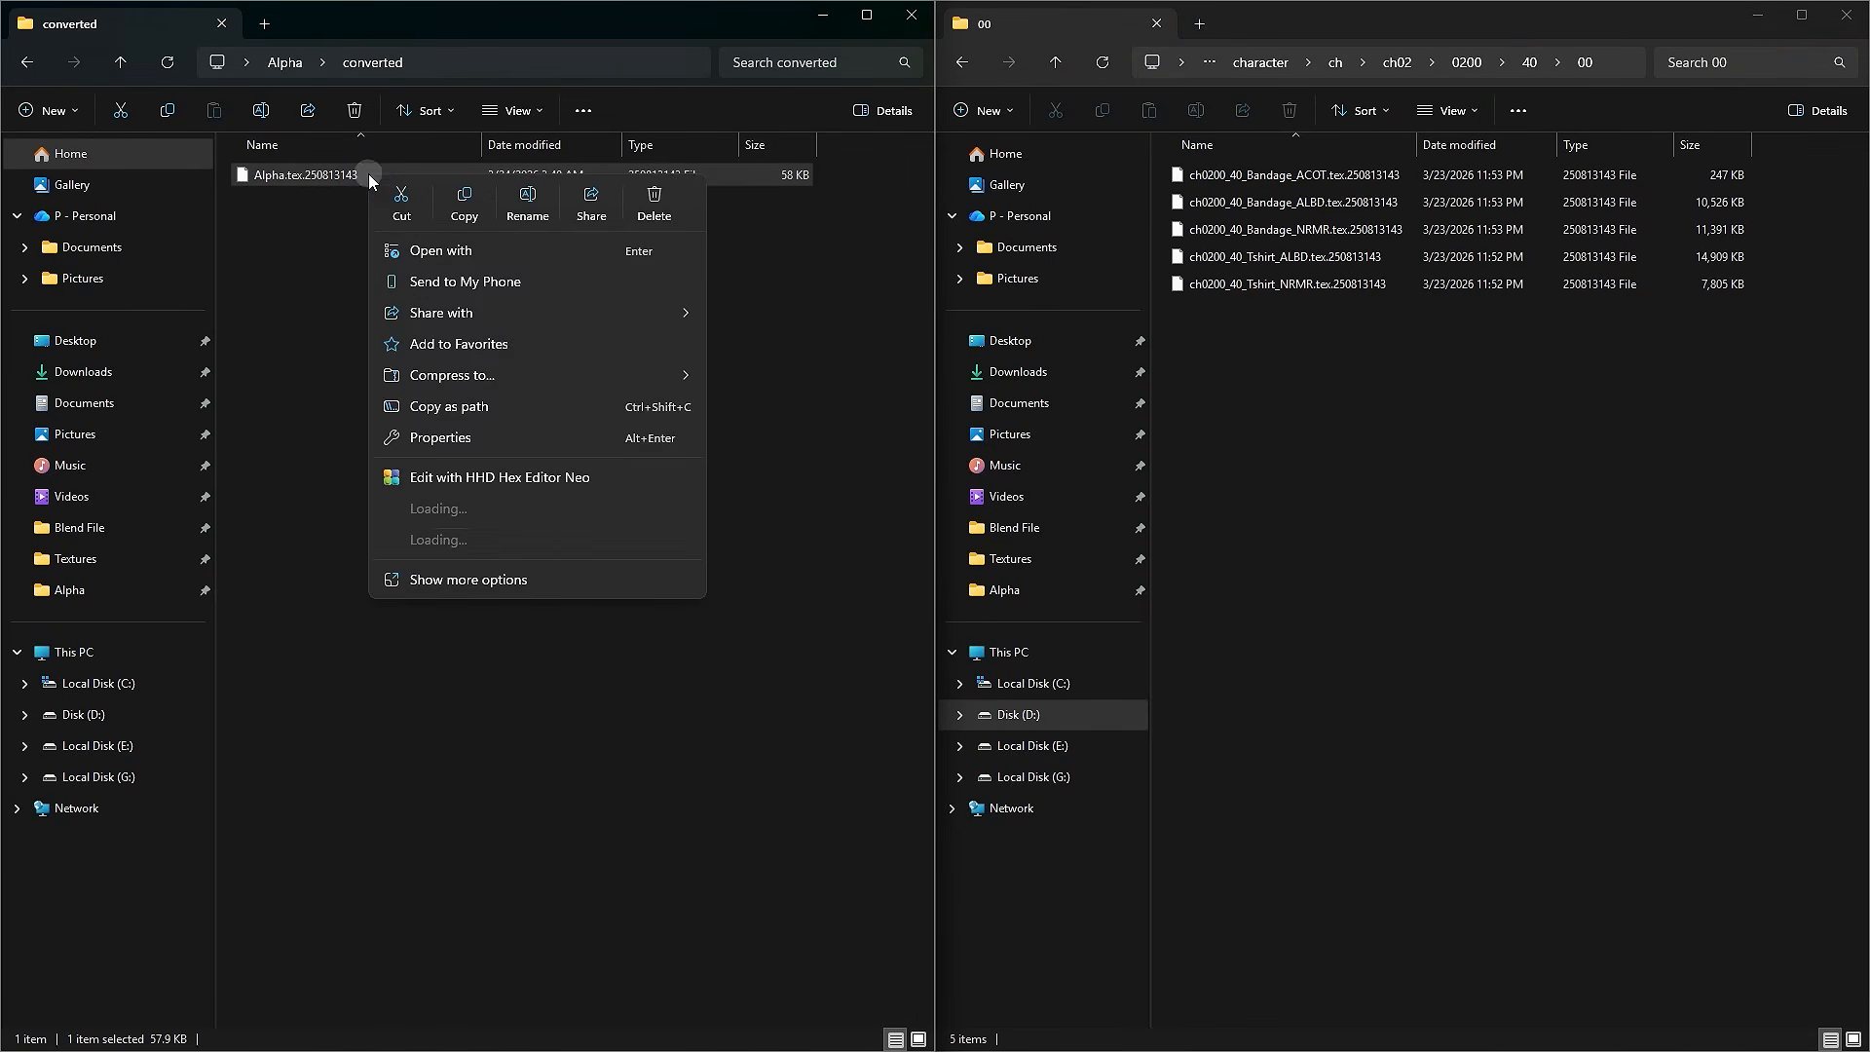
left_click(464, 203)
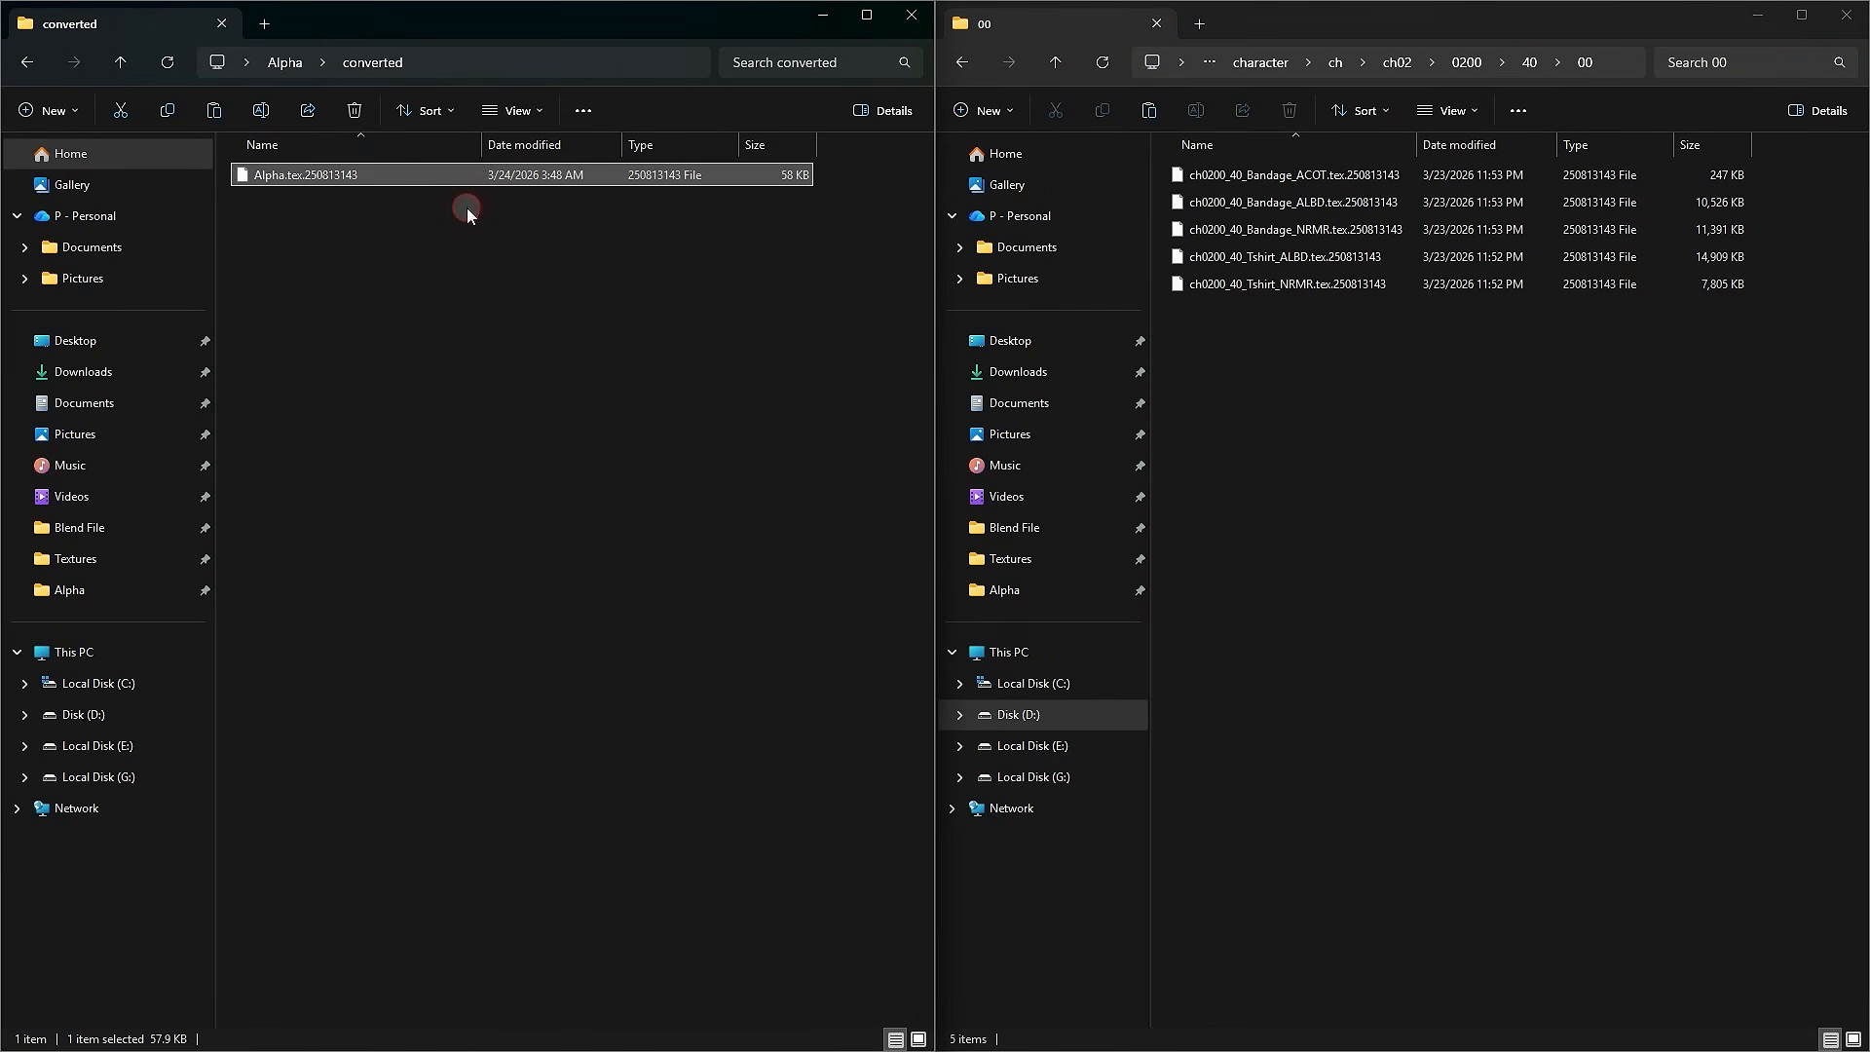
right_click(1312, 384)
left_click(1329, 403)
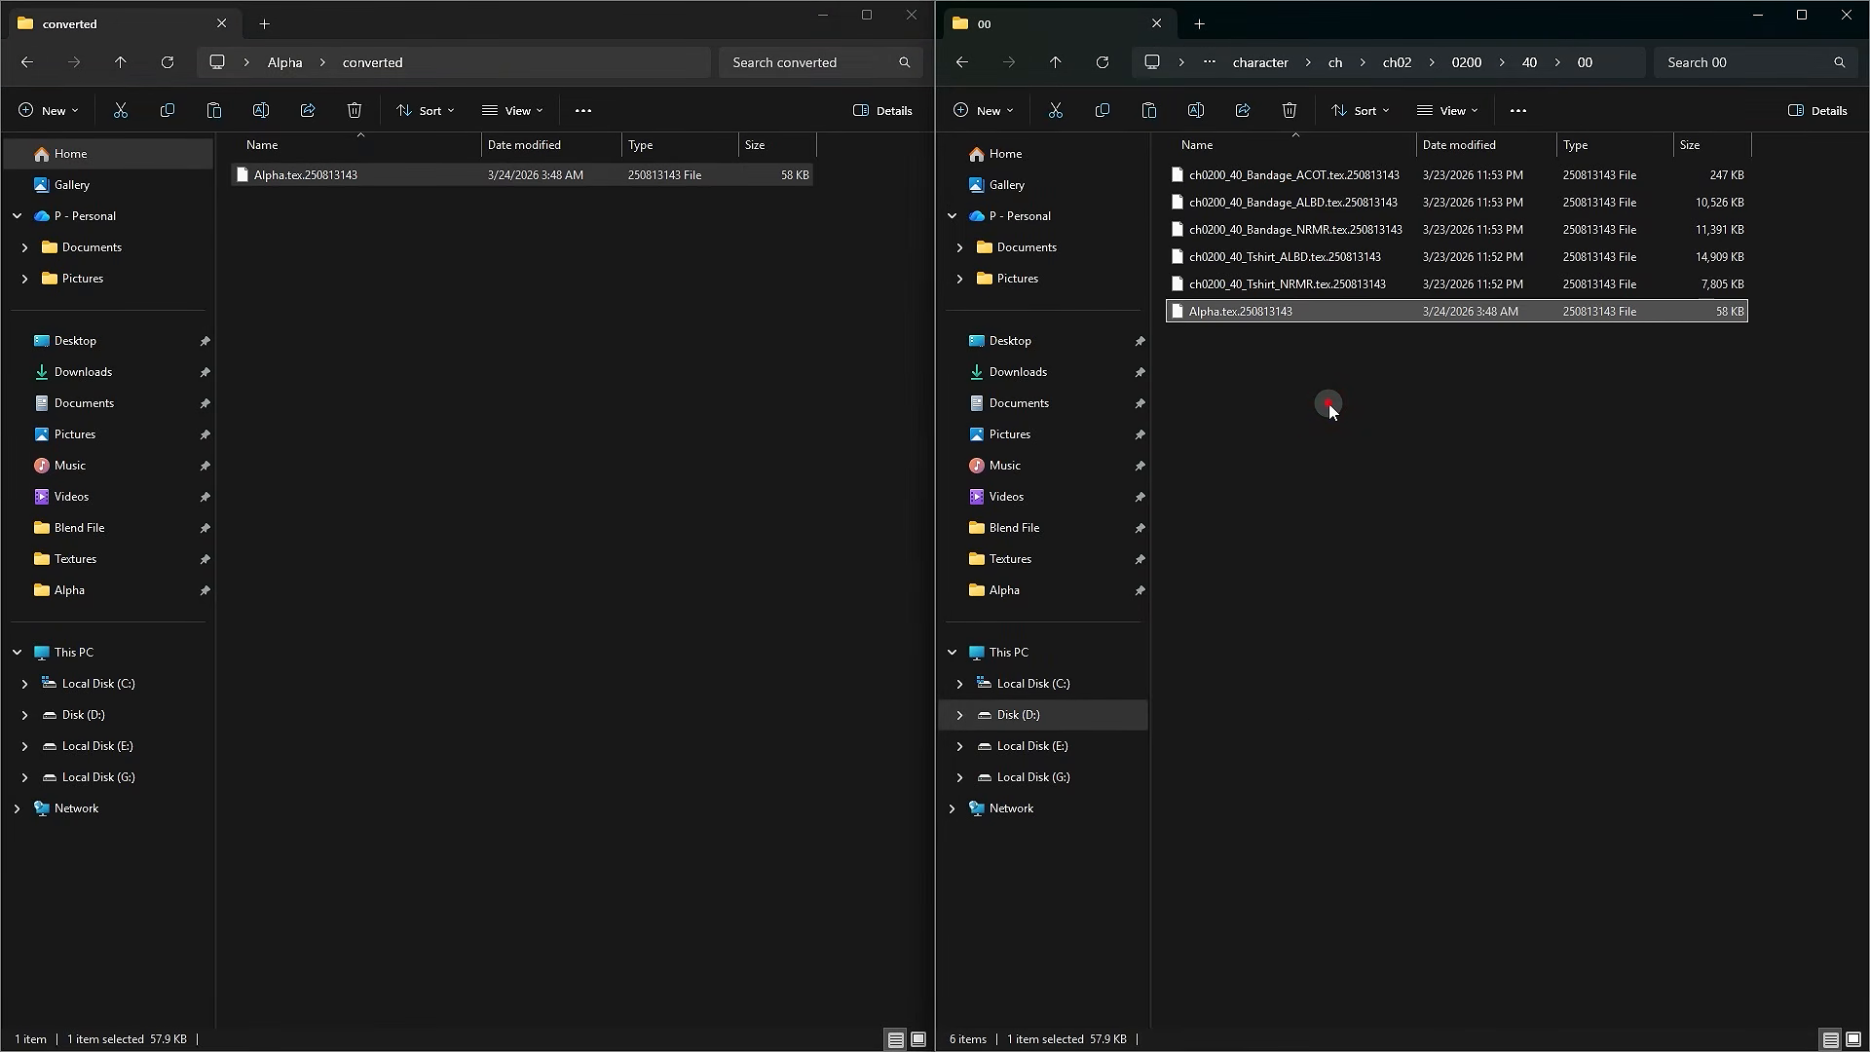
left_click(1329, 403)
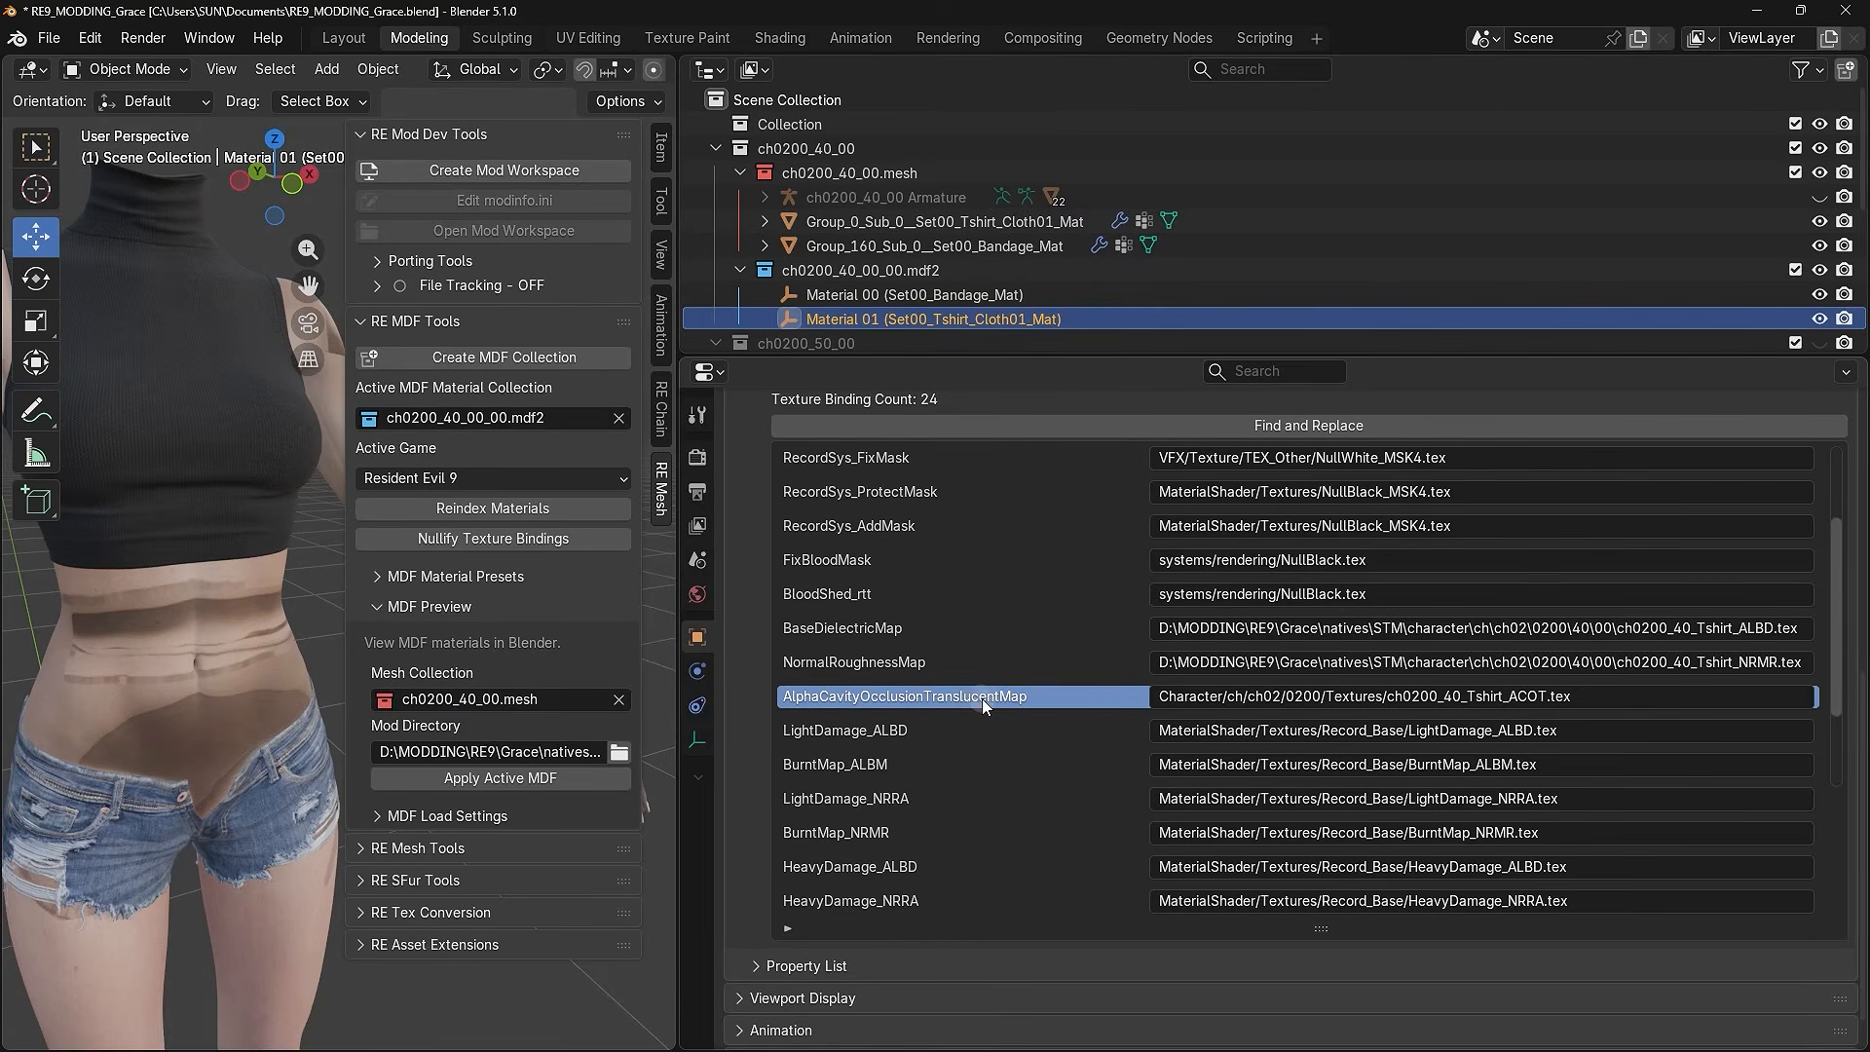
- In Blender, set the T-shirt material's AlphaCavityOcclusionTranslucentMap to D:\MODDING\RE9\Grace\natives\STM\character\ch\ch02\0200\40\00\ch0200_40_Tshirt_ACOT.tex and copy its file name
left_click(1152, 697)
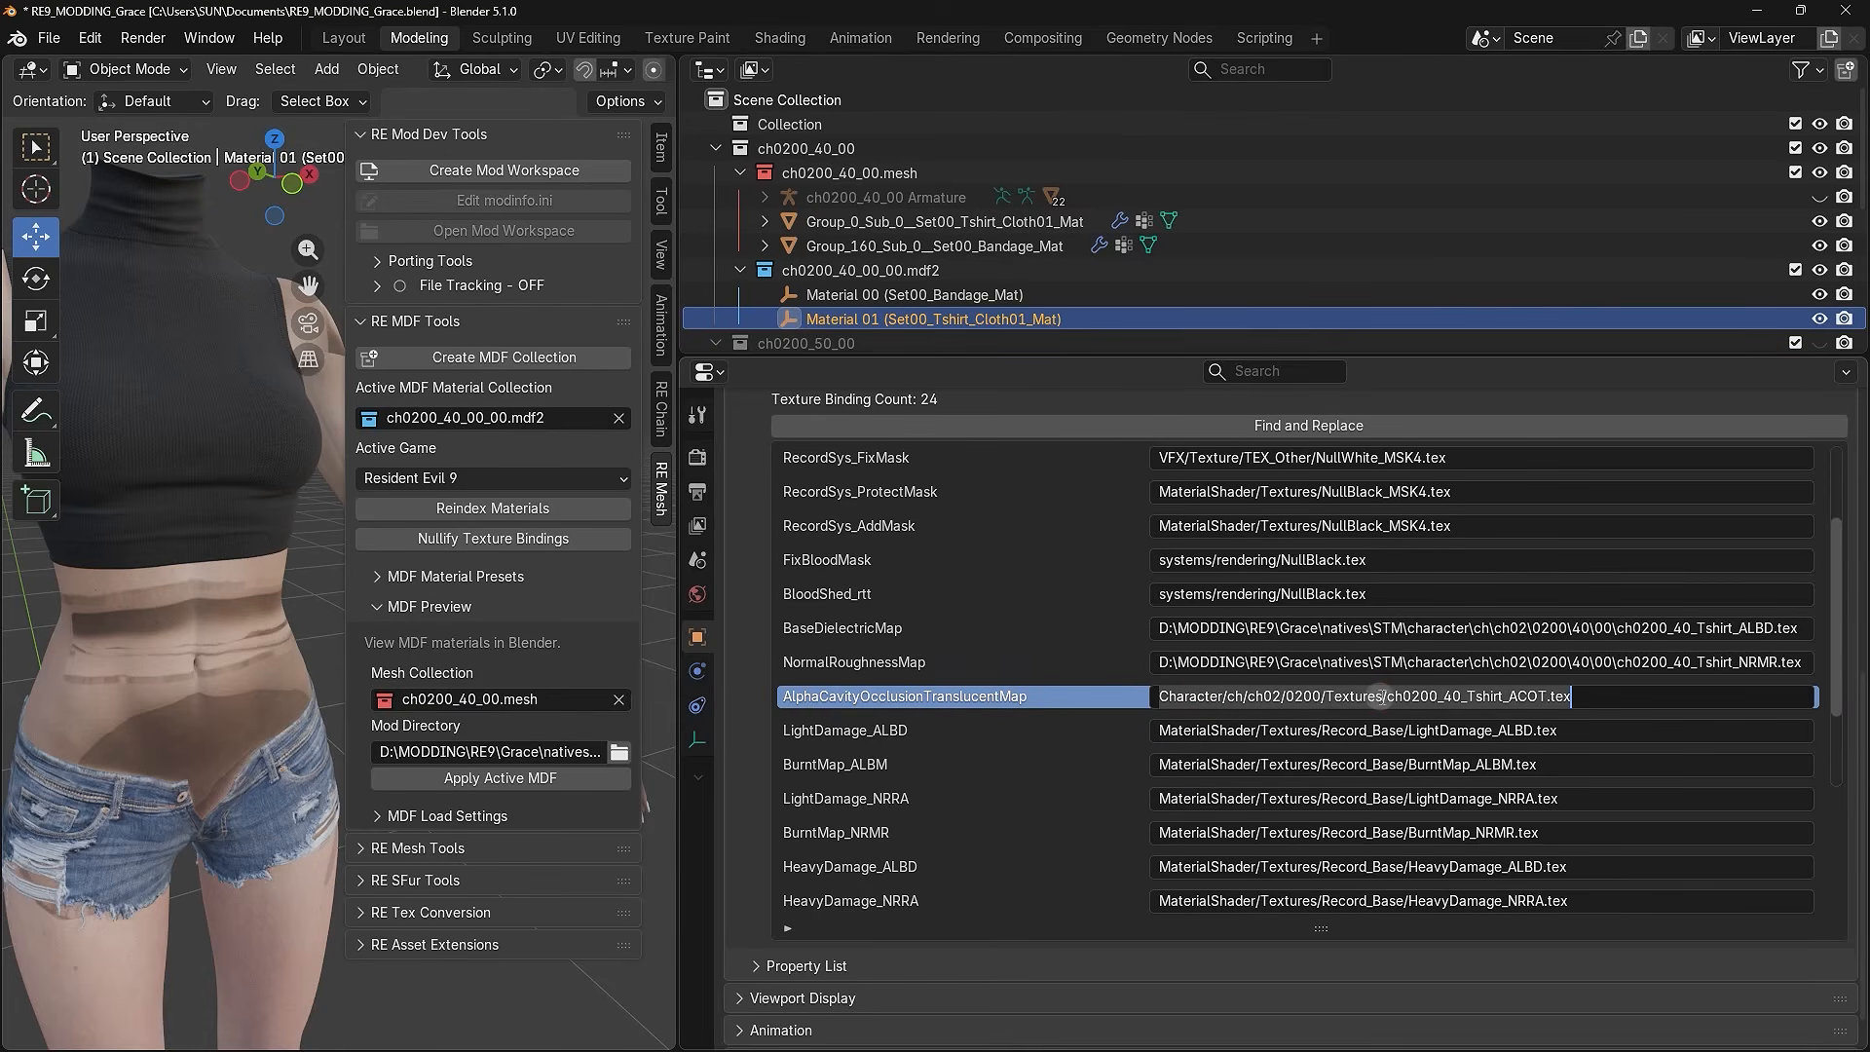
left_click_drag(1388, 698, 1157, 698)
key("ctrl+v")
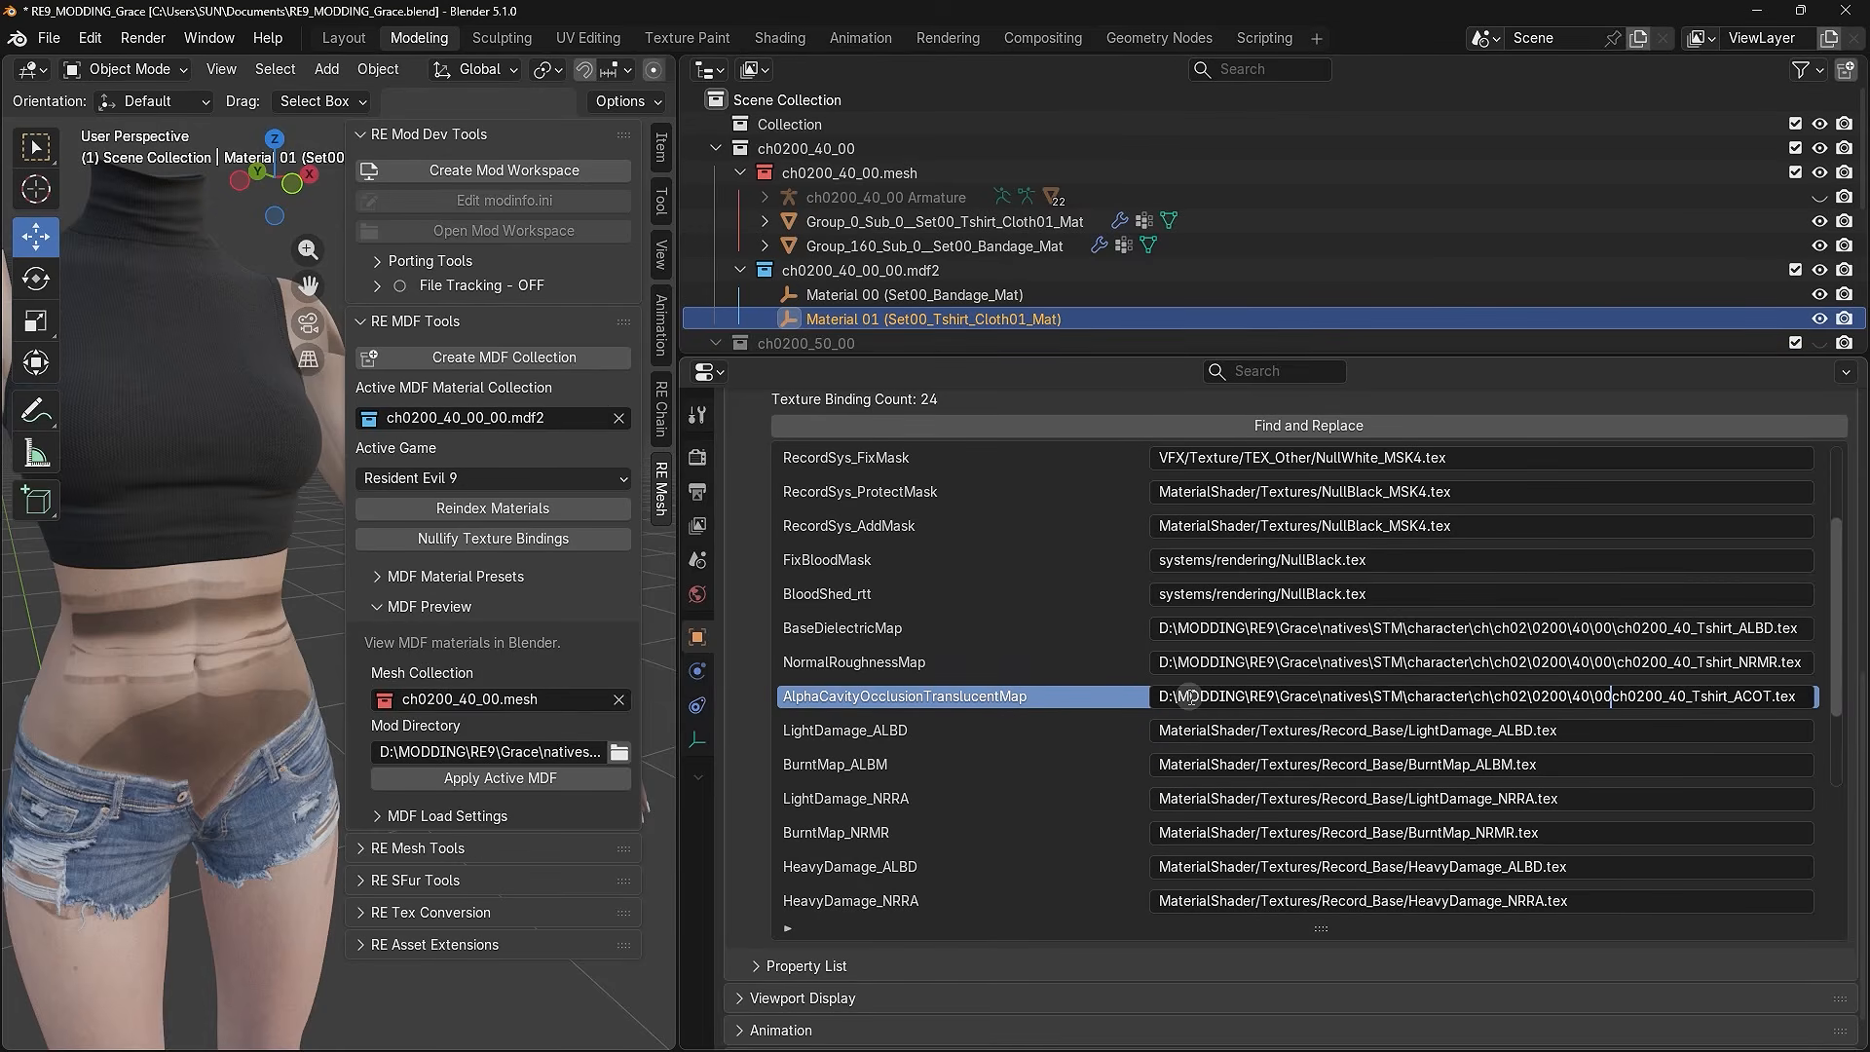
type("\\")
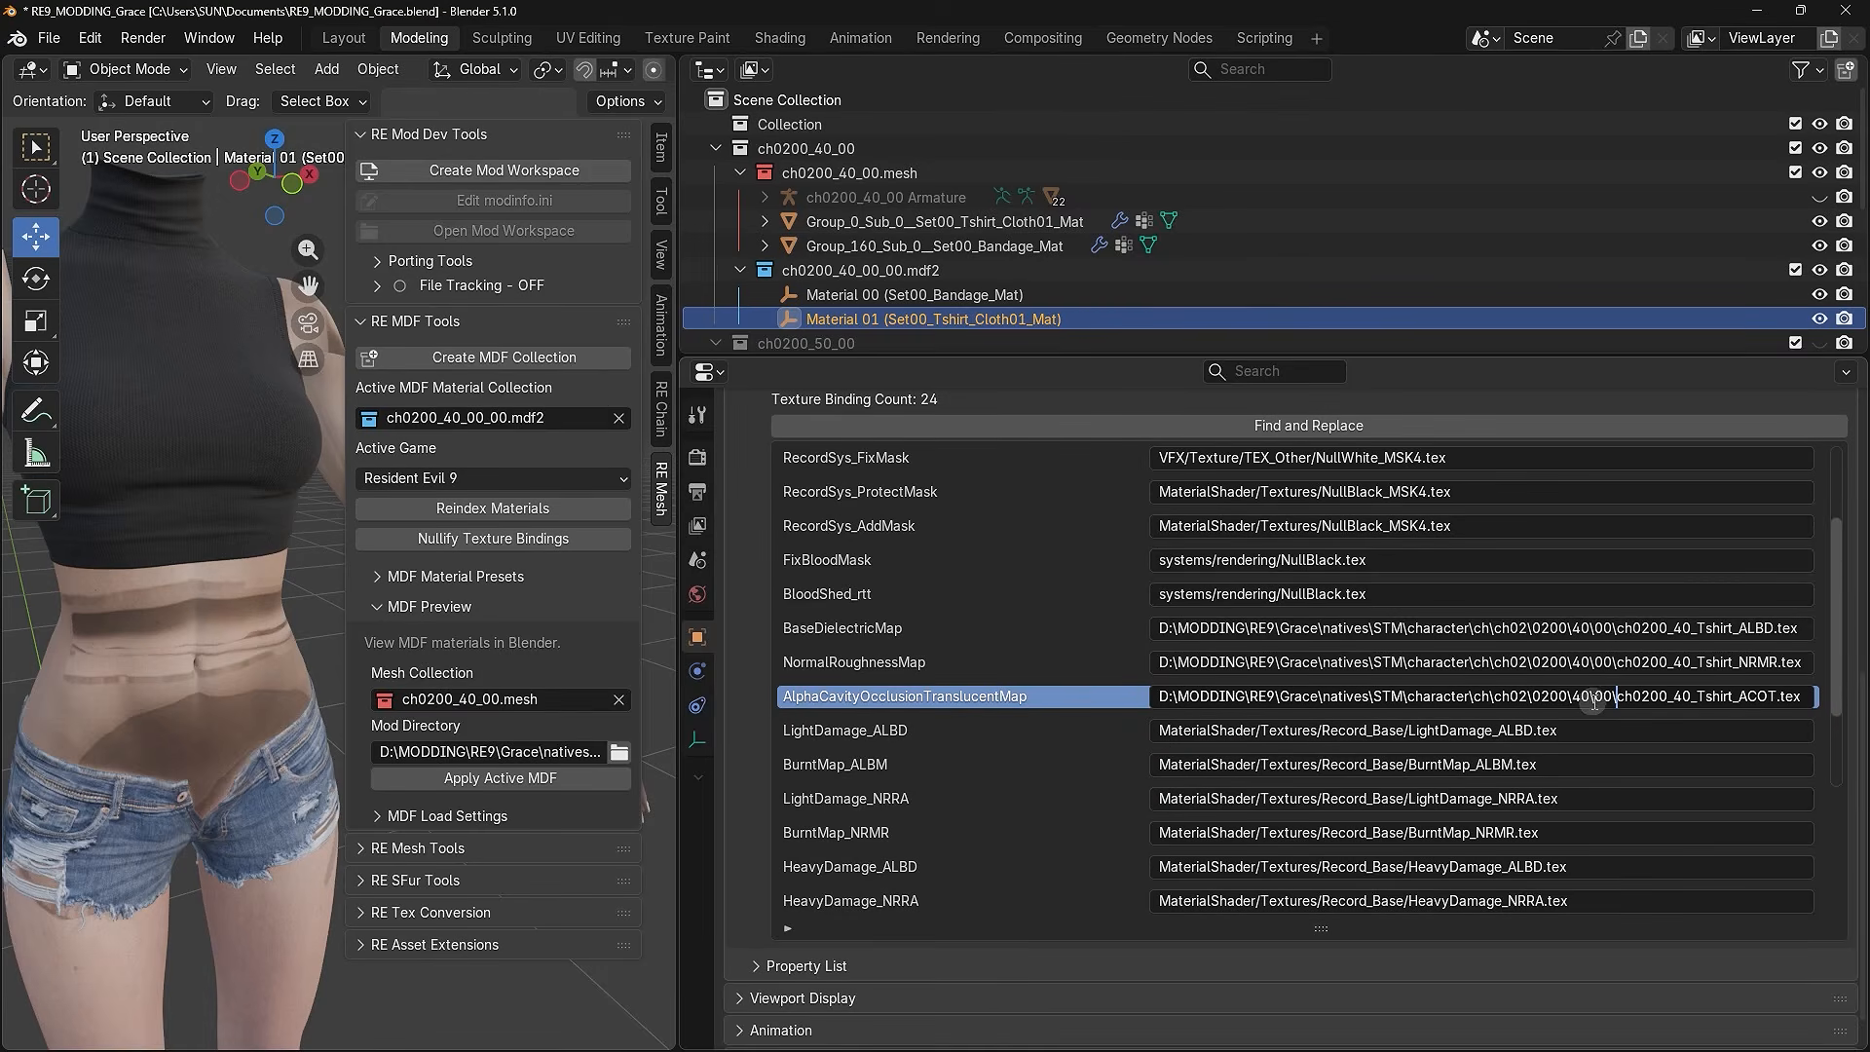
left_click_drag(1618, 698, 1809, 697)
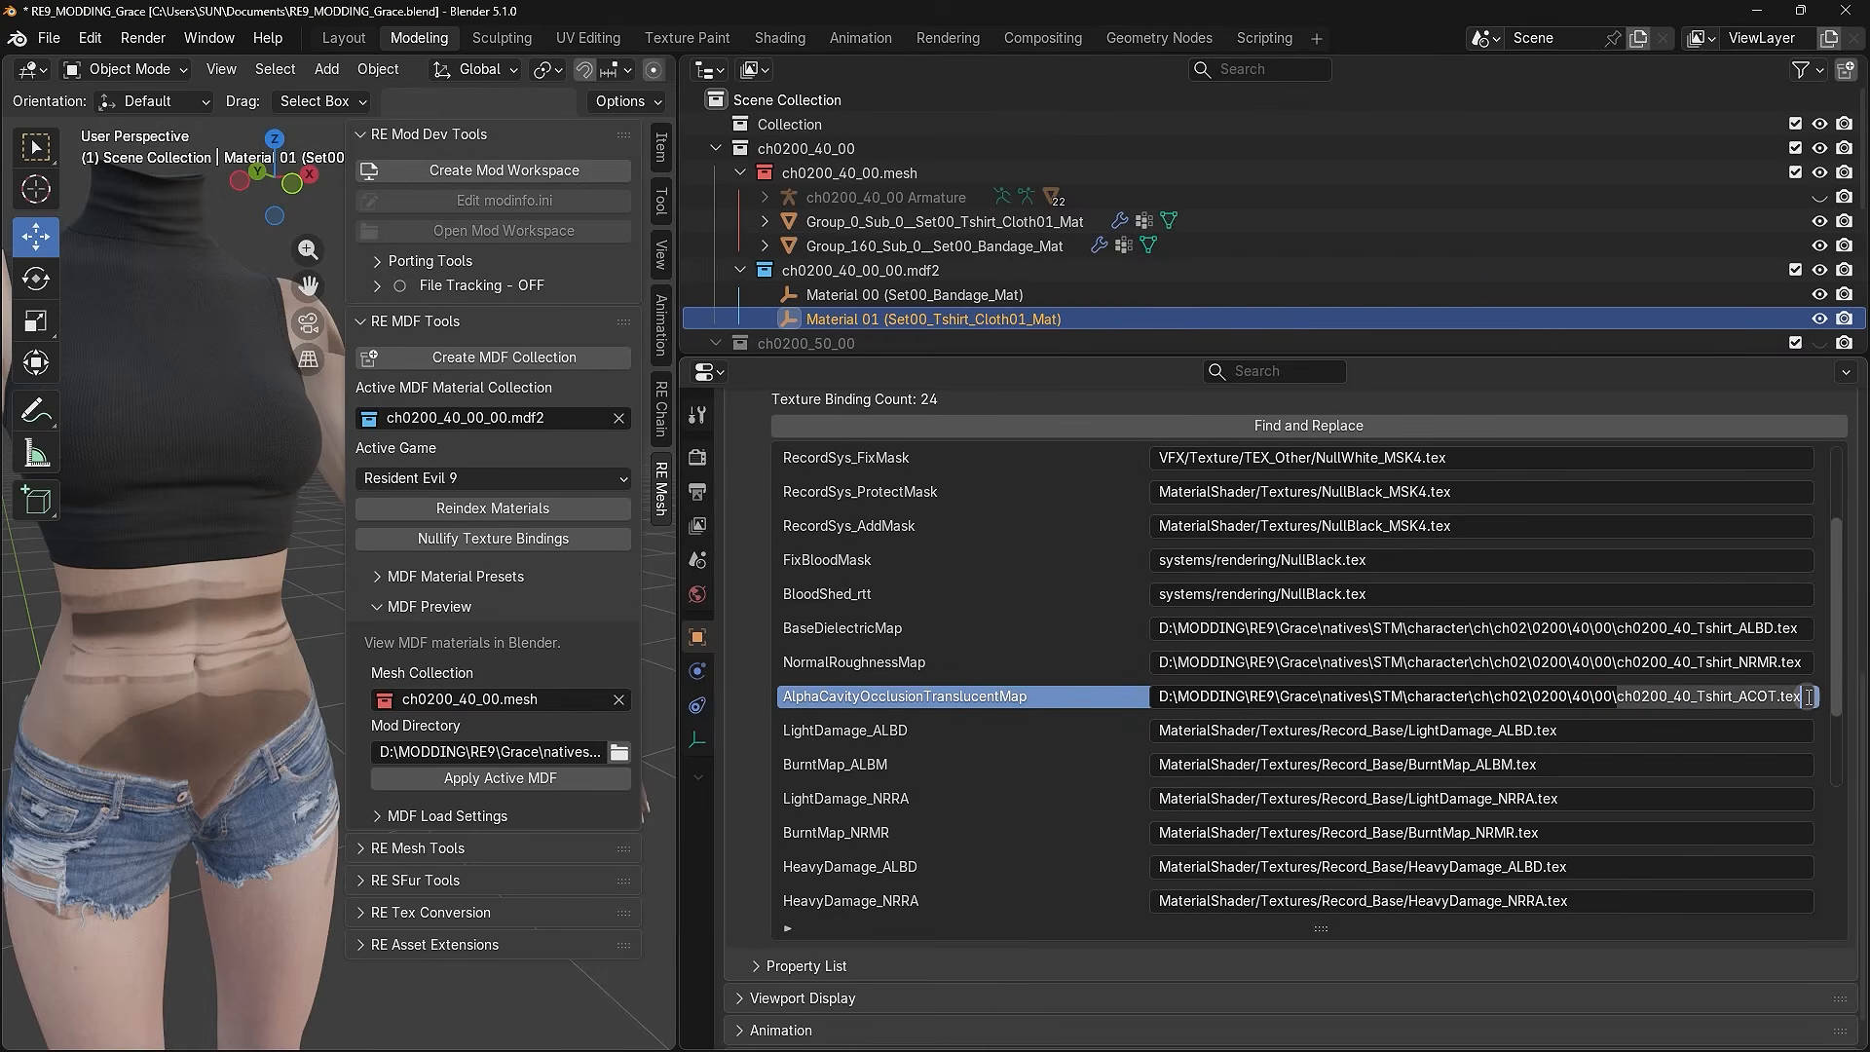
left_click(1115, 700)
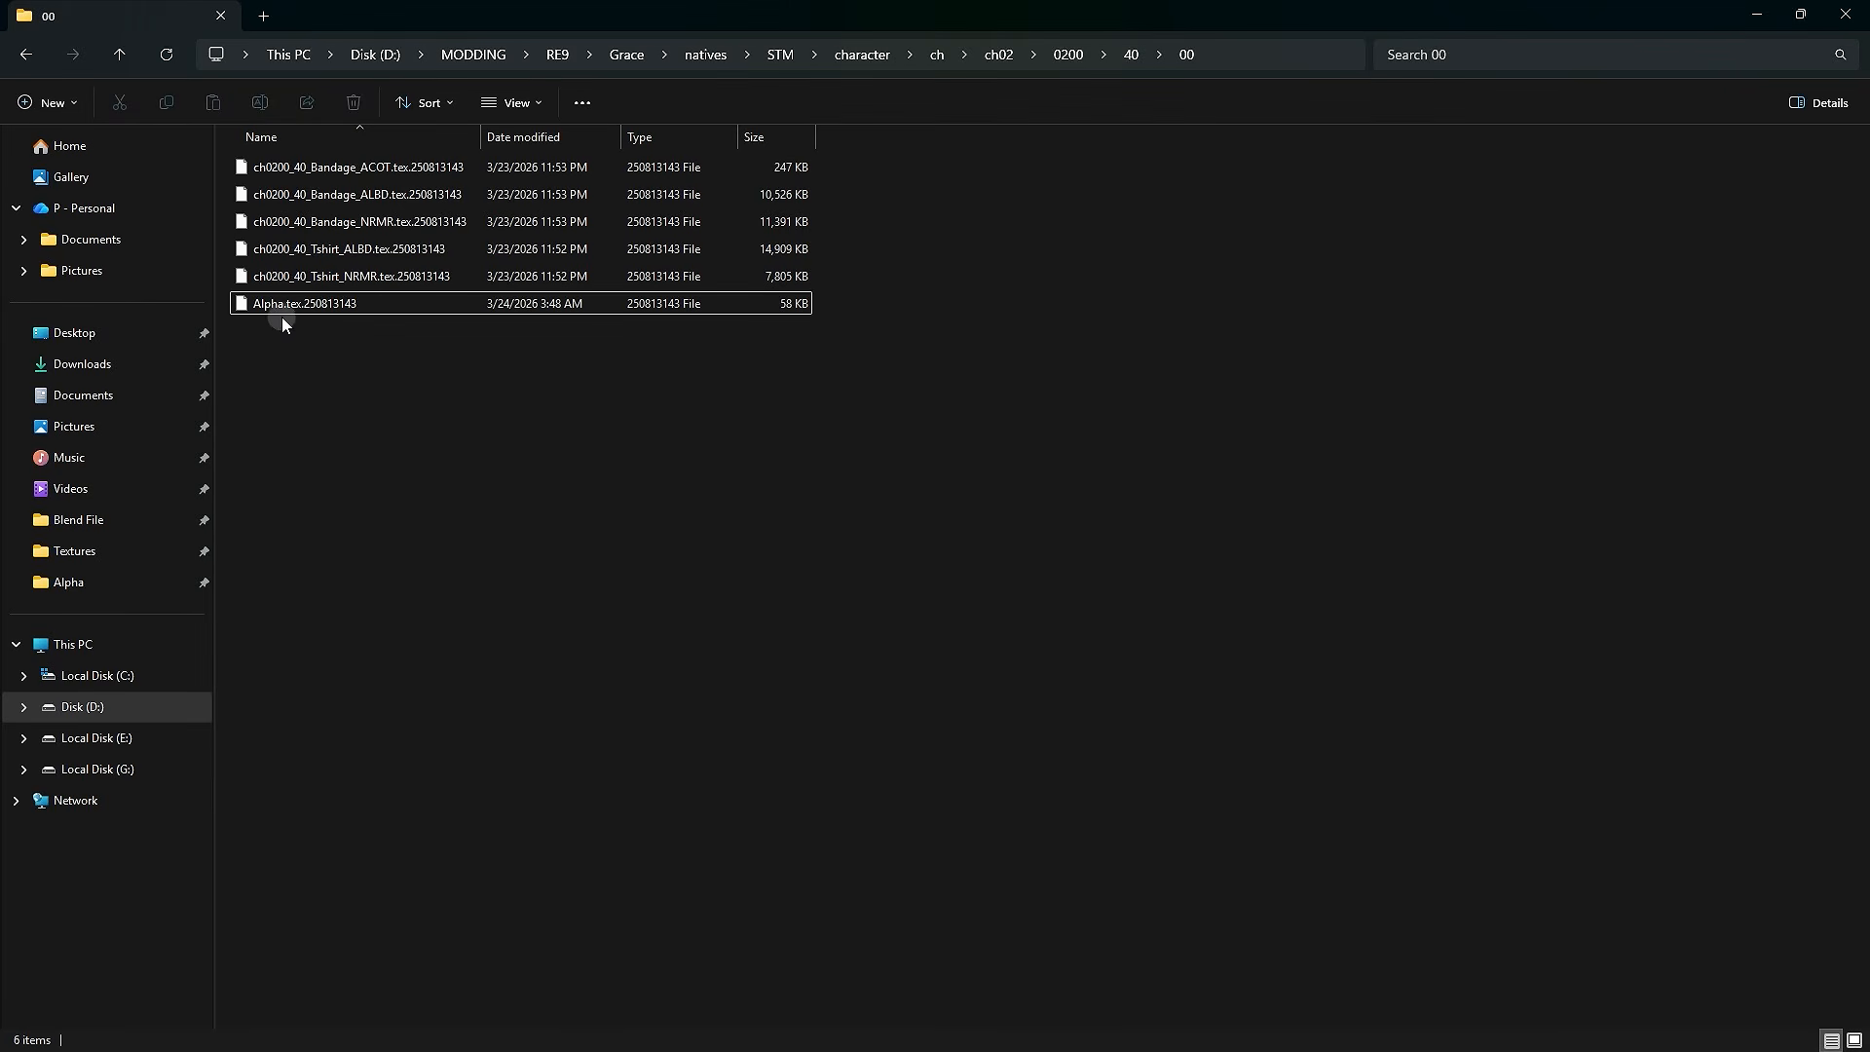
- In File Explorer, rename the Alpha texture in the mod's 00 folder to match the ch0200_40_Tshirt_ACOT.tex binding
left_click(278, 304)
left_click(269, 302)
key("ctrl+v")
left_click(276, 337)
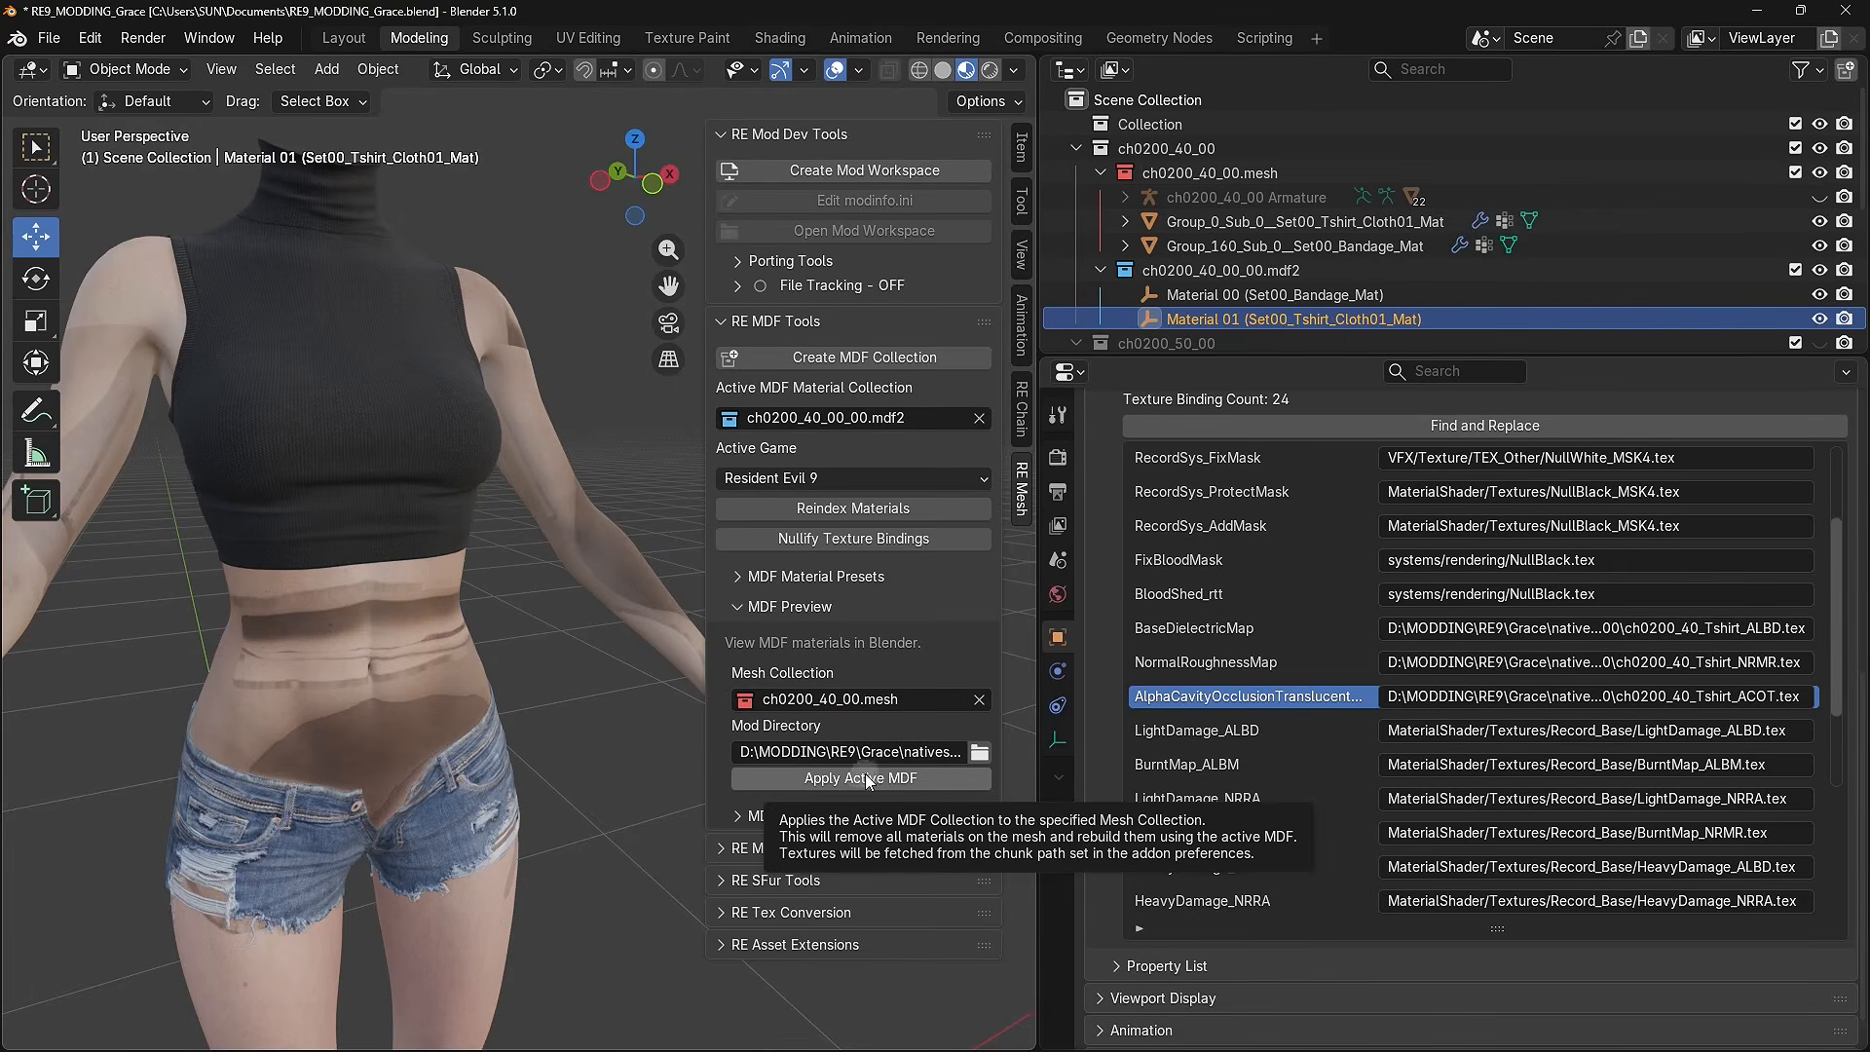
- In Blender, reapply the active MDF ch0200_40_00_00.mdf2 to the ch0200_40_00.mesh collection
left_click(916, 776)
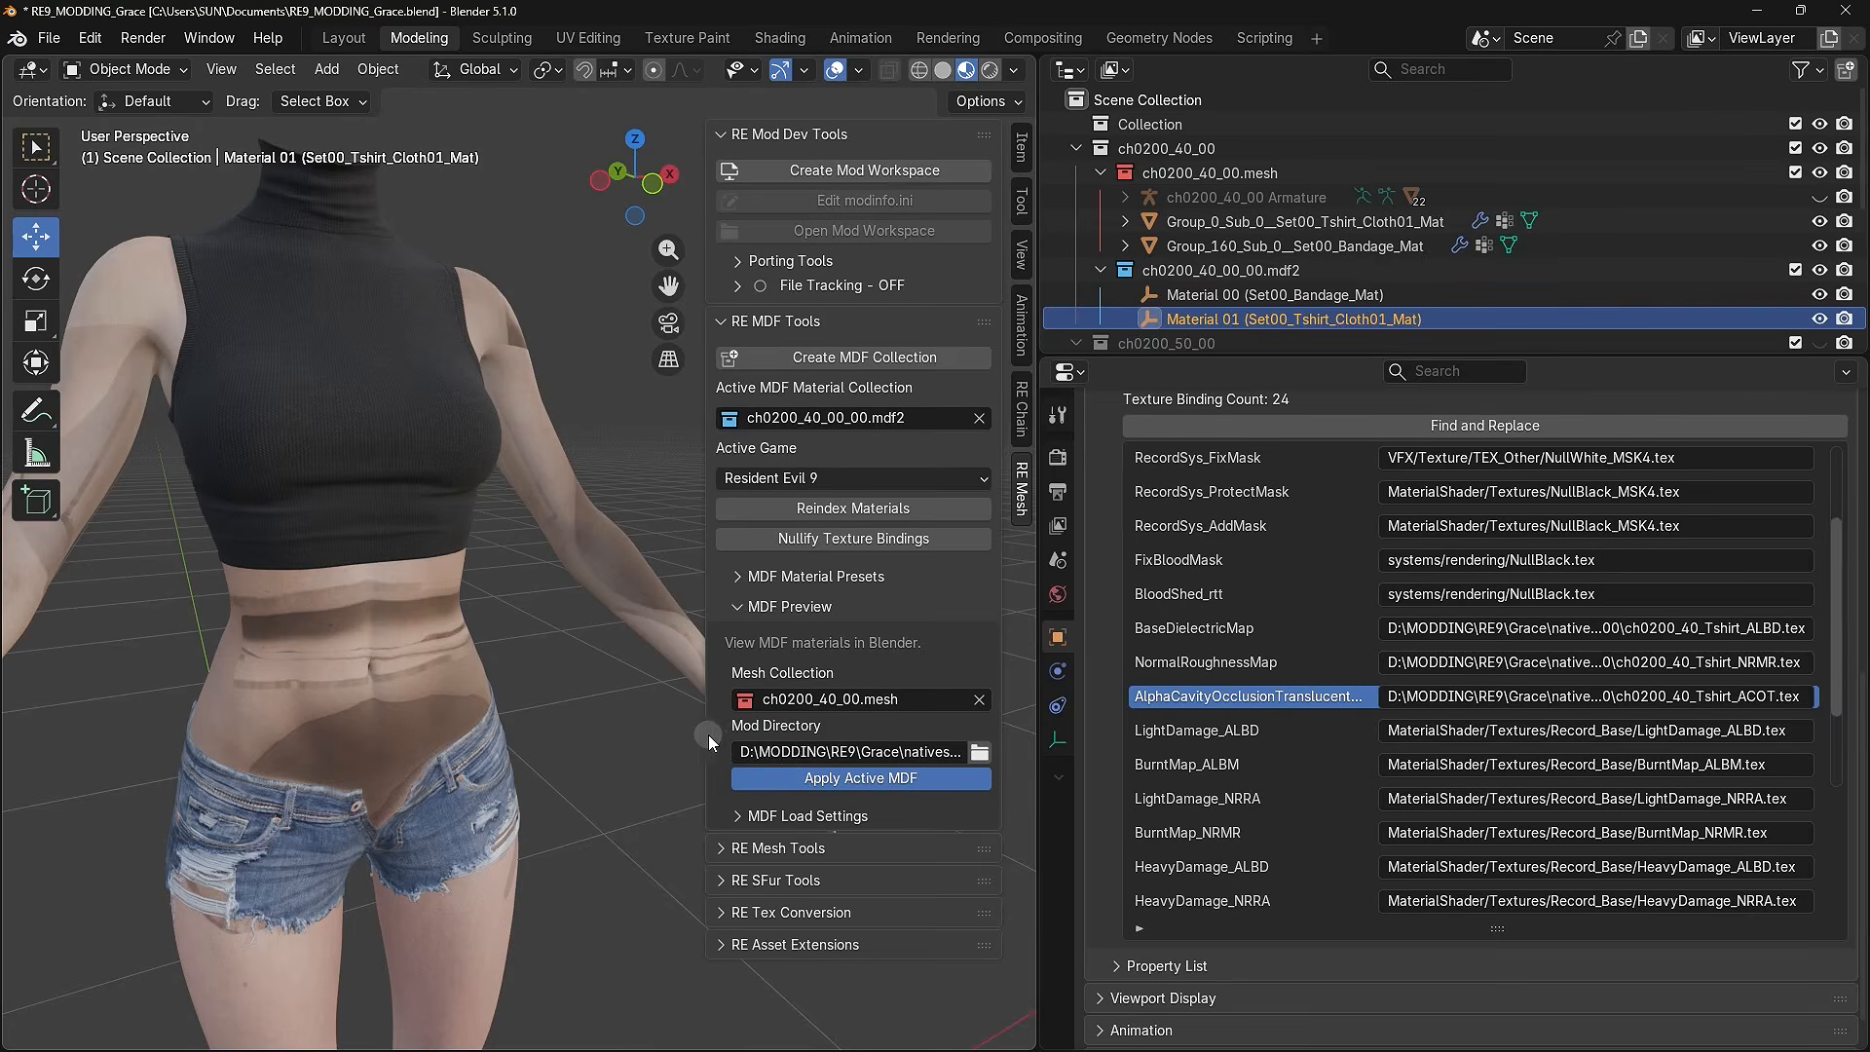
left_click(583, 694)
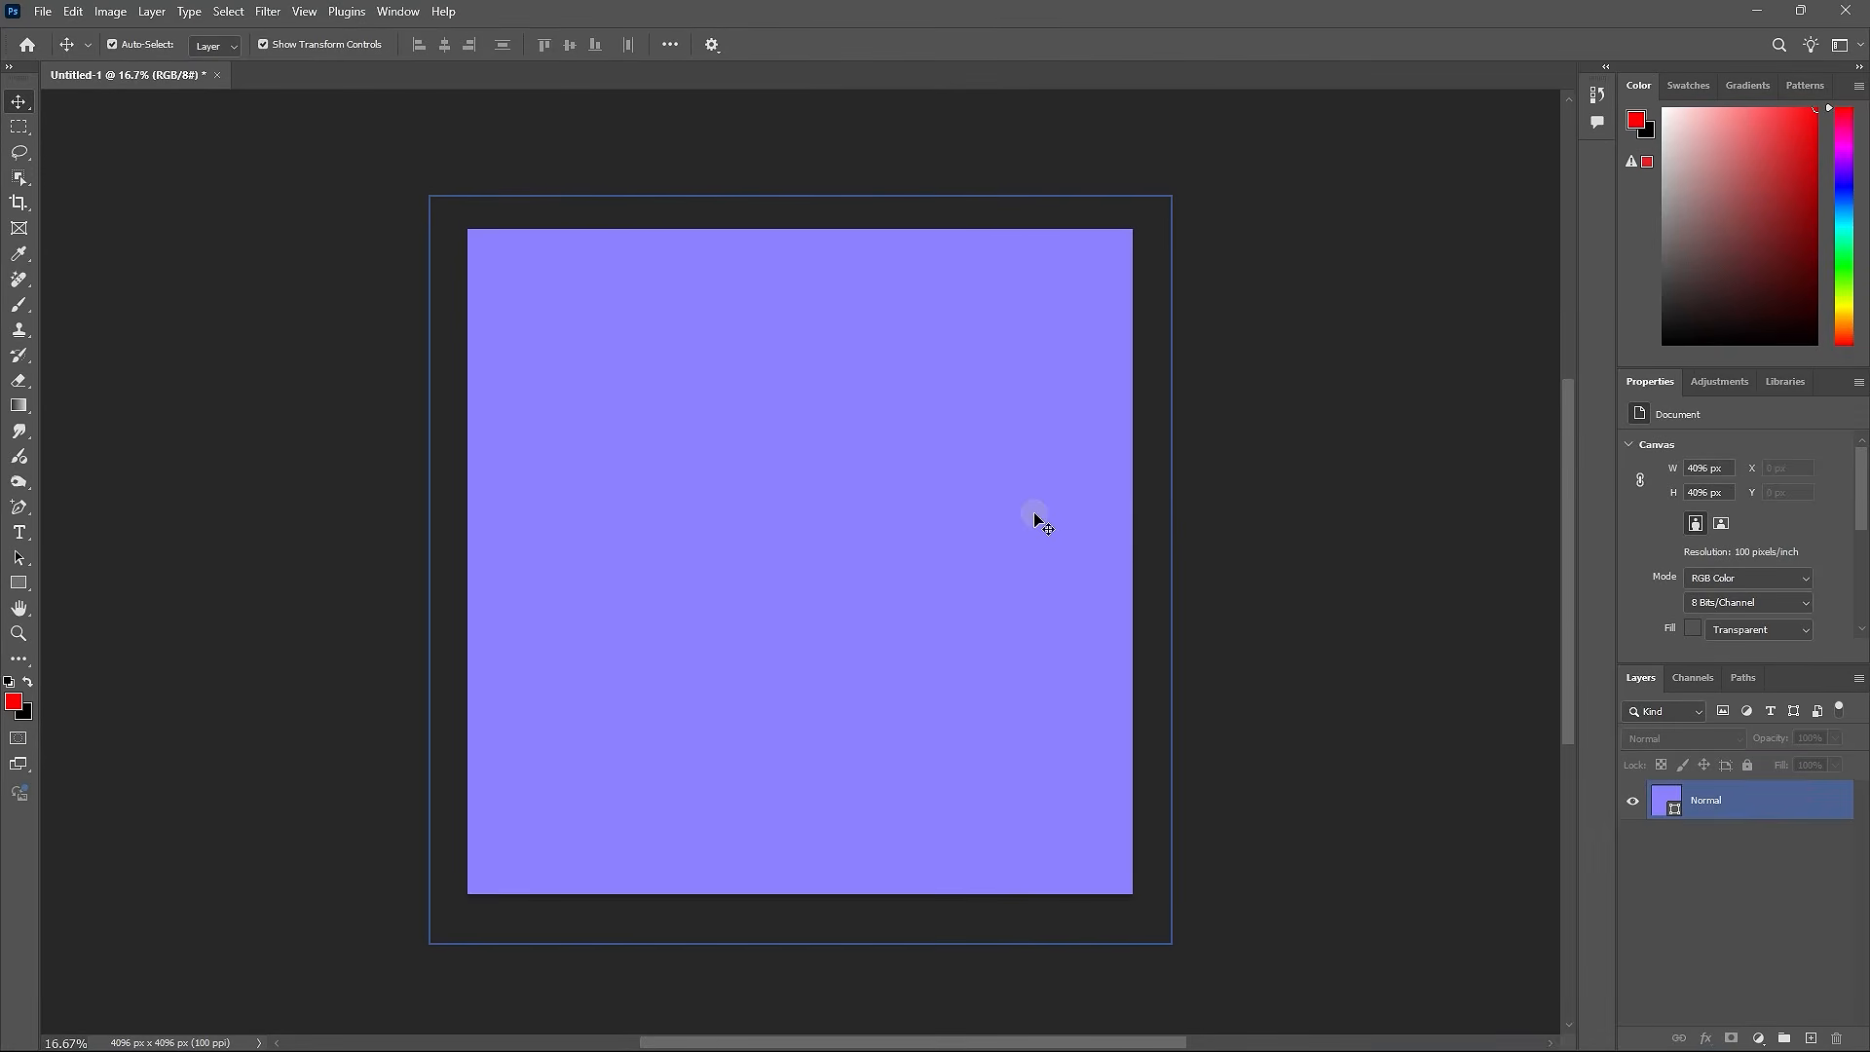
- View the flat Normal layer in Photoshop, and in Blender's RE Claire file connect Normal.png's Normal Map node to the Principled BSDF's Normal input
left_click(1036, 517)
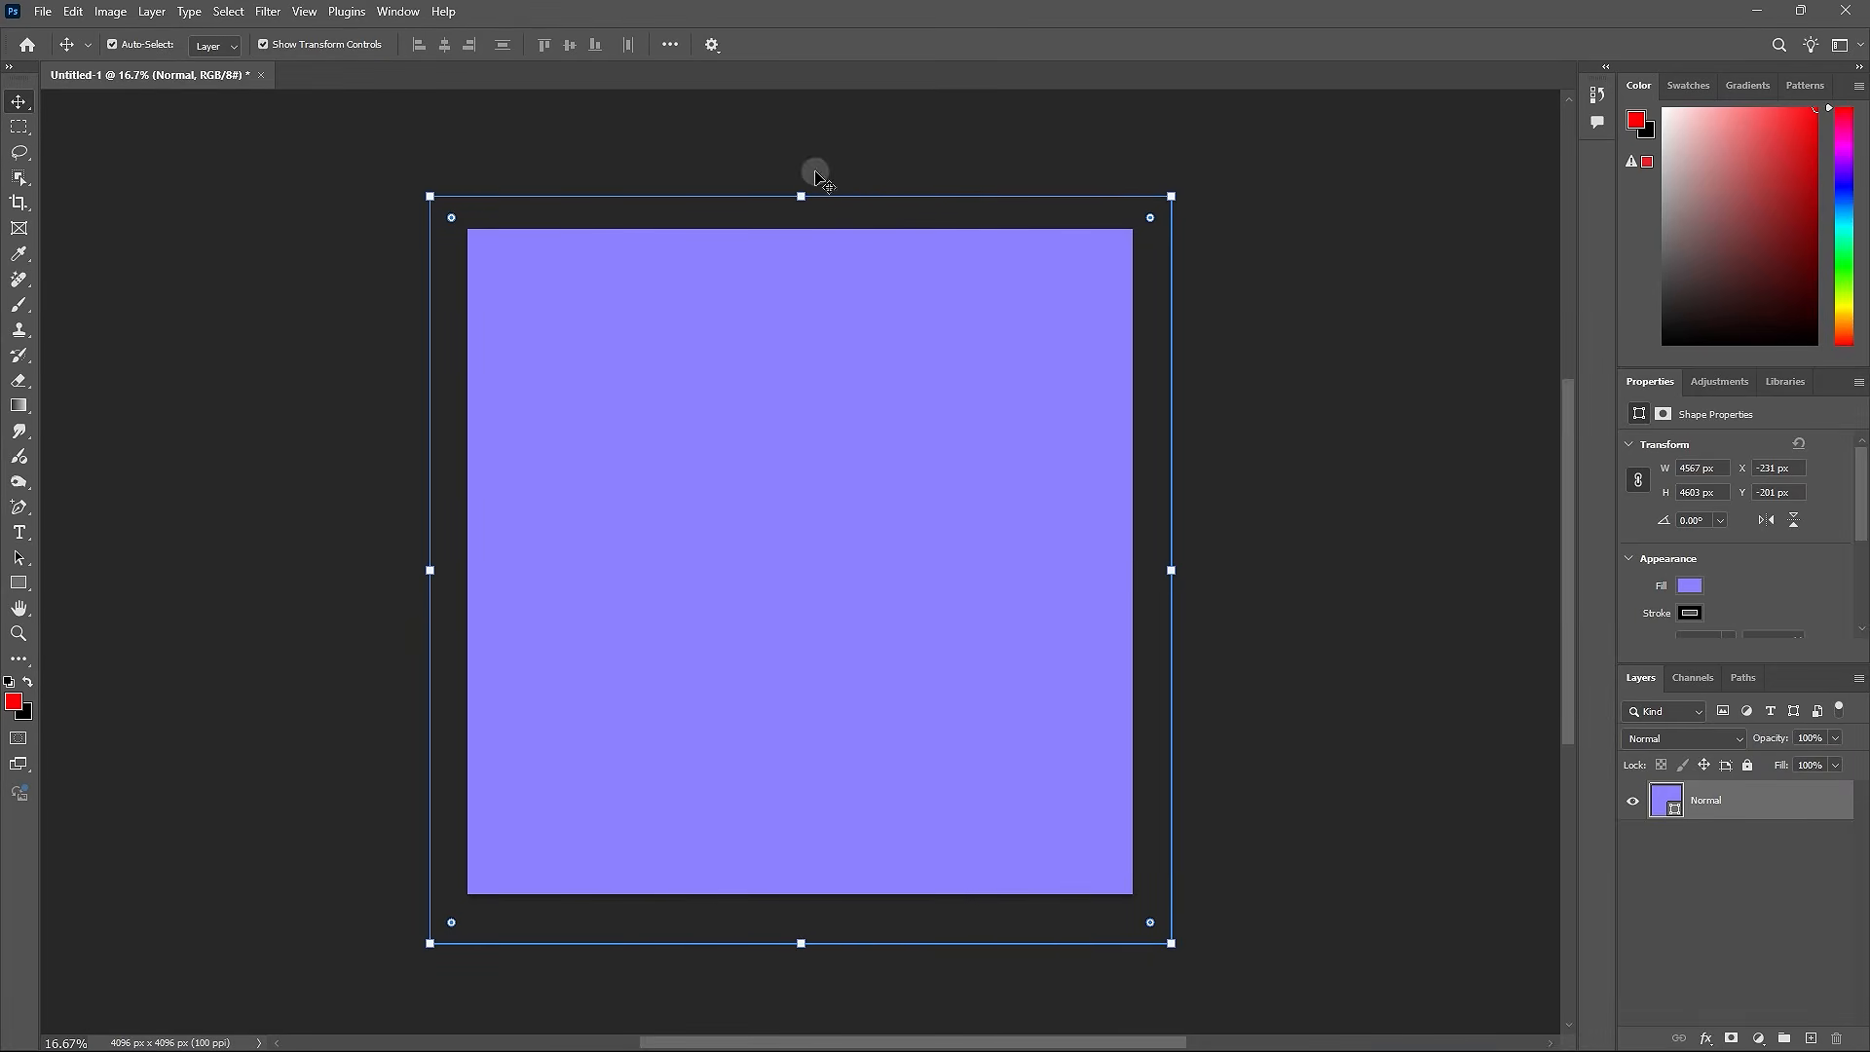
left_click(1222, 440)
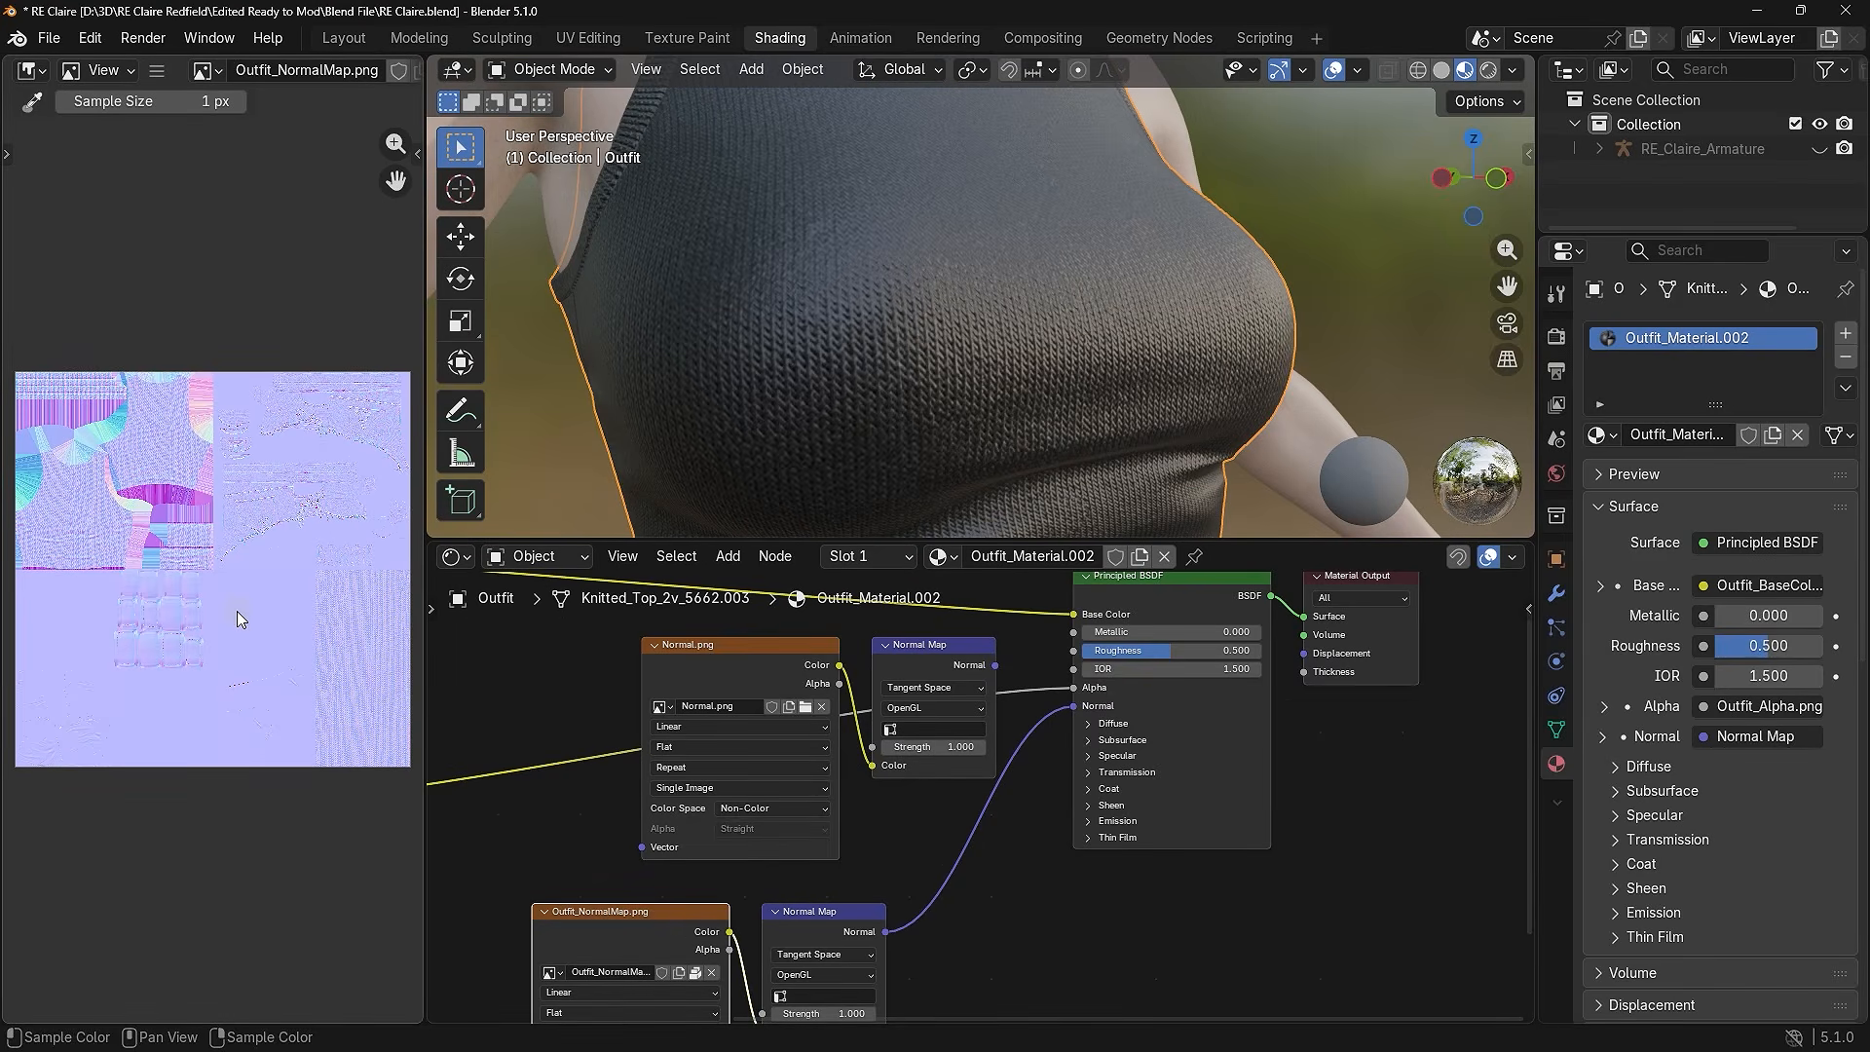
left_click(774, 660)
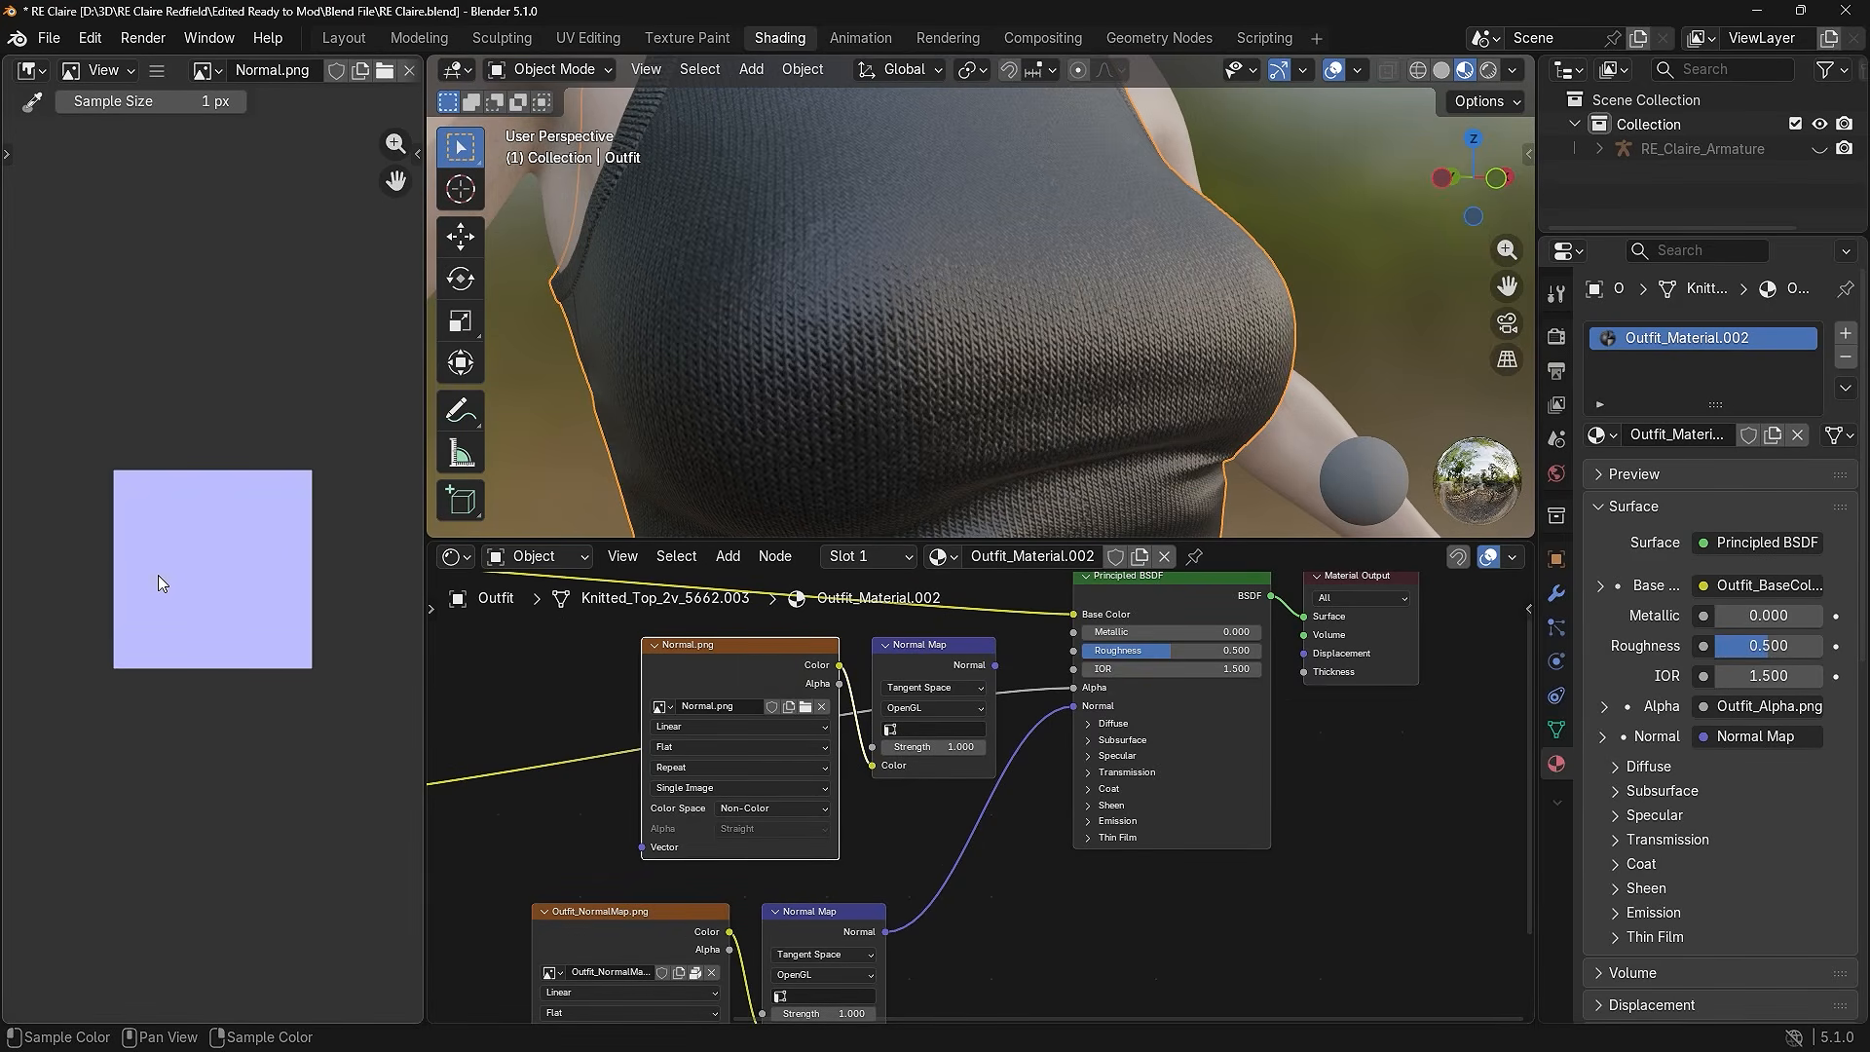
left_click_drag(993, 666, 1072, 706)
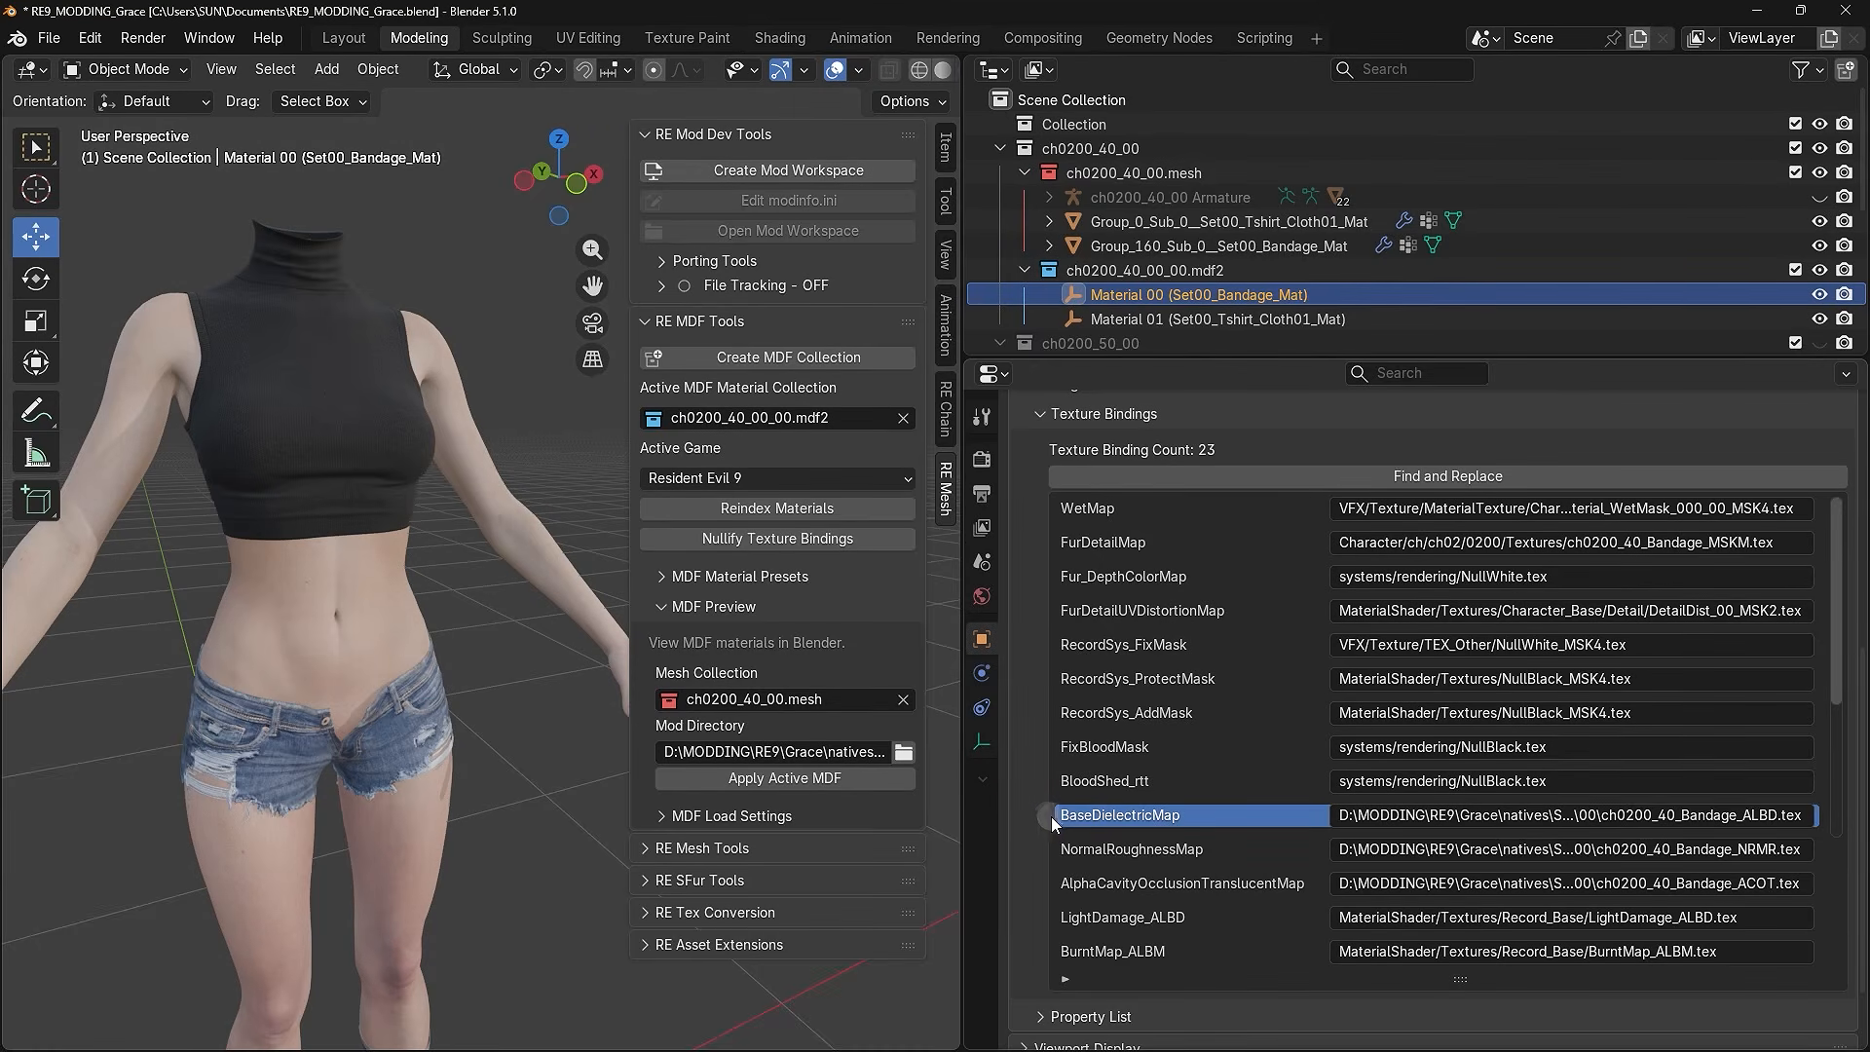
- In Blender's RE9_MODDING_Grace file, examine the Set00_Bandage_Mat texture bindings from BaseDielectricMap to WetMap, and the Set00_Tshirt_Cloth01_Mat WetMap binding
left_click(1119, 818)
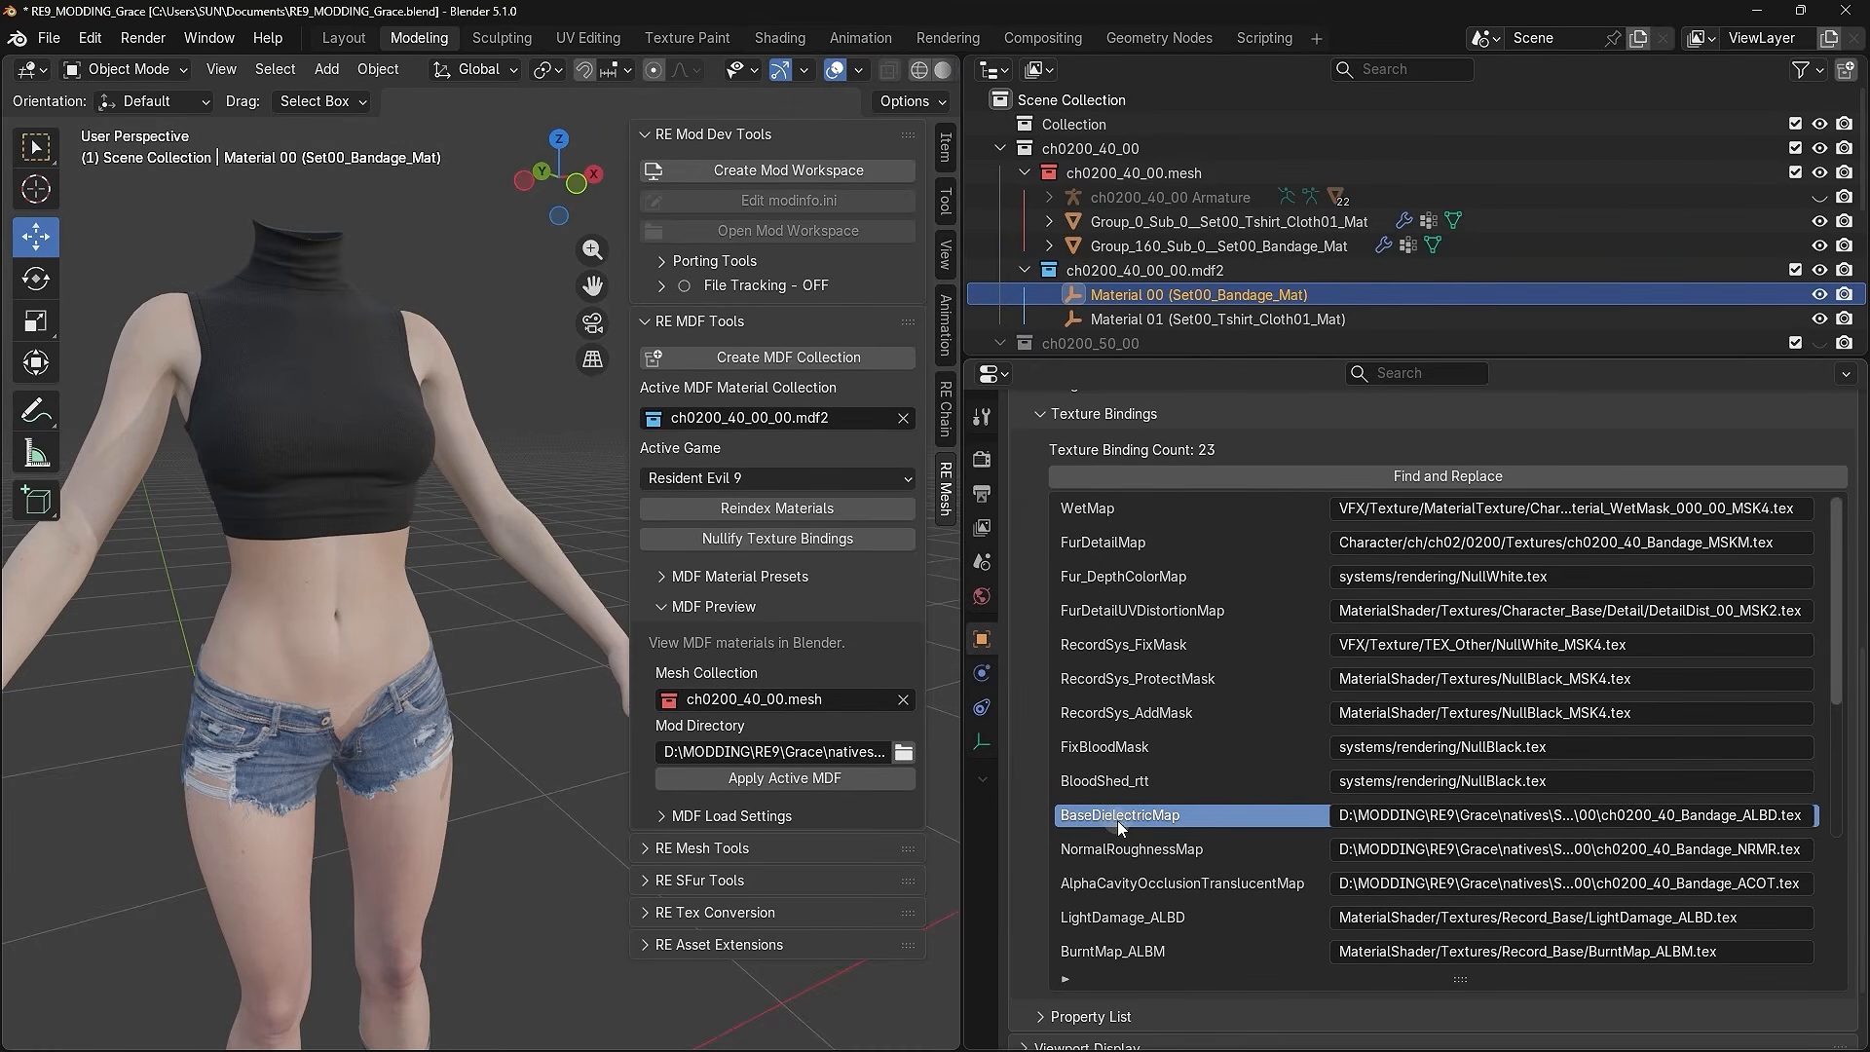
left_click(1121, 847)
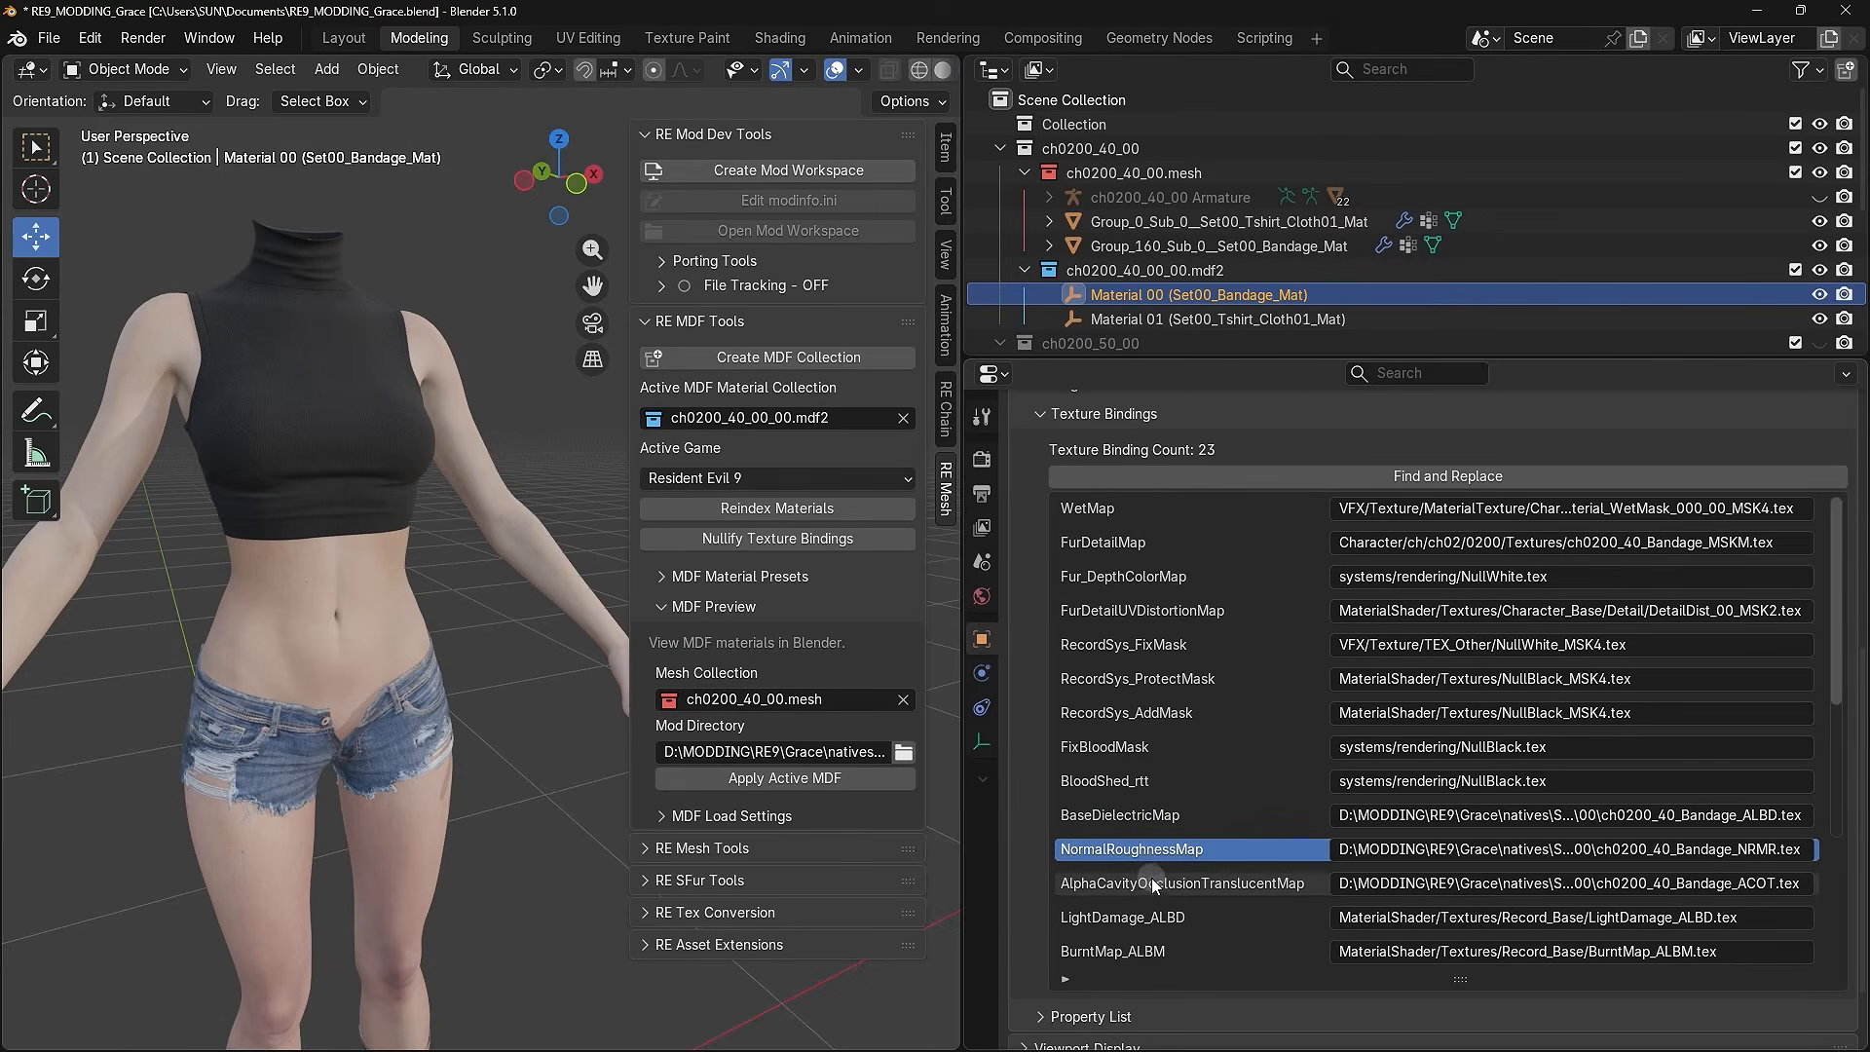
left_click(1151, 885)
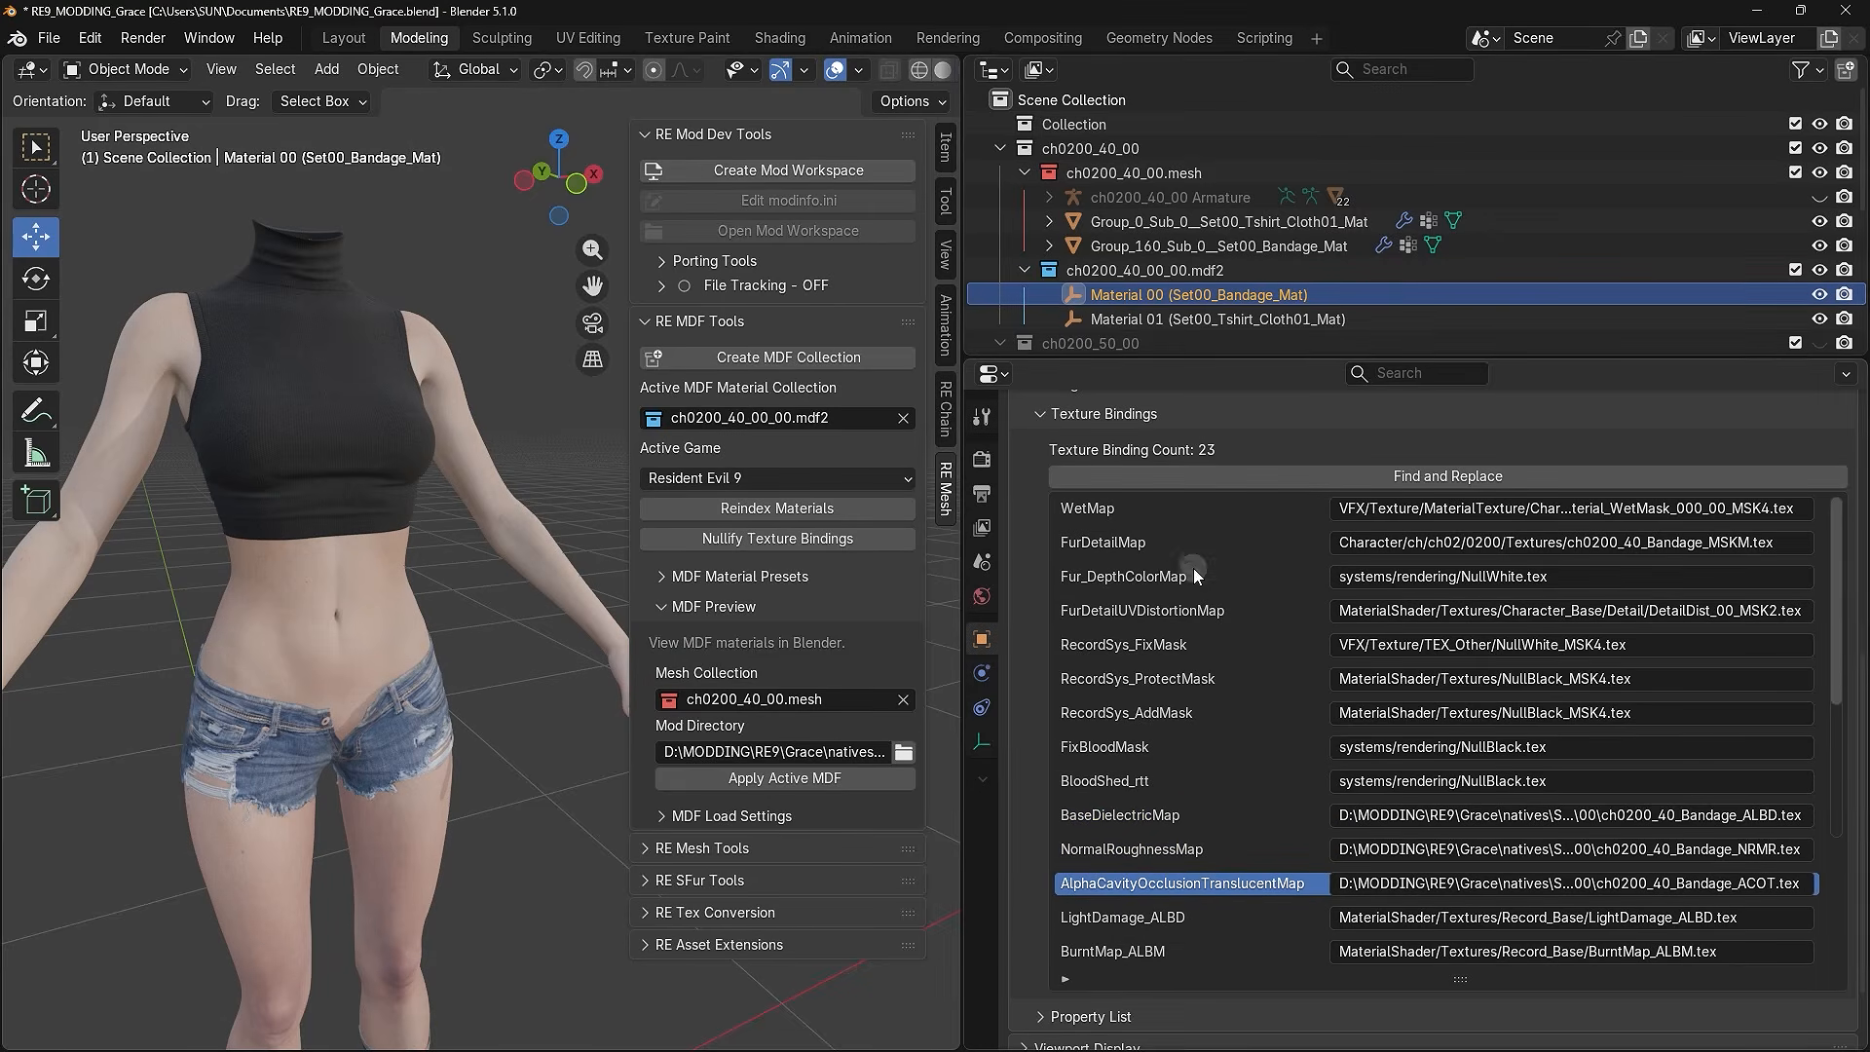
left_click(1184, 611)
left_click(1146, 576)
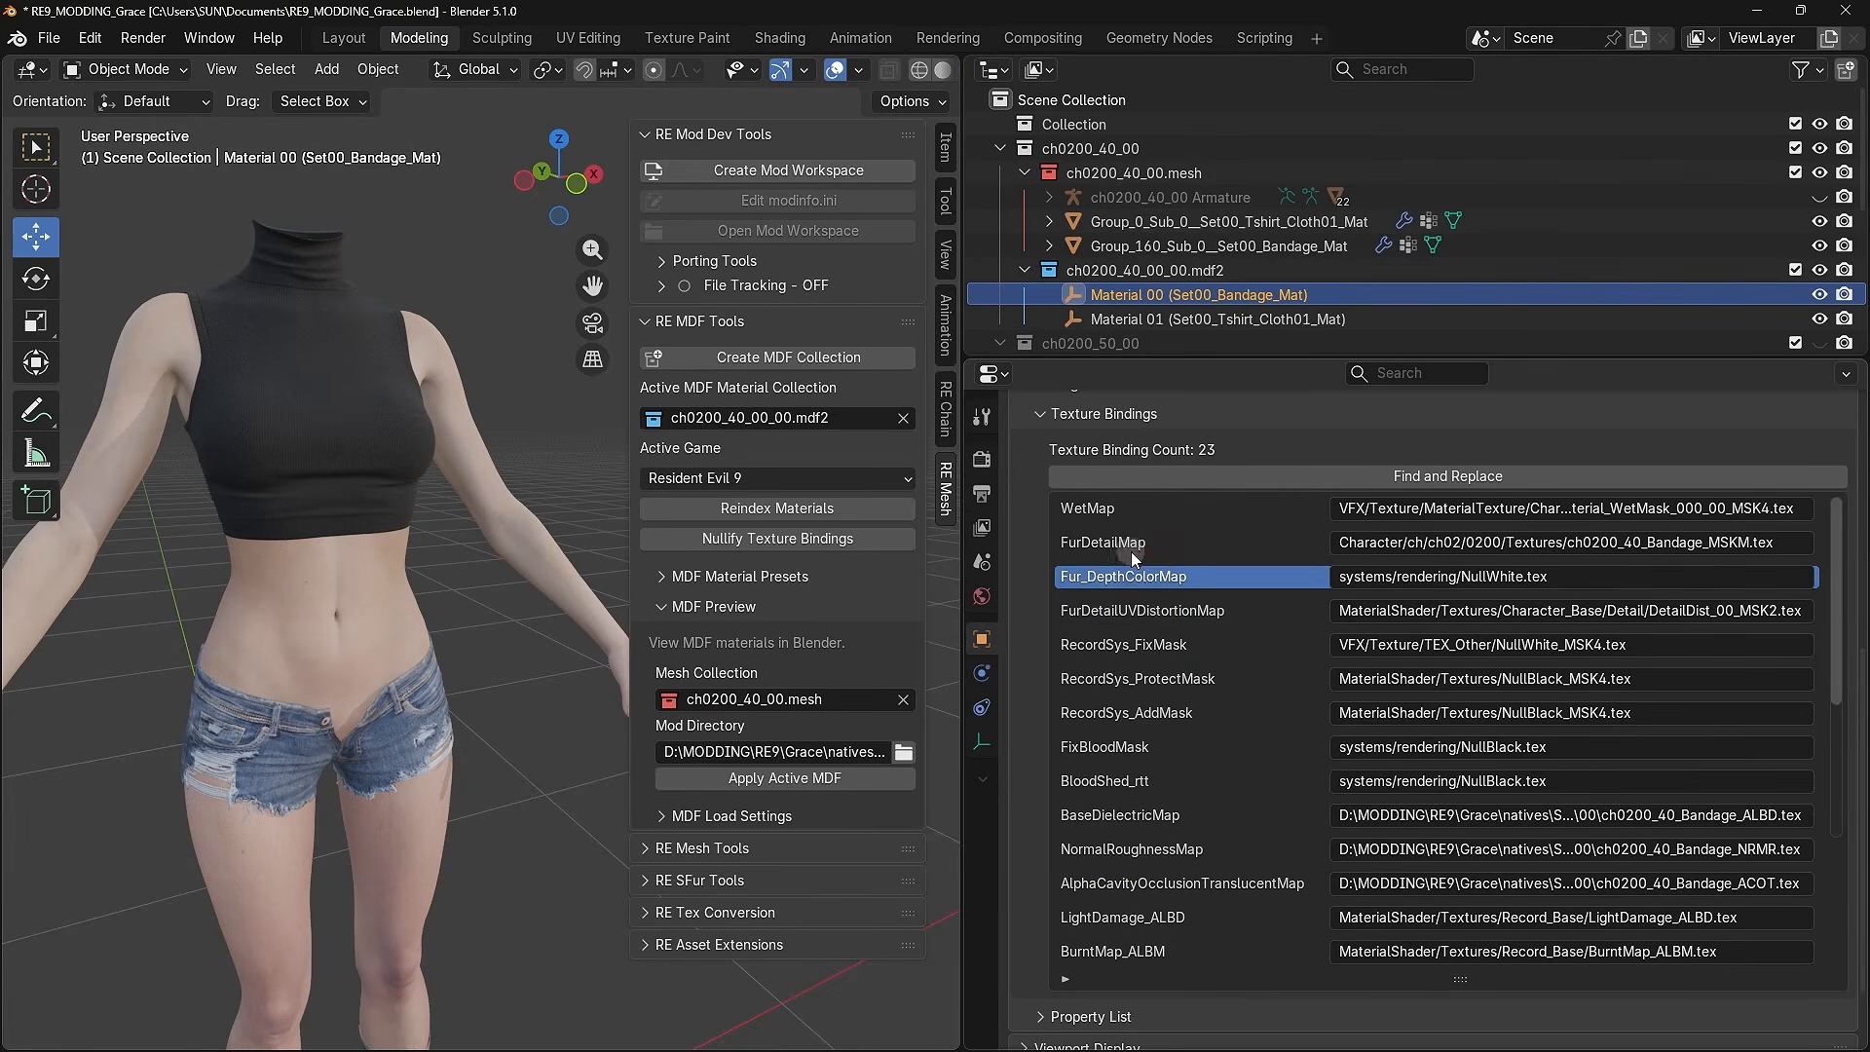
left_click(1138, 546)
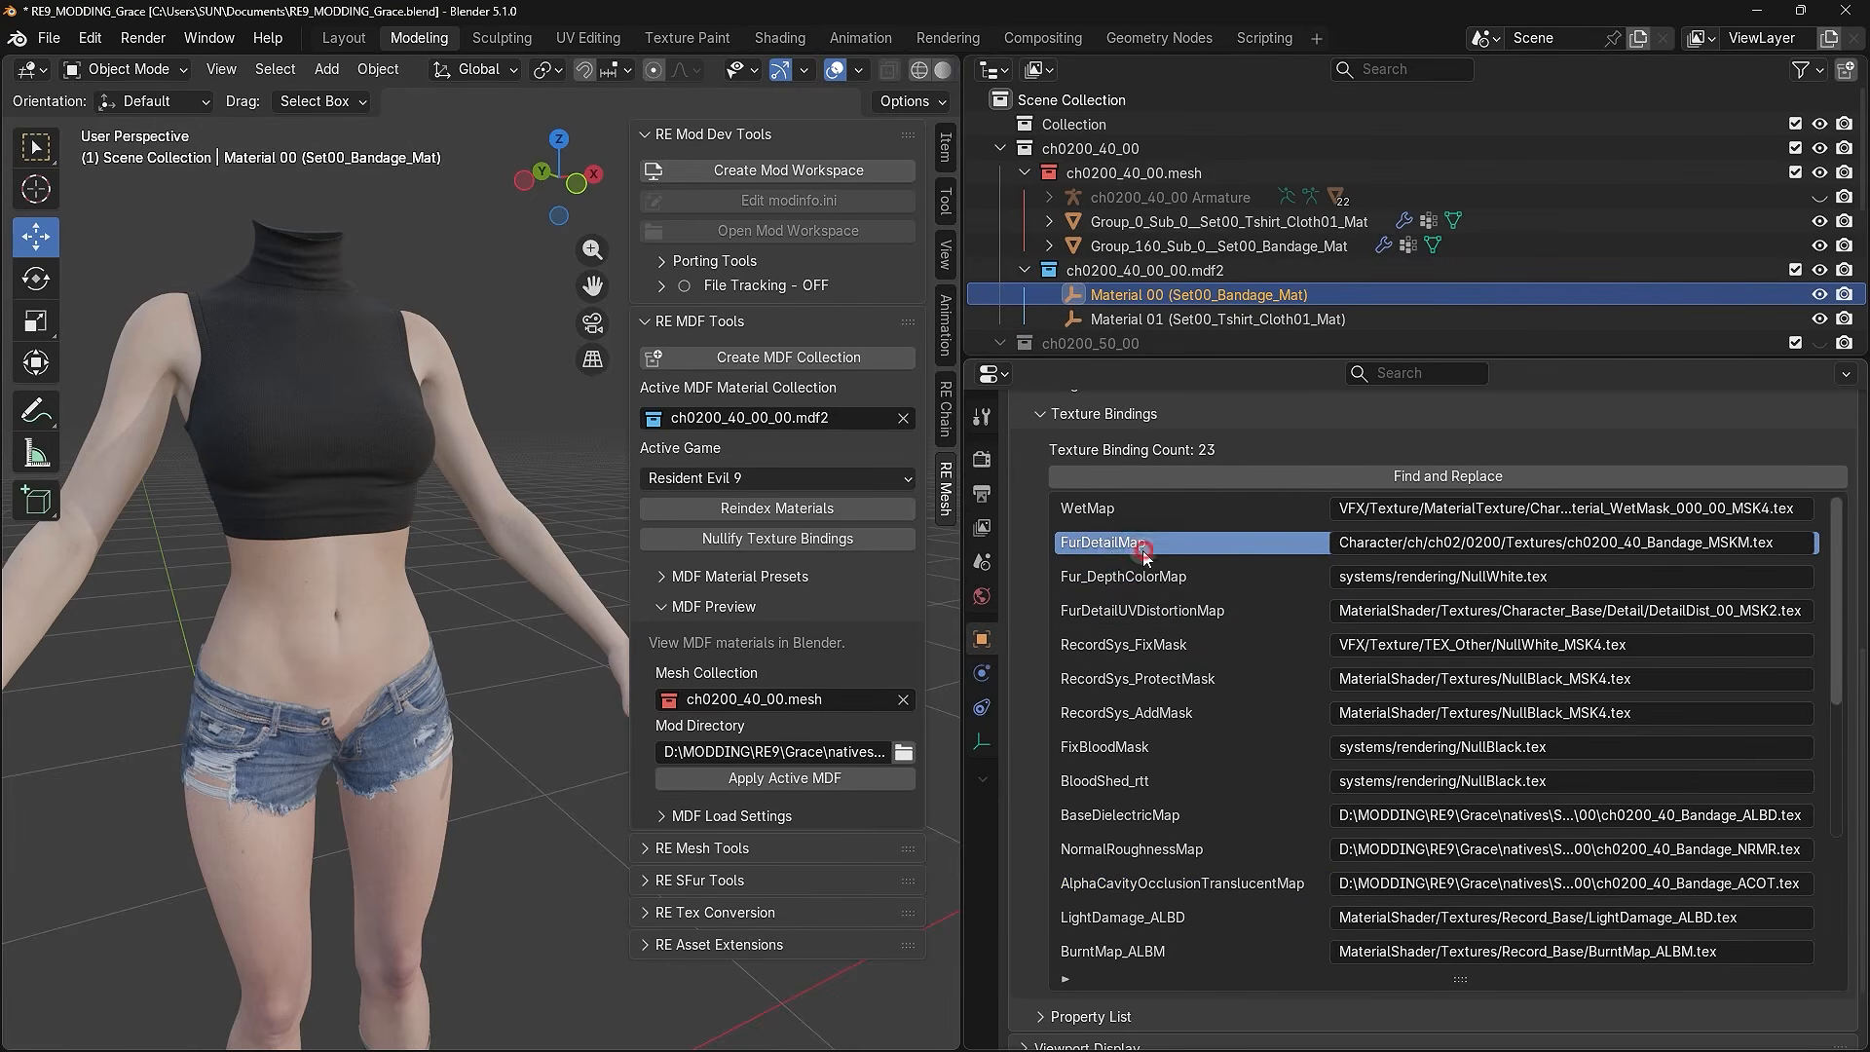
left_click(1093, 510)
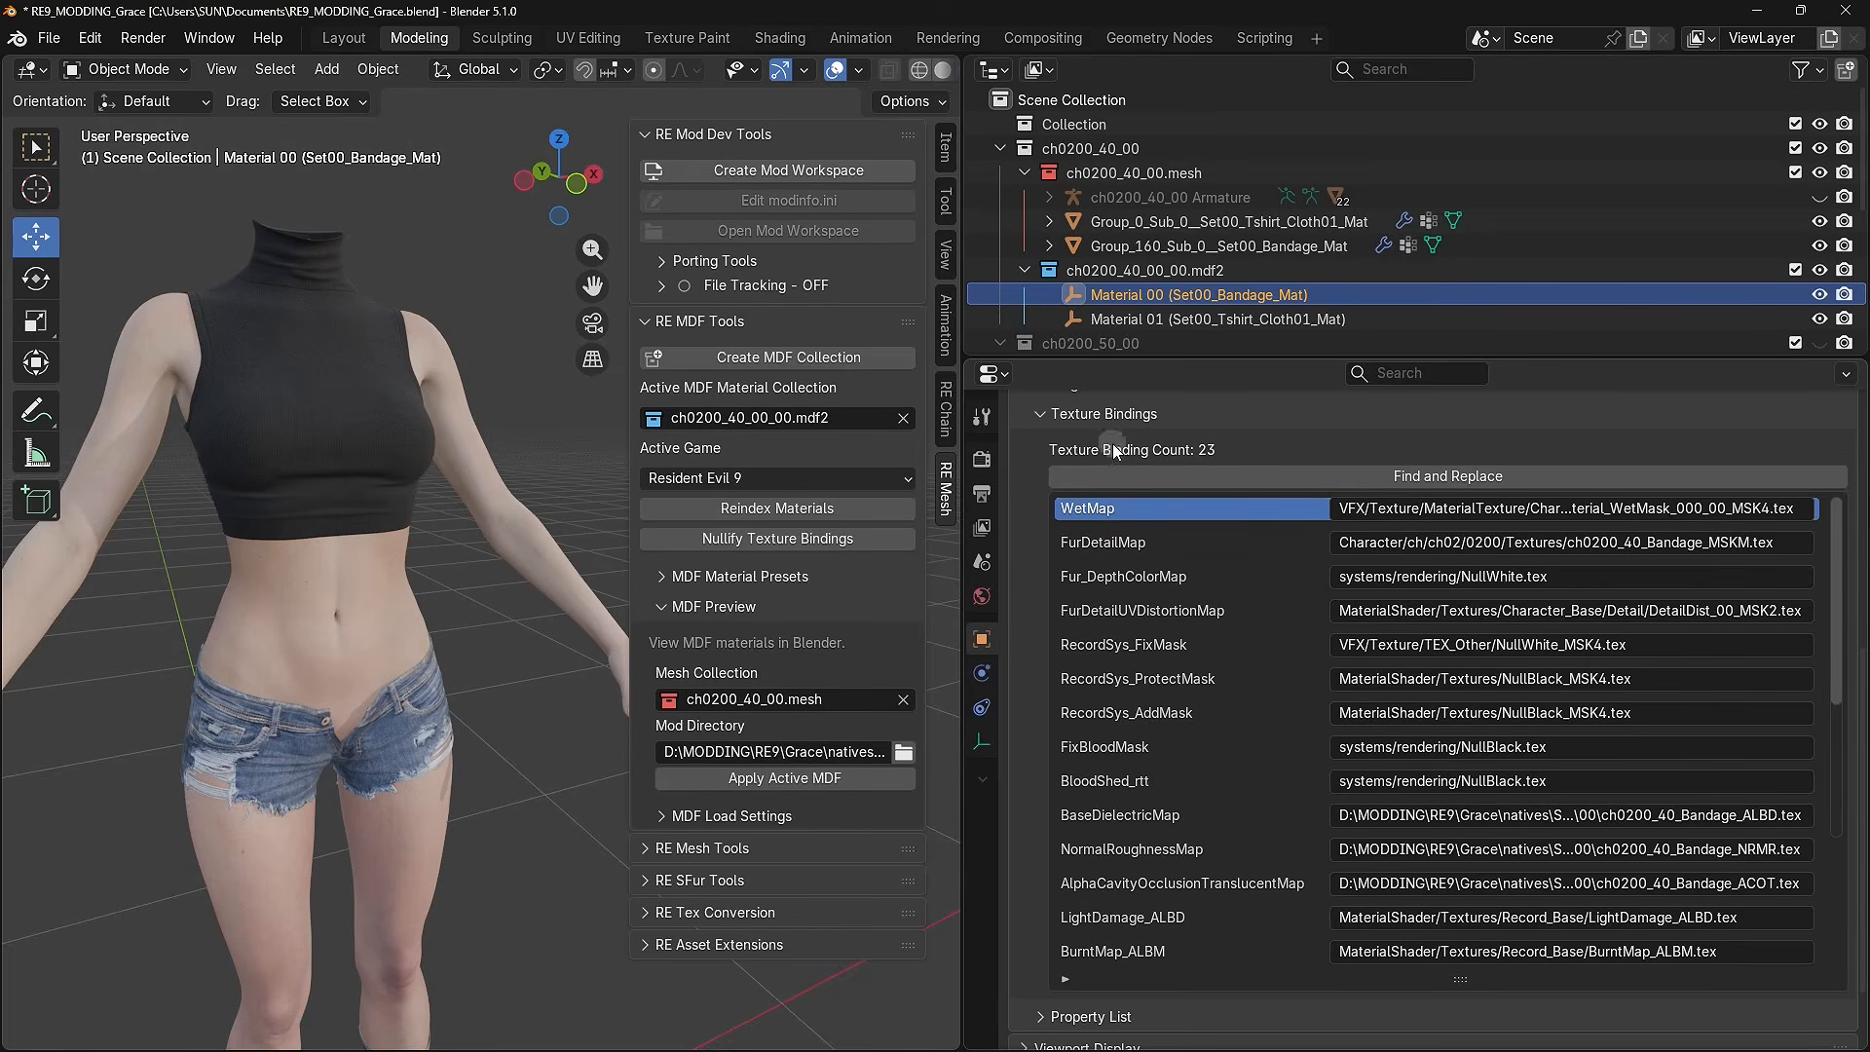
left_click(1144, 320)
left_click(1102, 507)
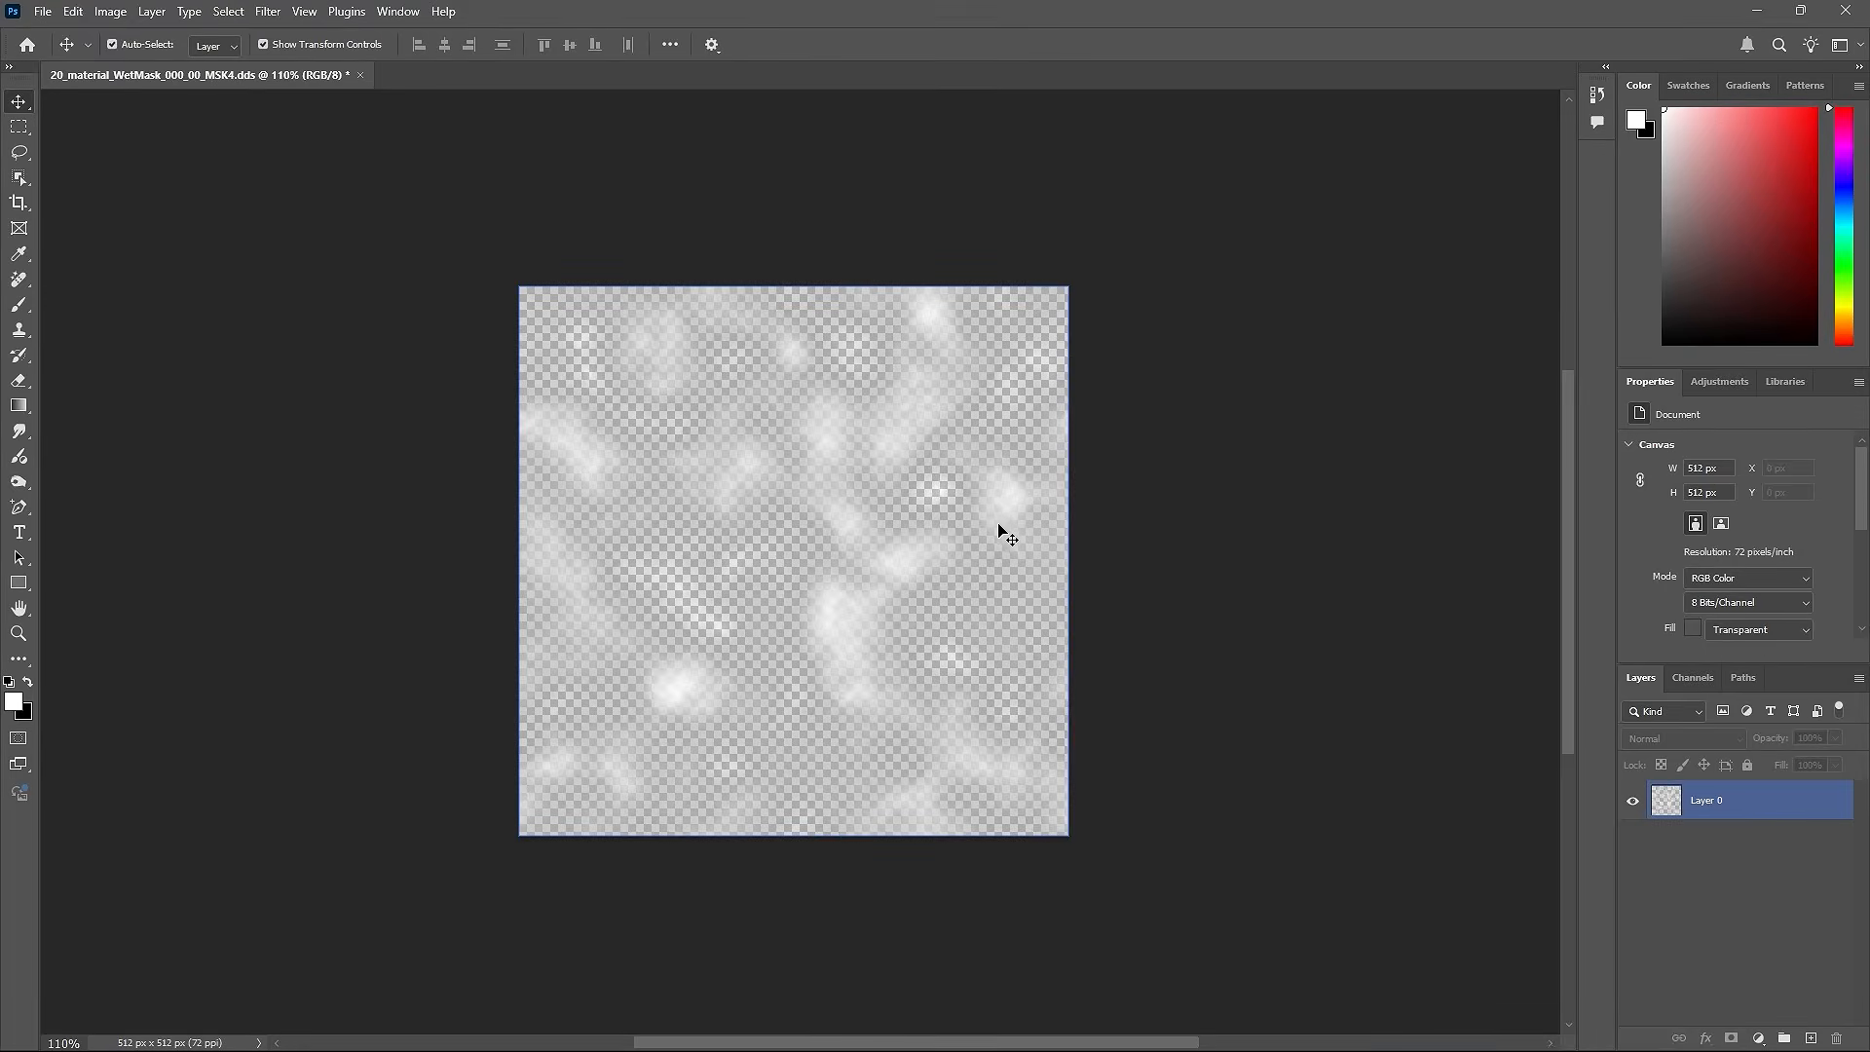
- In Photoshop, cover the whole 20_material_WetMask_000_00_MSK4.dds canvas with a white rectangle about 723 × 598 px
left_click(1001, 527)
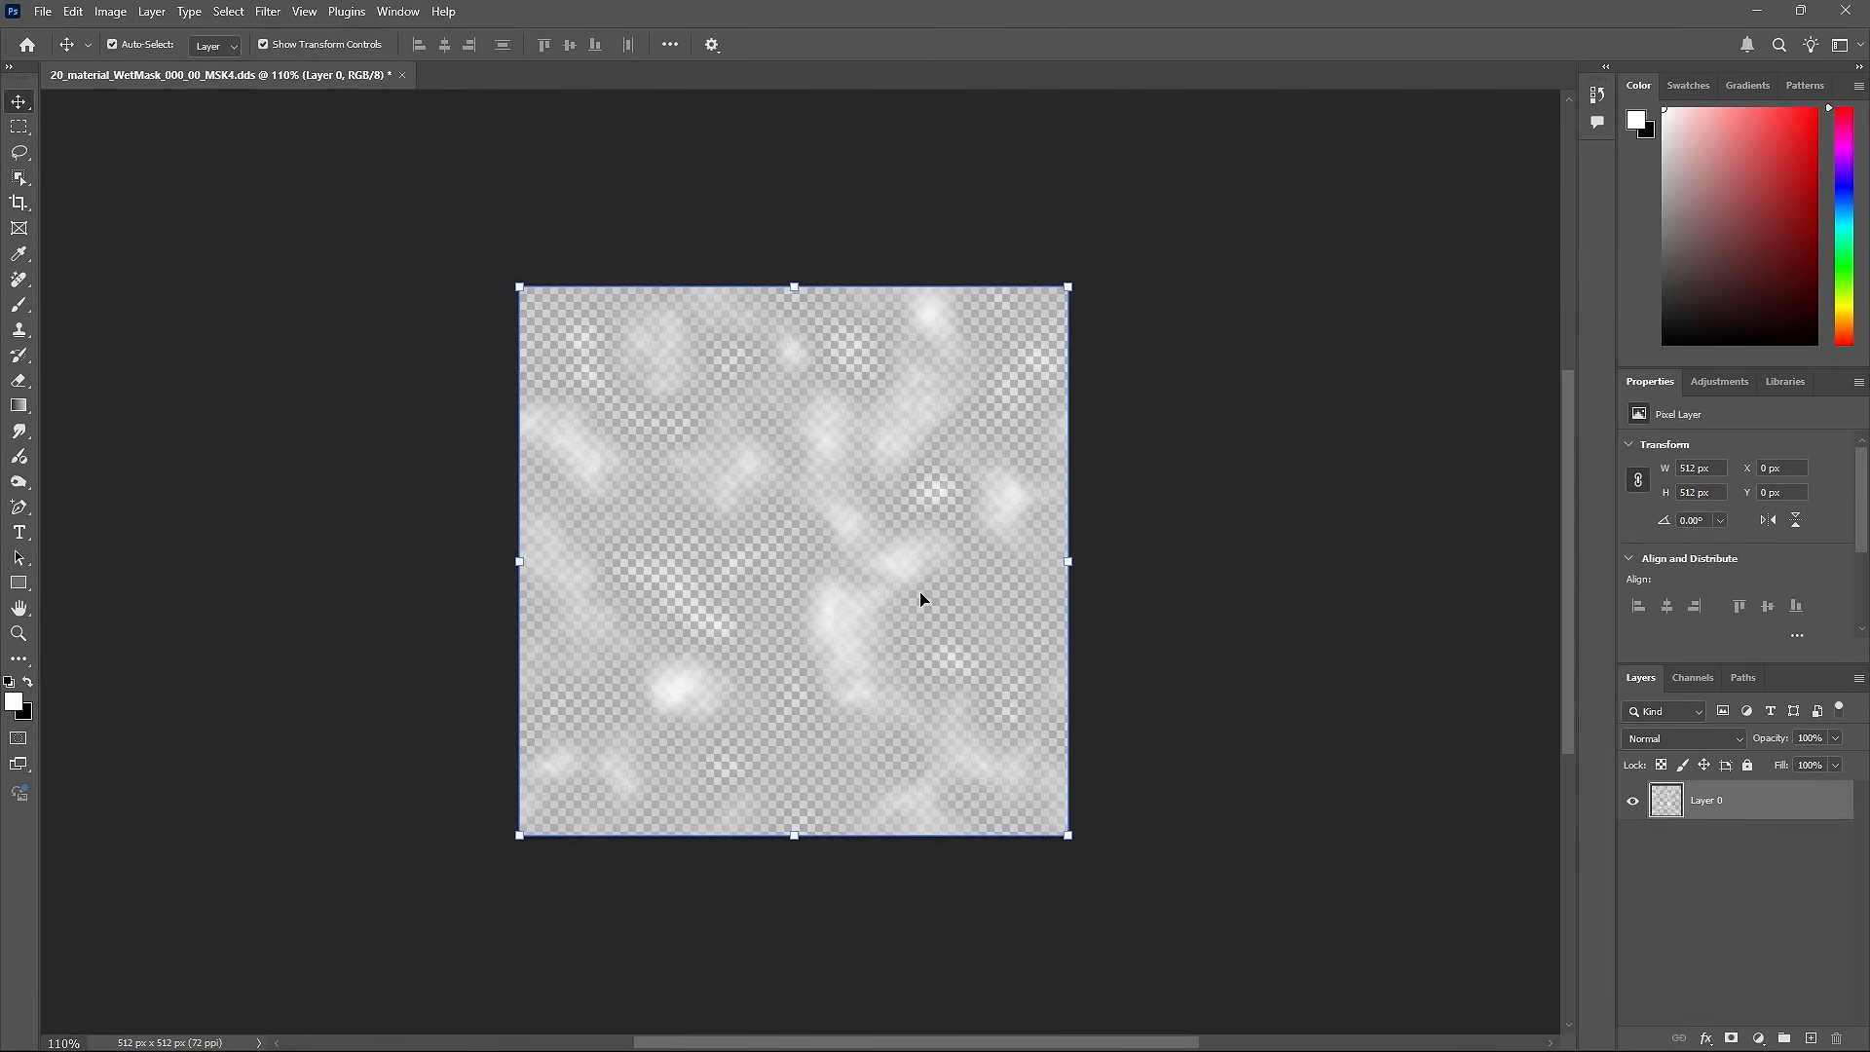
left_click(1633, 801)
left_click(1633, 801)
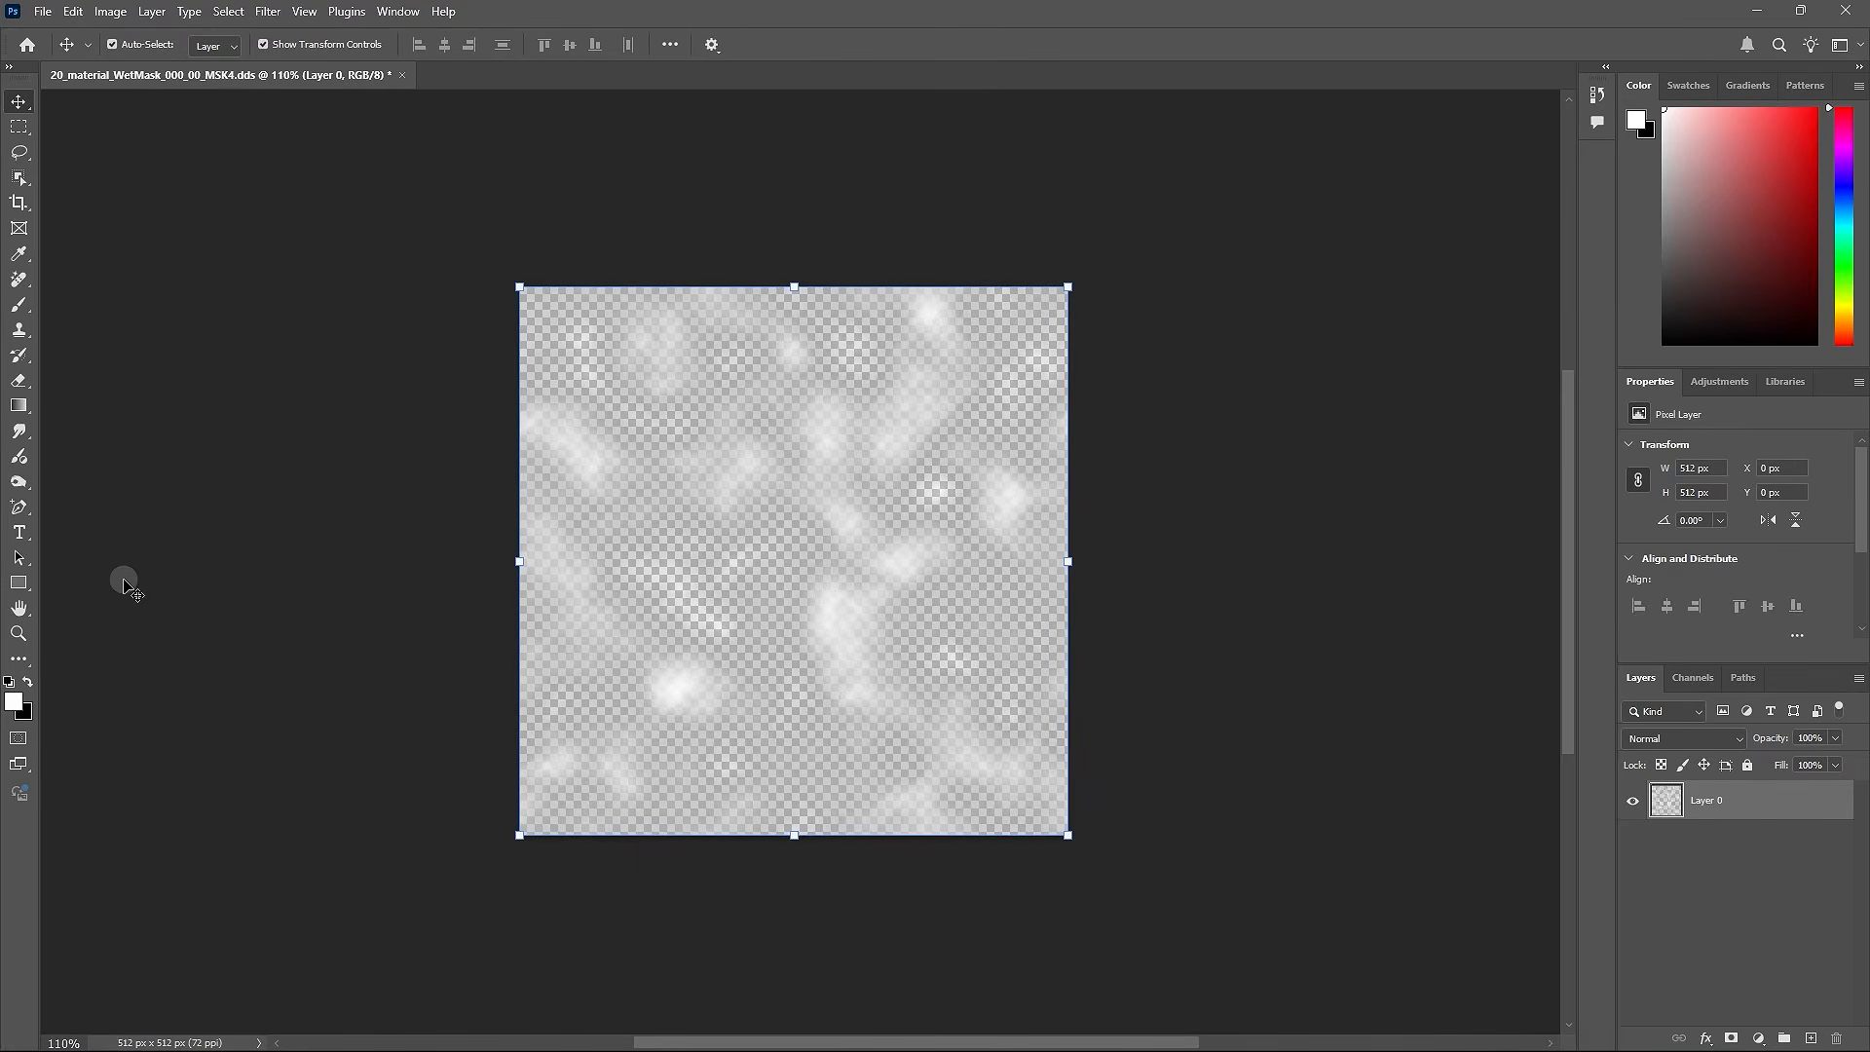
left_click(19, 584)
left_click_drag(416, 231, 1190, 871)
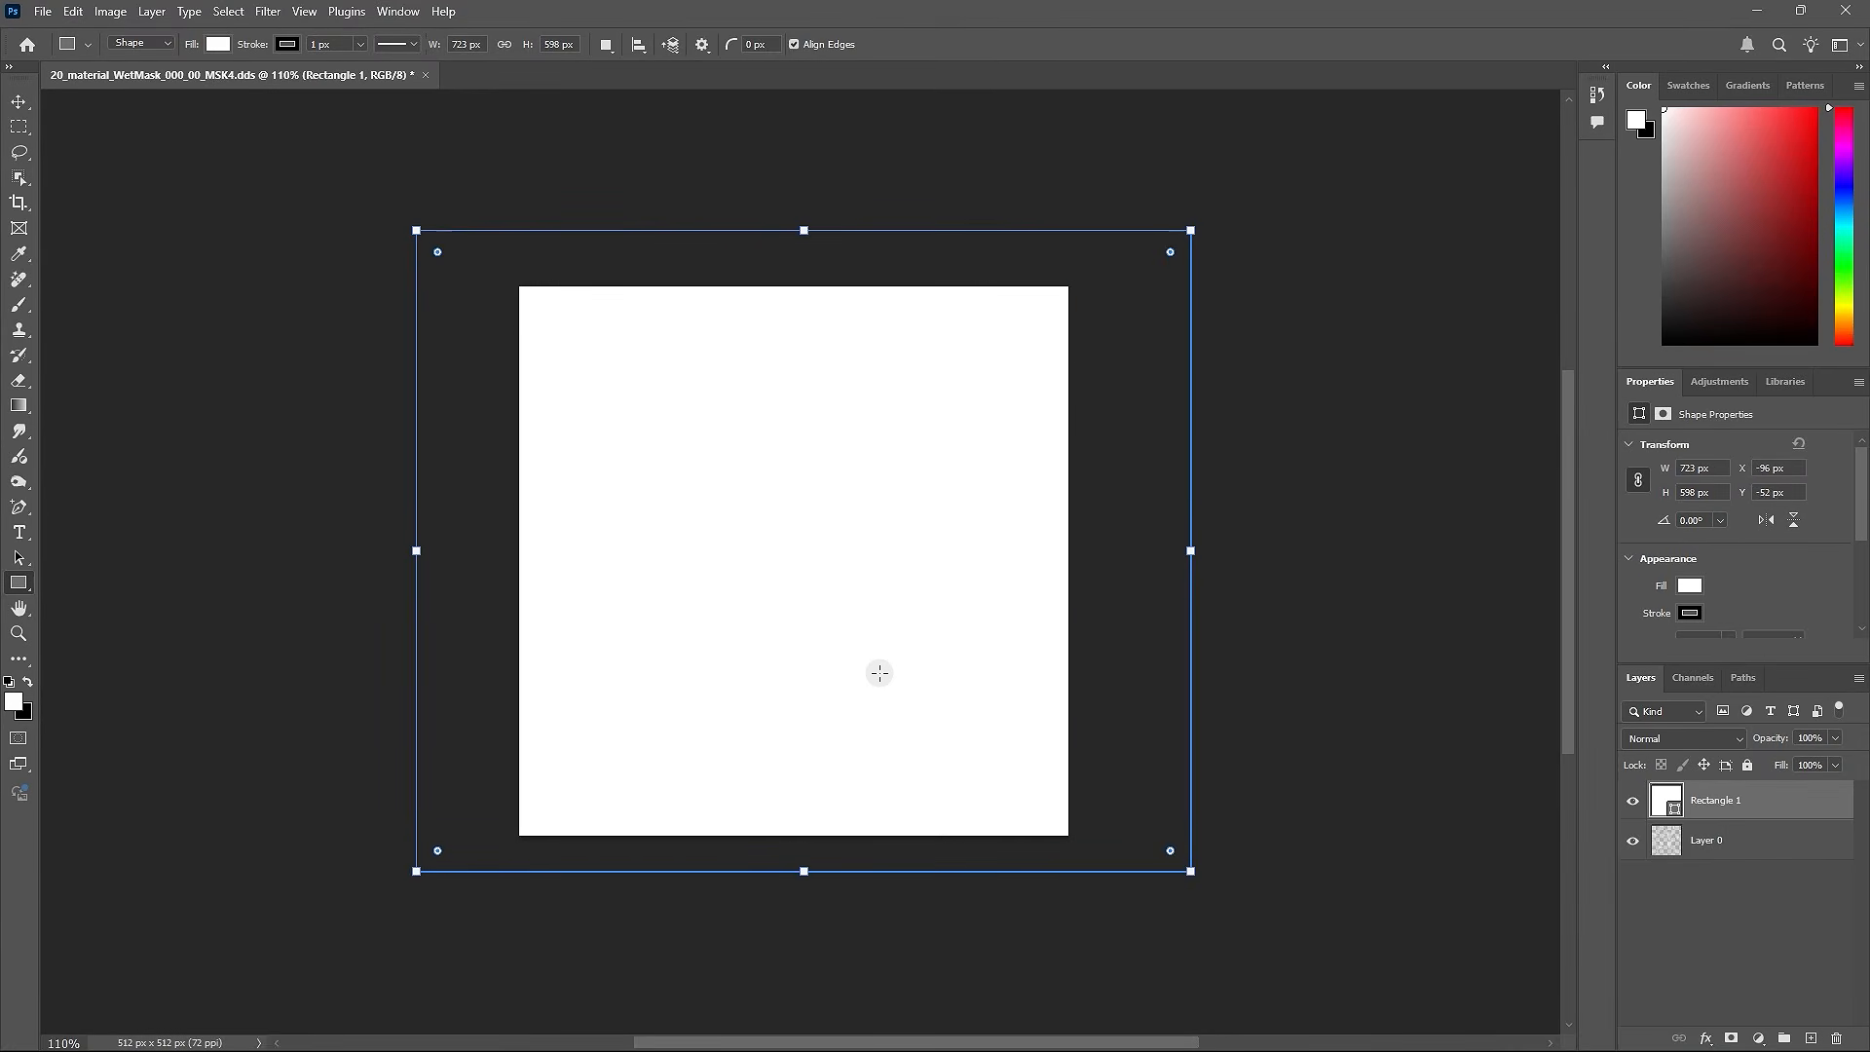
- In Blender, copy the T-shirt material's AlphaCavityOcclusionTranslucentMap path ending in ch0200_40_Tshirt_ACOT.tex into its WetMap binding
key("alt+Tab")
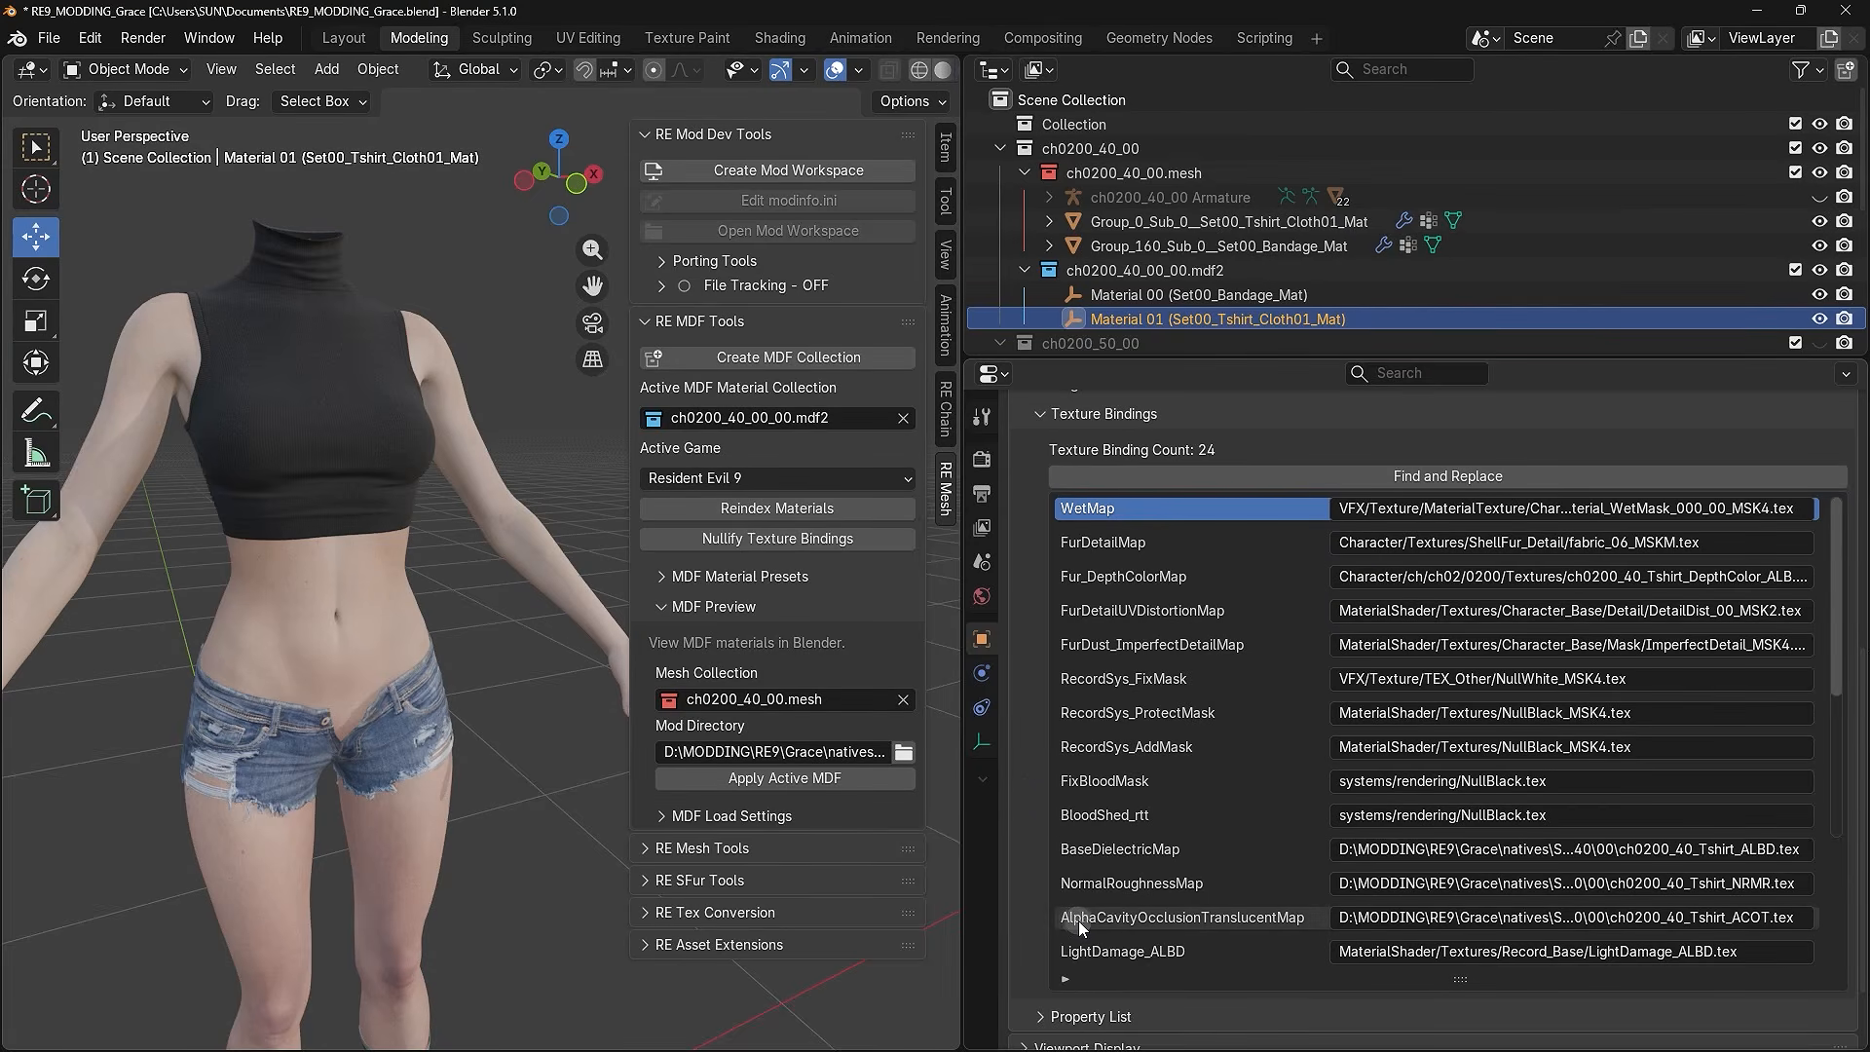
left_click(1359, 921)
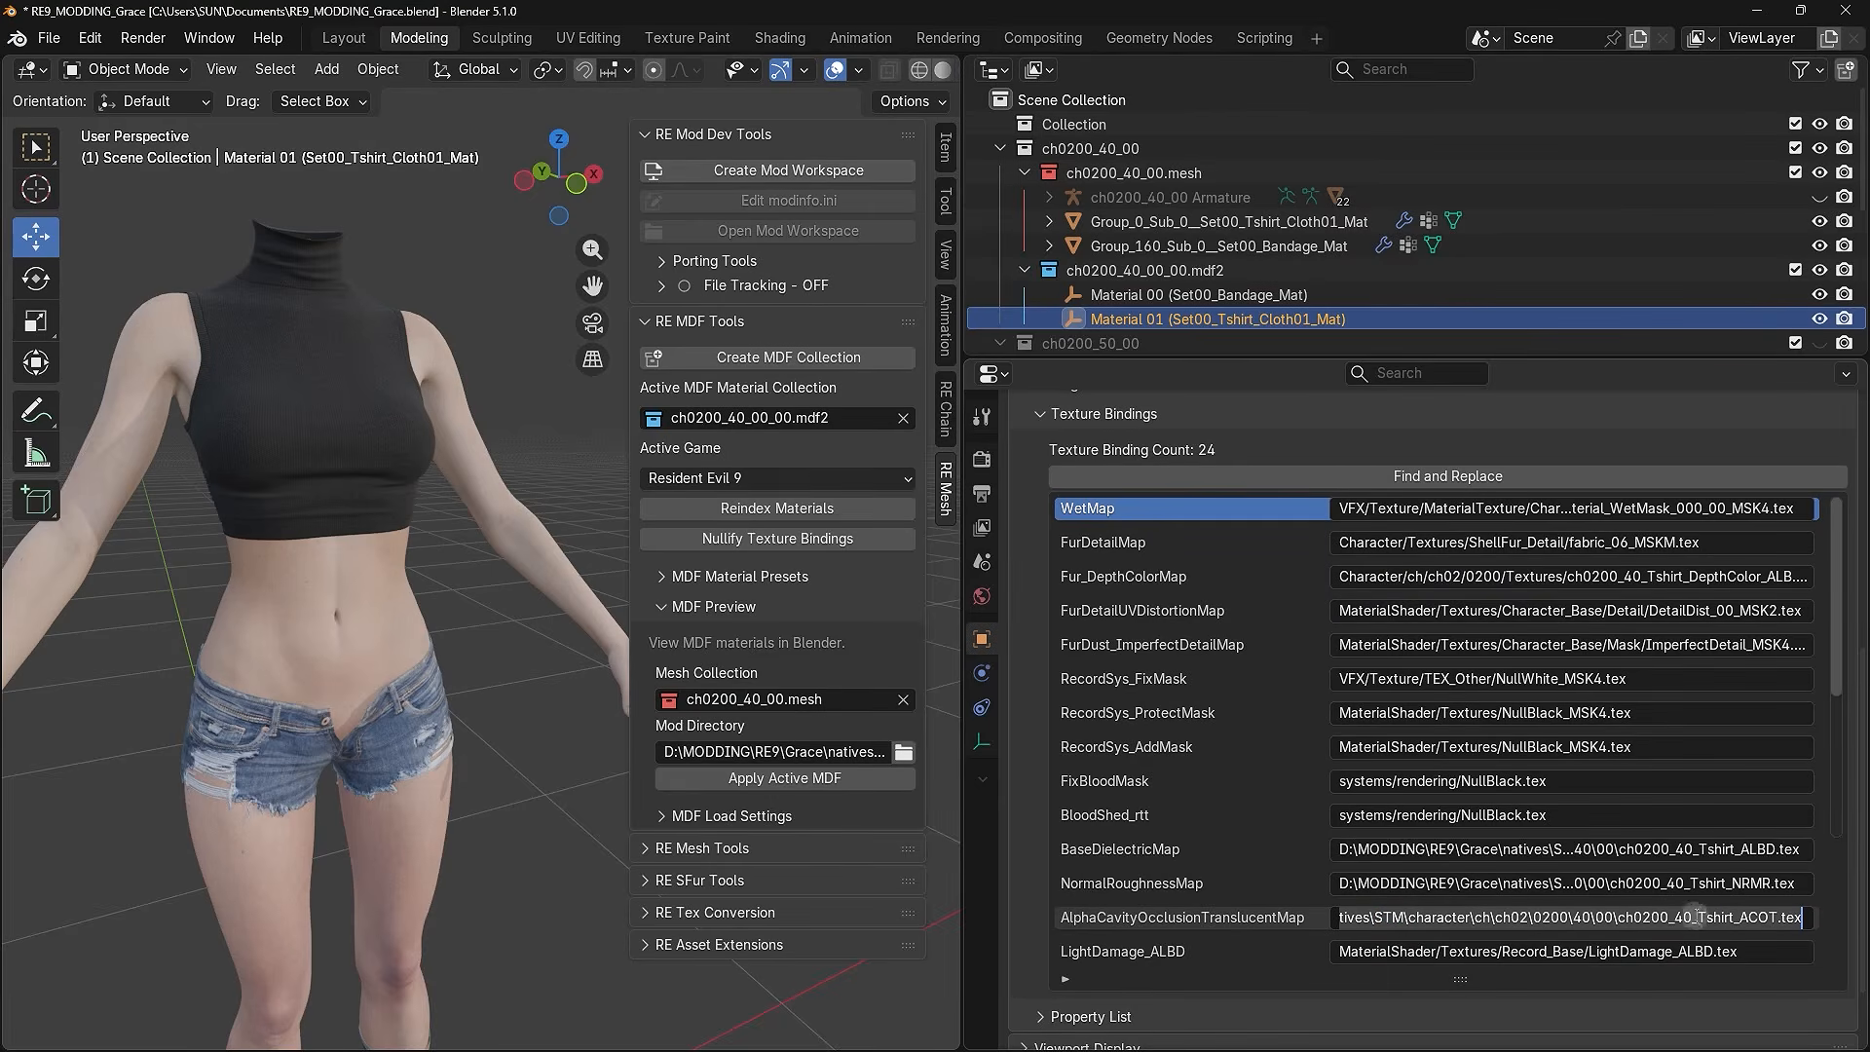
left_click(1100, 508)
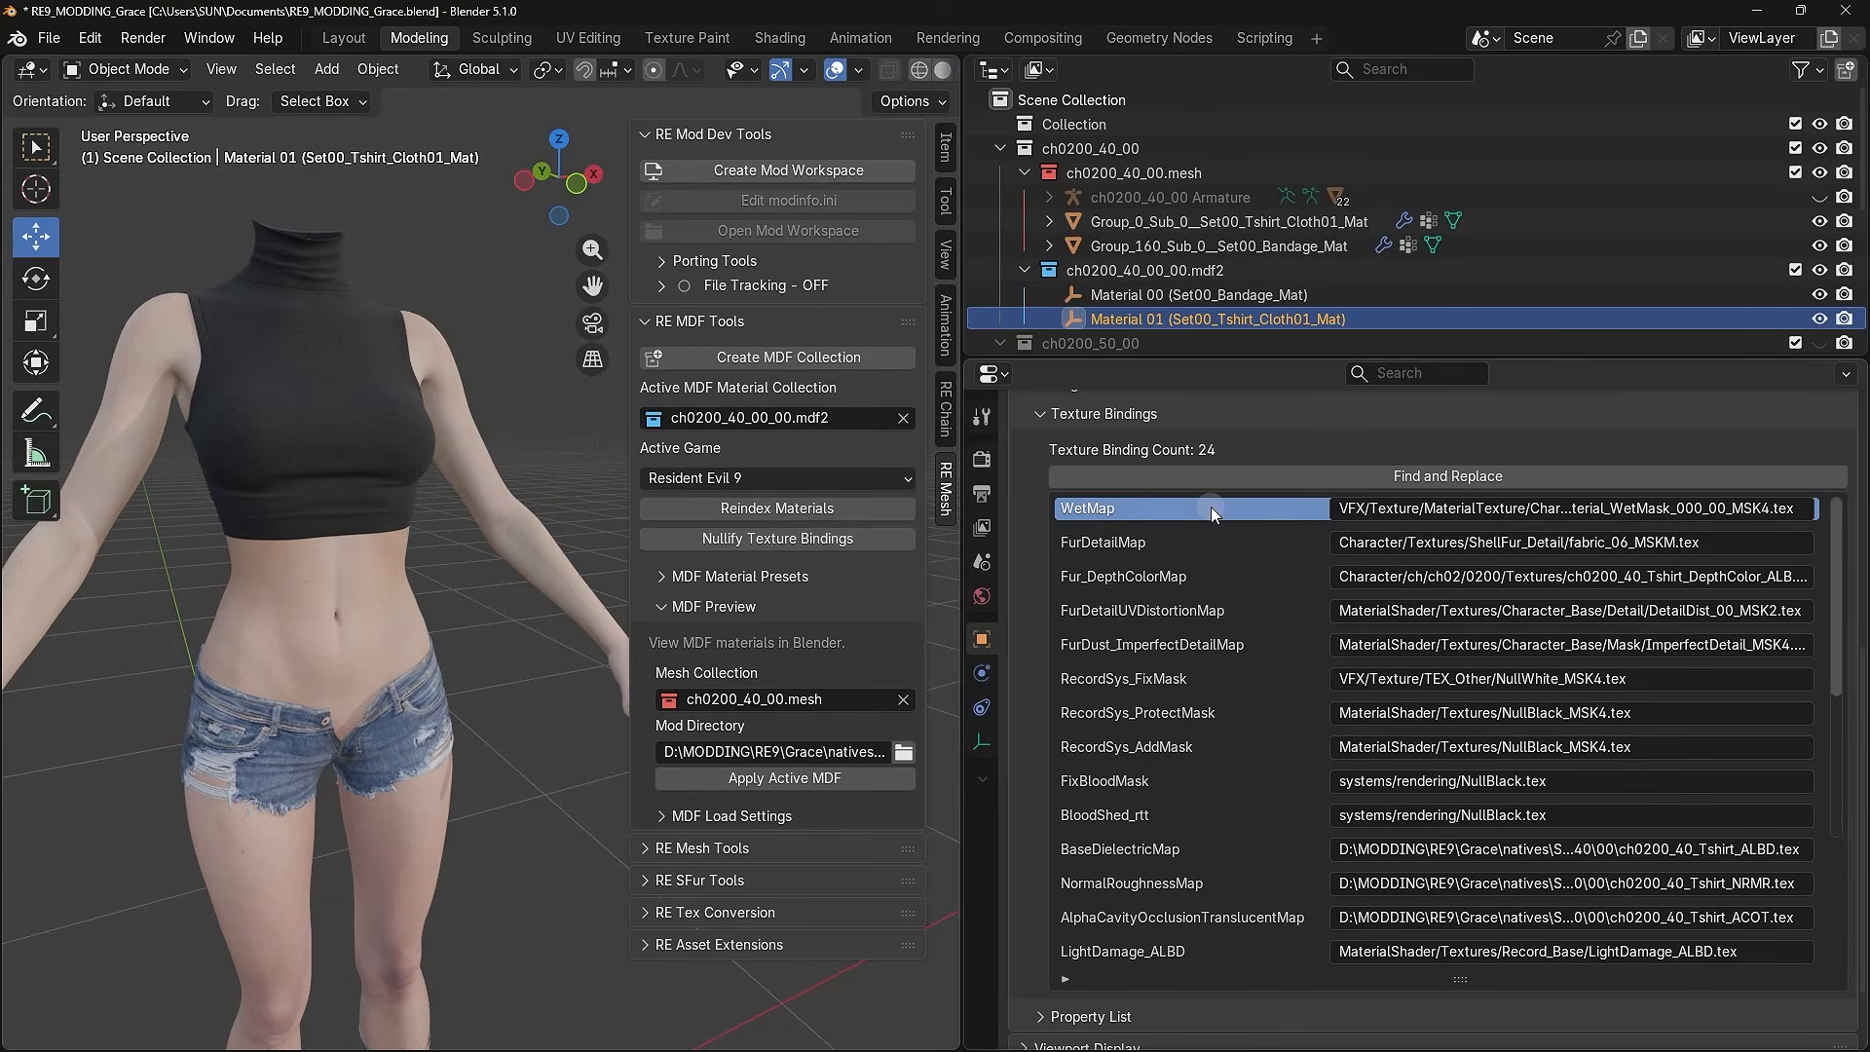
left_click(1359, 509)
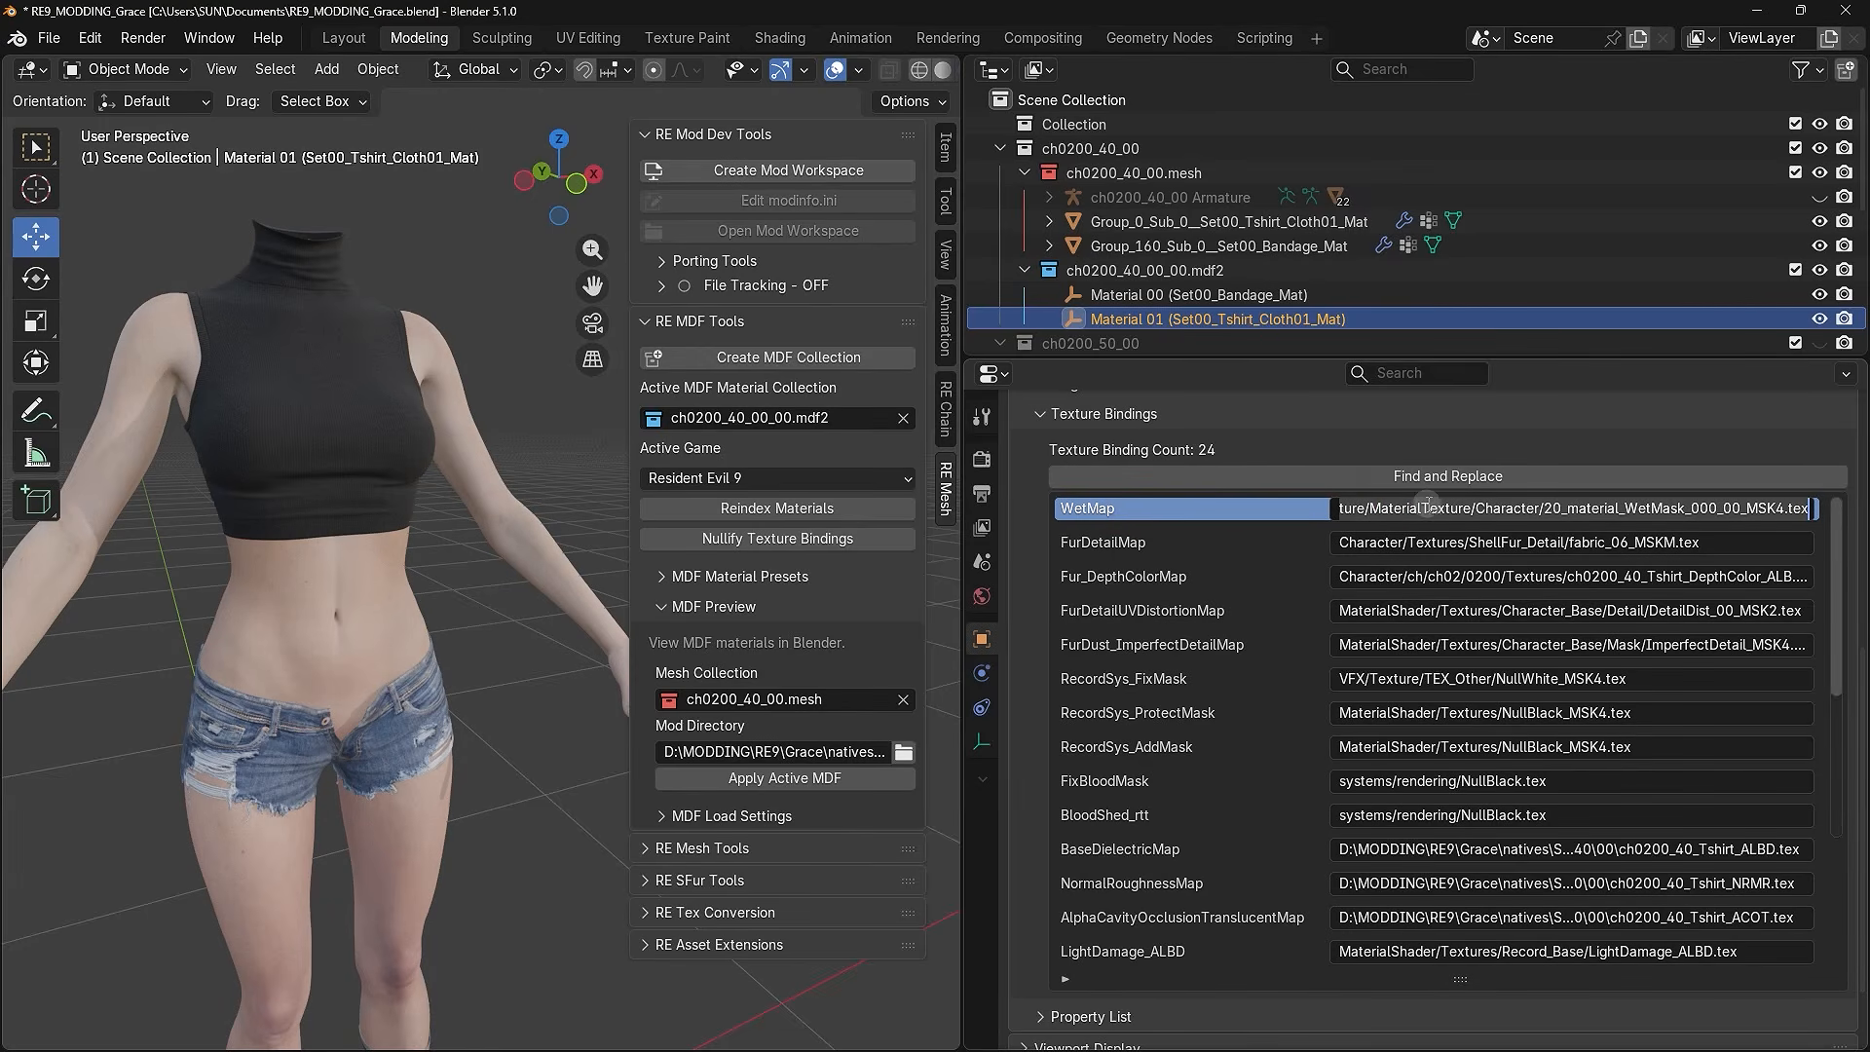
key("ctrl+a")
key("ctrl+v")
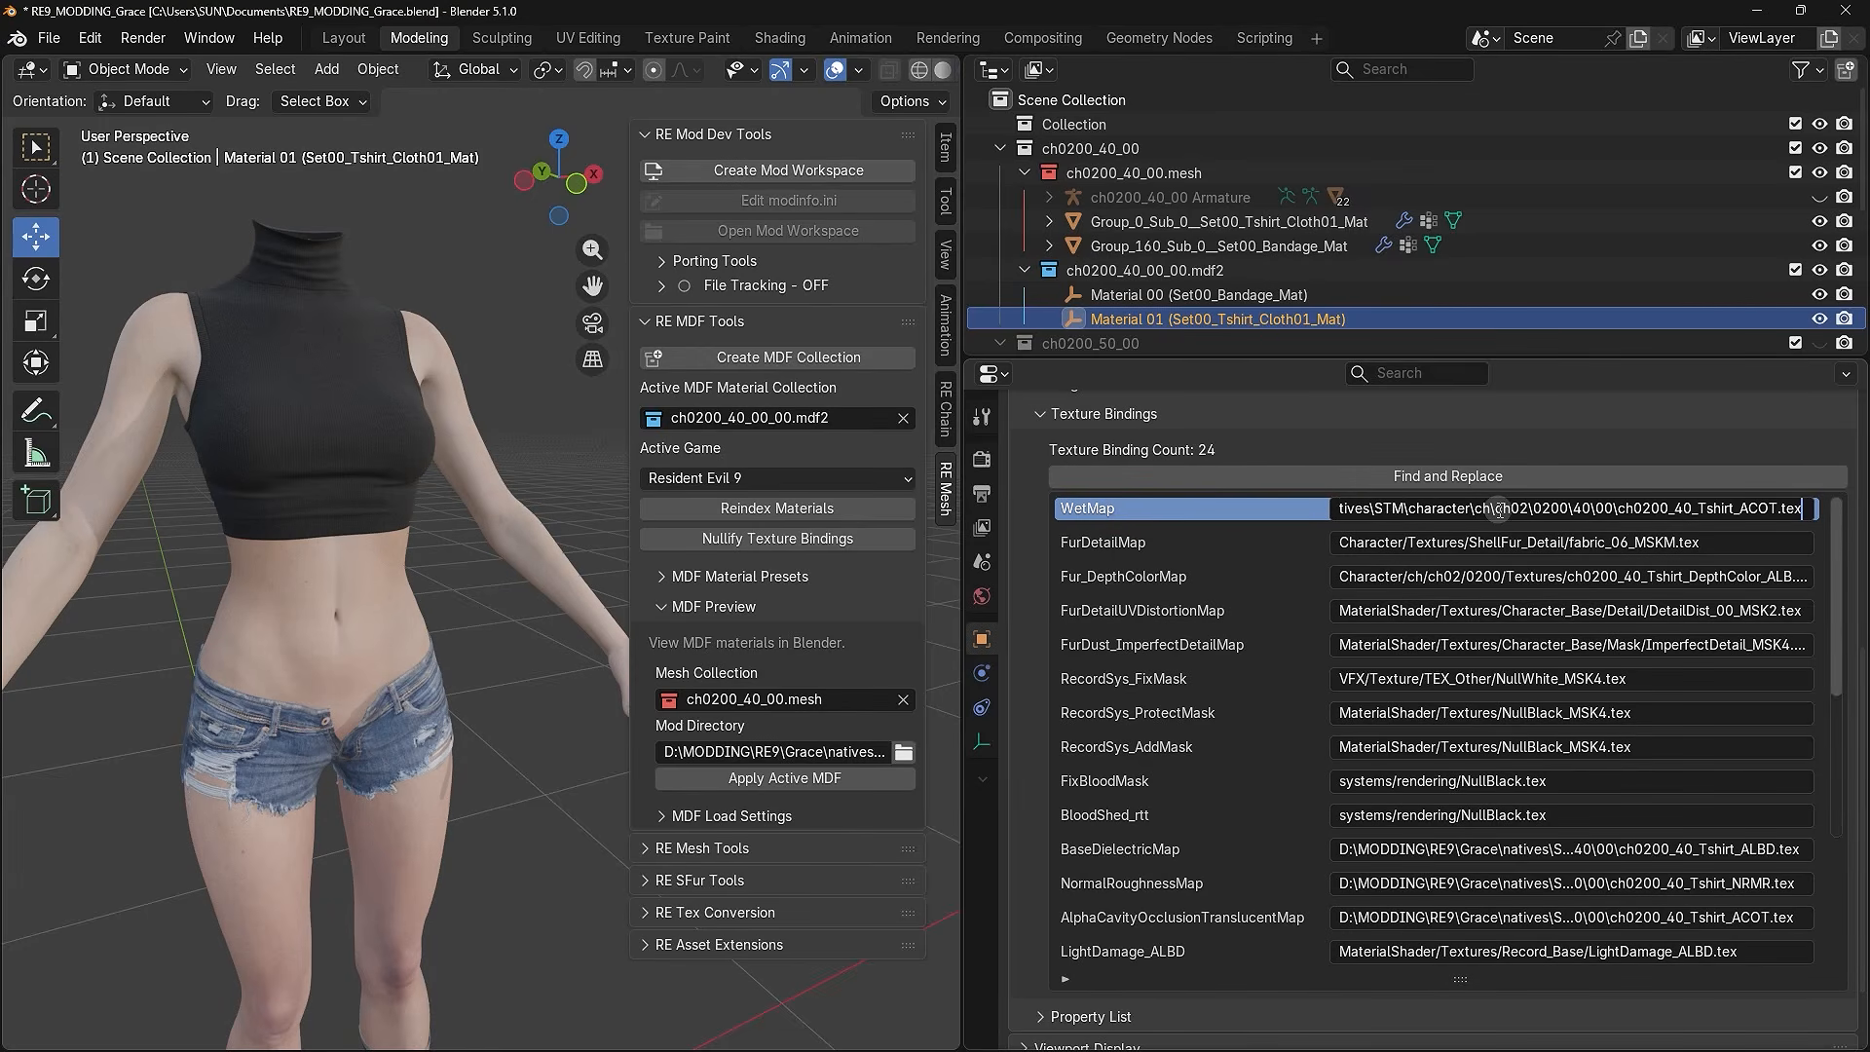
key("Return")
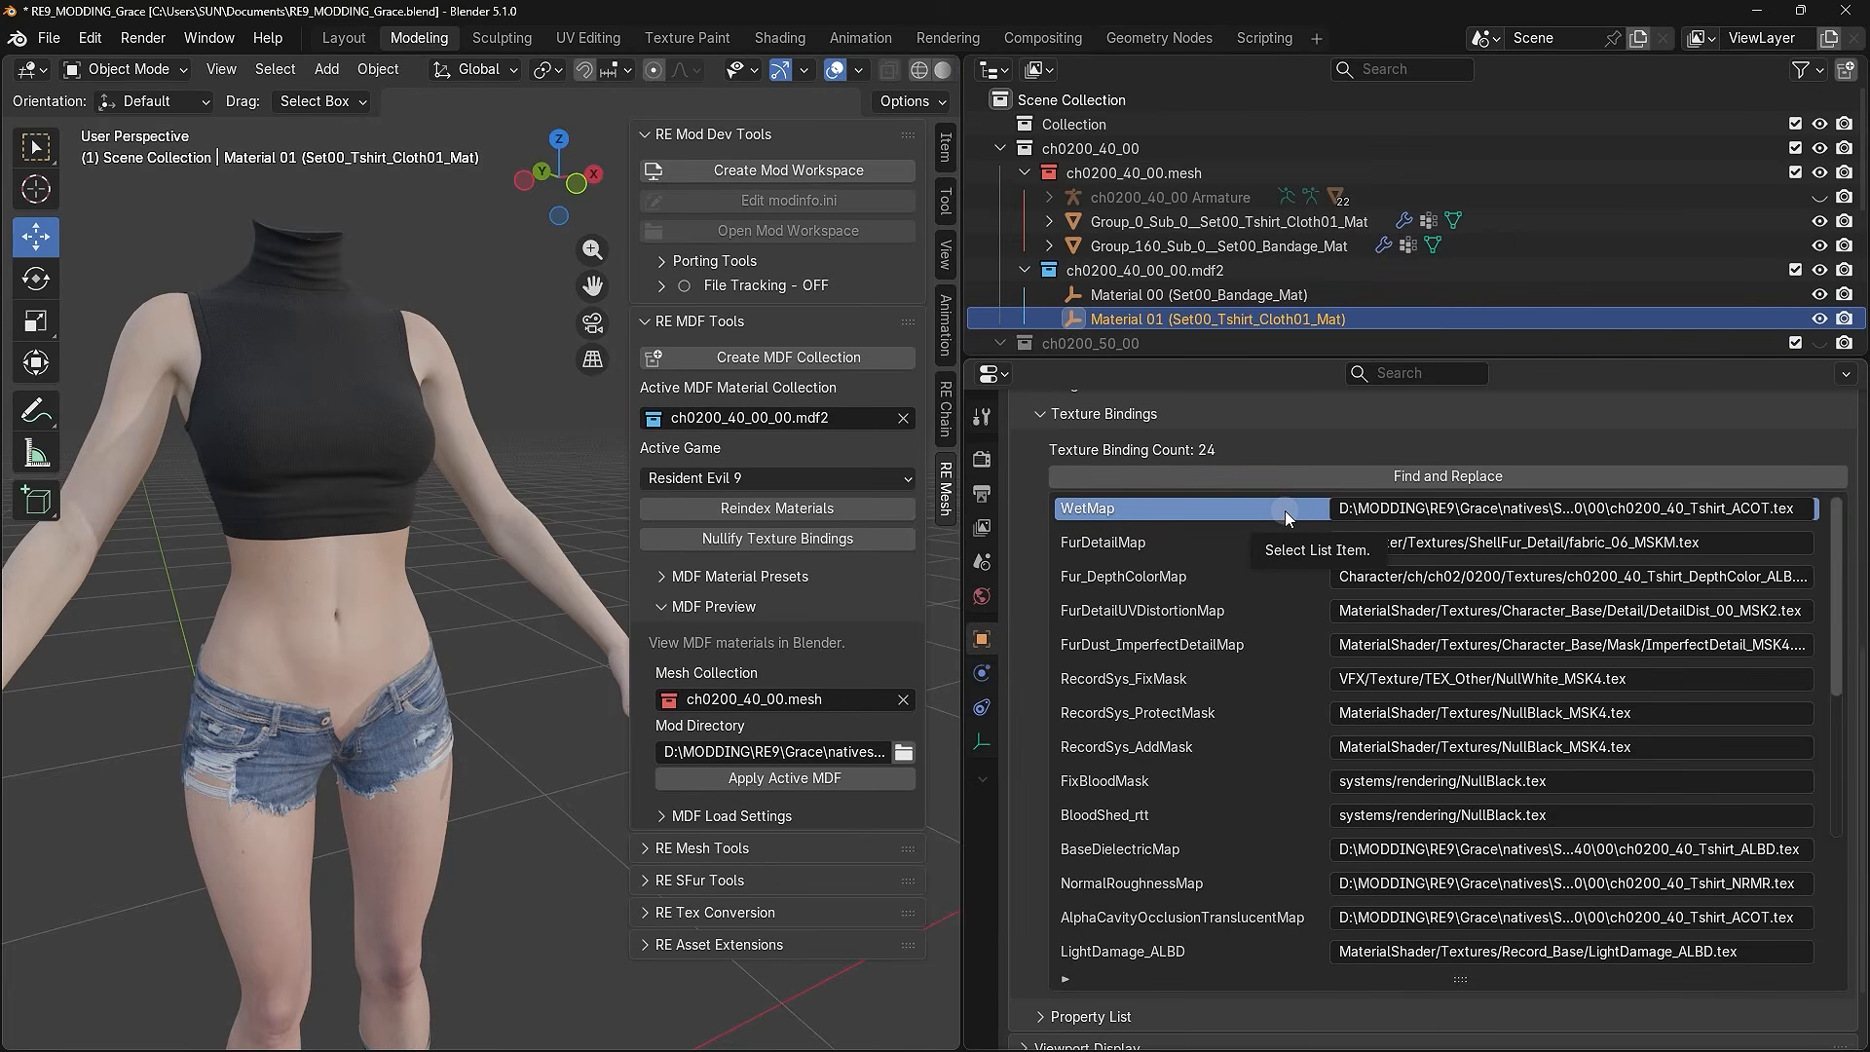
- Set the Set00_Bandage_Mat WetMap binding to the same ch0200_40_Tshirt_ACOT.tex path and reselect the T-shirt material
left_click(1231, 292)
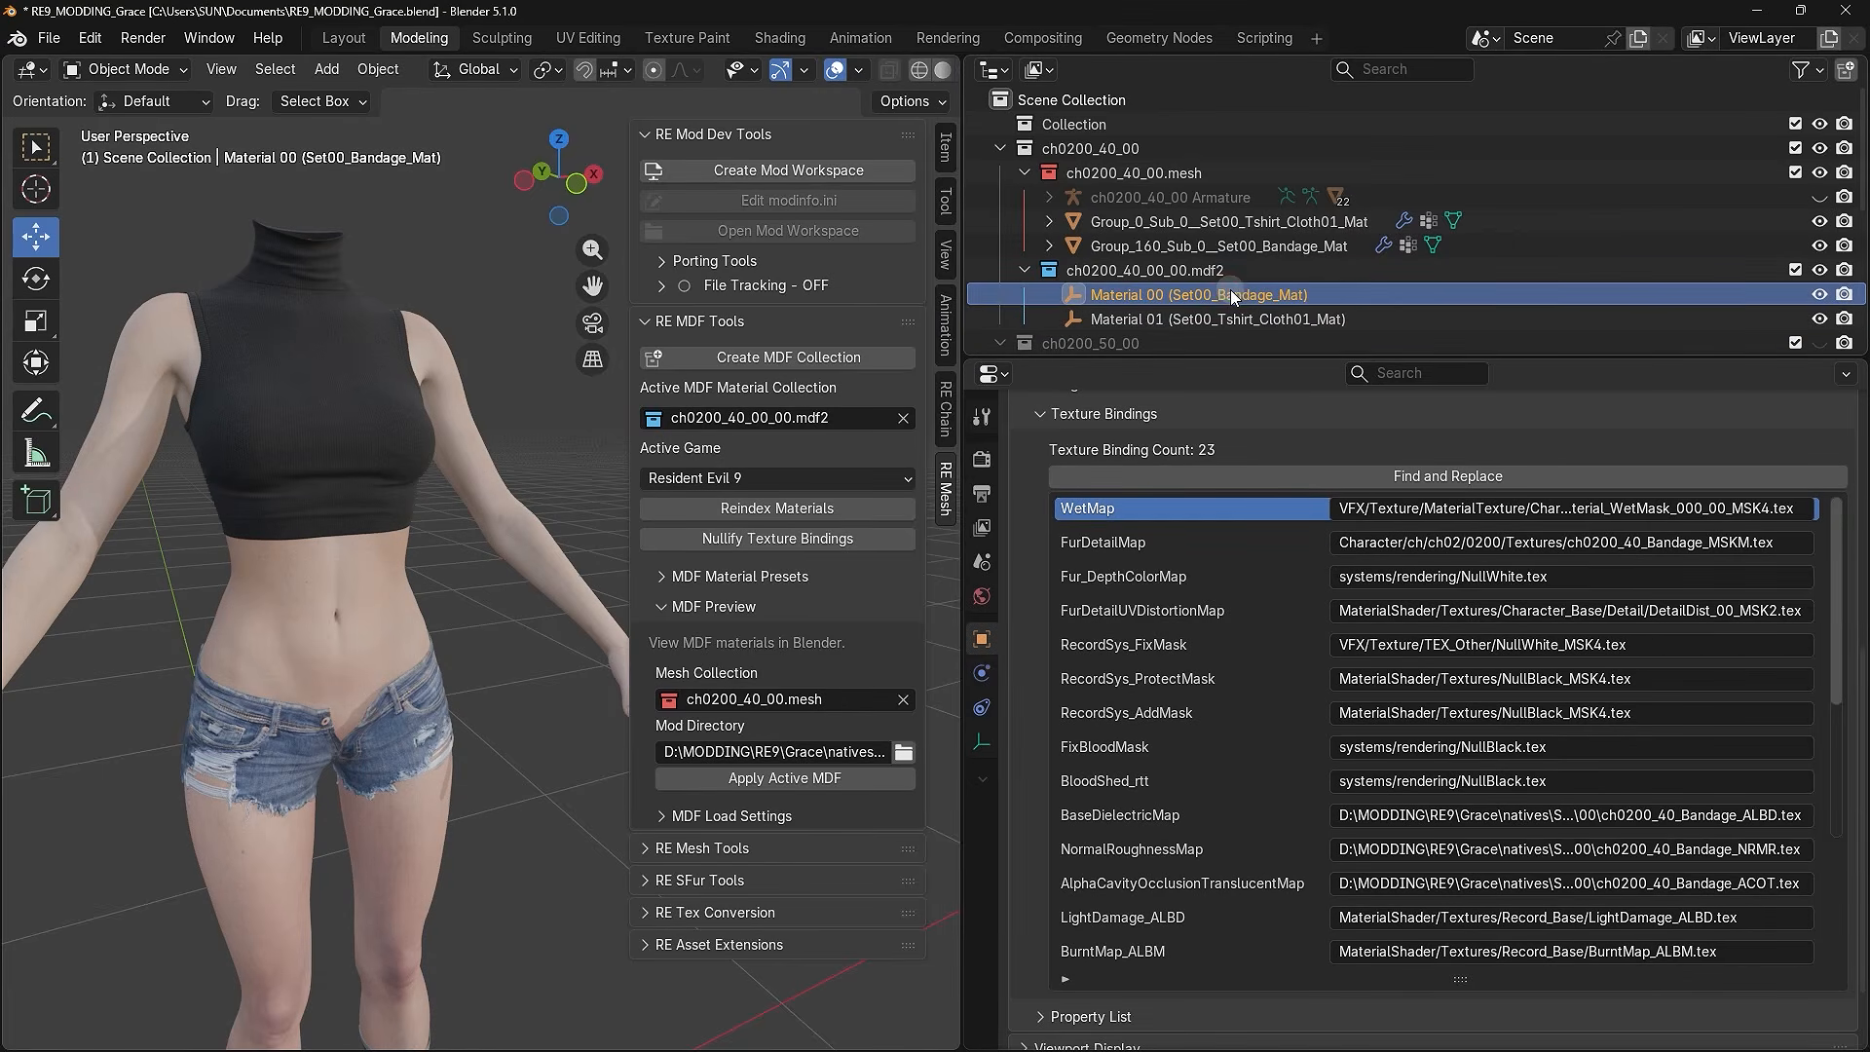
left_click(1423, 510)
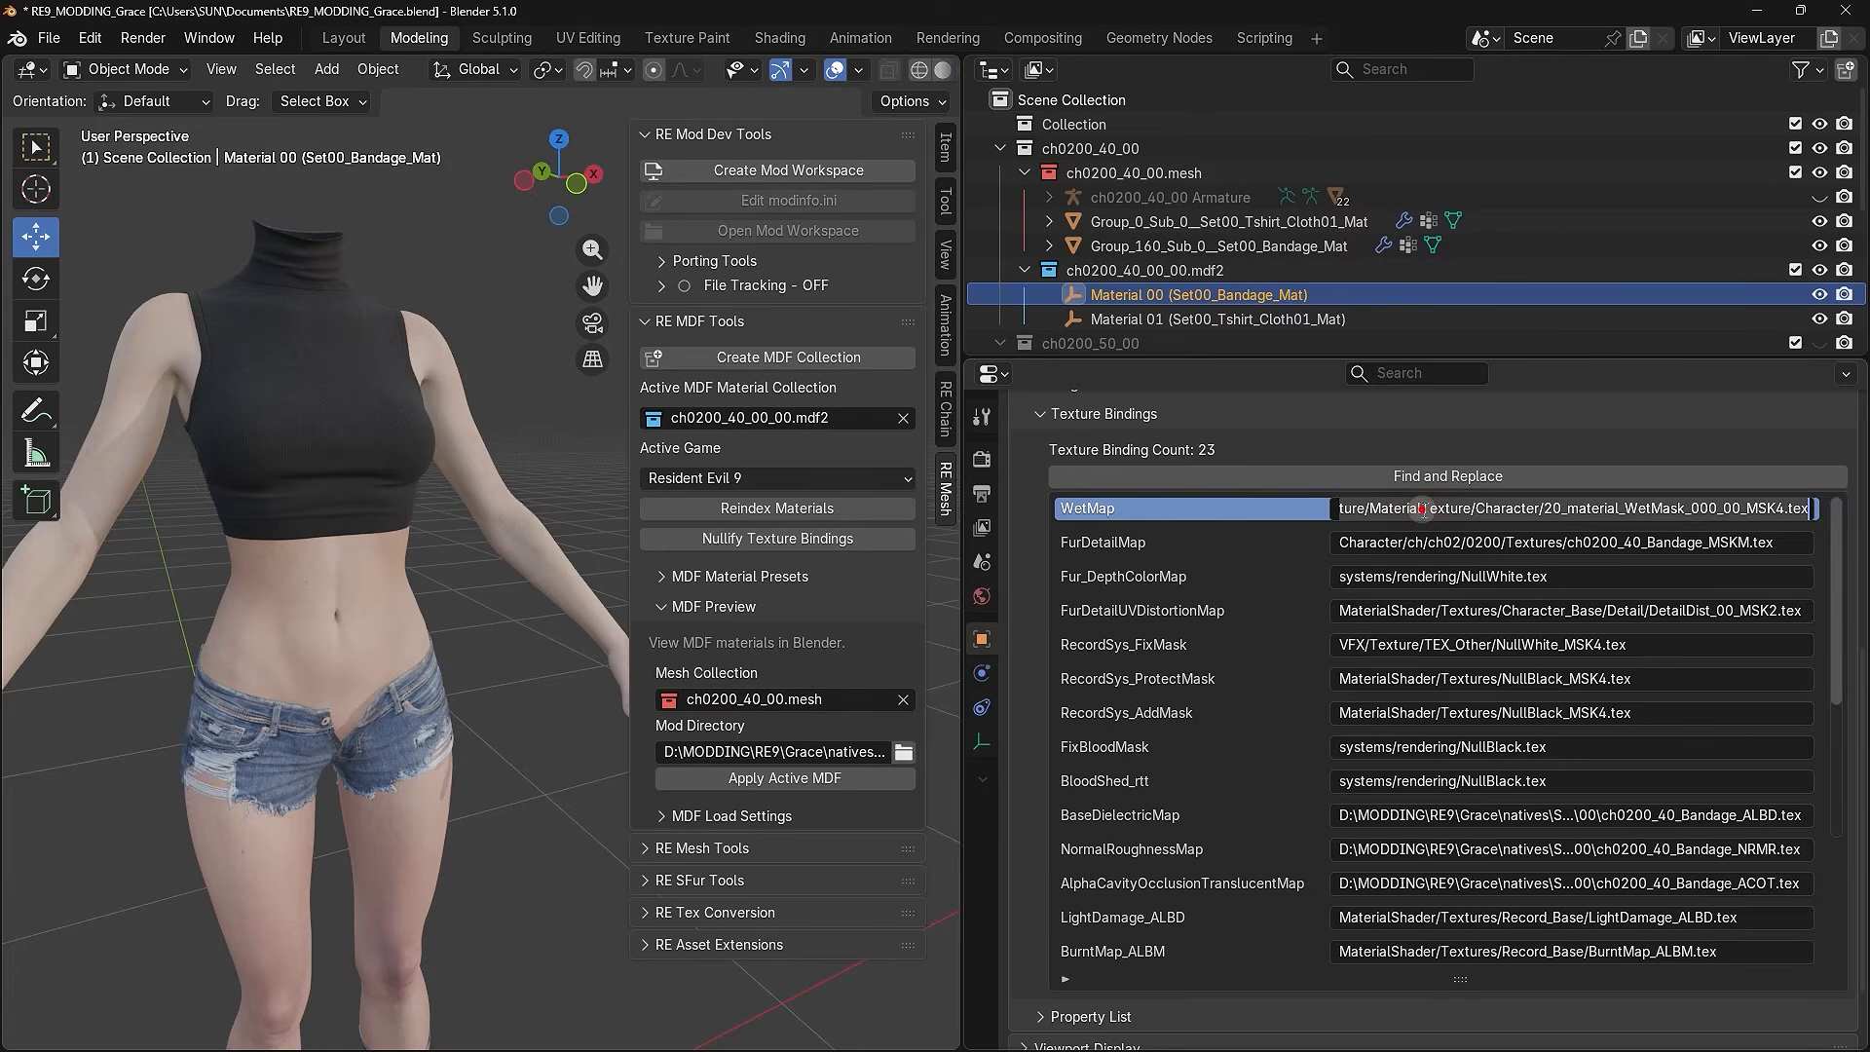
key("ctrl+v")
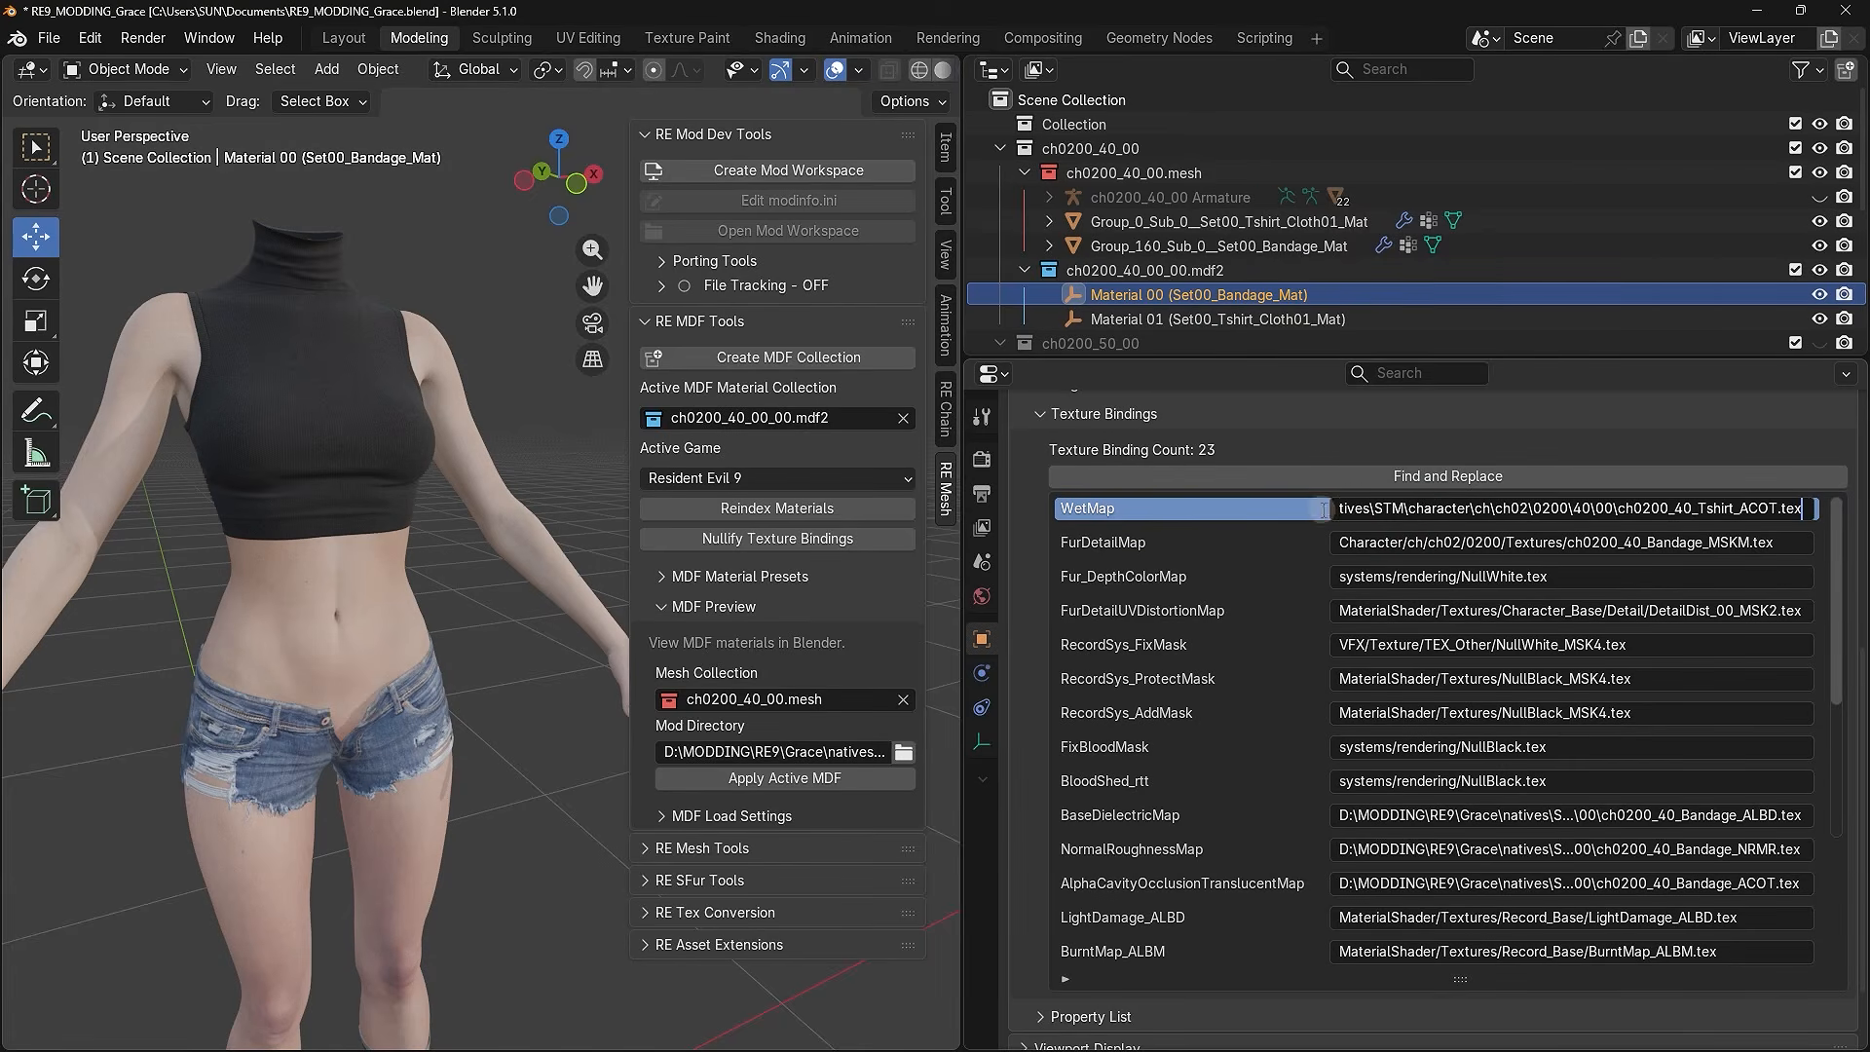
key("Return")
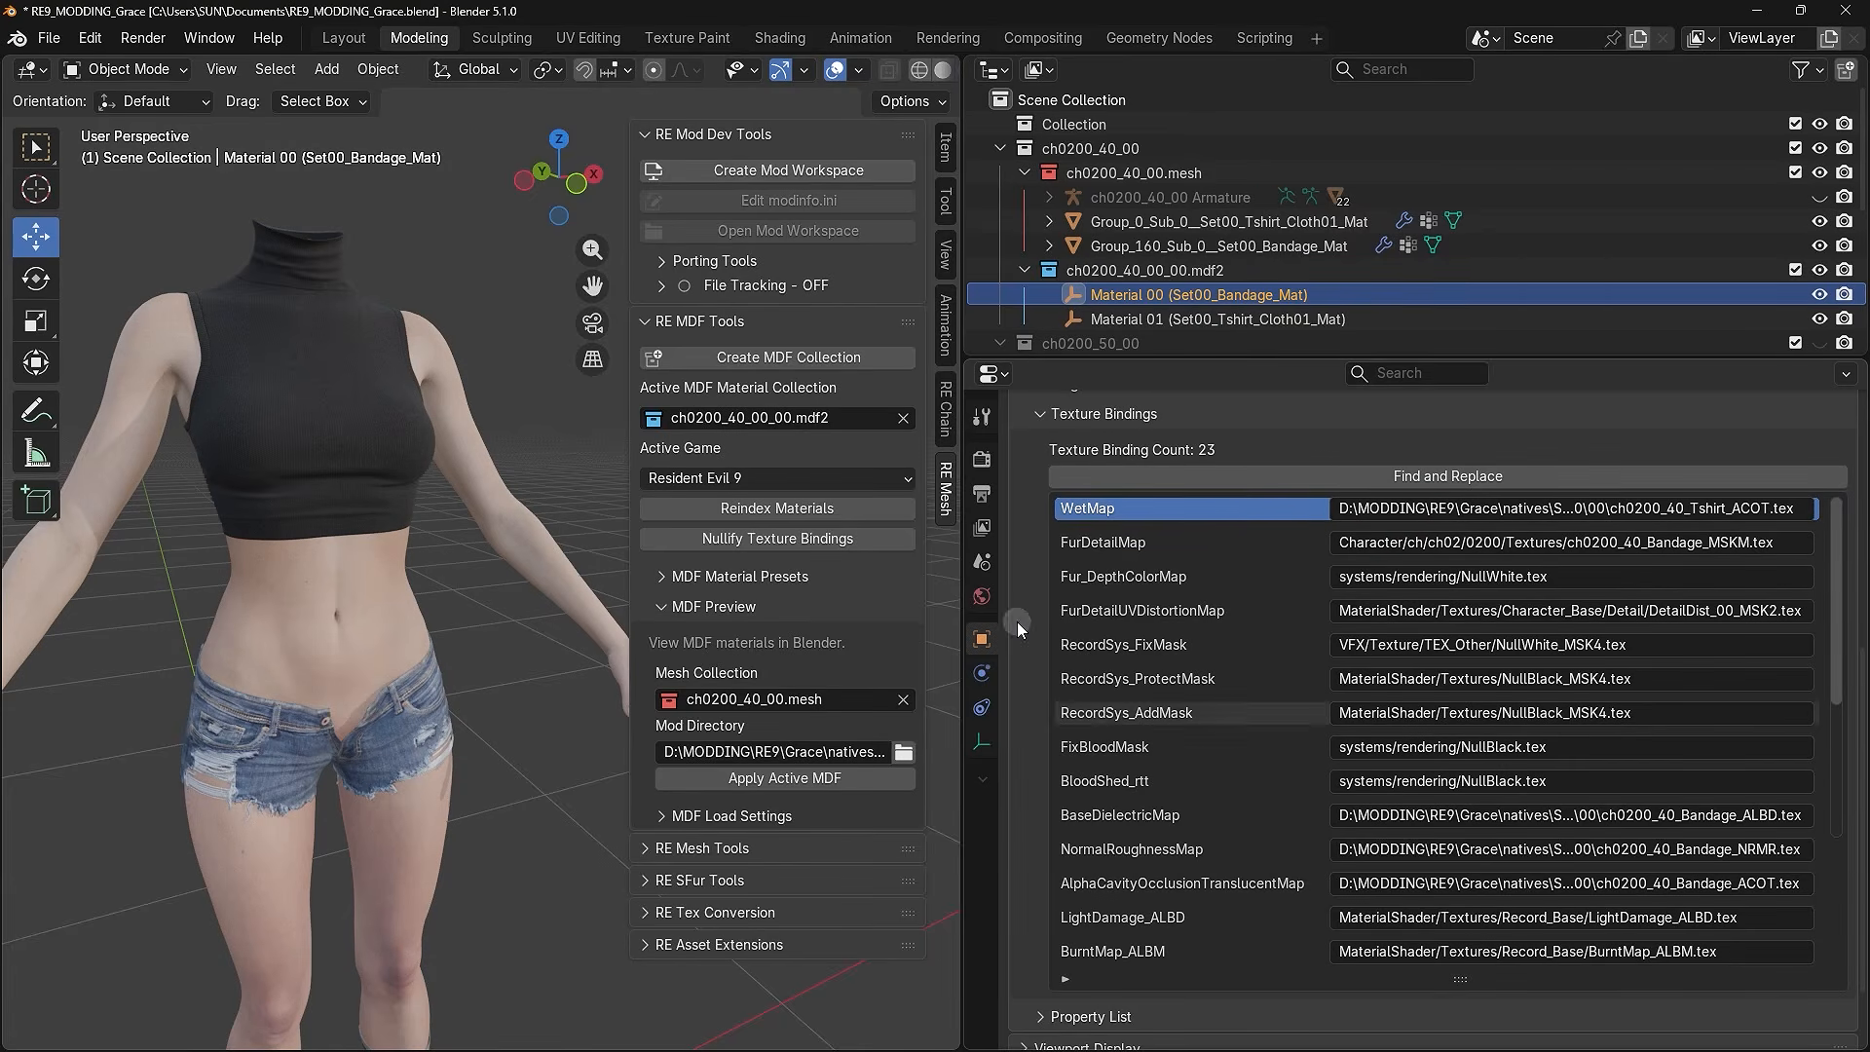
left_click(1201, 322)
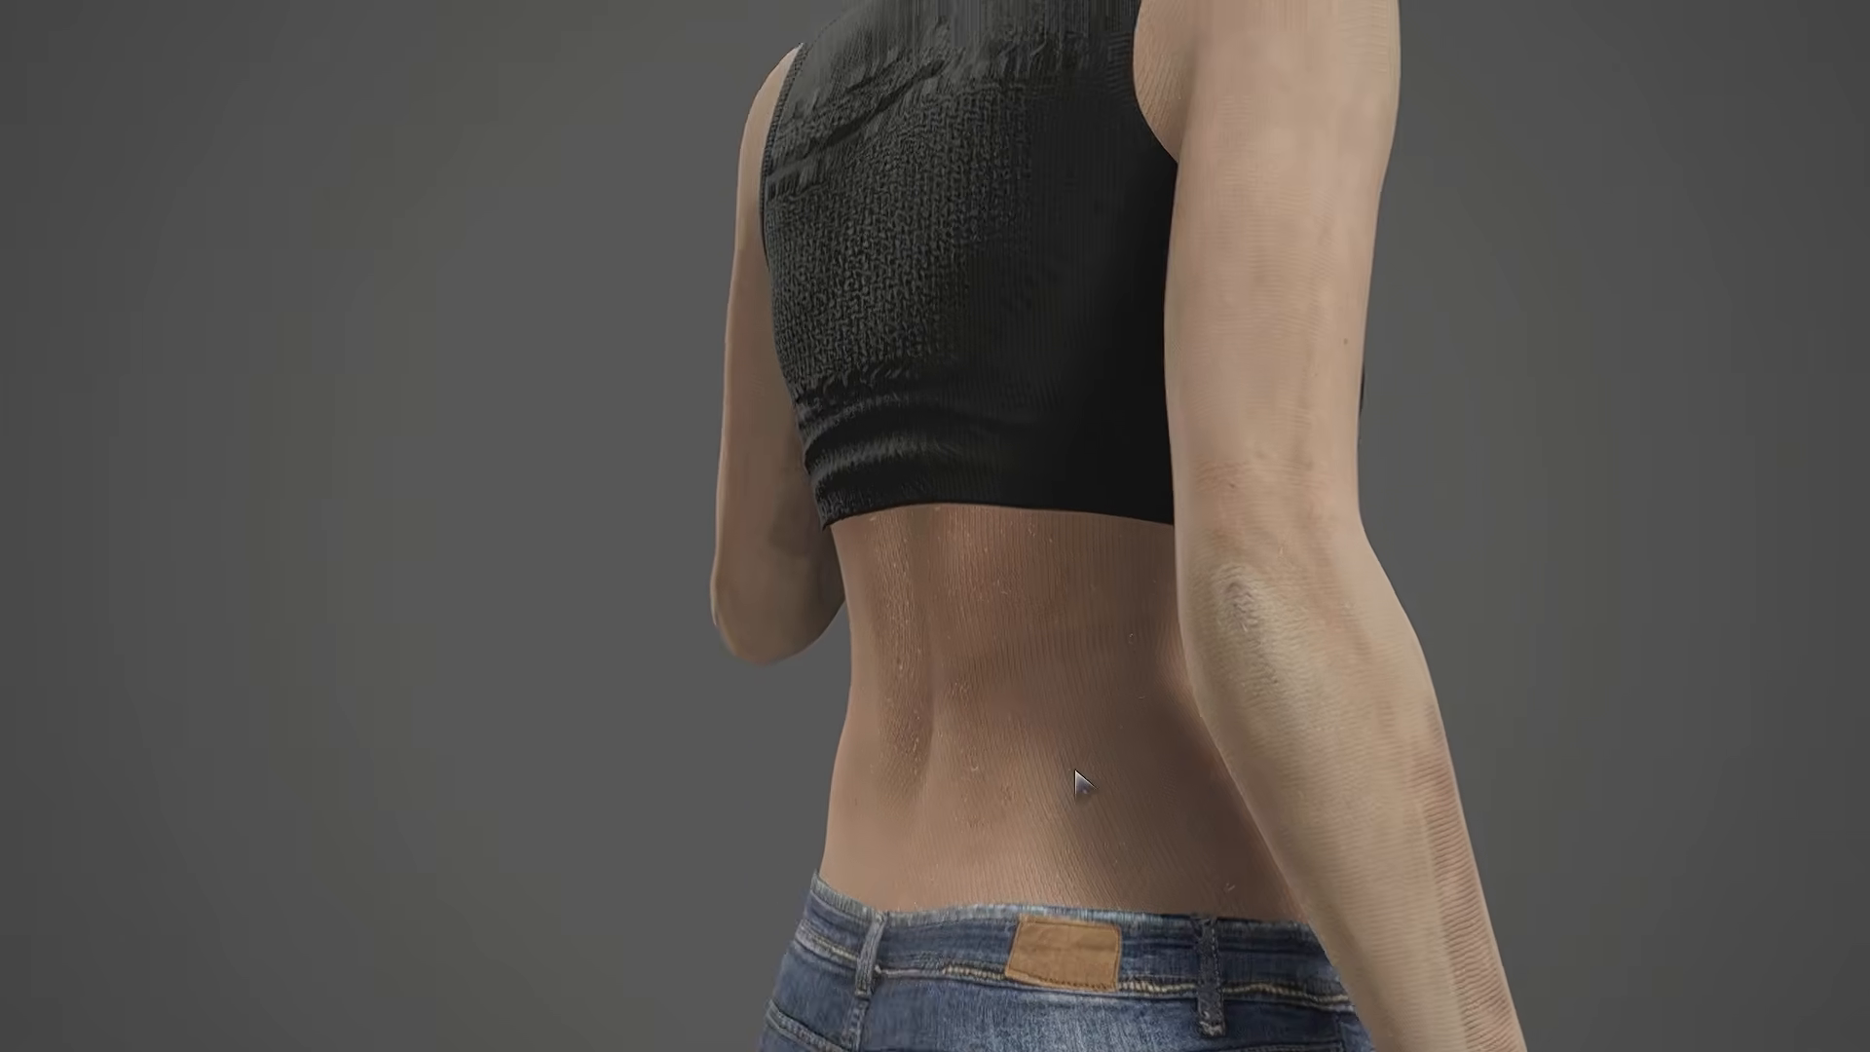
middle_click_drag(1076, 770, 1070, 801)
middle_click_drag(902, 298, 914, 357)
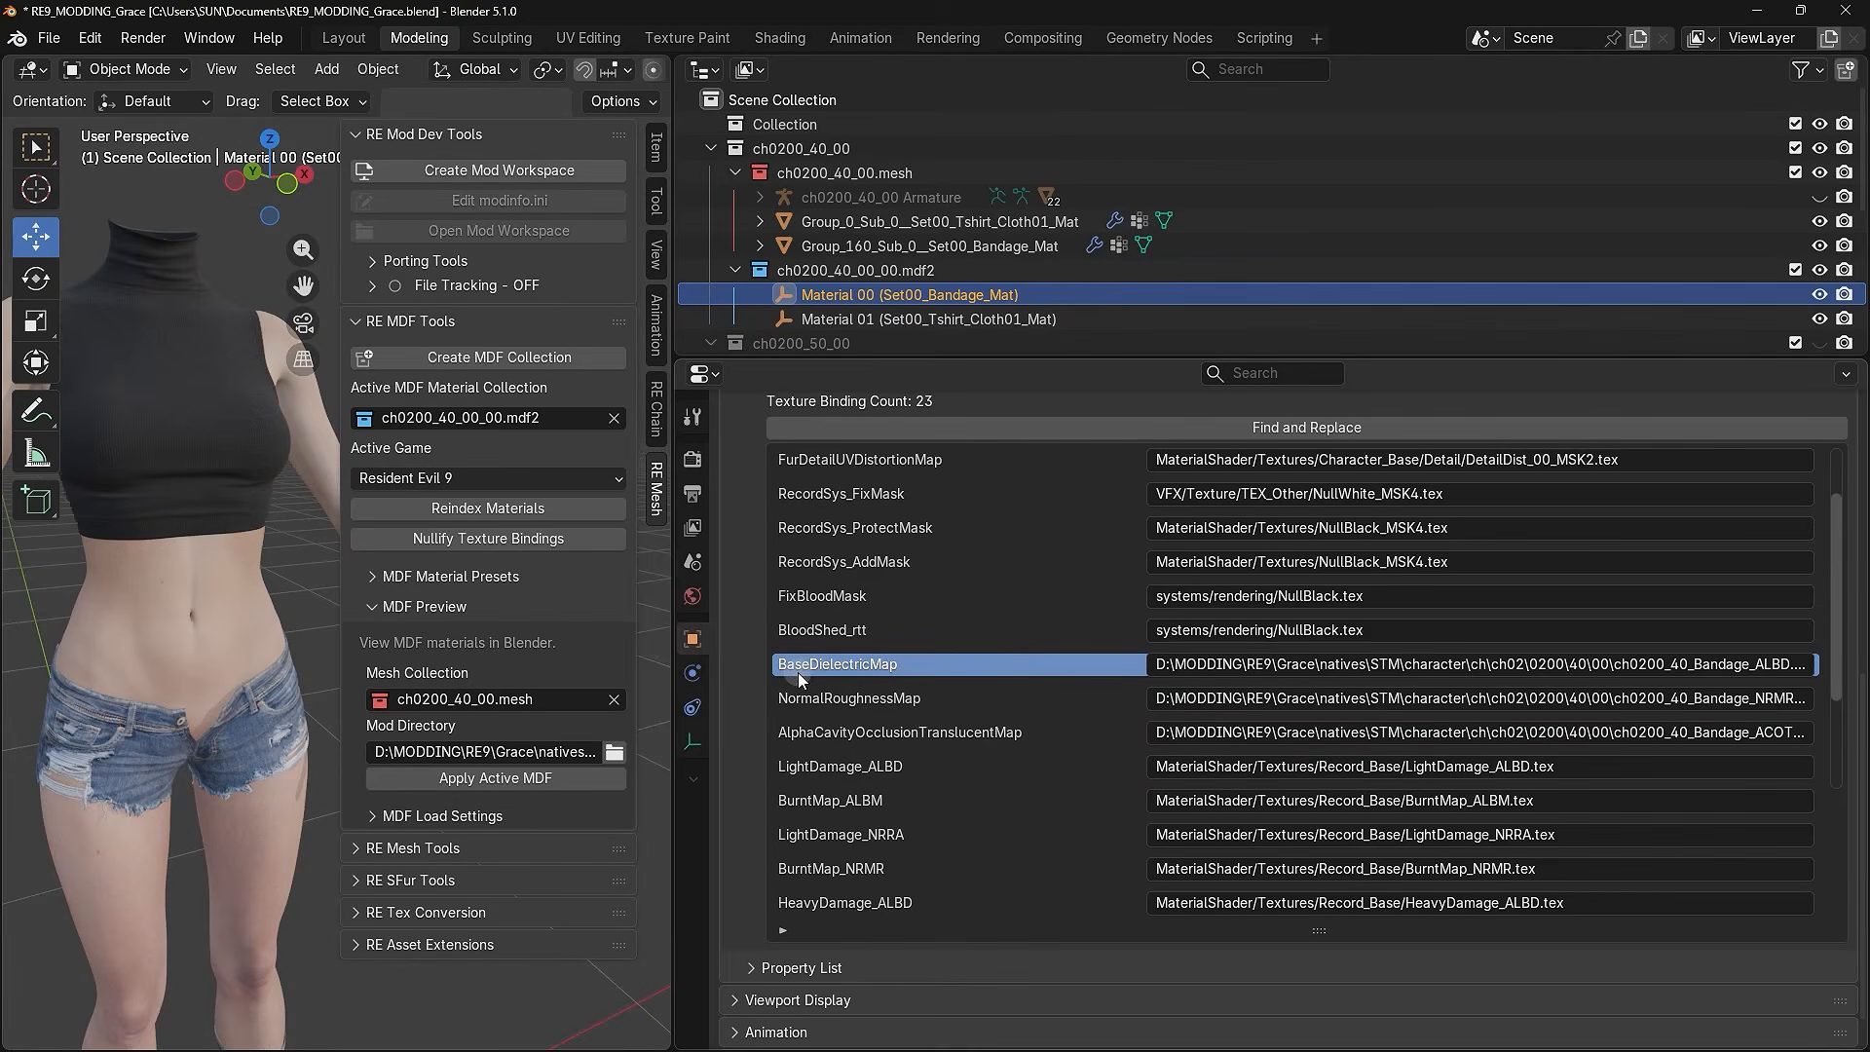
- Compare the bandage and T-shirt materials' texture bindings, focusing on the base, normal and alpha maps and the T-shirt's fur detail, distortion and imperfection maps
left_click(833, 699)
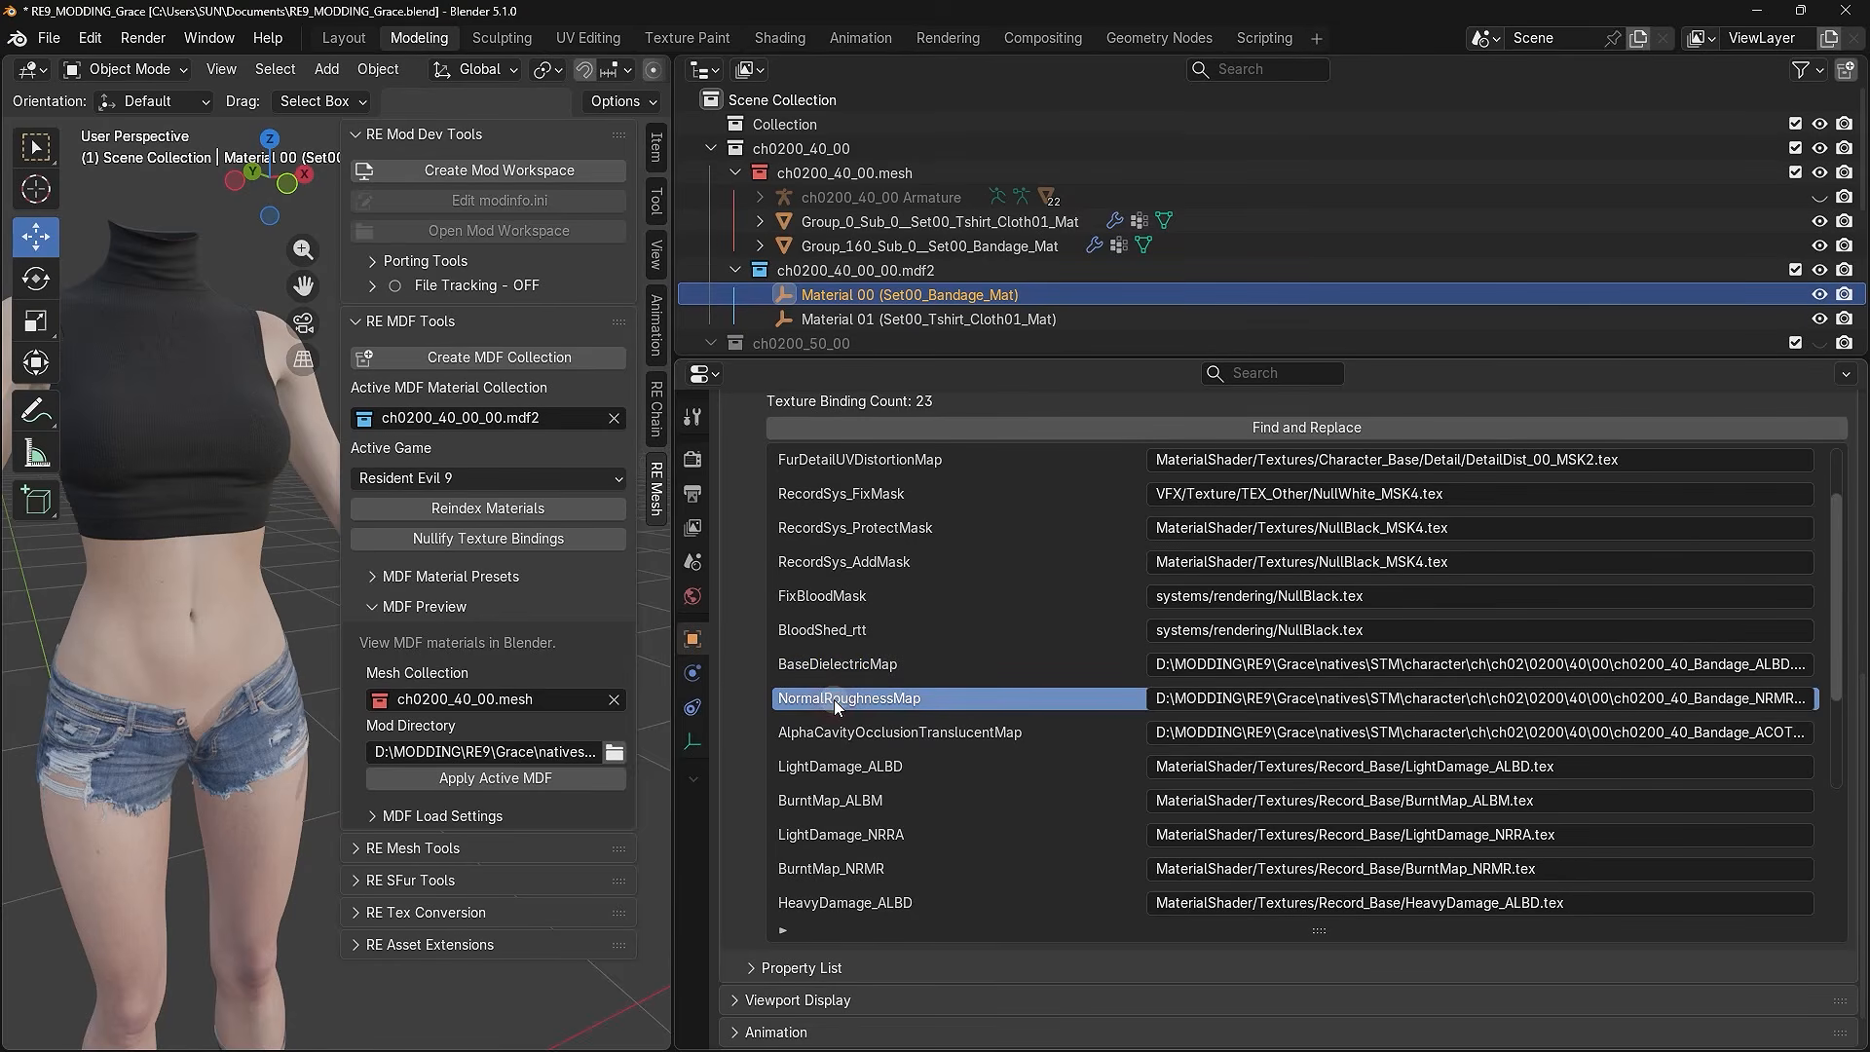
left_click(846, 732)
scroll(915, 637, "up", 3)
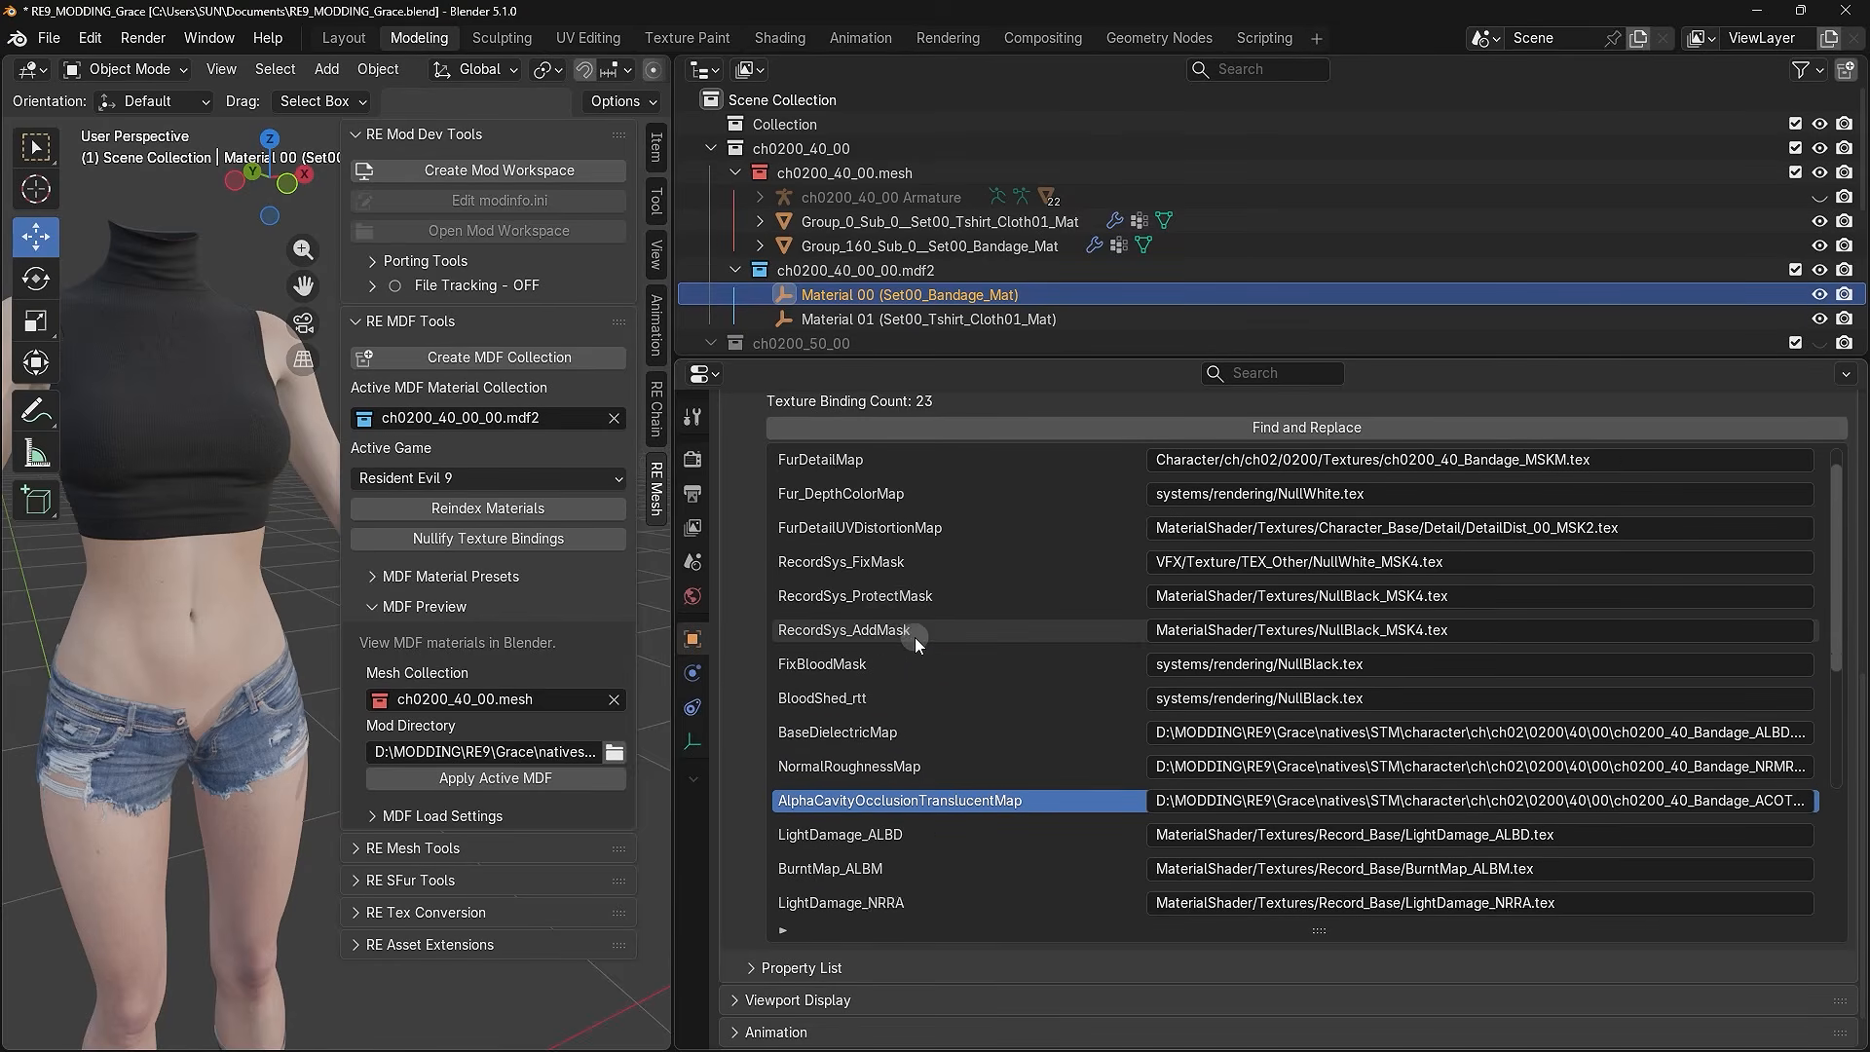
scroll(1021, 542, "down", 2)
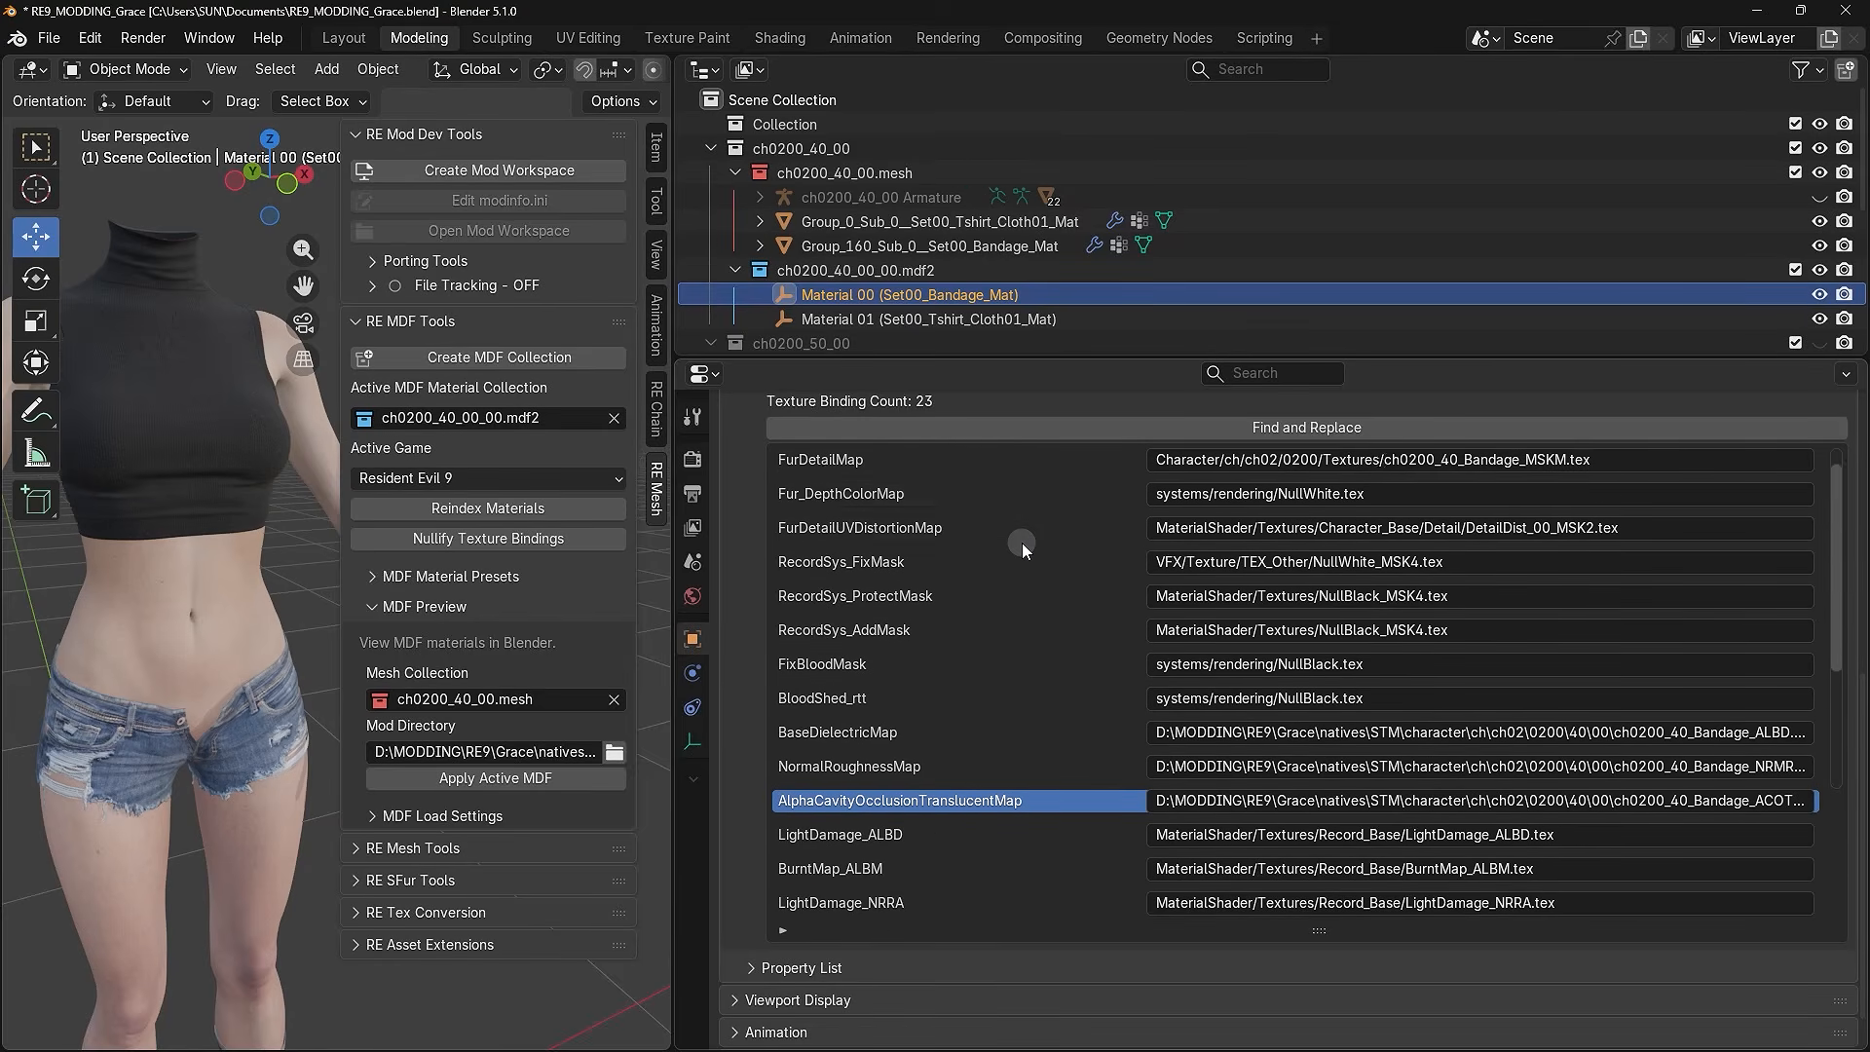
left_click(959, 323)
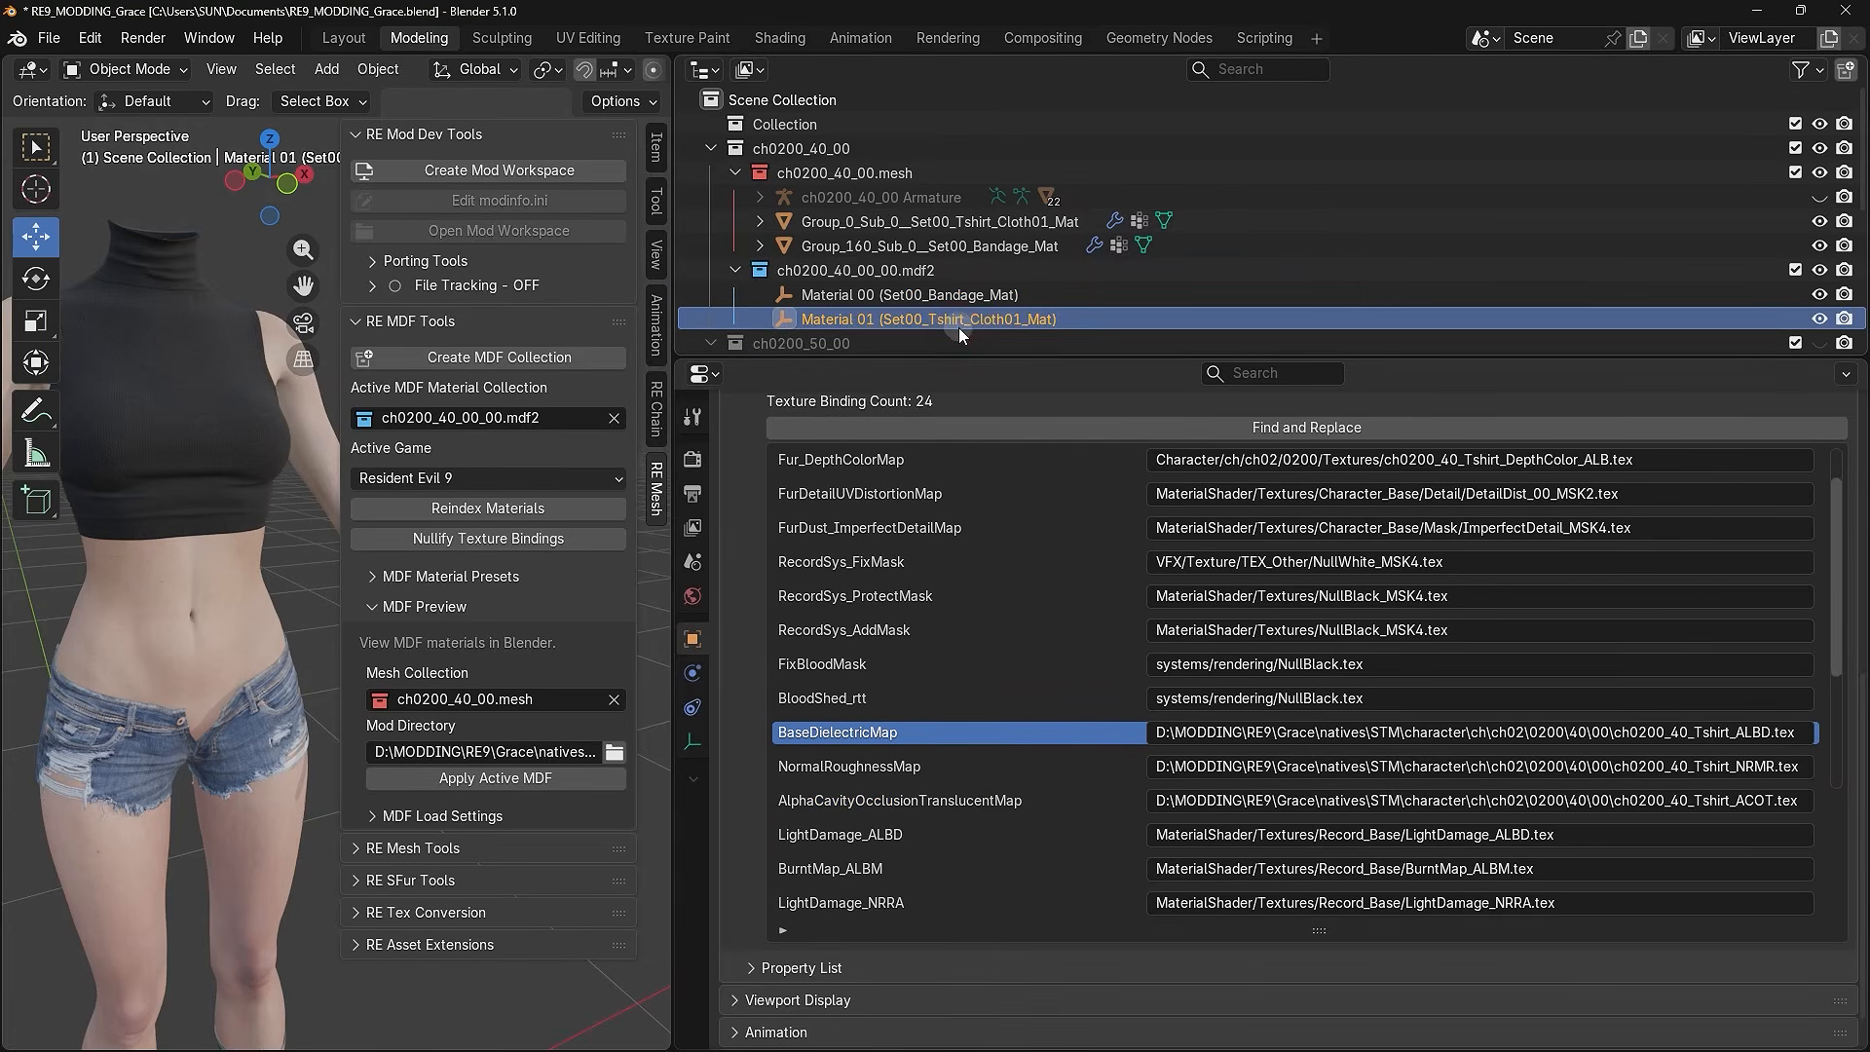
scroll(1071, 700, "up", 2)
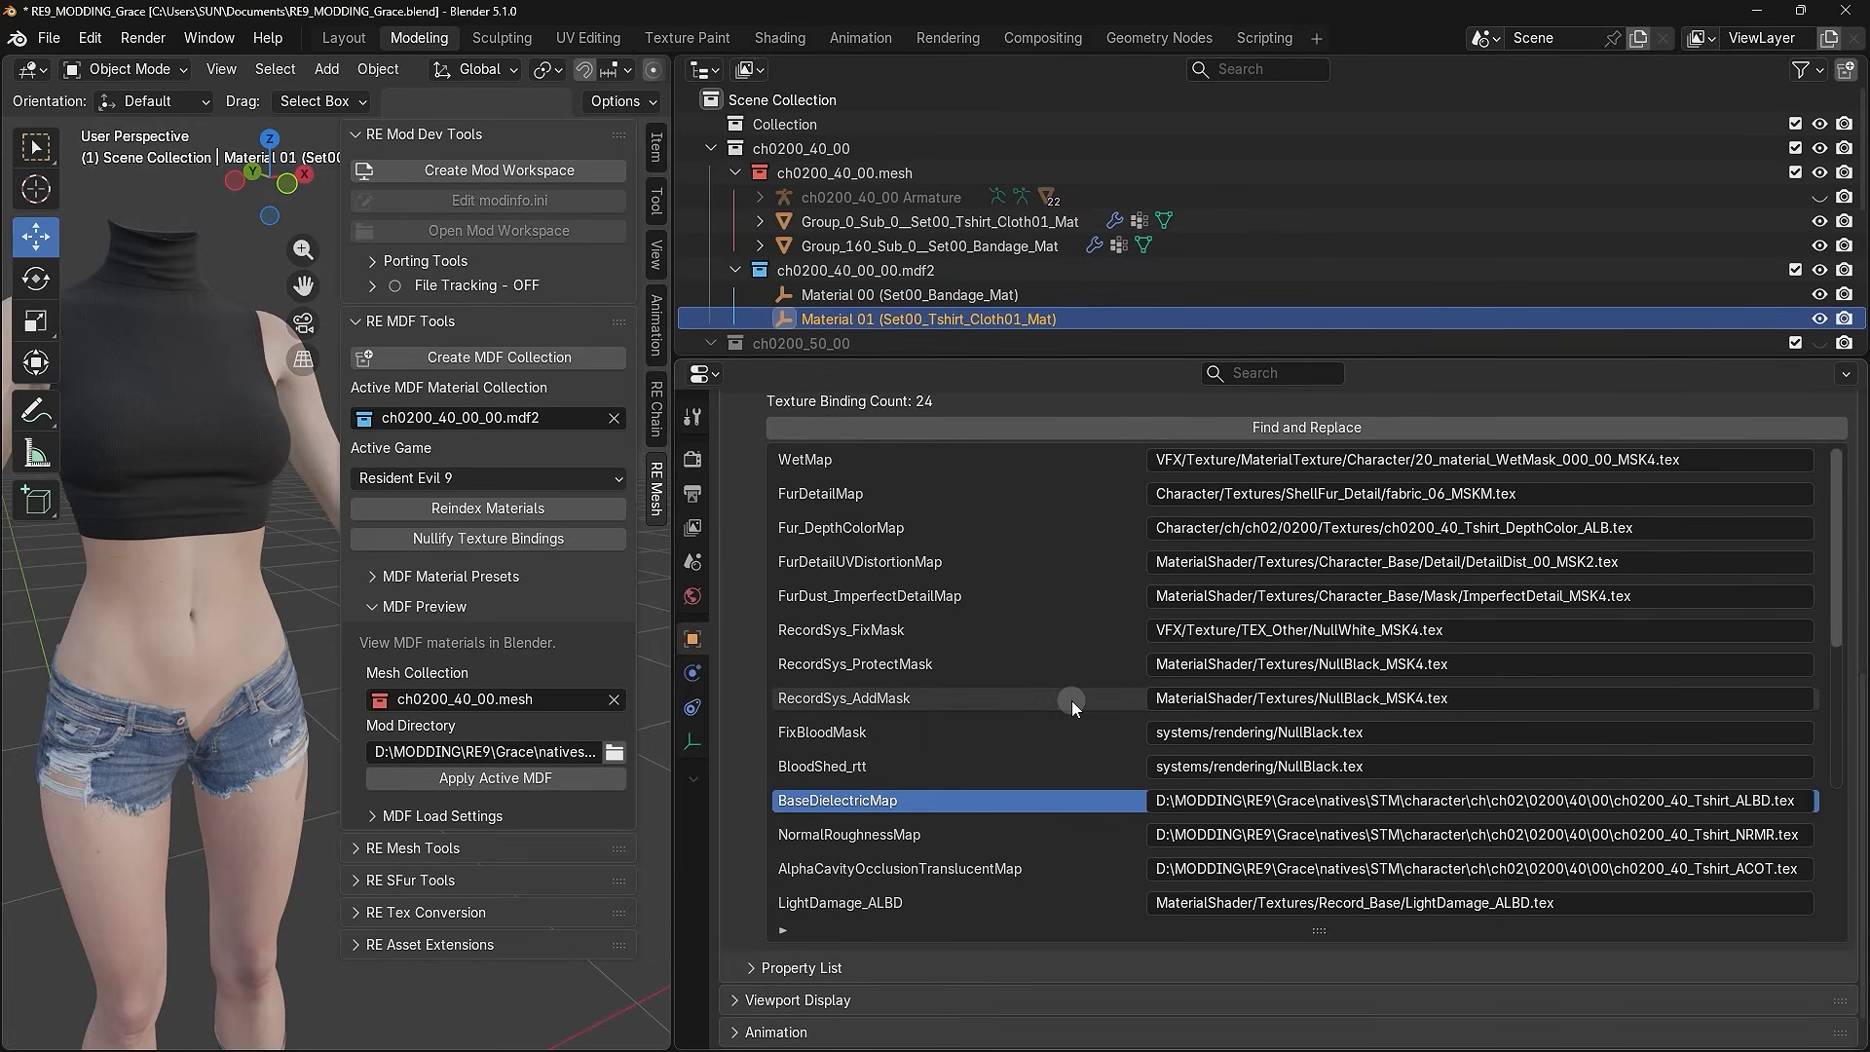
left_click(865, 493)
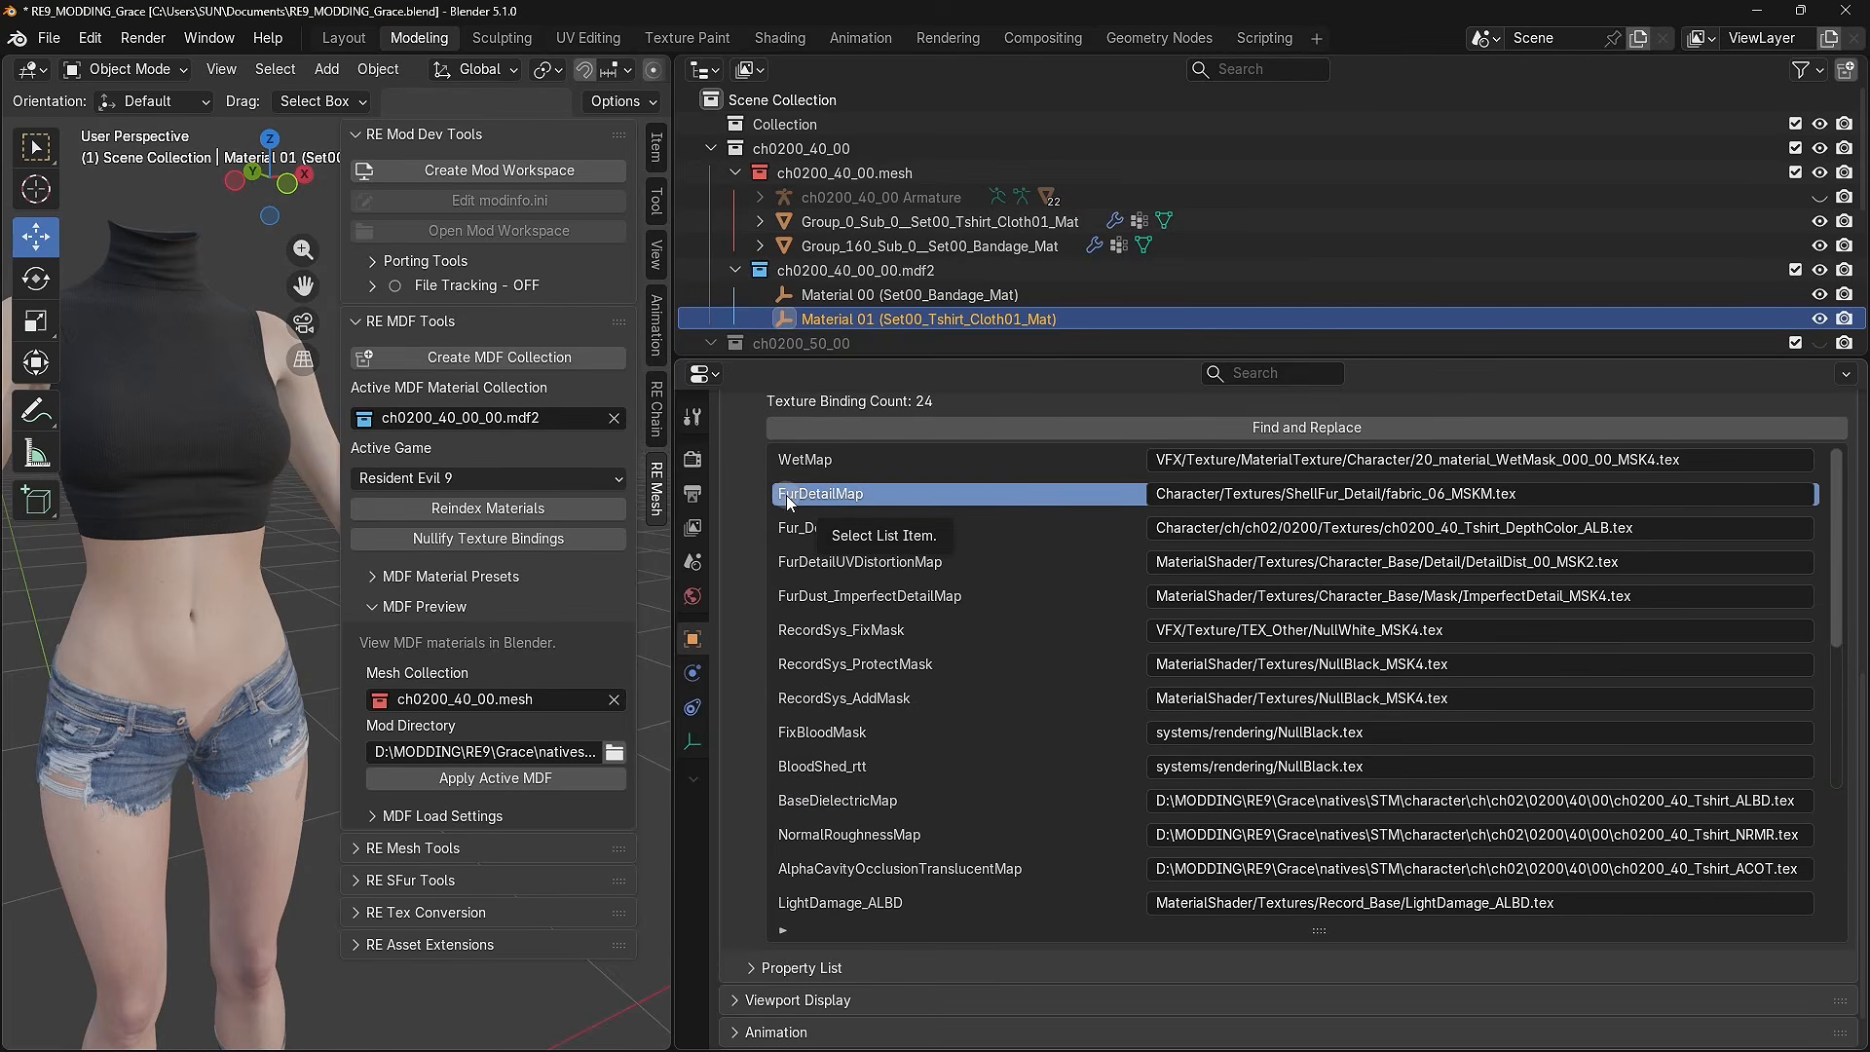
left_click(799, 568)
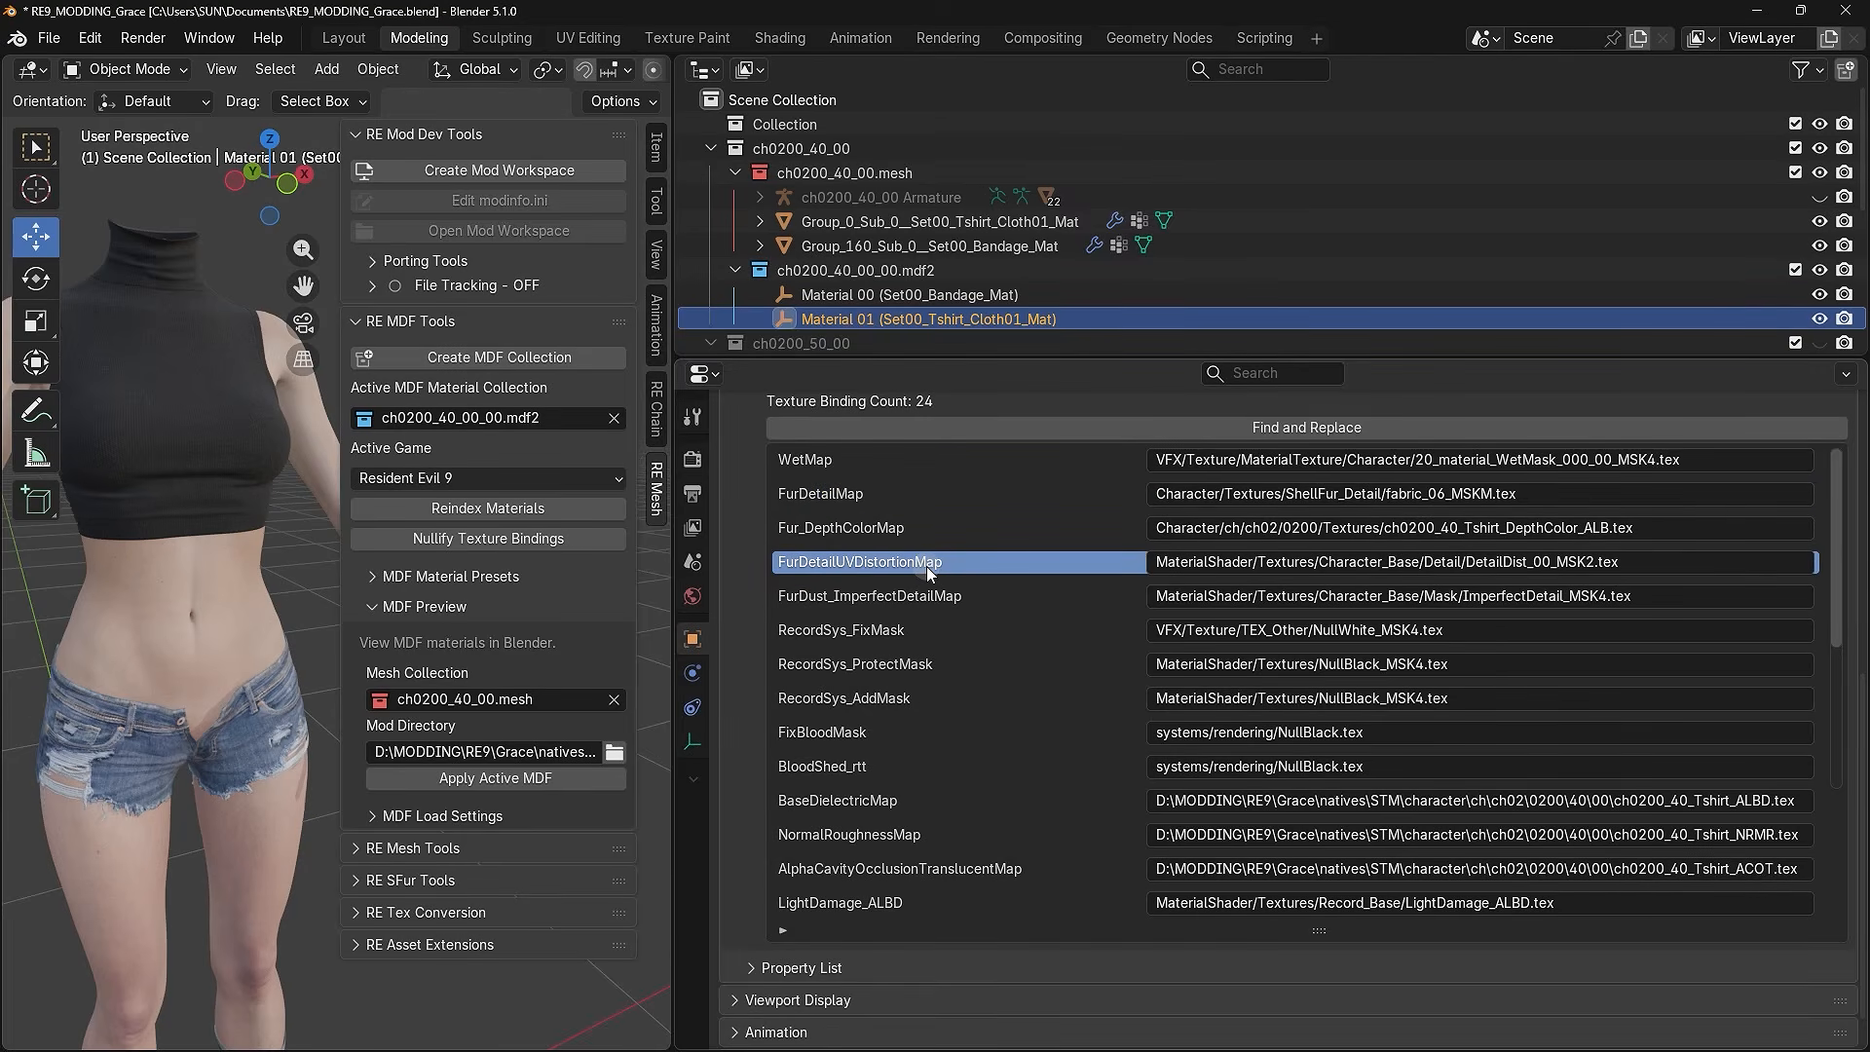
left_click(881, 594)
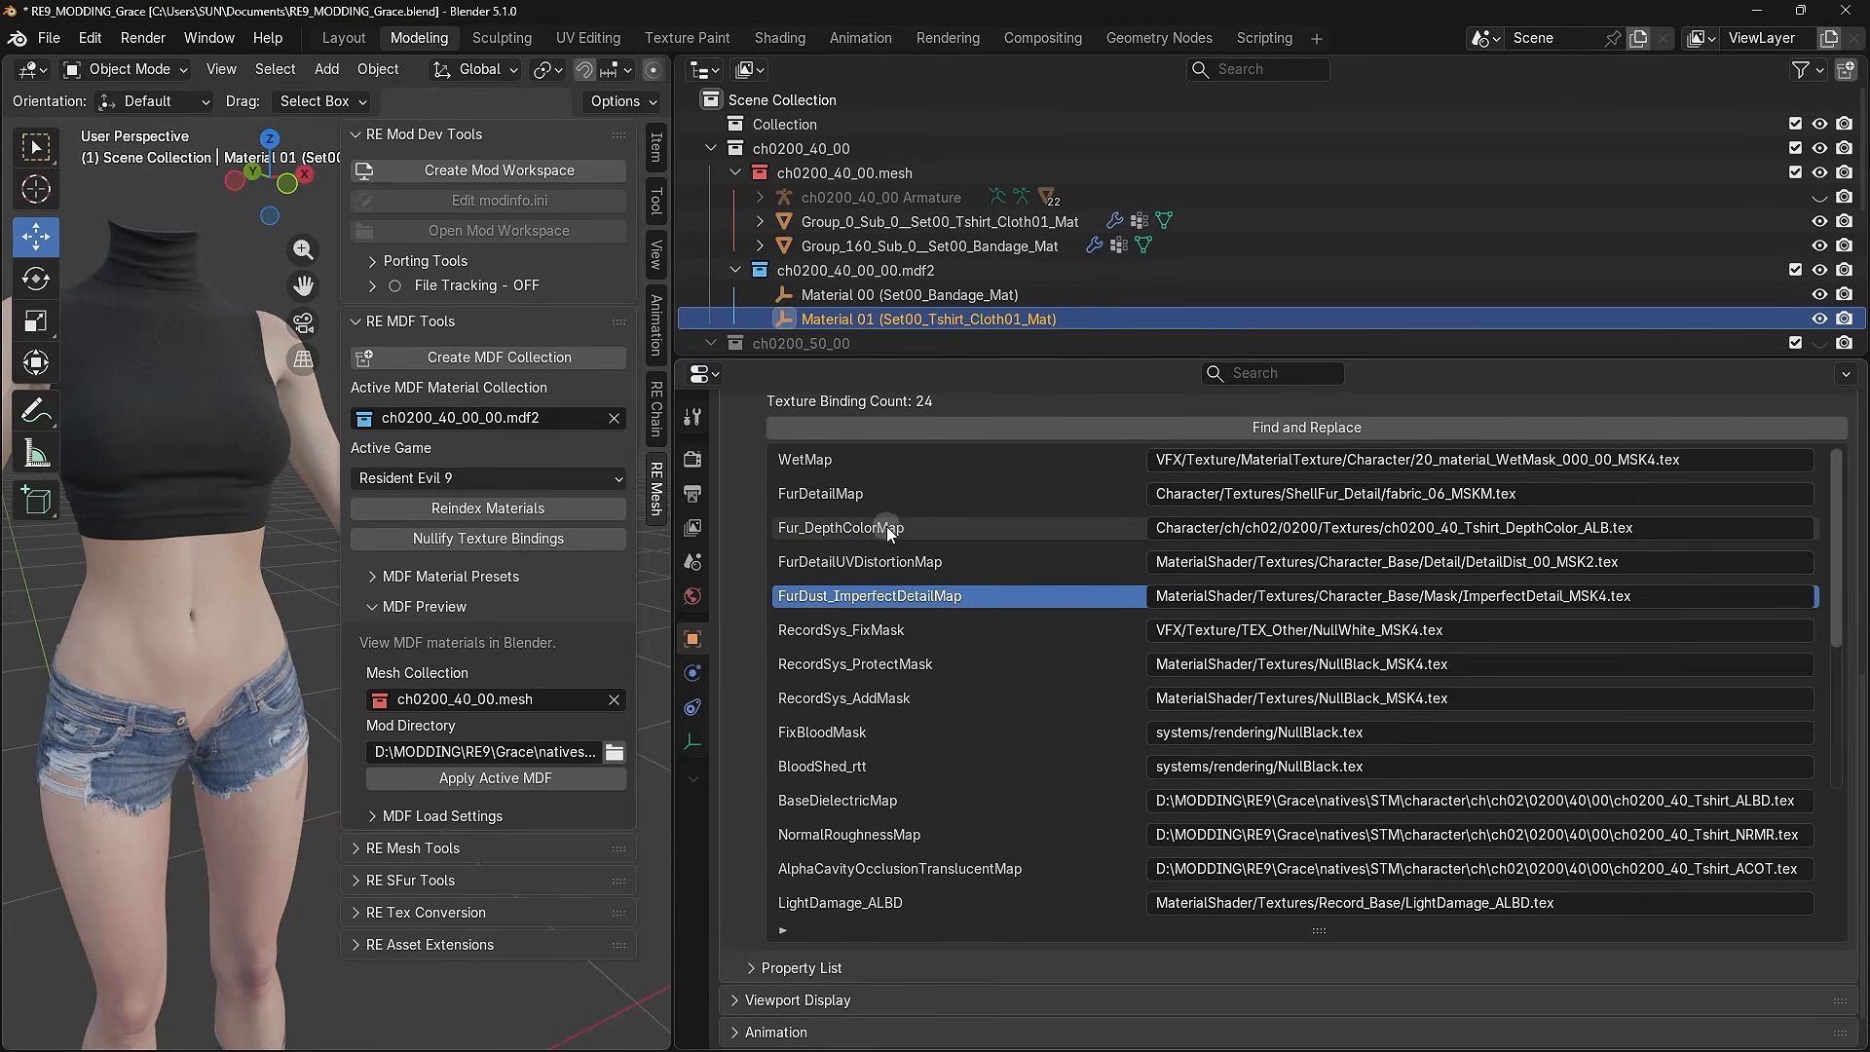
left_click(864, 487)
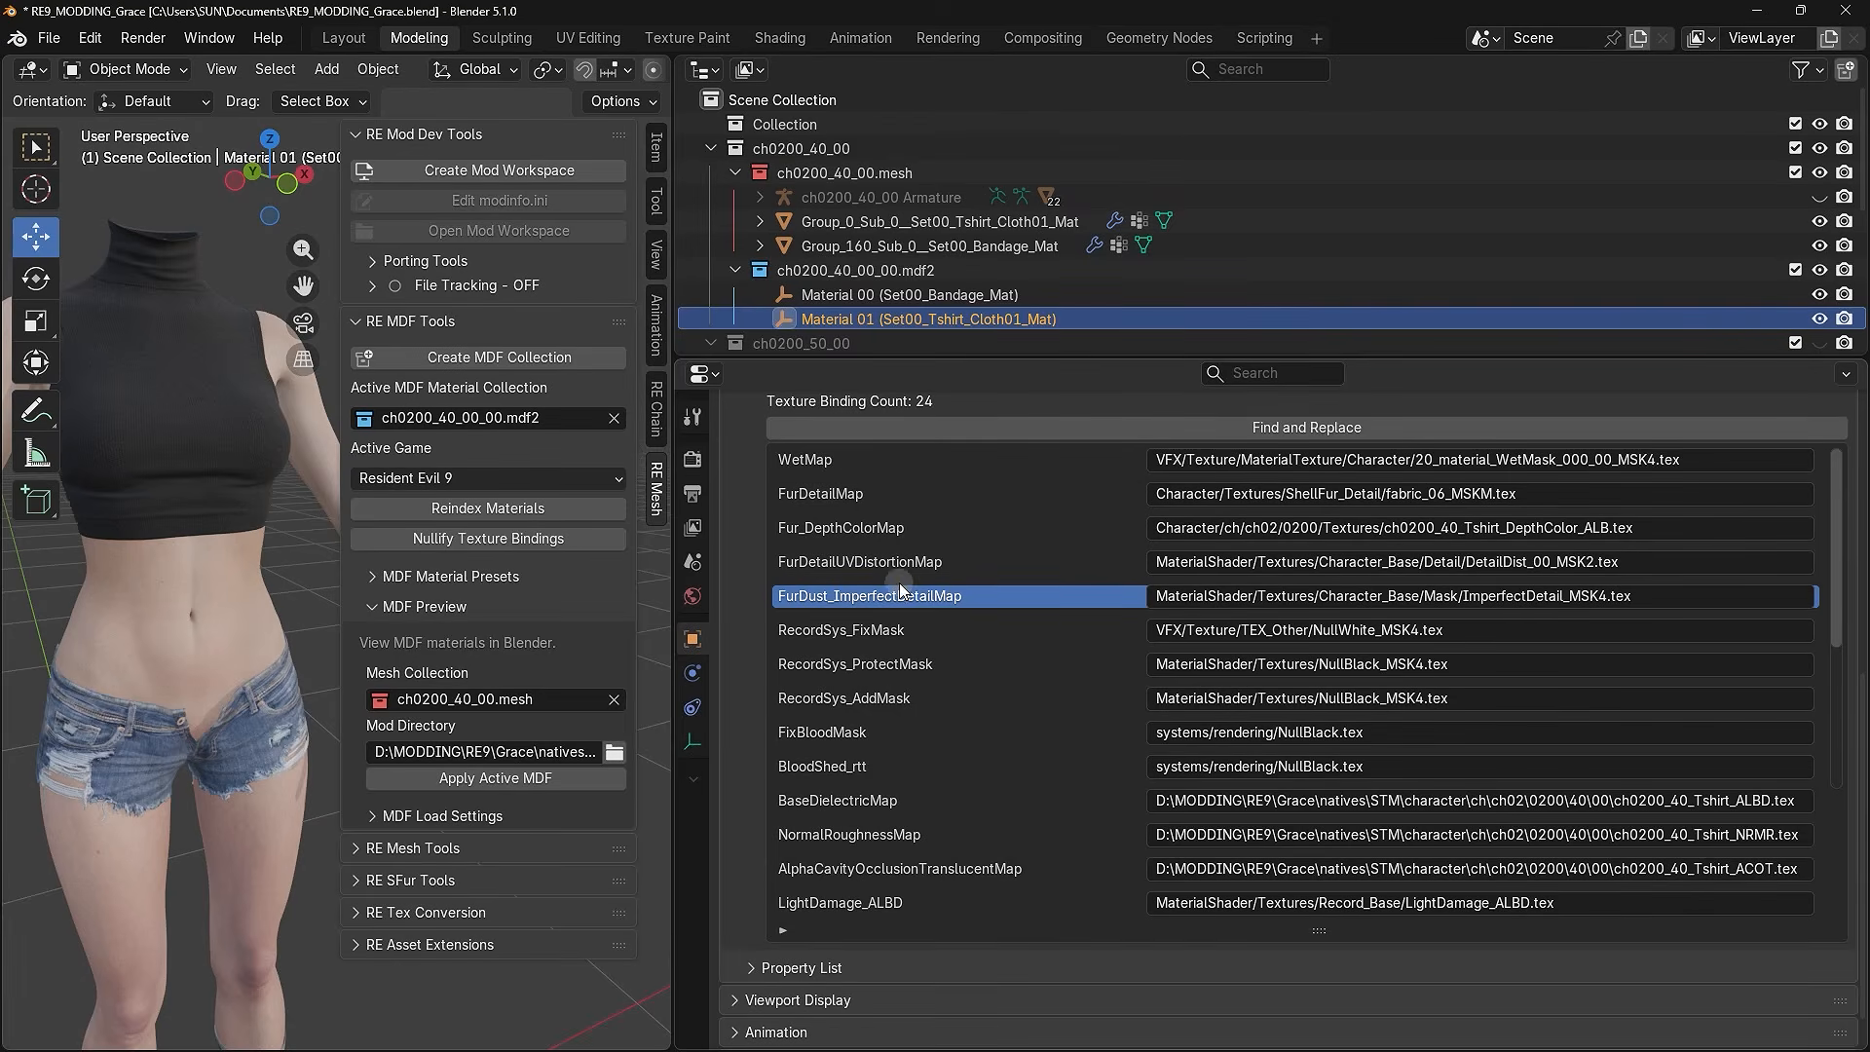
- In Photoshop, review the open bandage, pills and T-shirt textures, including the MSKM, NRMR, ACOT, ALBD and DepthColor maps
left_click(1039, 593)
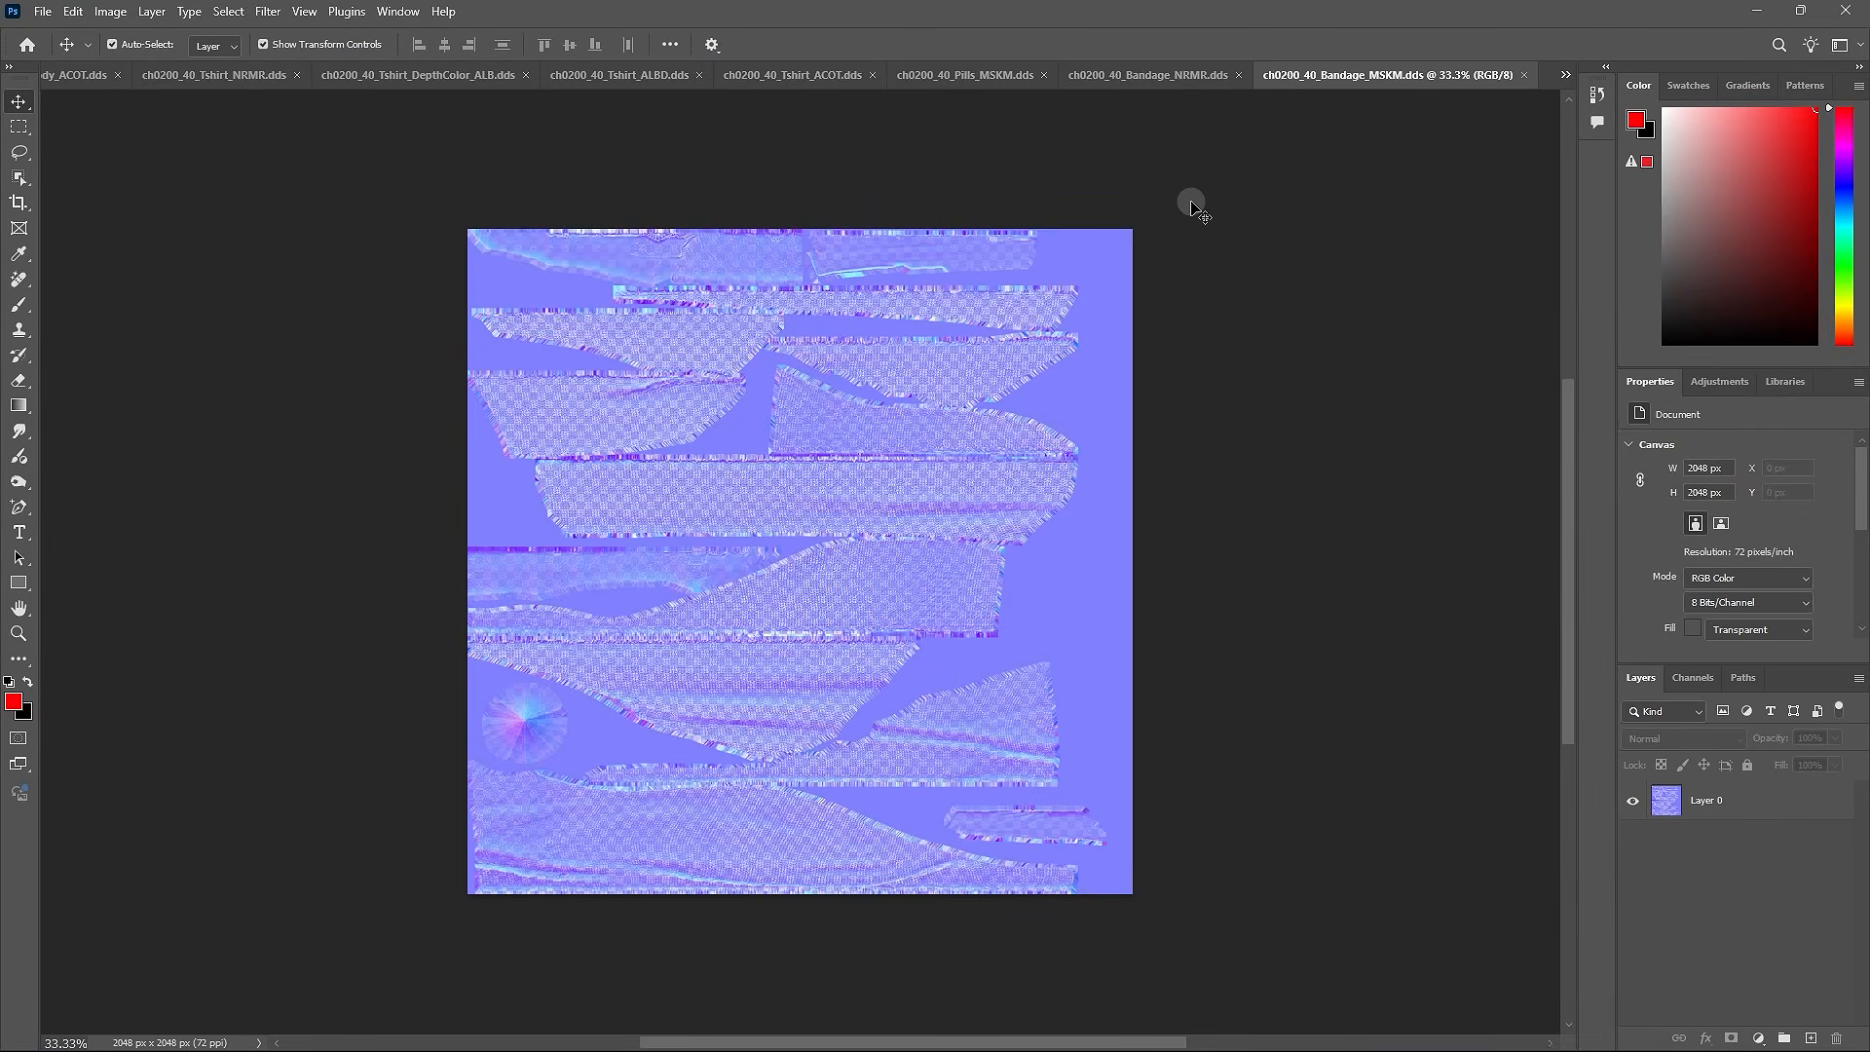
left_click(1141, 78)
left_click(1116, 77)
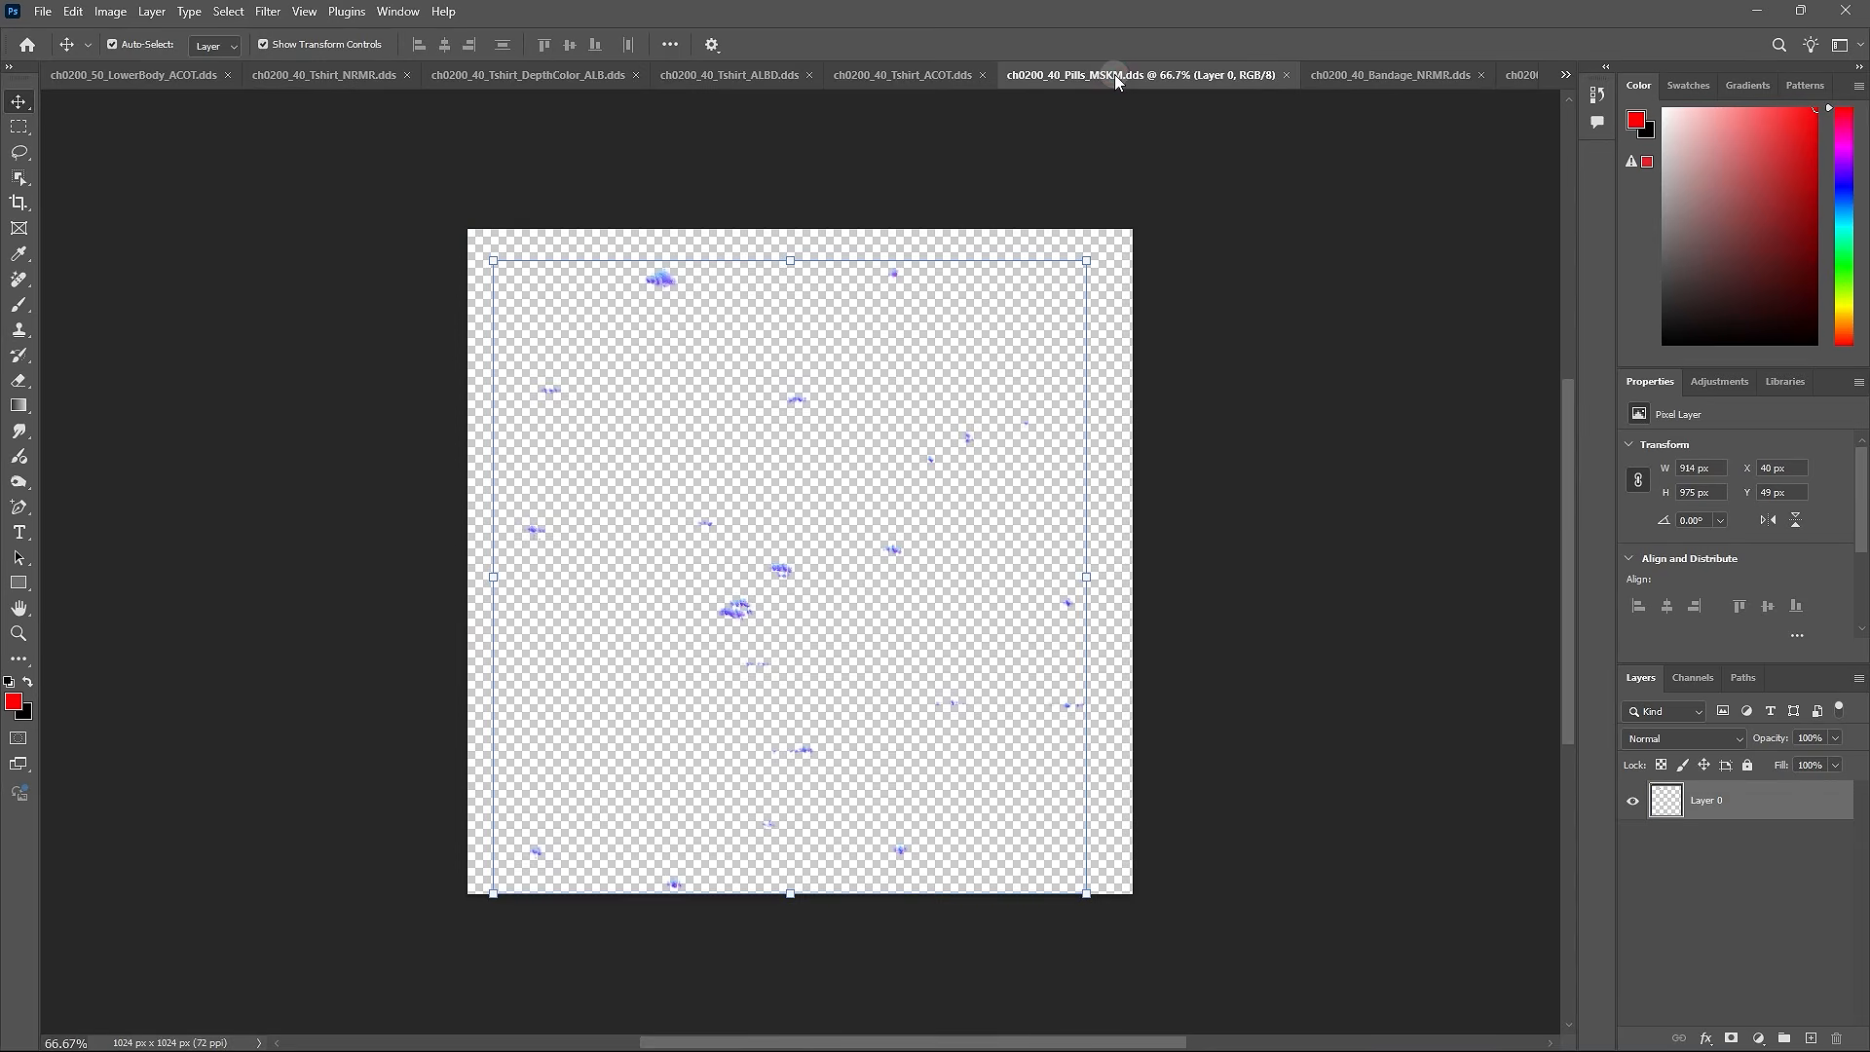
left_click(910, 76)
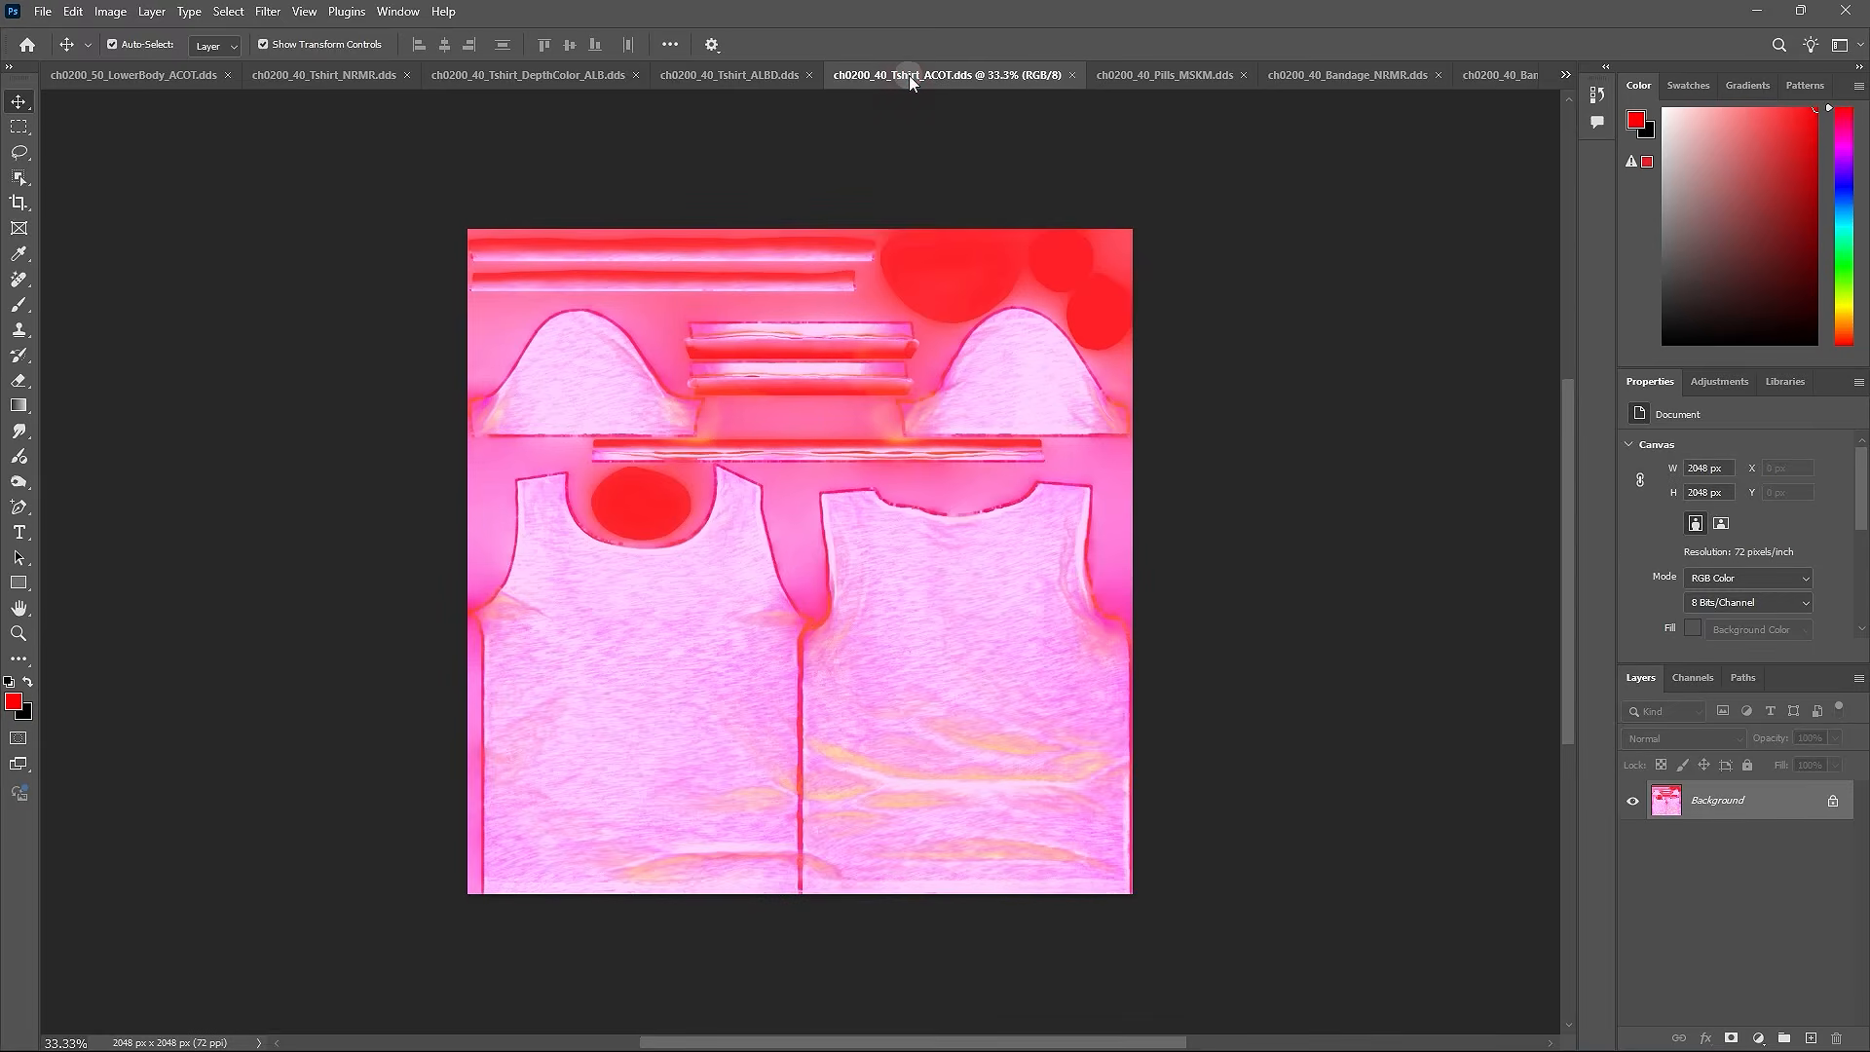
left_click(746, 74)
left_click(570, 84)
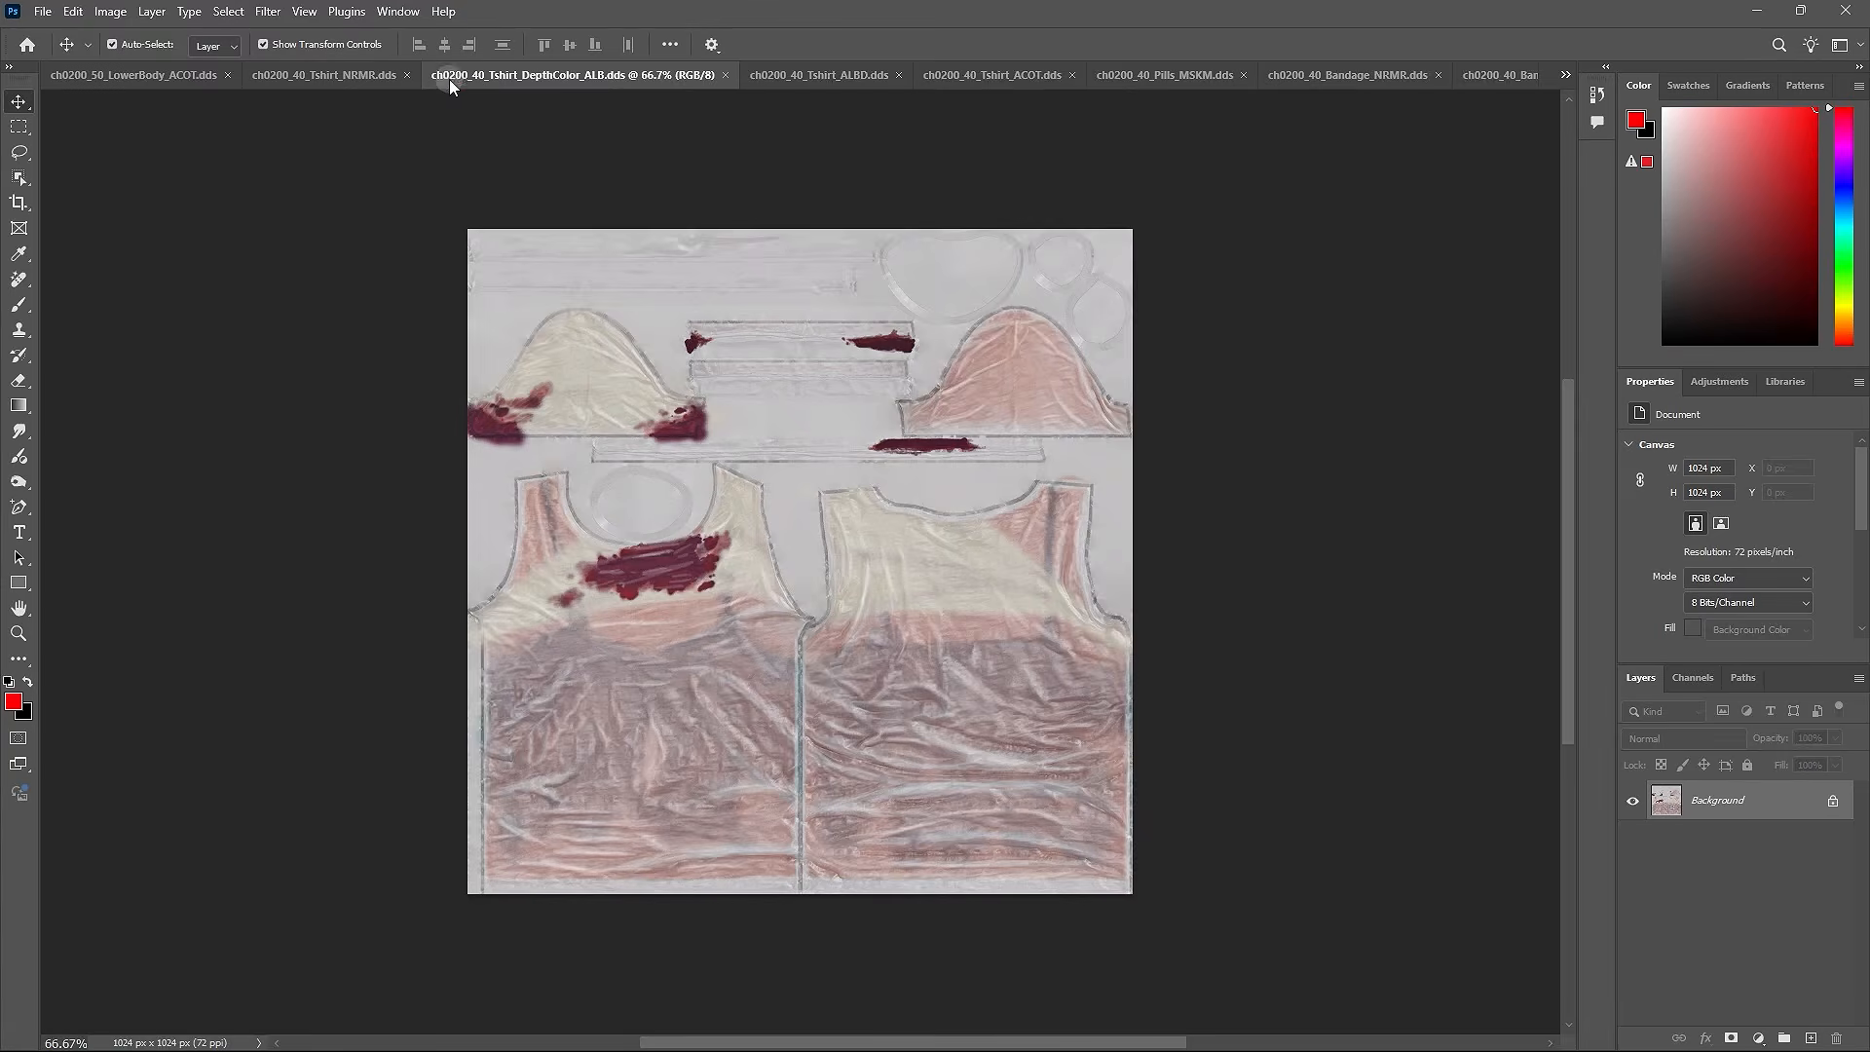
left_click(328, 79)
left_click(159, 80)
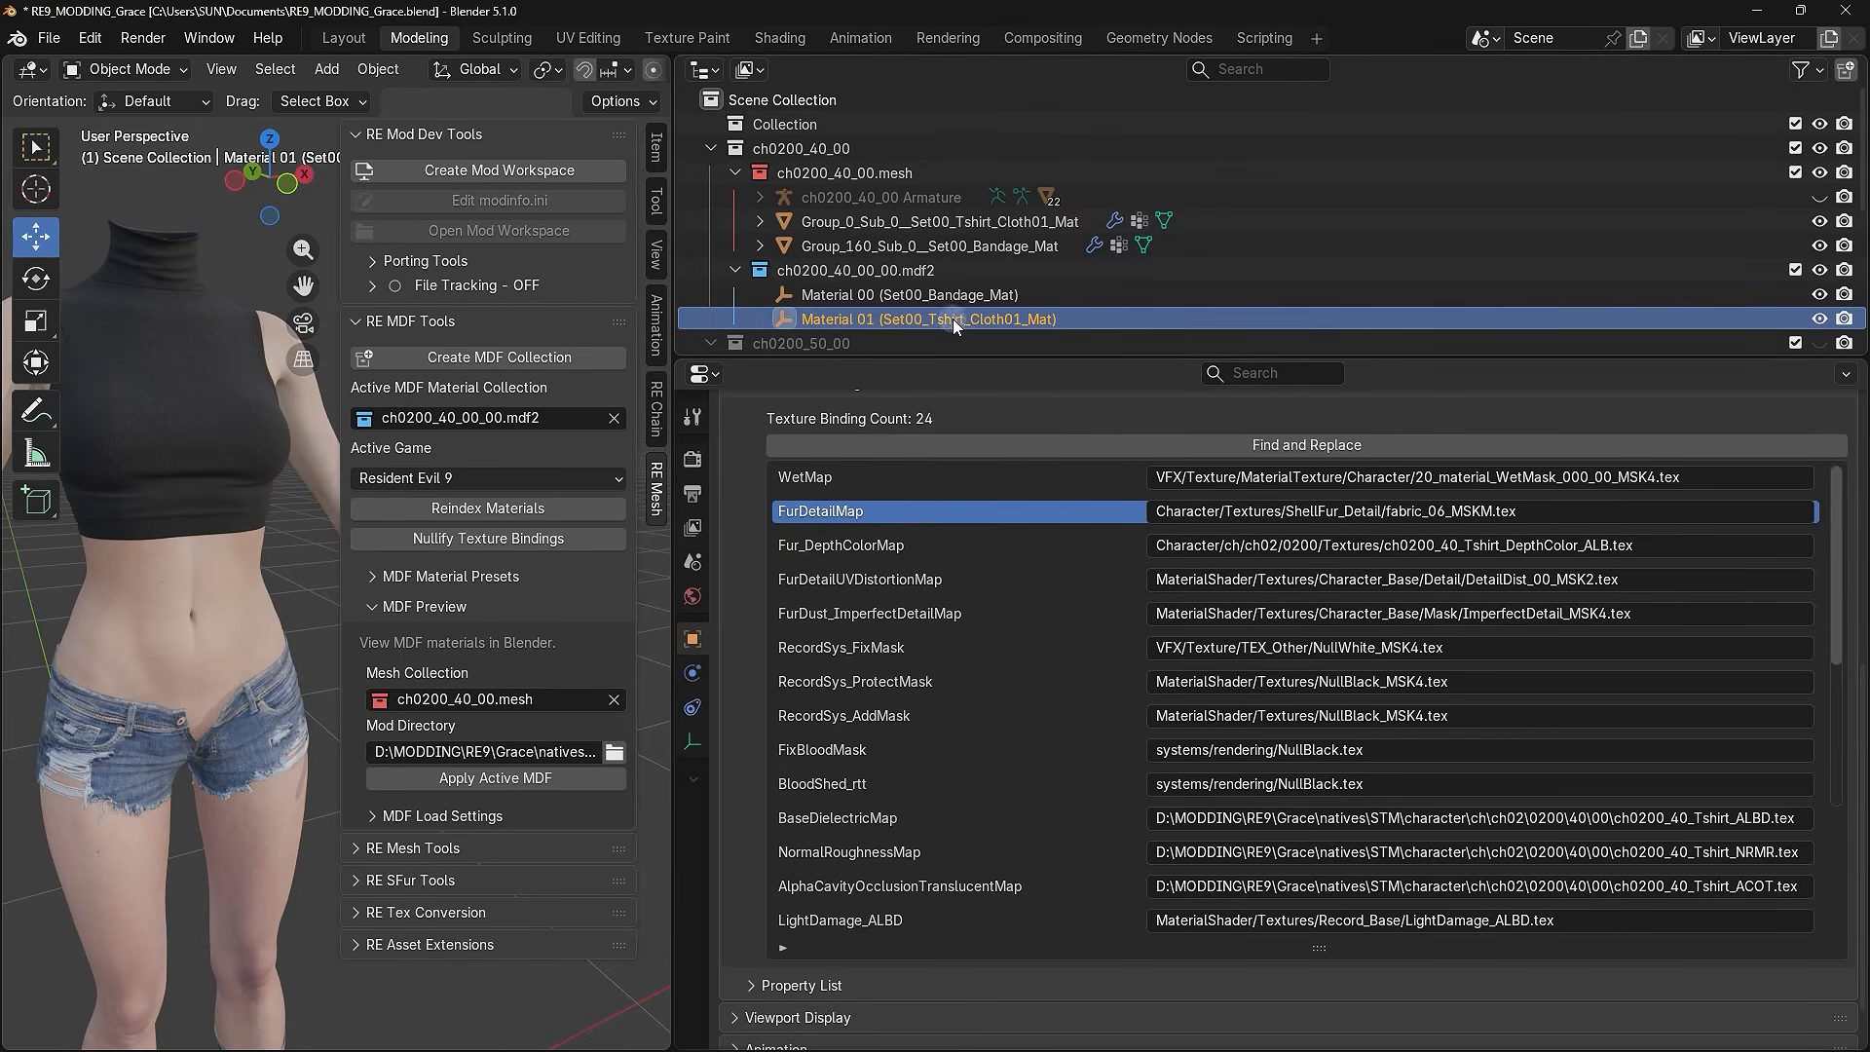
- In Blender, collapse the T-shirt material's texture bindings, expand and enlarge its property list, and filter it by "map"
scroll(746, 536, "up", 5)
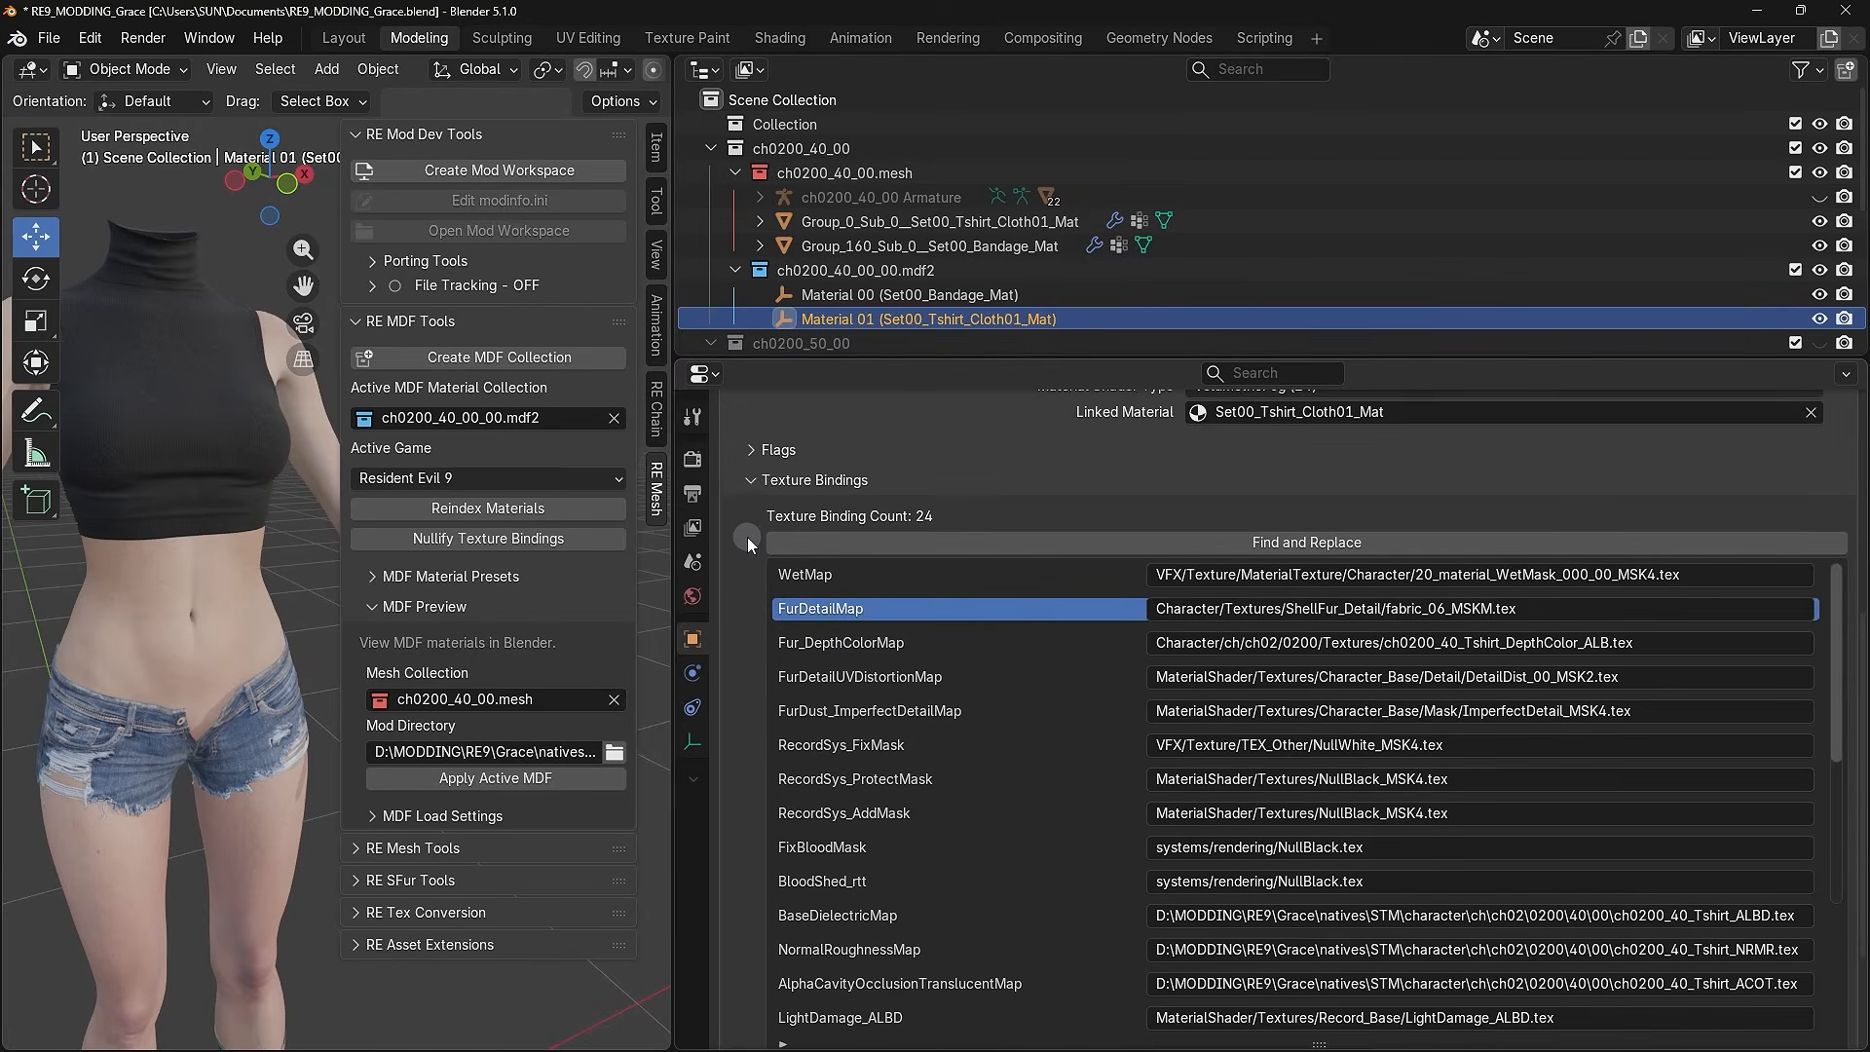
scroll(746, 536, "up", 3)
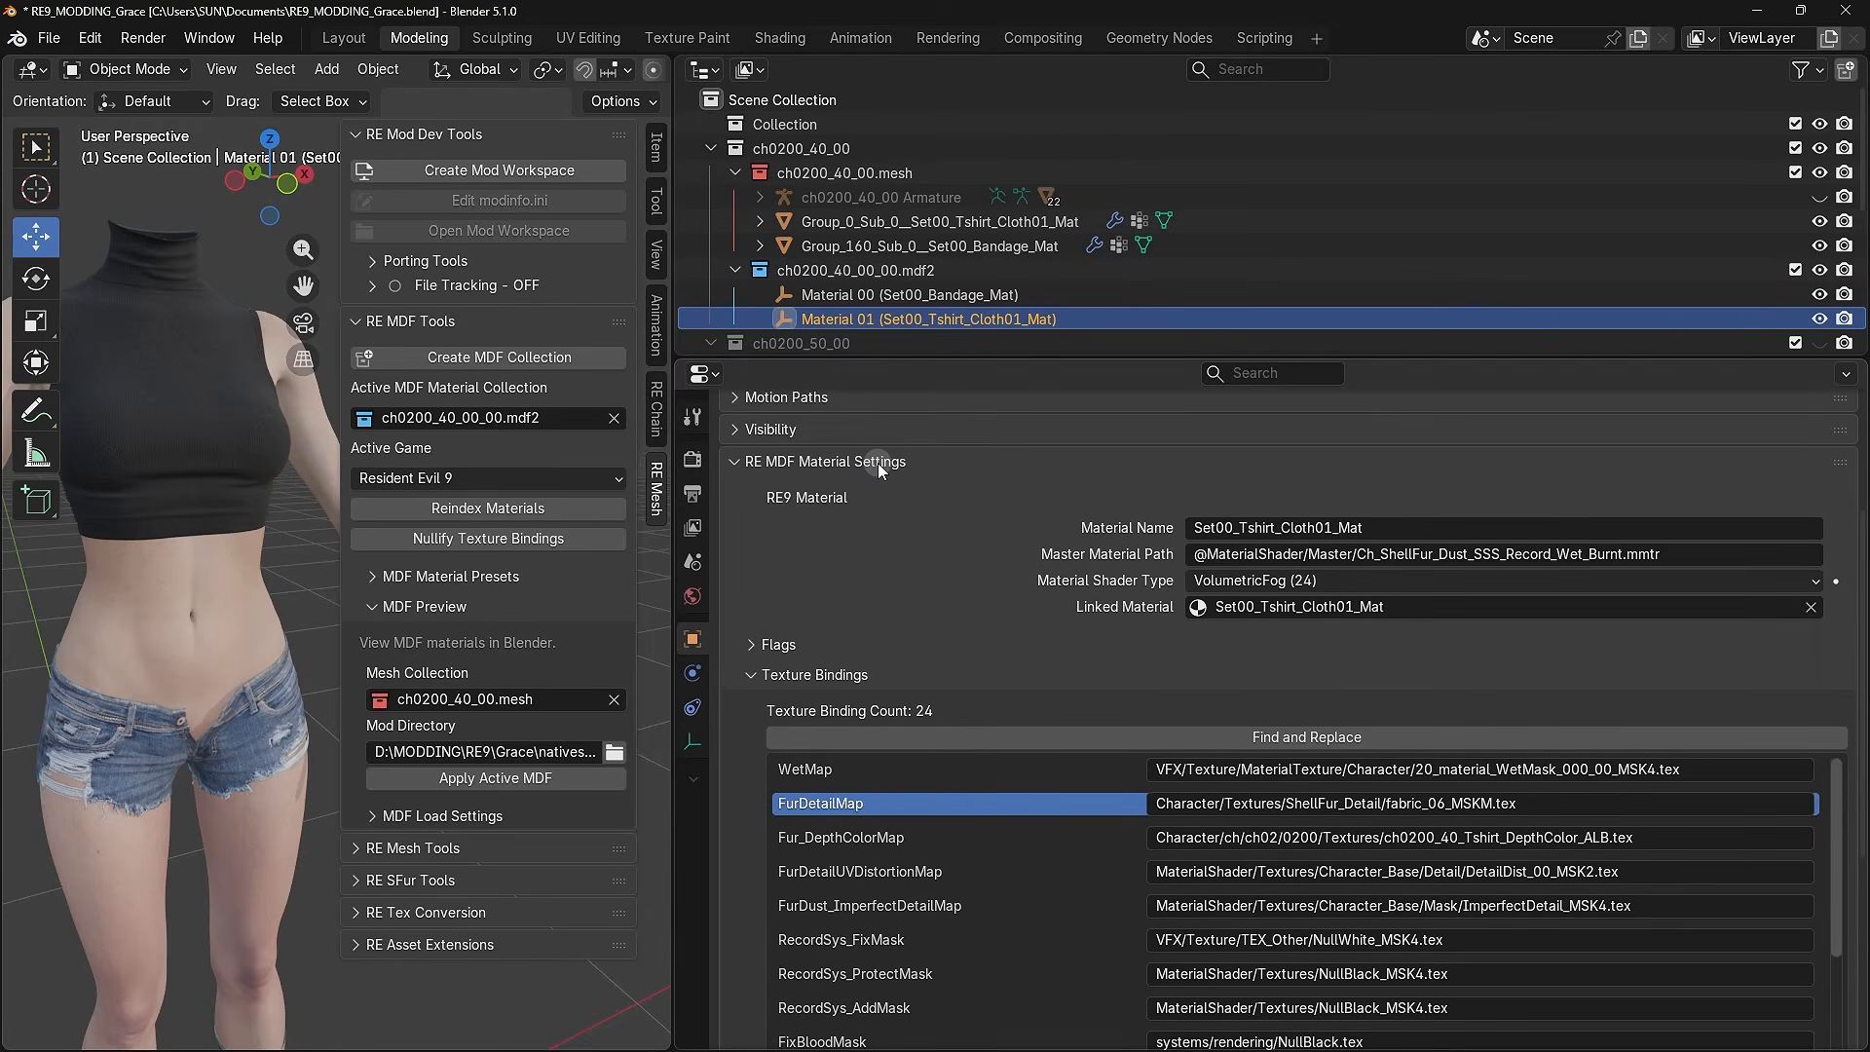
left_click(751, 674)
scroll(759, 679, "up", 5)
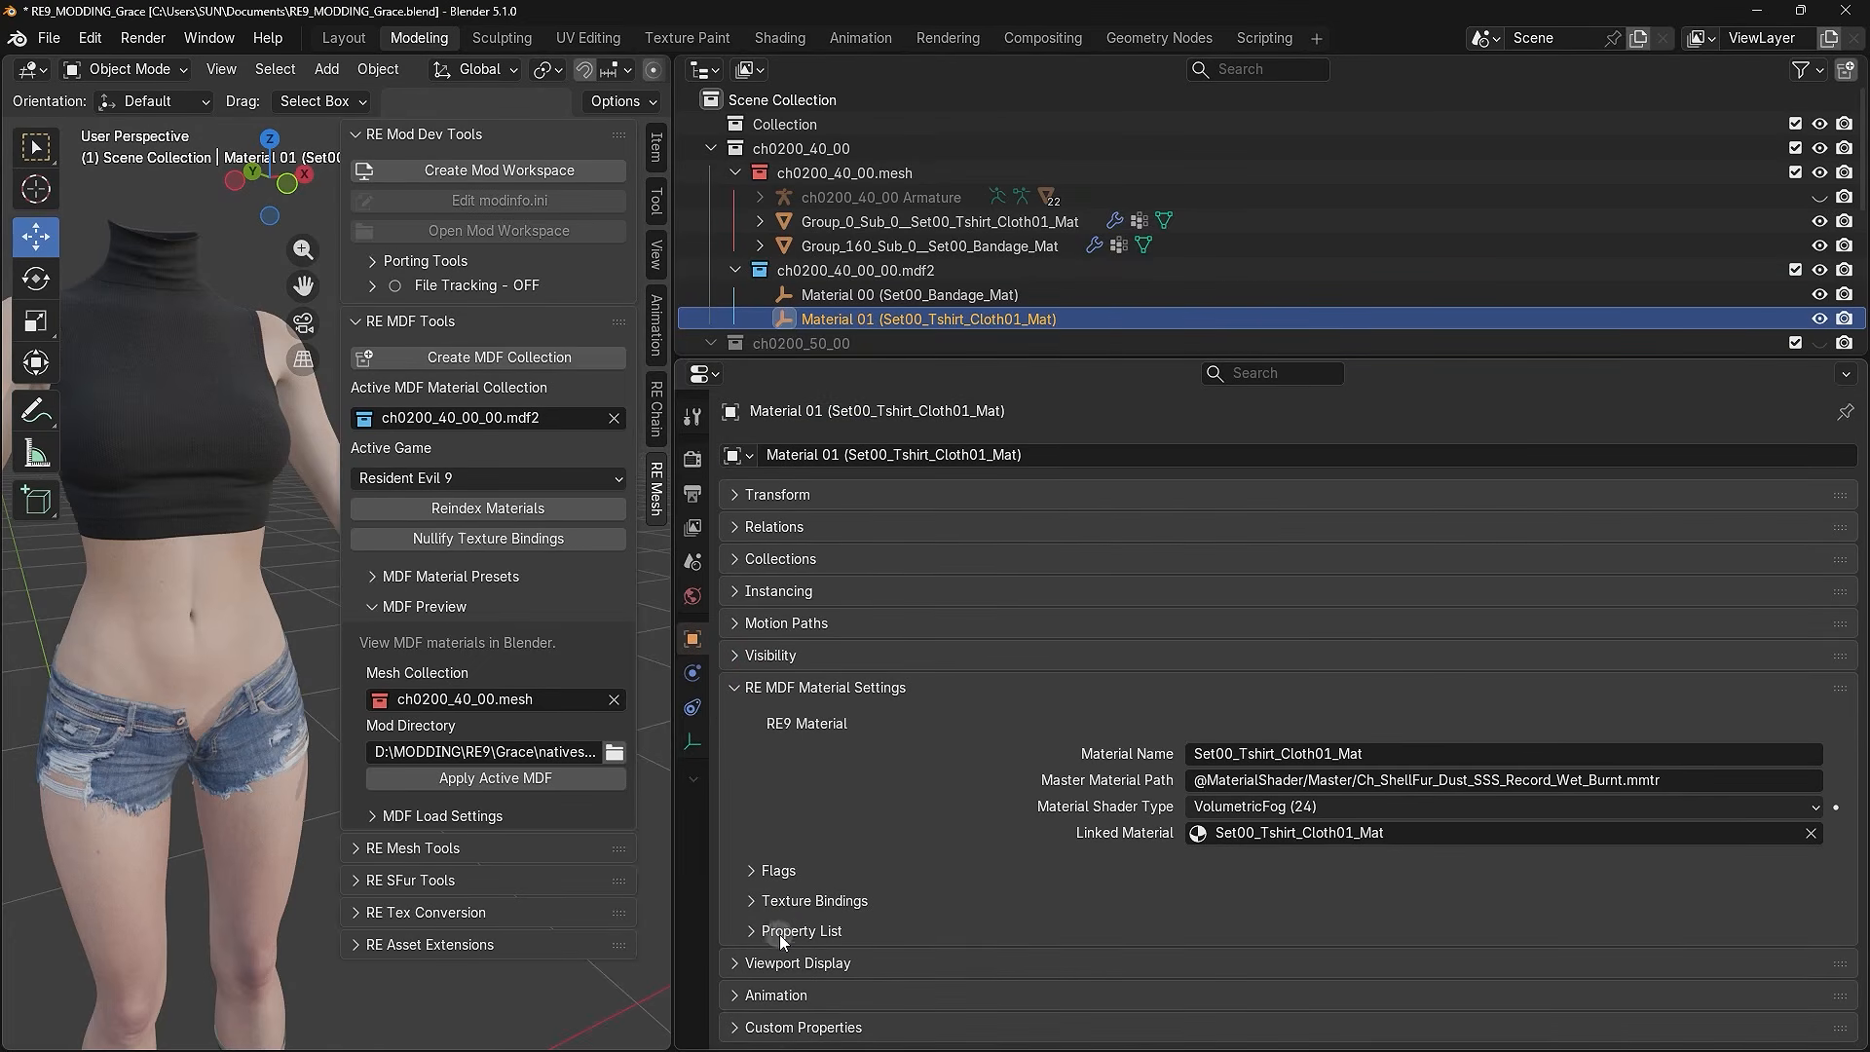
left_click(752, 932)
scroll(742, 750, "down", 8)
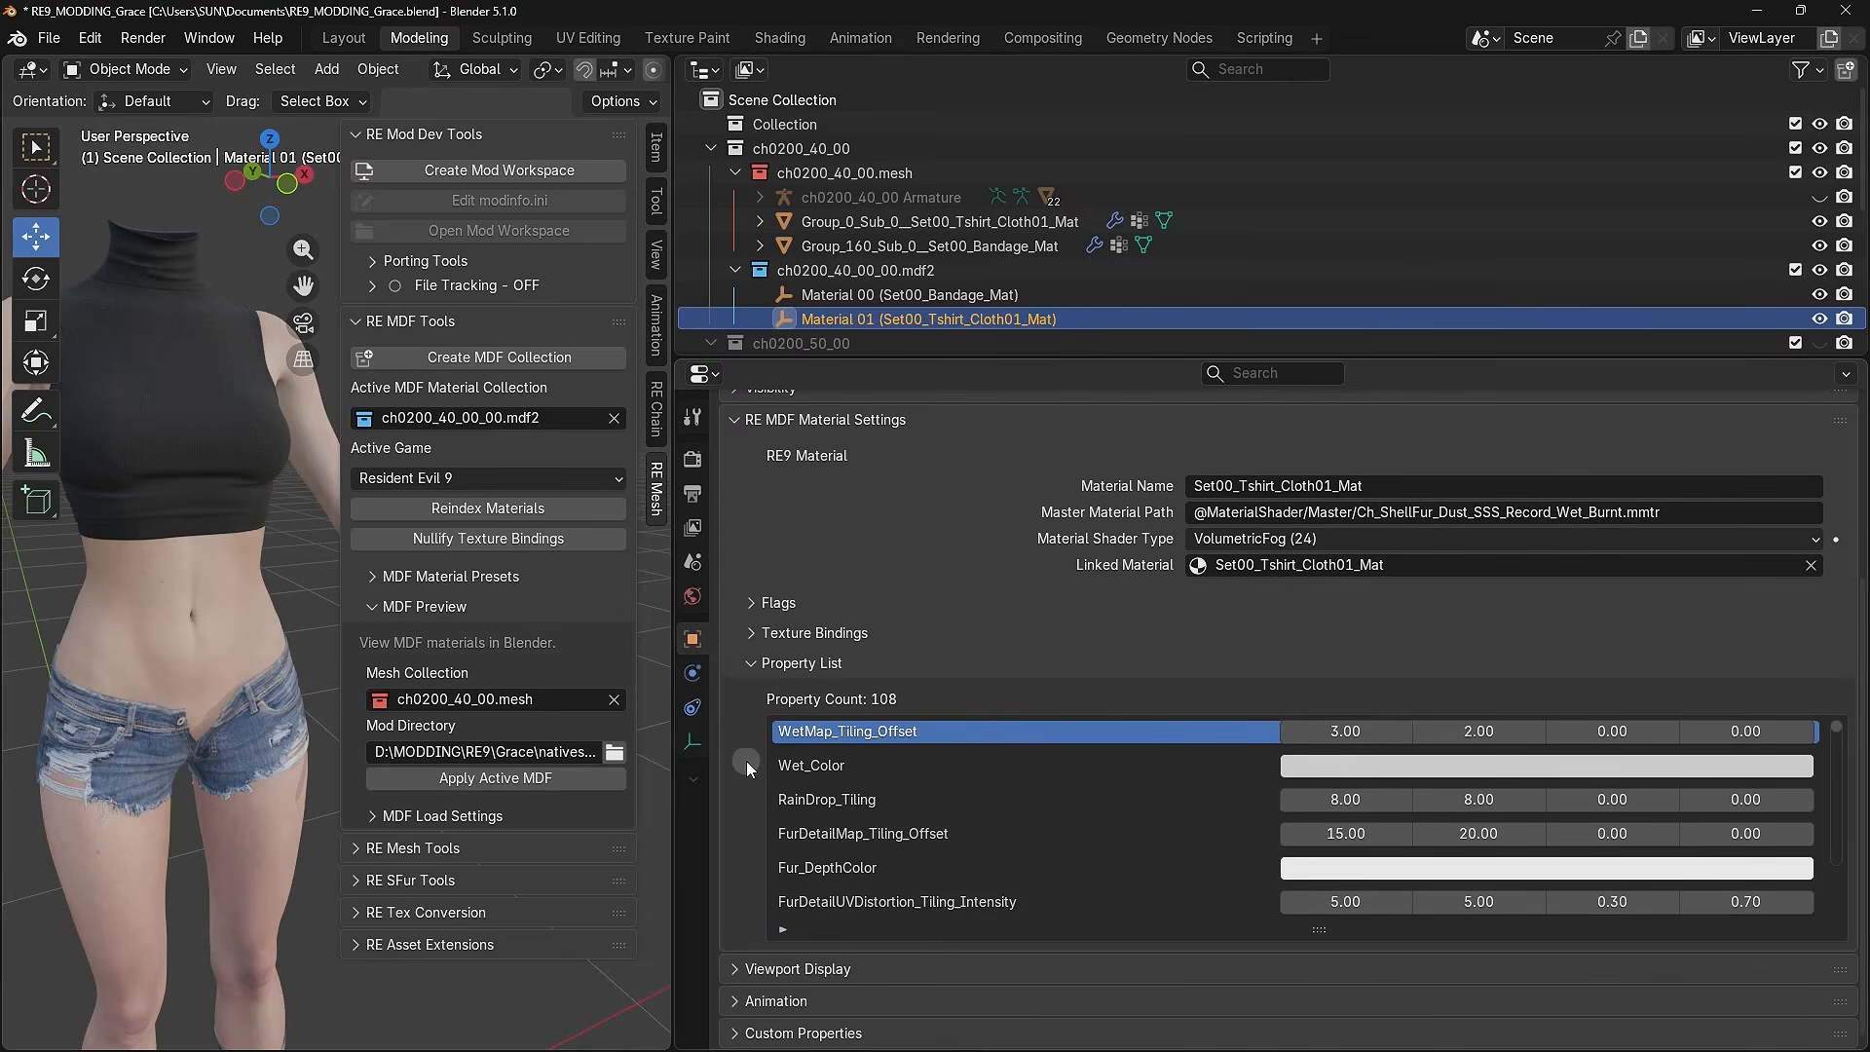
left_click_drag(1321, 928, 1323, 958)
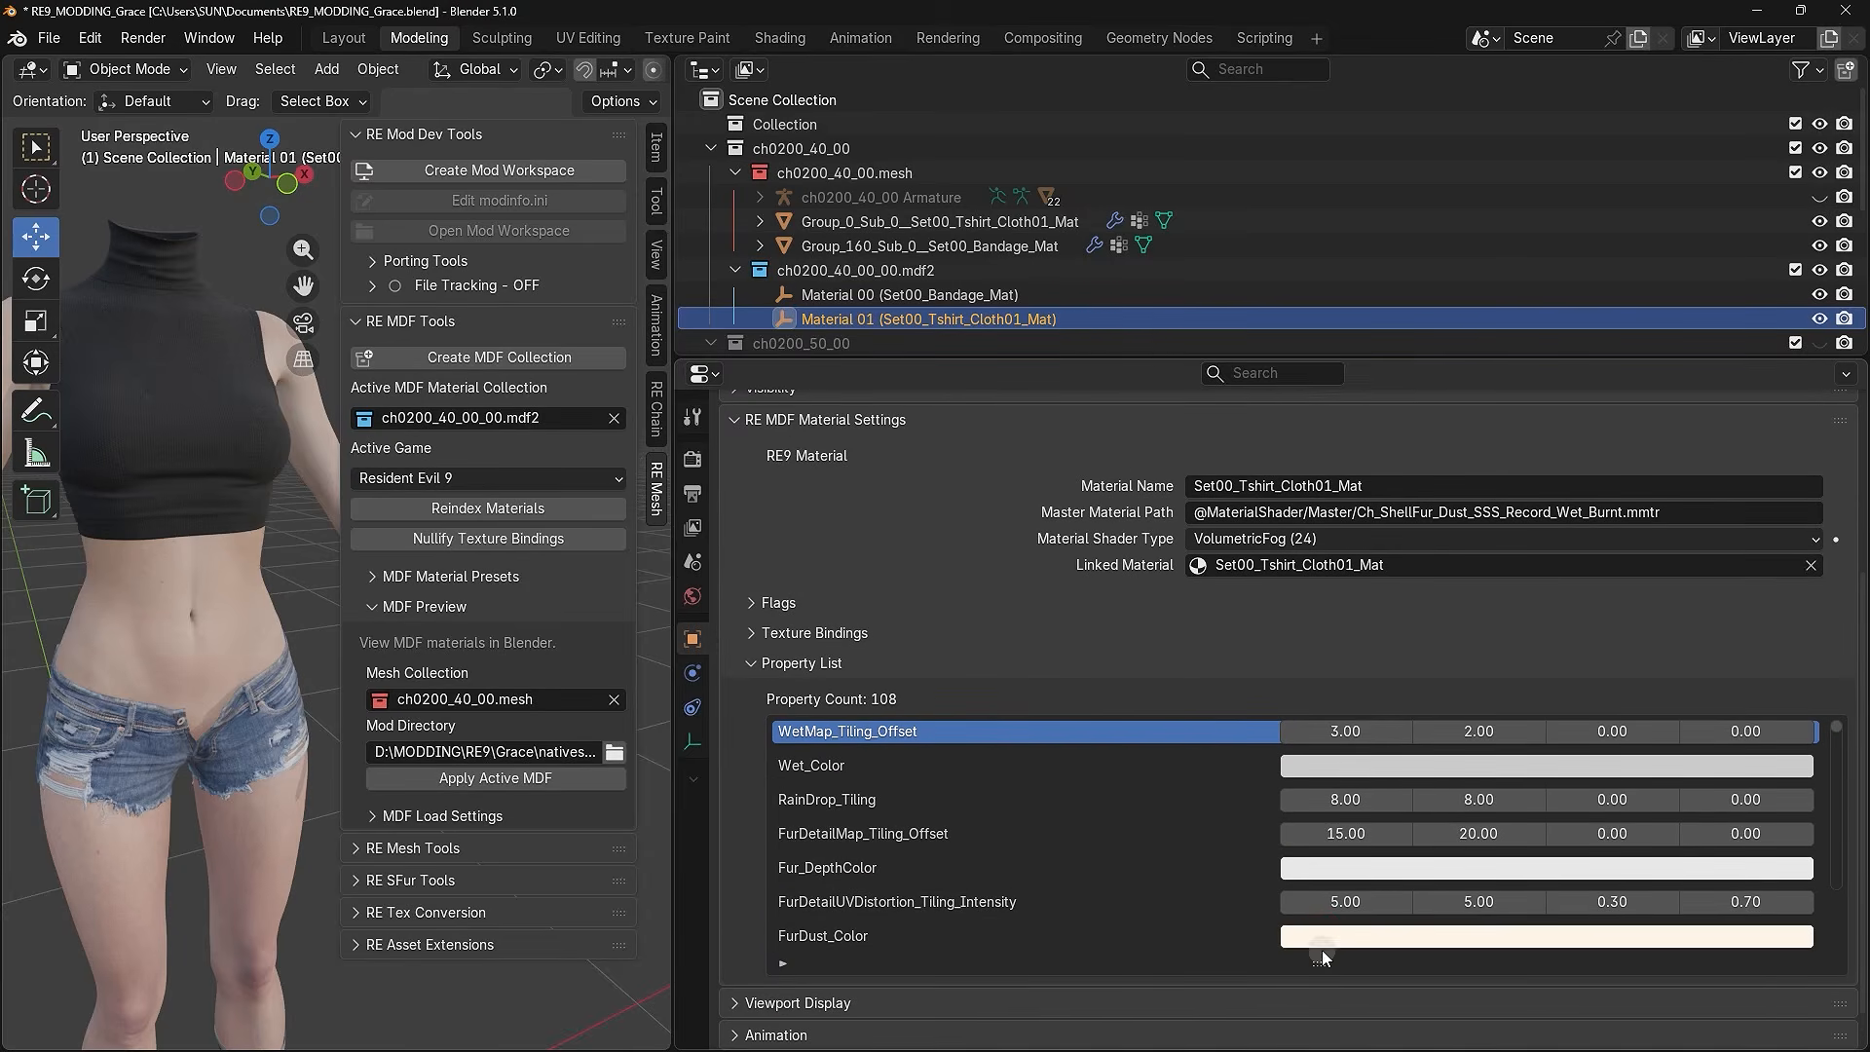
left_click(784, 965)
left_click(917, 986)
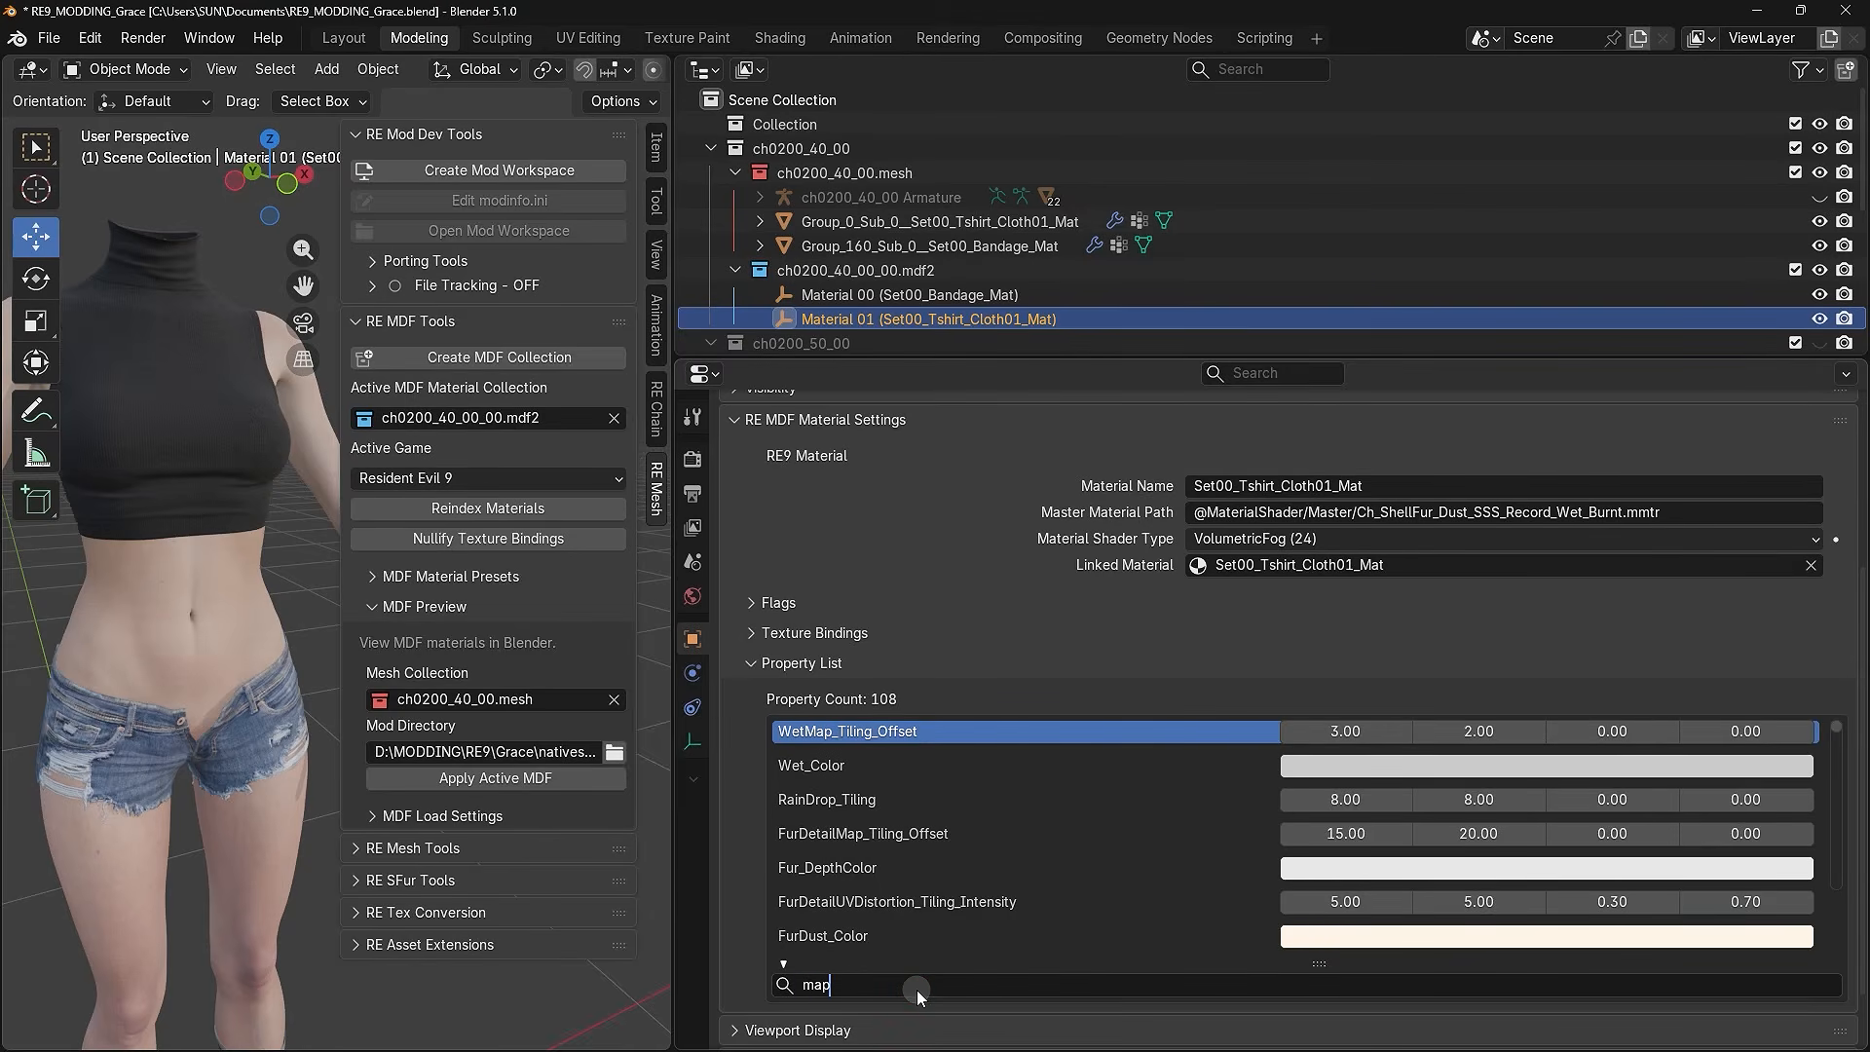
key("Return")
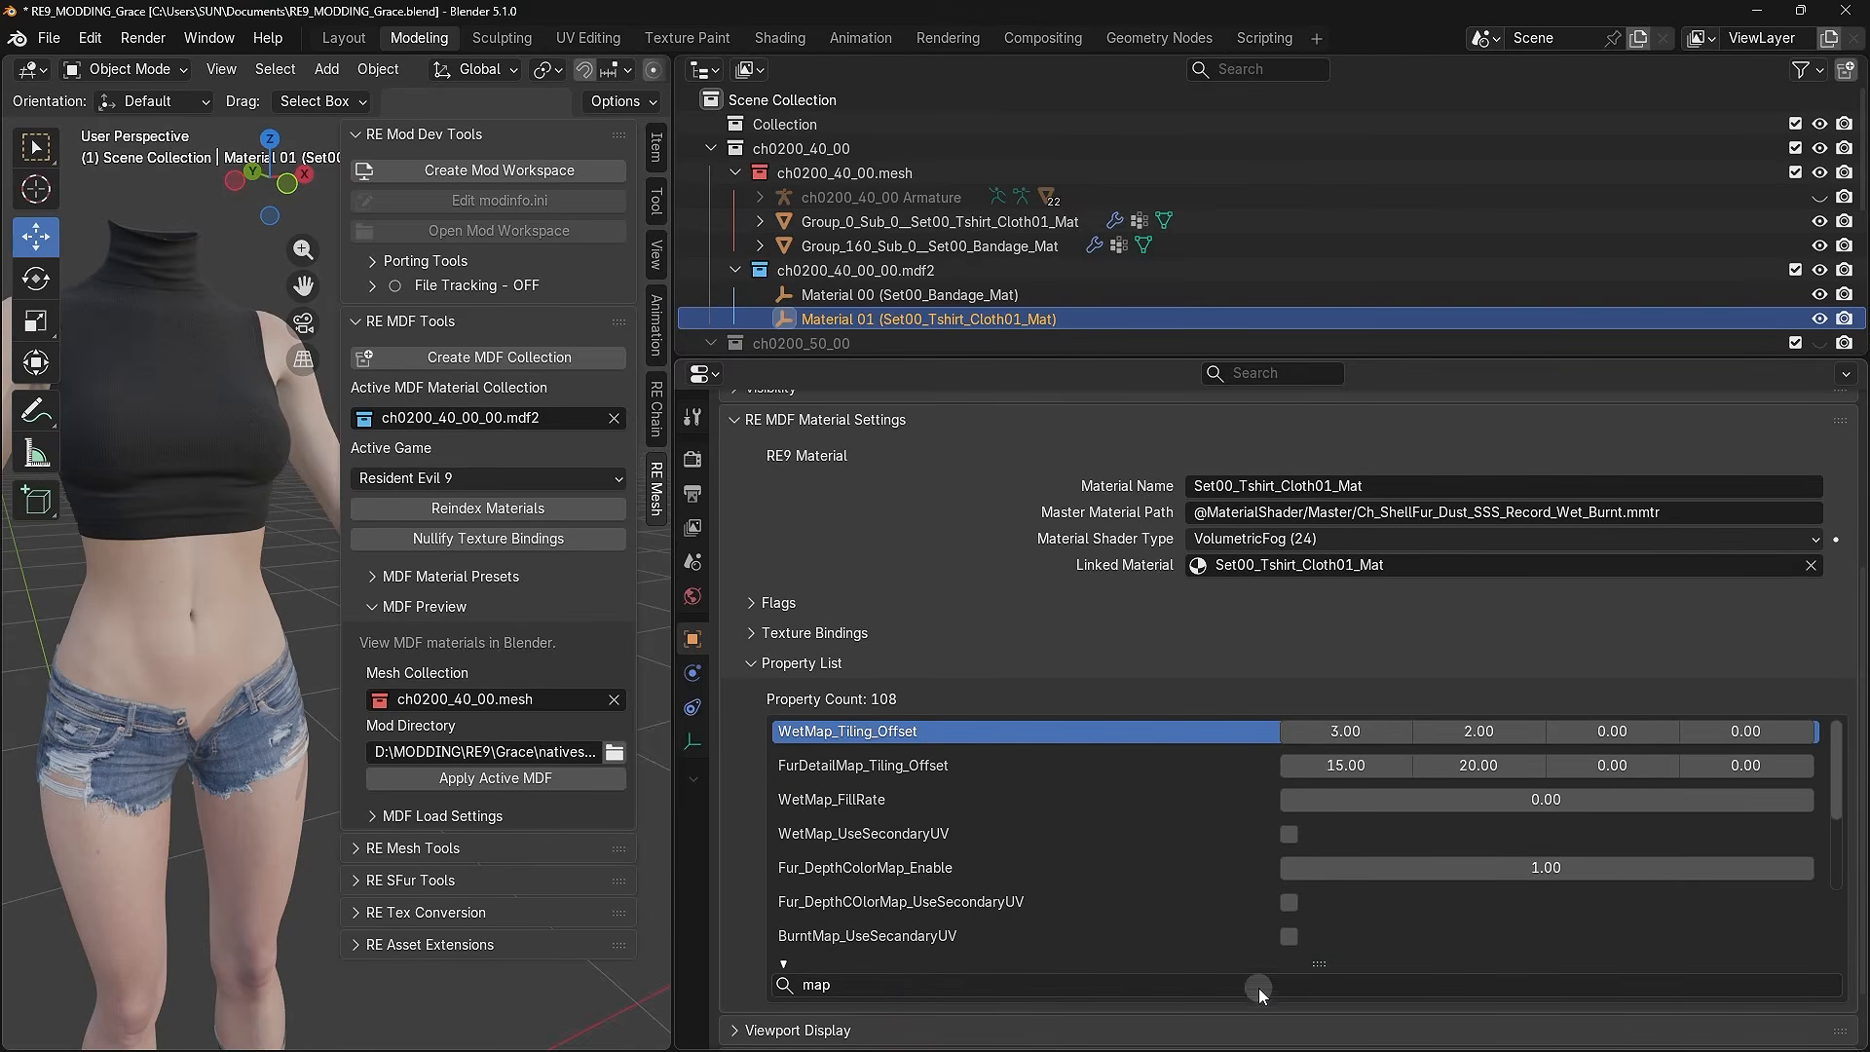
left_click_drag(1325, 975, 1318, 1003)
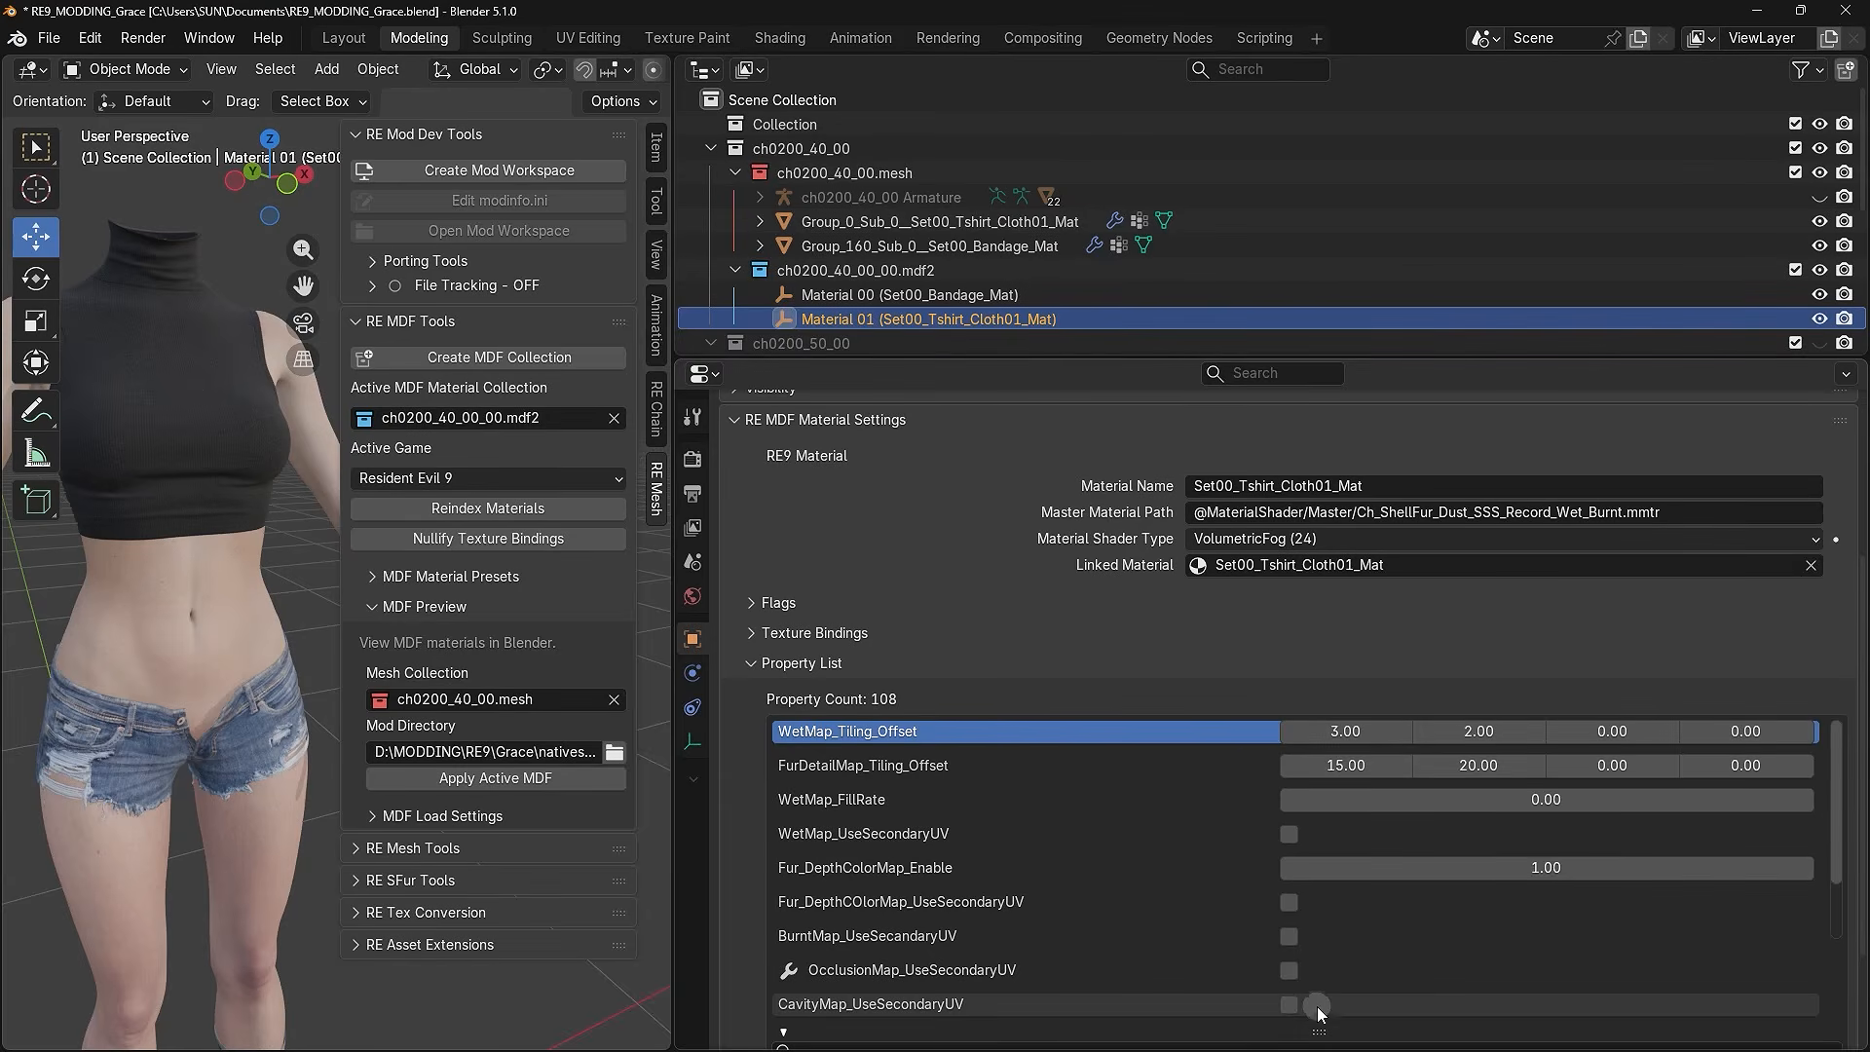
scroll(1249, 686, "down", 3)
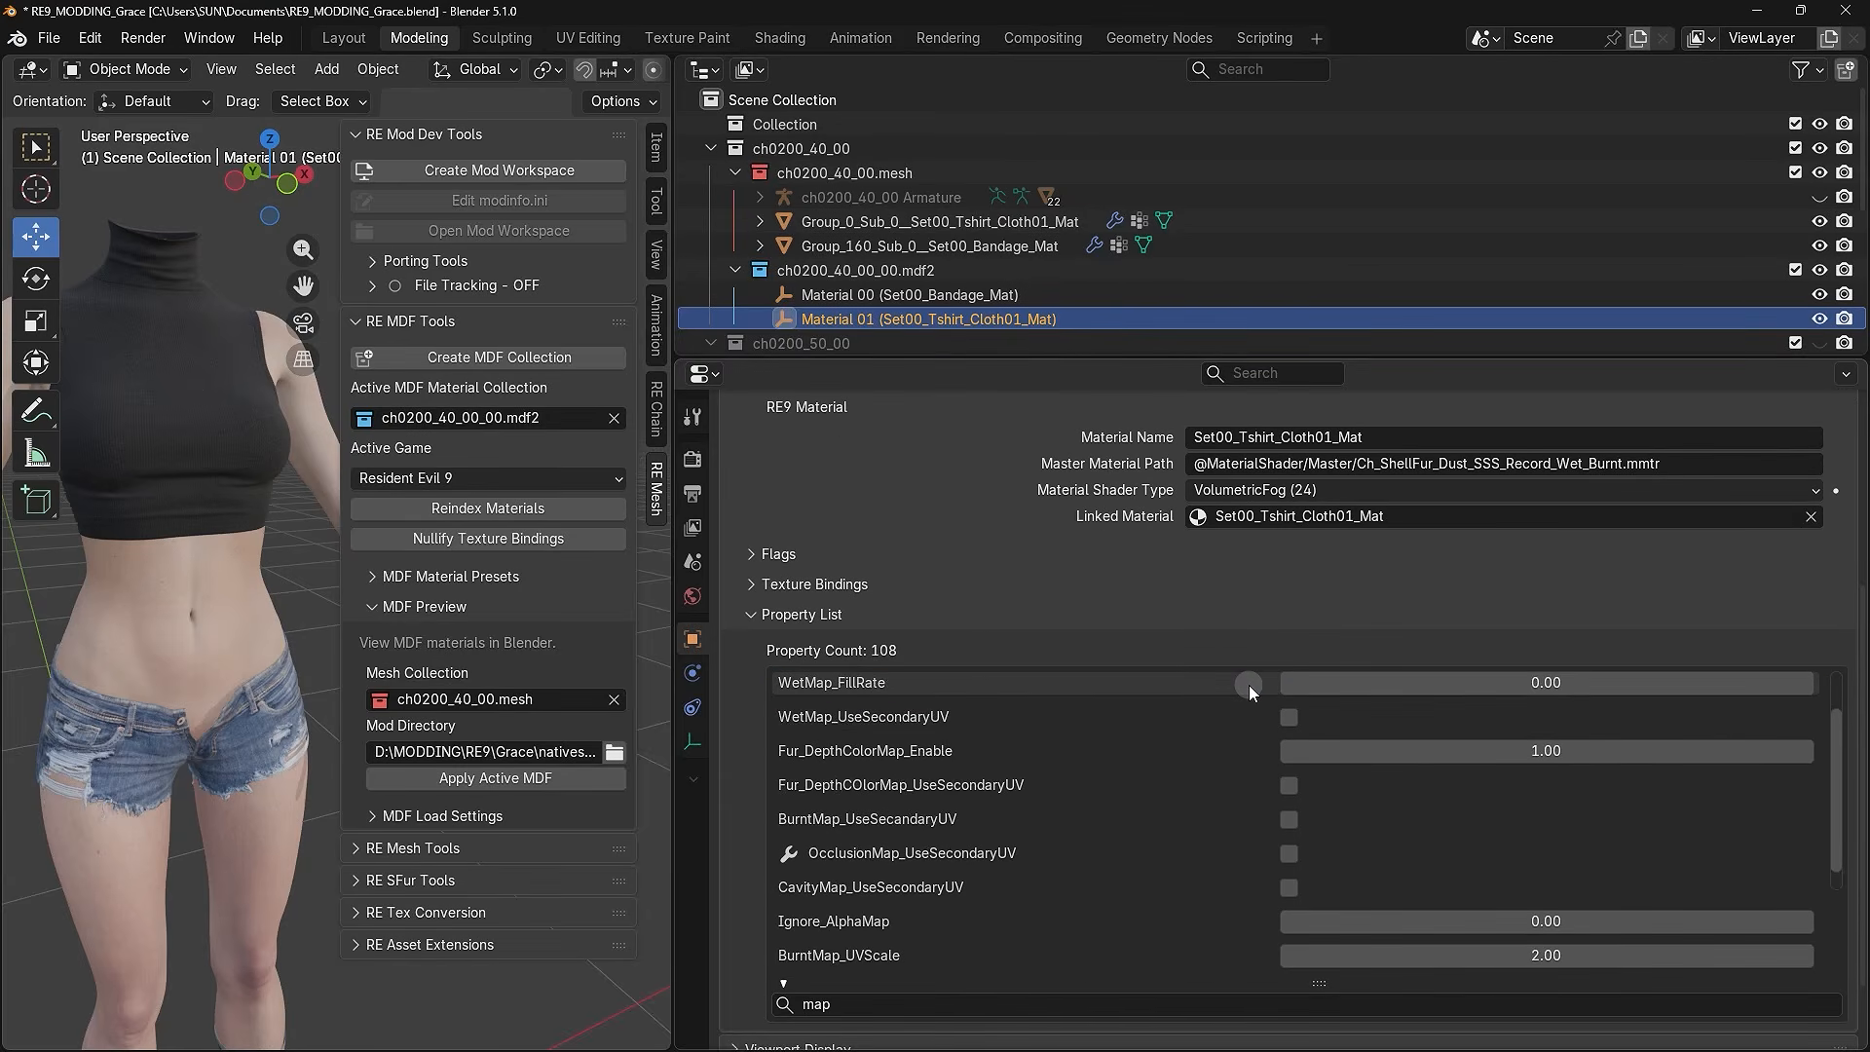
scroll(1249, 686, "up", 2)
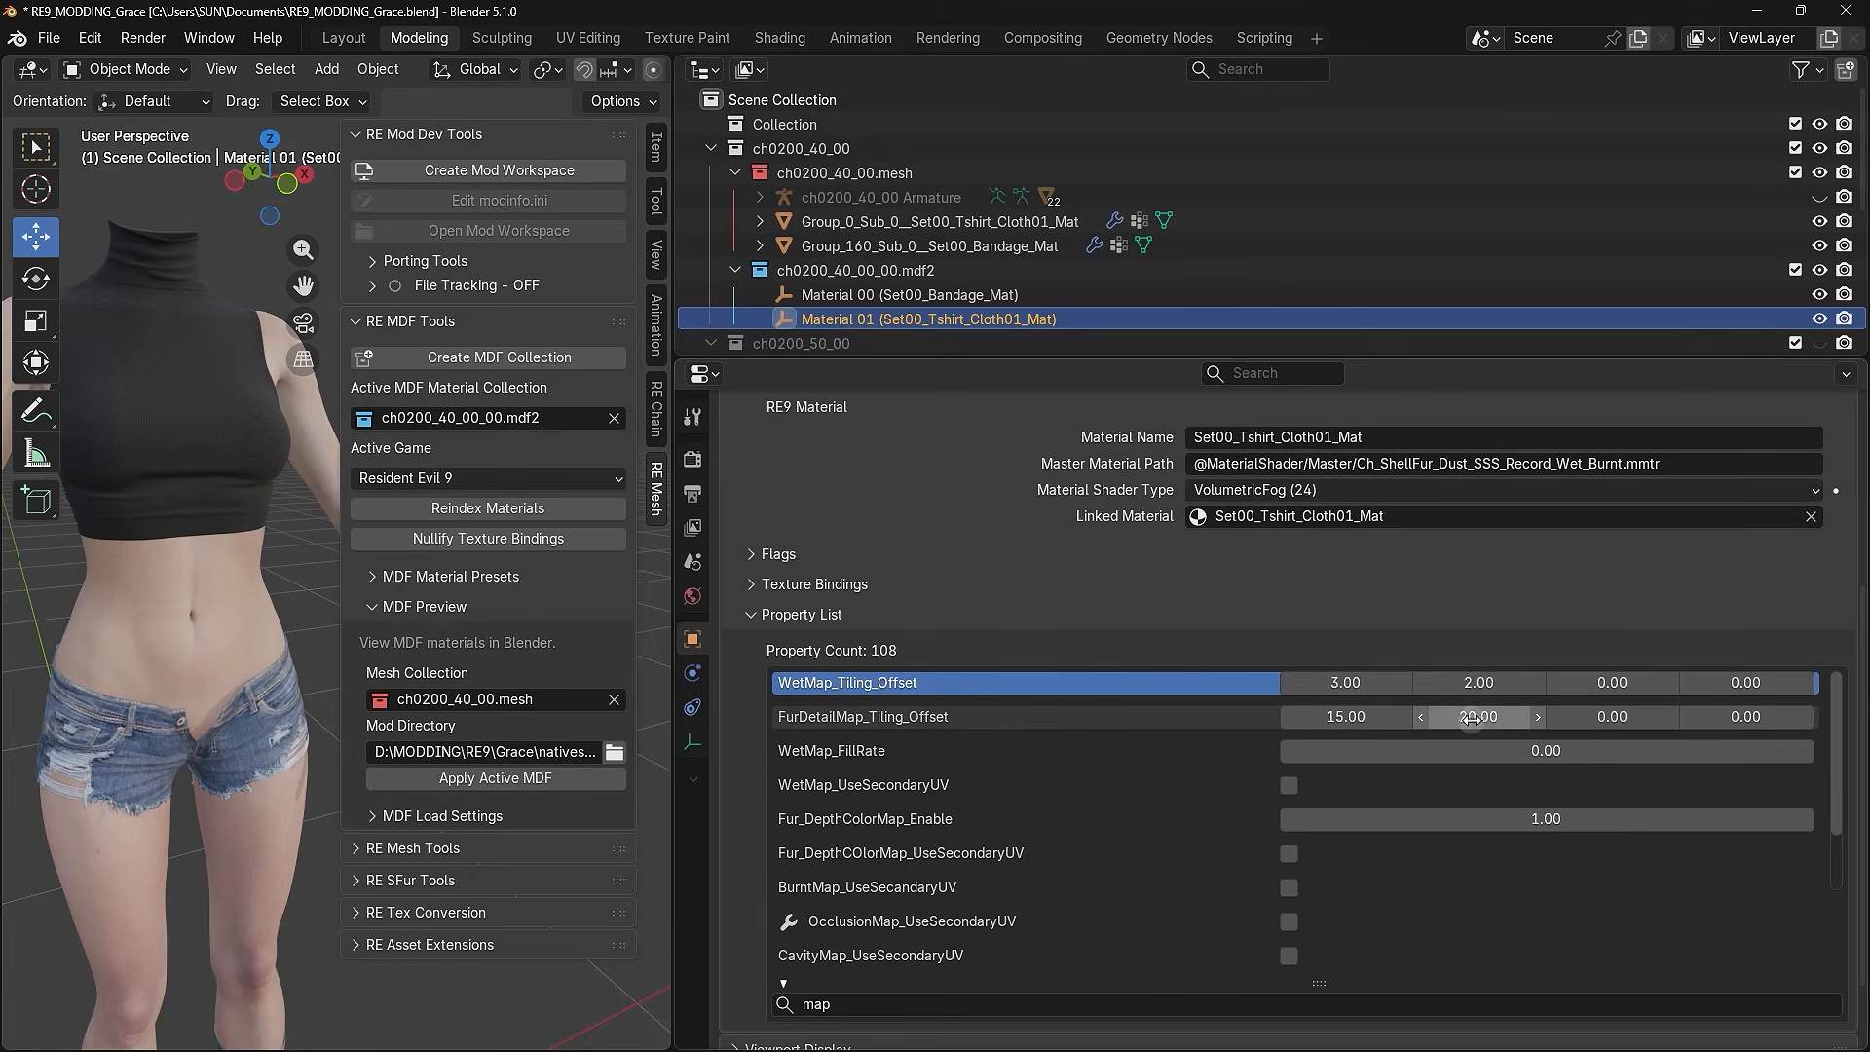
- Set the first two values of WetMap_Tiling_Offset and FurDetailMap_Tiling_Offset to 0 for the T-shirt material
left_click(1361, 691)
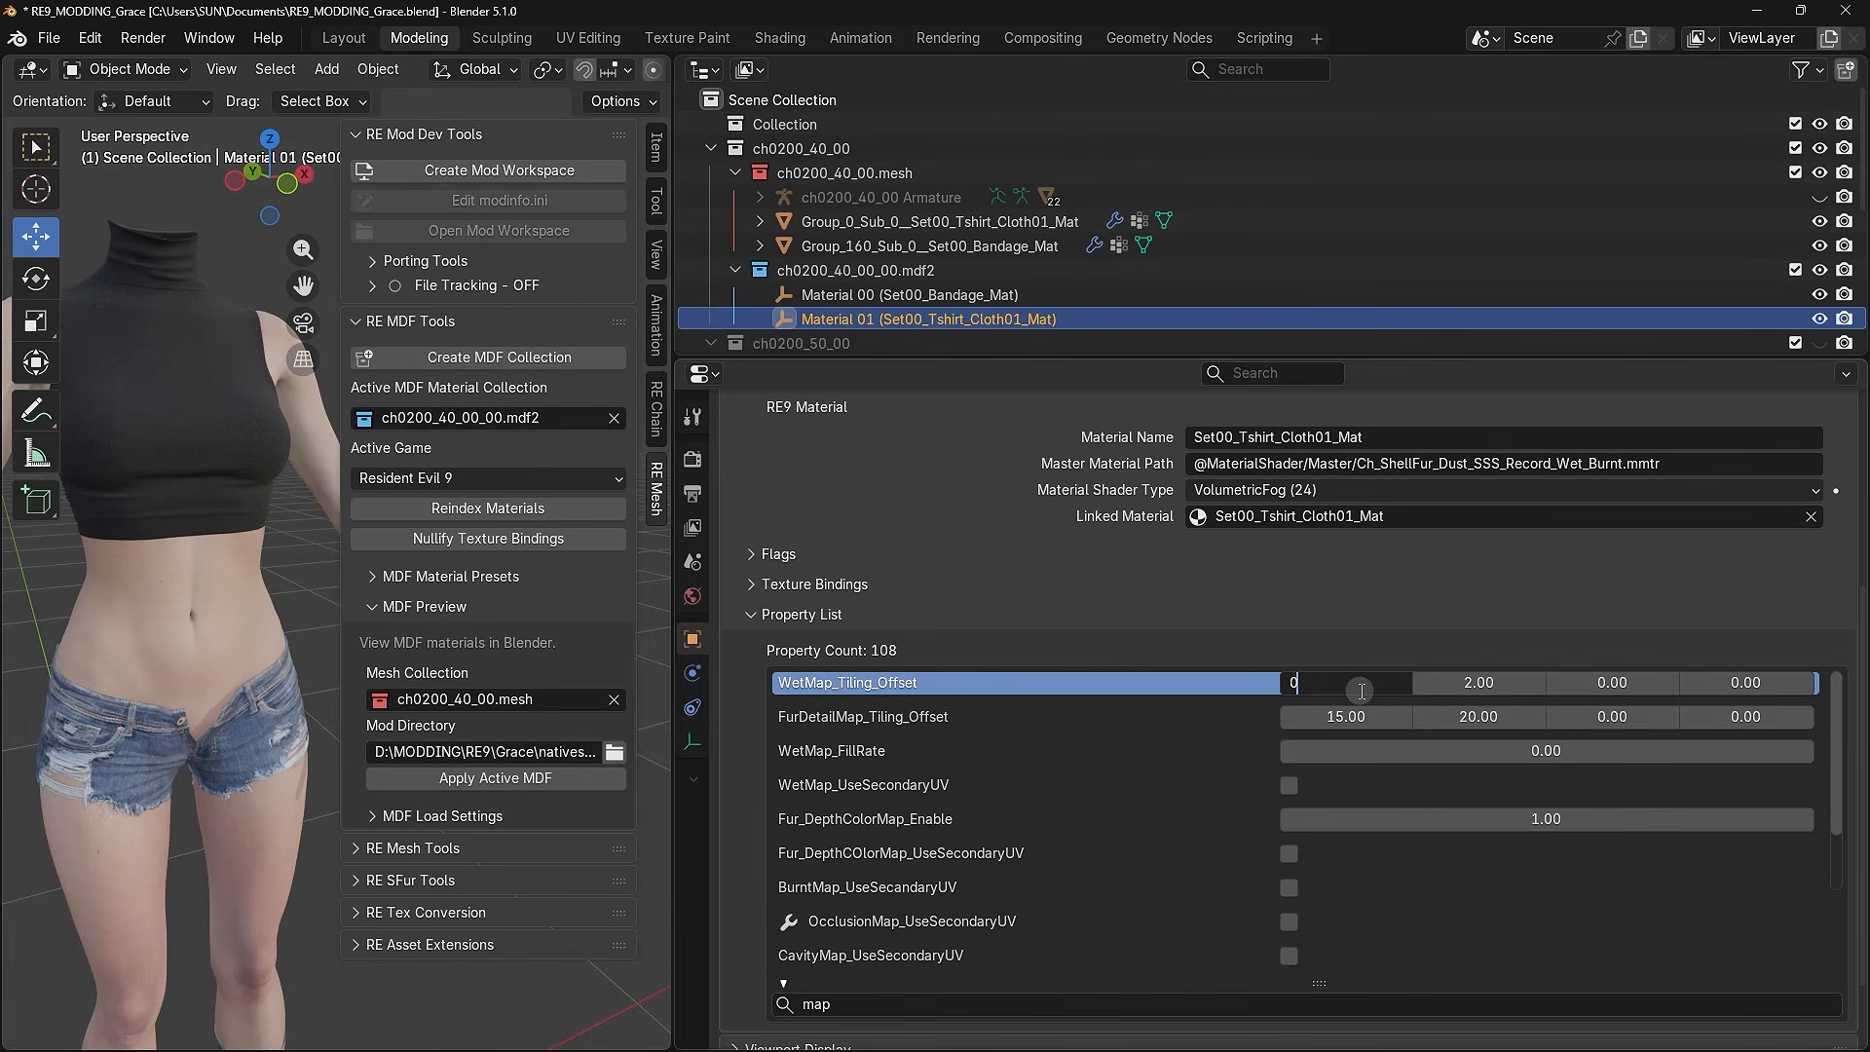
left_click(1467, 689)
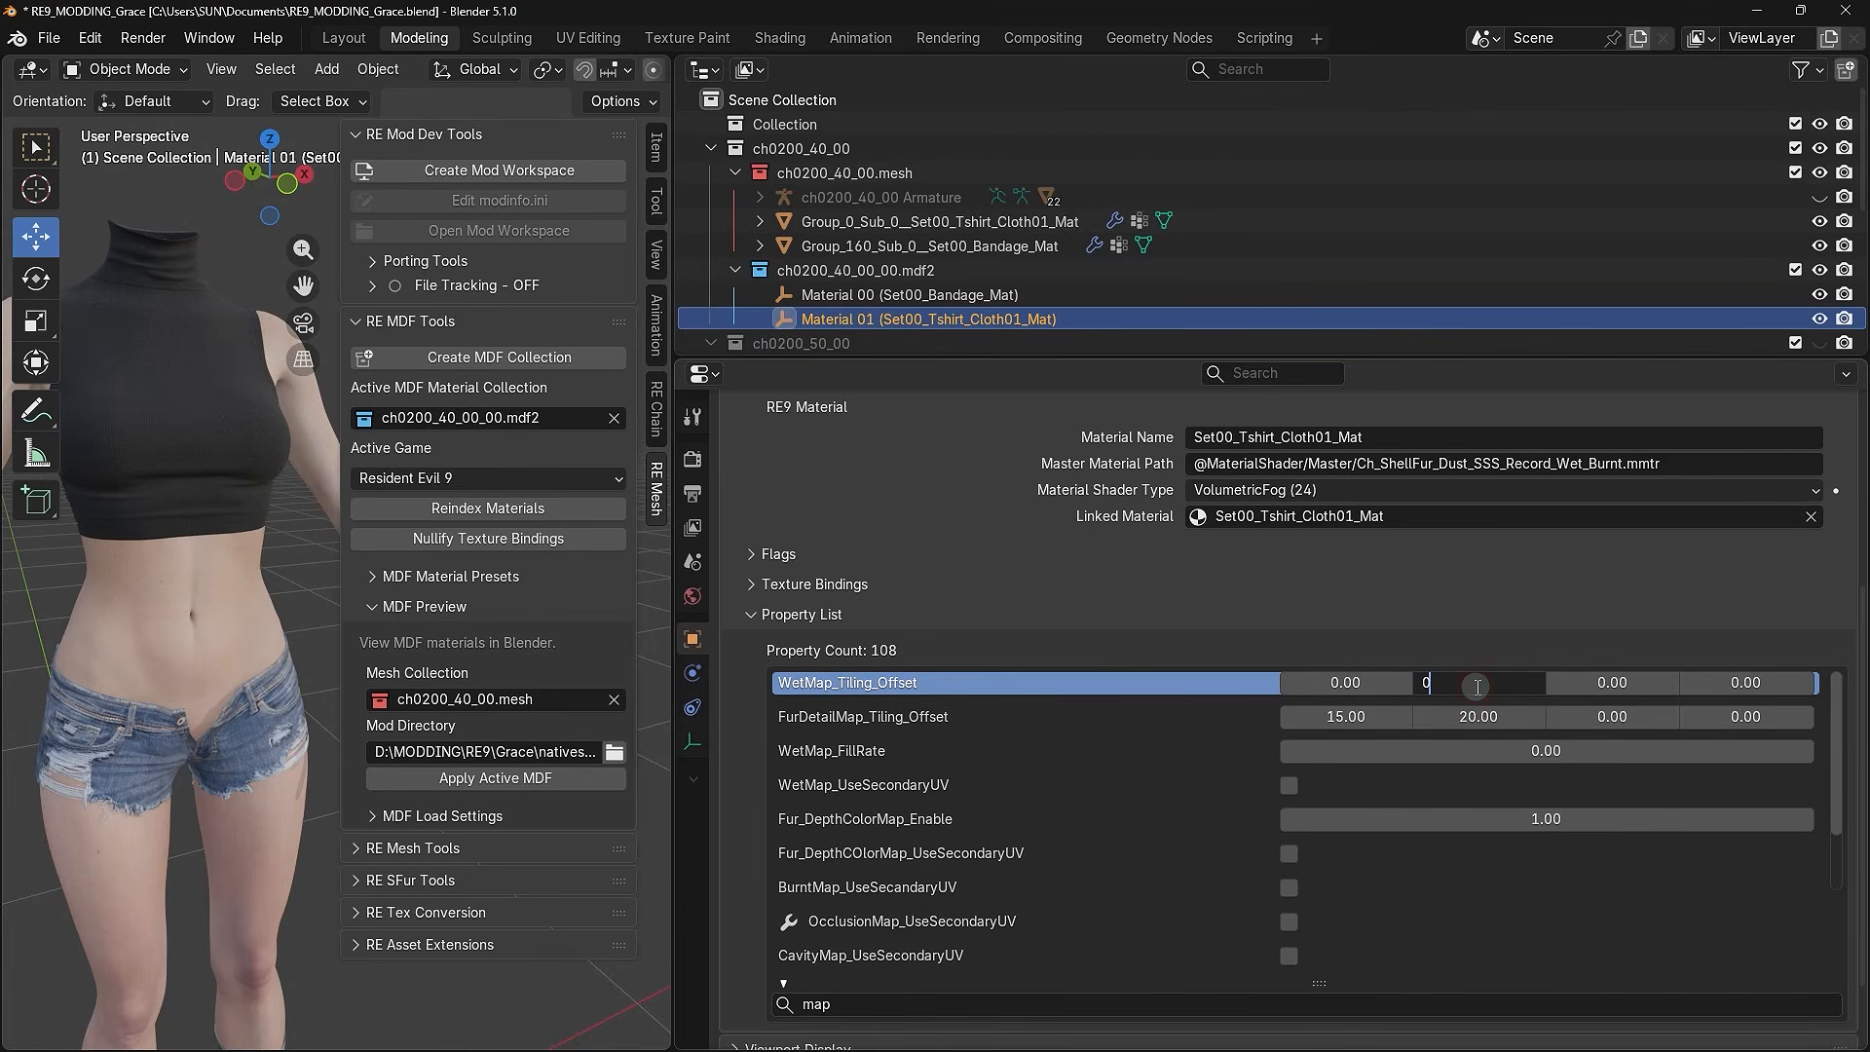
left_click(1315, 715)
type("0")
left_click(1476, 716)
type("0")
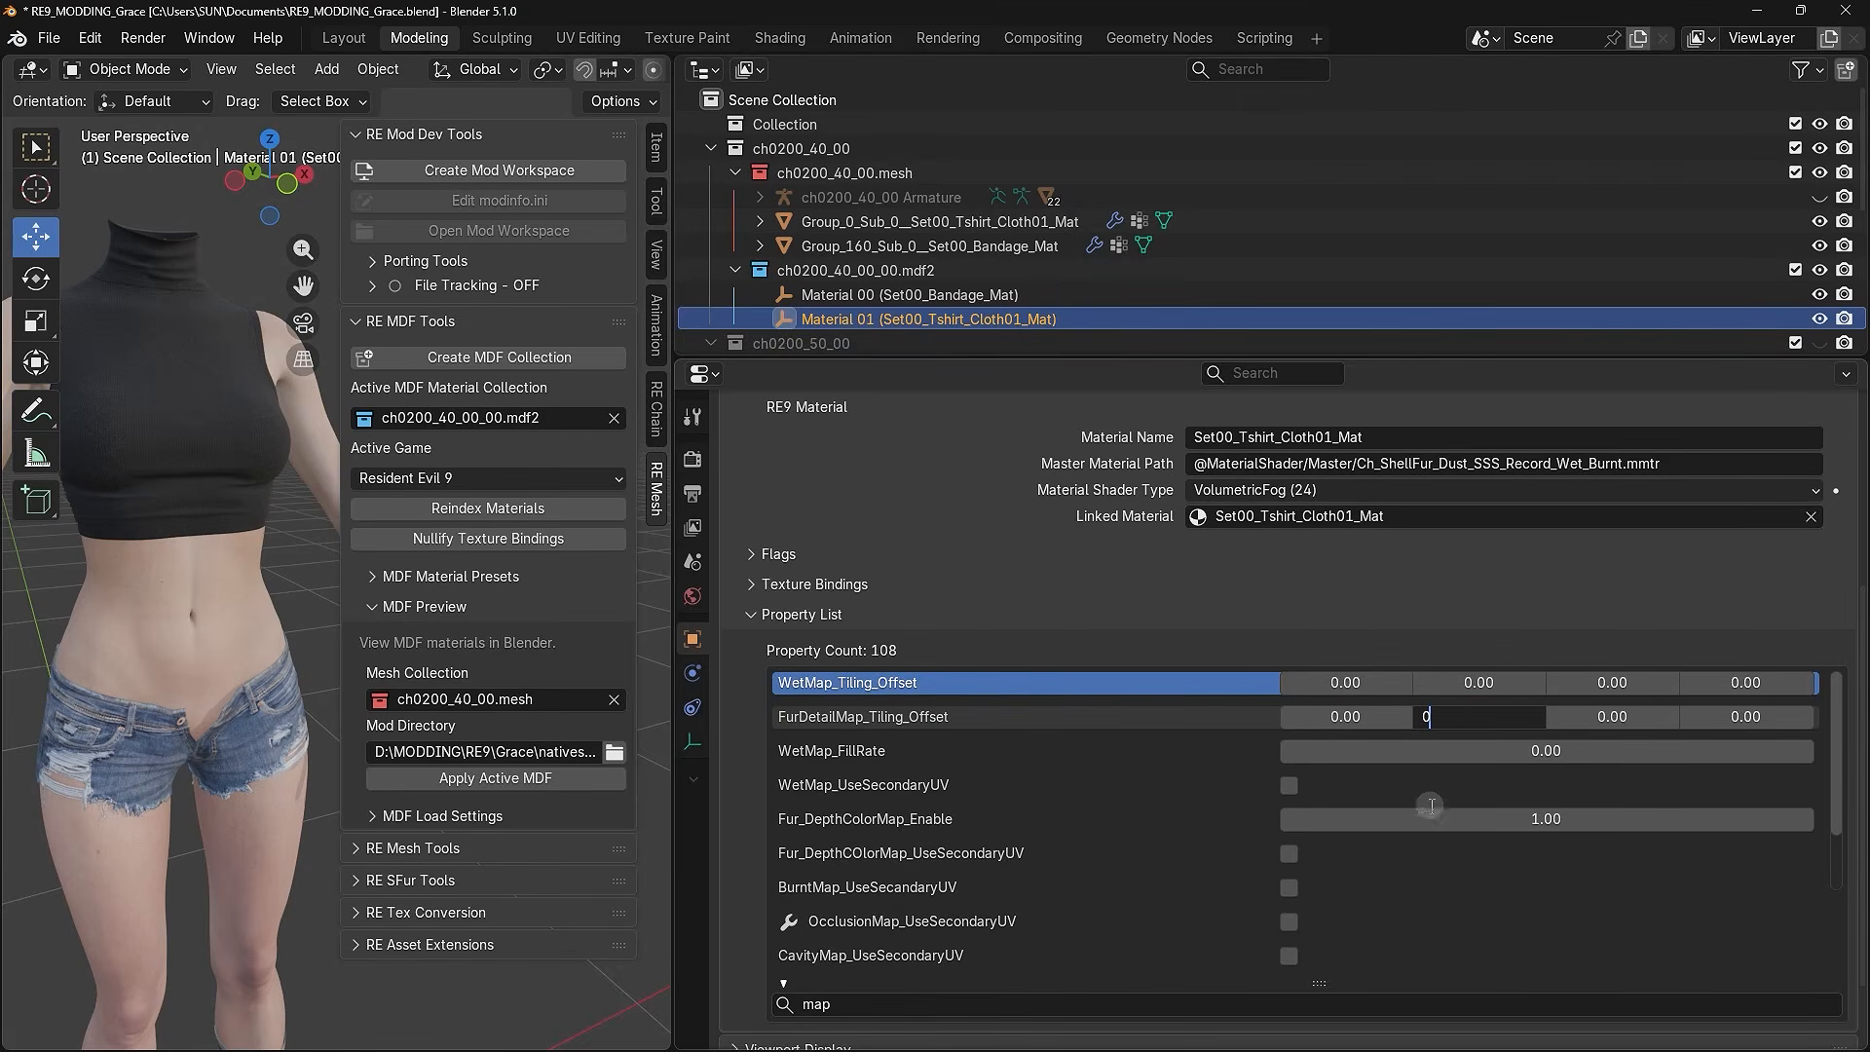
left_click(1428, 816)
- Set the T-shirt material's Fur_DepthColorMap_Enable and BurntMap_UVScale properties to 0, leaving WetMap_UseSecondaryUV off
left_click(1290, 786)
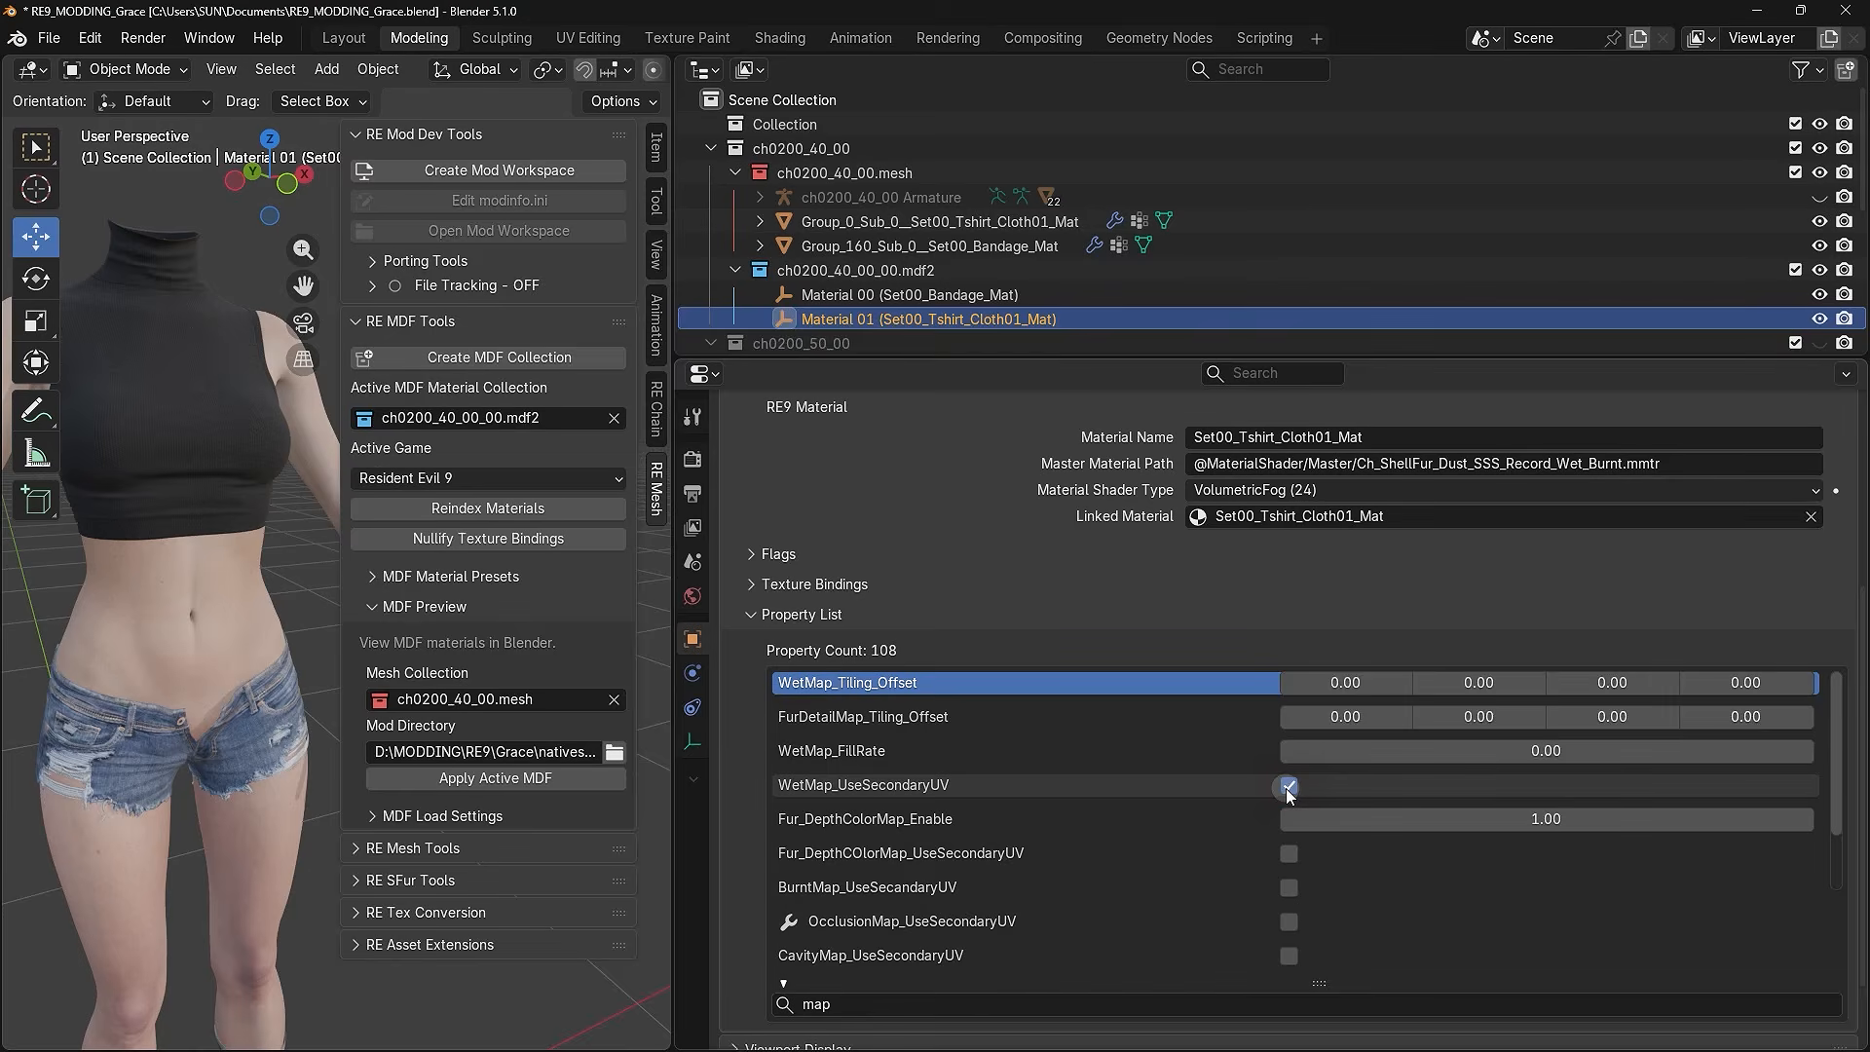
left_click(1422, 819)
type("0")
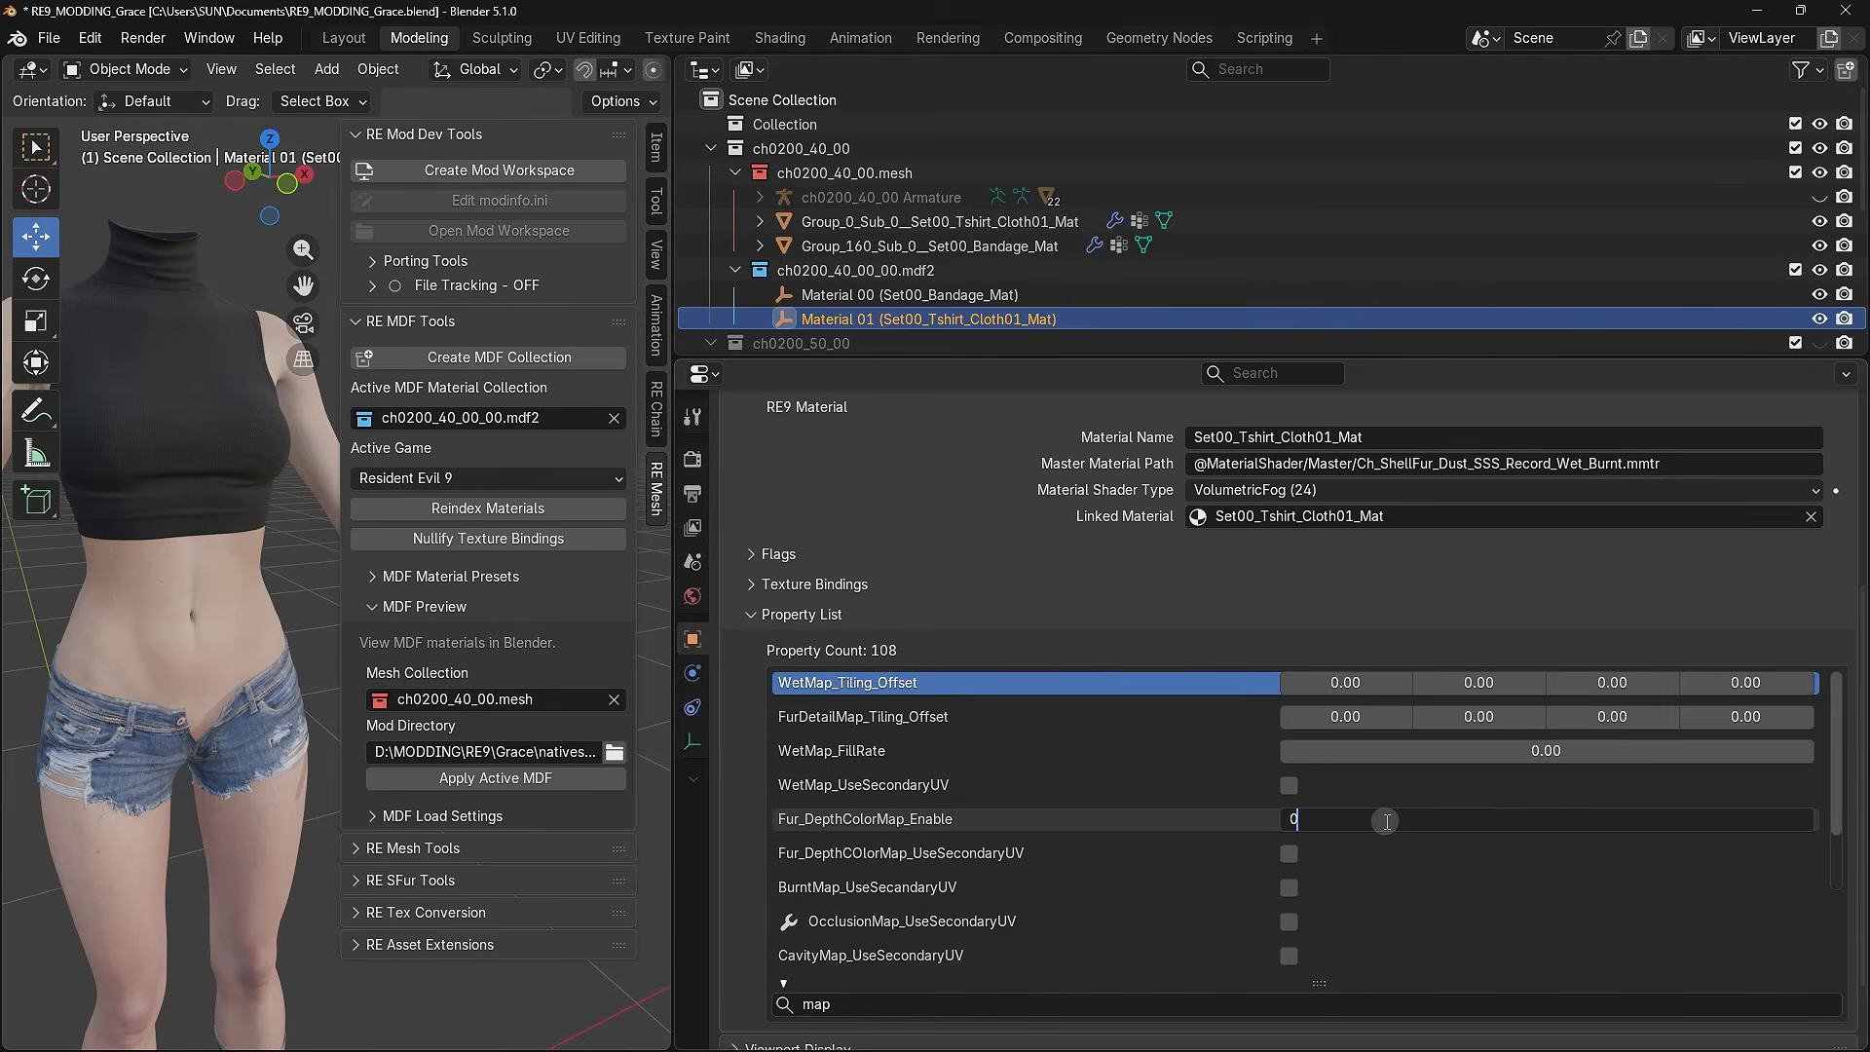
left_click(1208, 821)
scroll(1208, 820, "down", 3)
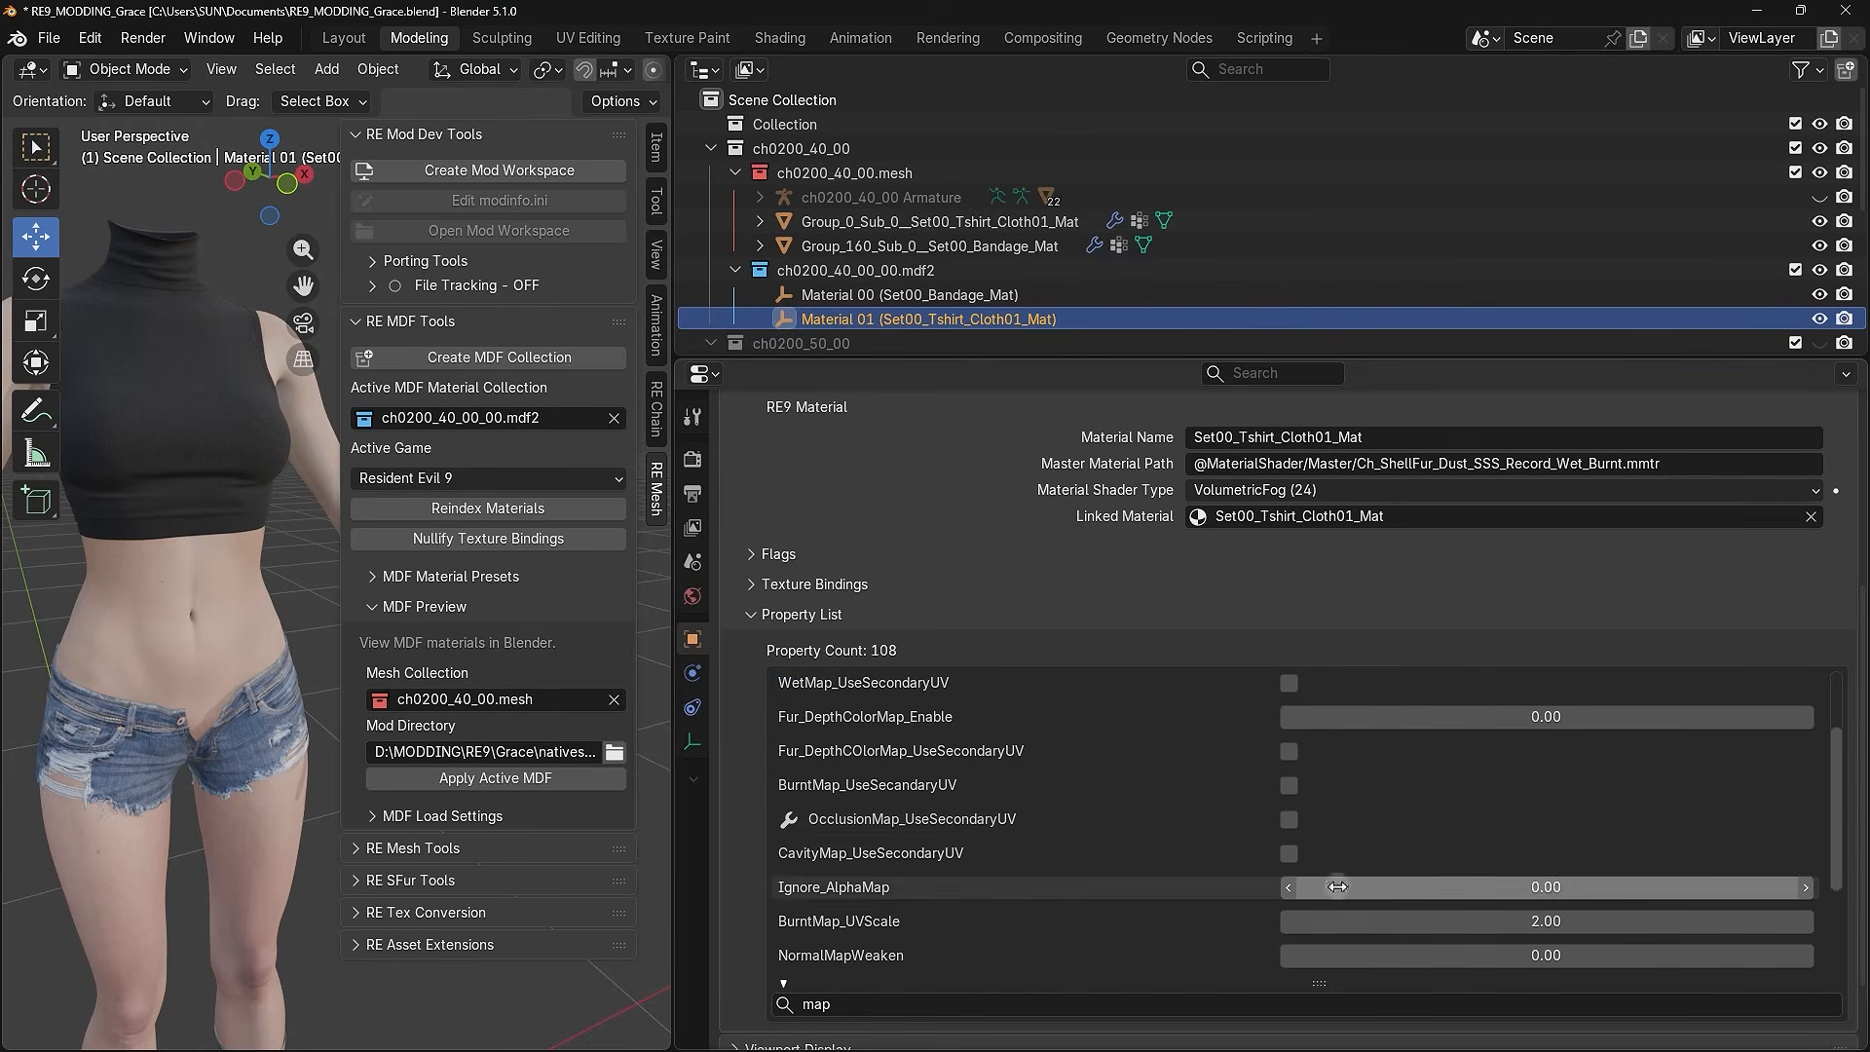
left_click(1434, 914)
type("0")
left_click(1208, 910)
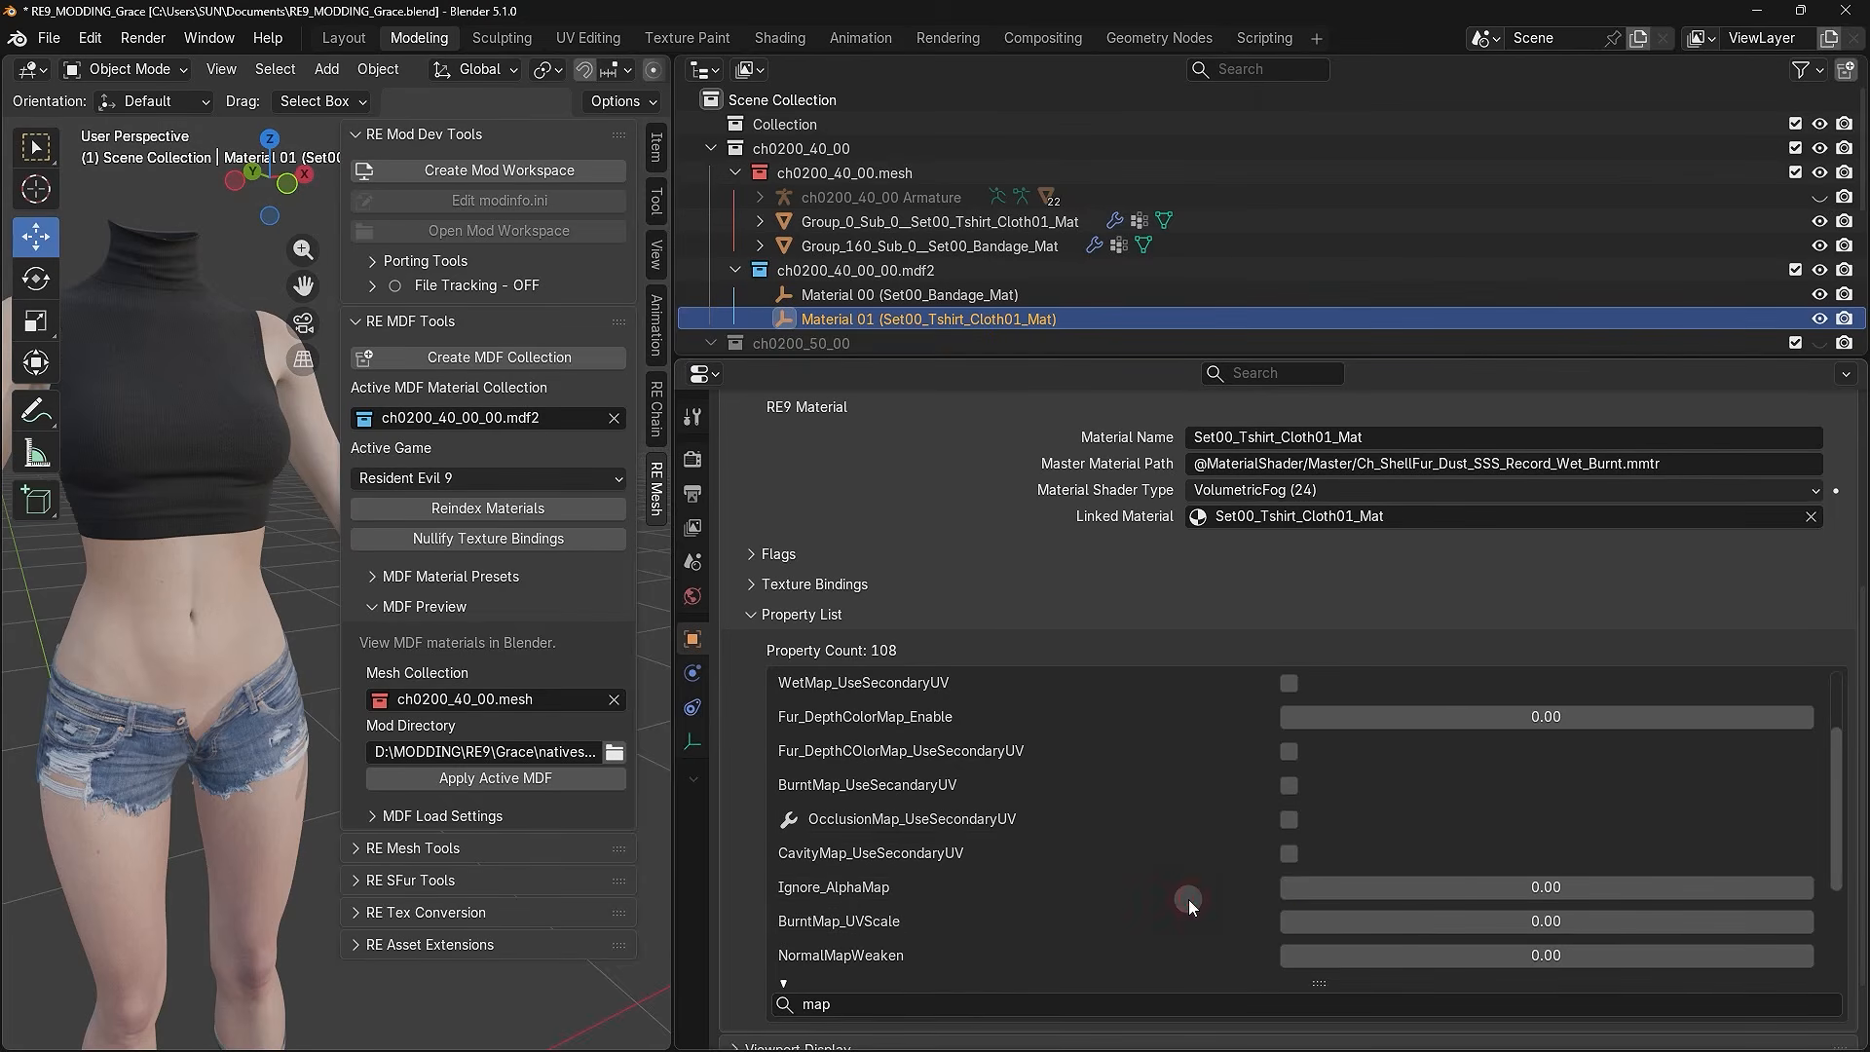
scroll(1154, 893, "up", 3)
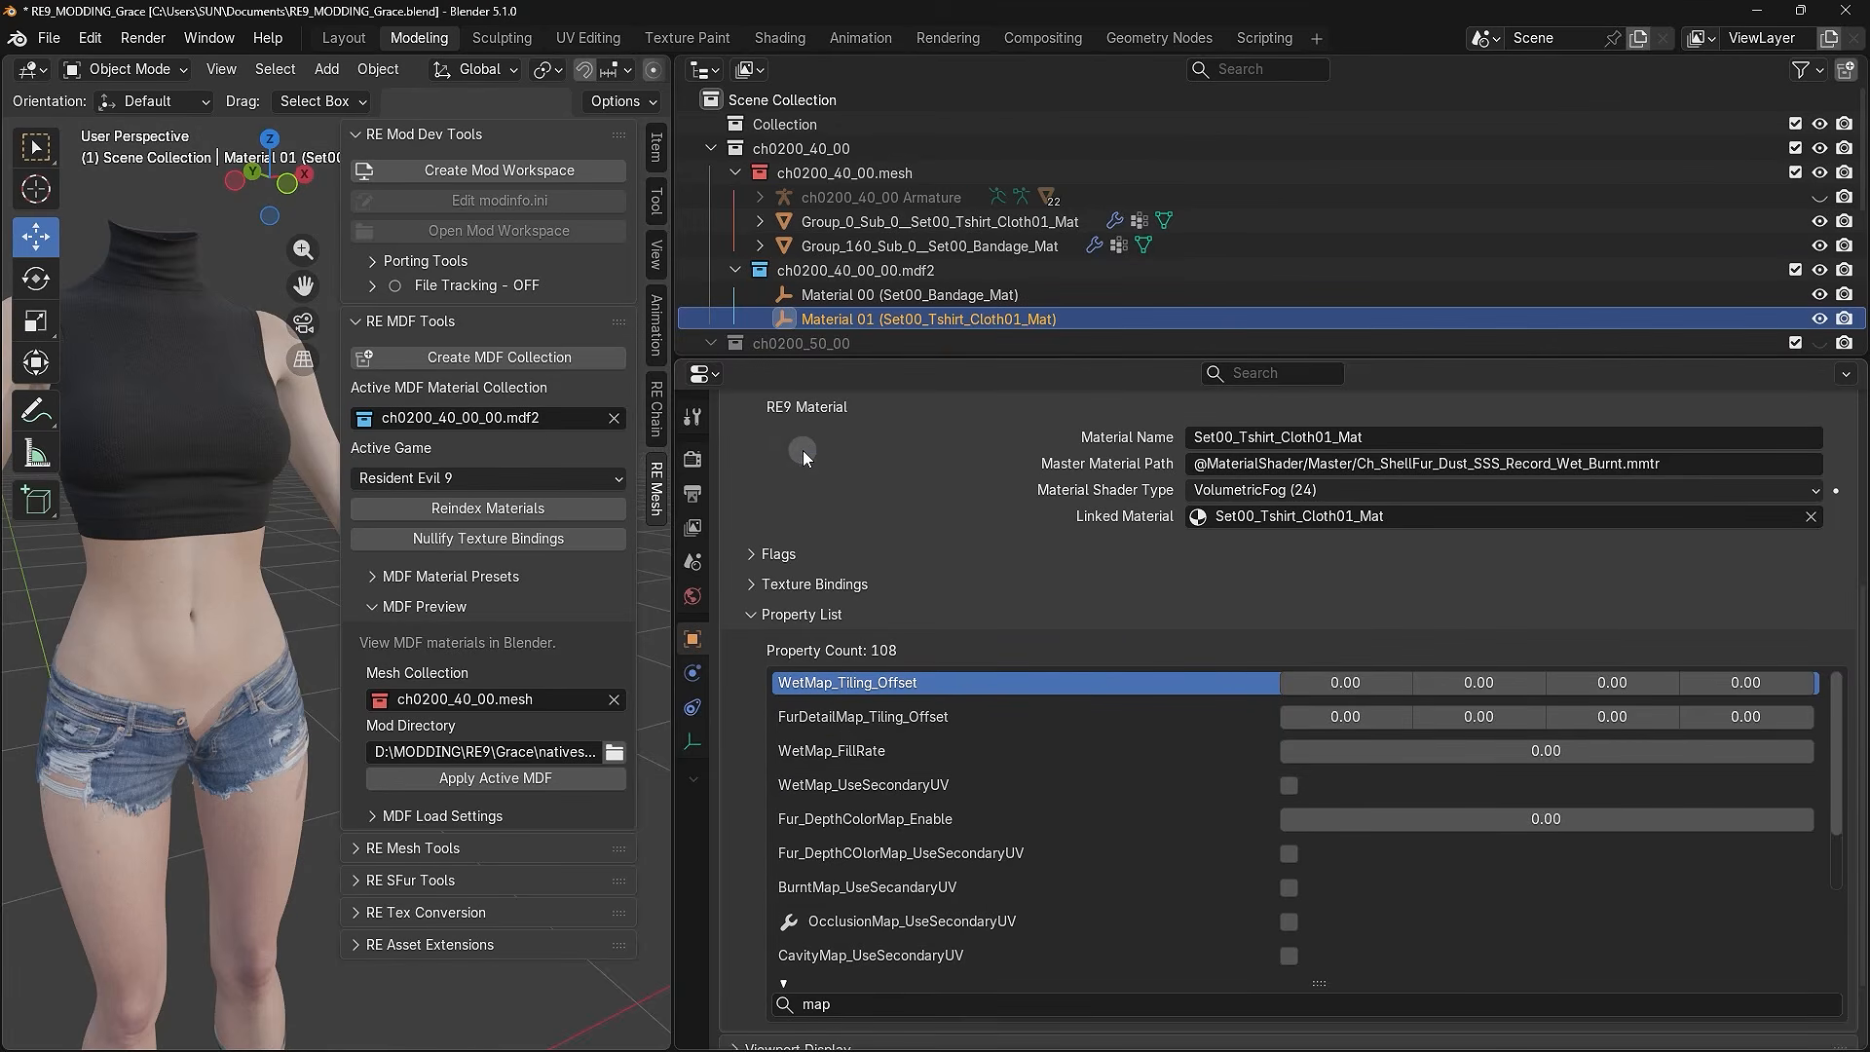
- For Set00_Bandage_Mat, keep the "map" property filter and set the first two WetMap_Tiling_Offset values to 0
left_click(845, 292)
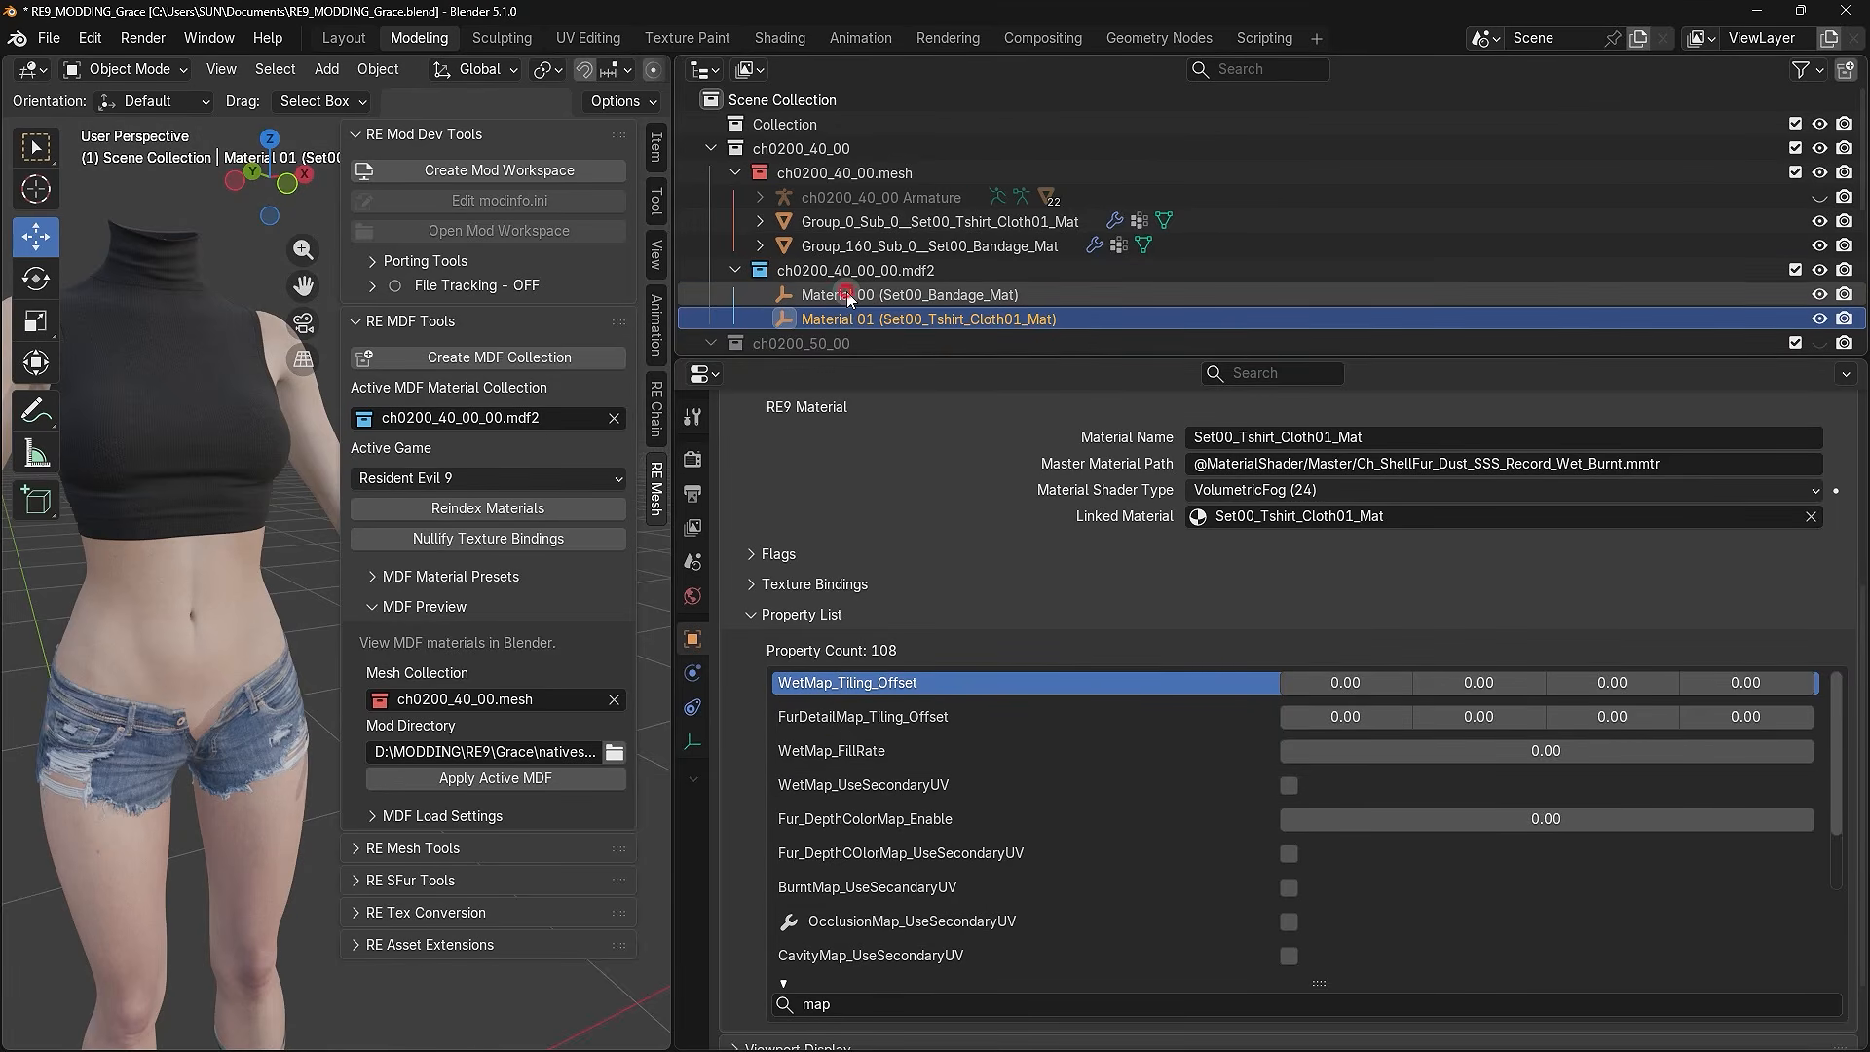
left_click(1062, 1006)
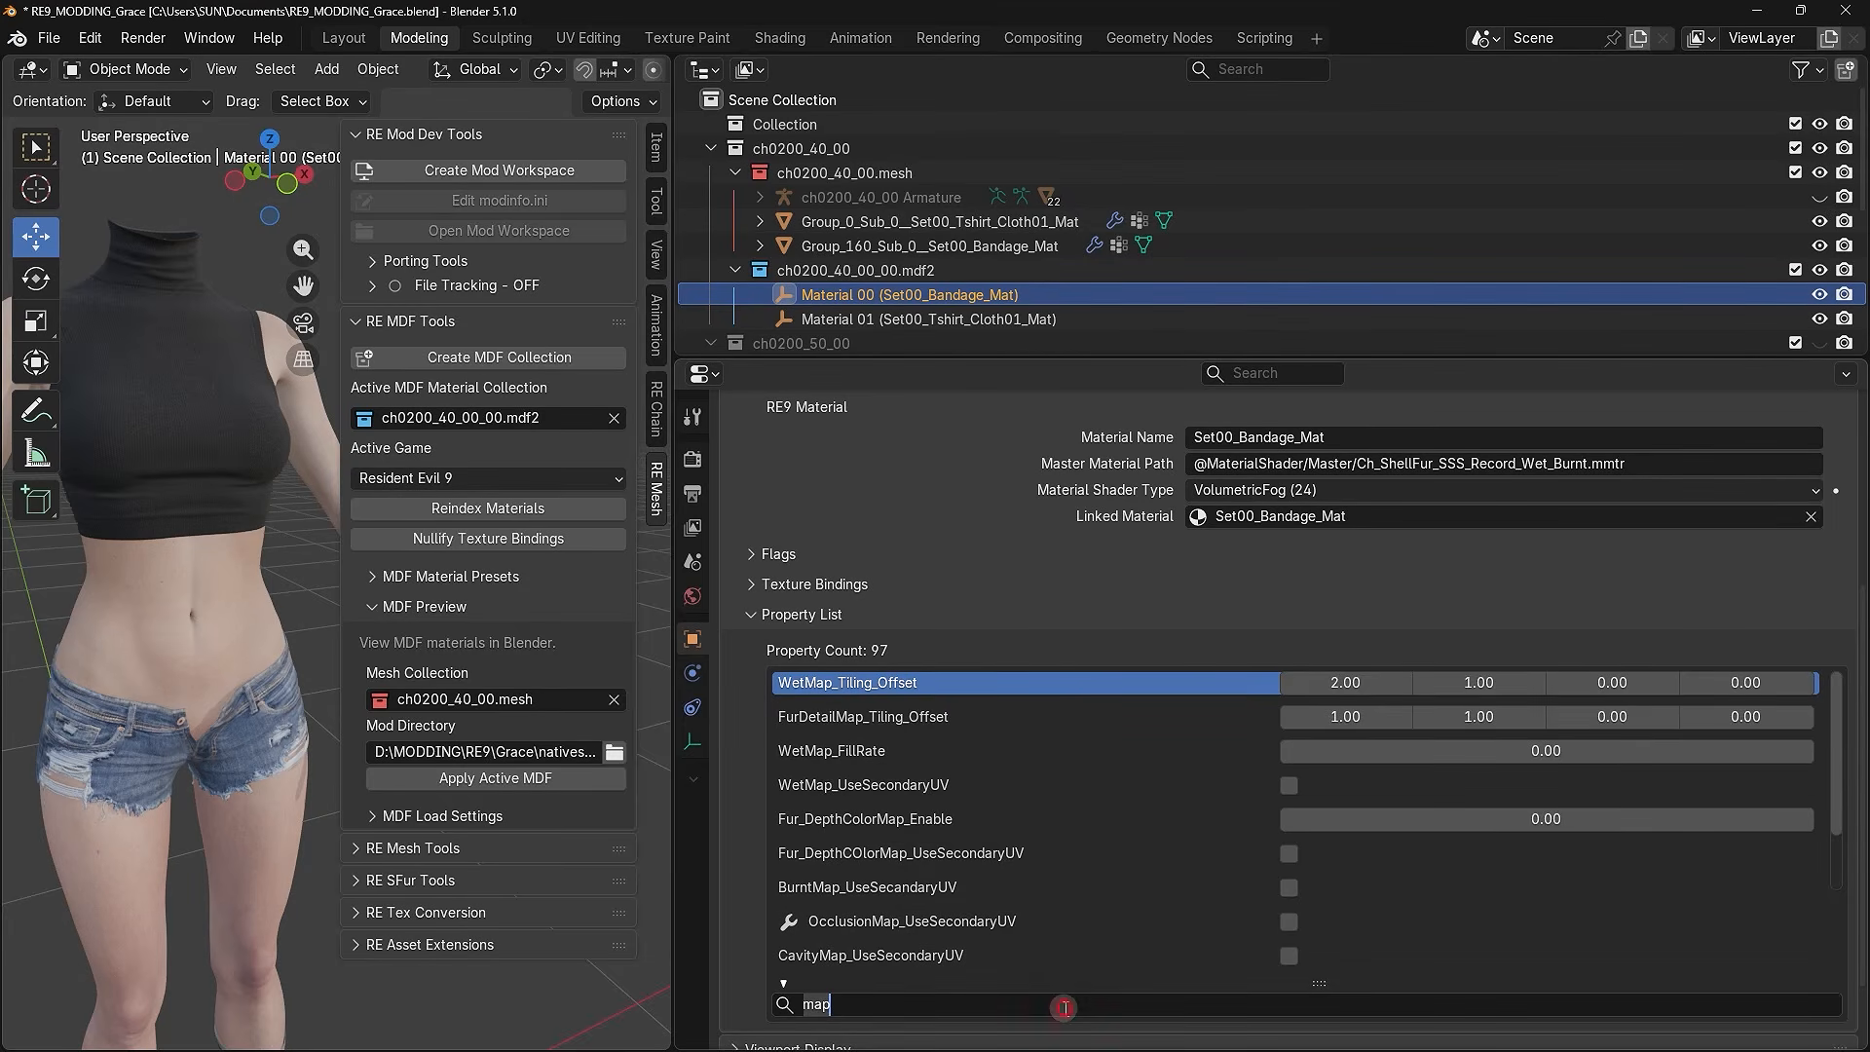
key("Return")
left_click(1334, 682)
type("0")
key("Tab")
type("0")
key("Return")
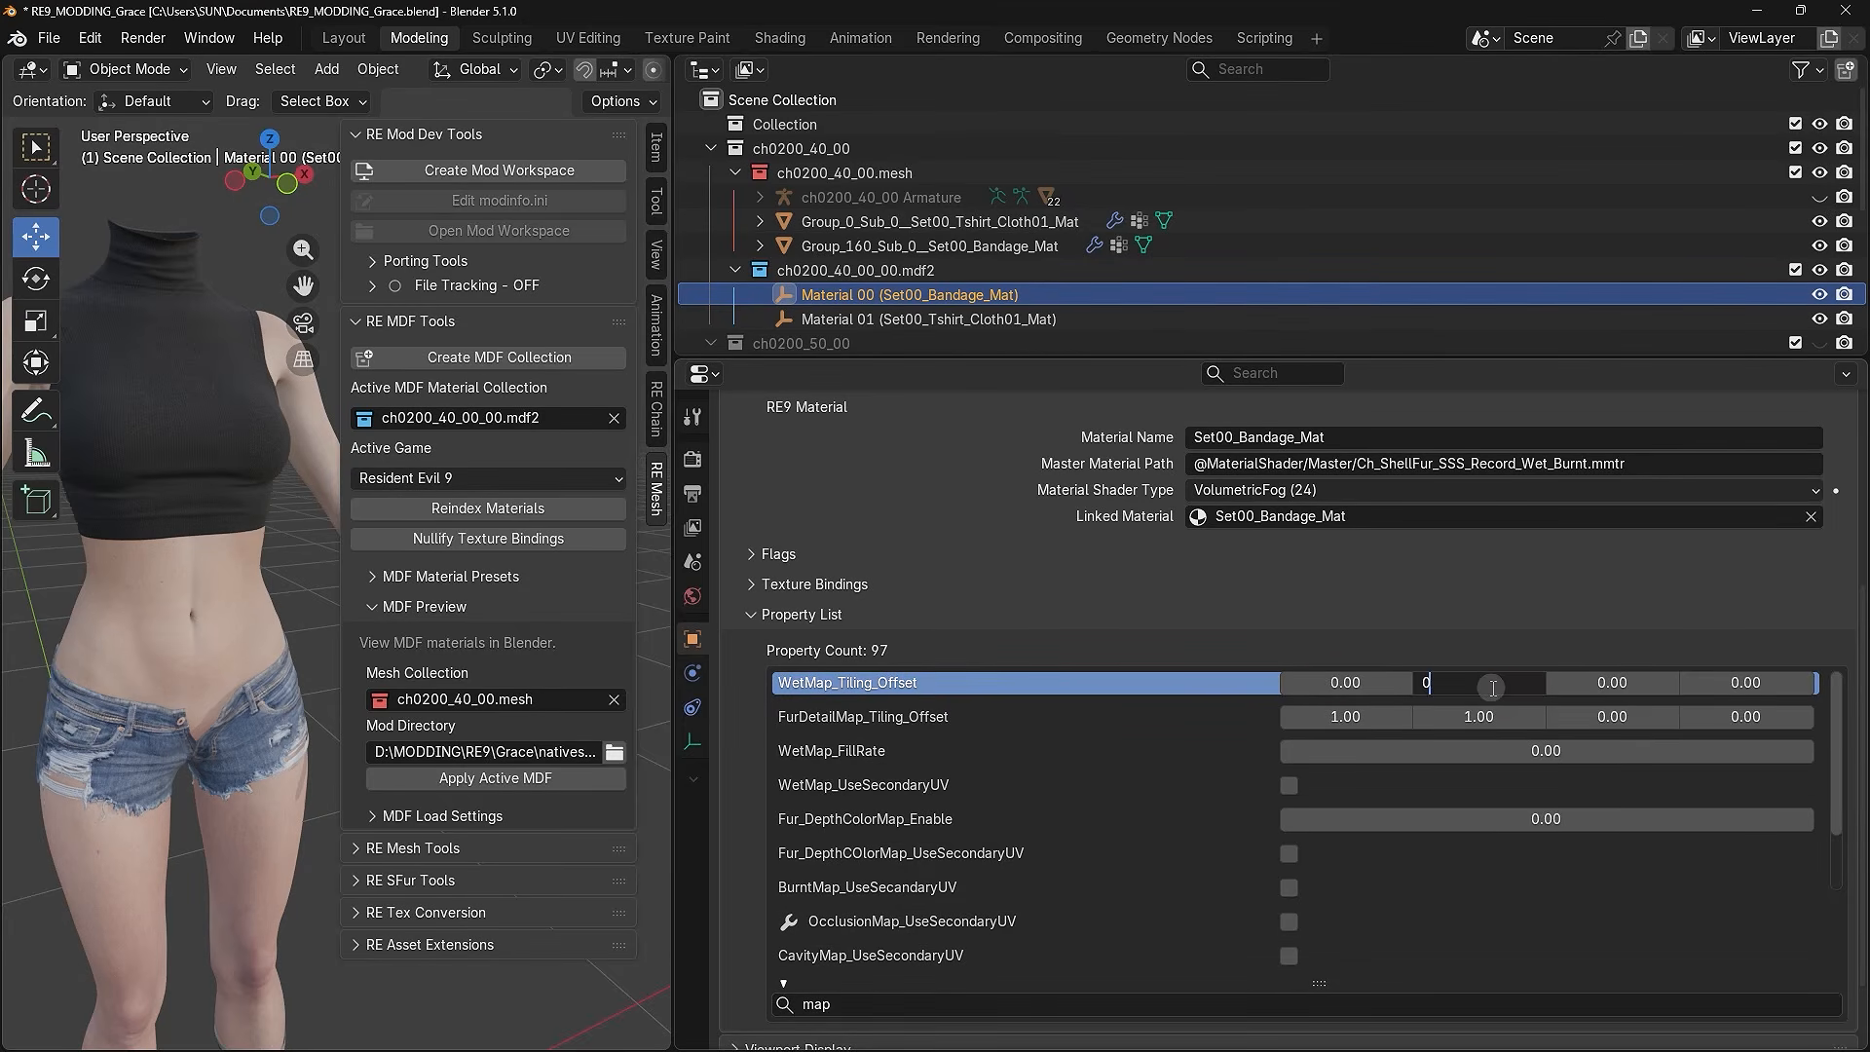
- Set the first two FurDetailMap_Tiling_Offset values of the bandage material to 0
left_click(1344, 716)
type("0")
key("Return")
left_click(1486, 716)
type("0")
key("Return")
scroll(1189, 750, "down", 3)
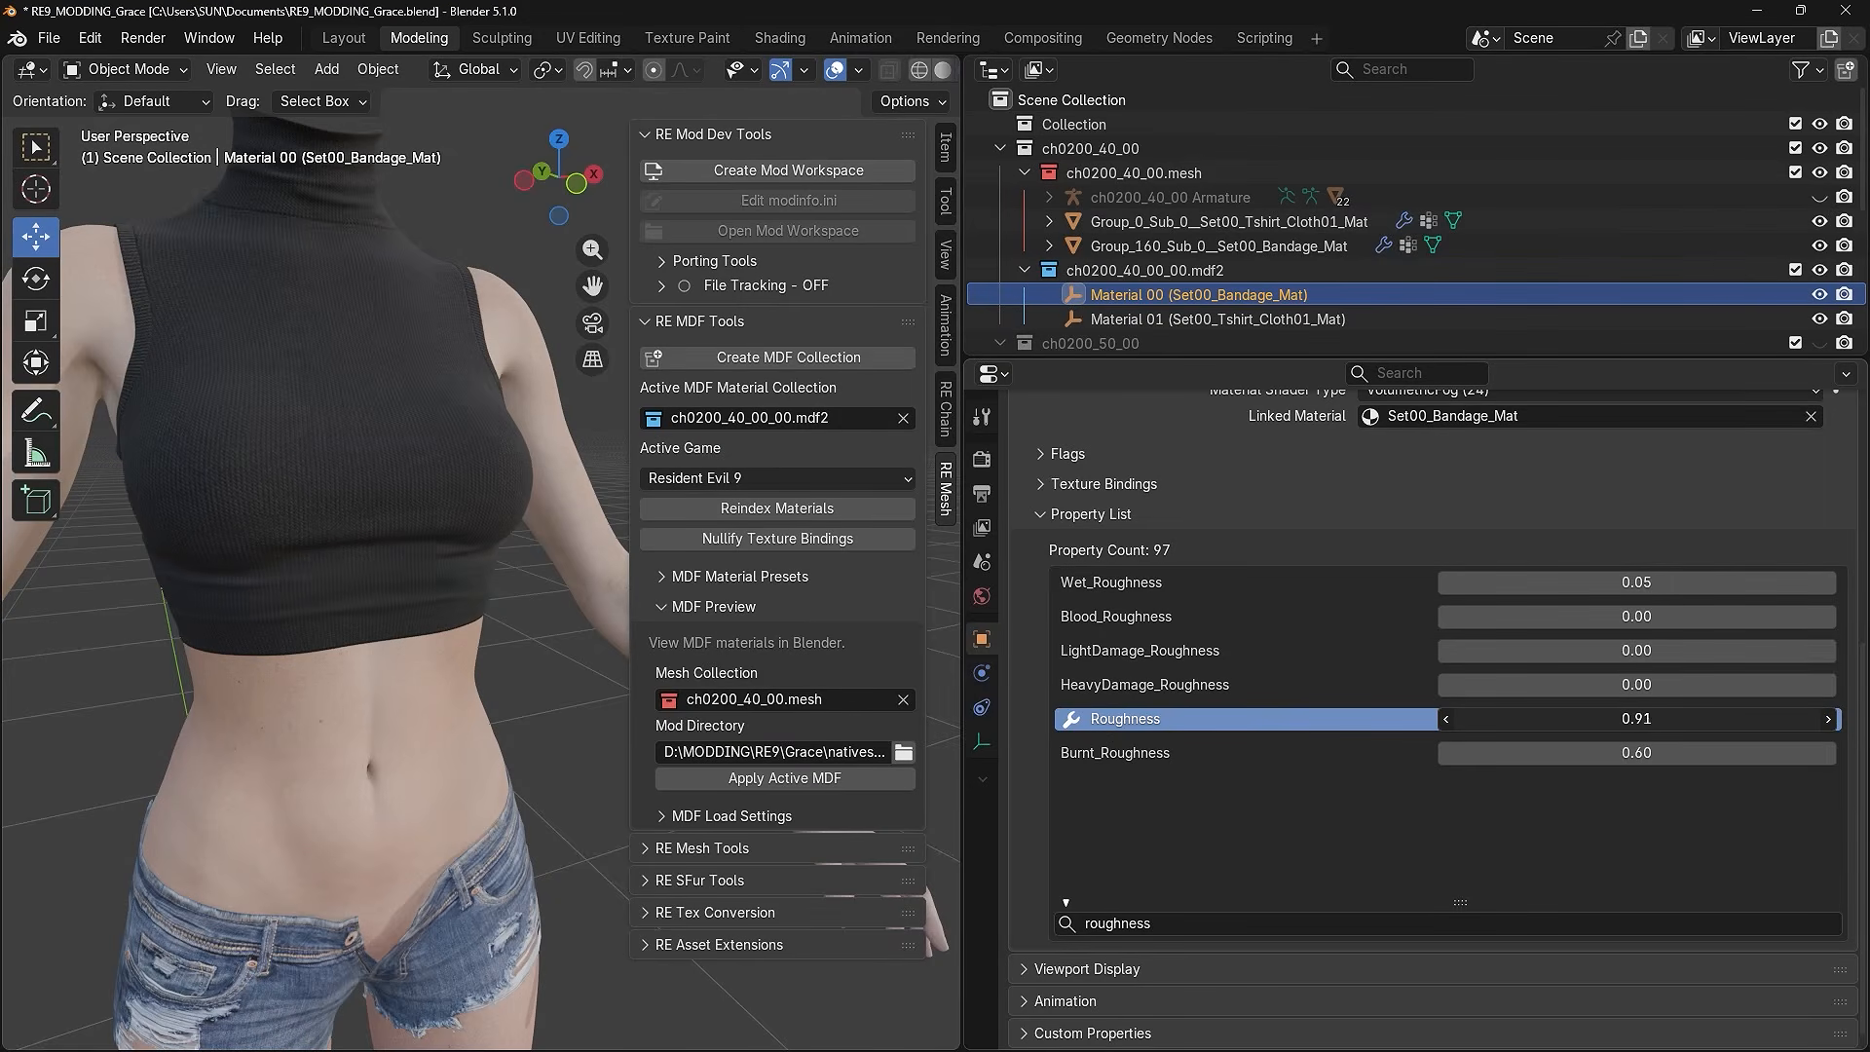
- Try varying the bandage material's Roughness value and the hue of its red BaseColor
left_click_drag(1637, 719, 1476, 719)
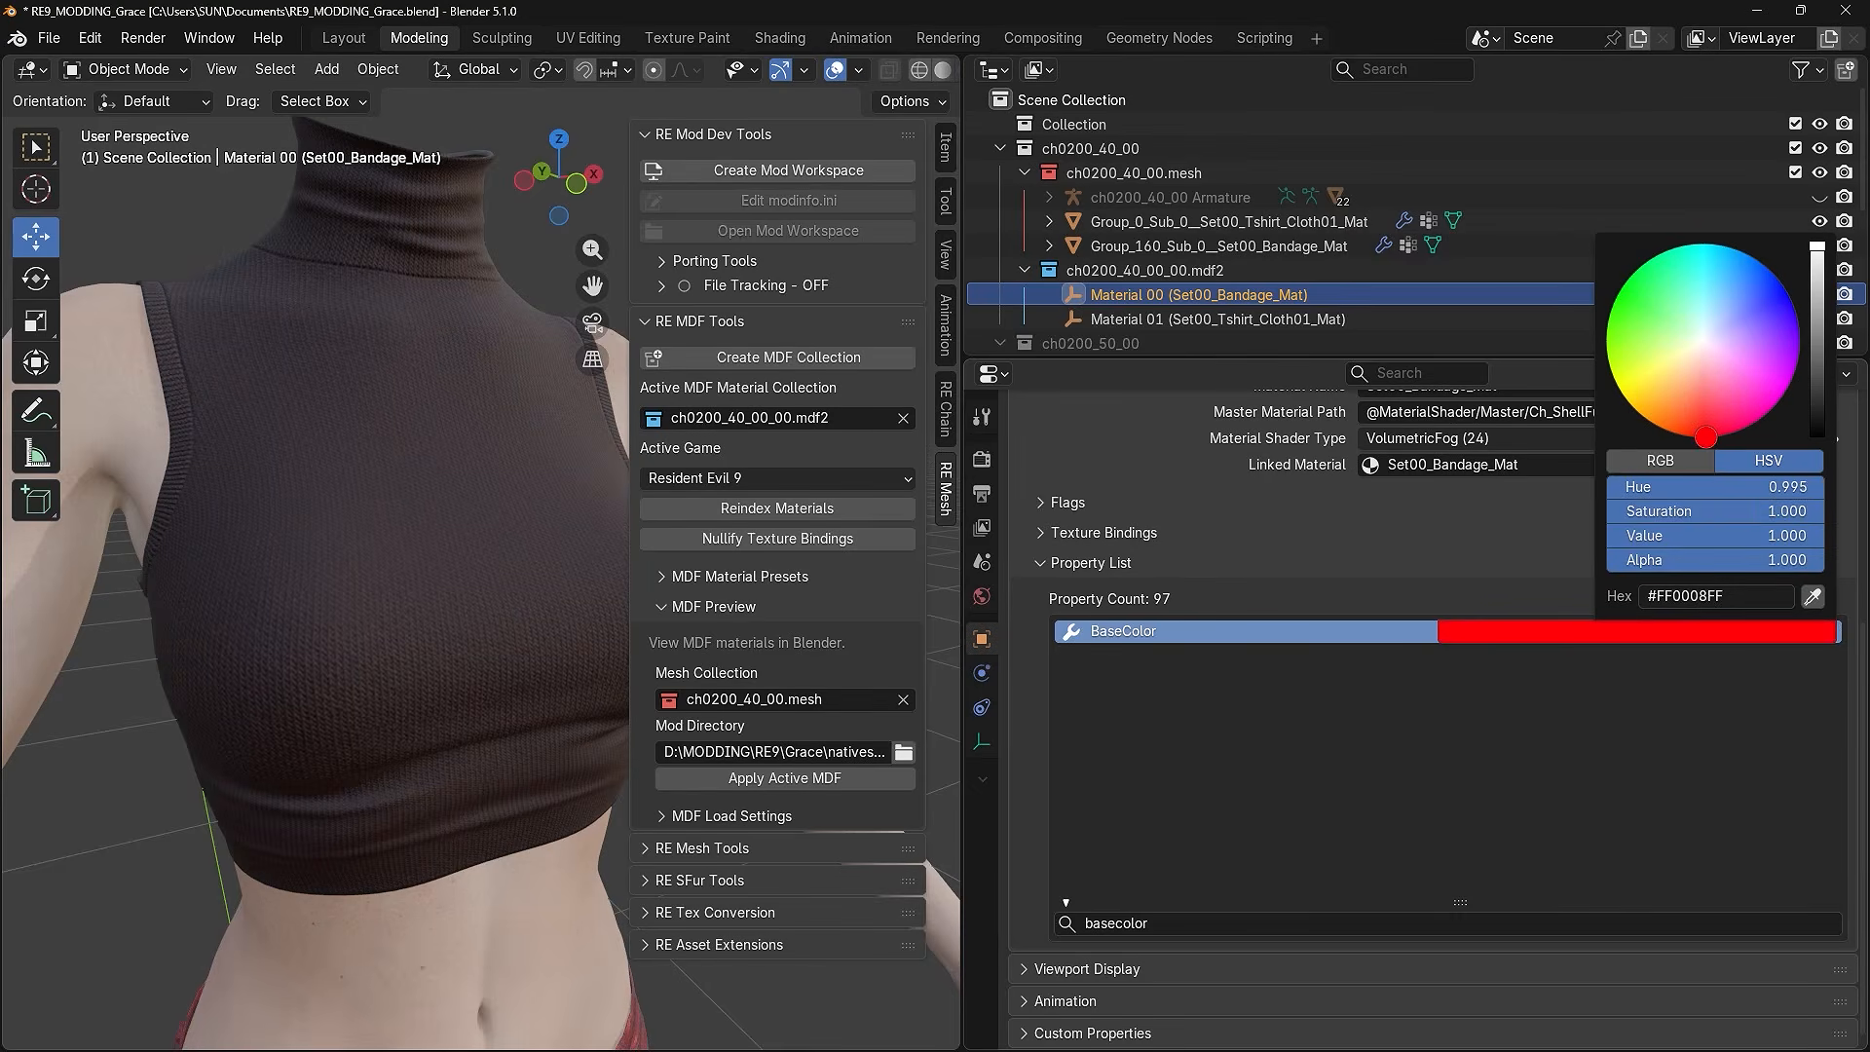
mouse_move(1707, 438)
left_mouse_down()
mouse_move(1771, 411)
mouse_move(1709, 438)
mouse_move(1656, 425)
mouse_move(1744, 429)
mouse_move(1769, 270)
mouse_move(1623, 285)
mouse_move(1658, 424)
mouse_move(1753, 421)
left_mouse_up()
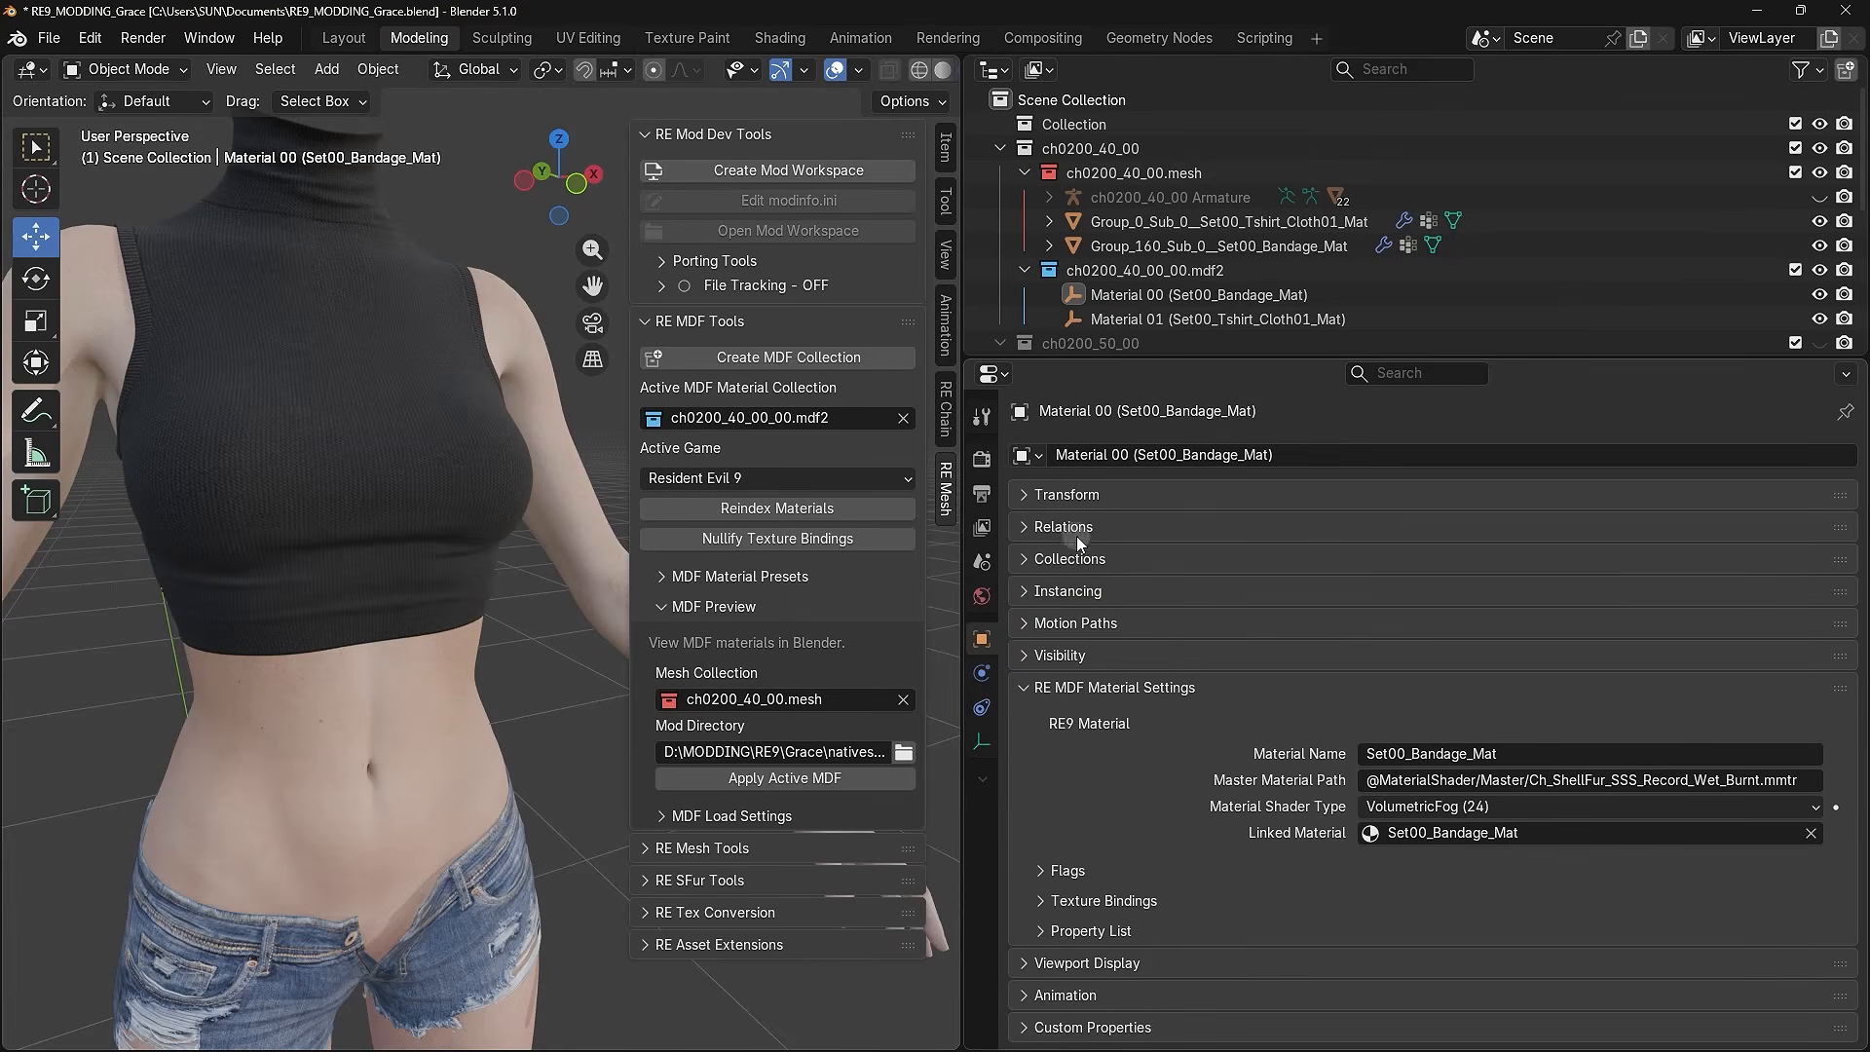
- Select Set00_Bandage_Mat and examine its unfiltered property list from WetMap_Tiling_Offset down through the base, blood and damage colour properties
left_click(1130, 297)
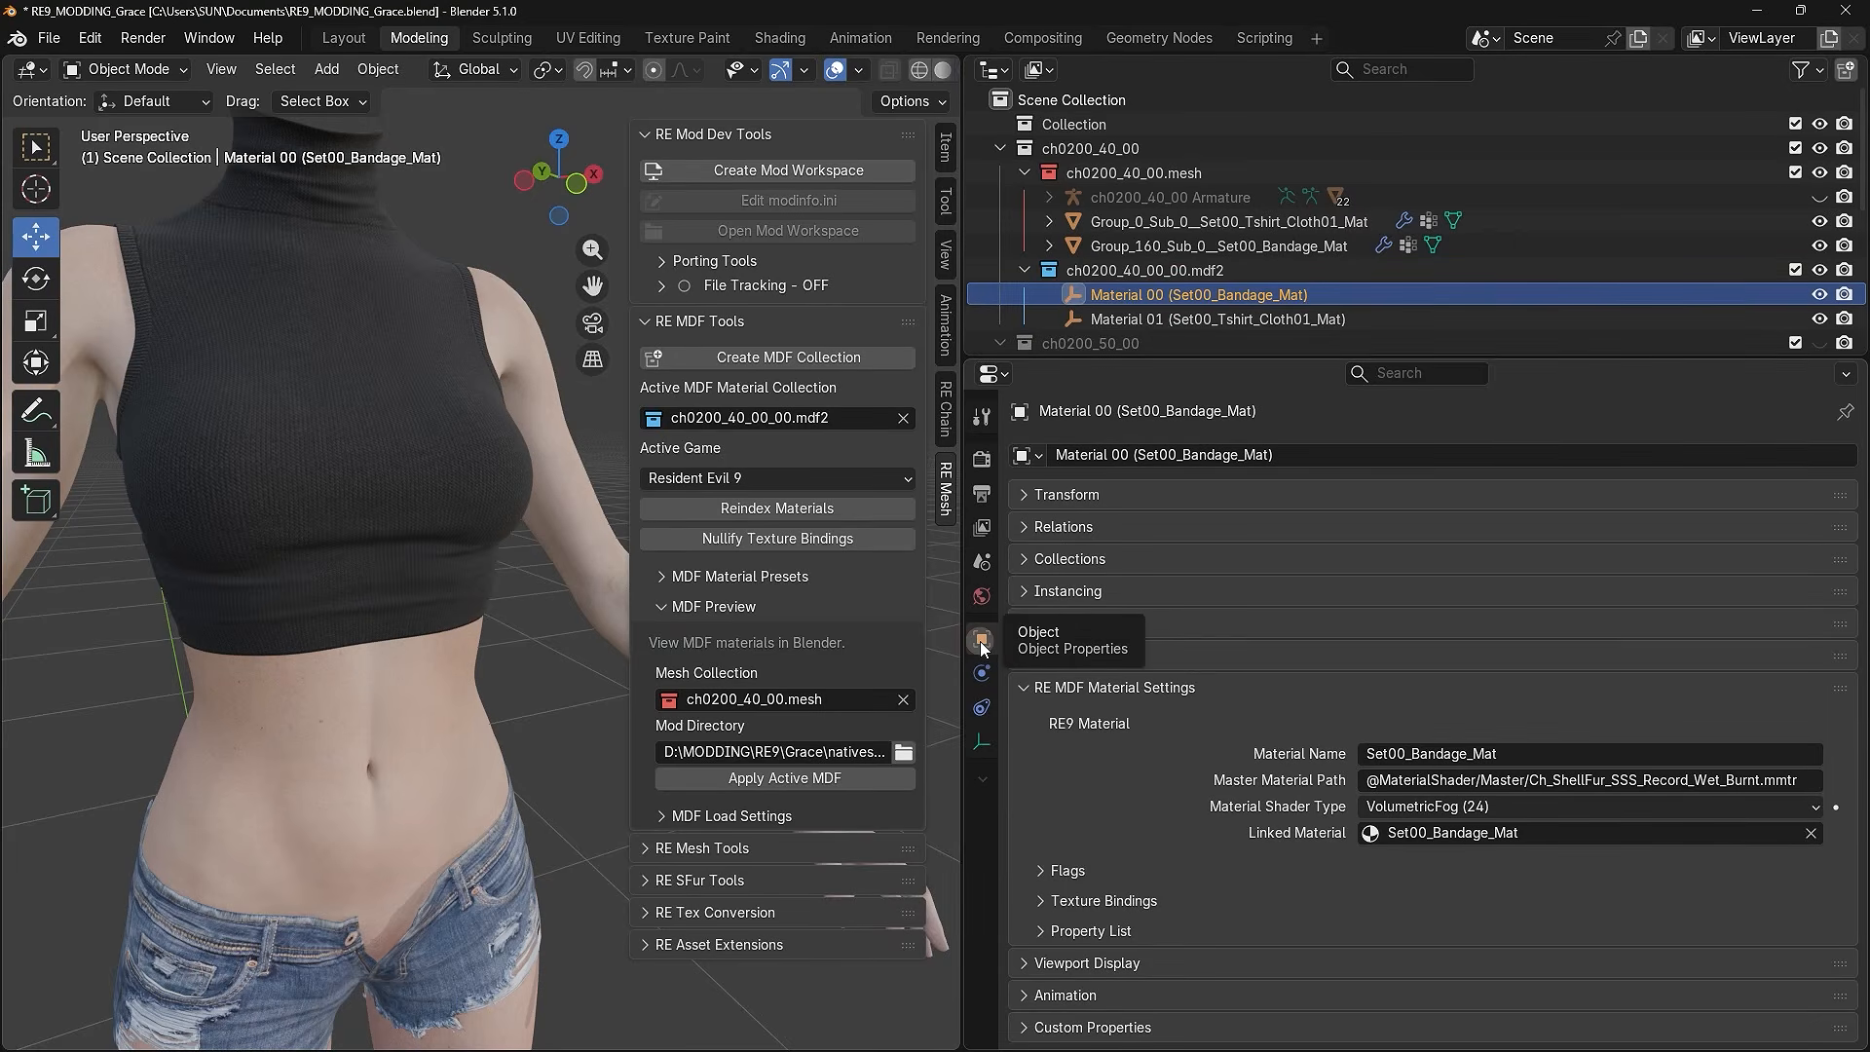
left_click(1062, 688)
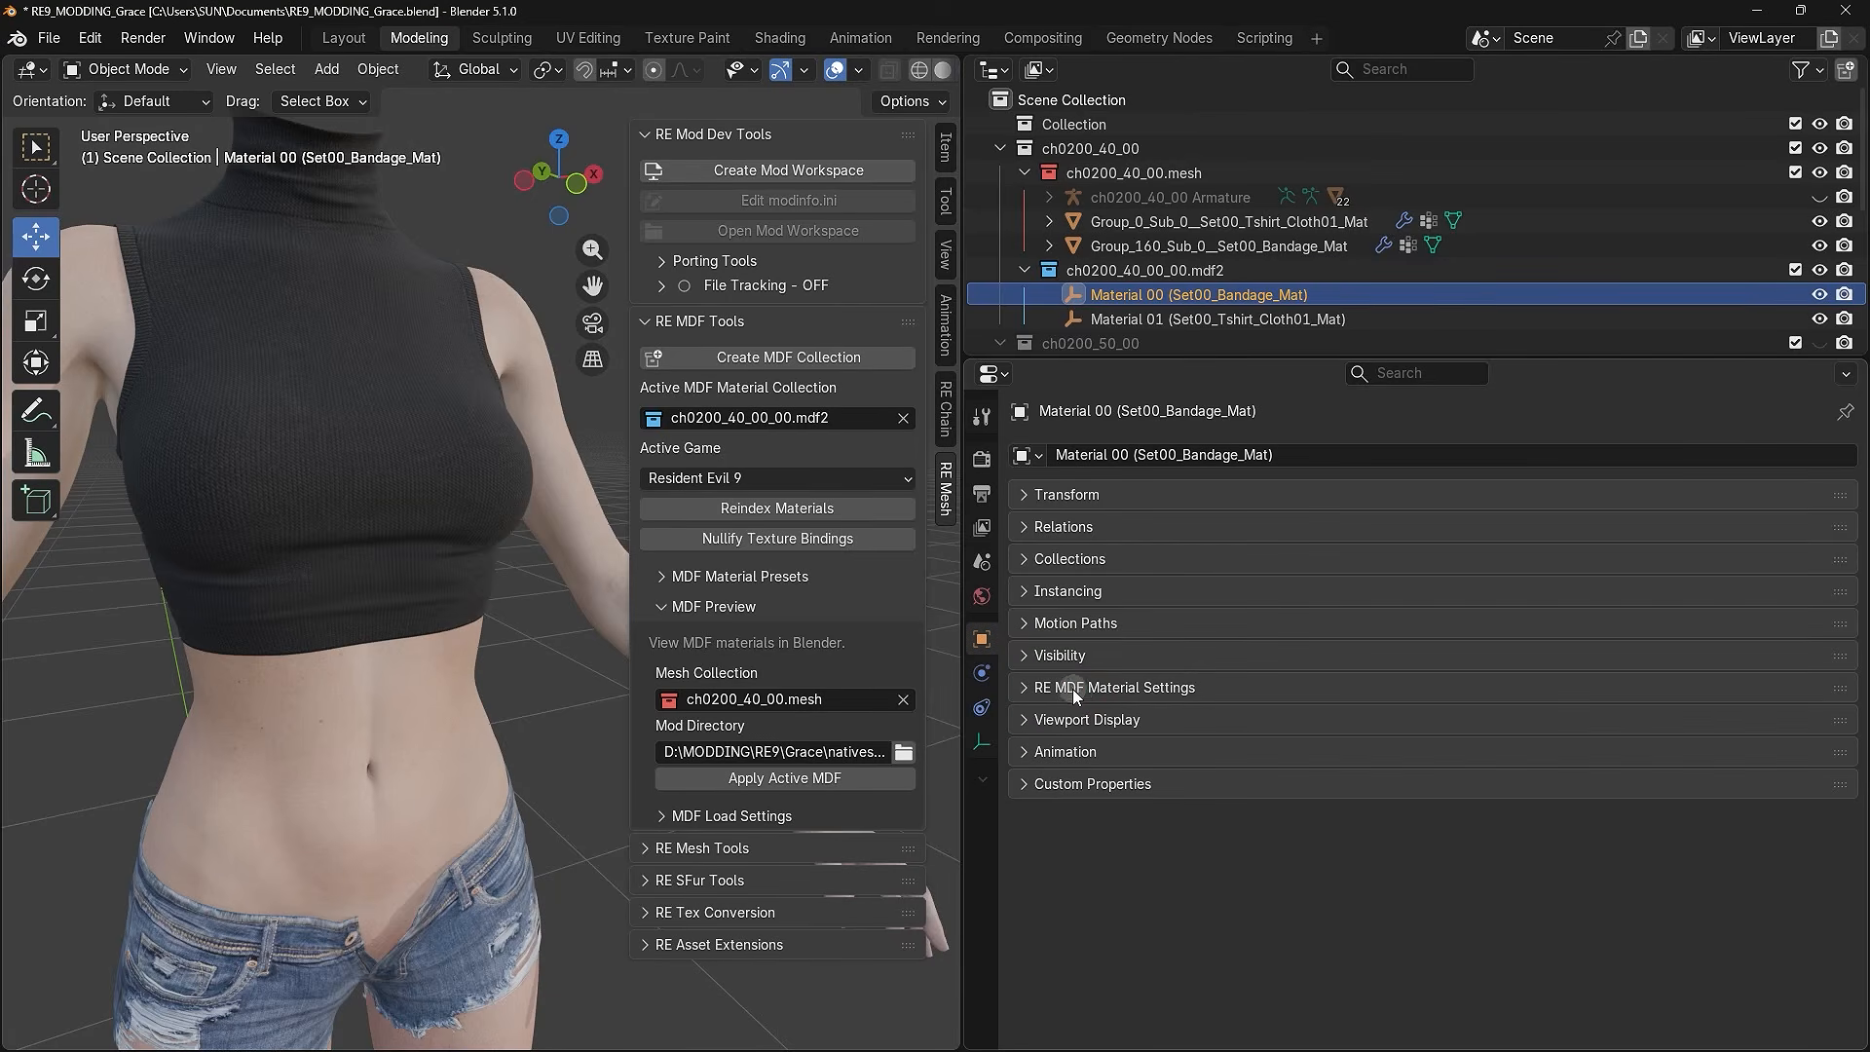
left_click(1072, 687)
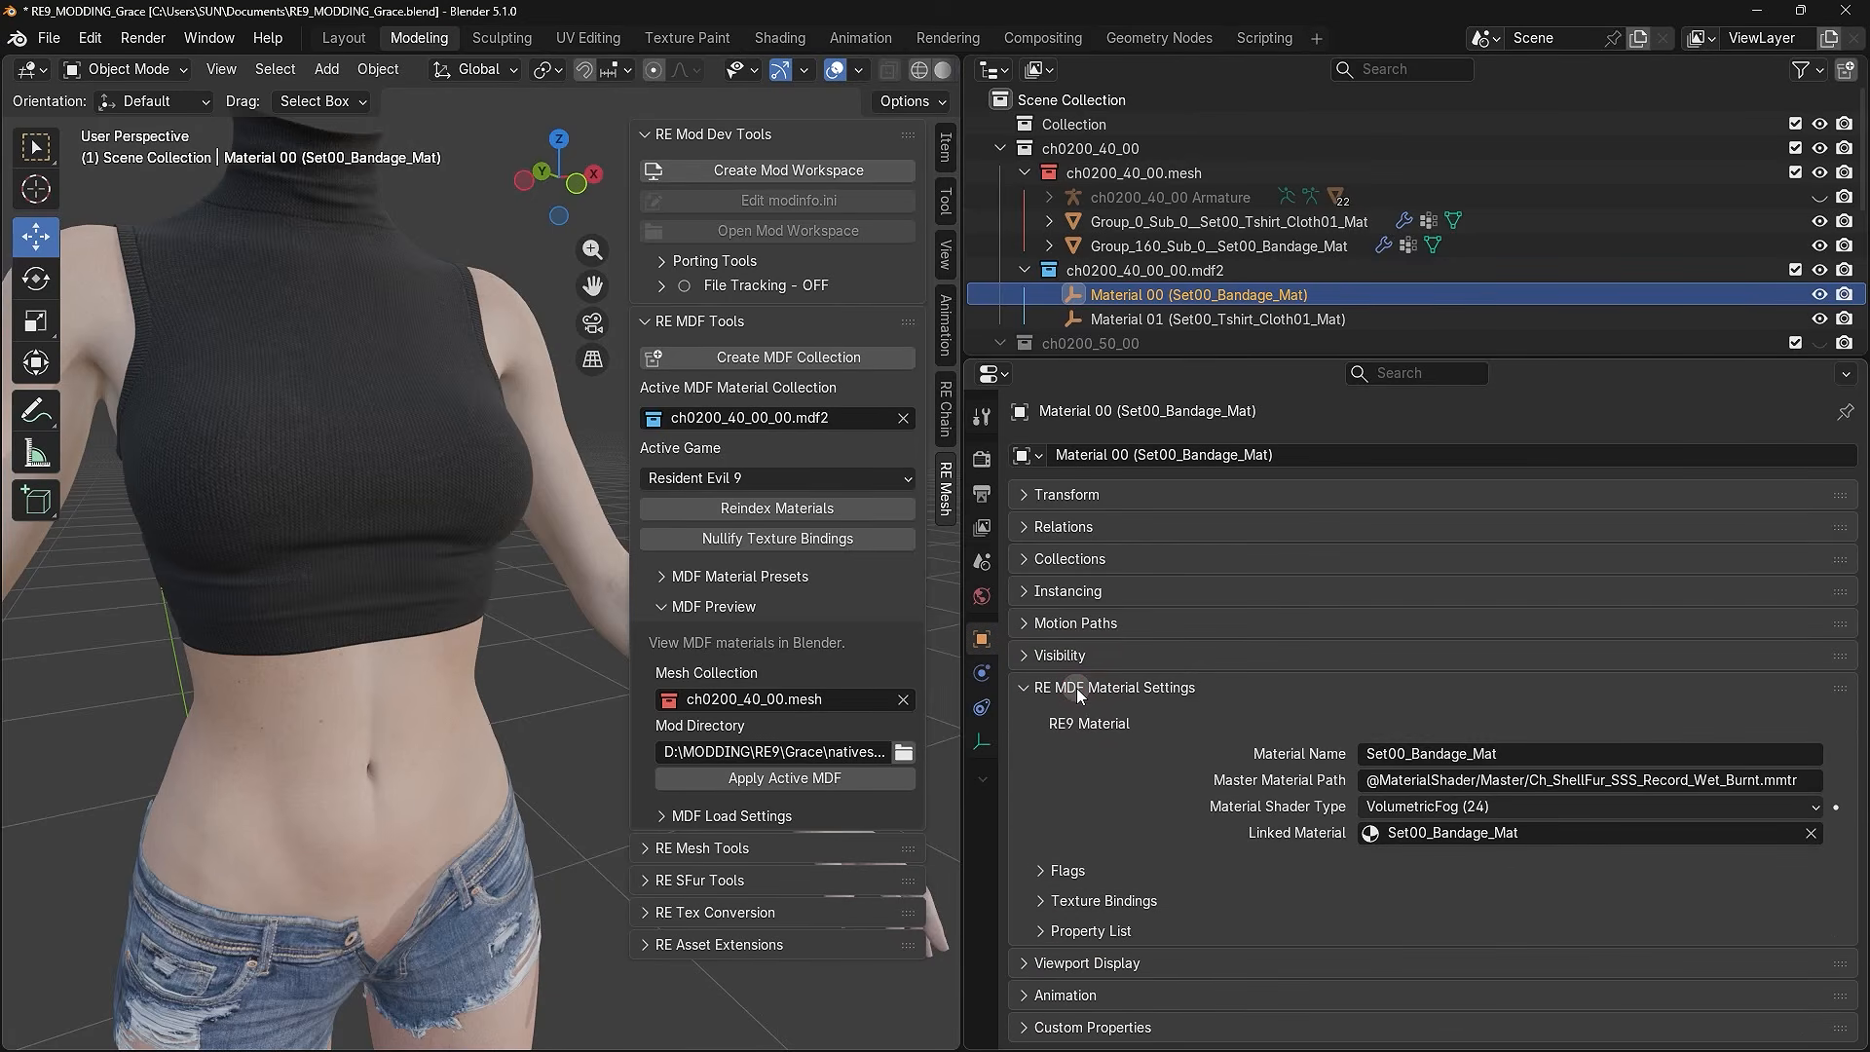
left_click(1082, 901)
left_click(1059, 905)
left_click(1062, 932)
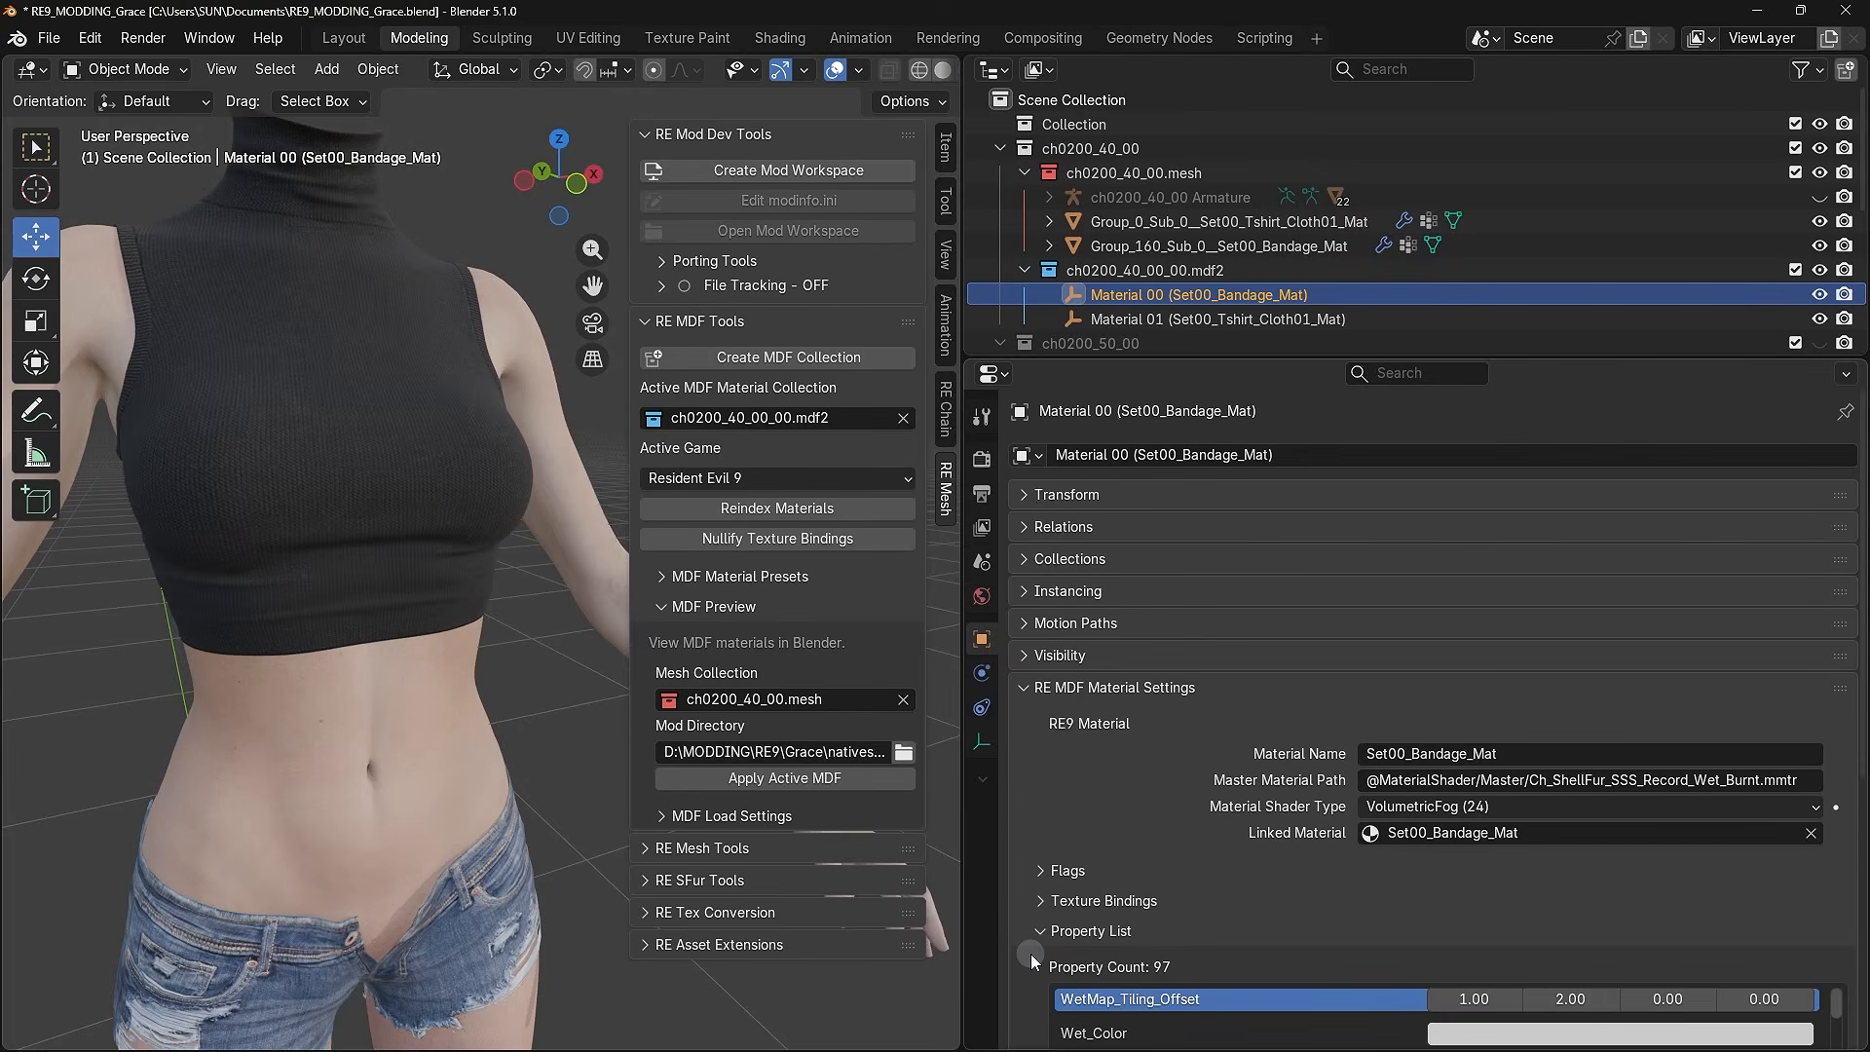
scroll(1030, 955, "down", 10)
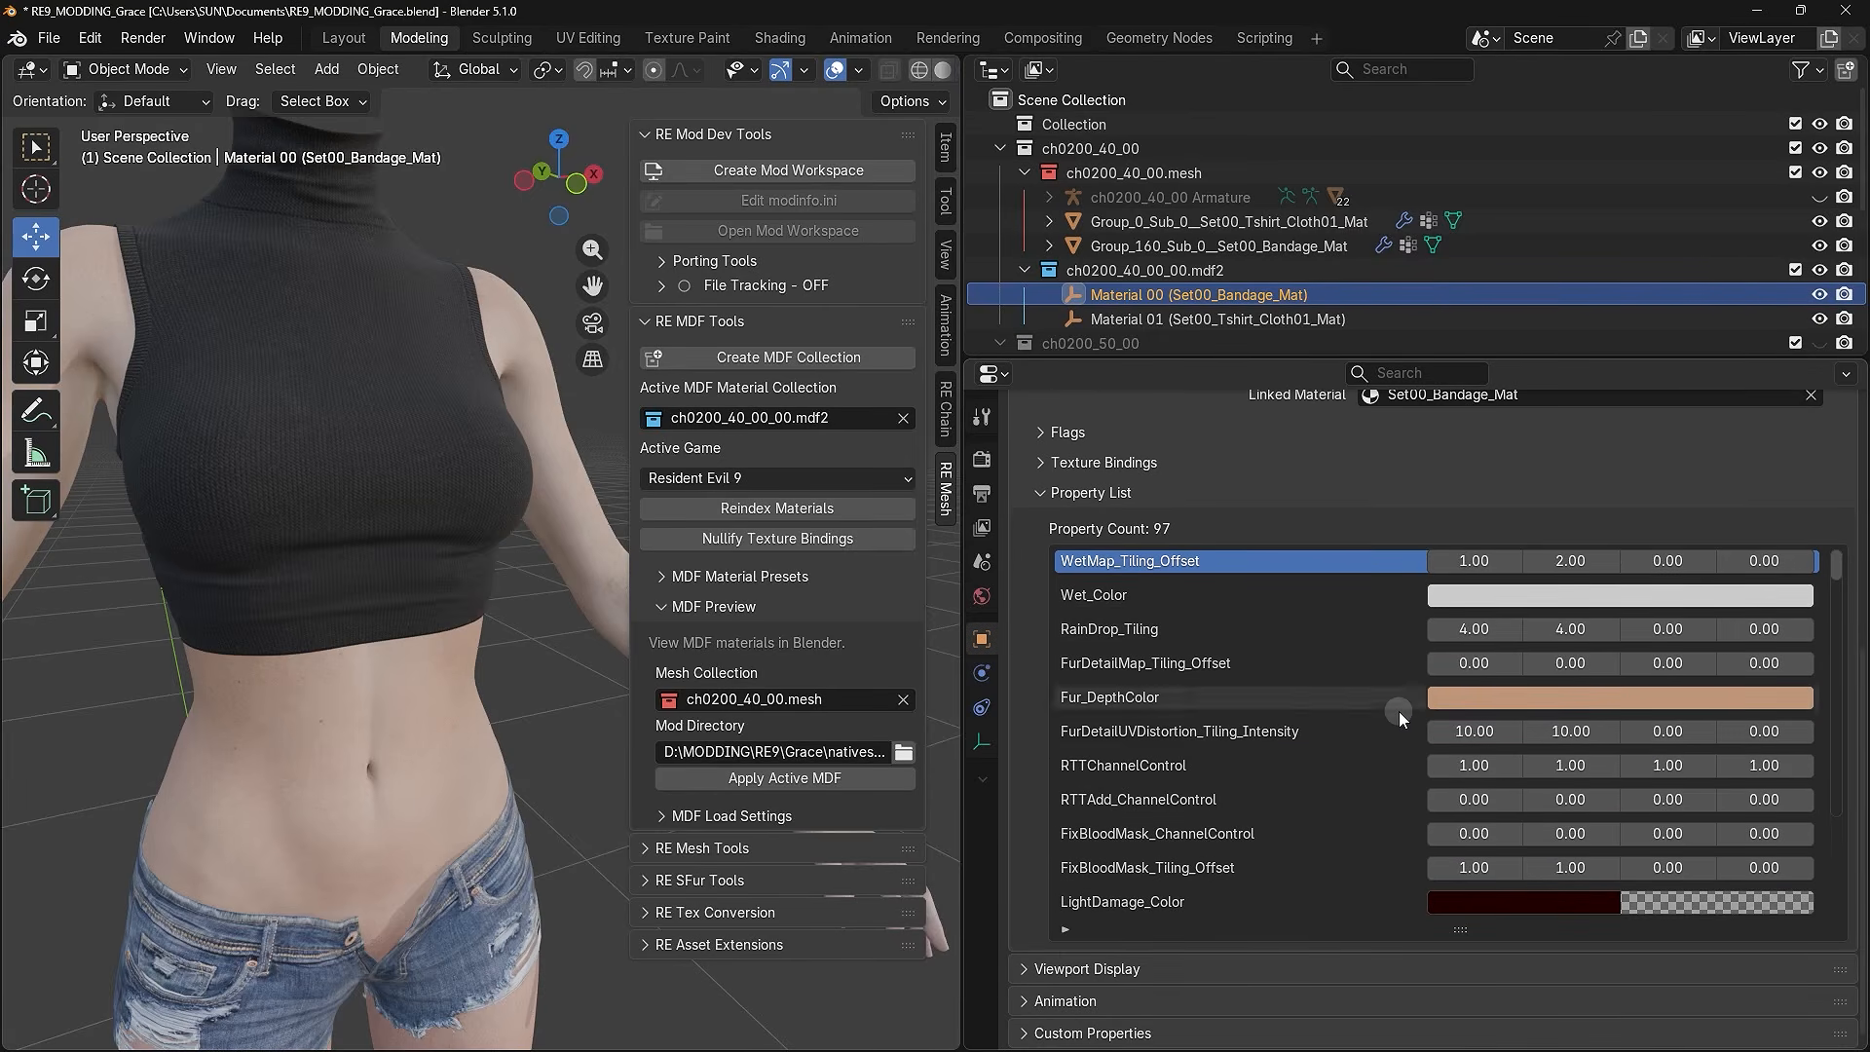
scroll(1243, 686, "down", 12)
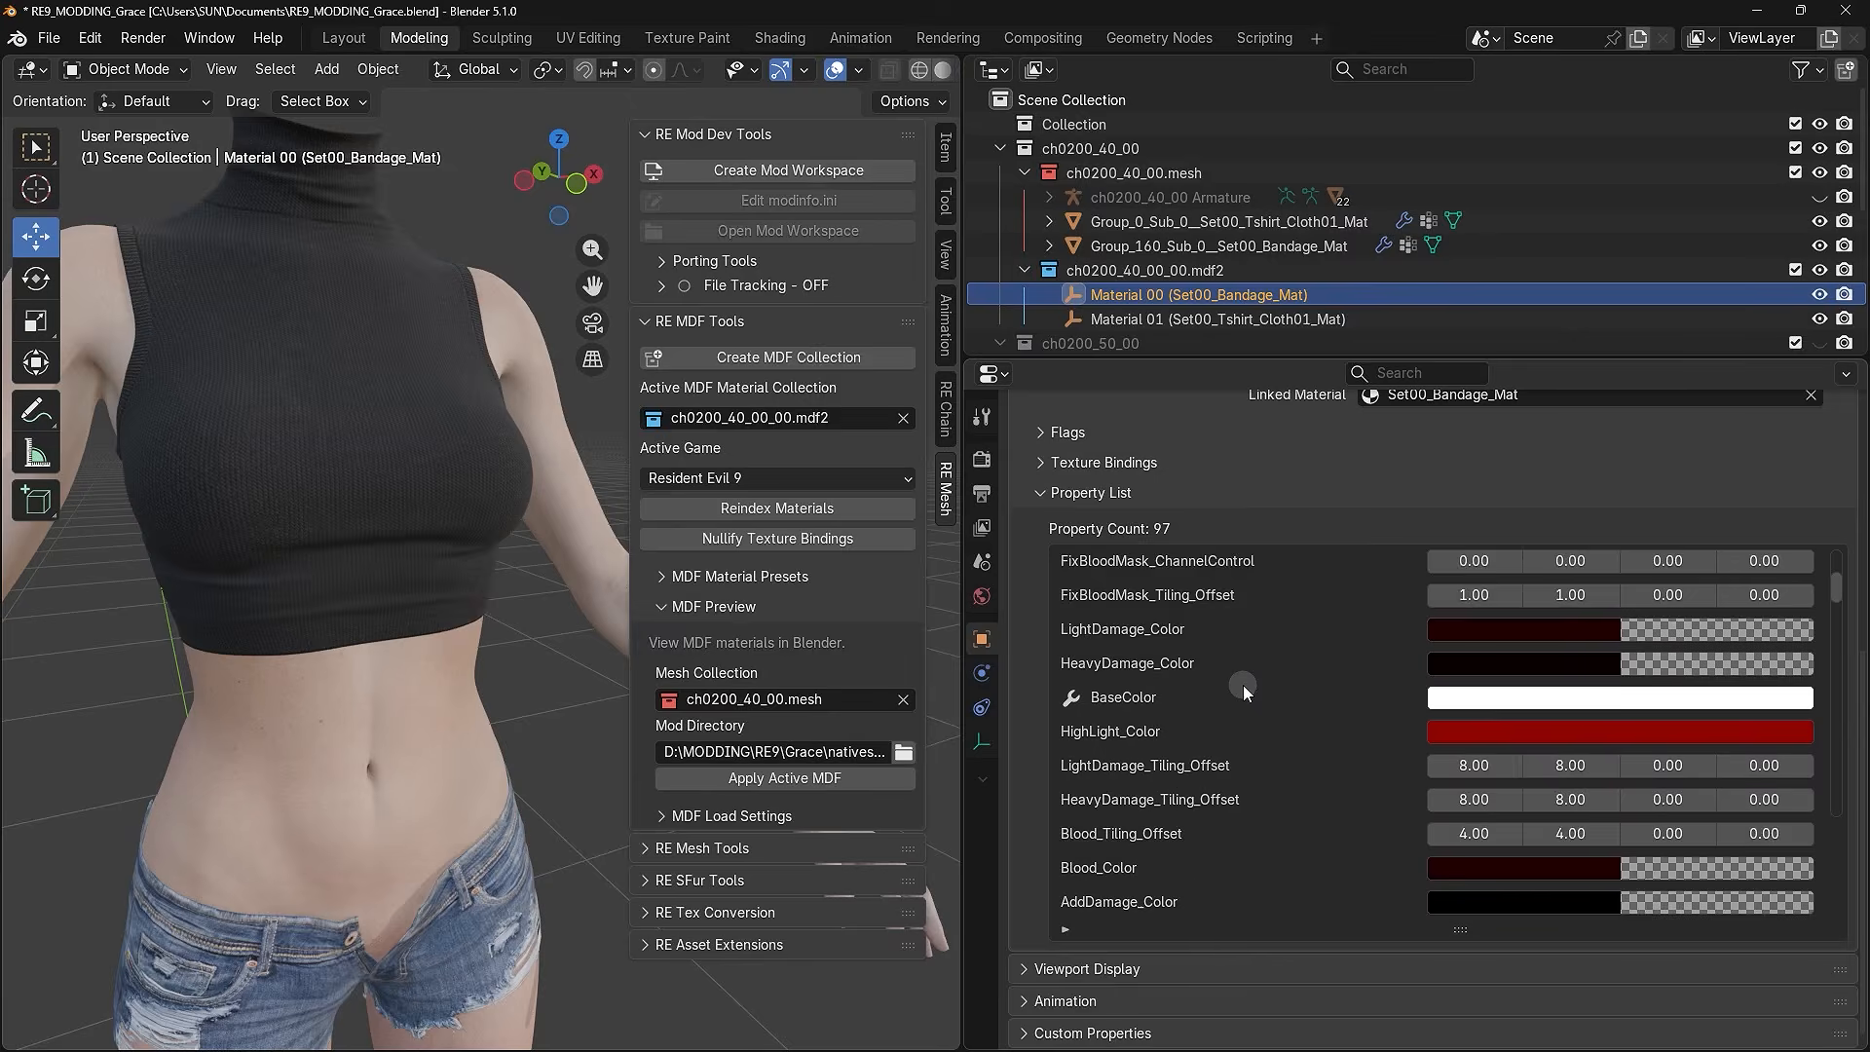
- Filter the bandage material's property list by "roughness" and select the Roughness property
scroll(1243, 686, "down", 5)
scroll(1243, 686, "down", 10)
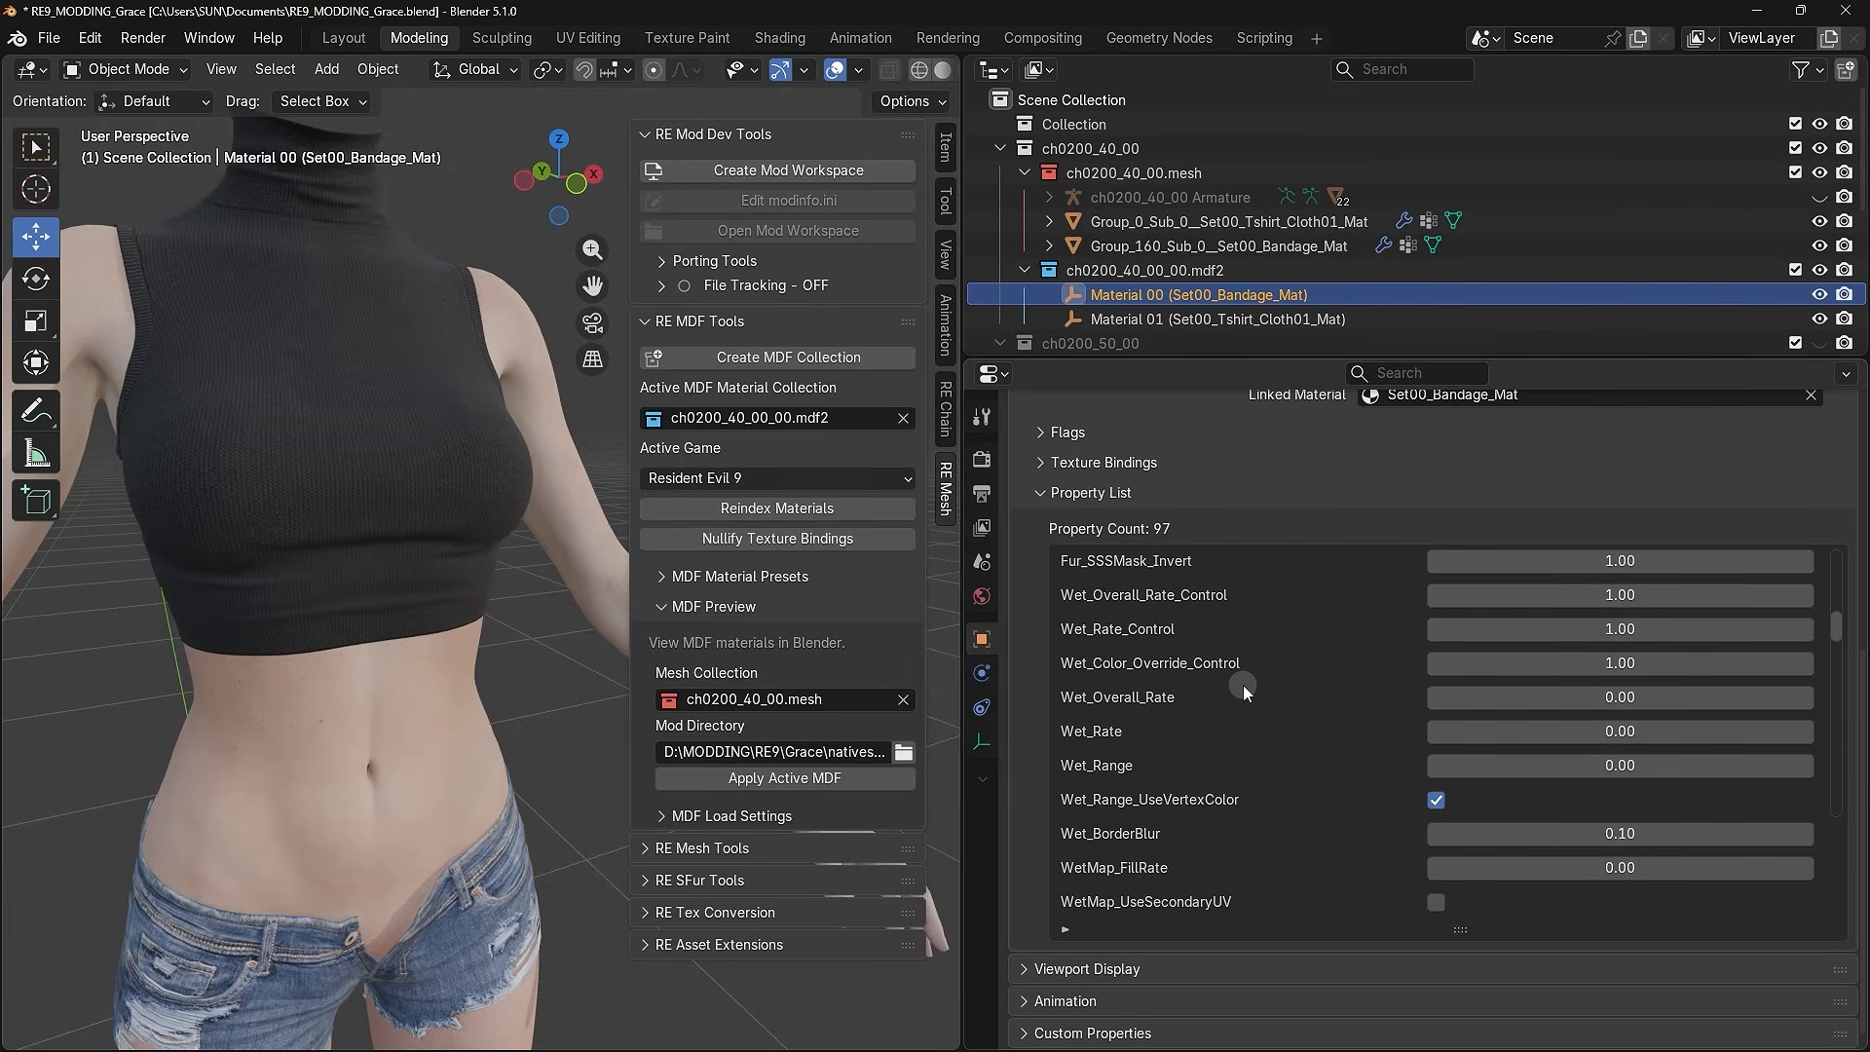
scroll(1243, 686, "down", 18)
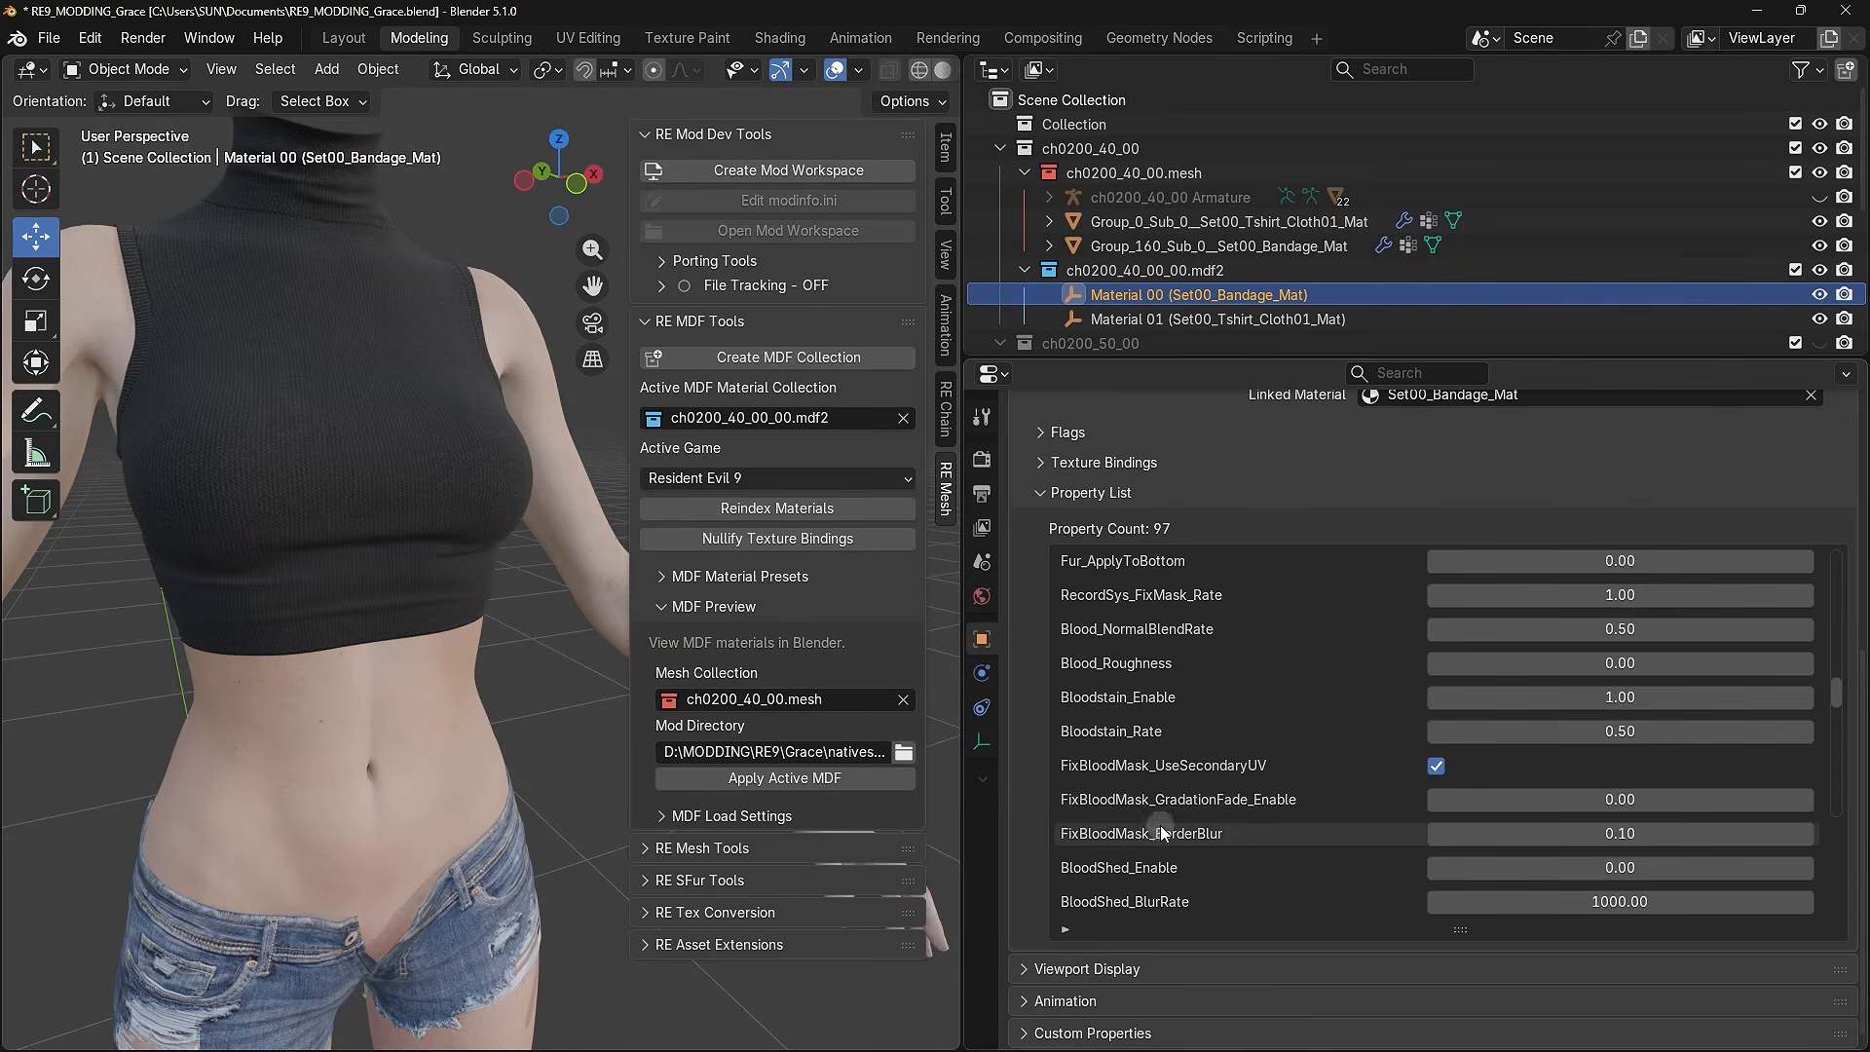
left_click(1065, 932)
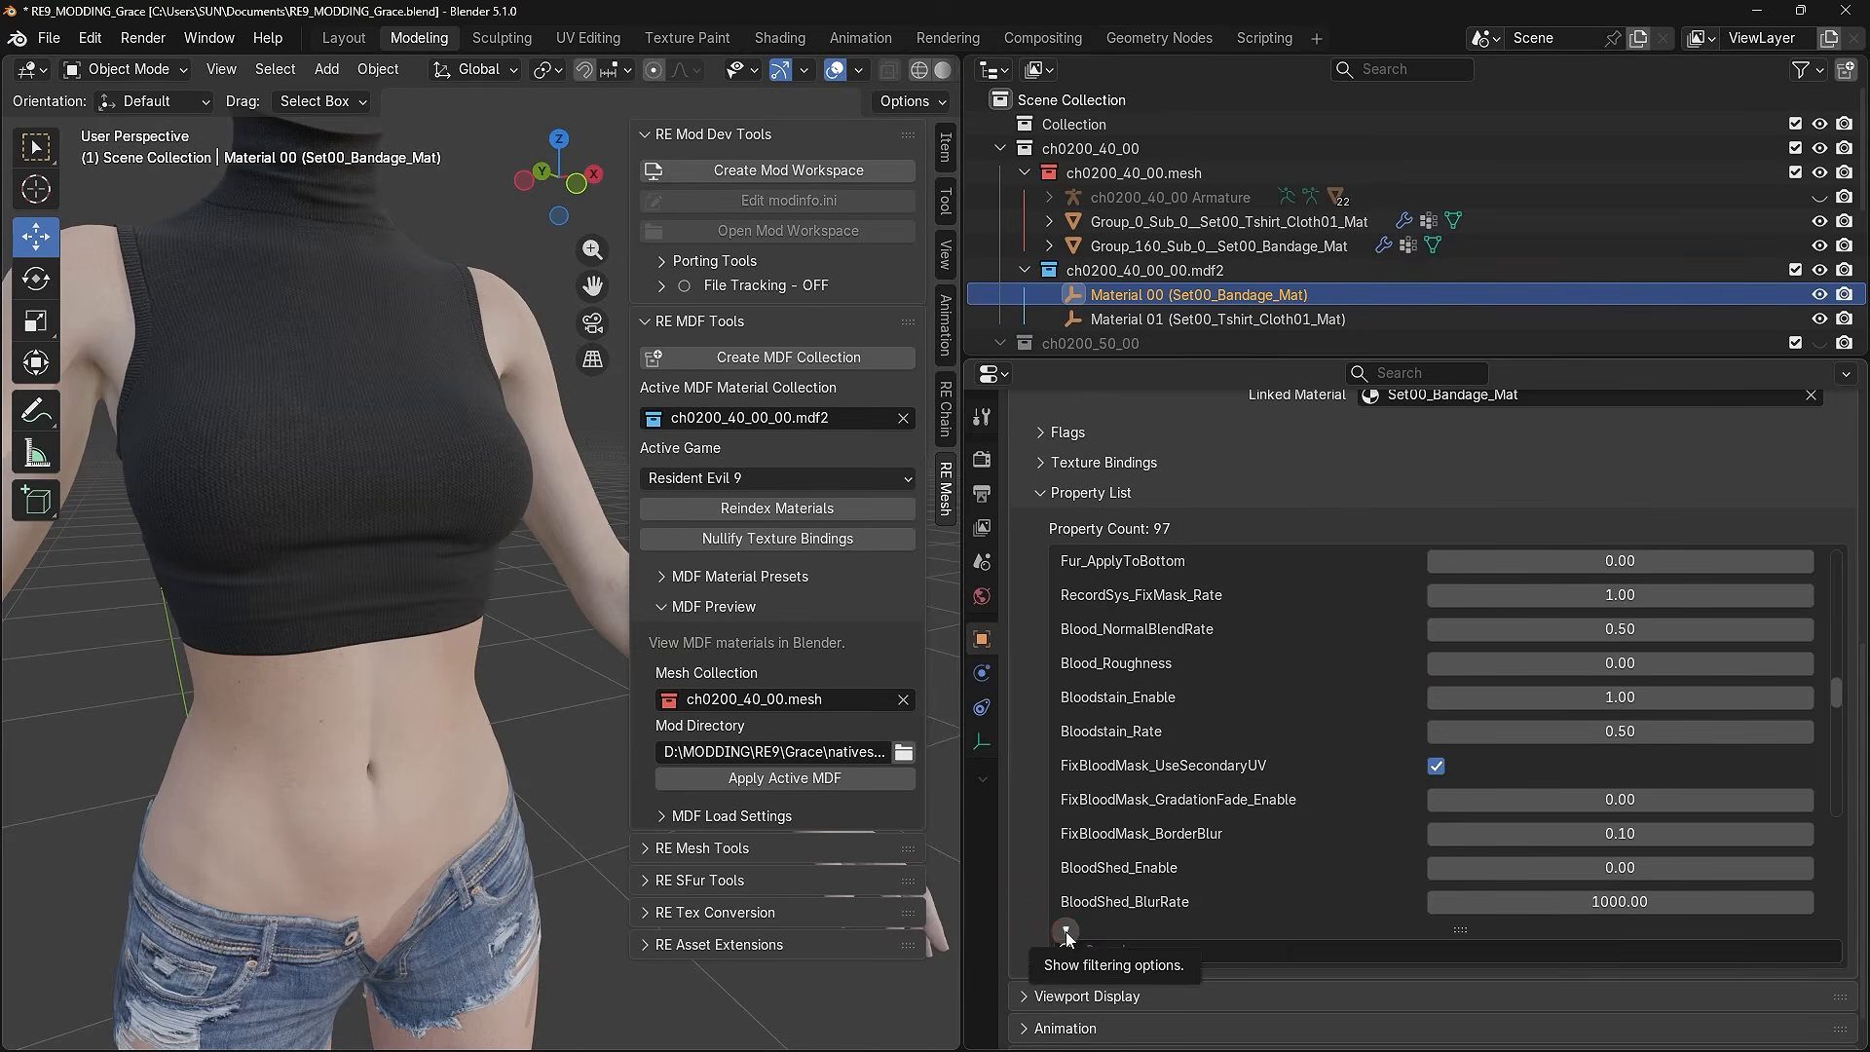
left_click(1126, 953)
type("roughness")
key("Return")
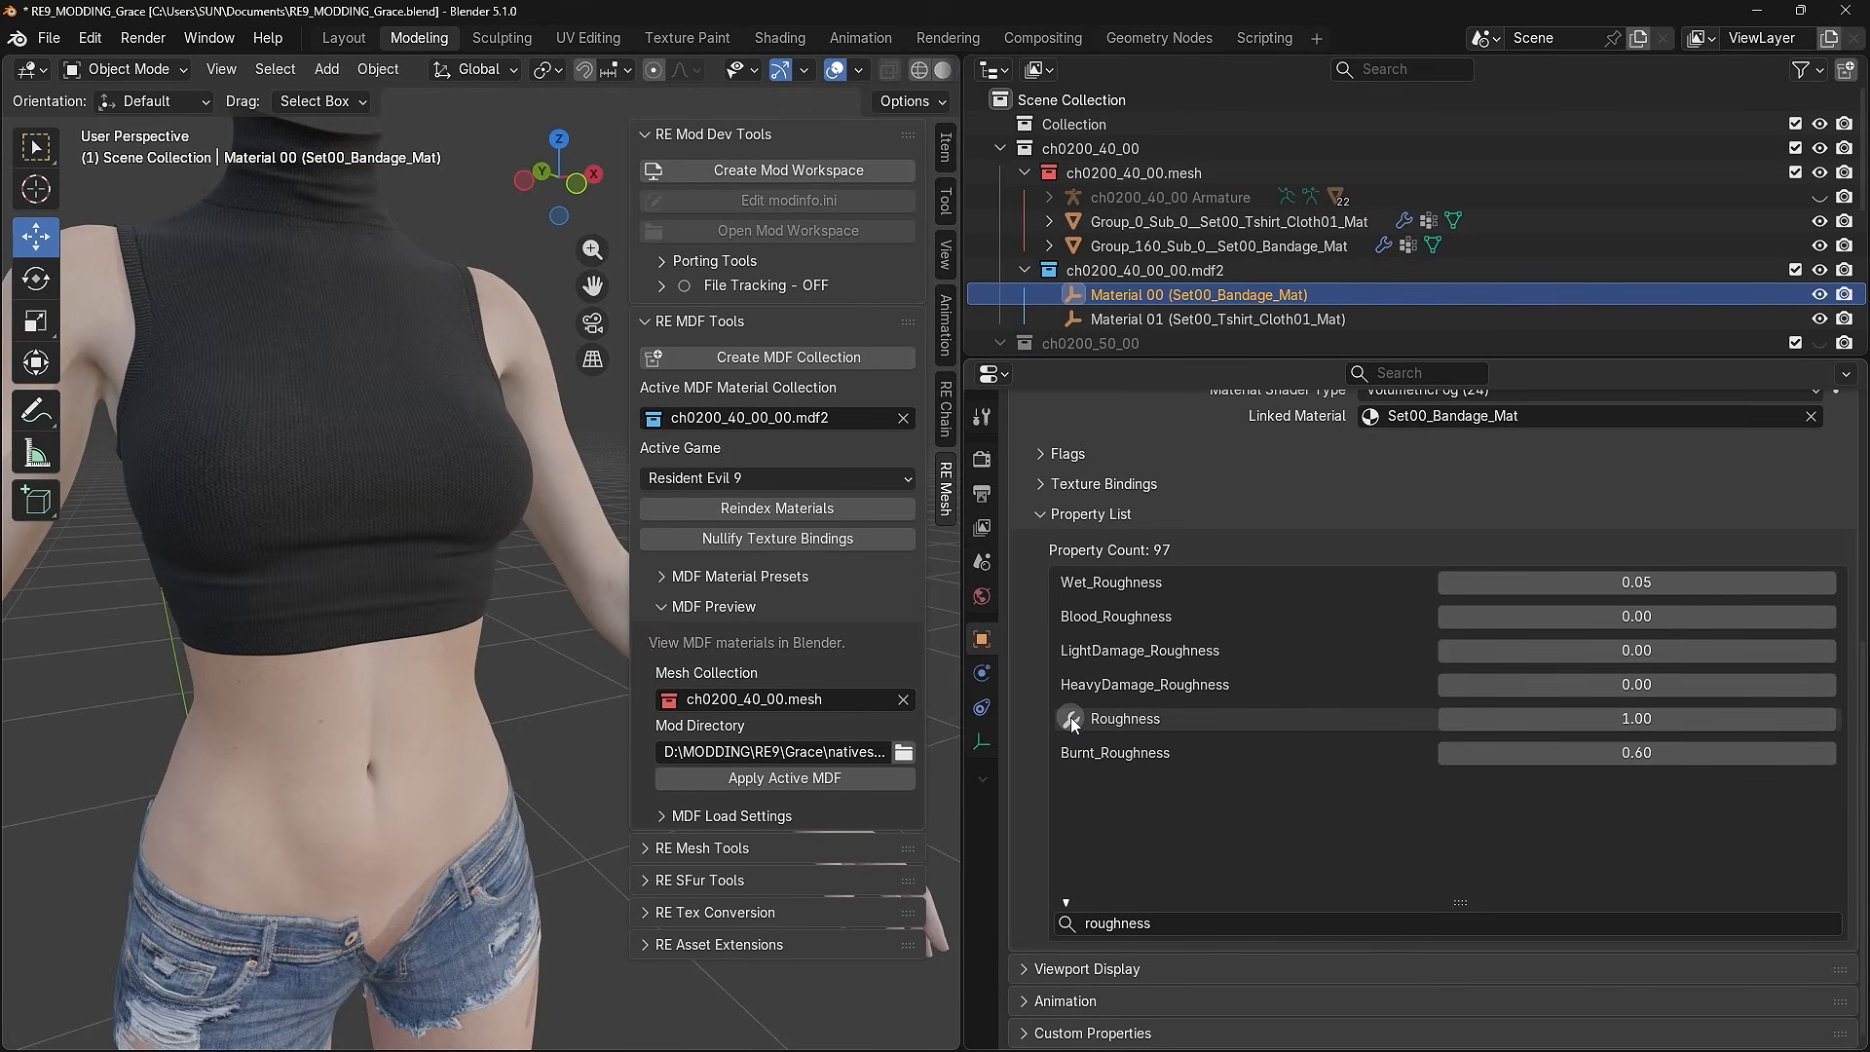
left_click(1166, 719)
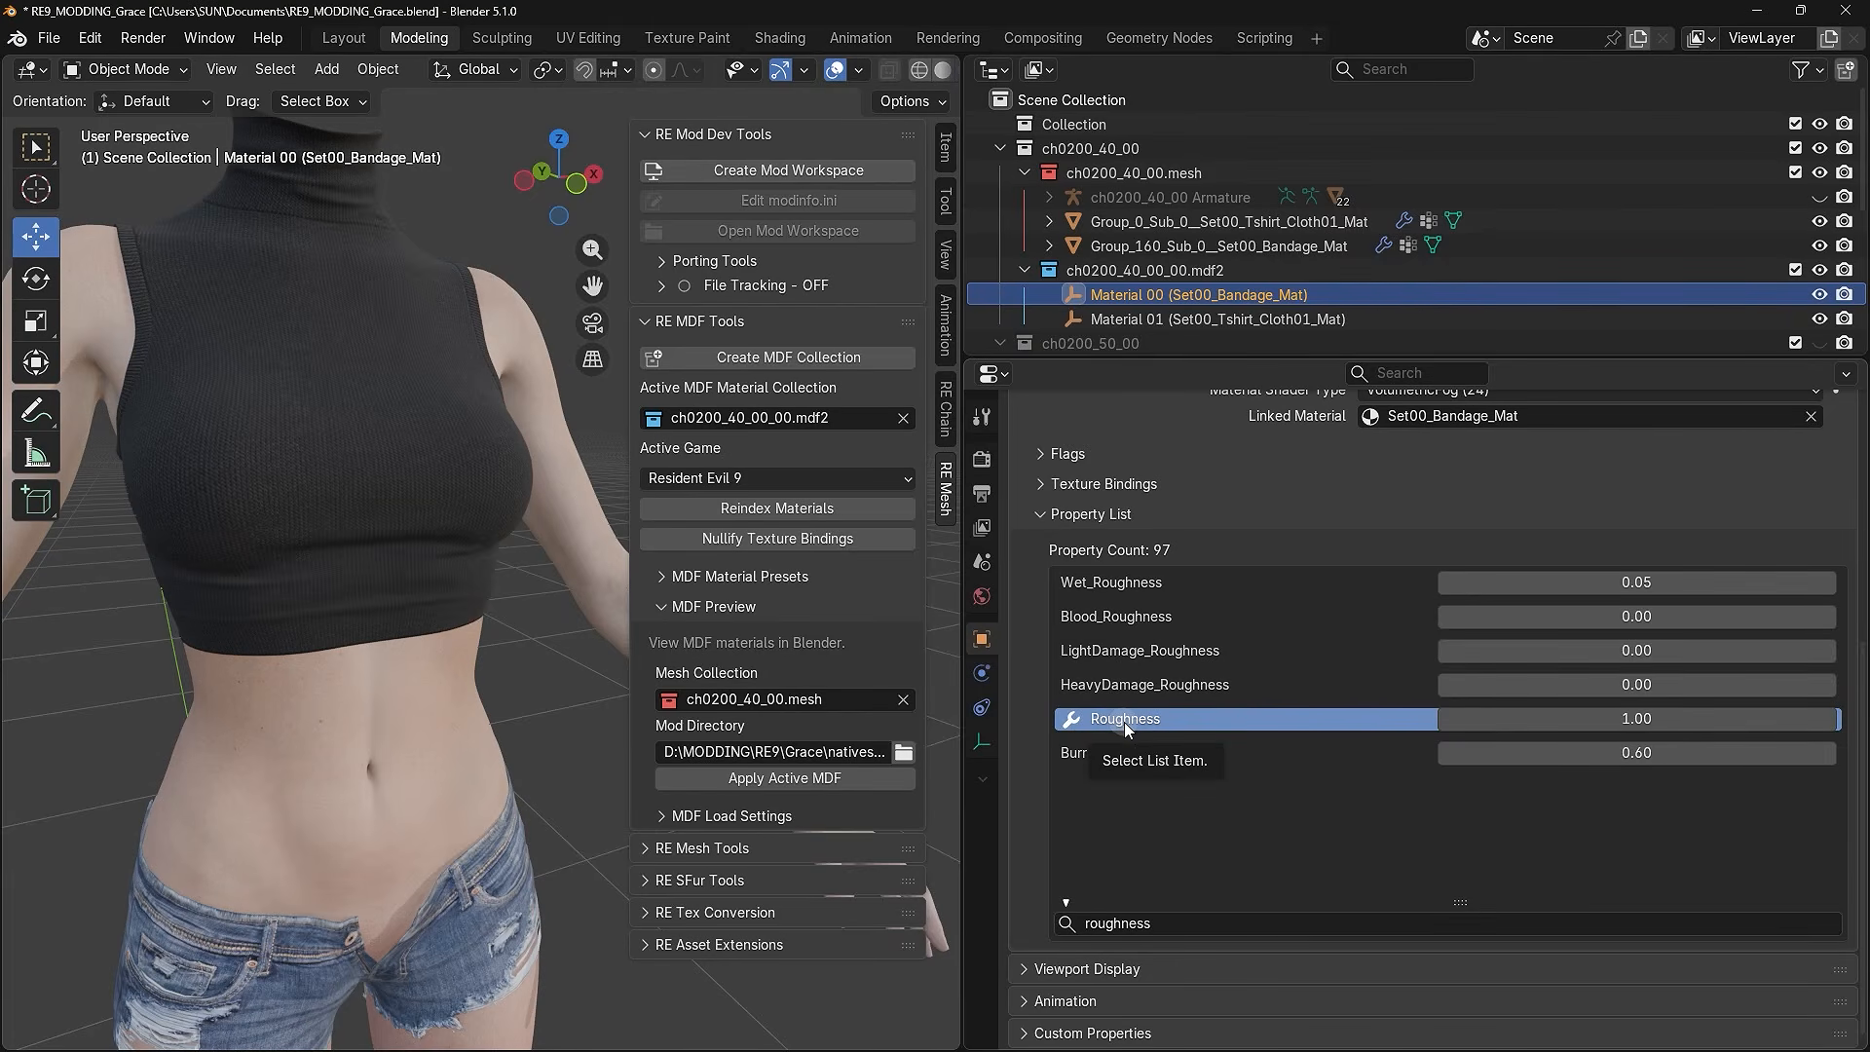
- Try a Roughness value of -1.19 on the bandage material and inspect the top's surface up close
left_click(1569, 718)
left_click_drag(1568, 718, 1218, 718)
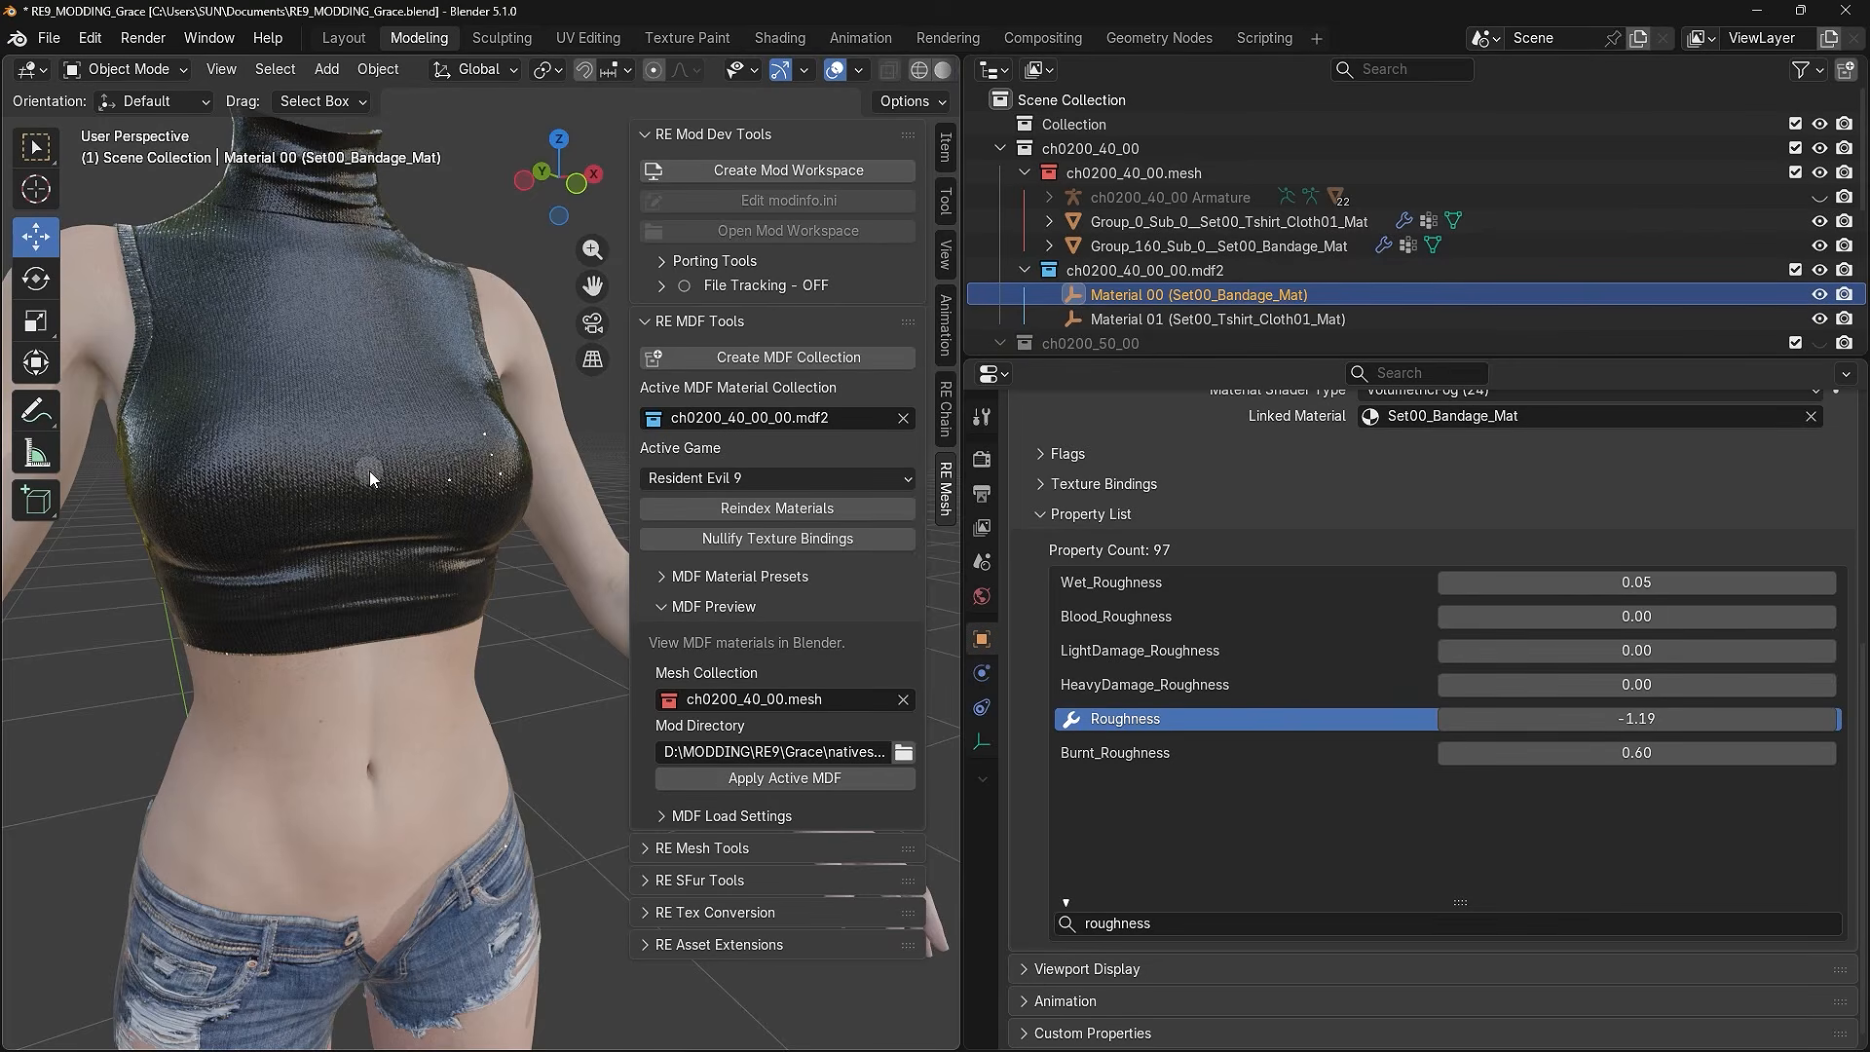
scroll(372, 474, "up", 8)
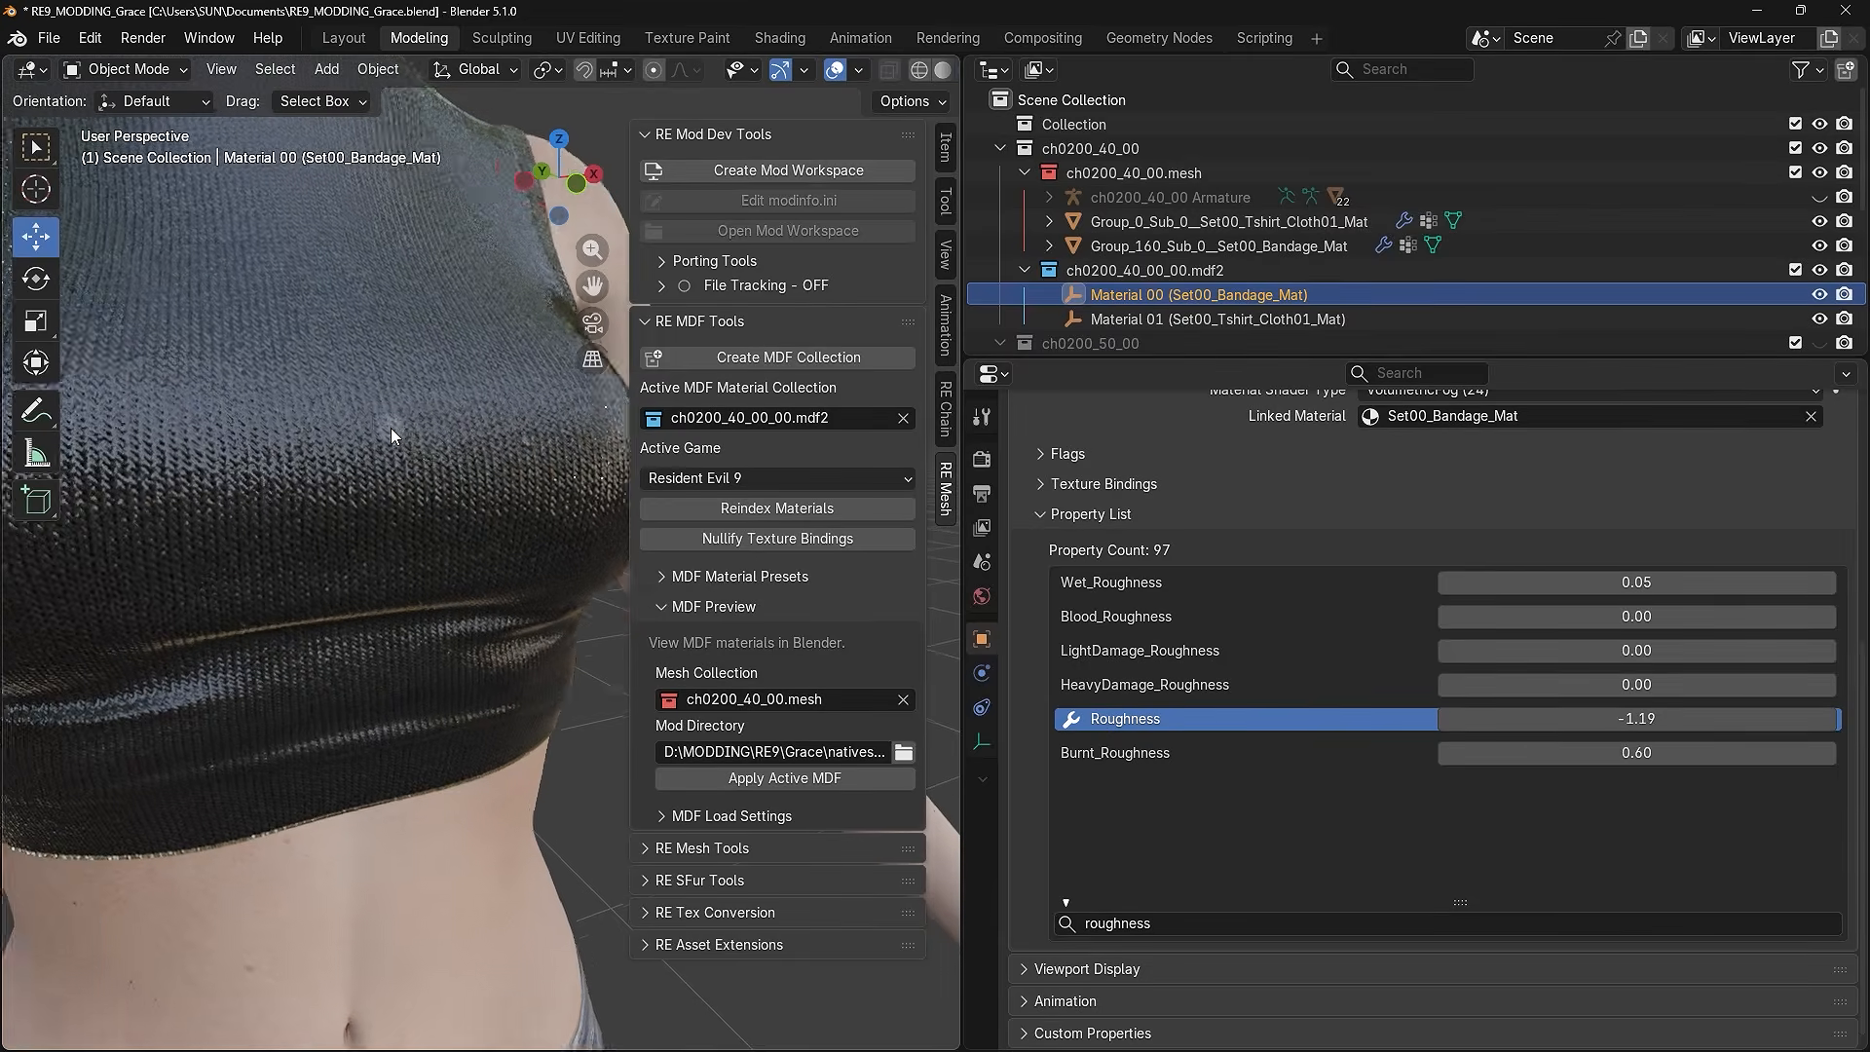
scroll(493, 489, "down", 5)
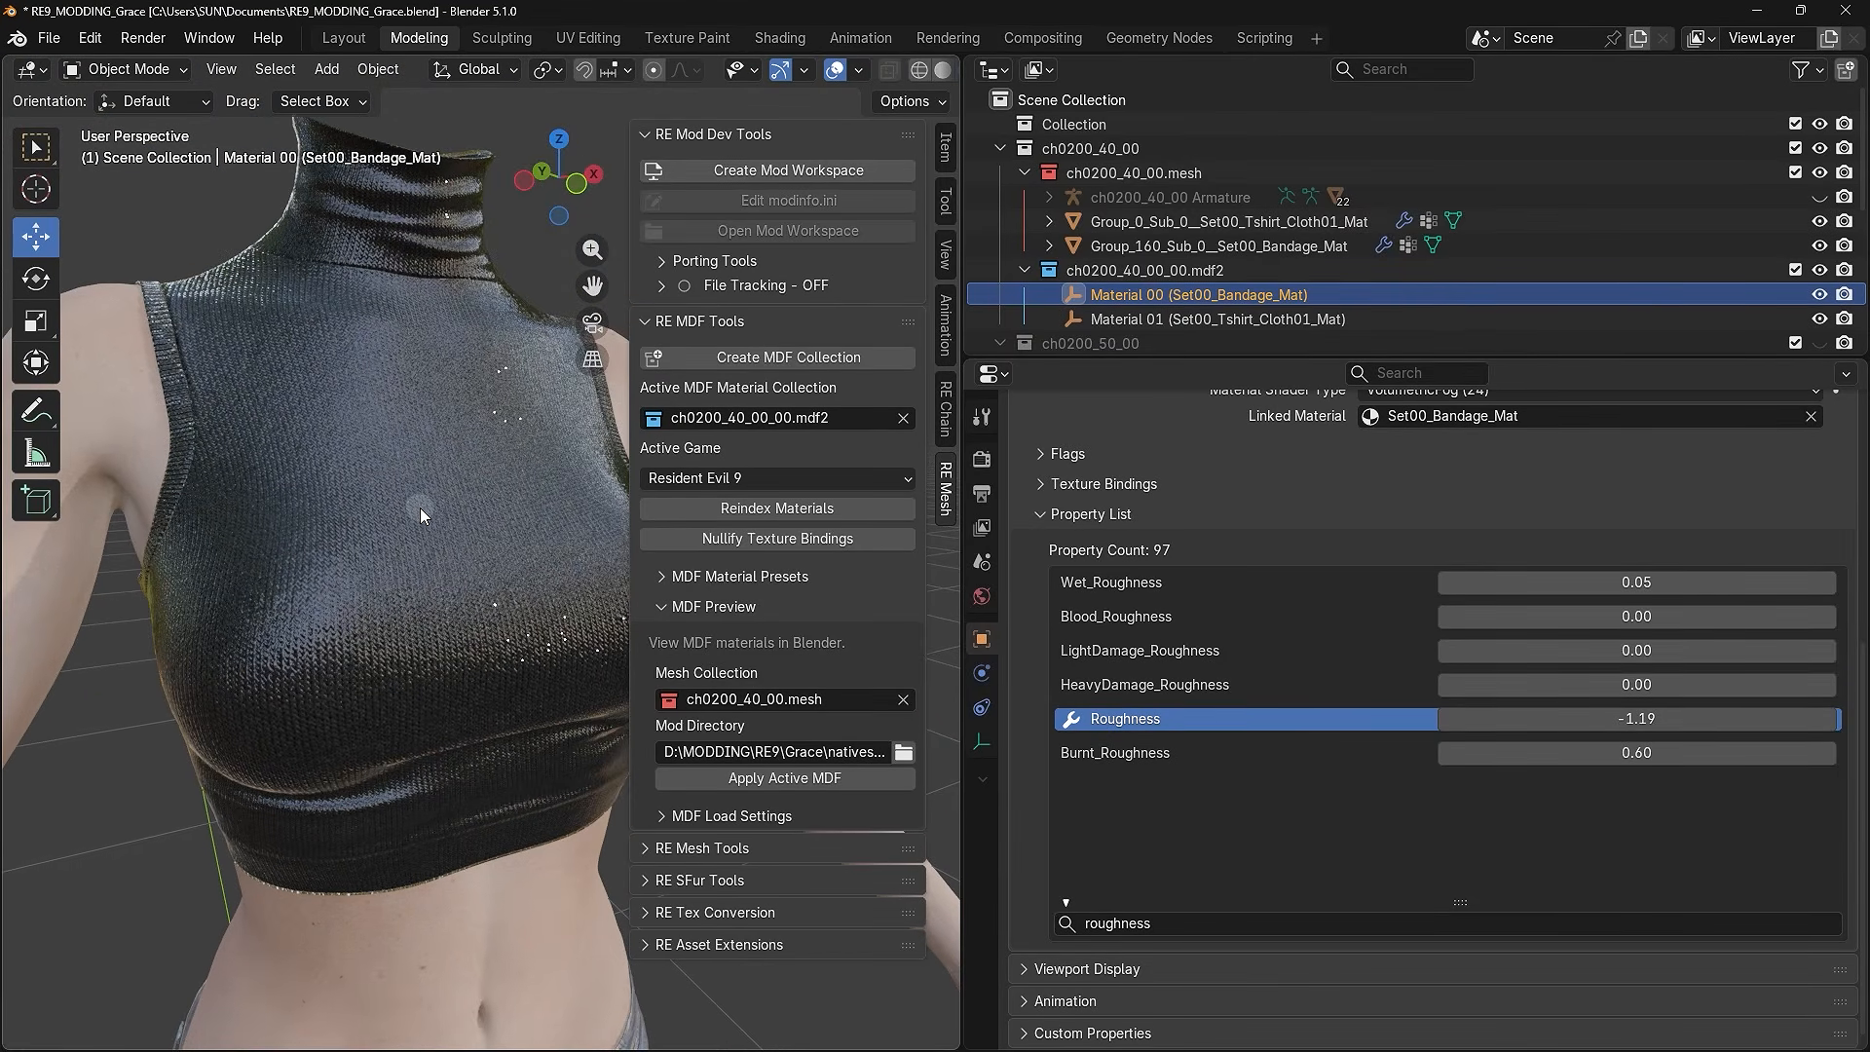
- Try a Roughness value of 4 on the bandage material, followed by one of about -1.64
double_click(1539, 719)
type("4")
key("Return")
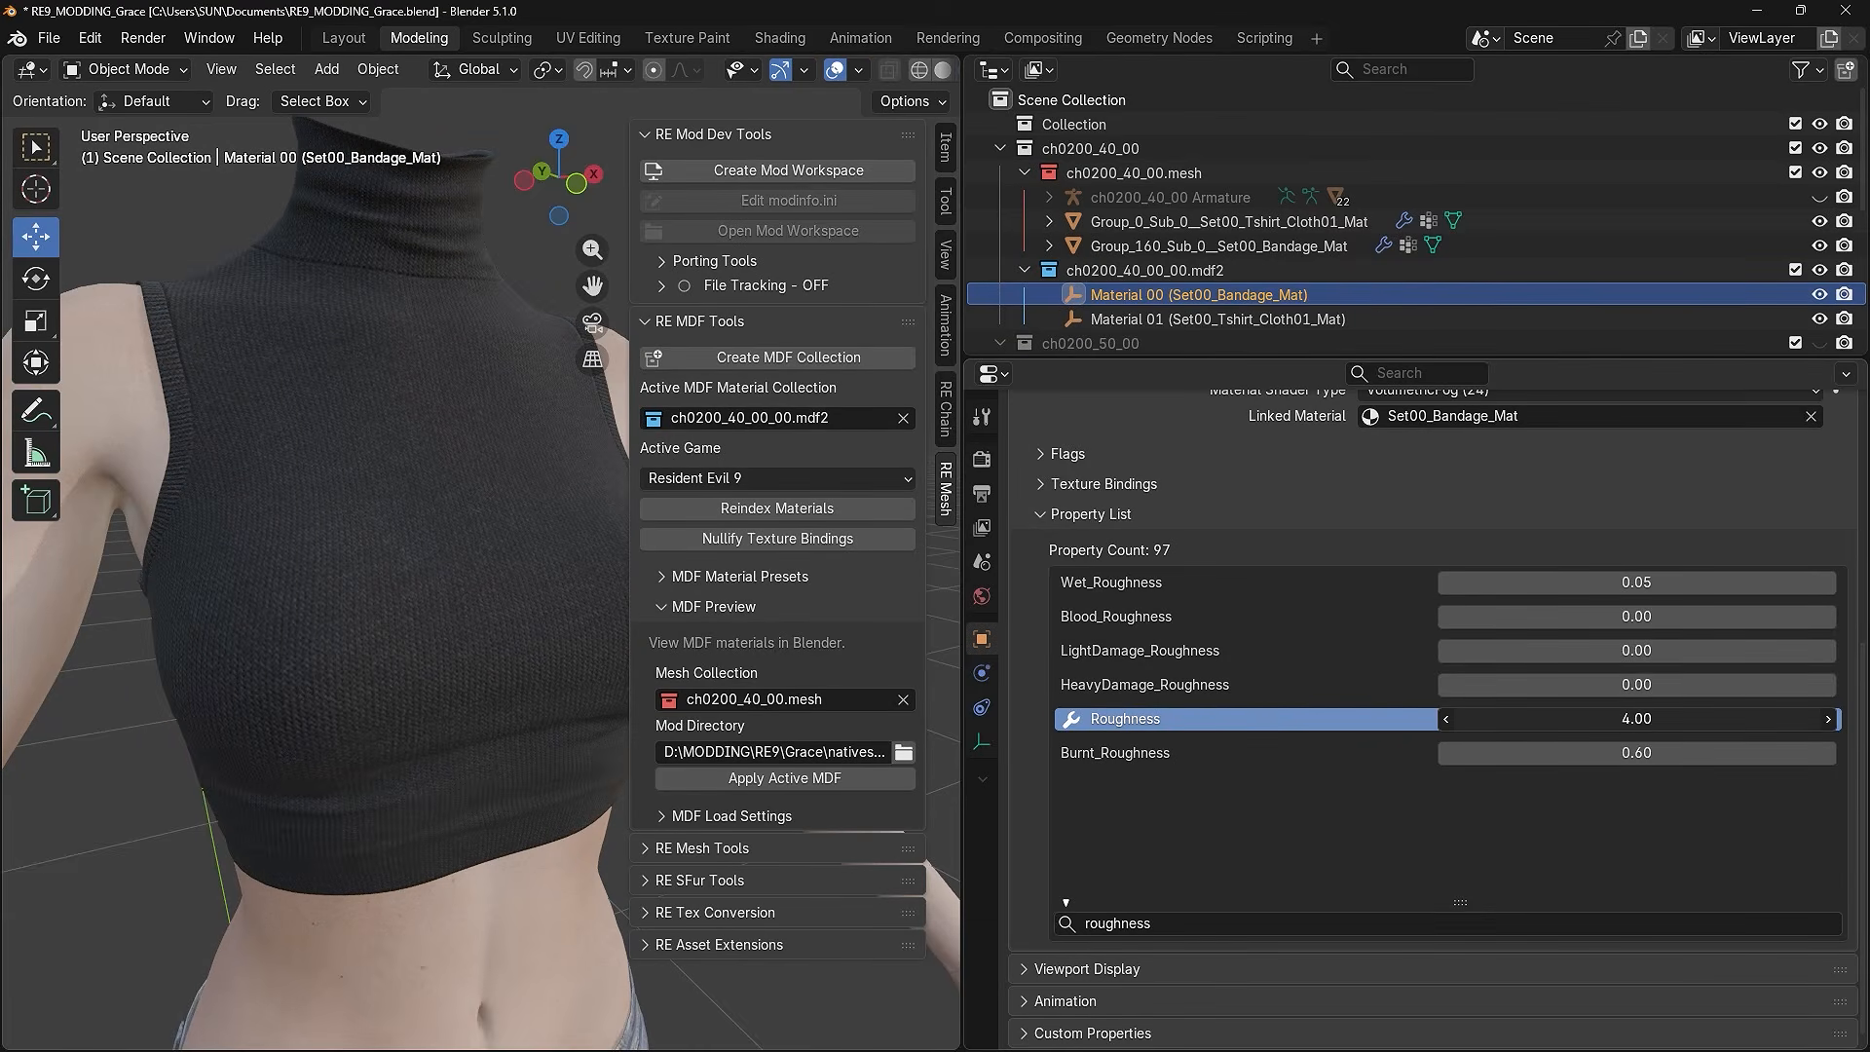
left_click_drag(1637, 719, 1469, 719)
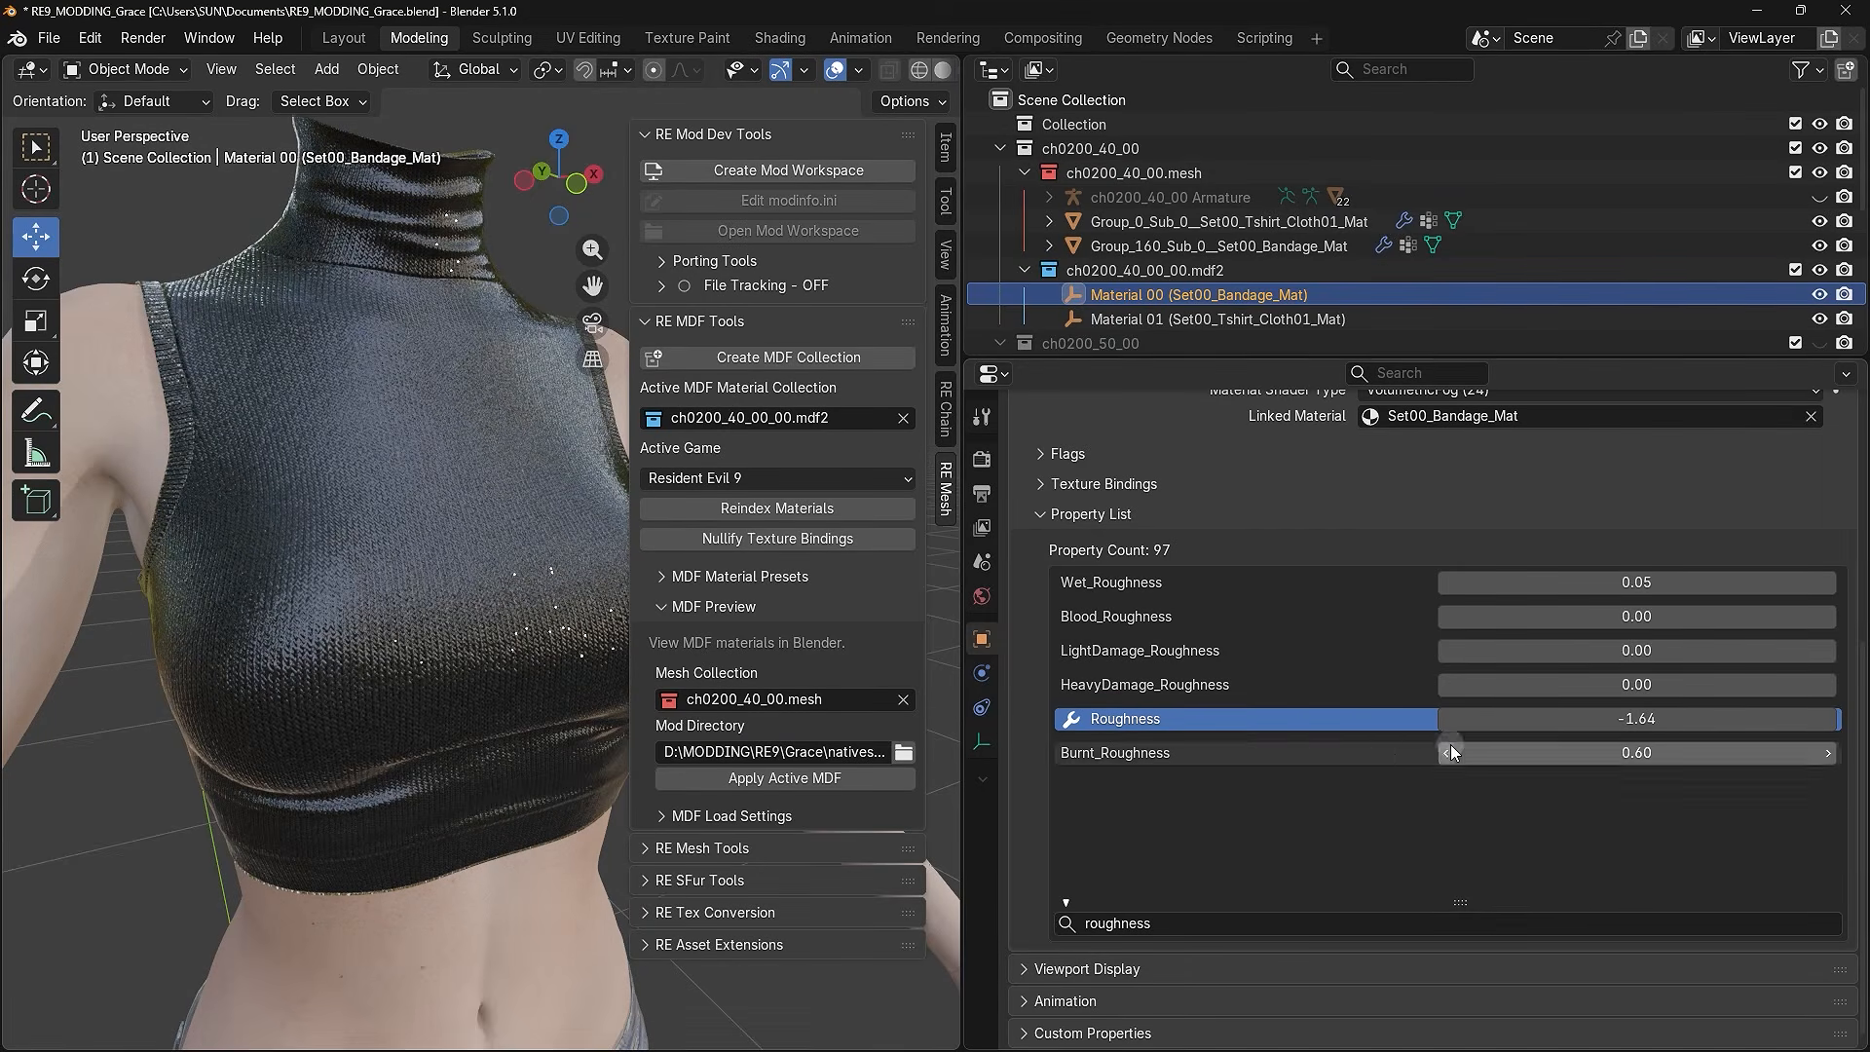
- Reset the bandage material's Roughness to 0 and raise it to 0.81
left_click(1560, 725)
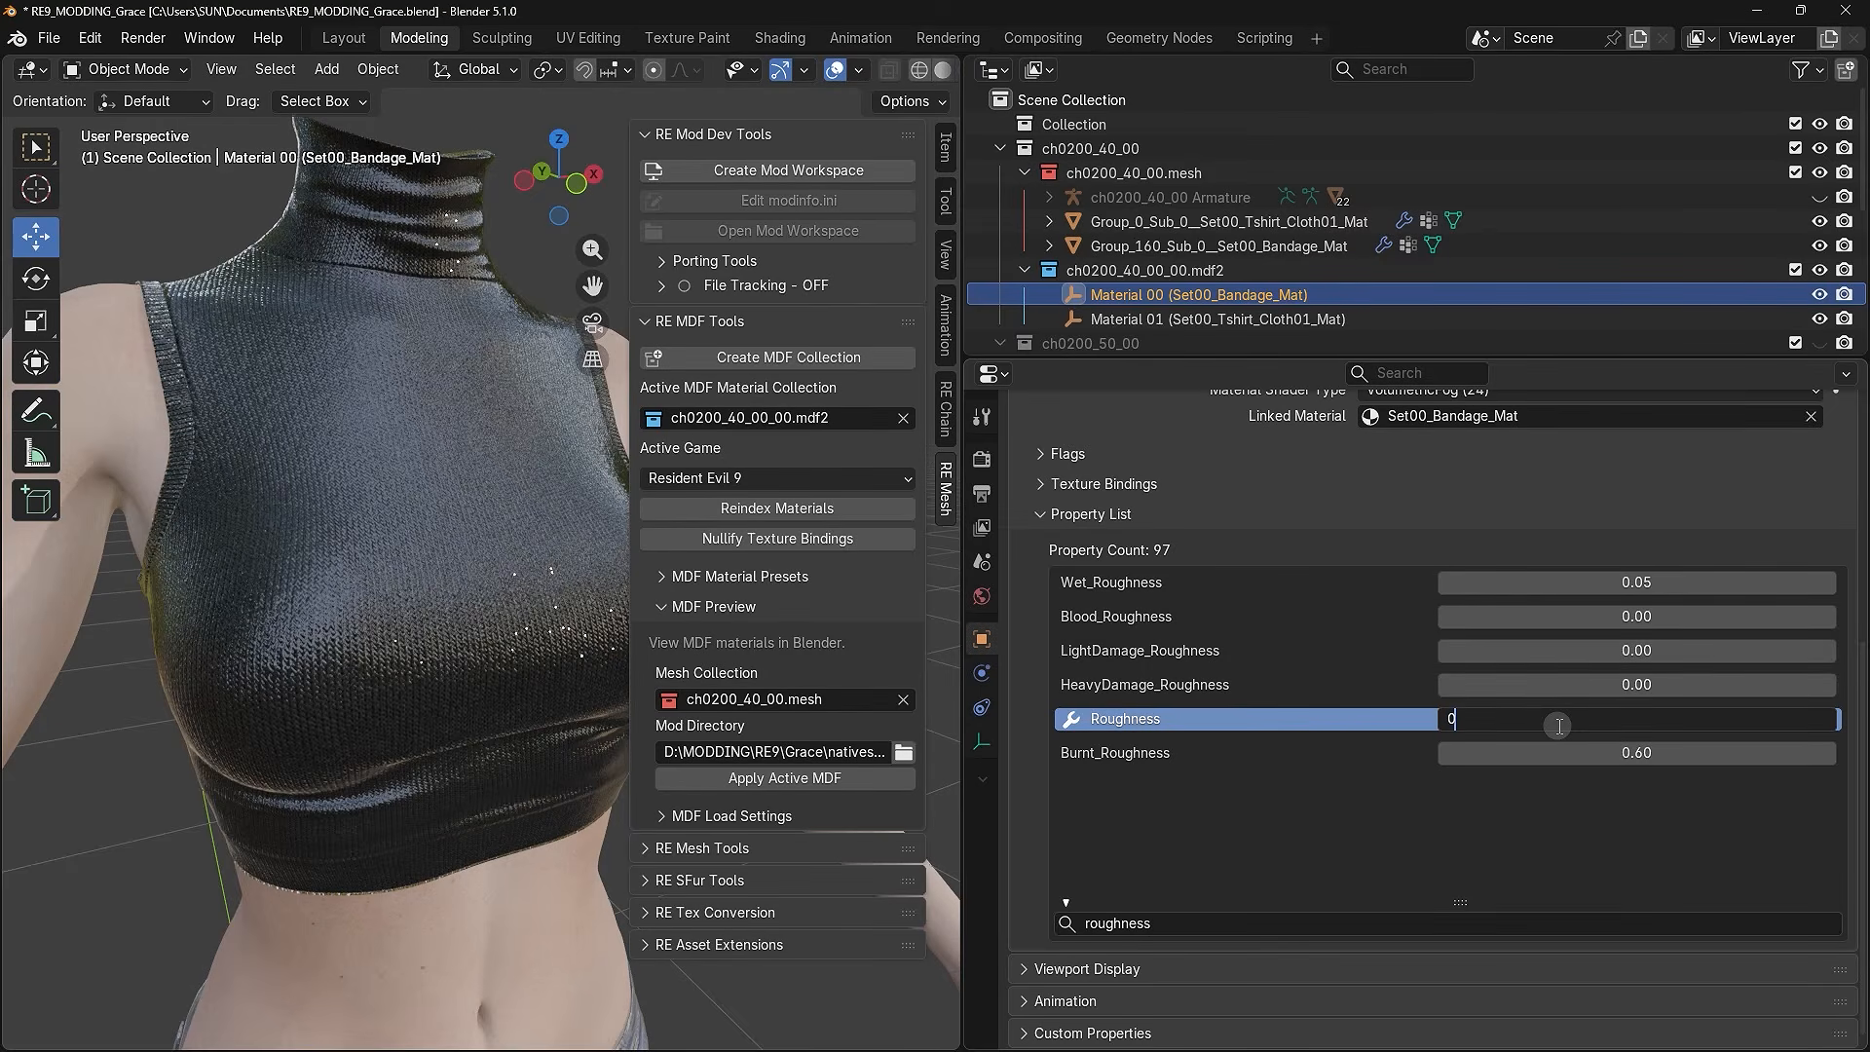
left_click(1360, 719)
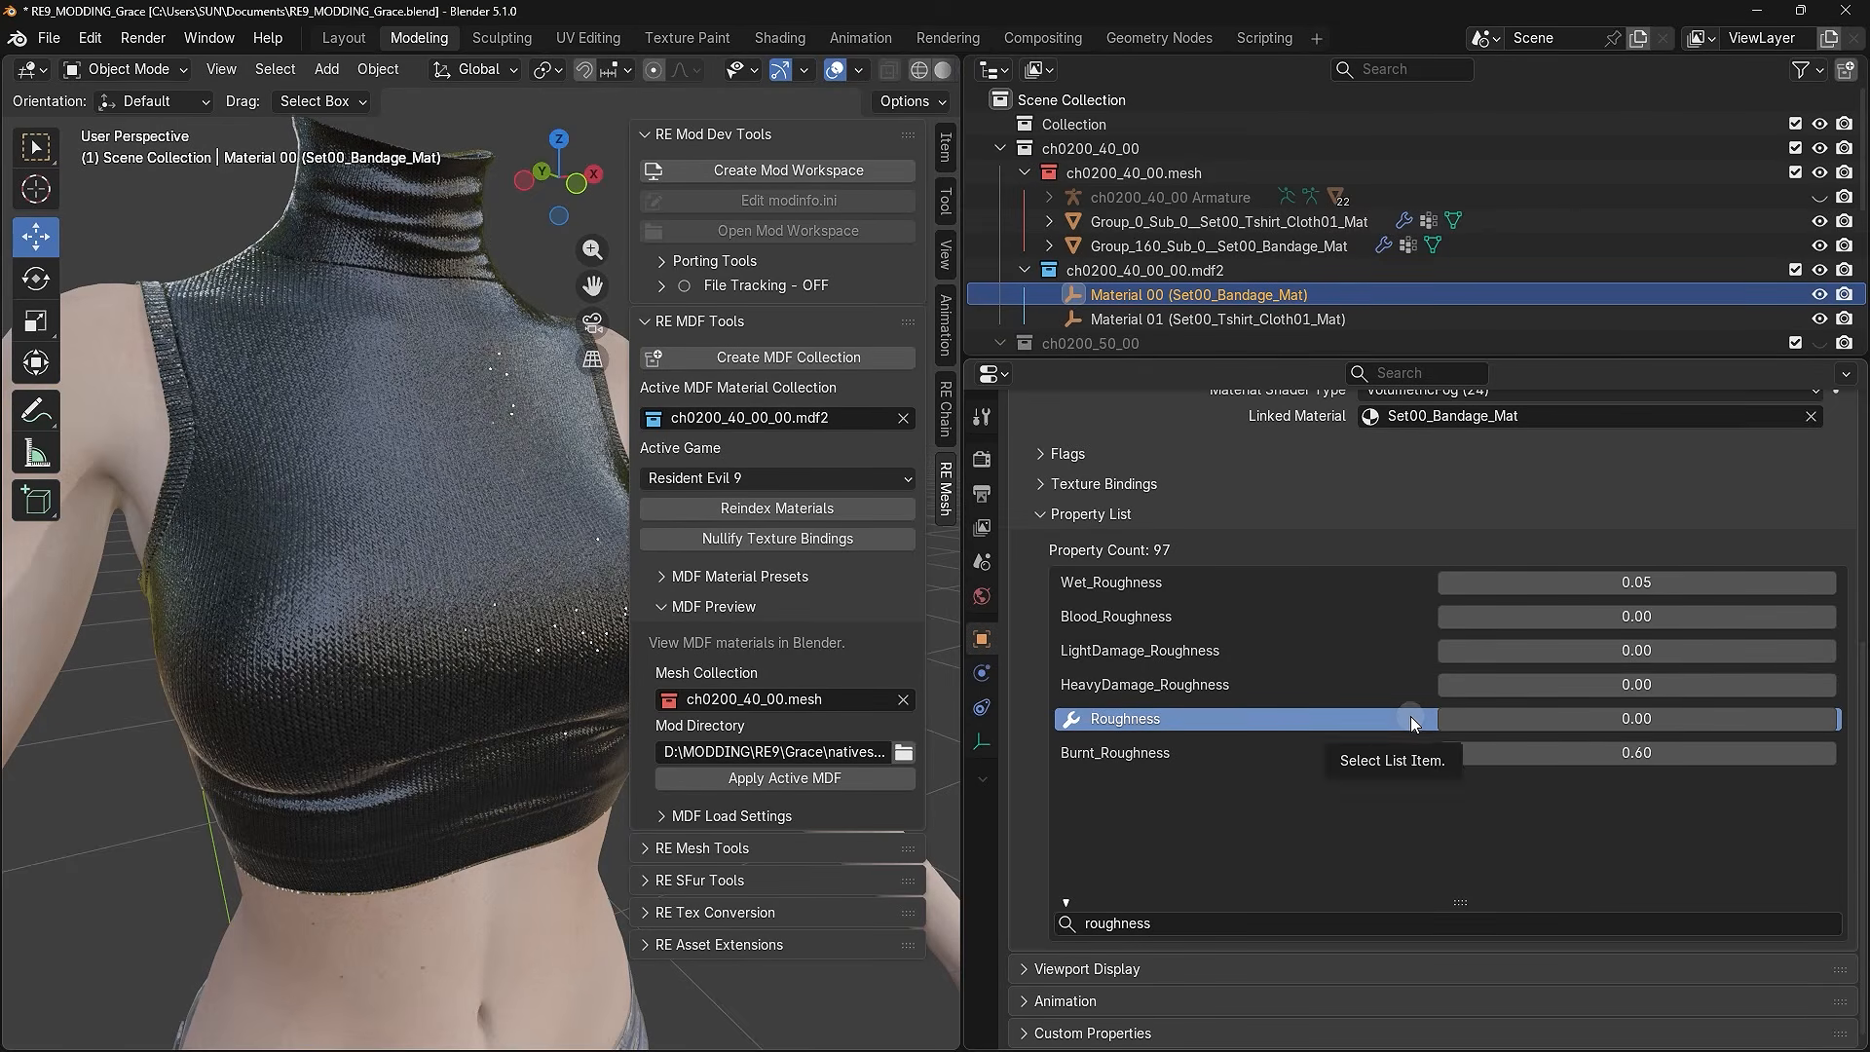
left_click_drag(1518, 719, 1573, 719)
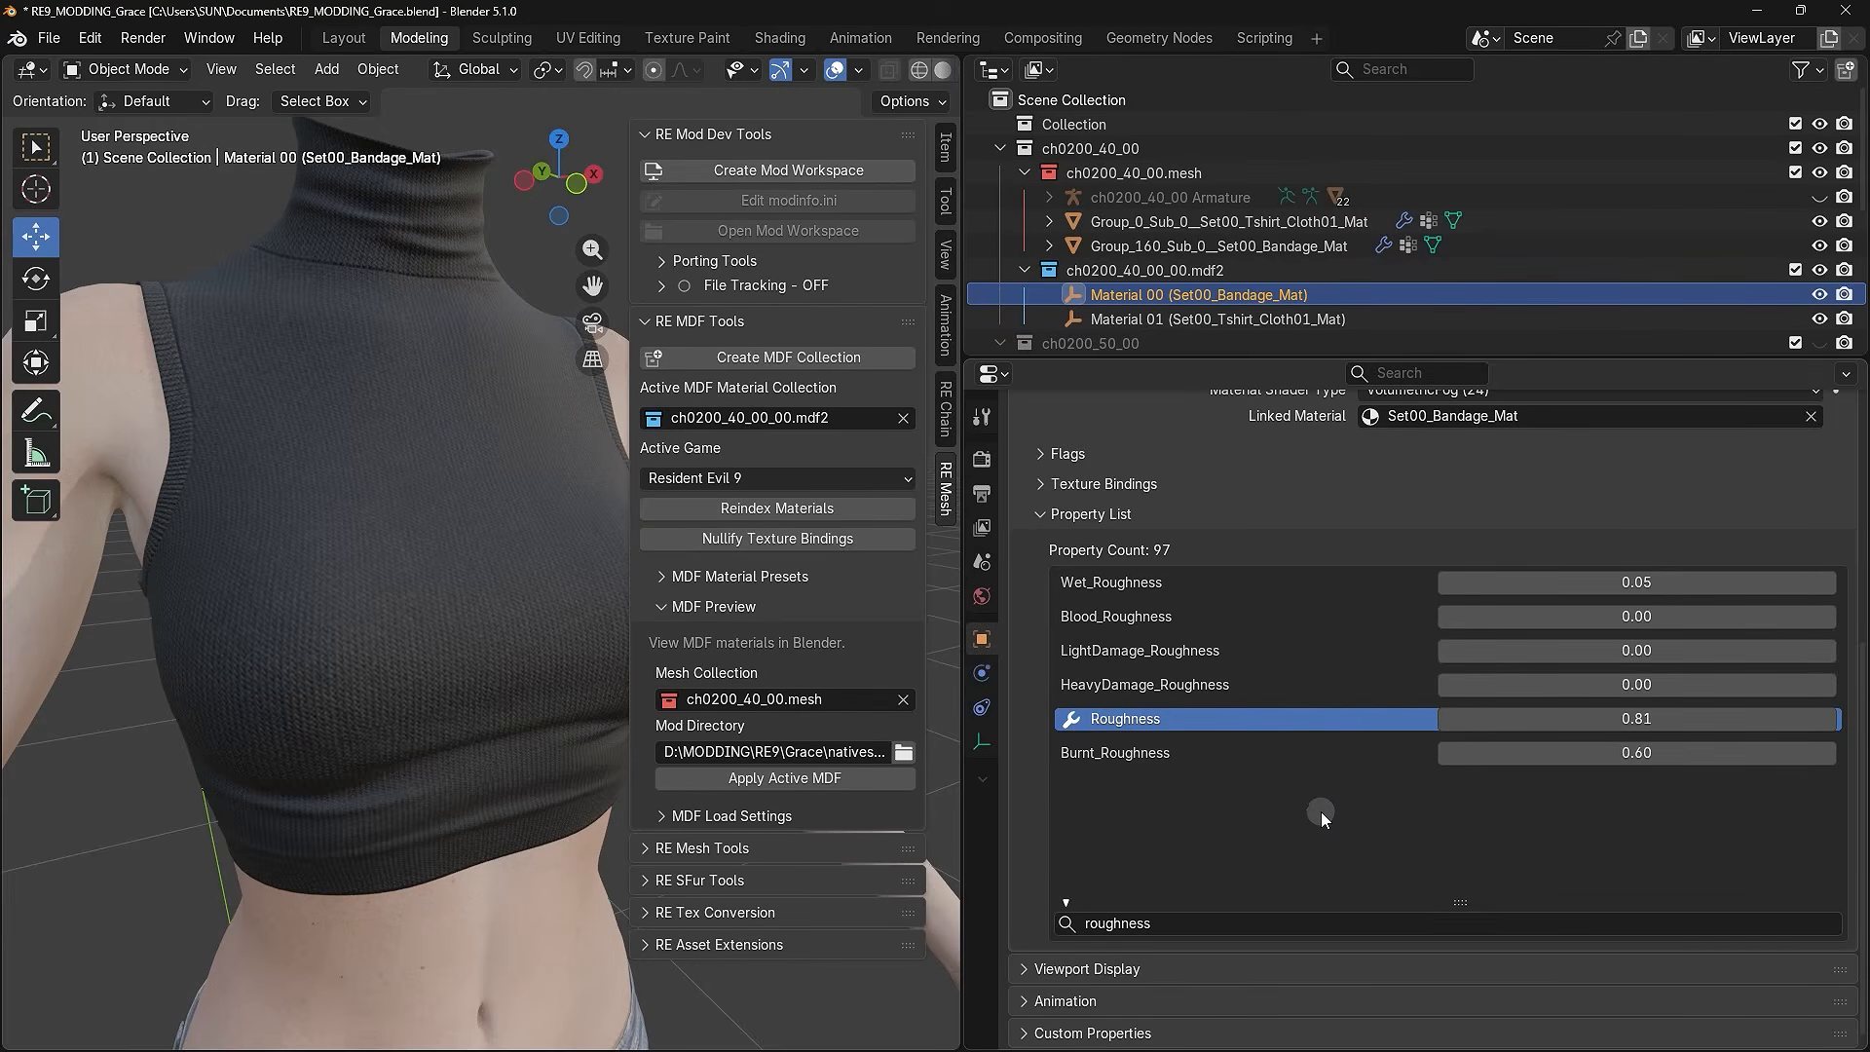
- Filter the property list by "basecolor" and tint the bandage material's BaseColor a very pale violet, #FCF3FFFF
left_click(1165, 919)
key("BackSpace")
type("basecolor")
key("Return")
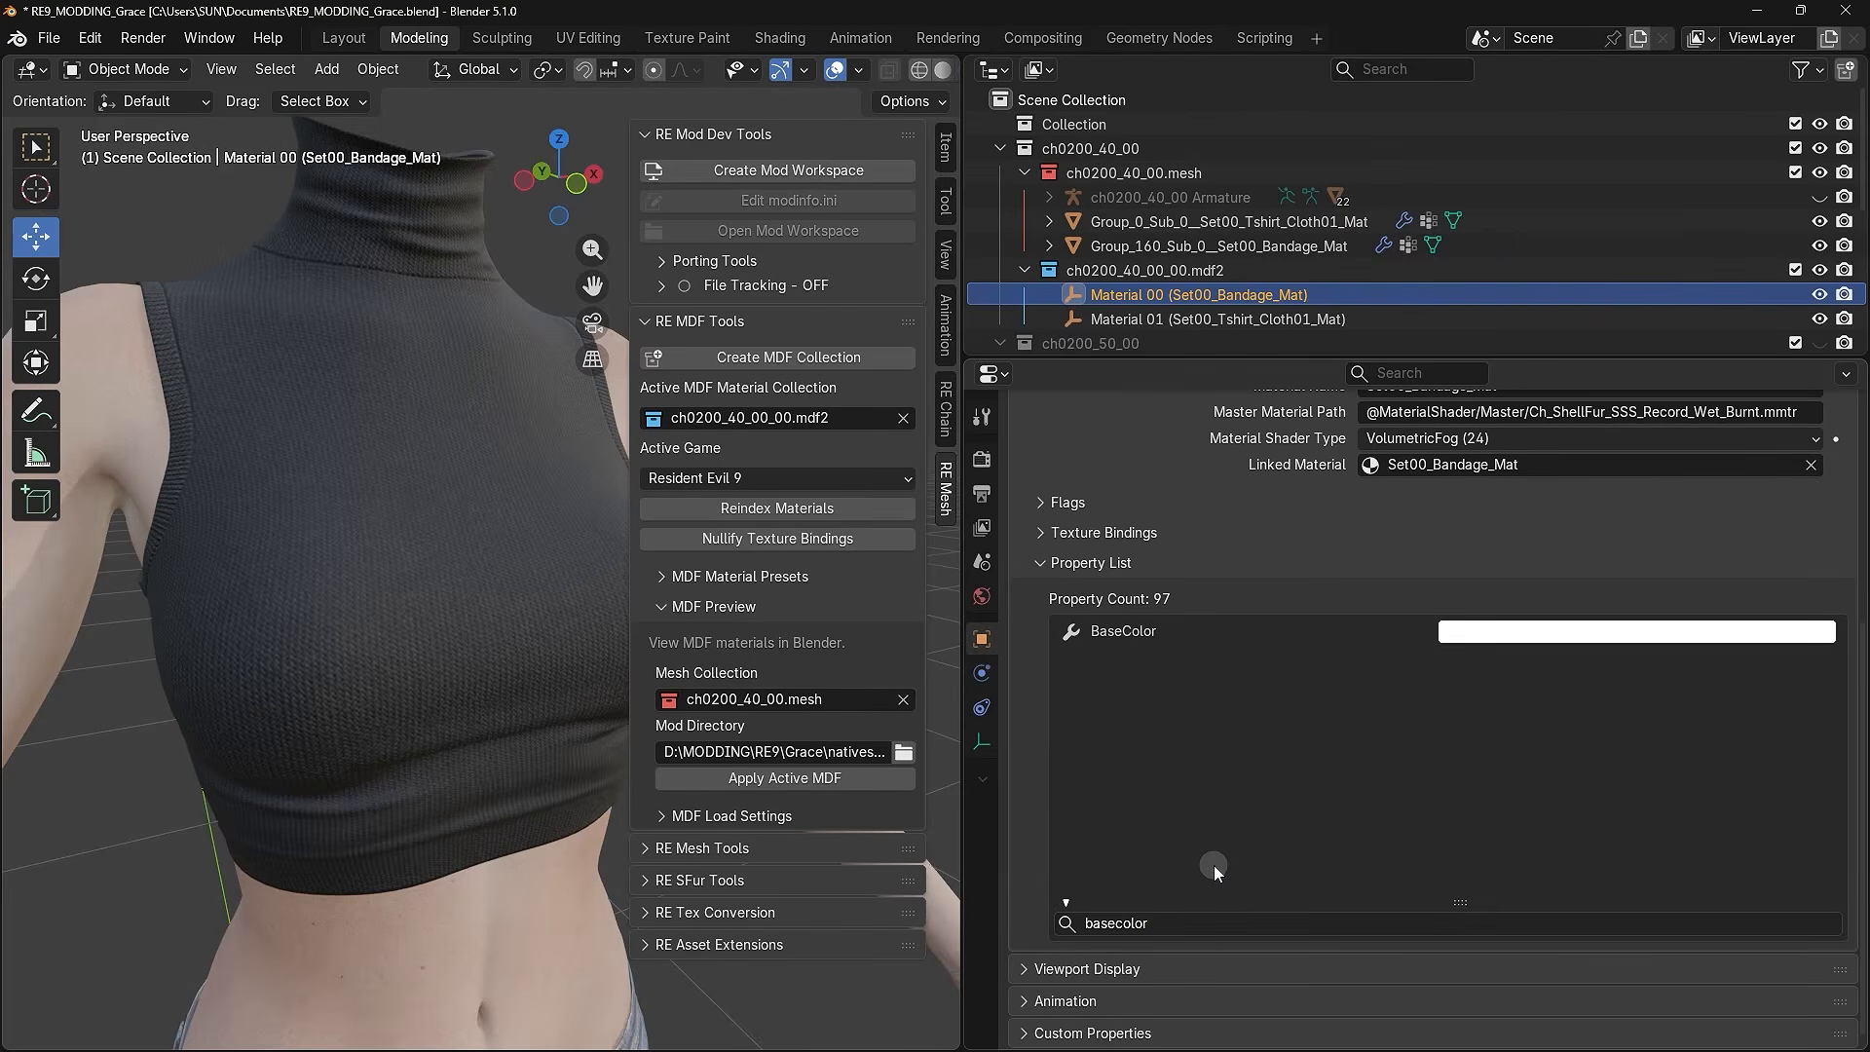
left_click(1111, 631)
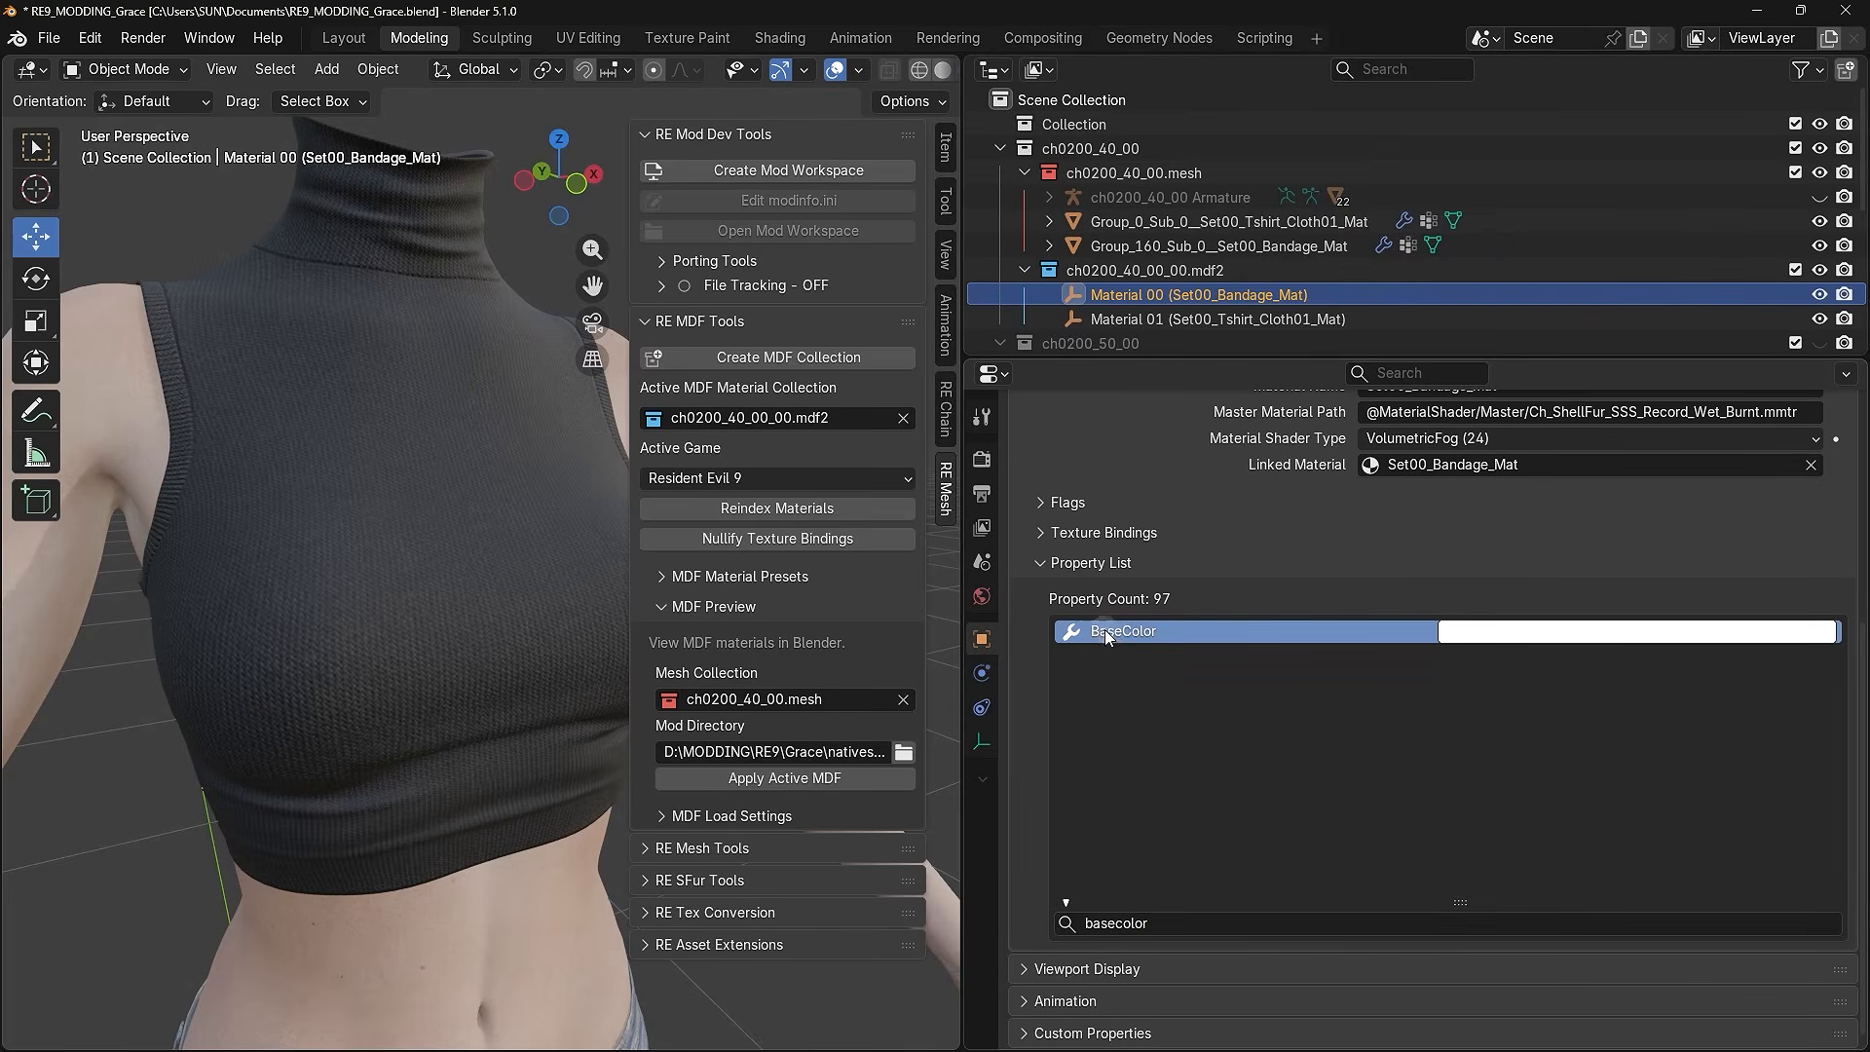
left_click(1508, 635)
mouse_move(1703, 346)
left_mouse_down()
mouse_move(1705, 437)
mouse_move(1722, 410)
mouse_move(1708, 437)
mouse_move(1656, 426)
mouse_move(1799, 357)
mouse_move(1682, 246)
mouse_move(1623, 385)
mouse_move(1754, 421)
mouse_move(1667, 408)
mouse_move(1708, 342)
left_mouse_up()
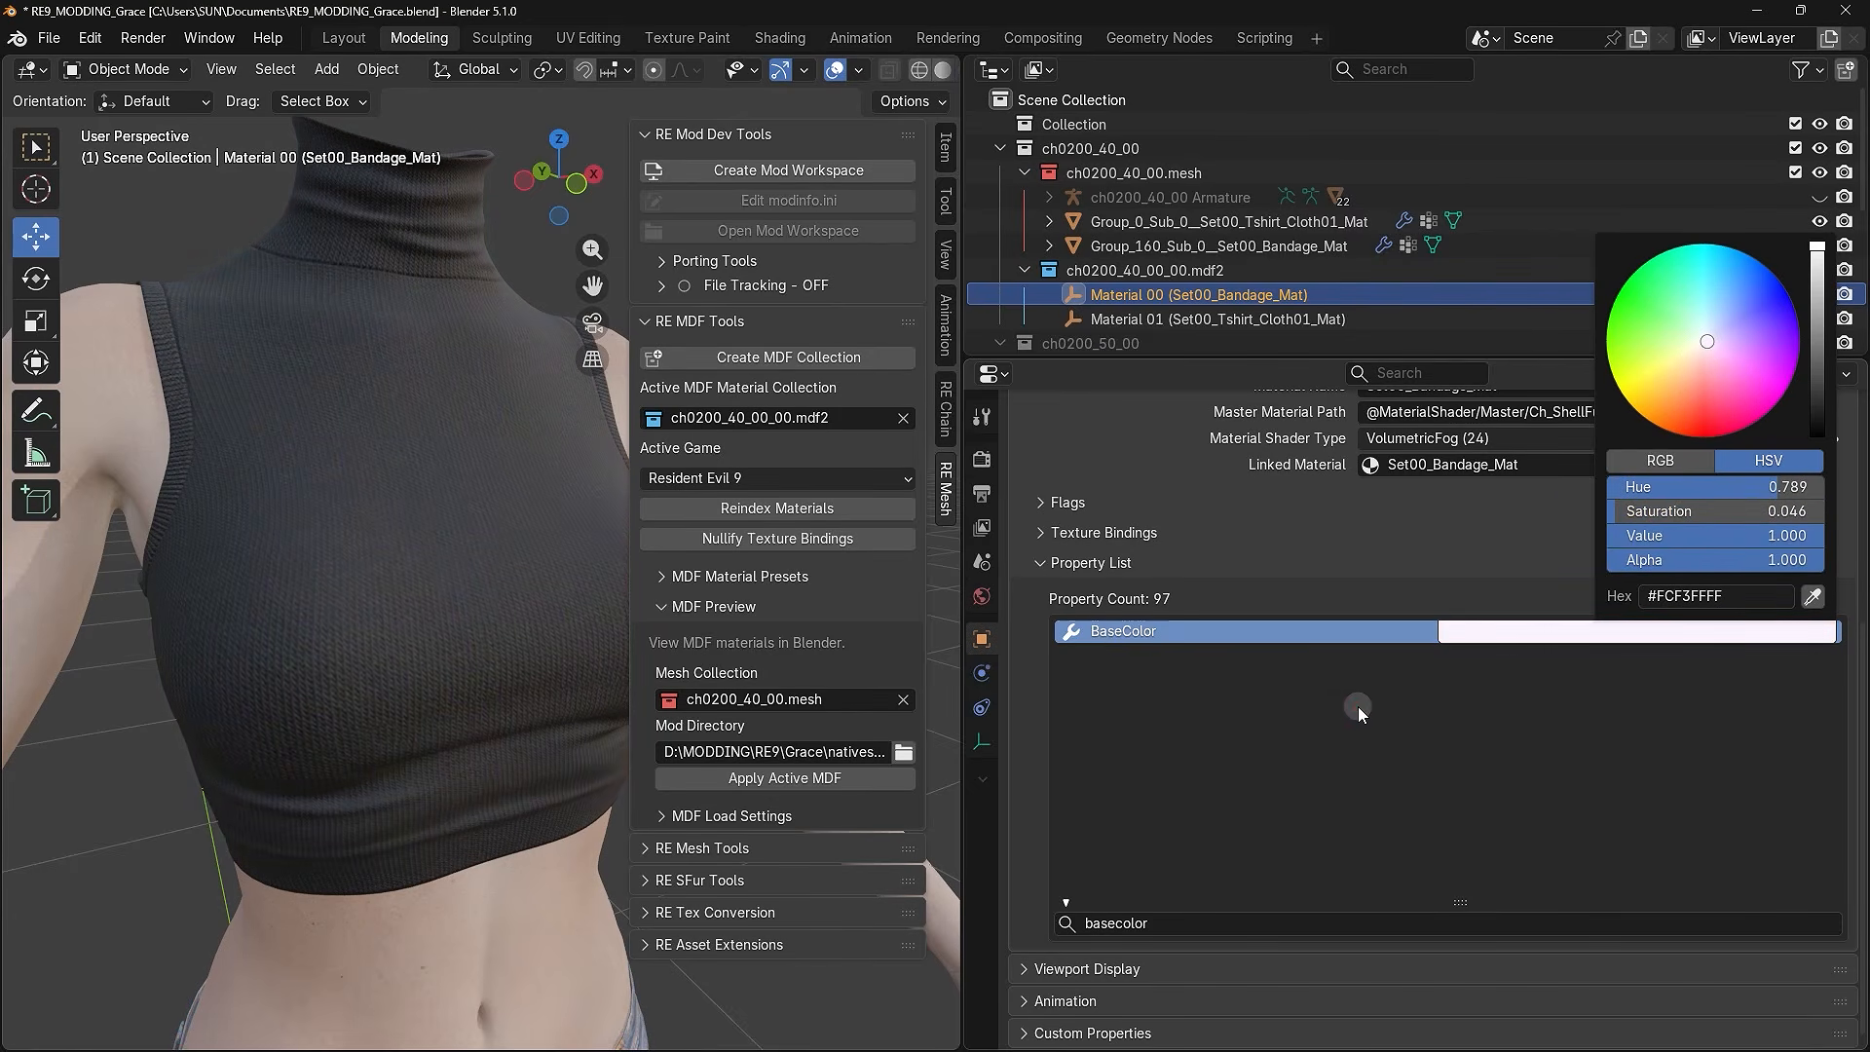
- Clear the property filter, look over the full property list of the bandage material and collapse it
left_click(1159, 931)
key("BackSpace")
left_click(1159, 869)
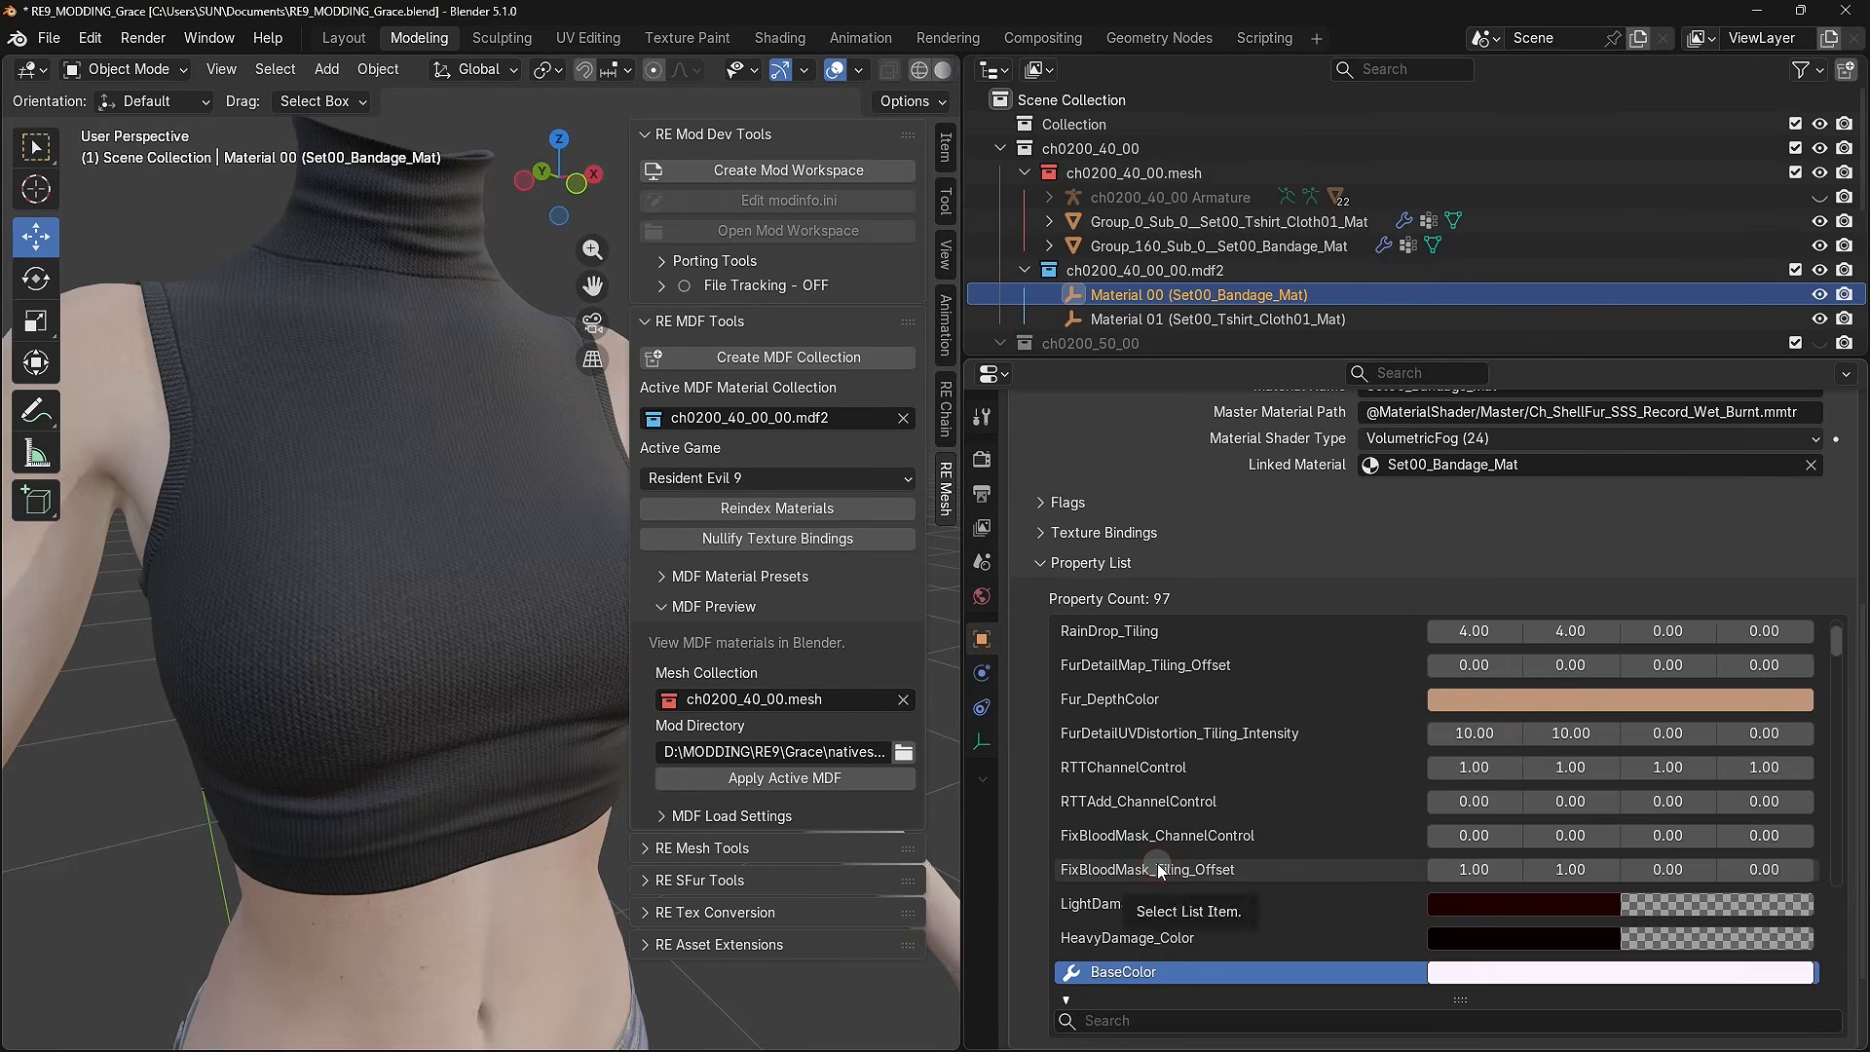
scroll(1356, 847, "up", 1)
scroll(1356, 845, "up", 1)
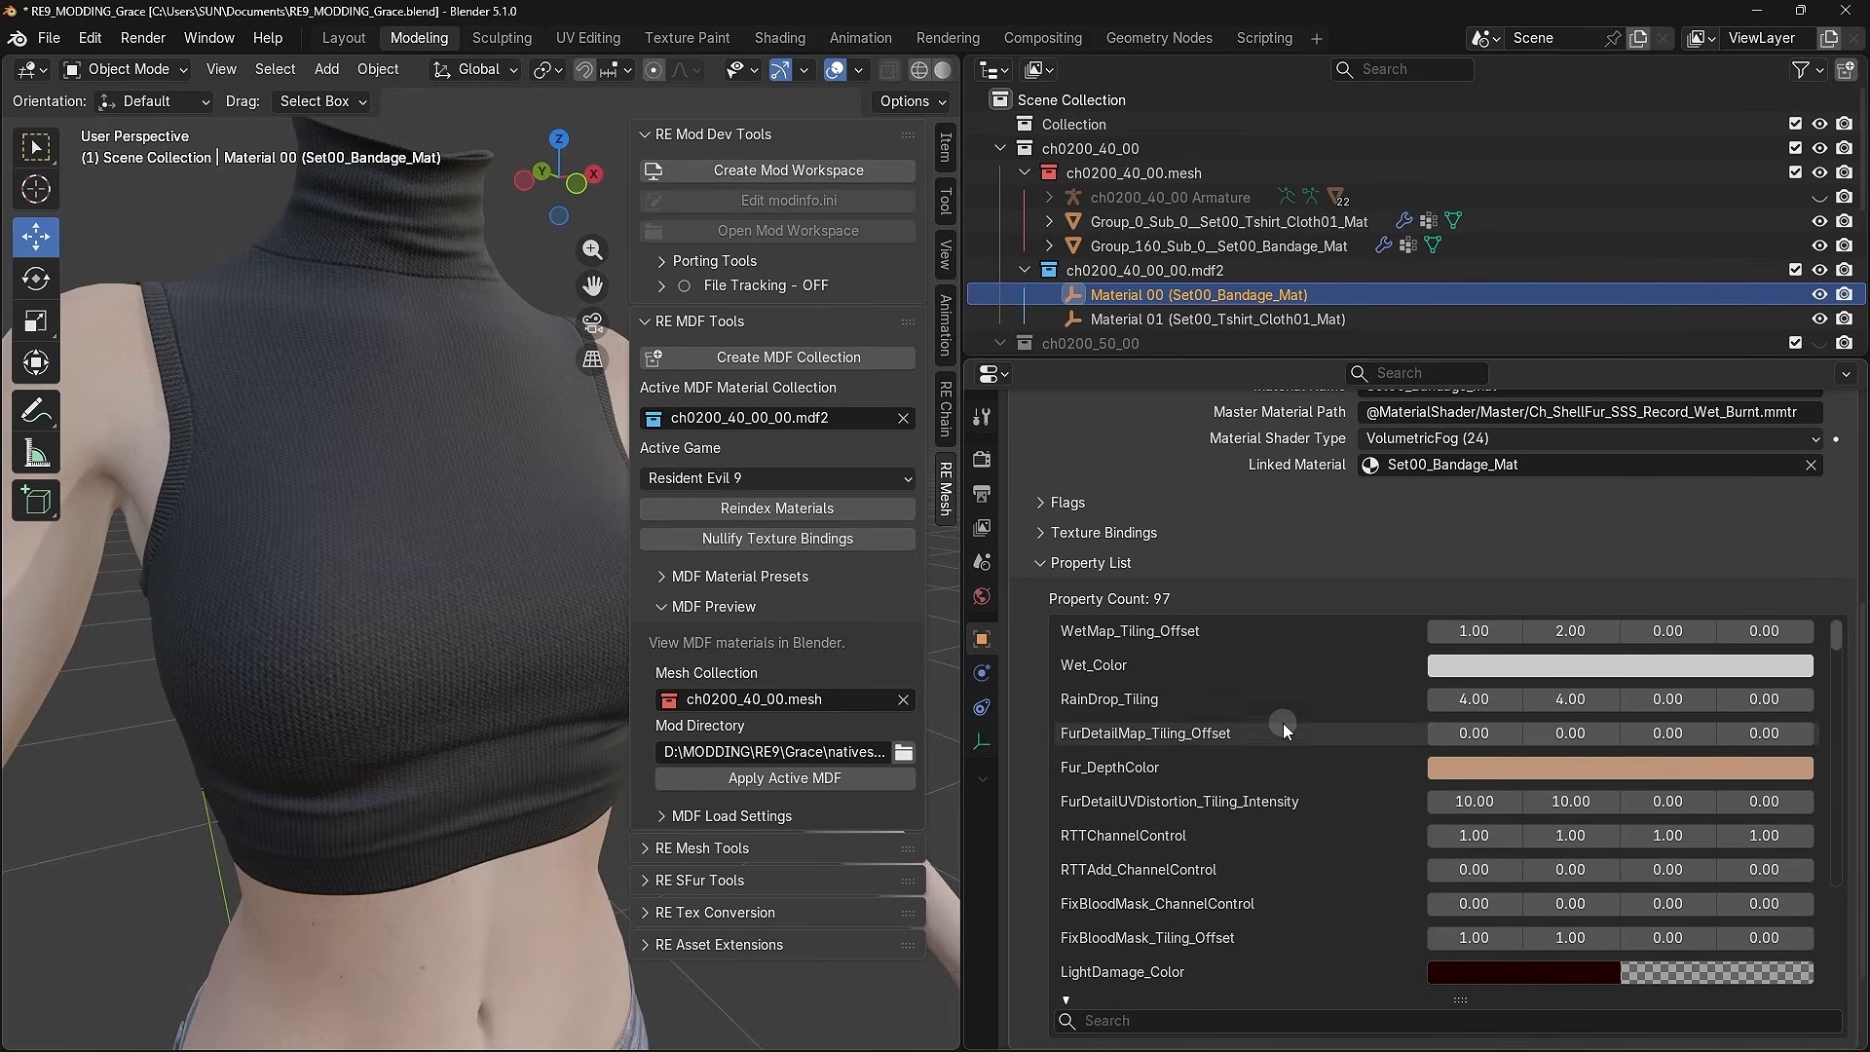
scroll(1284, 735, "down", 9)
scroll(1284, 735, "down", 2)
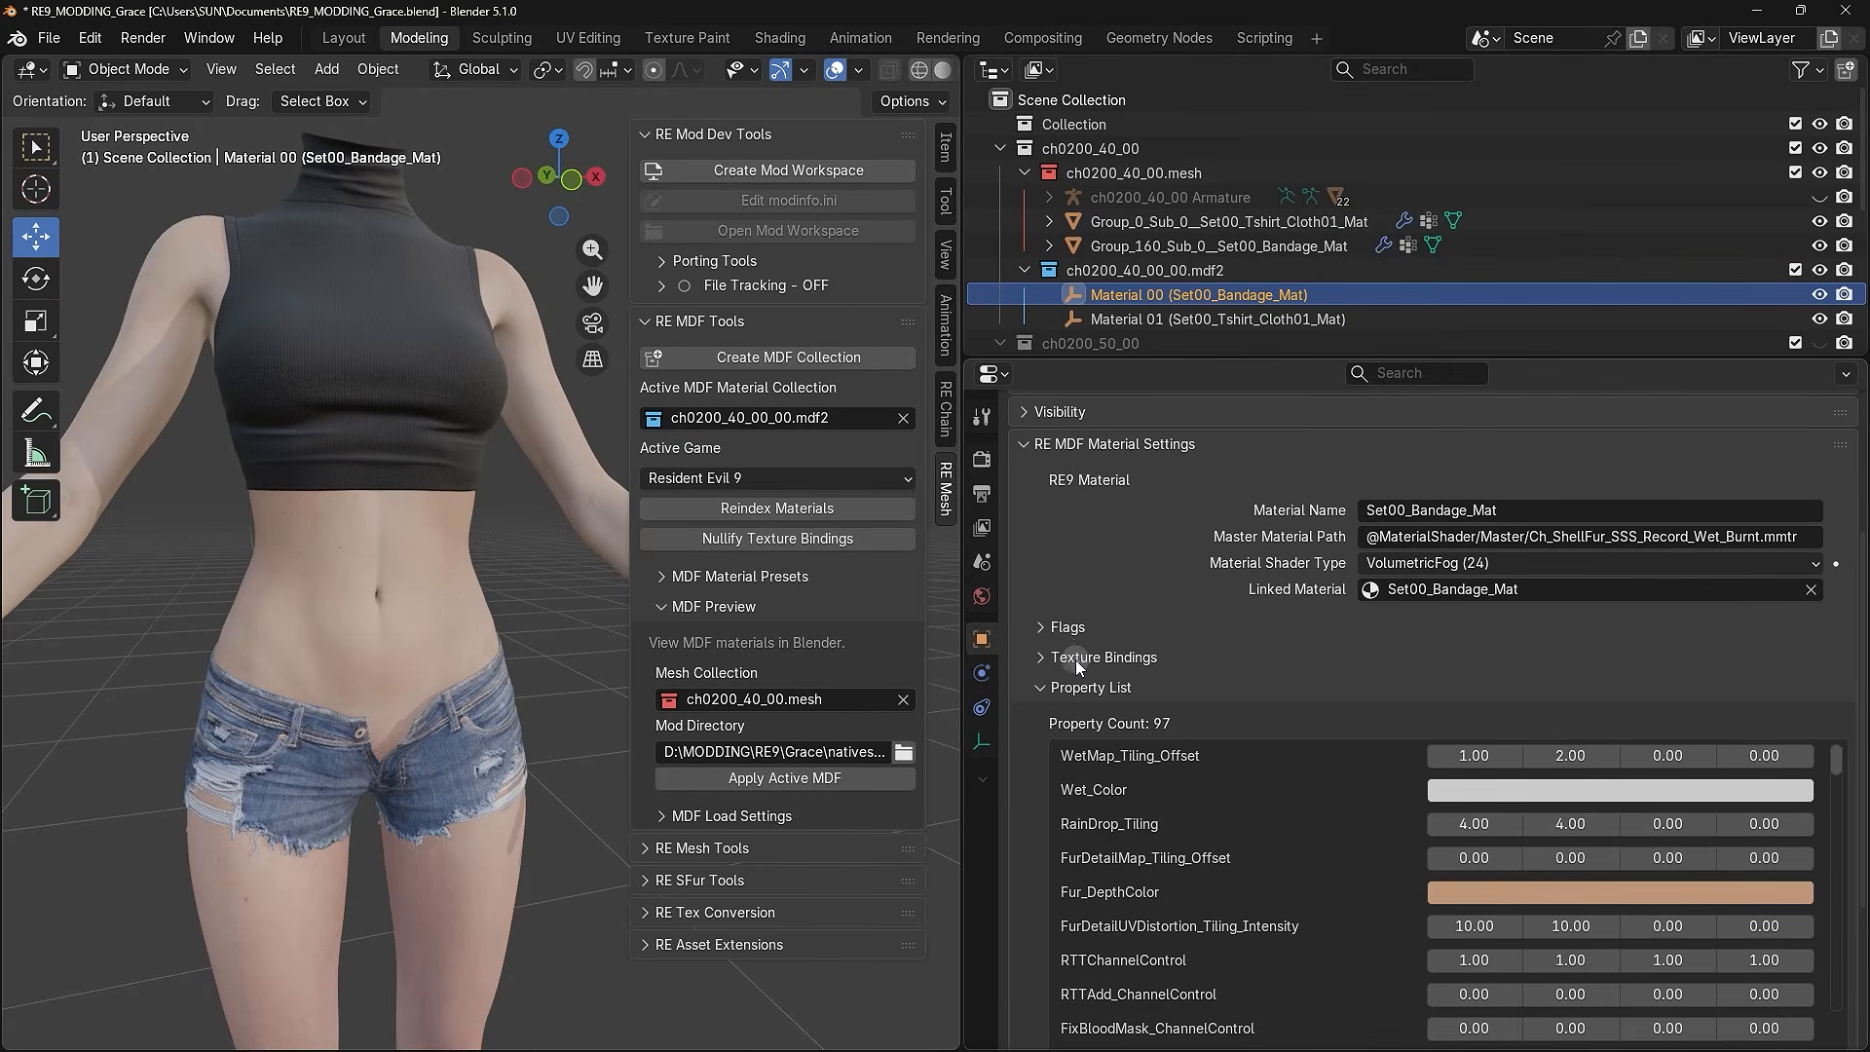
left_click(1041, 688)
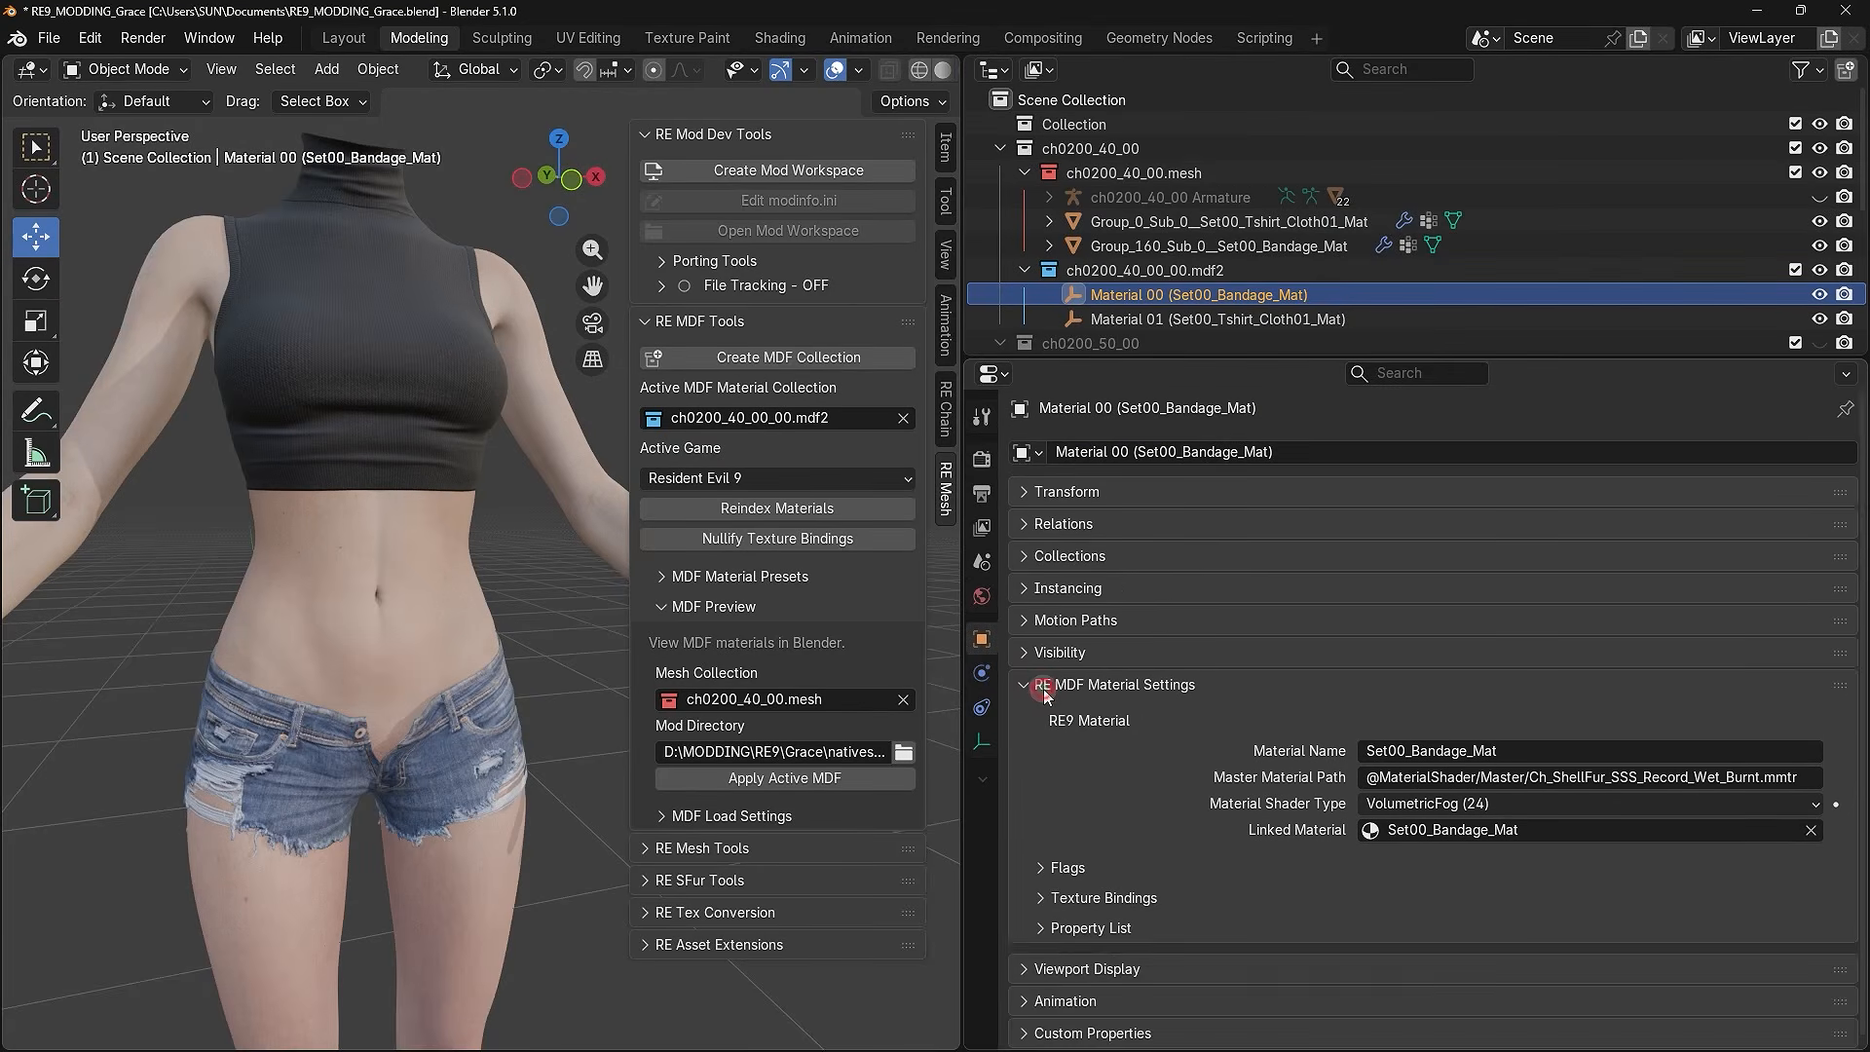
- Expand the Flags of Set00_Bandage_Mat and examine the available material flags
left_click(1043, 871)
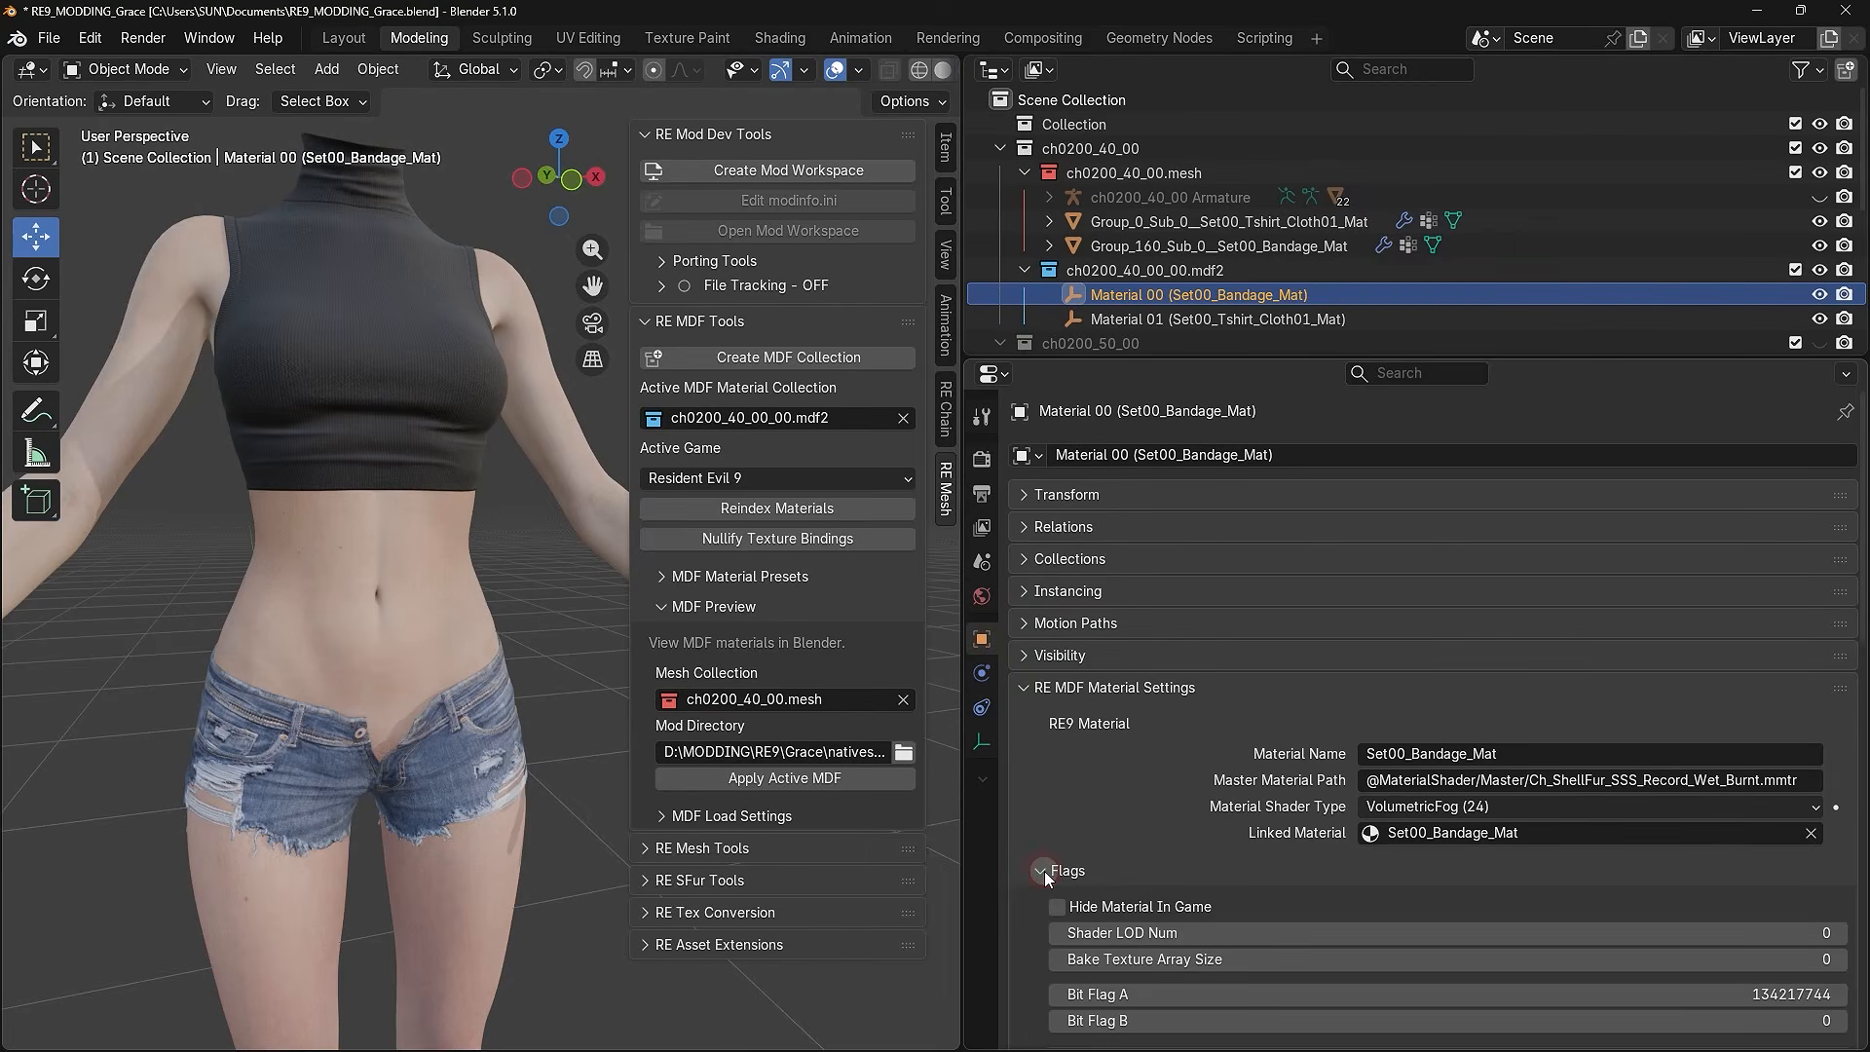
scroll(1037, 900, "down", 12)
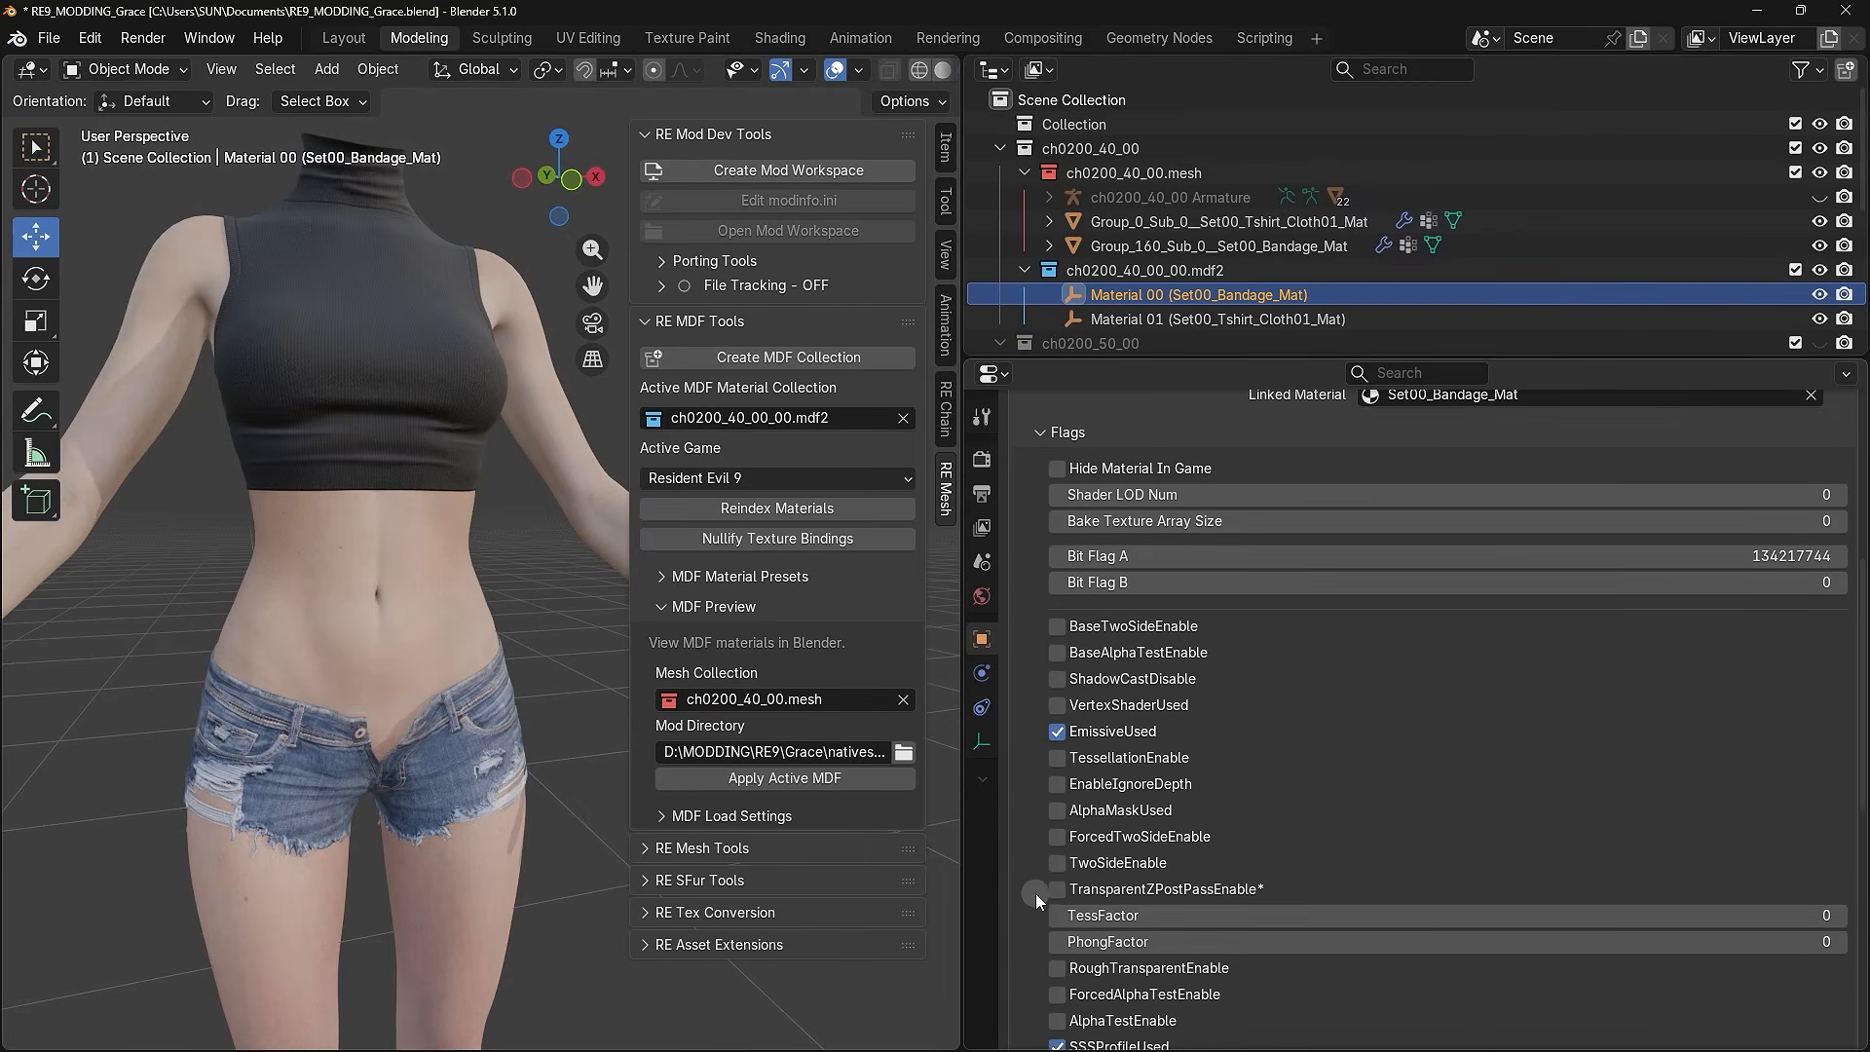
scroll(1037, 898, "down", 6)
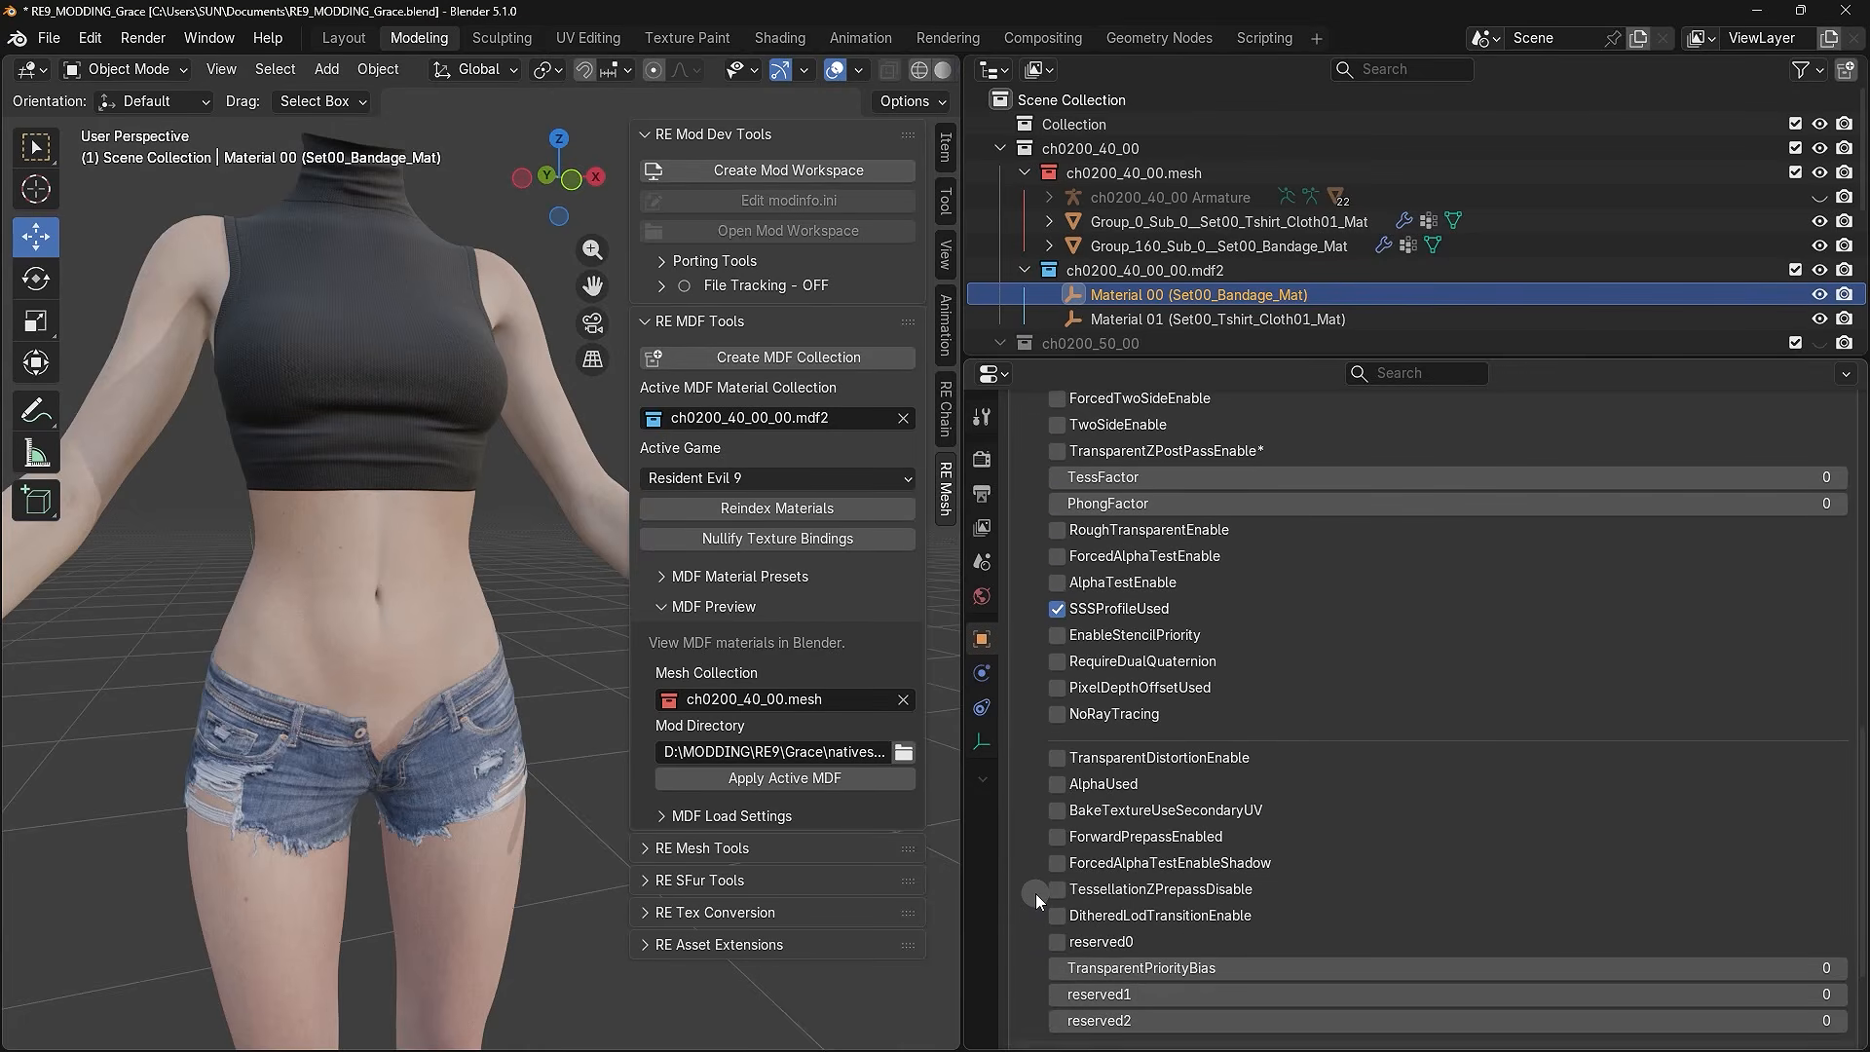
scroll(1036, 892, "up", 10)
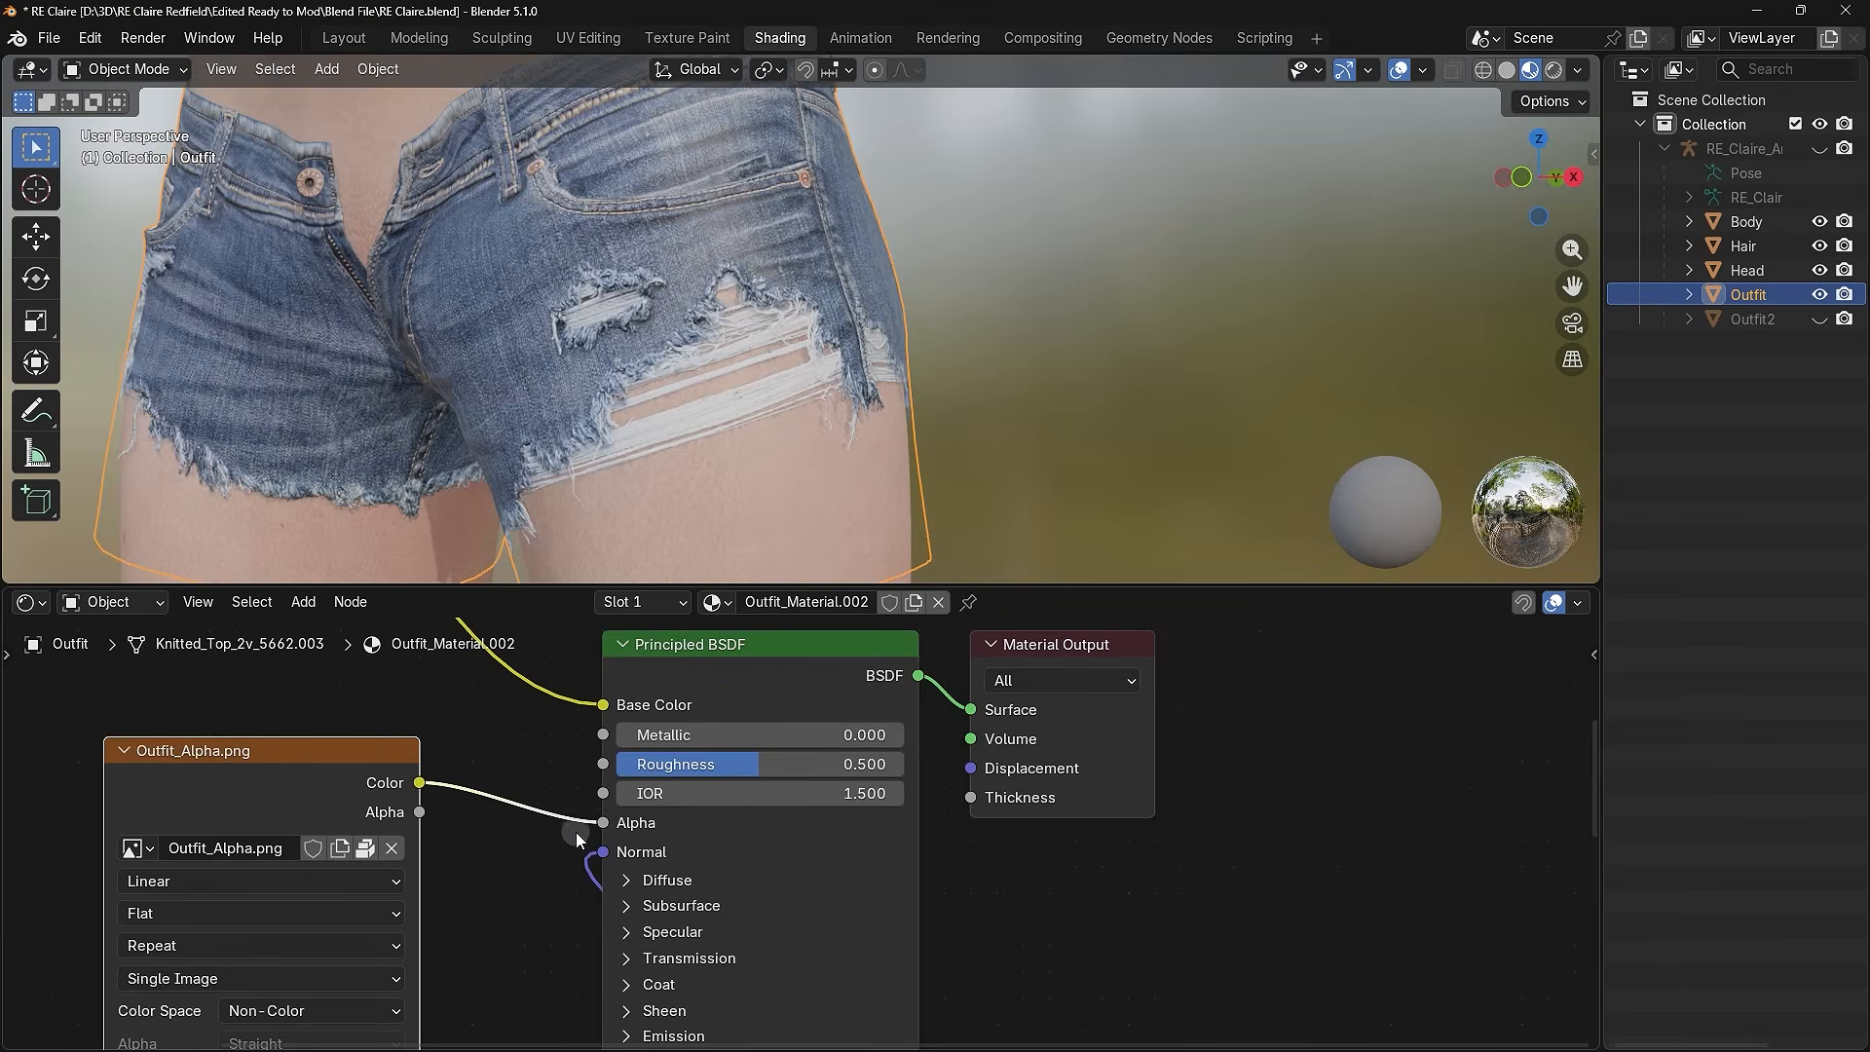
- In the RE Claire file, disconnect the Outfit_Alpha.png colour from the shader's Alpha input to compare the shorts, and reconnect it
left_click_drag(605, 822, 518, 821)
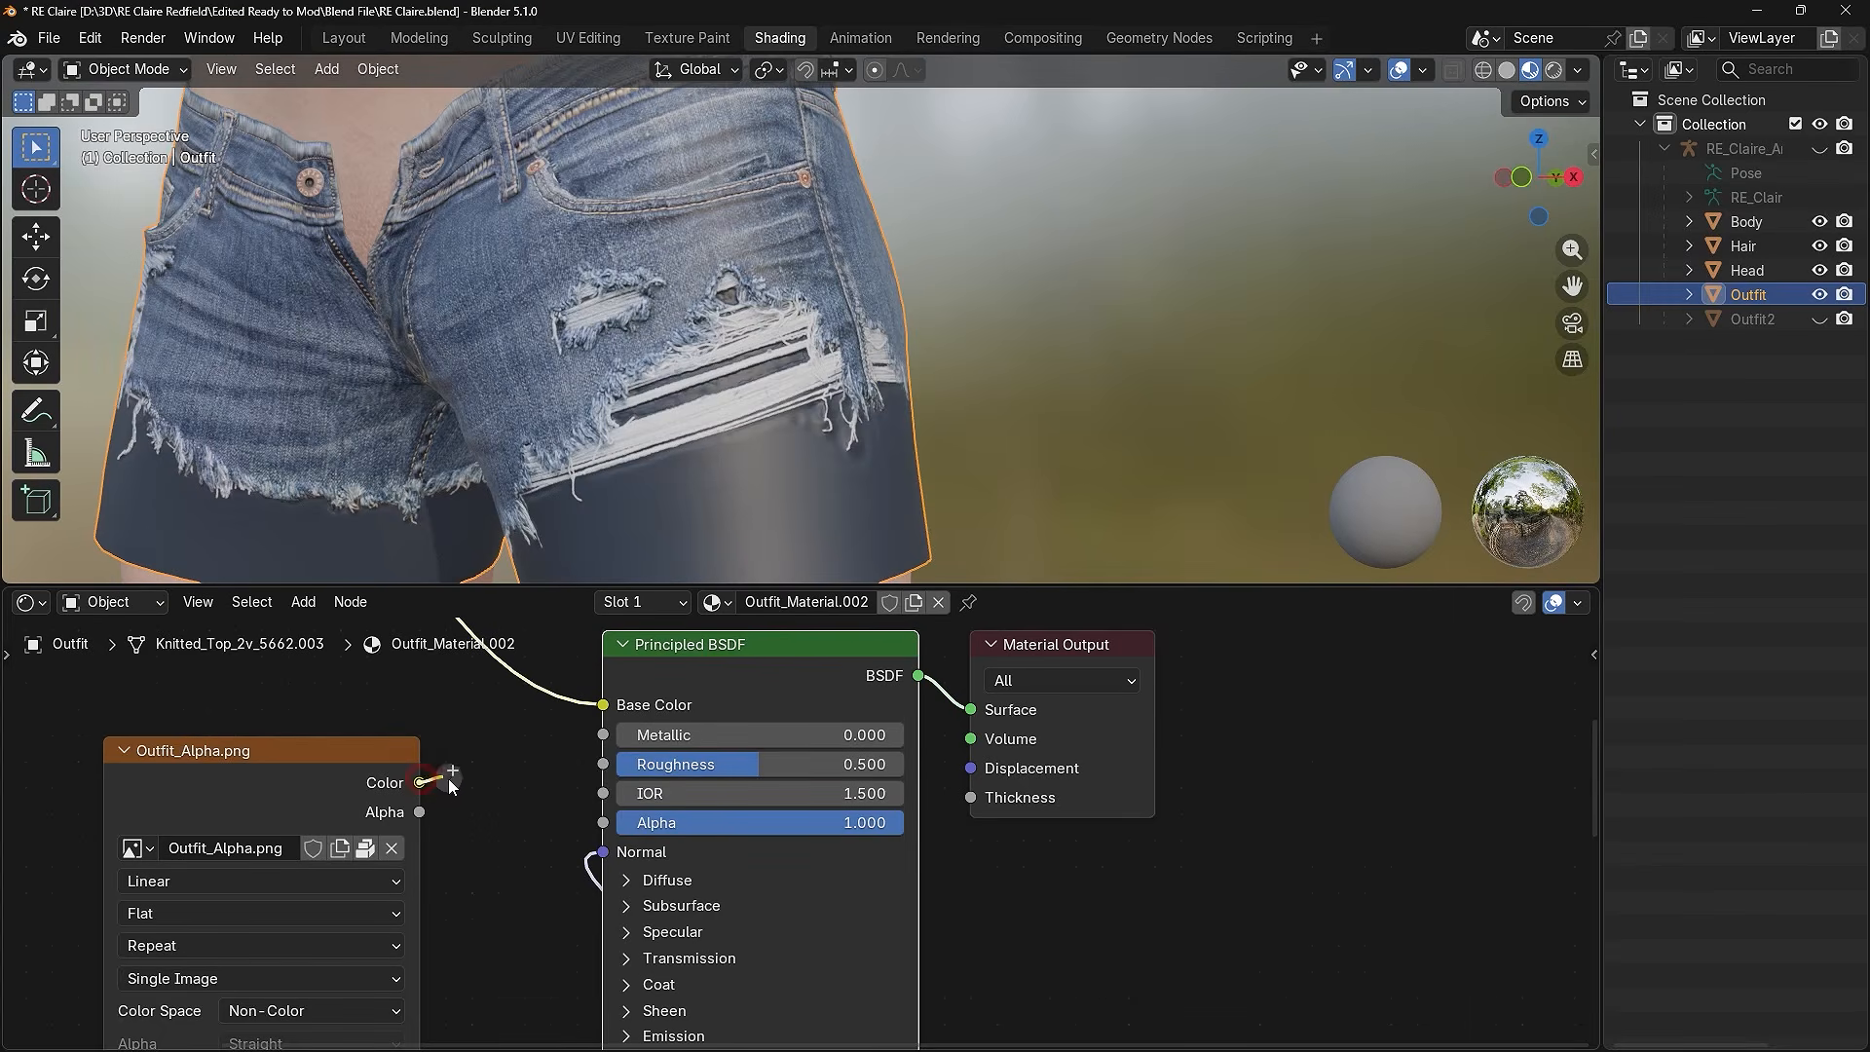
left_click_drag(552, 803, 603, 823)
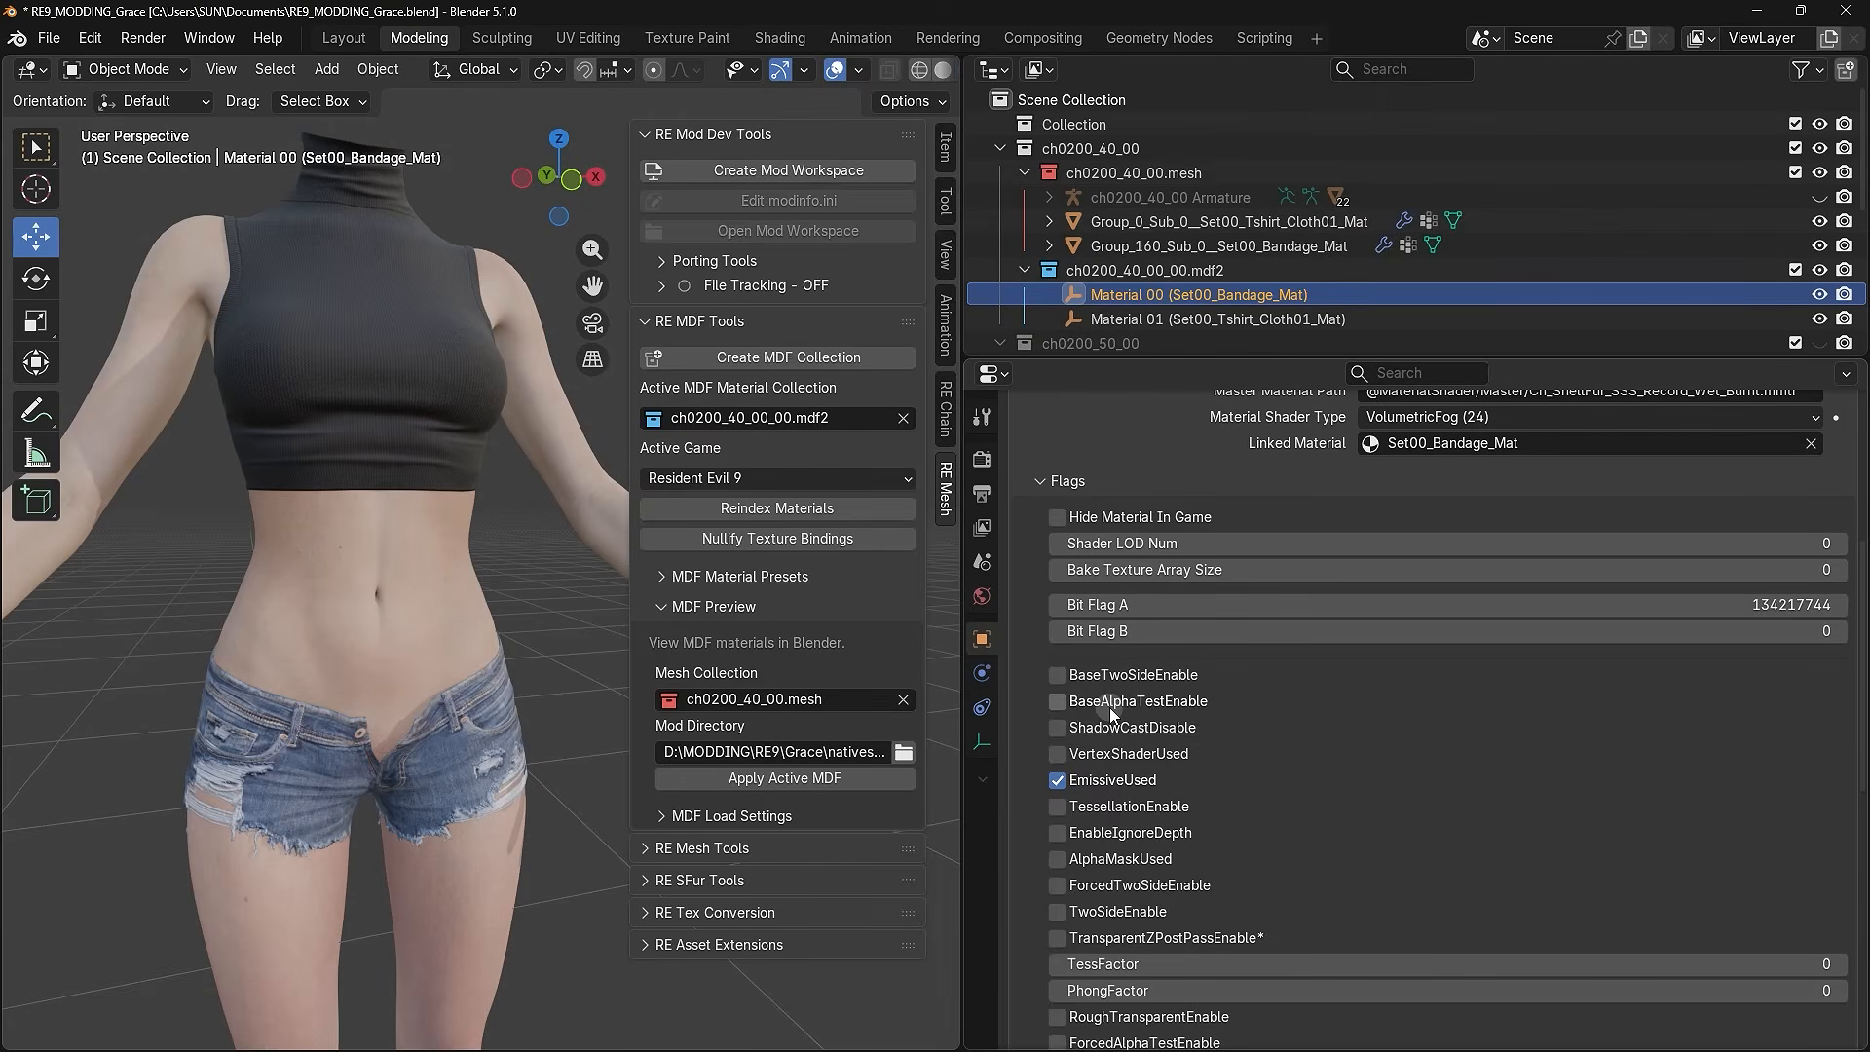
- Back in the Grace file, enable BaseAlphaTestEnable, AlphaMaskUsed, ForcedAlphaTestEnable and AlphaTestEnable for Set00_Bandage_Mat
left_click(1061, 703)
left_click(1056, 859)
scroll(1027, 874, "down", 5)
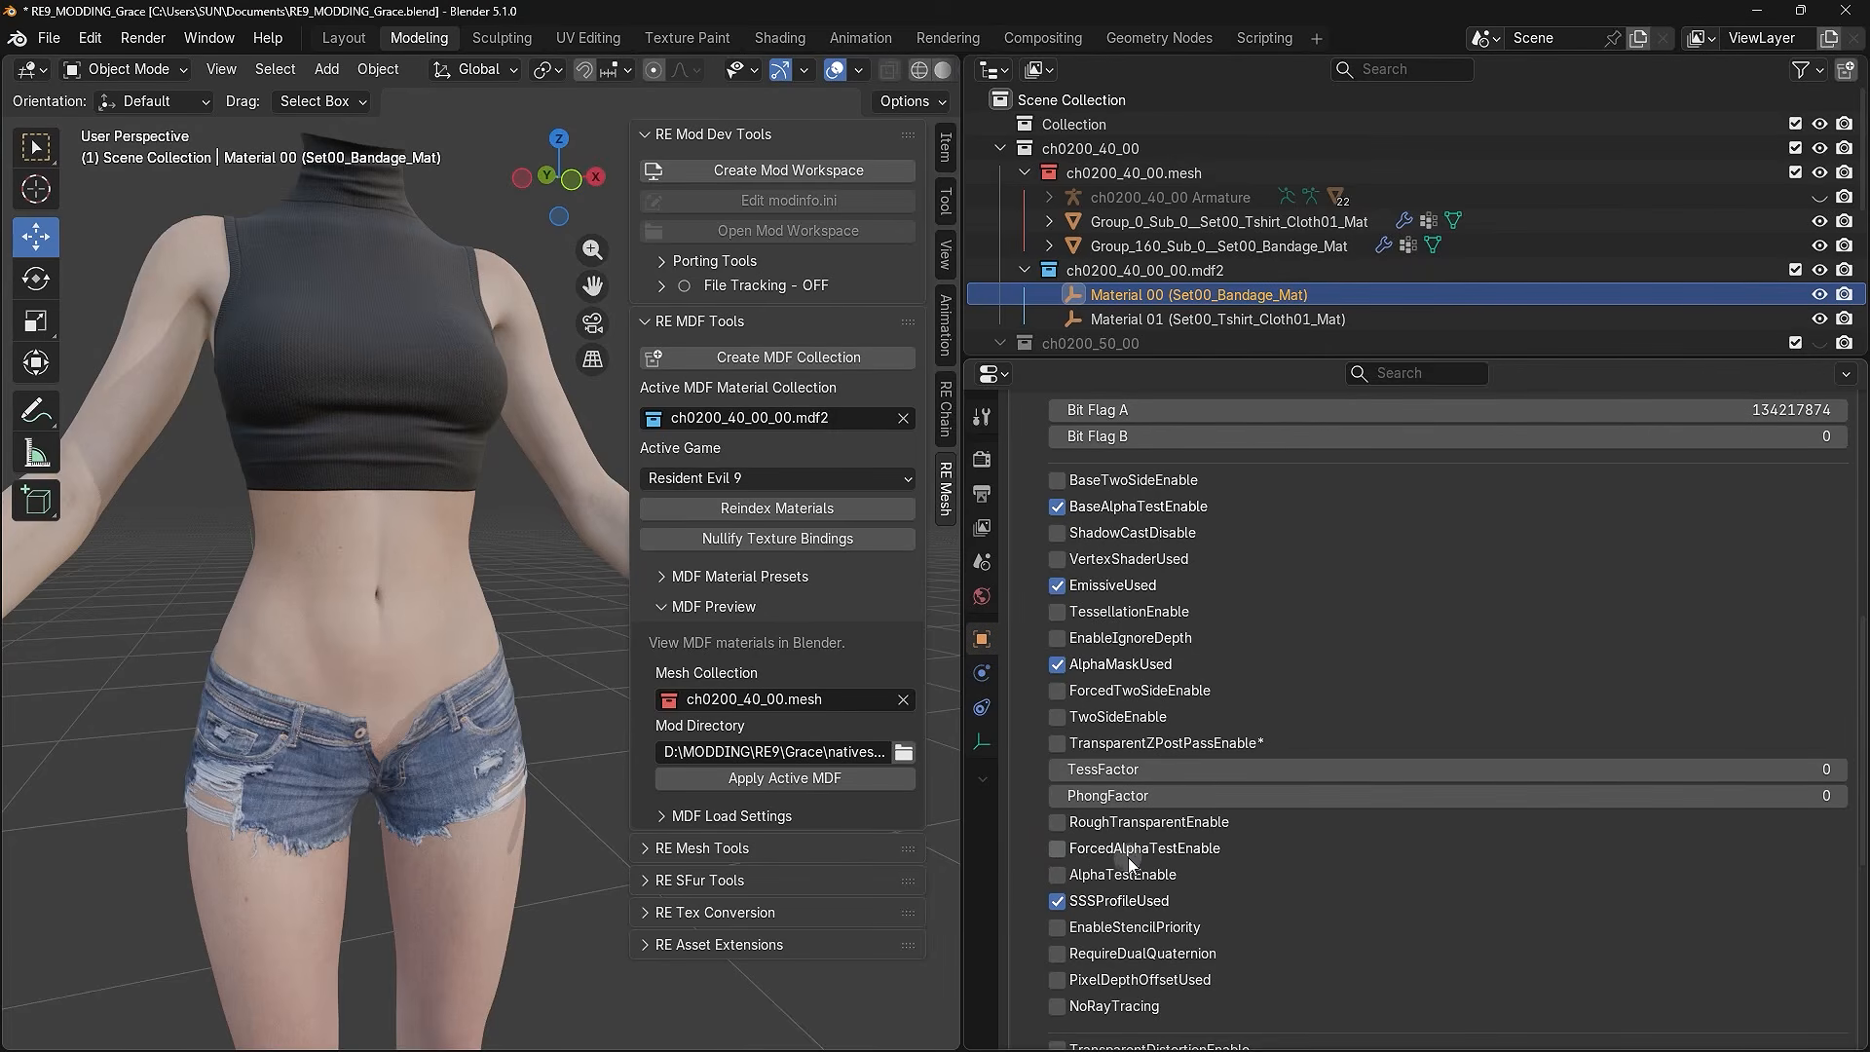
left_click(1057, 849)
left_click(1057, 875)
- Enable the AlphaUsed and ForcedAlphaTestEnableShadow flags for the bandage material
scroll(1035, 886, "down", 2)
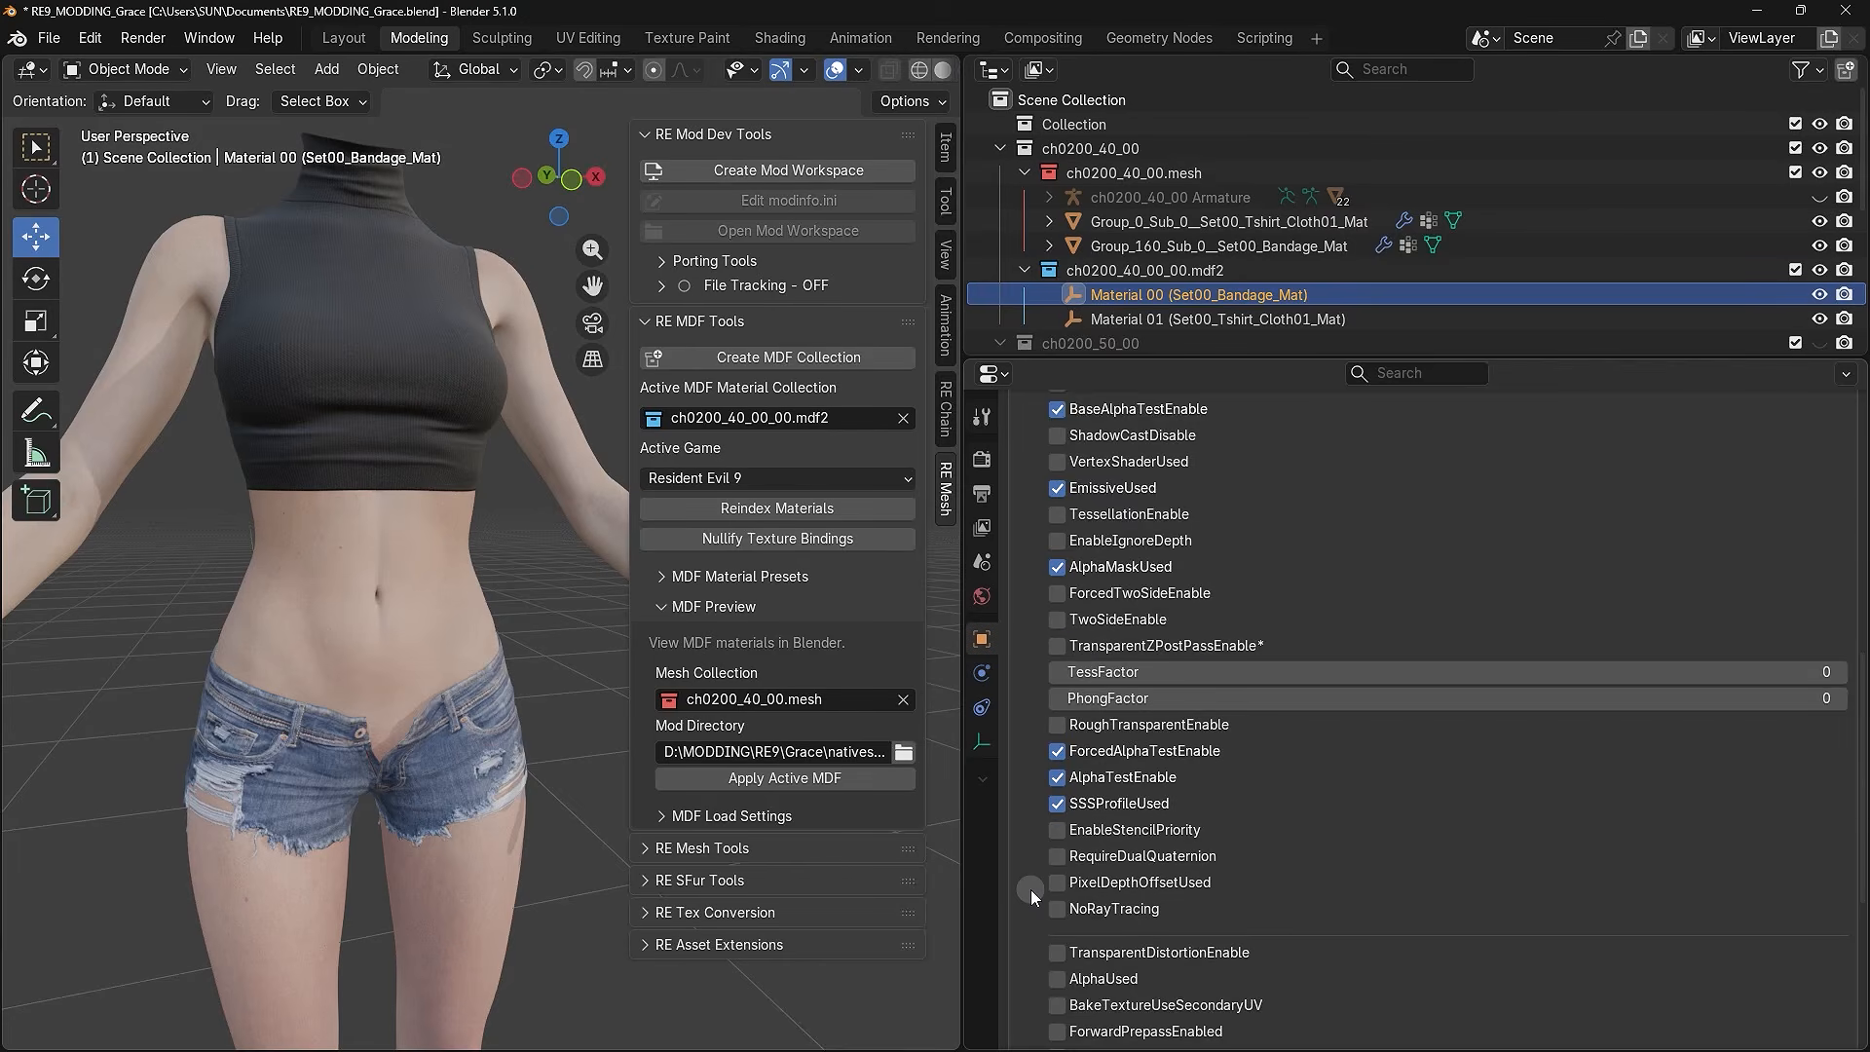
scroll(1031, 890, "down", 3)
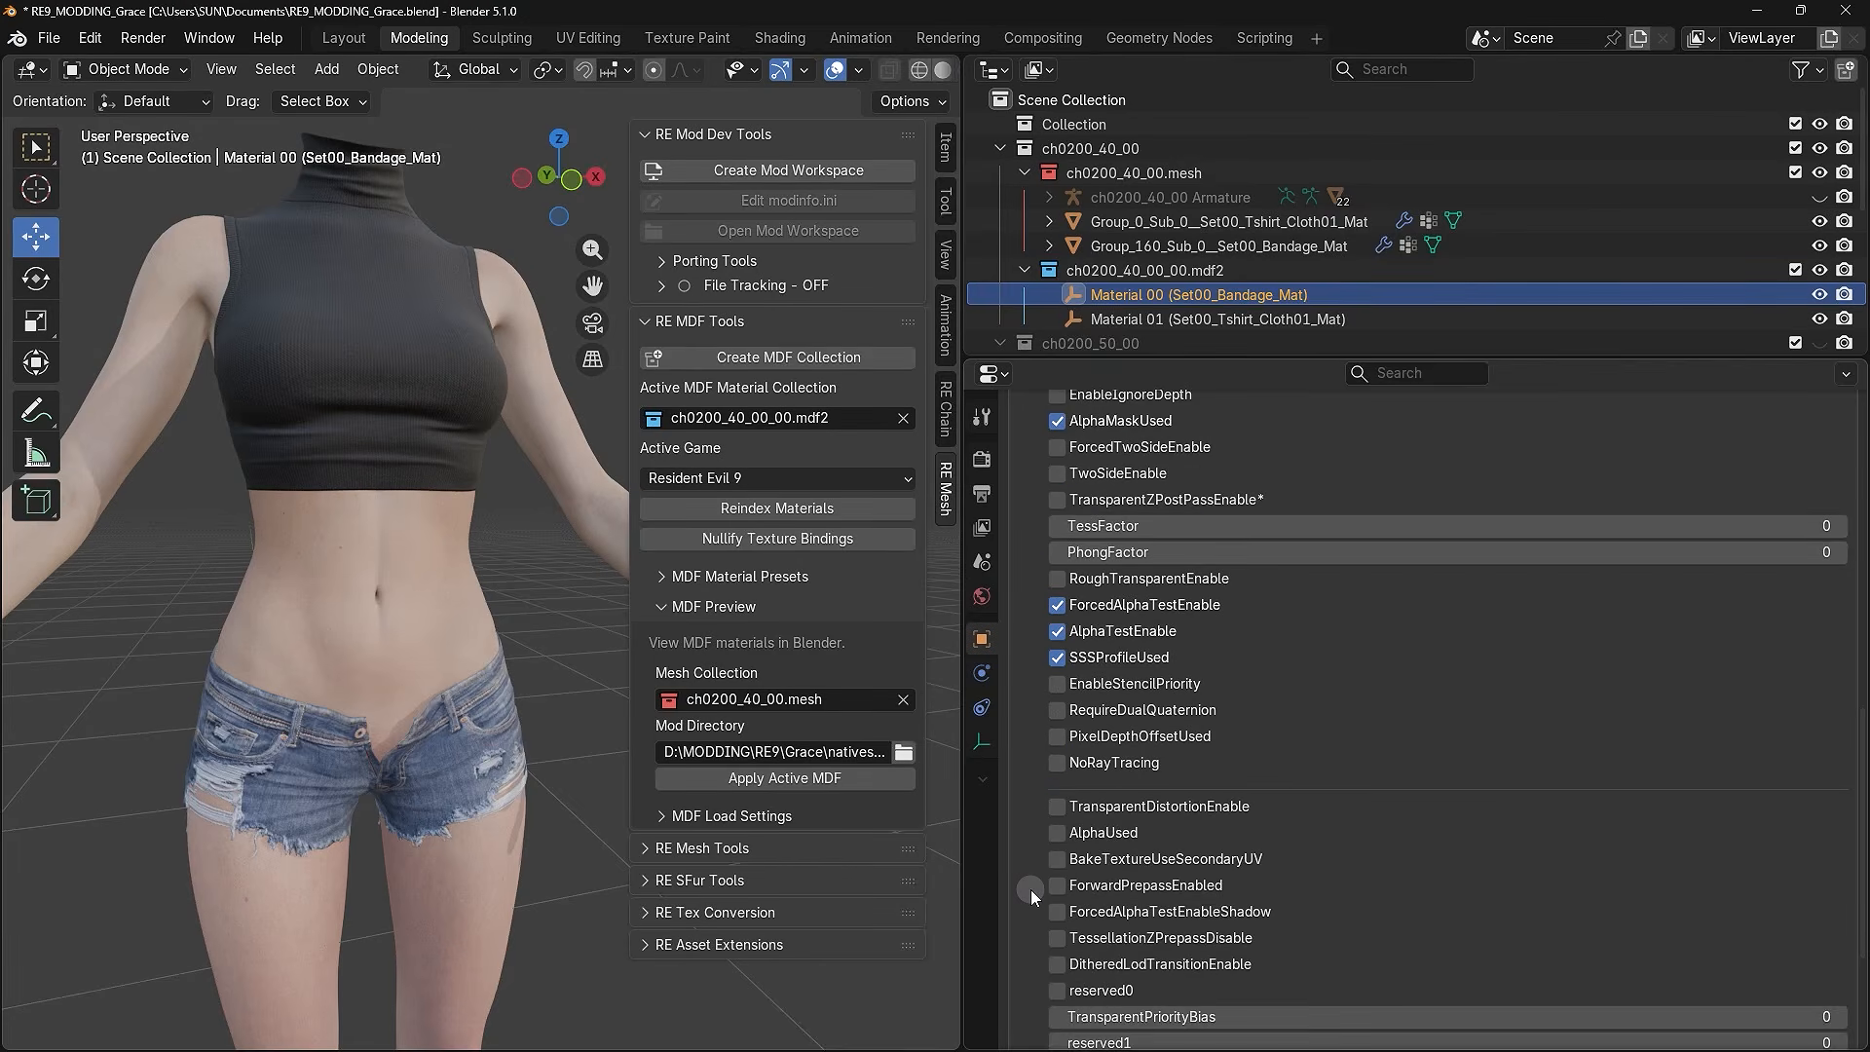
left_click(1058, 835)
scroll(1033, 869, "down", 3)
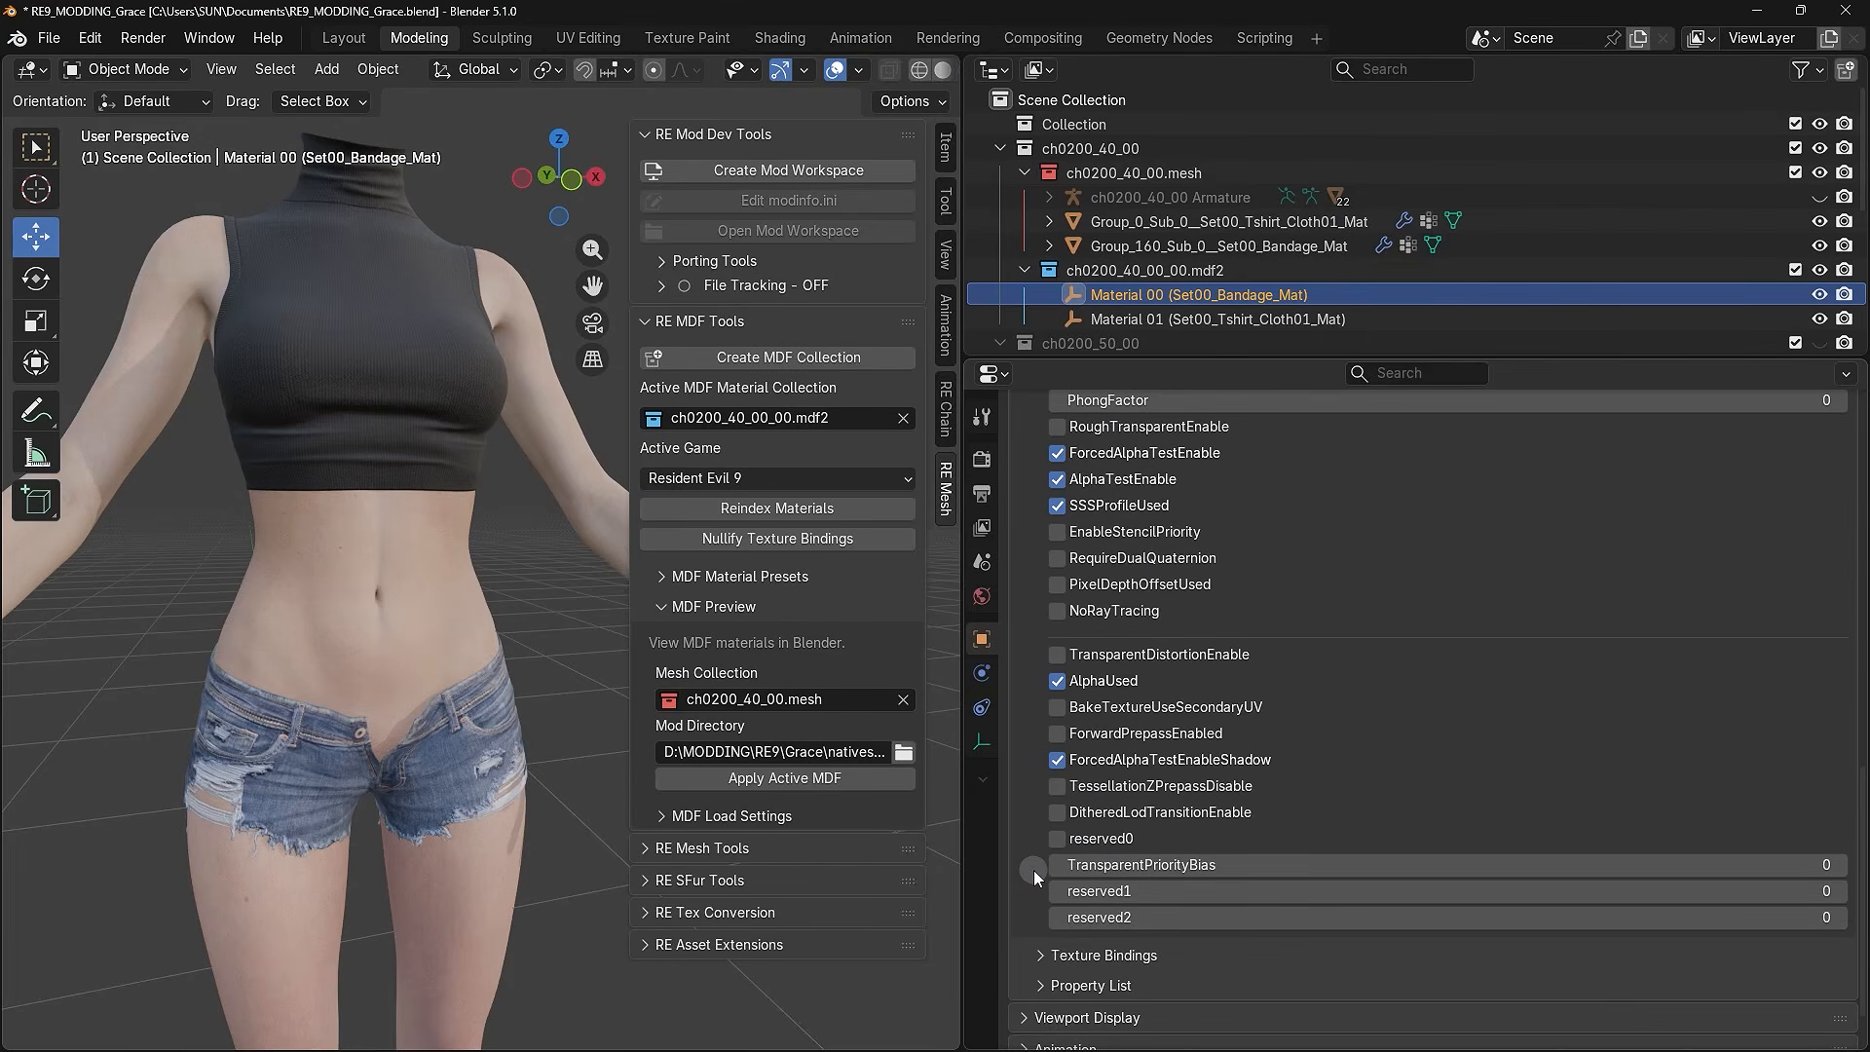
scroll(1033, 869, "up", 10)
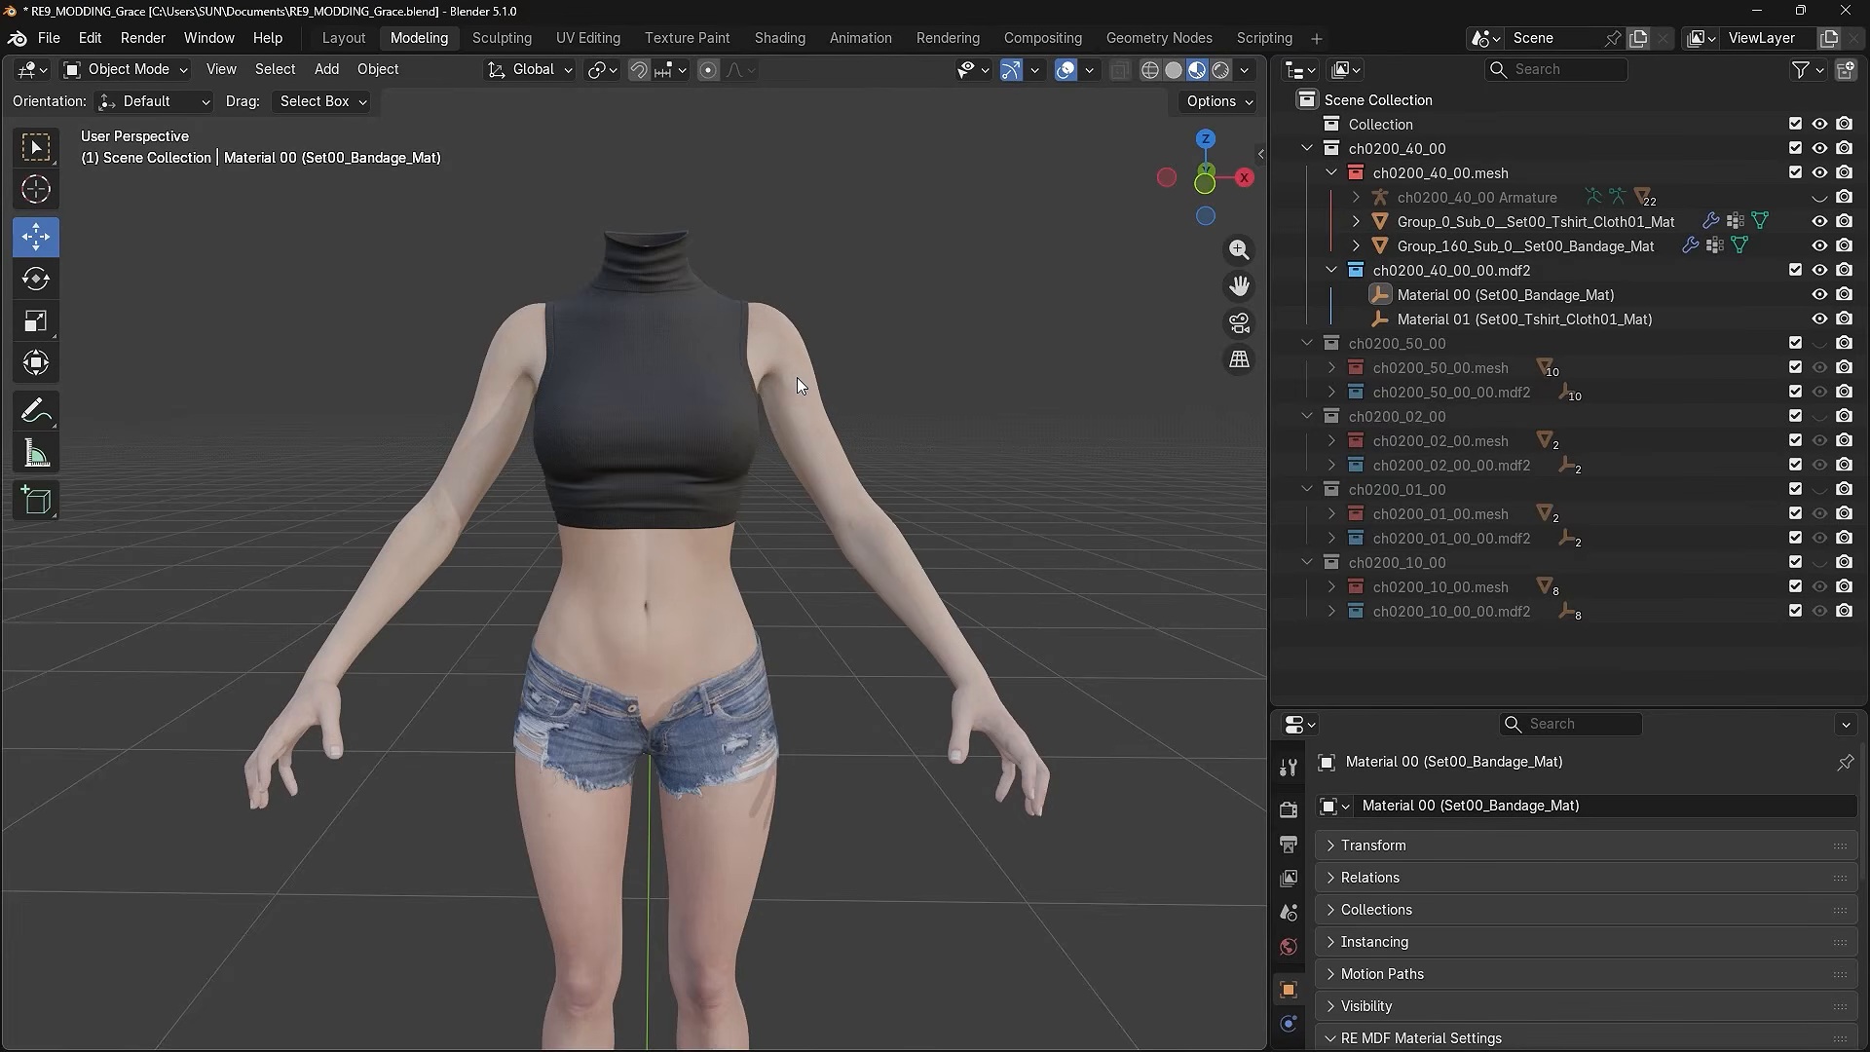
- In Weight Paint mode, limit the total weights of the Set00_Tshirt_Cloth01_Mat body mesh to 8 per vertex across all groups
left_click(797, 378)
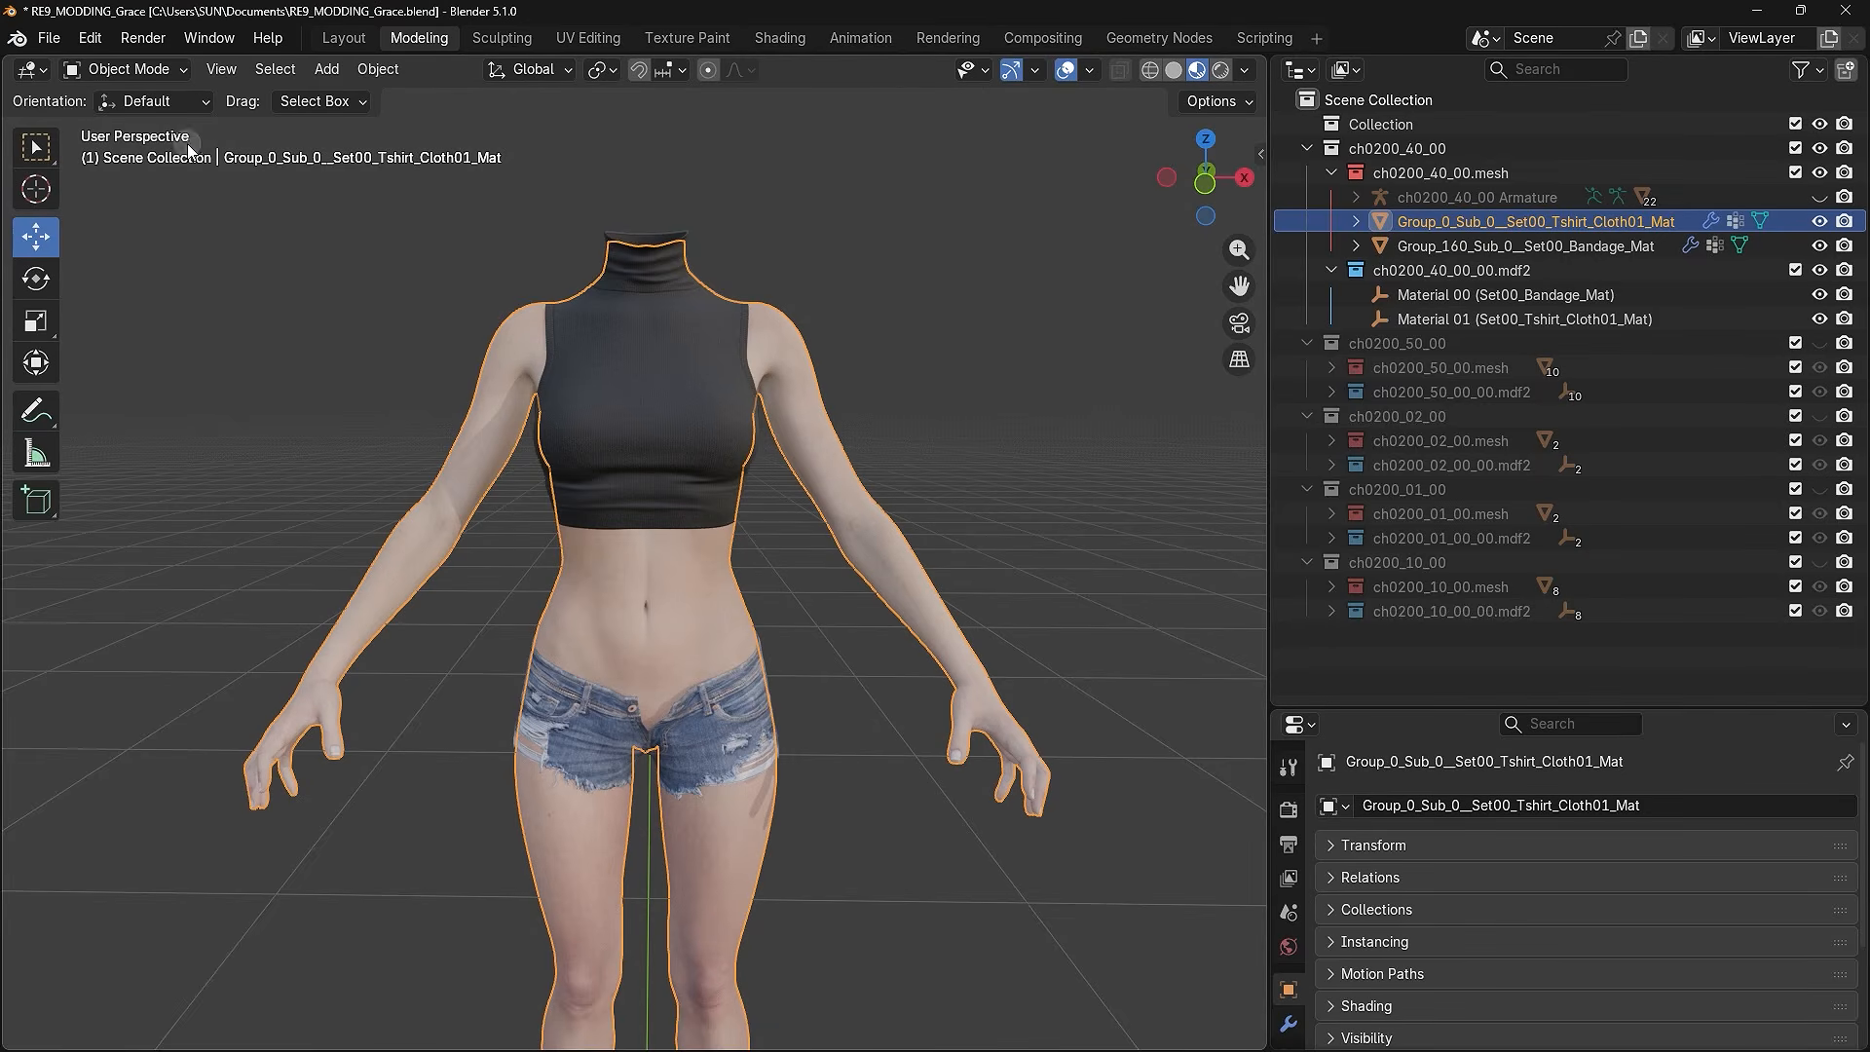
left_click(147, 68)
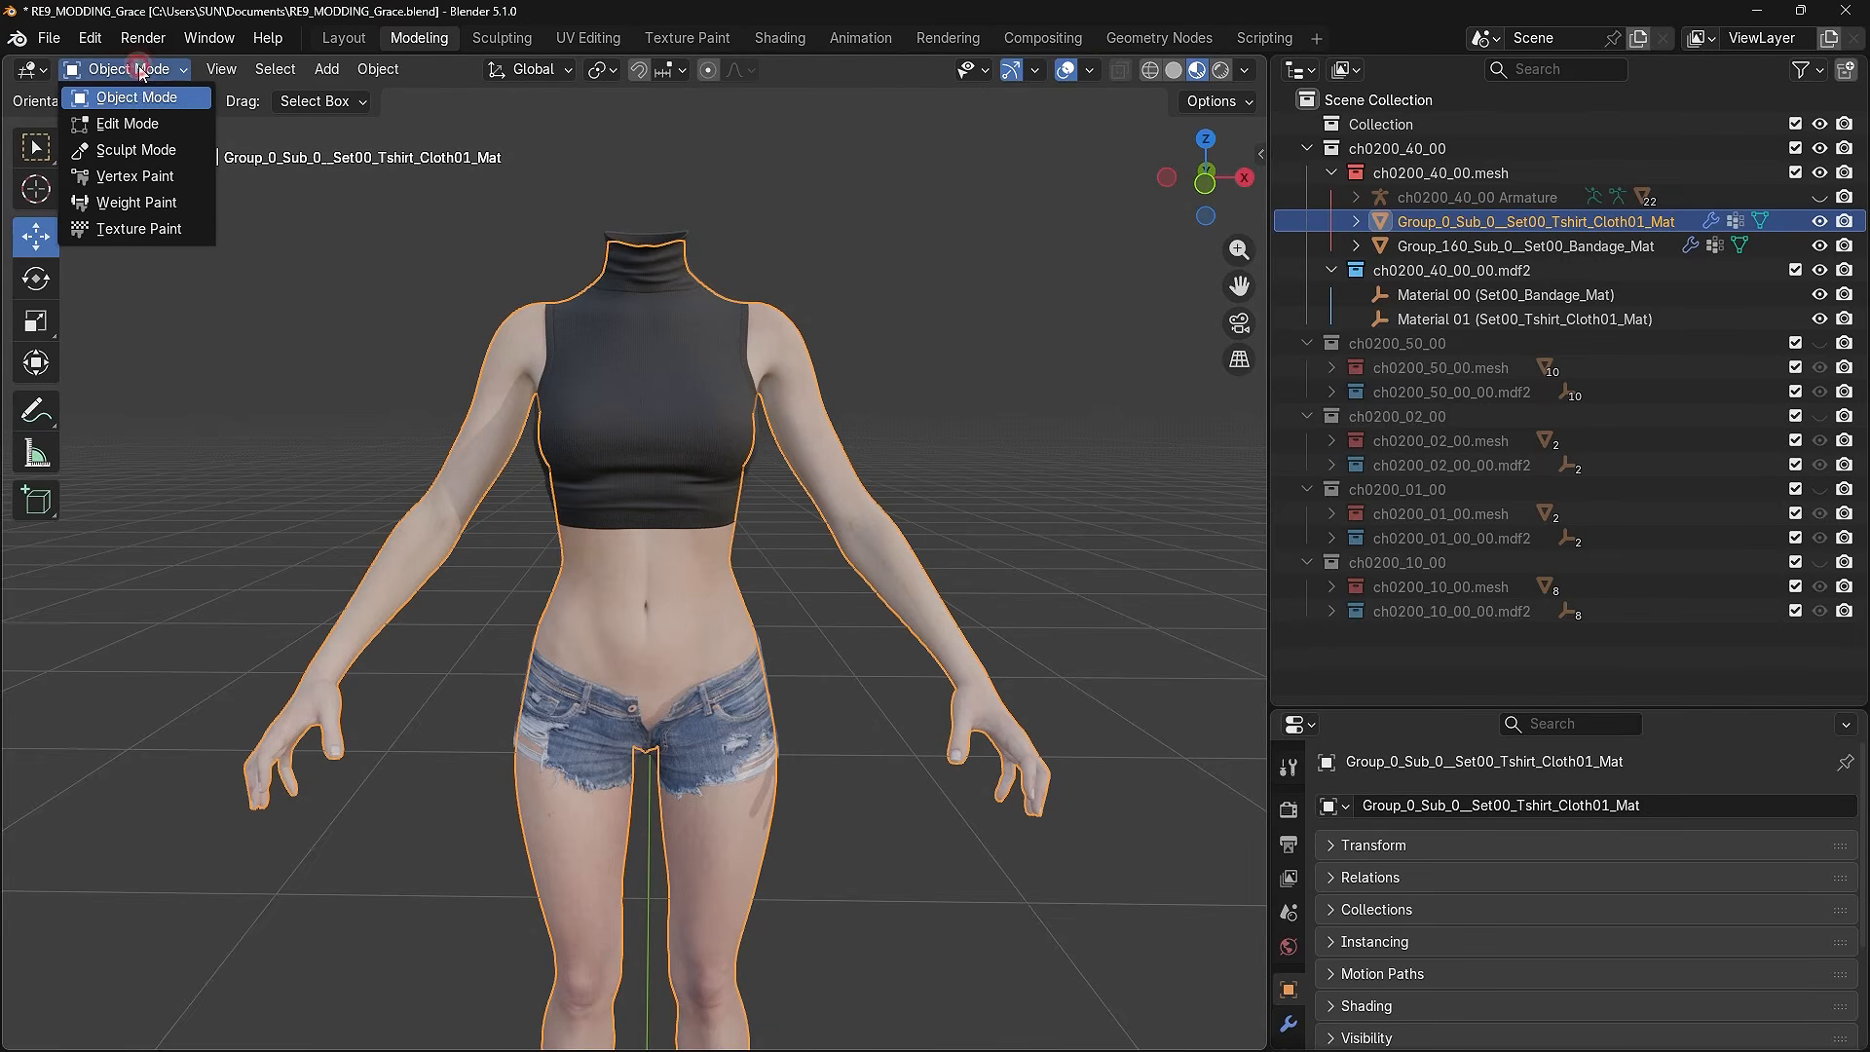
left_click(134, 202)
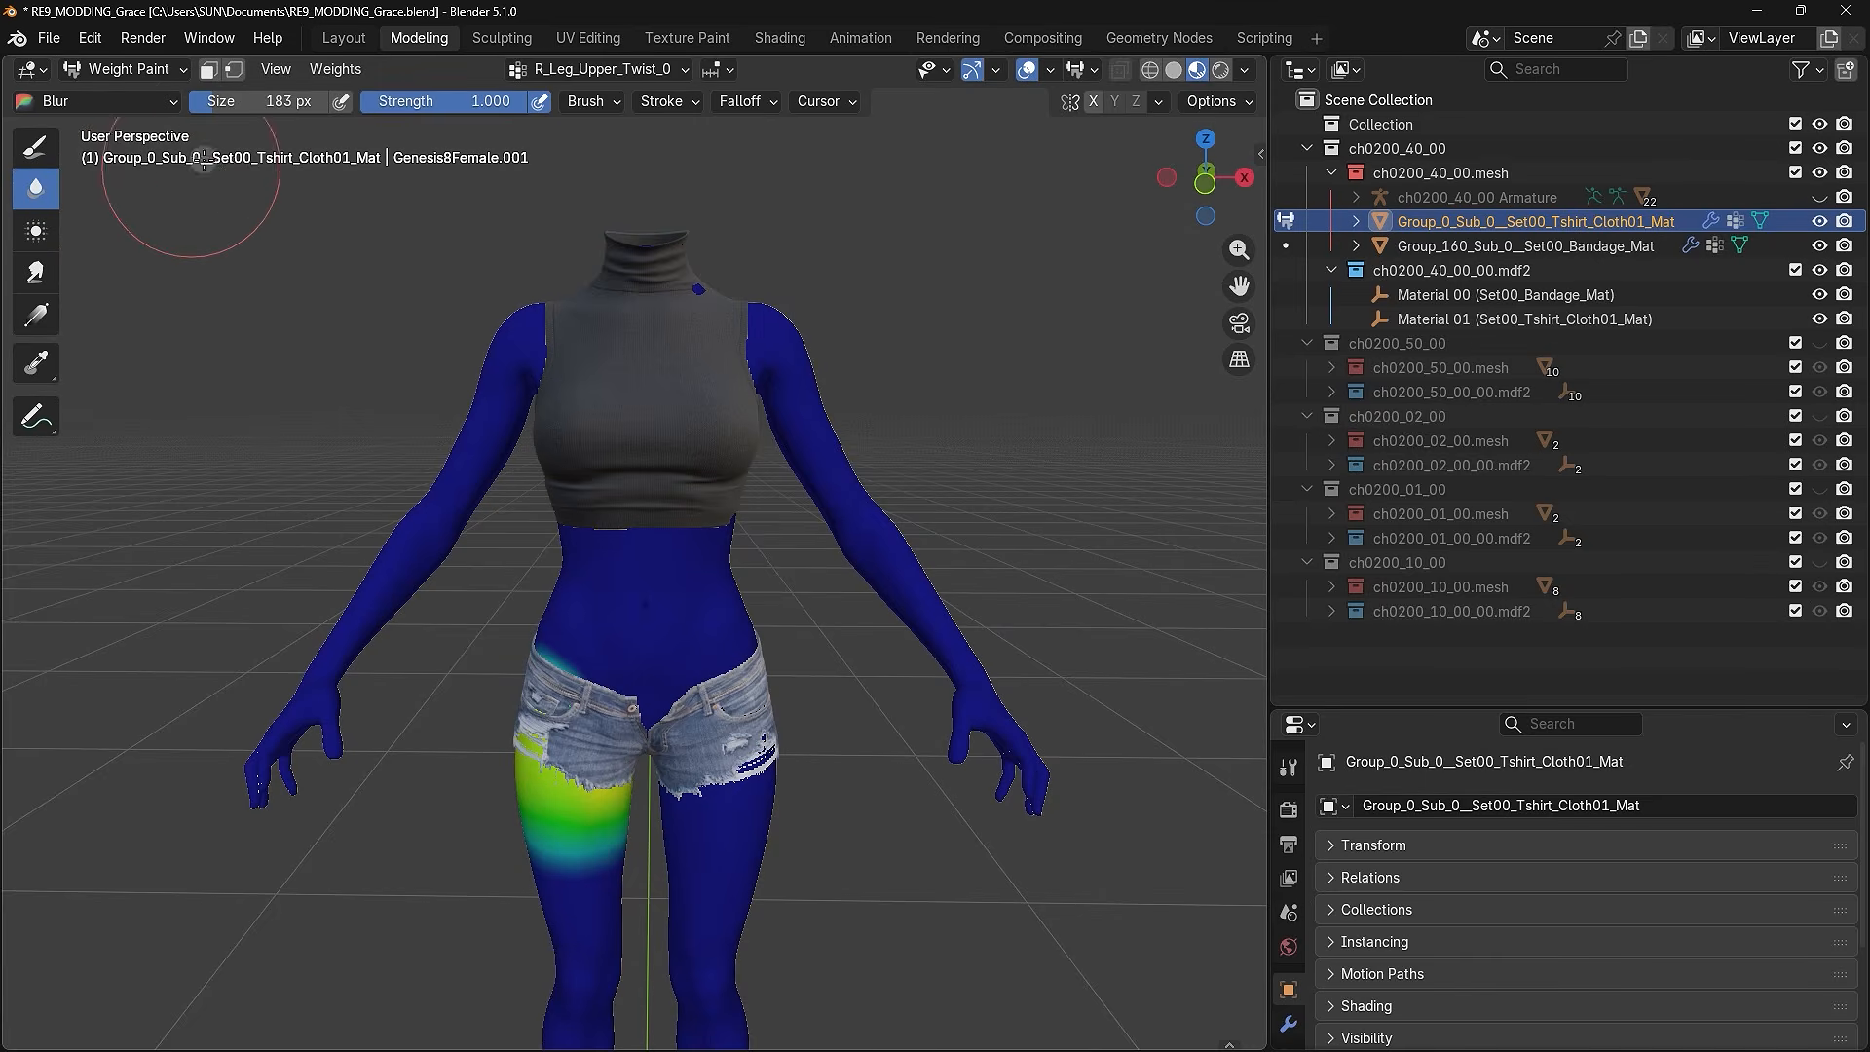
left_click(335, 69)
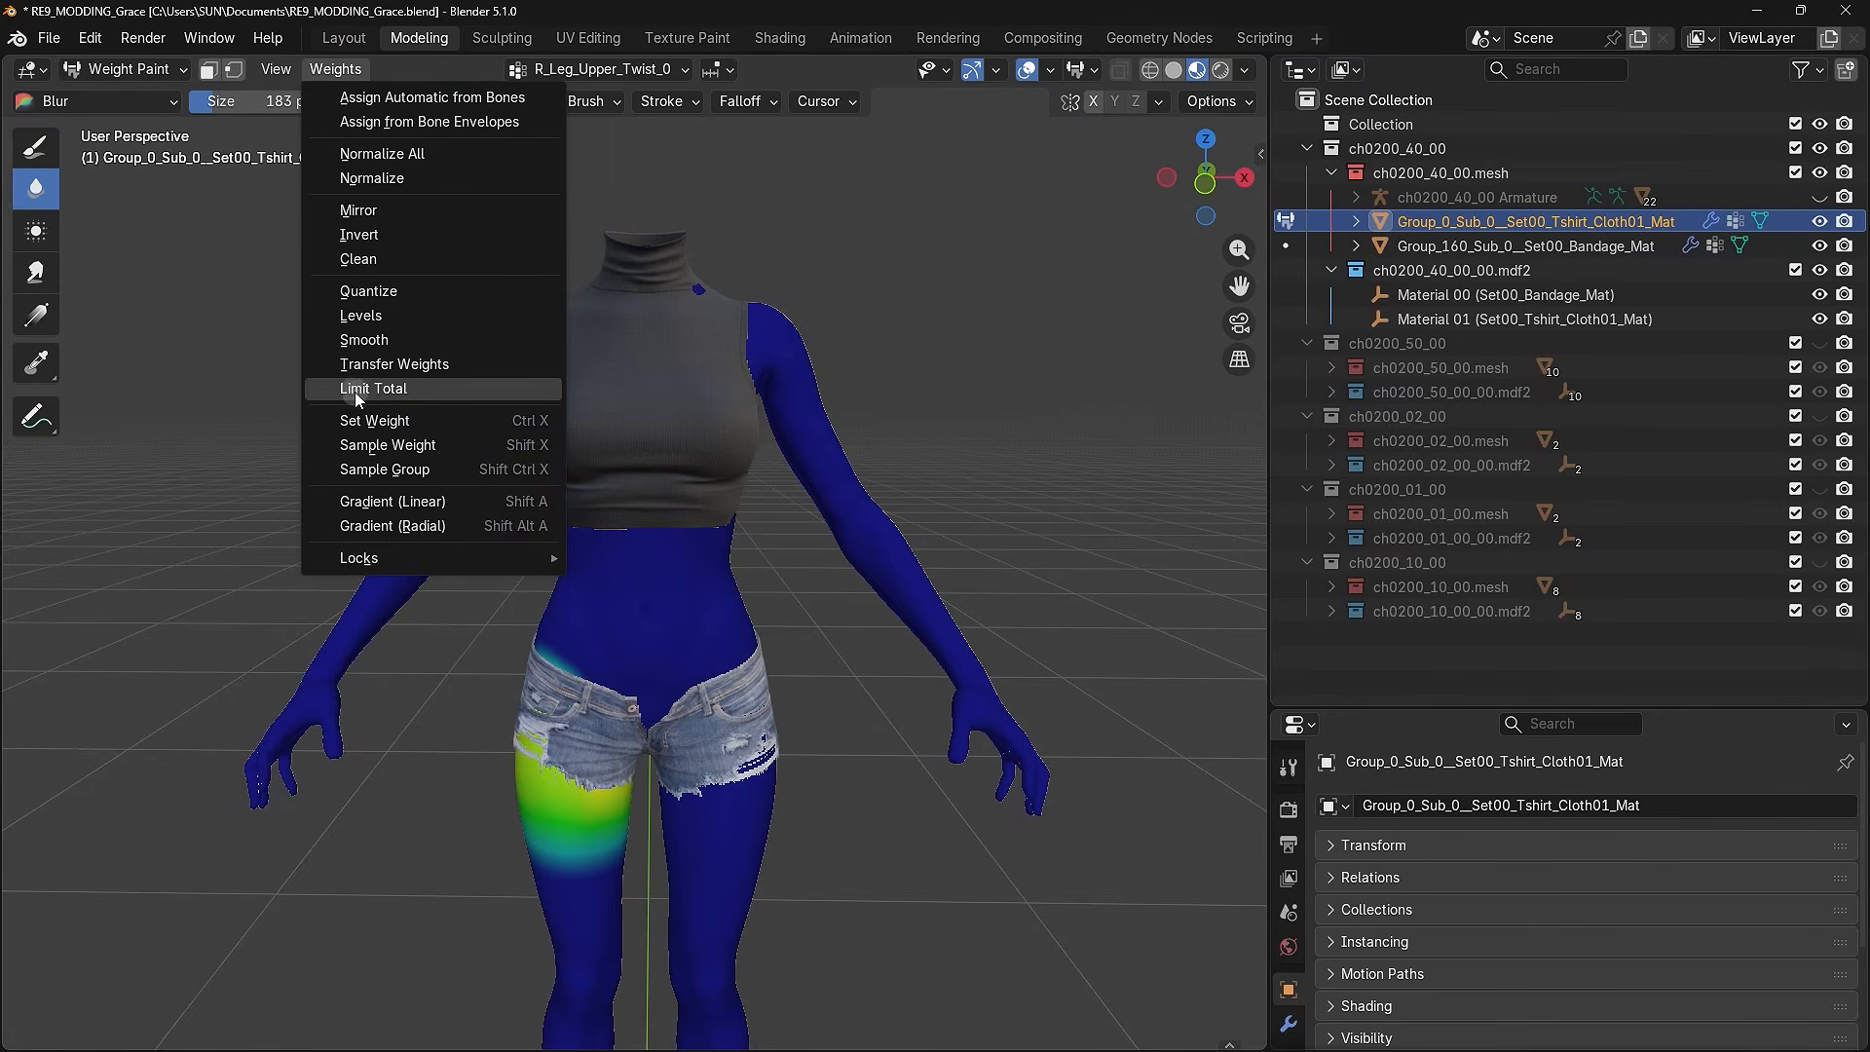
left_click(405, 394)
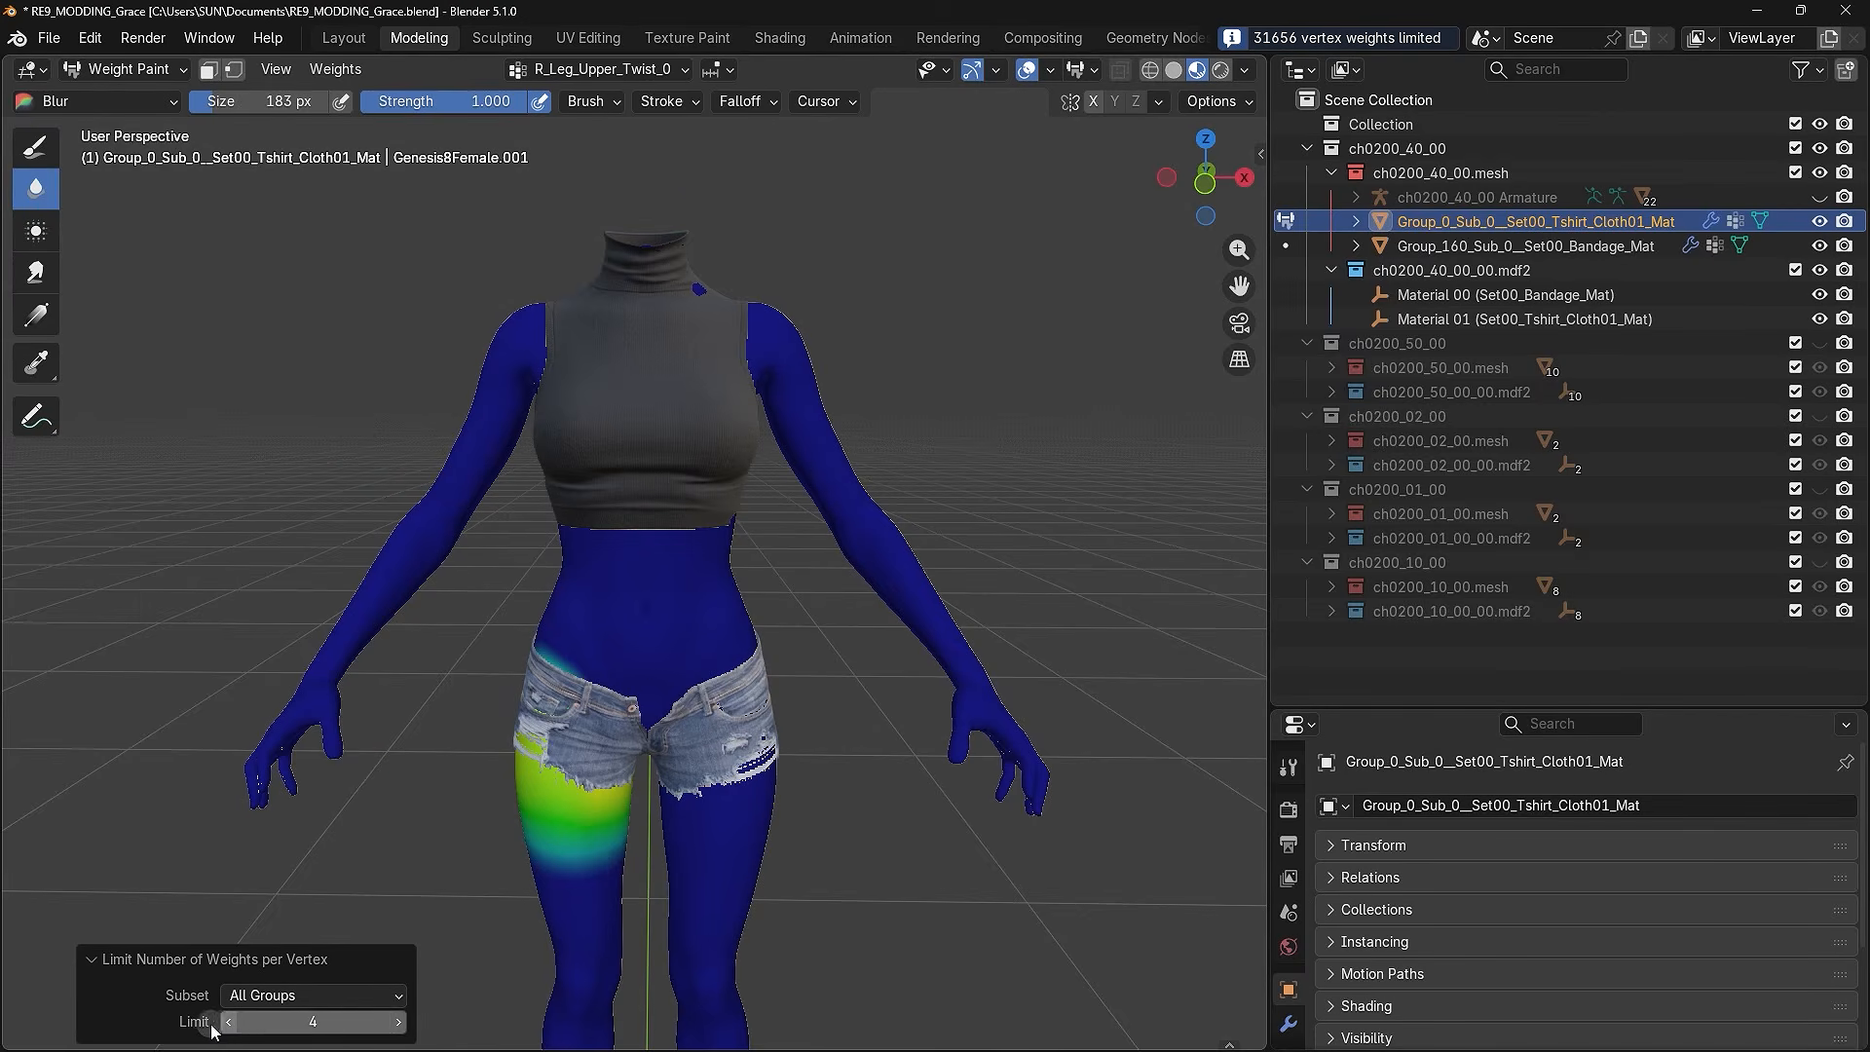
left_click(293, 1022)
type("8")
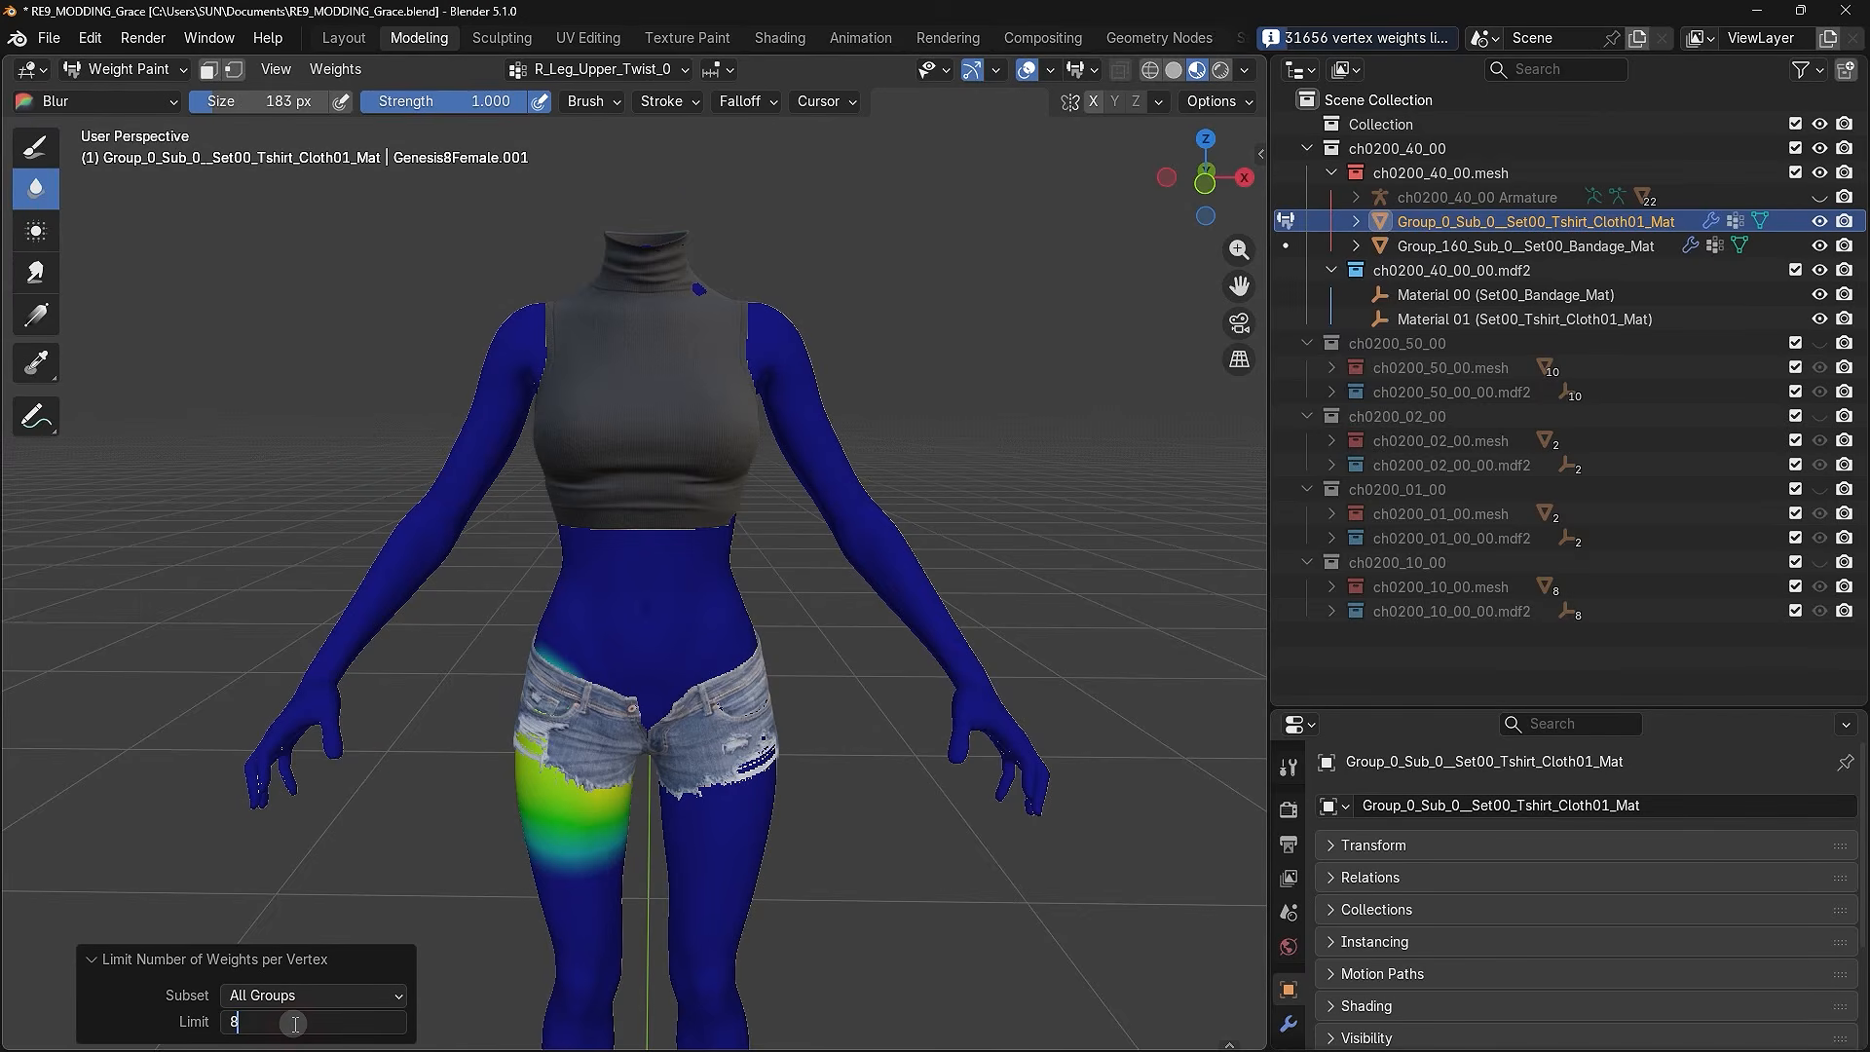
key("Return")
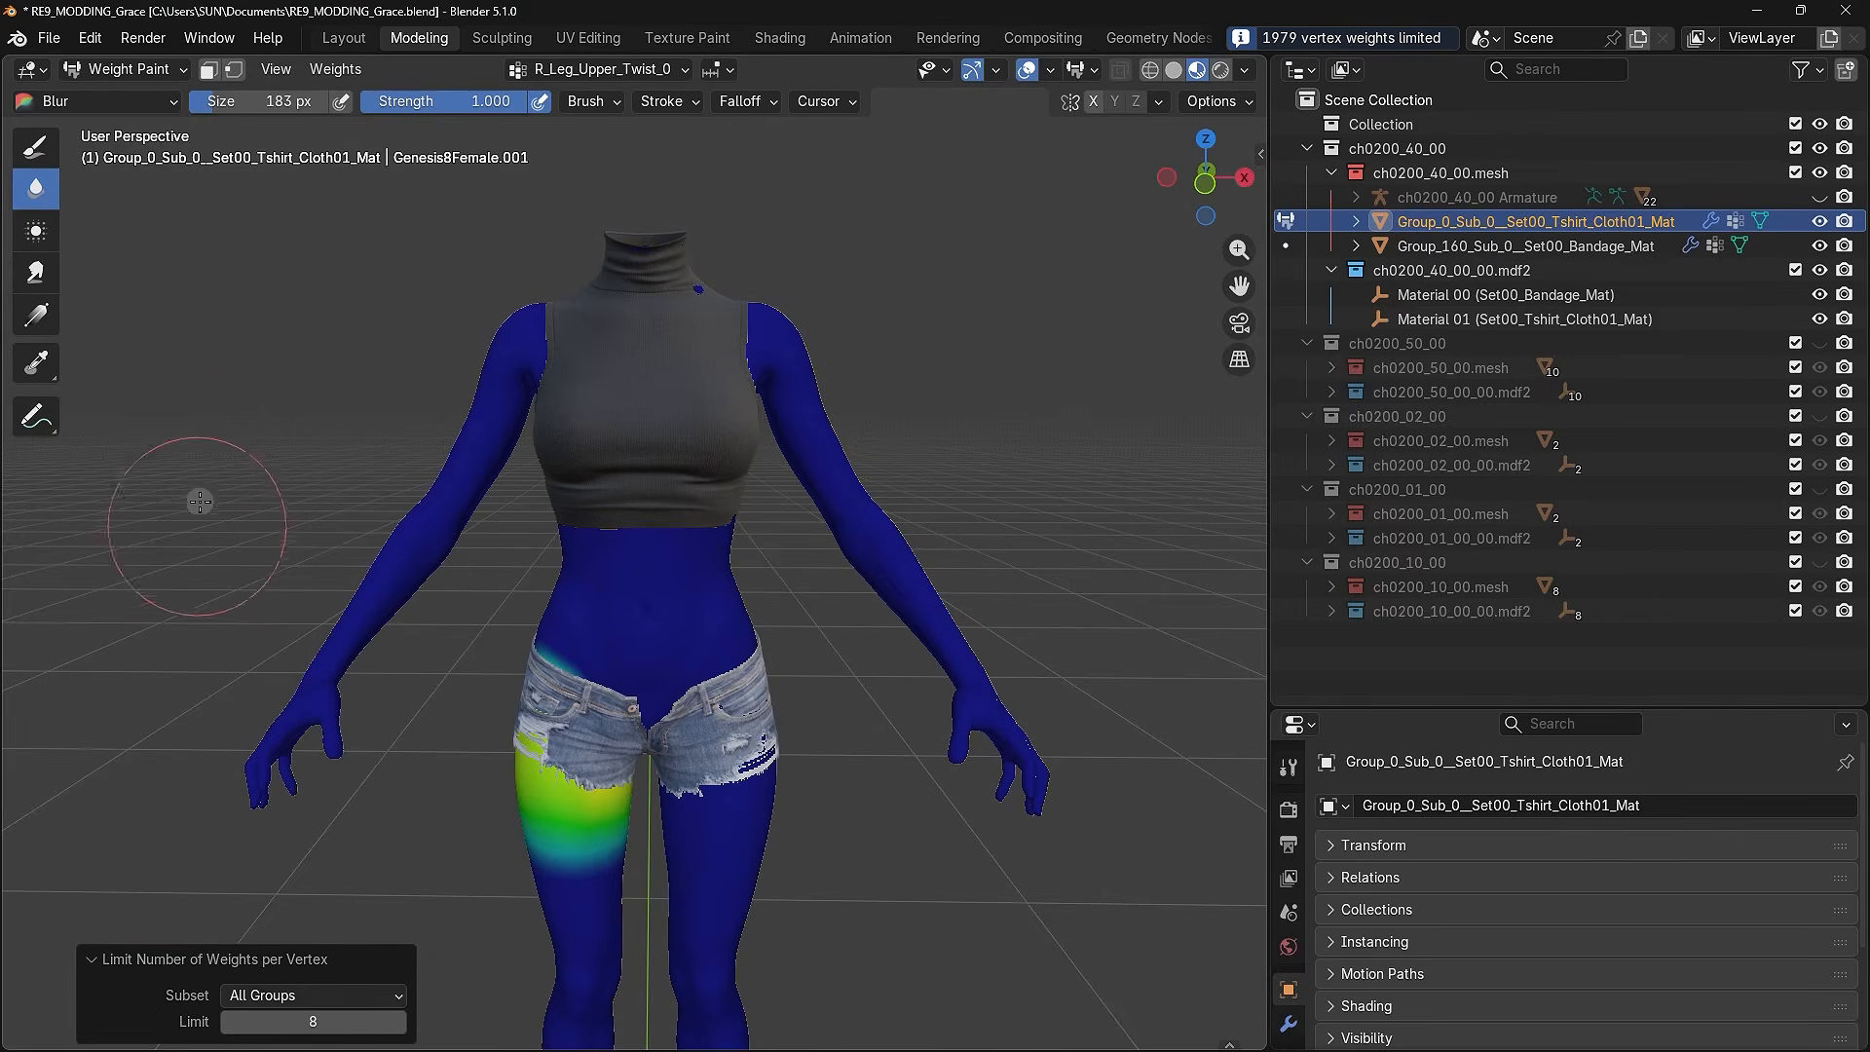
left_click(239, 381)
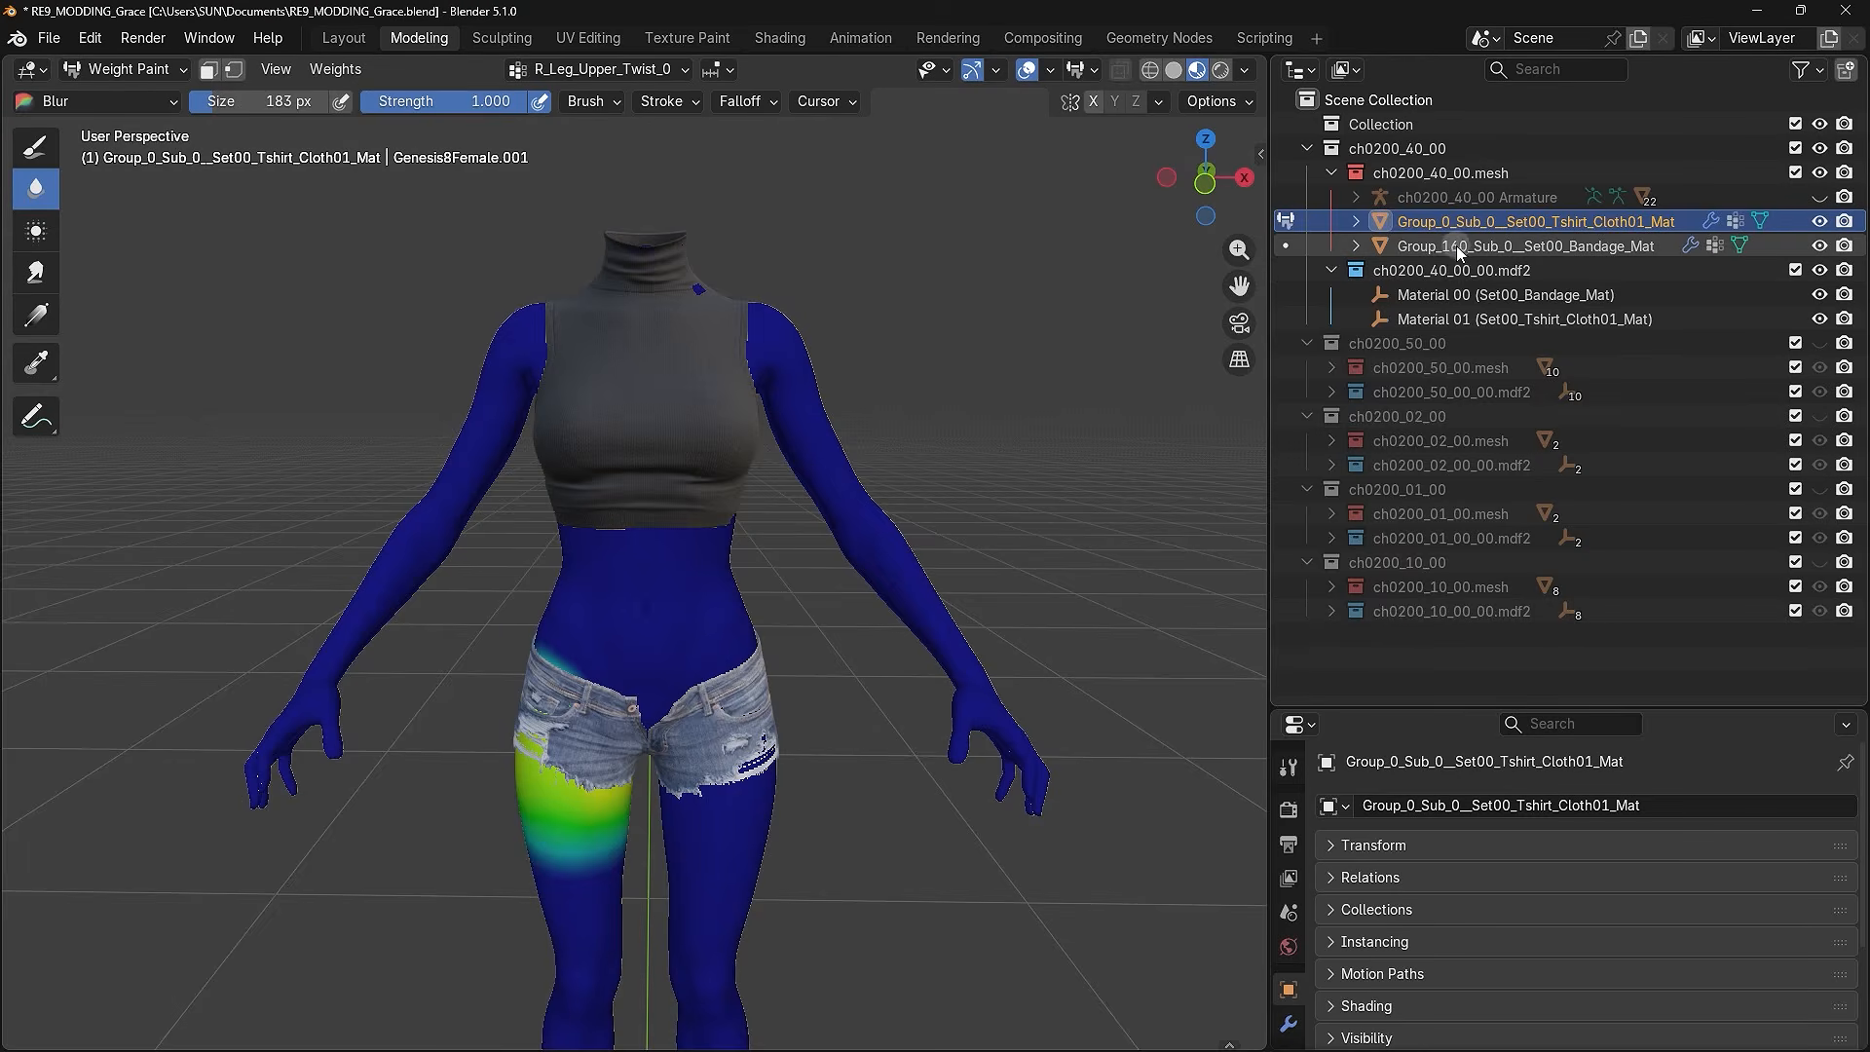
- Apply Limit Total with a limit of 8 to the Set00_Bandage_Mat outfit mesh and return to Object Mode
left_click(1285, 245)
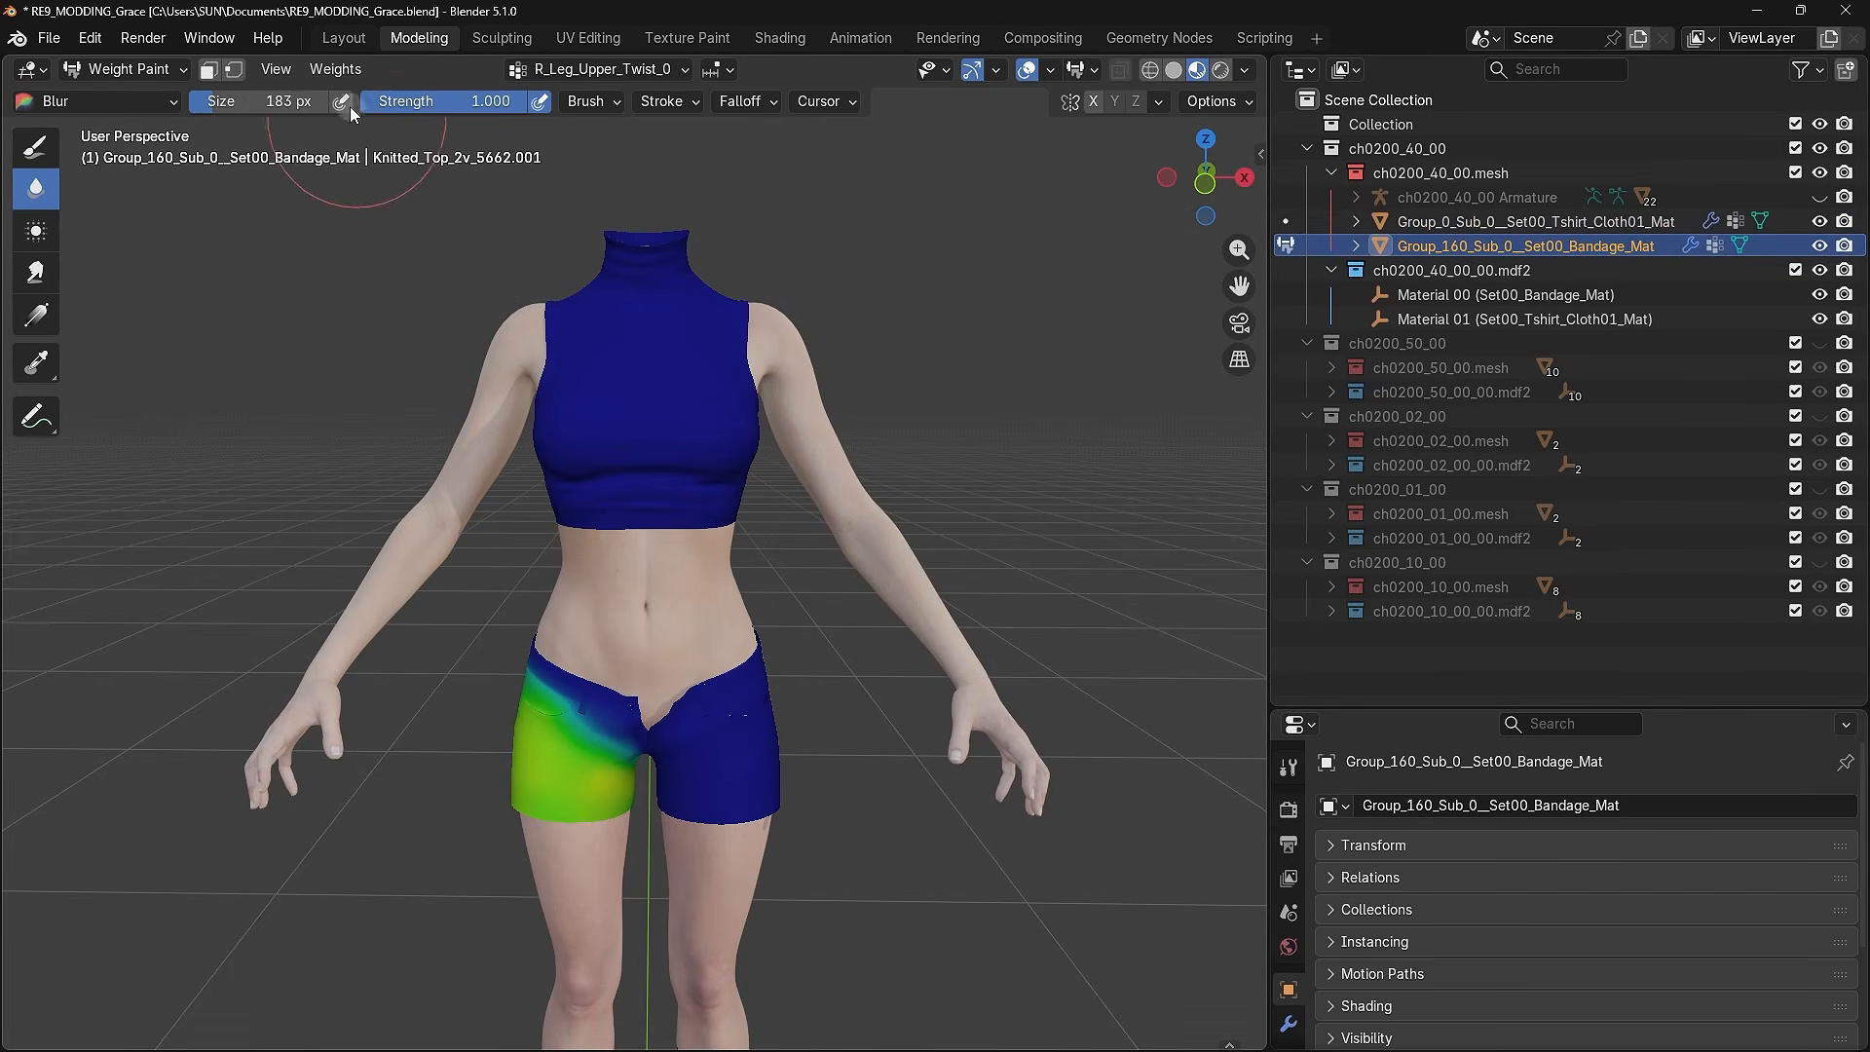
left_click(336, 68)
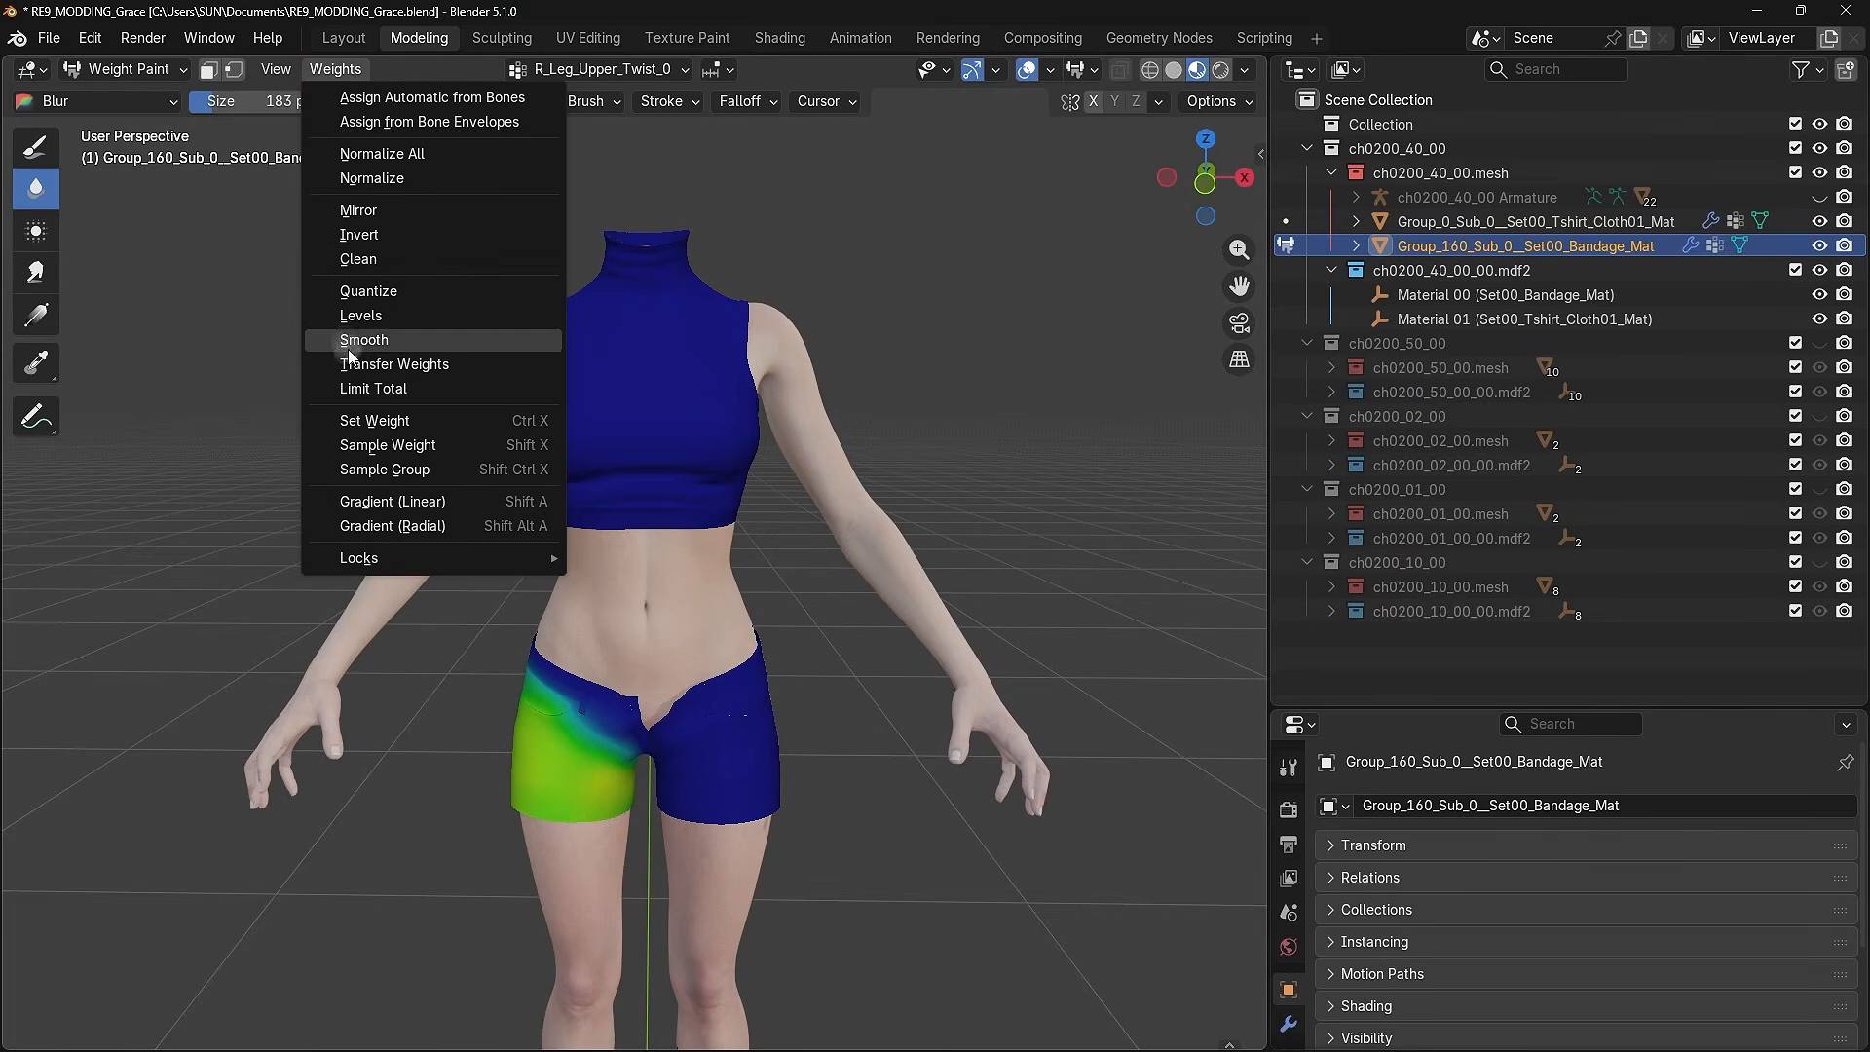
left_click(353, 395)
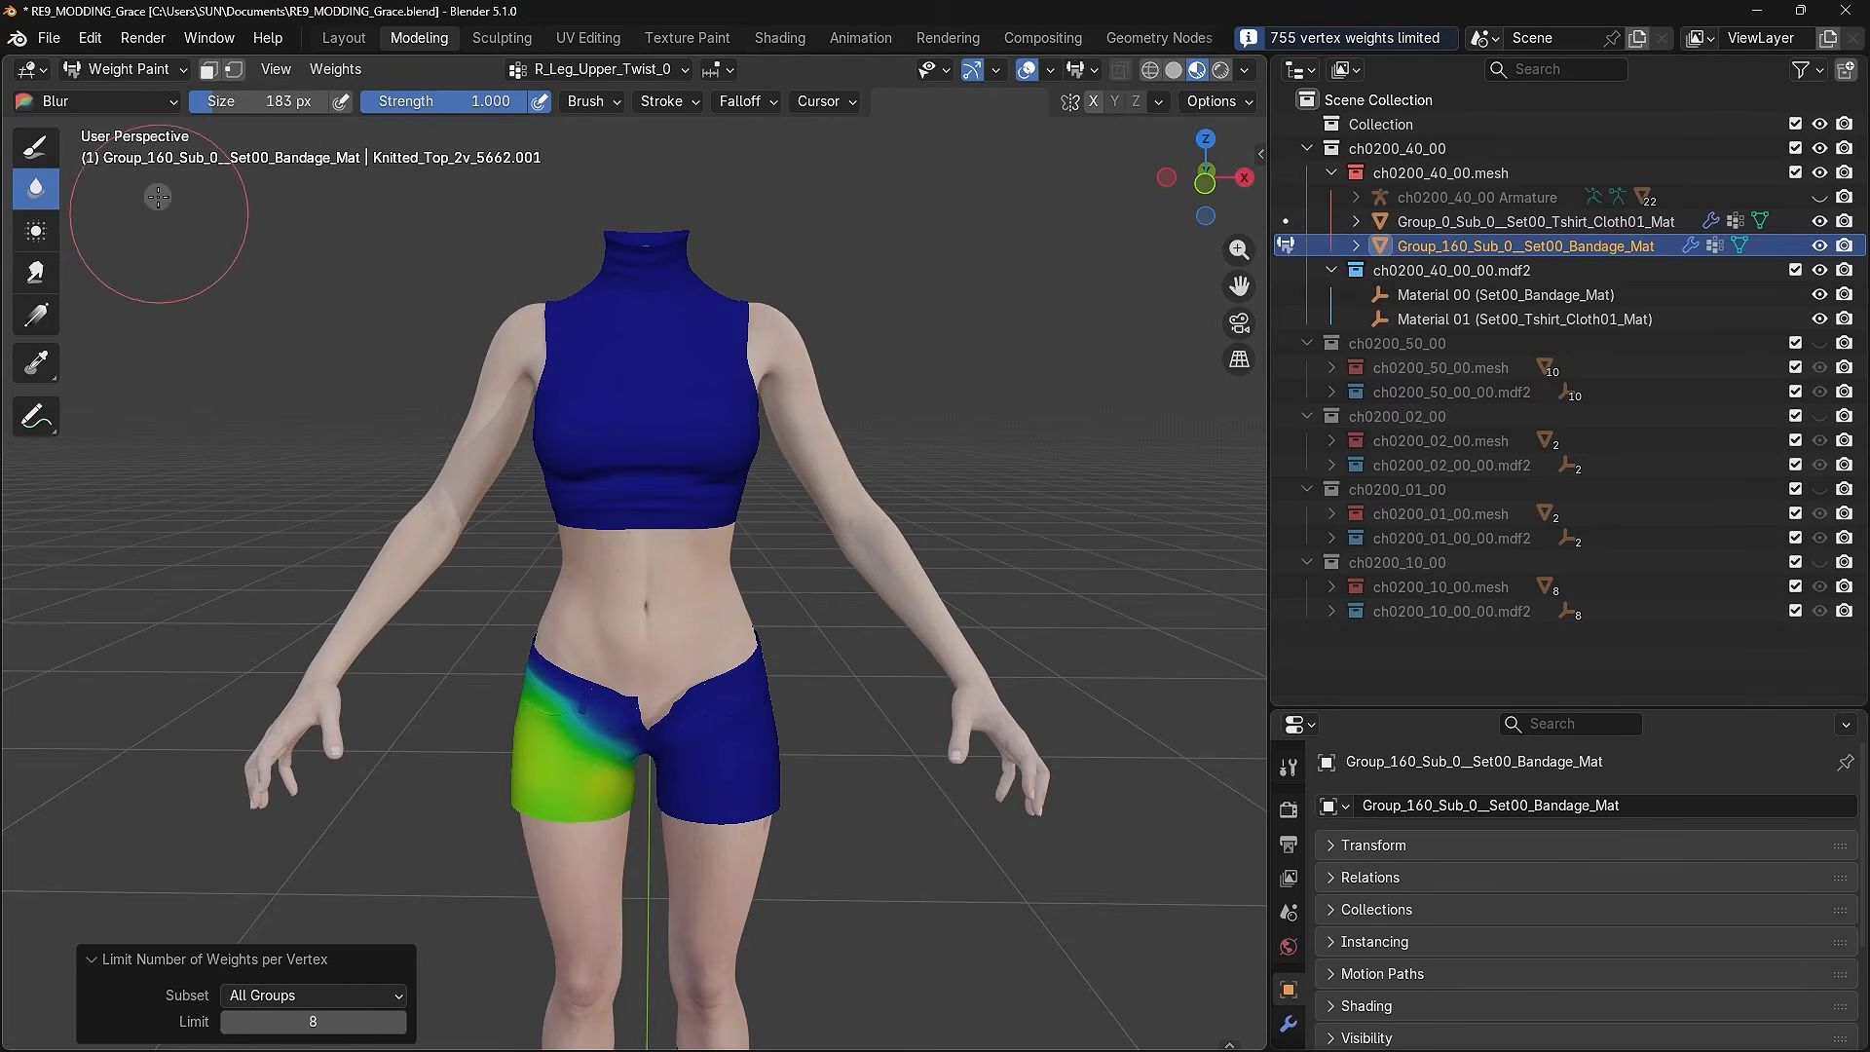
left_click(130, 66)
left_click(137, 97)
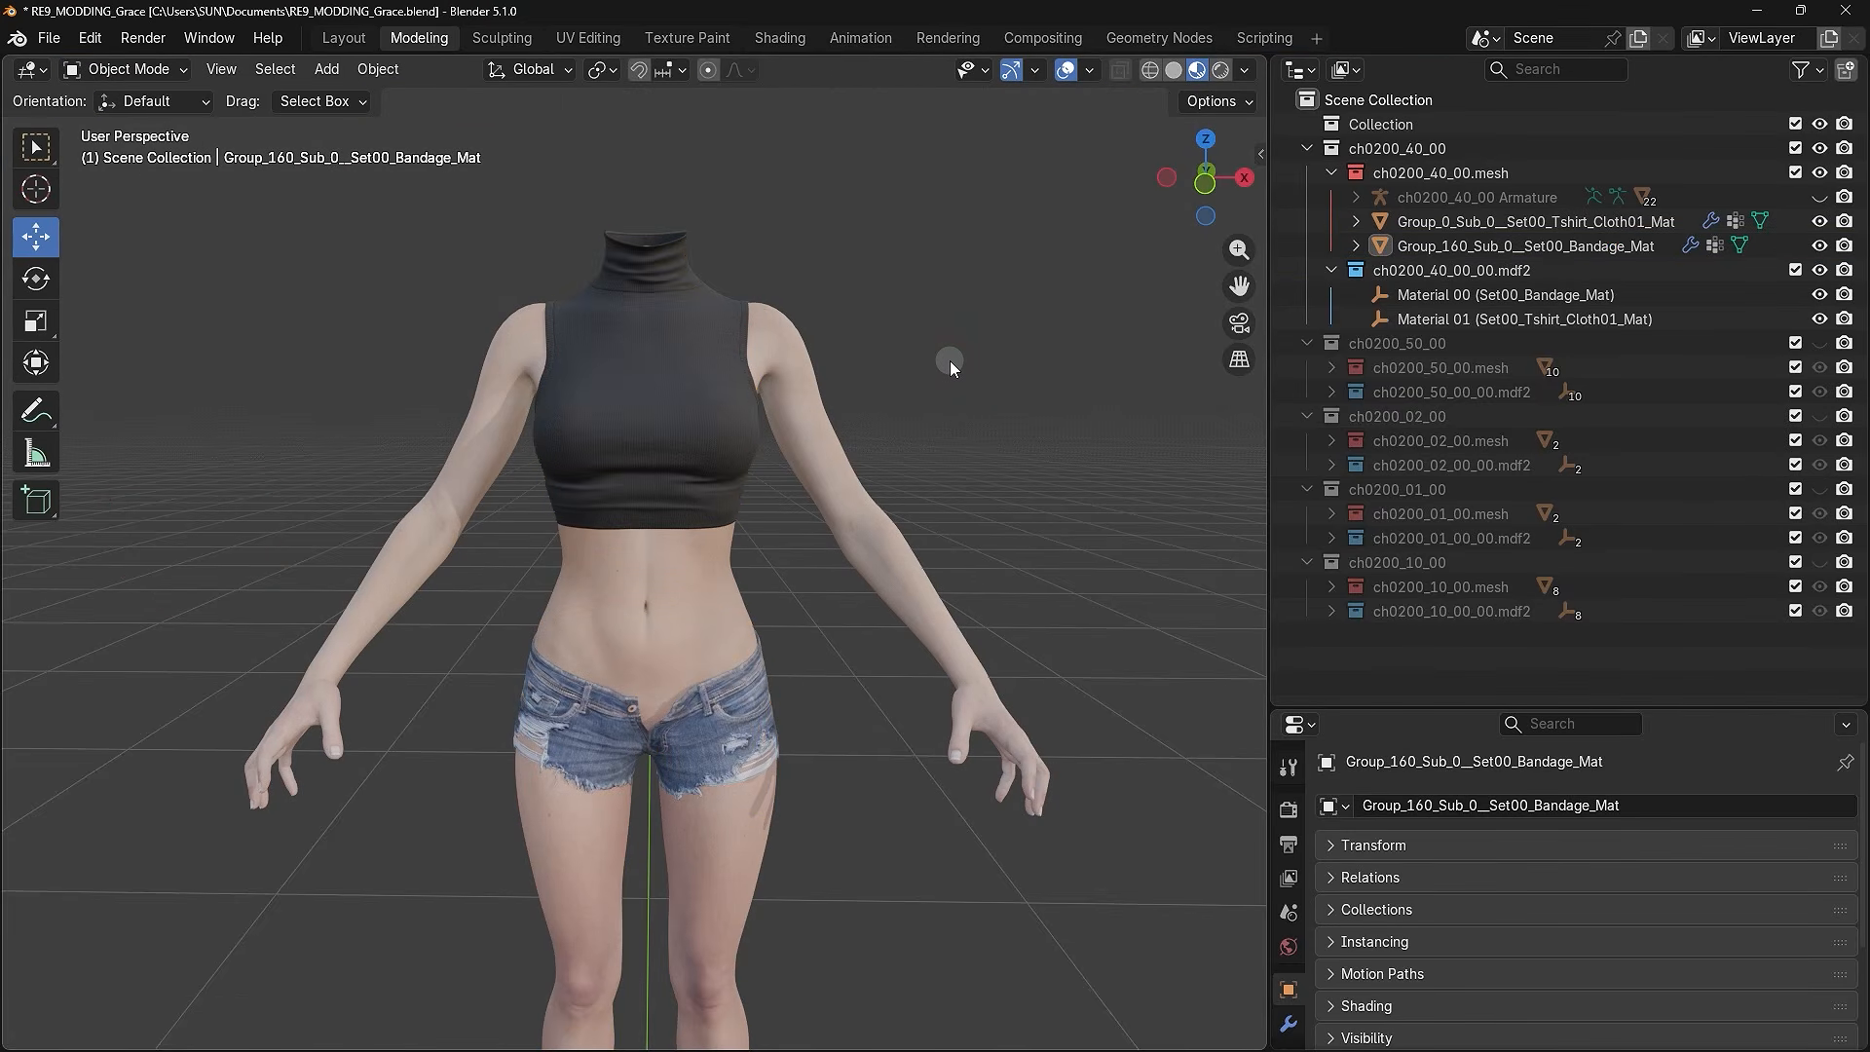
- In Edit Mode, select the whole Set00_Tshirt_Cloth01_Mat body mesh and delete its loose vertices and edges
left_click(785, 358)
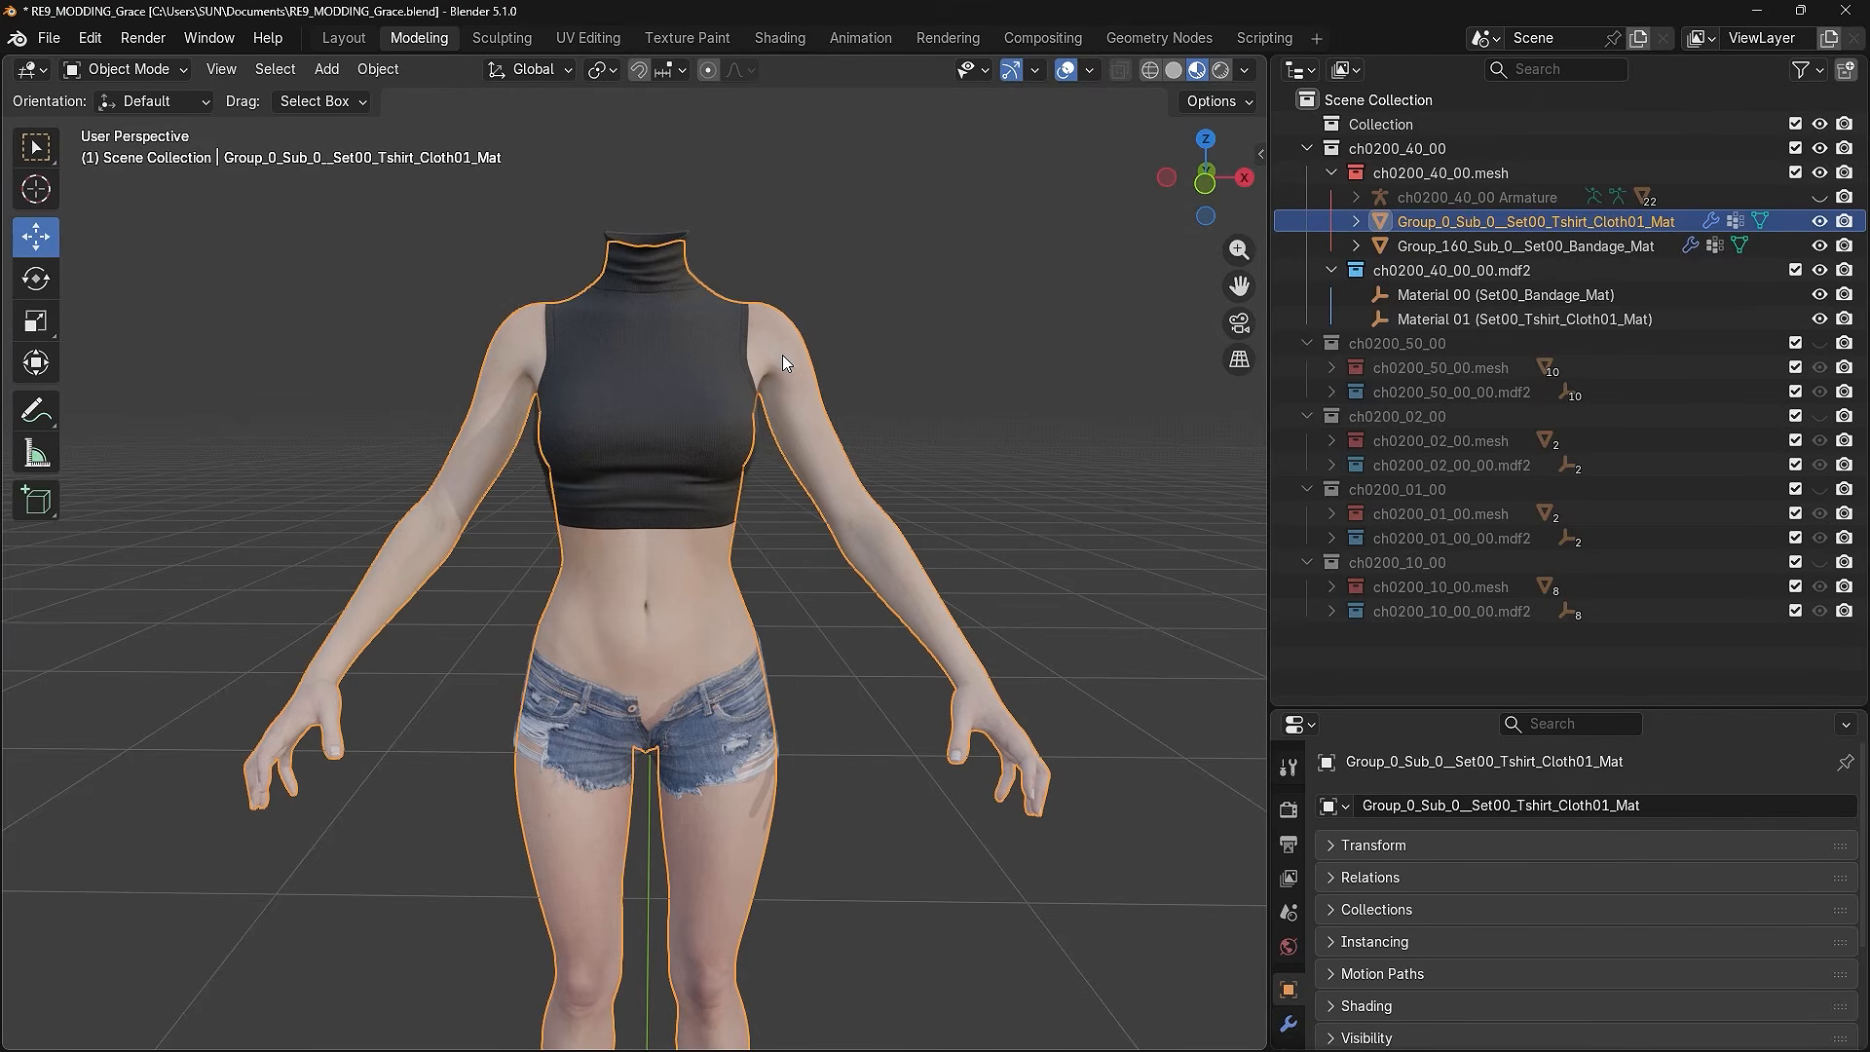
left_click(144, 71)
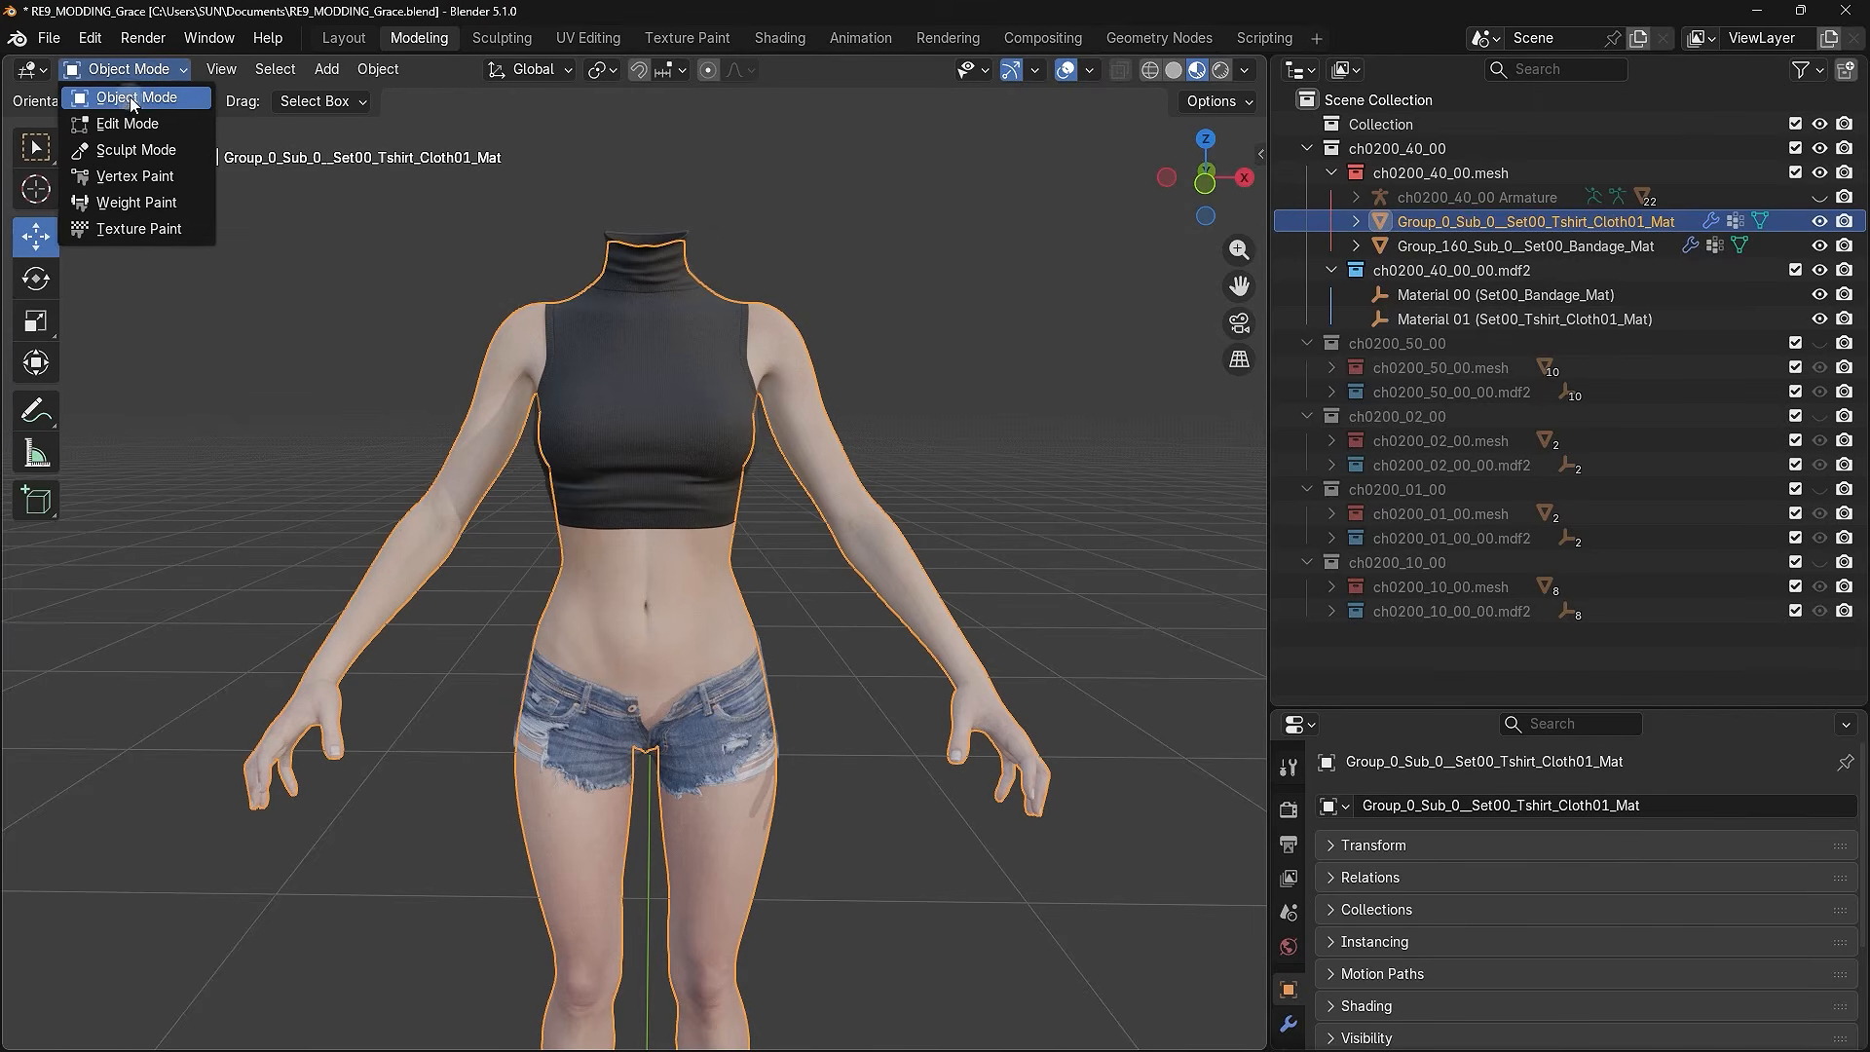
left_click(136, 125)
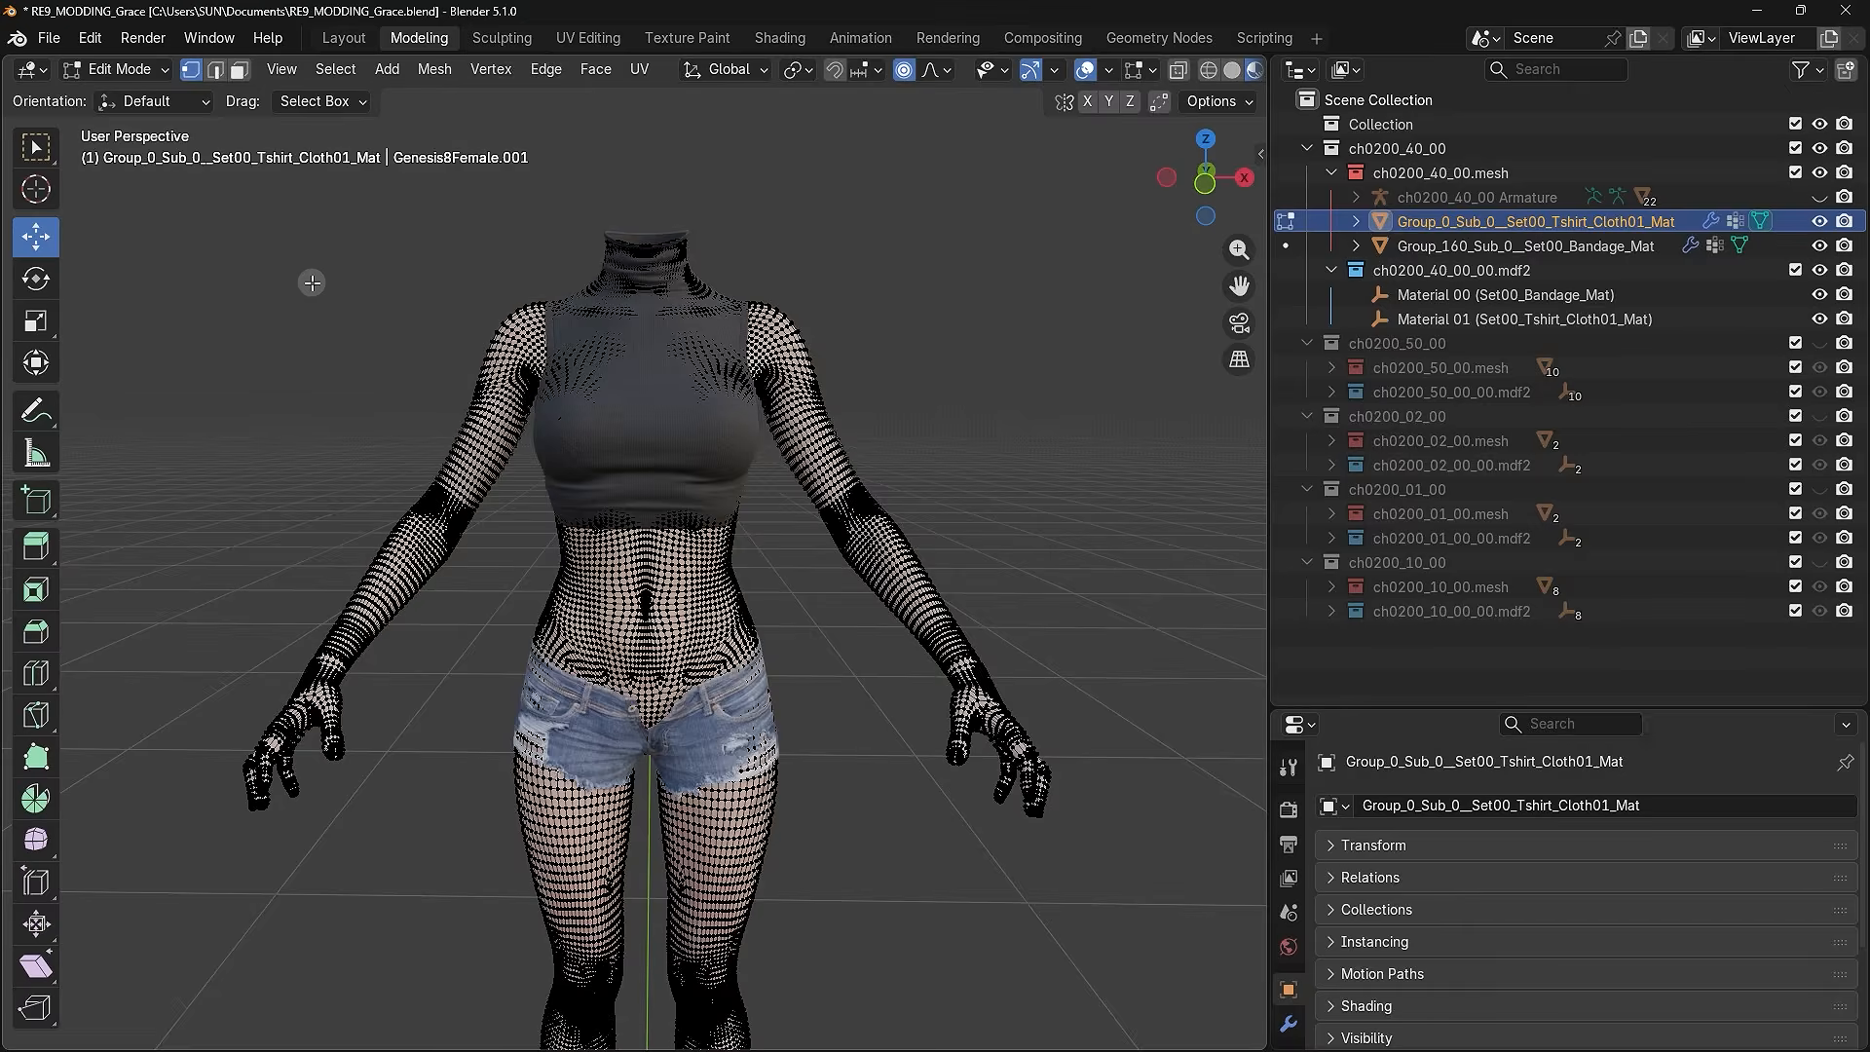
key("a")
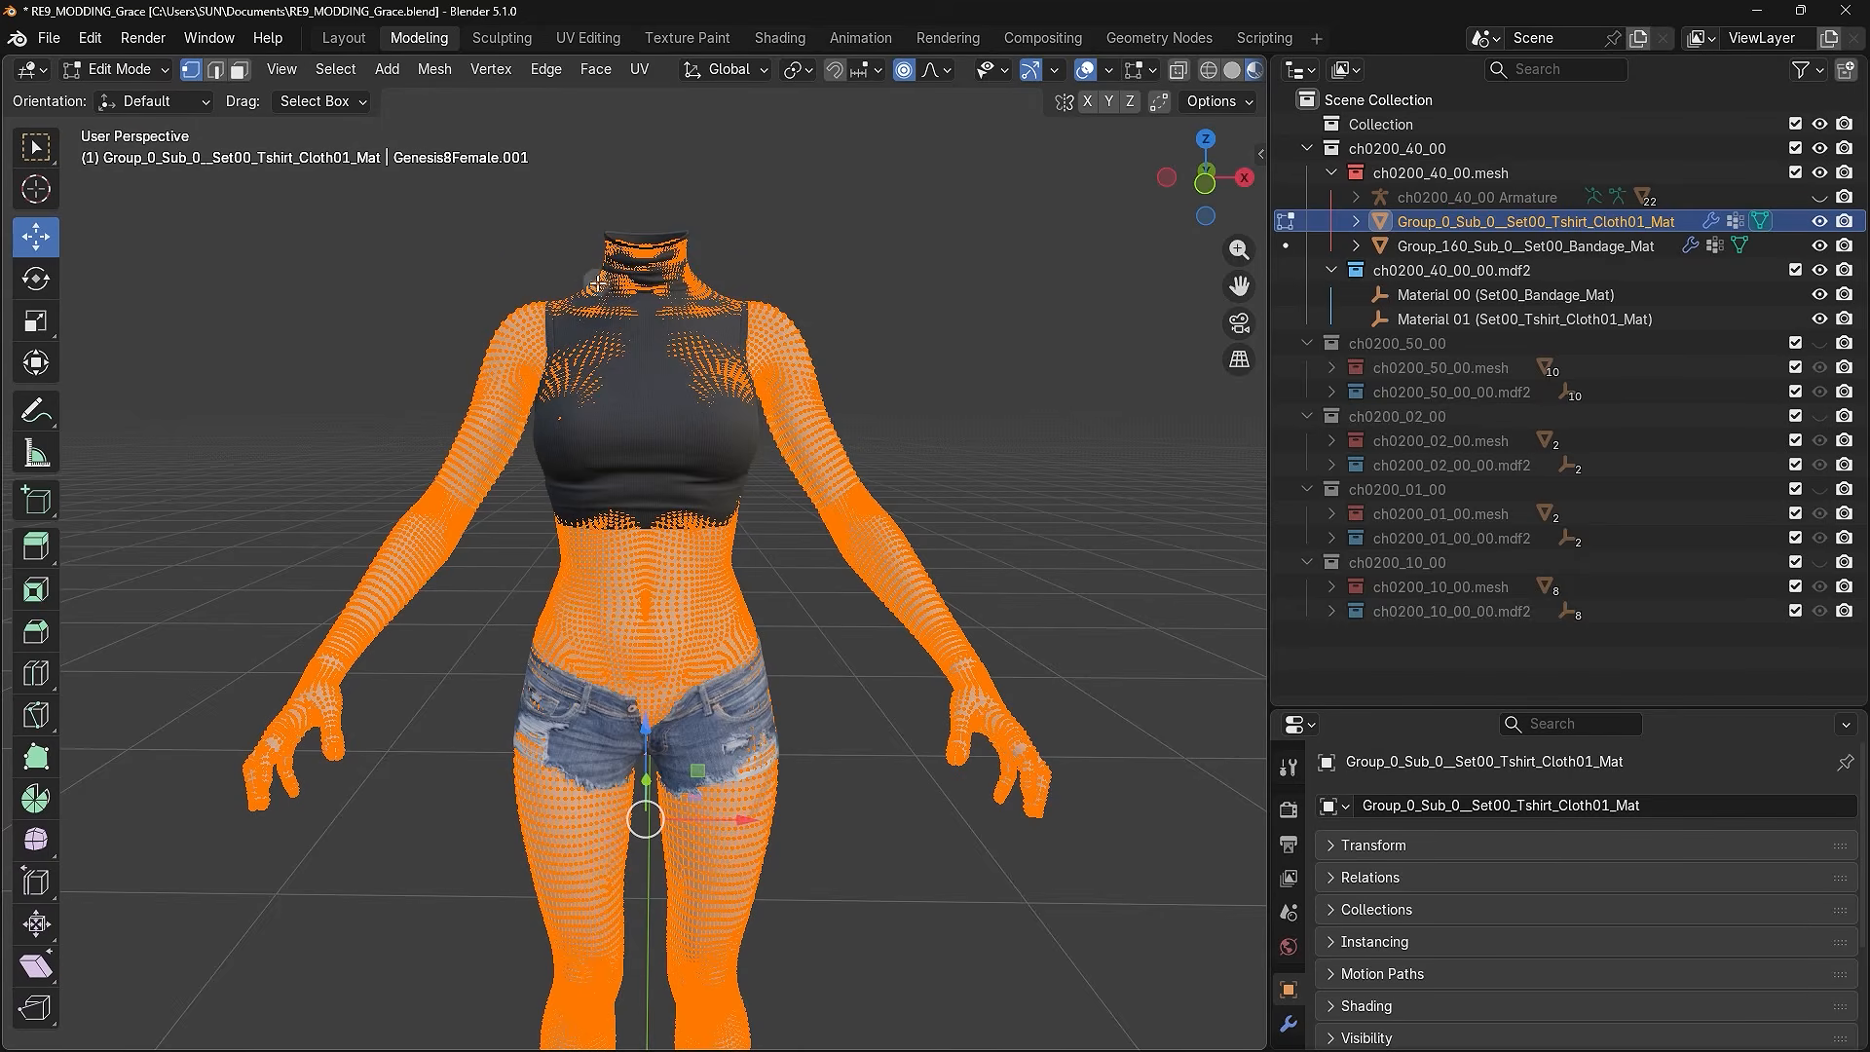
left_click(434, 70)
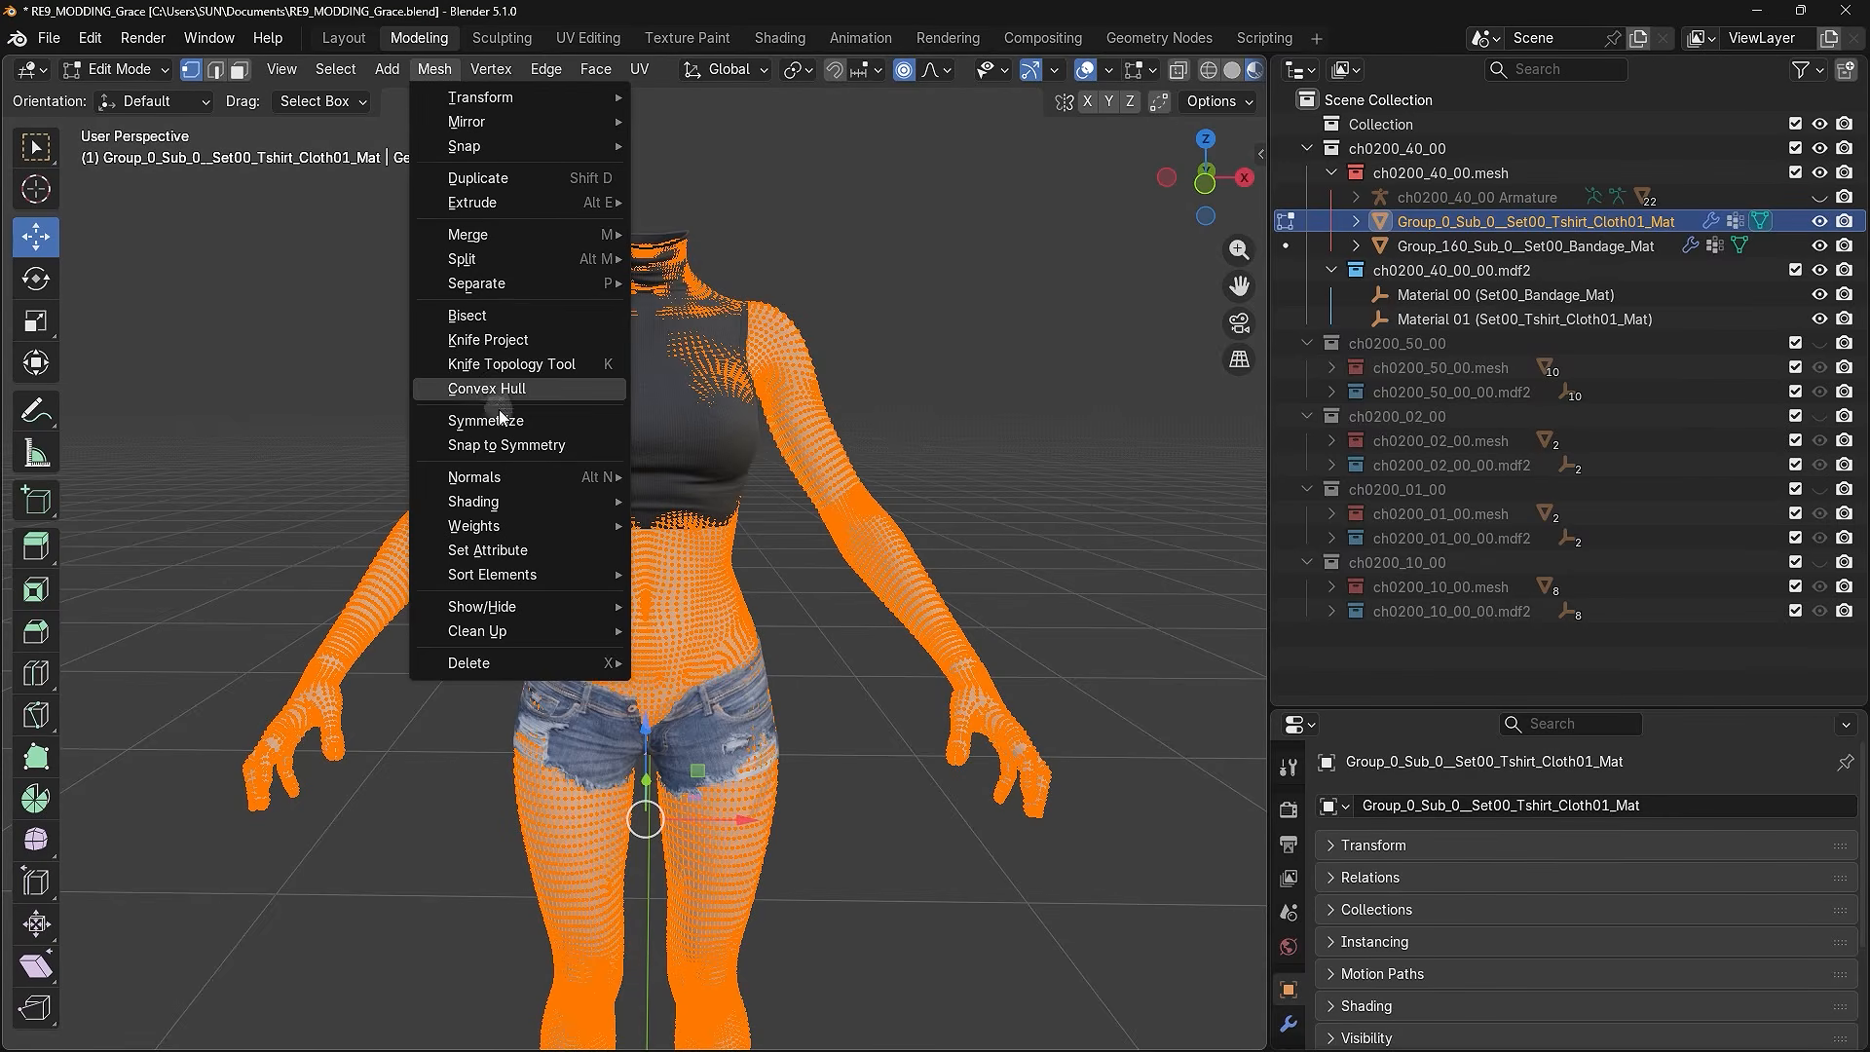
mouse_move(471, 640)
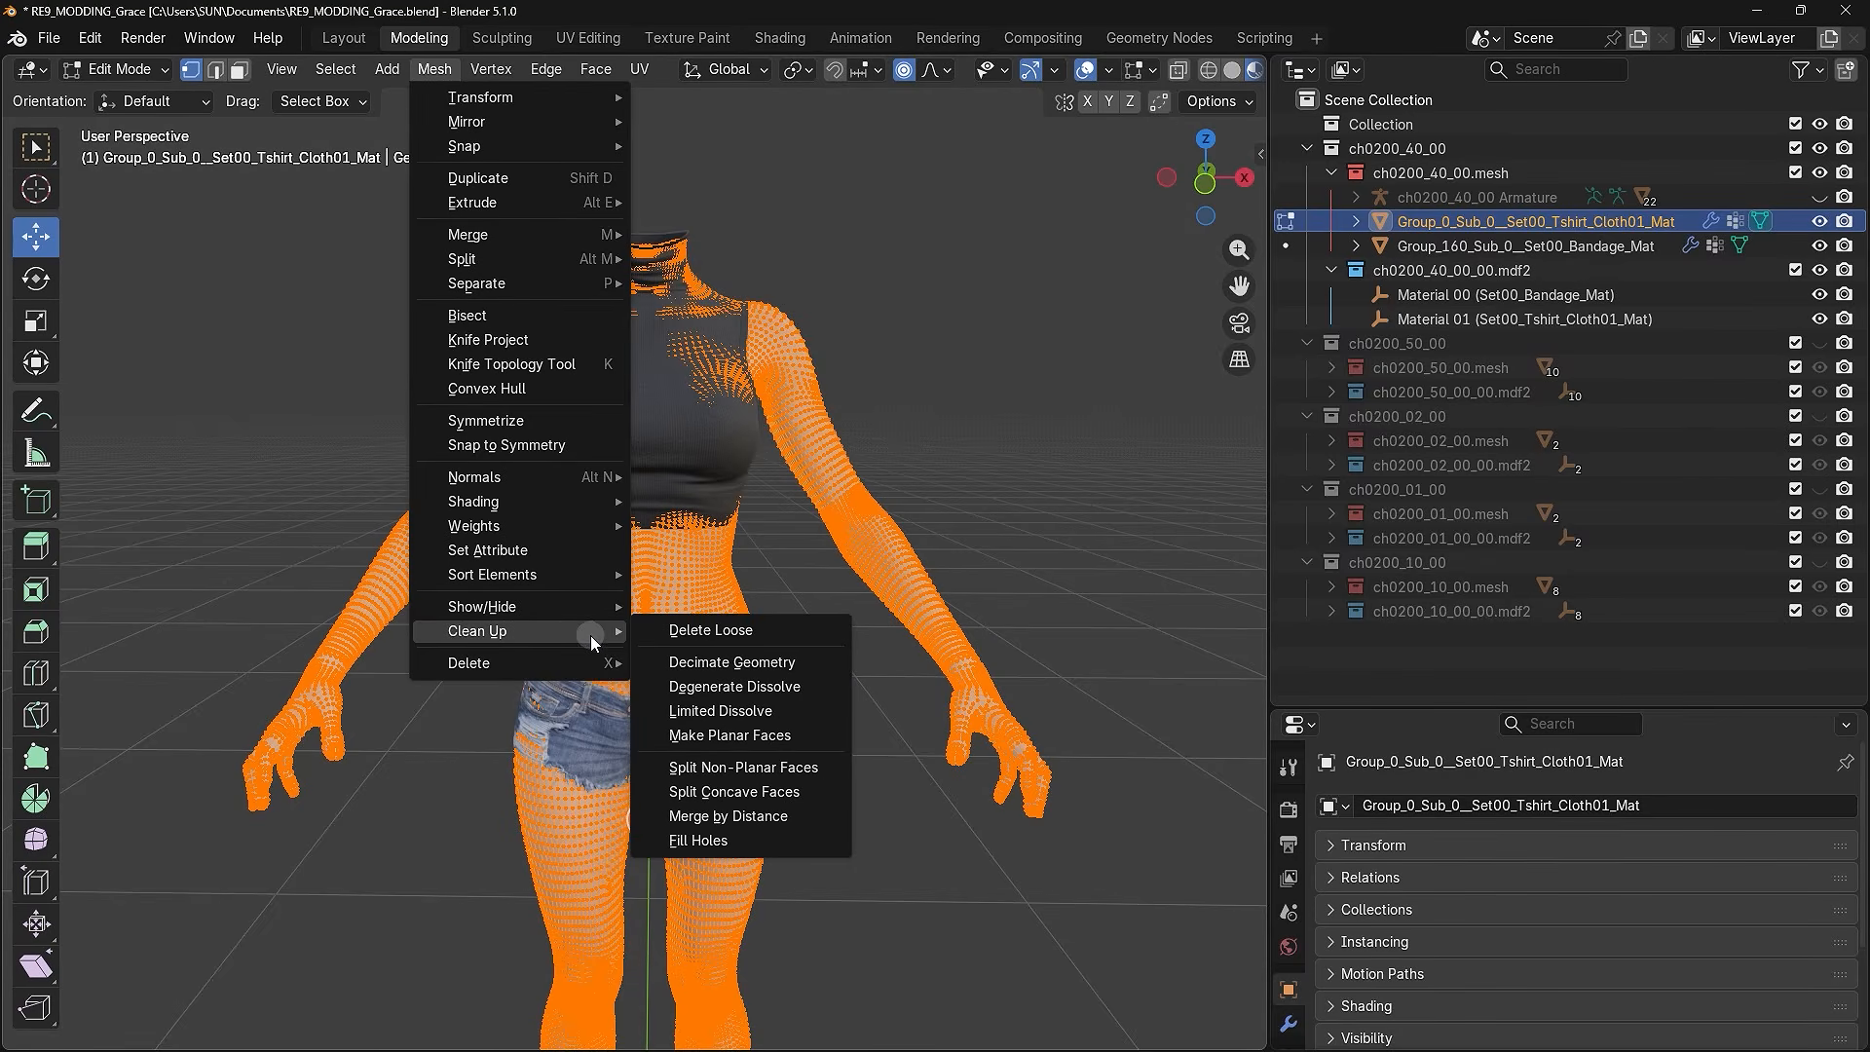
left_click(768, 633)
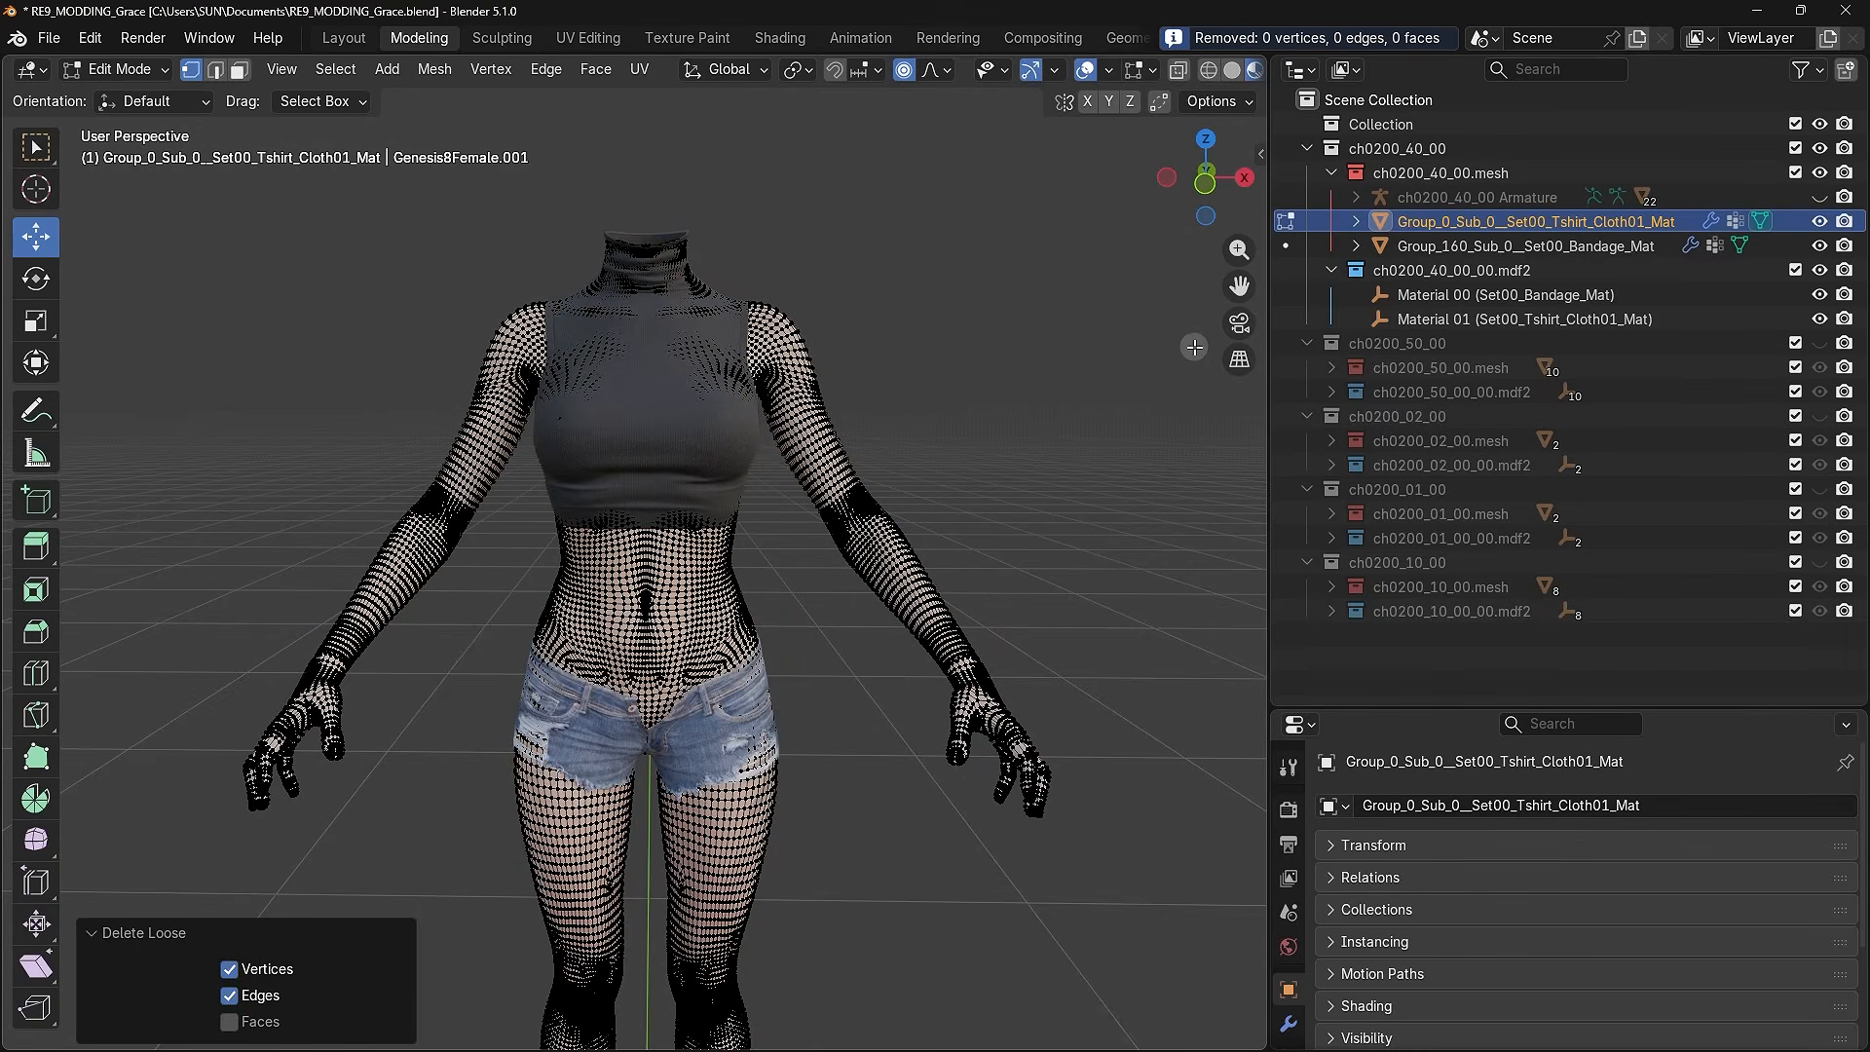
- Switch editing to the Set00_Bandage_Mat outfit mesh, select all its geometry and delete loose vertices and edges
left_click(1286, 246)
key("a")
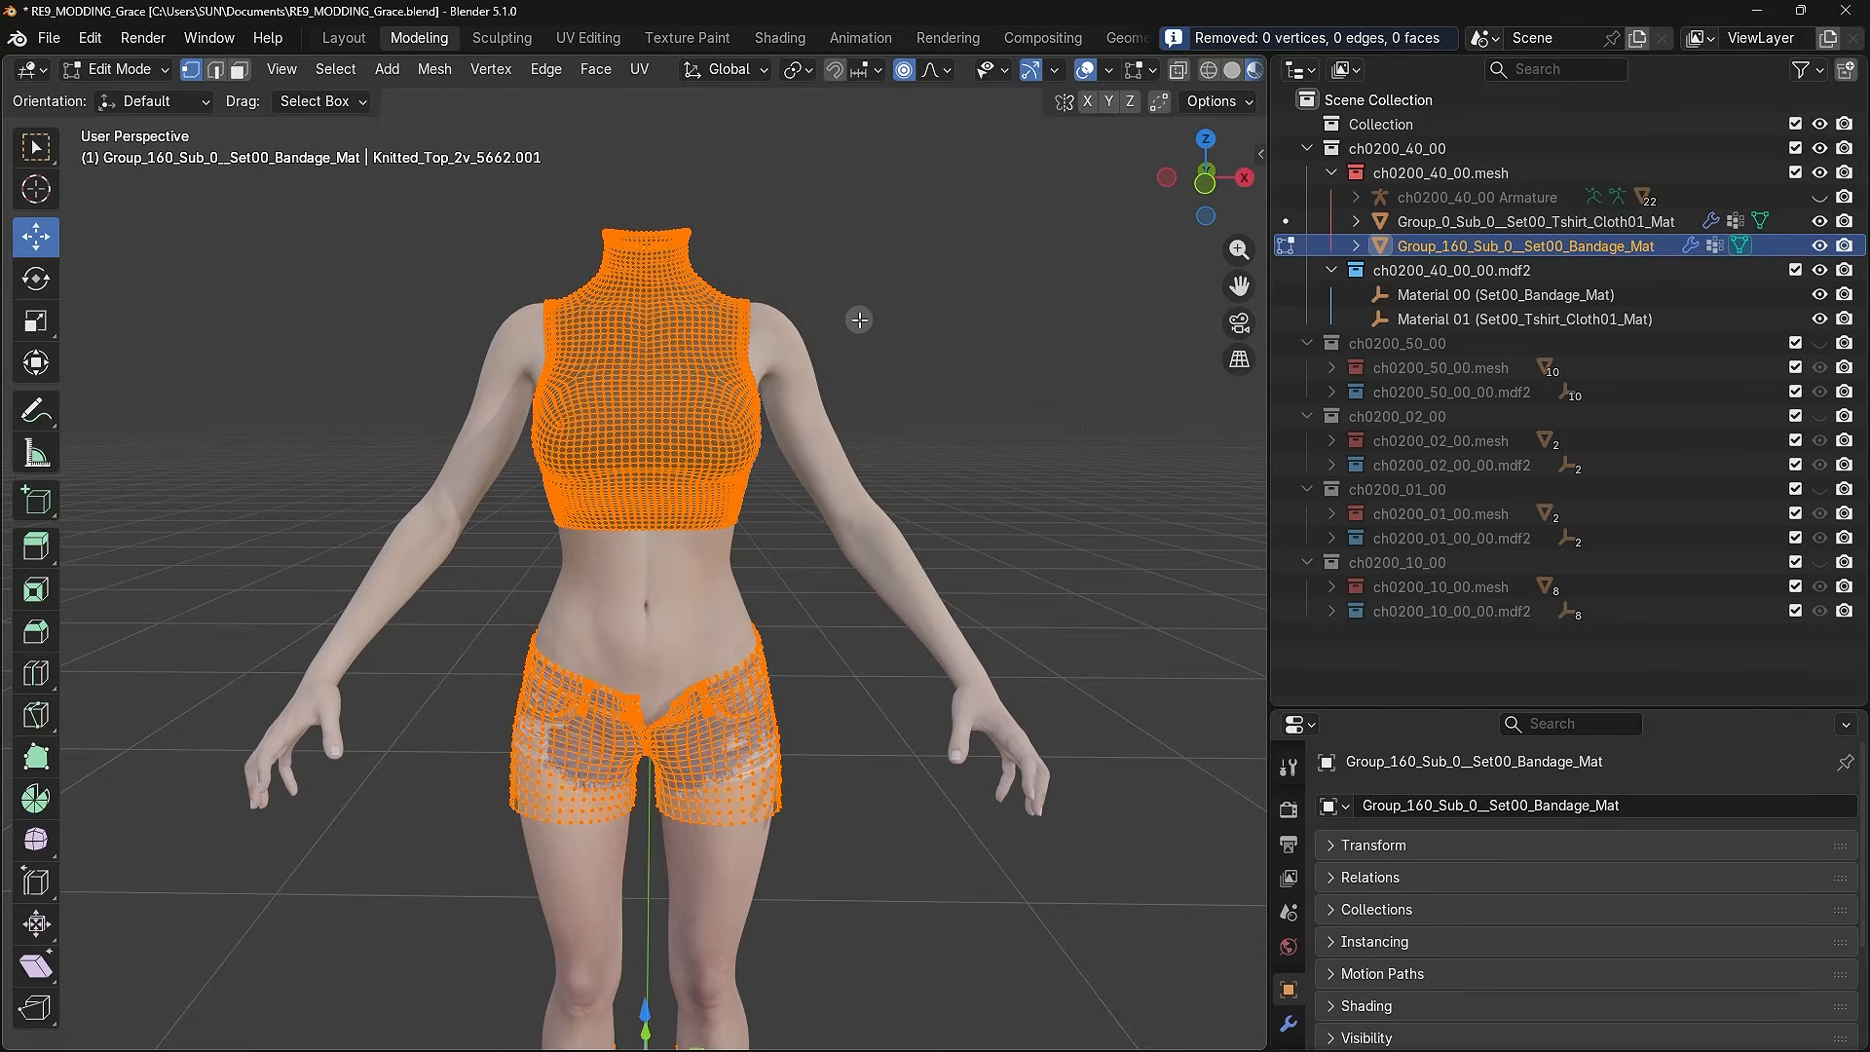
left_click(434, 69)
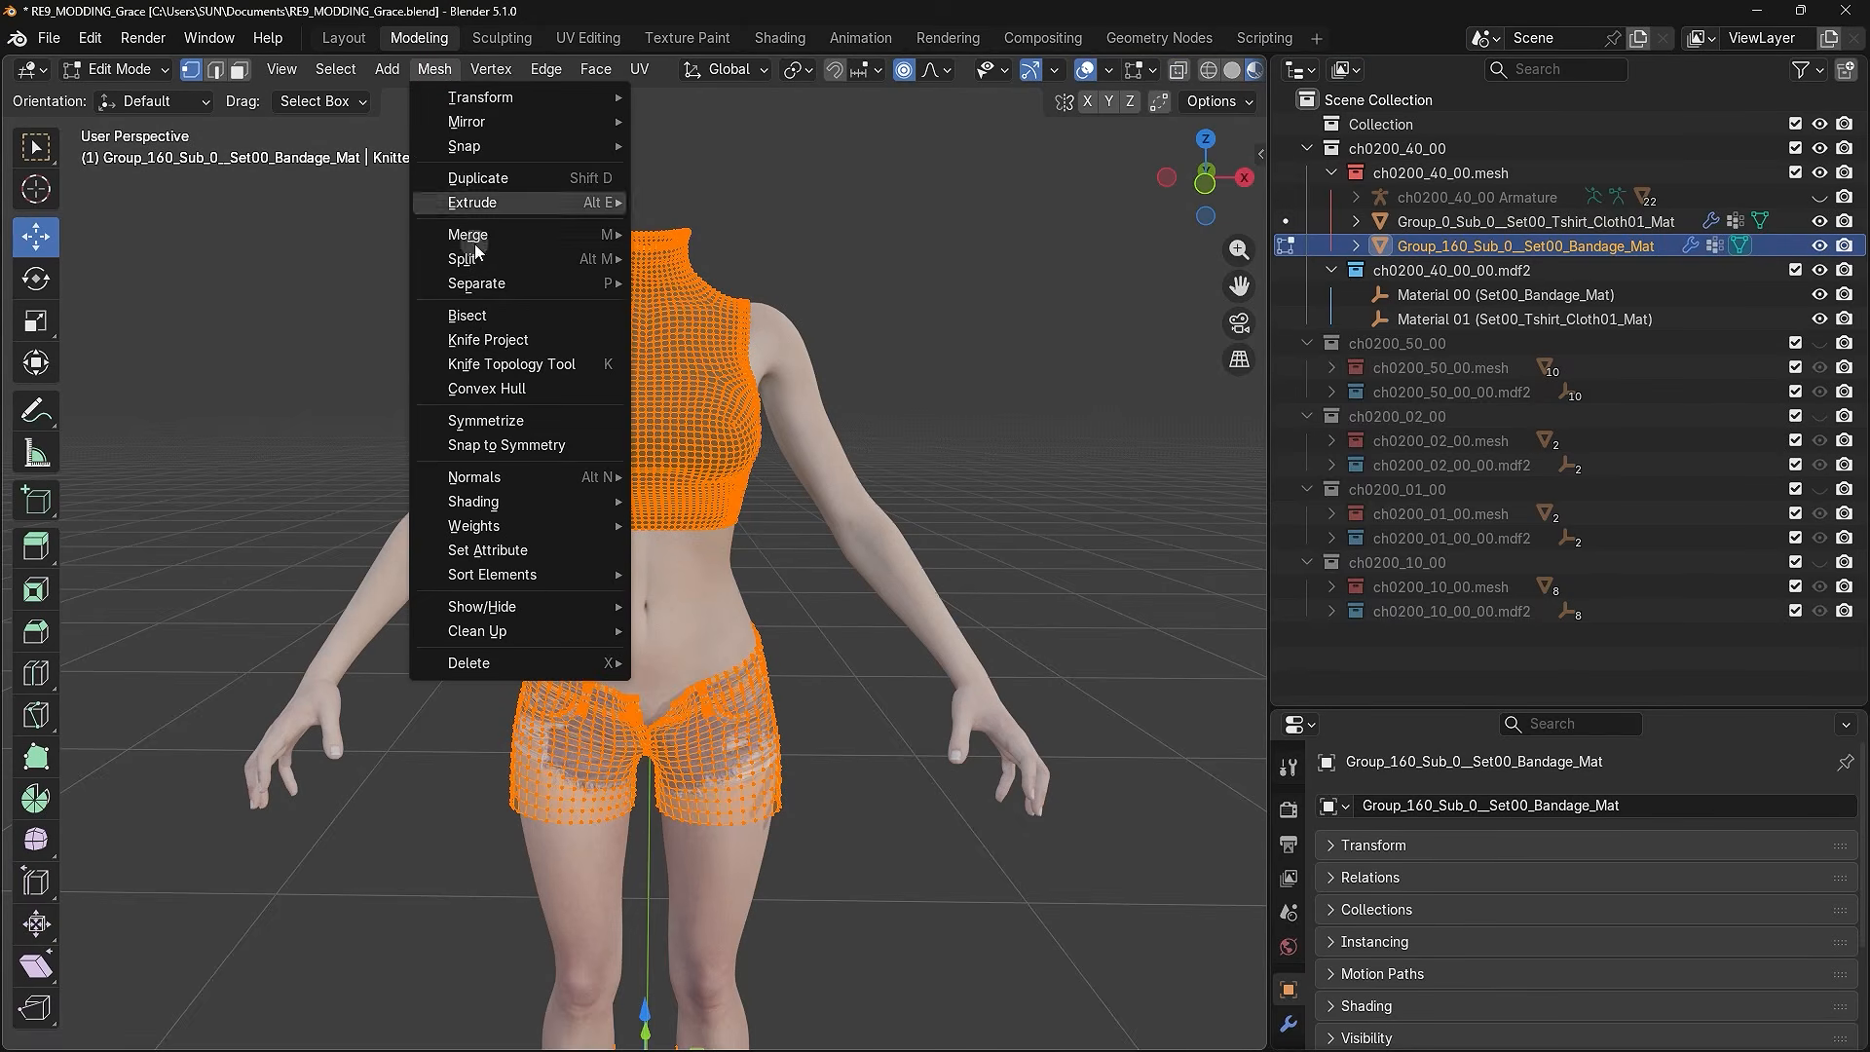
mouse_move(534, 631)
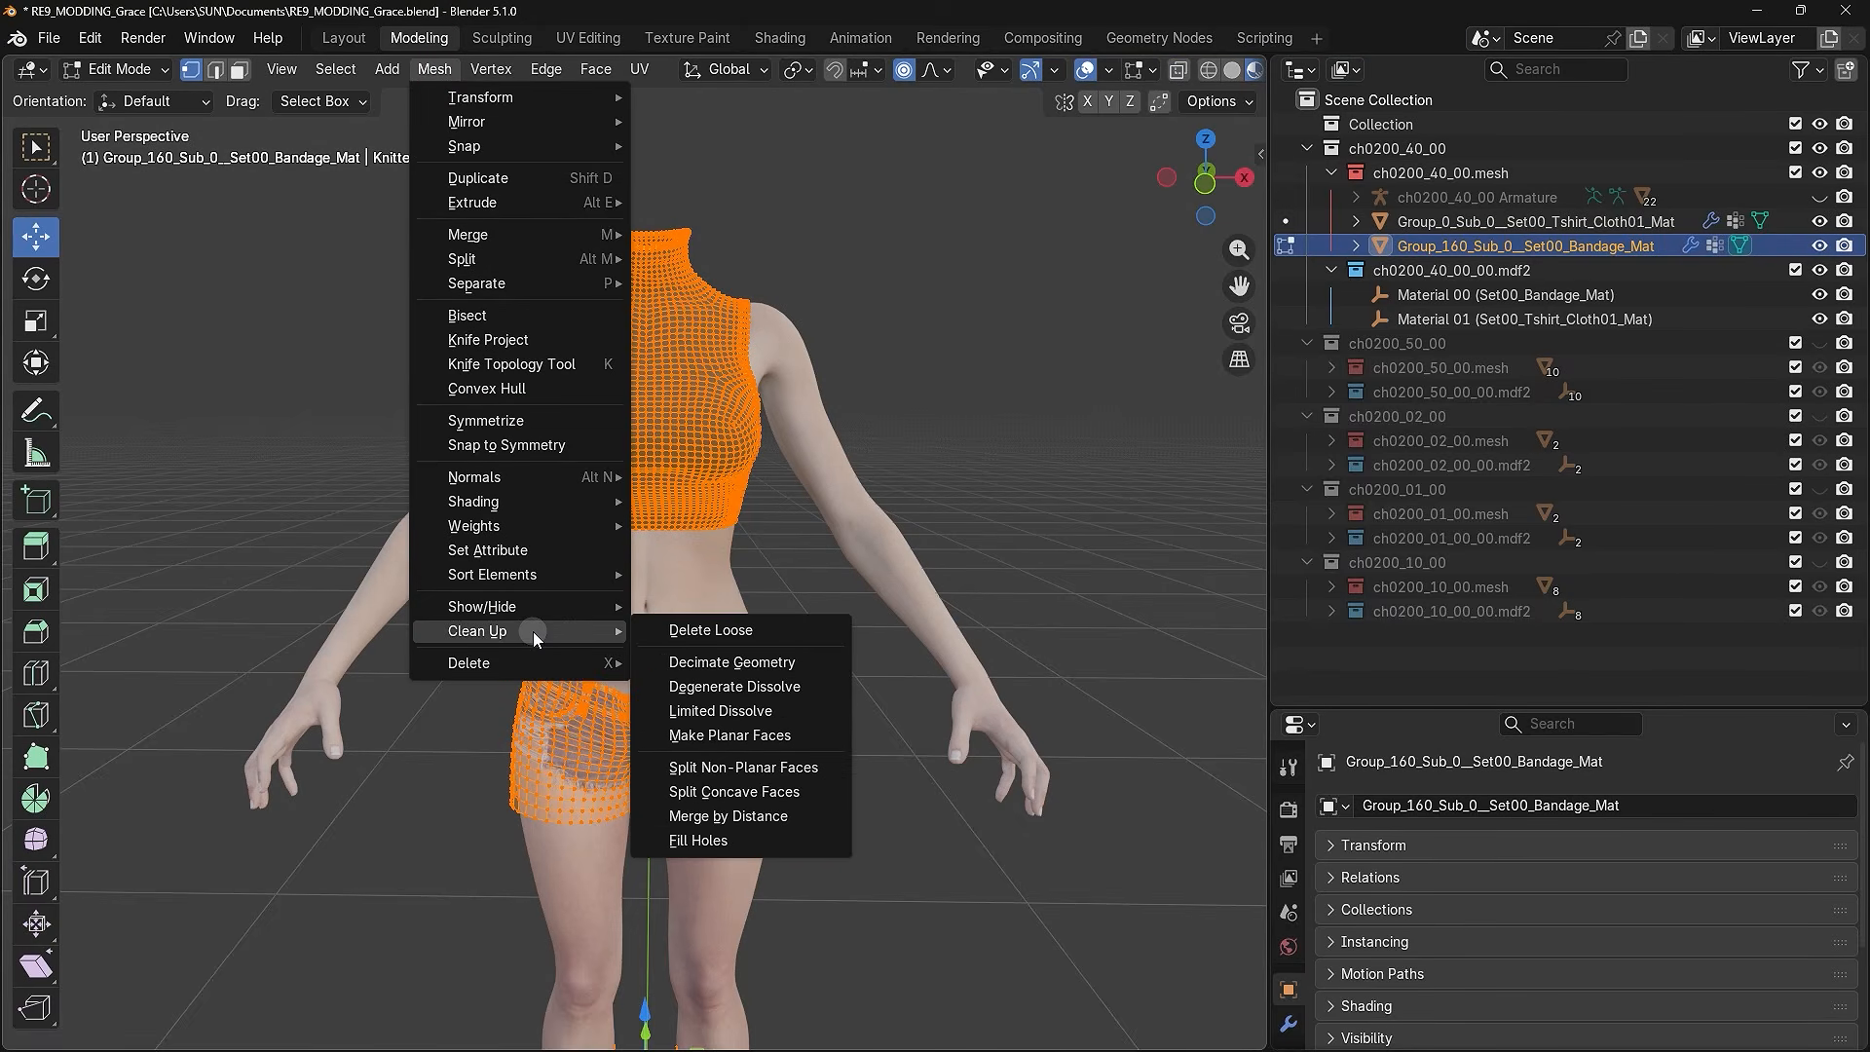
left_click(710, 631)
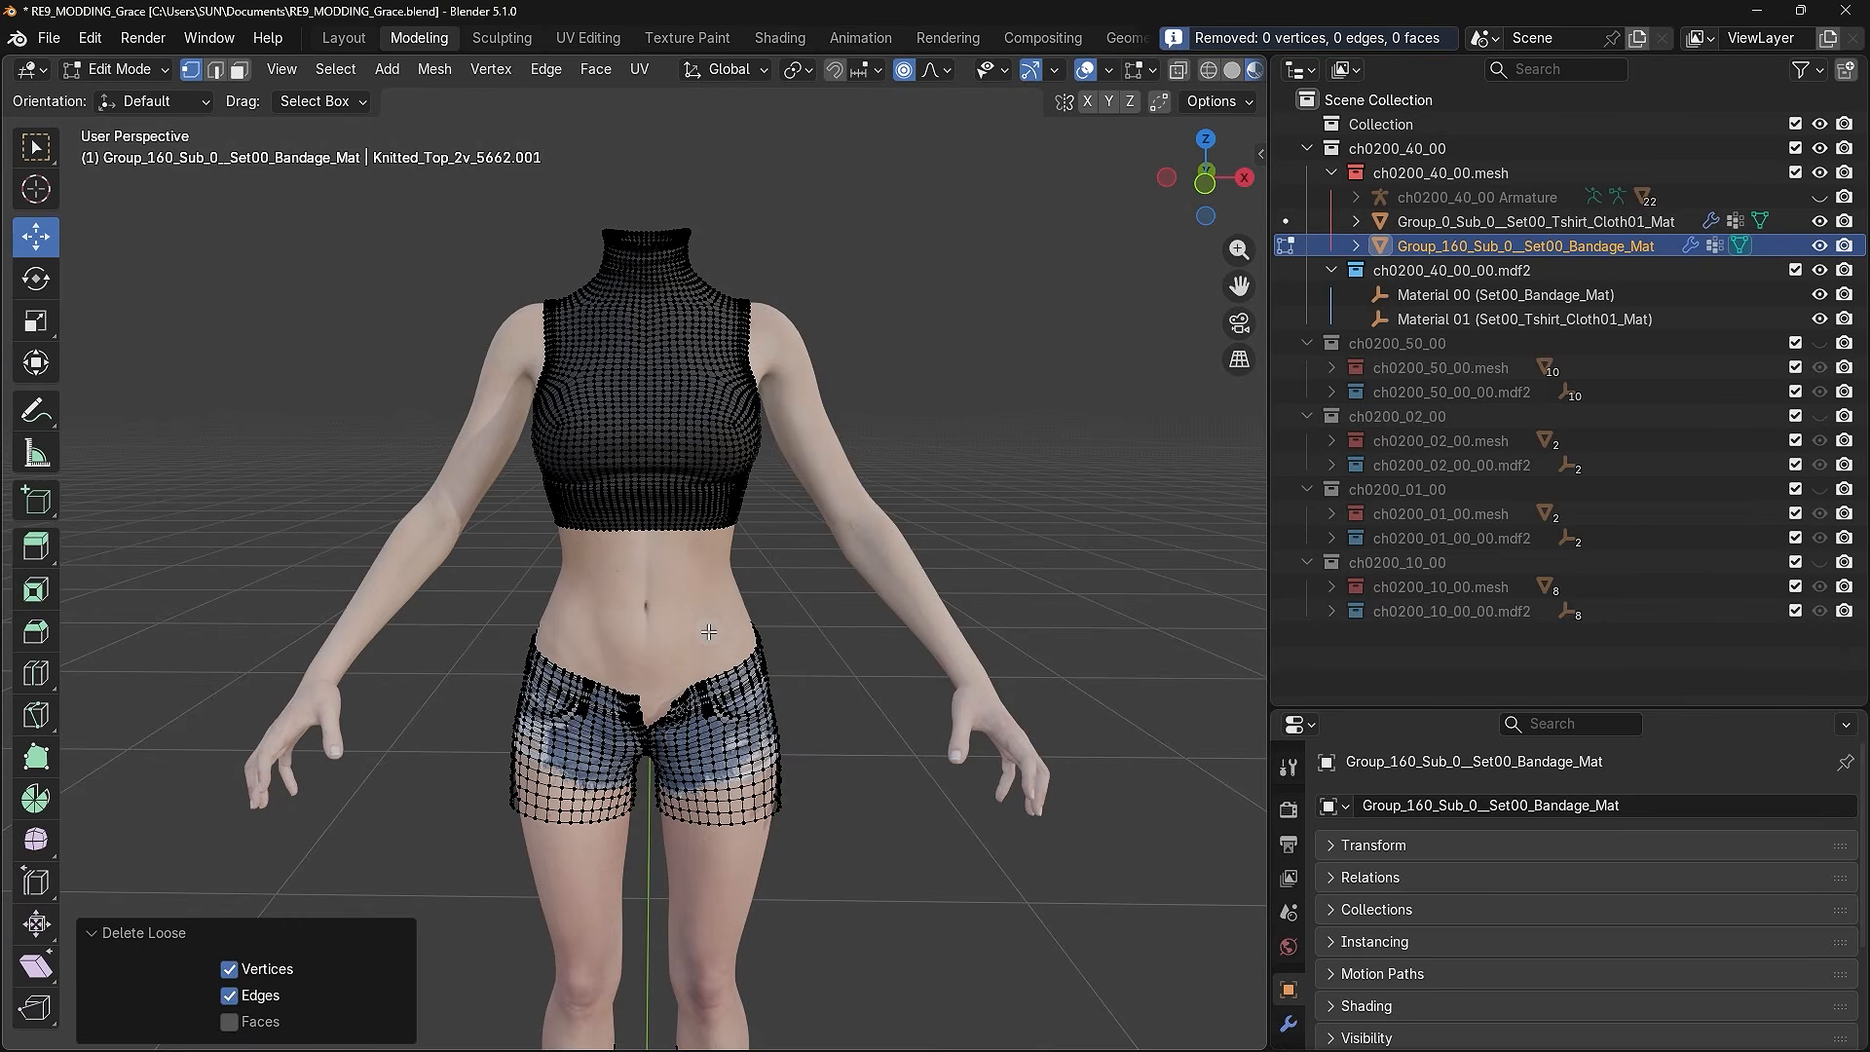
- Return the bandage mesh from Edit Mode to Object Mode and deselect everything
left_click(156, 73)
left_click(136, 98)
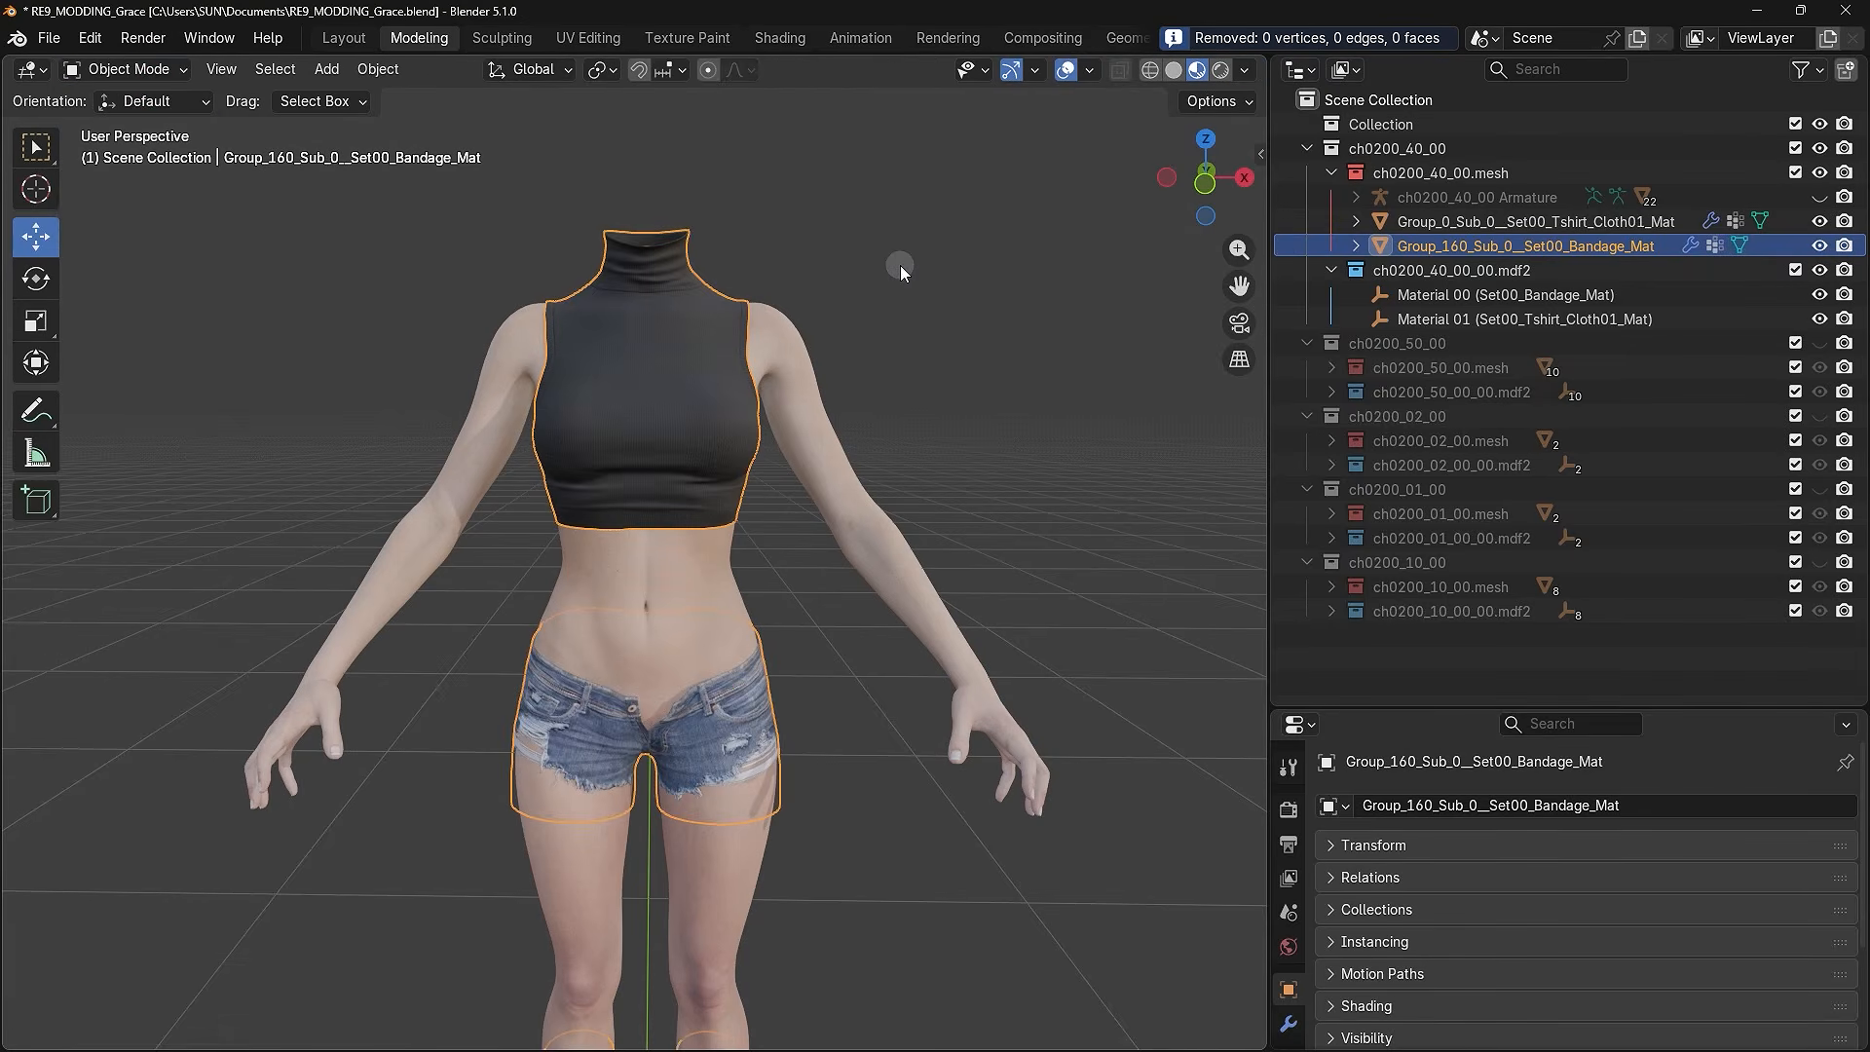
left_click(979, 286)
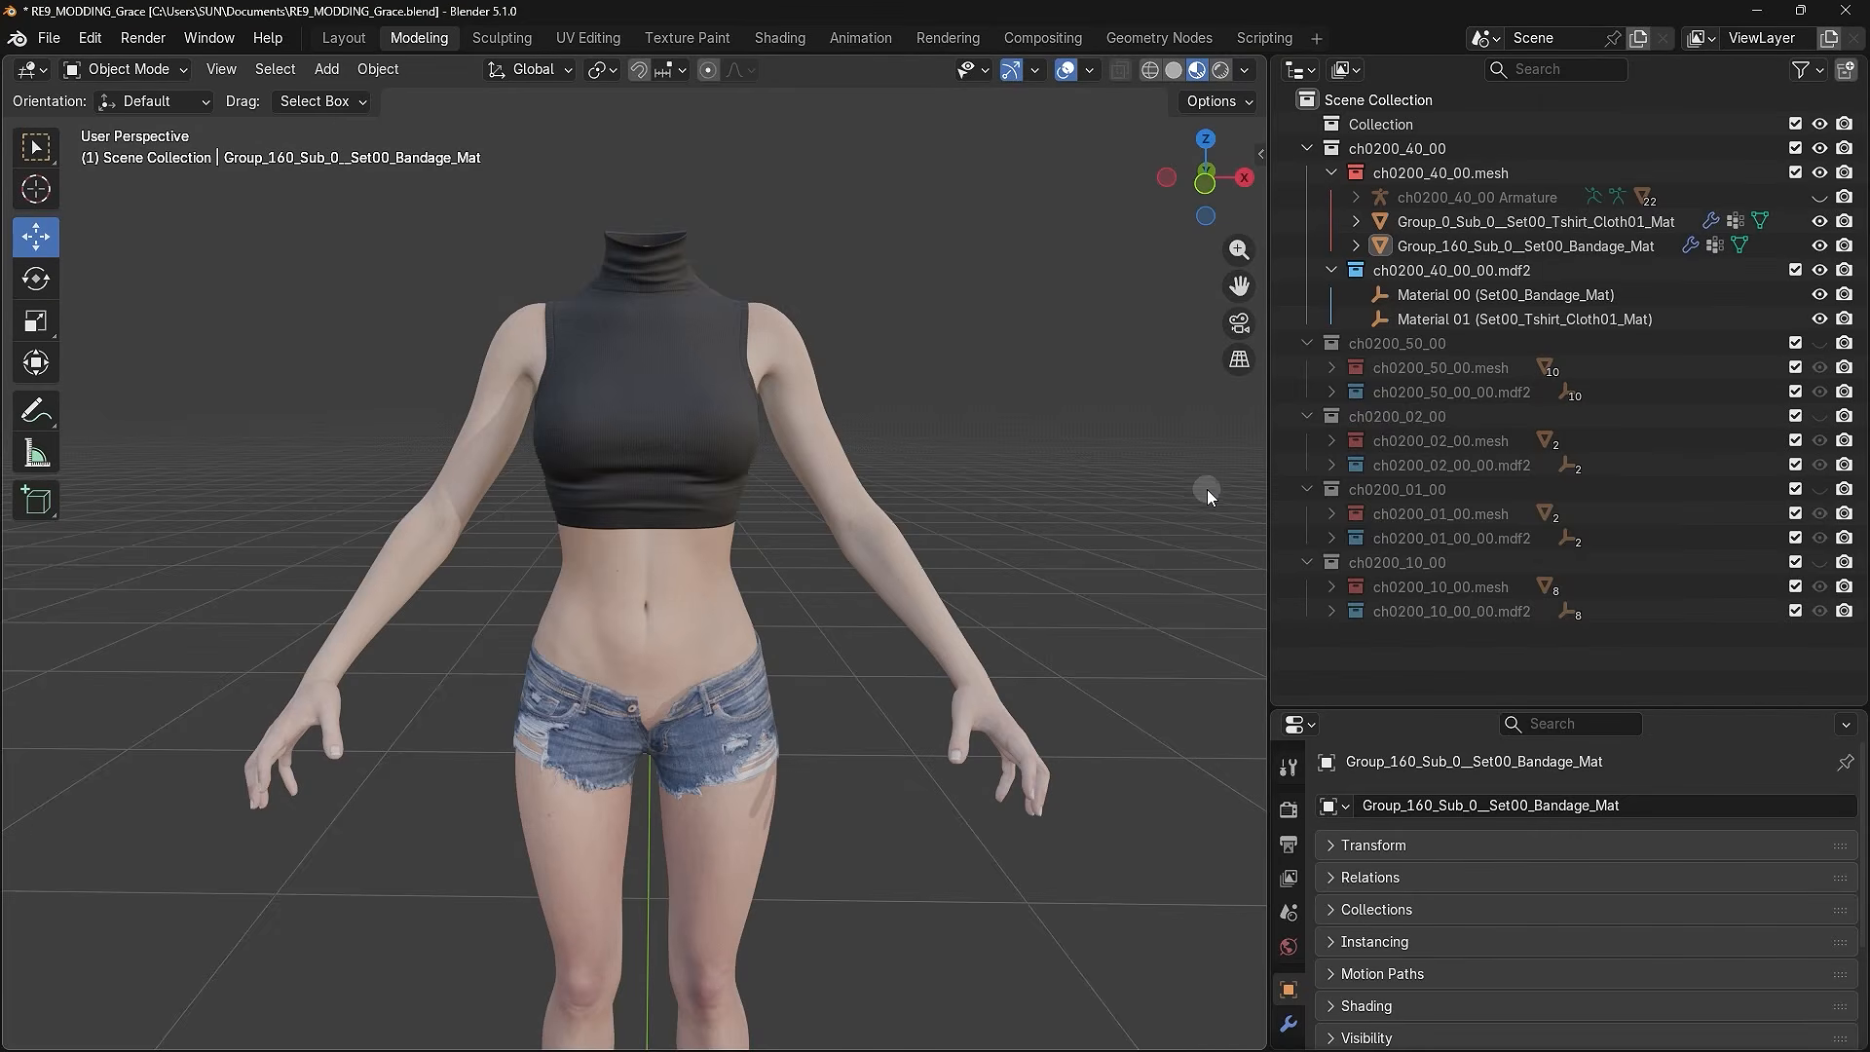
- Unhide the ch0200_40_00 Armature in the ch0200_40_00.mesh collection and check the meshes nested under it
left_click(1485, 173)
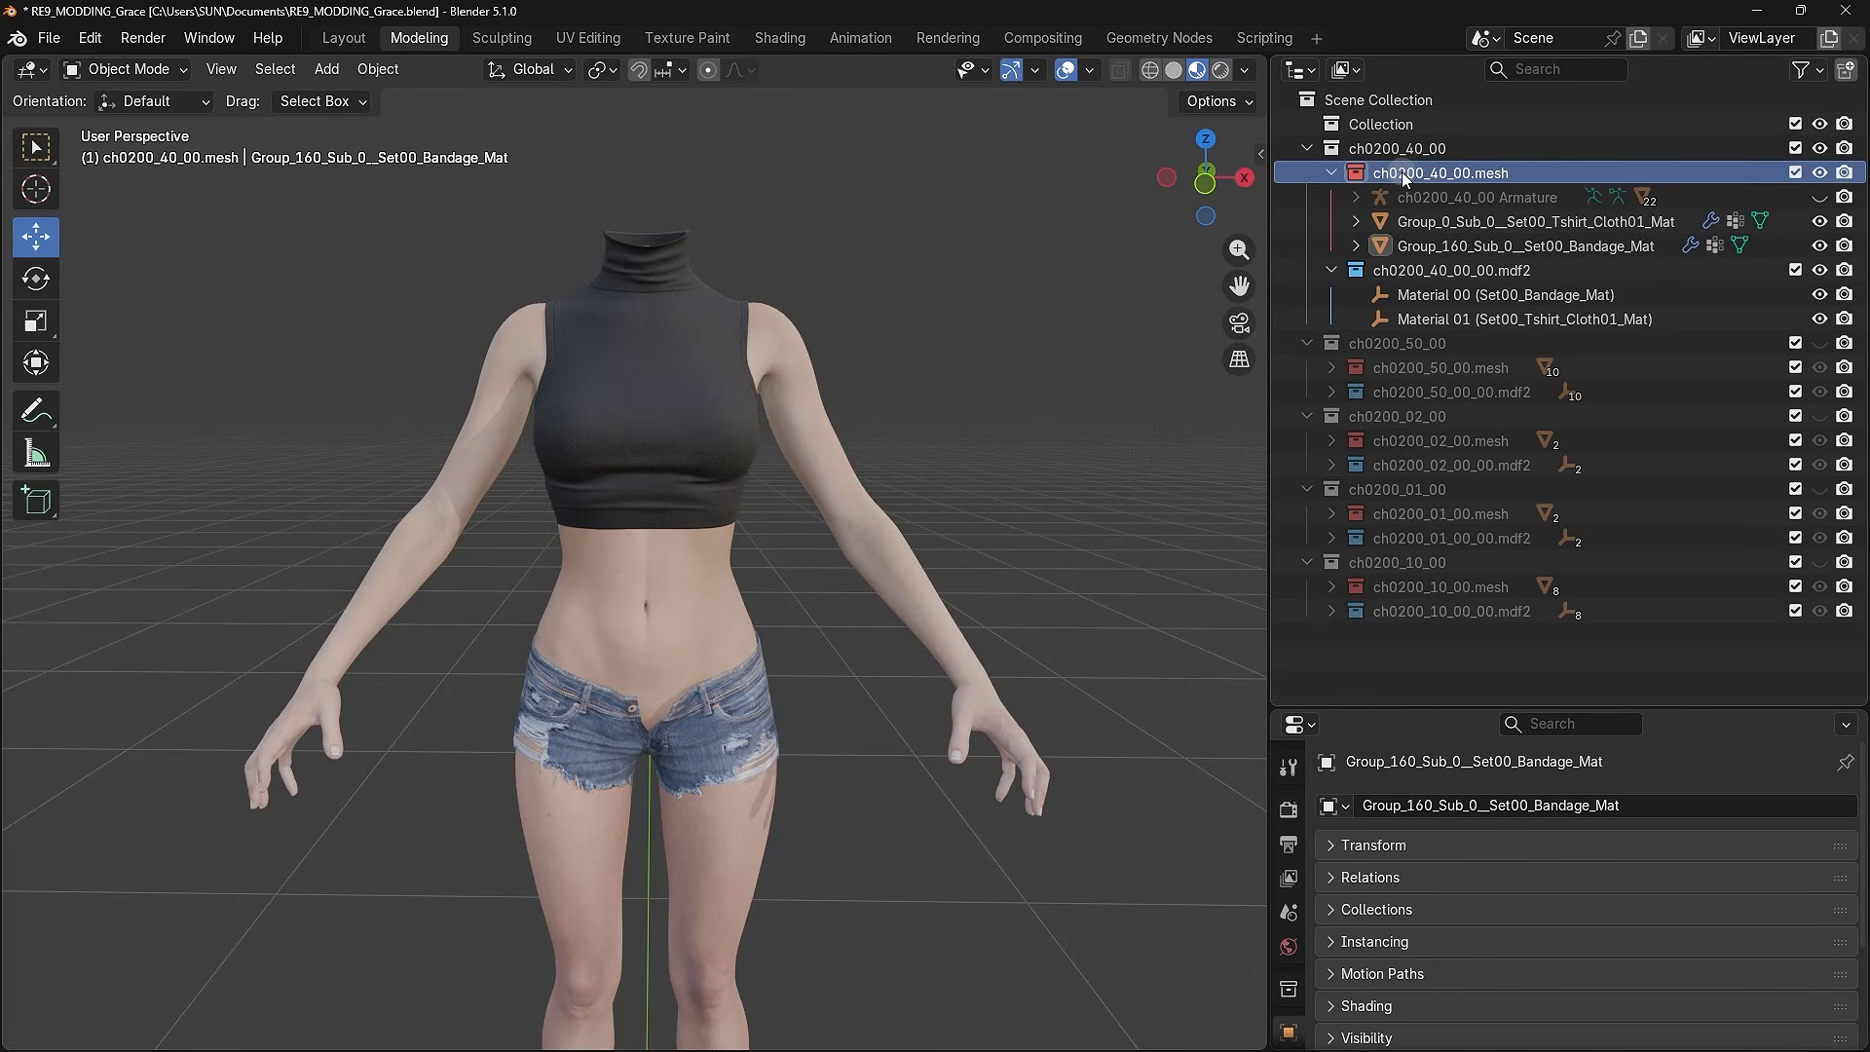
left_click(1411, 271)
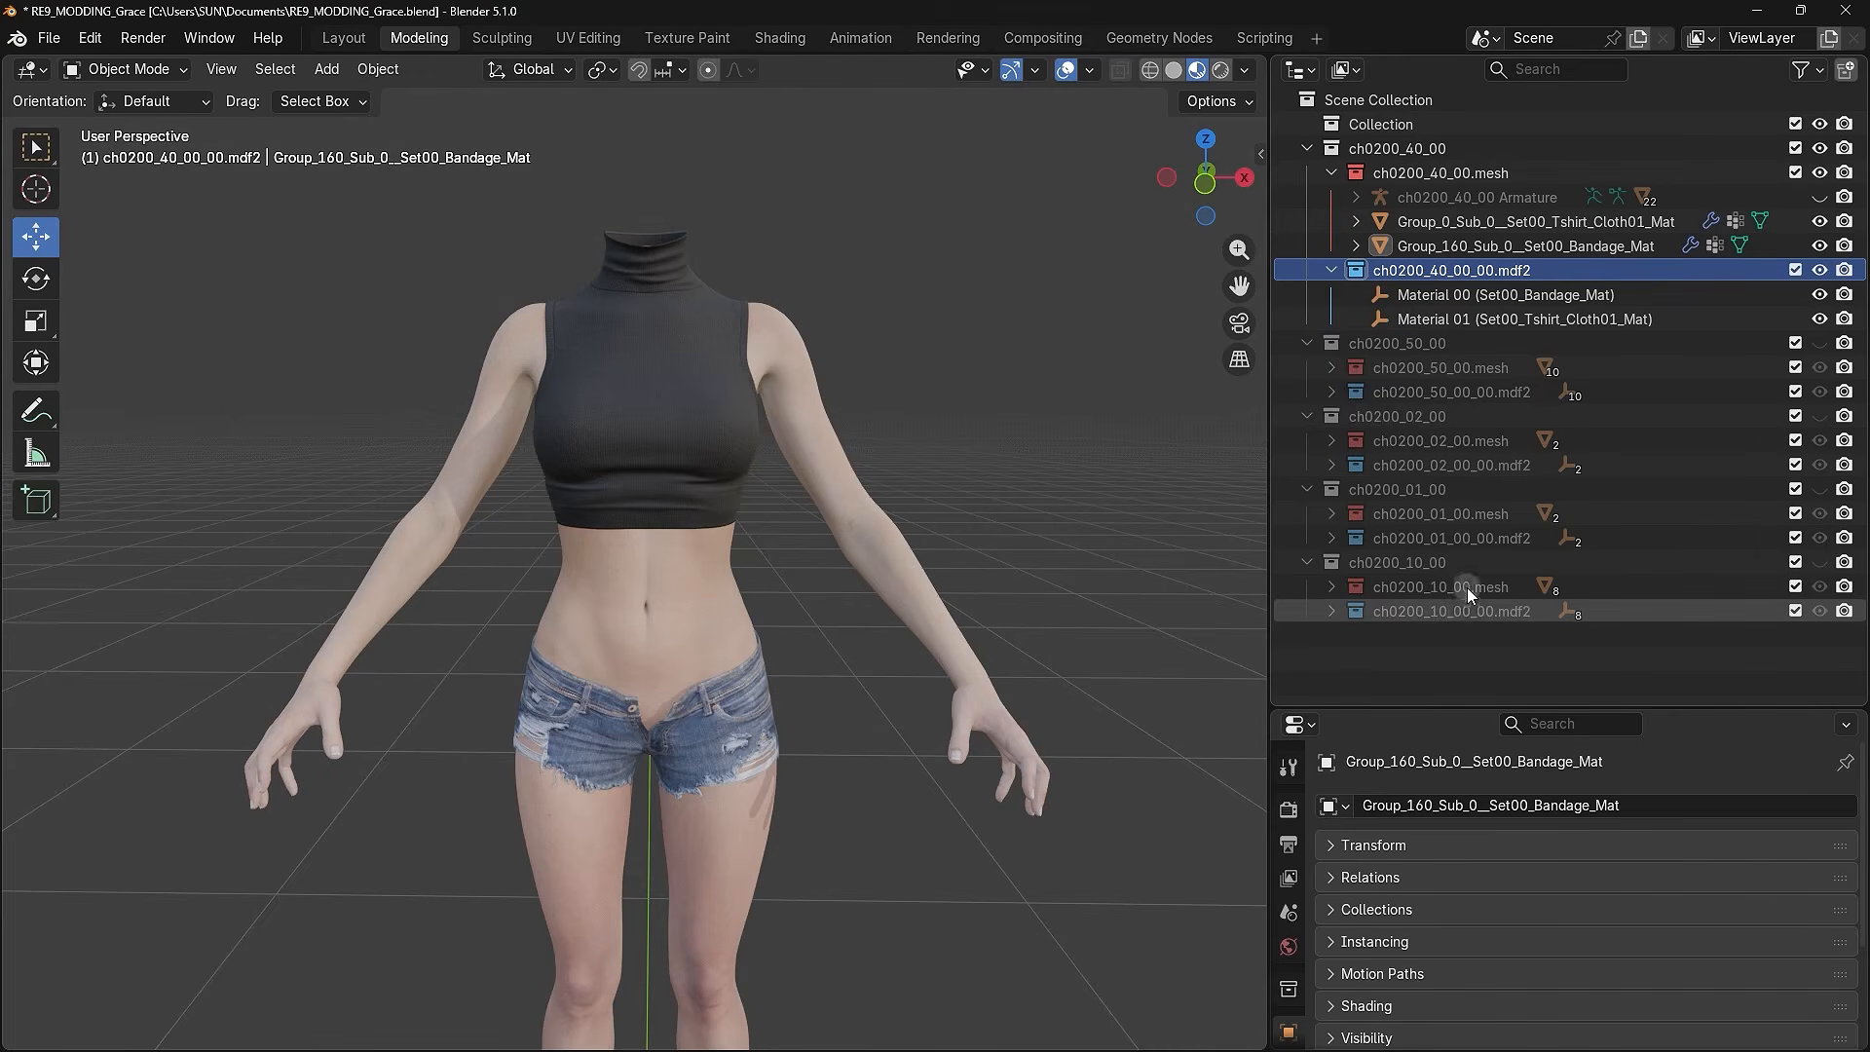
left_click(1820, 196)
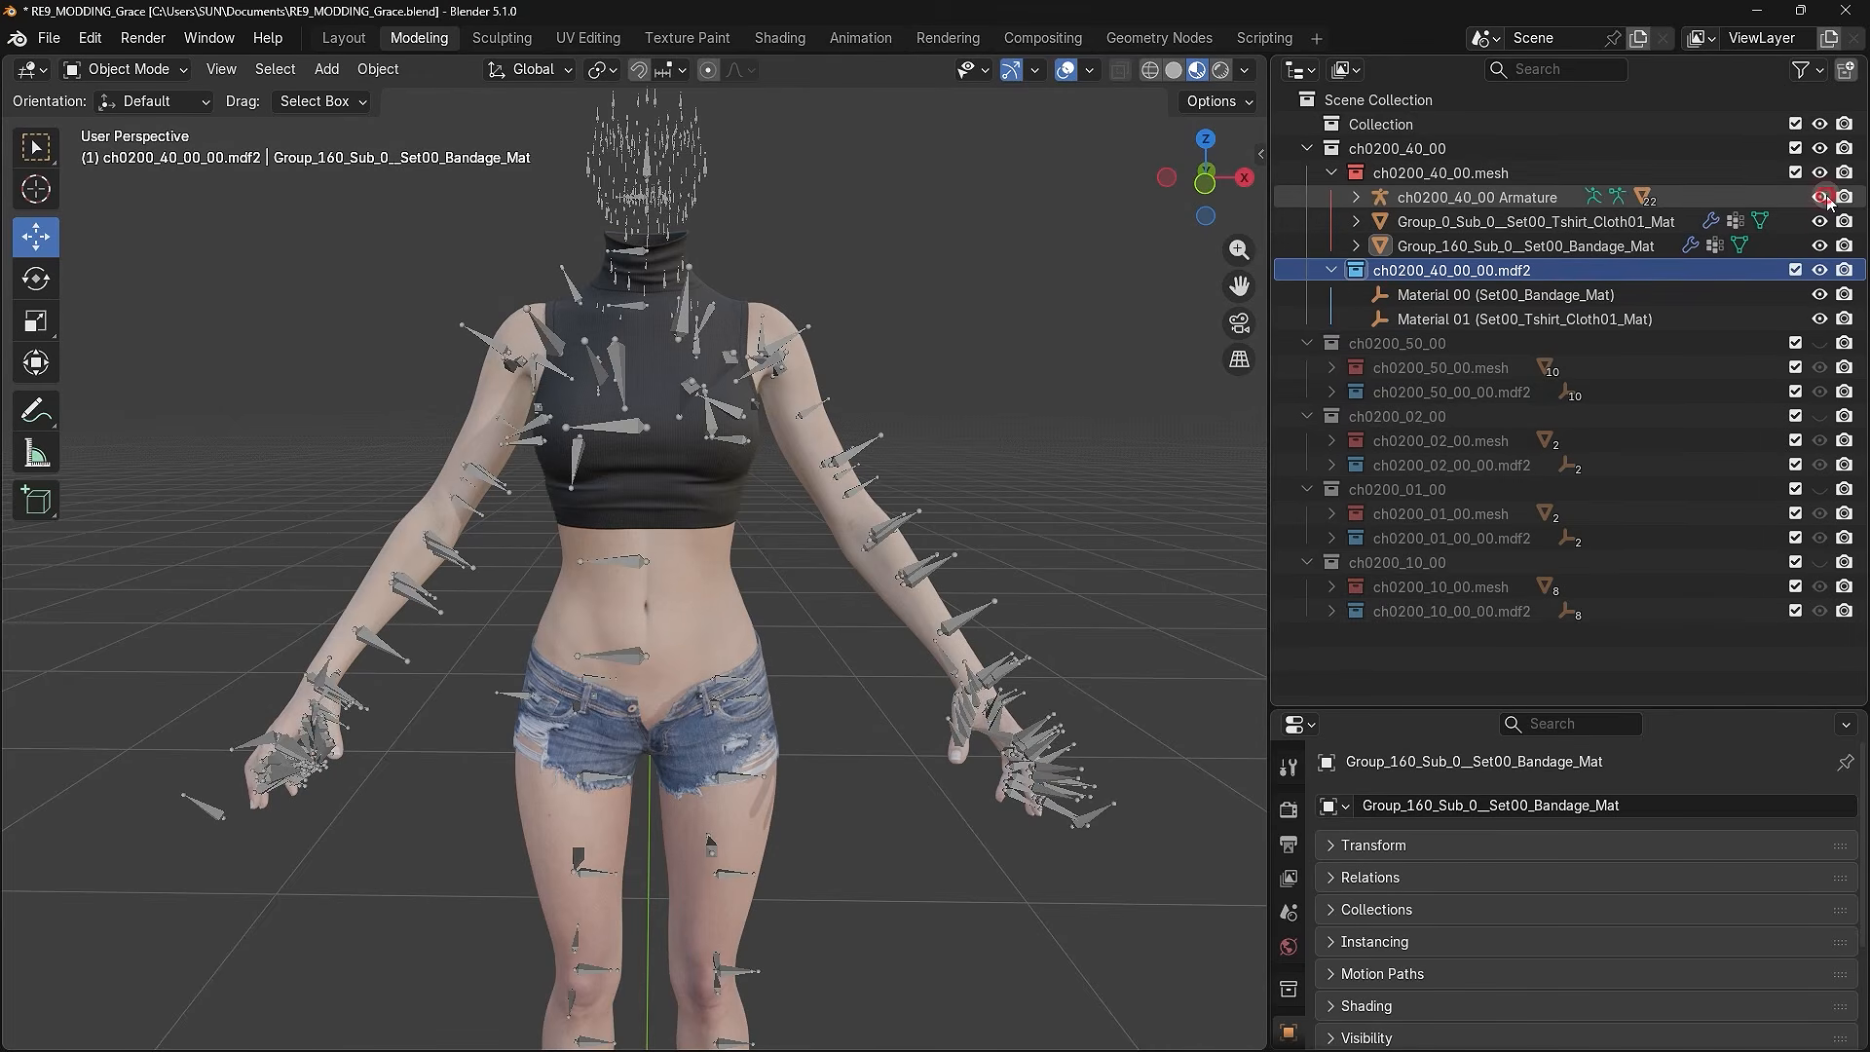
left_click(1515, 178)
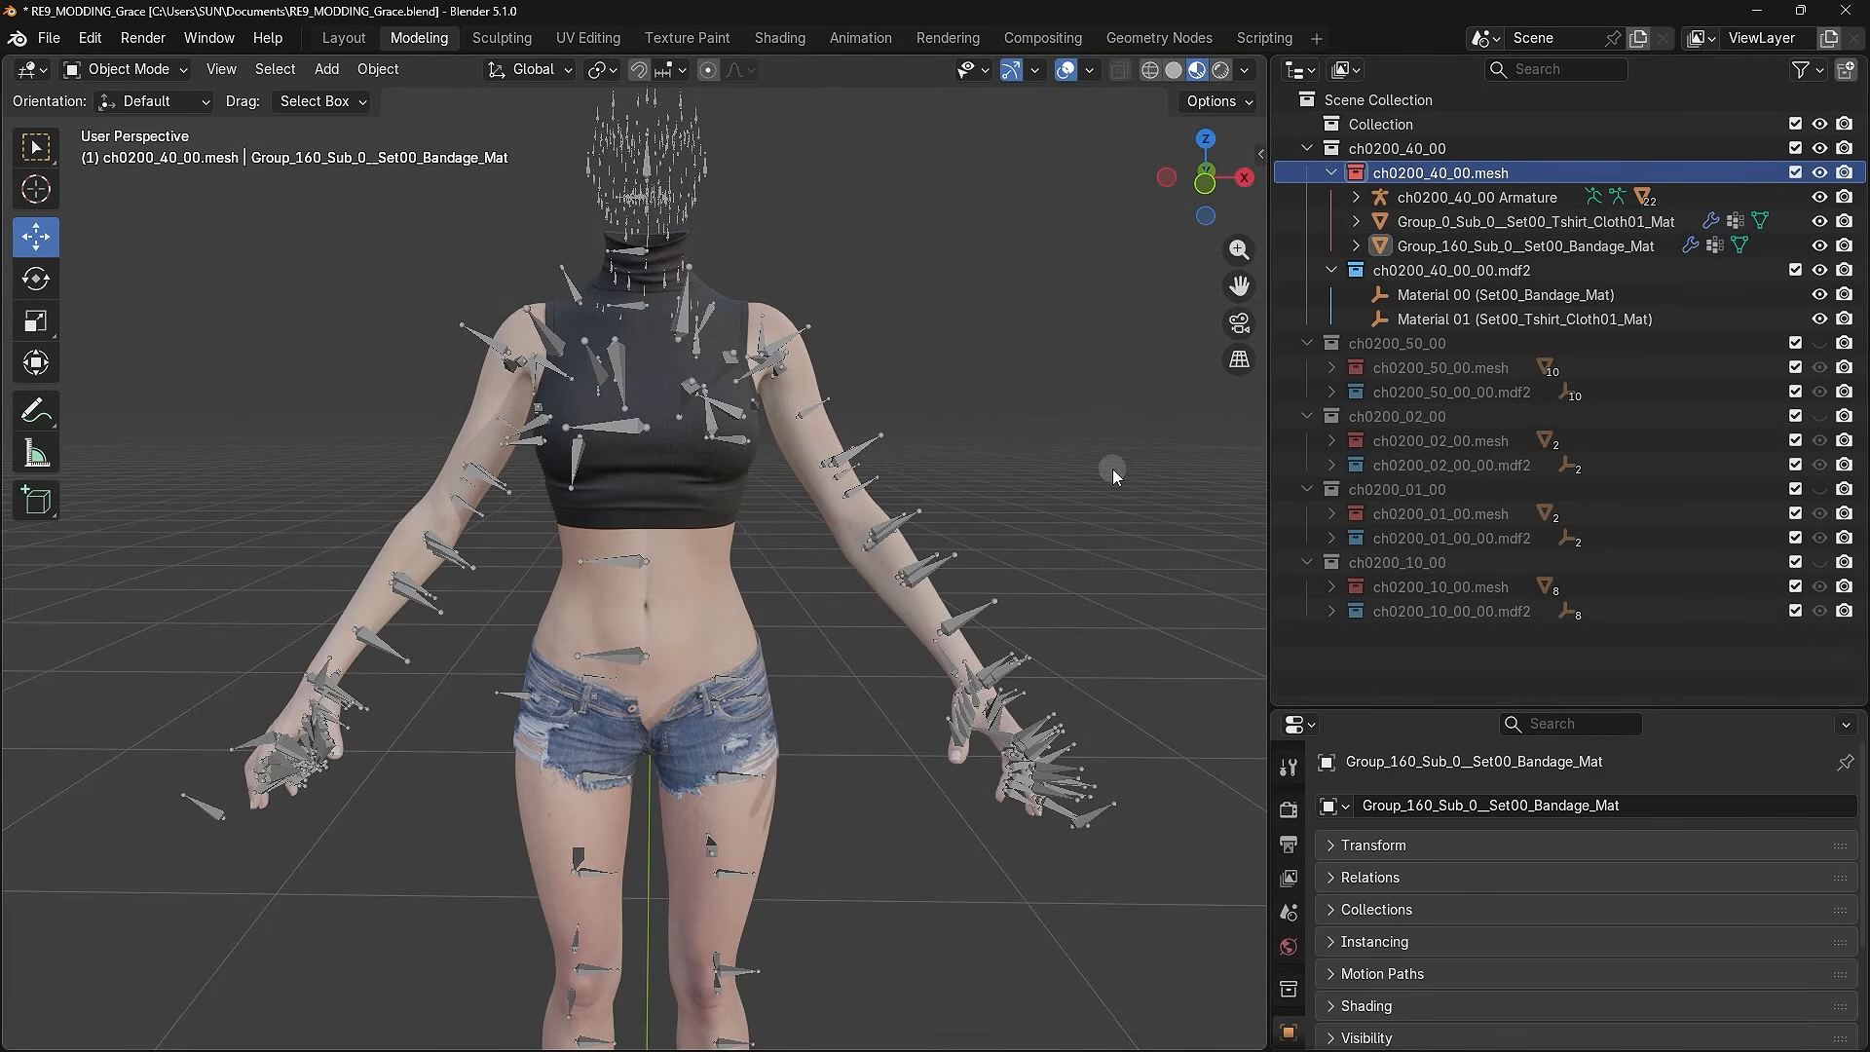
left_click(1357, 197)
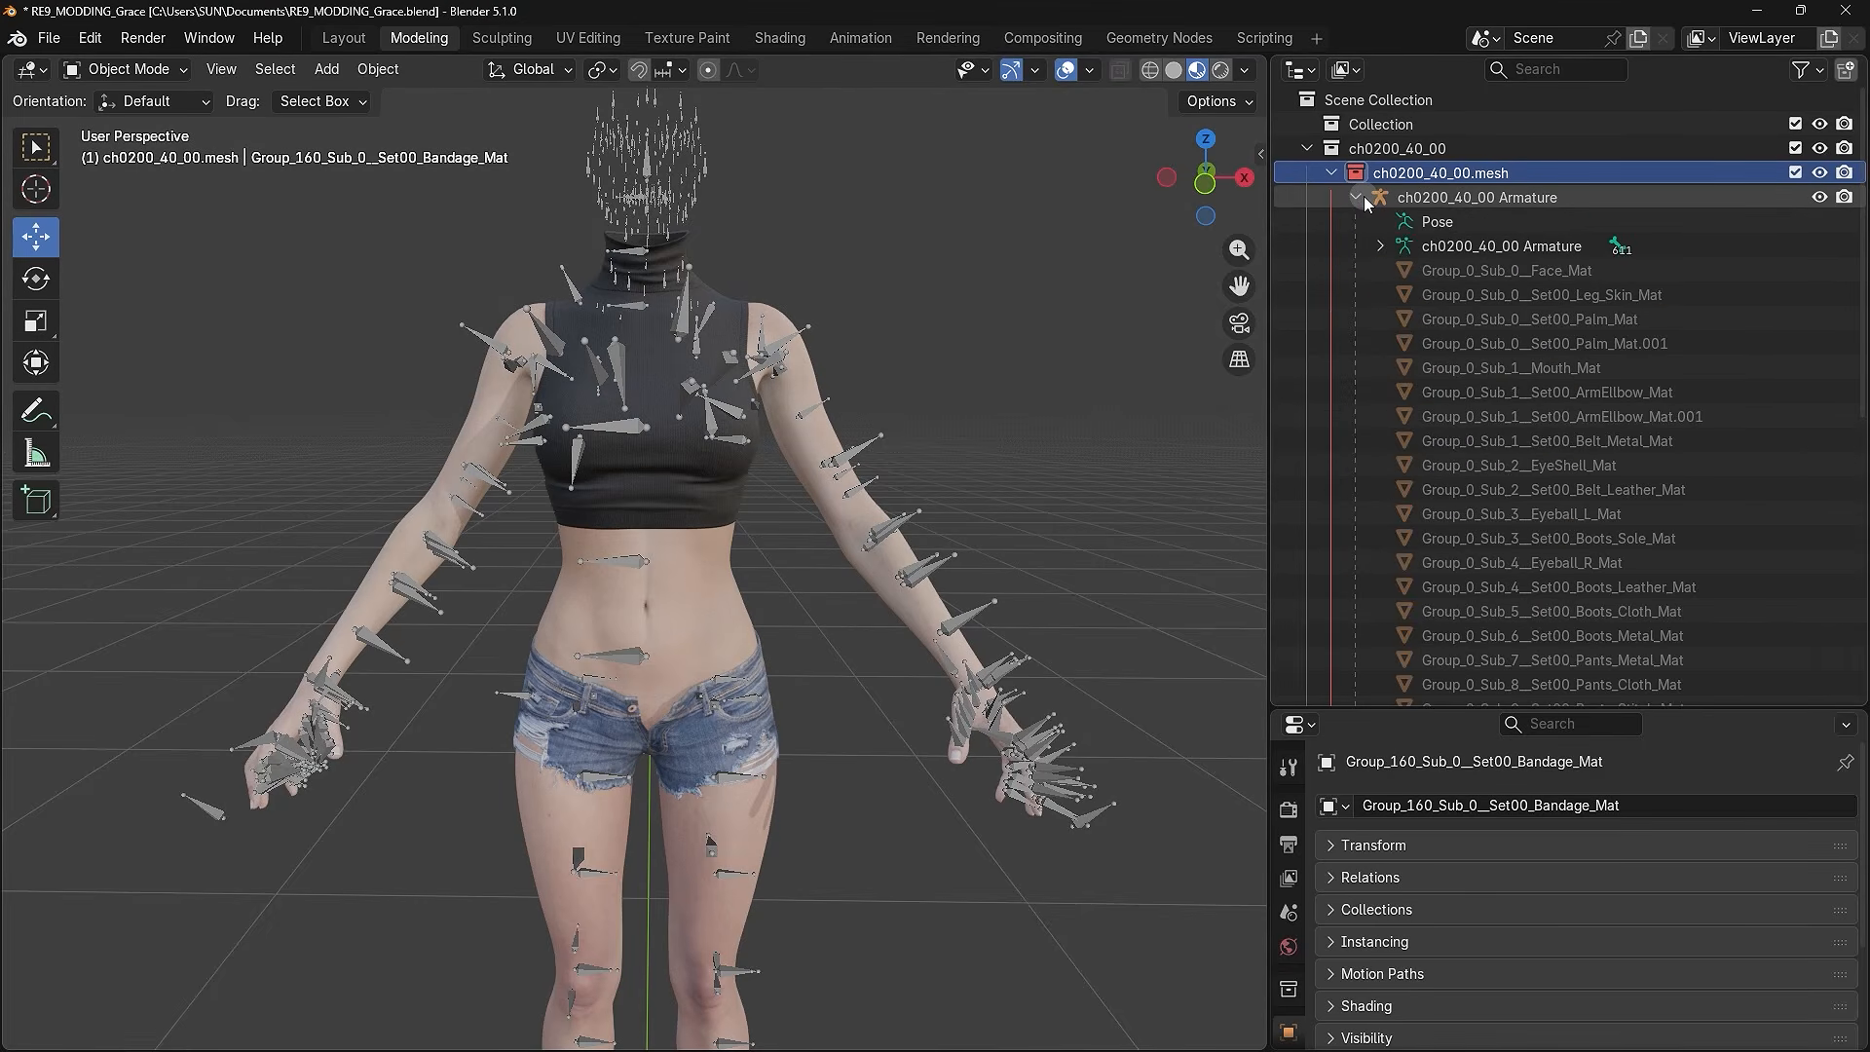
scroll(1609, 525, "down", 2)
scroll(1610, 526, "up", 2)
left_click(1356, 197)
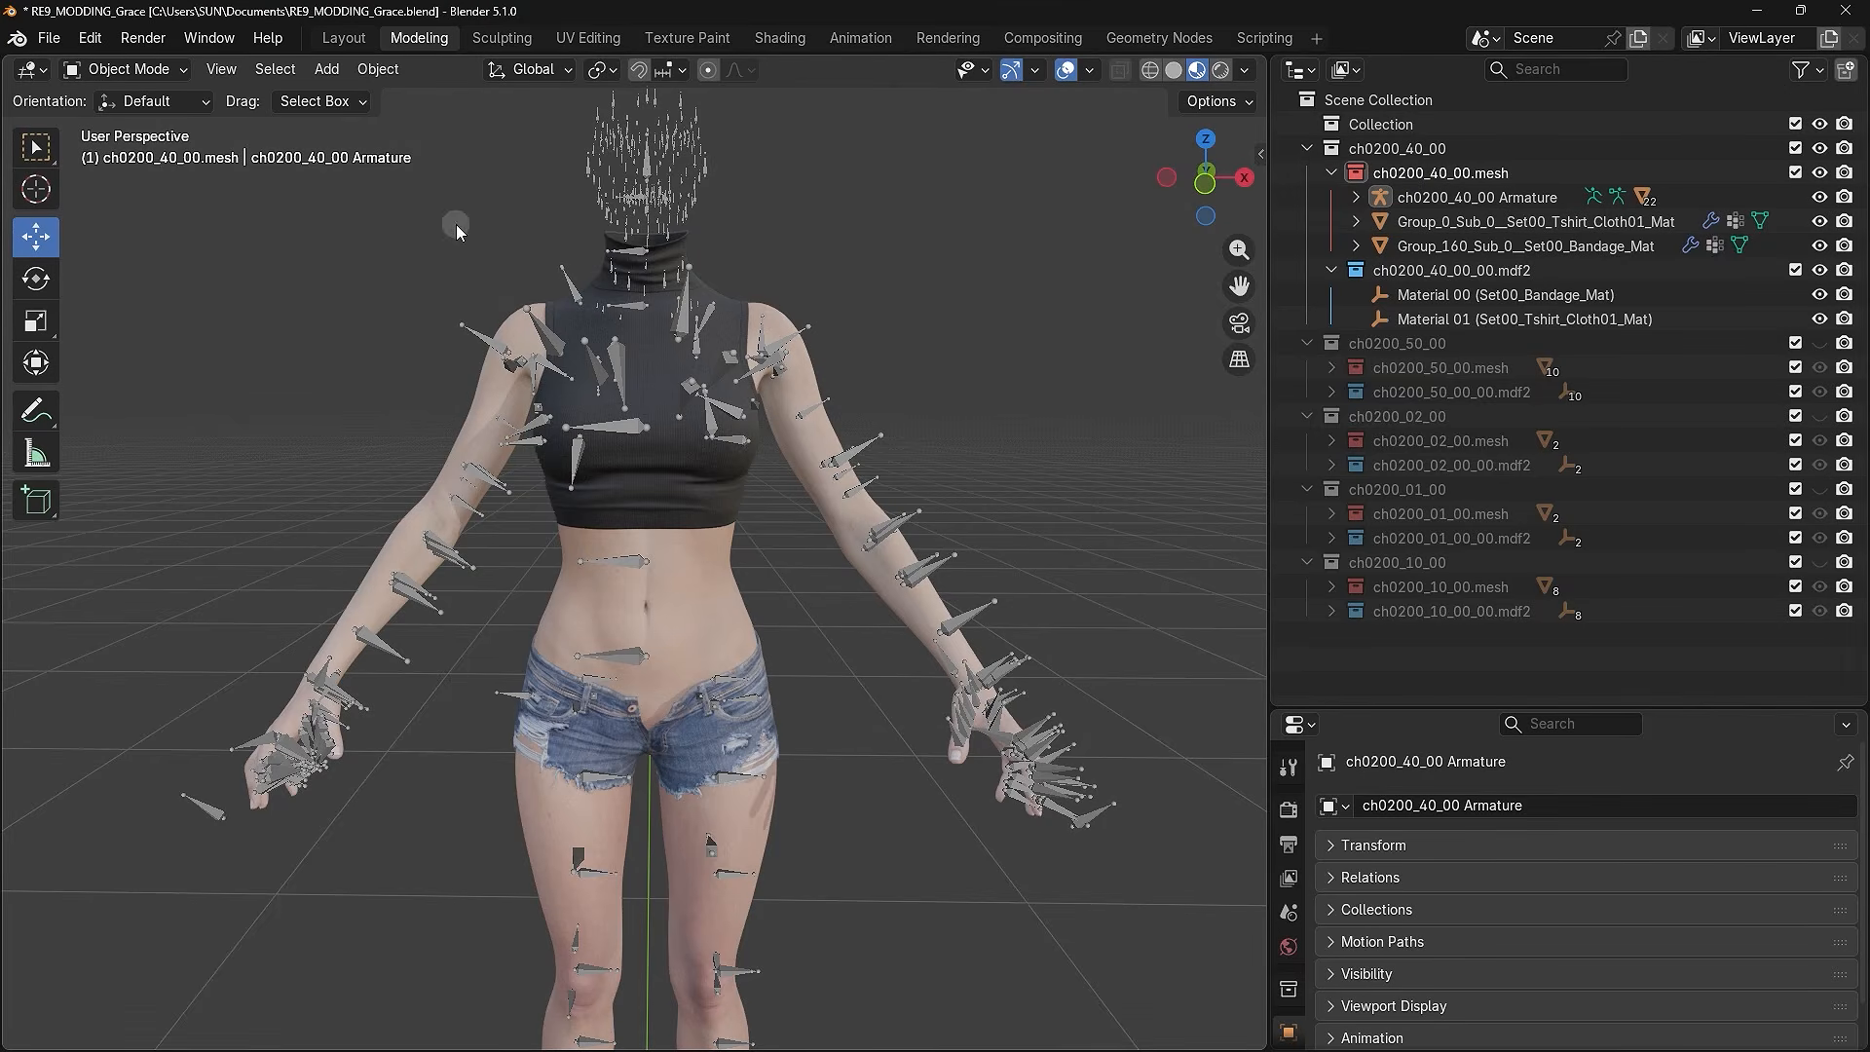
- Start an RE Mesh export with mesh version Resident Evil 9 and ch0200_40_00.mesh as the mesh collection
left_click(50, 40)
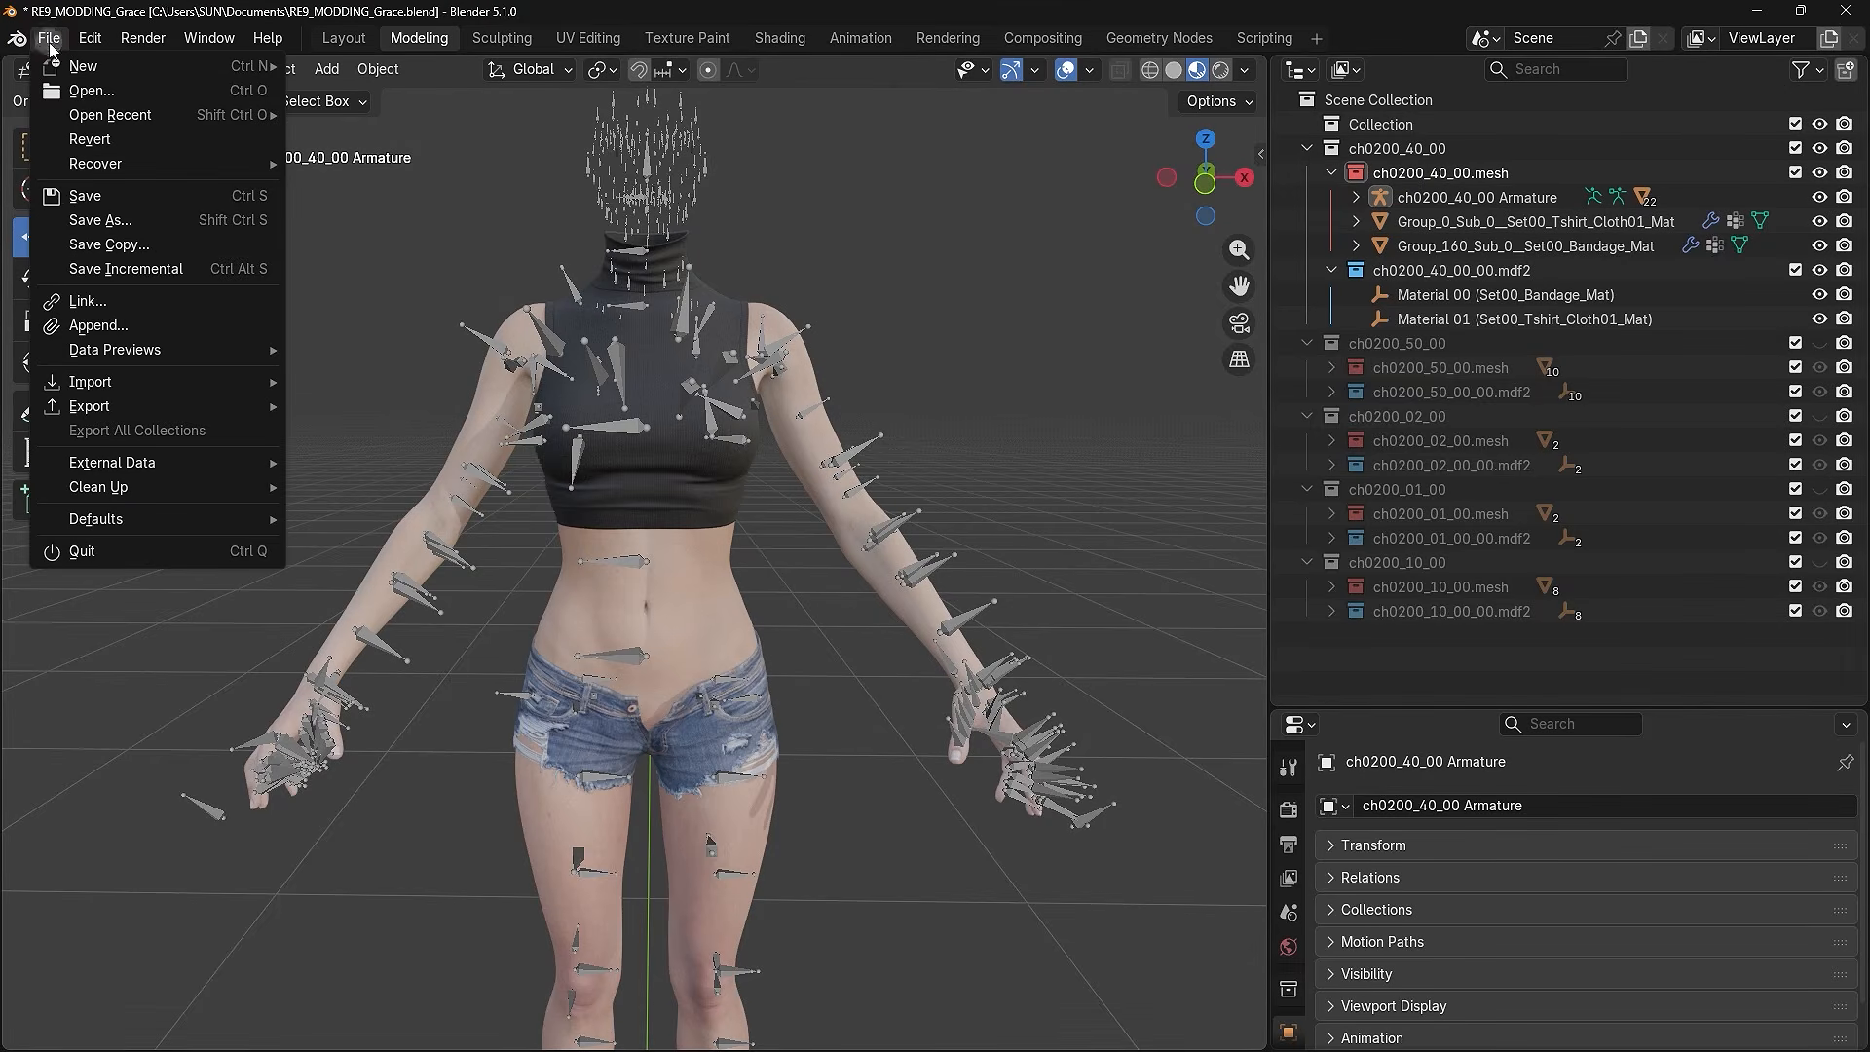
mouse_move(97, 414)
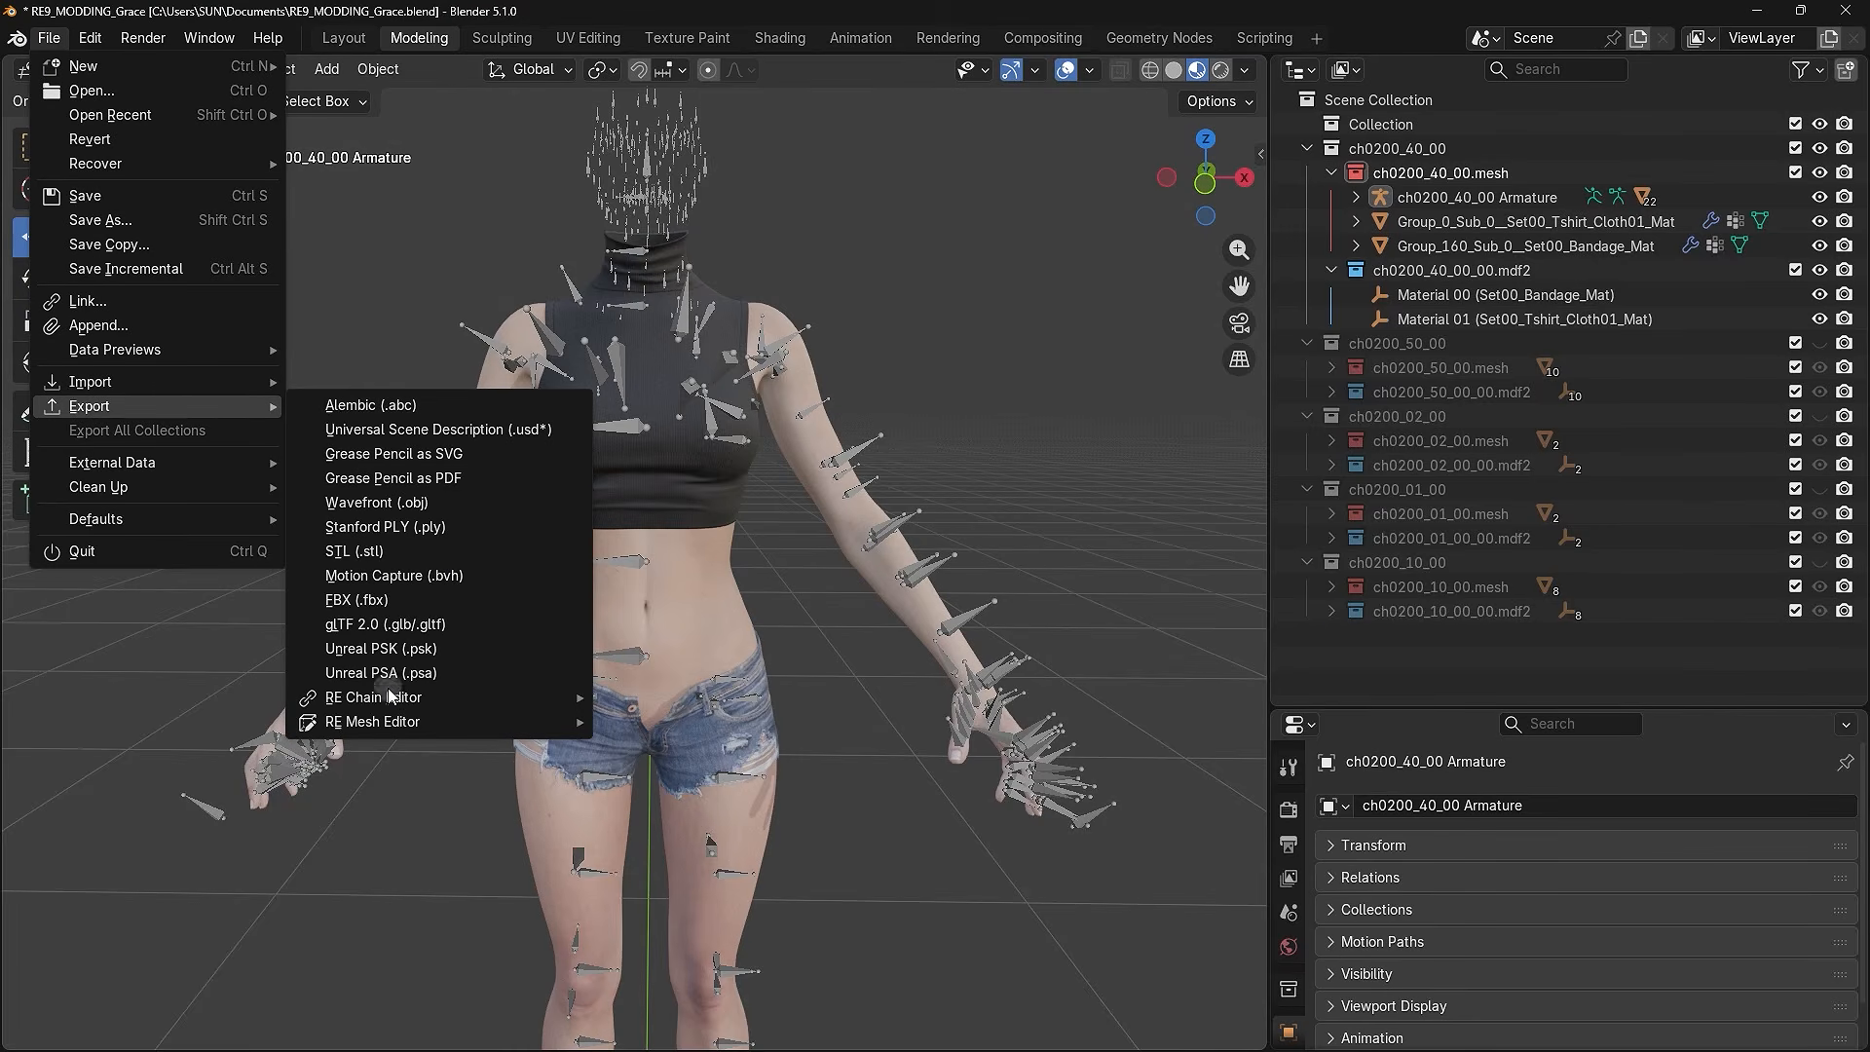
mouse_move(341, 731)
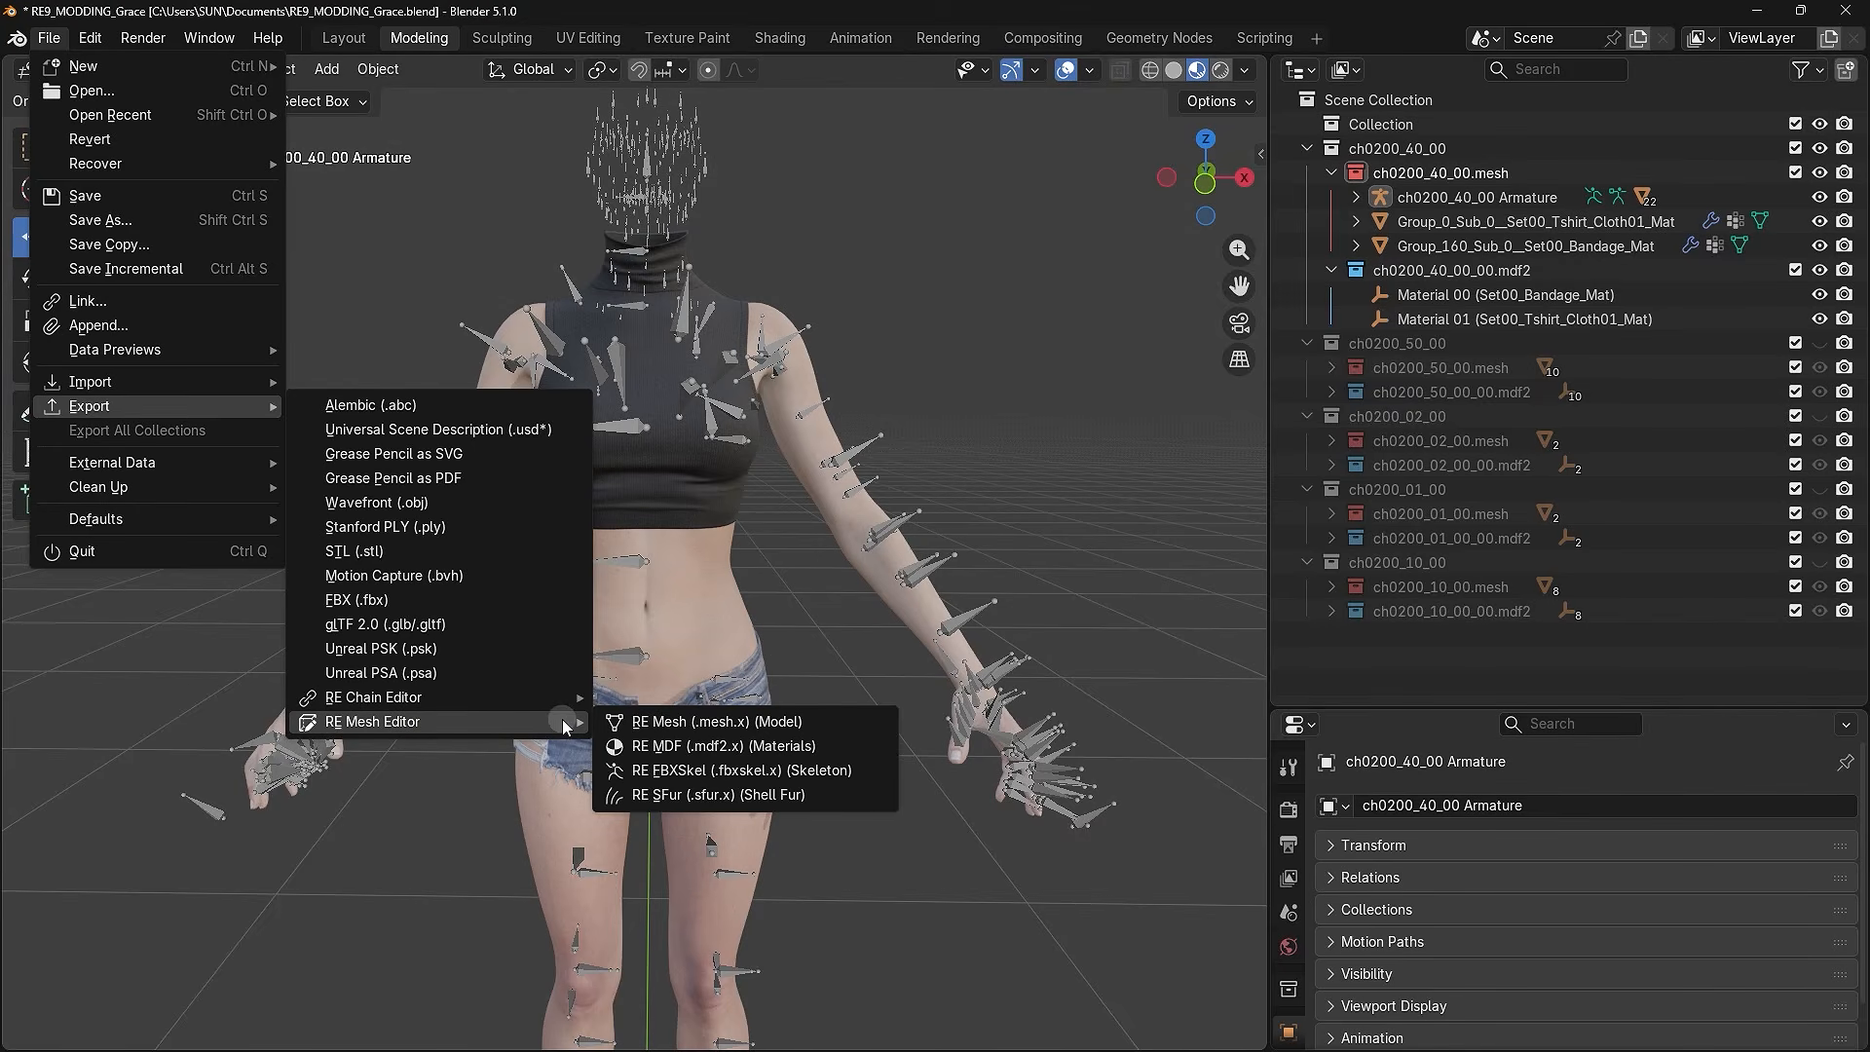
left_click(686, 723)
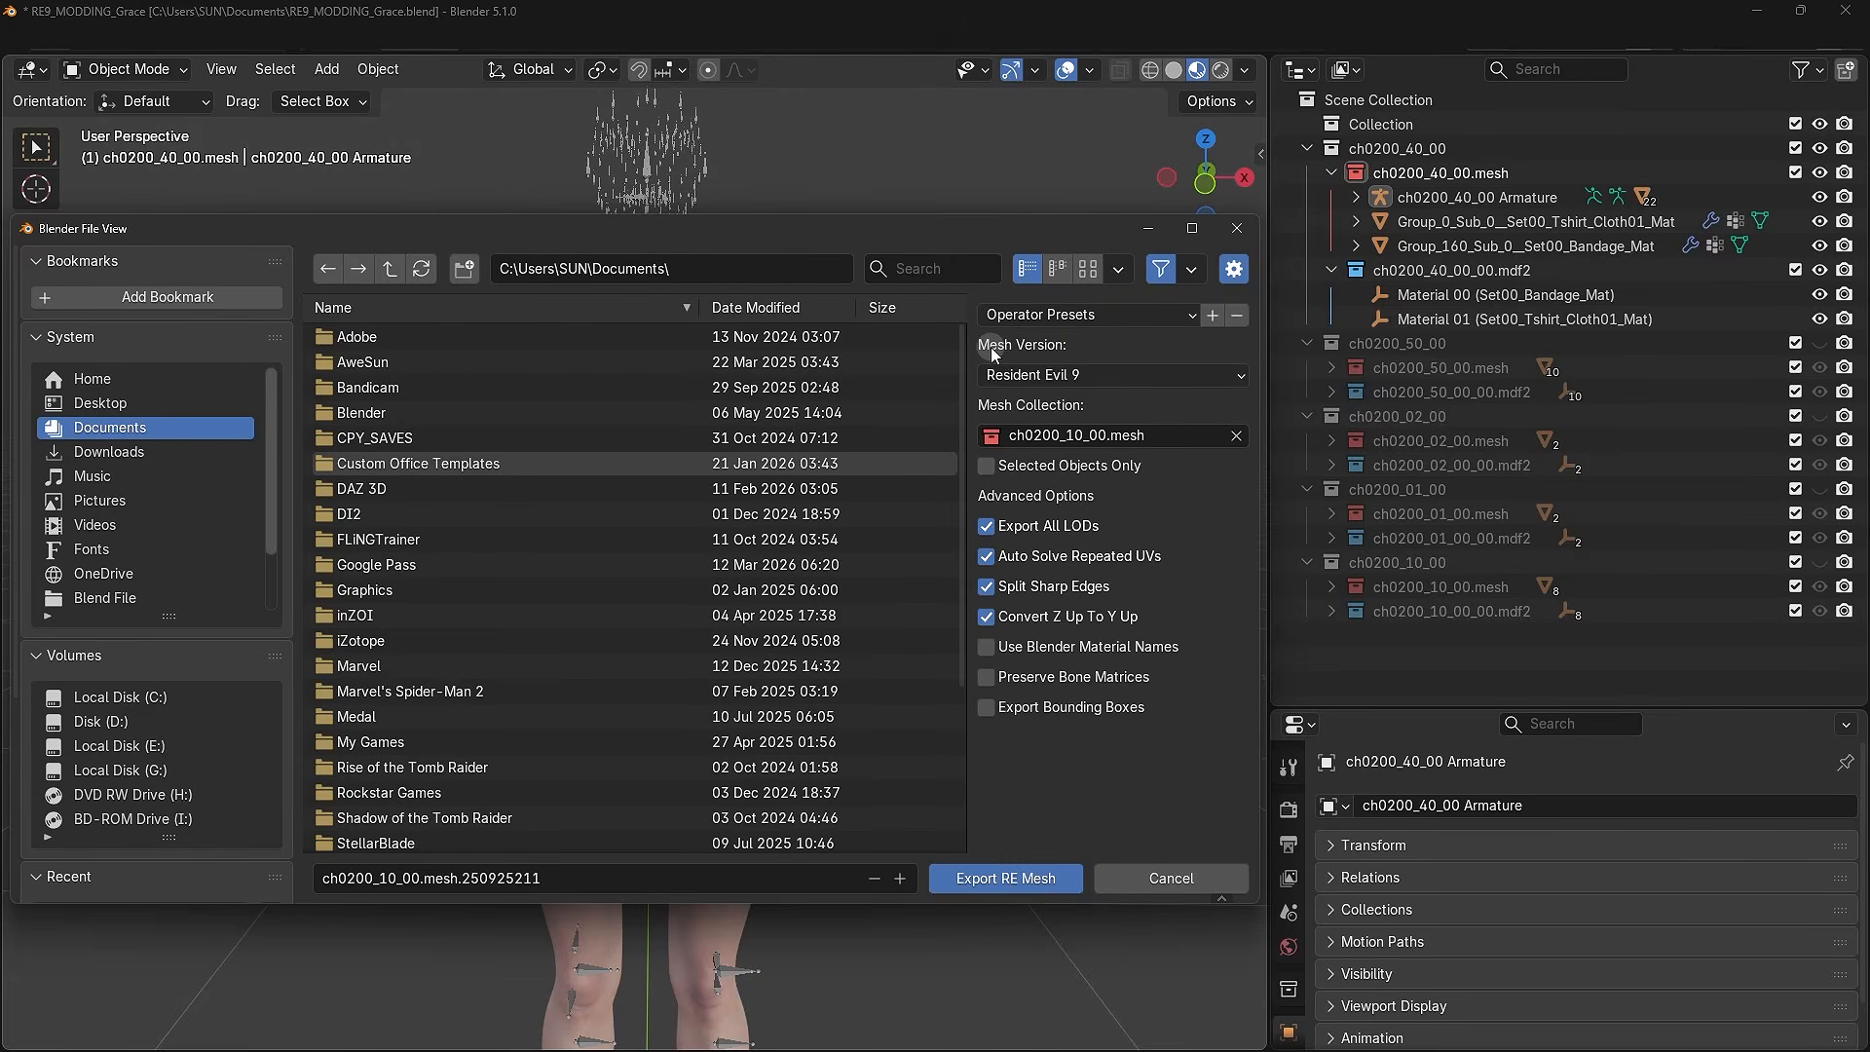
left_click(1109, 374)
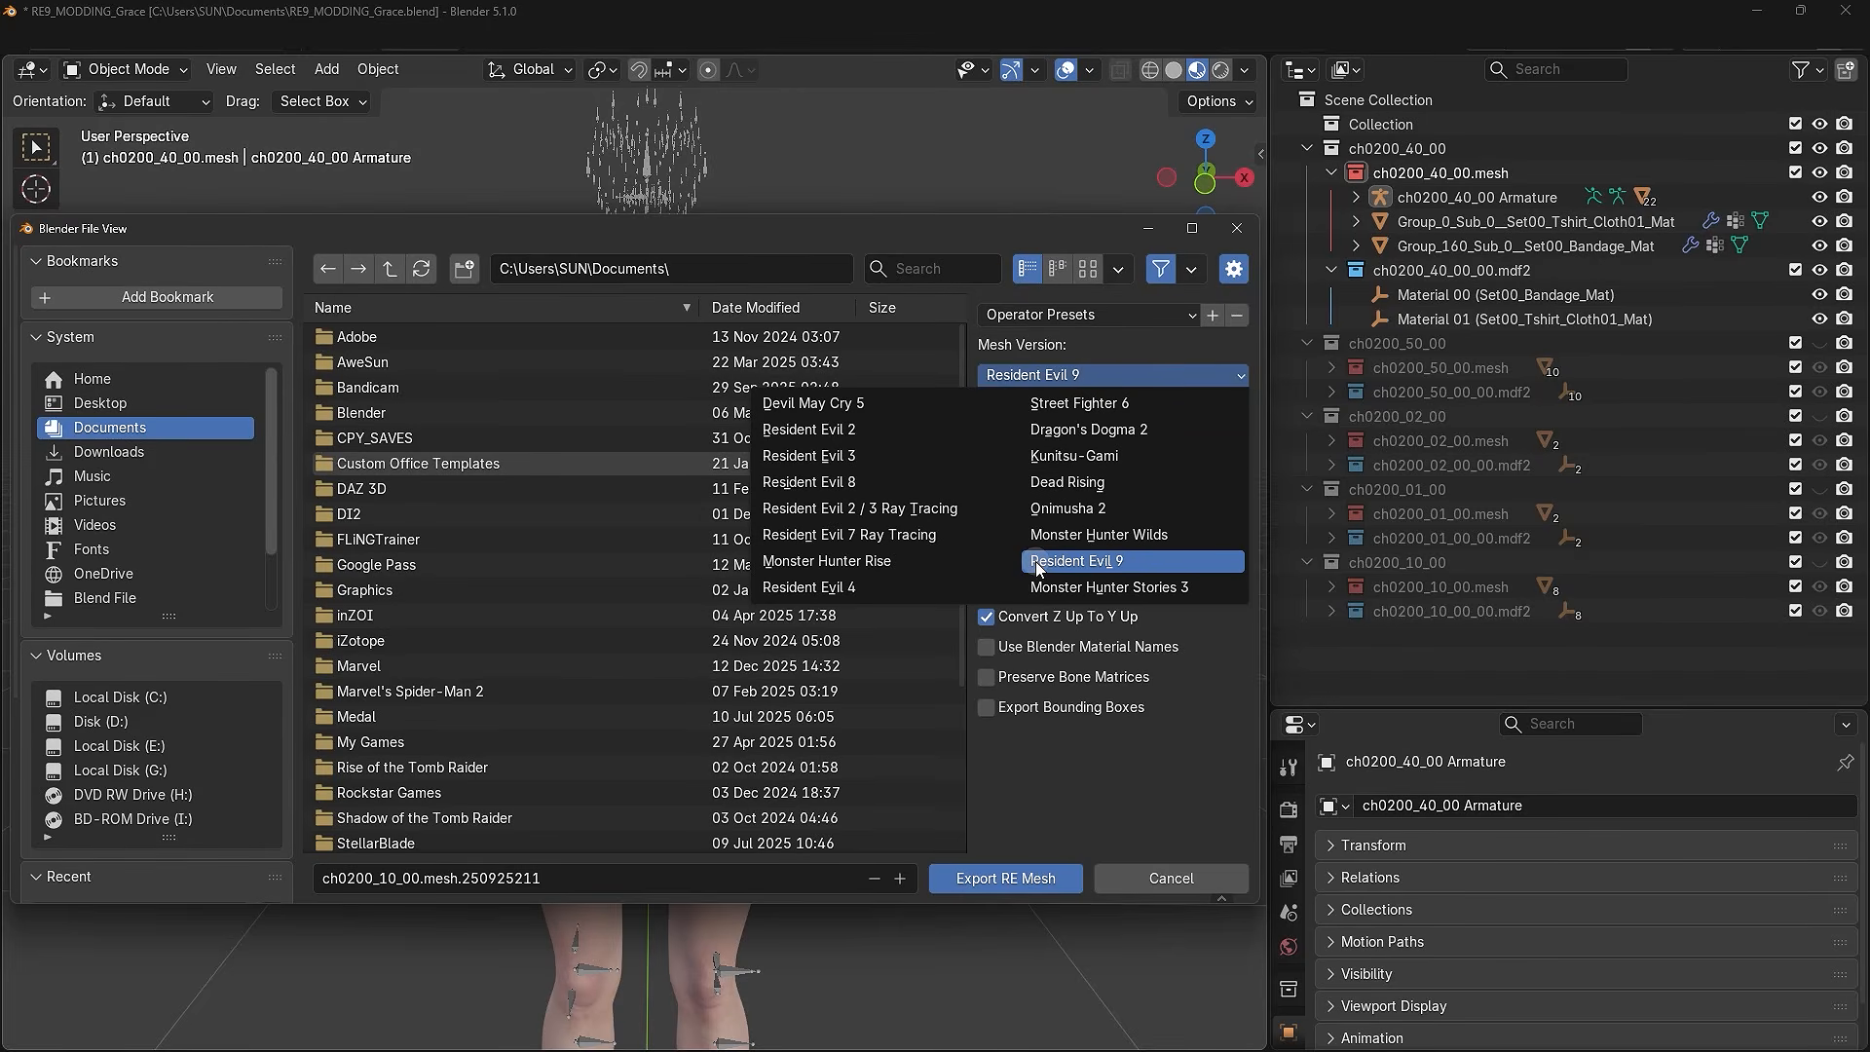
left_click(1106, 553)
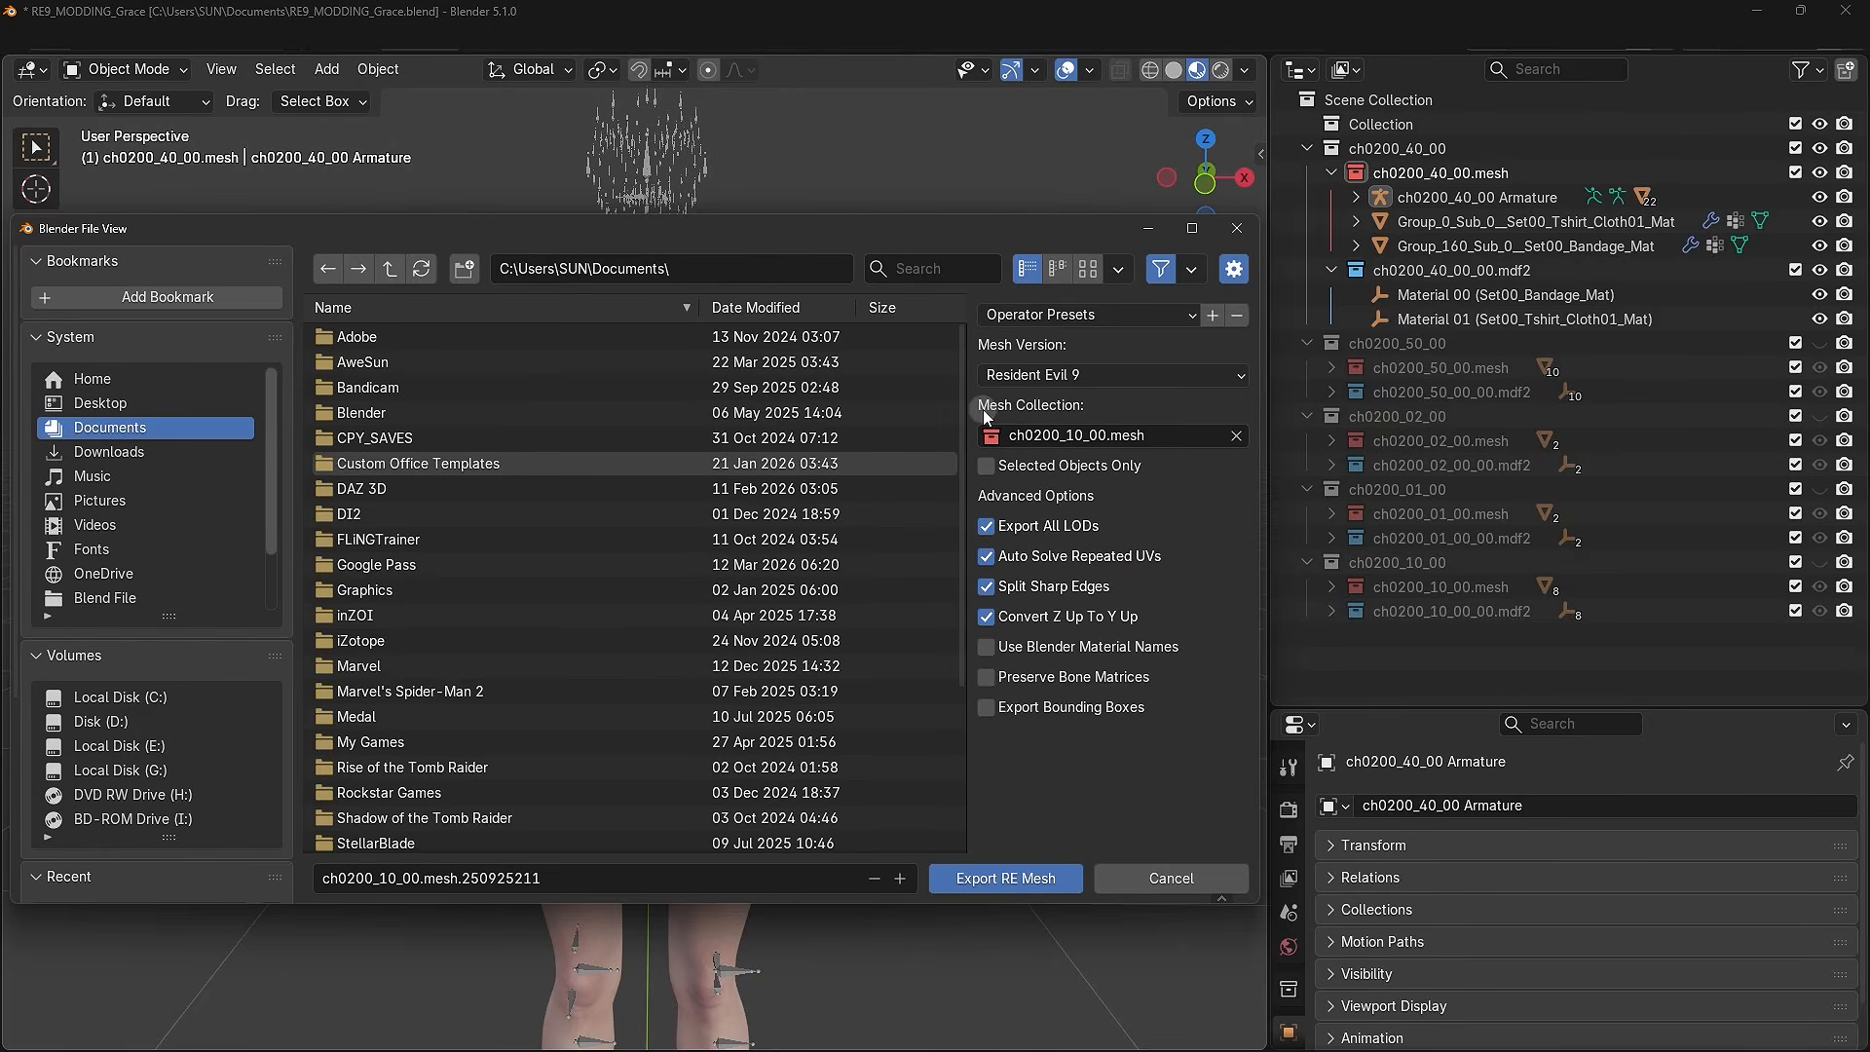
left_click(1143, 433)
scroll(1163, 570, "down", 6)
scroll(1163, 570, "down", 2)
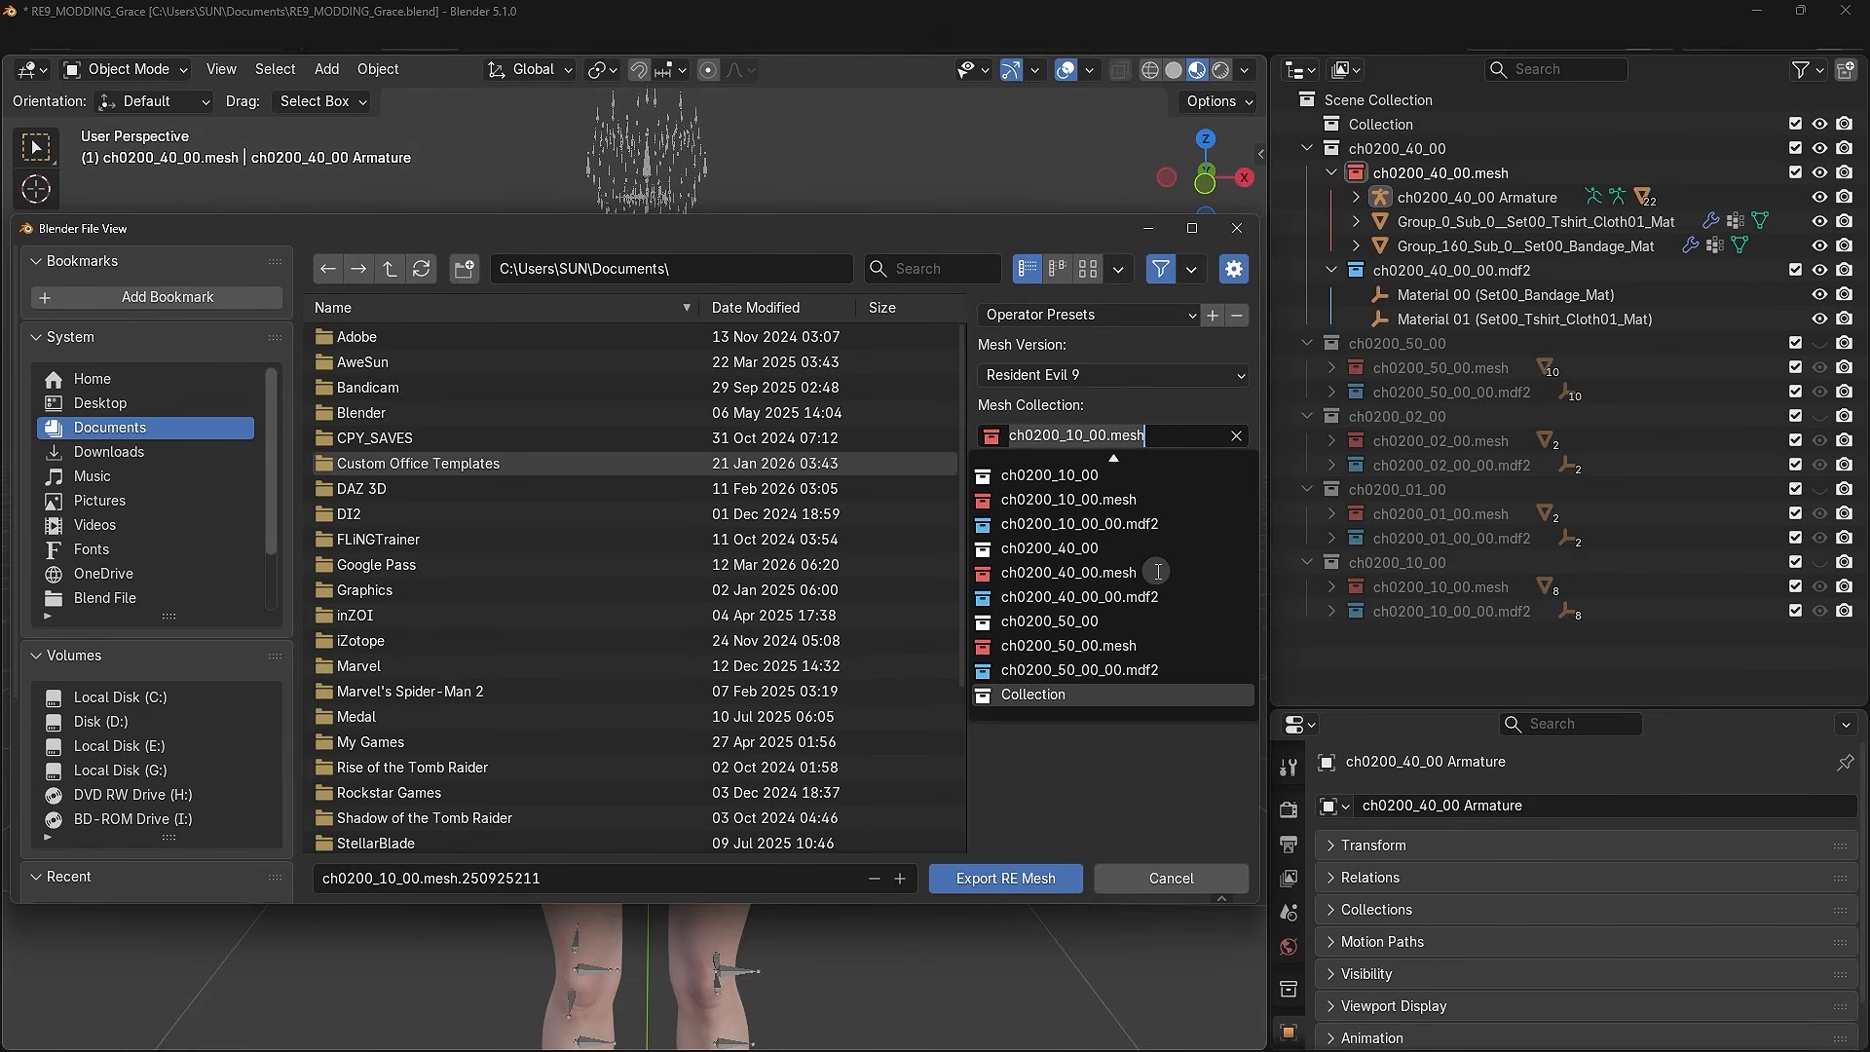
left_click(1036, 571)
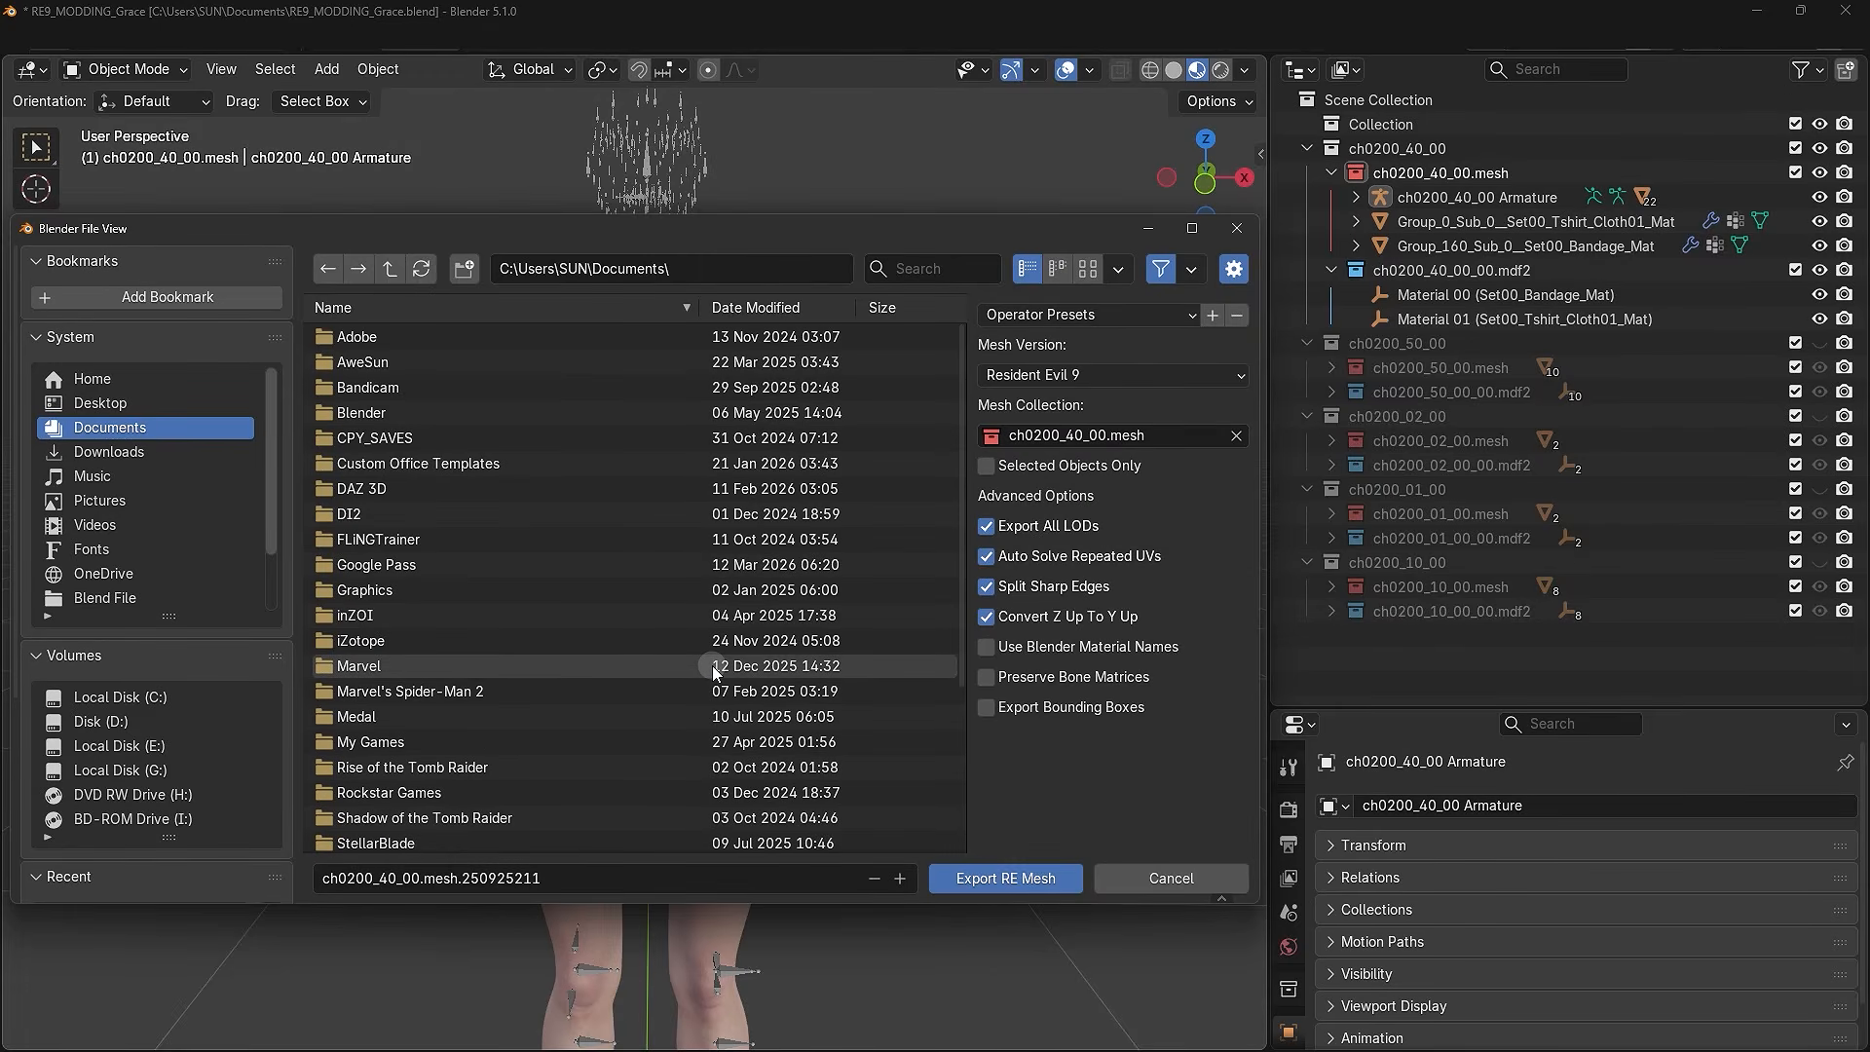
- Switch to File Explorer and copy the address of the mod's natives\STM\character\ch\ch02\0200\40\00 folder as text
key("alt+Tab")
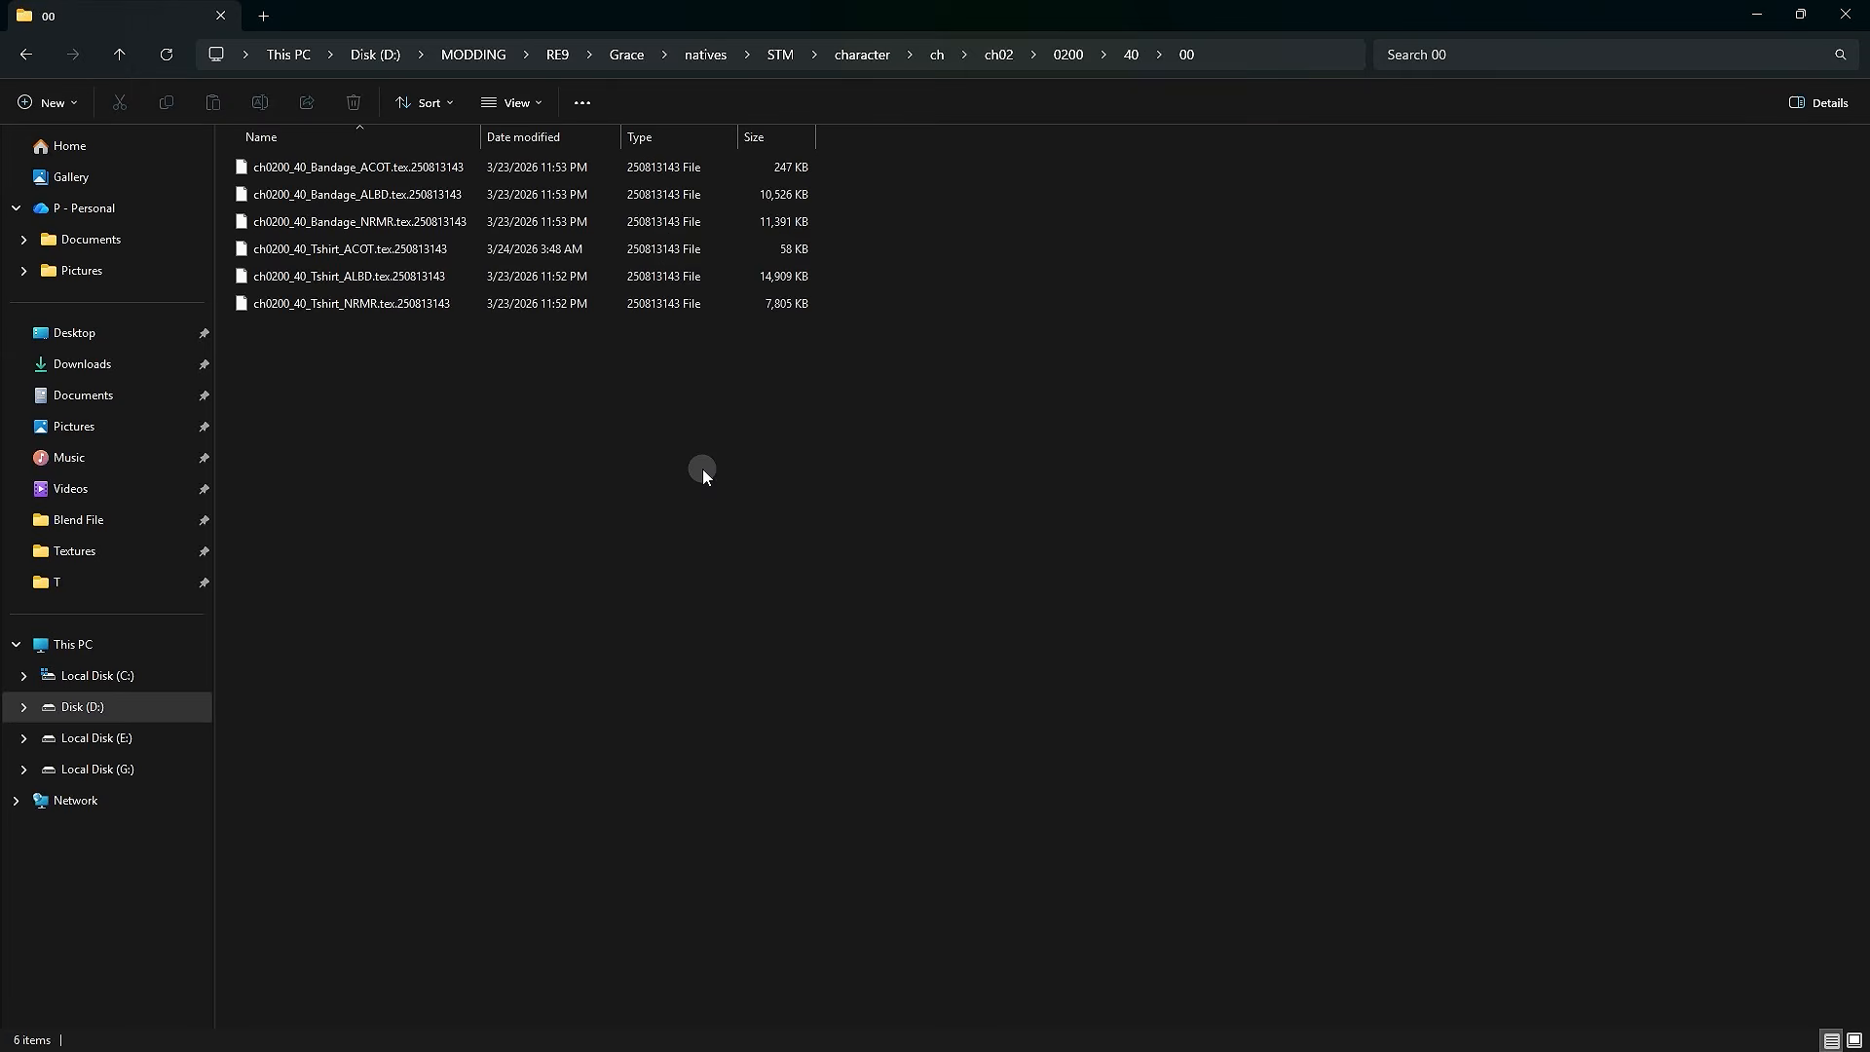
left_click_drag(556, 475, 407, 152)
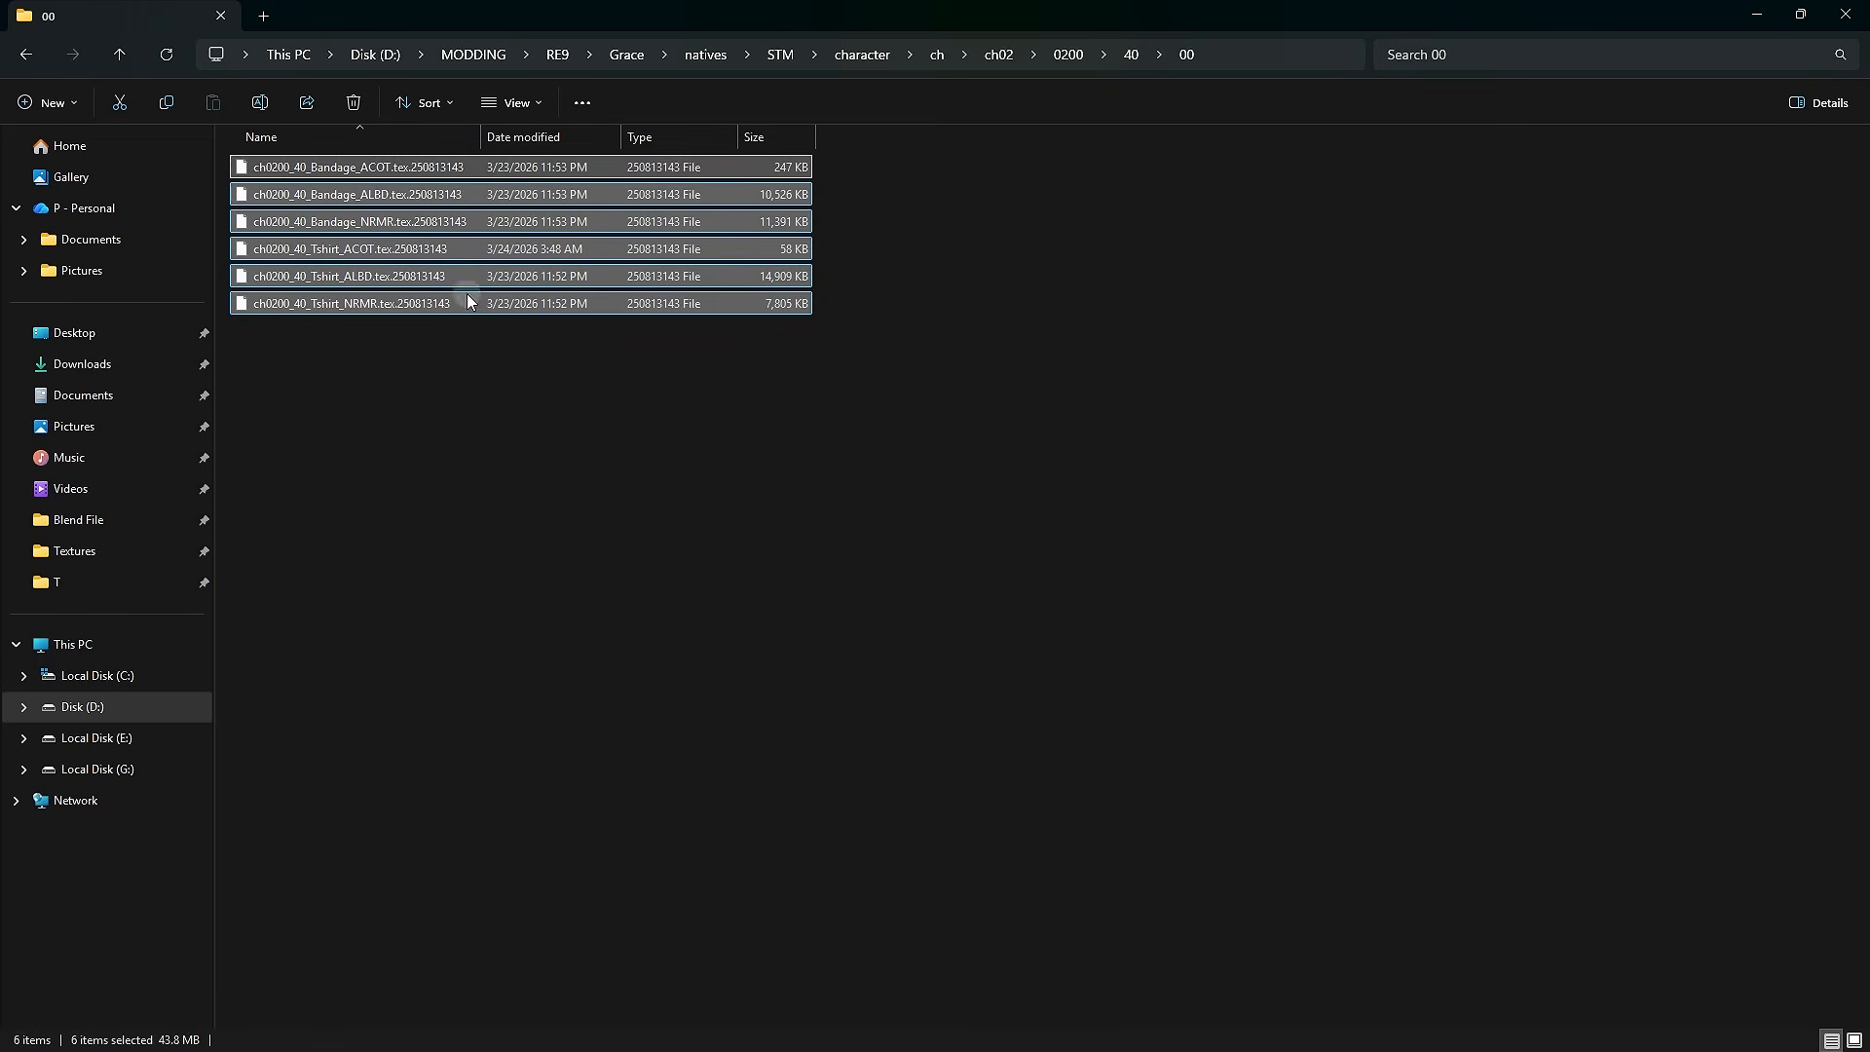
left_click(484, 344)
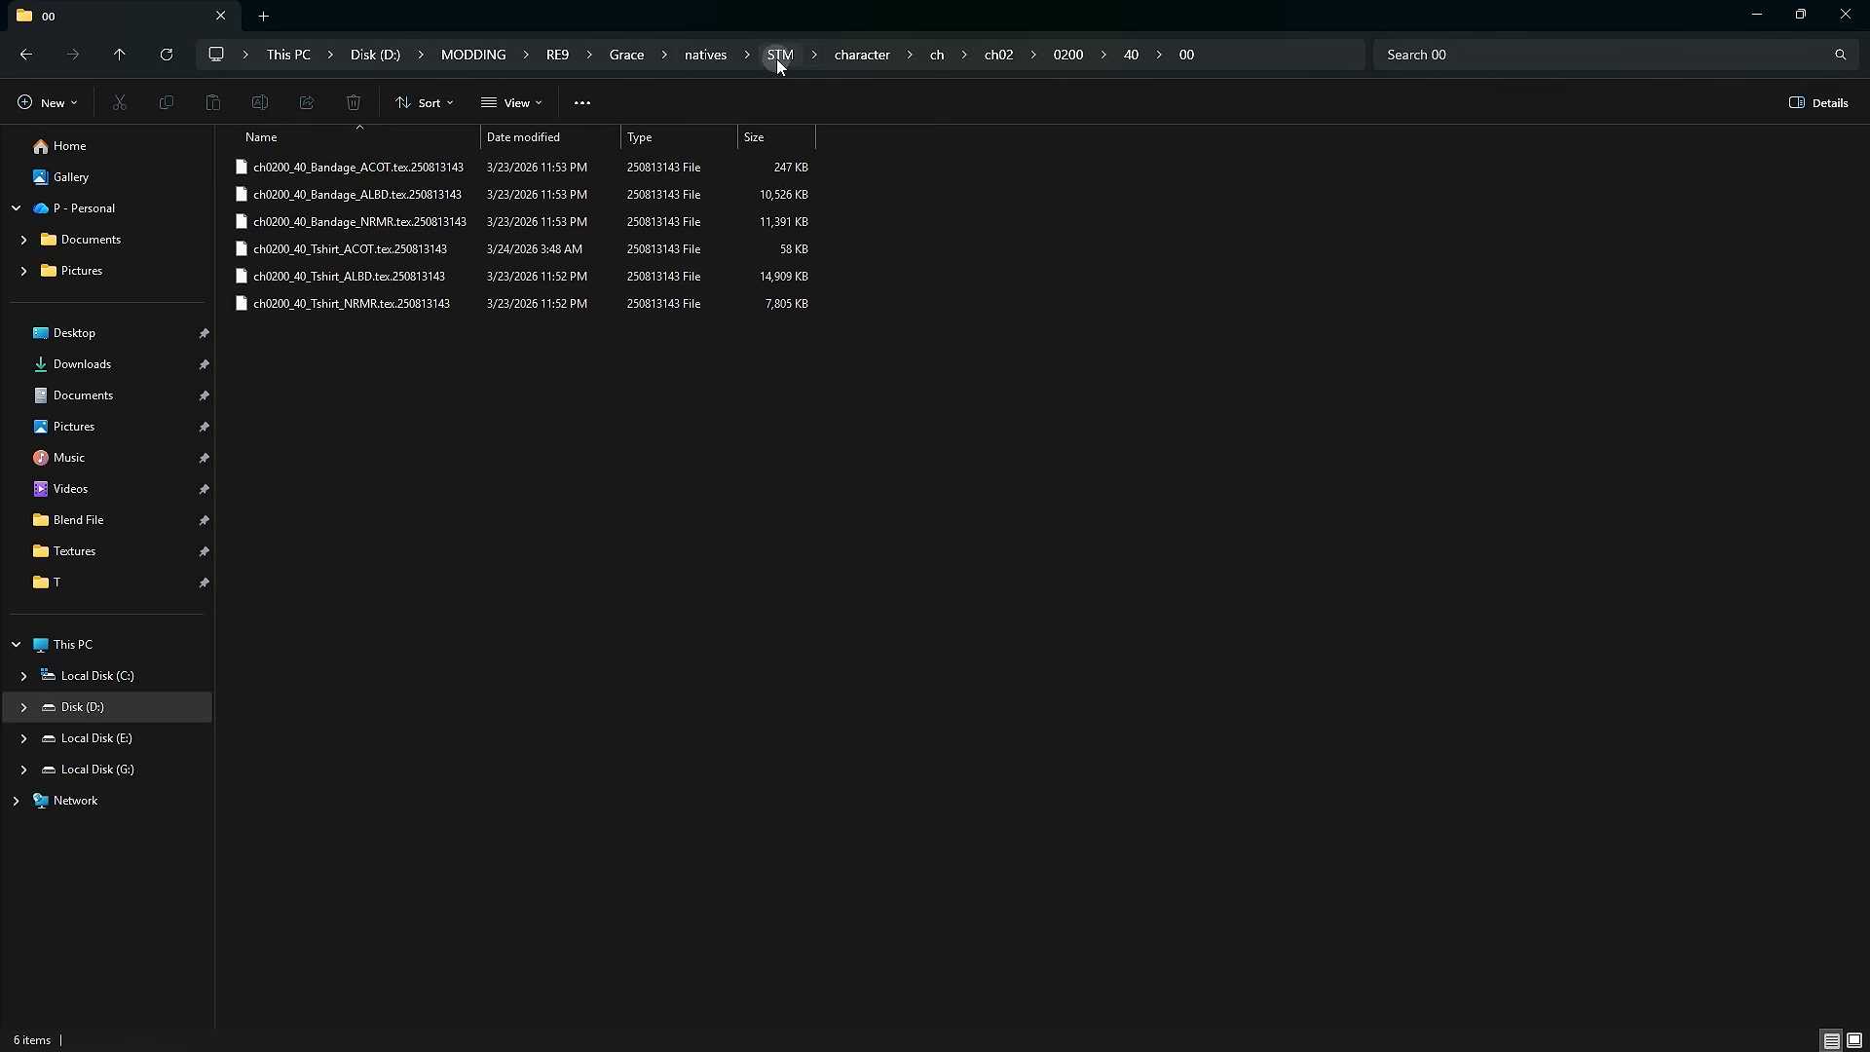
right_click(1228, 51)
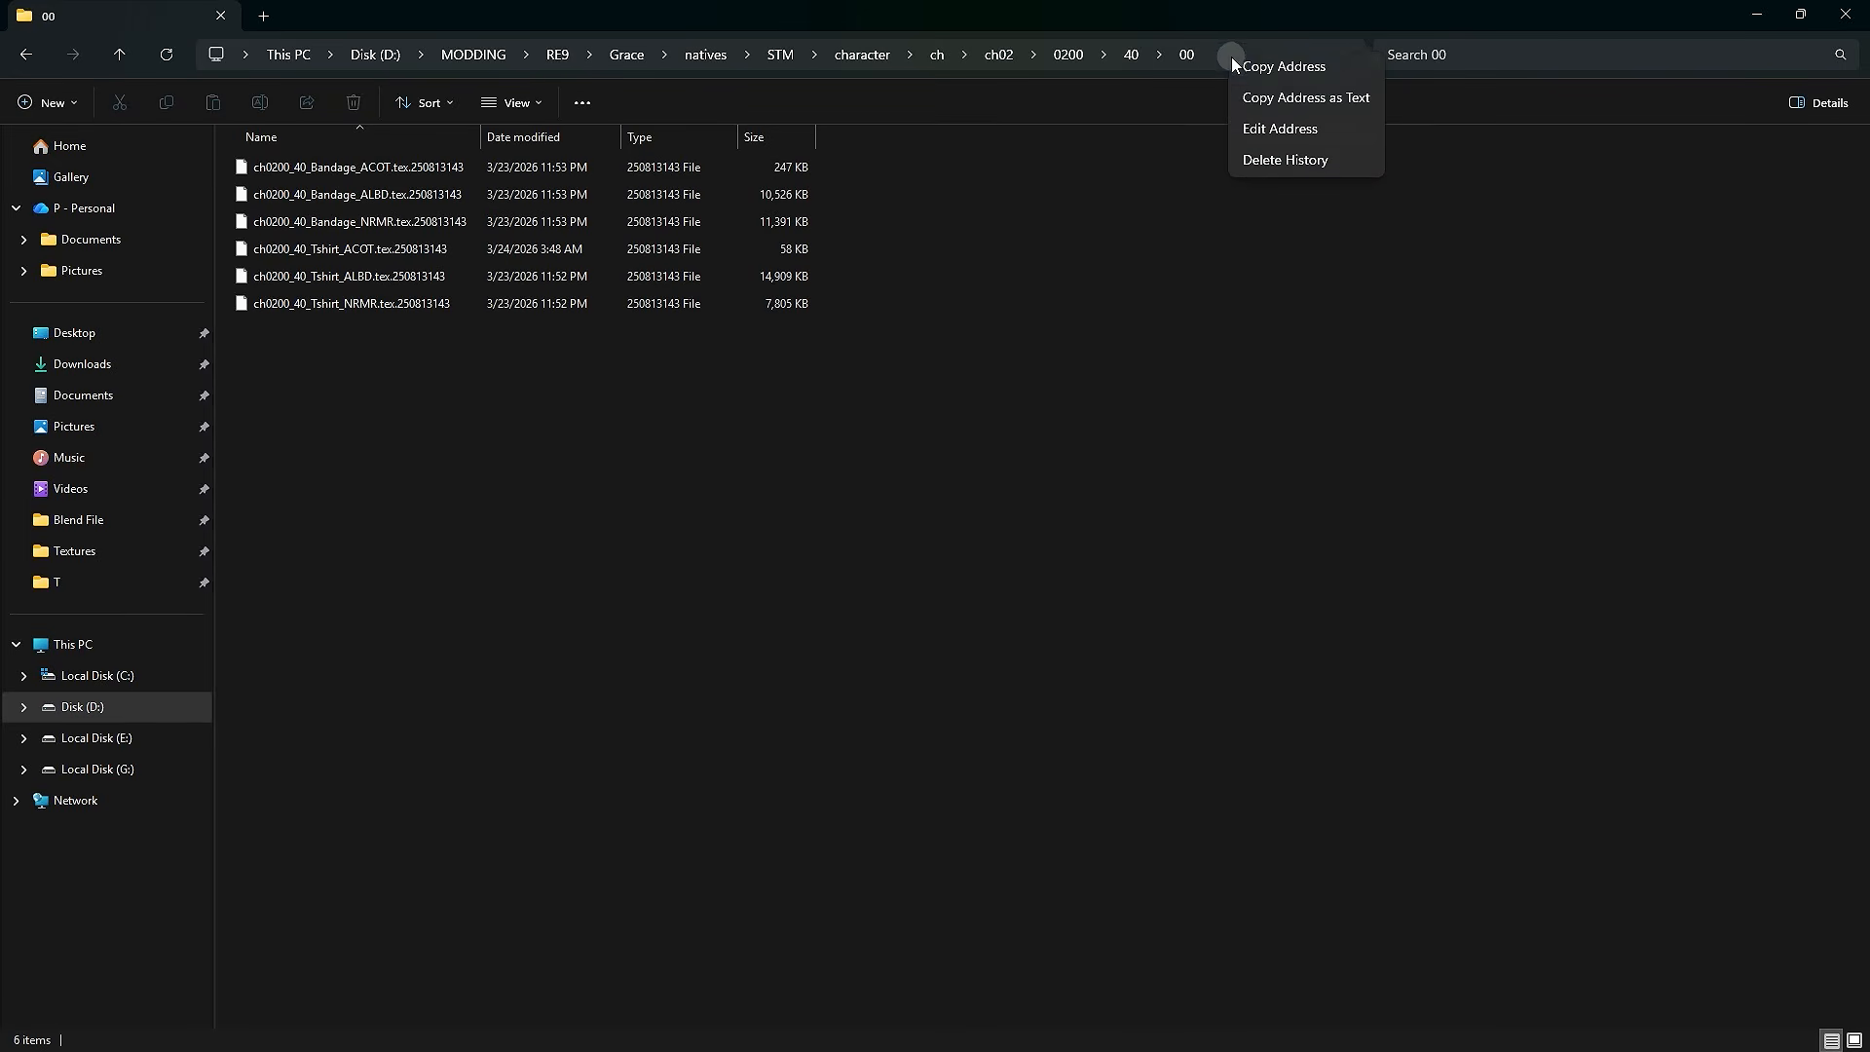
left_click(1258, 95)
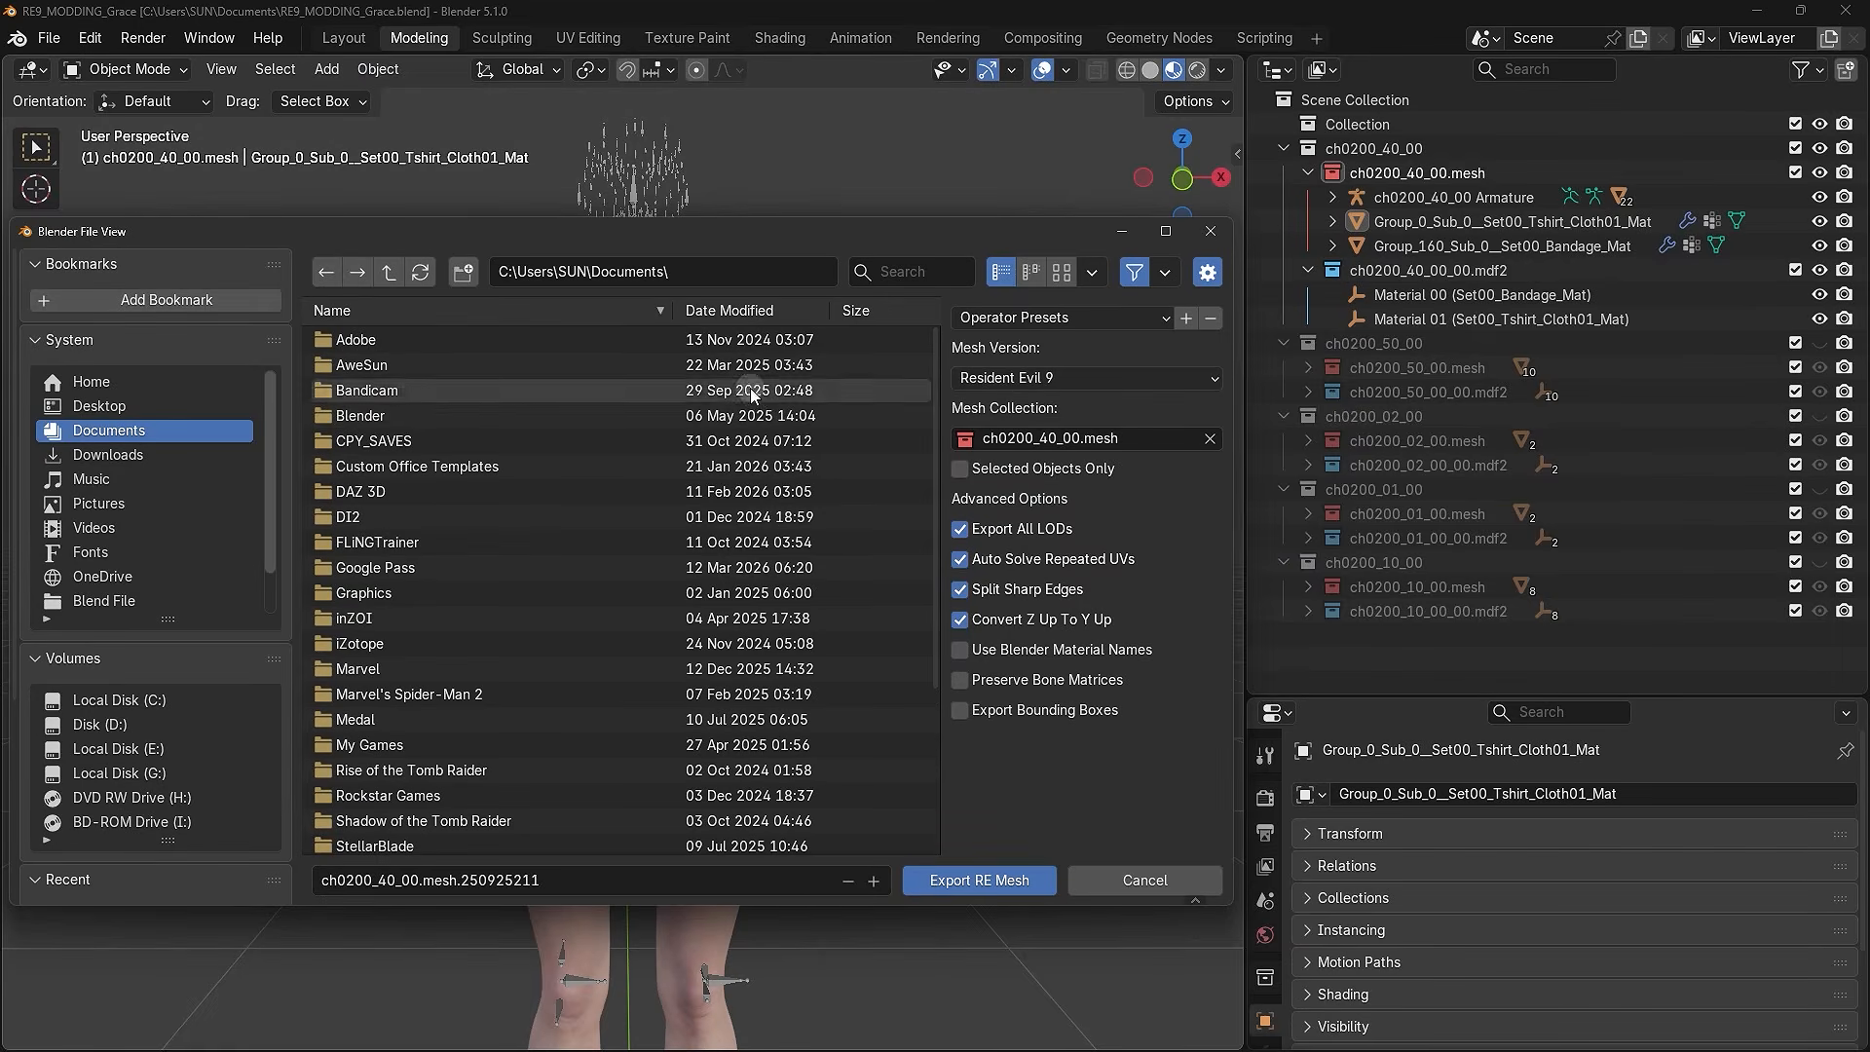
- Back in Blender, export ch0200_40_00.mesh.250925211 to the copied 0200\40\00 folder and check the file in File Explorer
left_click(689, 277)
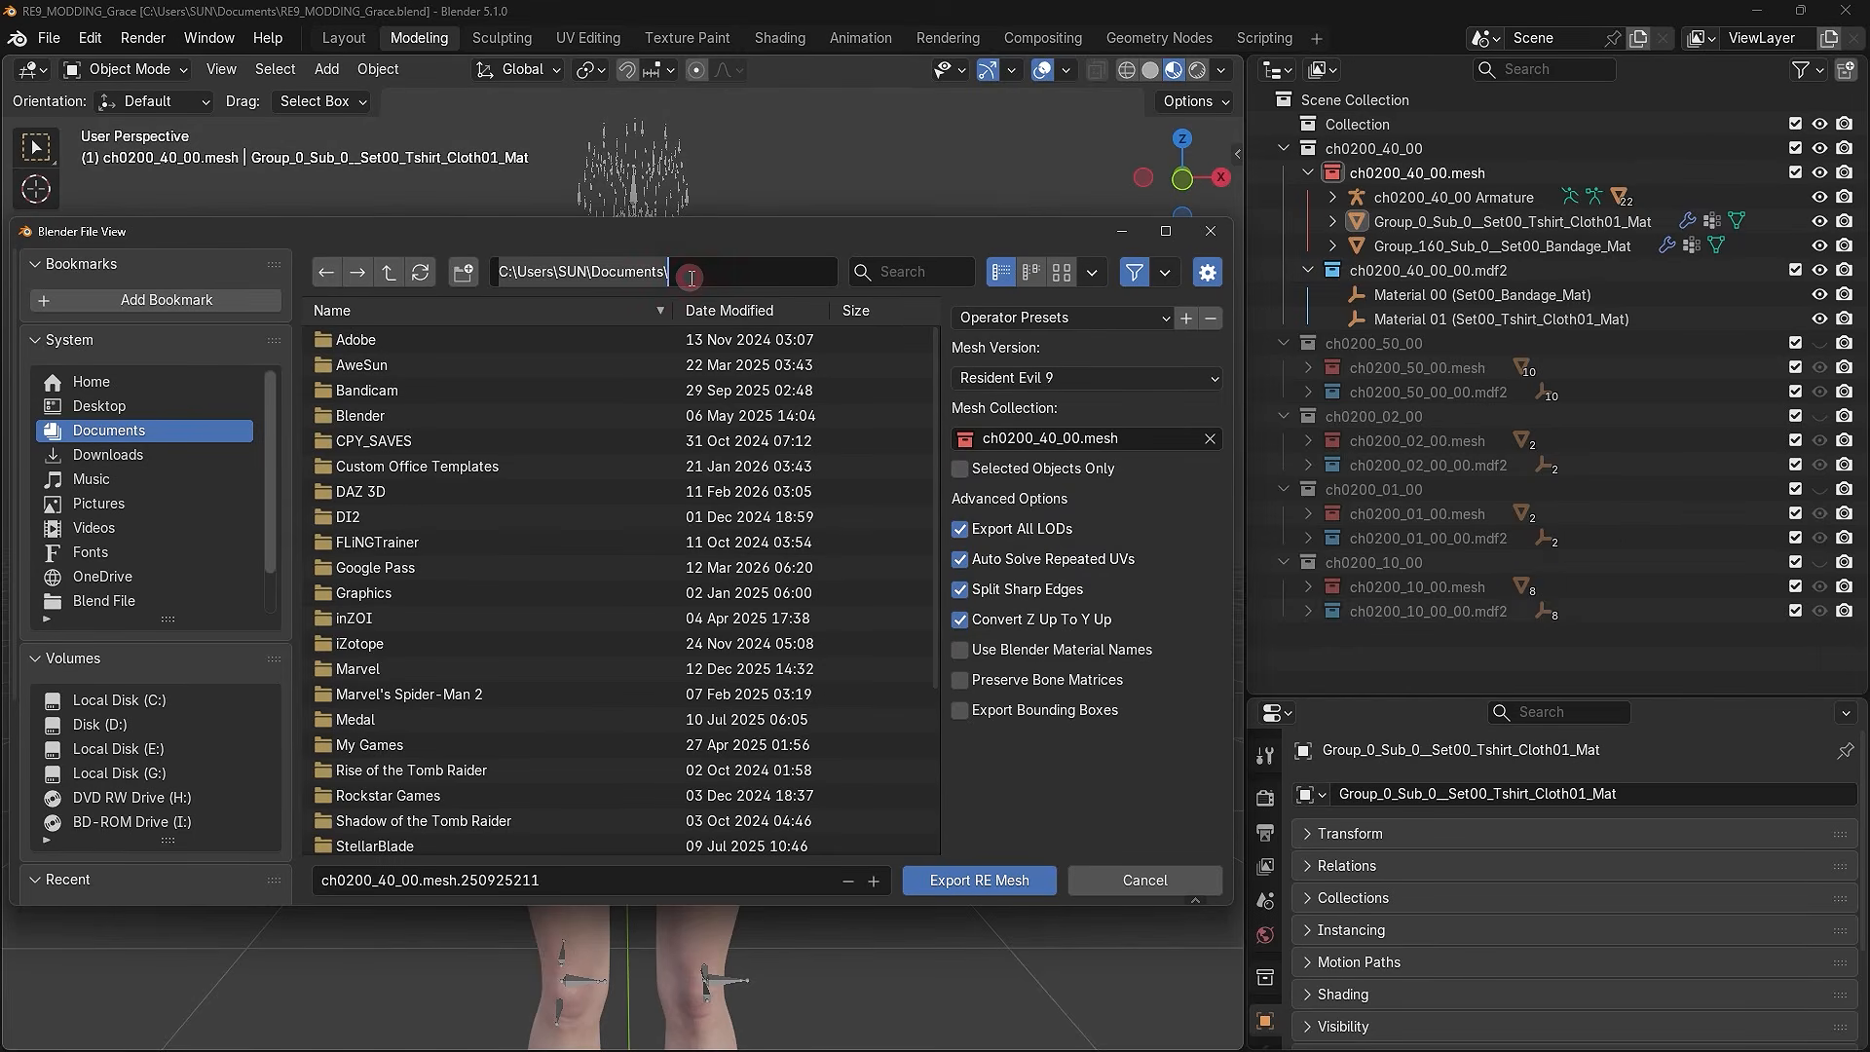
key("ctrl+v")
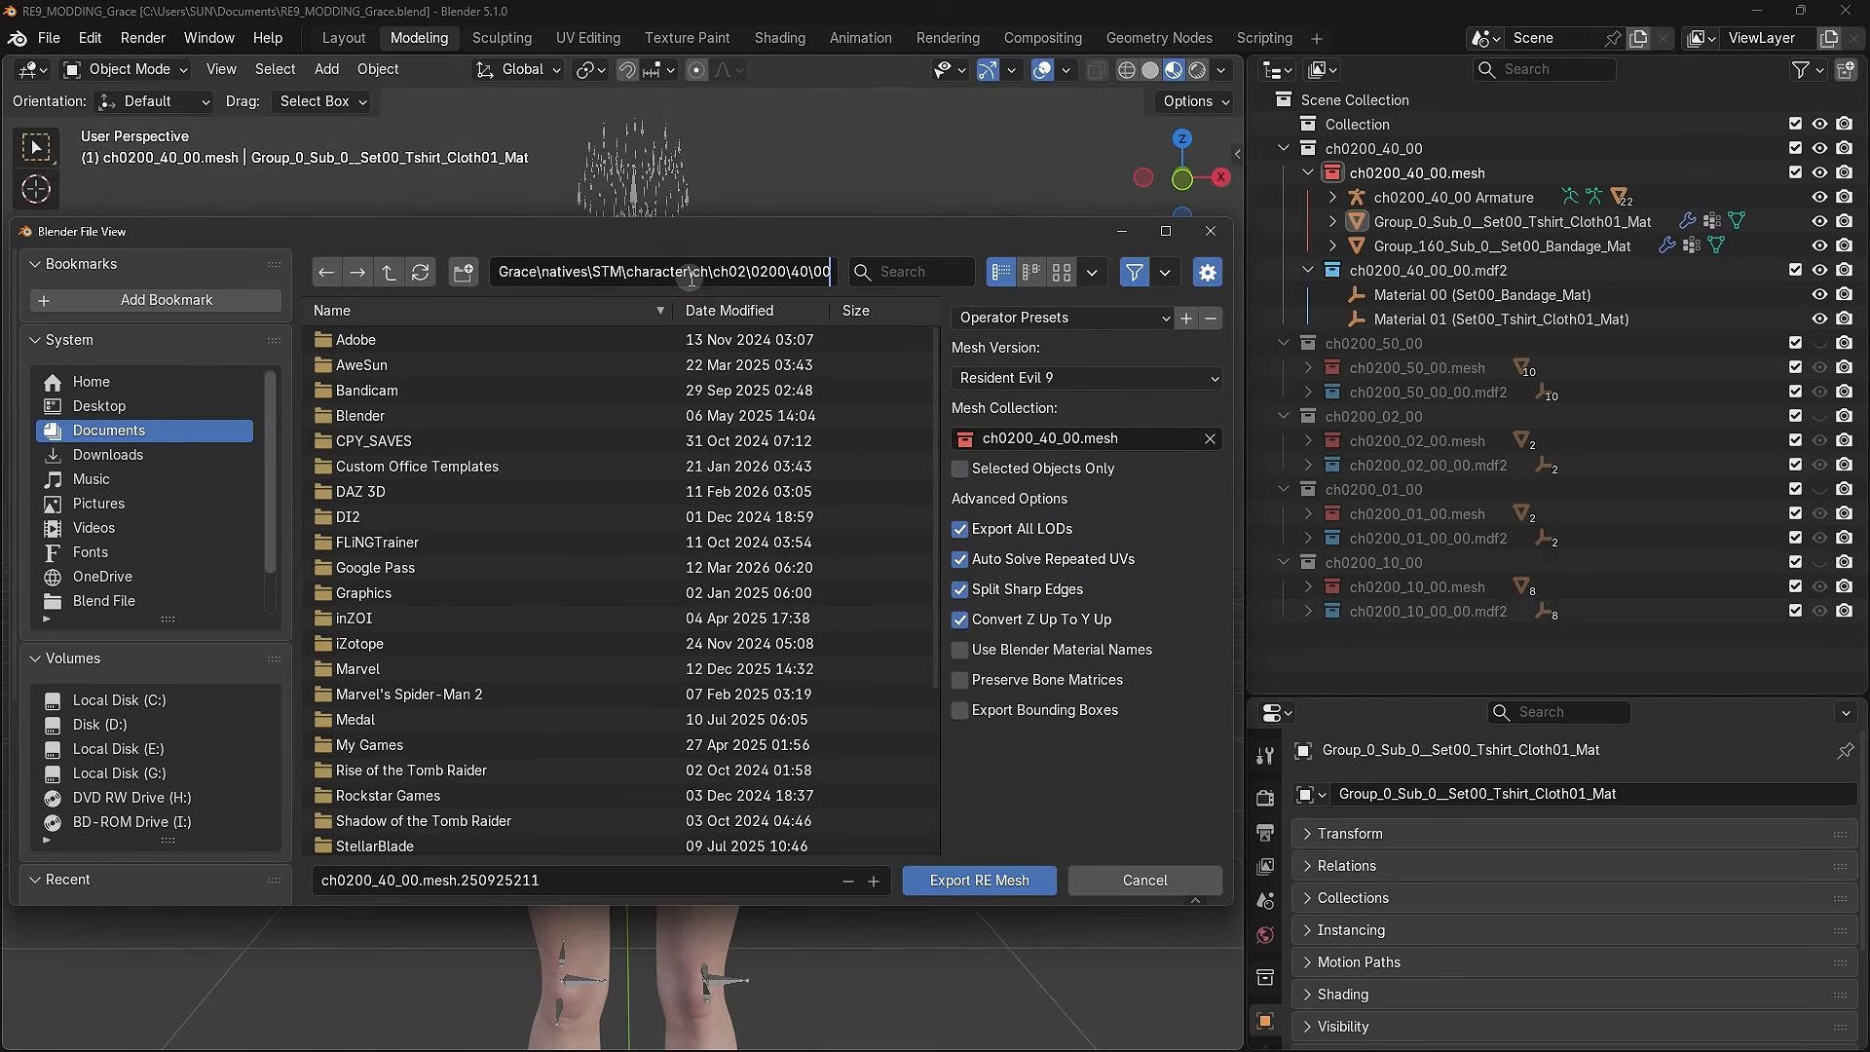
key("Return")
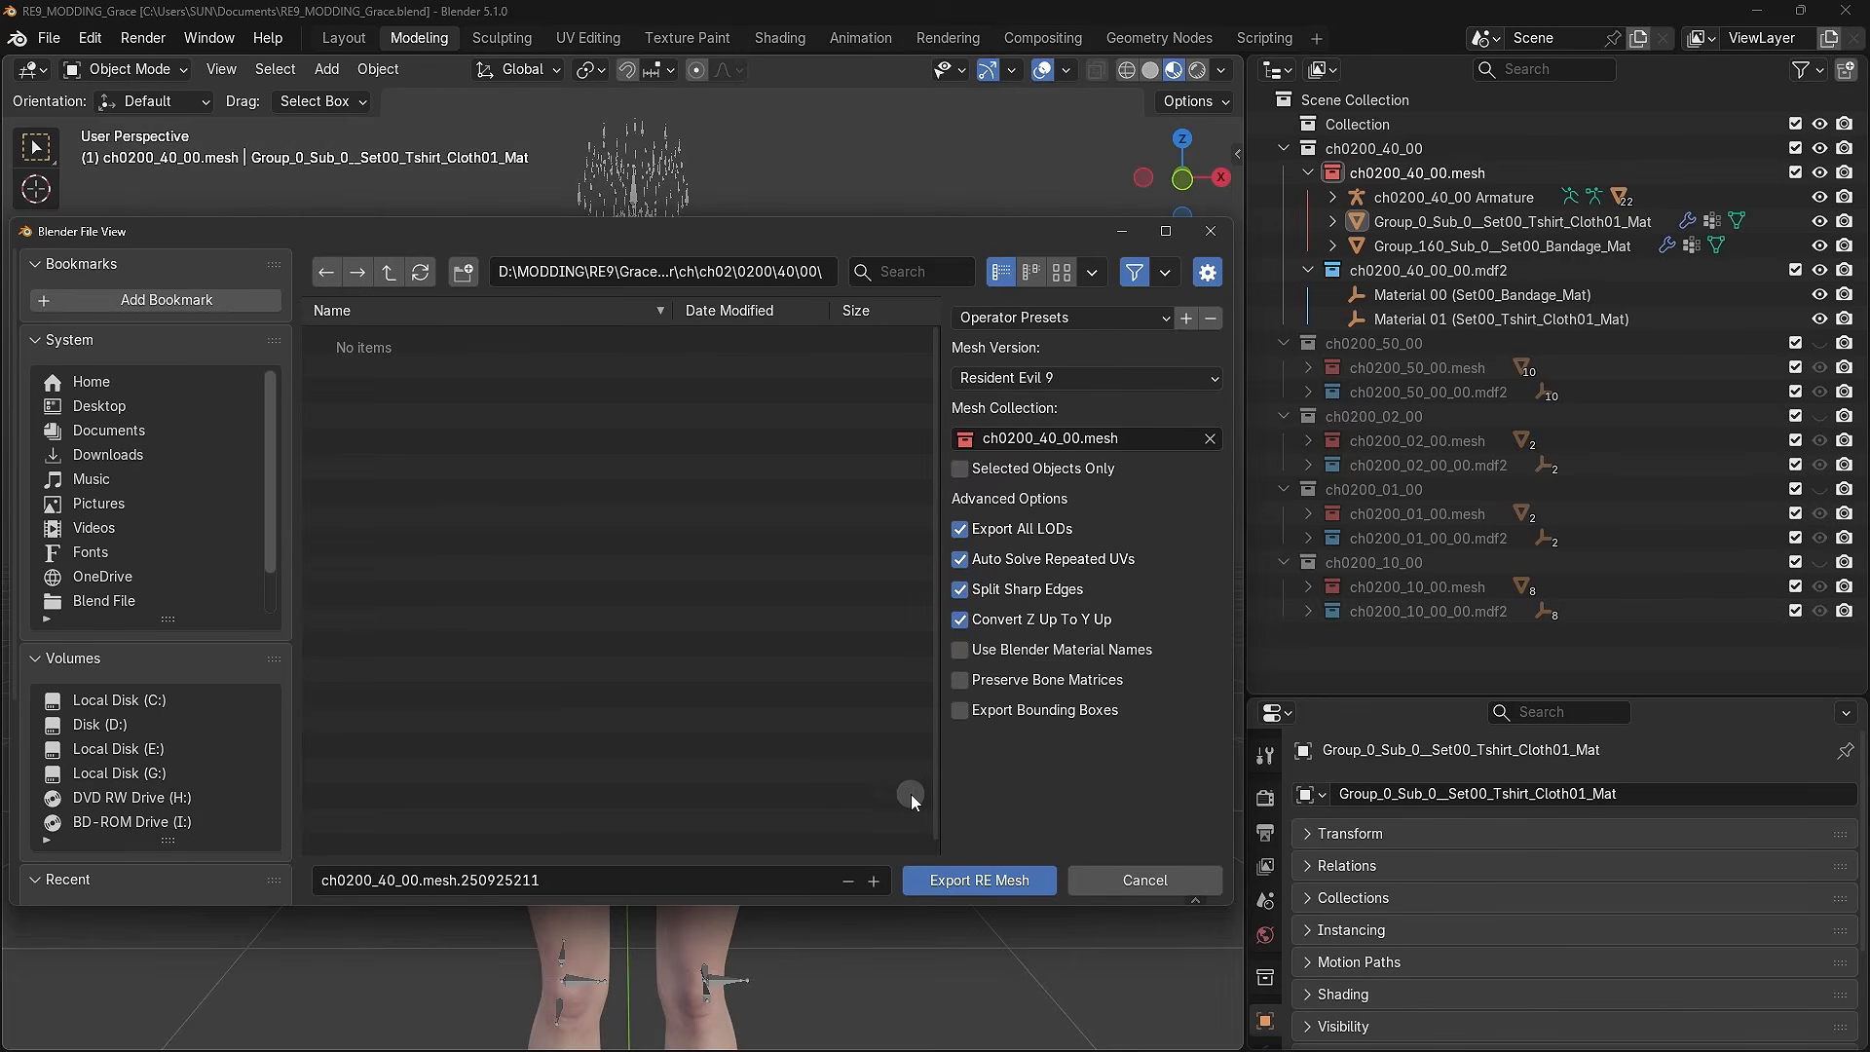
left_click(963, 882)
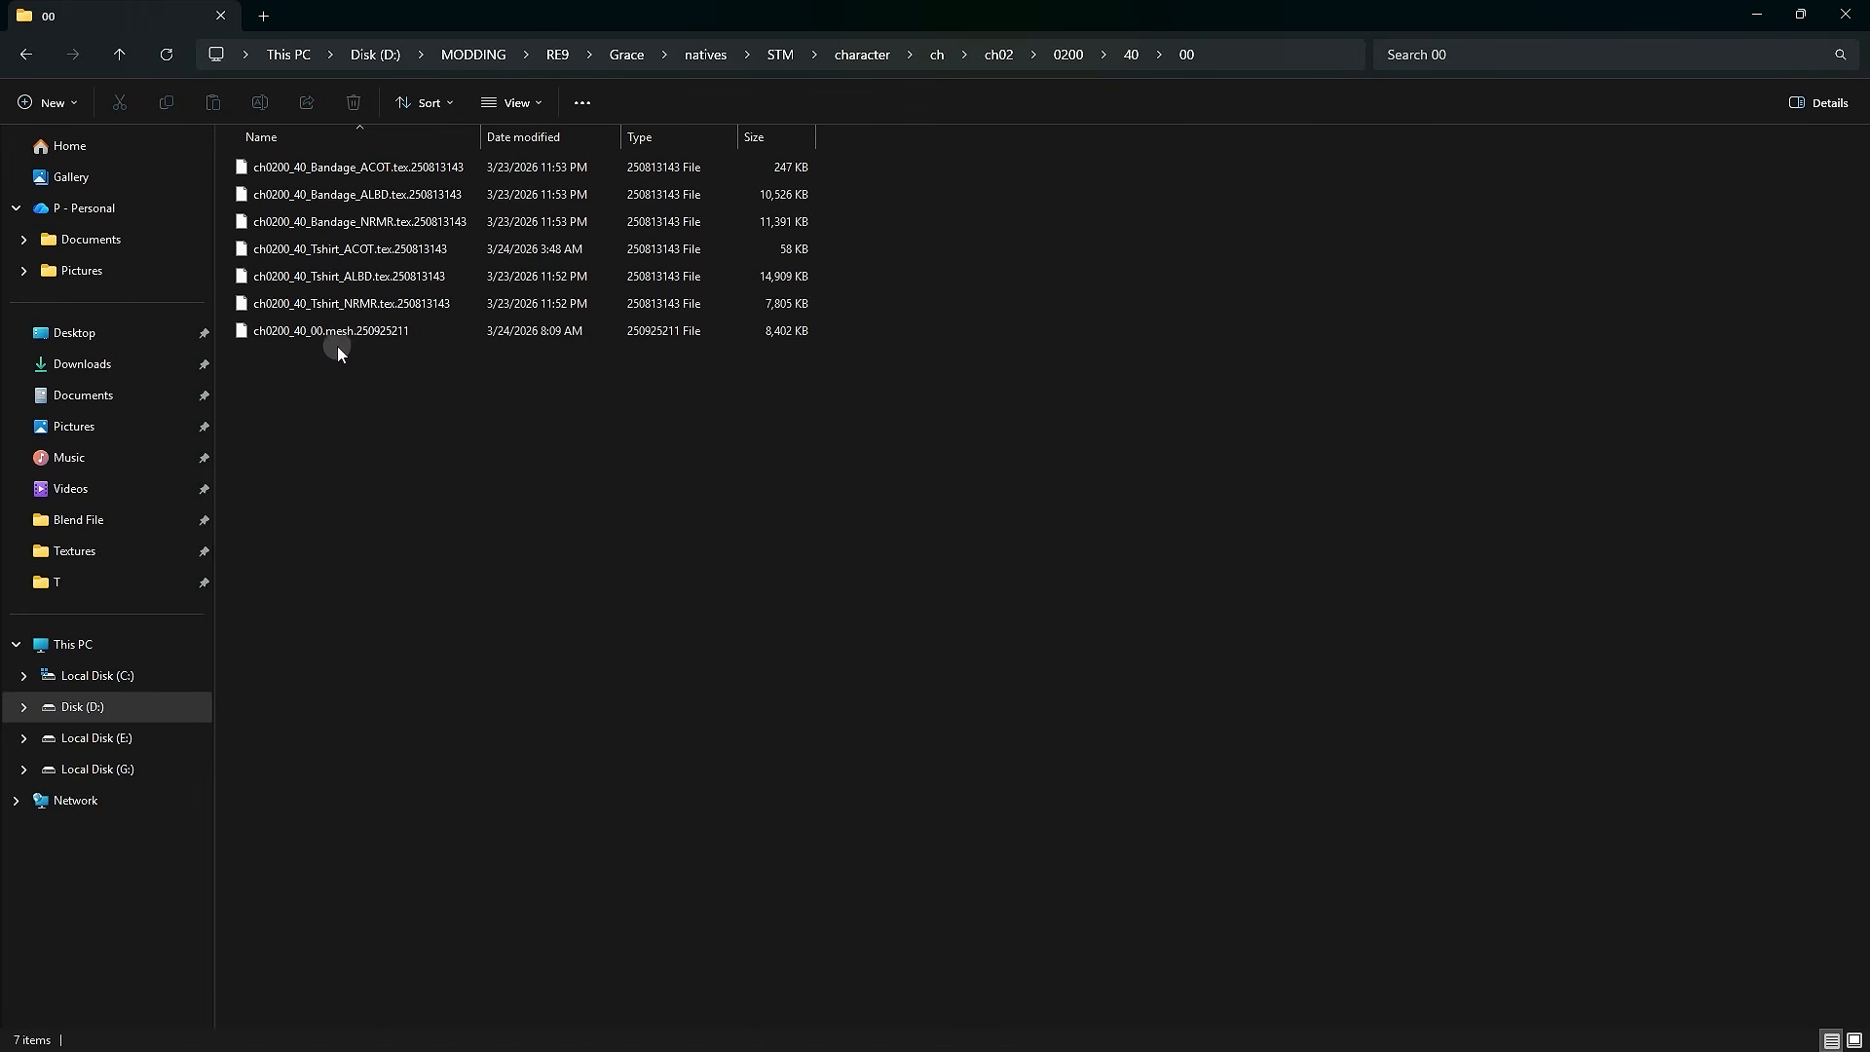
left_click(313, 334)
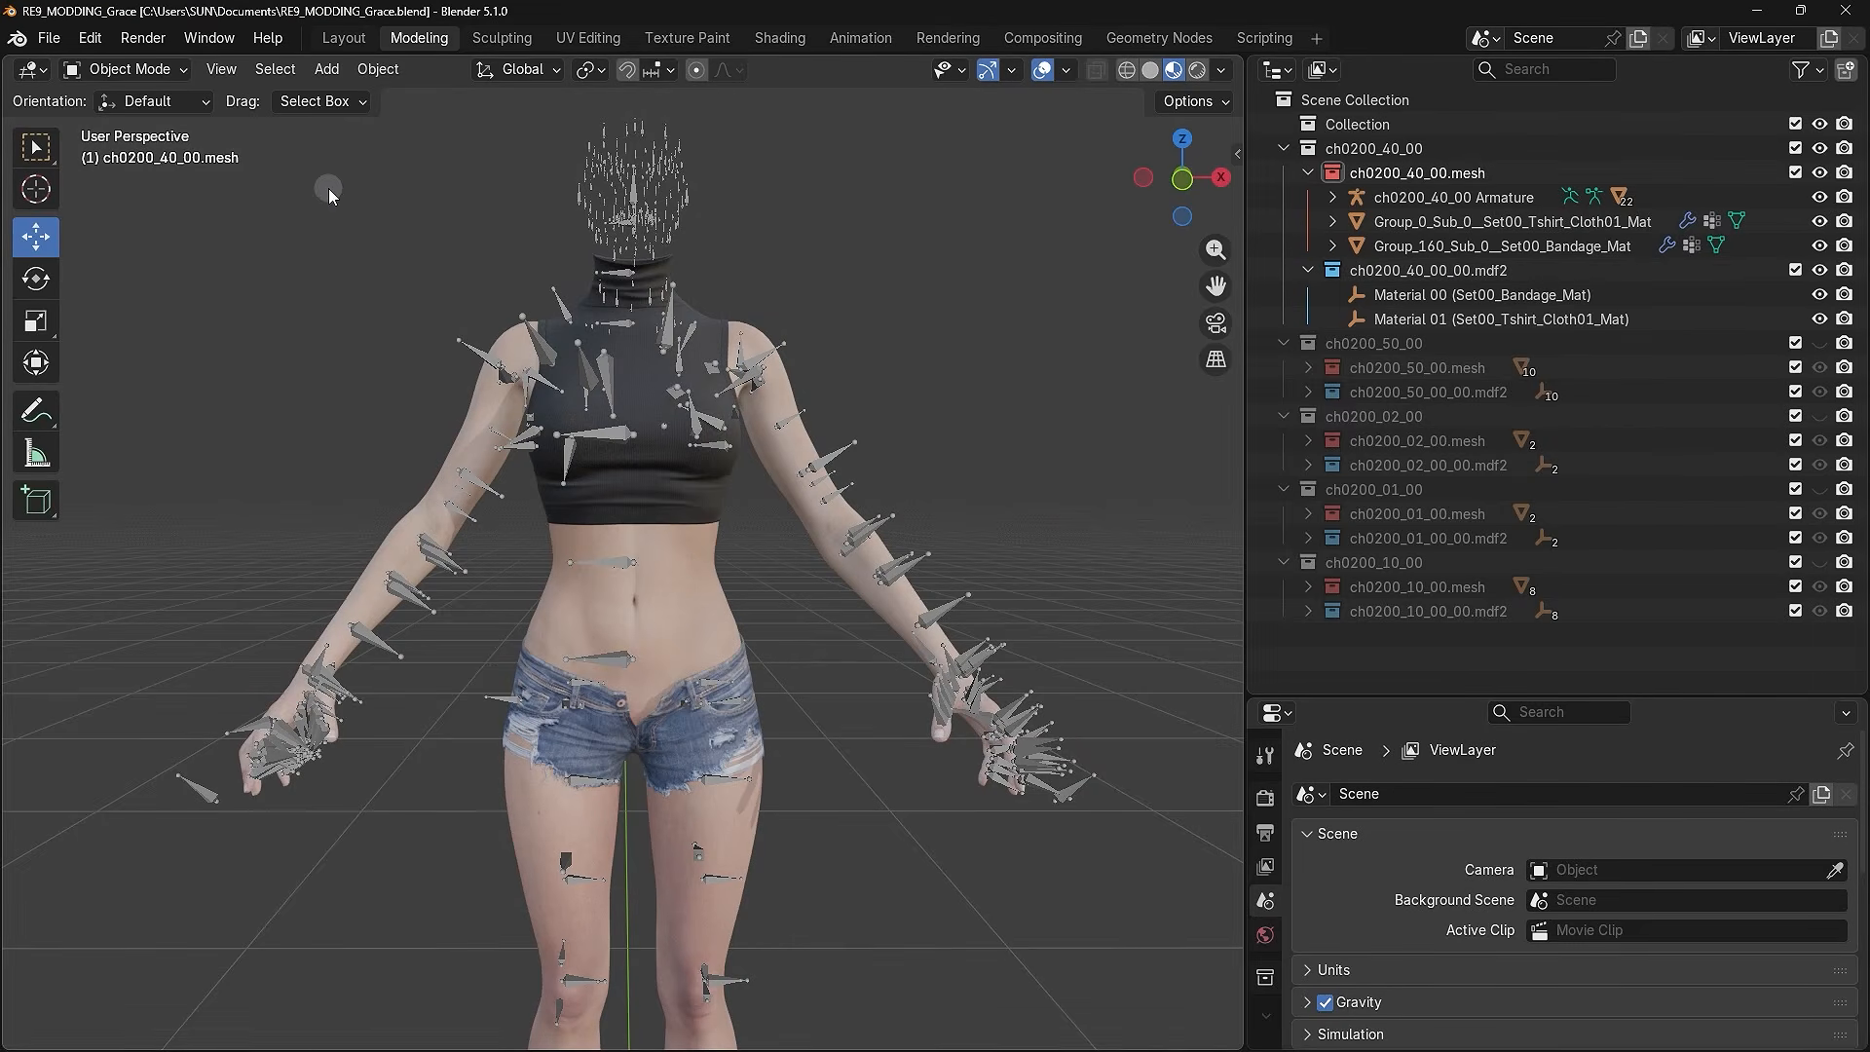
- In Blender, start an RE MDF materials export with version Resident Evil 9 / Pragmata and collection ch0200_40_00_00.mdf2
left_click(53, 41)
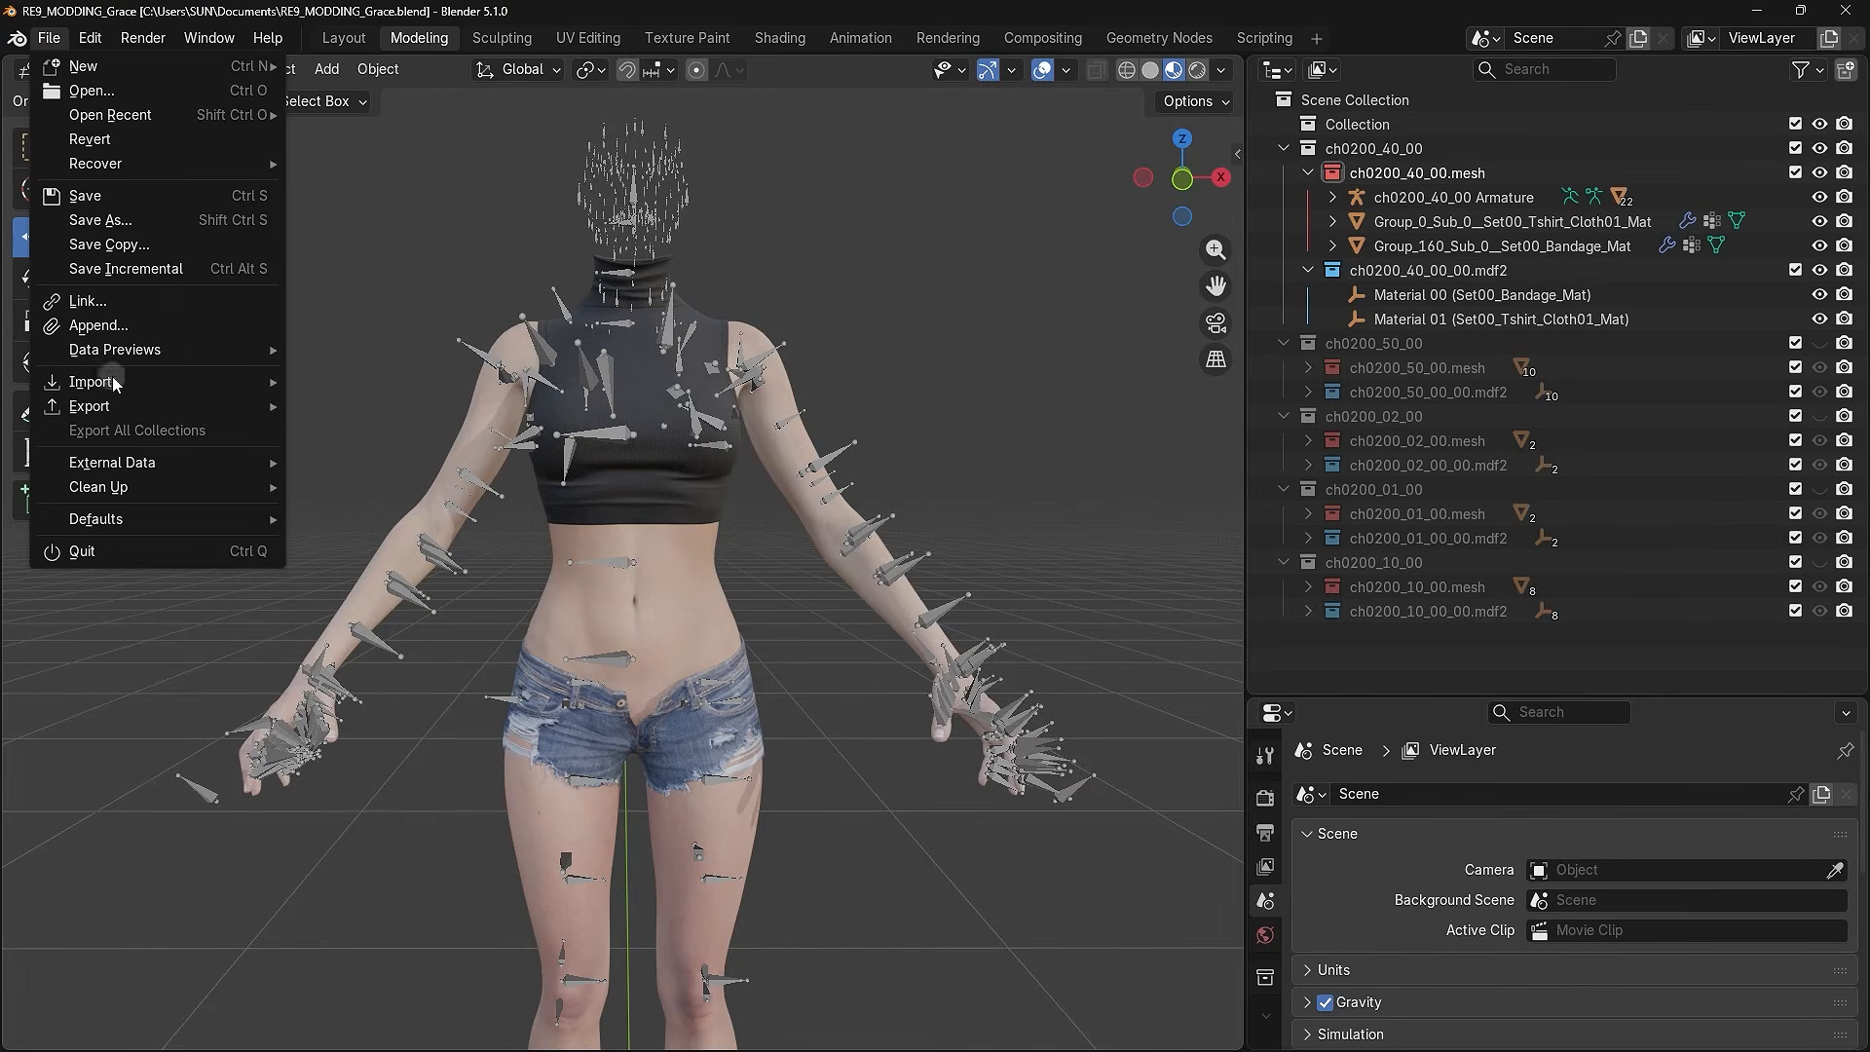
mouse_move(116, 403)
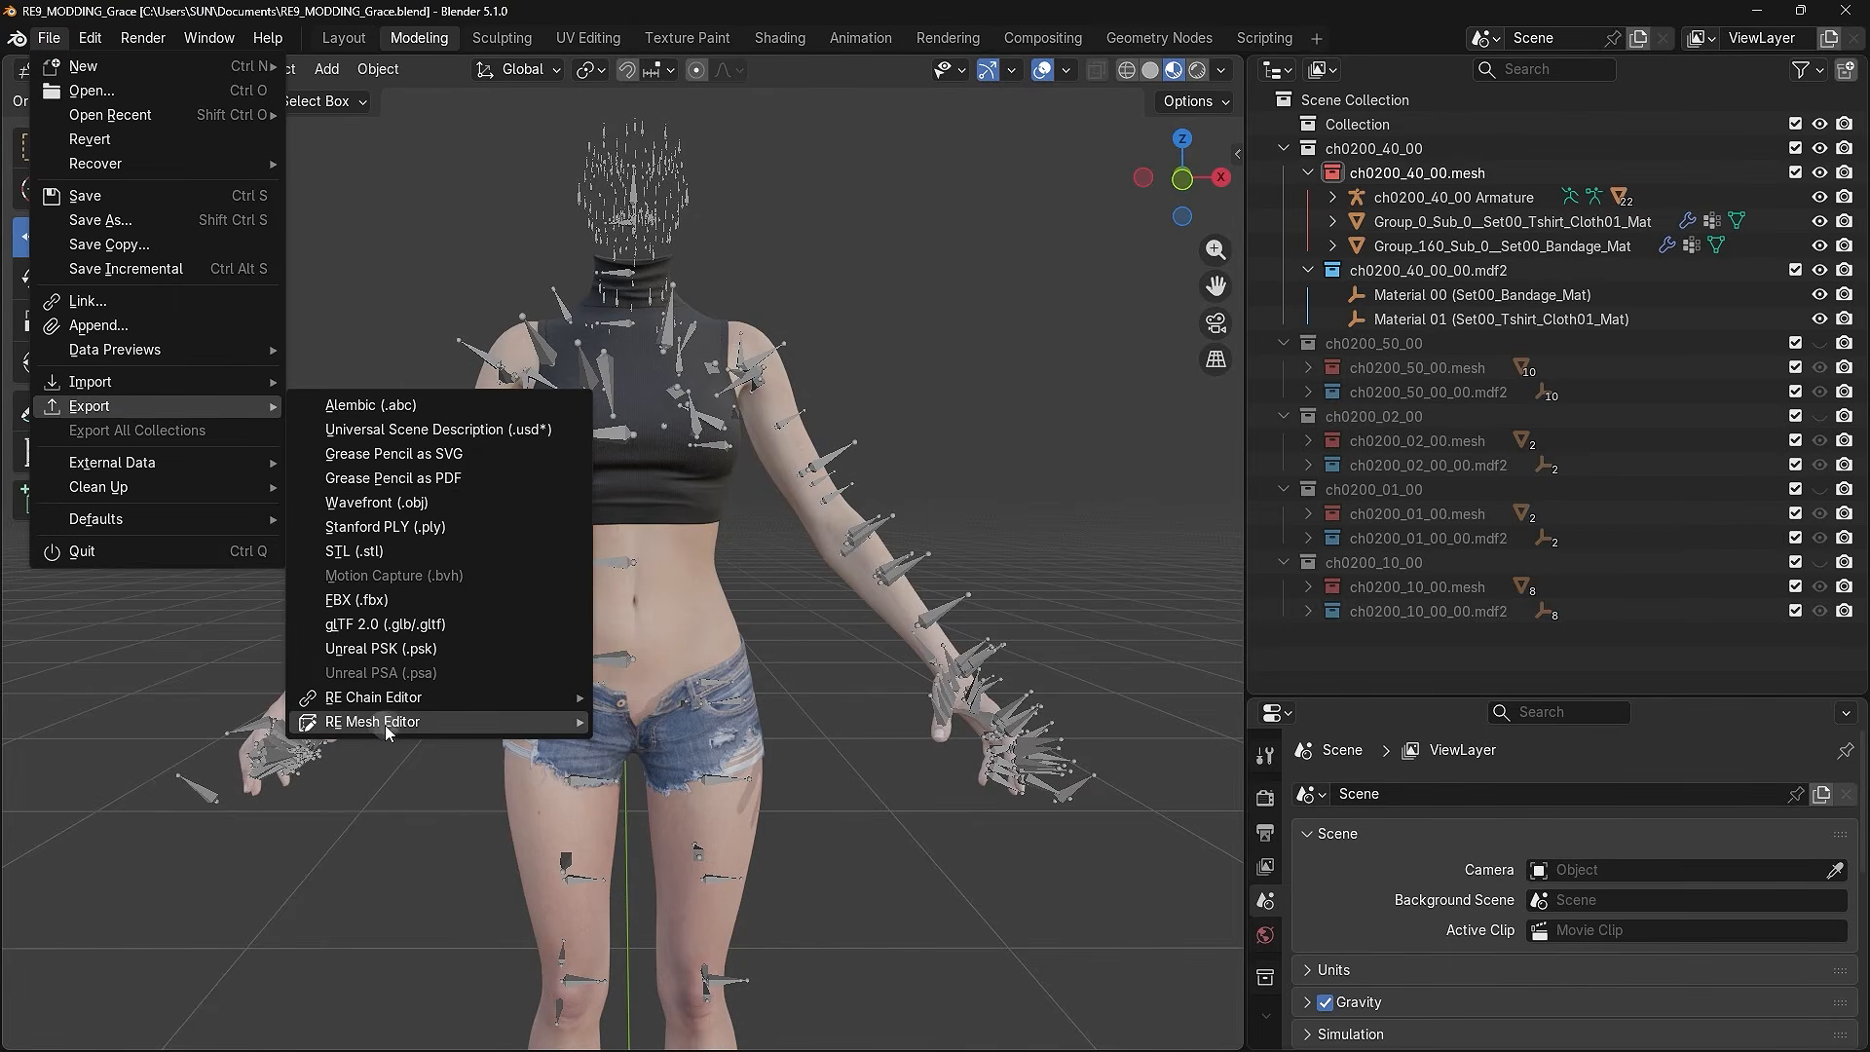
mouse_move(394, 726)
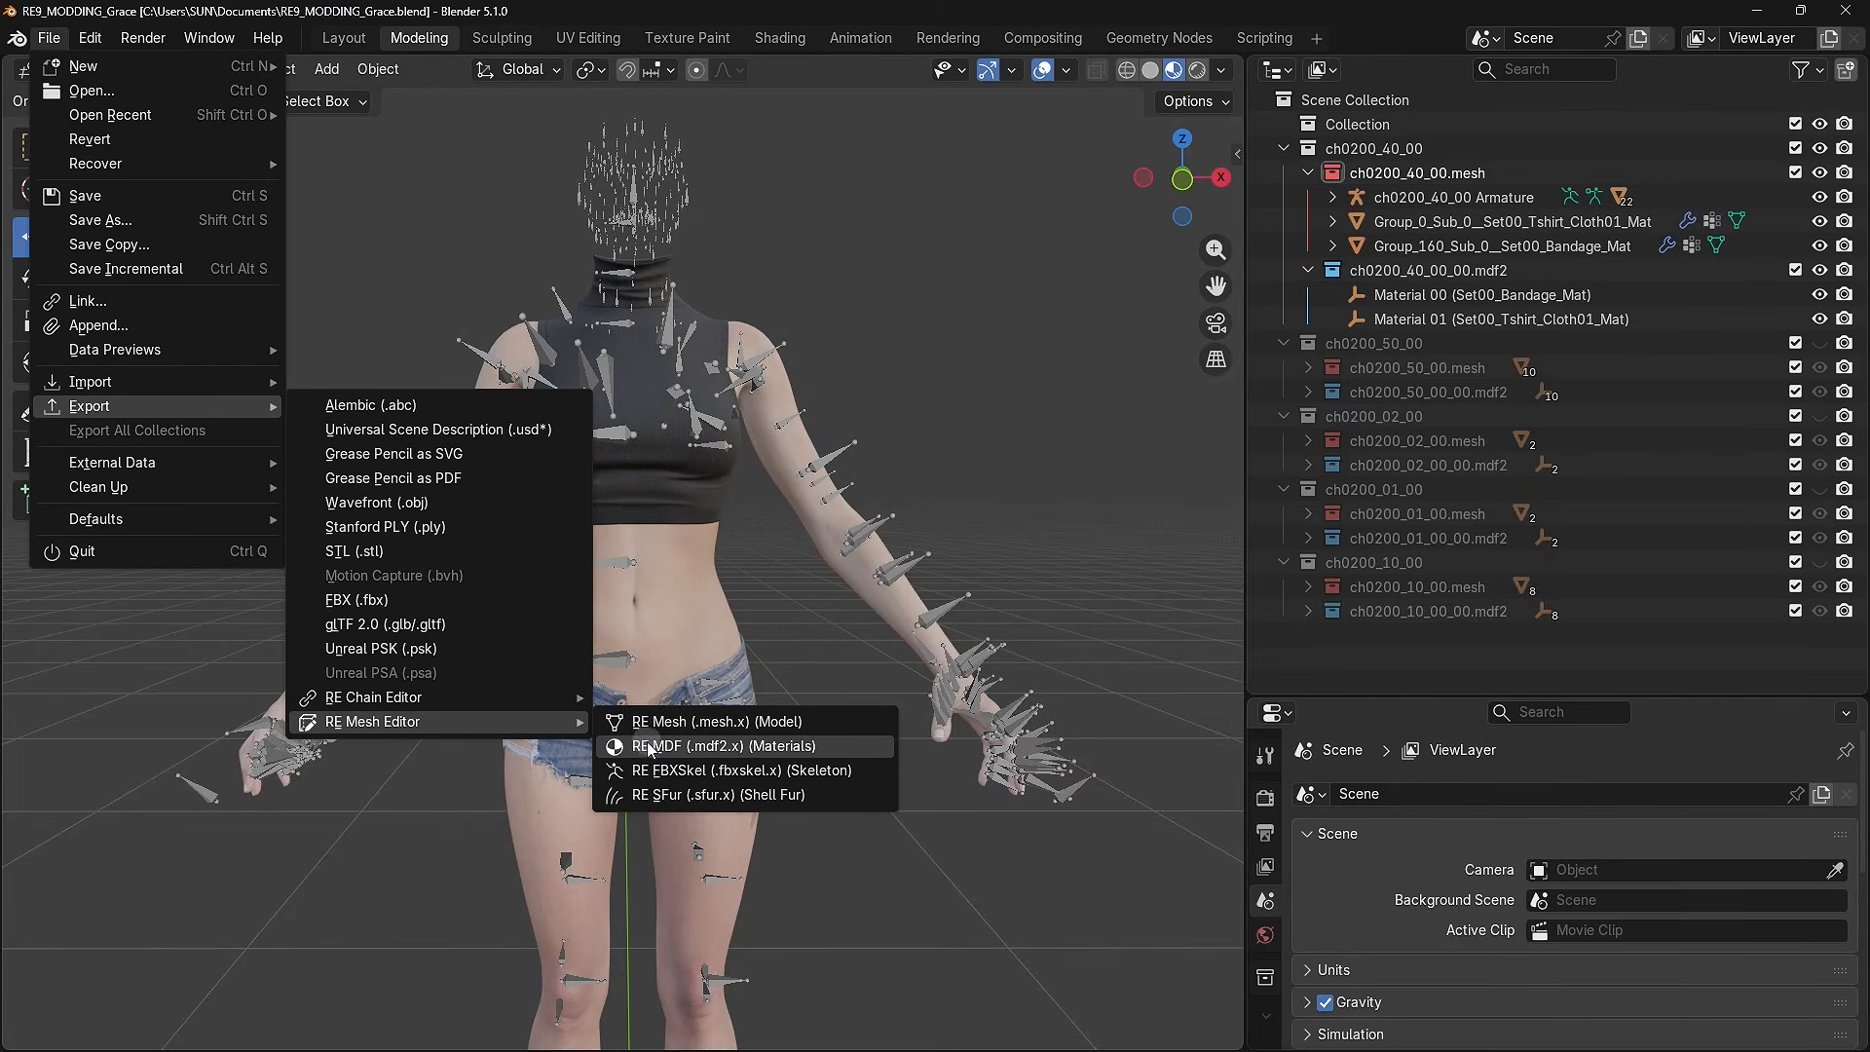
left_click(772, 746)
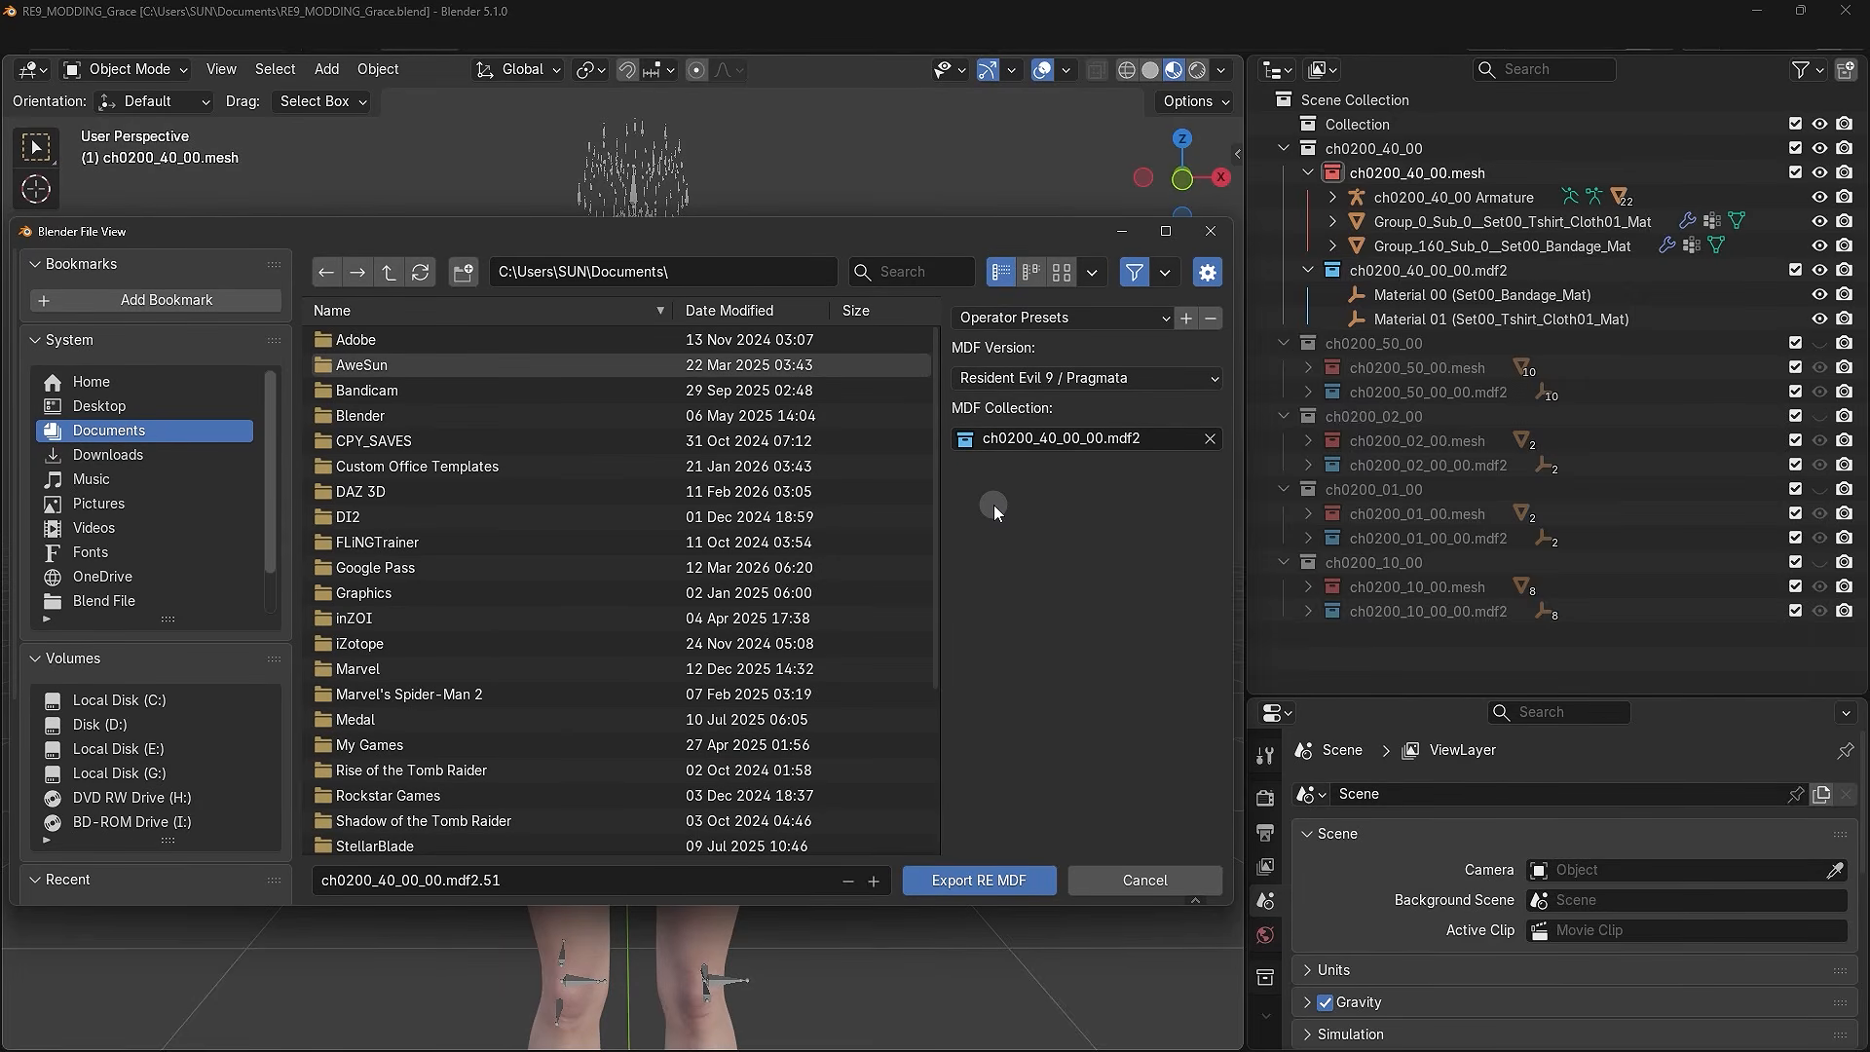
left_click(1003, 380)
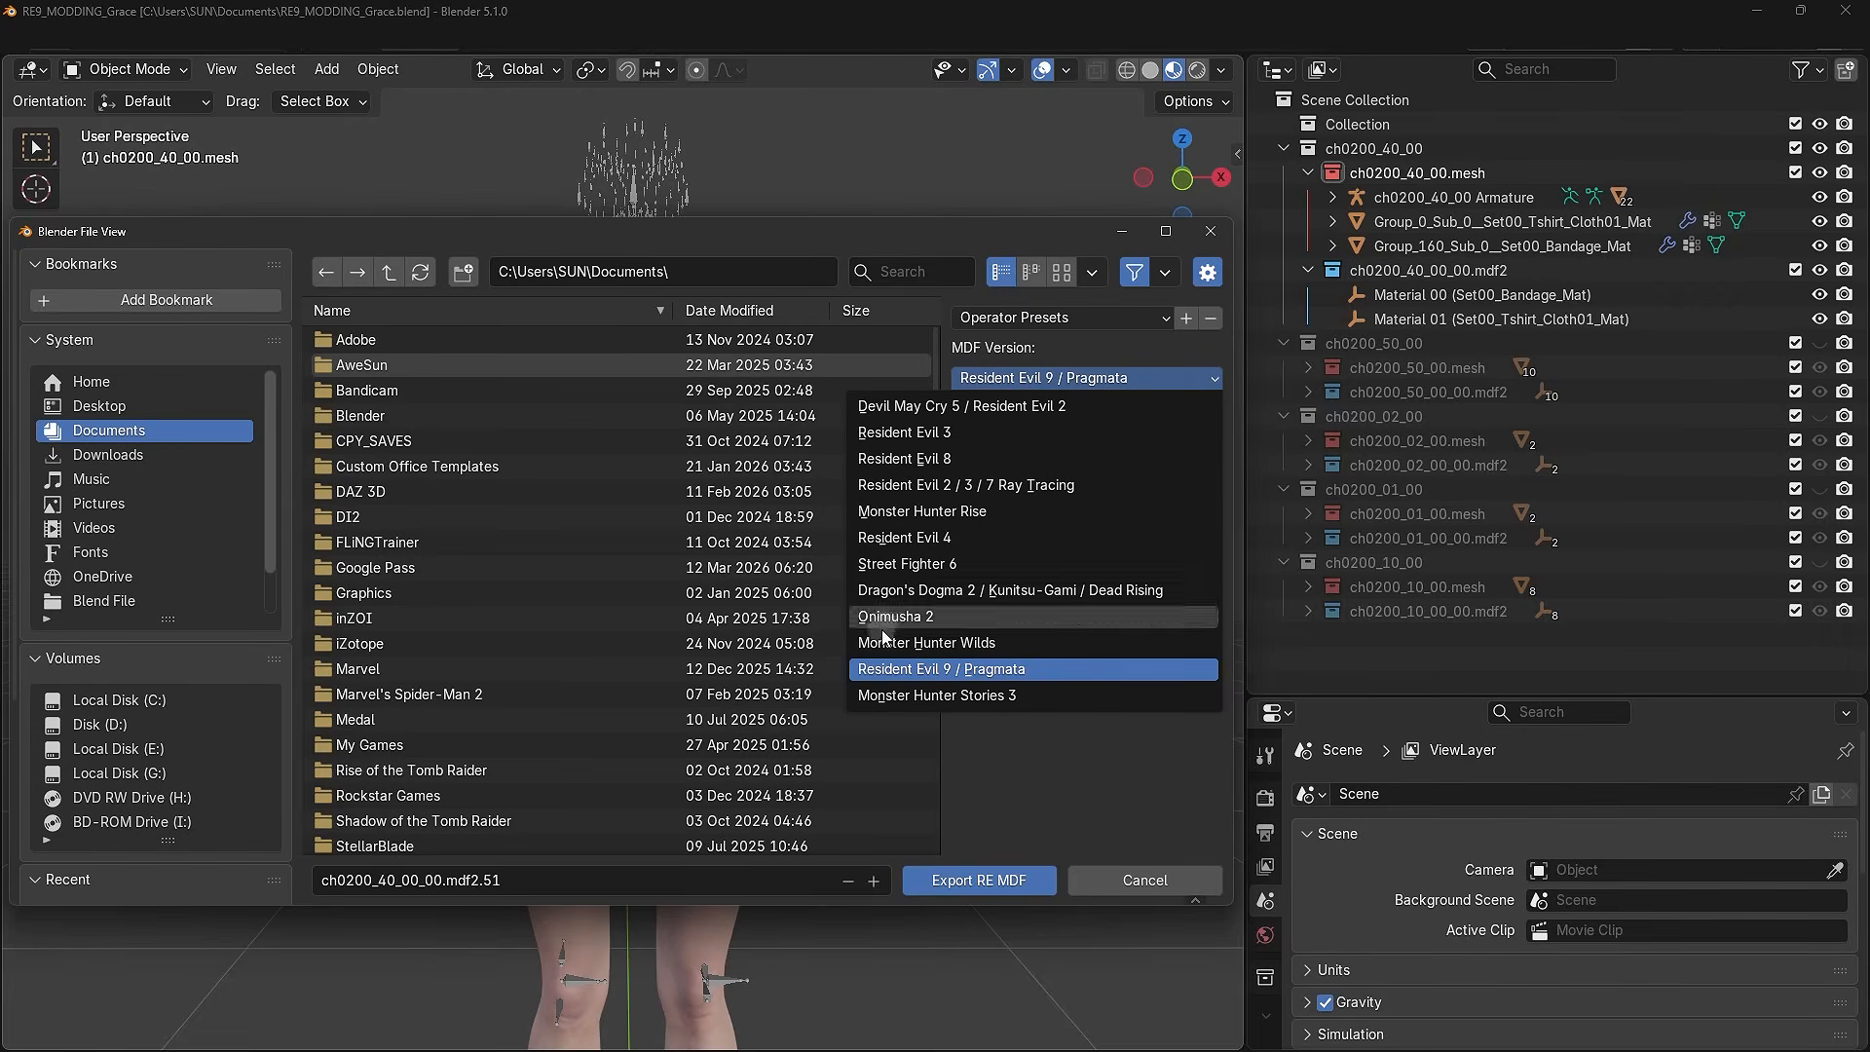
left_click(956, 671)
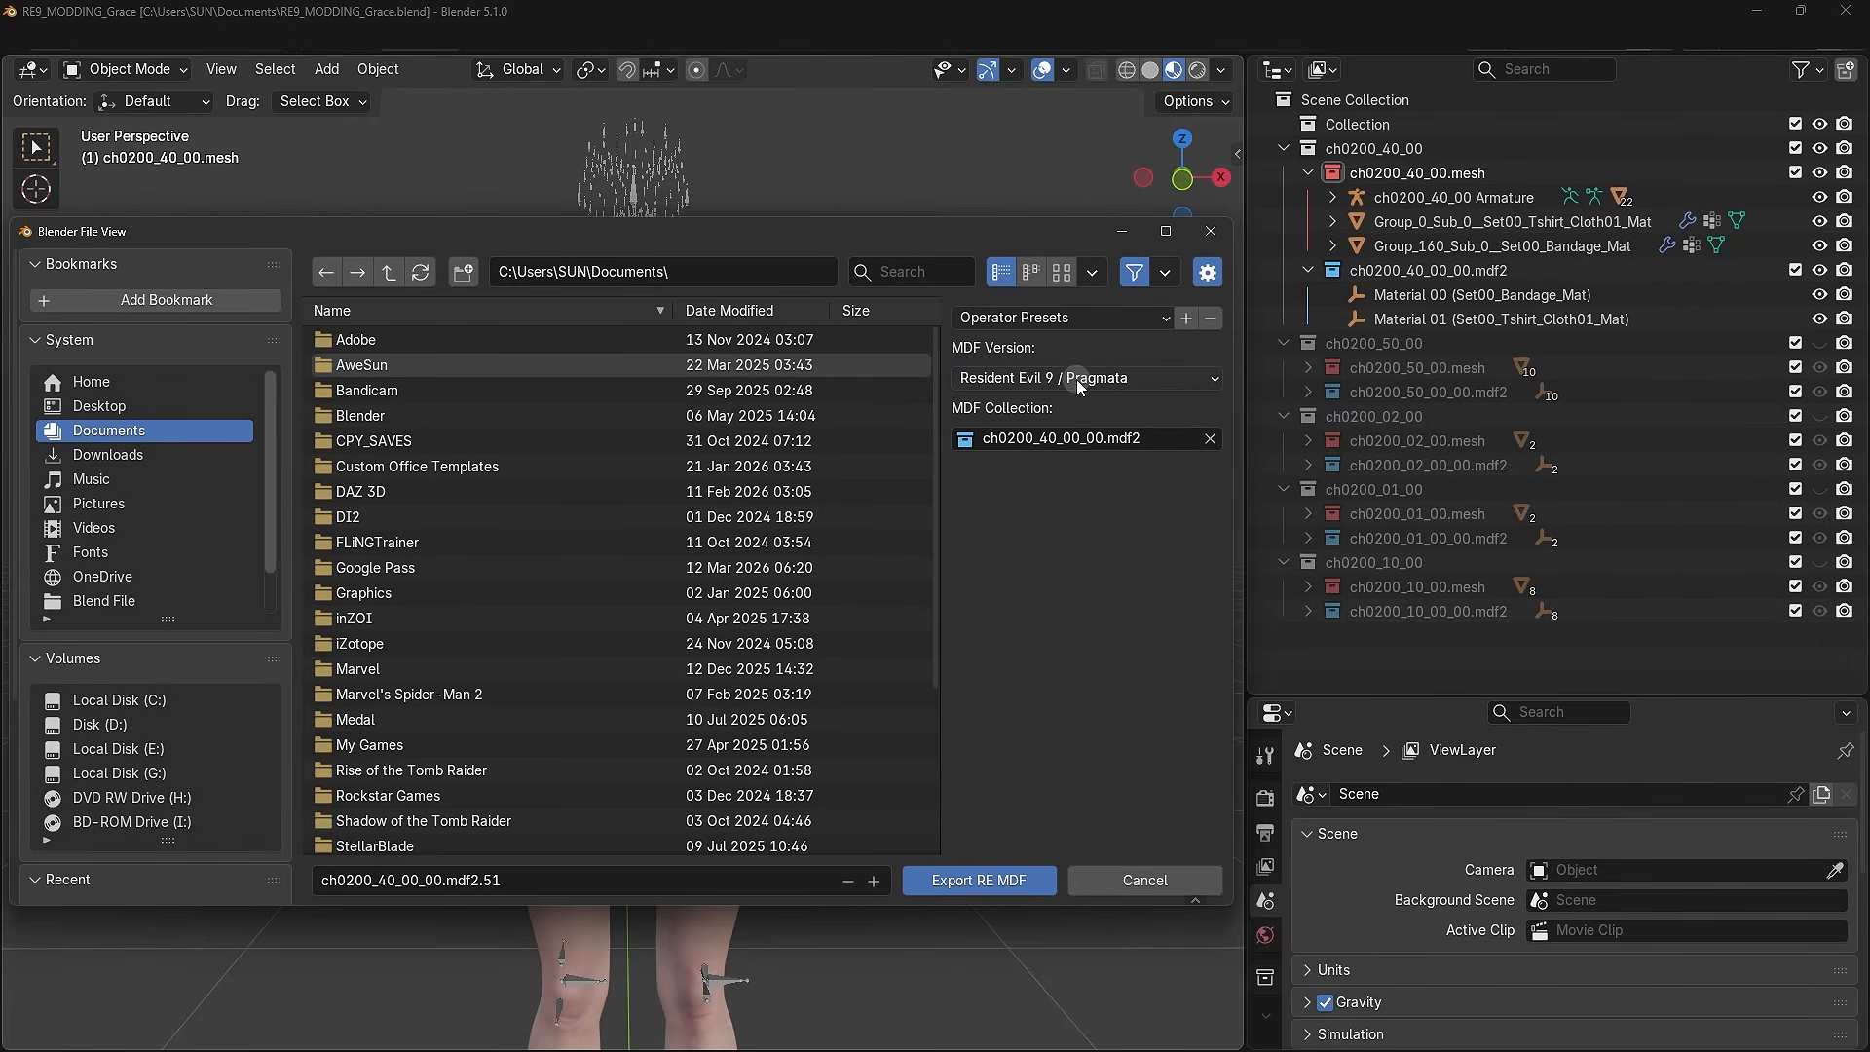
left_click(1020, 440)
scroll(1018, 555, "down", 3)
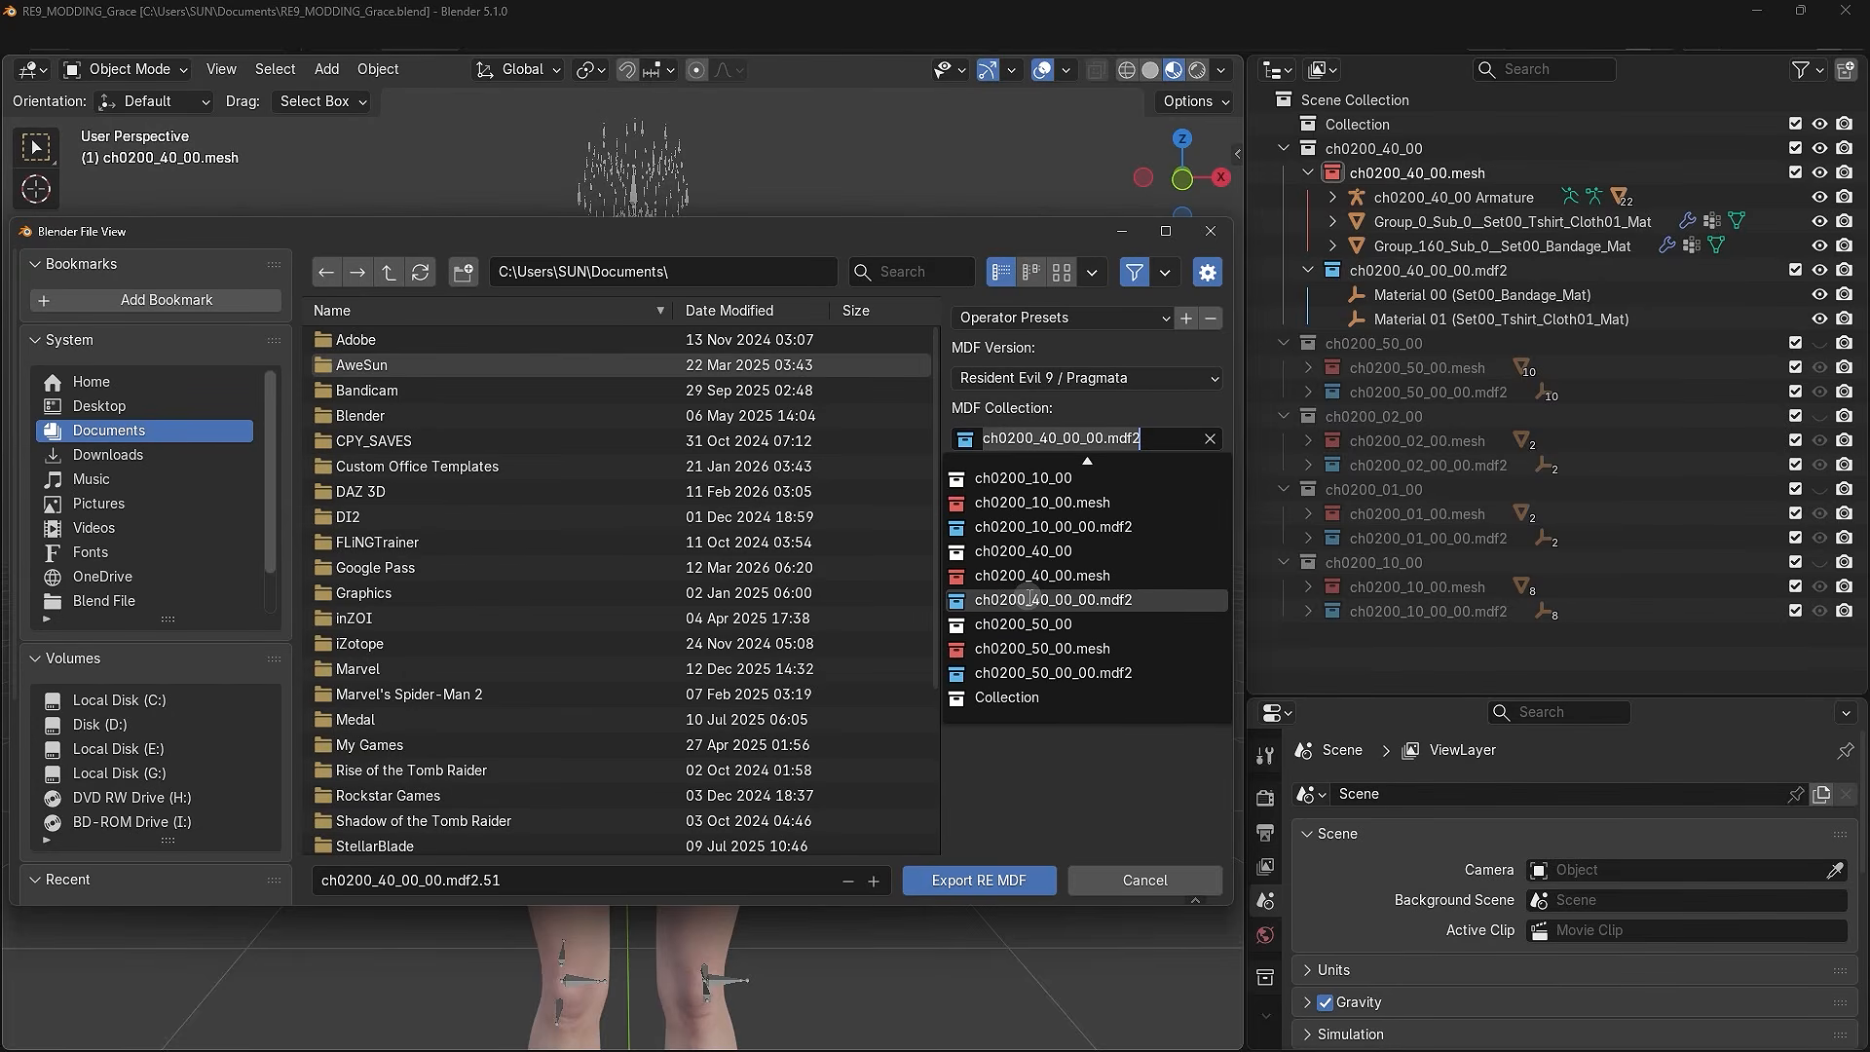
left_click(1028, 598)
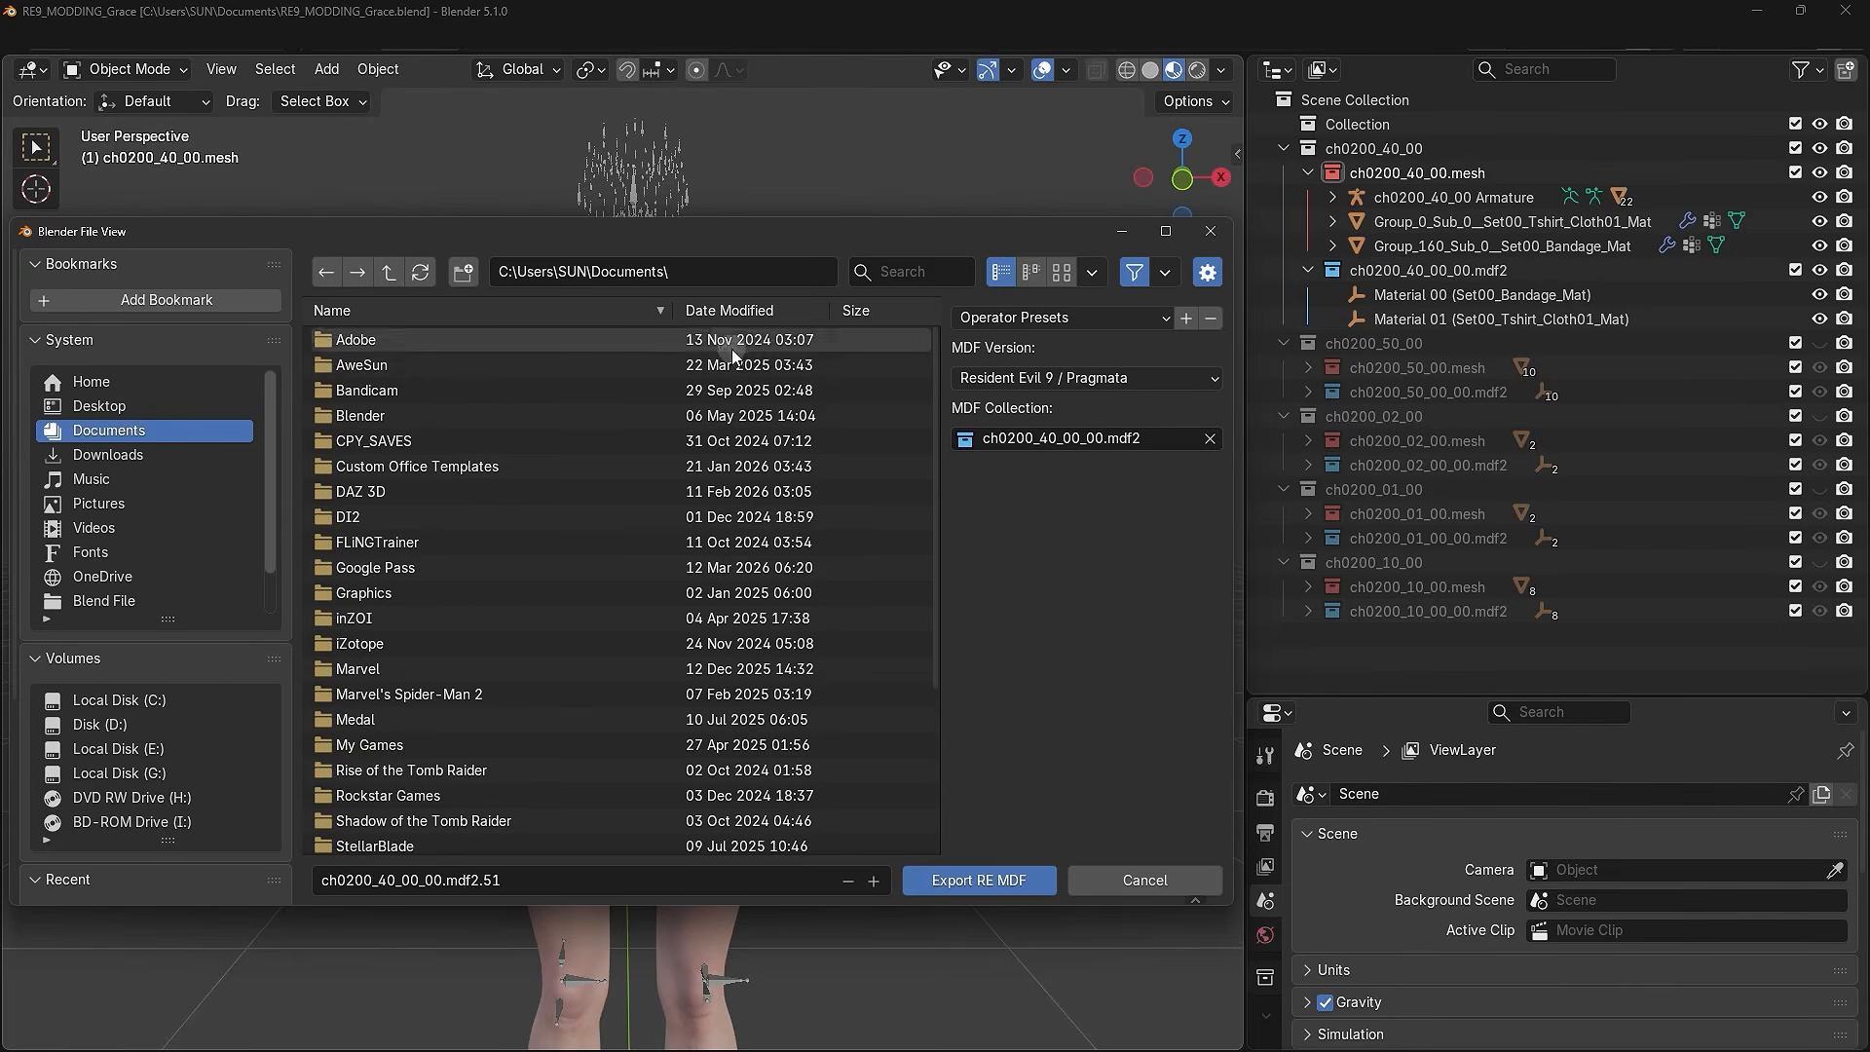
- Export ch0200_40_00_00.mdf2.51 to the copied natives\STM\character\ch\ch02\0200\40\00 mod folder
left_click(705, 273)
key("ctrl+v")
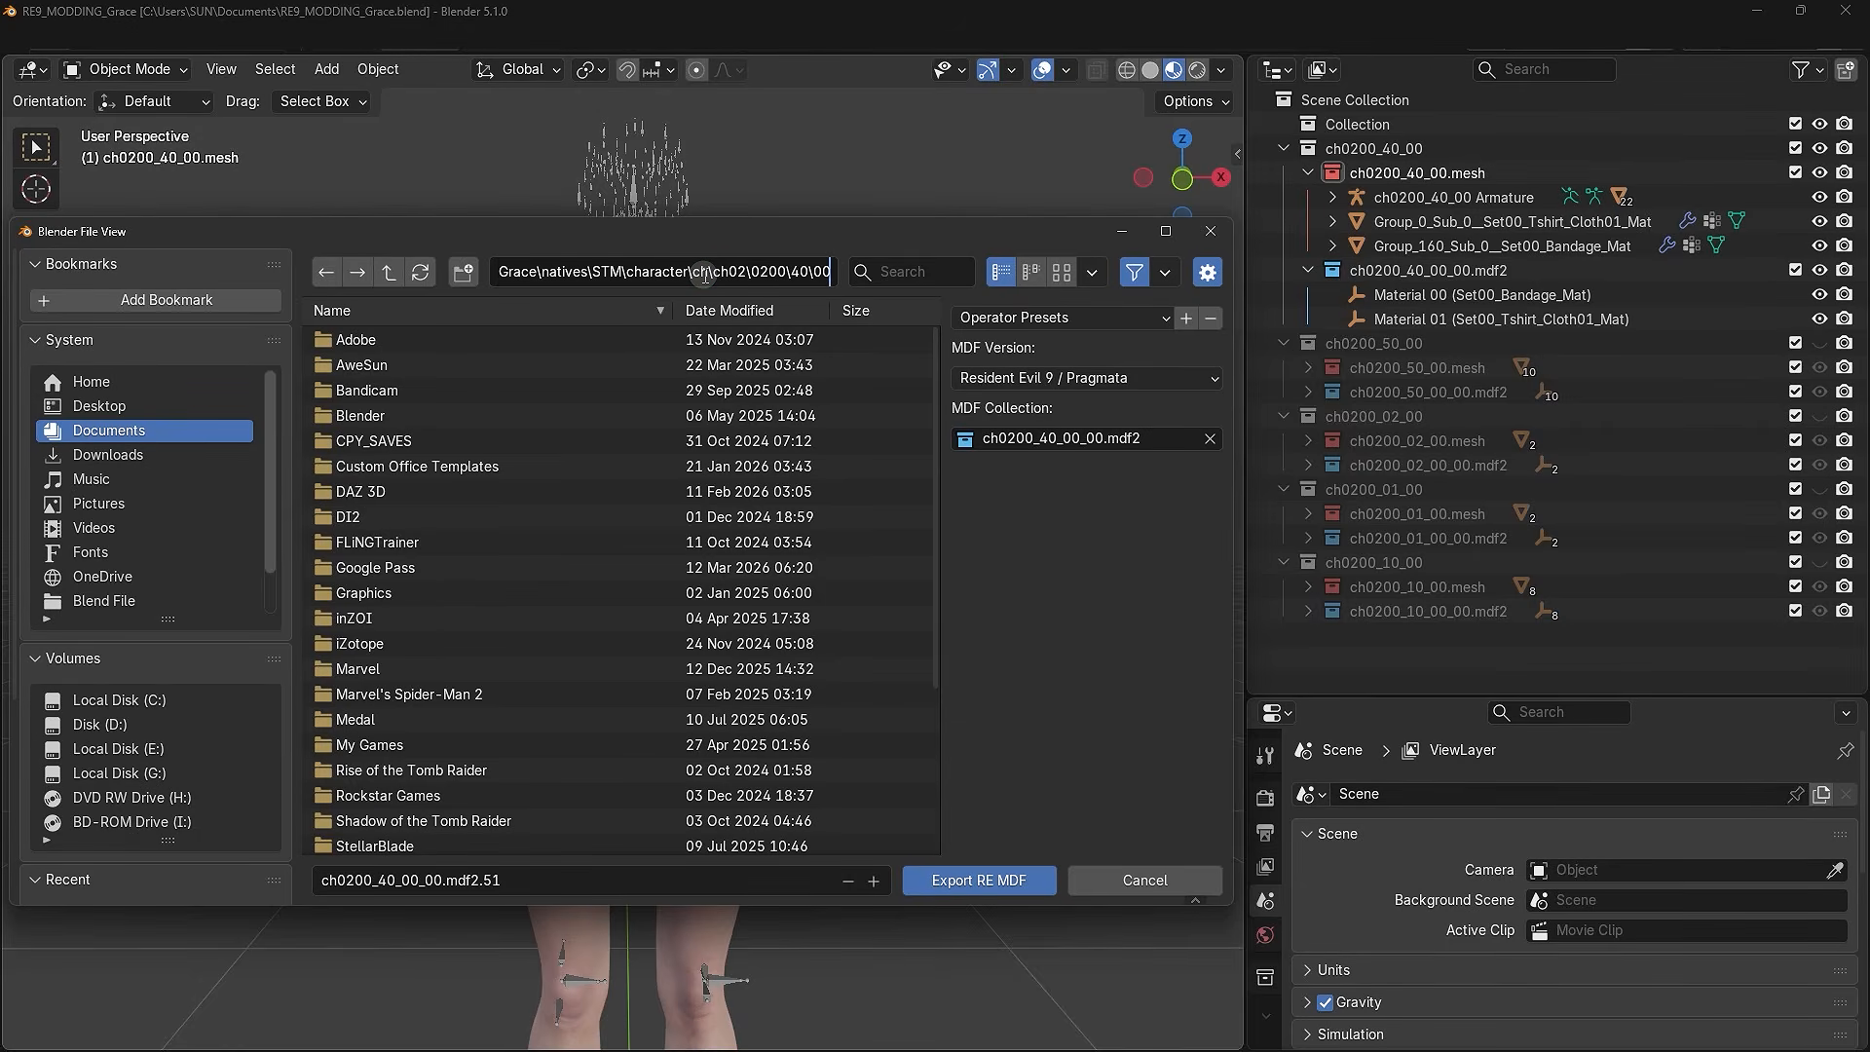
key("Return")
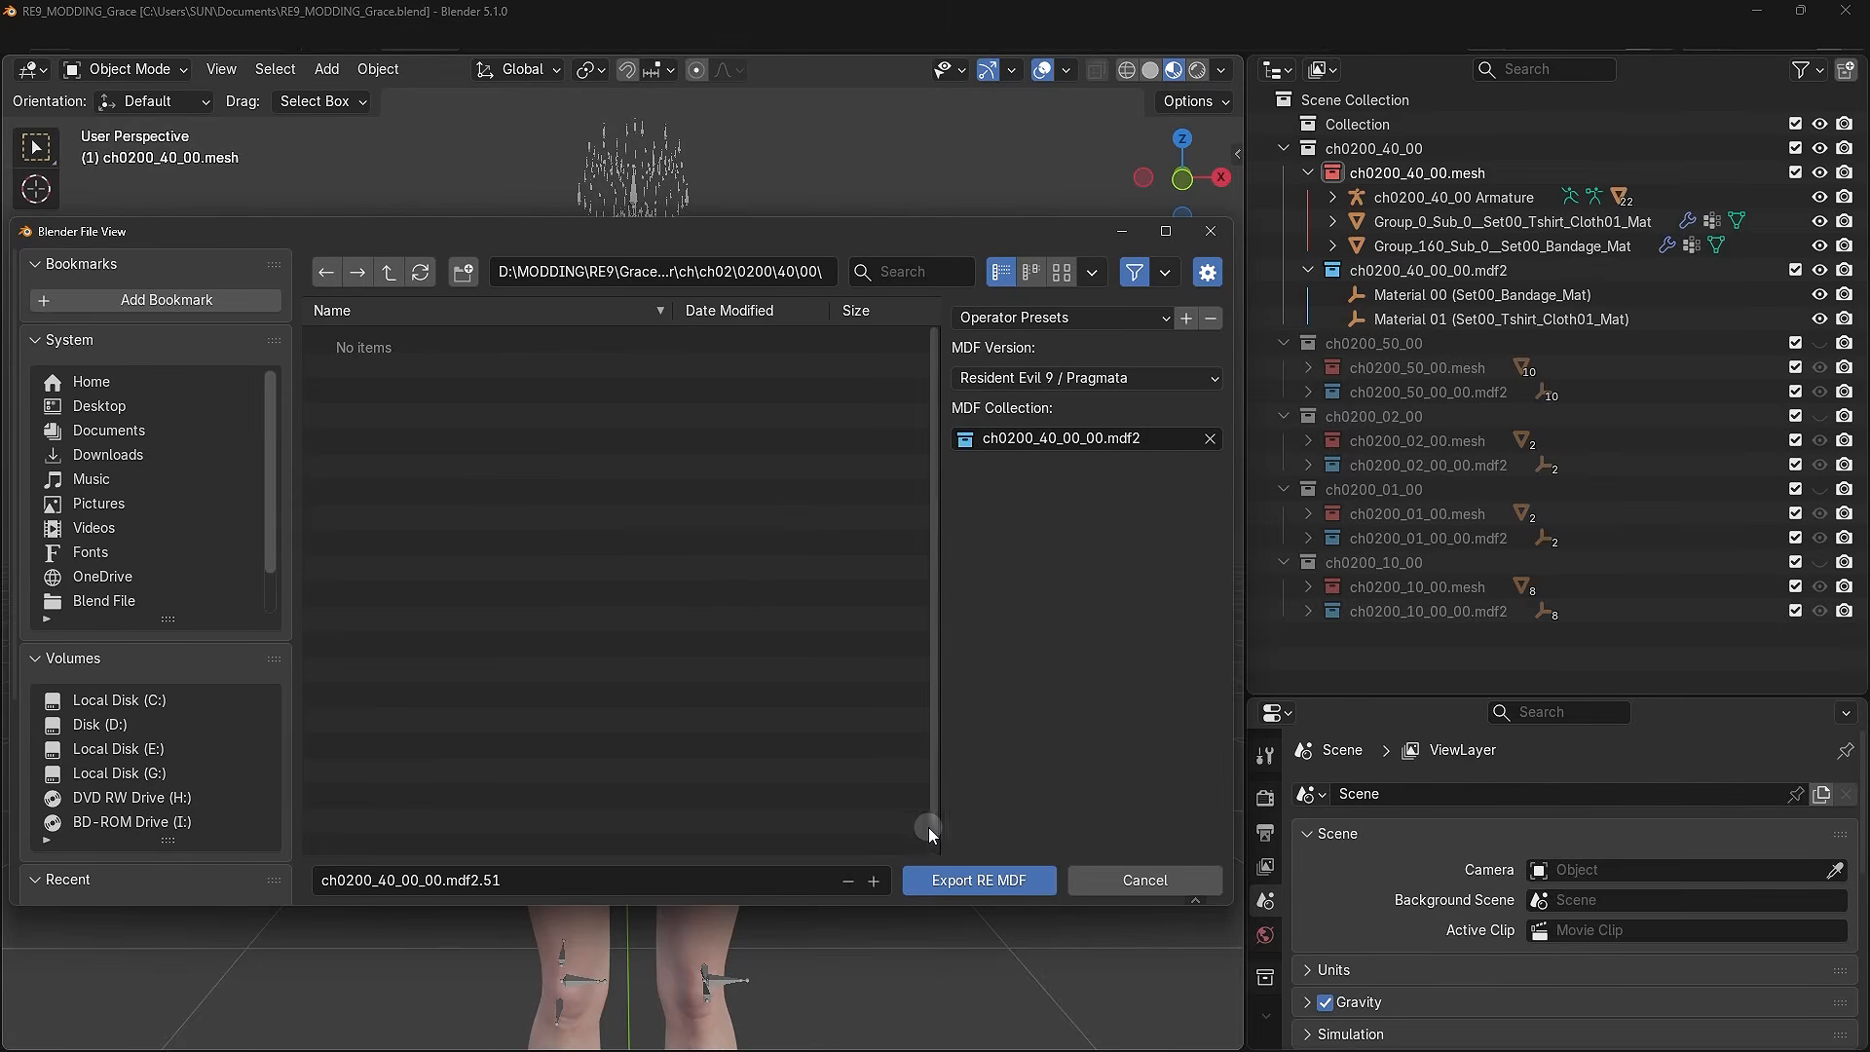
left_click(1019, 890)
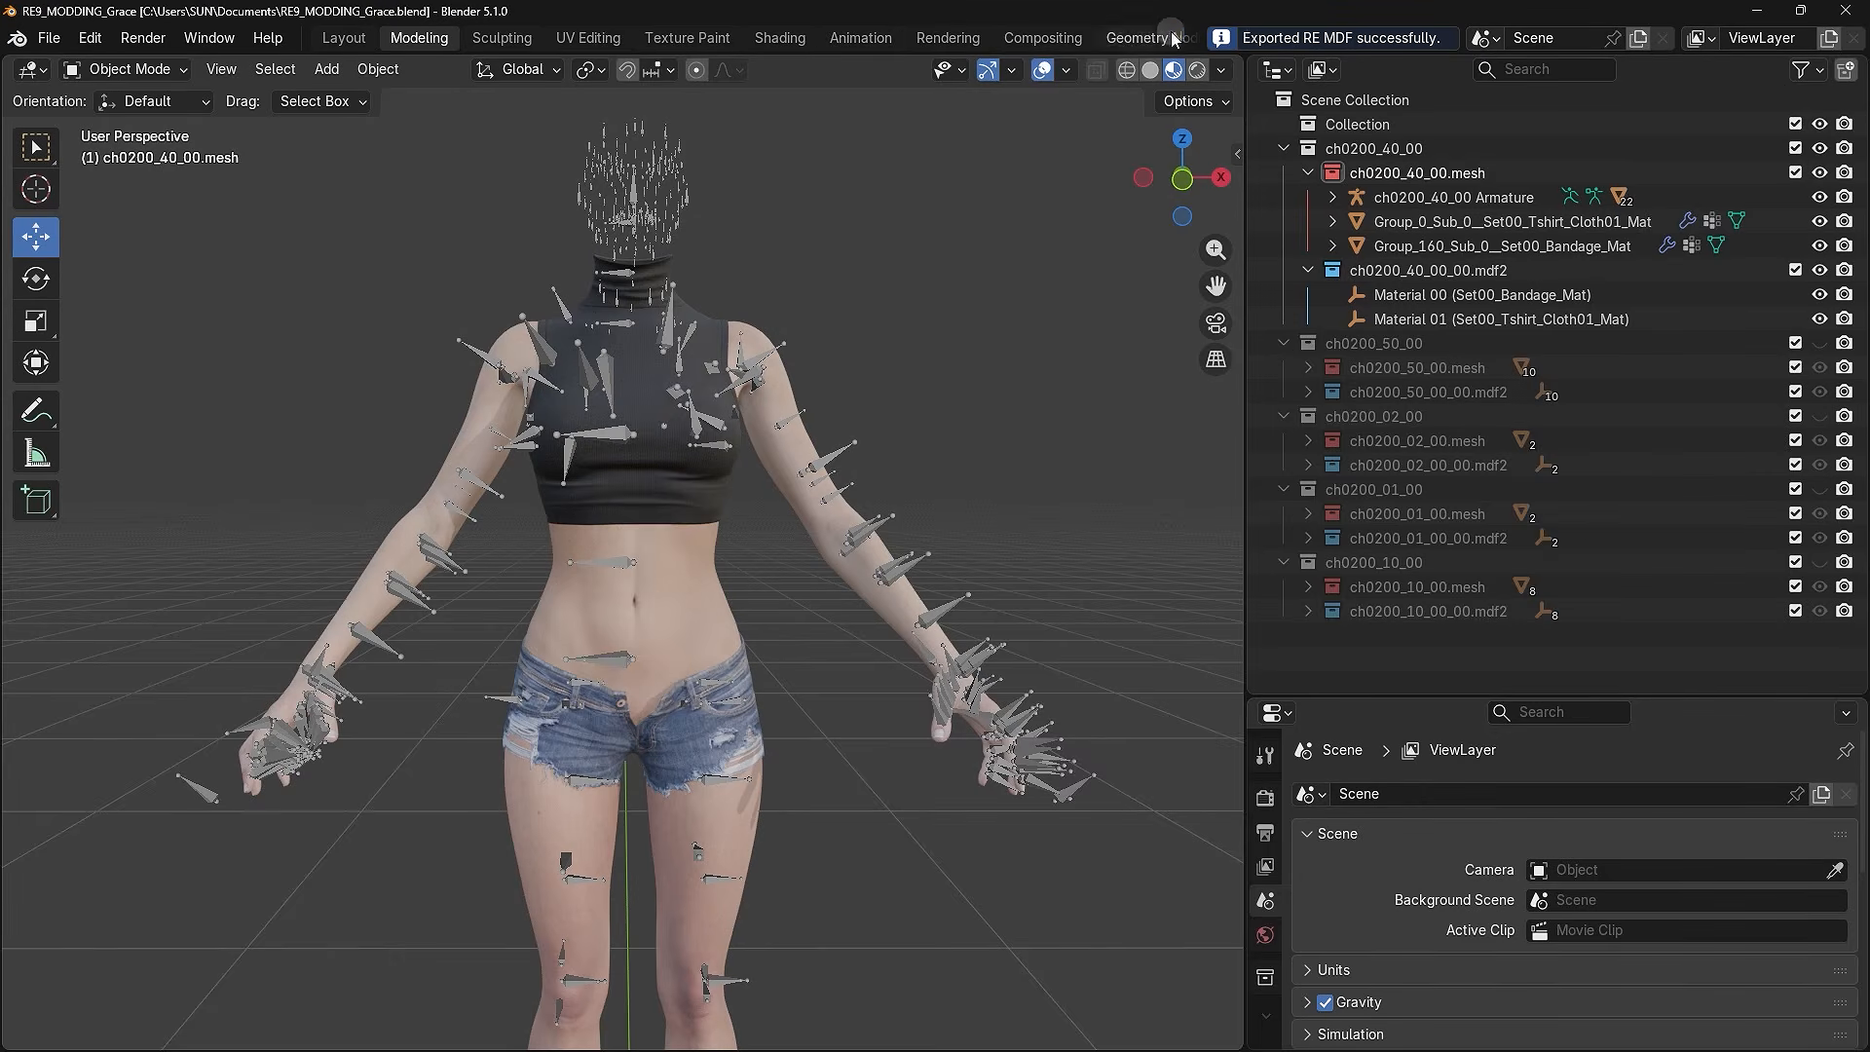
left_click(1017, 347)
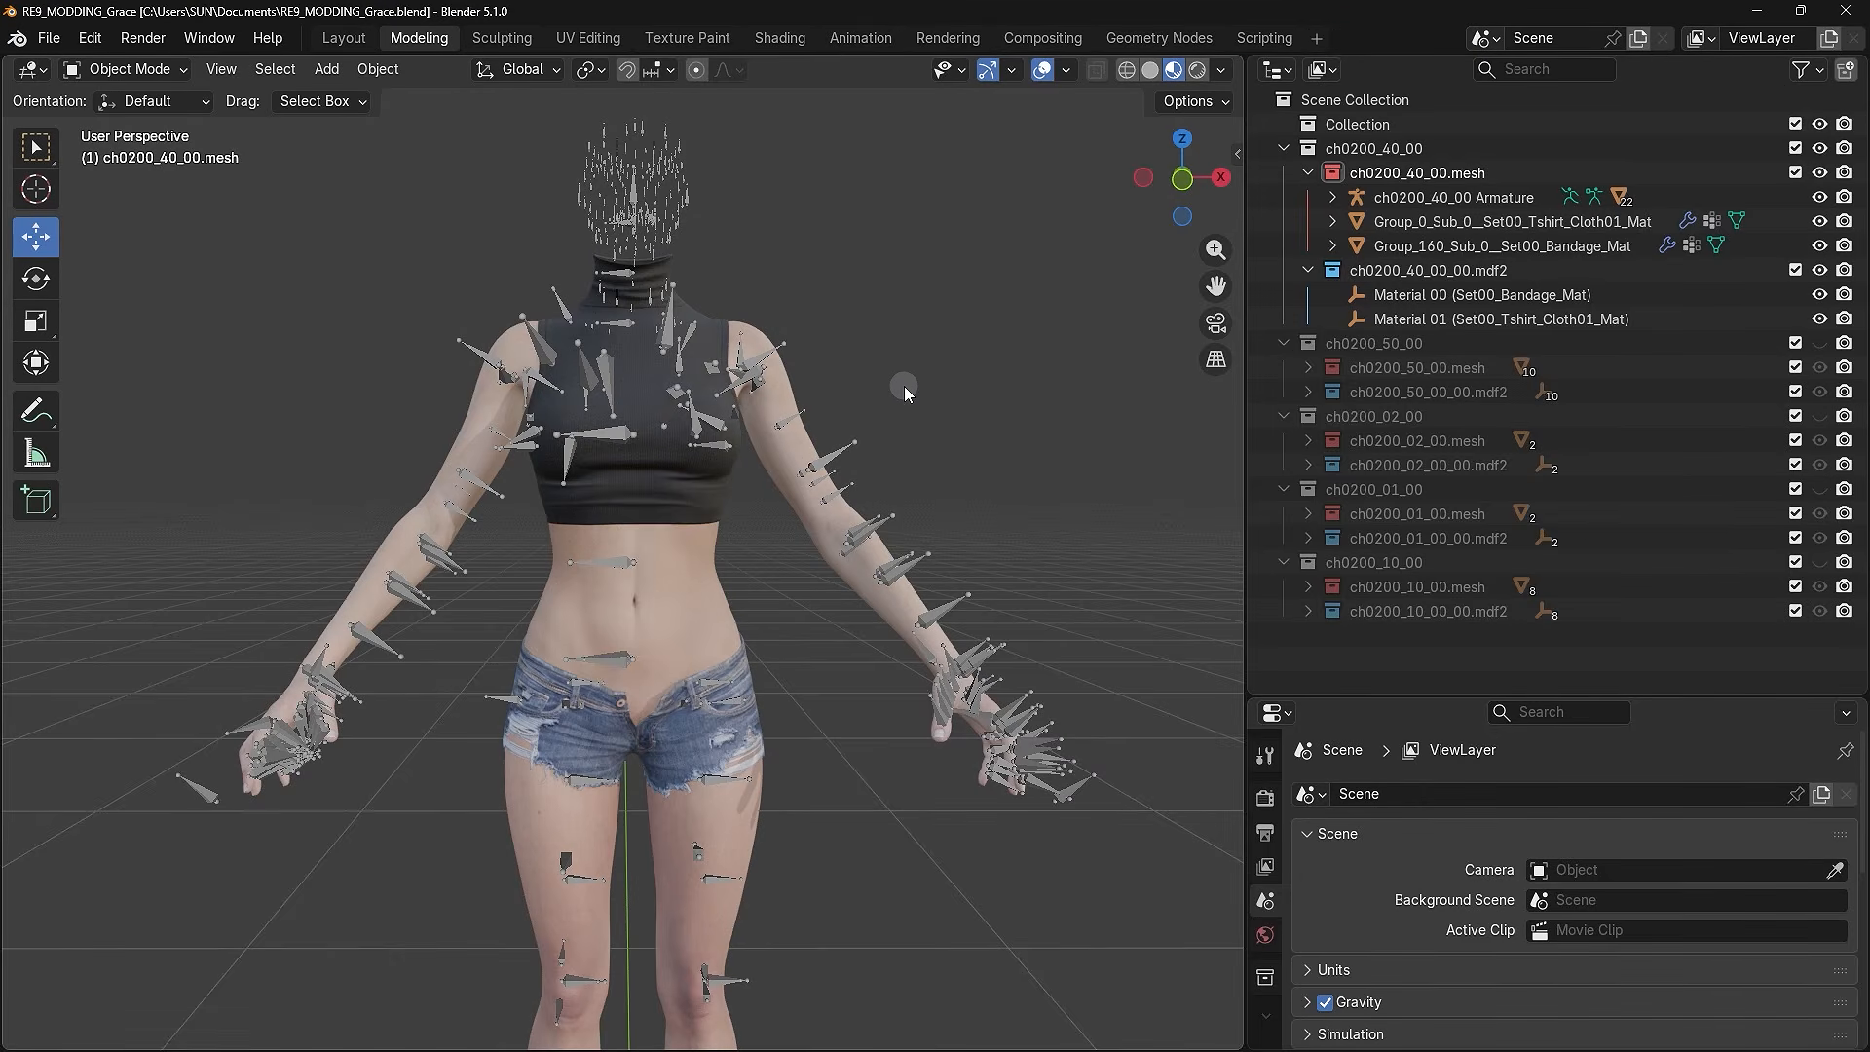
- Switch to File Explorer and check the exported mesh and mdf2 files in the 0200\40\00 folder
key("alt+Tab")
left_click(345, 363)
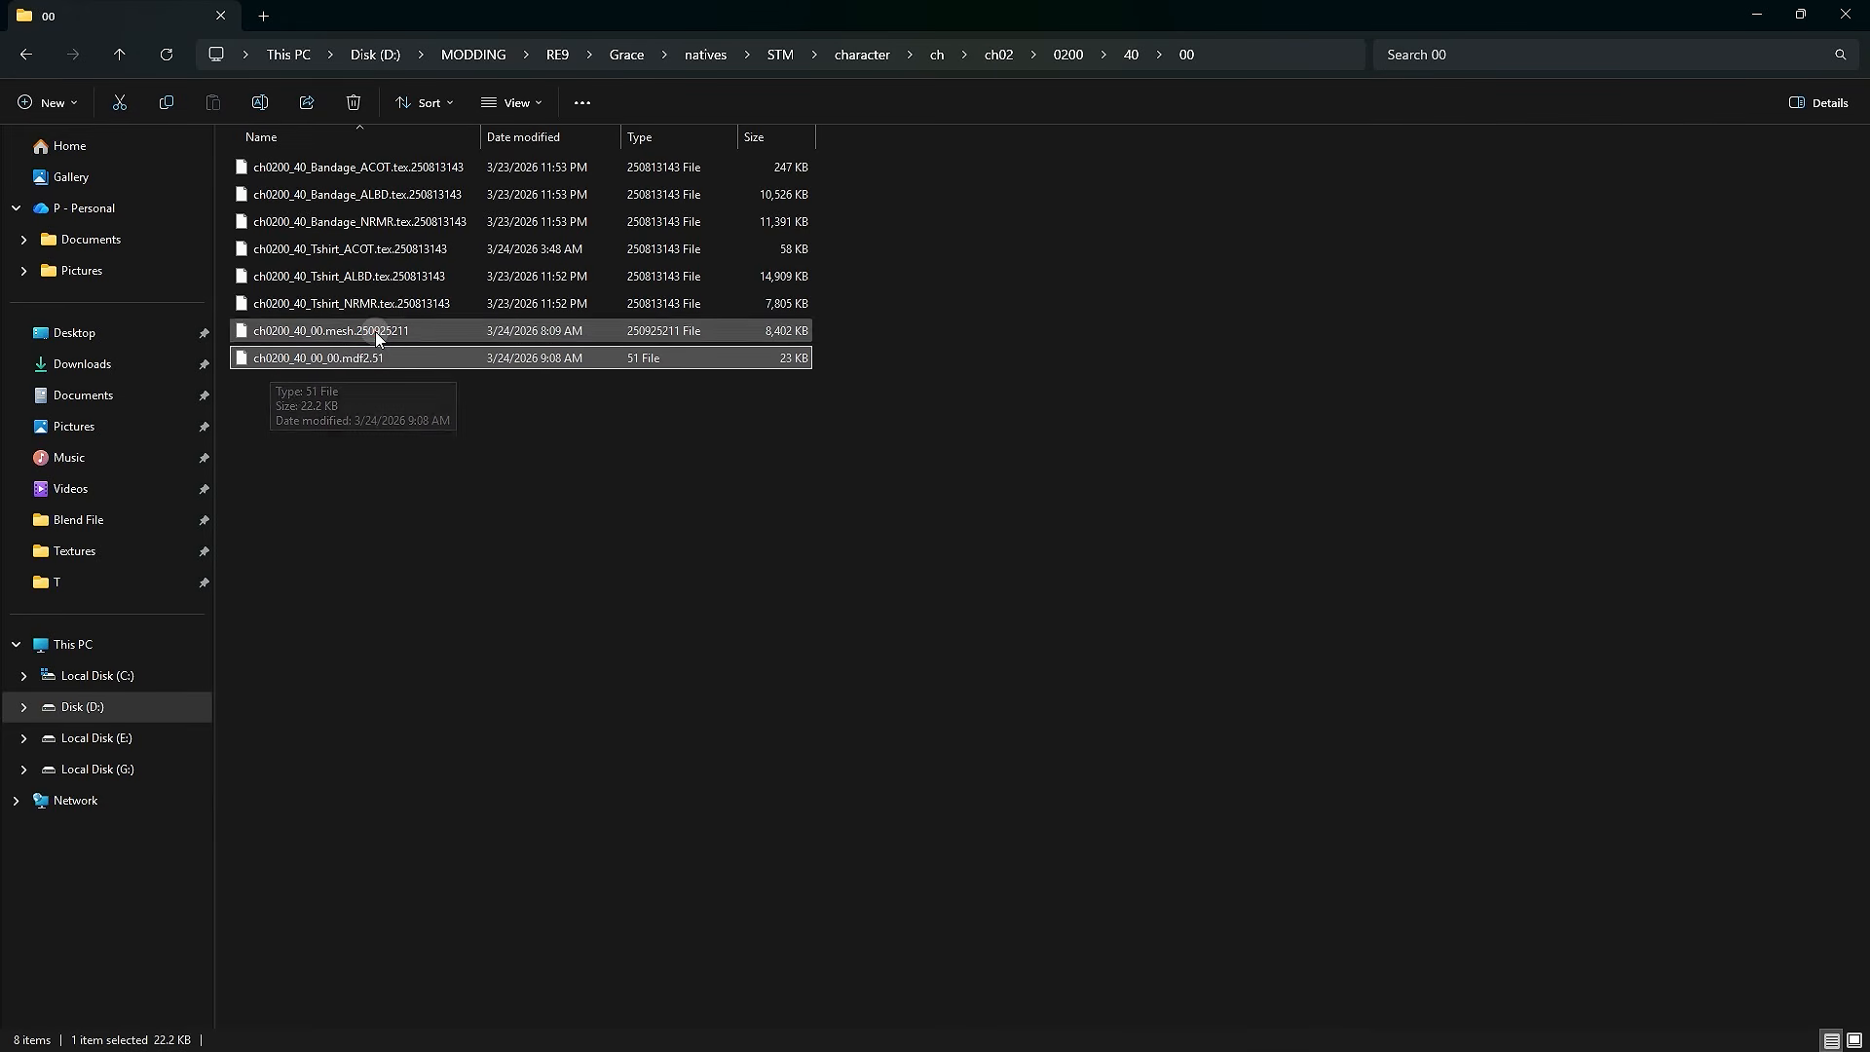
left_click(382, 335, "ctrl")
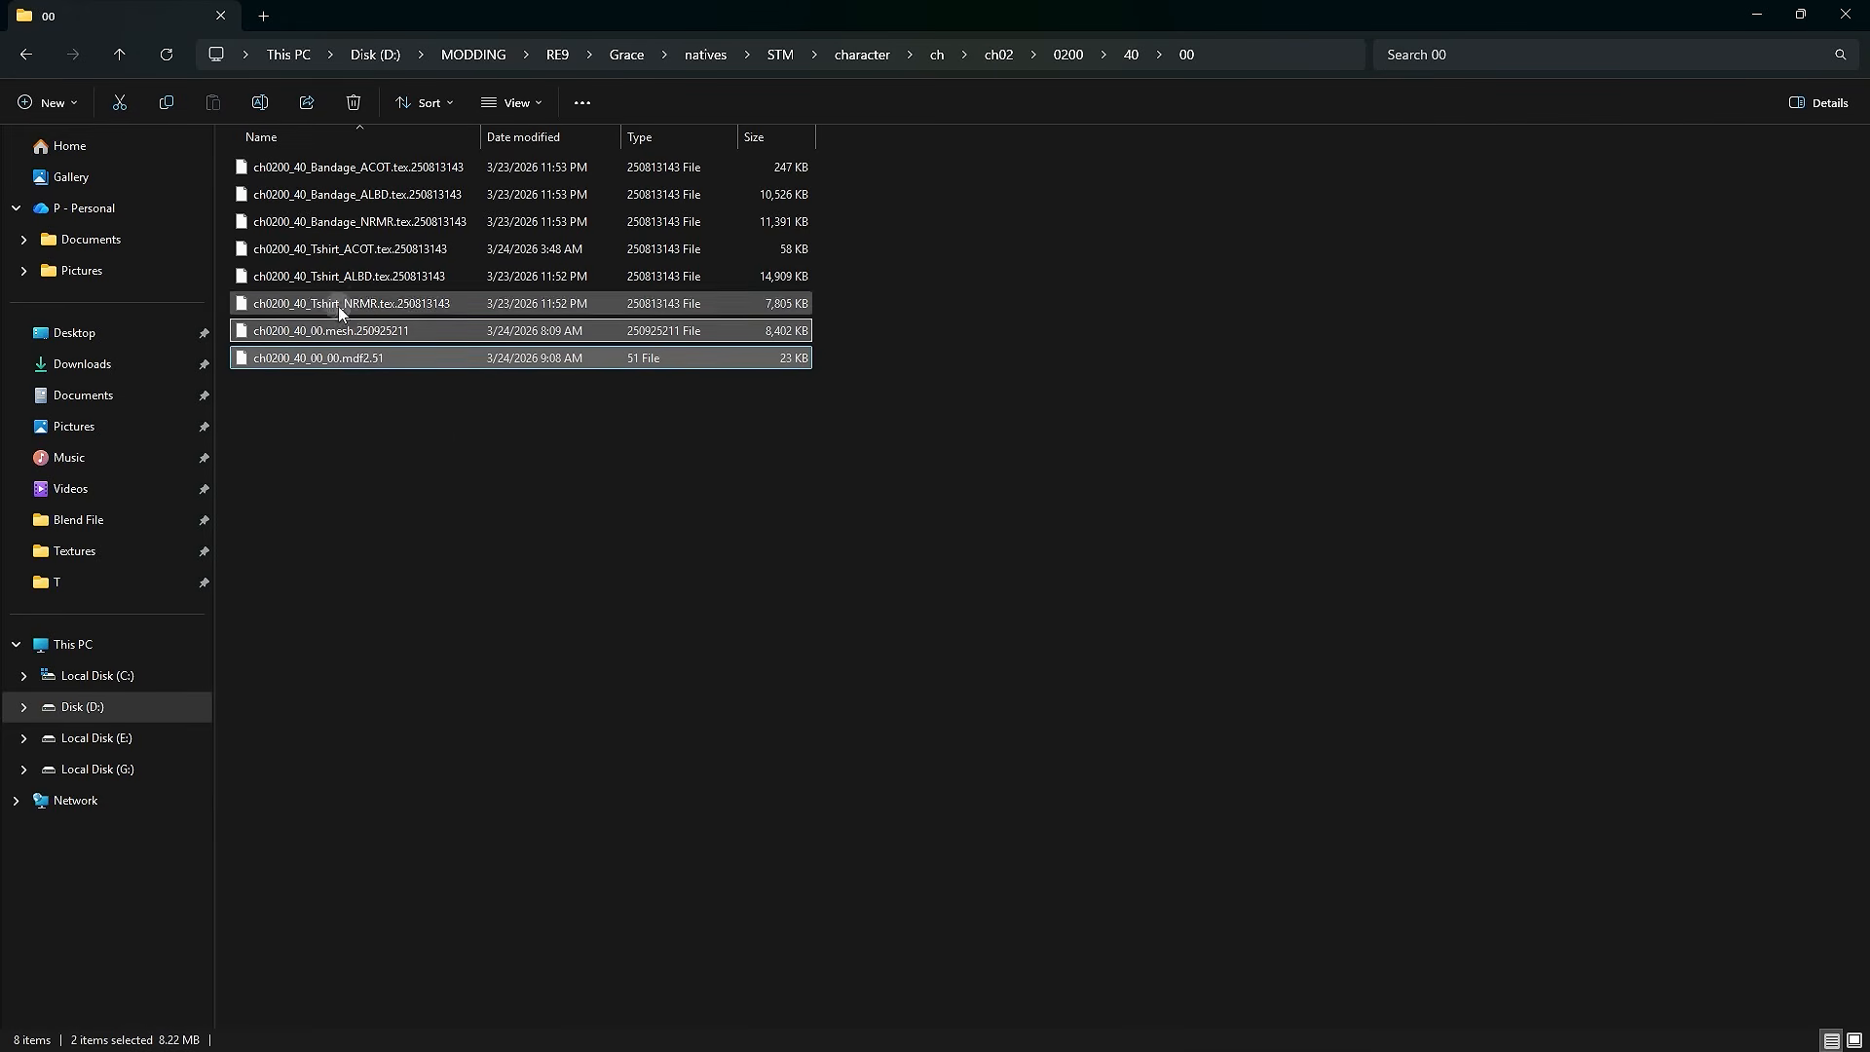
left_click(429, 401)
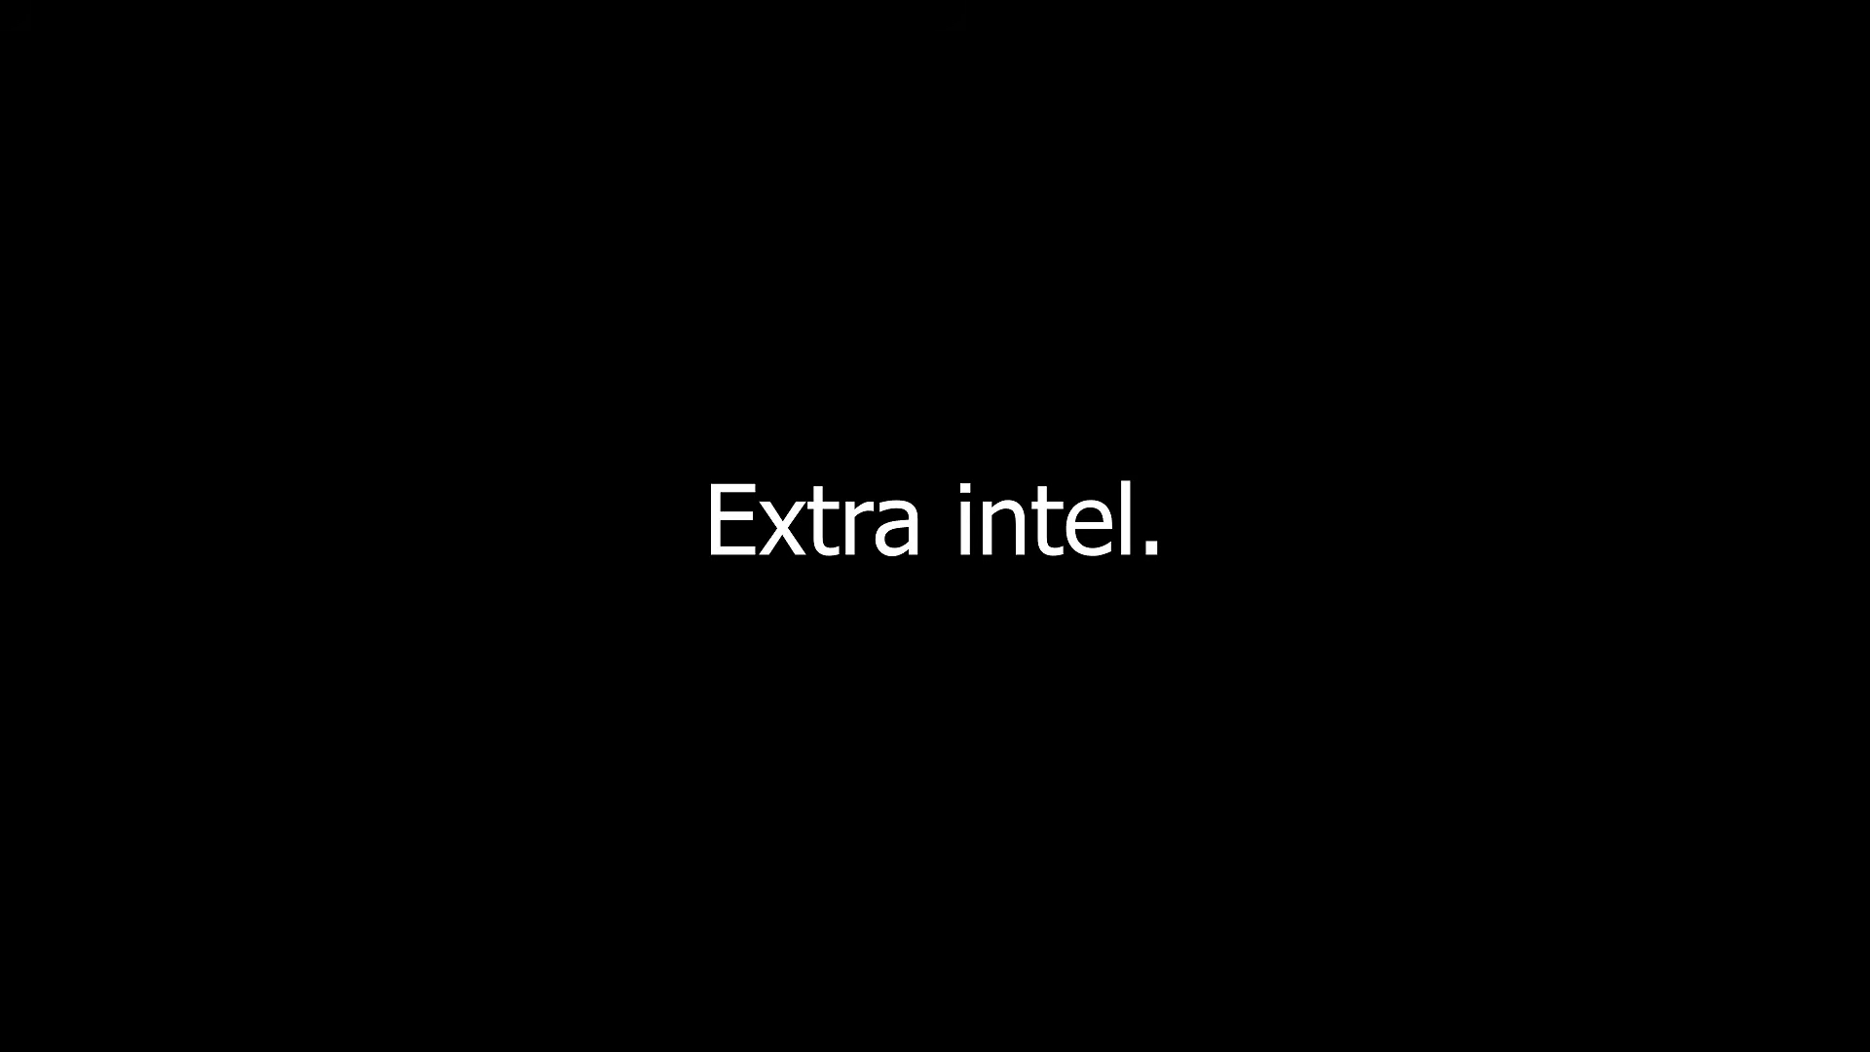
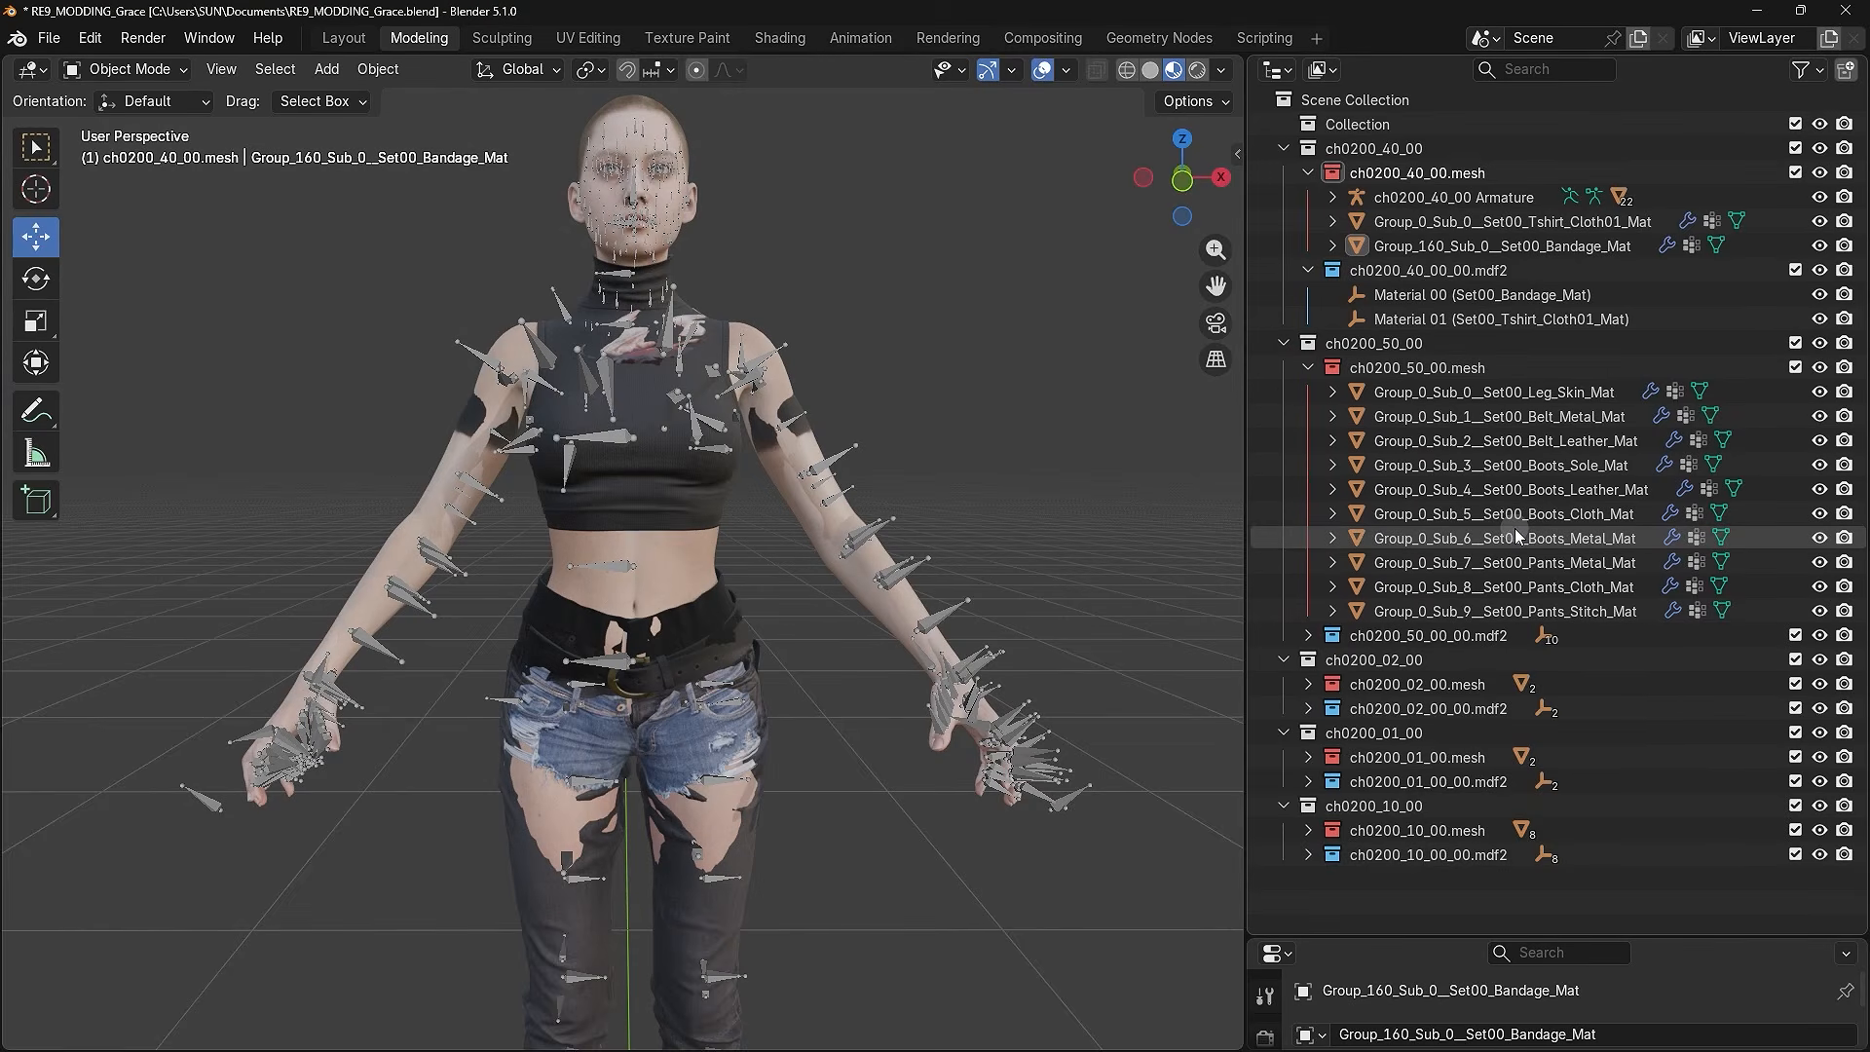
- In Blender, delete all the objects in the ch0200_50_00.mesh collection, and undo the deletion
left_click(1429, 392)
left_click(1432, 611, "shift")
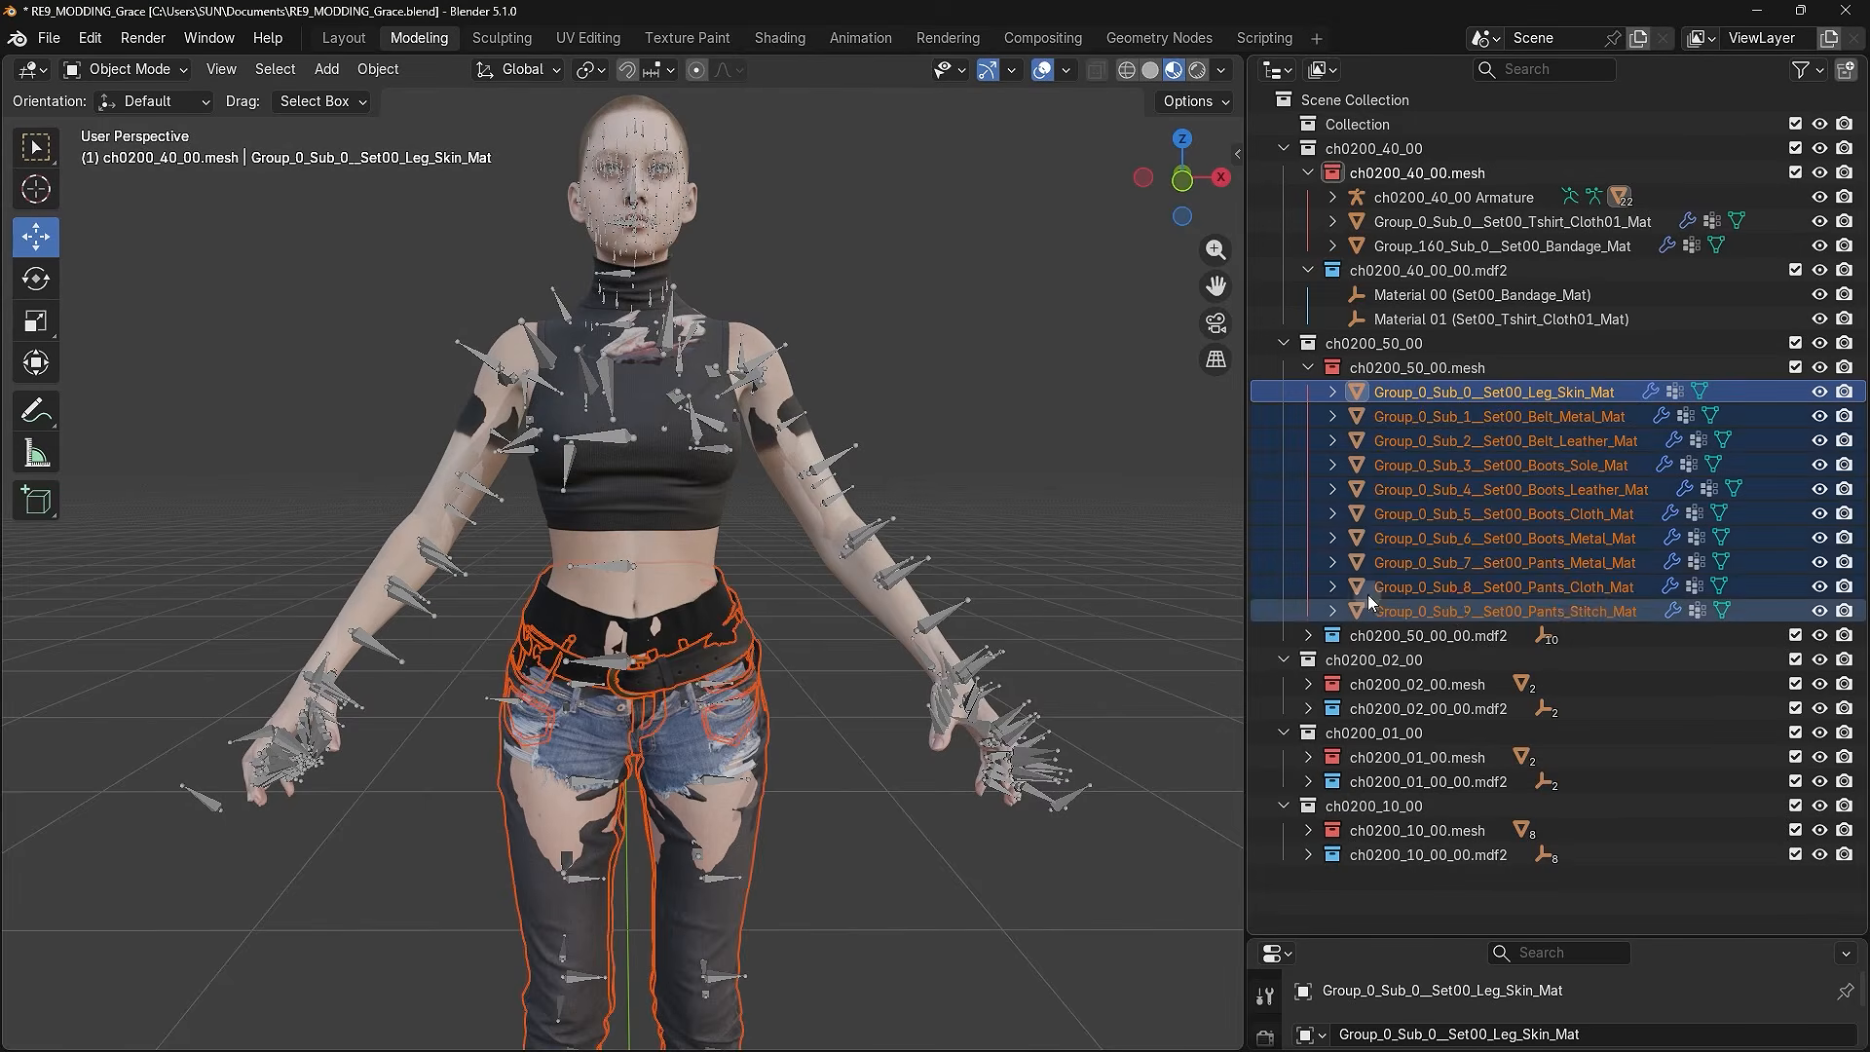
key("Delete")
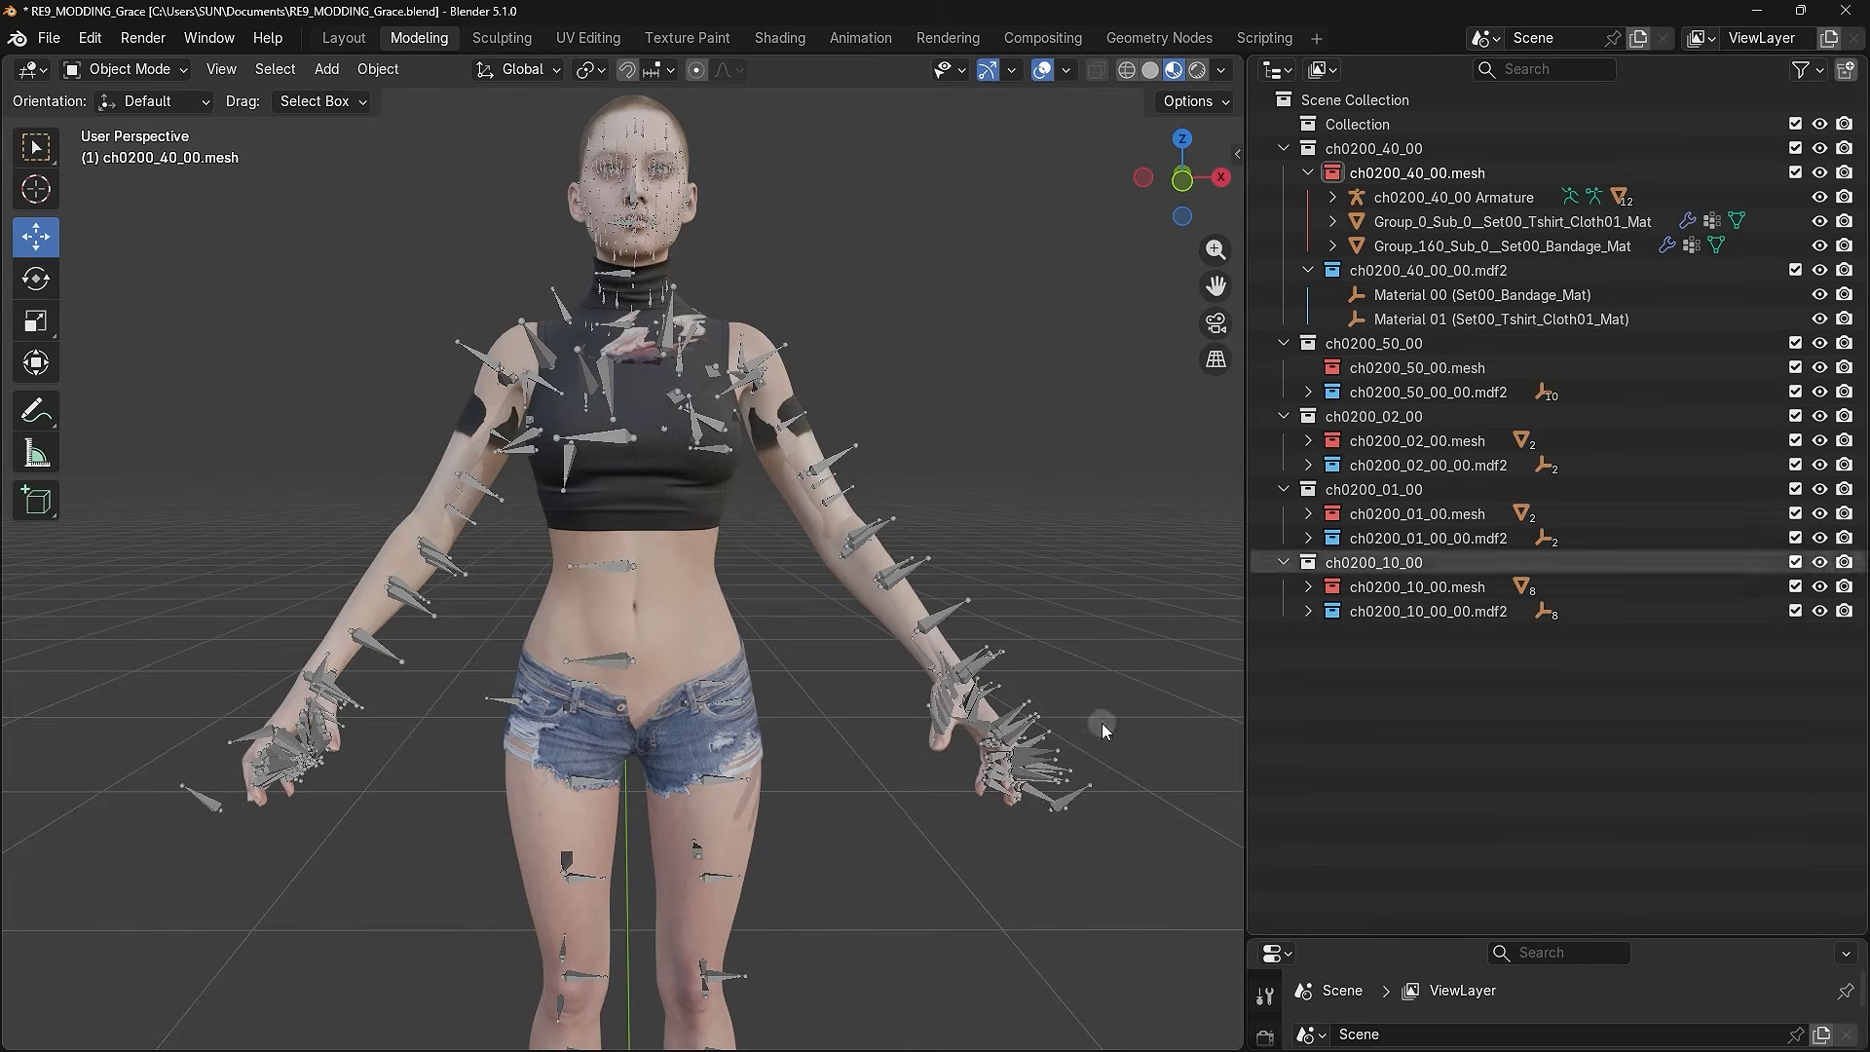
key("ctrl+z")
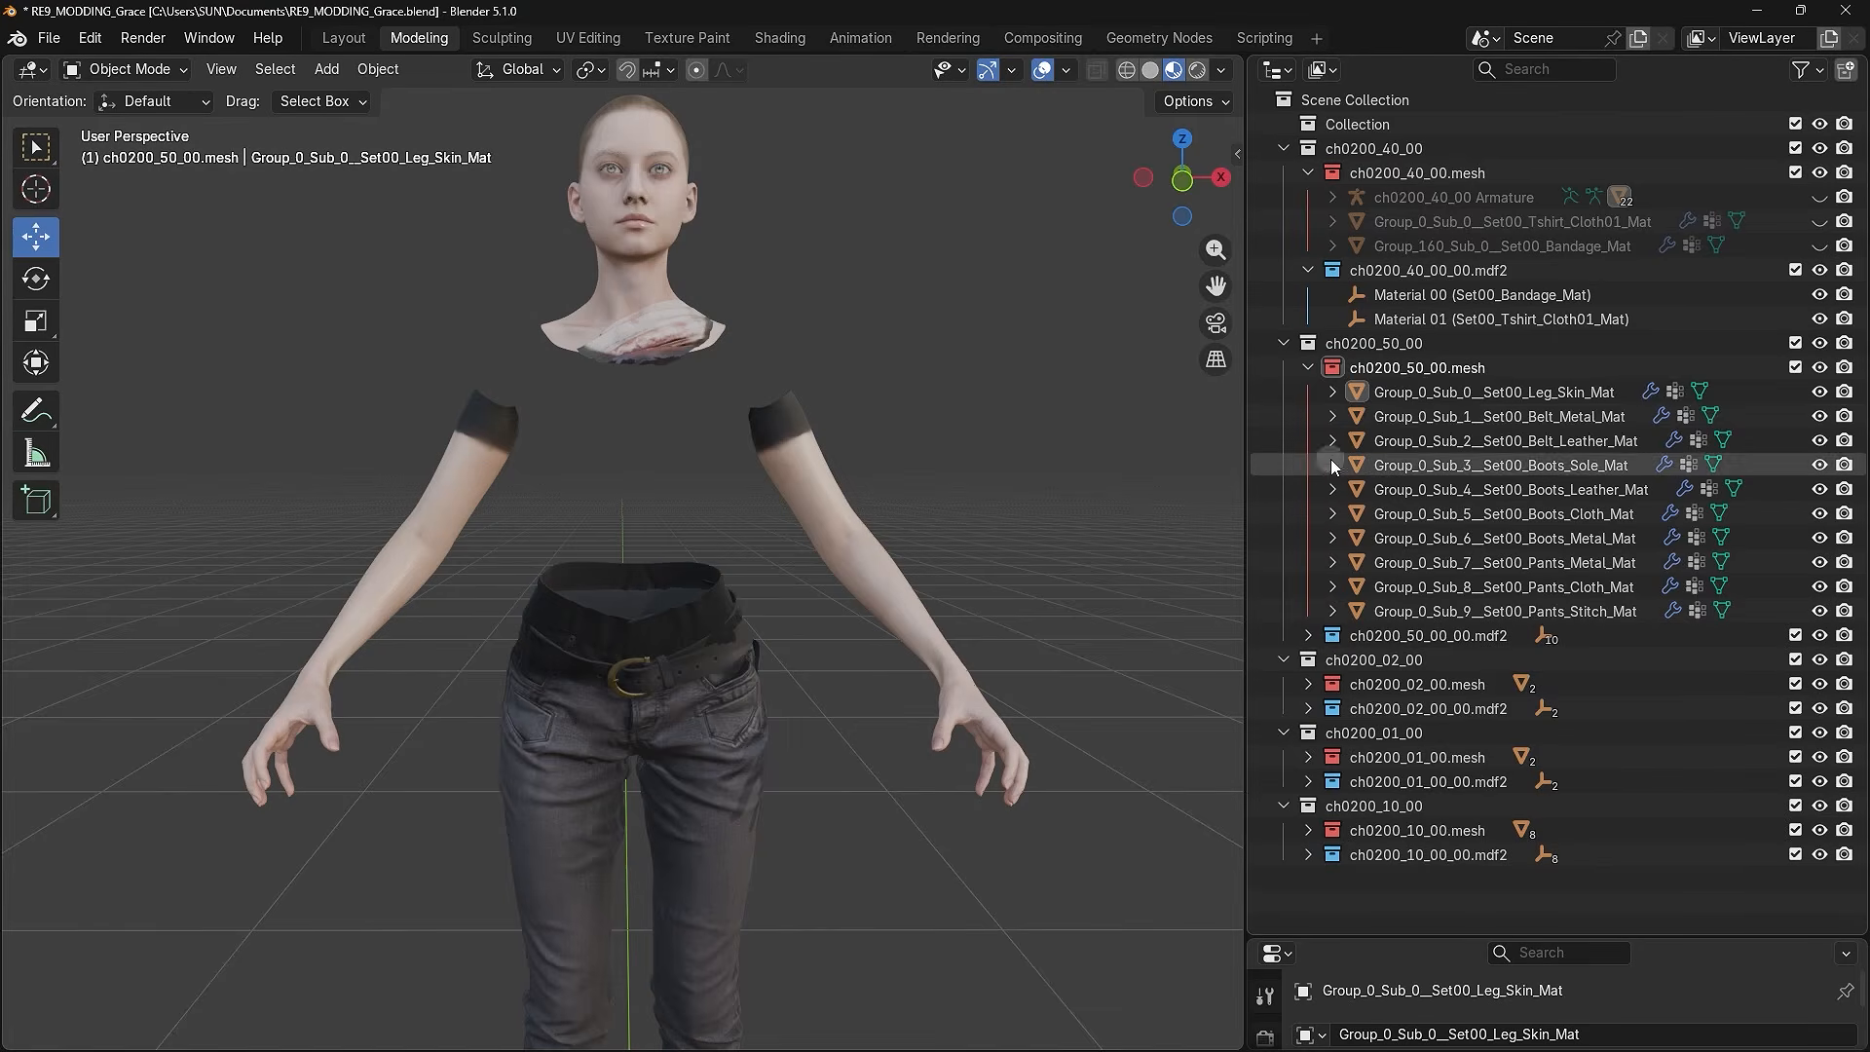
- Delete every object in ch0200_50_00.mesh except Group_0_Sub_8__Set00_Pants_Cloth_Mat
left_click(1461, 391)
left_click(1452, 562, "shift")
key("Delete")
left_click(1447, 416)
key("Delete")
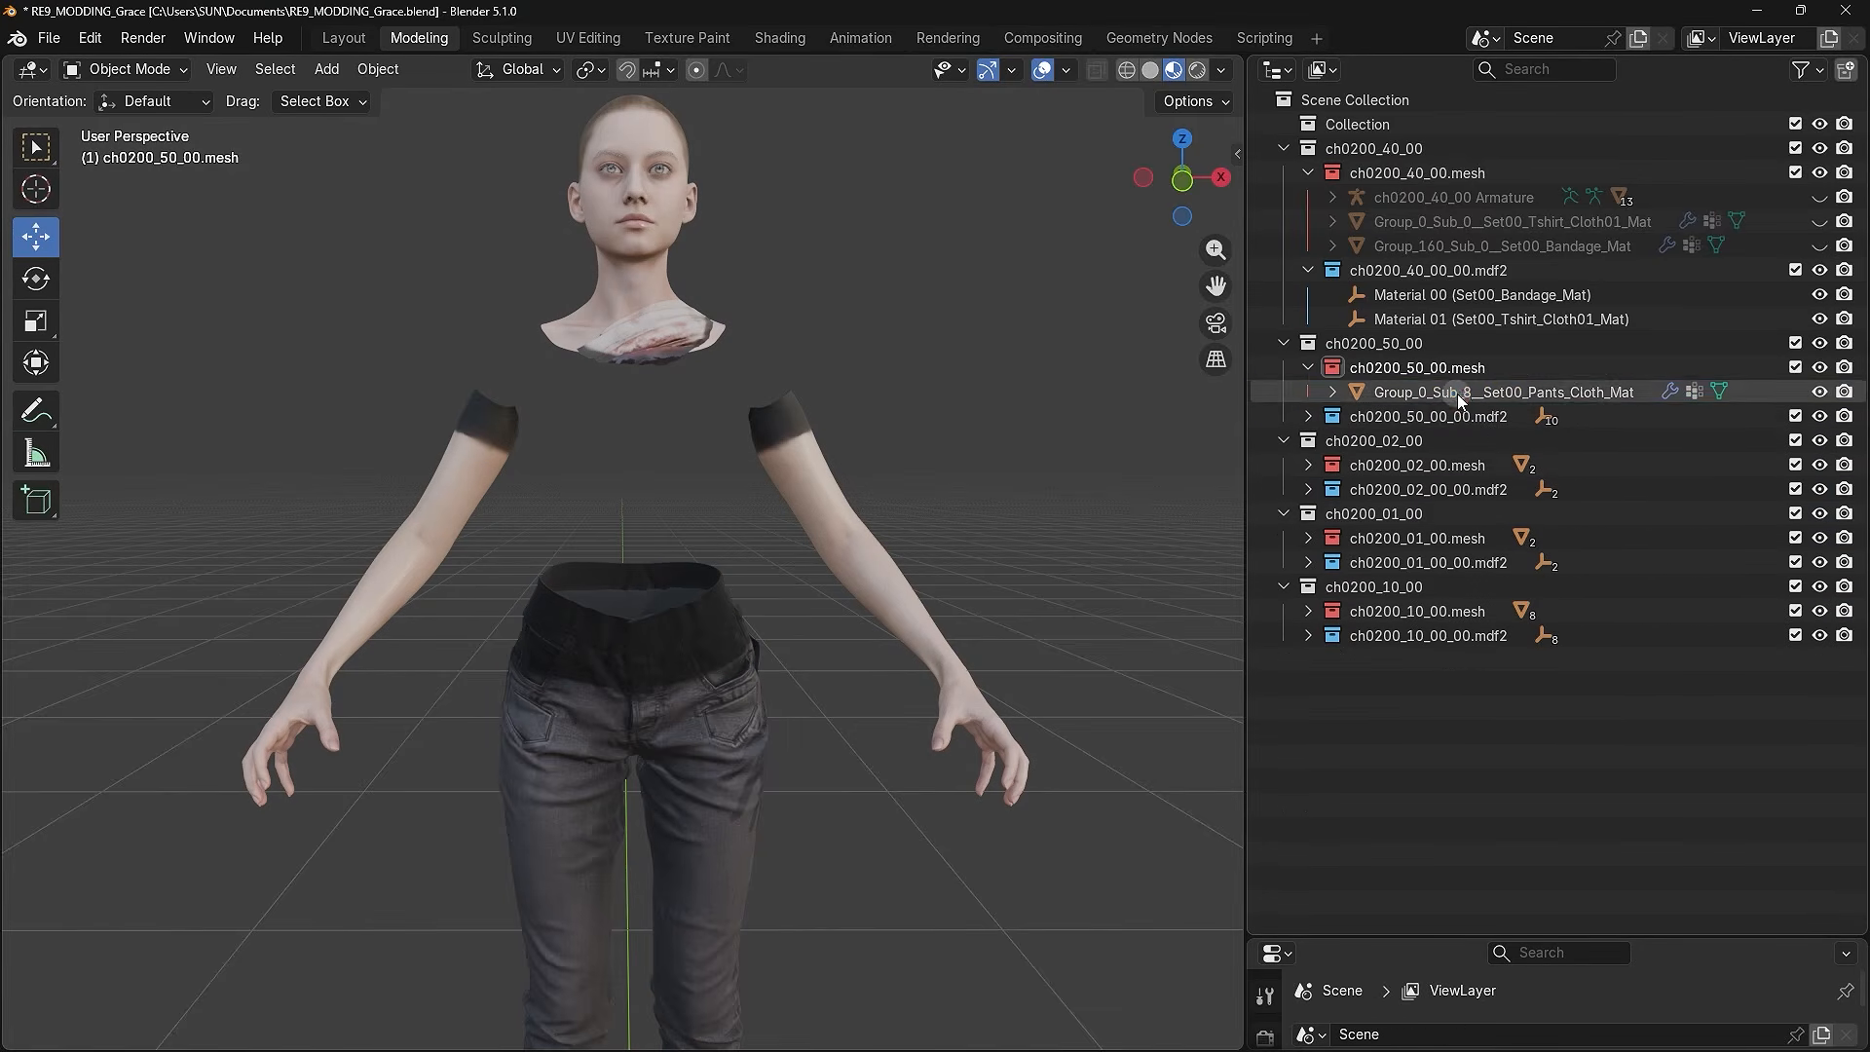
- In Edit Mode, reduce the Pants_Cloth mesh to a small patch on the hip front, and return to Object Mode
left_click(1448, 391)
left_click(125, 69)
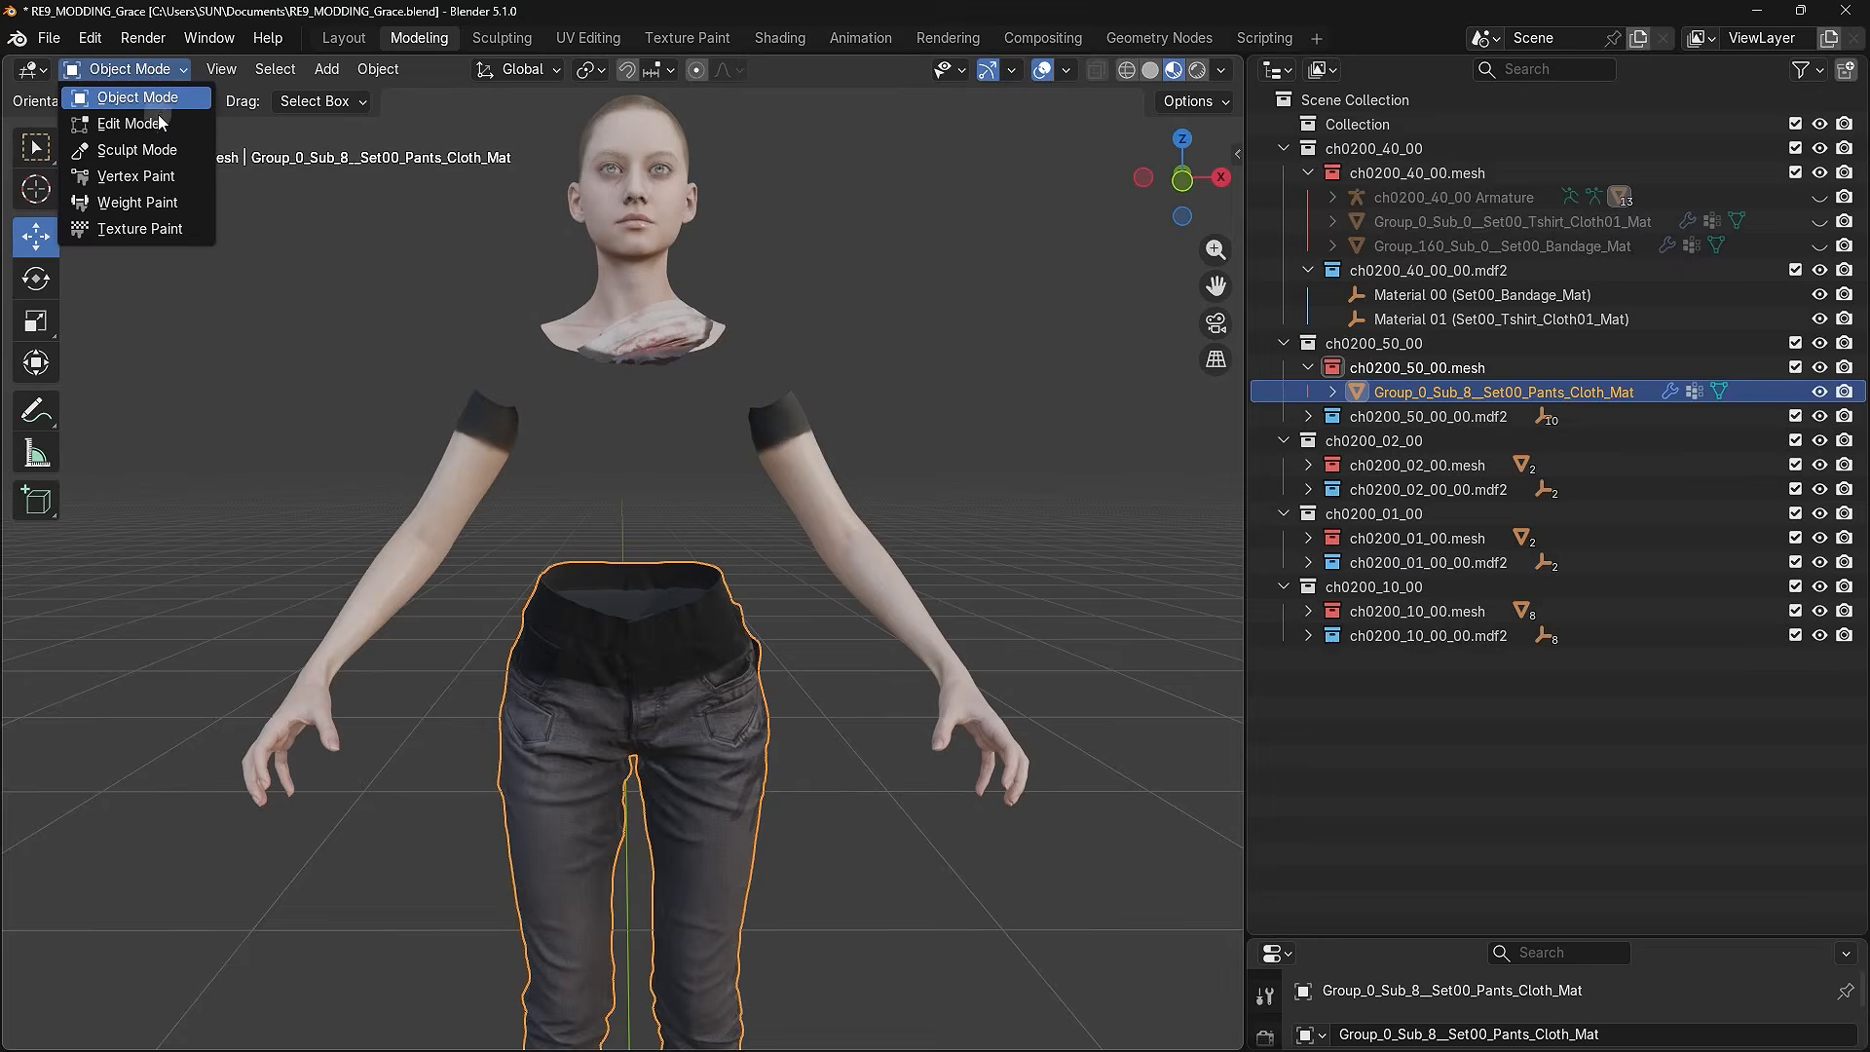
left_click(158, 111)
middle_click_drag(670, 576, 684, 473, "shift")
left_click_drag(36, 146, 107, 246)
left_click(604, 567, "ctrl")
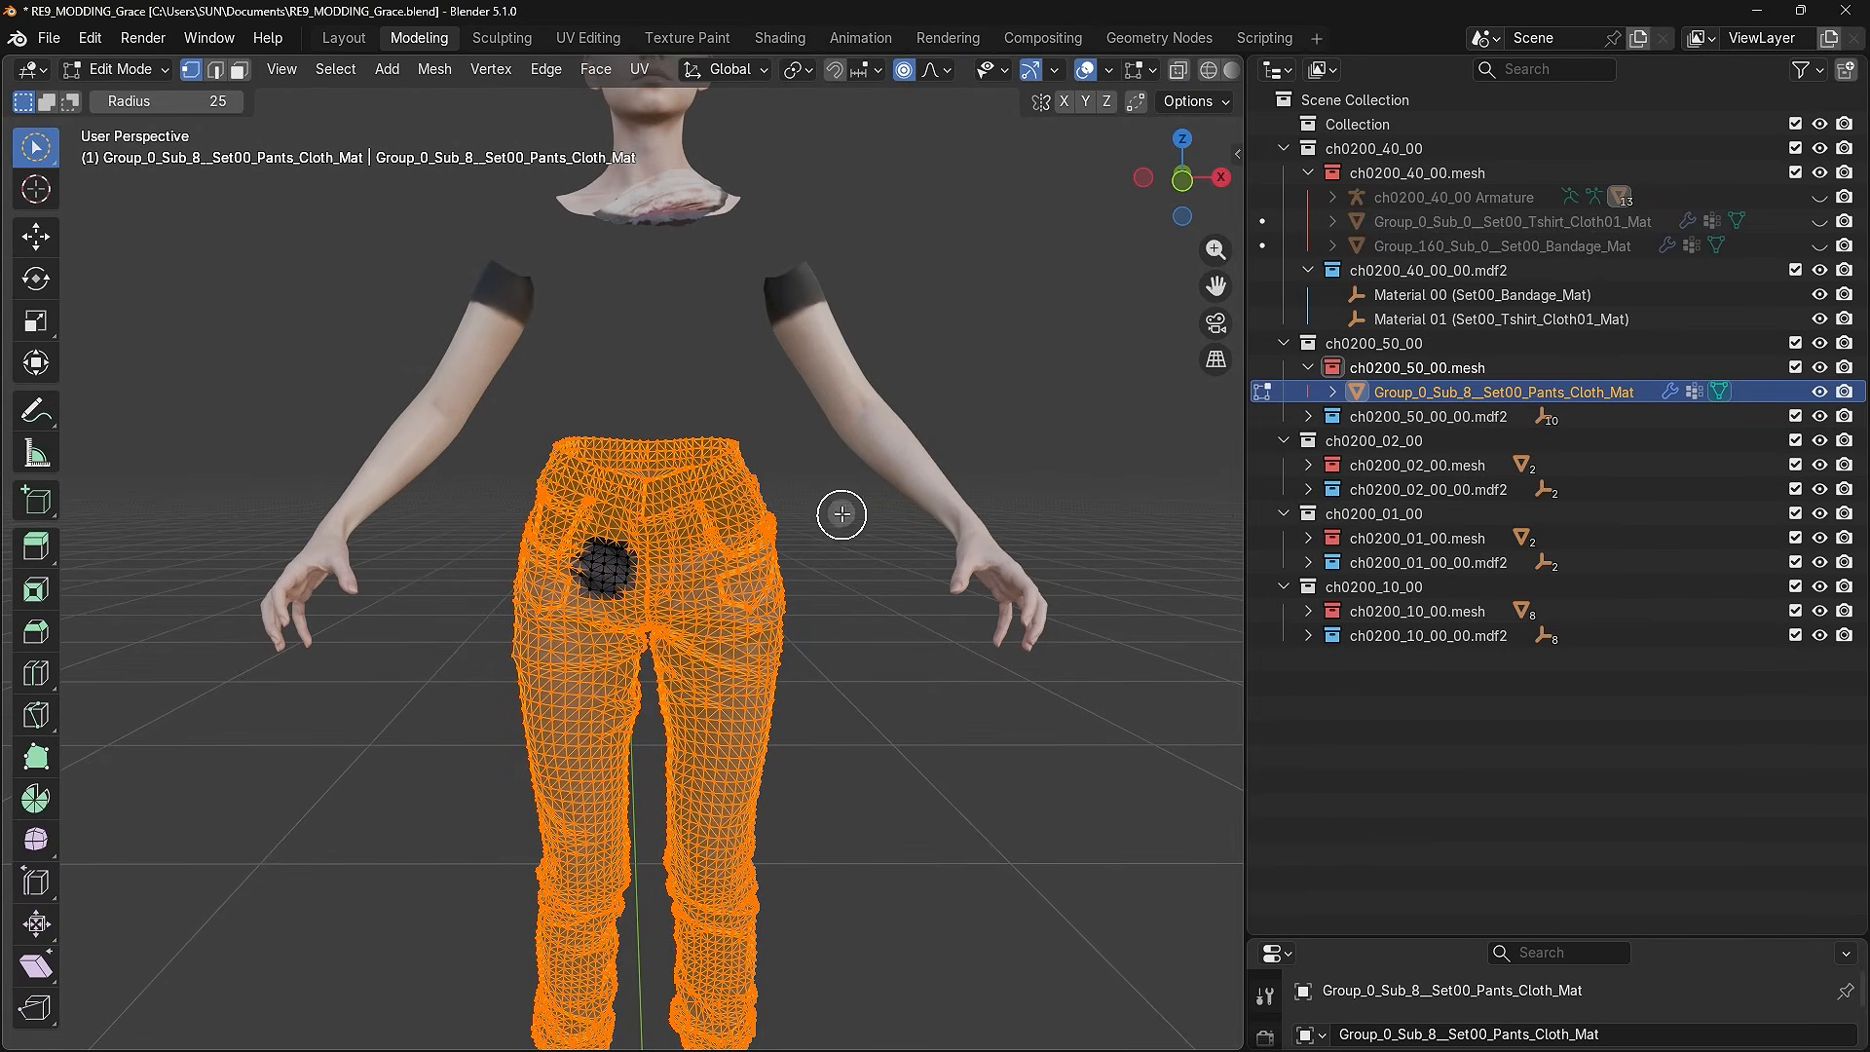
key("h")
left_click(138, 78)
left_click(141, 92)
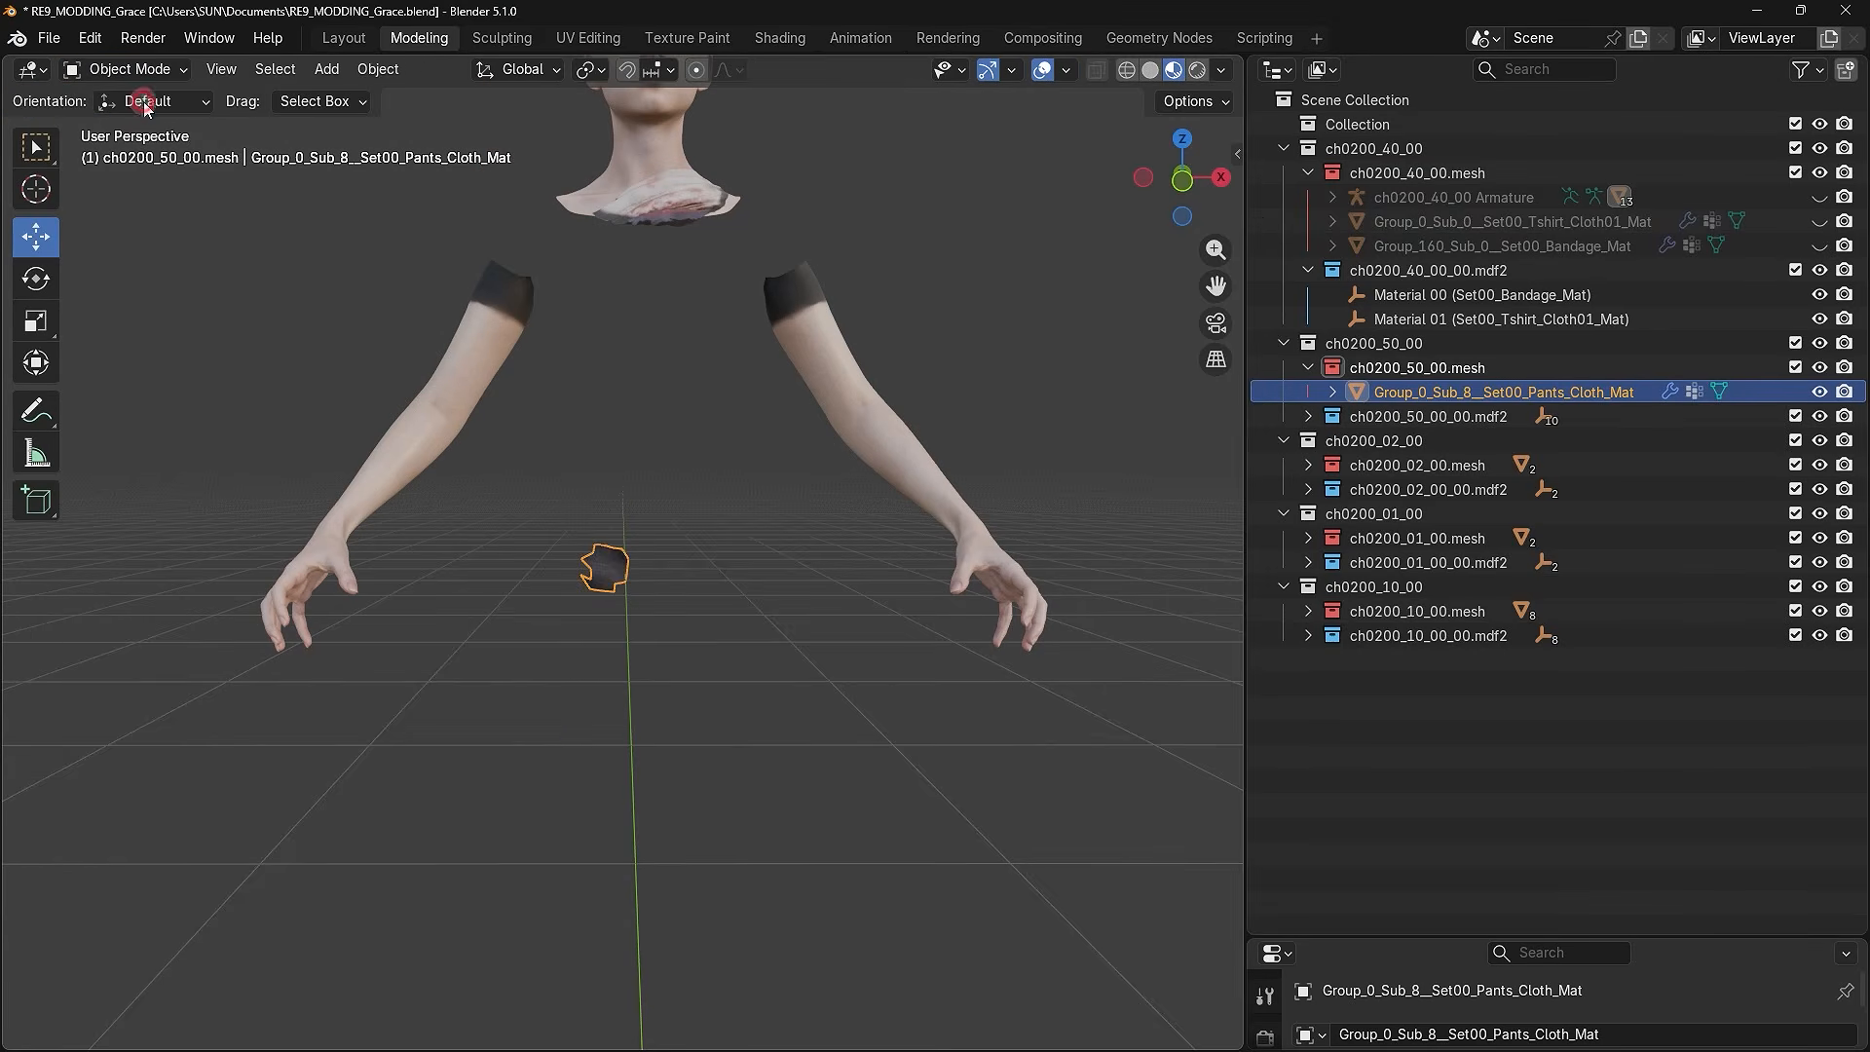
- Scale the remaining pants patch to 0.270 on all axes and activate the Move tool
key("s")
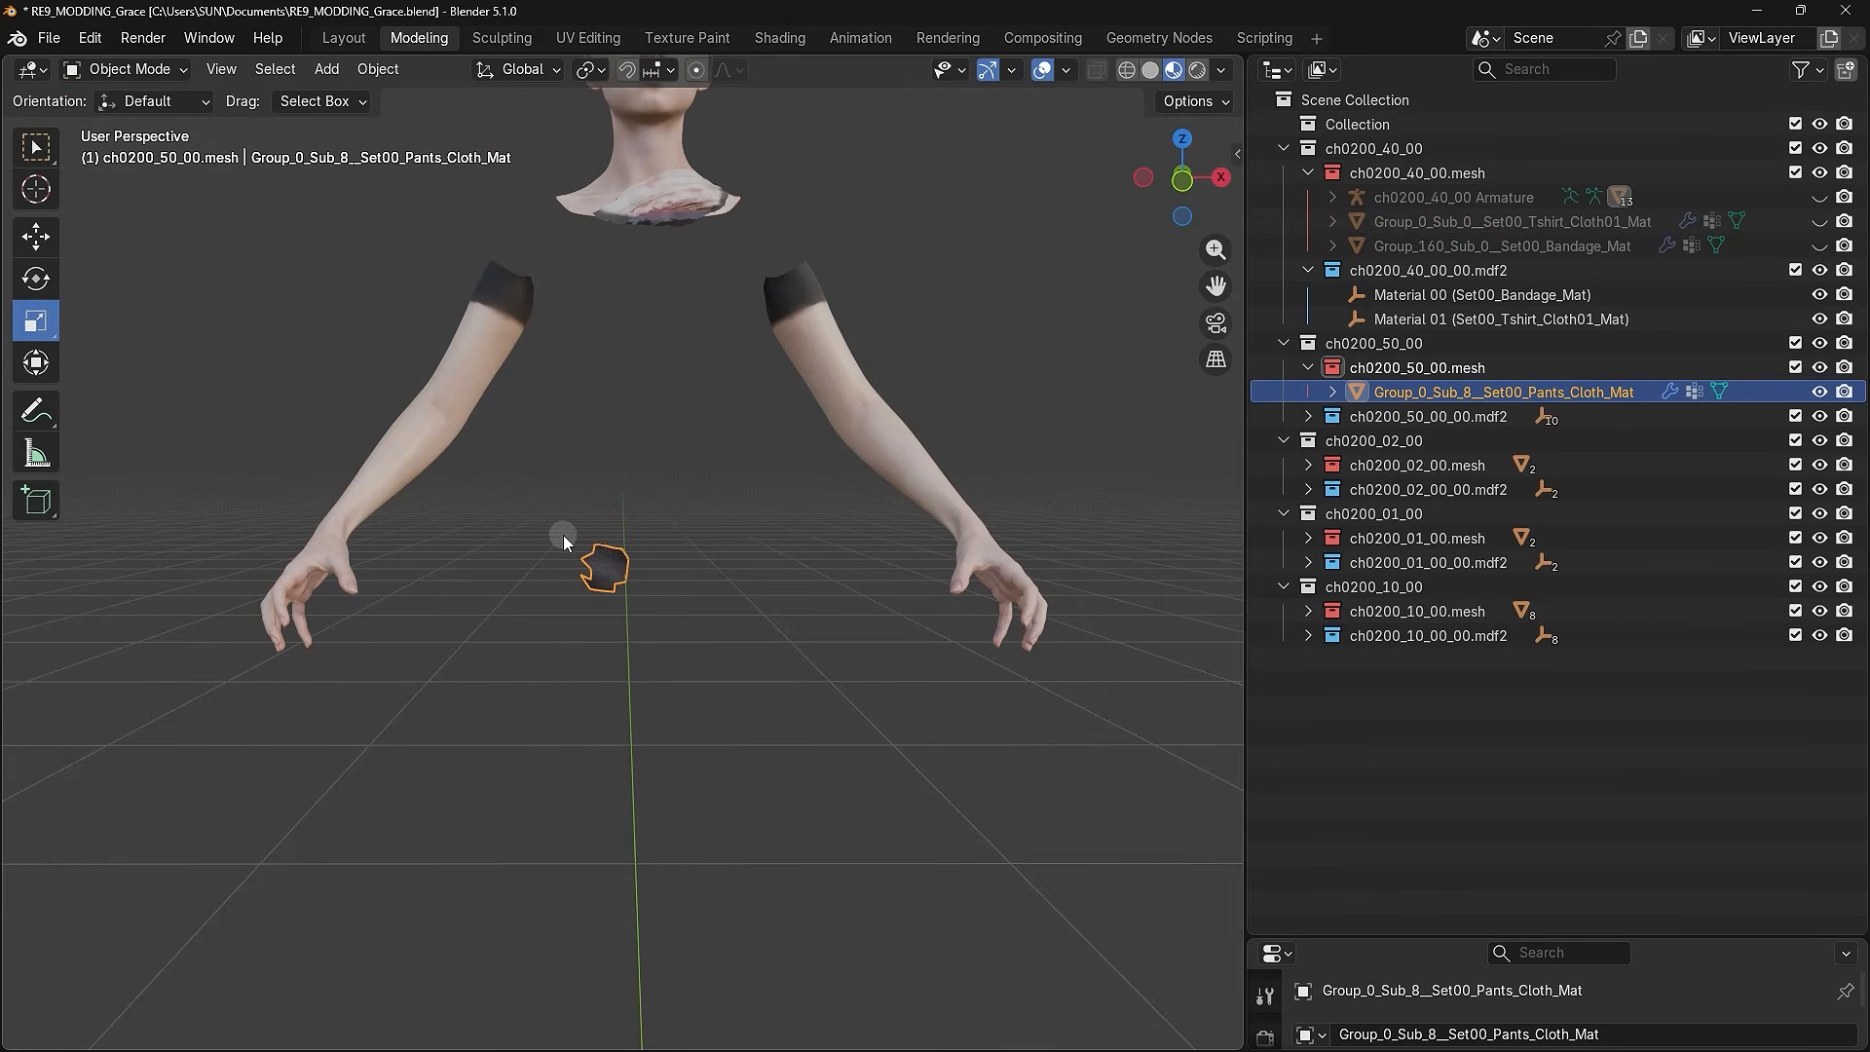
scroll(563, 534, "down", 3)
left_click_drag(693, 824, 645, 911)
left_click(36, 236)
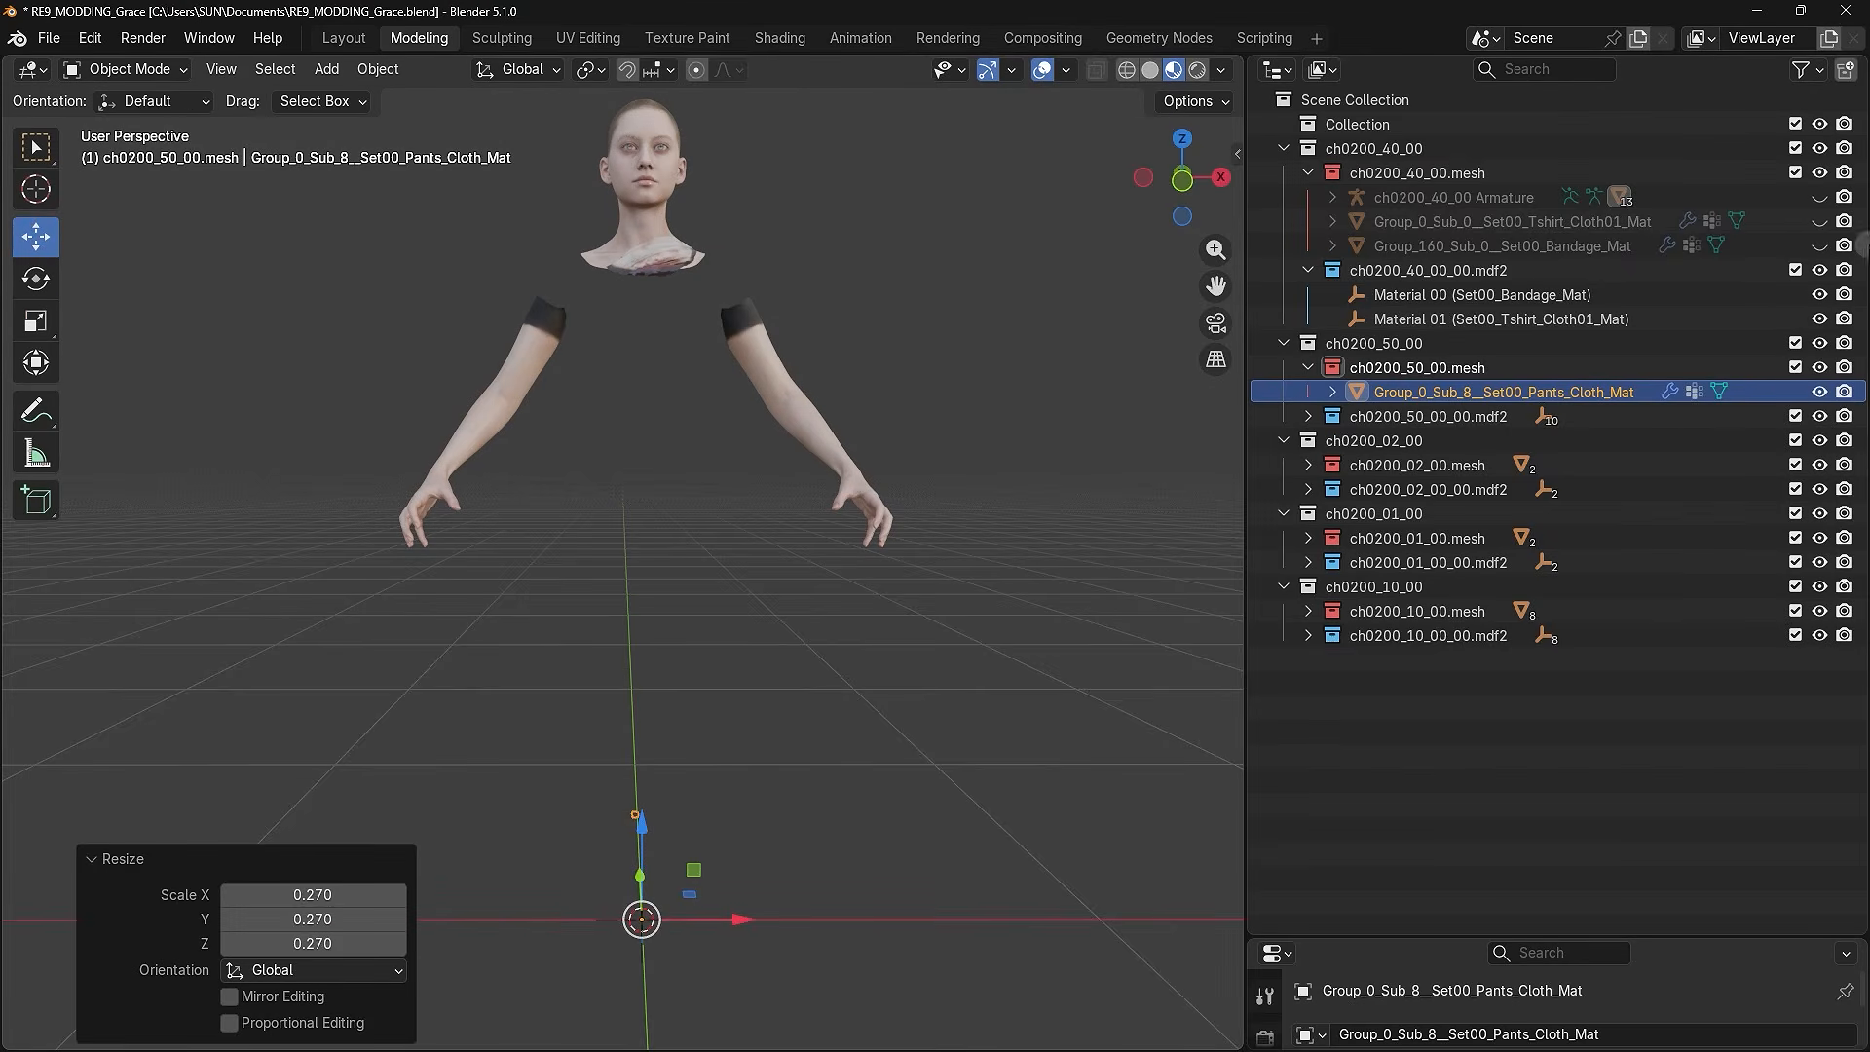
- Unhide the Tshirt_Cloth01 and Bandage meshes, and raise the pants patch and shift it -0.08723 m in X to hide it inside the leg
left_click(1819, 221)
left_click(1820, 246)
left_click_drag(640, 828, 643, 643)
scroll(612, 668, "up", 4)
scroll(614, 667, "up", 1)
middle_click_drag(666, 769, 703, 602, "shift")
scroll(705, 605, "up", 1)
left_click_drag(793, 883, 660, 869)
middle_click_drag(666, 557, 542, 539)
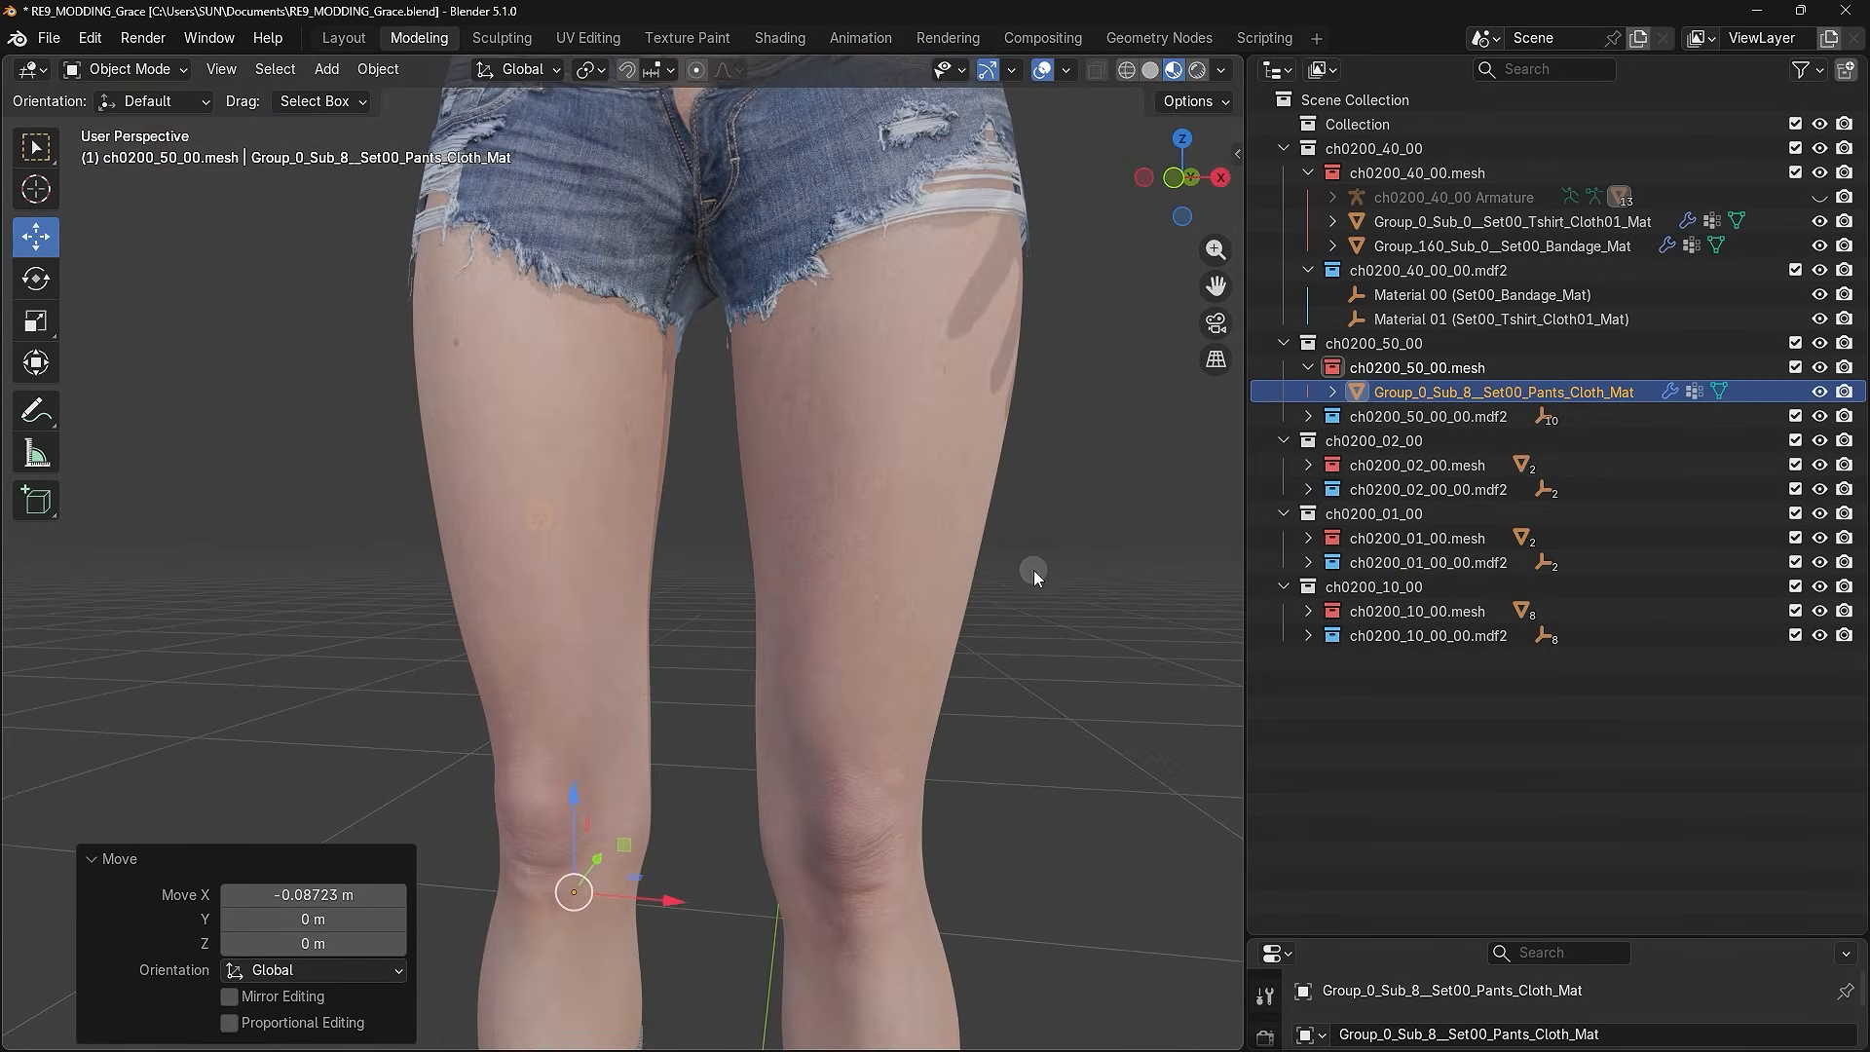
left_click(1037, 567)
scroll(949, 502, "down", 3)
scroll(949, 502, "down", 1)
middle_click_drag(845, 418, 838, 522)
scroll(839, 522, "down", 3)
middle_click_drag(830, 374, 824, 472, "shift")
- Start an RE Mesh export for the reduced ch0200_50_00.mesh and choose its mesh collection
left_click(1502, 370)
left_click(48, 37)
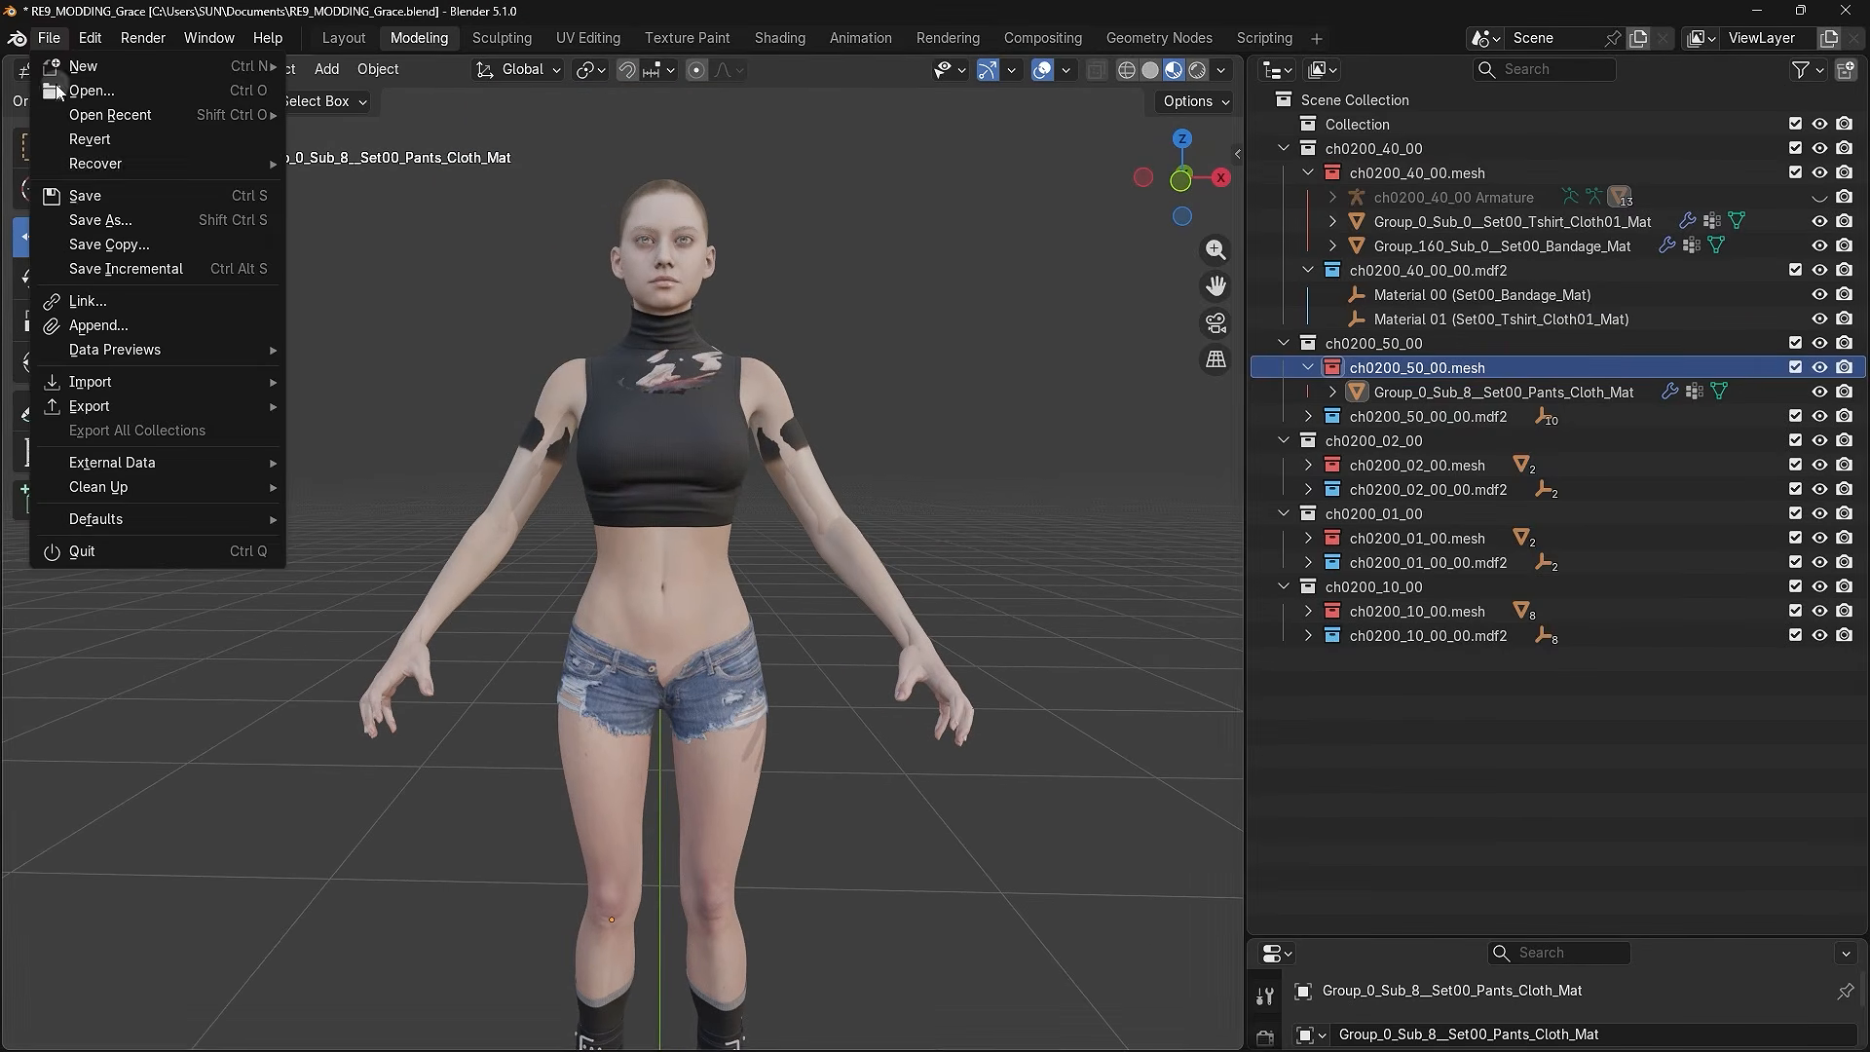
mouse_move(156, 409)
mouse_move(450, 722)
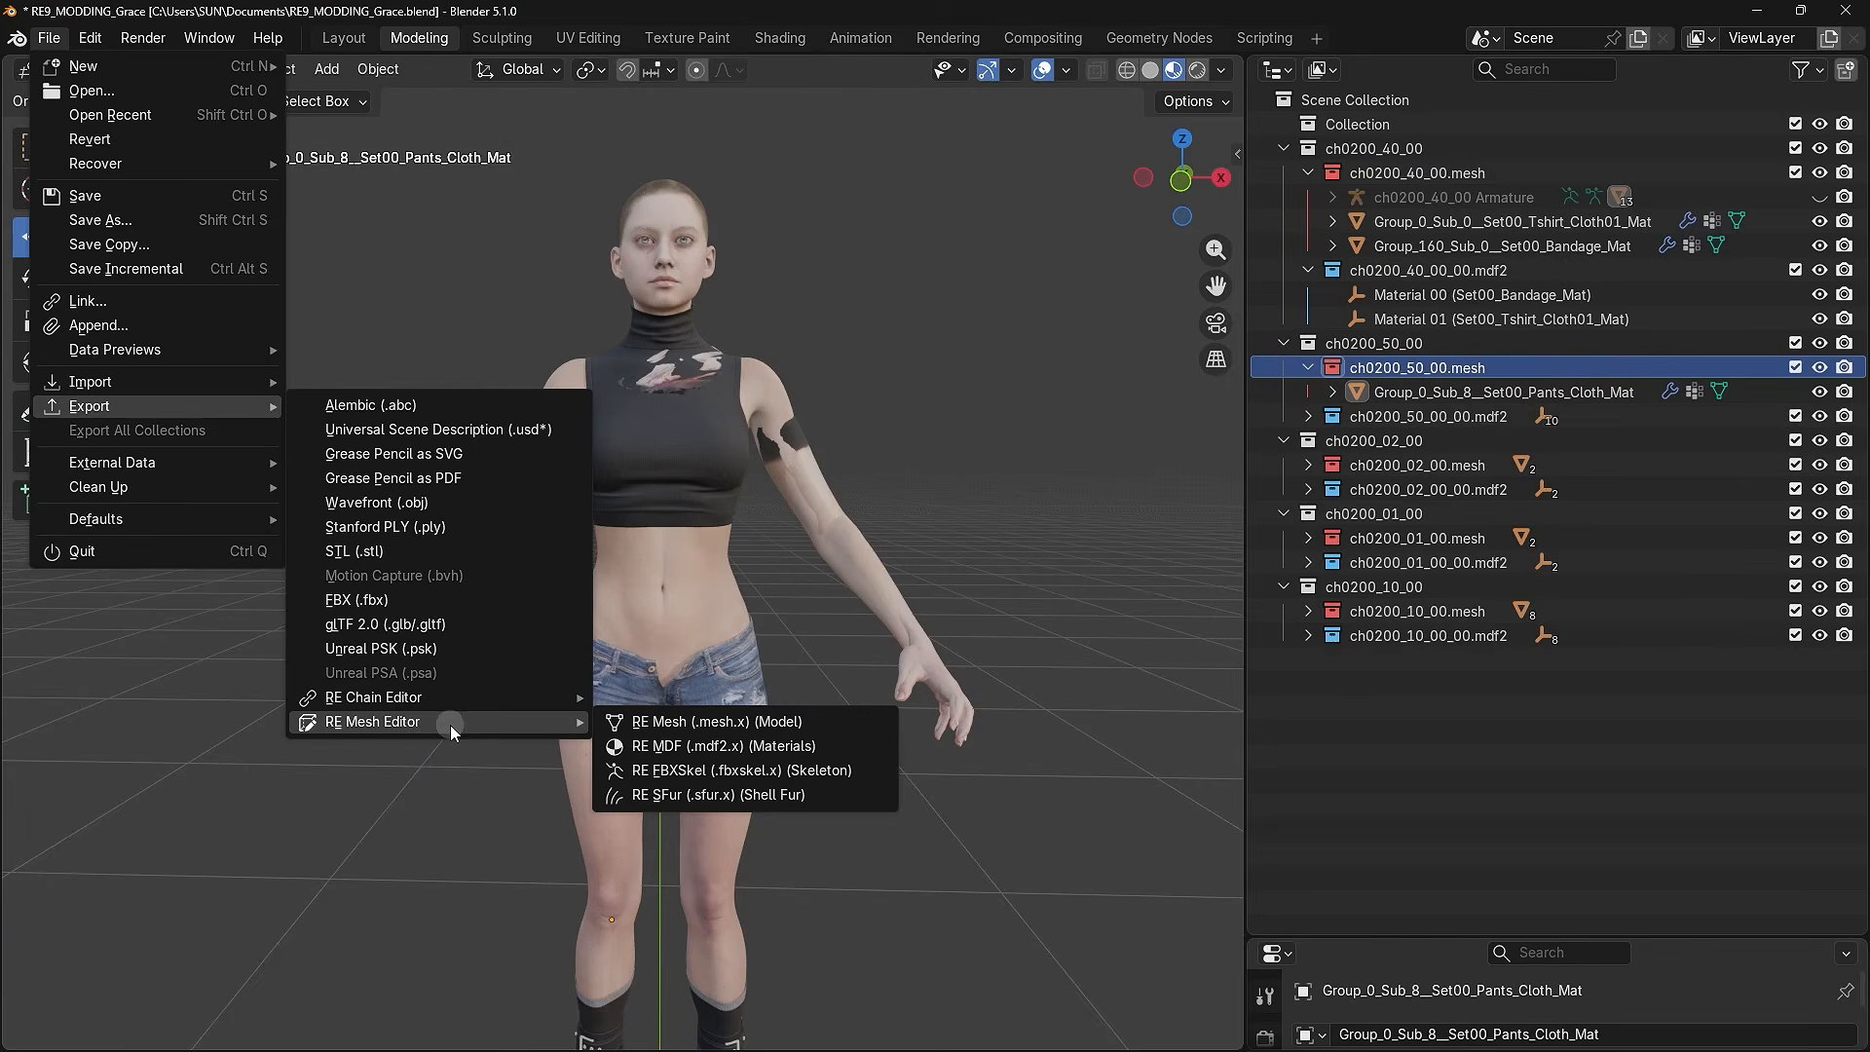
left_click(730, 723)
left_click(1089, 438)
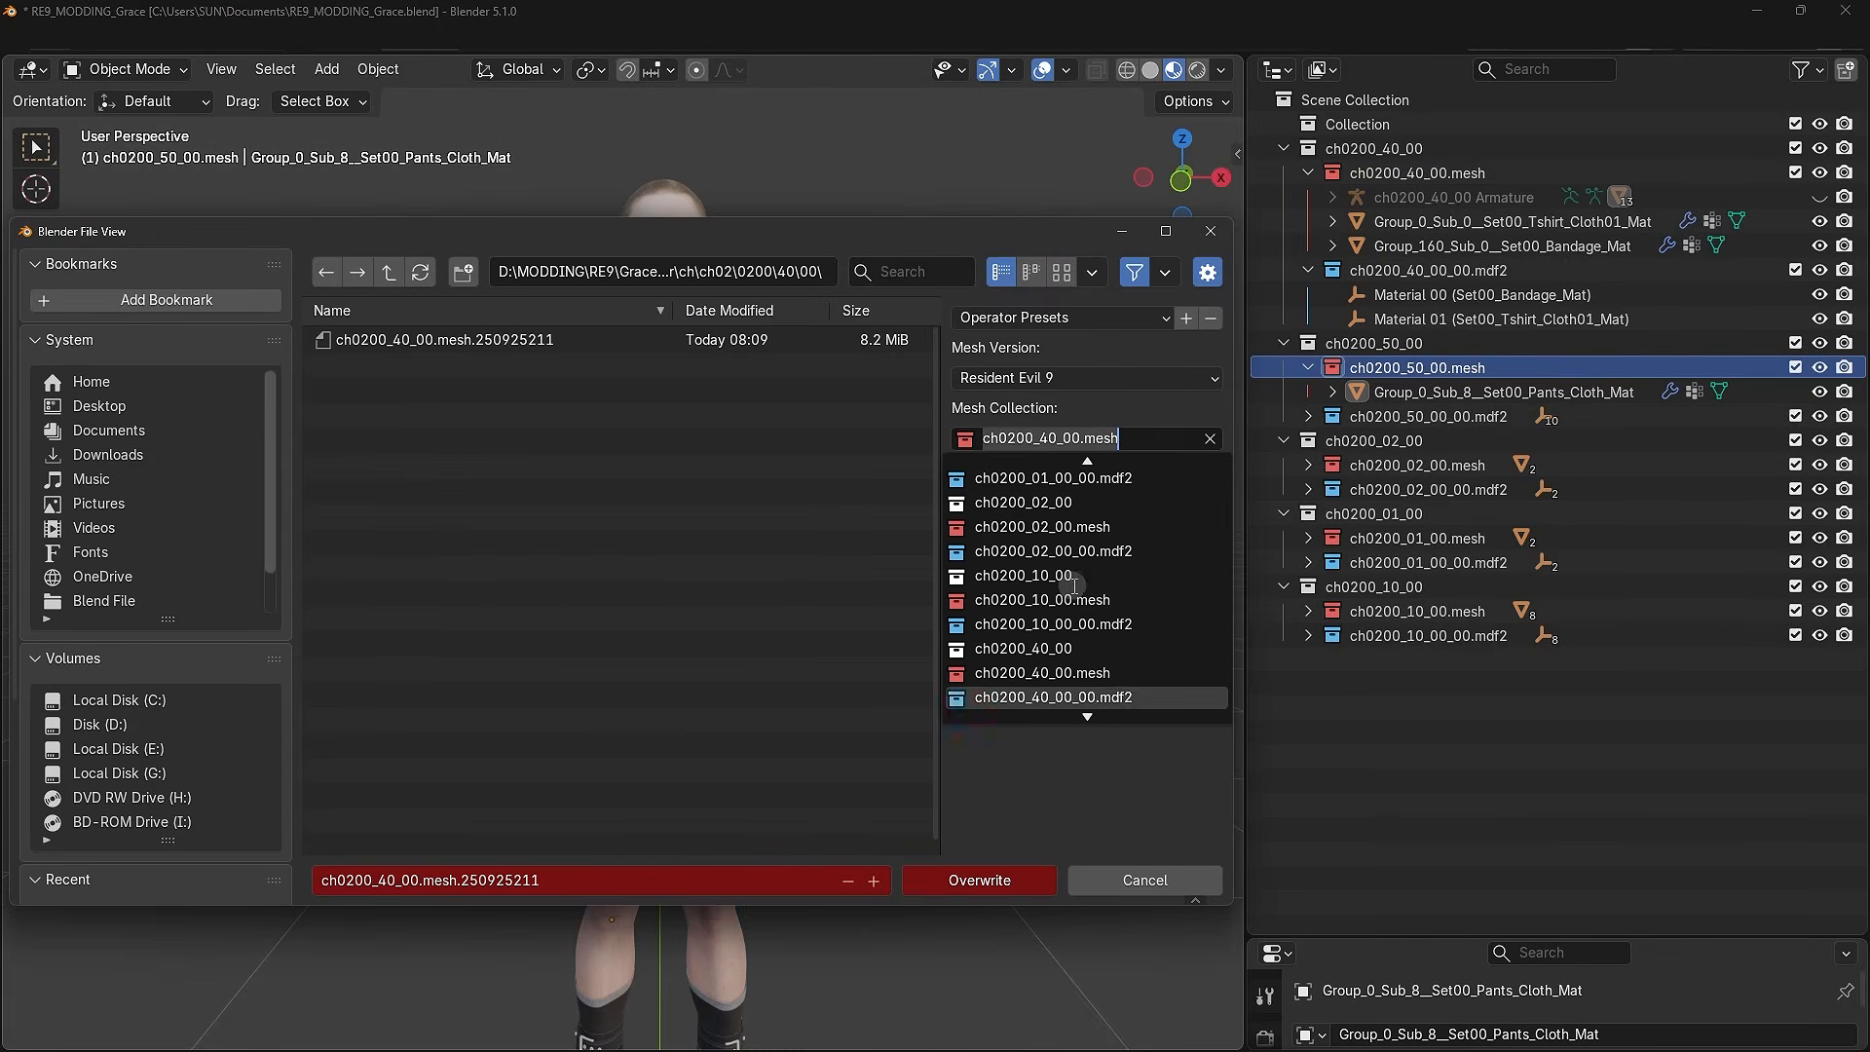
left_click(1072, 649)
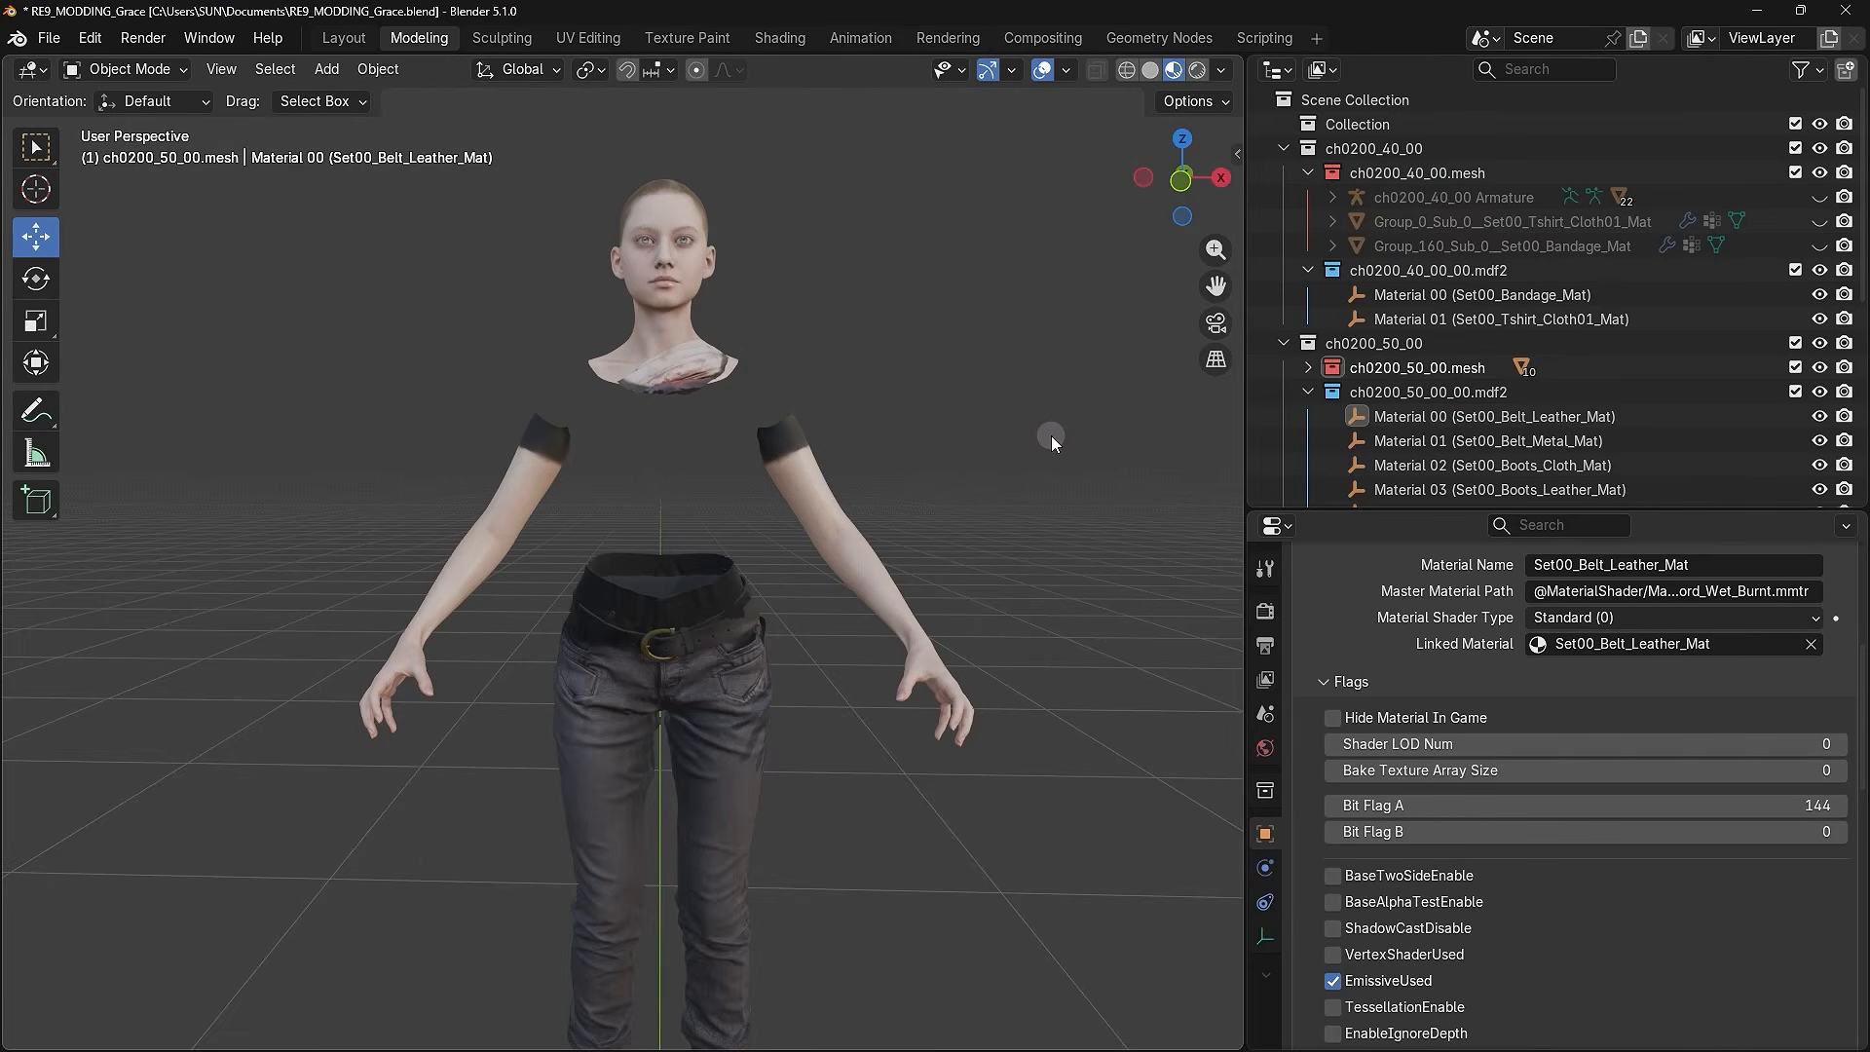
- Enable Hide Material In Game for the Belt_Leather, Belt_Metal and Boots_Cloth materials in ch0200_50_00_00.mdf2
left_click(1415, 424)
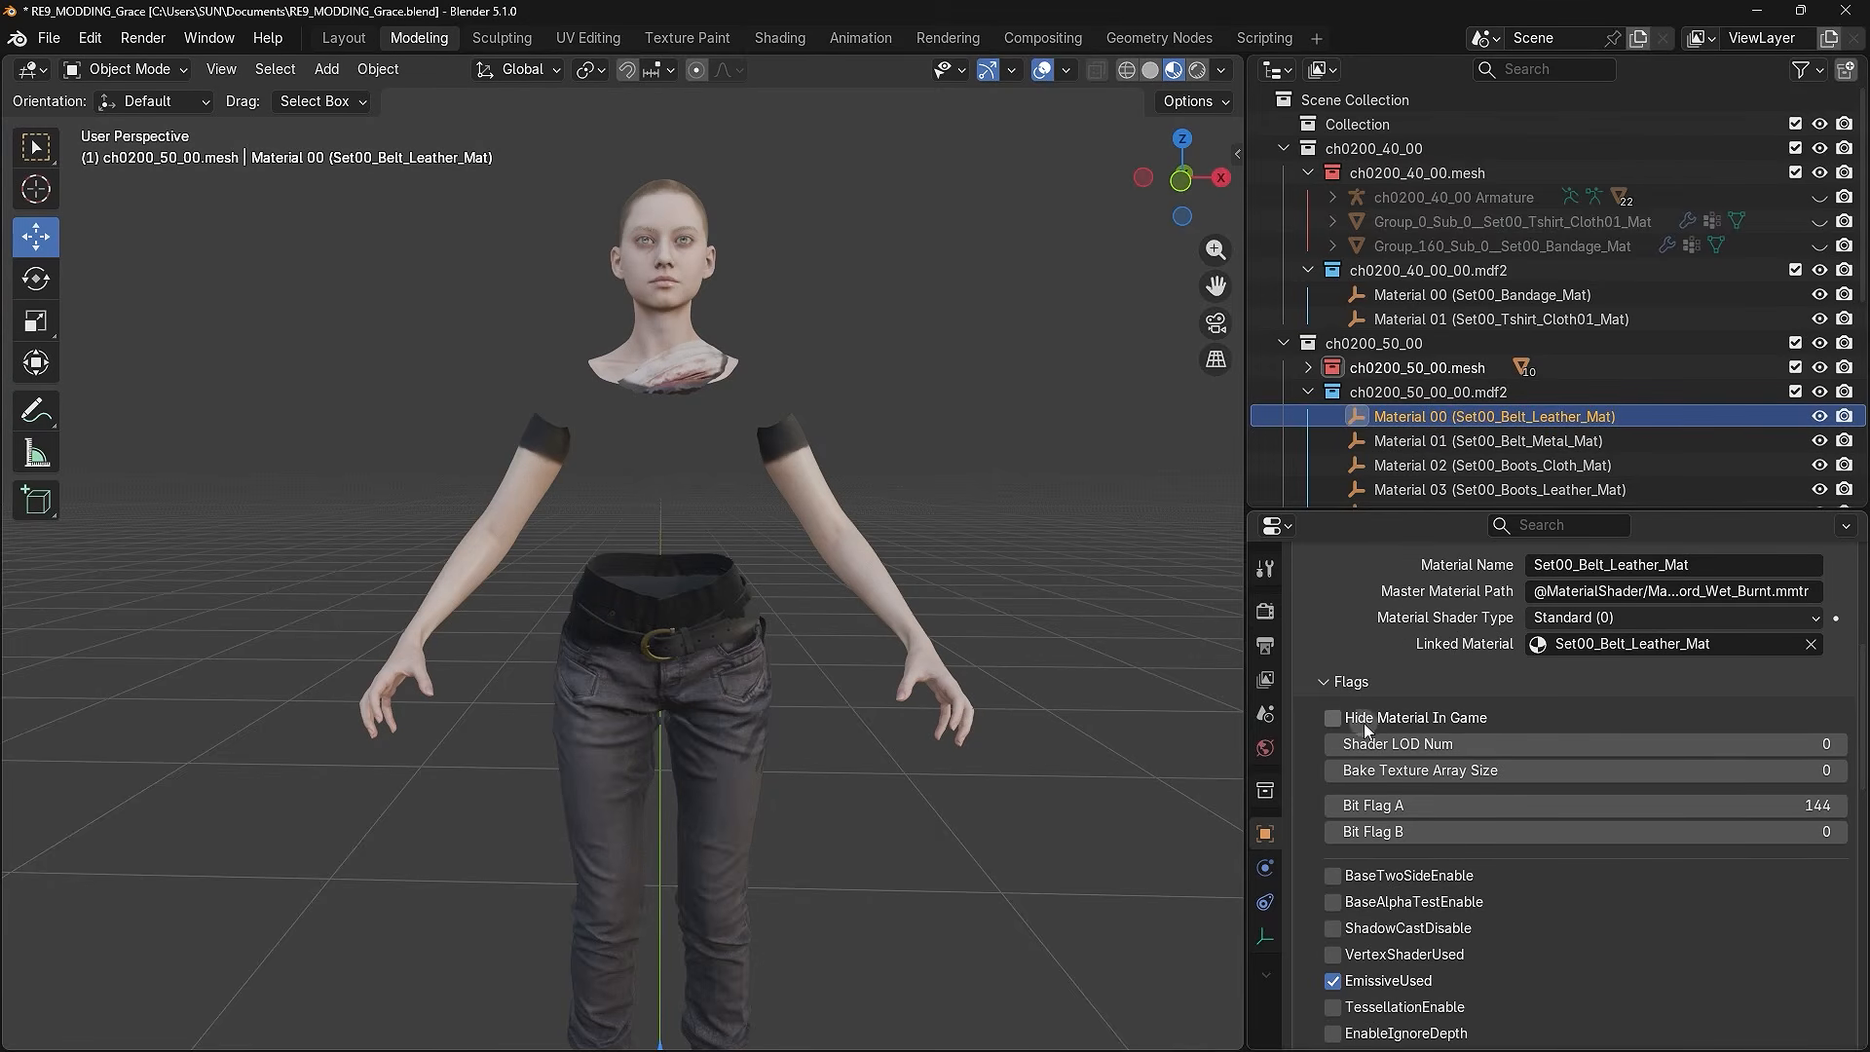
left_click(1406, 450)
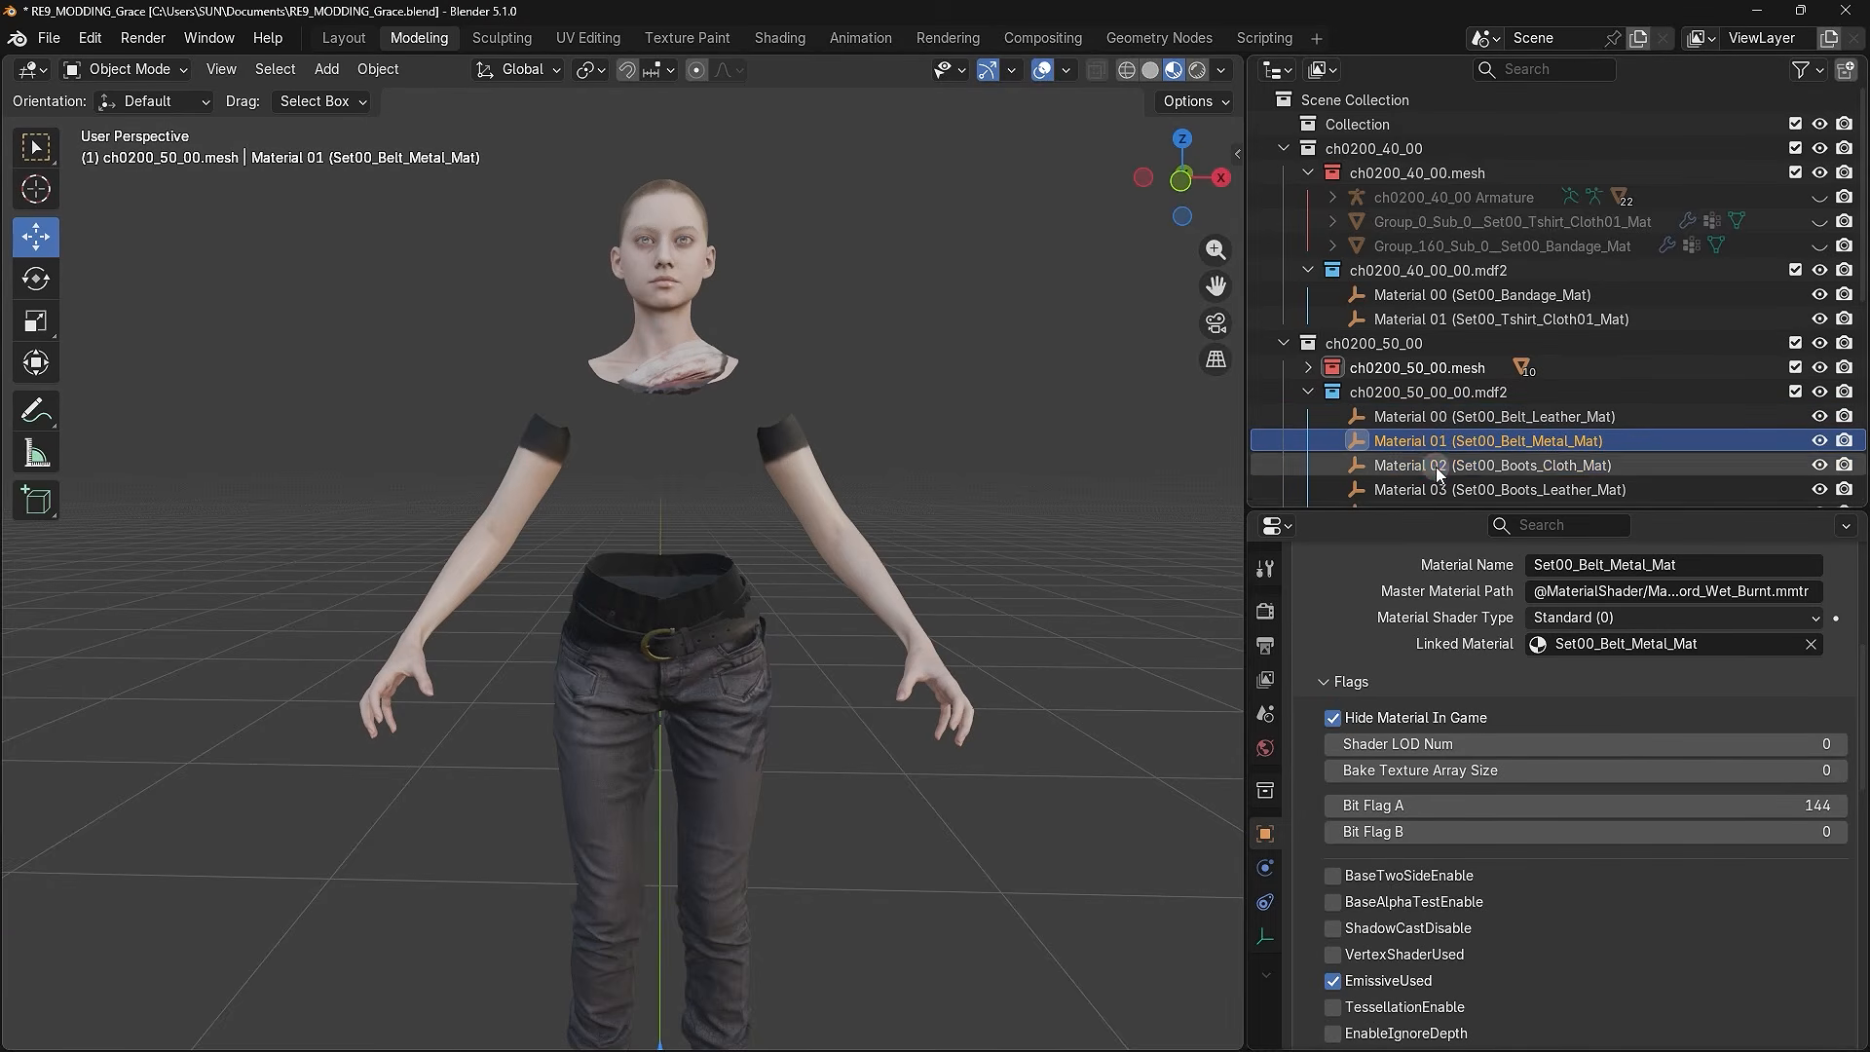
left_click(1393, 464)
left_click(1334, 718)
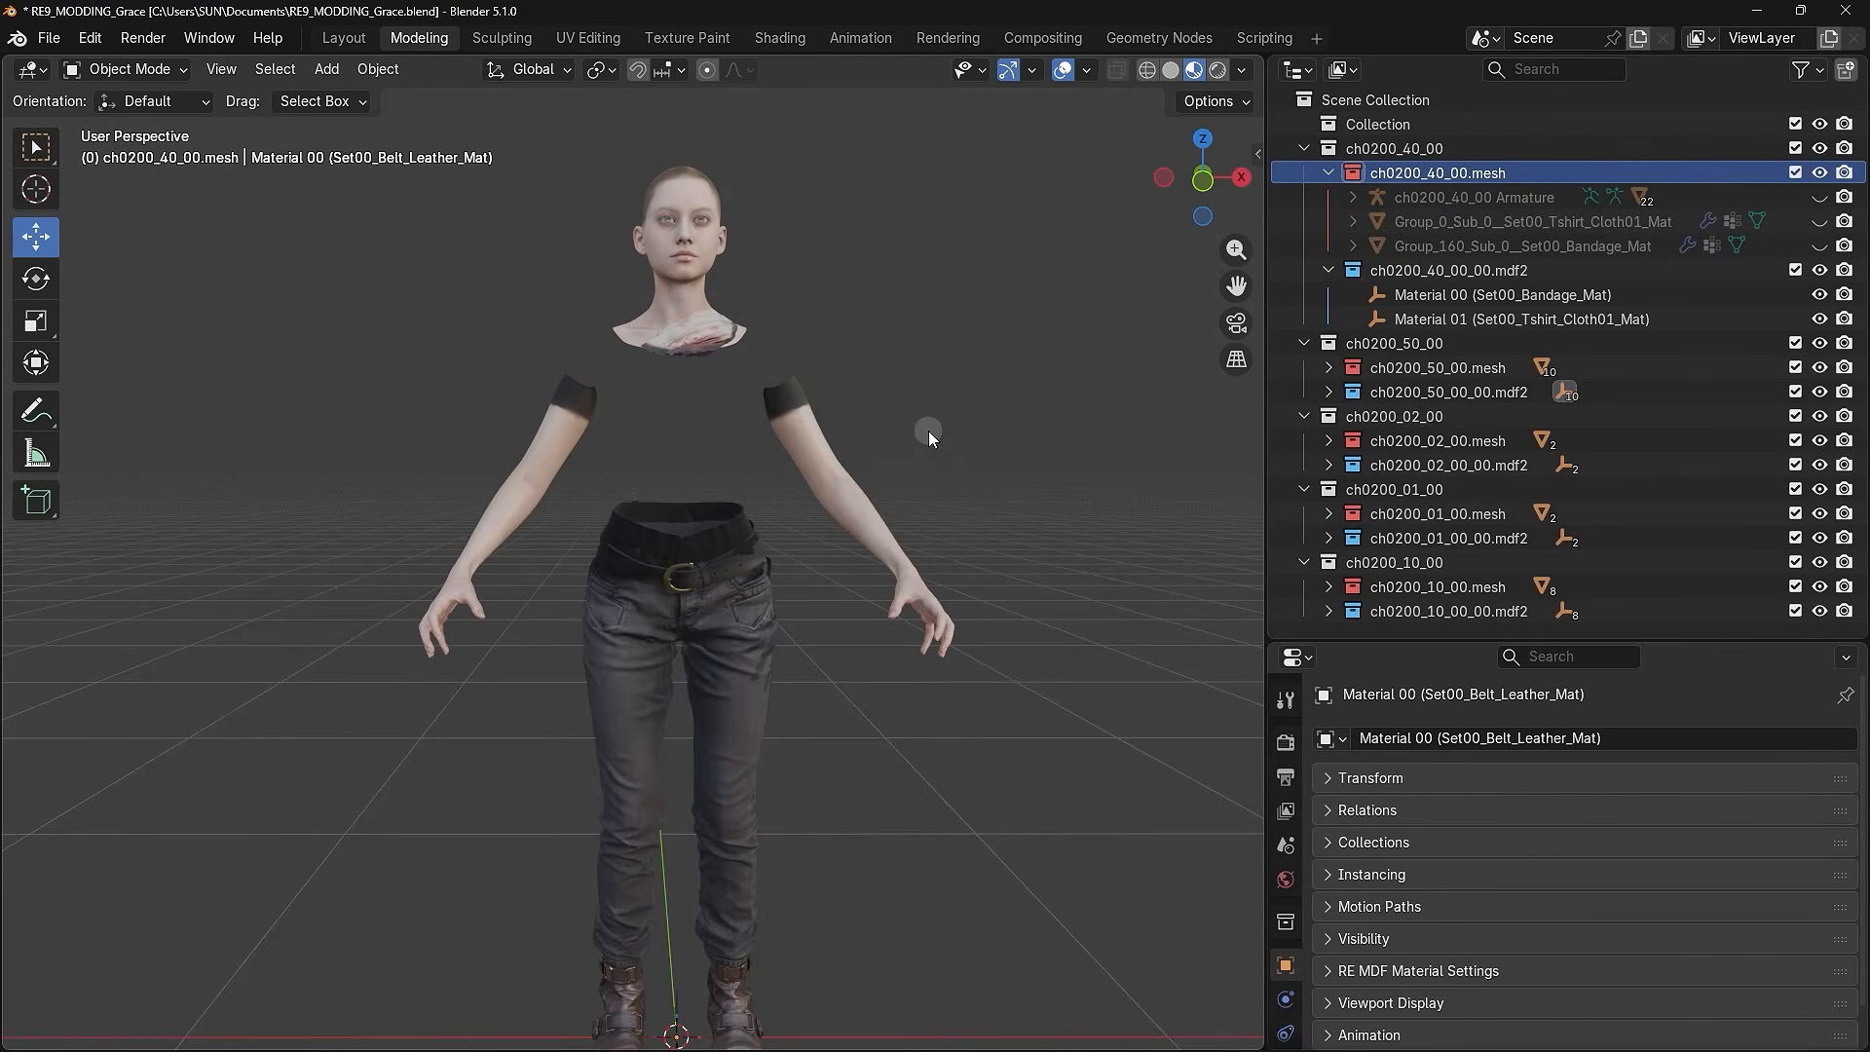
- Select the pants, arm and face meshes in turn to identify which collection each part belongs to
left_click(751, 634)
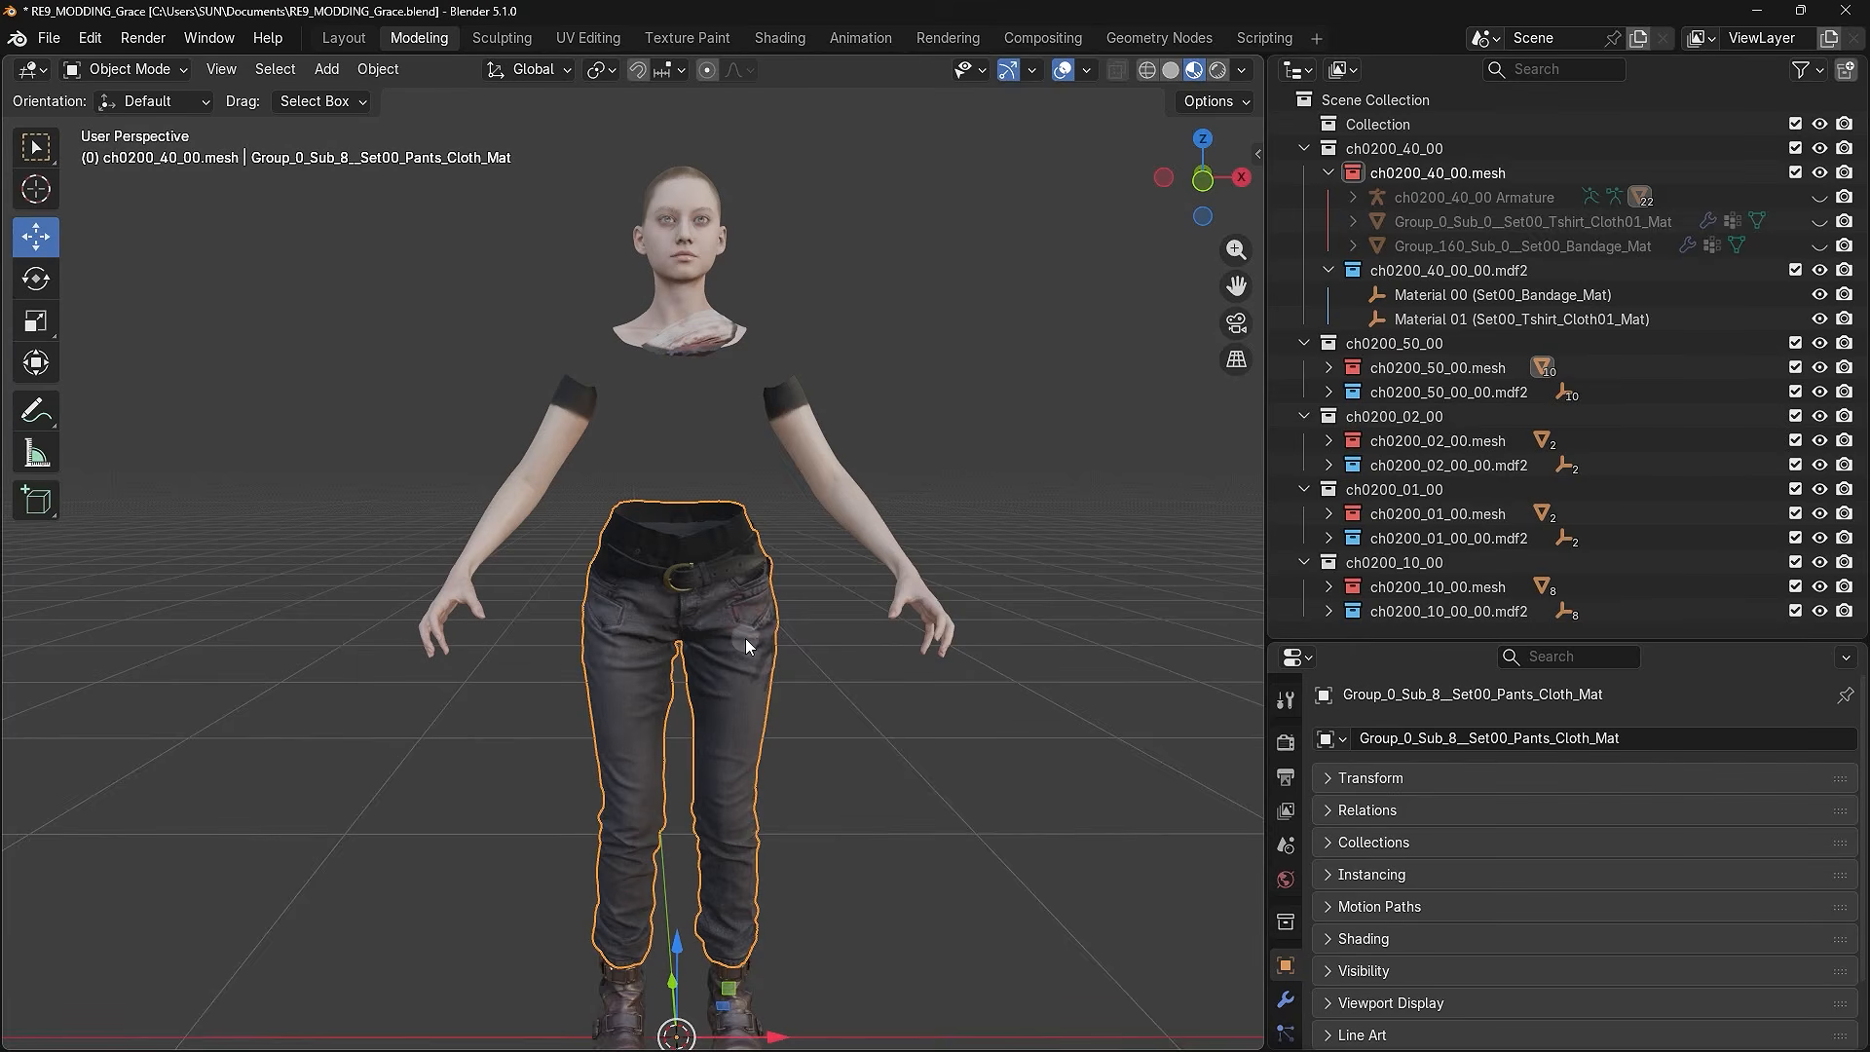
left_click(827, 505)
left_click(547, 472)
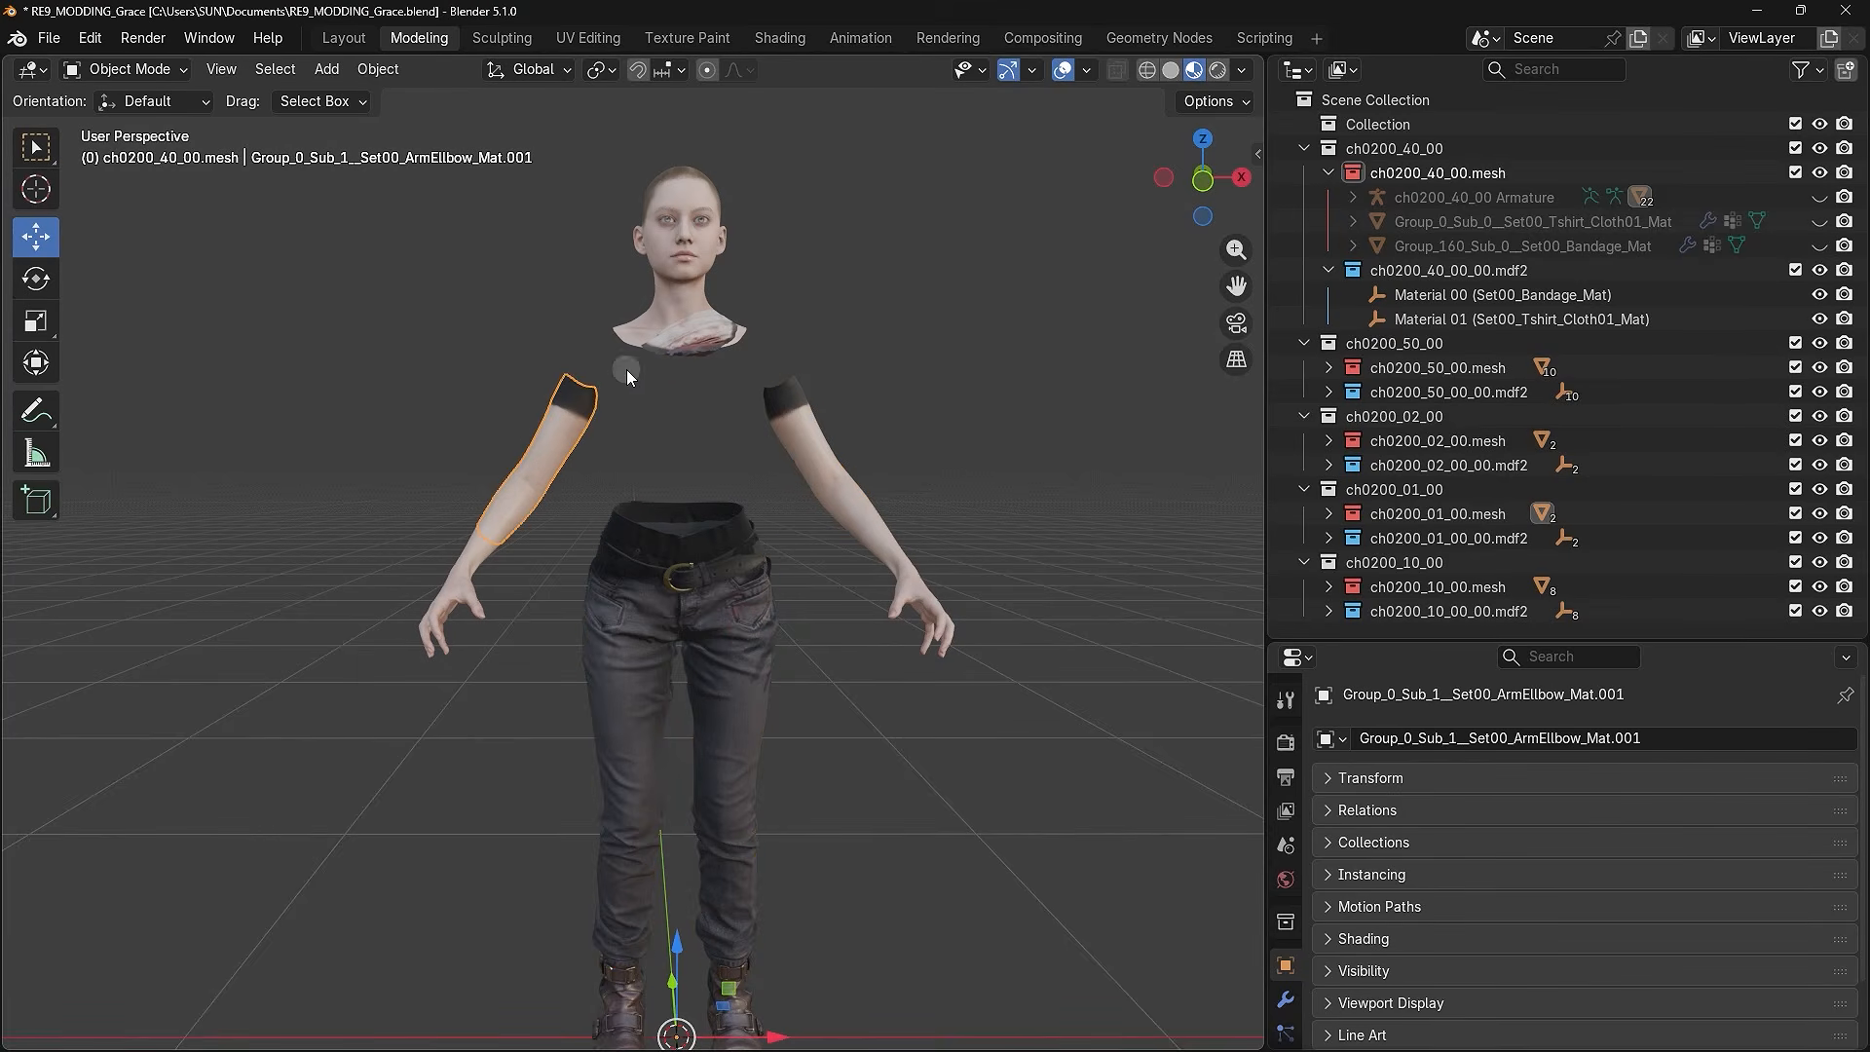
left_click(656, 317)
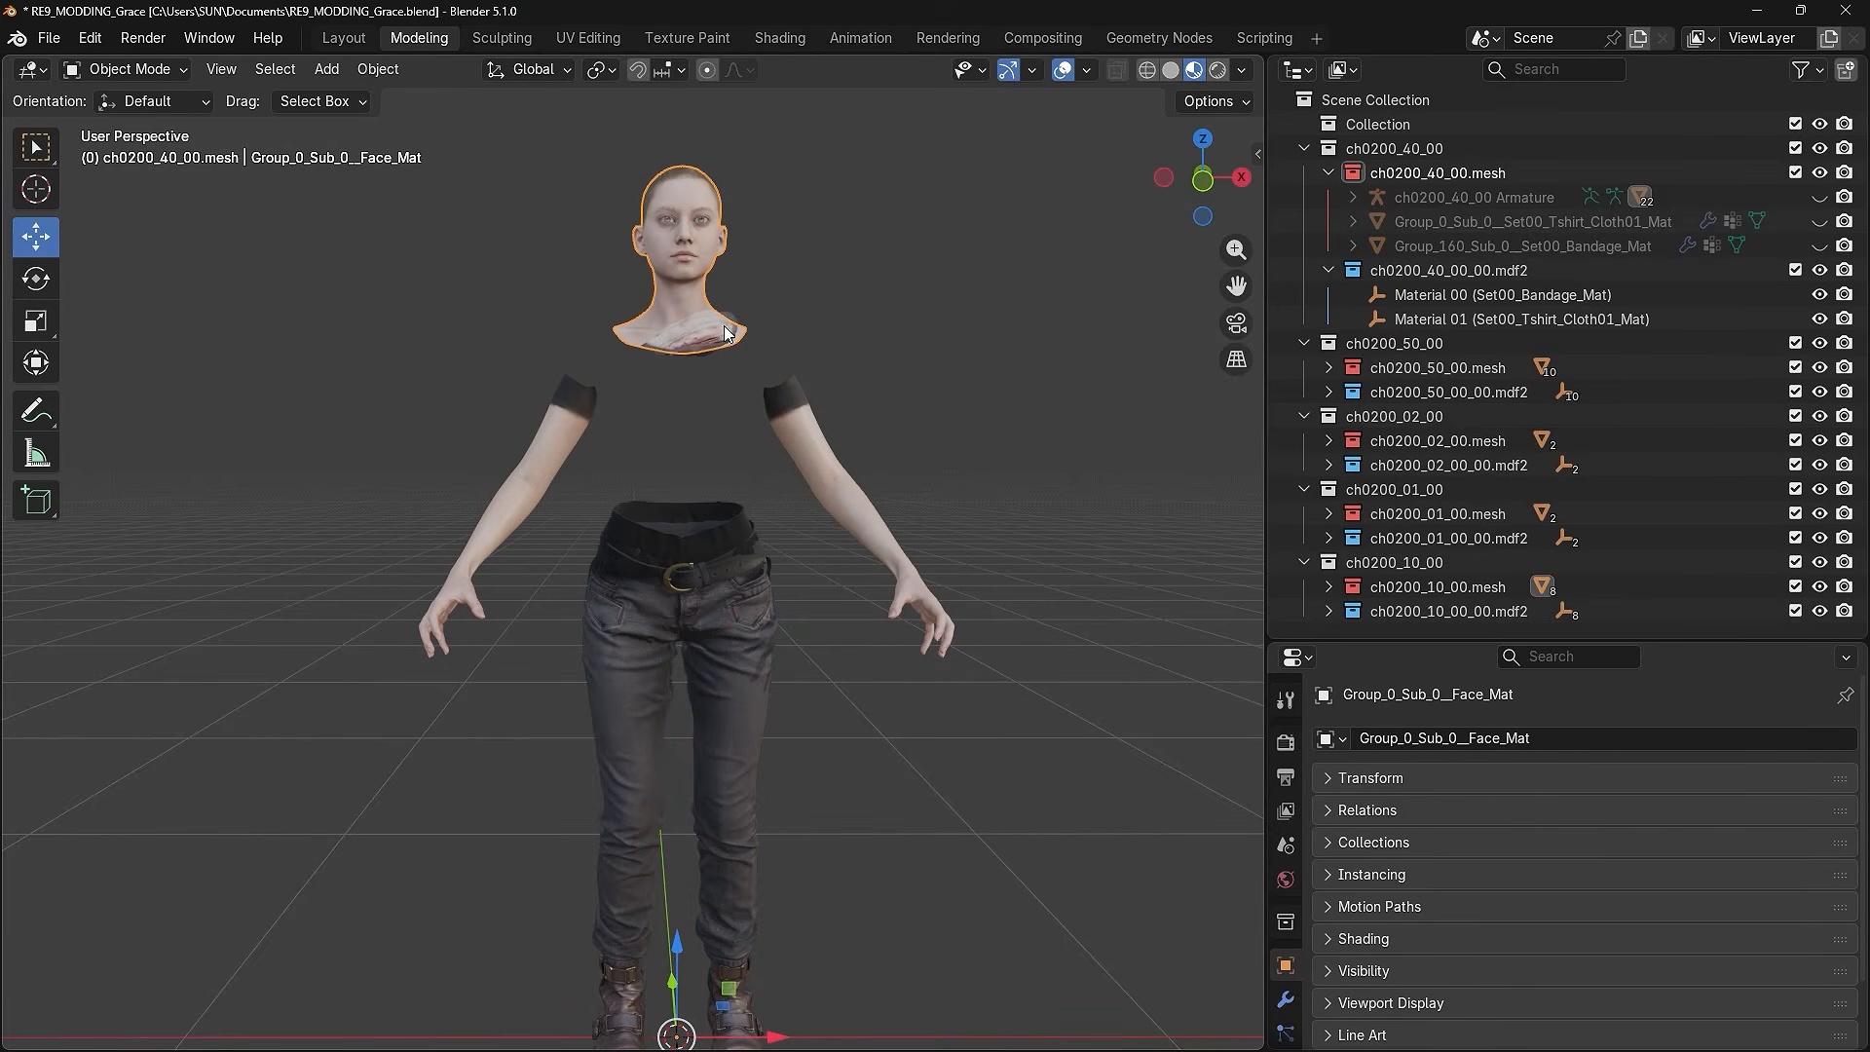
left_click(879, 356)
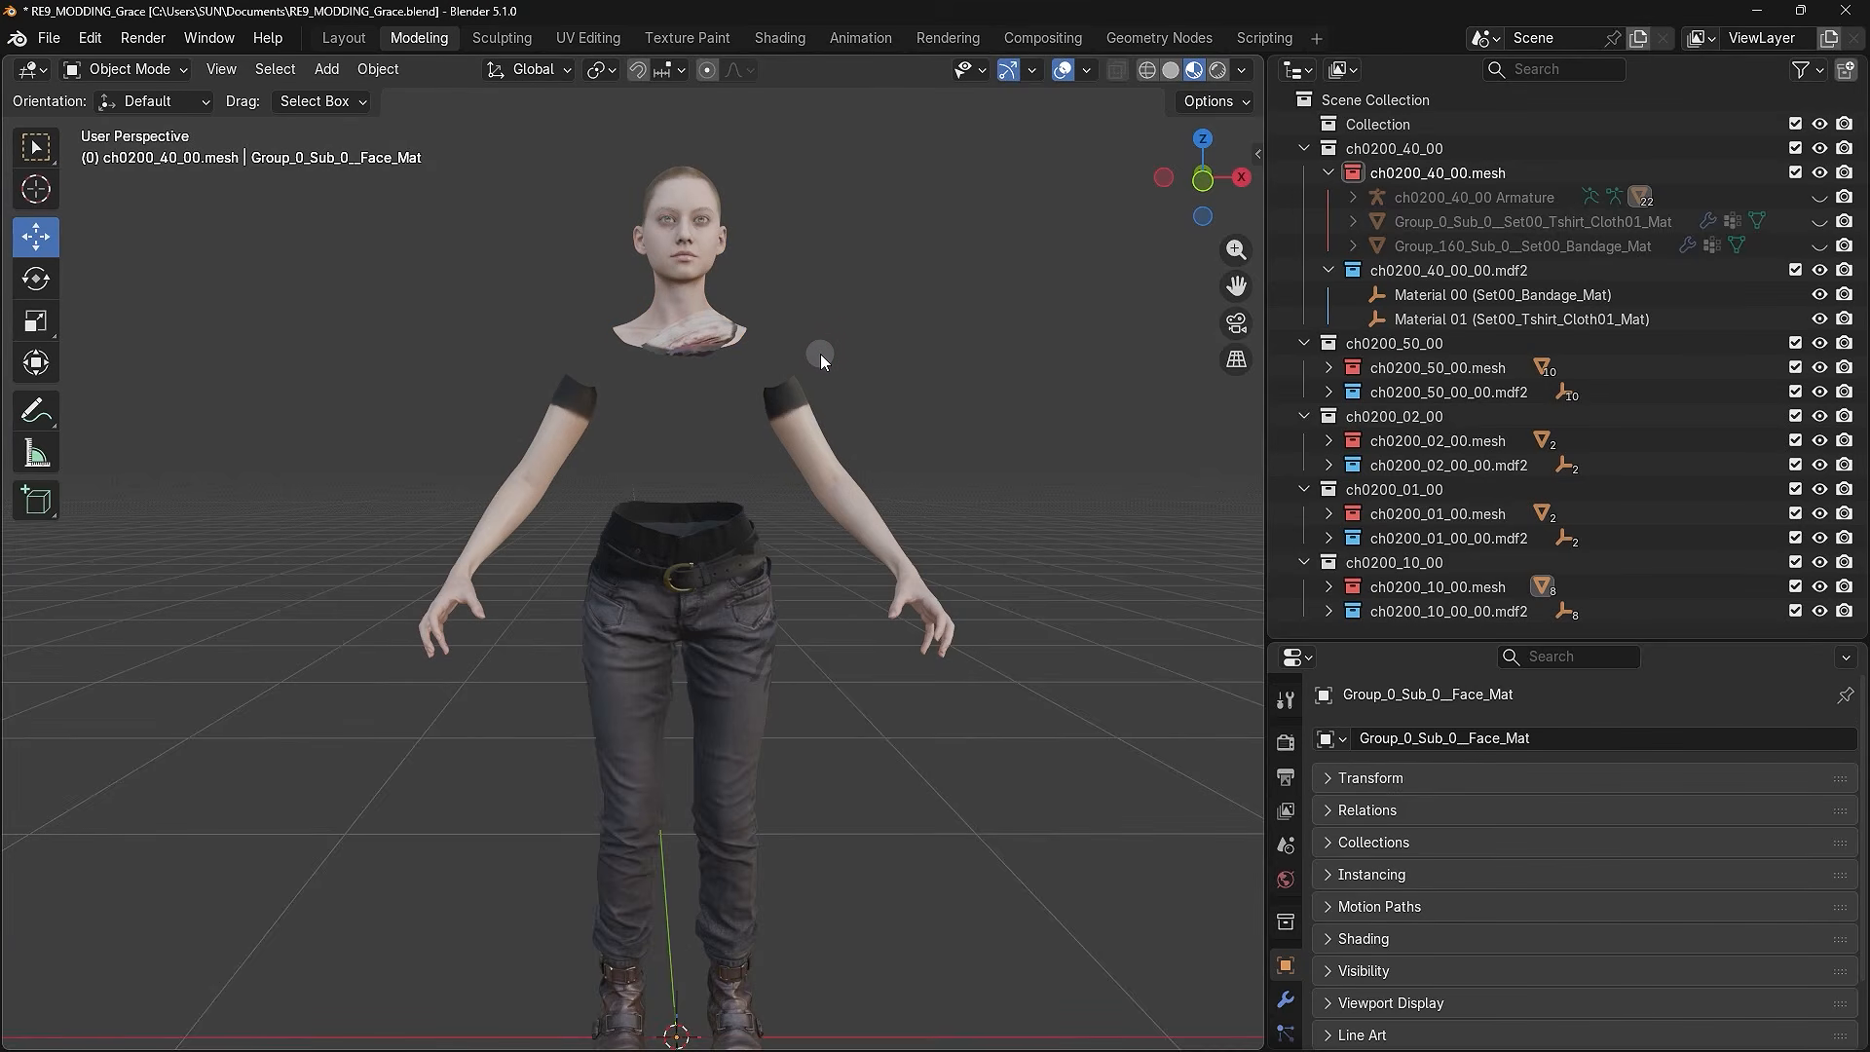
- In the Layout workspace's RE9 asset library, find Grace Default (Legs) 00 and open its asset location
left_click(343, 43)
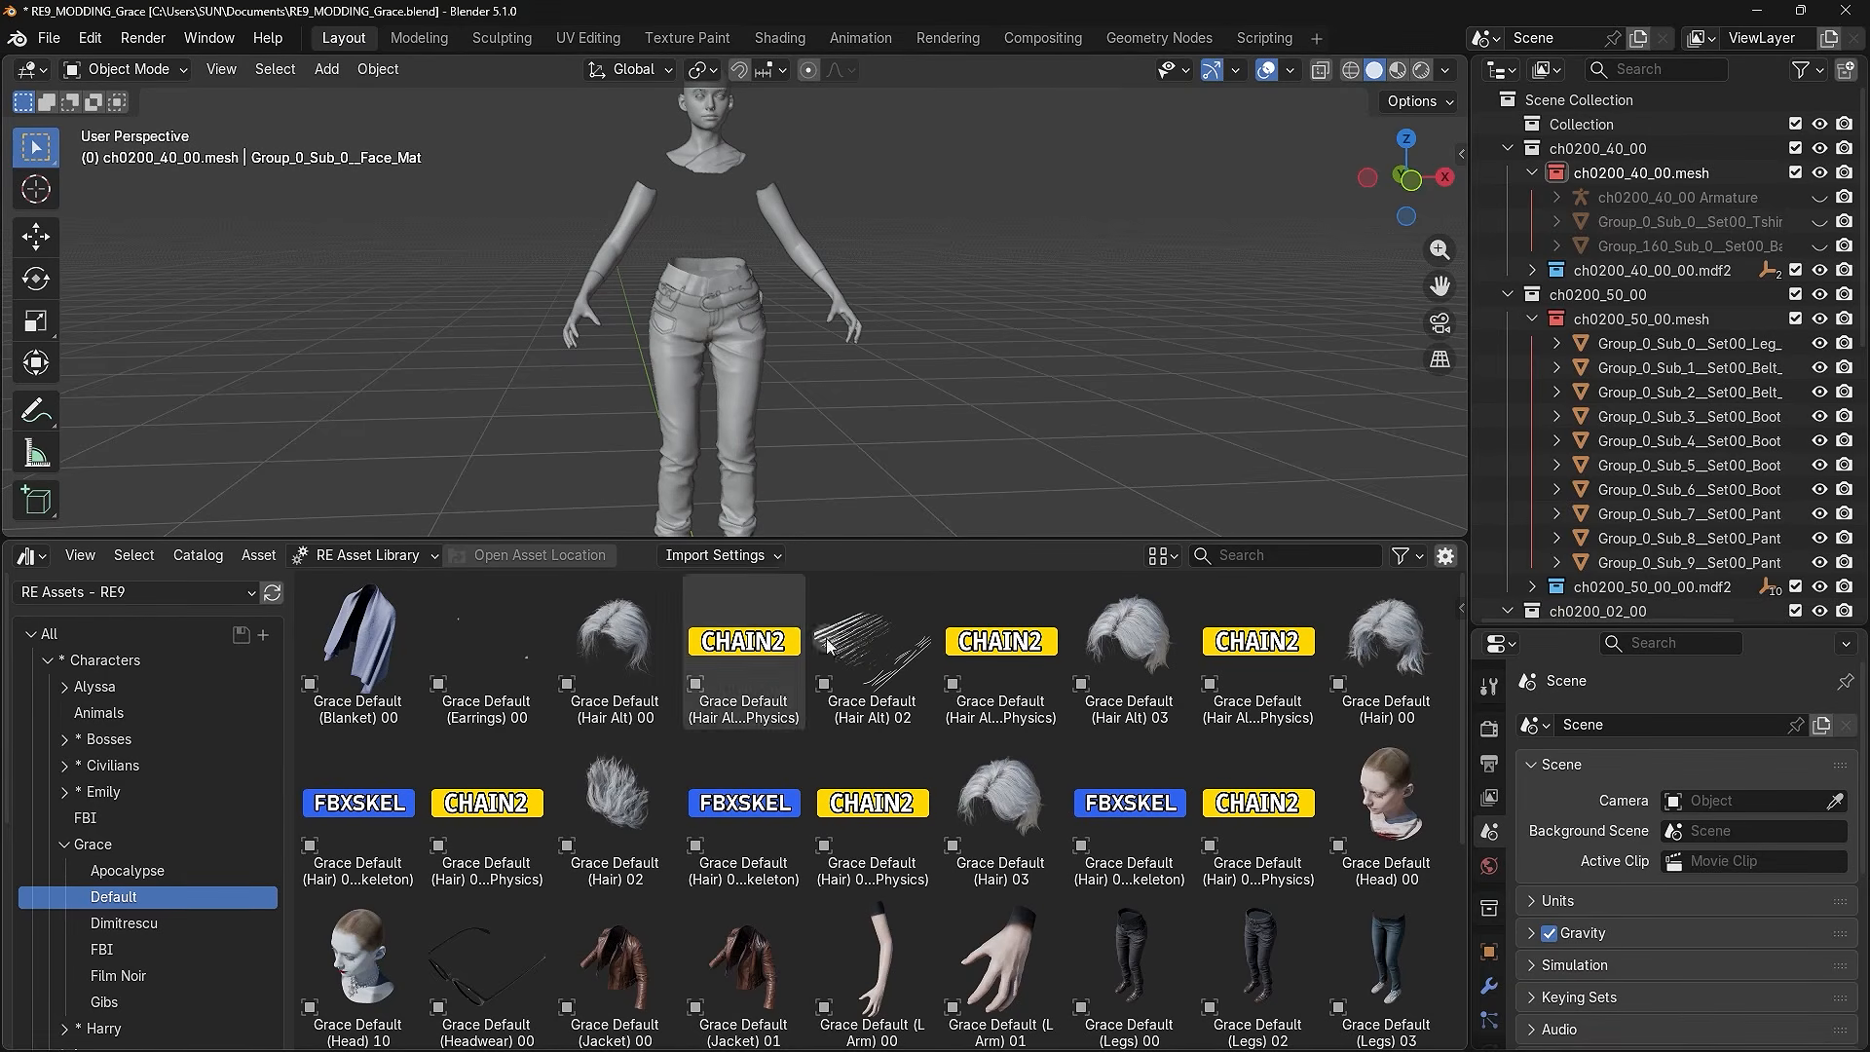
scroll(1008, 728, "down", 5)
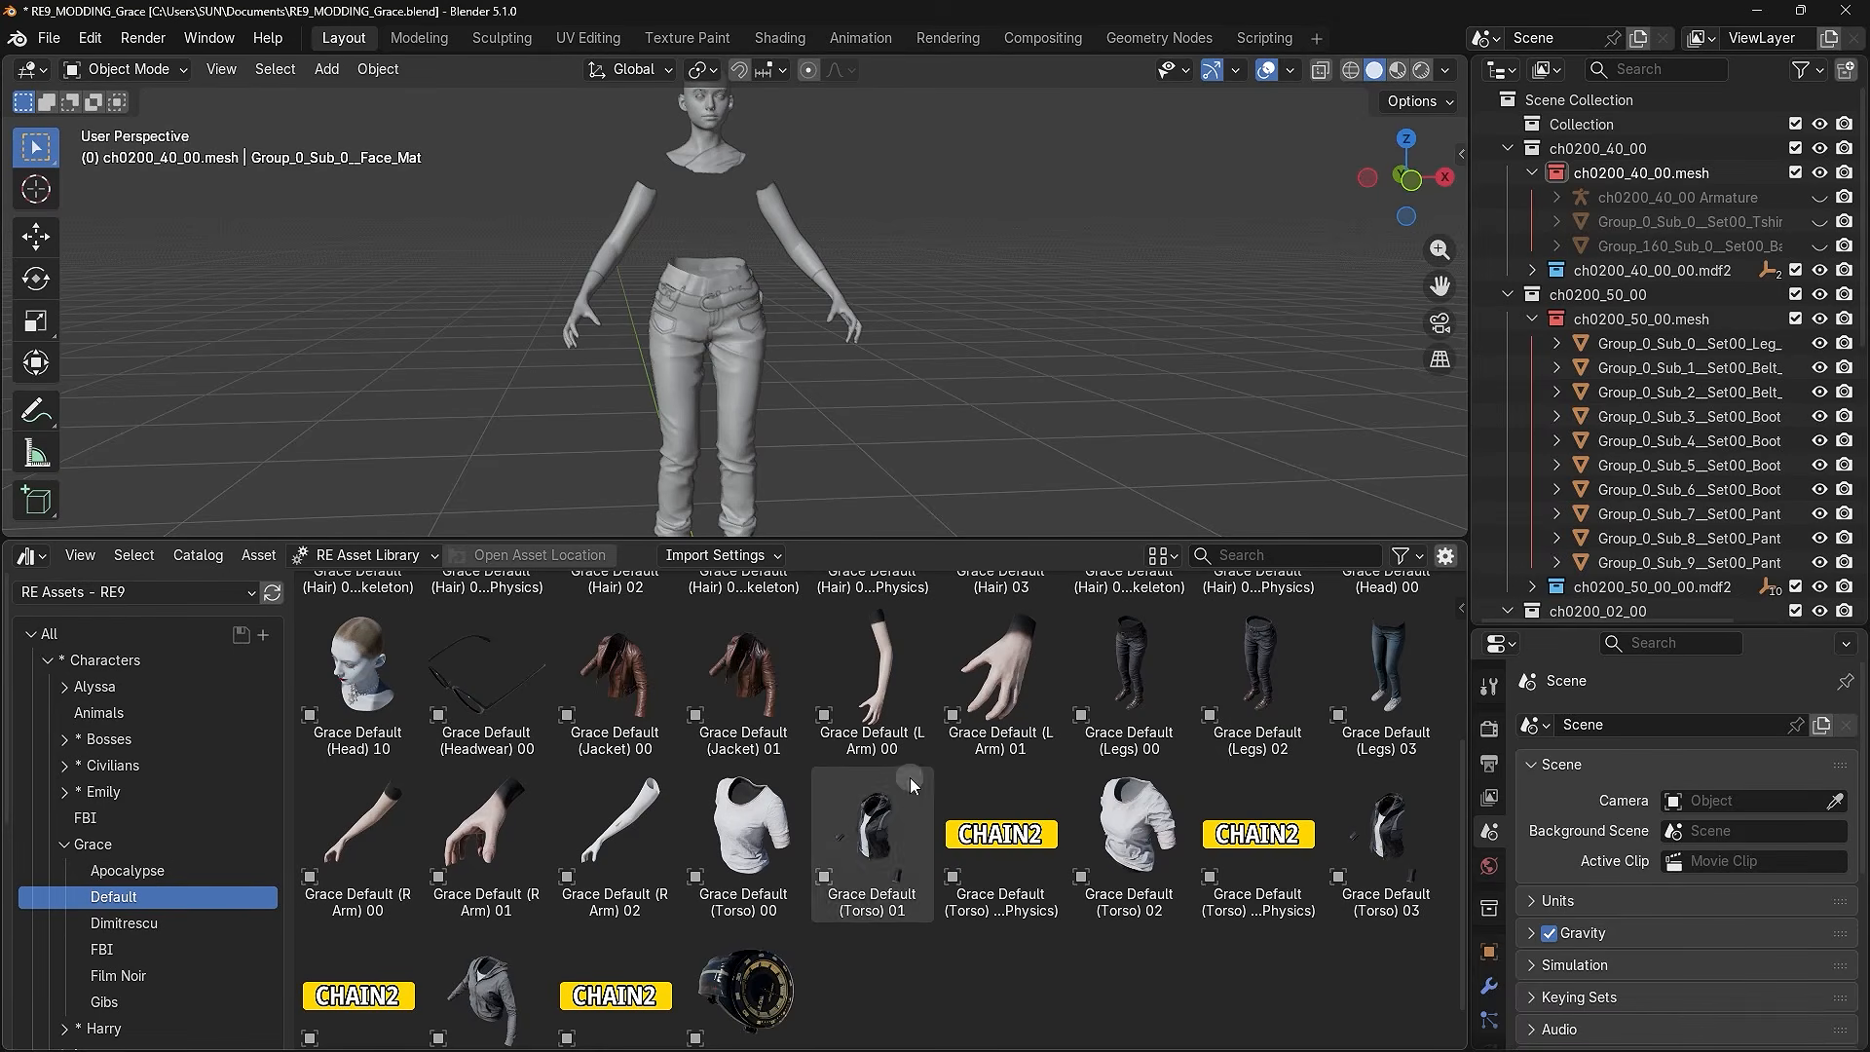
left_click(1112, 666)
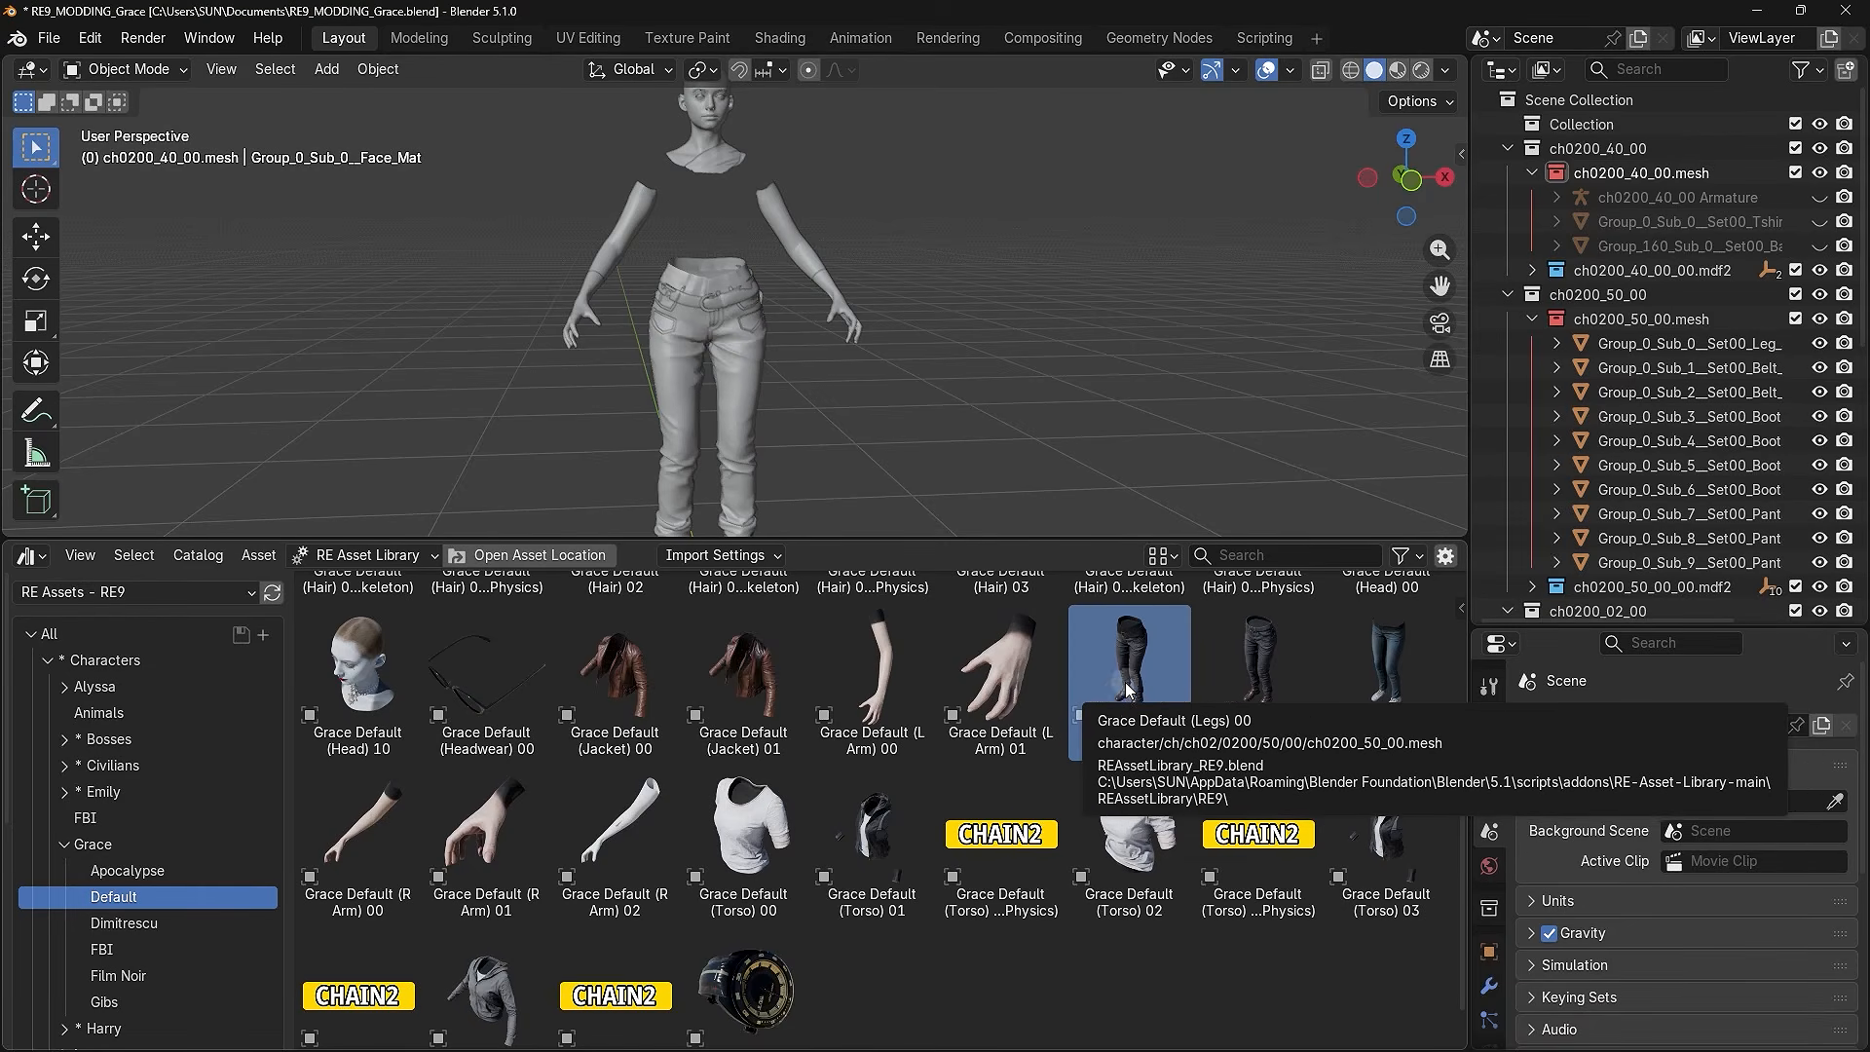
left_click(562, 555)
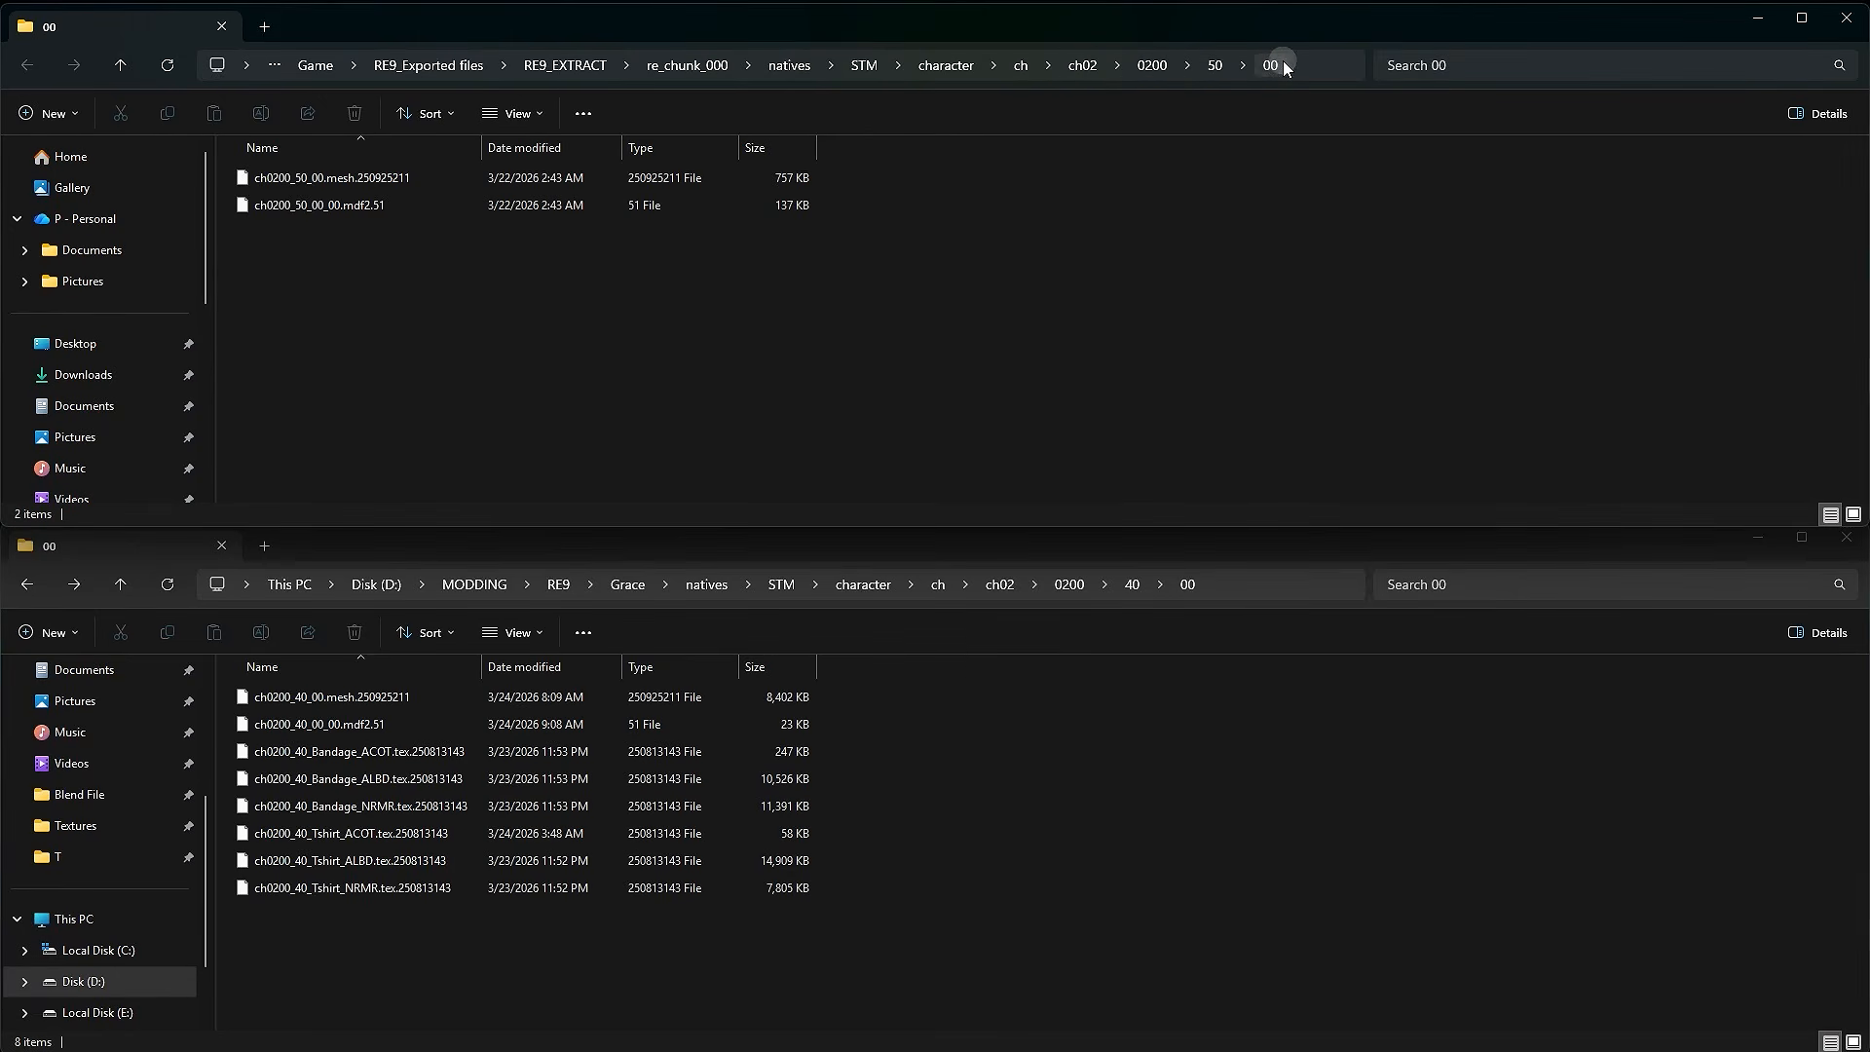
- In the Grace mod's natives\STM\character\ch\ch02\0200 folder, create a new folder named 50
left_click(1130, 624)
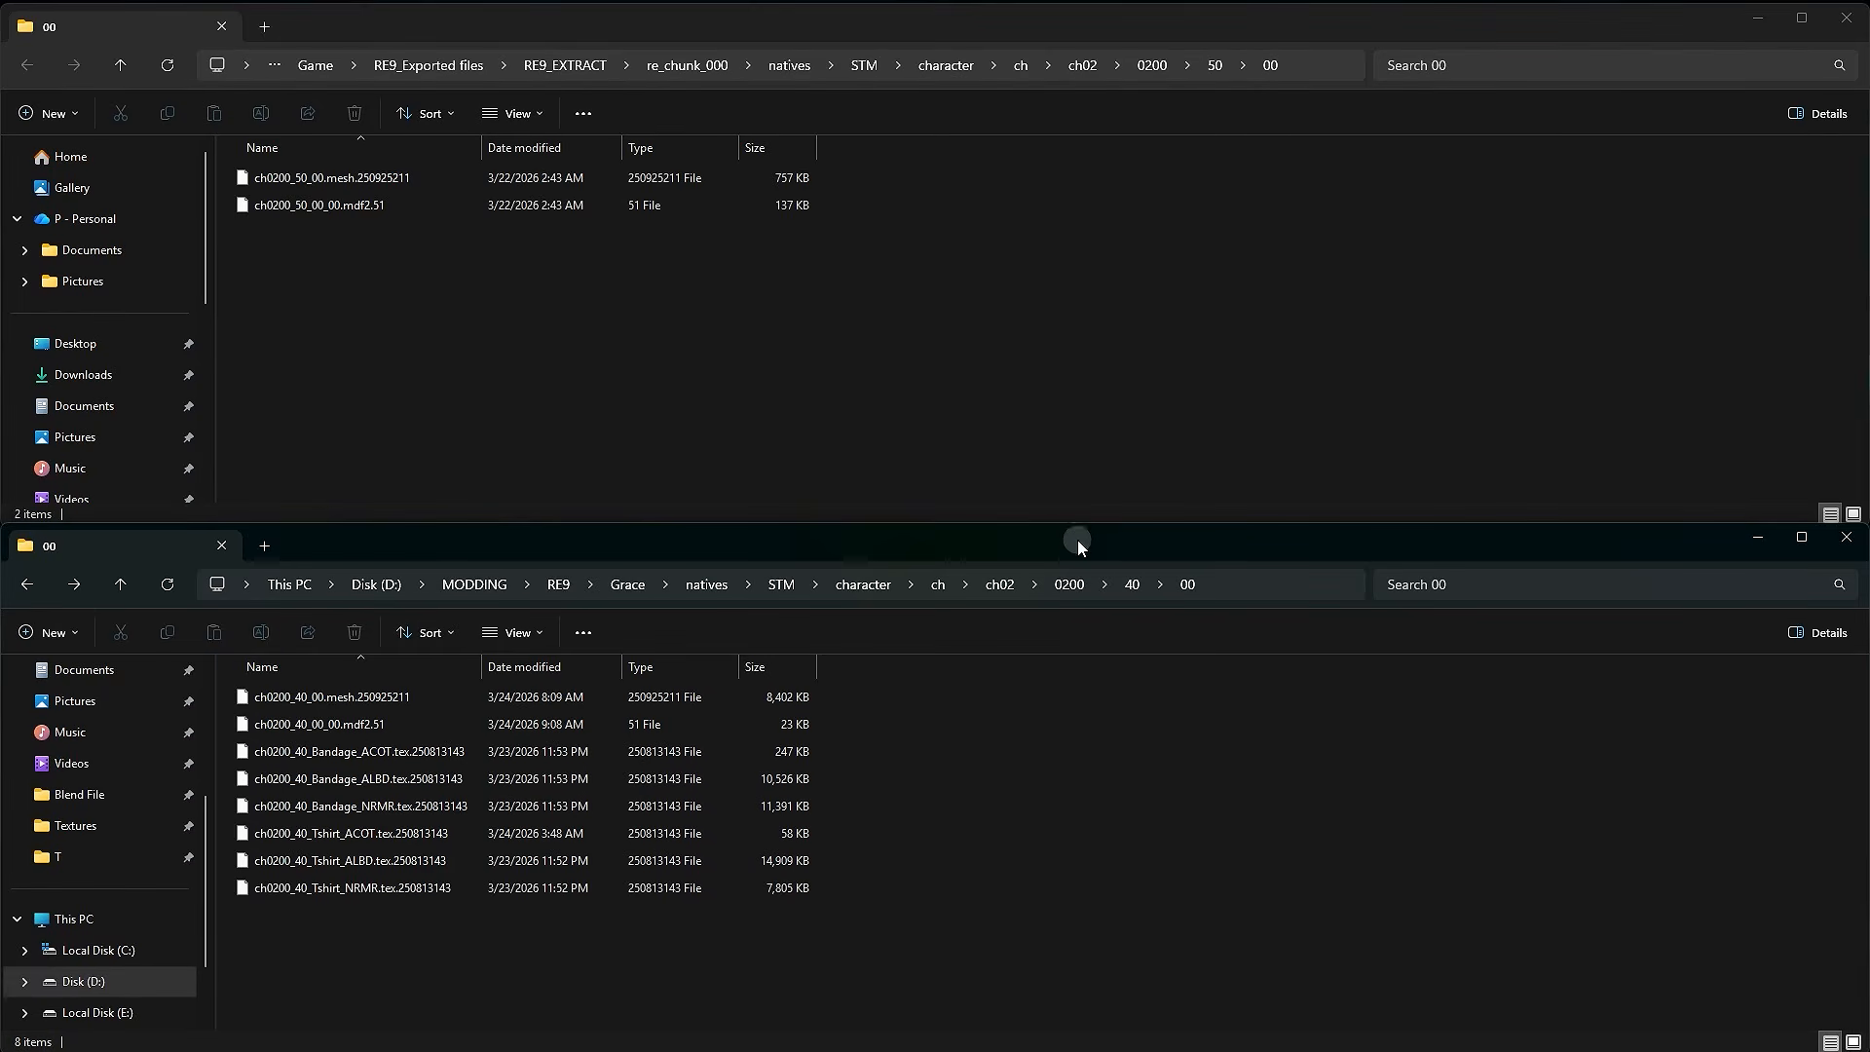
left_click(1068, 586)
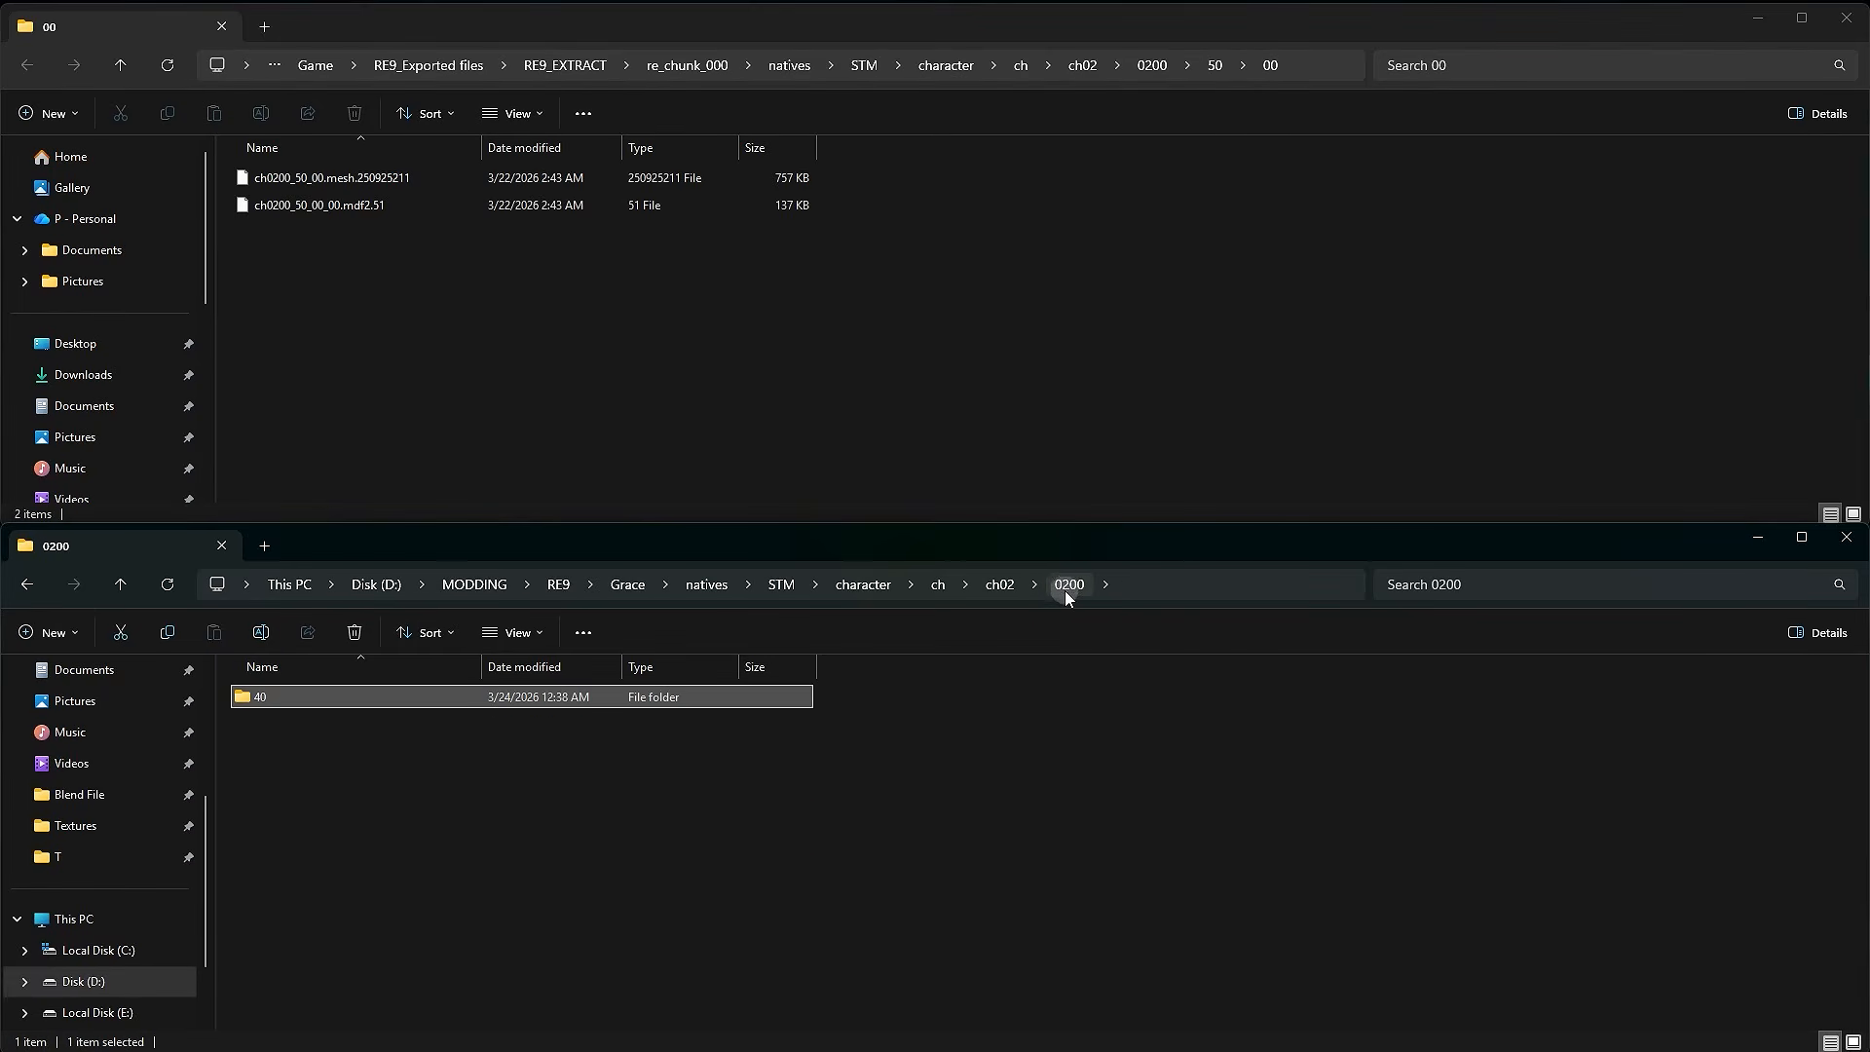
right_click(750, 770)
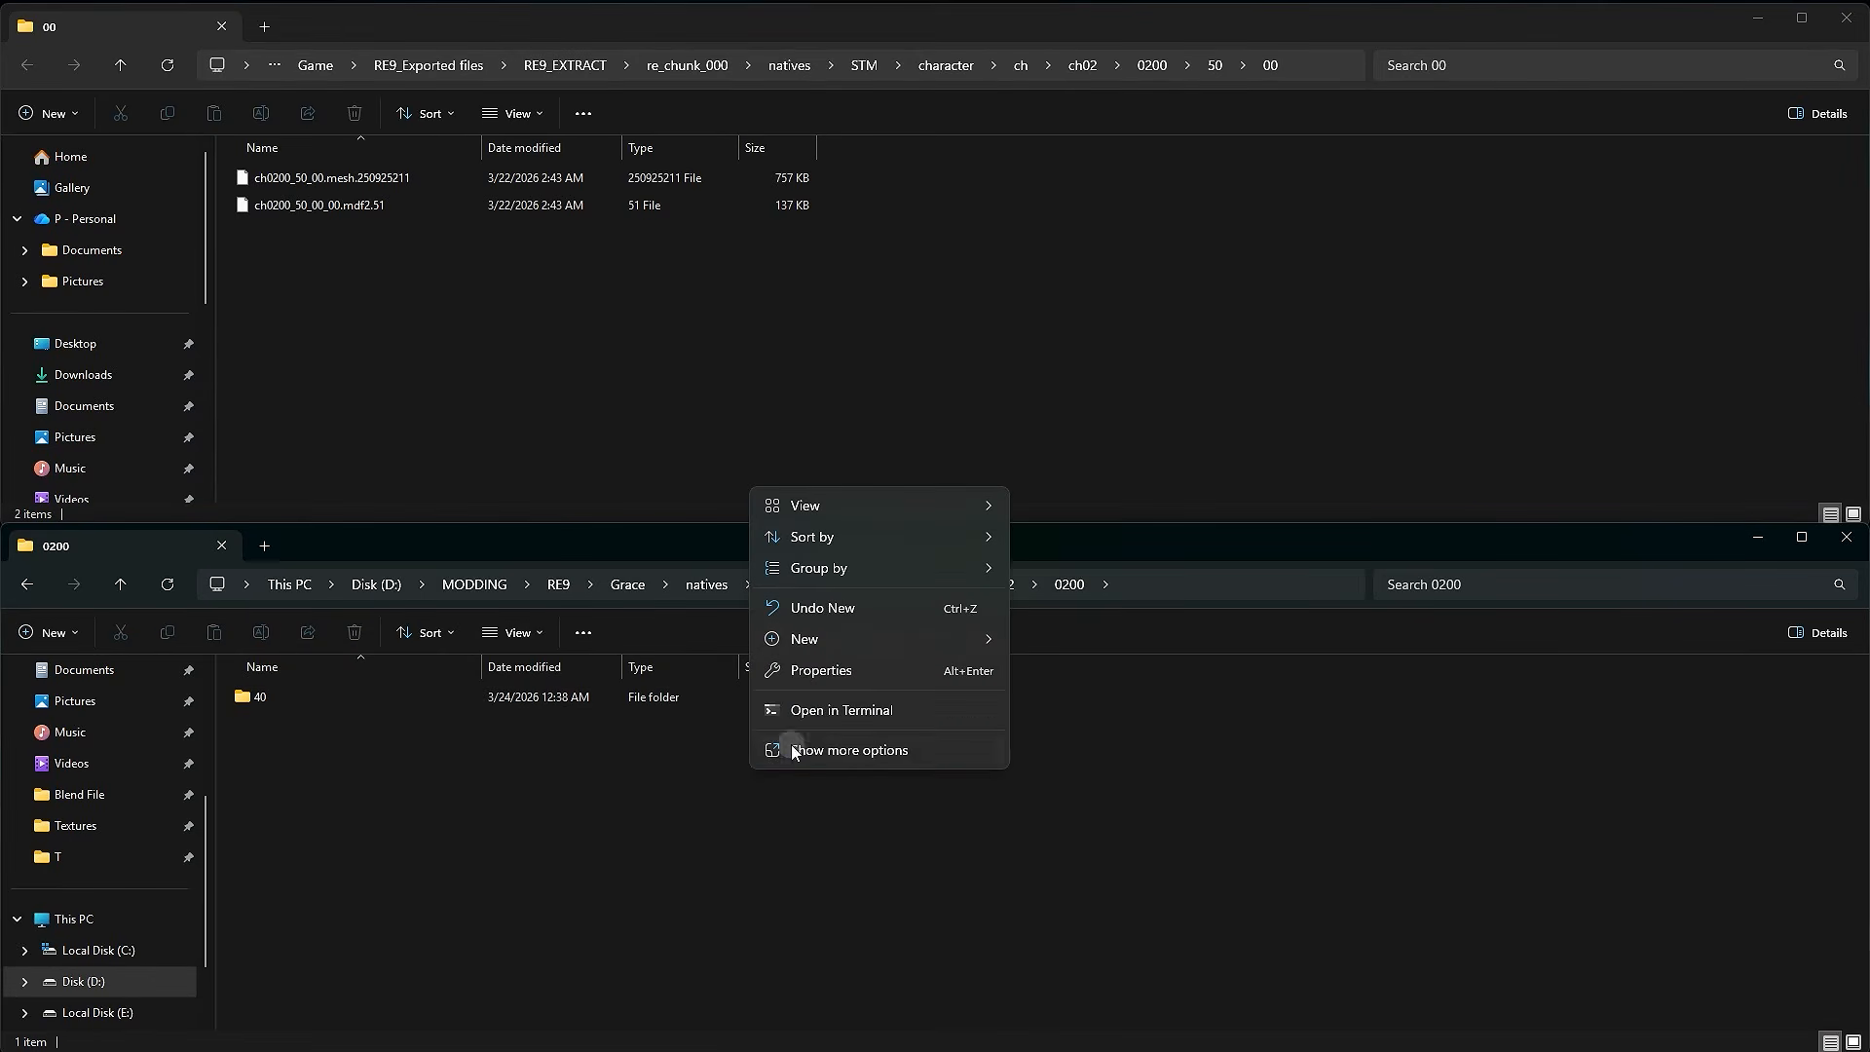
mouse_move(892, 638)
left_click(1044, 633)
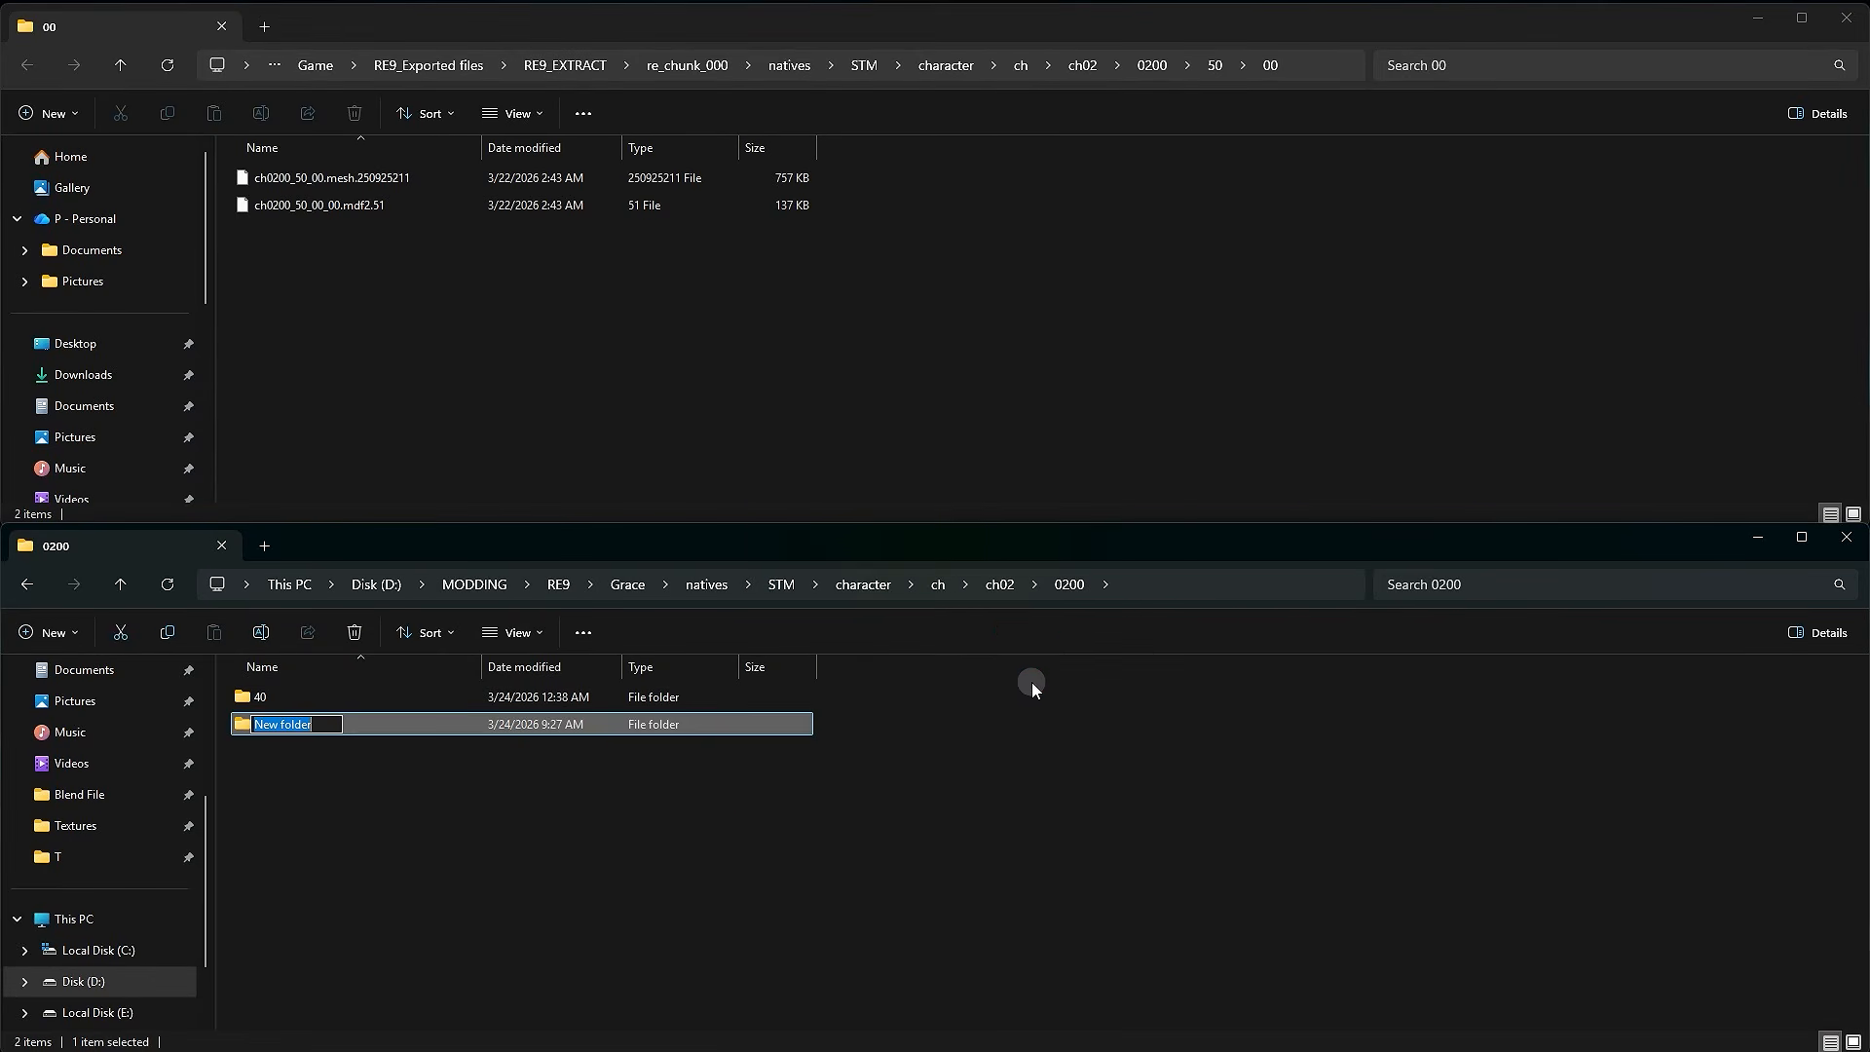
type("50")
key("Return")
- Open the mod's 50 folder and create a subfolder named 00 inside it
left_click(405, 736)
double_click(349, 722)
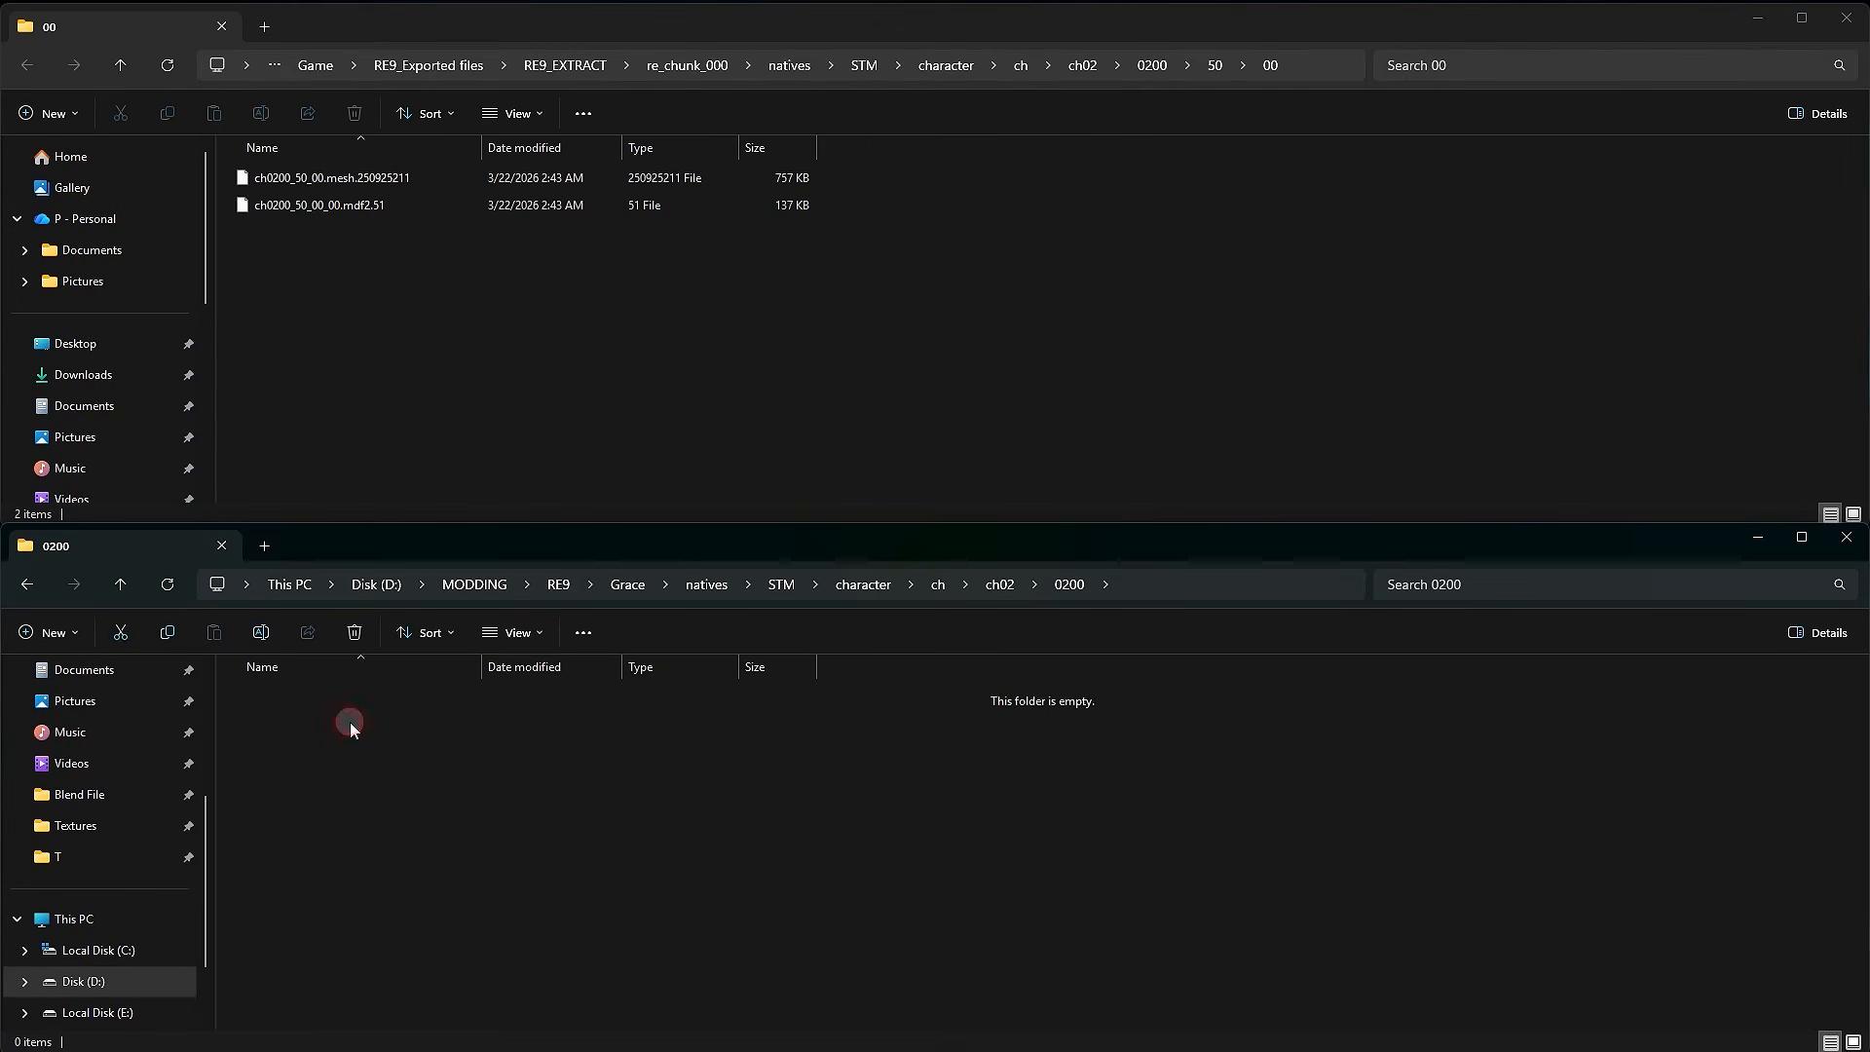
right_click(426, 751)
mouse_move(515, 622)
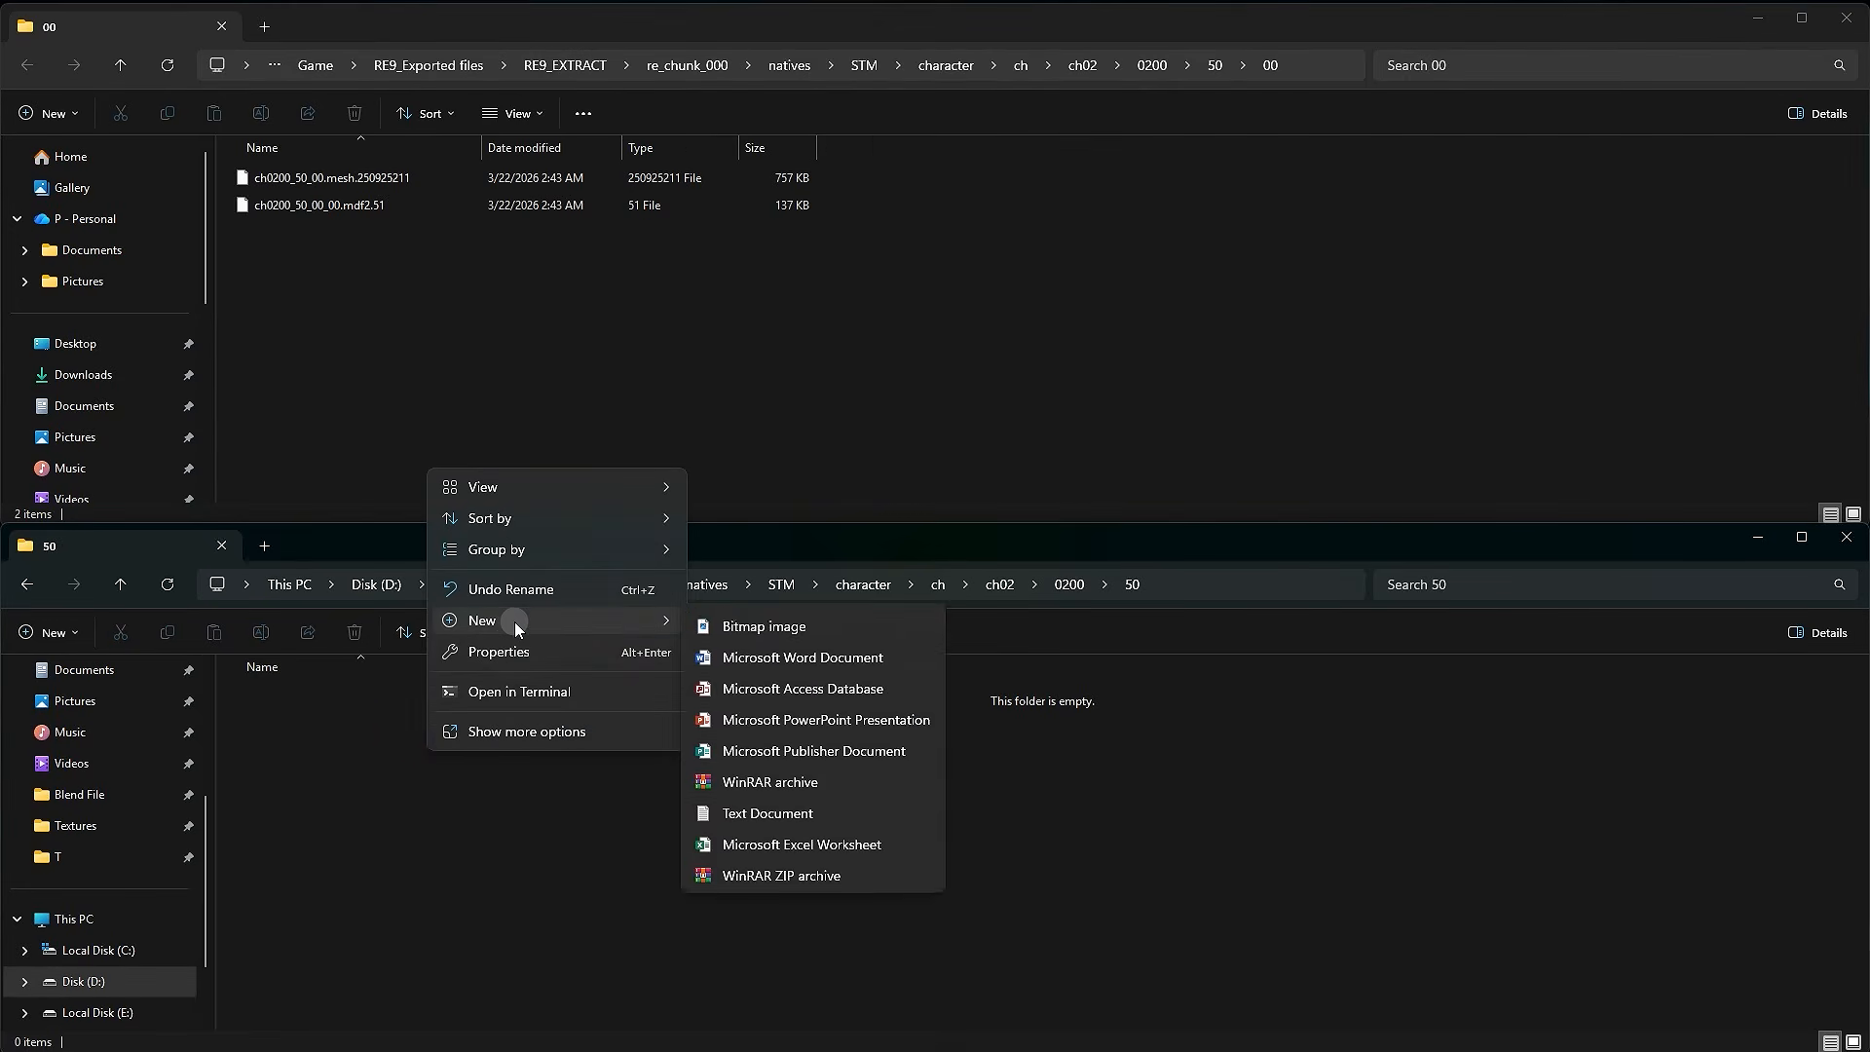
left_click(742, 627)
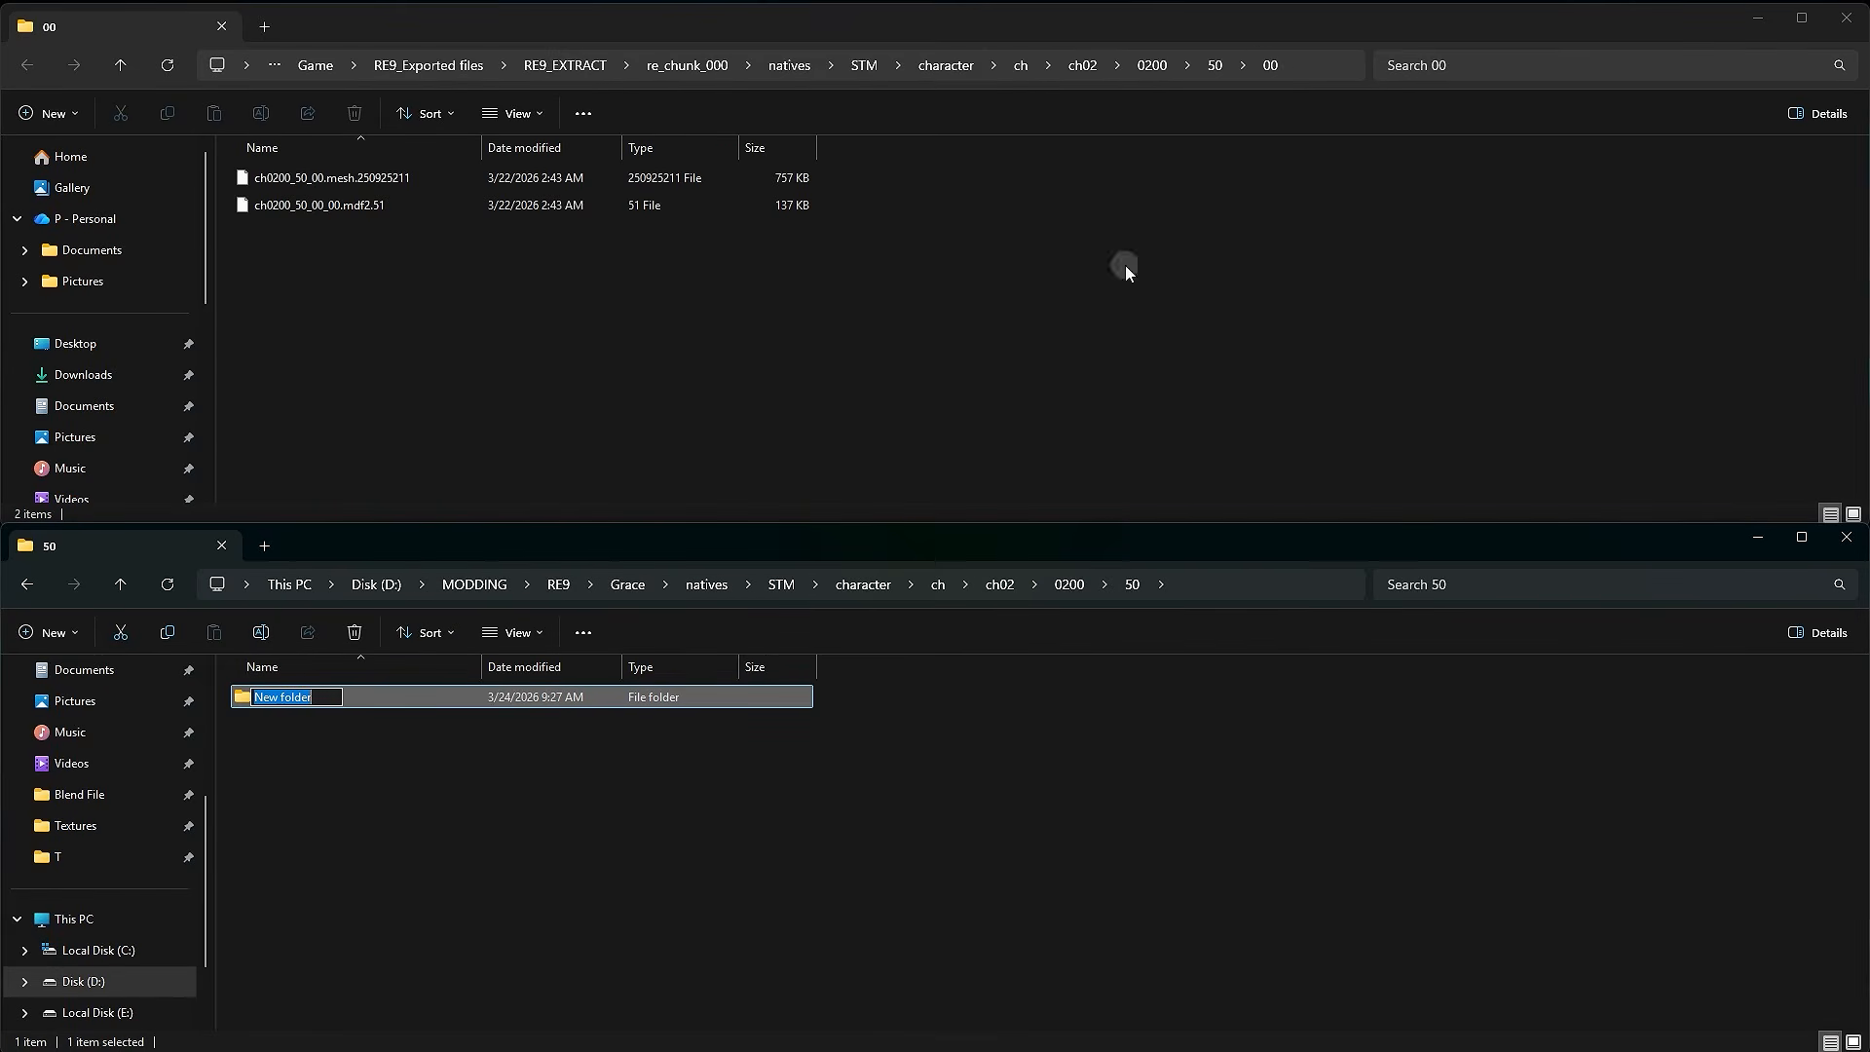
type("00")
key("Return")
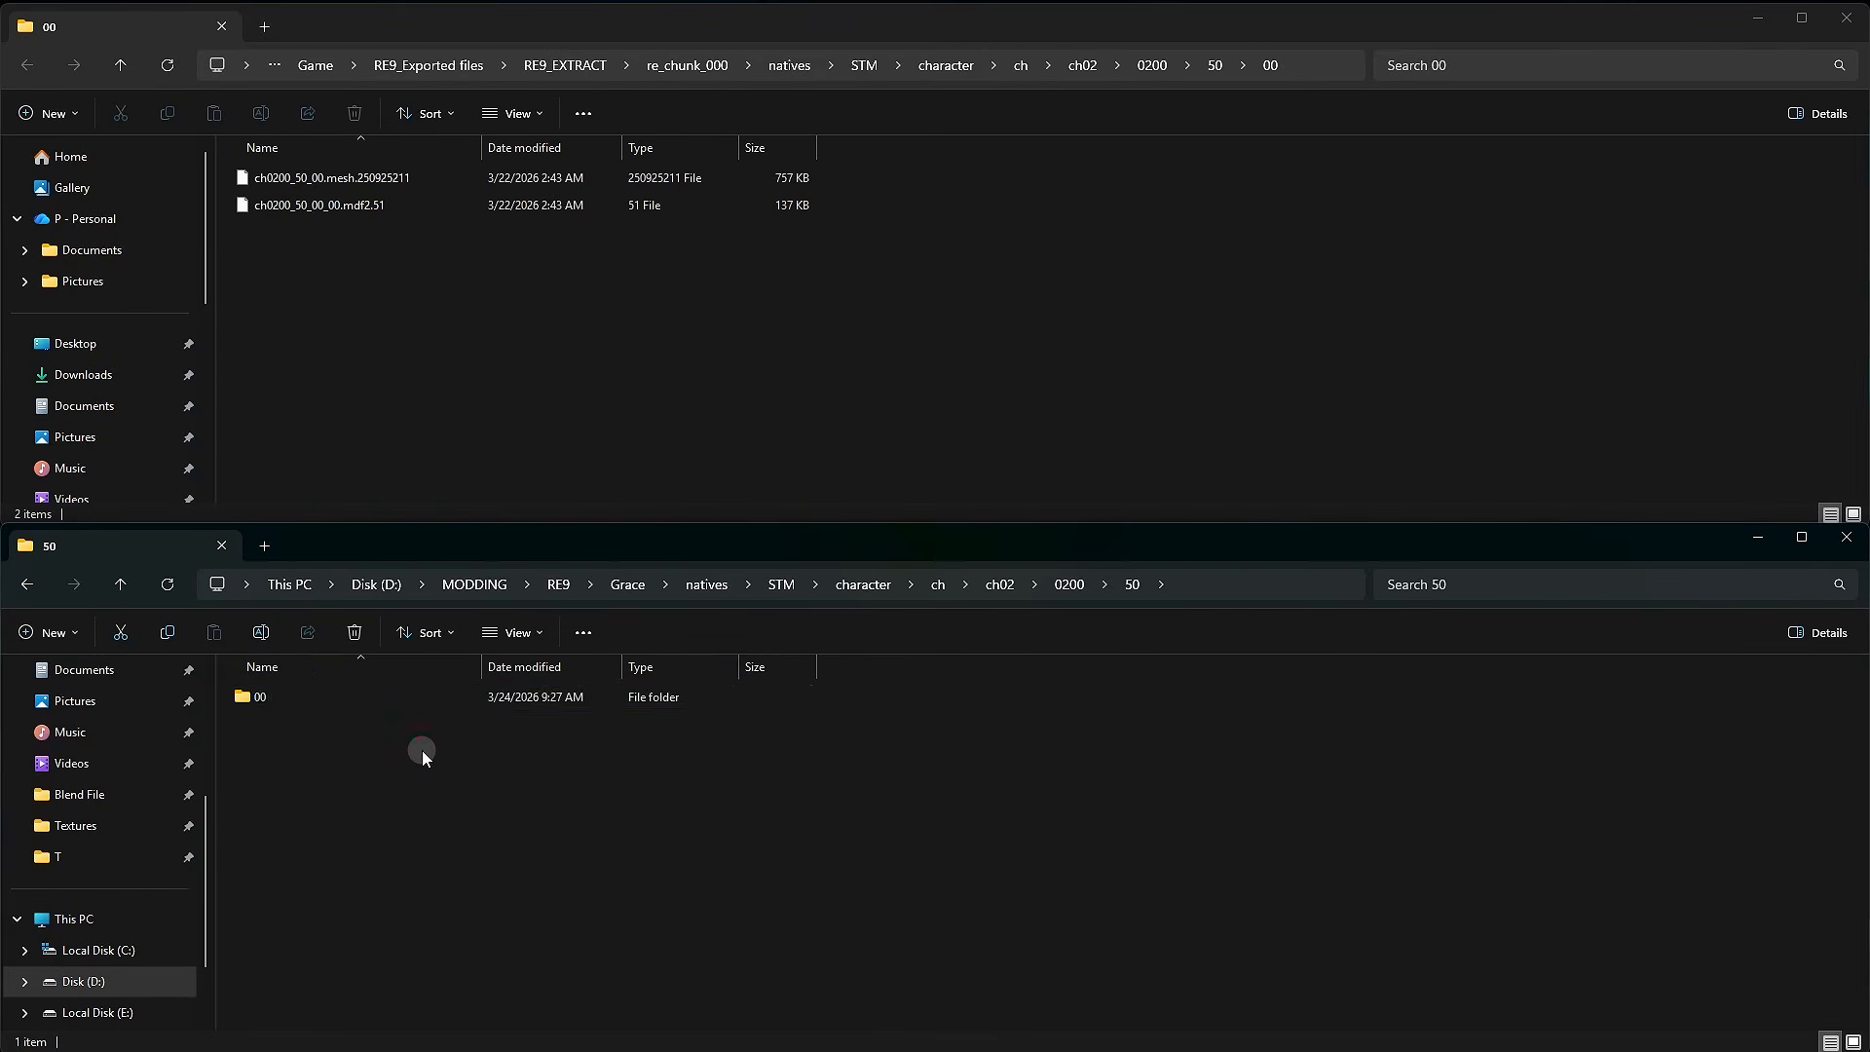
- Open the new 00 subfolder and copy its folder address
double_click(329, 706)
right_click(1255, 588)
left_click(1284, 636)
- Switch to Blender's Modeling workspace and expand the ch0200_50_00_00.mdf2 collection to list its materials
key("alt+Tab")
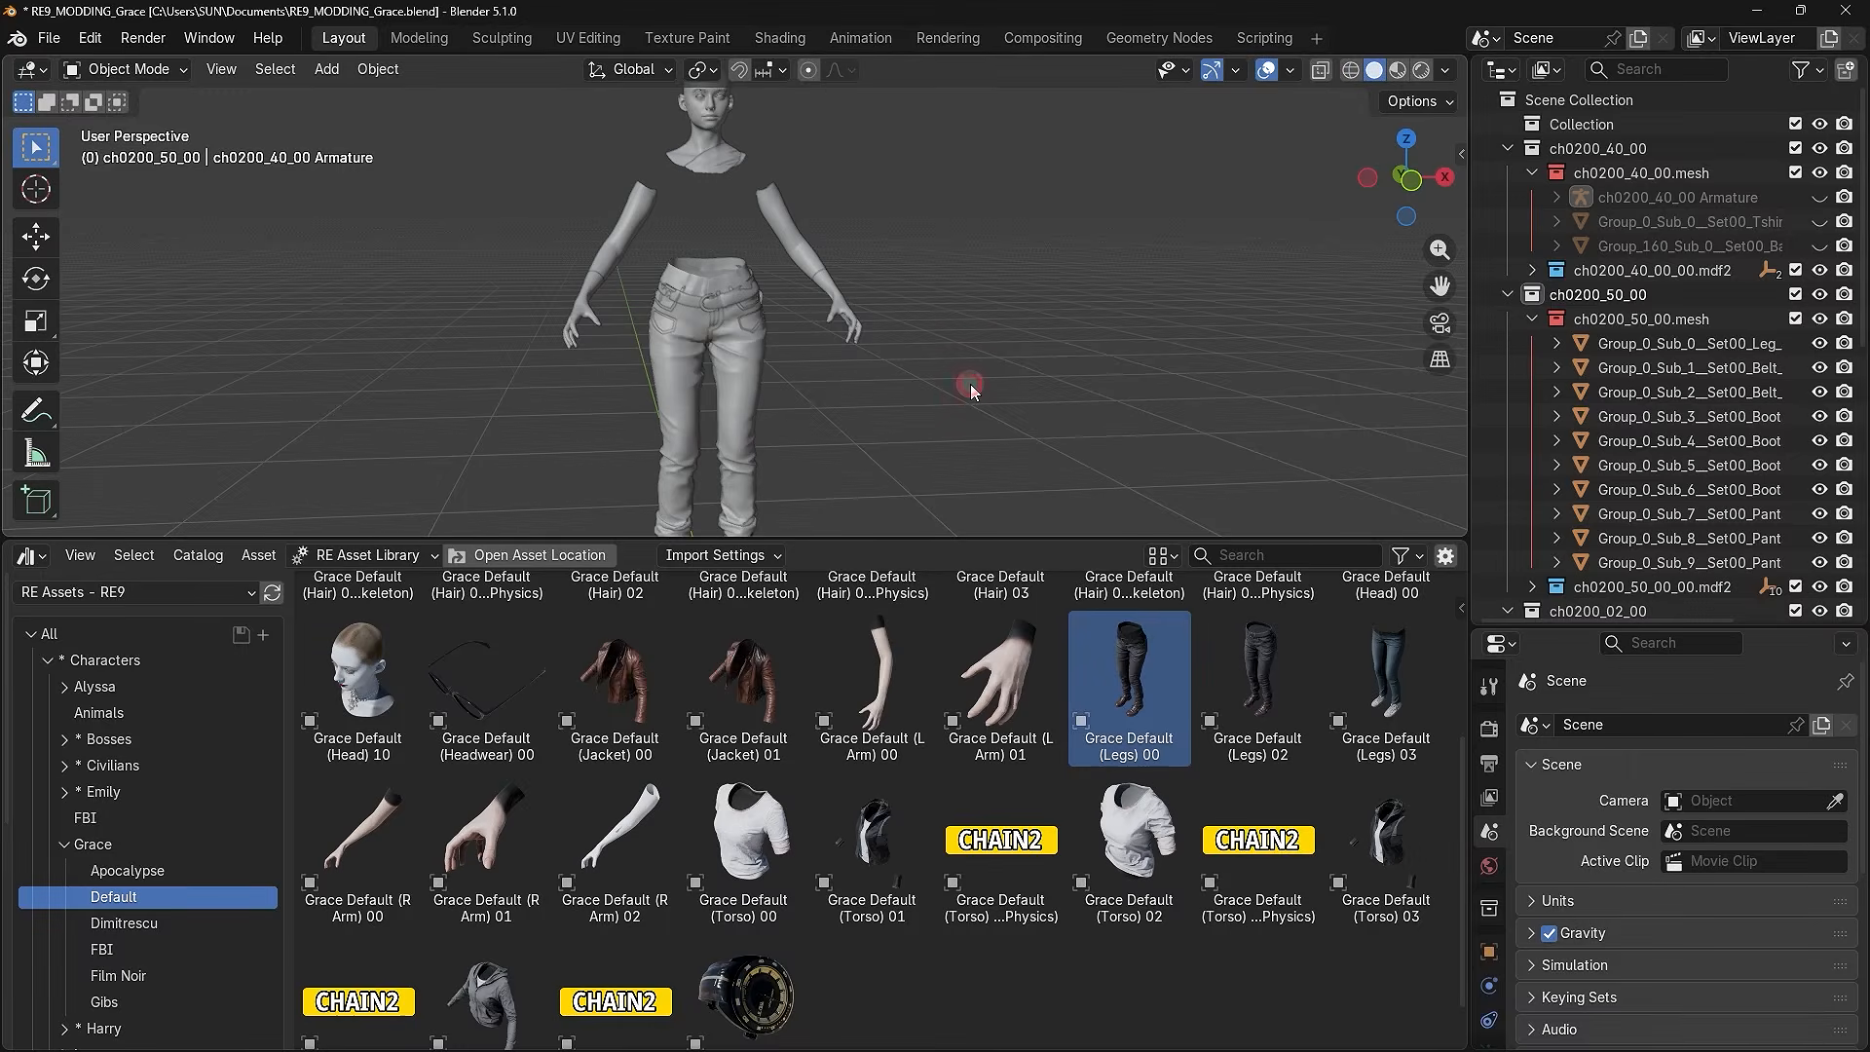
left_click(421, 39)
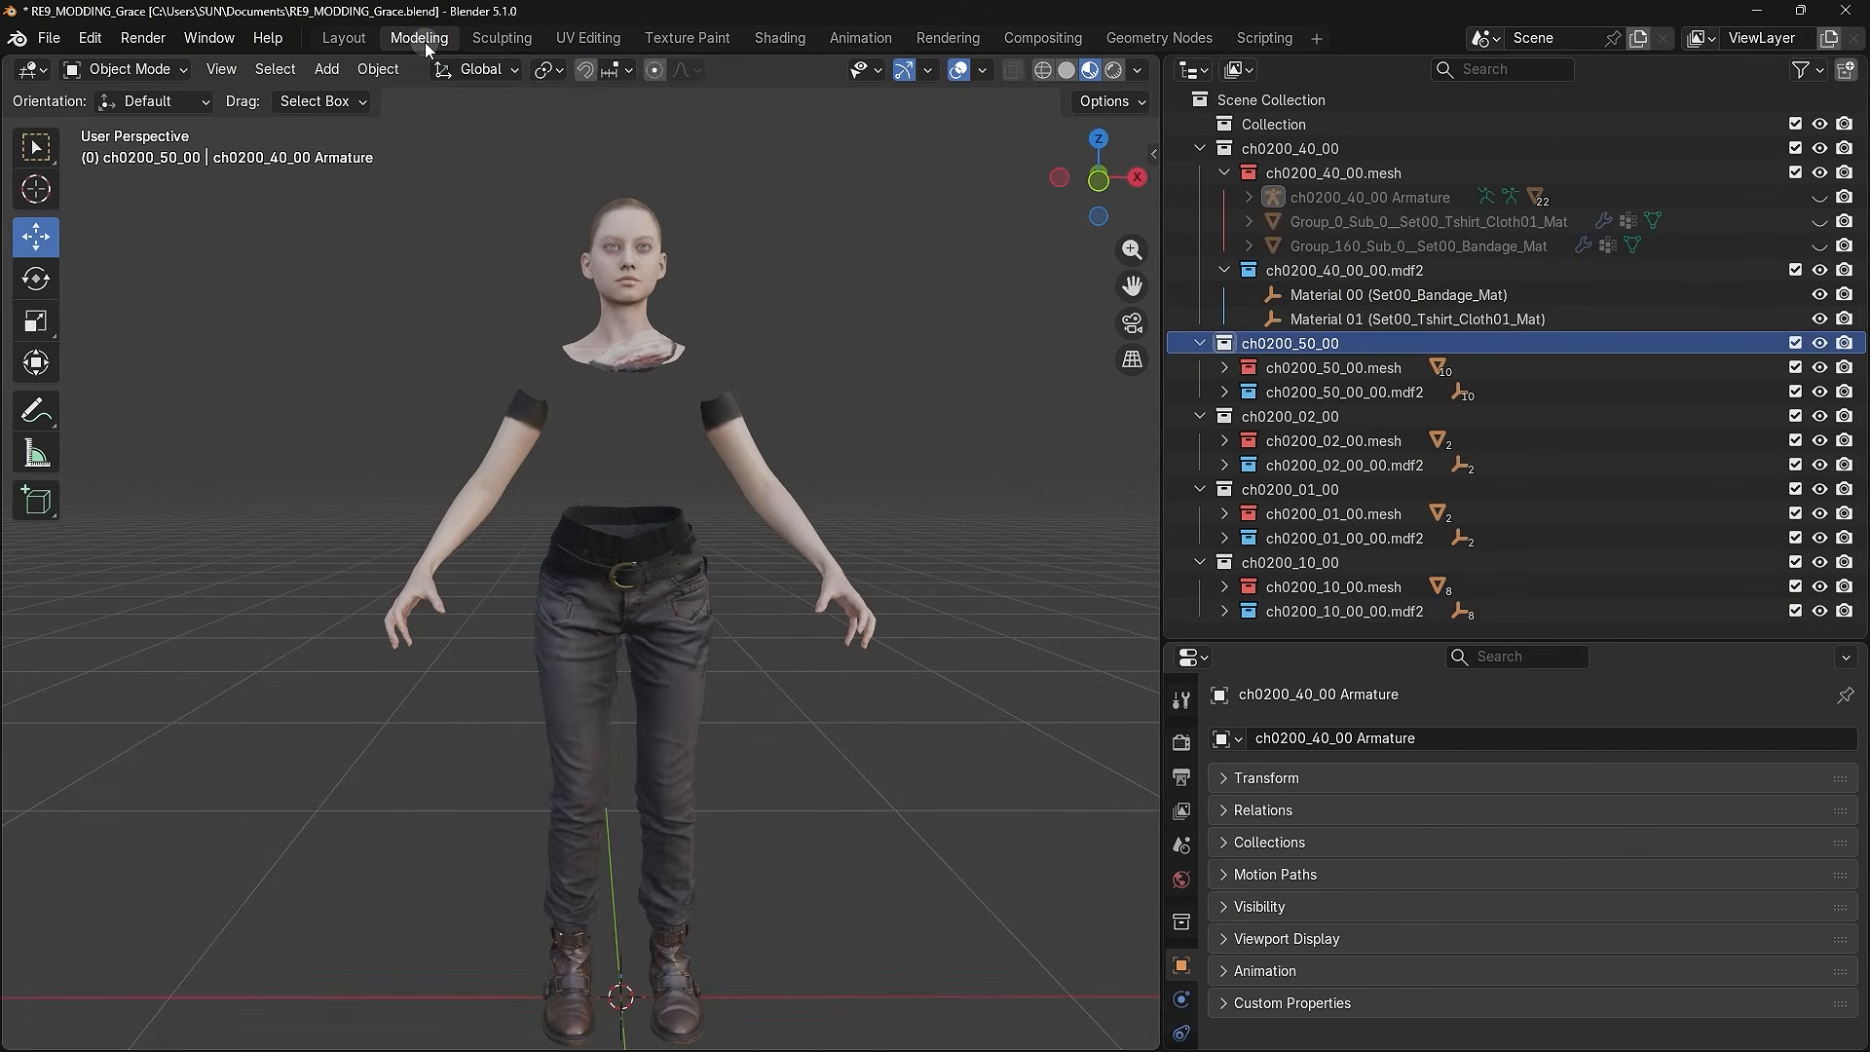
left_click(156, 70)
left_click(121, 72)
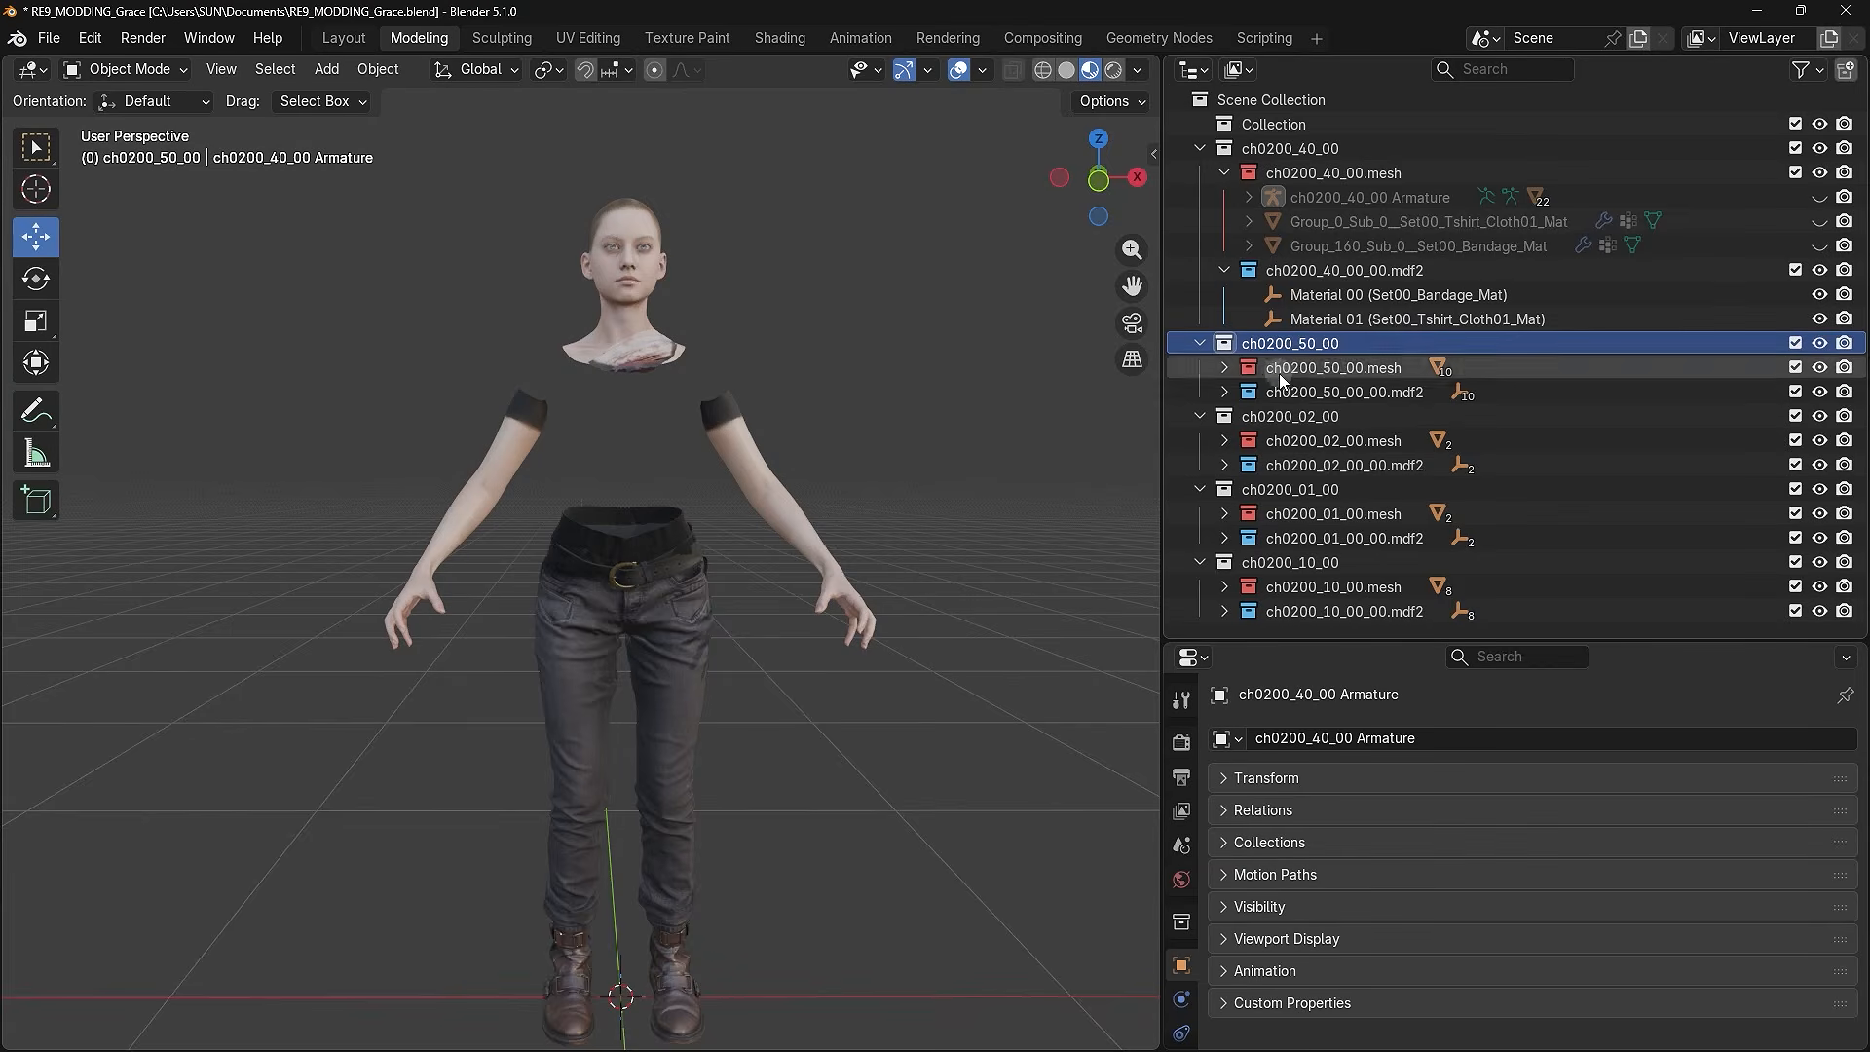
left_click(1255, 396)
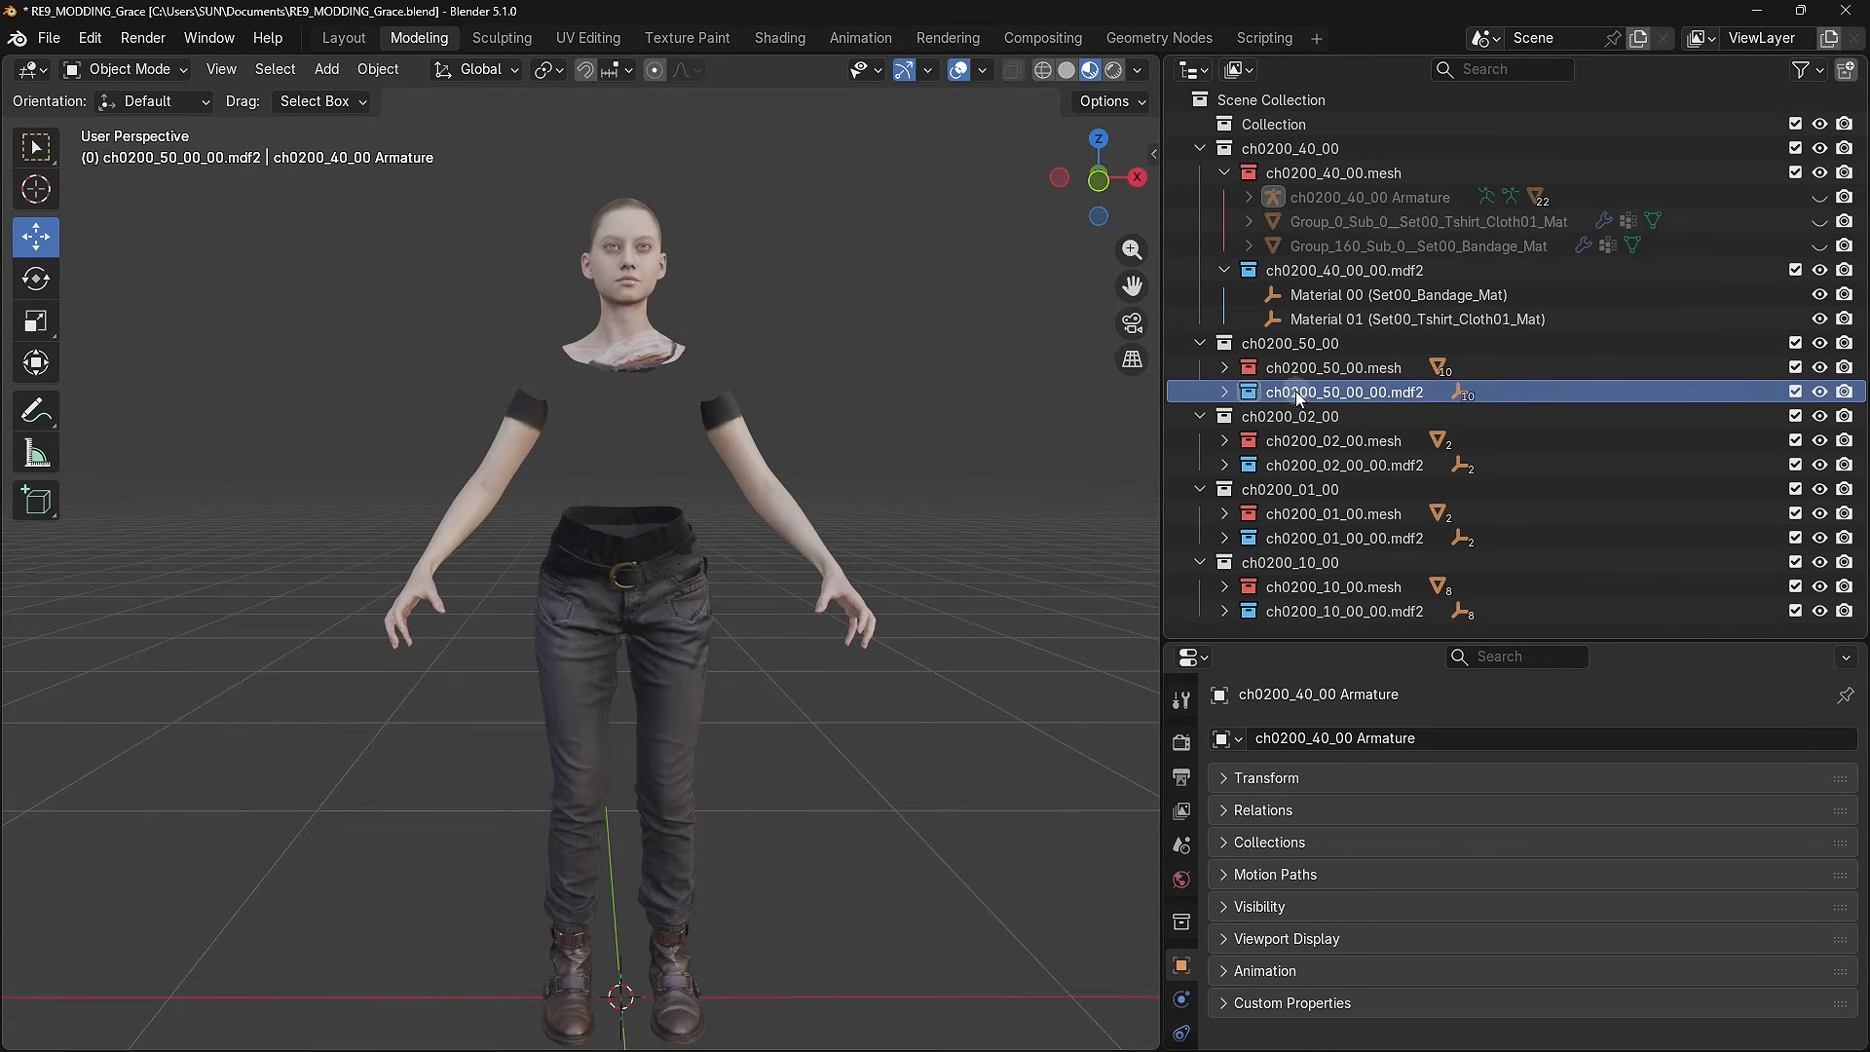
left_click(1230, 389)
scroll(1230, 389, "down", 4)
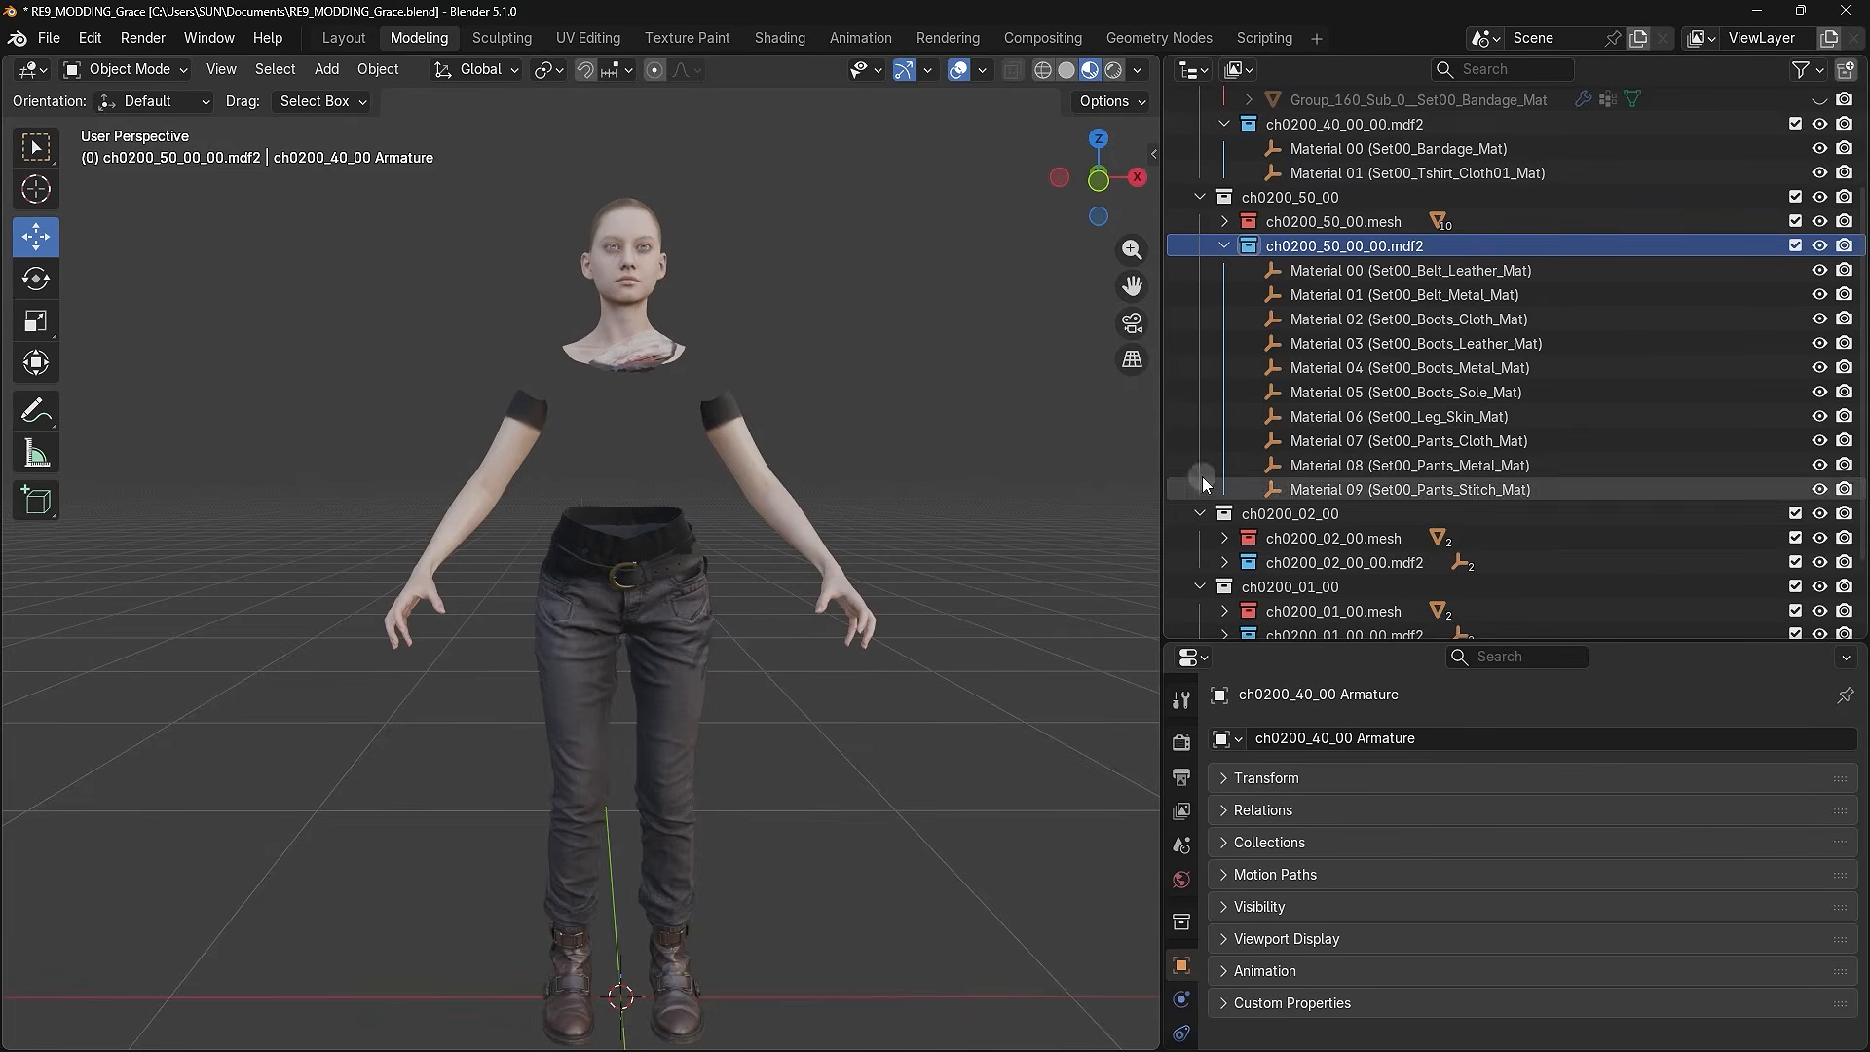
- Enable Hide Material In Game in the RE MDF flags of Material 00 (Set00_Belt_Leather_Mat)
left_click(1409, 272)
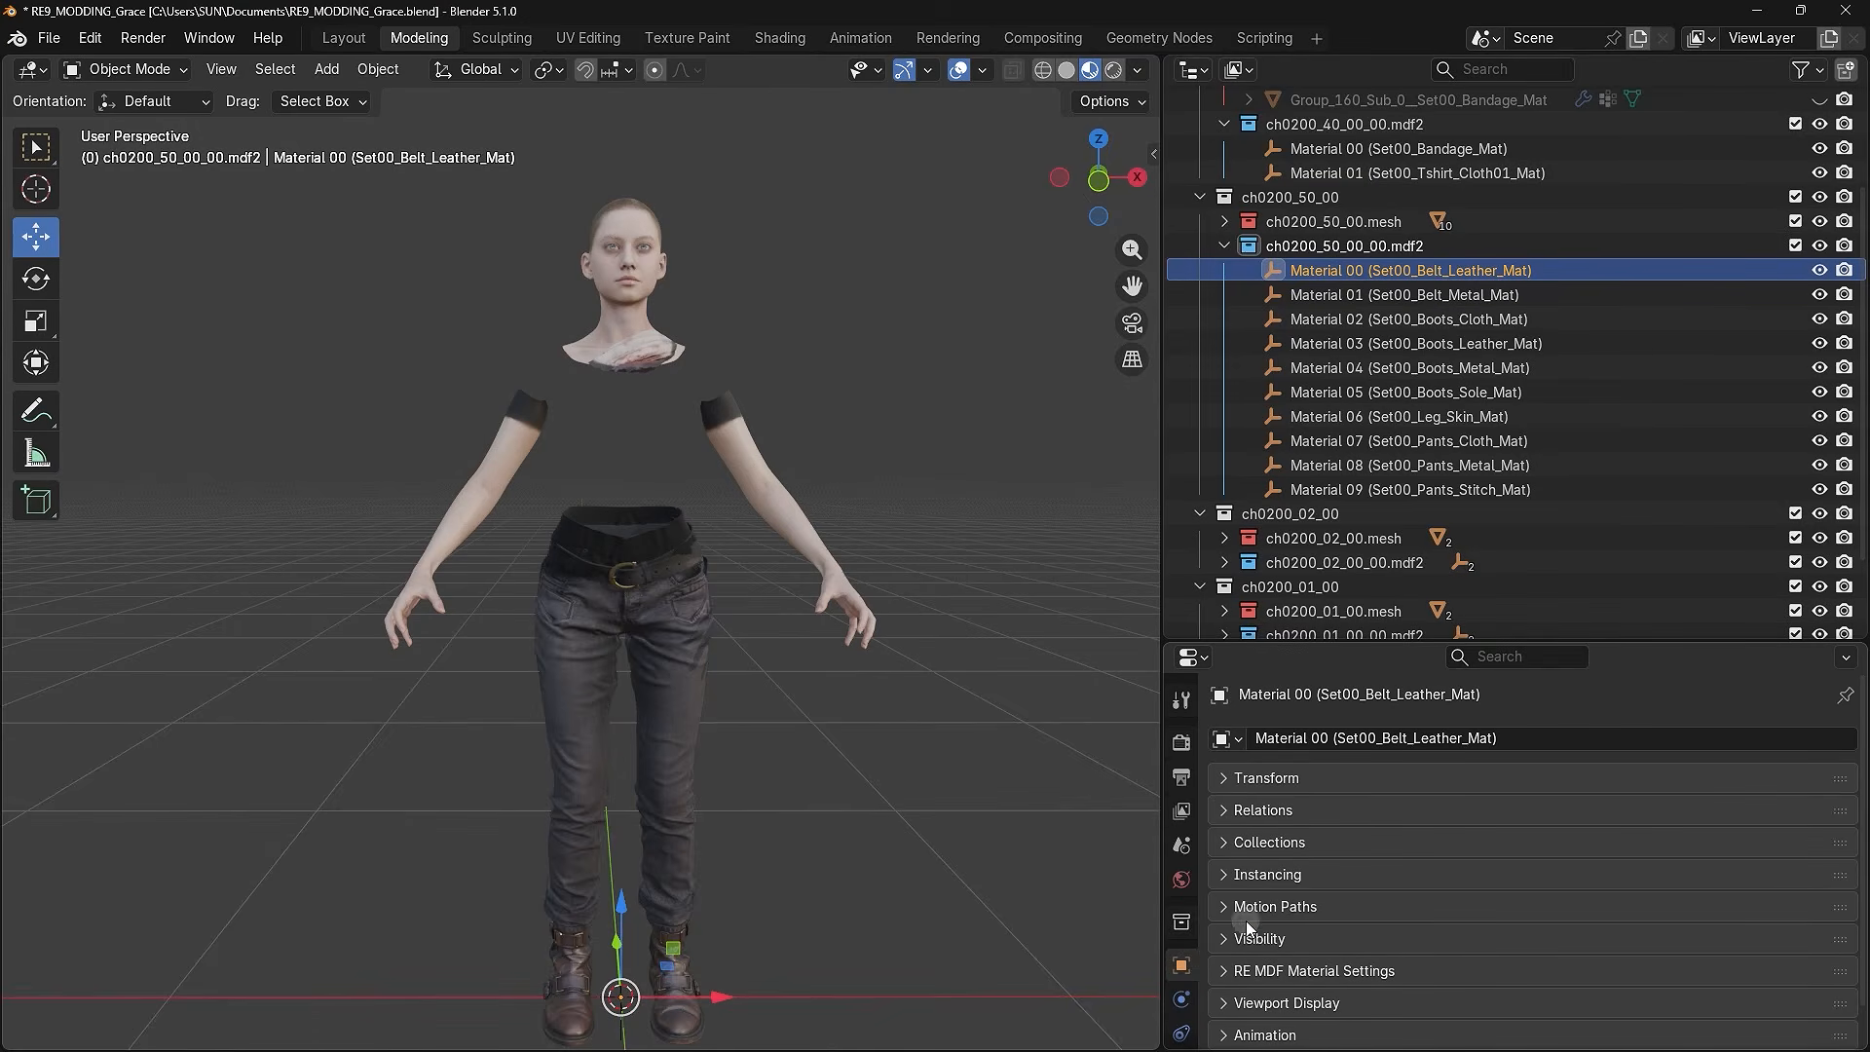
scroll(1288, 884, "down", 2)
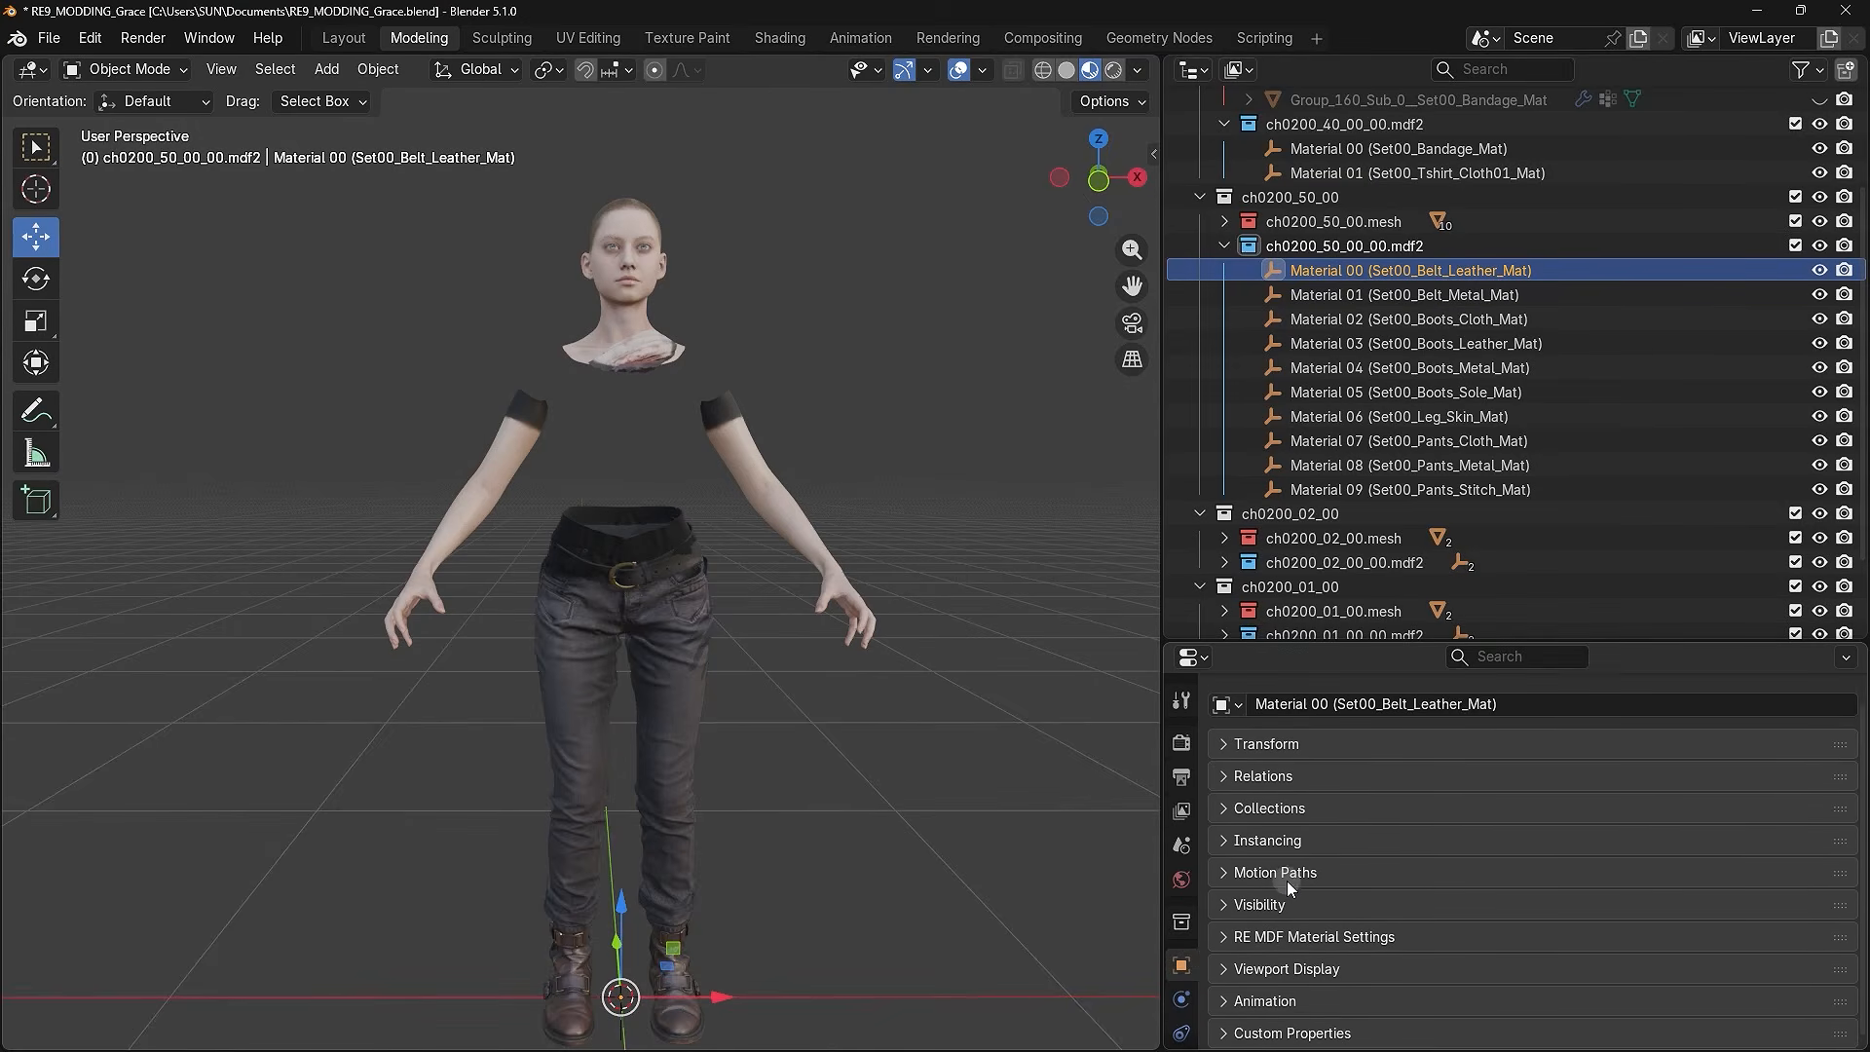
left_click(1266, 937)
scroll(1253, 857, "down", 4)
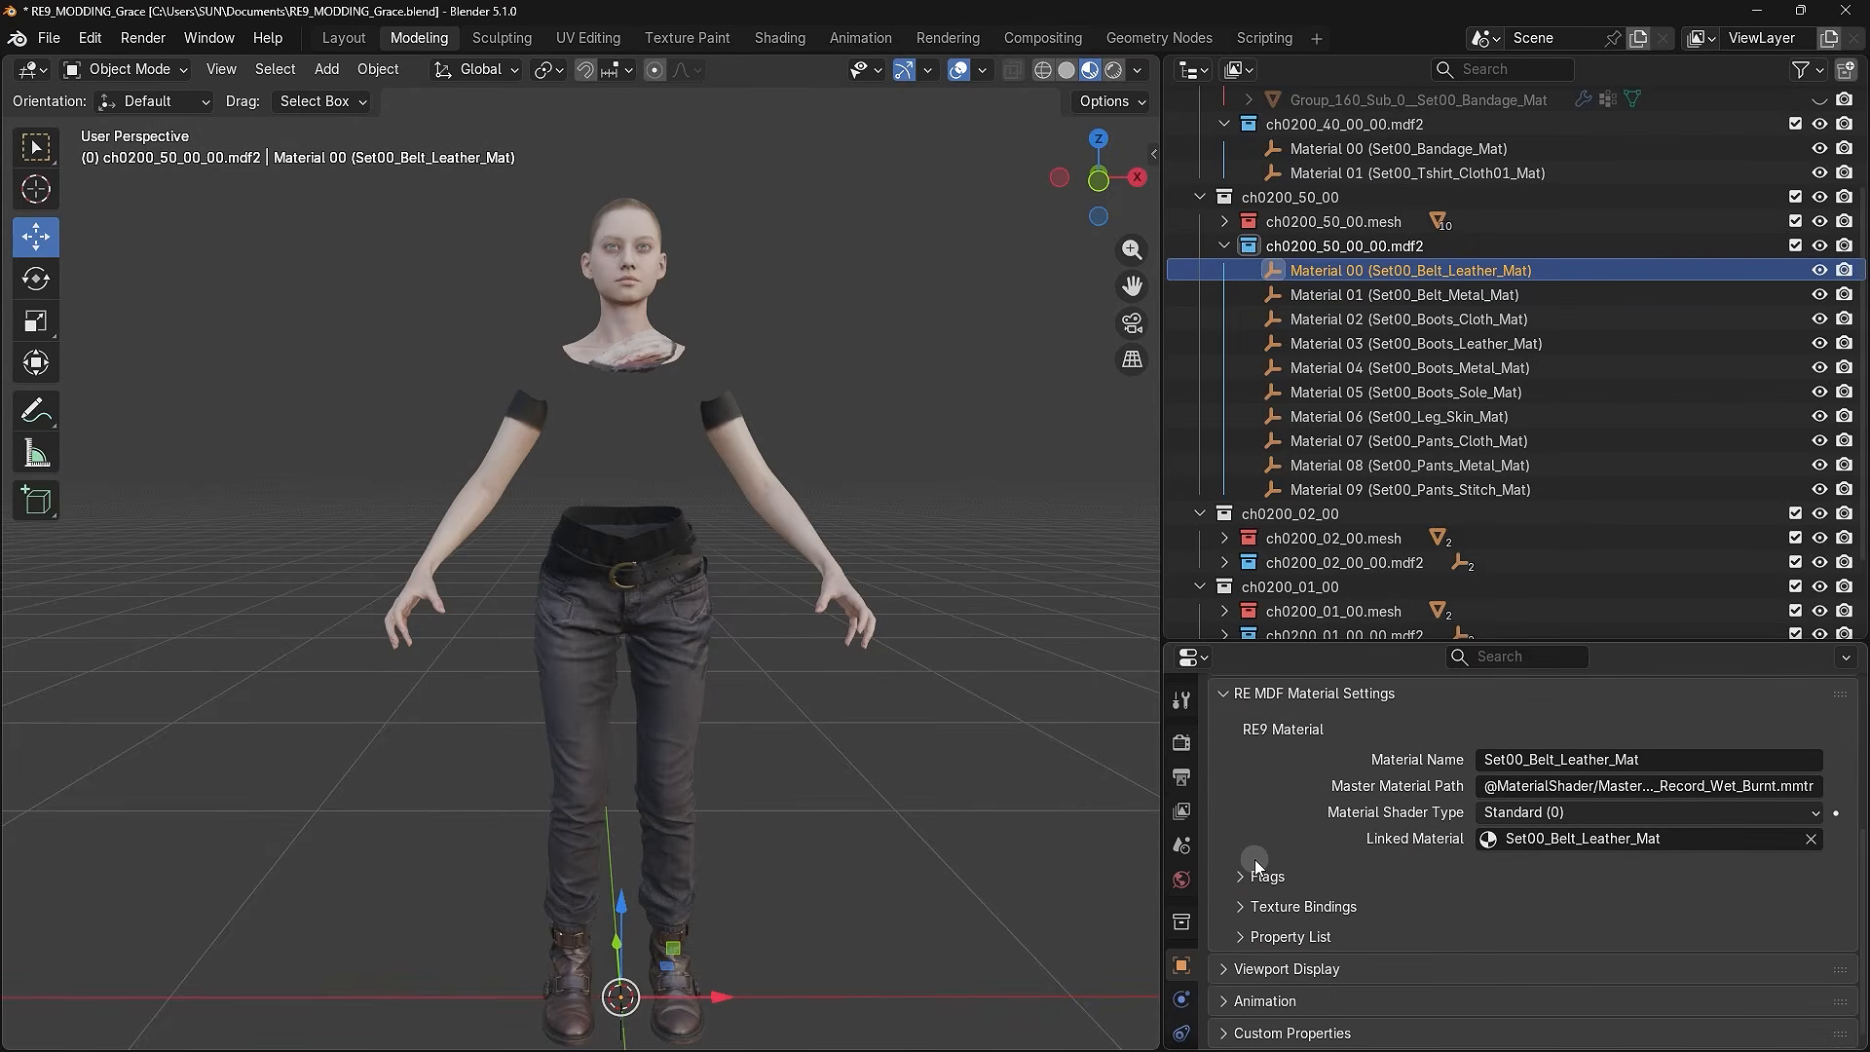
left_click(1265, 877)
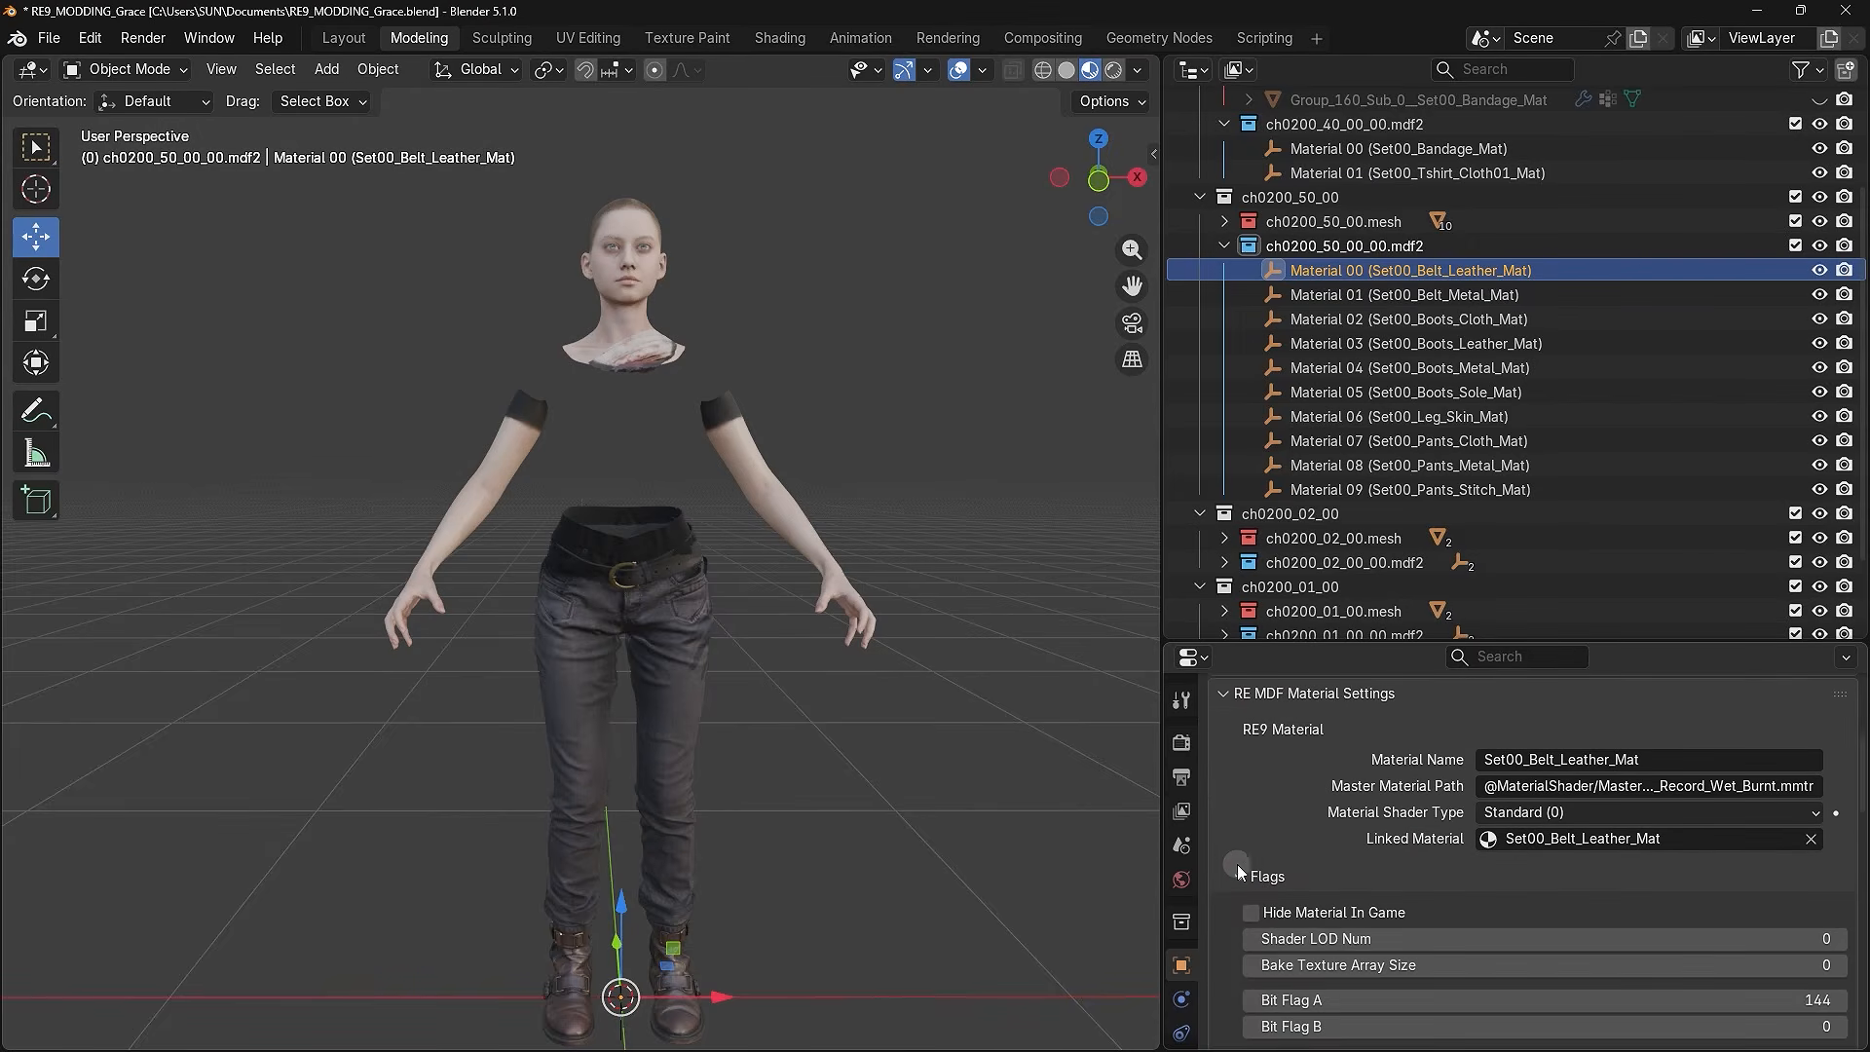
scroll(1230, 849, "down", 4)
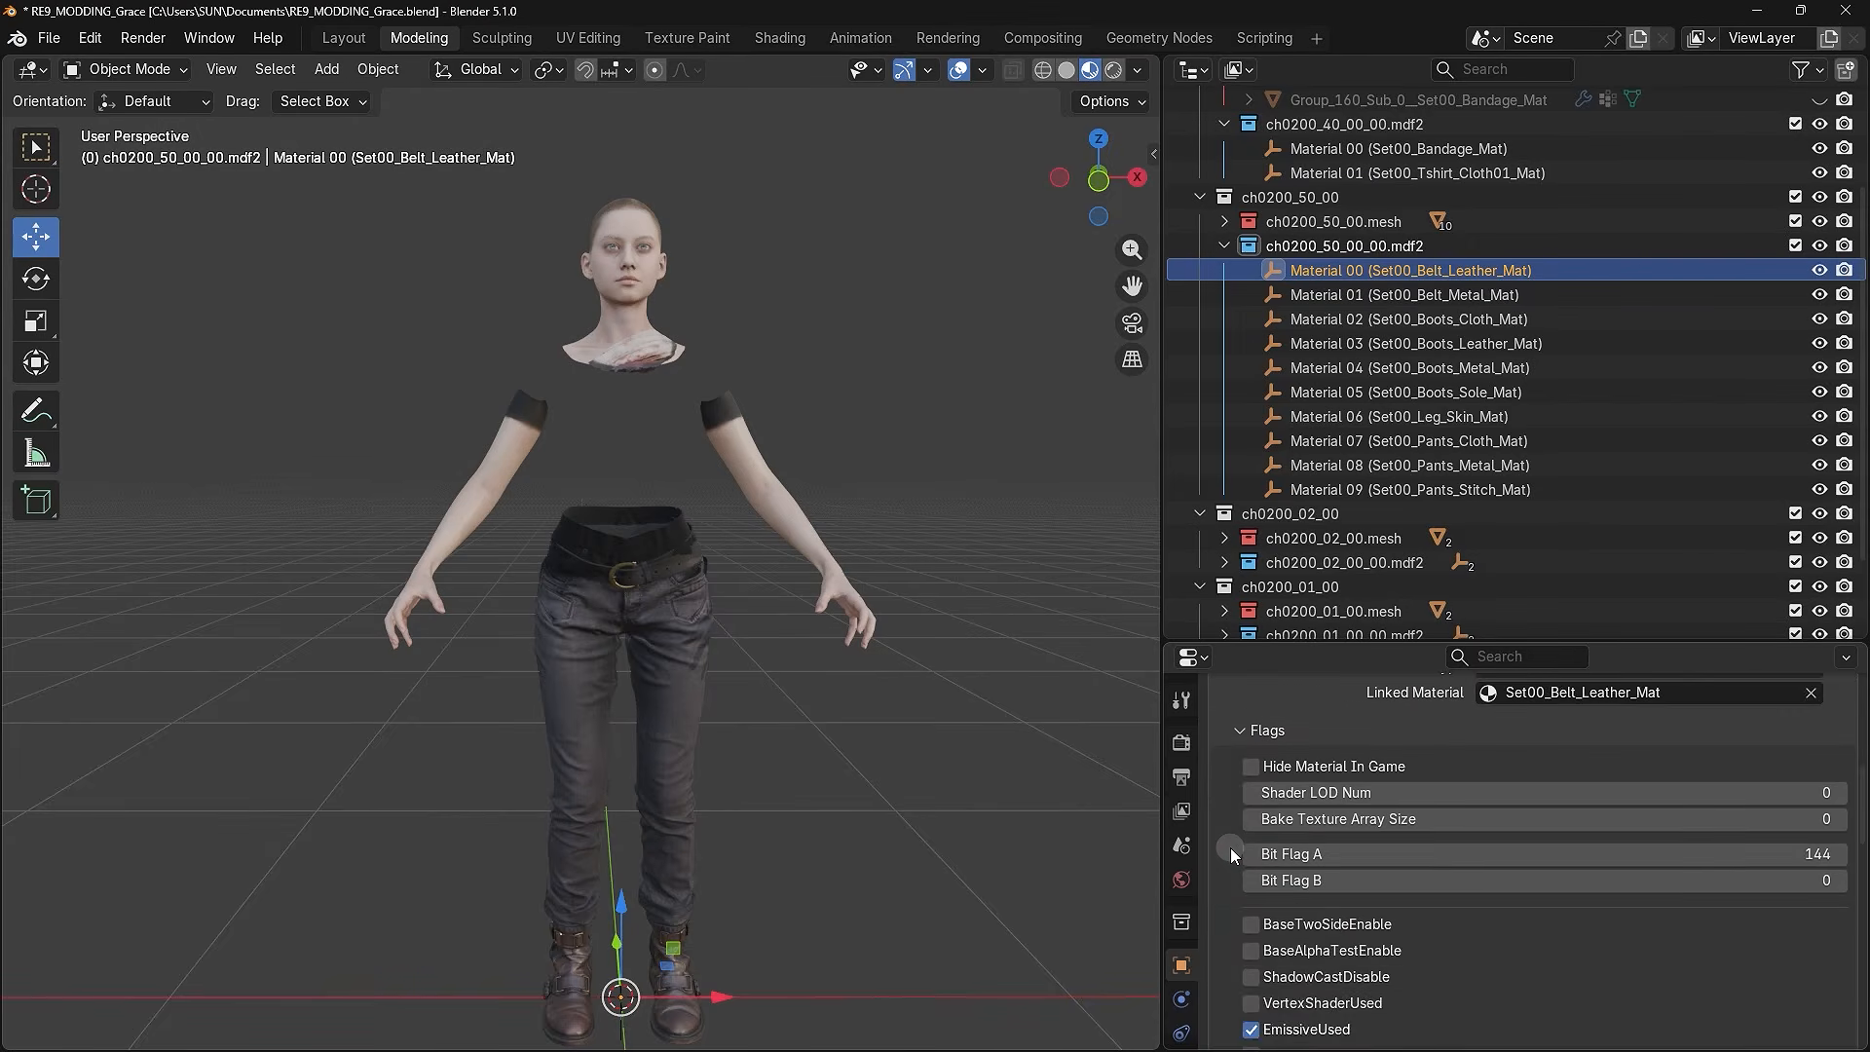
left_click(1254, 767)
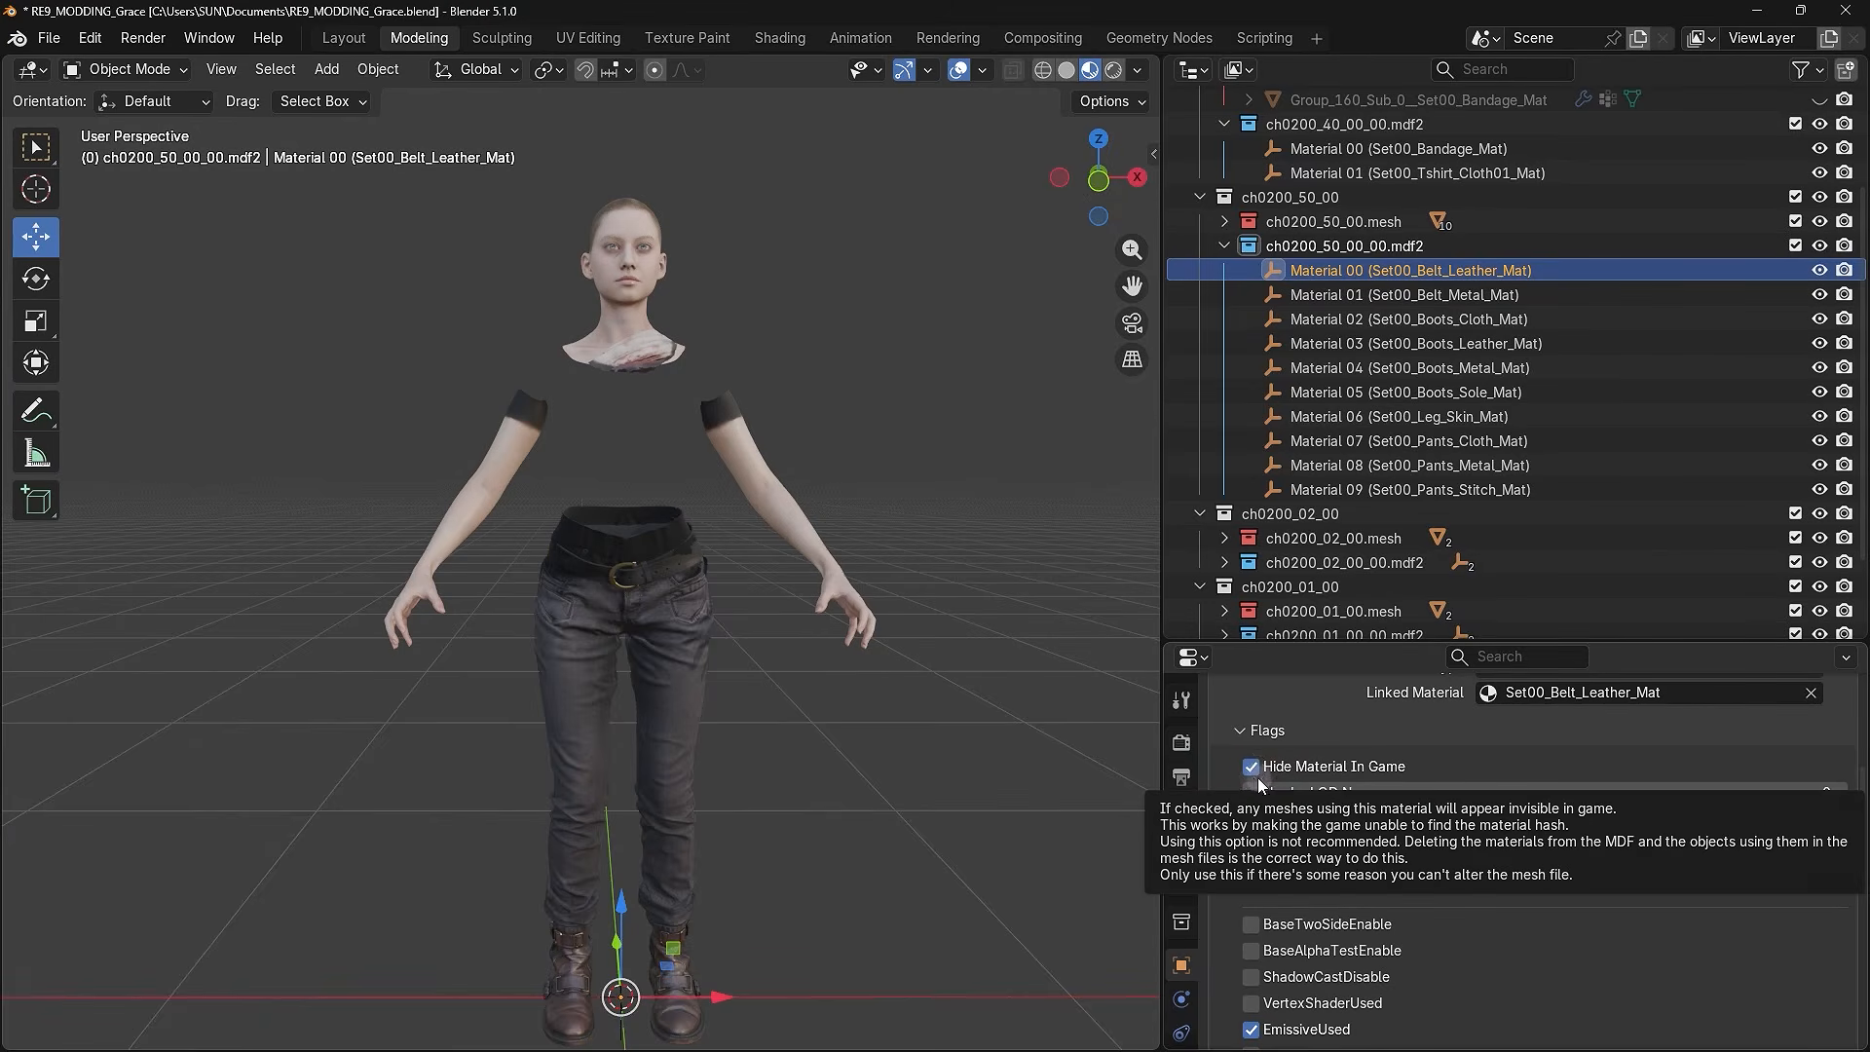
- Enable Hide Material In Game for the remaining ch0200_50_00_00.mdf2 materials, from Set00_Belt_Metal_Mat through Set00_Pants_Stitch_Mat
left_click(1335, 297)
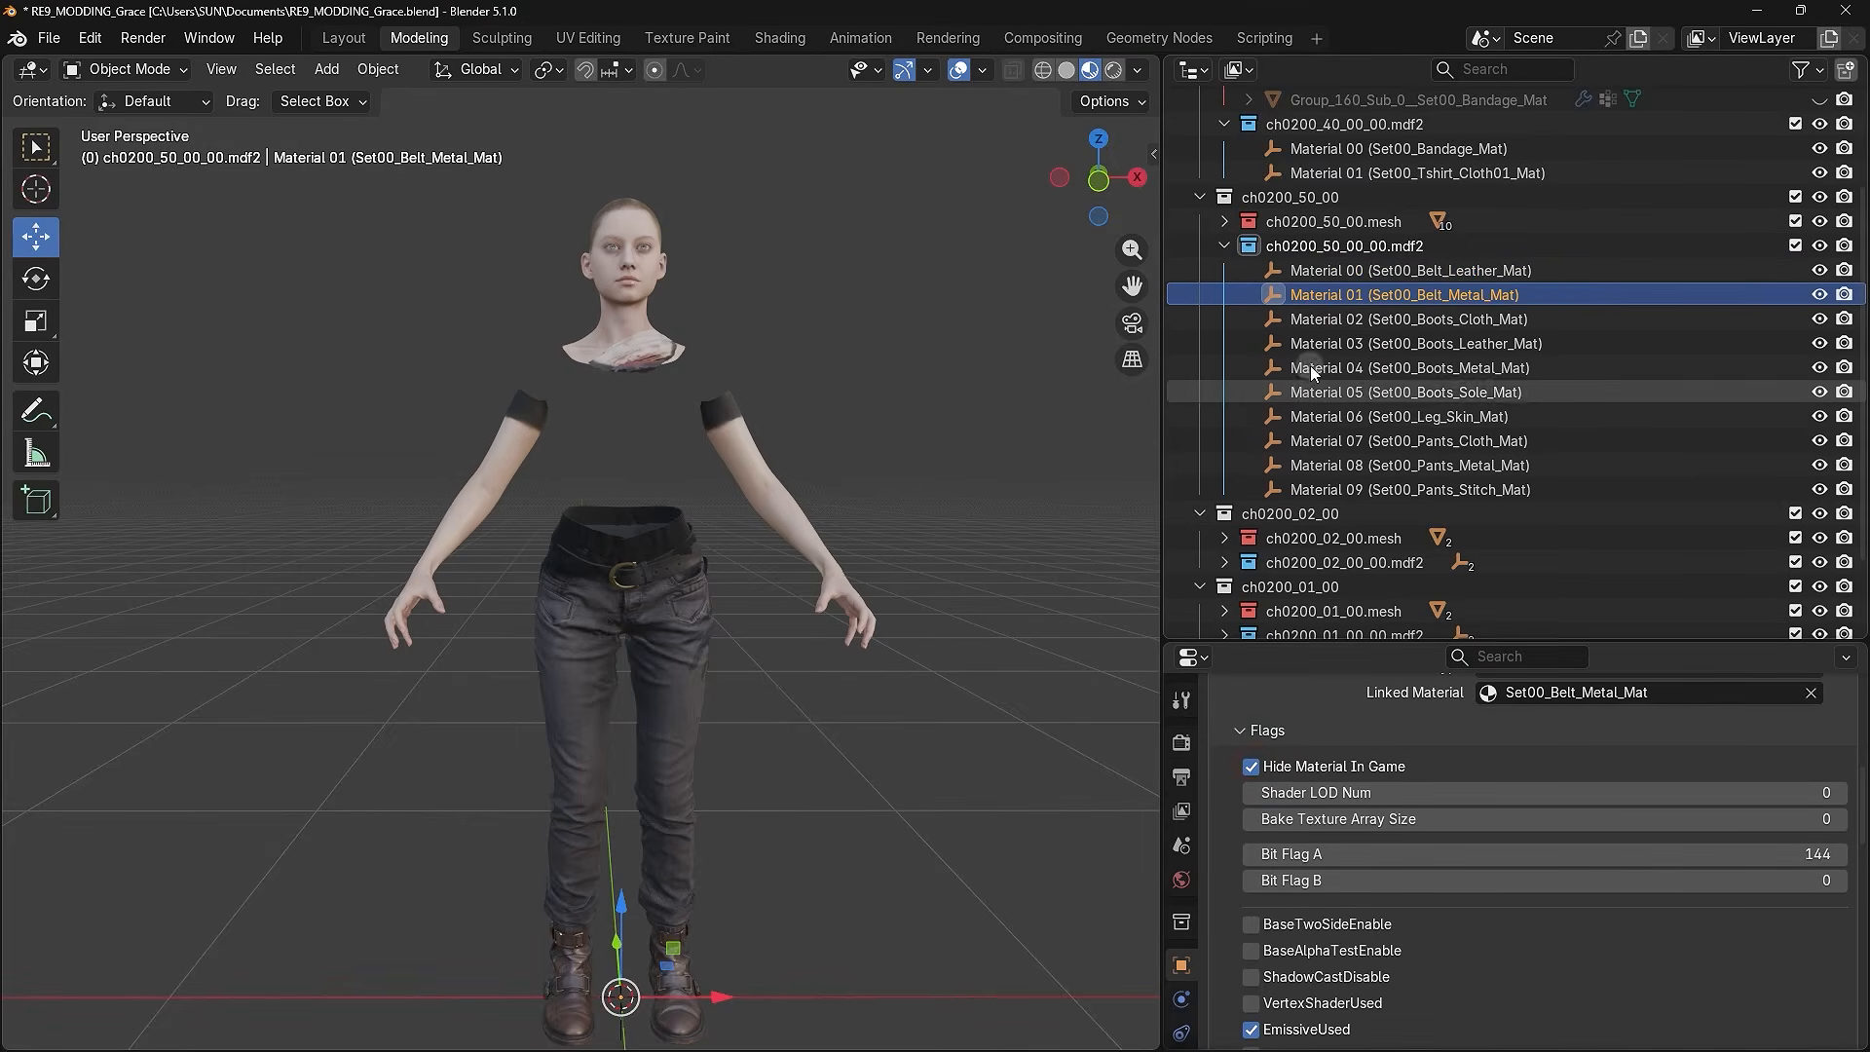
left_click(1296, 319)
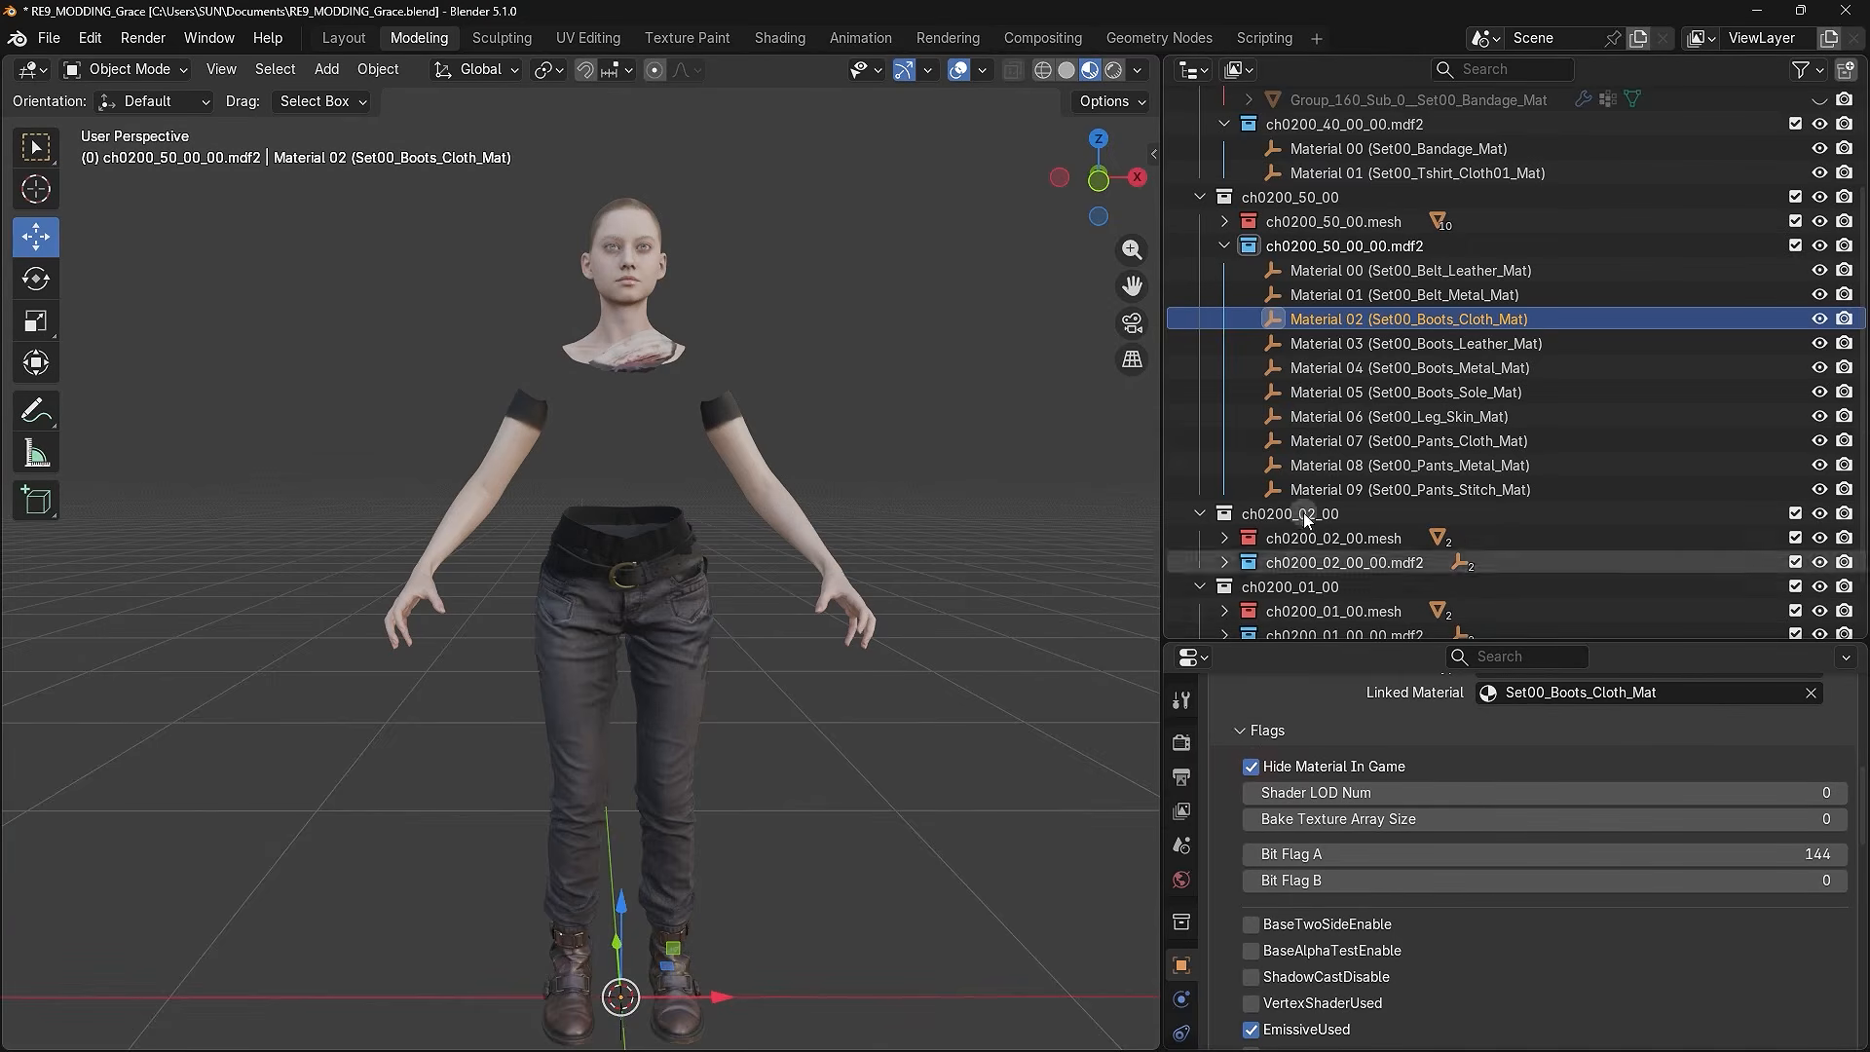
left_click(1342, 346)
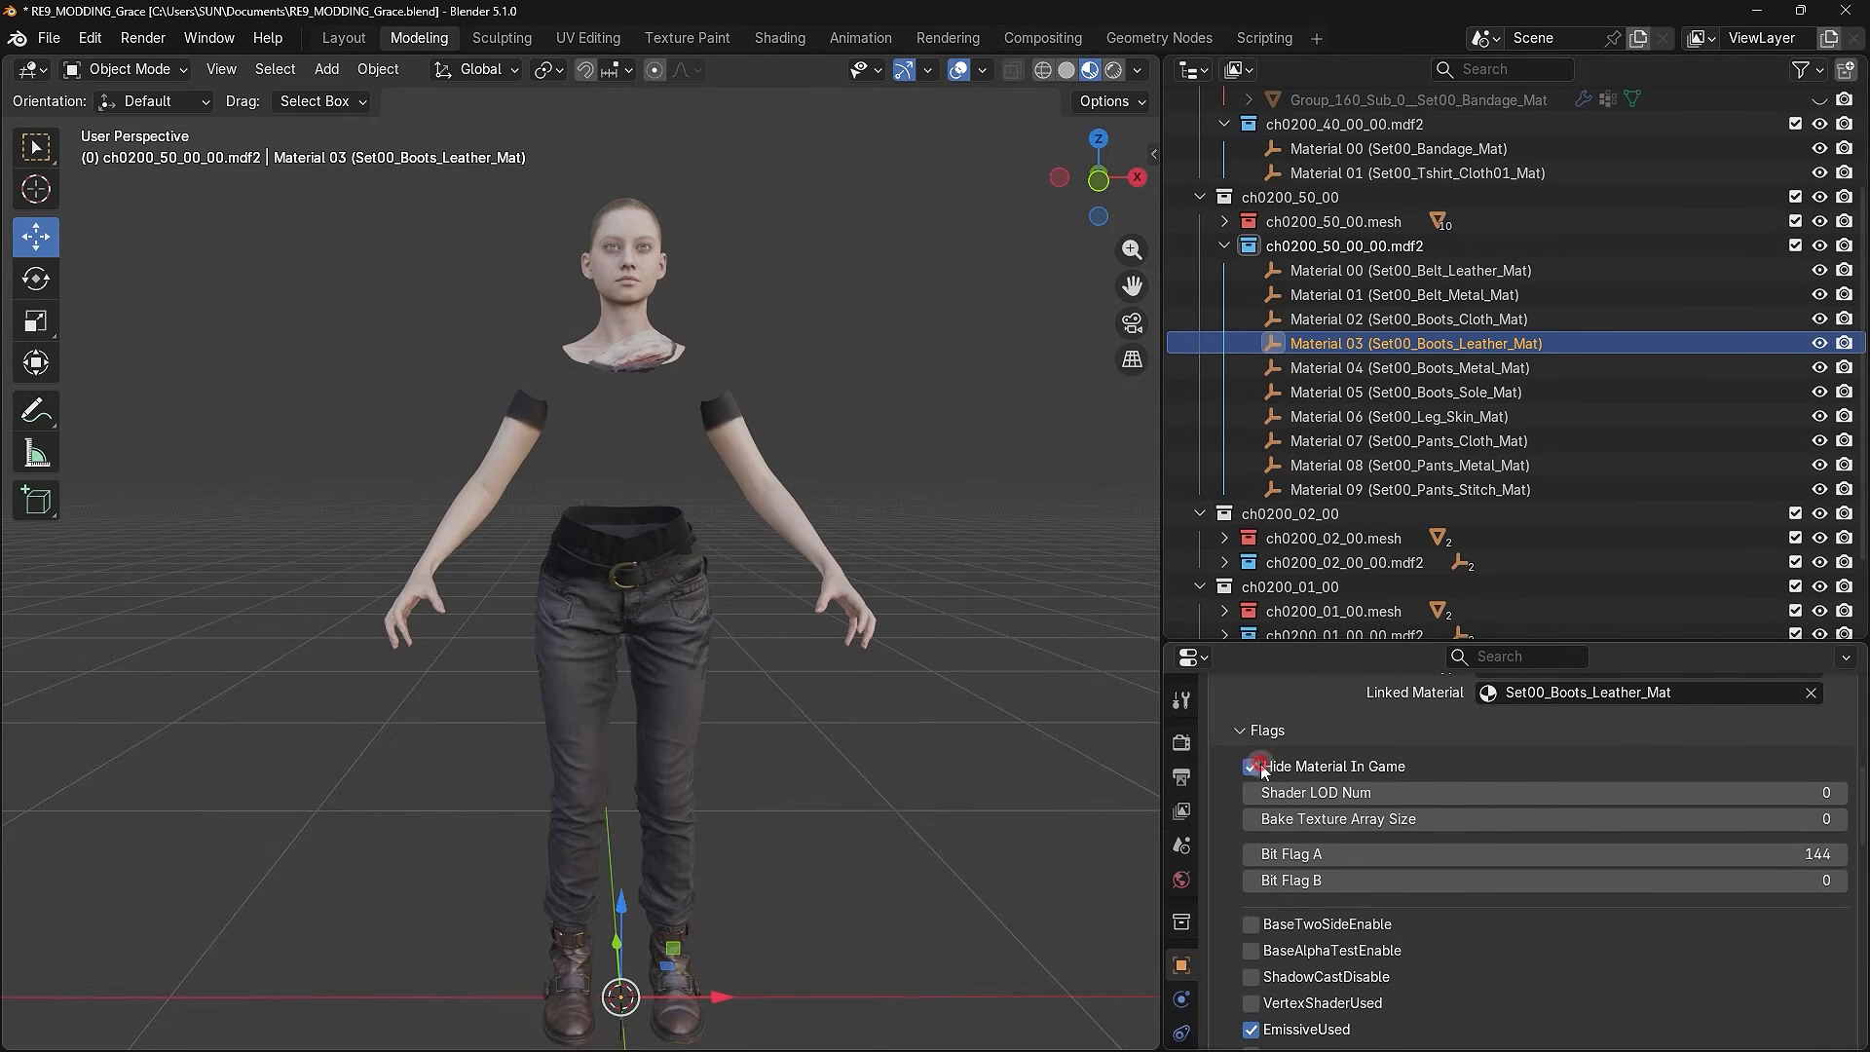
left_click(1339, 368)
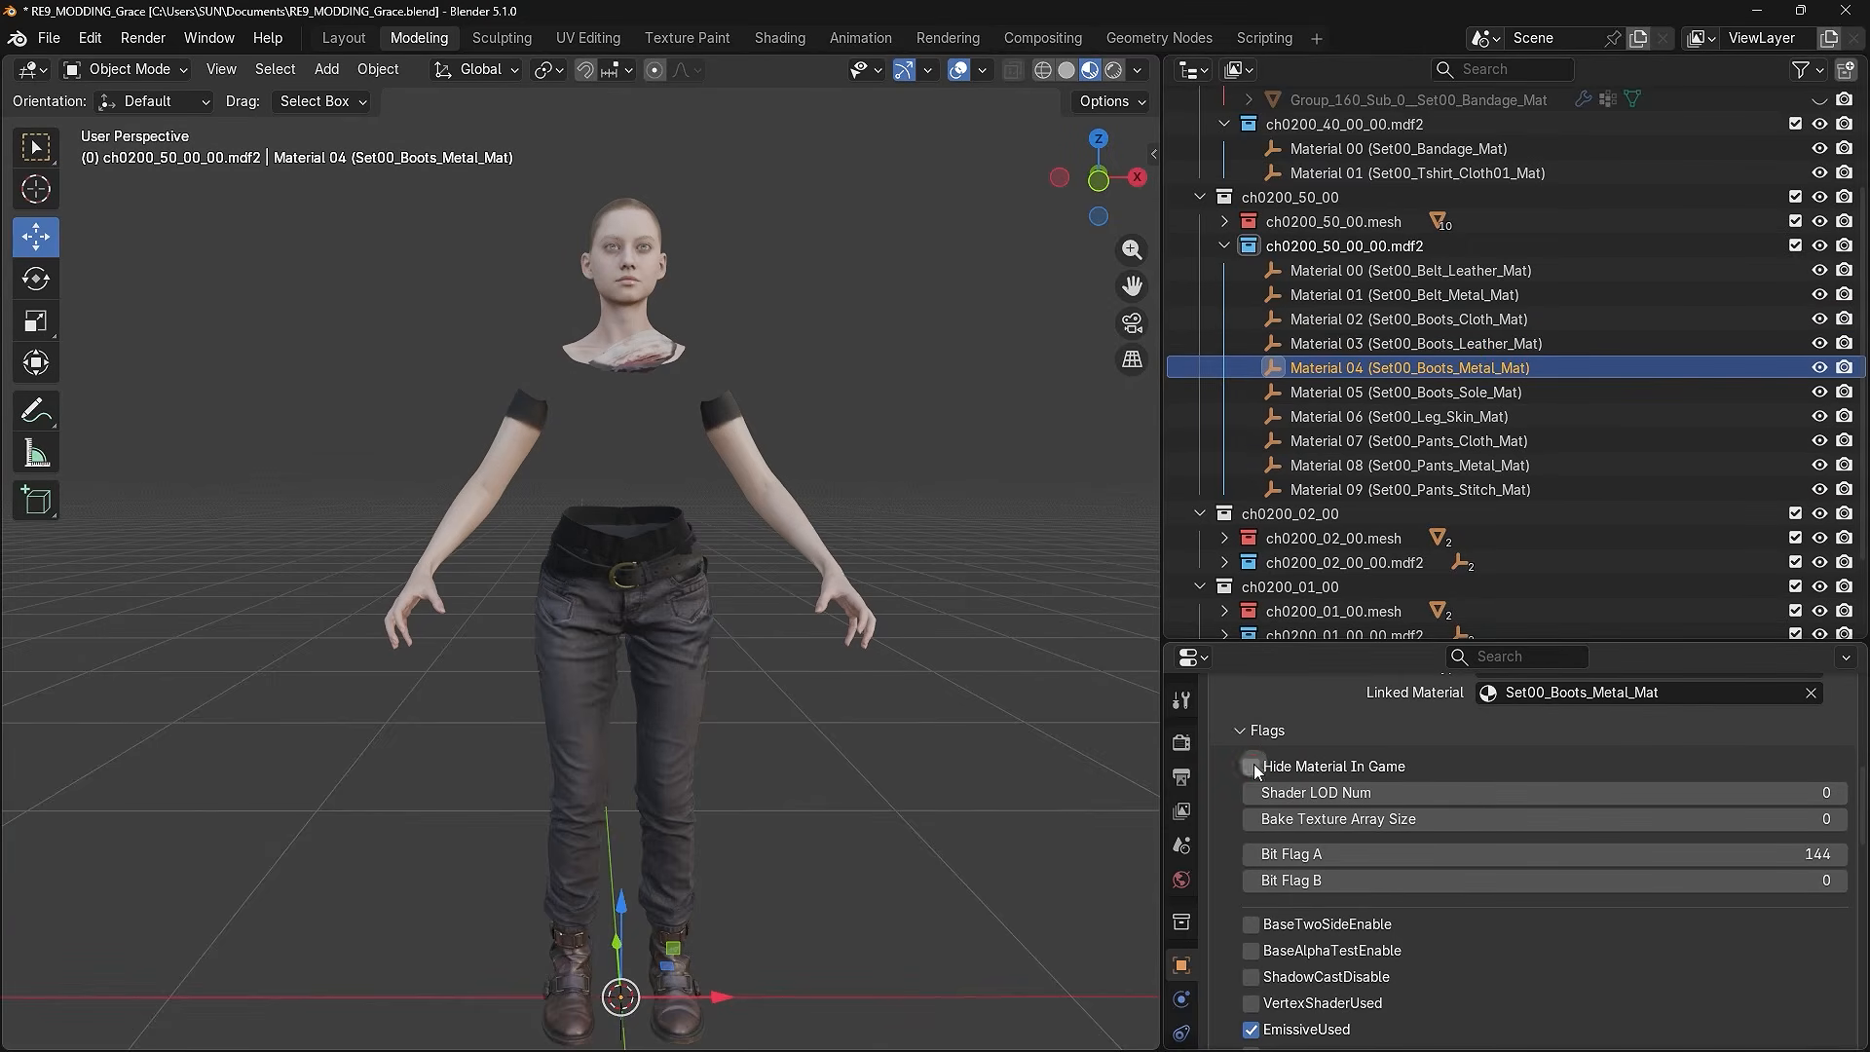
left_click(1310, 417)
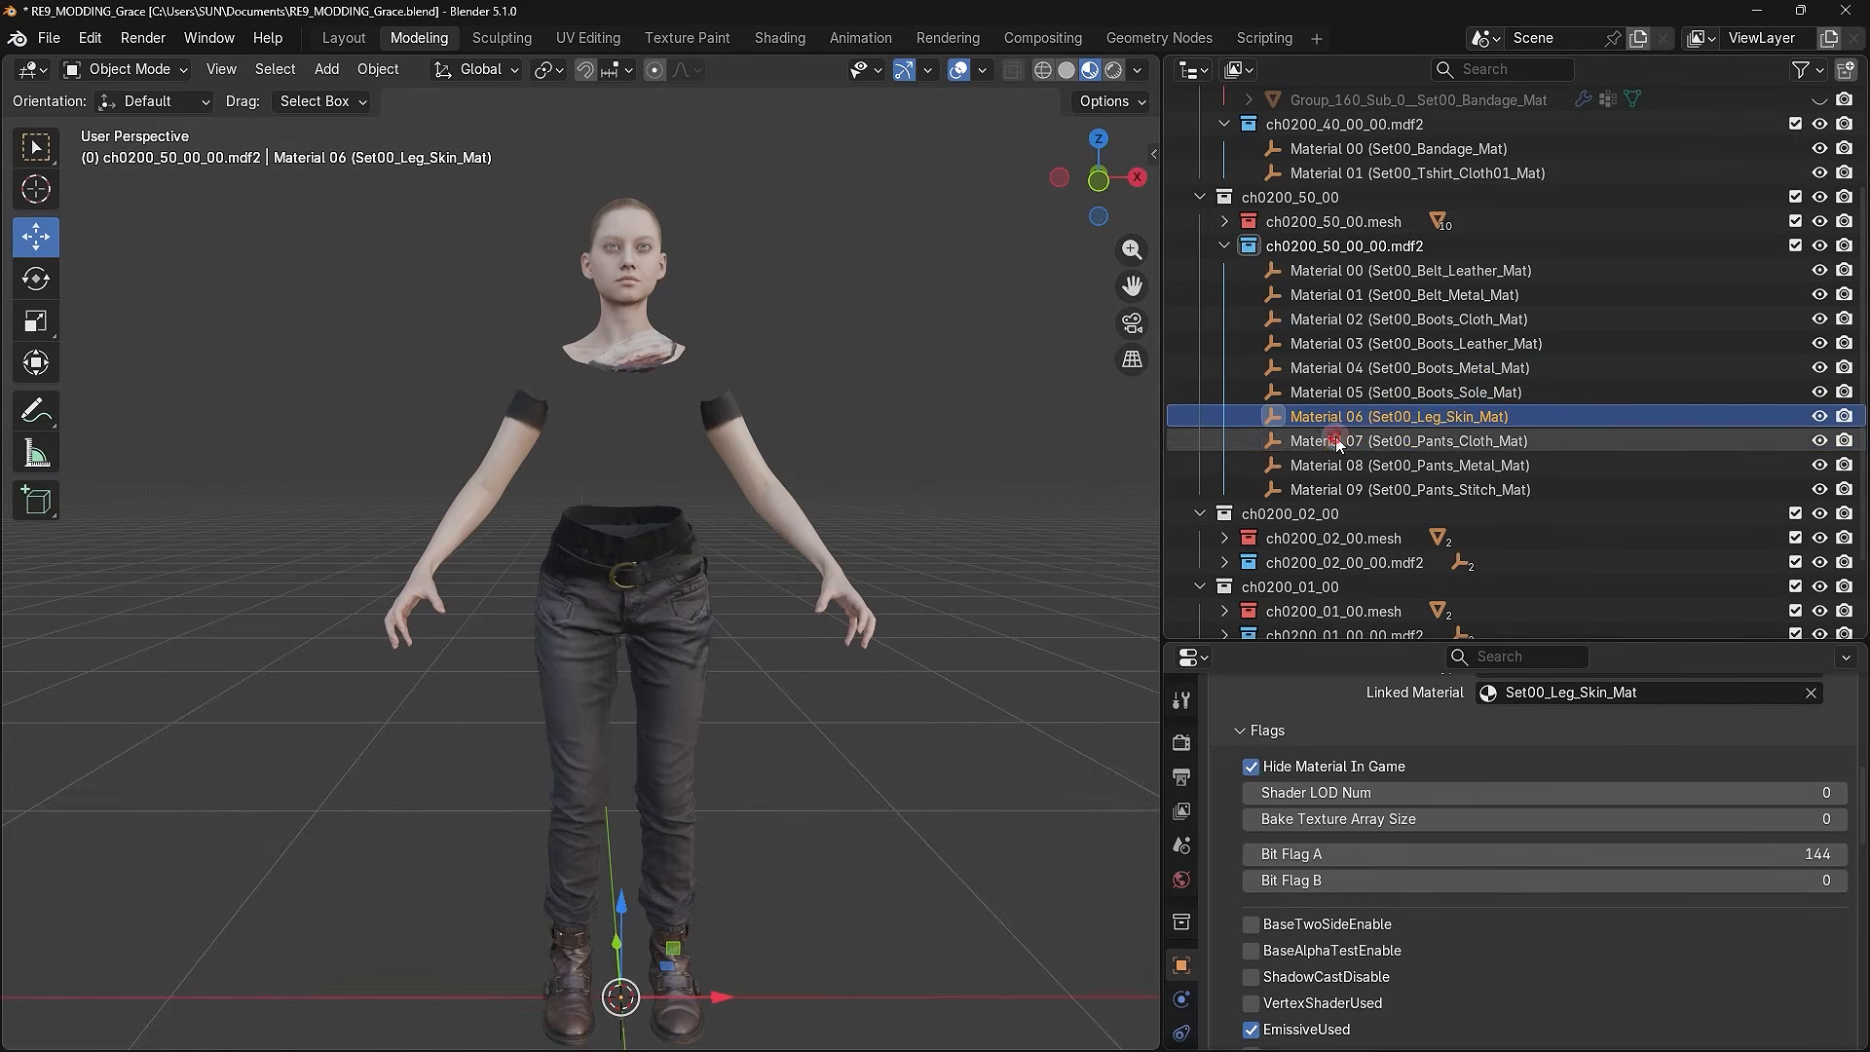
left_click(1325, 441)
left_click(1325, 466)
left_click(1330, 490)
left_click(1252, 767)
- Start an RE MDF export with version Resident Evil 9 / Pragmata and ch0200_50_00_00.mdf2 as the MDF collection
left_click(1346, 245)
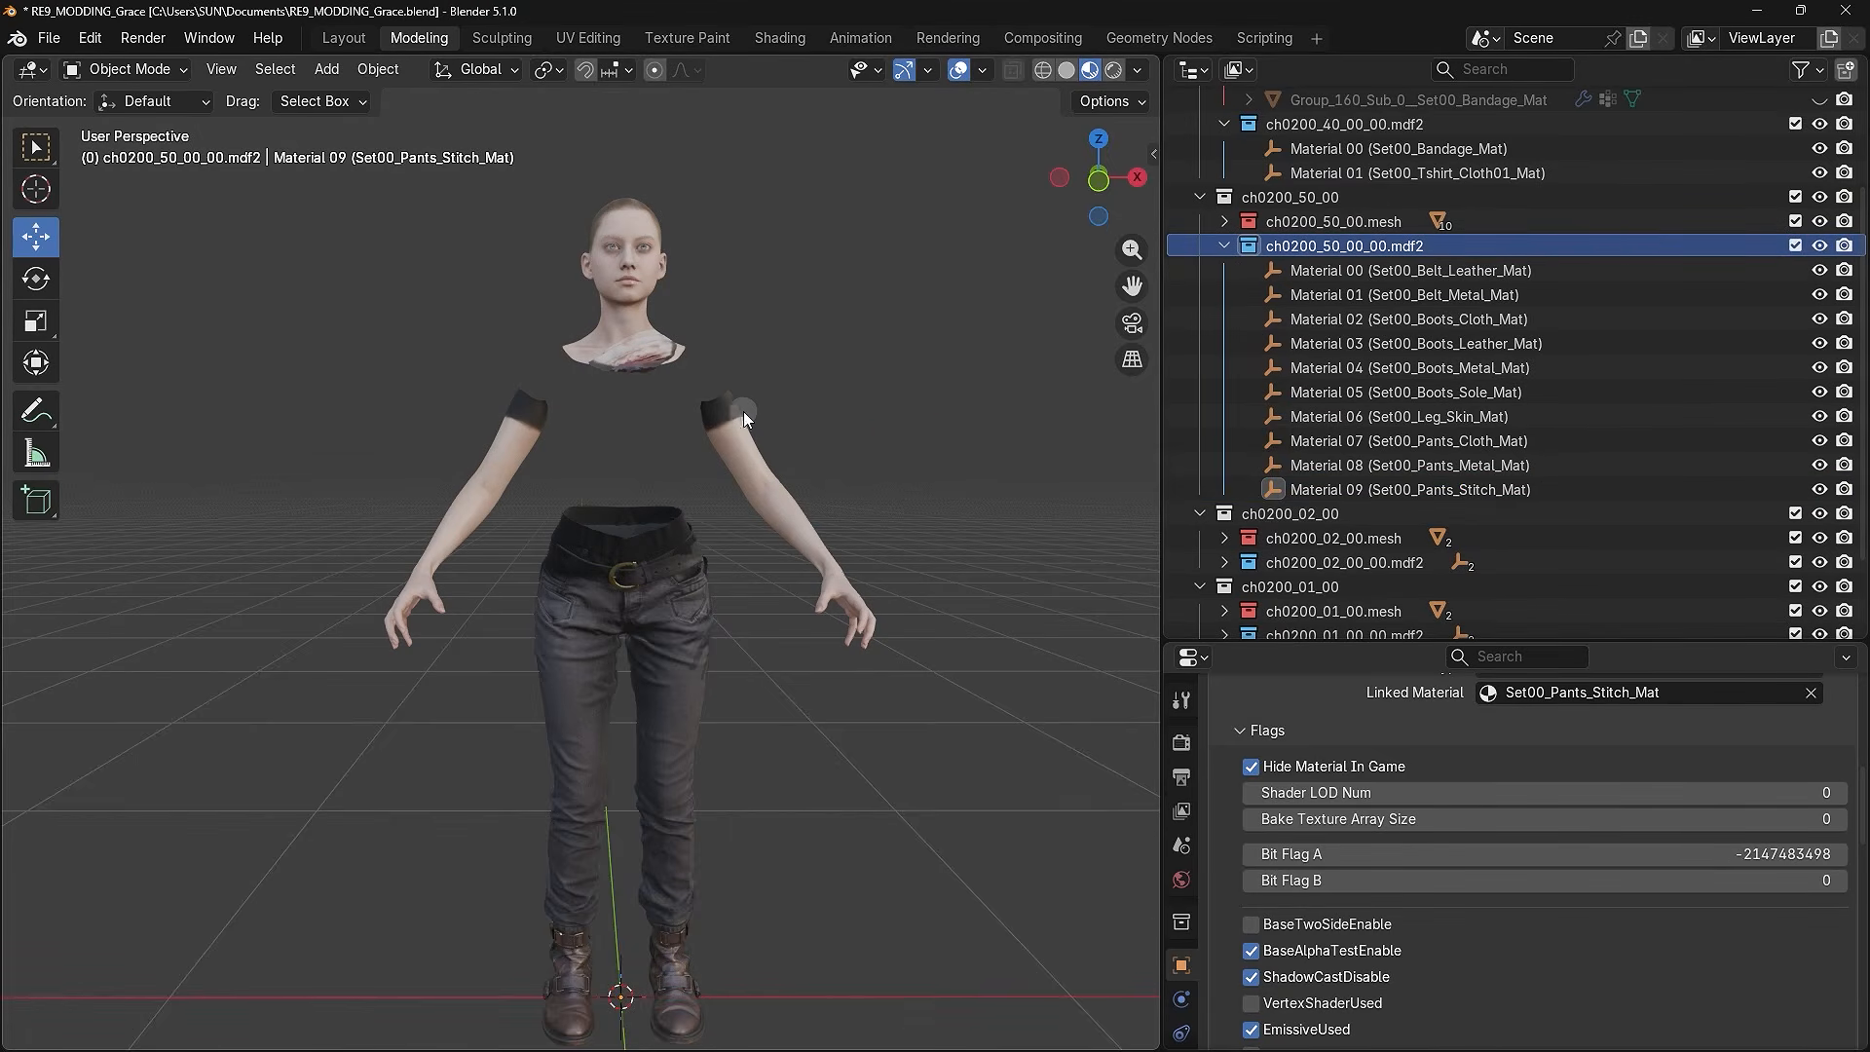
left_click(49, 39)
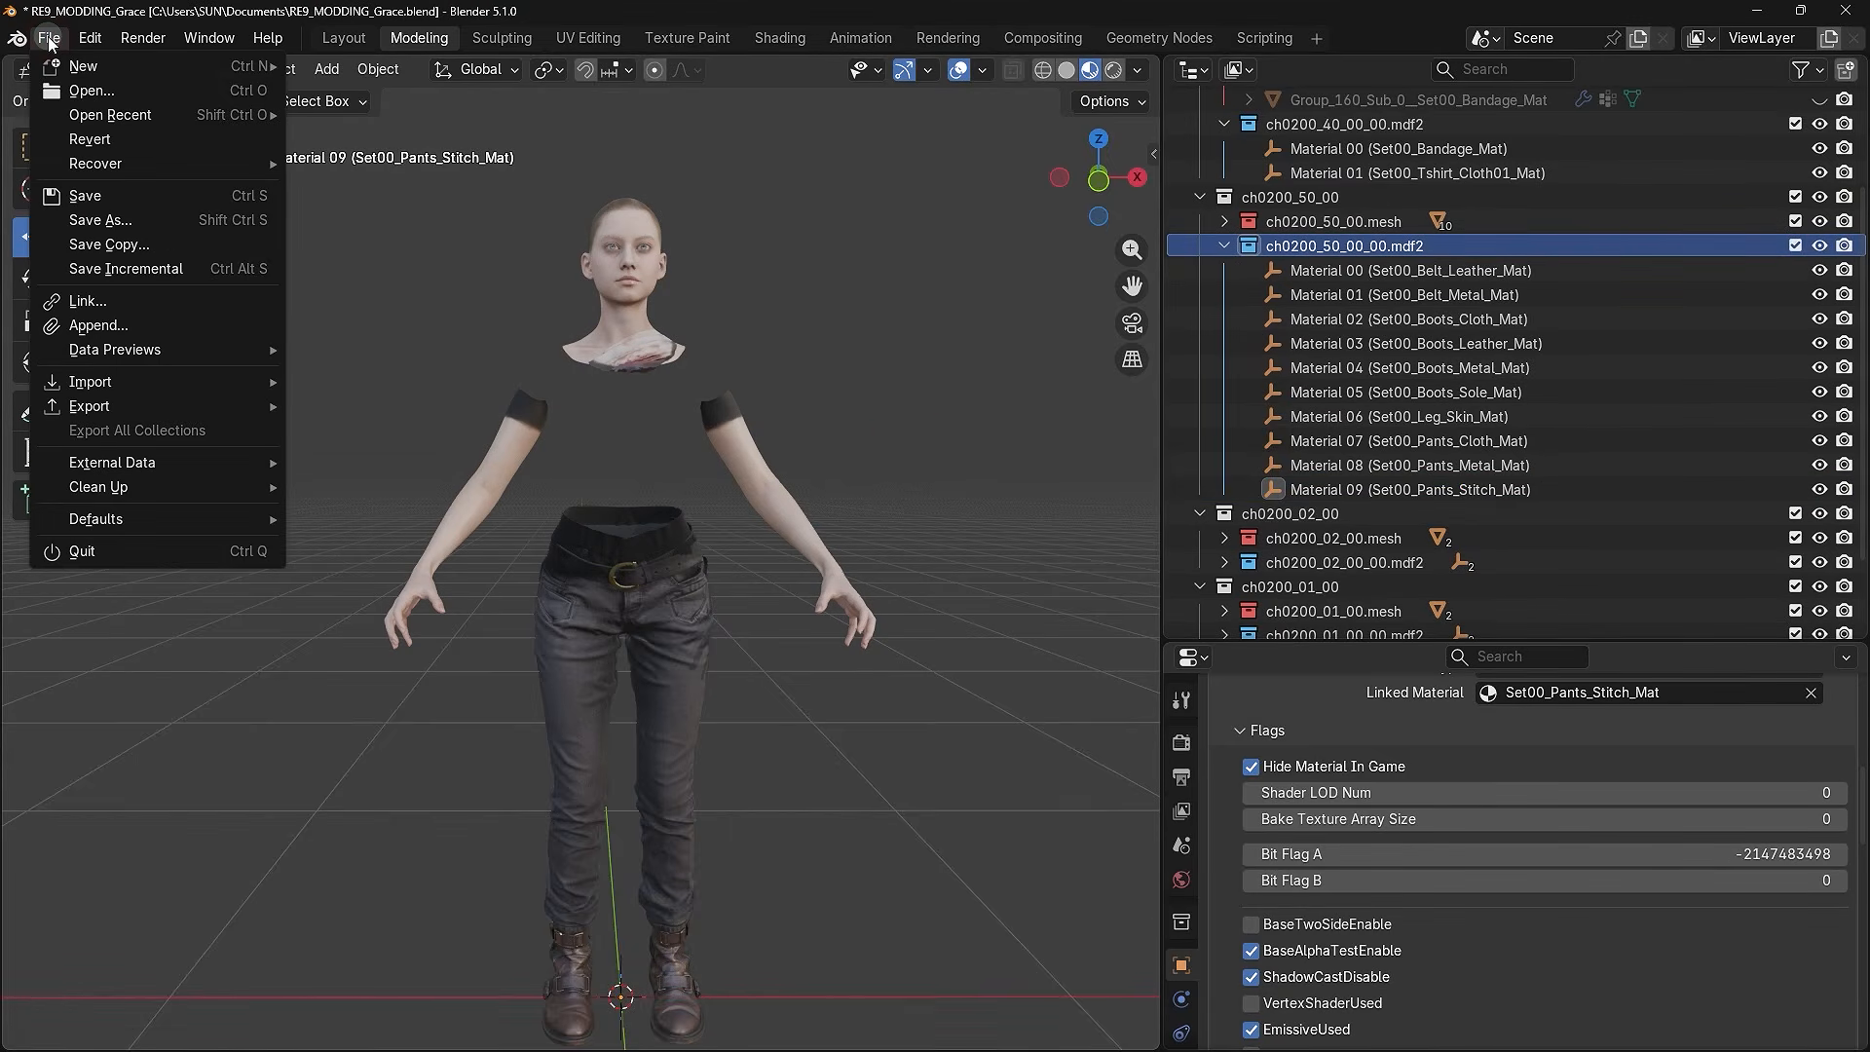
mouse_move(102, 405)
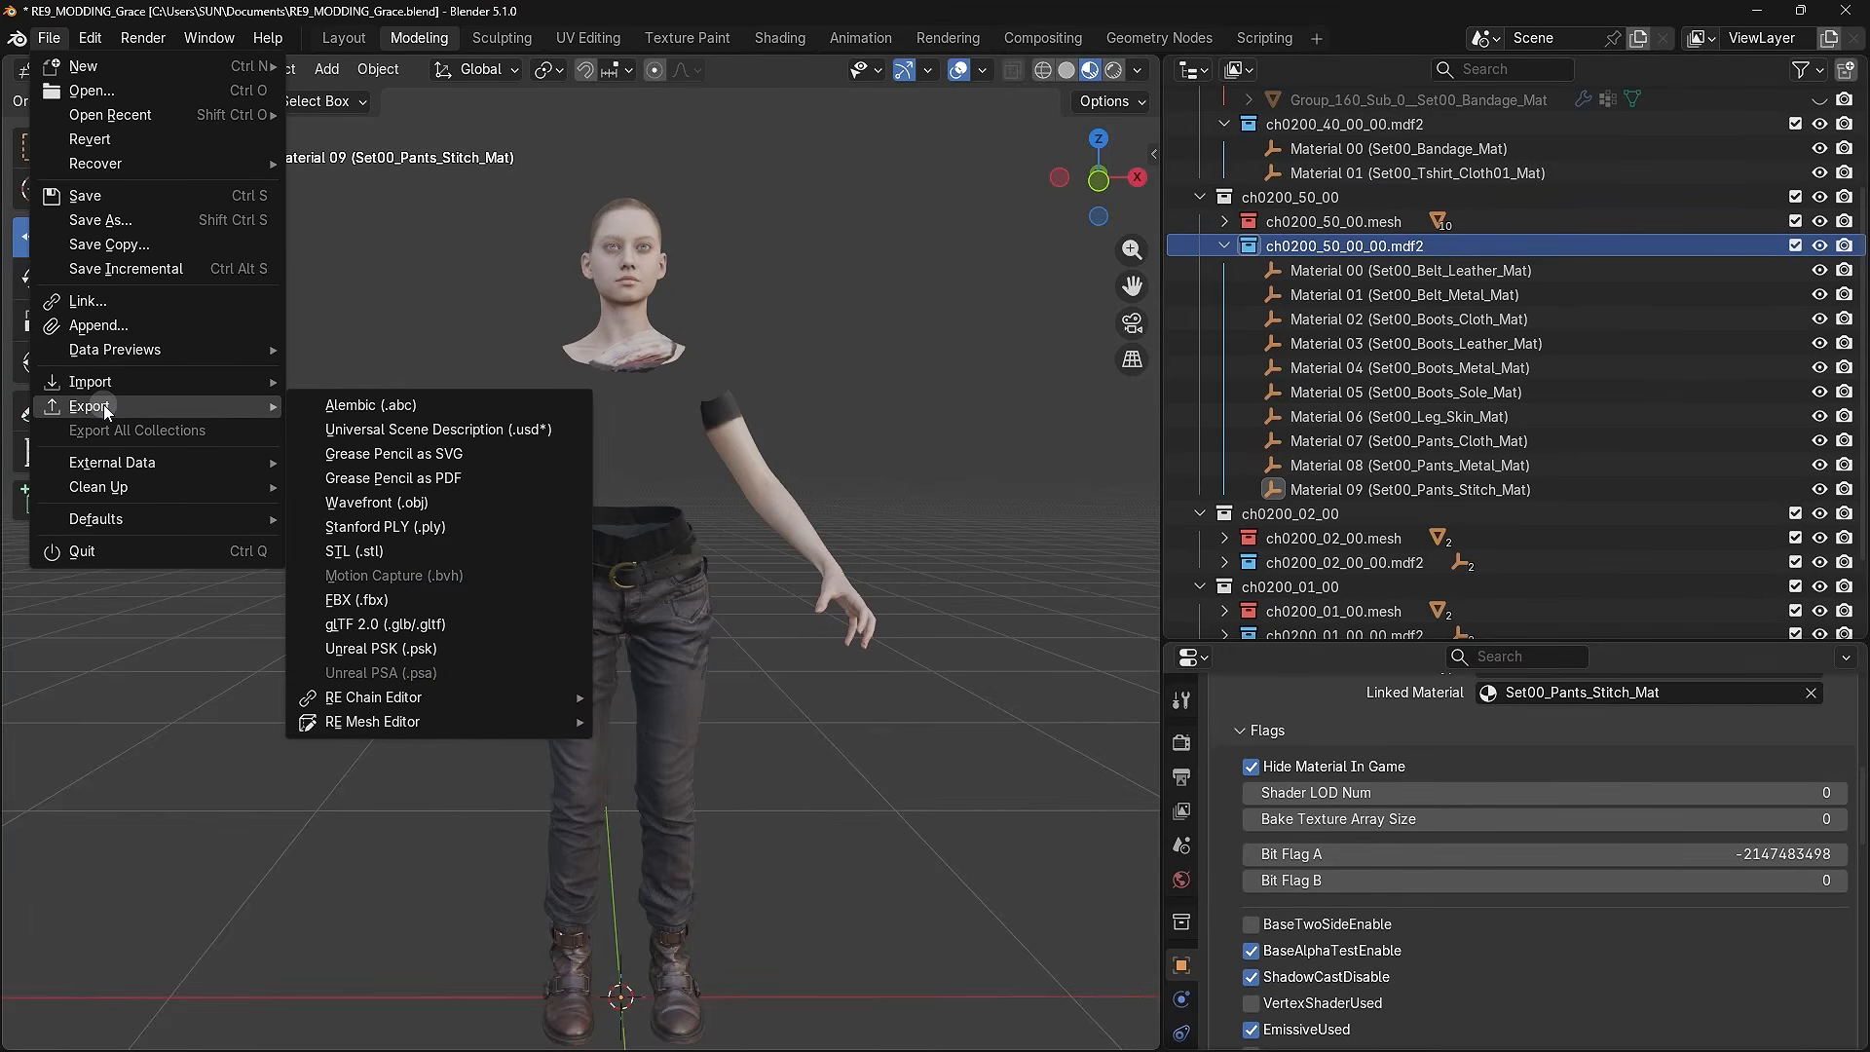
mouse_move(347, 725)
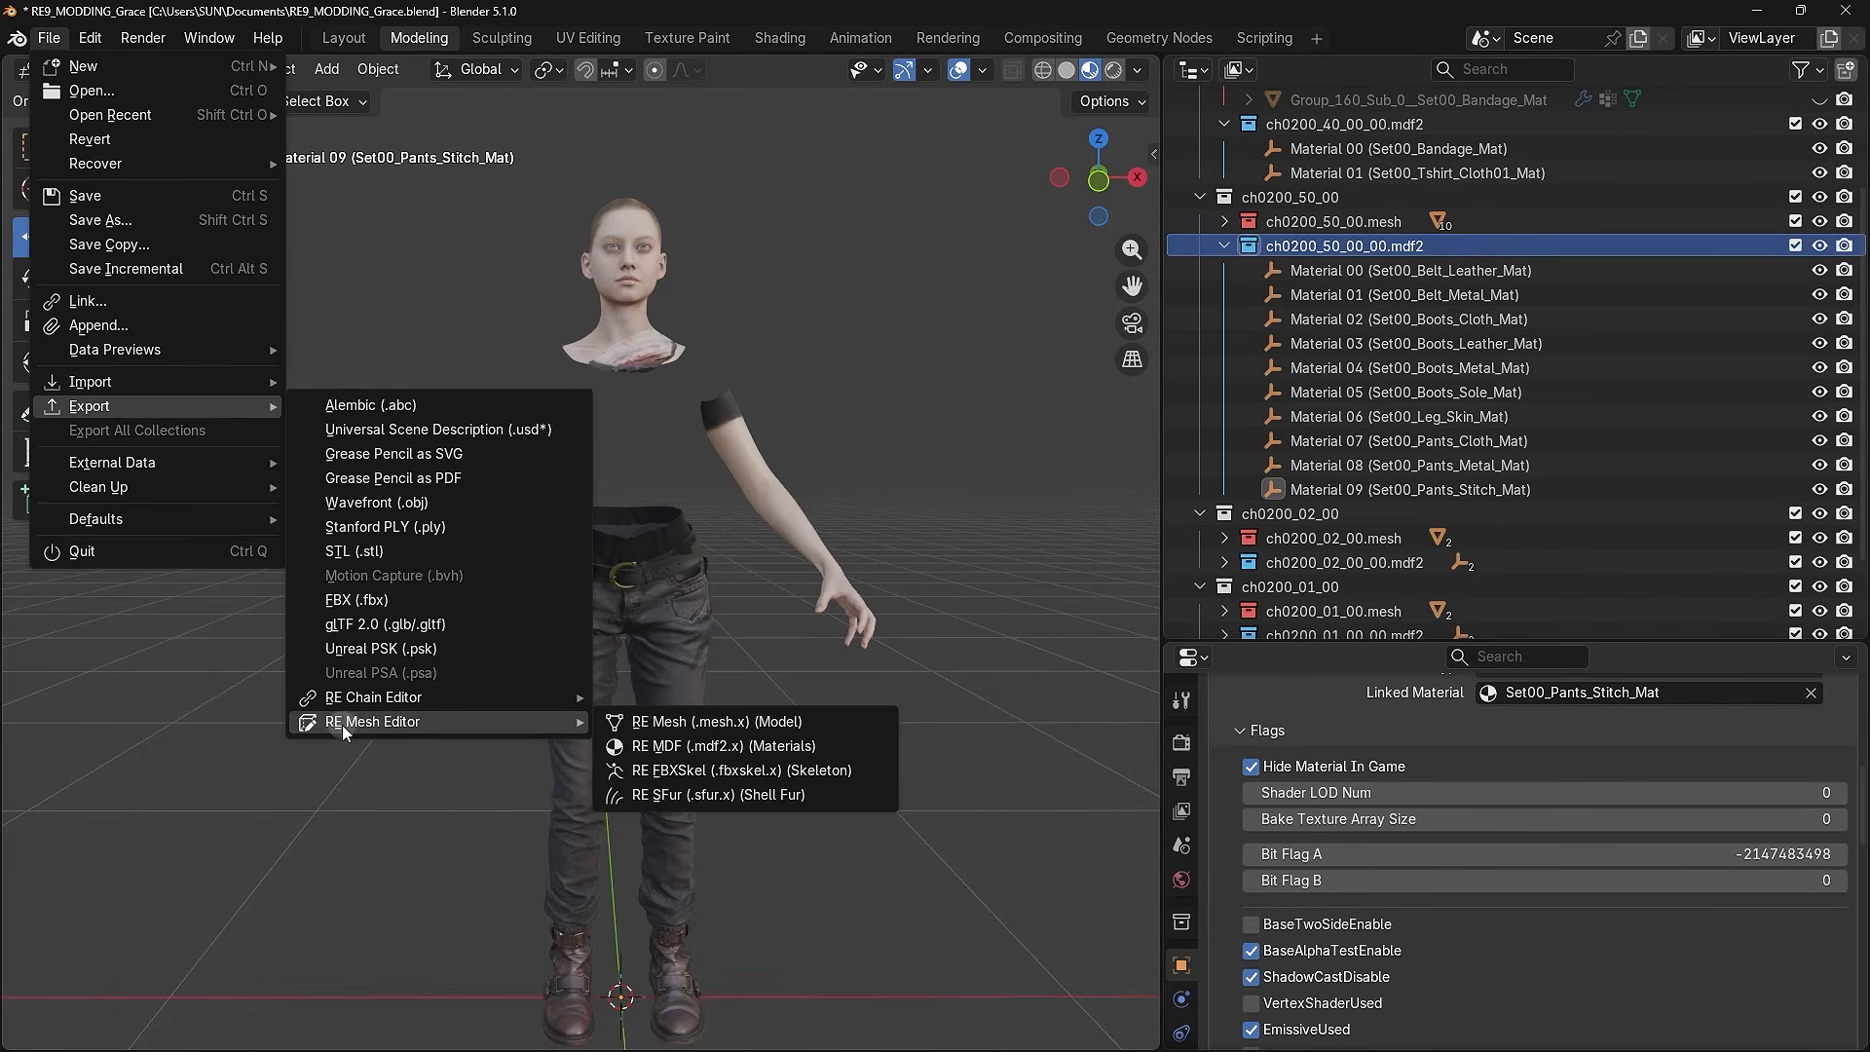
left_click(696, 750)
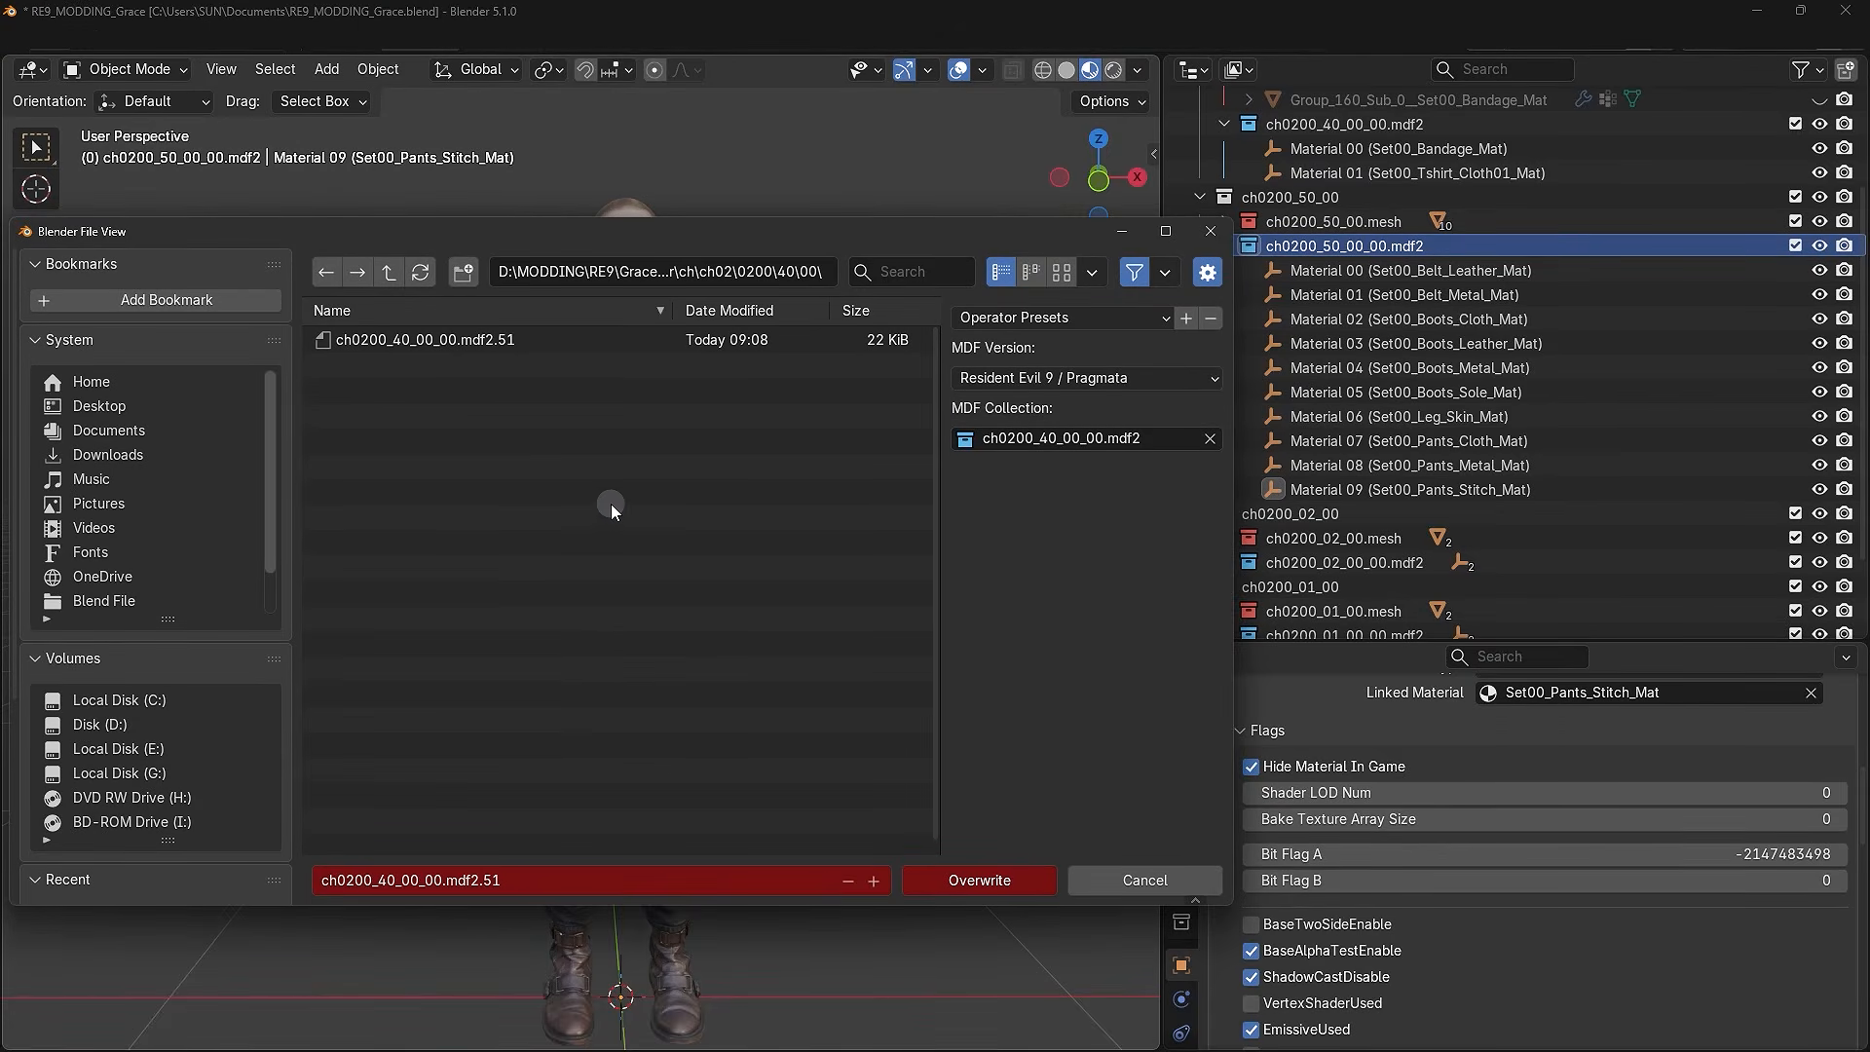
left_click(996, 375)
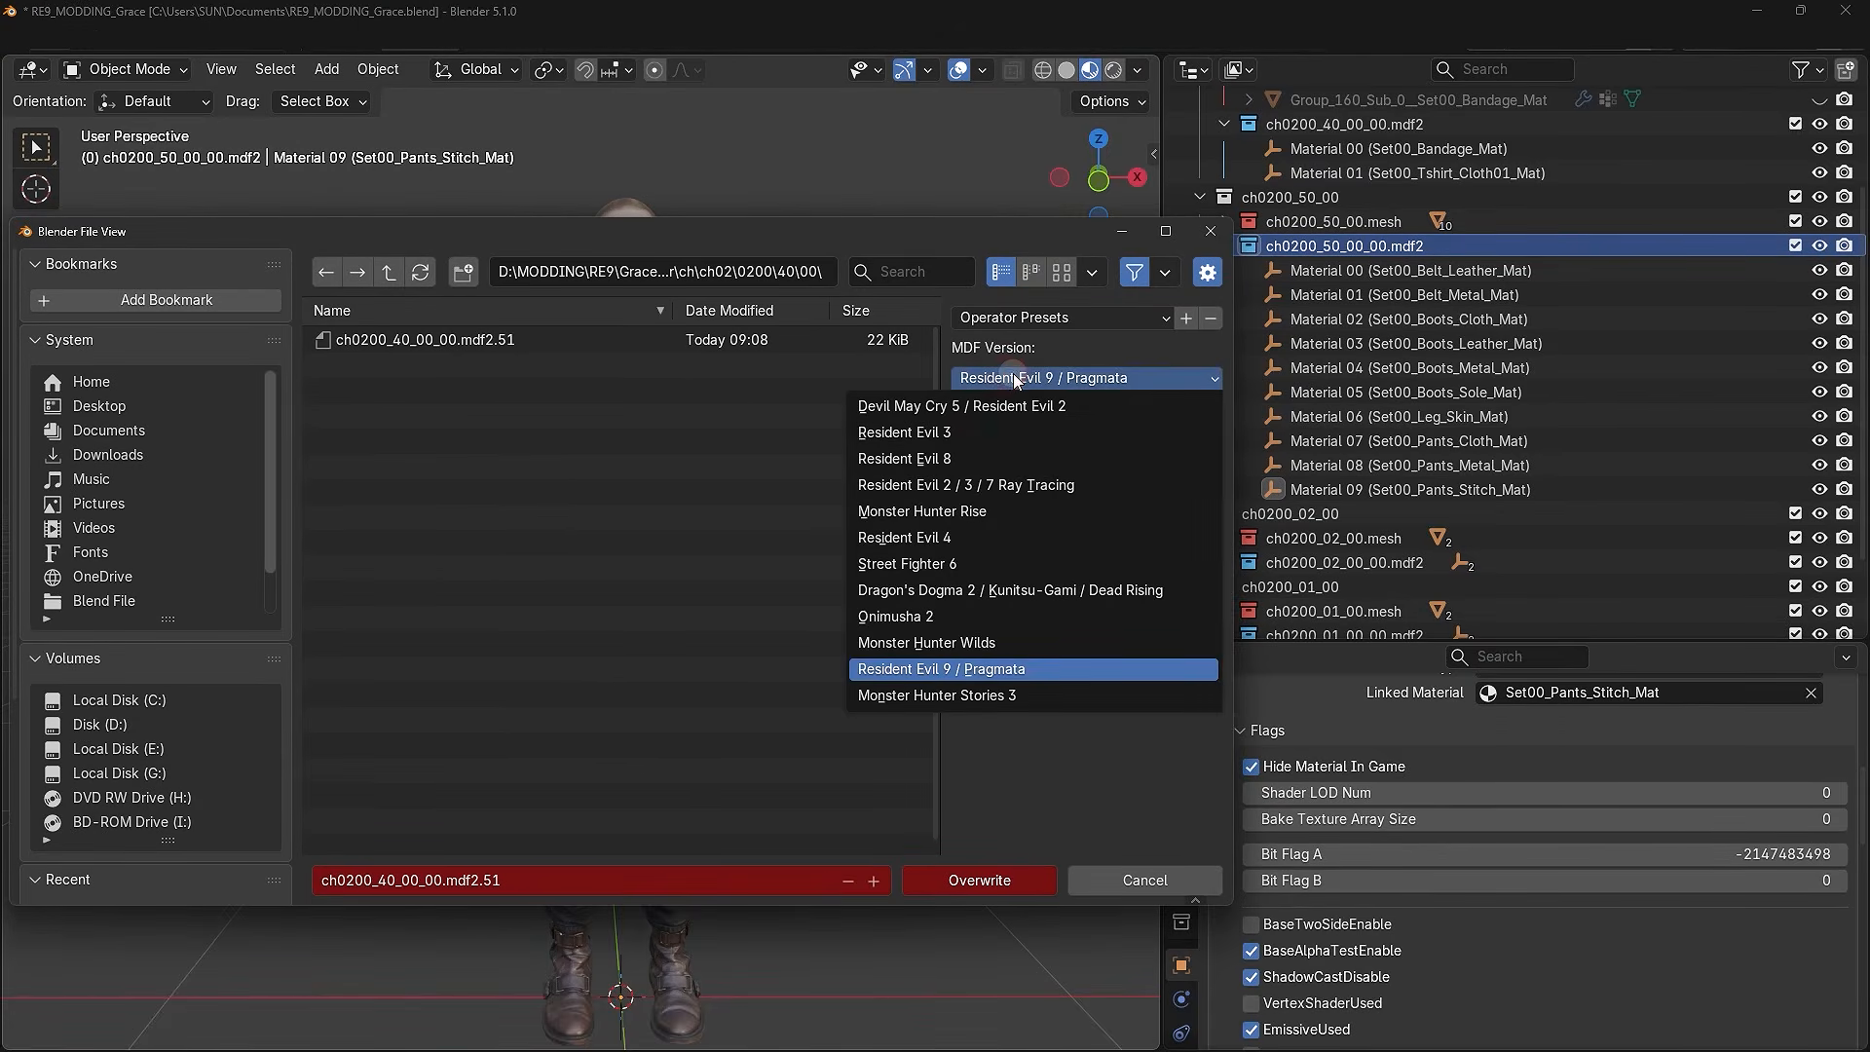
left_click(916, 668)
left_click(1037, 442)
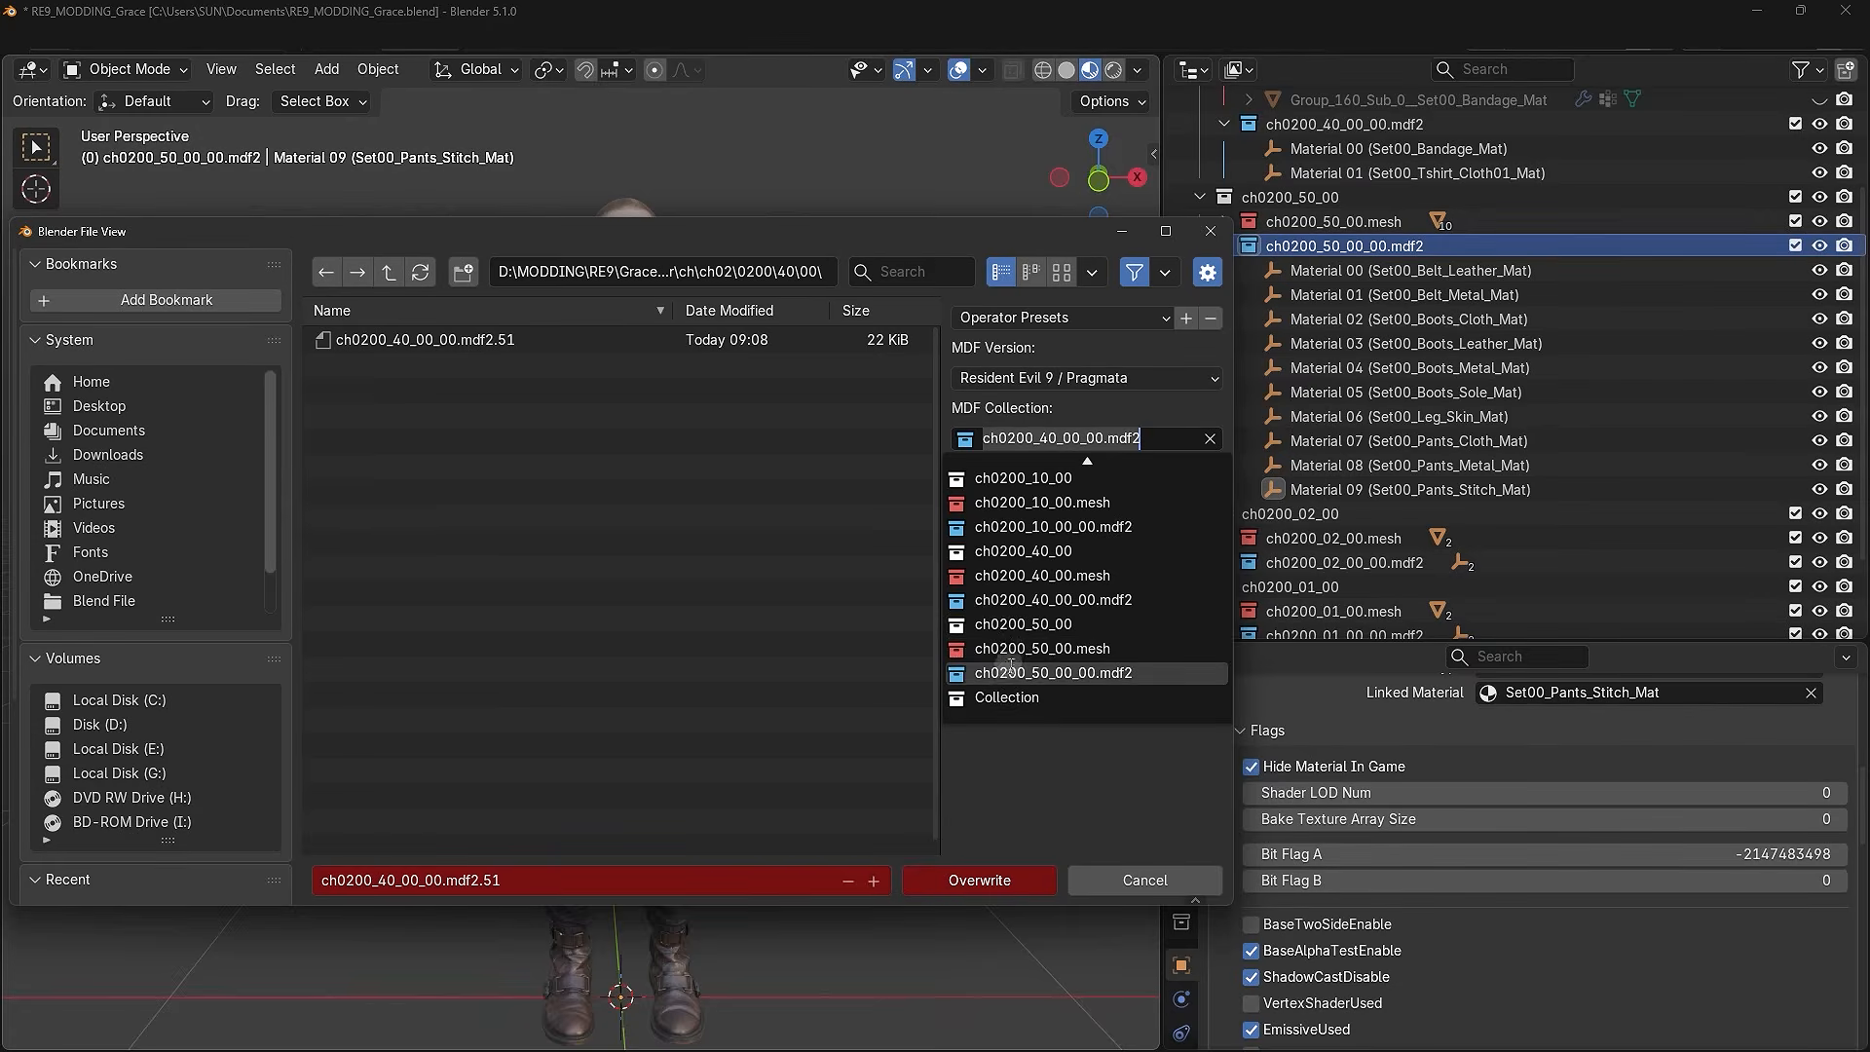
left_click(1008, 672)
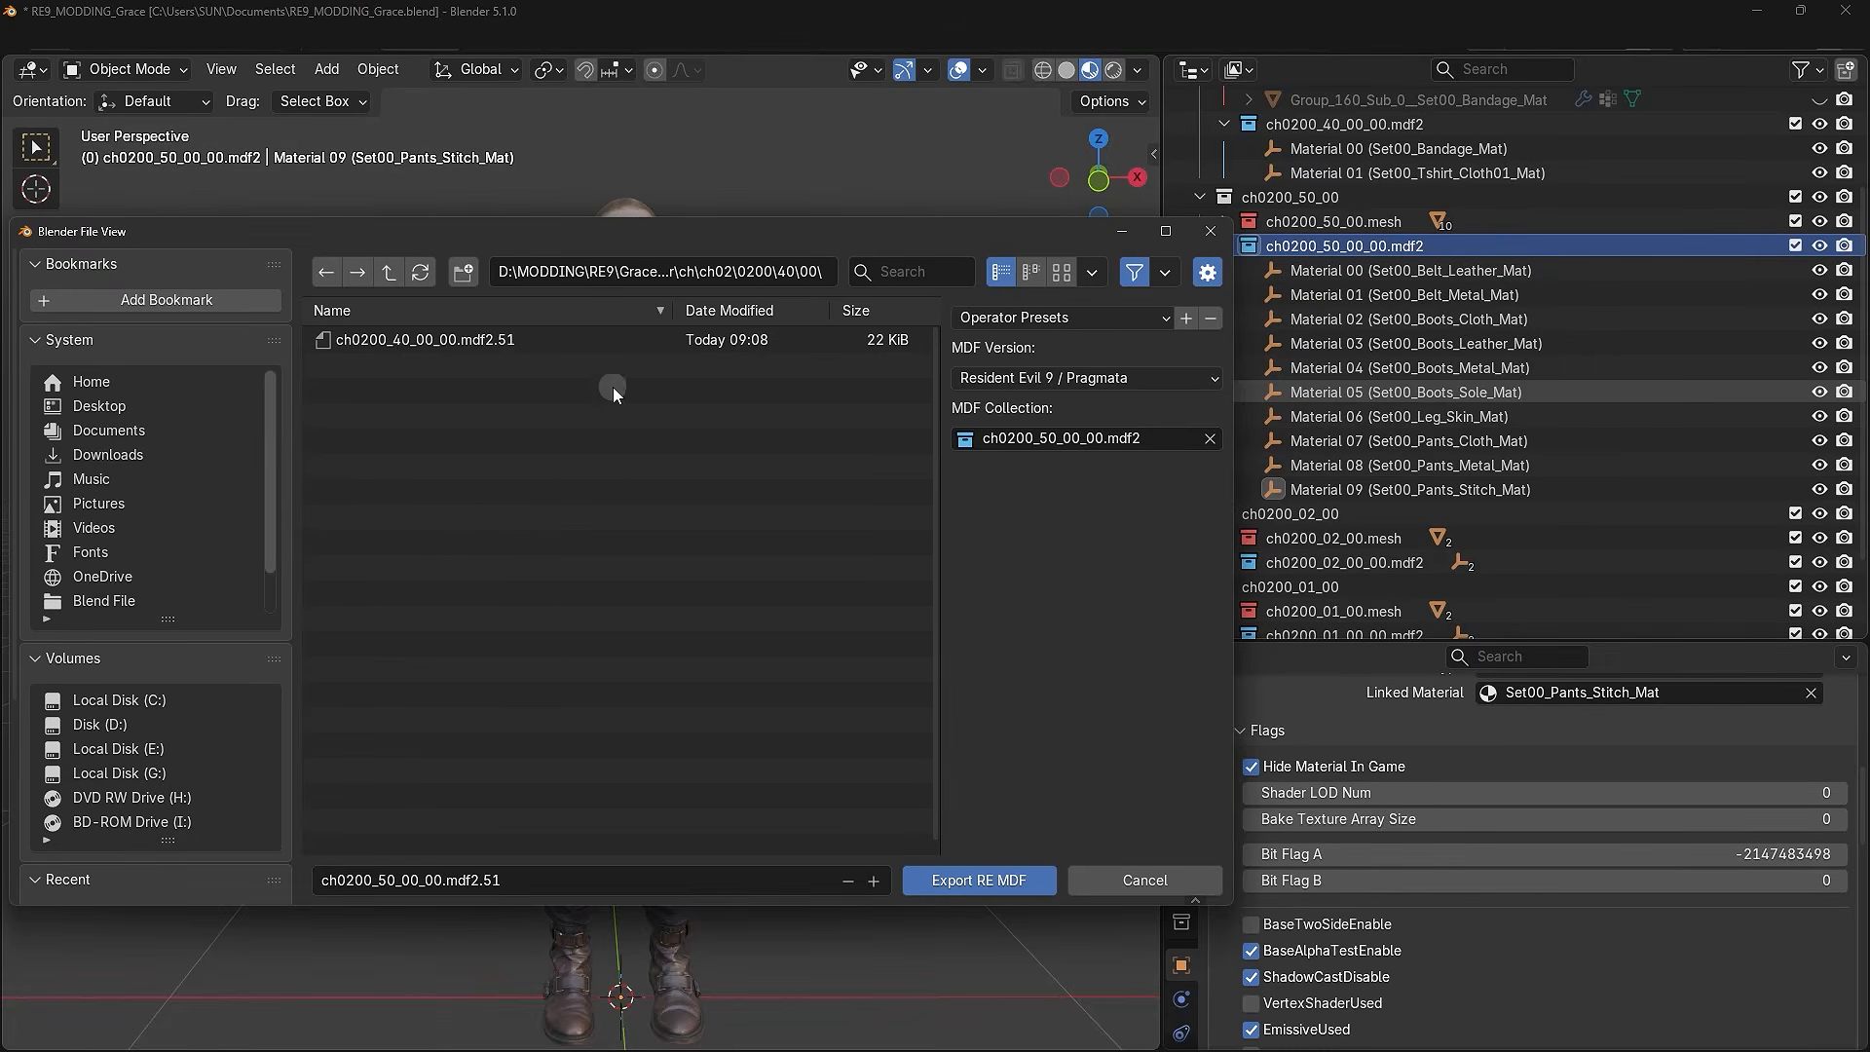
- Set the export location to the mod's ch02\0200\50\00 folder and export the material file as ch0200_50_00_00.mdf2.51
left_click(669, 271)
key("ctrl+v")
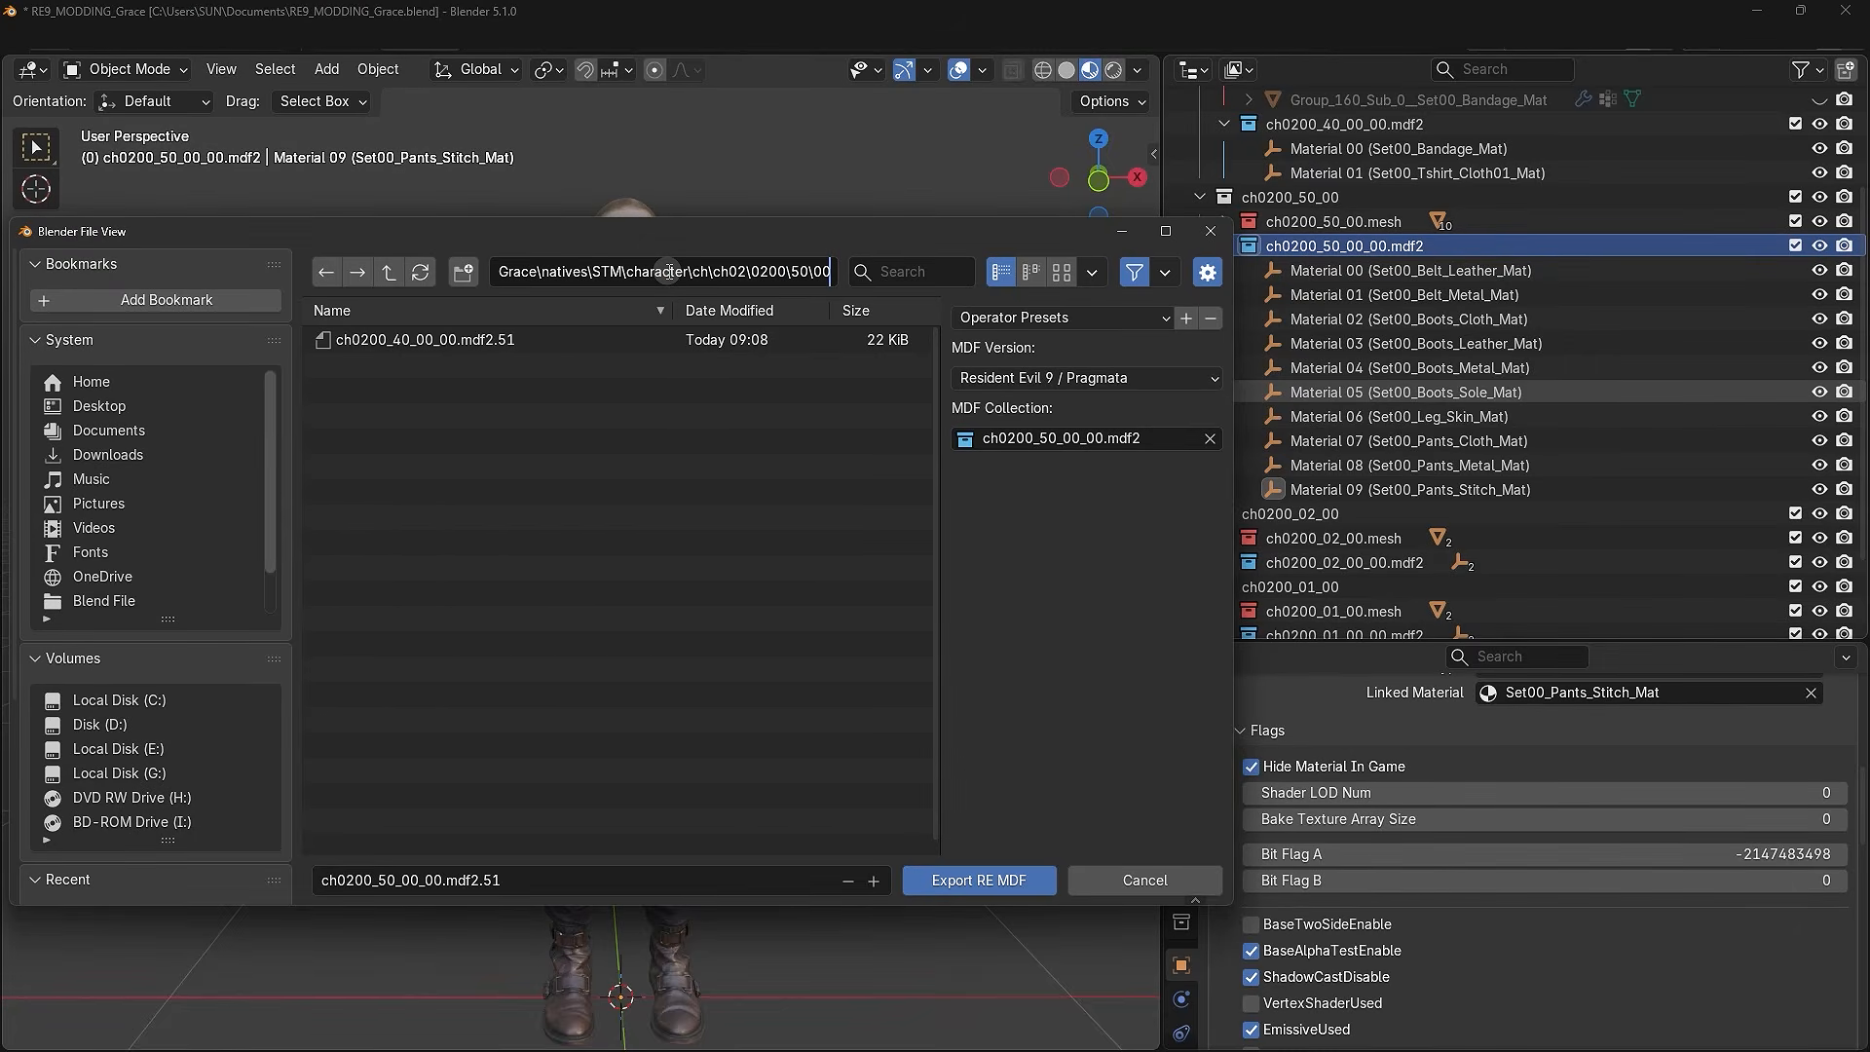
key("Return")
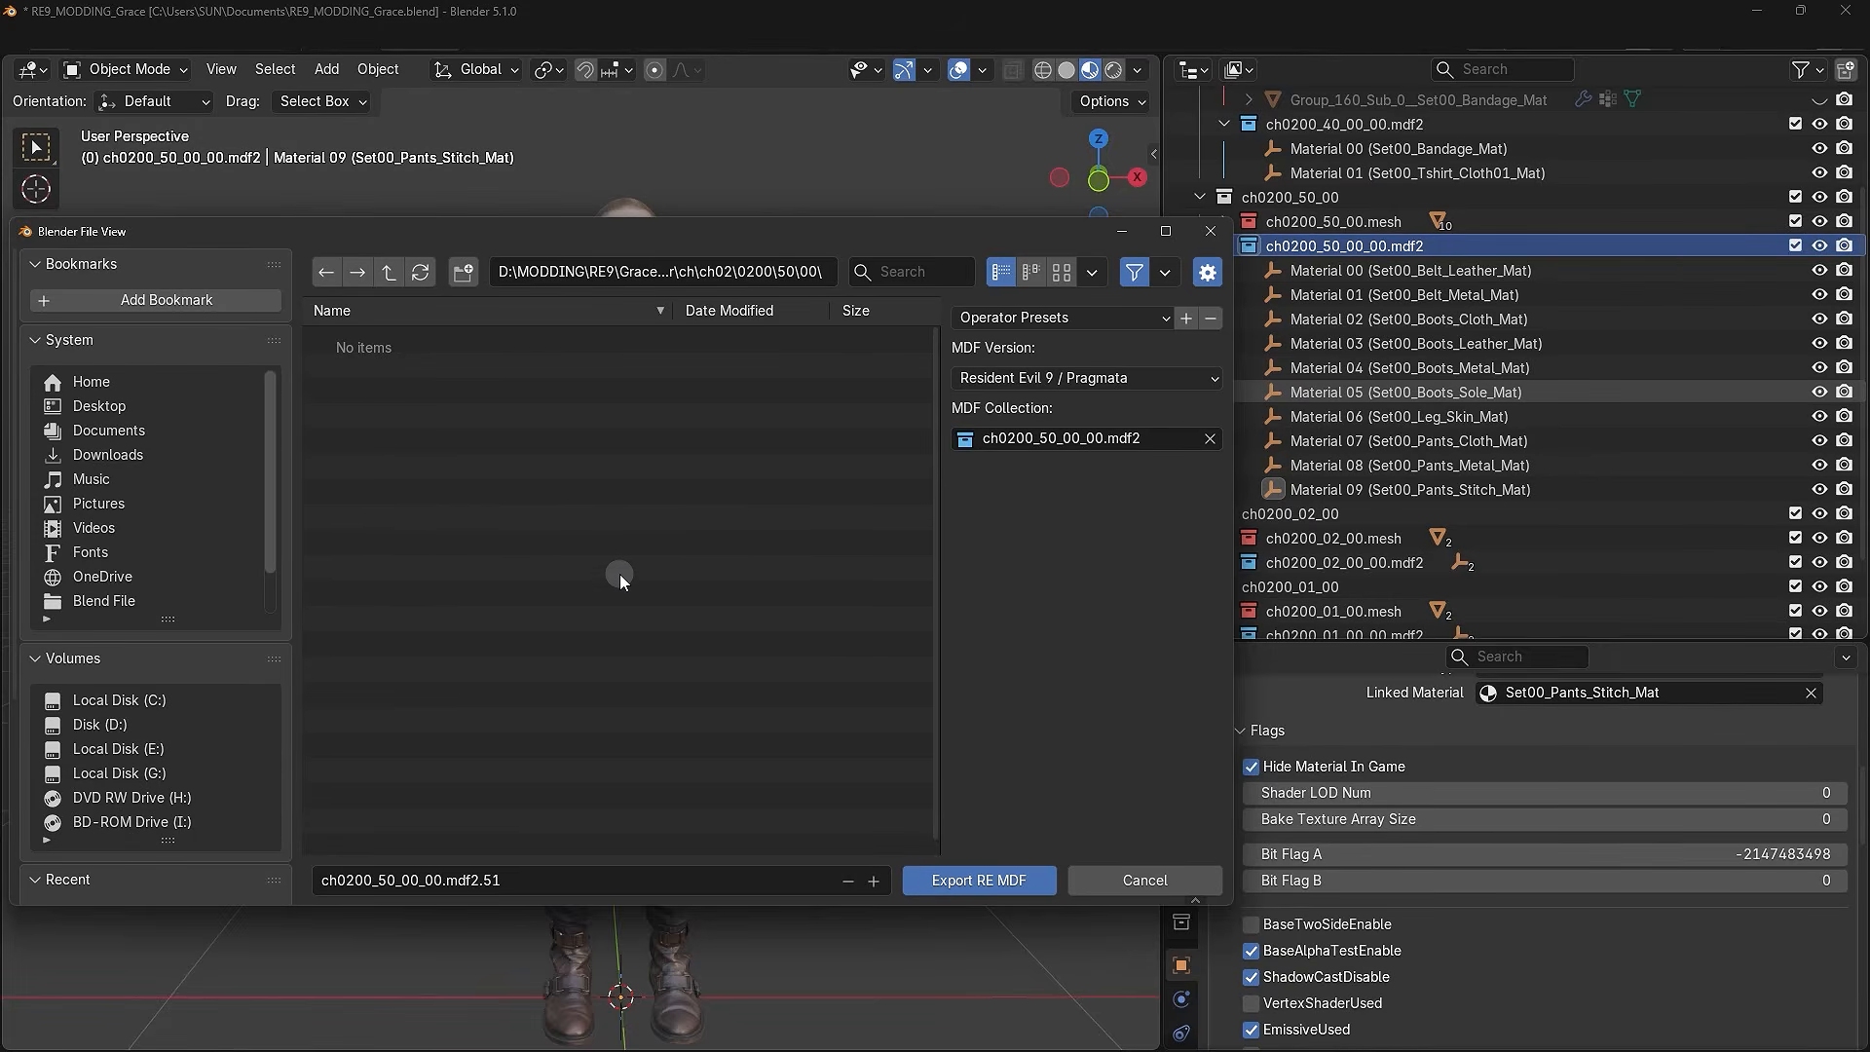
left_click(954, 889)
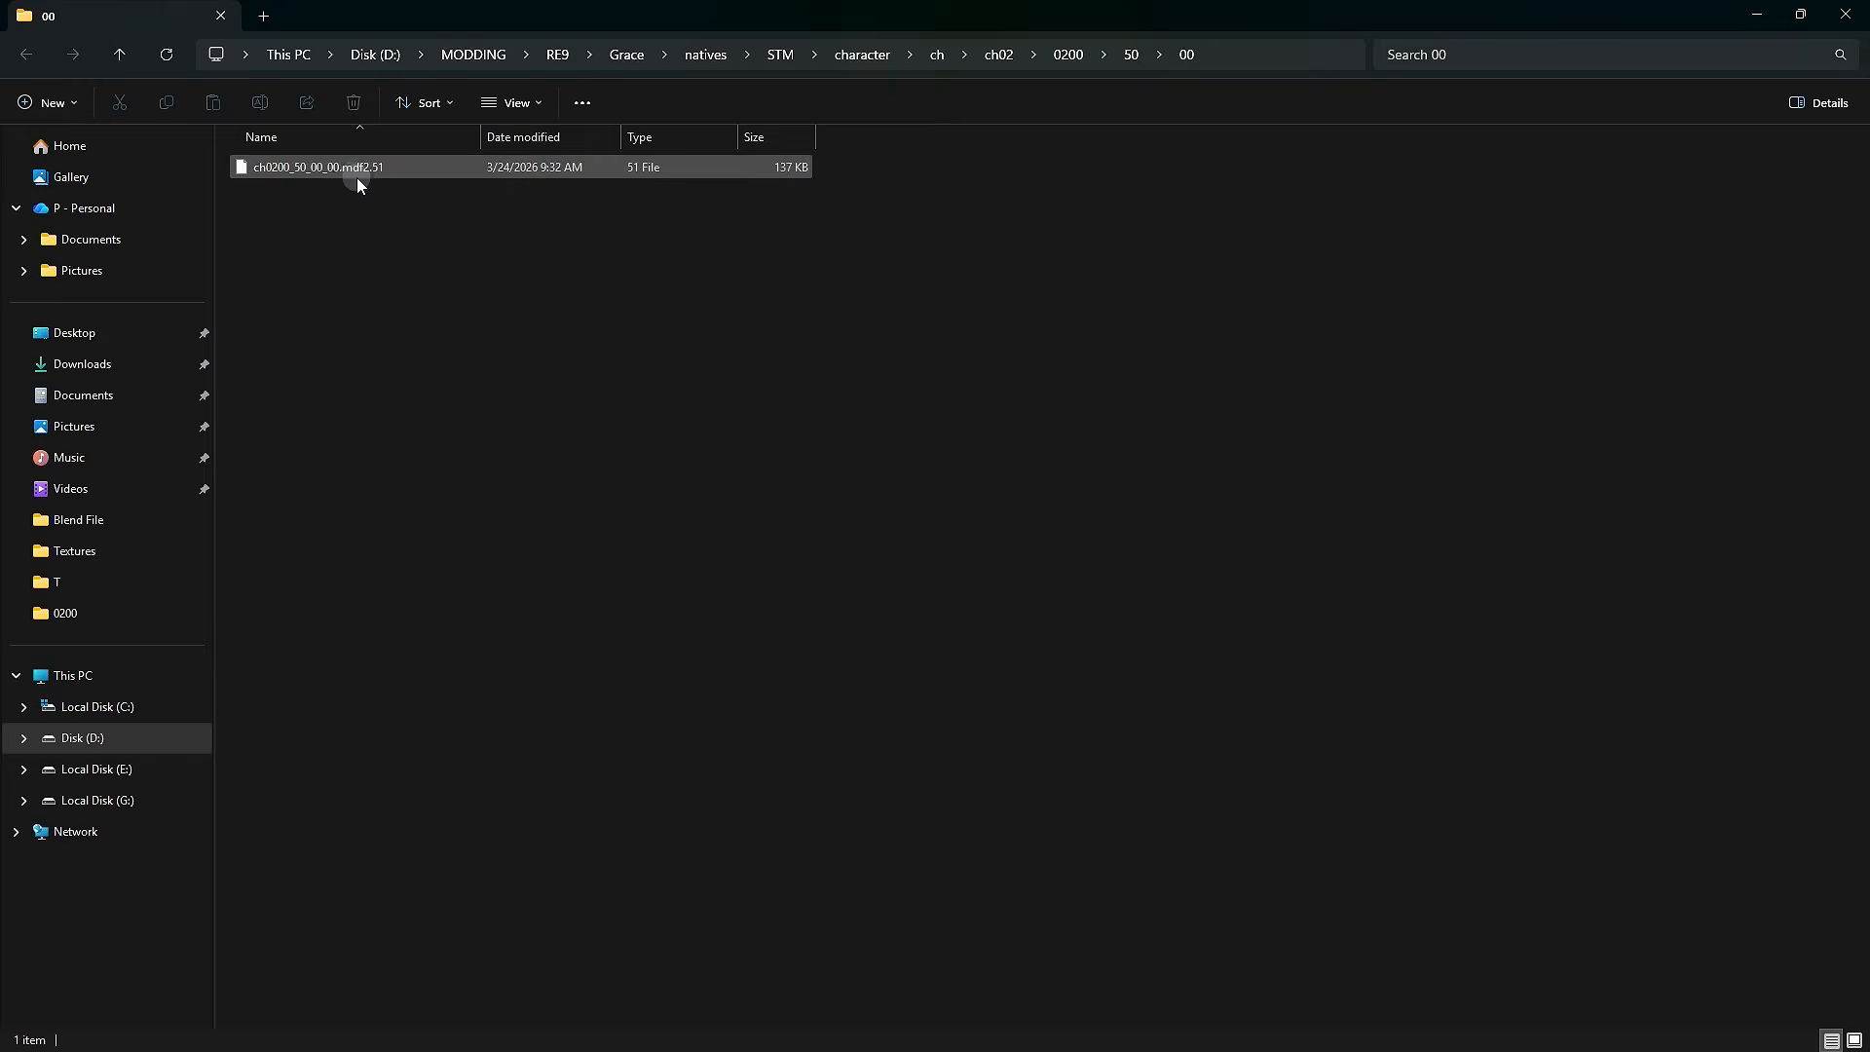
- Check the exported ch0200_50_00_00.mdf2.51 file and the folder structure around it in the mod's 0200\50\00 folder
left_click(353, 177)
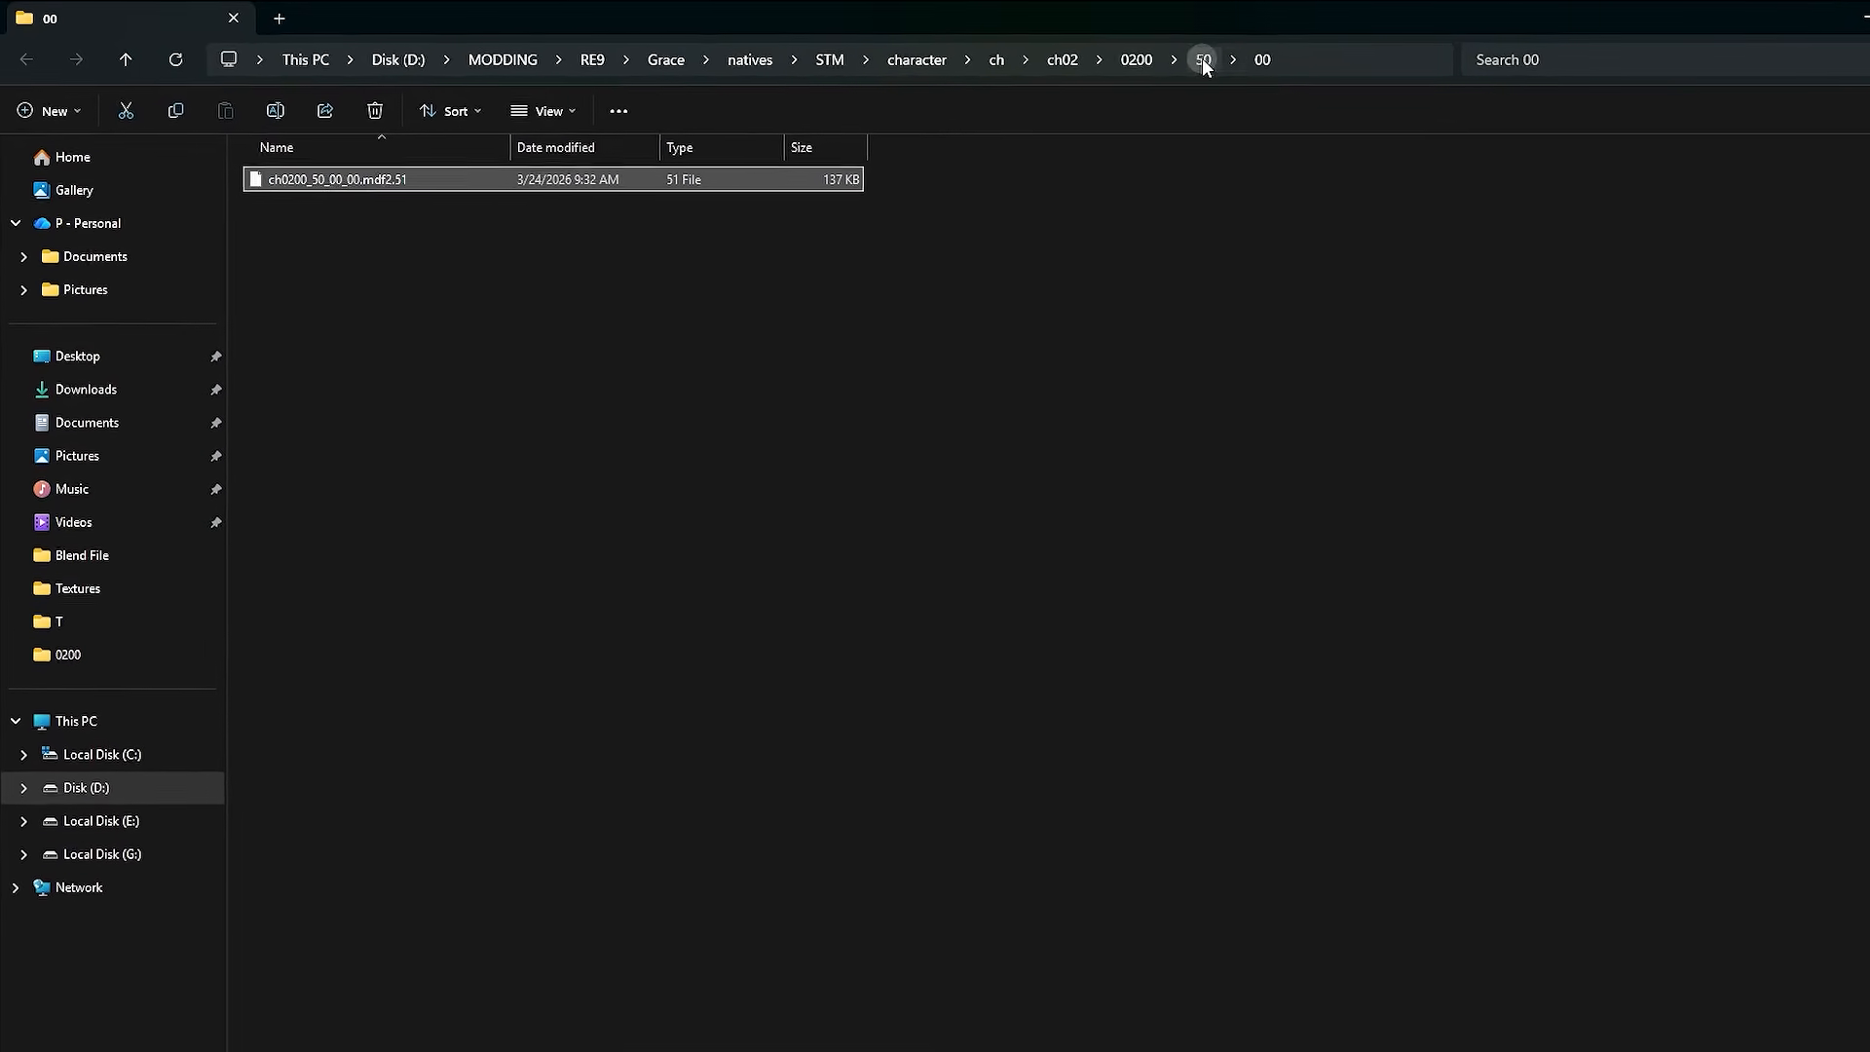
left_click(1159, 62)
left_click(329, 186)
double_click(336, 220)
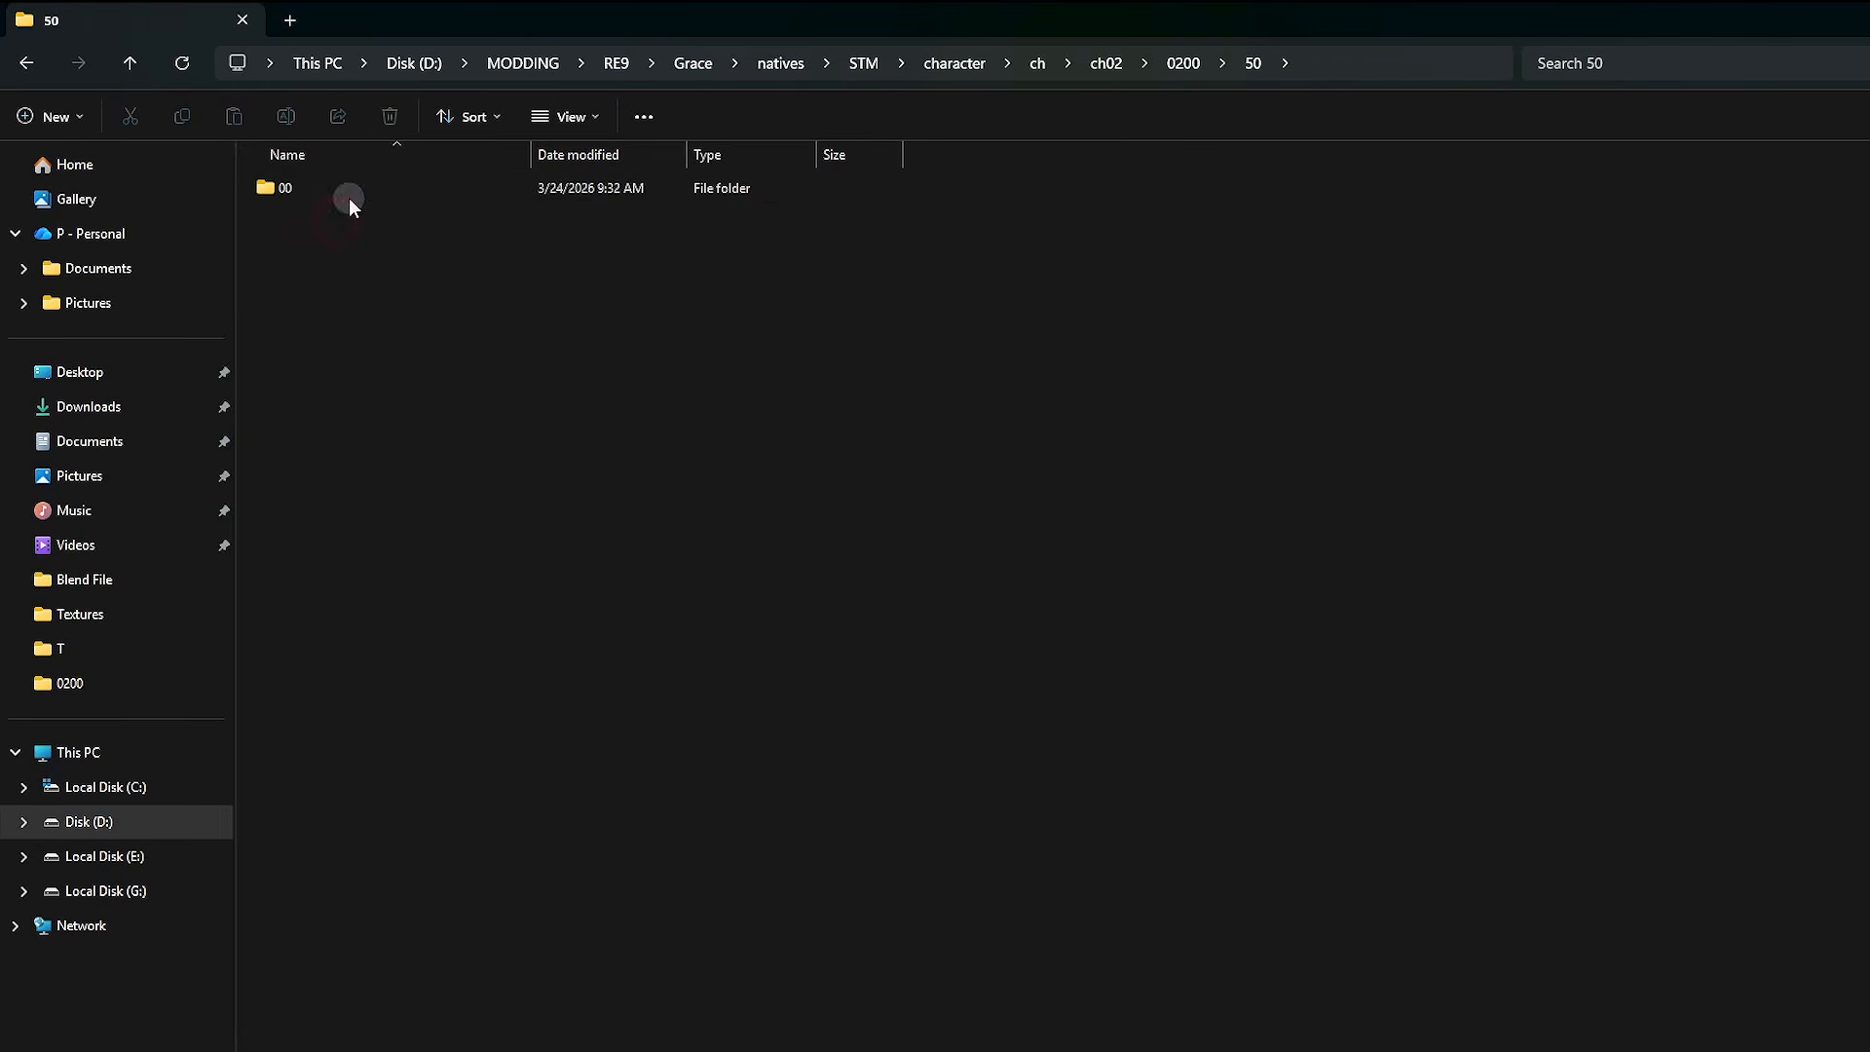
left_click(353, 190)
double_click(353, 190)
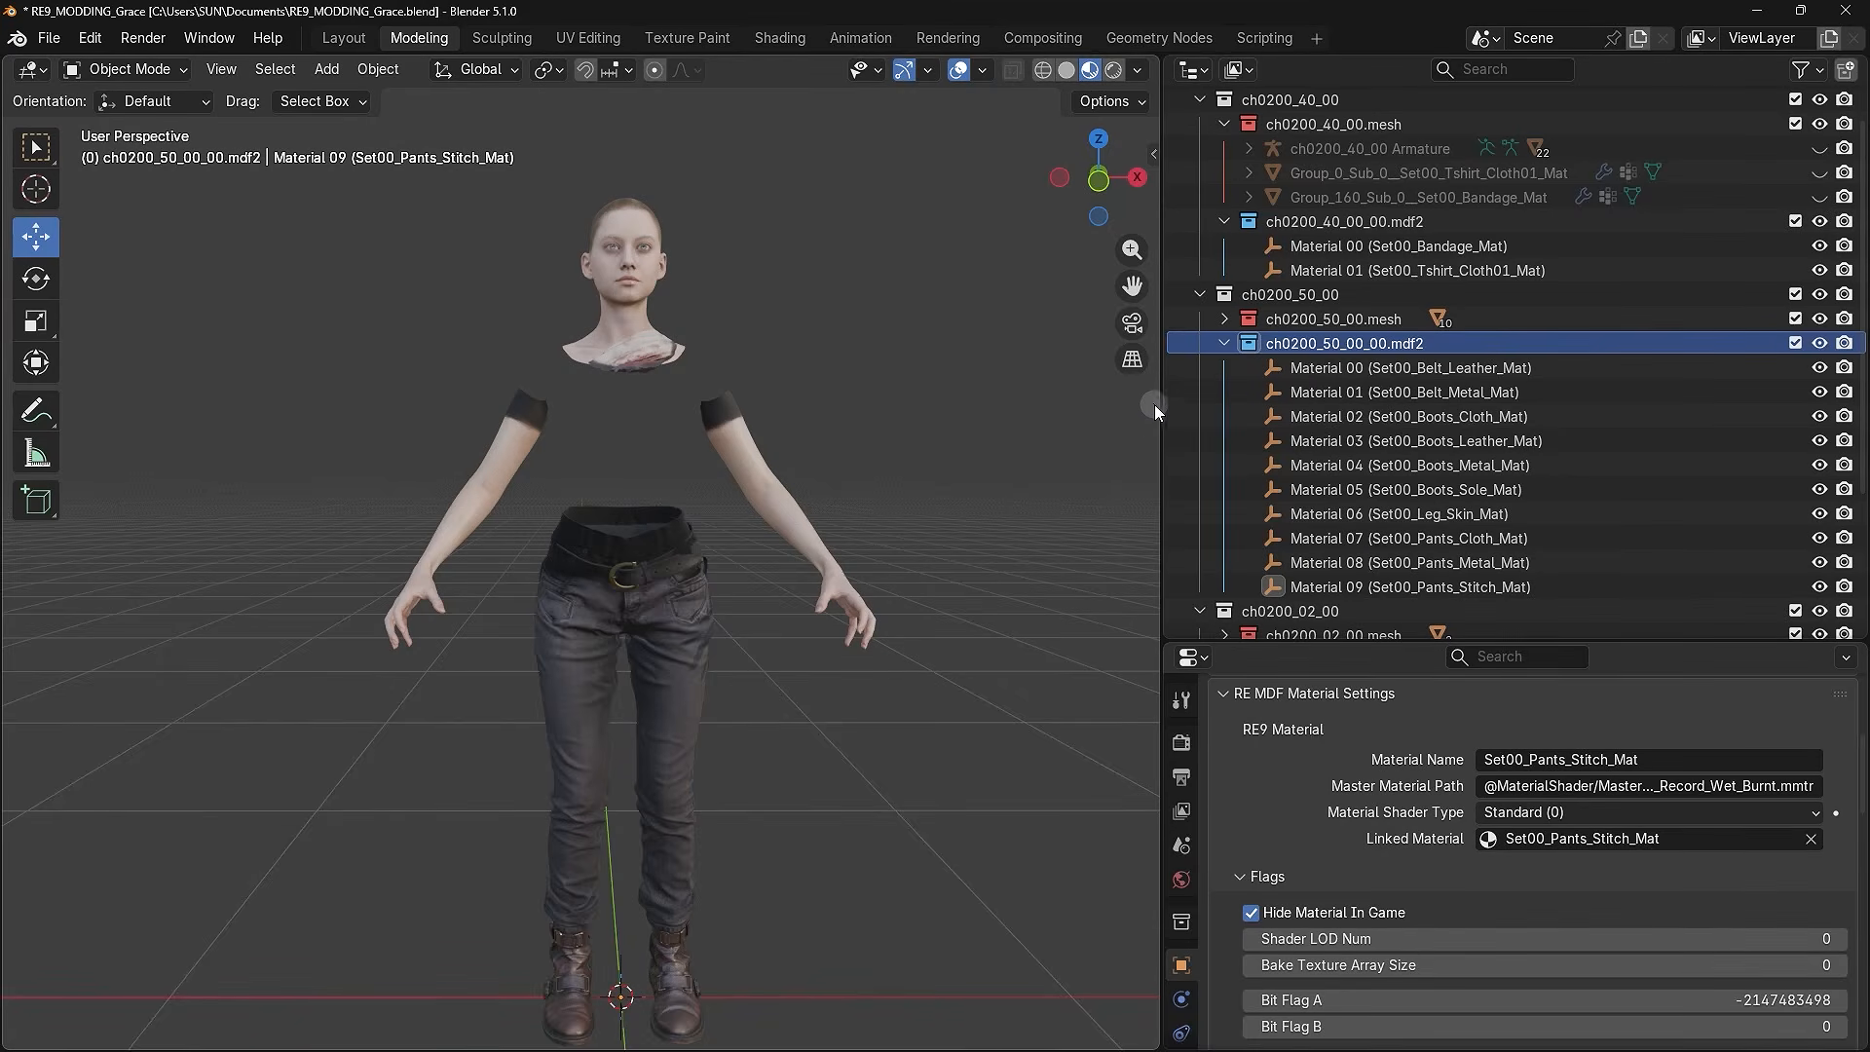
- Open the asset location of Grace Default (L Arm) 00 and create a matching 02 folder in the mod's 0200 folder
left_click(1224, 346)
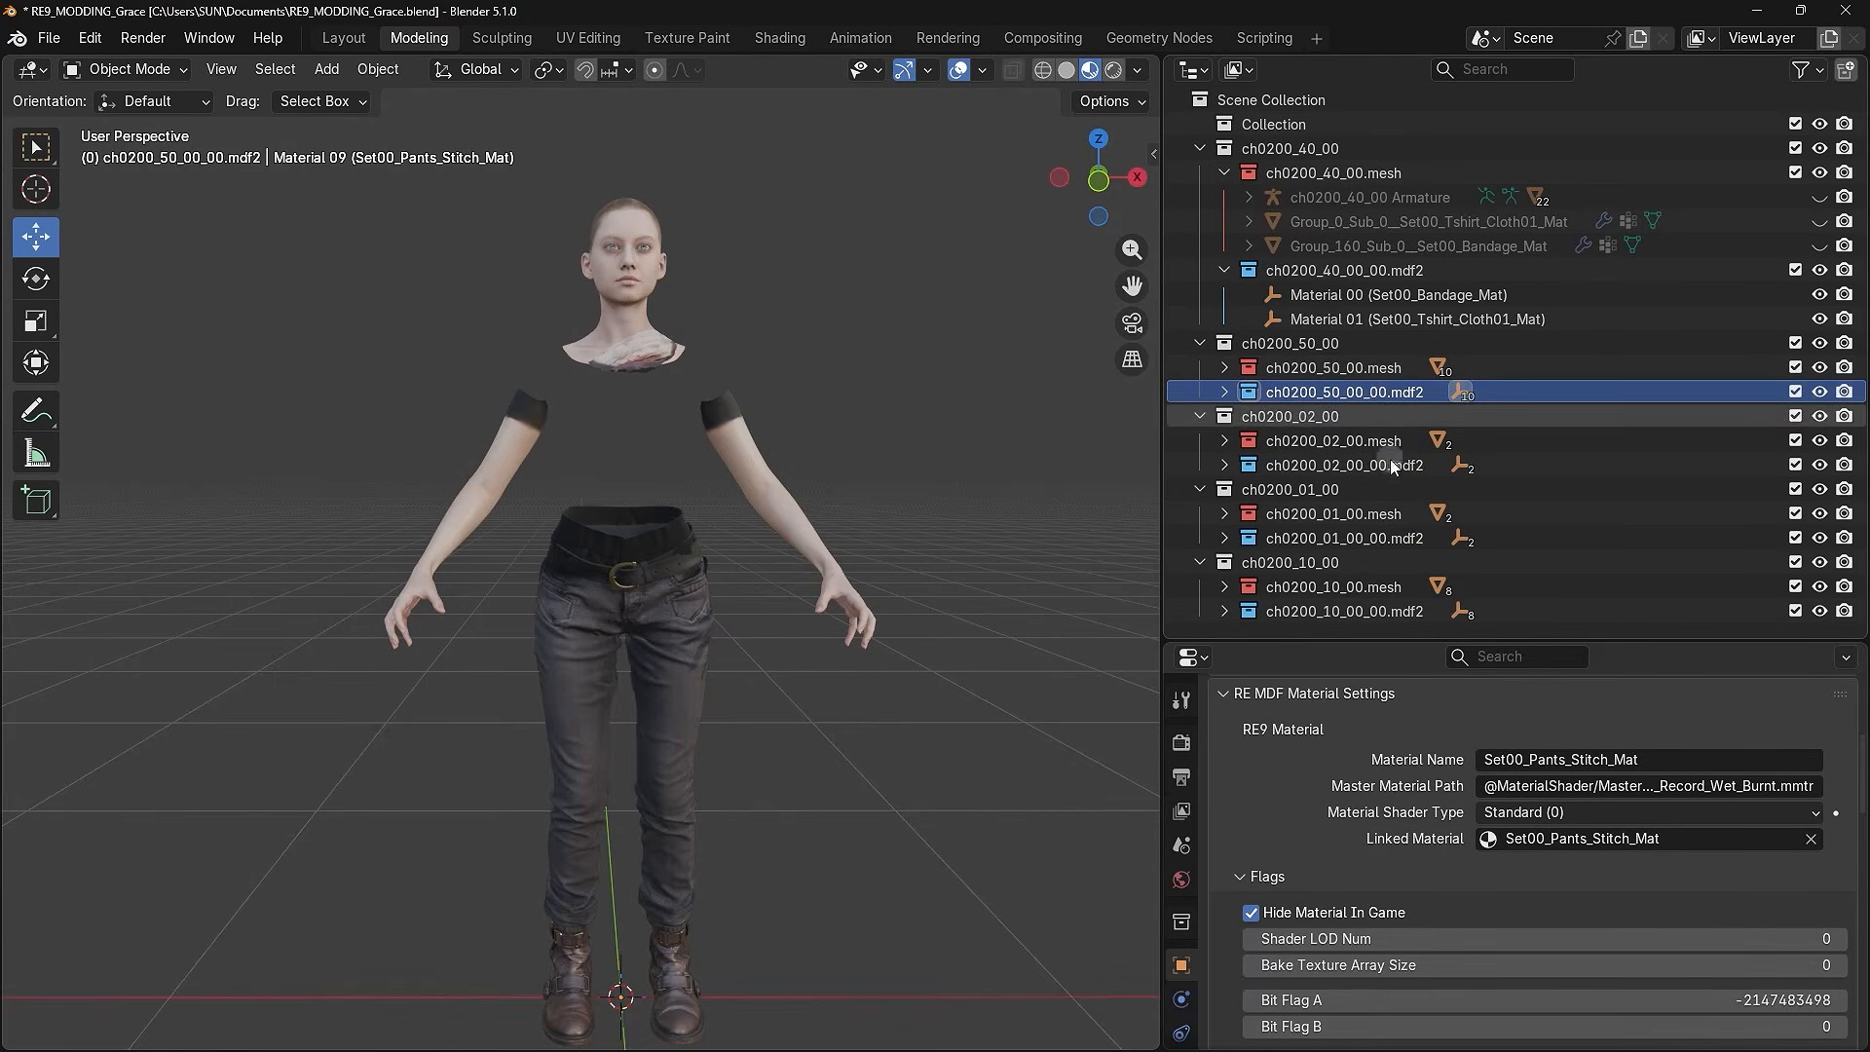
left_click(344, 37)
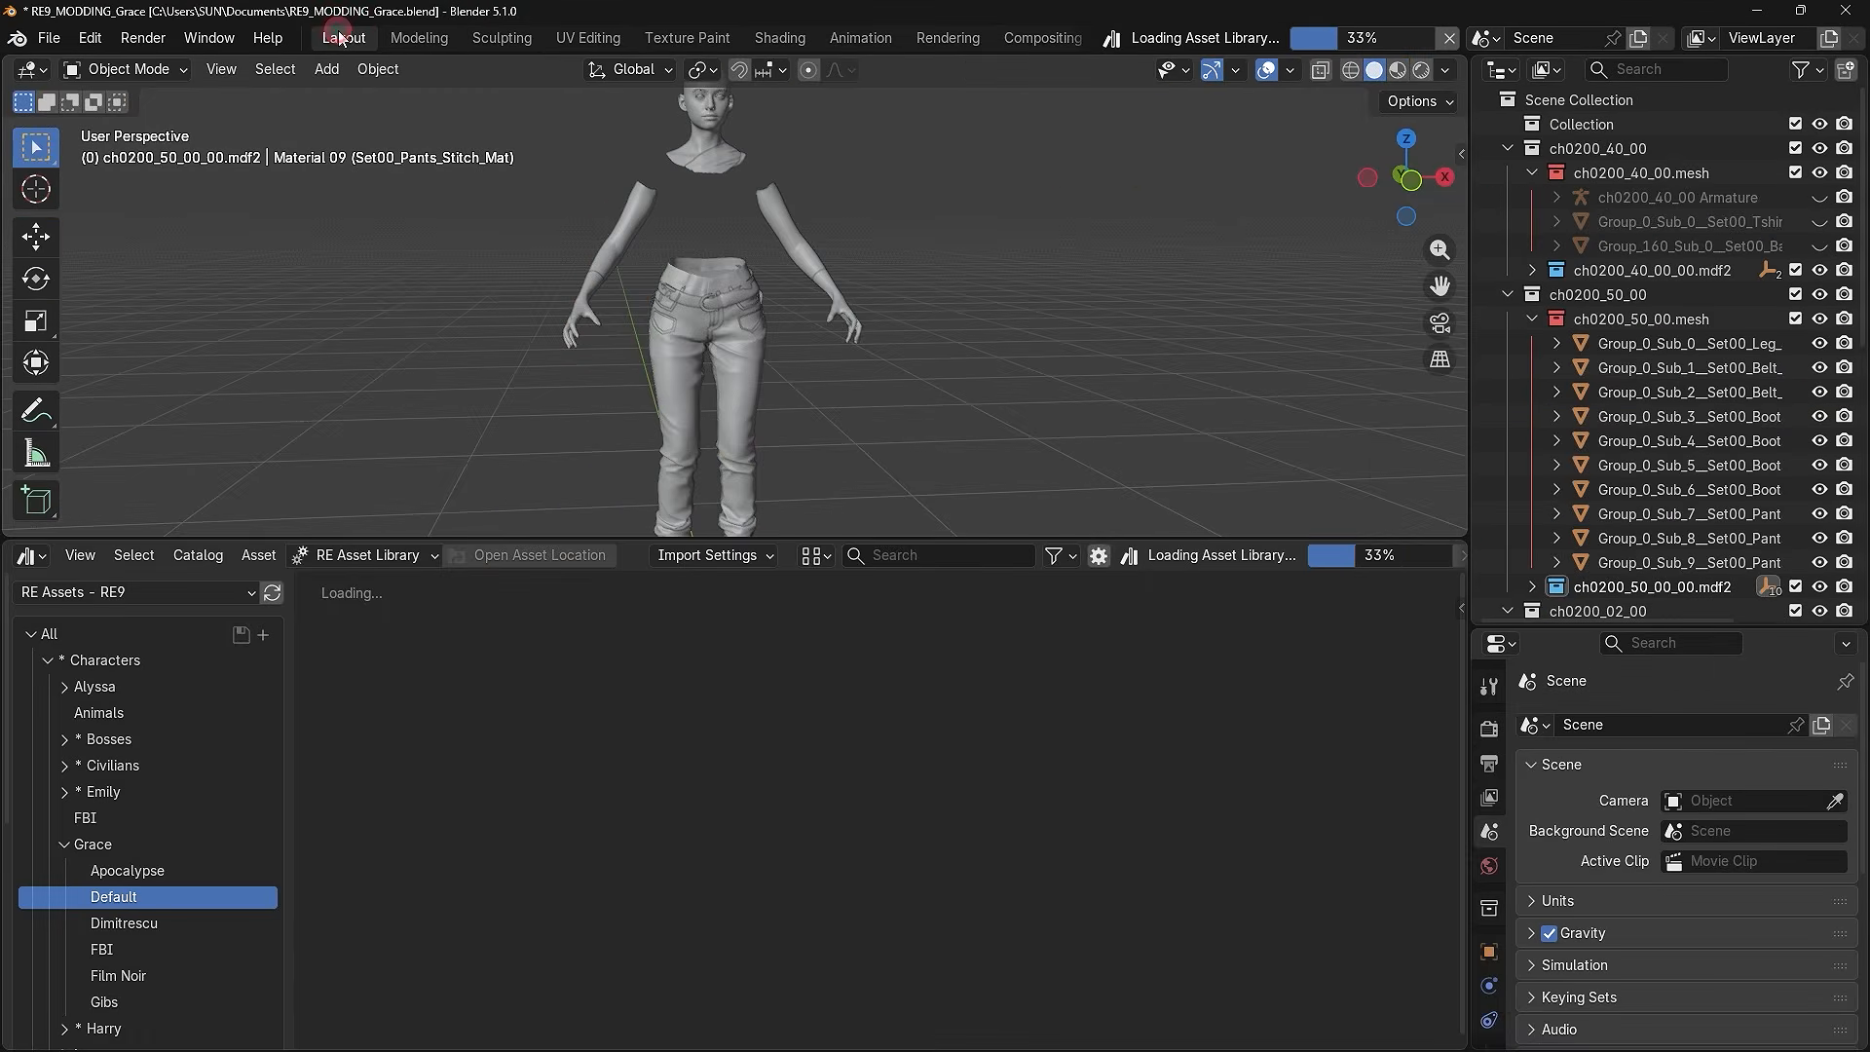
scroll(854, 676, "down", 3)
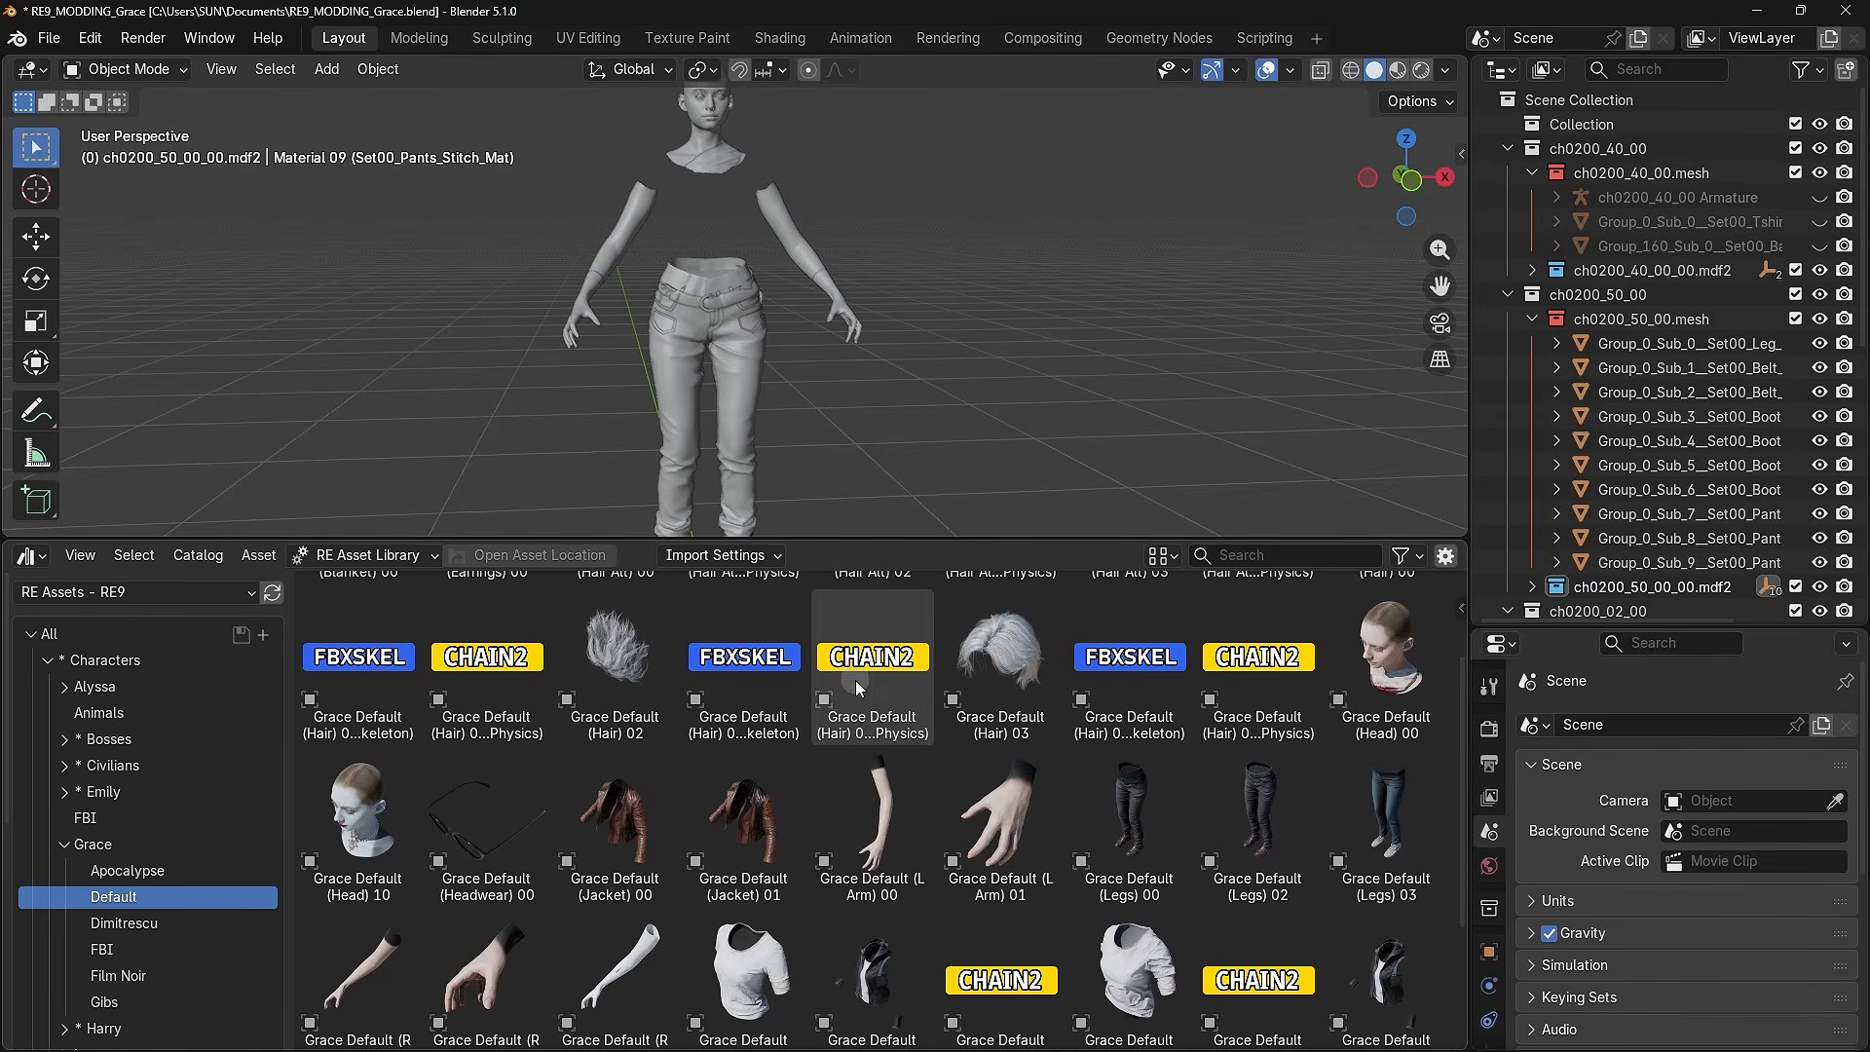
left_click(882, 823)
left_click(573, 554)
right_click(562, 821)
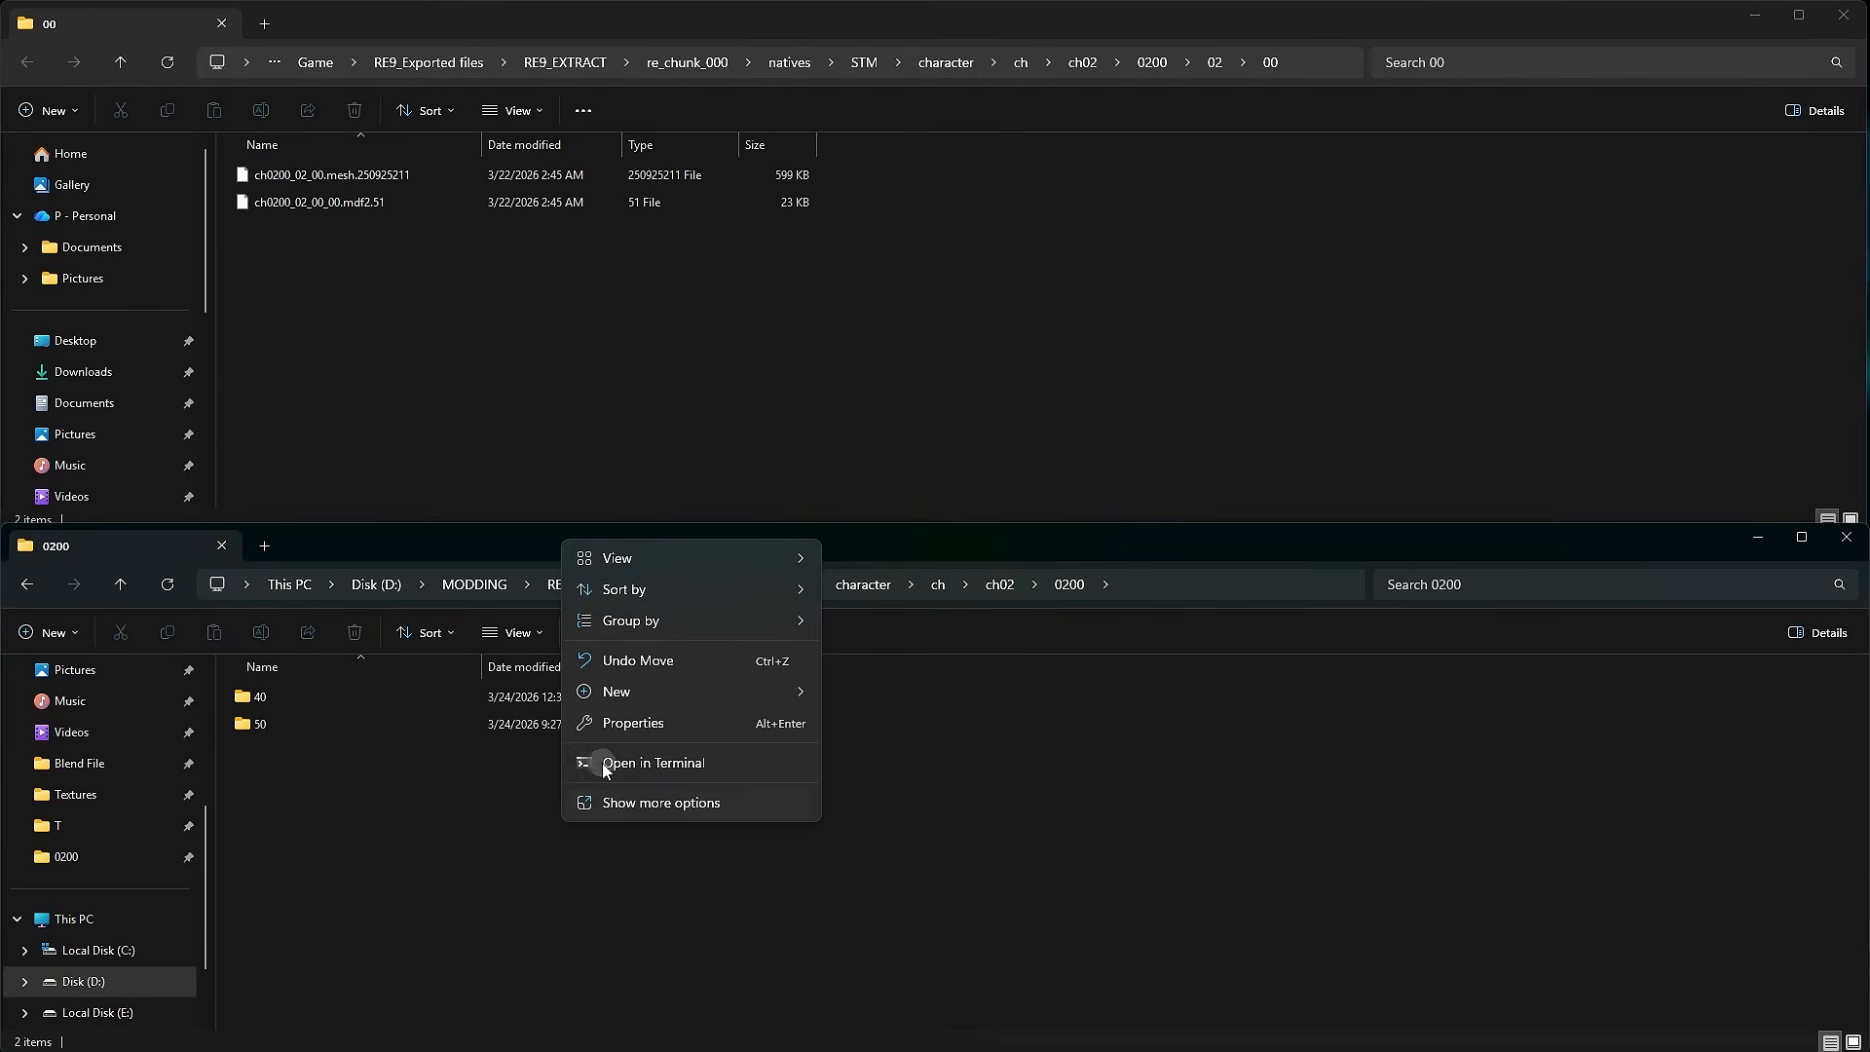
mouse_move(715, 694)
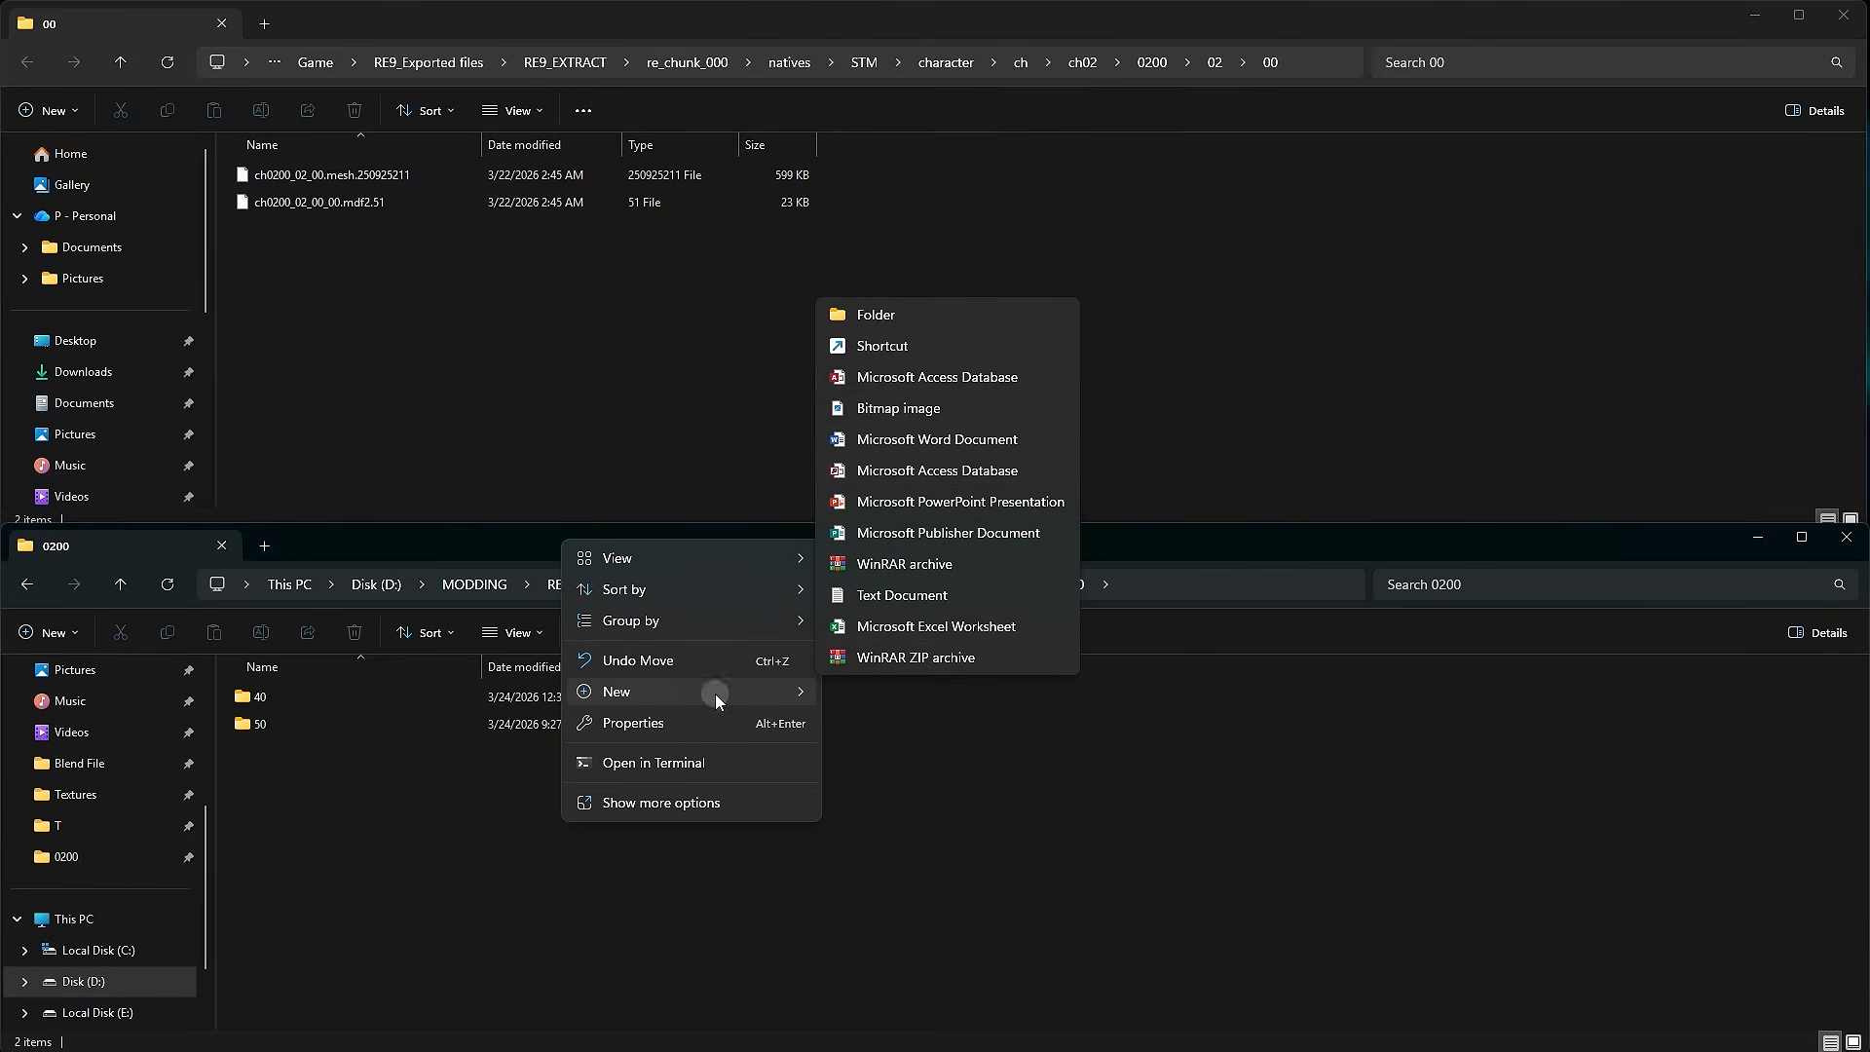
left_click(903, 312)
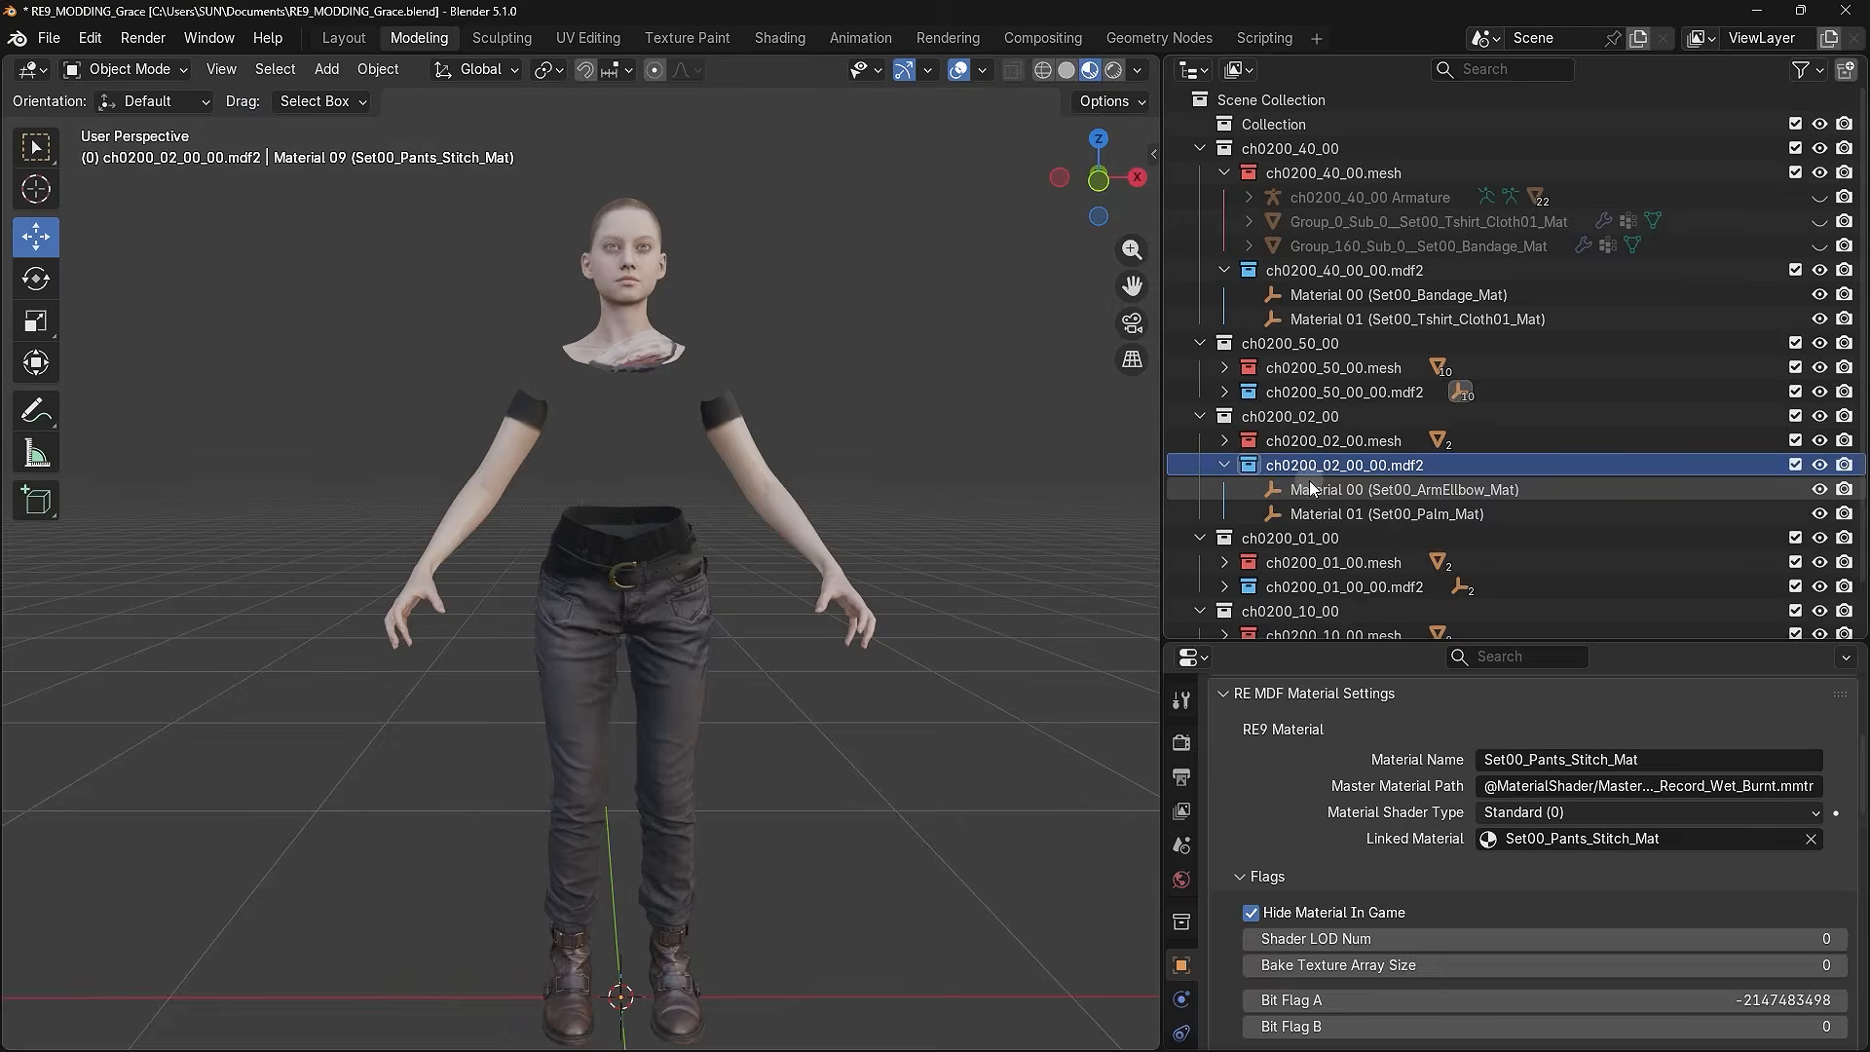
- Enable Hide Material In Game for both ch0200_02_00_00.mdf2 materials and export ch0200_02_00_00.mdf2.51 to the mod's 0200\02\00 folder
left_click(1309, 487)
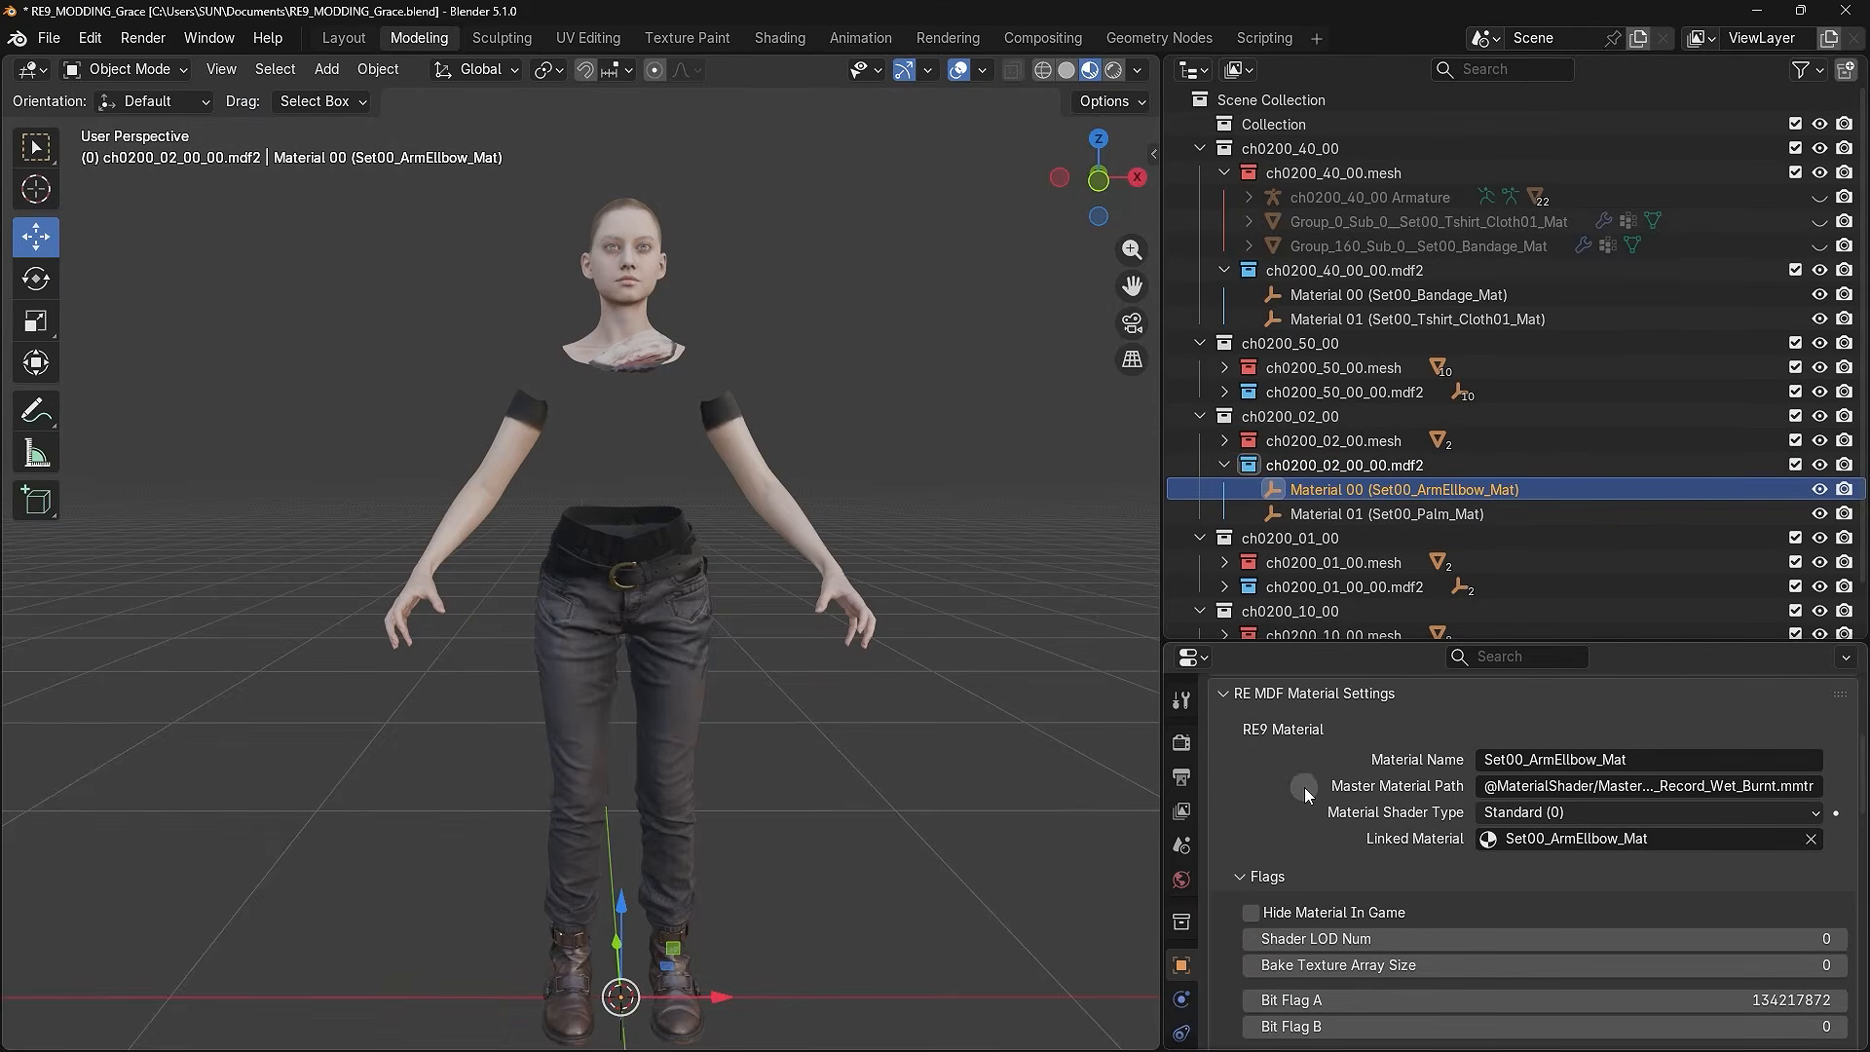
left_click(1335, 514)
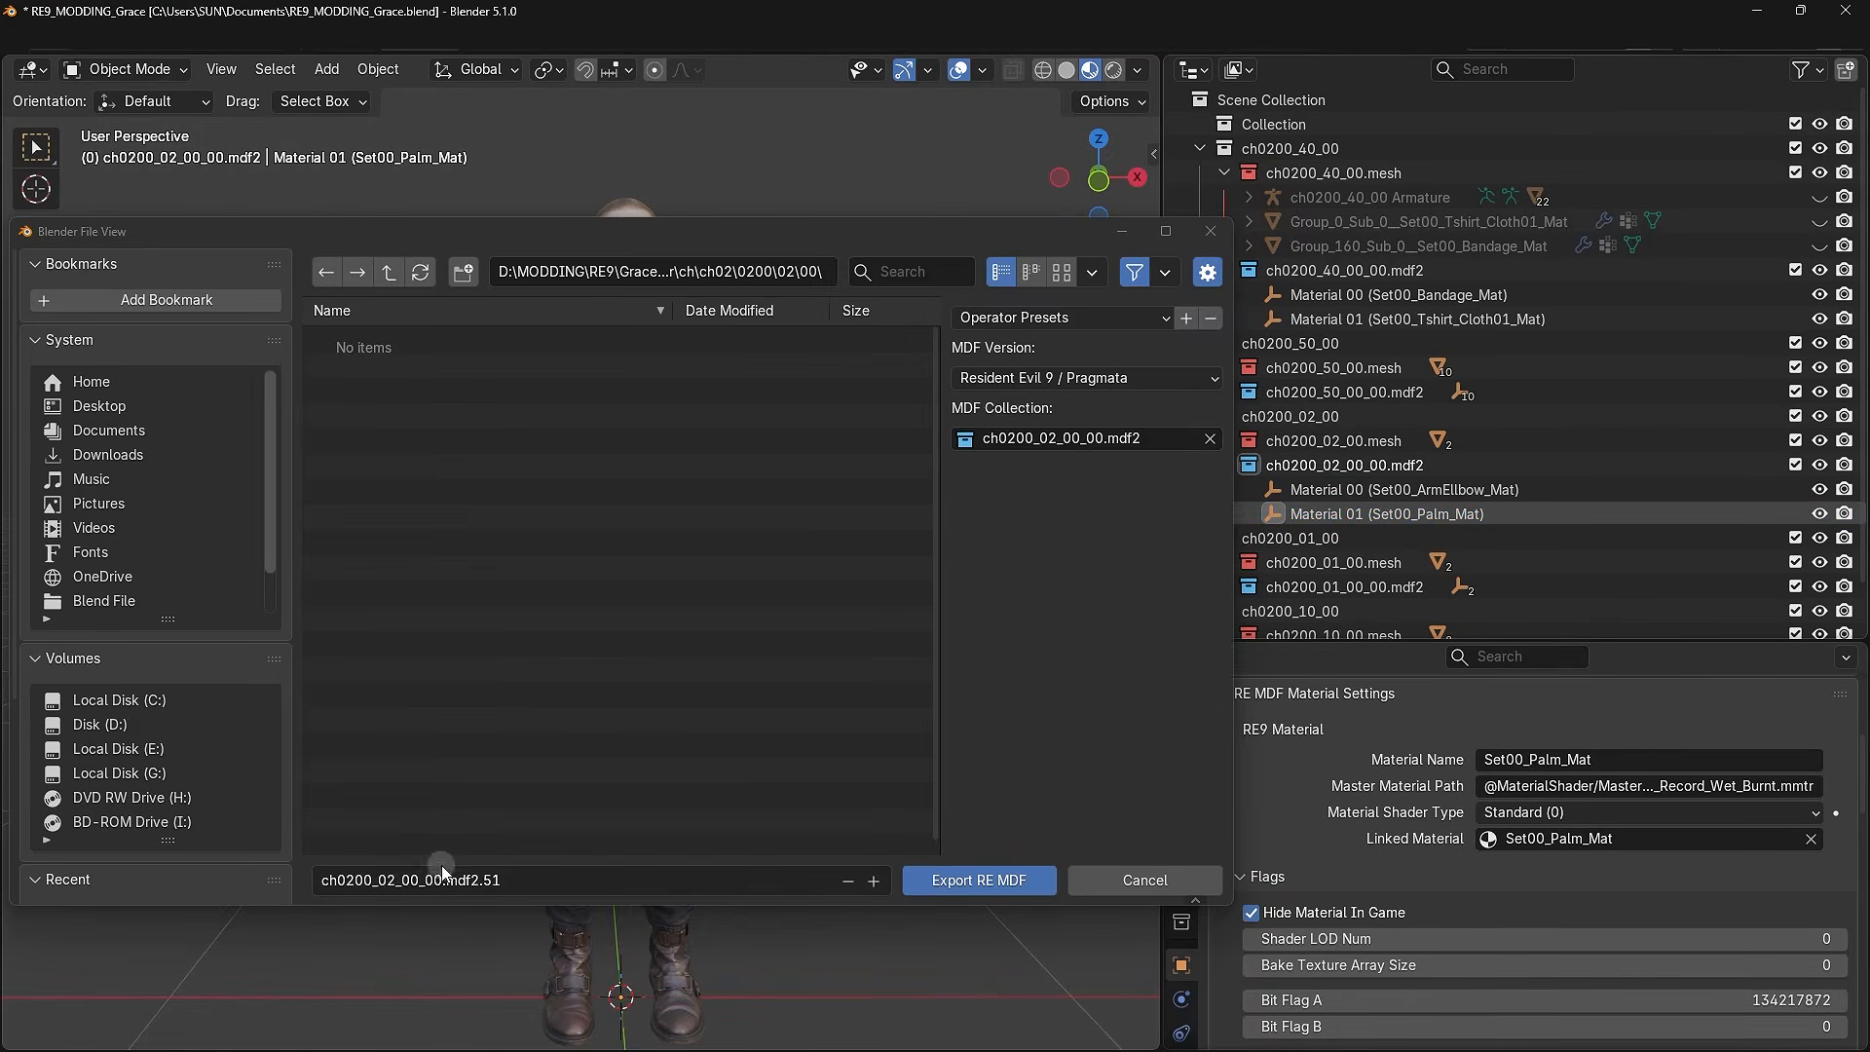
left_click(964, 881)
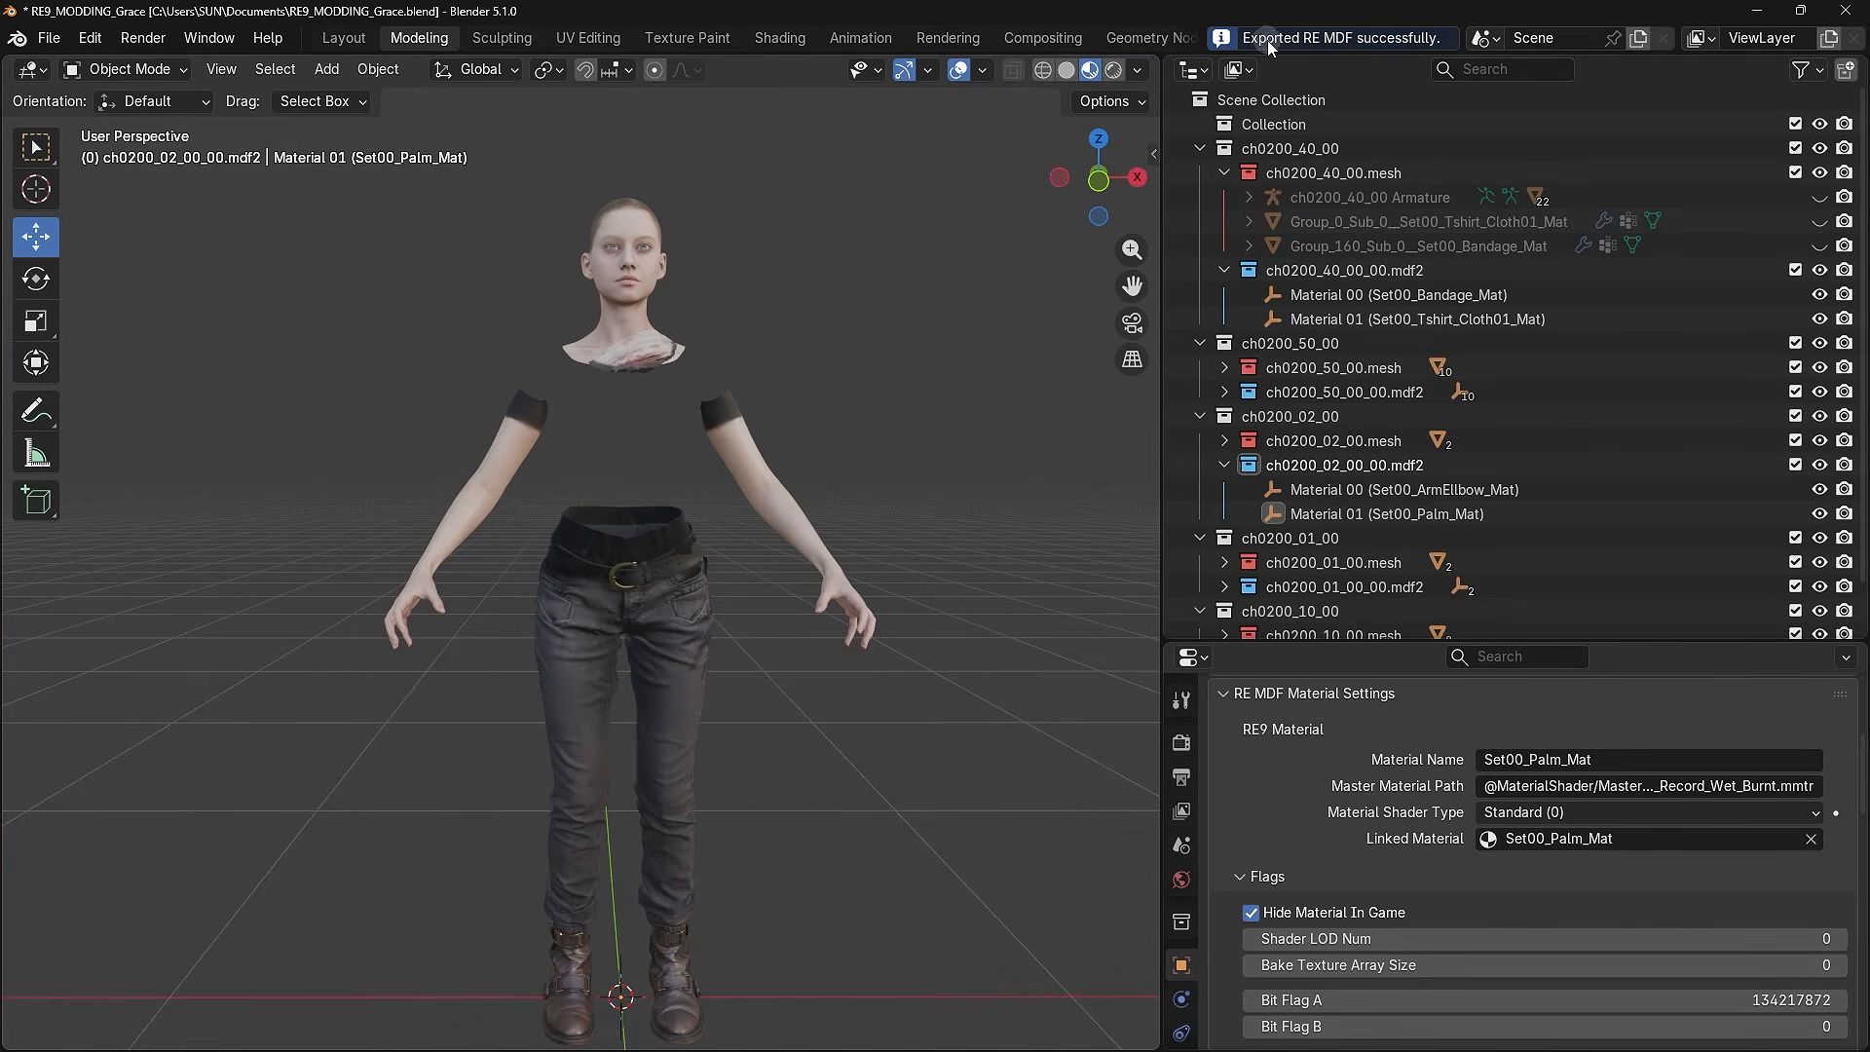
- Open the asset location of Grace Default (R Arm) 00 and create a matching 01 folder in the mod's 0200 folder
scroll(1300, 475, "down", 2)
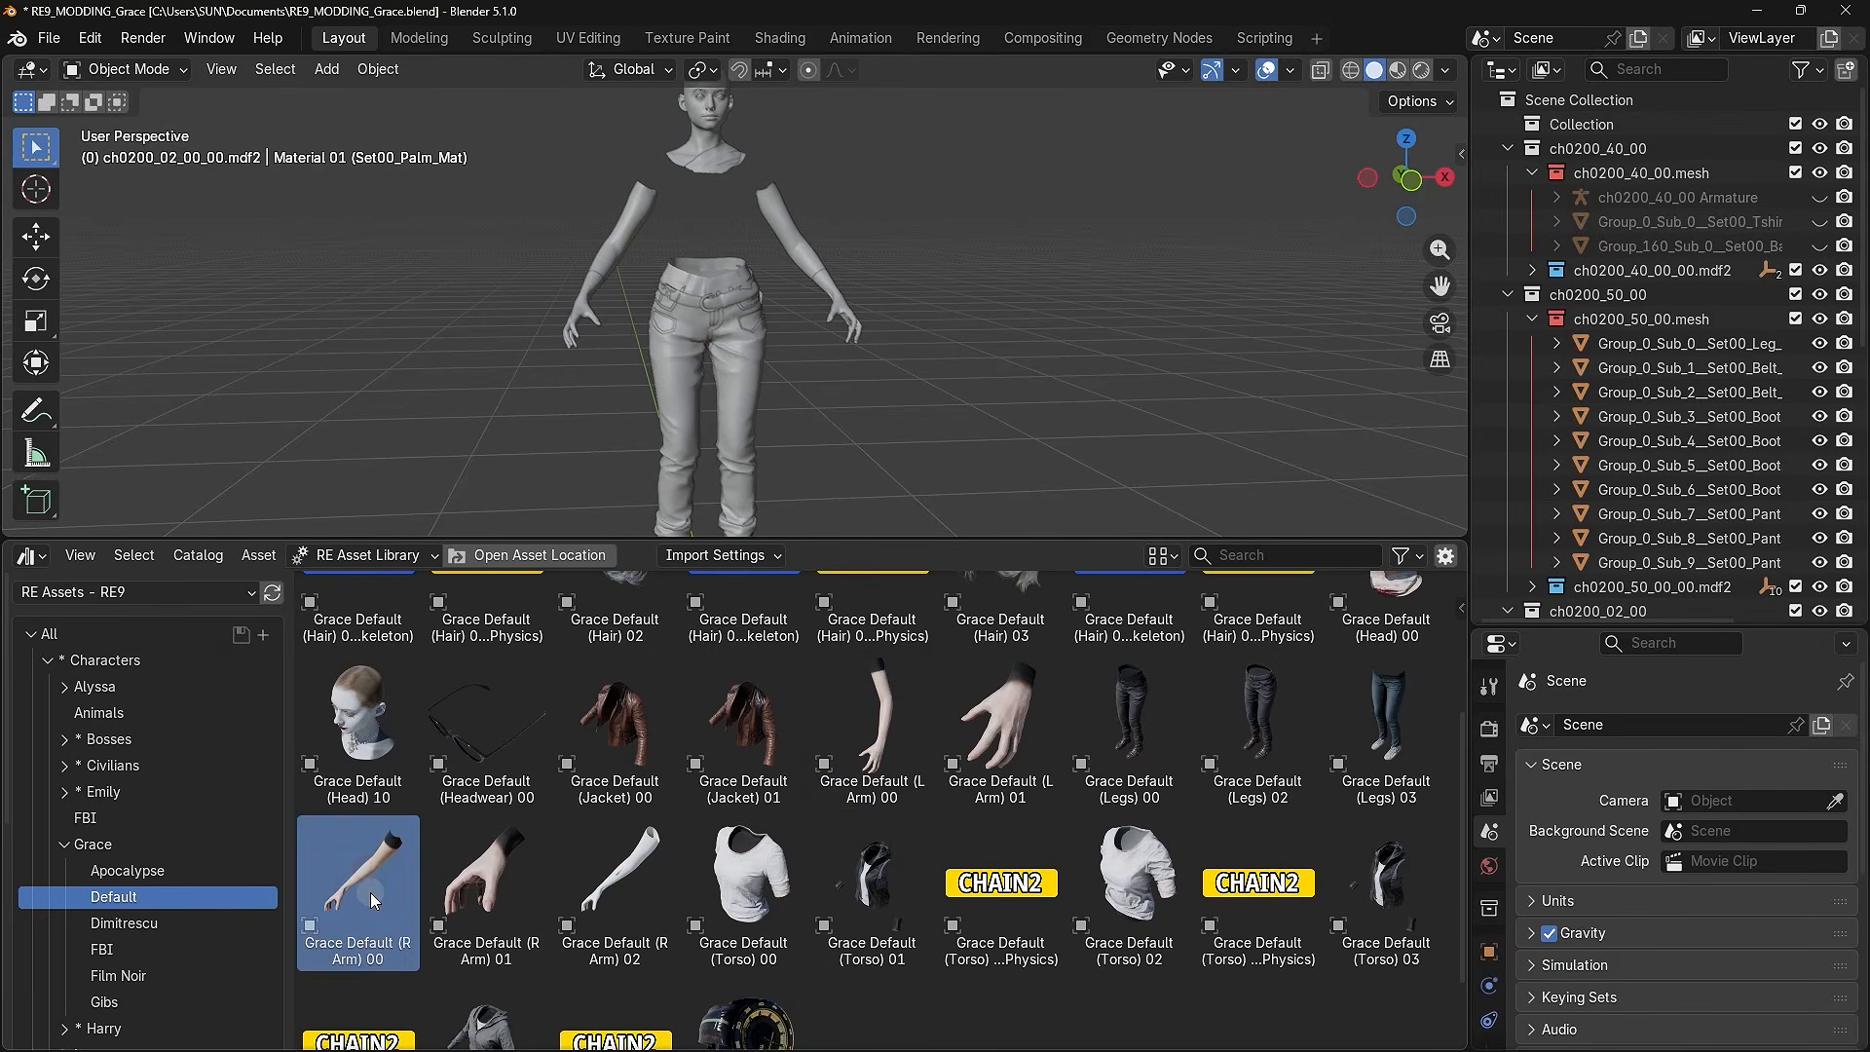
left_click(523, 560)
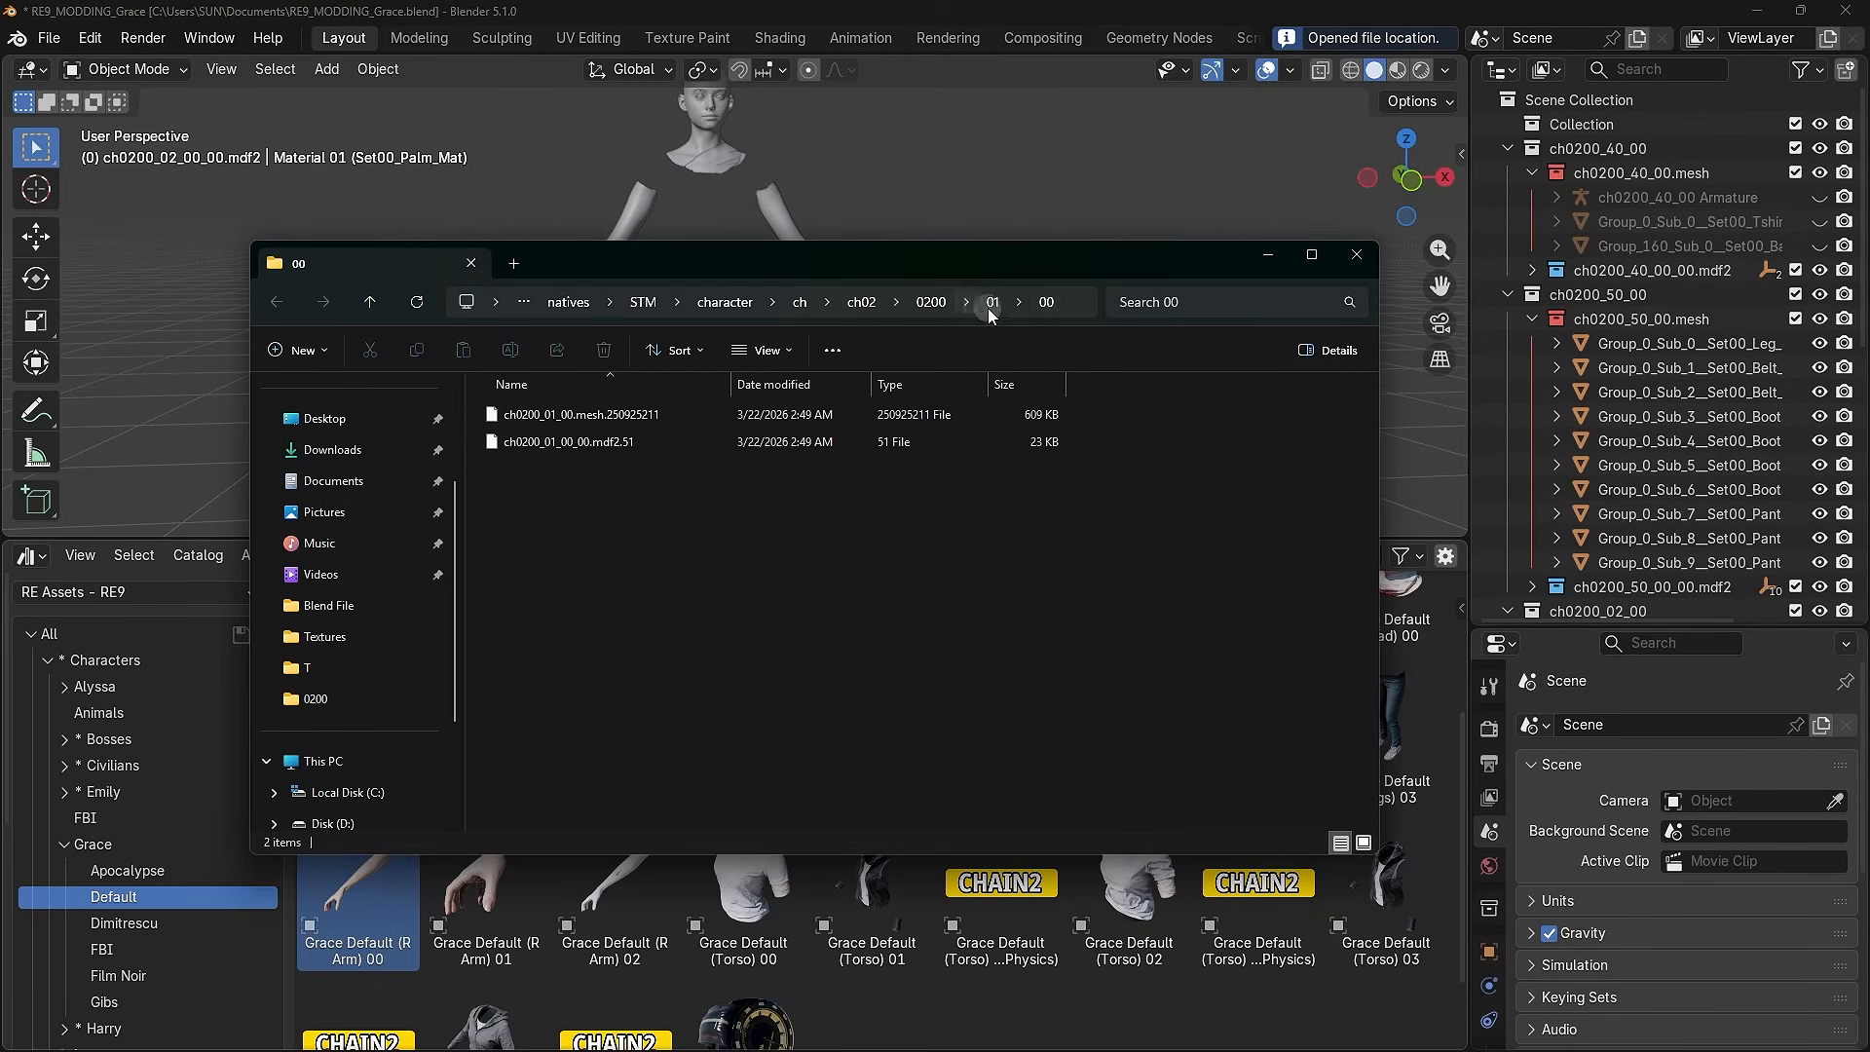
right_click(367, 854)
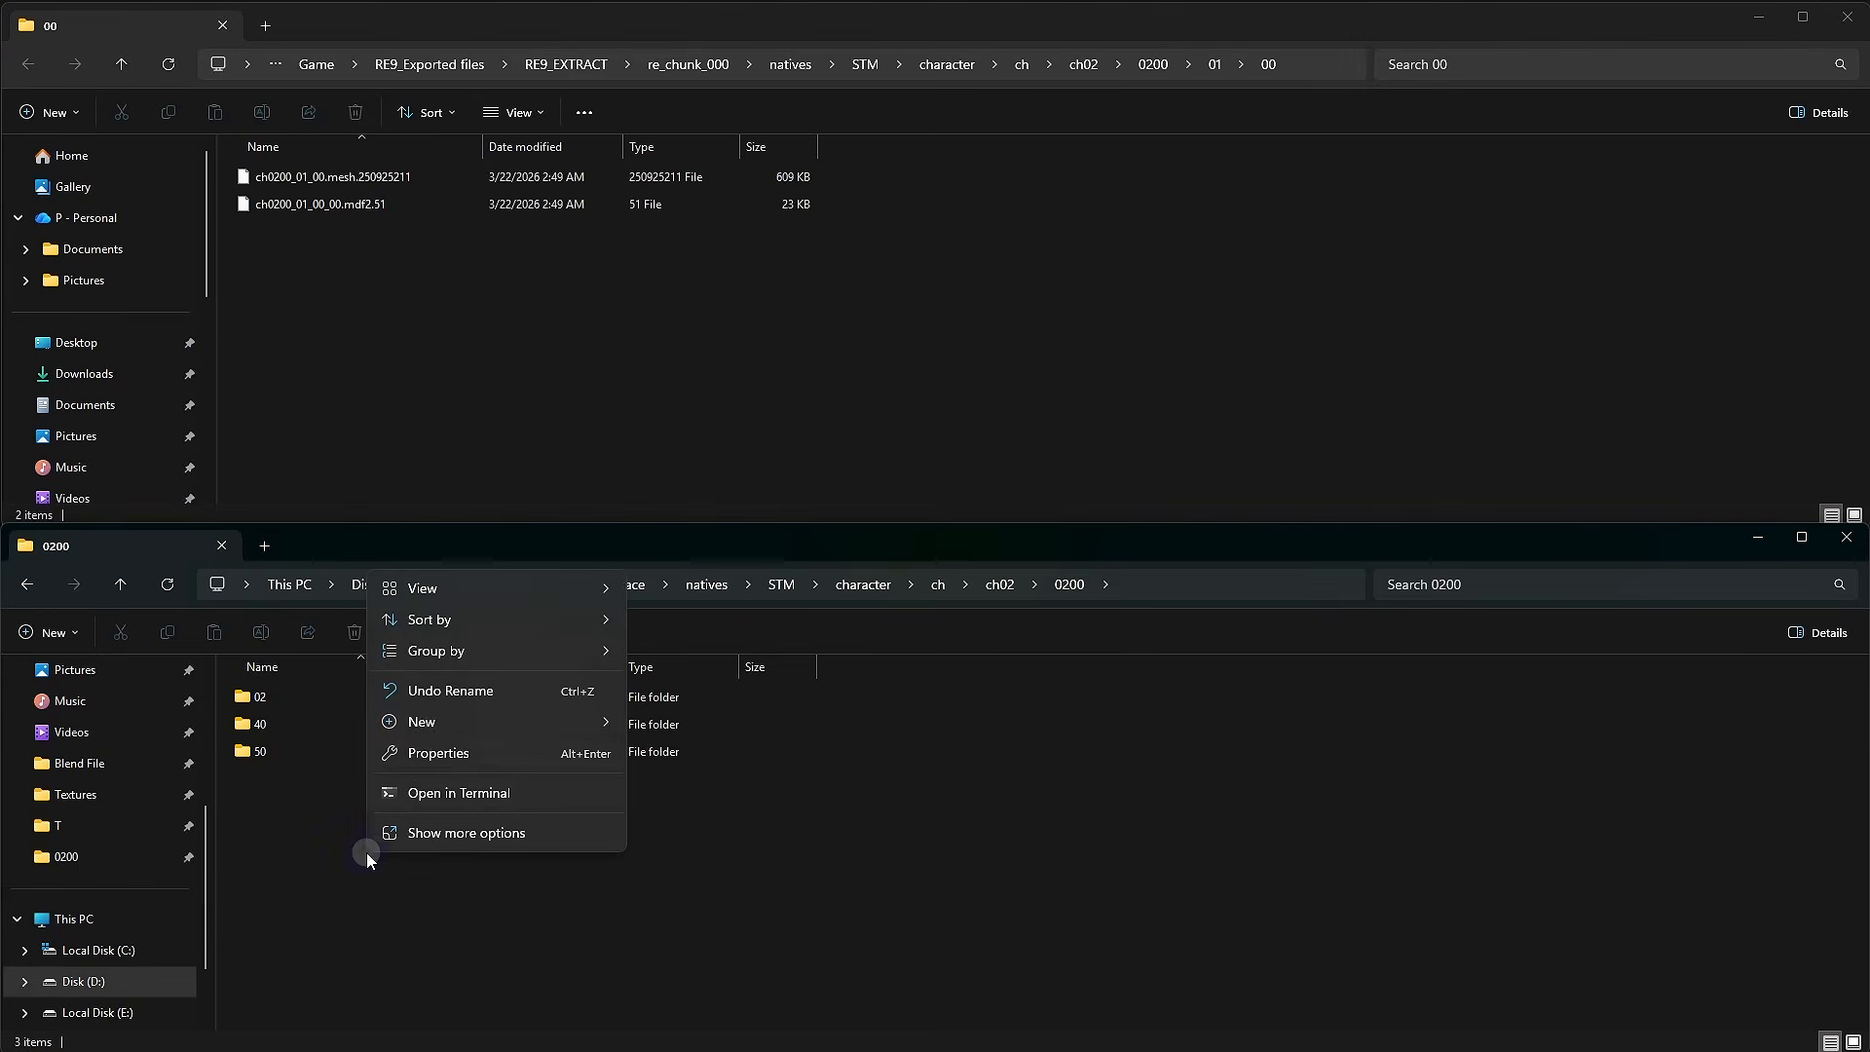
mouse_move(585, 718)
left_click(663, 340)
type("01")
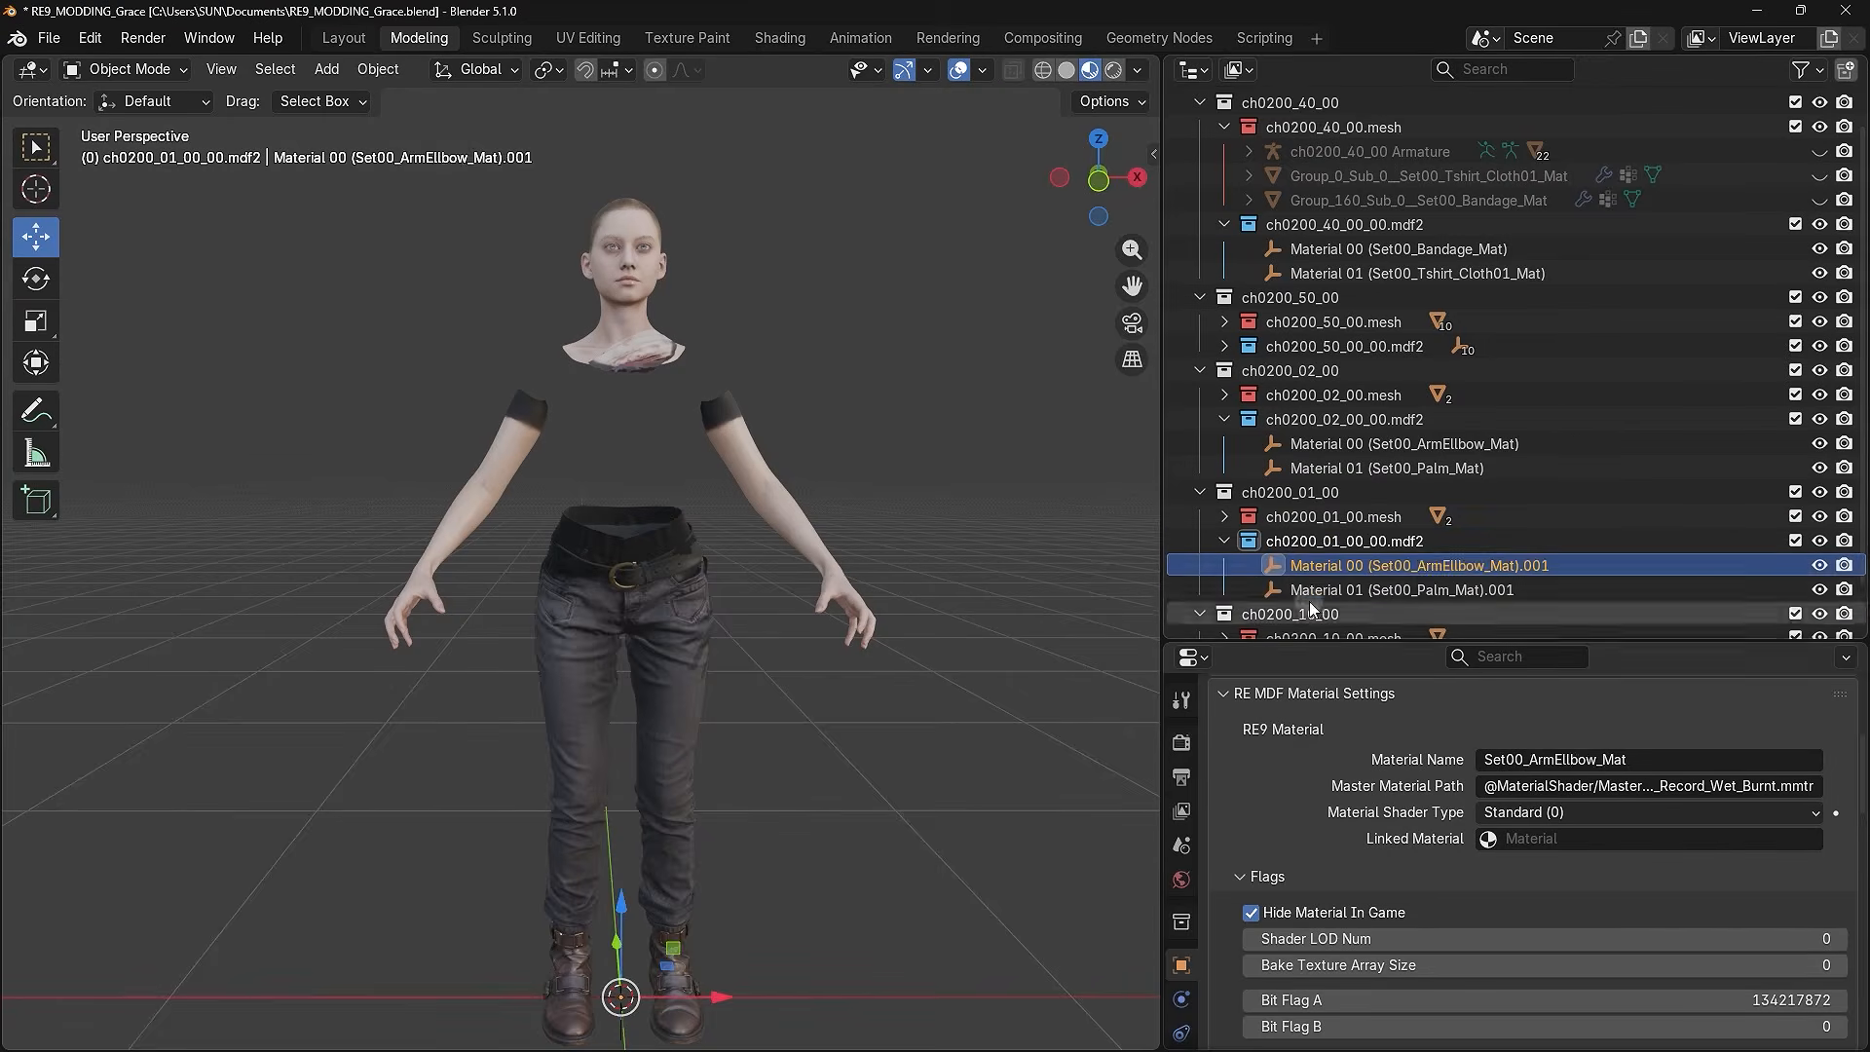
- Enable Hide Material In Game for Material 01 (Set00_Palm_Mat).001 and export ch0200_01_00_00.mdf2 as an RE MDF file
left_click(1403, 590)
left_click(49, 37)
mouse_move(90, 406)
mouse_move(373, 721)
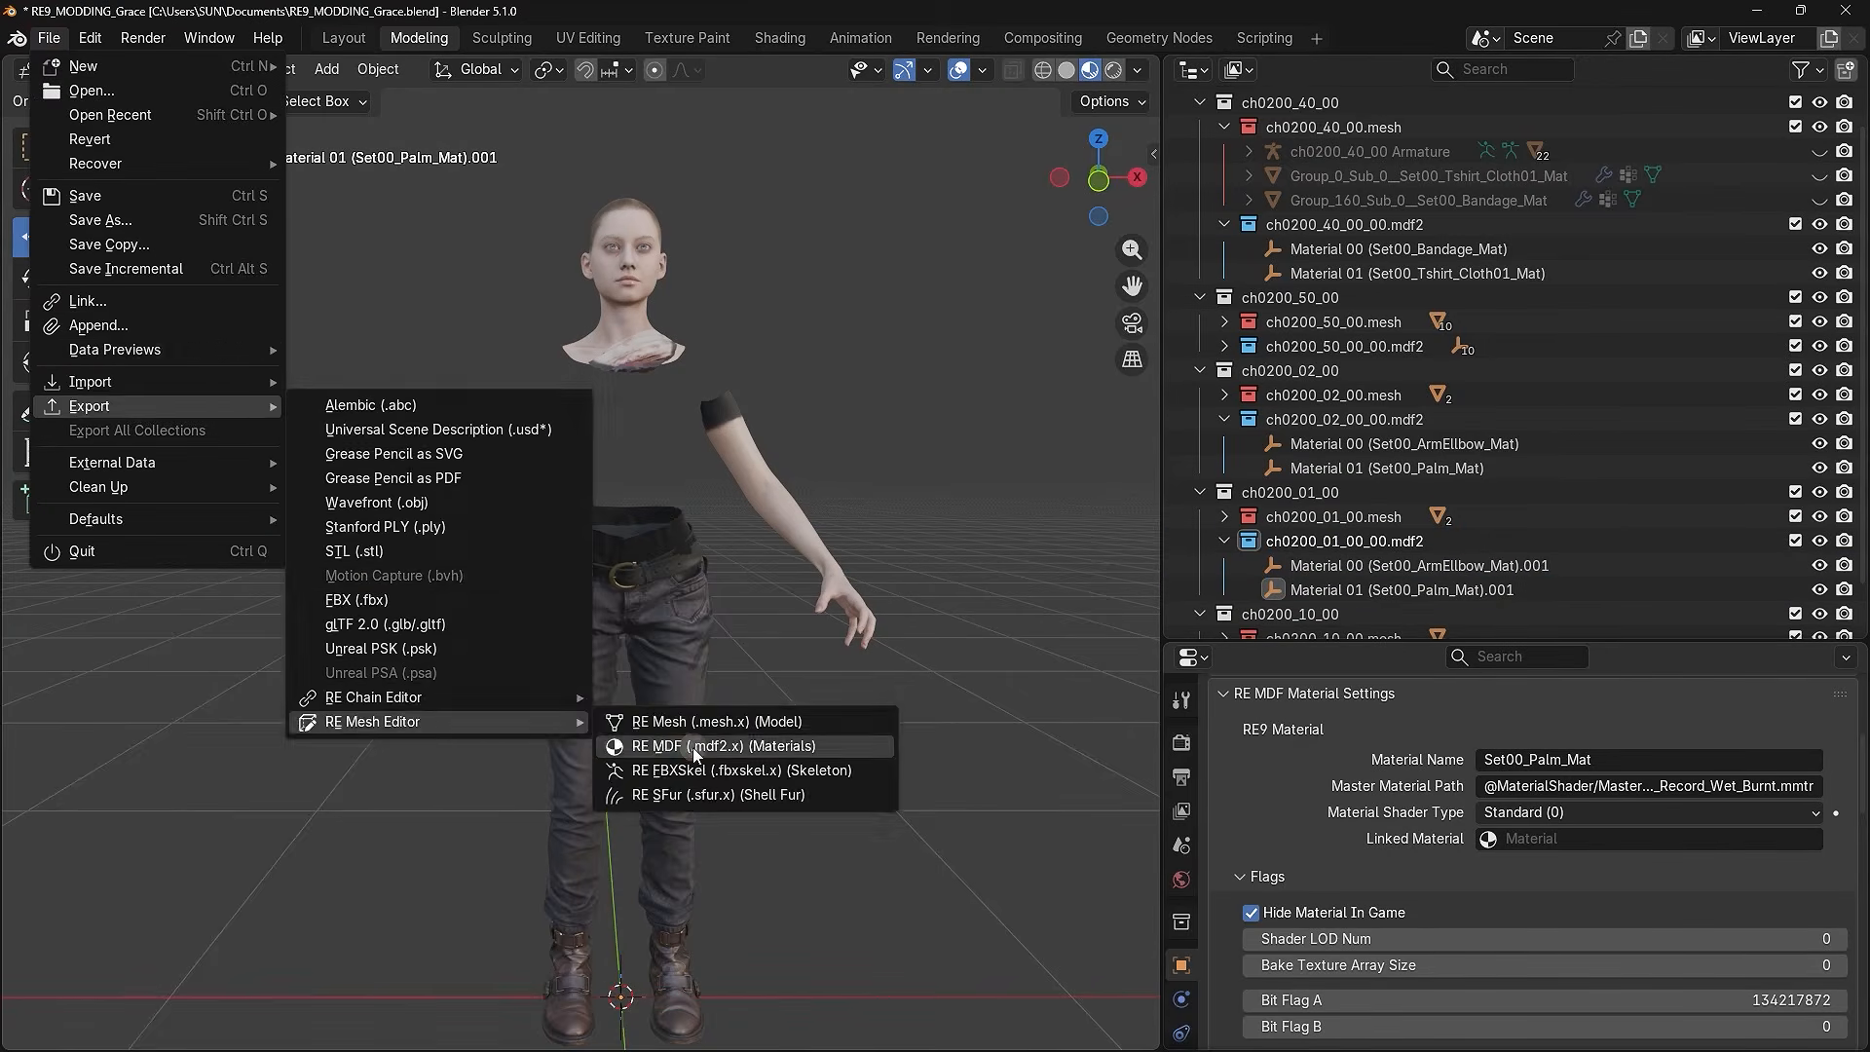
left_click(696, 747)
left_click(1065, 442)
left_click(1082, 529)
left_click(979, 881)
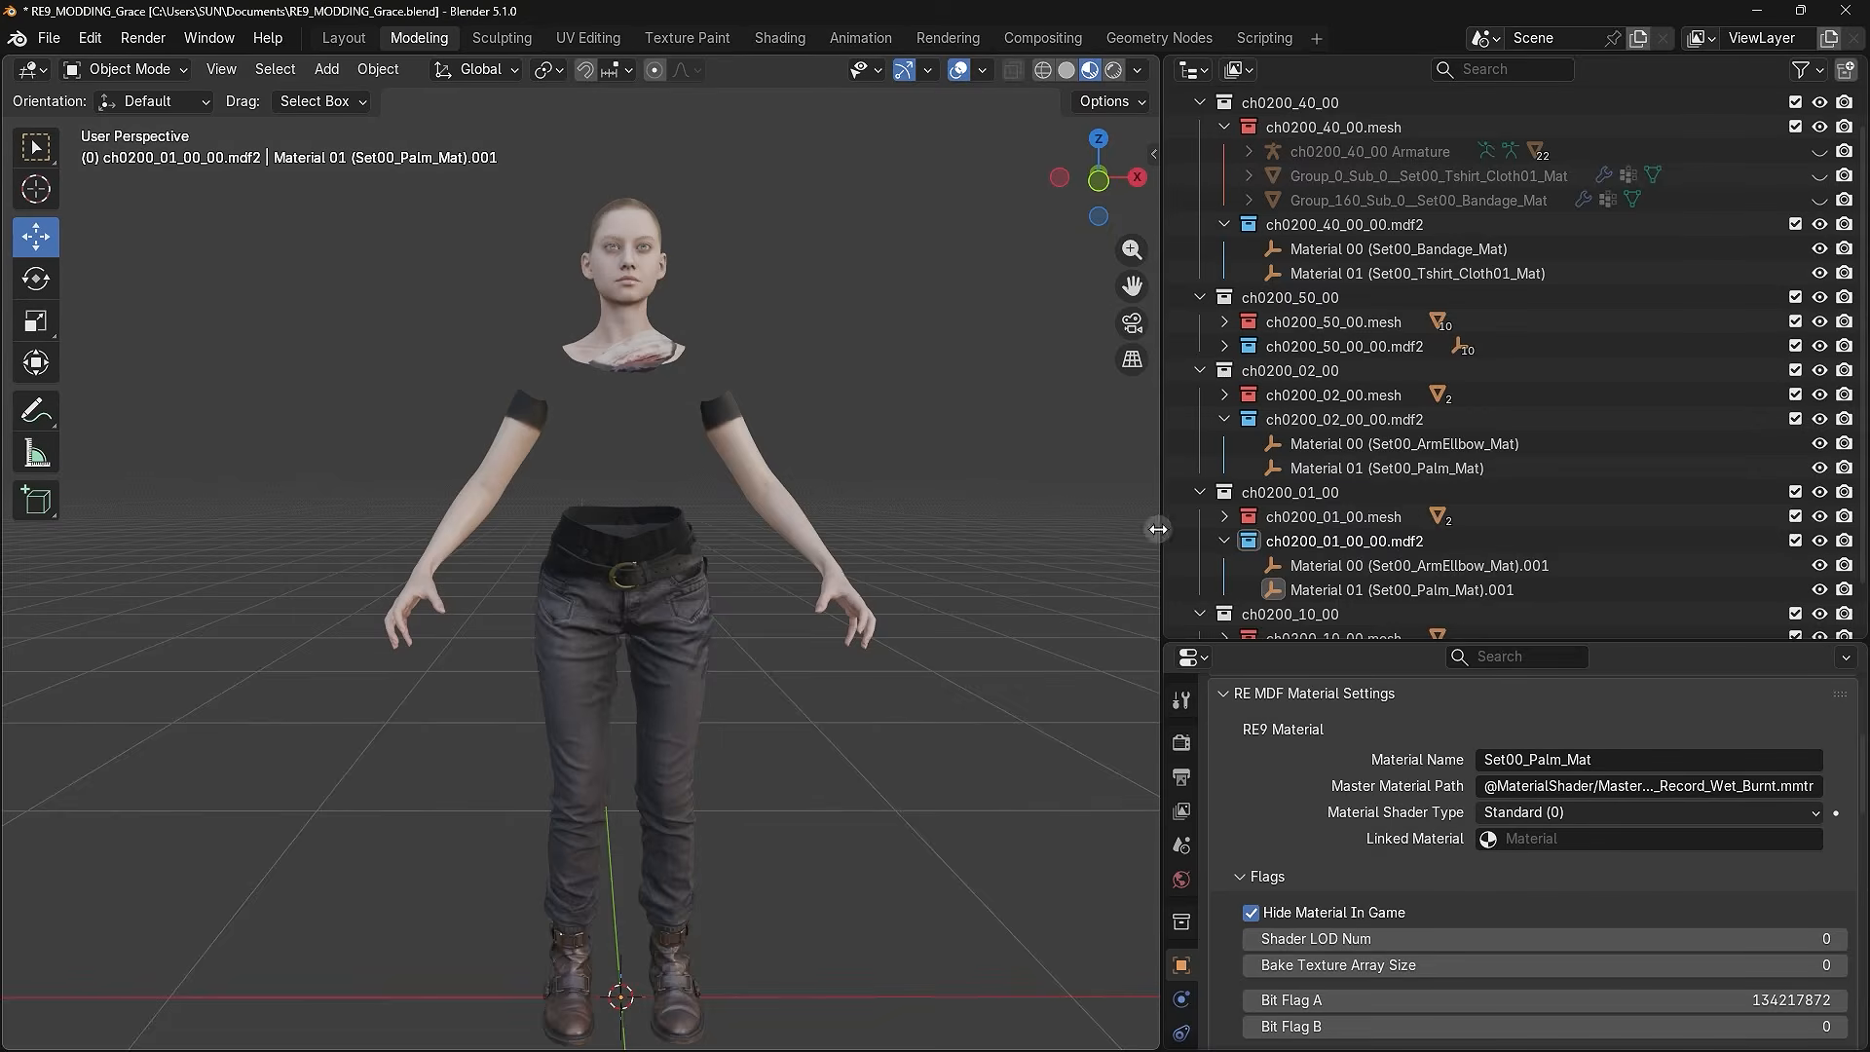
- Hide and reshow the ch0200_10_00 collection to see which body parts it holds, and examine the head up close
scroll(1368, 529, "down", 2)
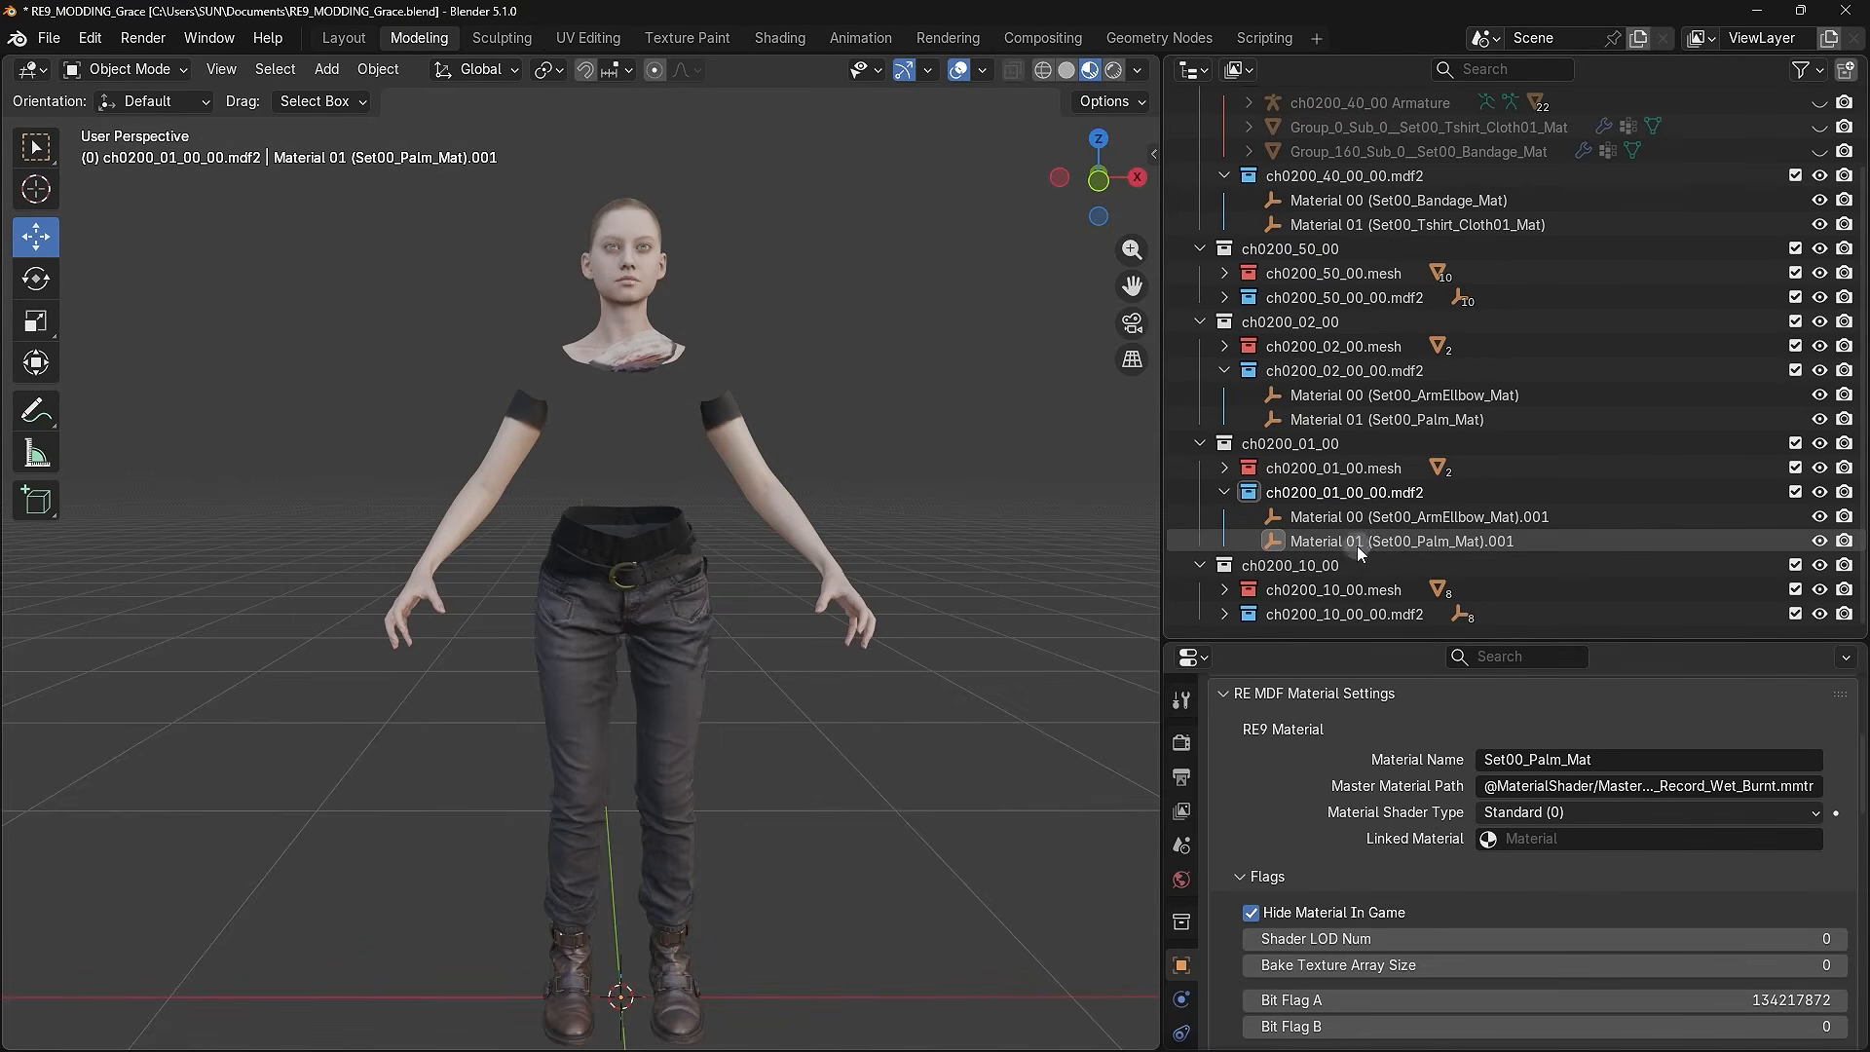
left_click(1818, 566)
left_click(1818, 566)
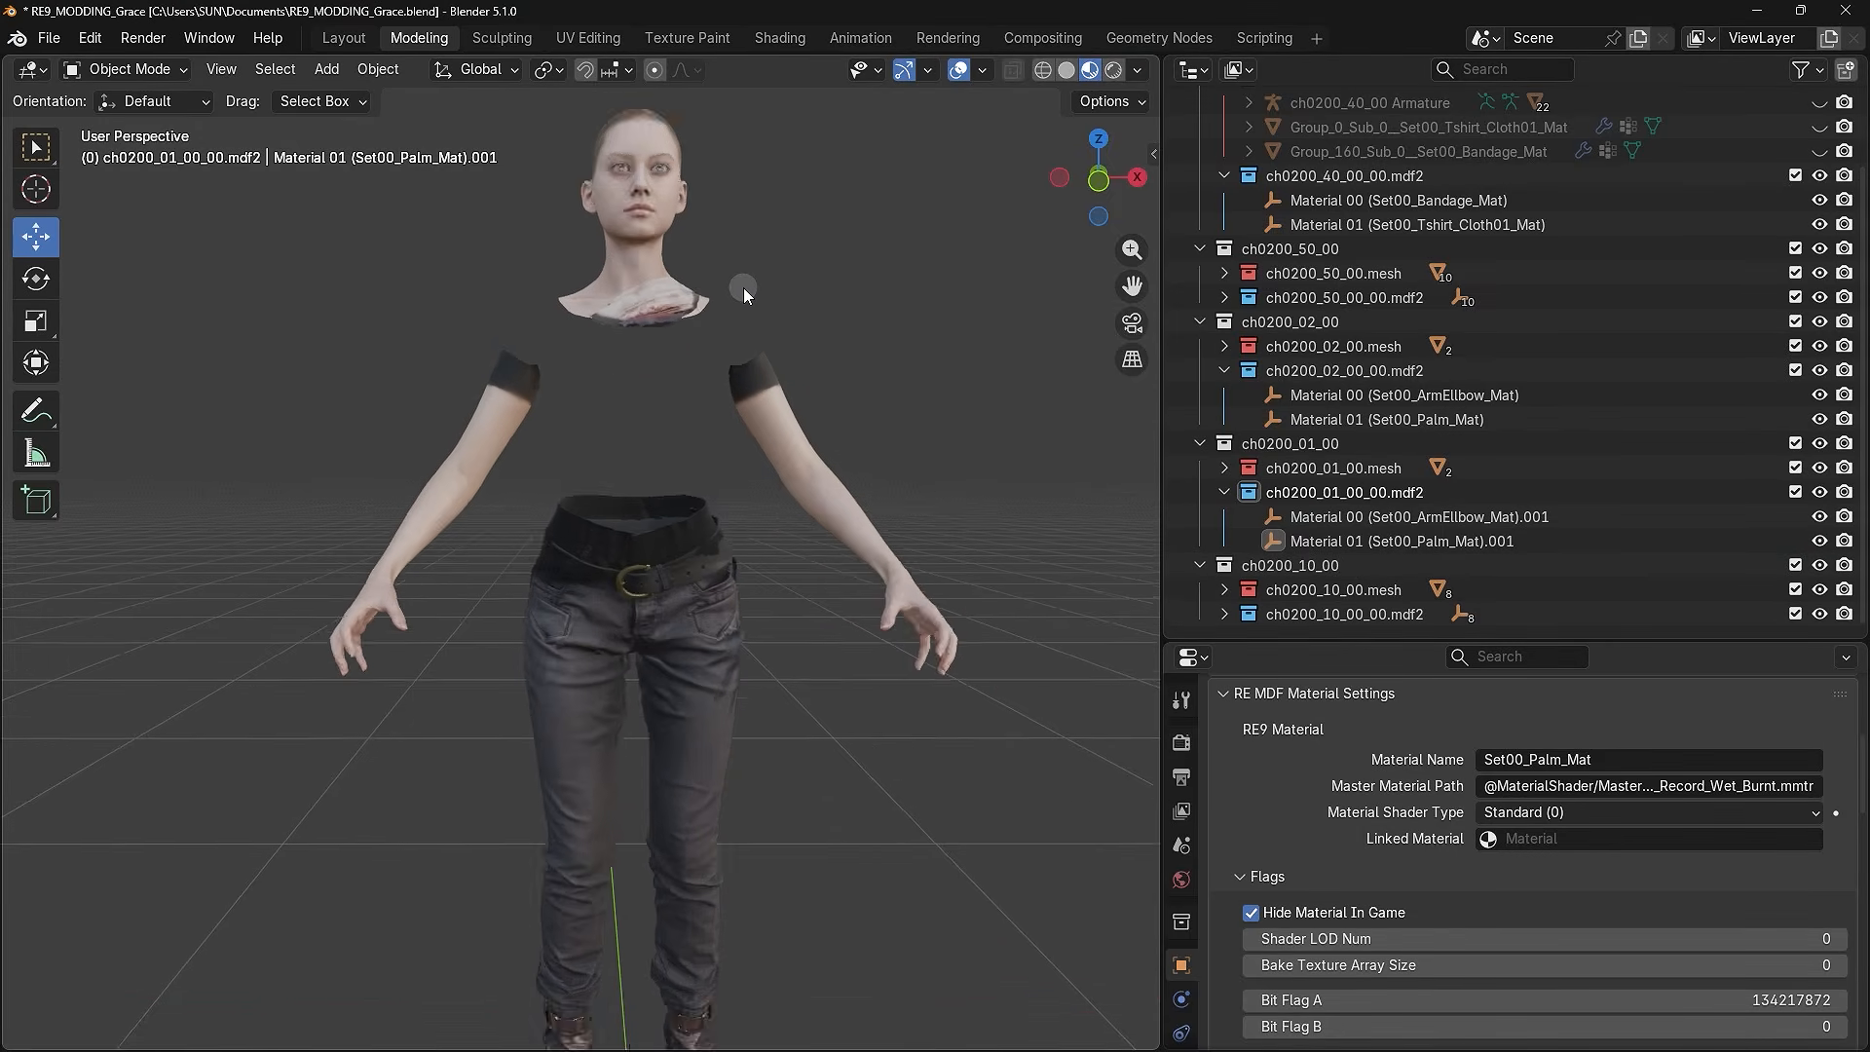
scroll(745, 288, "up", 5)
middle_click_drag(700, 540, 698, 664, "shift")
scroll(785, 599, "up", 1)
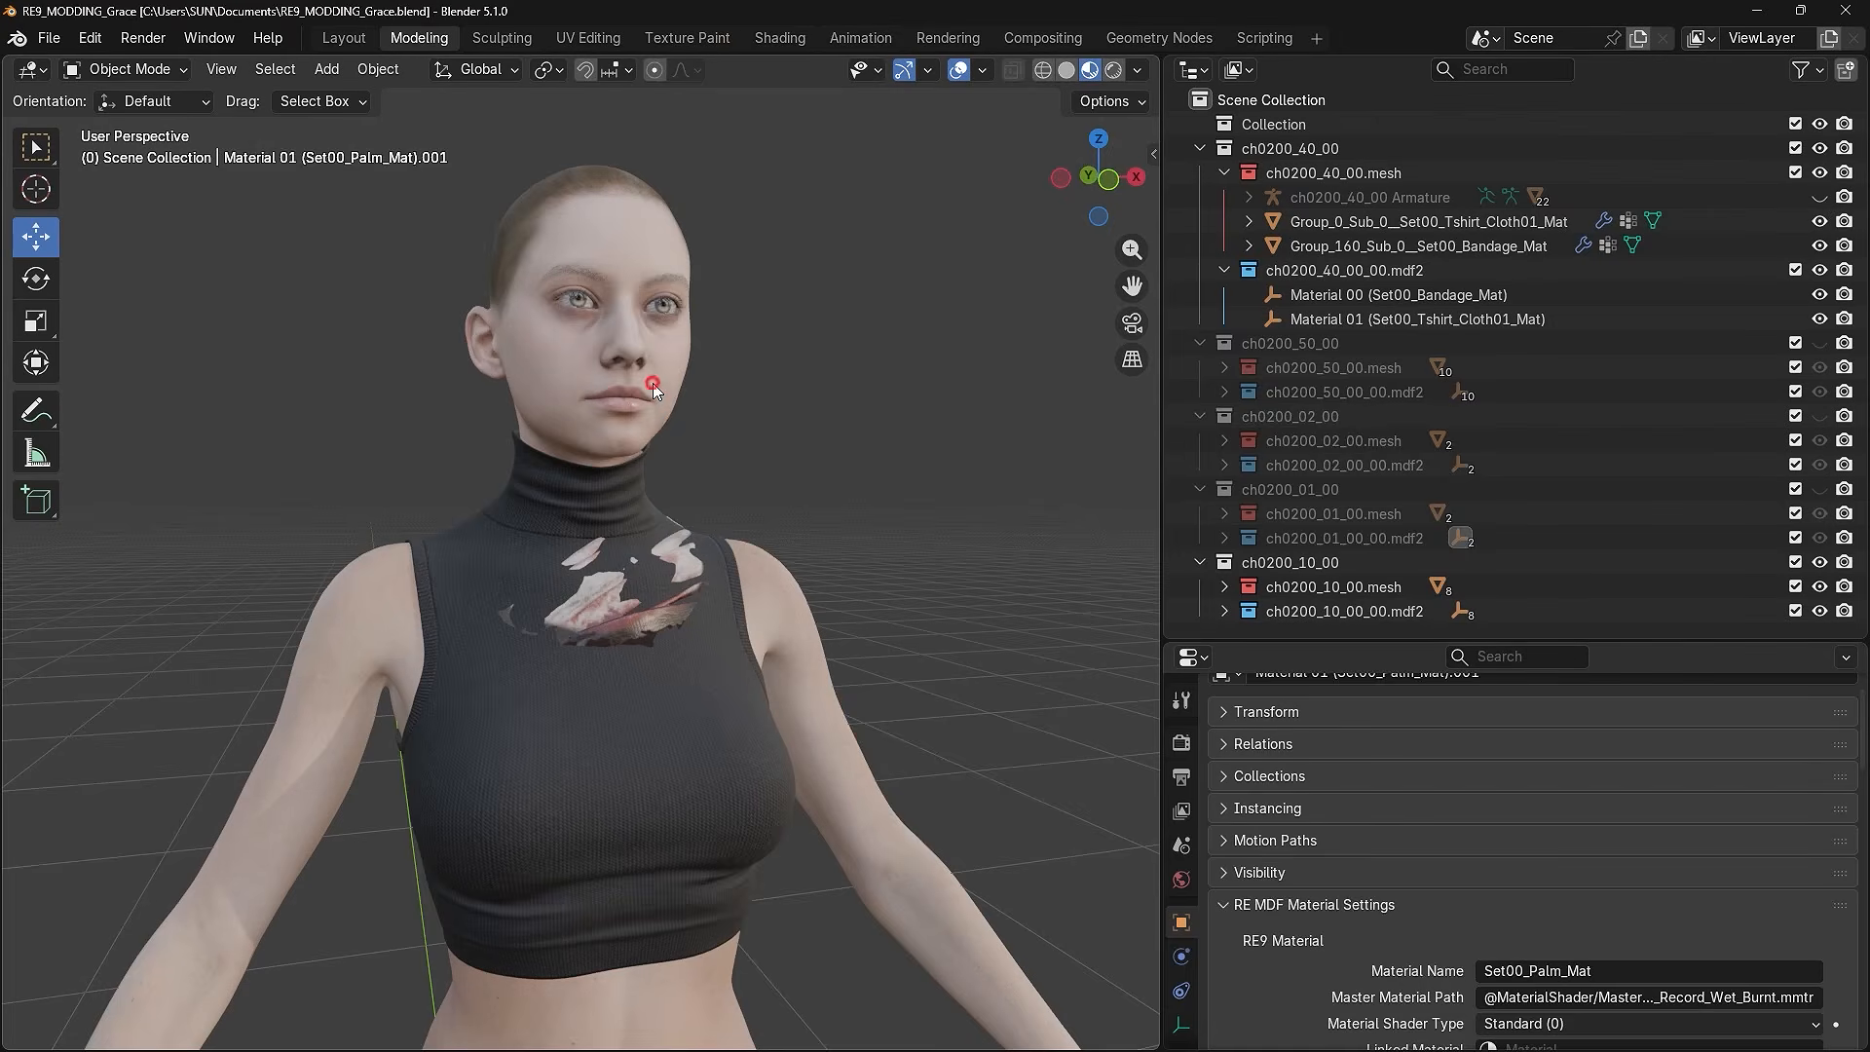
- Shift the chest vertices of the Group_160_Sub_0__Set00_Bandage_Mat top slightly with proportional editing where other meshes poke through
left_click(573, 348)
left_click(543, 569)
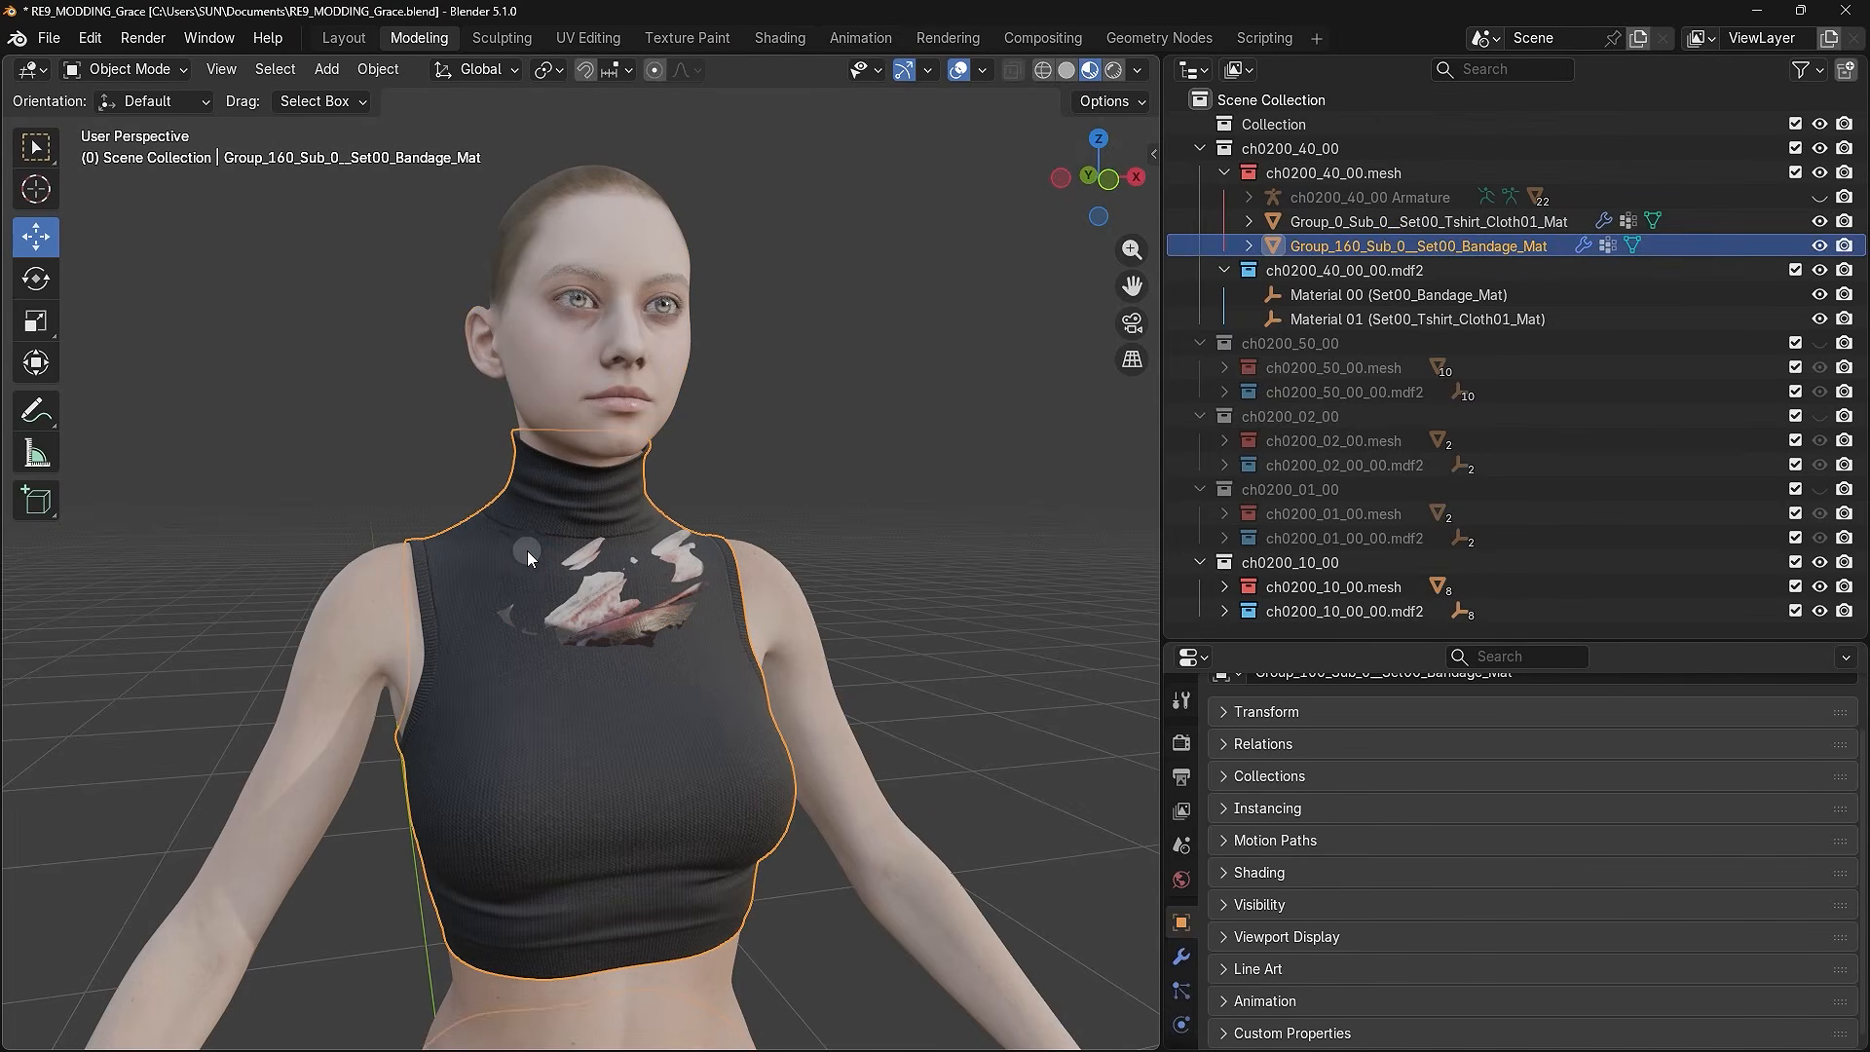
left_click(148, 68)
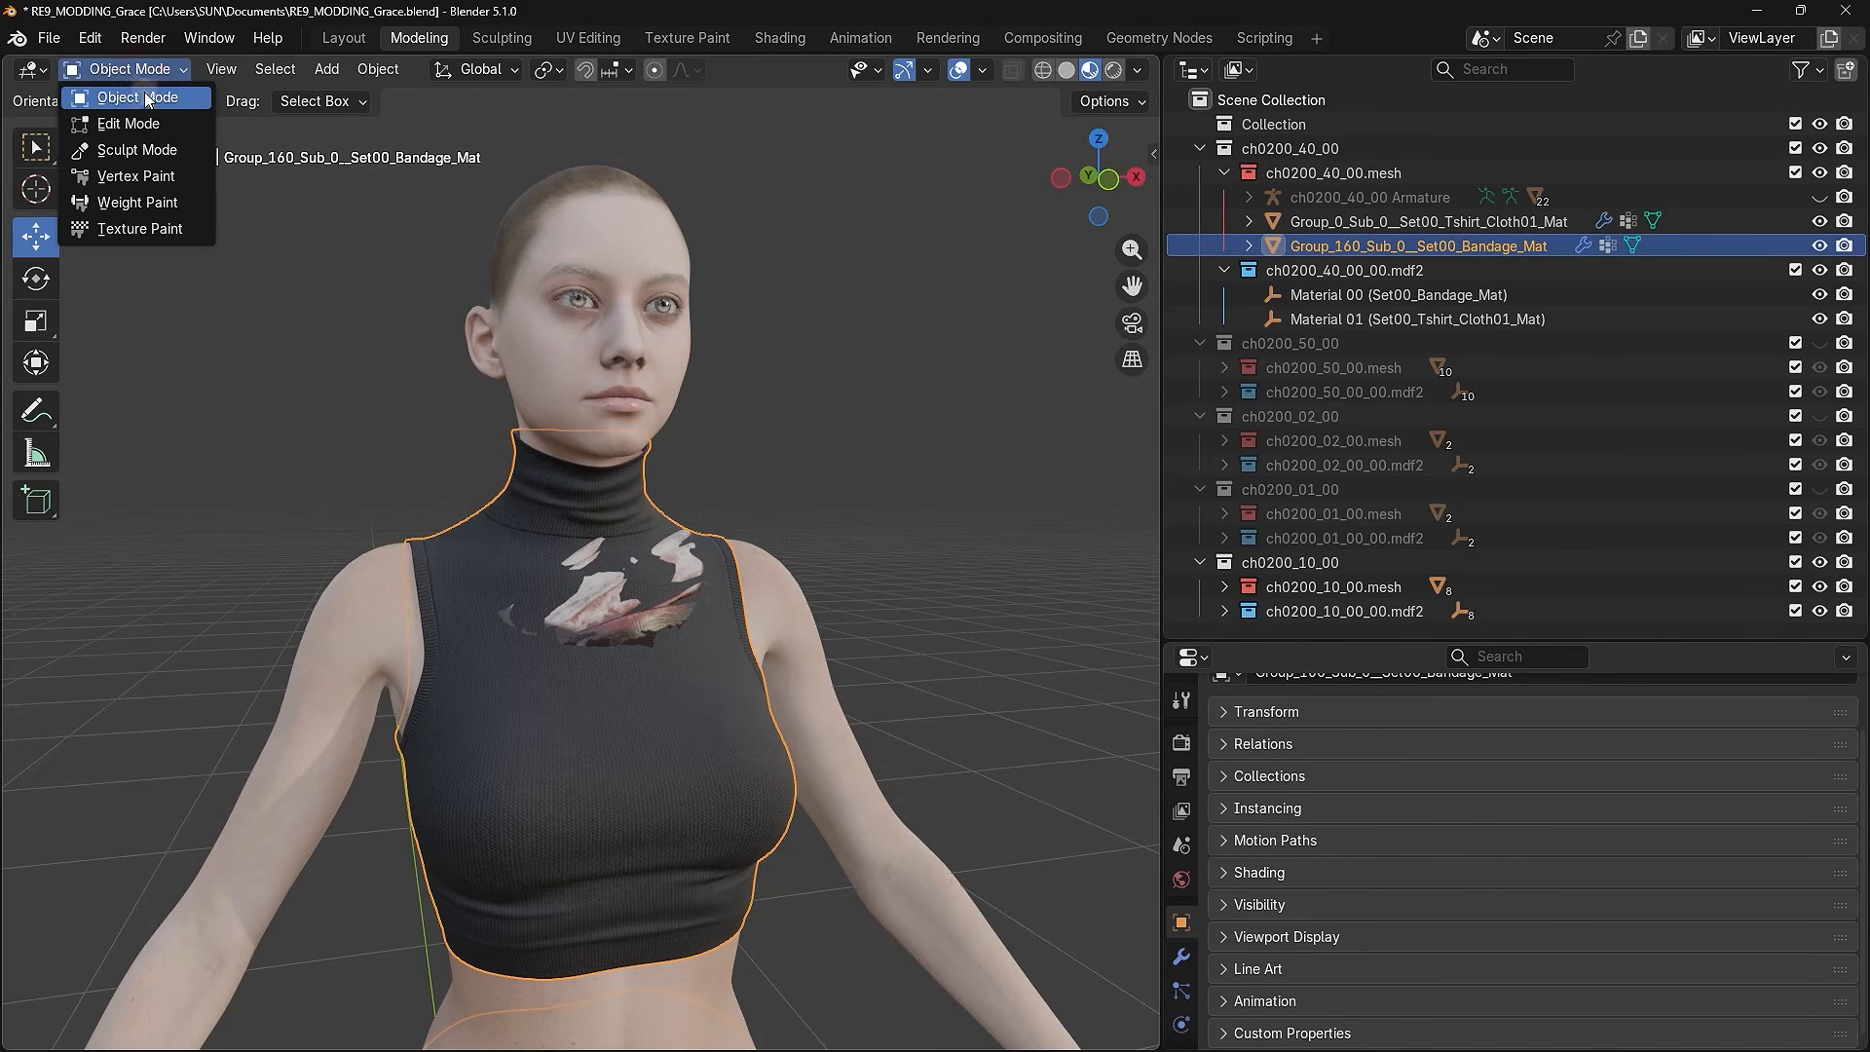
left_click(145, 124)
left_click(620, 590)
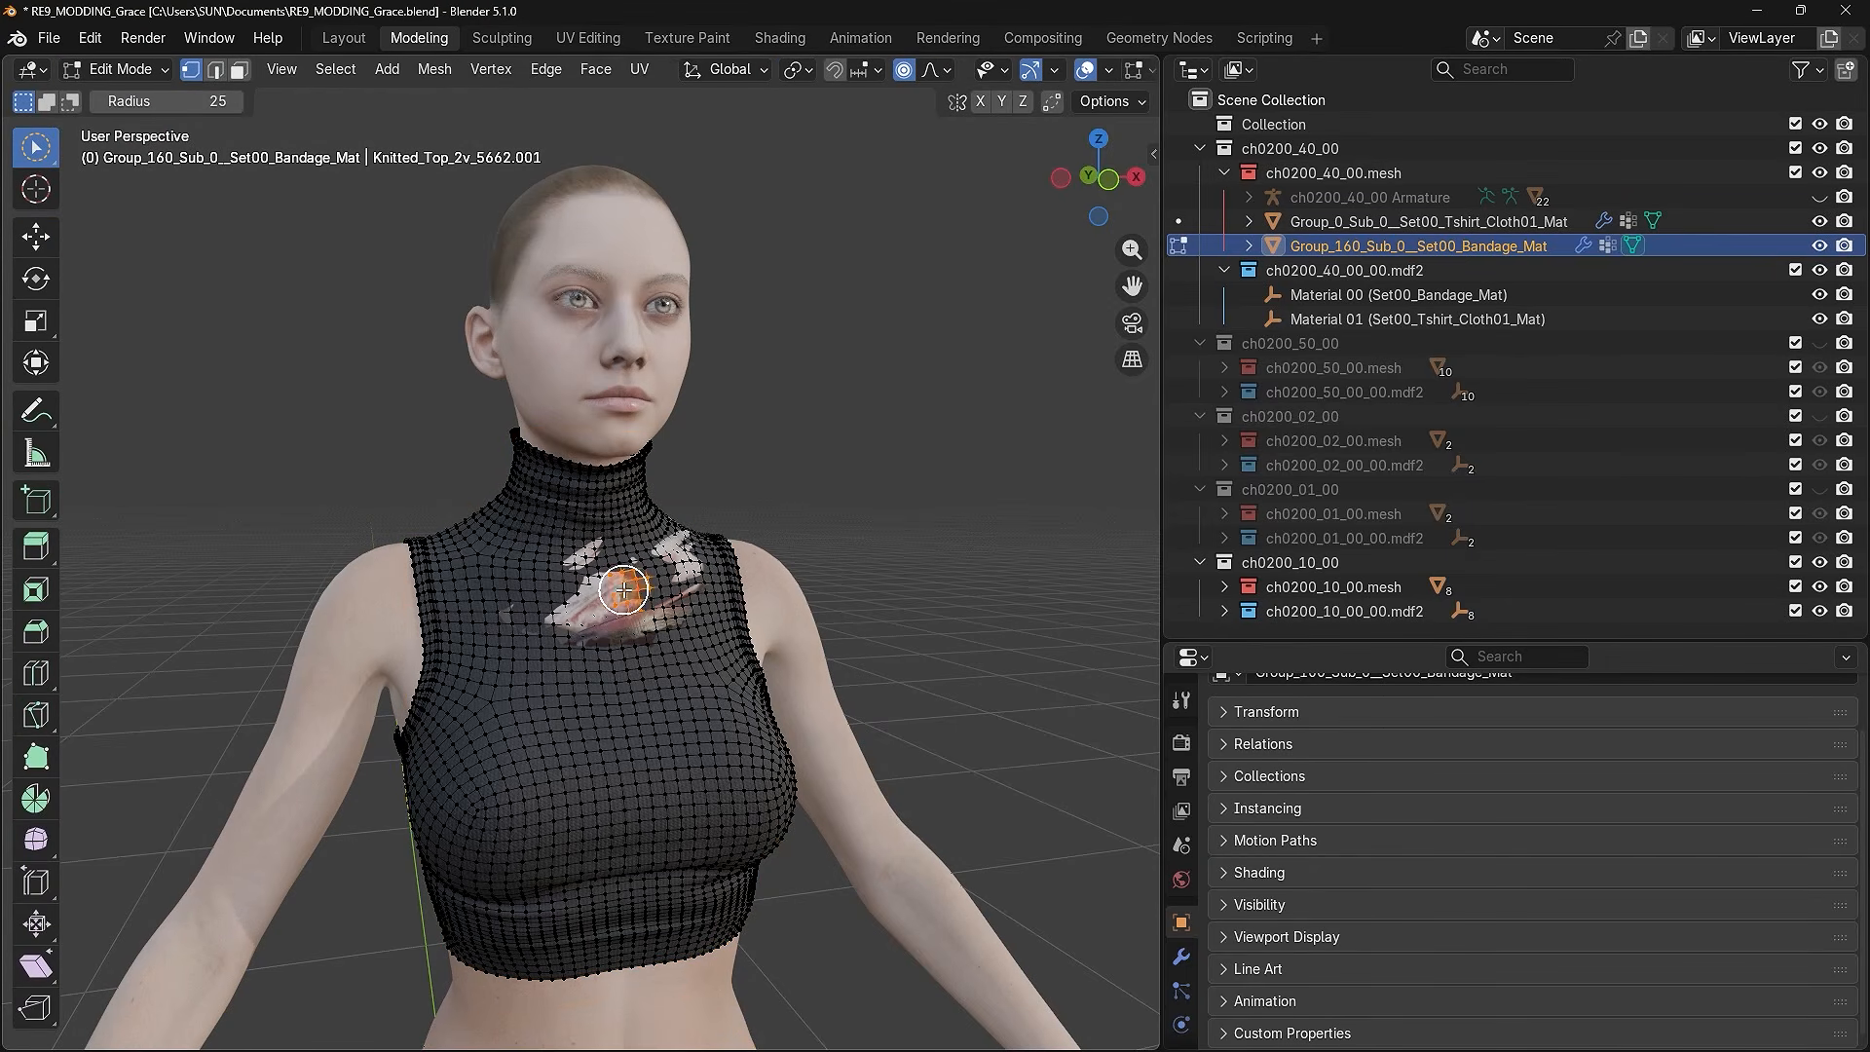
left_click(36, 236)
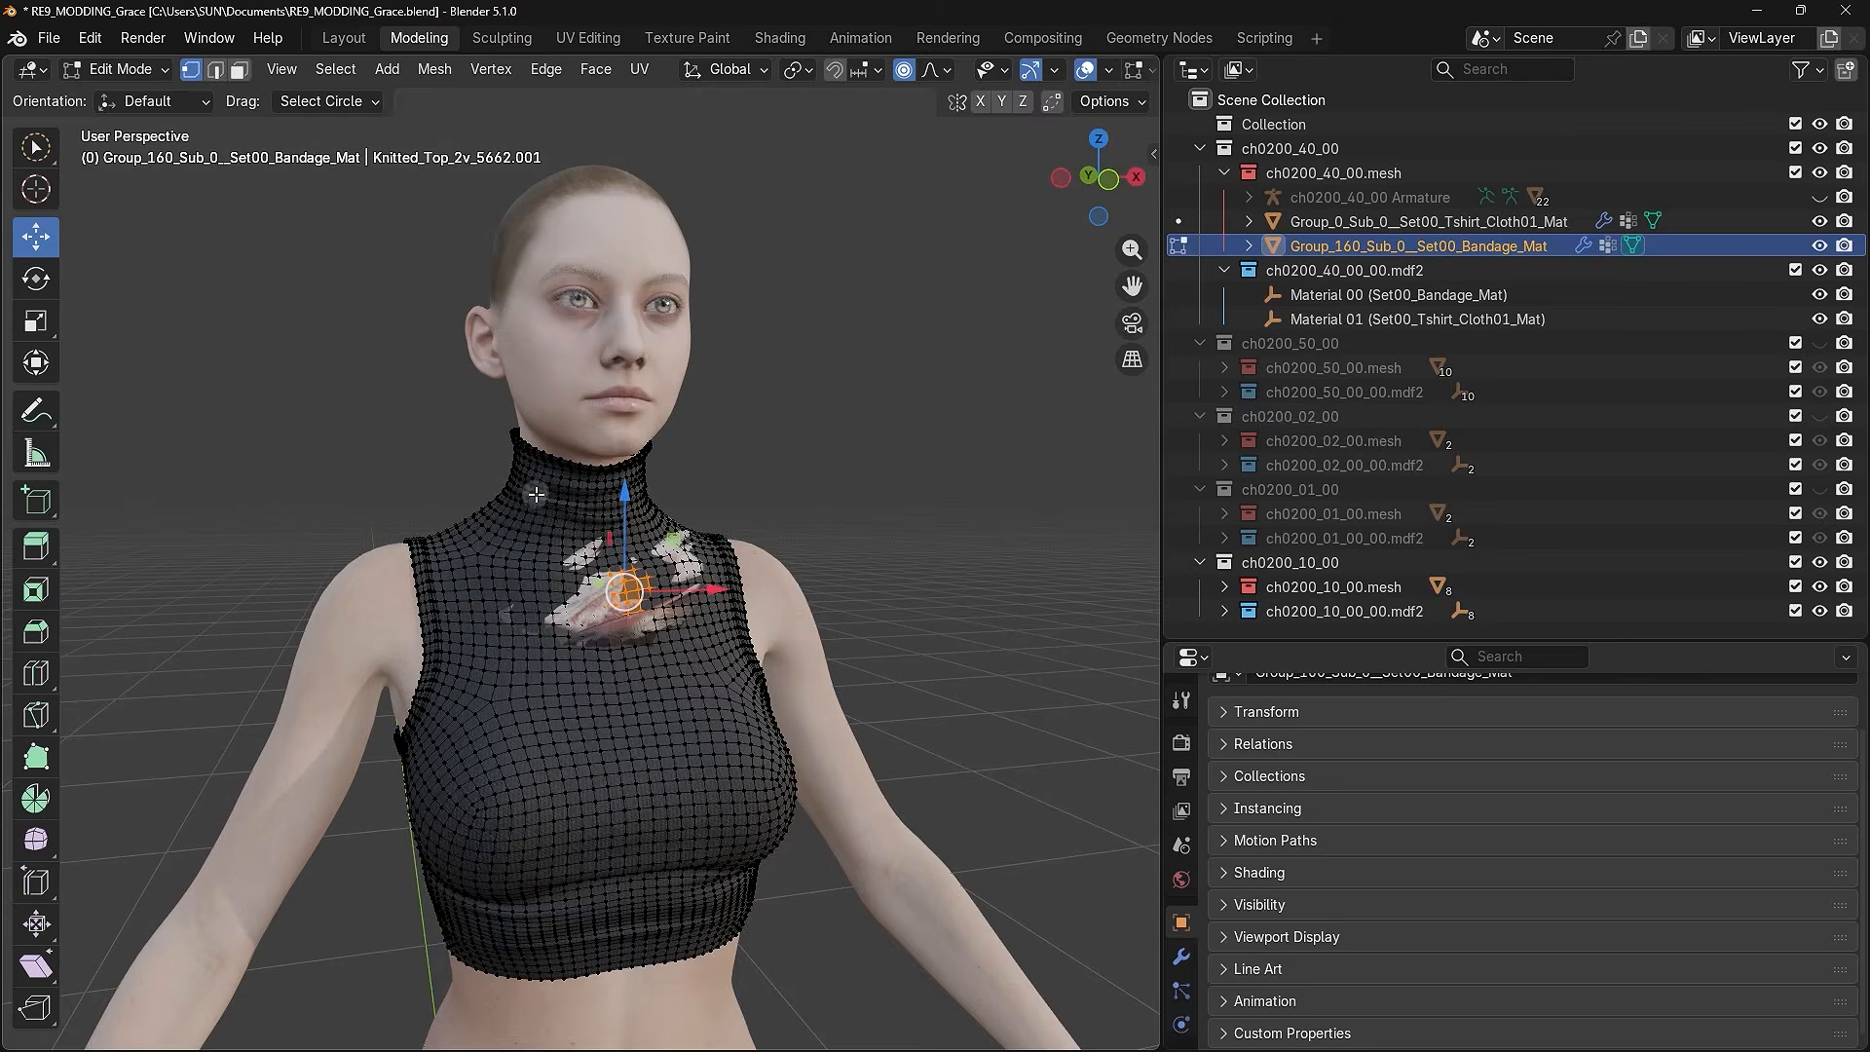
scroll(535, 494, "up", 3)
middle_click_drag(732, 602, 791, 621)
left_click_drag(791, 635, 808, 633)
scroll(797, 634, "down", 2)
middle_click_drag(641, 554, 758, 610)
key("Tab")
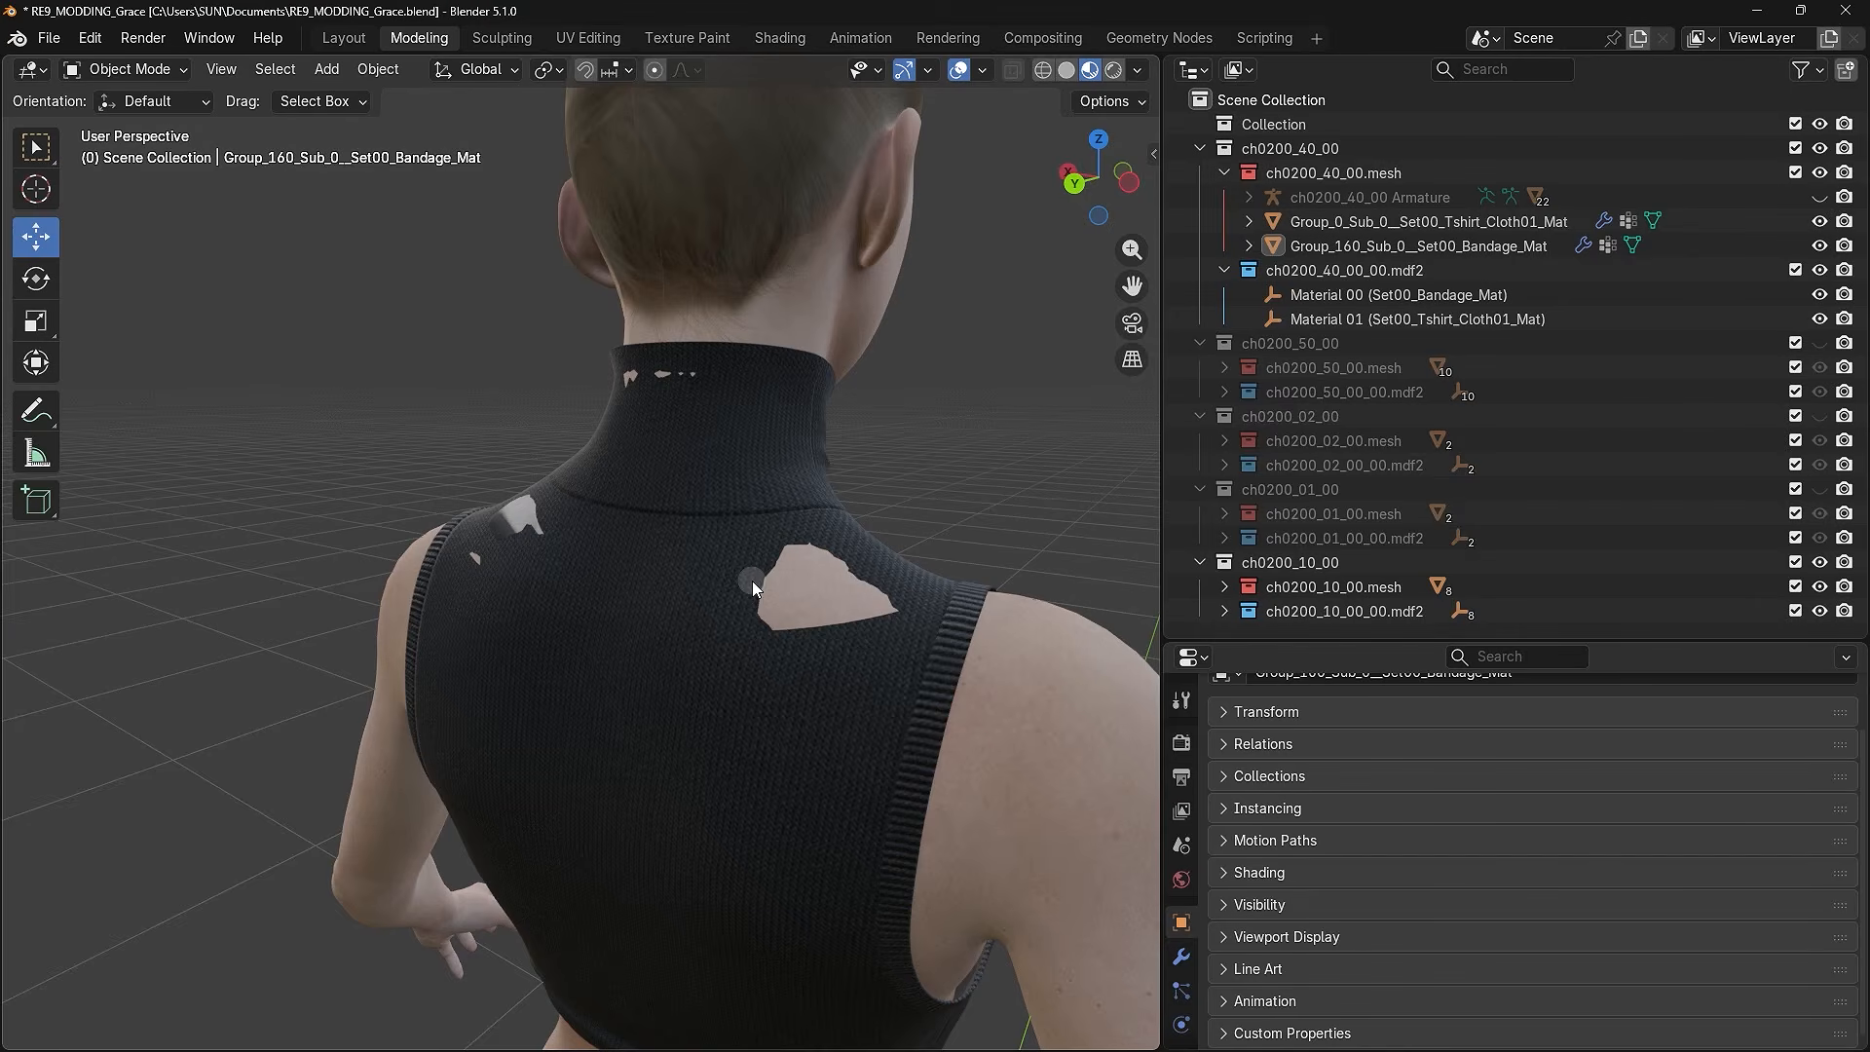
- Examine the face mesh's extent beneath the turtleneck, expand ch0200_10_00.mesh, and hide and reshow the ch0200_10_00 collection
left_click(736, 294)
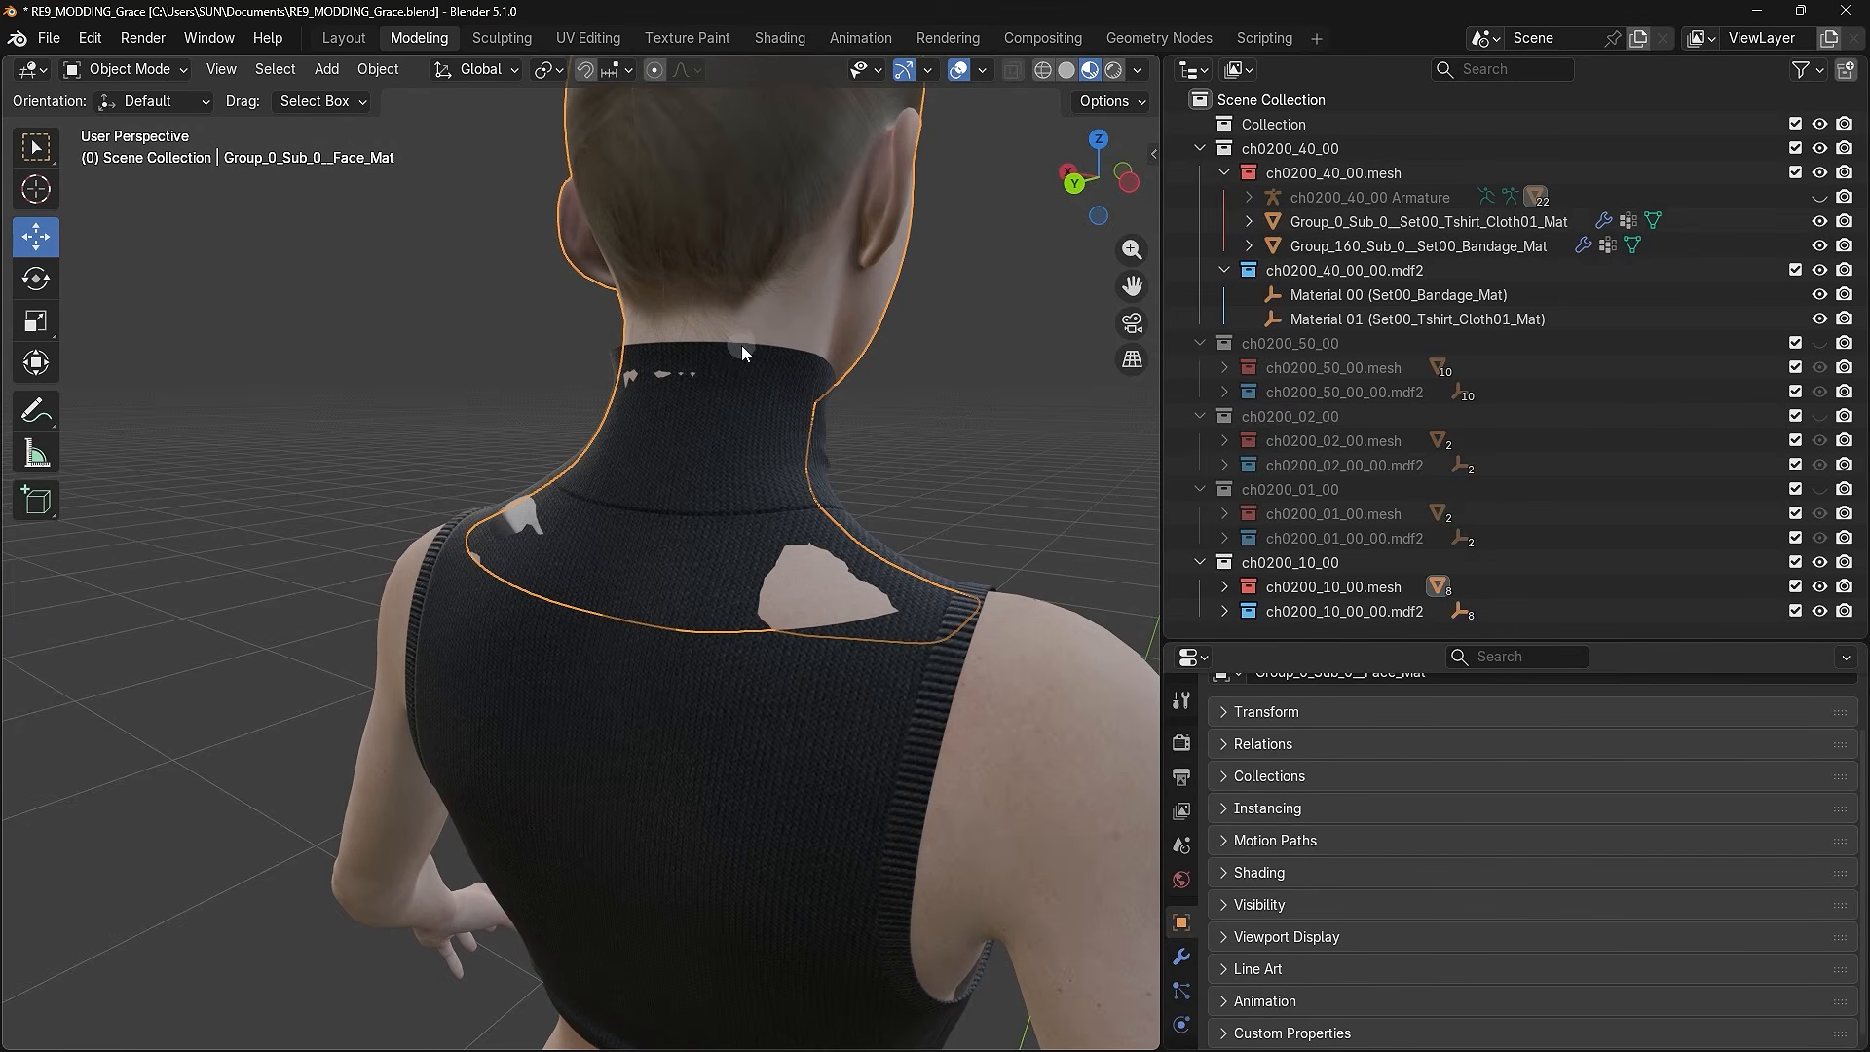
left_click(916, 409)
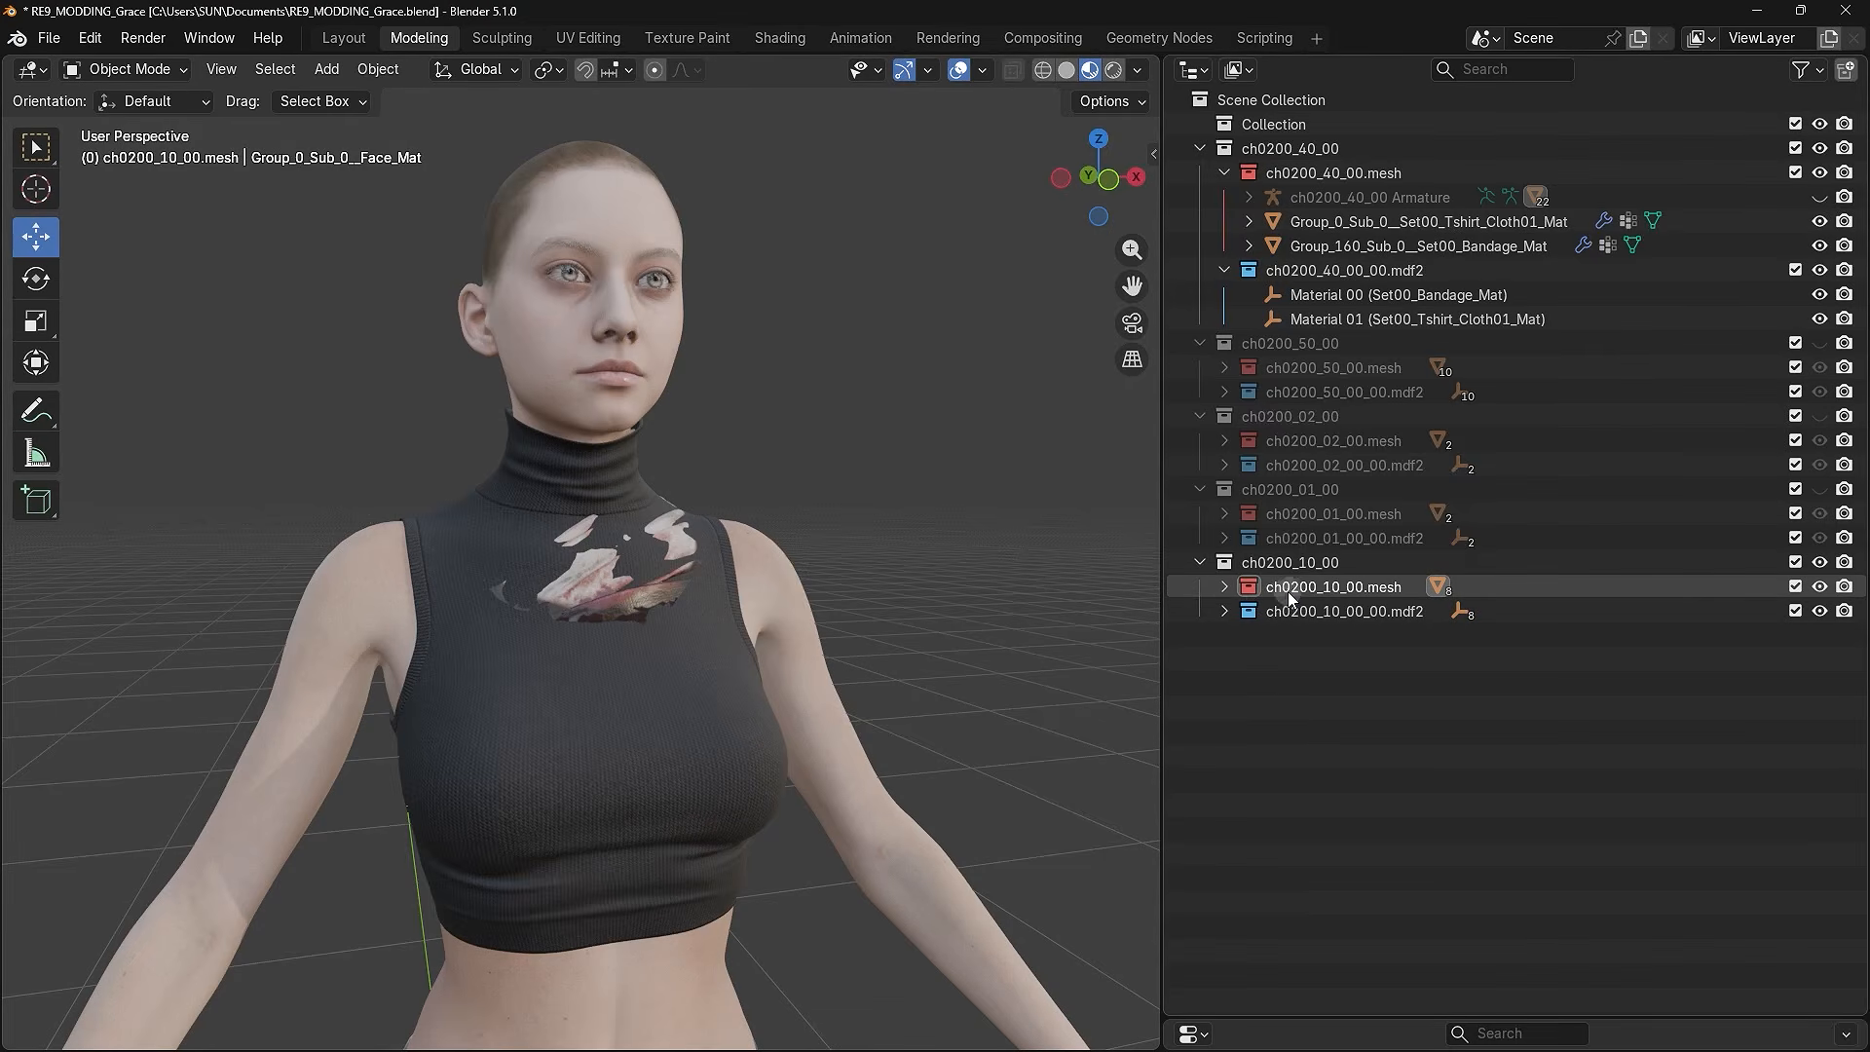
left_click(1306, 564)
left_click(1302, 587)
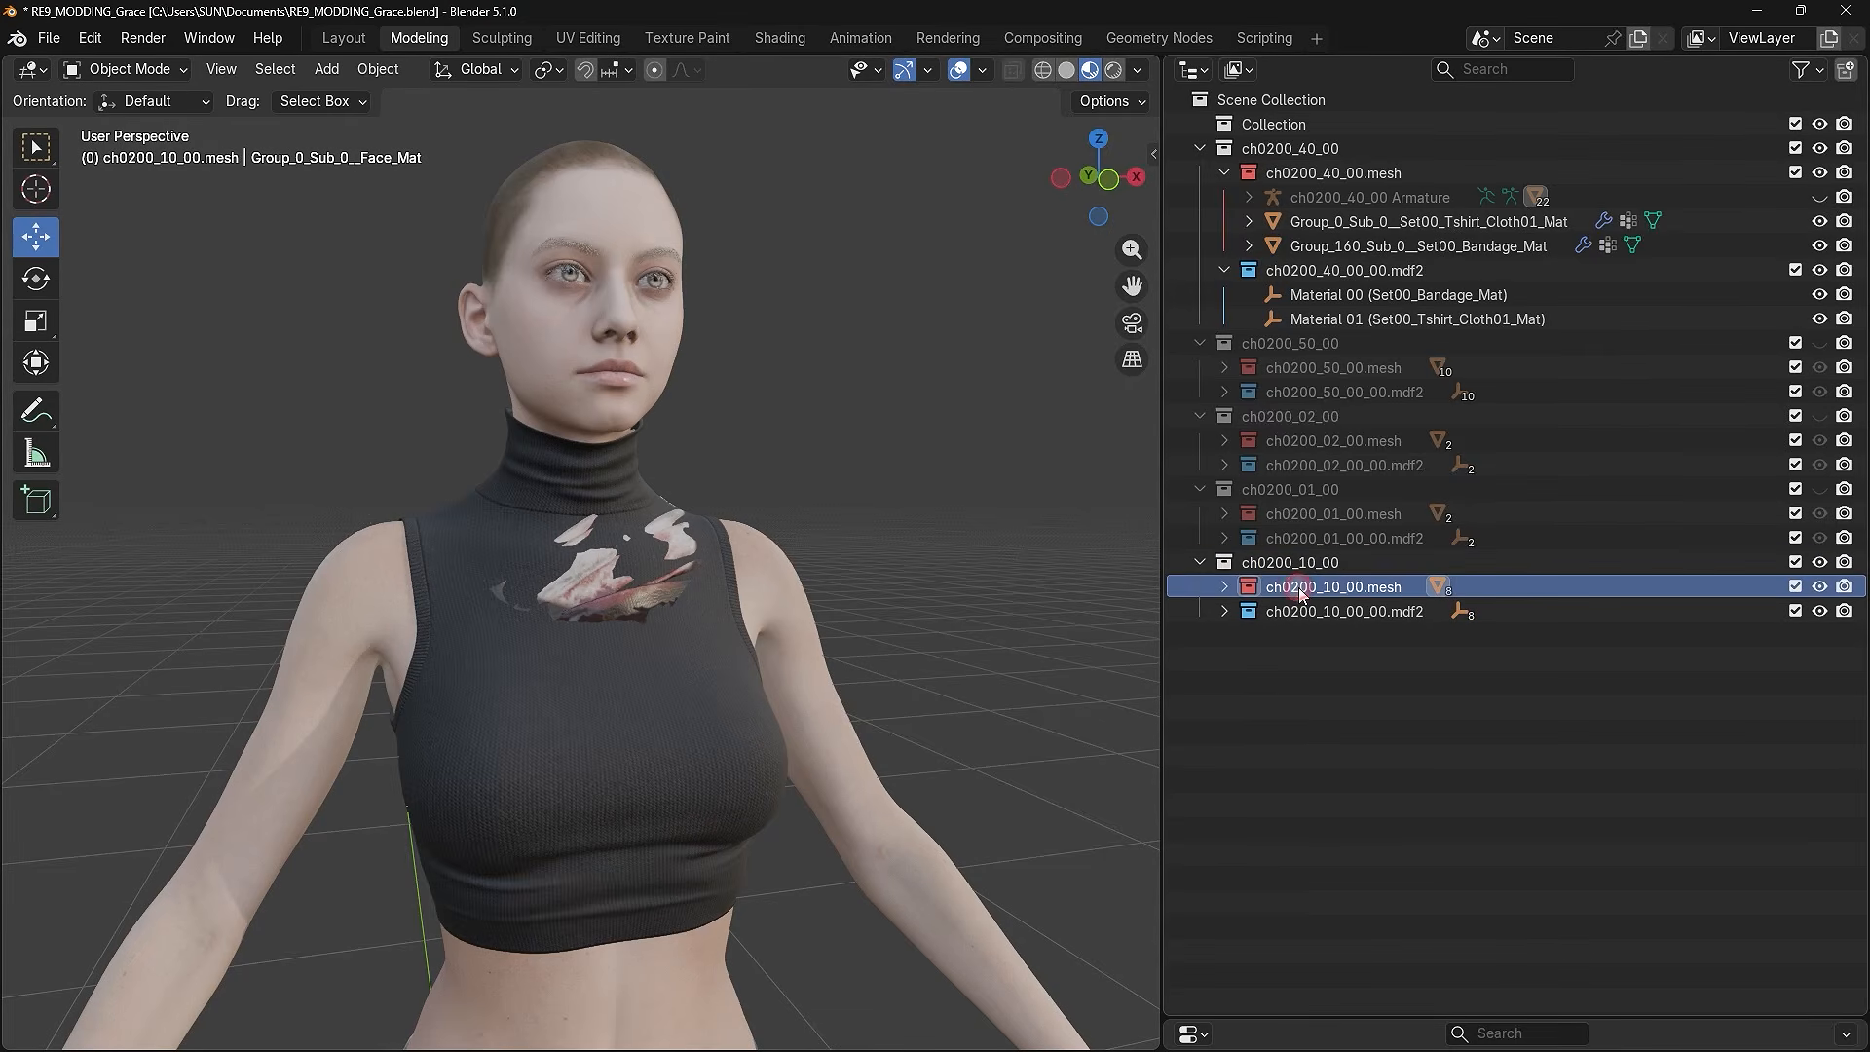
left_click(1229, 588)
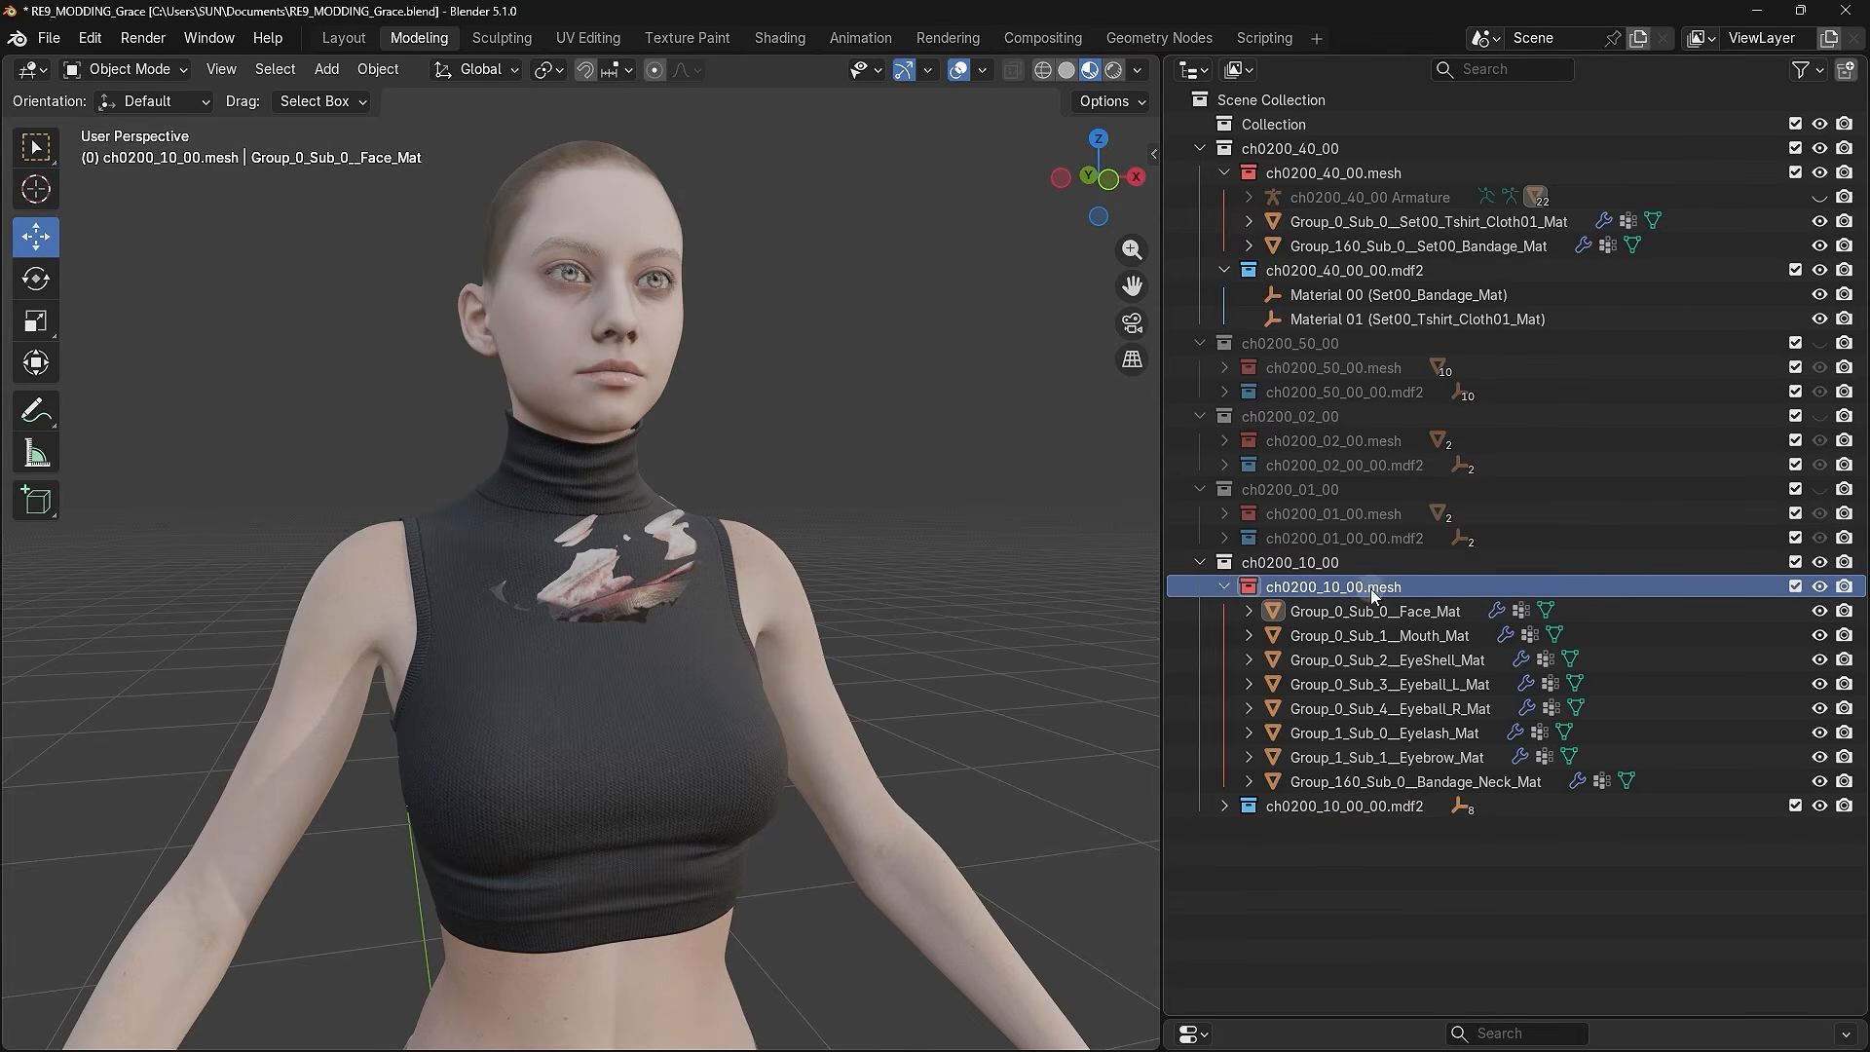
left_click(1819, 560)
left_click(1819, 560)
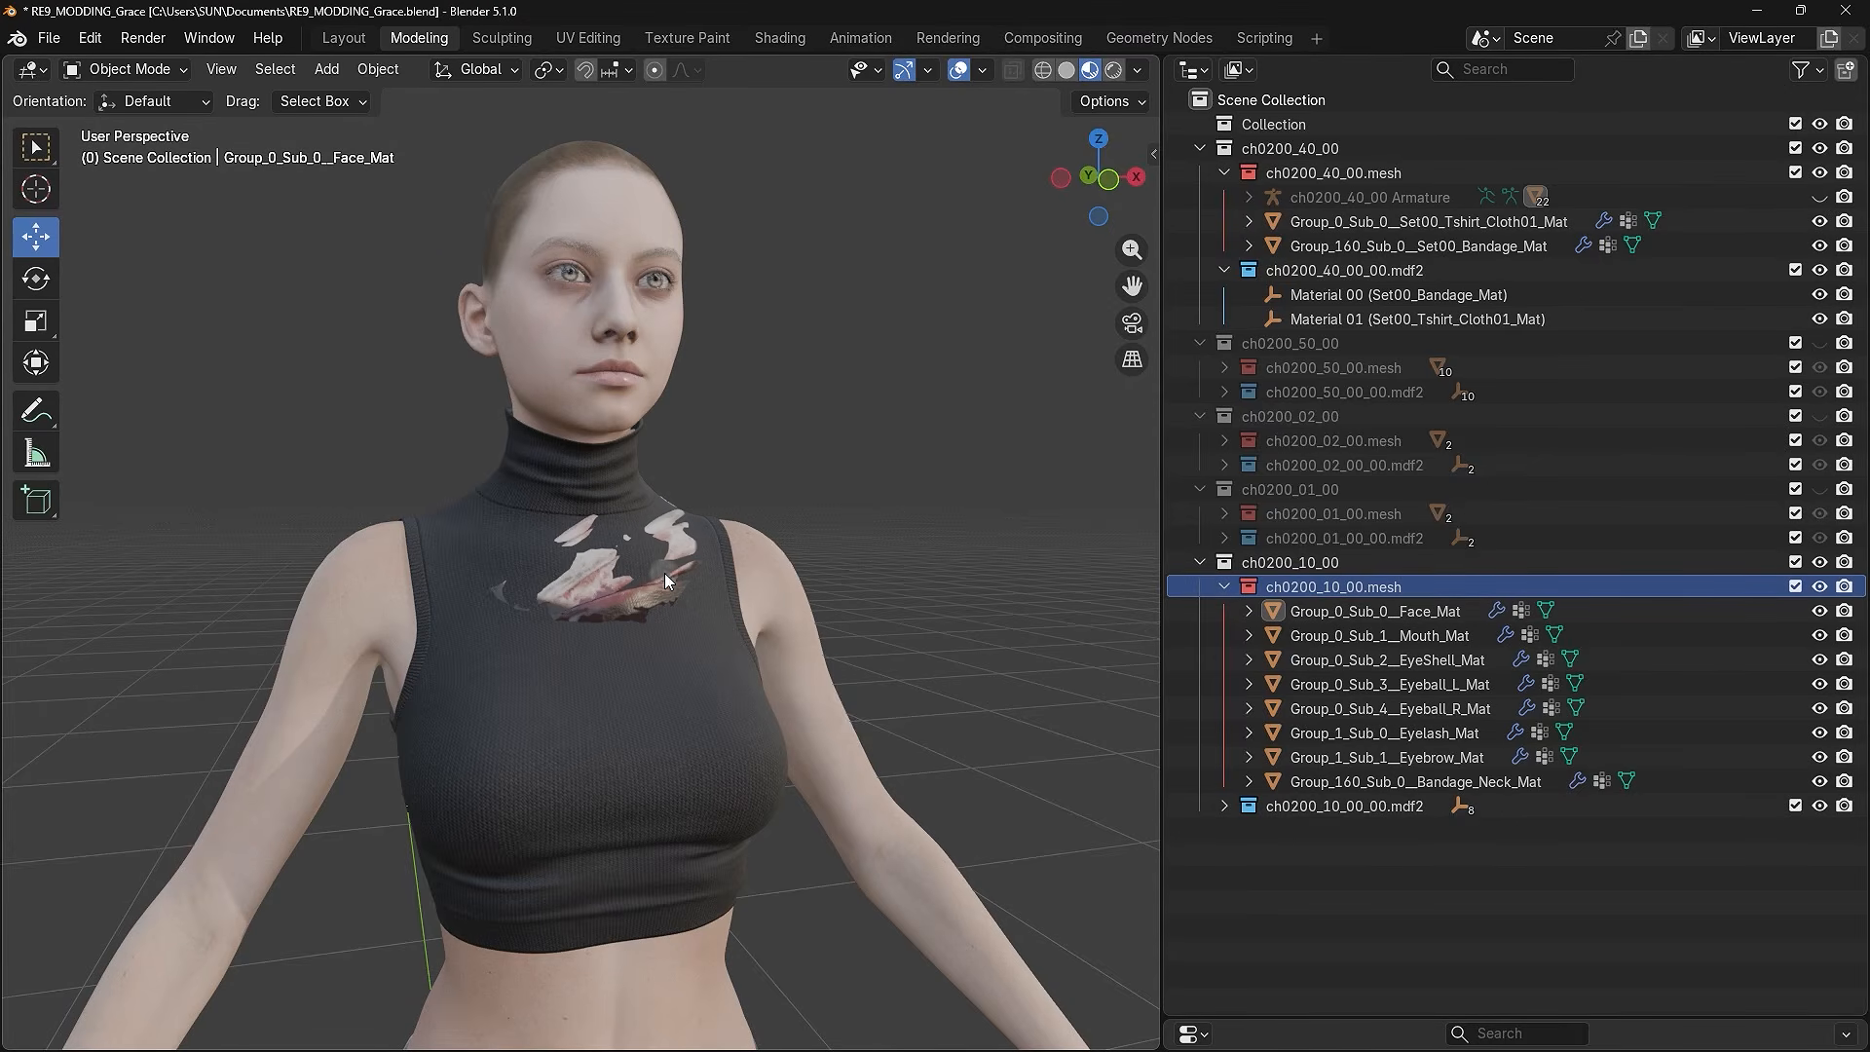
- Inspect each ch0200_10_00.mesh part in turn and delete the Group_160_Sub_0__Bandage_Neck_Mat mesh
left_click(1356, 620)
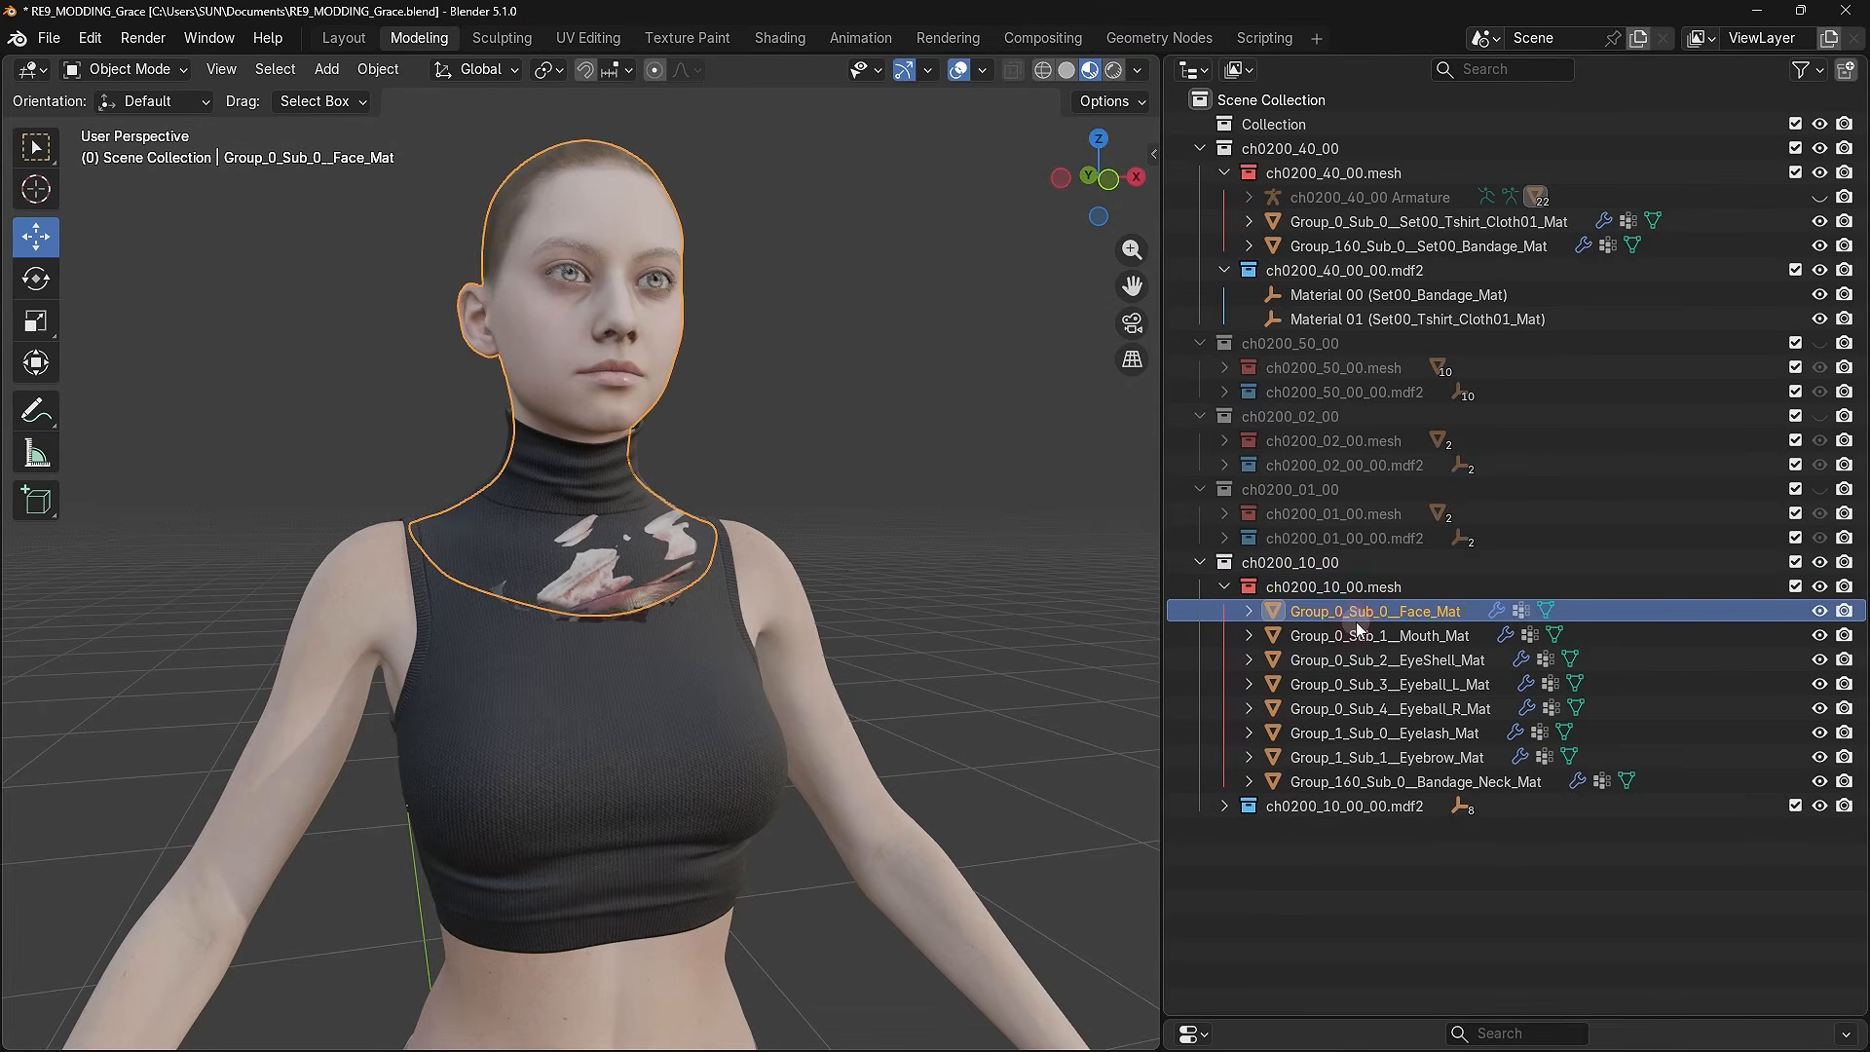
left_click(1348, 638)
left_click(1342, 659)
left_click(1341, 683)
left_click(1342, 708)
left_click(1341, 733)
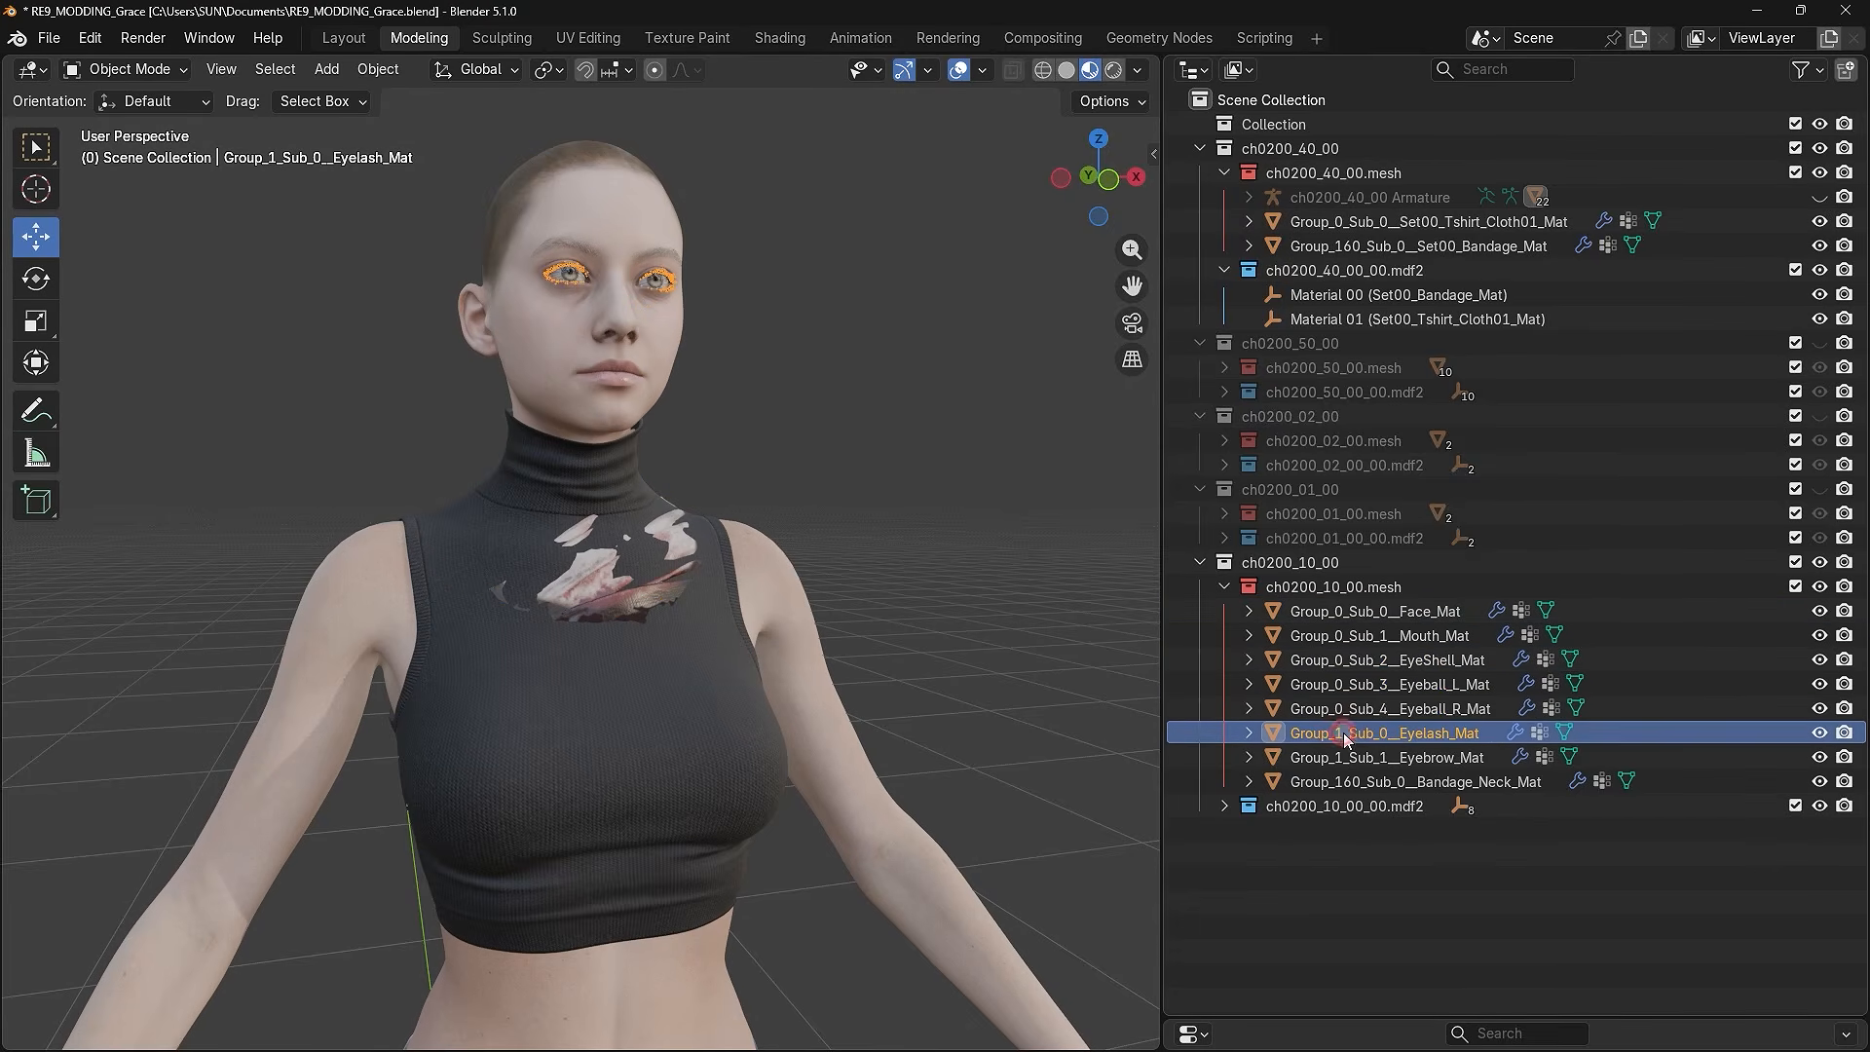
left_click(1342, 750)
left_click(1342, 780)
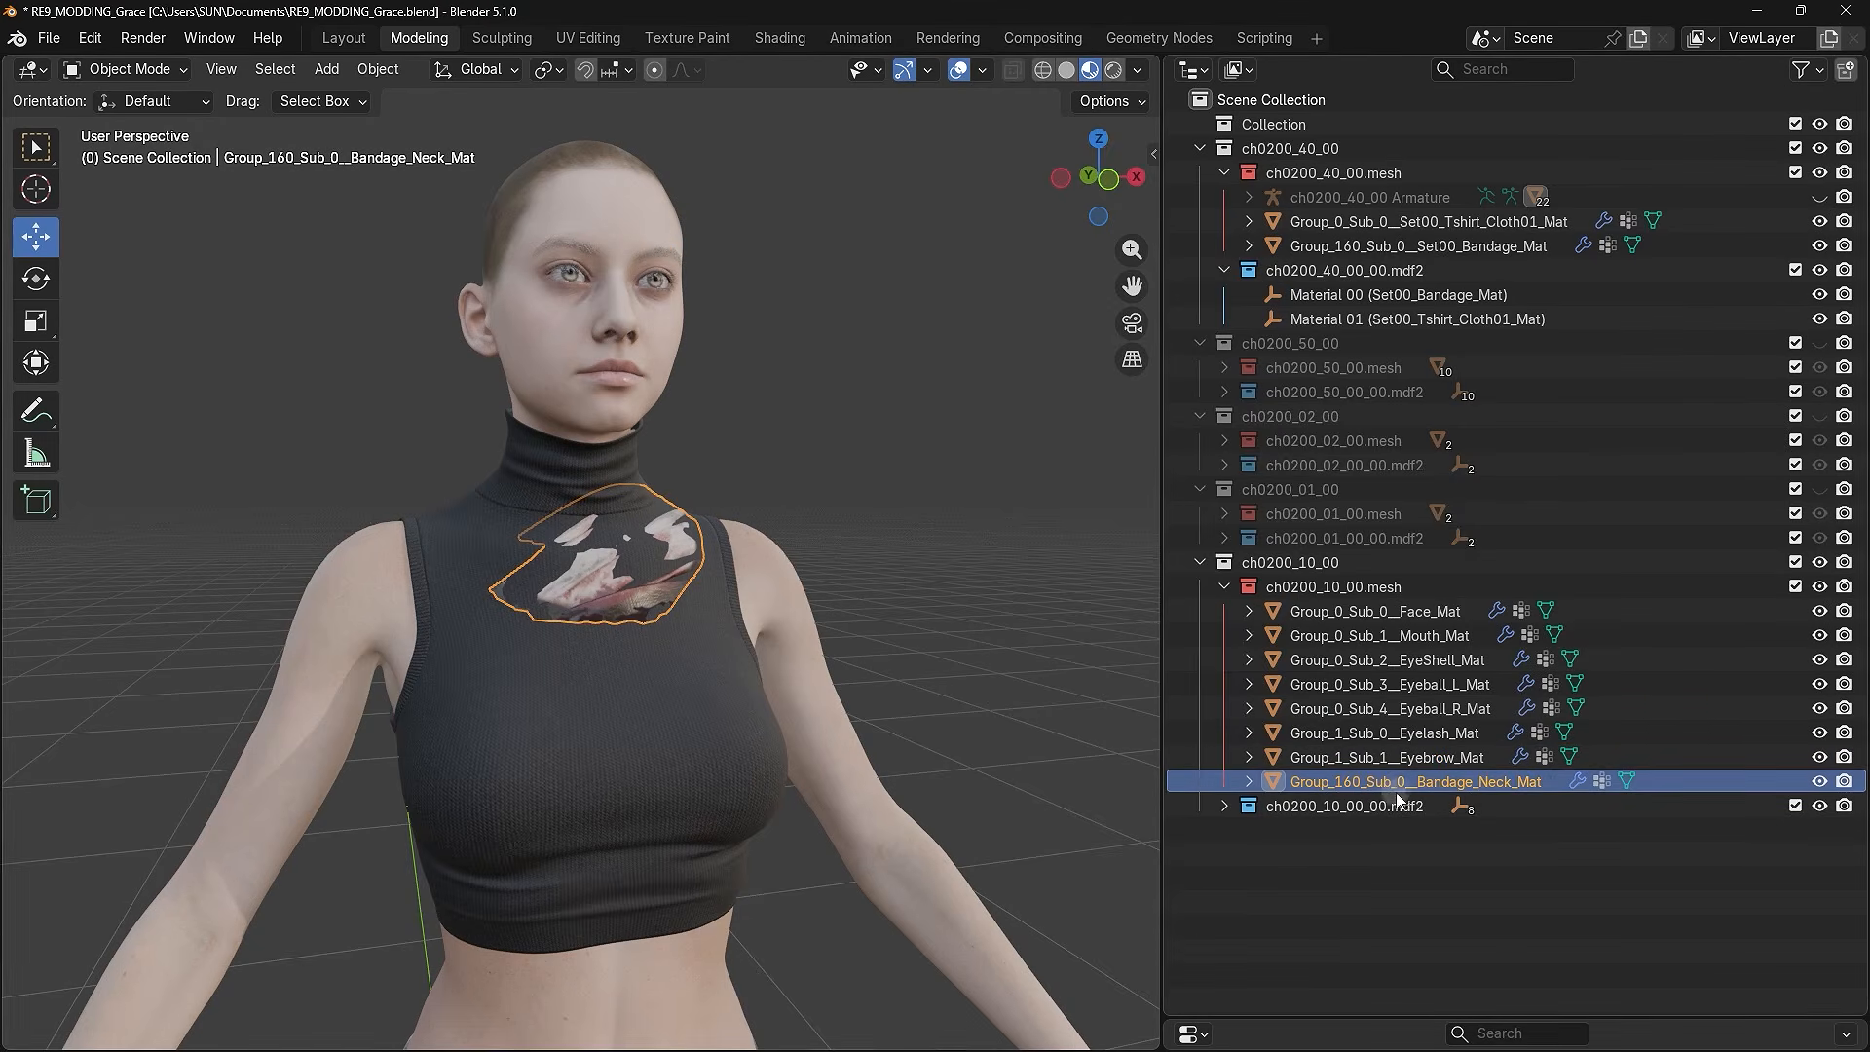
key("Delete")
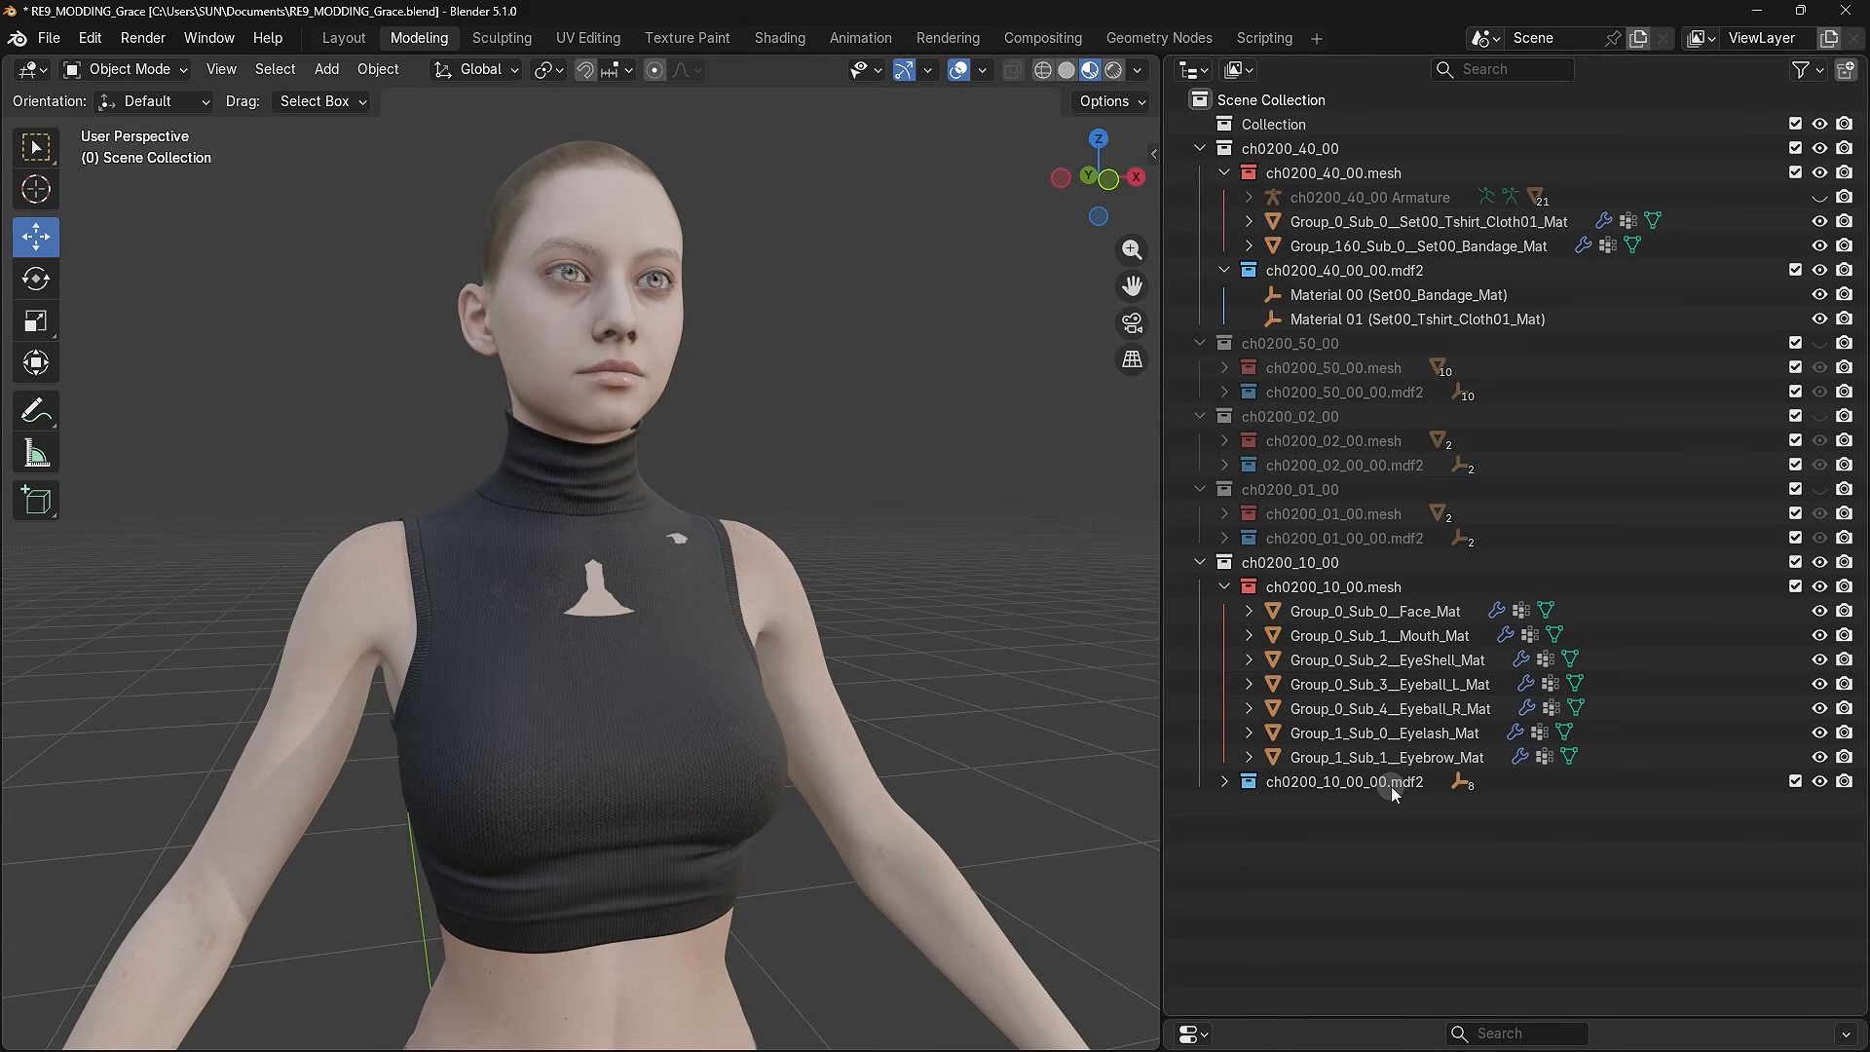
- Delete the Material 07 (Bandage_Neck_Mat) entry from the ch0200_10_00_00.mdf2 collection and collapse that collection
left_click(1224, 782)
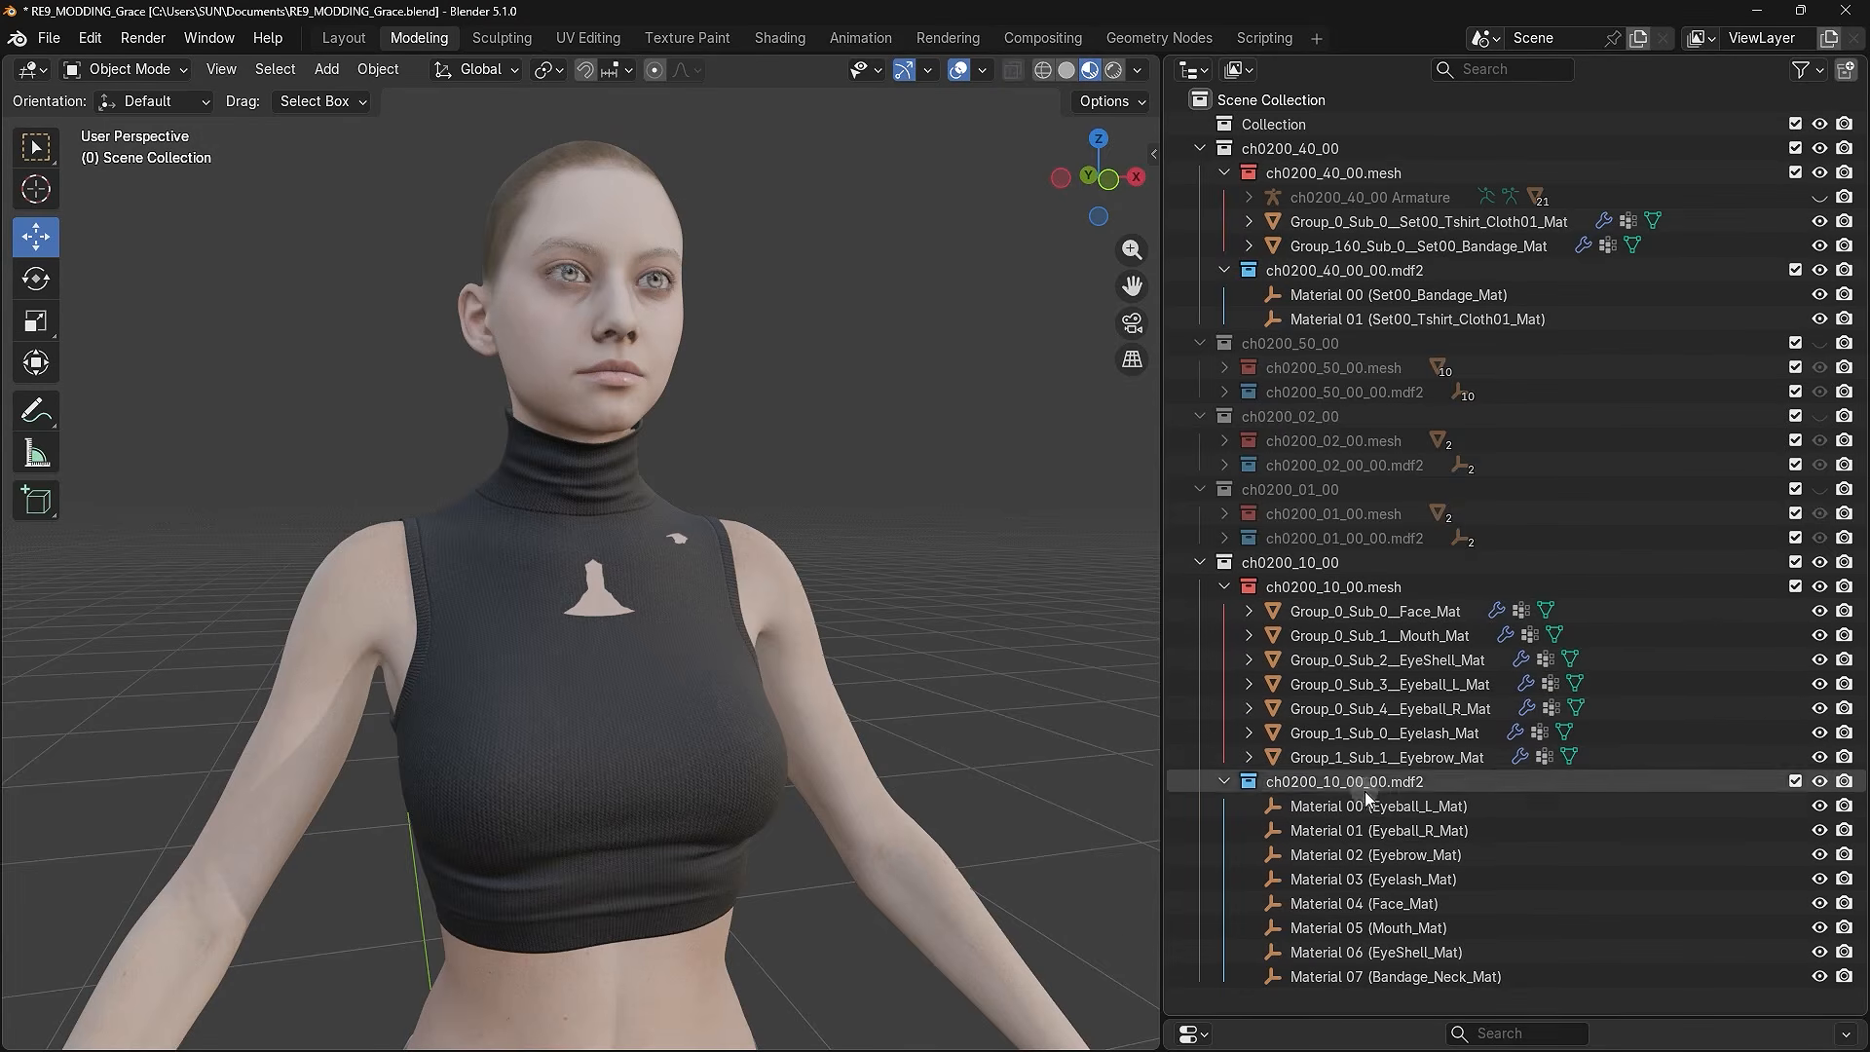
left_click(1372, 976)
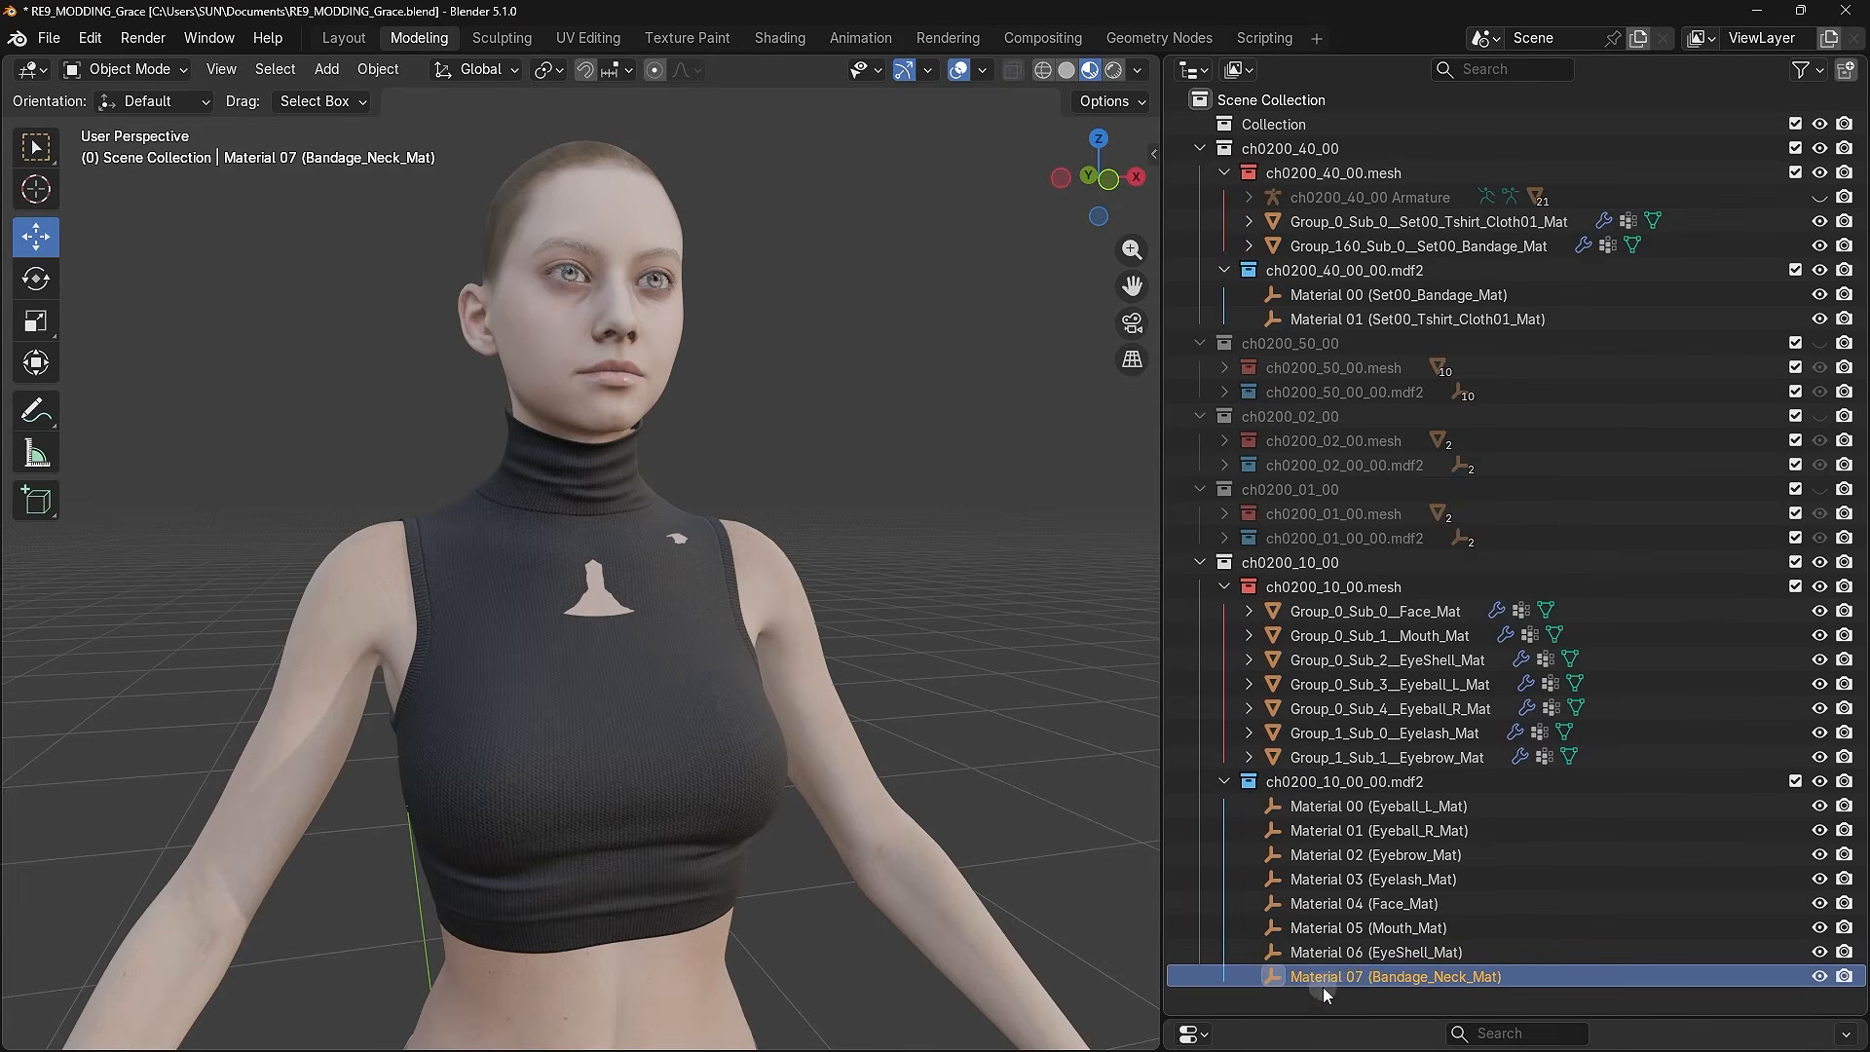
key("Delete")
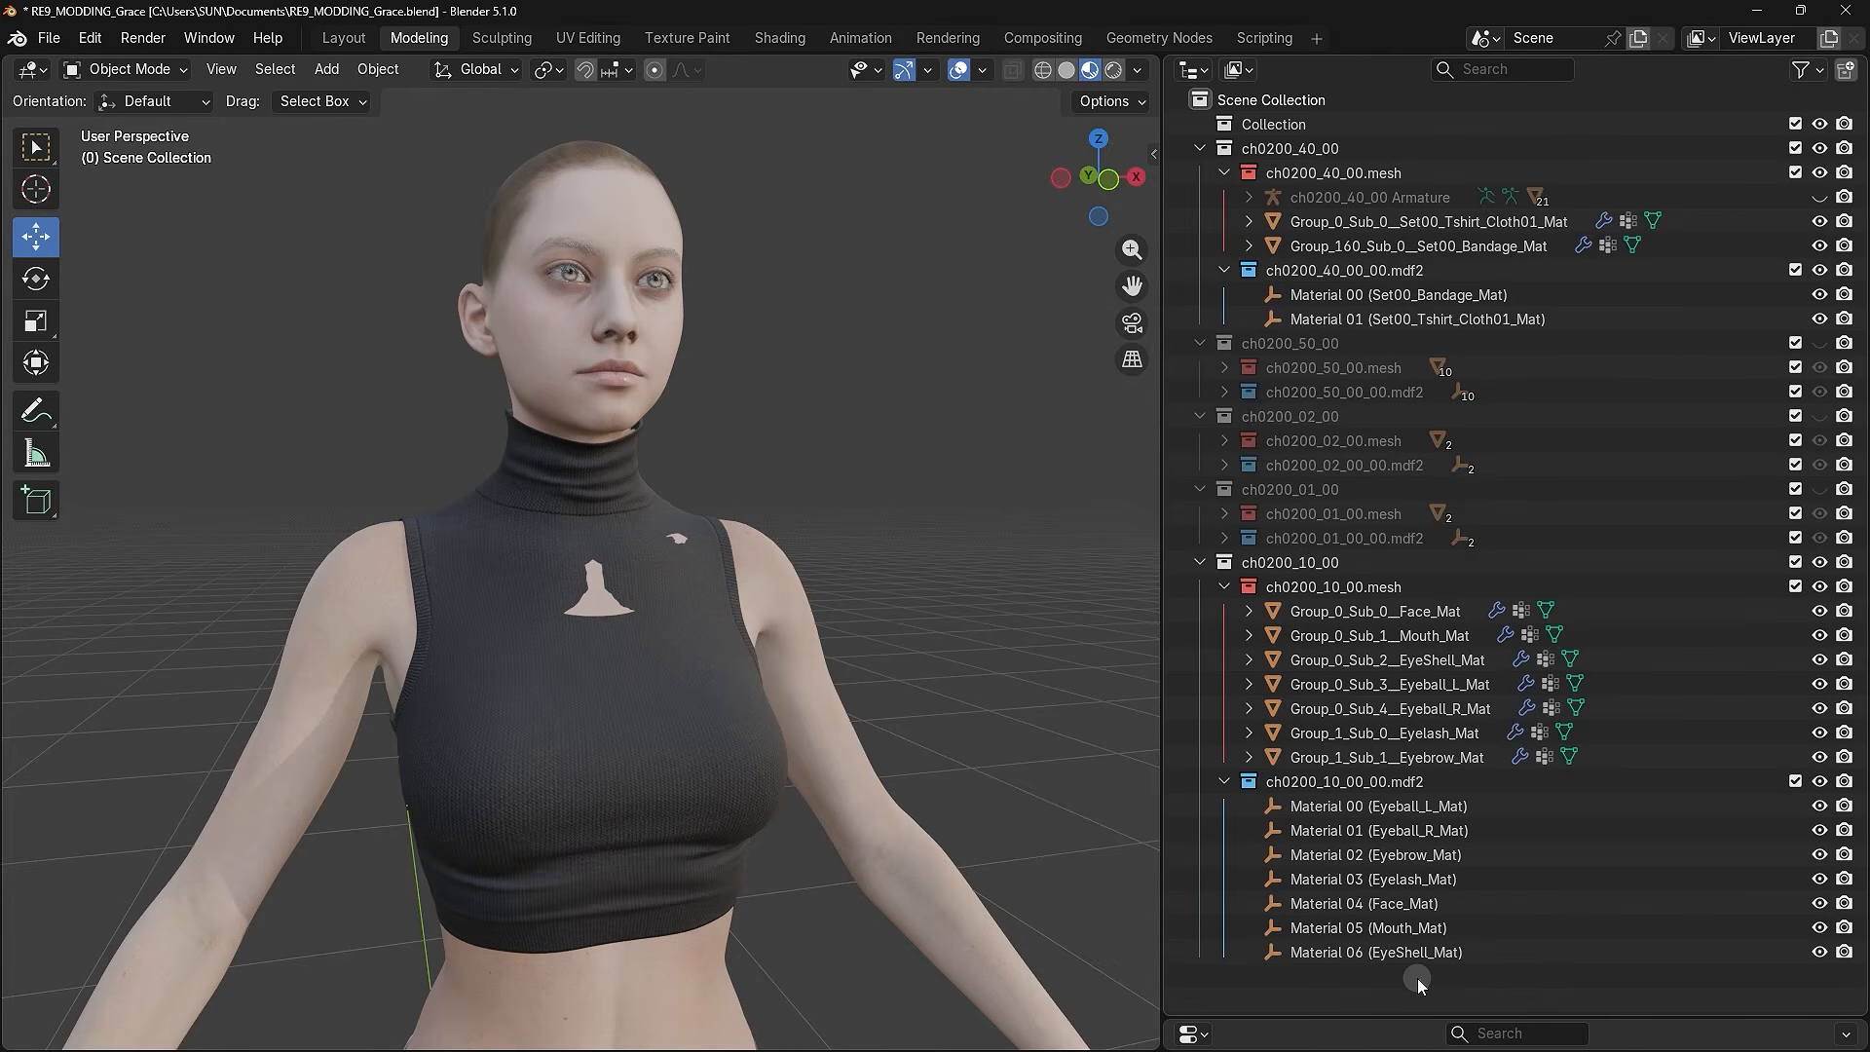
left_click(1225, 777)
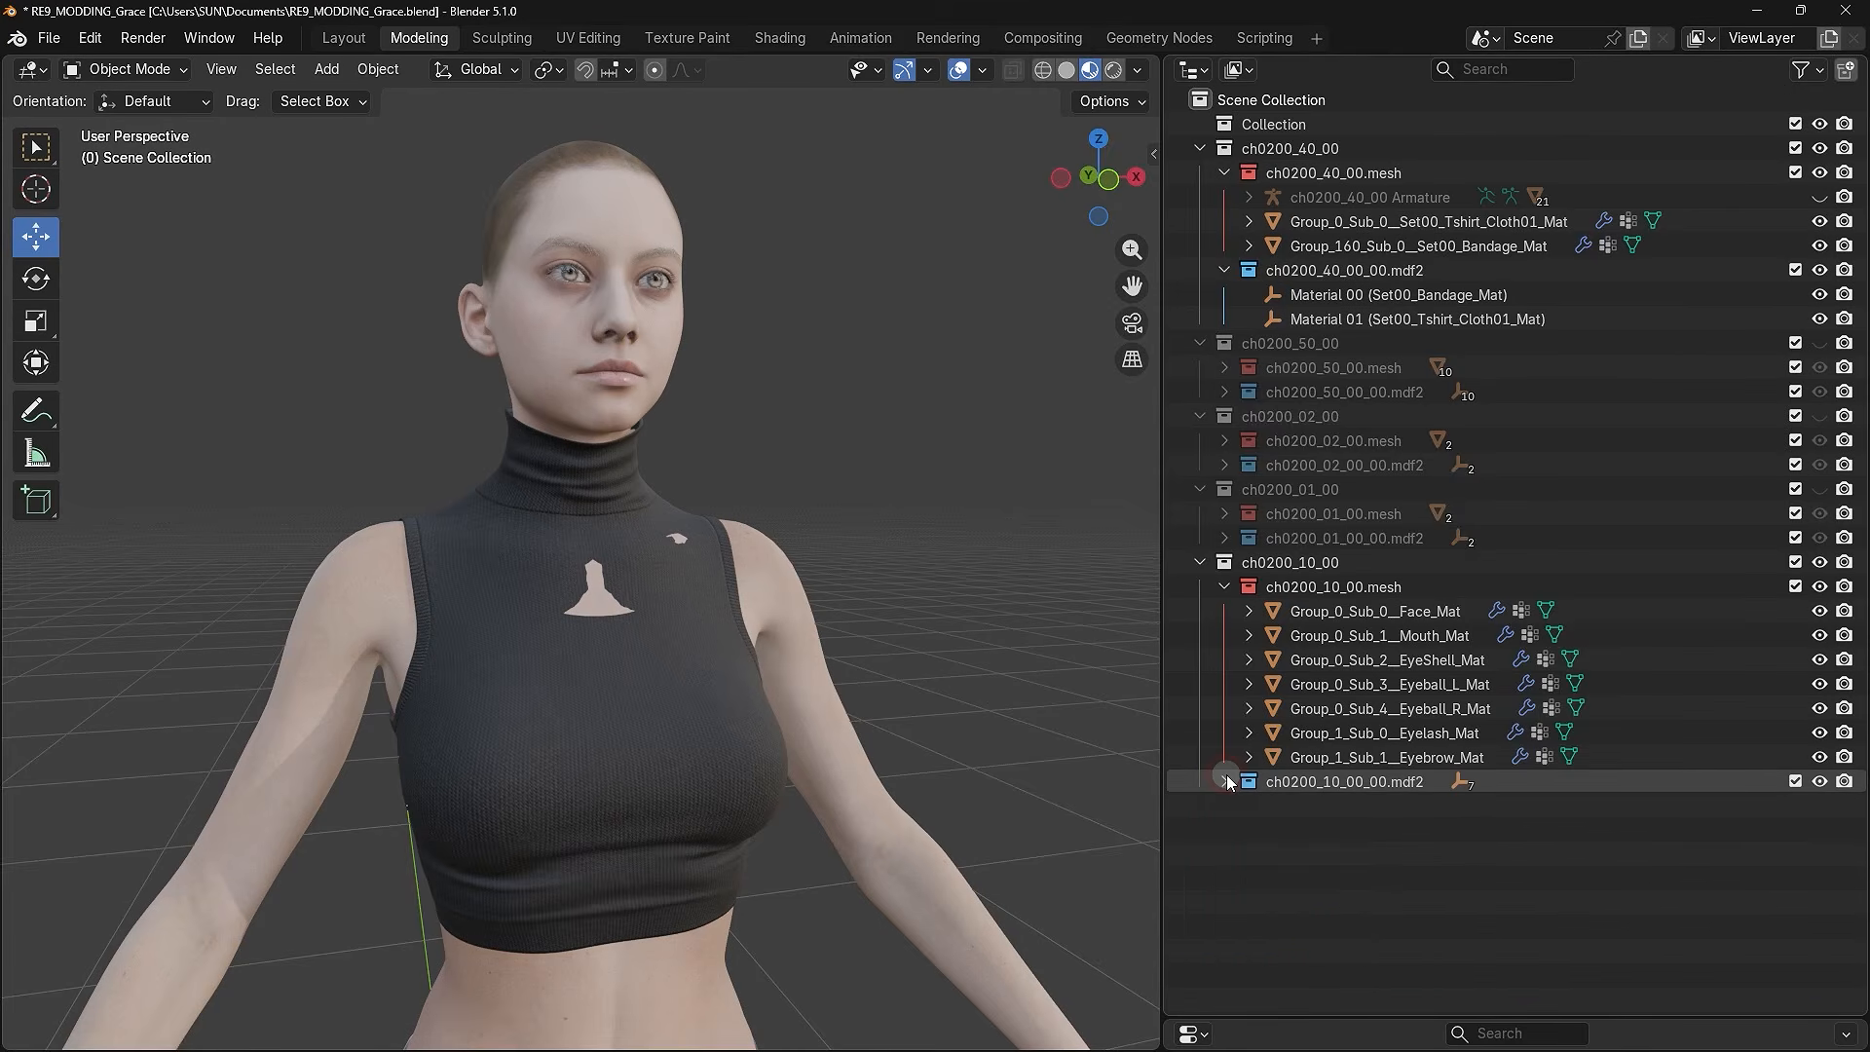
- Go through the remaining ch0200_10_00.mesh parts from eyebrows up to face to see which area each covers, then clear the selection
left_click(1314, 758)
left_click(1321, 734)
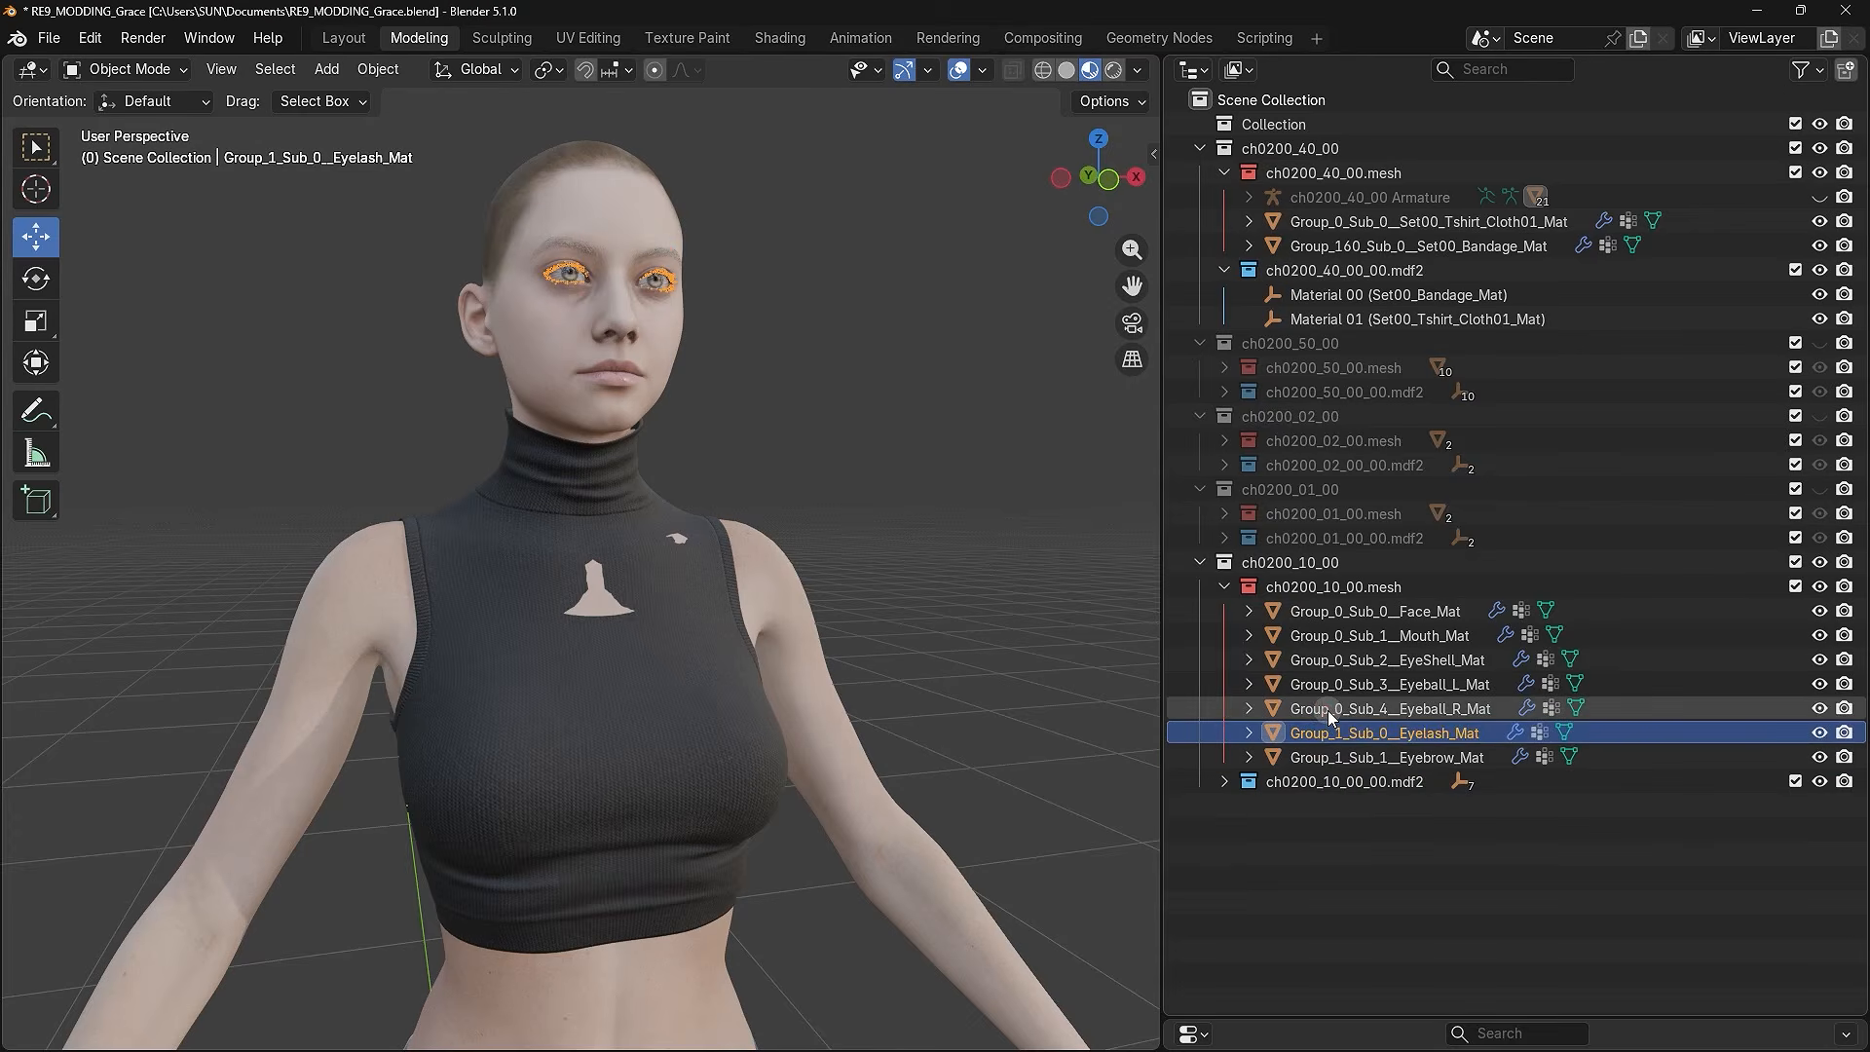
left_click(1328, 709)
left_click(1329, 685)
left_click(1329, 659)
left_click(1330, 635)
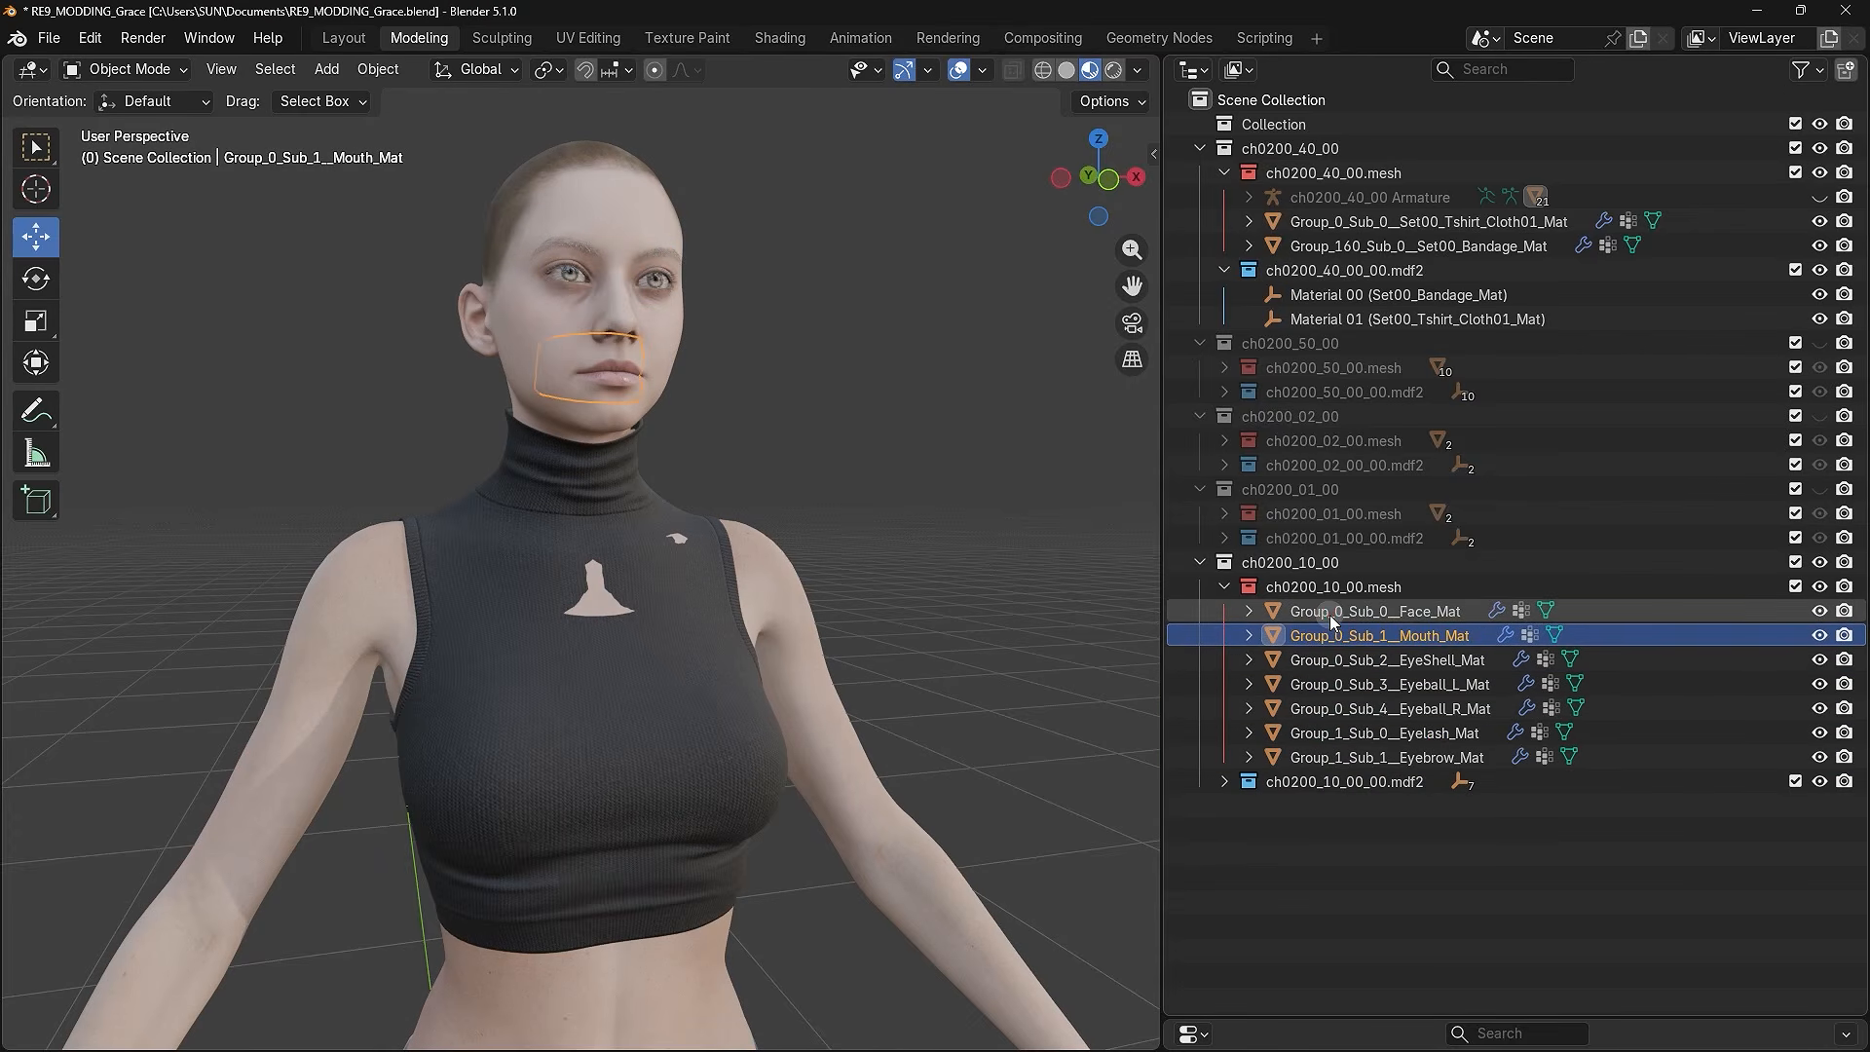
left_click(1330, 612)
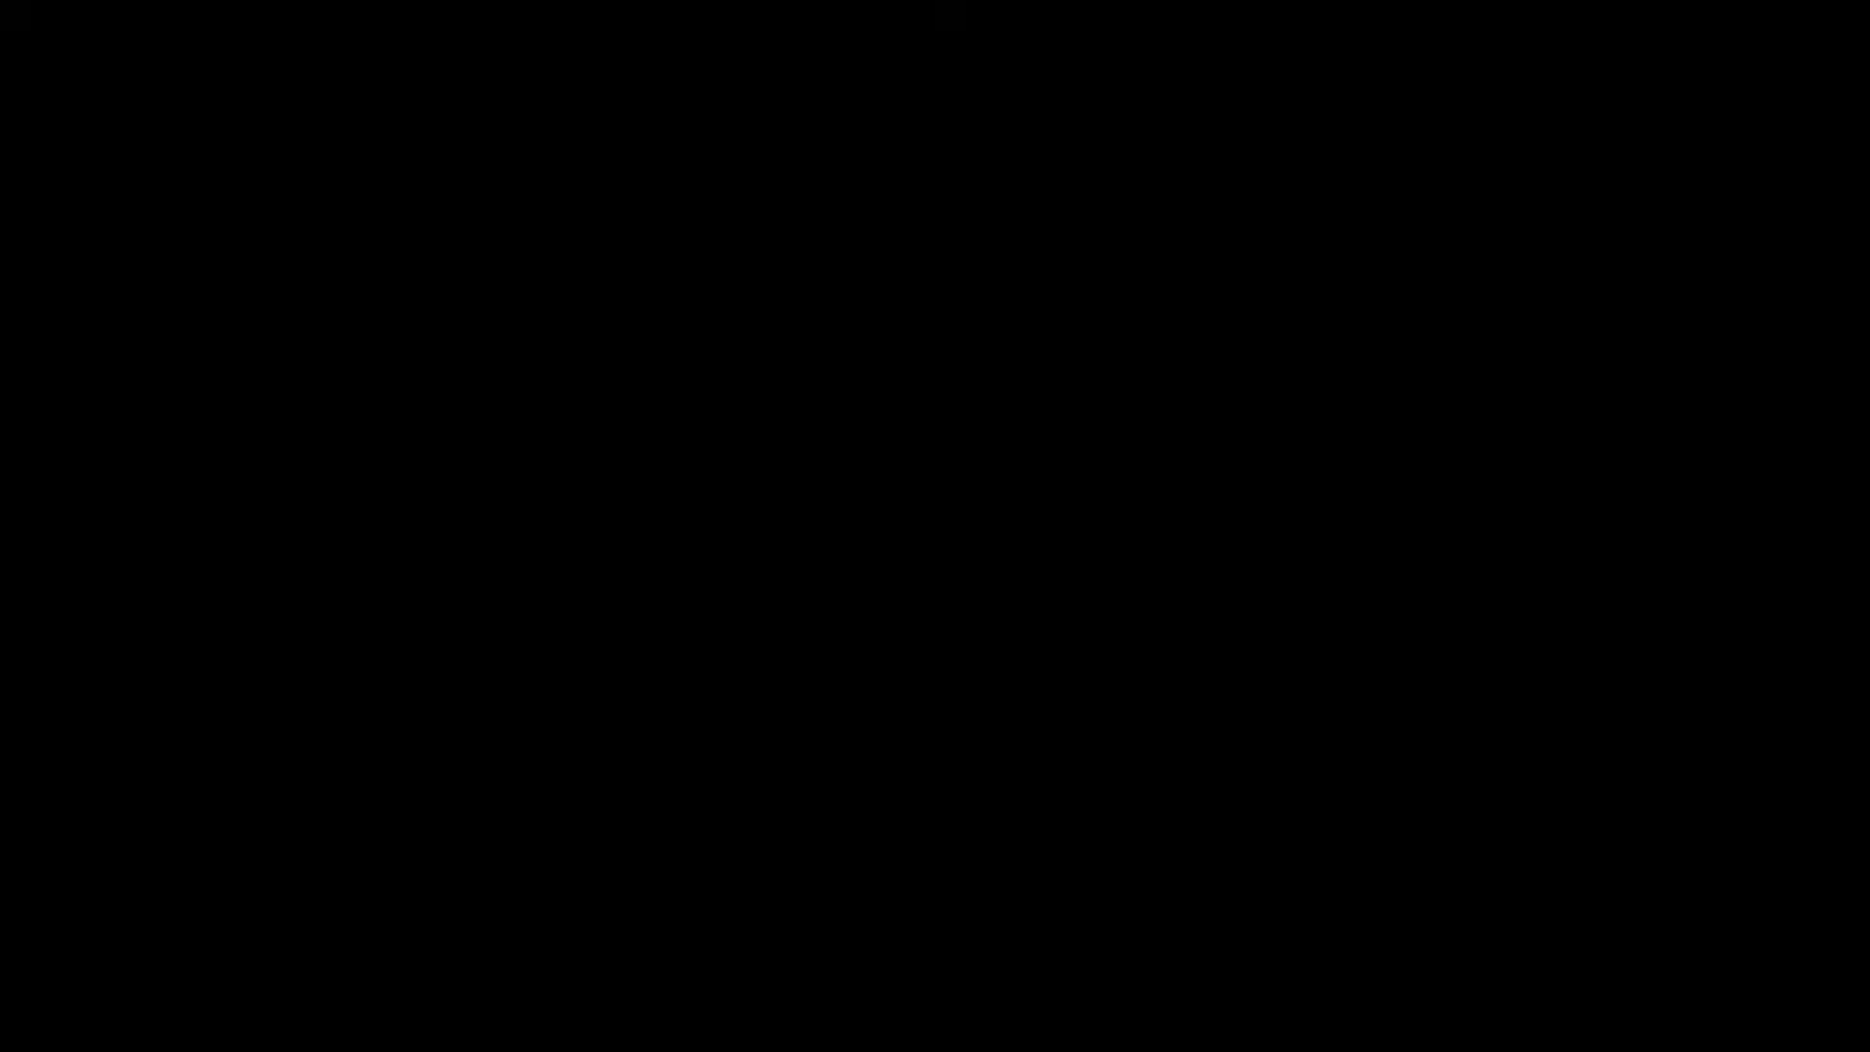
left_click(980, 658)
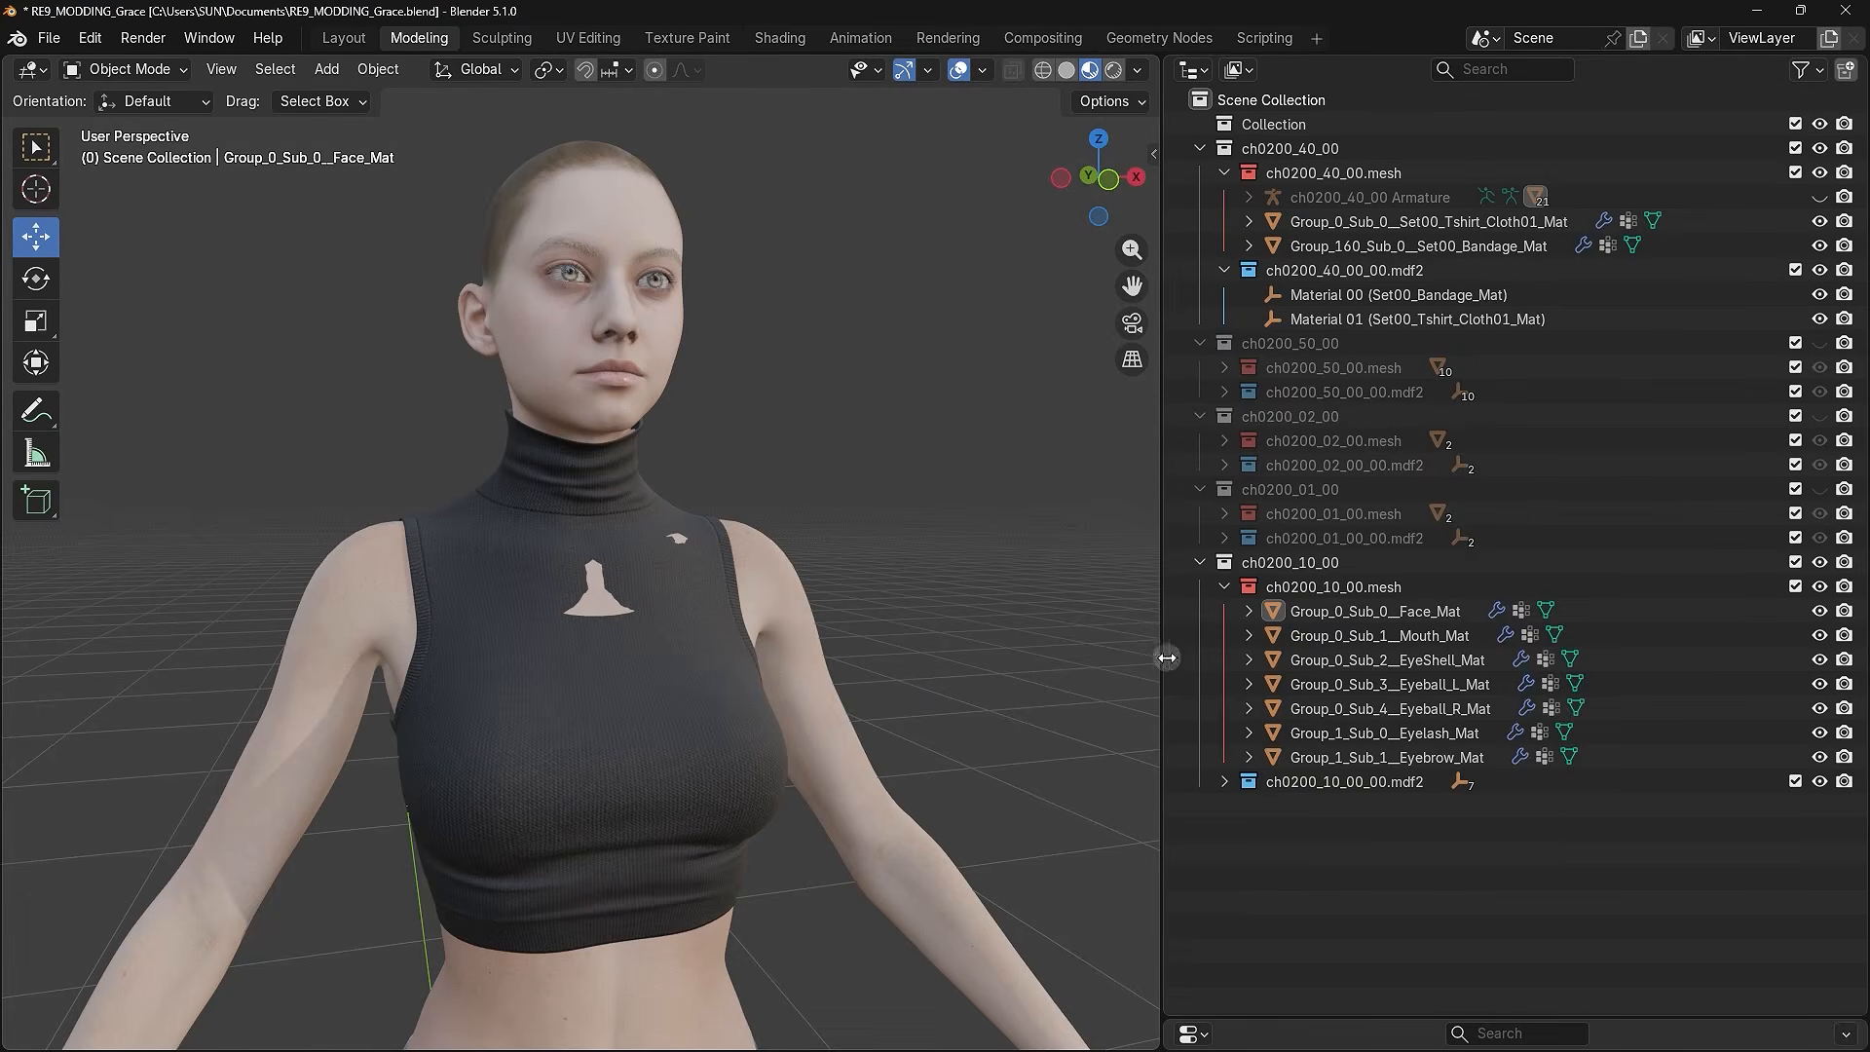
- Select all seven ch0200_10_00.mesh parts, from Face_Mat to Eyebrow_Mat, and put them into Edit Mode together
left_click(1379, 612)
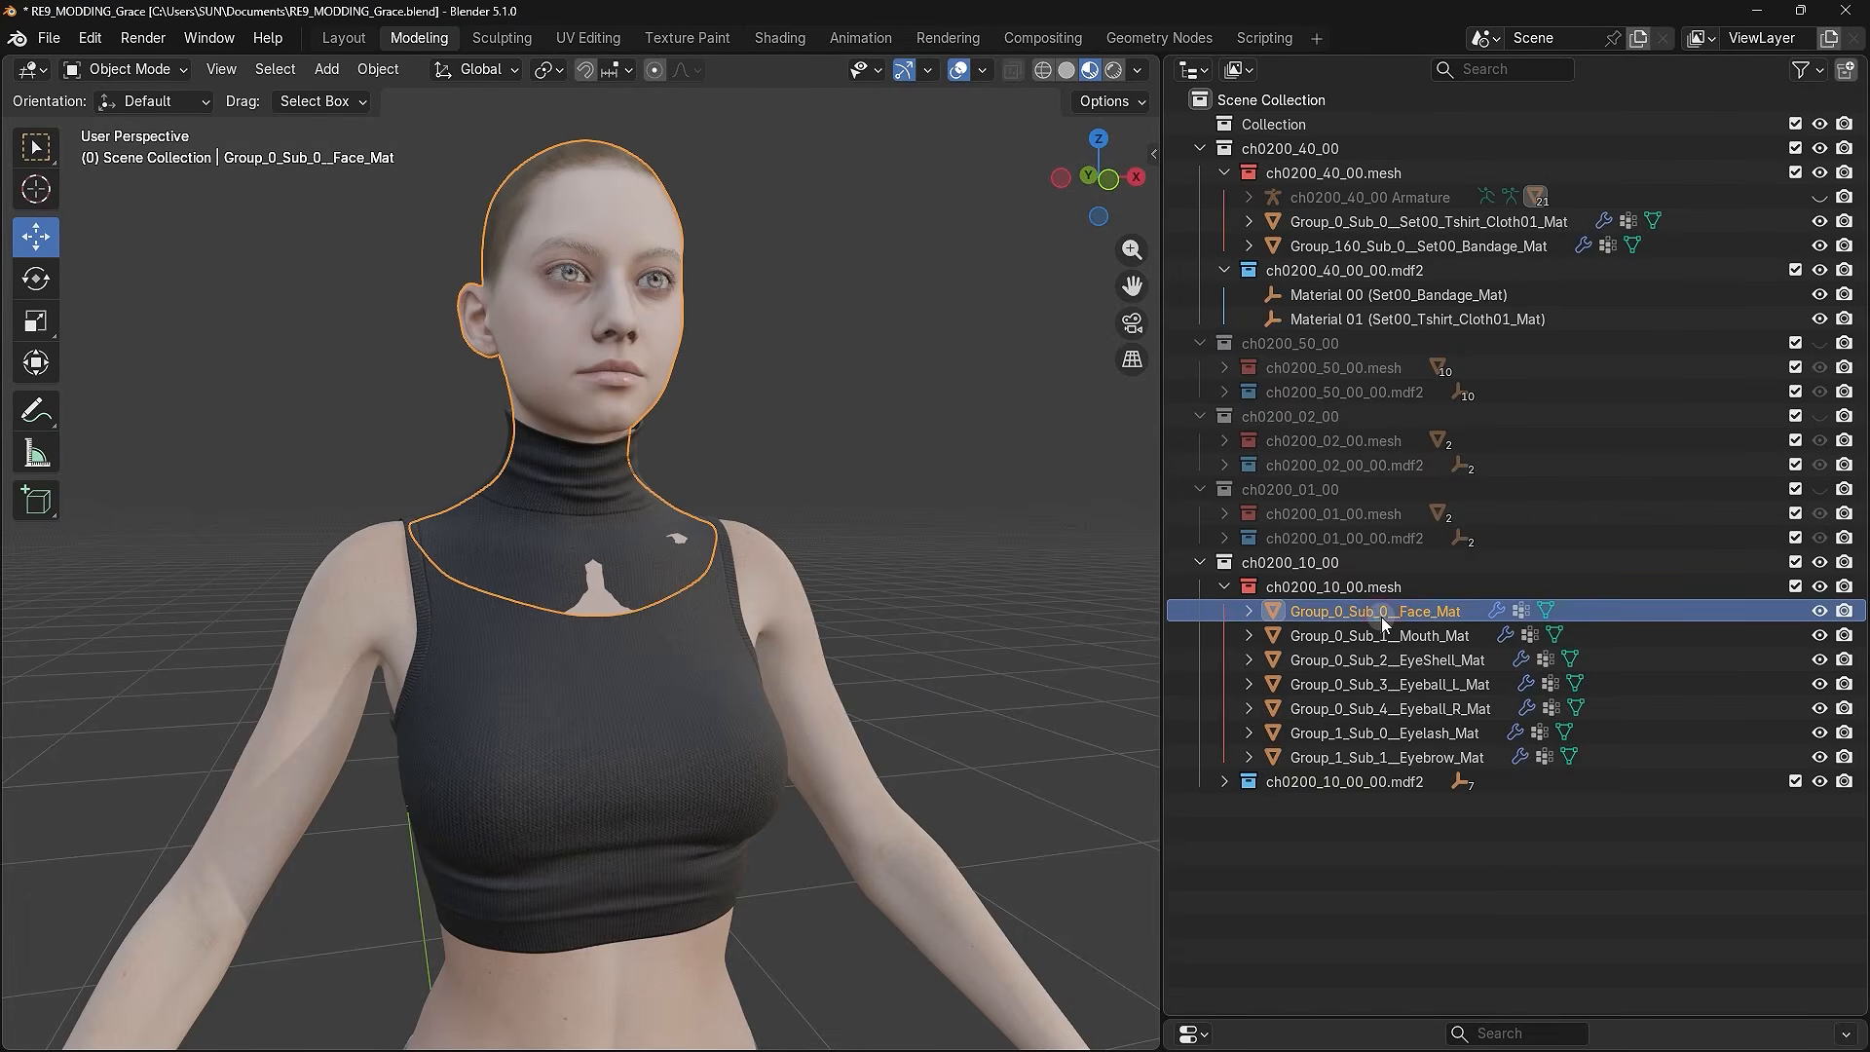
left_click(1364, 635, "ctrl")
left_click(1362, 659, "ctrl")
left_click(1360, 684, "ctrl")
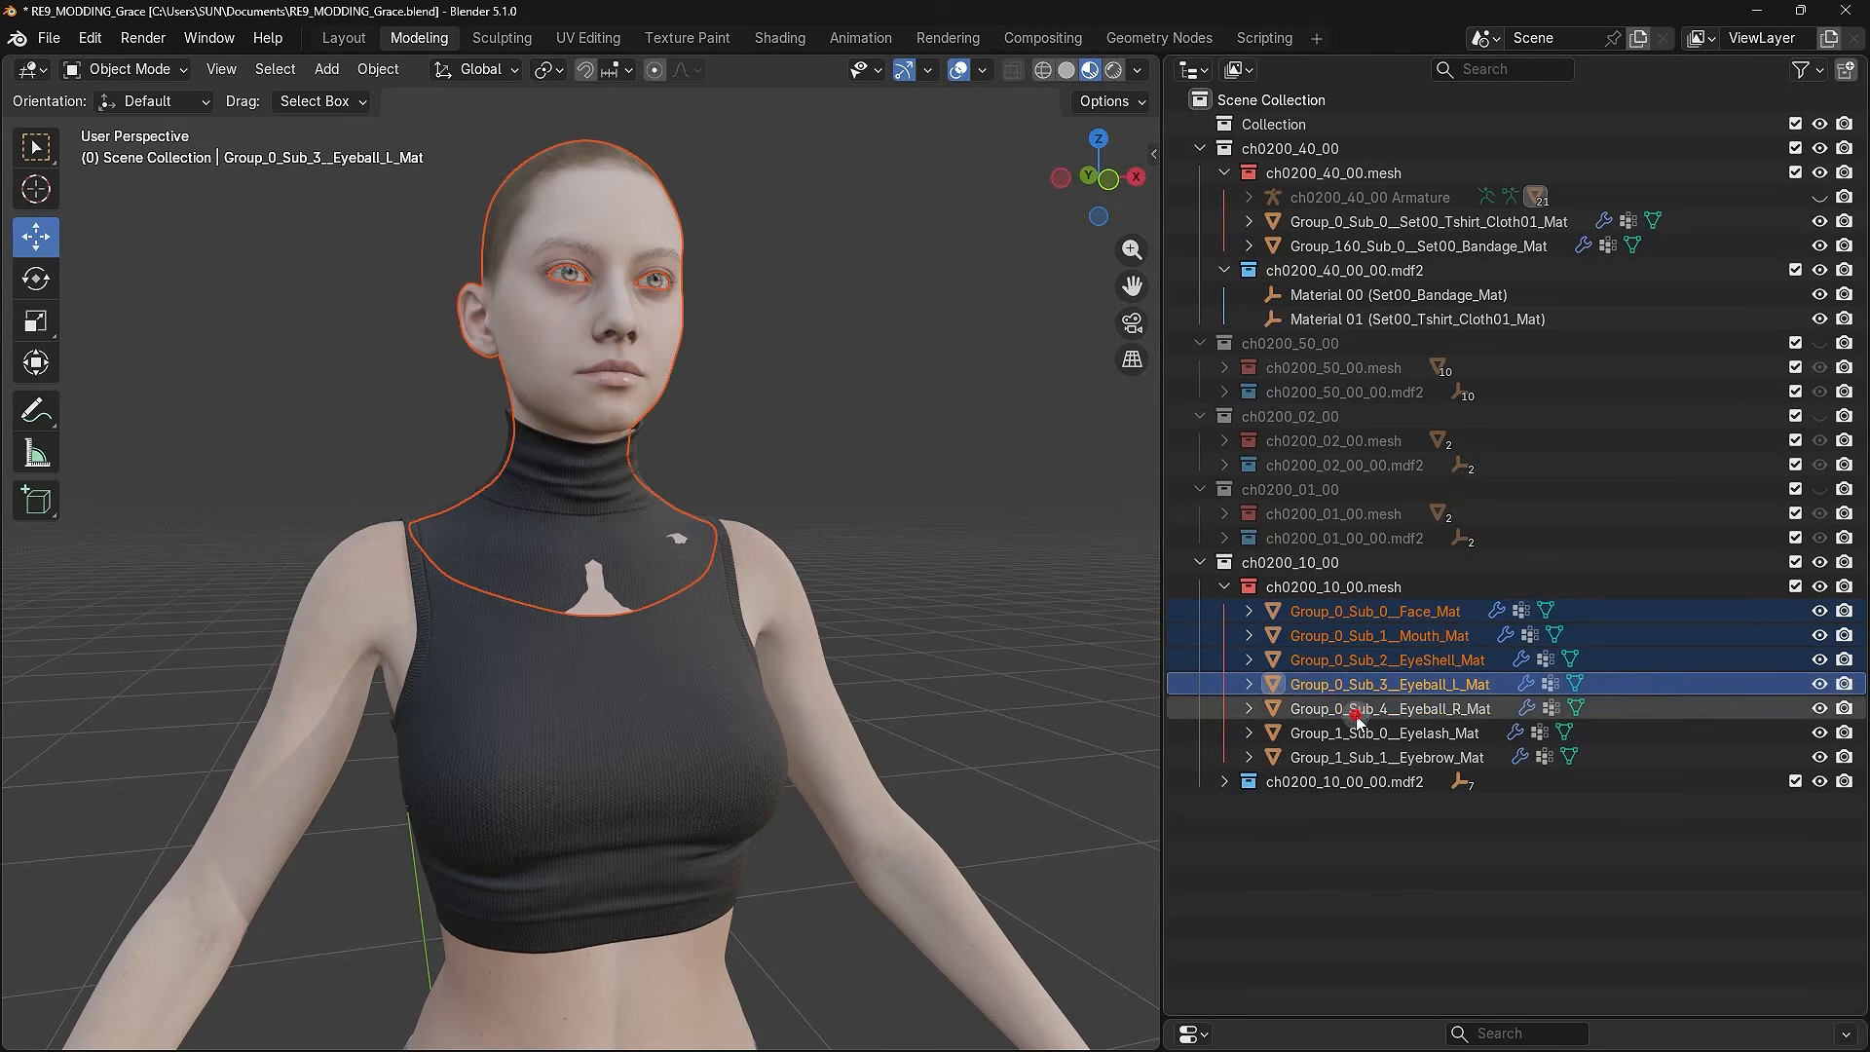
left_click(1357, 710, "ctrl")
left_click(1354, 732, "ctrl")
left_click(1354, 757, "ctrl")
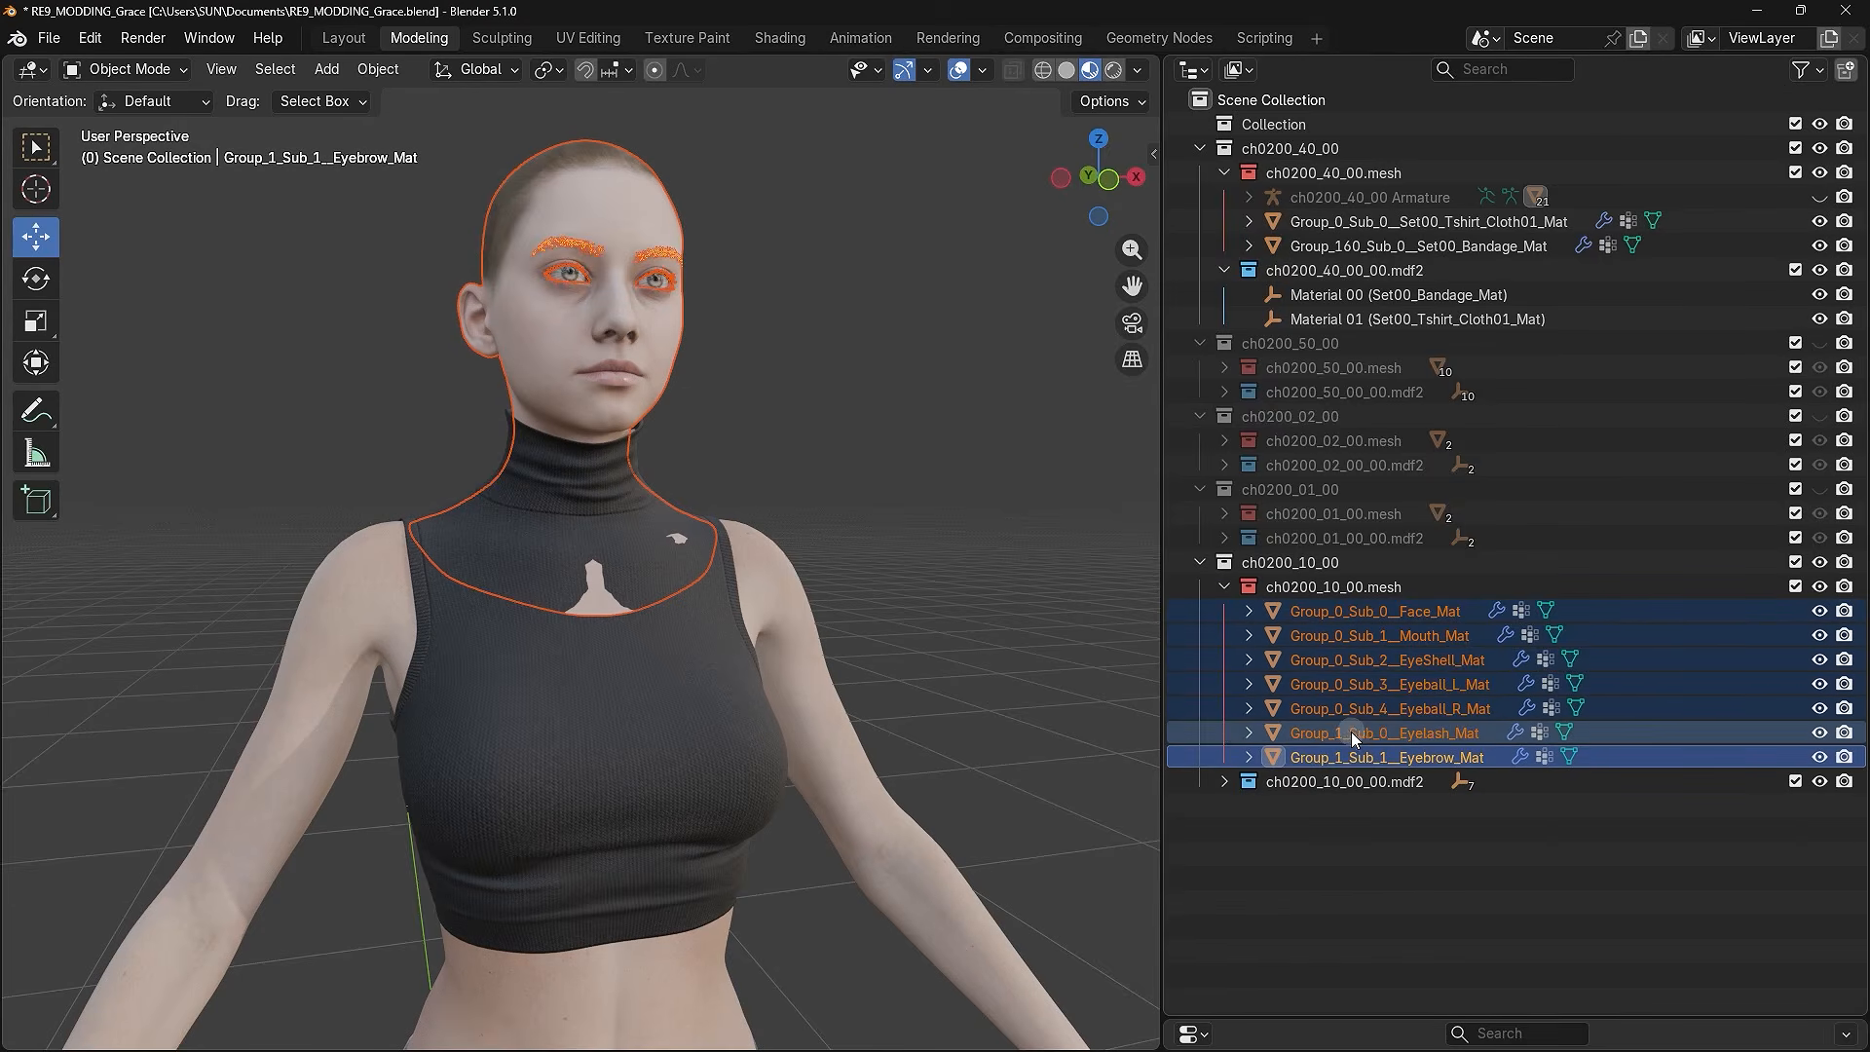
left_click(137, 70)
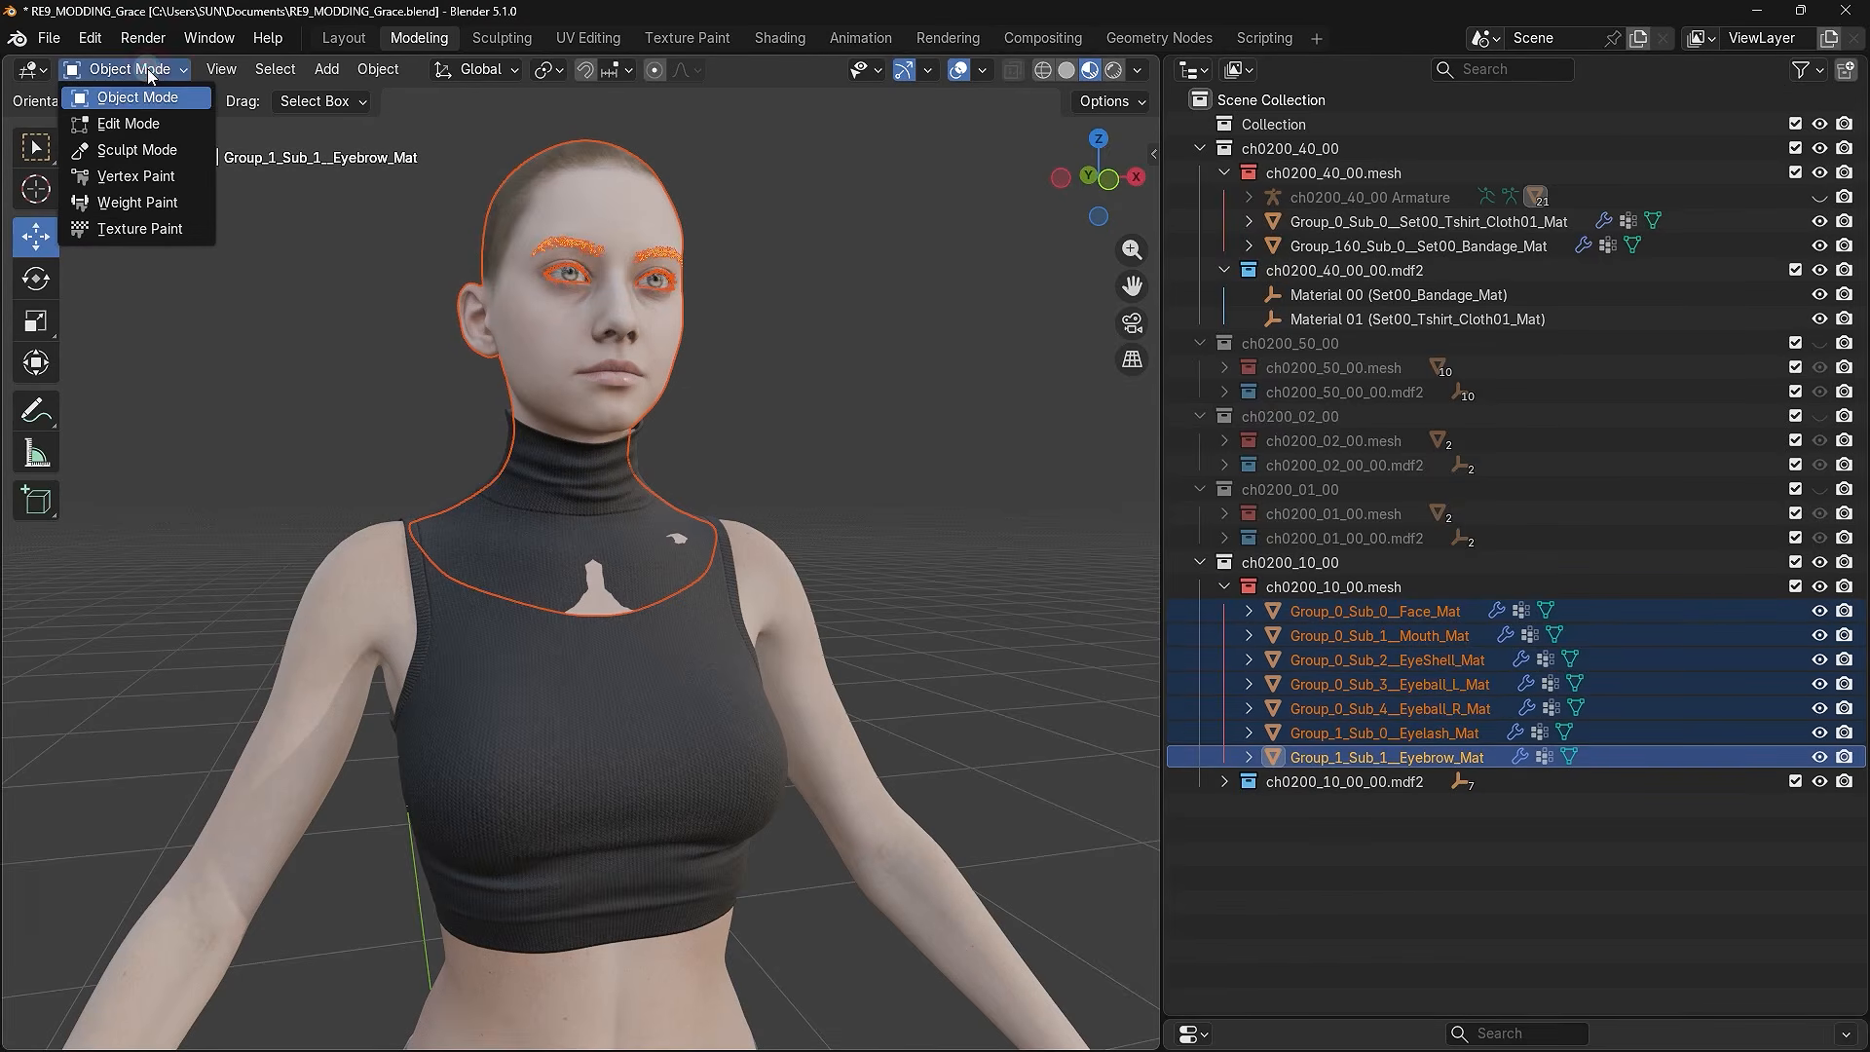
left_click(132, 124)
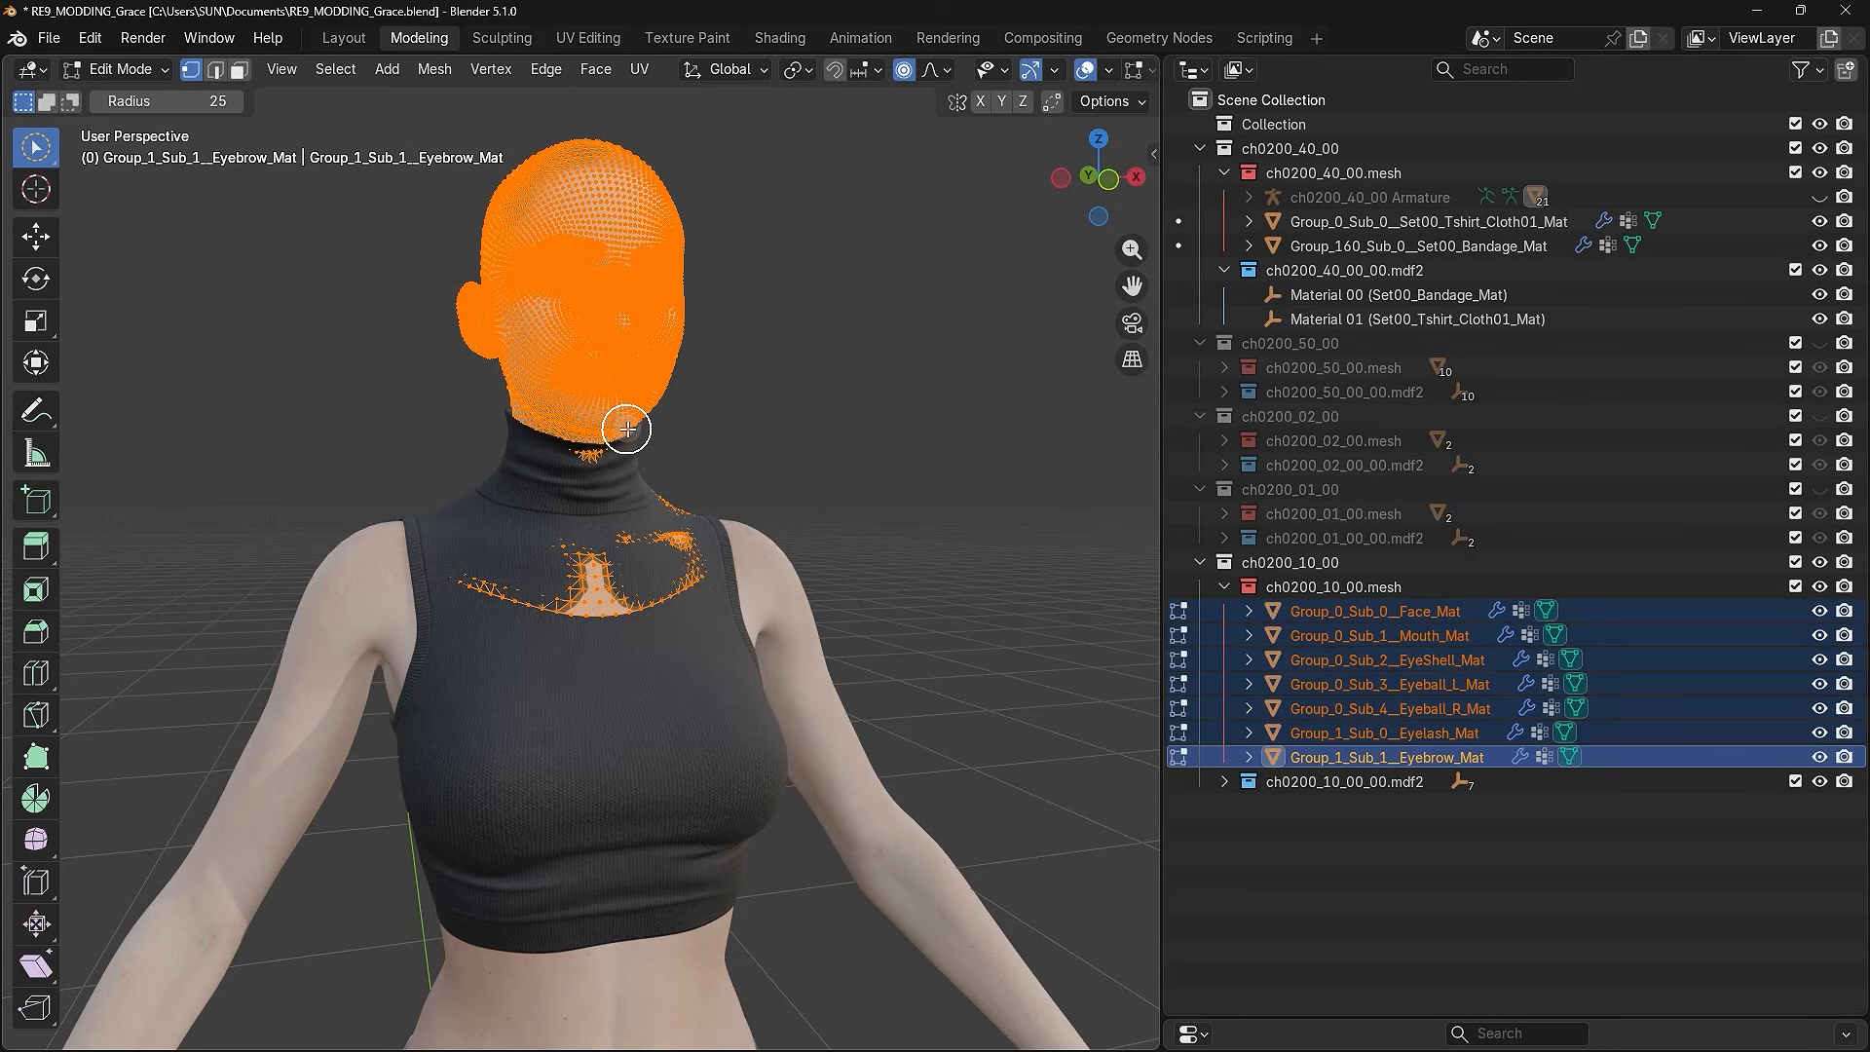
- Try to delete the head-mesh vertices that poke through the chest of the top
left_click(735, 388)
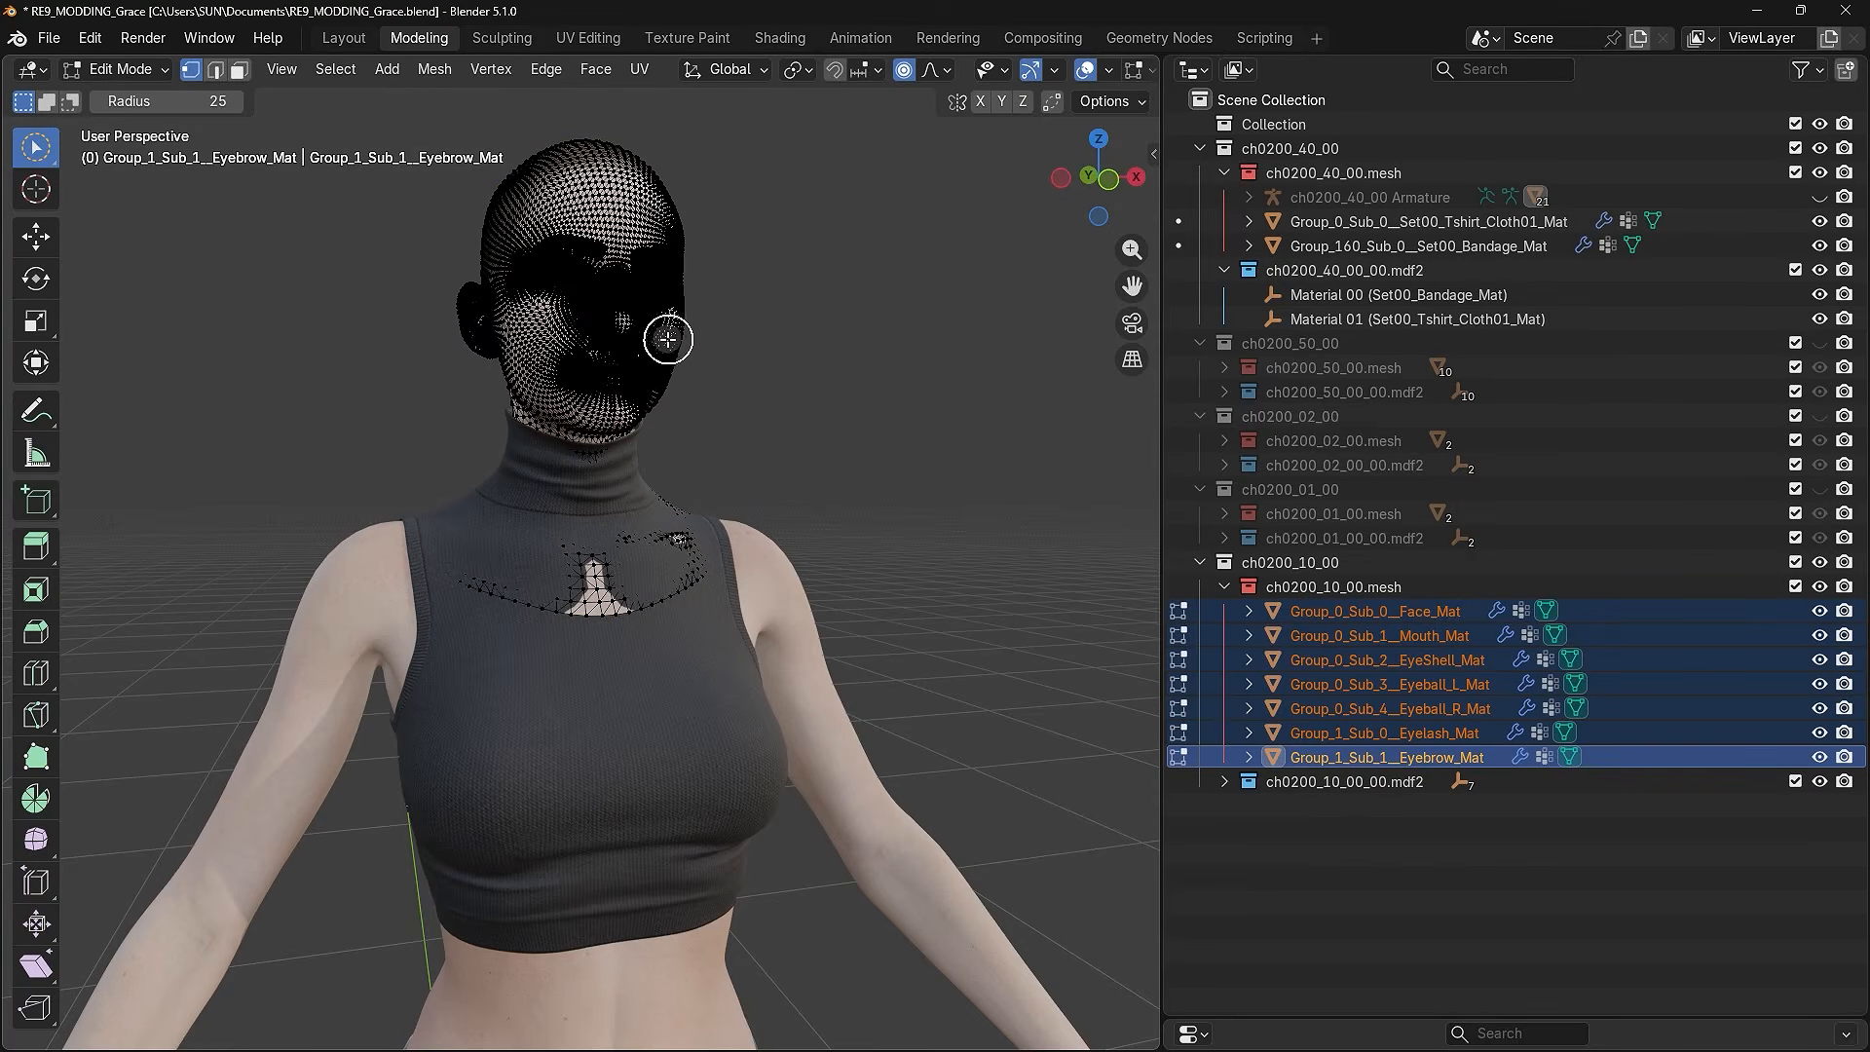
scroll(668, 339, "up", 3)
middle_click_drag(663, 334, 667, 427, "shift")
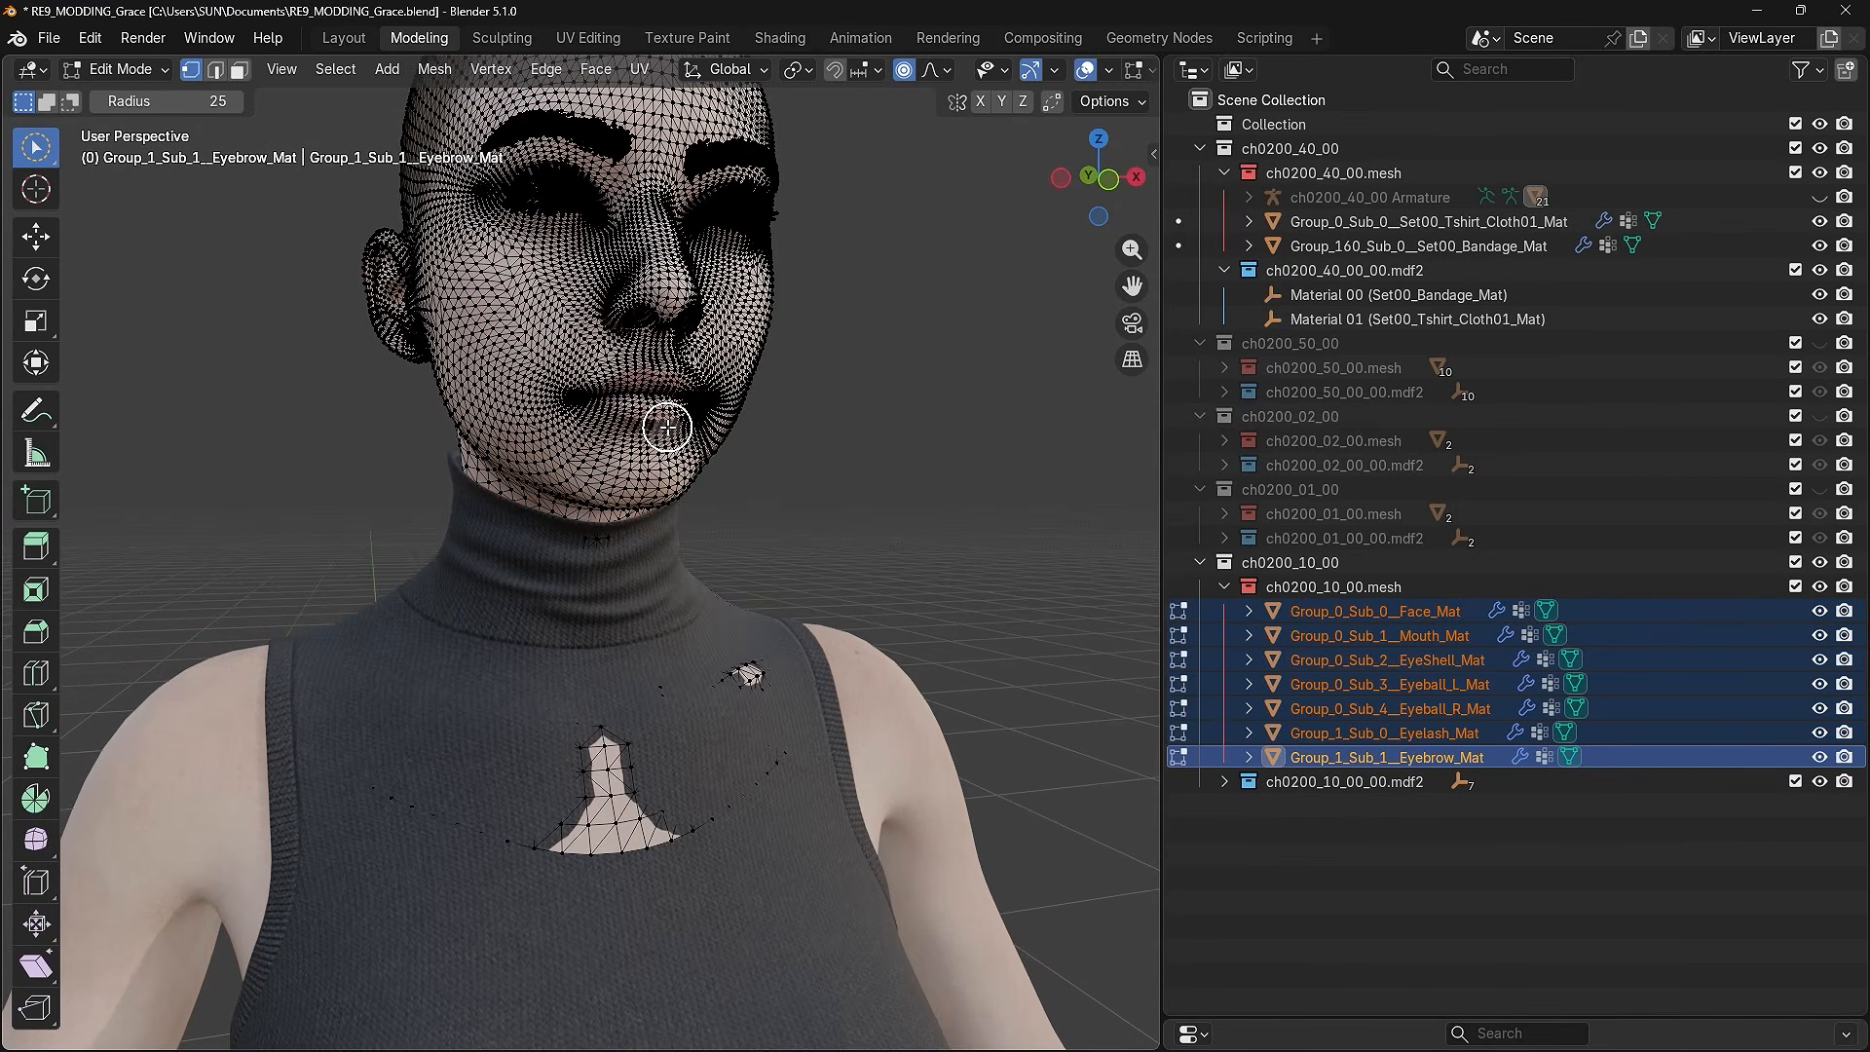
mouse_move(760, 647)
left_mouse_down()
mouse_move(751, 672)
mouse_move(626, 715)
mouse_move(466, 713)
mouse_move(331, 745)
mouse_move(522, 828)
mouse_move(774, 743)
mouse_move(507, 784)
mouse_move(745, 690)
mouse_move(672, 760)
left_mouse_up()
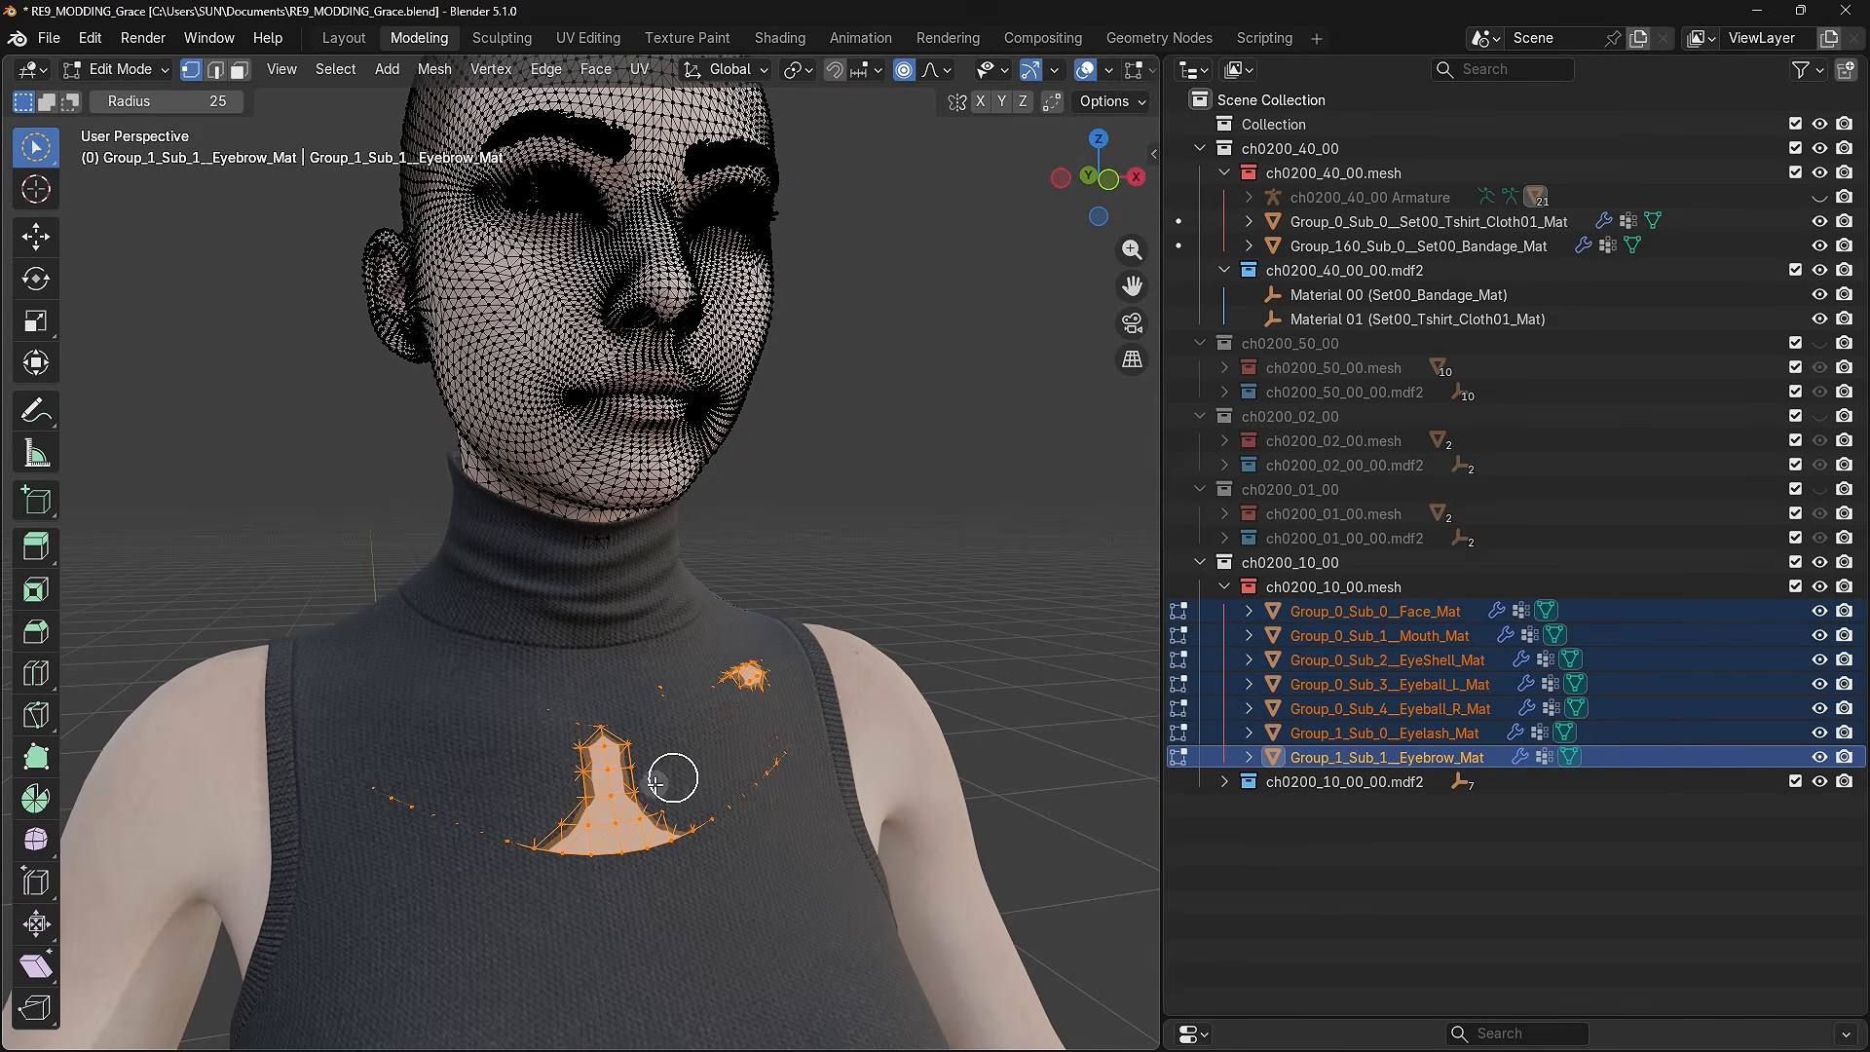
key("x")
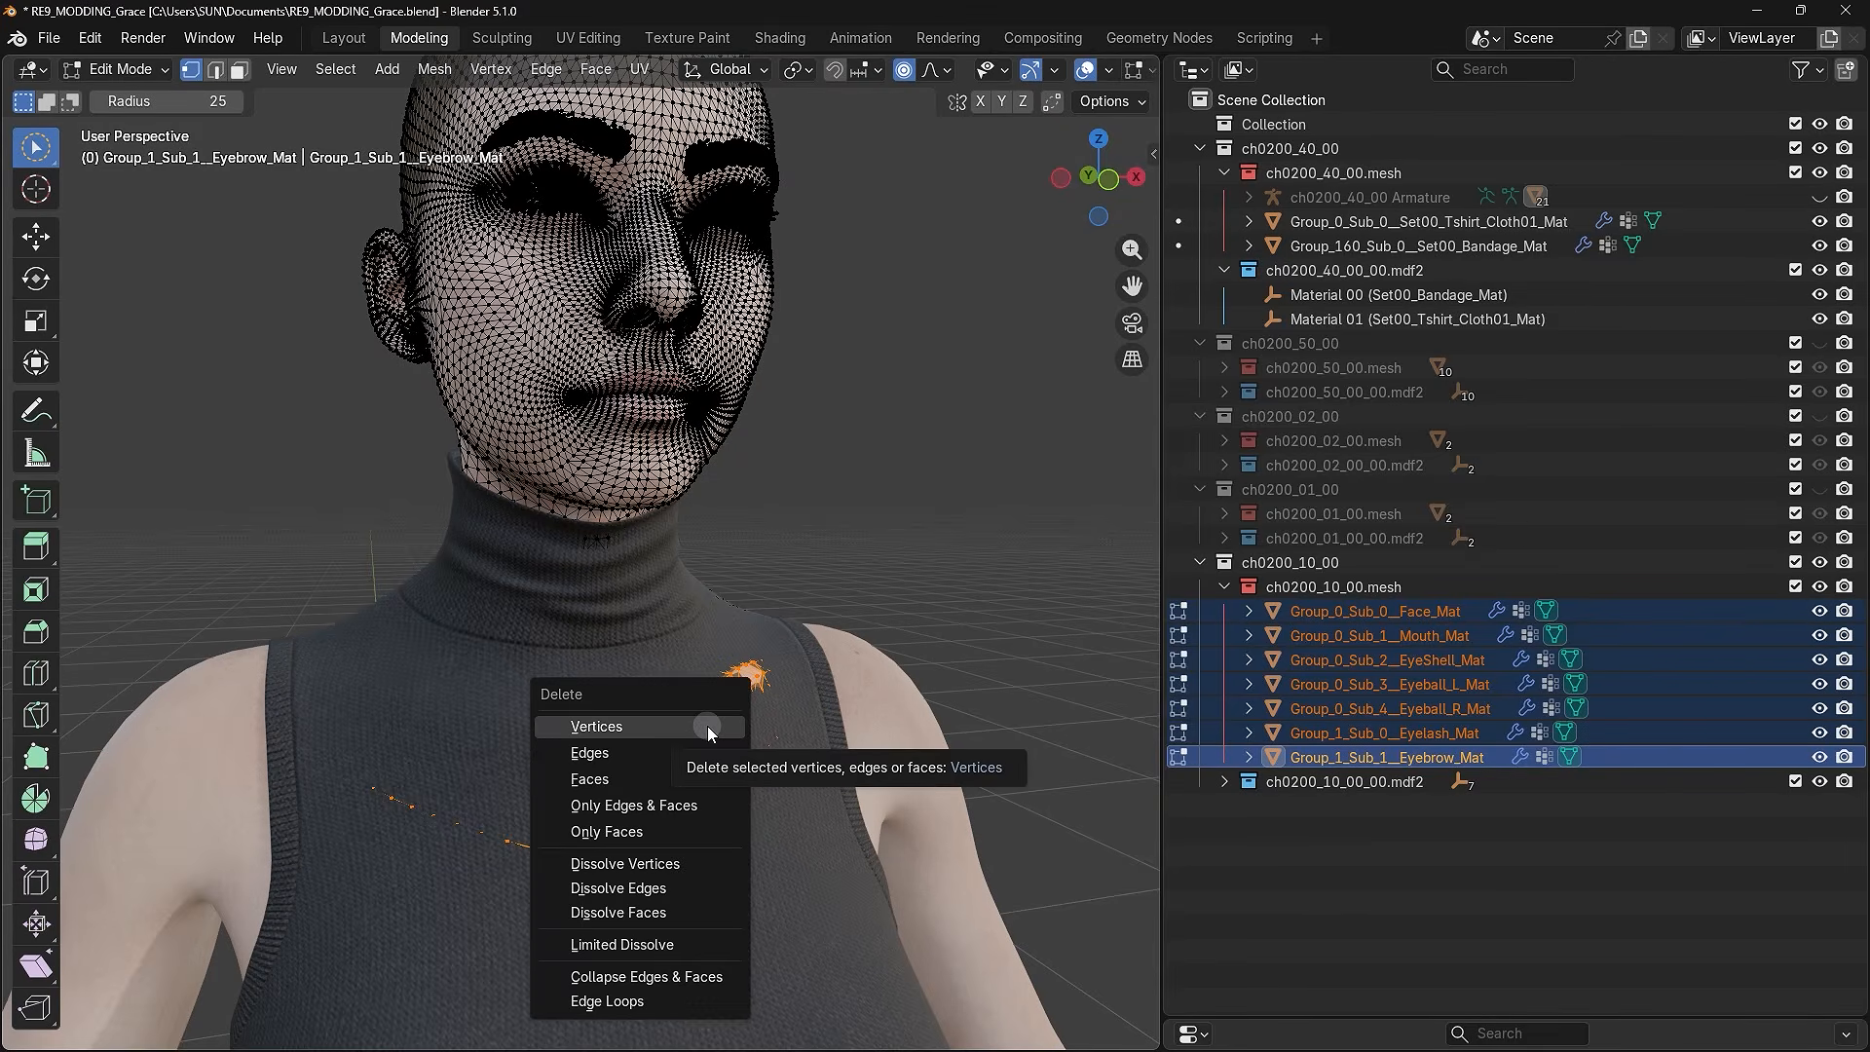
left_click(614, 725)
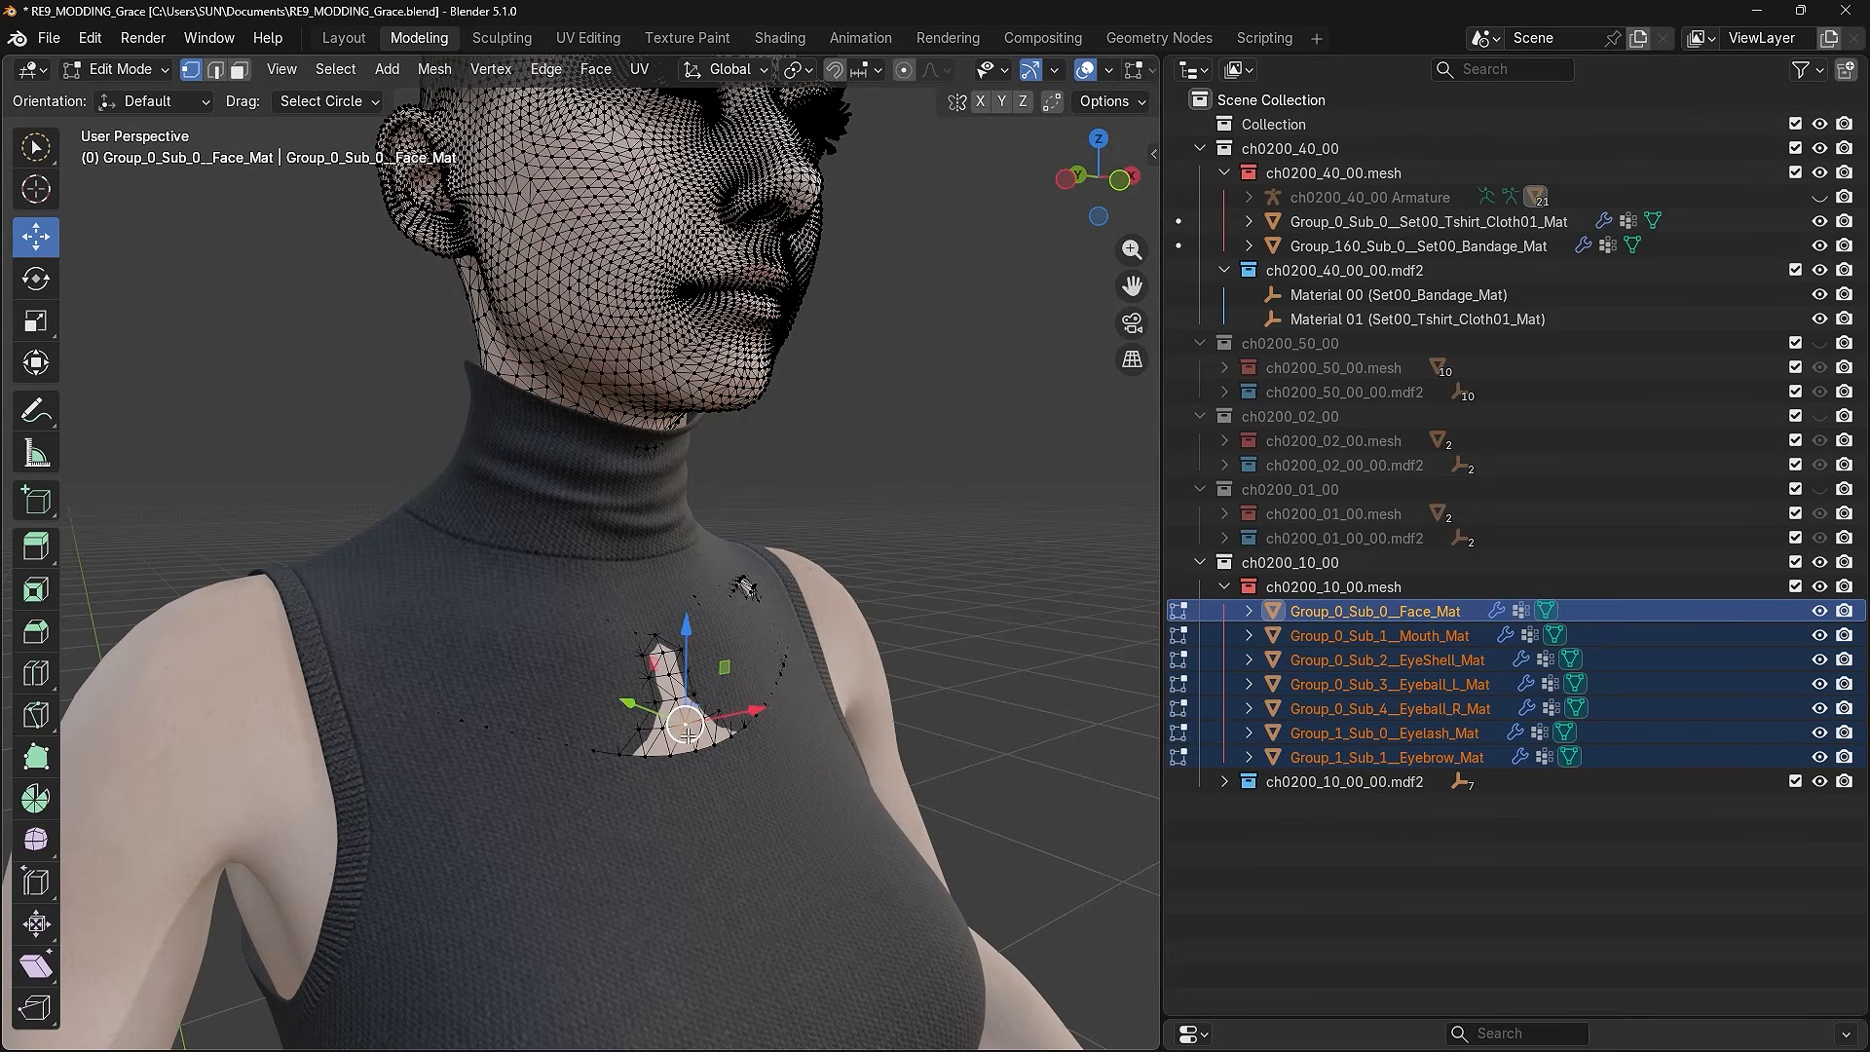
- Push the face mesh's protruding centre-chest vertices beneath the top, 0.00278 m along Y, using proportional editing with a size of 0.063
mouse_move(709, 789)
left_mouse_down()
mouse_move(677, 723)
mouse_move(692, 697)
mouse_move(721, 731)
left_mouse_up()
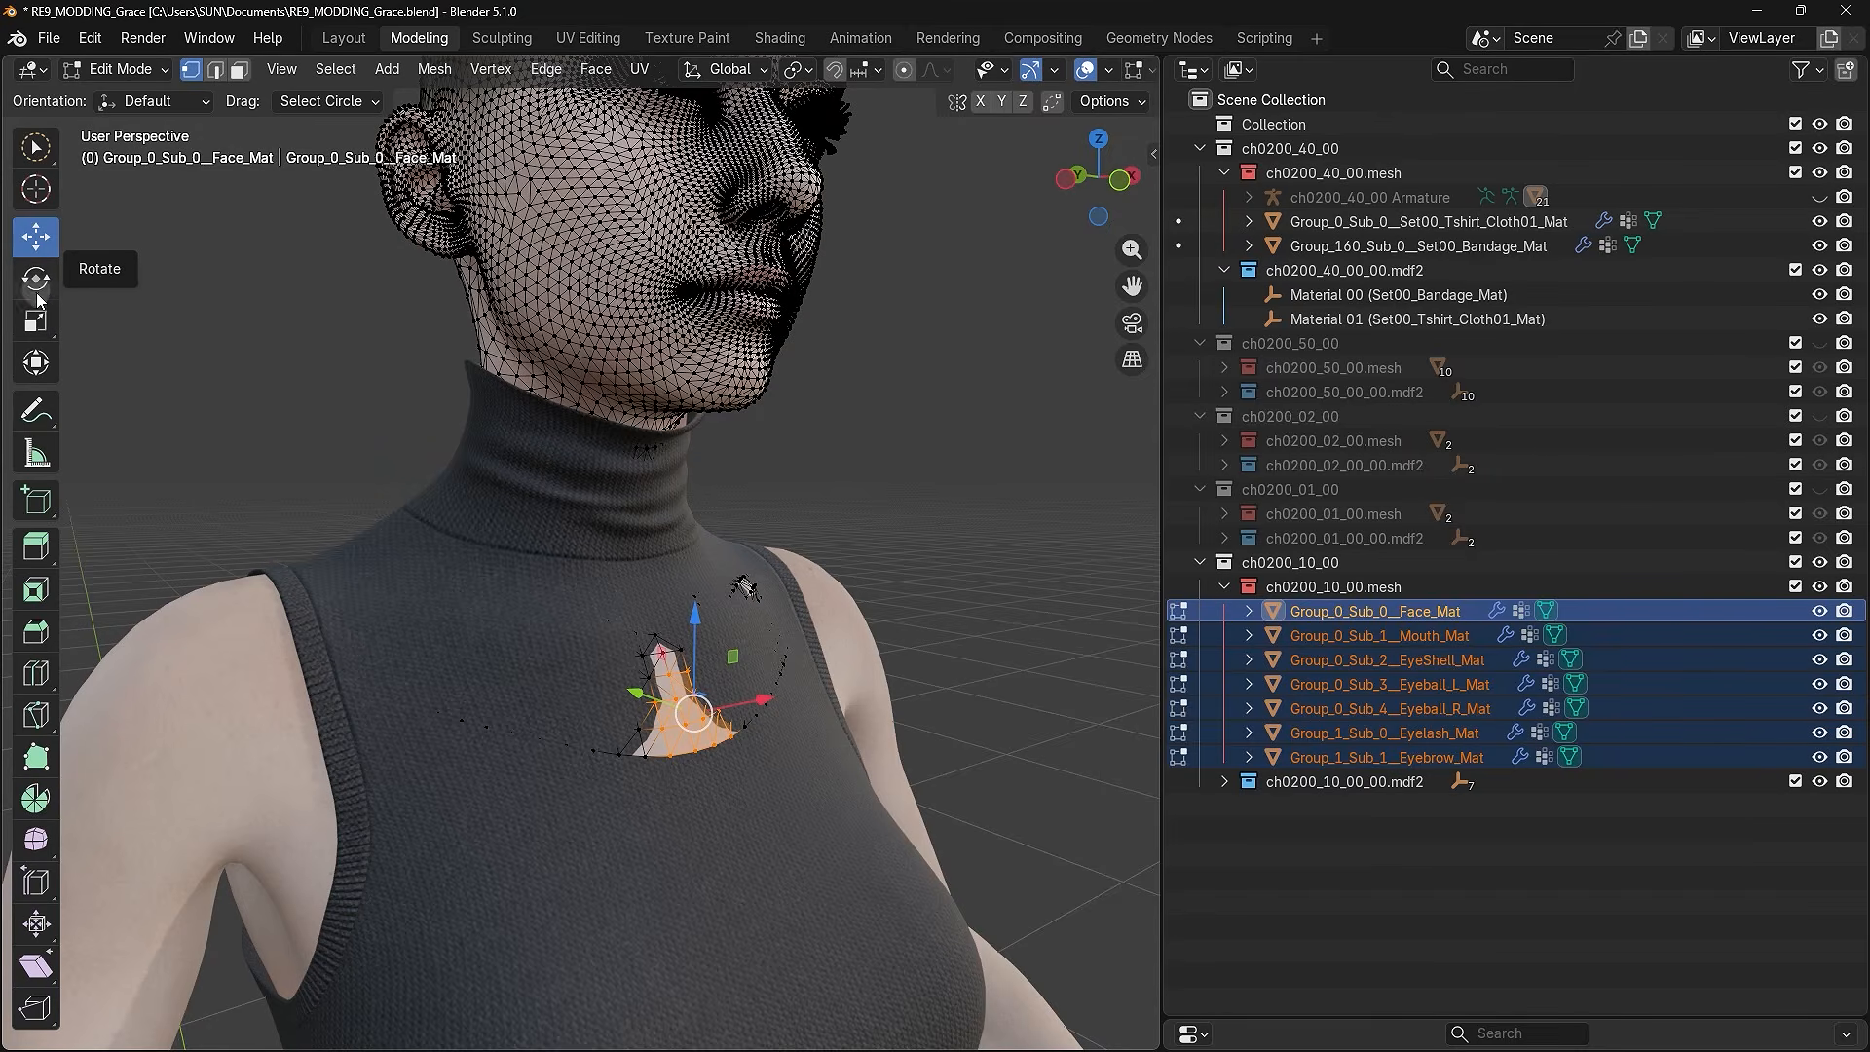
left_click(39, 248)
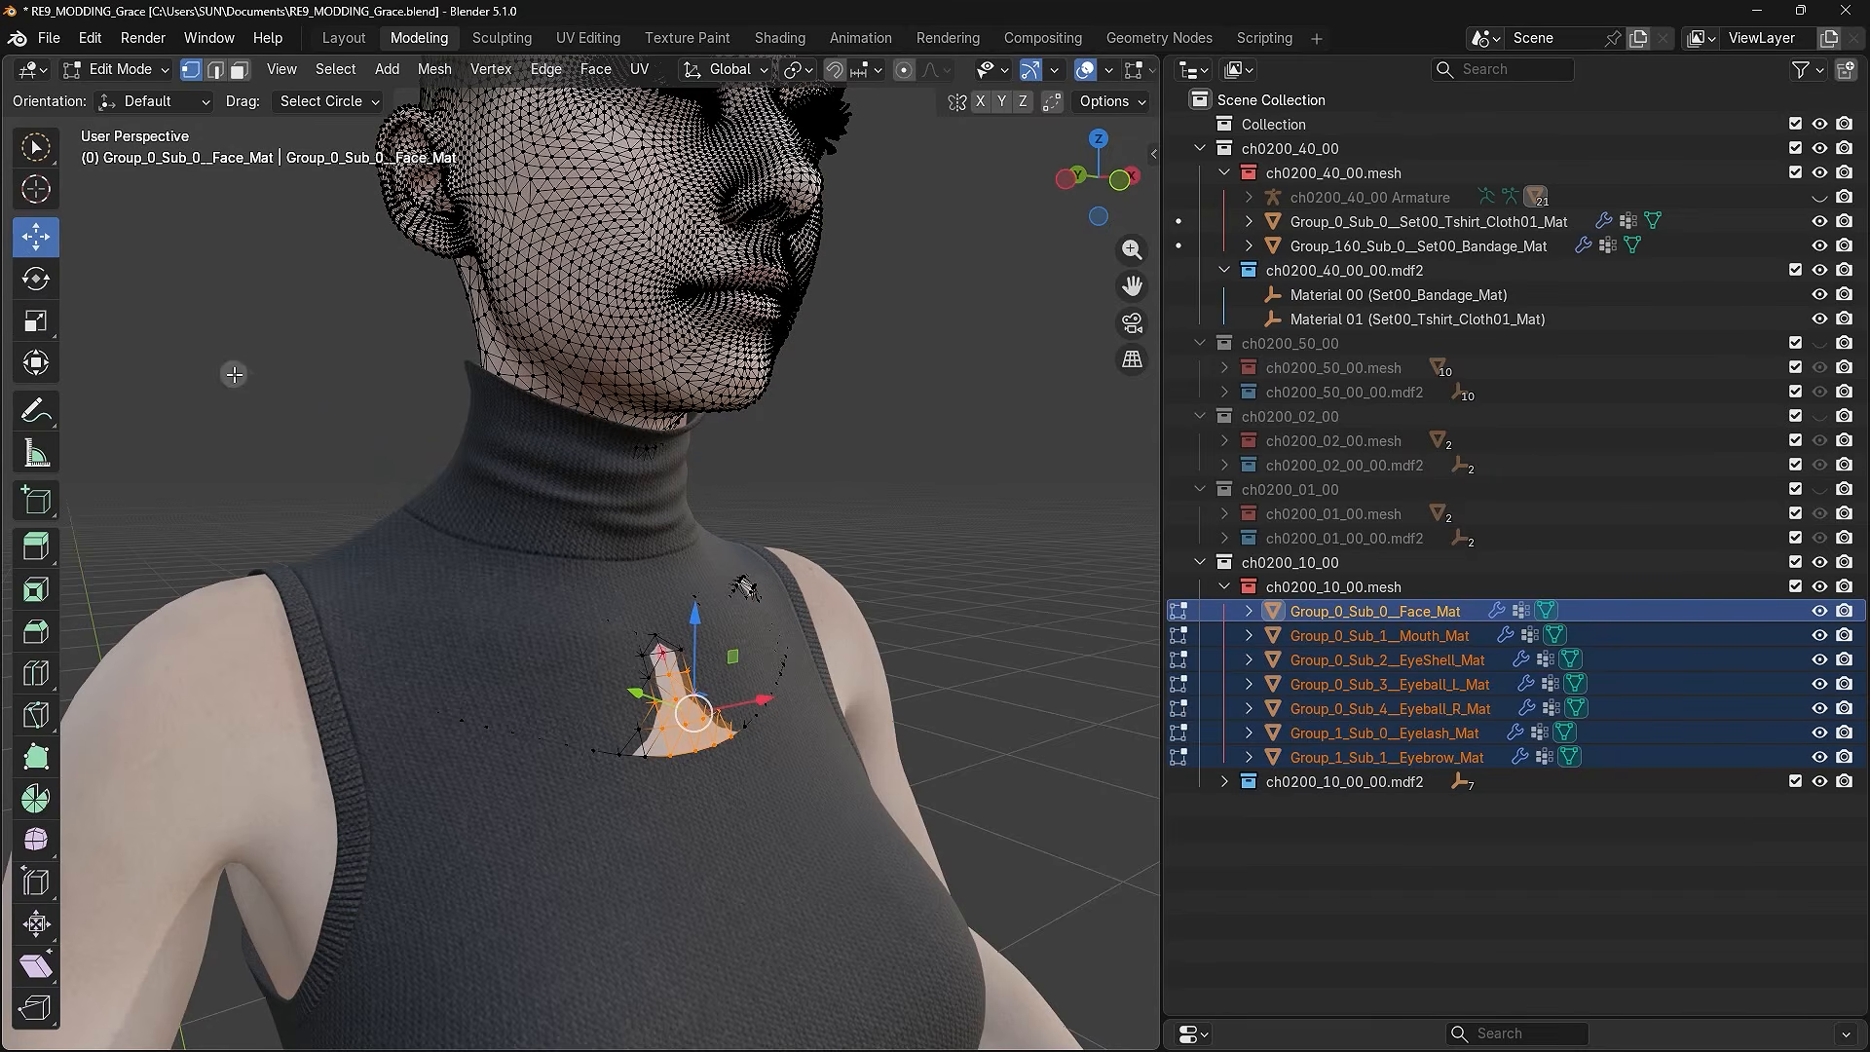
middle_click_drag(826, 716, 839, 719)
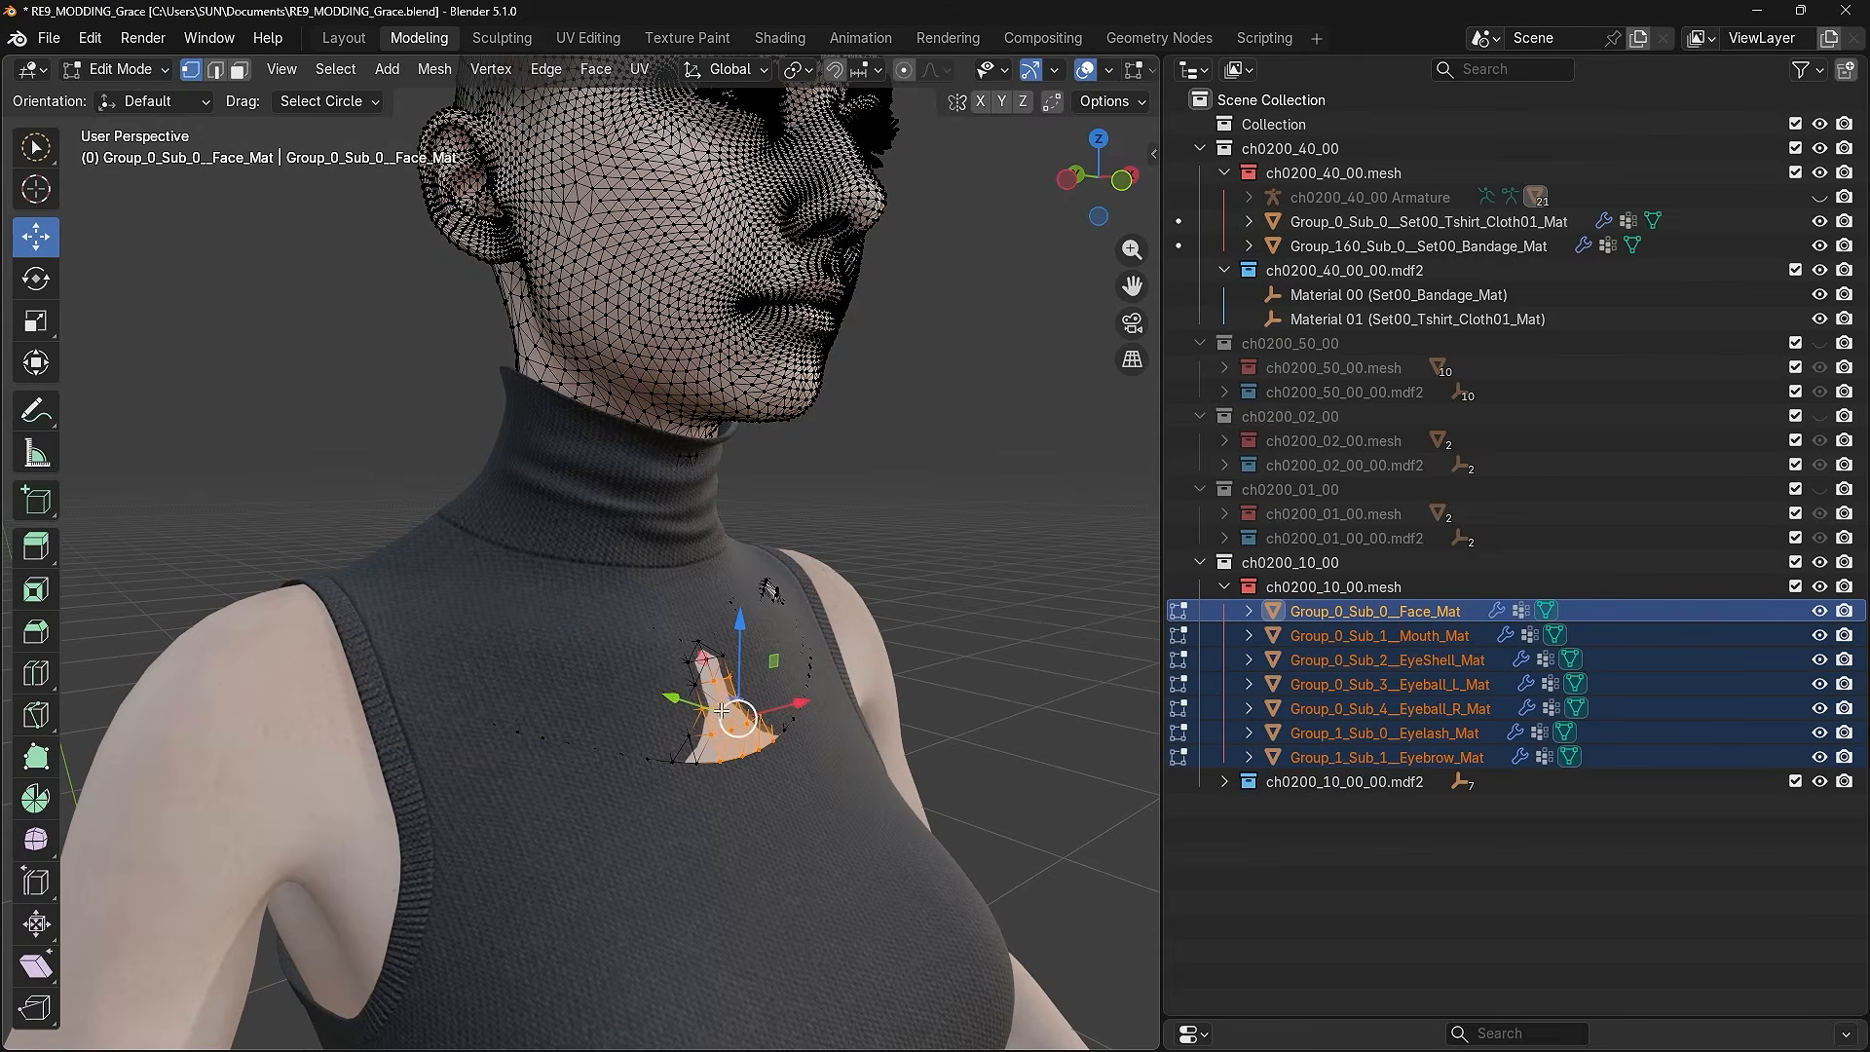
mouse_move(660, 703)
left_mouse_down()
mouse_move(645, 700)
mouse_move(742, 717)
left_mouse_up()
key("ctrl+z")
left_click(906, 72)
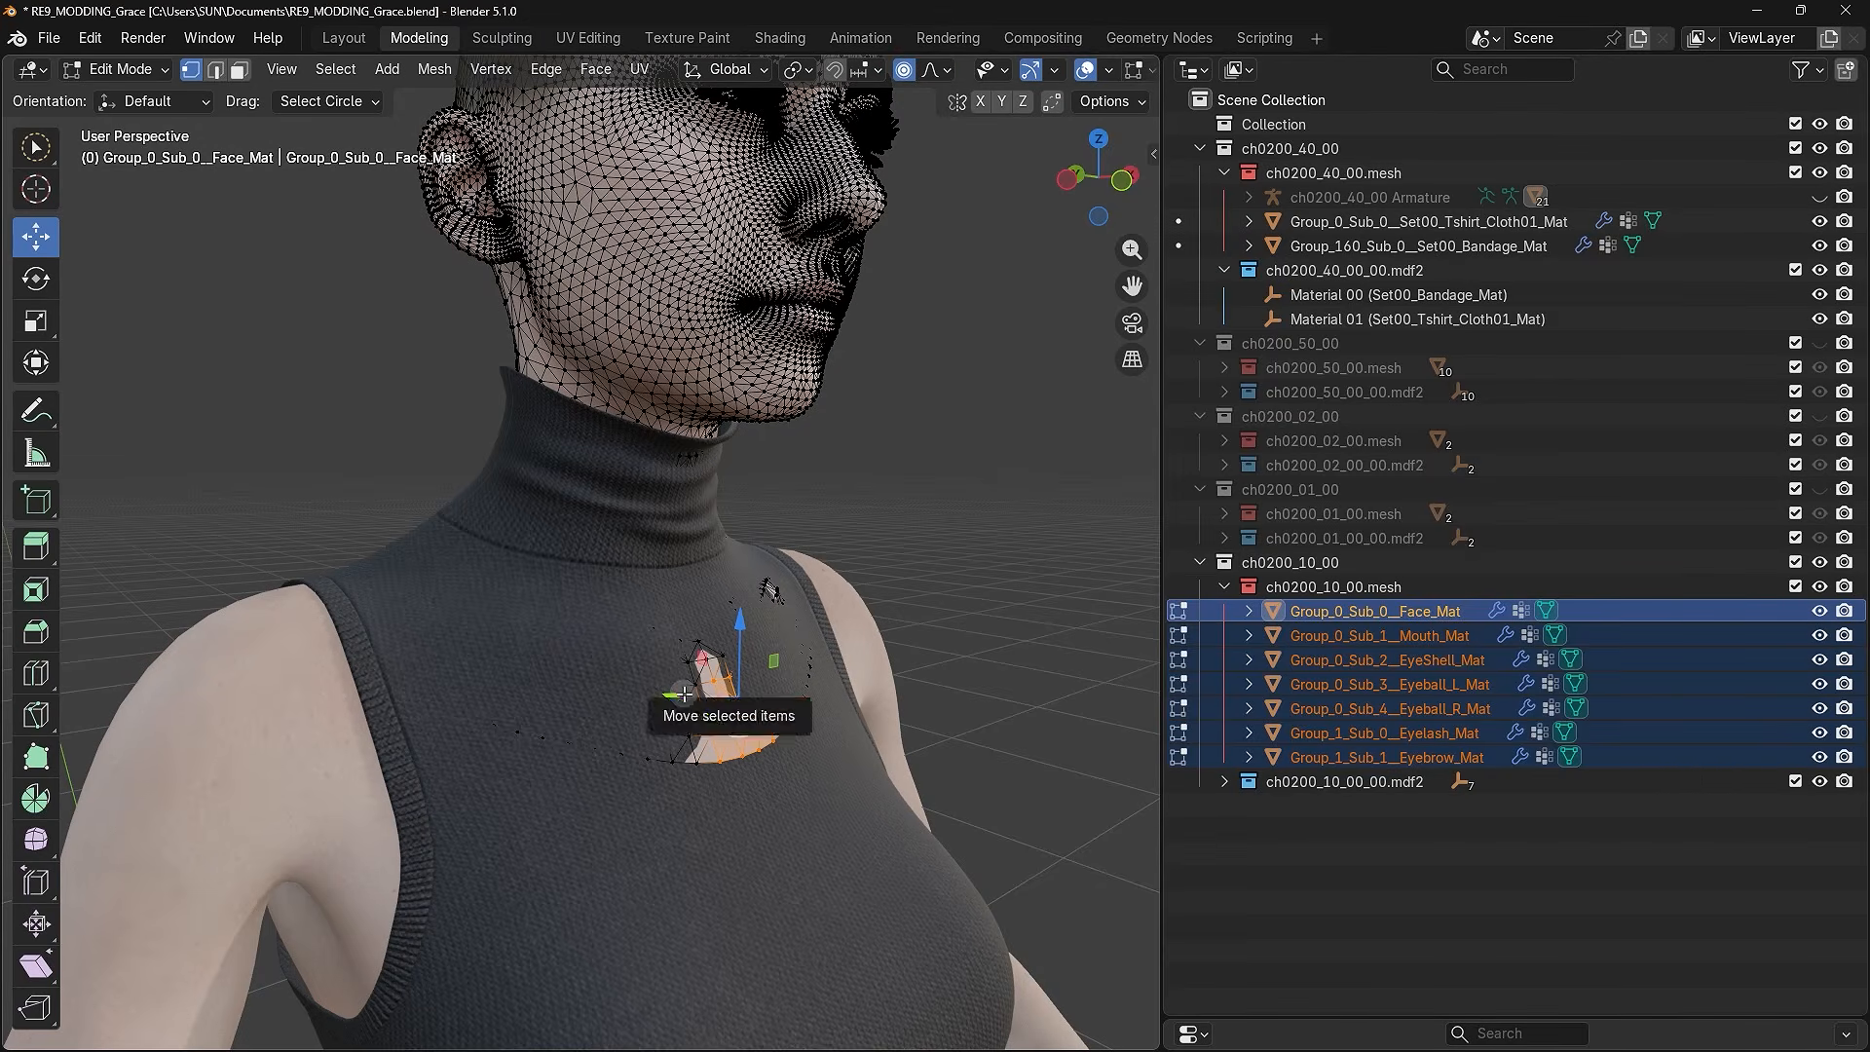
left_click_drag(688, 694, 721, 659)
scroll(721, 659, "up", 6)
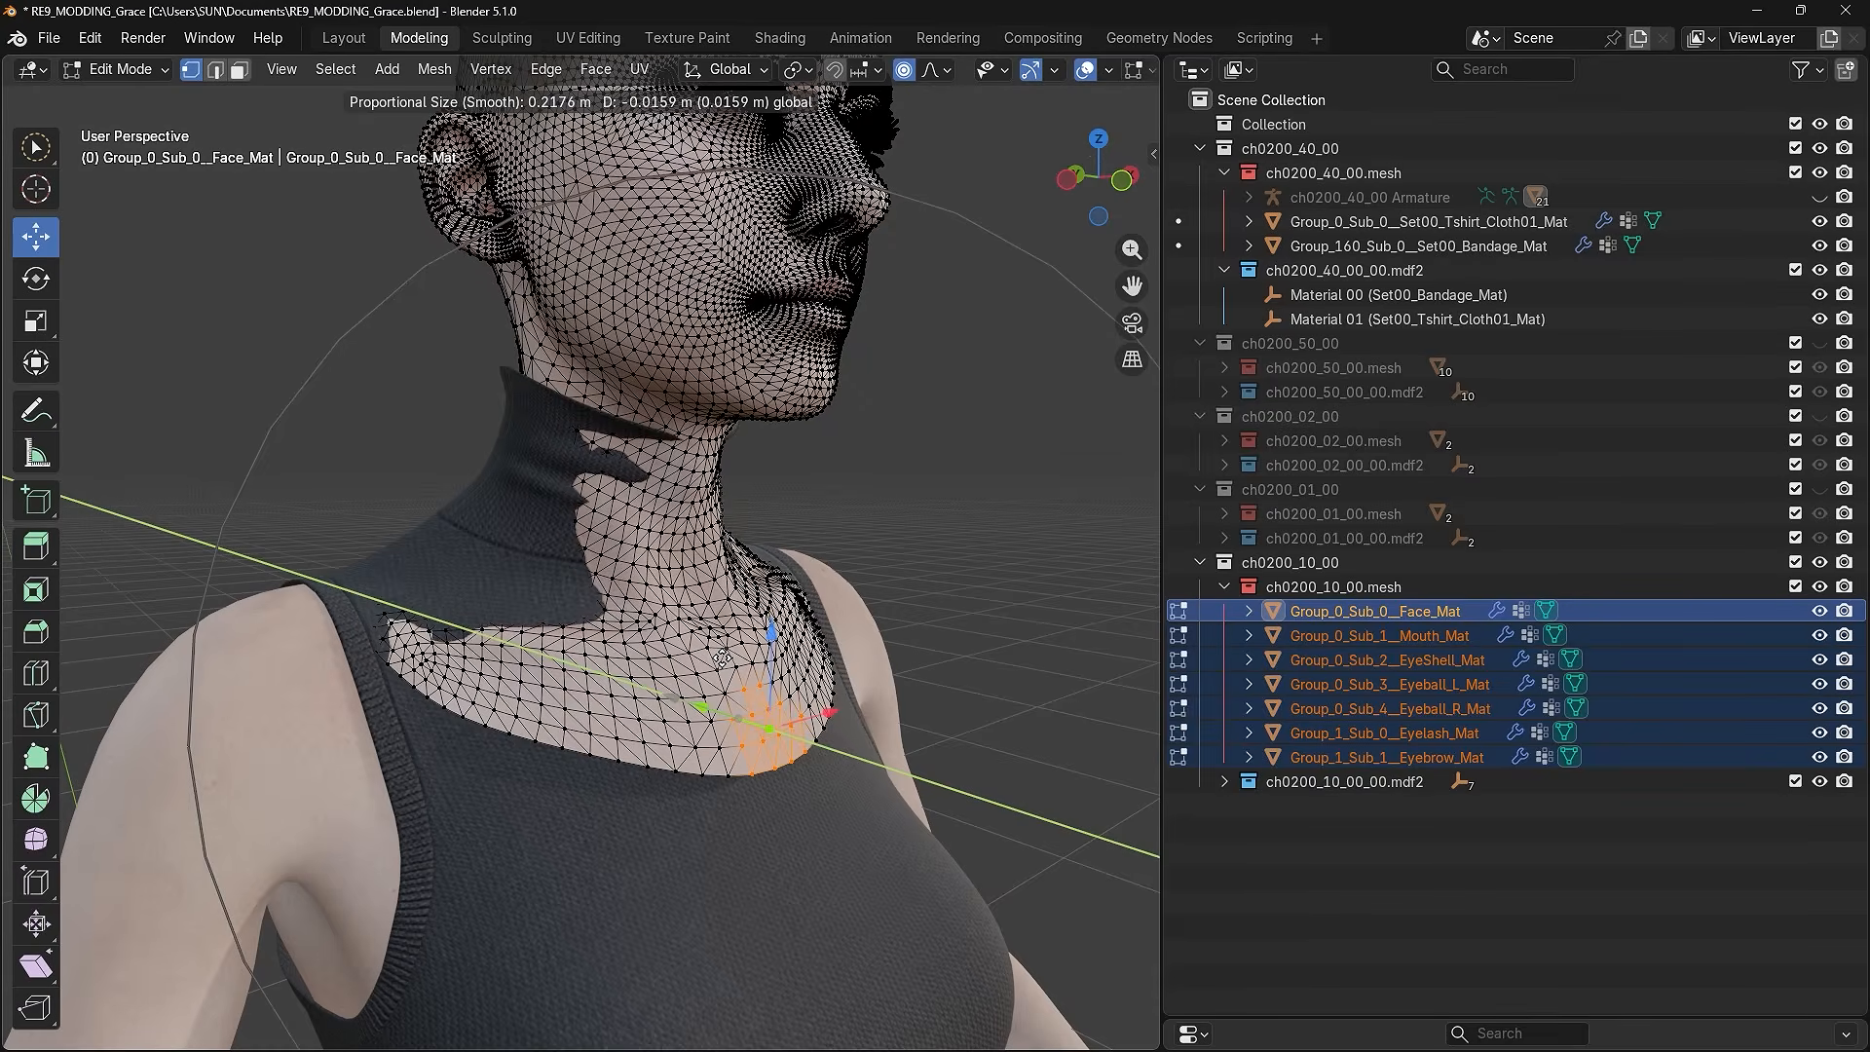
scroll(721, 659, "up", 9)
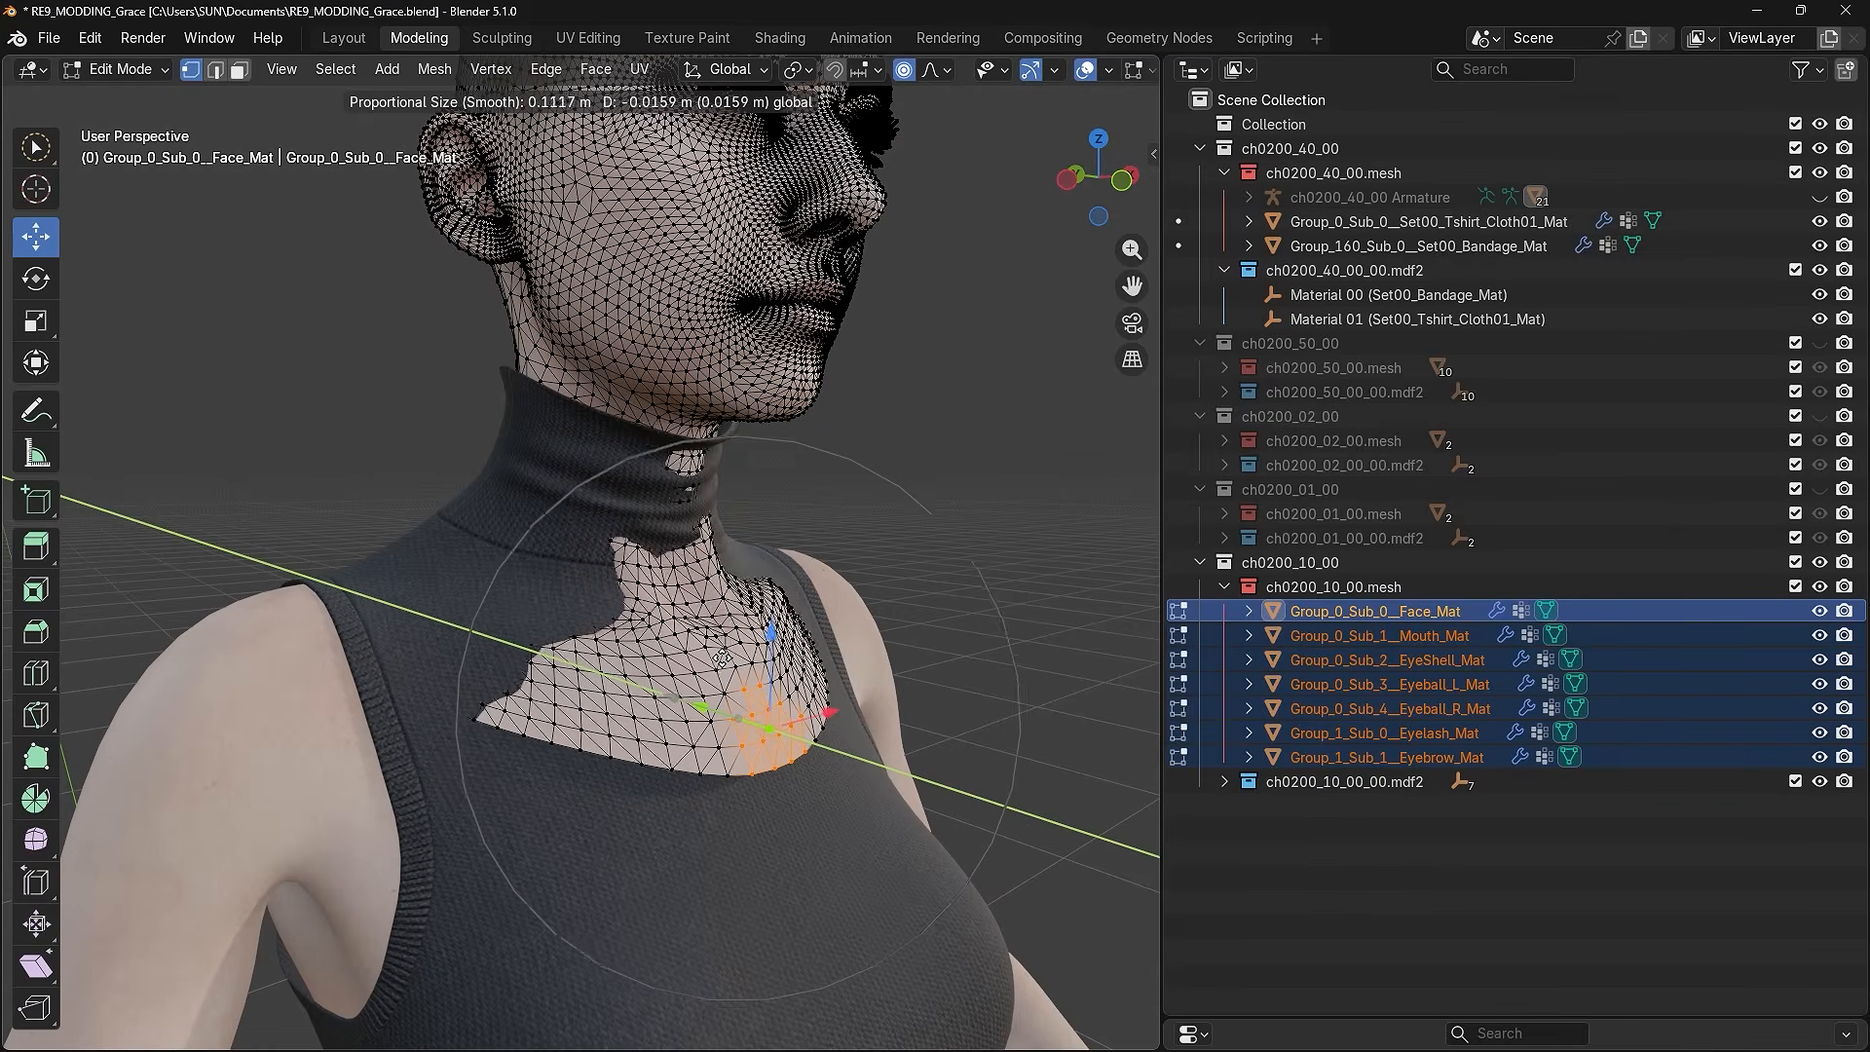
scroll(722, 659, "up", 3)
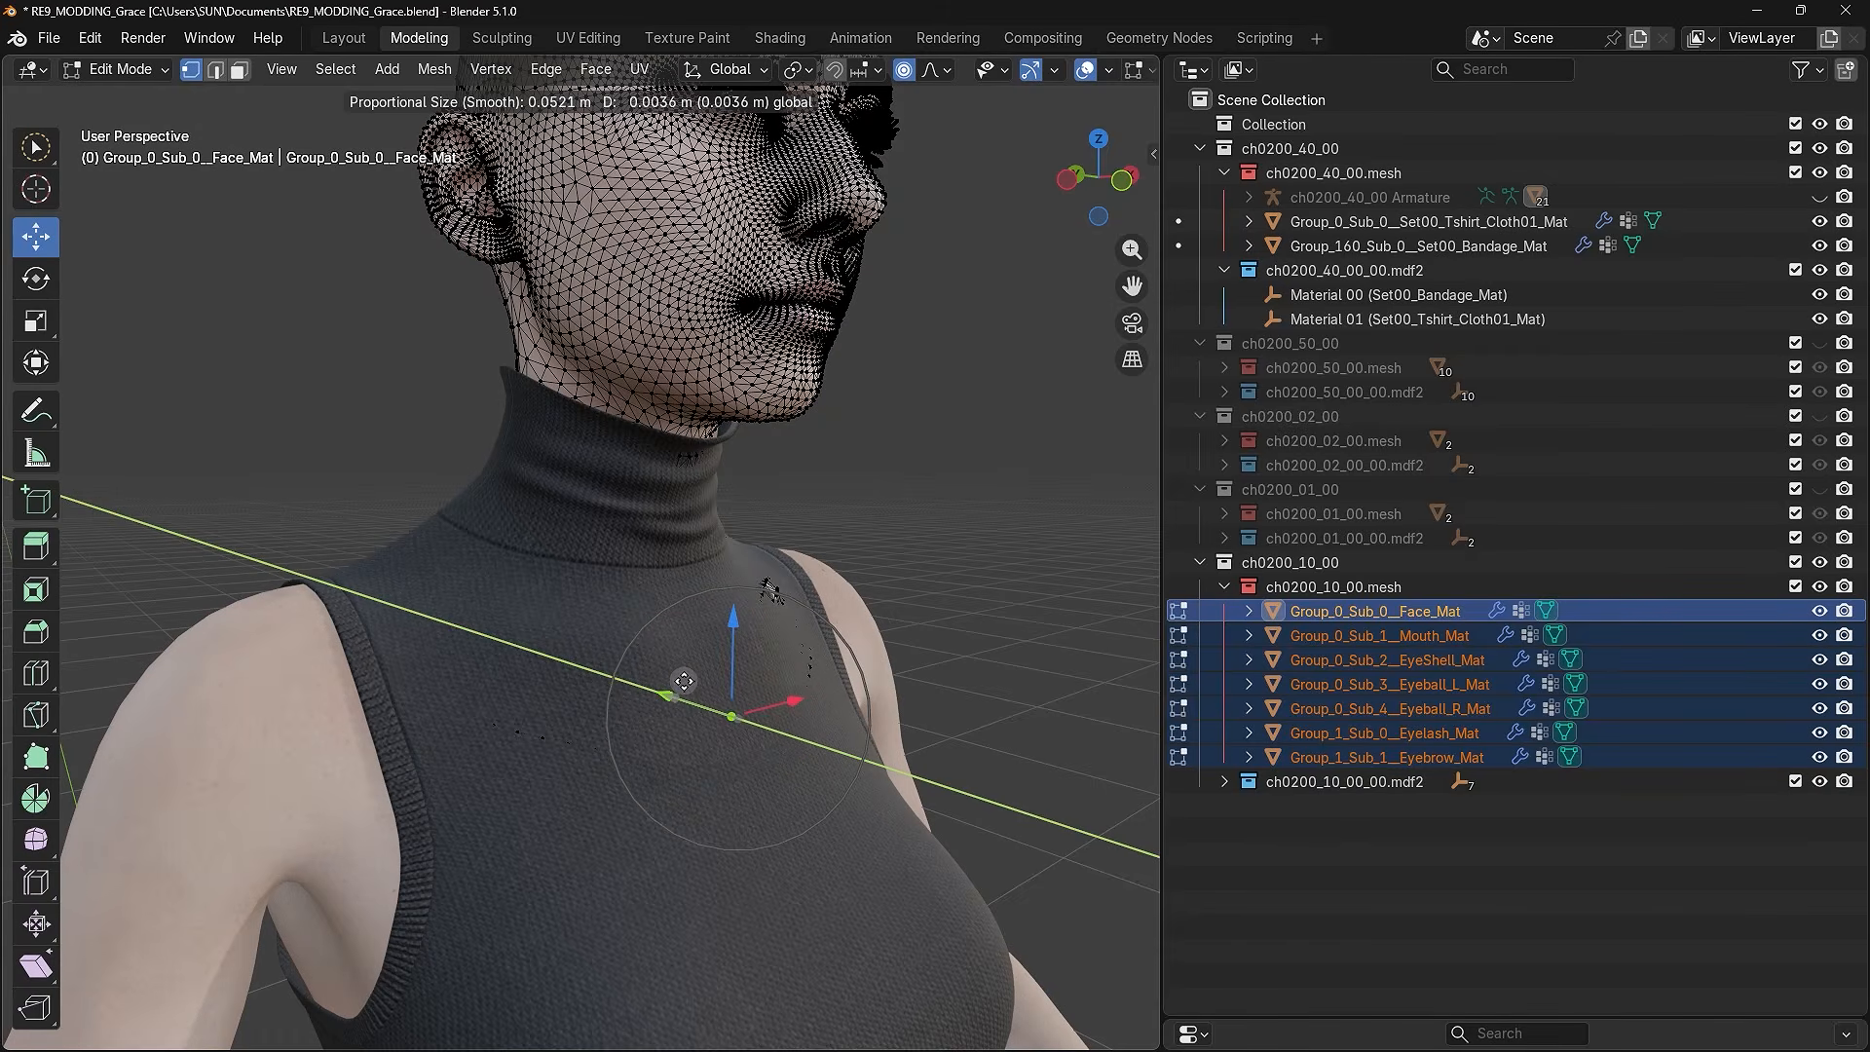
left_click(685, 688)
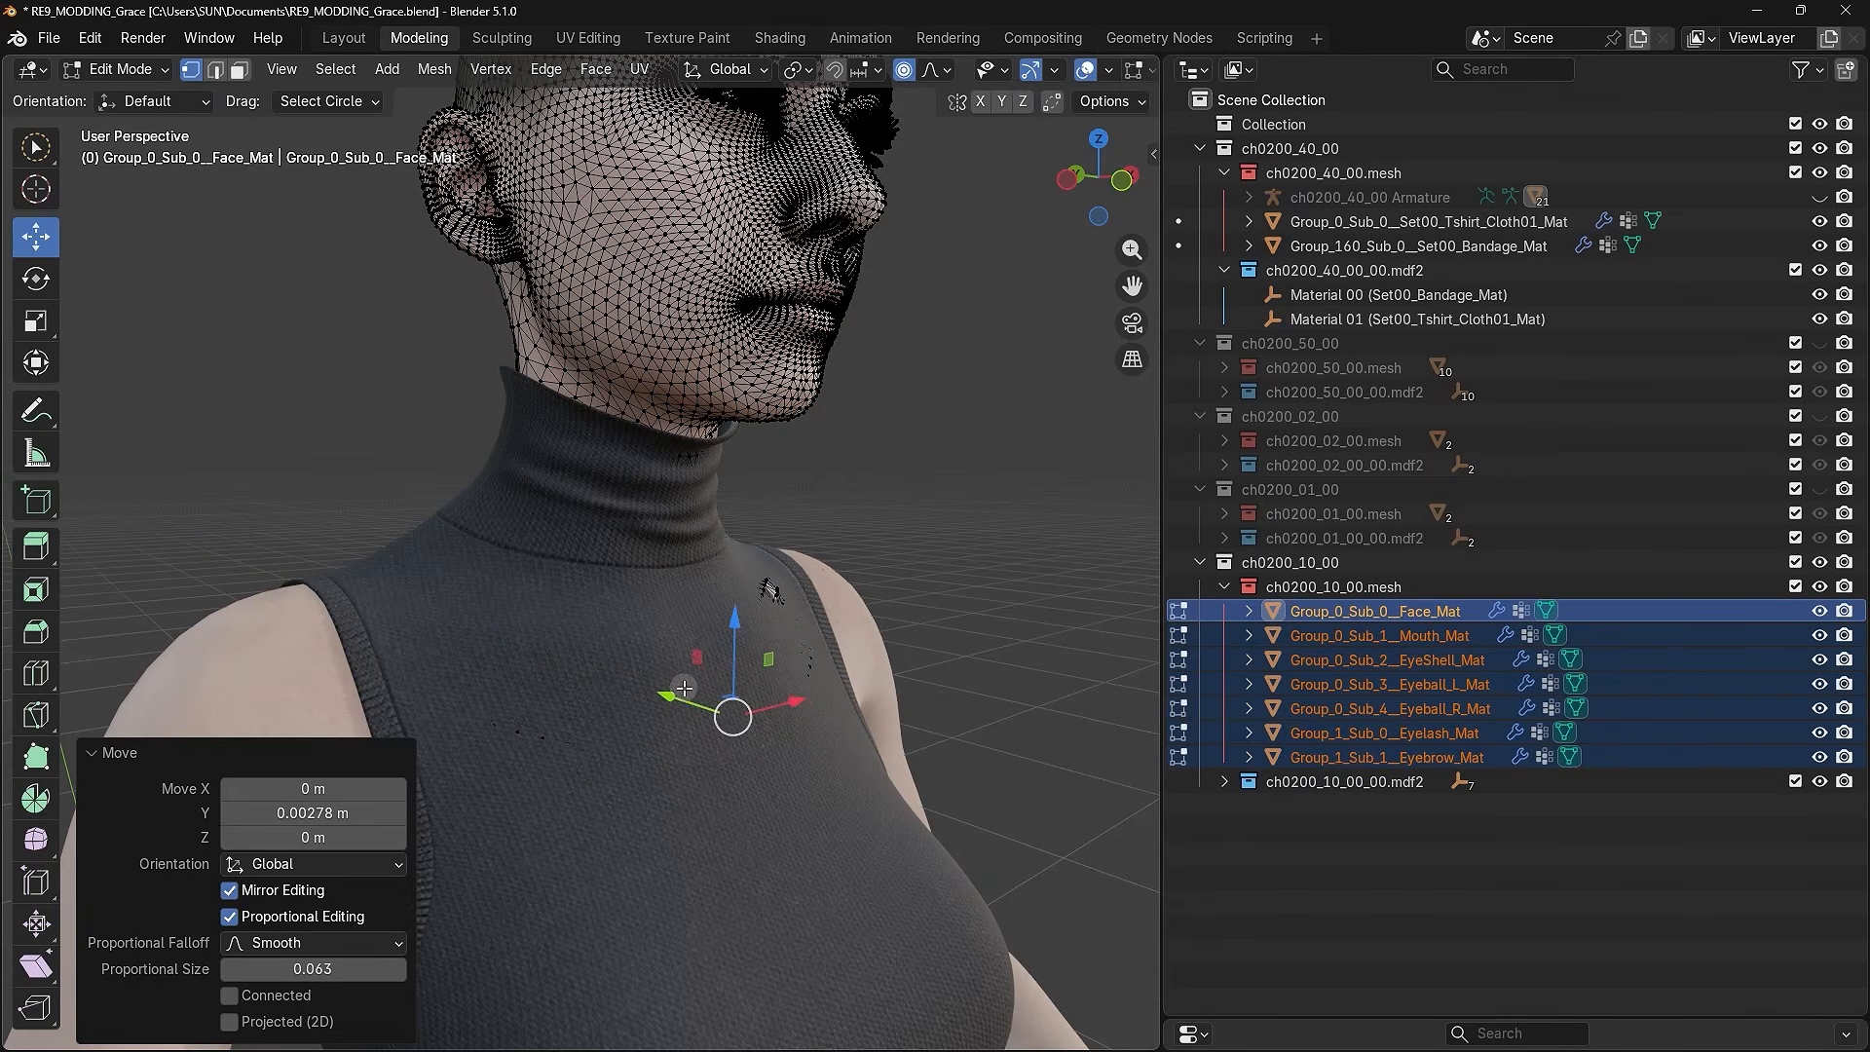
- Move the face-mesh vertices that poke through beside the left shoulder strap beneath the top with proportional editing
middle_click_drag(703, 656, 640, 591)
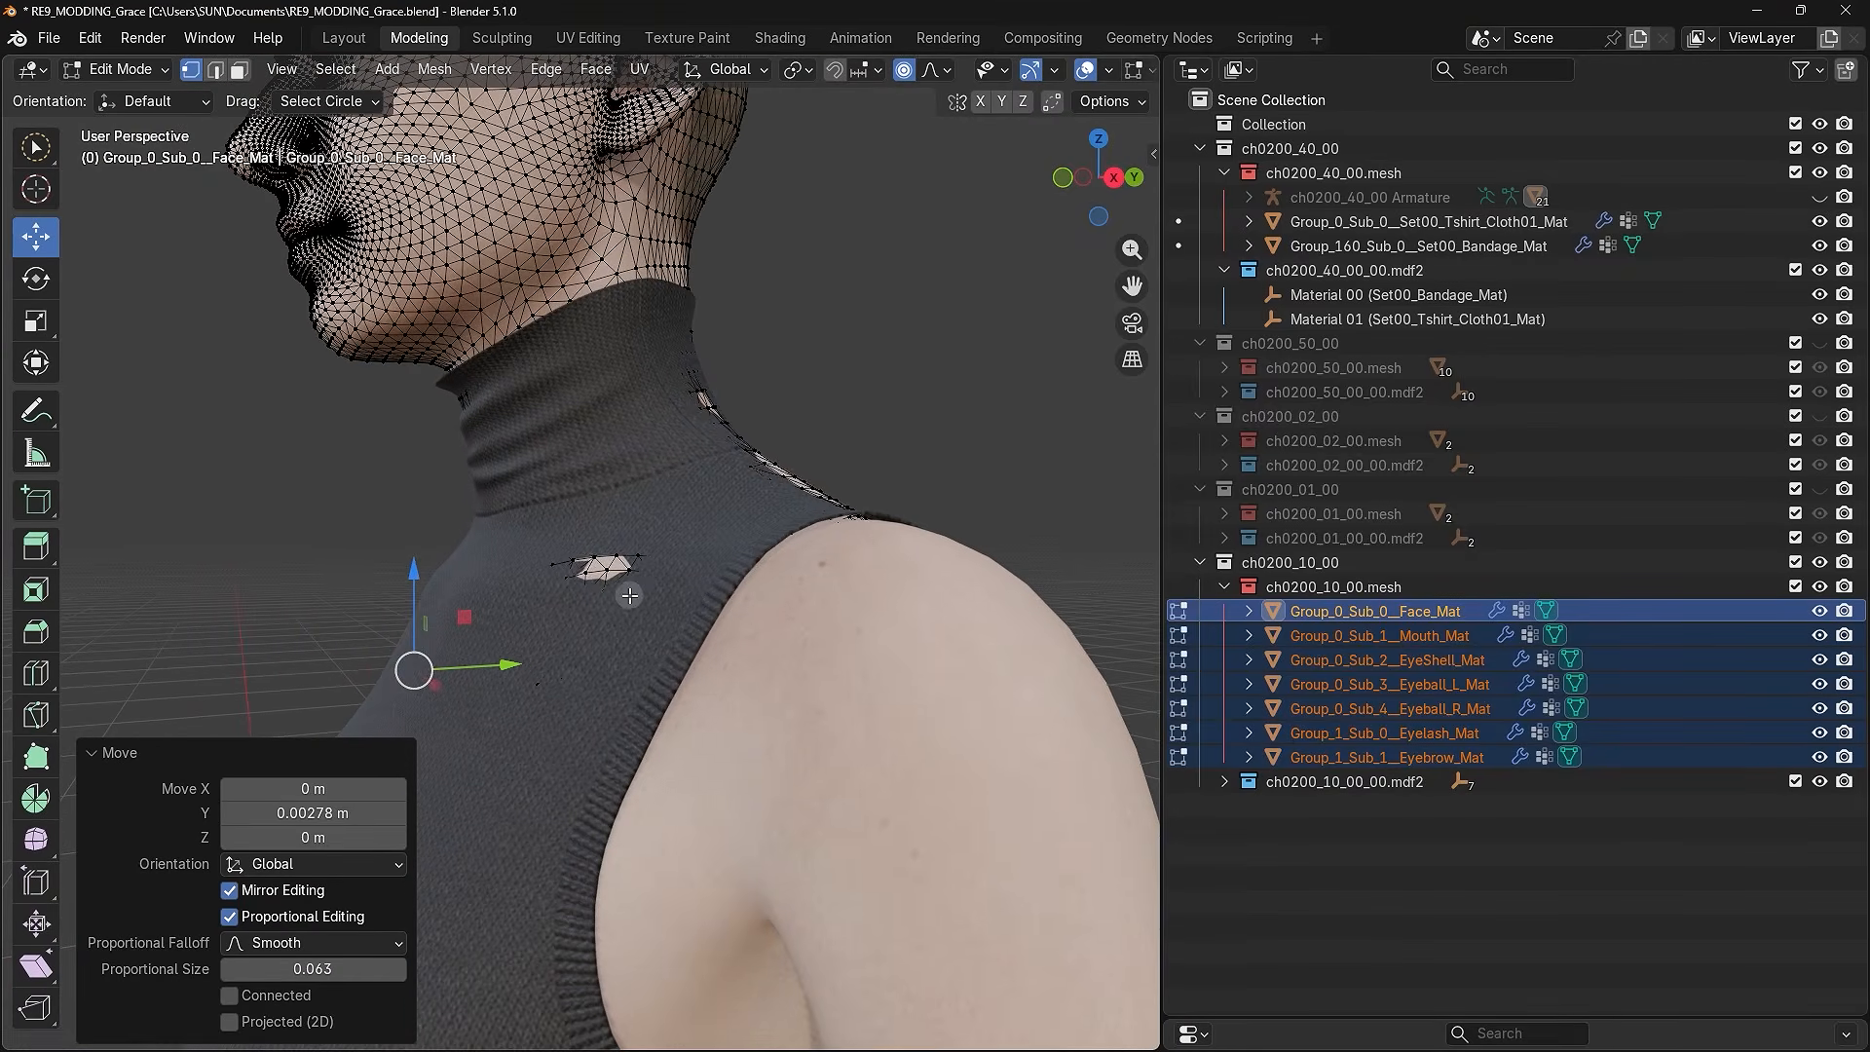
left_click(587, 567)
left_click_drag(671, 571, 684, 569)
- Shift the face-mesh vertices showing through the upper back by -0.003819 m along Y and tuck in the patches behind the neck
middle_click_drag(684, 569, 594, 701)
left_click(649, 719)
left_click_drag(721, 709, 684, 751)
left_click(651, 753)
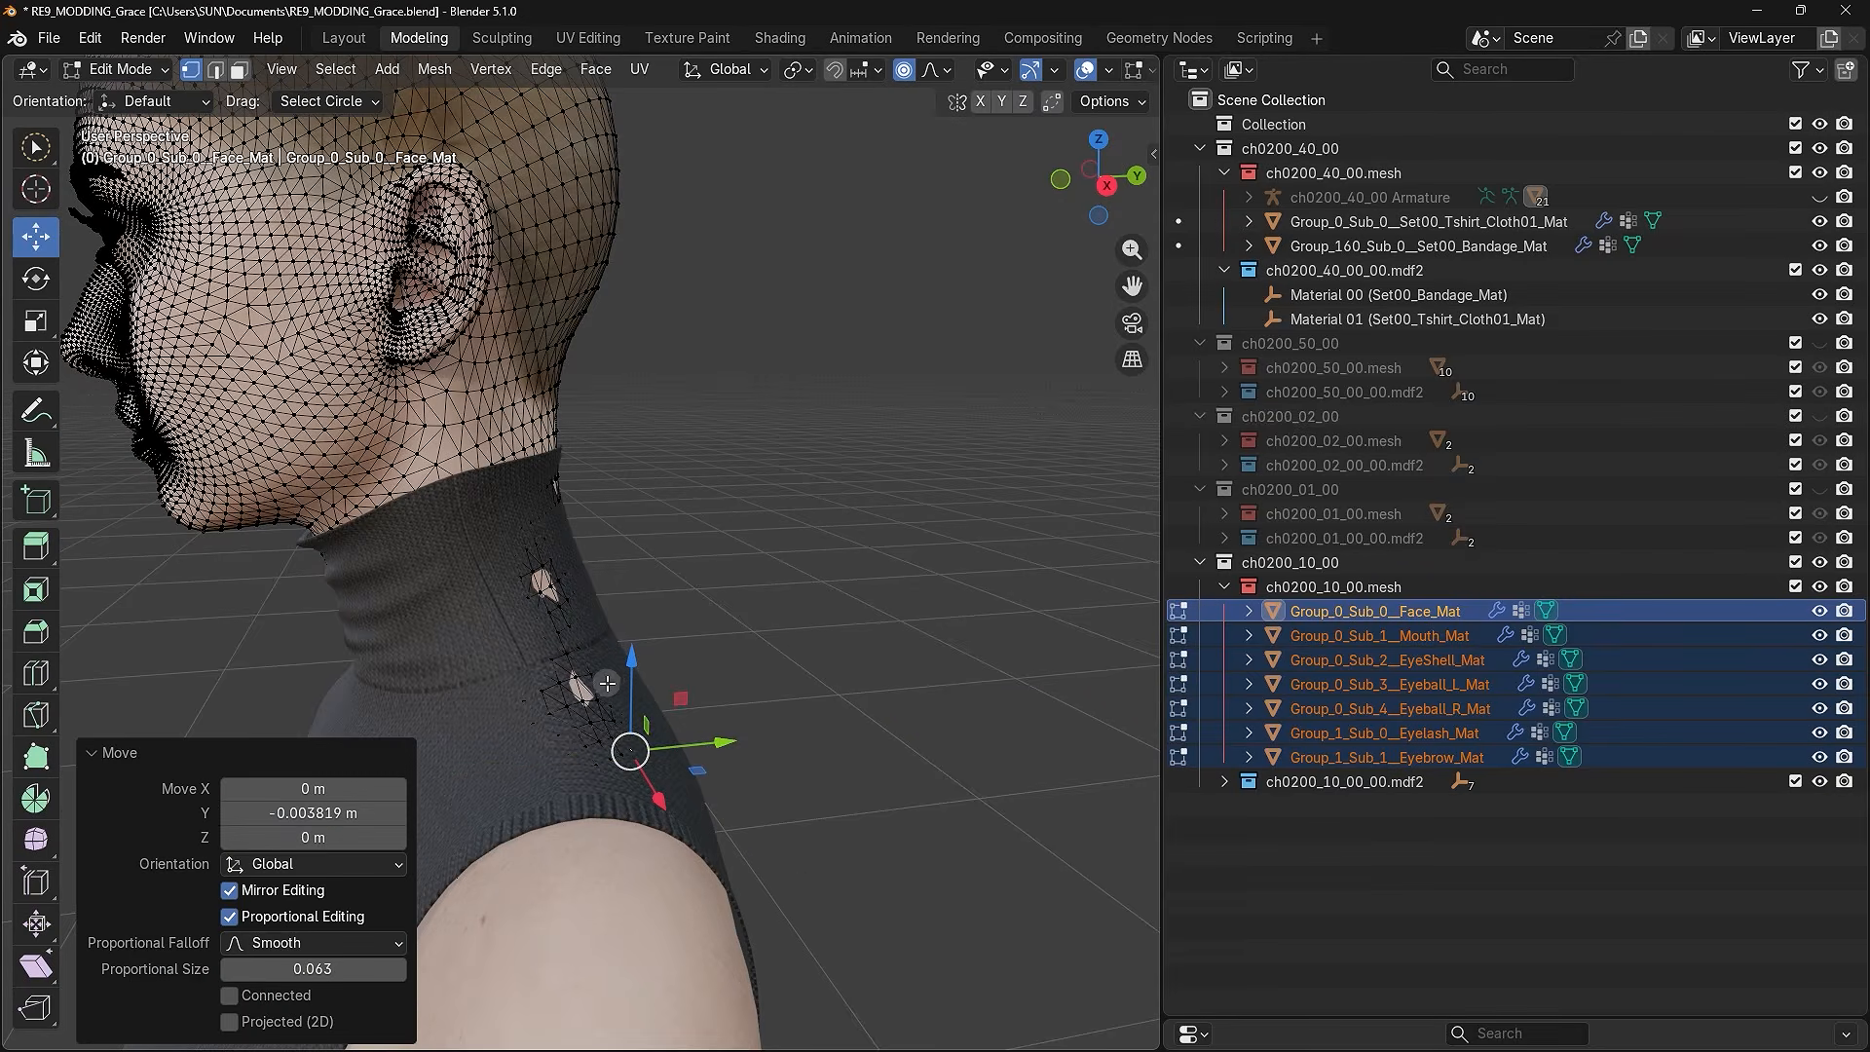
left_click(574, 685)
left_click_drag(577, 587, 579, 602)
left_click(714, 430)
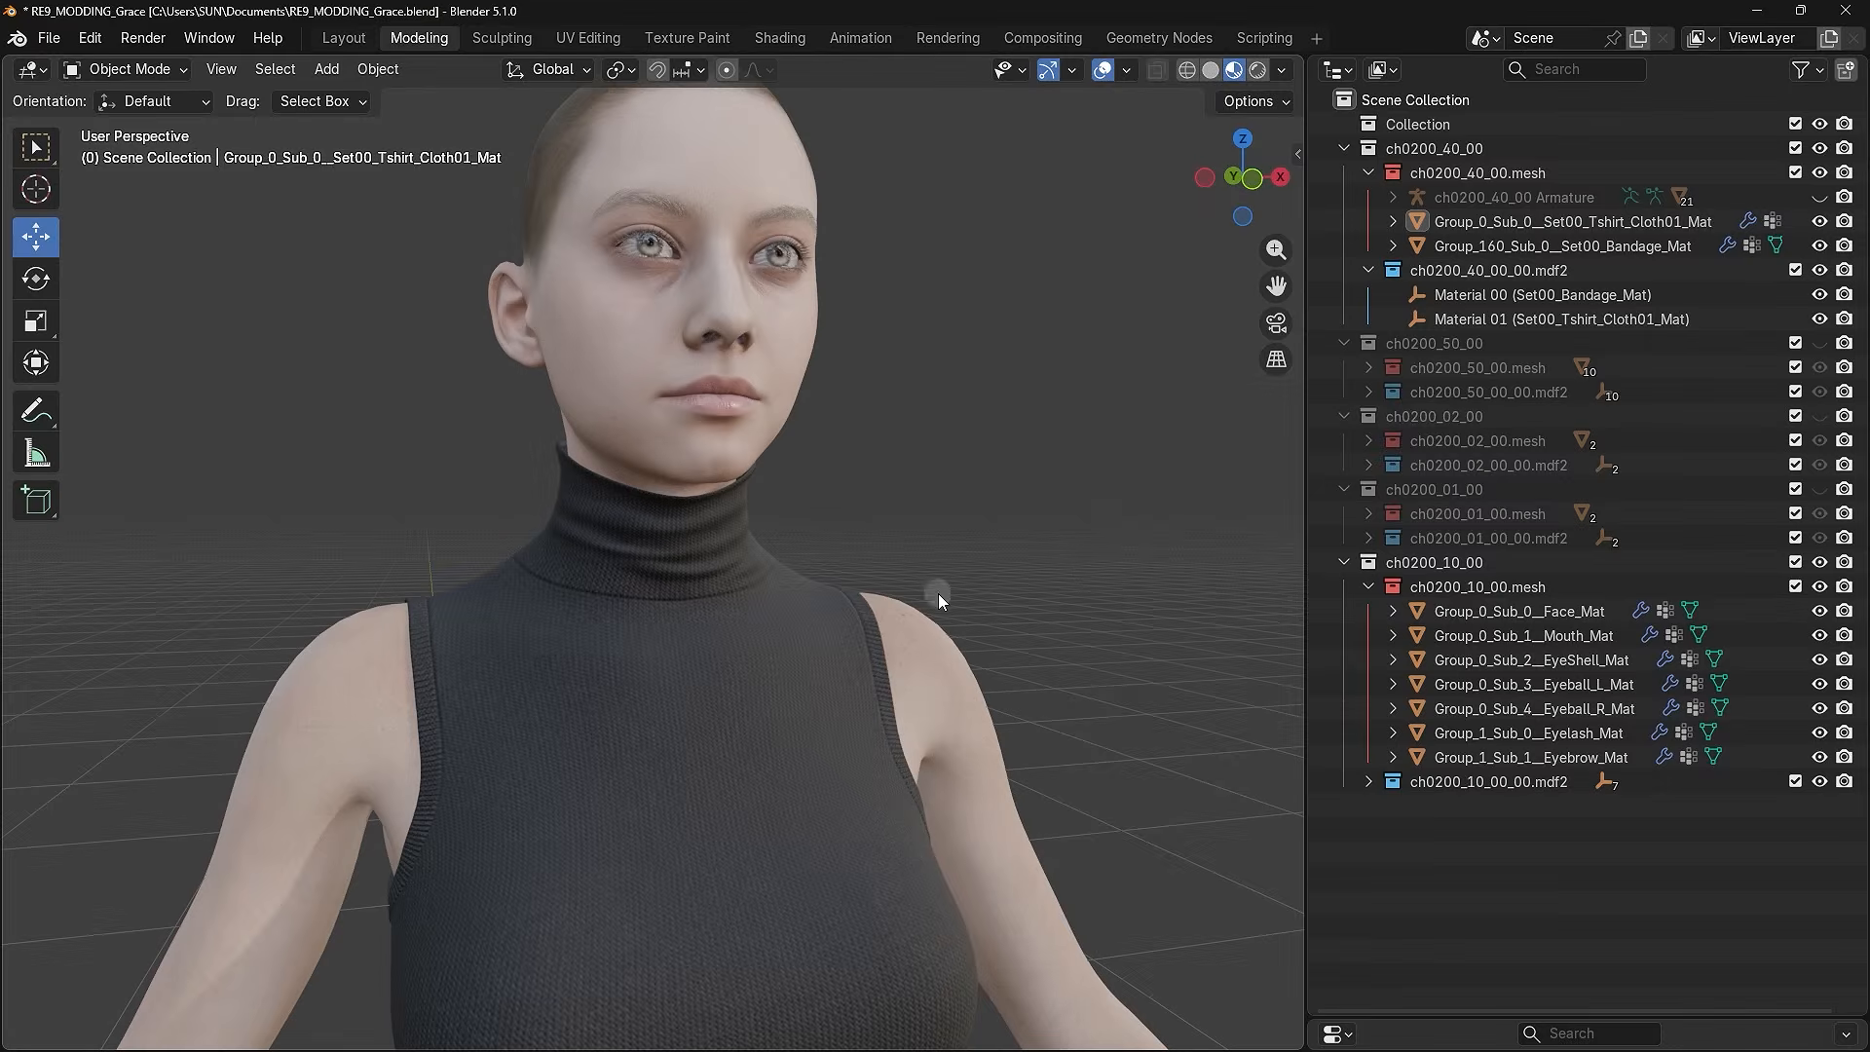
- Select the Group_160_Sub_0__Set00_Bandage_Mat top, check its collar from the front, and hide that mesh
left_click(716, 593)
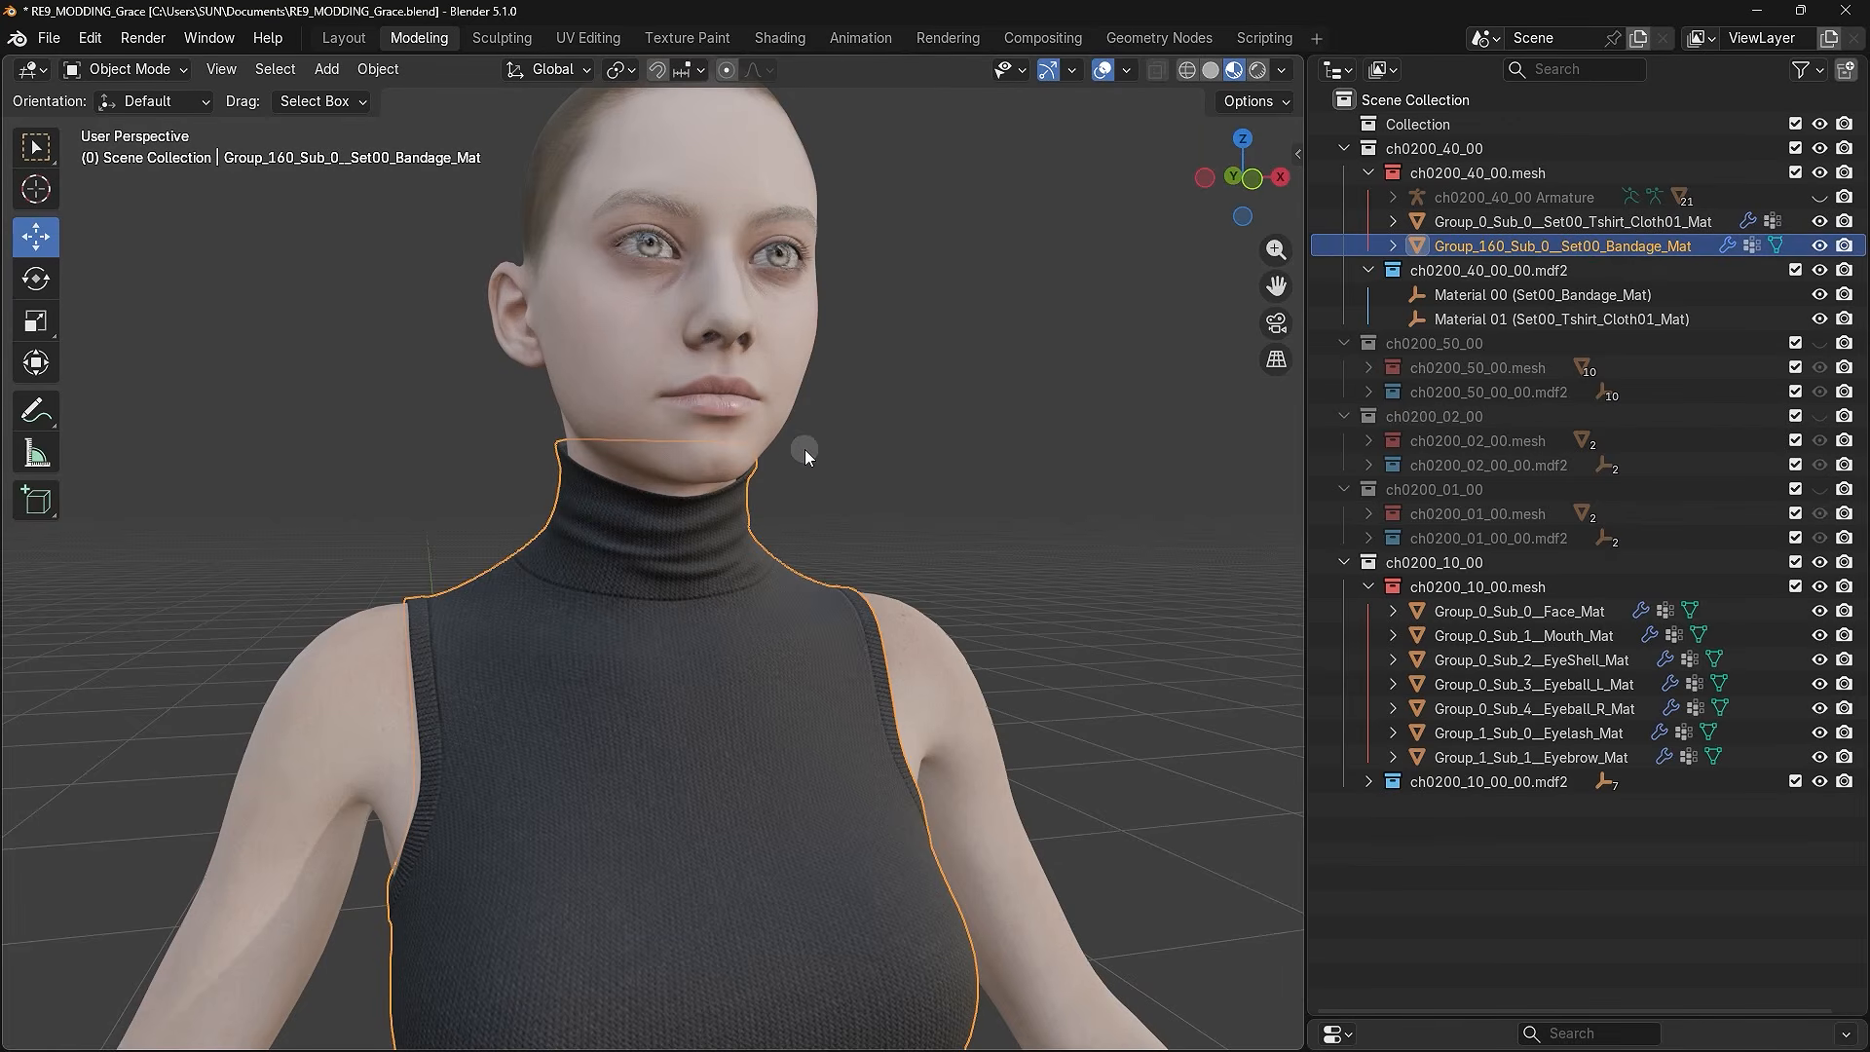
scroll(805, 449, "up", 3)
middle_click_drag(804, 448, 768, 440)
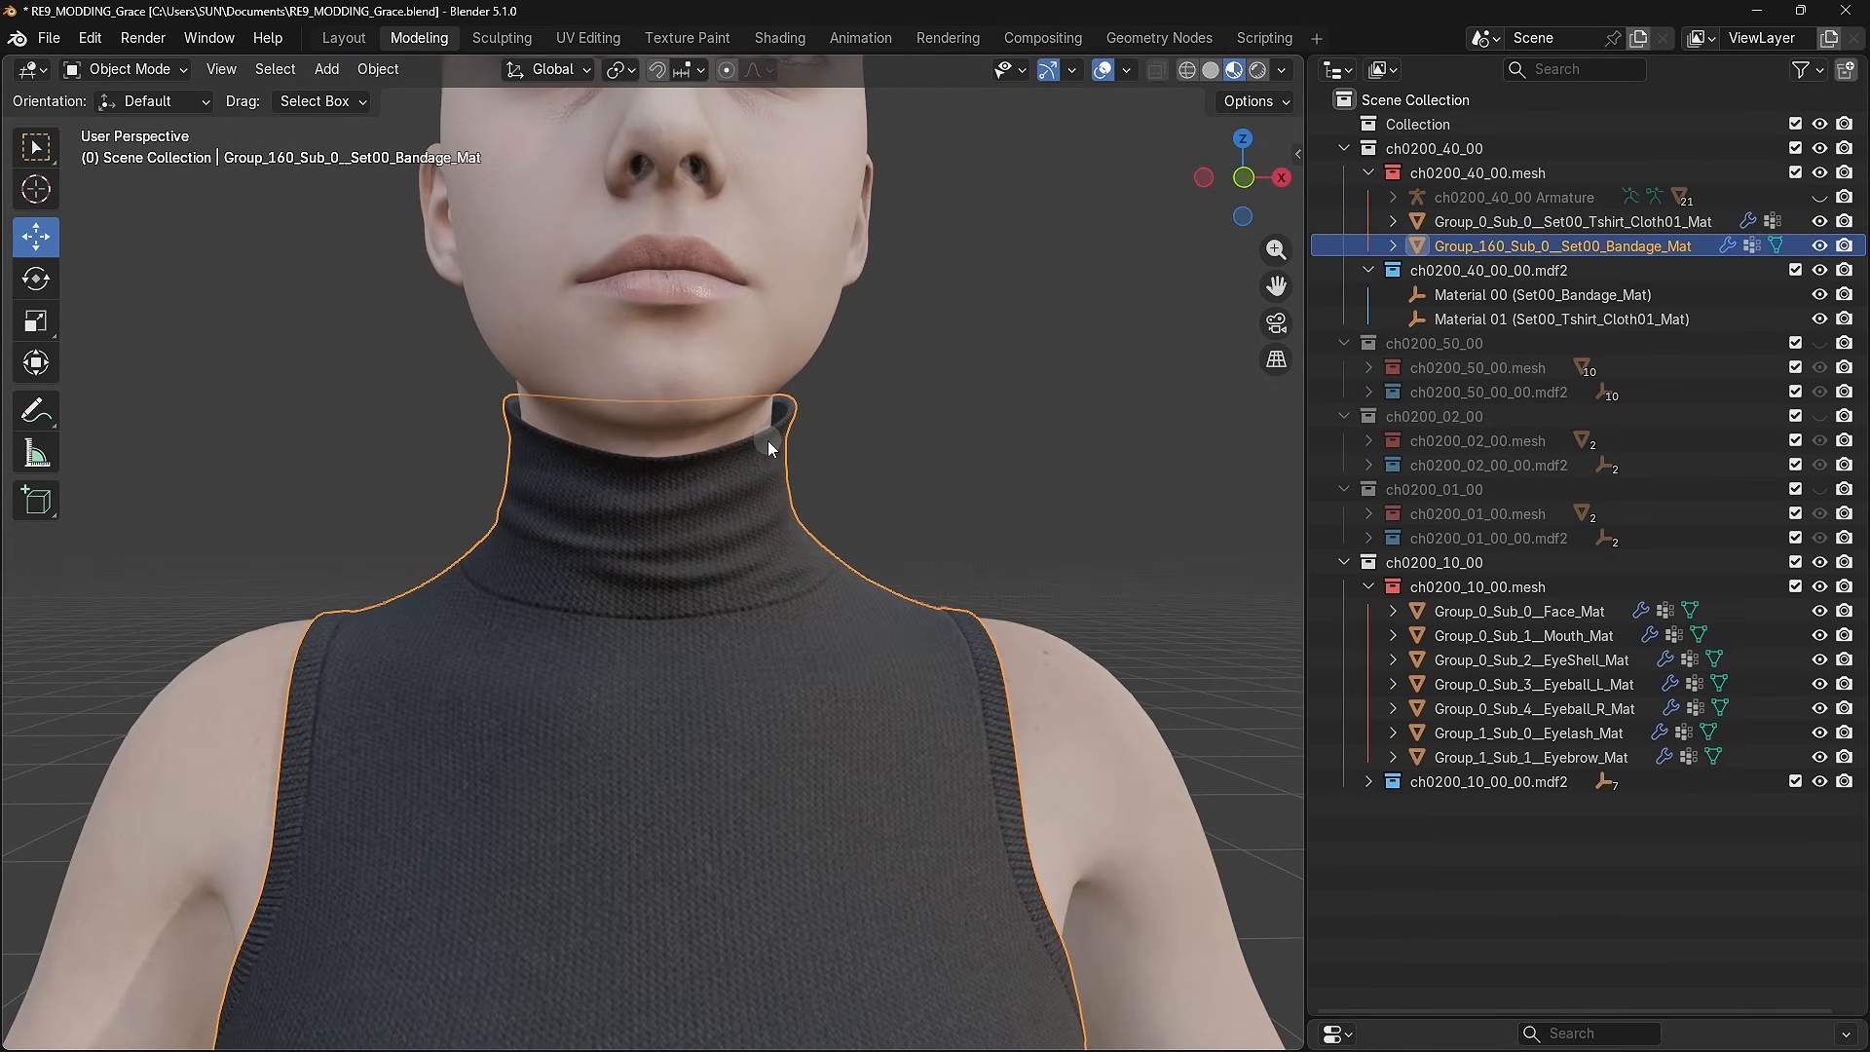
left_click(1048, 715)
left_click(686, 597)
left_click(1820, 246)
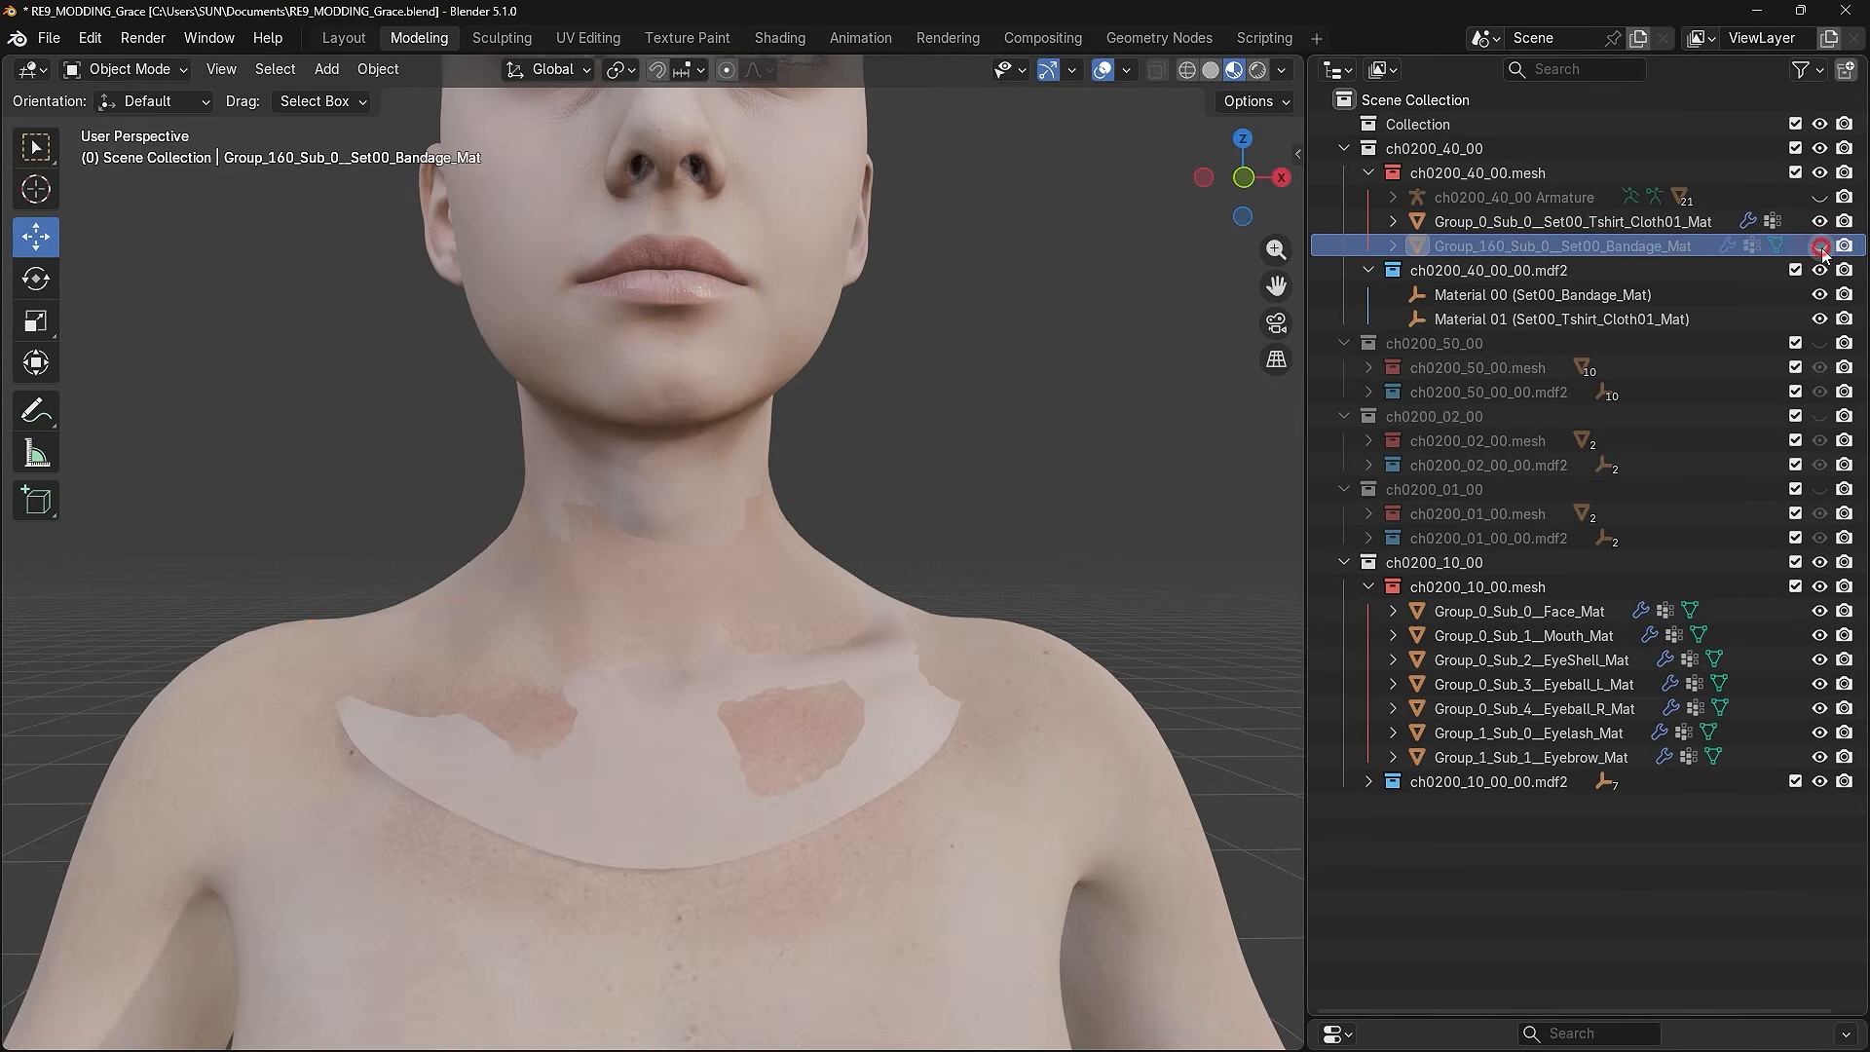
- Examine where the Group_0_Sub_0__Set00_Tshirt_Cloth01_Mat body mesh overlaps the face mesh around the neck and chest
left_click(639, 729)
left_click(507, 732)
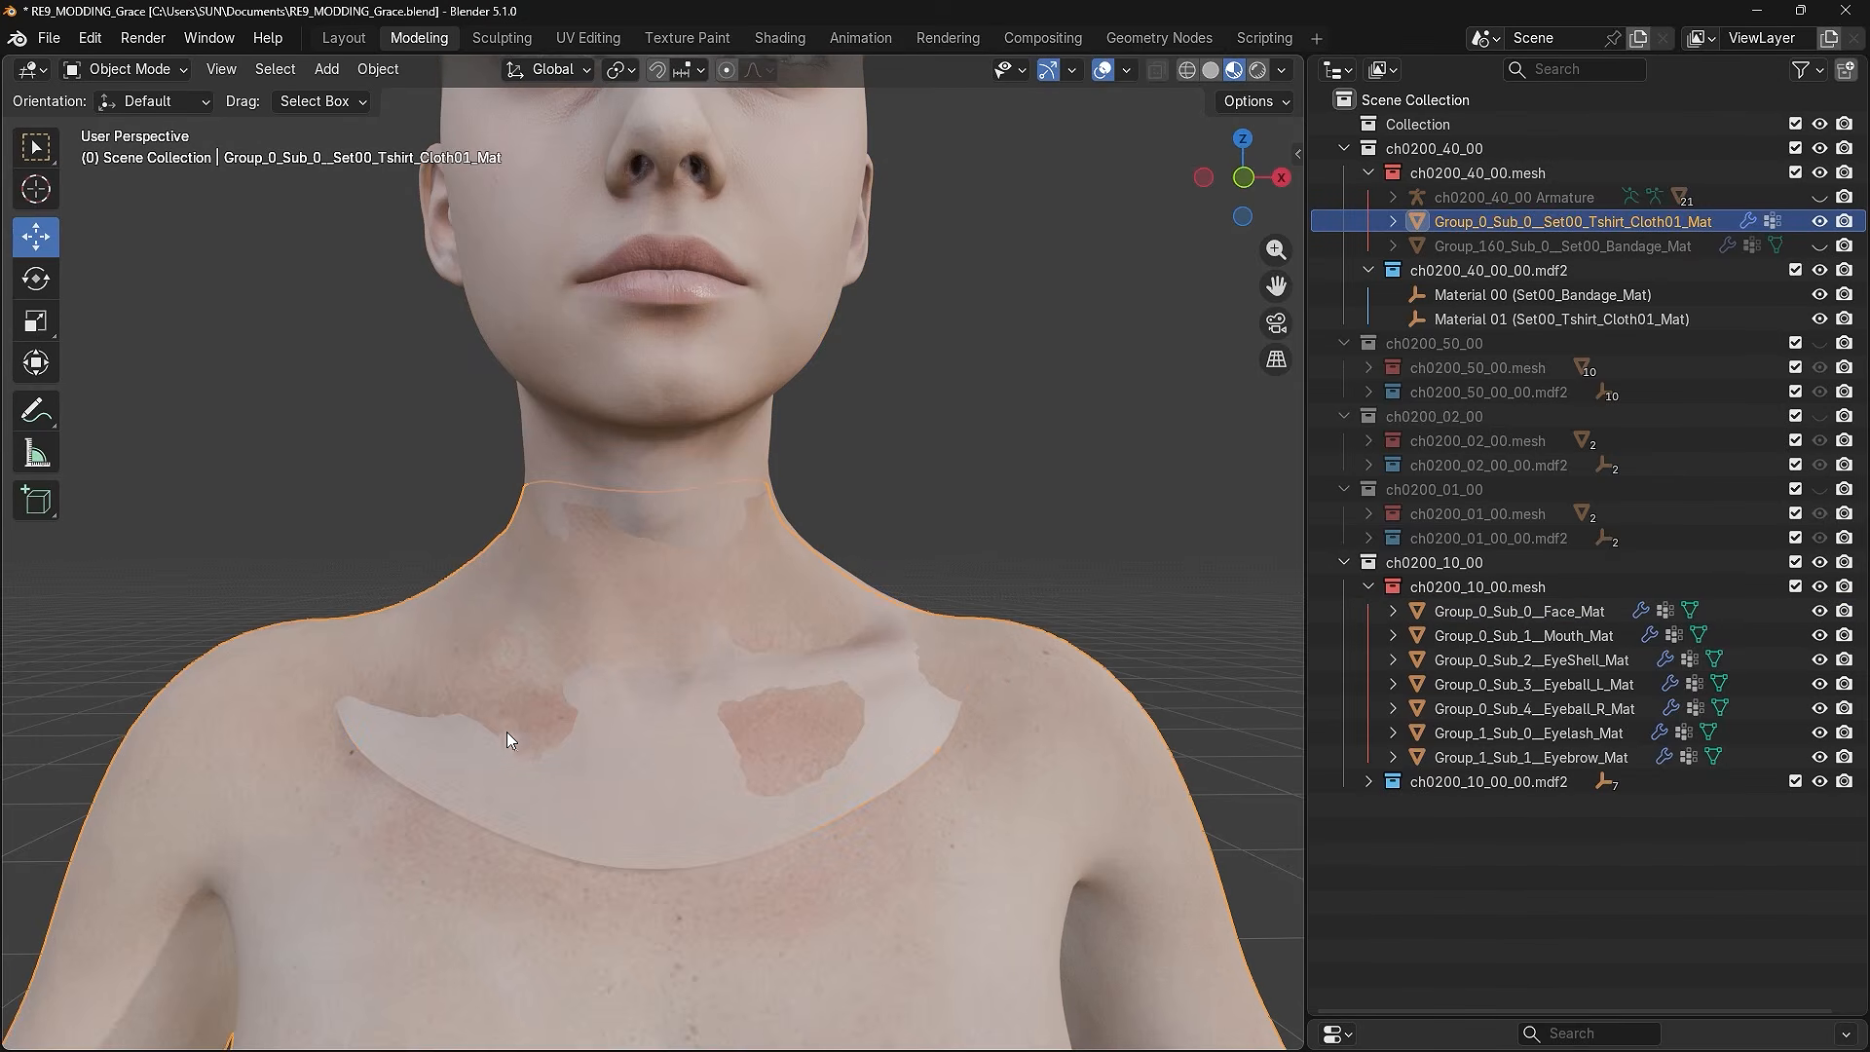
left_click(949, 482)
middle_click_drag(976, 452, 838, 518)
scroll(836, 517, "up", 2)
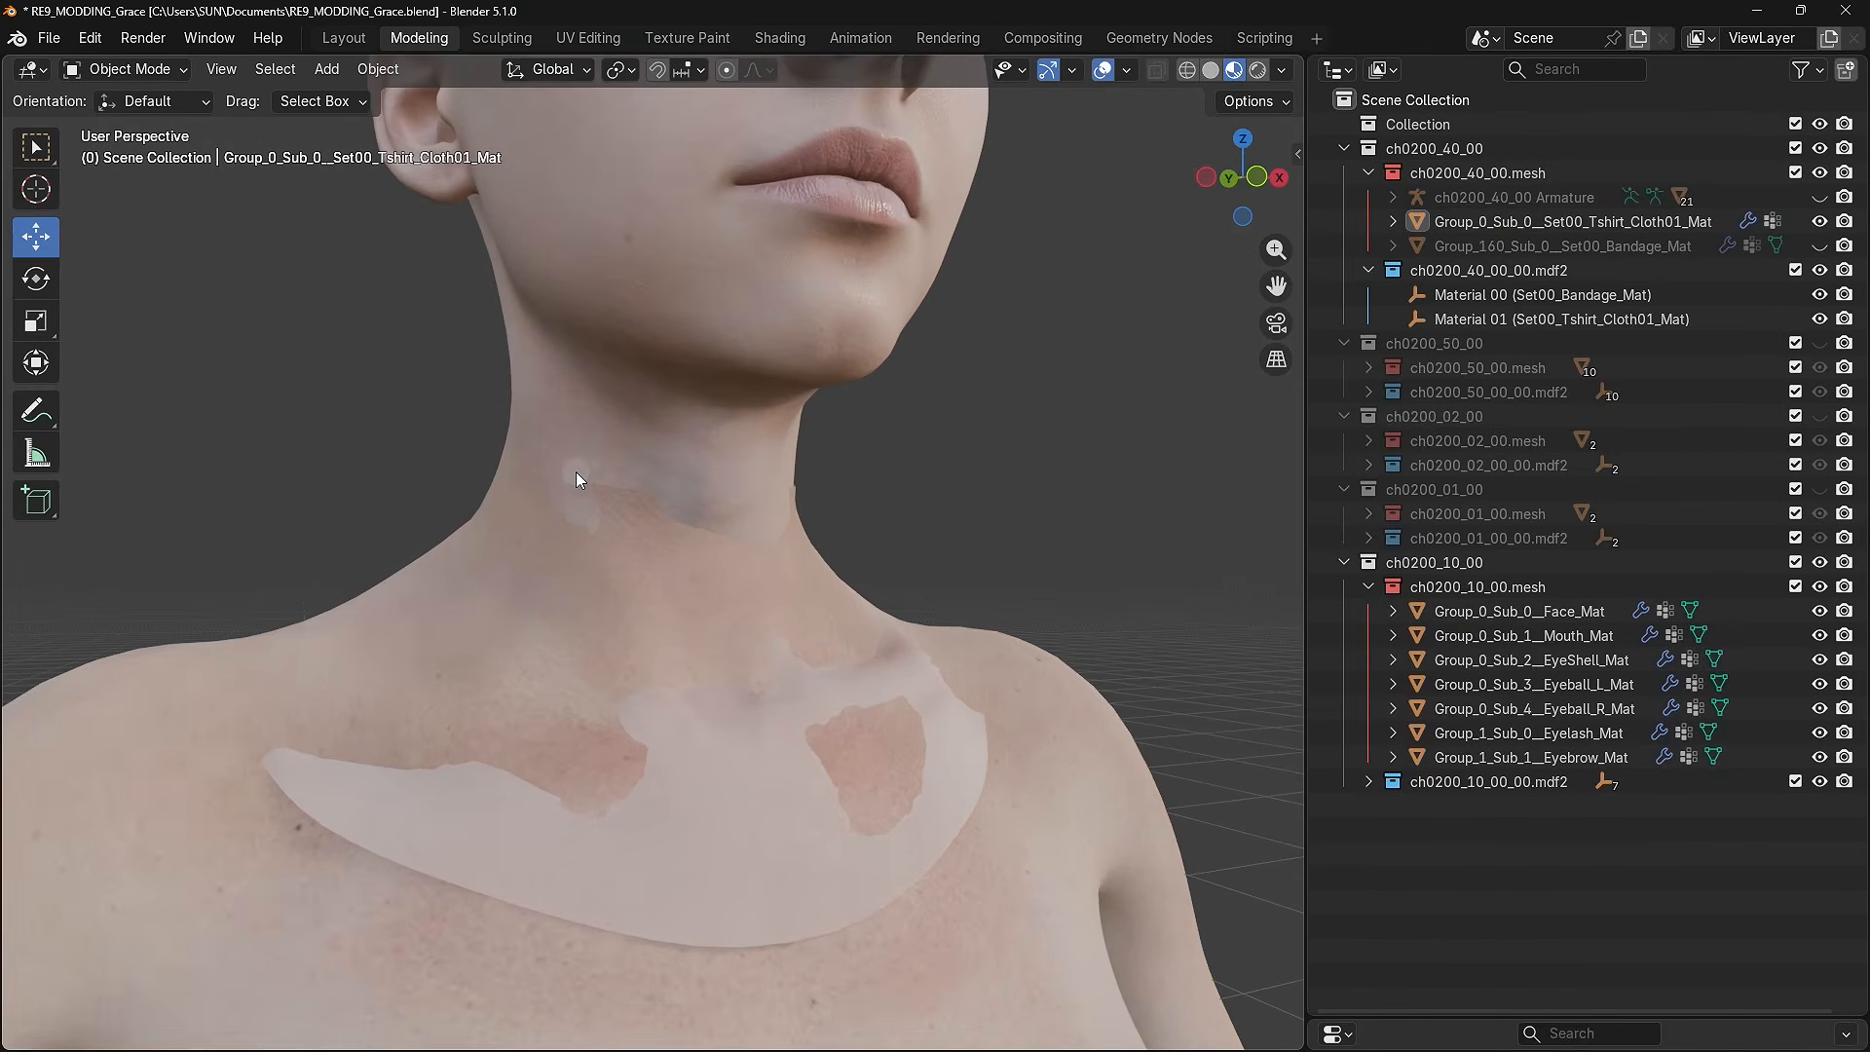
left_click(647, 595)
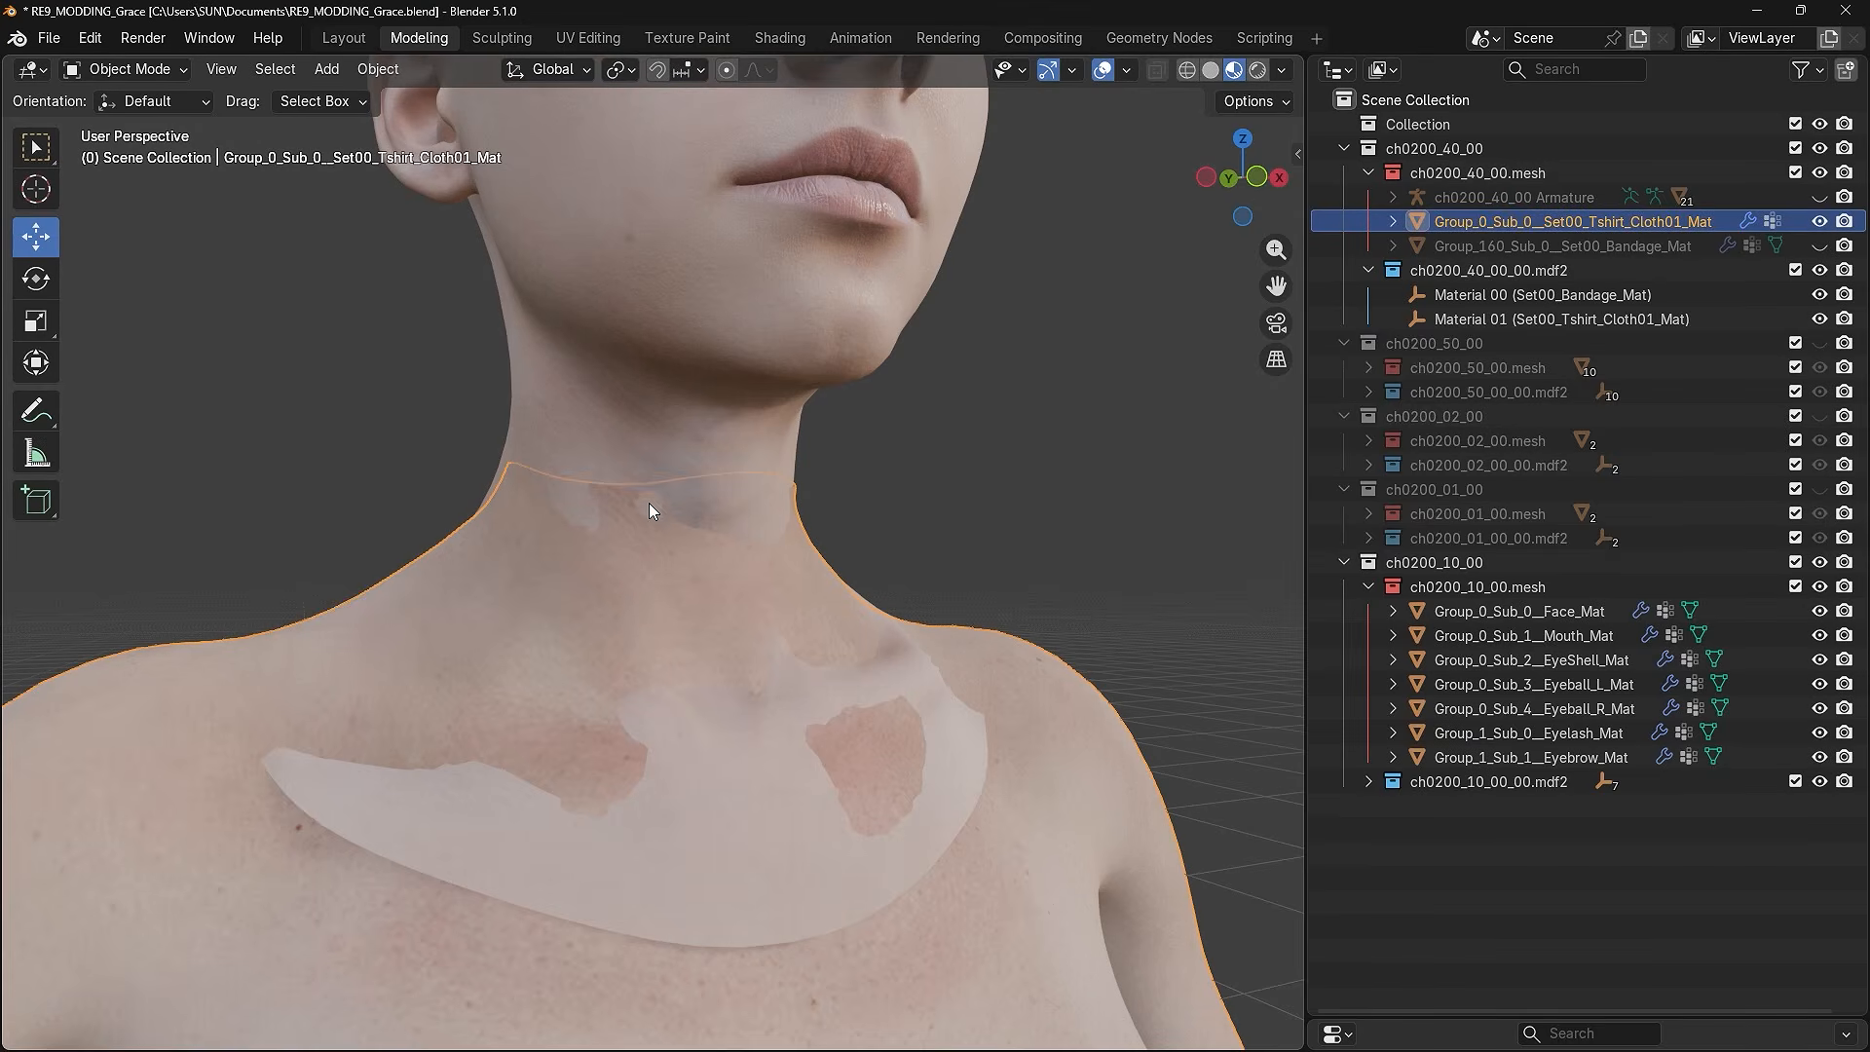
- Delete the selected lower-neck and chest vertices of the Group_0_Sub_0__Face_Mat mesh where it overlaps the body mesh
left_click(668, 396, "shift")
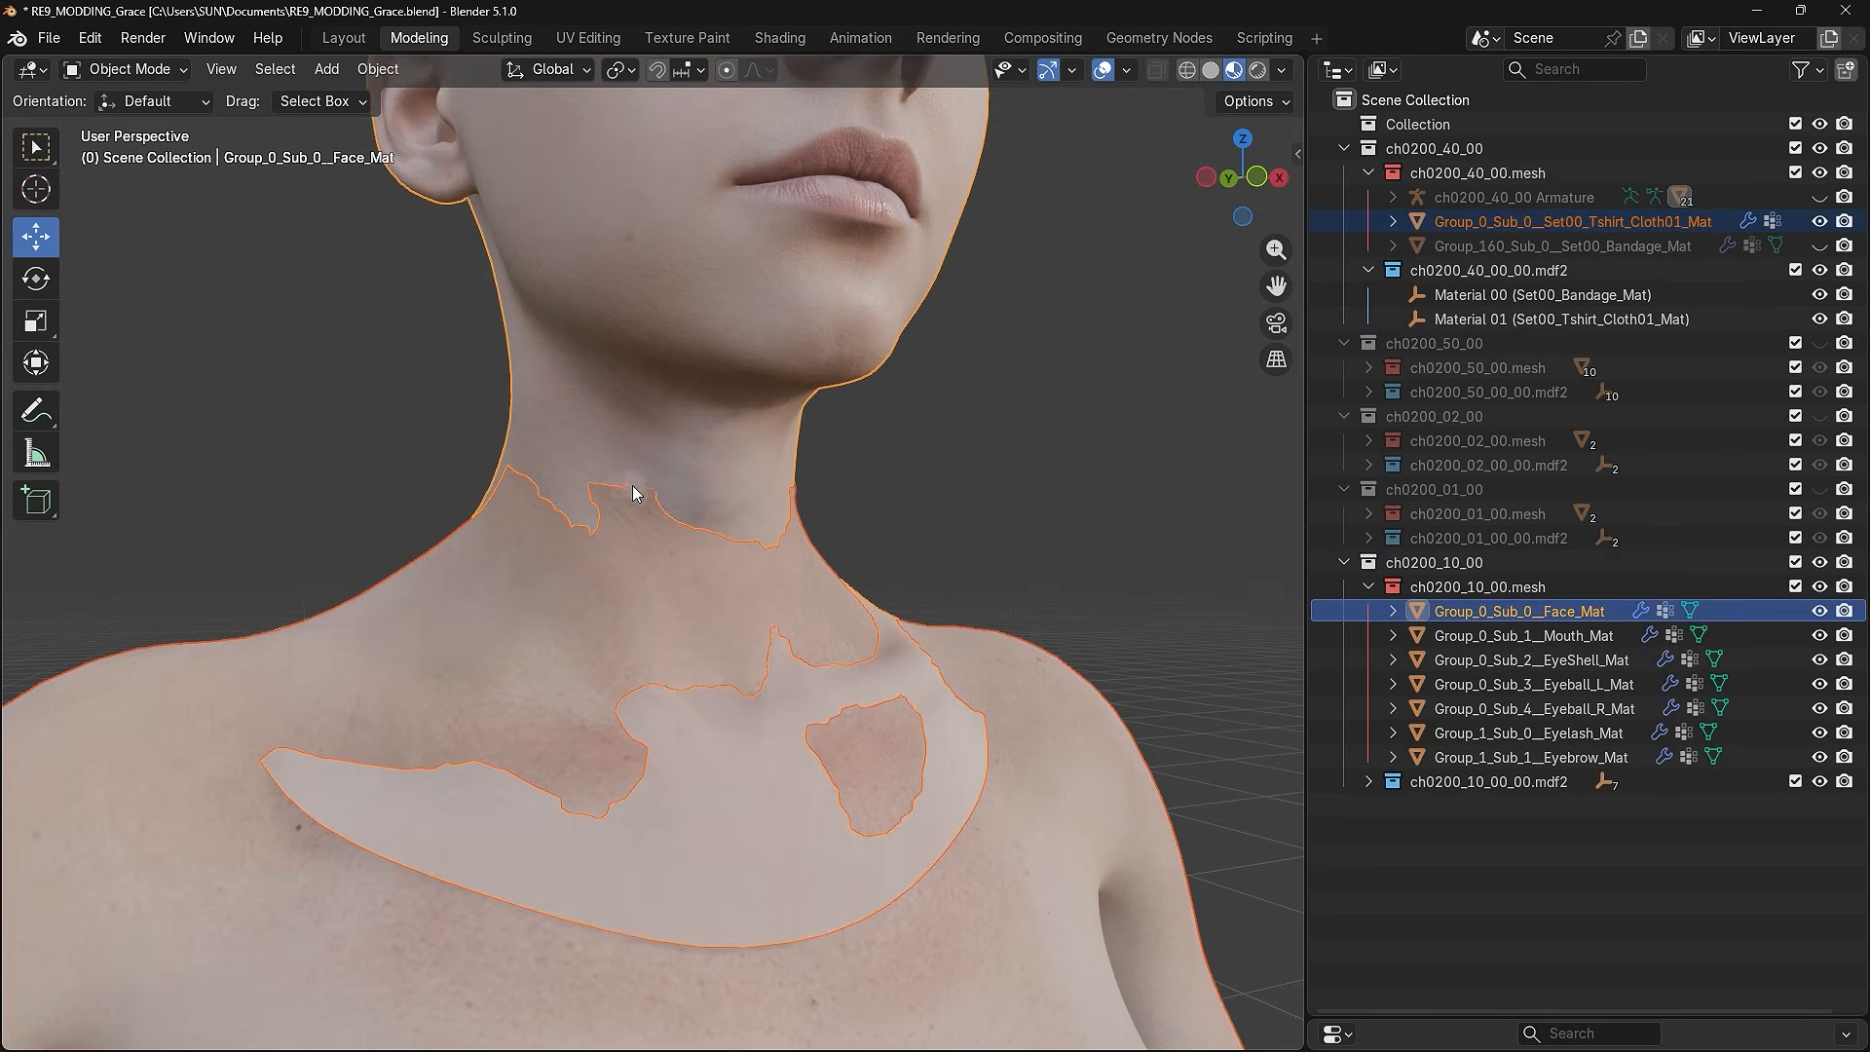
left_click(918, 481)
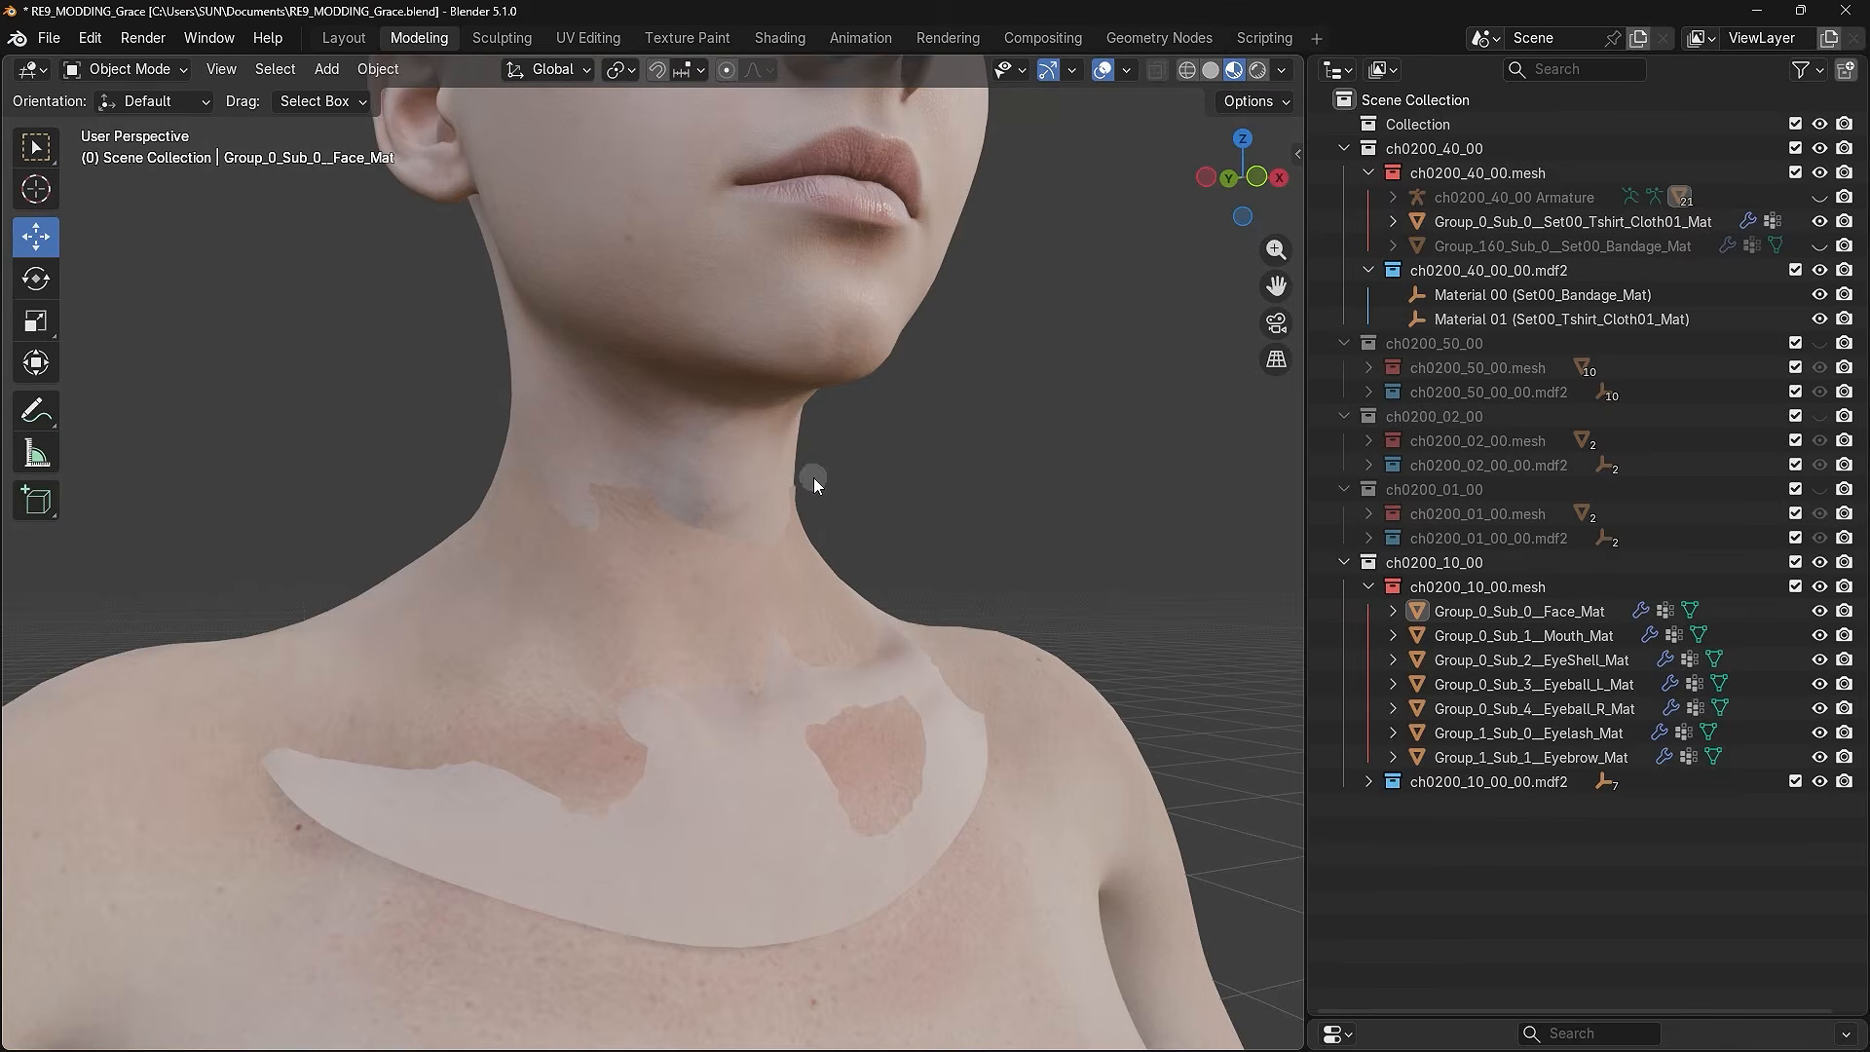
key("Tab")
scroll(815, 478, "up", 3)
mouse_move(363, 218)
middle_mouse_down()
mouse_move(143, 272)
mouse_move(394, 230)
middle_mouse_up()
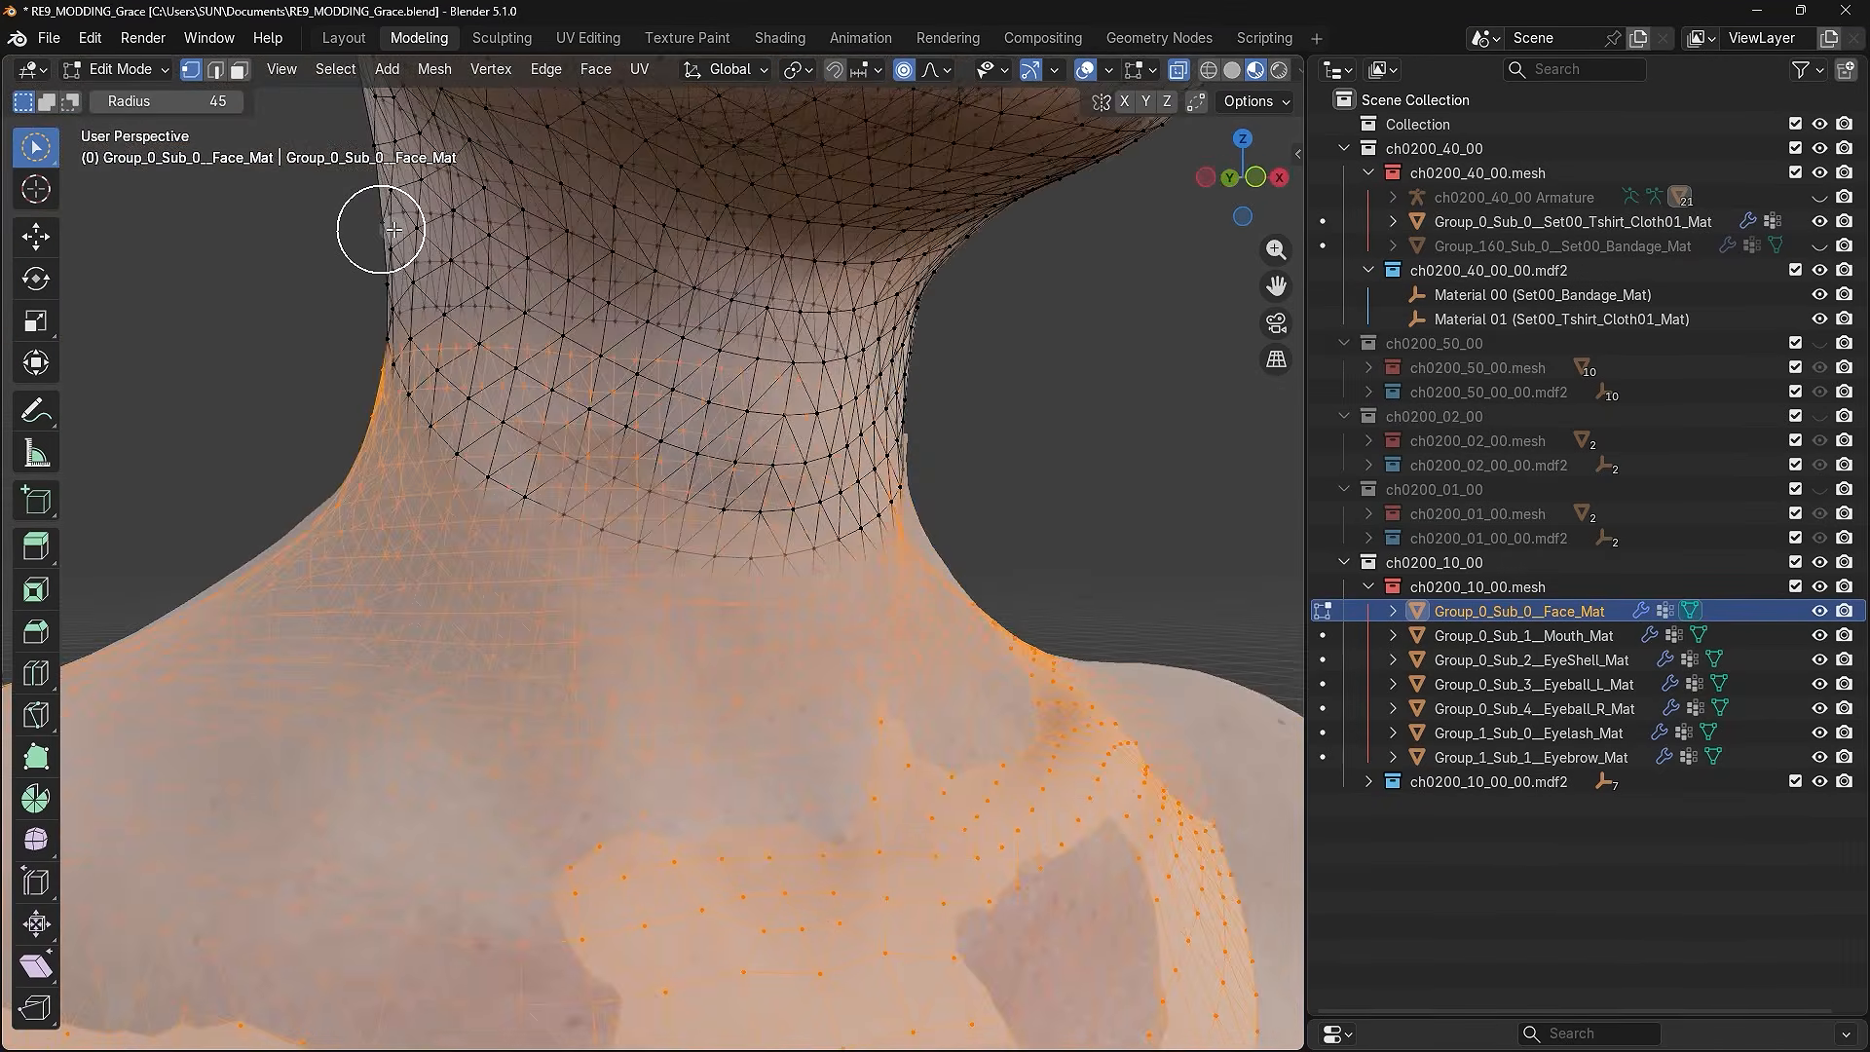
scroll(681, 368, "down", 5)
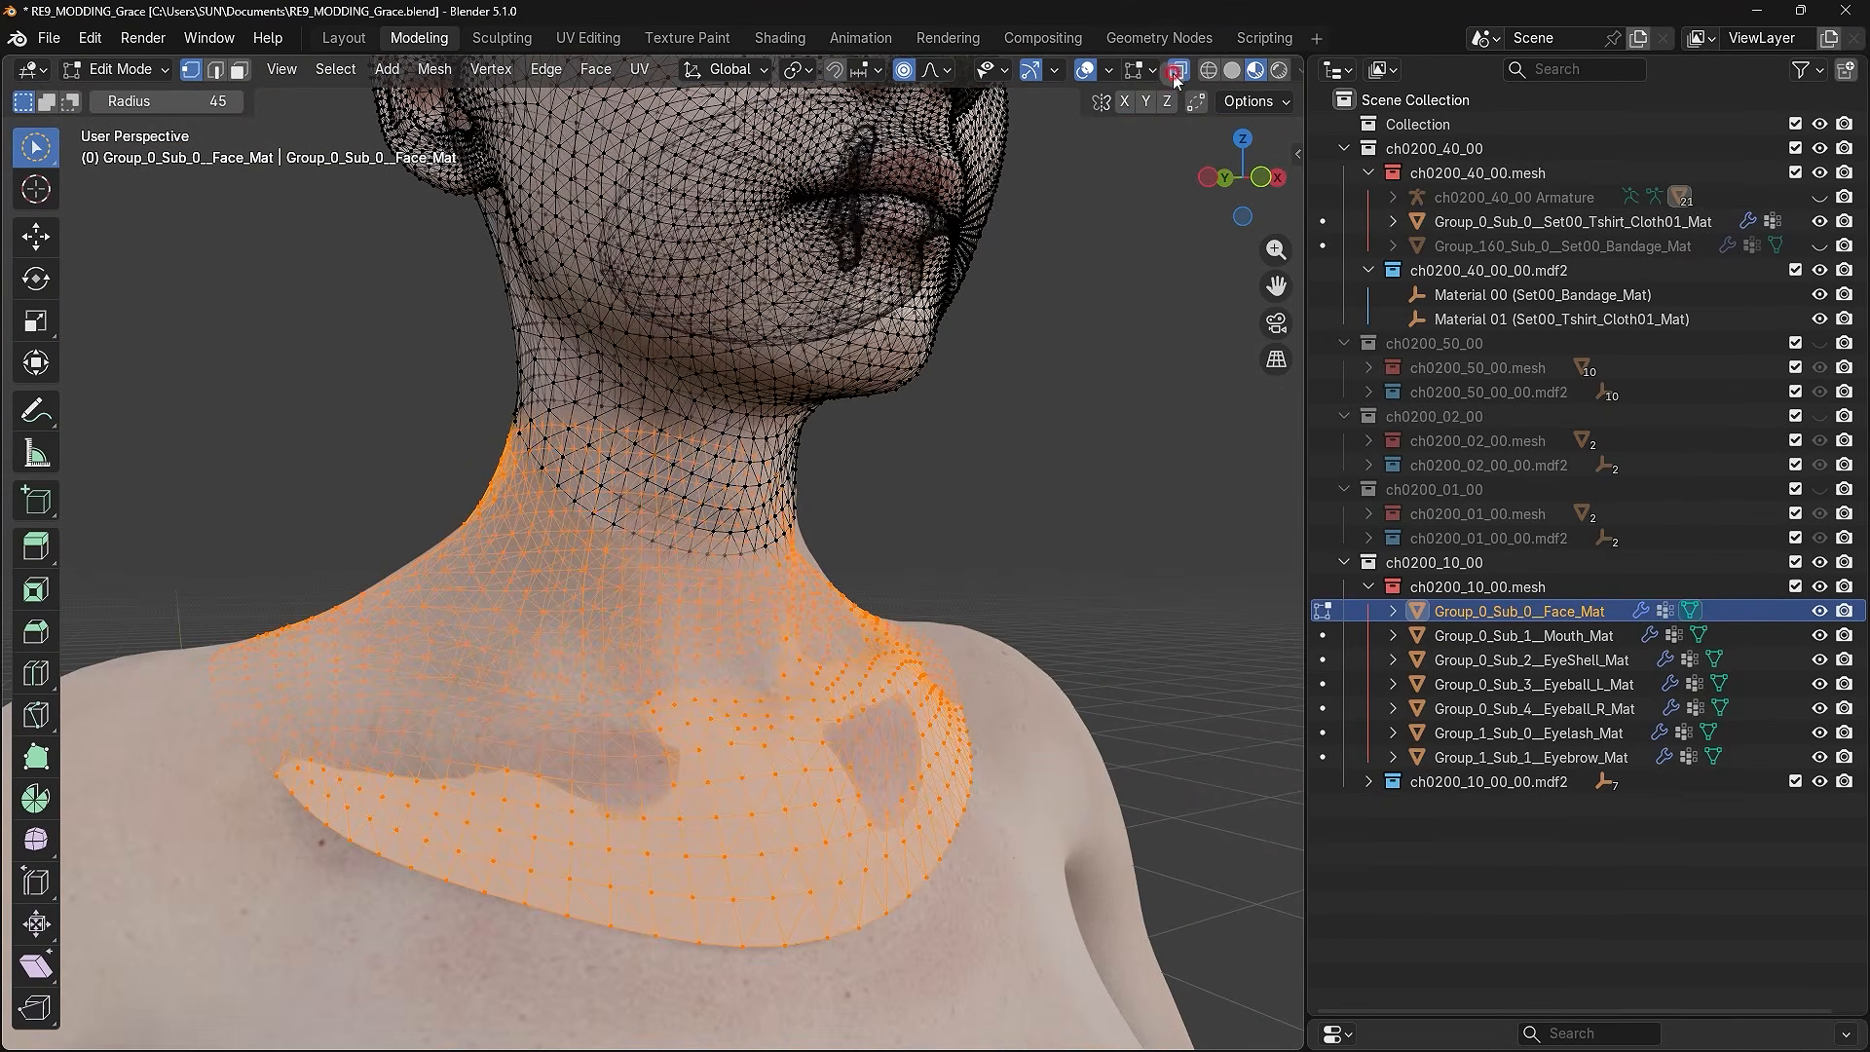
left_click(1175, 72)
key("x")
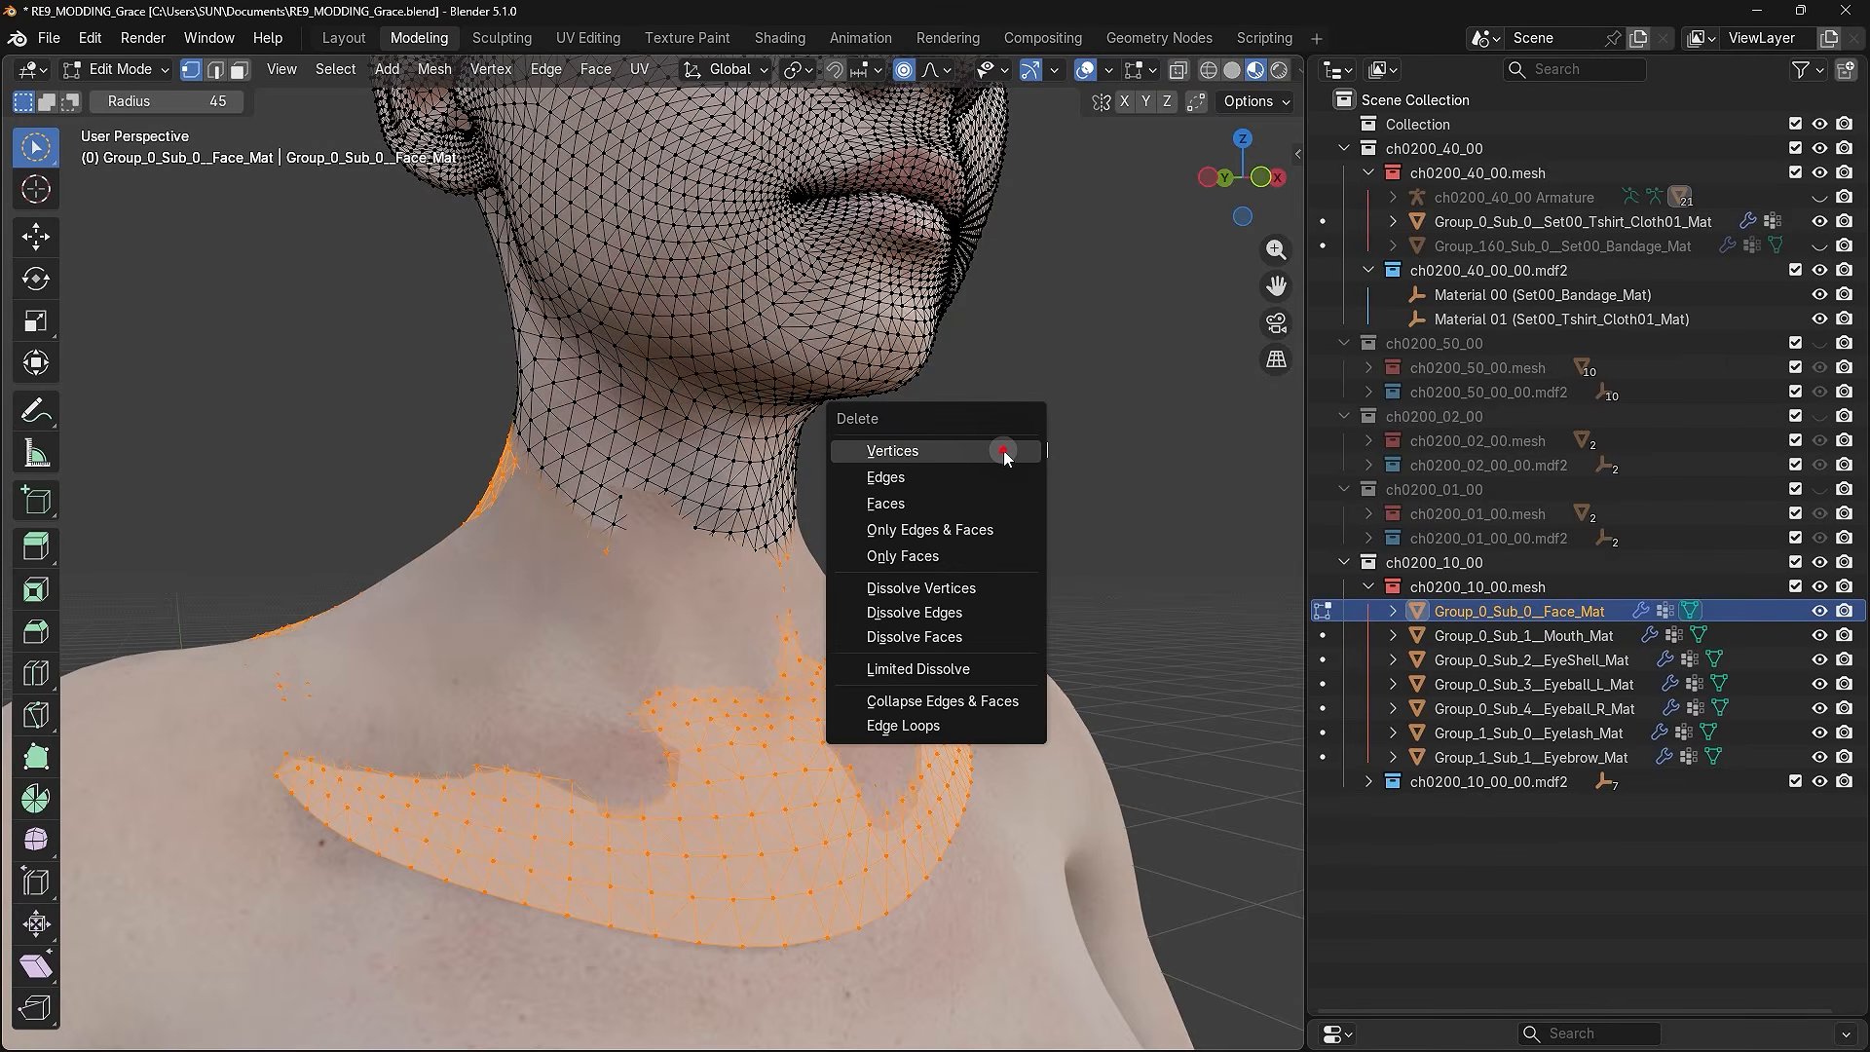
left_click(1004, 452)
- Pull the face mesh's rear neck-edge vertices down to the body mesh with proportional editing
scroll(829, 531, "up", 2)
middle_click_drag(399, 459, 727, 499)
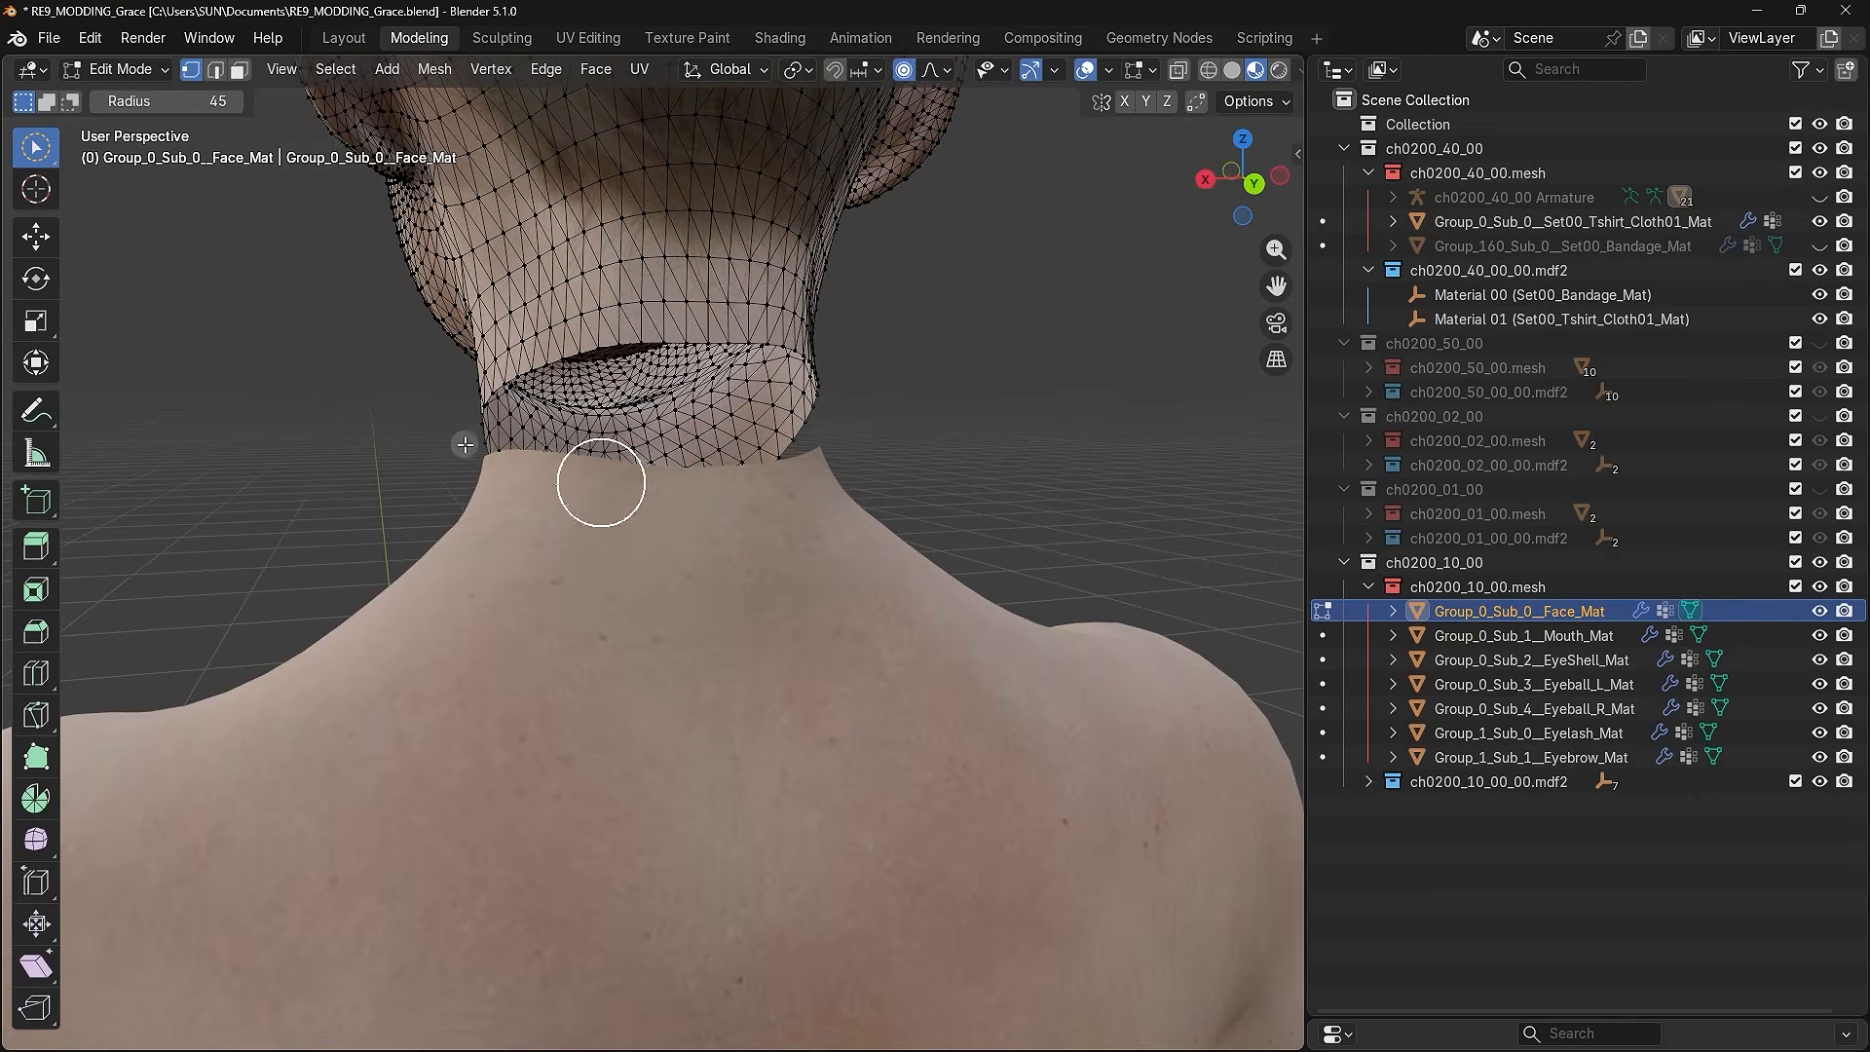
left_click(34, 242)
middle_click_drag(760, 419, 672, 394)
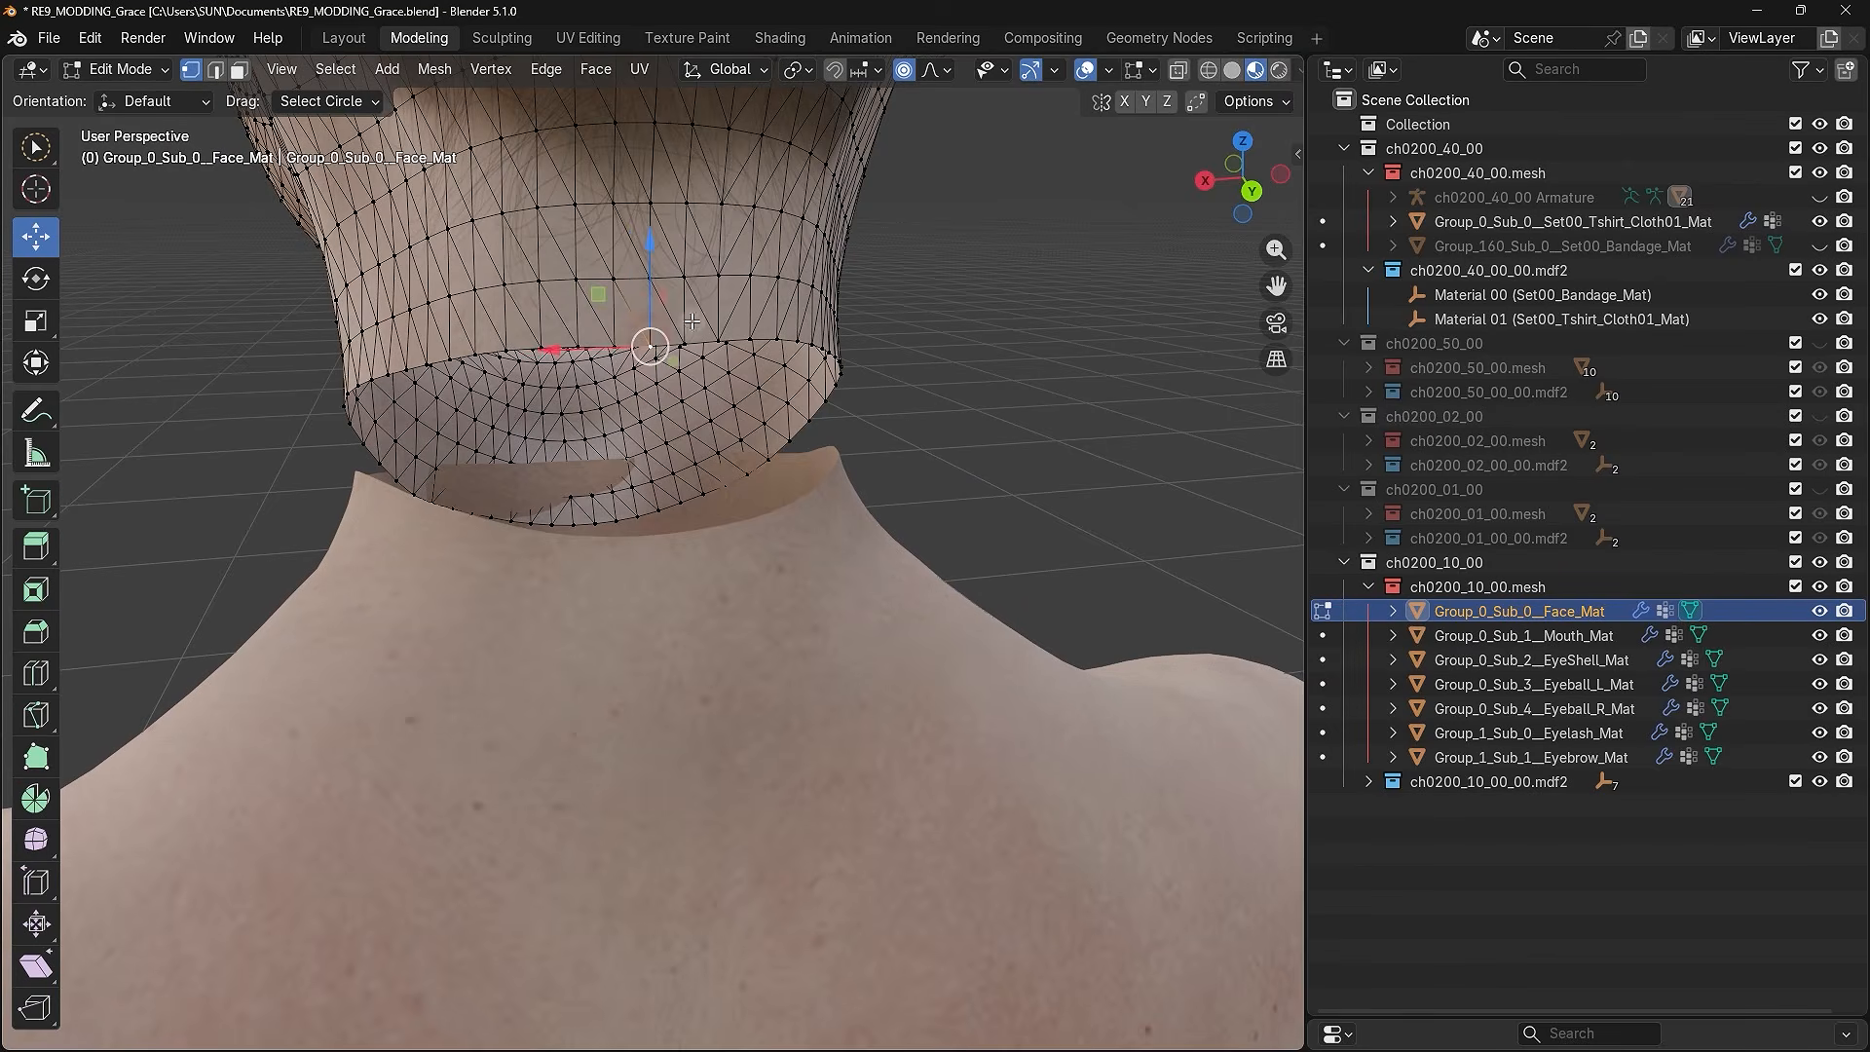
left_click_drag(650, 258, 659, 447)
scroll(660, 293, "down", 6)
scroll(660, 446, "down", 3)
left_click_drag(909, 499, 928, 499)
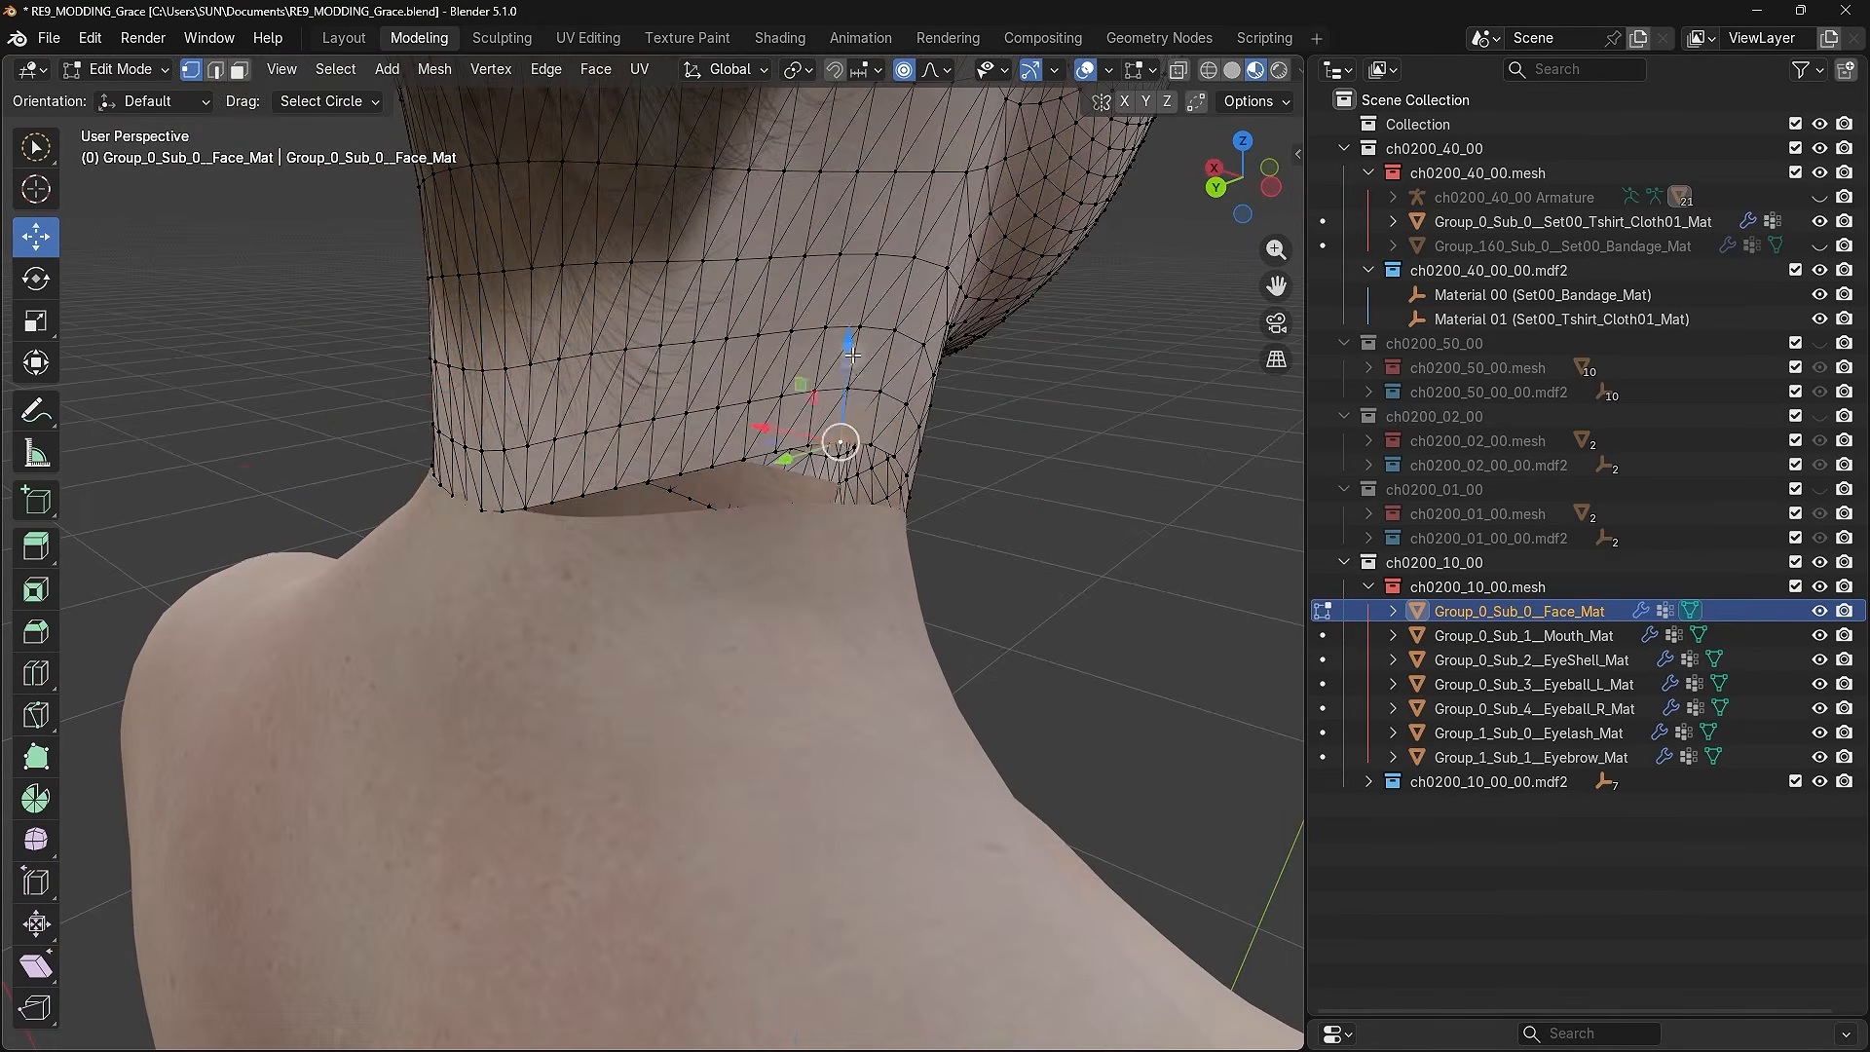
- Adjust the side and front neck-edge vertices of the face mesh with proportional editing to meet the body's neck
left_click_drag(835, 439, 835, 500)
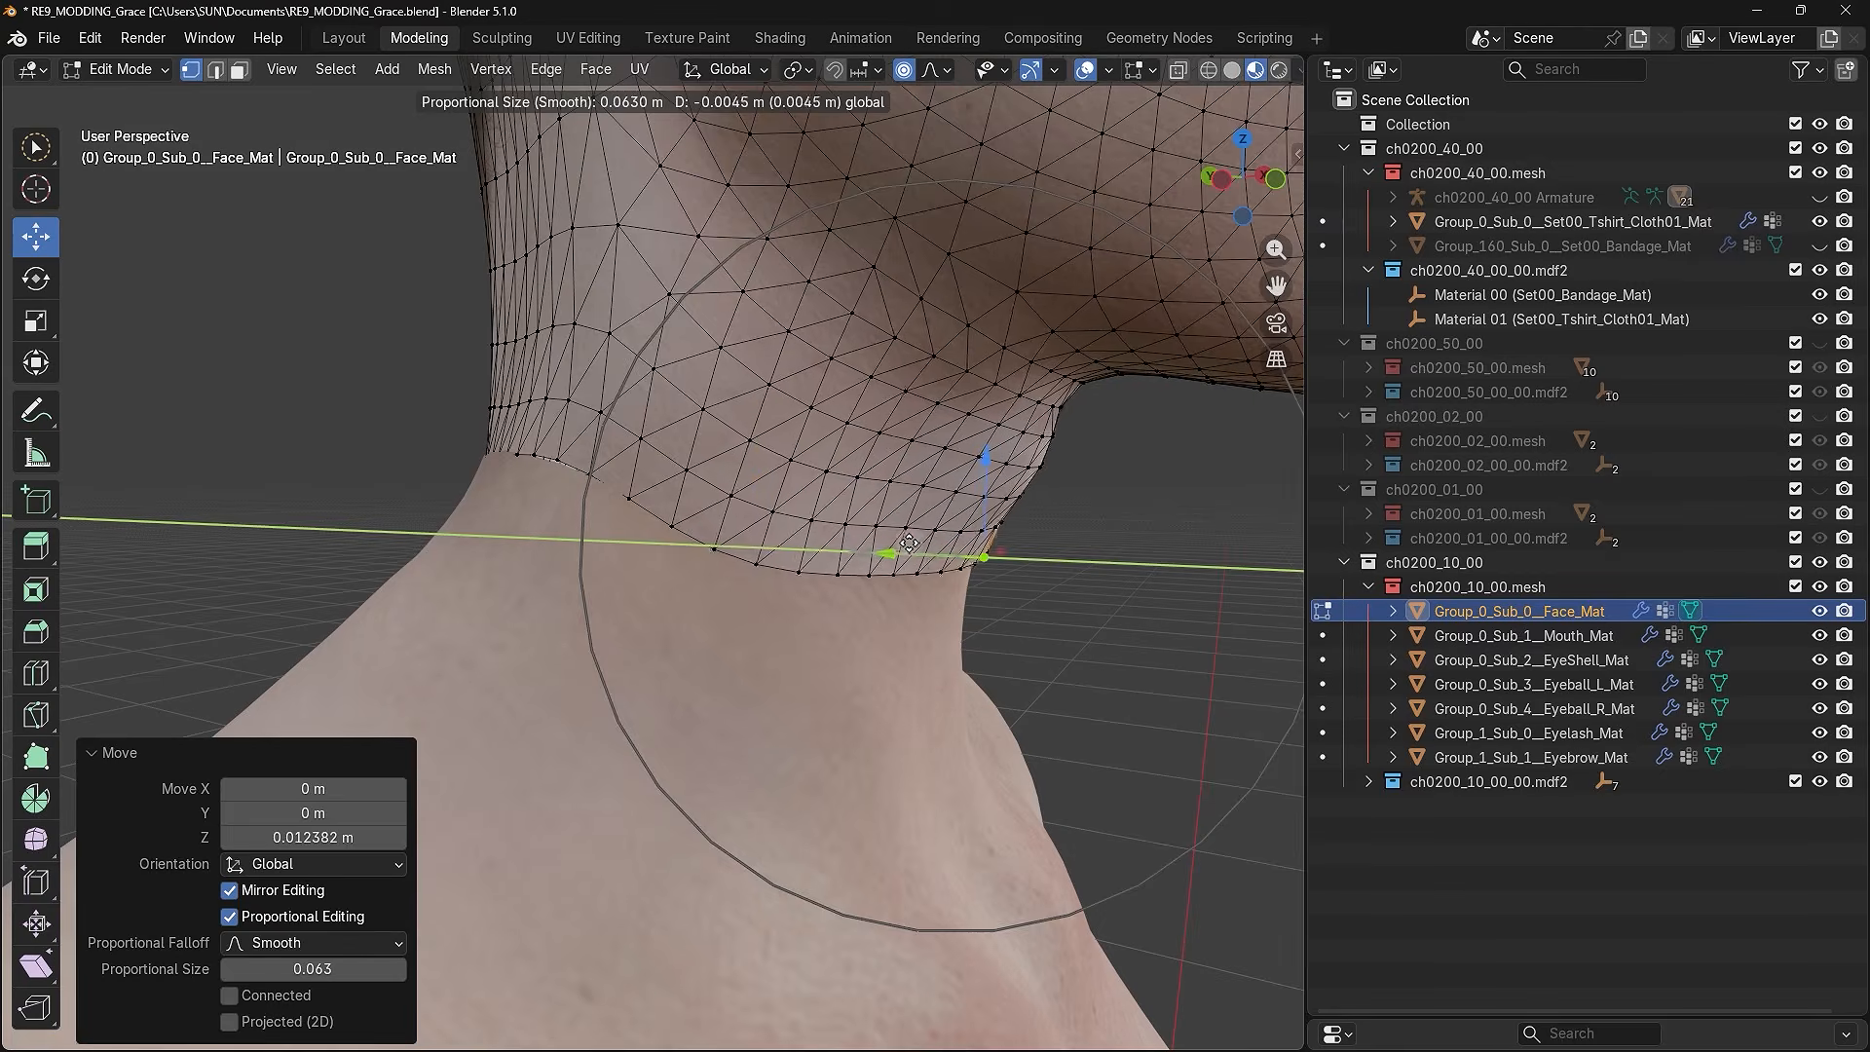
left_click_drag(751, 418, 850, 563)
left_click_drag(744, 453, 744, 434)
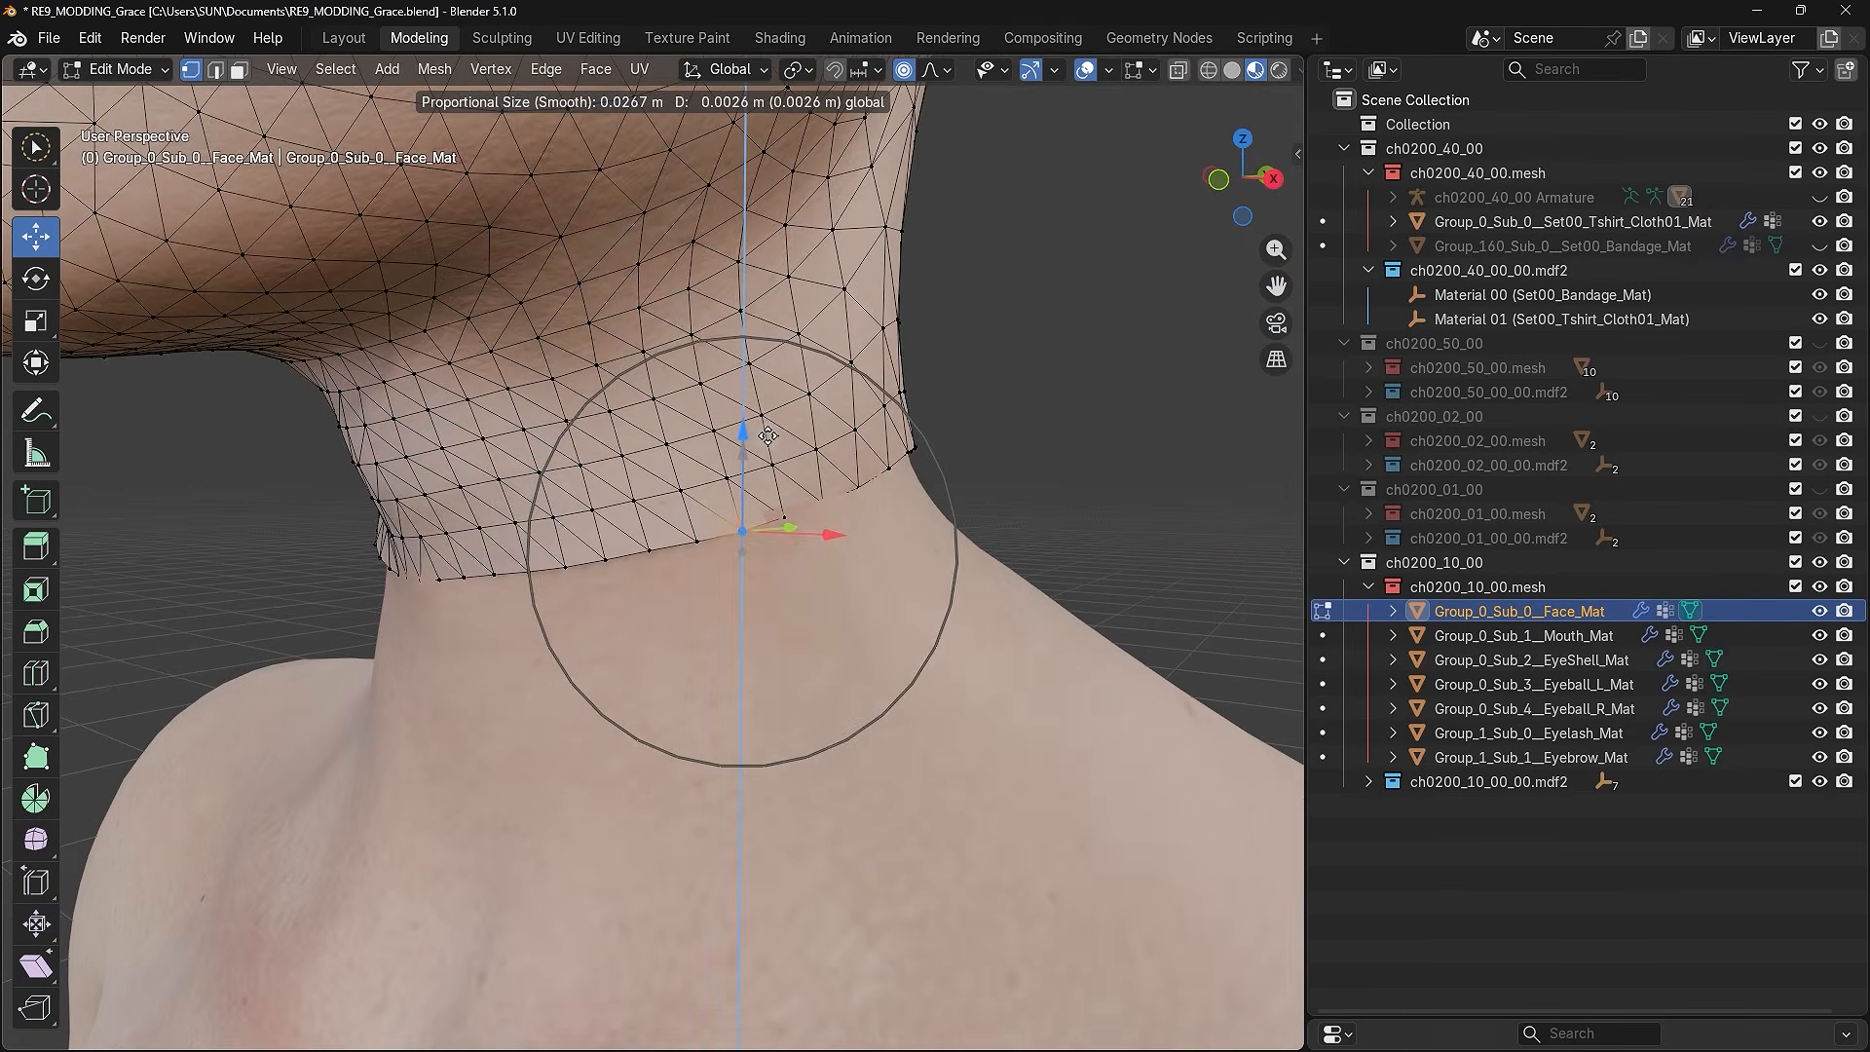
middle_click_drag(672, 531, 748, 535)
scroll(748, 535, "down", 6)
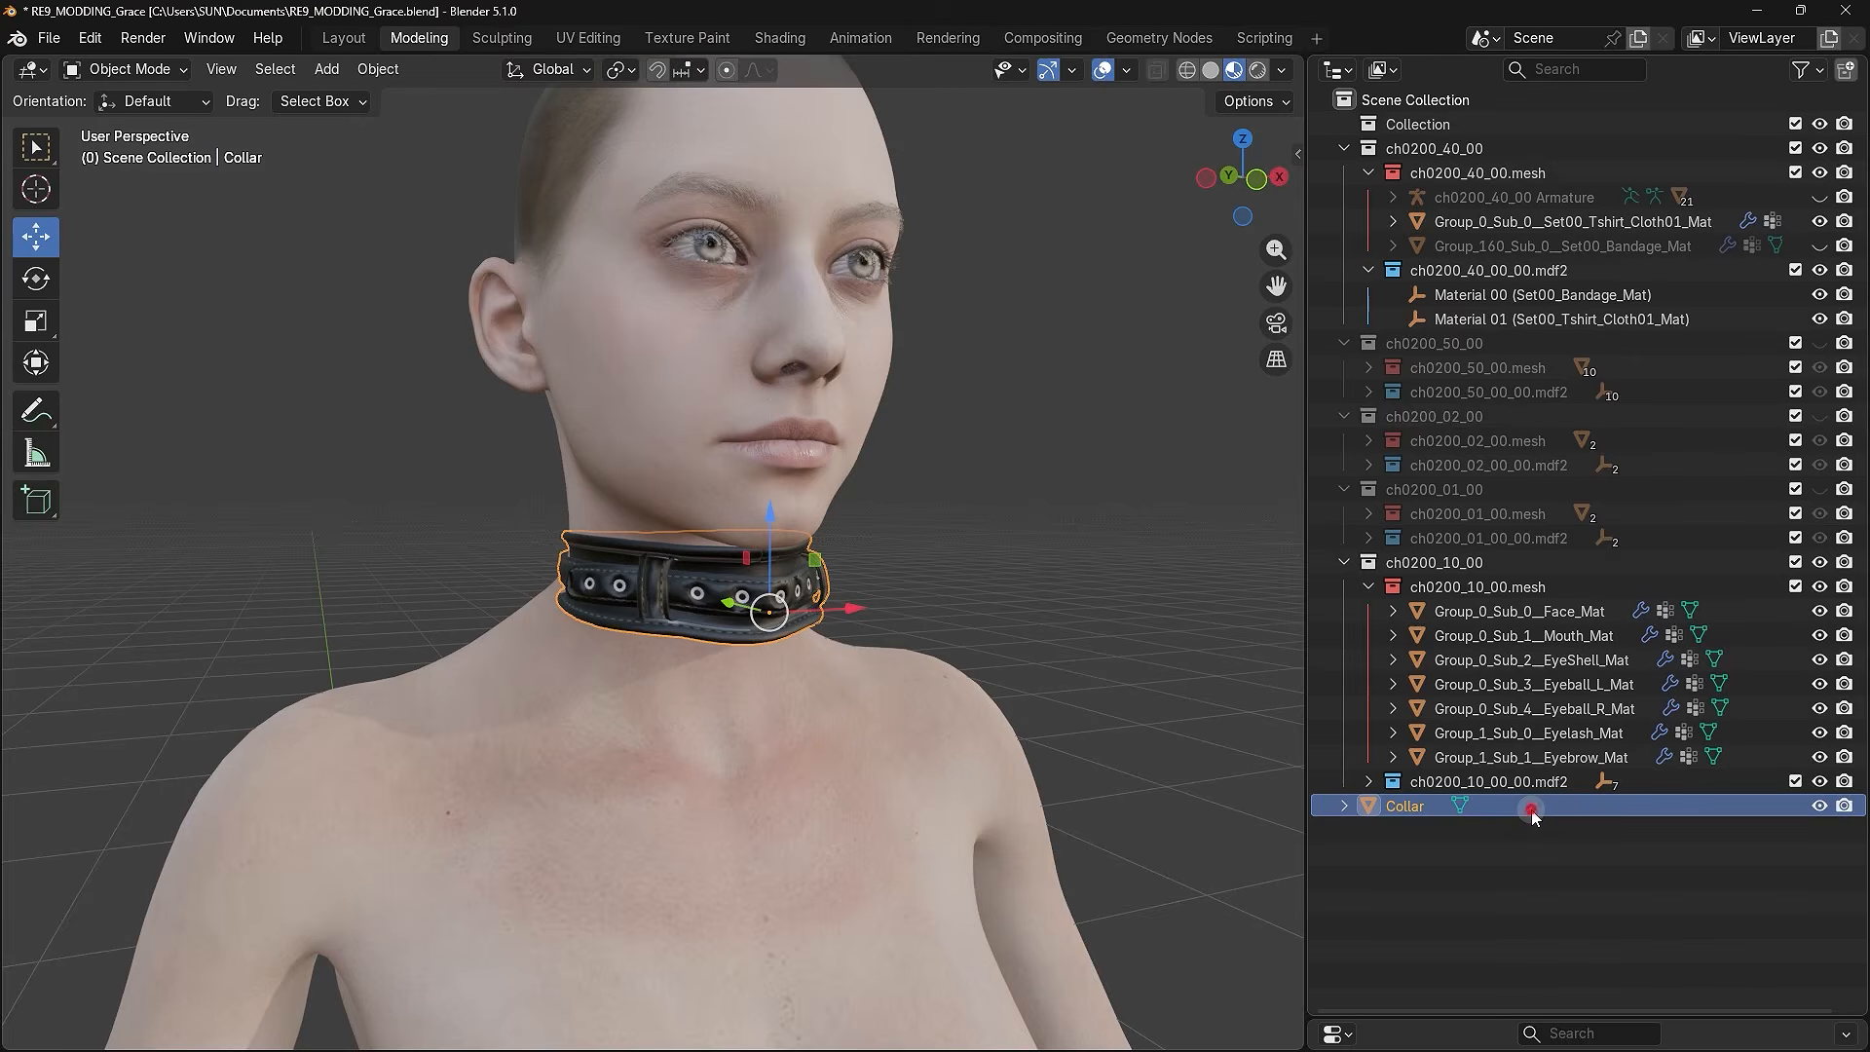
- Move the Collar object 0.024518 m along Y, rotate it to follow the neck, and shift it another 0.000924 m along Y
middle_click_drag(704, 582, 974, 611)
left_click_drag(974, 610, 886, 608)
left_click(35, 280)
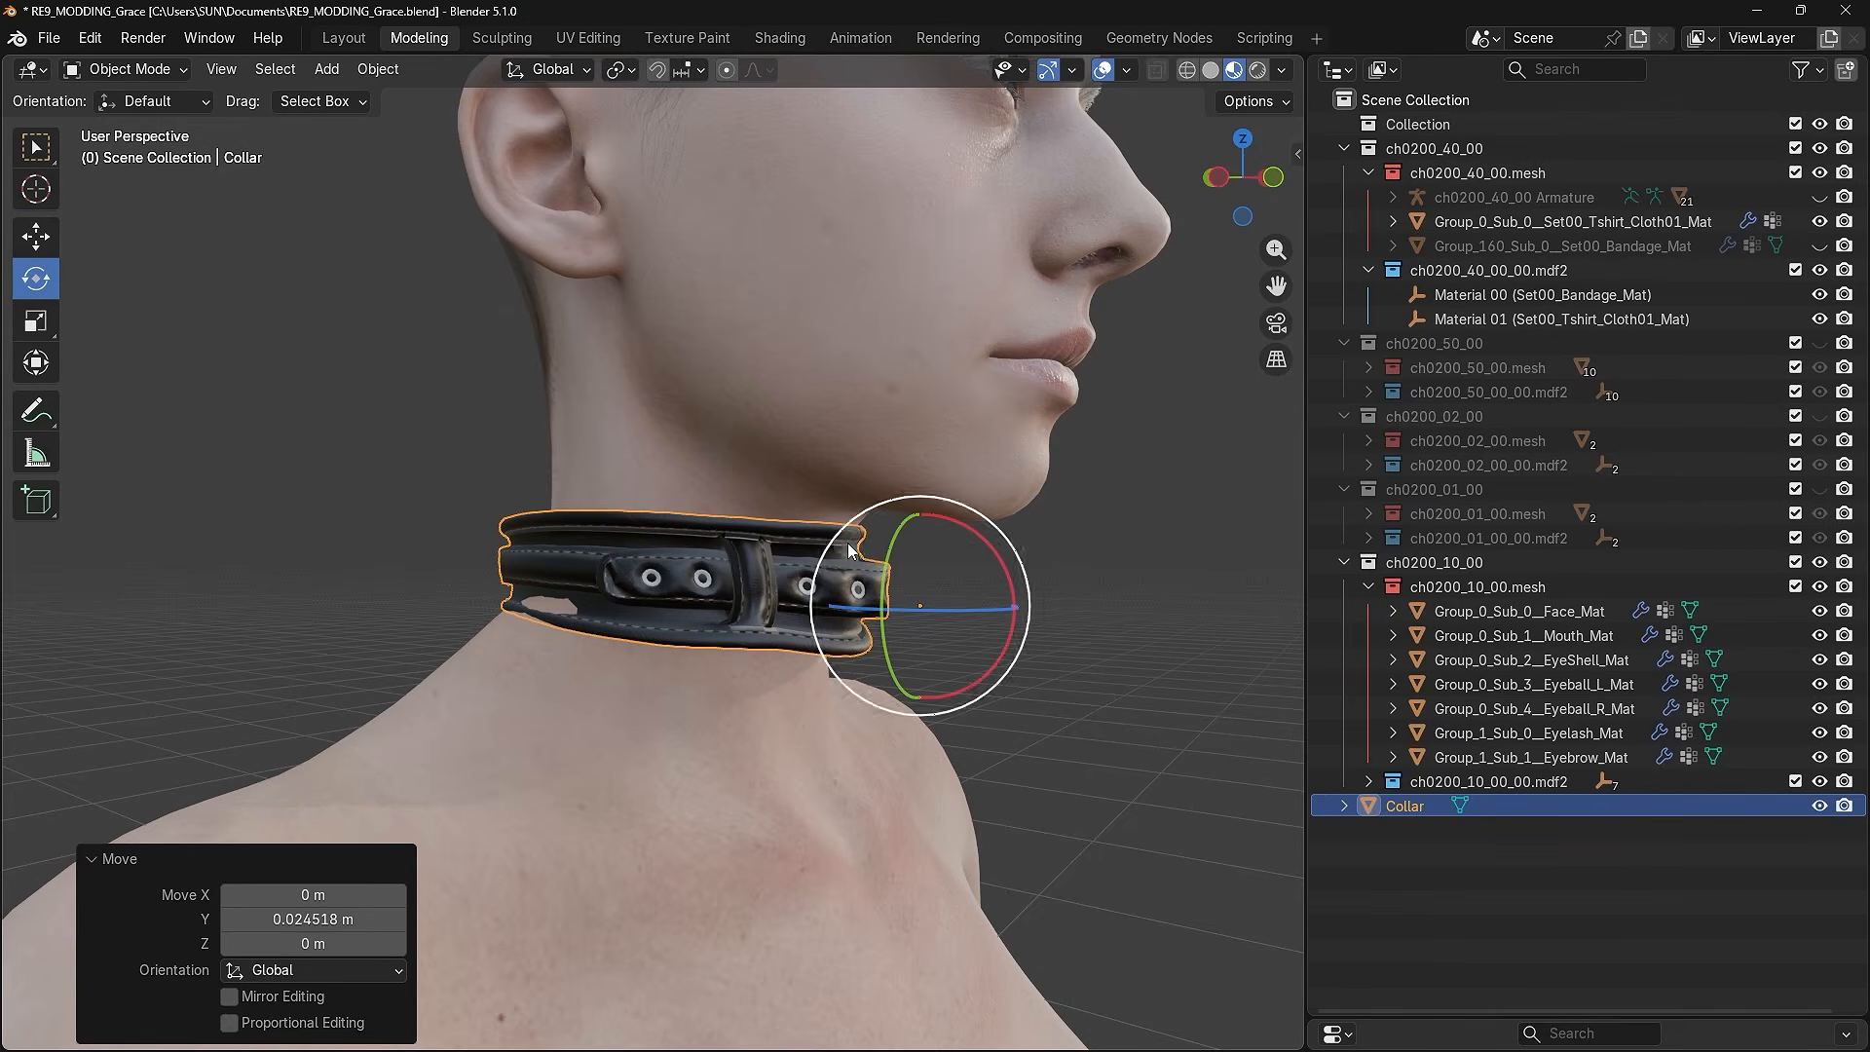
left_click_drag(974, 534, 913, 561)
left_click(32, 235)
scroll(831, 563, "up", 1)
middle_click_drag(829, 563, 610, 546)
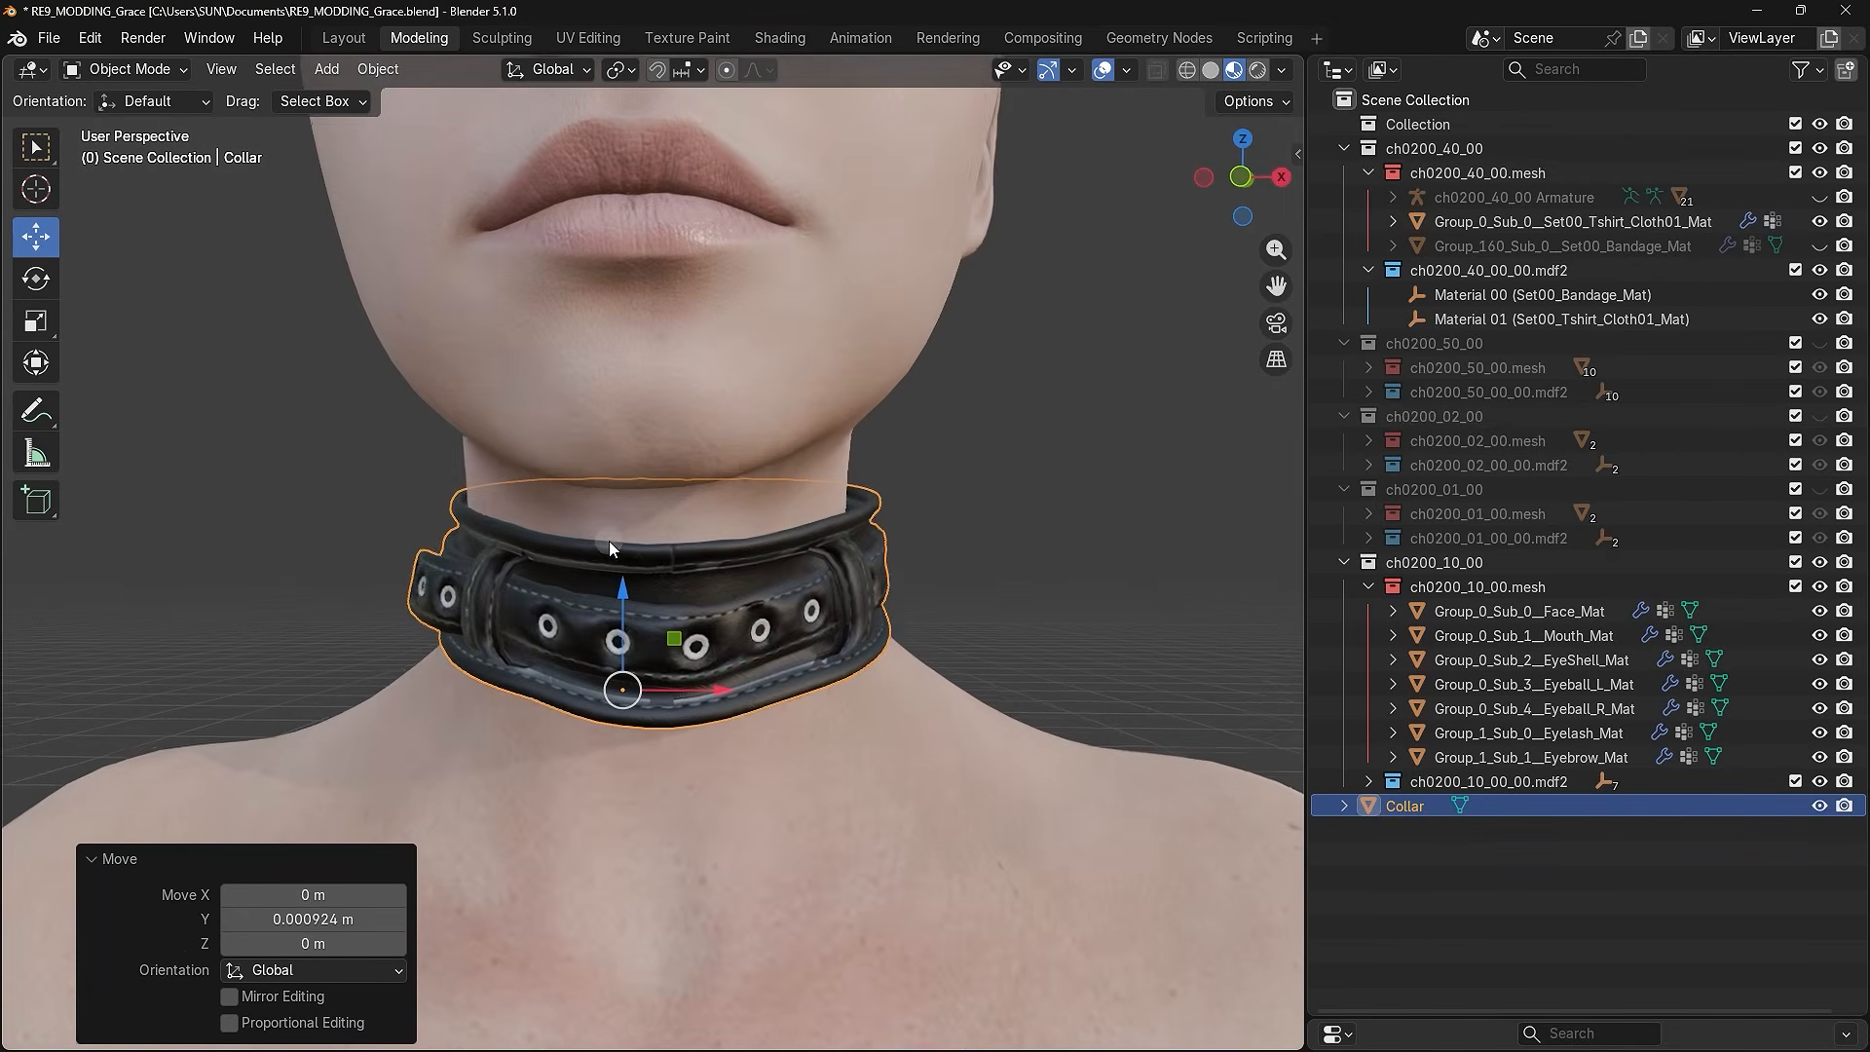
- Scale and reposition the collar so it fits closely around the neck and covers the seam
key("s")
left_click_drag(640, 582, 632, 590)
key("g")
middle_click_drag(563, 538, 828, 526)
left_click_drag(873, 665, 850, 666)
middle_click_drag(817, 623, 699, 596)
left_click_drag(697, 573, 694, 570)
key("s")
left_click_drag(786, 656, 764, 650)
left_click(36, 236)
left_click(894, 557)
scroll(858, 566, "down", 1)
scroll(857, 565, "down", 4)
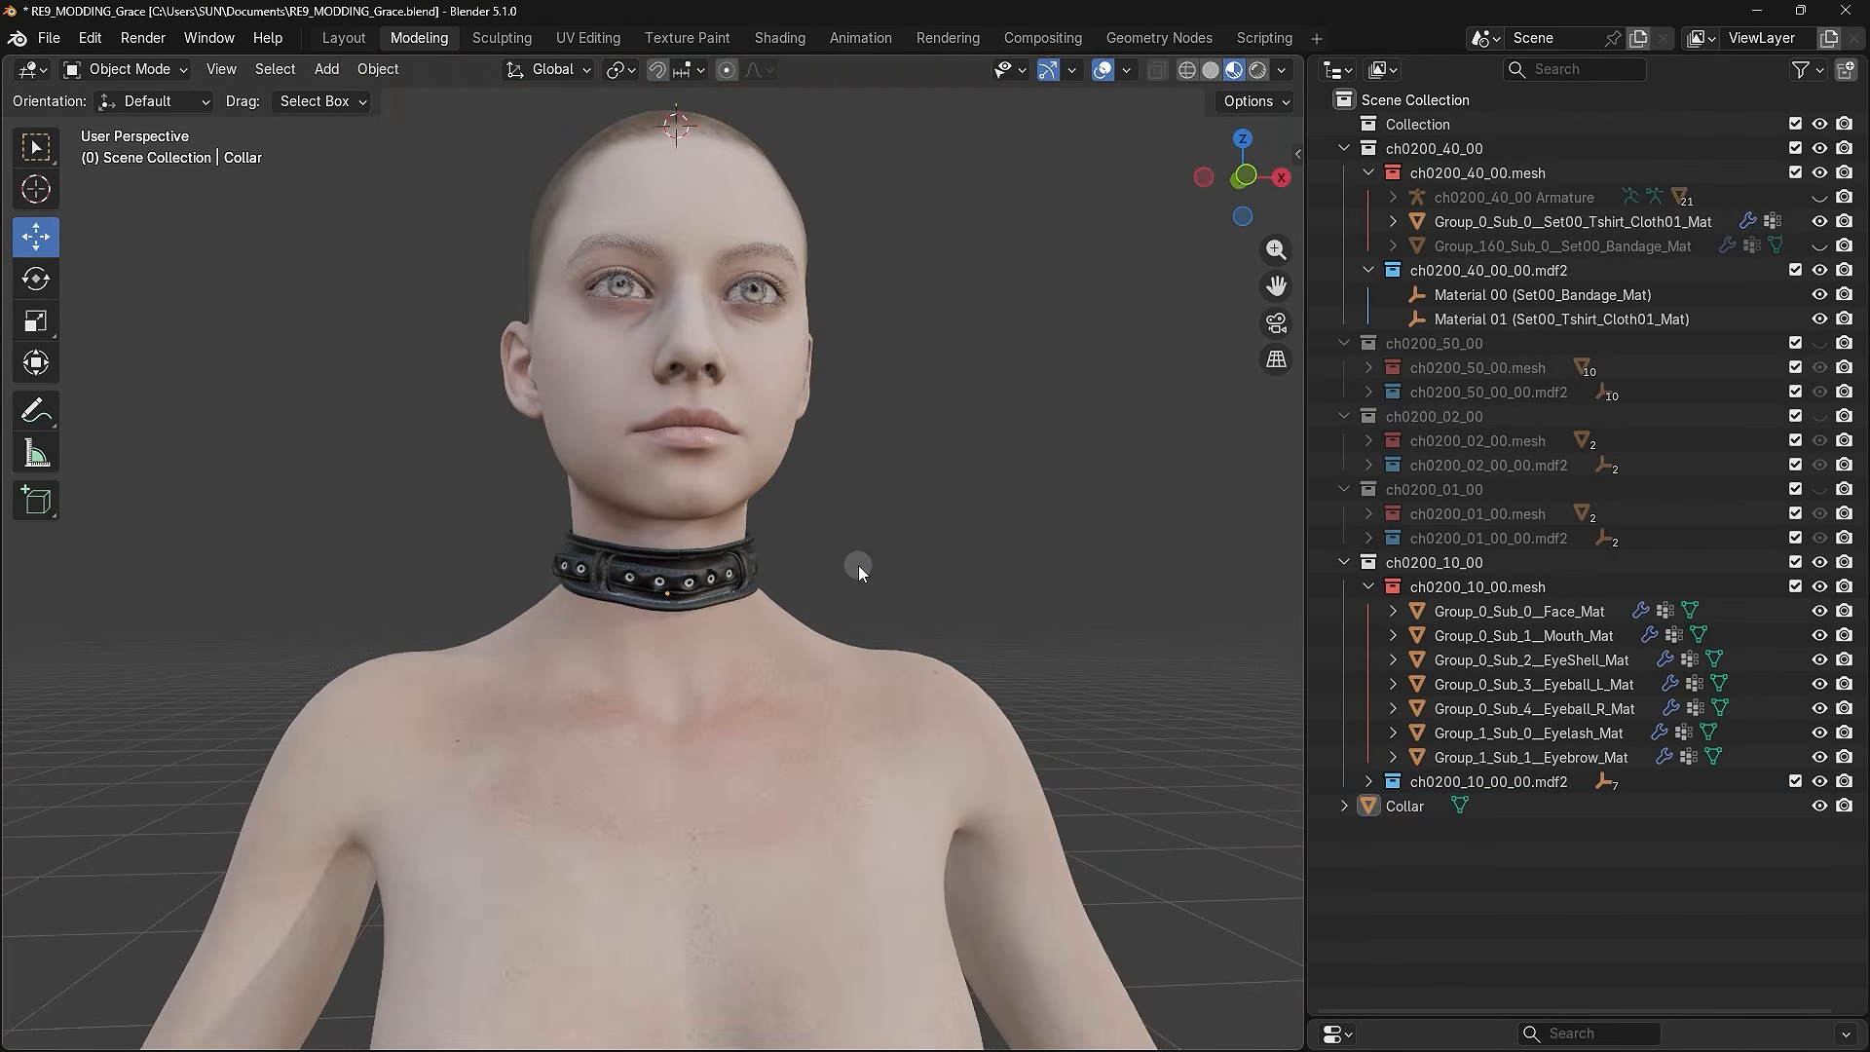
mouse_move(867, 569)
middle_mouse_down()
mouse_move(1254, 580)
mouse_move(28, 581)
mouse_move(990, 581)
mouse_move(849, 578)
middle_mouse_up()
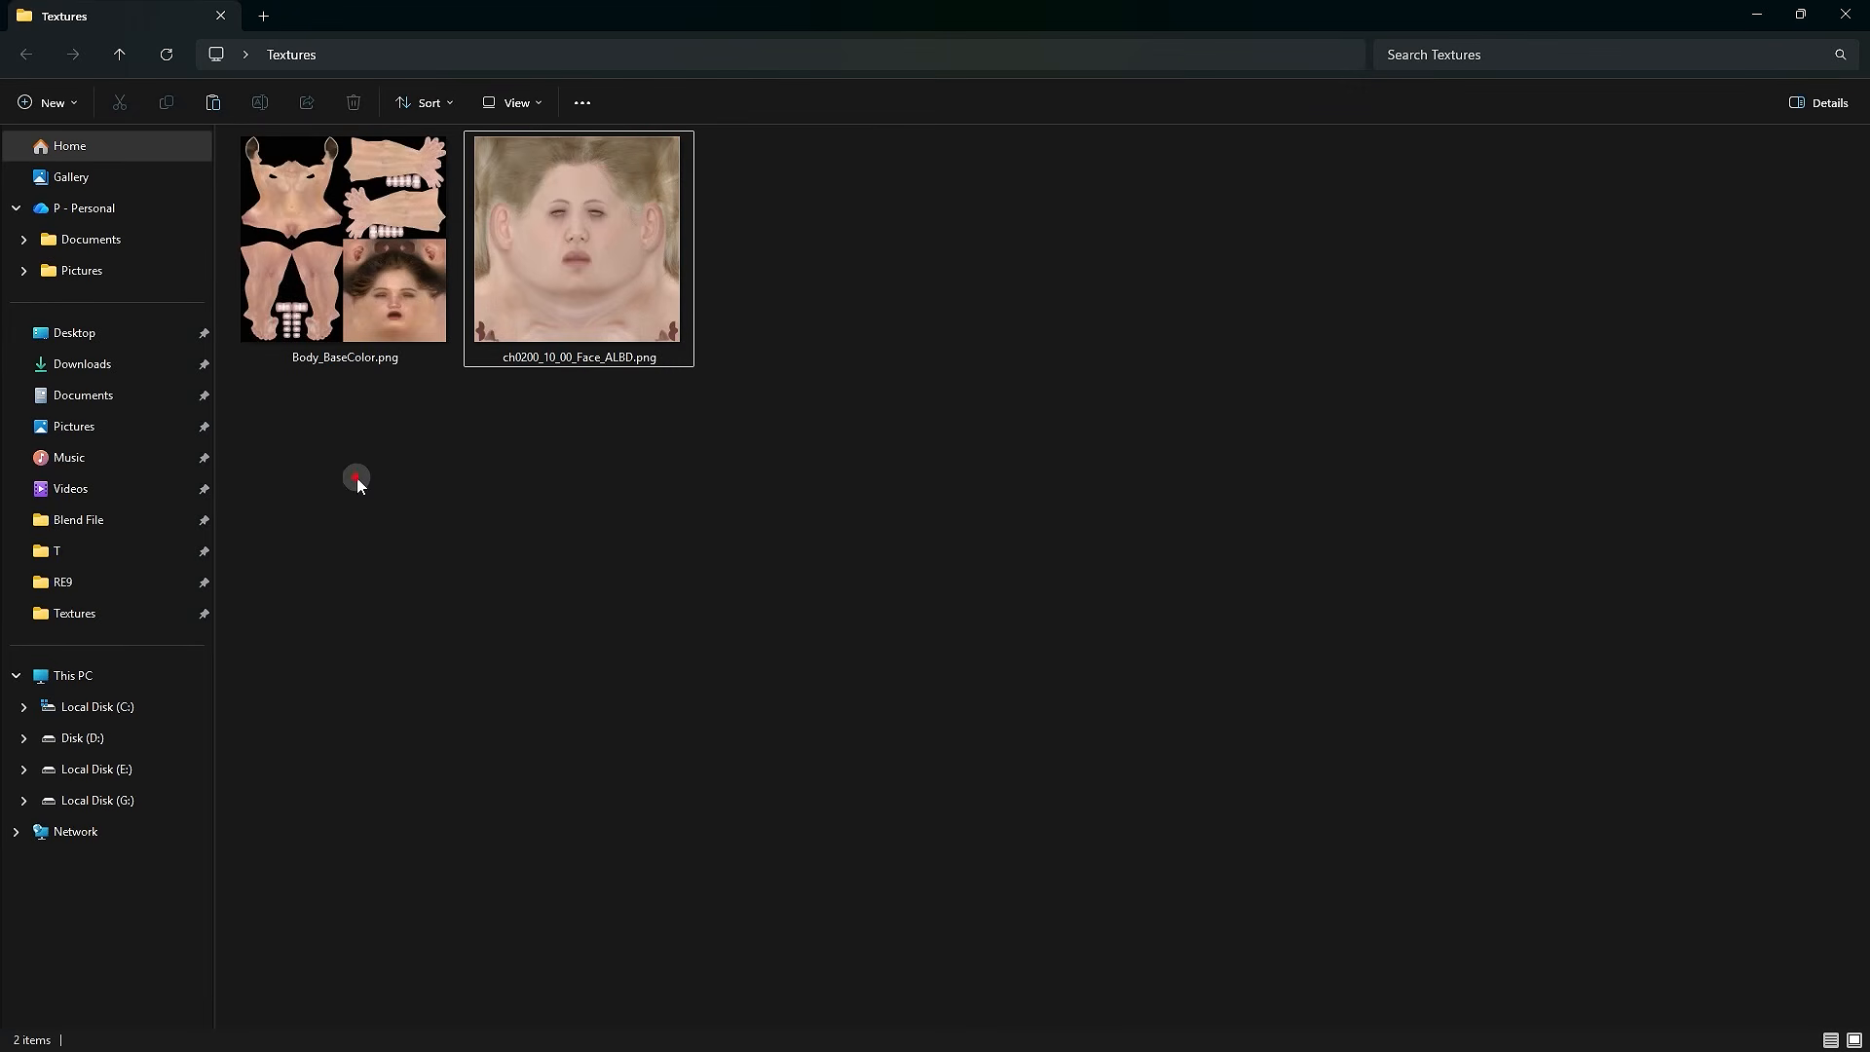
- Compare Body_BaseColor.png with ch0200_10_00_Face_ALBD.png in the Textures folder and view the face texture enlarged
left_click_drag(356, 477, 586, 282)
left_click(582, 419)
left_click(581, 288)
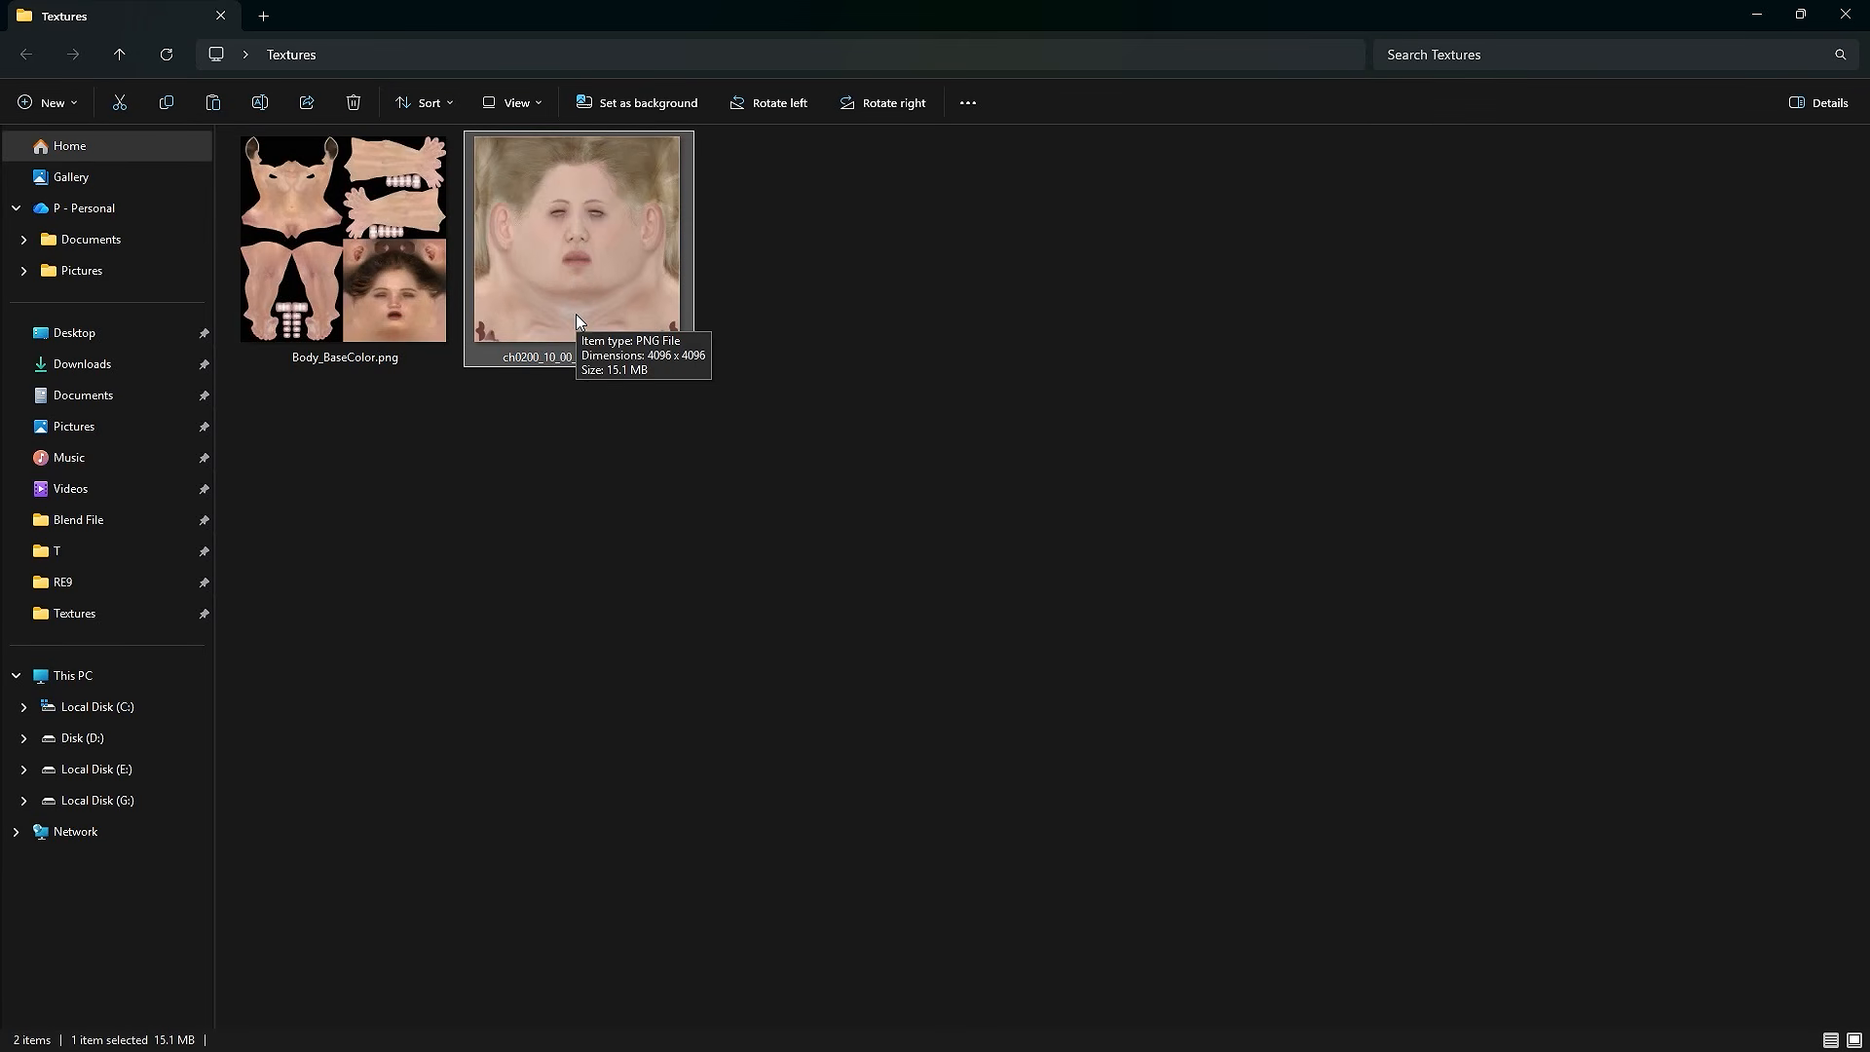
left_click(362, 322)
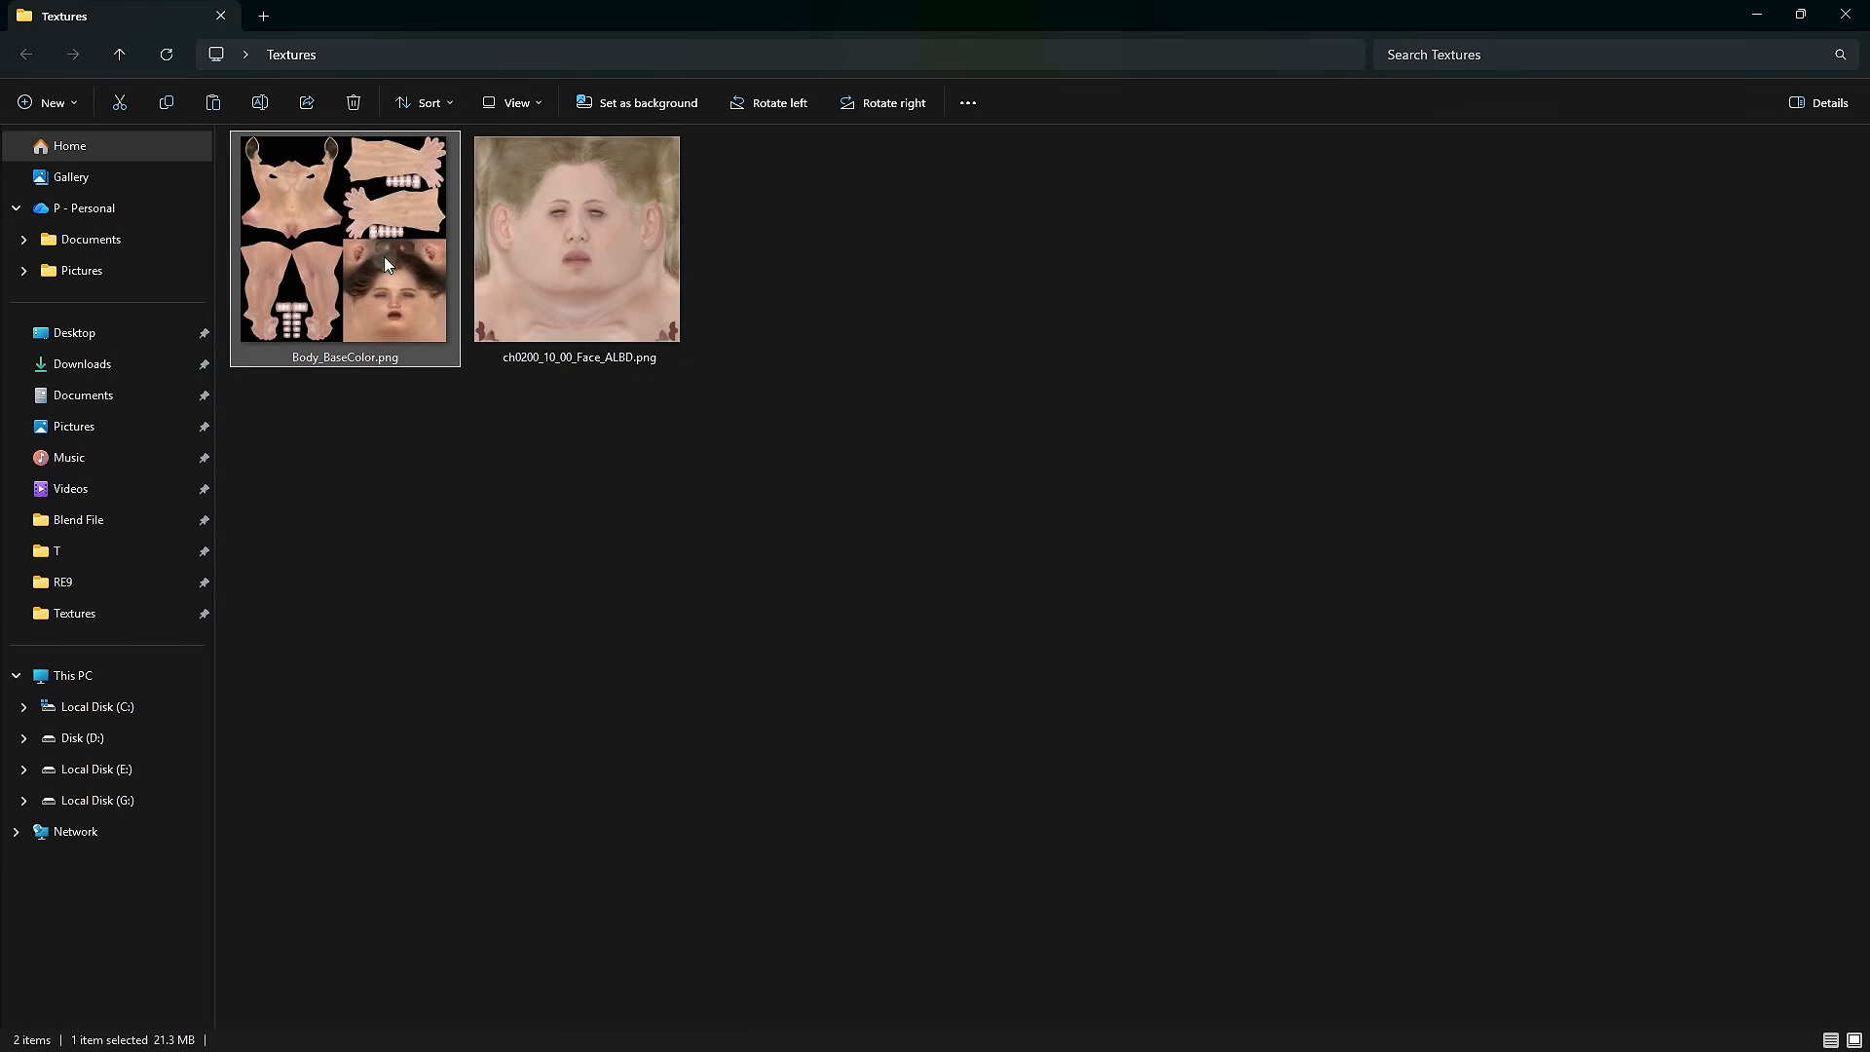
left_click(565, 283)
double_click(566, 286)
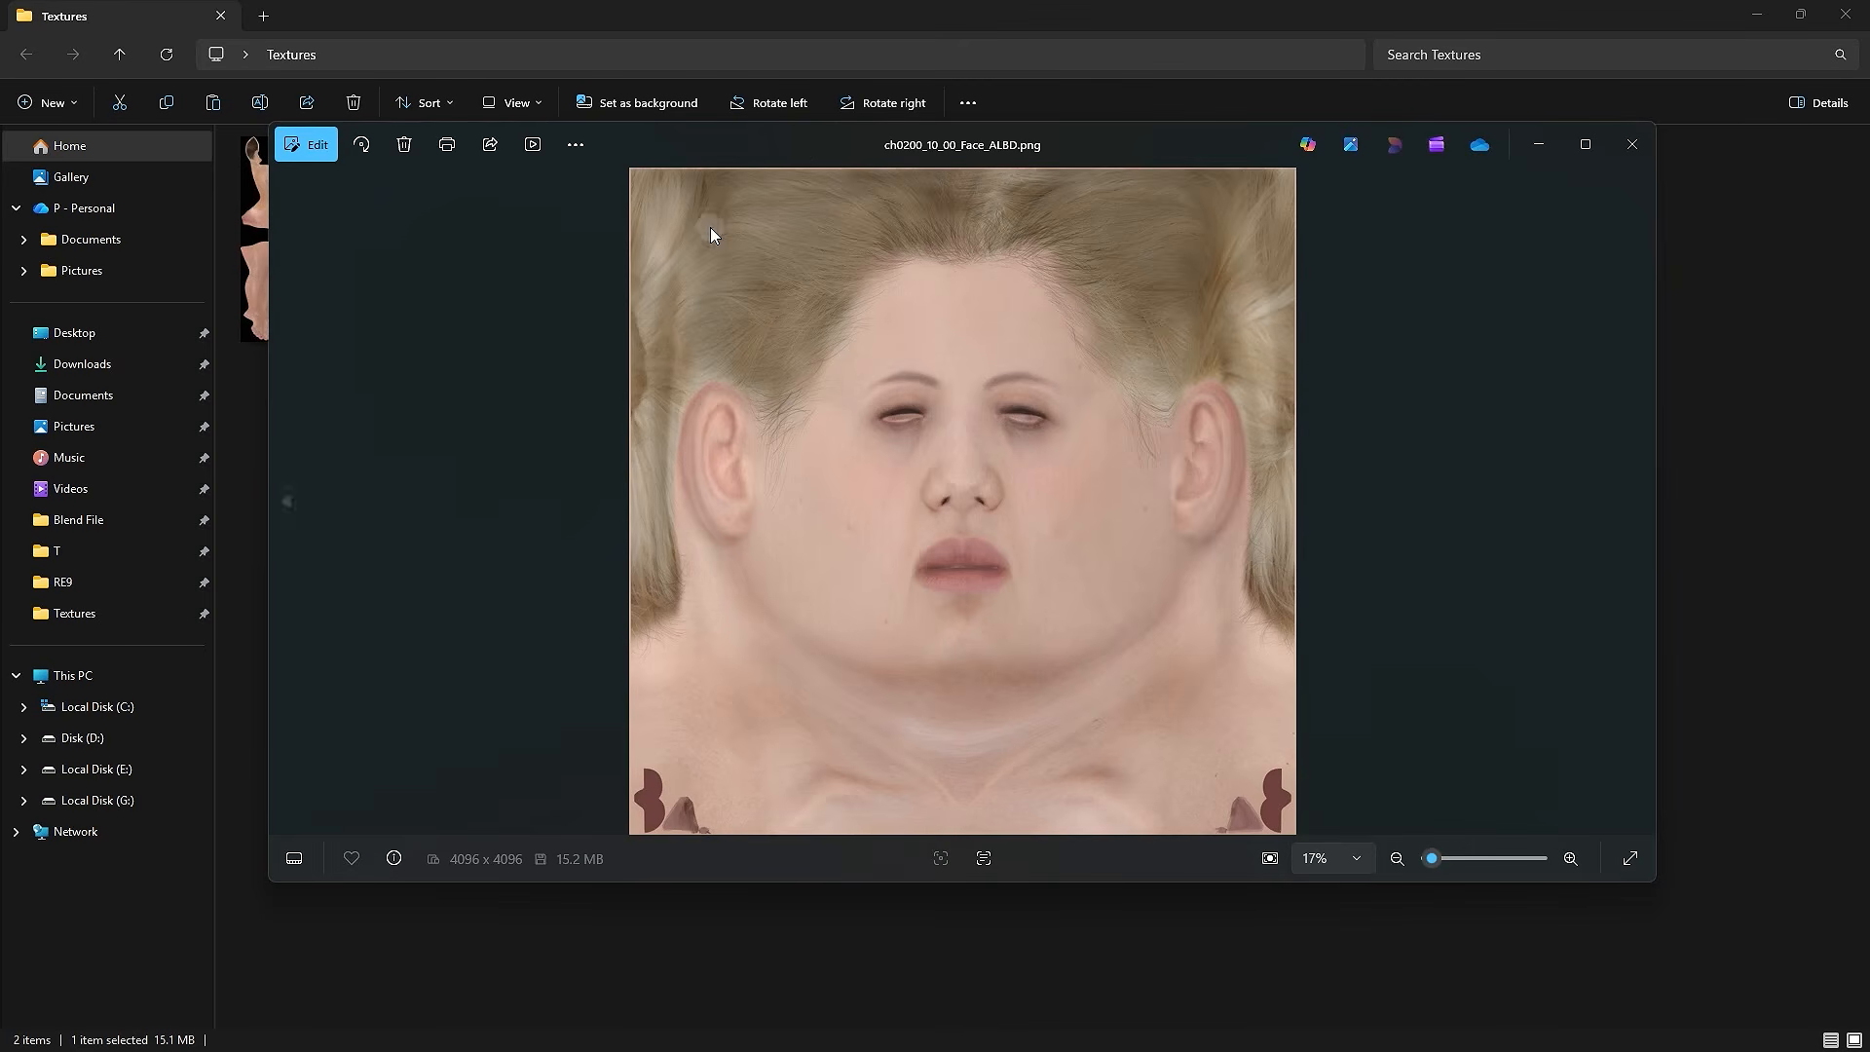
left_click_drag(800, 146, 1096, 182)
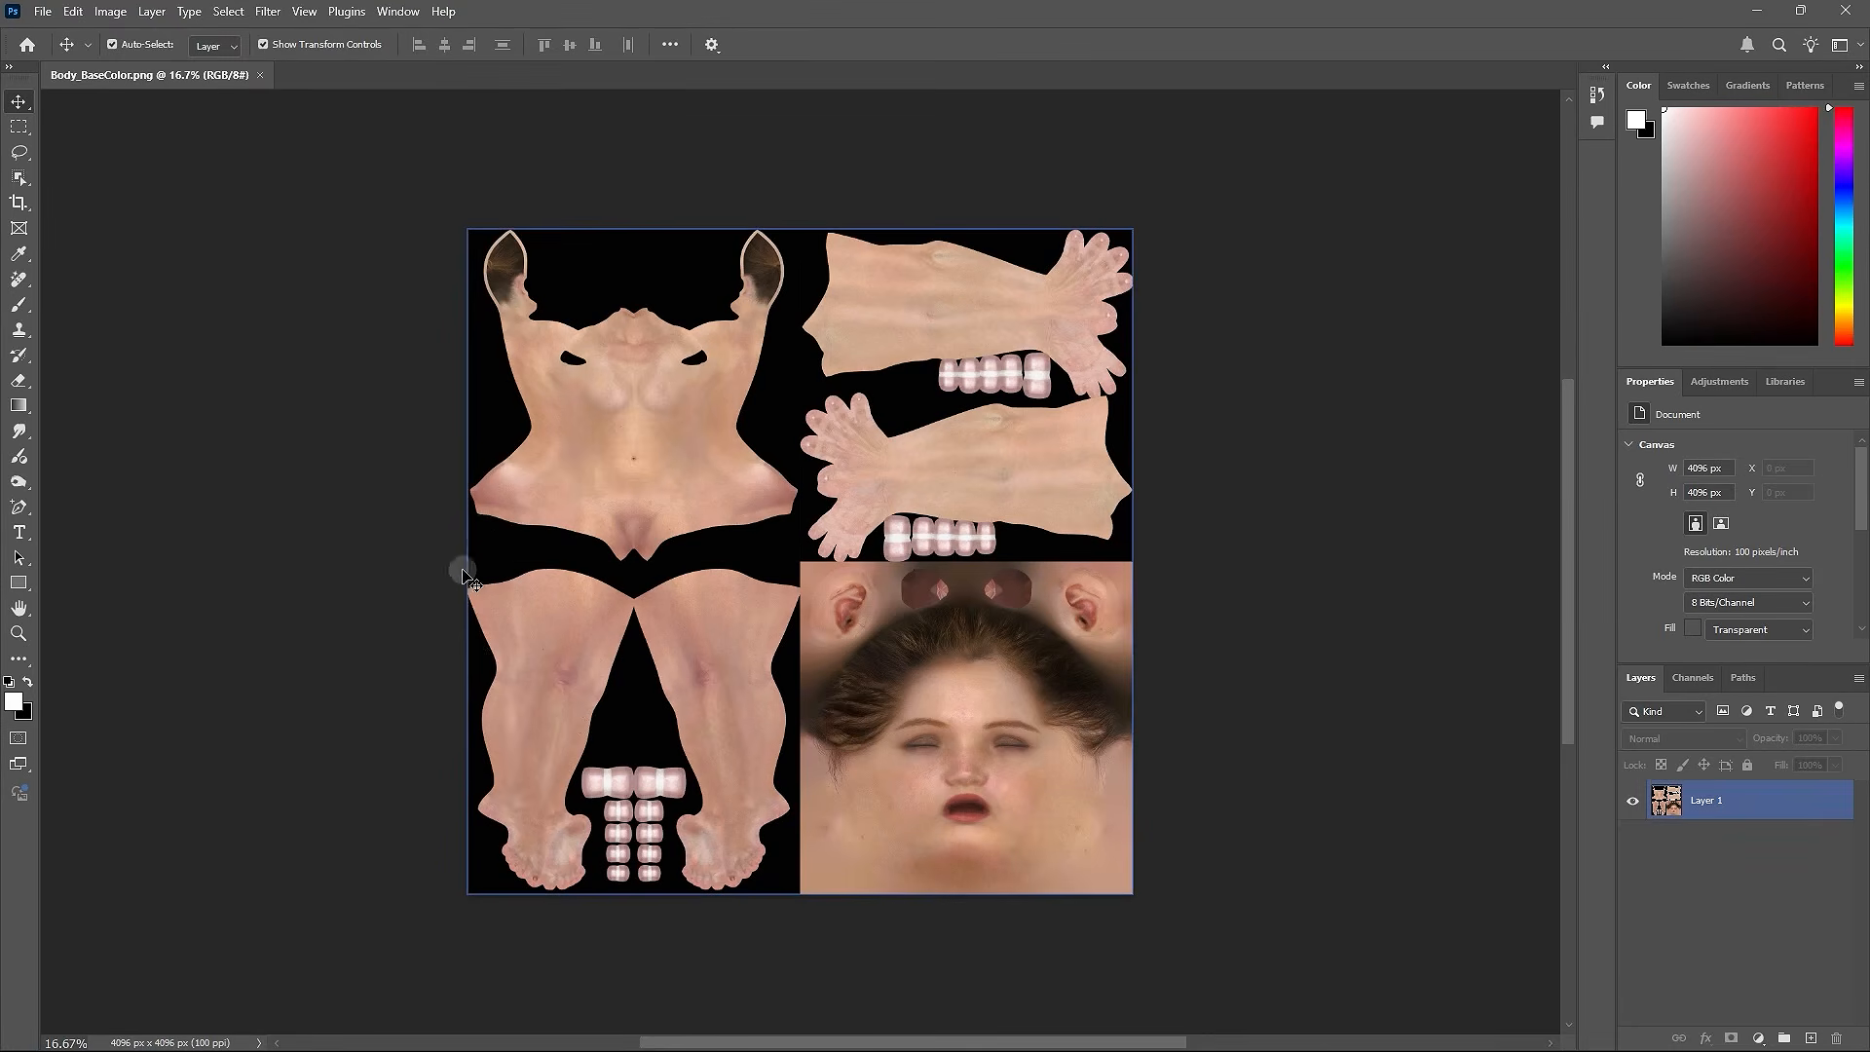
- Switch to Photoshop, open the Camera Raw filter on Layer 1 of Body_BaseColor.png, and adjust its light and temperature settings
left_click(916, 621)
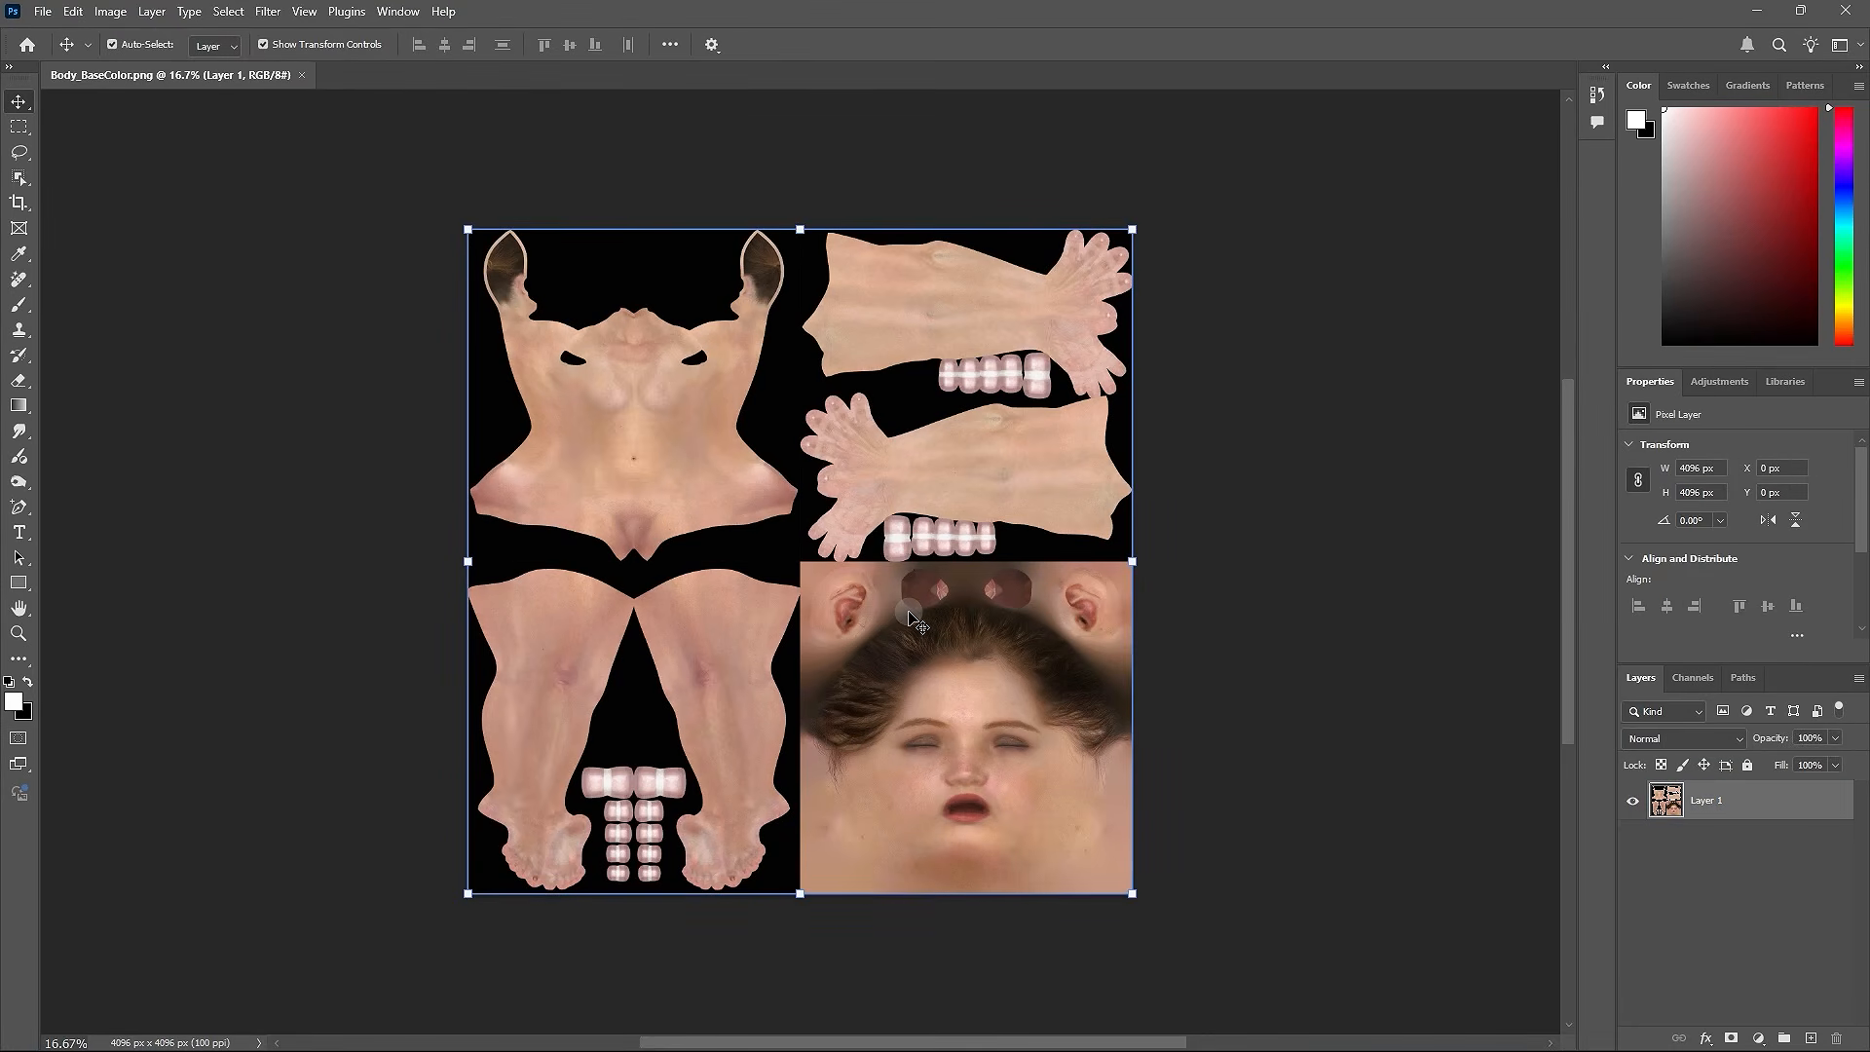
left_click(275, 13)
left_click(318, 158)
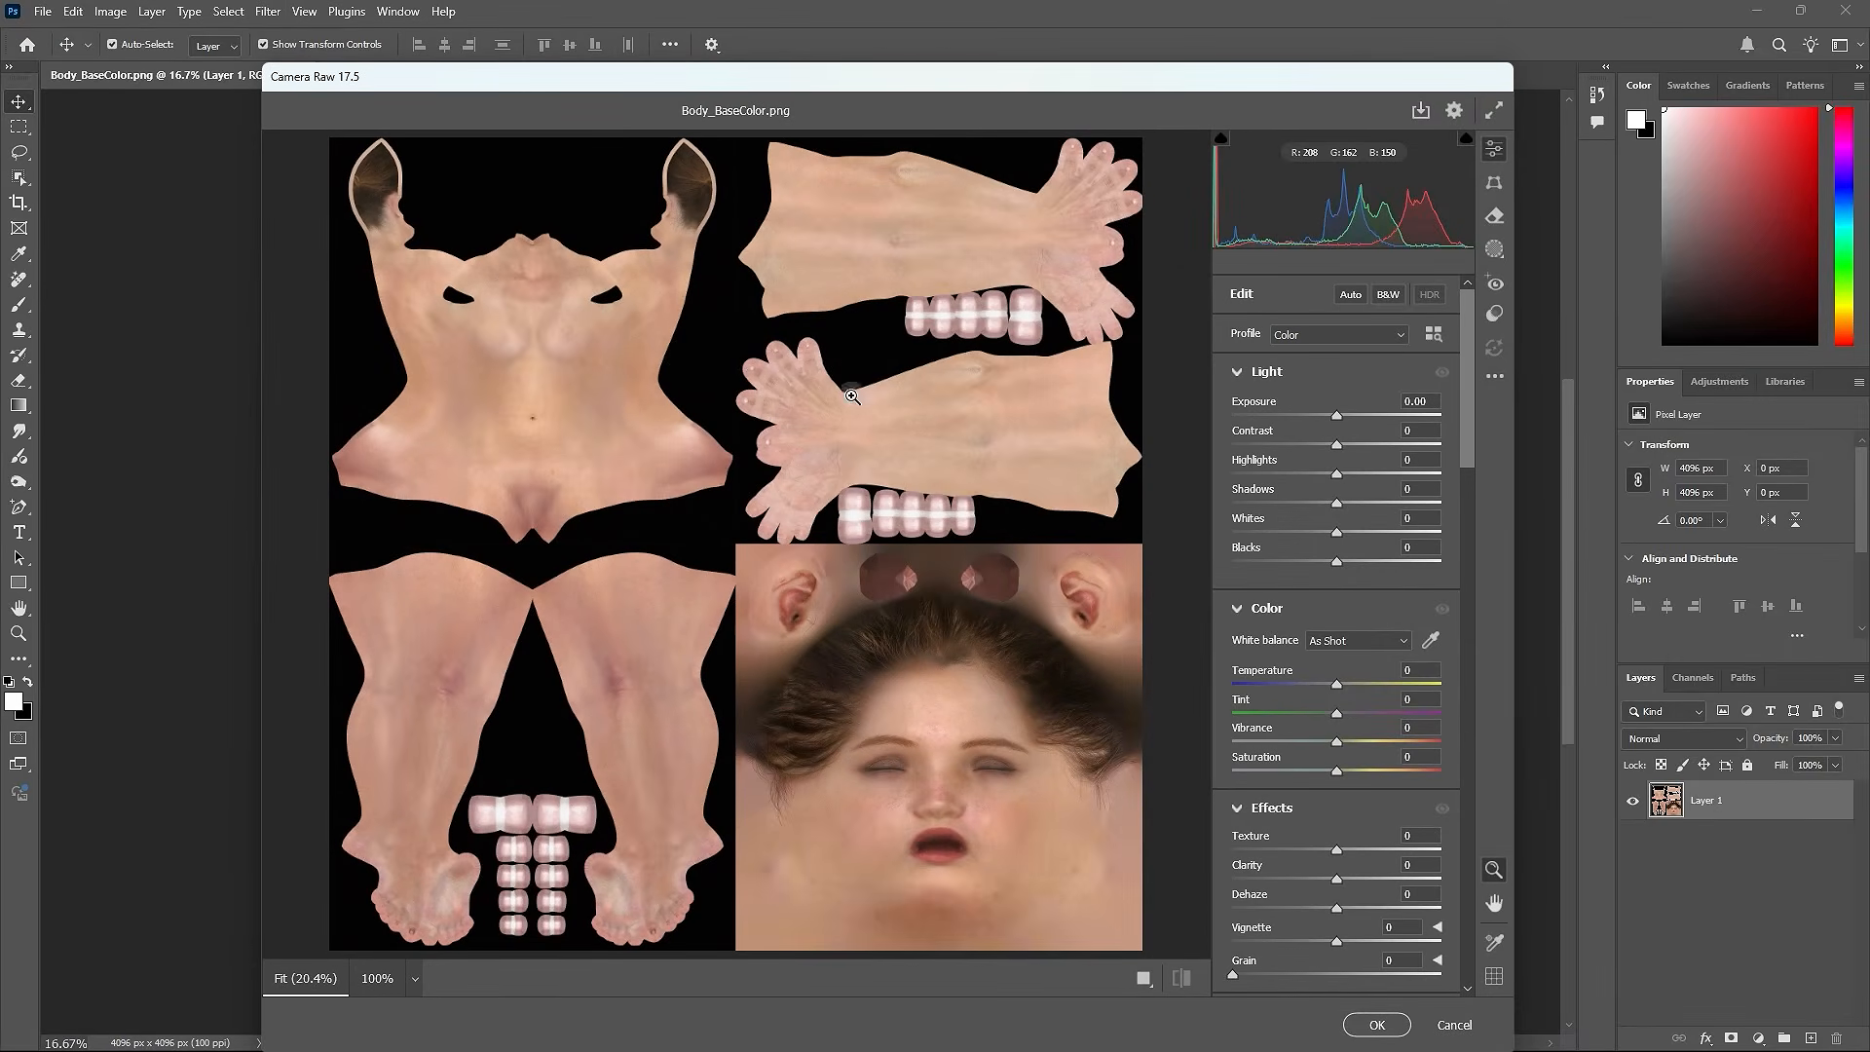
left_click_drag(1335, 417, 1397, 475)
double_click(1395, 474)
mouse_move(1336, 684)
left_mouse_down()
mouse_move(1411, 668)
mouse_move(1315, 674)
left_mouse_up()
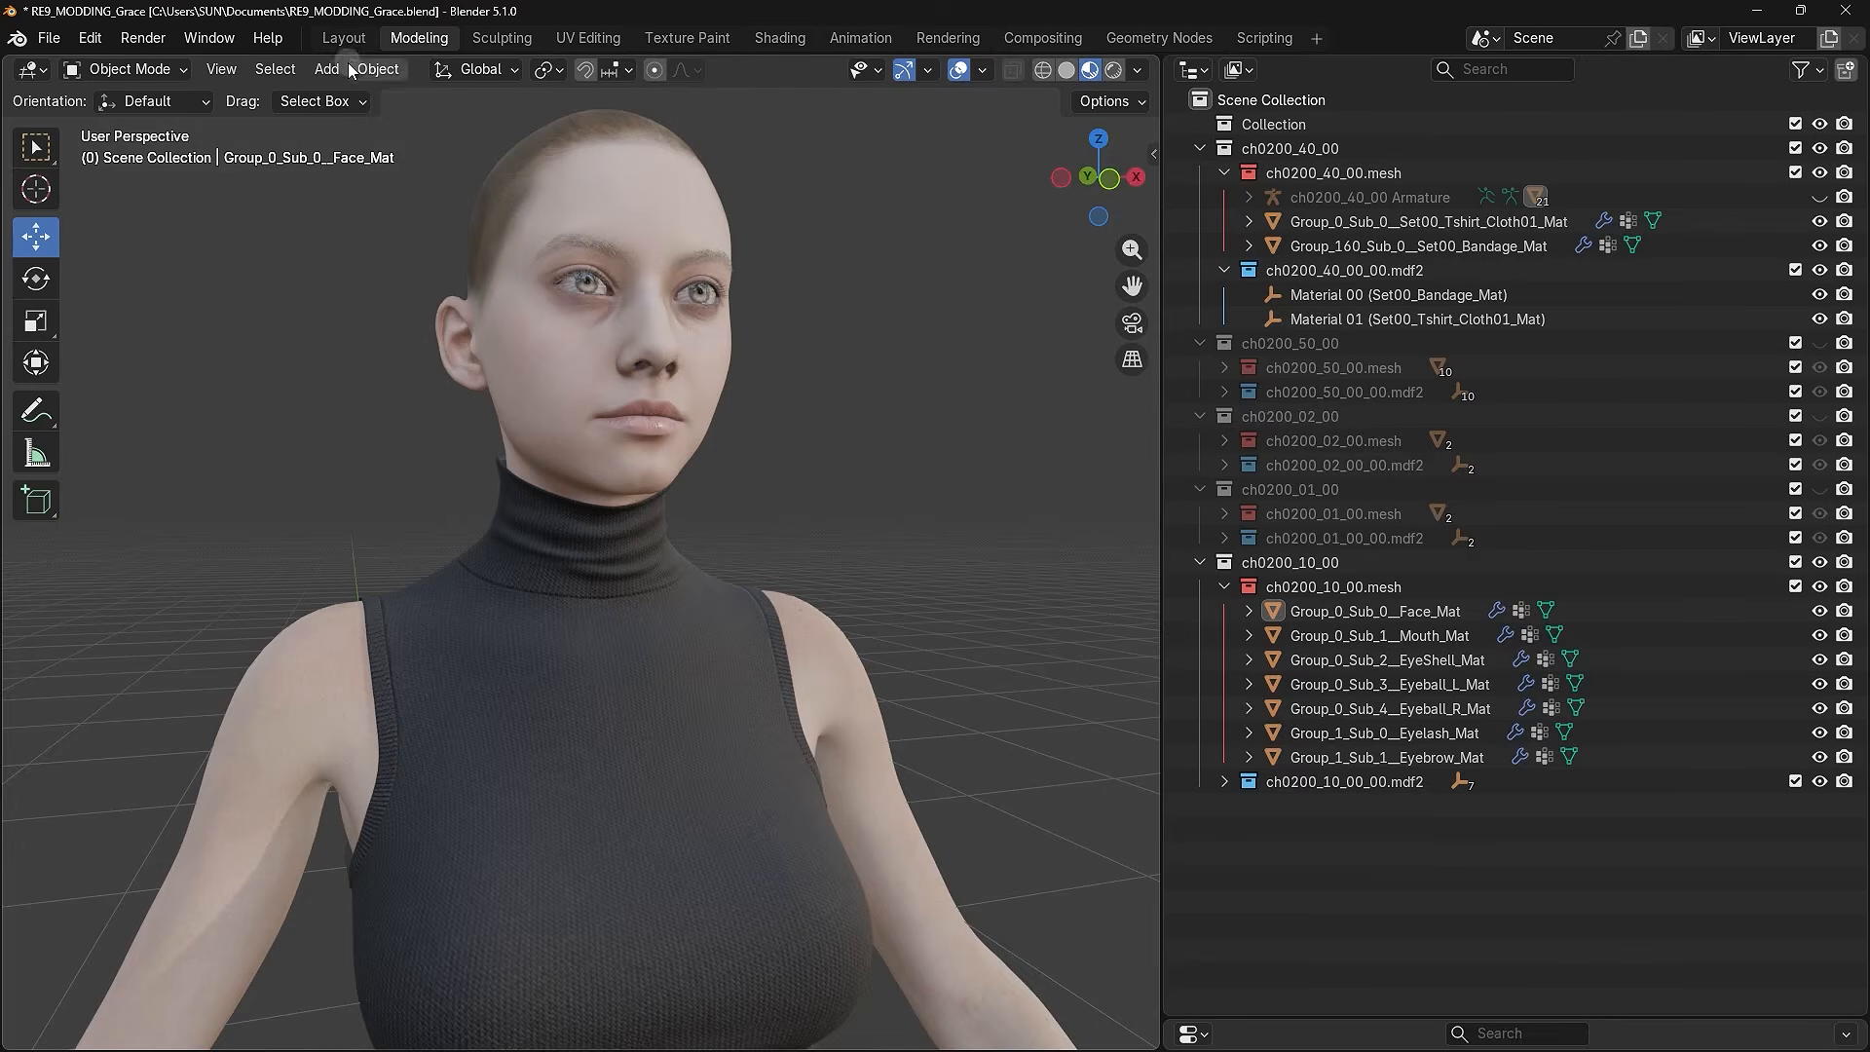
- In Blender, open the Grace Default (Head) 00 asset's file location and create a matching folder in the mod's 0200 directory
left_click(346, 38)
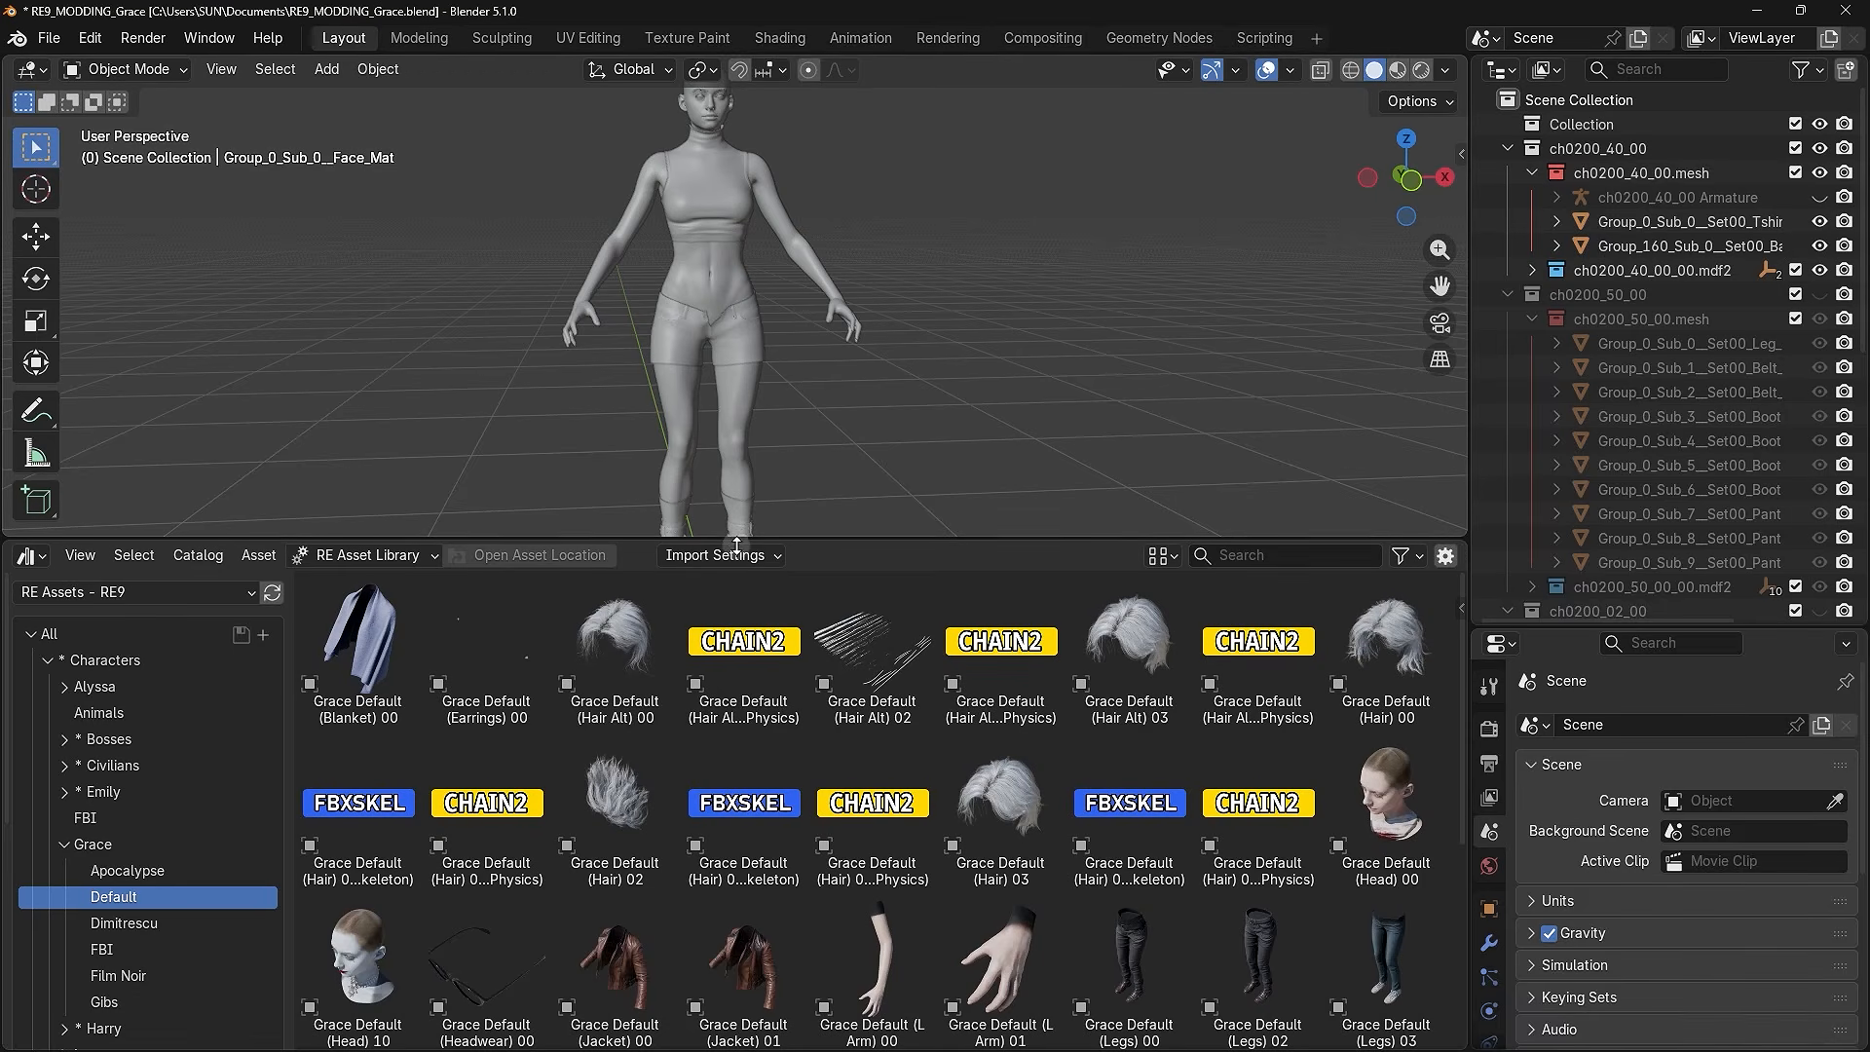
left_click(1390, 794)
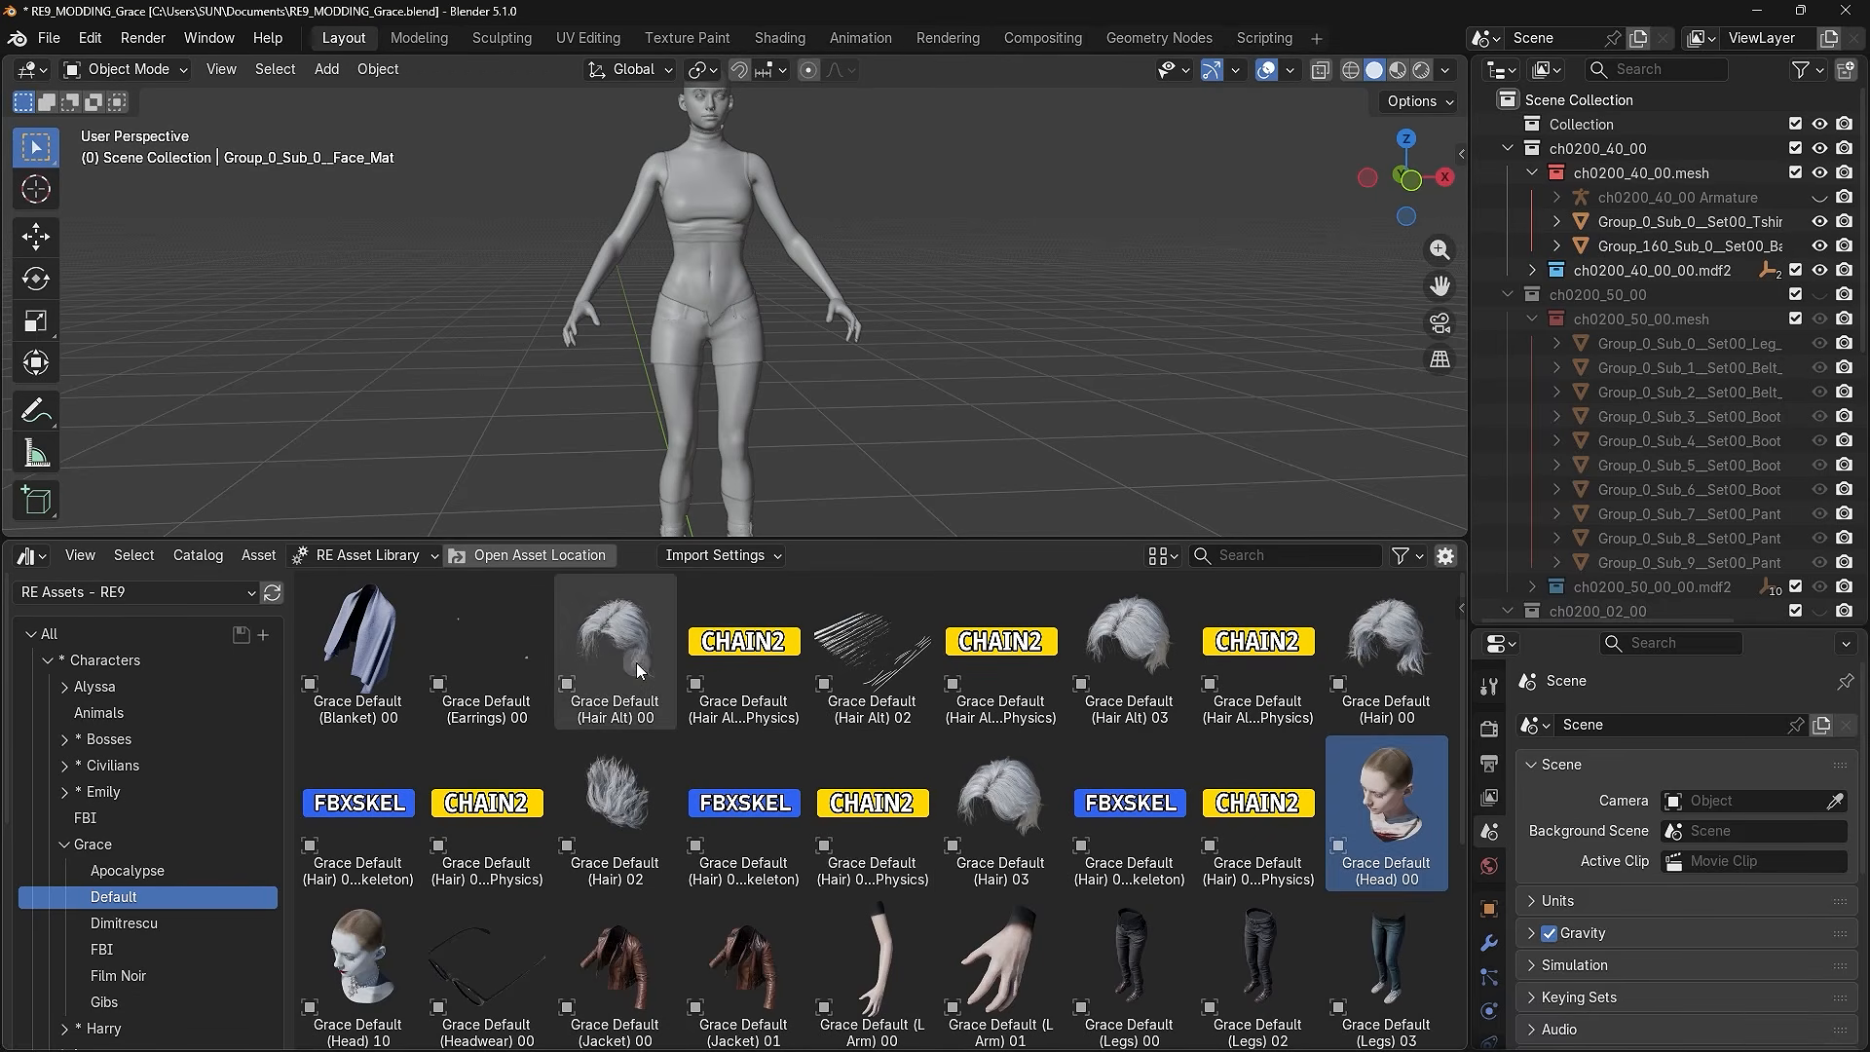
left_click(517, 556)
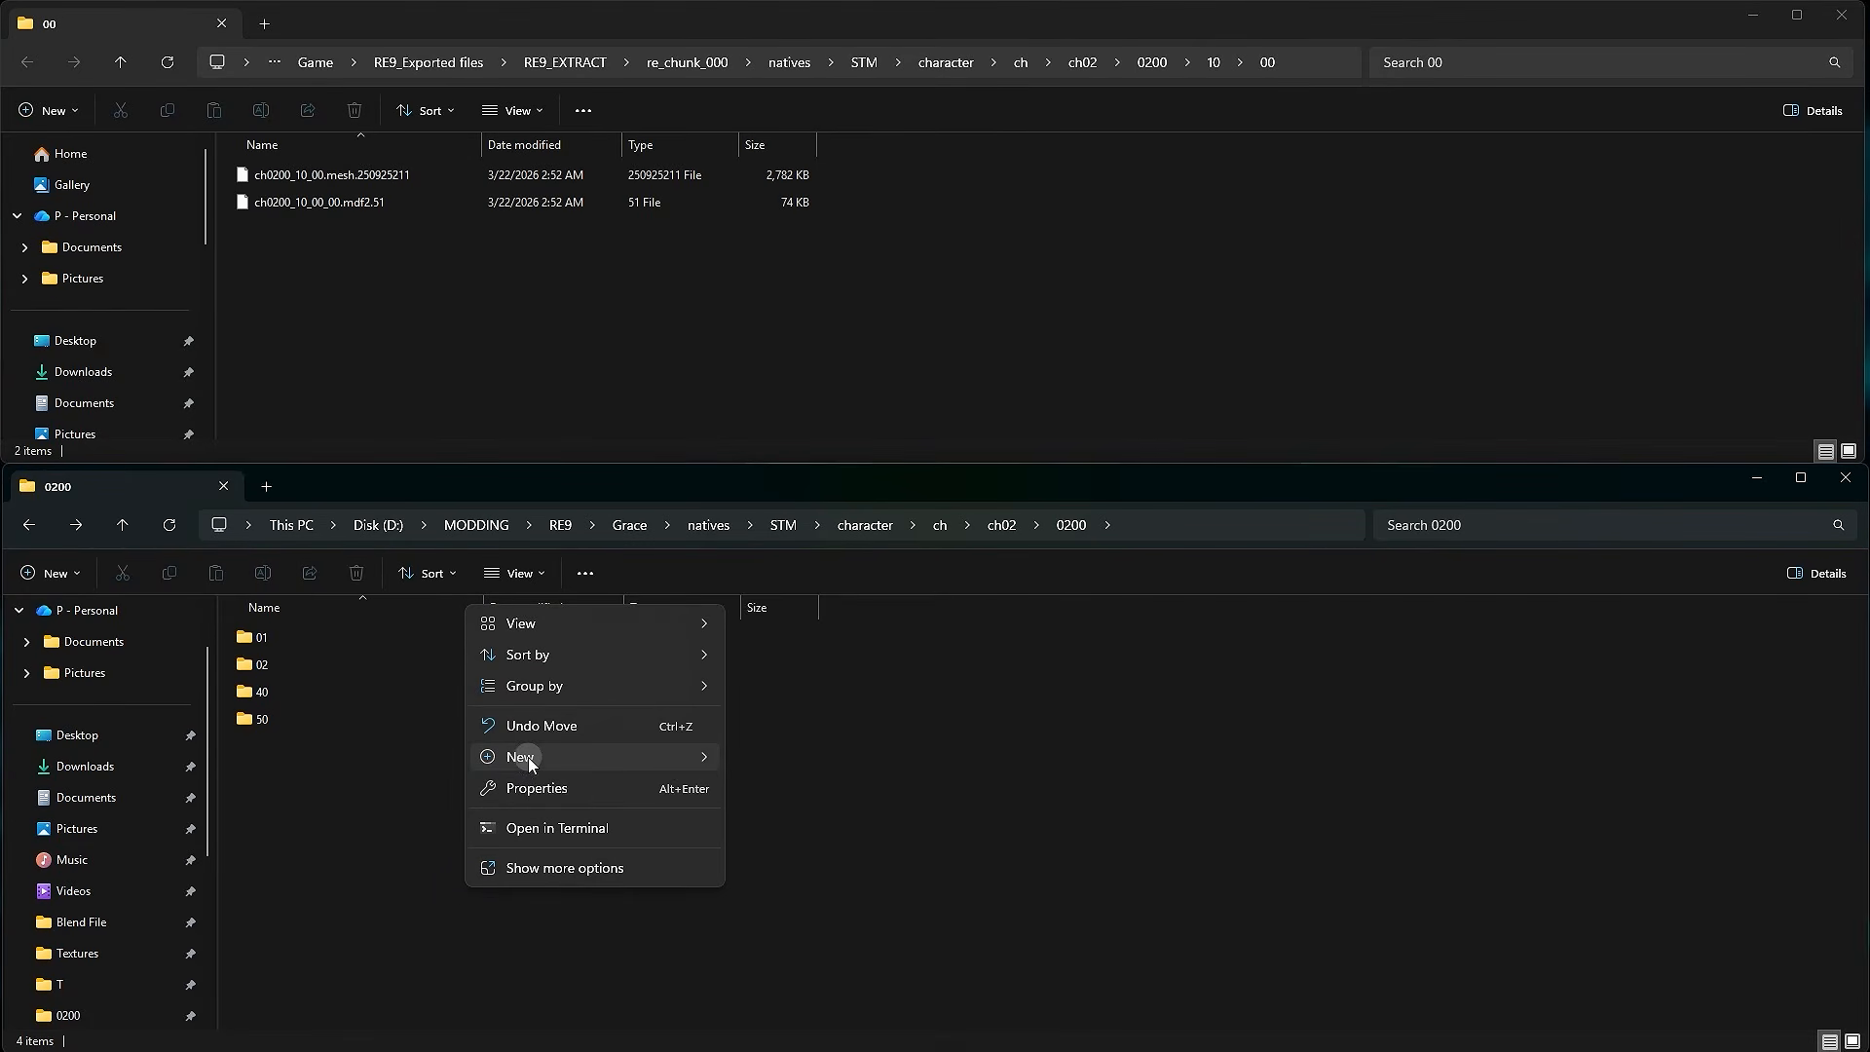
mouse_move(545, 757)
left_click(785, 380)
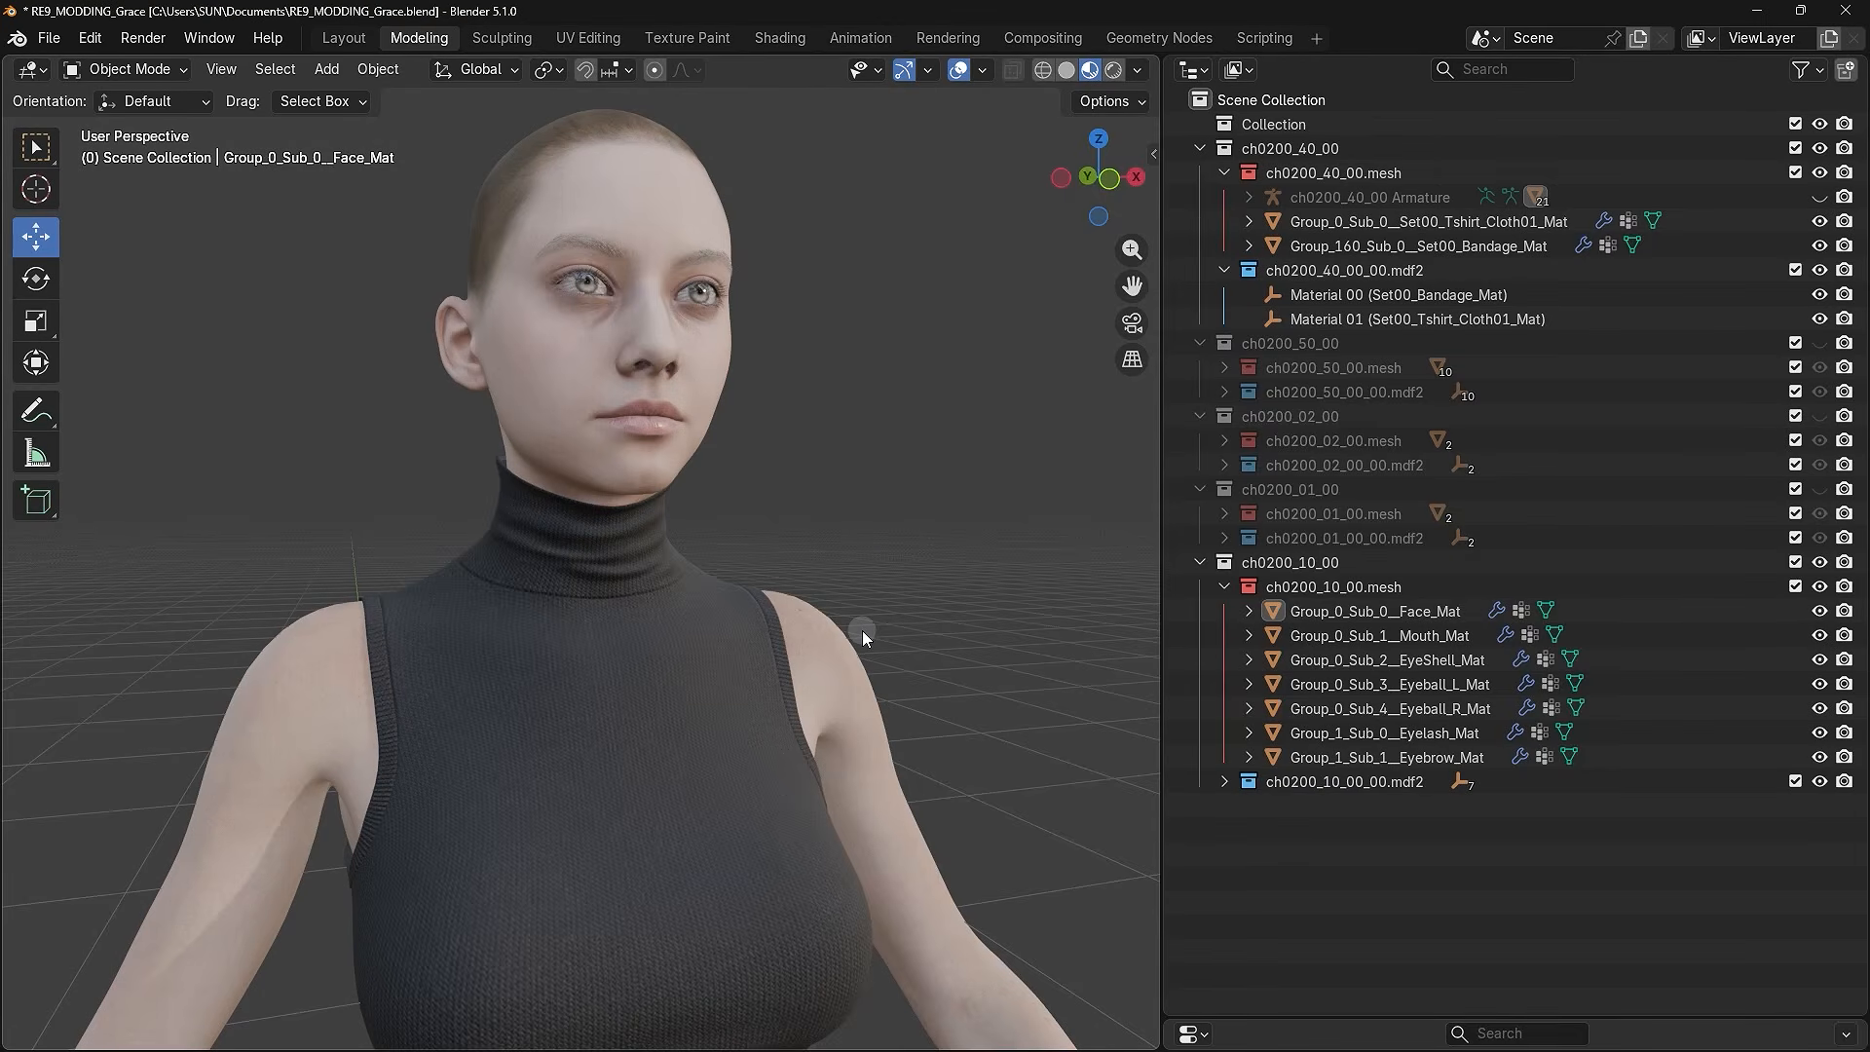
- Unhide the ch0200_40_00 Armature, move it into the ch0200_10_00.mesh collection, and check its child meshes
left_click(1394, 588)
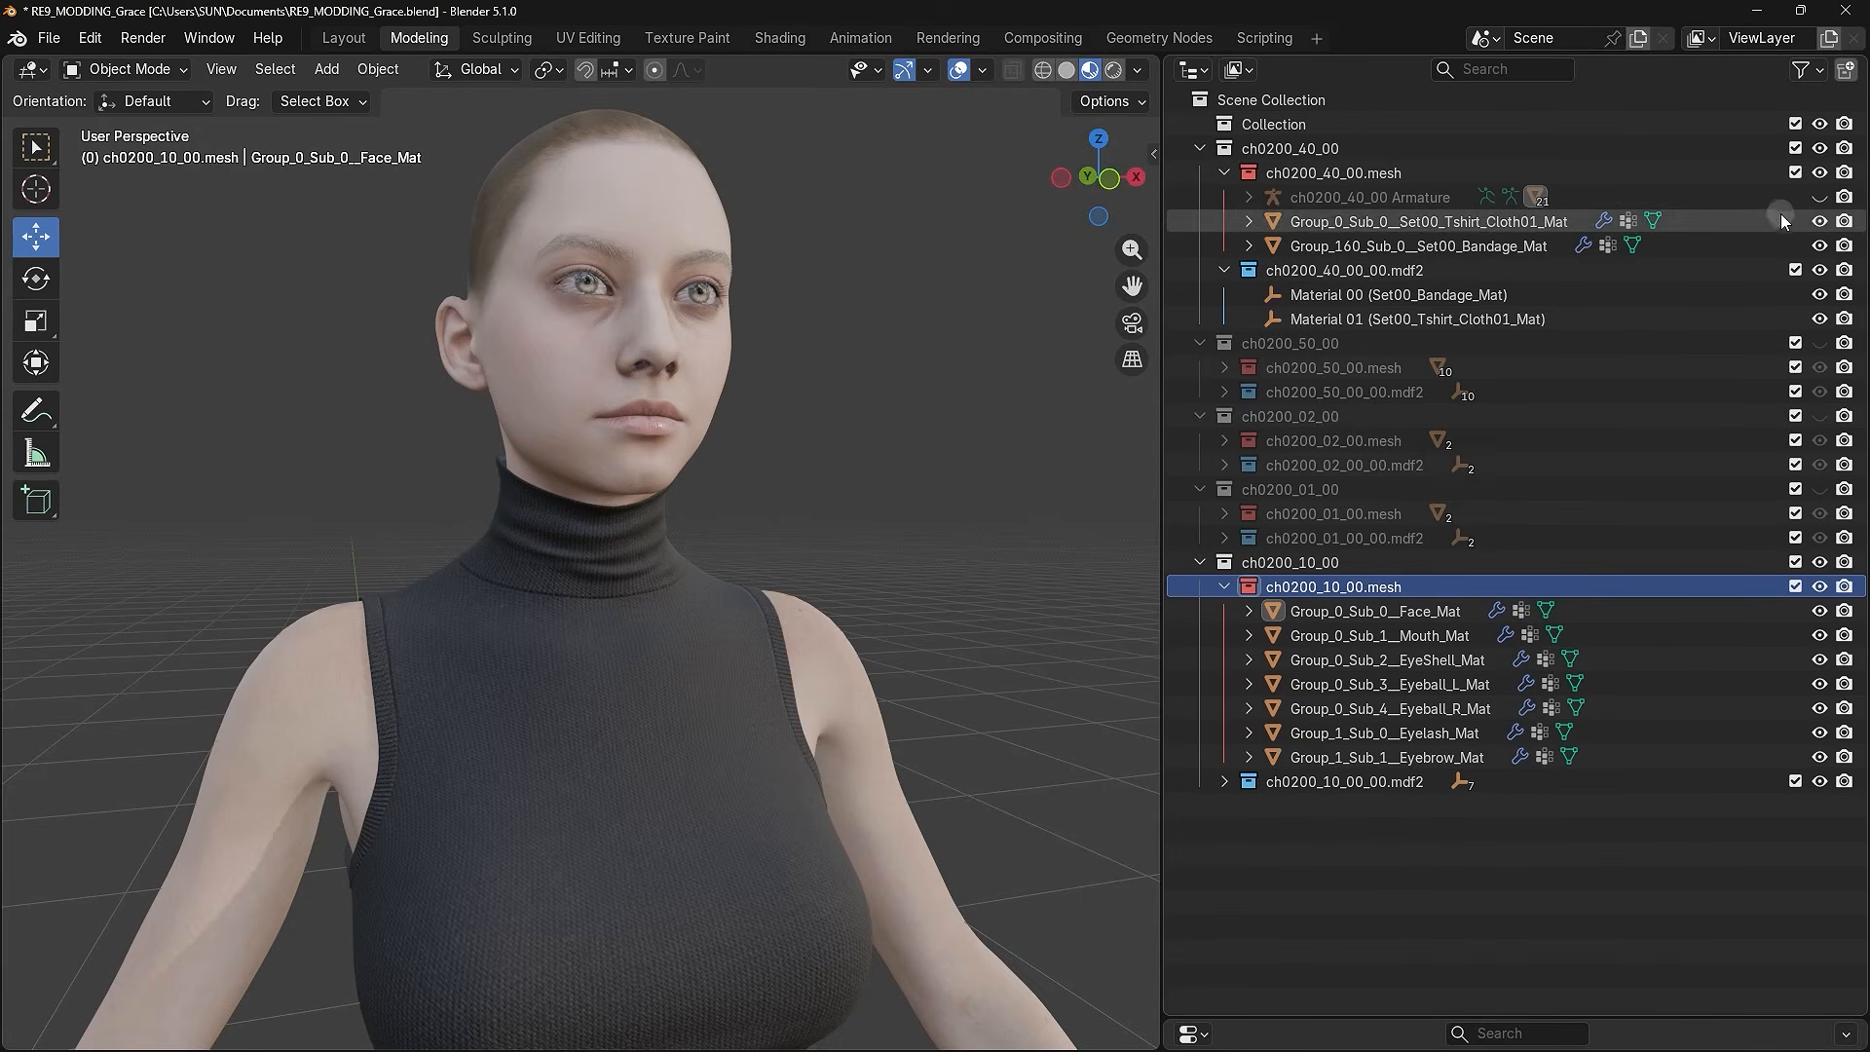
left_click(1820, 197)
left_click(1392, 196)
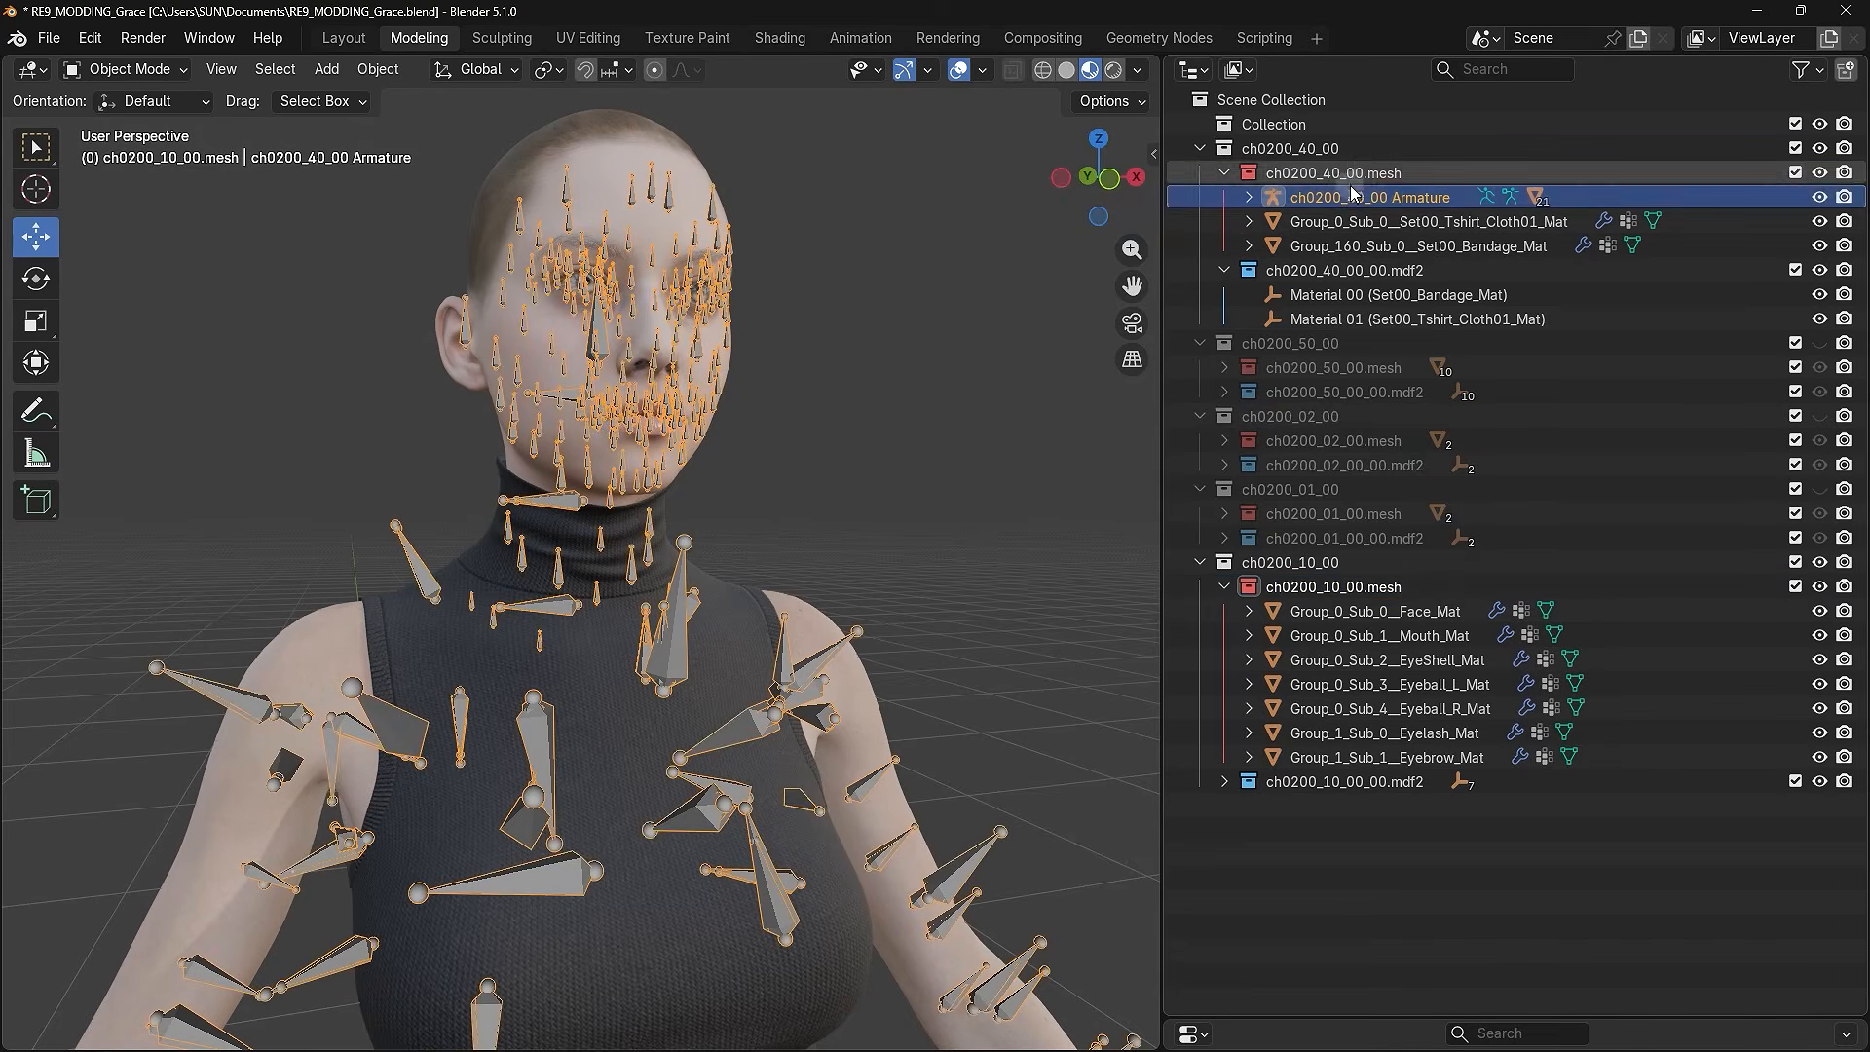
left_click_drag(1323, 199, 1317, 598)
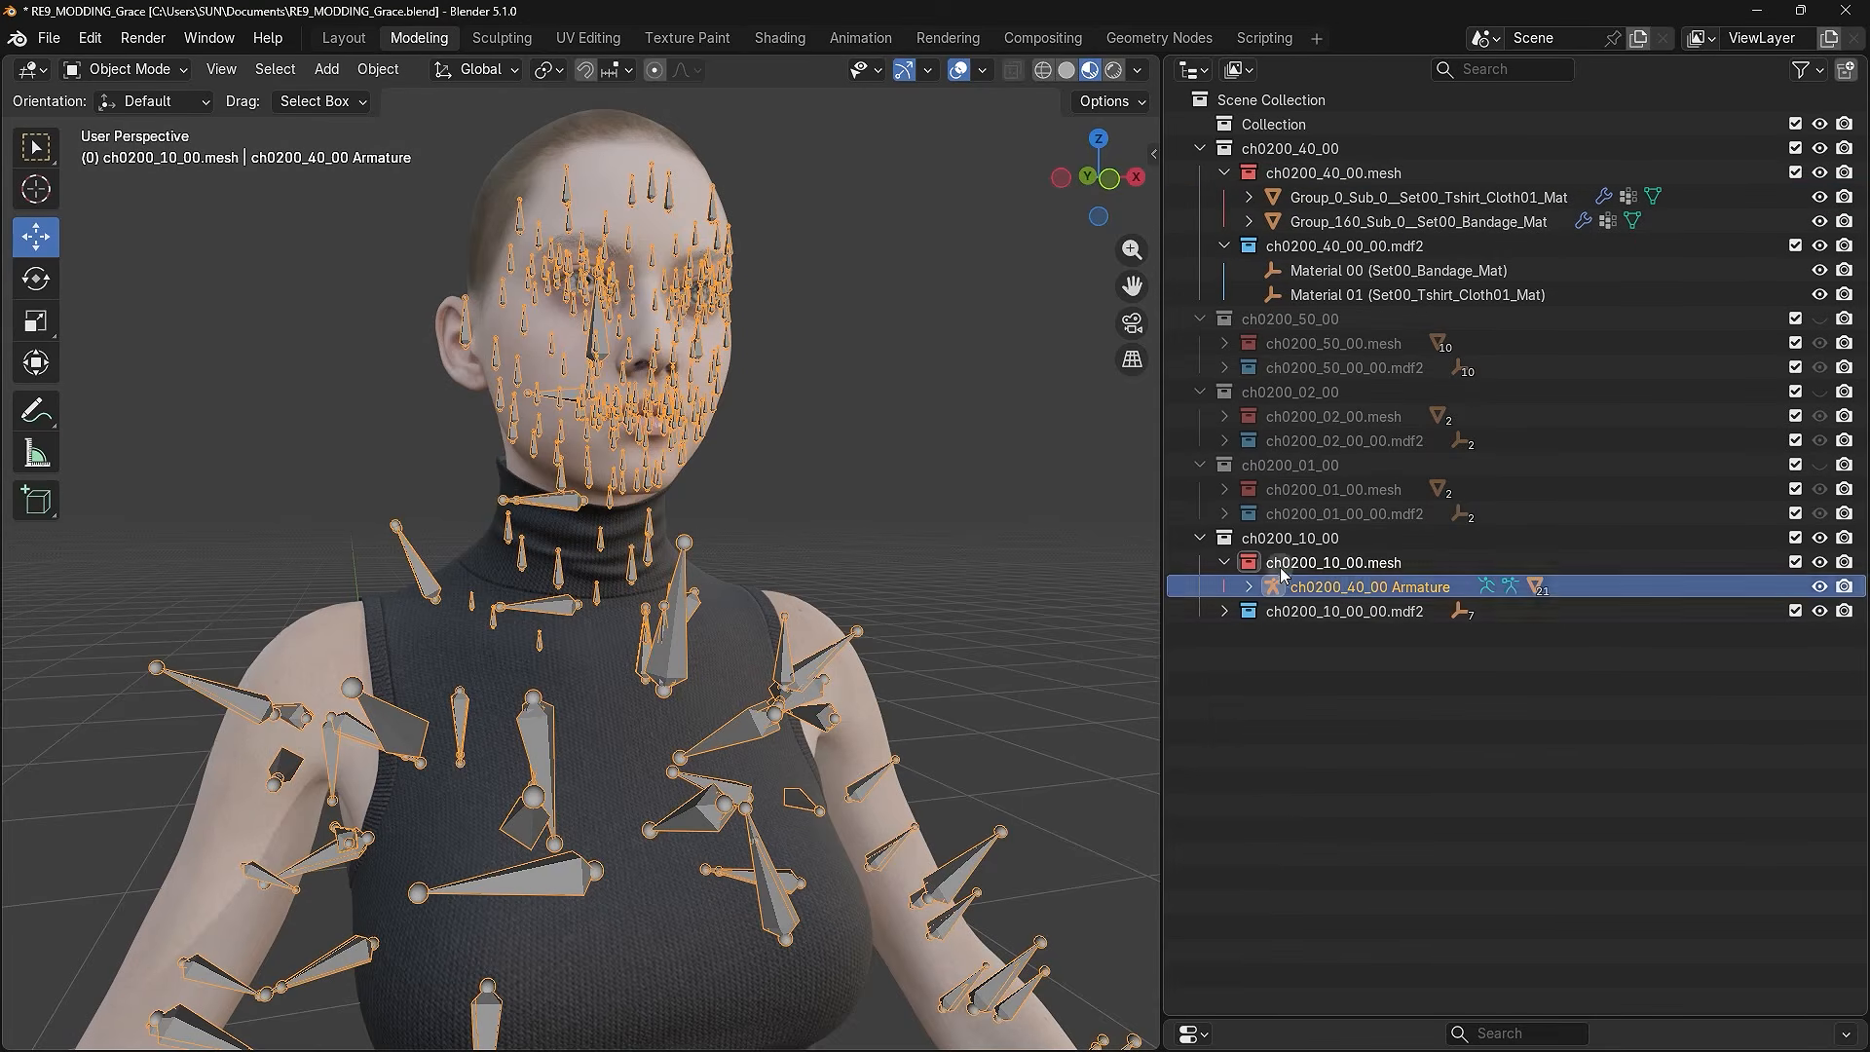
left_click(1249, 586)
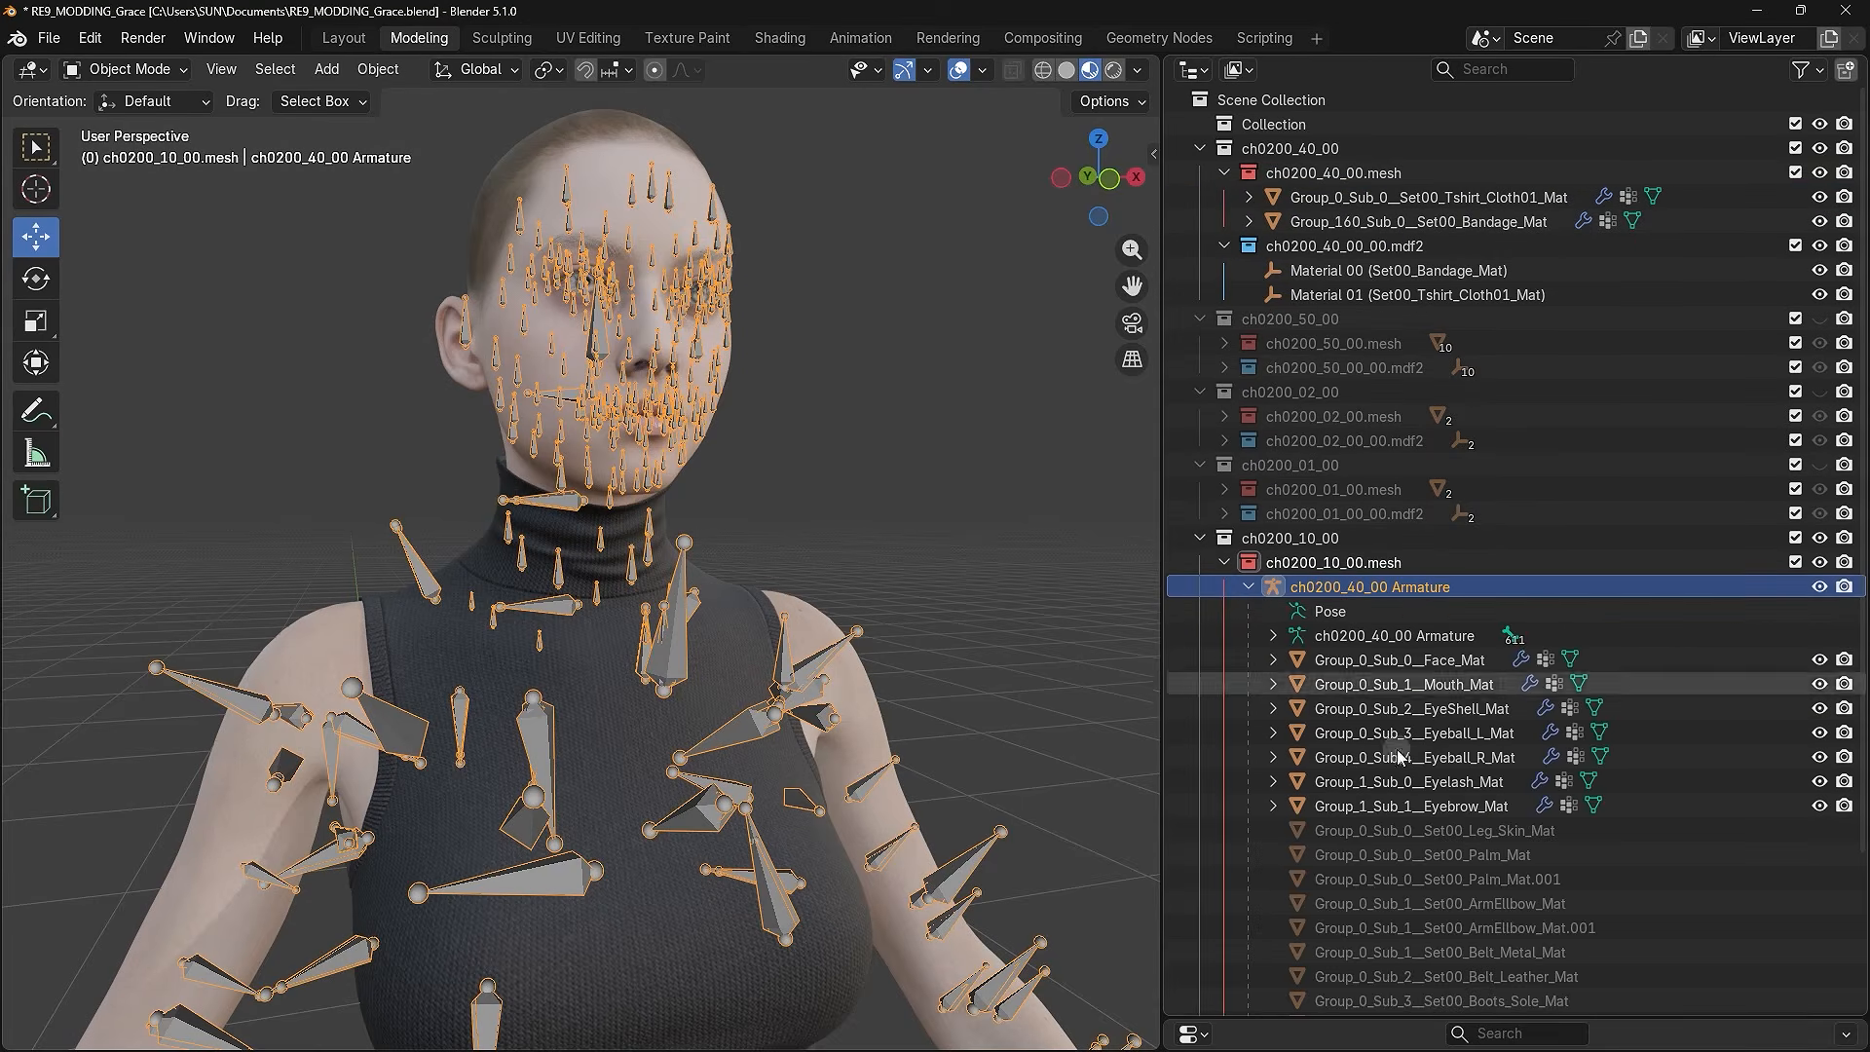
left_click(969, 493)
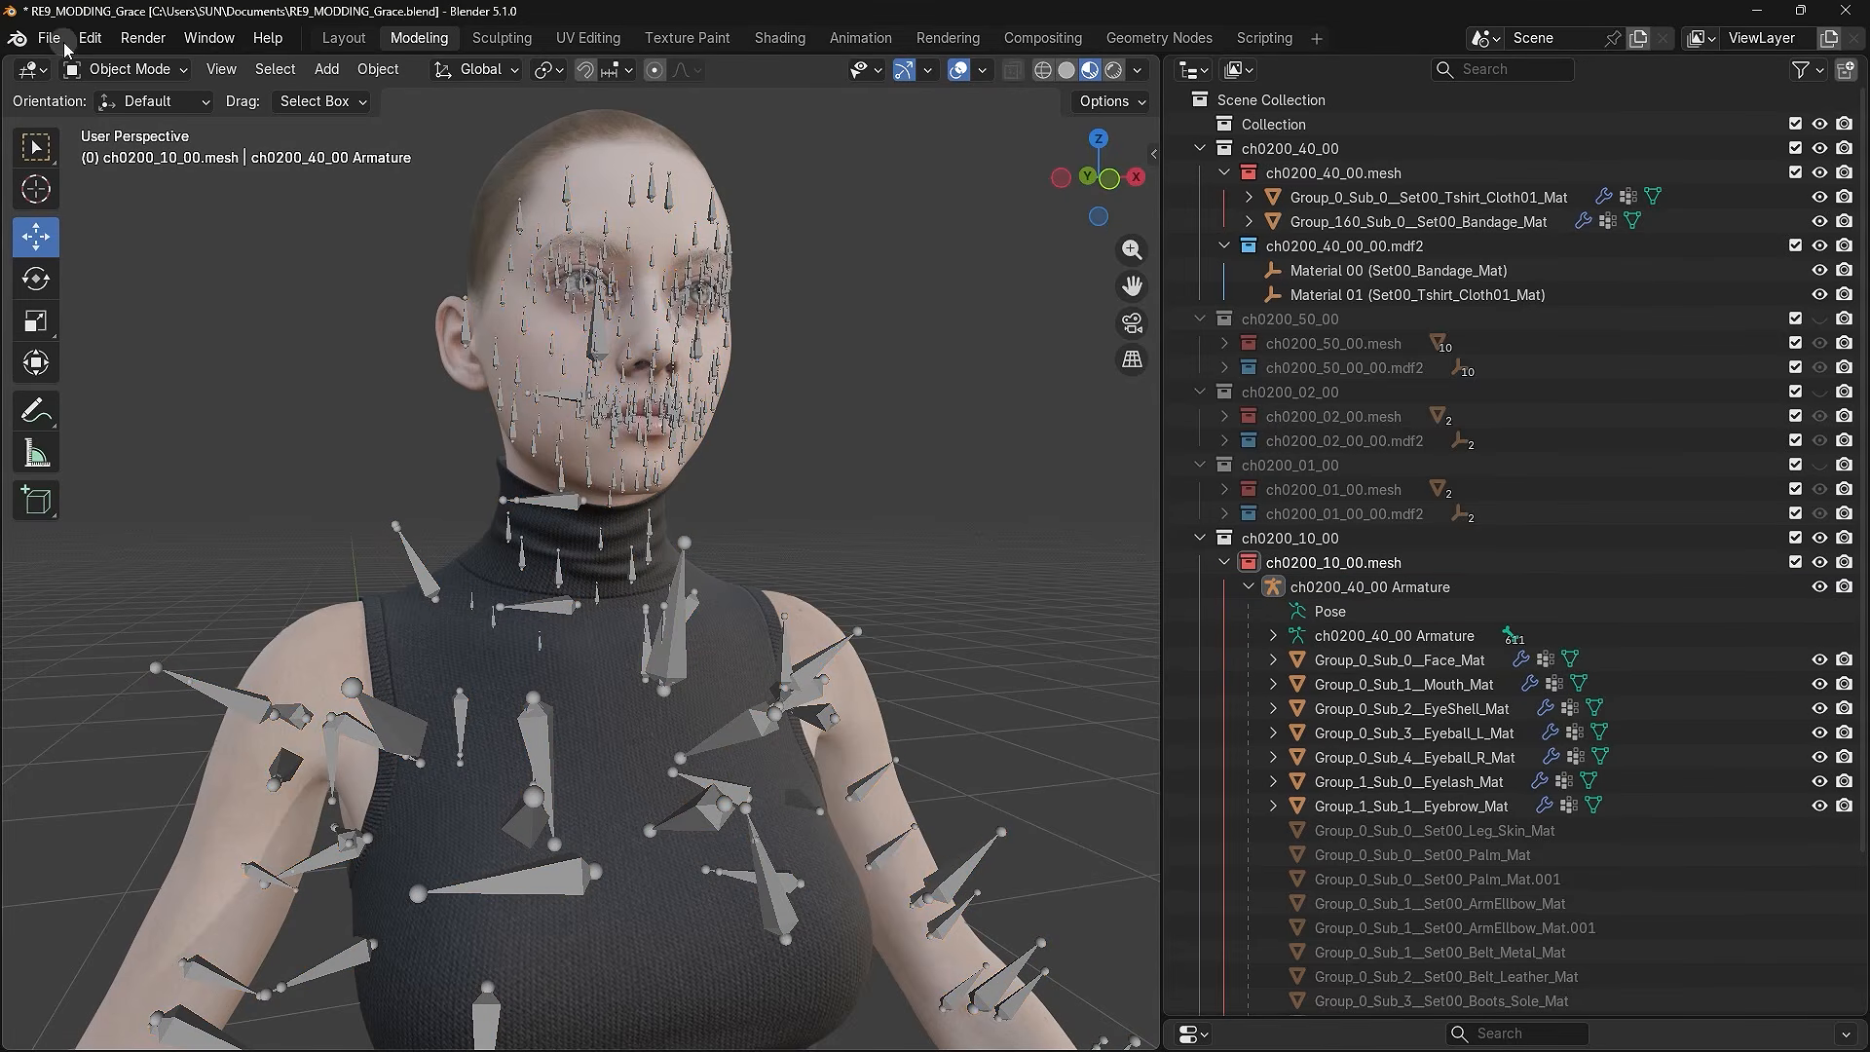
- Export the ch0200_10_00.mesh collection as an RE Mesh for Resident Evil 9 into the mod's ch02\0200\10\00 folder
left_click(48, 37)
mouse_move(219, 410)
mouse_move(385, 716)
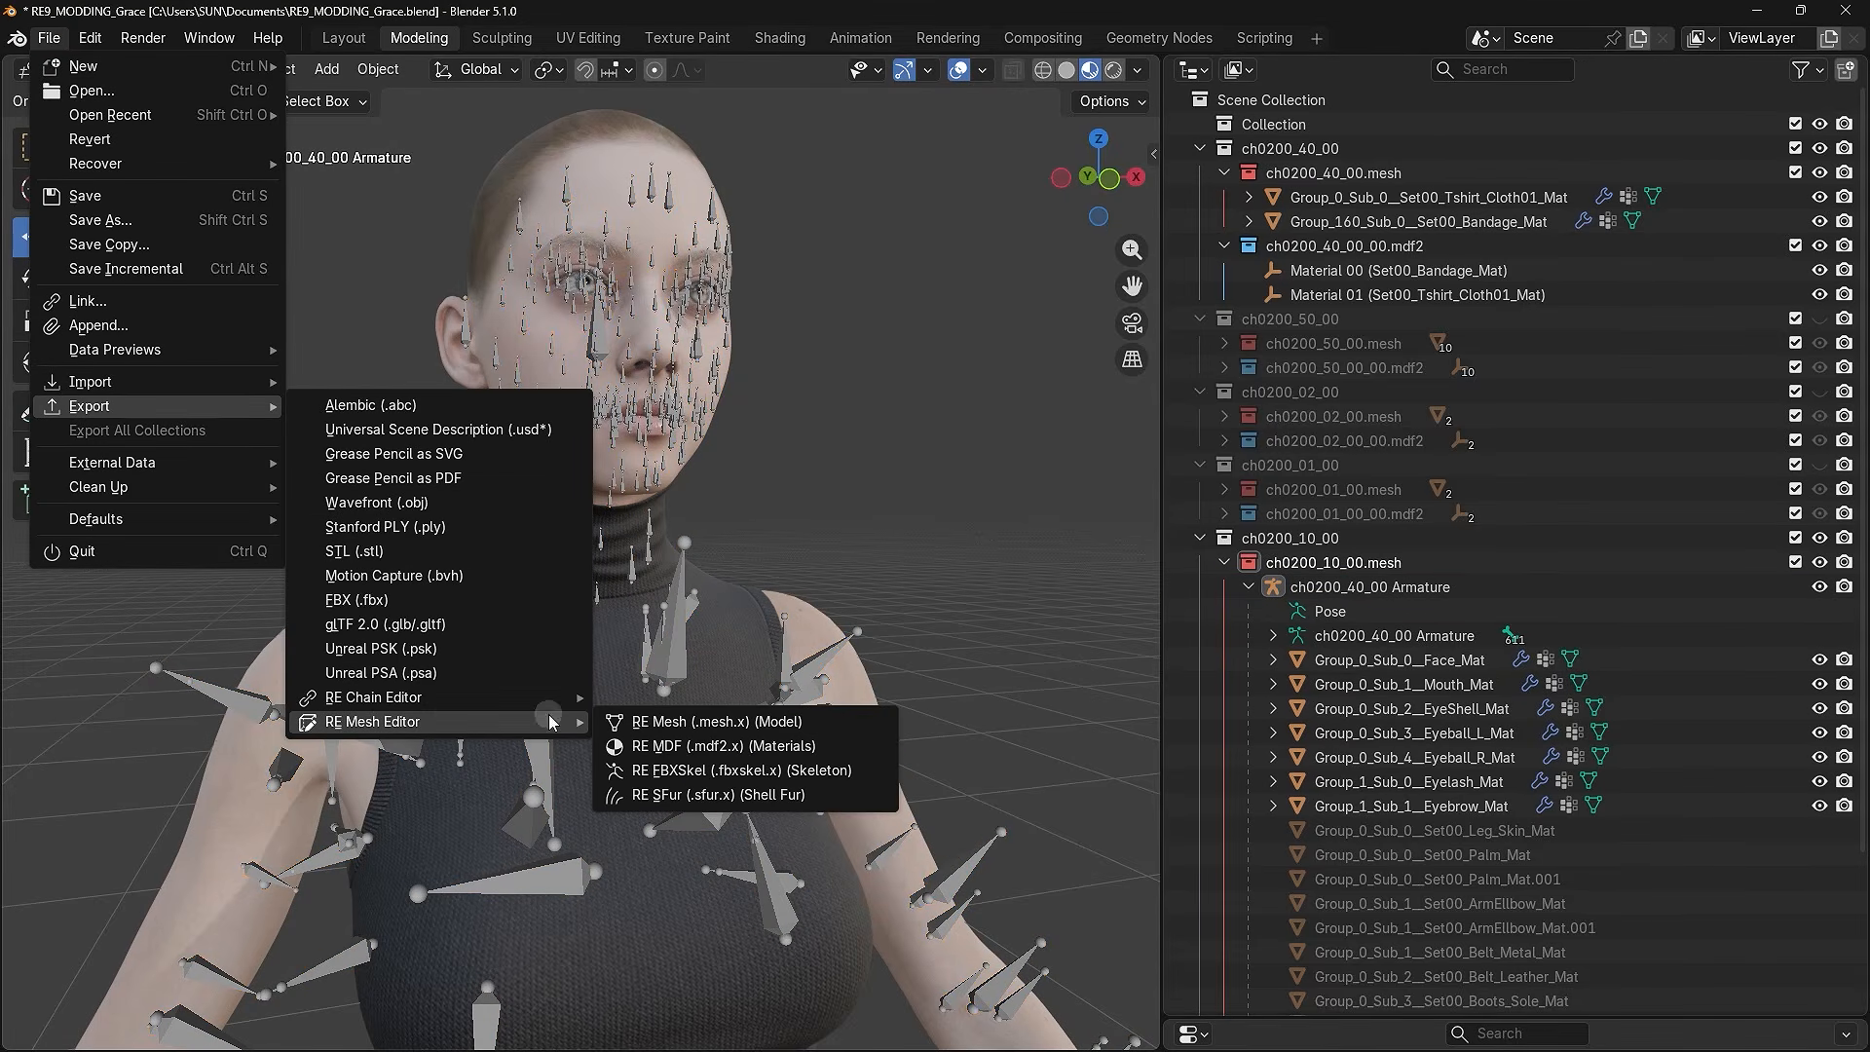
left_click(687, 726)
left_click(1086, 377)
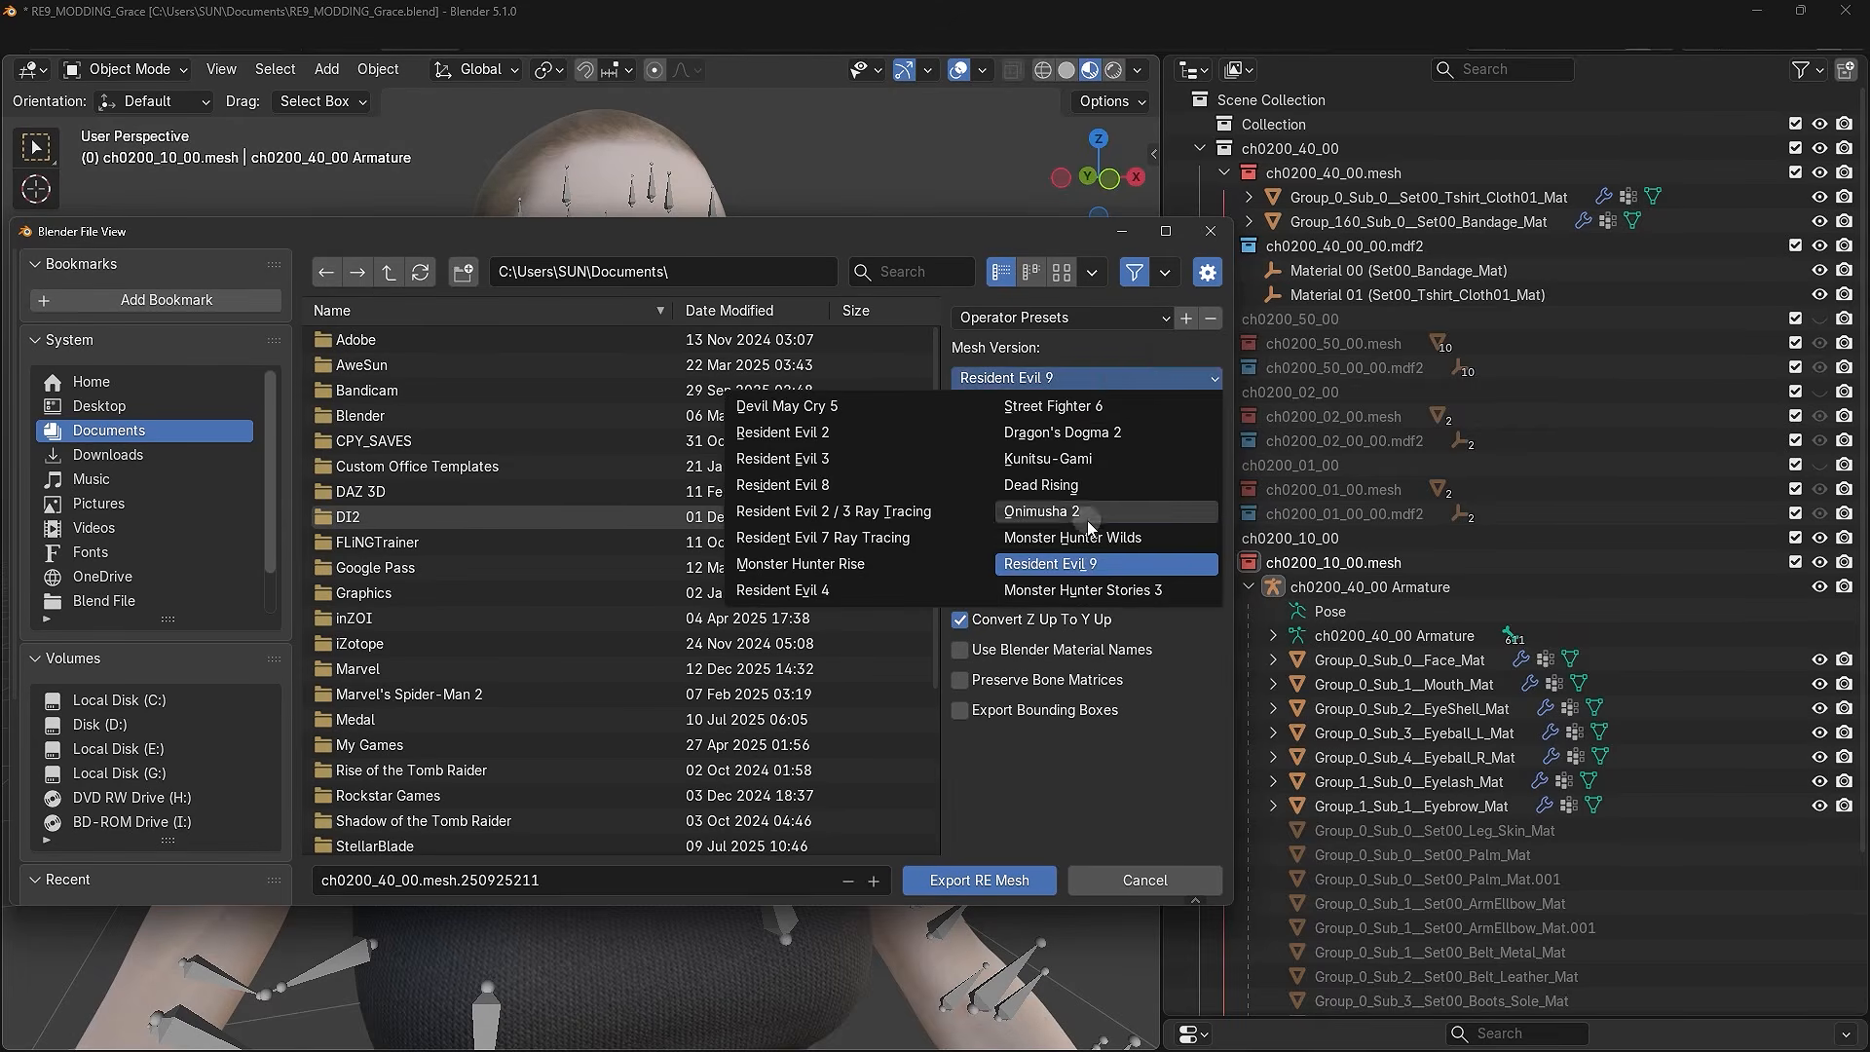
left_click(1072, 440)
left_click(1076, 582)
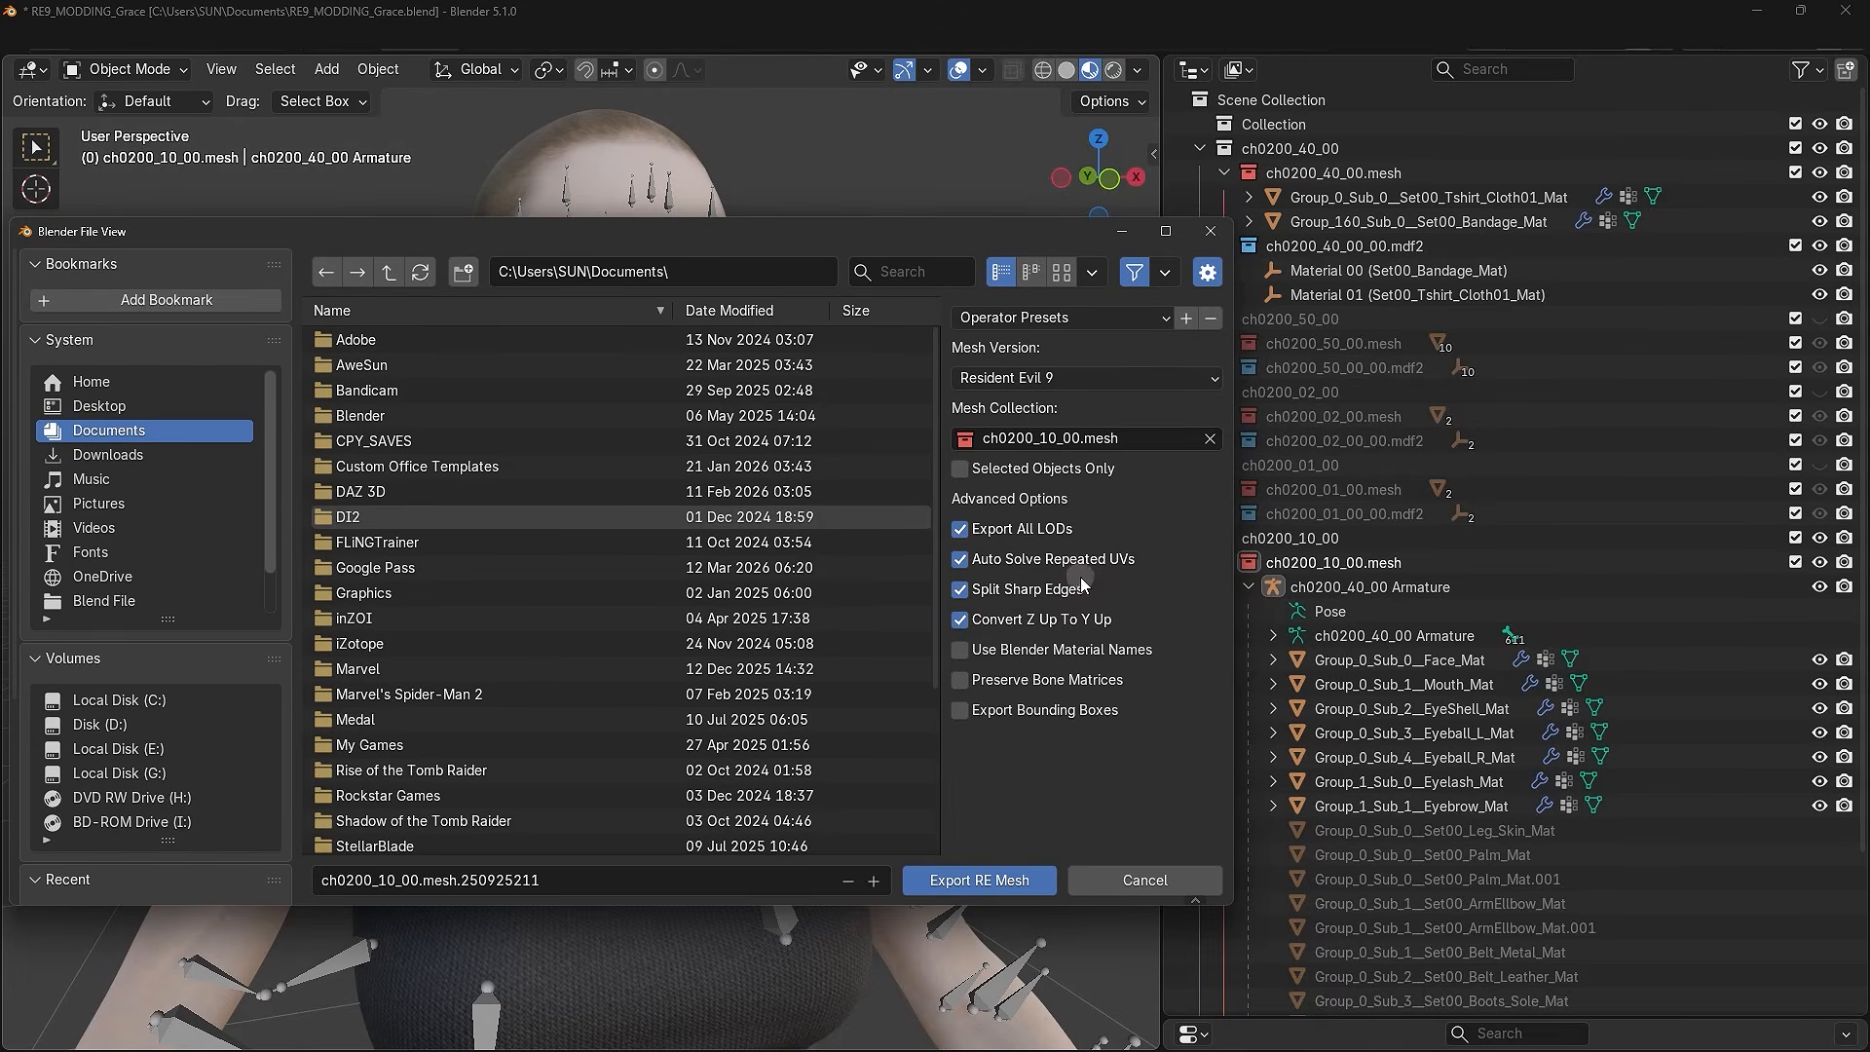
left_click(687, 271)
key("ctrl+v")
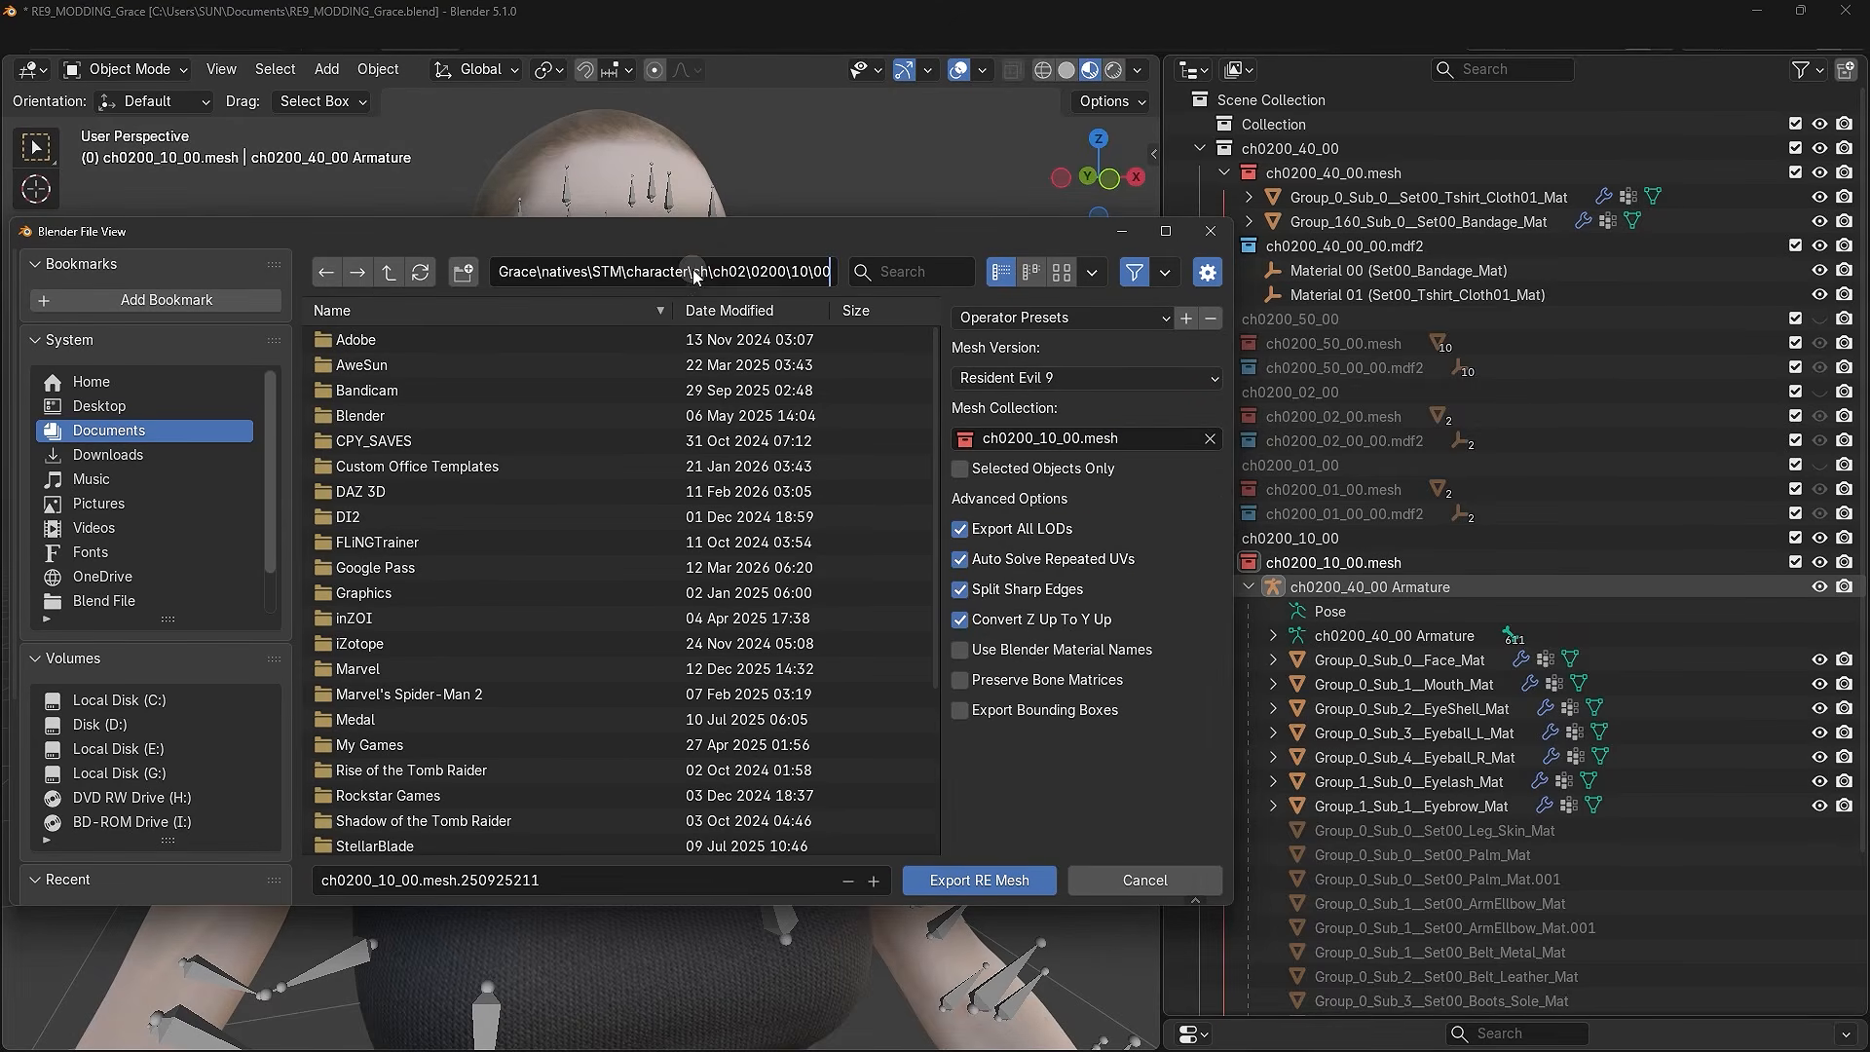
key("Return")
left_click(979, 881)
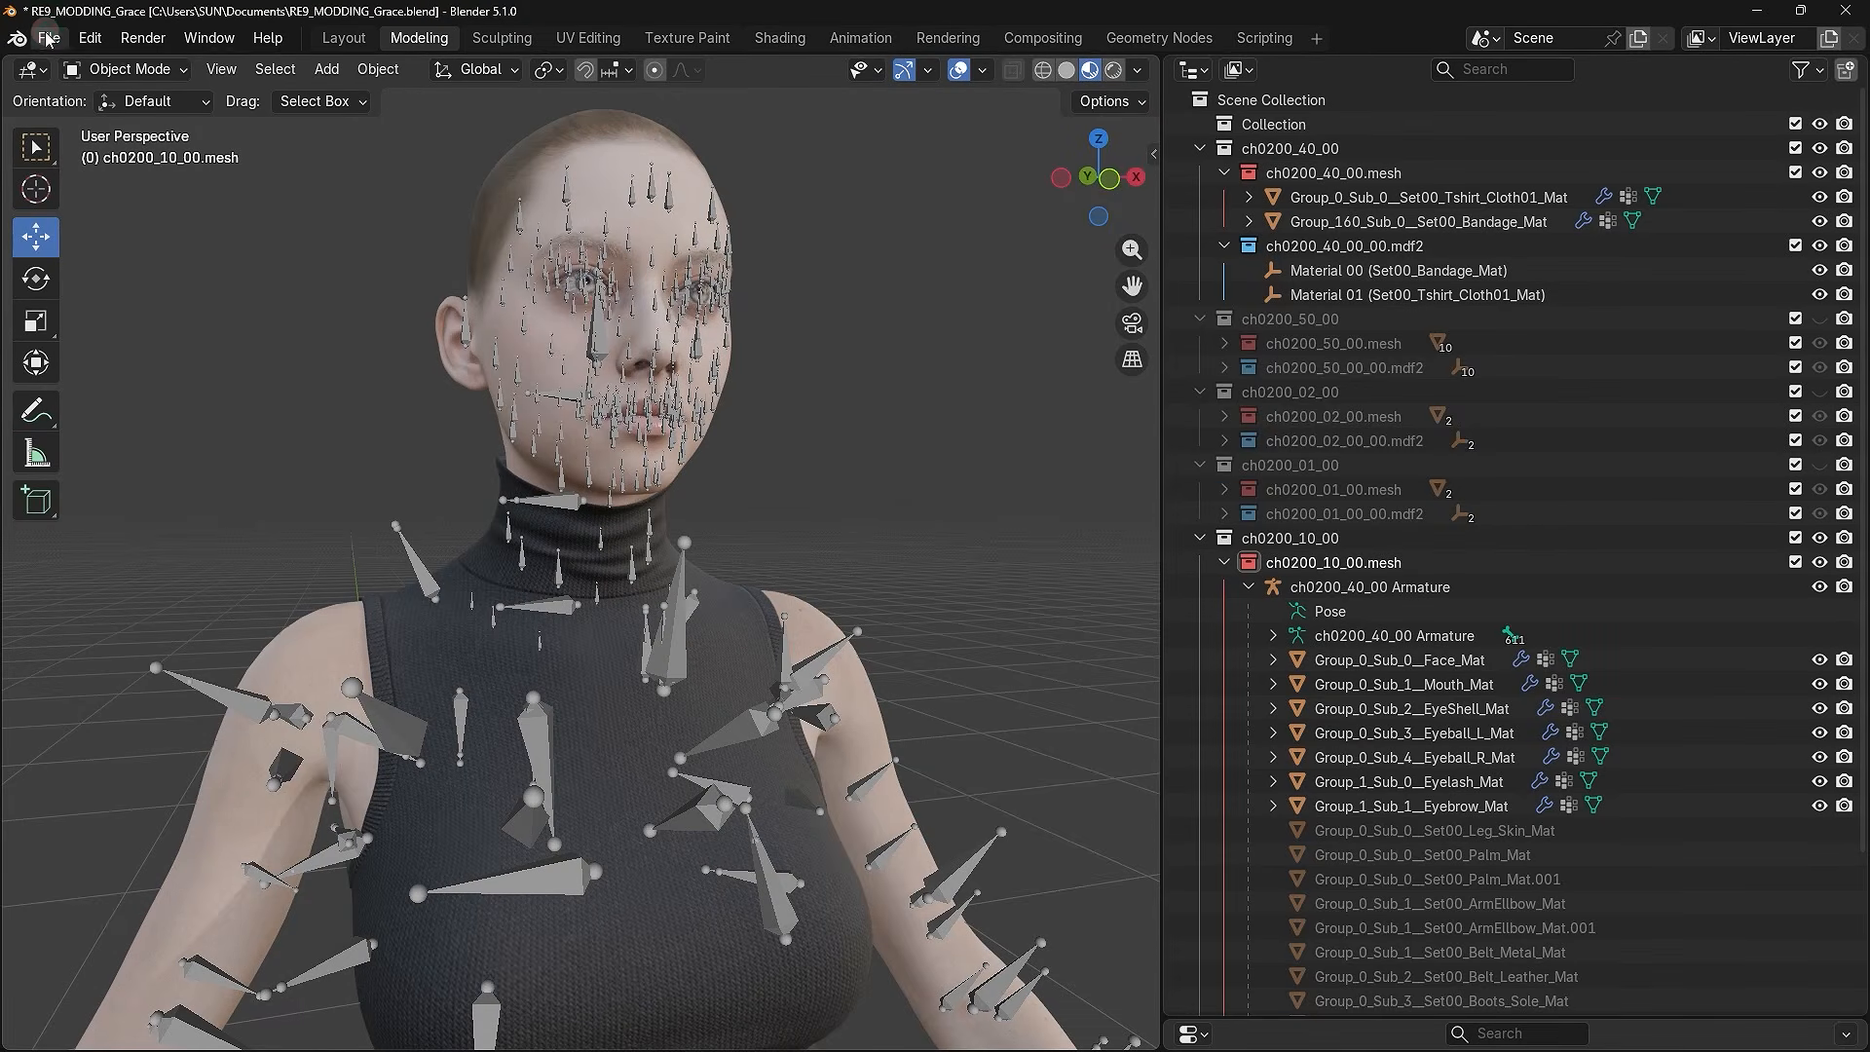
- Export the ch0200_10_00_00.mdf2 material collection as an RE MDF for Resident Evil 9 / Pragmata into the mod's ch02\0200\10\00 folder
left_click(47, 39)
mouse_move(141, 405)
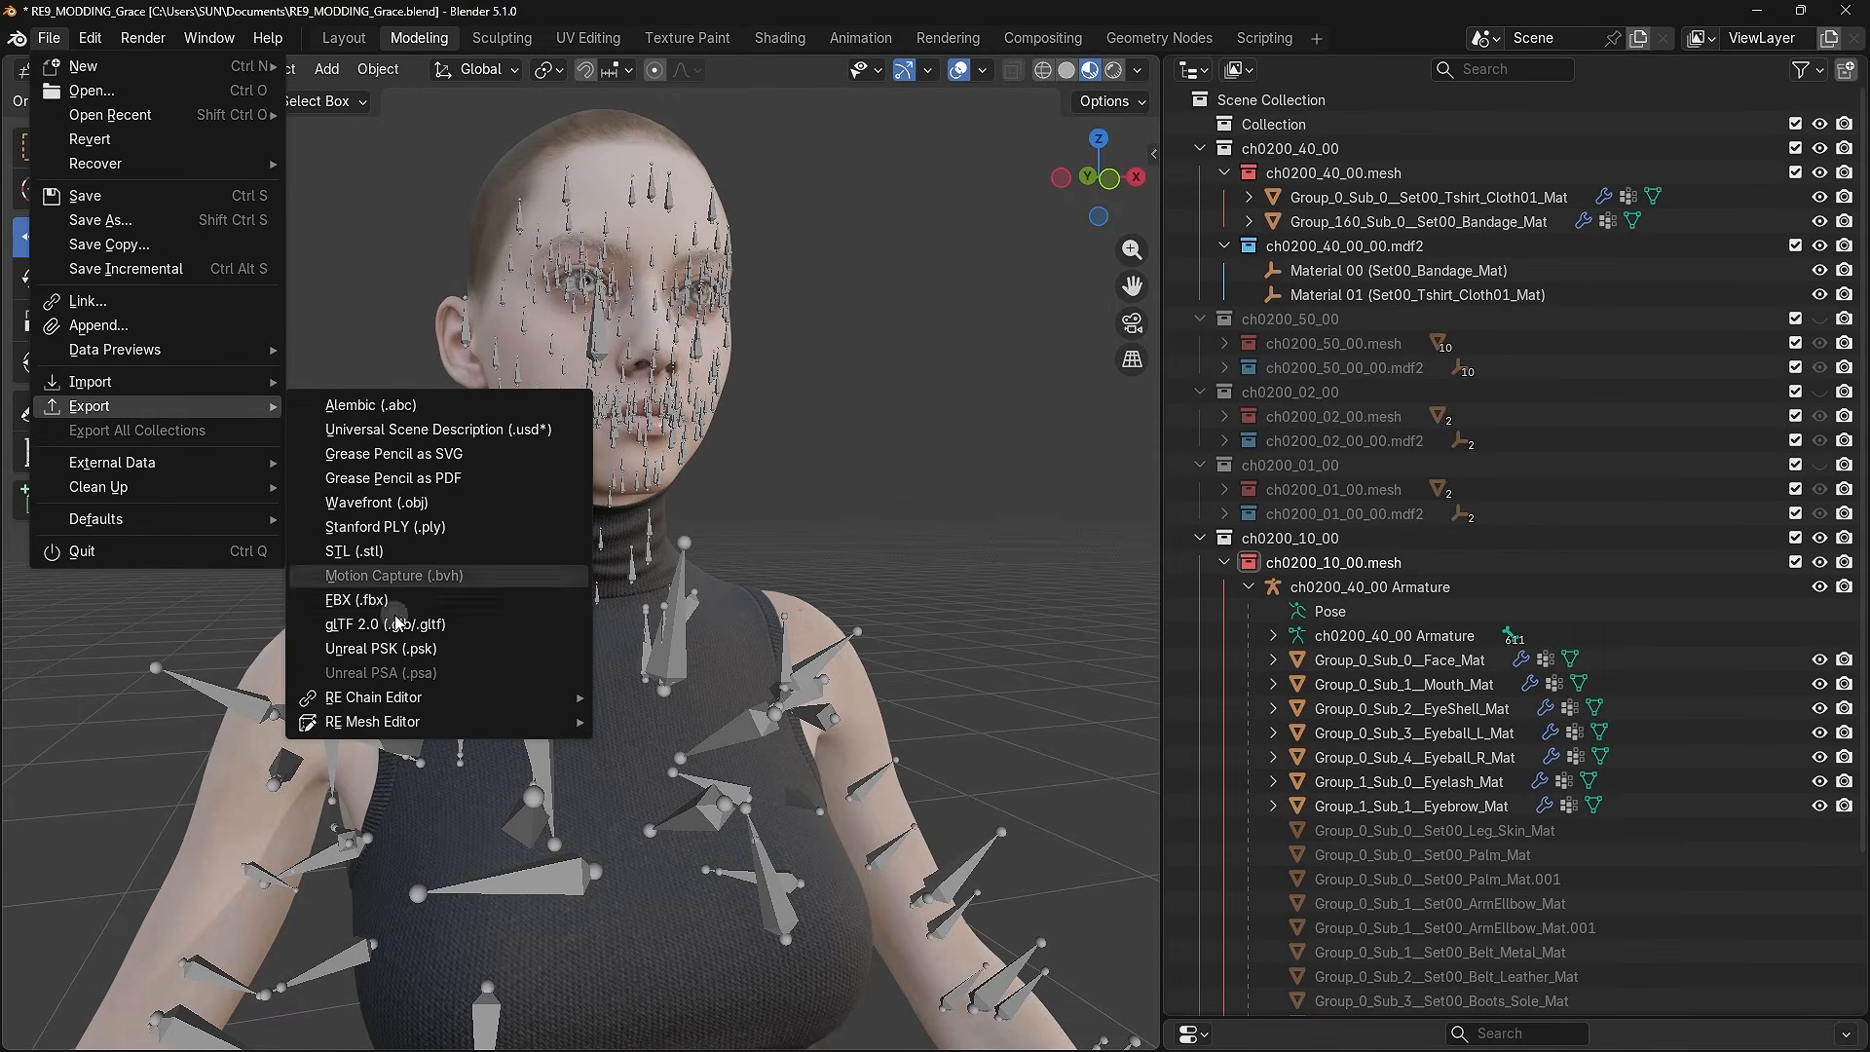
mouse_move(432, 720)
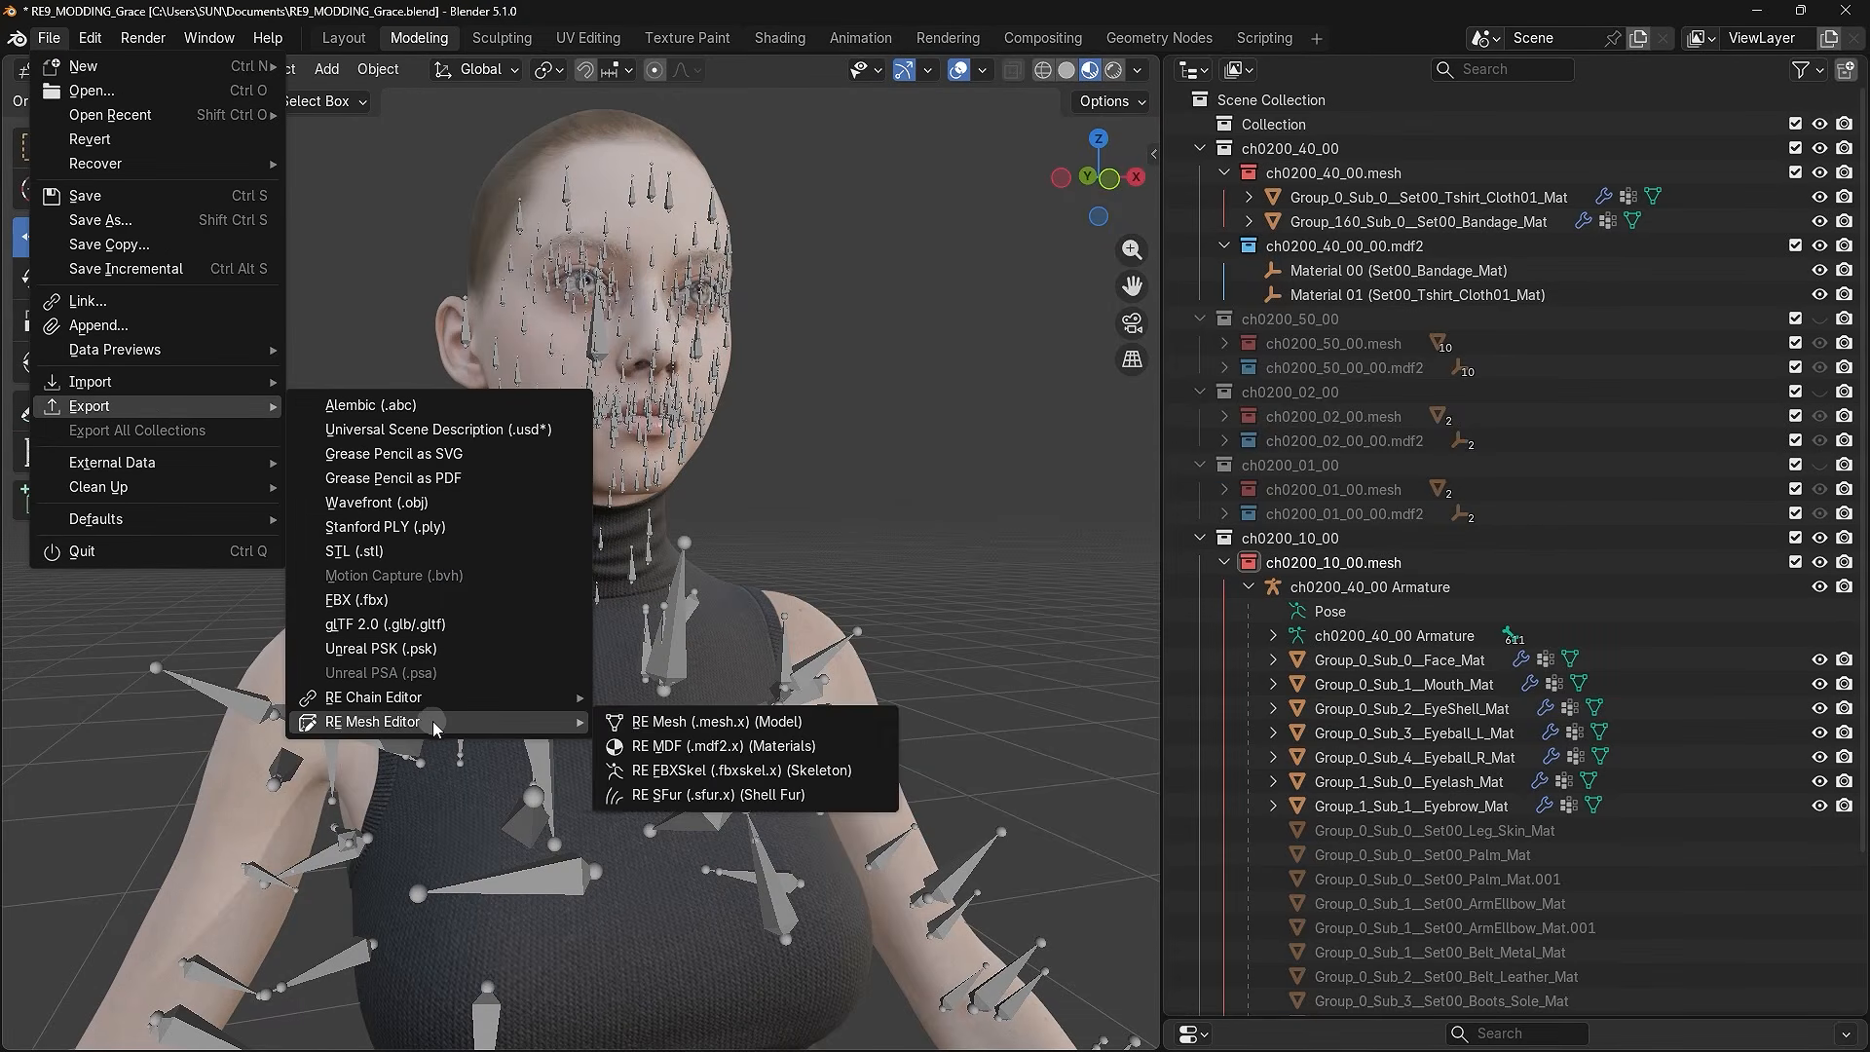
left_click(723, 747)
left_click(1008, 441)
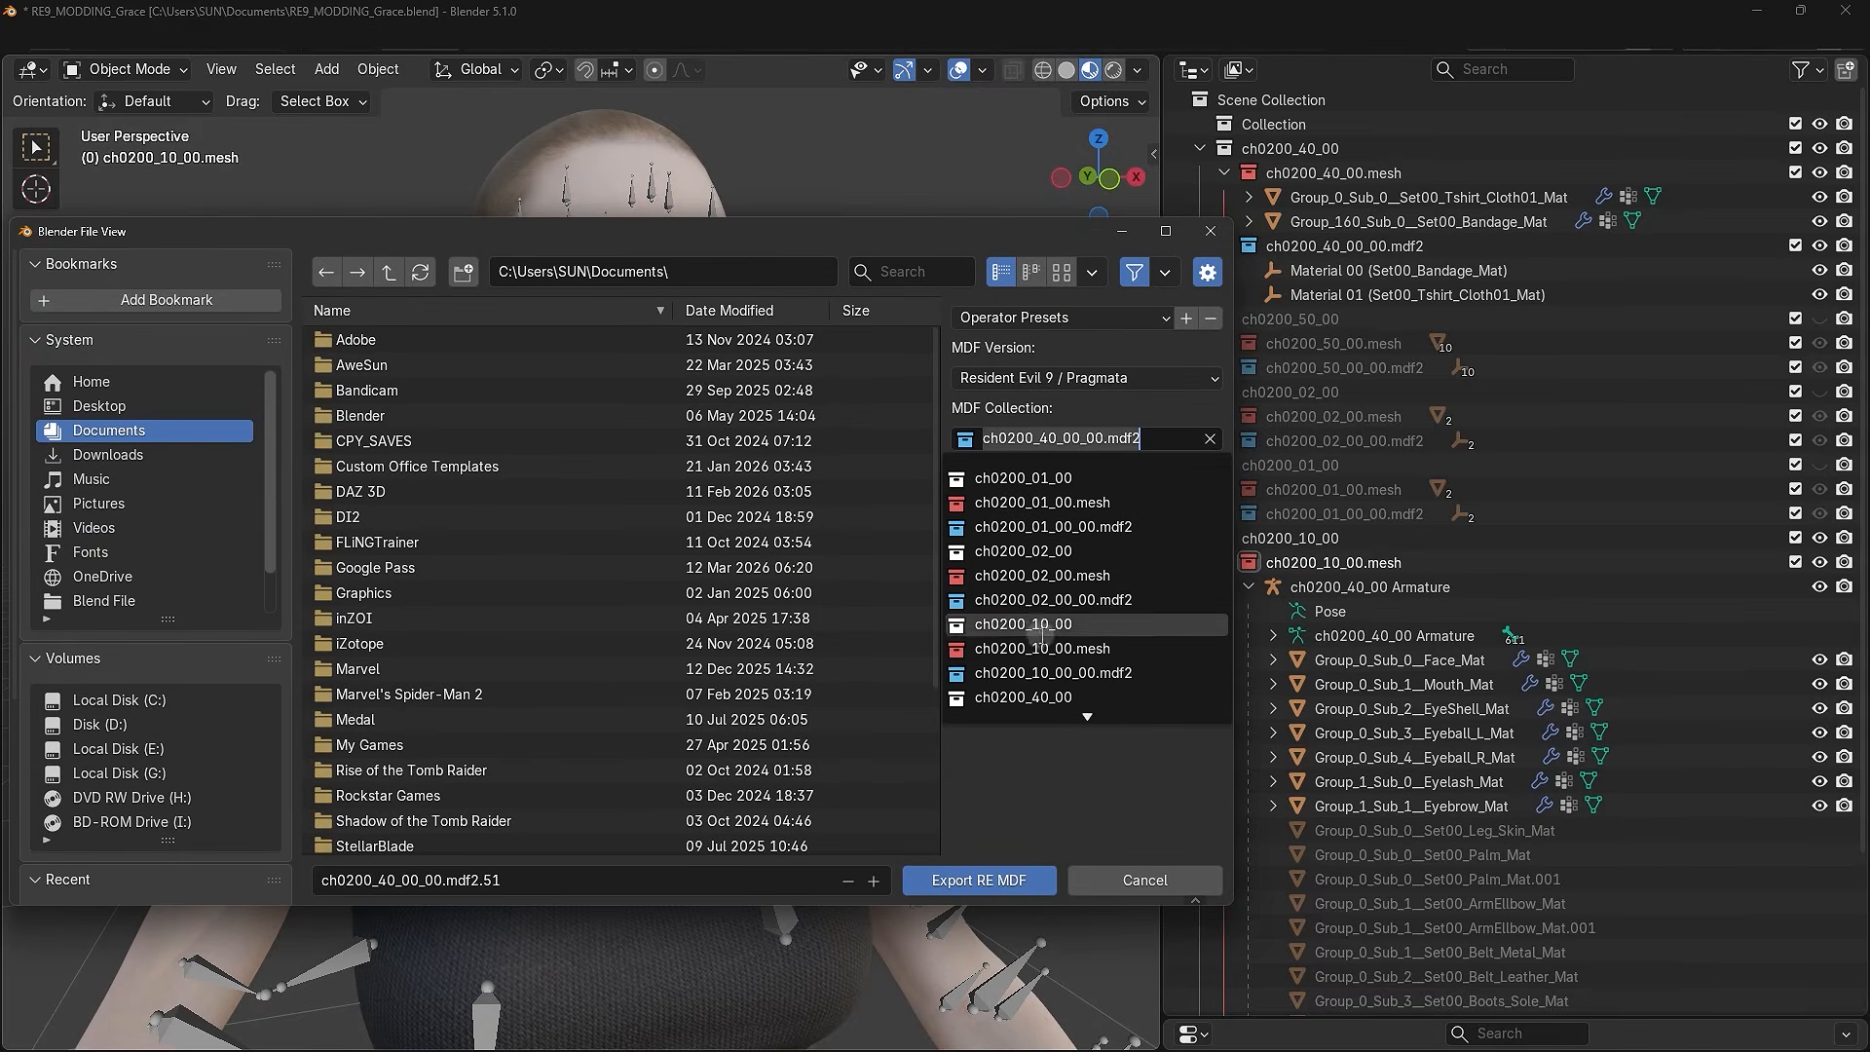
left_click(1049, 672)
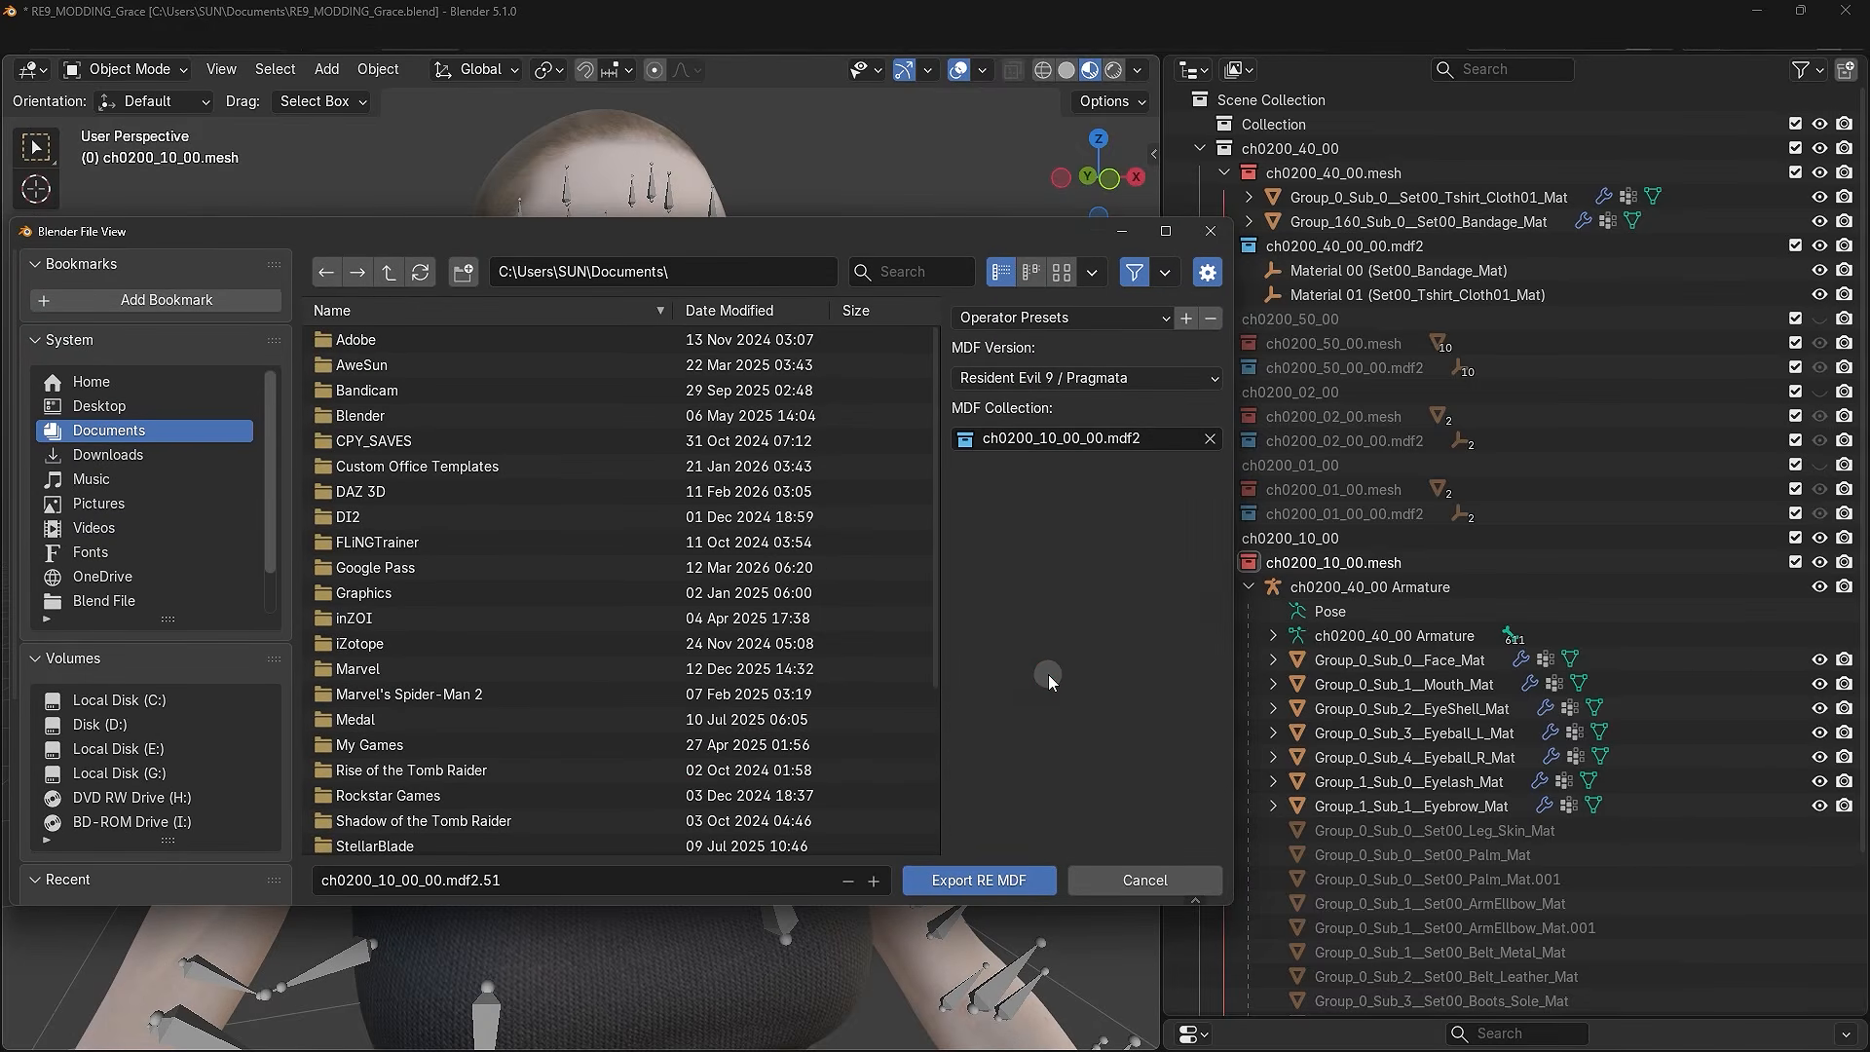
left_click(706, 276)
key("ctrl+v")
key("Return")
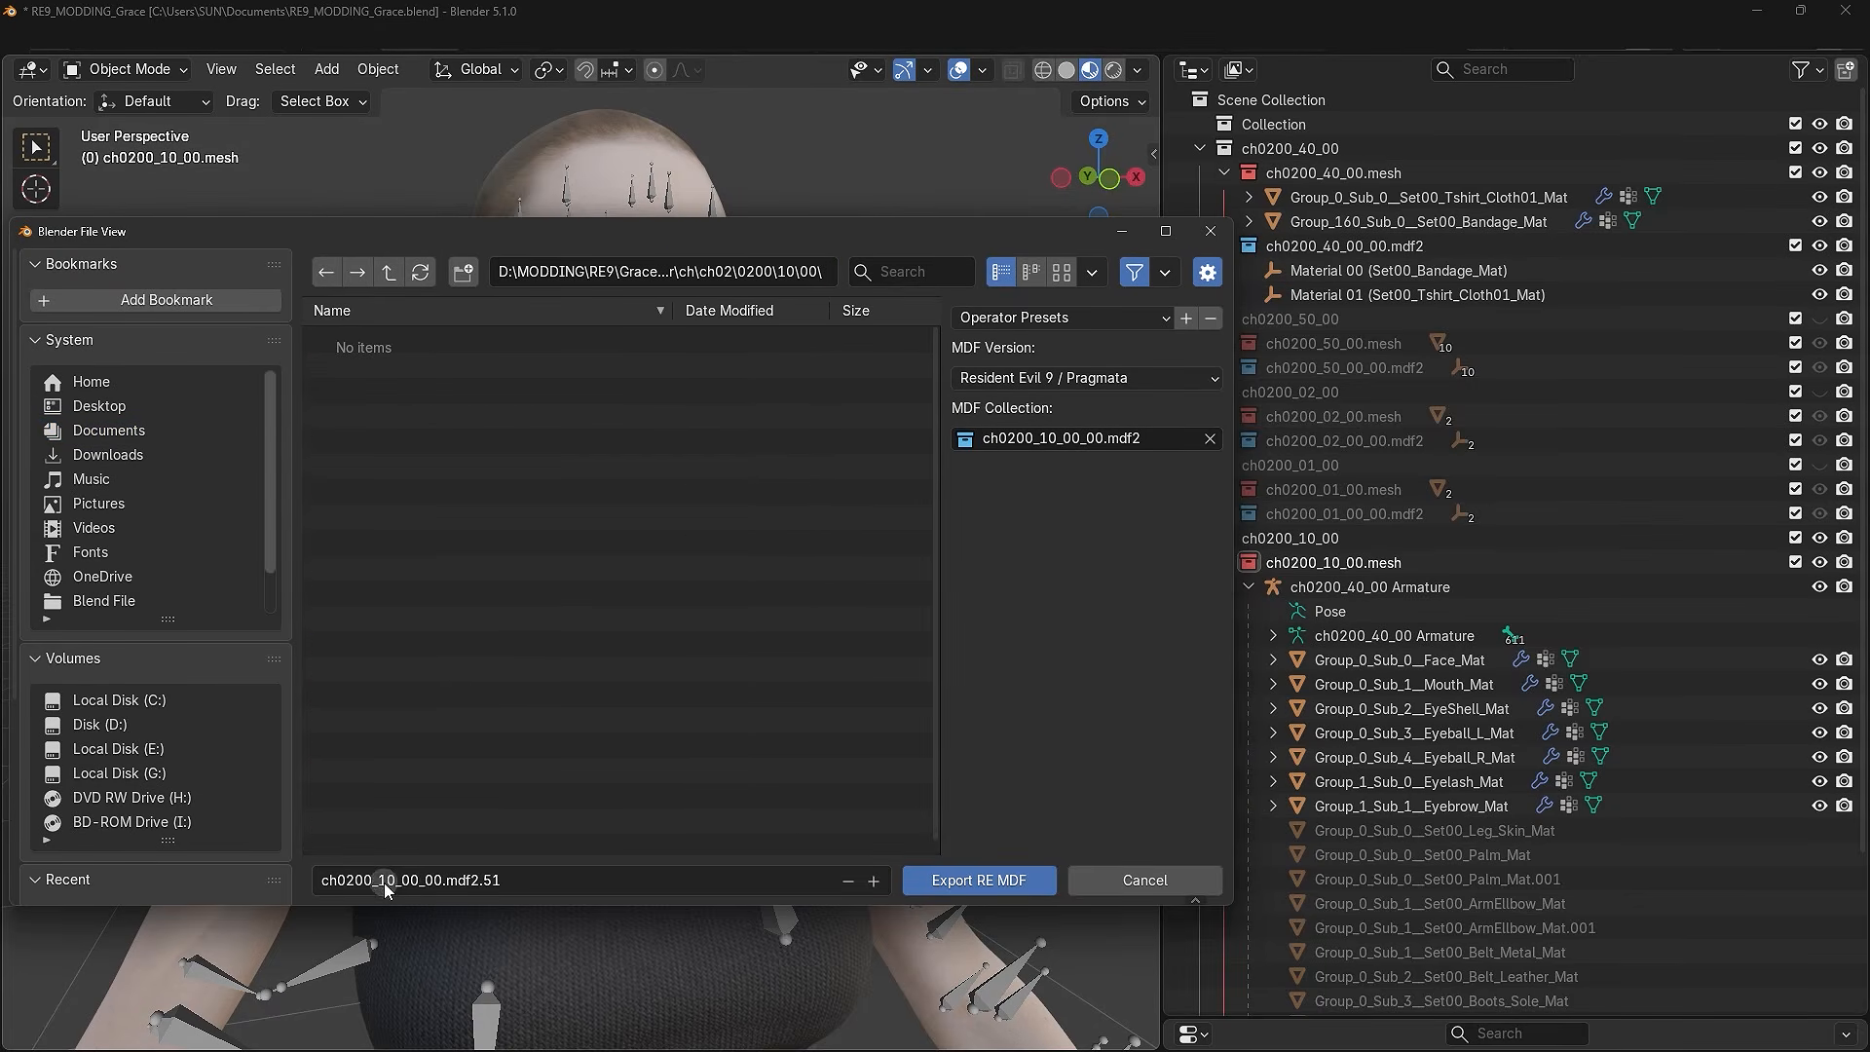
left_click(940, 882)
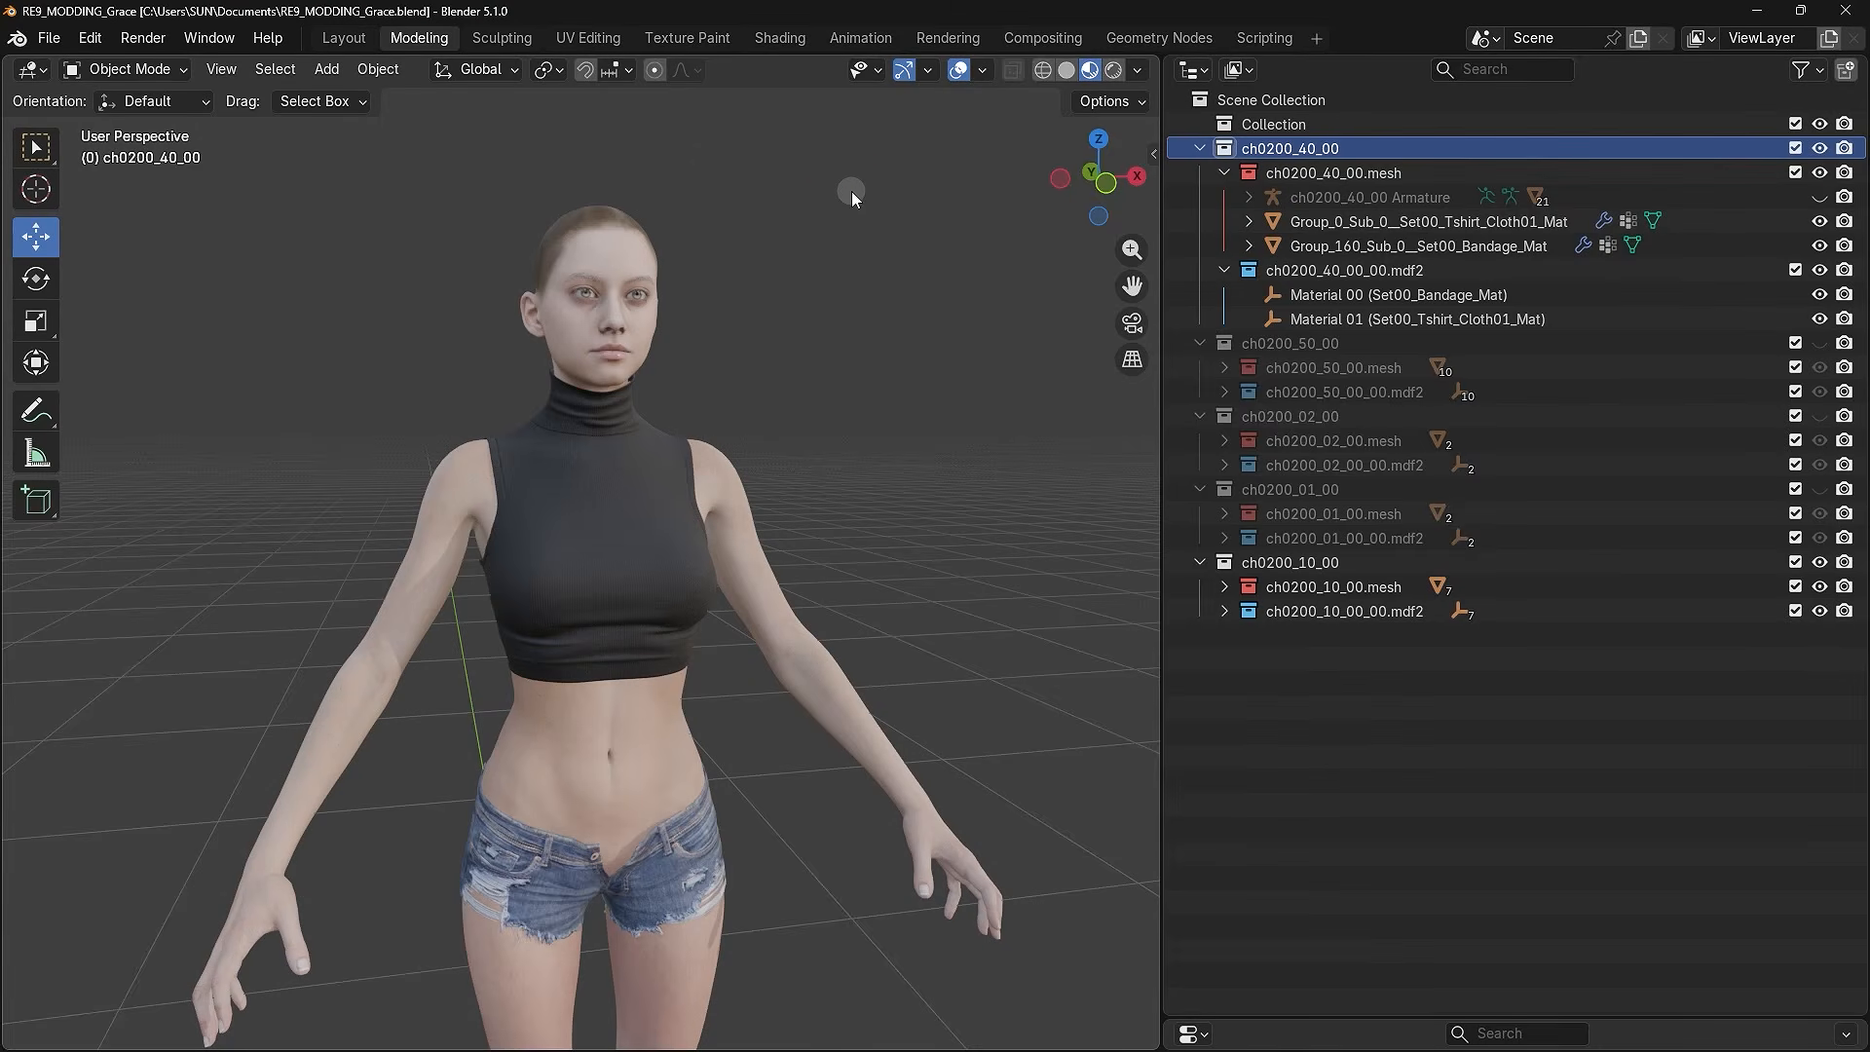
- Select all the character's meshes, clear the selection, and unhide the ch0200_40_00 Armature
left_click_drag(851, 191, 277, 908)
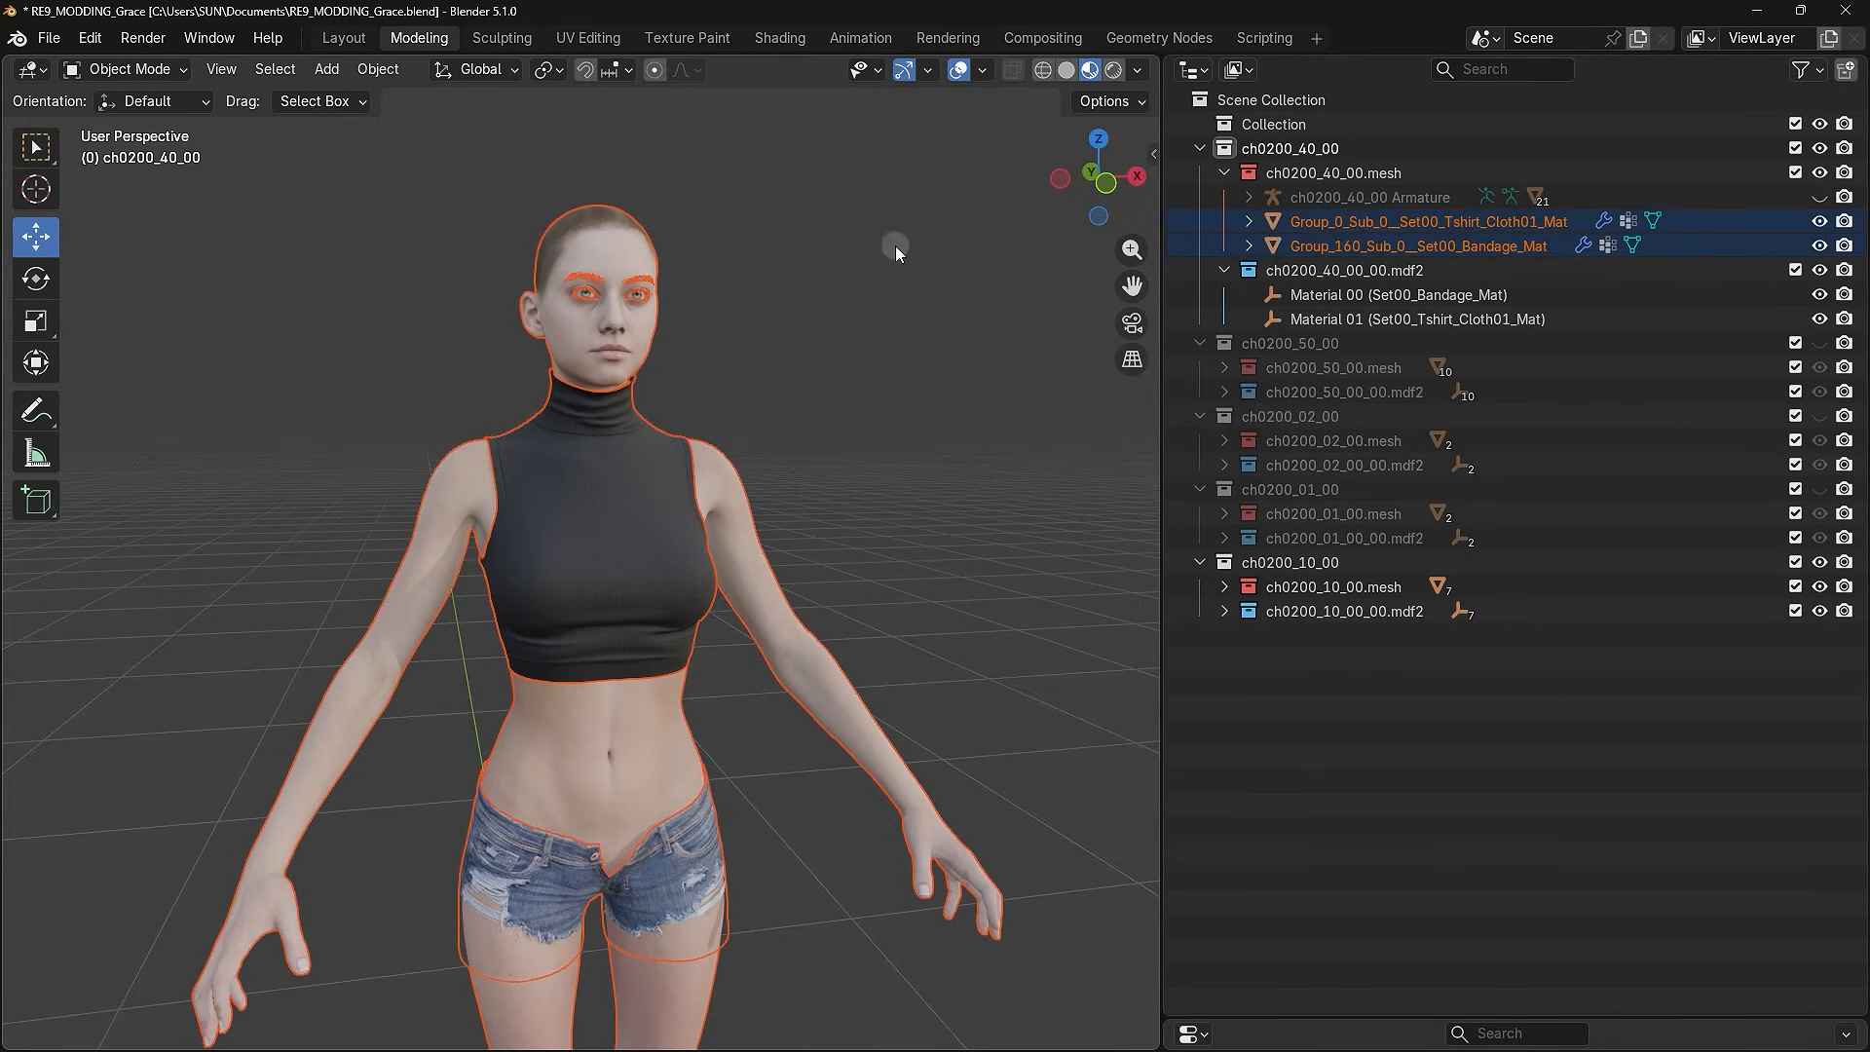
left_click(794, 378)
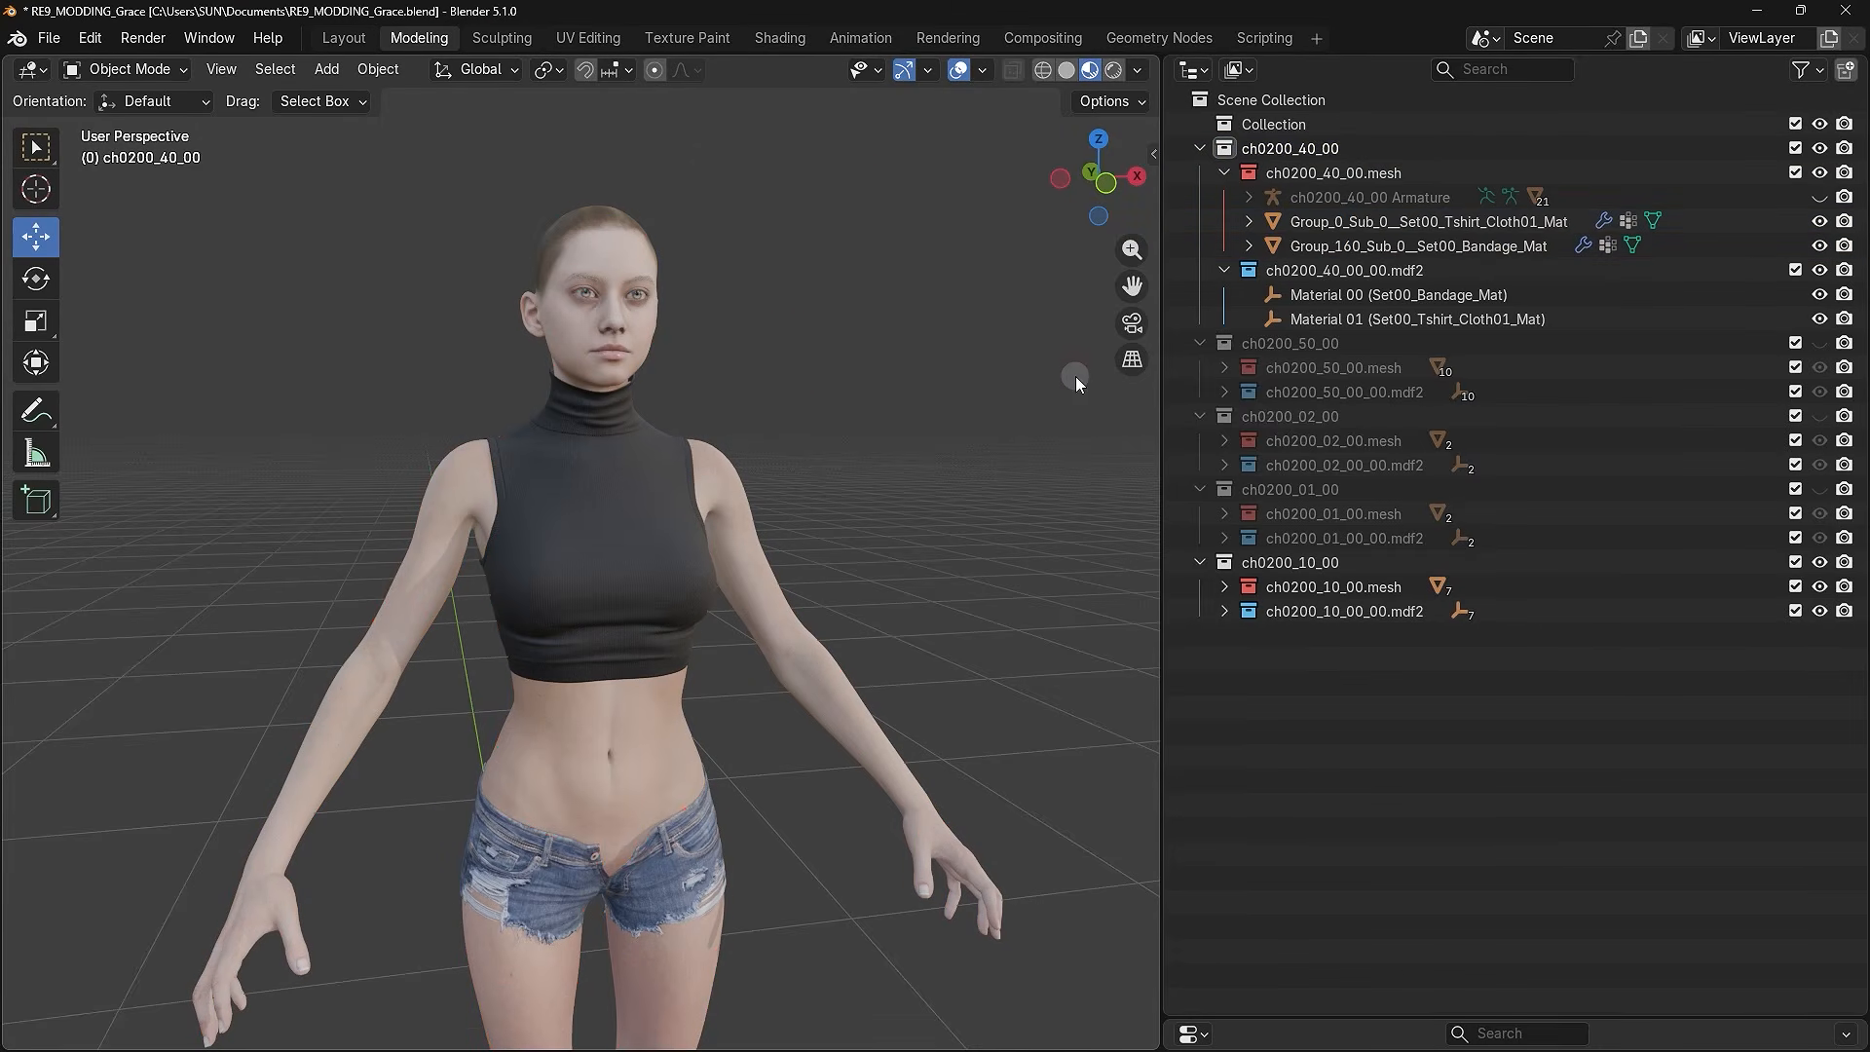
left_click(1820, 197)
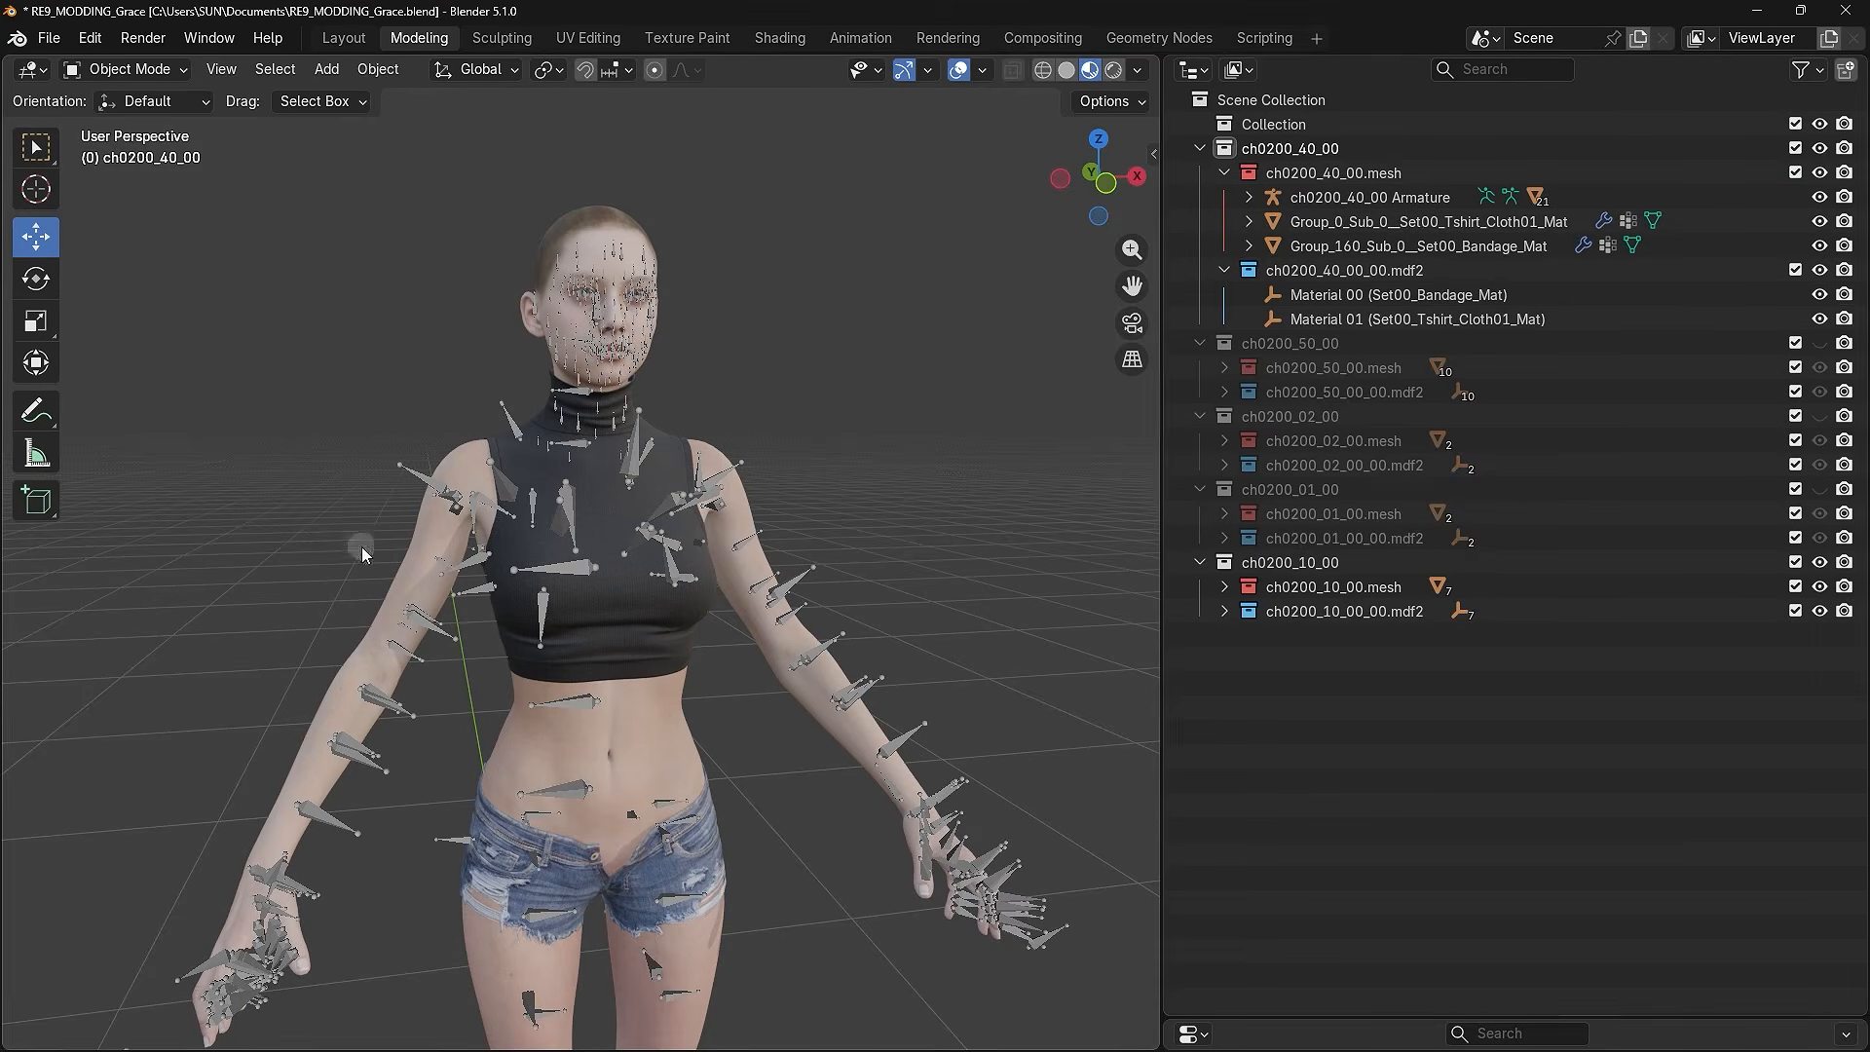
- Switch to File Explorer, go up to the D:\MODDING\RE9\Grace folder that holds natives, and copy its address
key("alt+Tab")
left_click_drag(285, 416, 390, 166)
left_click(423, 336)
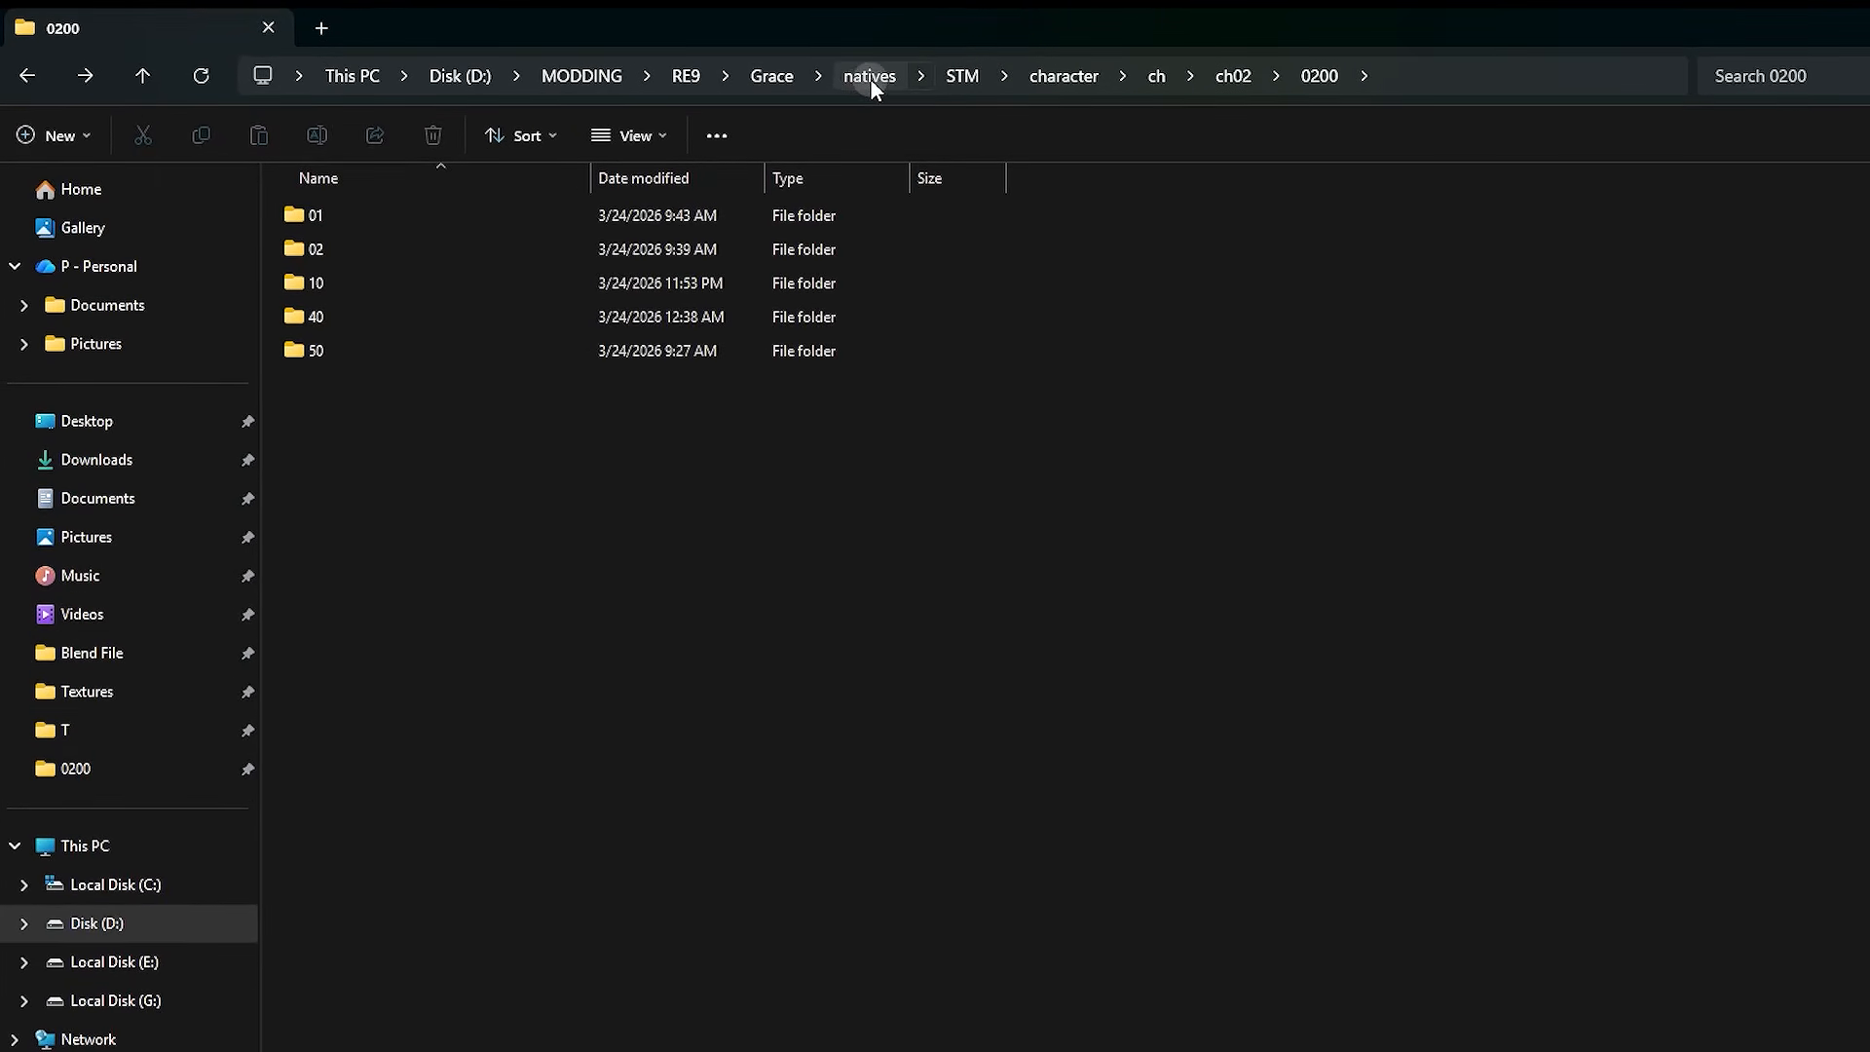
left_click(770, 76)
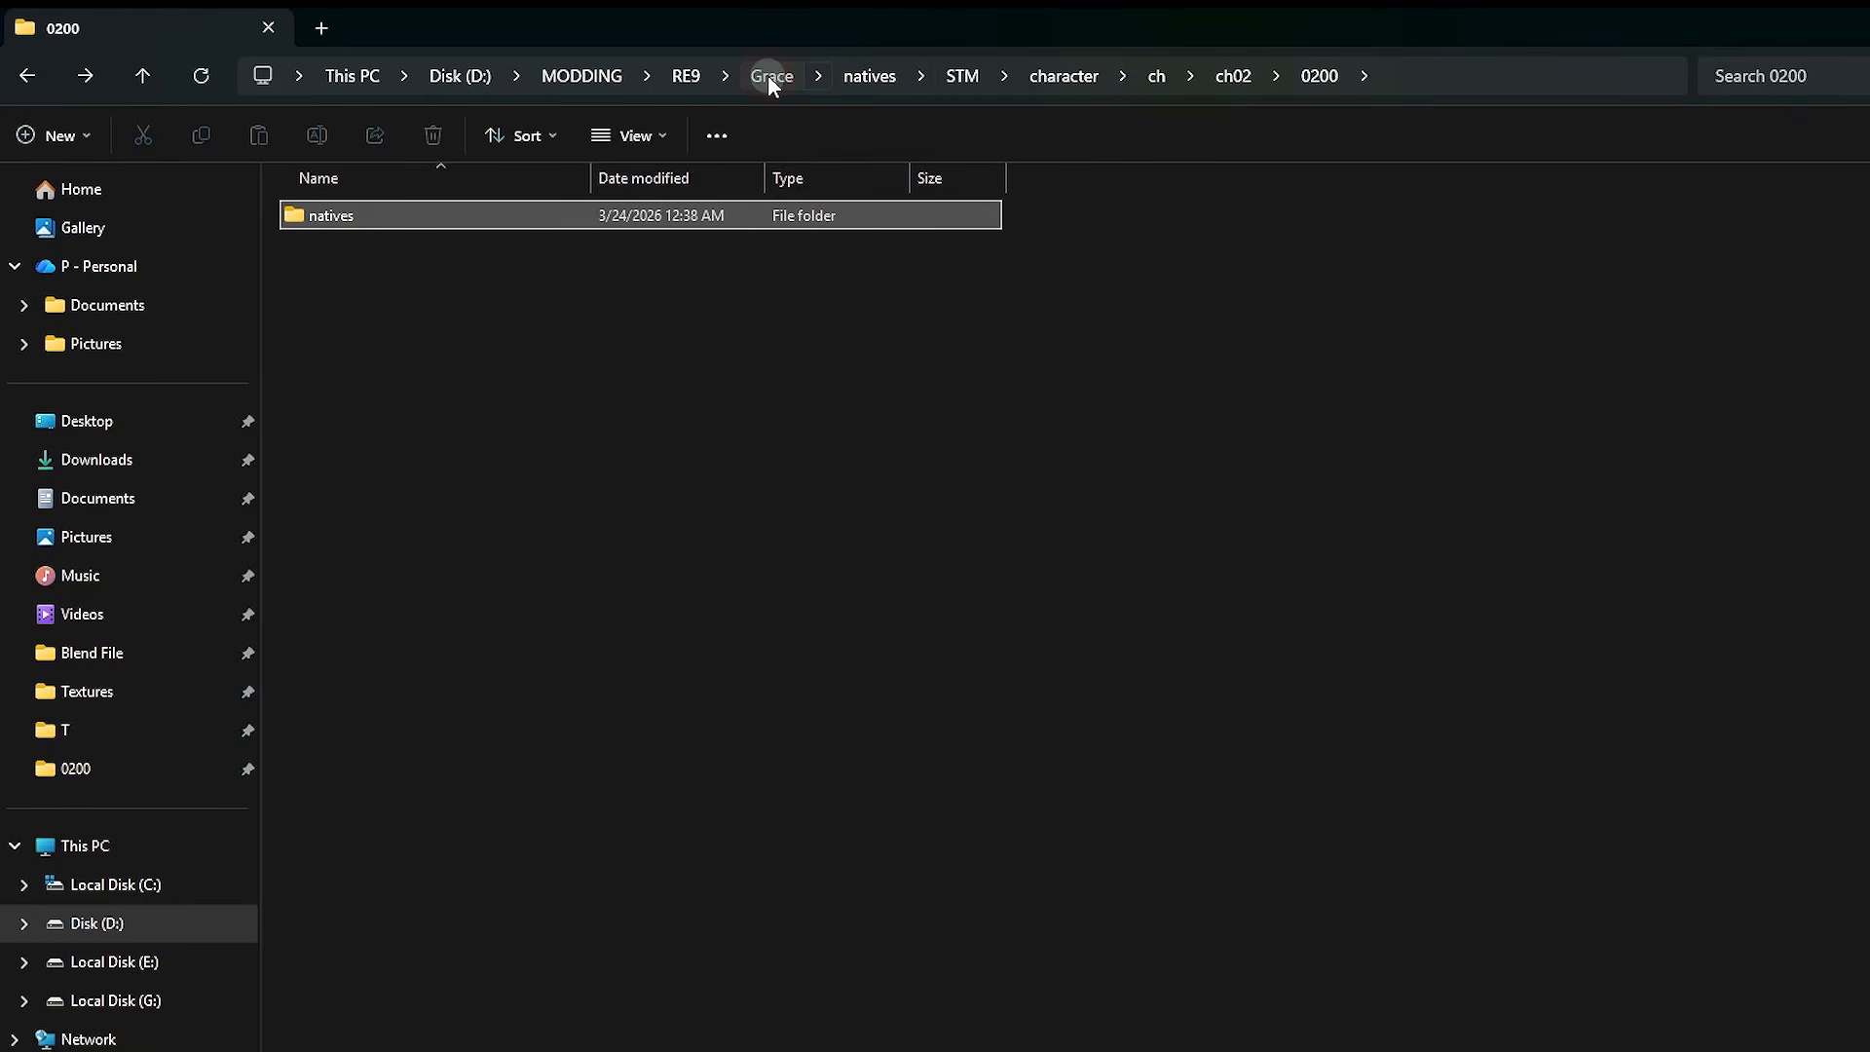
left_click(497, 323)
right_click(906, 78)
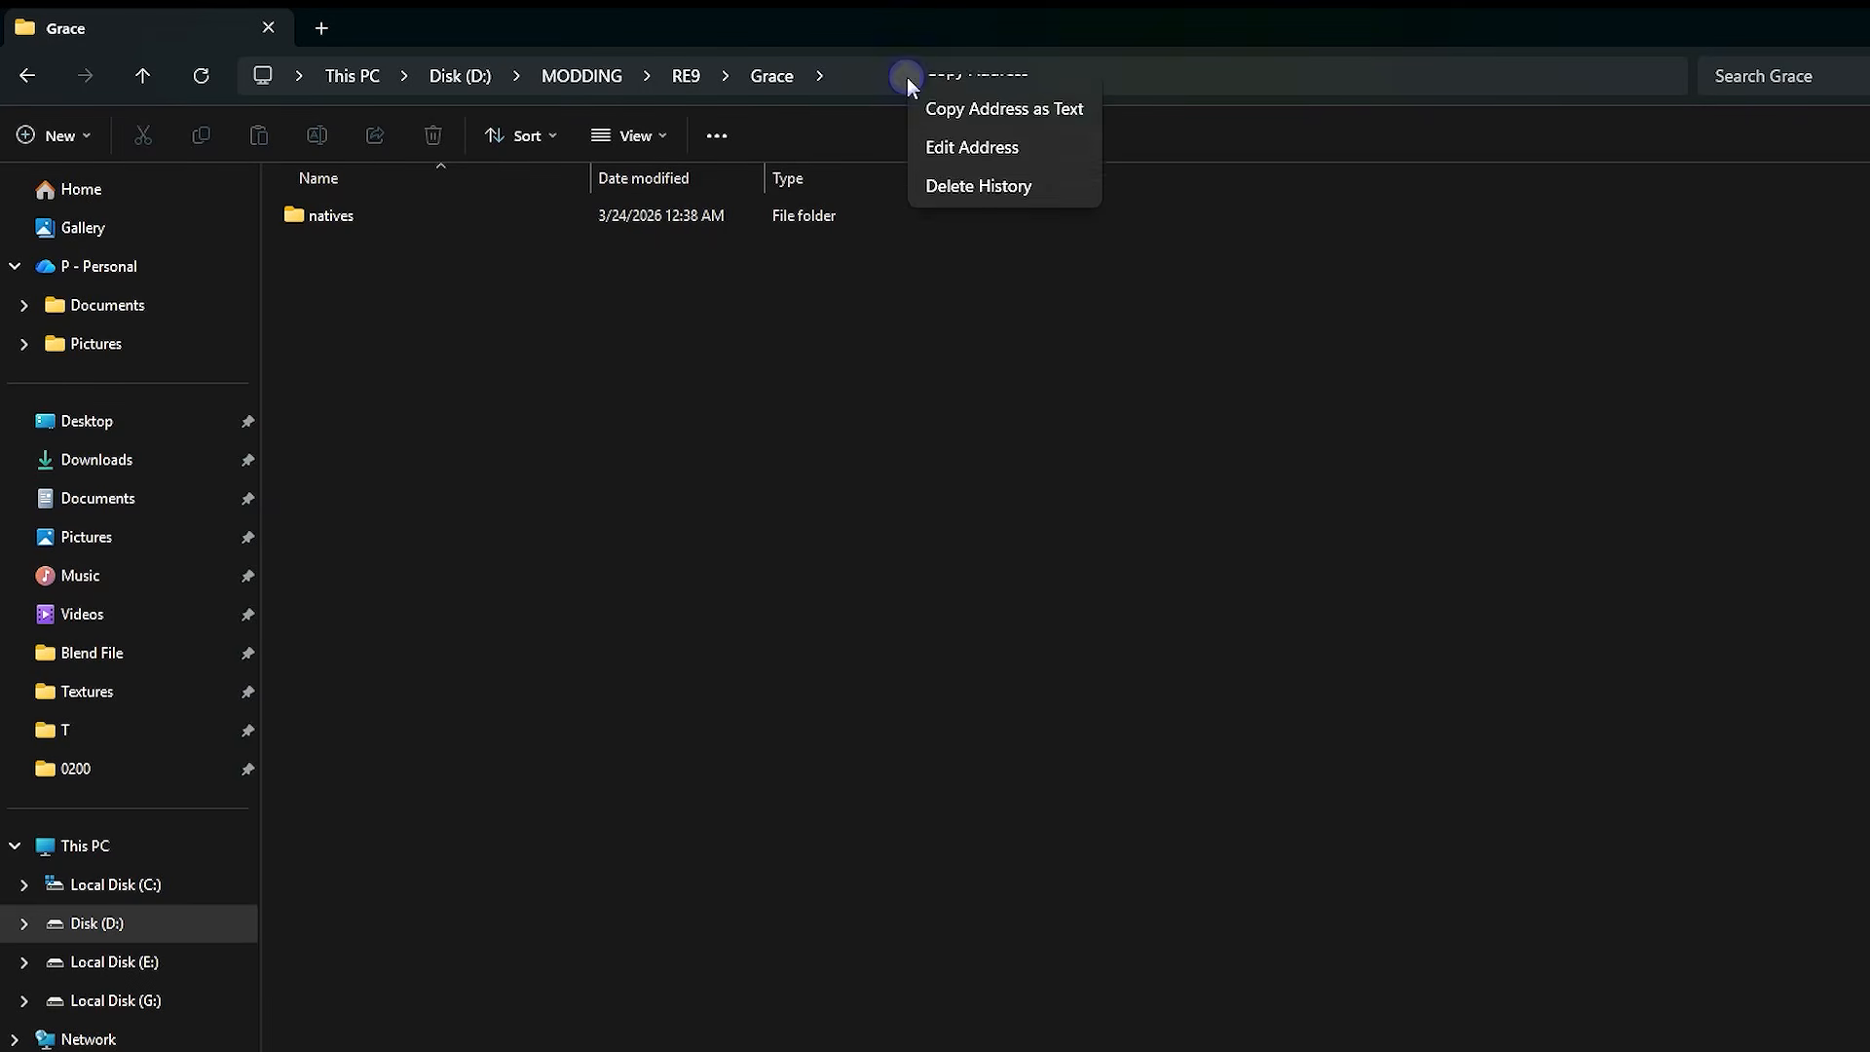
left_click(958, 135)
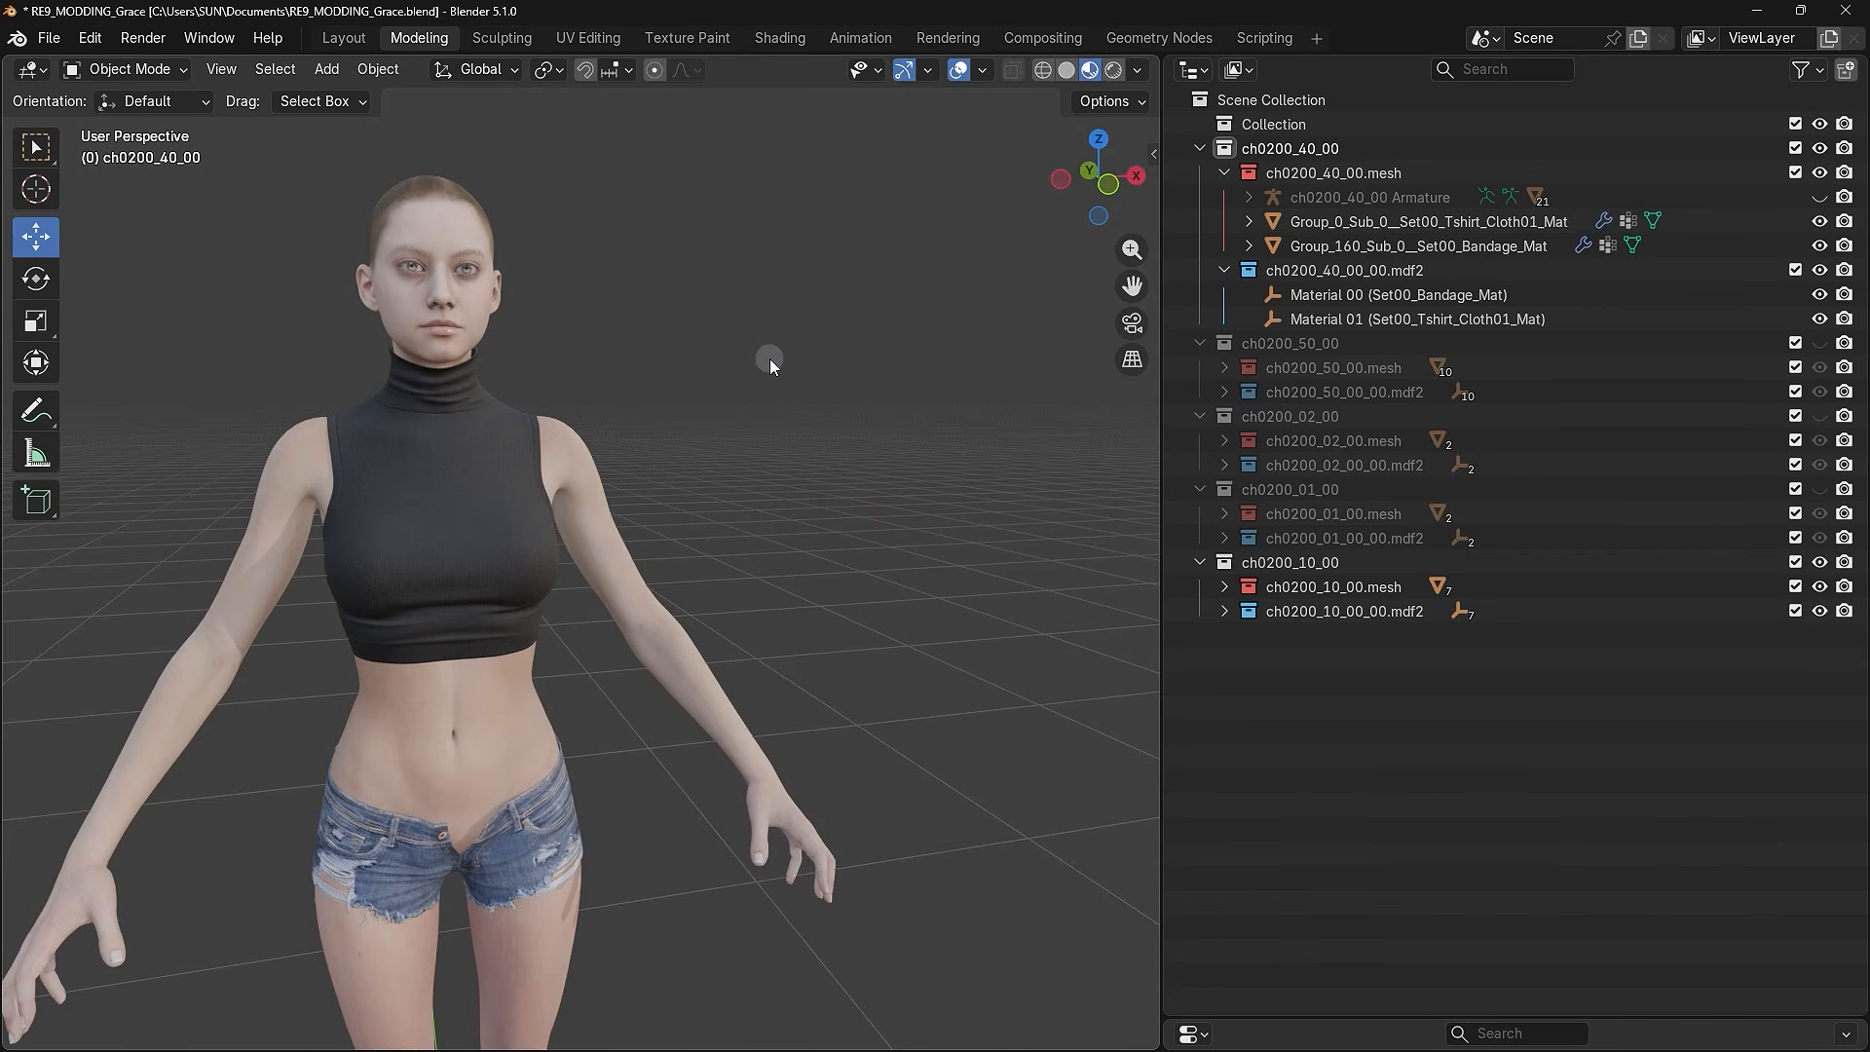
- In Blender, expand the RE Asset Extensions tools of the RE Mesh add-on and start Create Pak Patch
key("n")
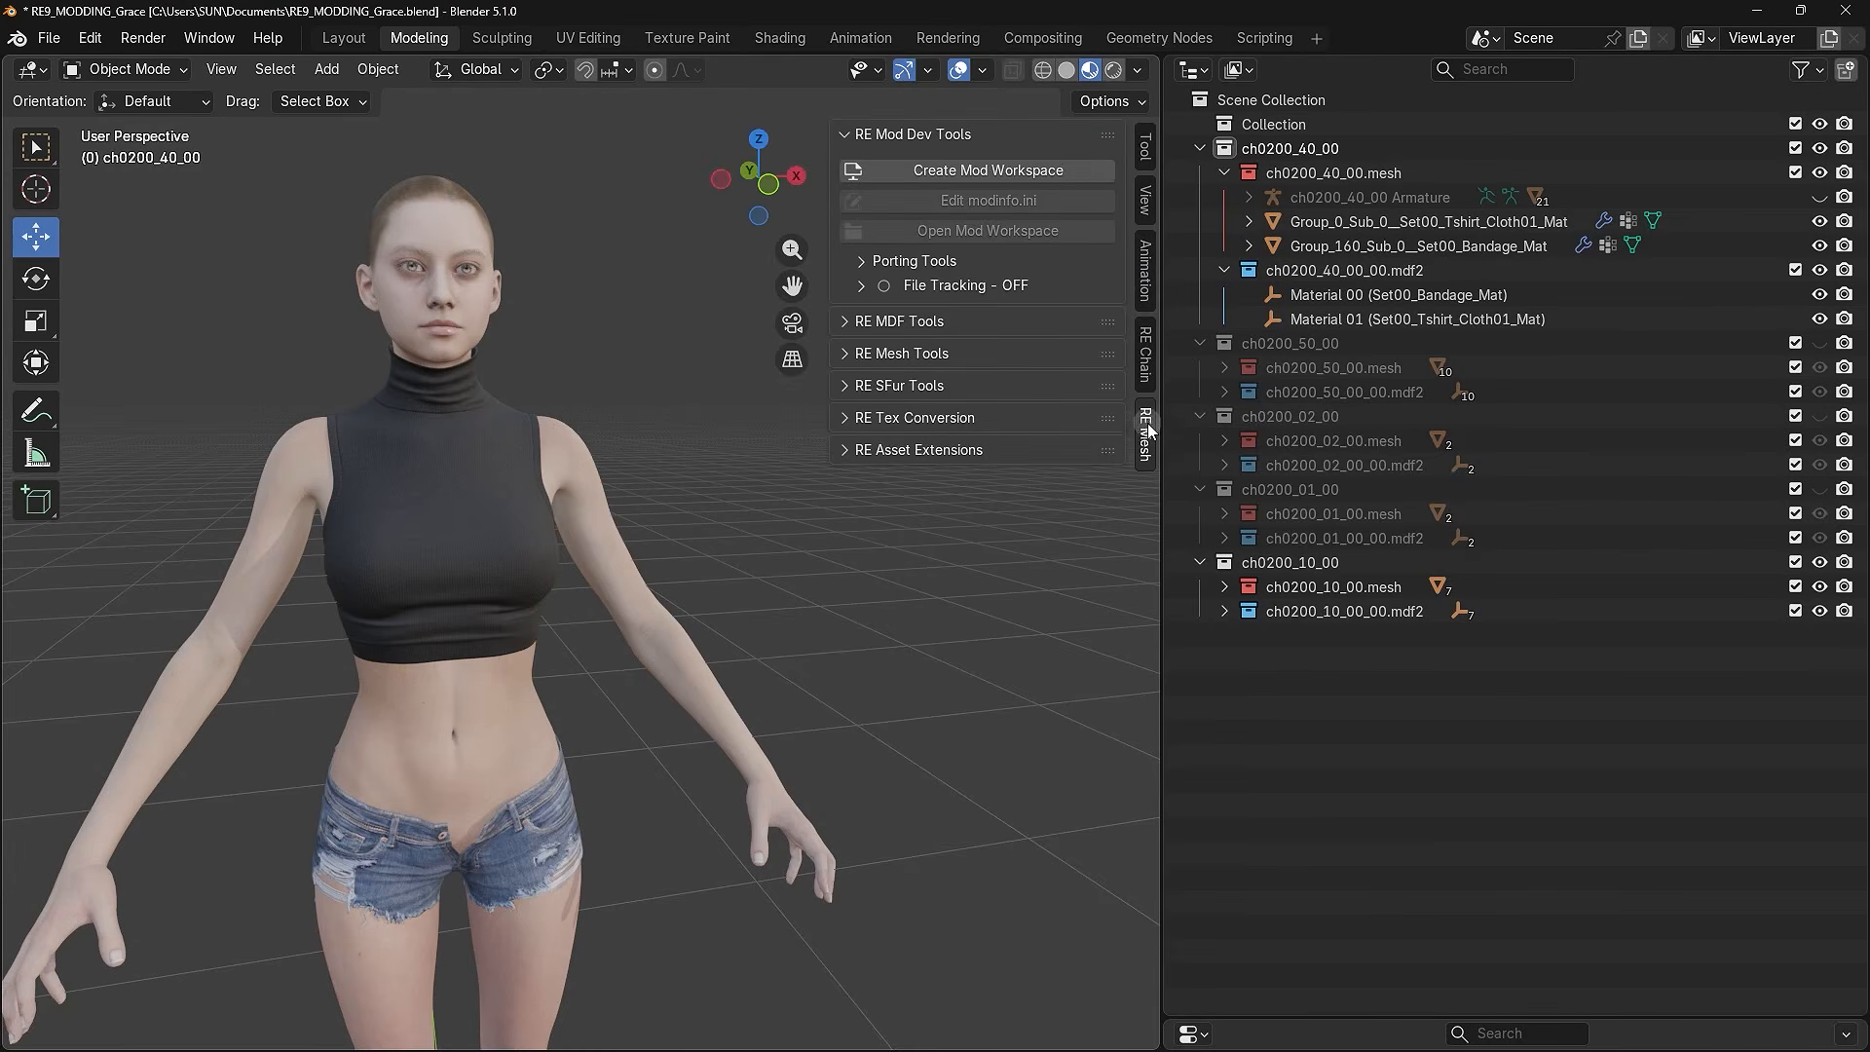
left_click(1149, 448)
left_click(843, 450)
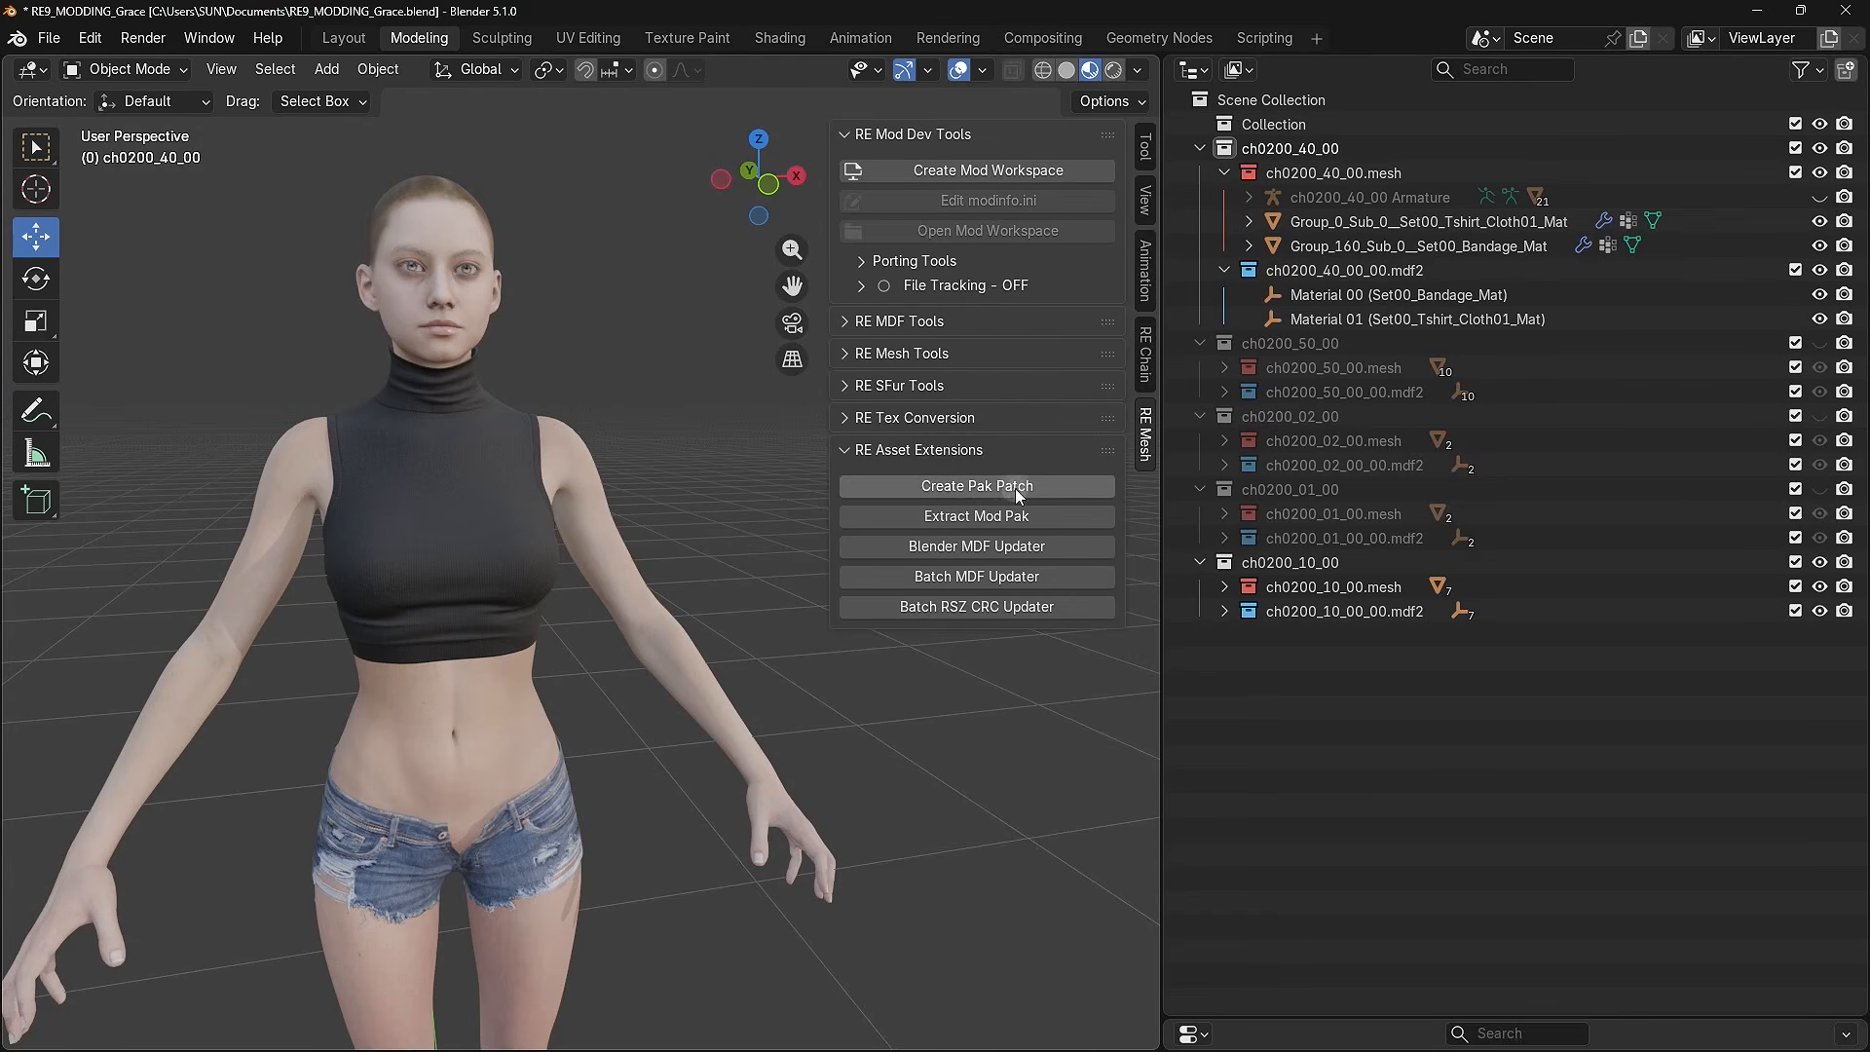
left_click(1046, 490)
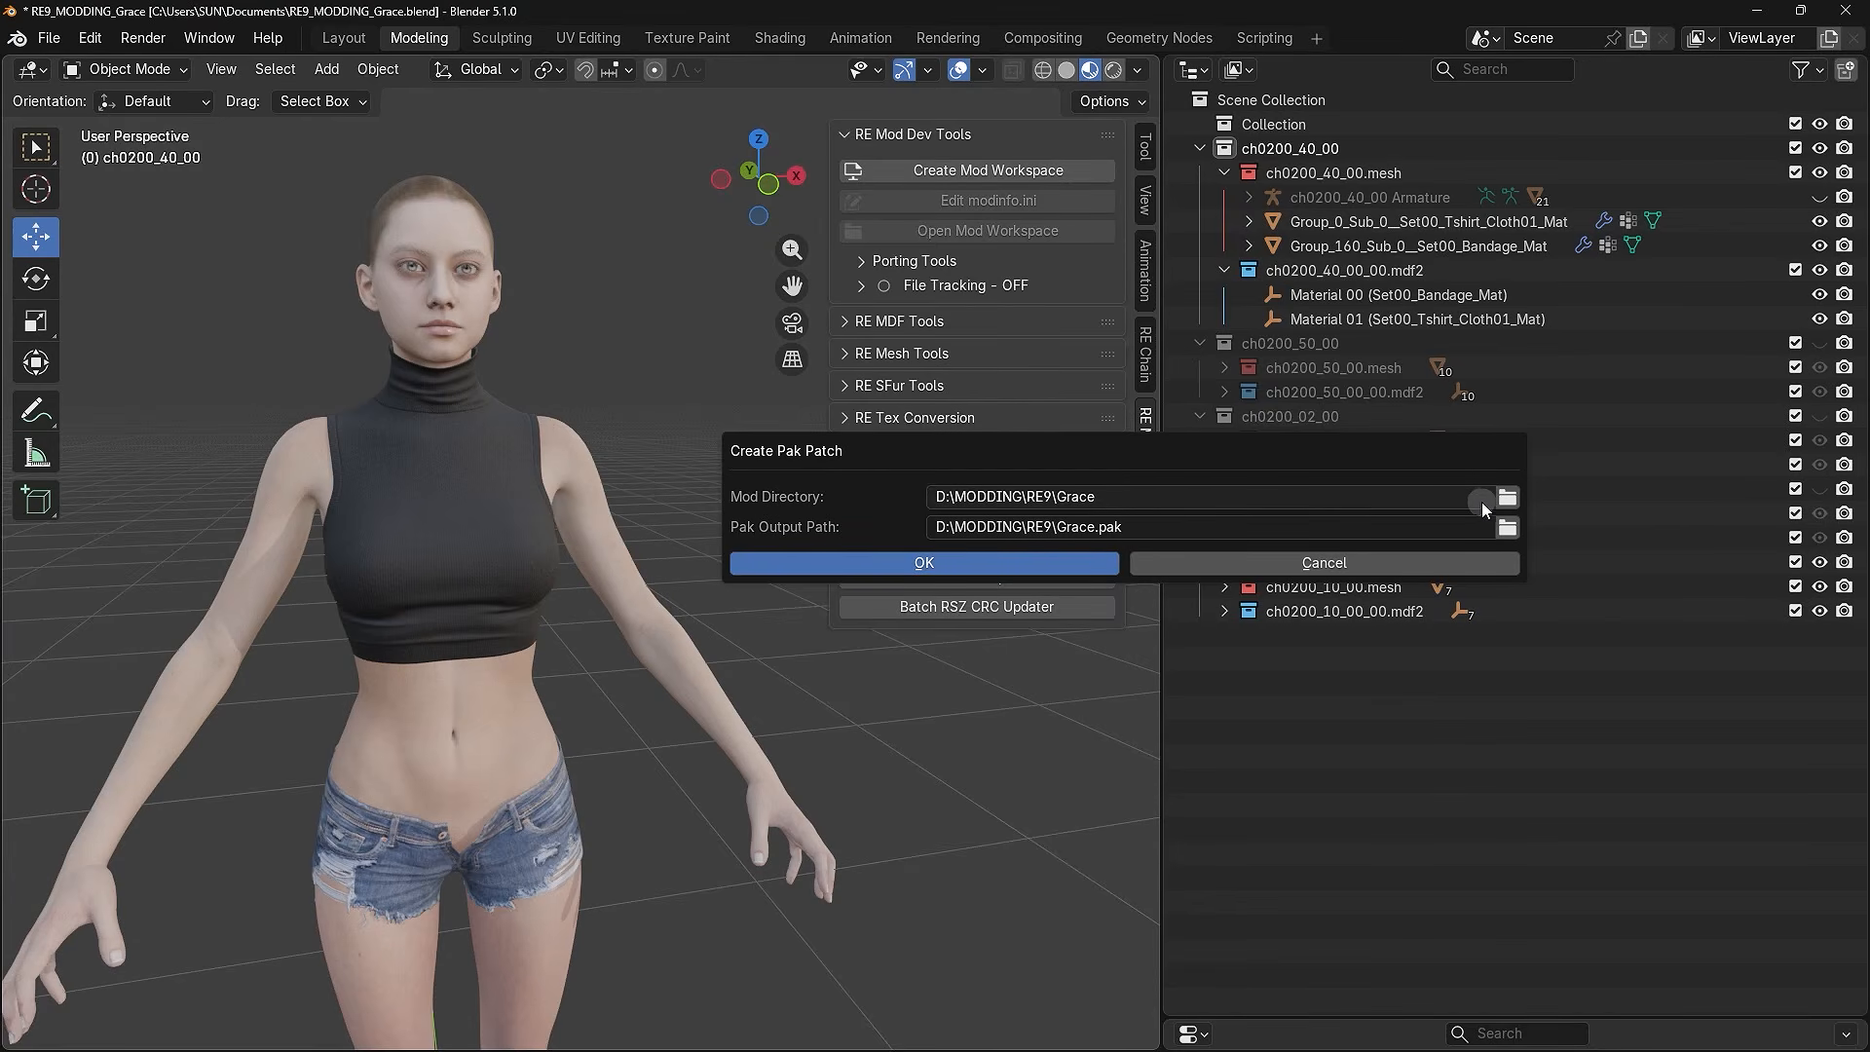
- Set the mod directory to D:\MODDING\RE9\Grace\, create the patch as D:\MODDING\RE9\Grace.pak, and locate the file in File Explorer
left_click(1507, 500)
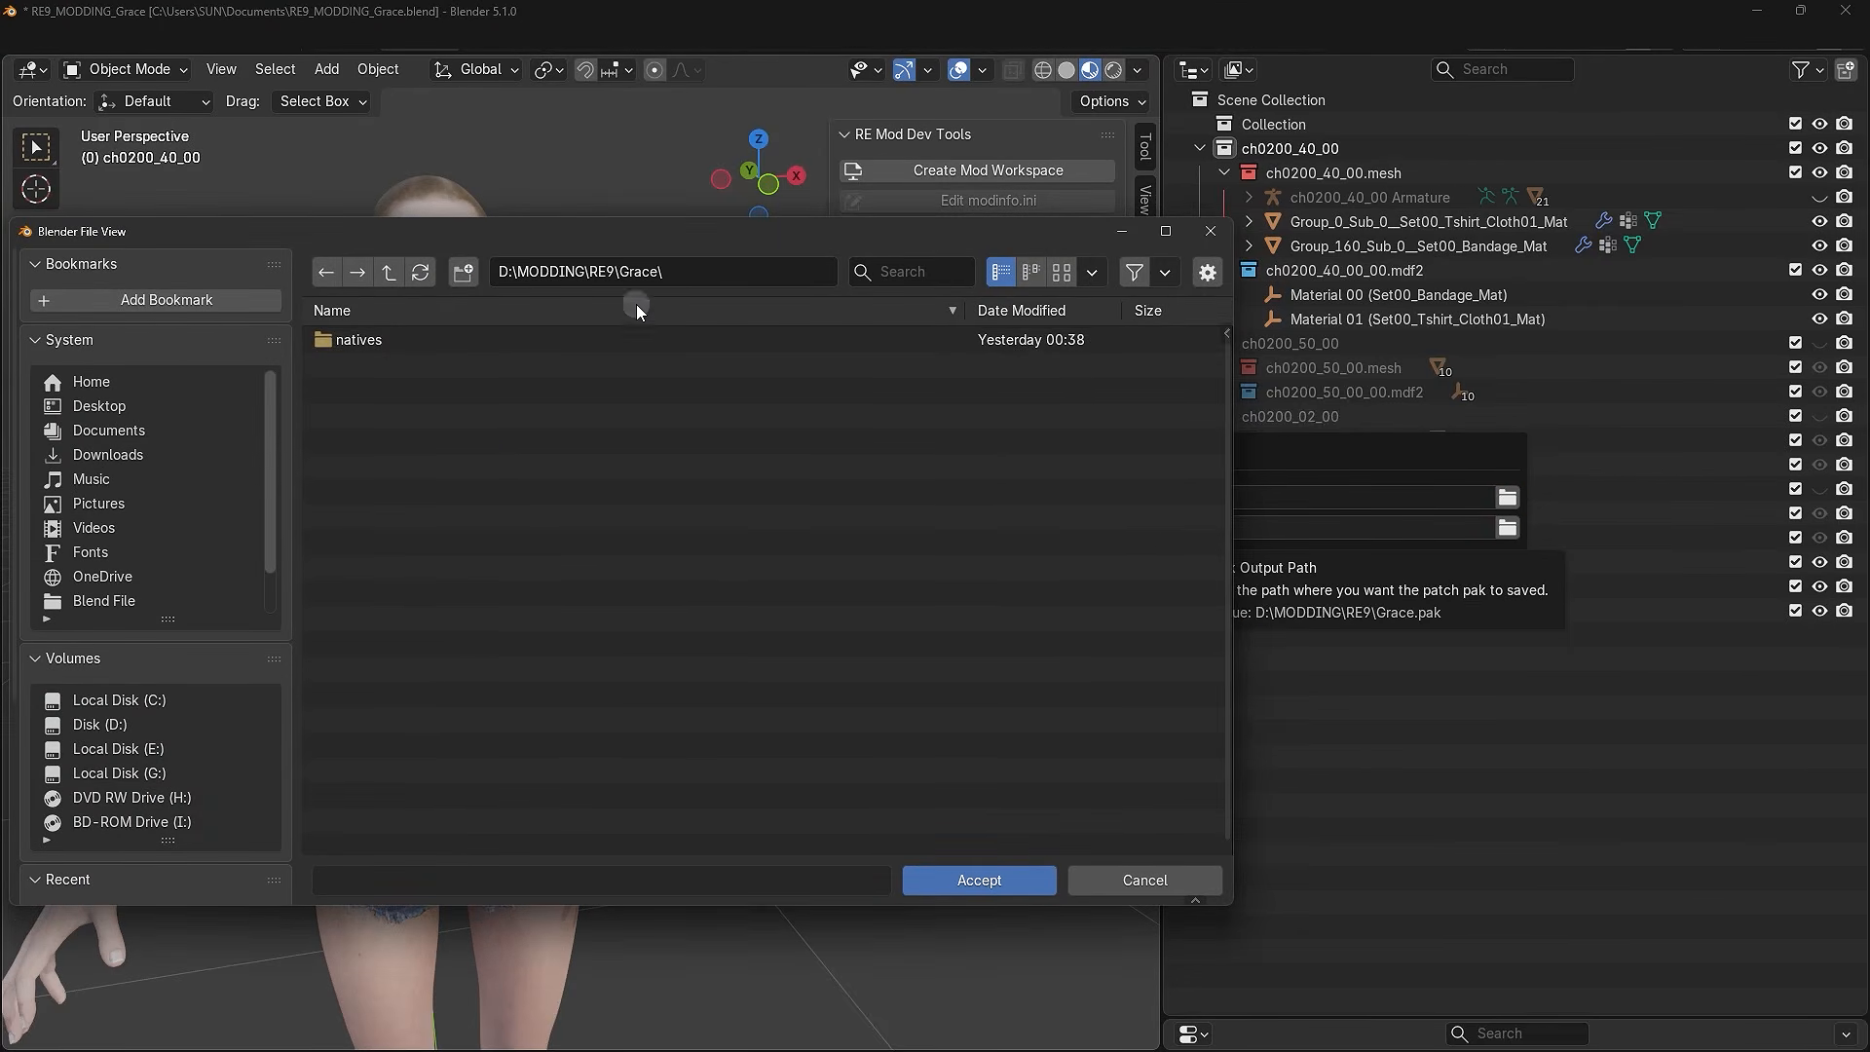
left_click(669, 272)
key("End")
key("BackSpace")
type("\\")
key("Return")
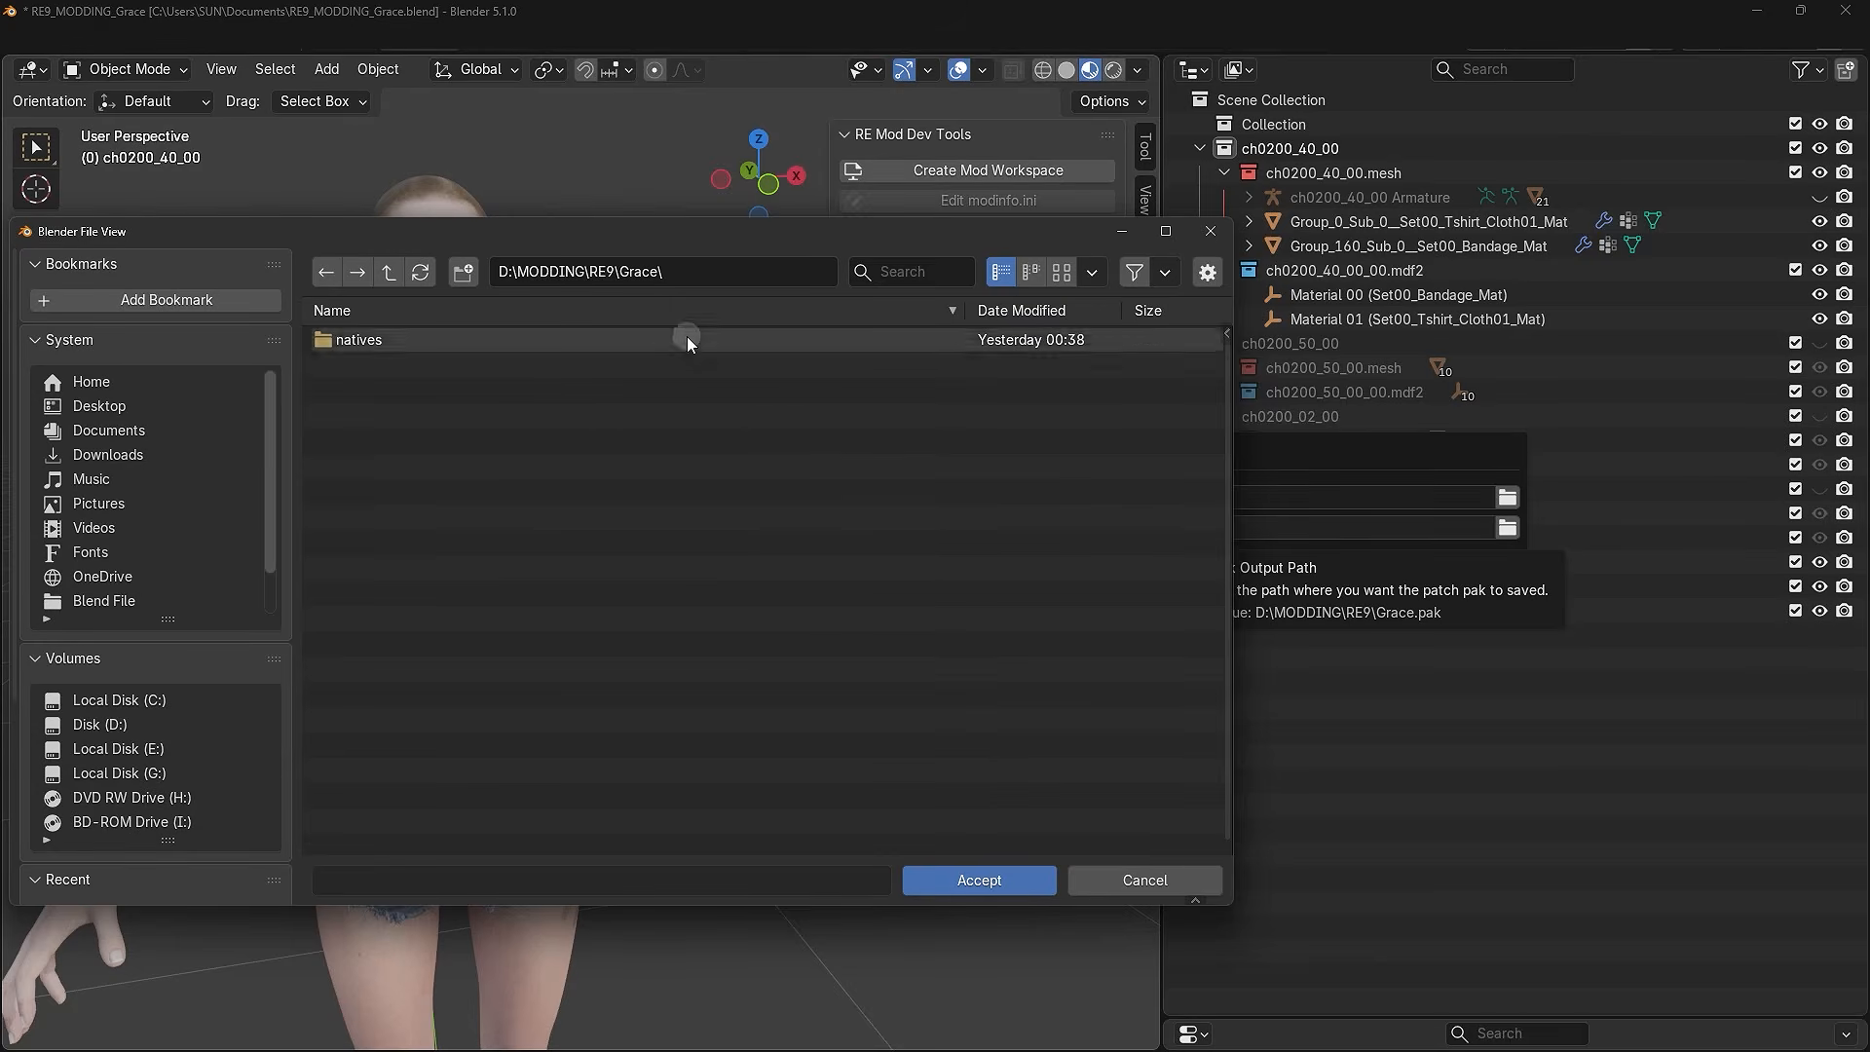
left_click(956, 881)
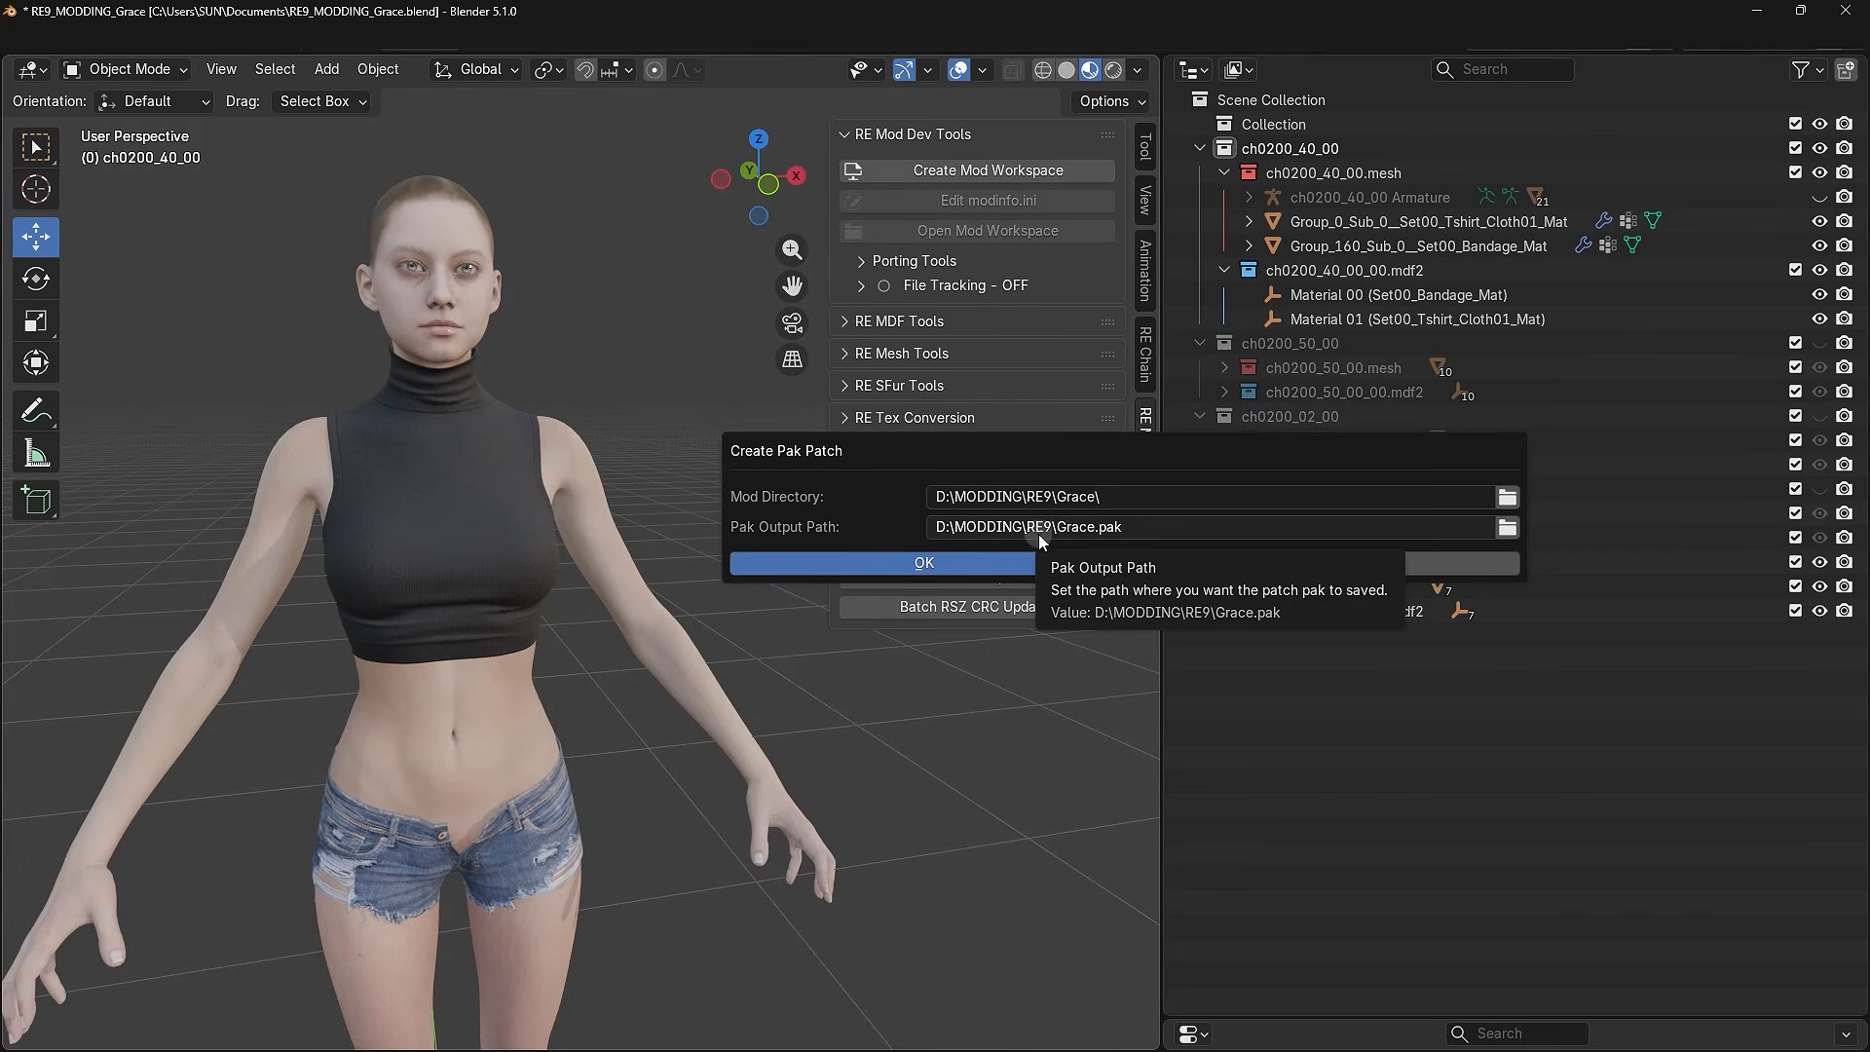
left_click(892, 563)
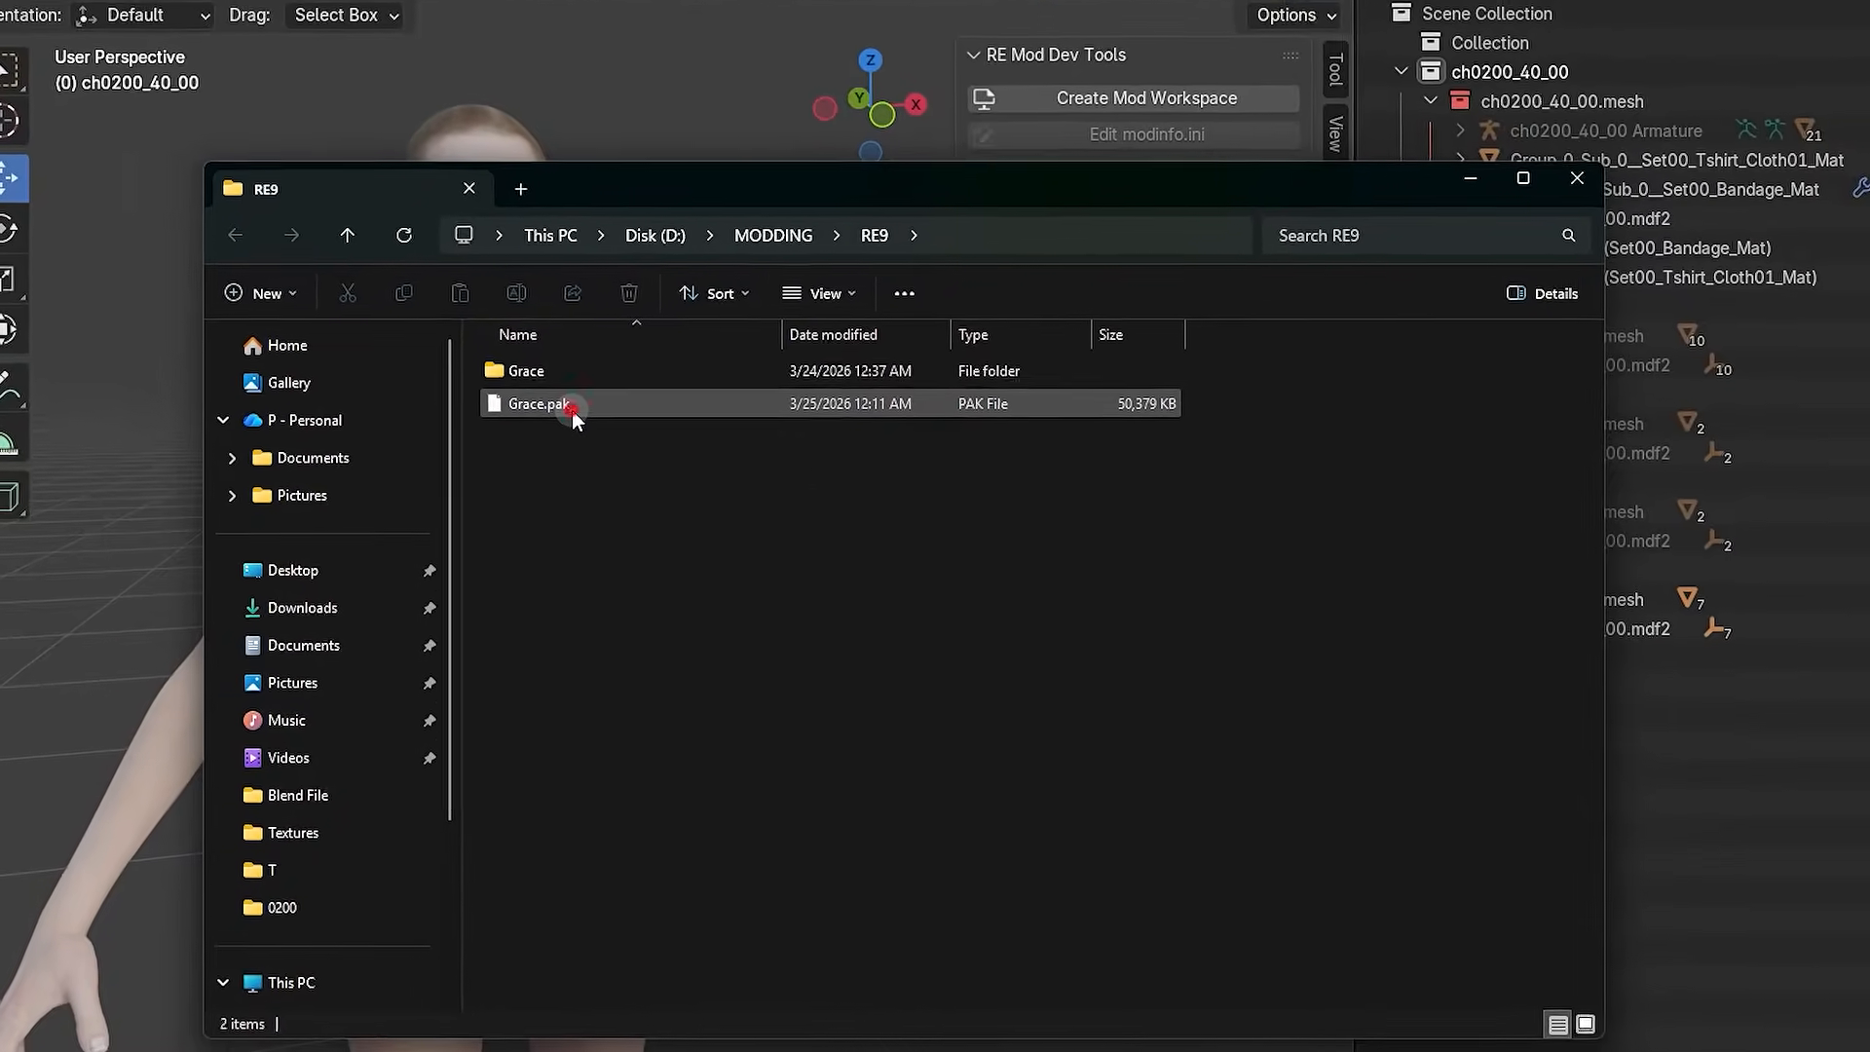
left_click(543, 417)
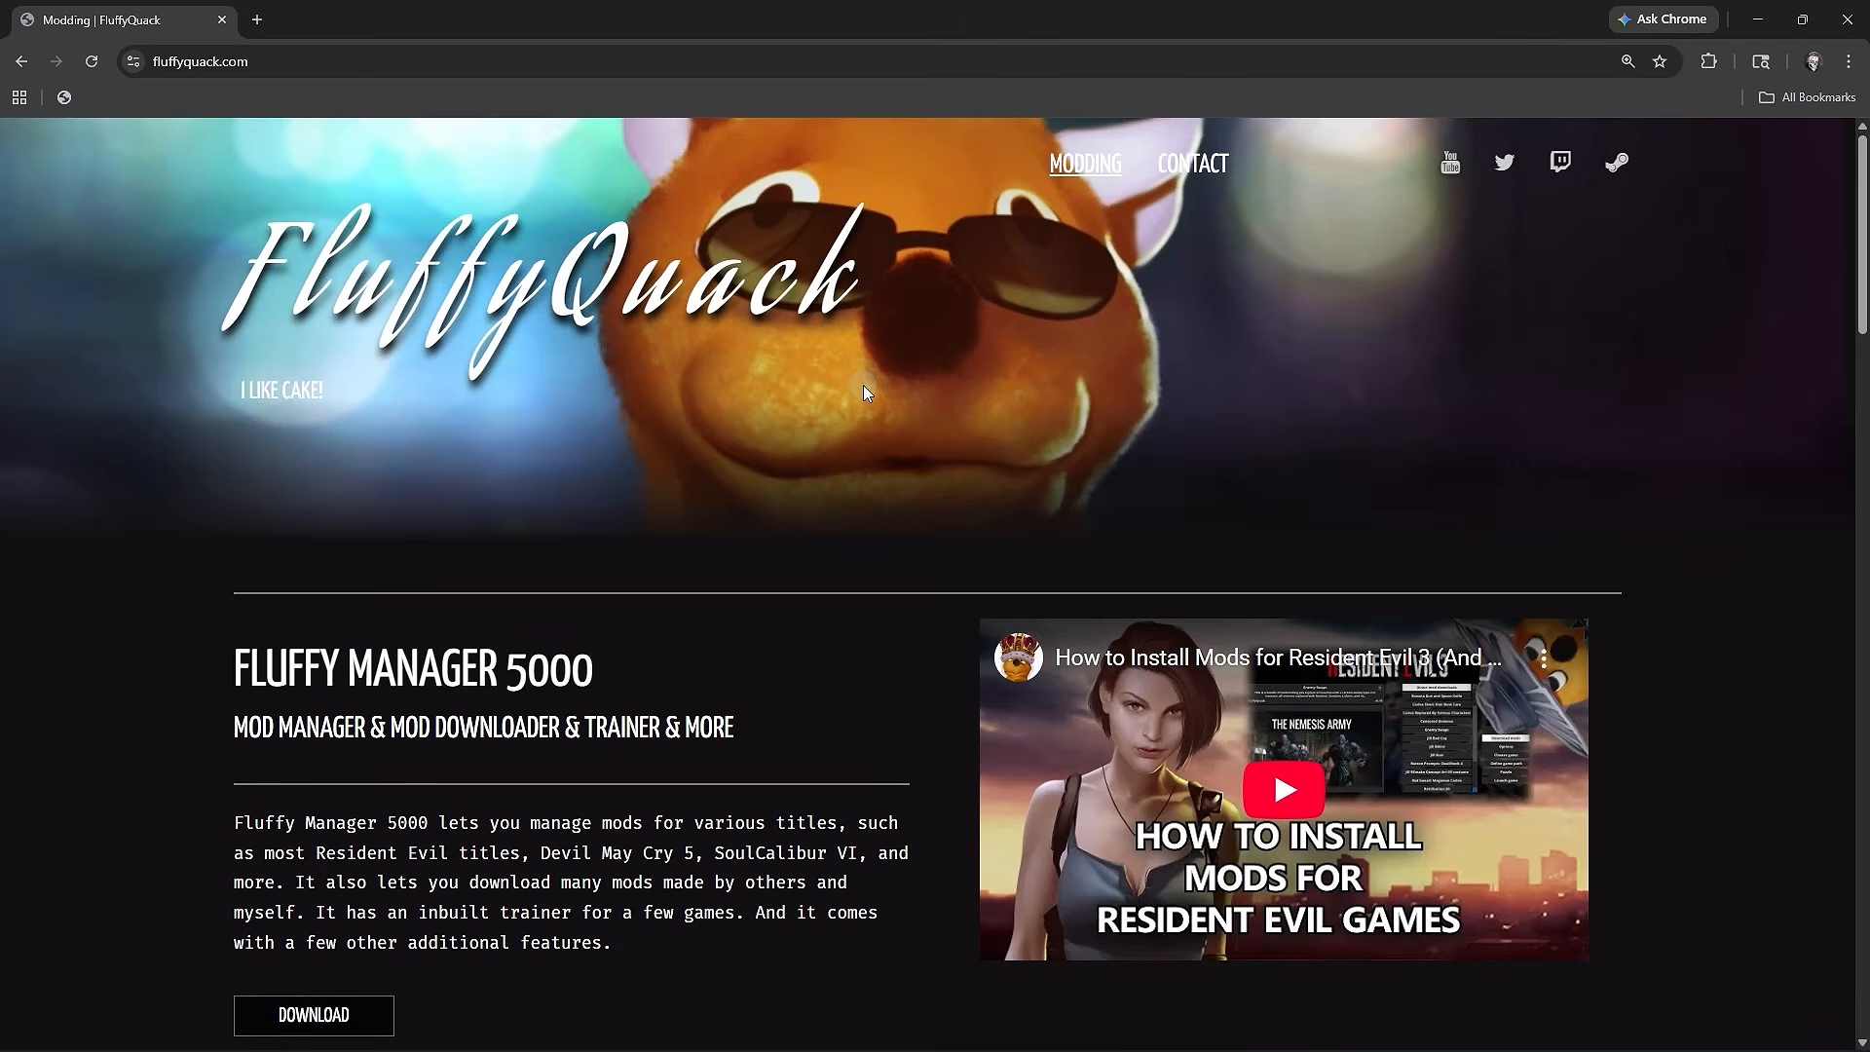
- Switch to Chrome and download Fluffy Manager 5000 from fluffyquack.com
left_click_drag(240, 670, 617, 670)
left_click(618, 670)
left_click(208, 64)
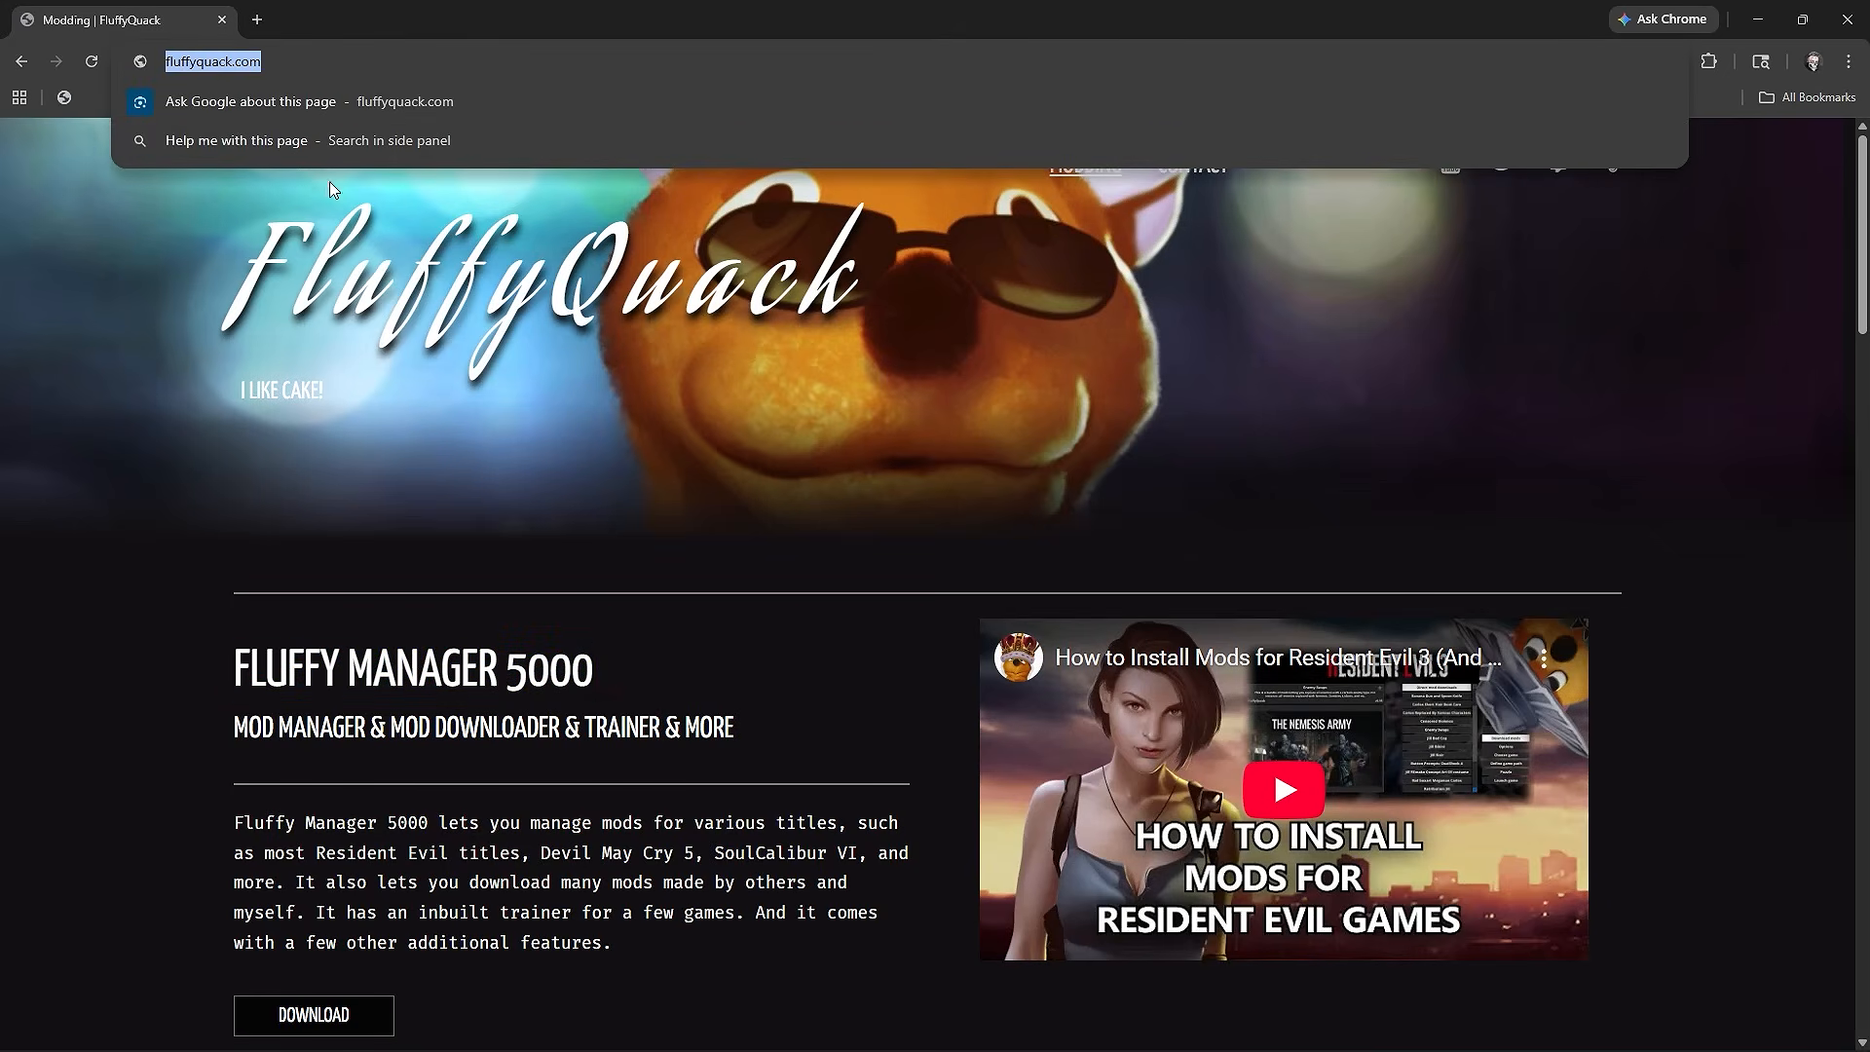
left_click(451, 410)
scroll(387, 888, "down", 1)
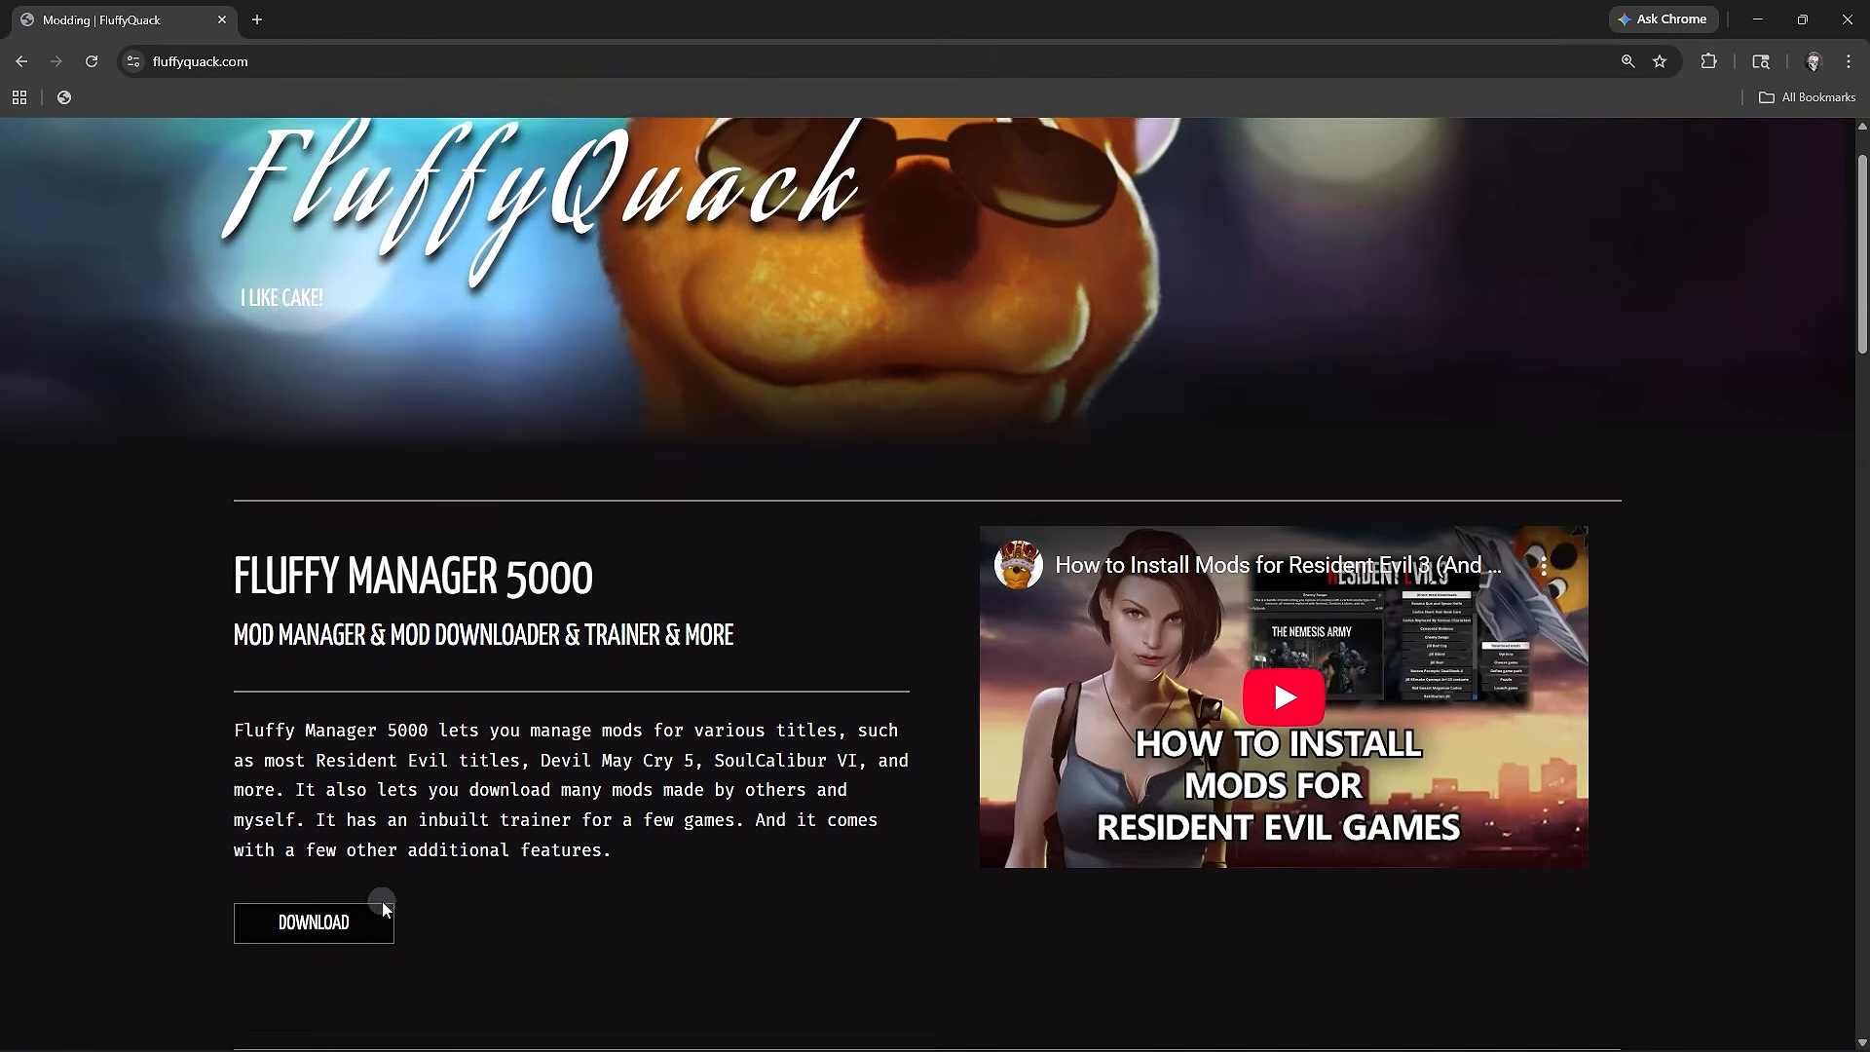
left_click(326, 921)
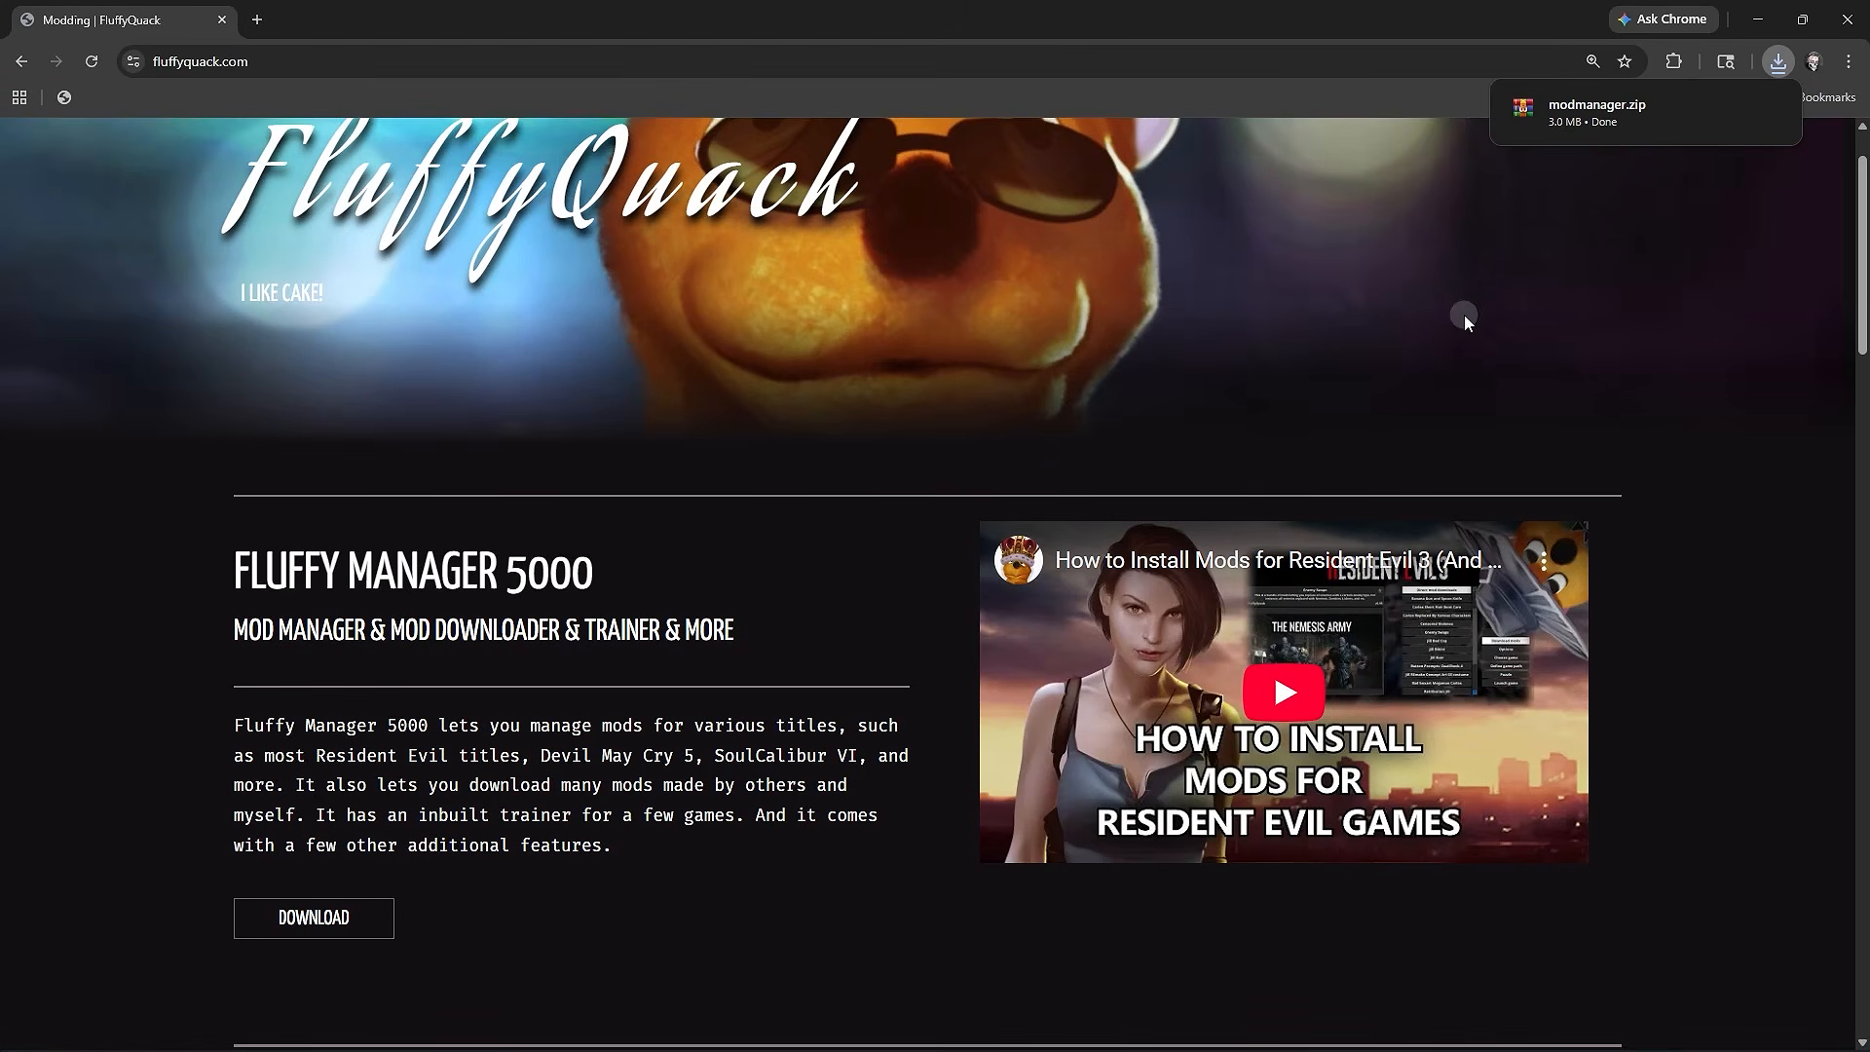
mouse_move(1578, 121)
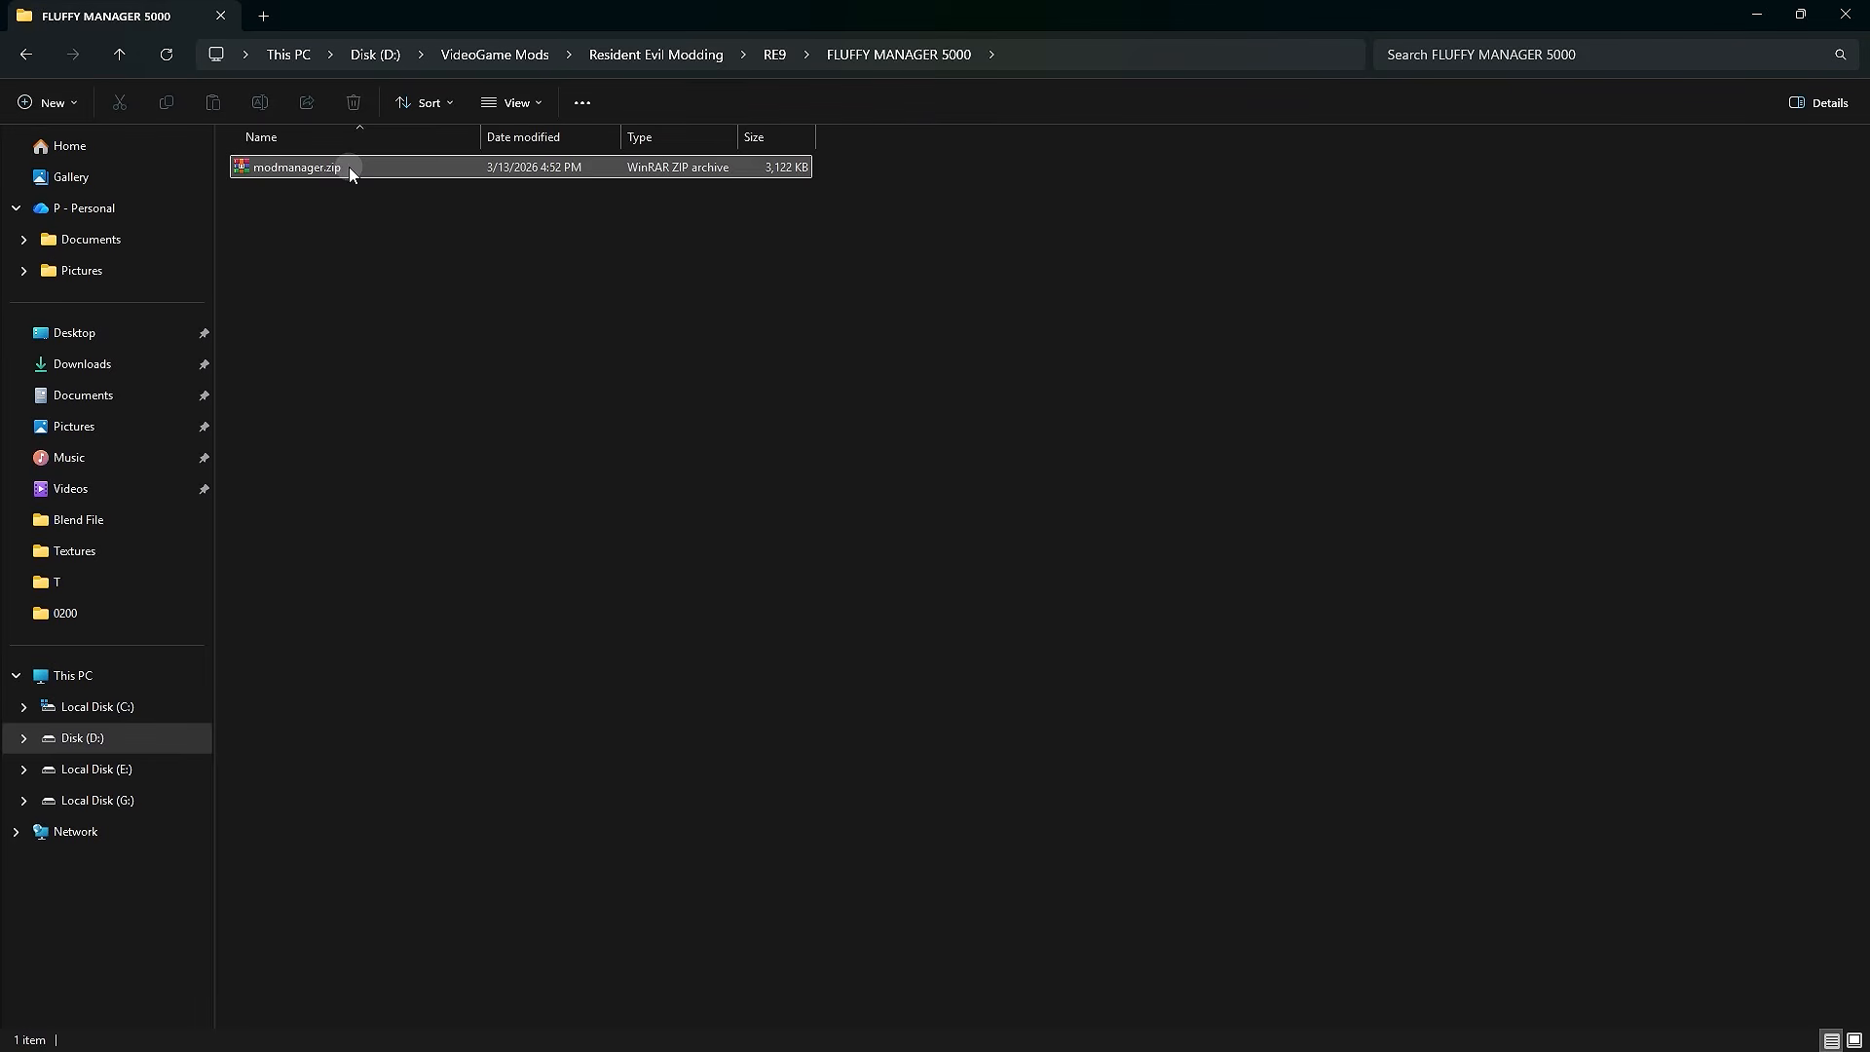
- Extract the contents of modmanager.zip into the FLUFFY MANAGER 5000 folder and launch Modmanager.exe
left_click(346, 172)
double_click(366, 174)
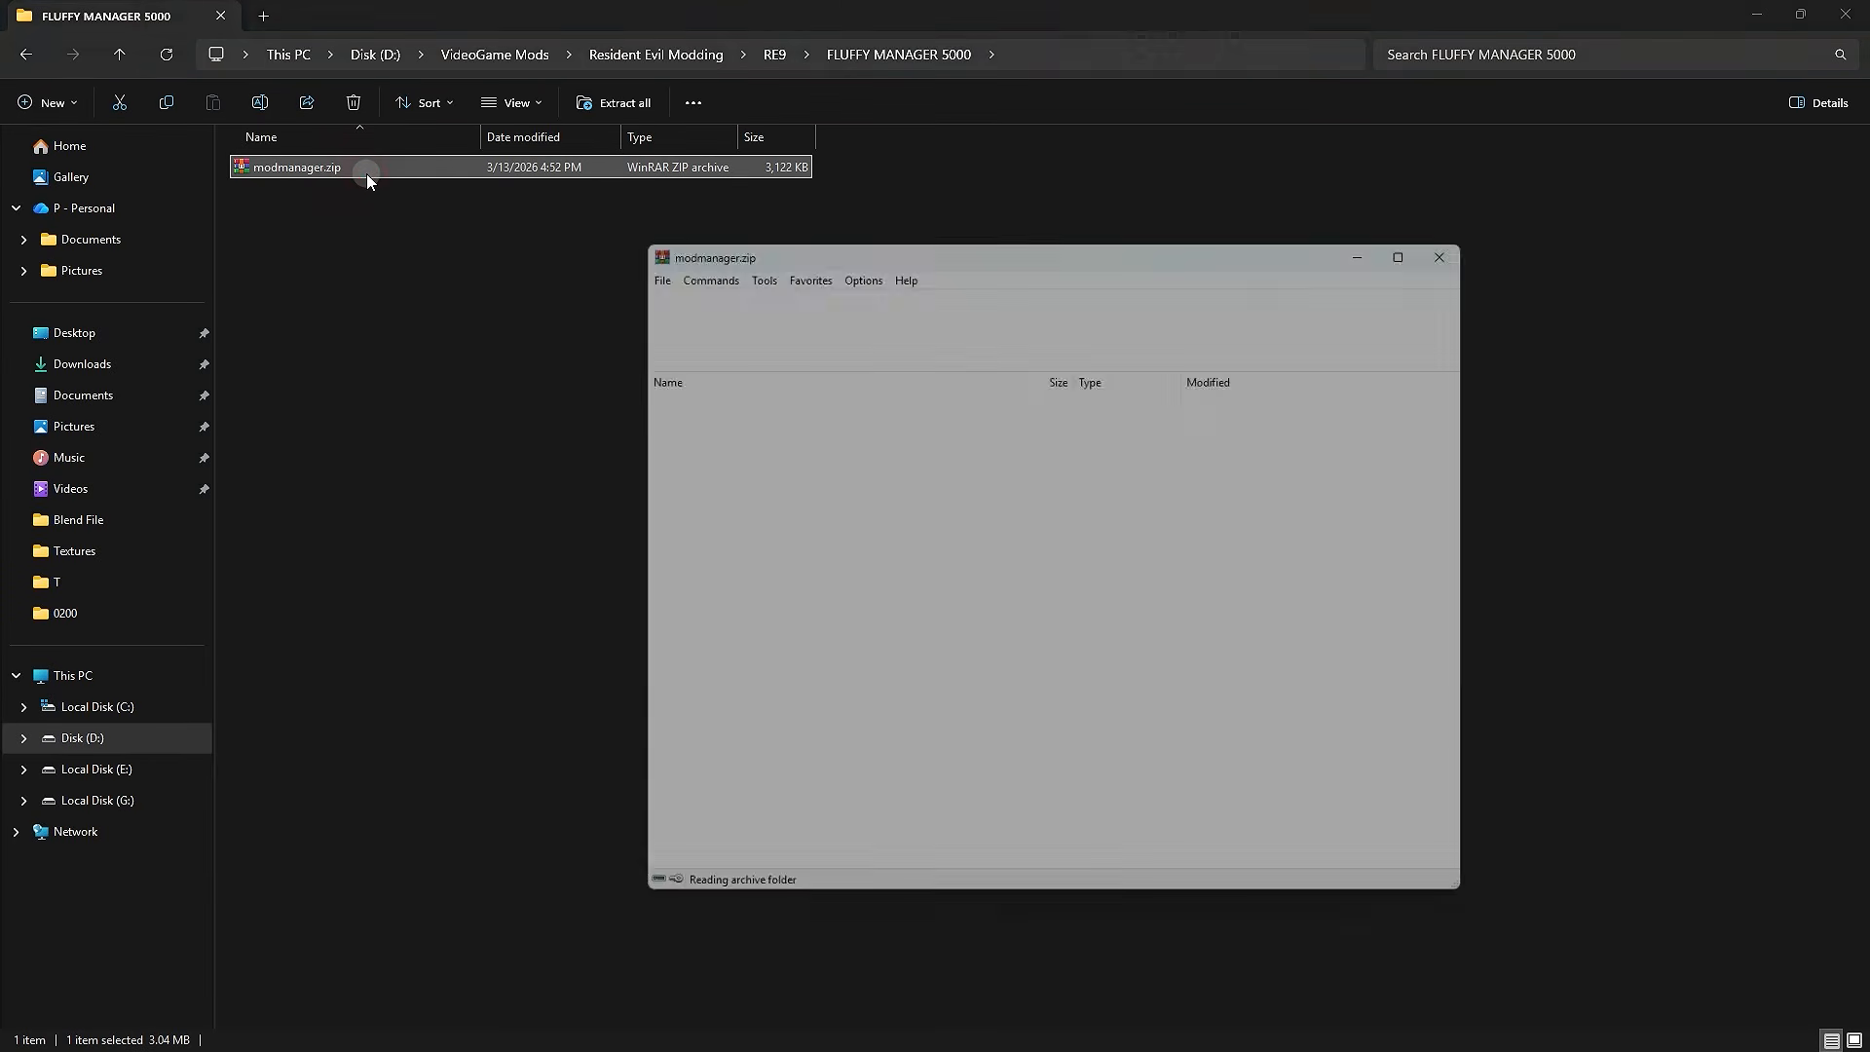
left_click(667, 588)
left_click_drag(686, 546, 519, 326)
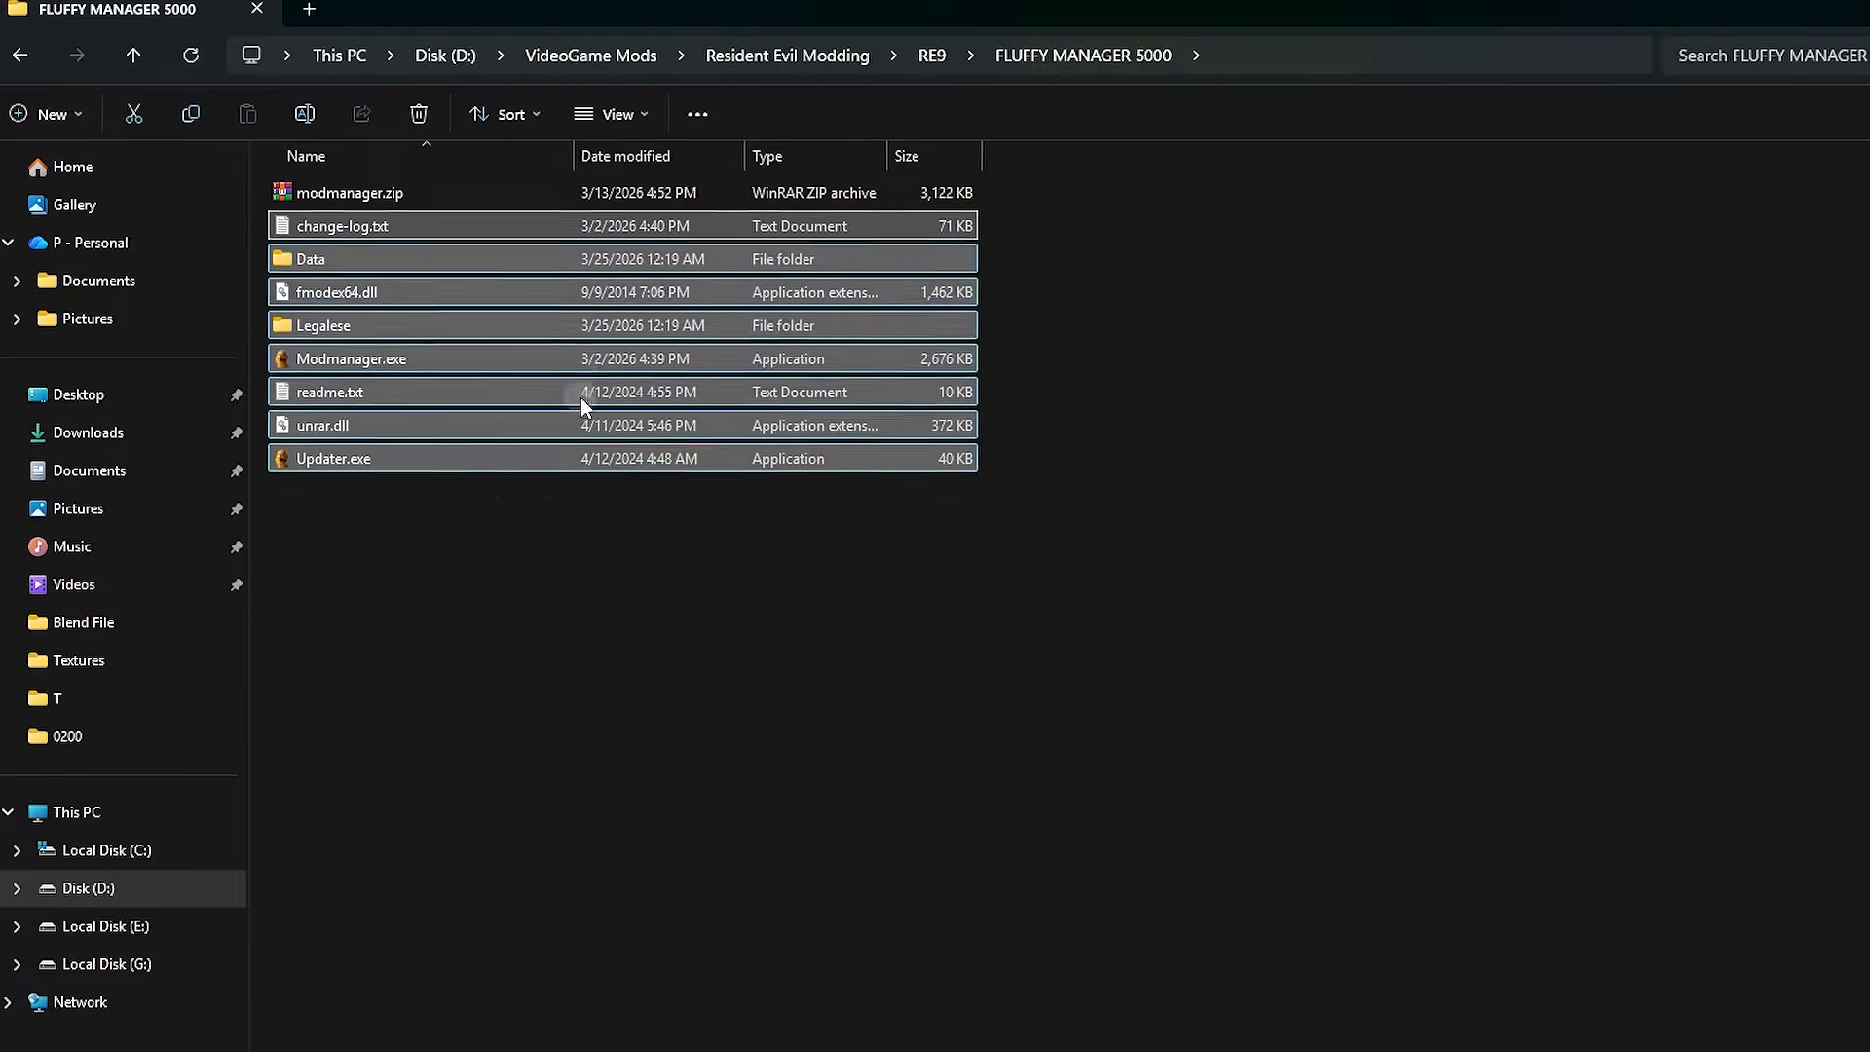
left_click(505, 553)
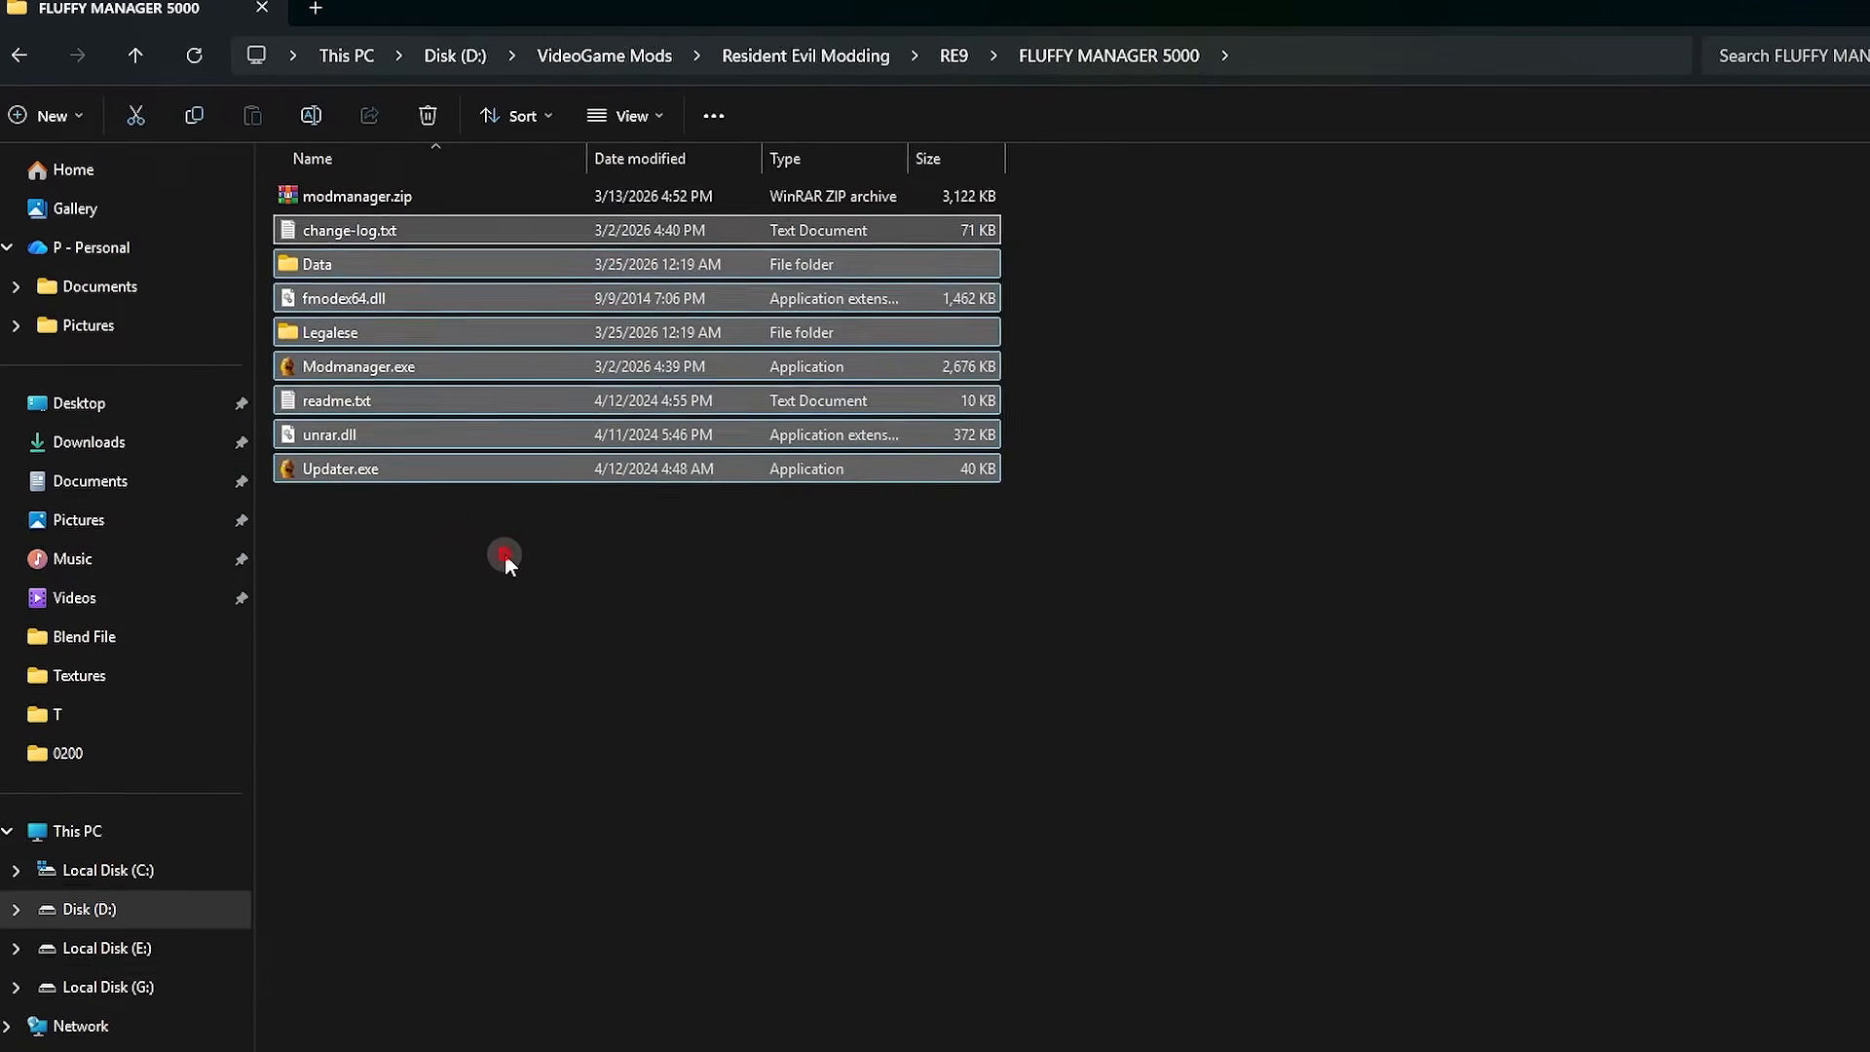
left_click(404, 359)
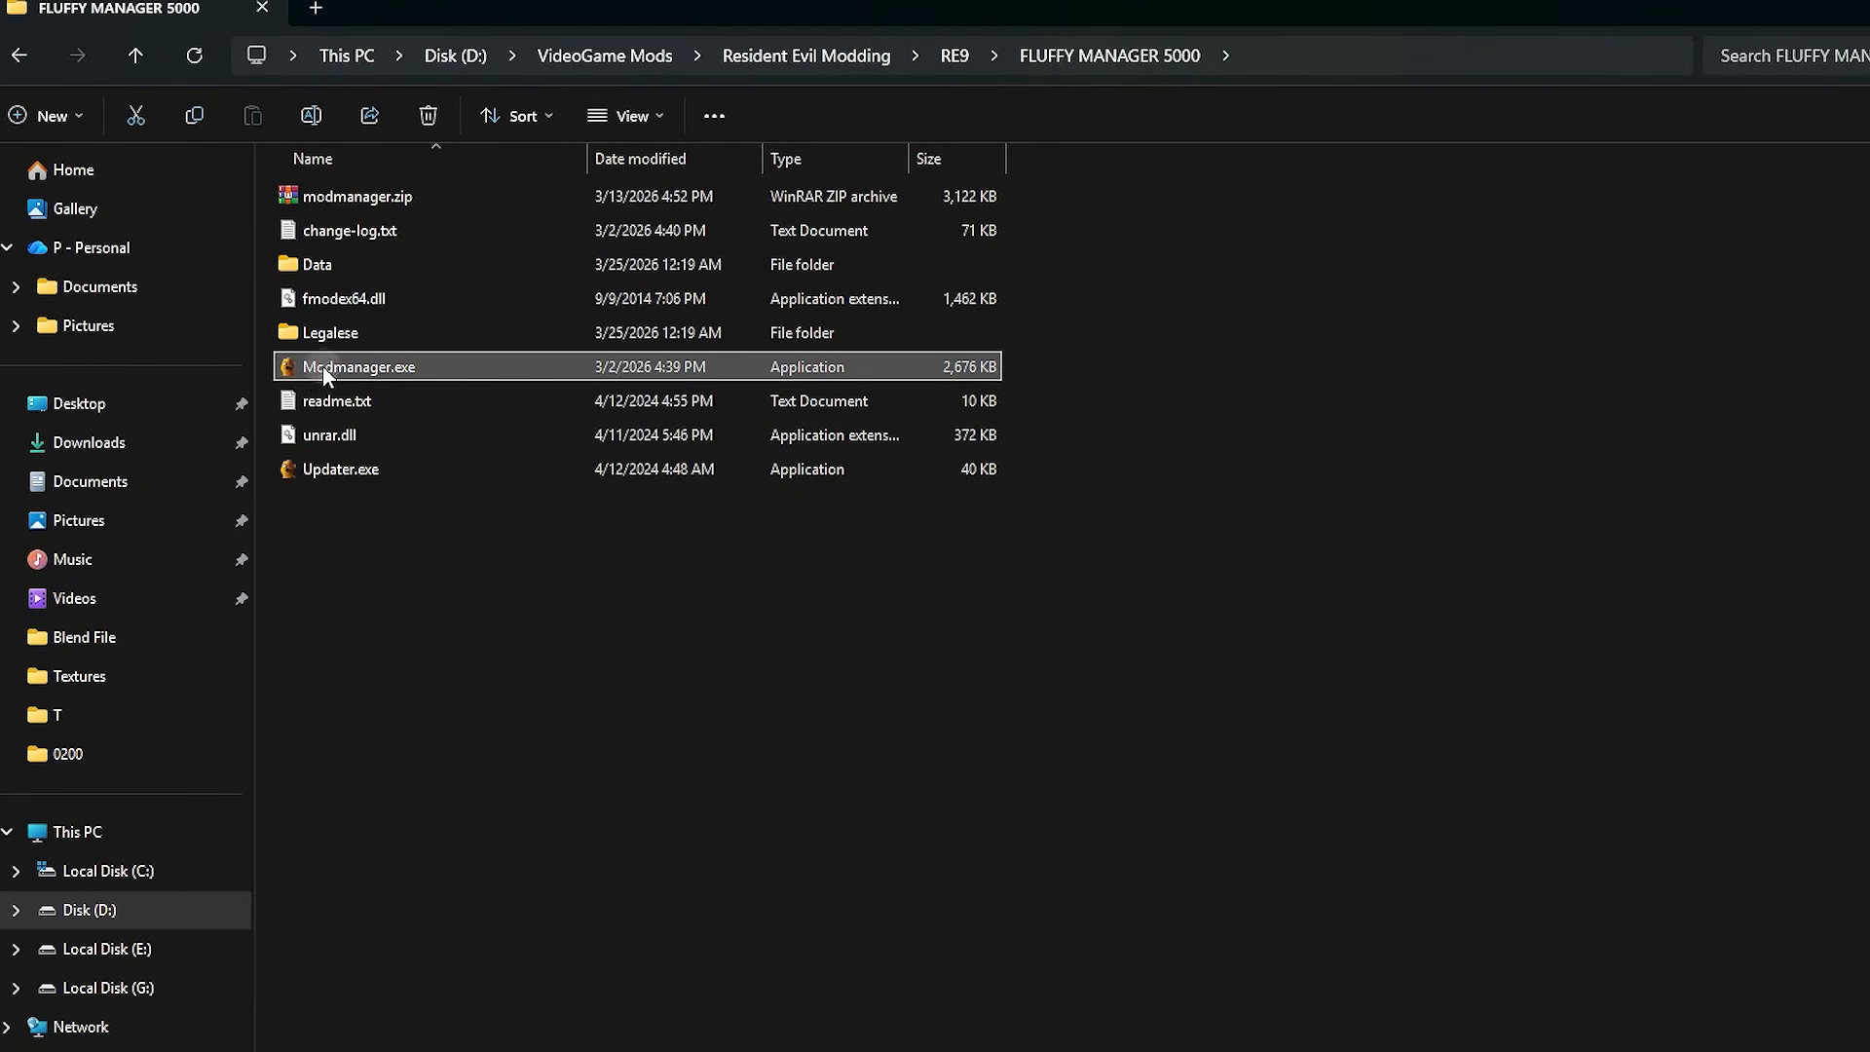
left_click(441, 366)
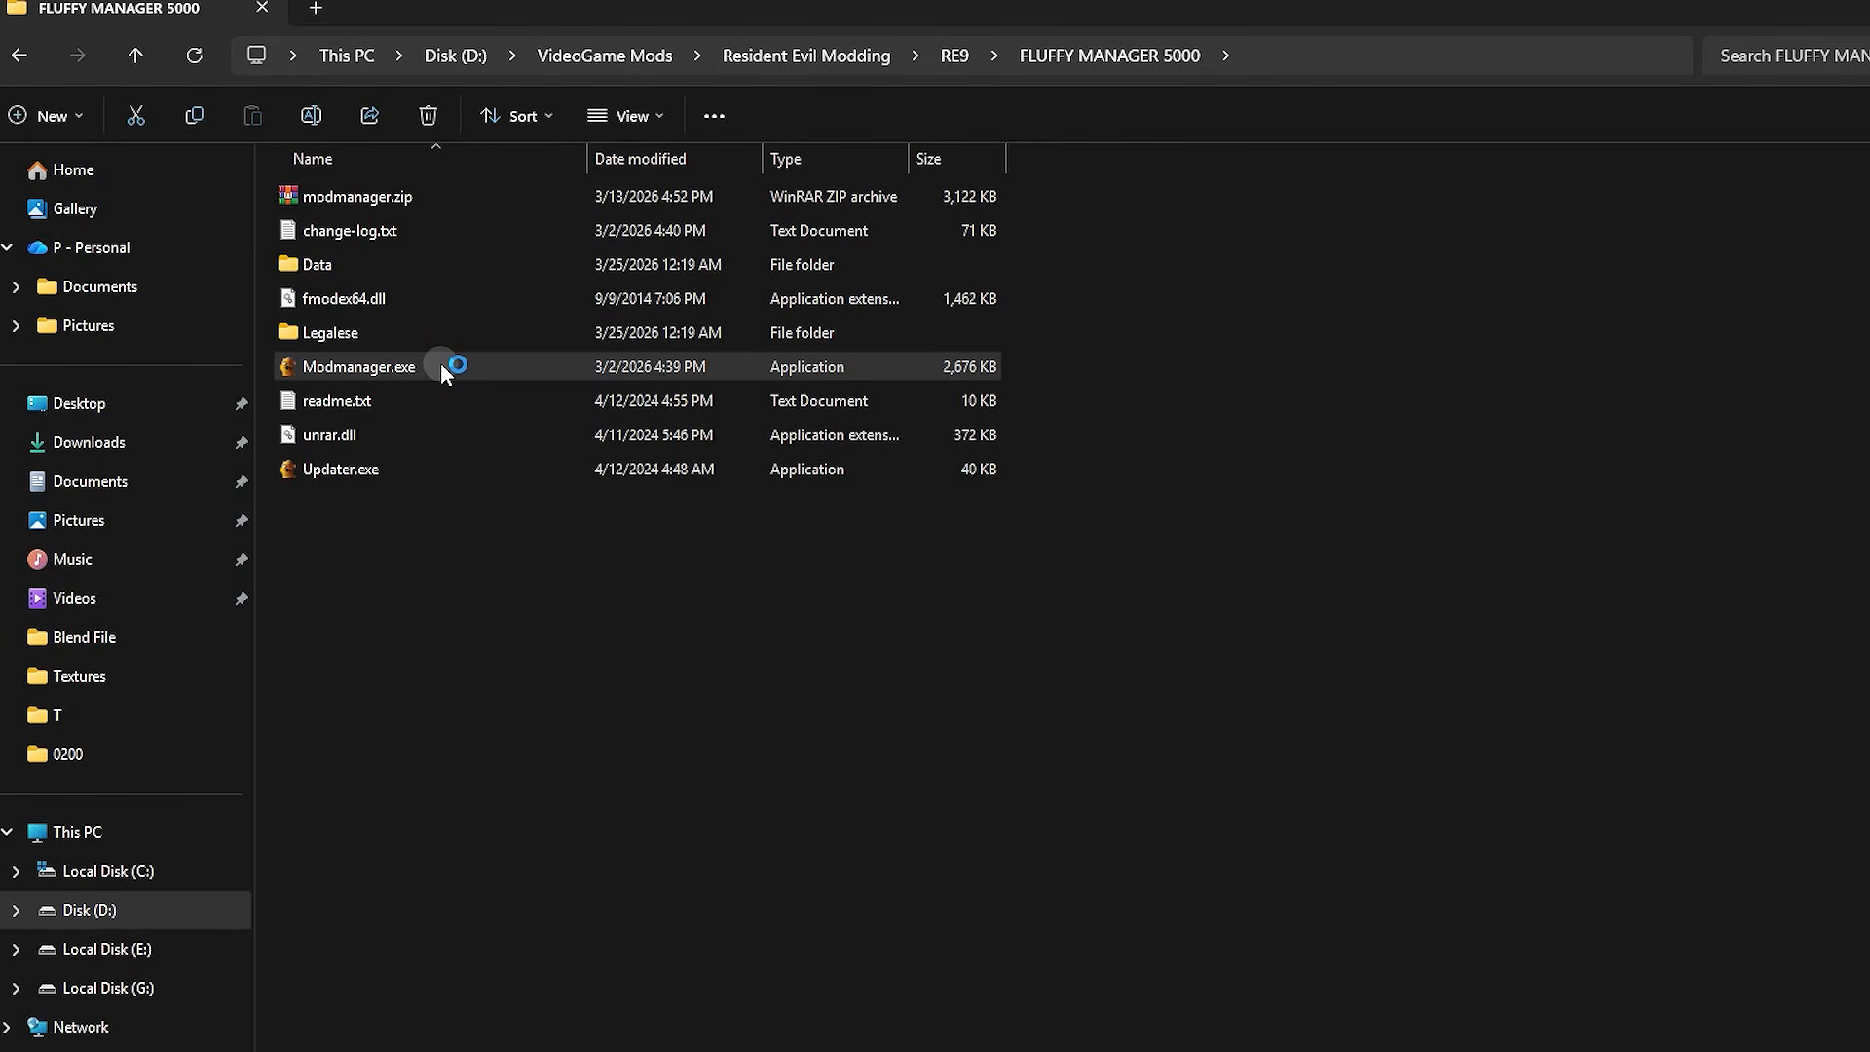
- Allow Modmanager.exe to run despite the SmartScreen block and choose Resident Evil 9 Requiem as the game to mod
left_click(901, 480)
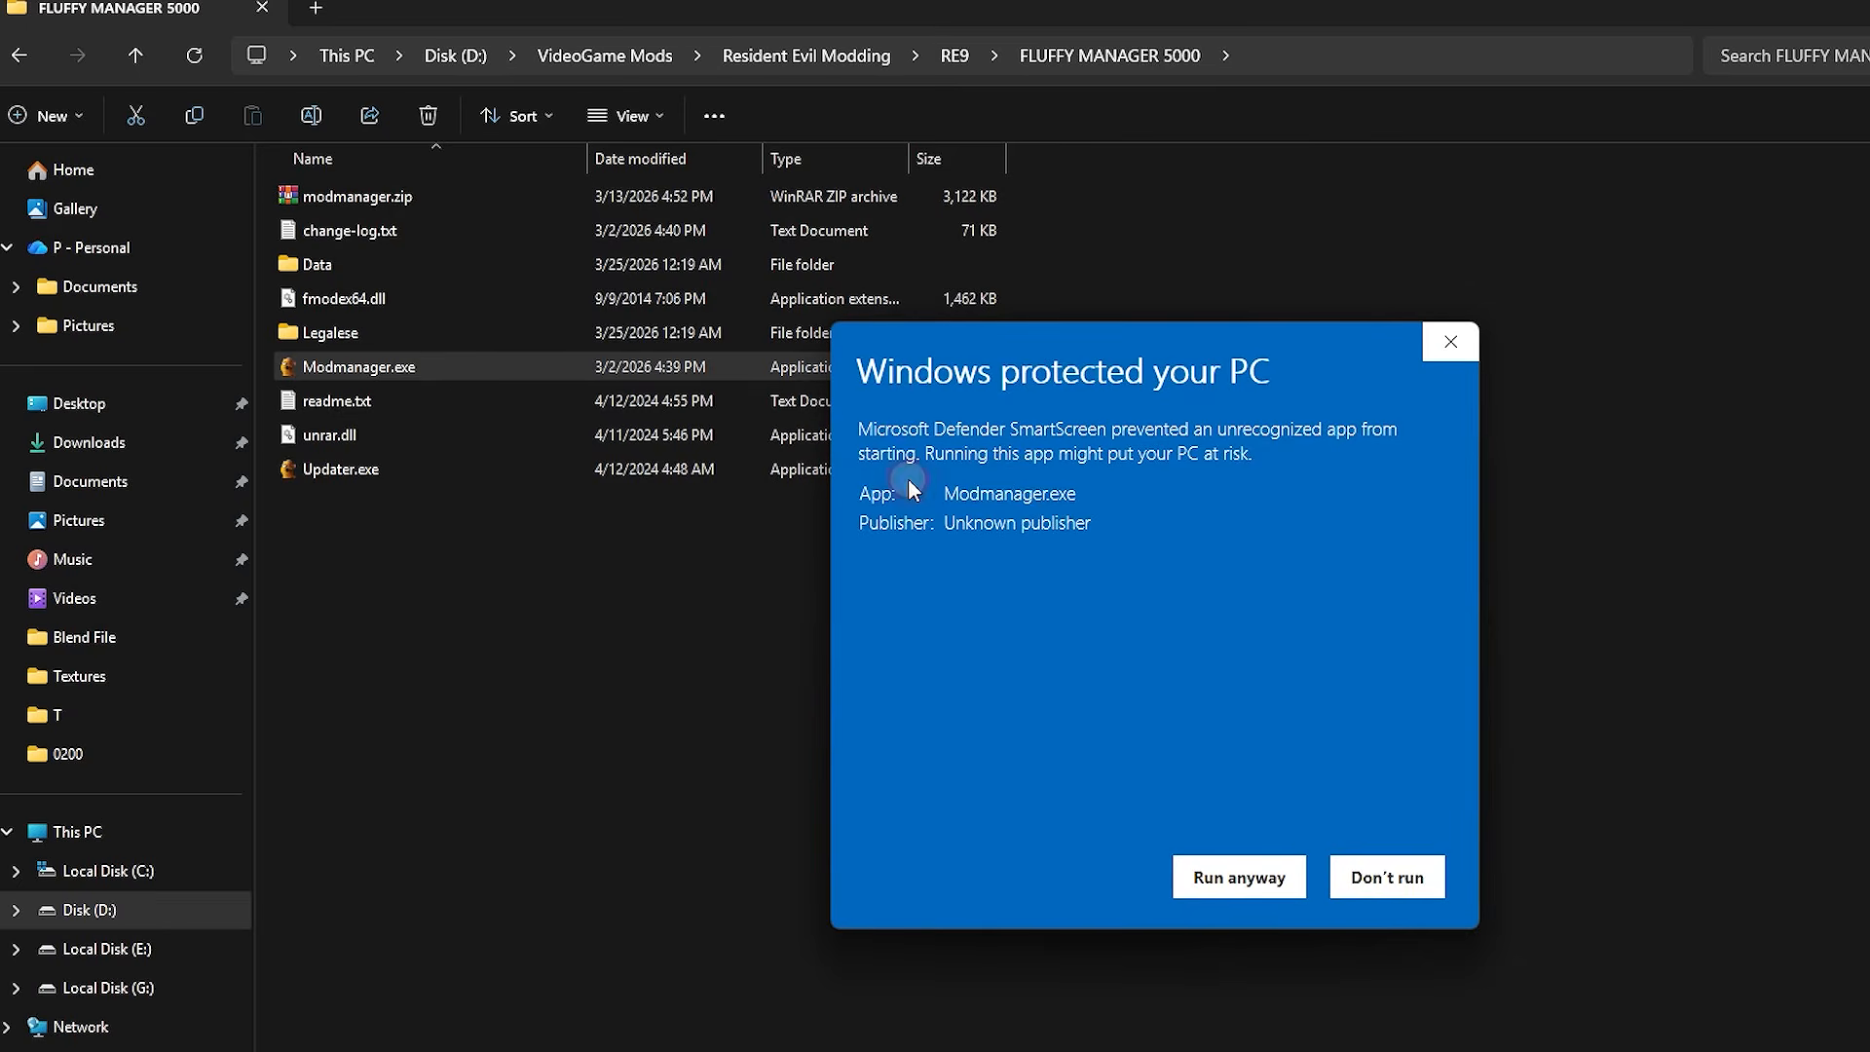
left_click(1245, 877)
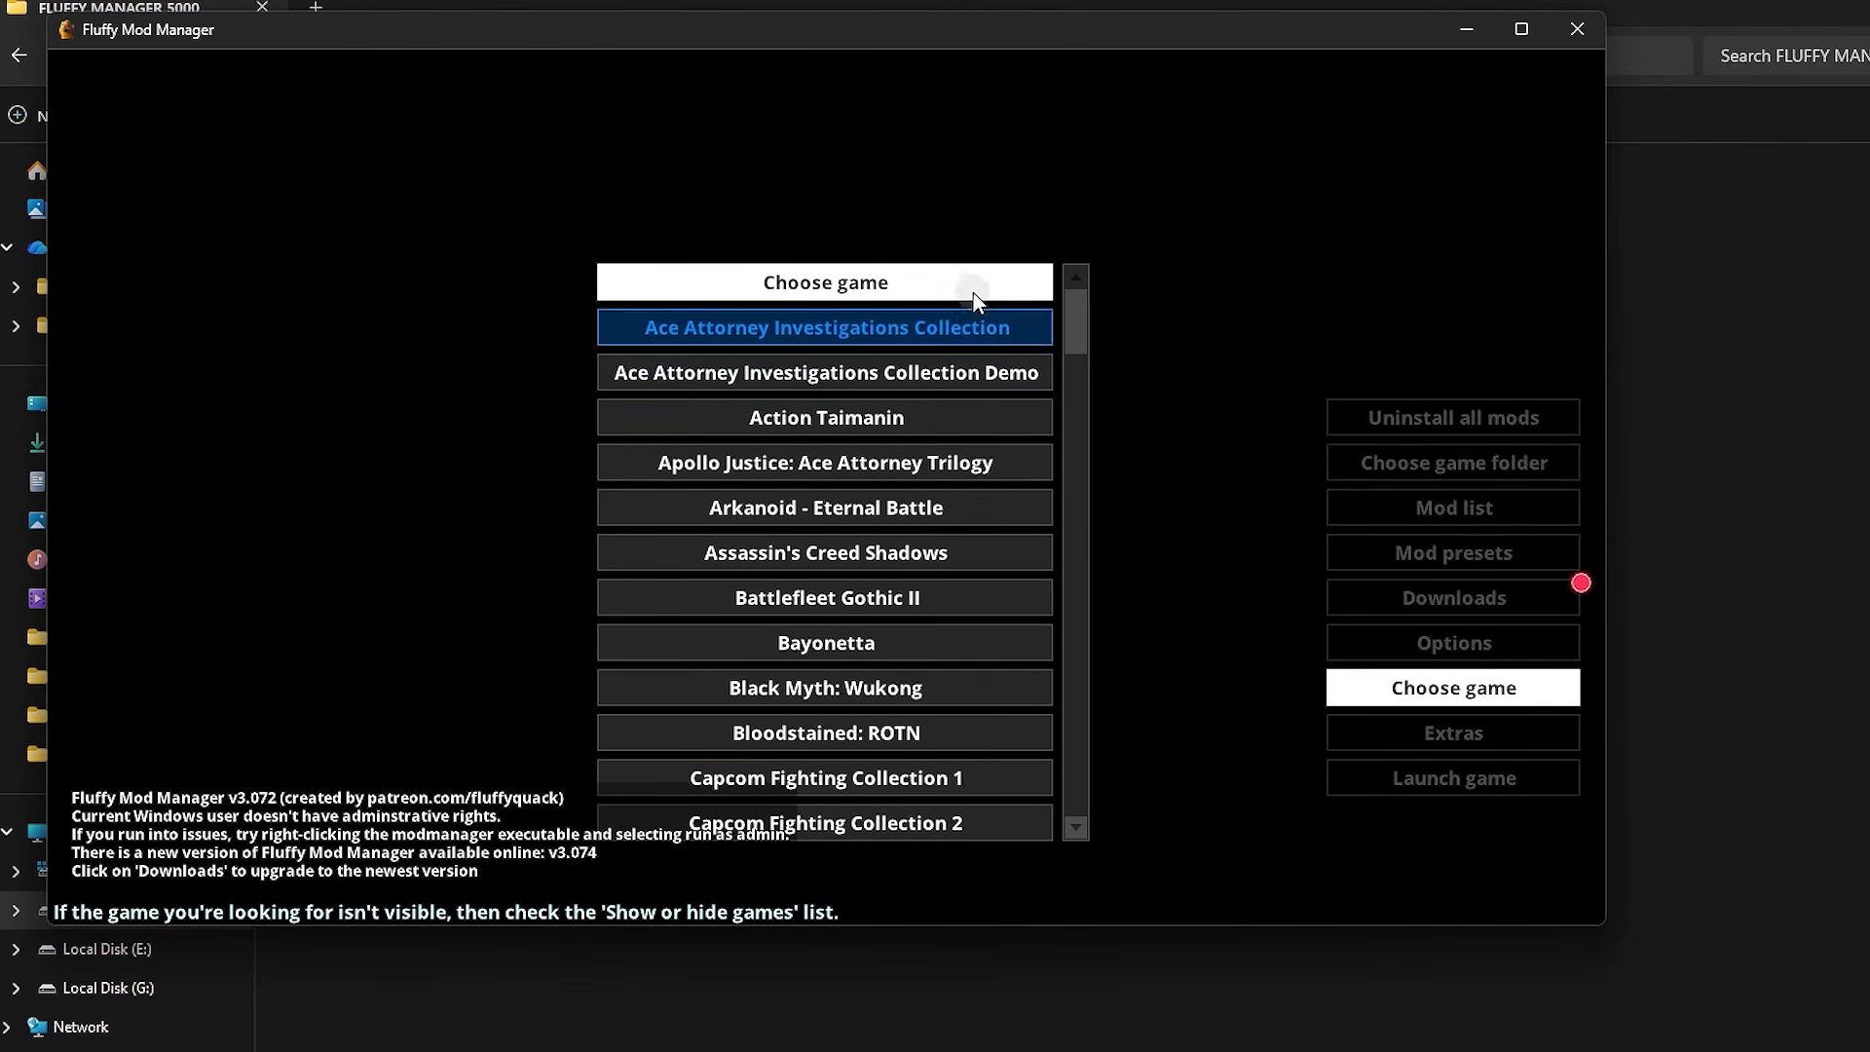
scroll(985, 552, "down", 13)
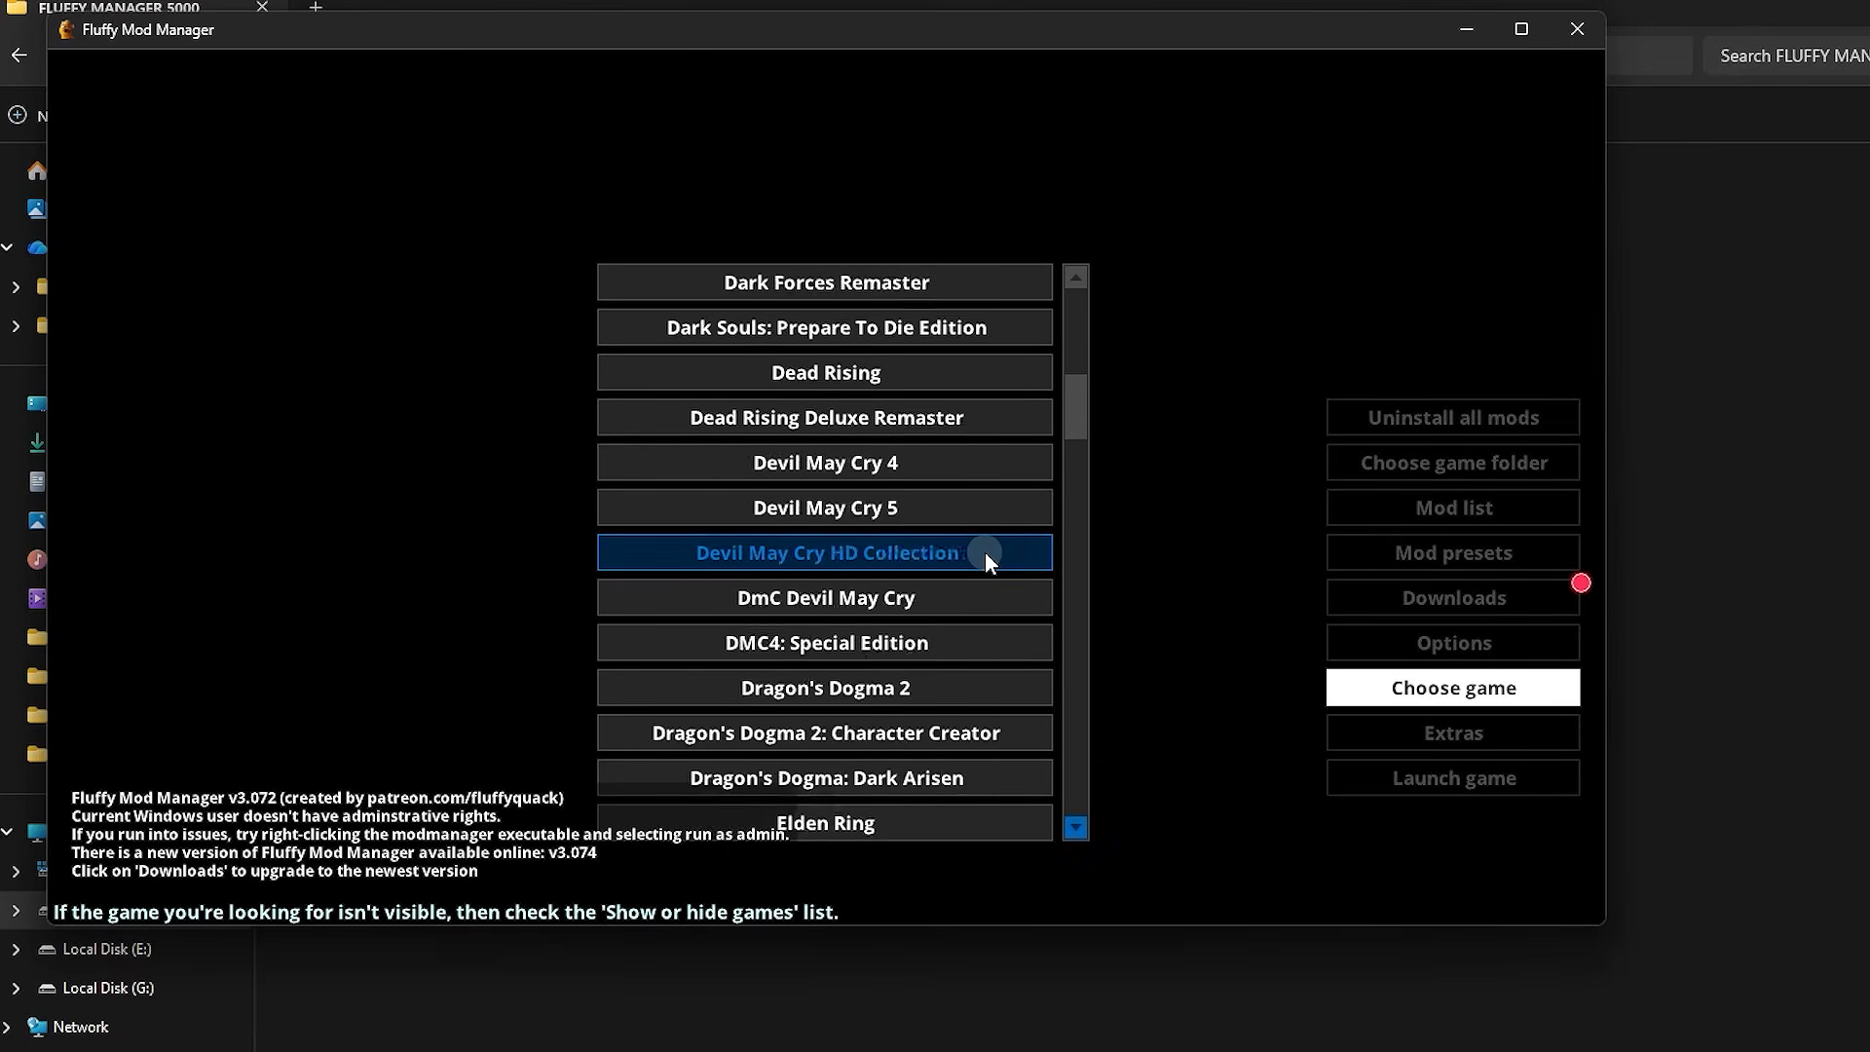
scroll(985, 552, "down", 10)
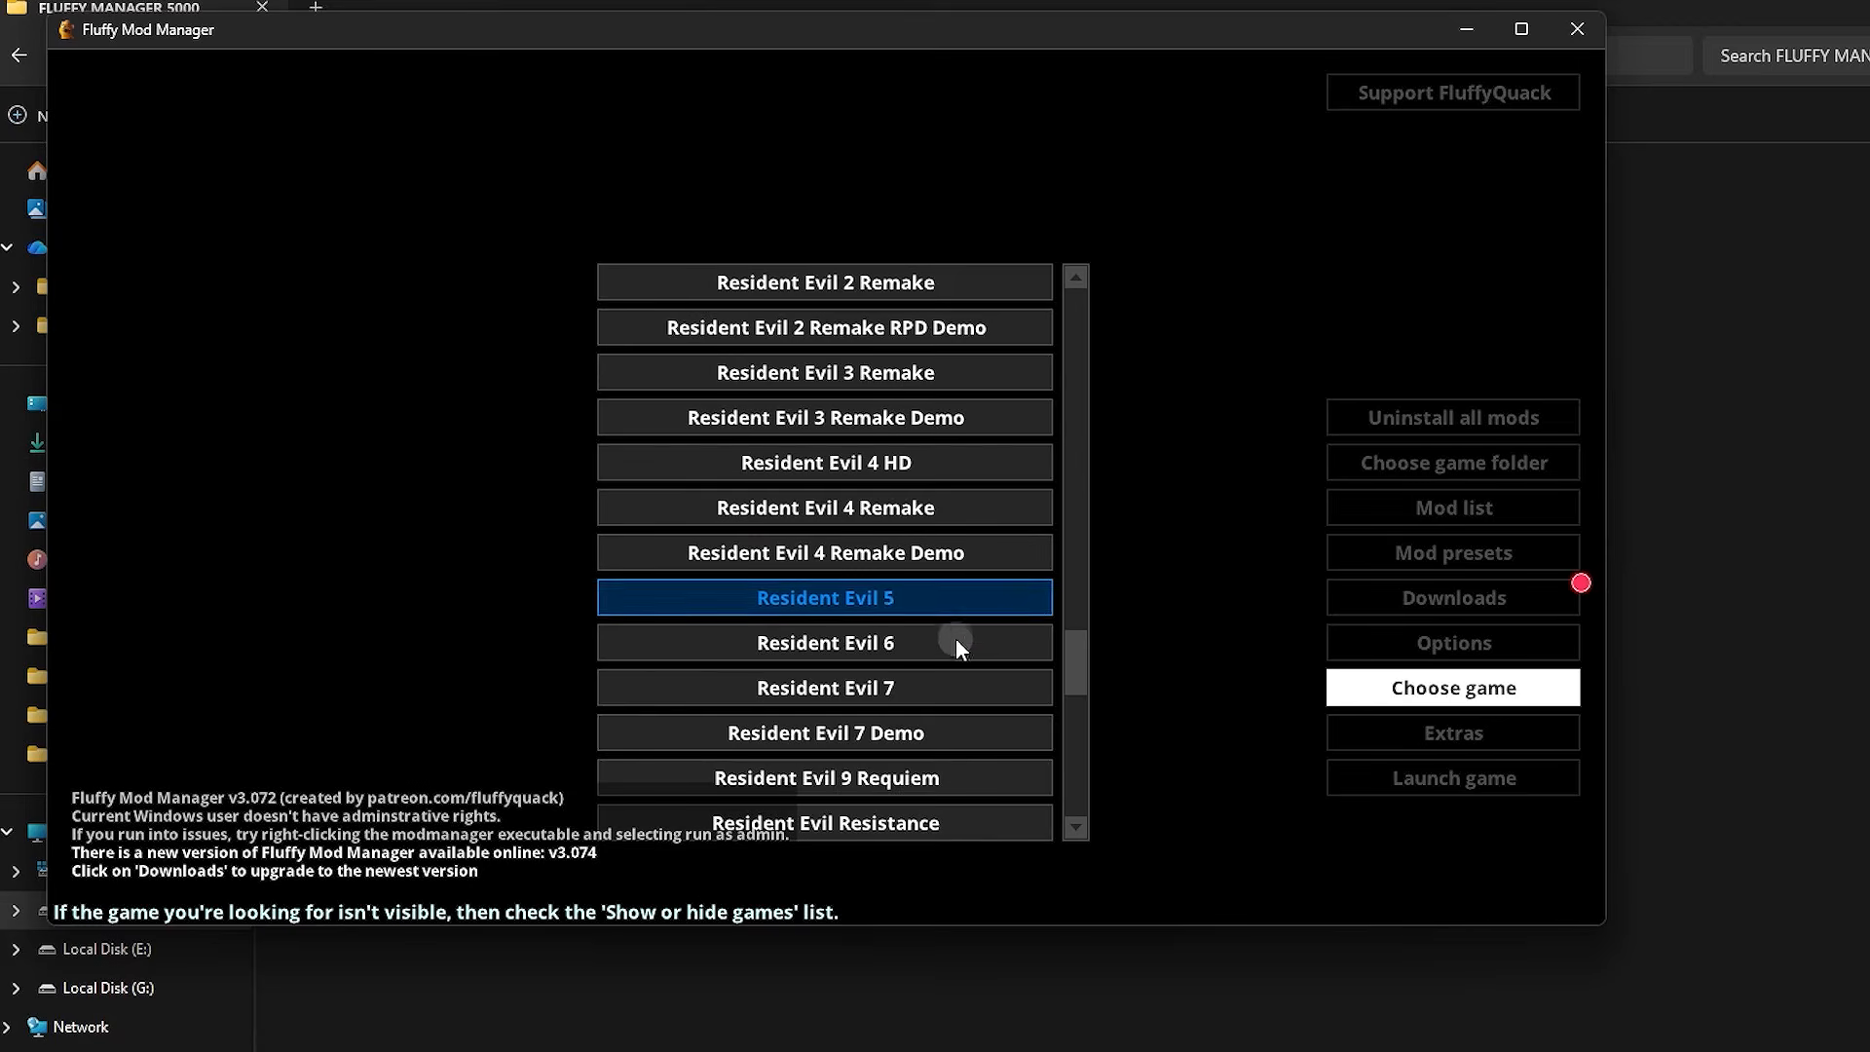
scroll(934, 791, "down", 2)
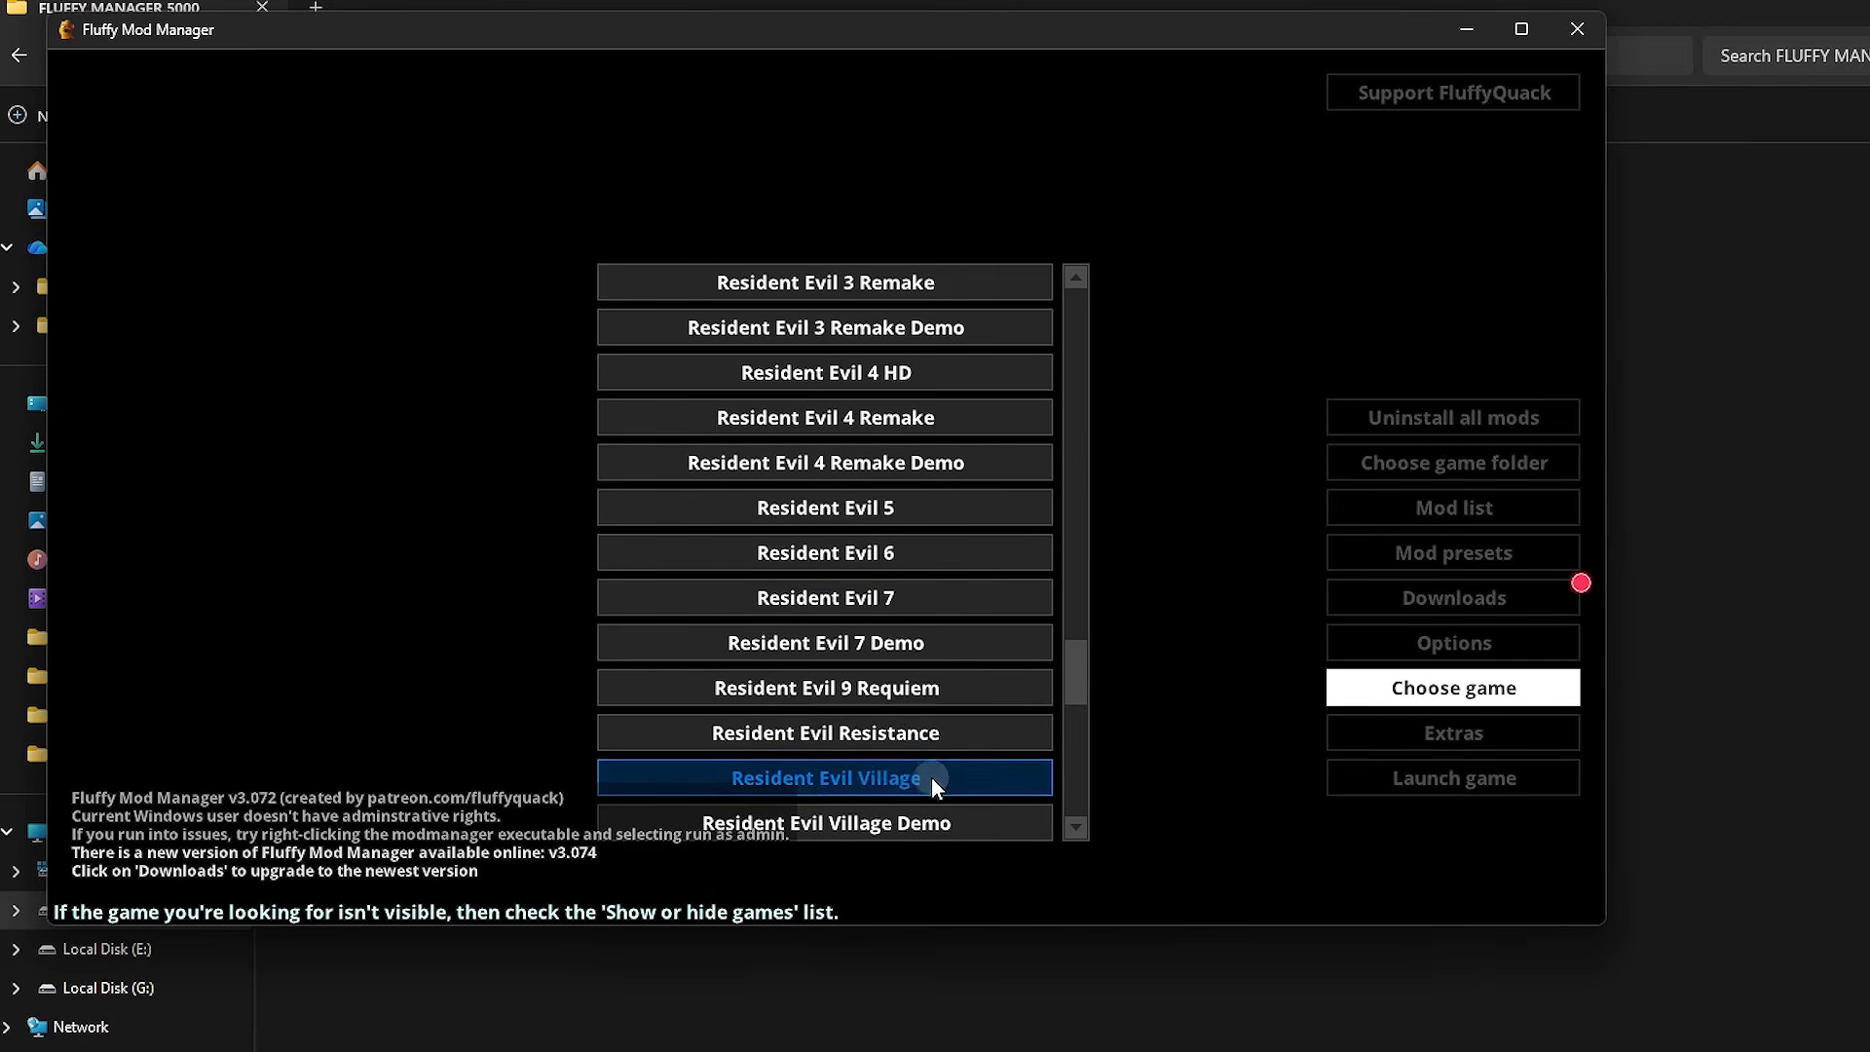
left_click(892, 688)
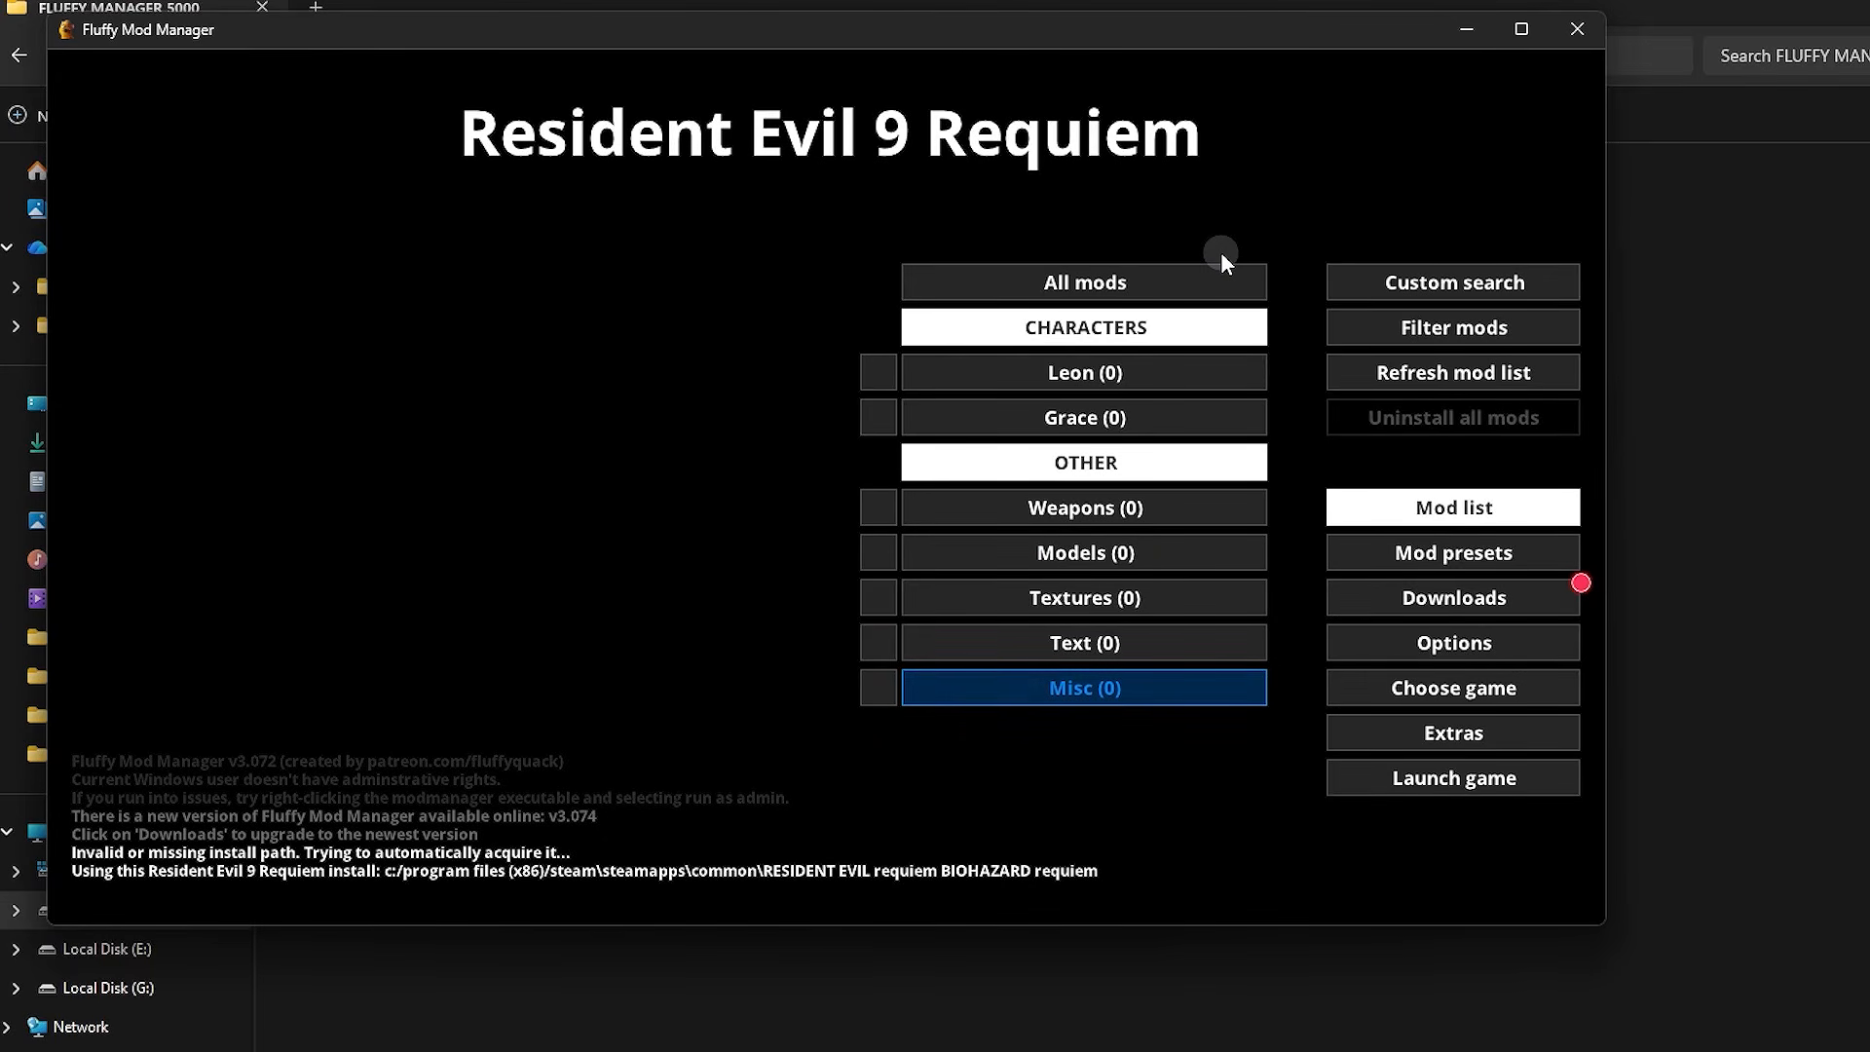
left_click(1521, 29)
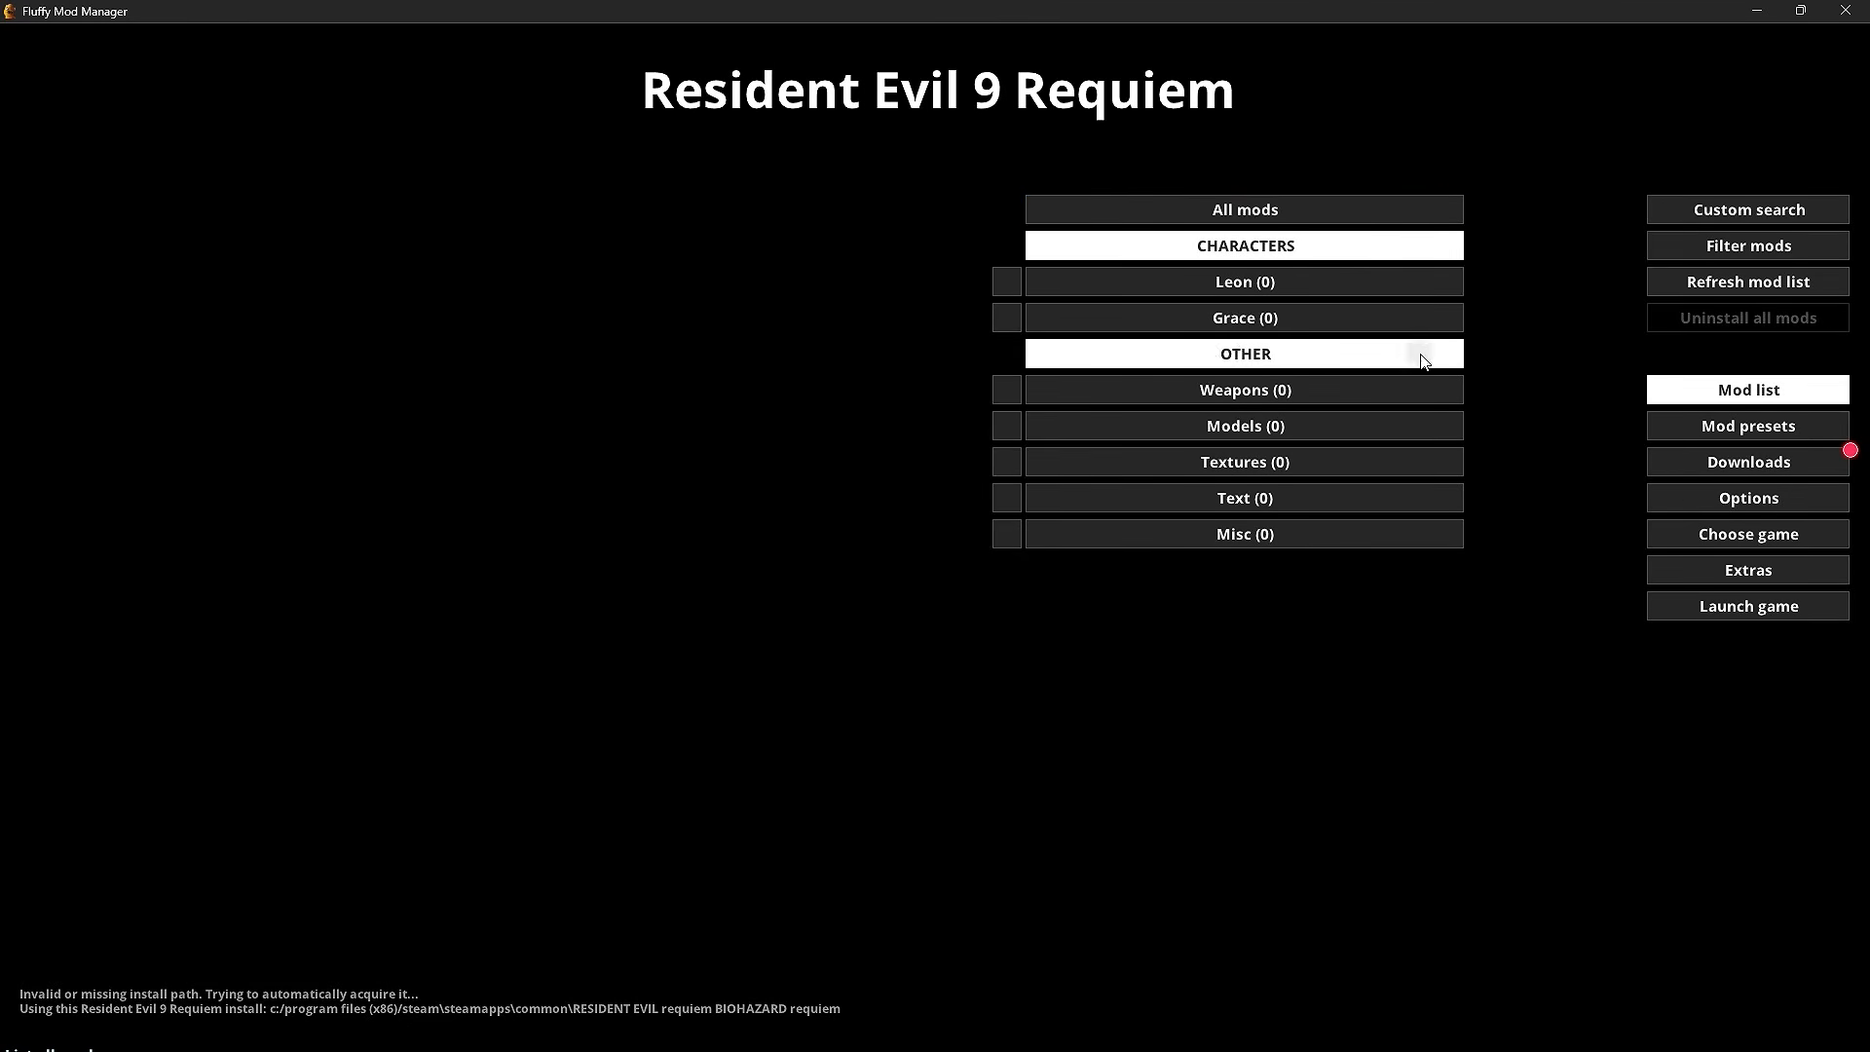
- Download RE Framework for Resident Evil 9 Requiem, enable it in the mod list, and close the mod manager
left_click(1715, 463)
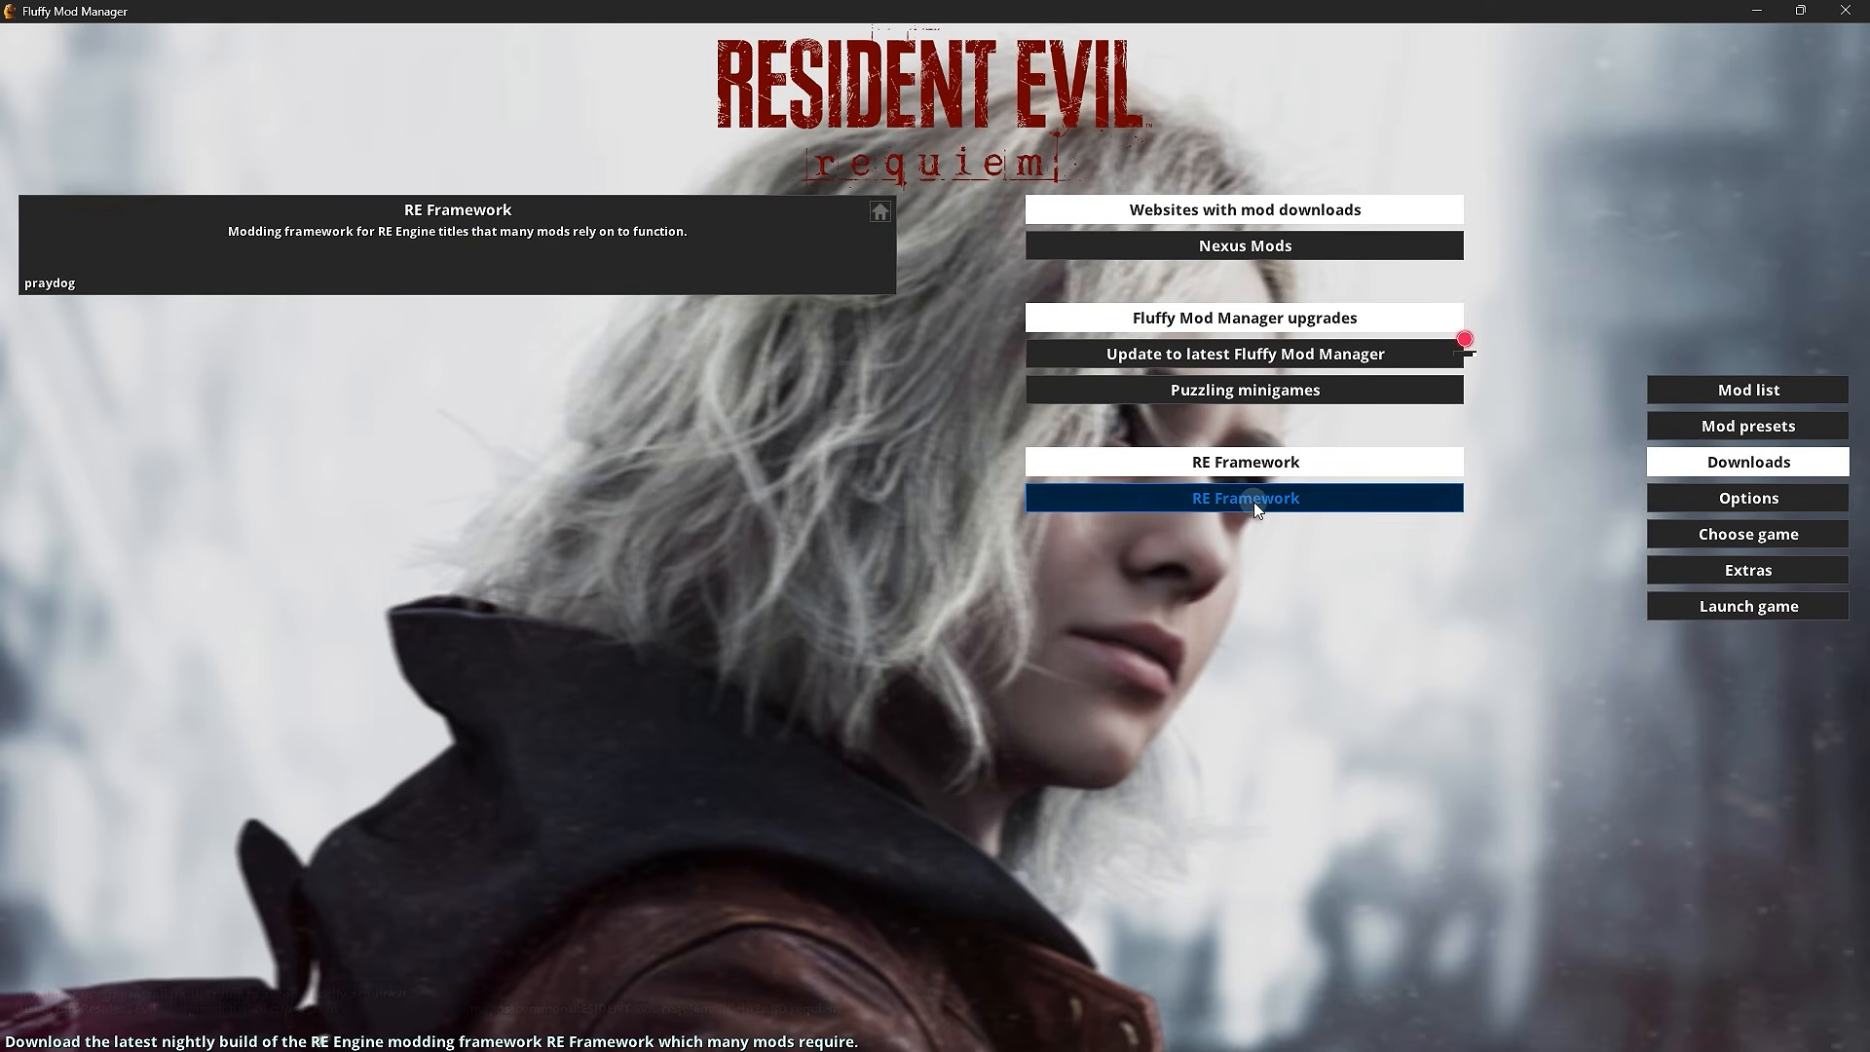
left_click(1254, 500)
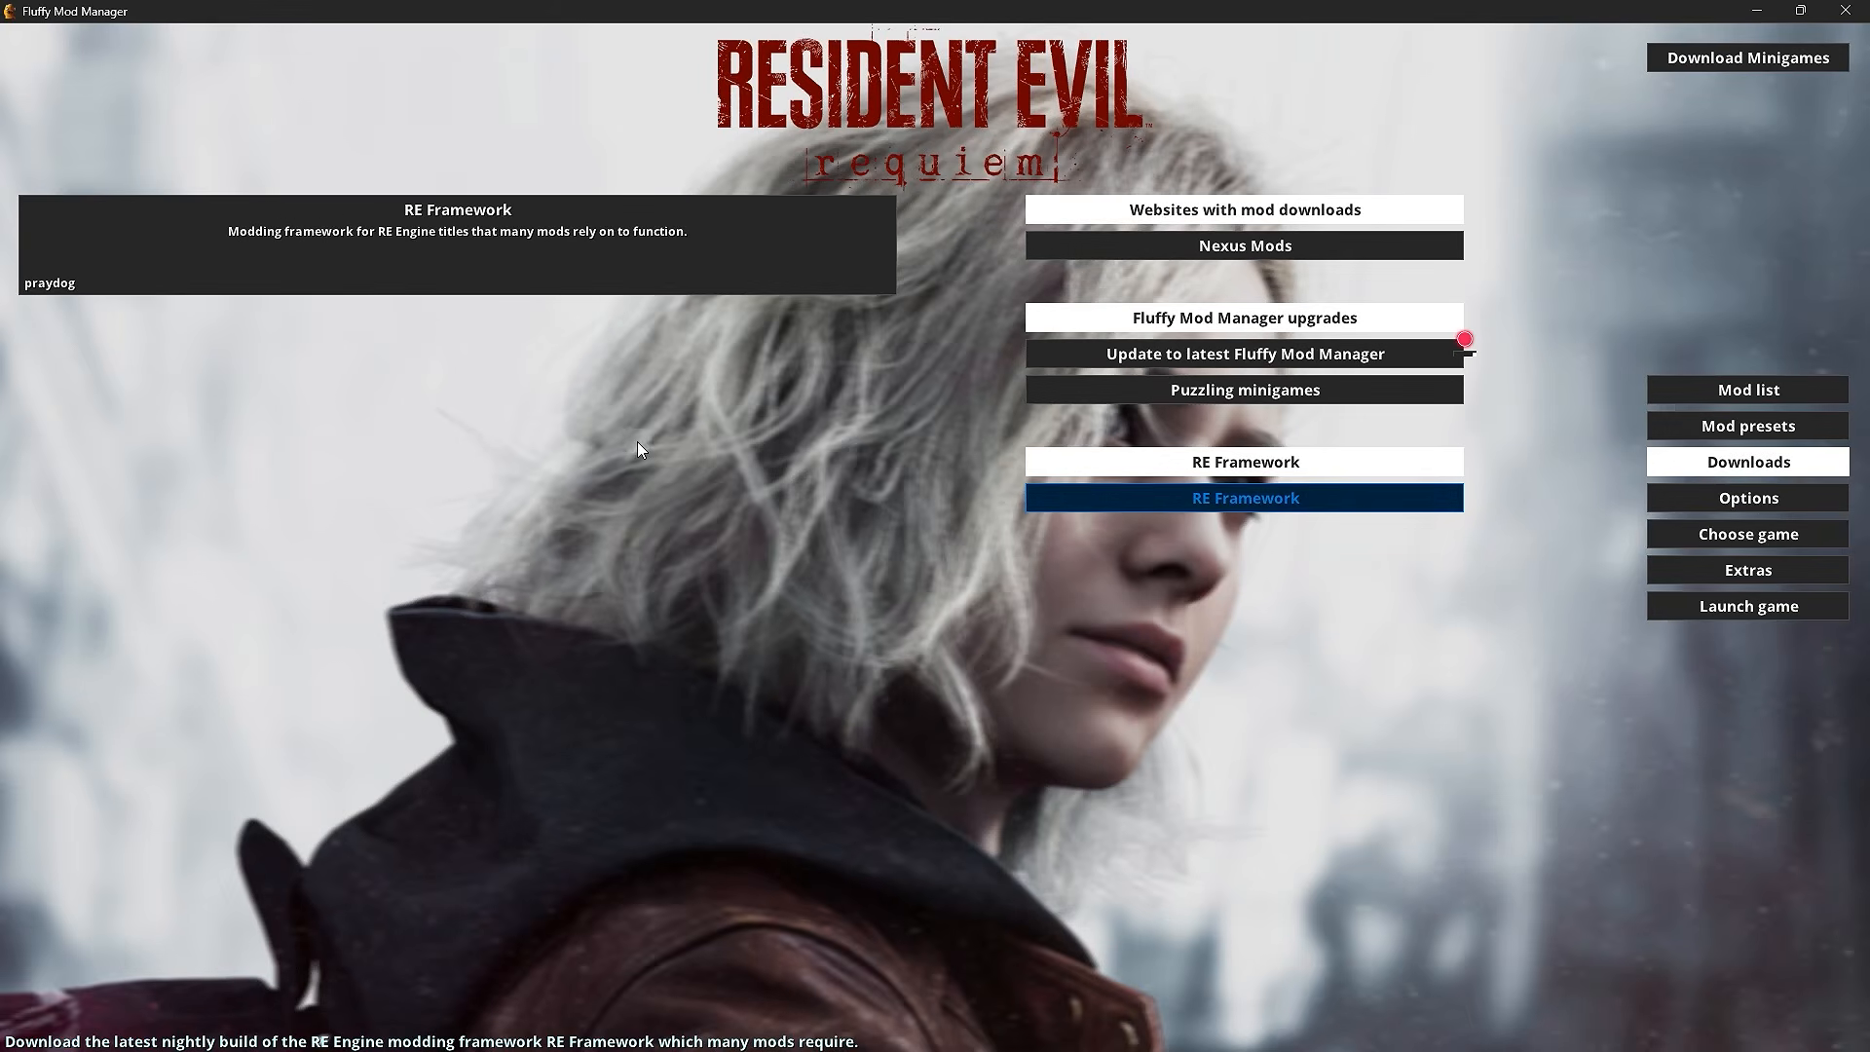
left_click(1716, 398)
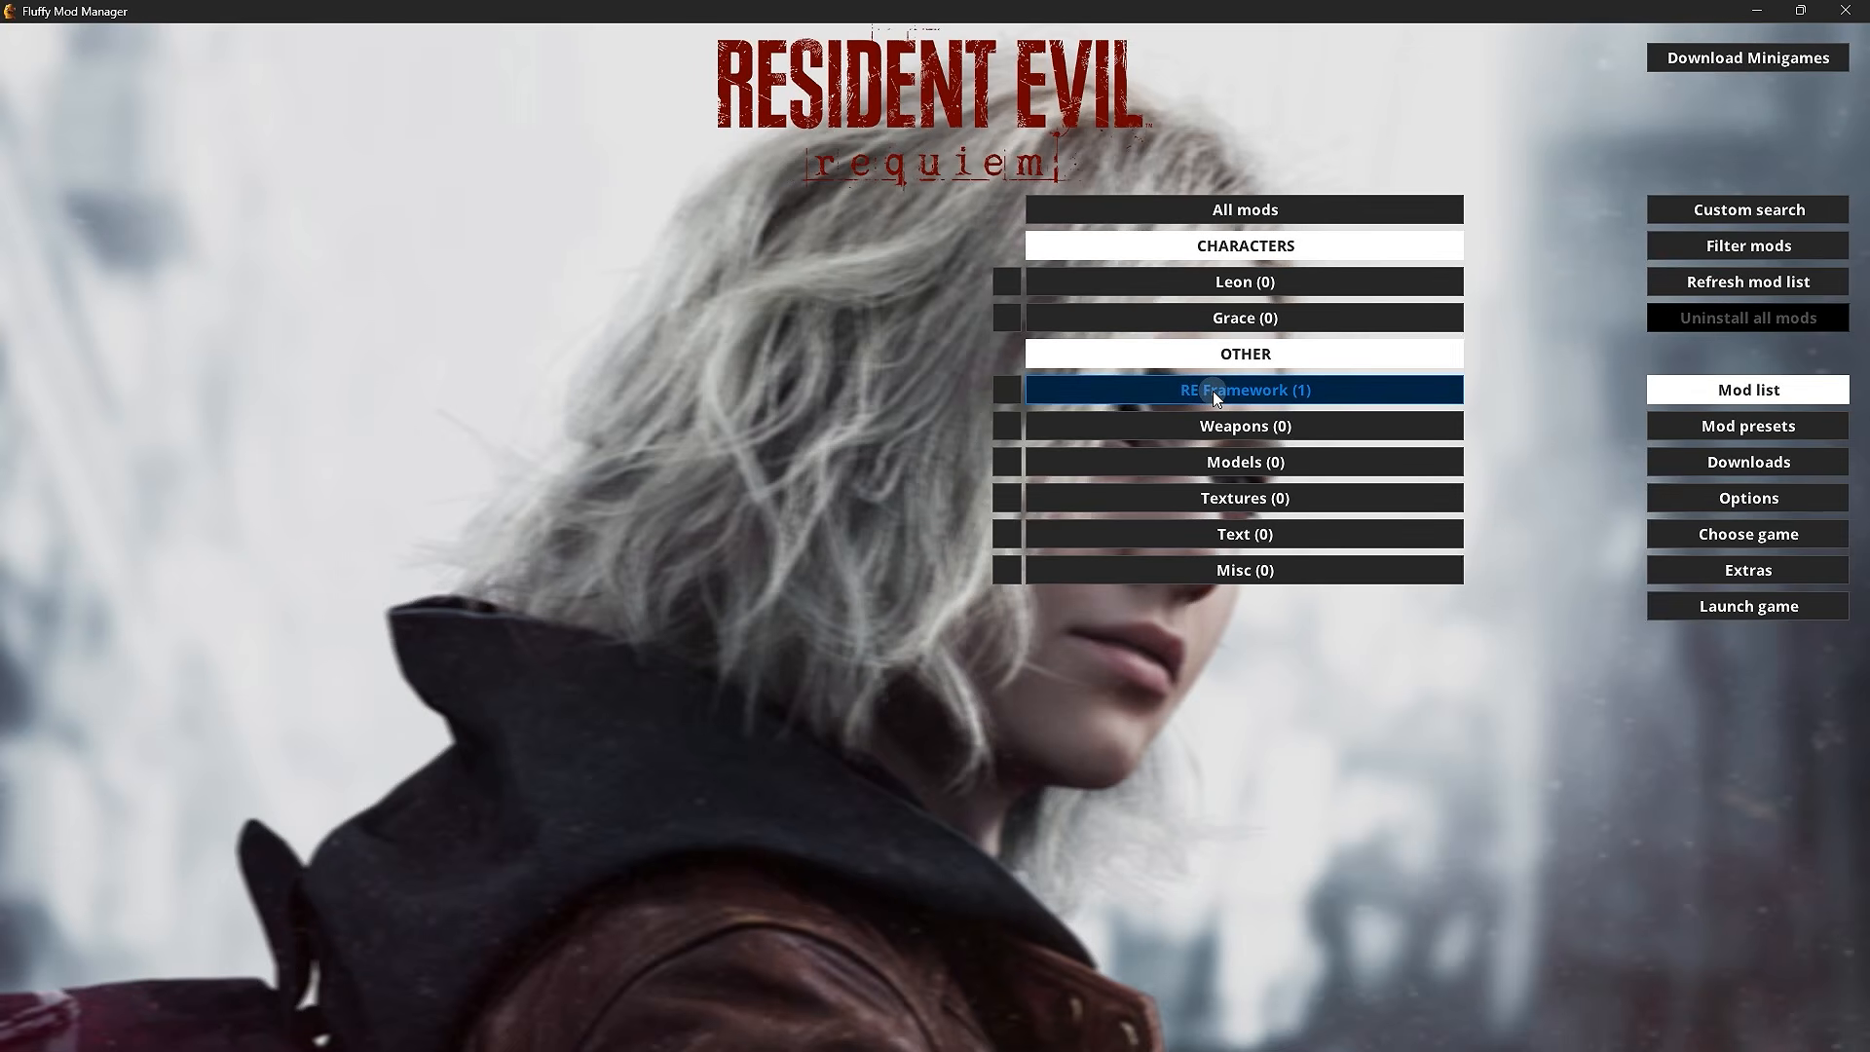
left_click(1043, 394)
left_click(1007, 319)
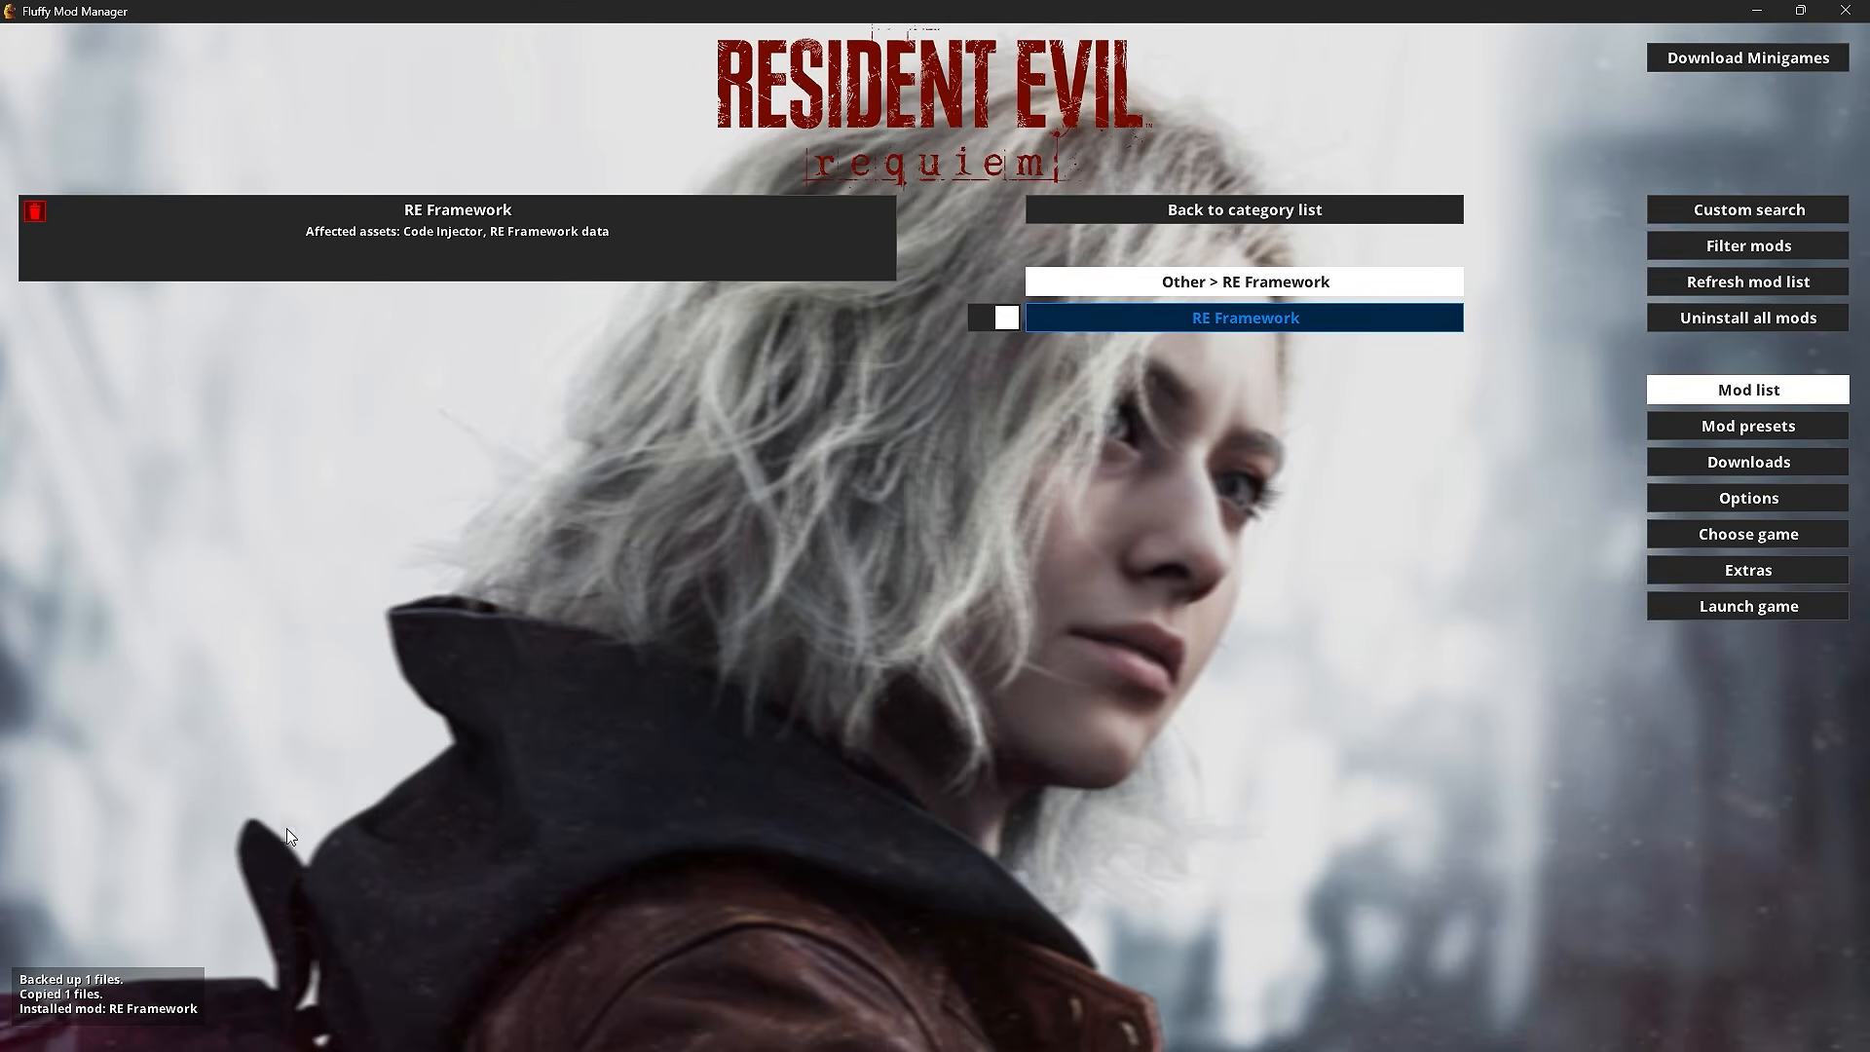
left_click(1143, 474)
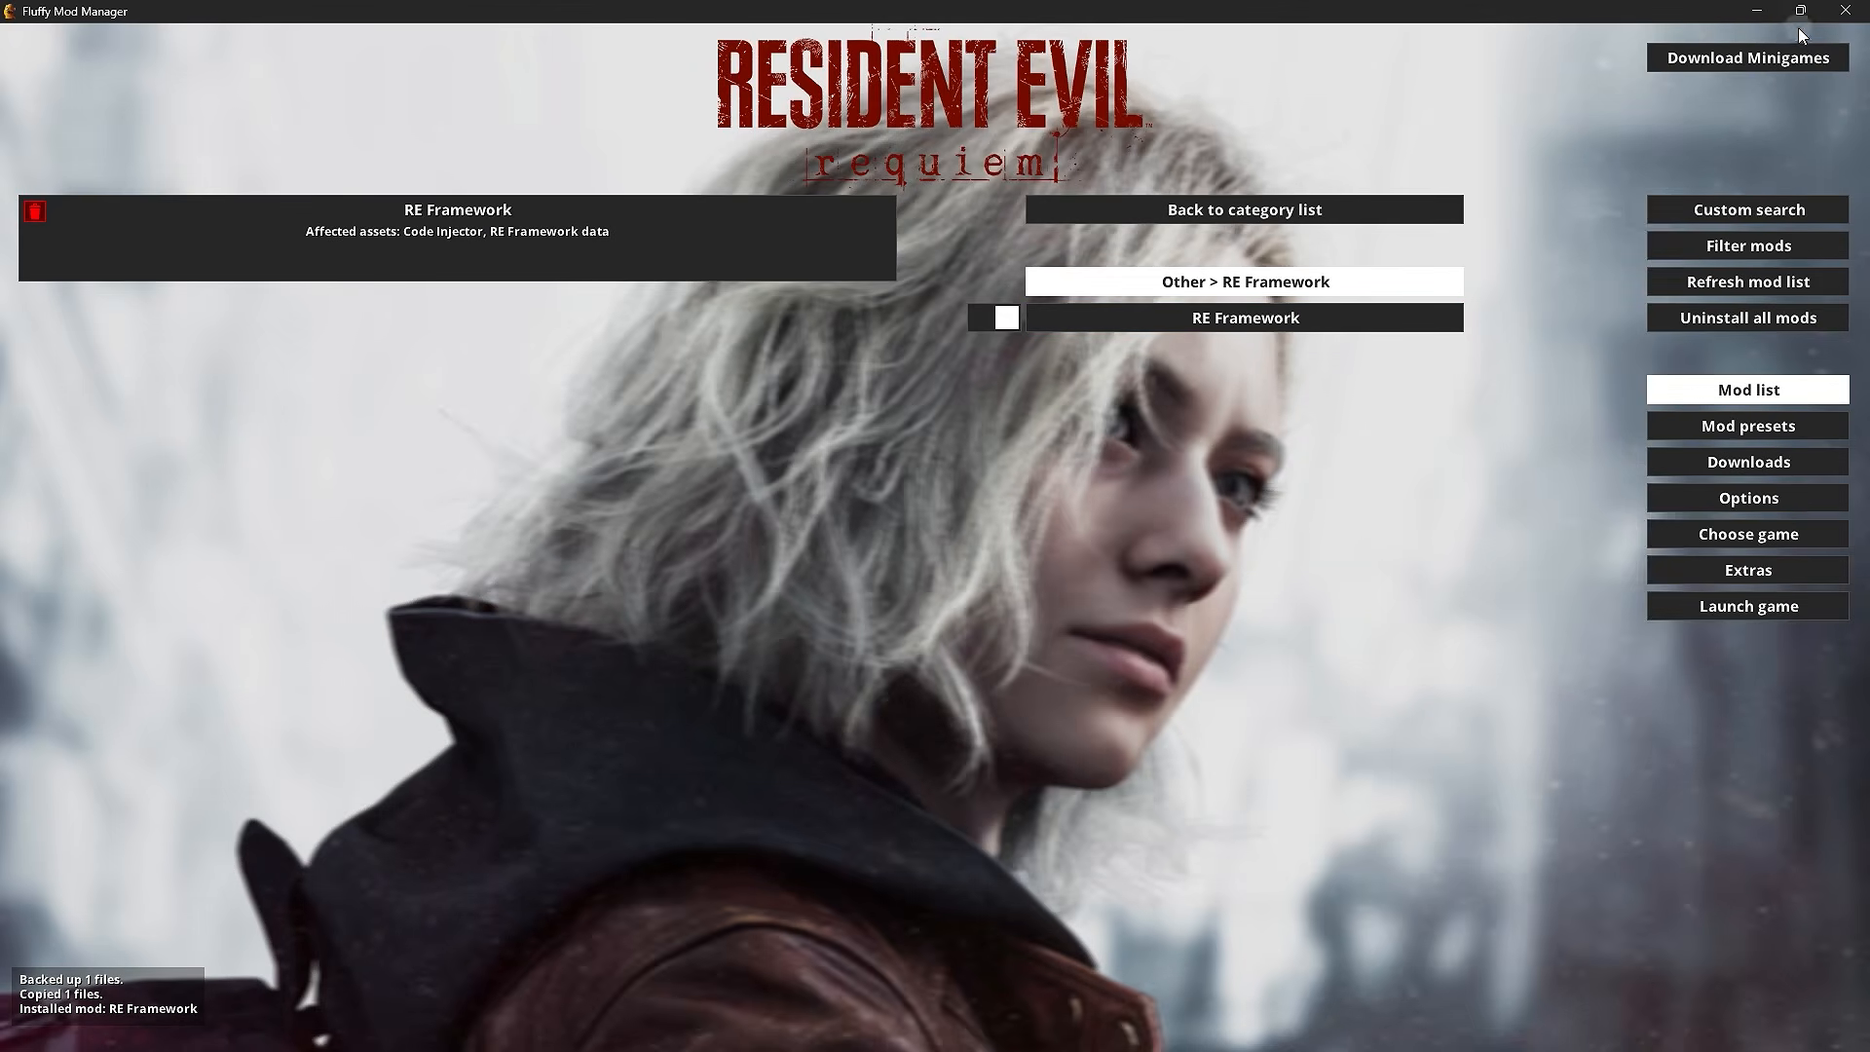
left_click(1846, 11)
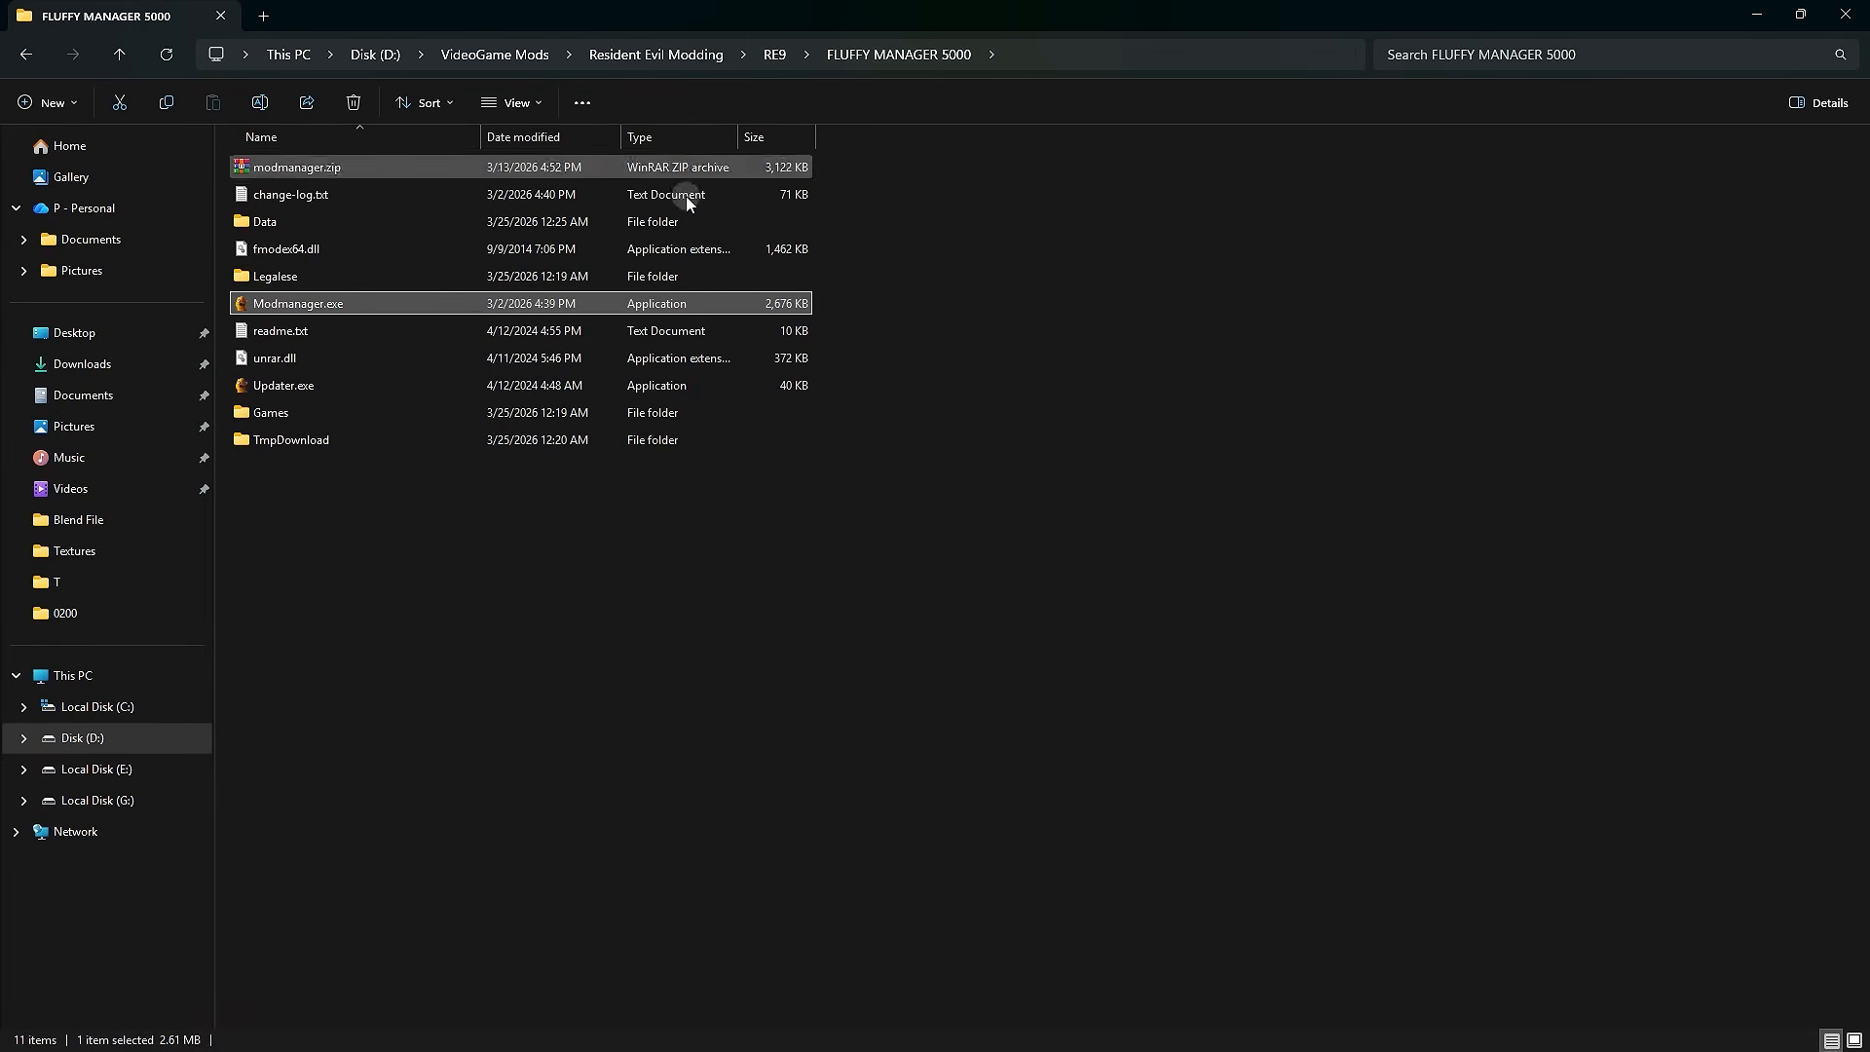
- Browse from the FLUFFY MANAGER 5000 folder to Games\RE9\Mods, where the mod archives are stored
left_click(329, 306)
left_click(307, 413)
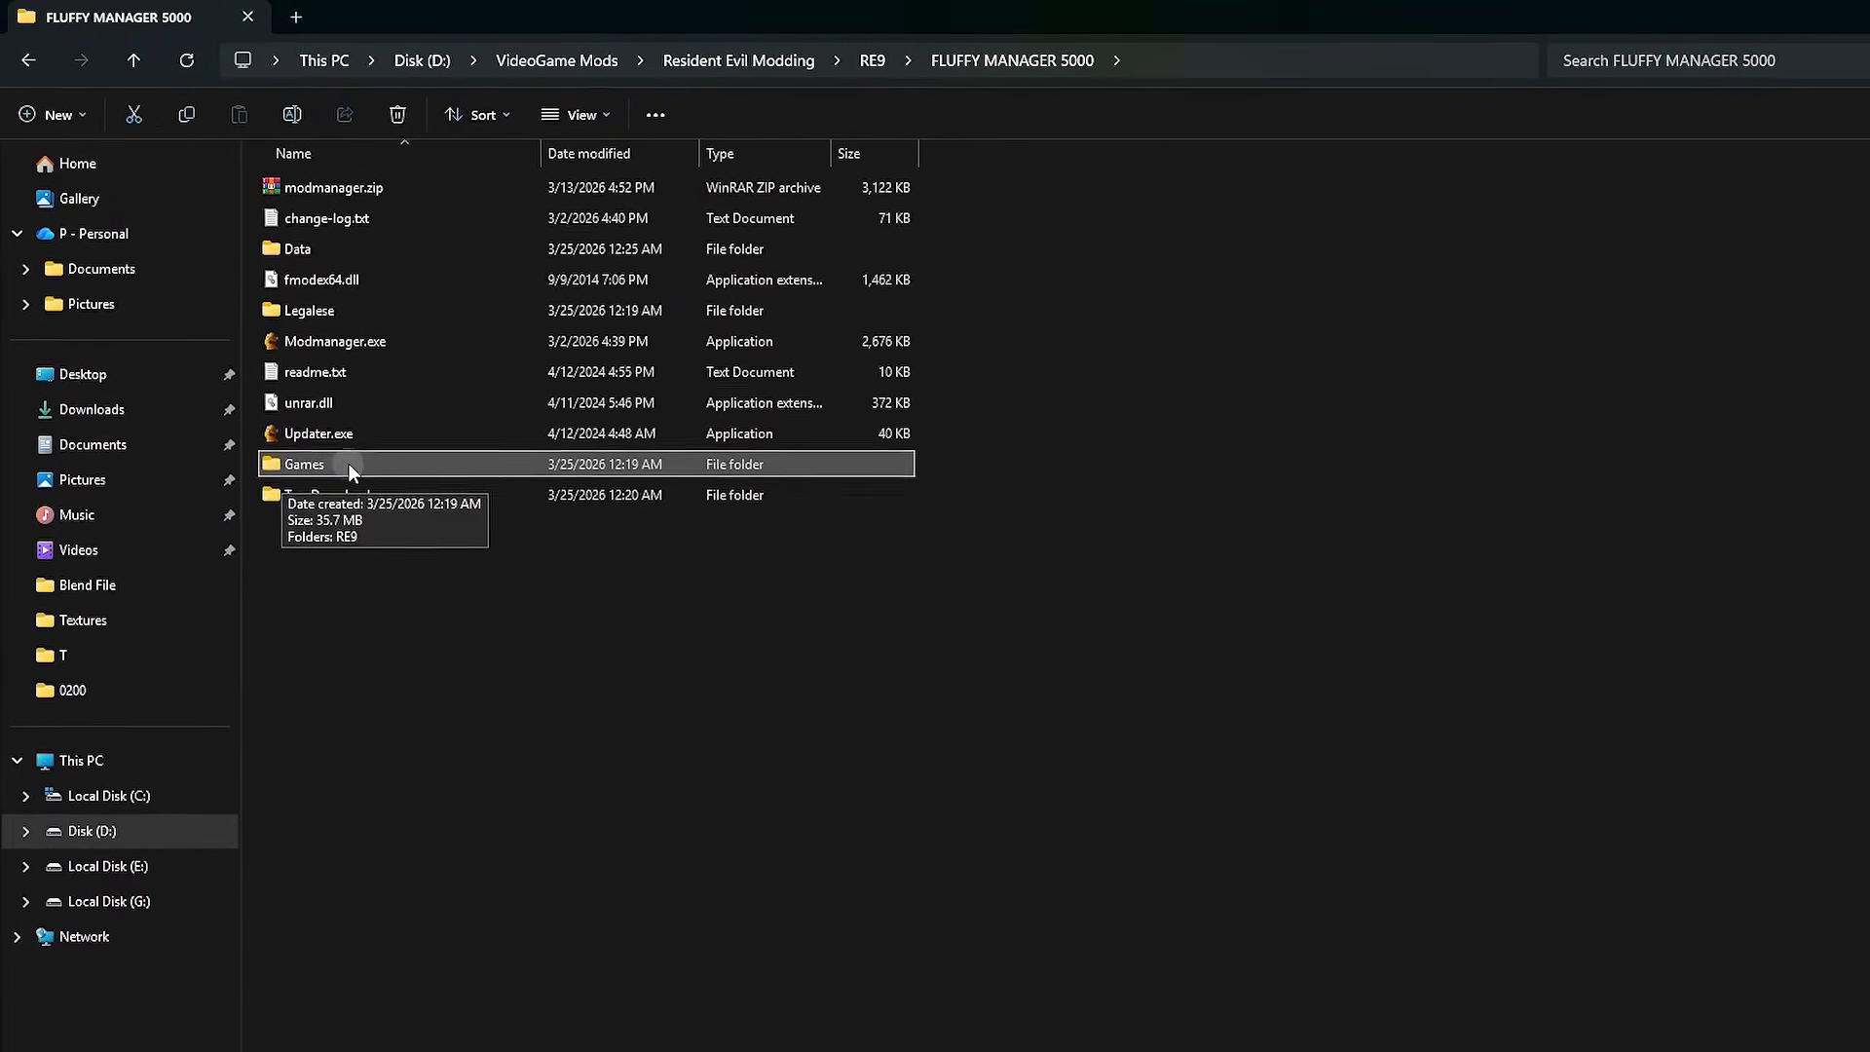
left_click(330, 438)
double_click(370, 491)
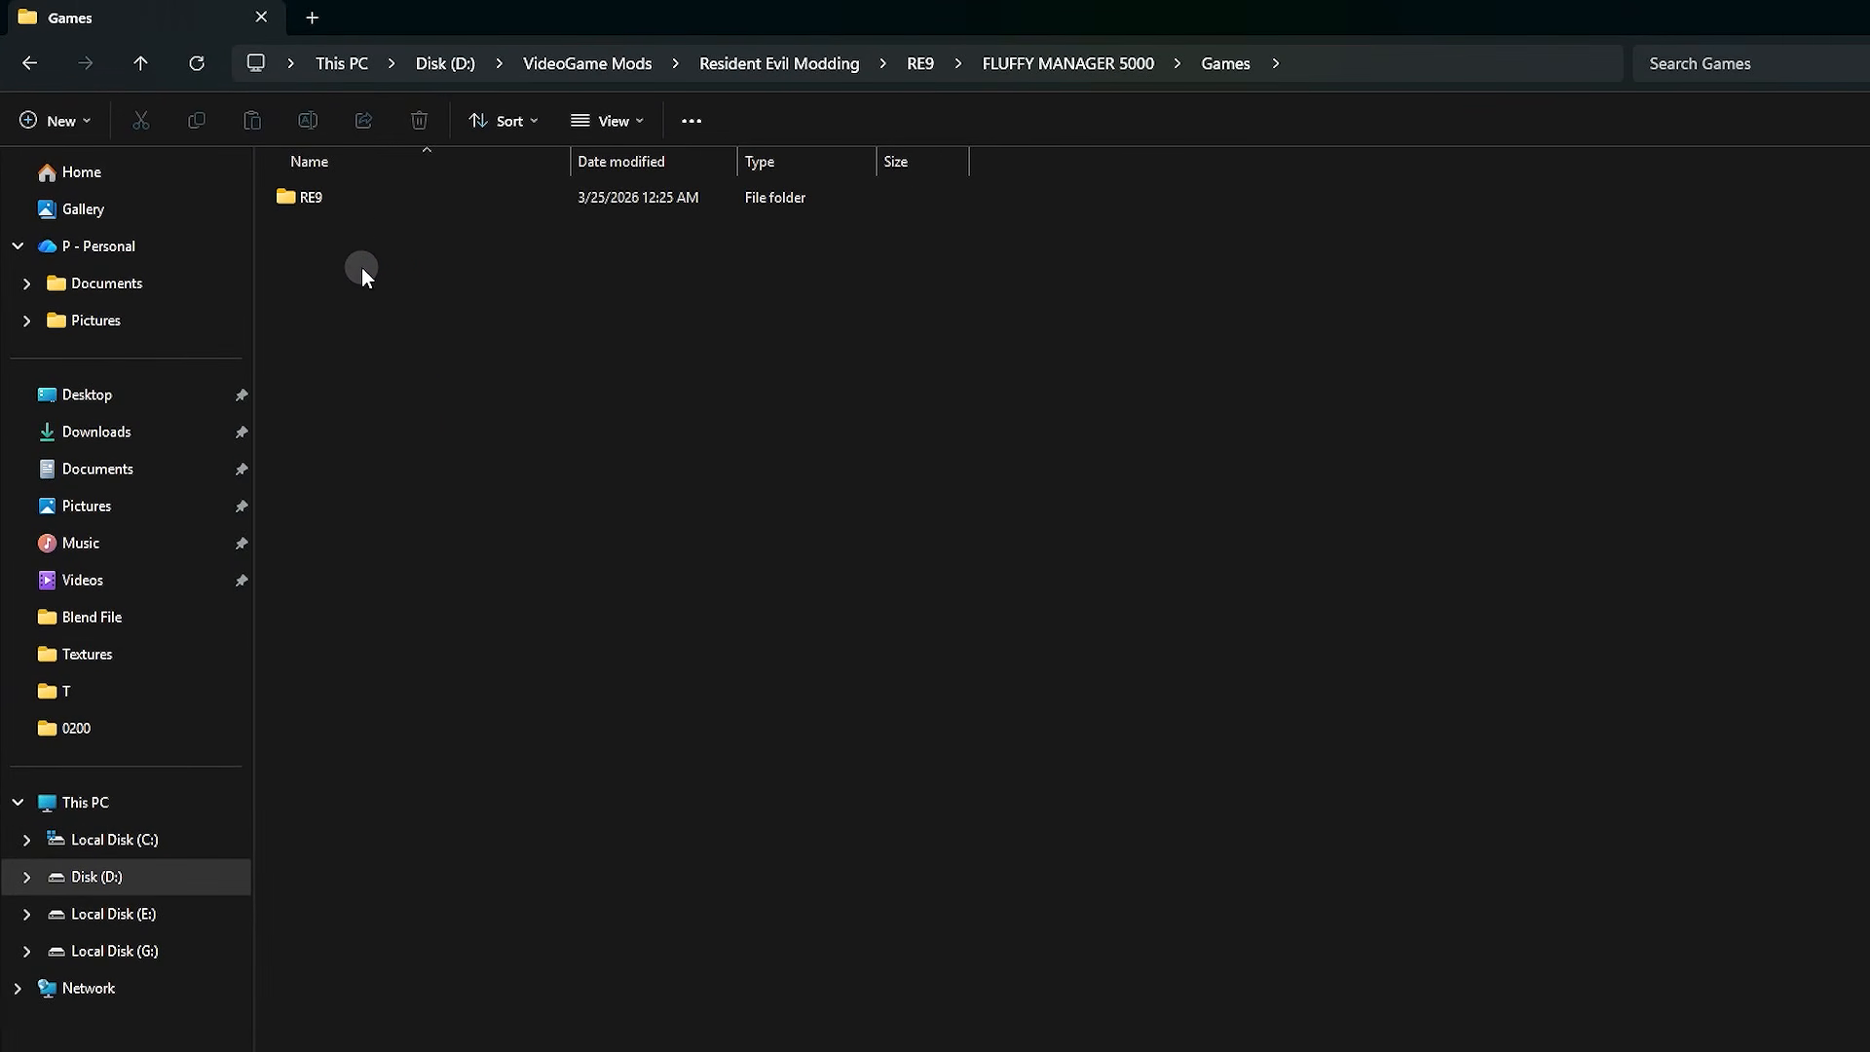
left_click(293, 206)
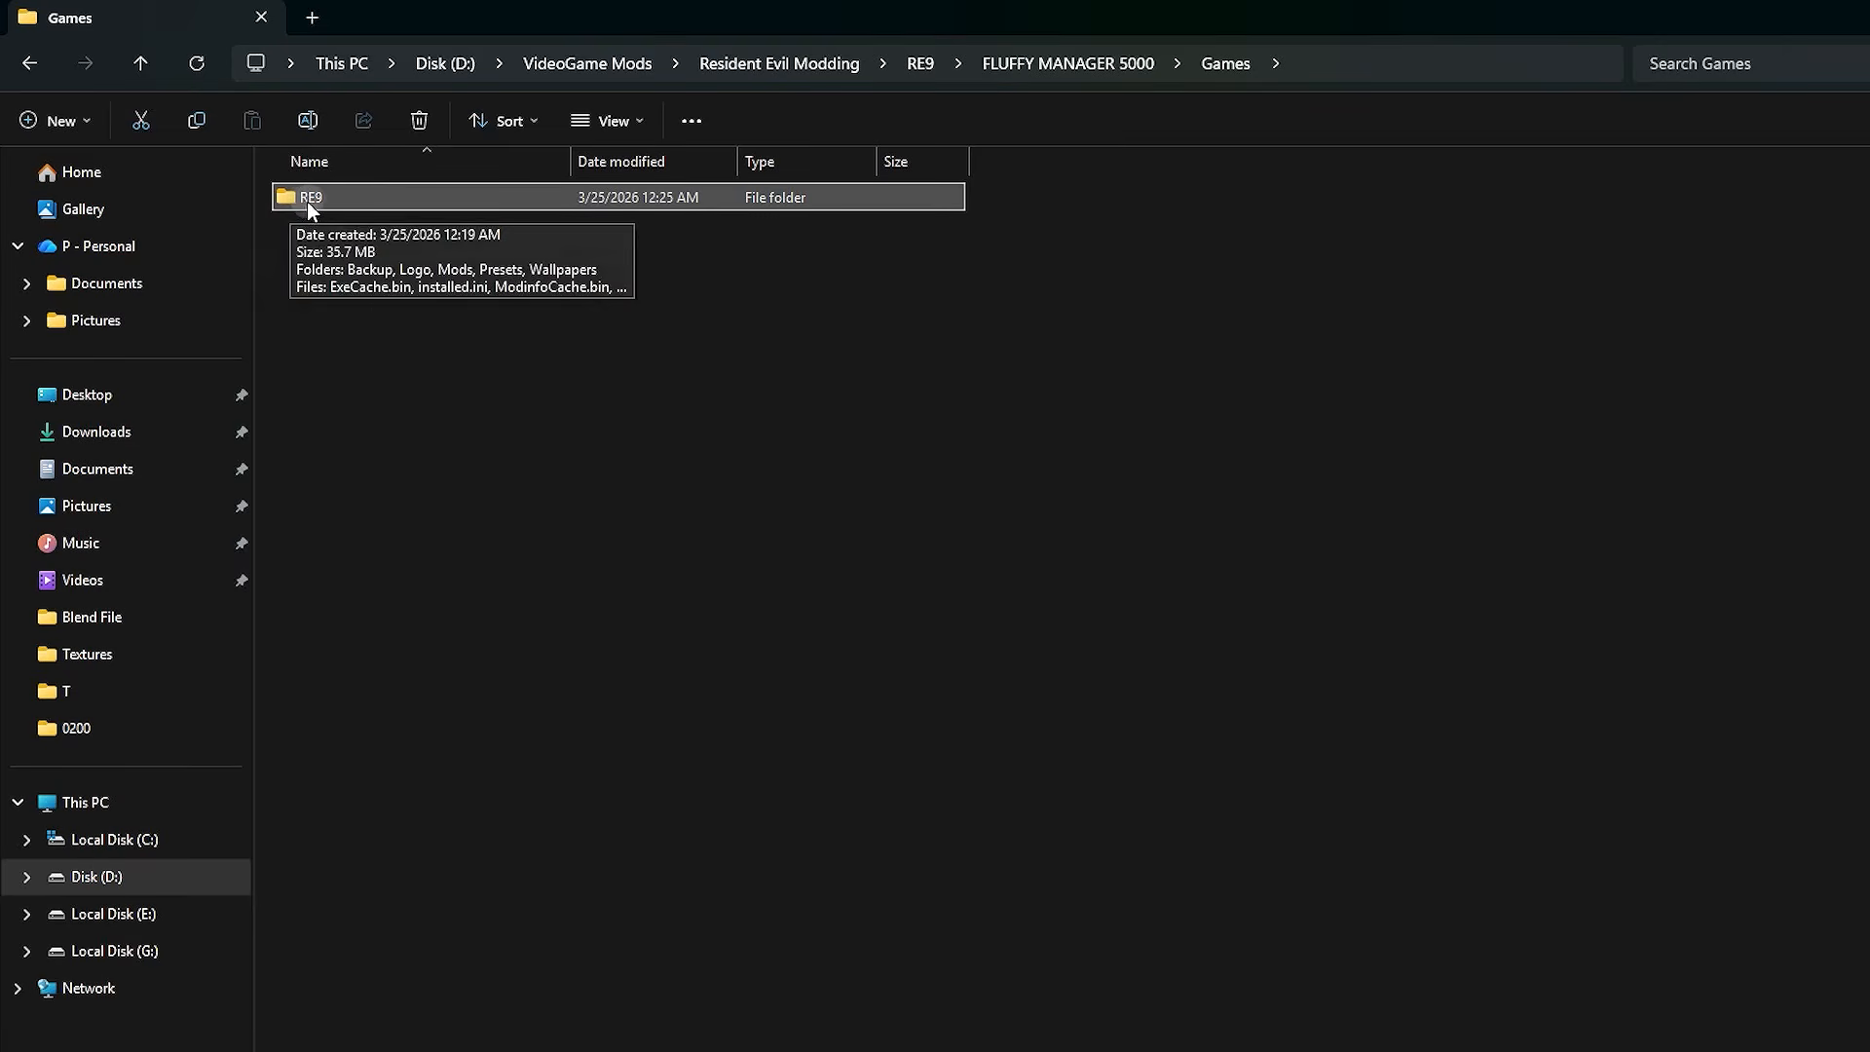
left_click(347, 195)
double_click(347, 195)
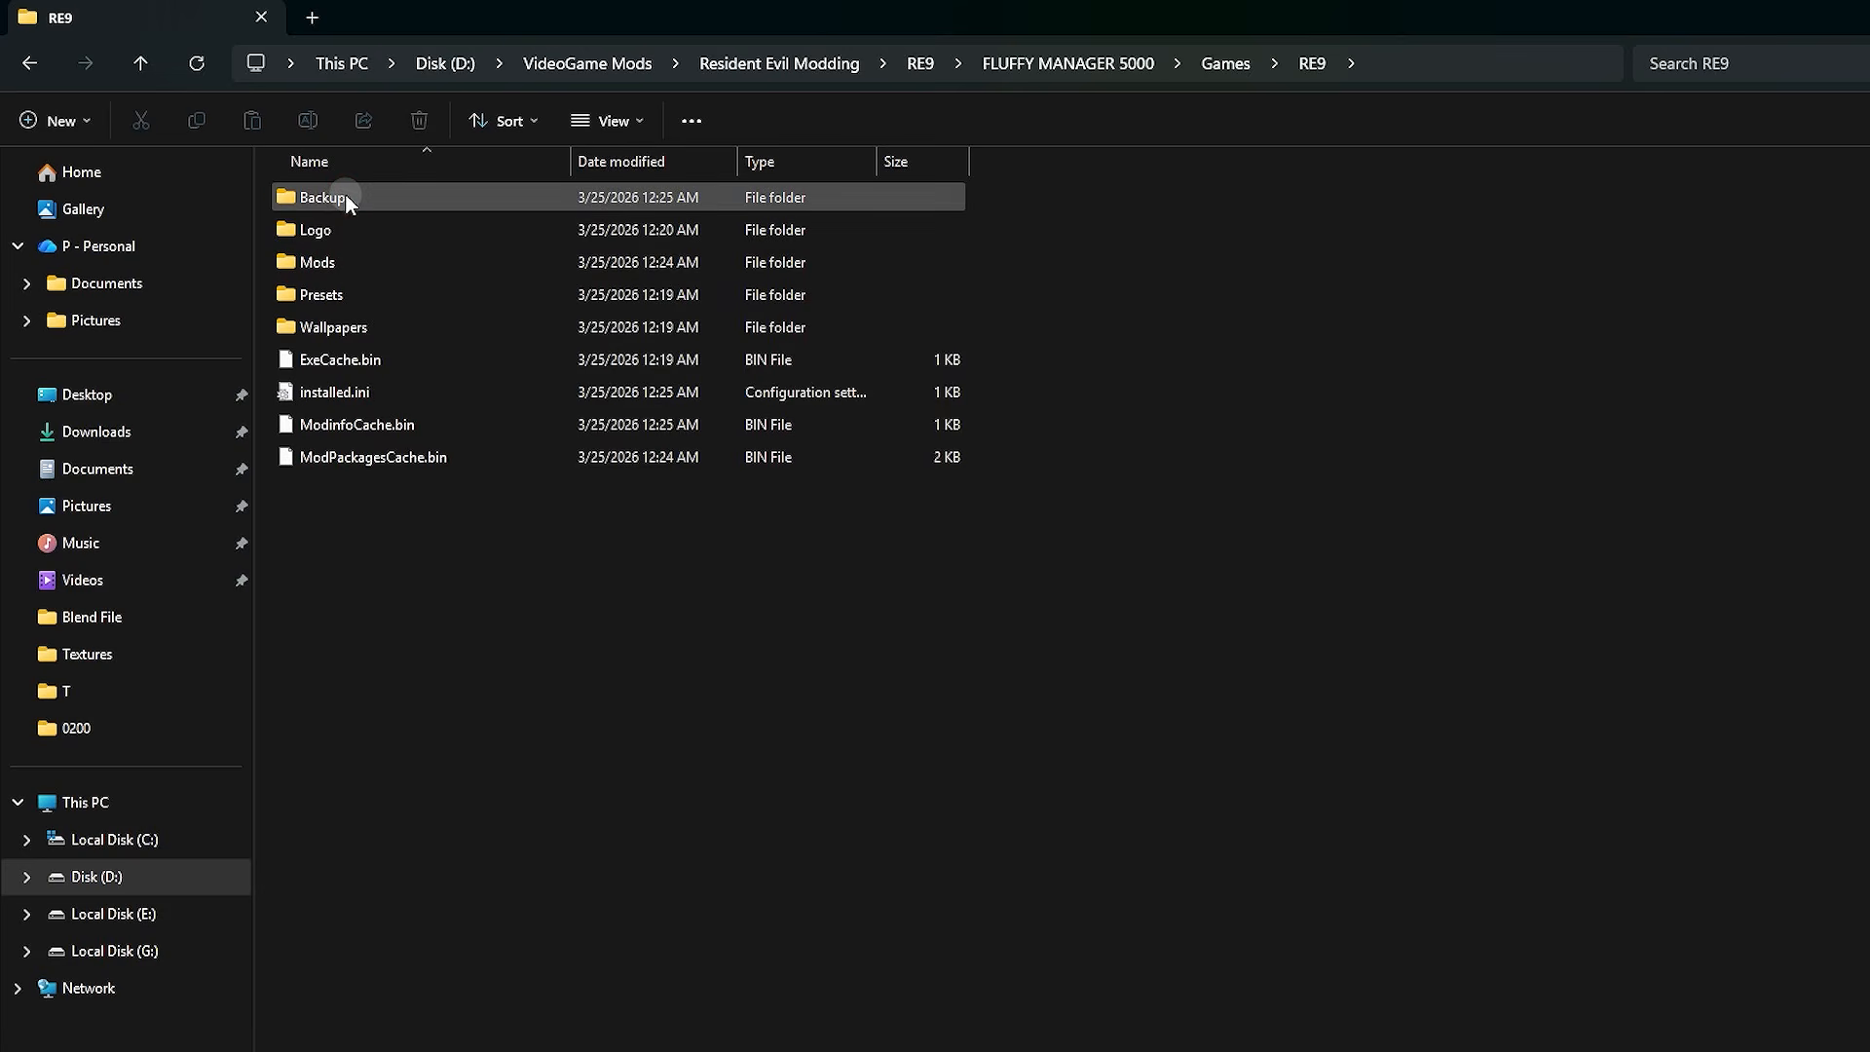
left_click(361, 261)
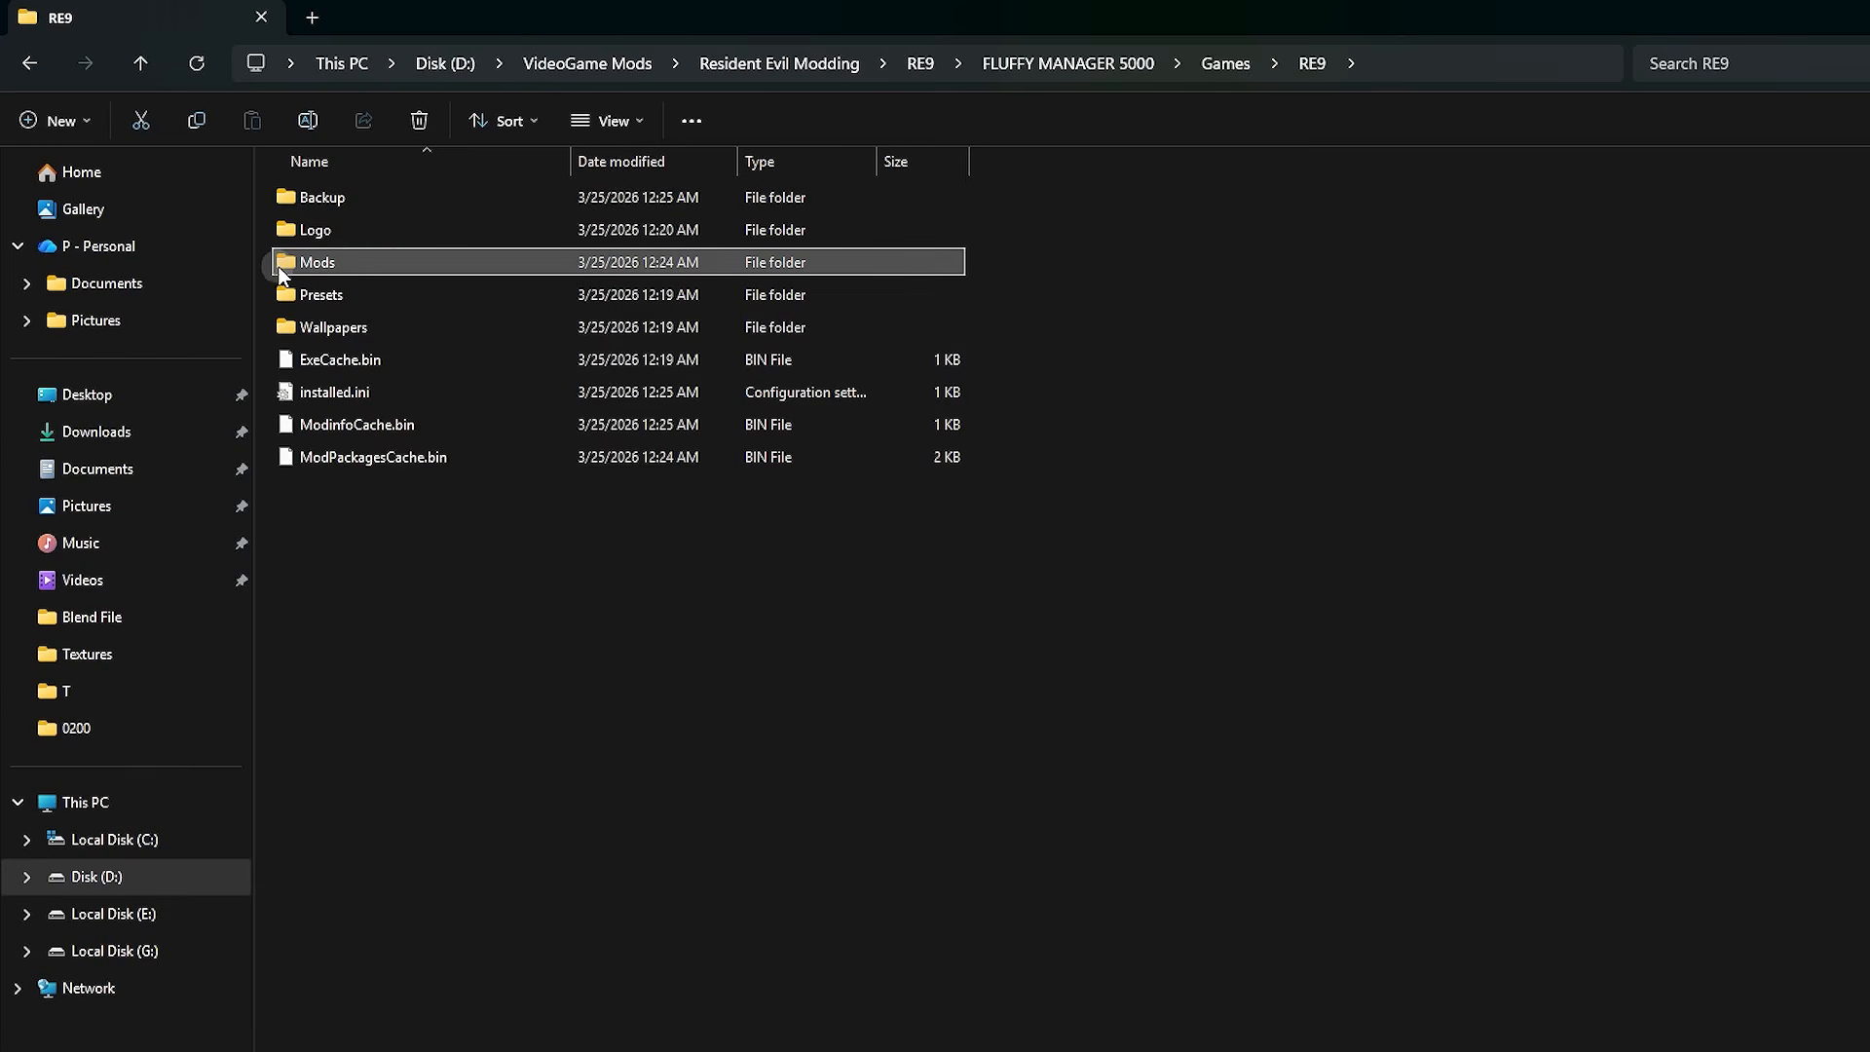
double_click(353, 261)
left_click(390, 197)
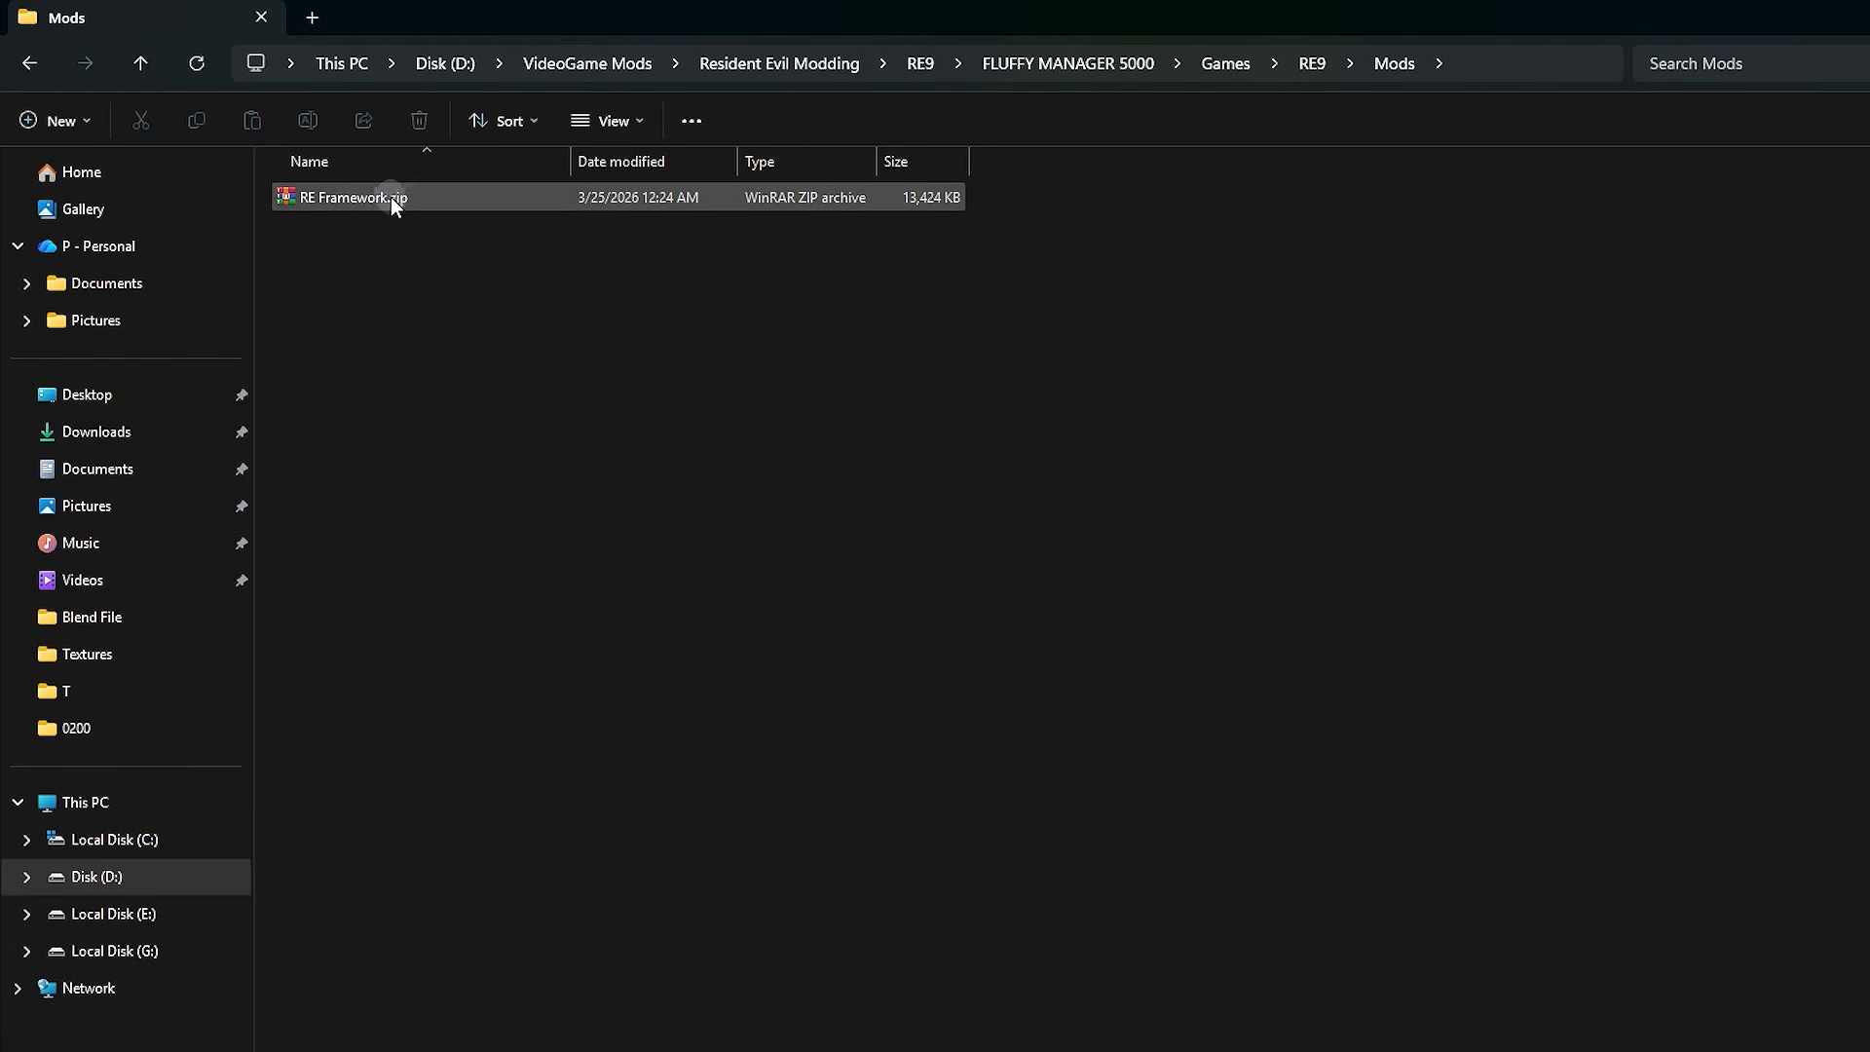
- Switch to Fluffy Mod Manager and examine the Grace mod's description and preview image in the Misc category
left_click(448, 316)
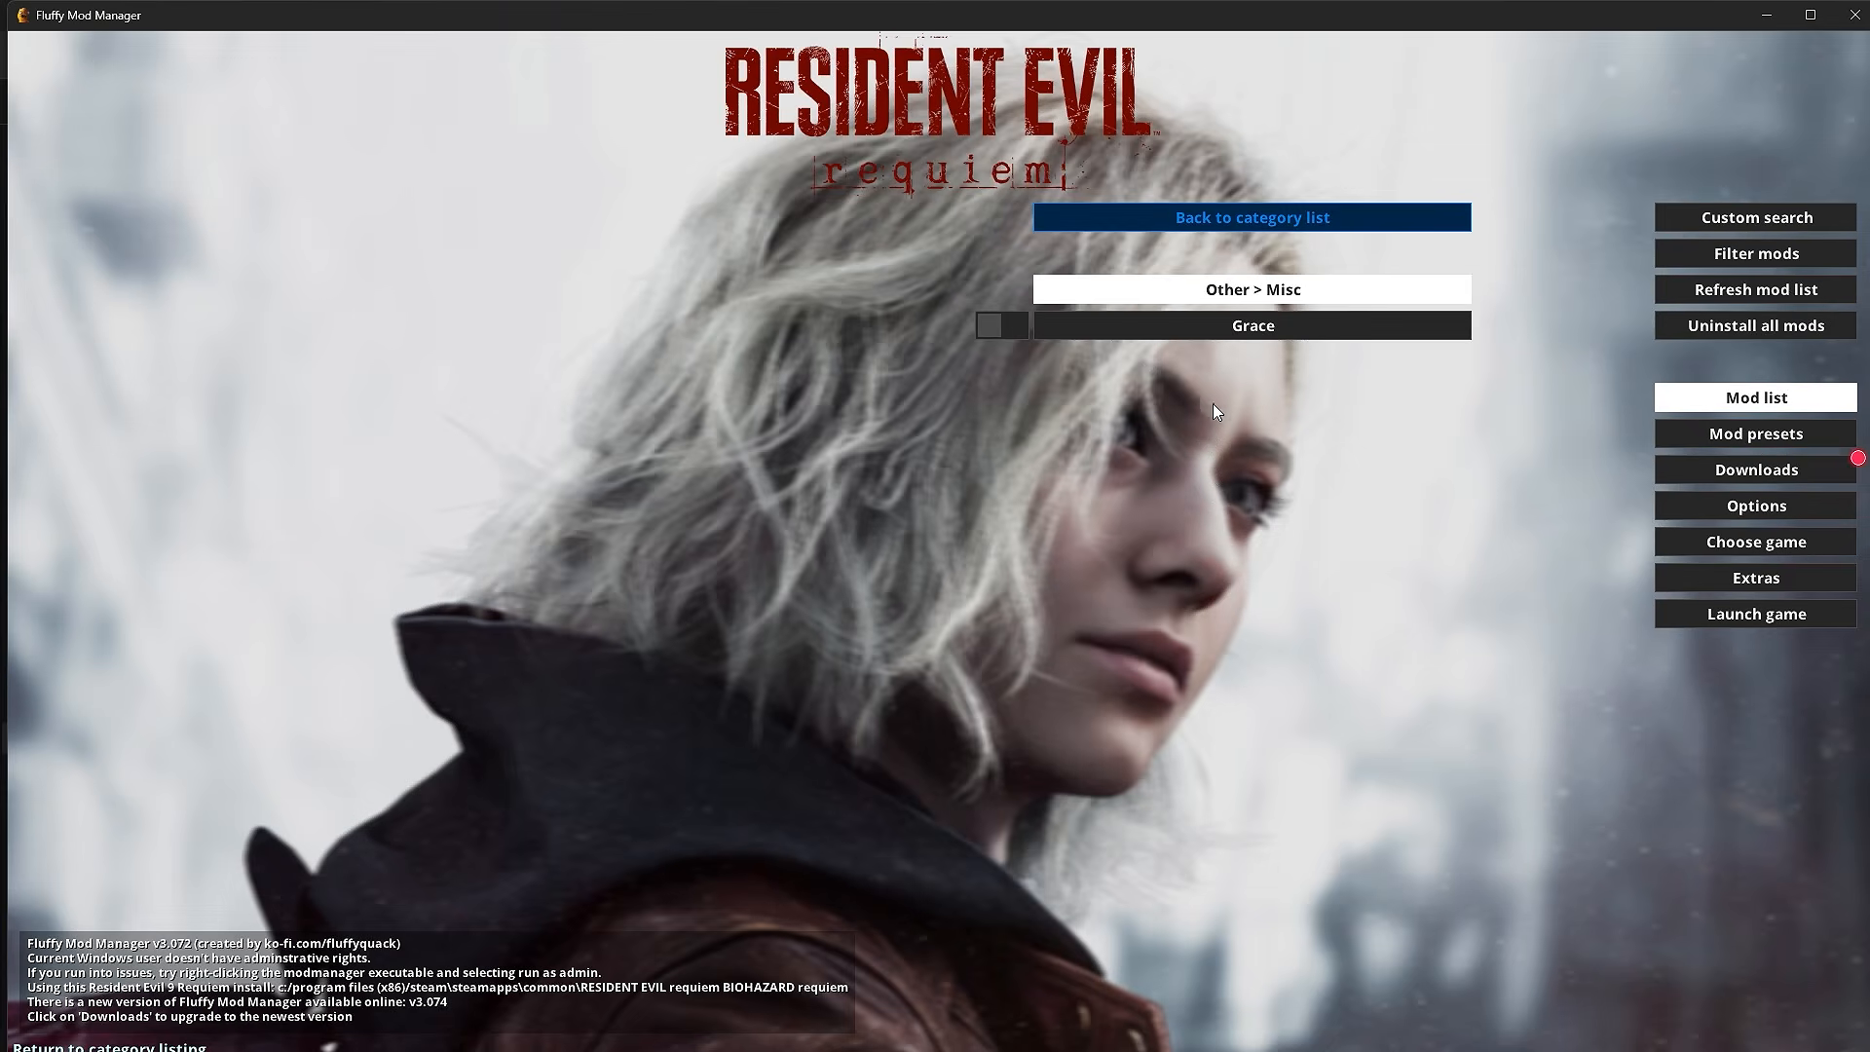
left_click(1220, 328)
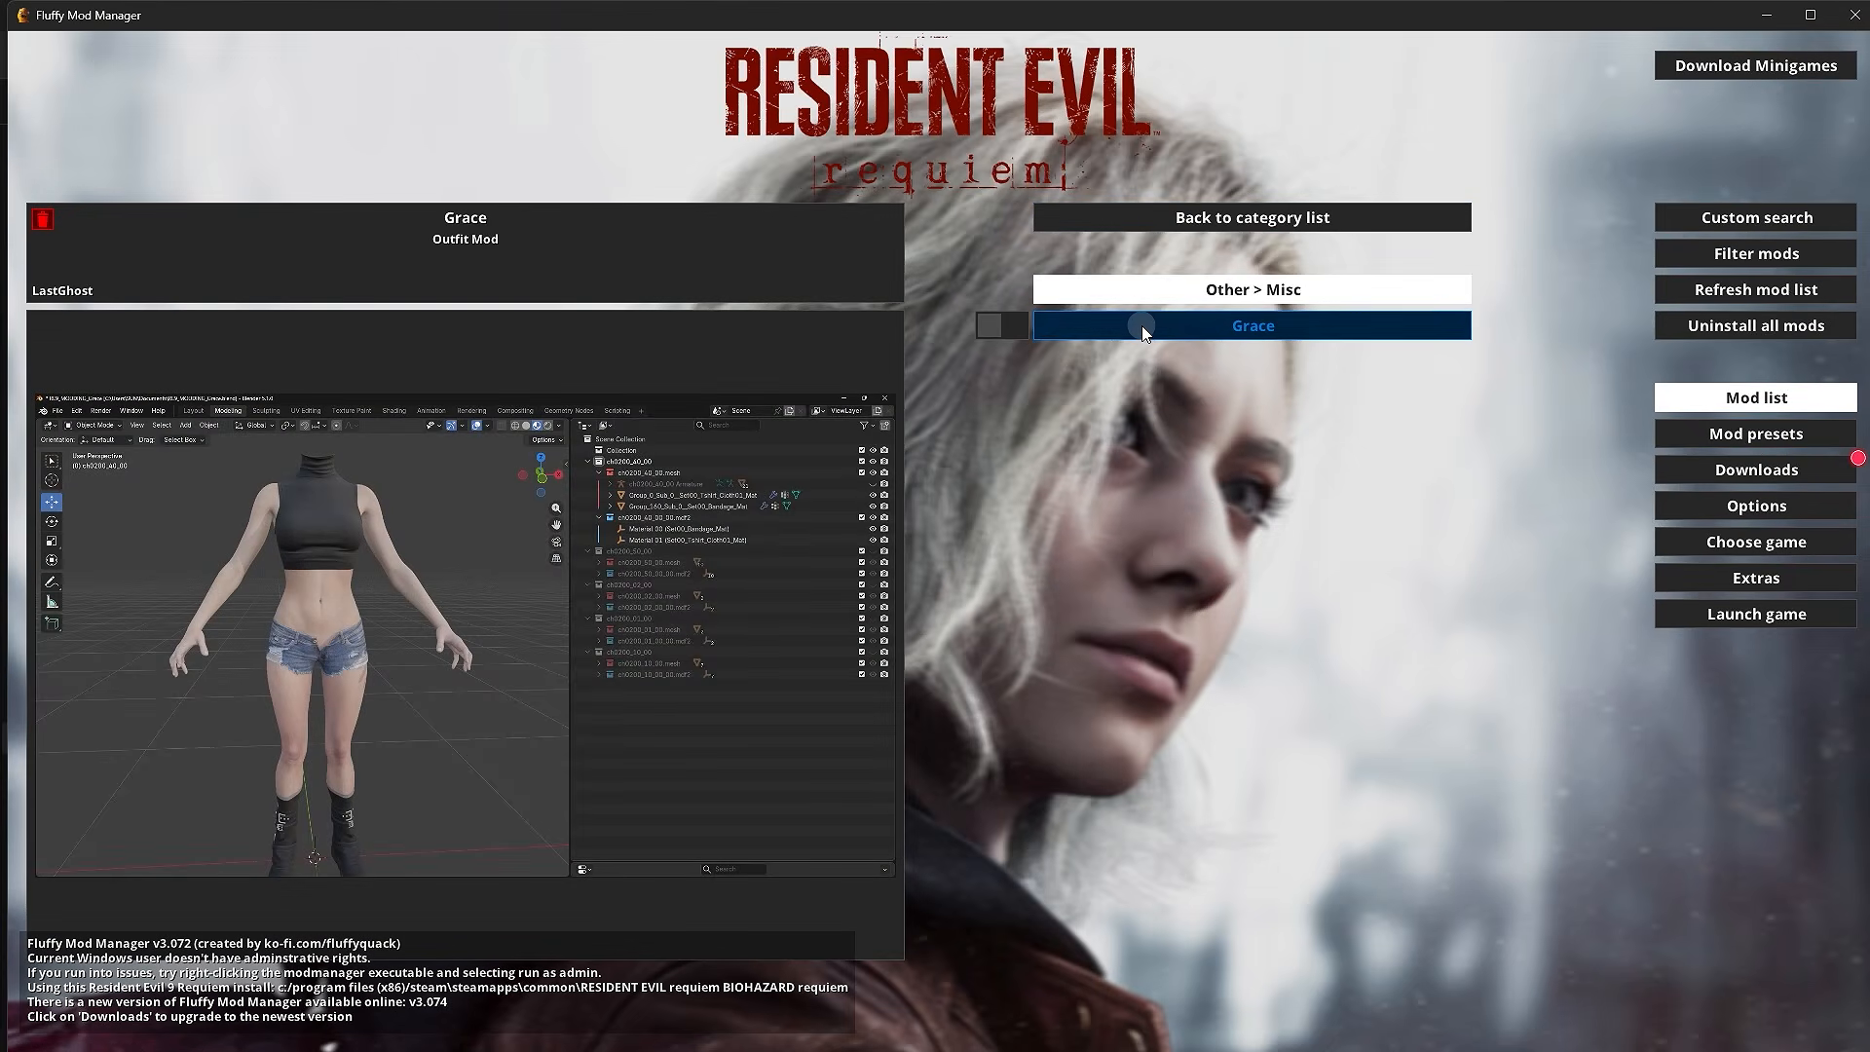
left_click(1188, 324)
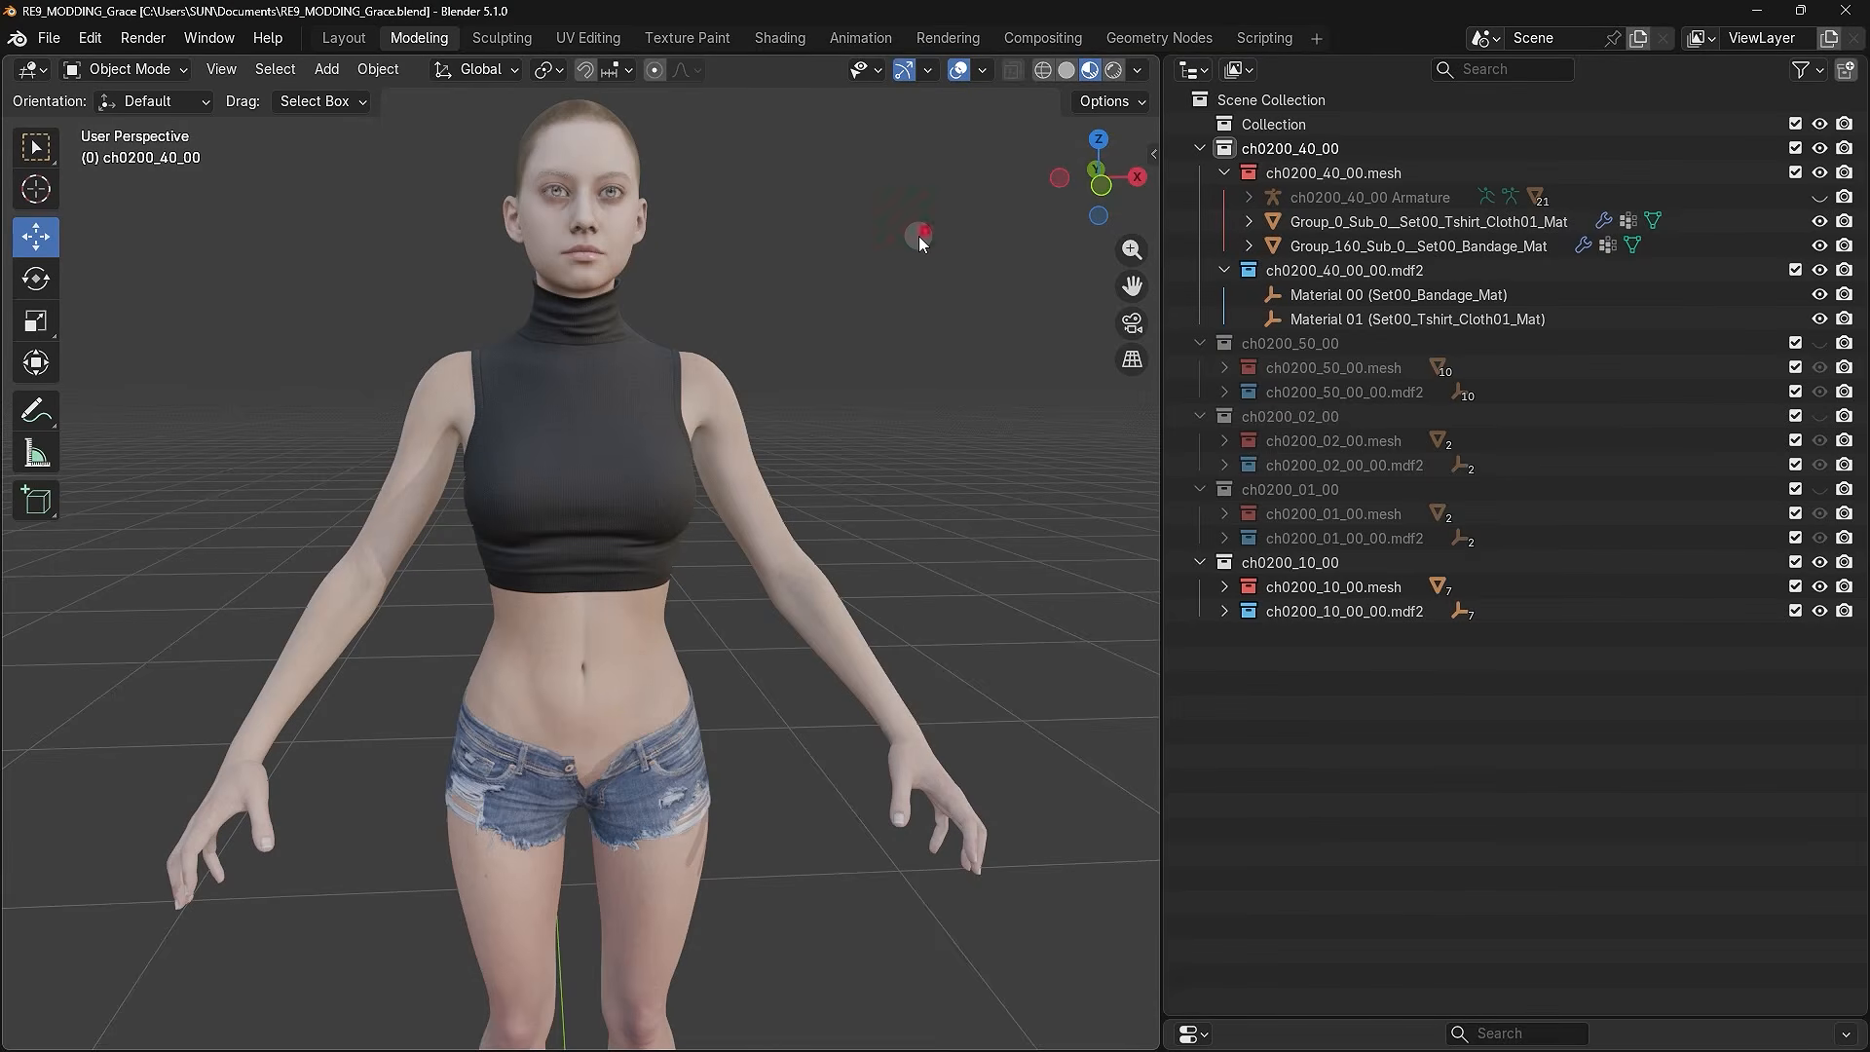
- Switch to Blender, hide the ch0200_10_00 head collection, and capture a screenshot of the outfit as the mod's preview image
left_click_drag(919, 235, 298, 771)
left_click(819, 430)
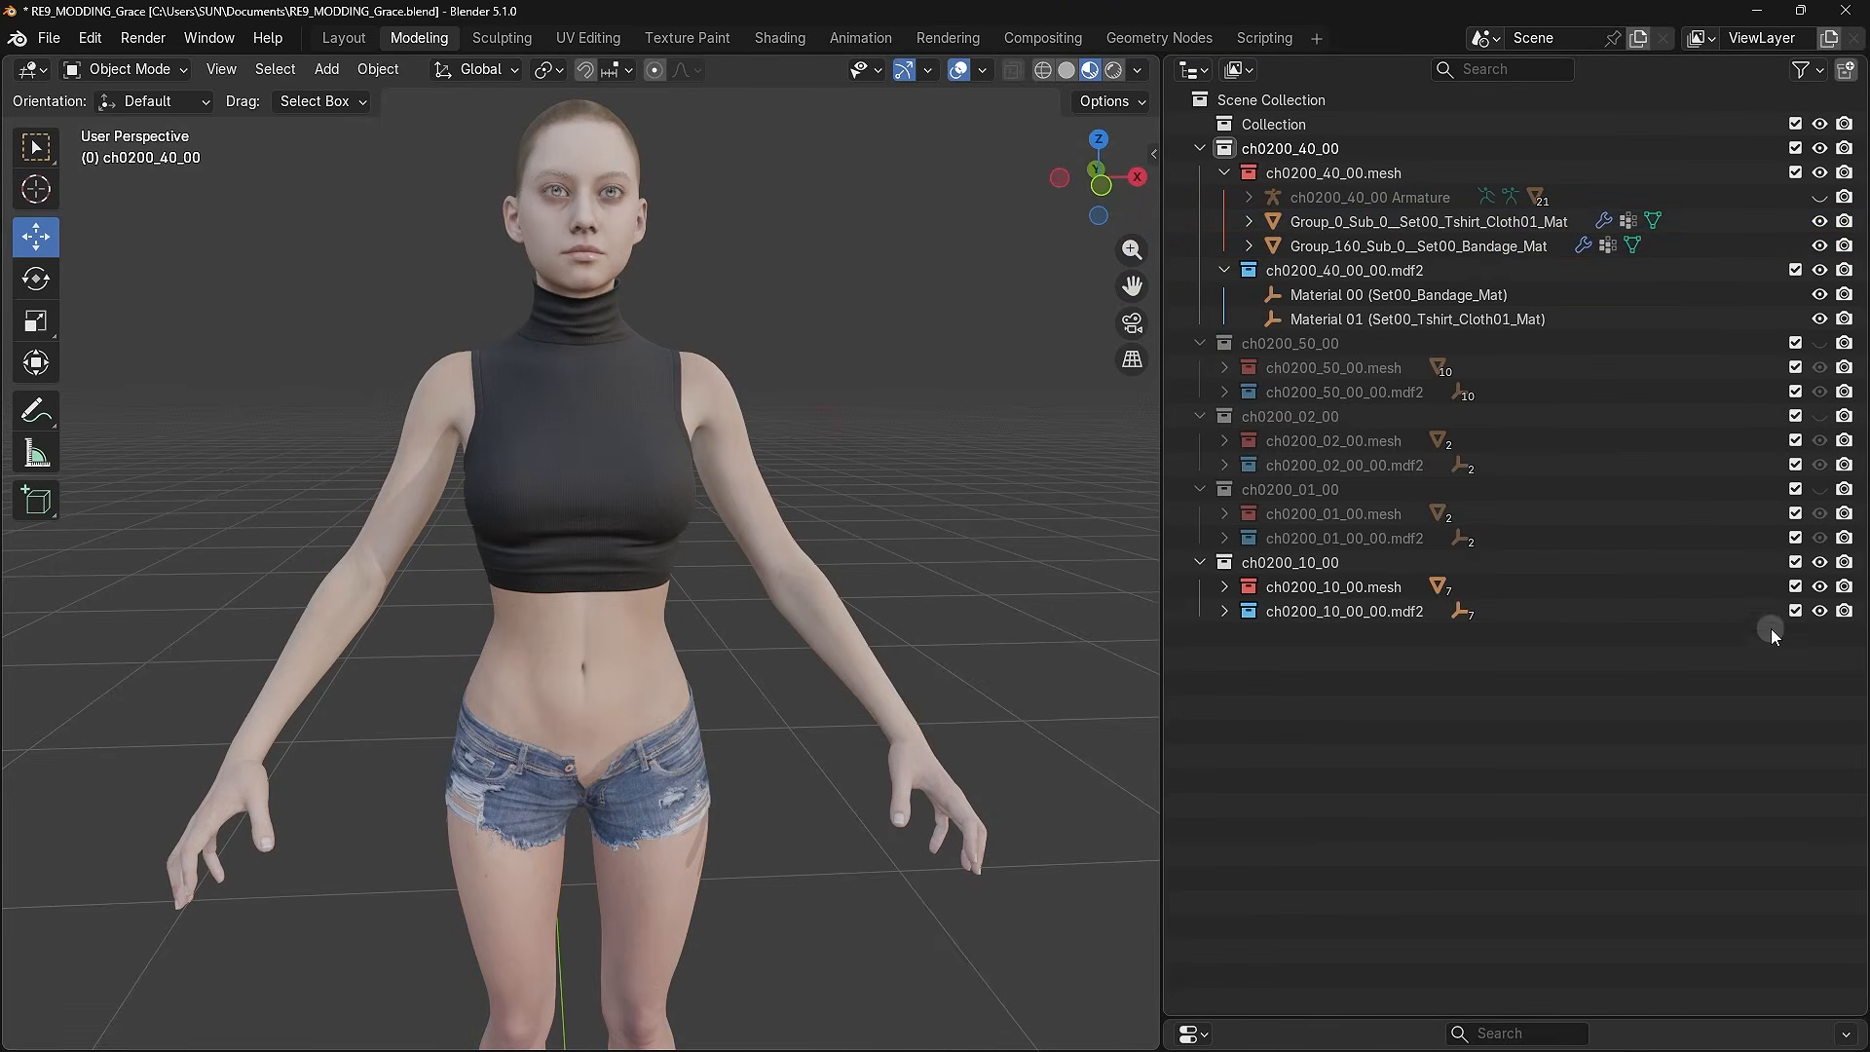
left_click(1820, 562)
scroll(702, 487, "down", 1)
middle_click_drag(717, 487, 751, 297, "shift")
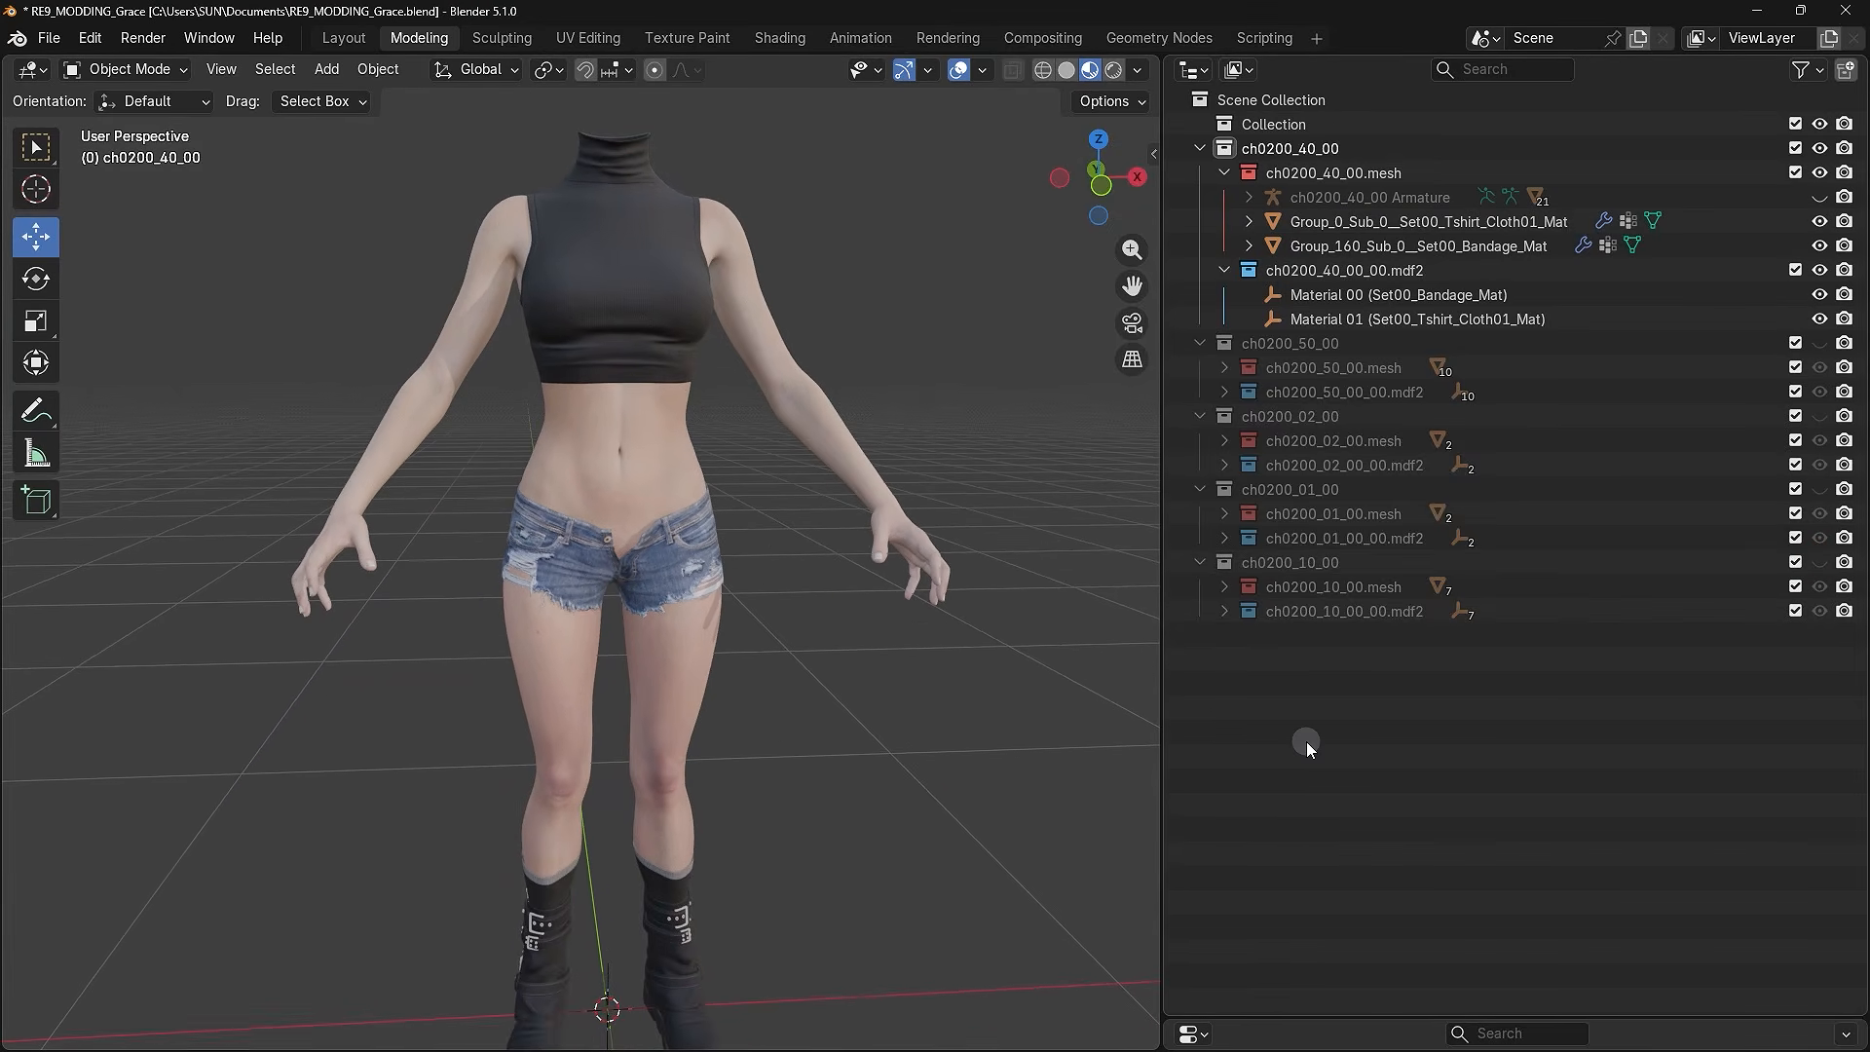
key("super+Print")
- Switch to File Explorer and move Screenshot (2290).png from Pictures\Screenshots\RE9 into D:\MODDING\RE9
key("alt+Tab")
left_click(334, 199)
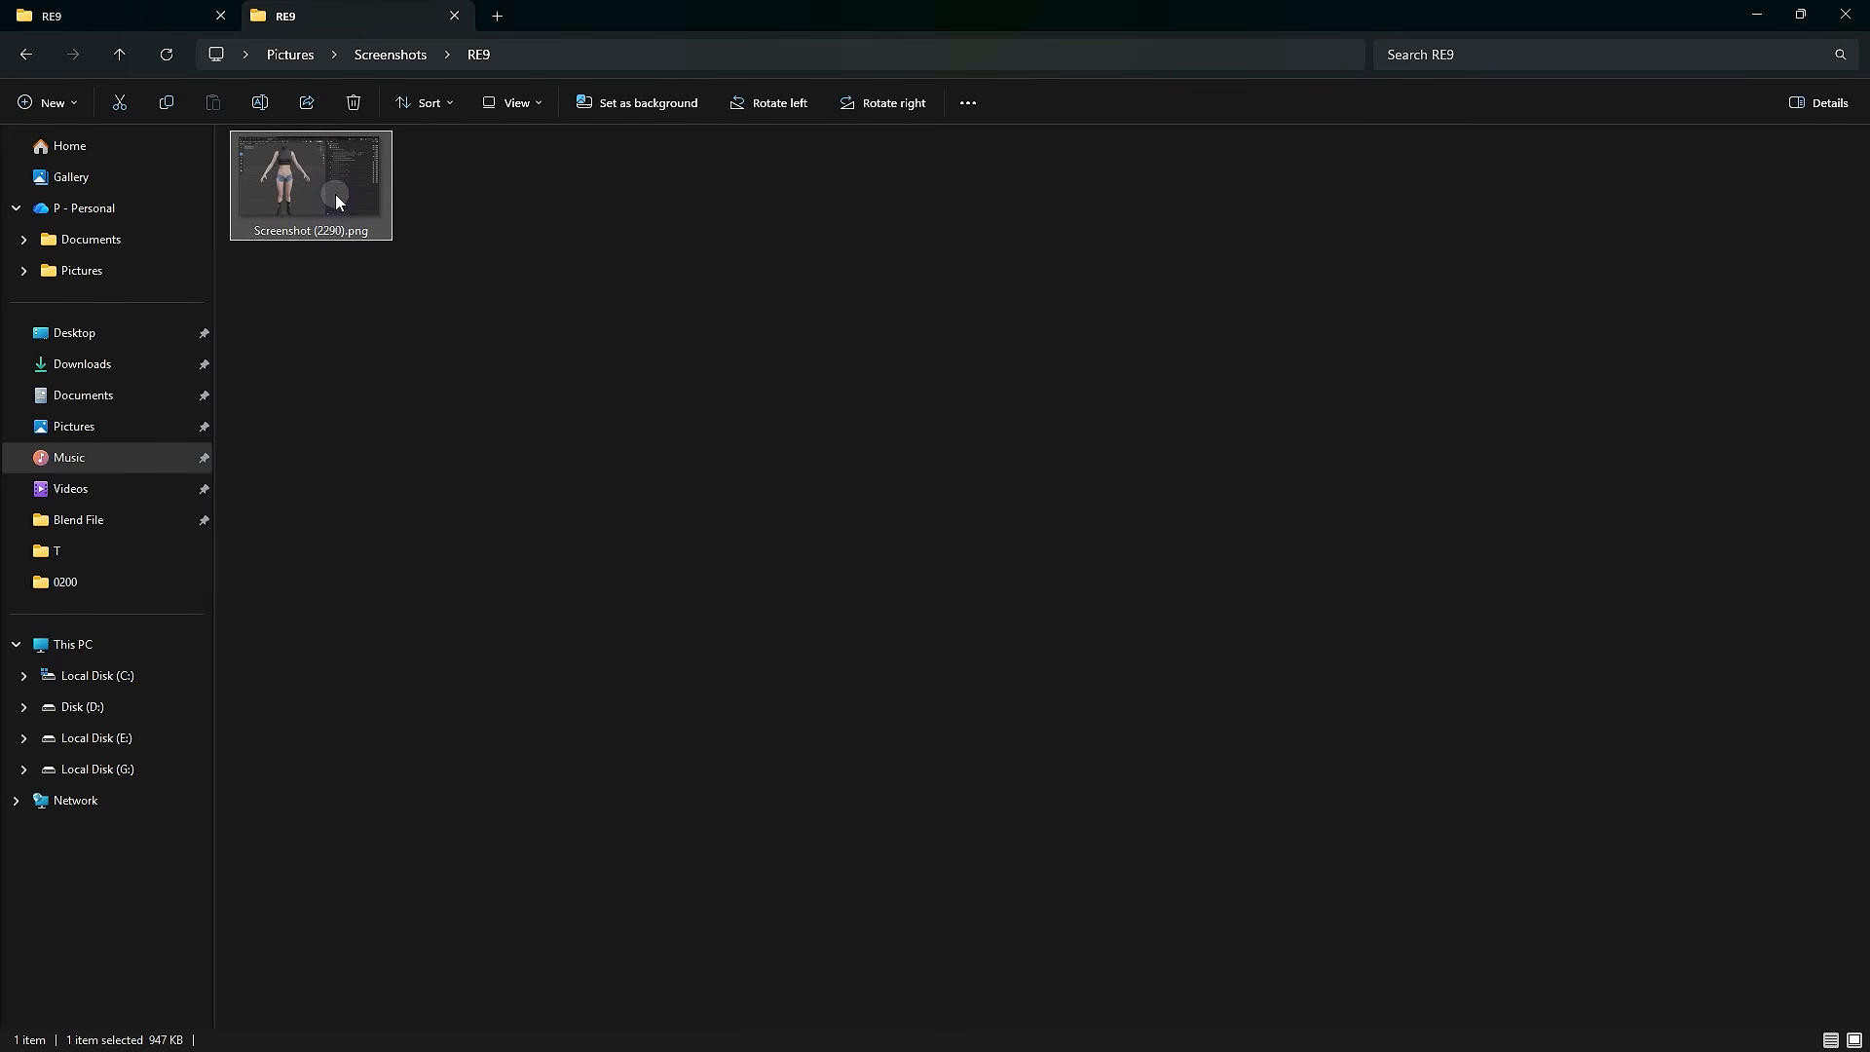
right_click(335, 200)
left_click(421, 216)
left_click(455, 16)
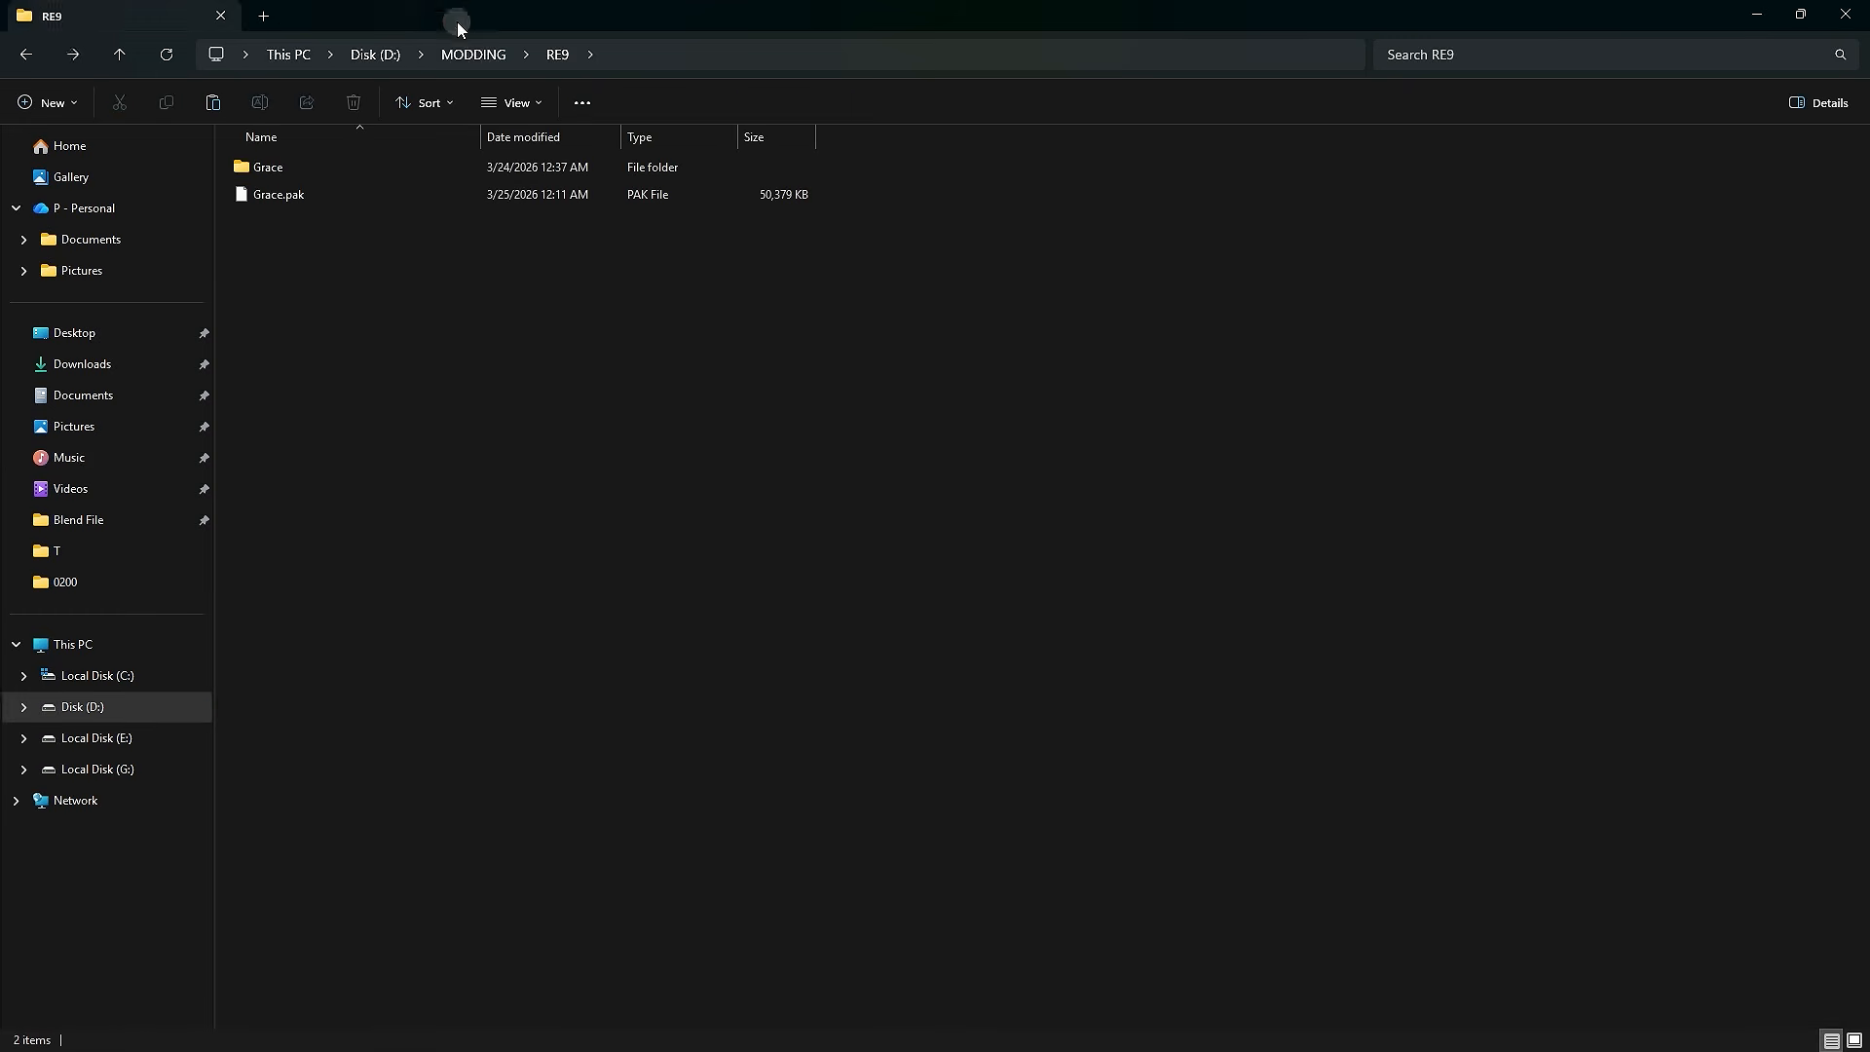
right_click(376, 296)
left_click(409, 318)
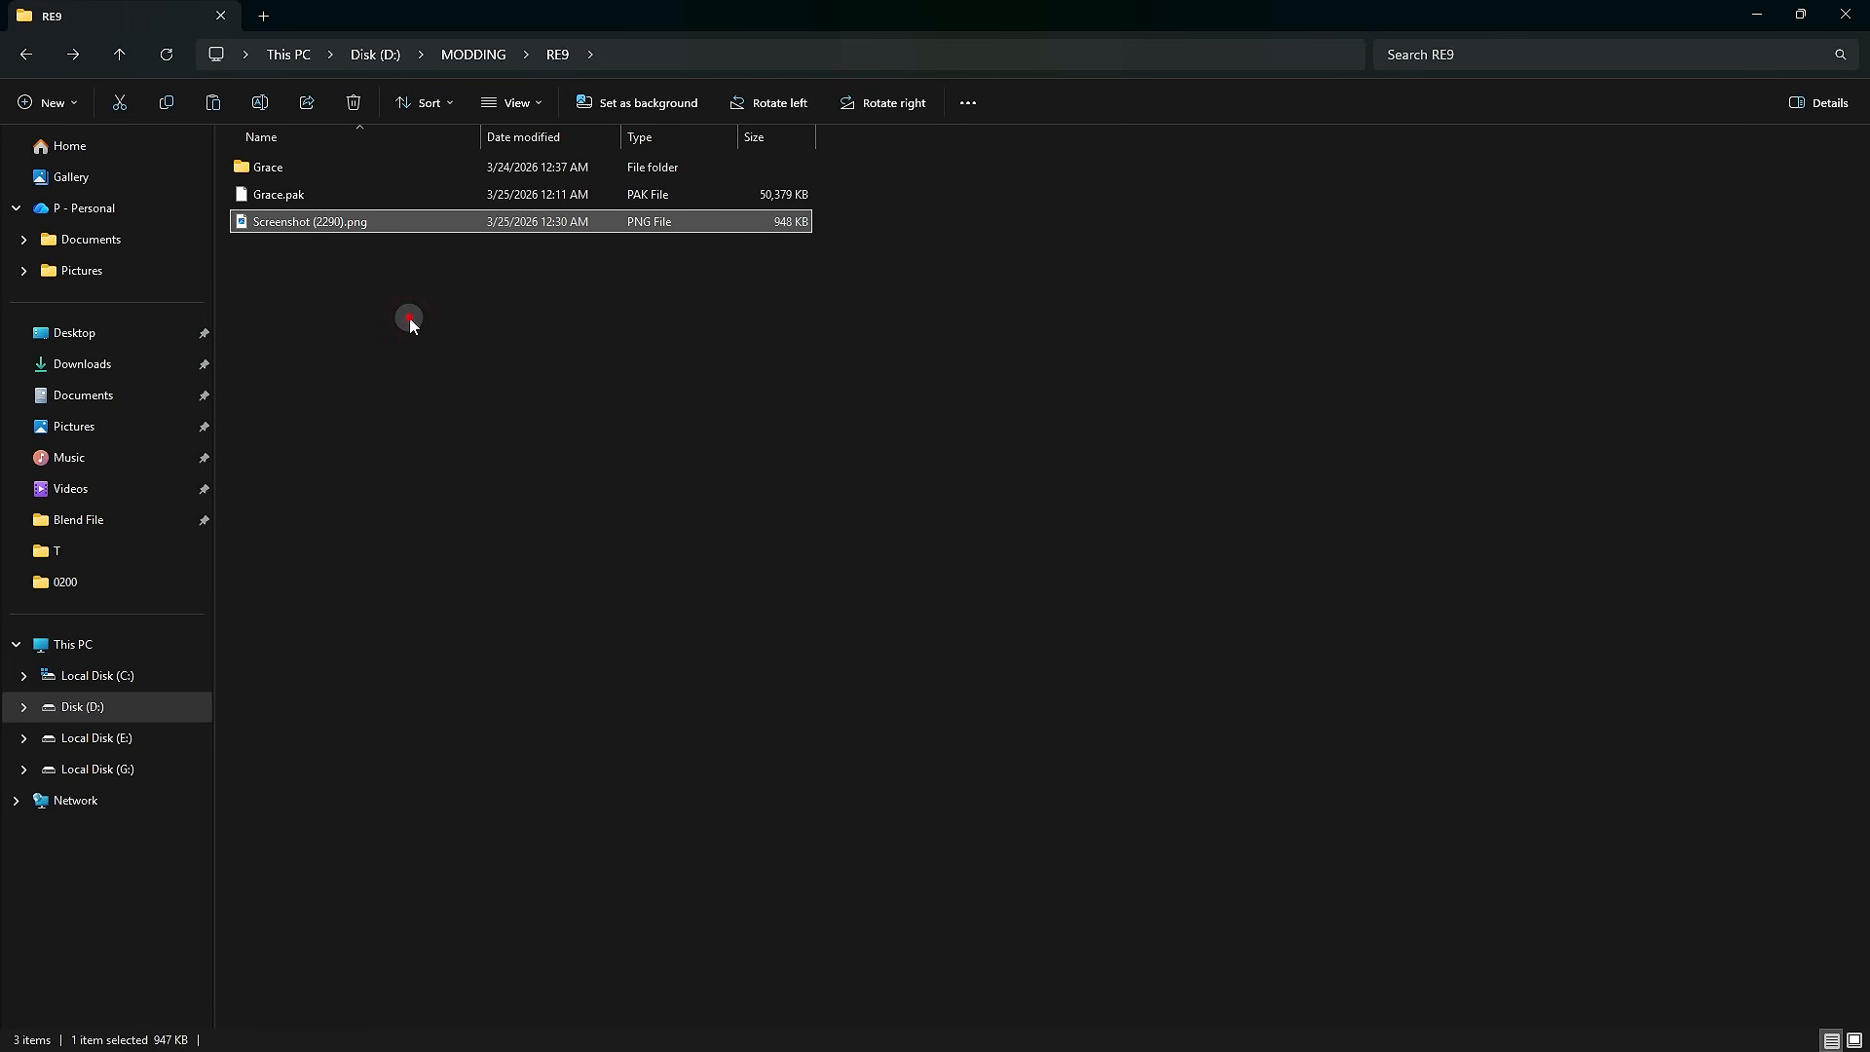
left_click(409, 318)
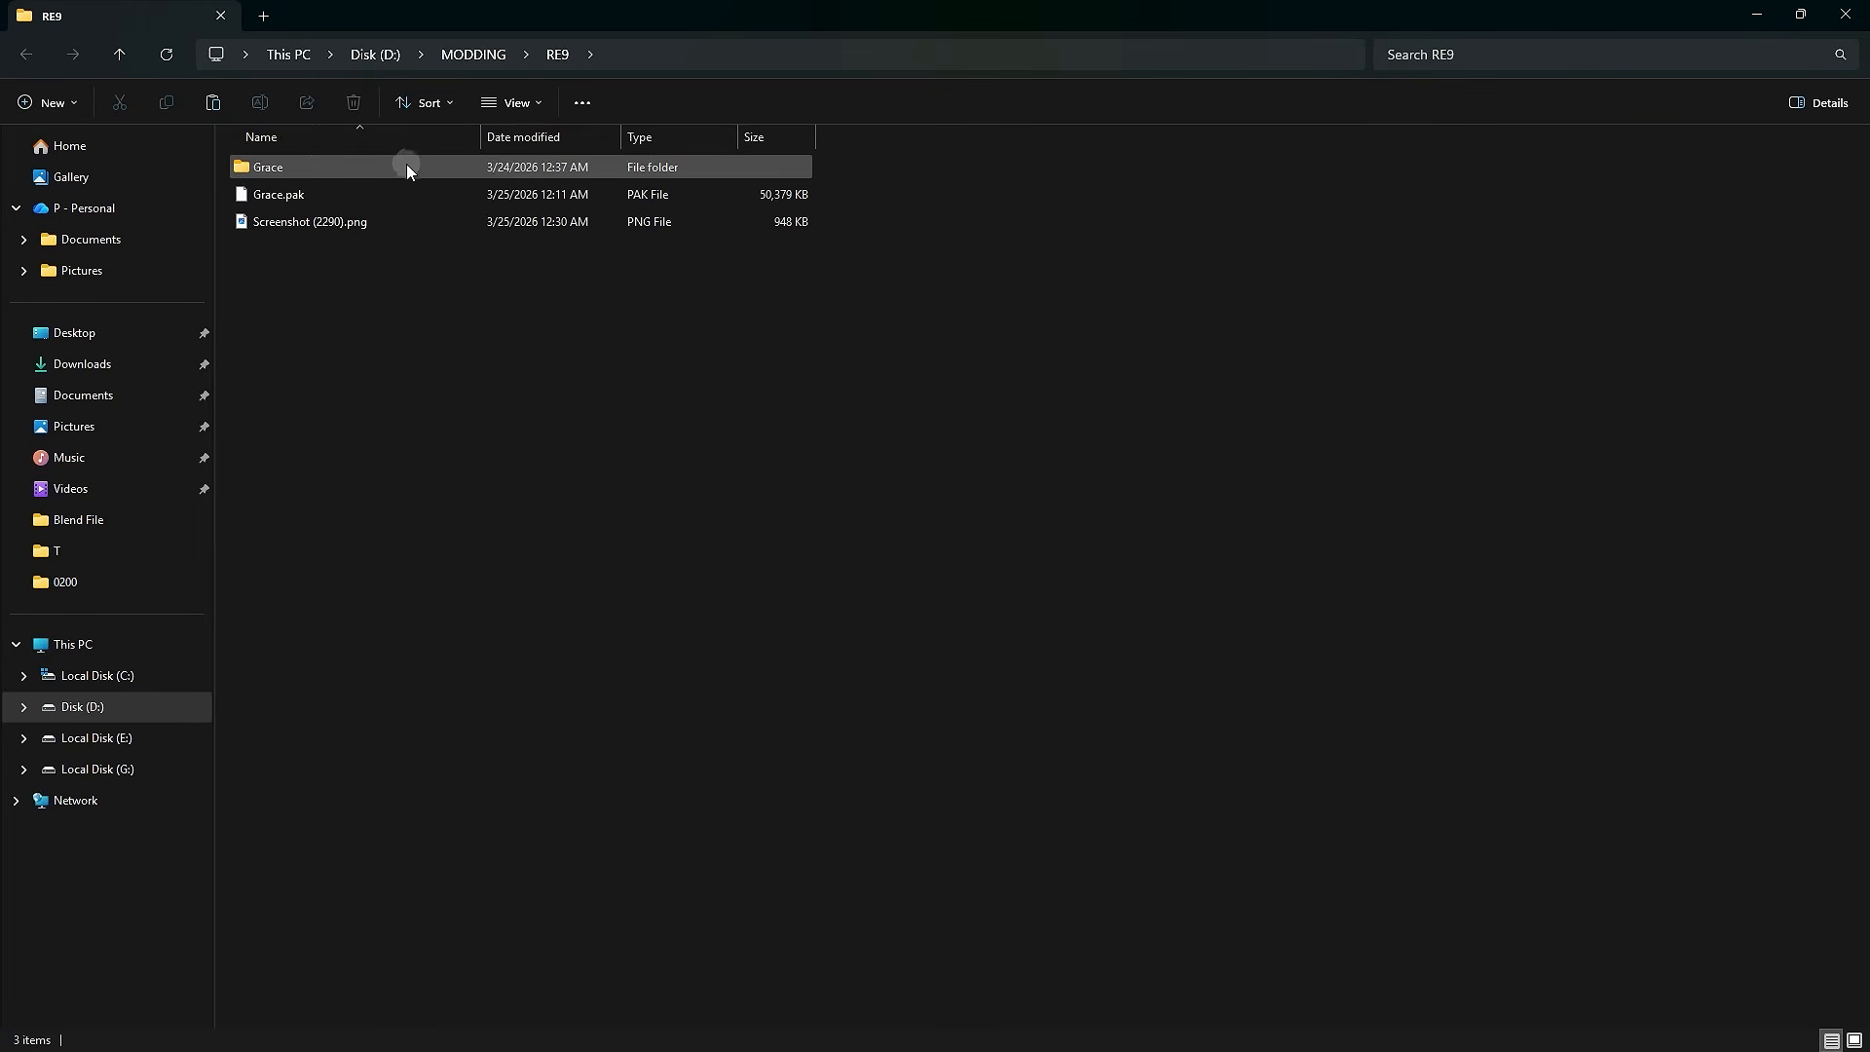
- Create a text document in D:\MODDING\RE9, rename it modinfo.ini, and accept the file extension change
right_click(415, 286)
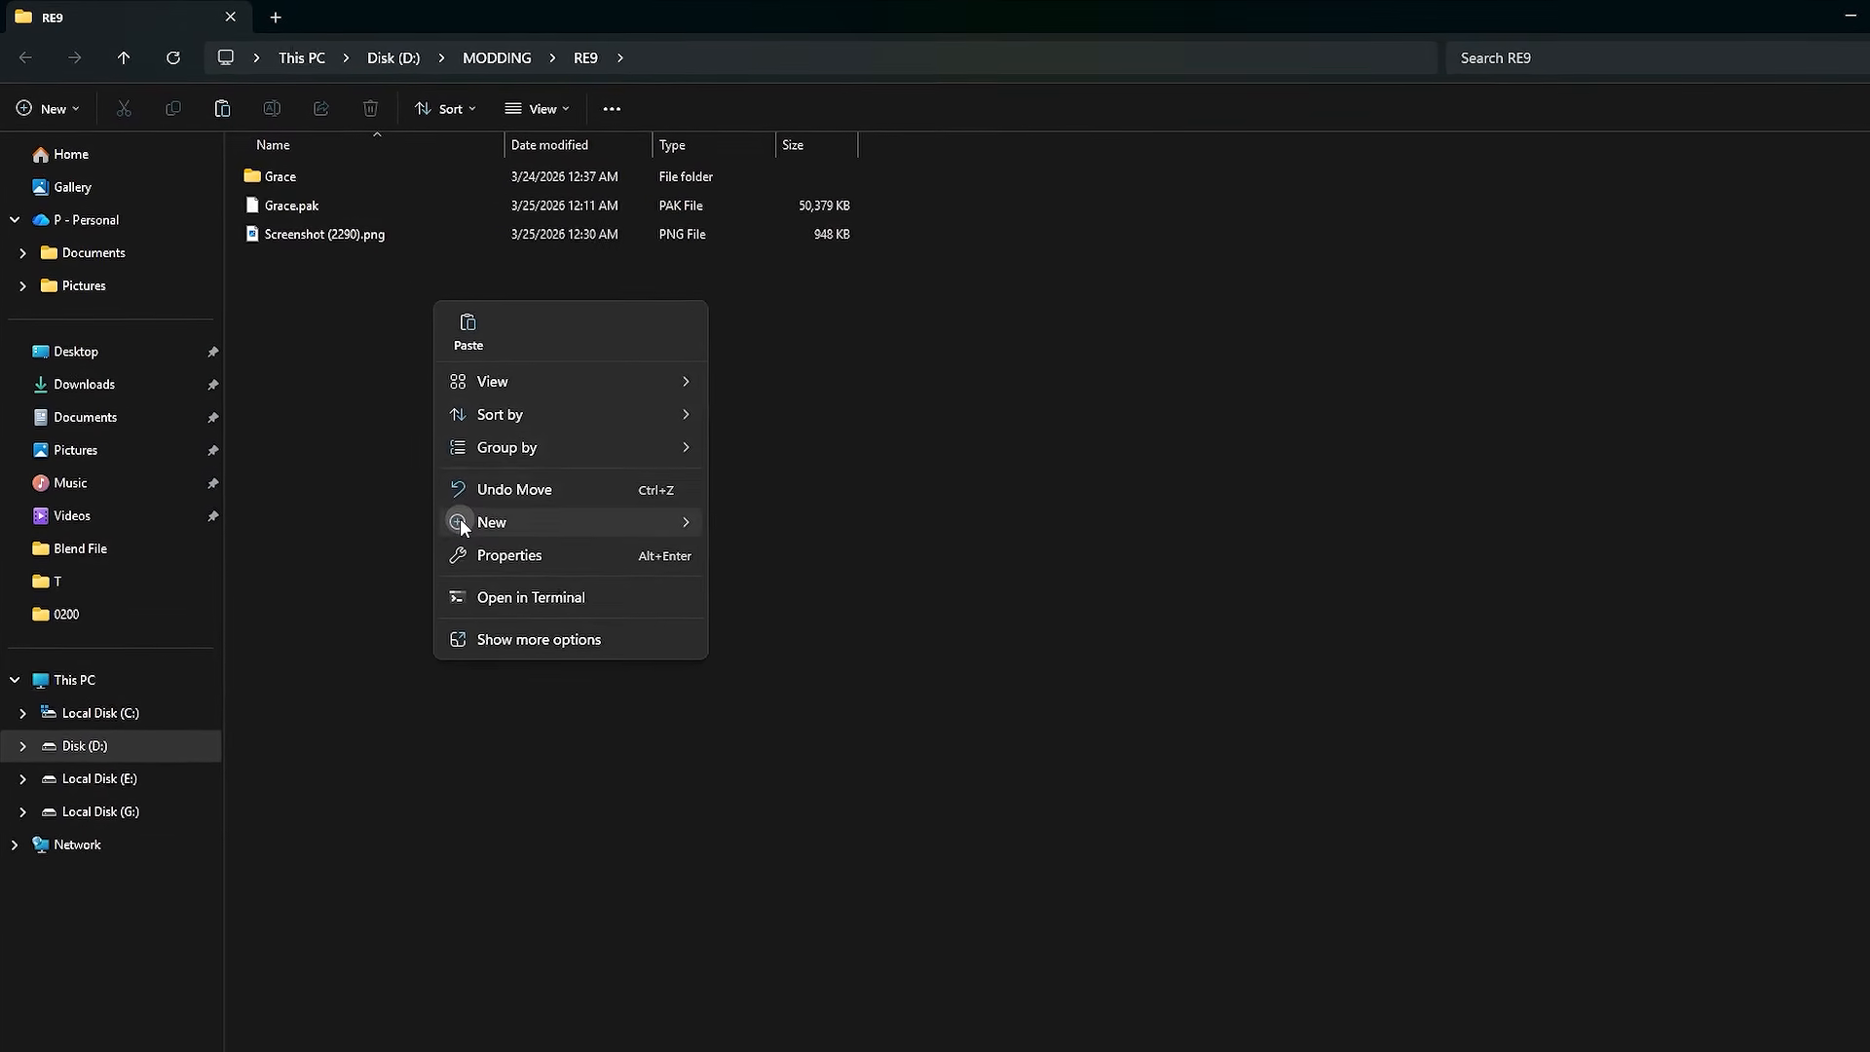
mouse_move(462, 507)
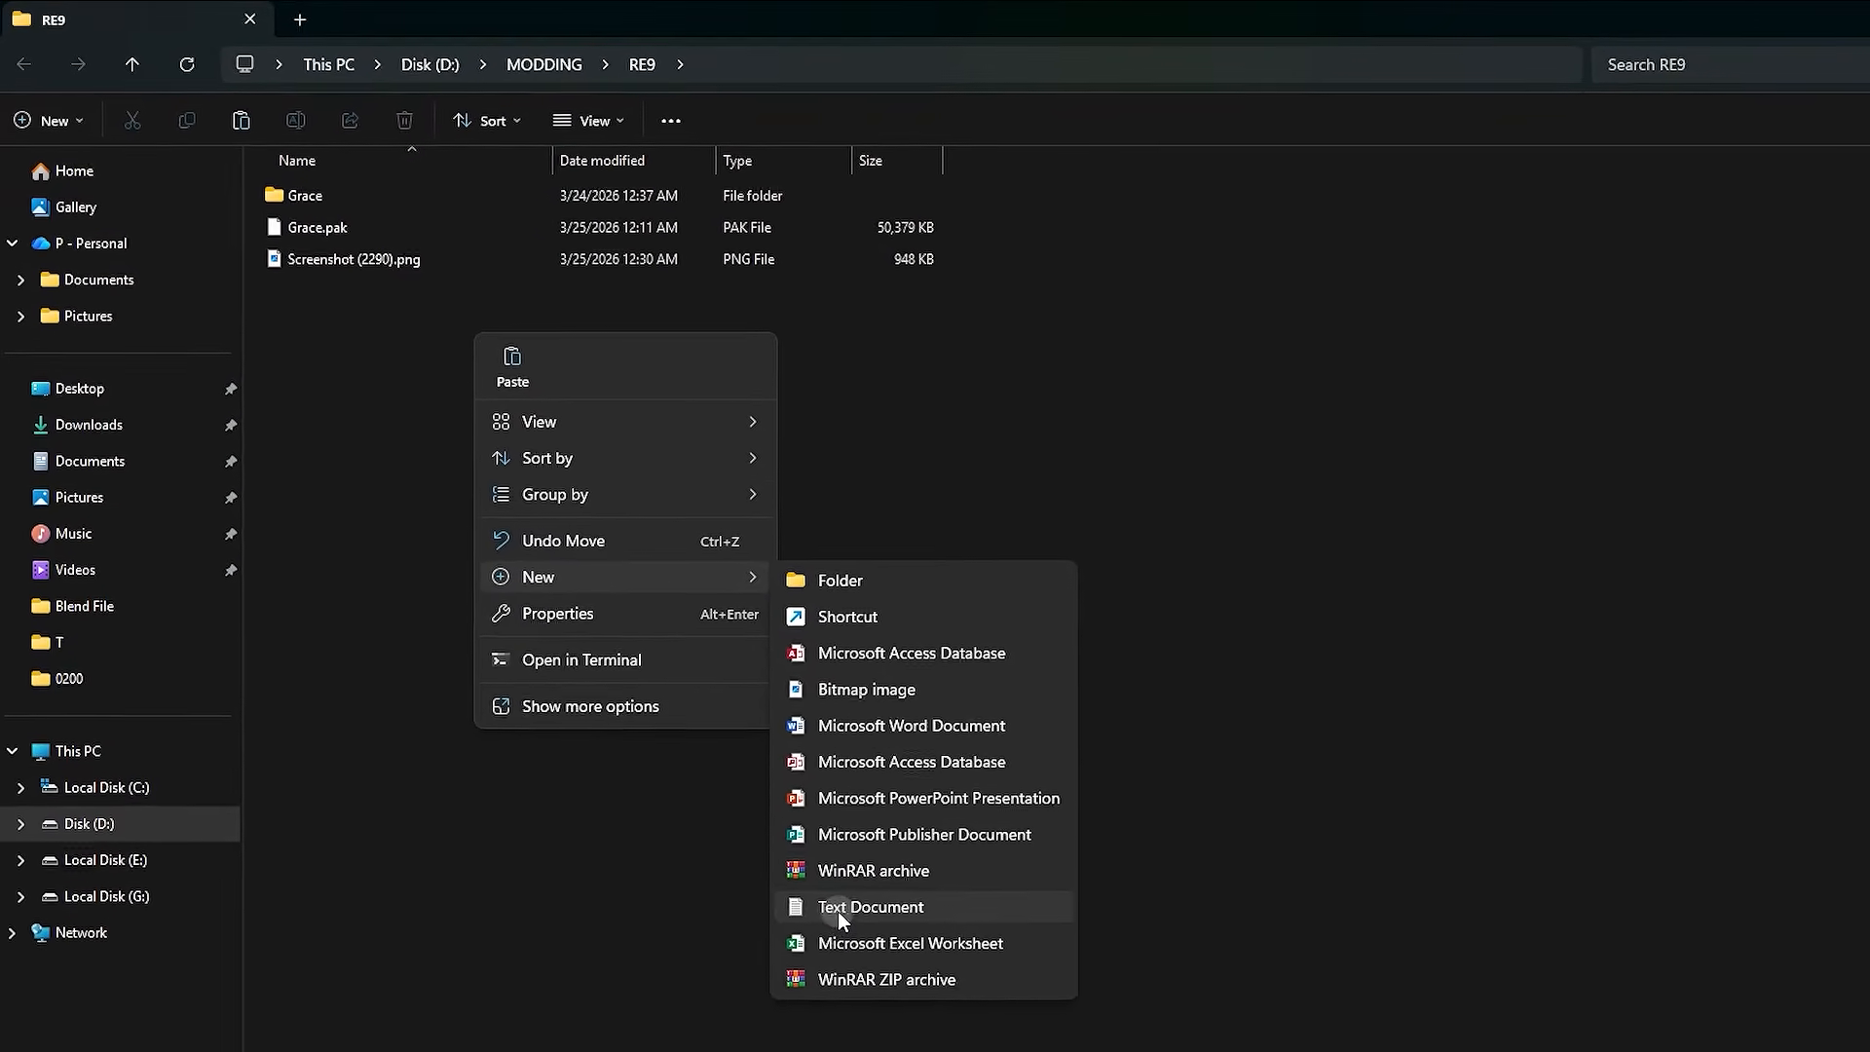
left_click(823, 888)
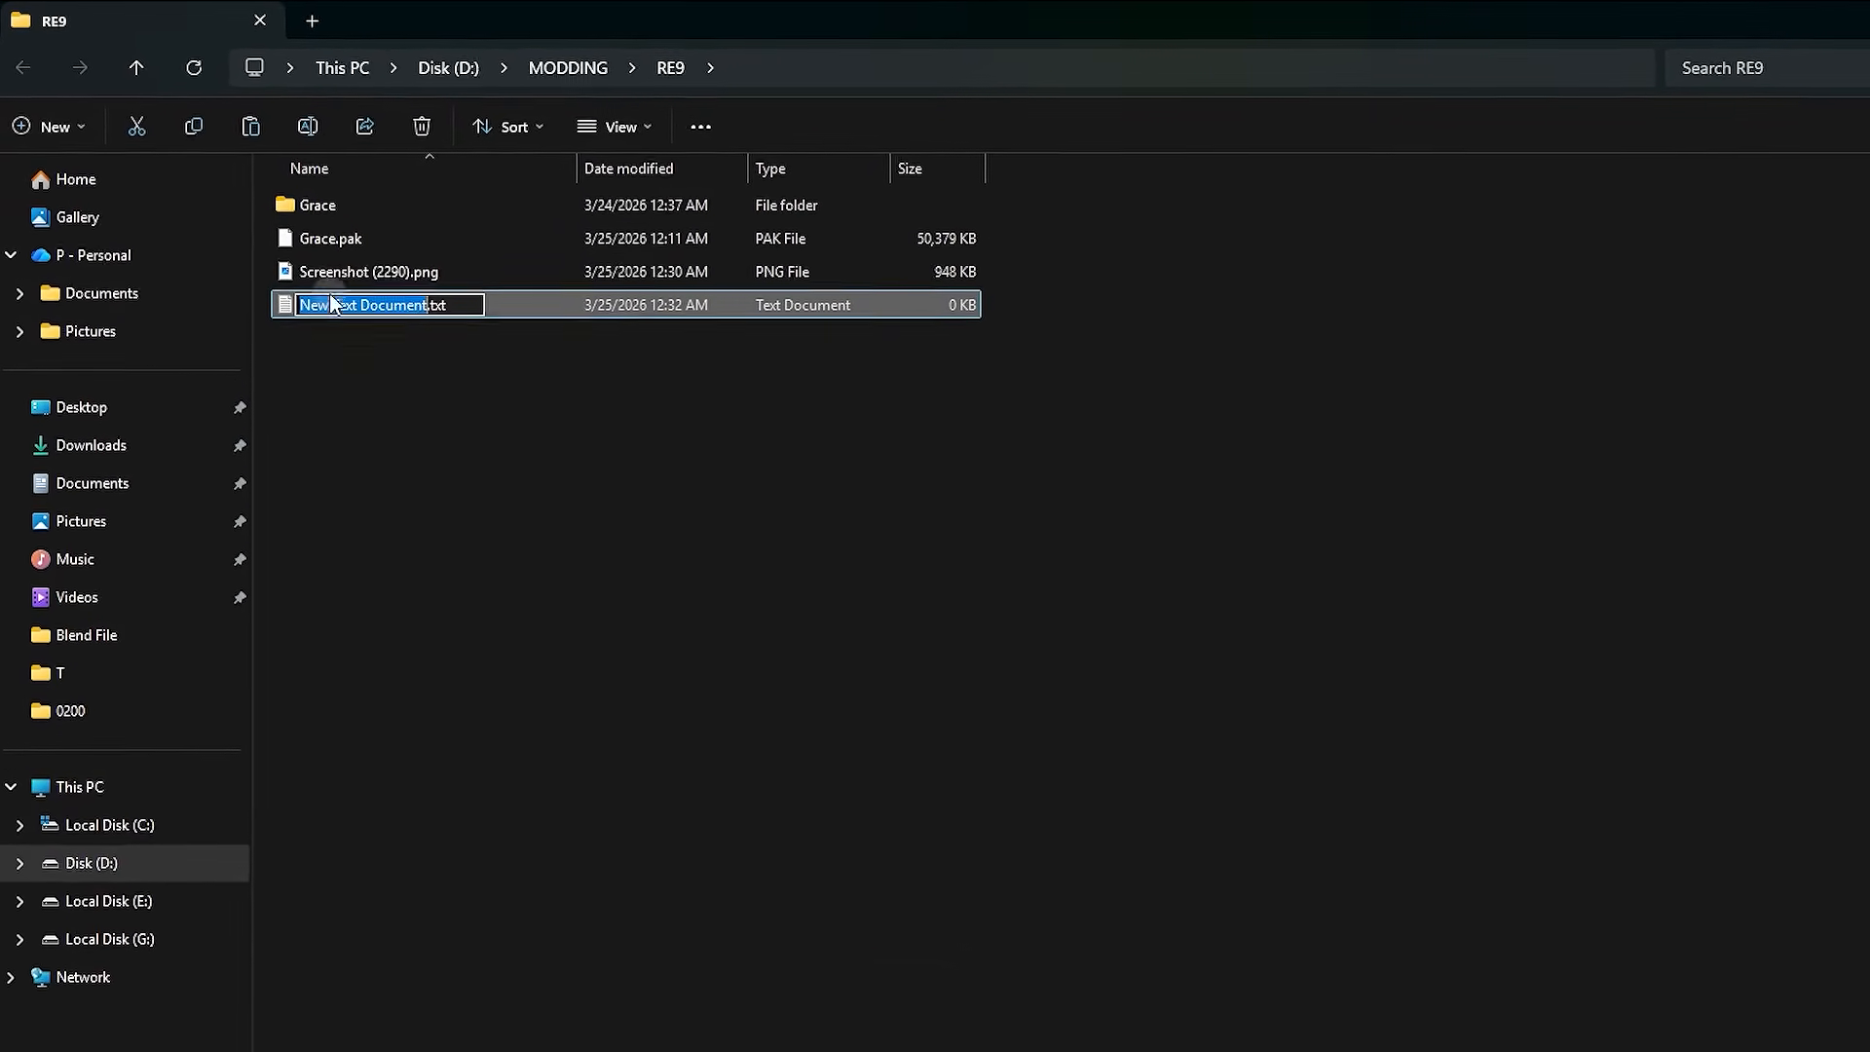
left_click_drag(477, 308, 303, 302)
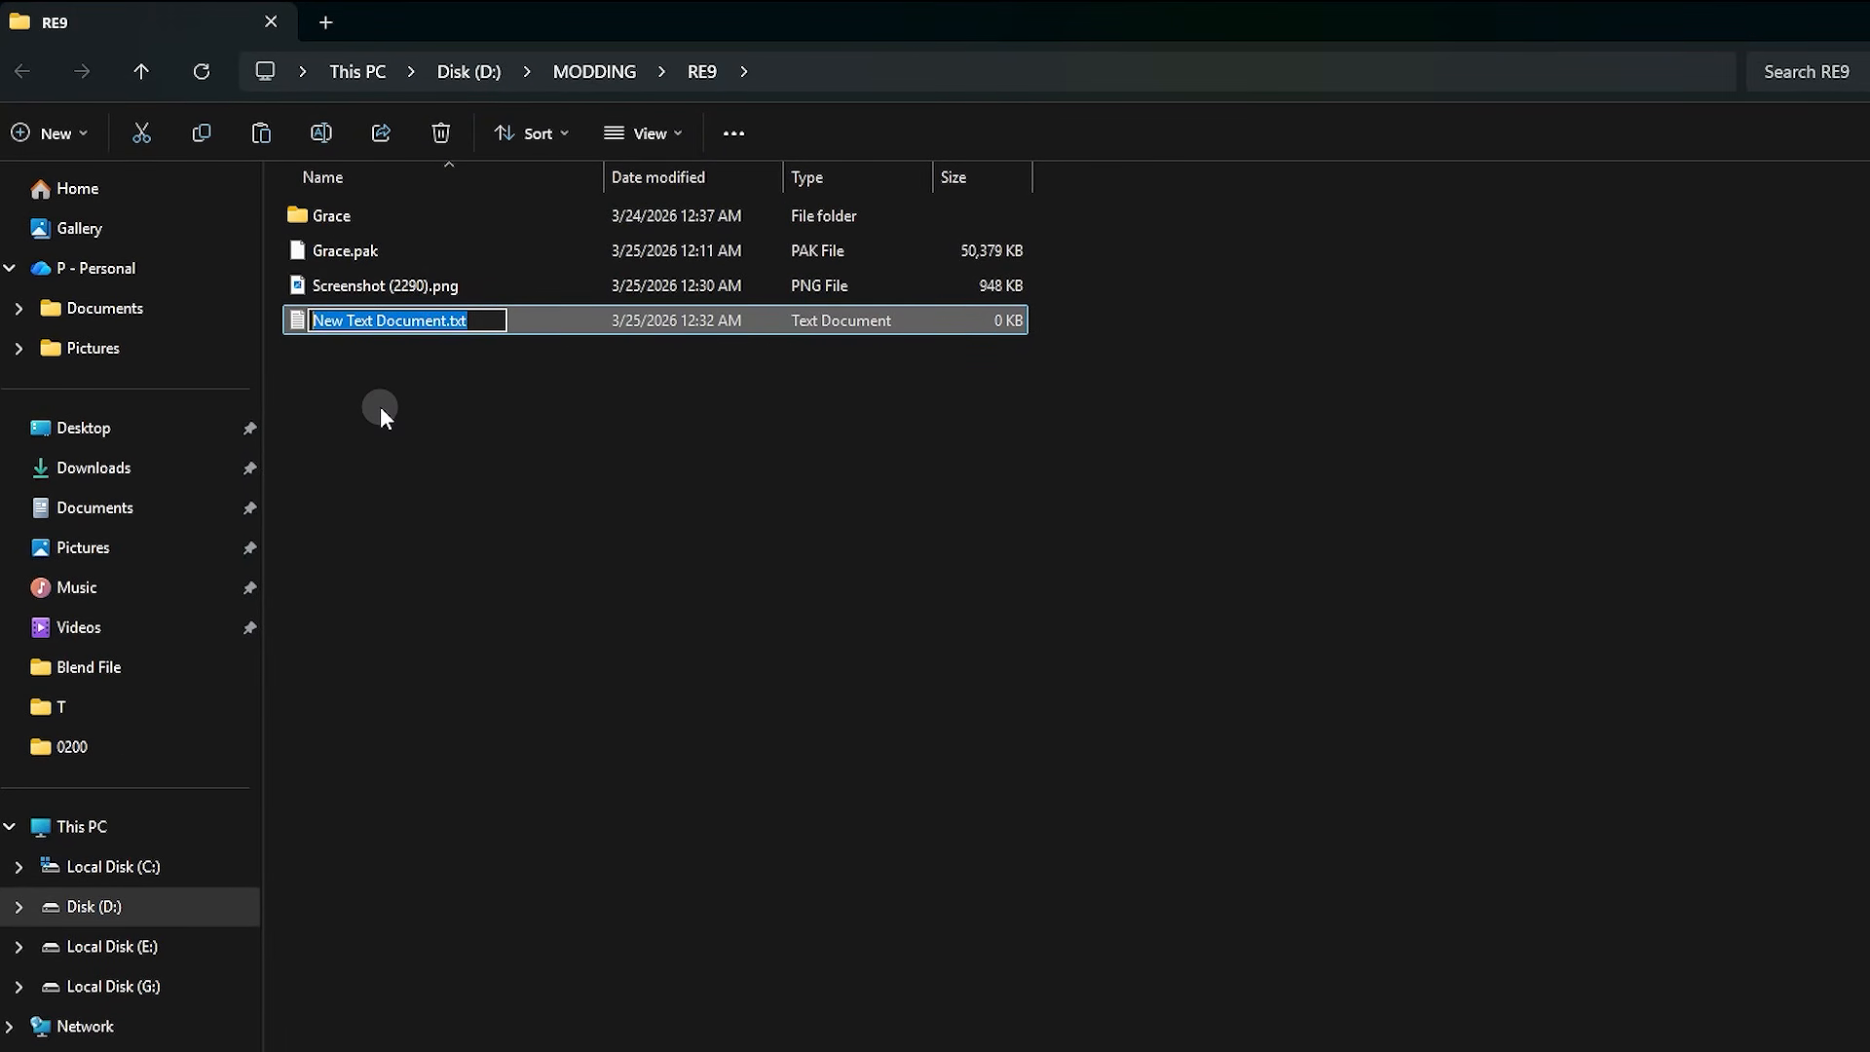
type("modinfo.")
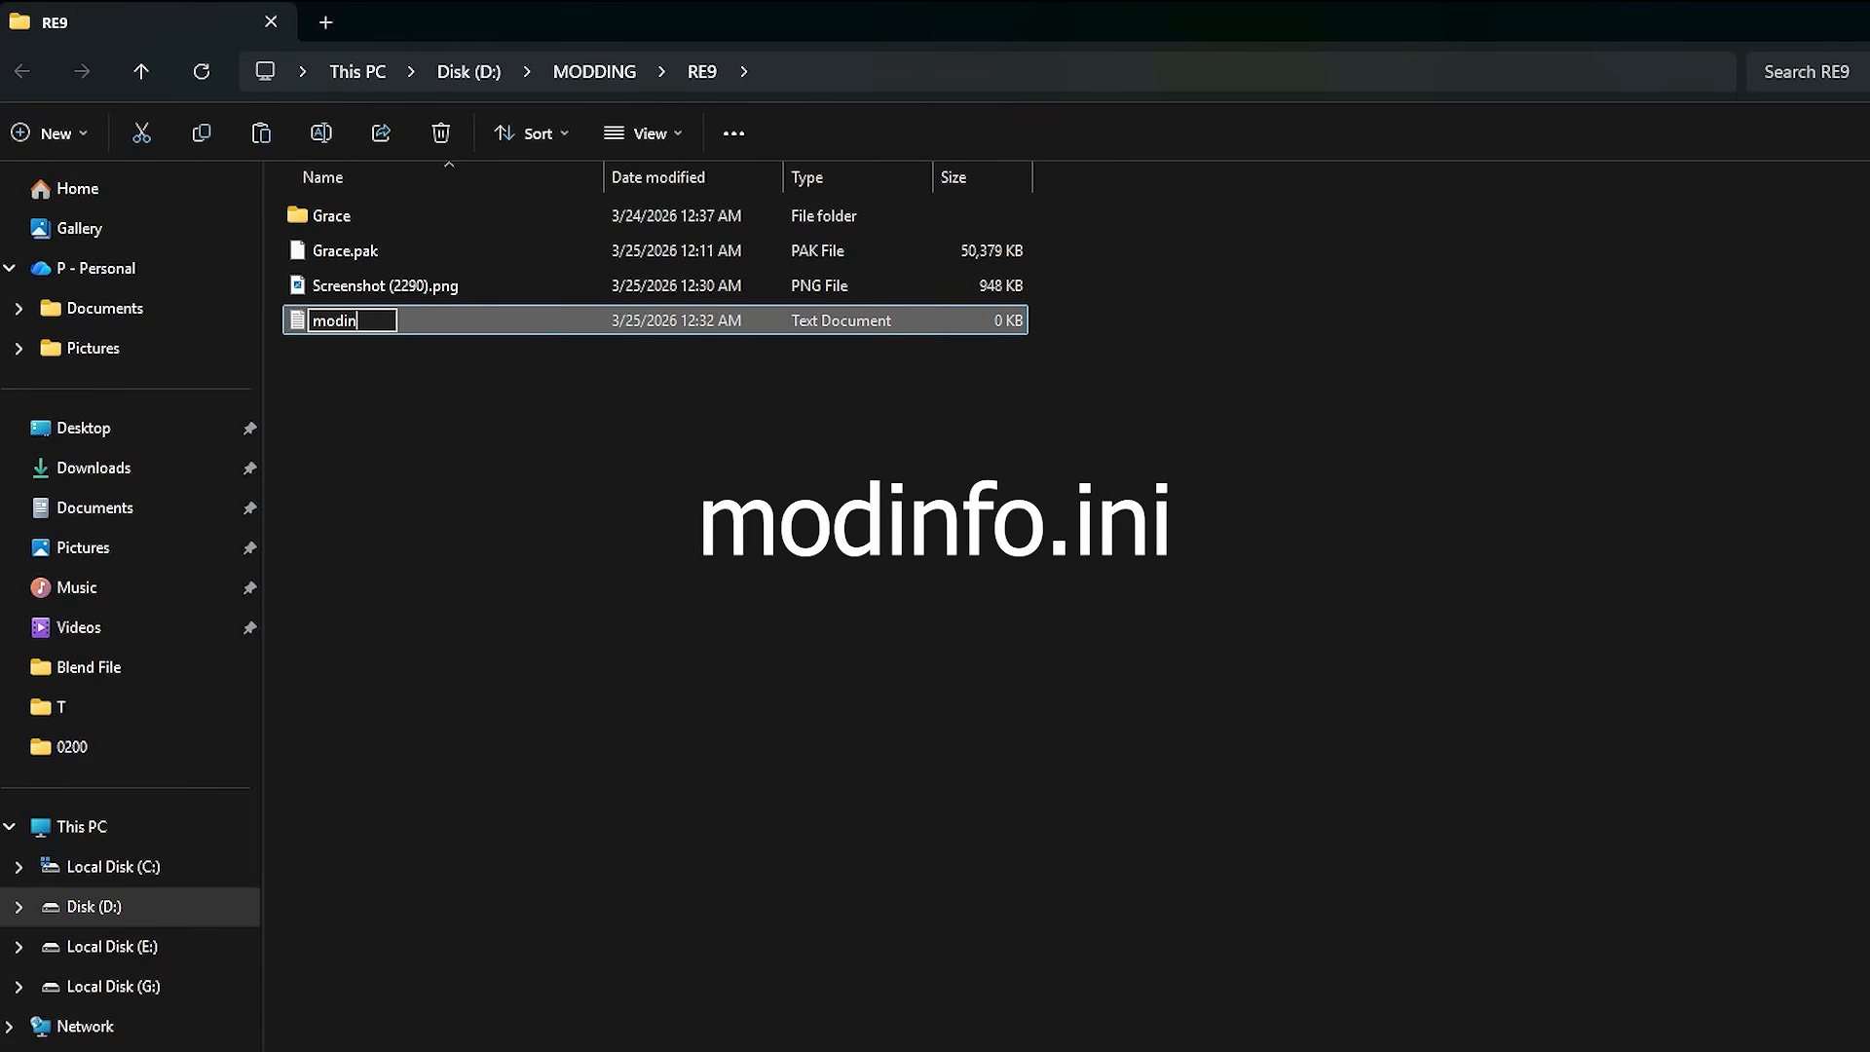
type("ini")
key("Return")
left_click(1276, 698)
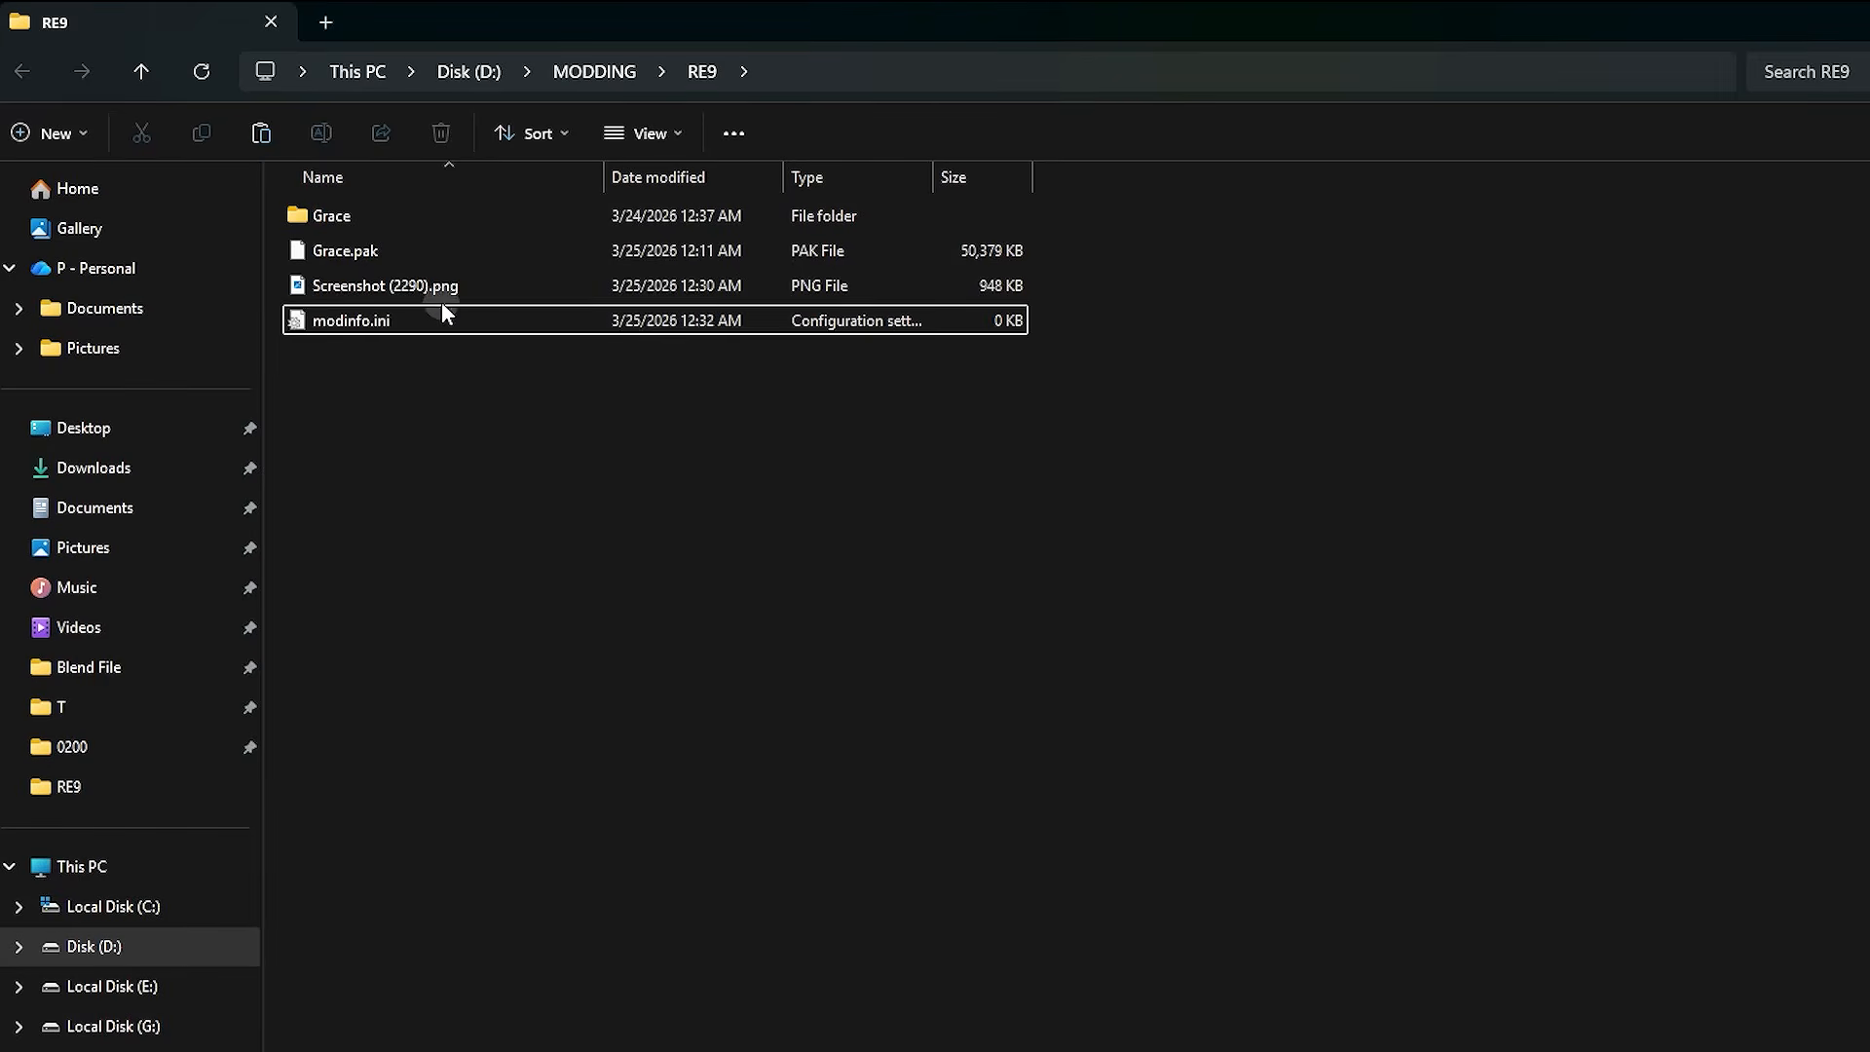
- Rename Screenshot (2290).png in the RE9 folder as previewpic.png
left_click(444, 288)
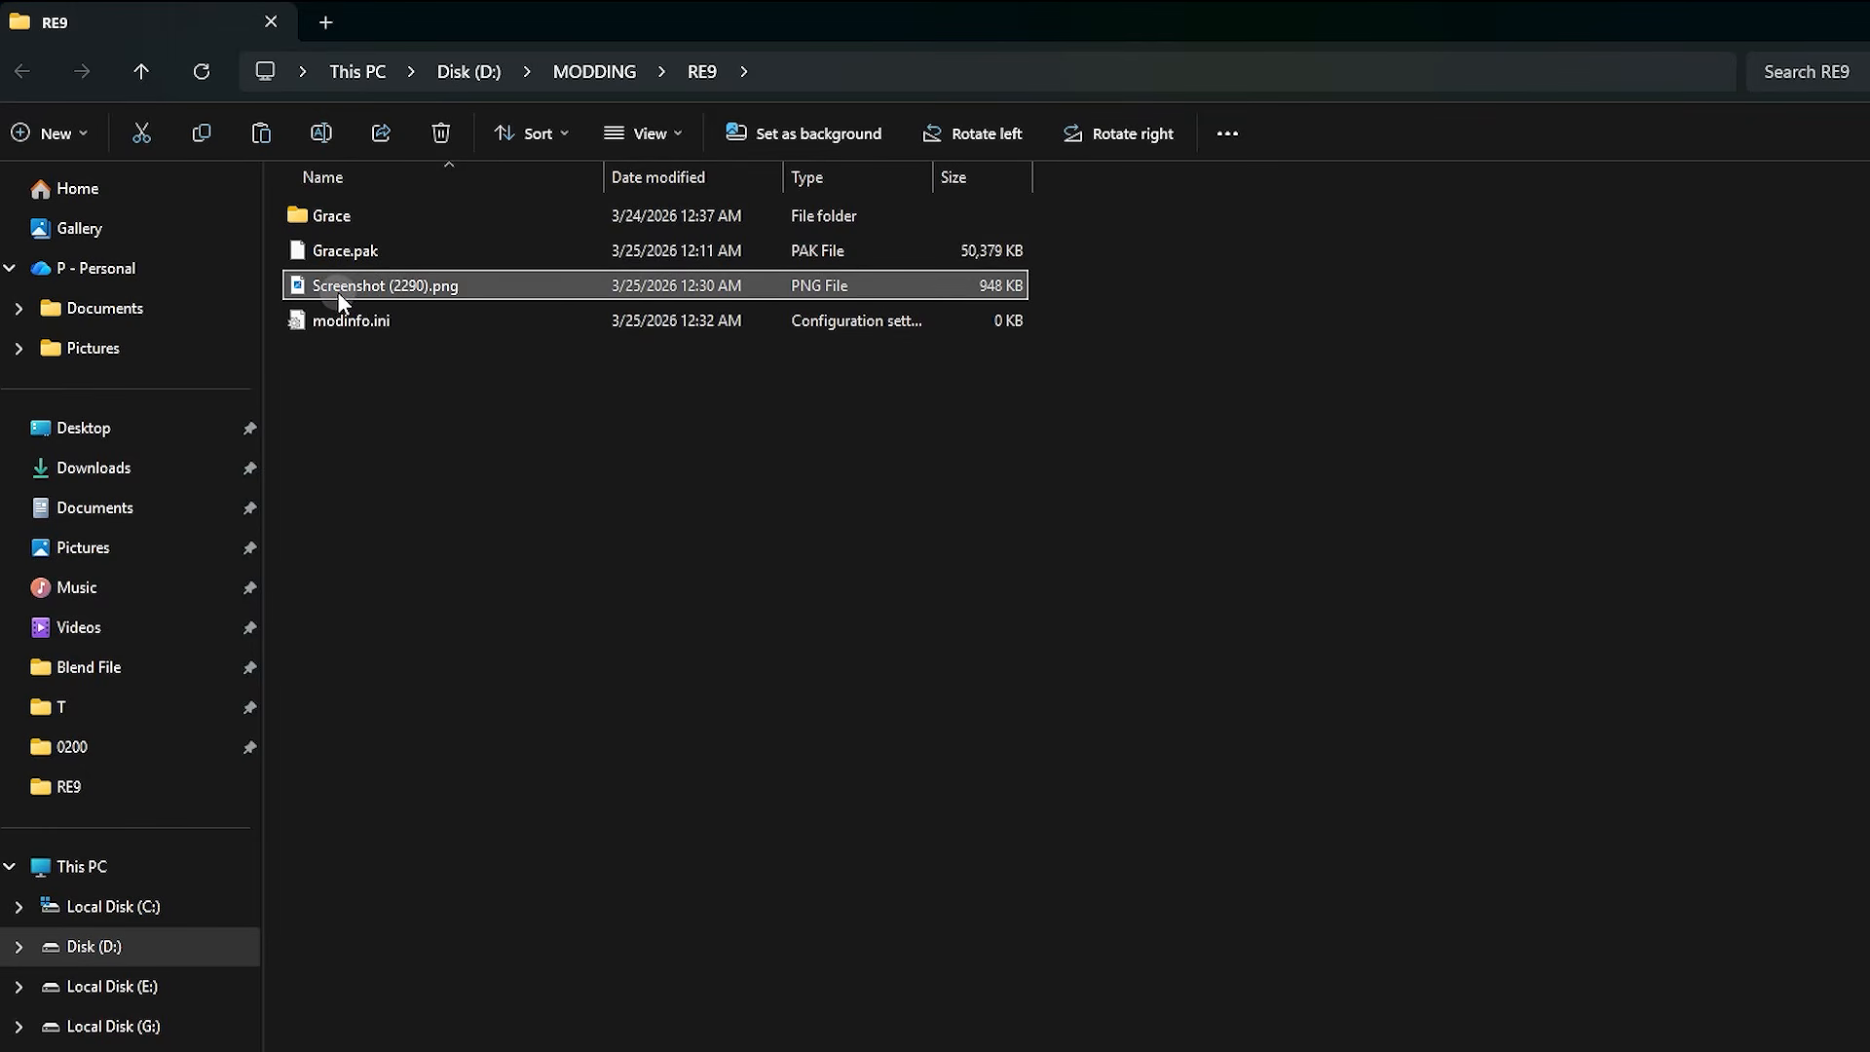
left_click(371, 288)
type("previewpic")
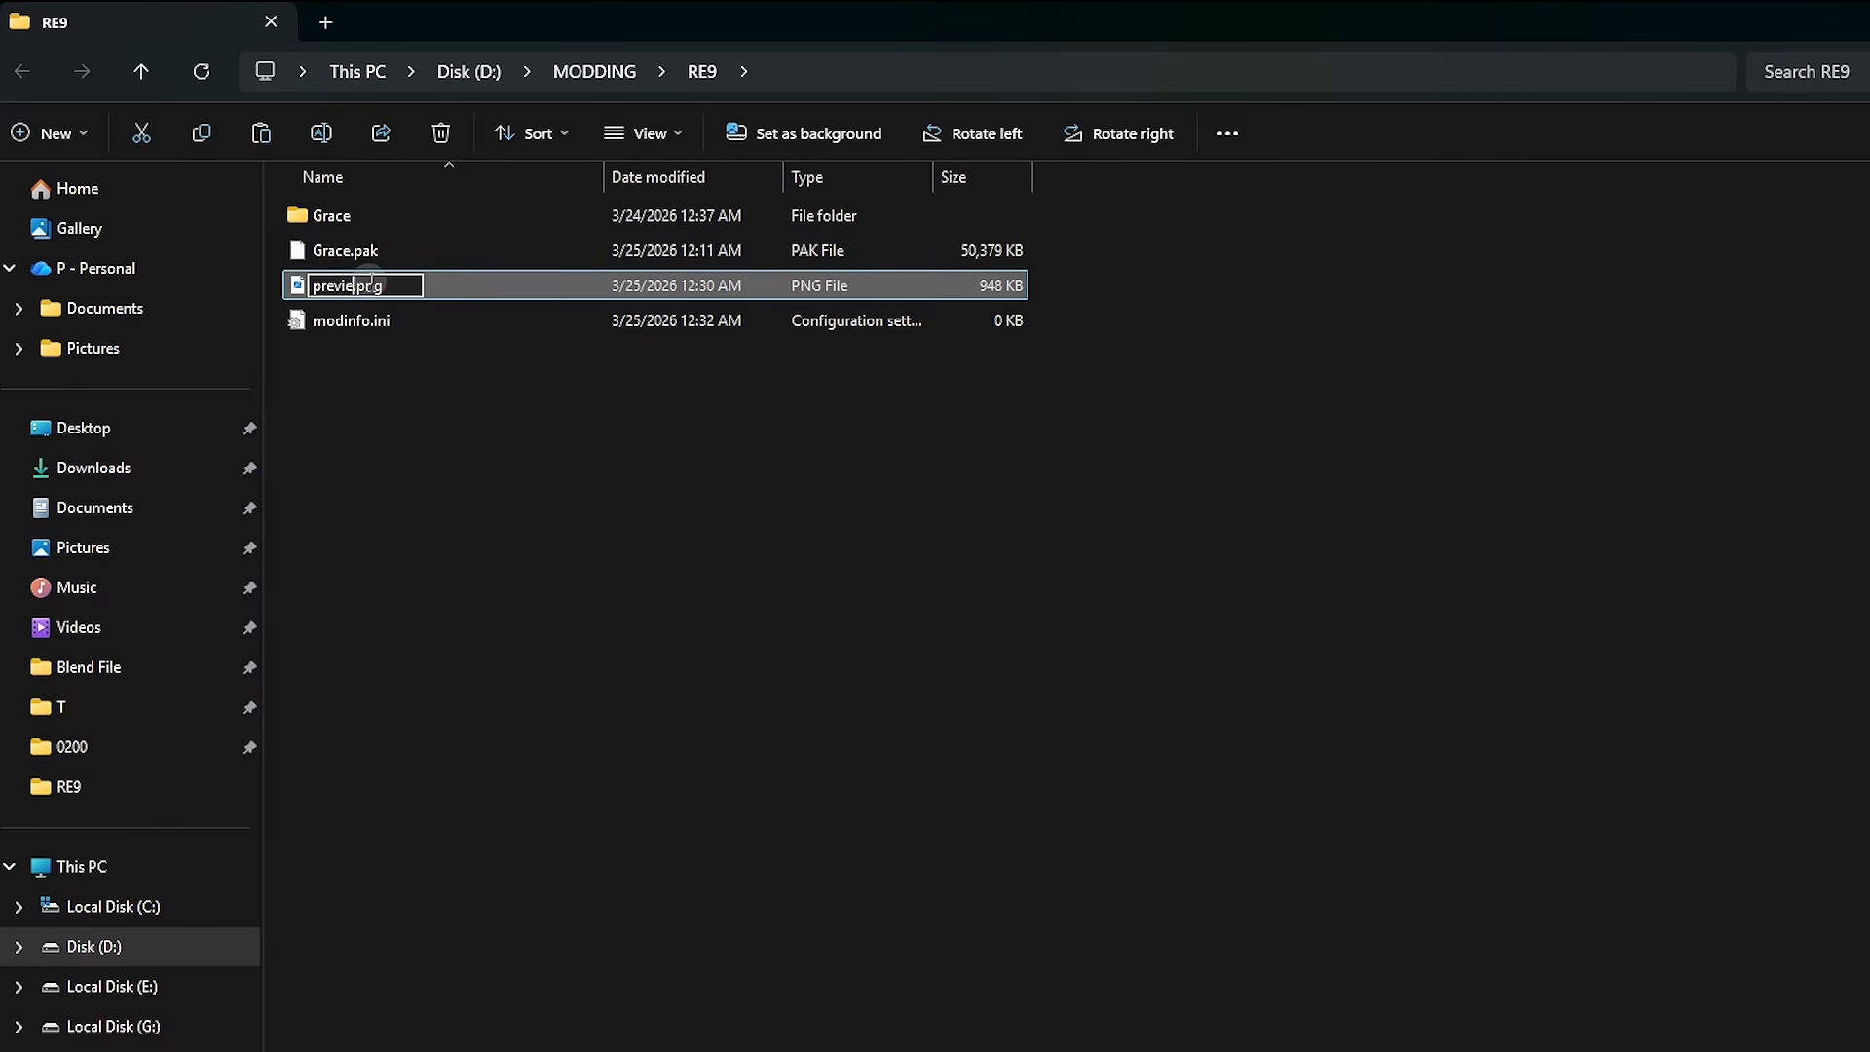
left_click(458, 400)
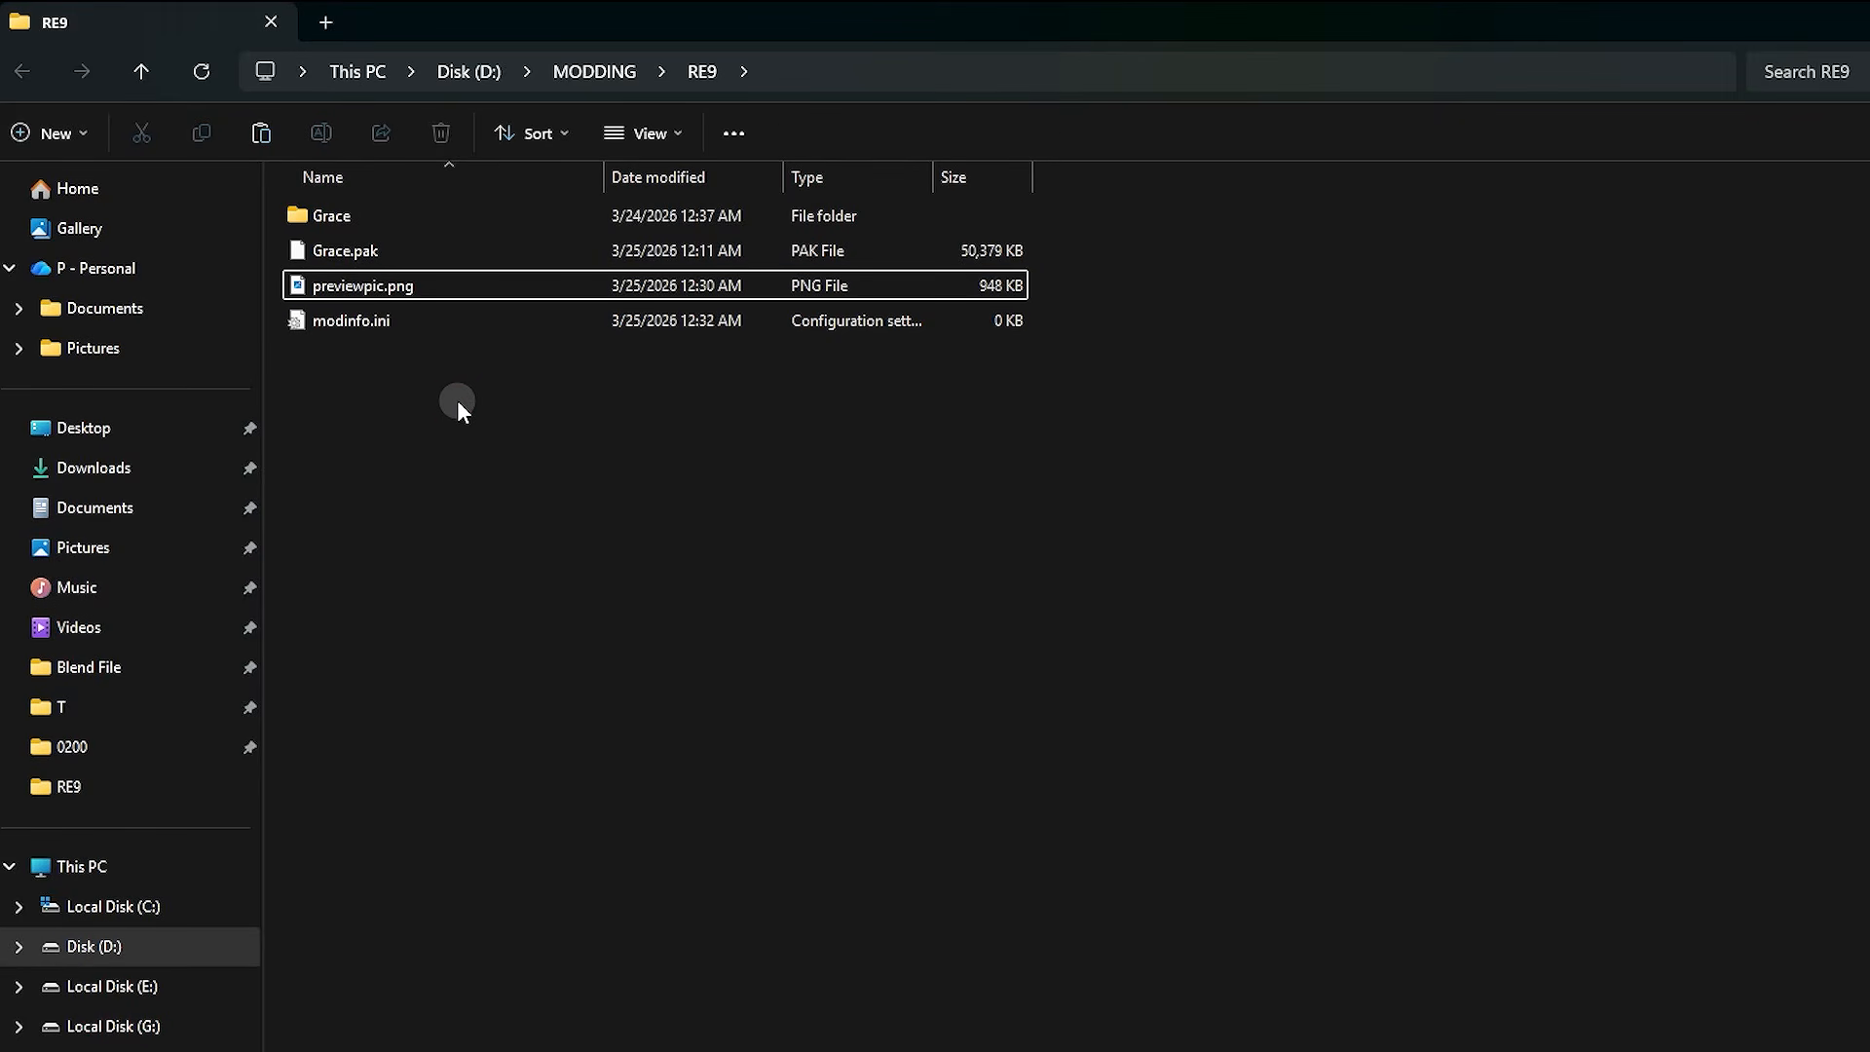
- Open modinfo.ini in Notepad and enter name=Grace as the first line
left_click(443, 324)
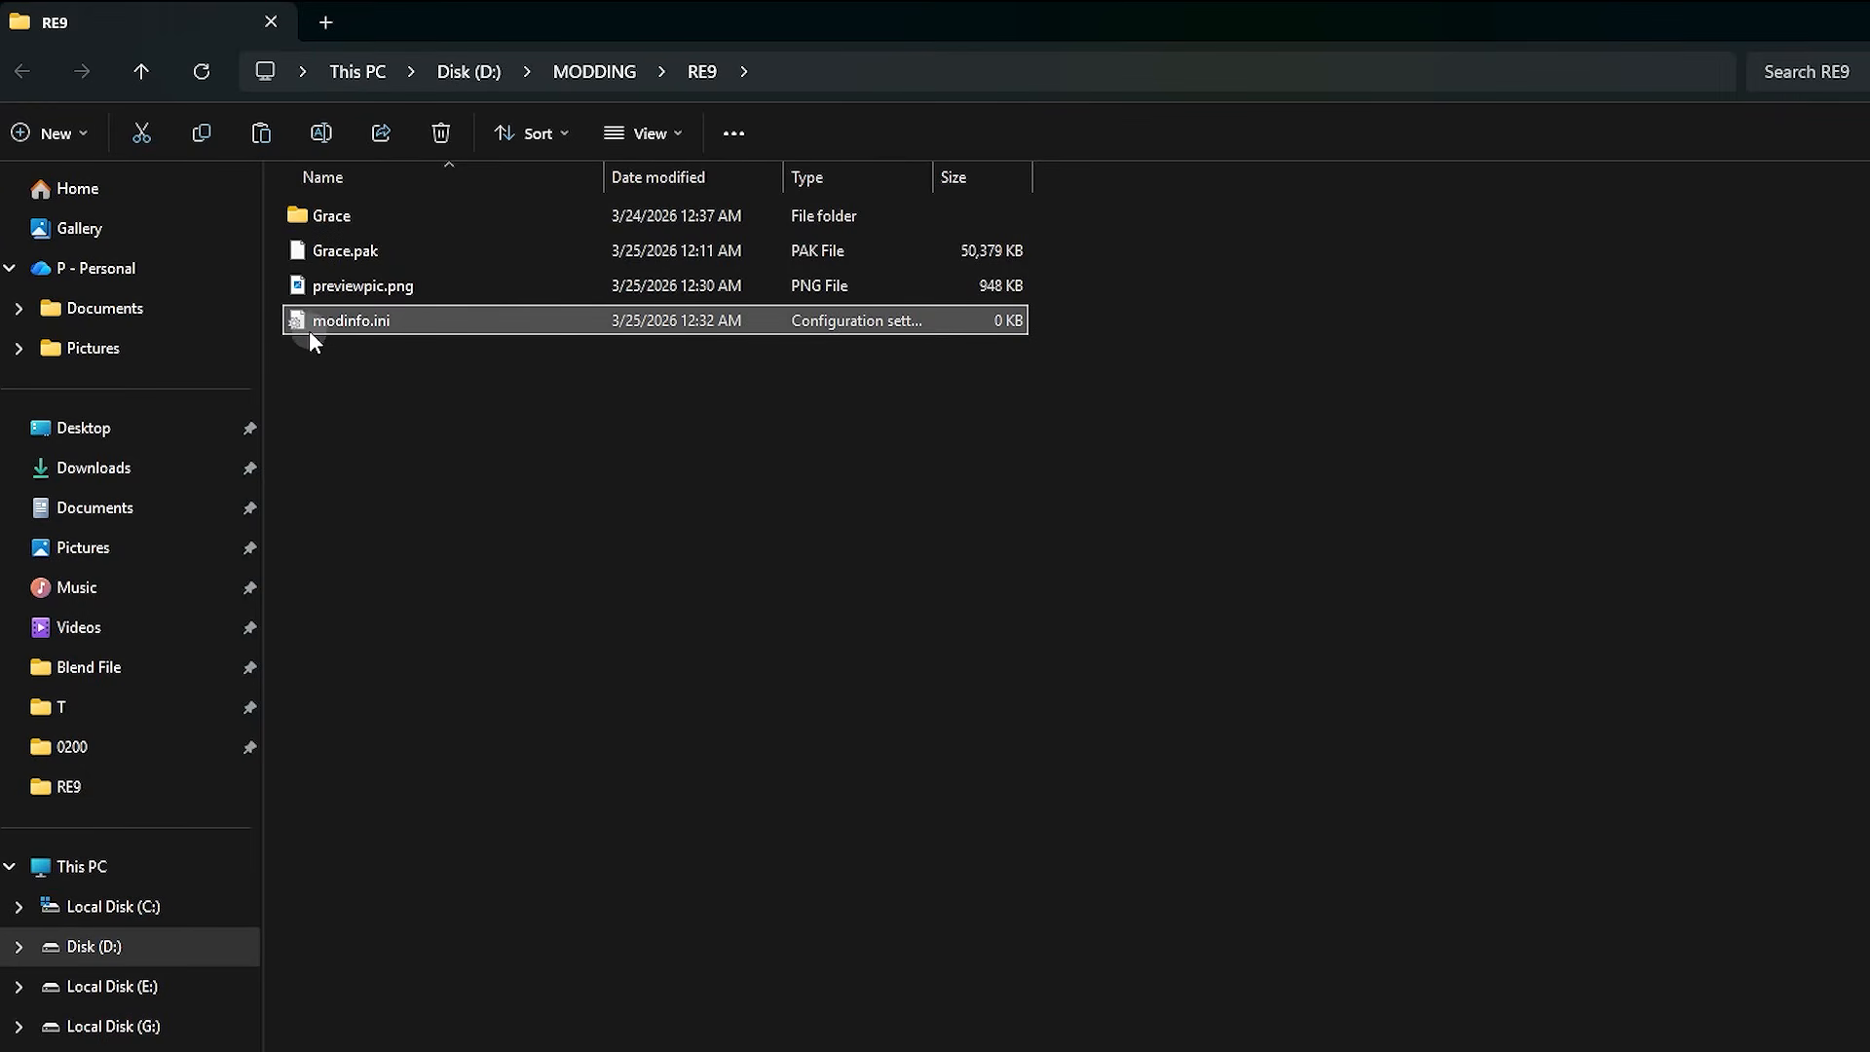
right_click(419, 323)
mouse_move(576, 459)
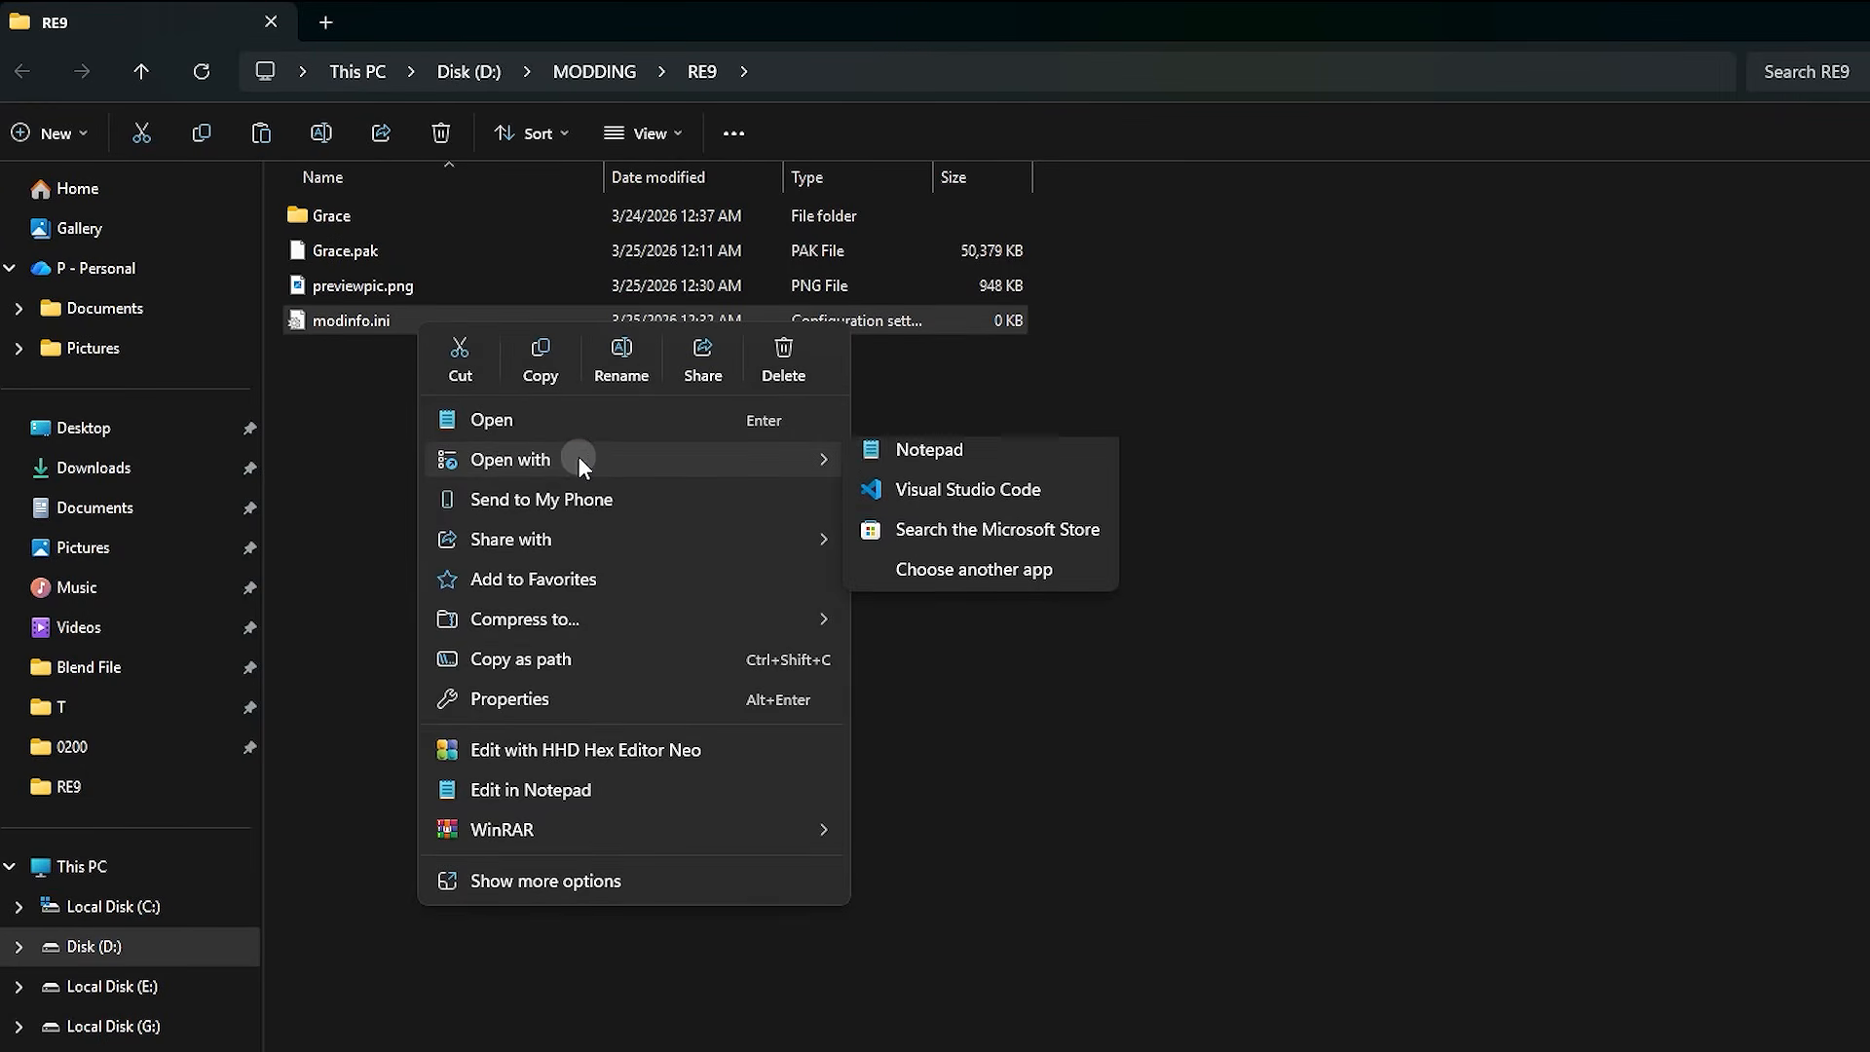
left_click(976, 462)
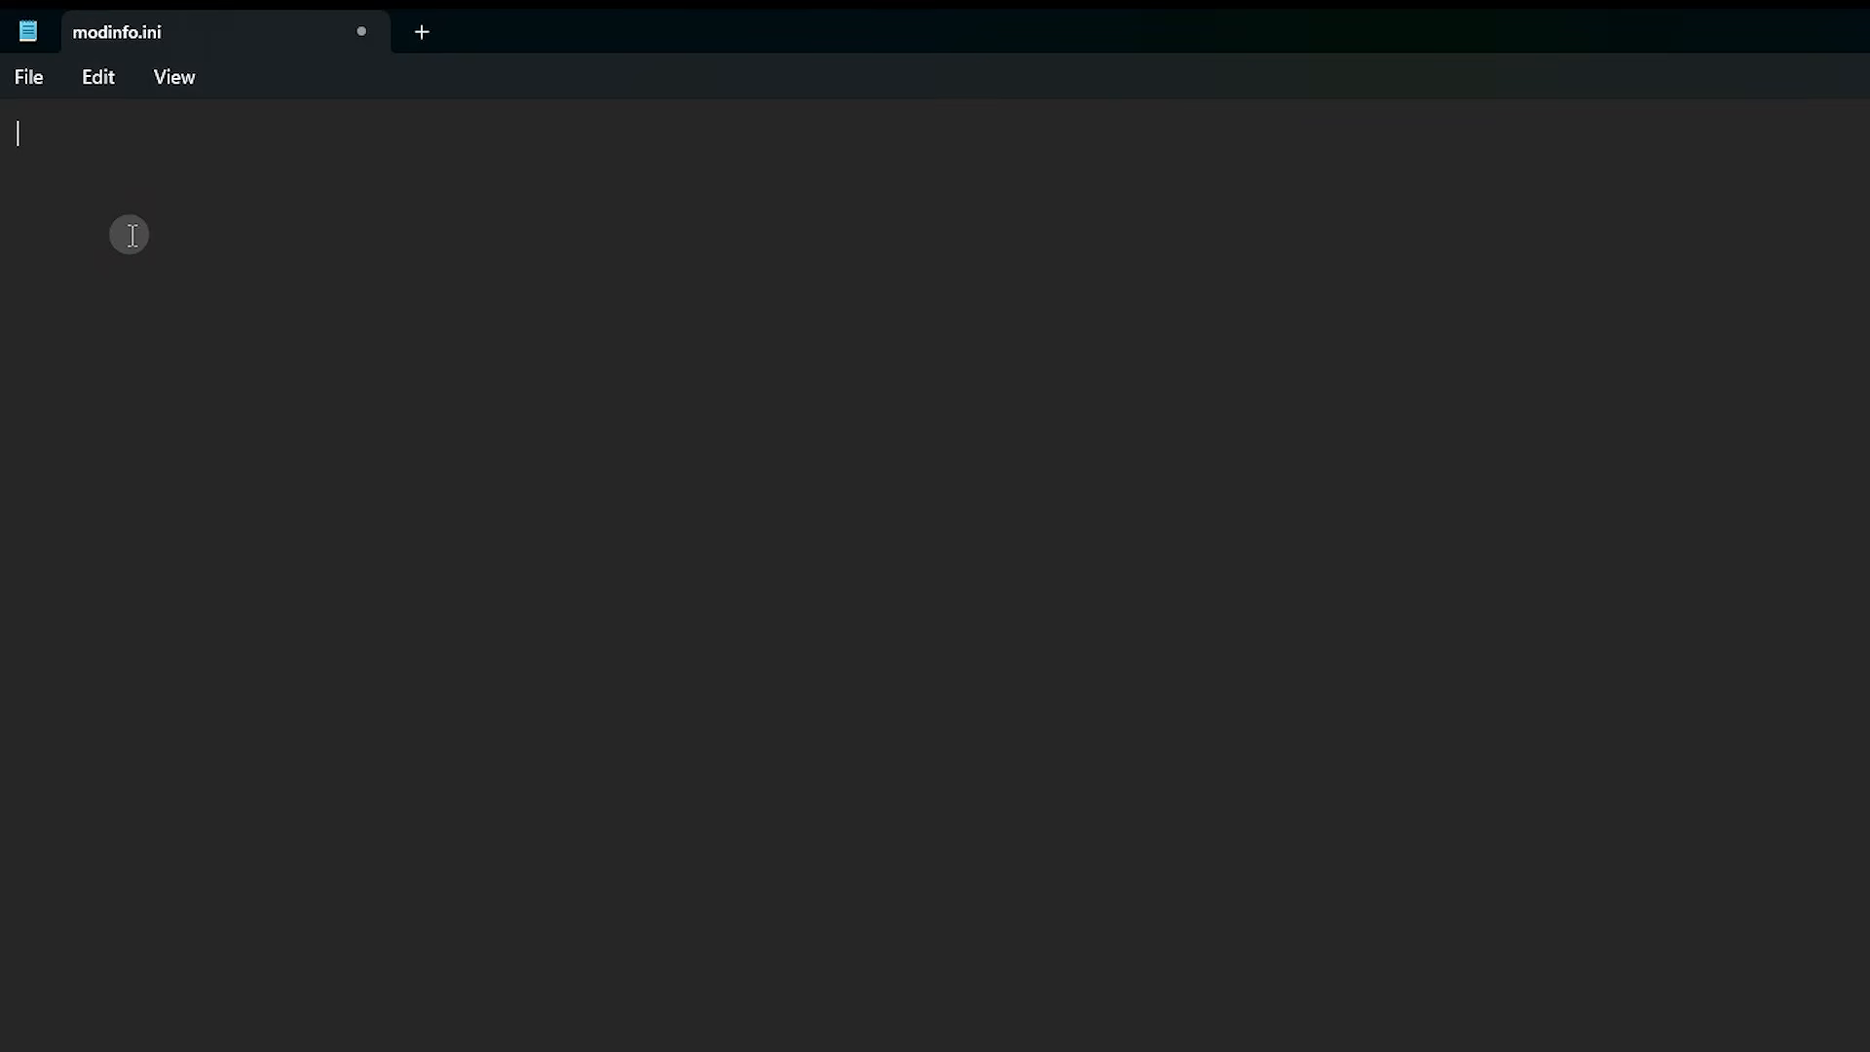
left_click(90, 157)
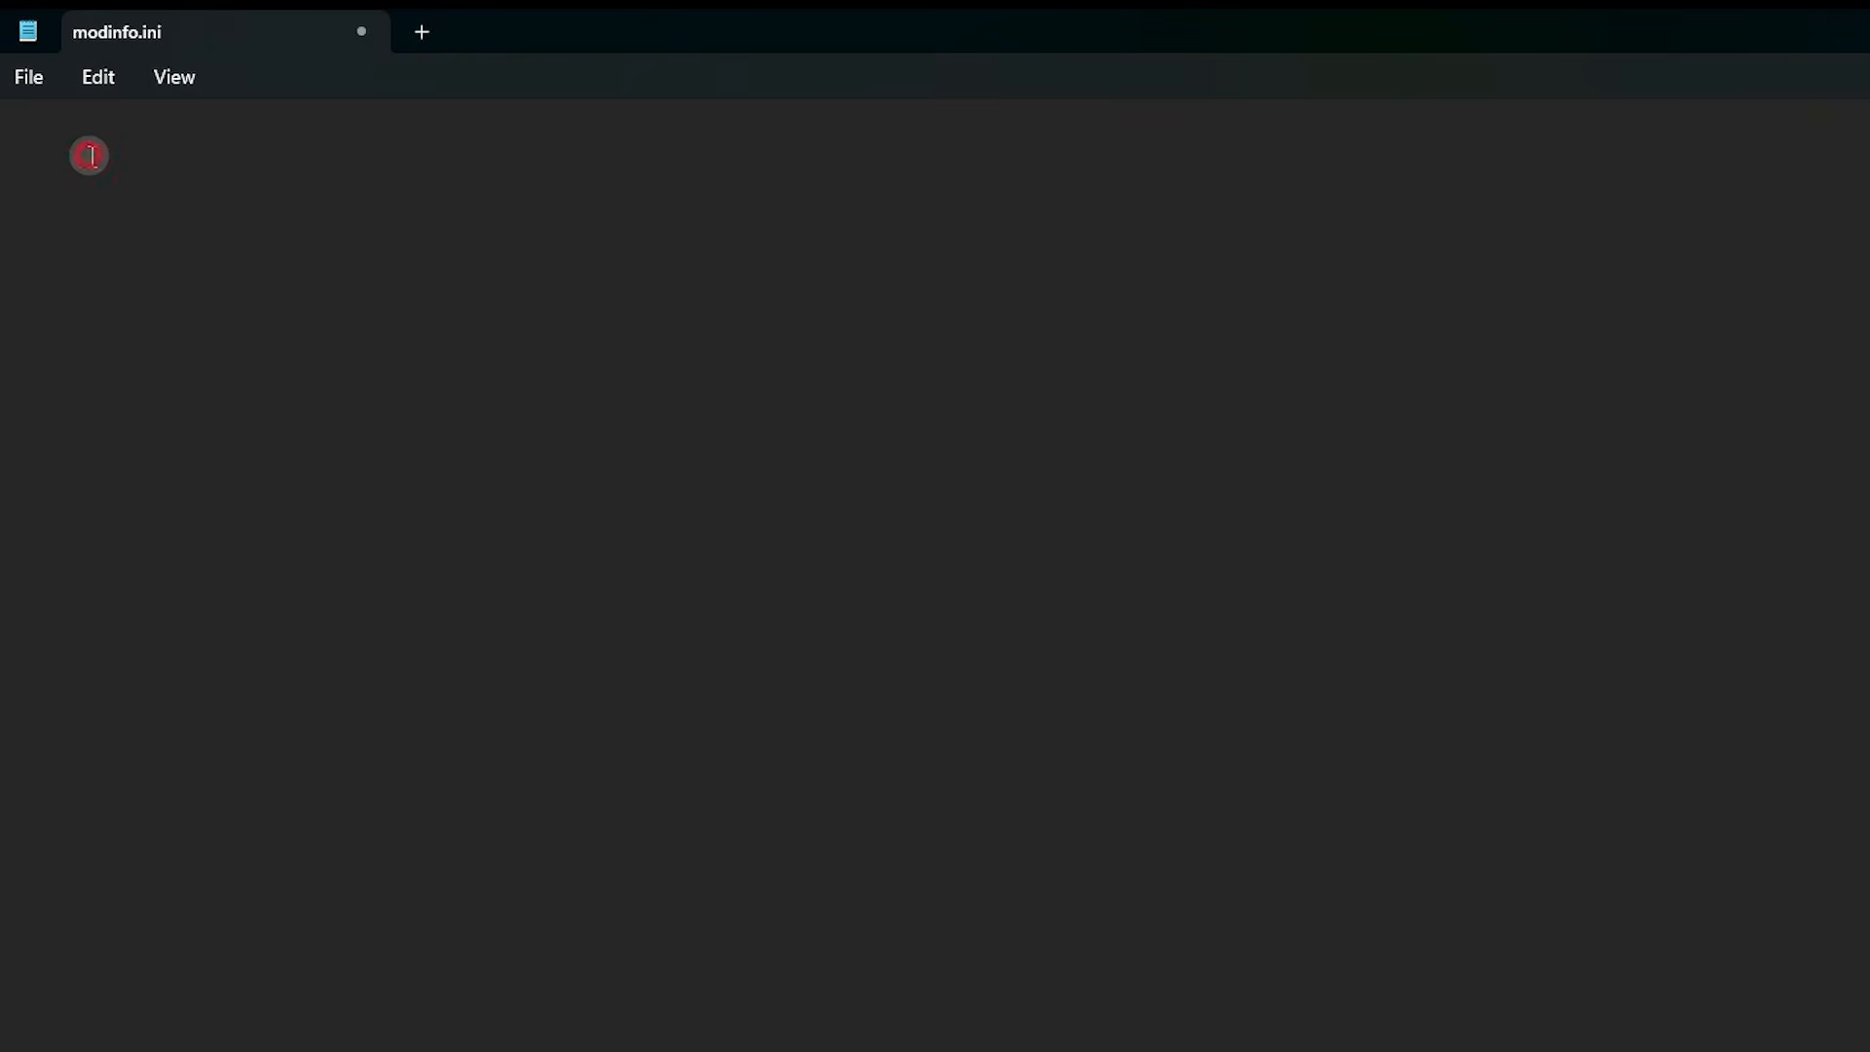
type("name")
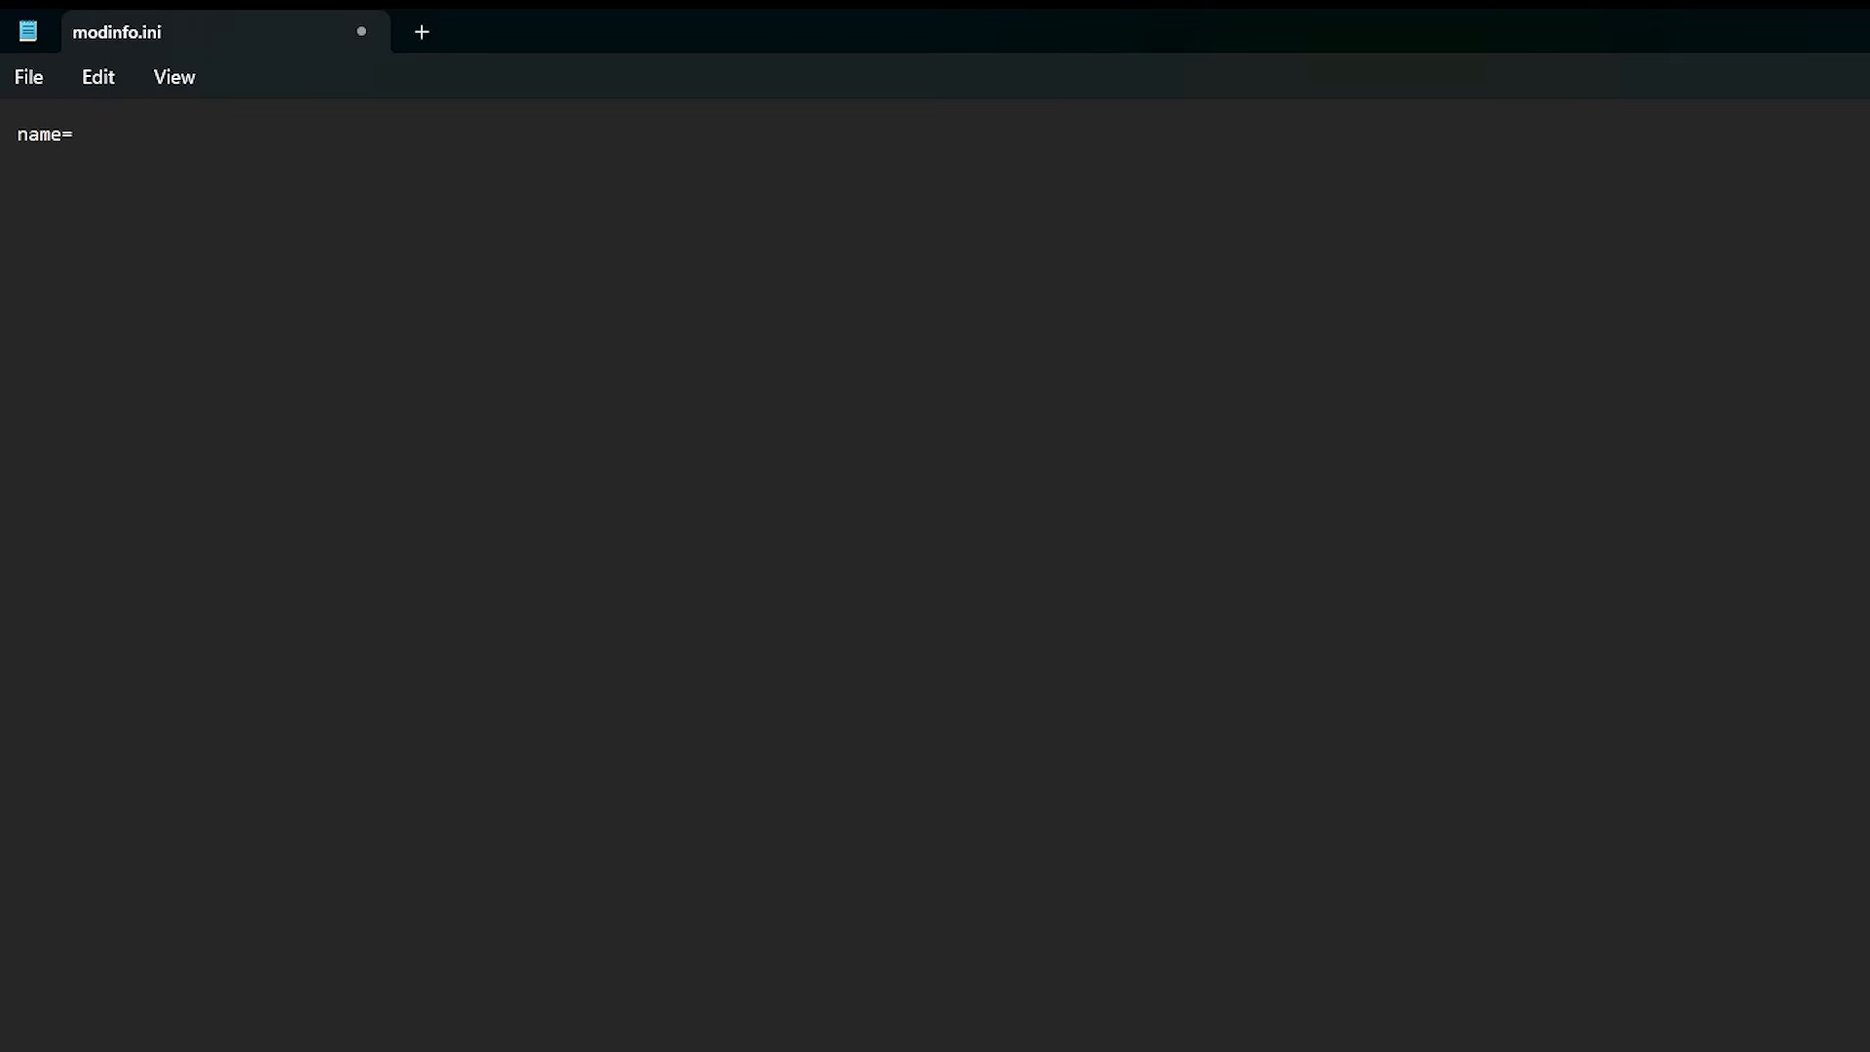
type("=Grac")
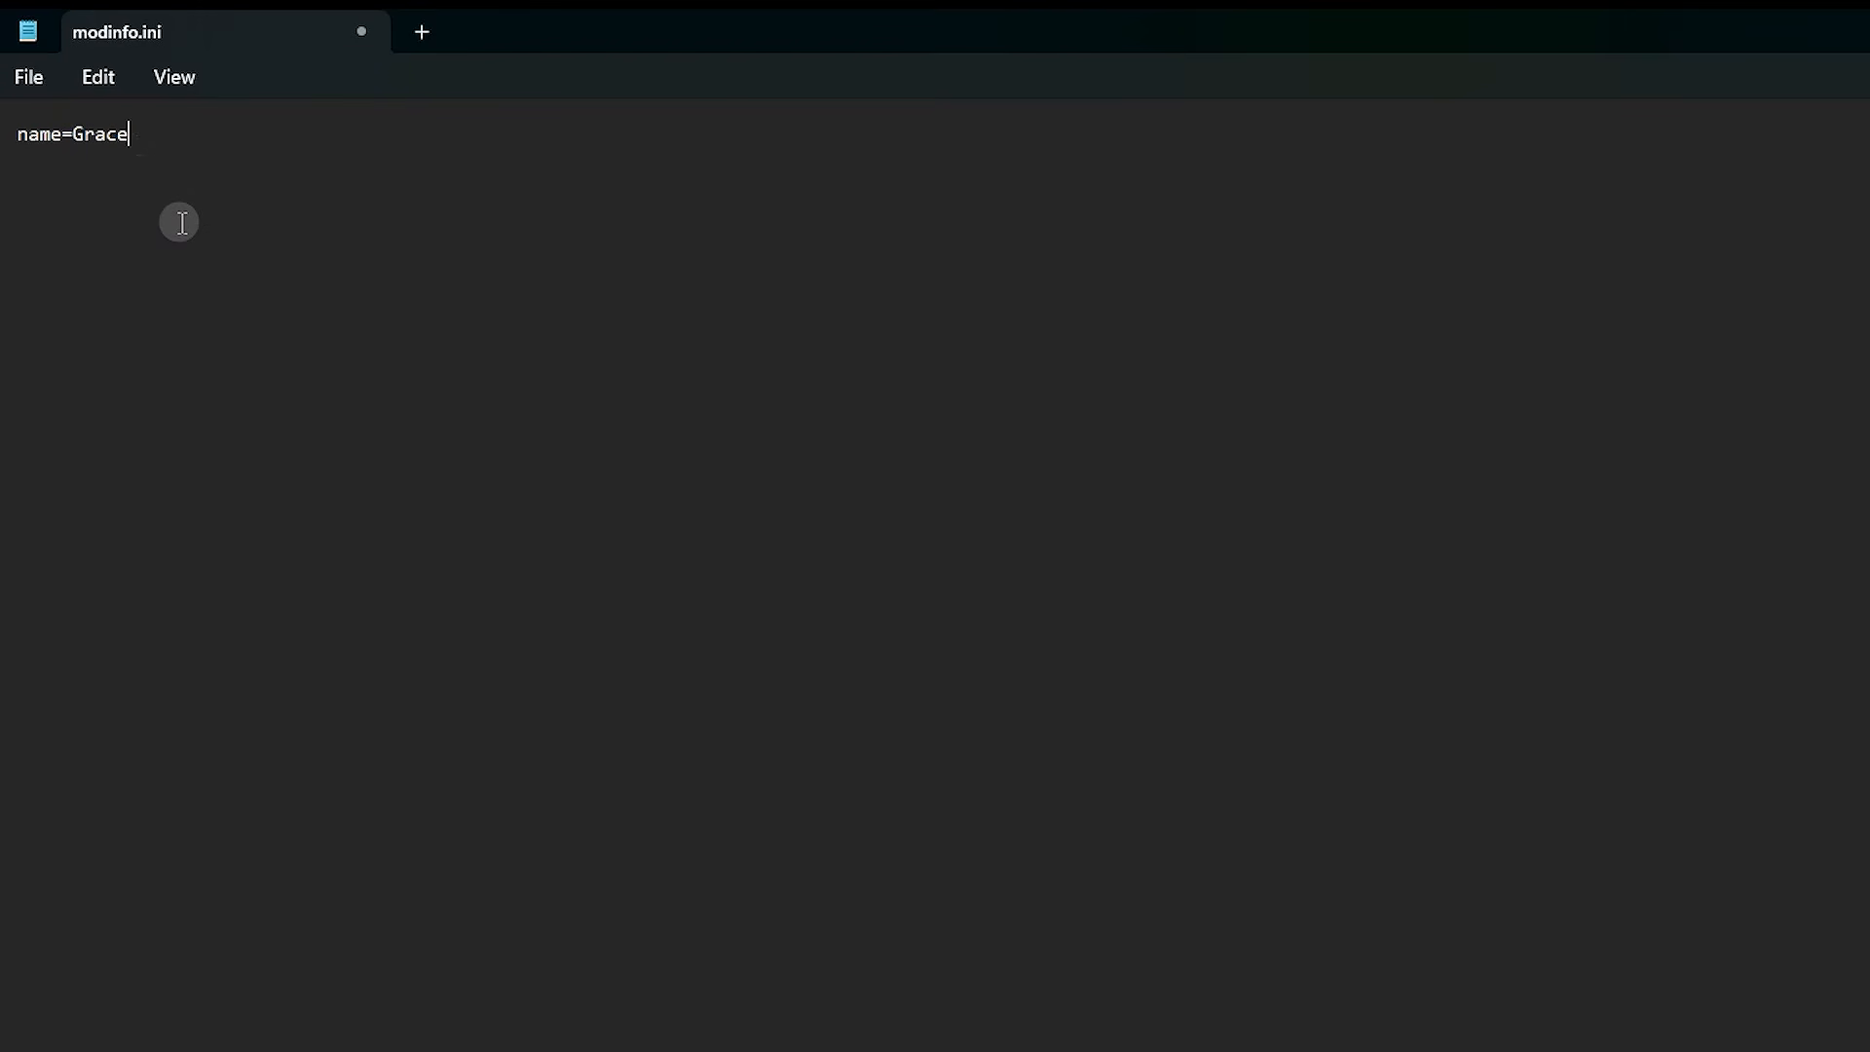
type("e")
key("Return")
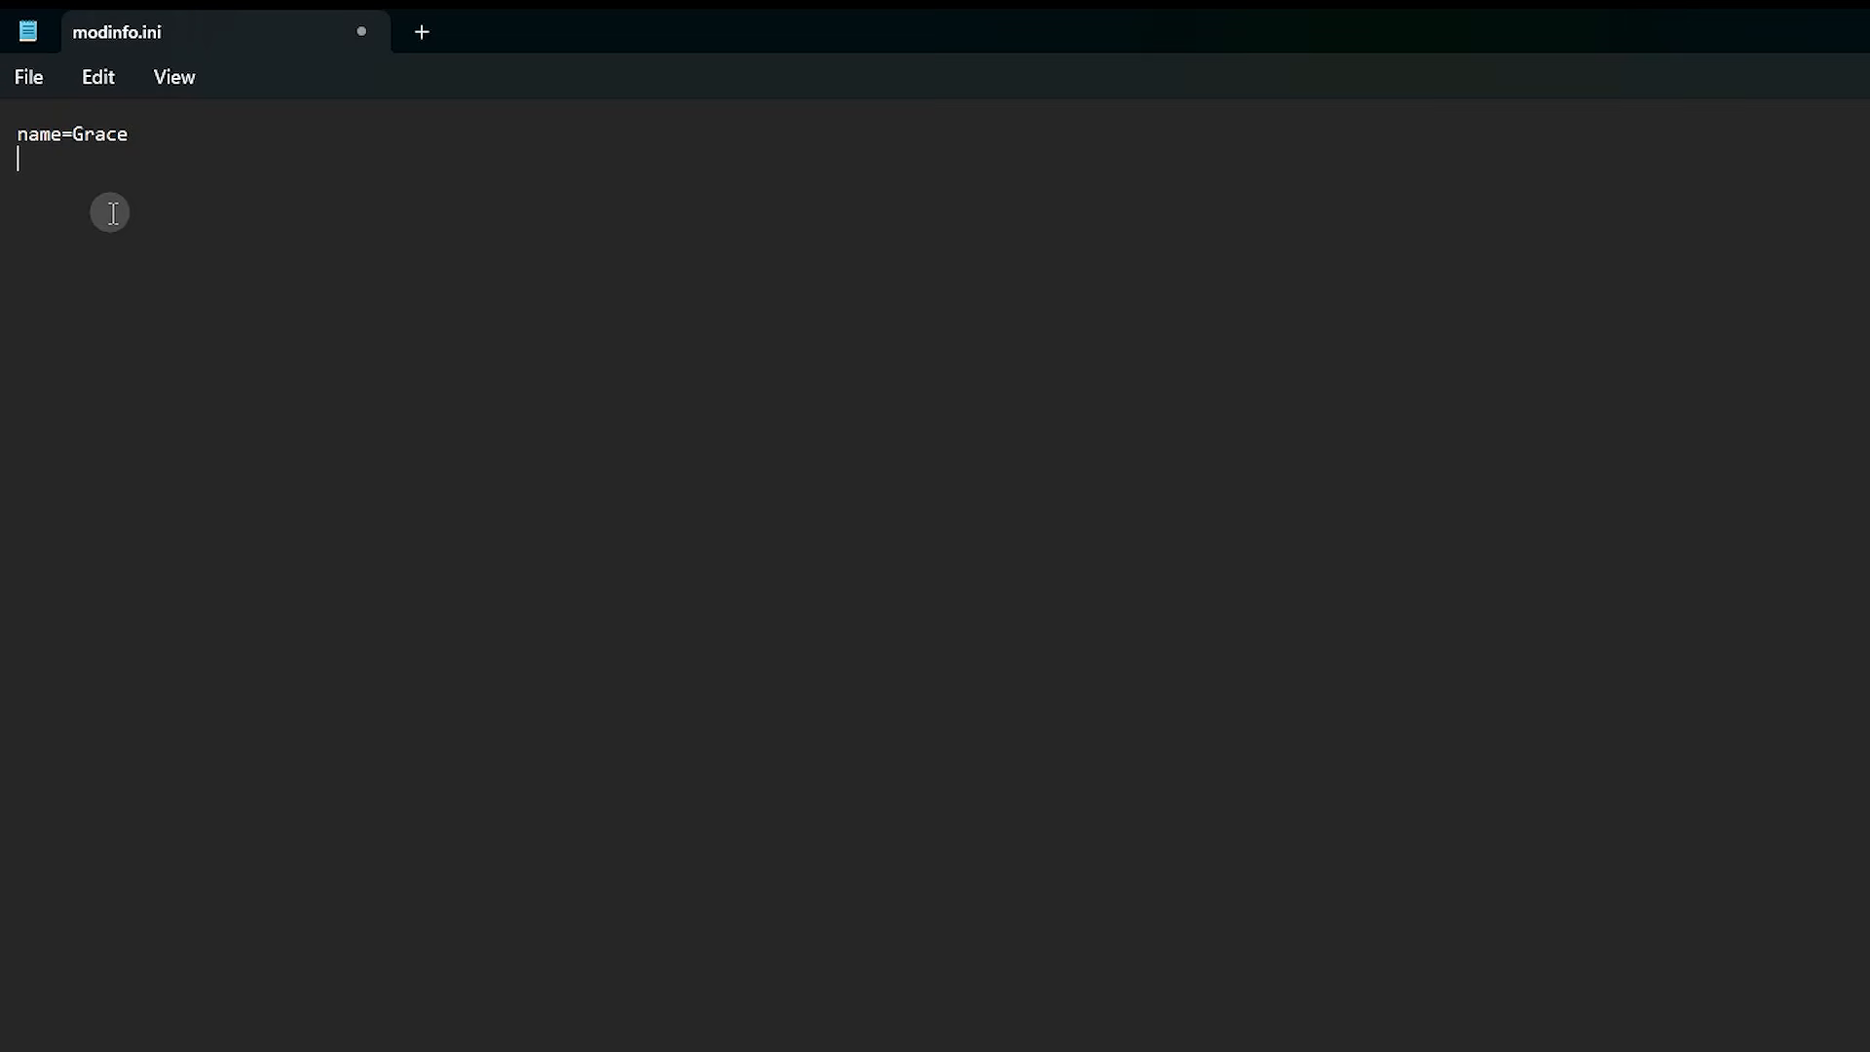
- Add the line description=Outfit Mod and an author= line with the author's name to modinfo.ini
type("description")
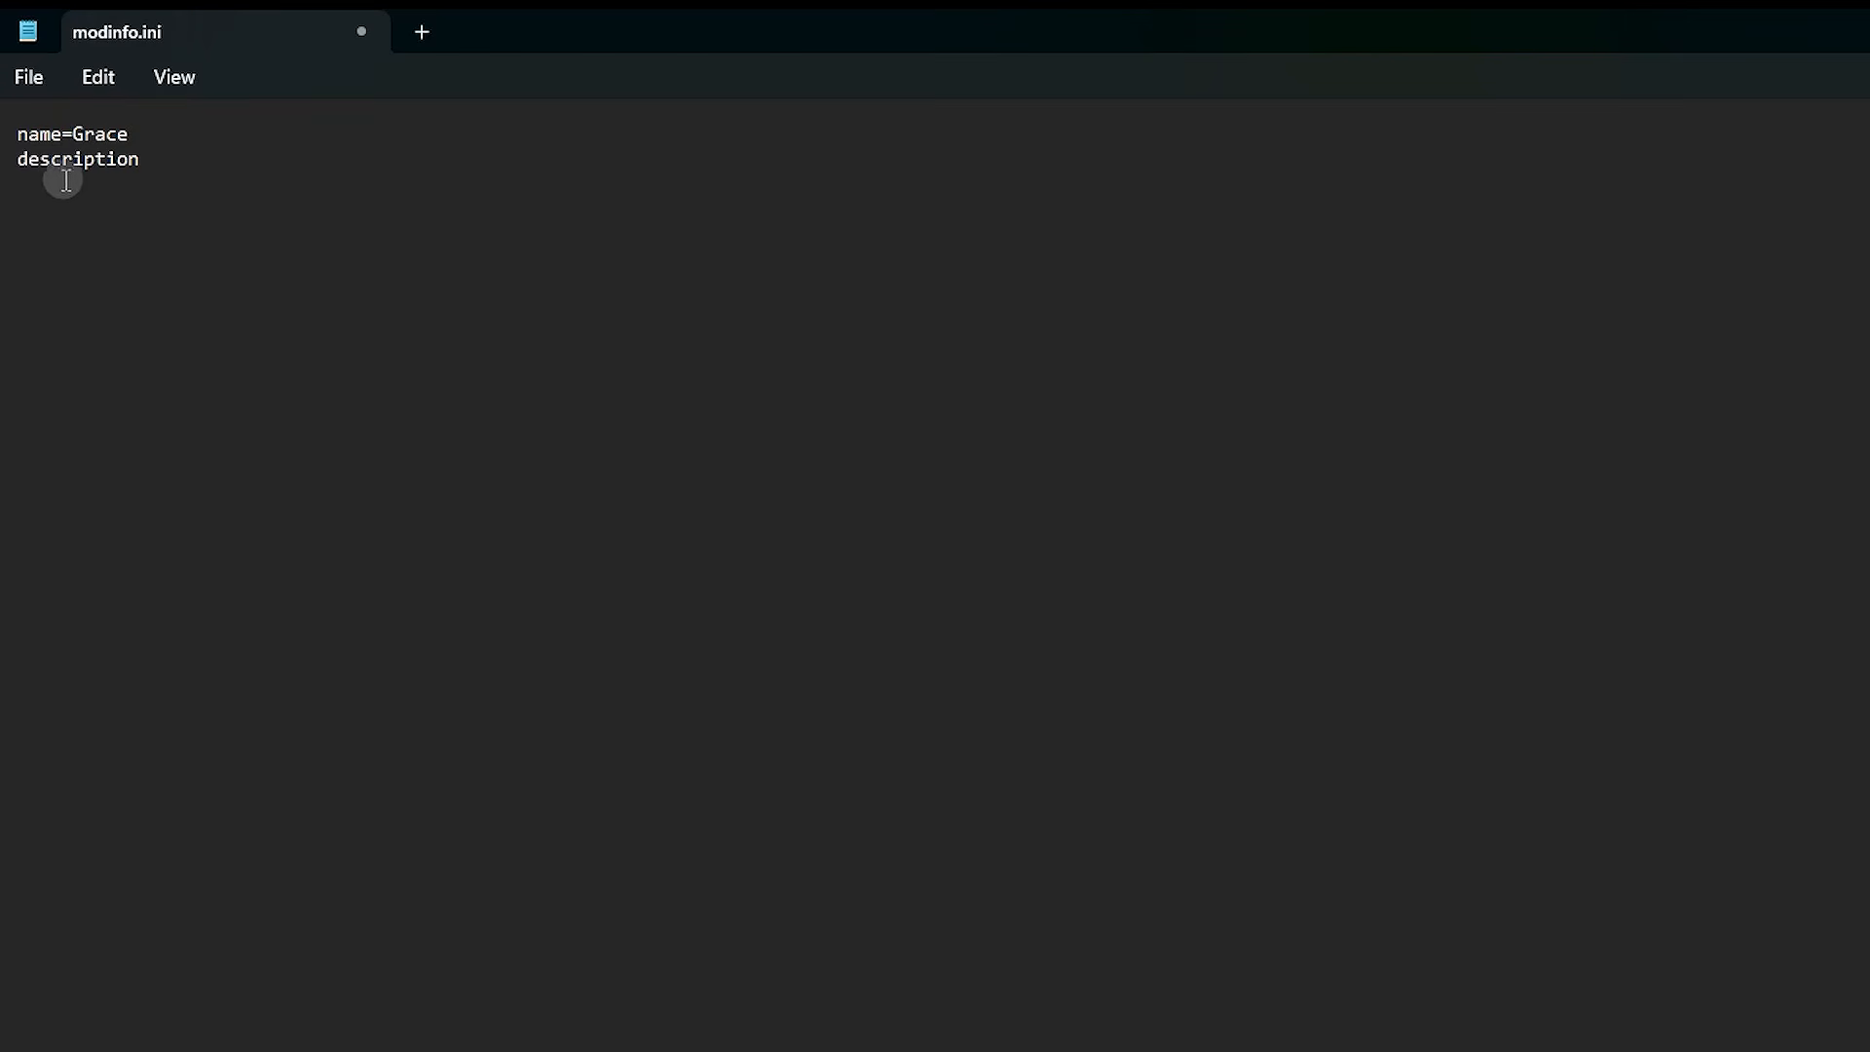
type("=Outfit Mod")
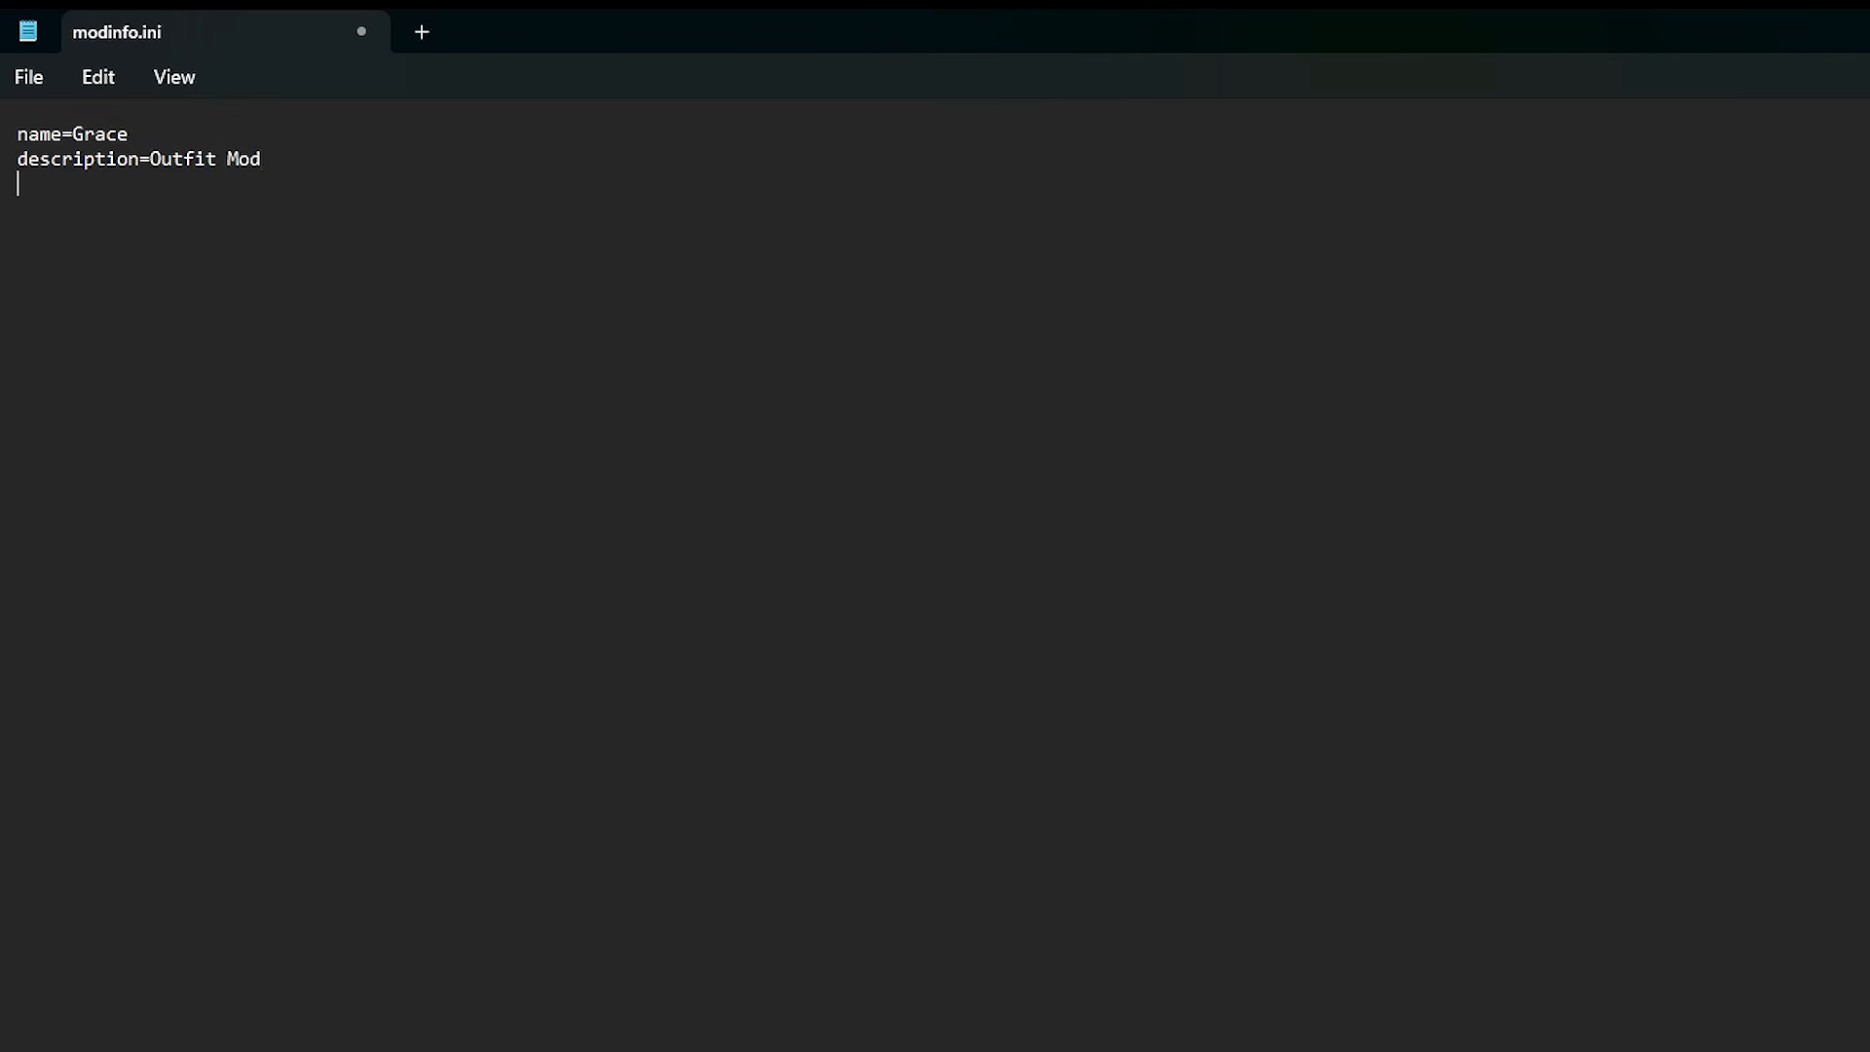
key("Return")
type("author=LastGhost")
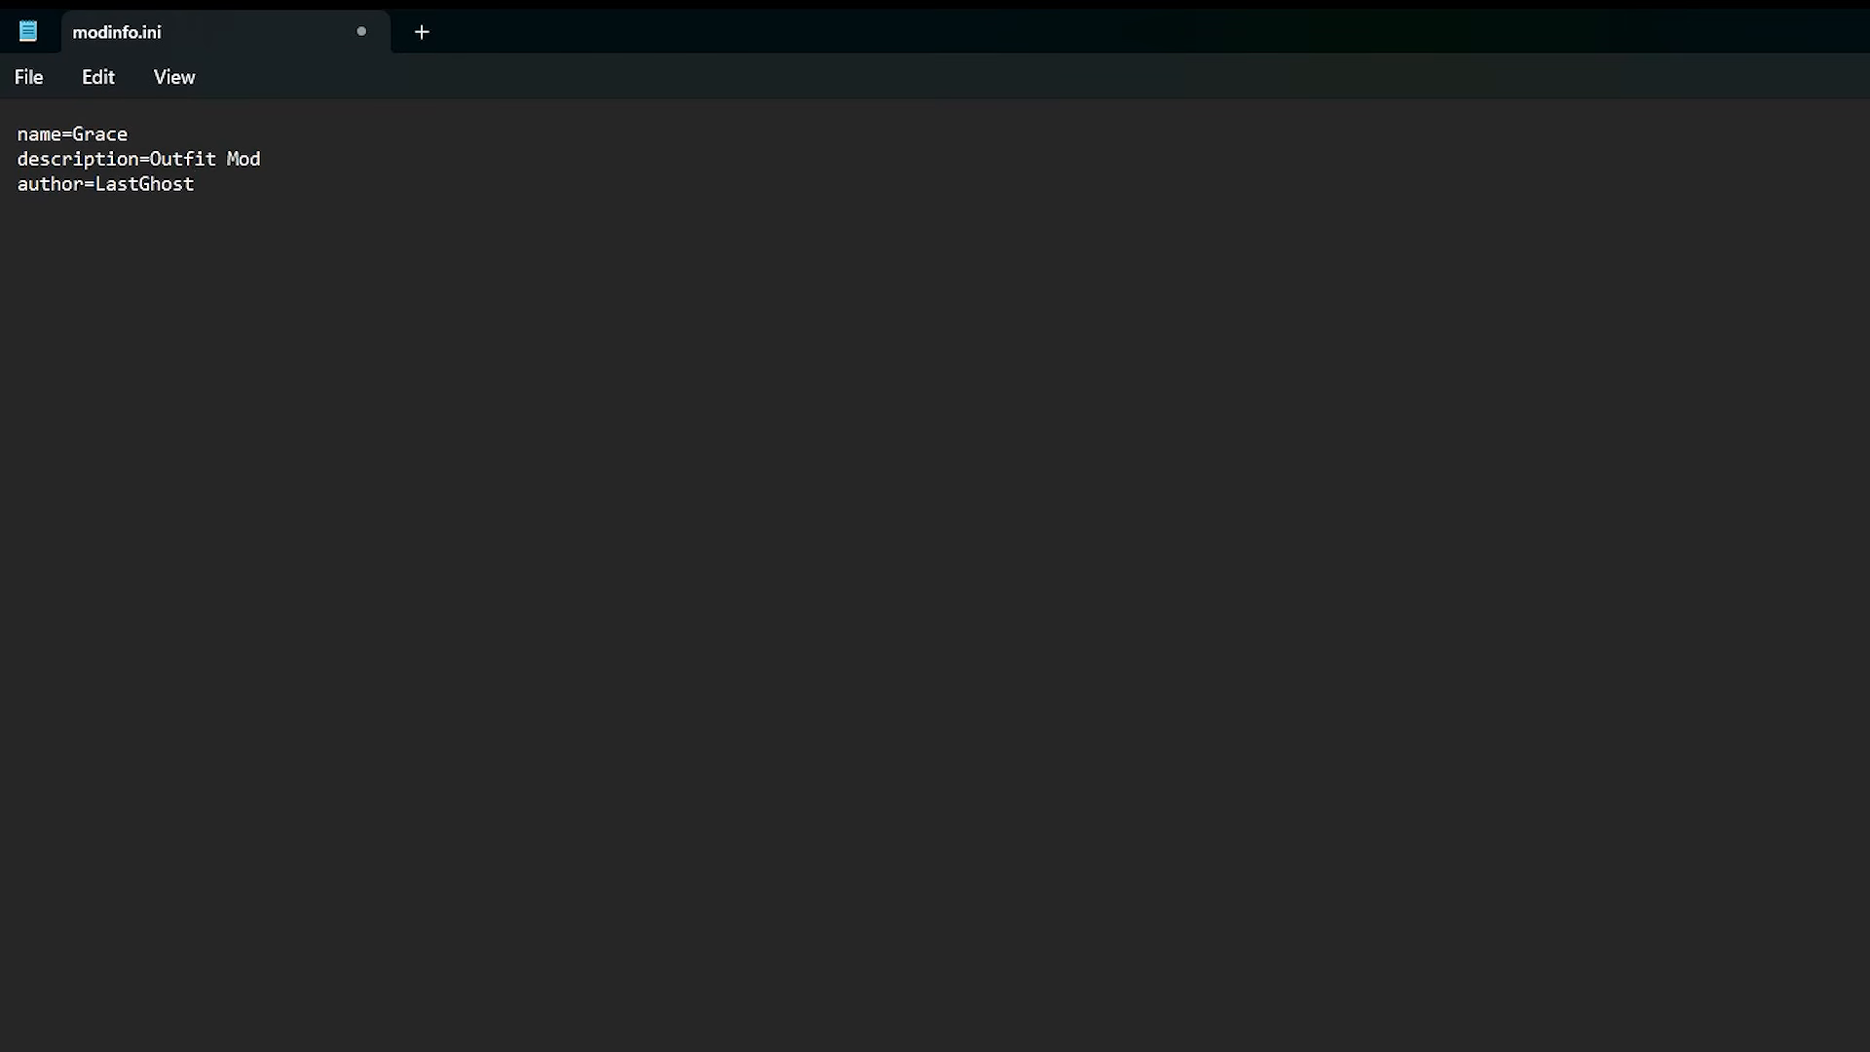
- Add a screenshot= line to modinfo.ini, using the copied image file name previewpic.png as its value
key("Return")
type("screenshot=")
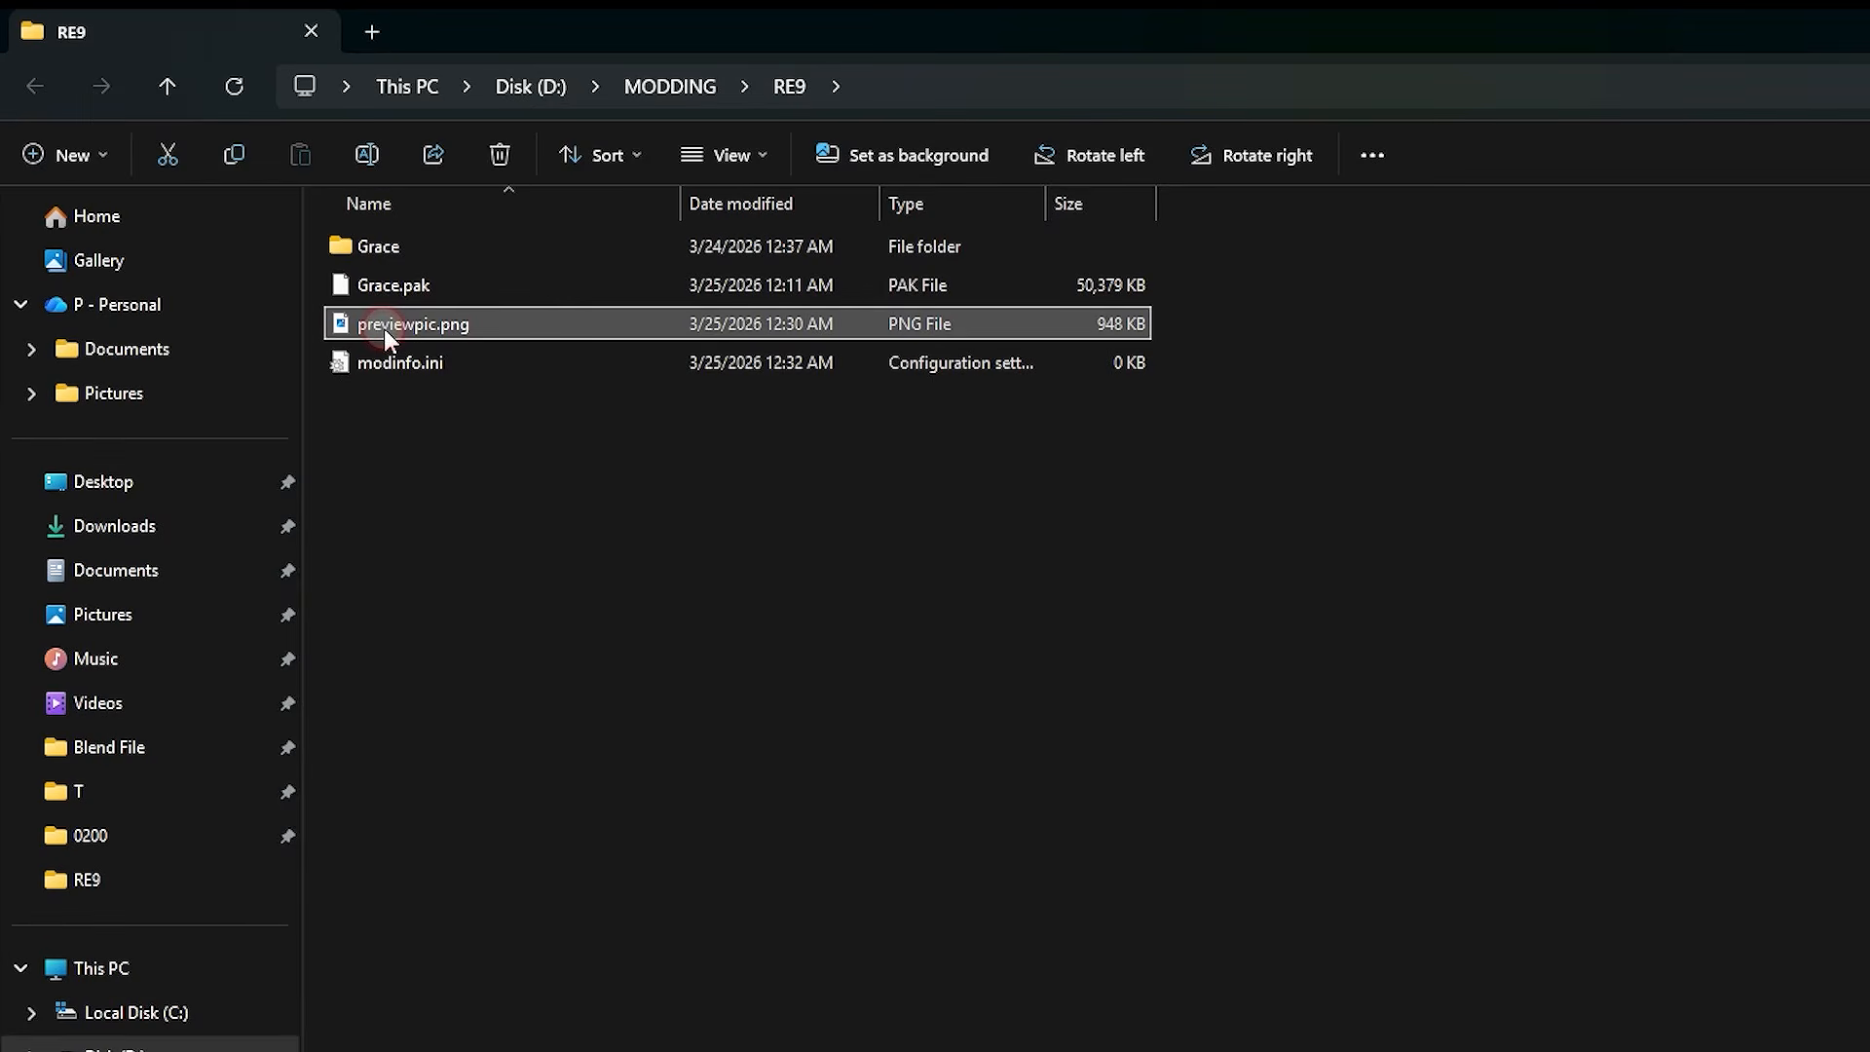
left_click(384, 329)
key("ctrl+c")
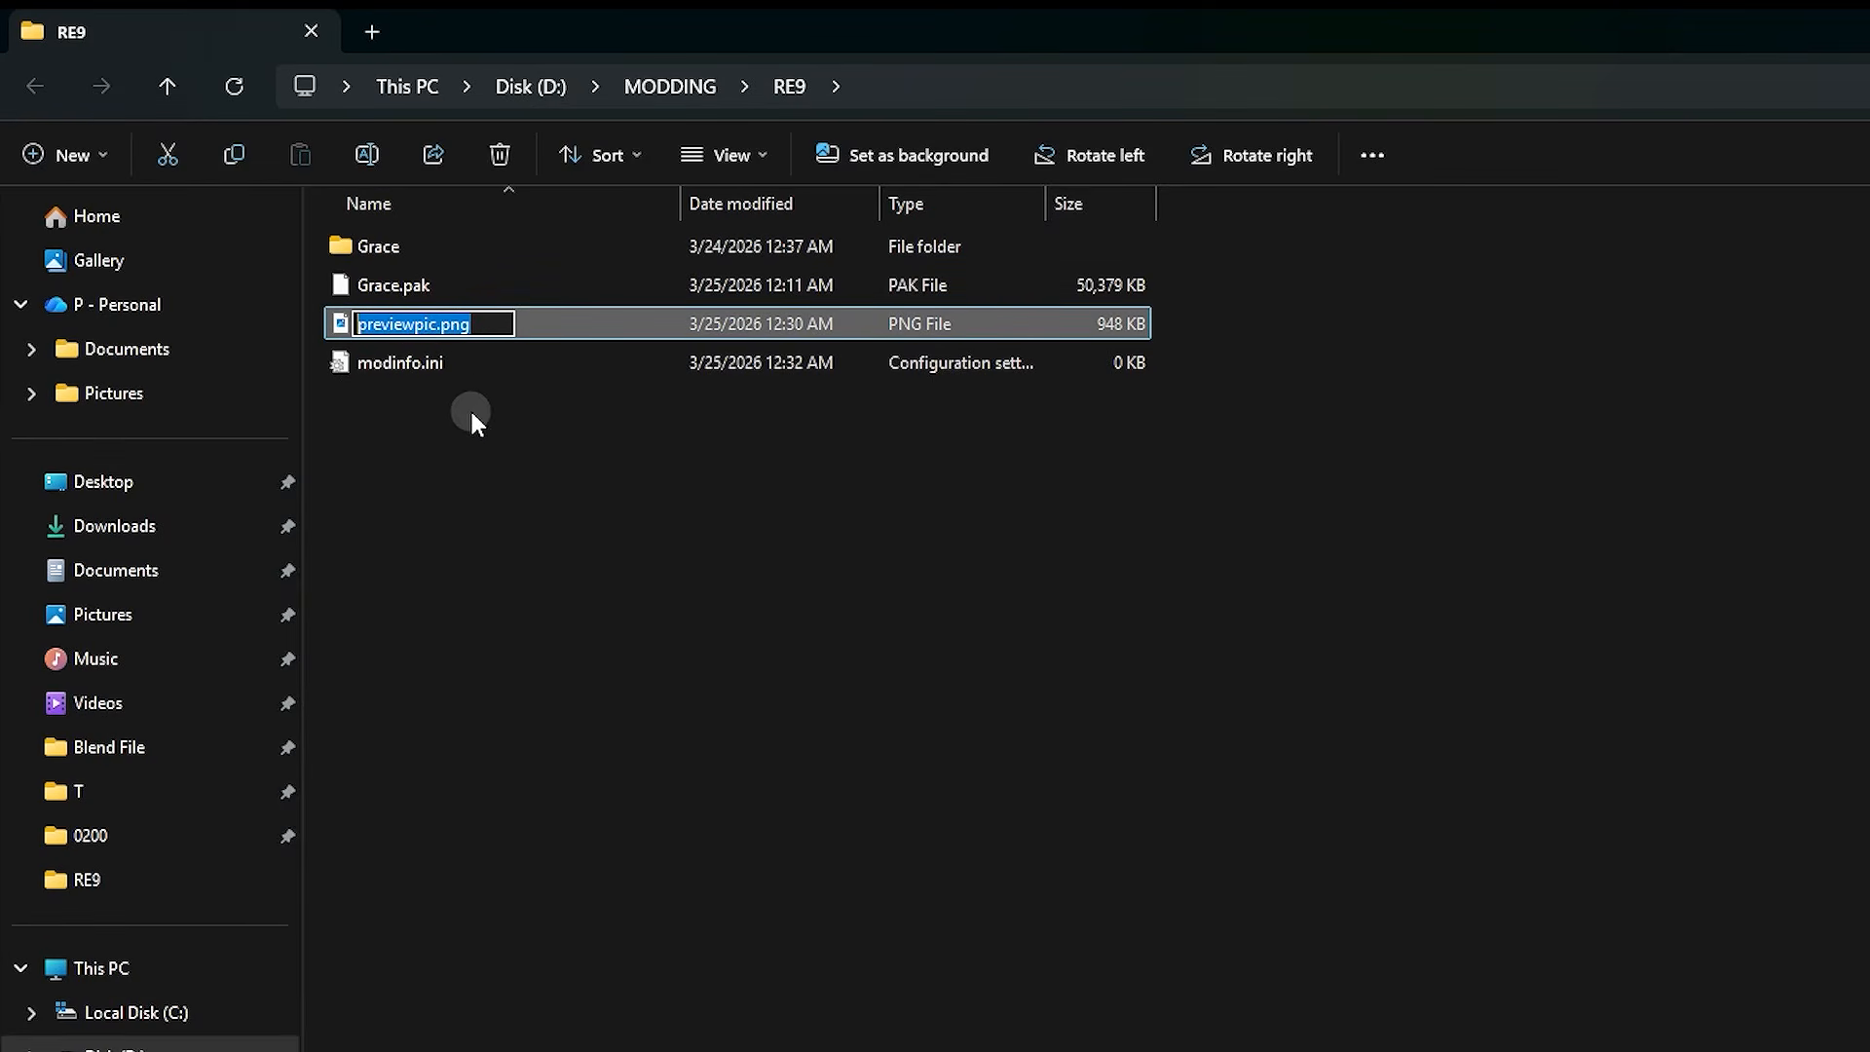
key("Return")
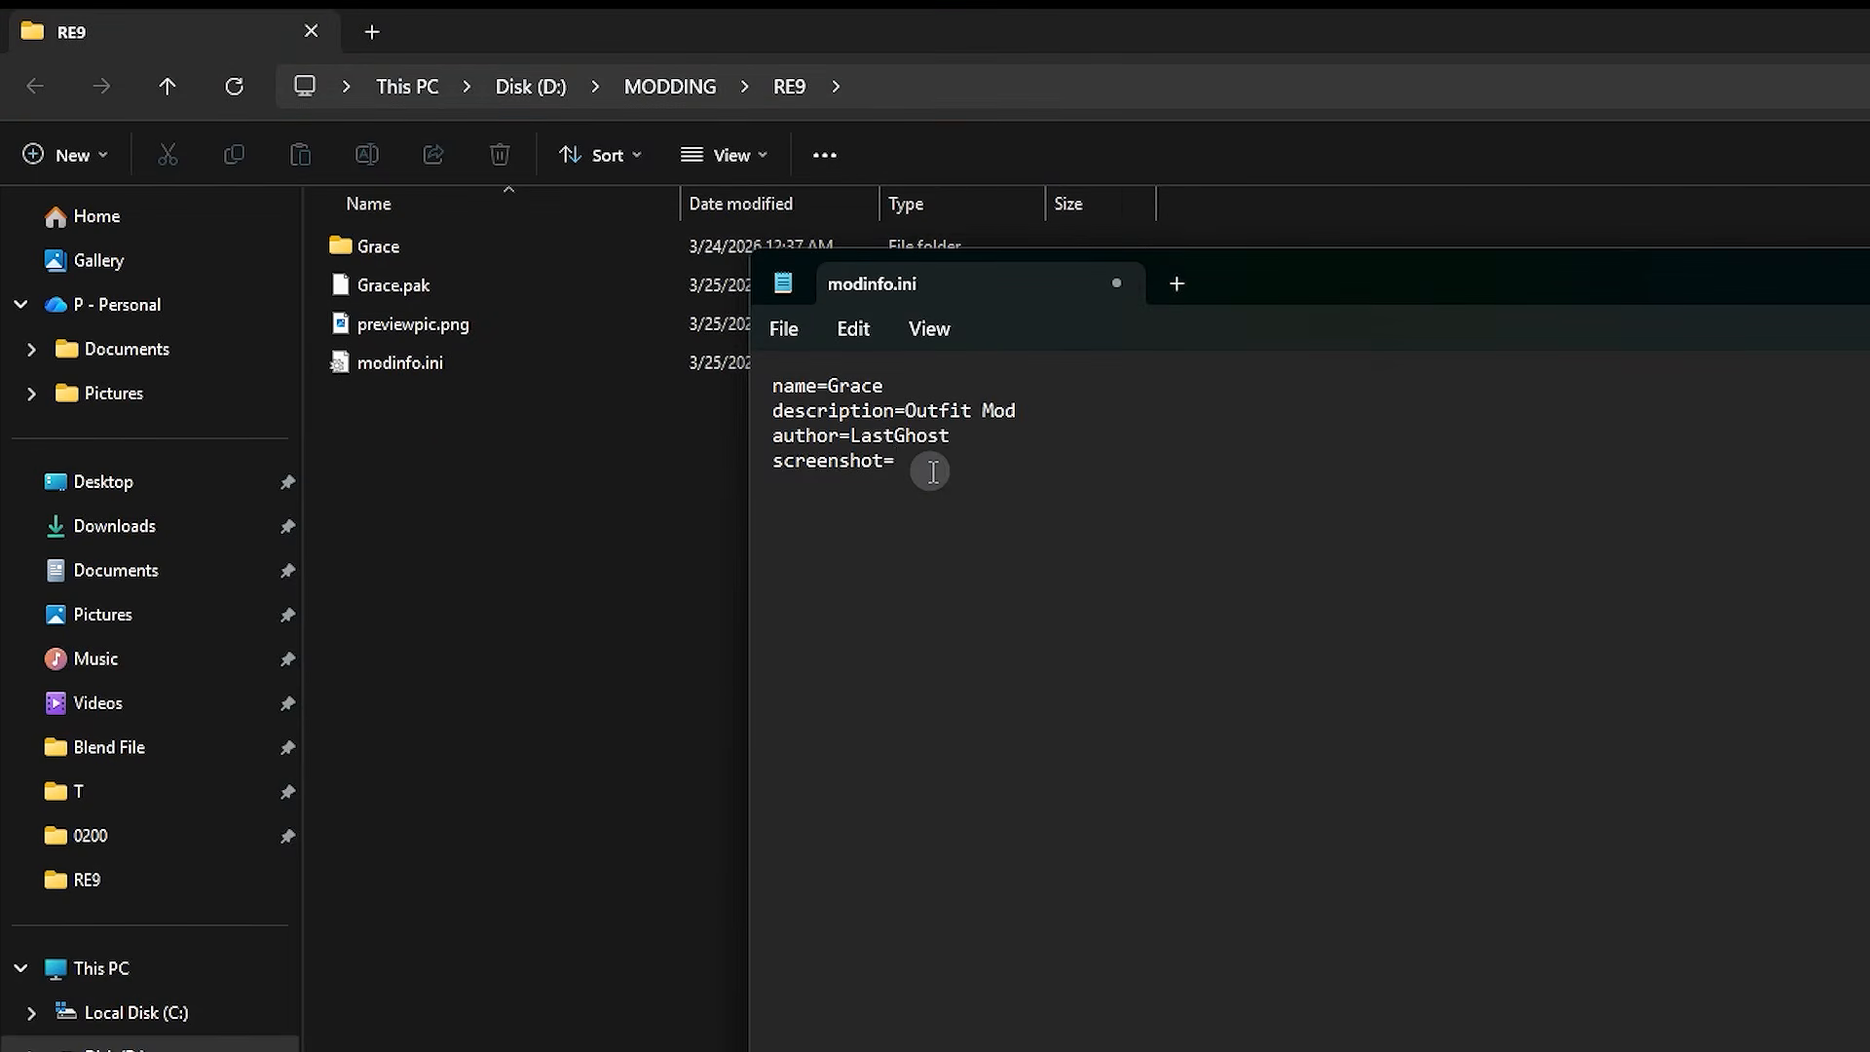
key("ctrl+v")
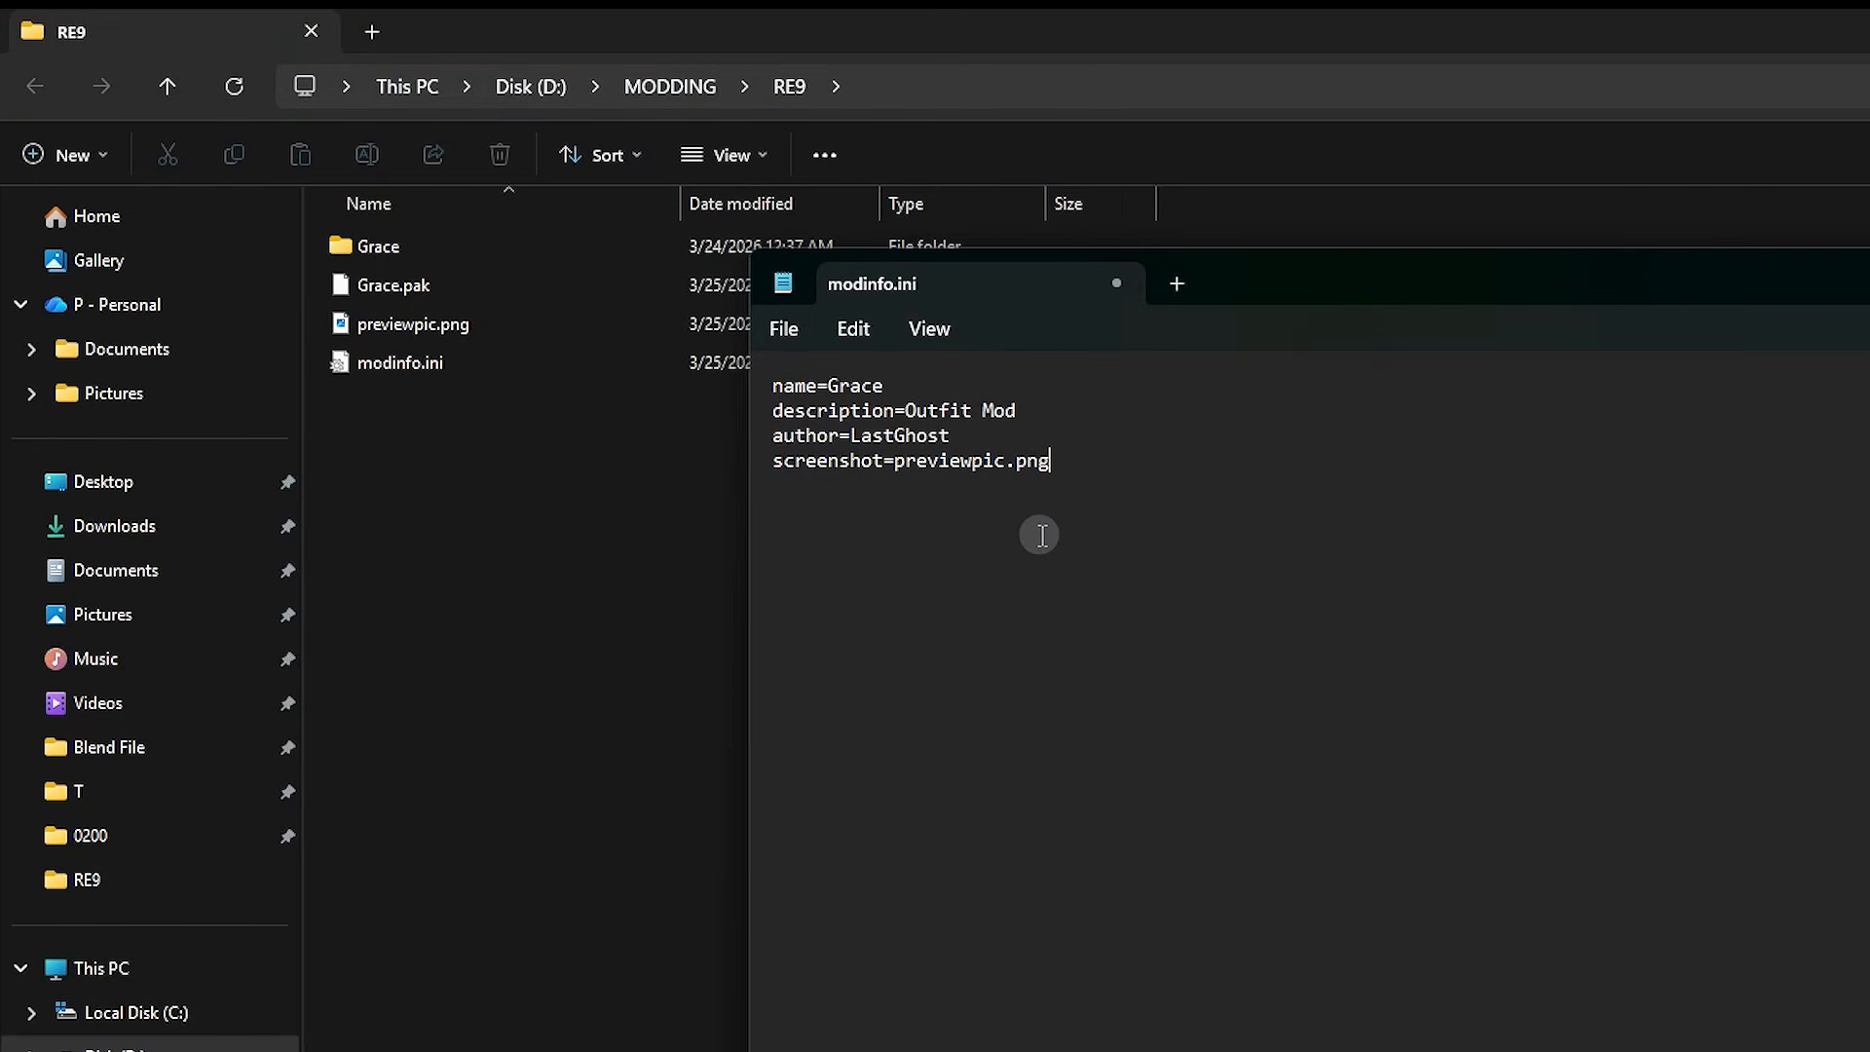
- Review the four modinfo.ini entries, save the file, and return to the RE9 folder
left_click_drag(1082, 460, 752, 385)
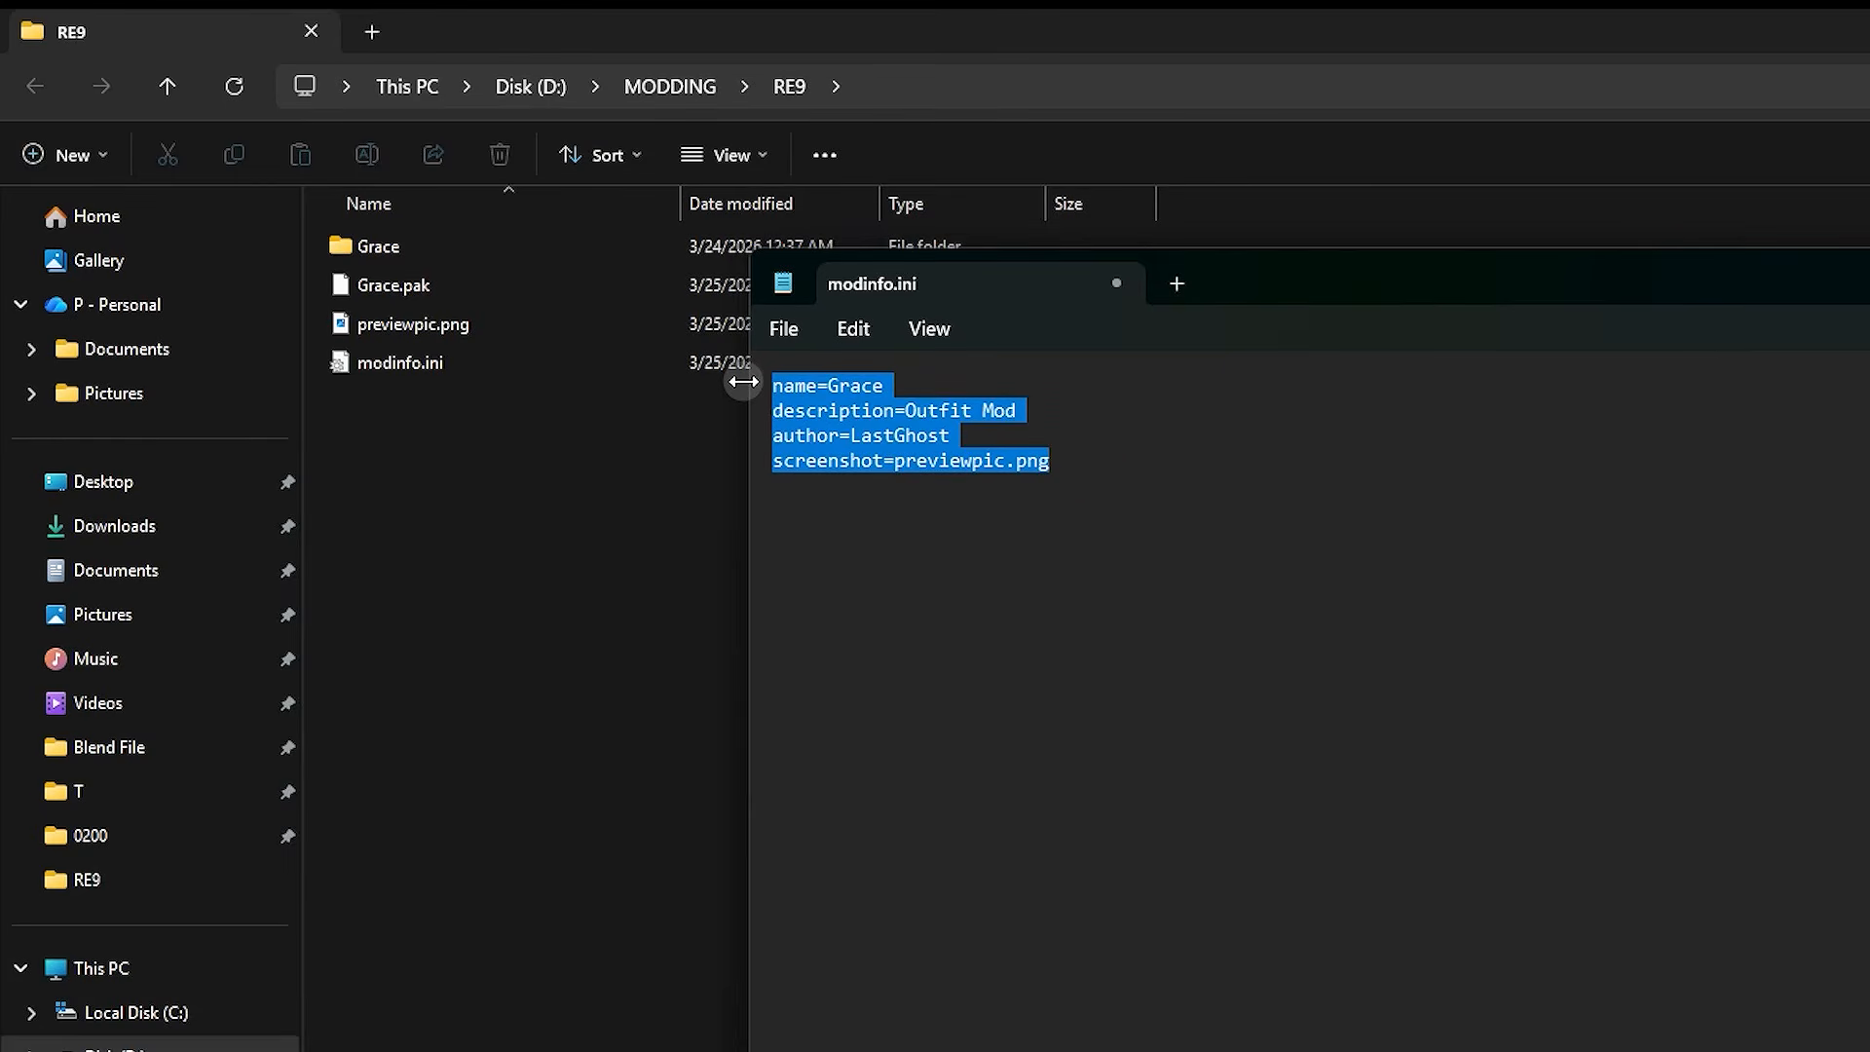
left_click(1140, 458)
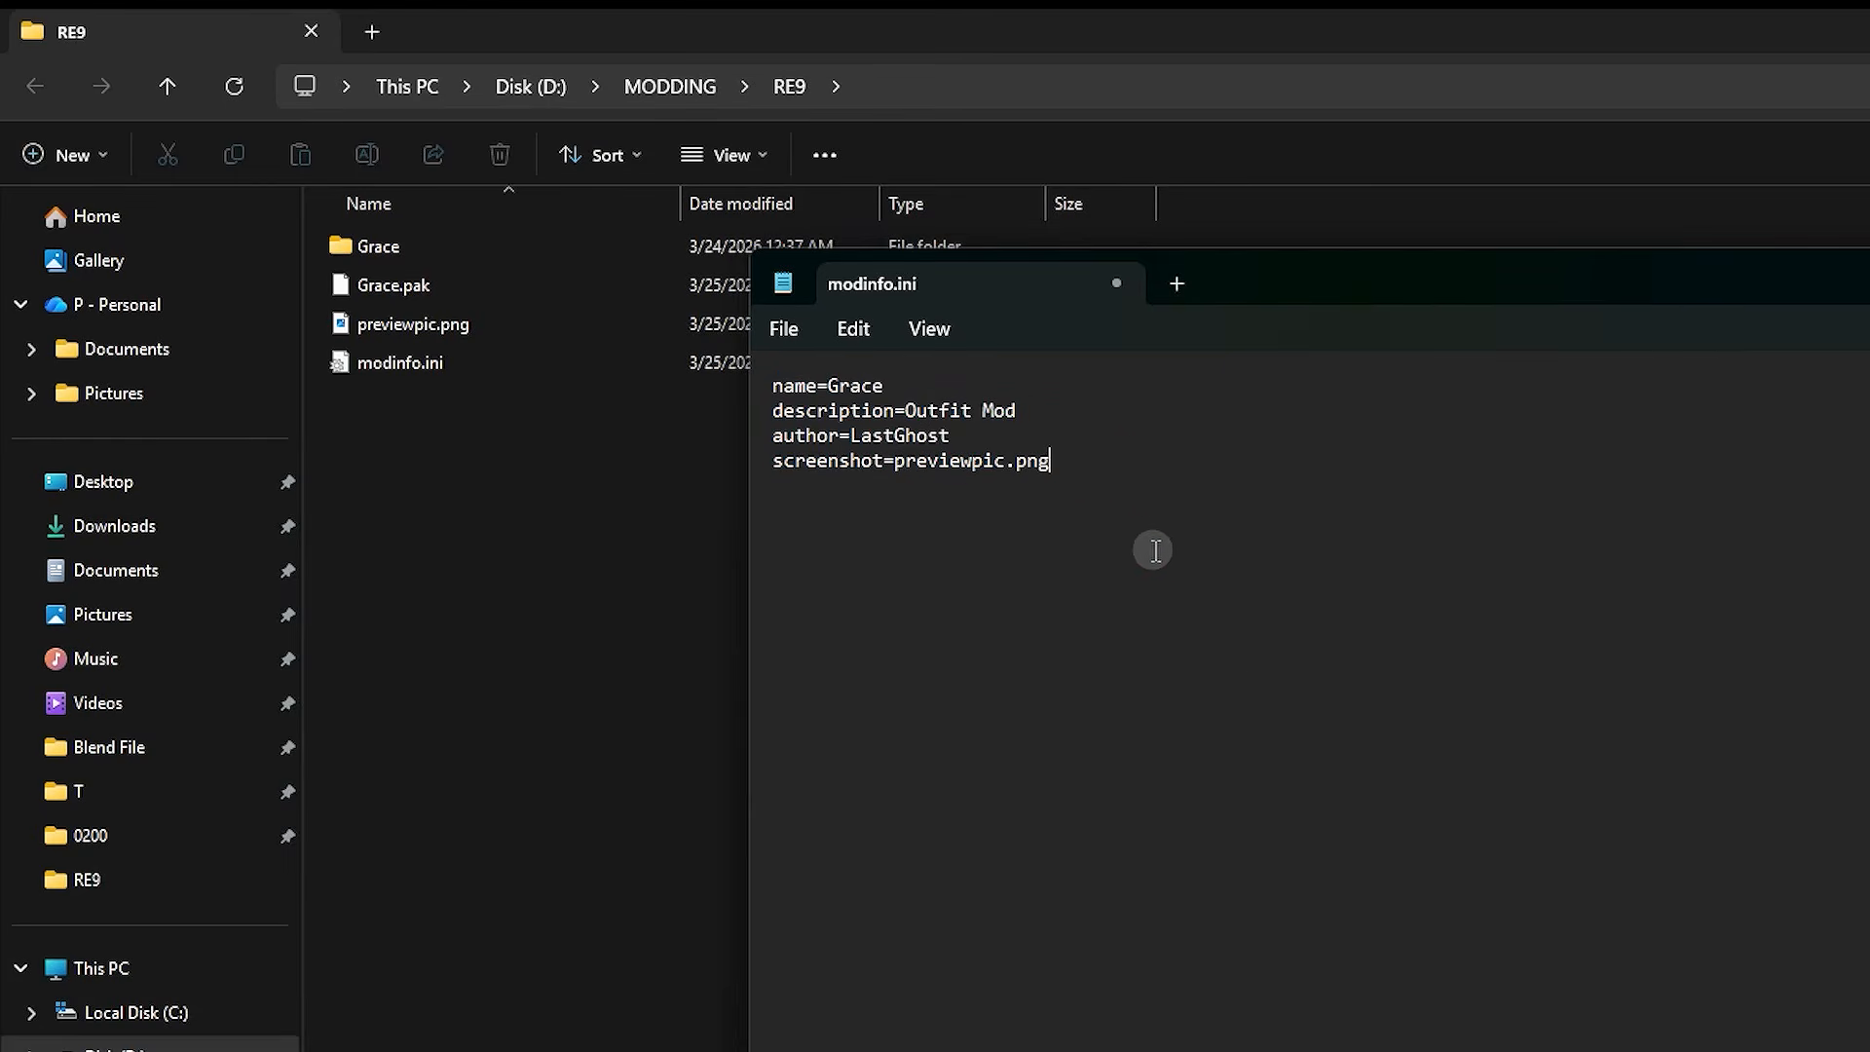
left_click(789, 334)
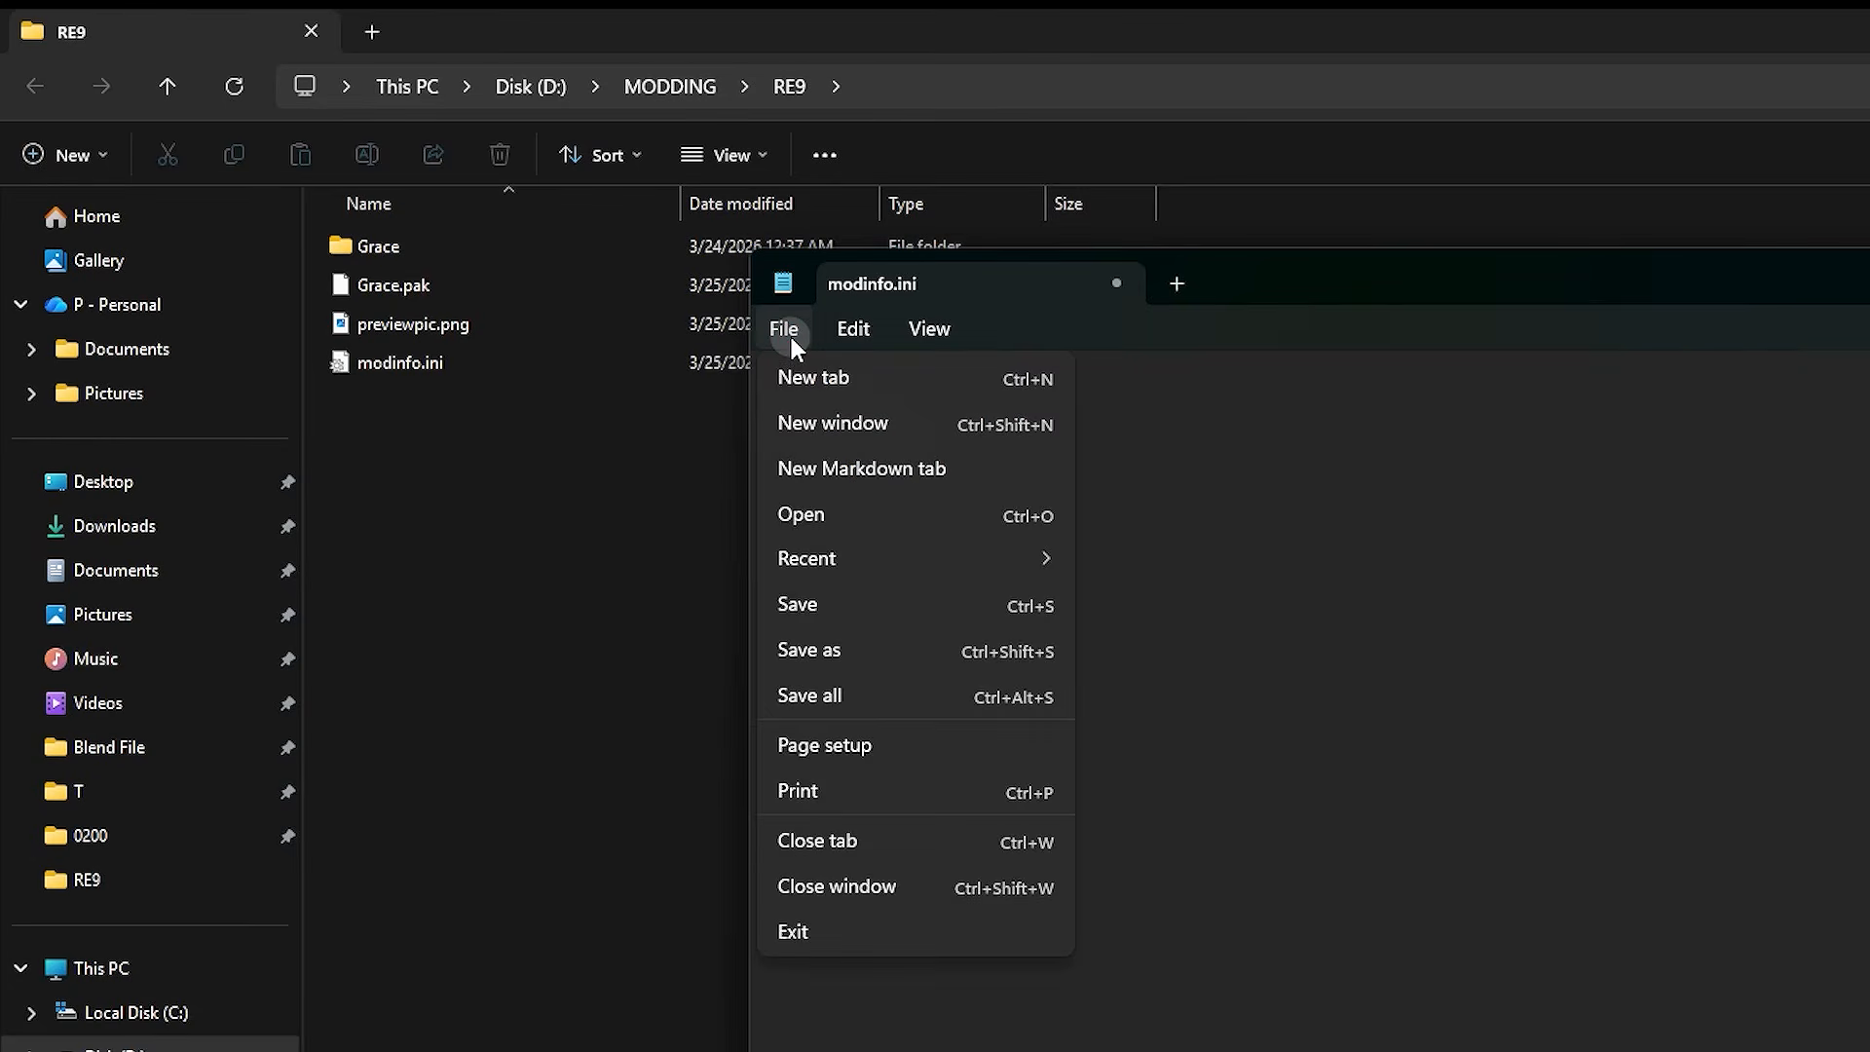
left_click(816, 604)
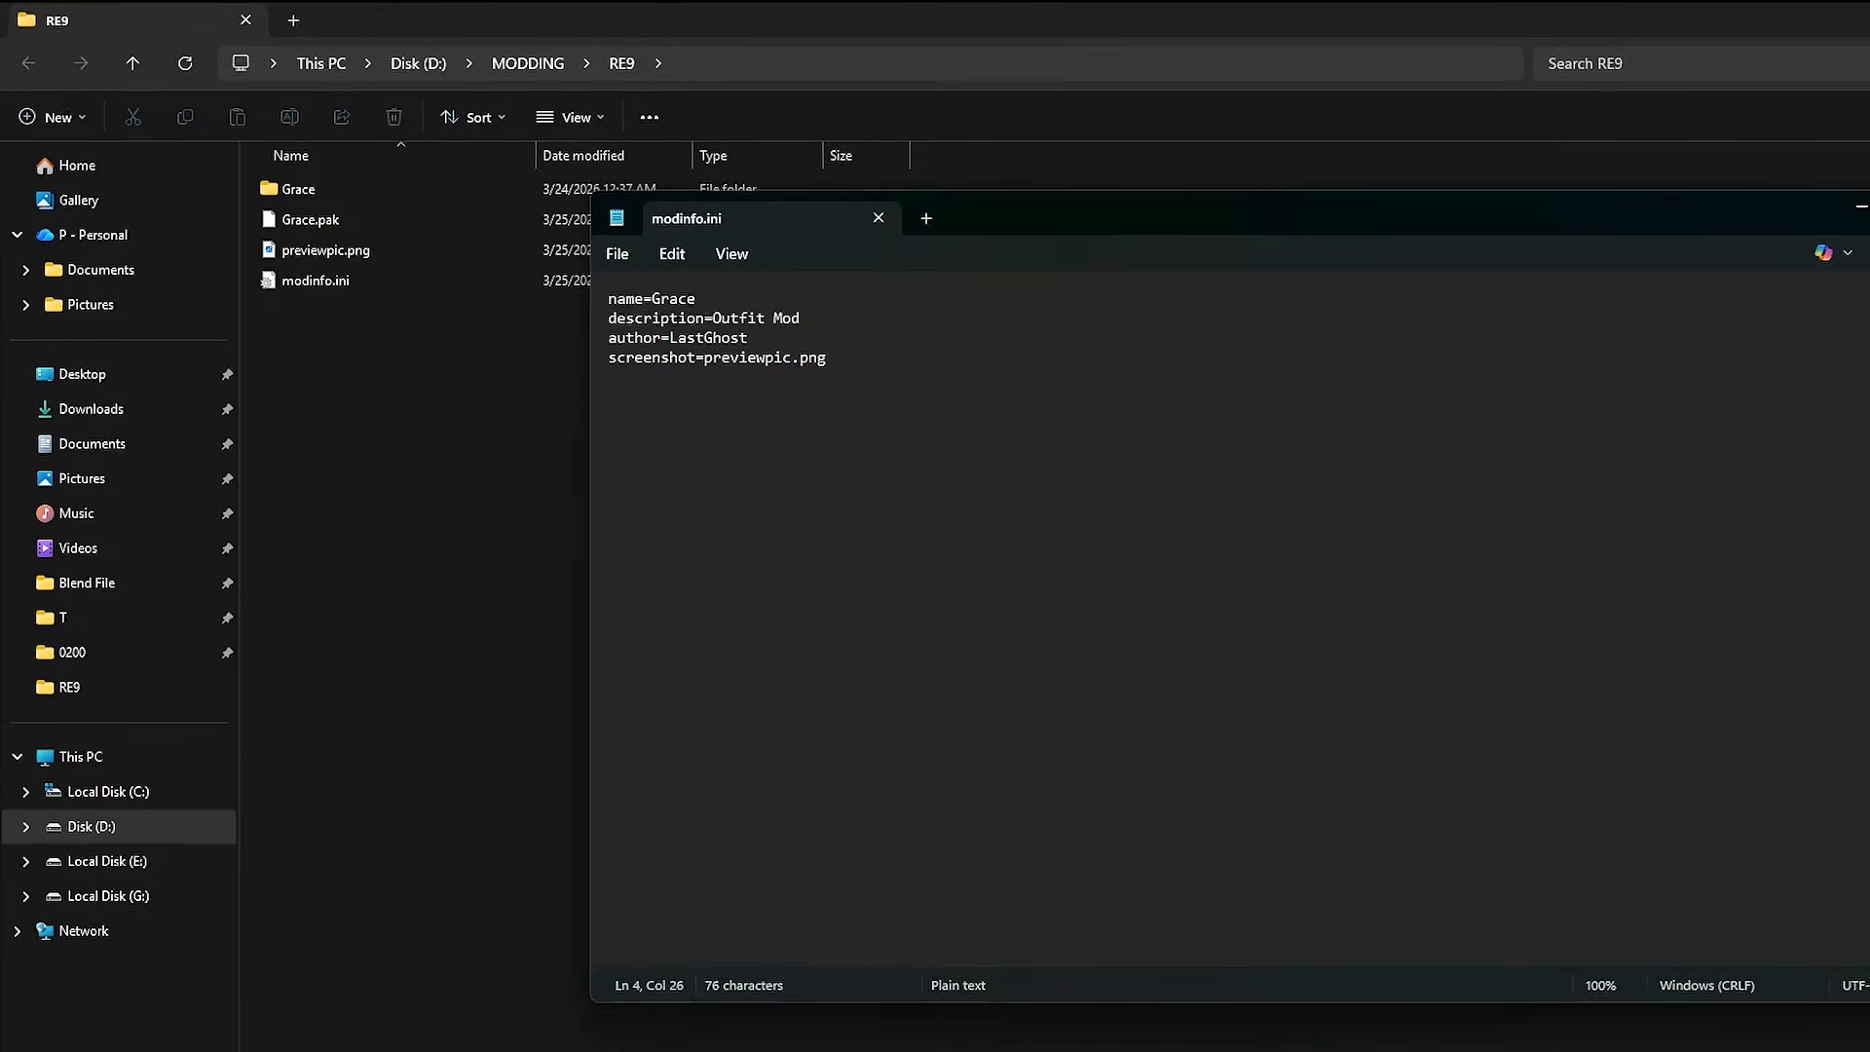
left_click(1809, 190)
- Pack Grace.pak, previewpic.png and modinfo.ini with WinRAR into a RAR archive named Grace.rar
left_click(741, 369)
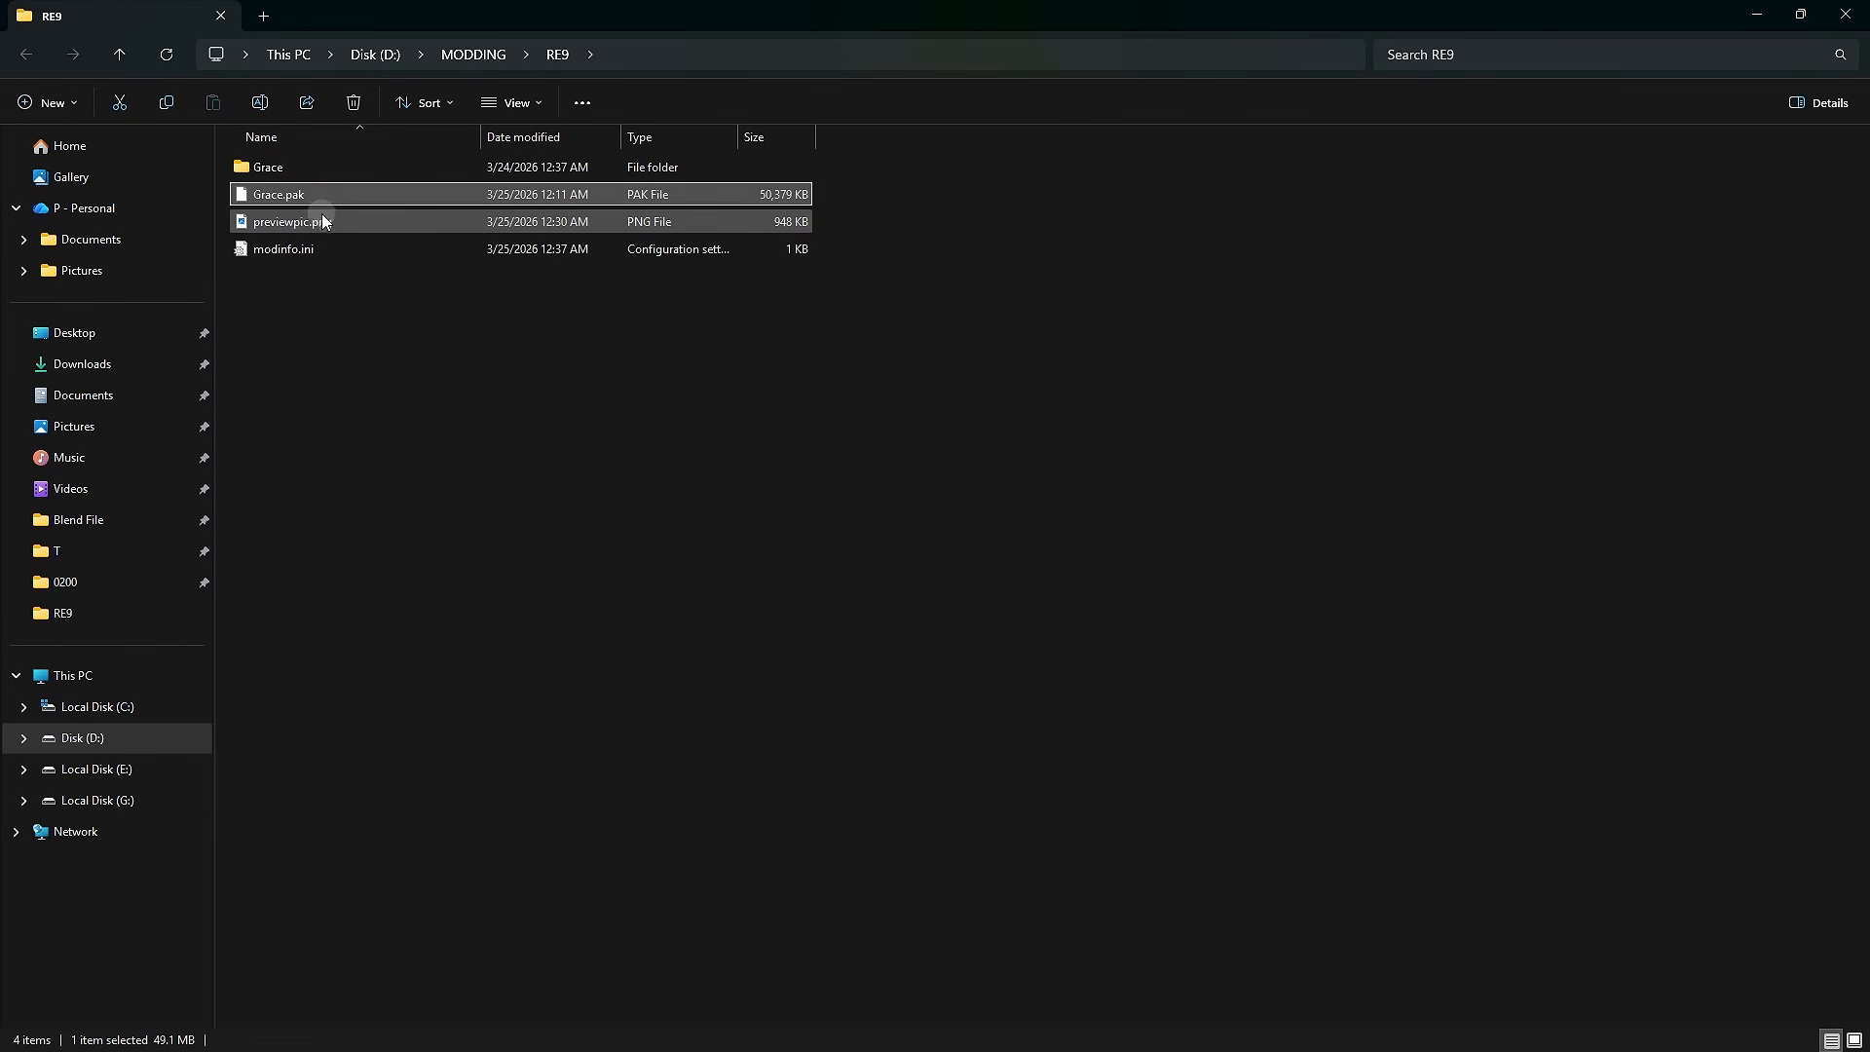
left_click(341, 220, "ctrl")
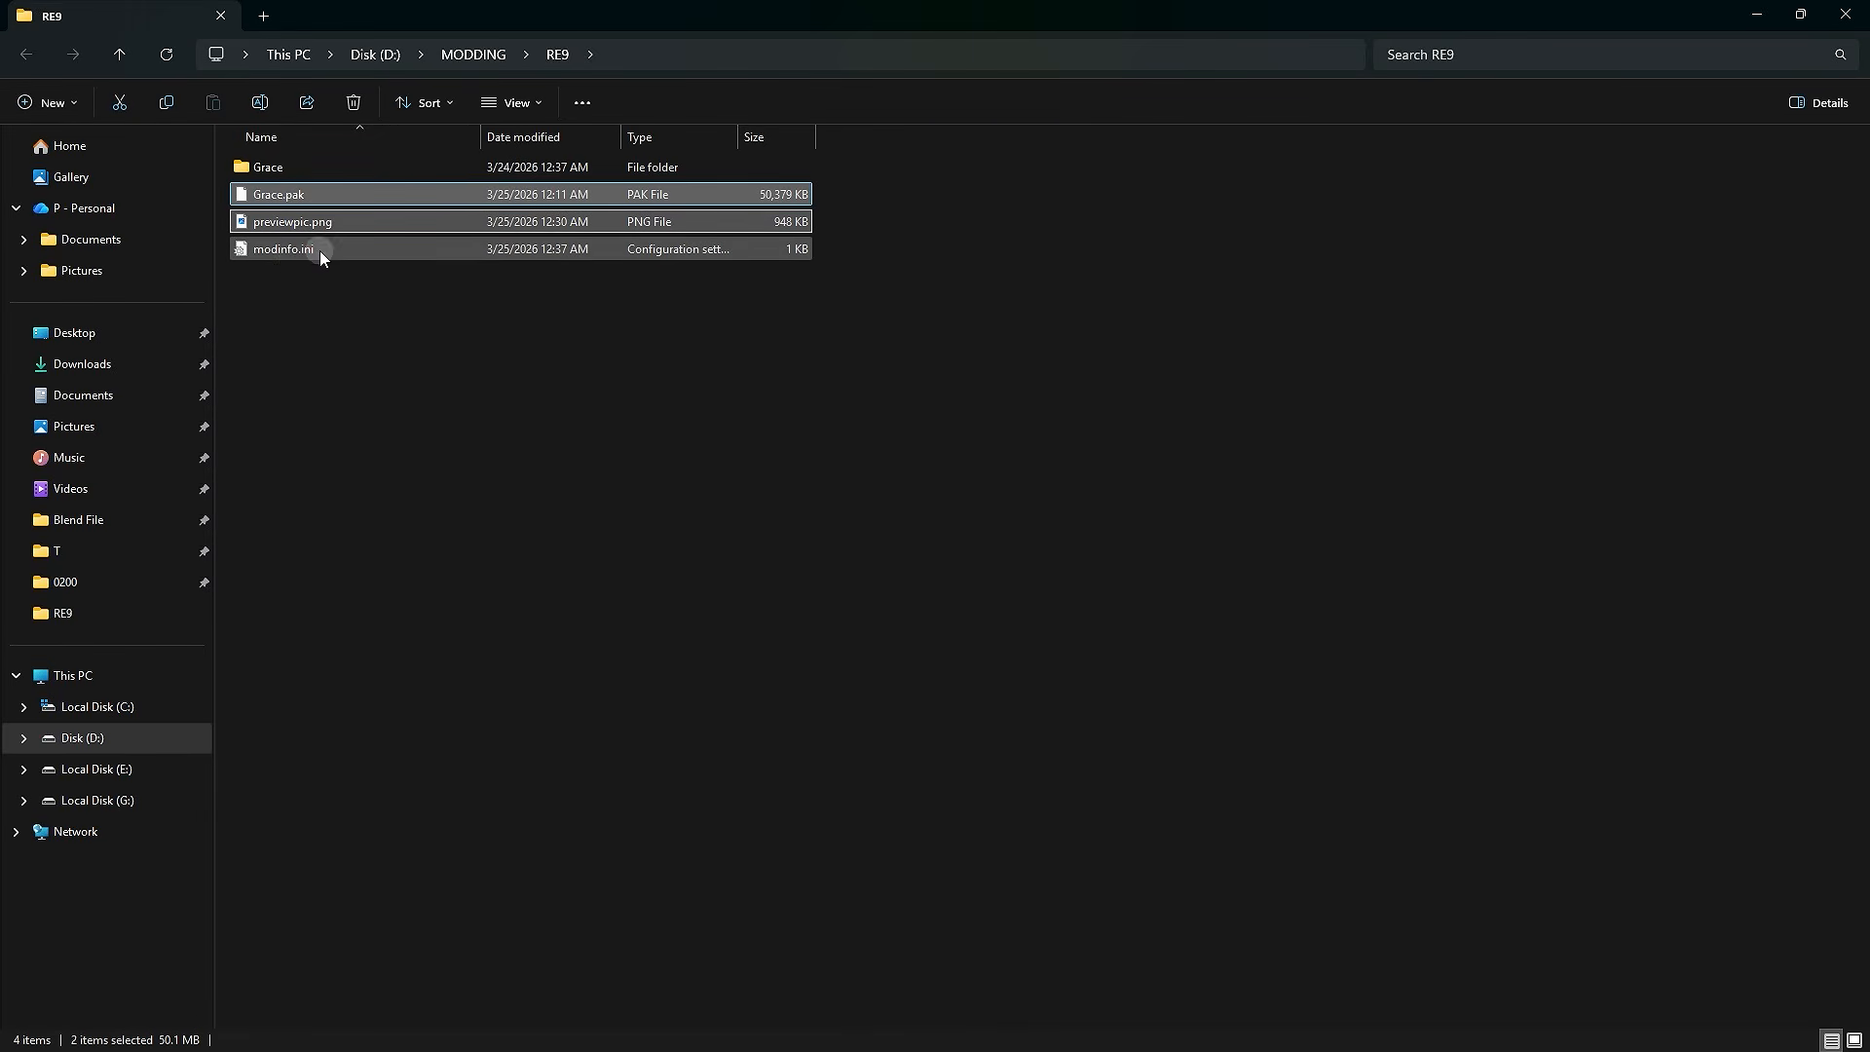
left_click(320, 250, "ctrl")
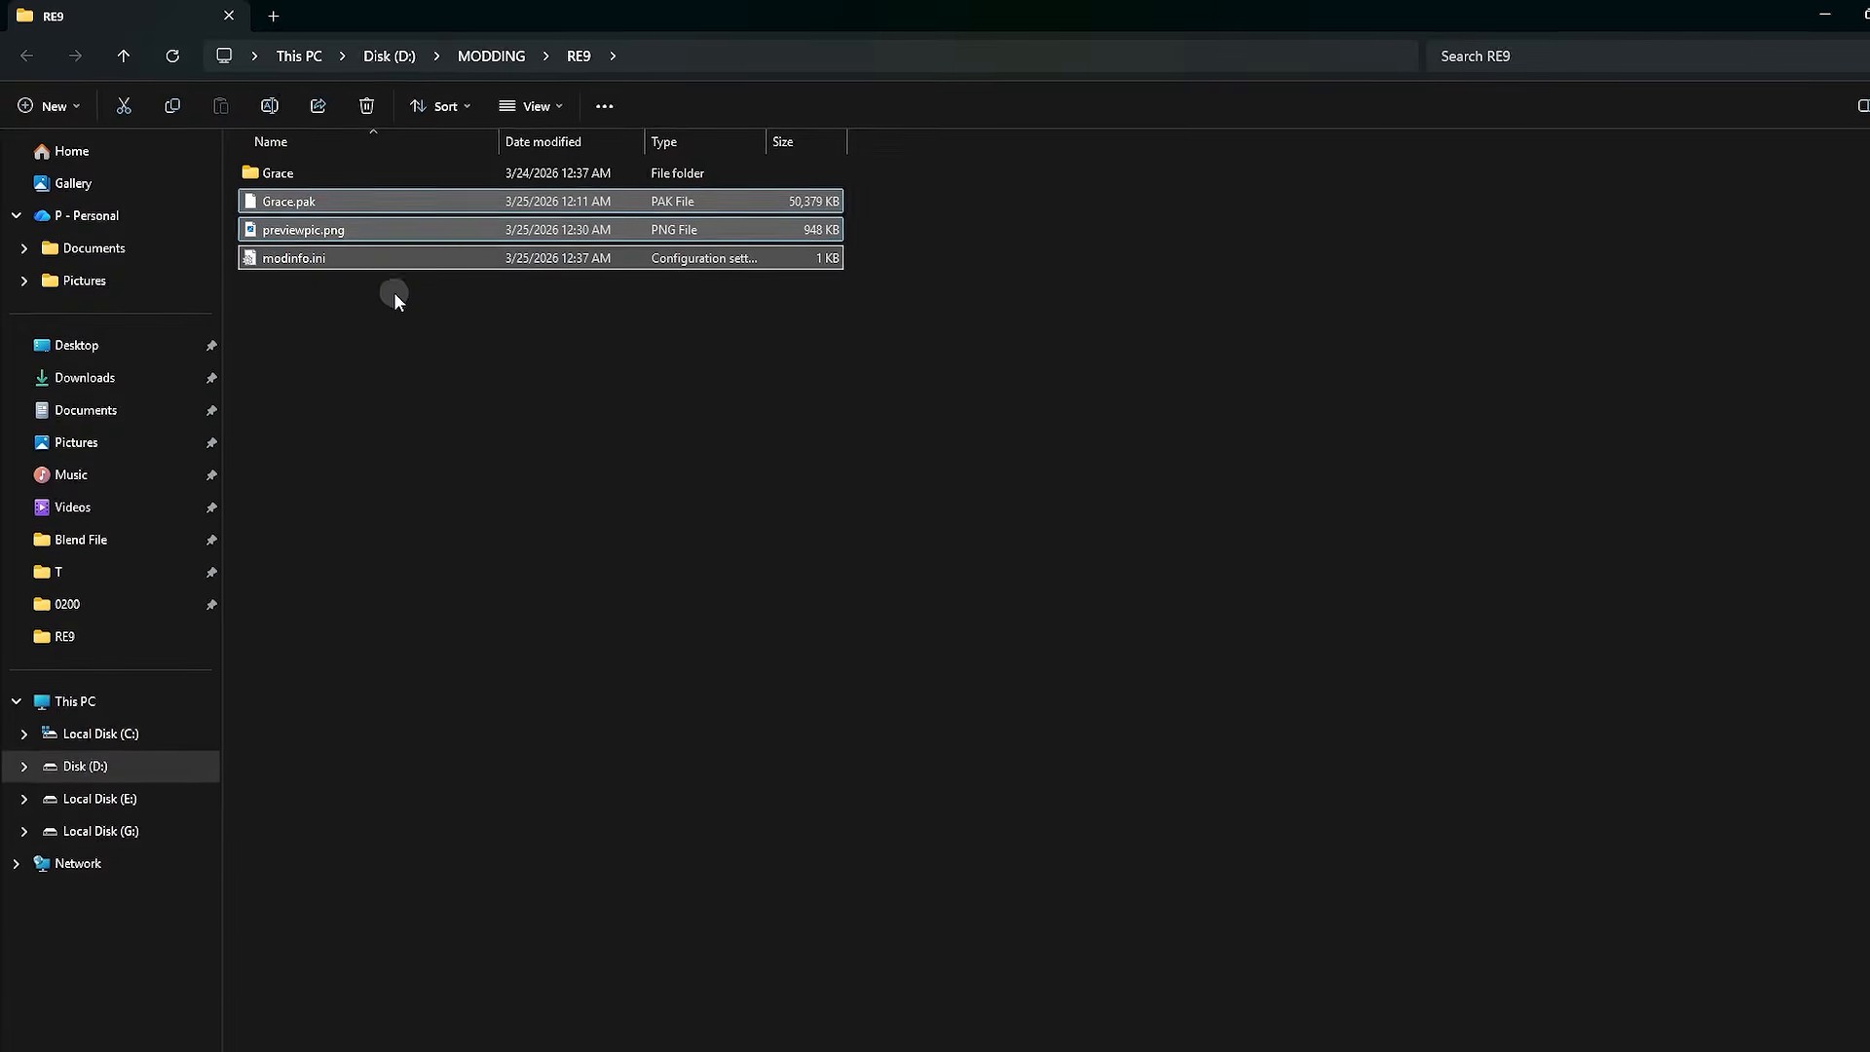
right_click(395, 259)
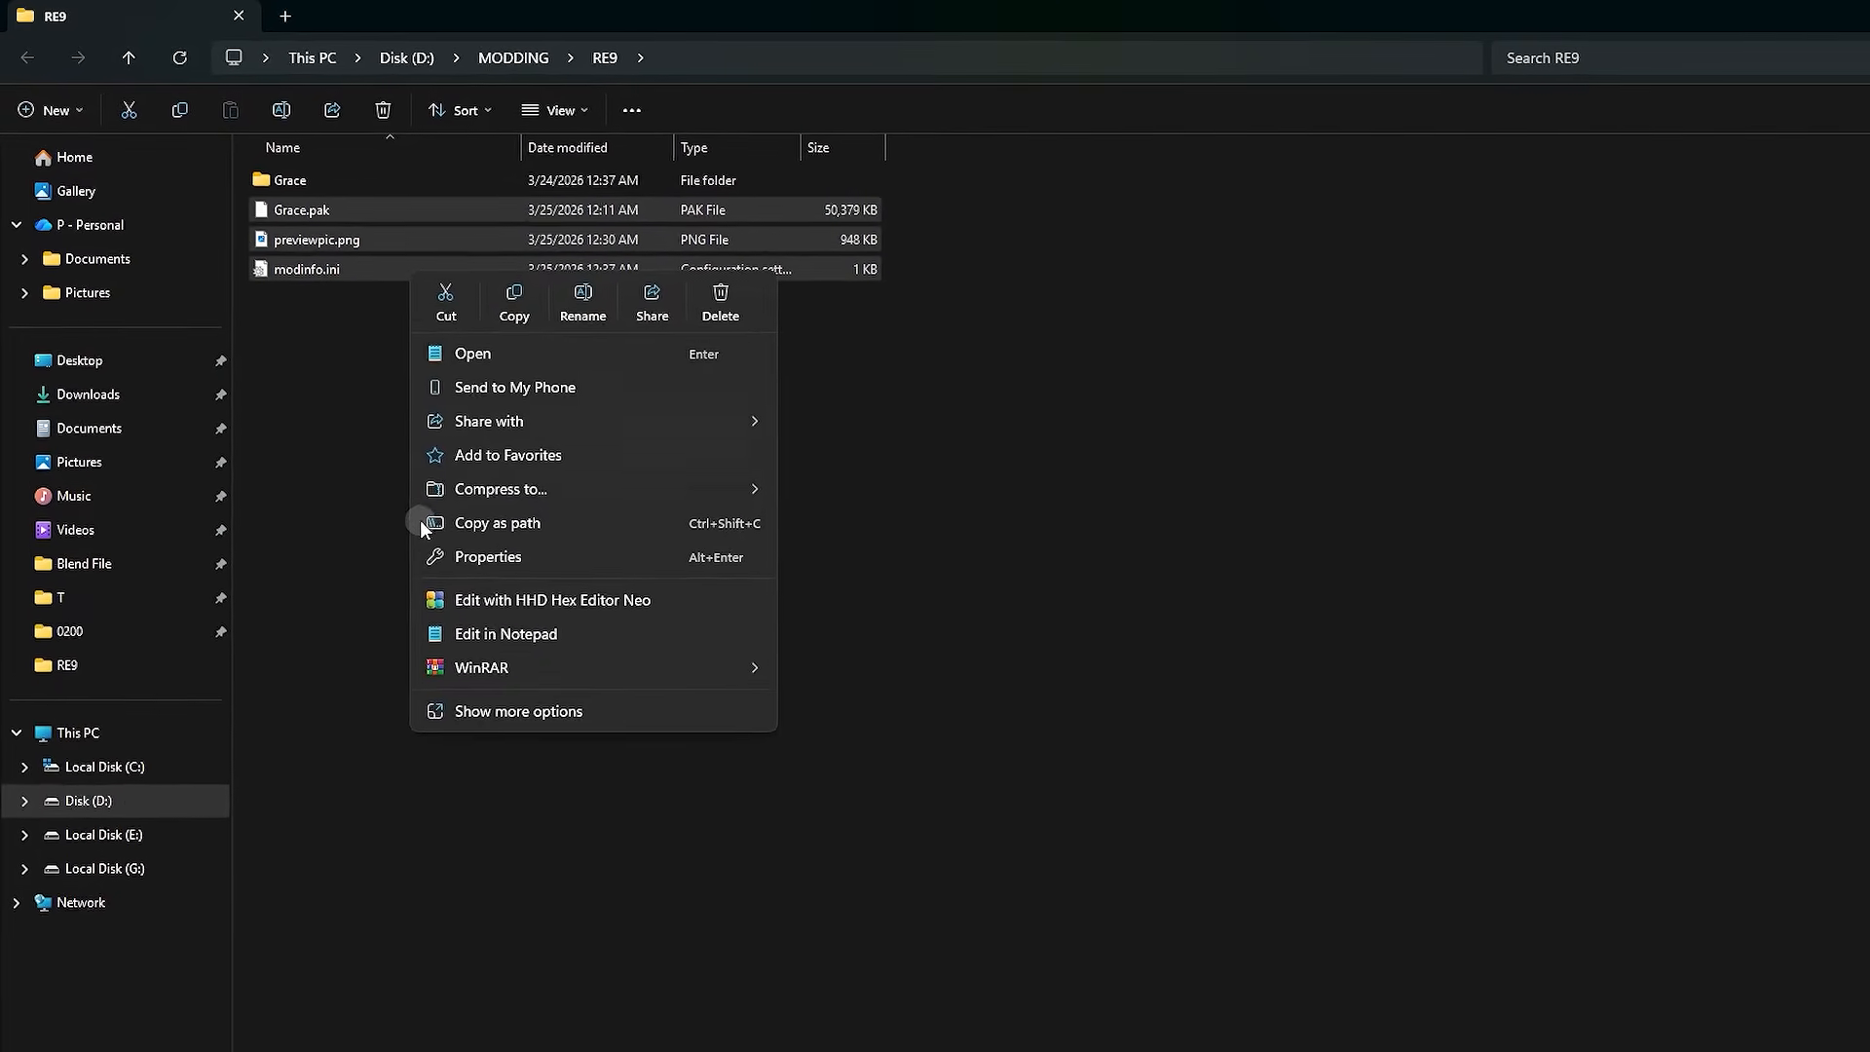
mouse_move(453, 669)
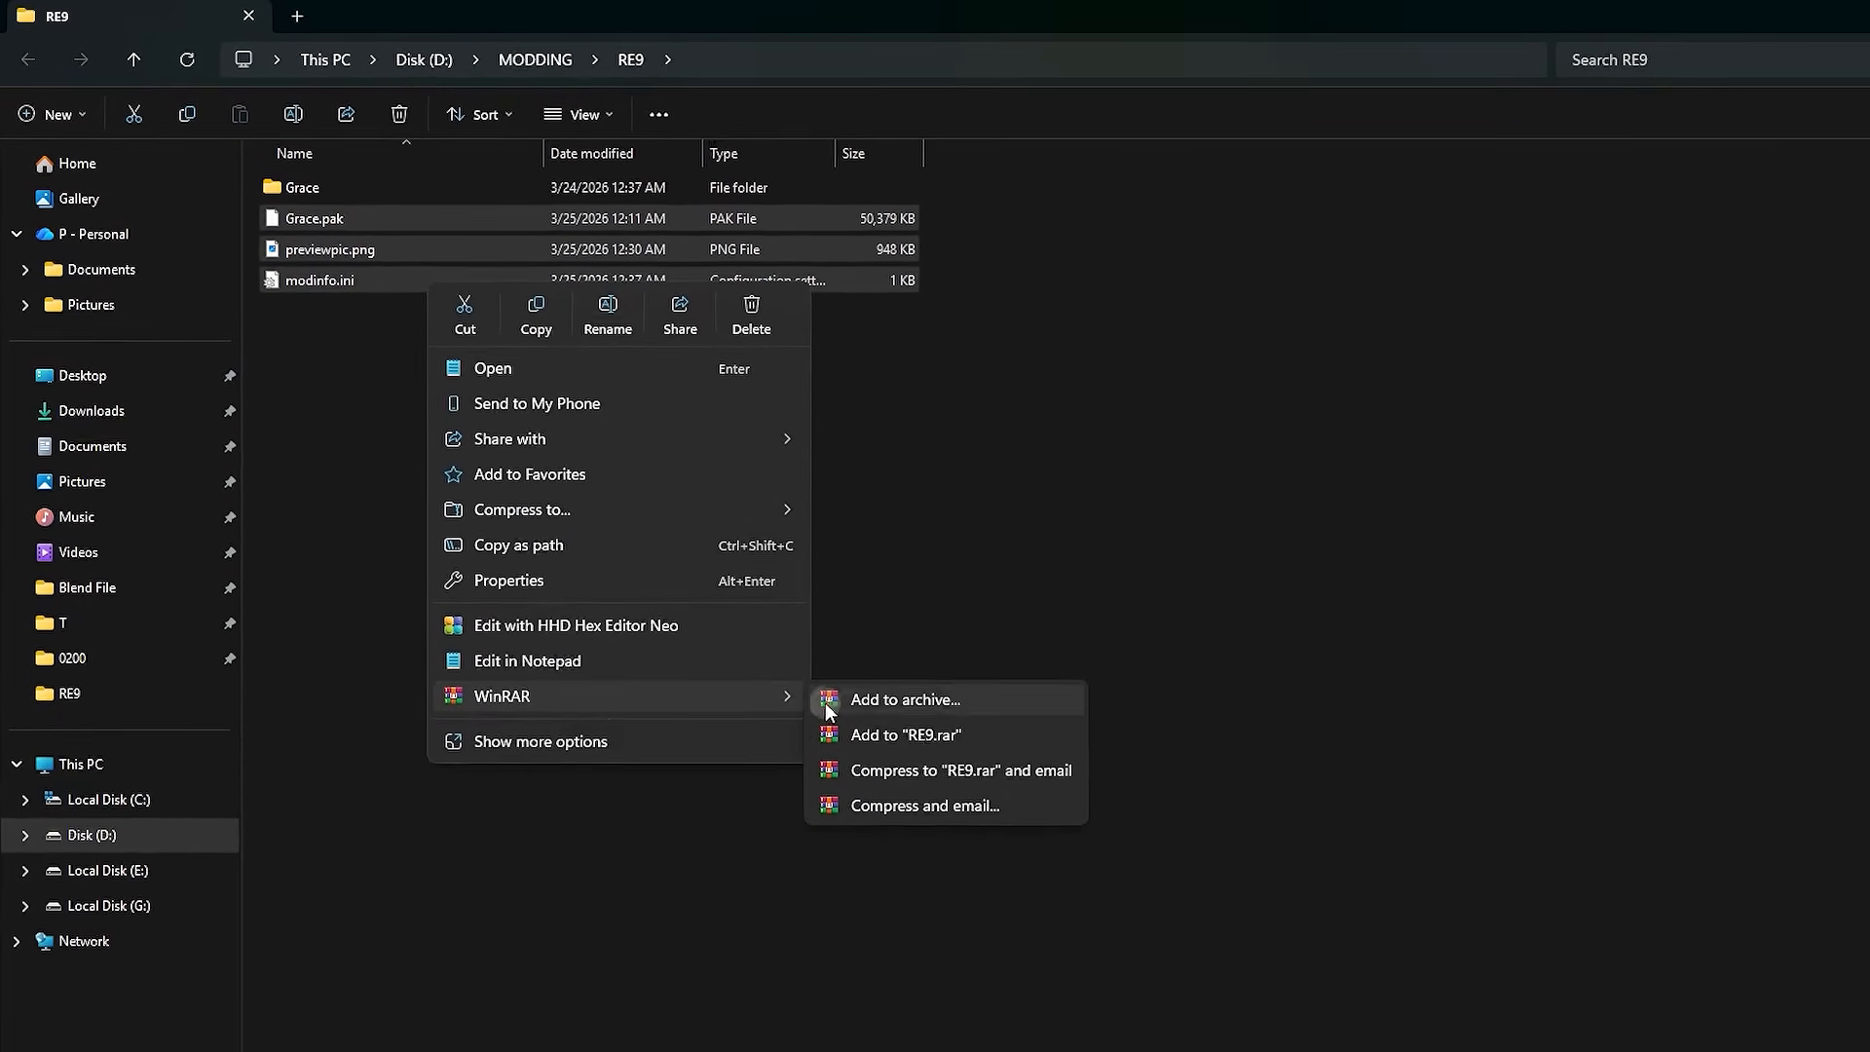
left_click(900, 701)
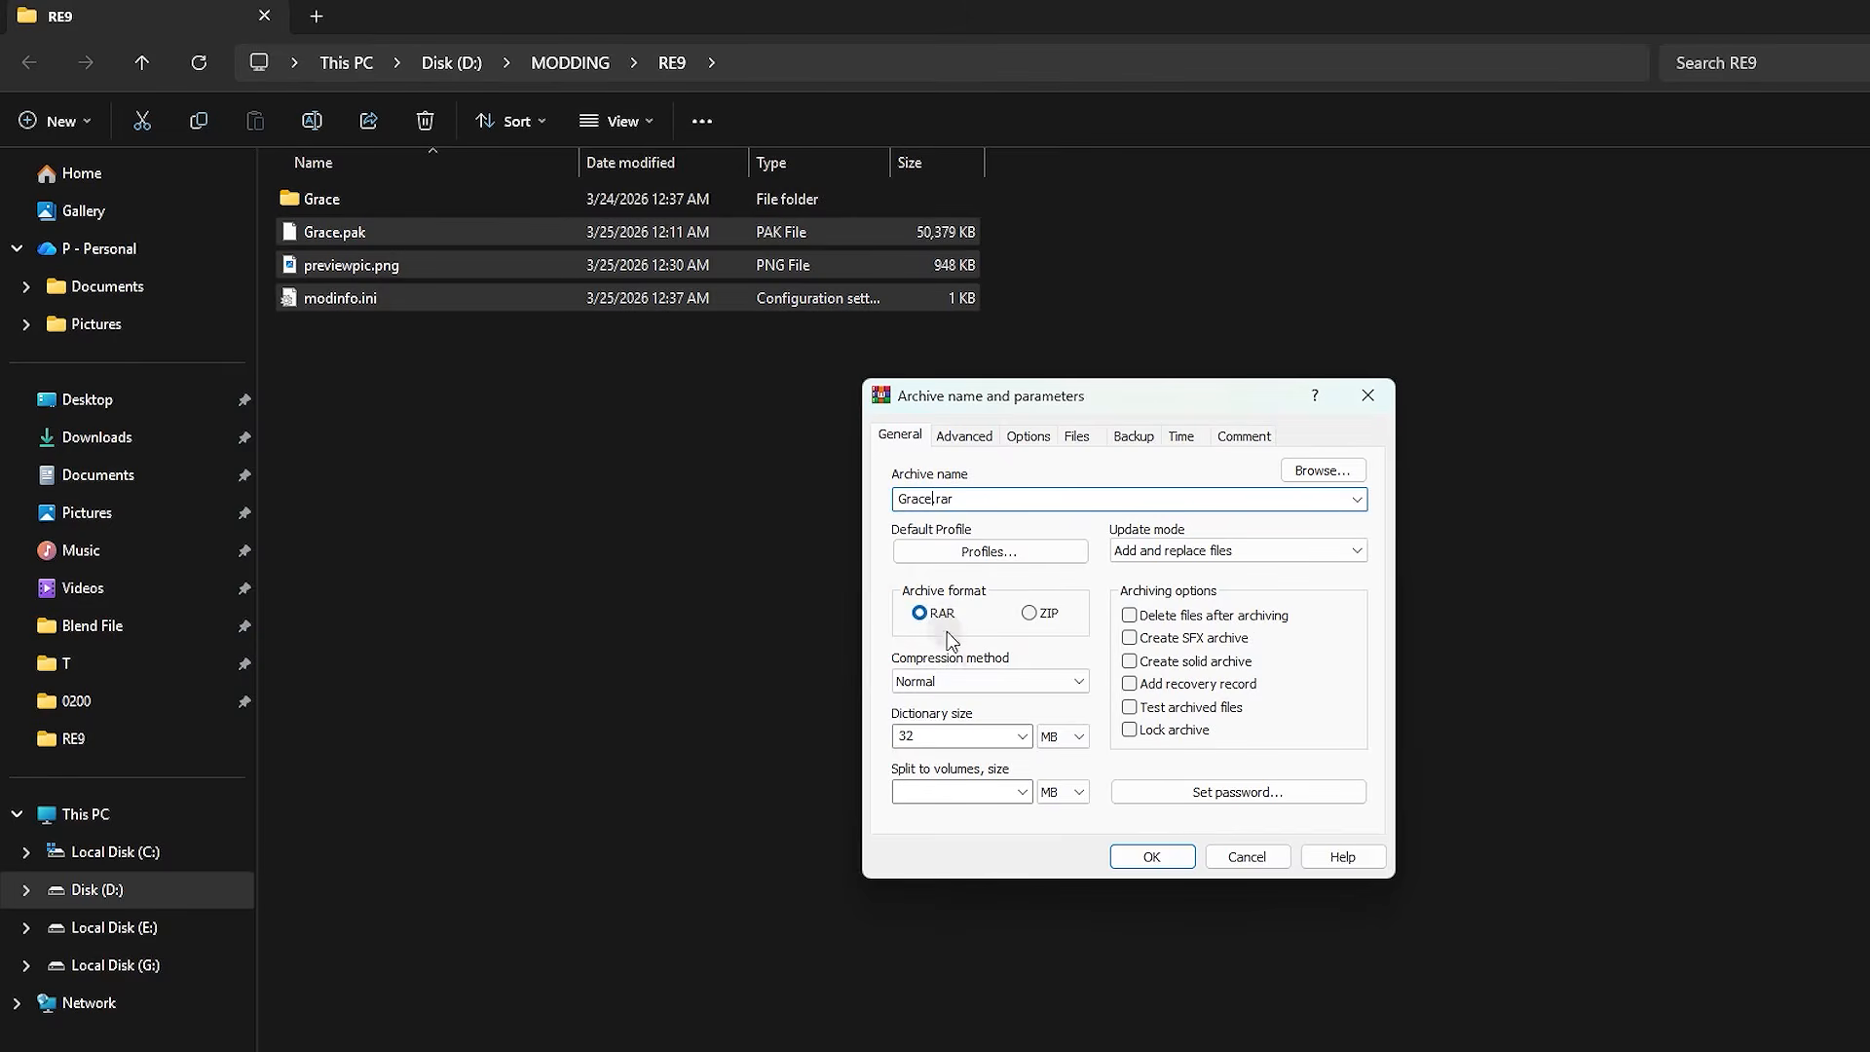
left_click(1153, 857)
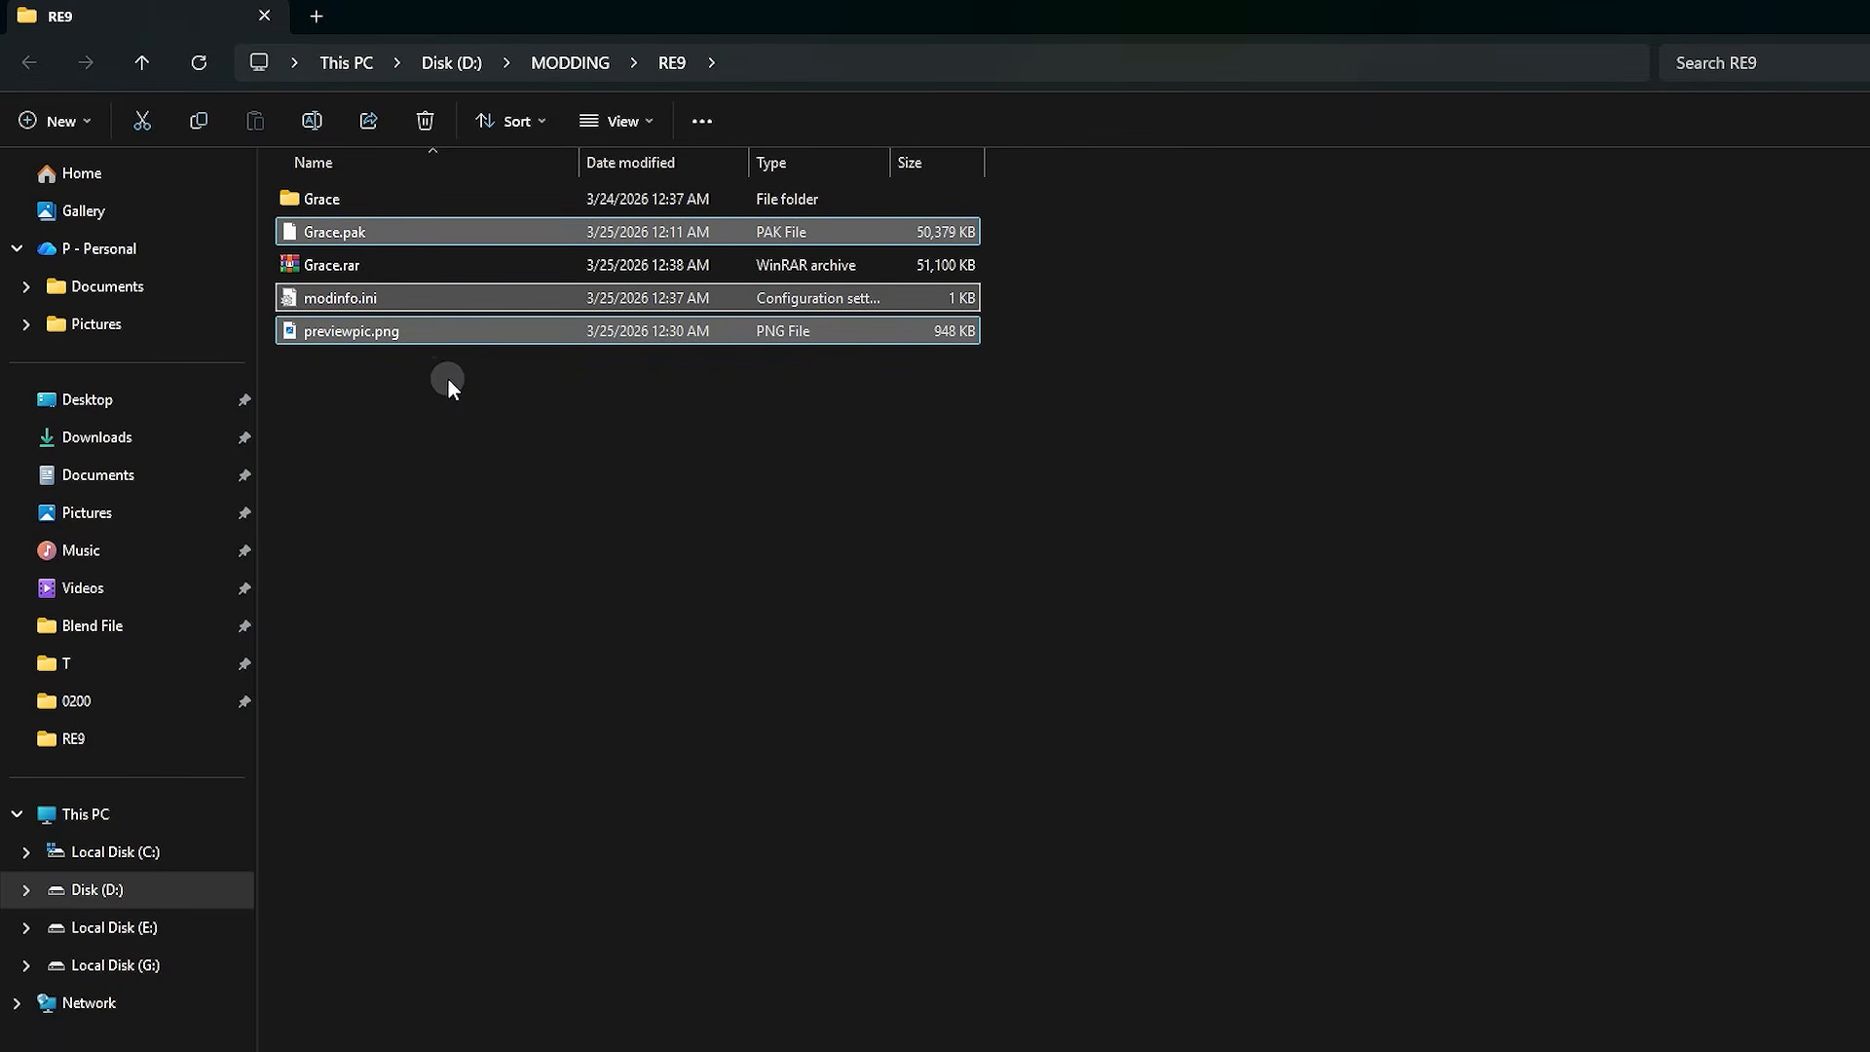
left_click(382, 267)
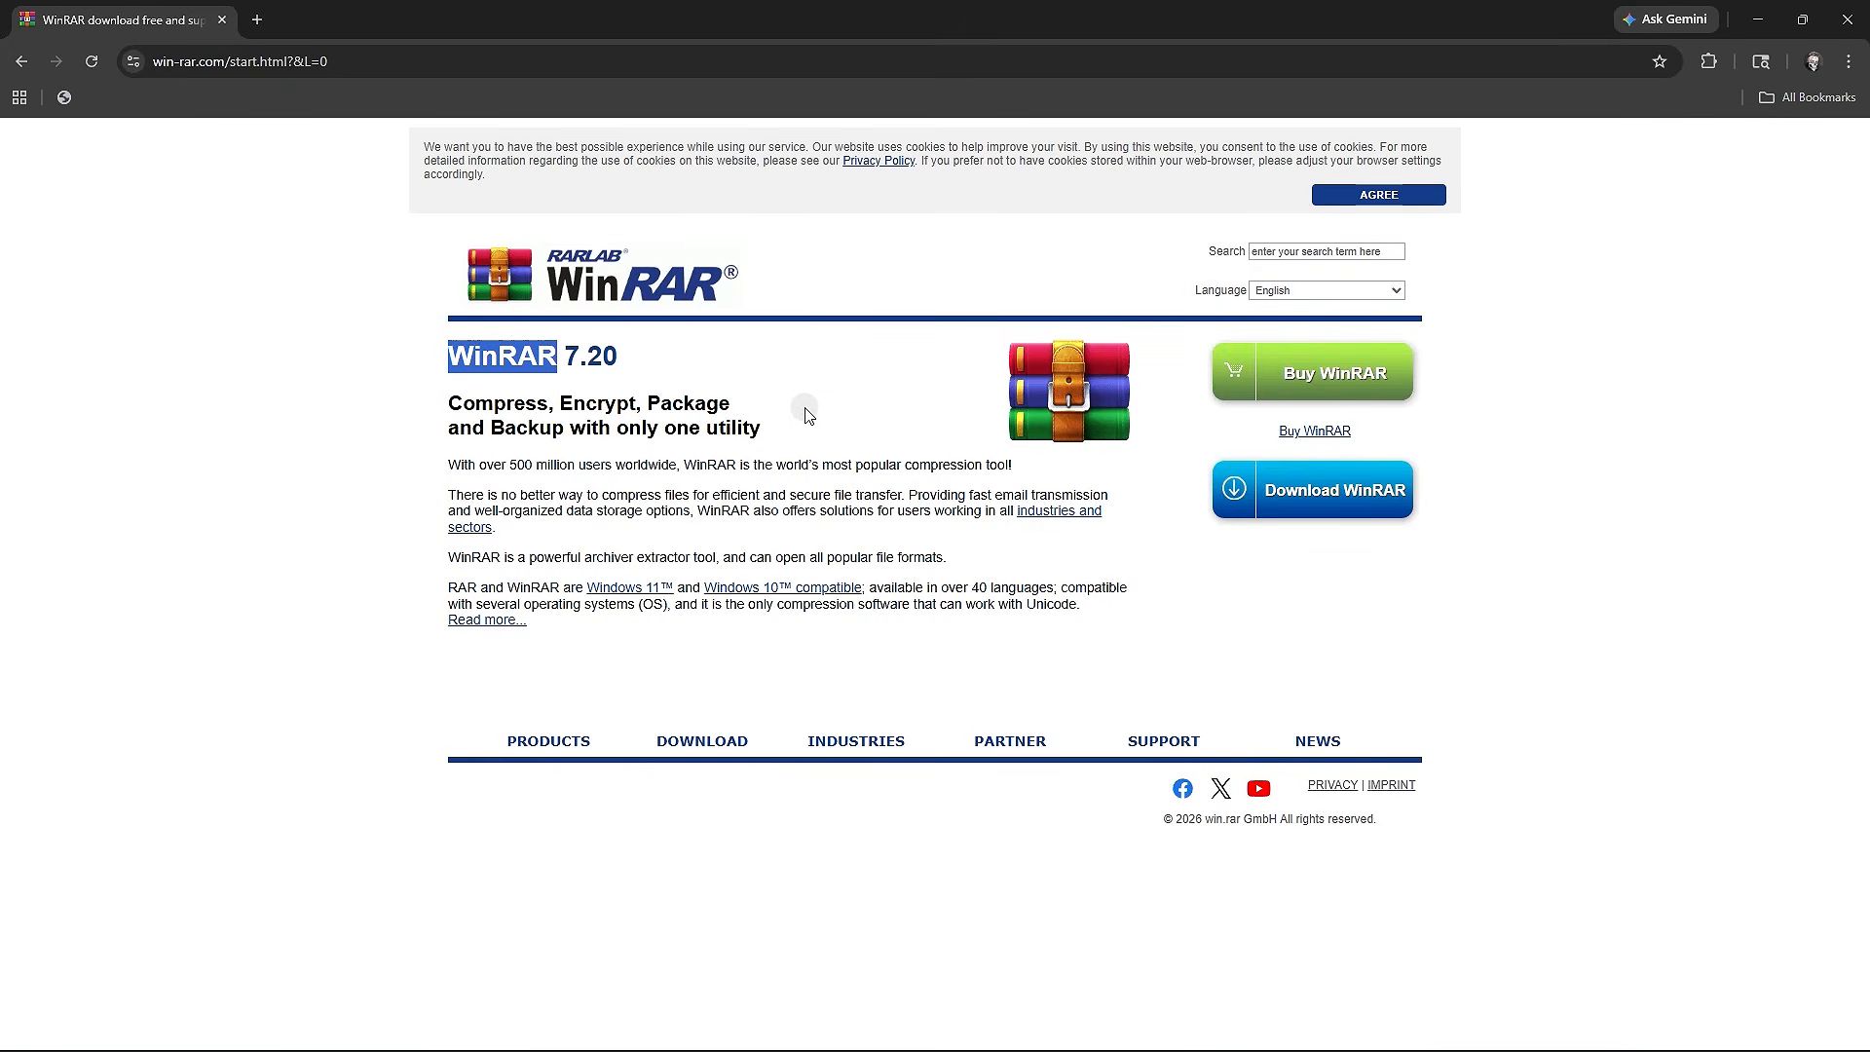
left_click(804, 397)
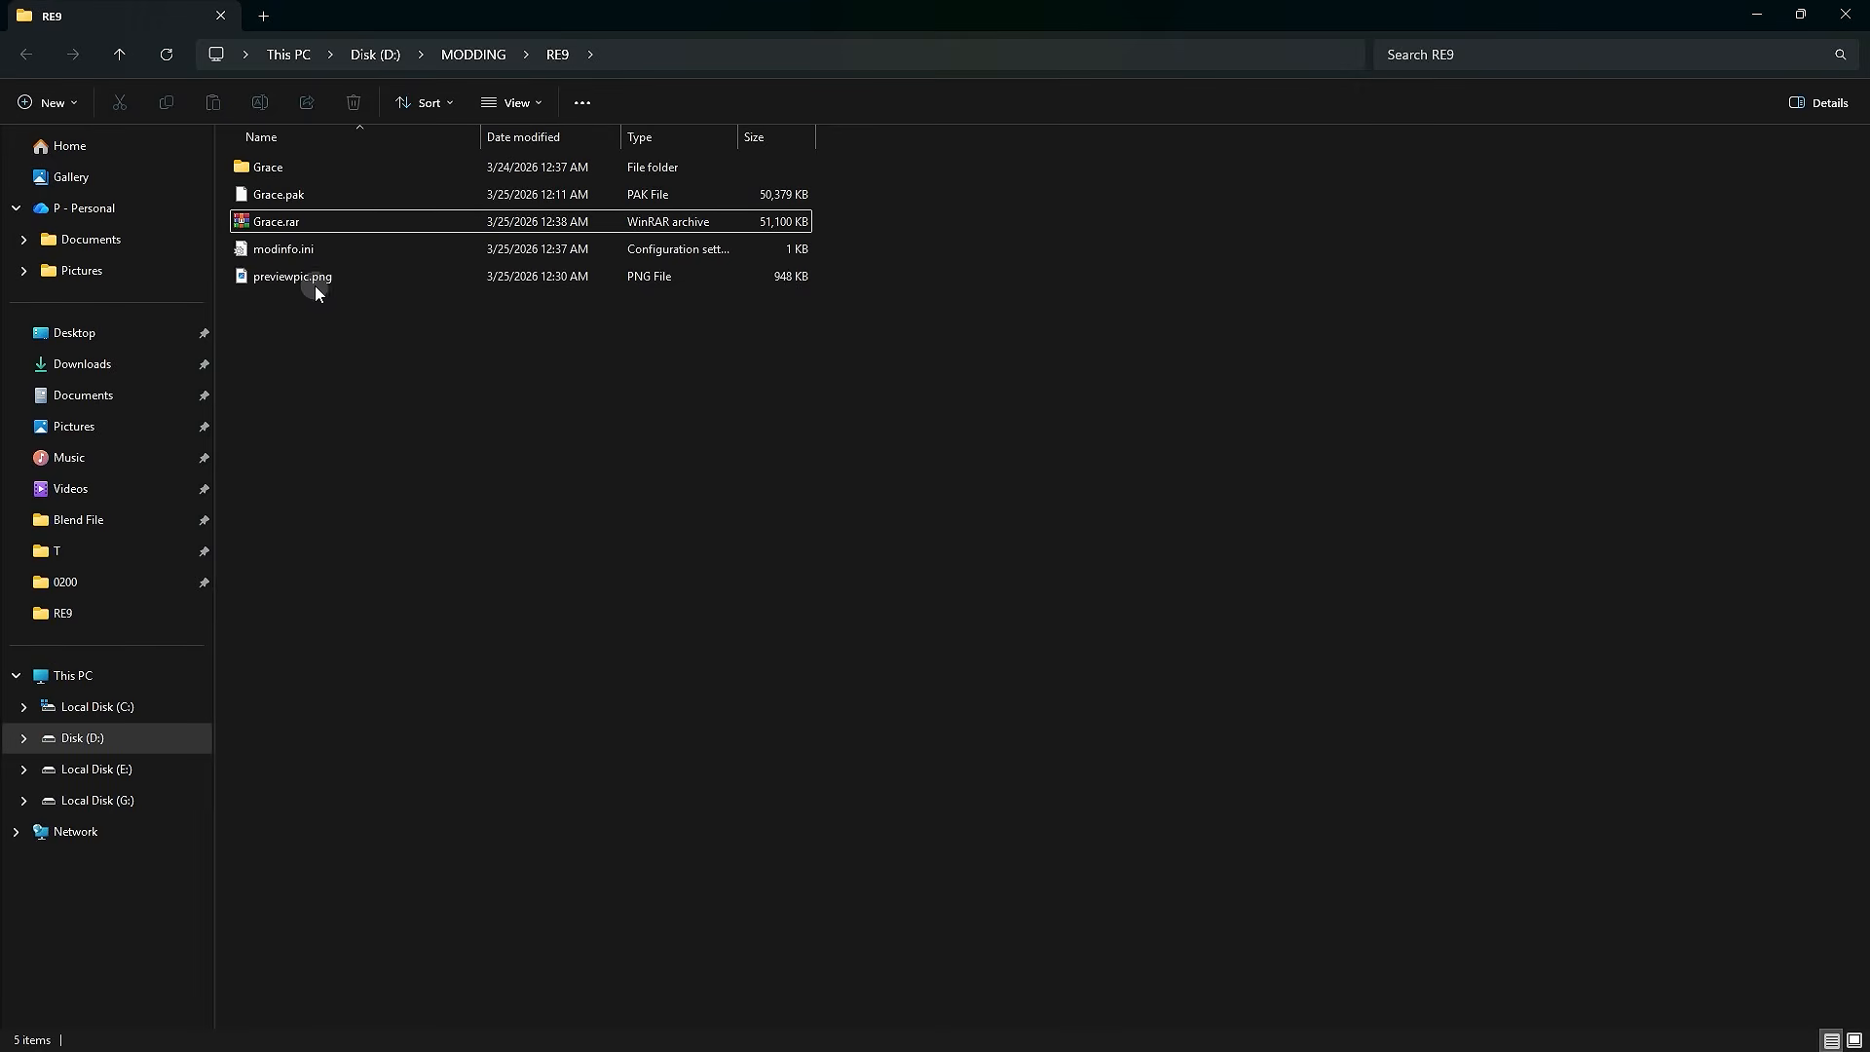
- Copy Grace.rar from D:\MODDING\RE9 into the Games\RE9\Mods folder of FLUFFY MANAGER 5000
left_click(306, 223)
right_click(323, 223)
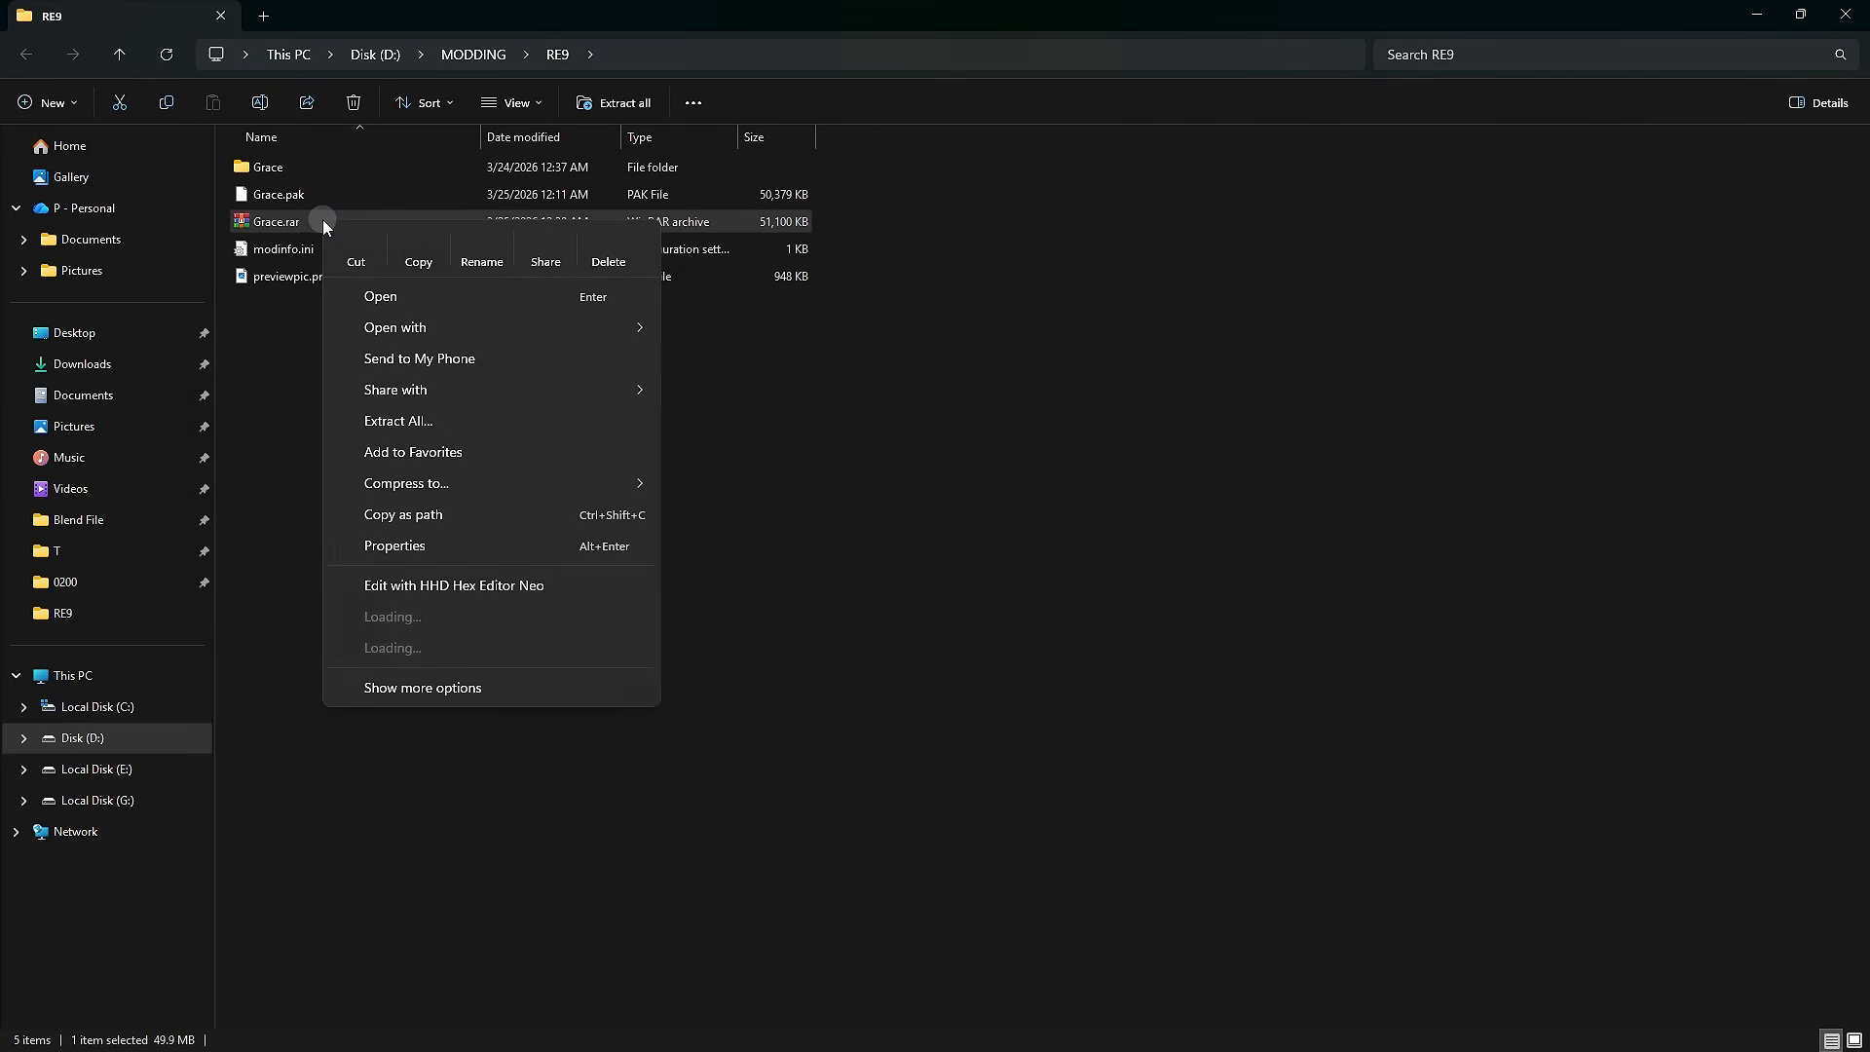
left_click(420, 251)
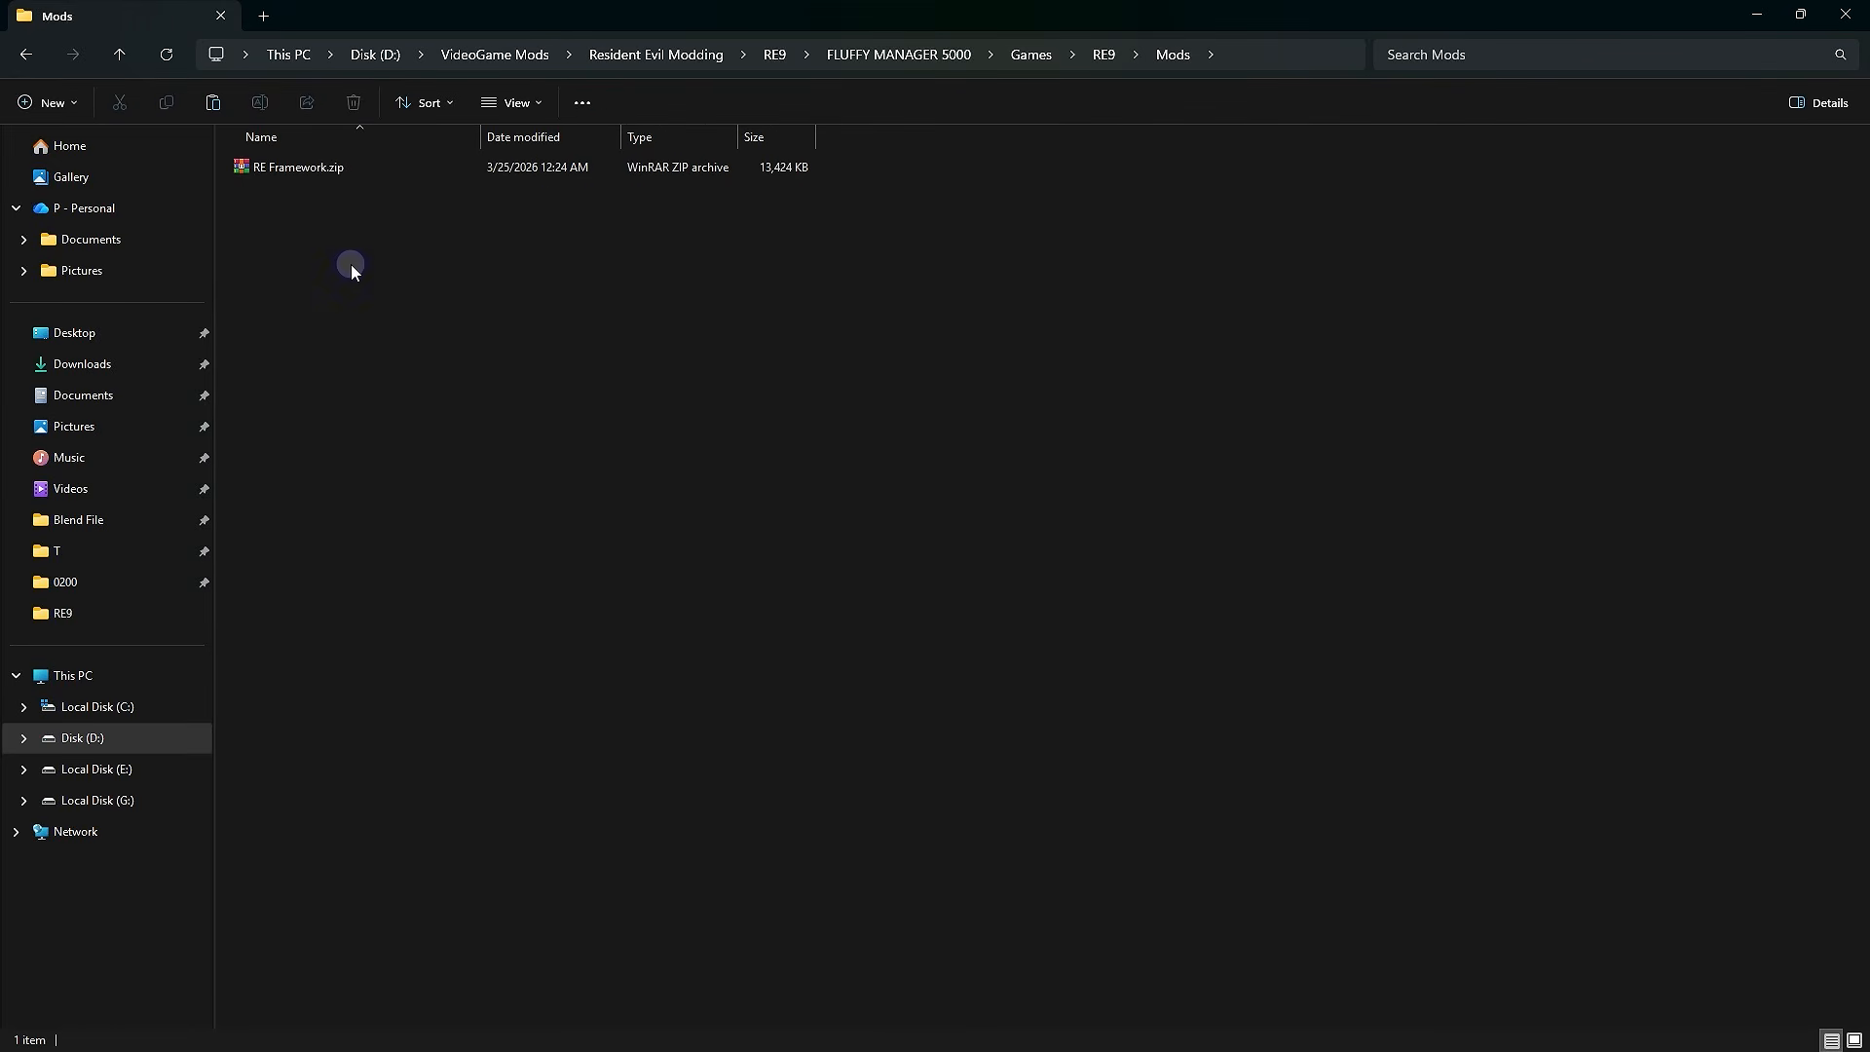
right_click(351, 265)
left_click(364, 277)
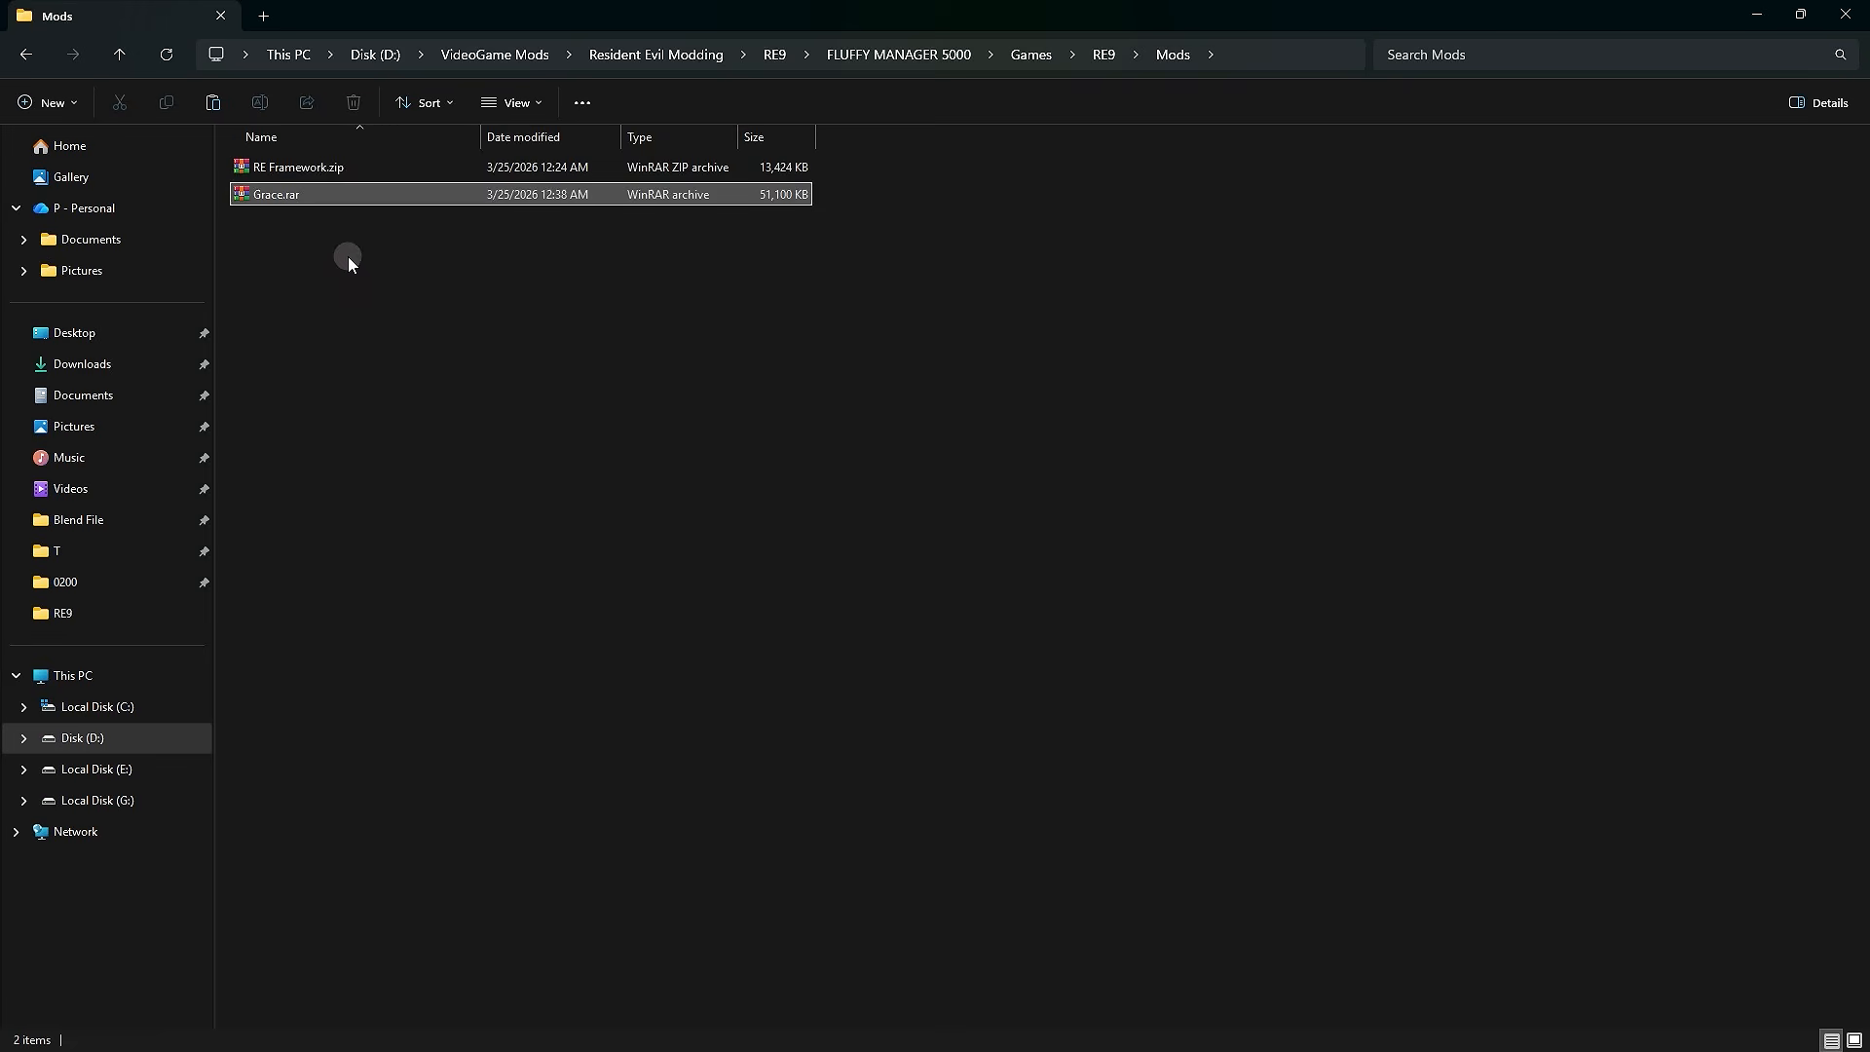
left_click(352, 257)
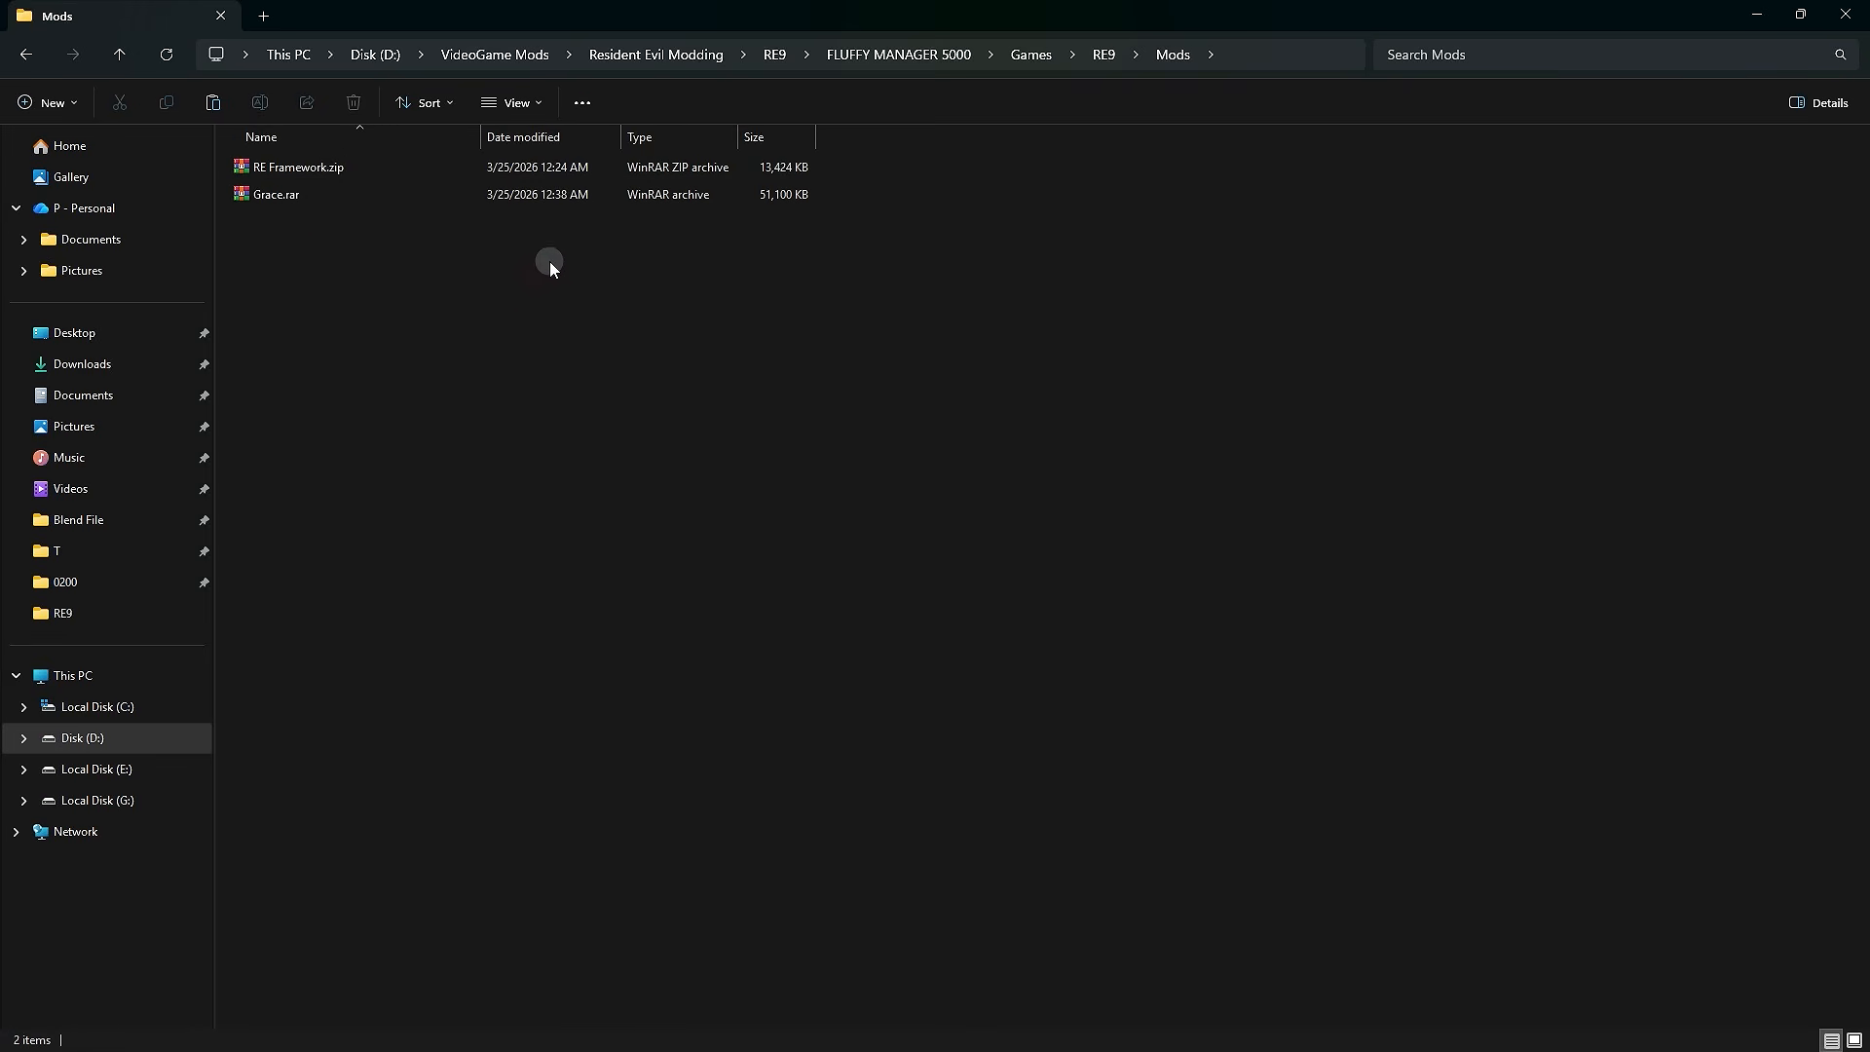
- Run Modmanager.exe from the FLUFFY MANAGER 5000 folder and open the Misc mod category for Resident Evil Requiem
left_click(875, 55)
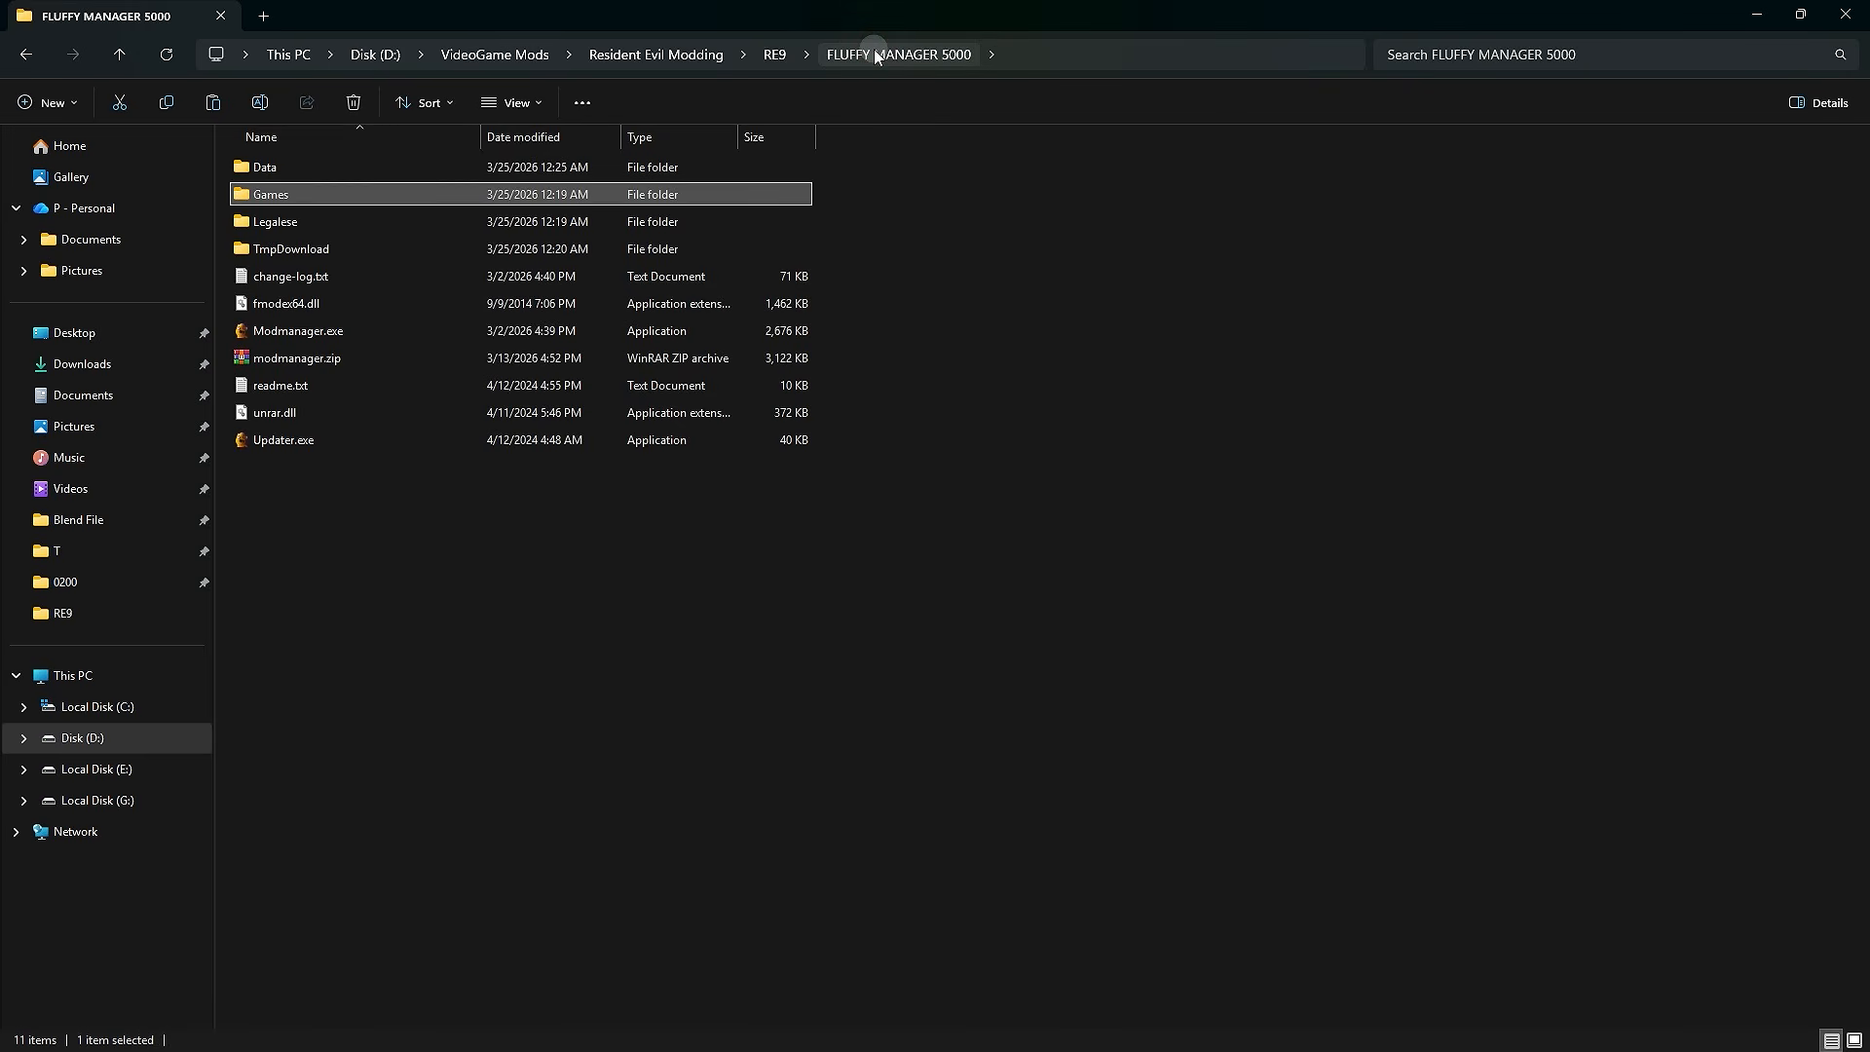
left_click(357, 331)
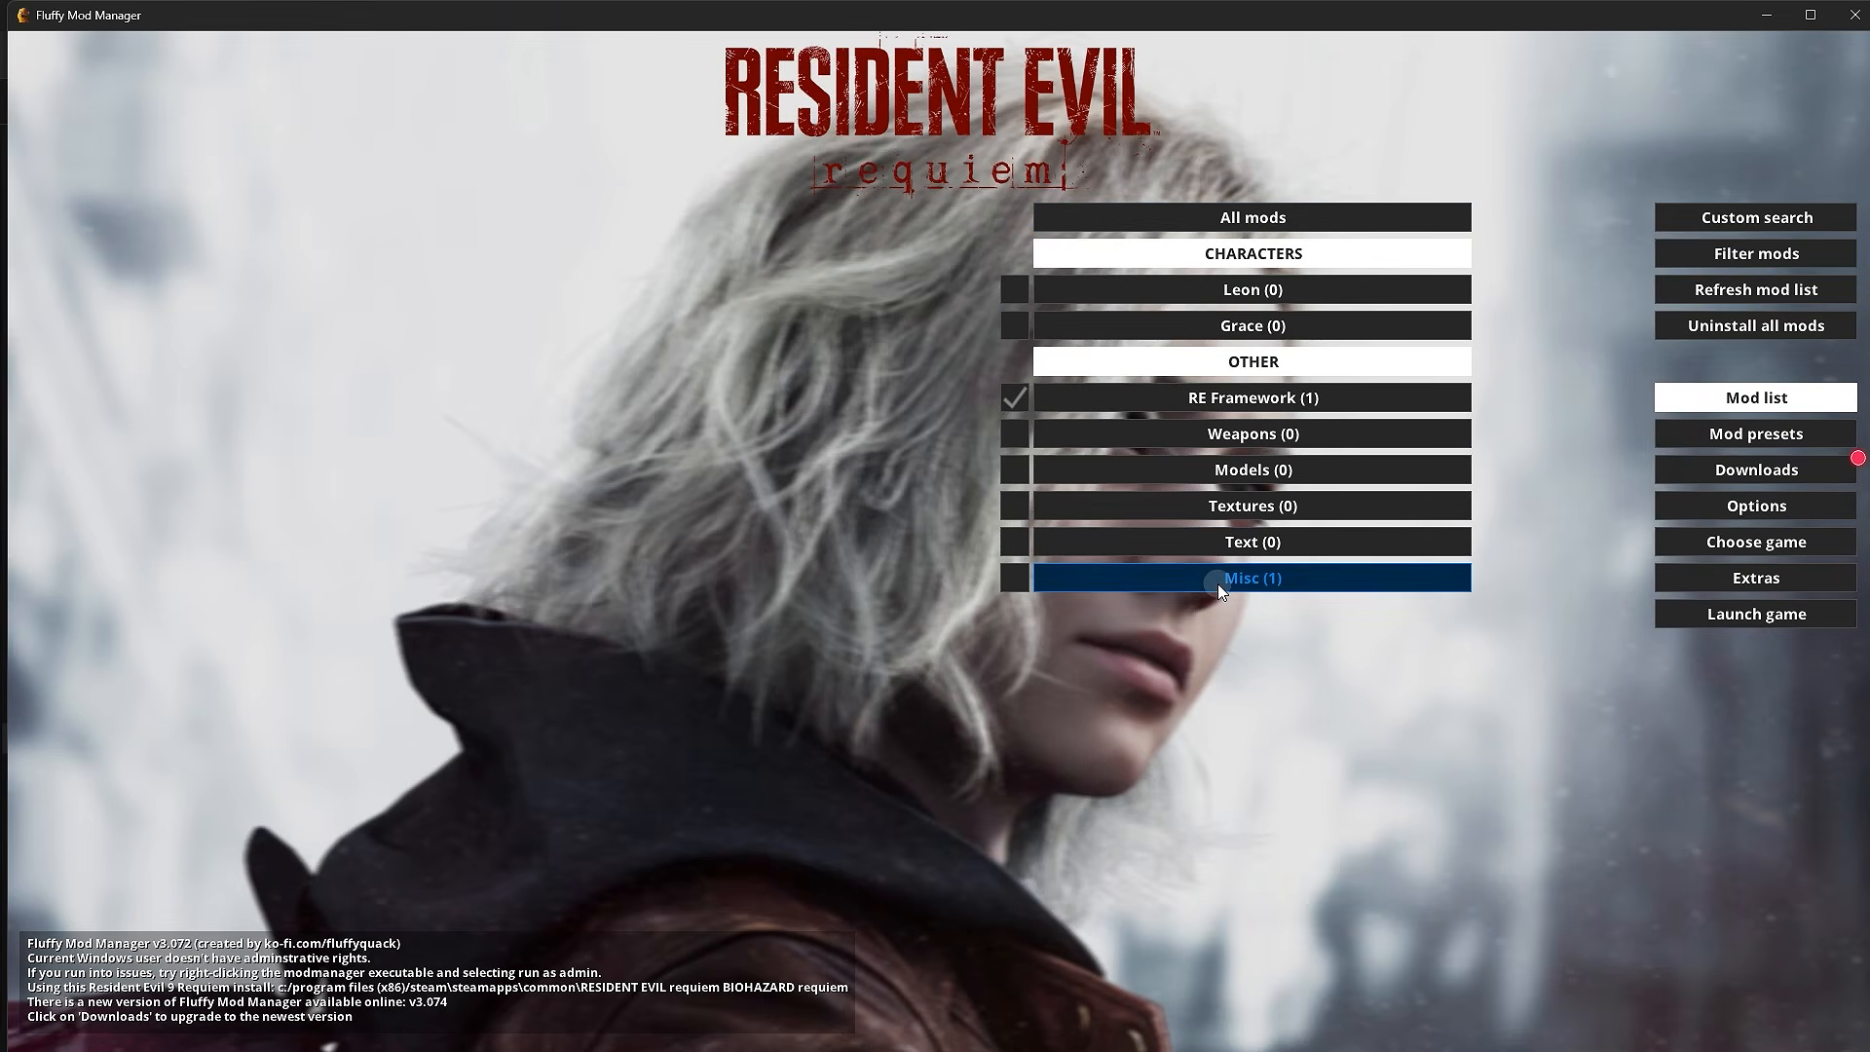
left_click(1250, 586)
mouse_move(1225, 334)
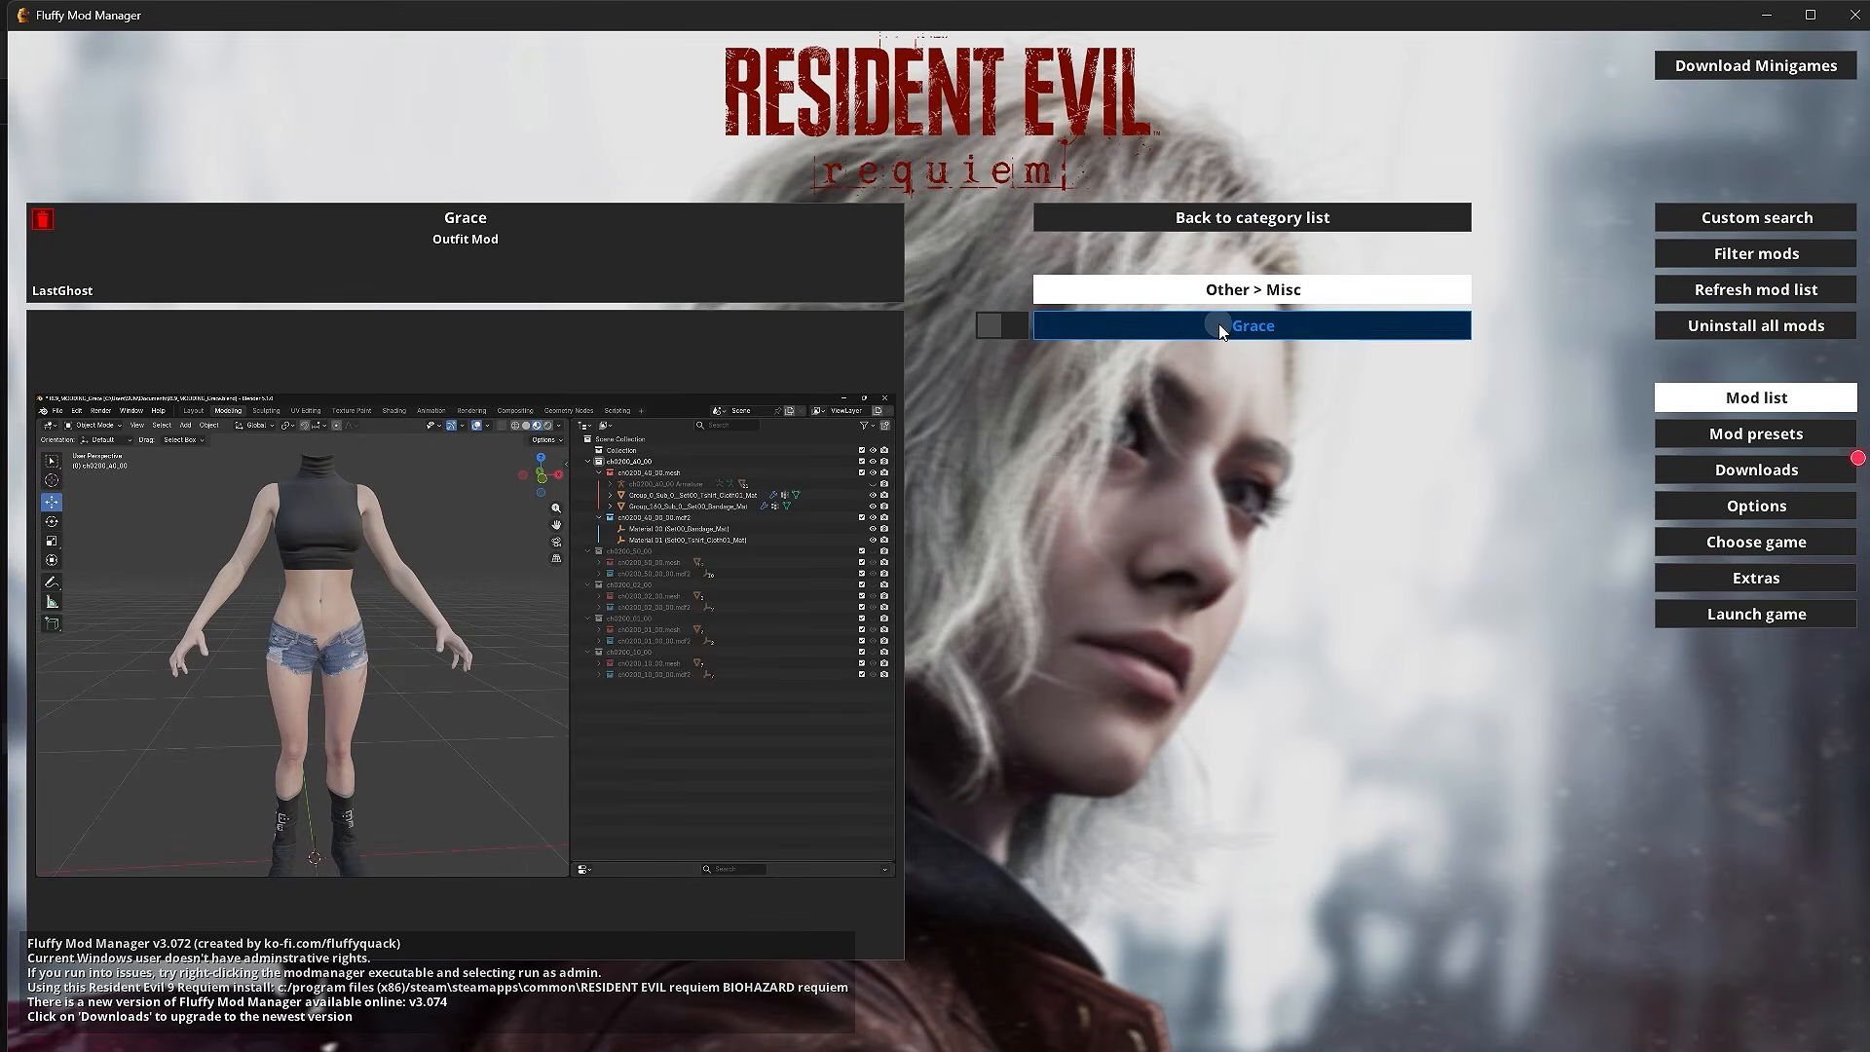
- Install the Grace outfit mod, then toggle it off and on again so that it ends up enabled
left_click(1220, 330)
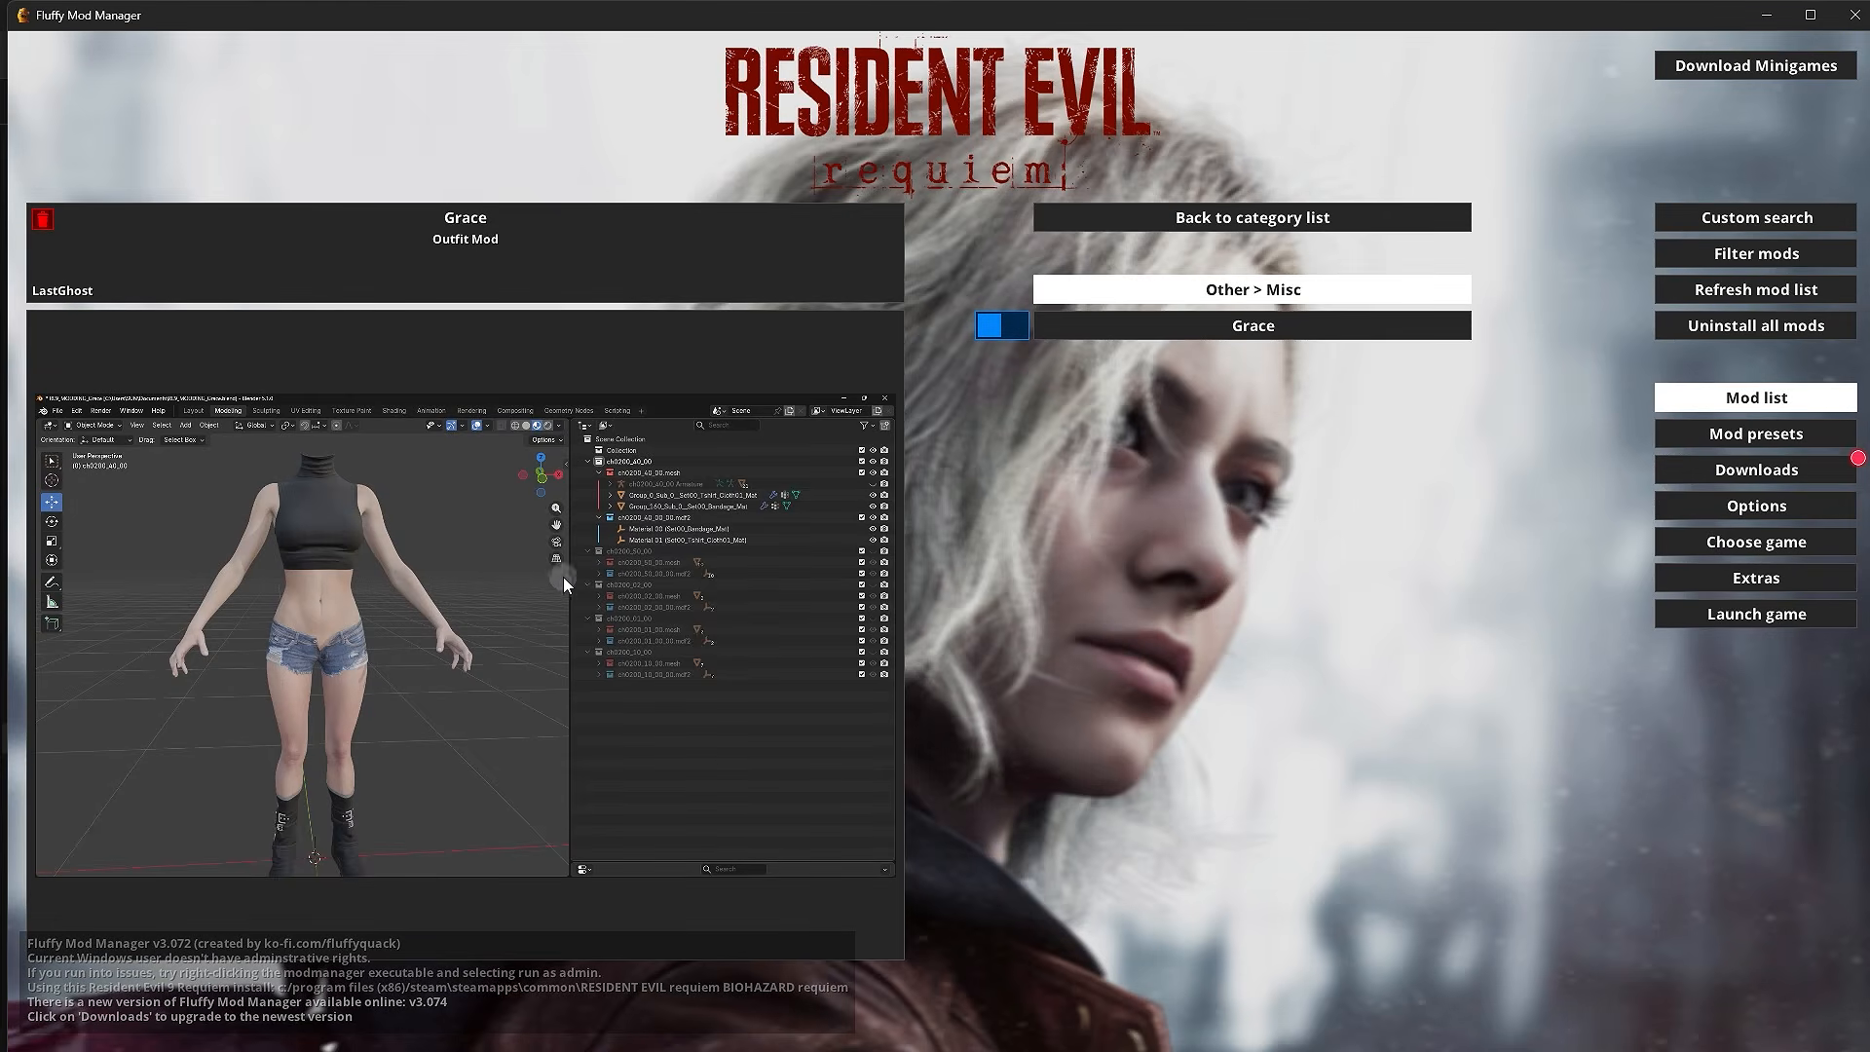
left_click(1202, 324)
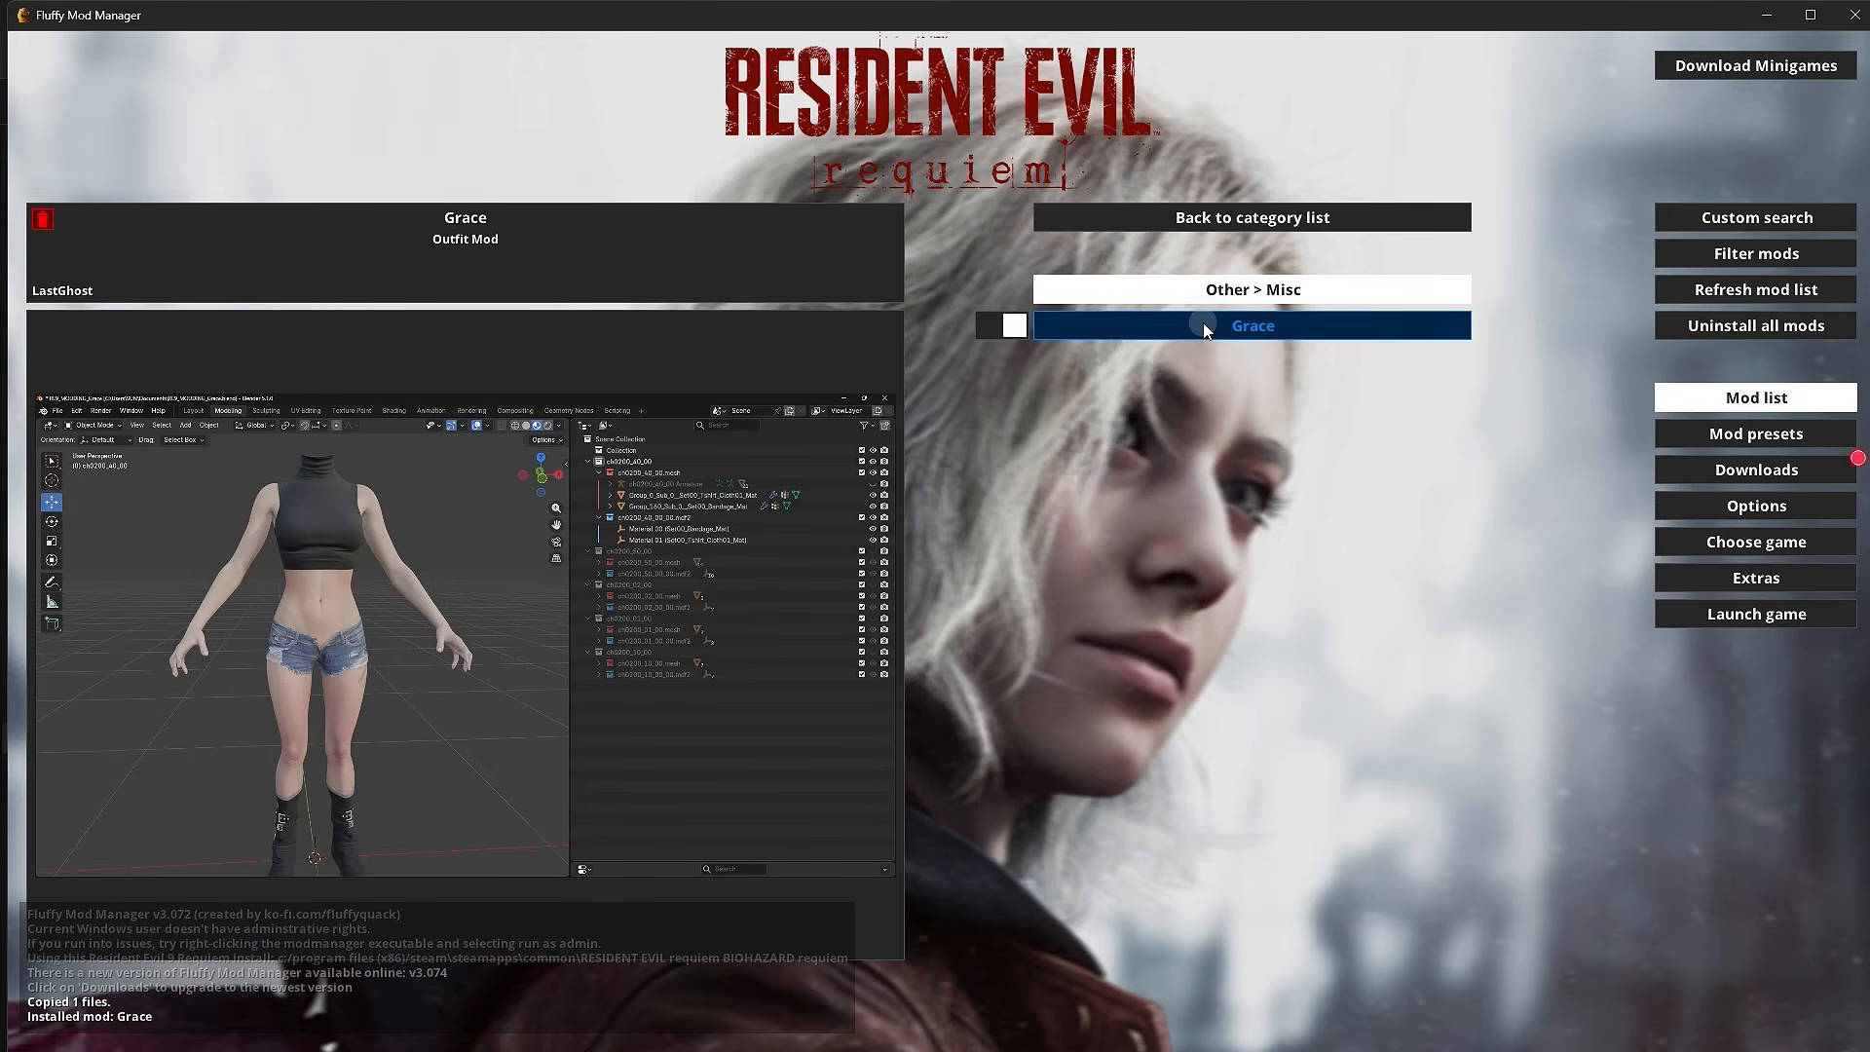
left_click(1016, 328)
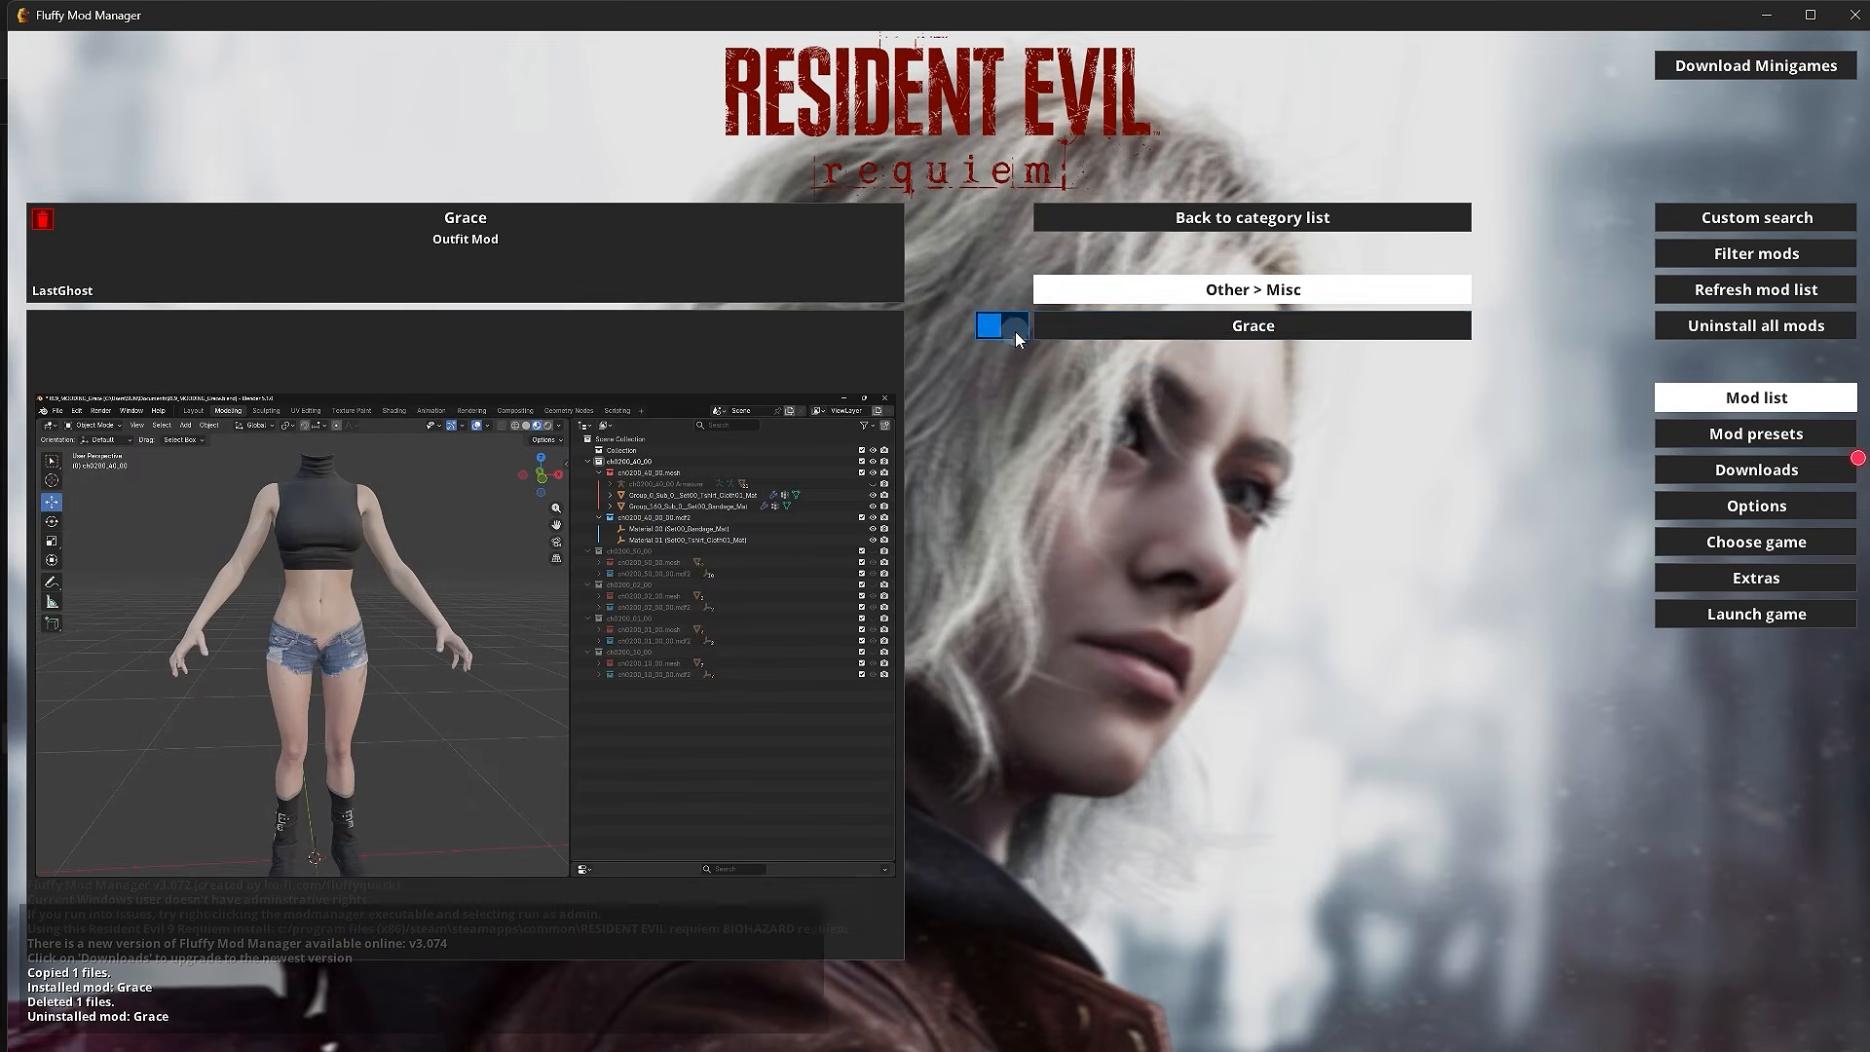
left_click(1015, 327)
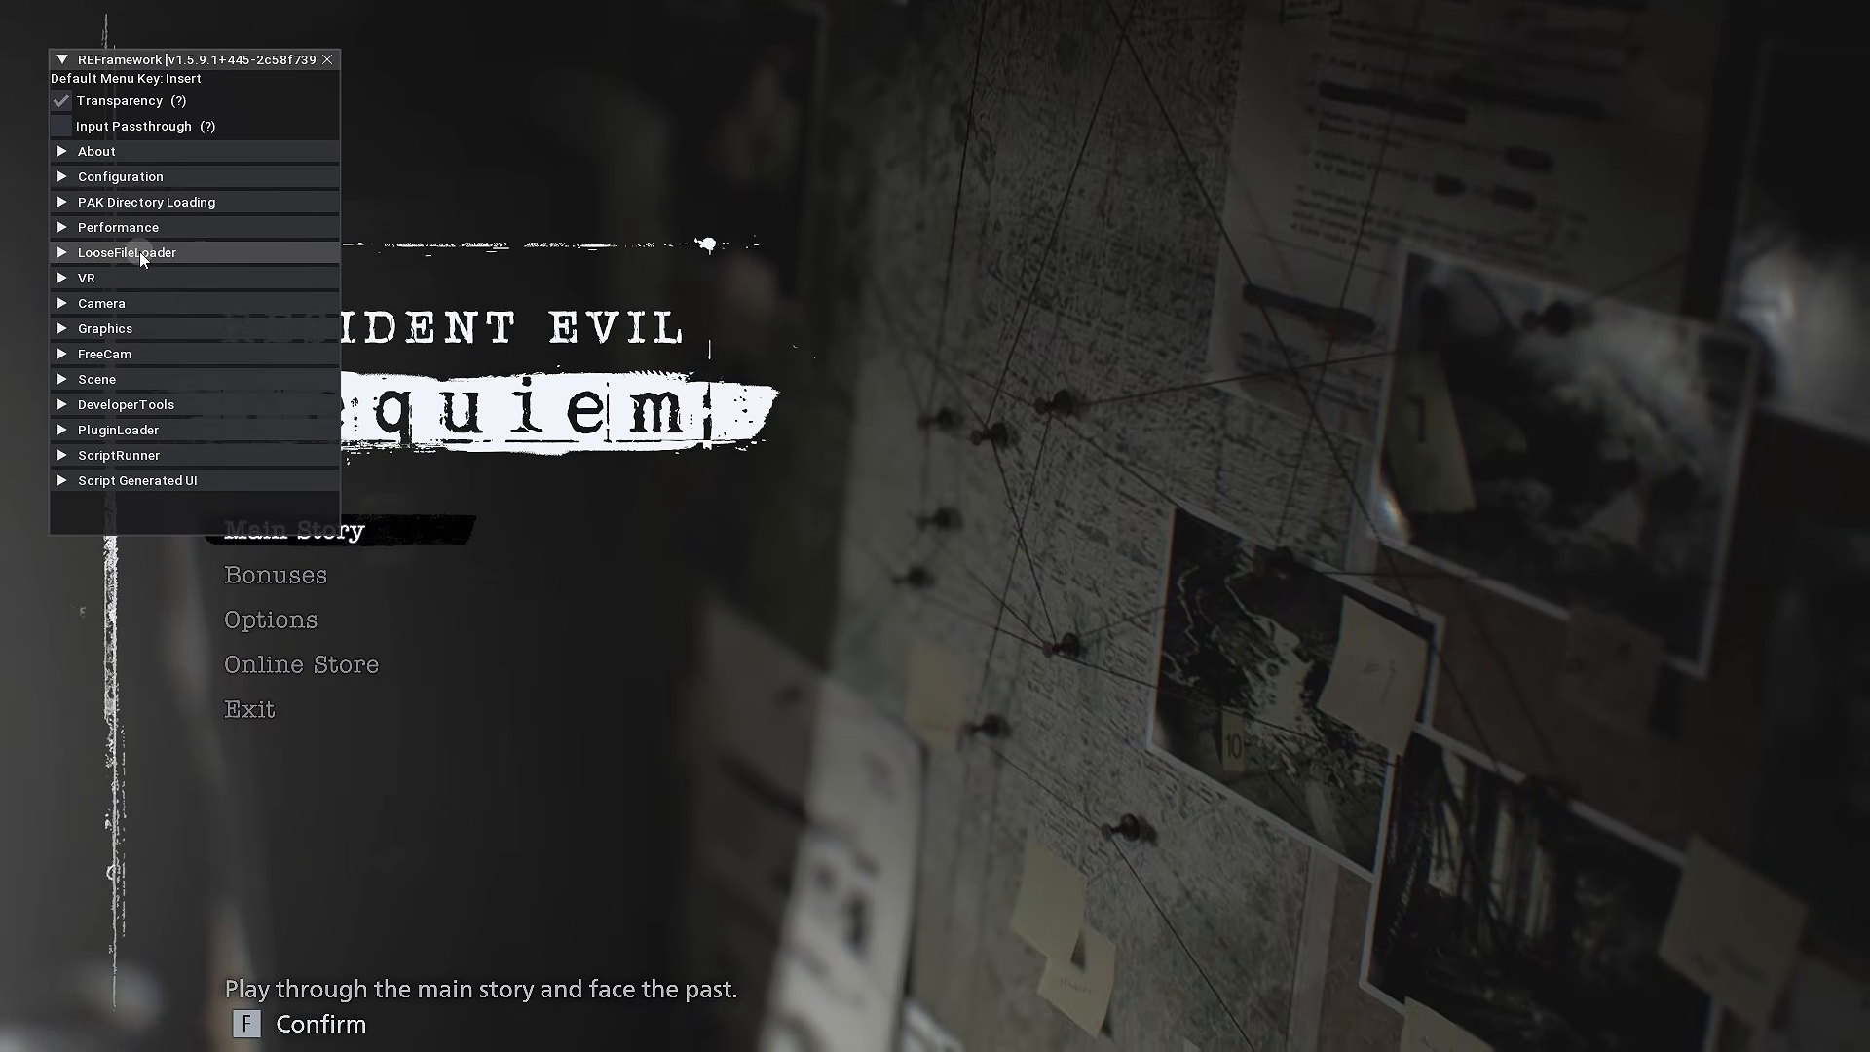
- Switch to the running game, enable Loose File Loader in the REFramework overlay's LooseFileLoader section, and close the overlay
left_click(76, 253)
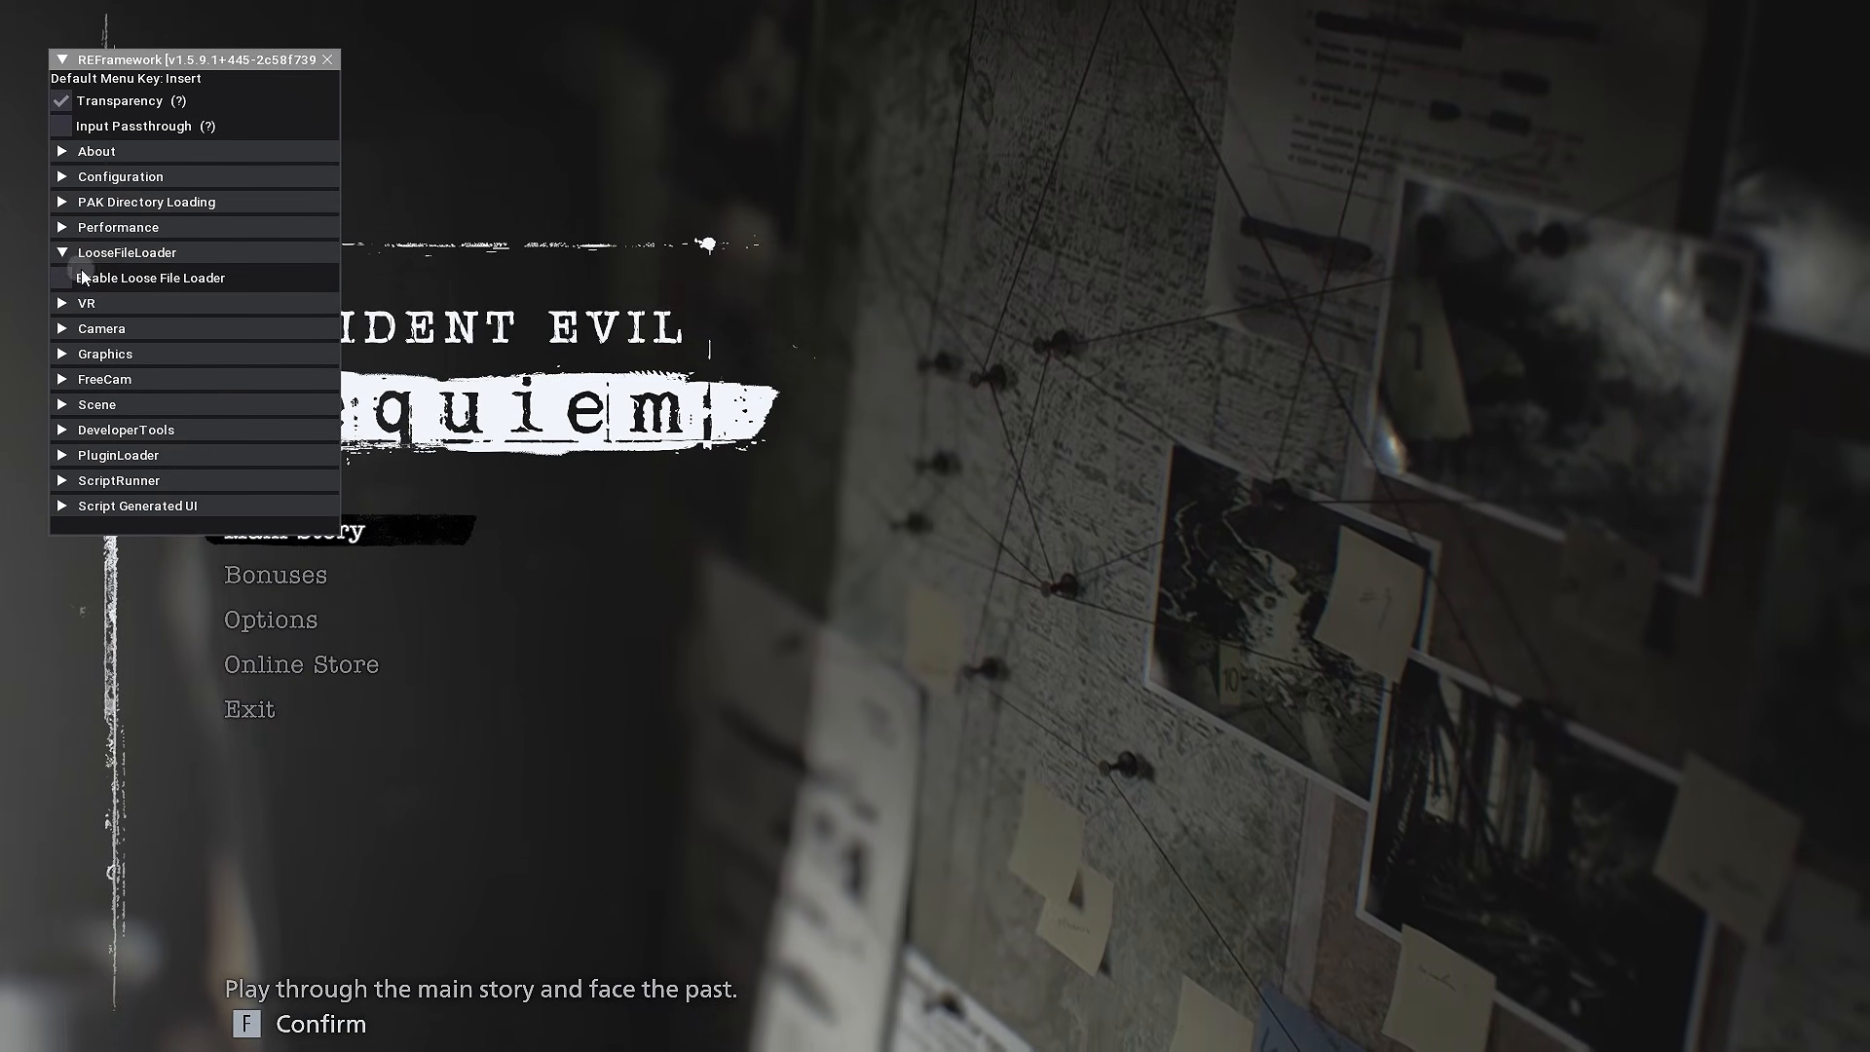
left_click(62, 278)
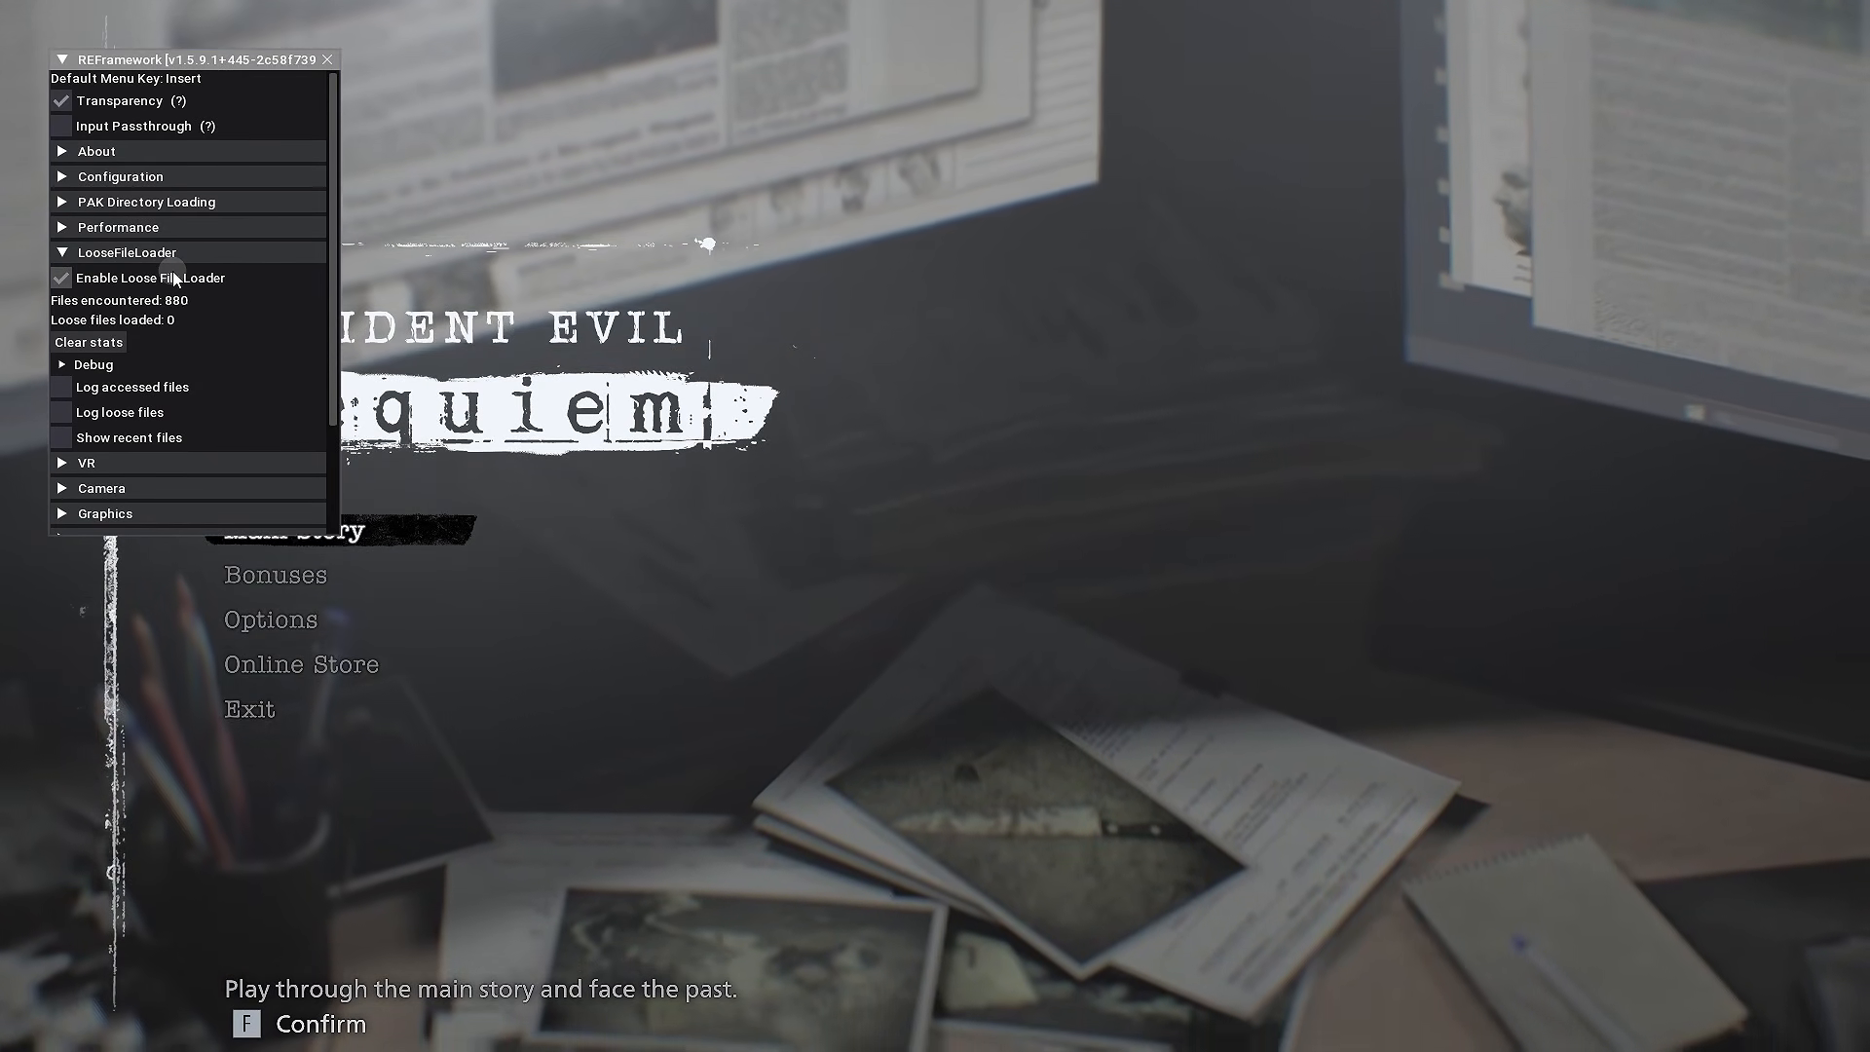
left_click(328, 61)
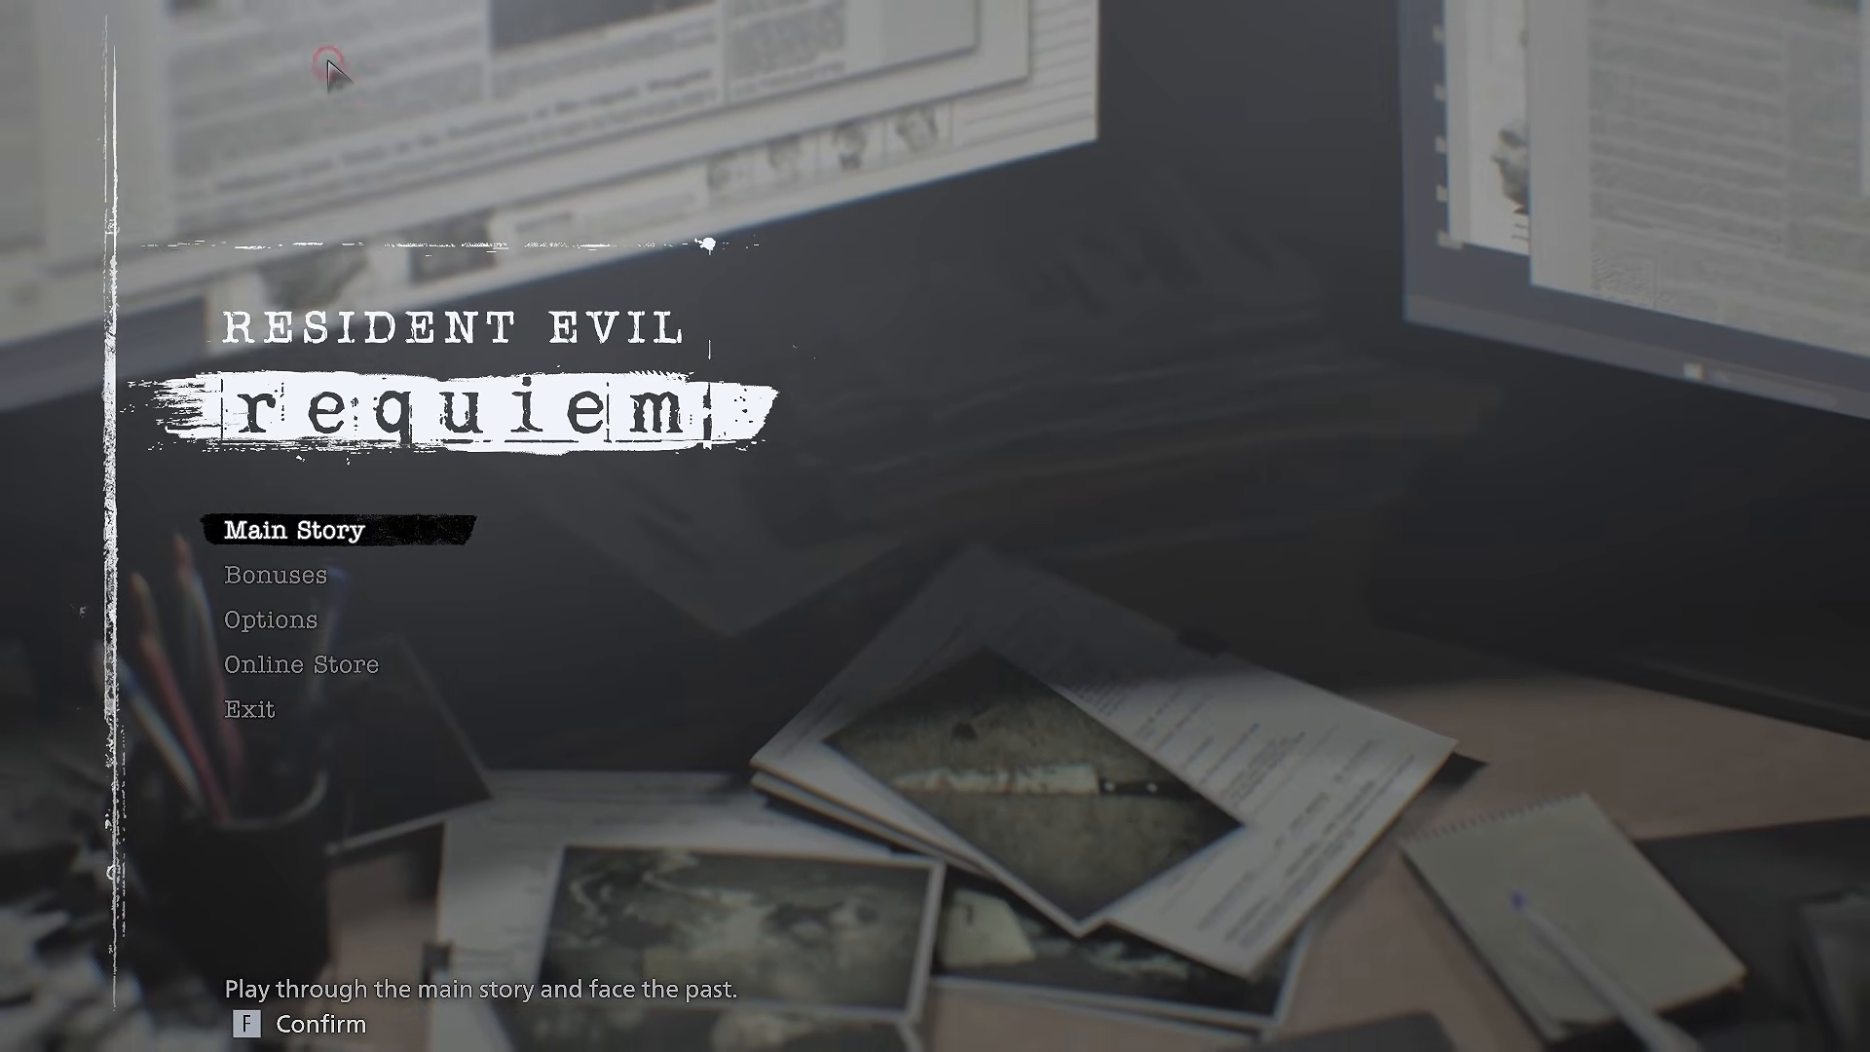
- View the Grace (T-shirt) model in the game's Models gallery, hide the viewer controls, and rotate the model to inspect the outfit
left_click(322, 538)
left_click(320, 542)
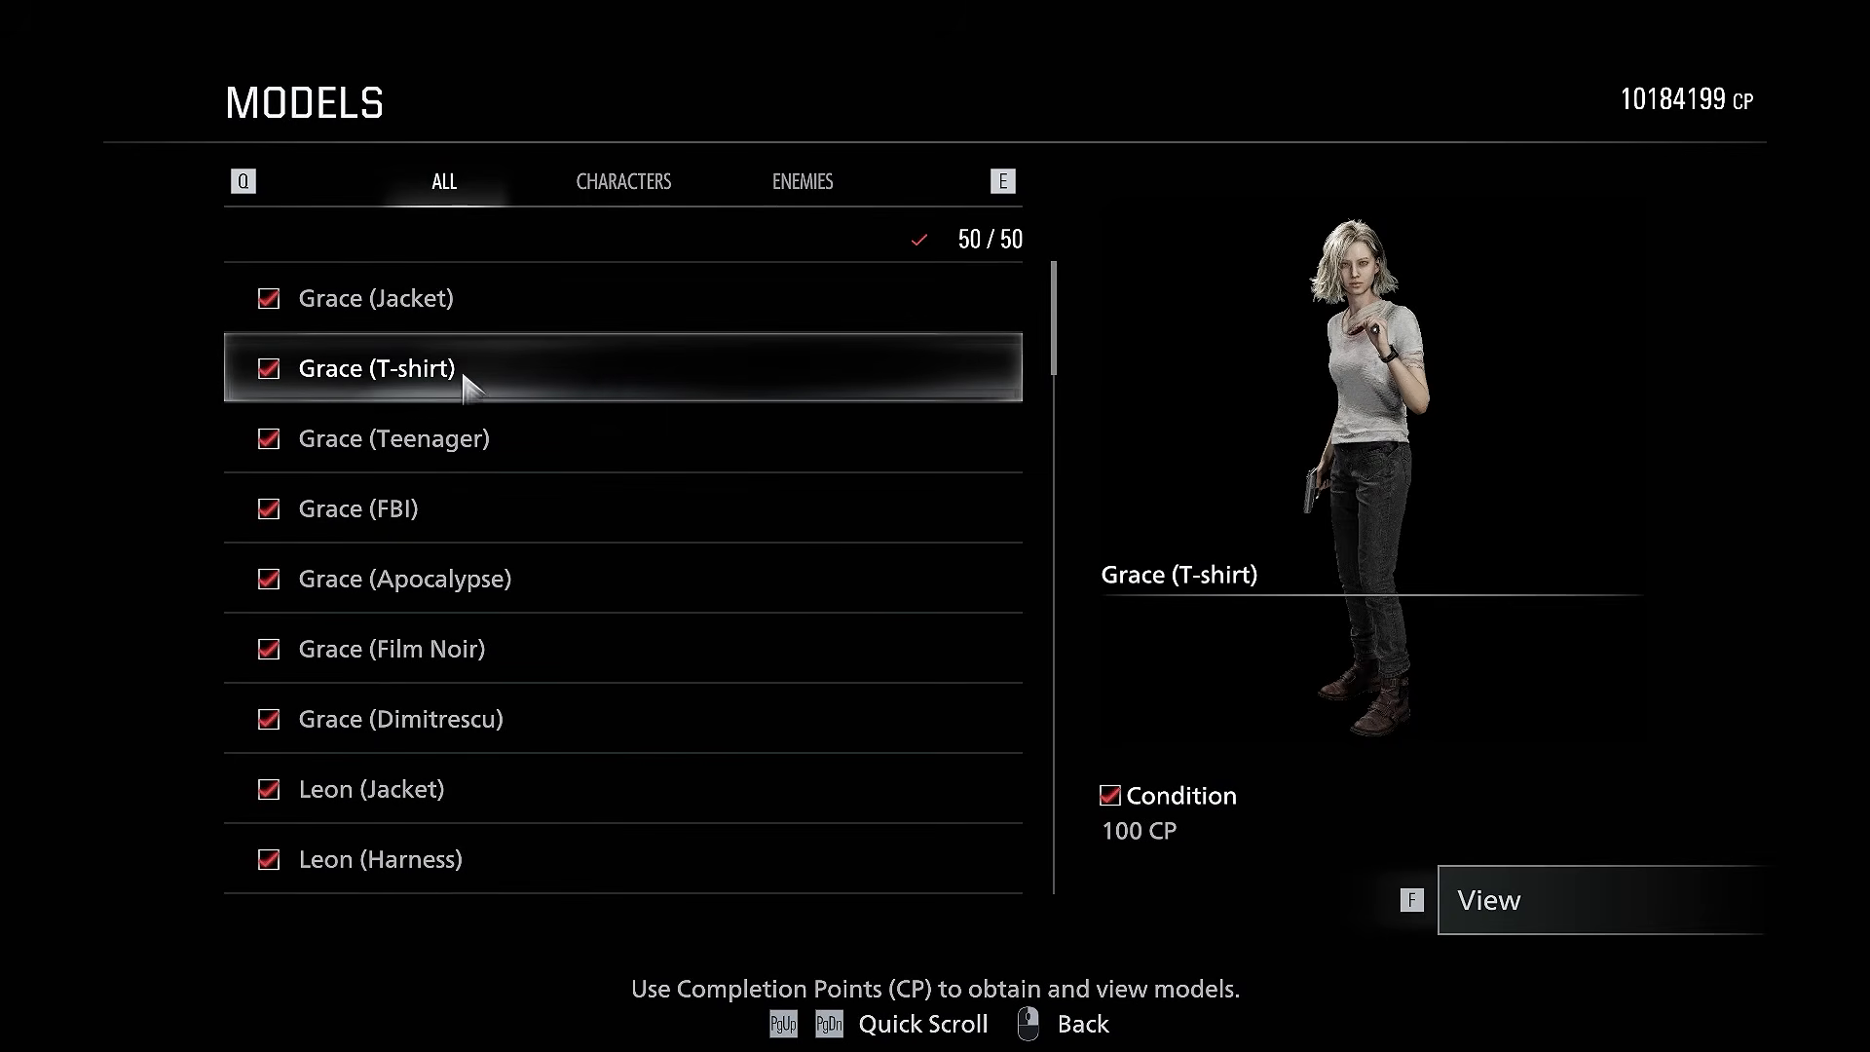
left_click(380, 376)
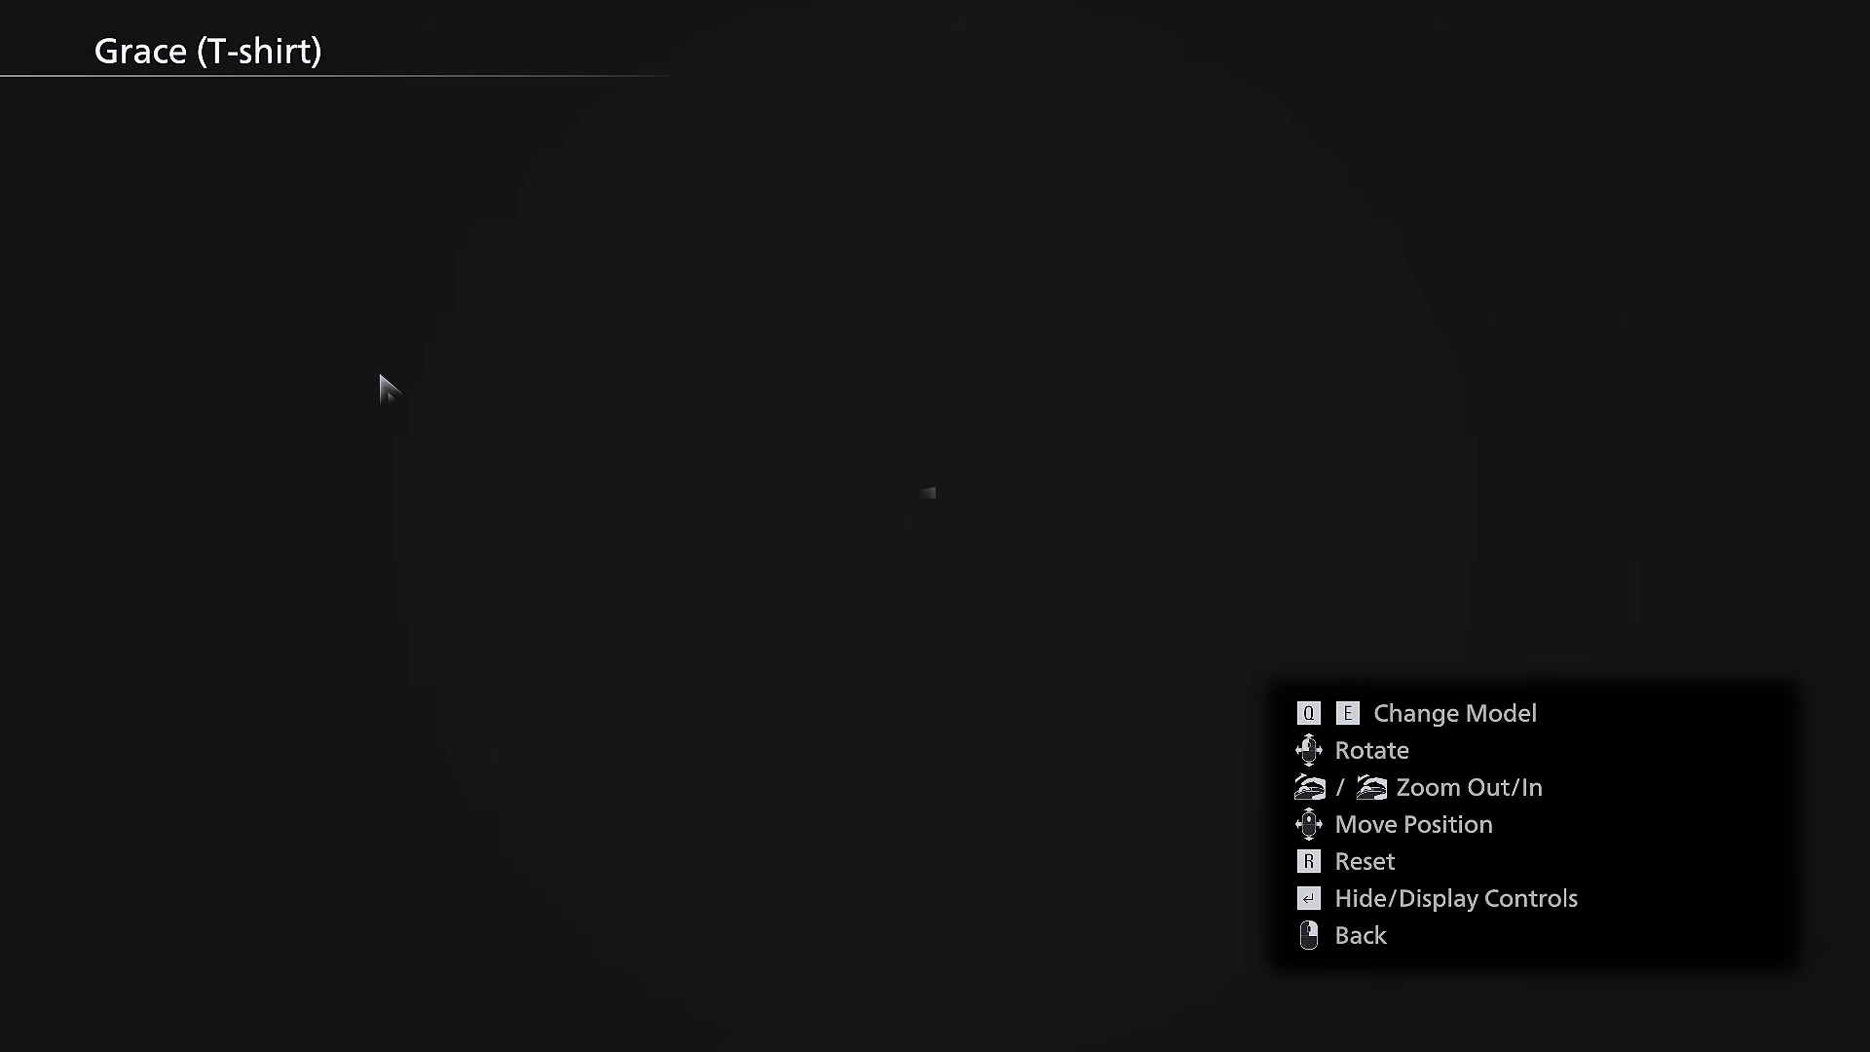
key("Return")
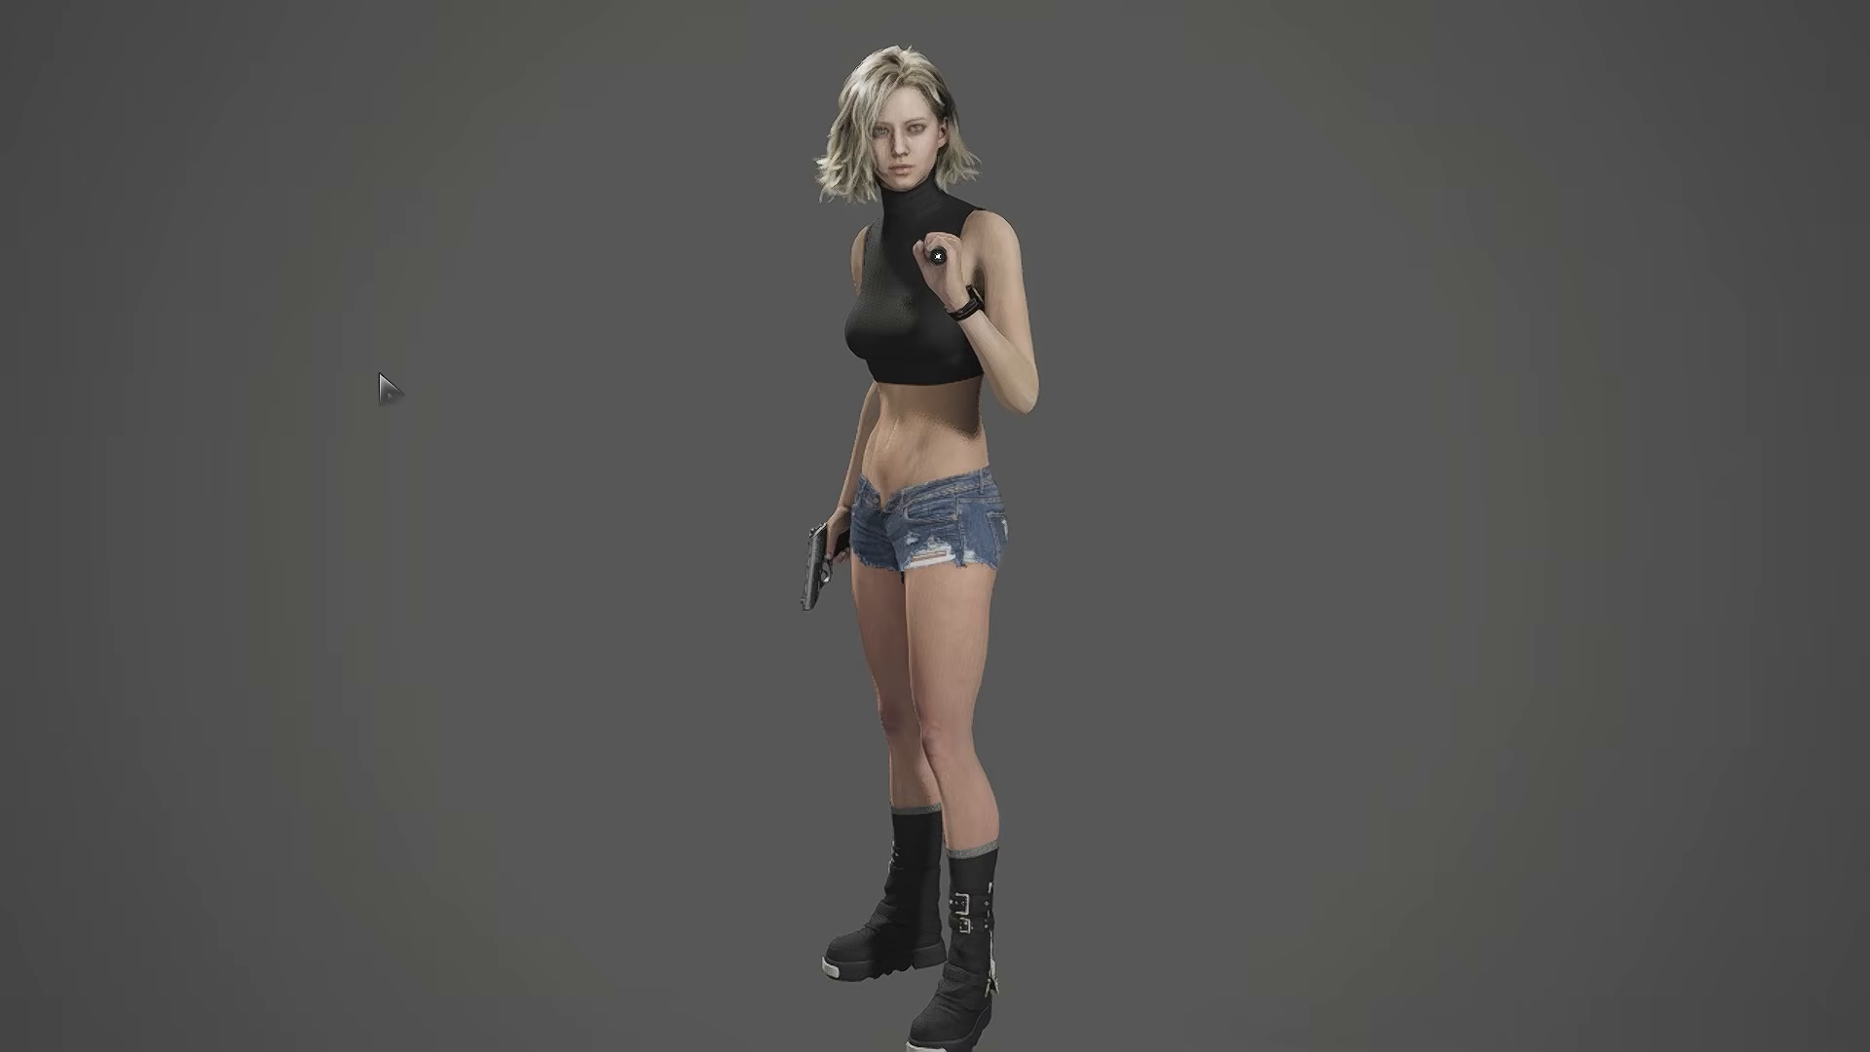
left_click_drag(1001, 400, 1091, 395)
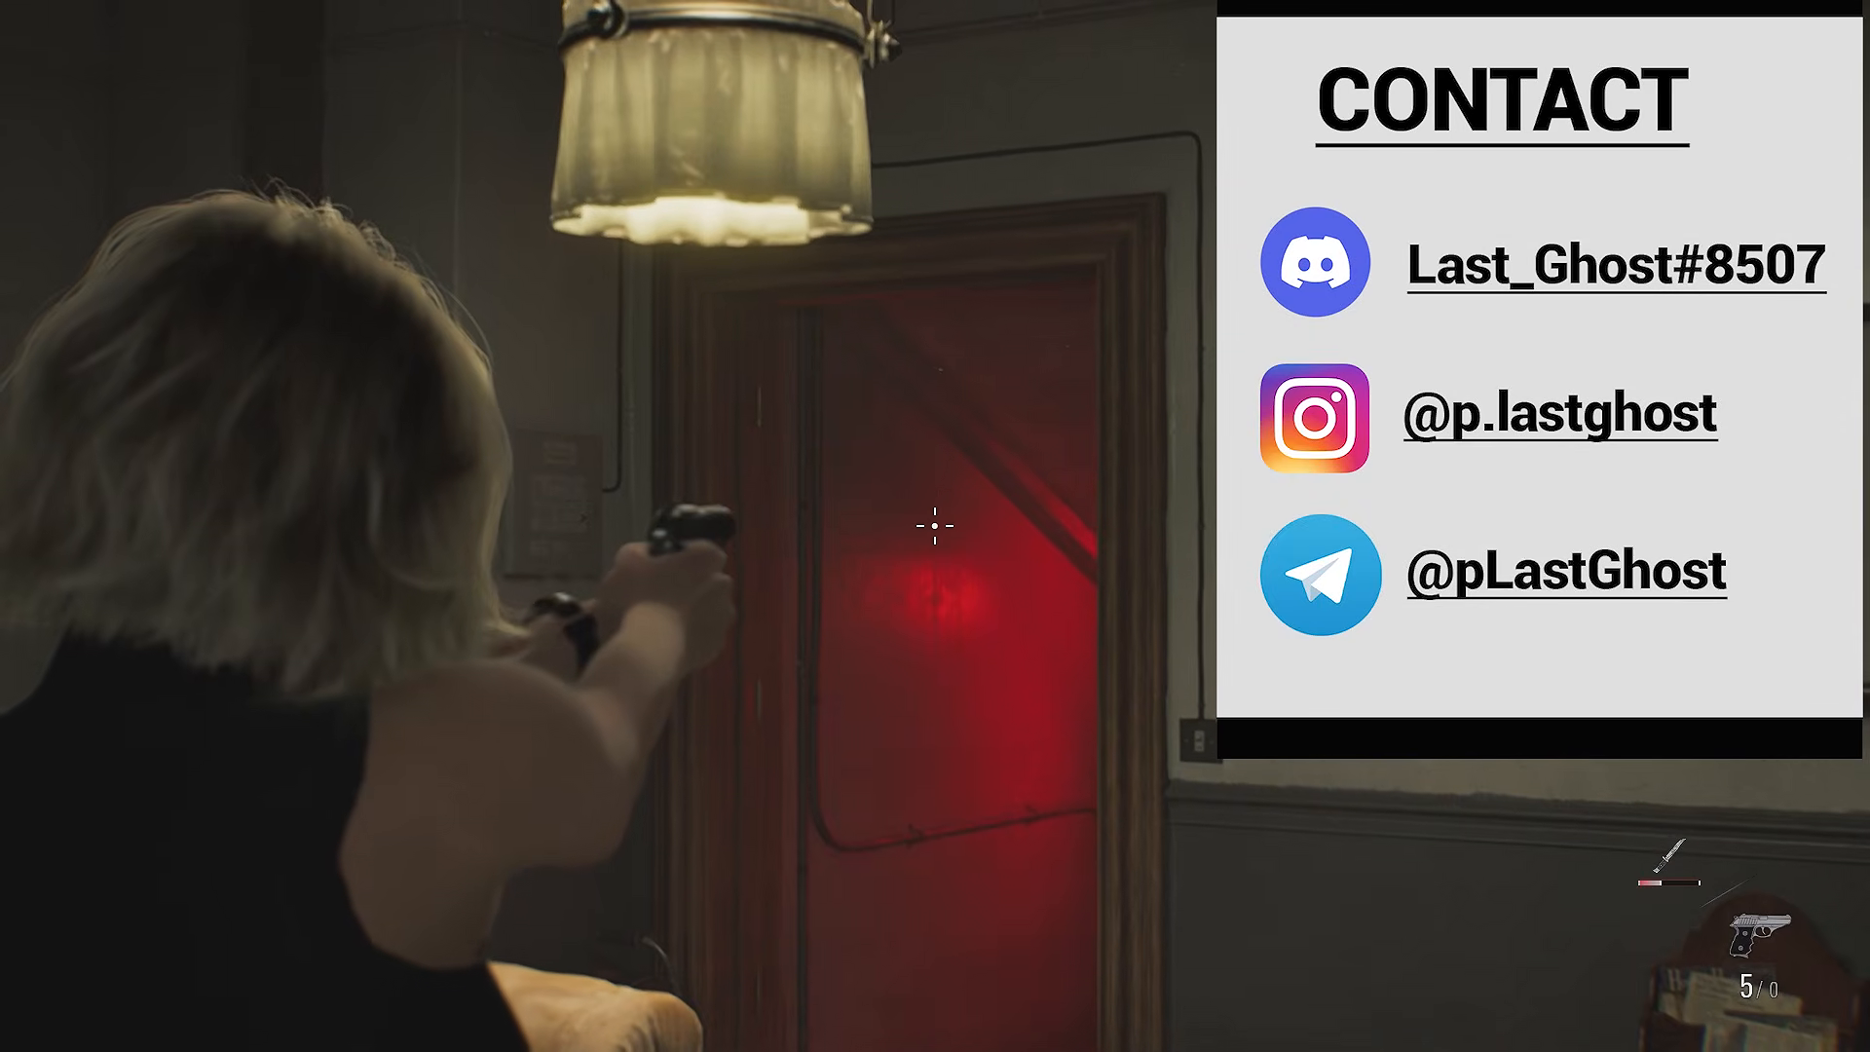
- Examine the modded outfit in gameplay while aiming, switching weapons, walking, and turning Grace towards the camera
right_click_drag(935, 526, 935, 526)
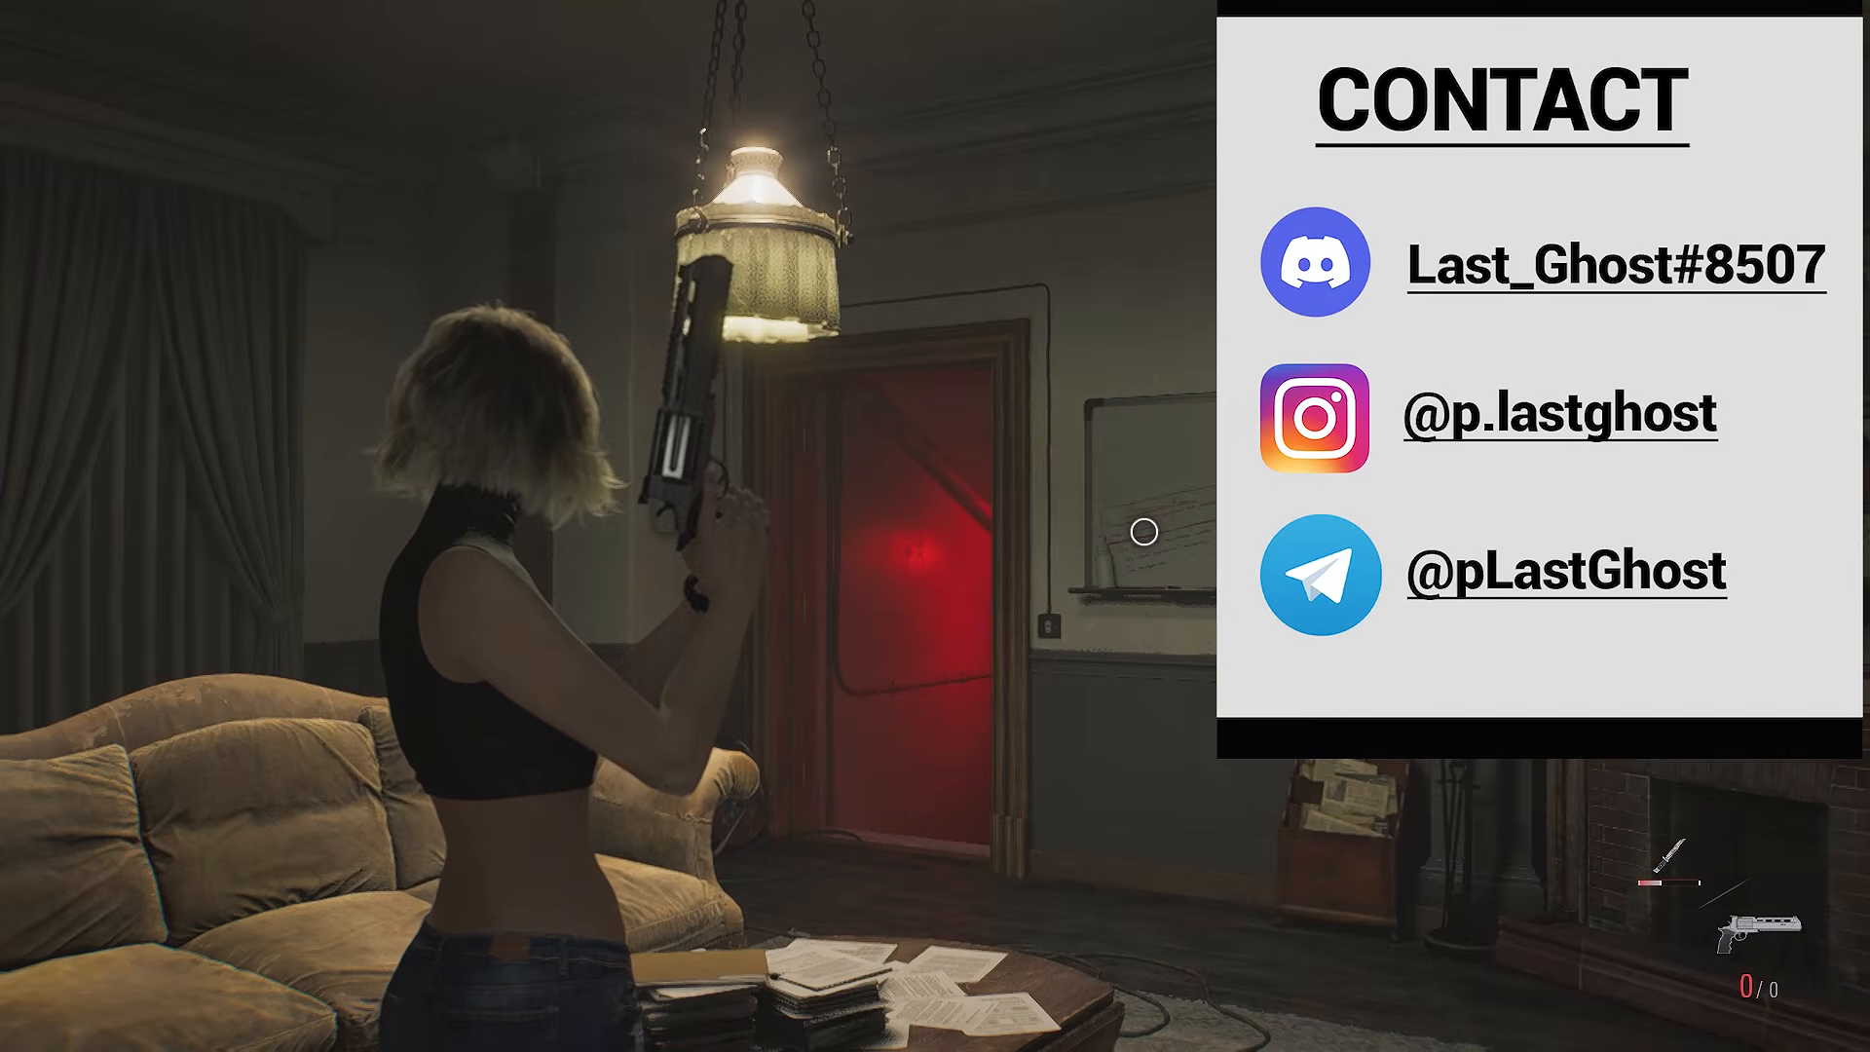
key("1")
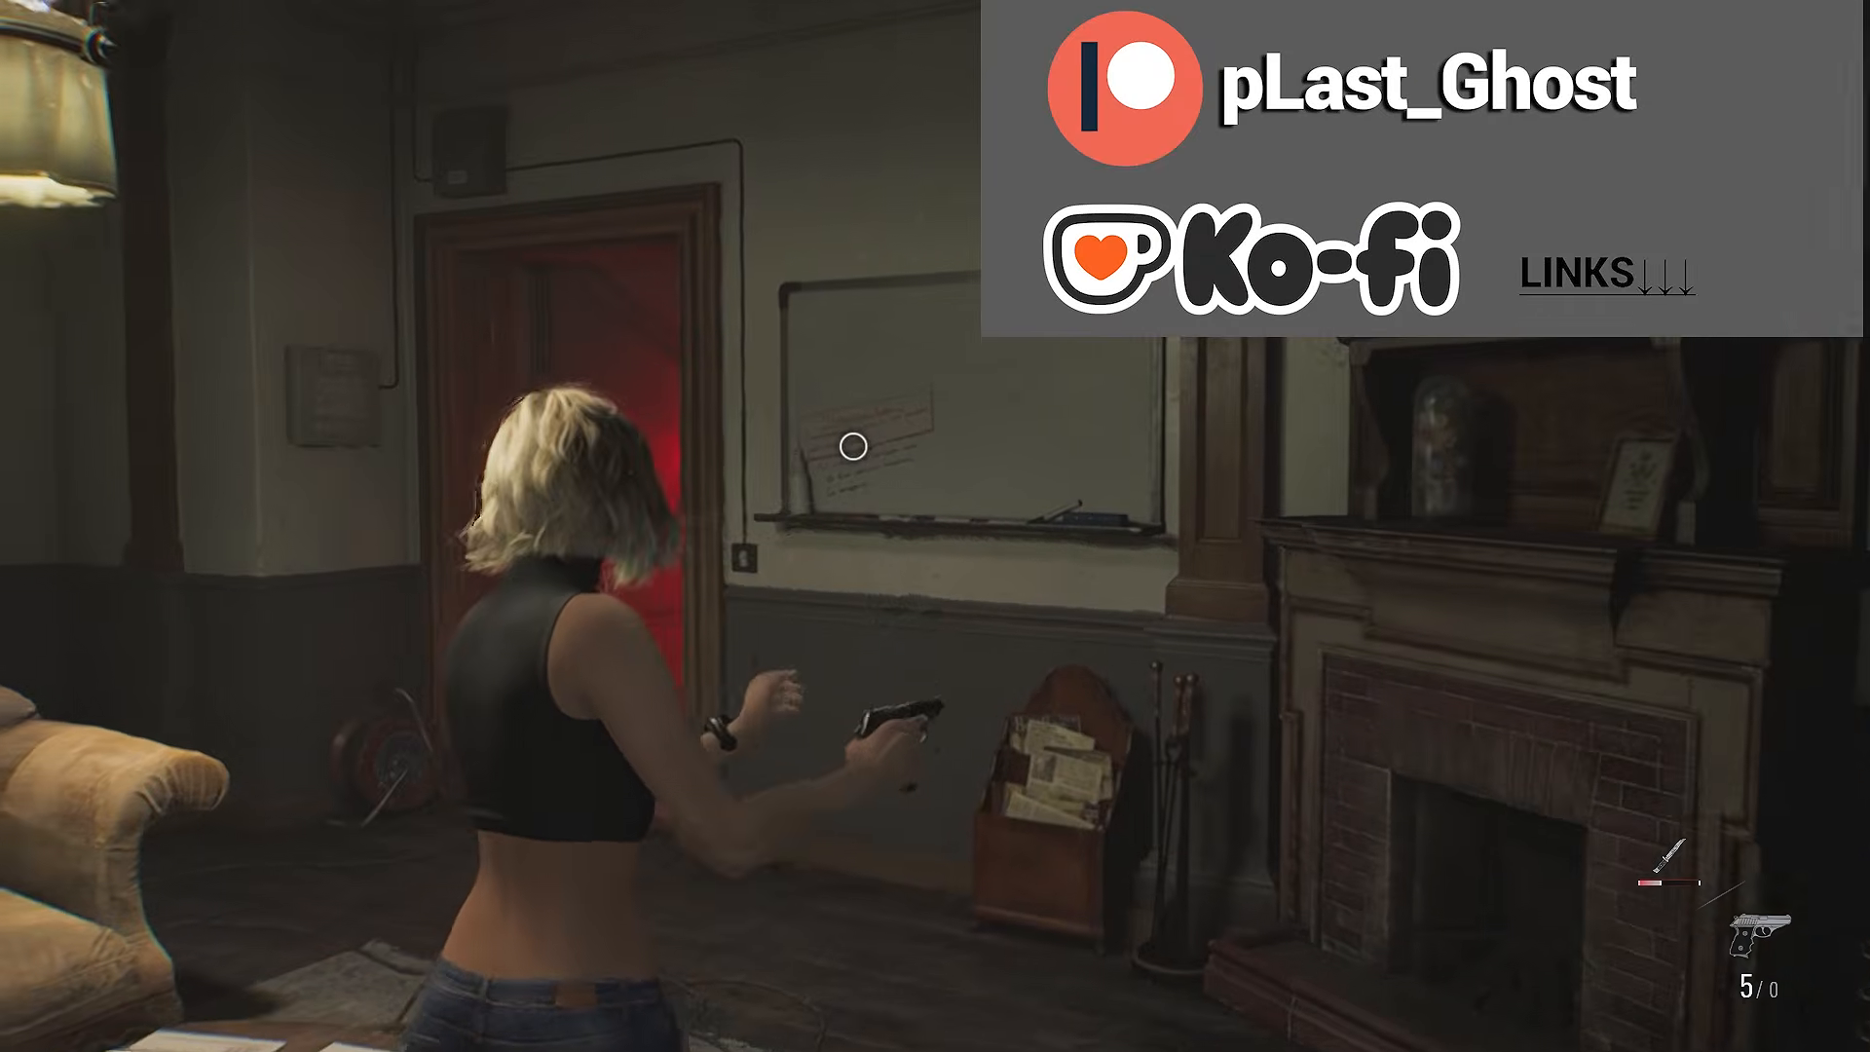
key("w")
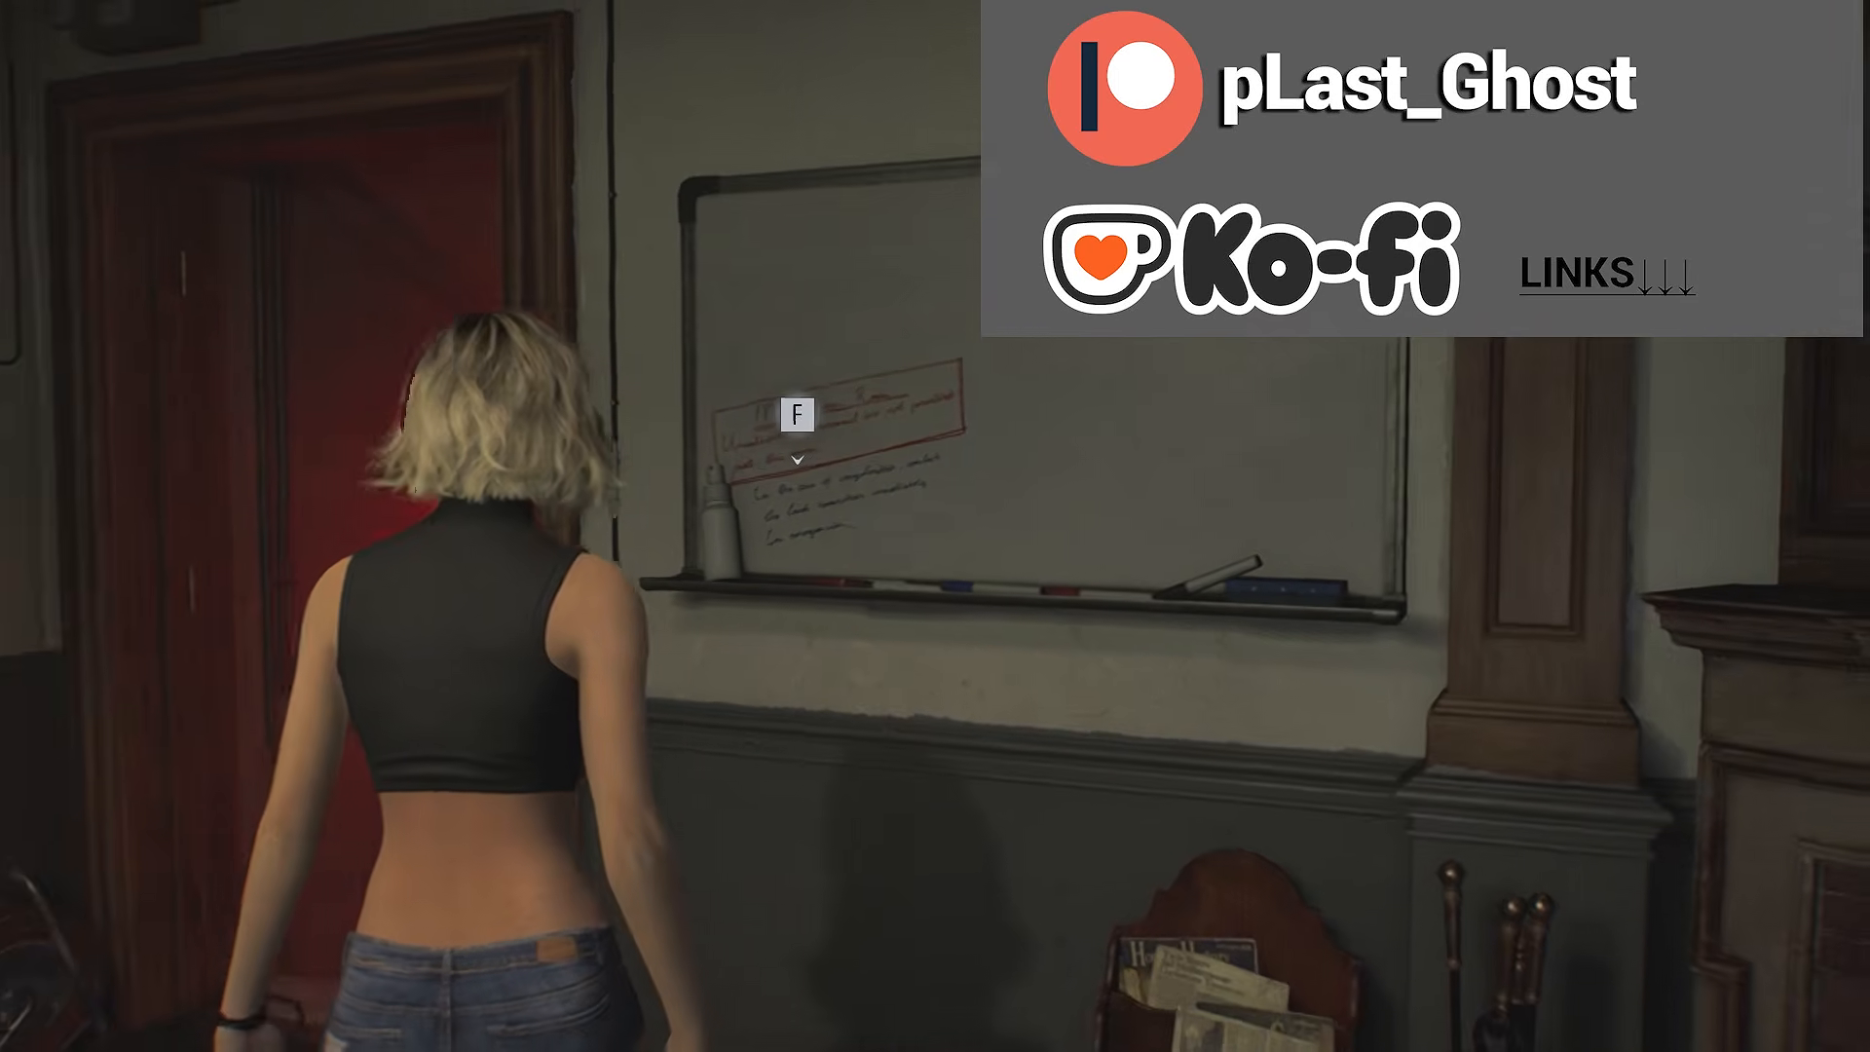
key("a")
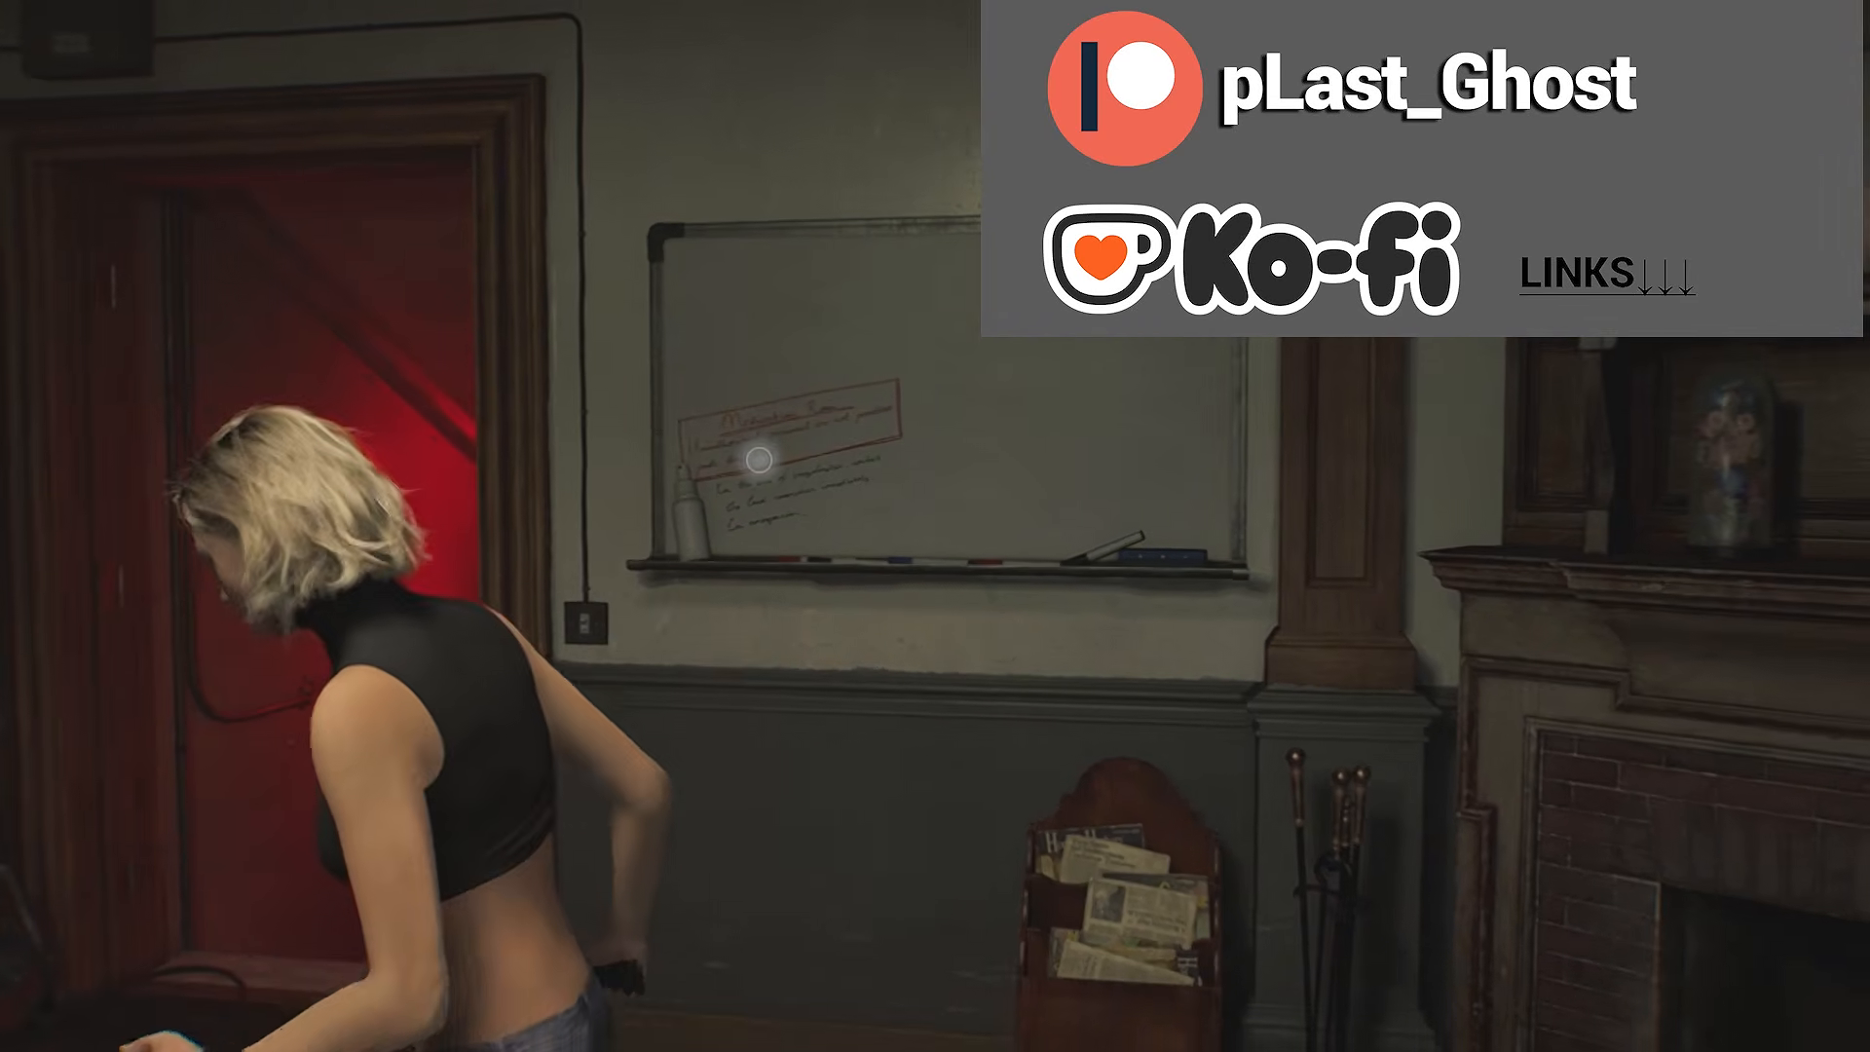
key("w")
key("s")
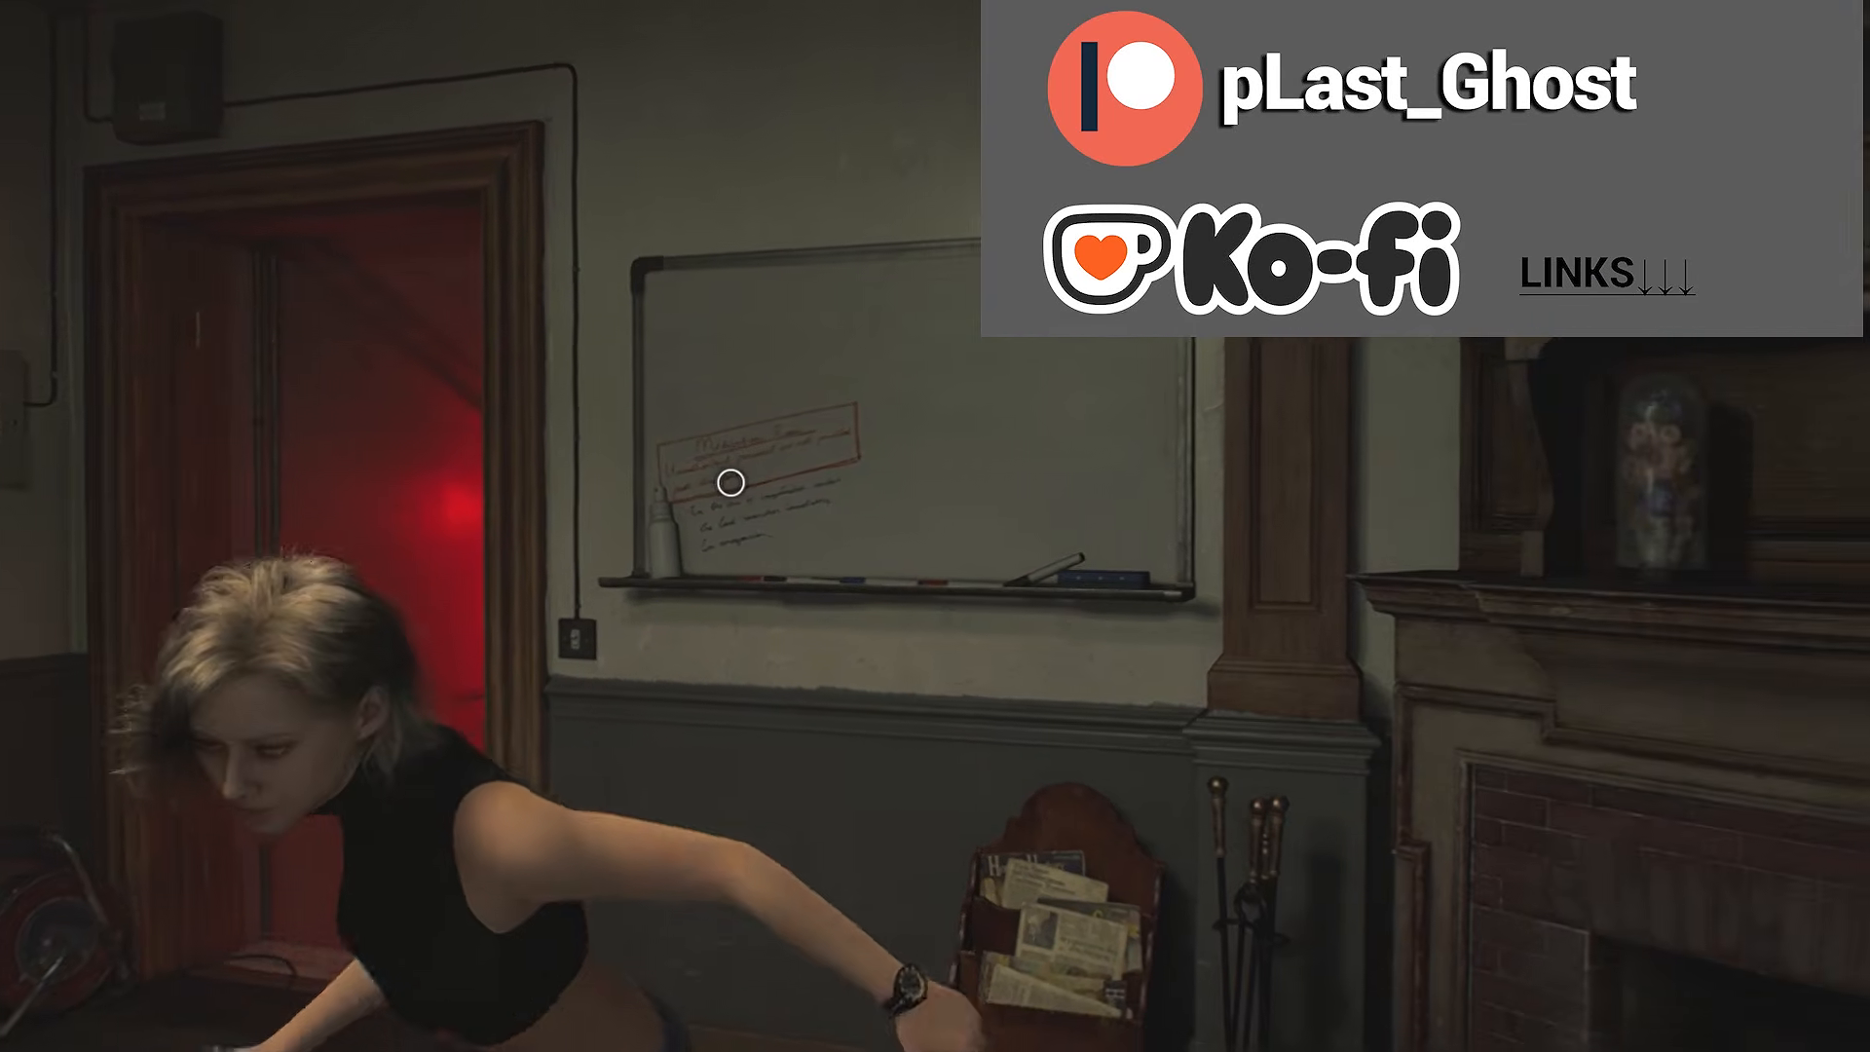
key("s")
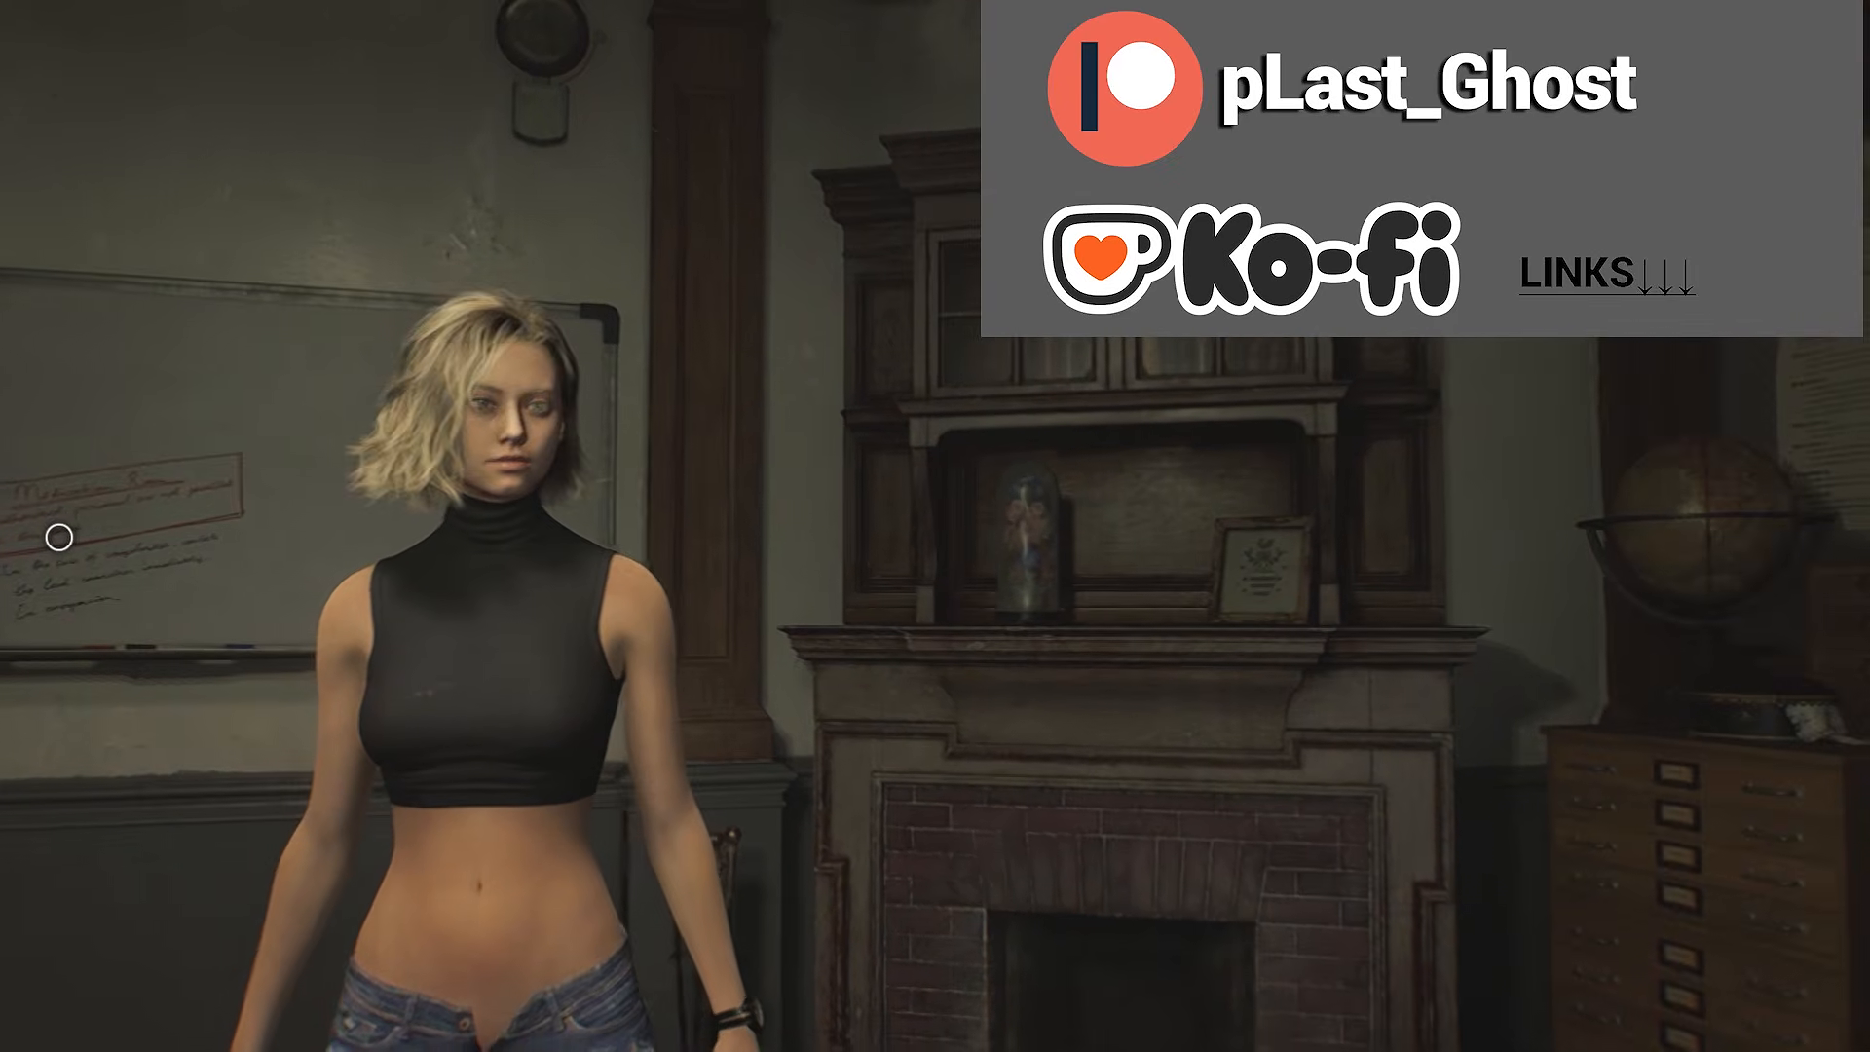